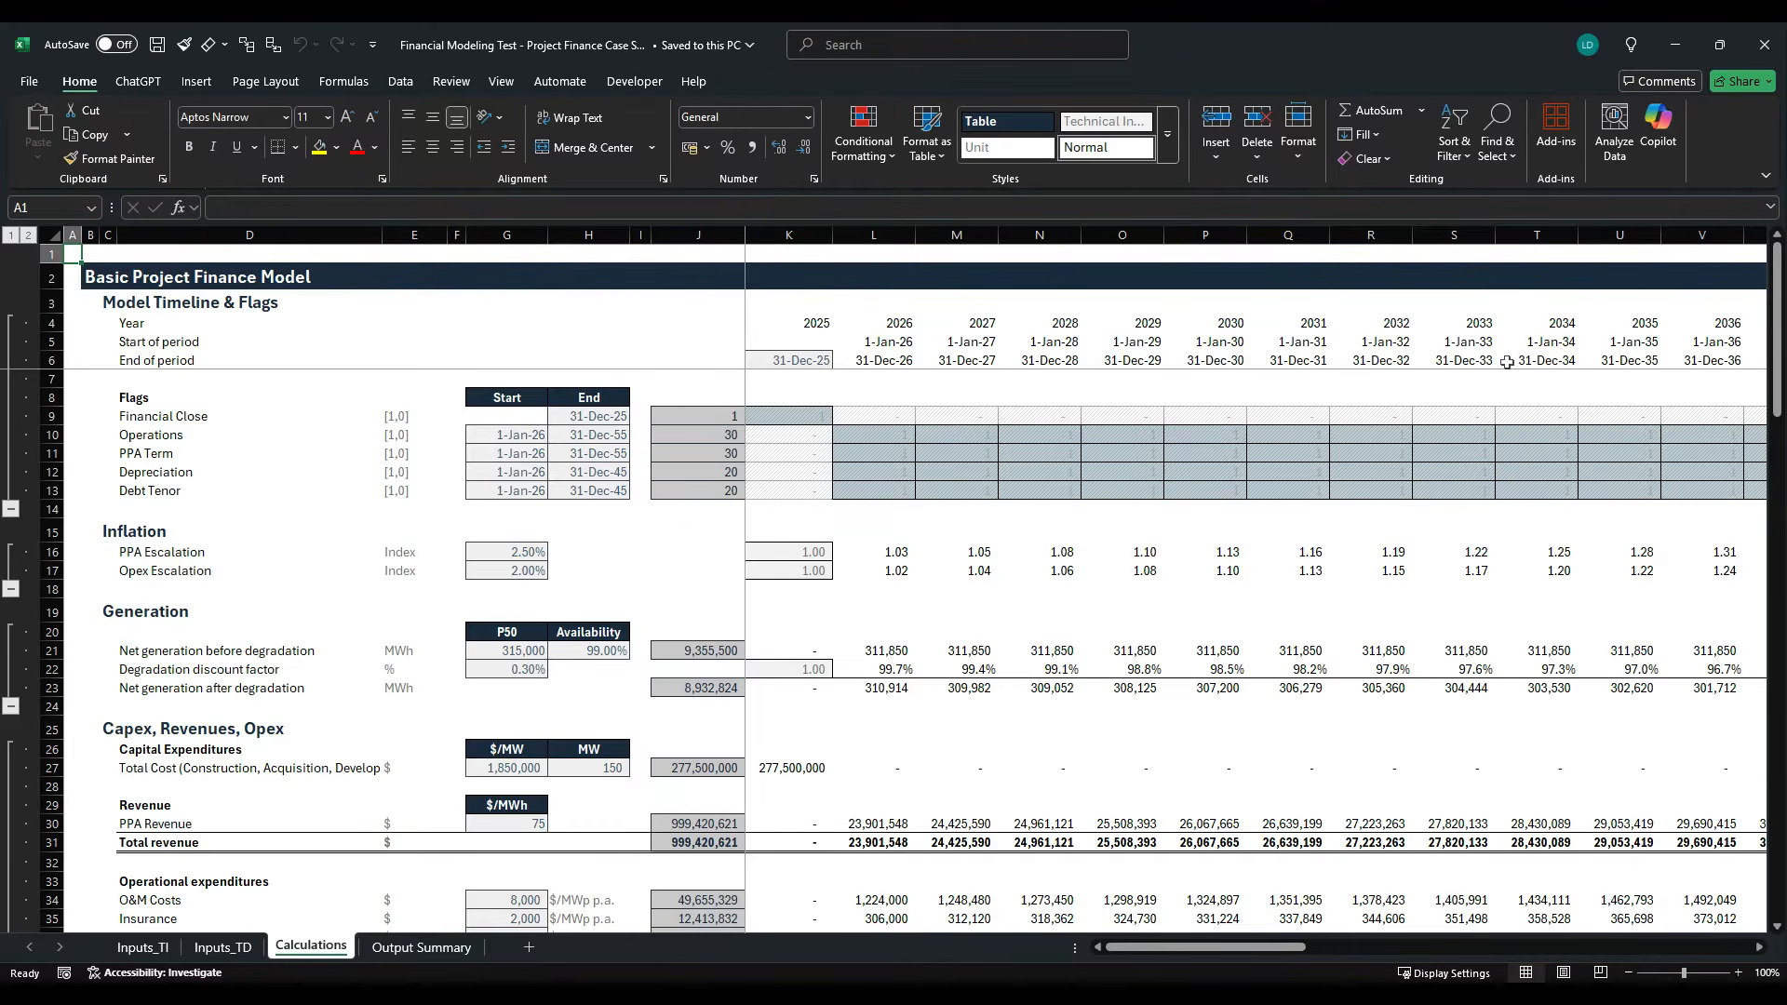
- Review the Calculations sheet from the timeline and flags down to the Senior Debt and Equity sections
drag(1775, 333, 1774, 576)
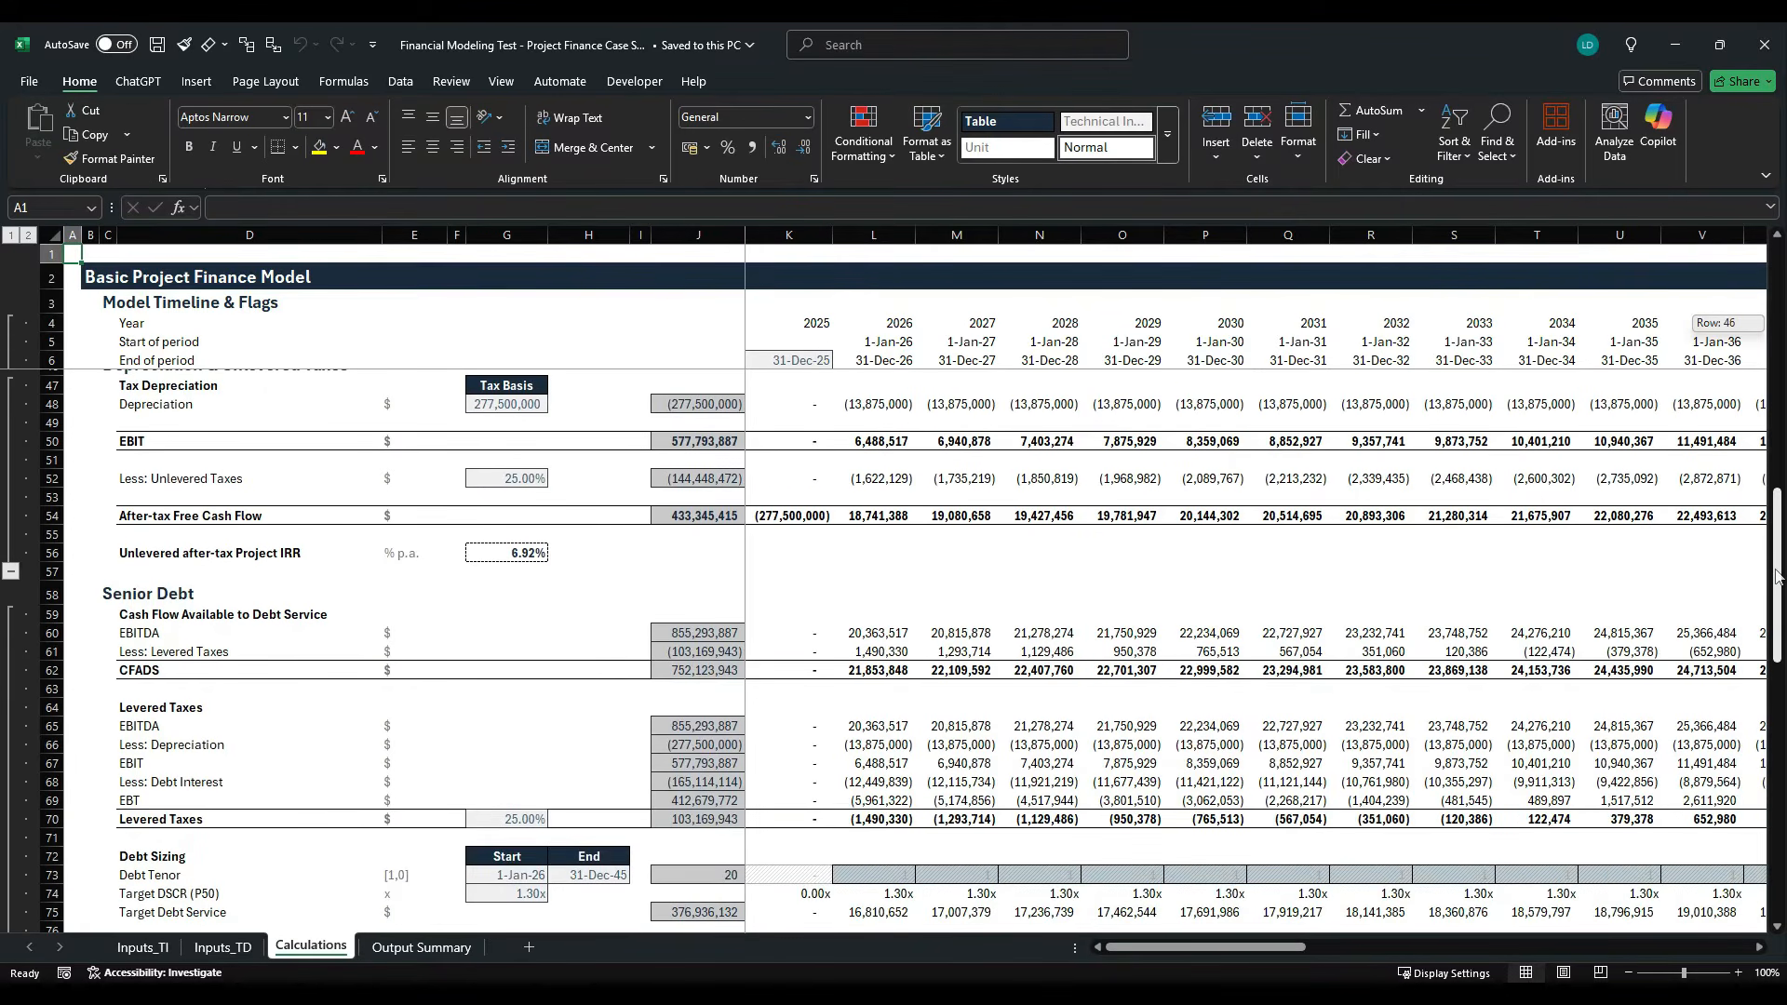
drag(1775, 576, 1767, 856)
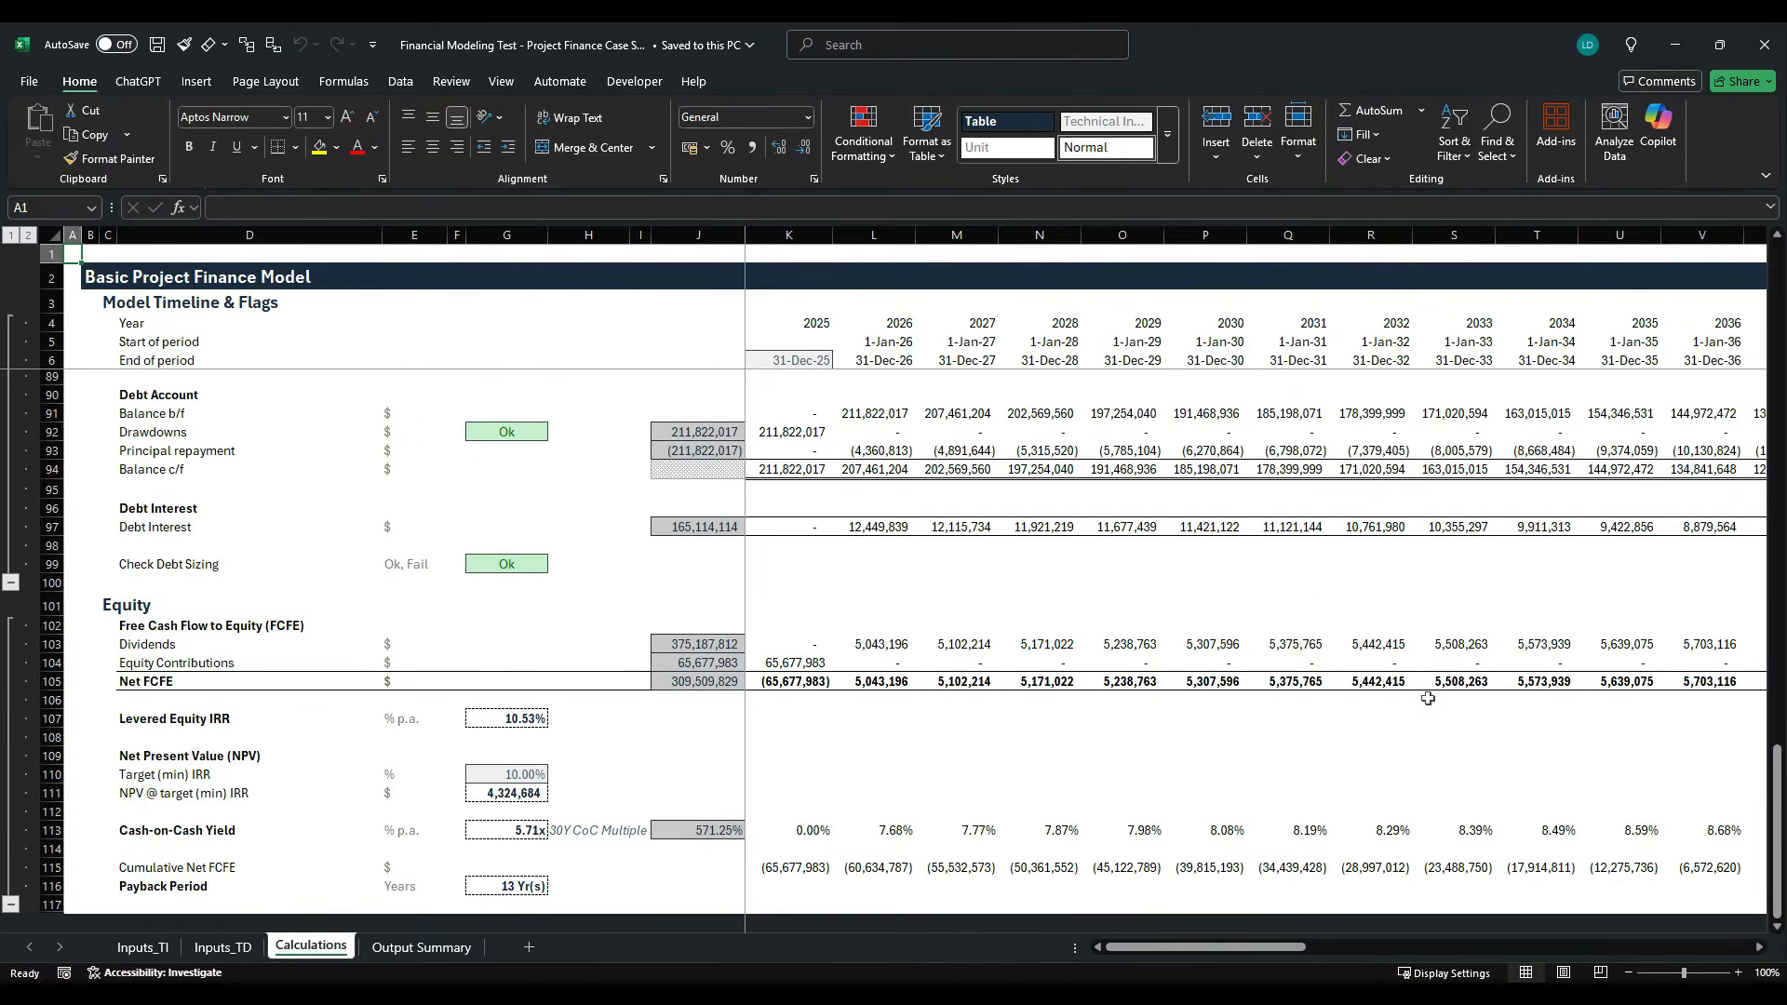
scroll(1427, 698, up, 20)
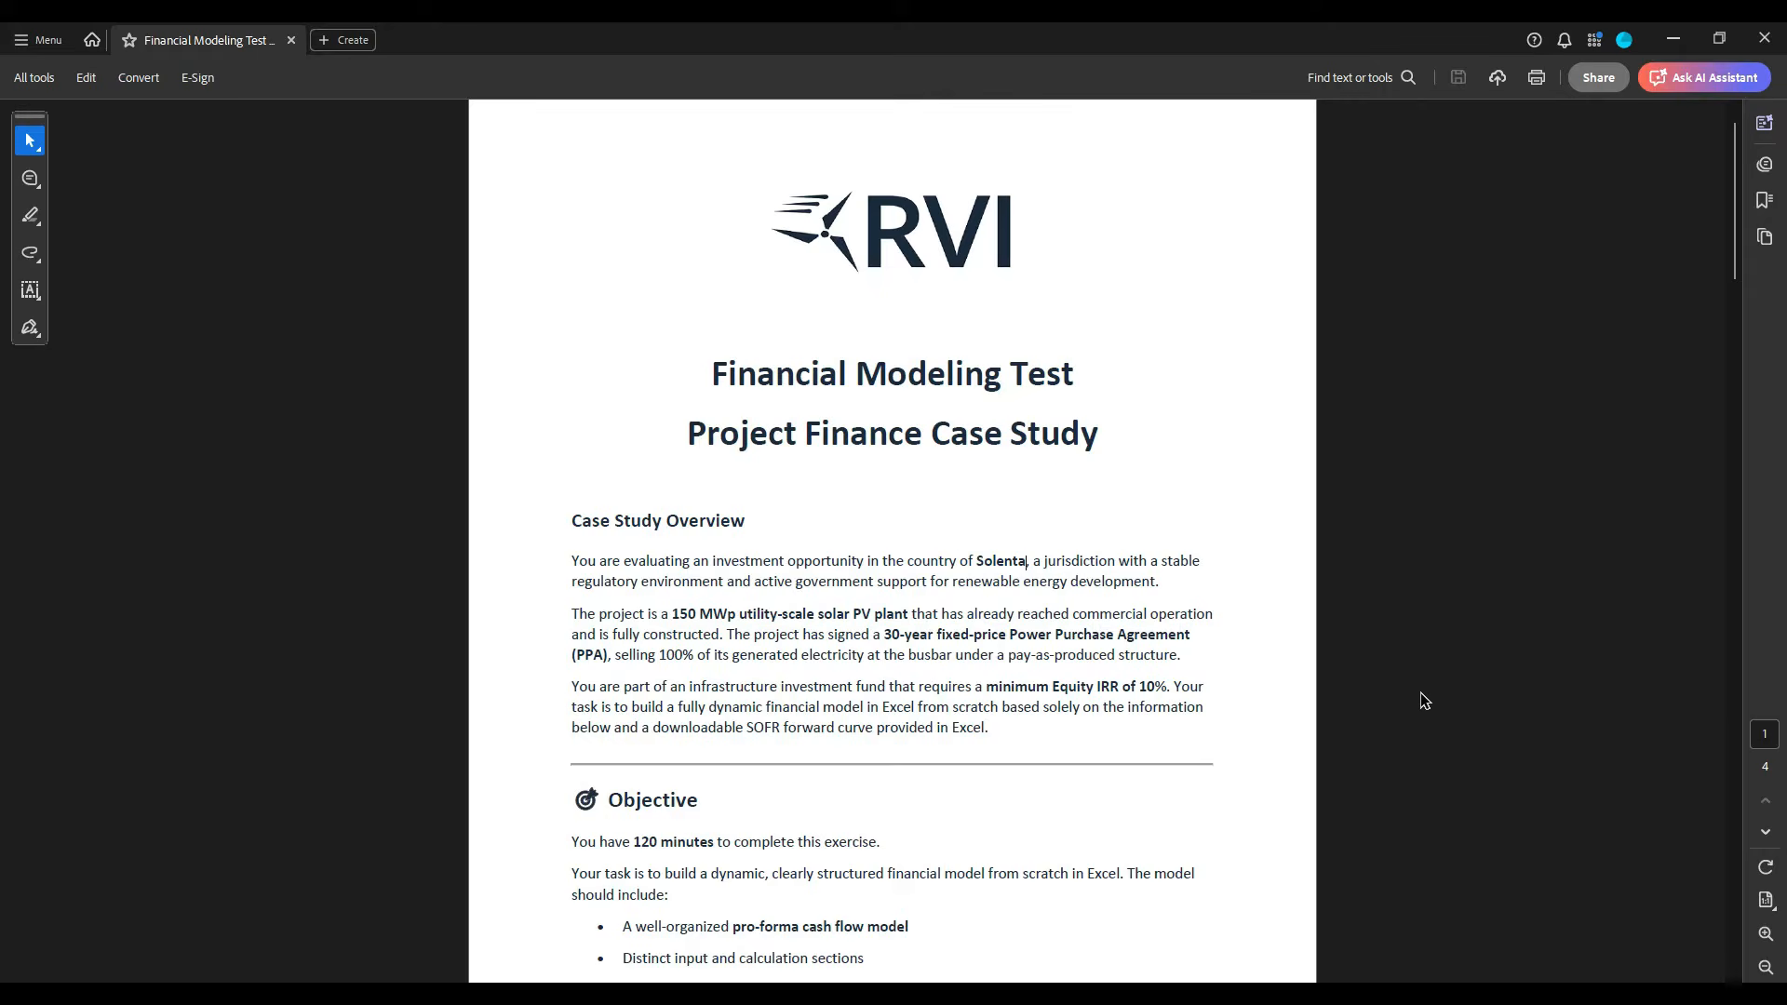
- Switch to the course page in the browser and open the download "Financial Modeling Test - Project Finance Case Study.pdf"
key(alt+Tab)
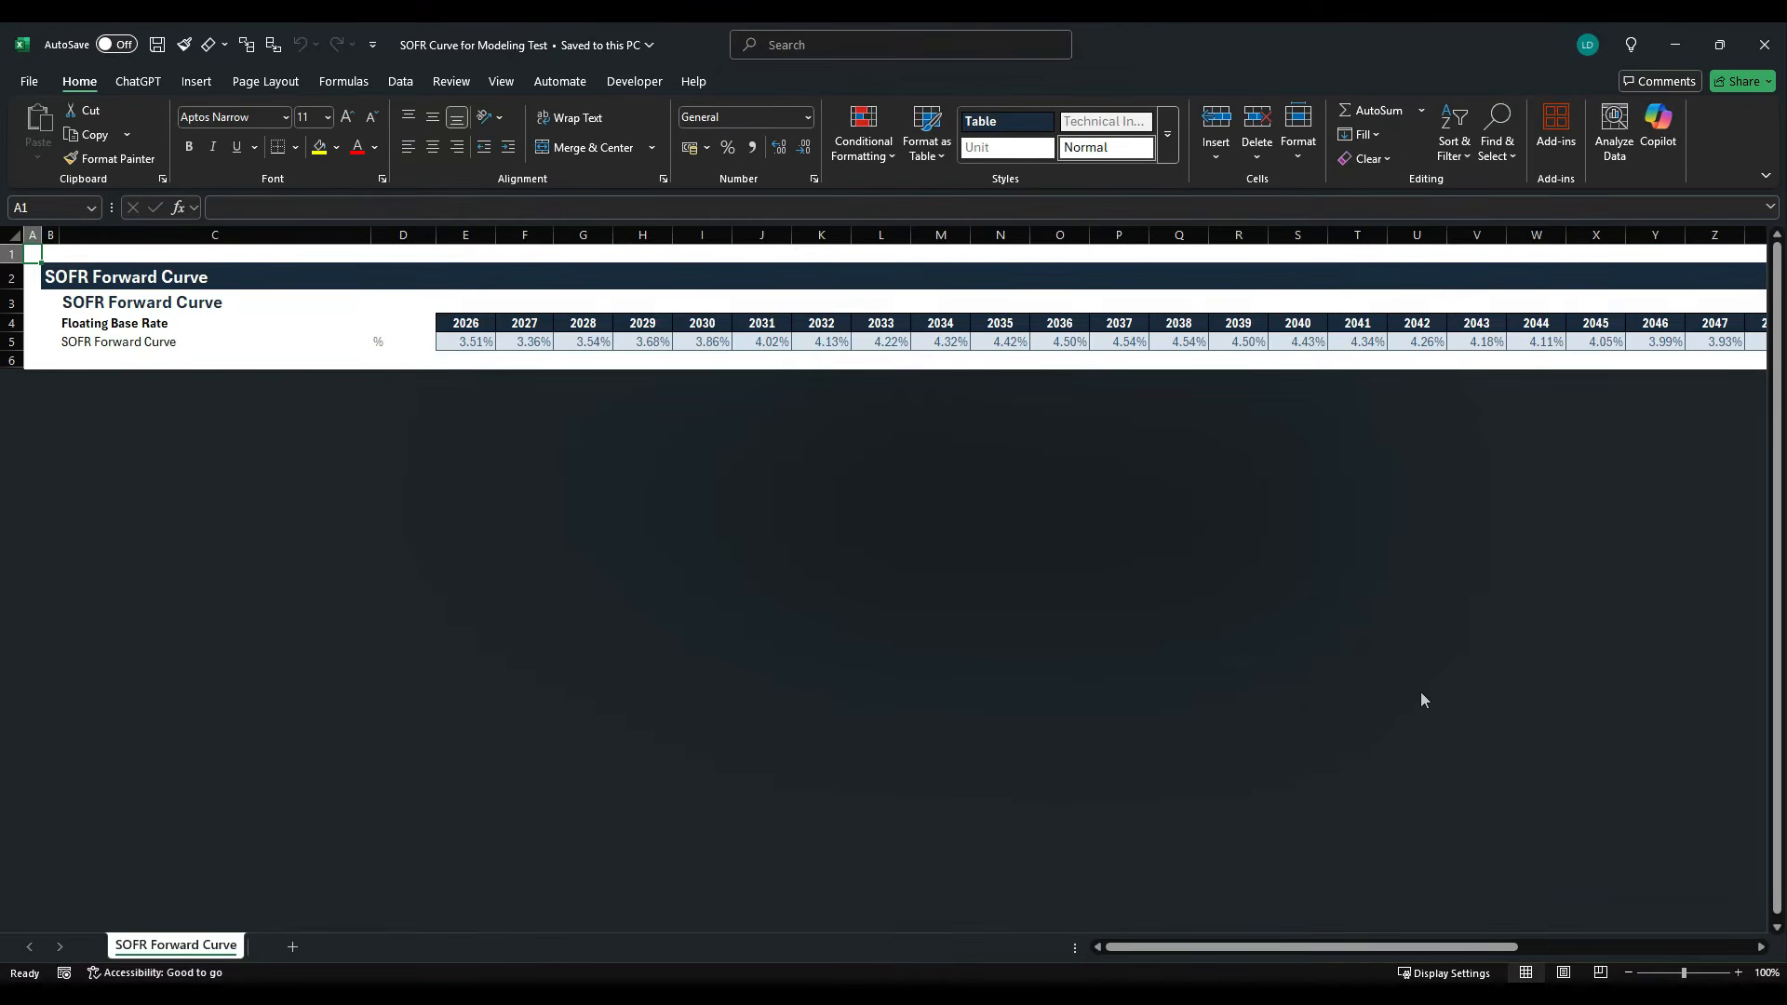
key(alt+Tab)
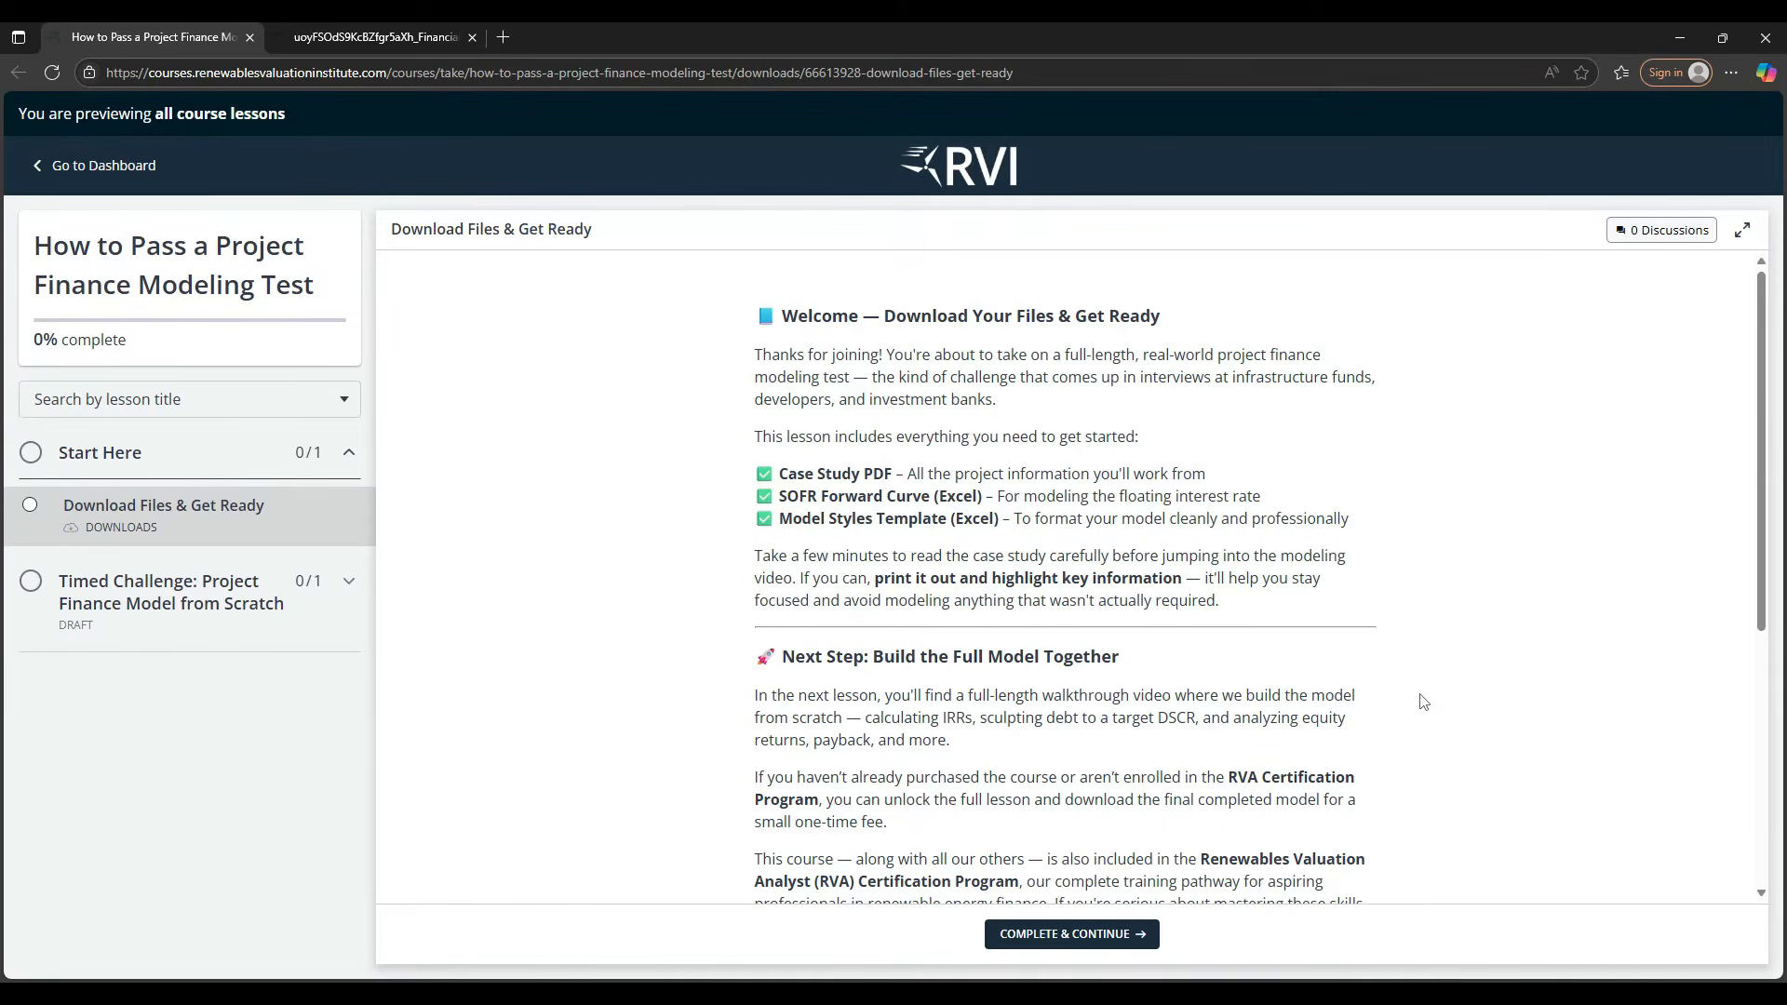
scroll(1422, 702, down, 5)
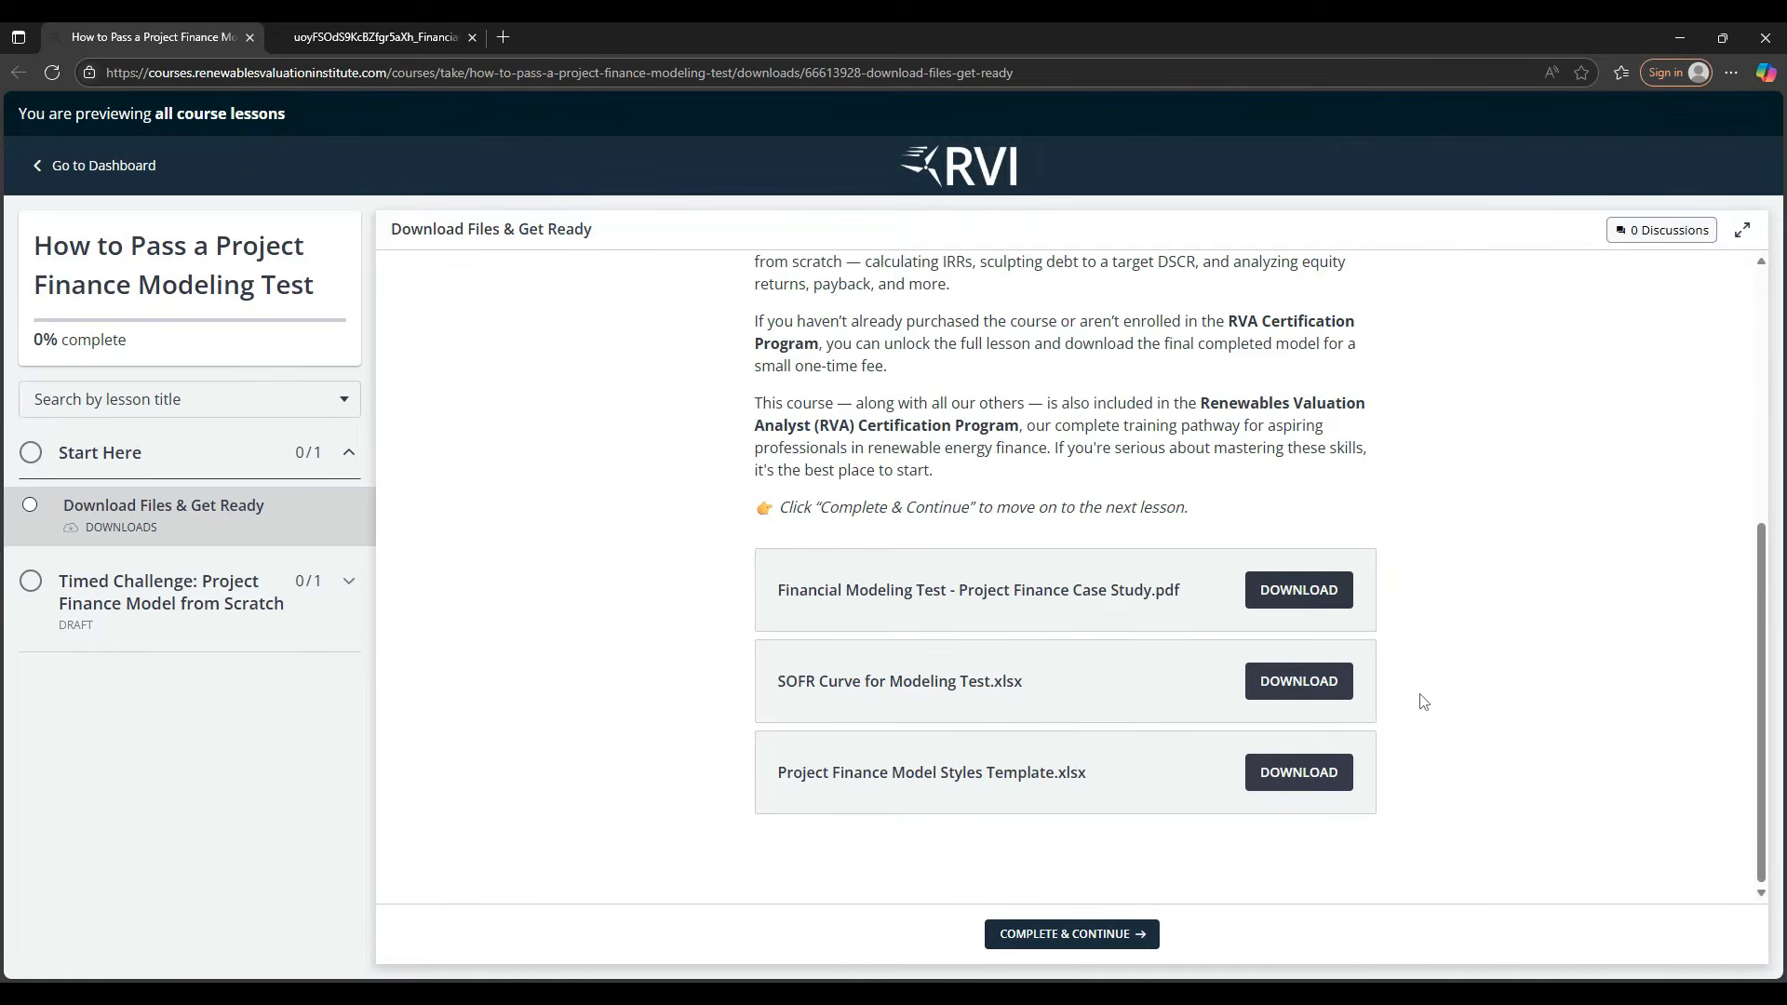
click(1329, 590)
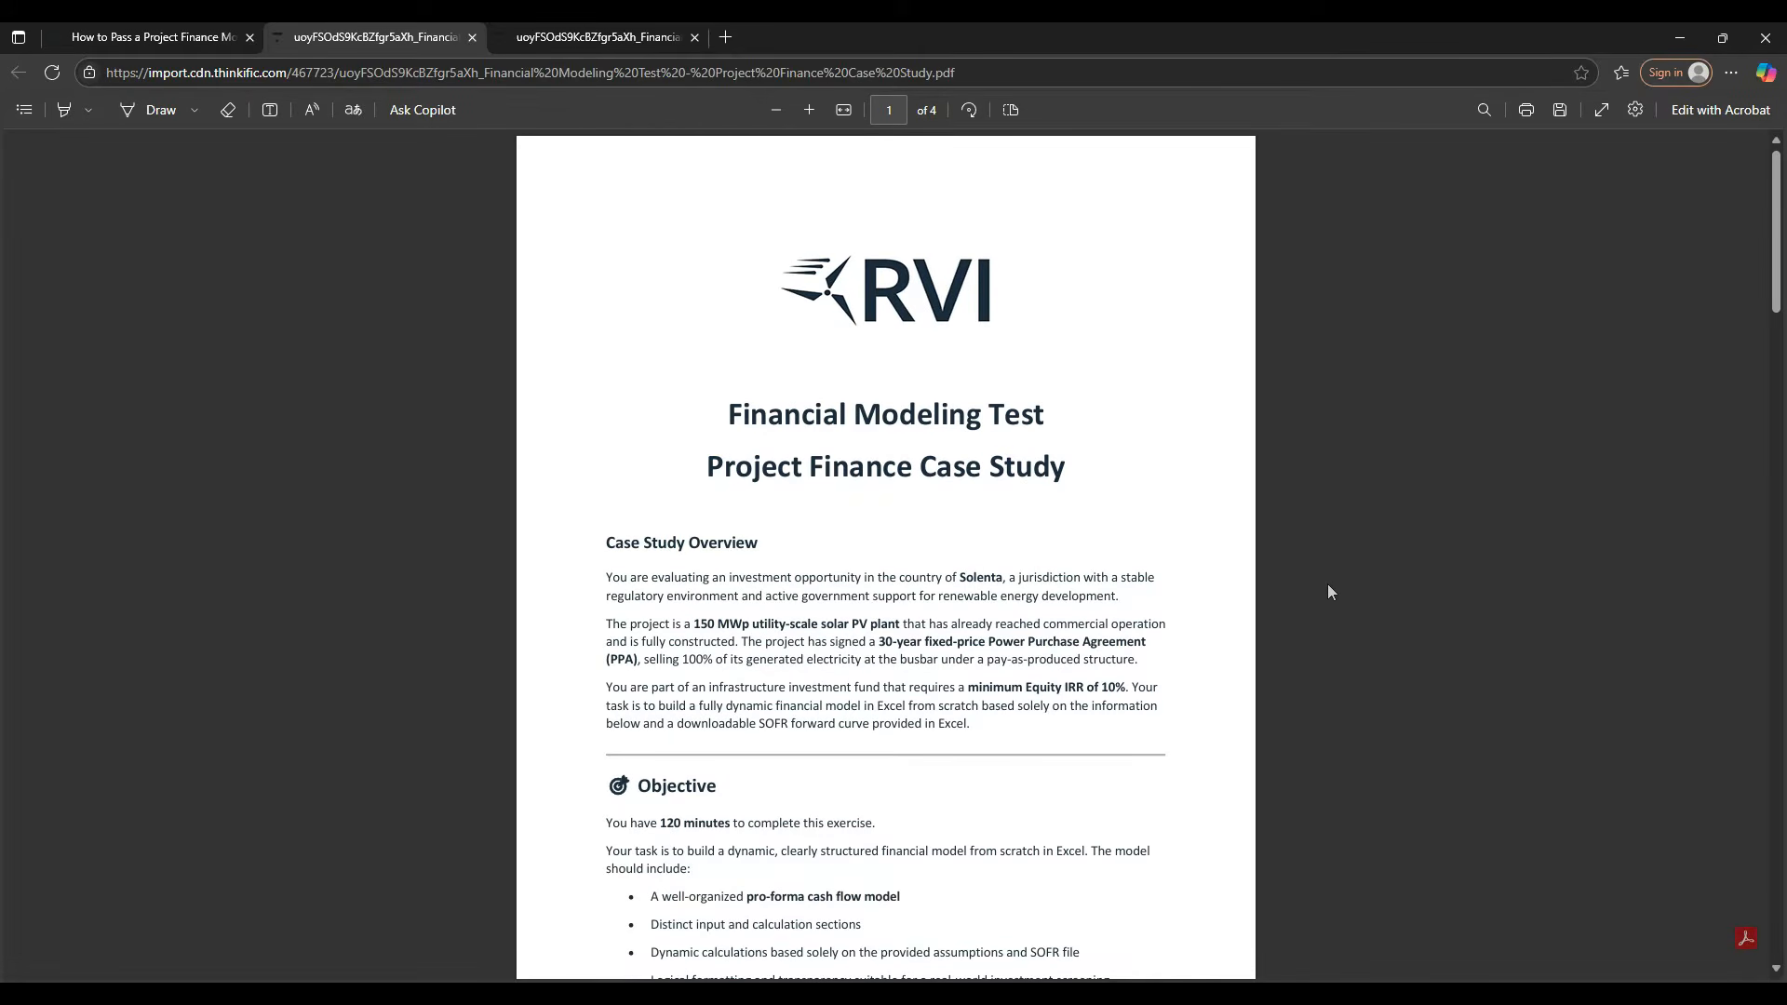
- Switch to the case study in Acrobat and highlight "150 MWp utility-scale solar PV plant" and "fully constructed" in the overview
key(alt+Tab)
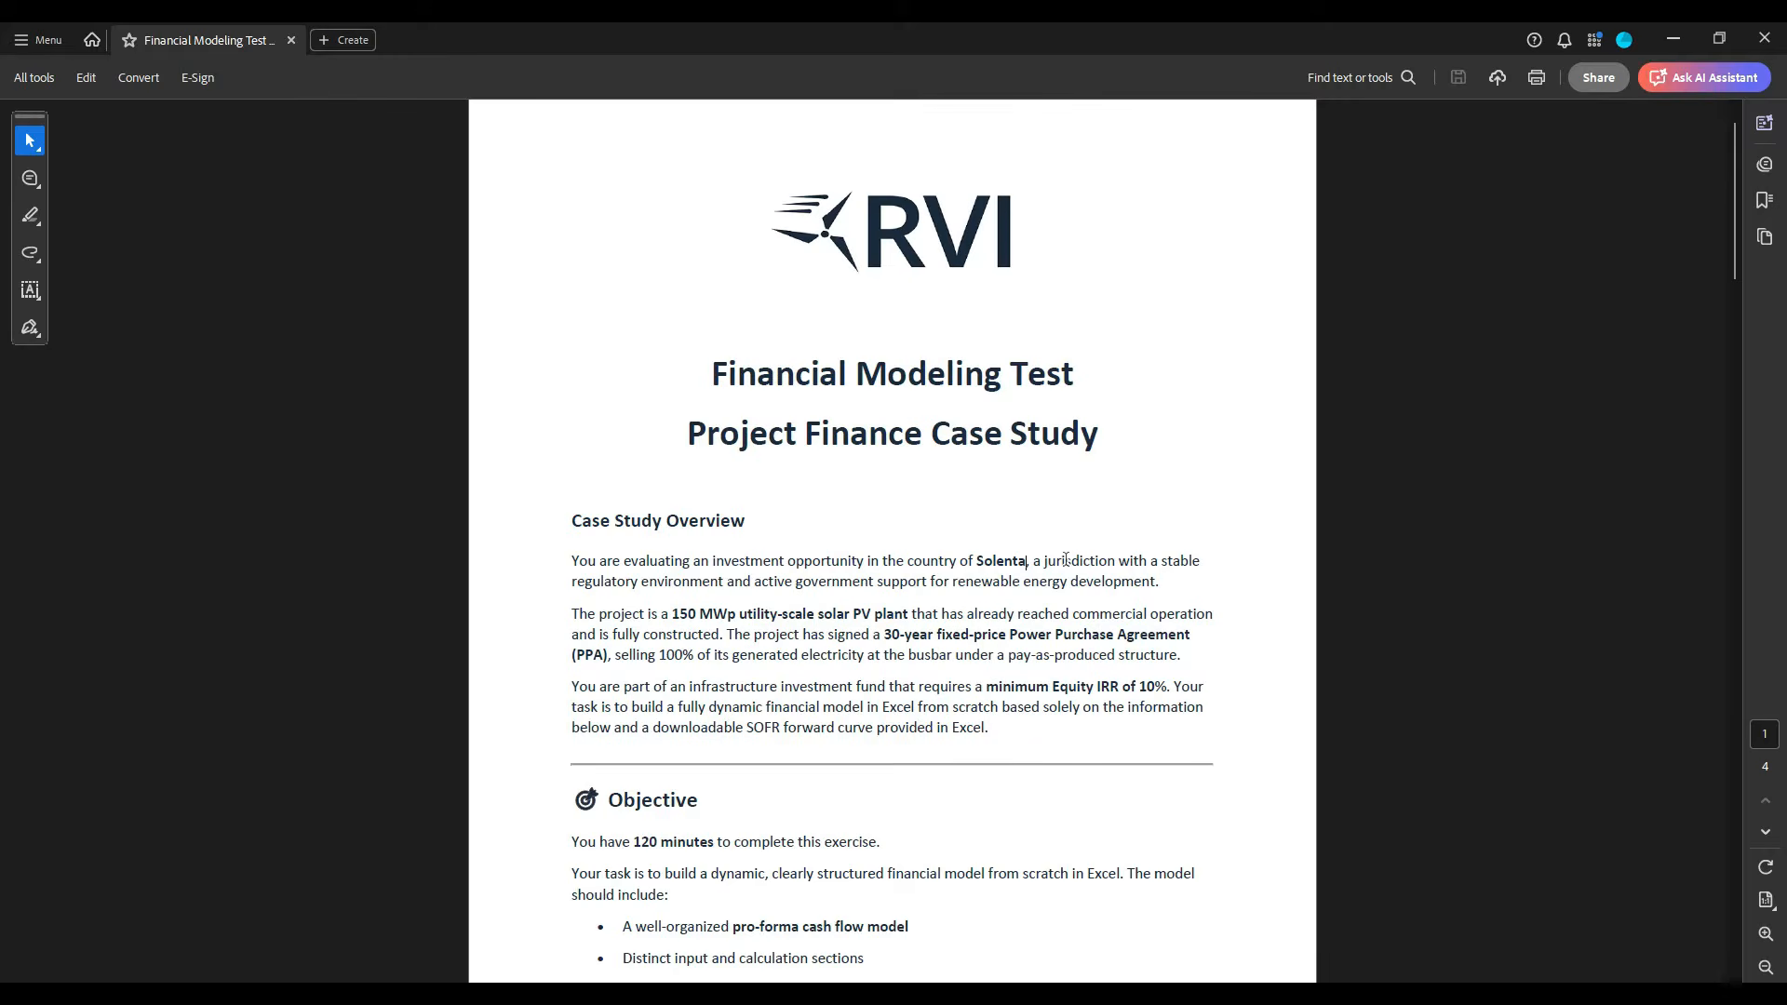
drag(671, 615, 879, 625)
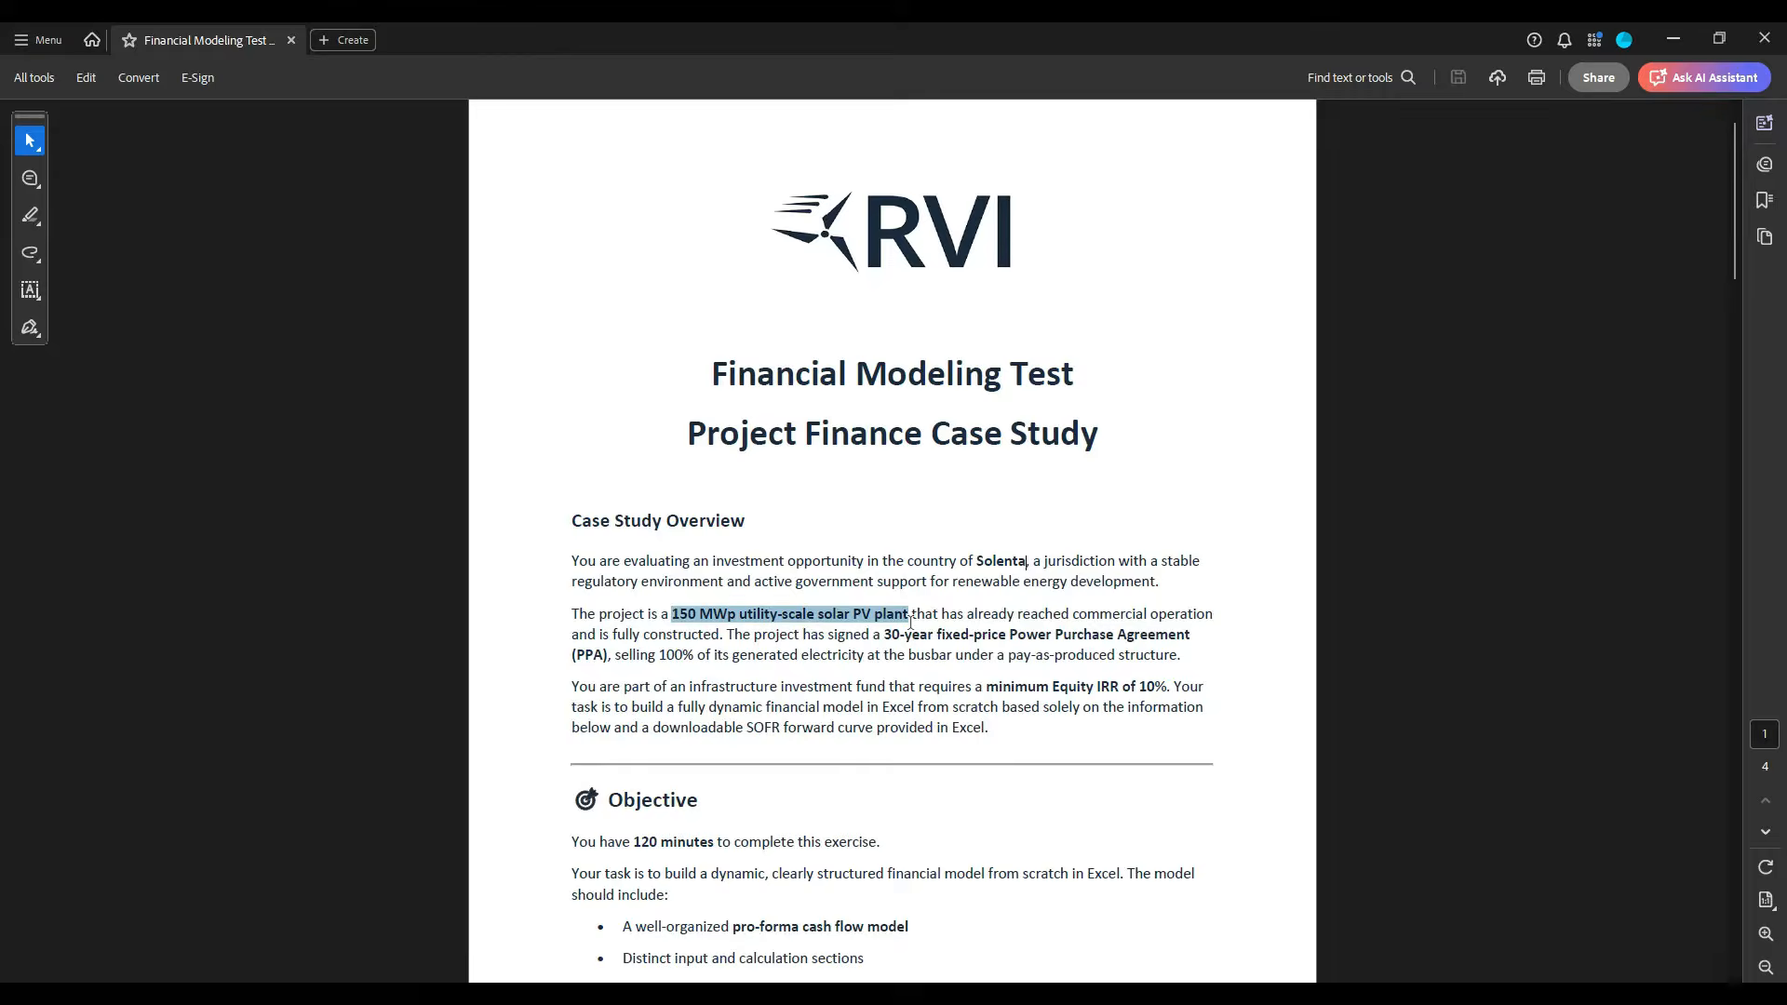
click(962, 645)
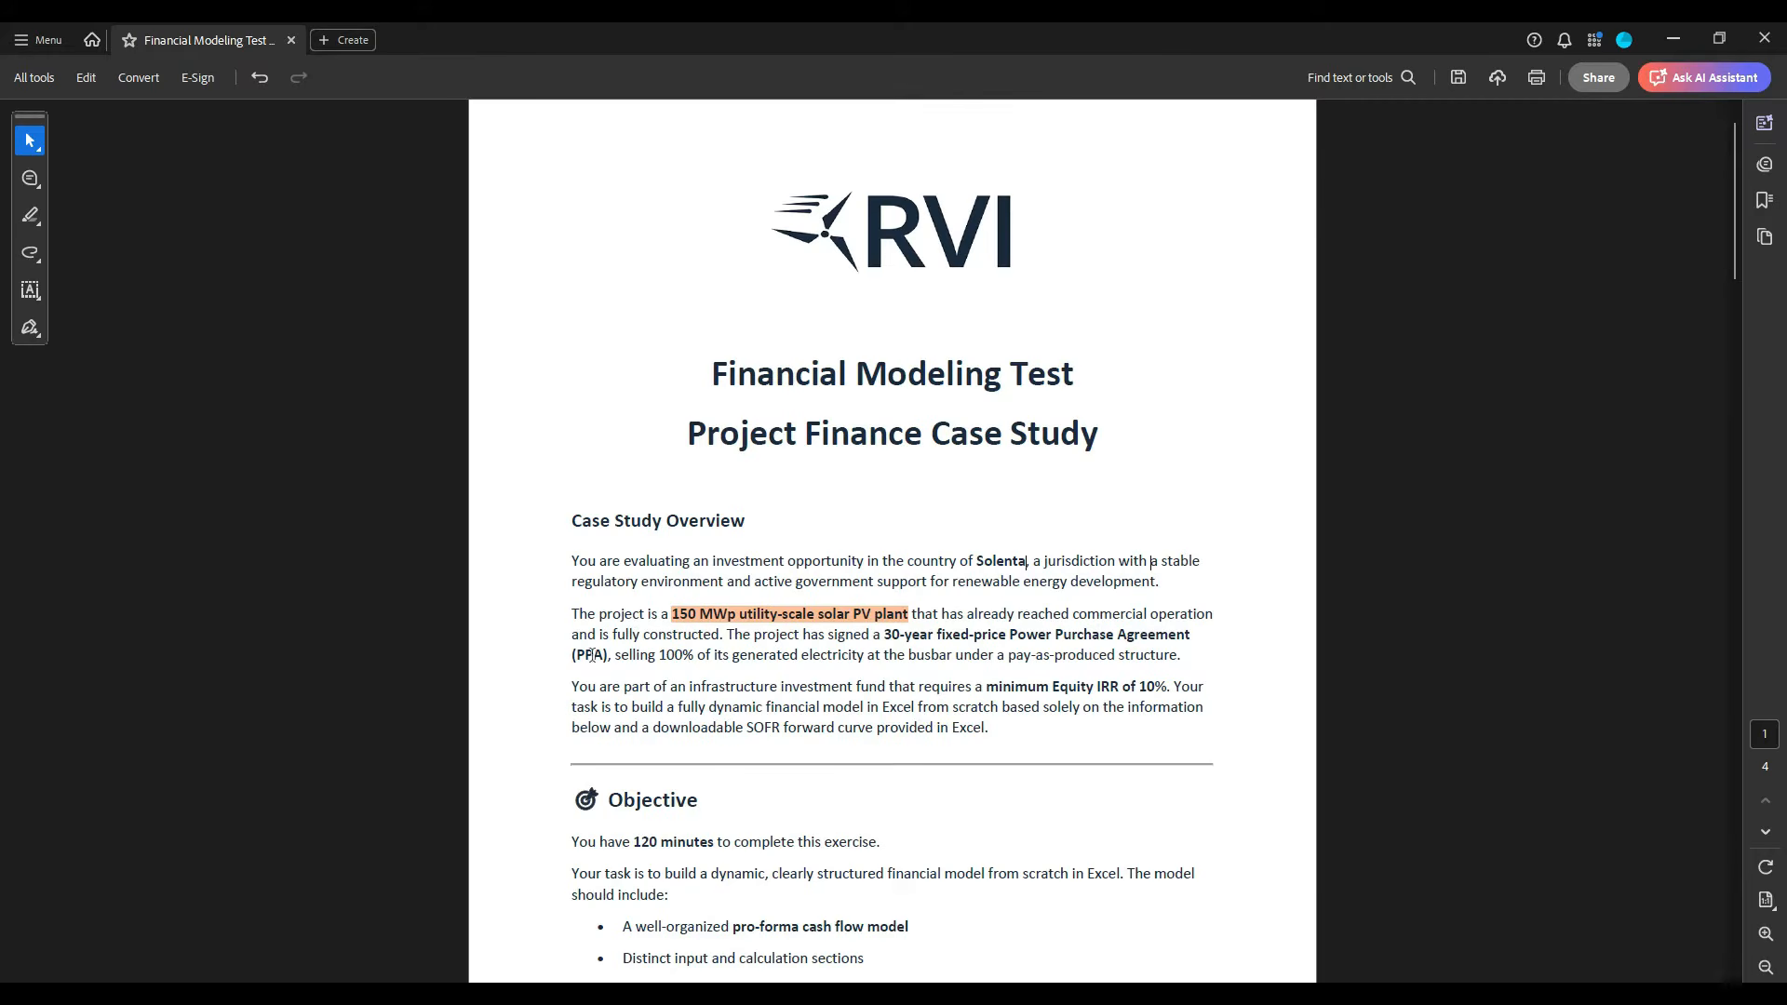
drag(614, 634, 720, 639)
click(748, 666)
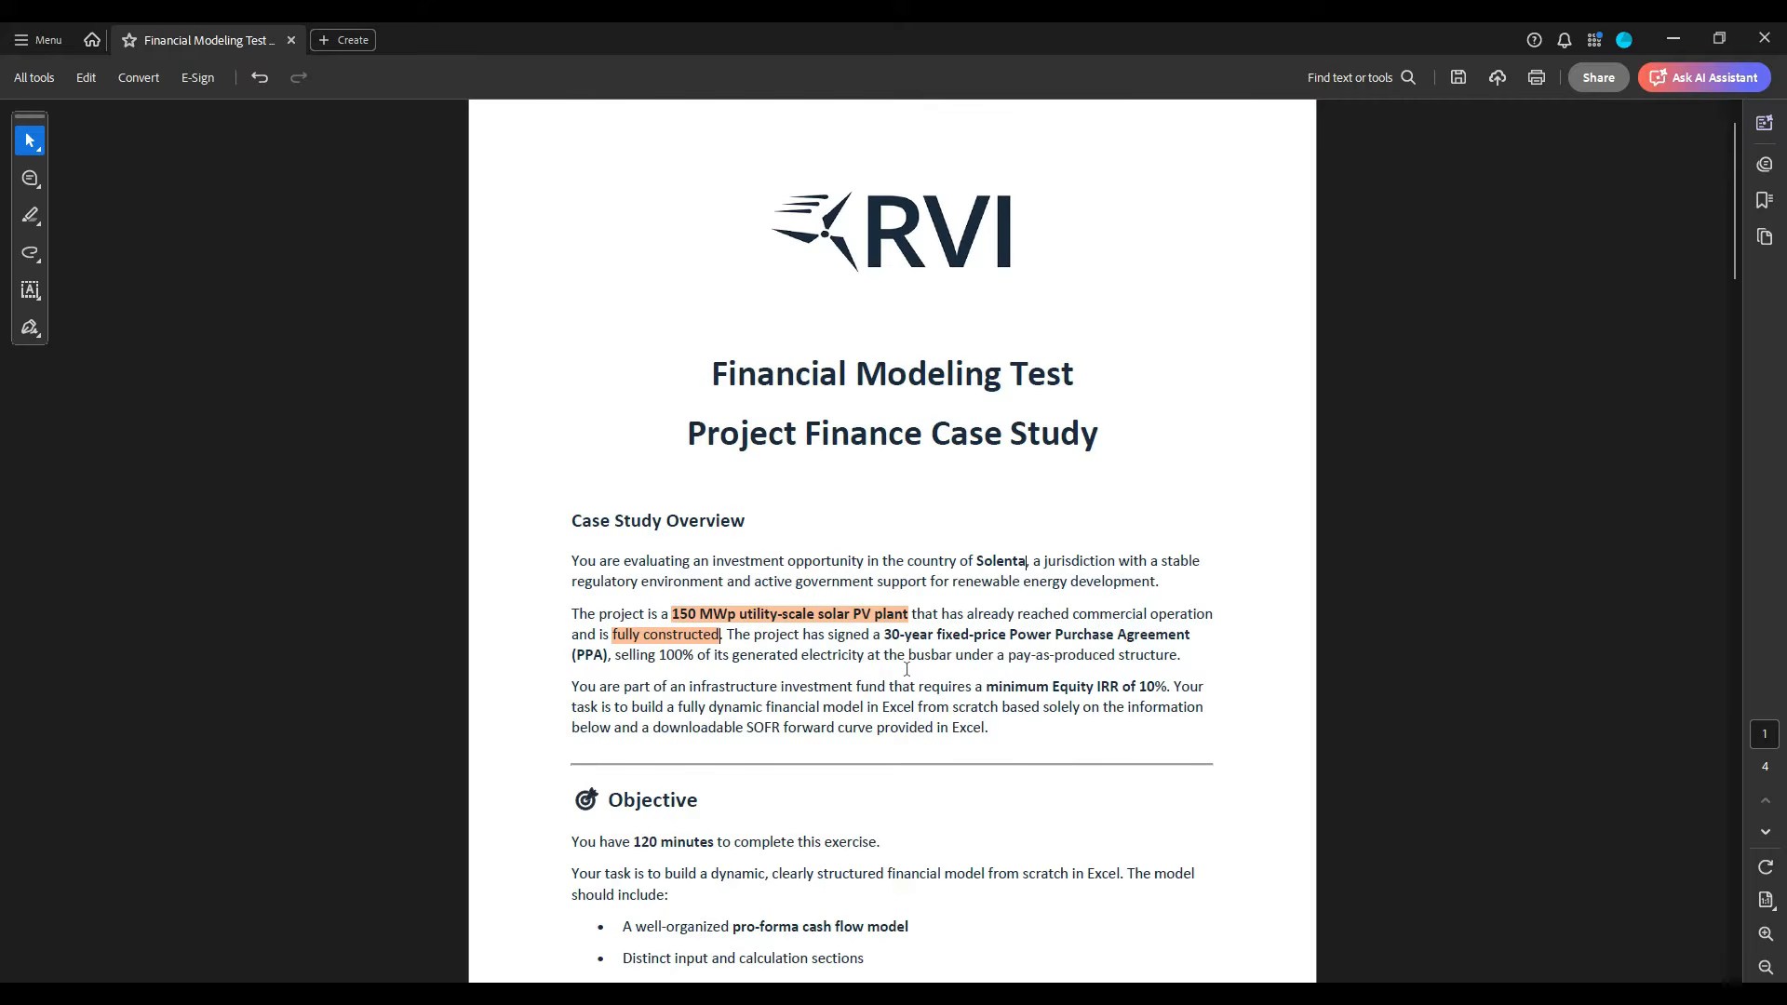
- Highlight "busbar under a pay-as-produced structure" and "minimum Equity IRR of 10%. Your" in the Case Study Overview
drag(909, 663, 1177, 661)
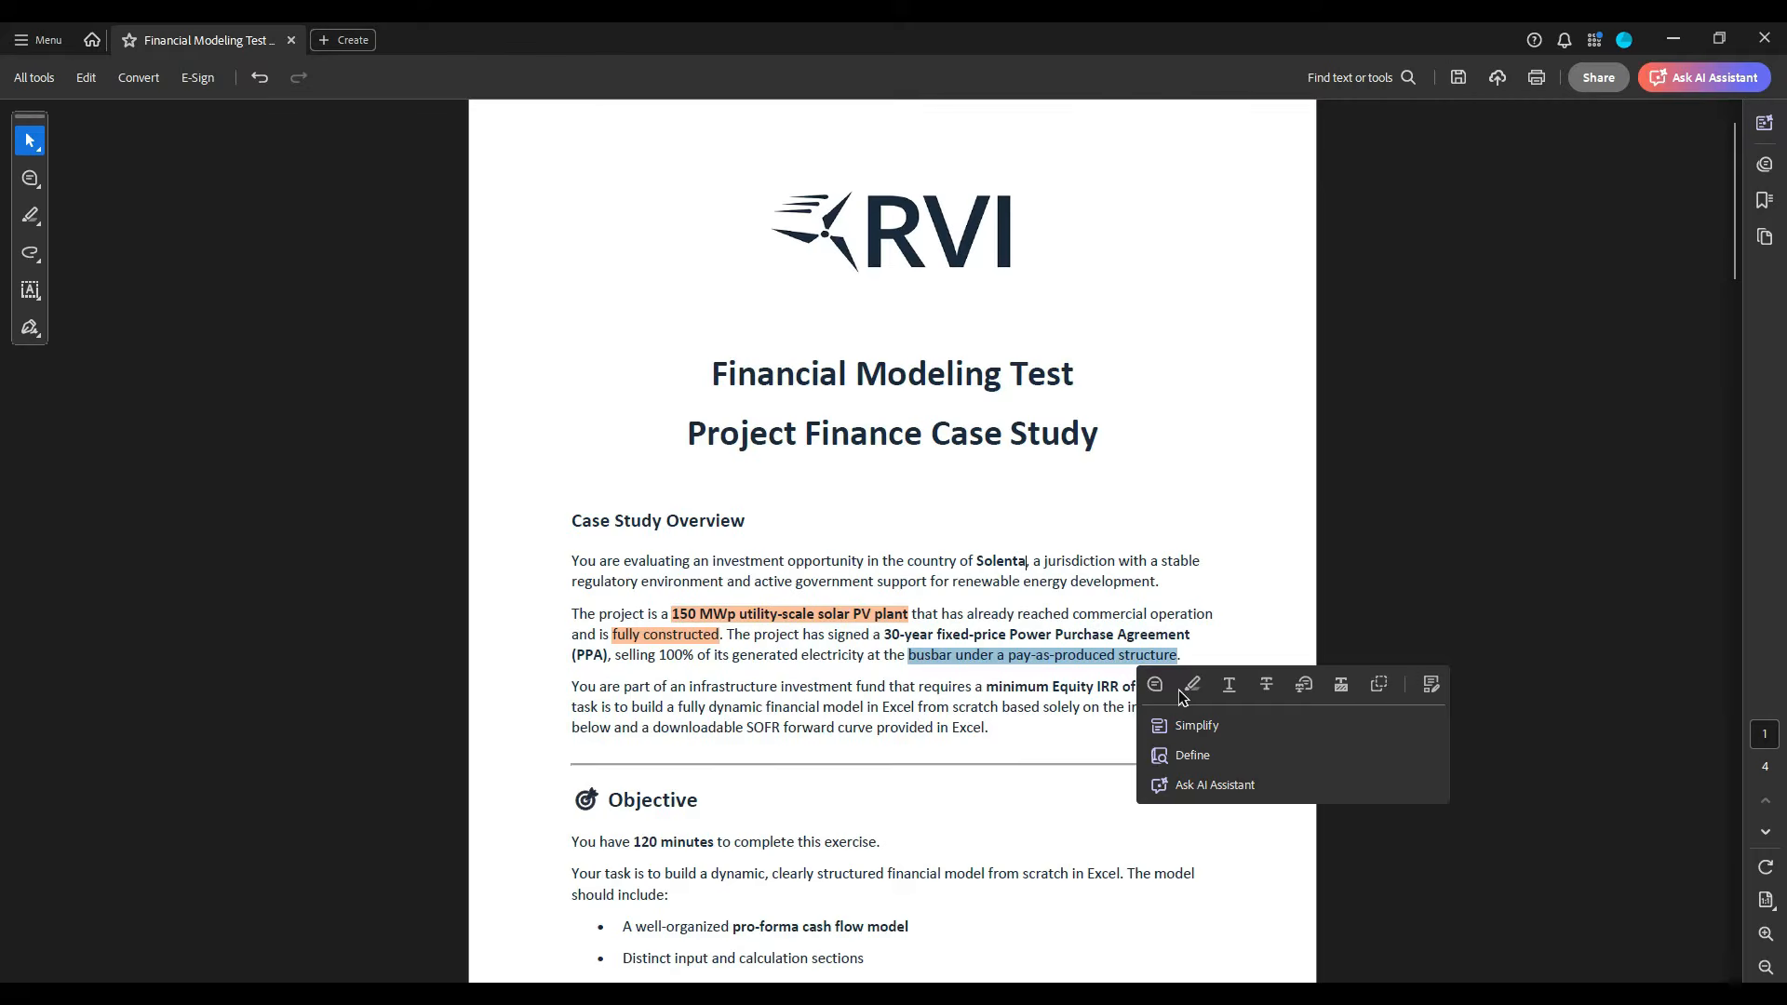
click(1188, 688)
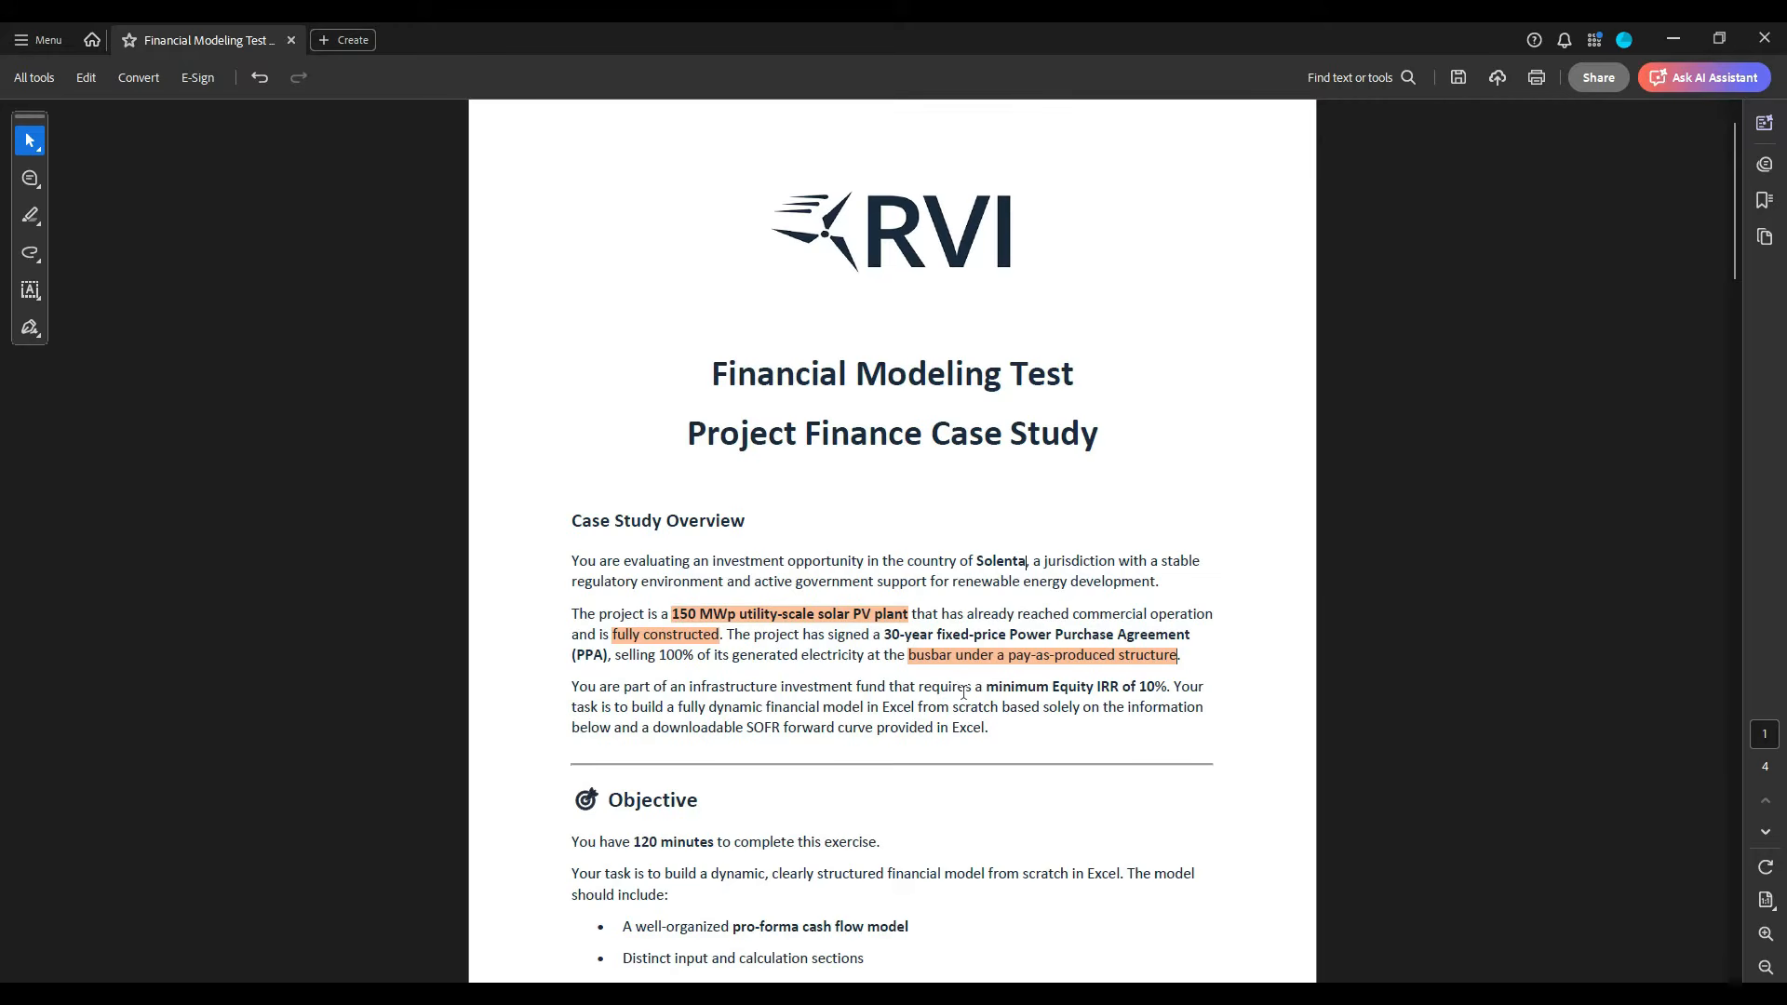
drag(987, 689, 1187, 701)
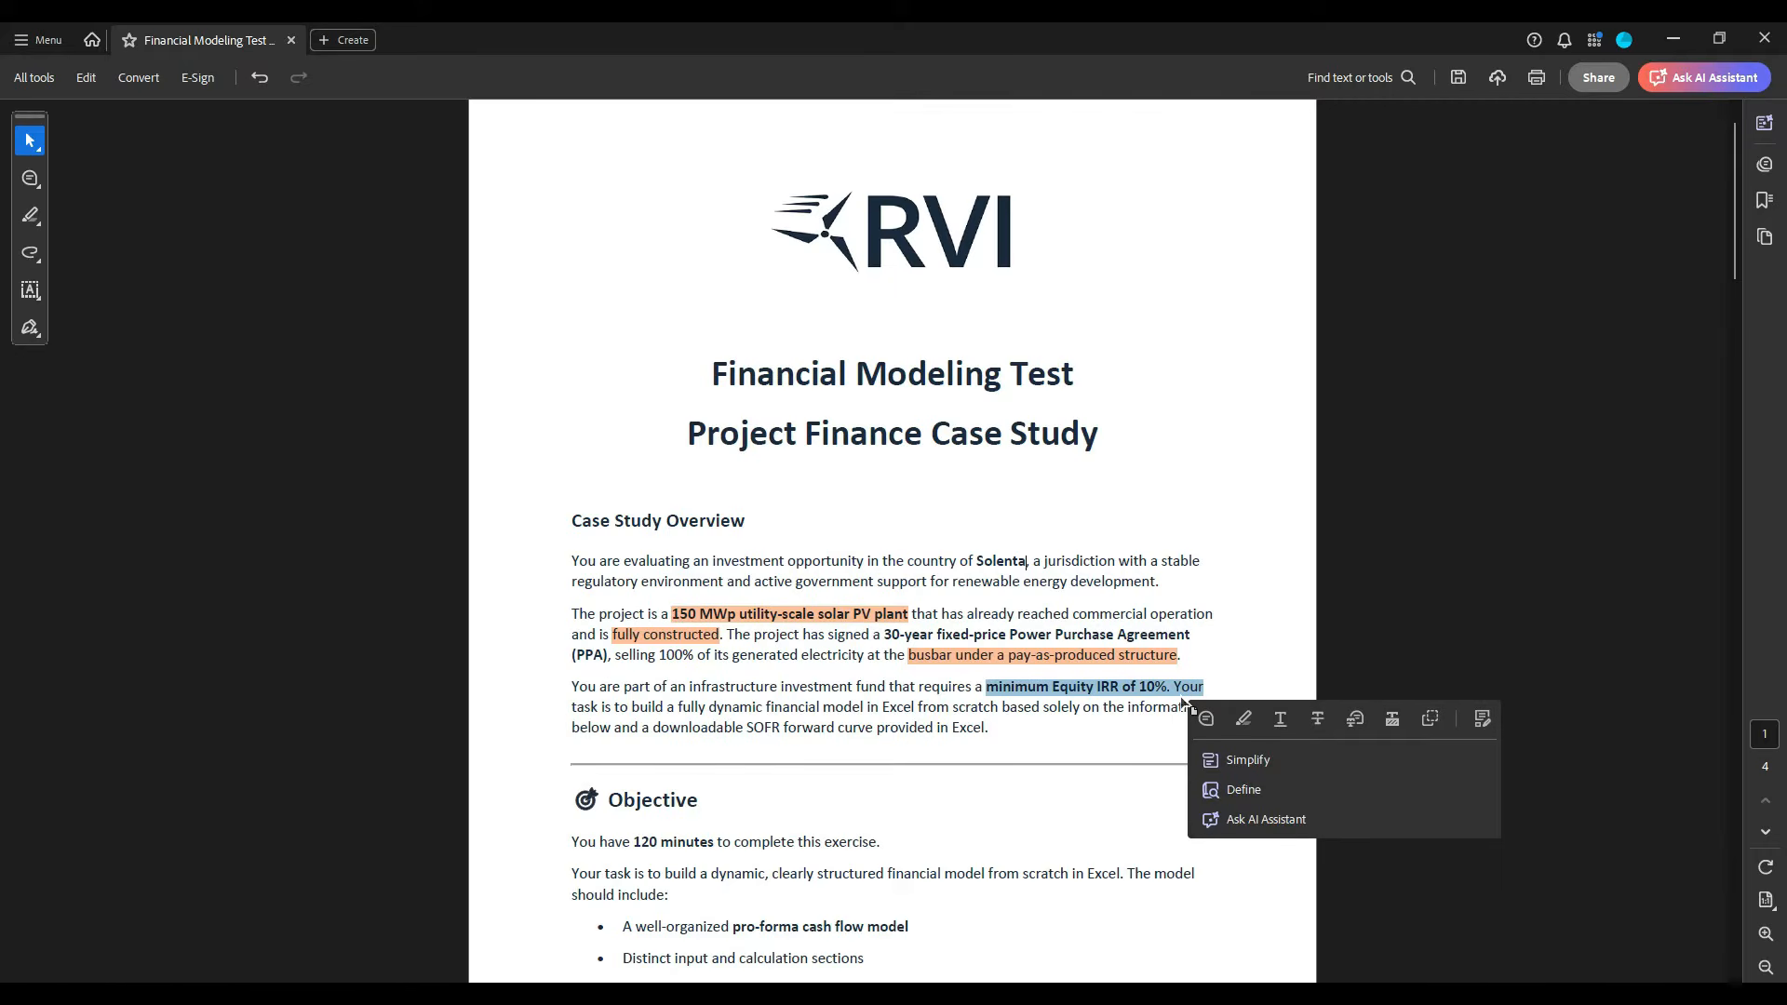
click(1244, 718)
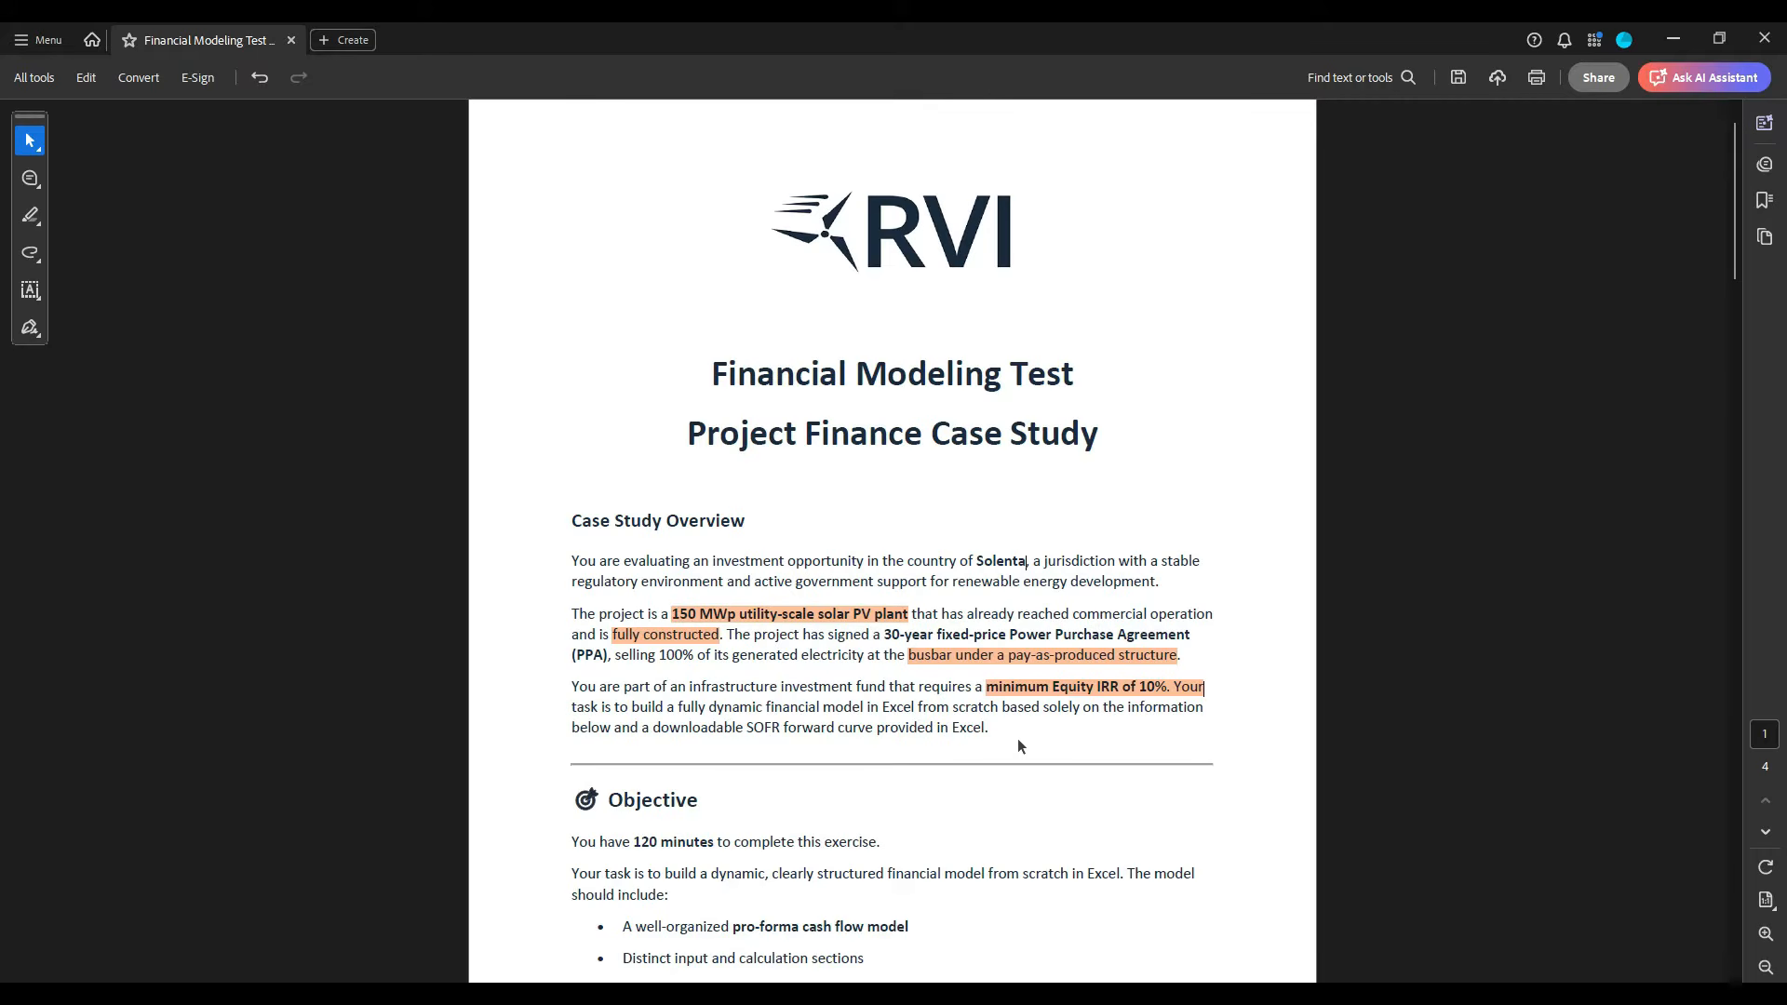
- Highlight "pro-forma cash flow model" and "not expected" in the Objective section
scroll(1020, 739, down, 5)
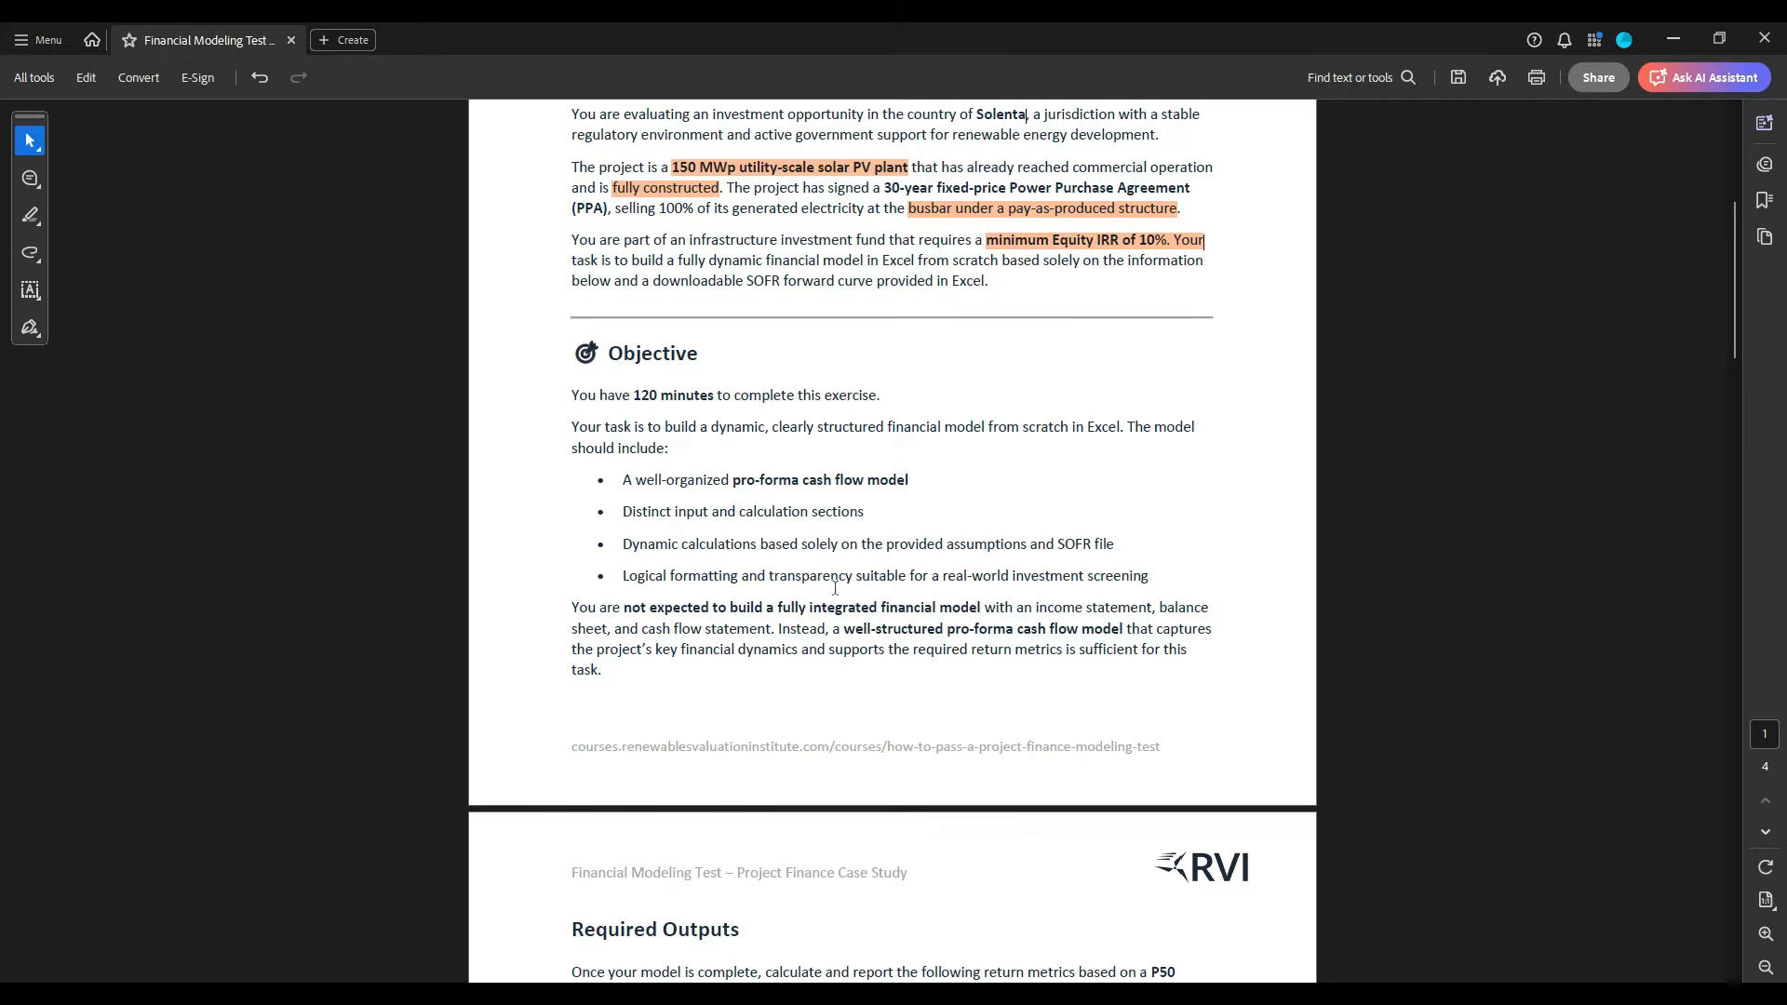
drag(732, 481, 930, 481)
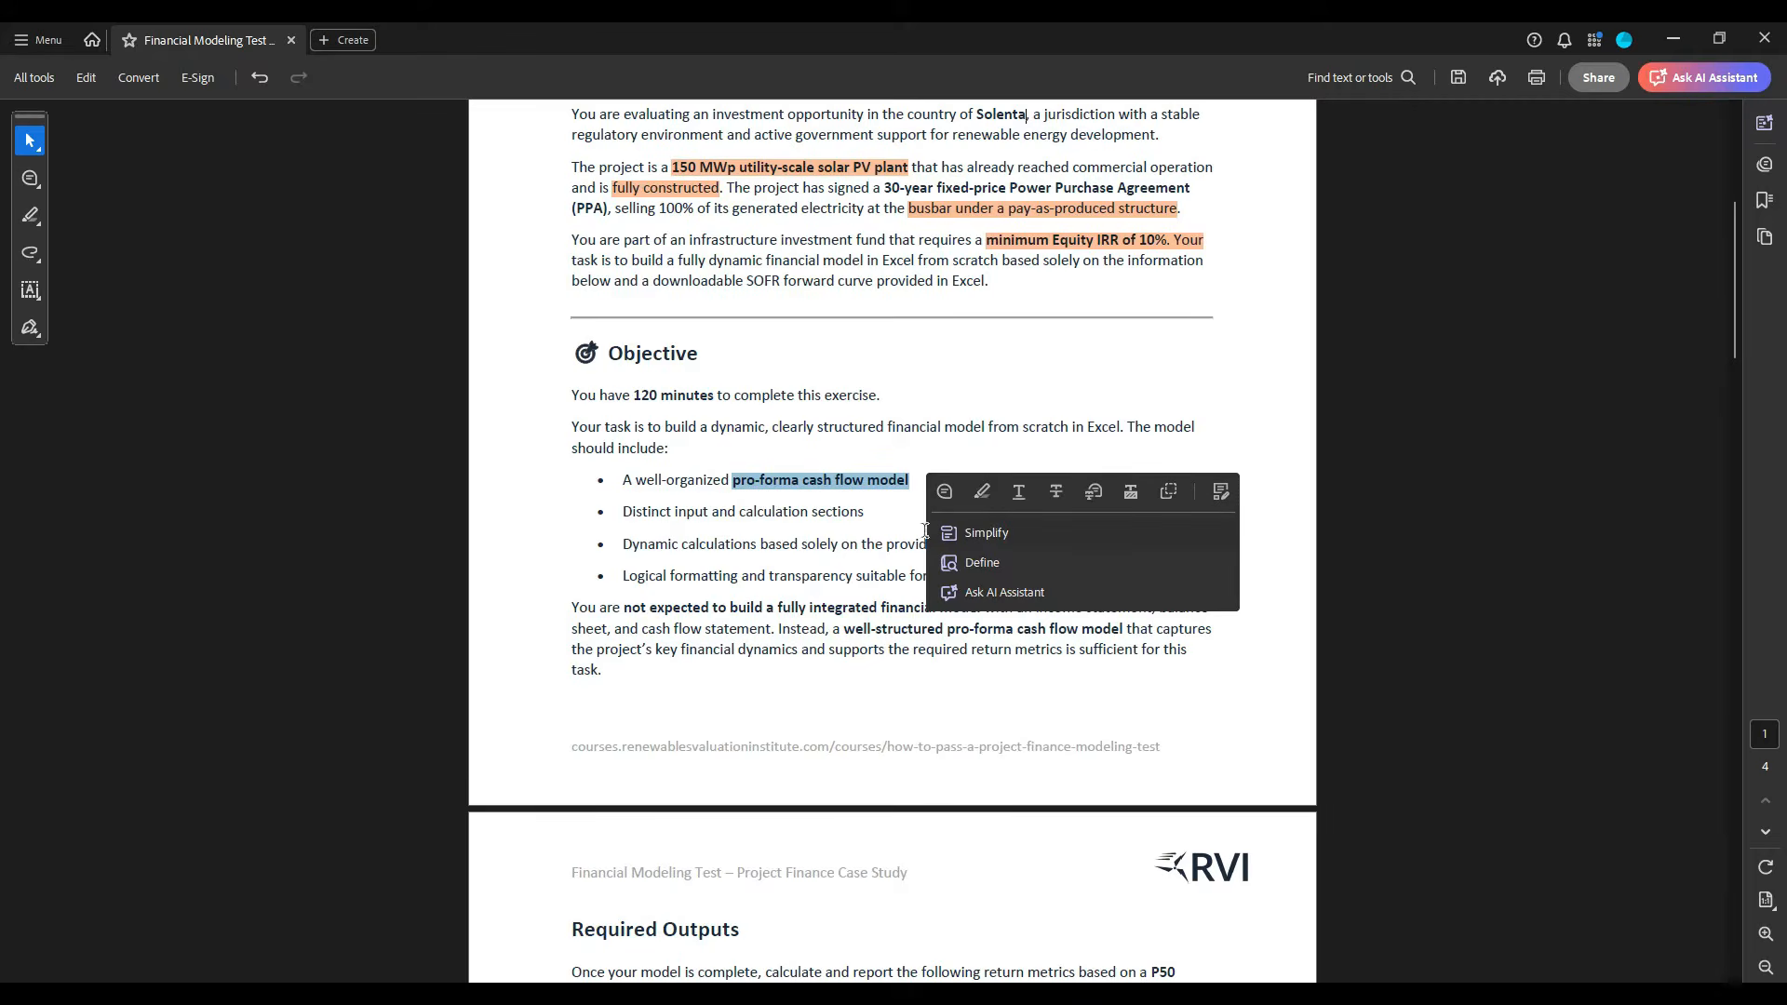
click(972, 493)
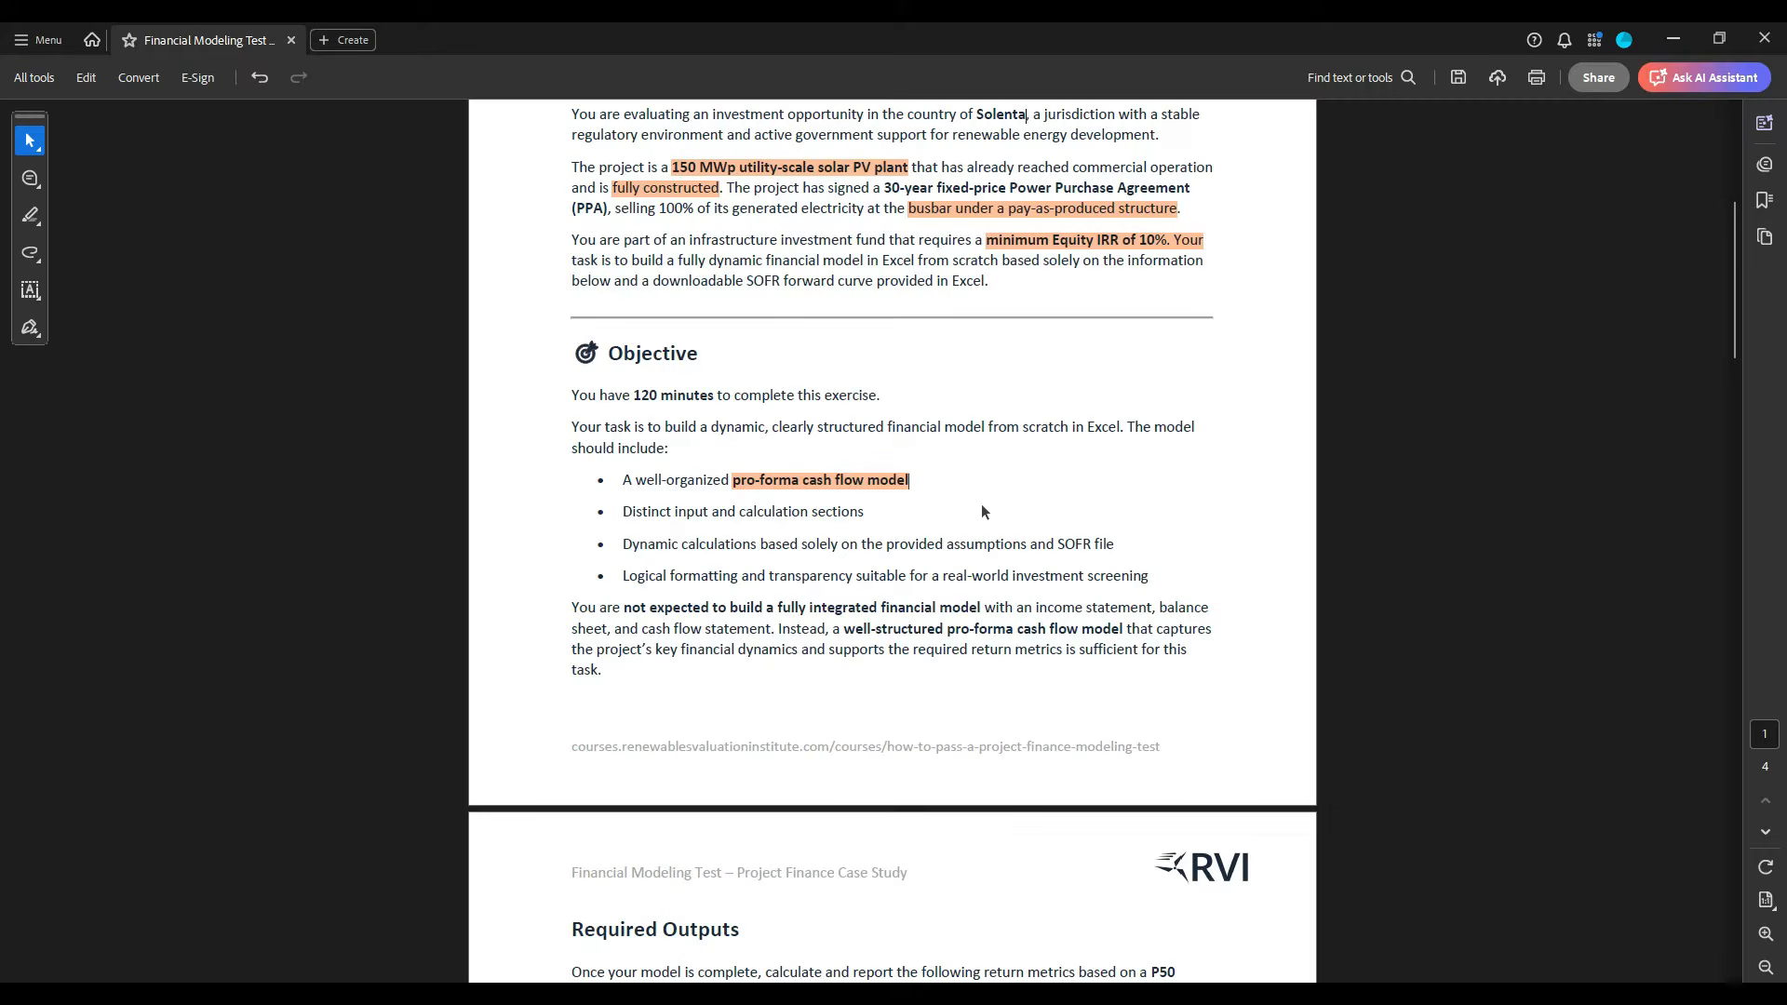
drag(622, 577, 1137, 580)
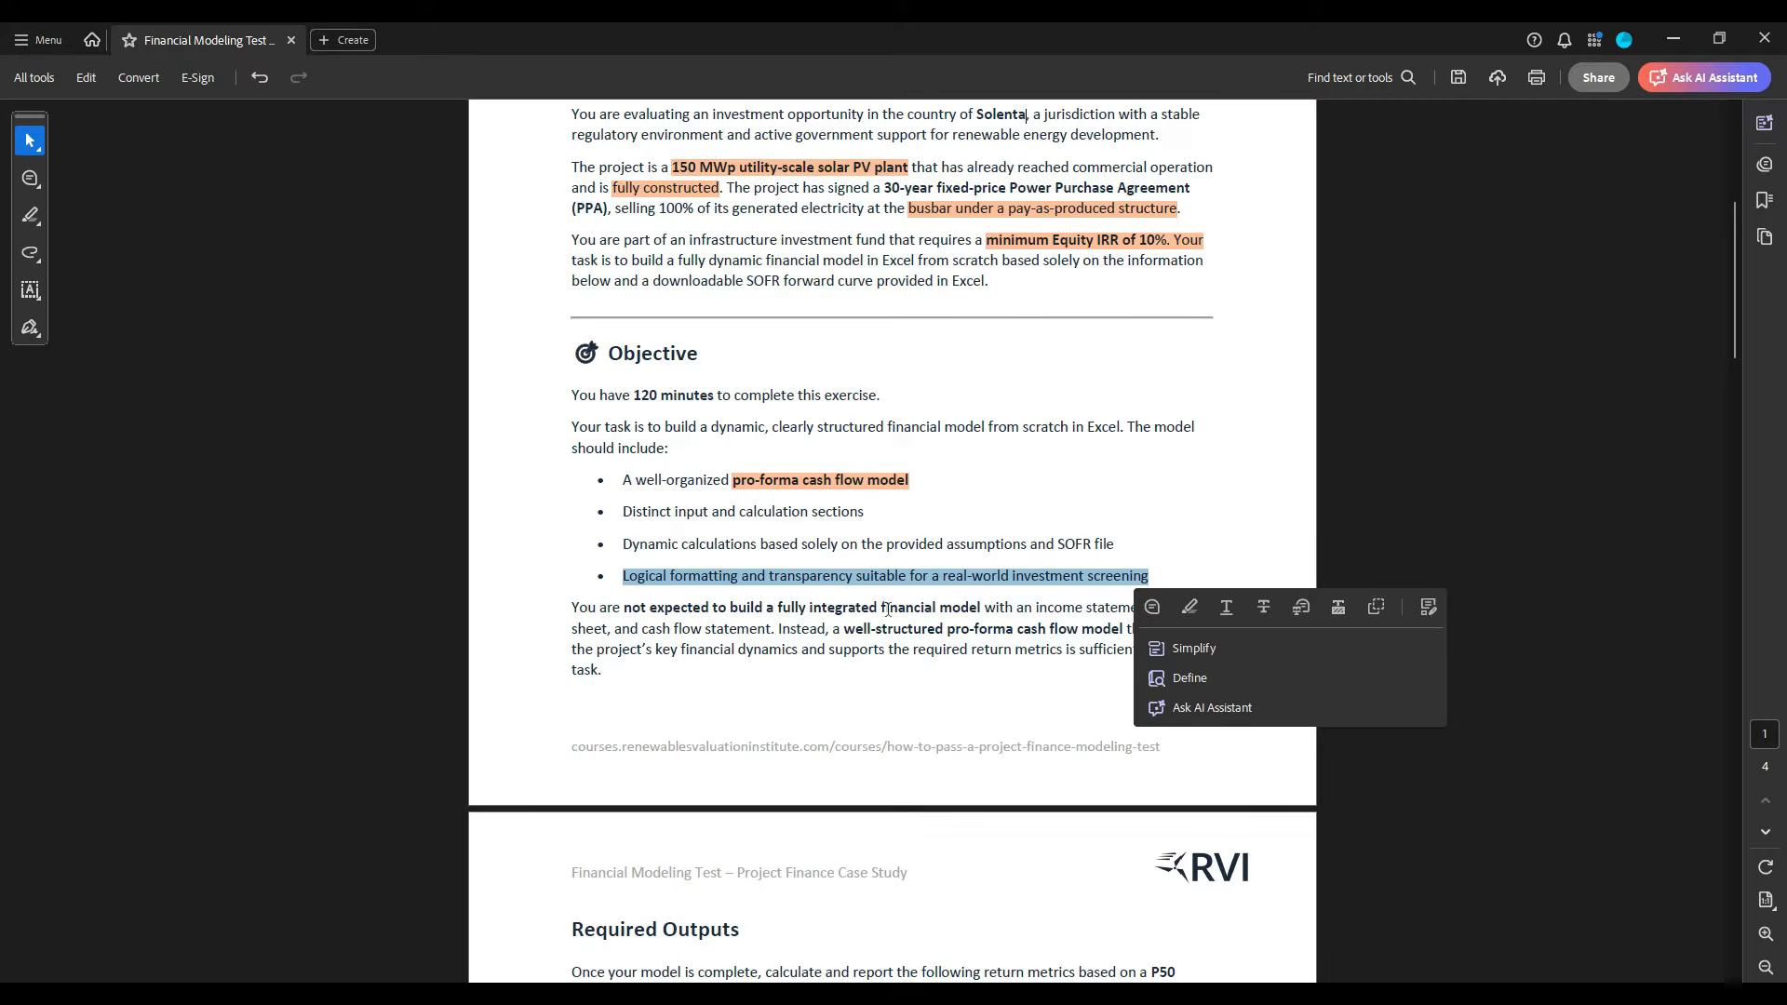
drag(624, 614, 700, 616)
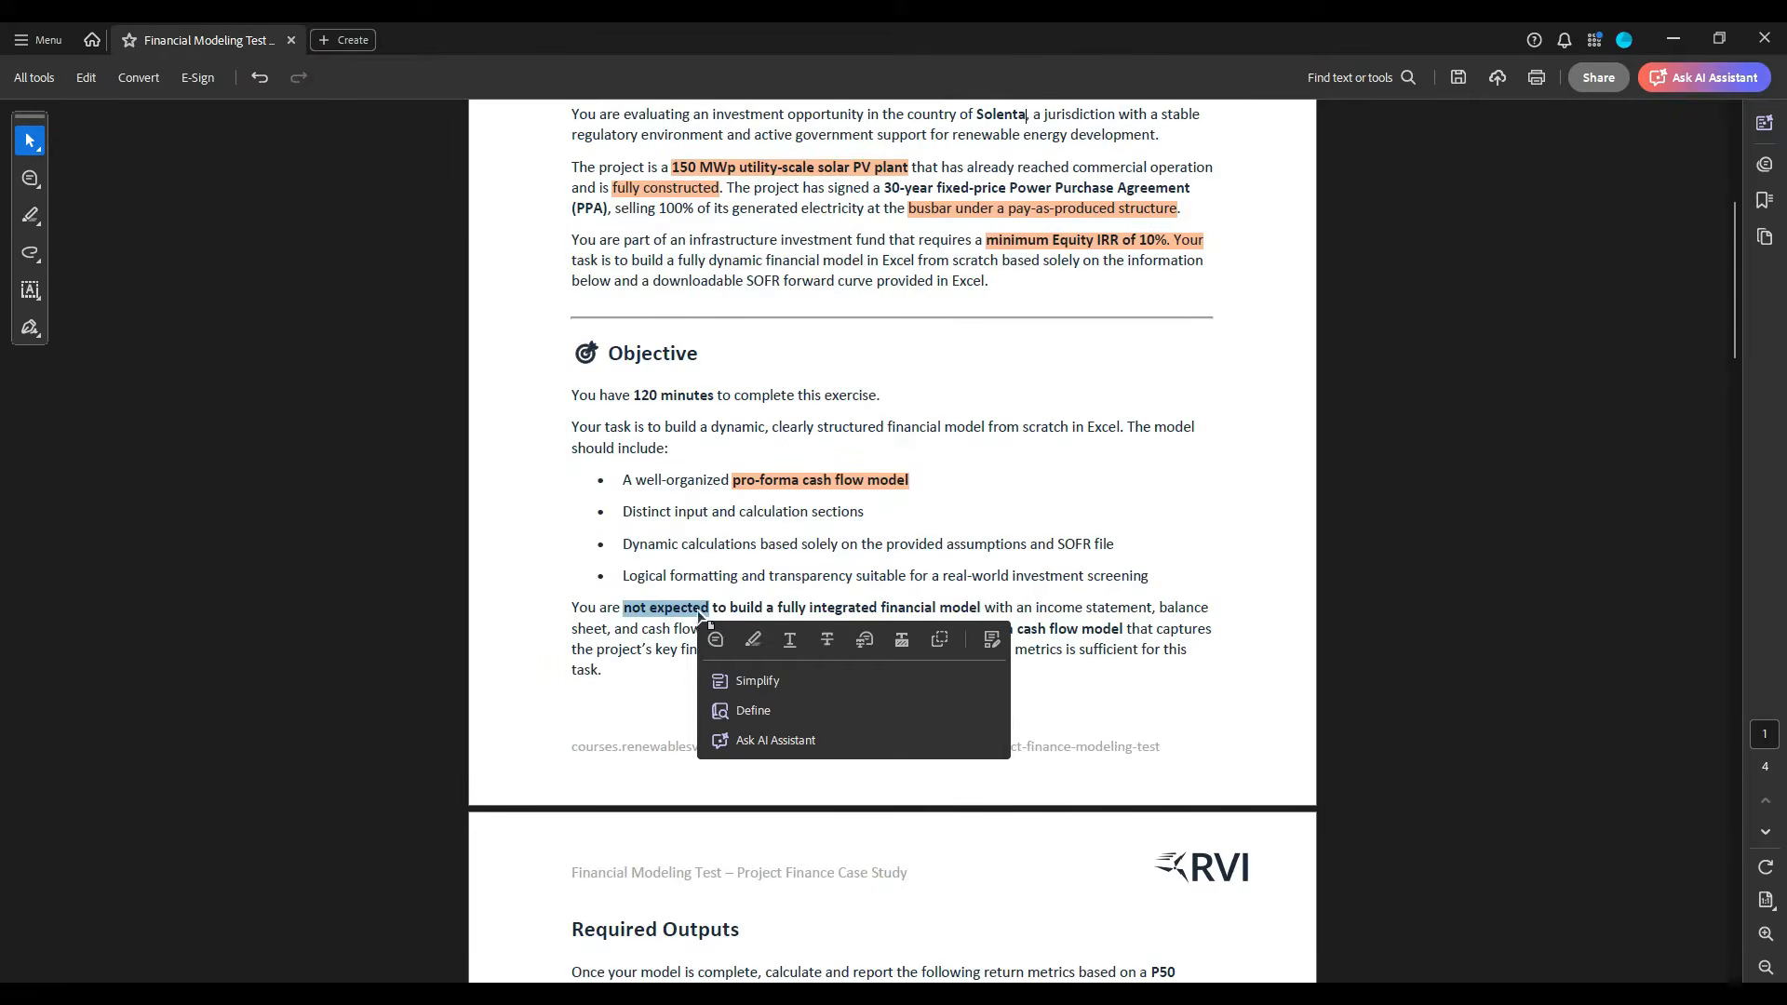
click(755, 648)
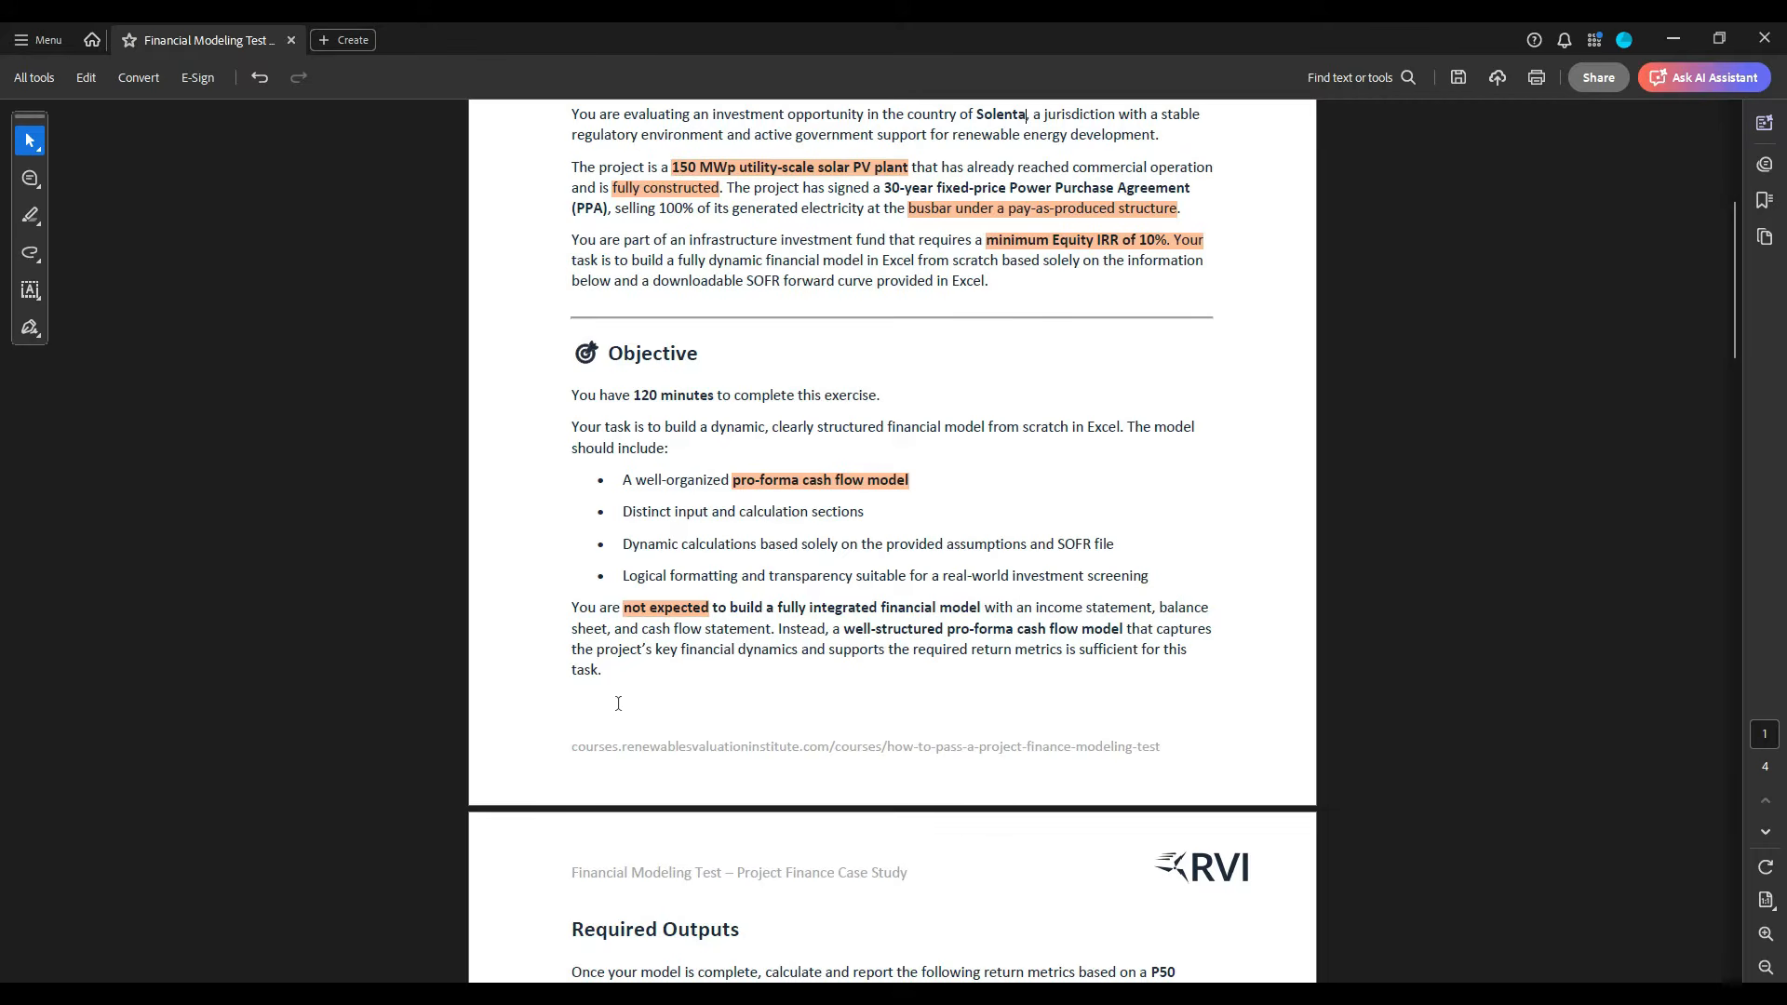
- Highlight "P50 production scenario:" in the introduction of the Required Outputs section
scroll(628, 693, down, 5)
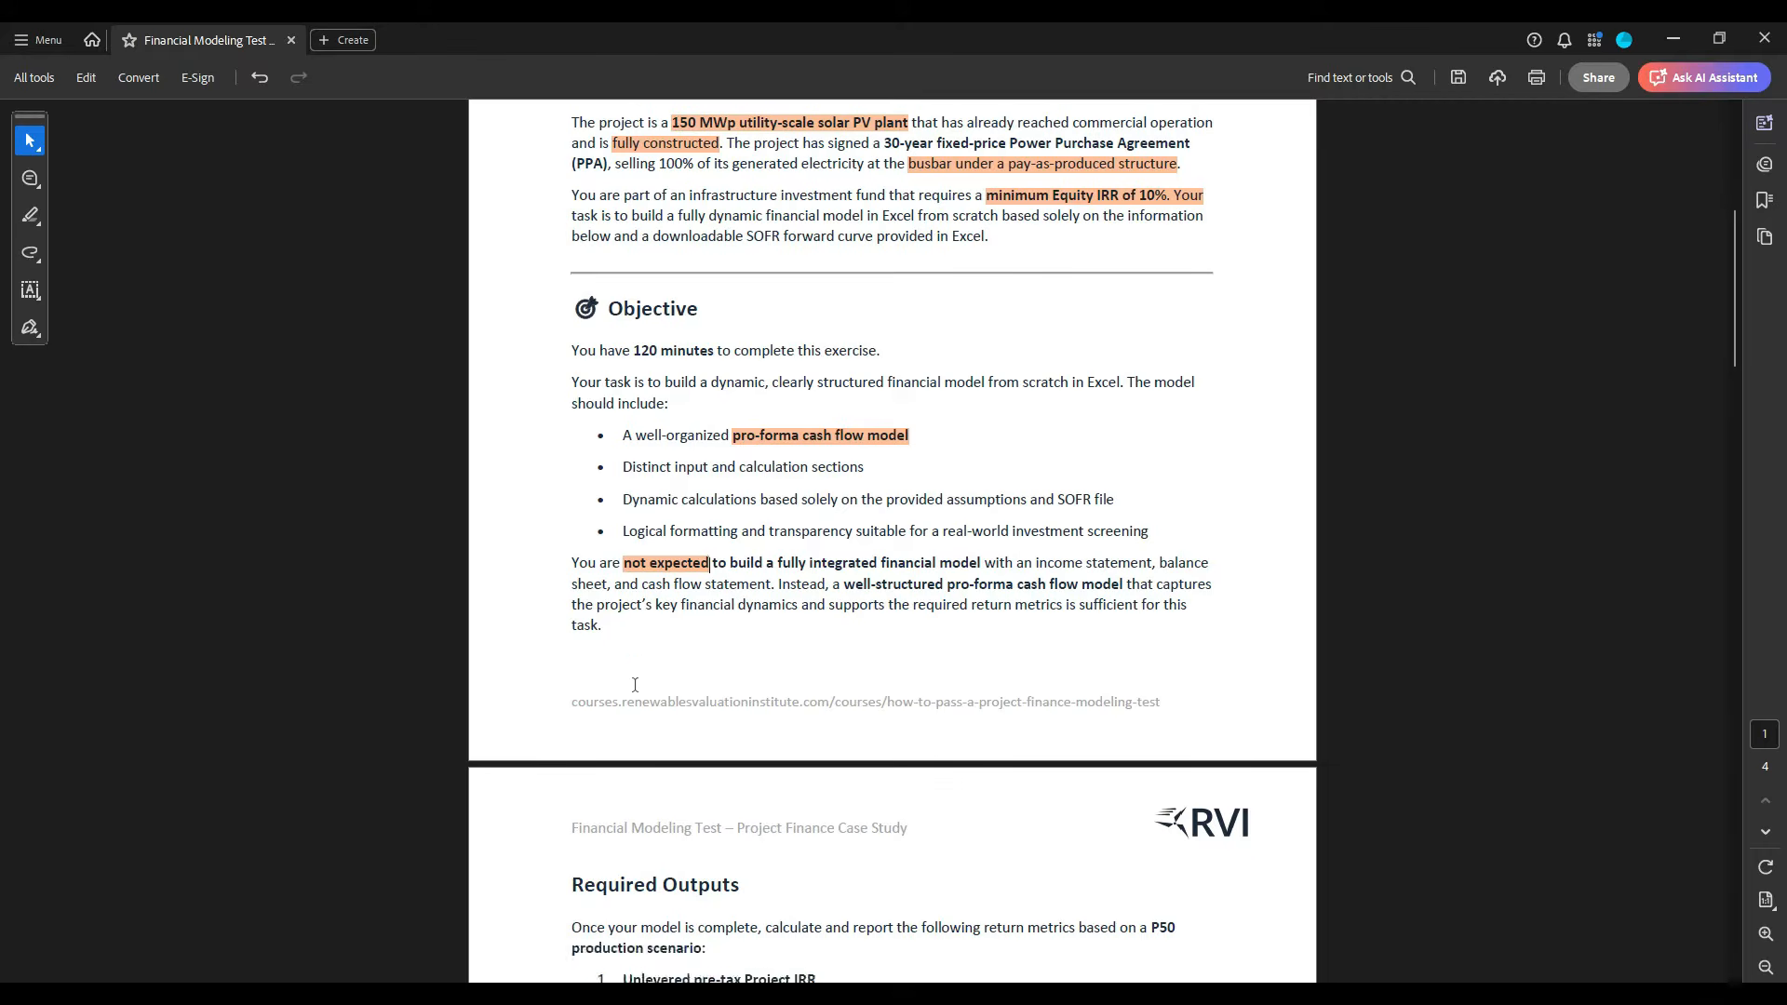
scroll(635, 685, down, 3)
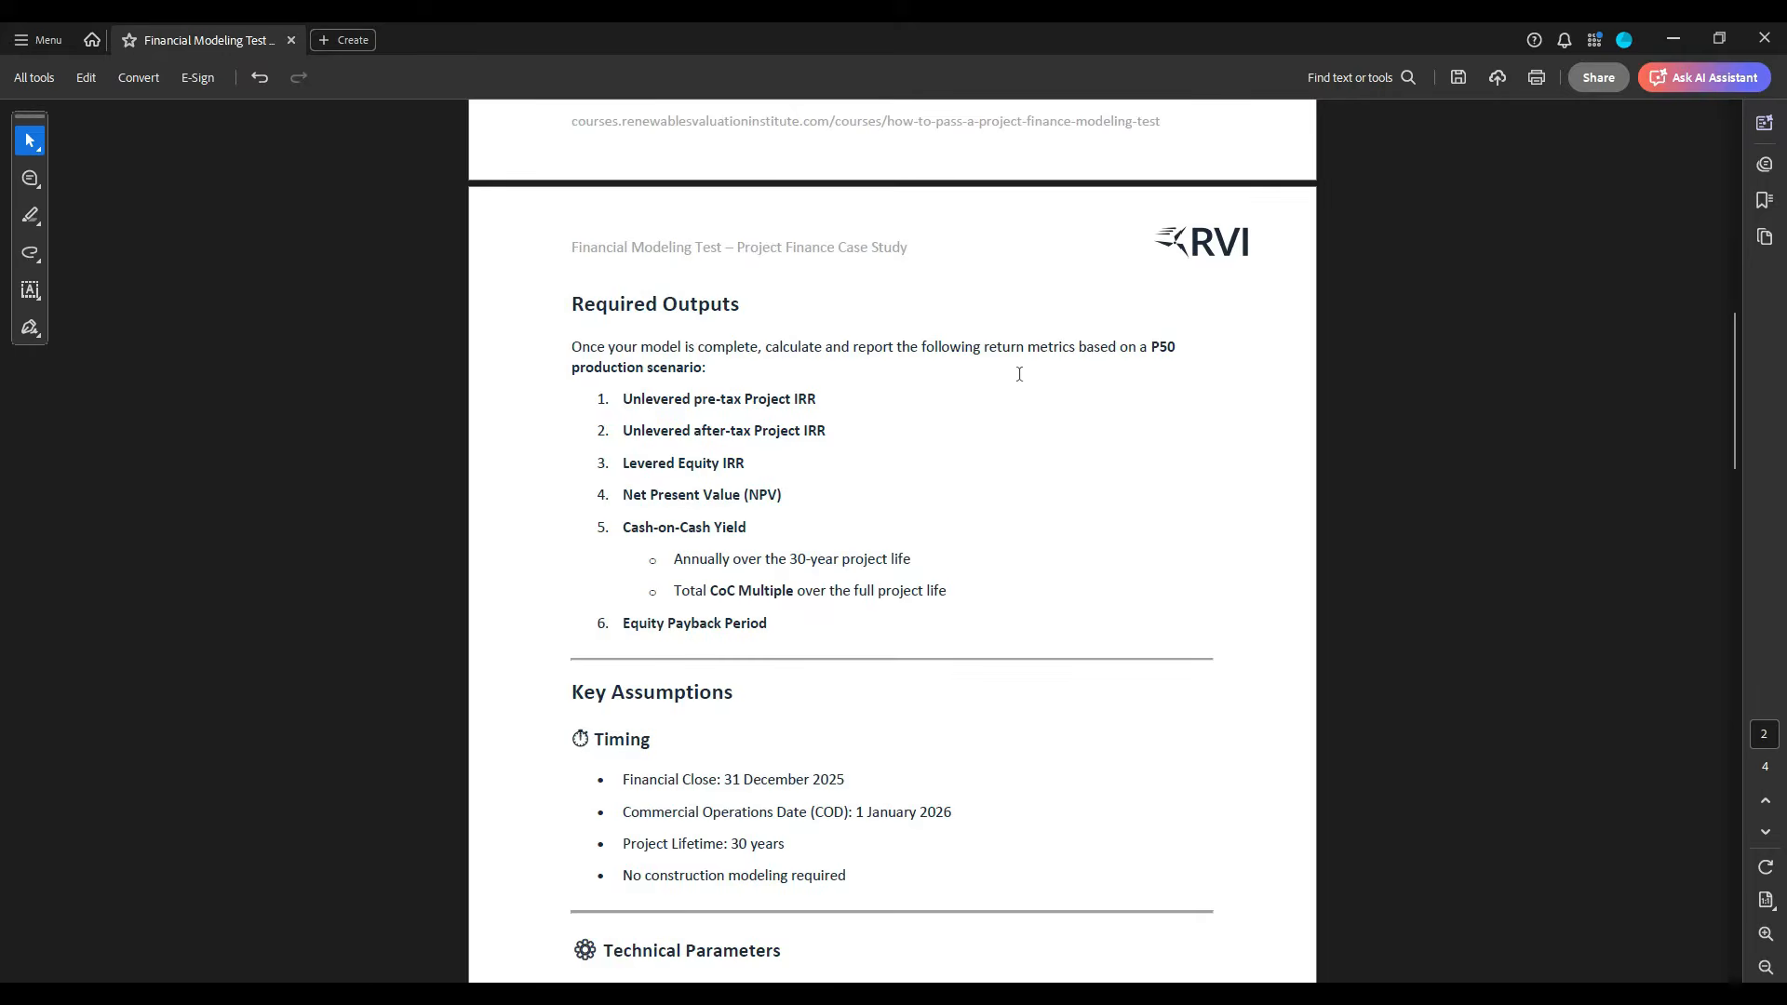
drag(1151, 347, 707, 367)
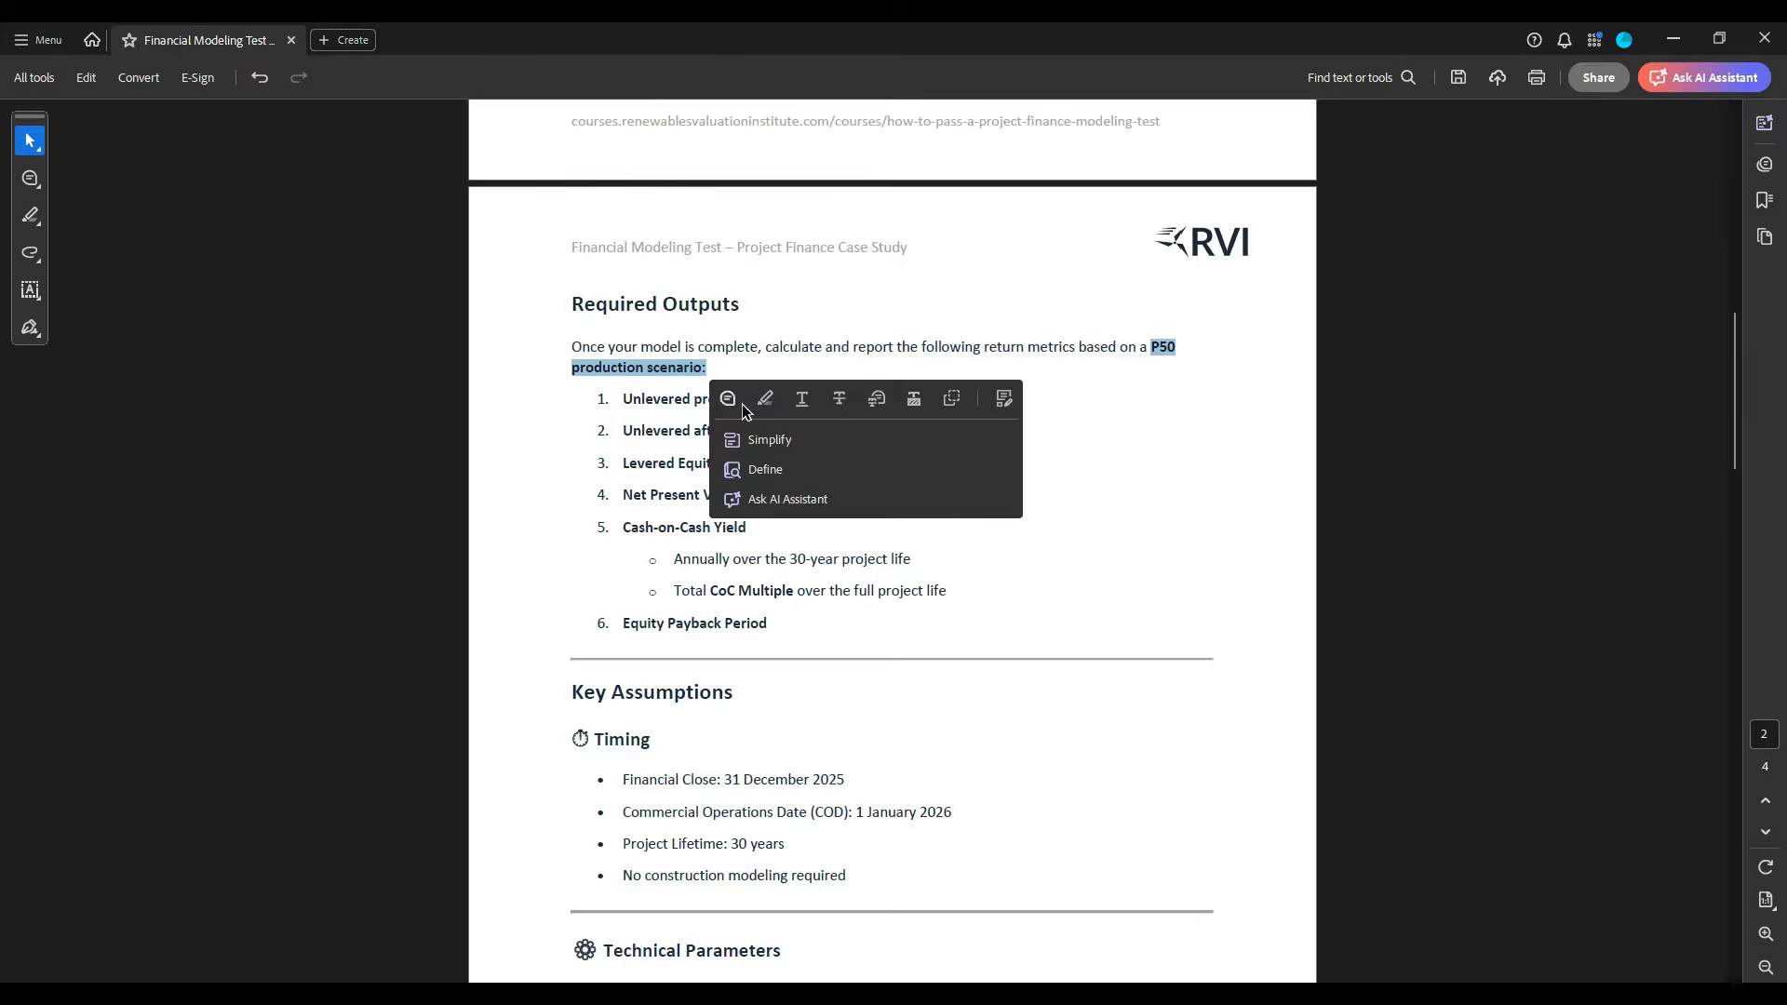
click(741, 407)
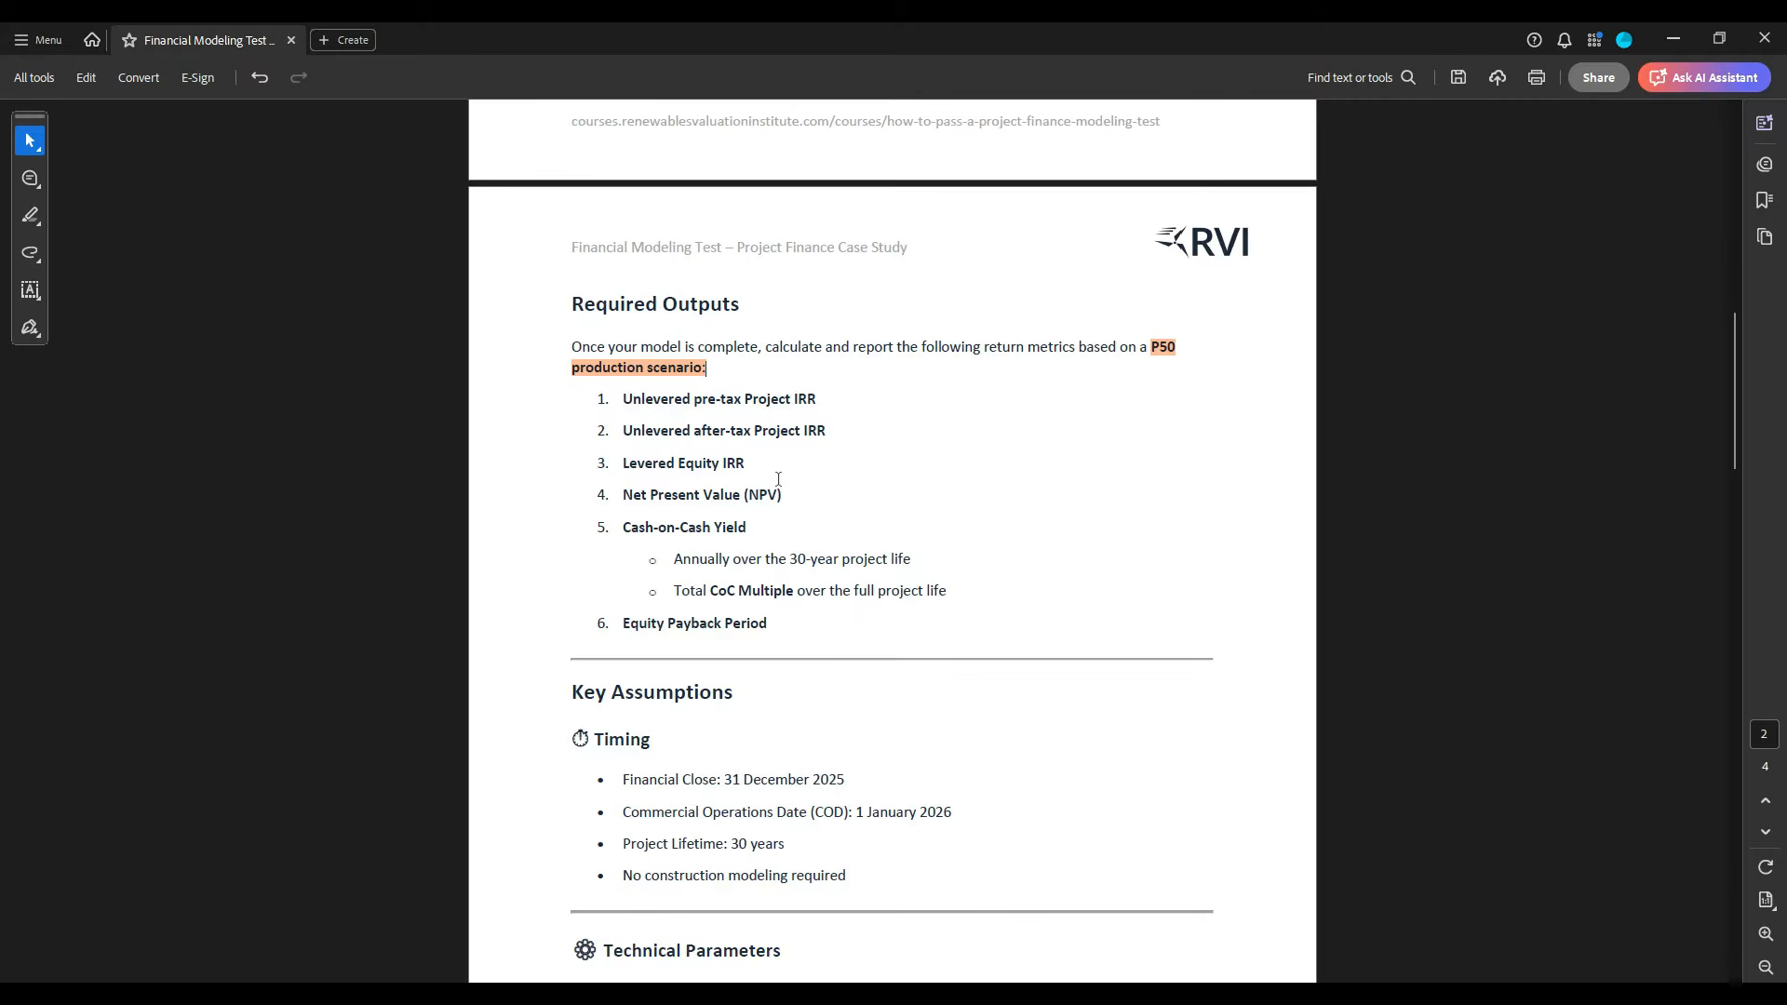
drag(631, 527, 752, 535)
click(836, 508)
- Highlight the financial close date "31 December 2025" and the commercial operations date "1 January 2026" under Timing
scroll(779, 646, down, 5)
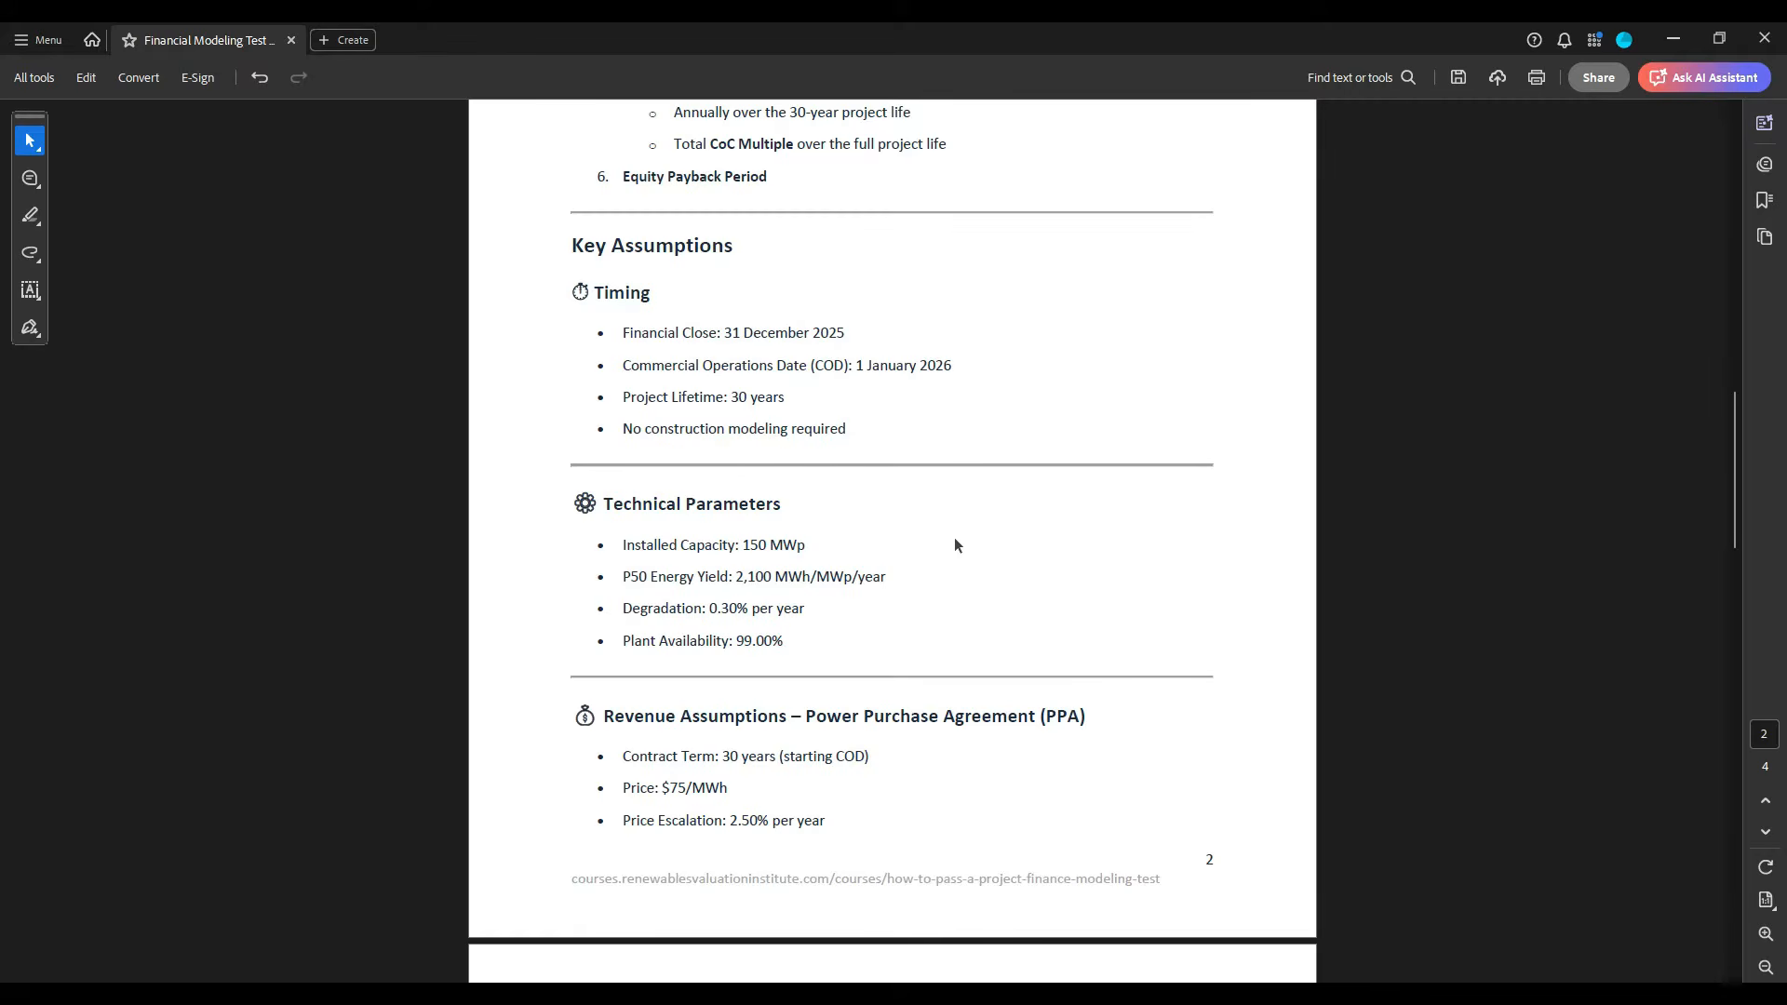
drag(724, 333, 845, 334)
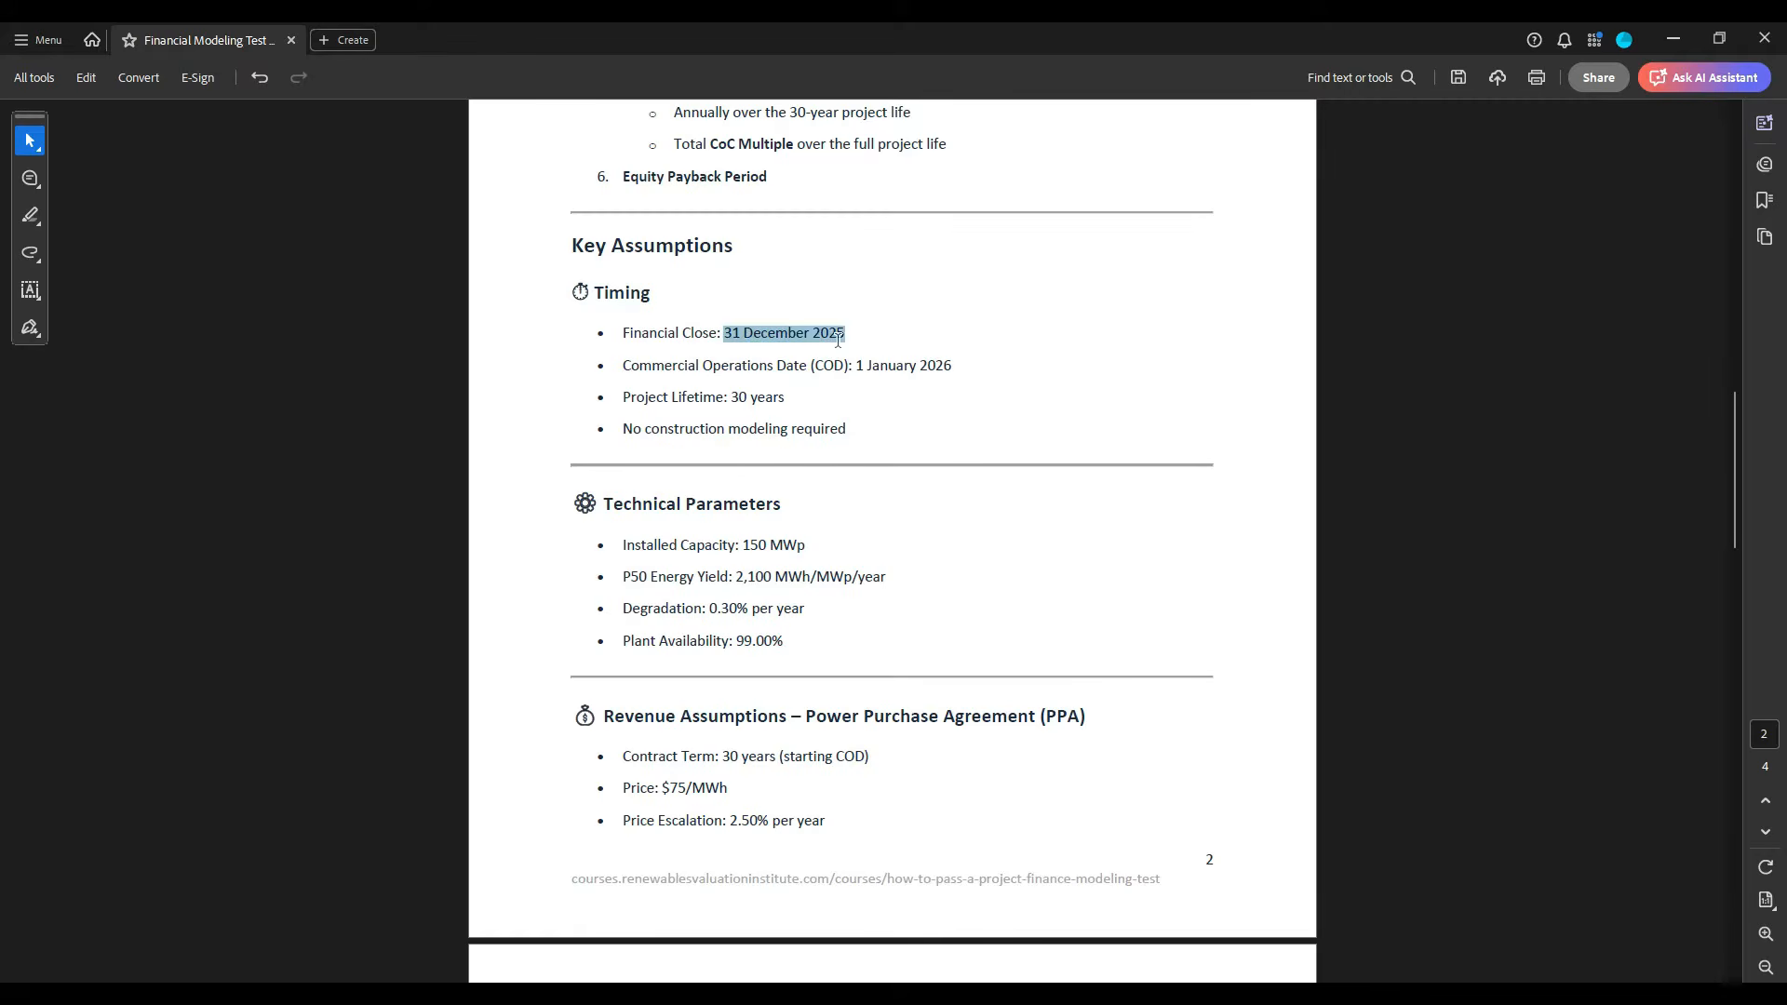
click(902, 369)
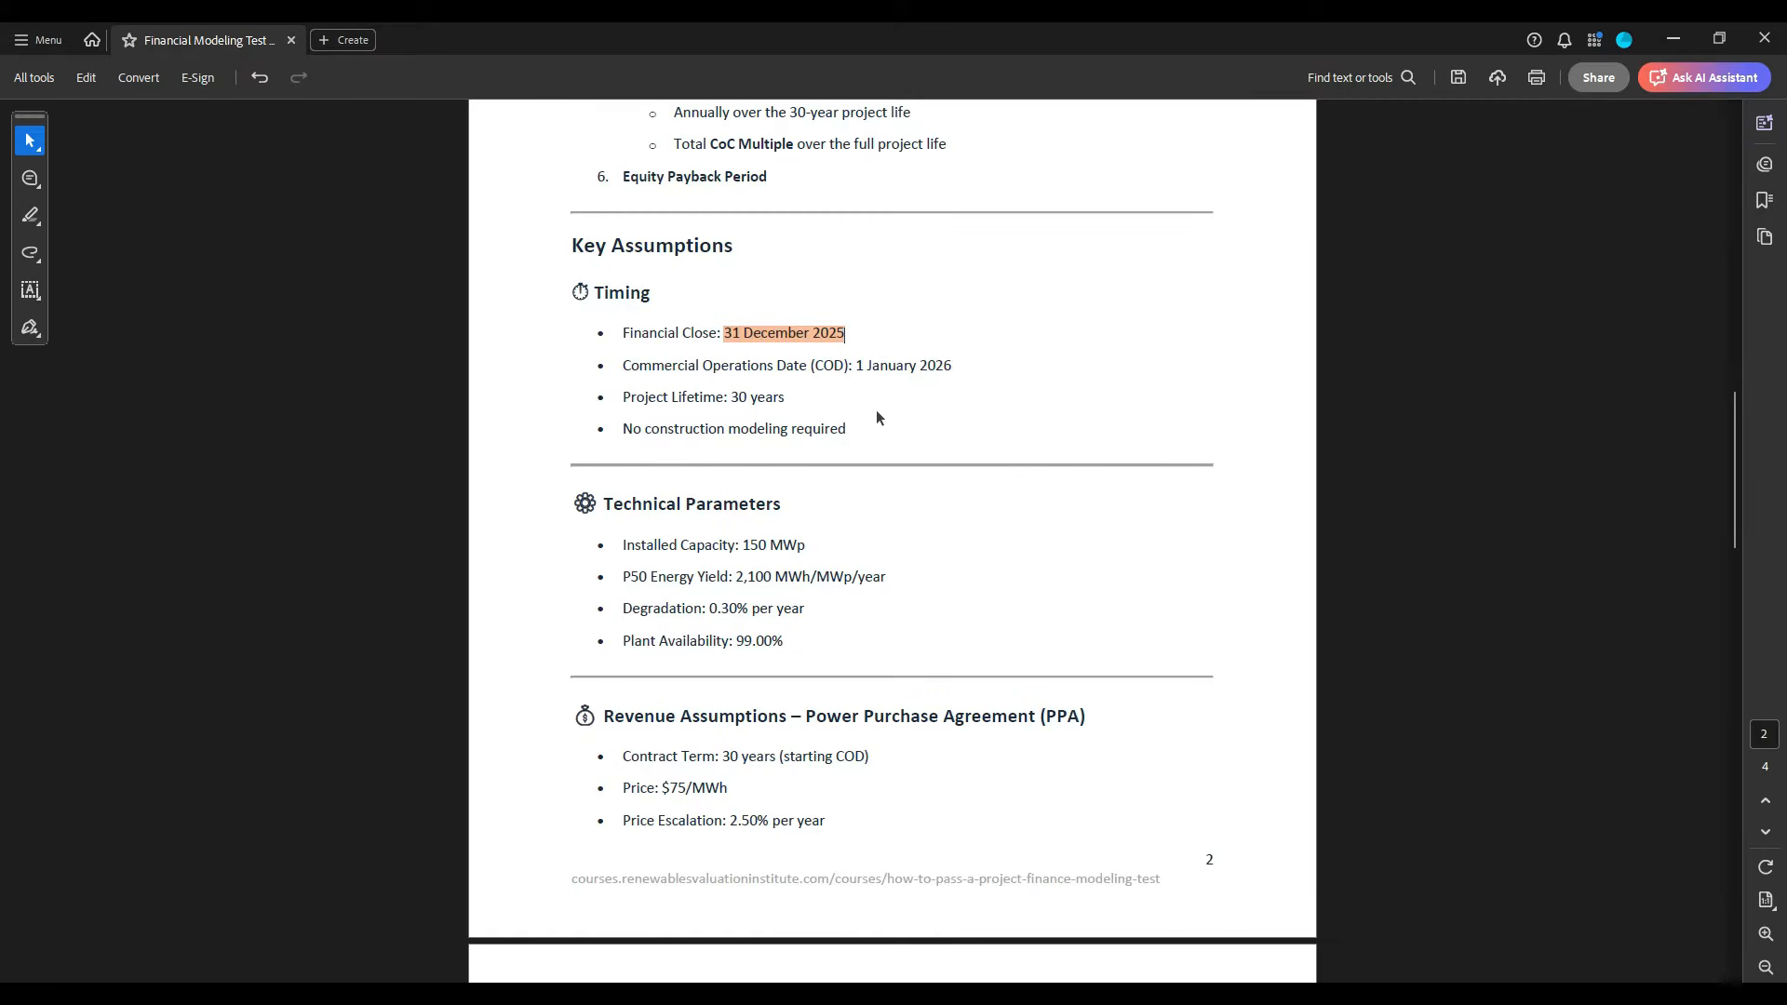
drag(861, 368, 951, 369)
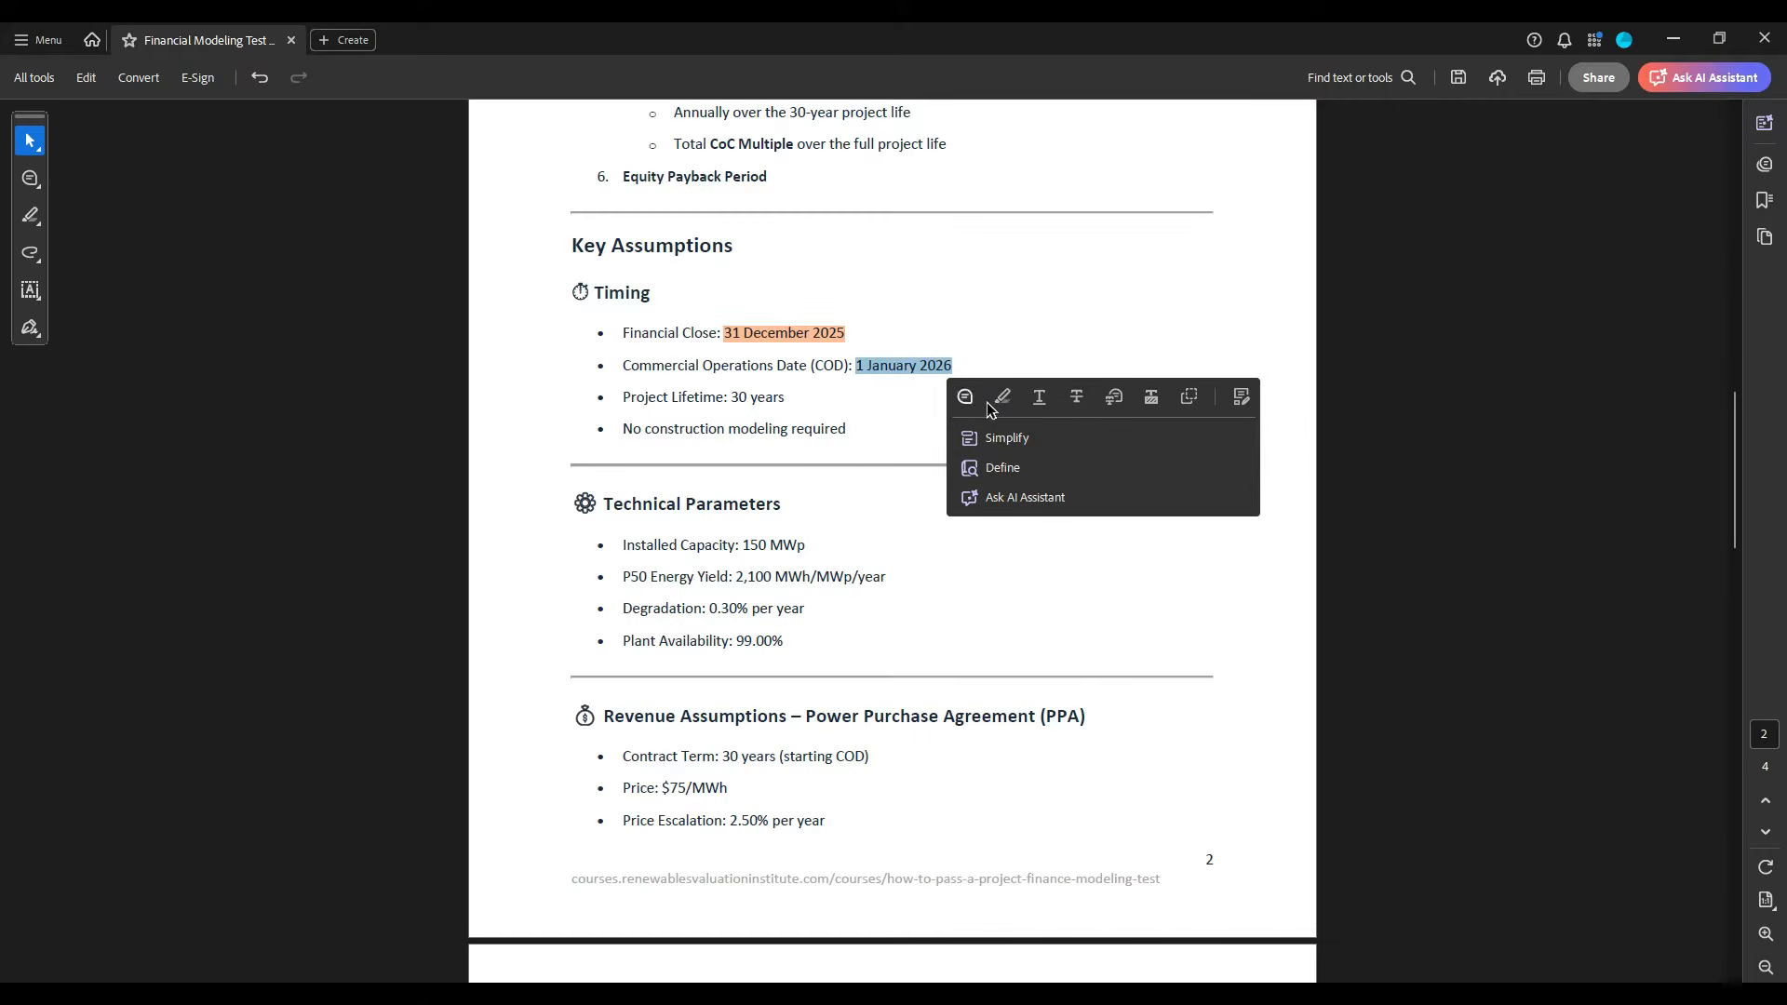
click(1003, 400)
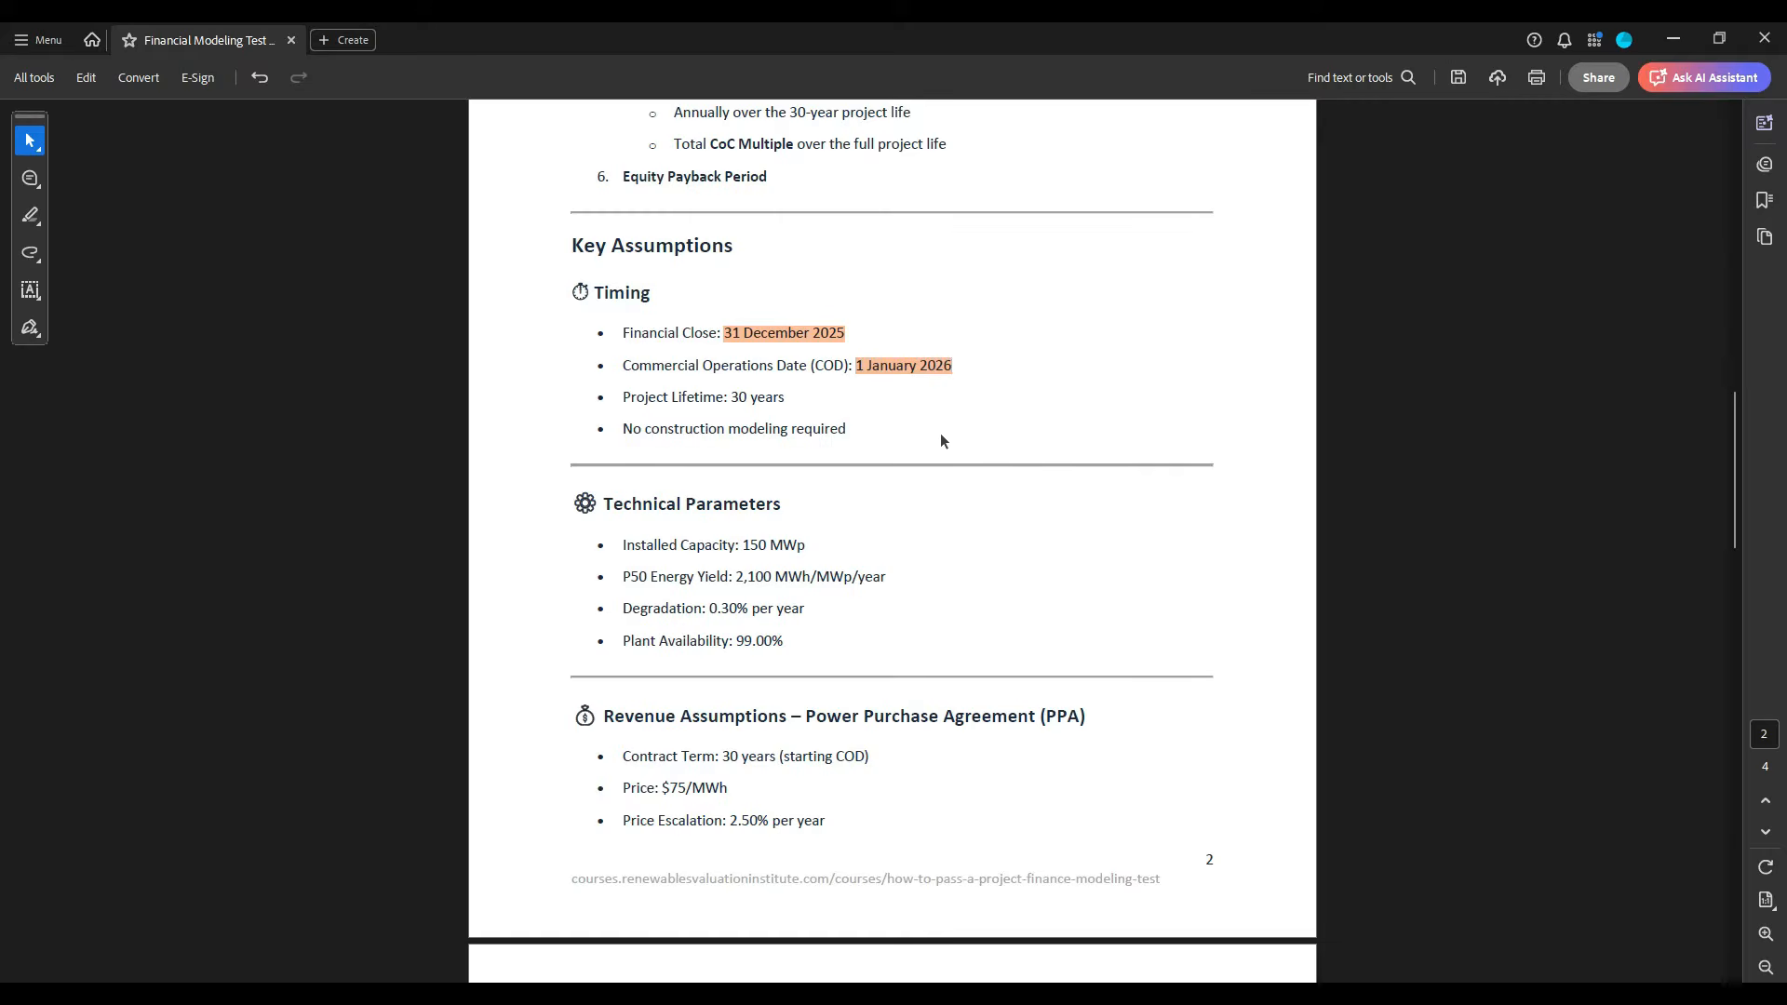
- Reread the highlighted passages on page 1 and examine the project lifetime and construction modeling points under Timing
scroll(918, 526, up, 15)
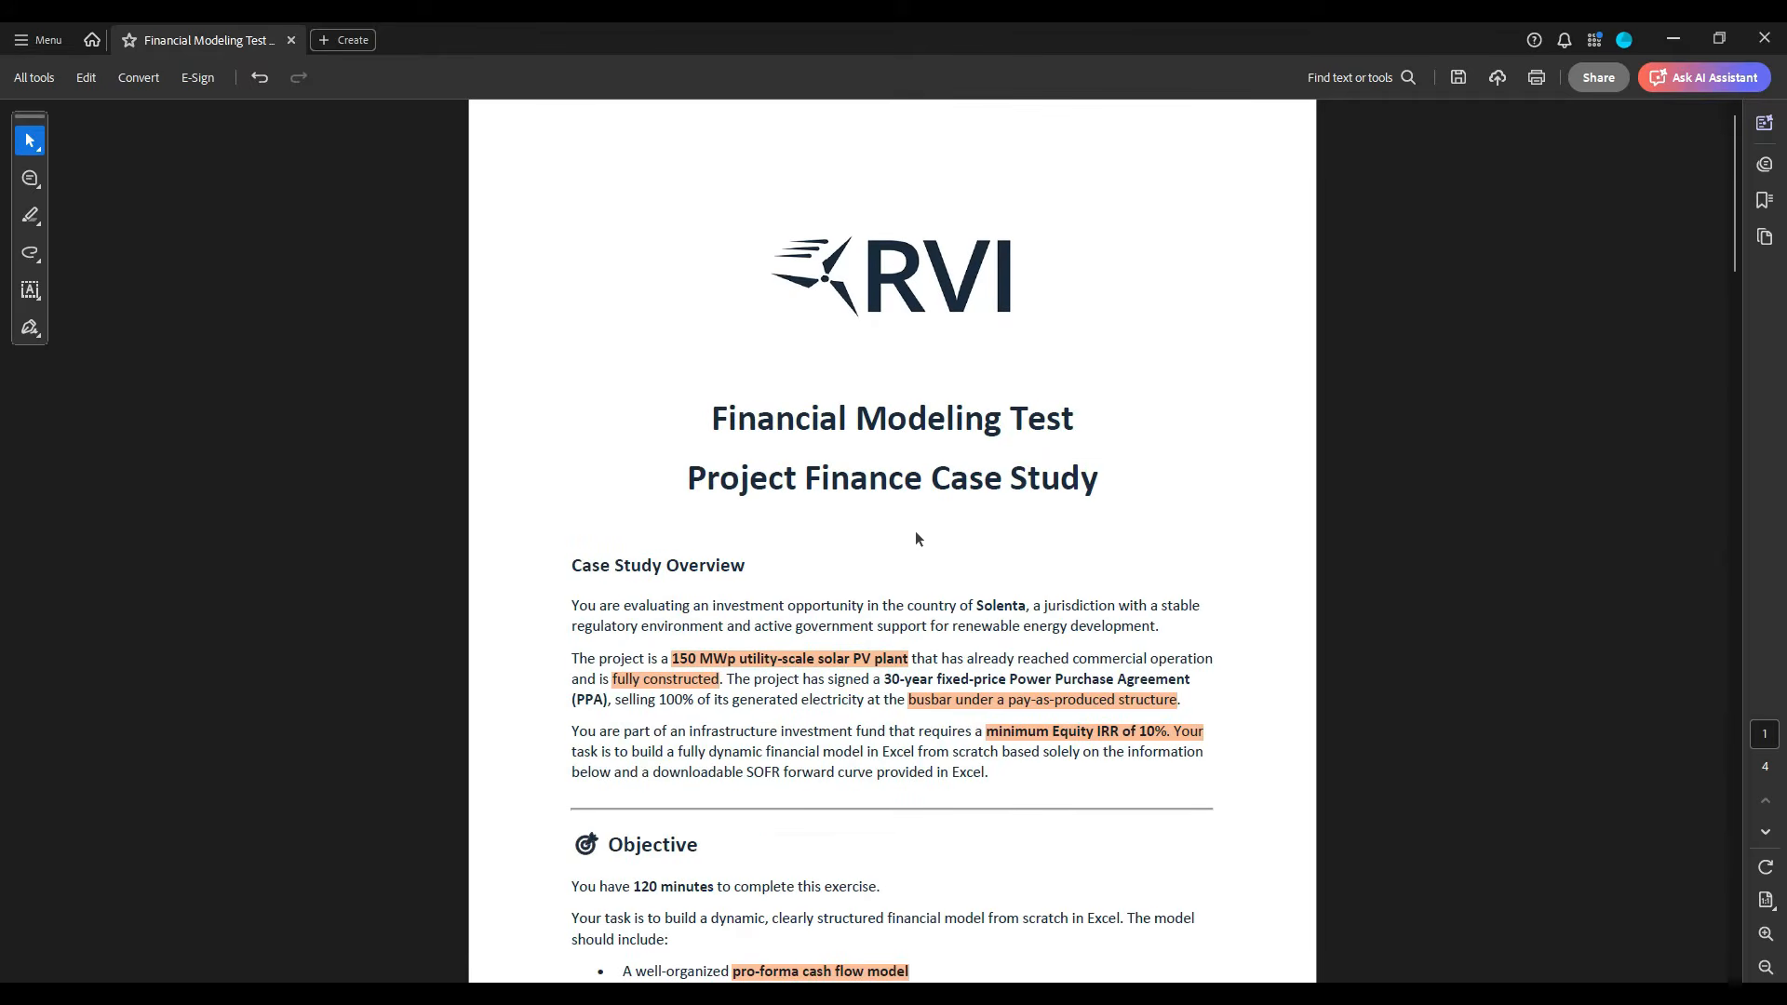
scroll(899, 691, down, 15)
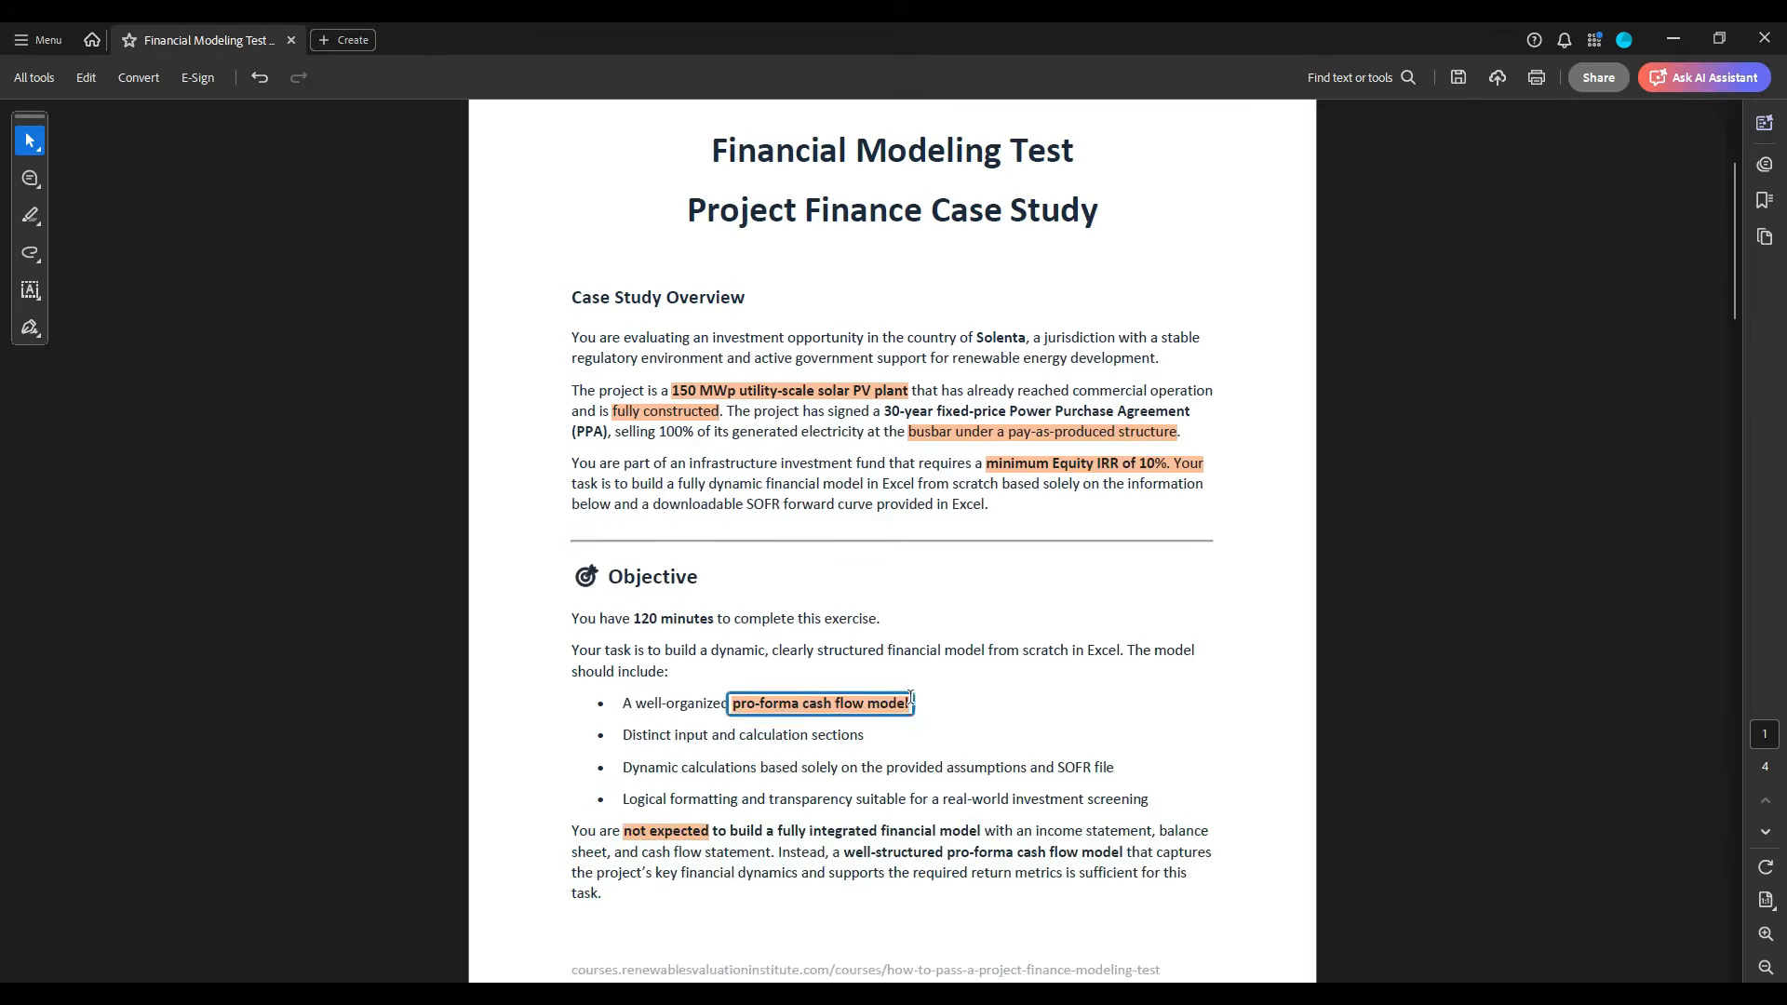
scroll(901, 696, down, 3)
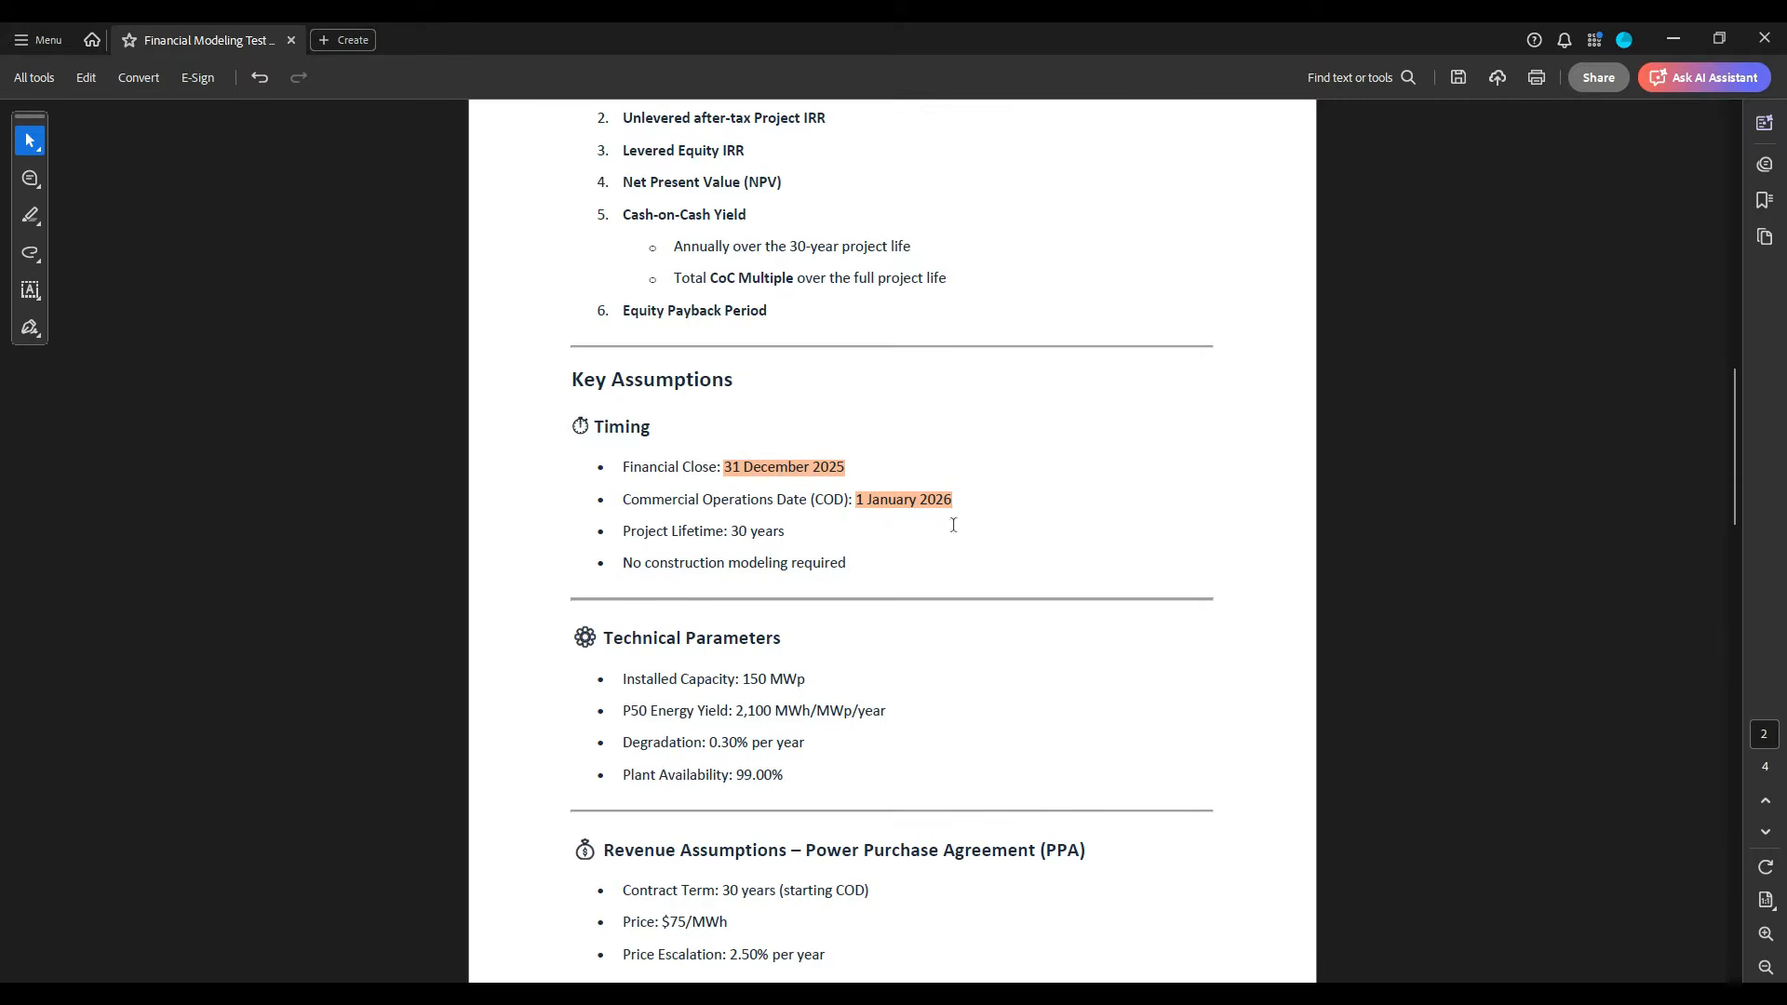
drag(731, 532, 786, 535)
click(916, 537)
drag(620, 570, 844, 570)
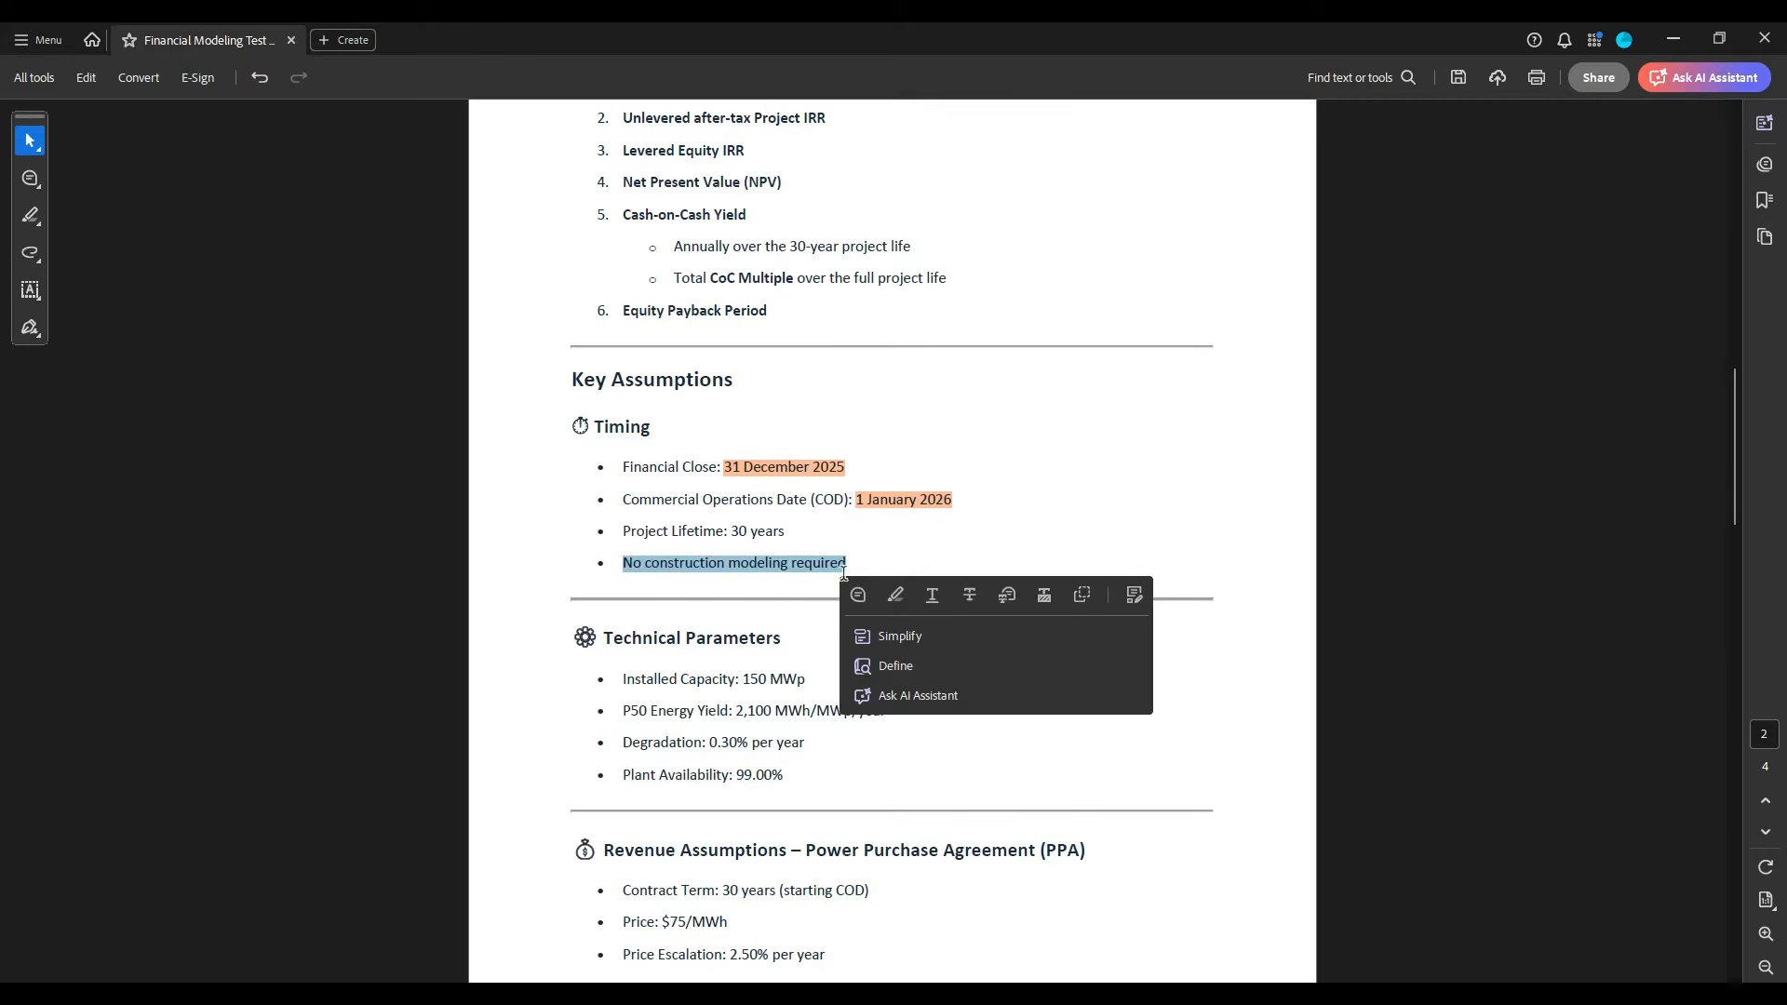
click(831, 550)
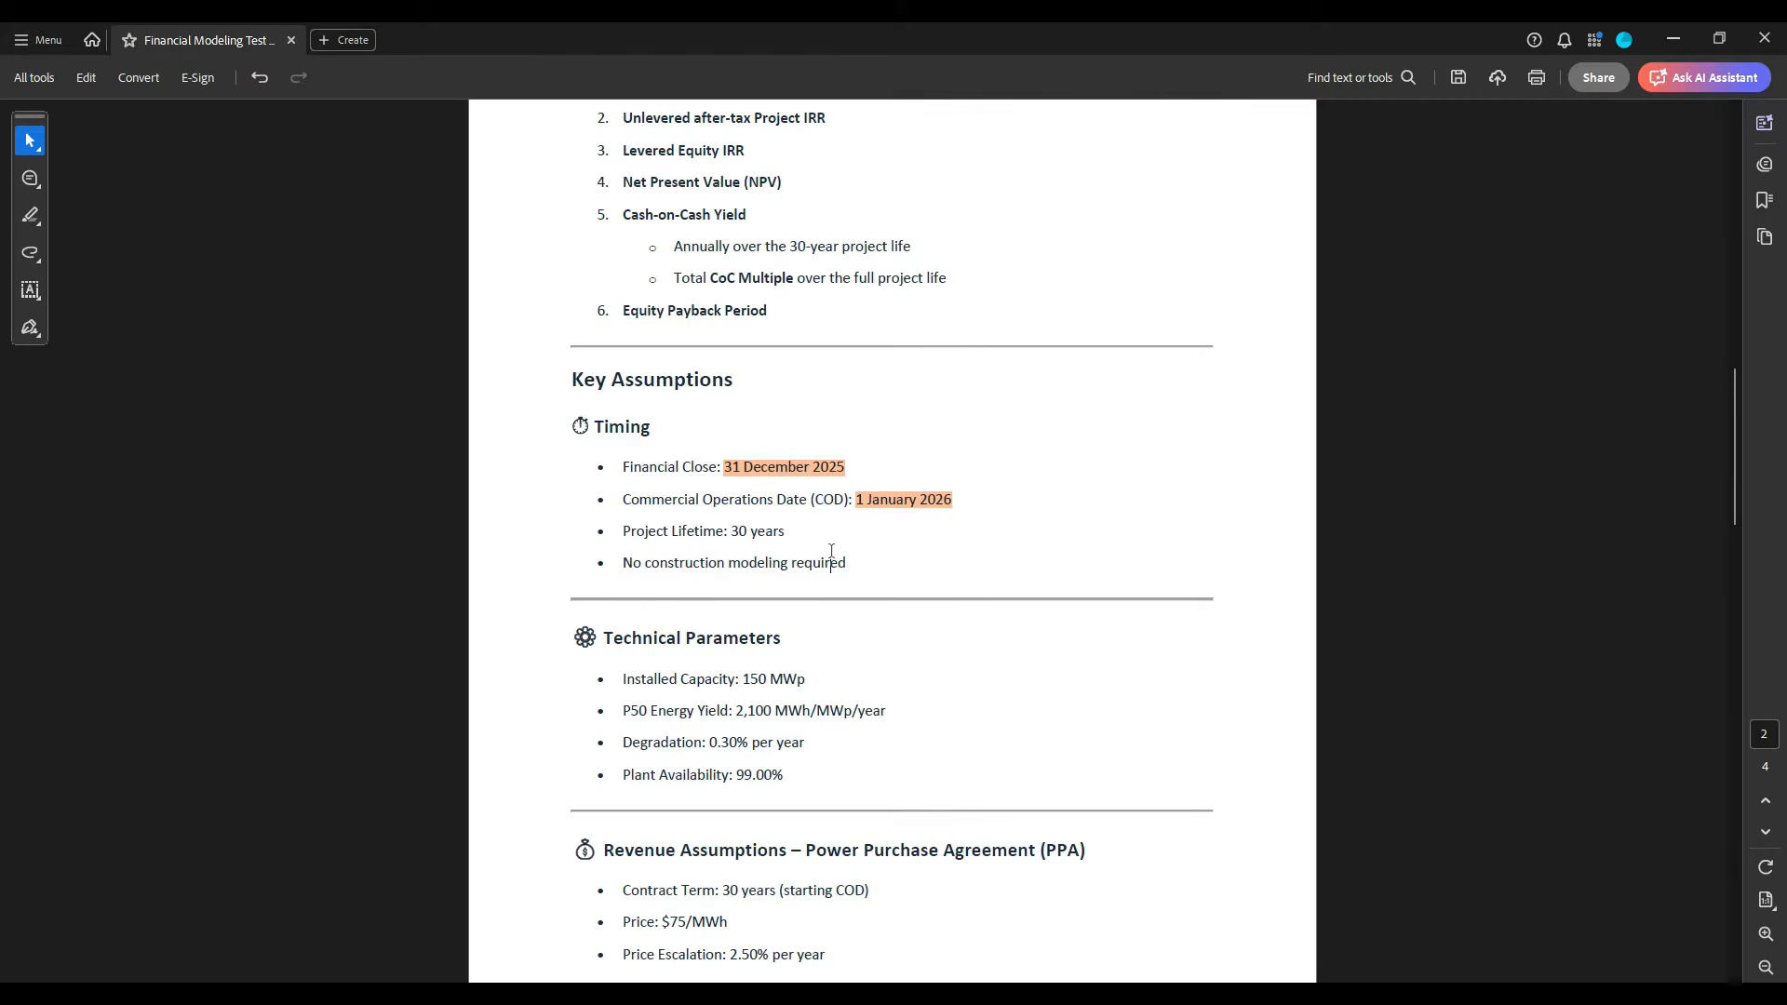
- Highlight the installed capacity "150 MWp" and the line "P50 Energy Yield: 2,100 MWh/MWp/year" under Technical Parameters
scroll(842, 560, down, 3)
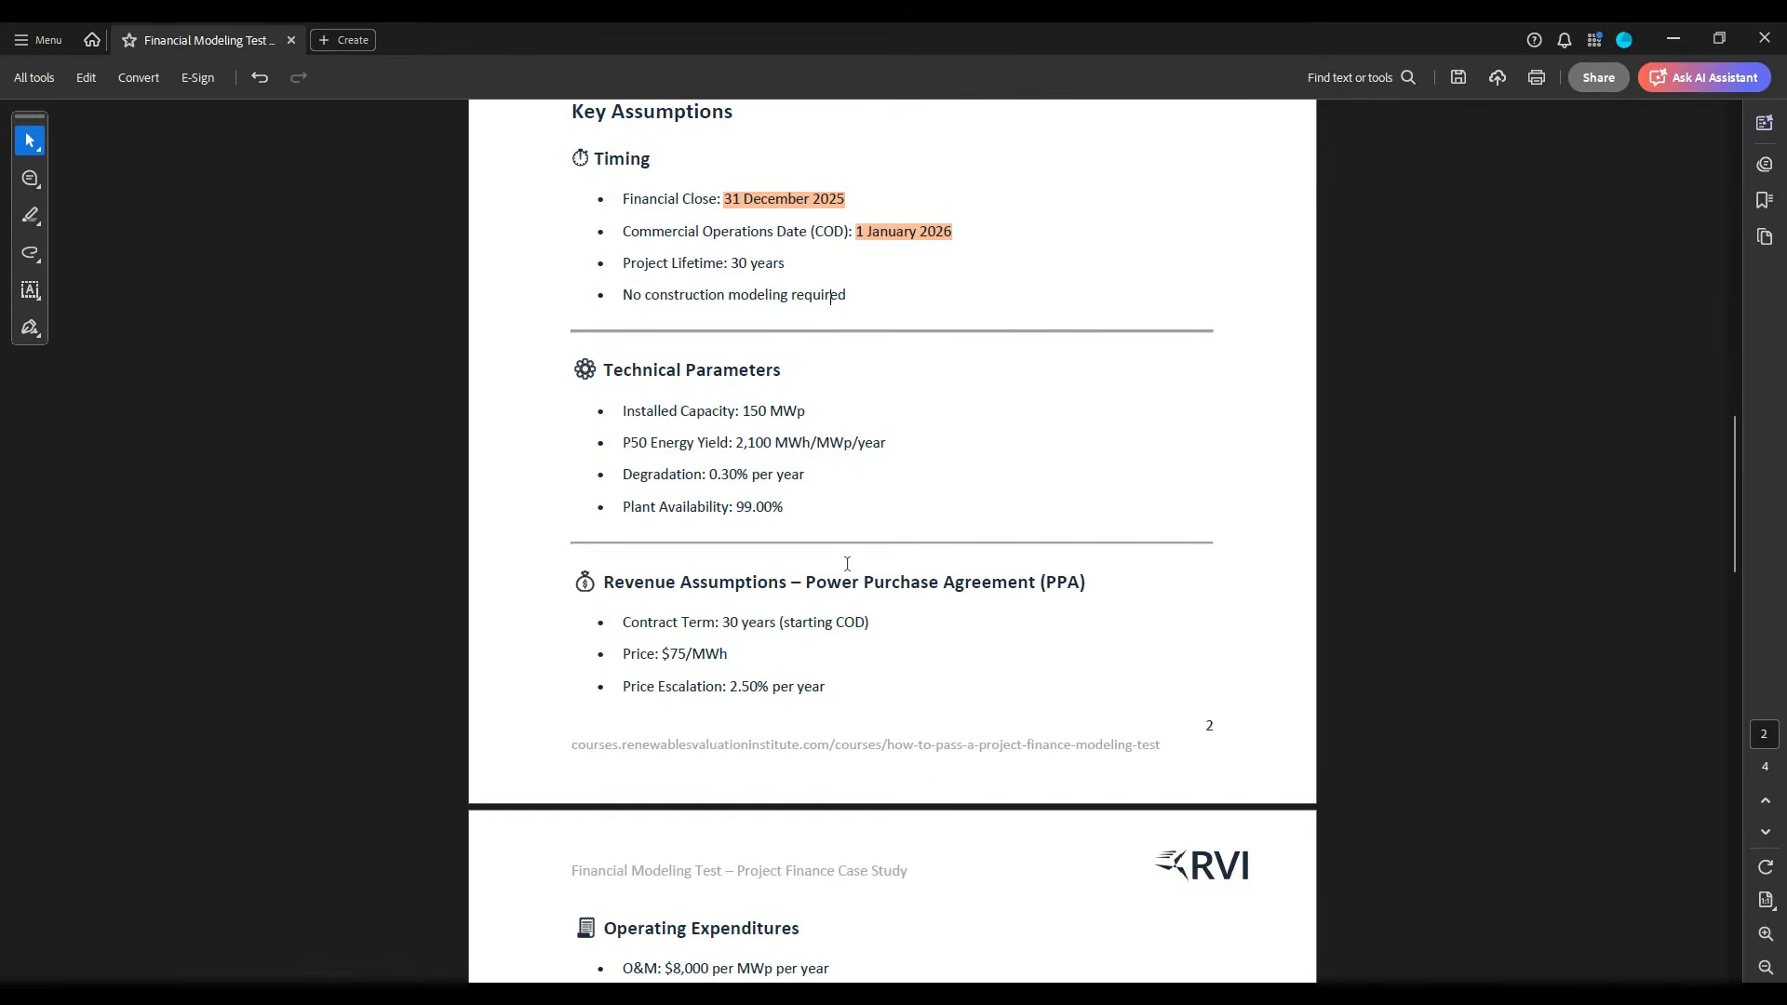
drag(743, 411, 806, 411)
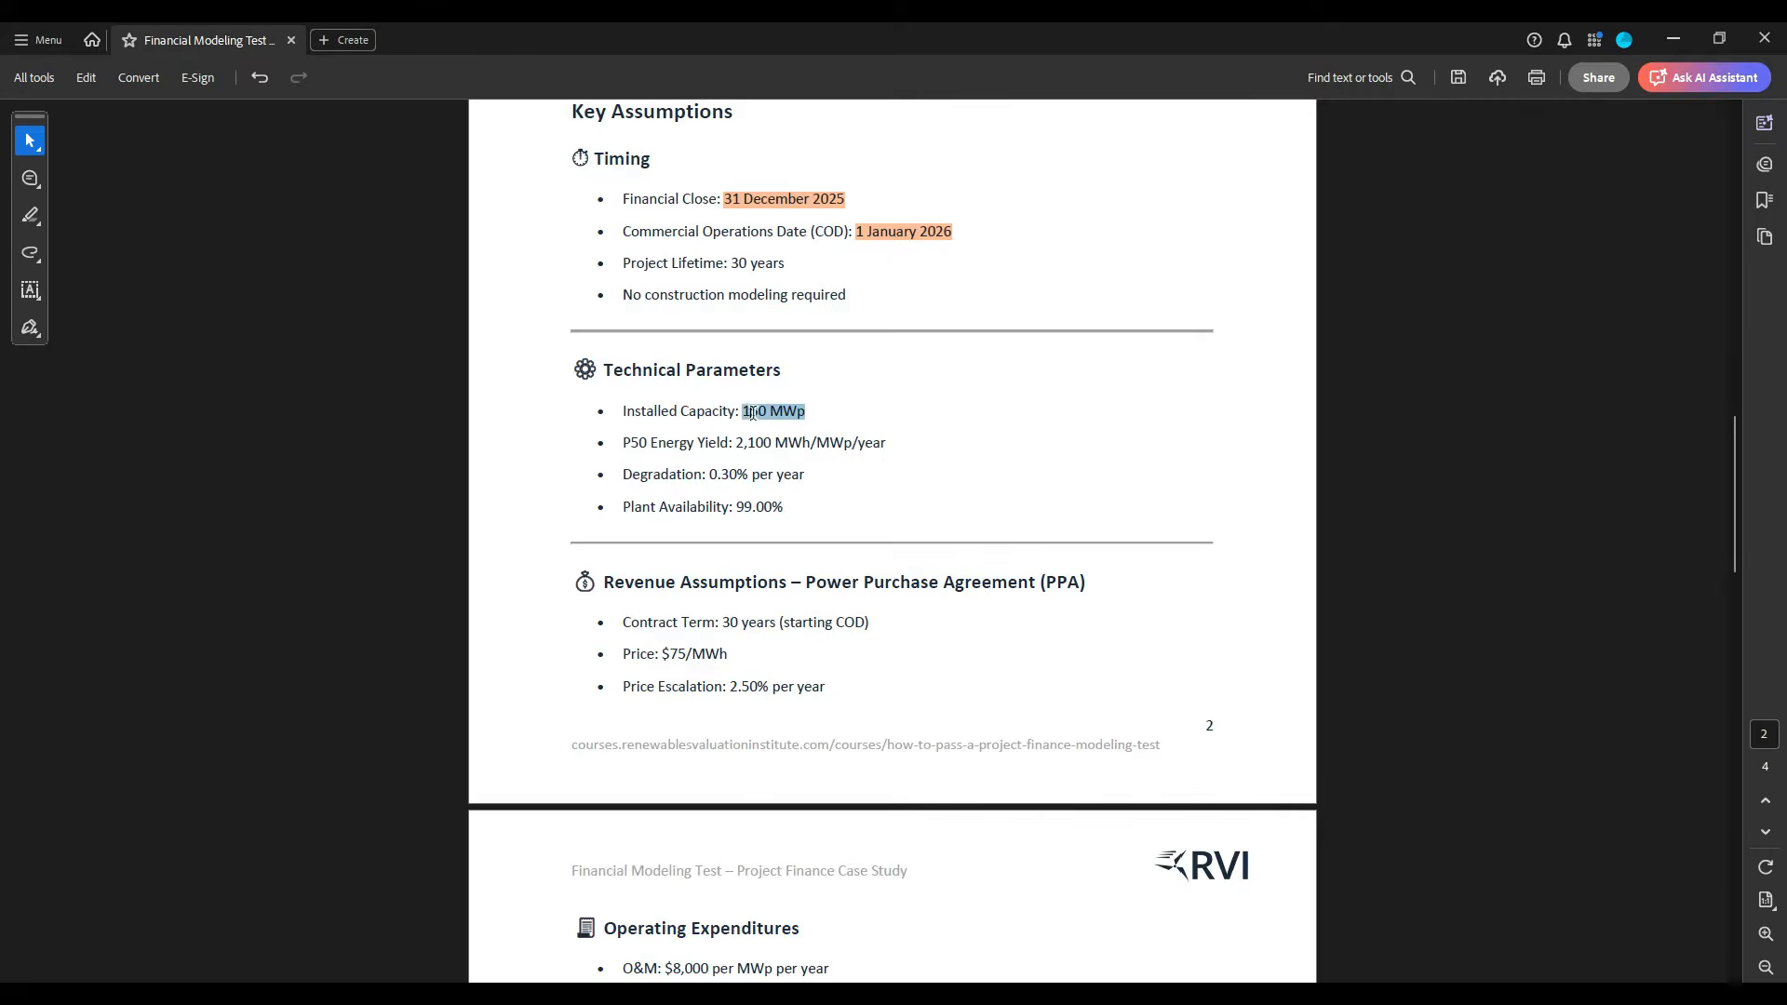
click(869, 442)
drag(886, 444, 622, 443)
click(804, 476)
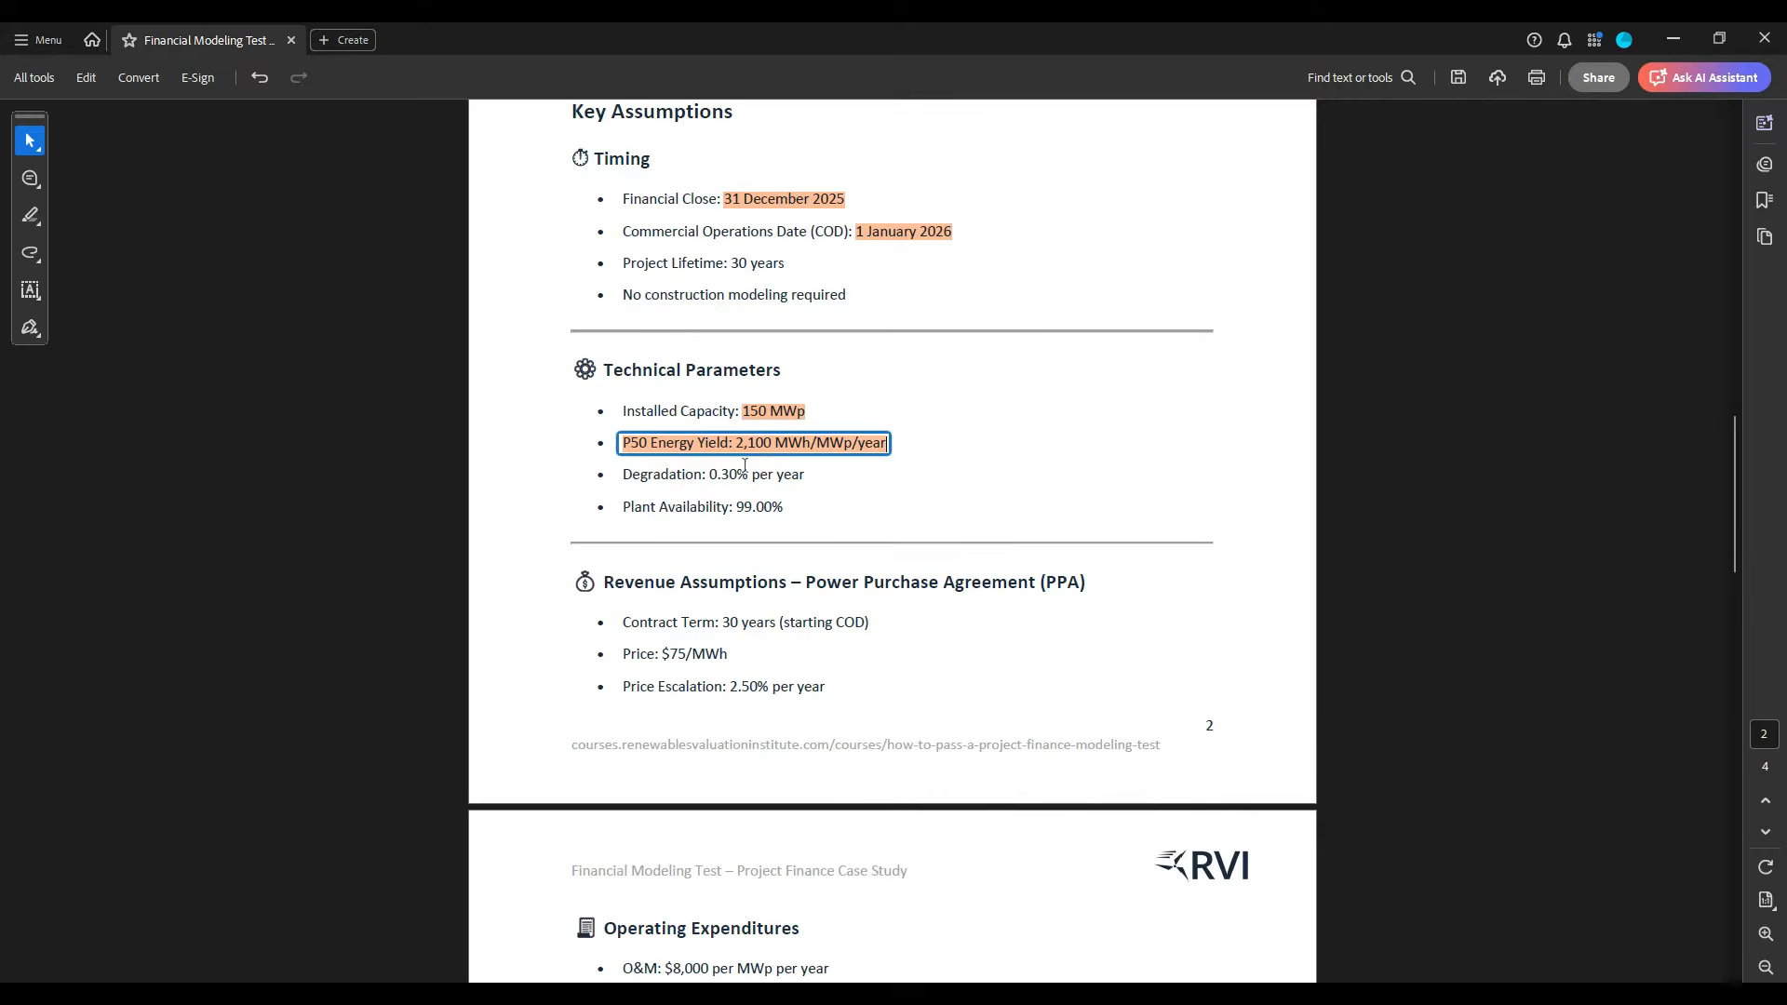
- Highlight the line "Working Capital: Ignore for this exercise" under Operating Expenditures
scroll(840, 503, down, 3)
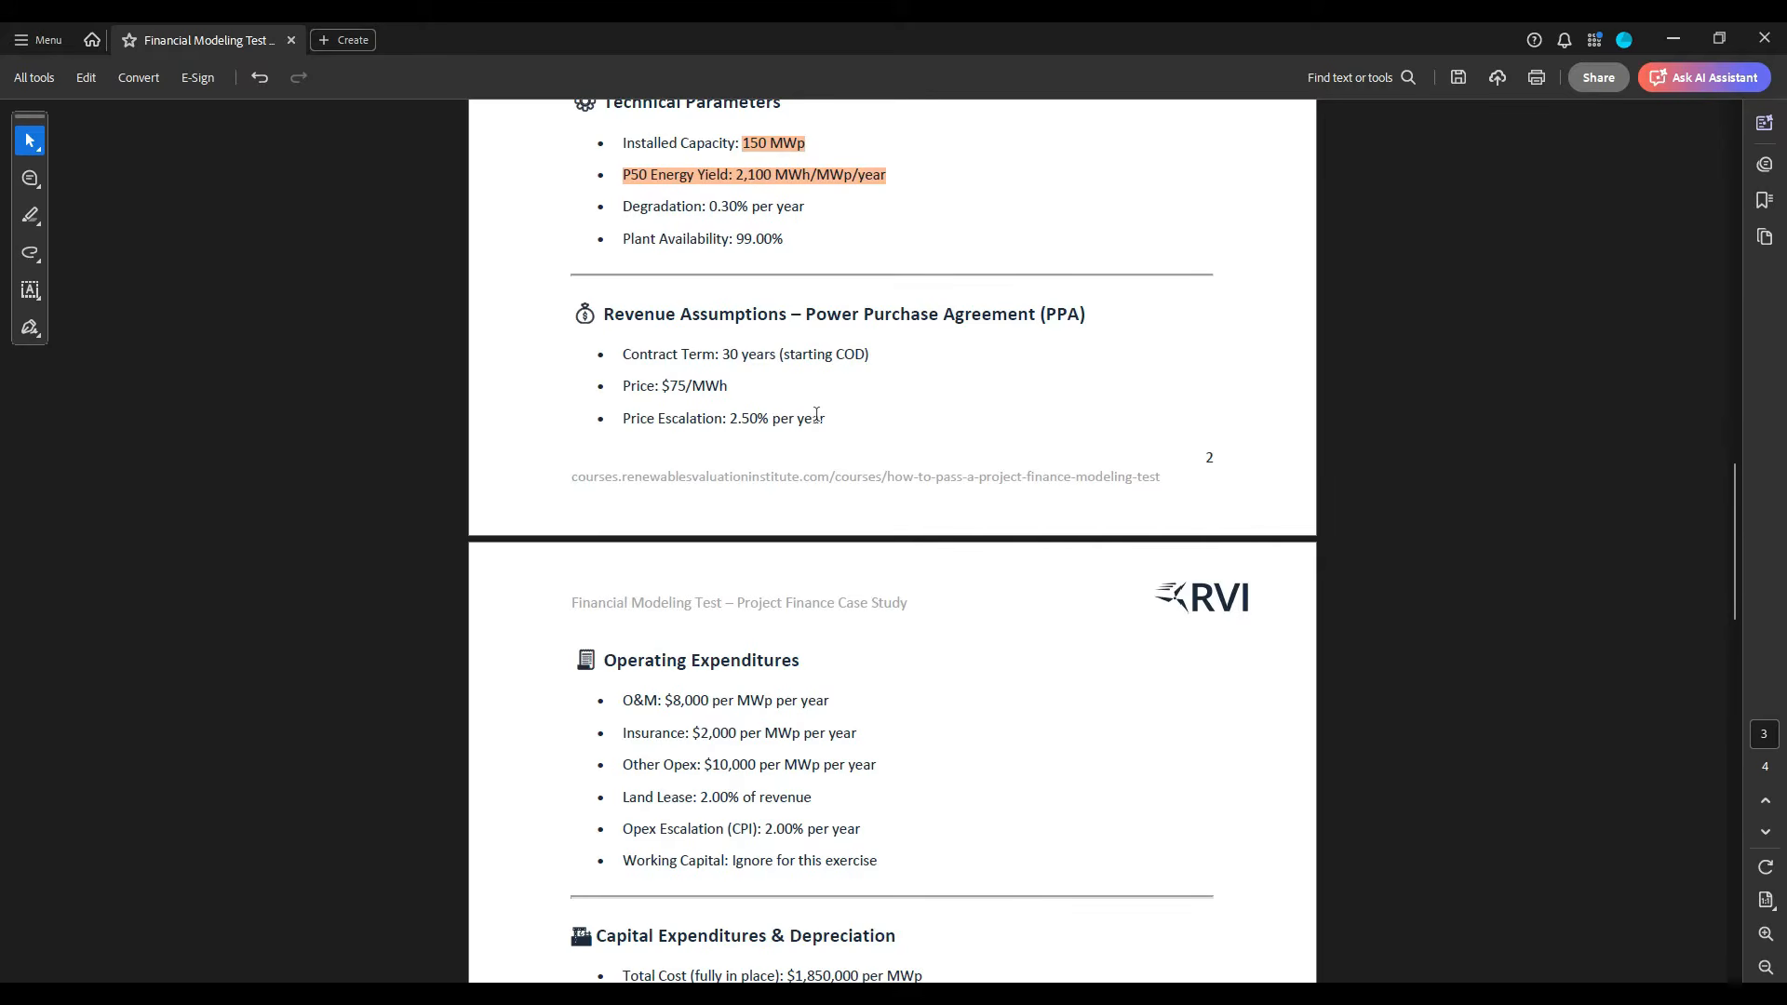
scroll(816, 414, down, 5)
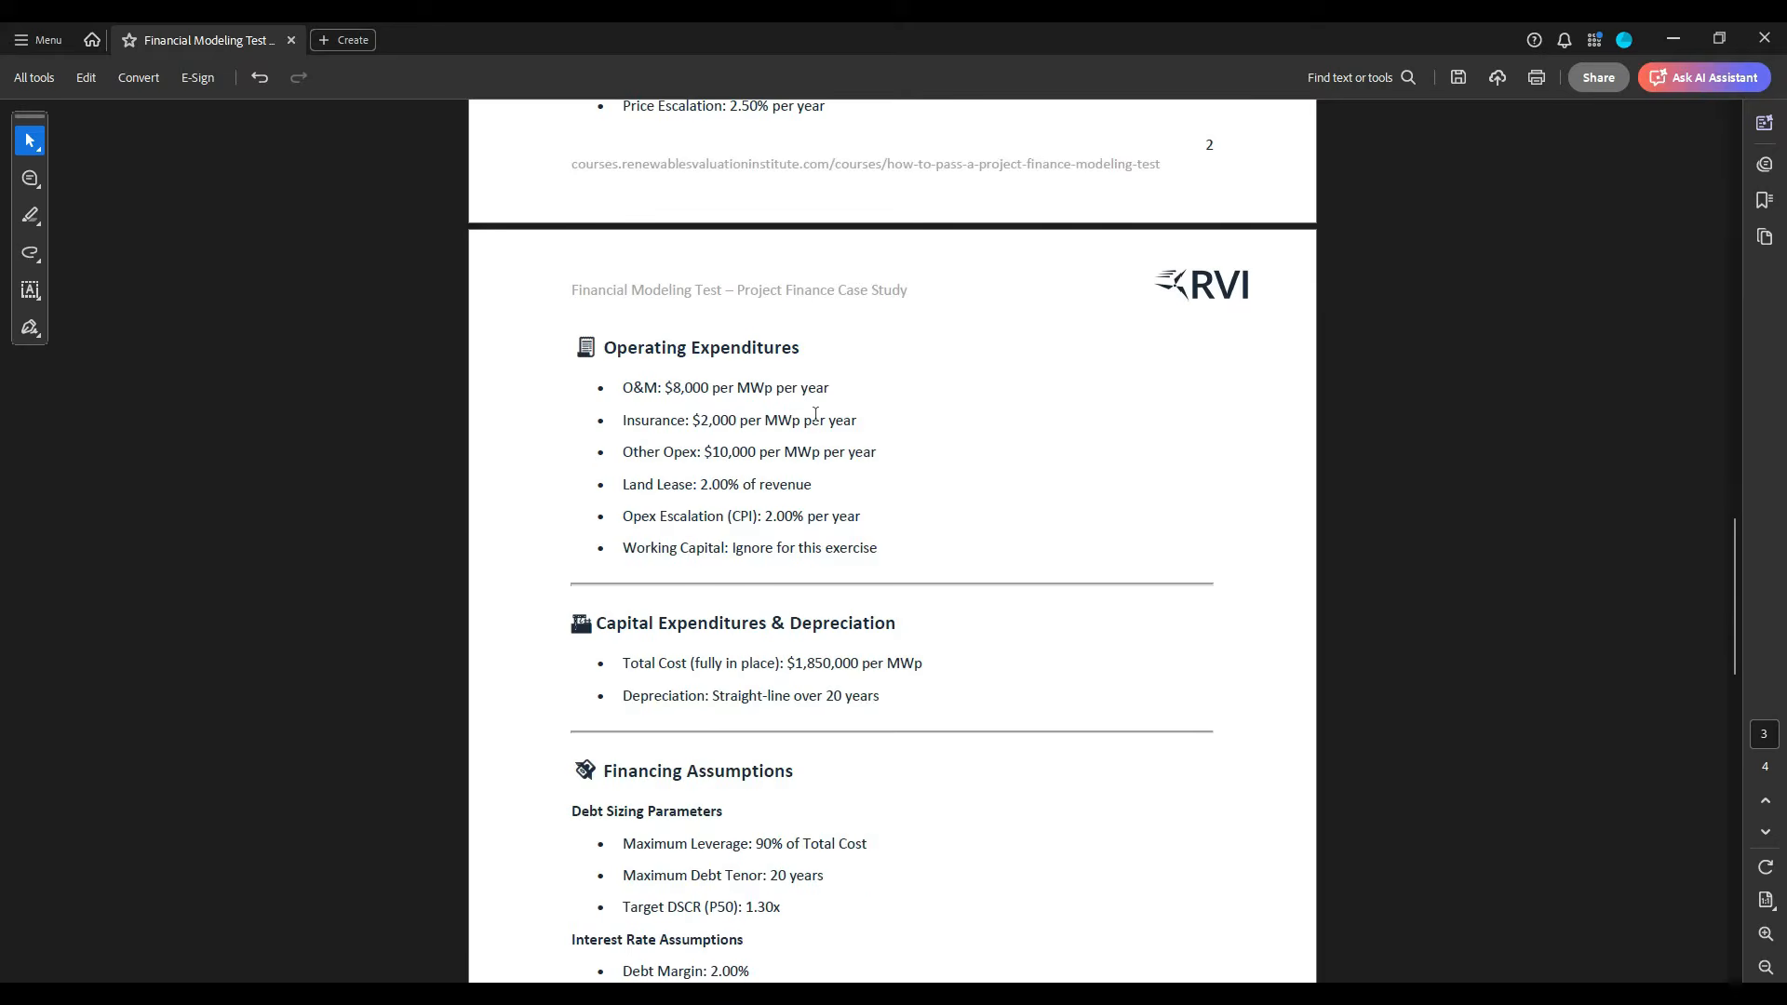
scroll(816, 414, down, 1)
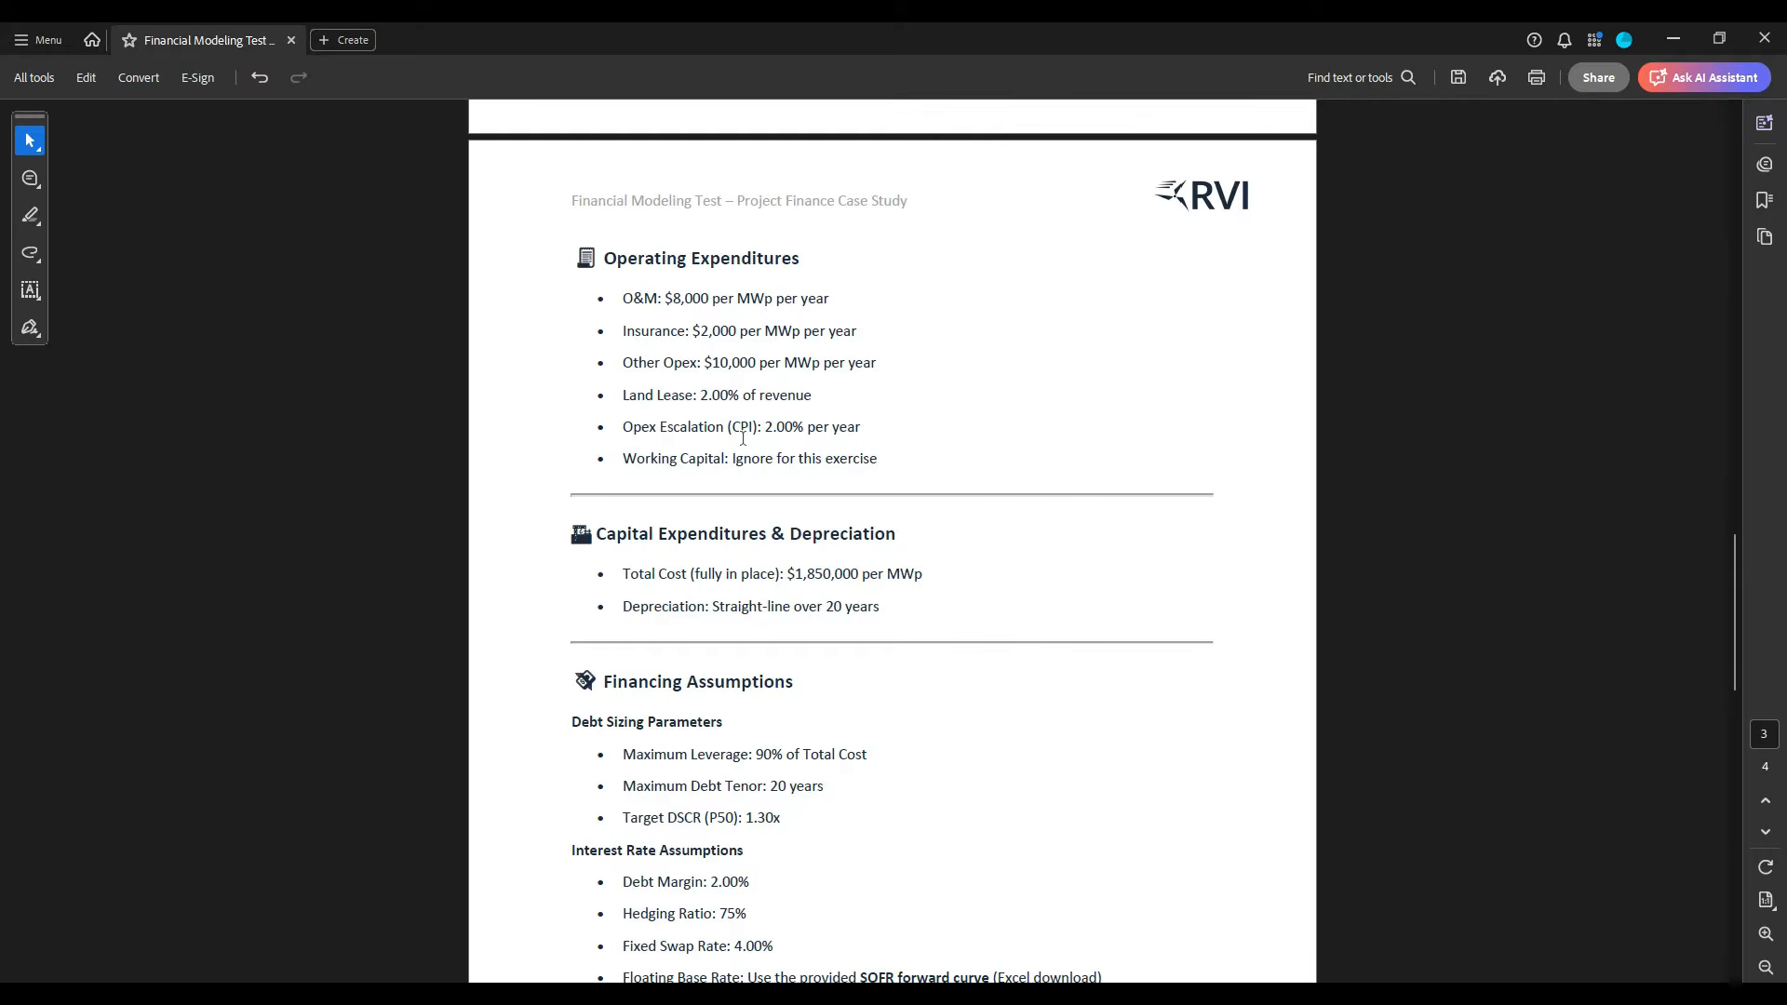
scroll(742, 437, up, 3)
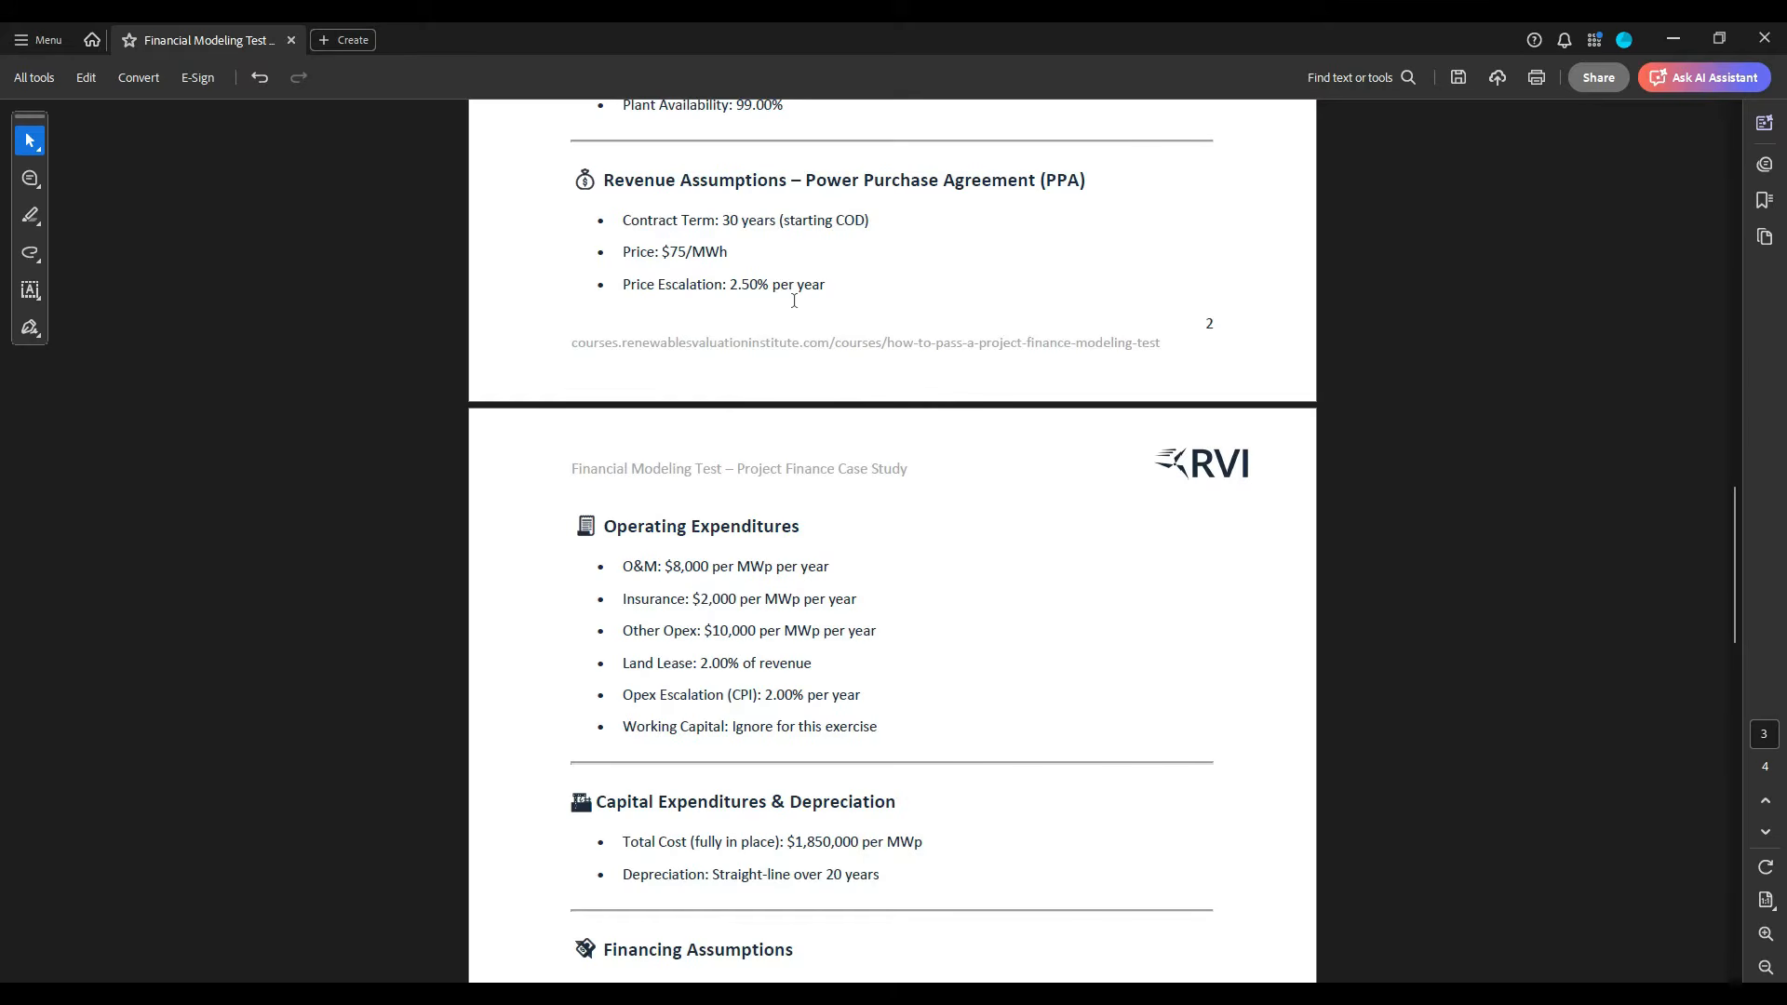
scroll(816, 577, down, 2)
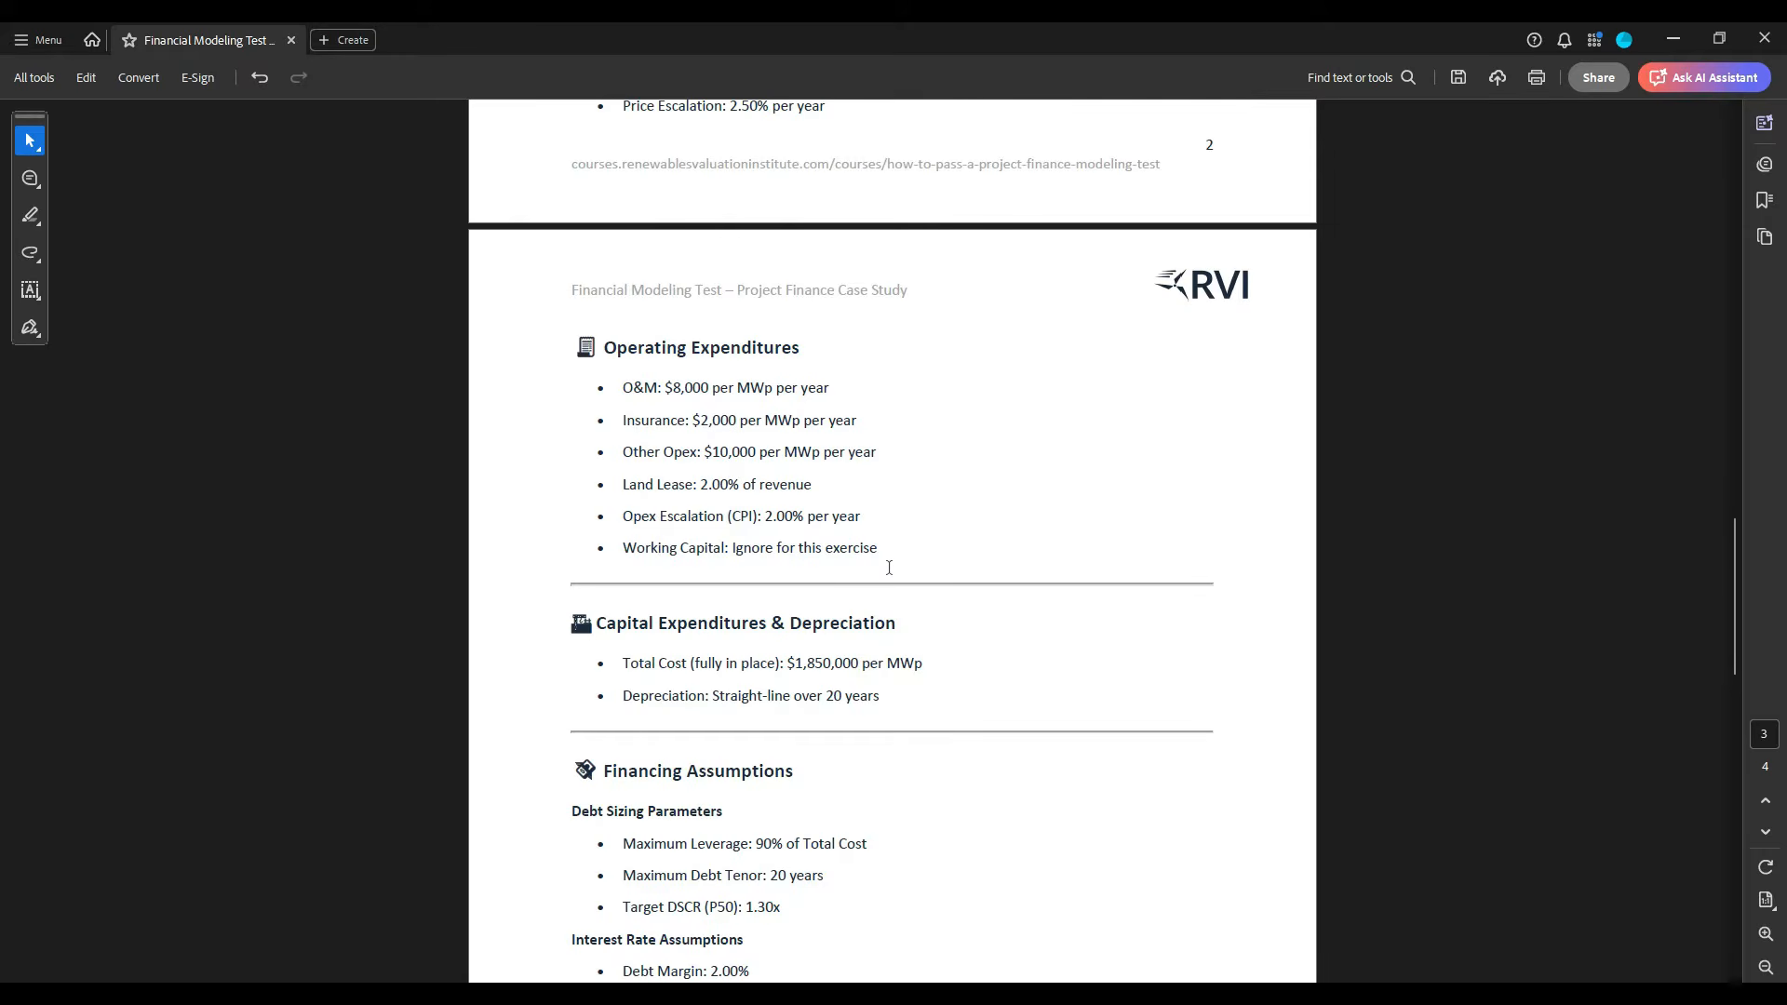
drag(888, 568, 600, 558)
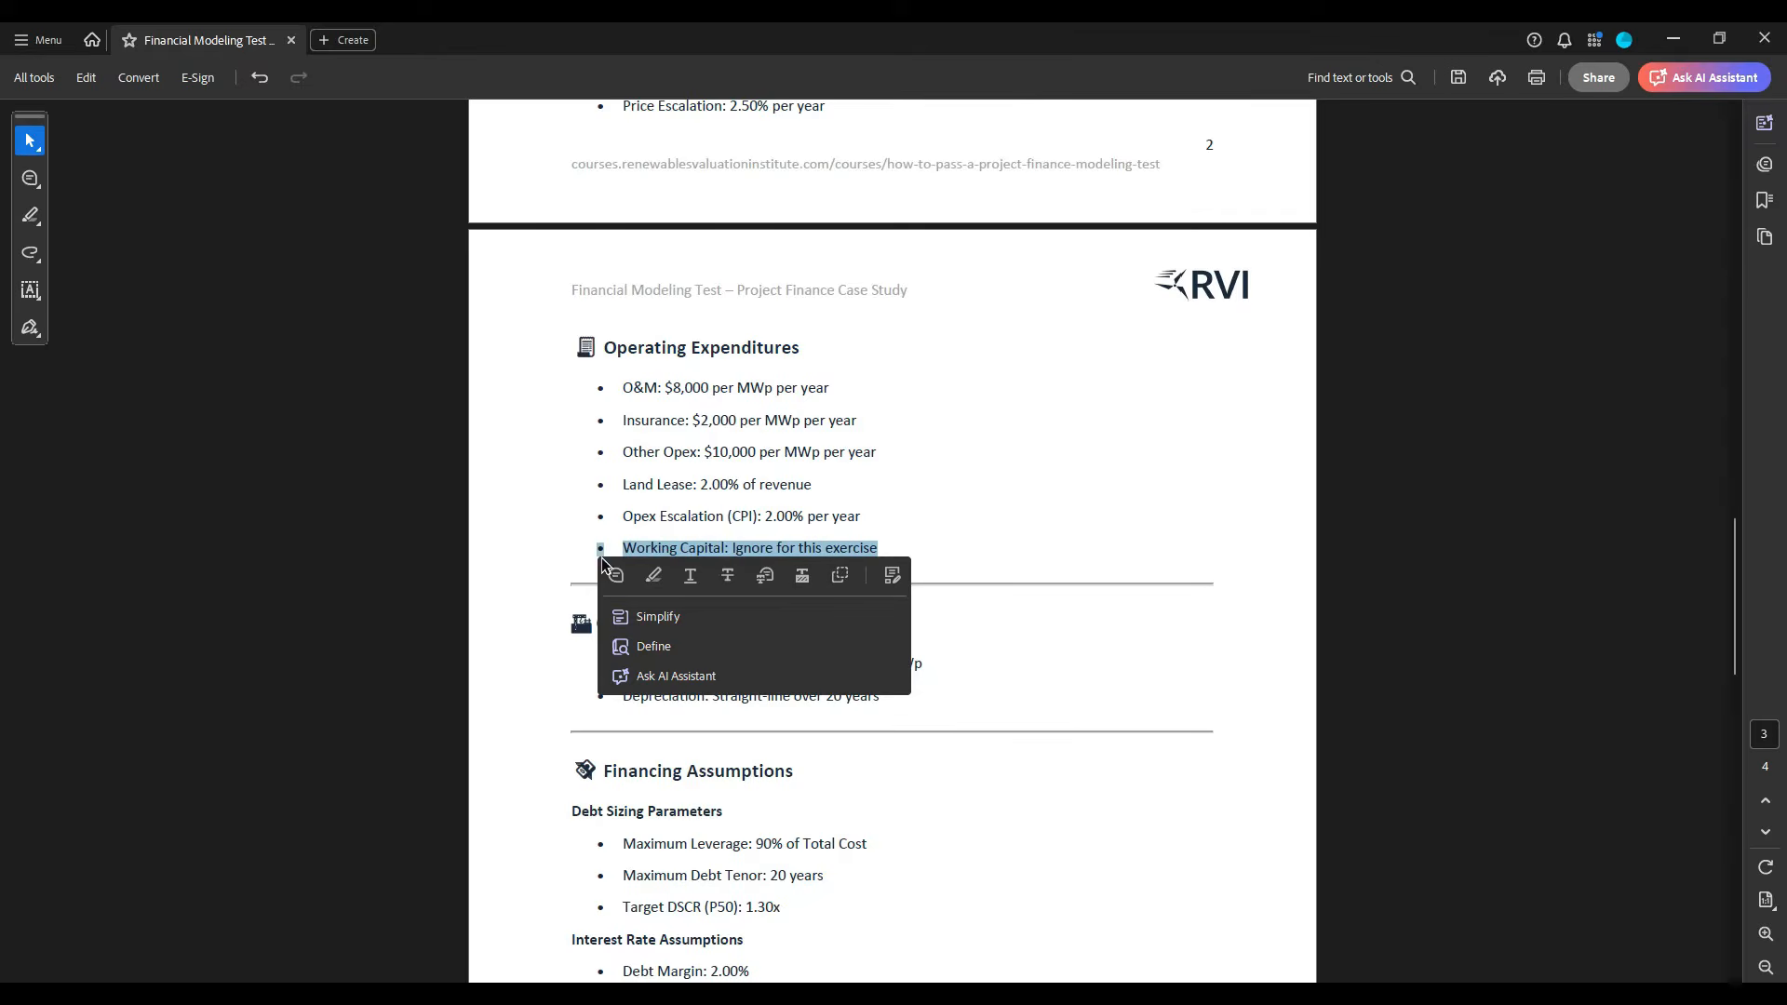
click(651, 579)
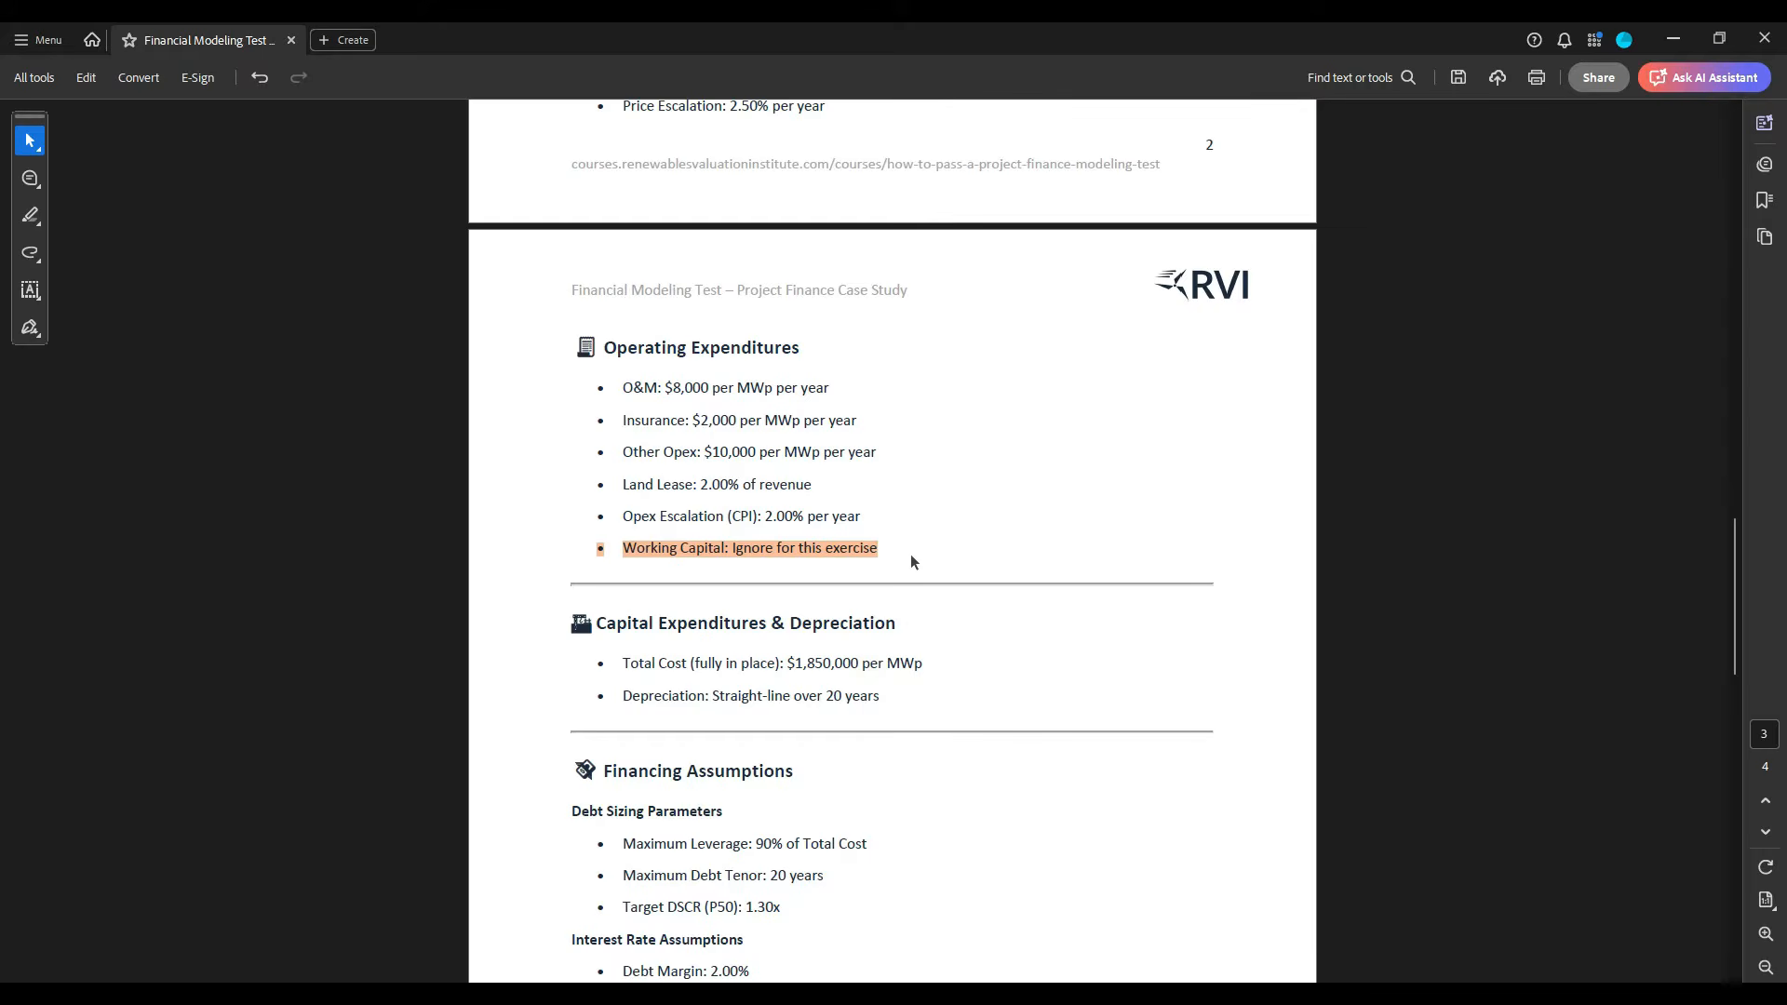
- Examine the total cost and depreciation under Capital Expenditures & Depreciation and the target DSCR among the debt sizing parameters
scroll(911, 561, down, 3)
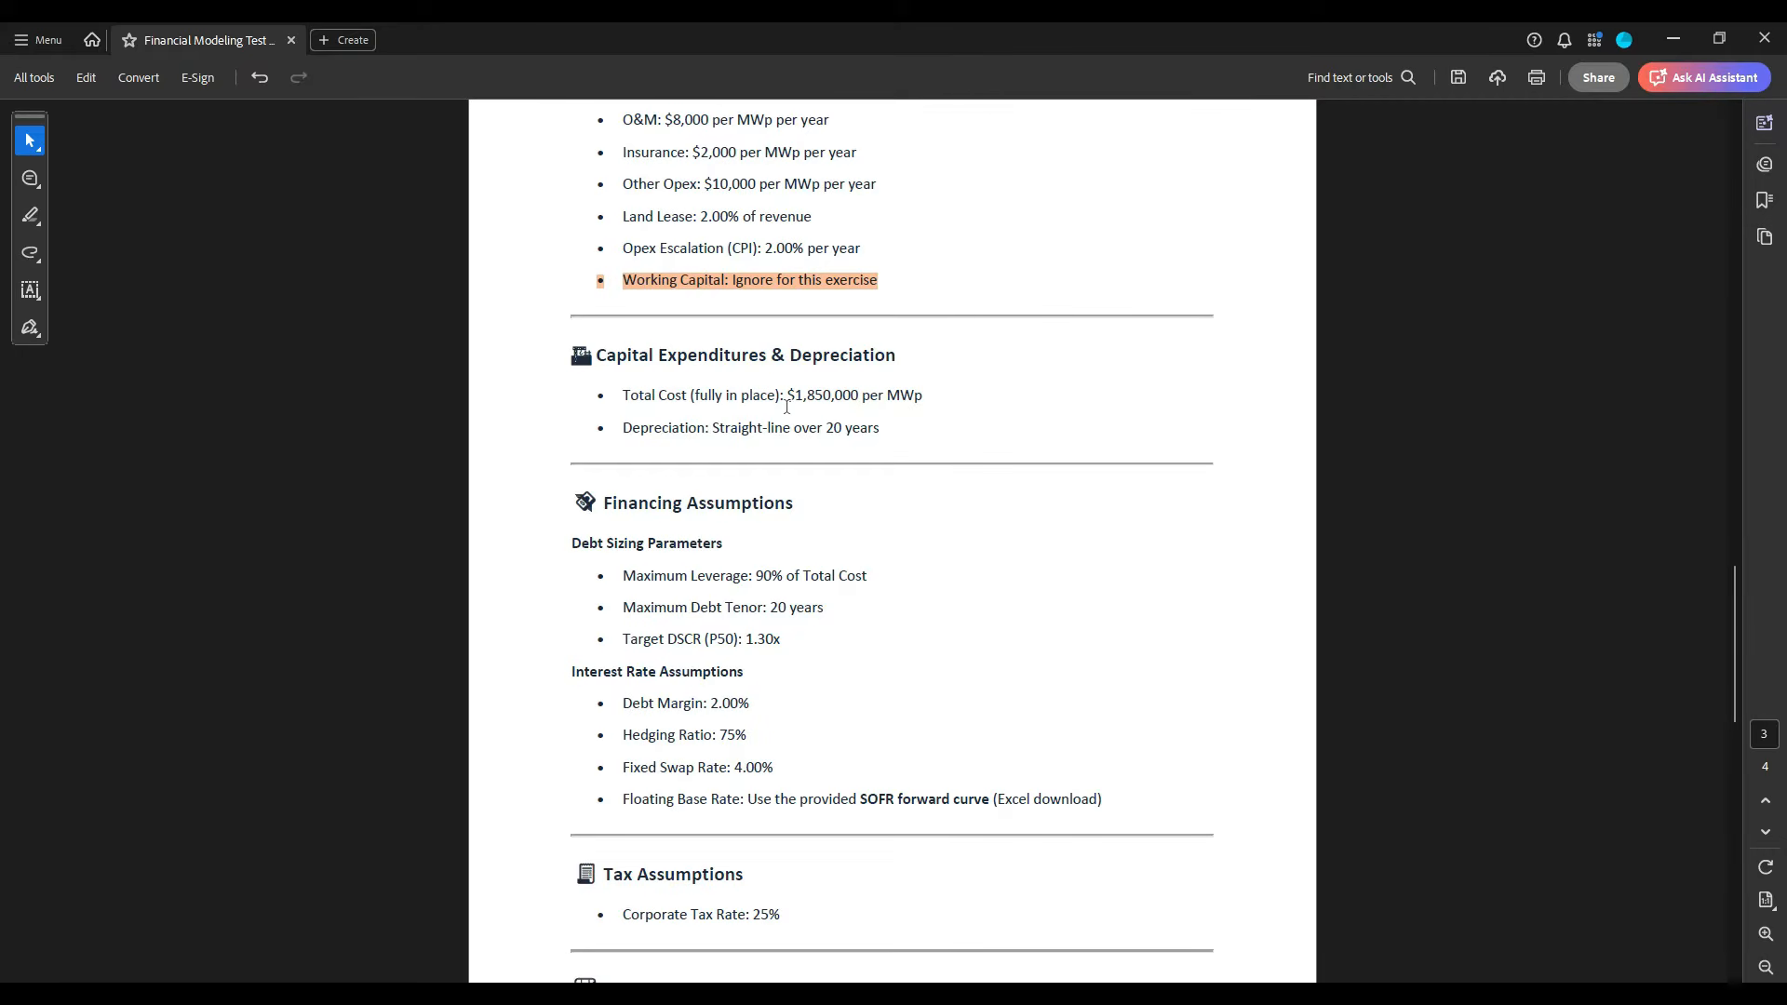
drag(787, 406, 924, 407)
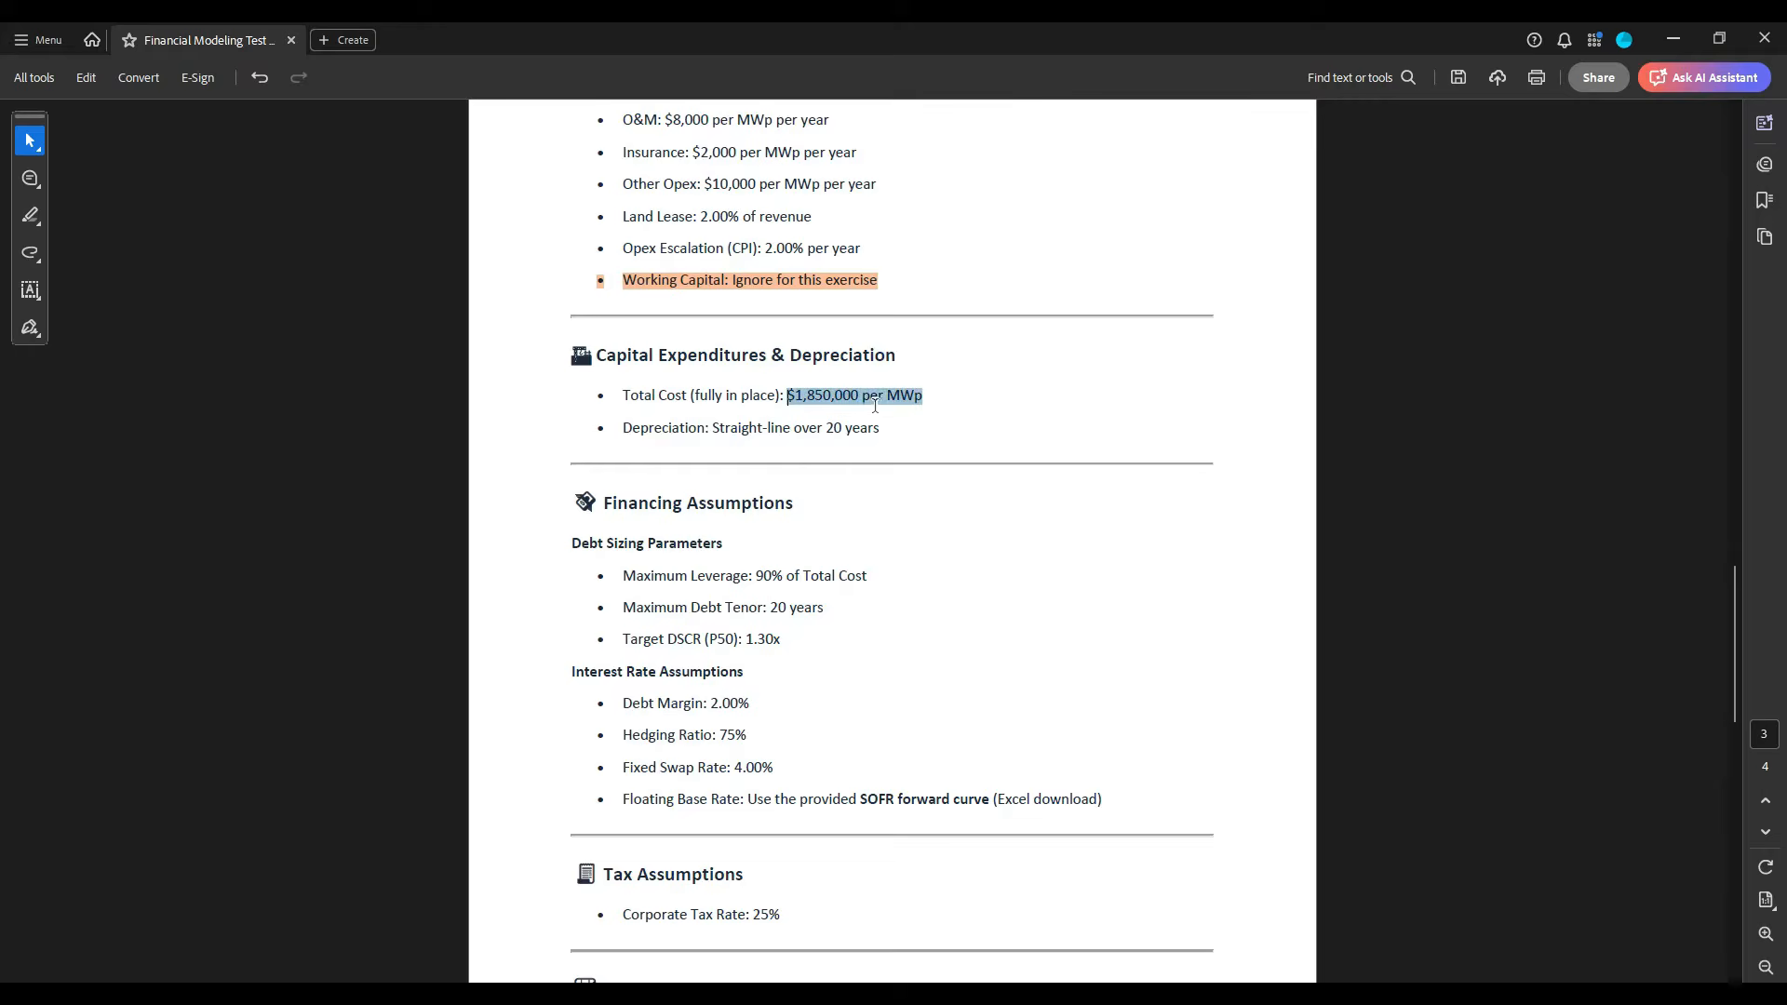
click(954, 406)
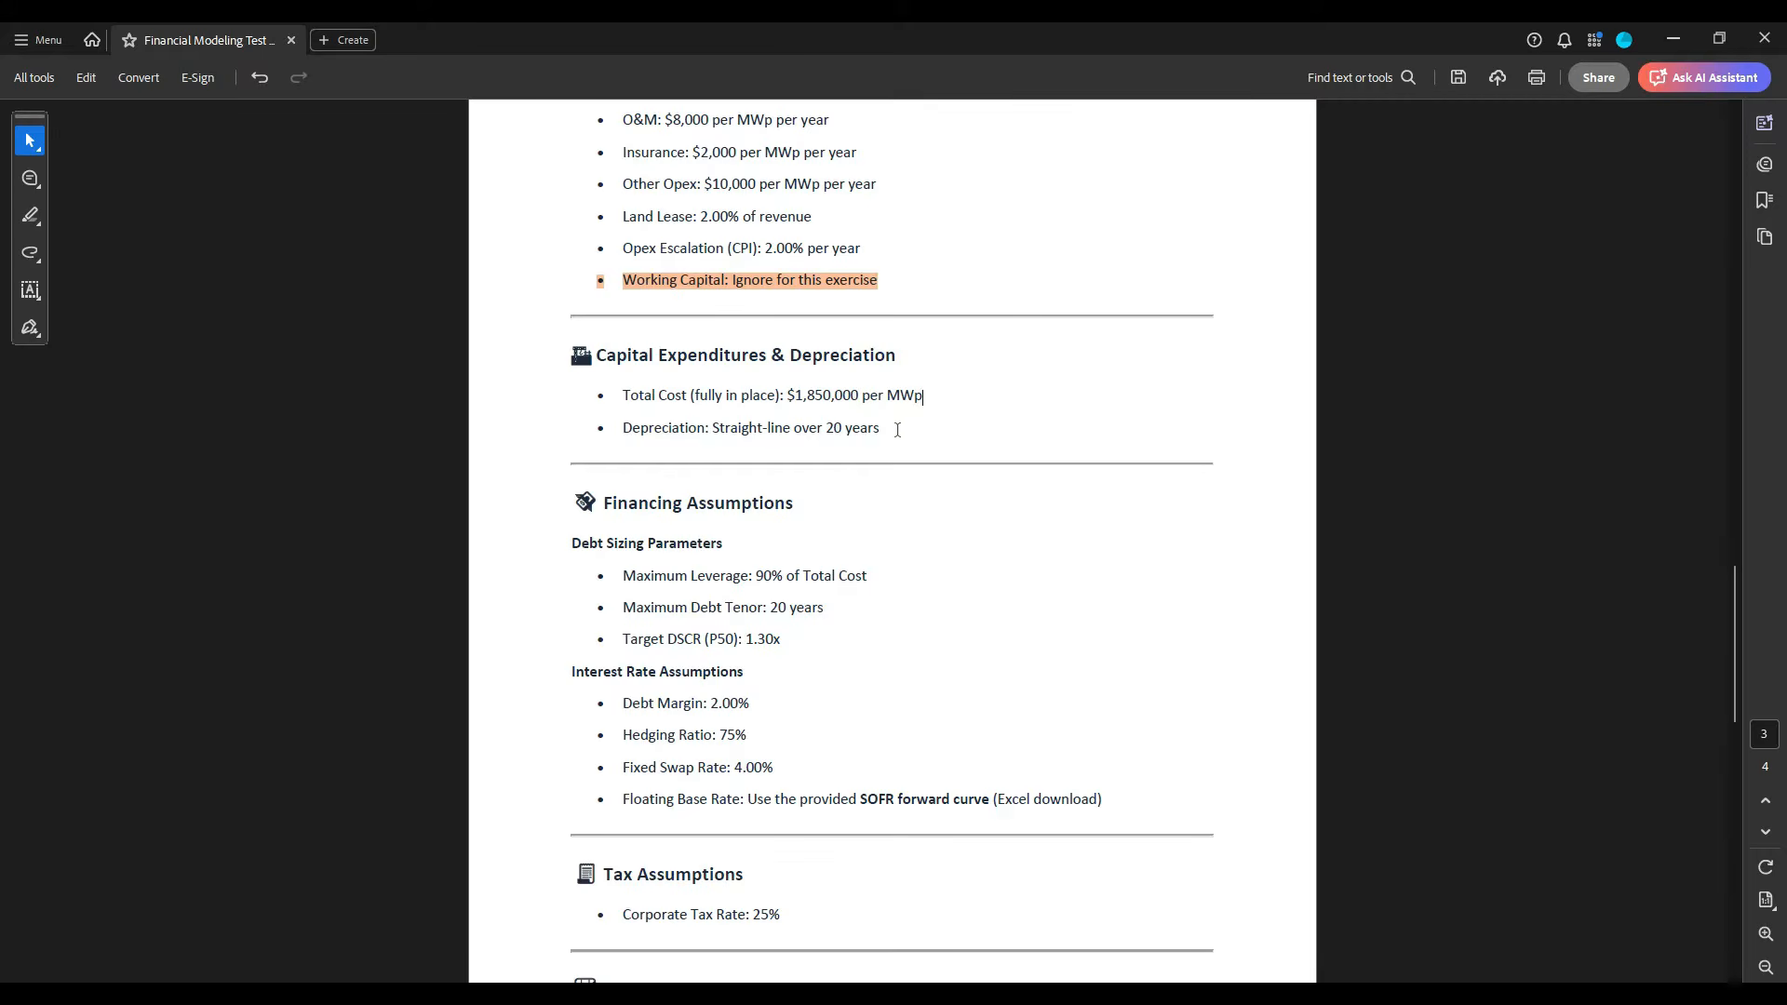
scroll(898, 429, down, 3)
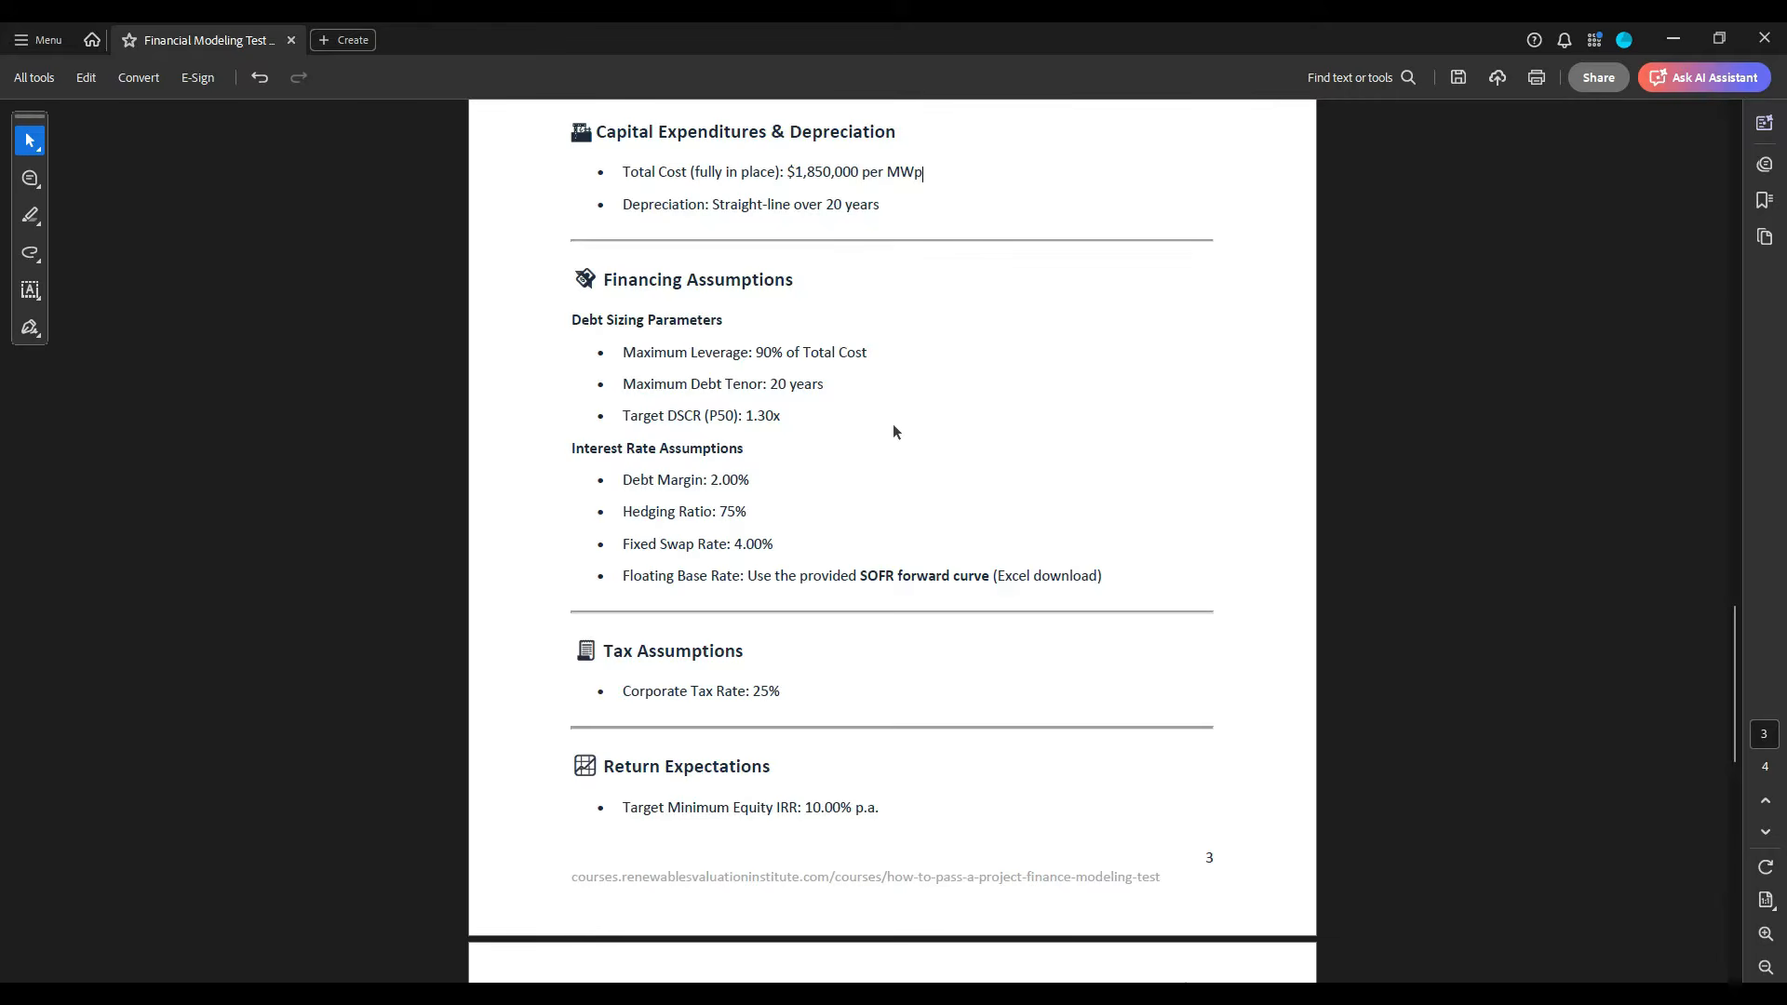
drag(600, 280, 1098, 578)
click(934, 467)
drag(810, 422, 622, 416)
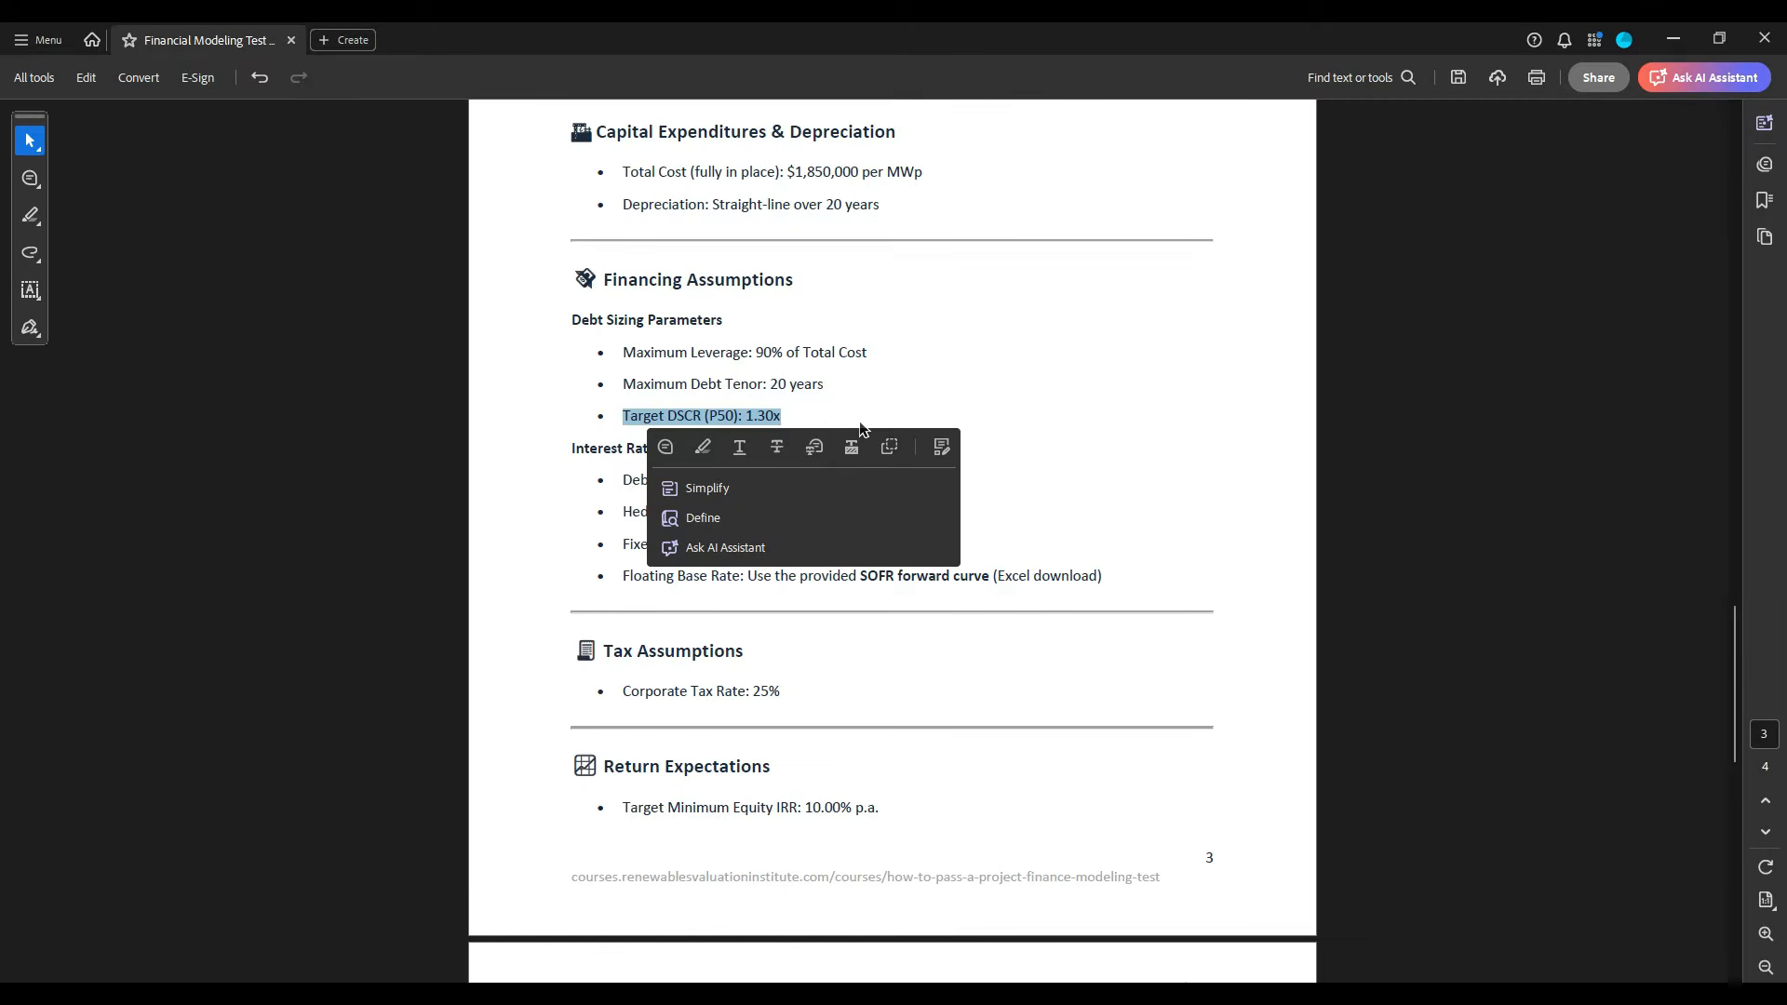
click(860, 429)
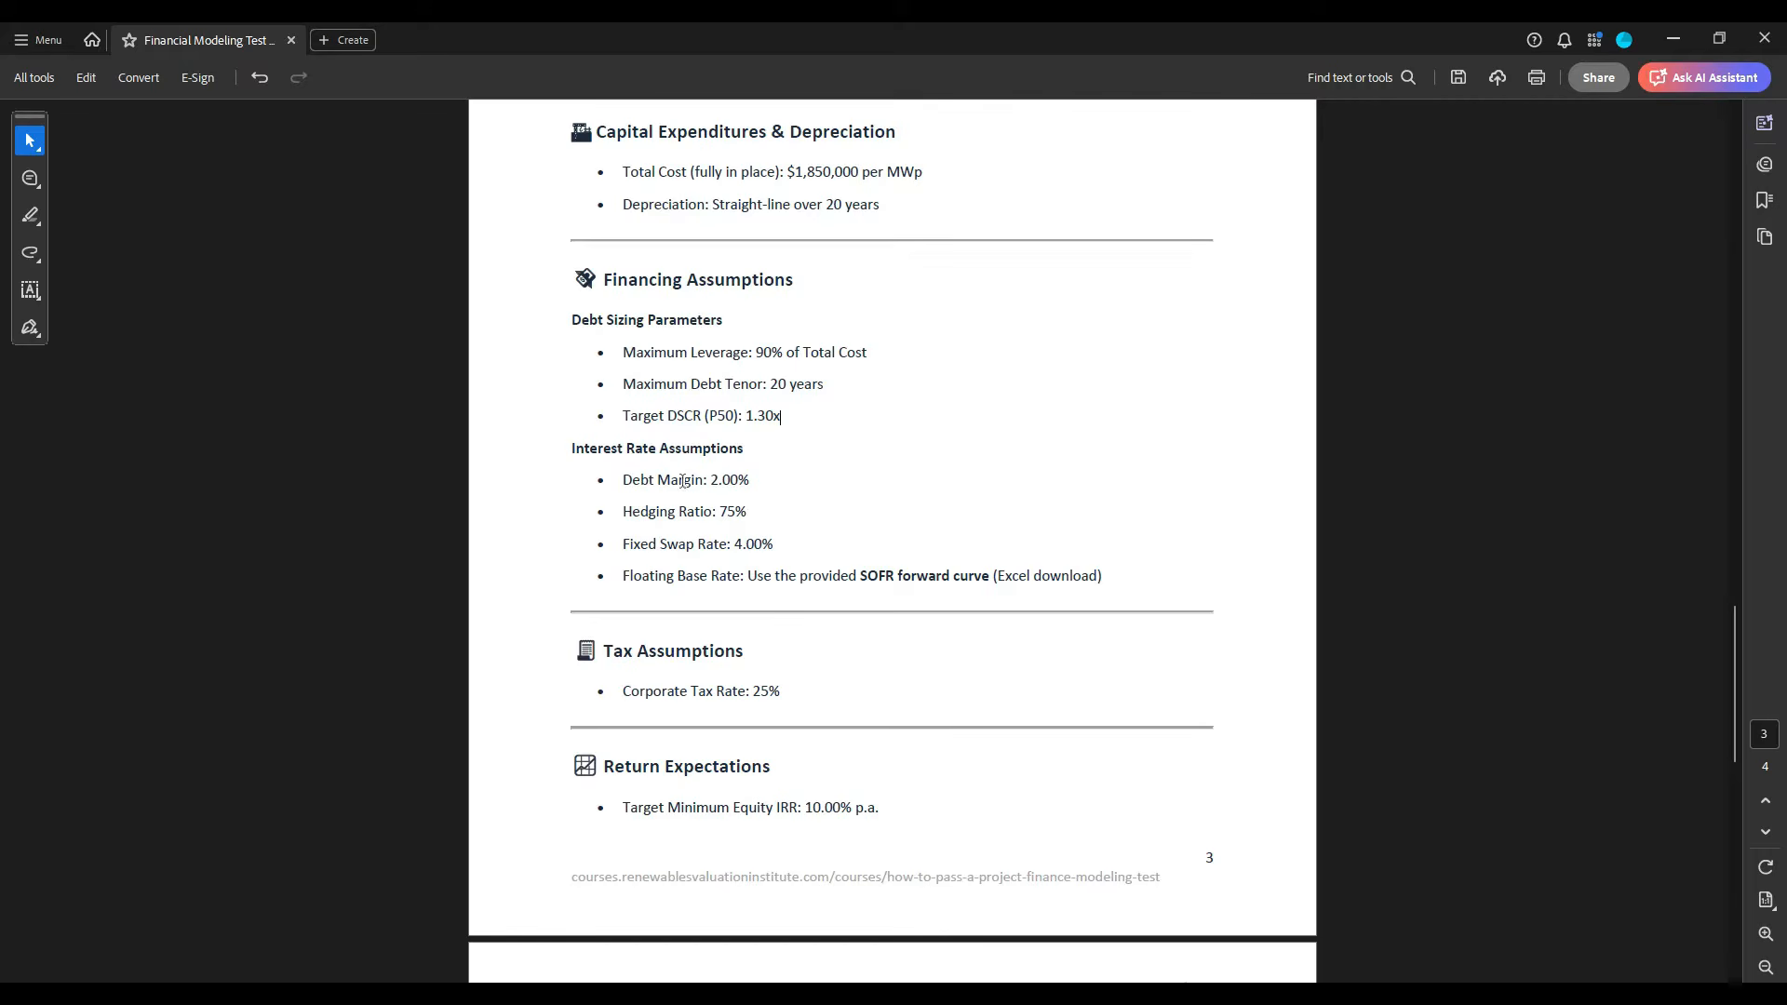
- Highlight "Hedging Ratio: 75%" and the whole Floating Base Rate line about the SOFR forward curve under Interest Rate Assumptions
drag(624, 483, 645, 527)
click(791, 503)
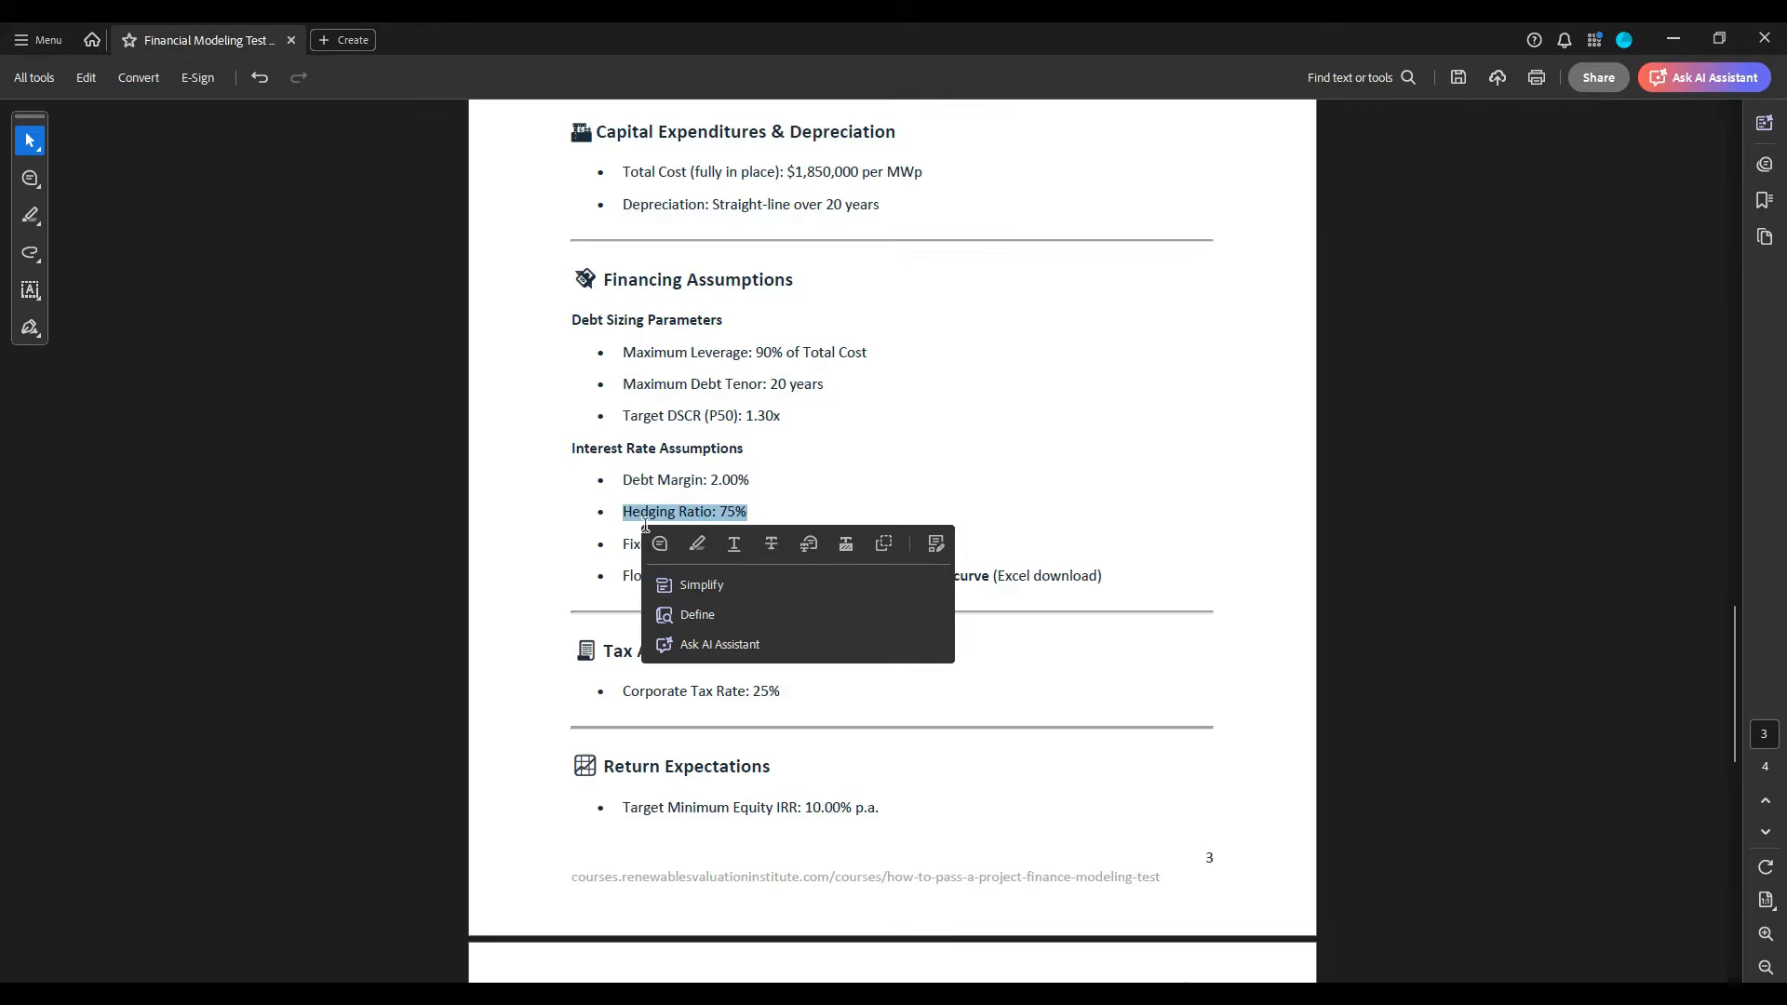
click(697, 543)
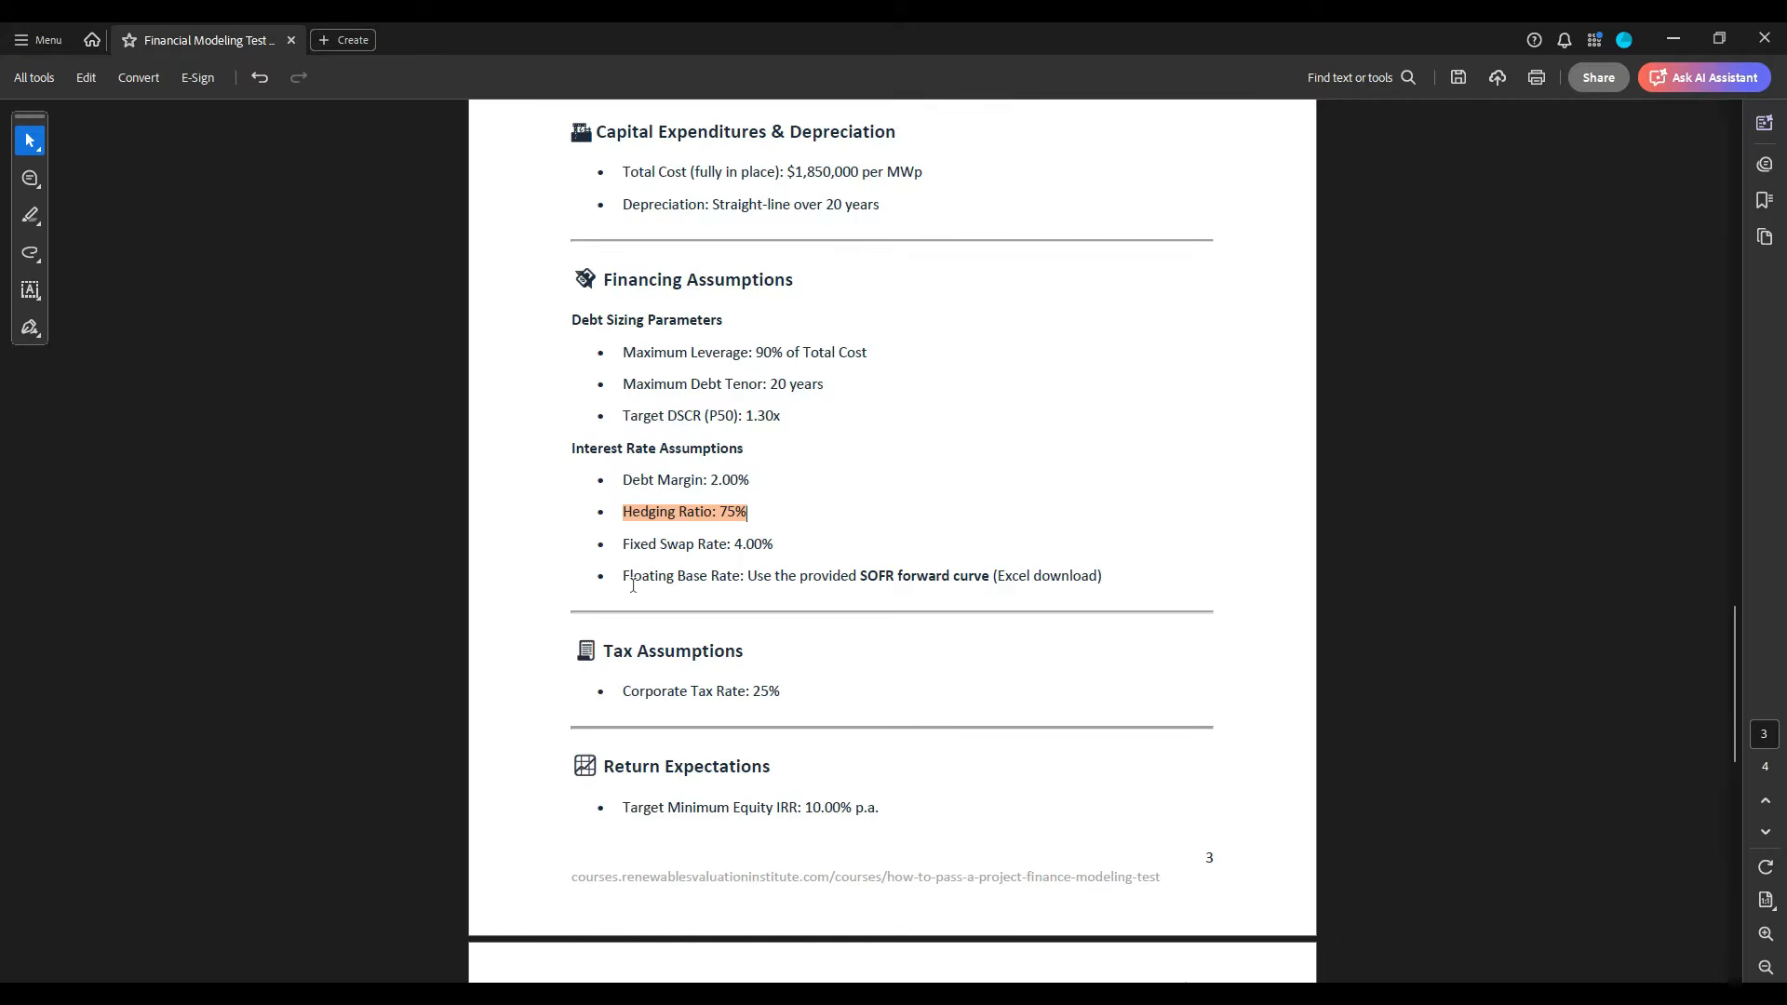
drag(622, 578, 1113, 588)
click(1163, 610)
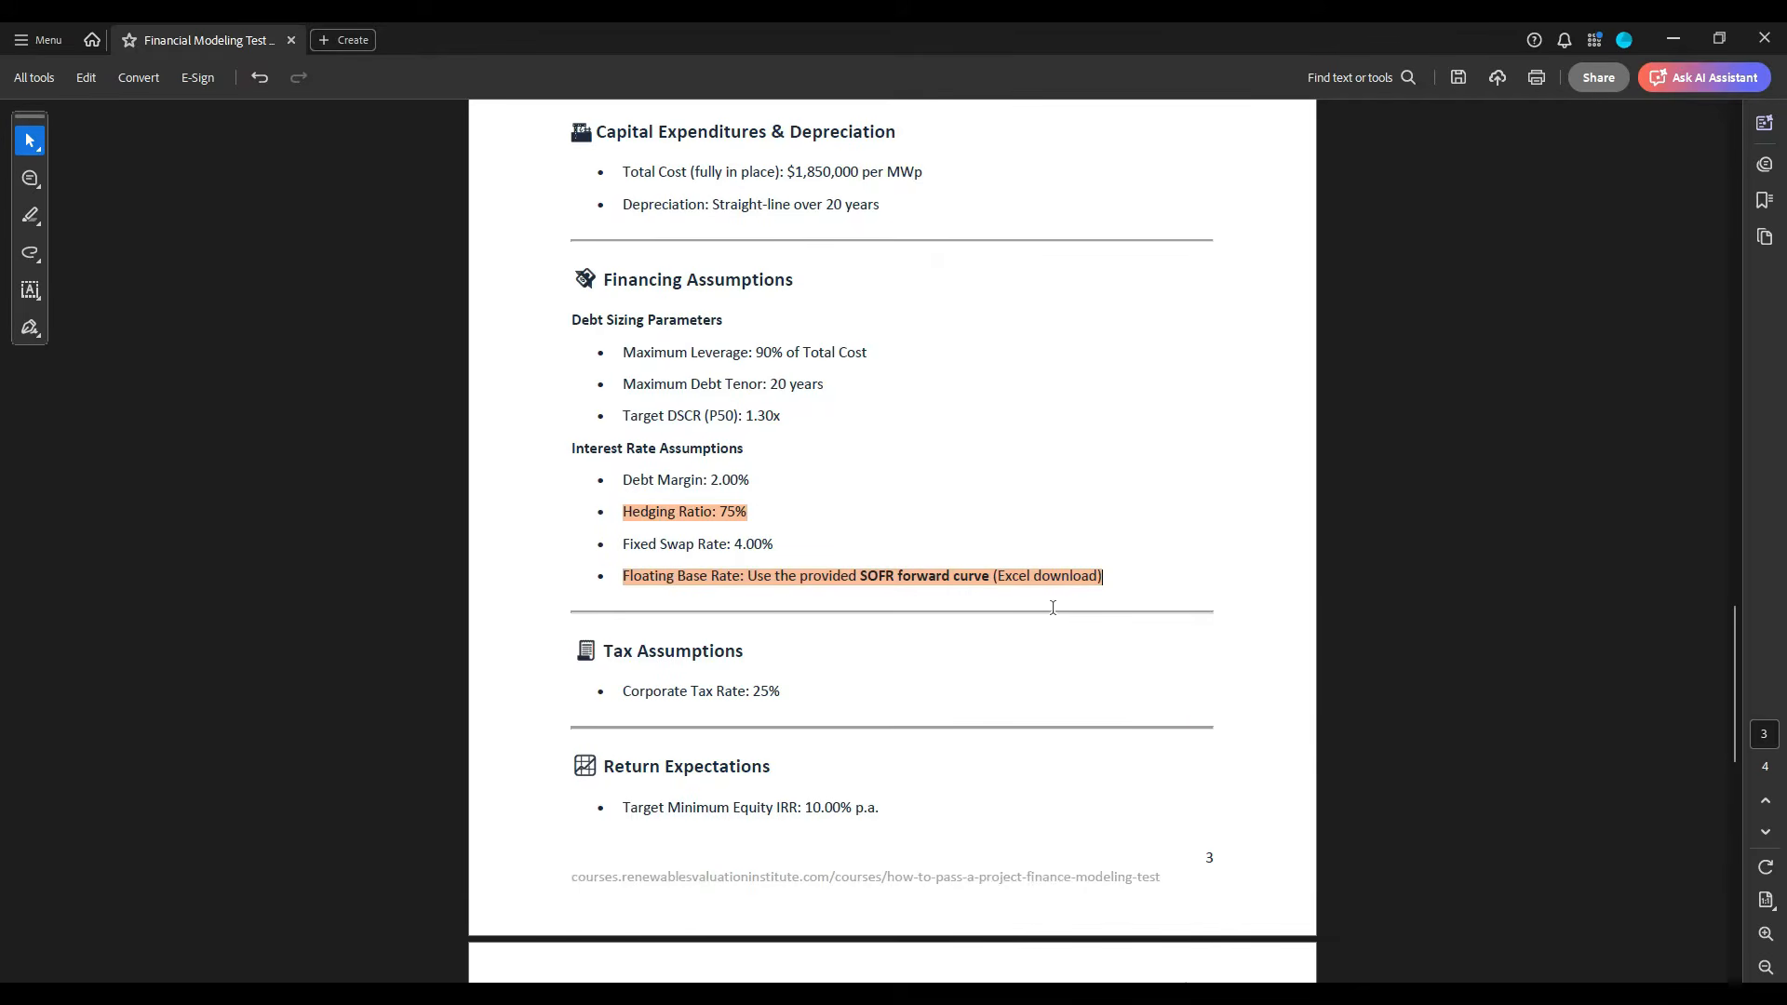
- Examine the SOFR forward curve rates for 2026 to 2046 in the Excel workbook, and return to the case study PDF
key(alt+Tab)
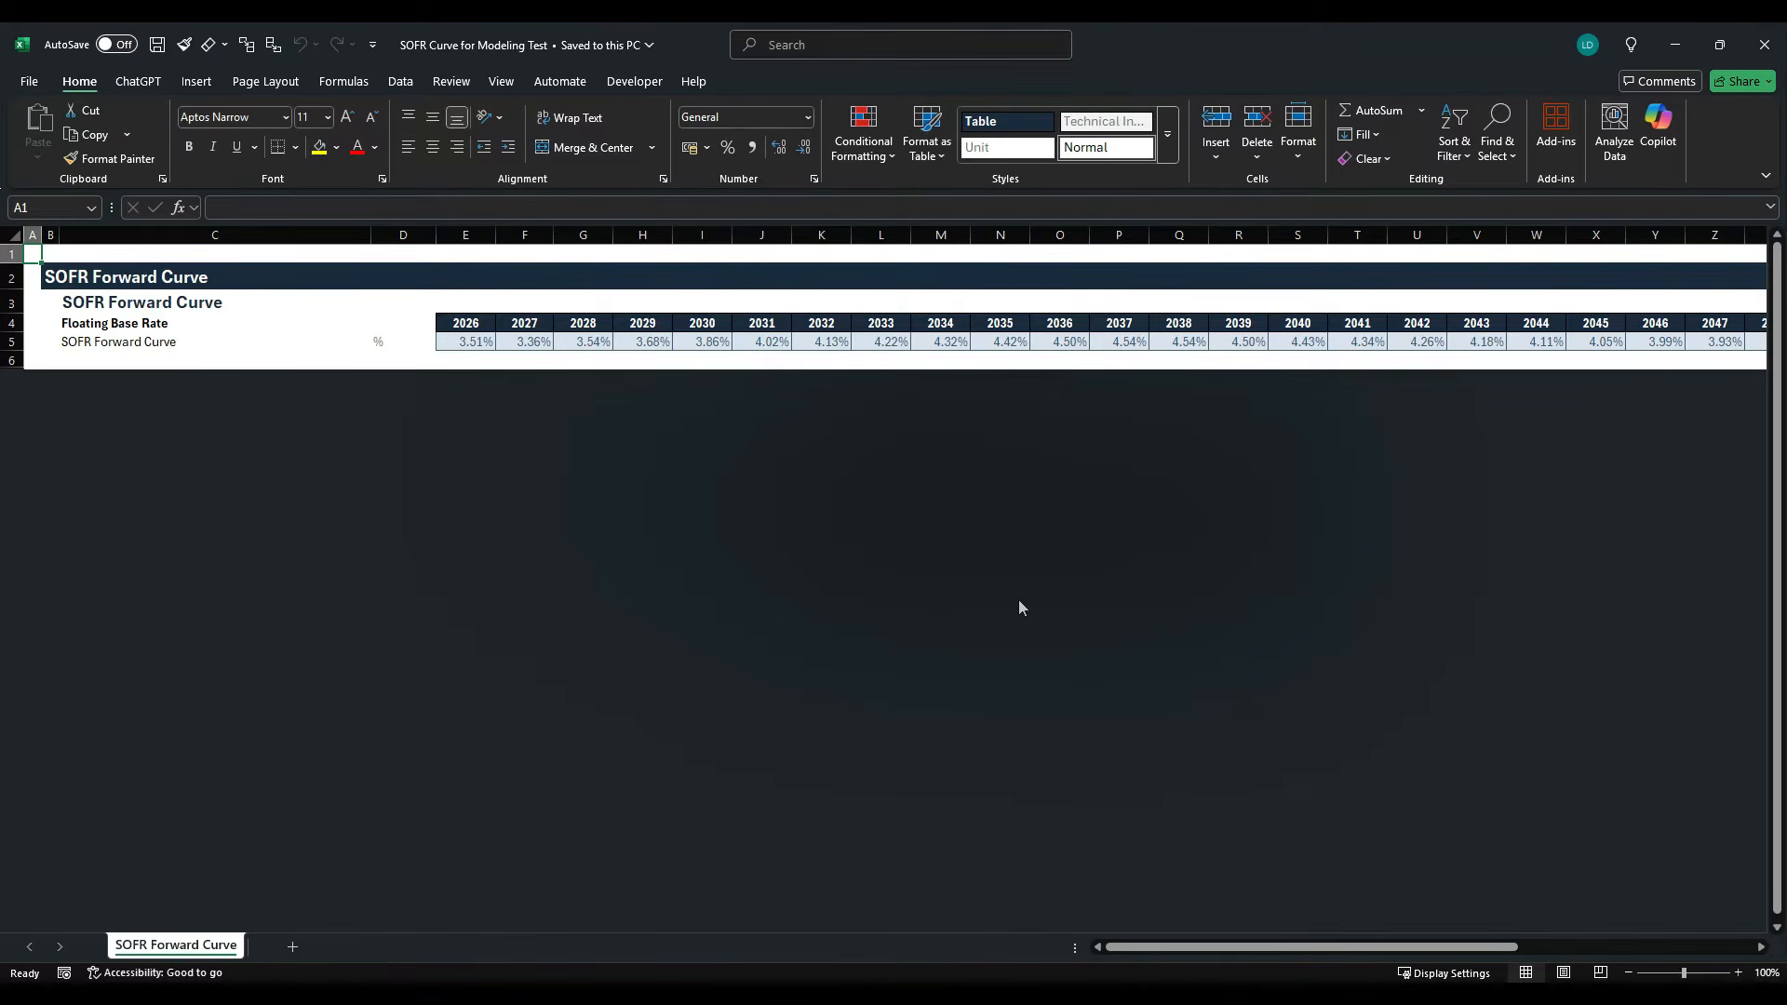
drag(461, 350, 1642, 342)
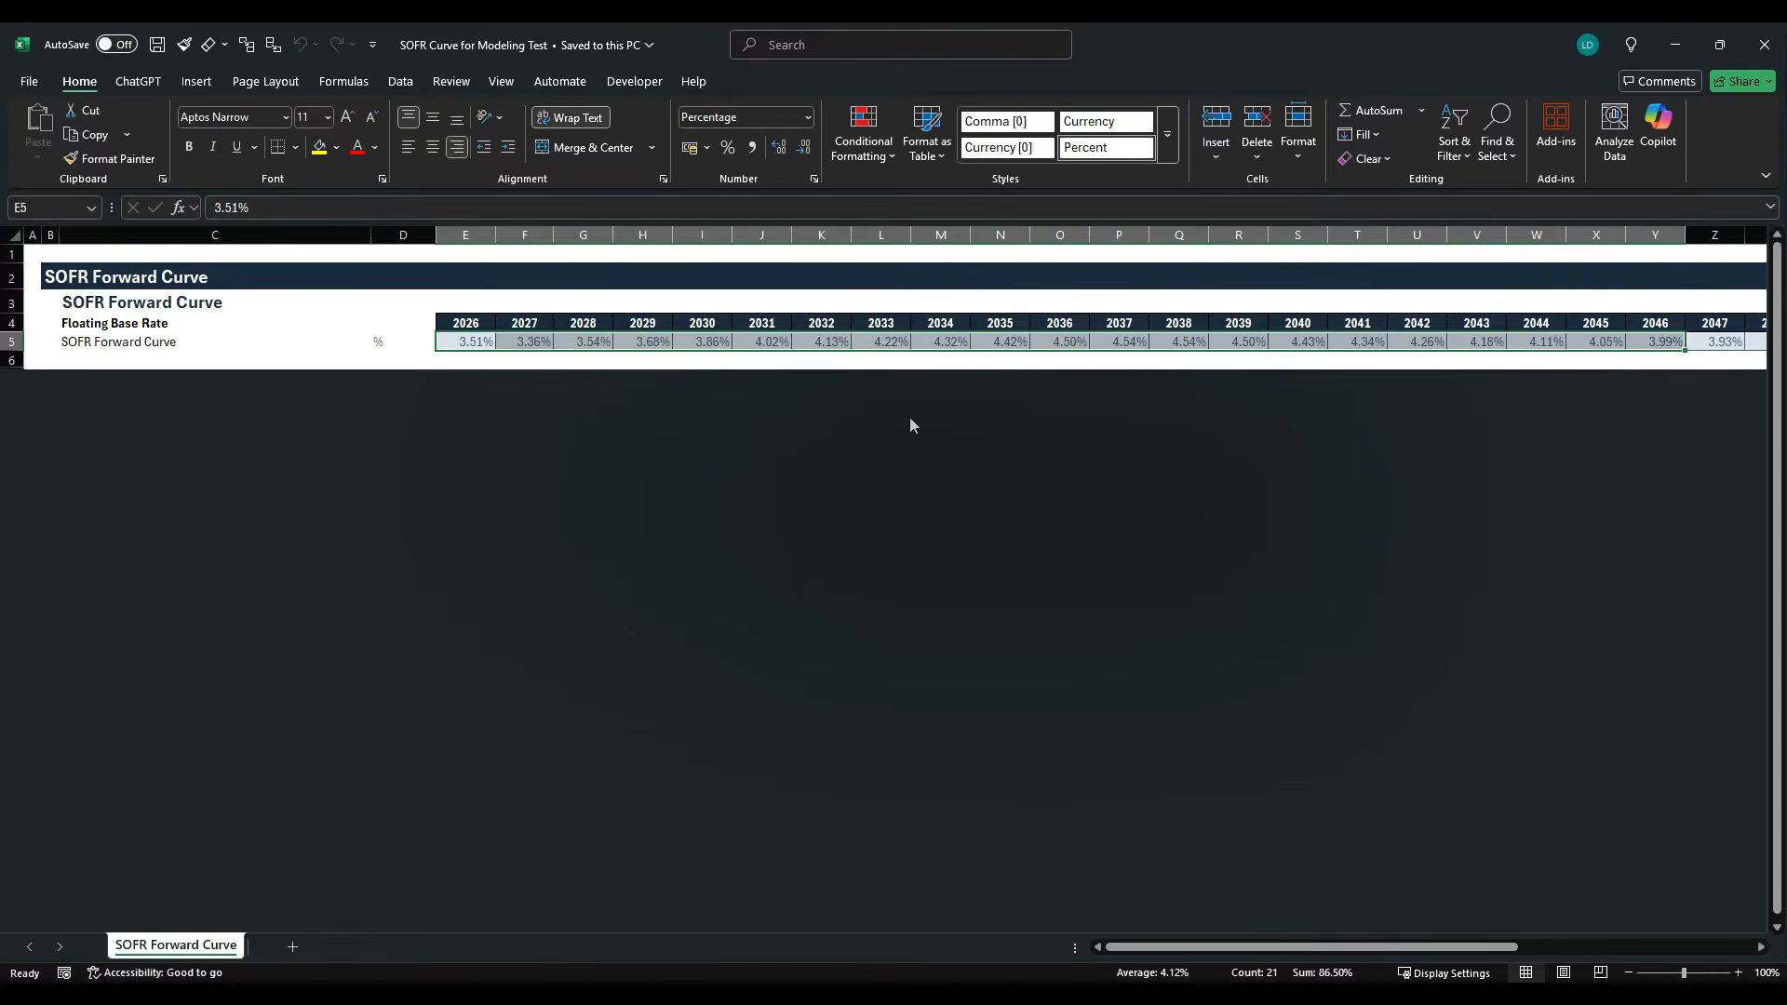
key(alt+Tab)
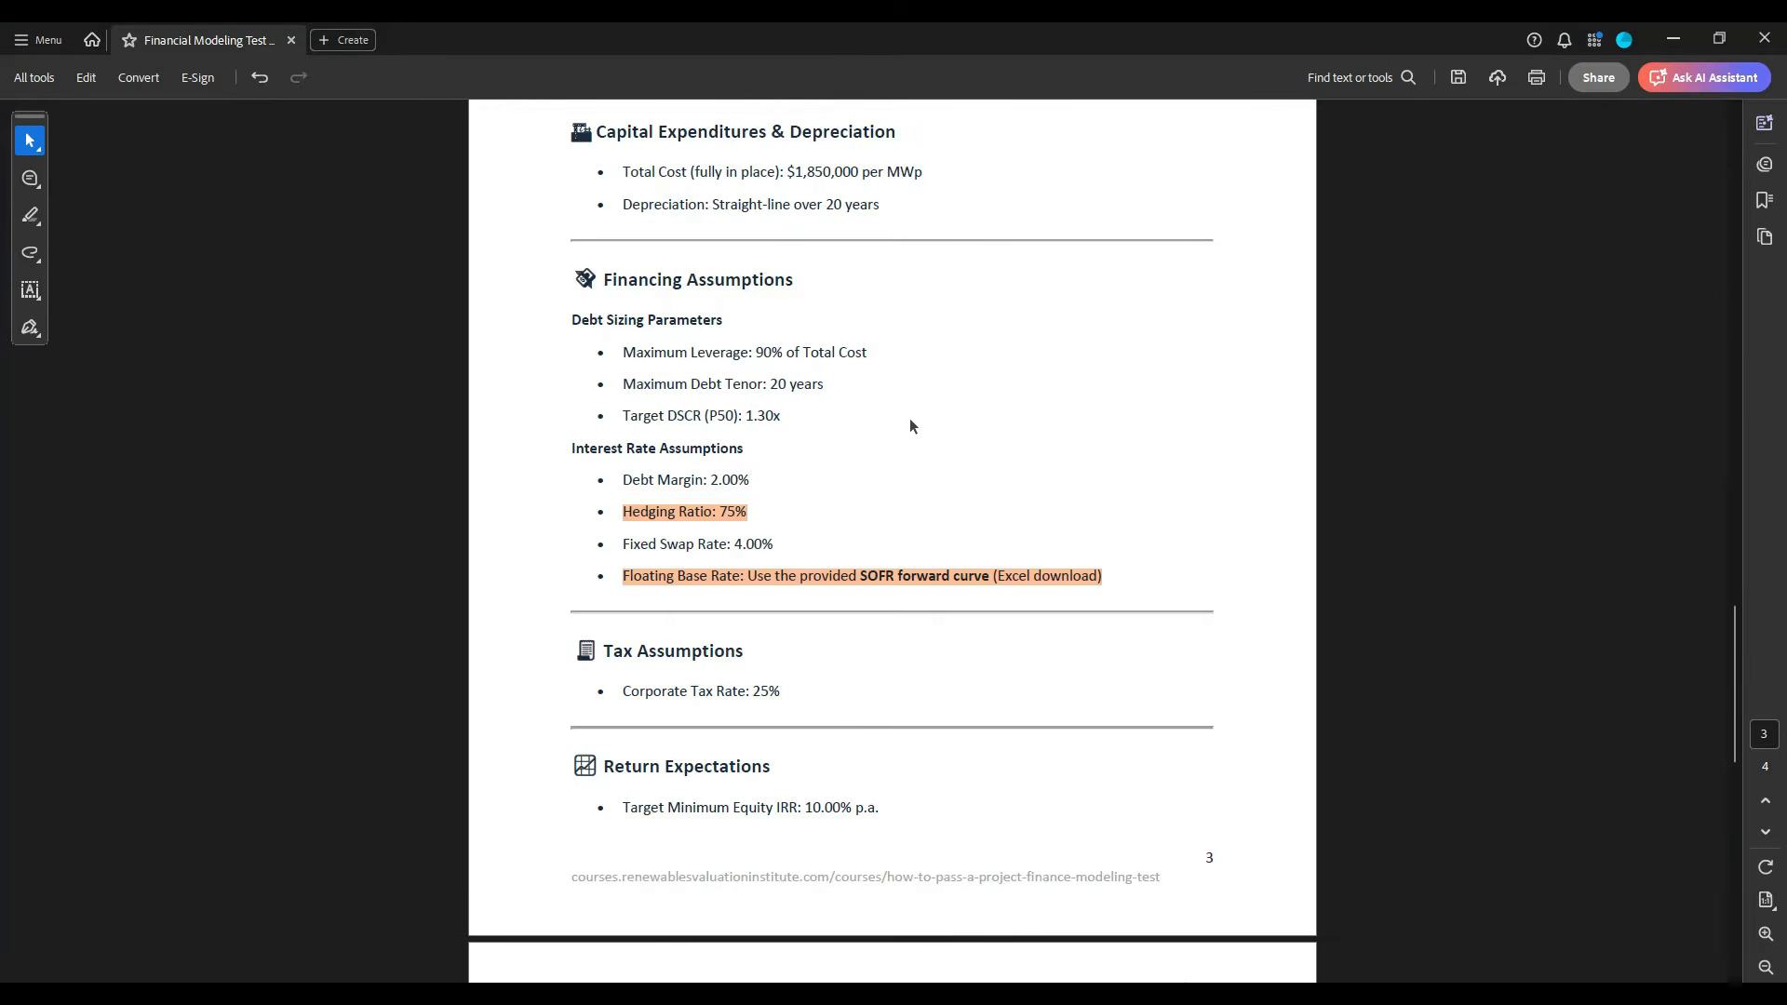
- Examine the tax rate and target minimum equity IRR, and compare them with the Net Present Value item in Required Outputs
scroll(910, 426, down, 2)
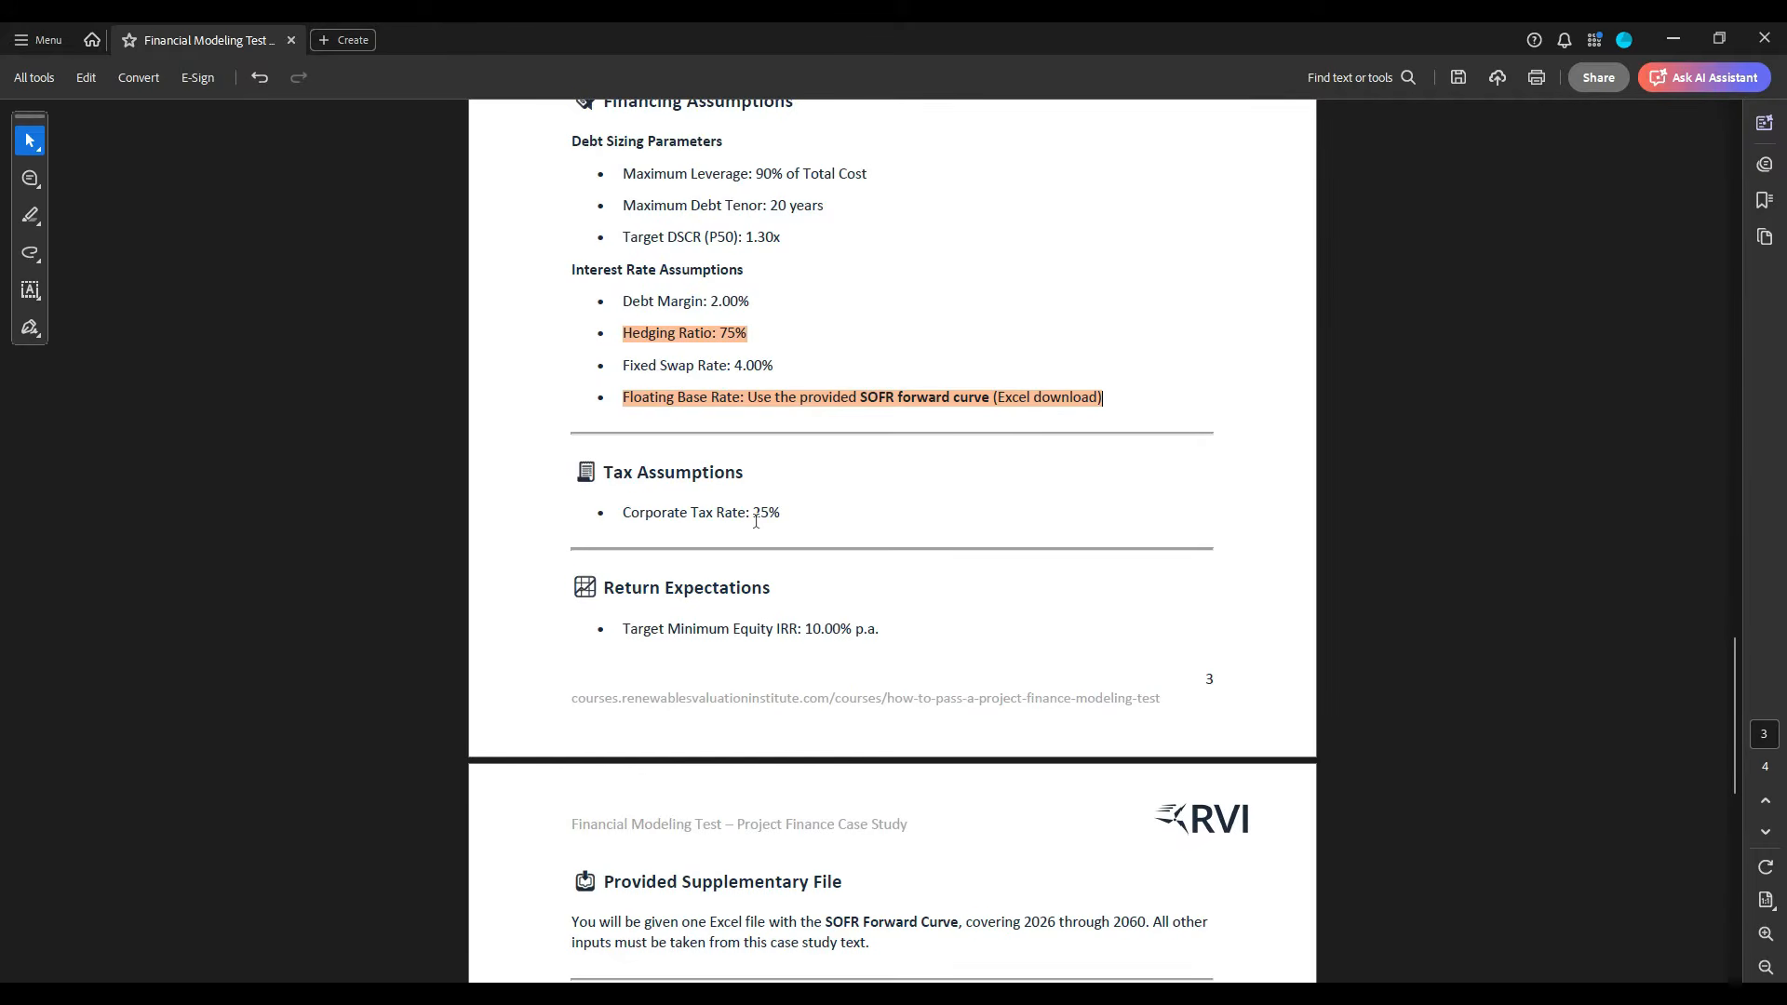
scroll(755, 521, down, 1)
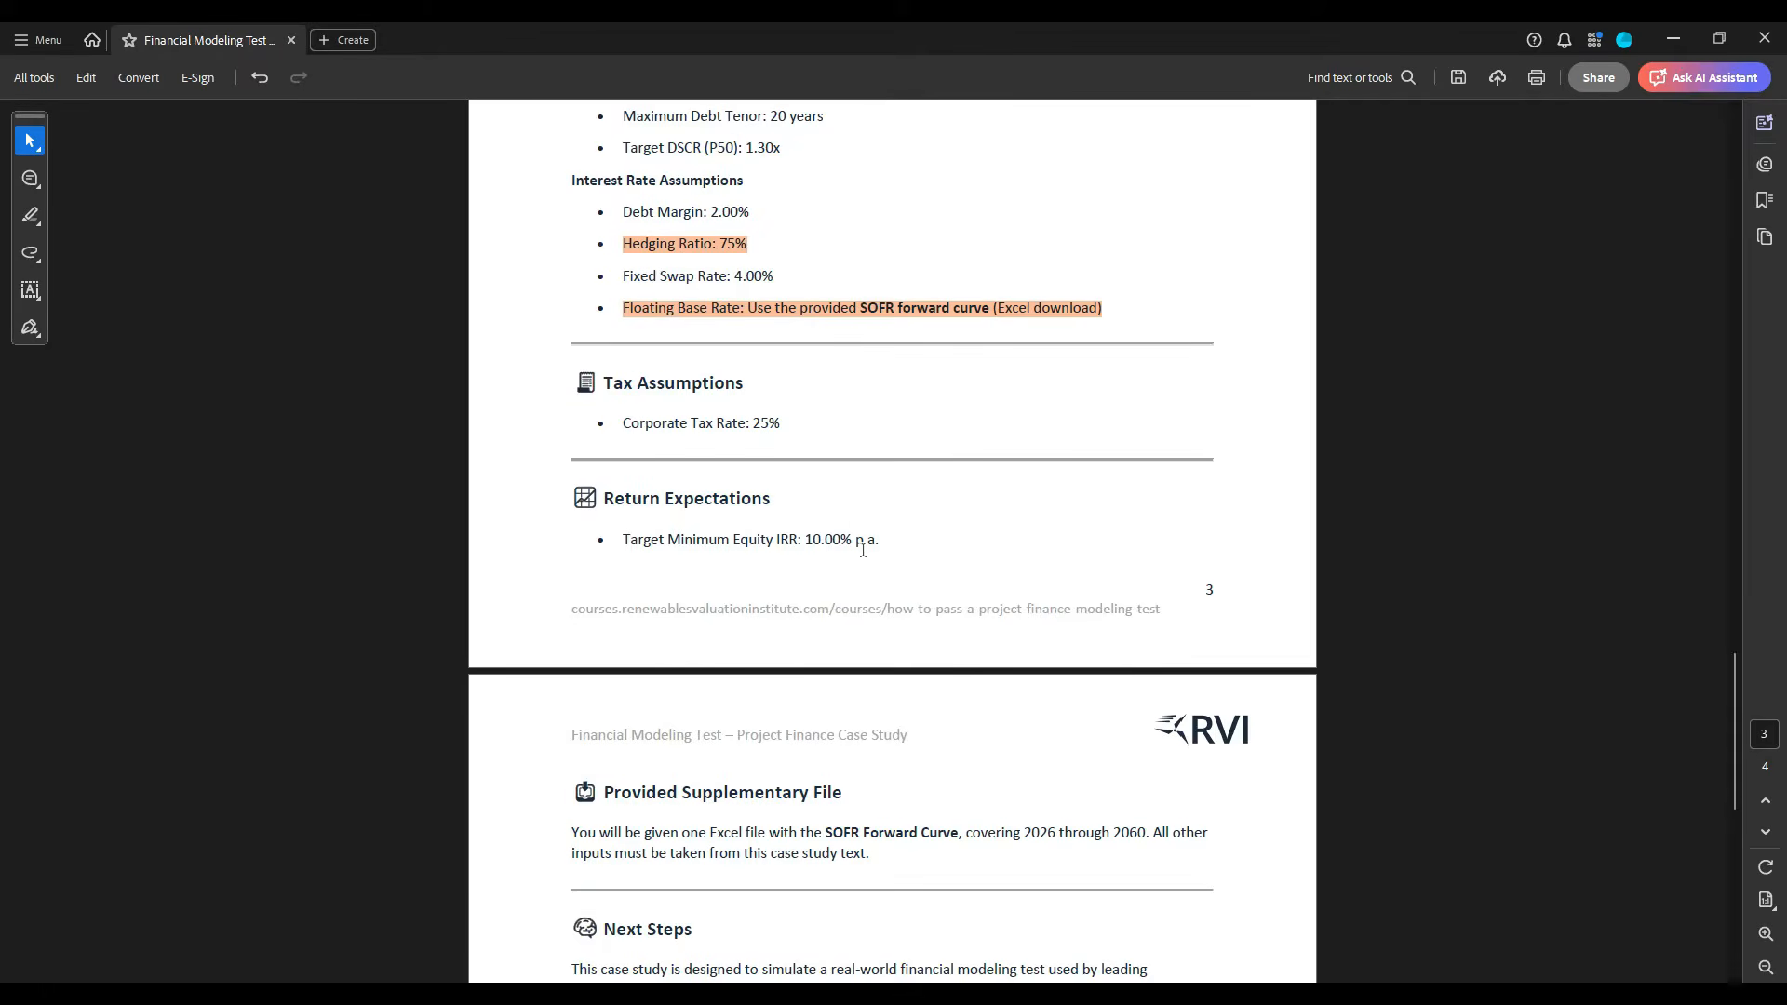
scroll(856, 546, up, 12)
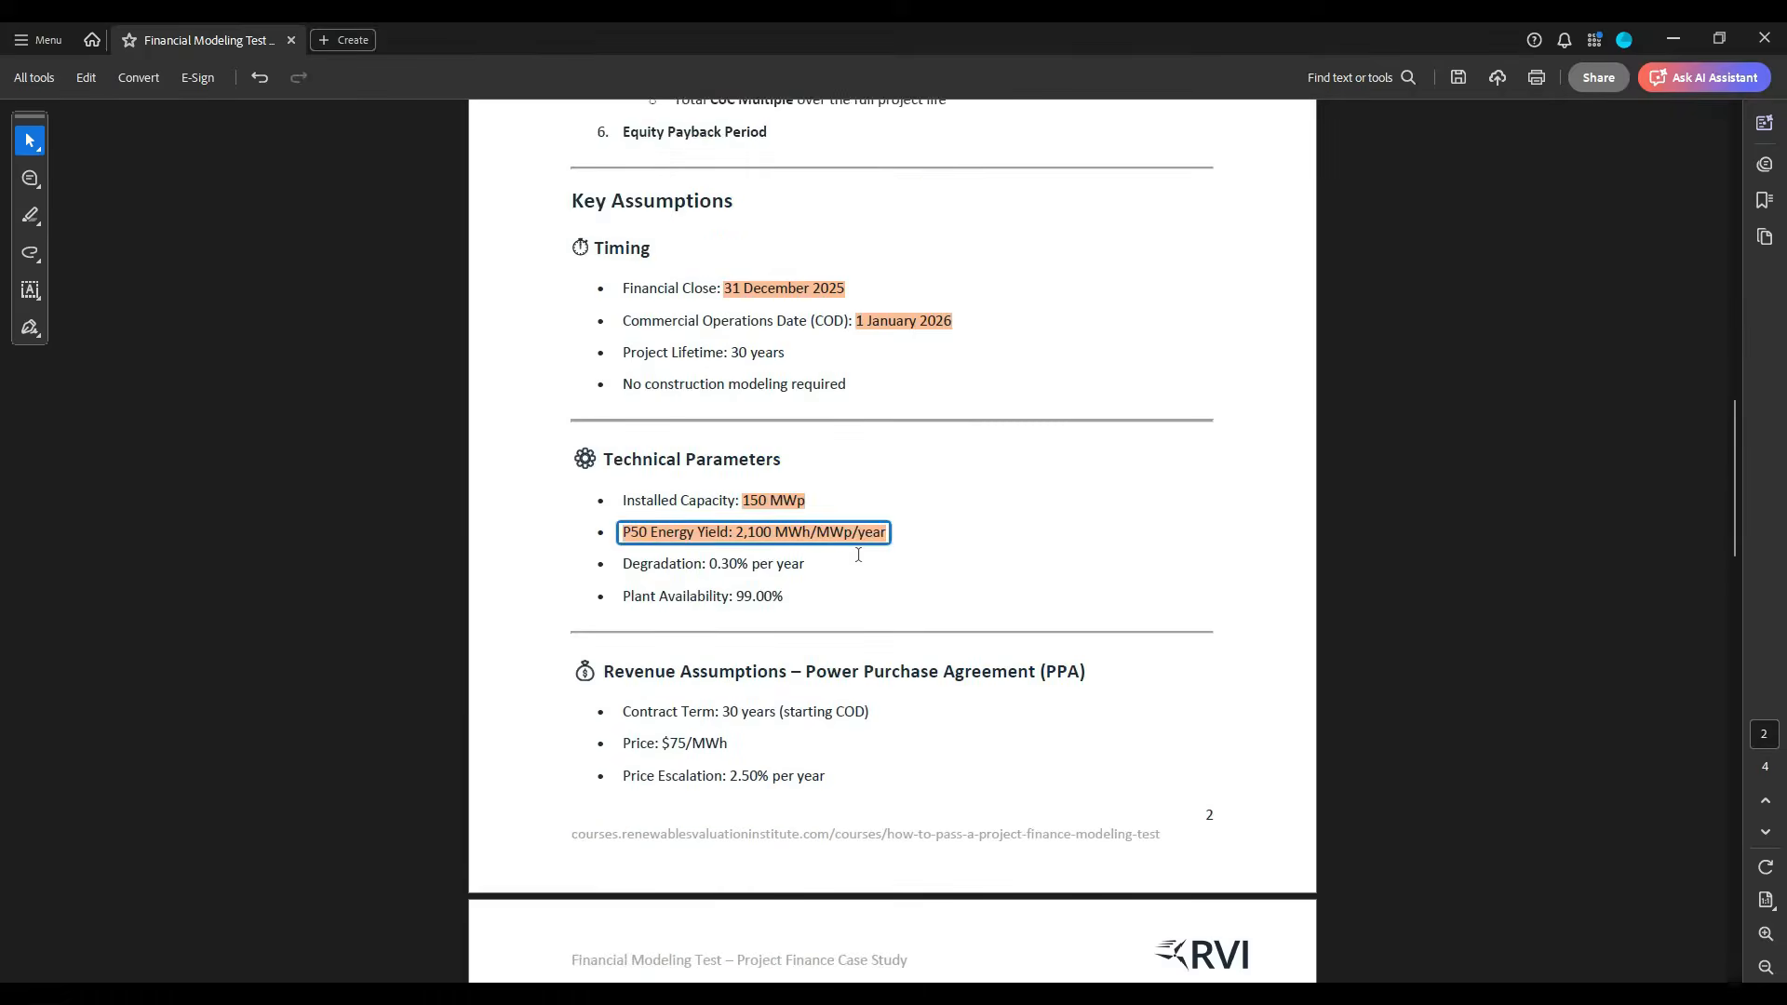
scroll(858, 555, up, 4)
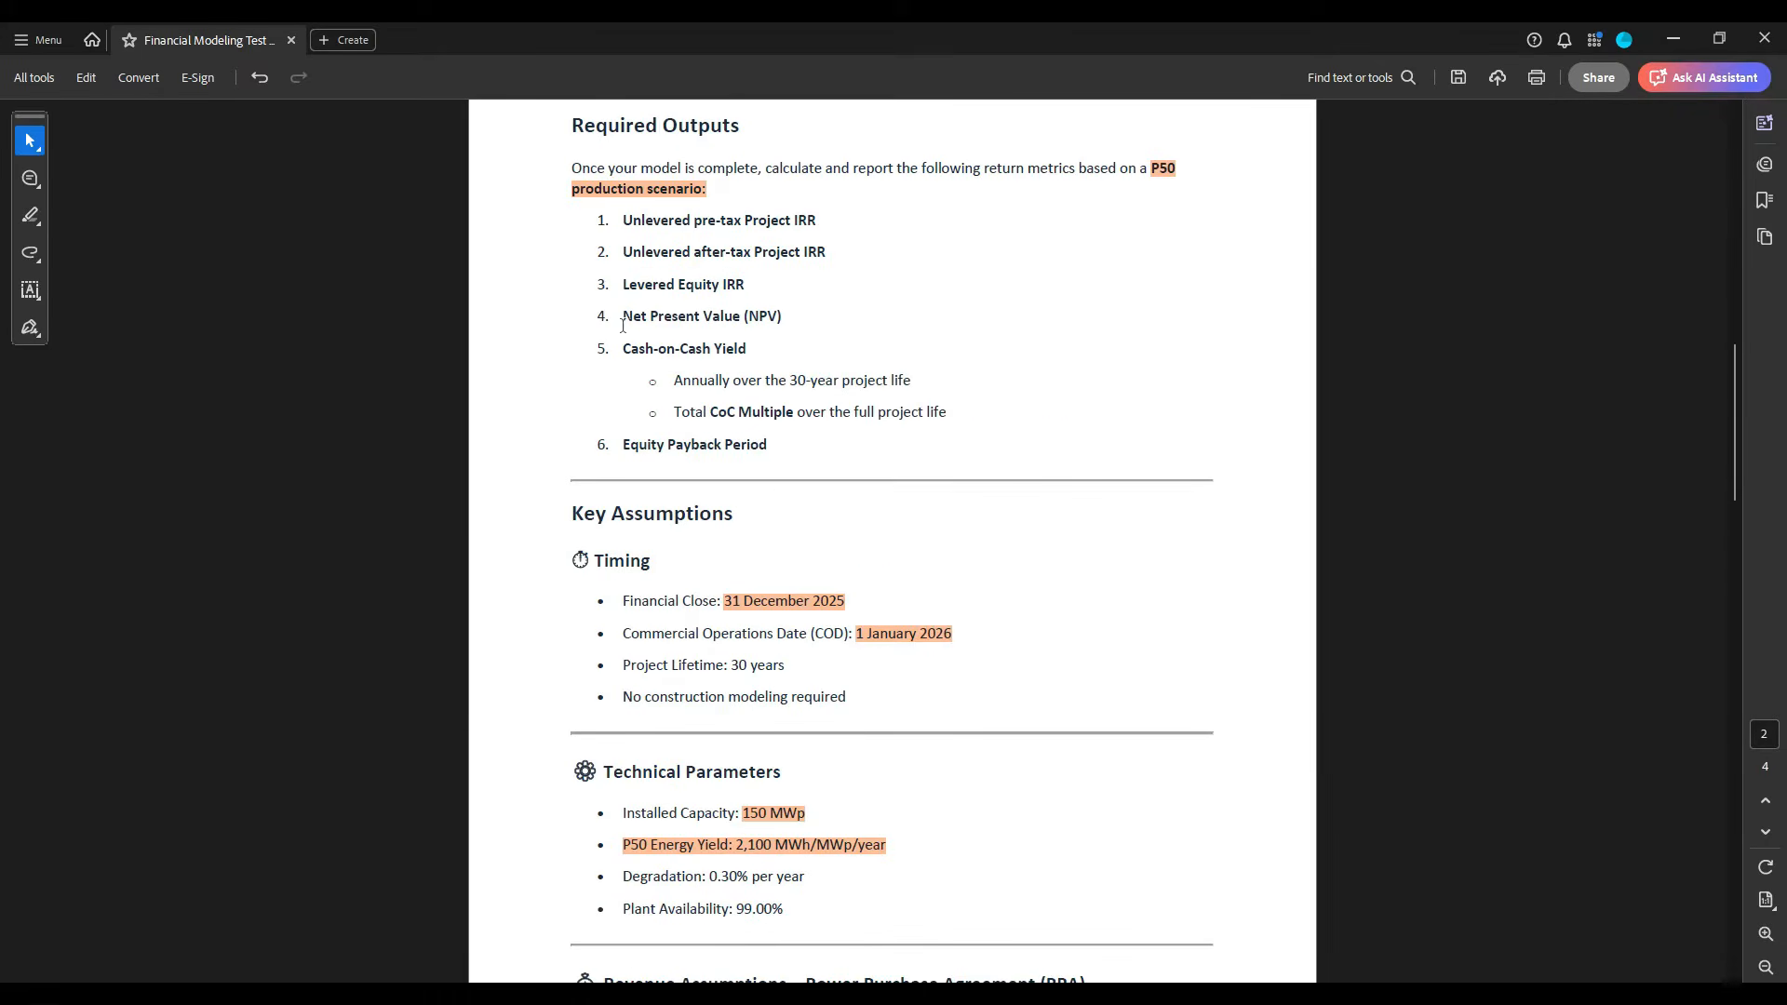
drag(622, 317, 796, 318)
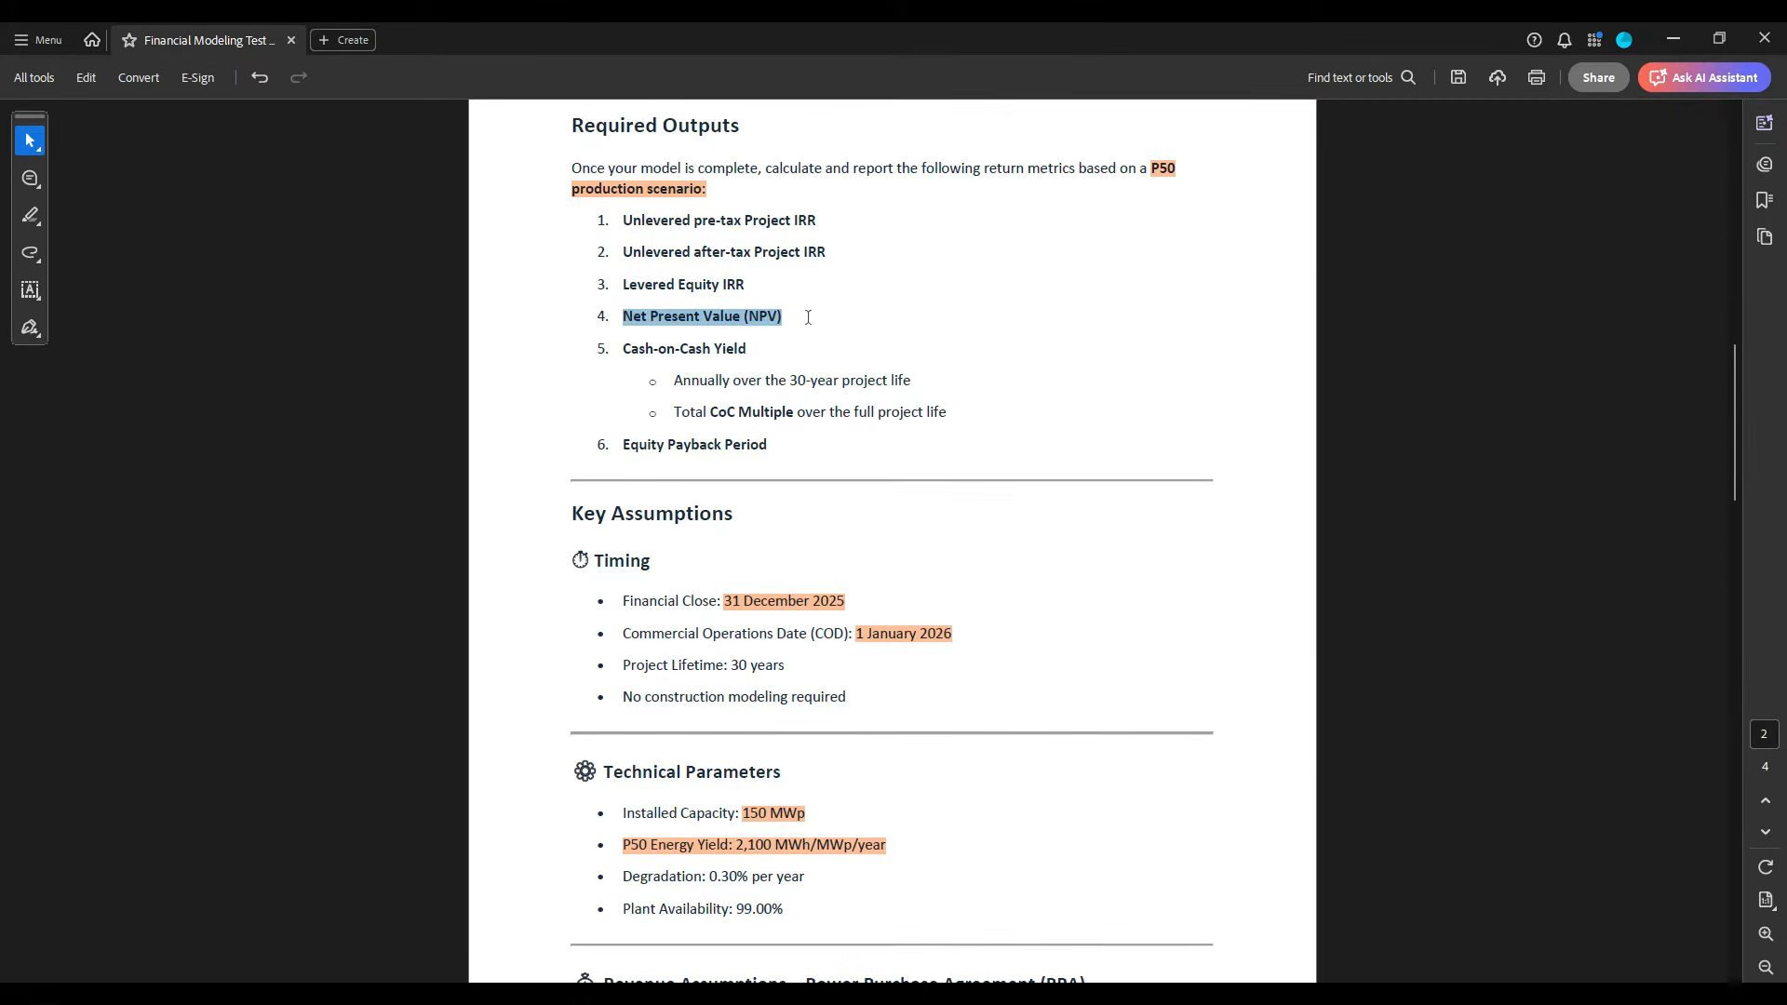
click(797, 328)
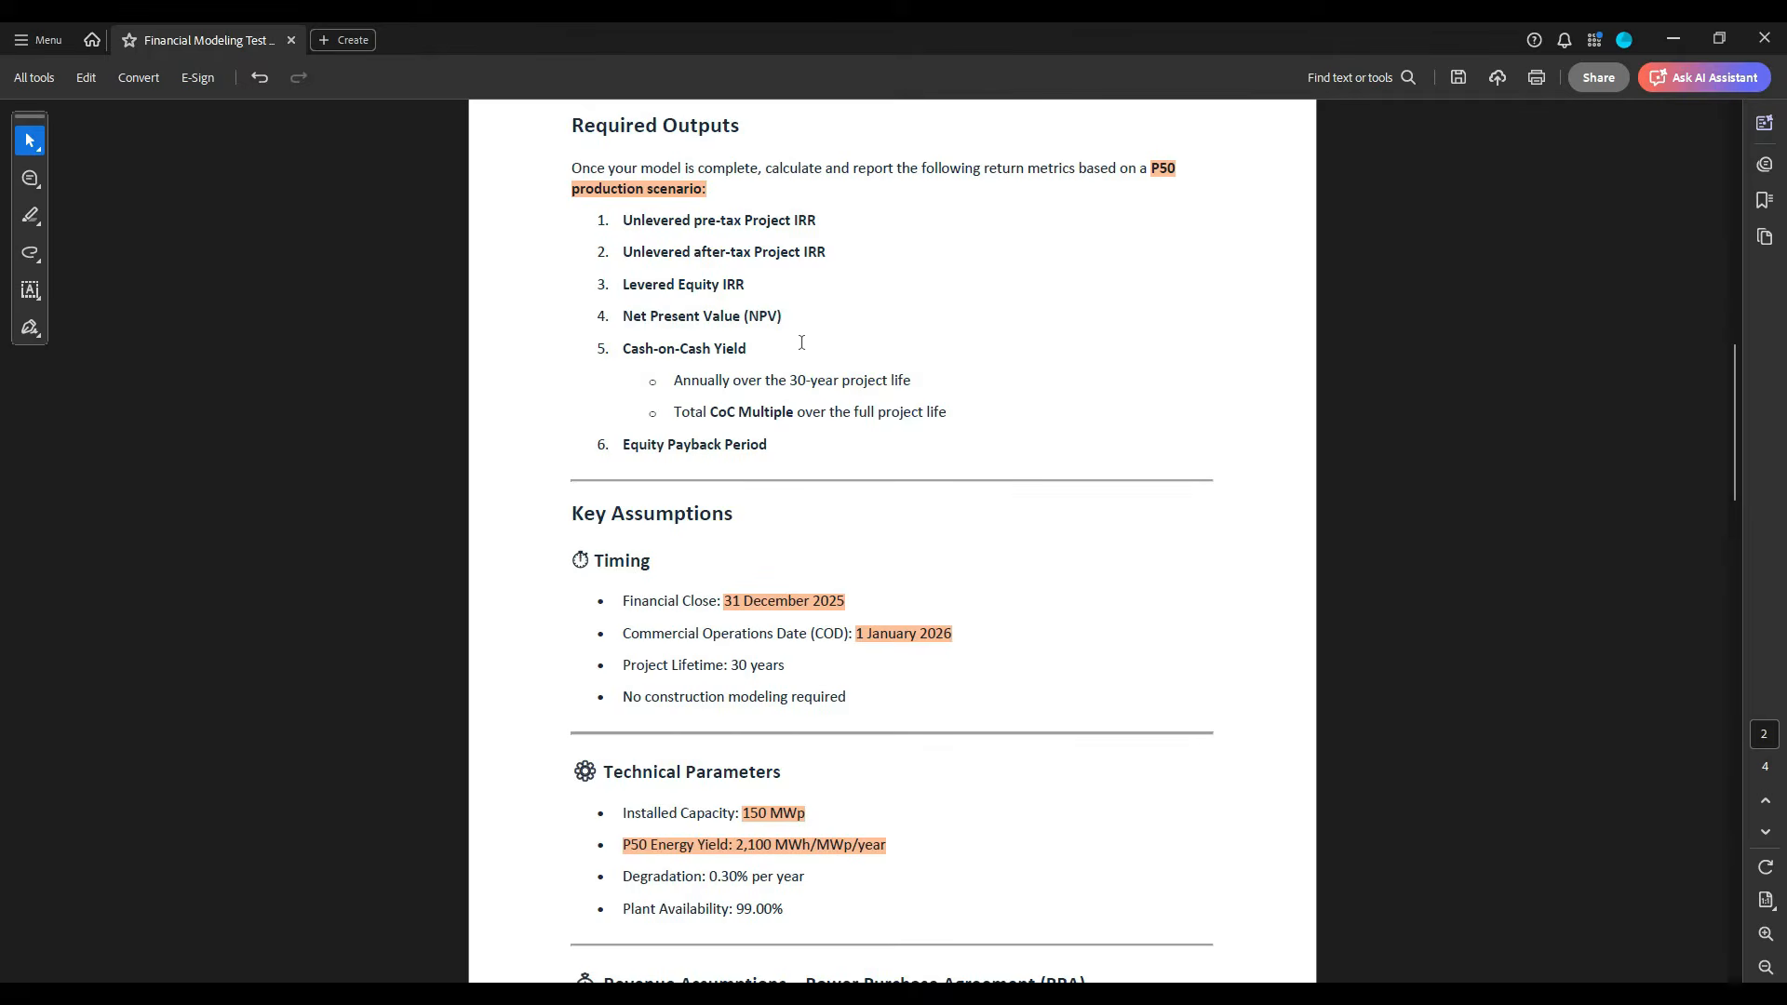
scroll(798, 372, down, 20)
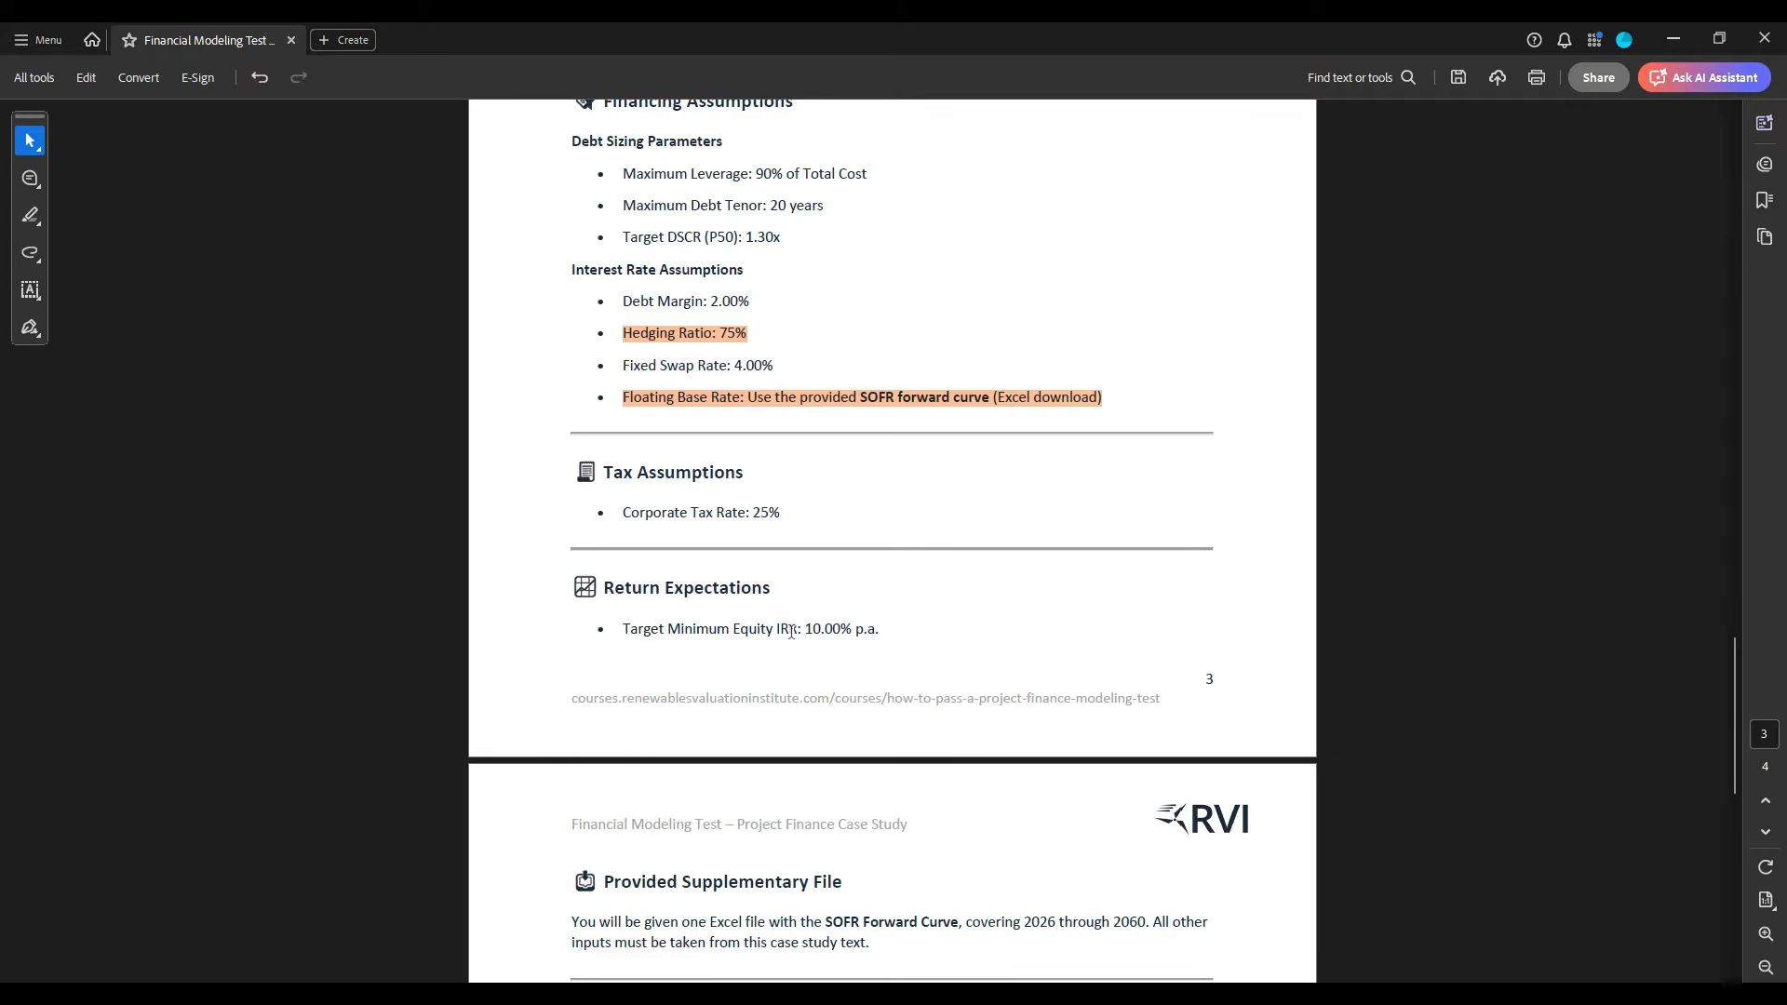
scroll(791, 632, down, 7)
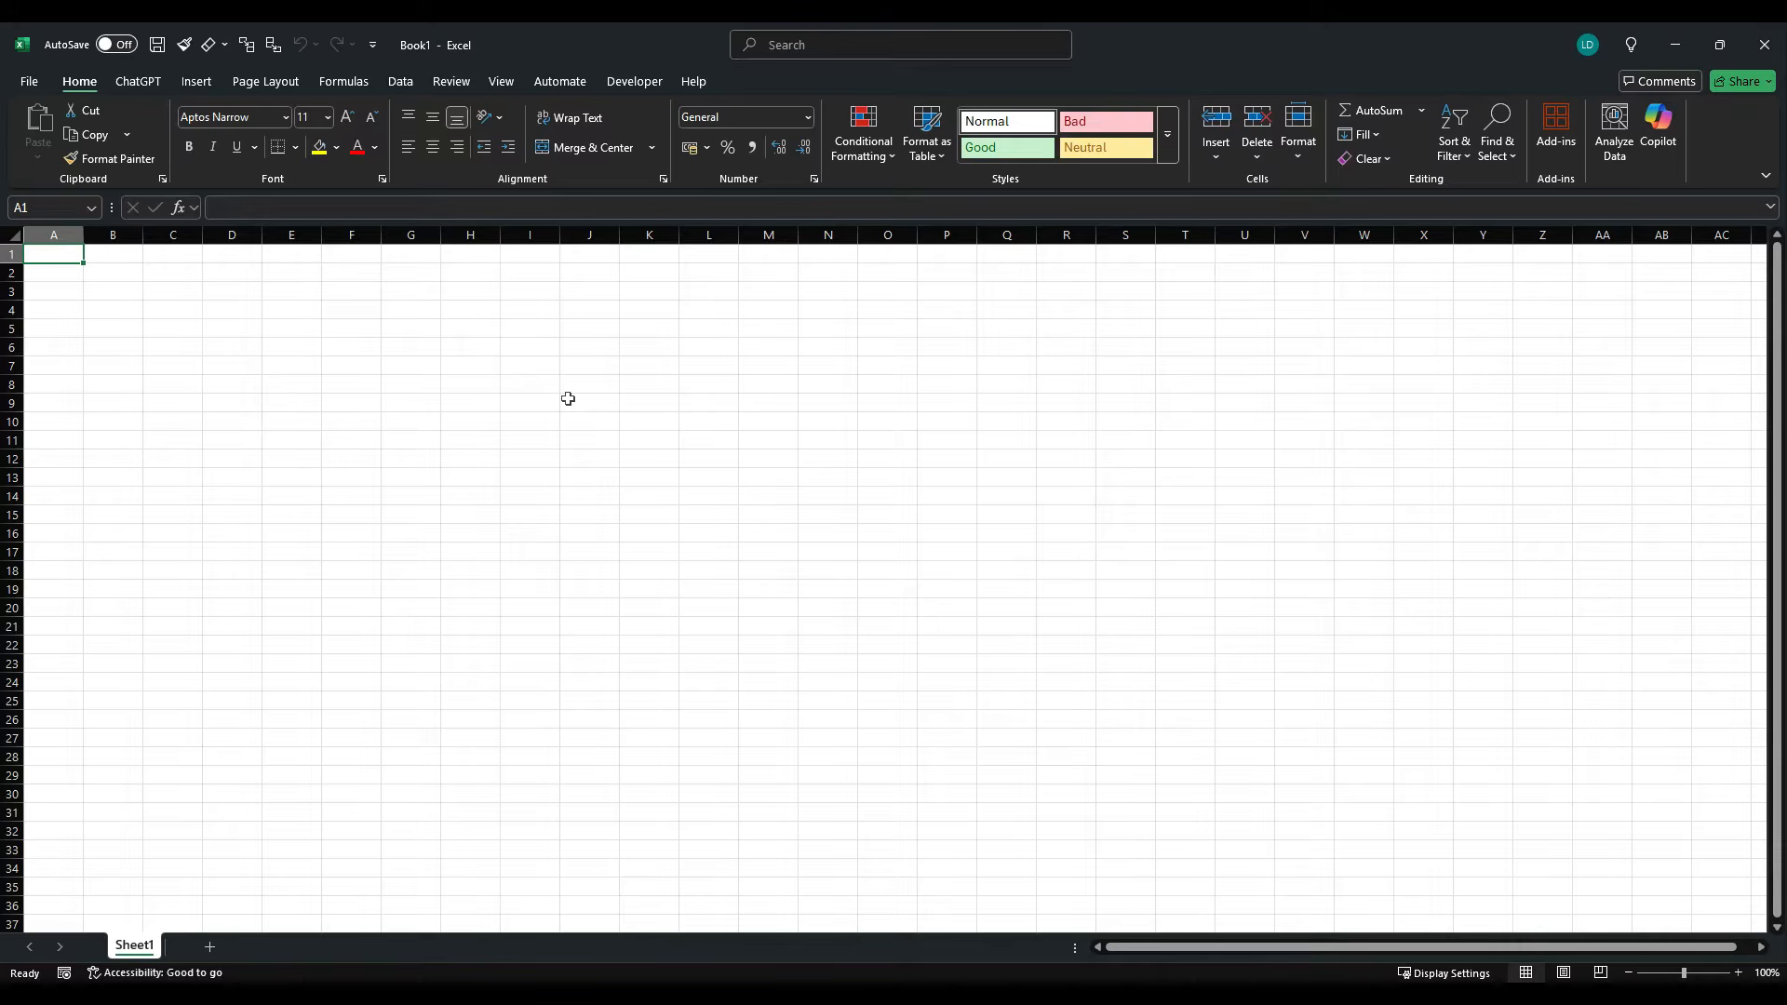
- Check the file properties of the blank Excel workbook Book1 and return to its worksheet
click(29, 81)
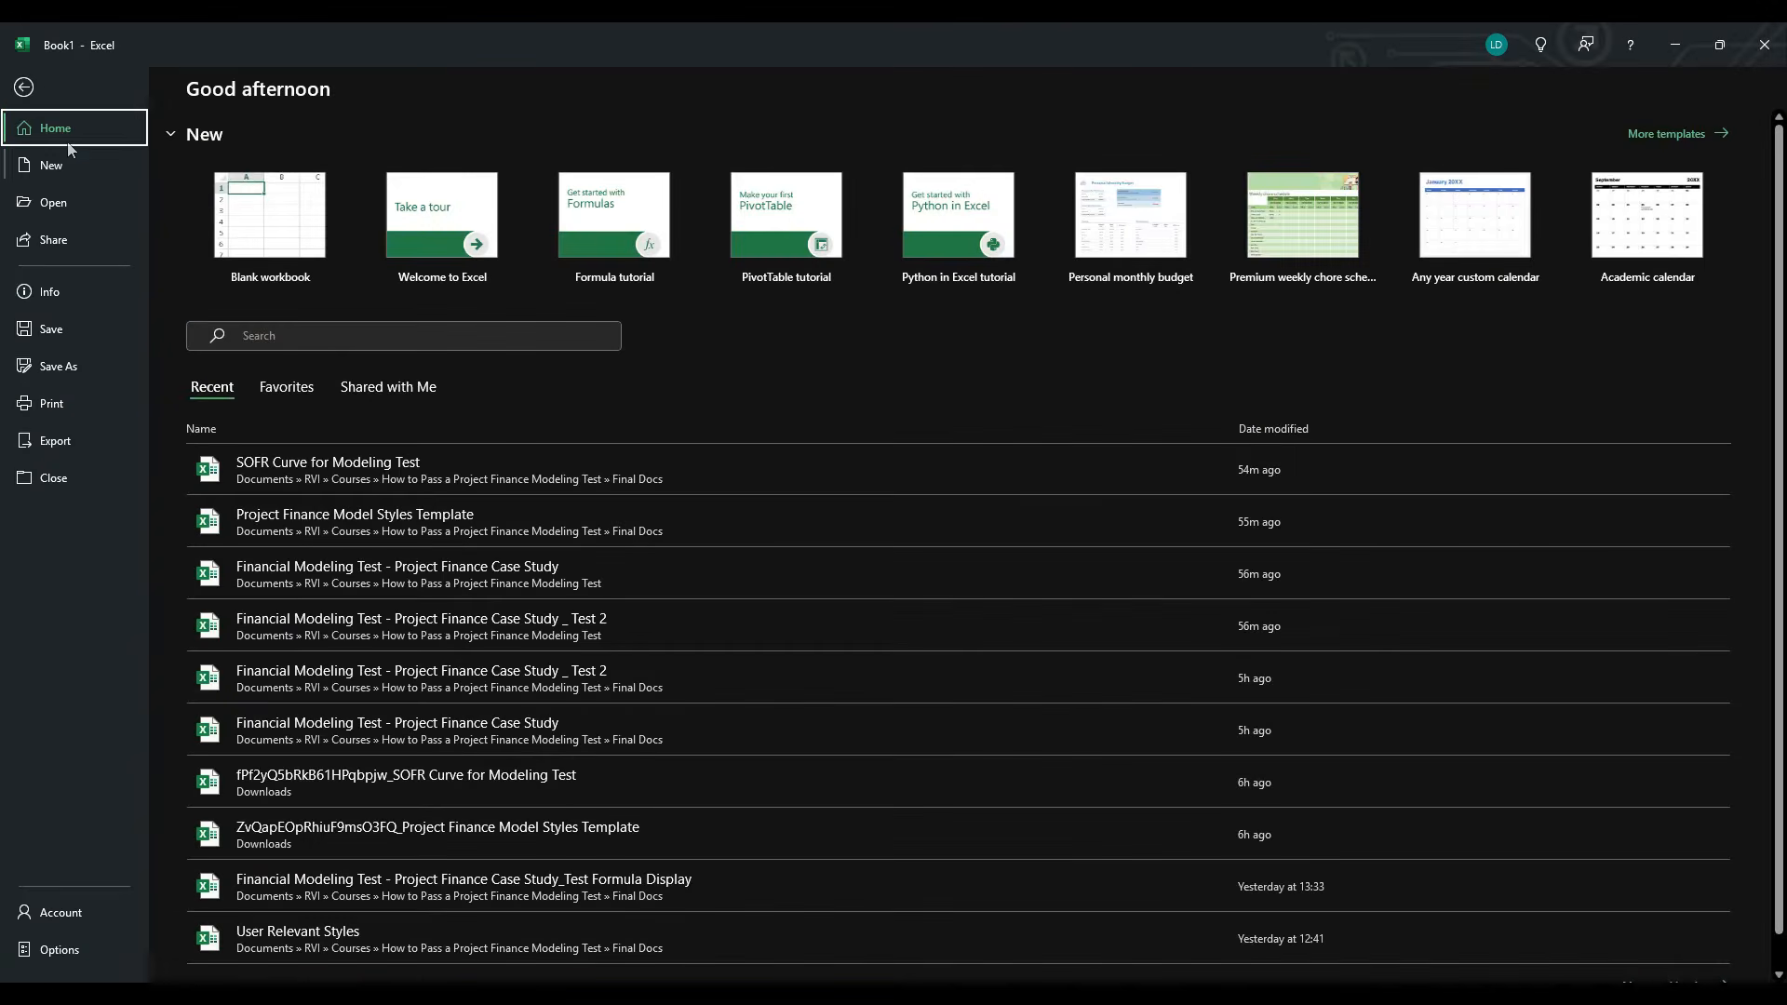
click(69, 294)
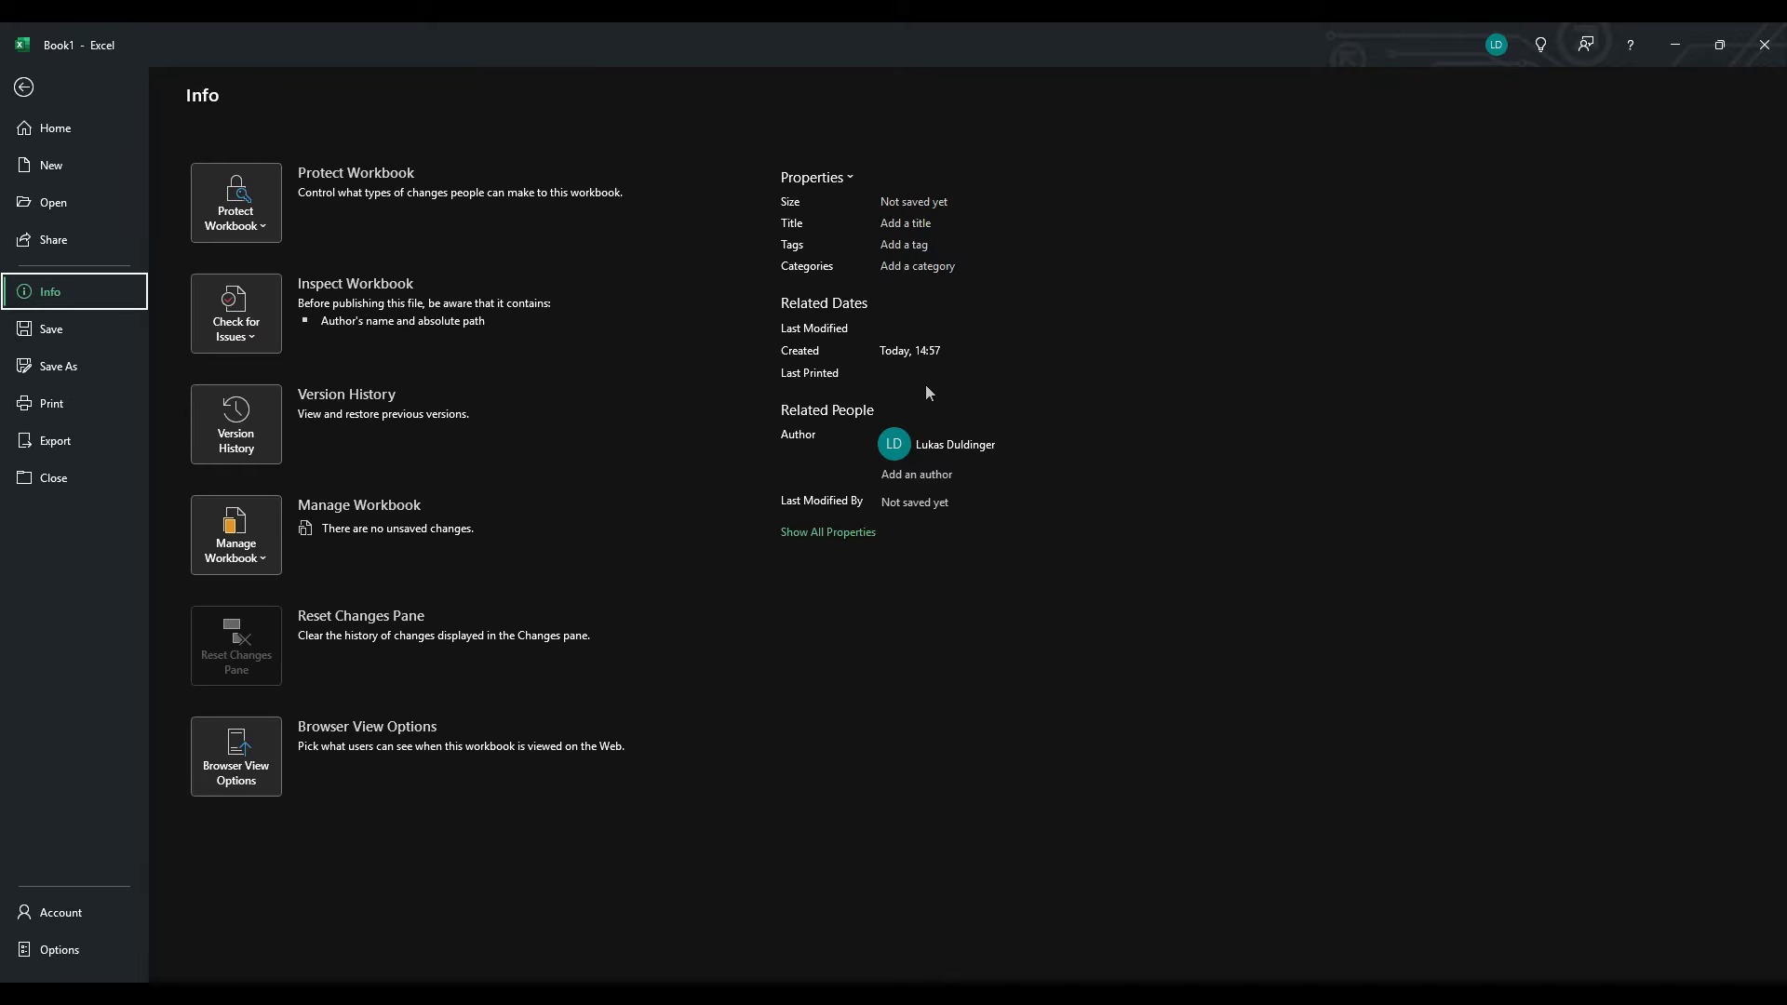
click(28, 87)
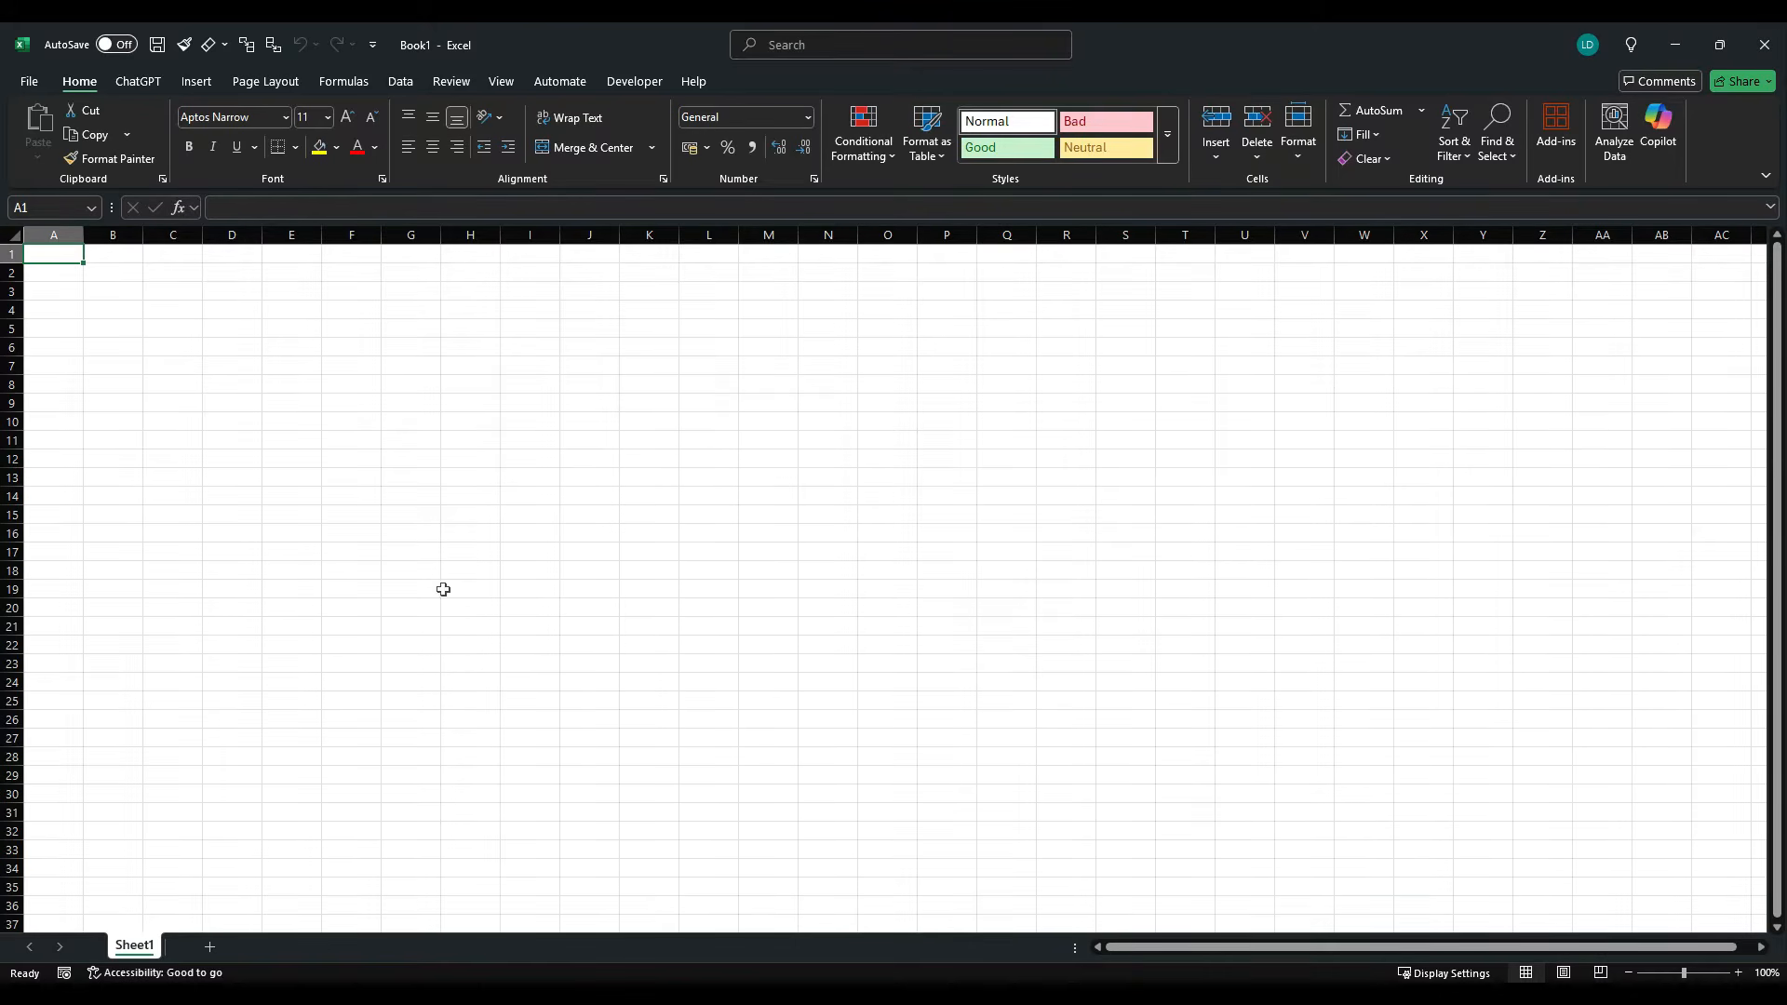
- Rename Sheet1 as "Inputs_TI"
right_click(143, 944)
click(220, 712)
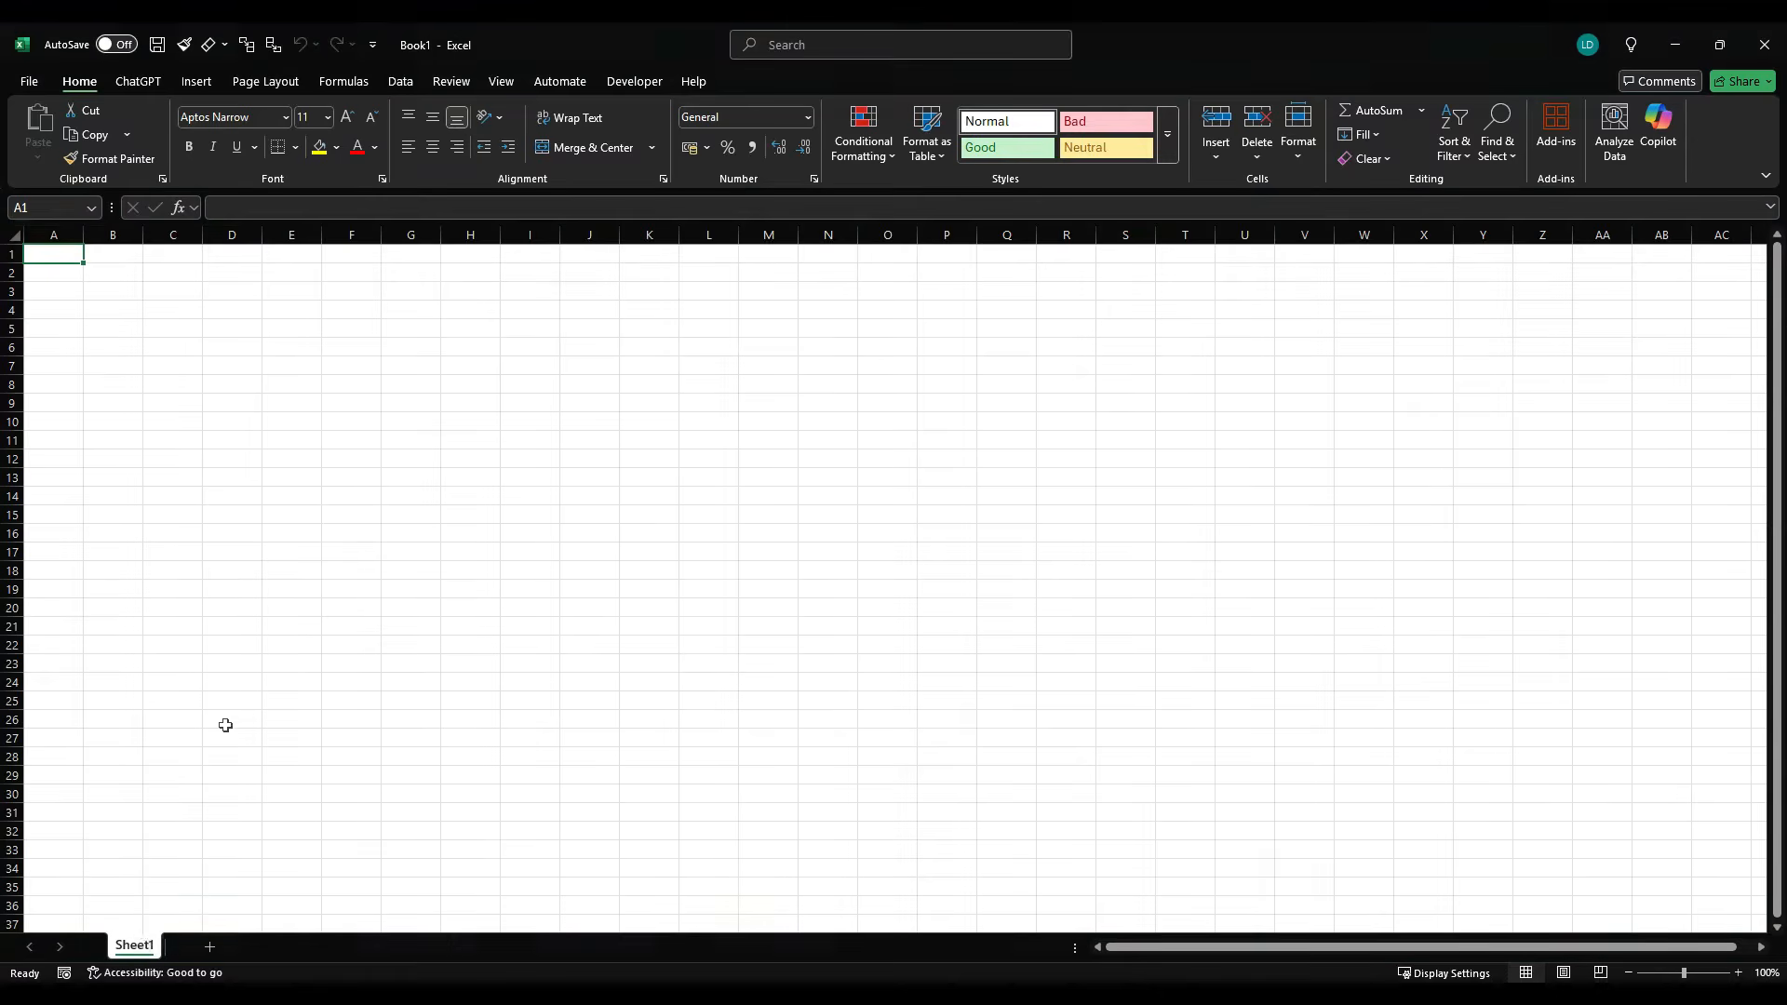
text(I)
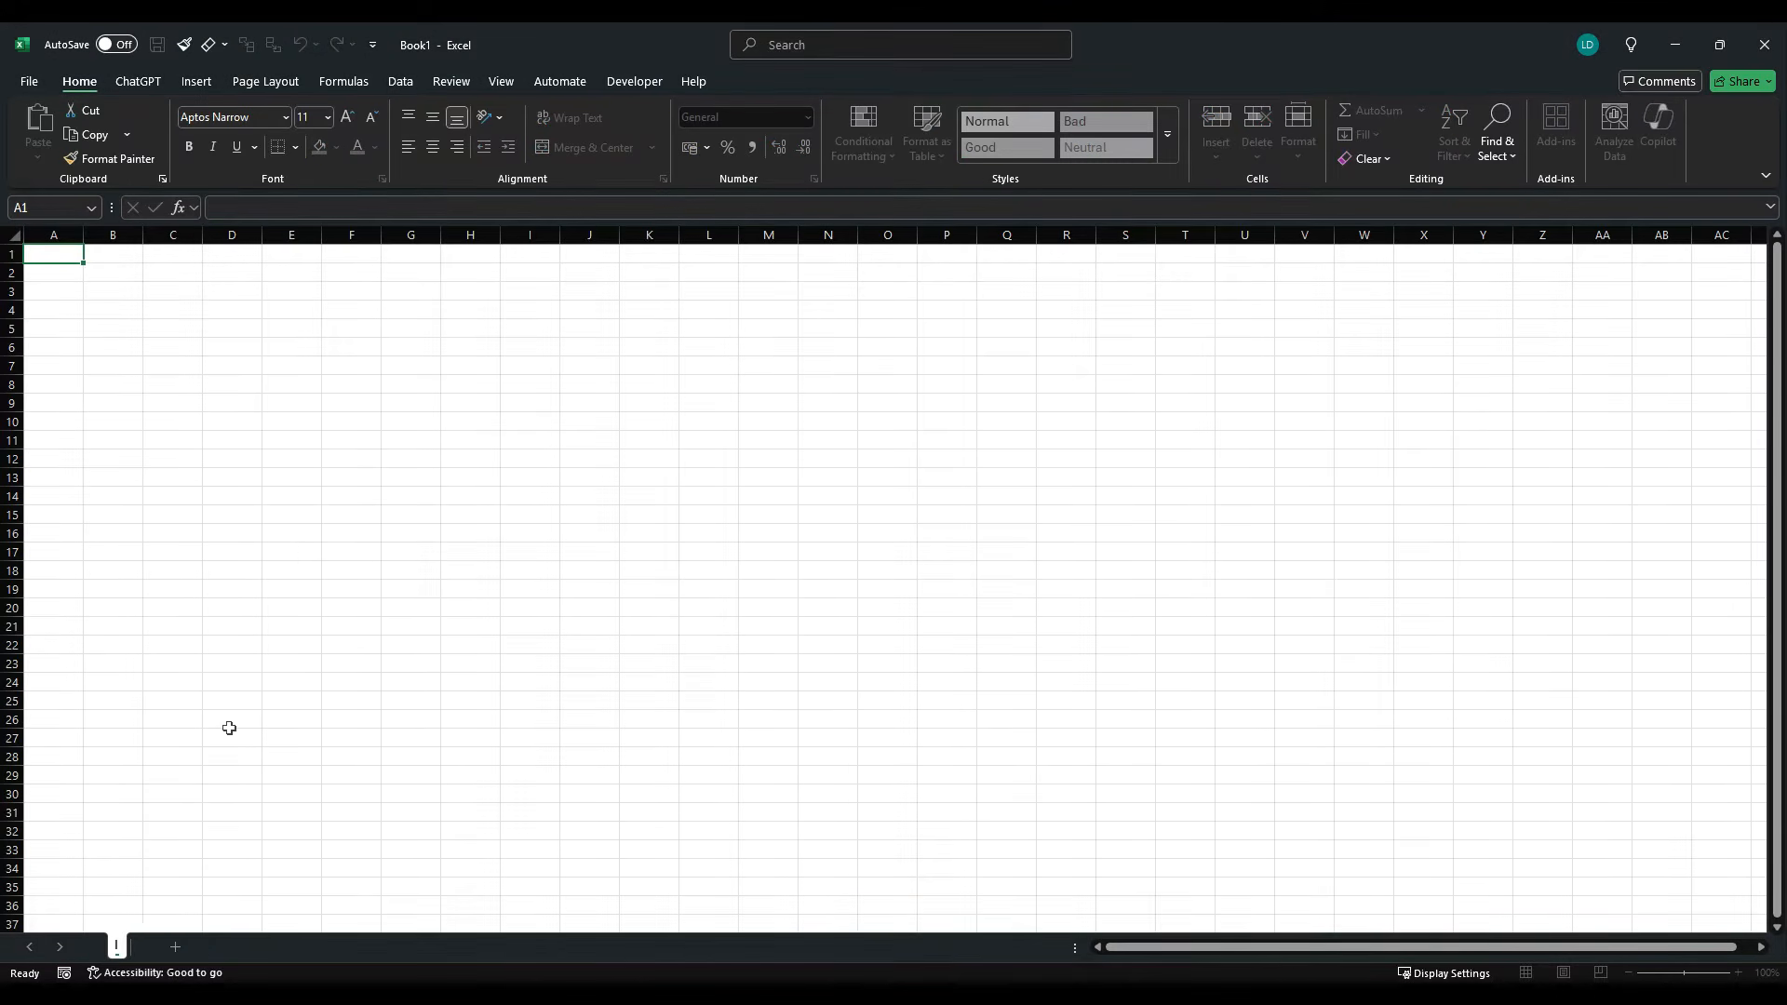
text(nputs_Tl)
key(Return)
- Add a second worksheet after Inputs_TI and name it "Inputs_TD"
click(225, 946)
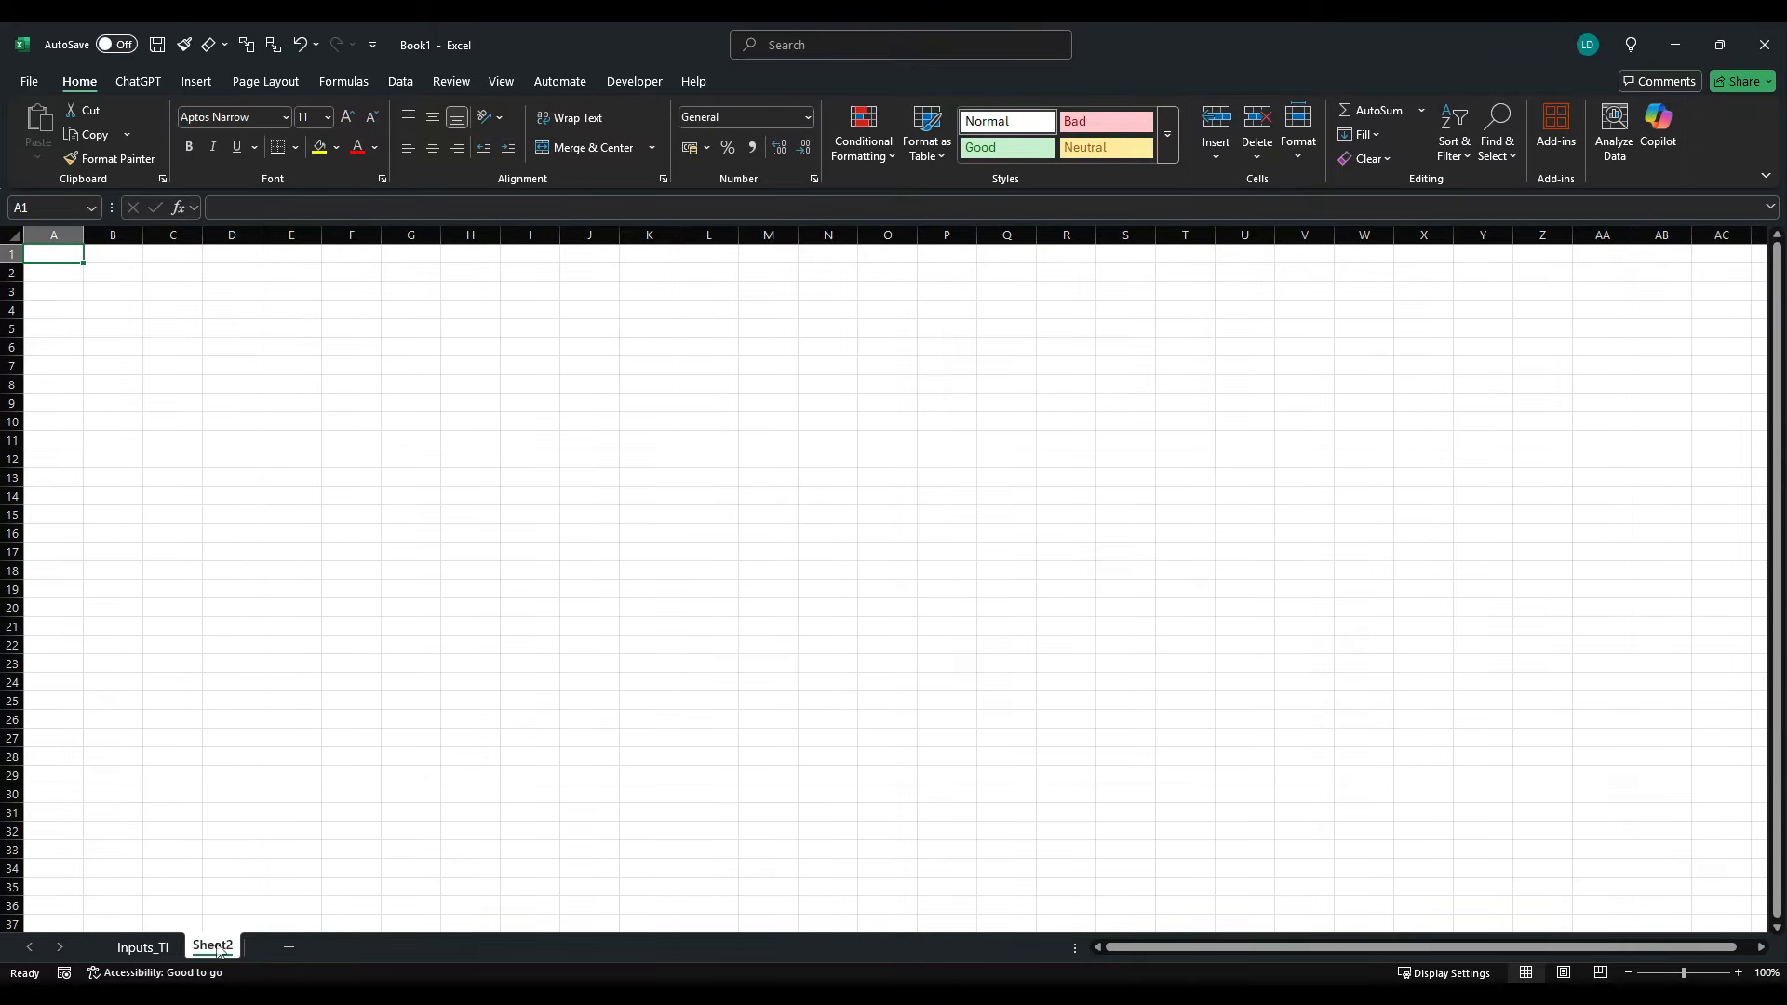
right_click(224, 948)
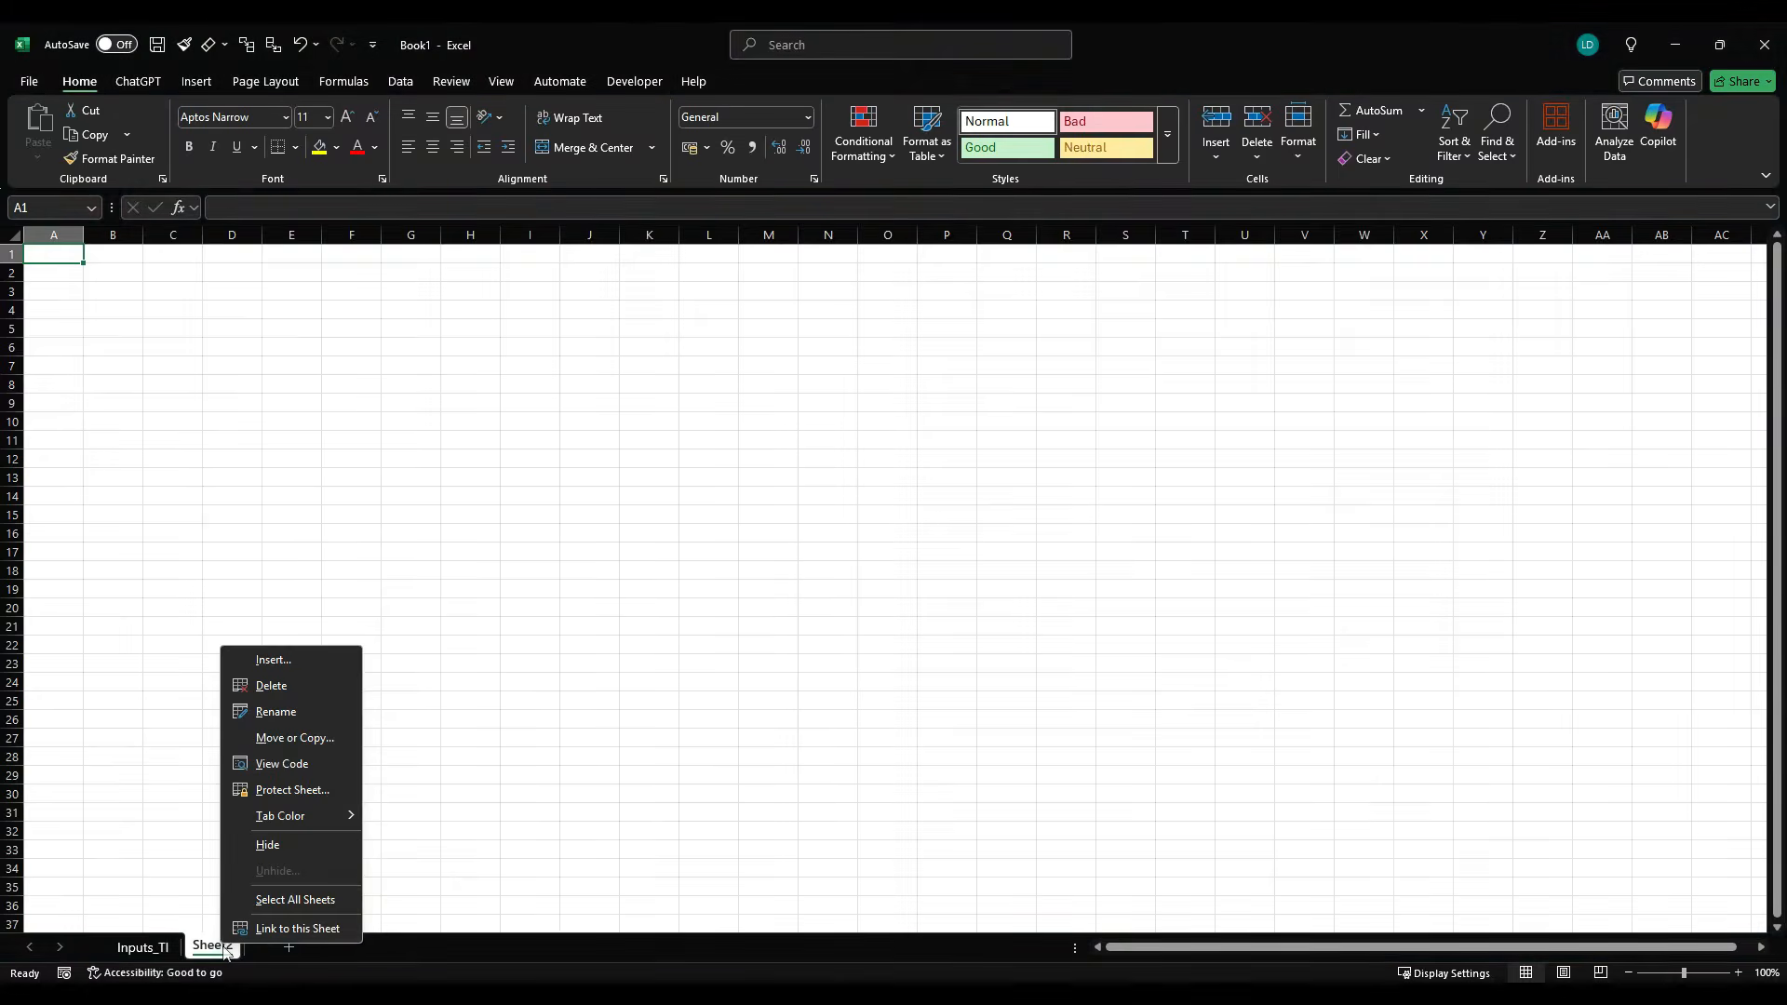
click(299, 721)
text(Input)
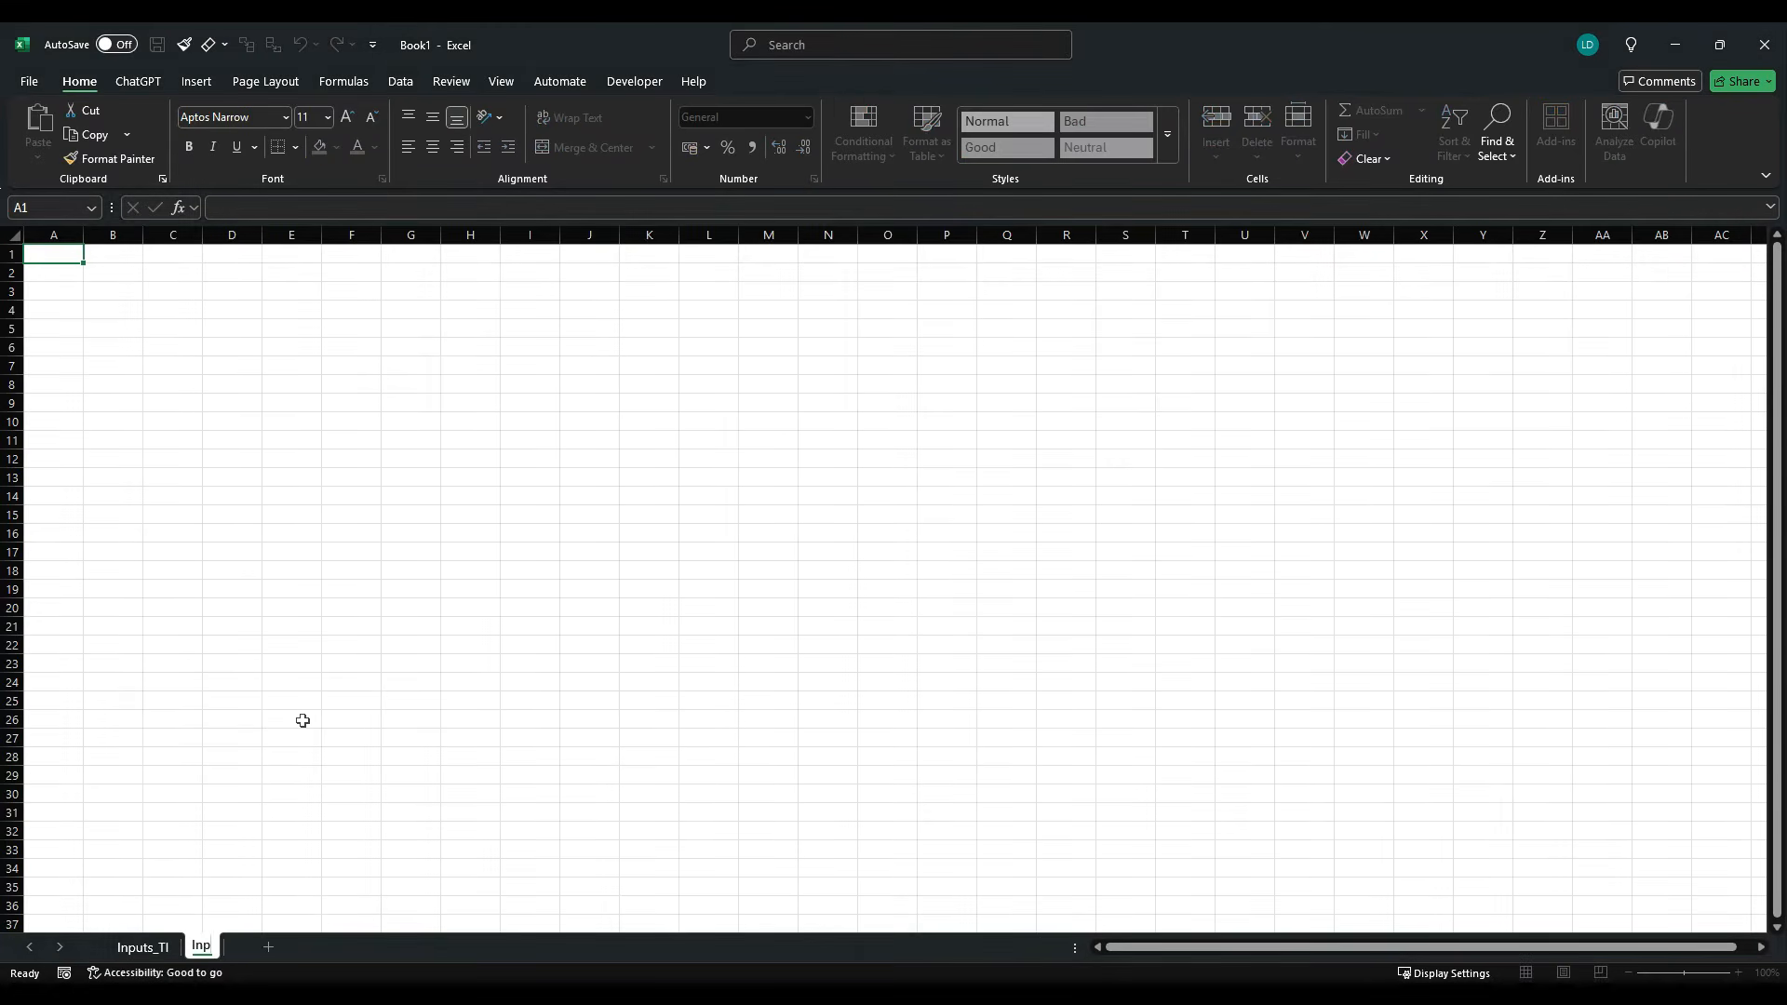
key(Return)
text(s_TD)
key(Return)
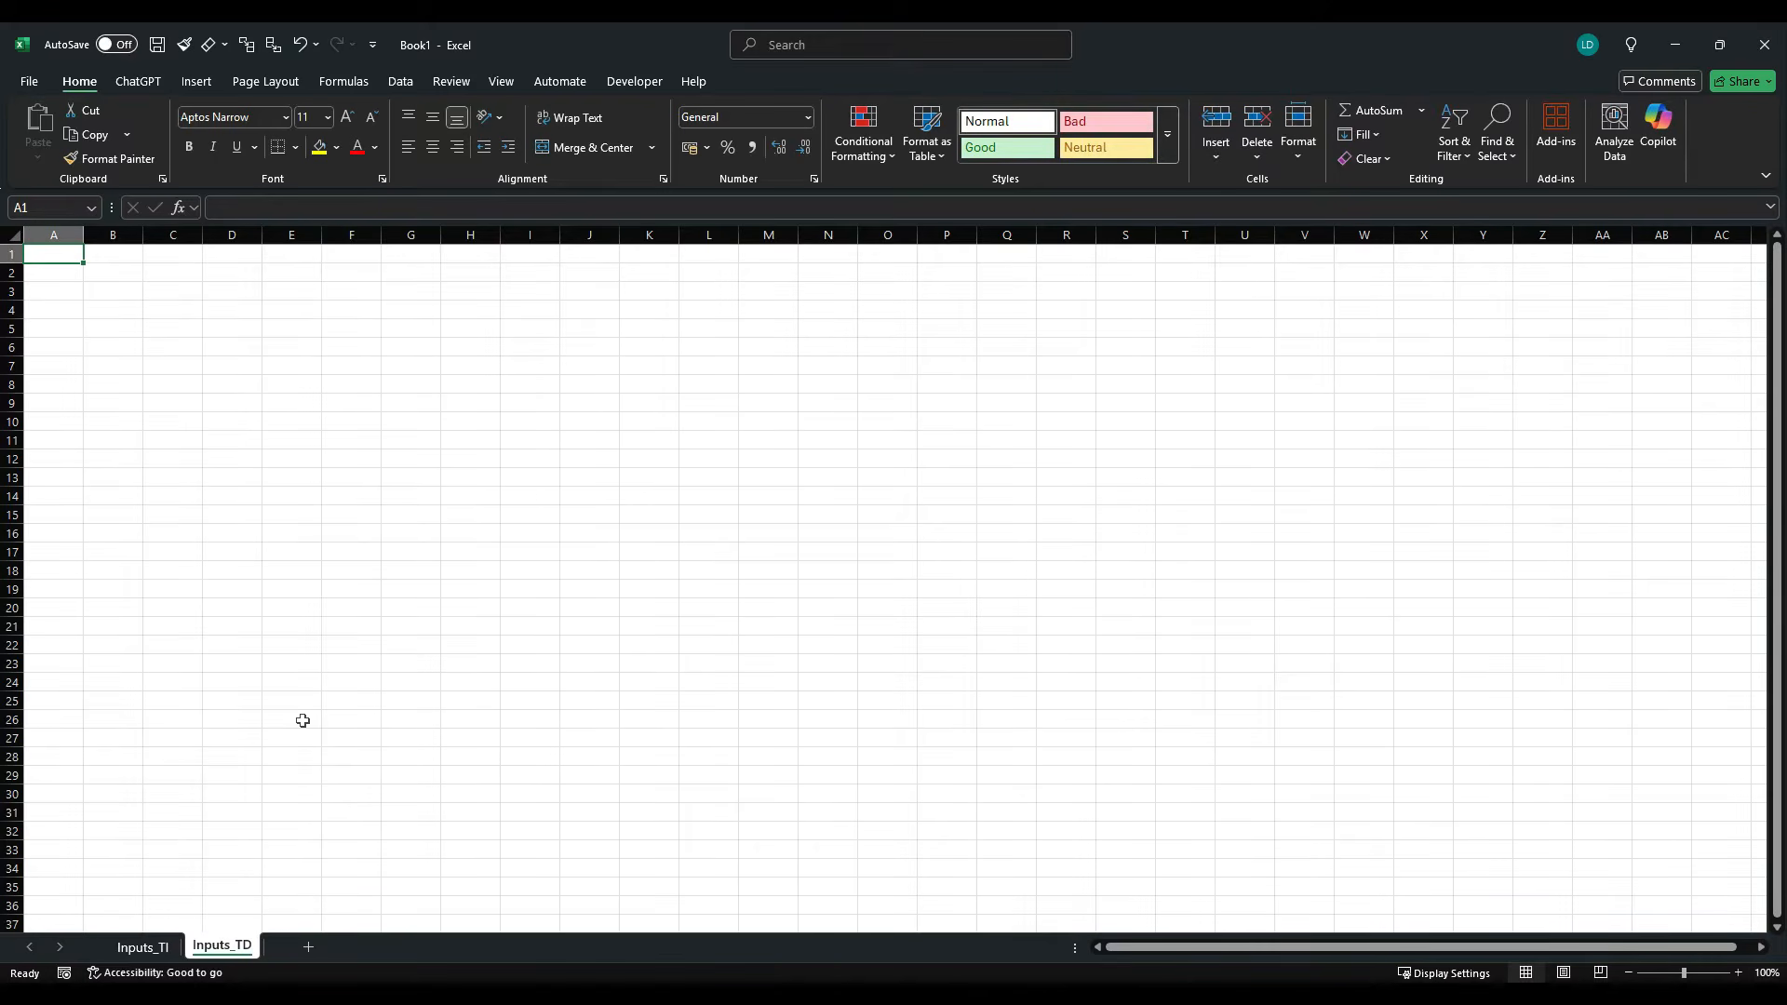
- Add a third worksheet after Inputs_TD and name it "Calculations"
click(308, 946)
right_click(277, 951)
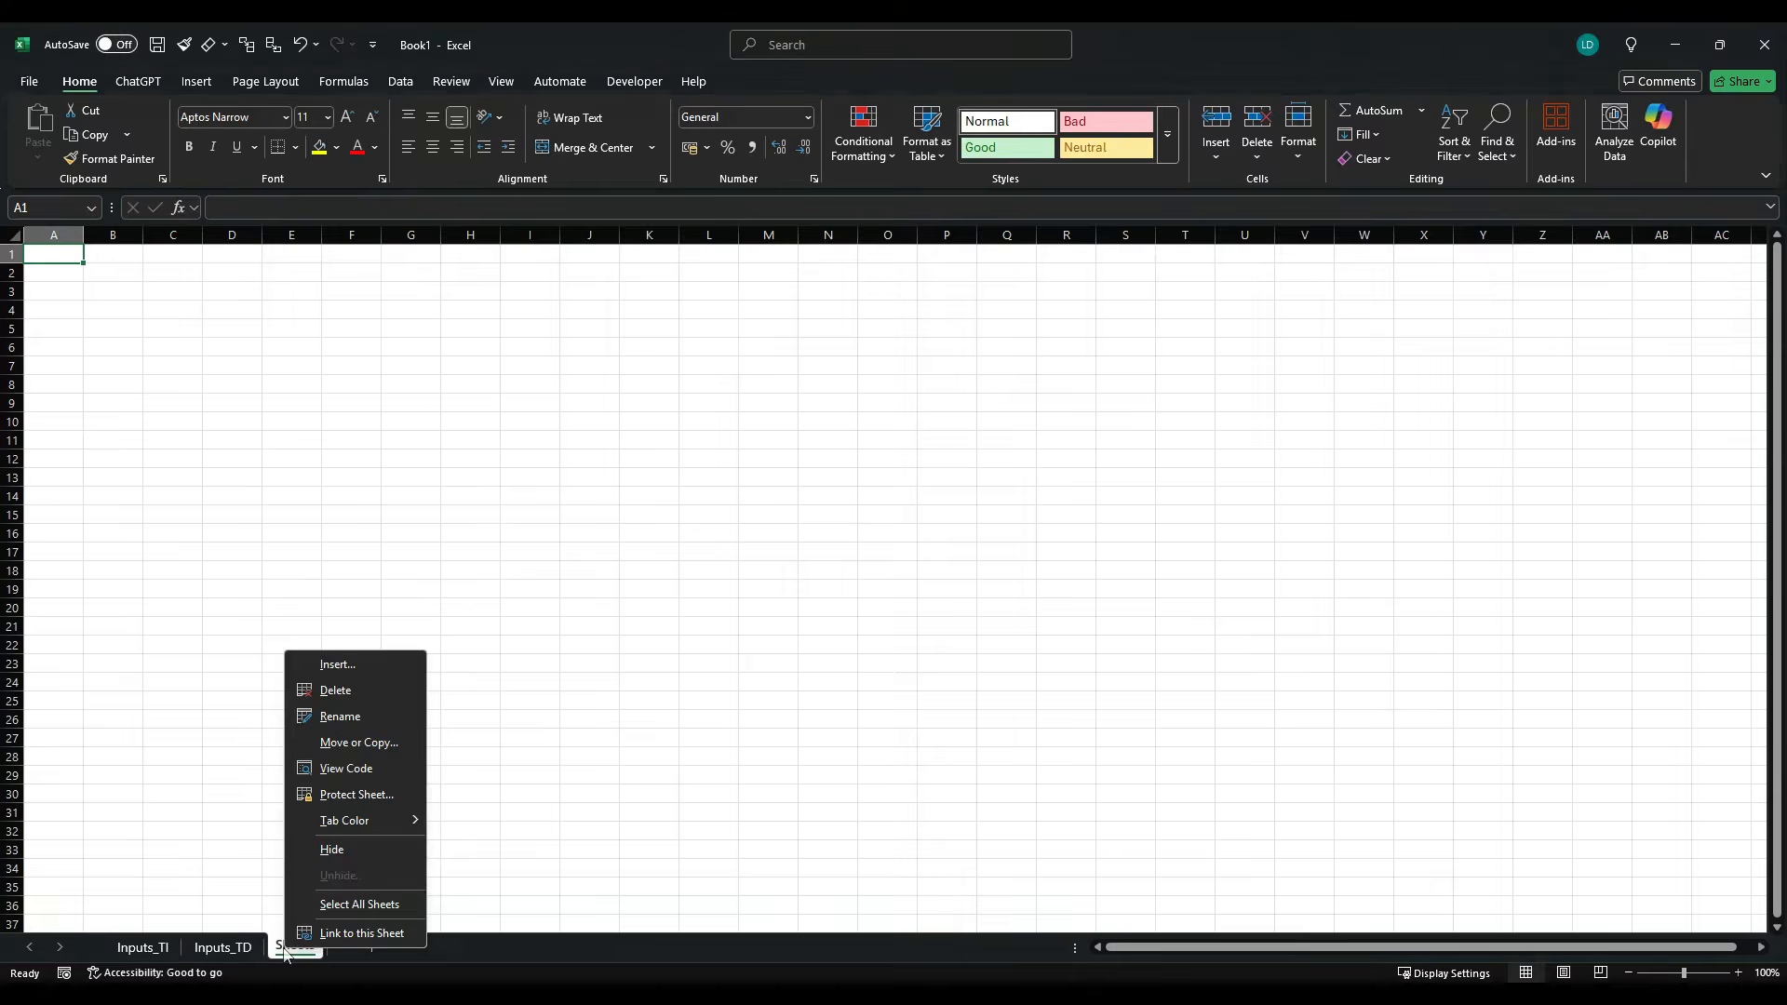
click(352, 719)
text(C)
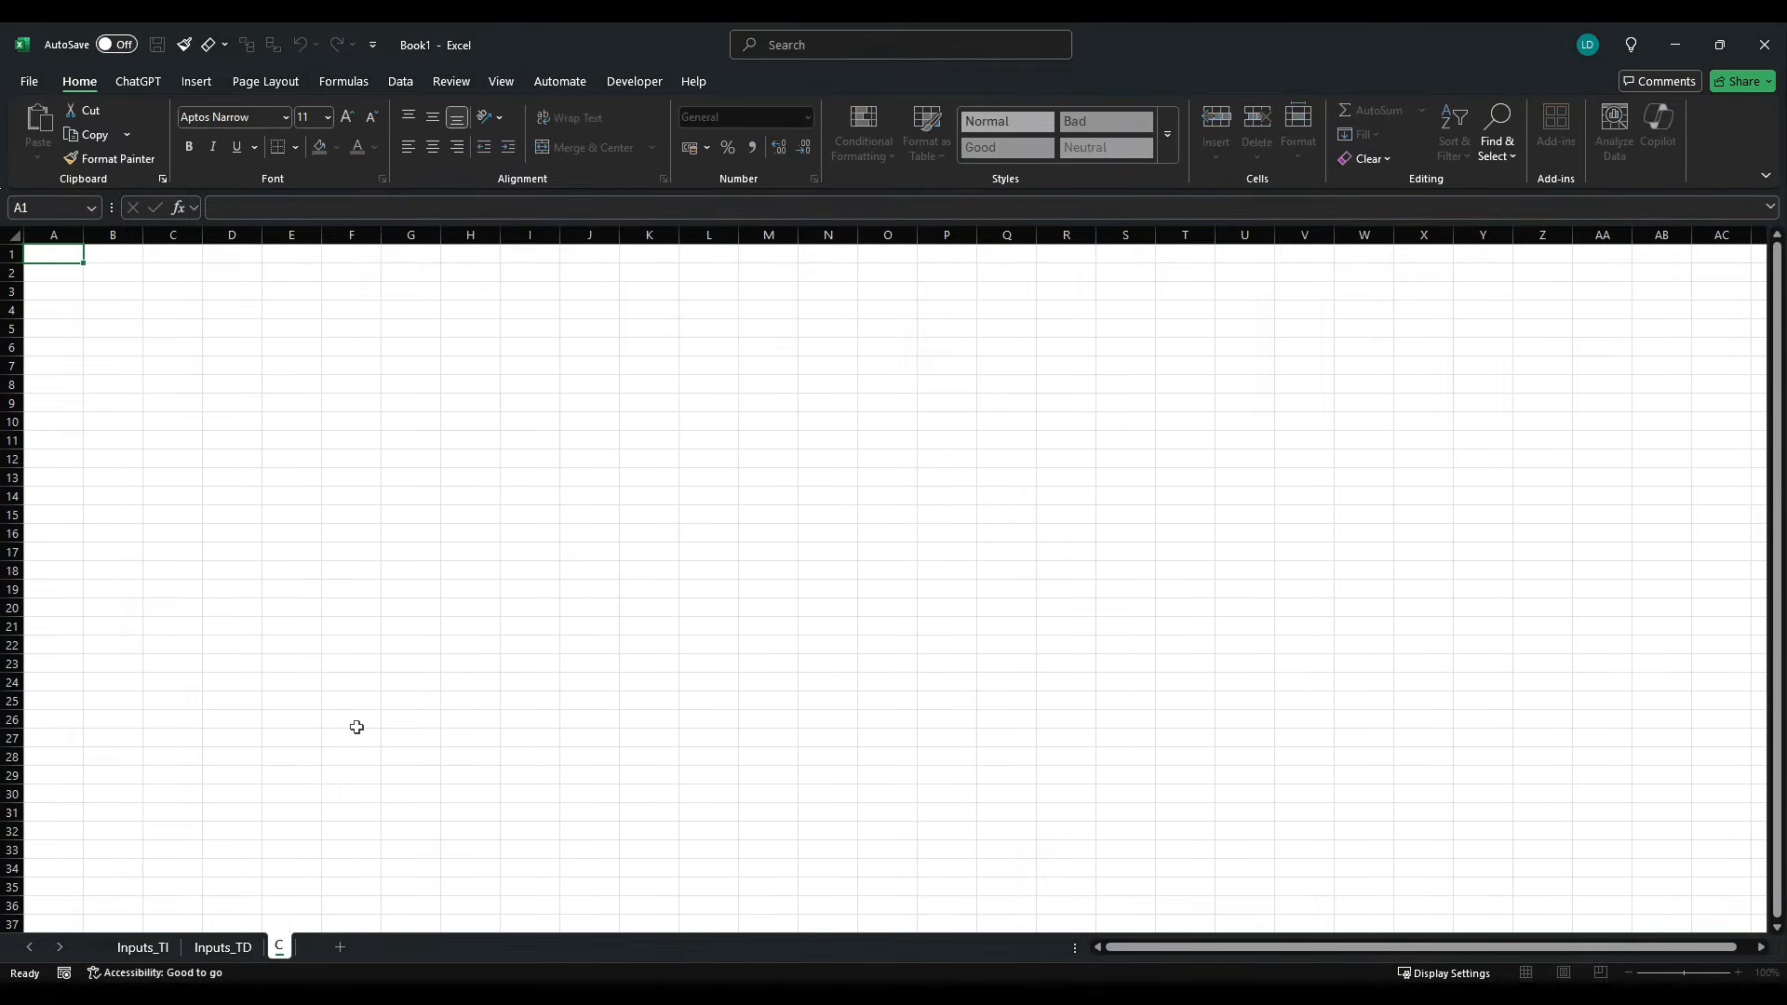
text(alculations)
key(Return)
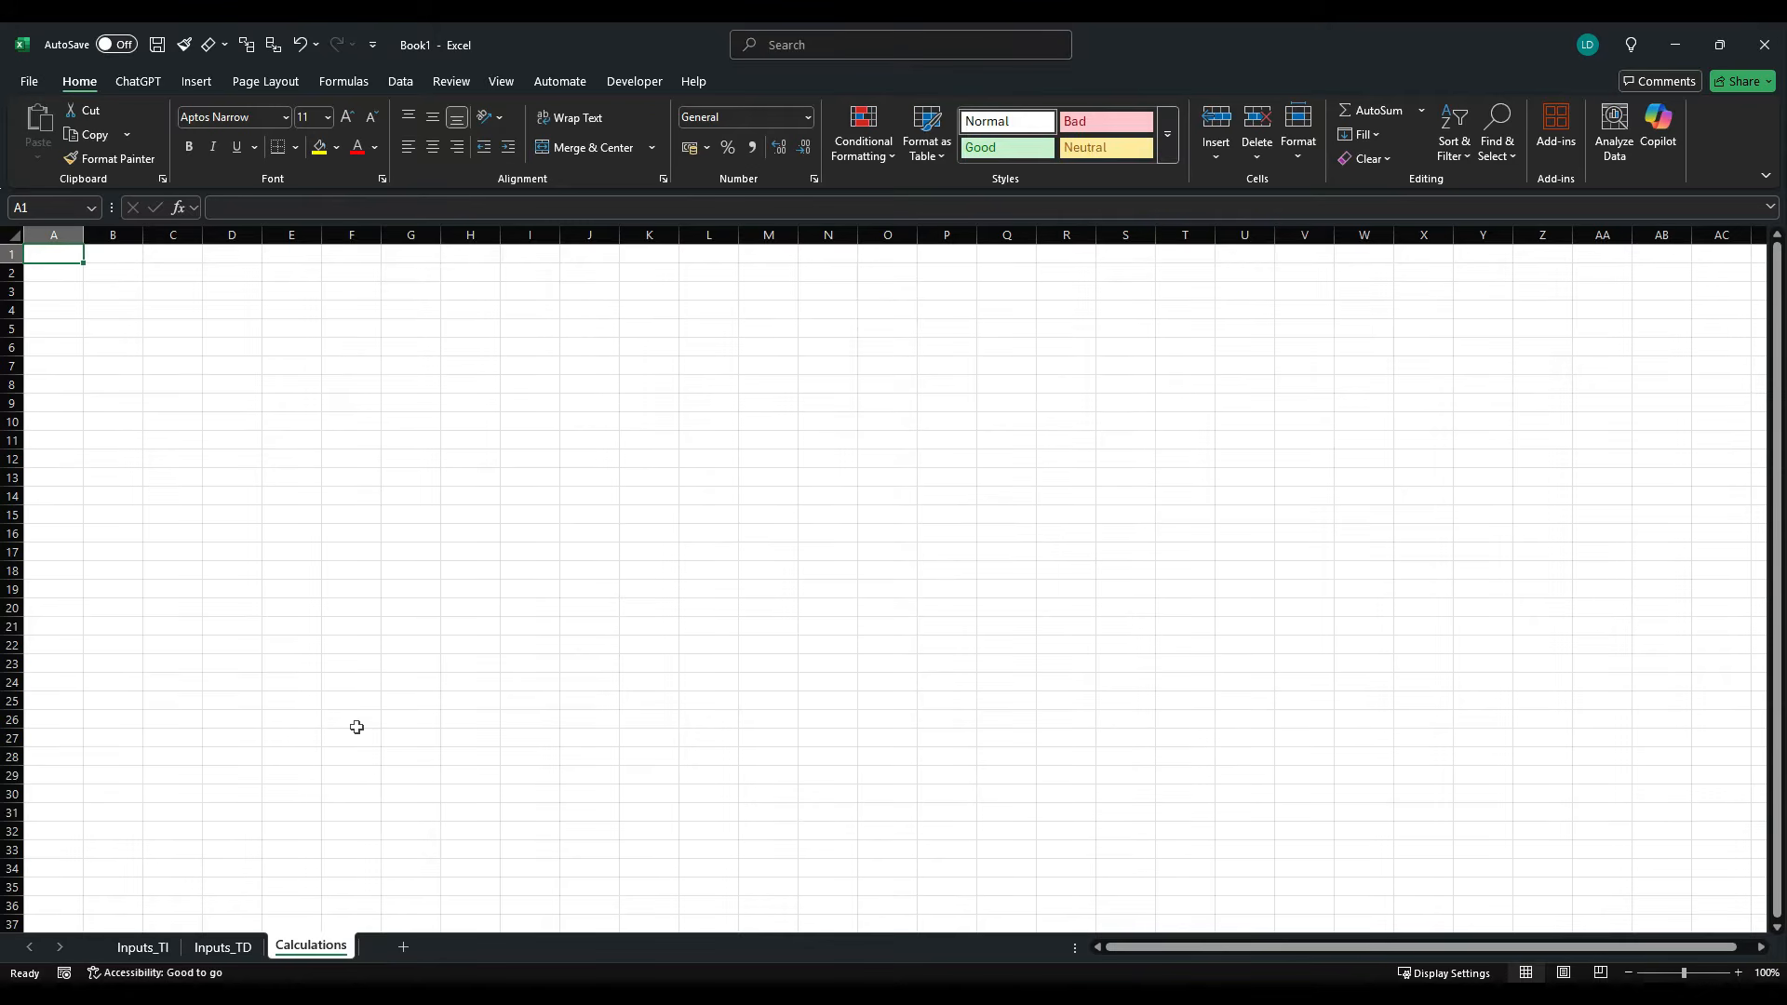
- Add a fourth worksheet after Calculations and name it "Output Summary"
click(403, 946)
right_click(390, 947)
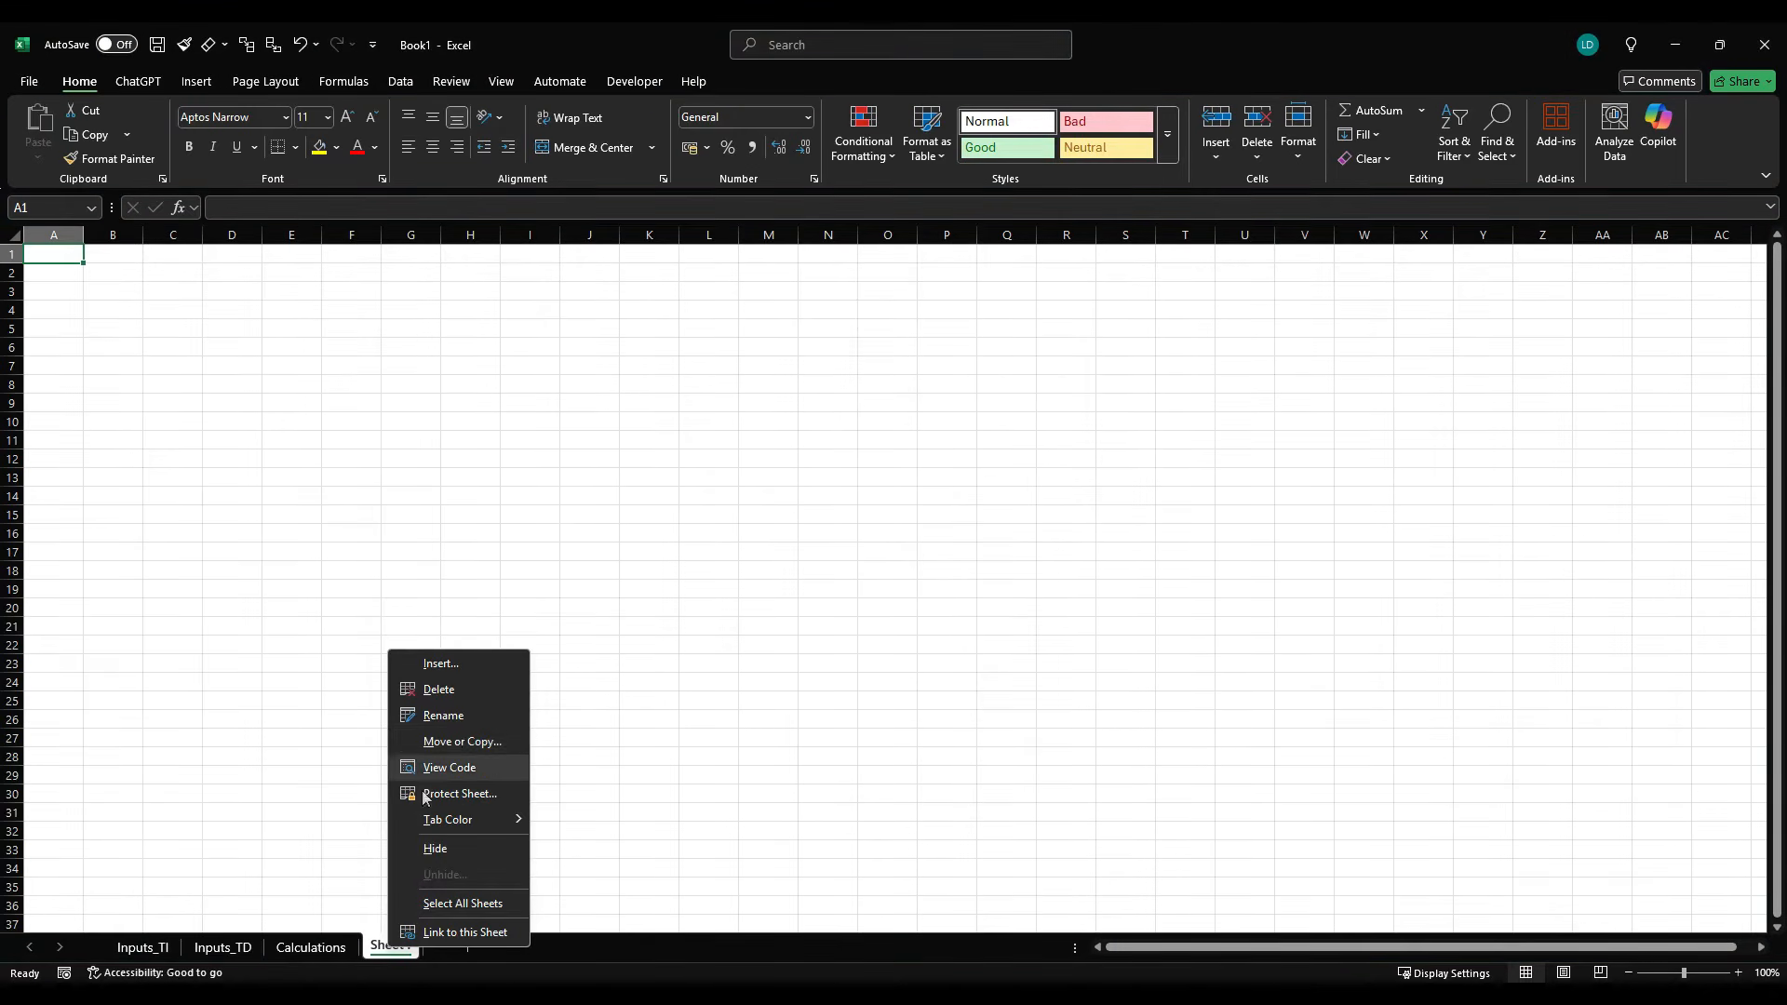
click(458, 717)
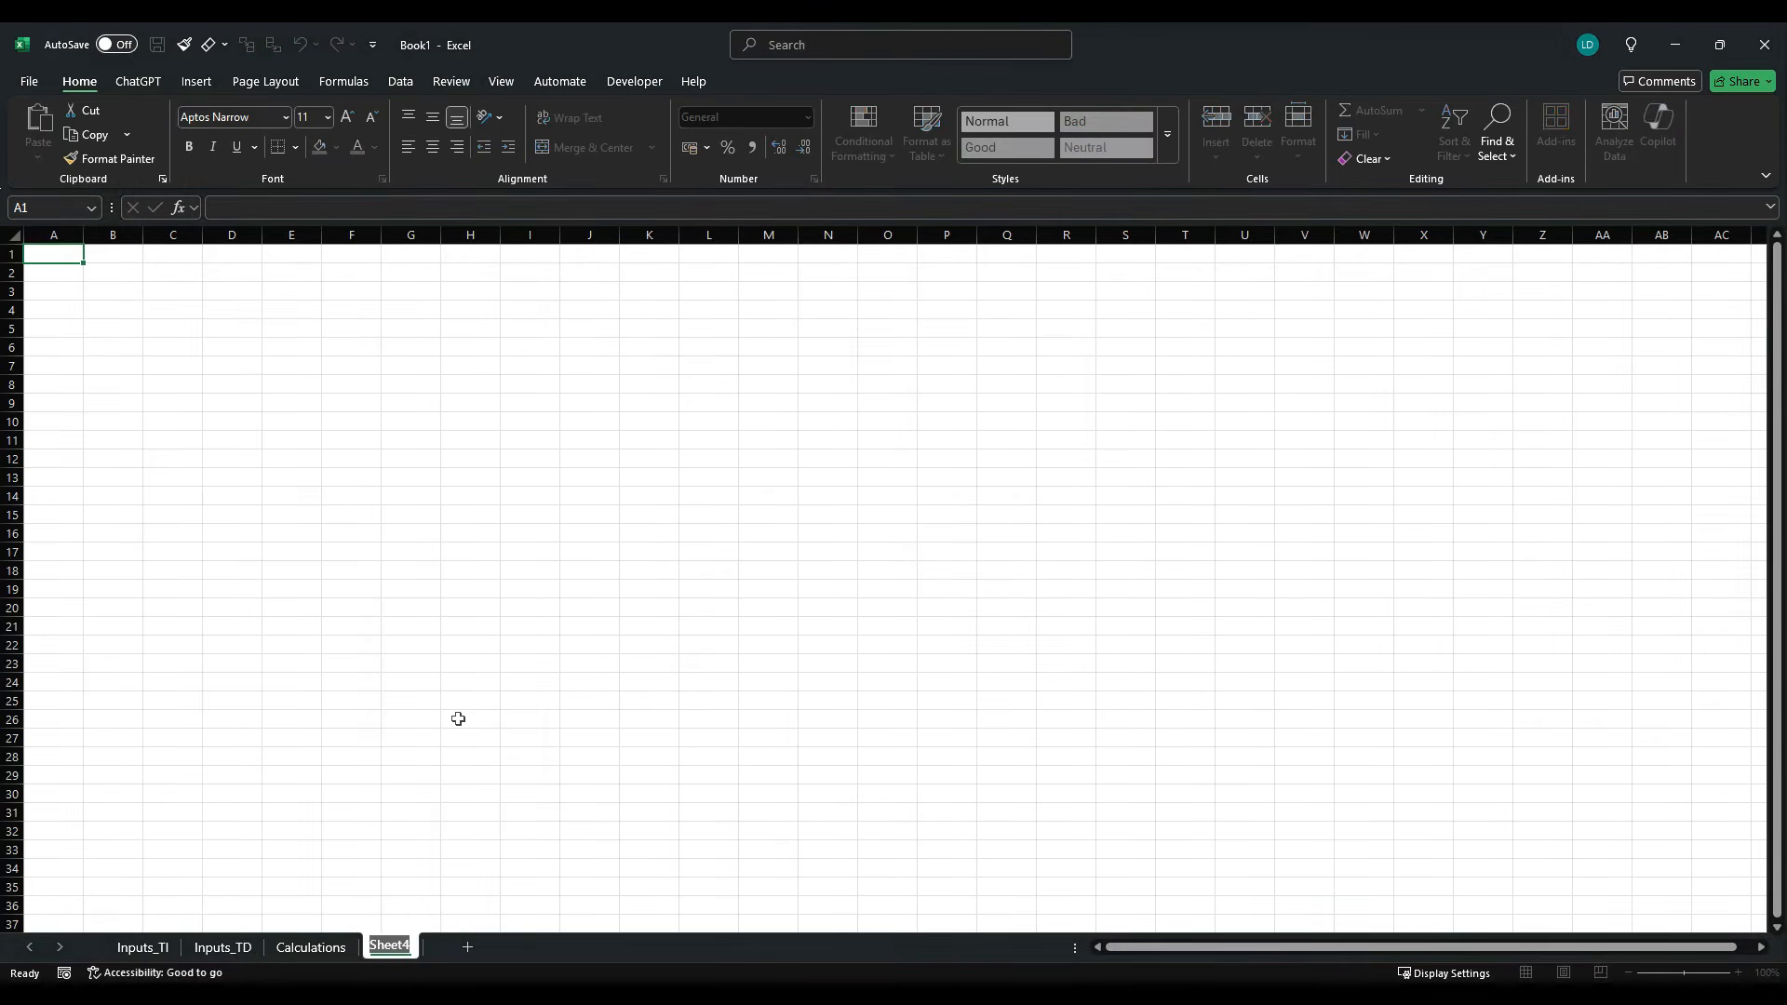
text(Output Summary)
key(Return)
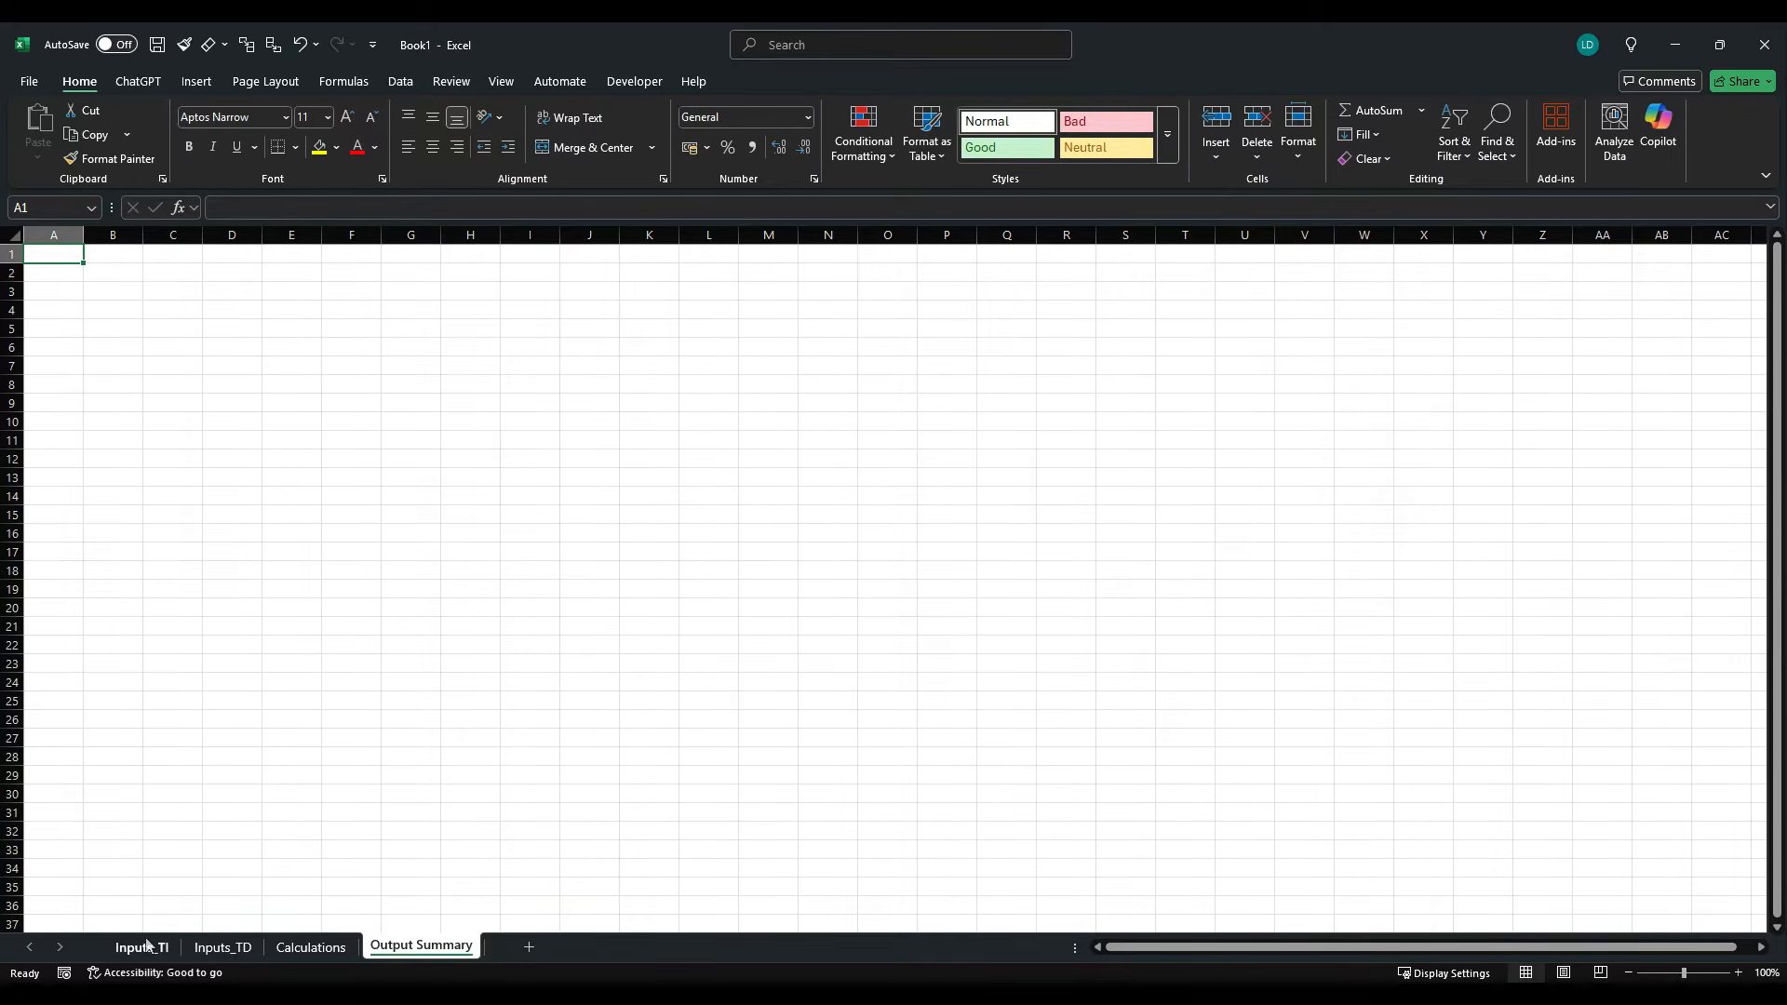
- On the Inputs_TI sheet, narrow columns A to C, G and H to slim margins, and widen columns D, E and F
click(147, 946)
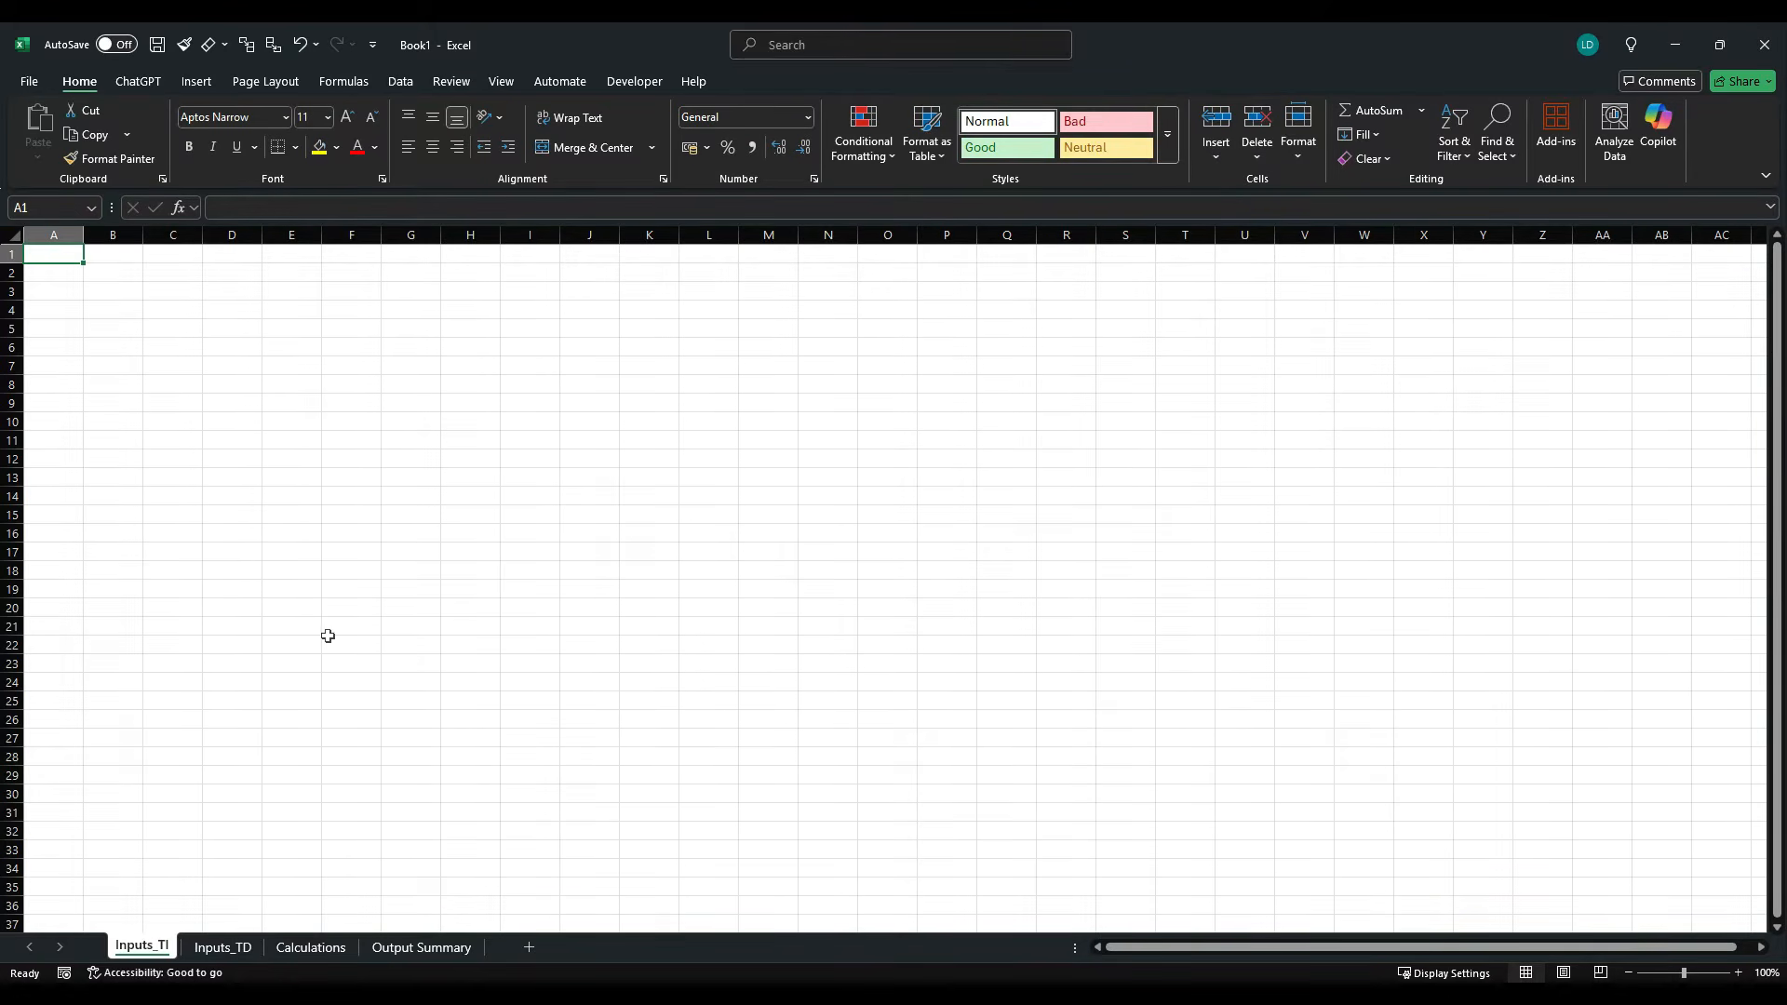
mouse_move(72, 237)
mouse_down()
mouse_move(153, 240)
mouse_move(50, 245)
mouse_move(370, 255)
mouse_up()
click(112, 236)
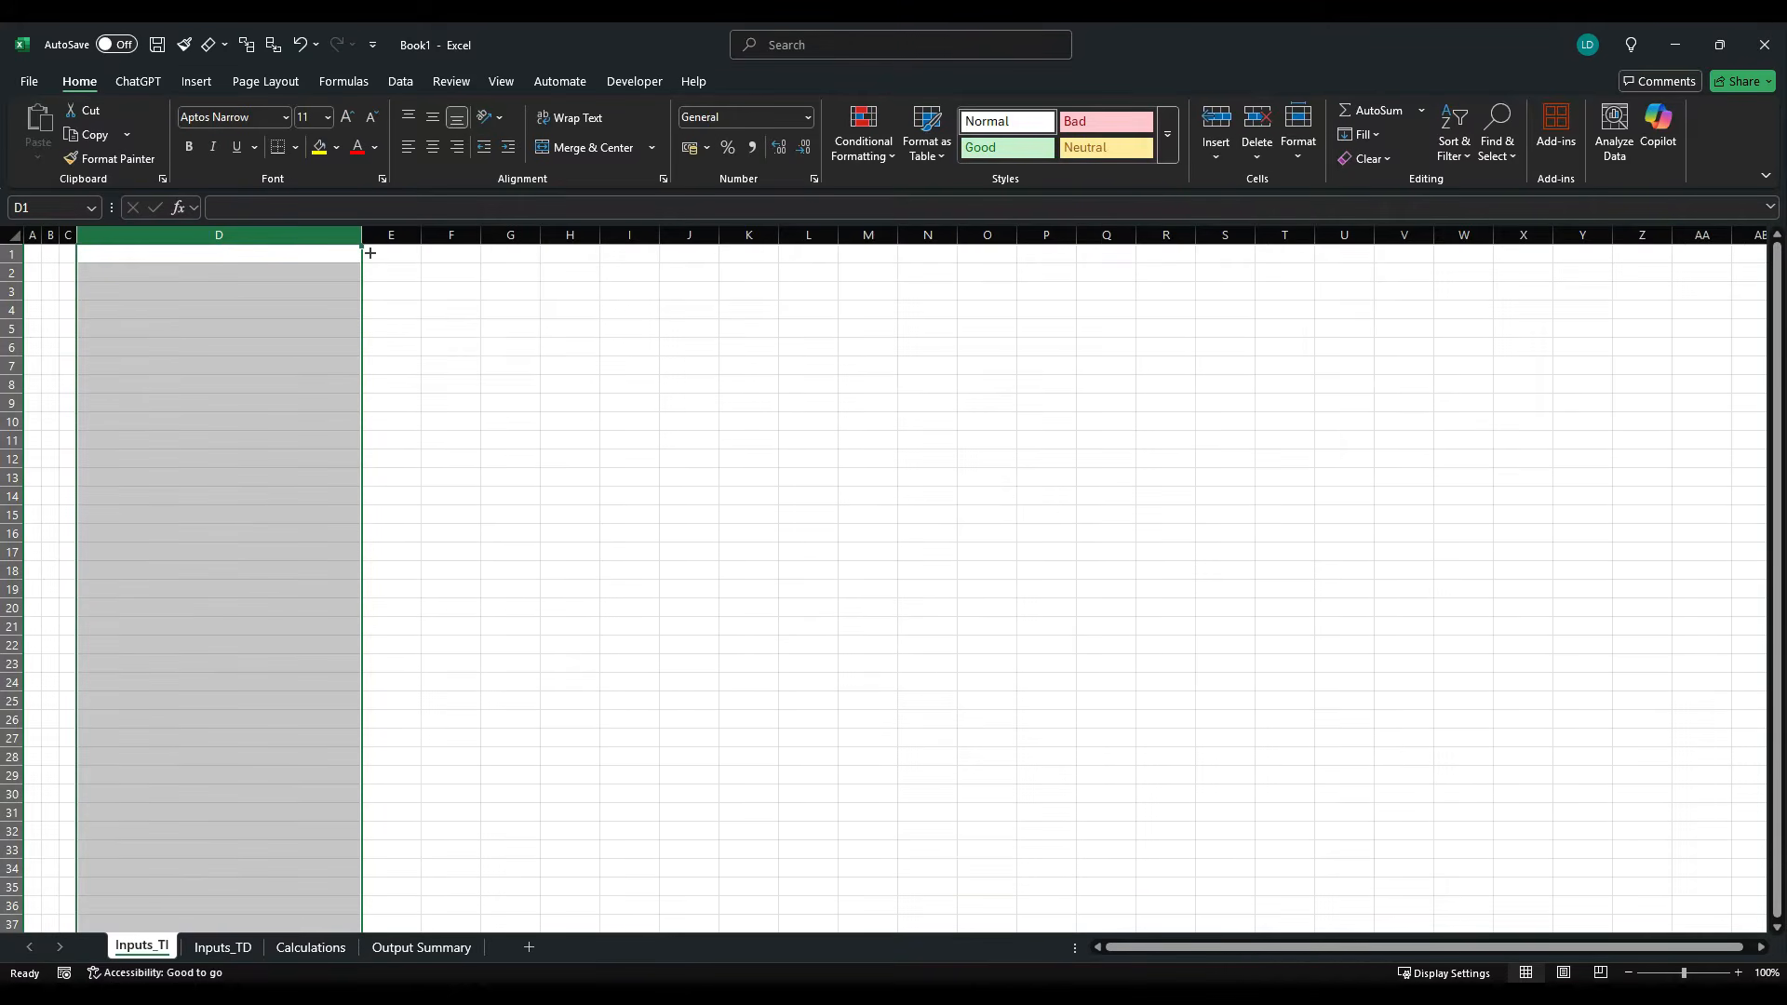
click(399, 237)
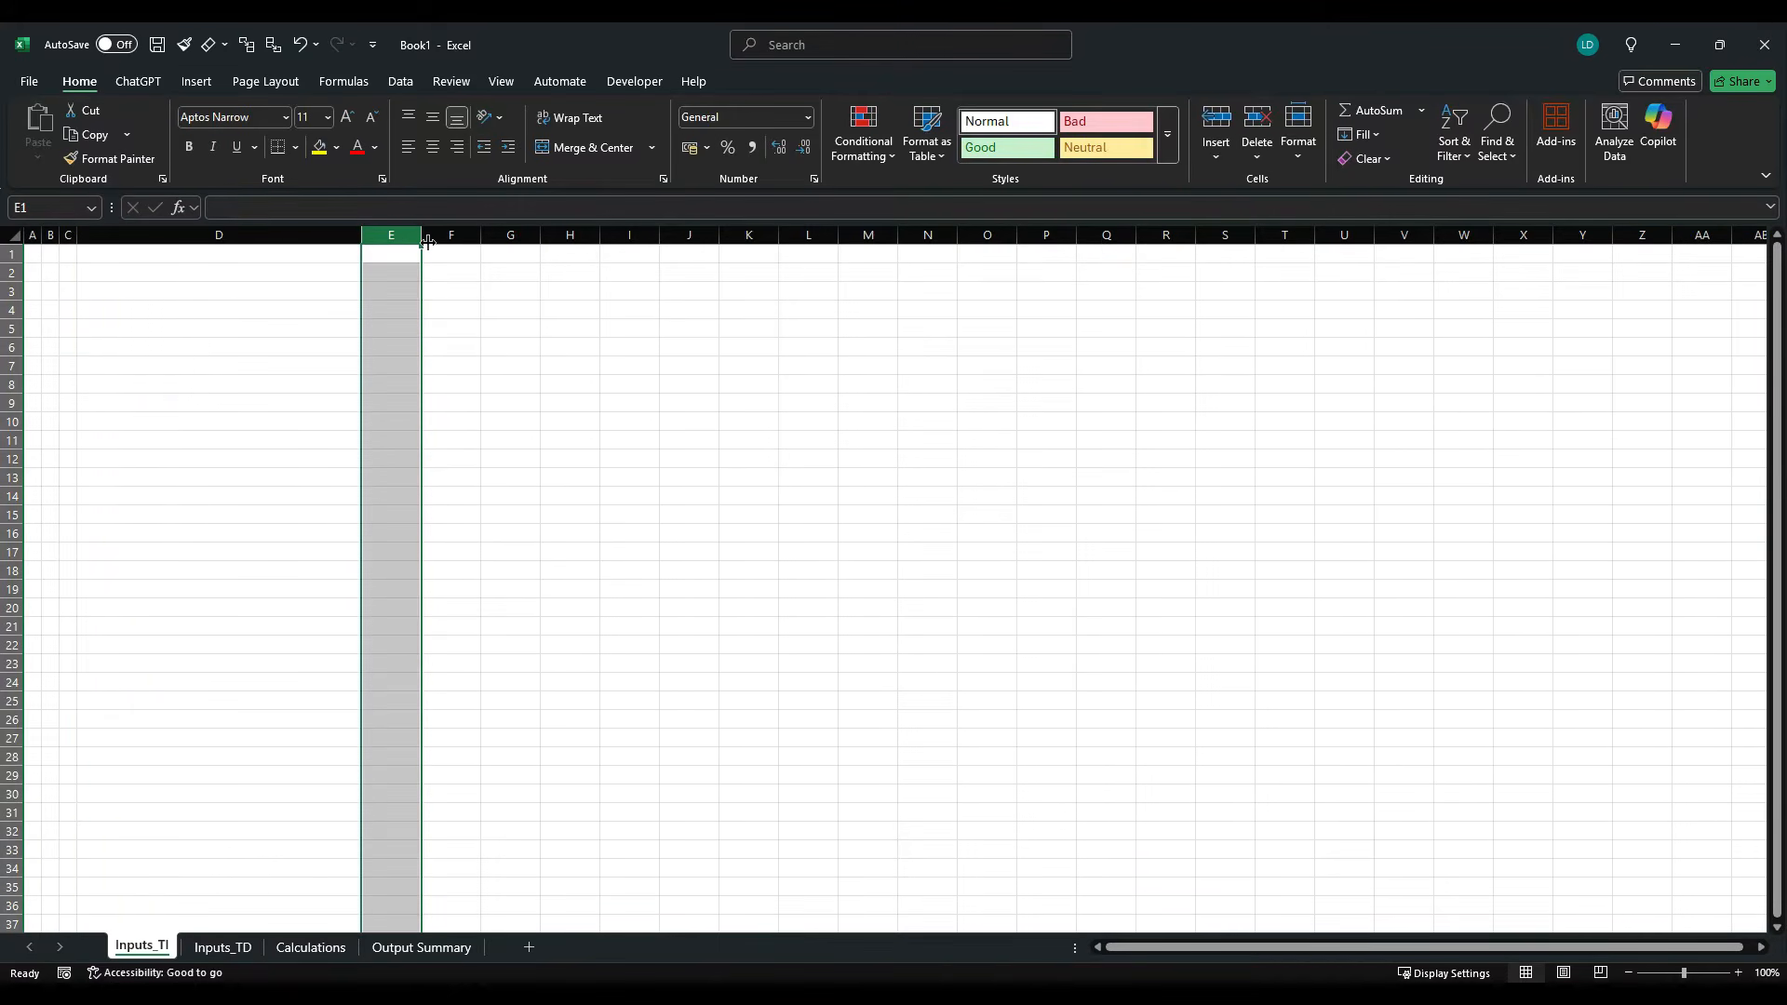
drag(426, 243, 569, 246)
click(483, 244)
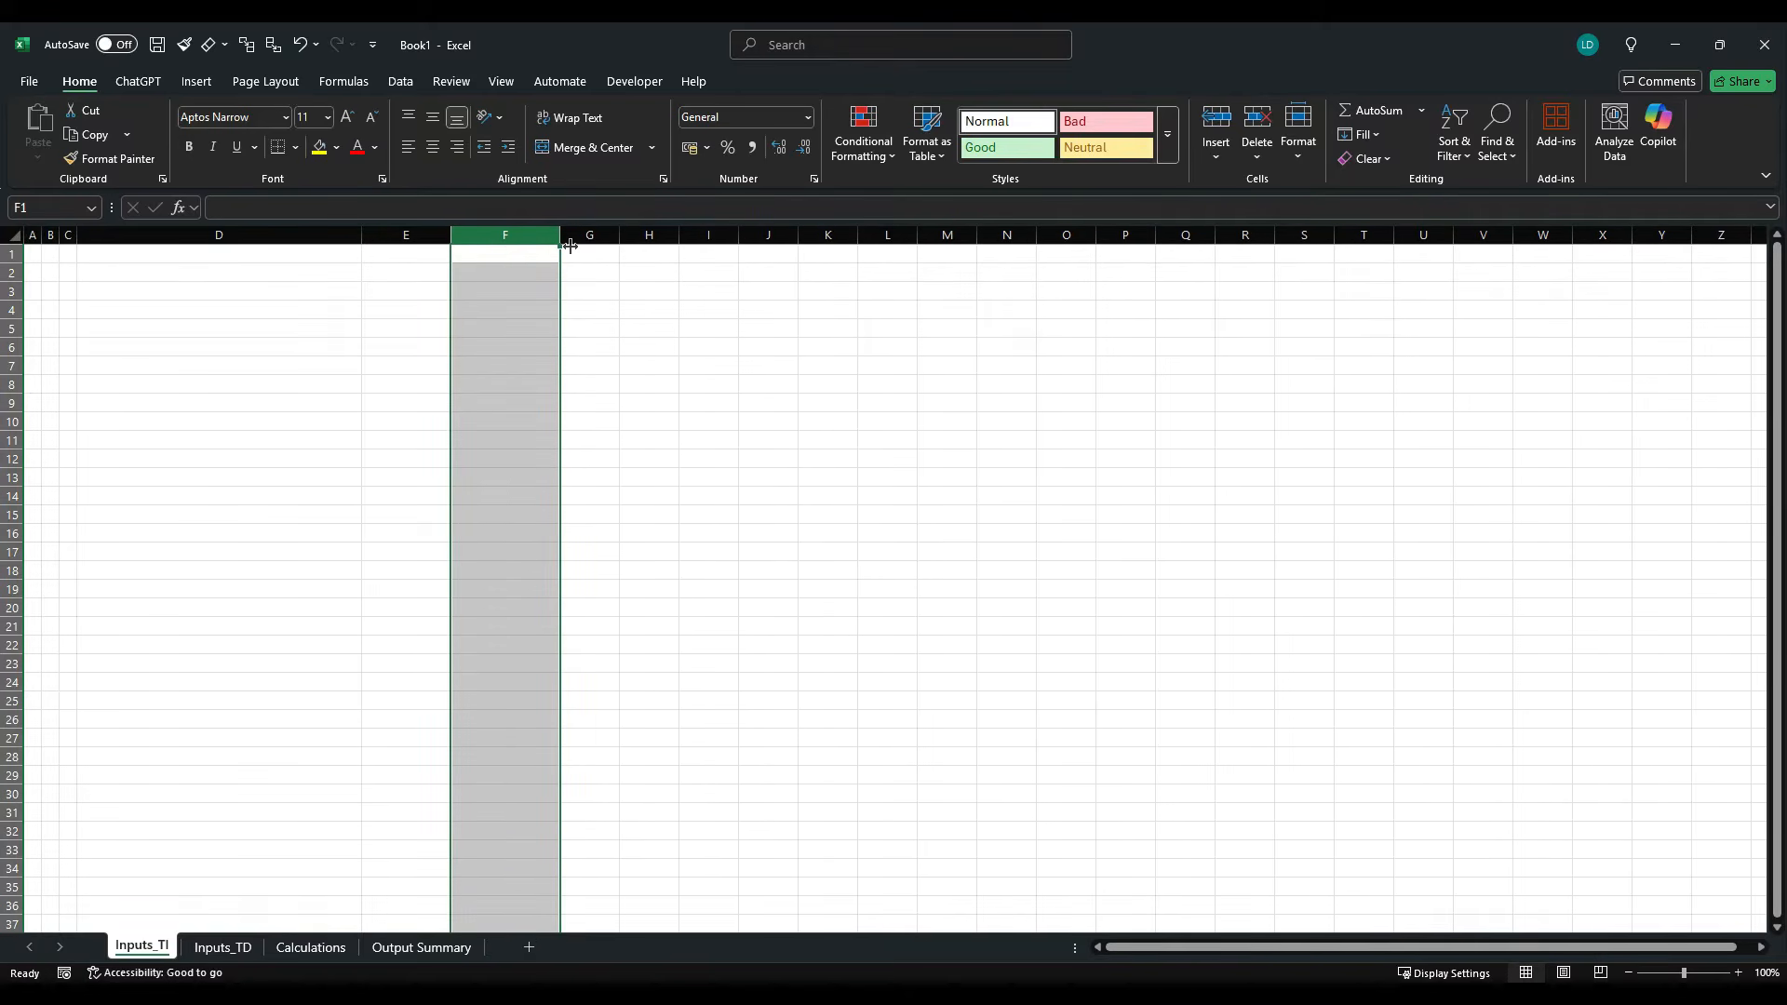
drag(585, 238, 656, 238)
drag(620, 244, 587, 249)
- Hide every column from I to the end of the Inputs_TI sheet and return to A1
click(624, 249)
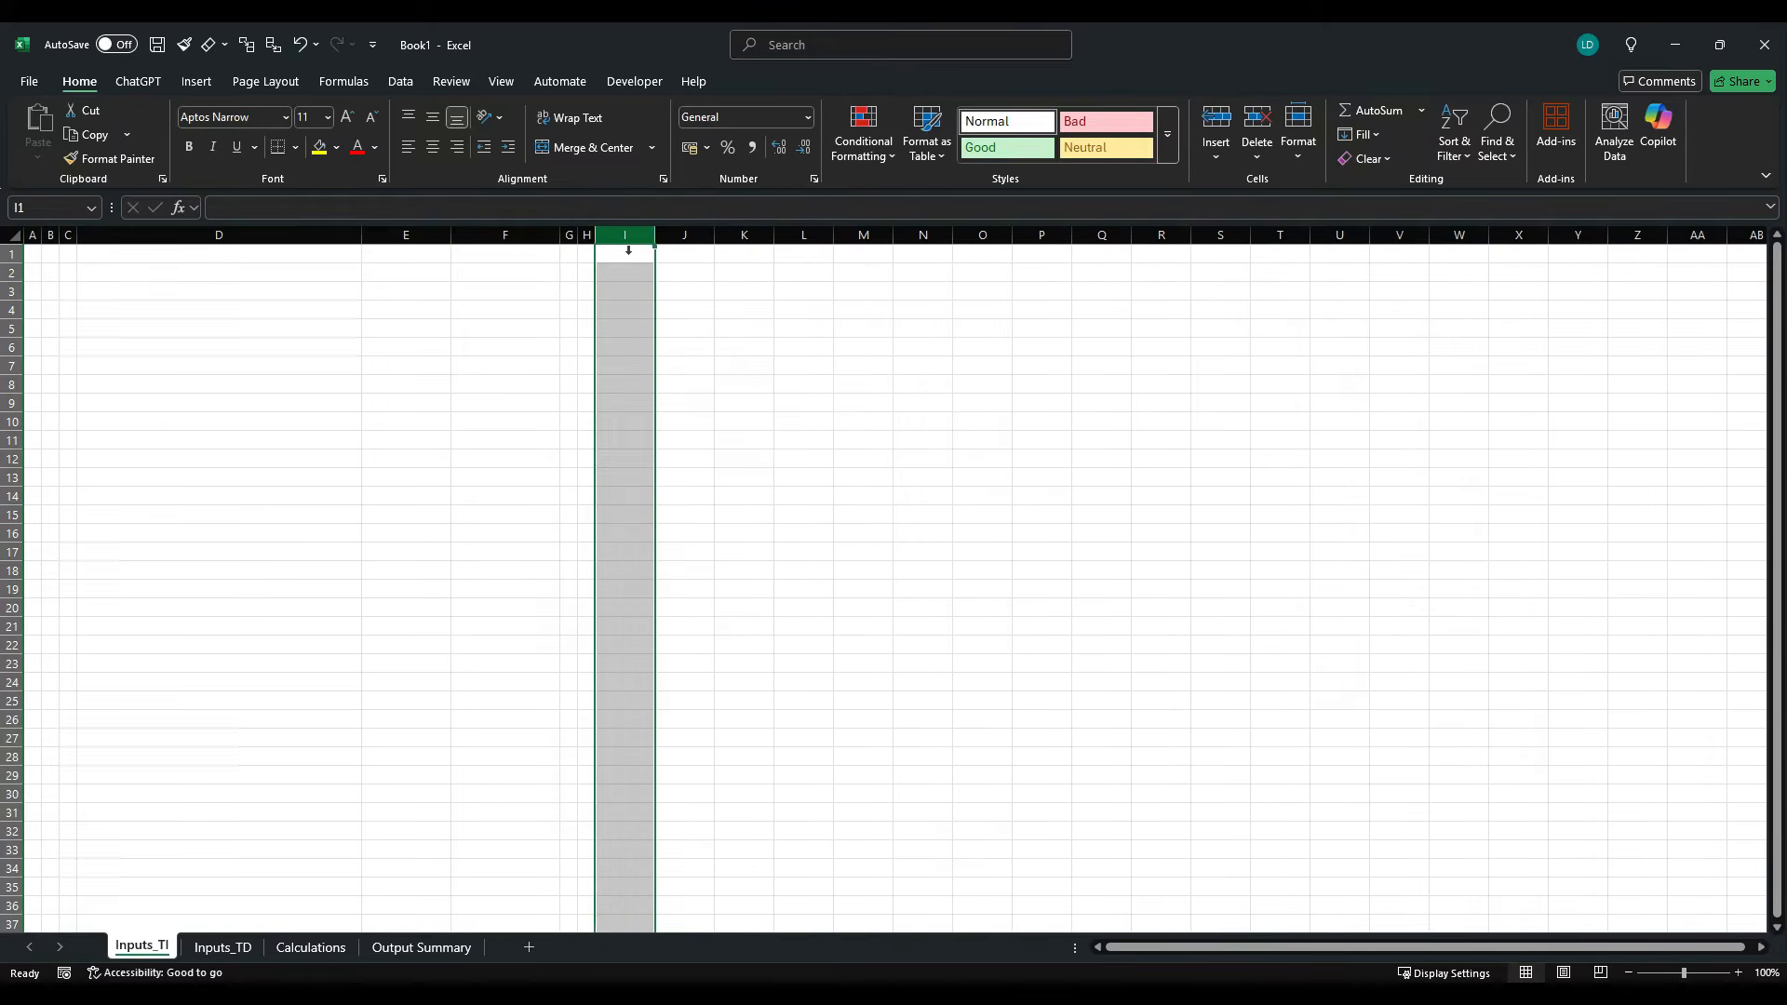
key(ctrl+shift+Right)
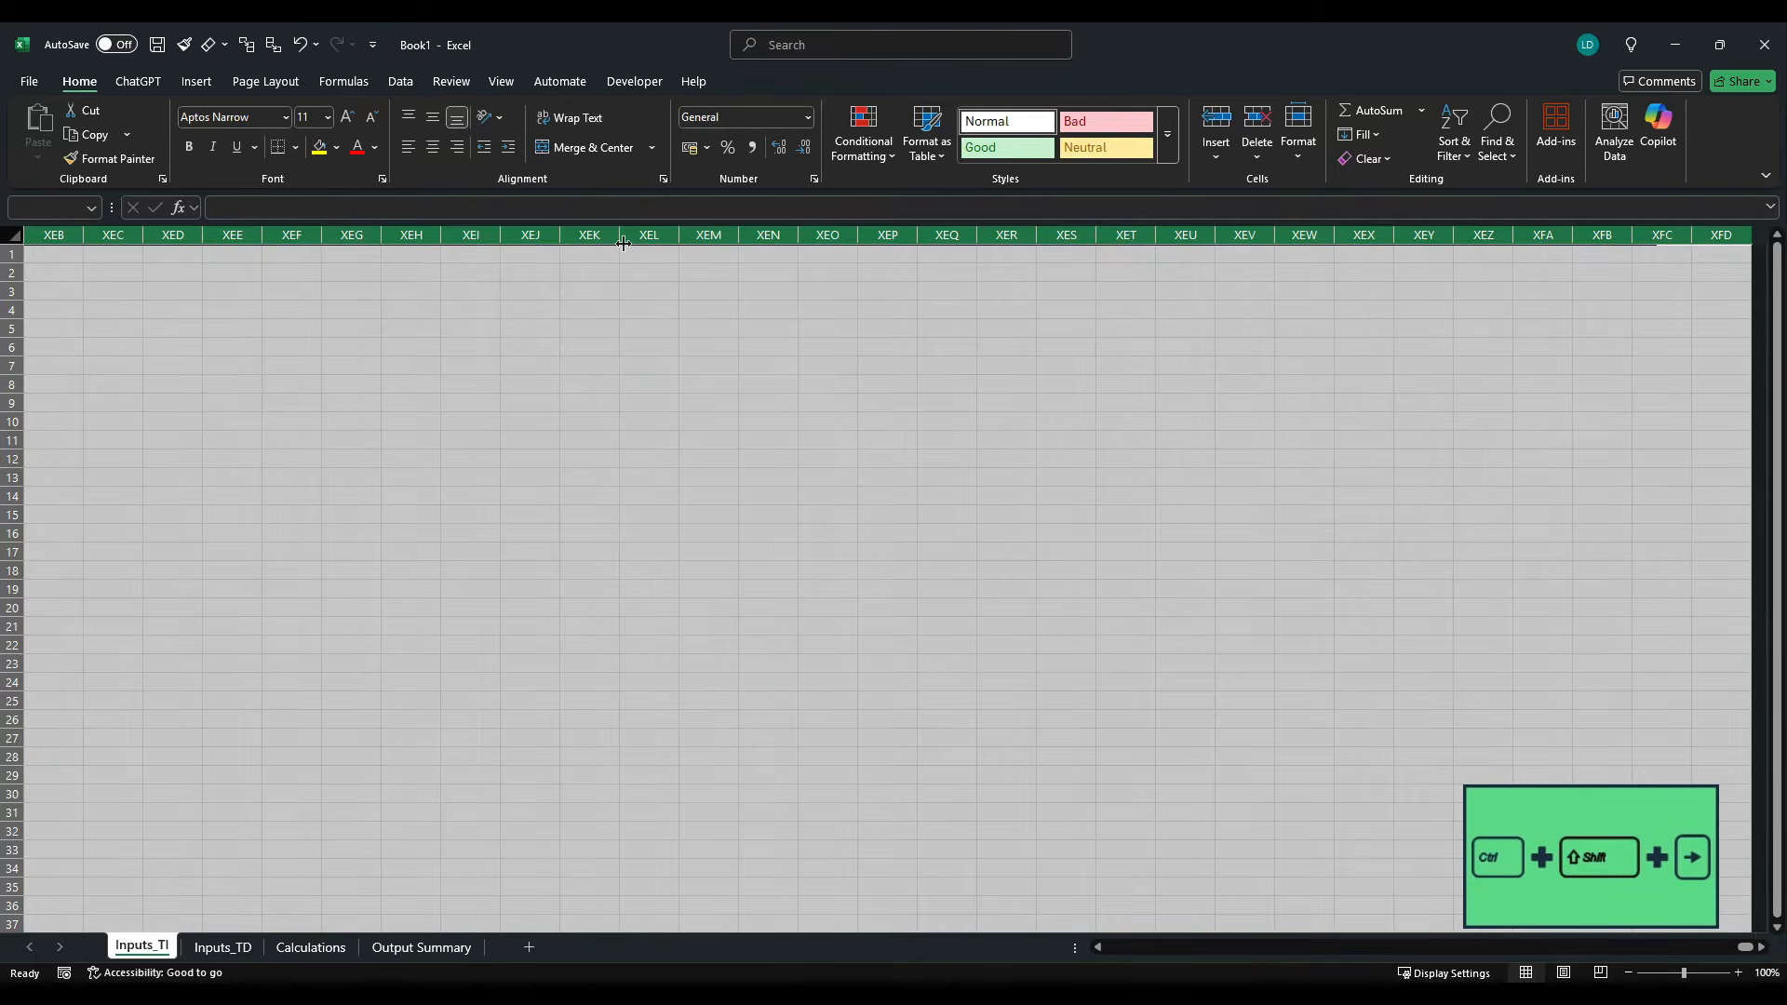
key(ctrl+0)
key(ctrl+Home)
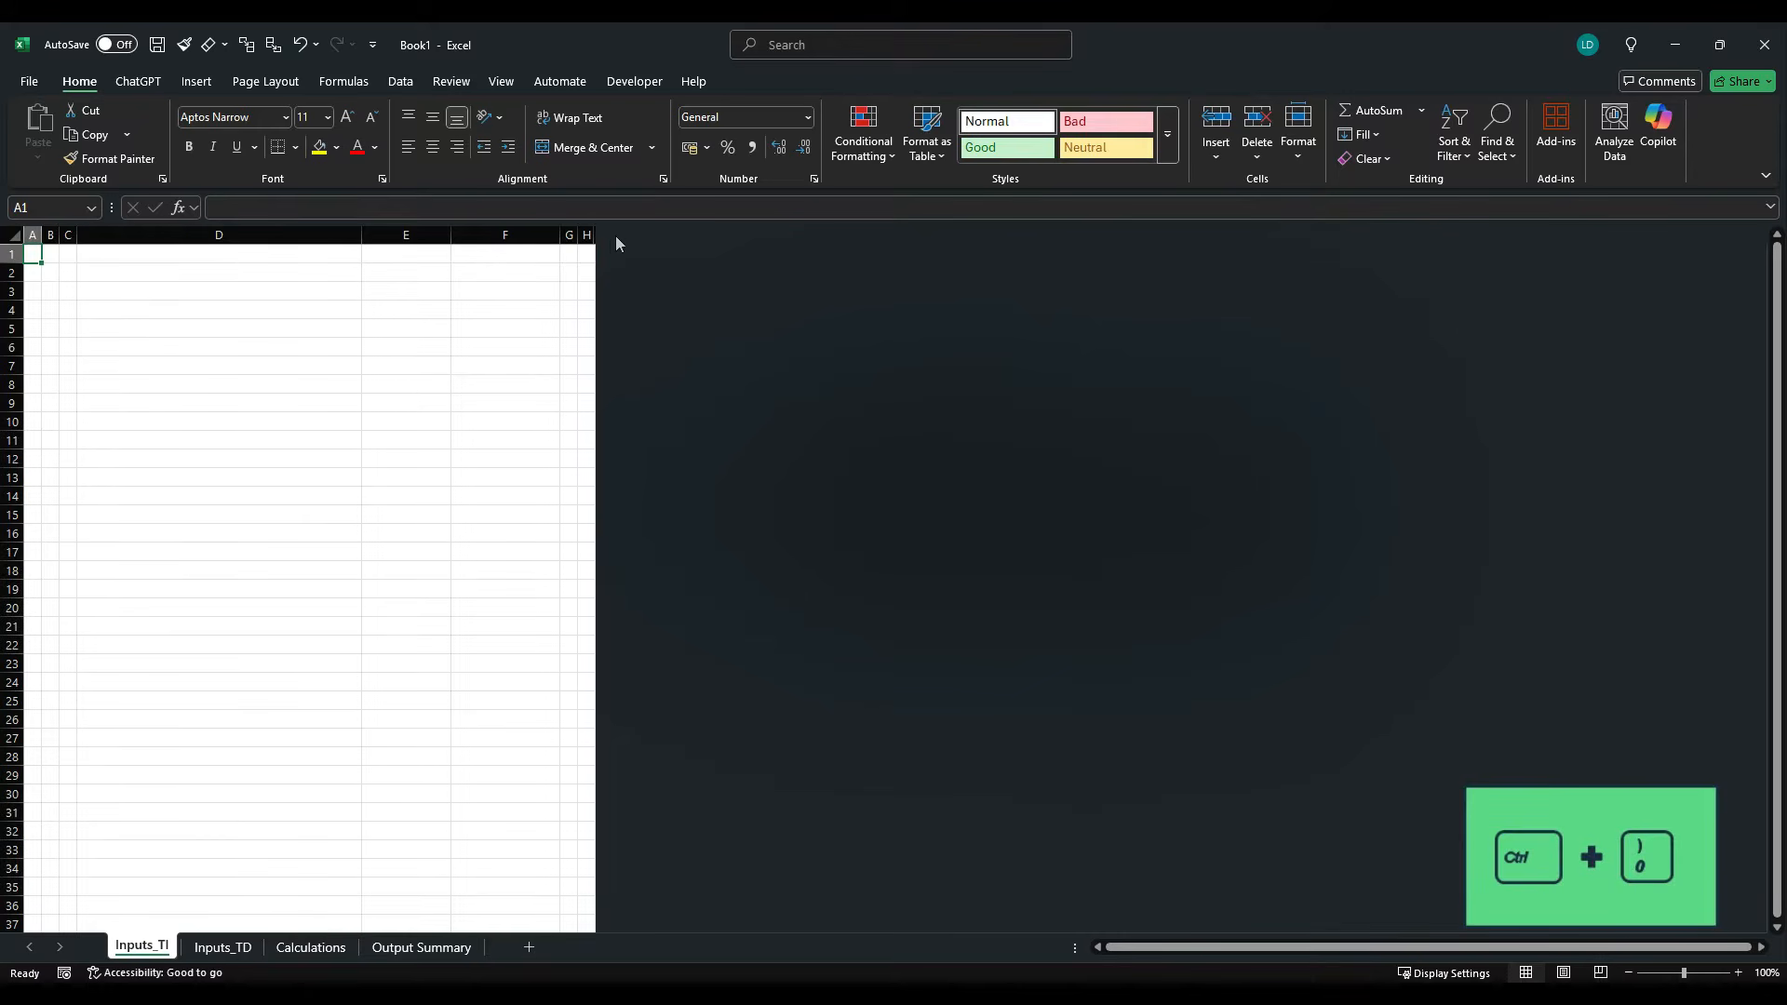
- Enter the sheet title "Inputs Time Independent" in cell B2
key(Down)
key(Right)
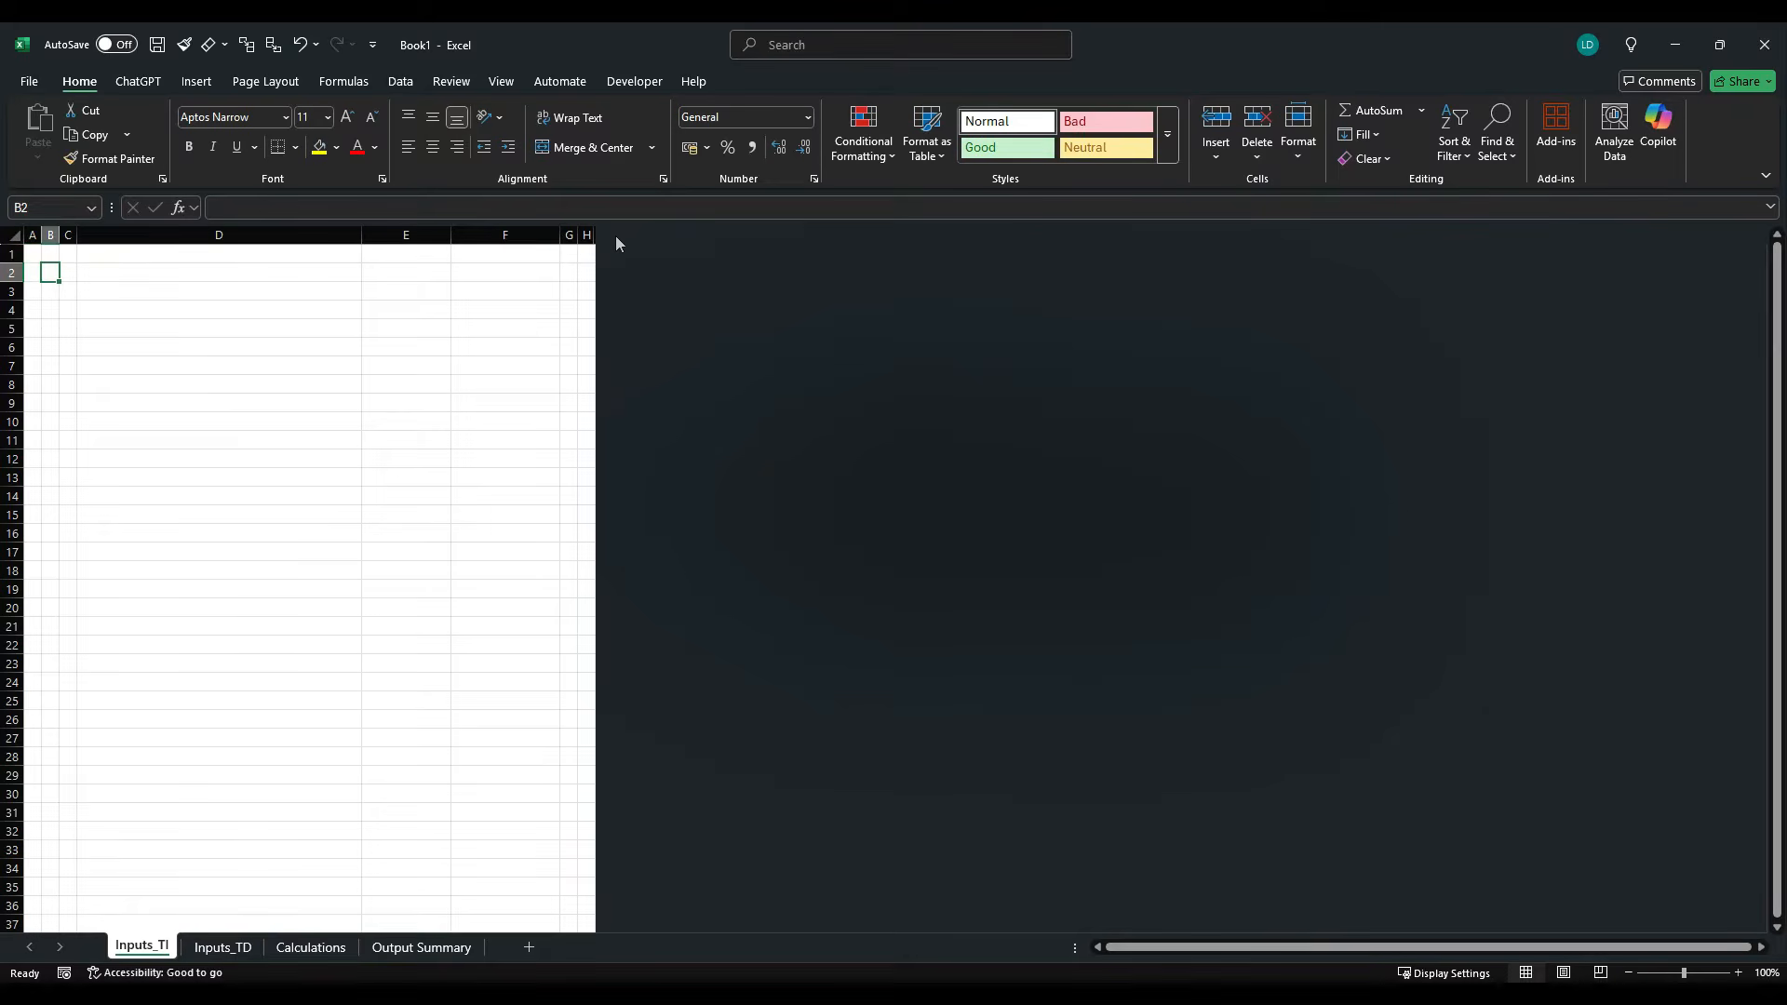
text(Inputs )
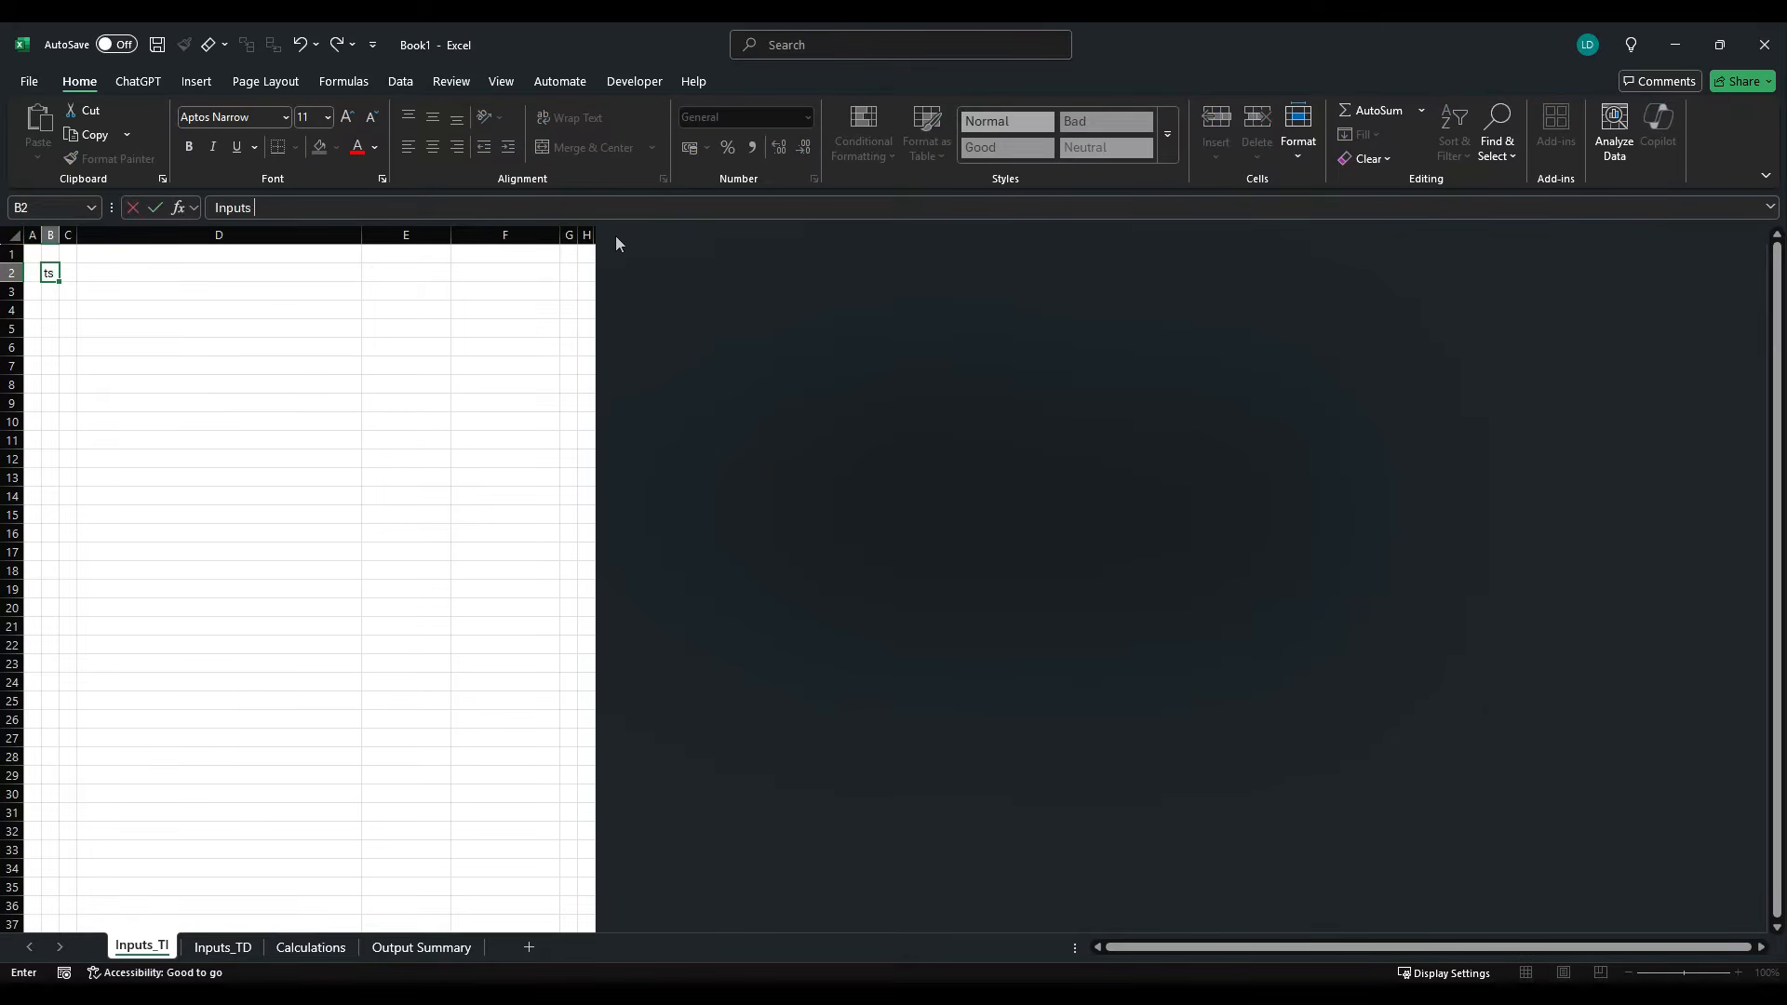
text(Time Independent)
key(ctrl+Return)
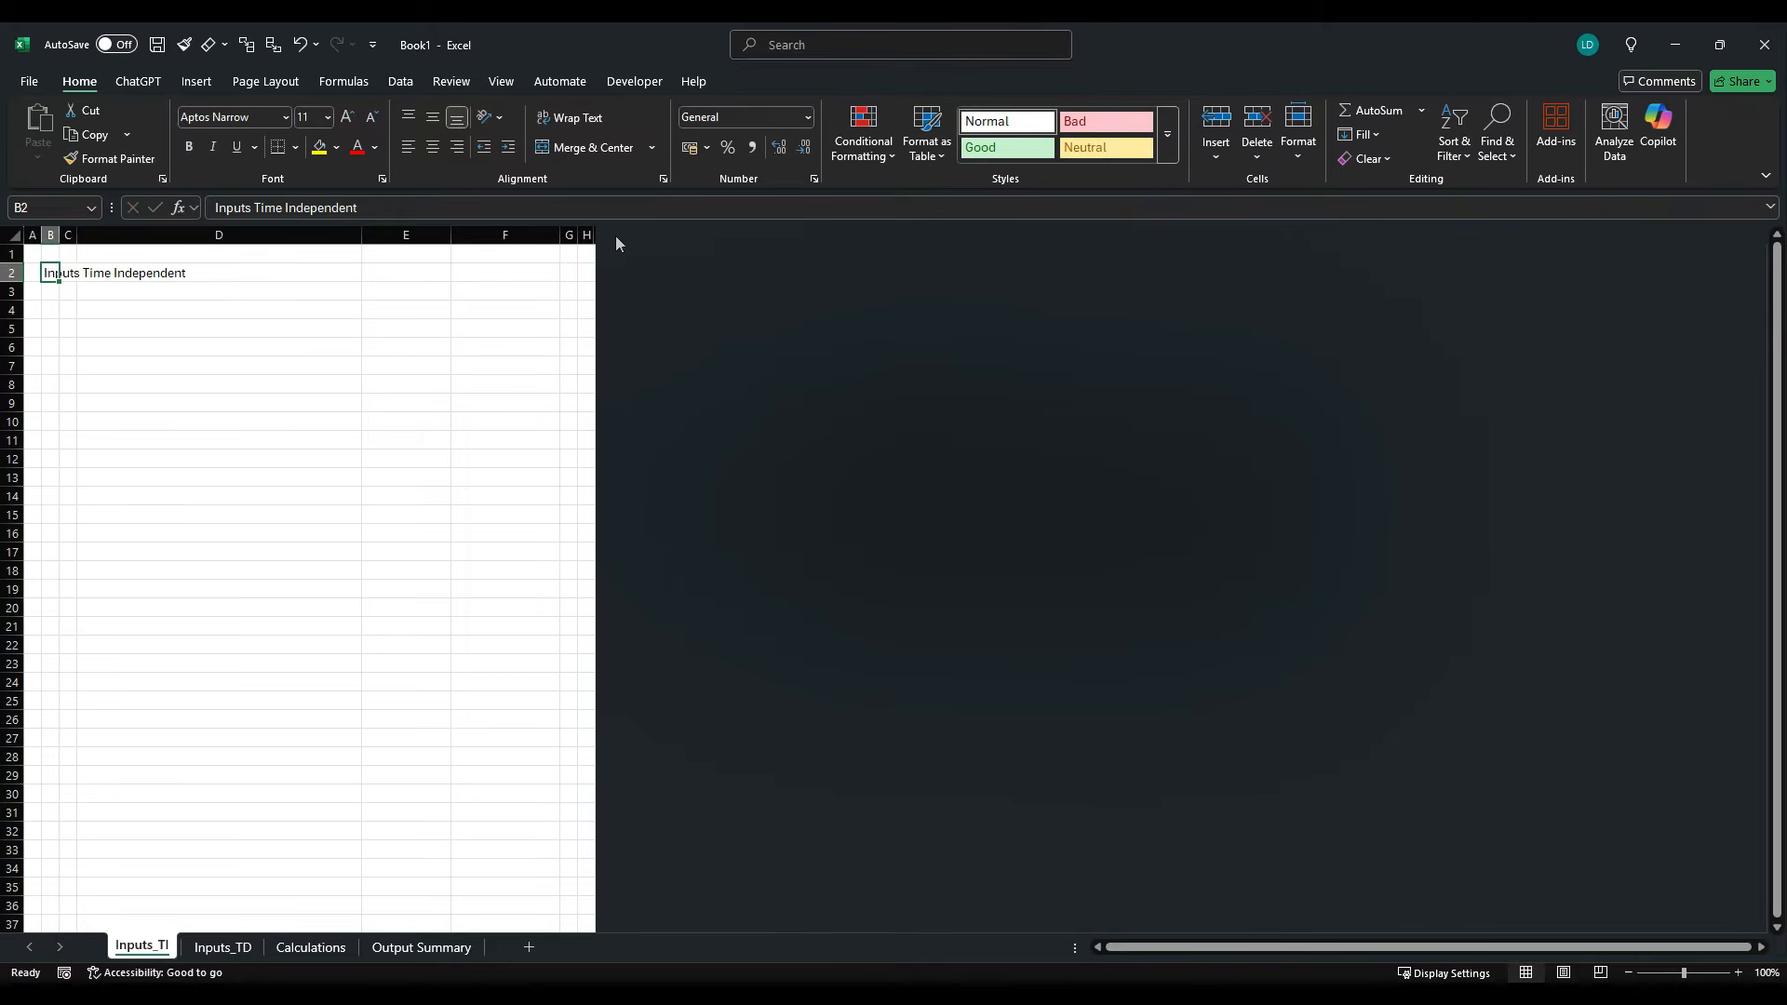
- Find the first section under Key Assumptions in the case study PDF and enter its heading "Timing" in cell C3 of the Excel workbook
key(alt+Tab)
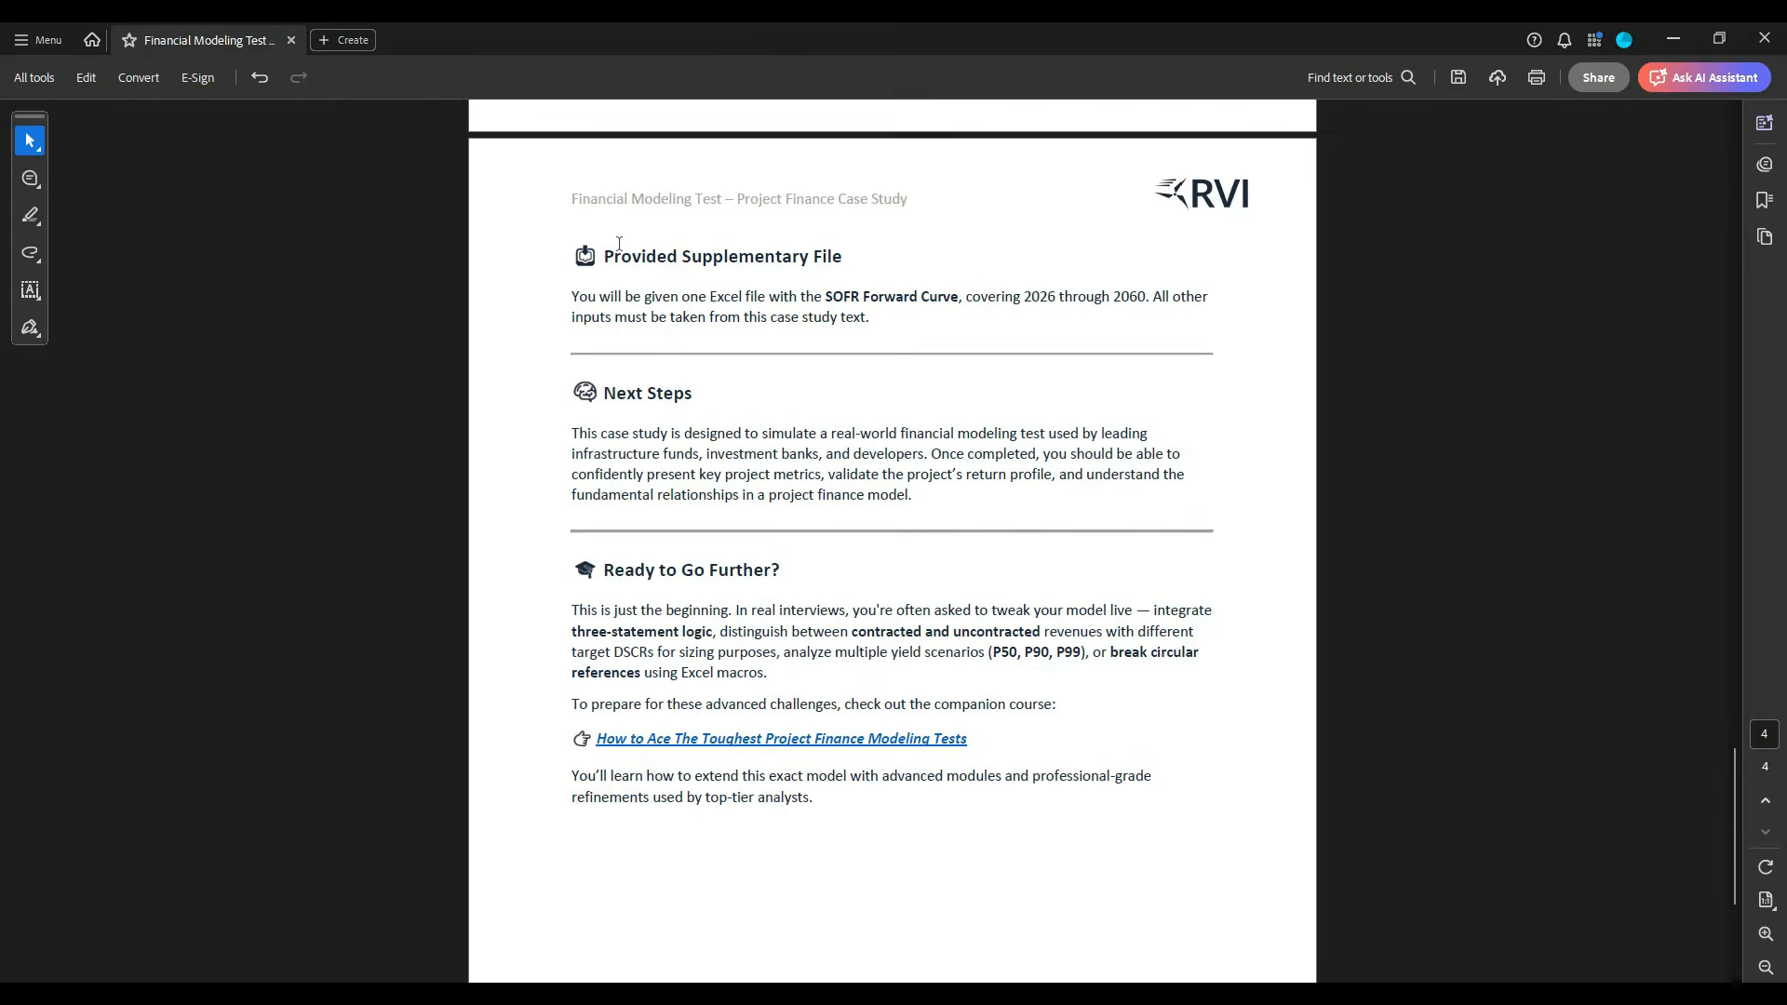
scroll(616, 244, up, 5)
scroll(616, 243, up, 15)
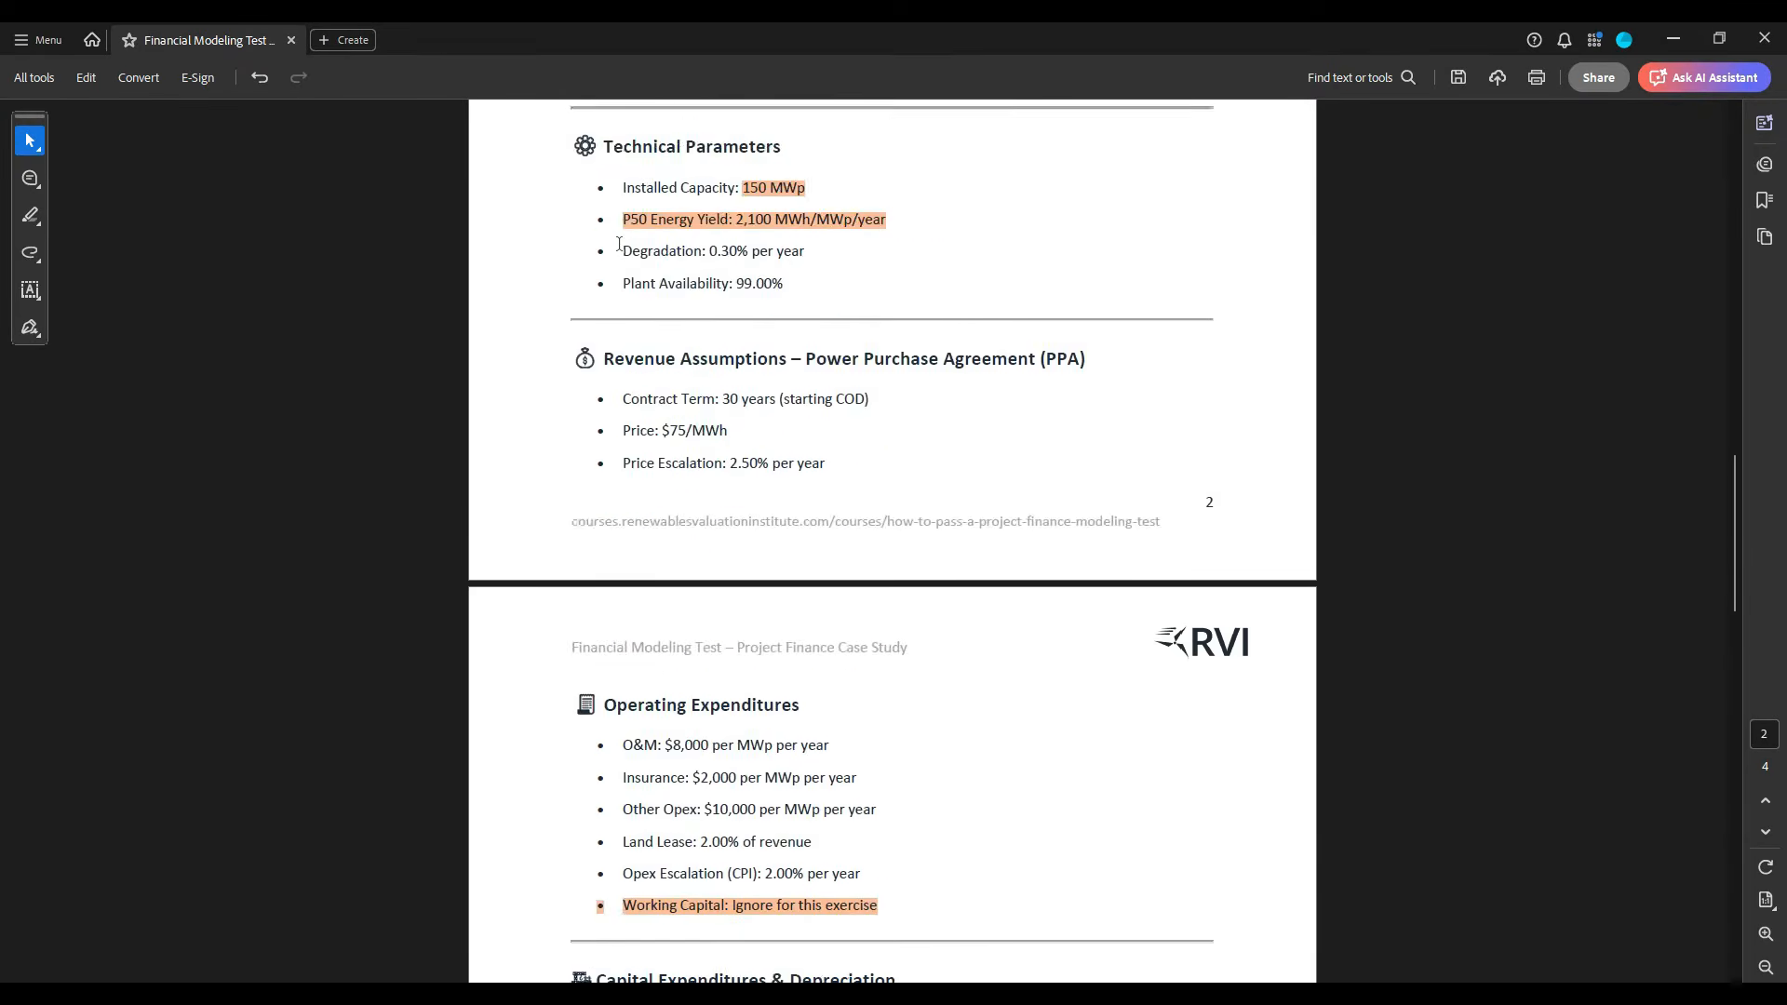
scroll(619, 244, up, 10)
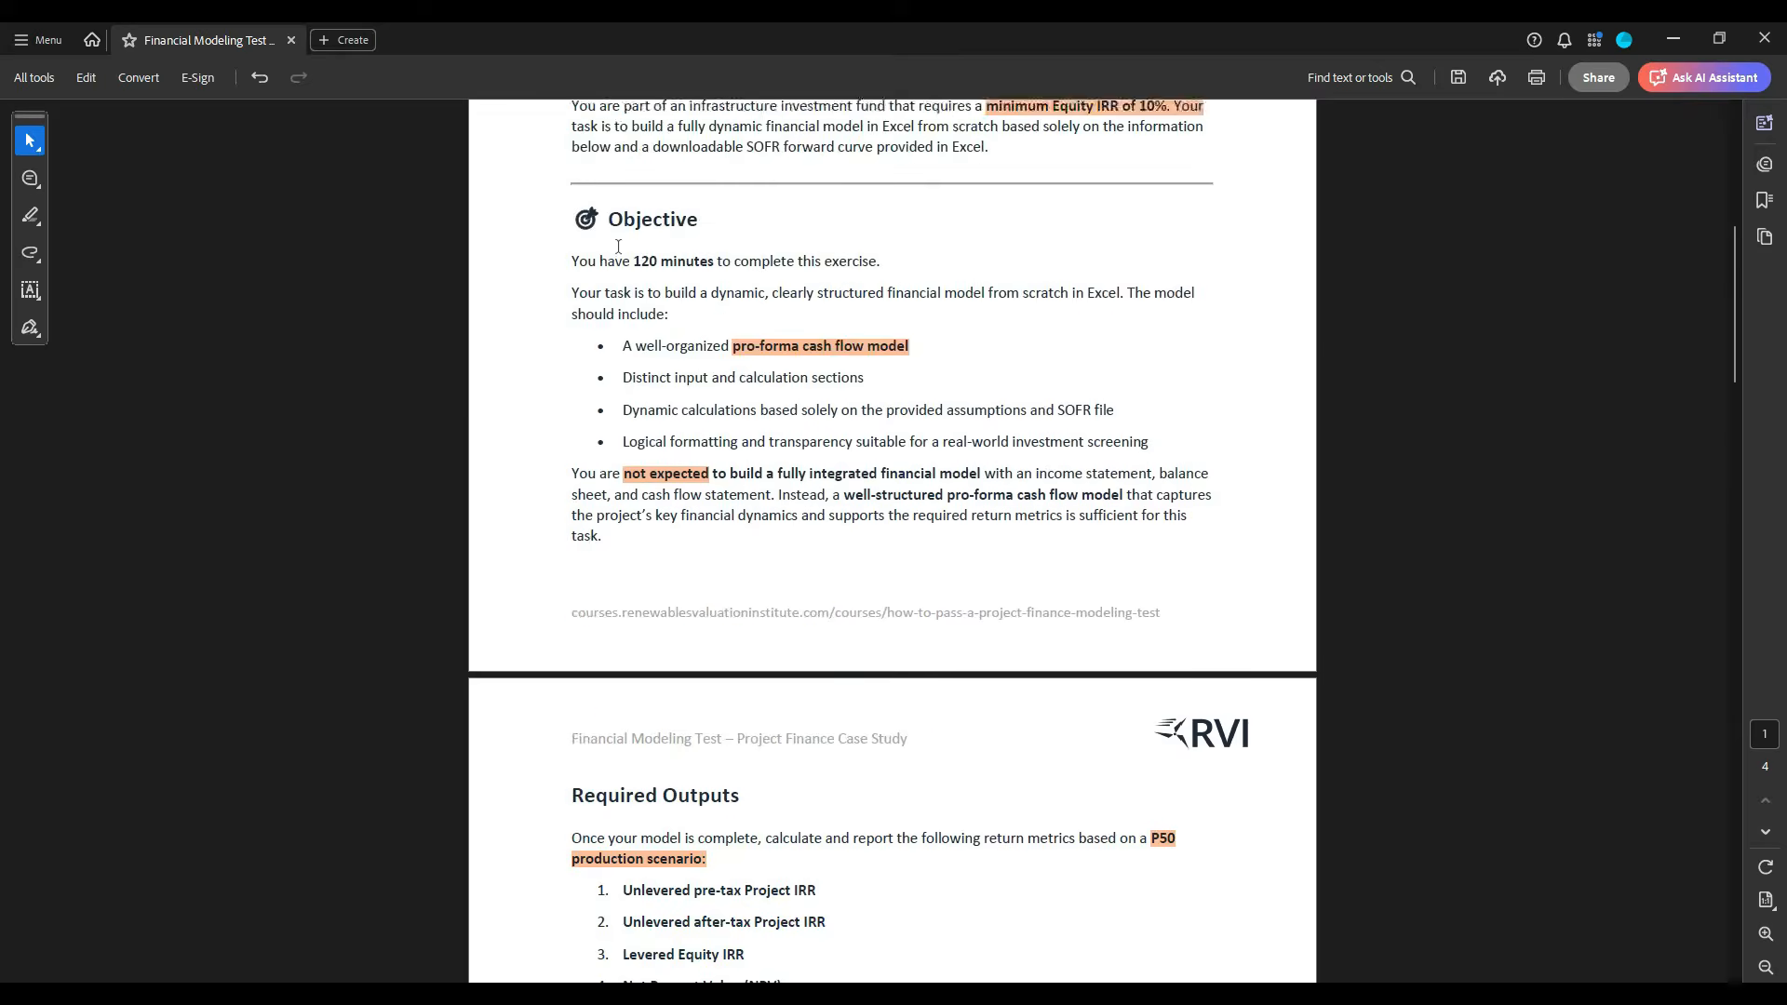
scroll(613, 242, down, 10)
scroll(613, 246, down, 5)
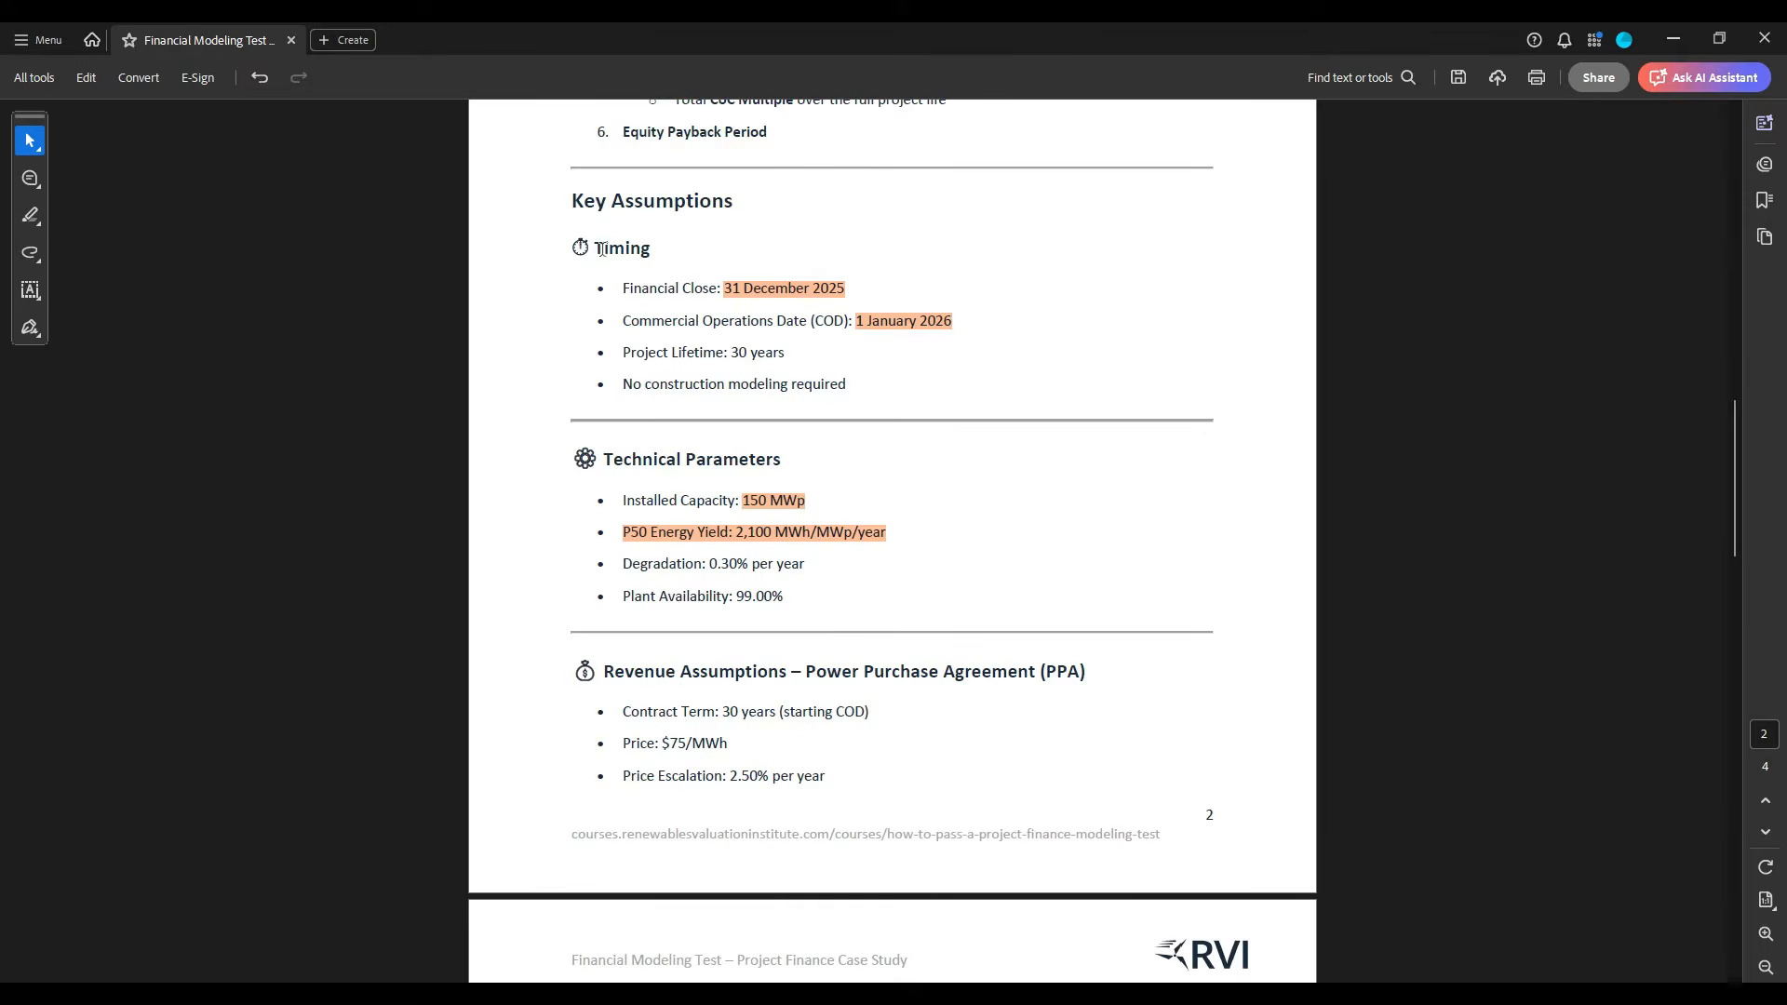
key(alt+Tab)
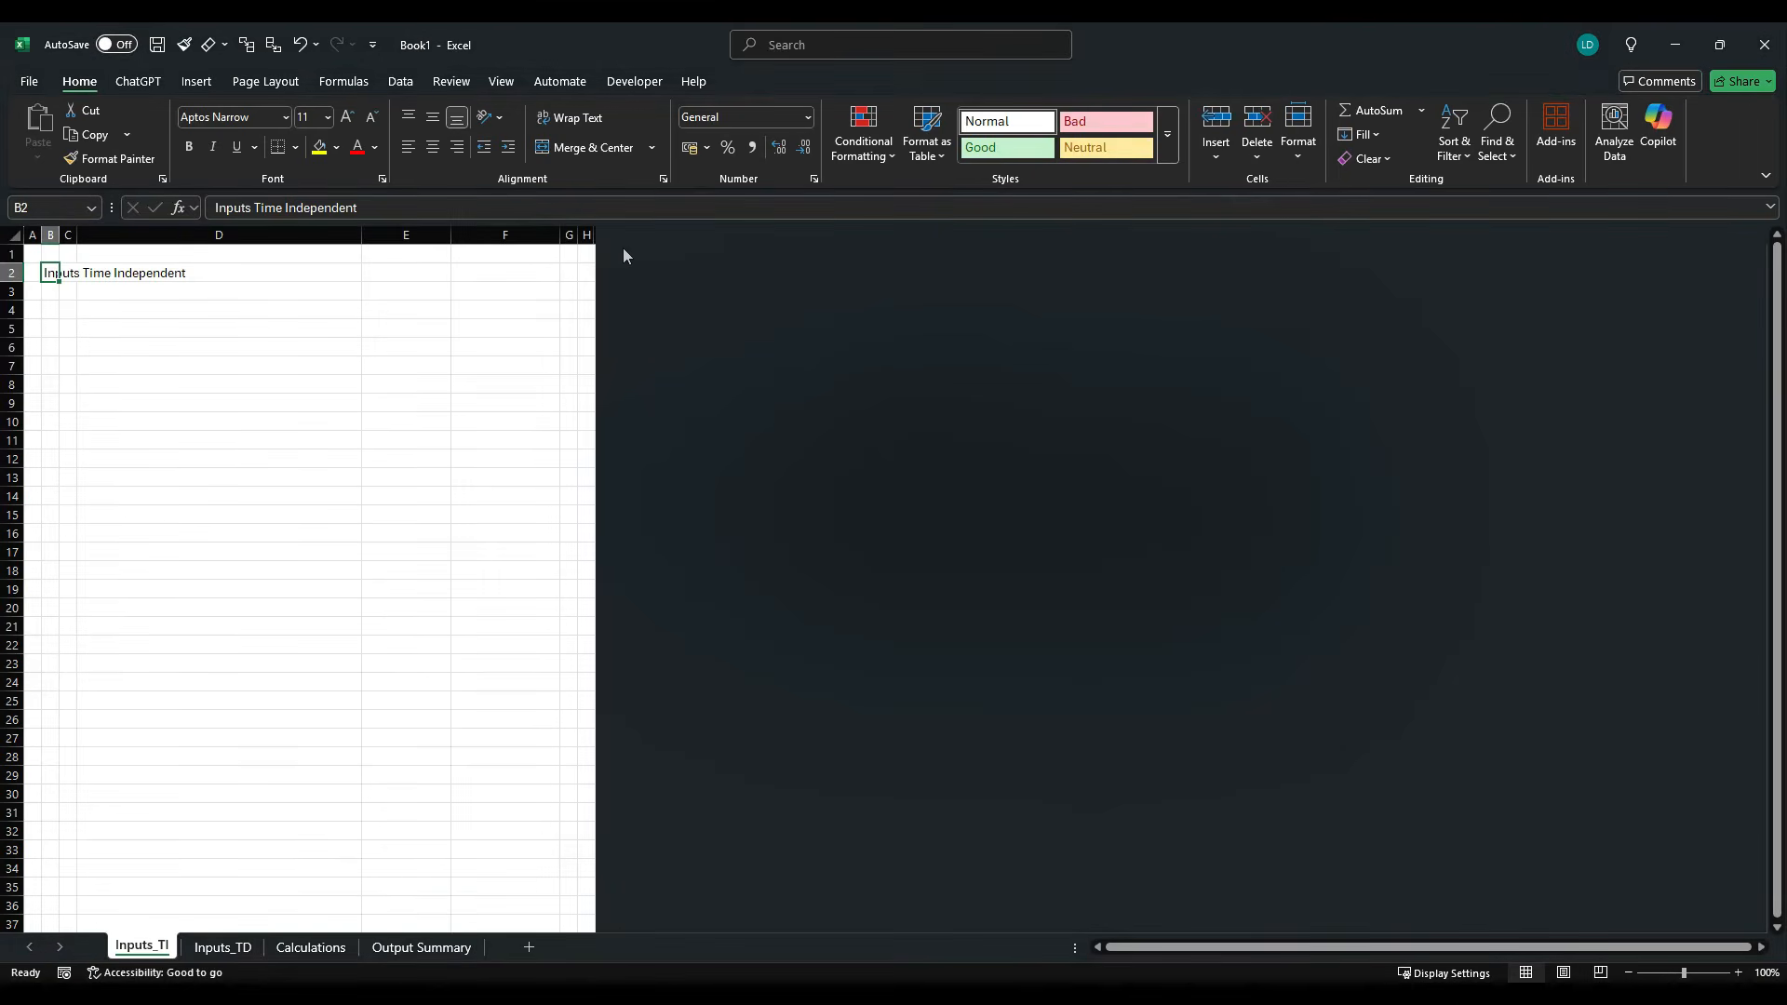
text(Timing)
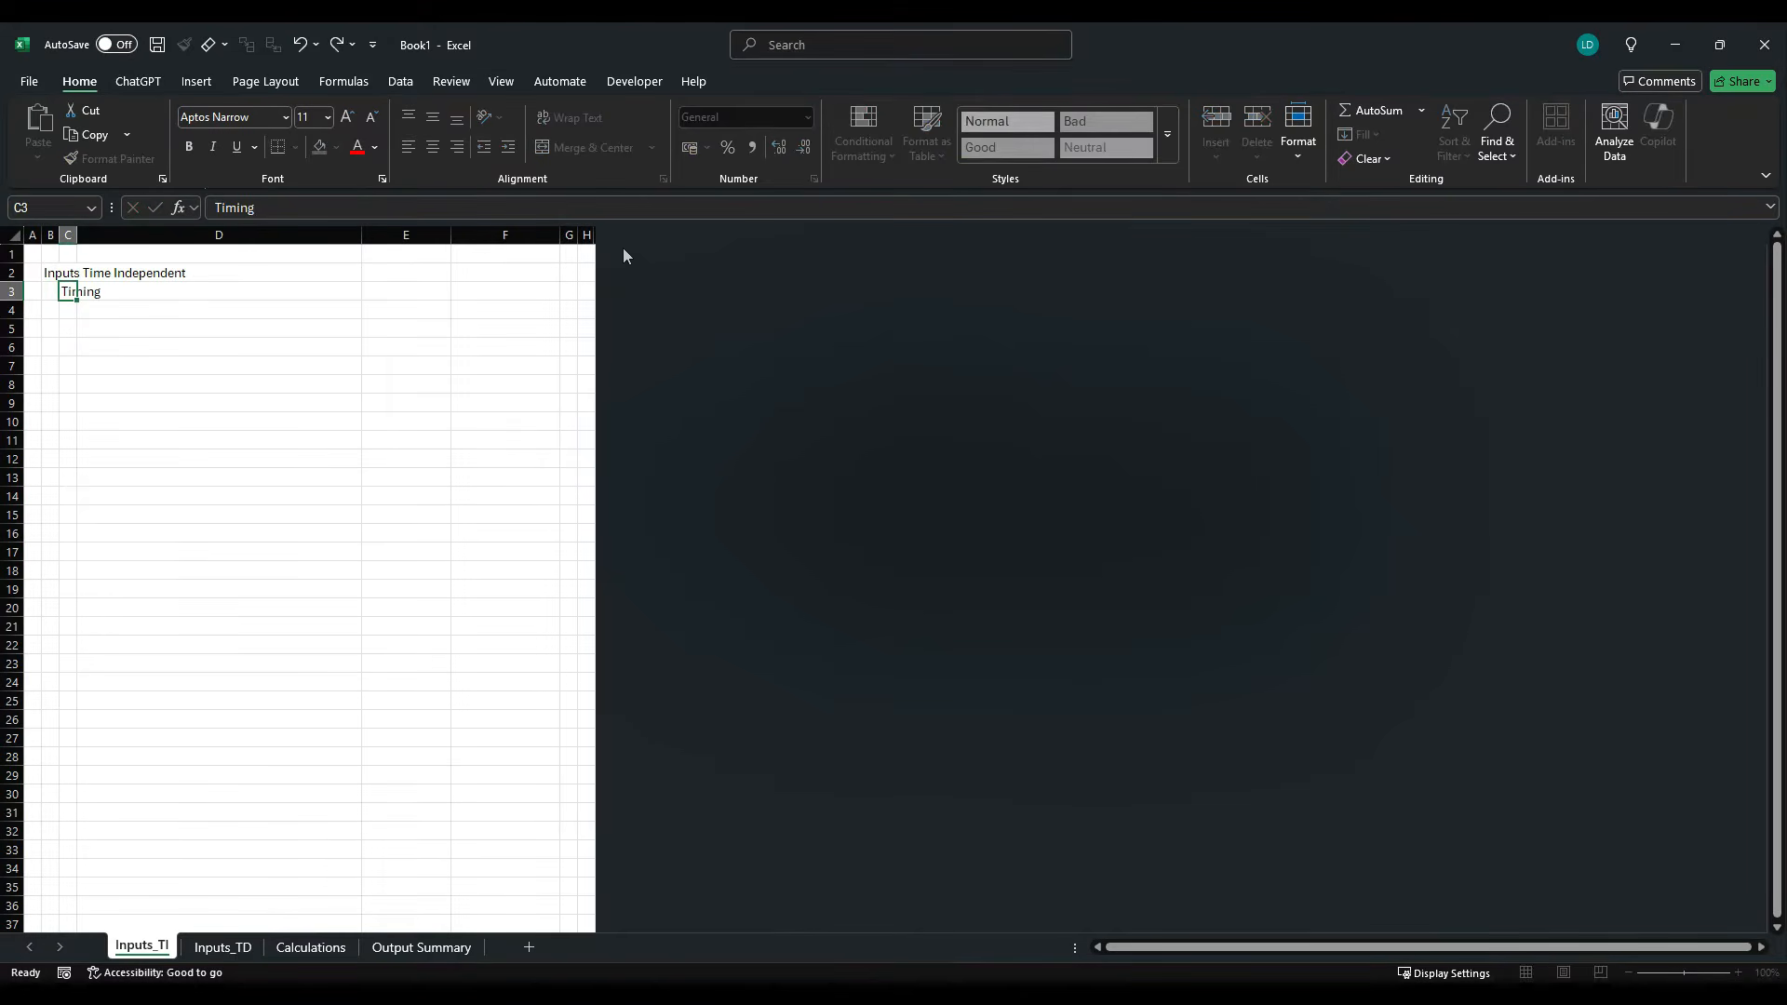
key(Return)
key(Right)
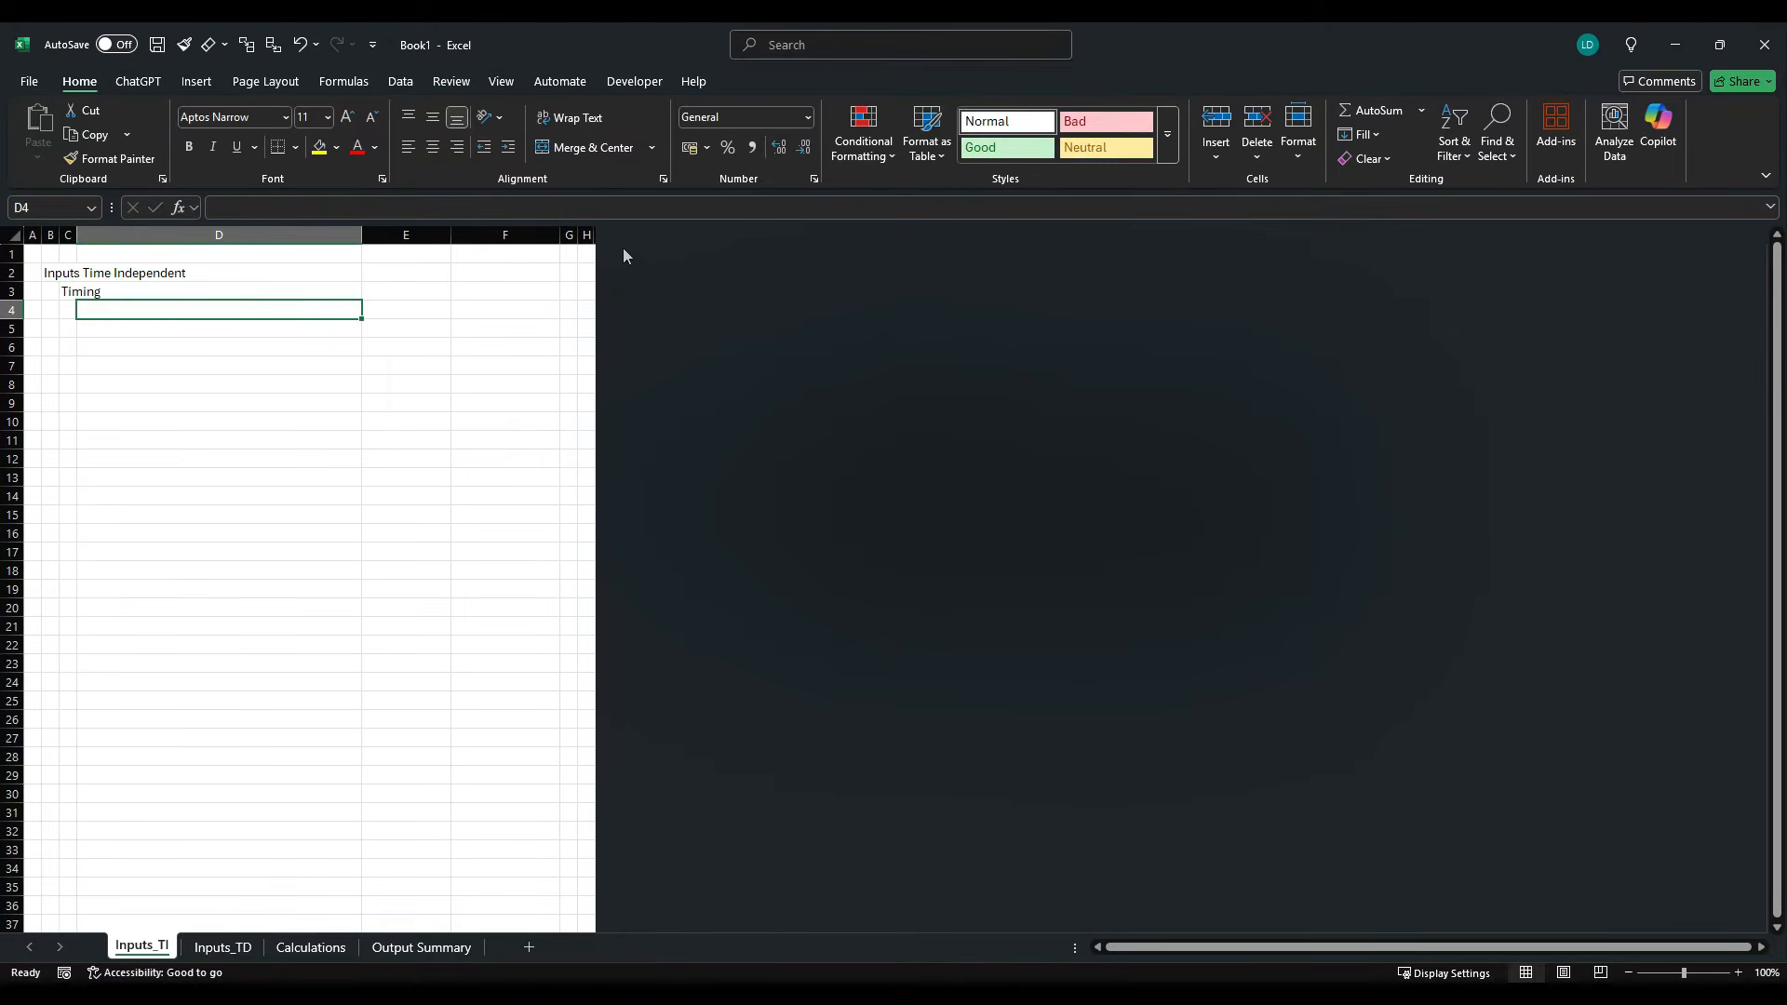
- Copy the label "Financial Close" from the PDF's Timing section into cell D4 of the Excel sheet
key(alt+Tab)
drag(622, 289, 715, 296)
key(ctrl+c)
key(alt+Tab)
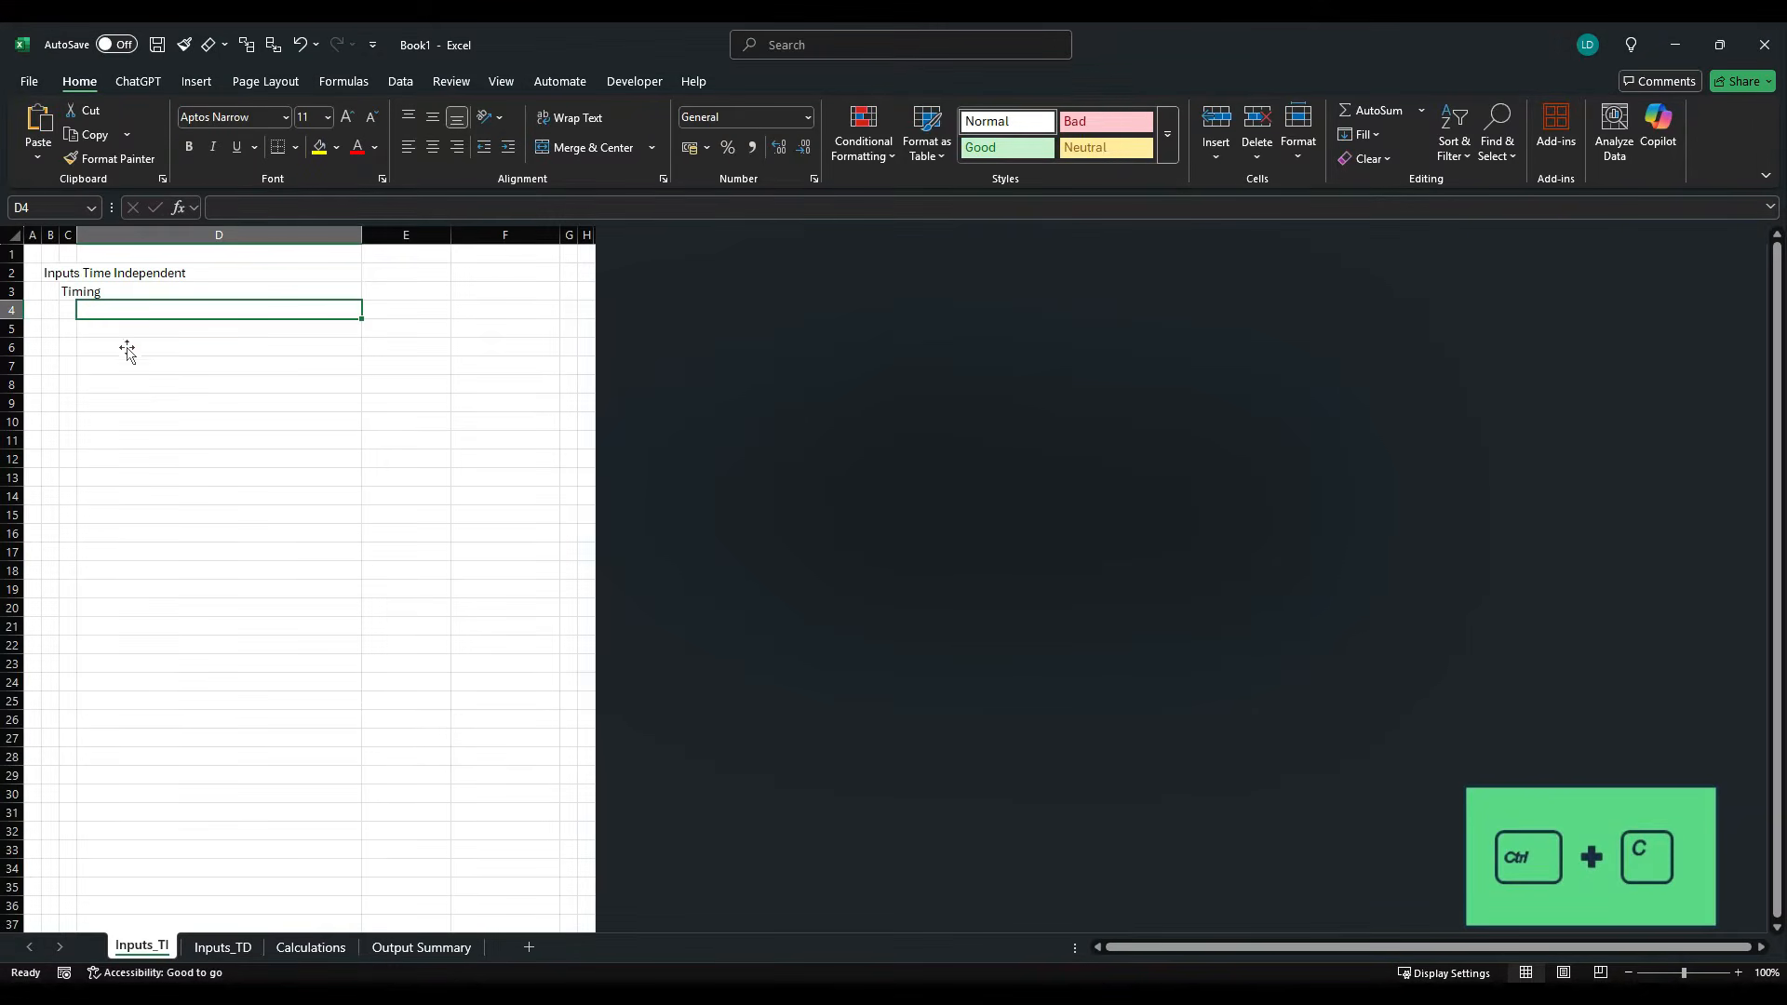
key(ctrl+v)
- Copy the label "Commercial Operations Date (COD)" from the PDF into cell D5 of the Excel sheet, without the trailing colon
key(alt+Tab)
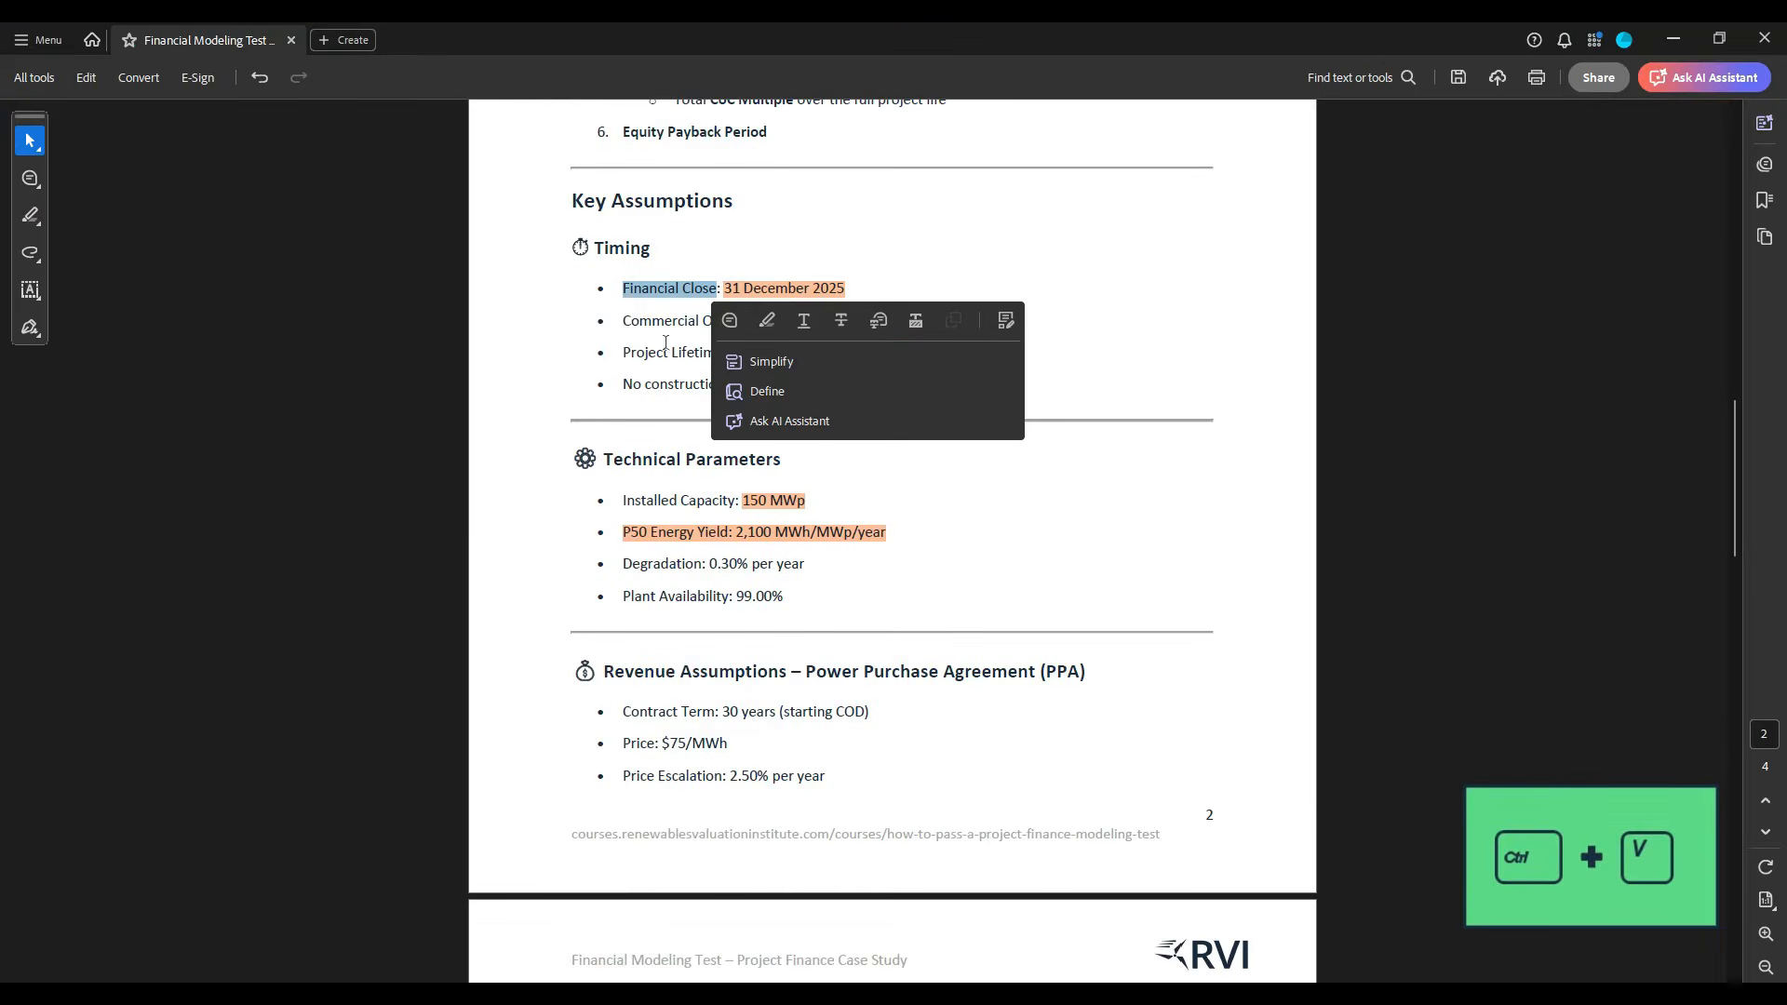
drag(622, 321, 851, 333)
key(ctrl+c)
key(alt+Tab)
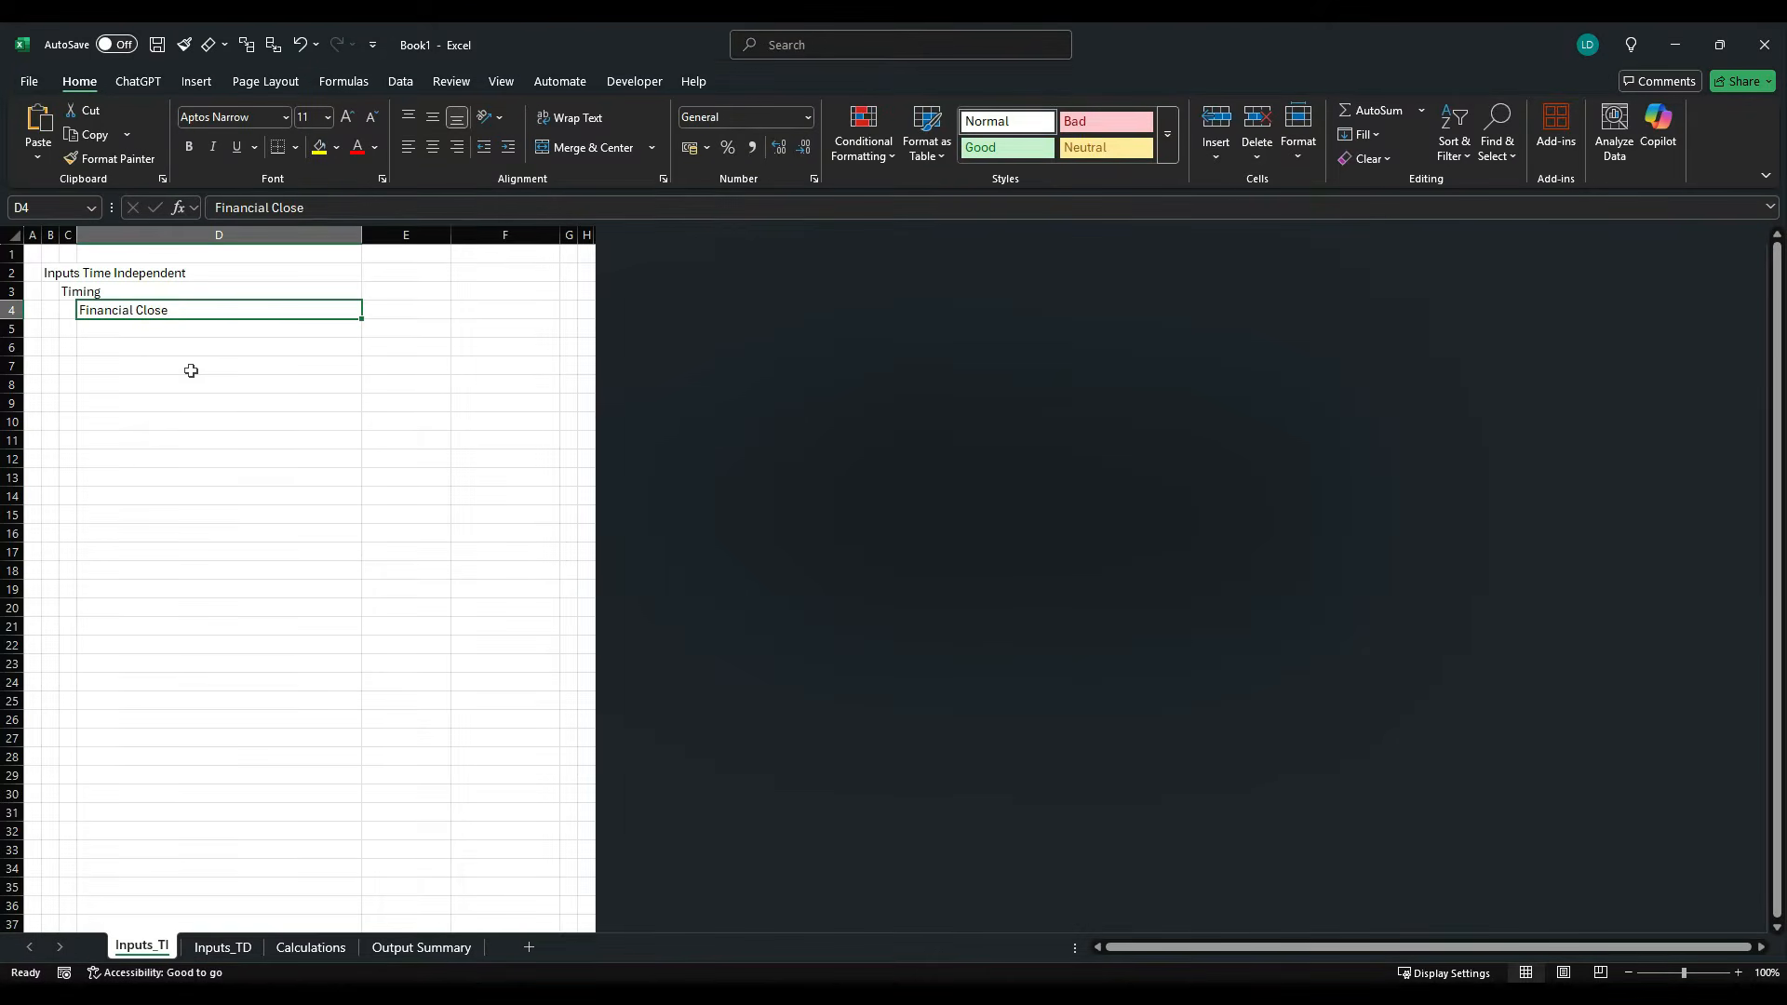
double_click(204, 333)
key(ctrl+v)
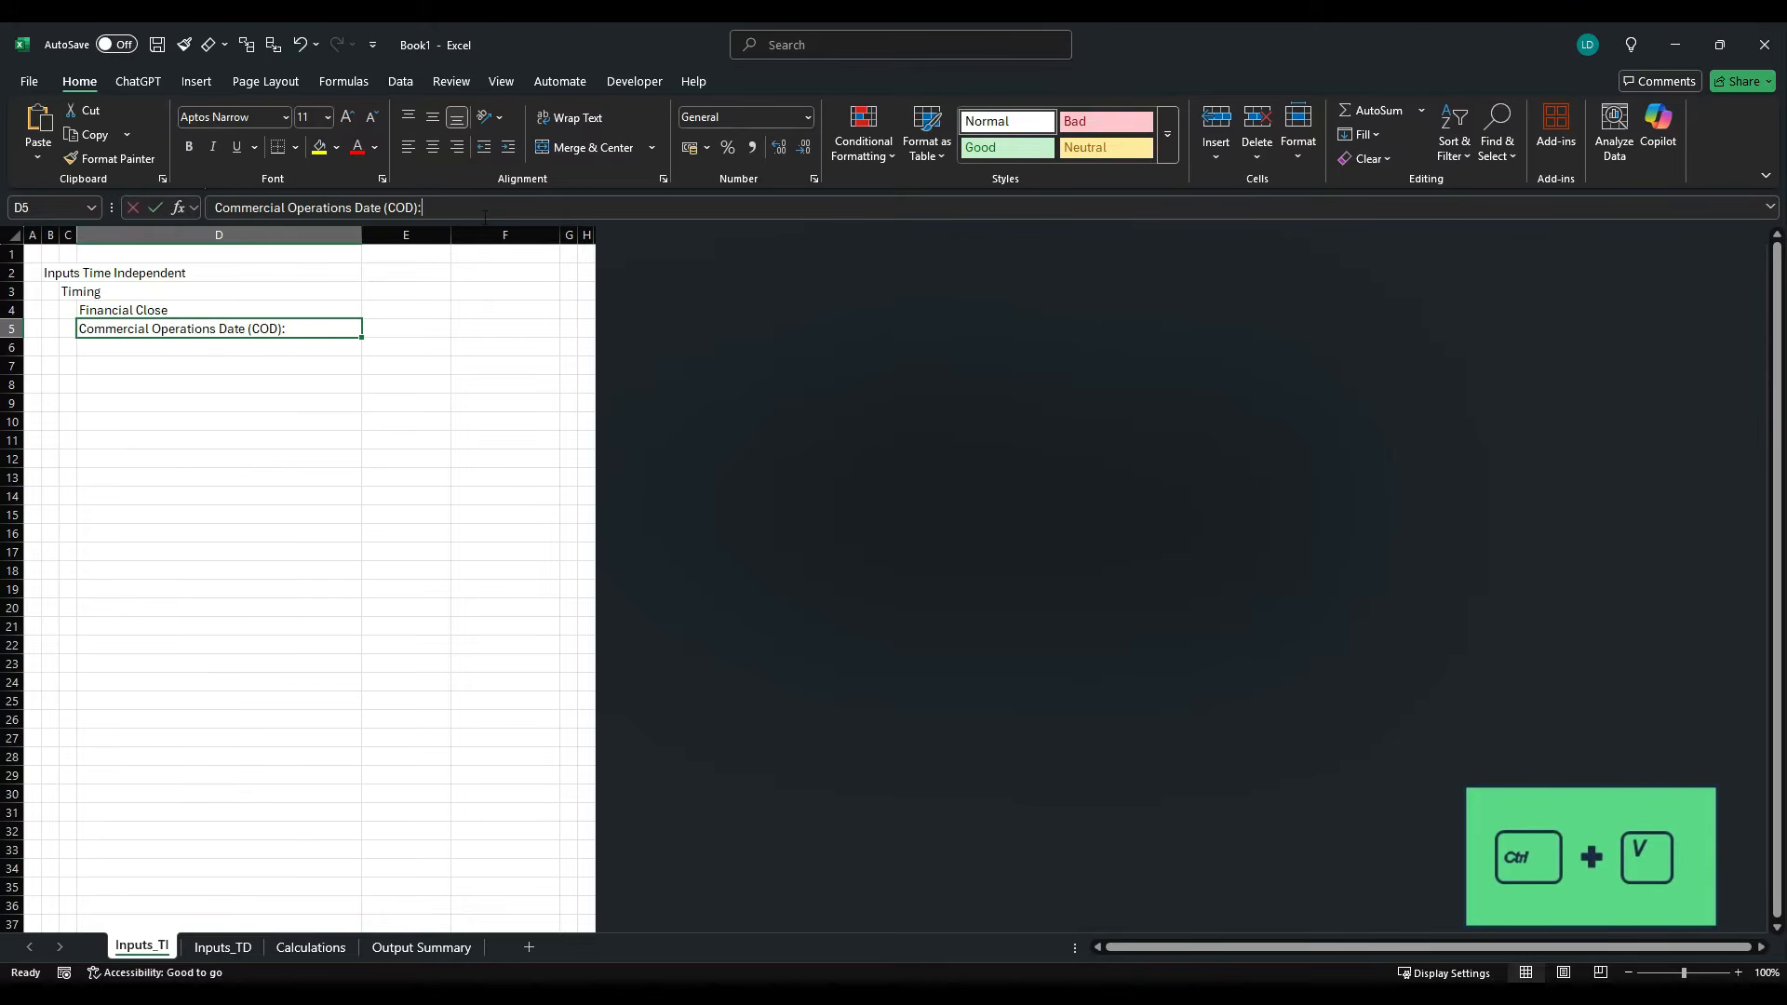
click(299, 351)
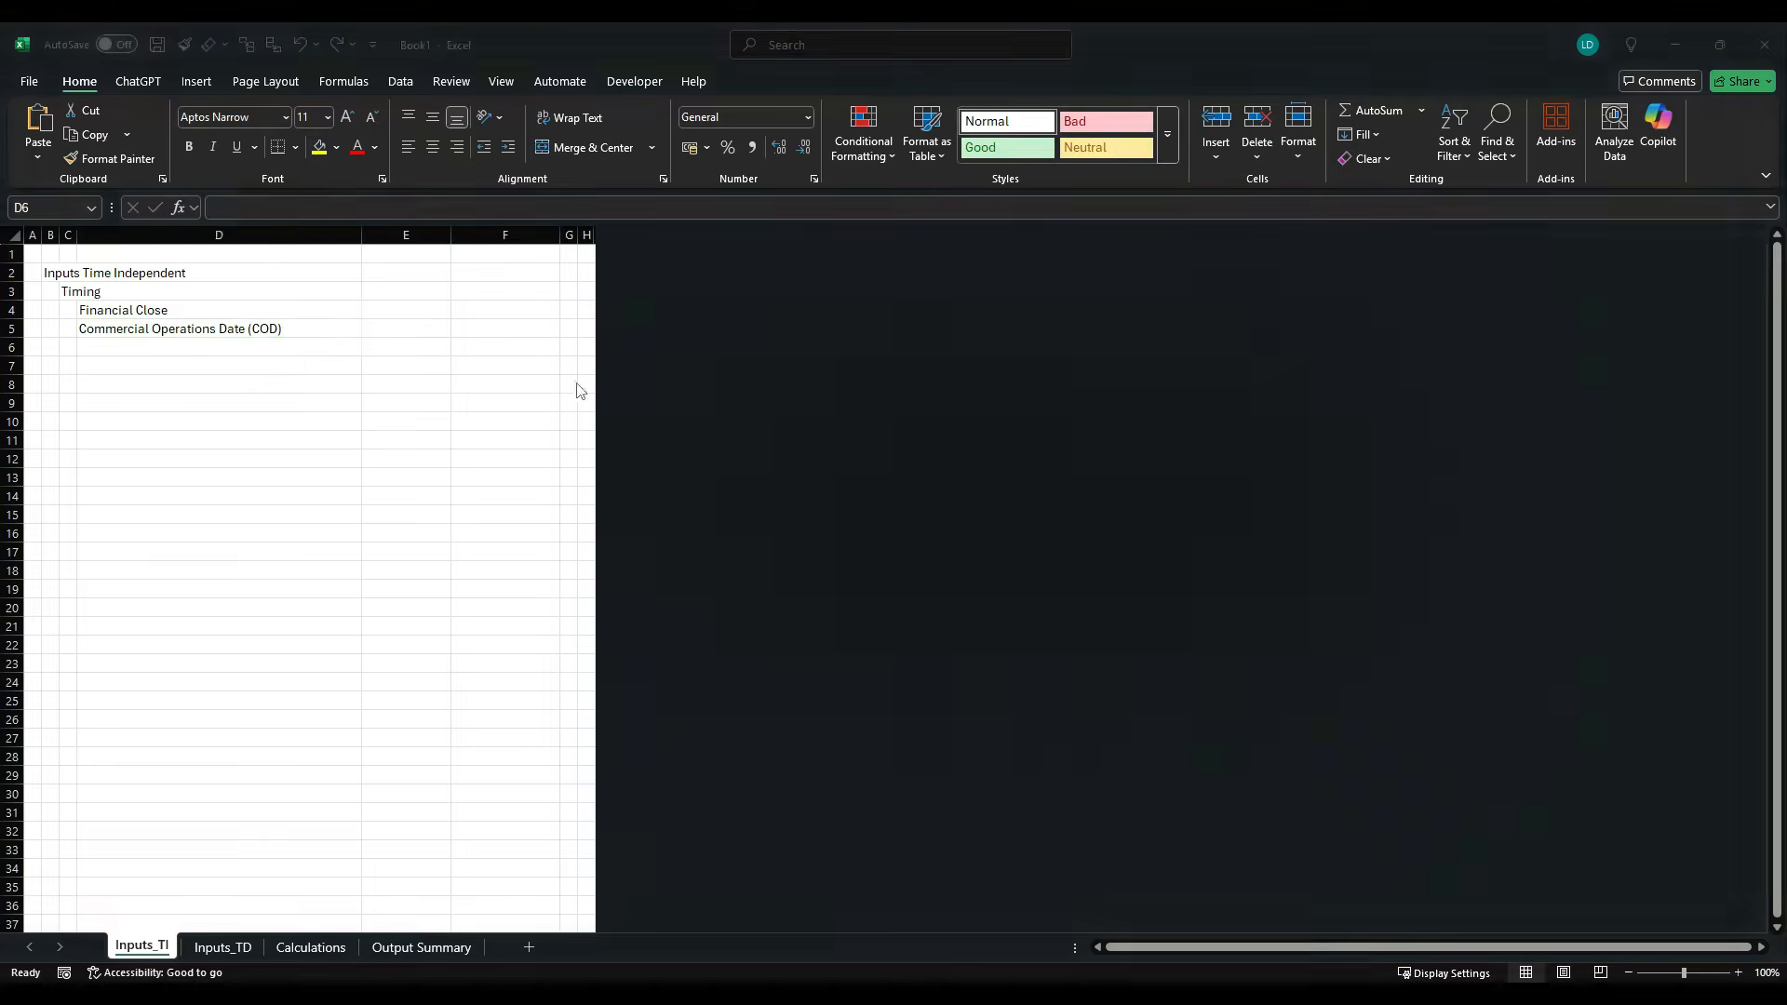
- Copy the label "Project Lifetime" from the PDF's Timing section into cell D6 of the Excel sheet
key(alt+Tab)
drag(622, 352, 724, 358)
key(ctrl+c)
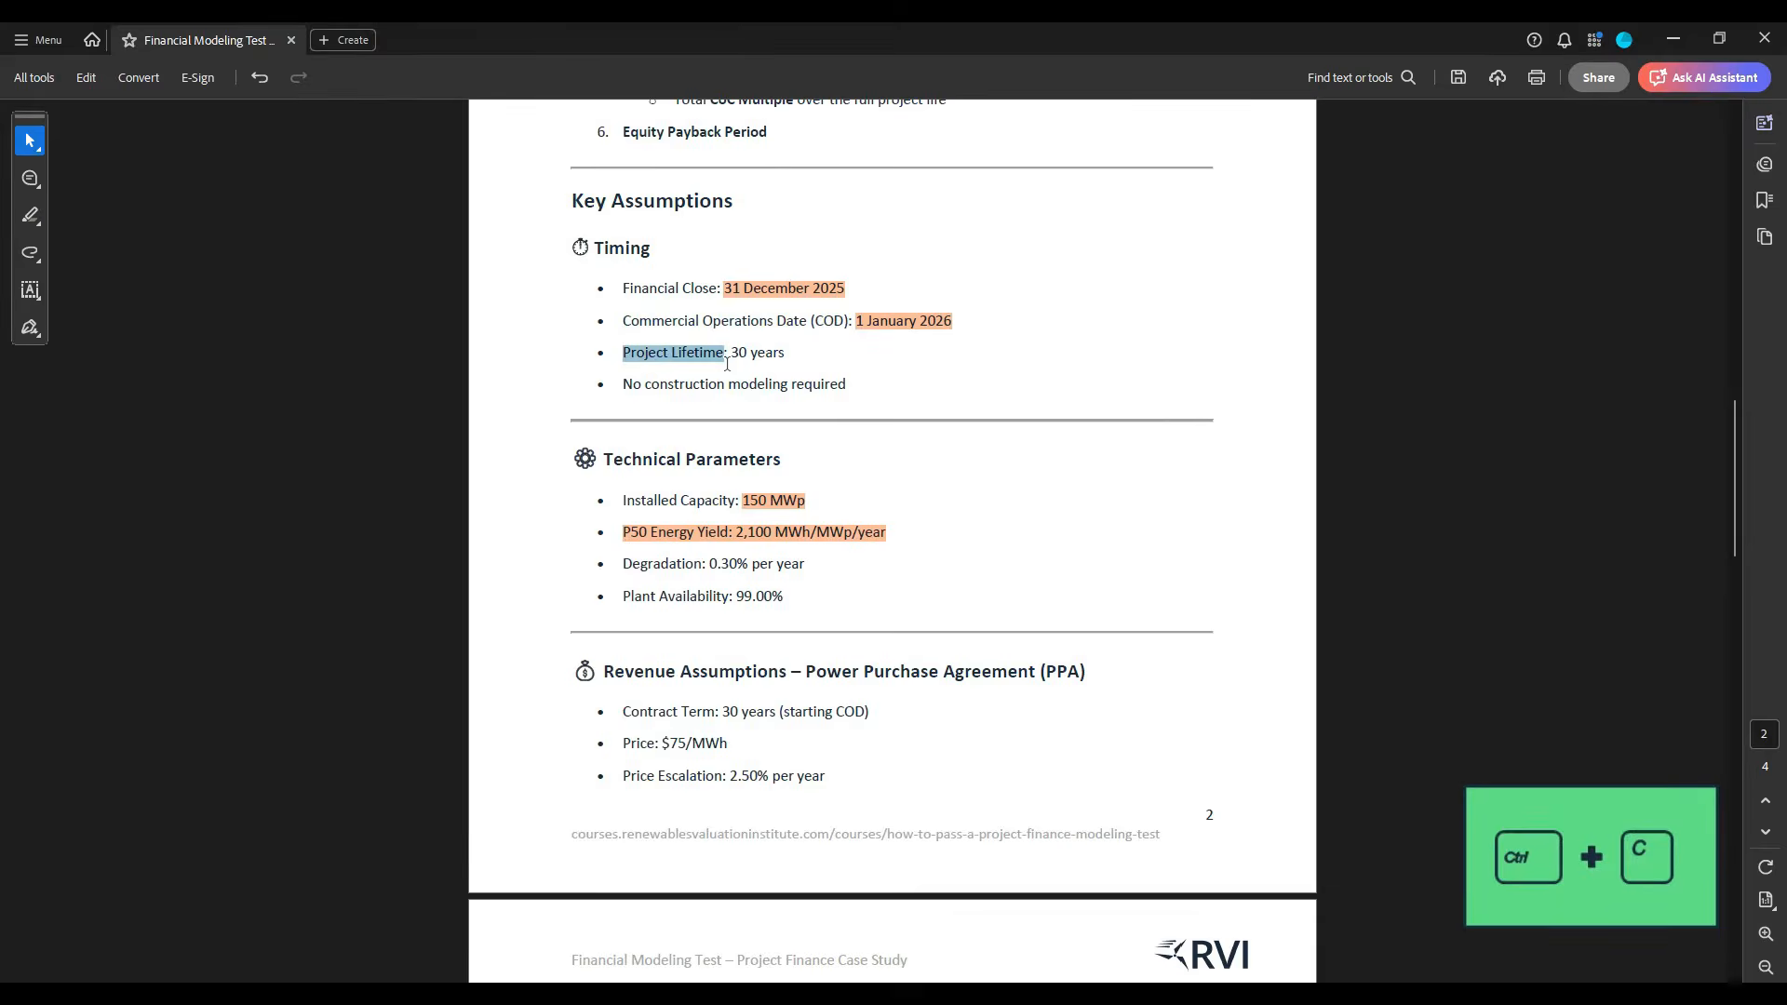
key(alt+Tab)
key(ctrl+v)
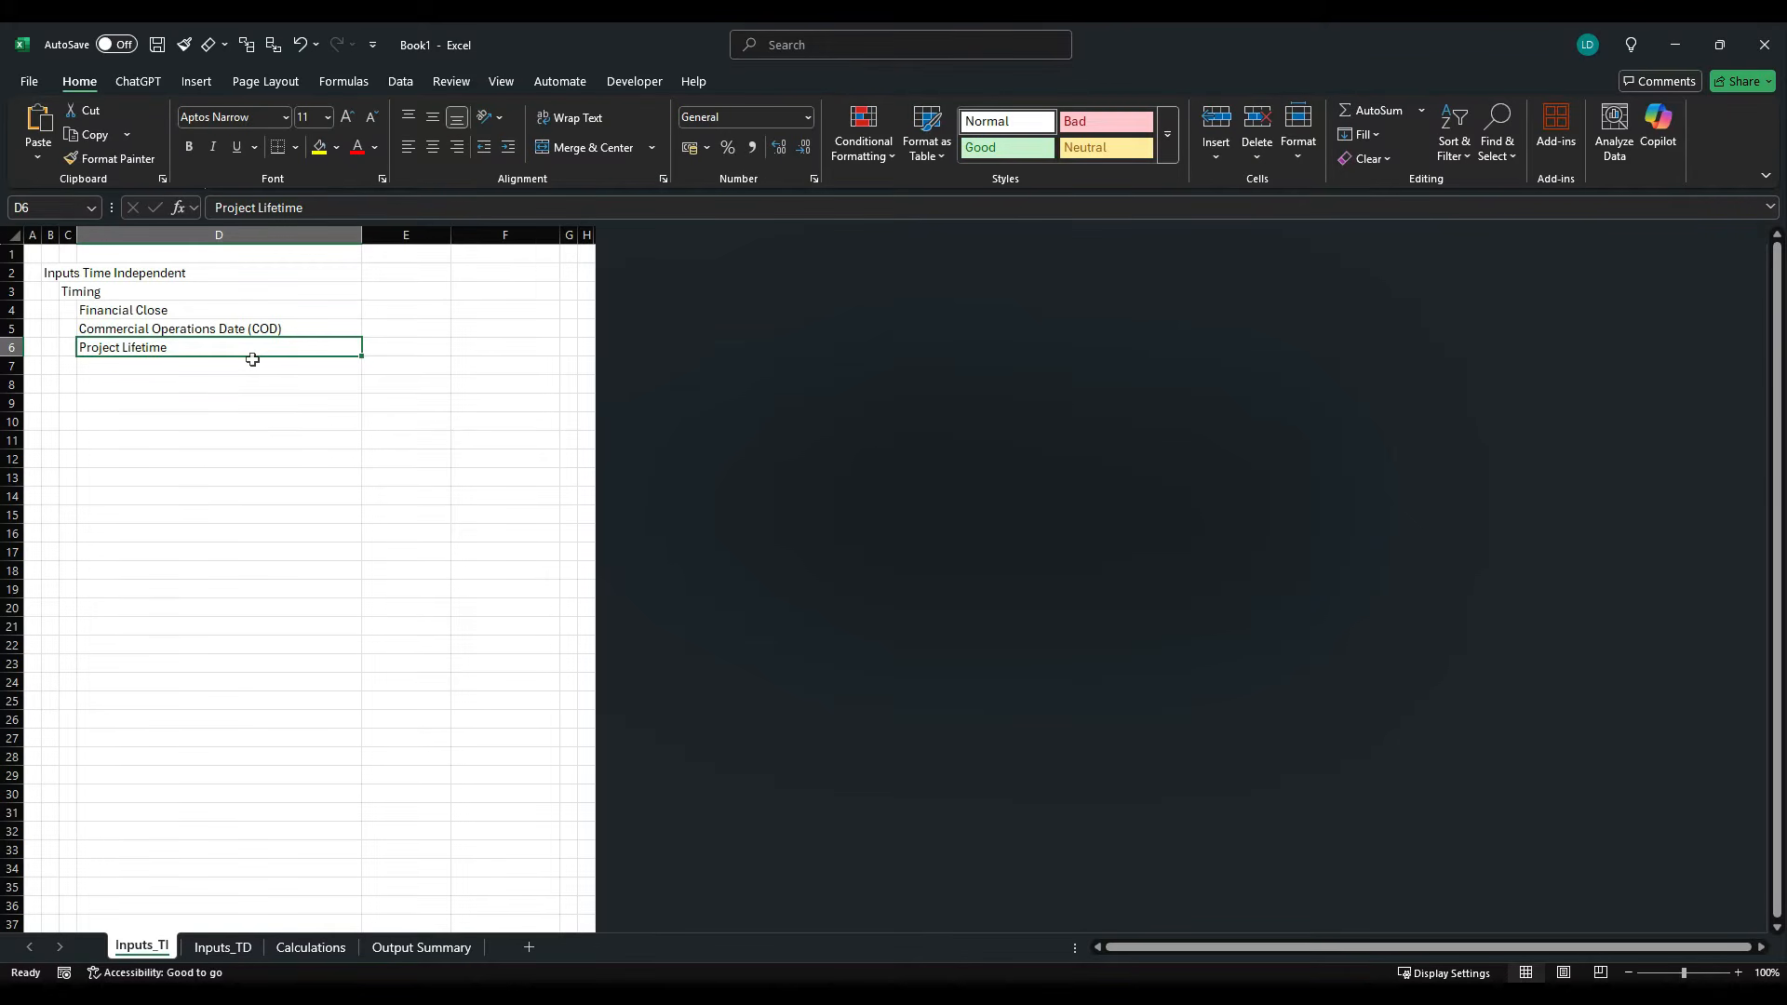
- Copy the H0 header example from the Project Finance Model Styles Template workbook and paste only its formats onto title cell B2 of Book1
key(alt+Tab)
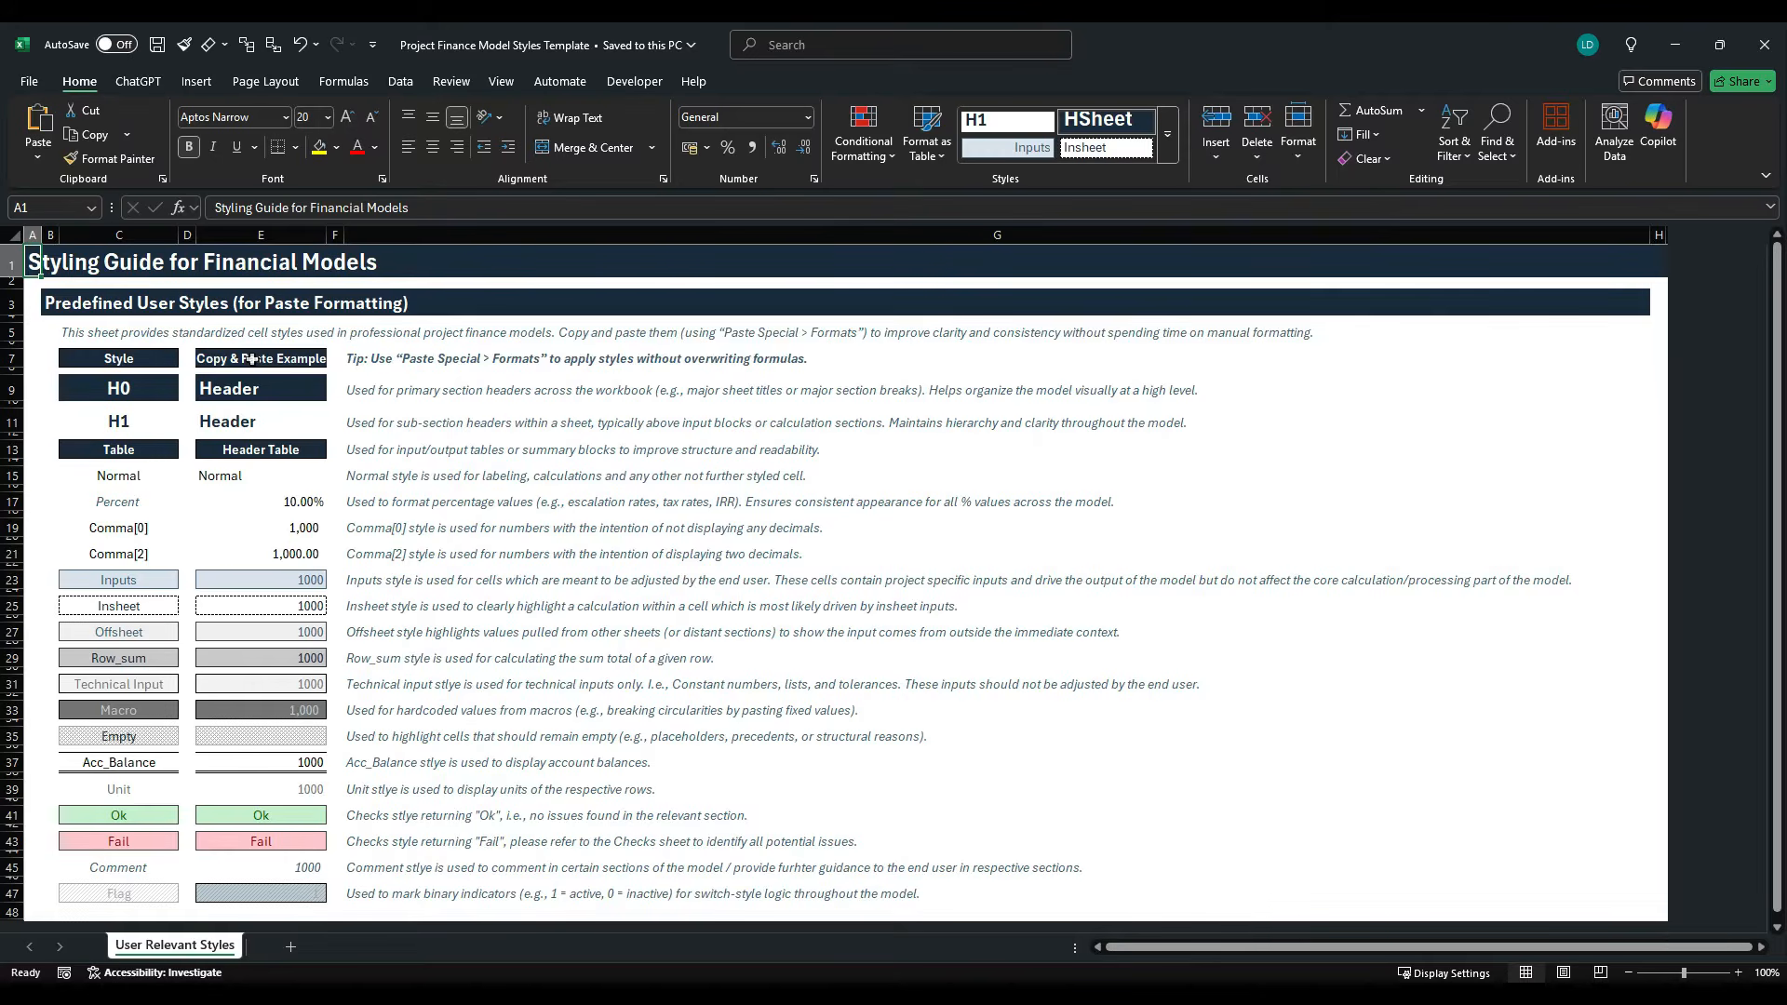
click(276, 238)
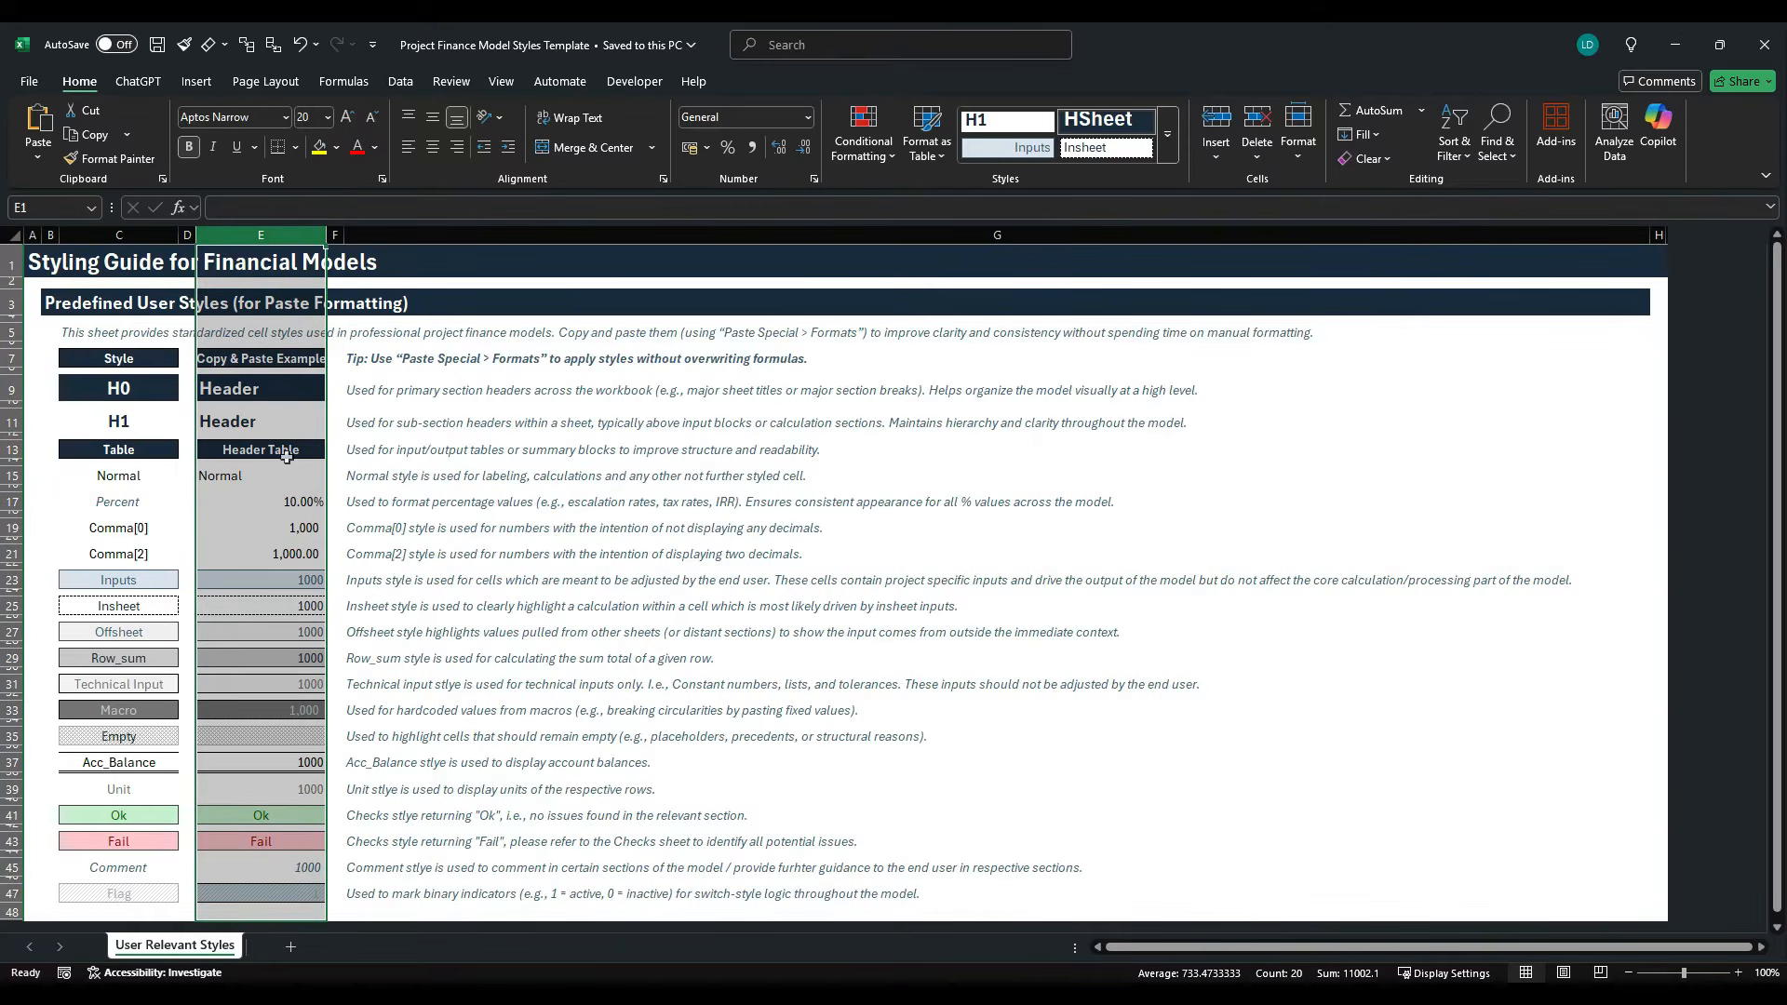
click(281, 395)
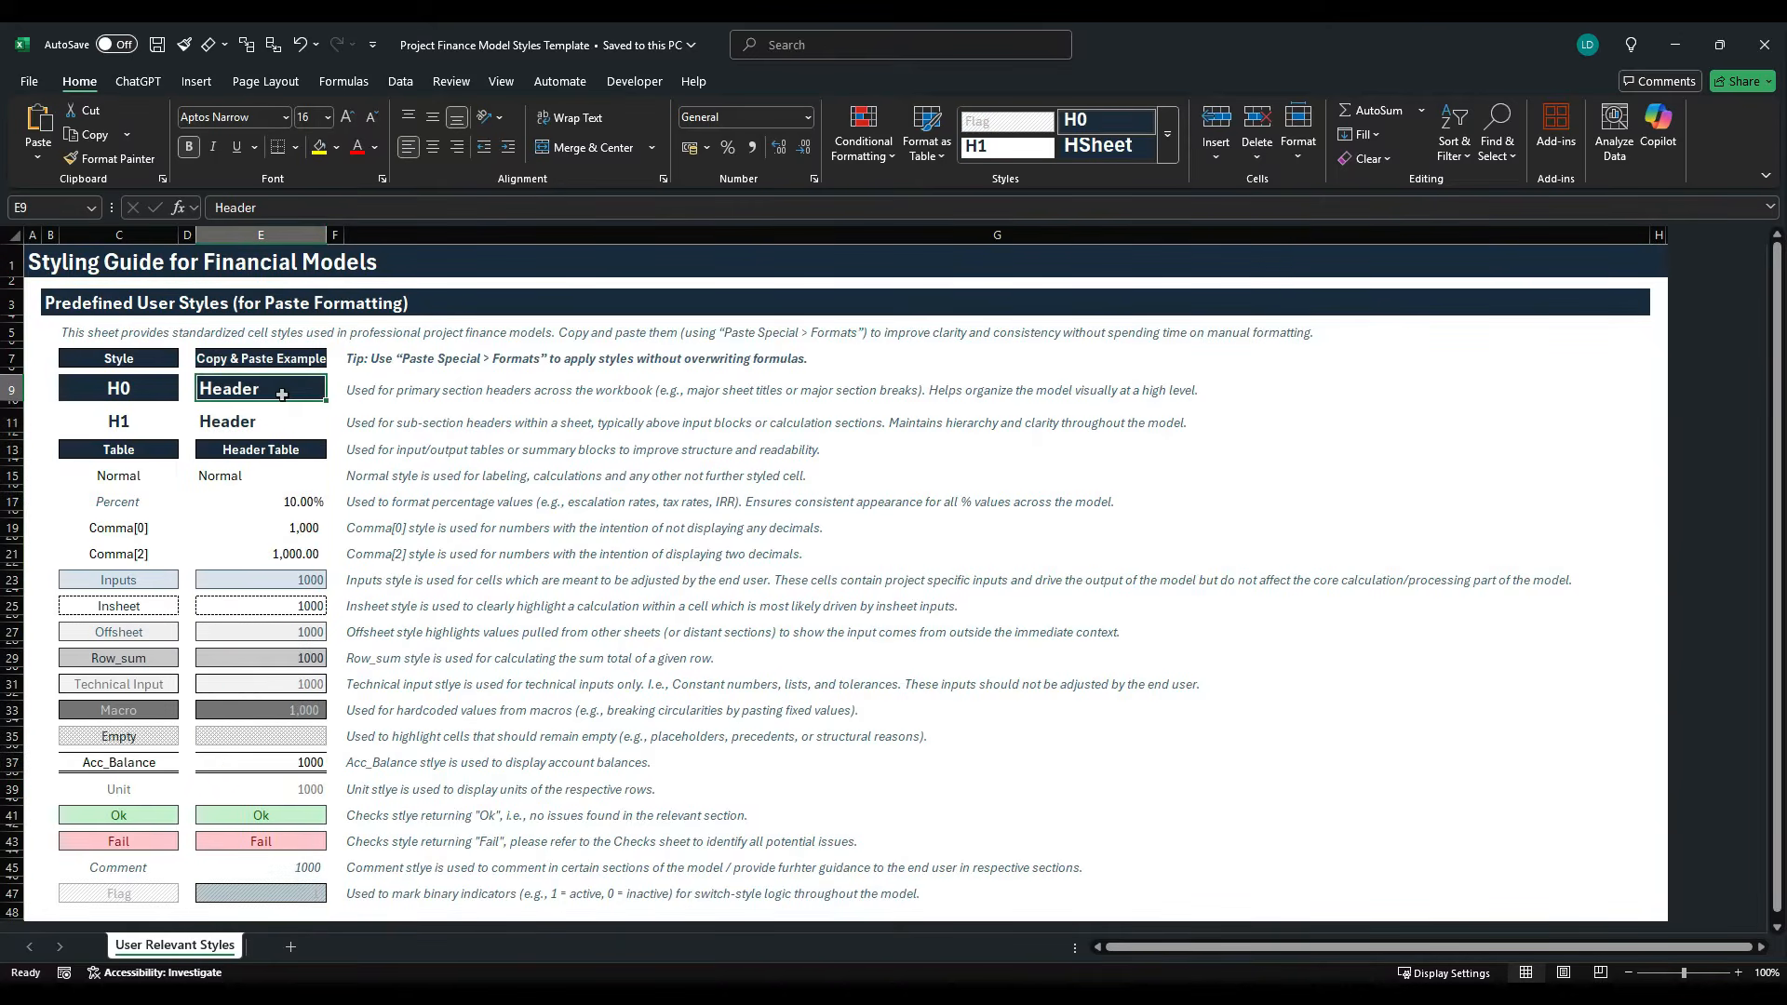
key(ctrl+c)
key(alt+Tab)
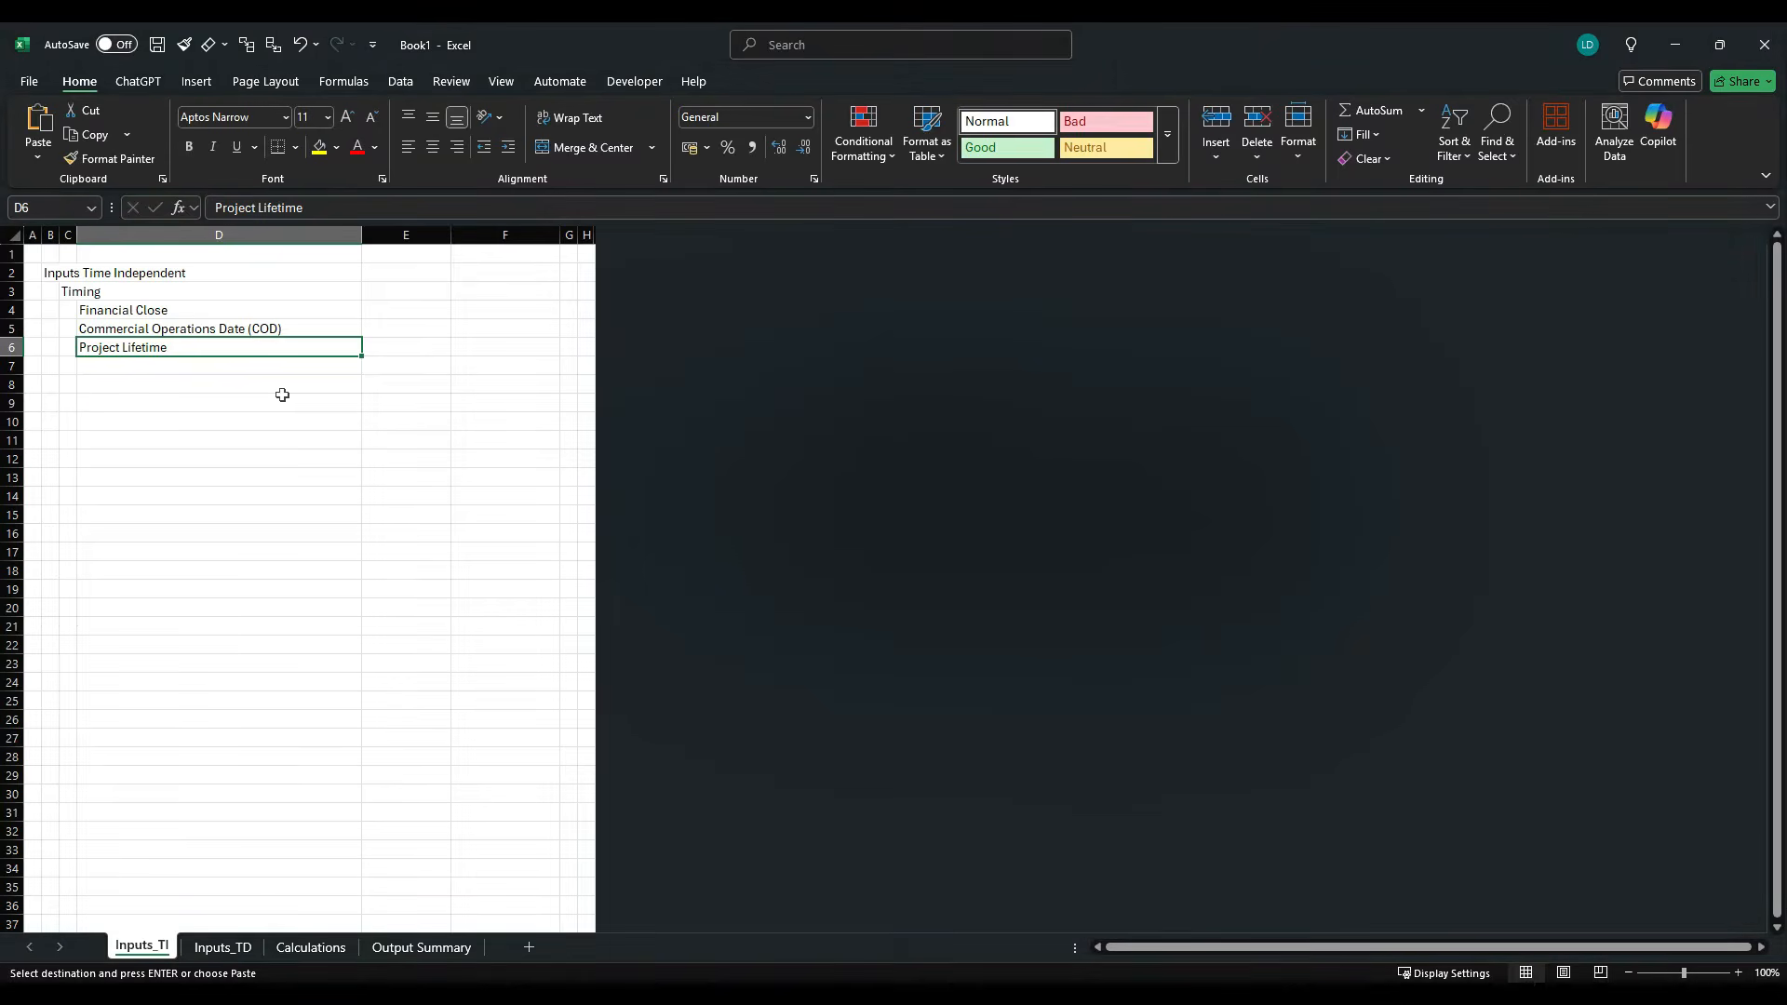
click(54, 276)
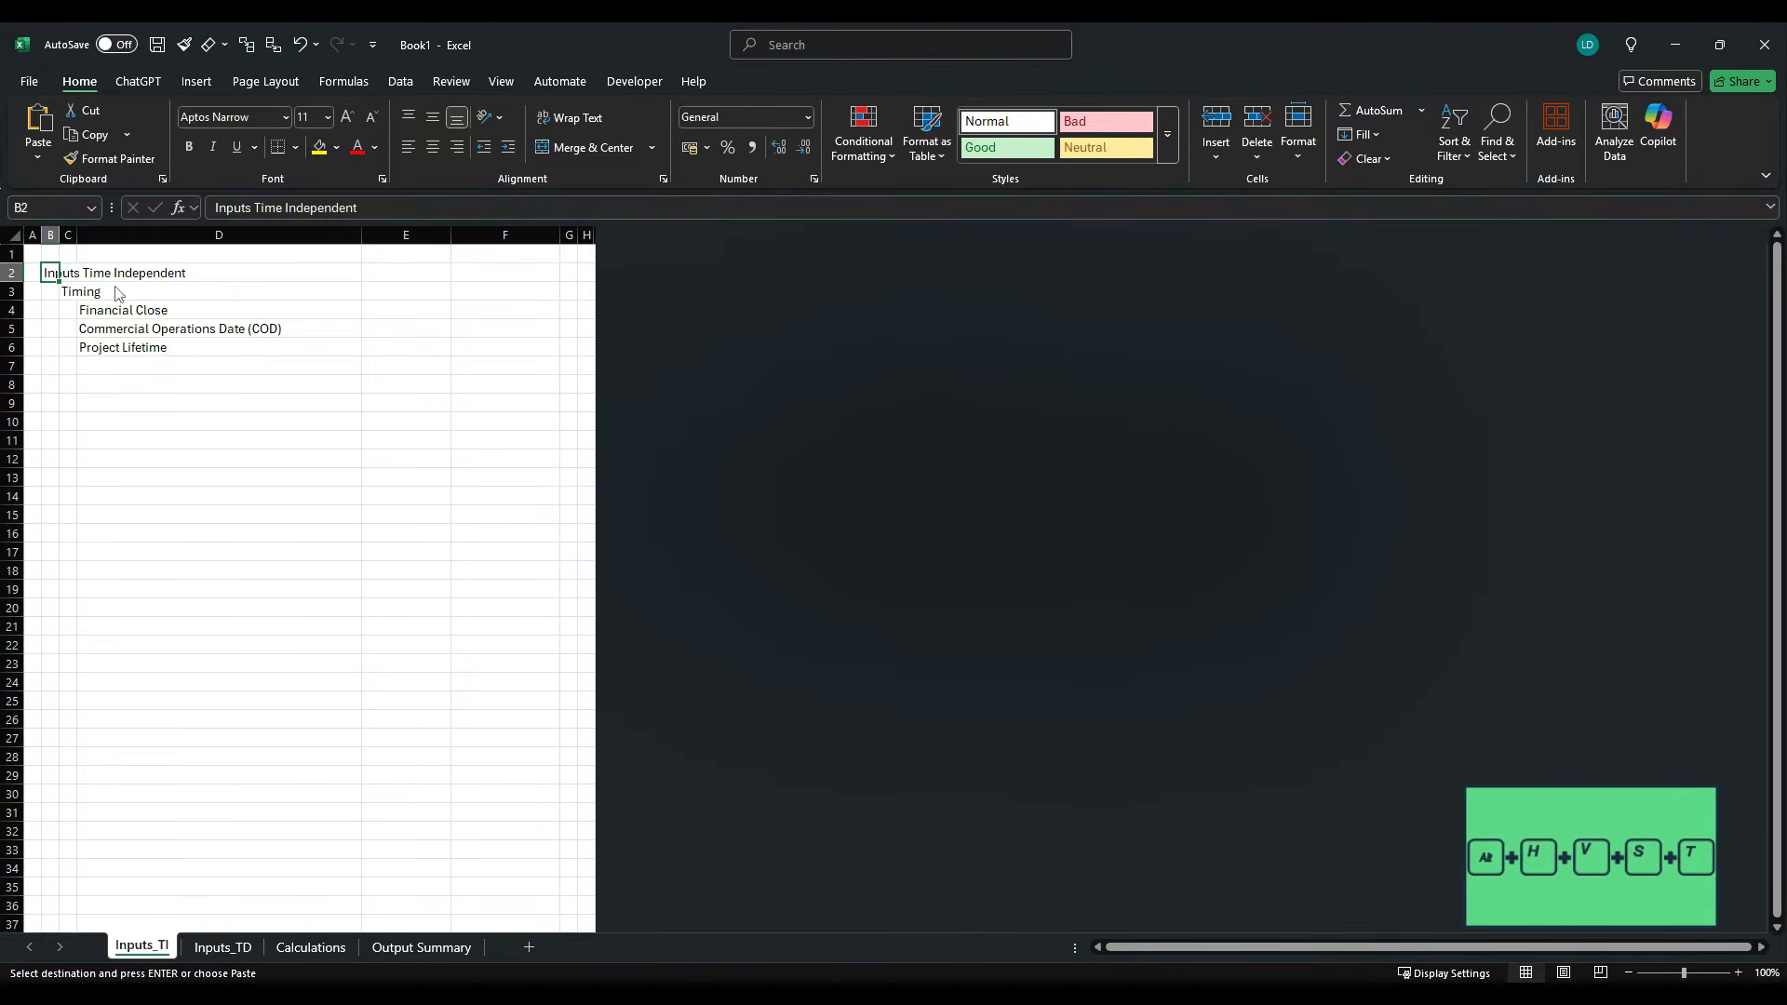
key(alt+h)
key(v)
key(s)
key(t)
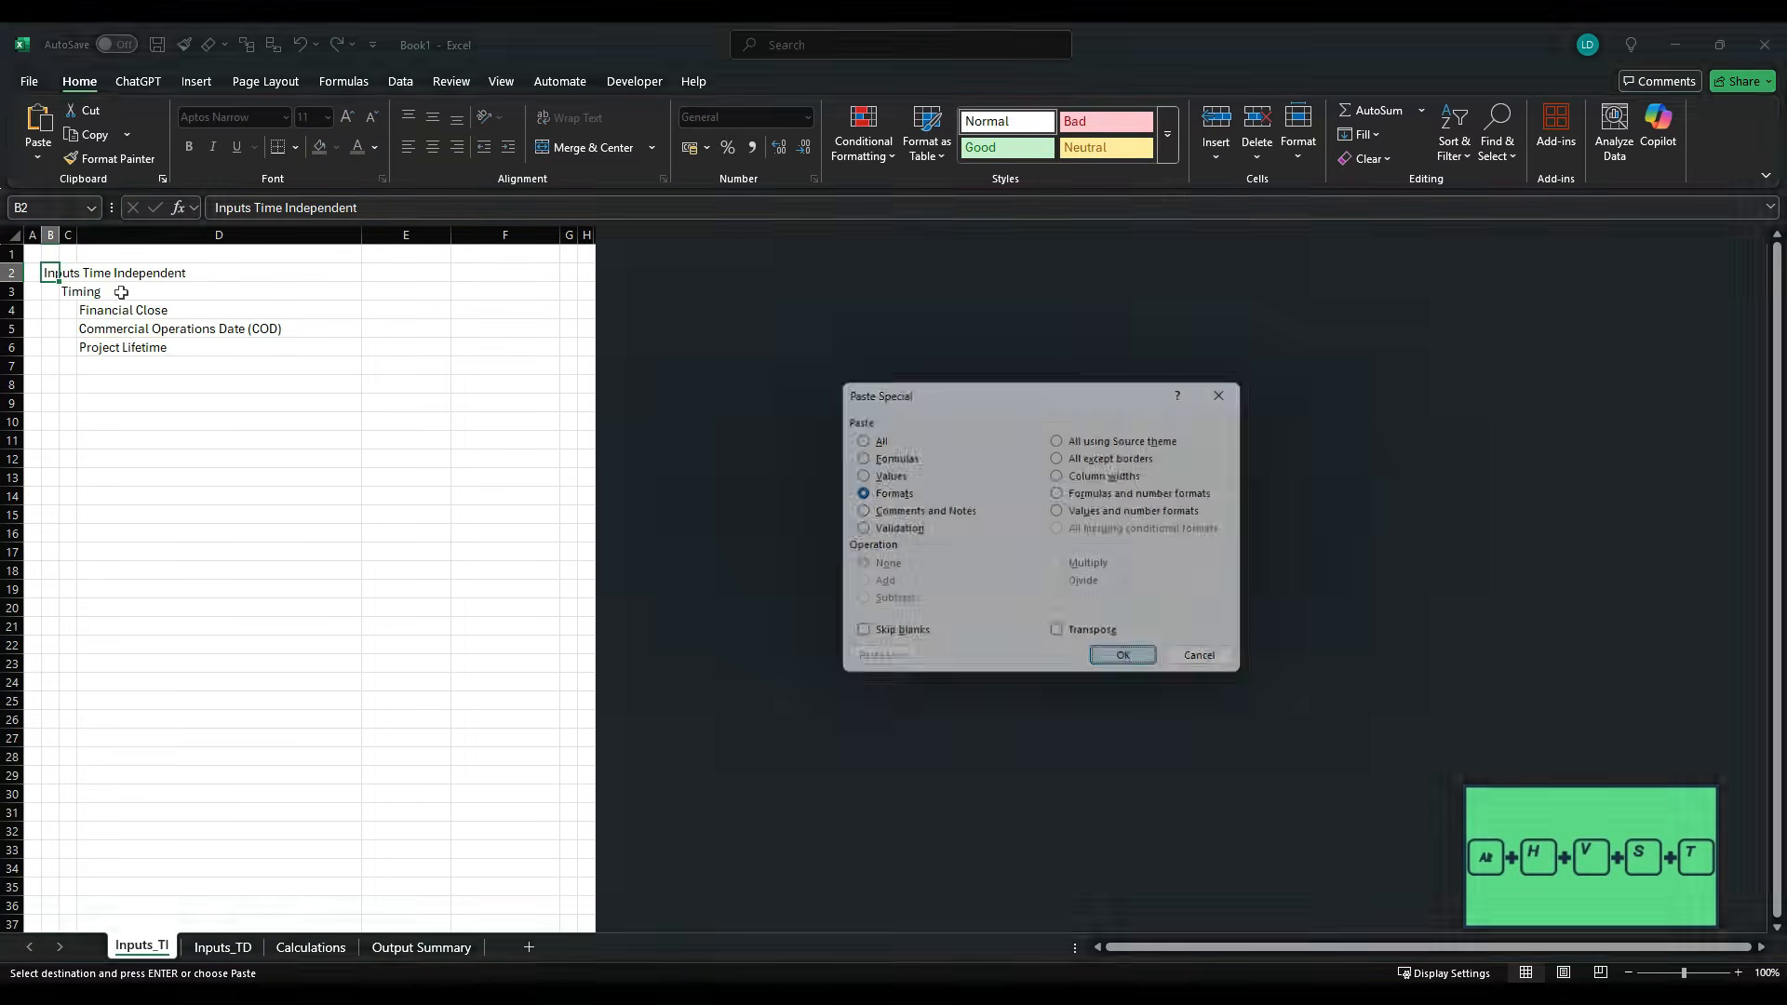
key(Return)
- Extend the H0 header formatting across row 2 from B2 to G2
key(shift+Right)
key(shift+Right)
key(shift+Right)
key(shift+Right)
key(shift+Right)
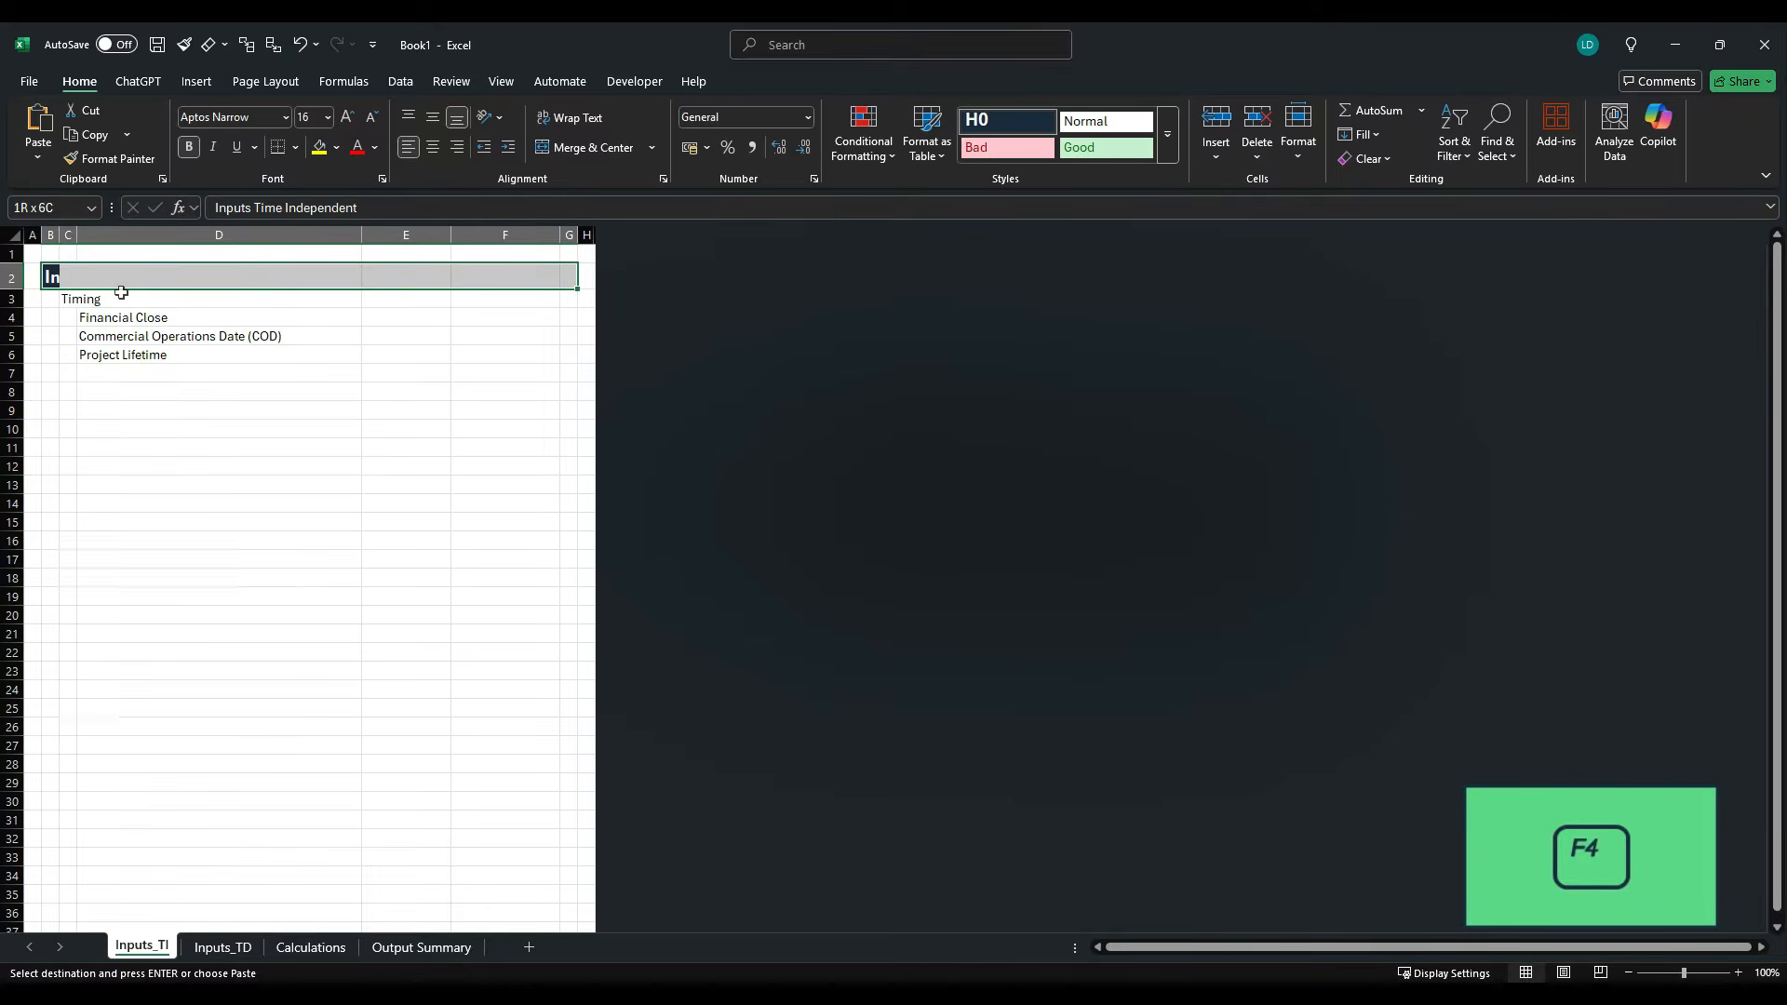
drag(121, 292, 121, 292)
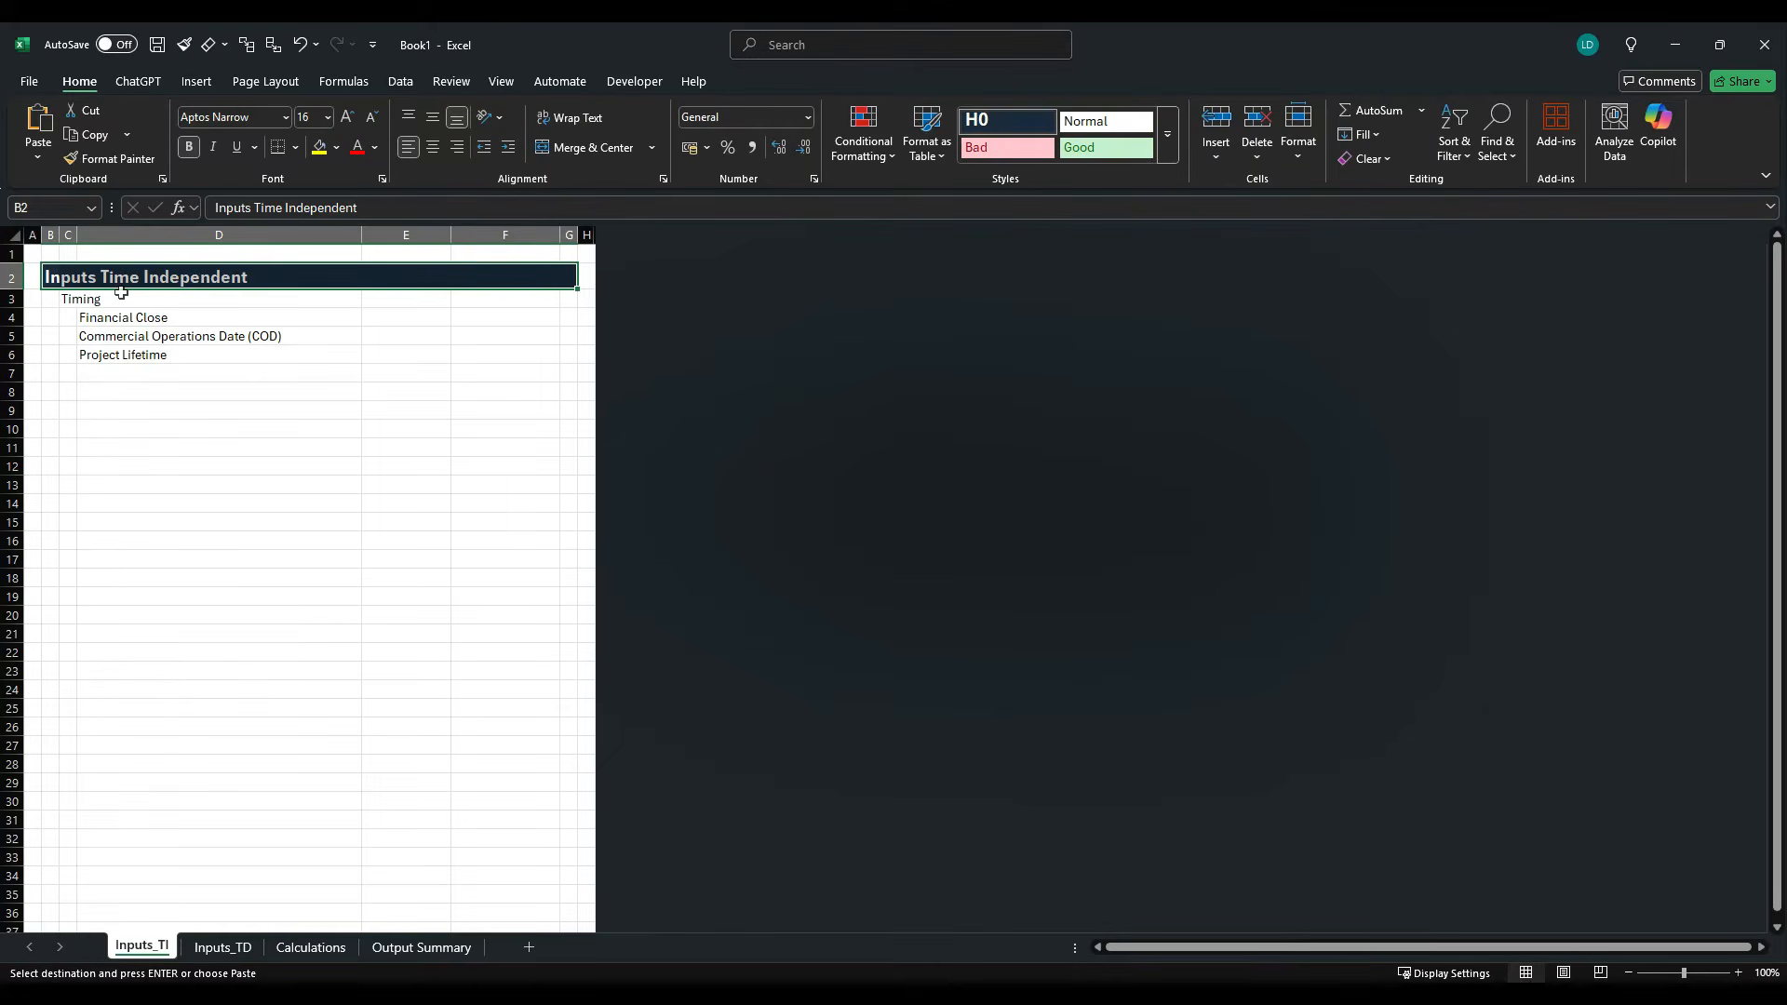
- Copy the H1 header example from the styles template workbook and paste only its formats onto the "Timing" heading in C3
key(Left)
key(Down)
key(Right)
key(Right)
key(alt+Tab)
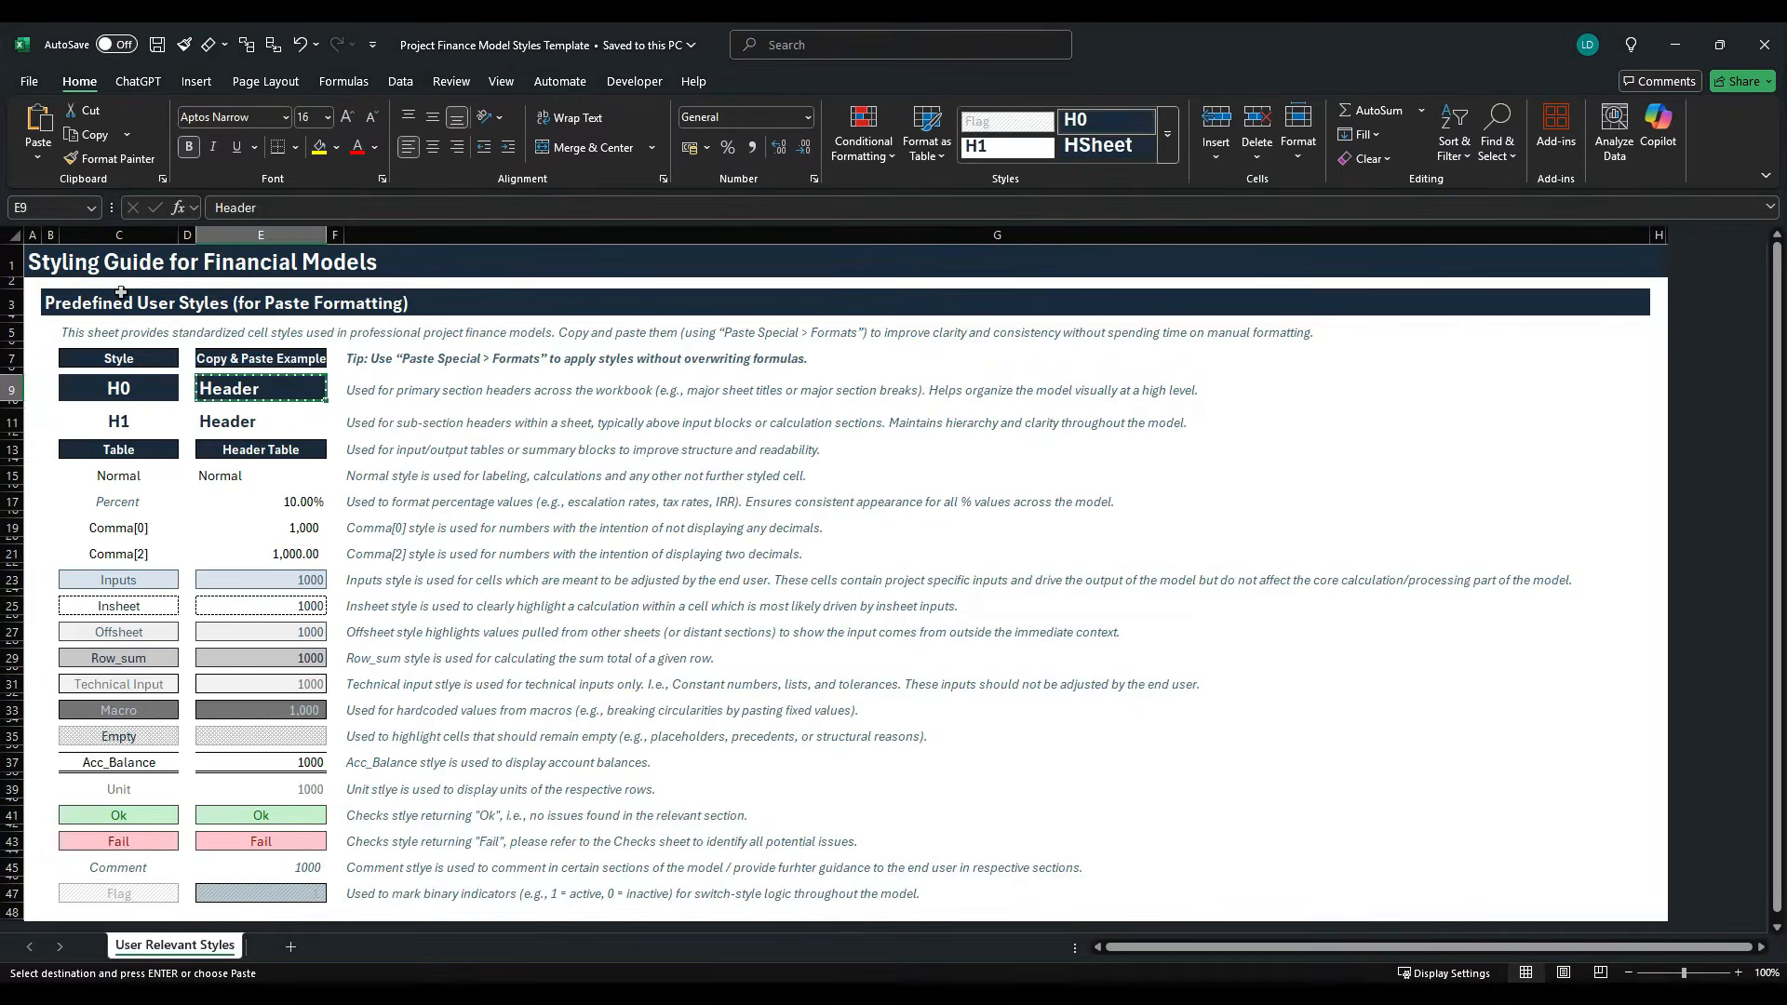
key(Down)
key(ctrl+c)
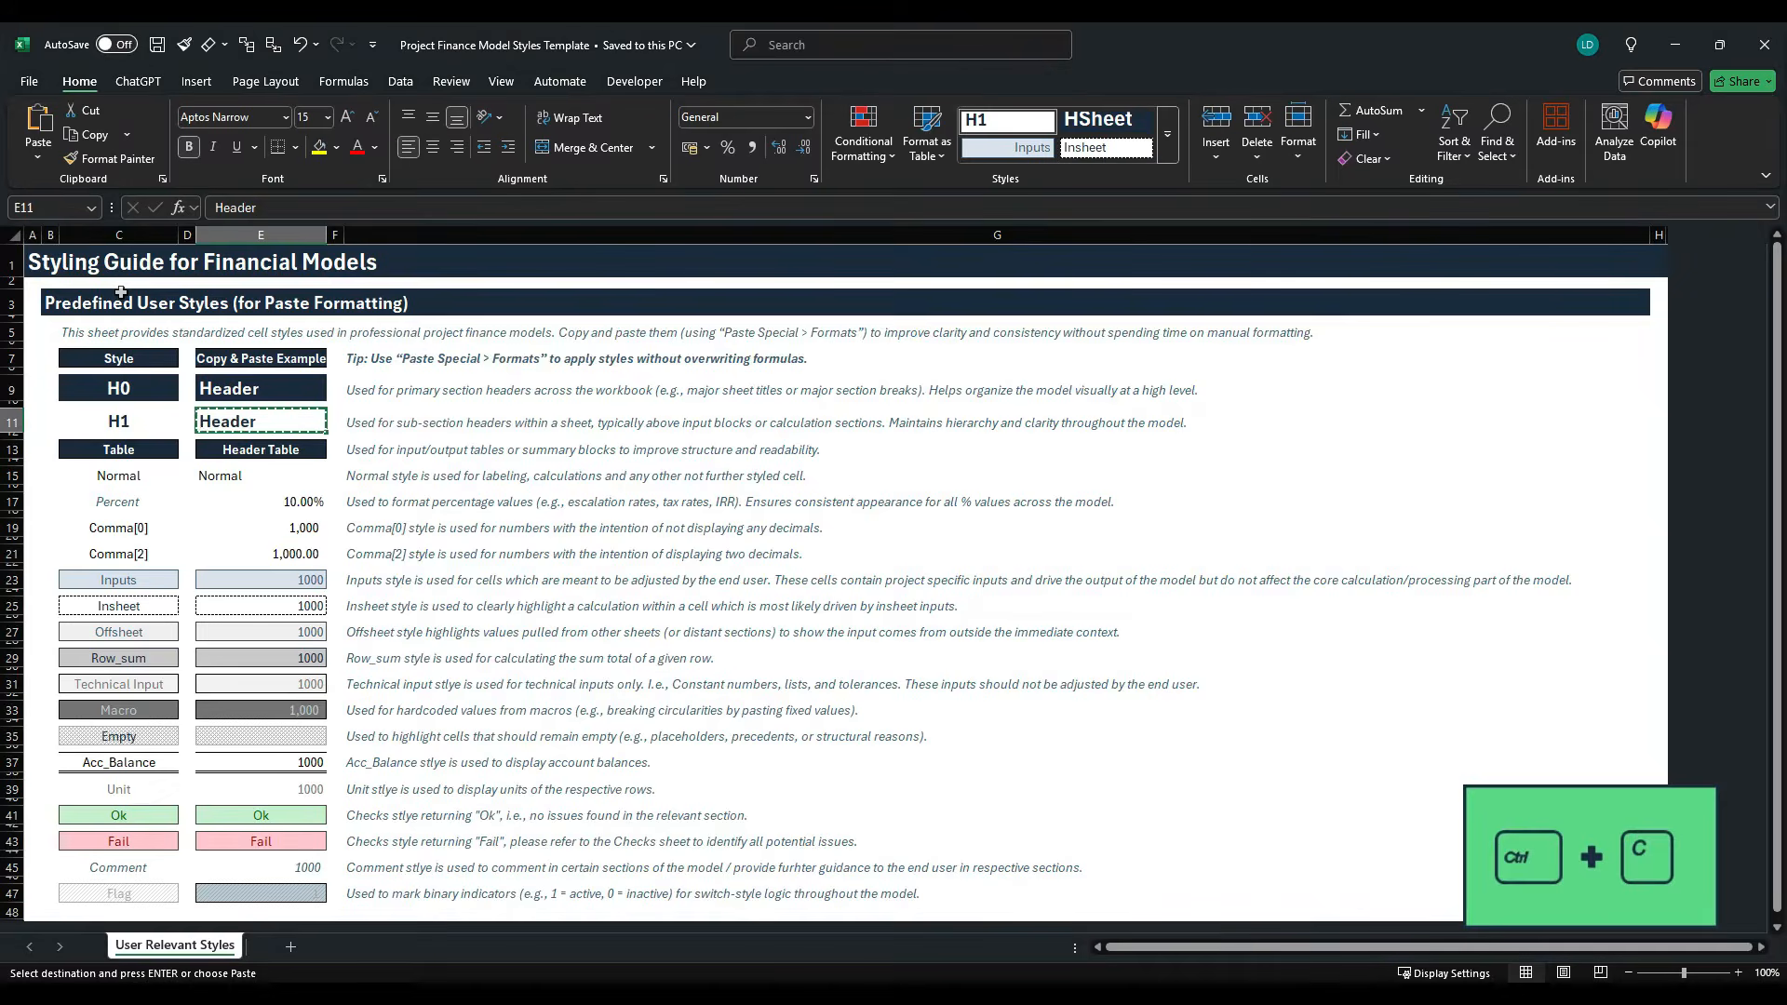
key(alt+Tab)
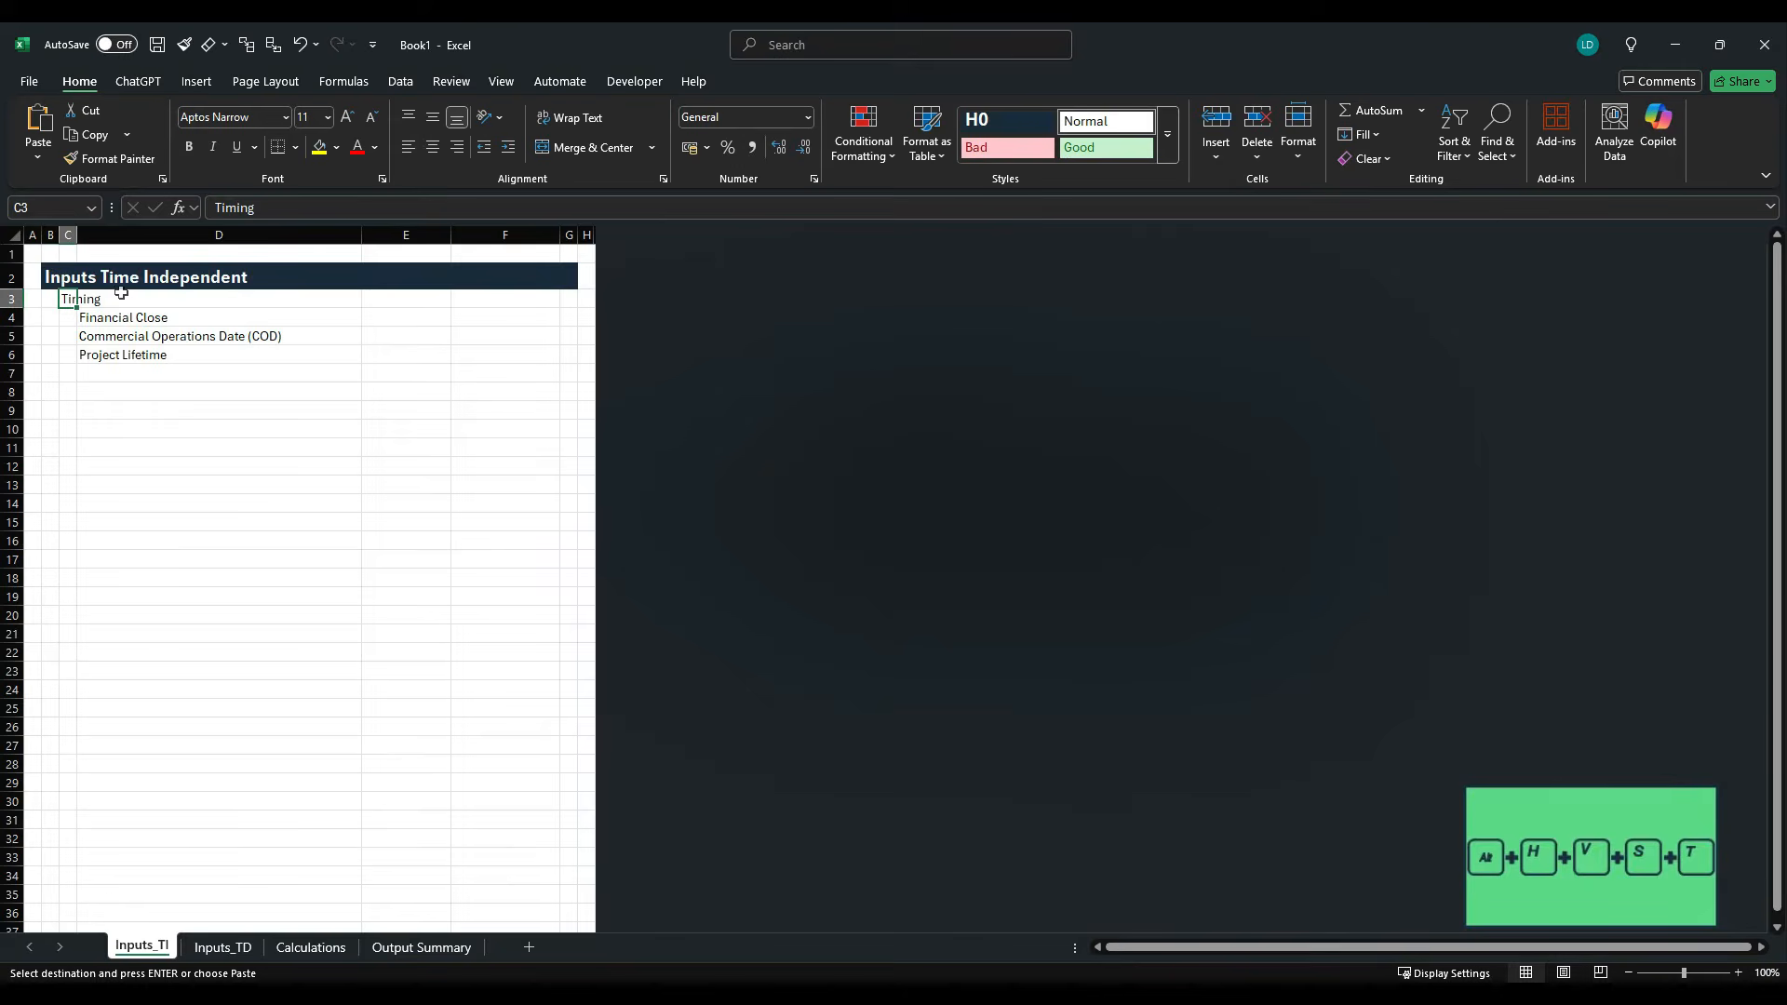
key(alt+h)
key(v)
key(s)
key(t)
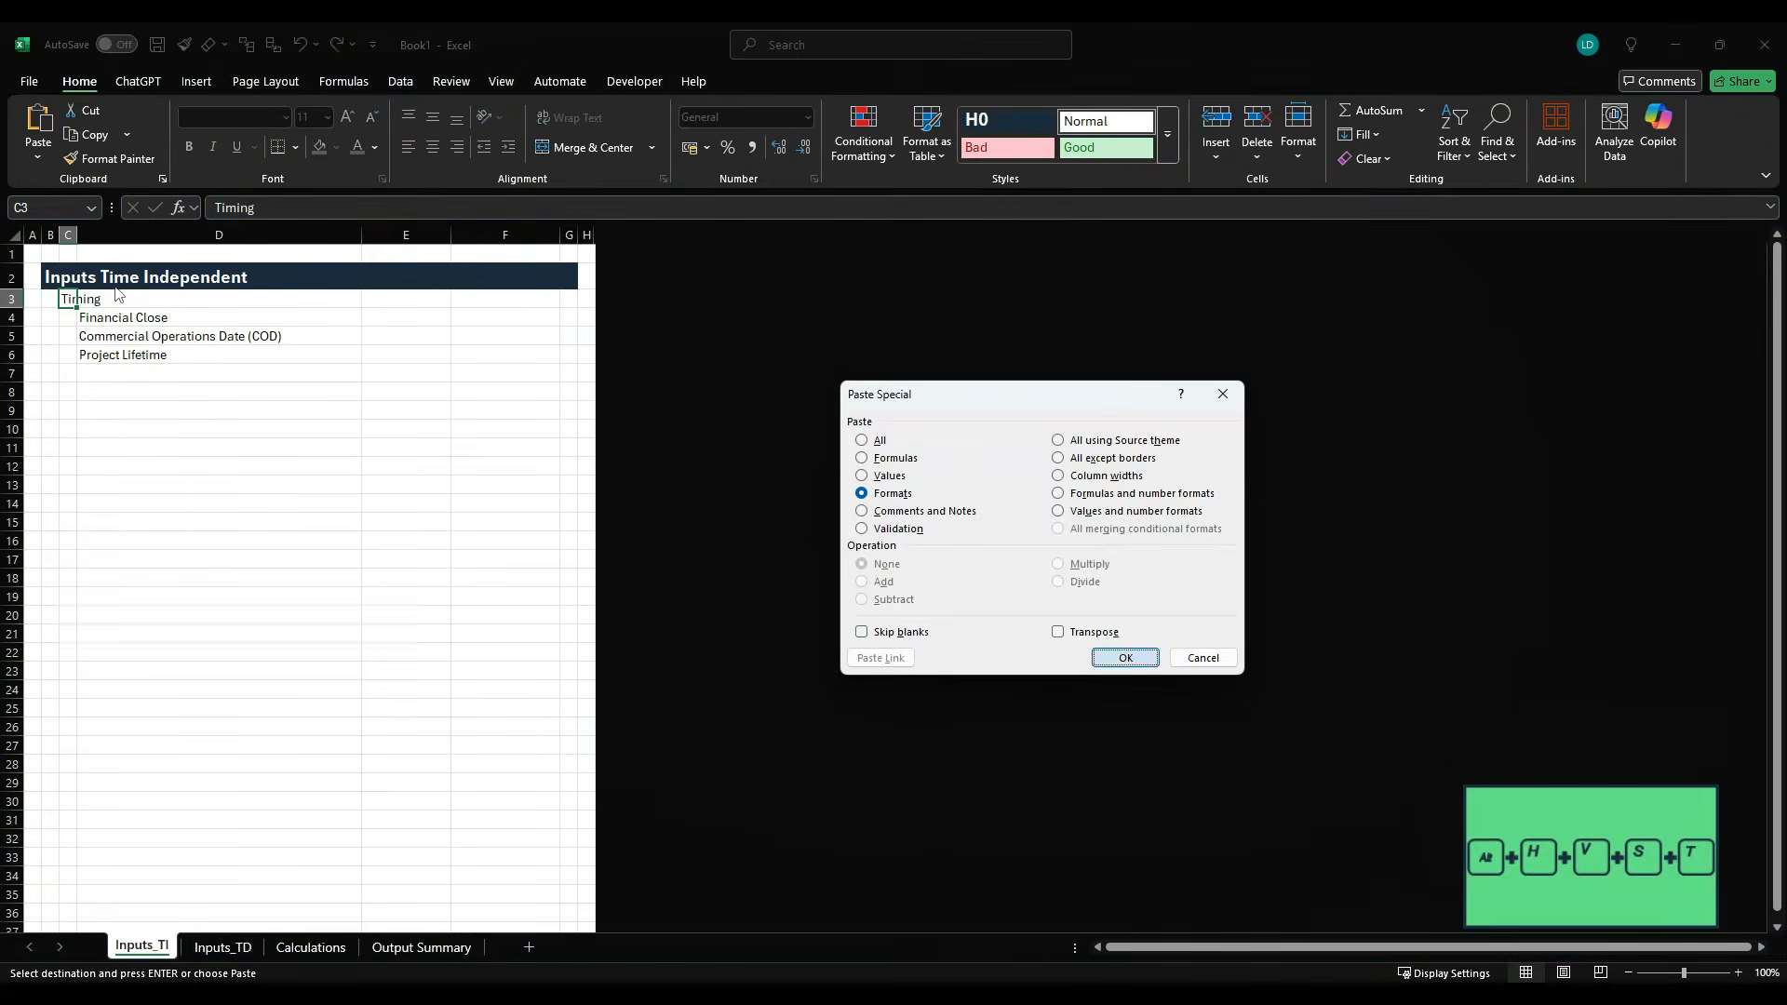
key(Return)
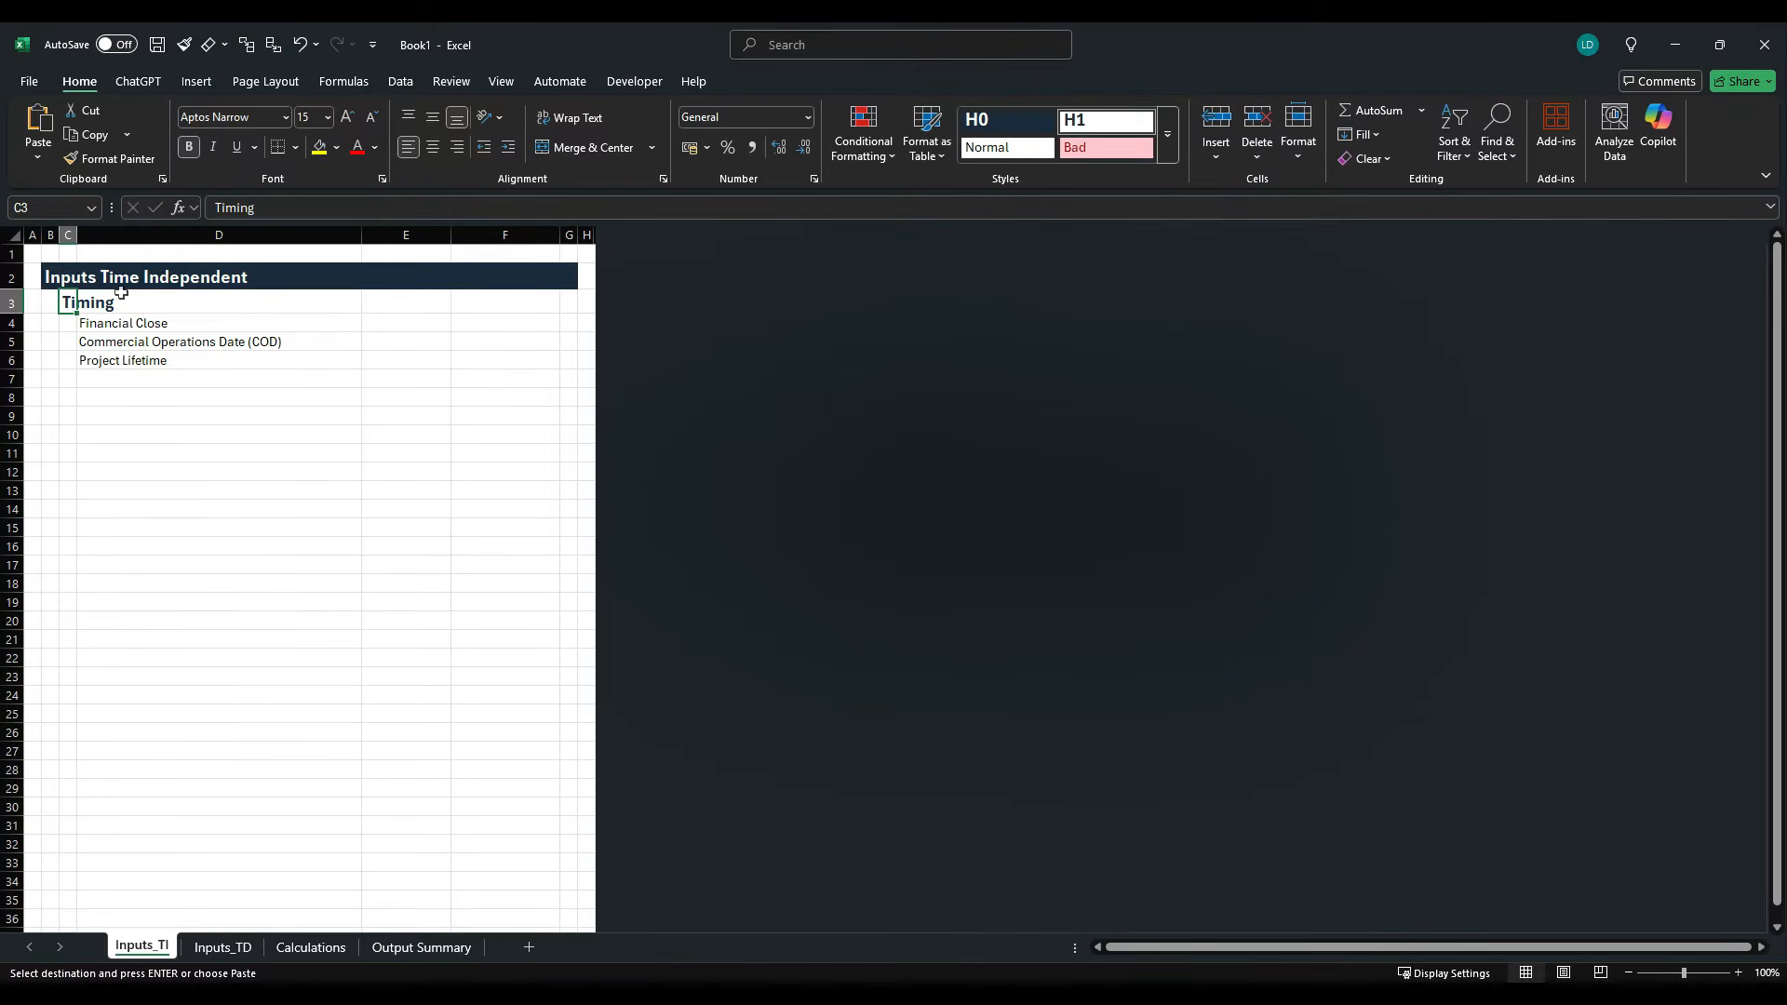
- Look through the workbook's cell styles for the custom styles brought over from the template
key(alt+h)
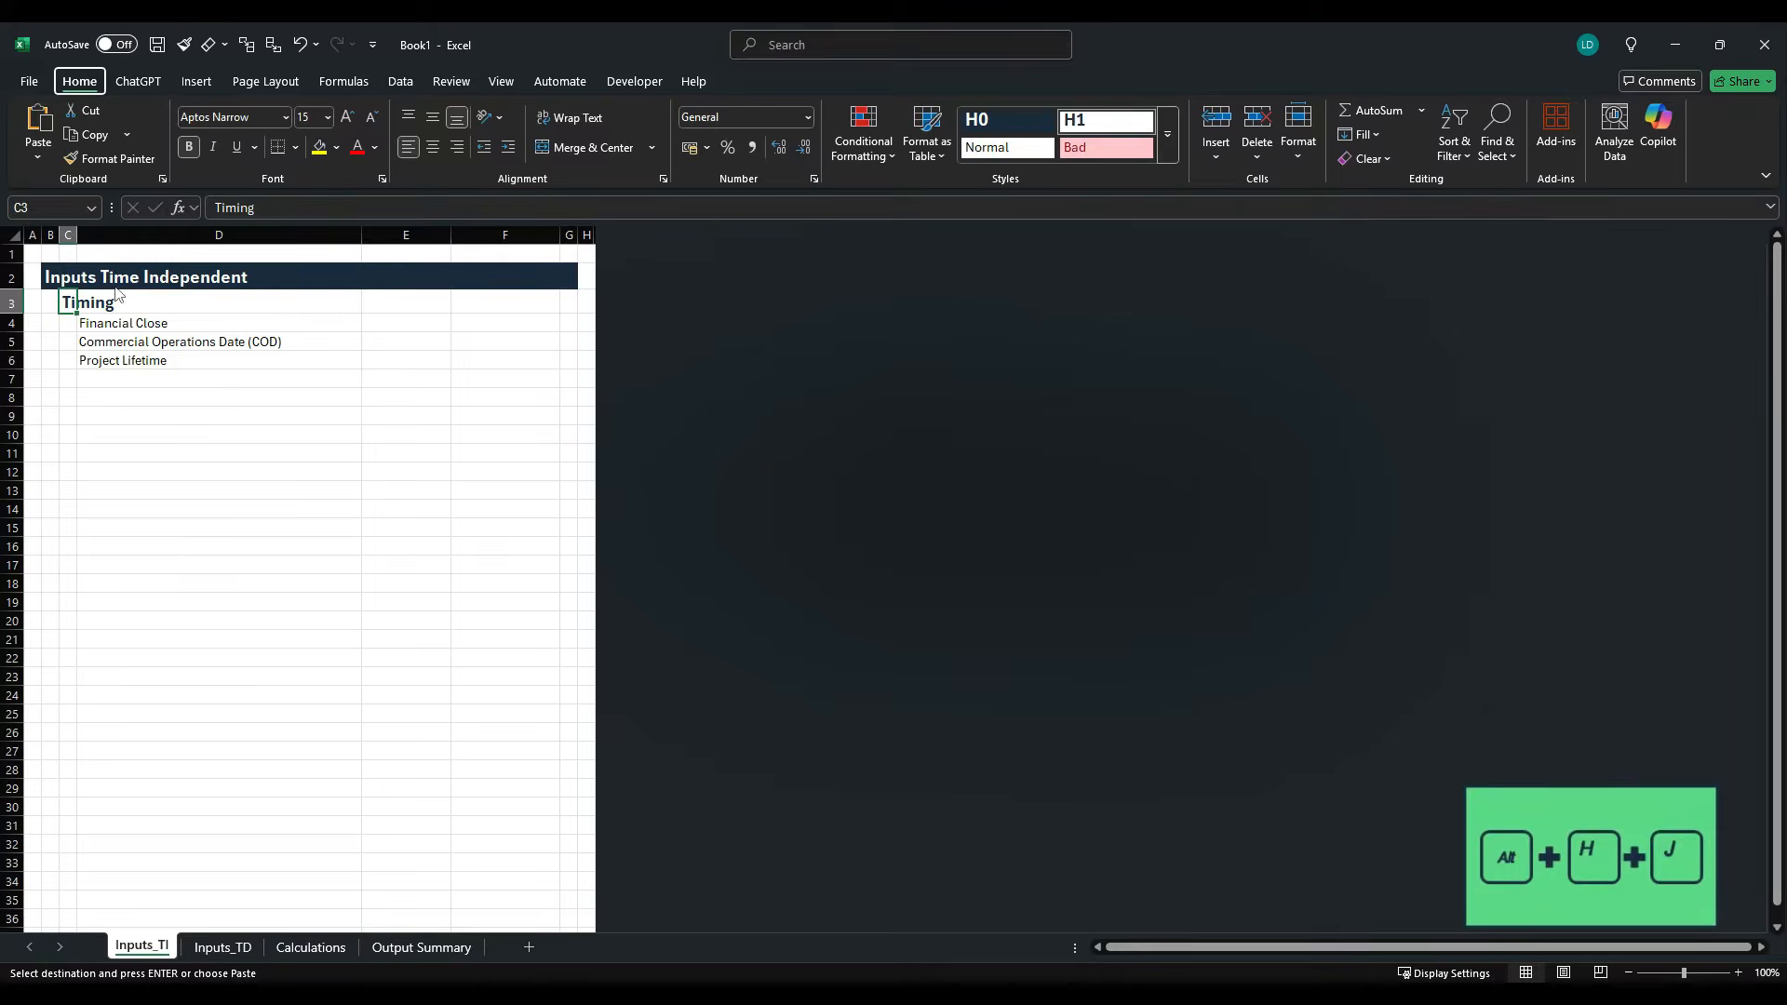
key(j)
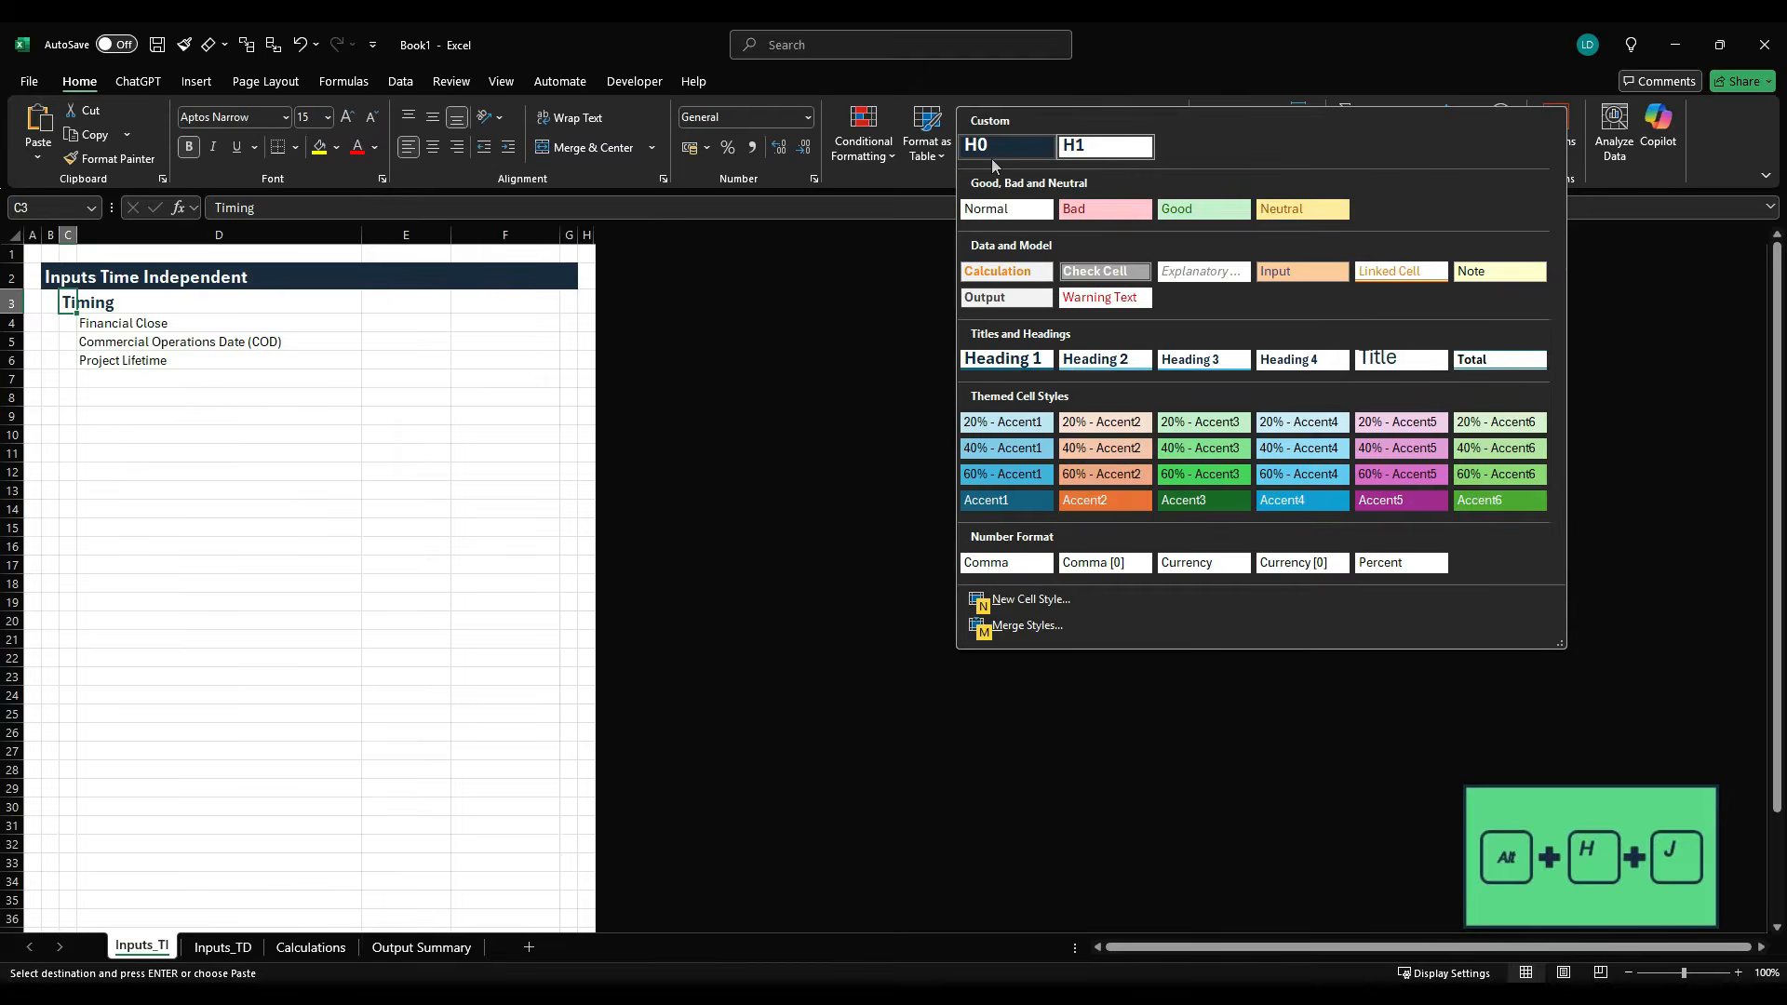
key(Escape)
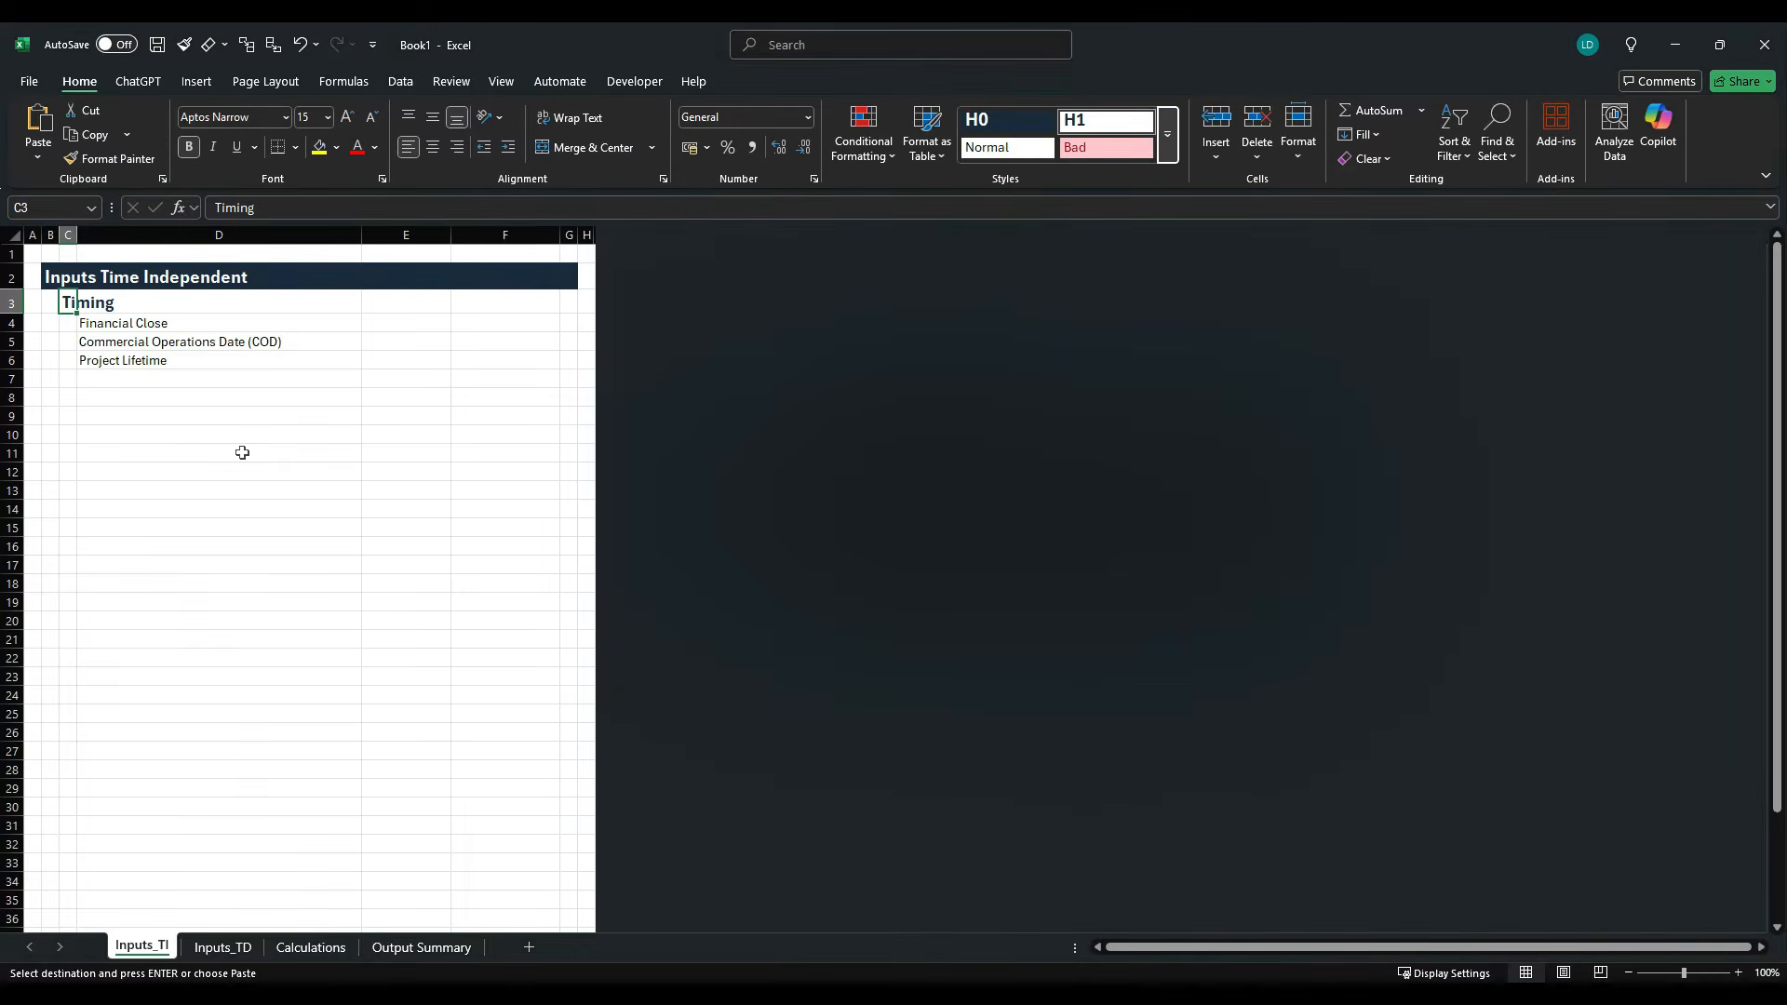
key(Escape)
key(Escape)
key(Escape)
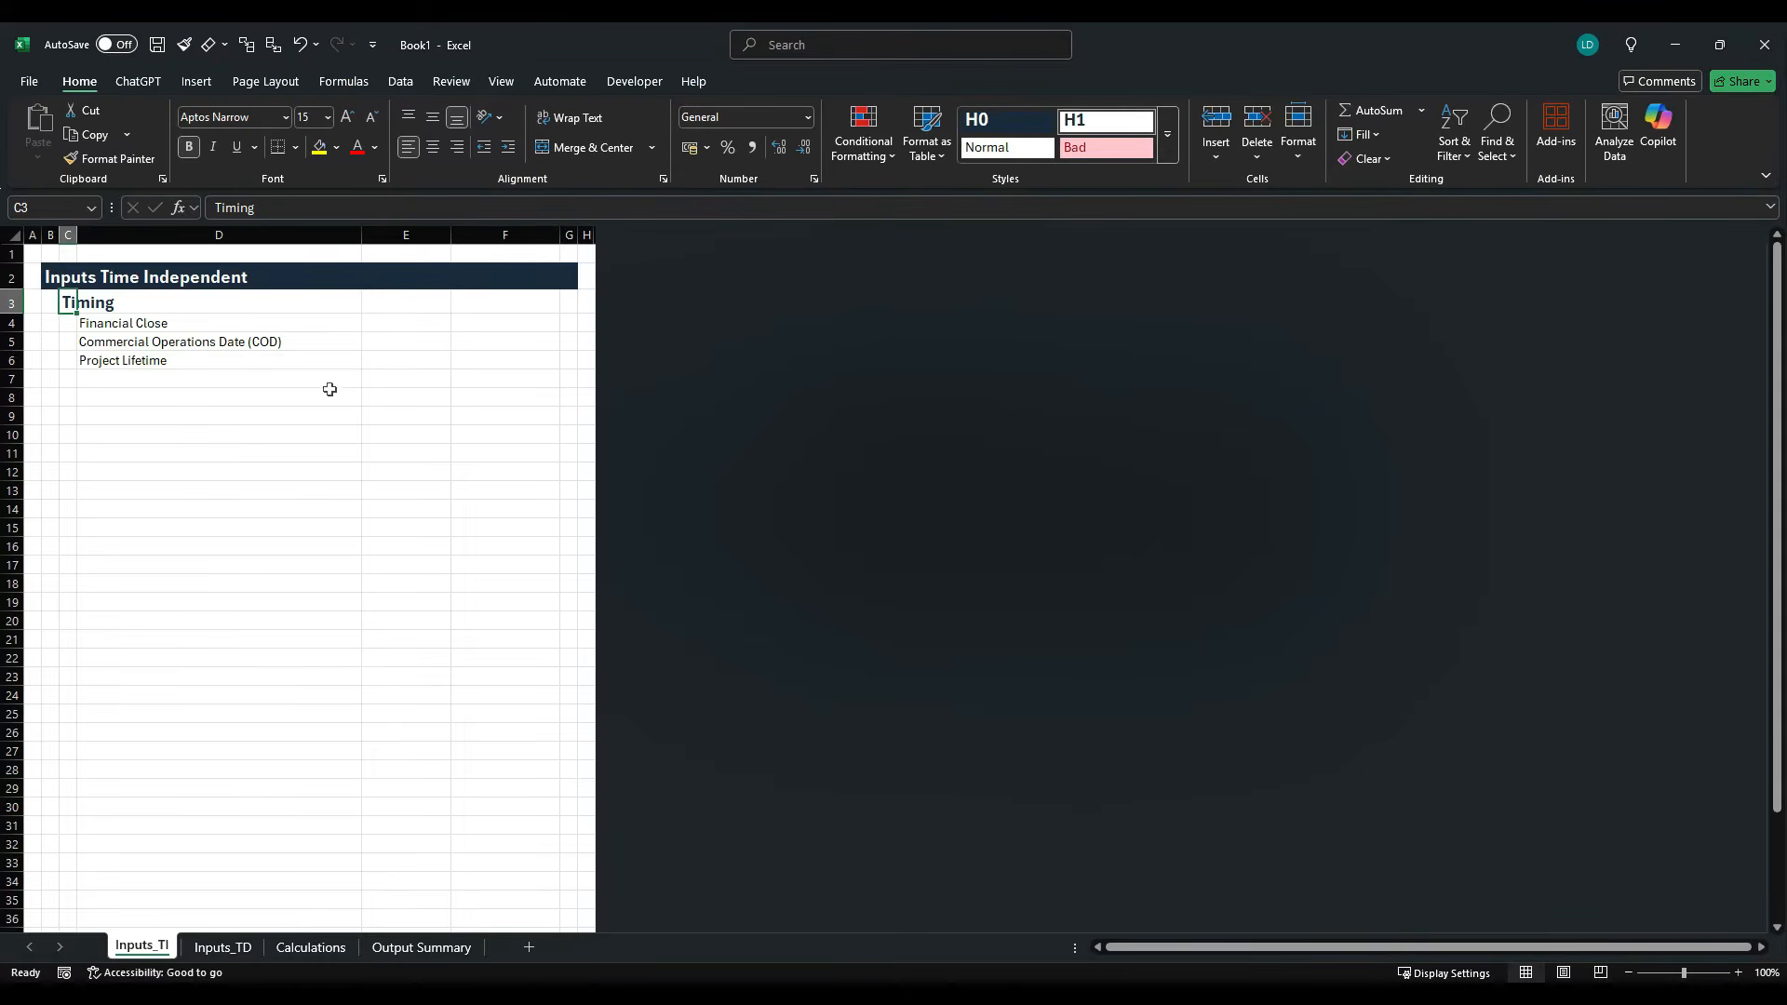
- Enter the units "Date" in E4 and E5 and "Years" in E6 for the three Timing rows
click(434, 325)
text(Date)
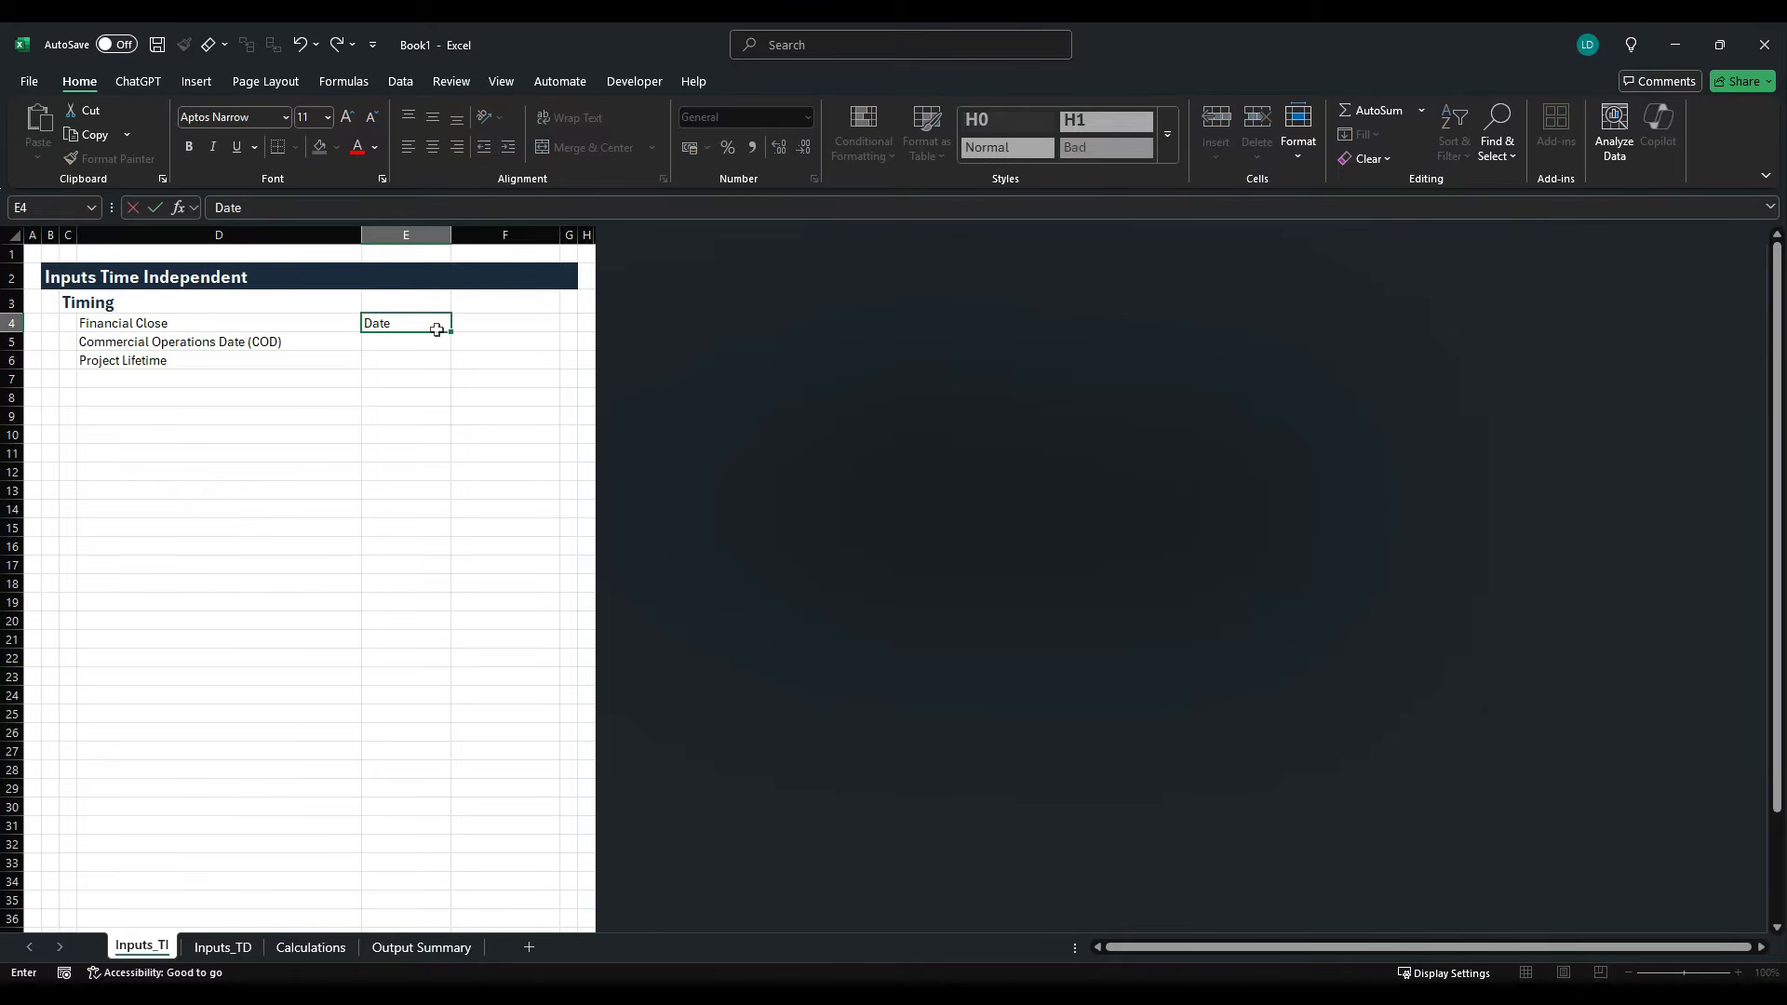
key(Down)
text(Date)
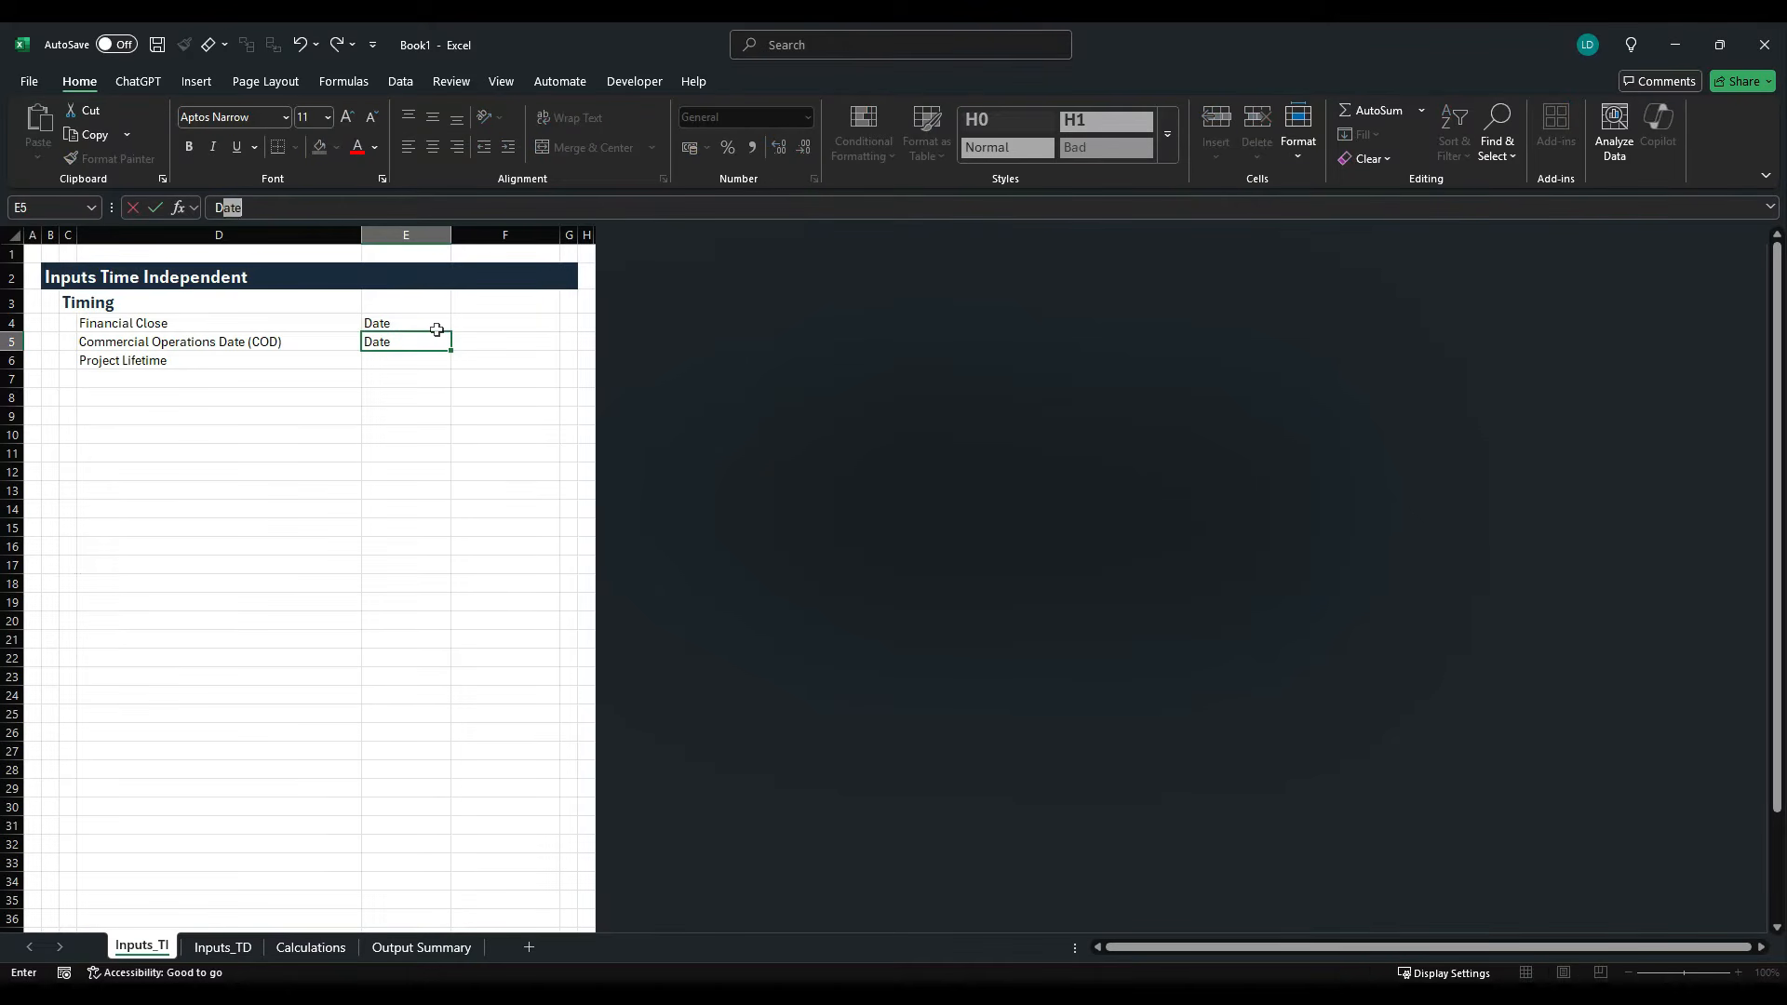
key(ctrl+Return)
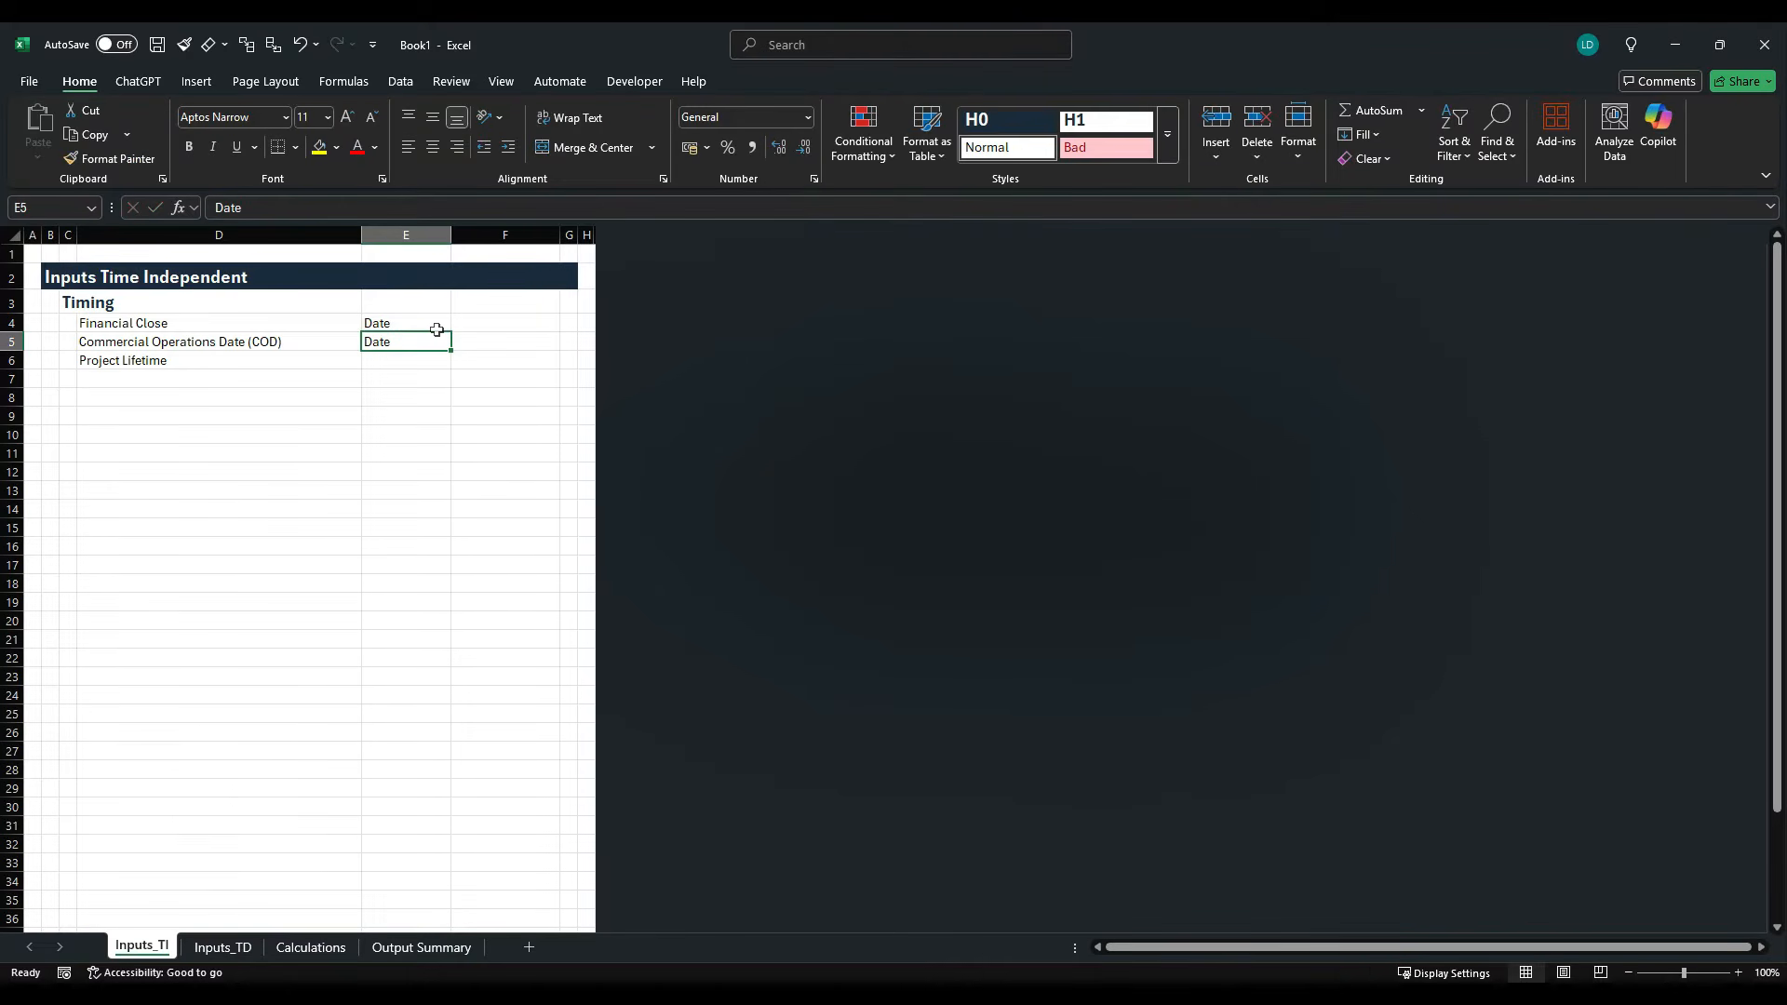
key(Down)
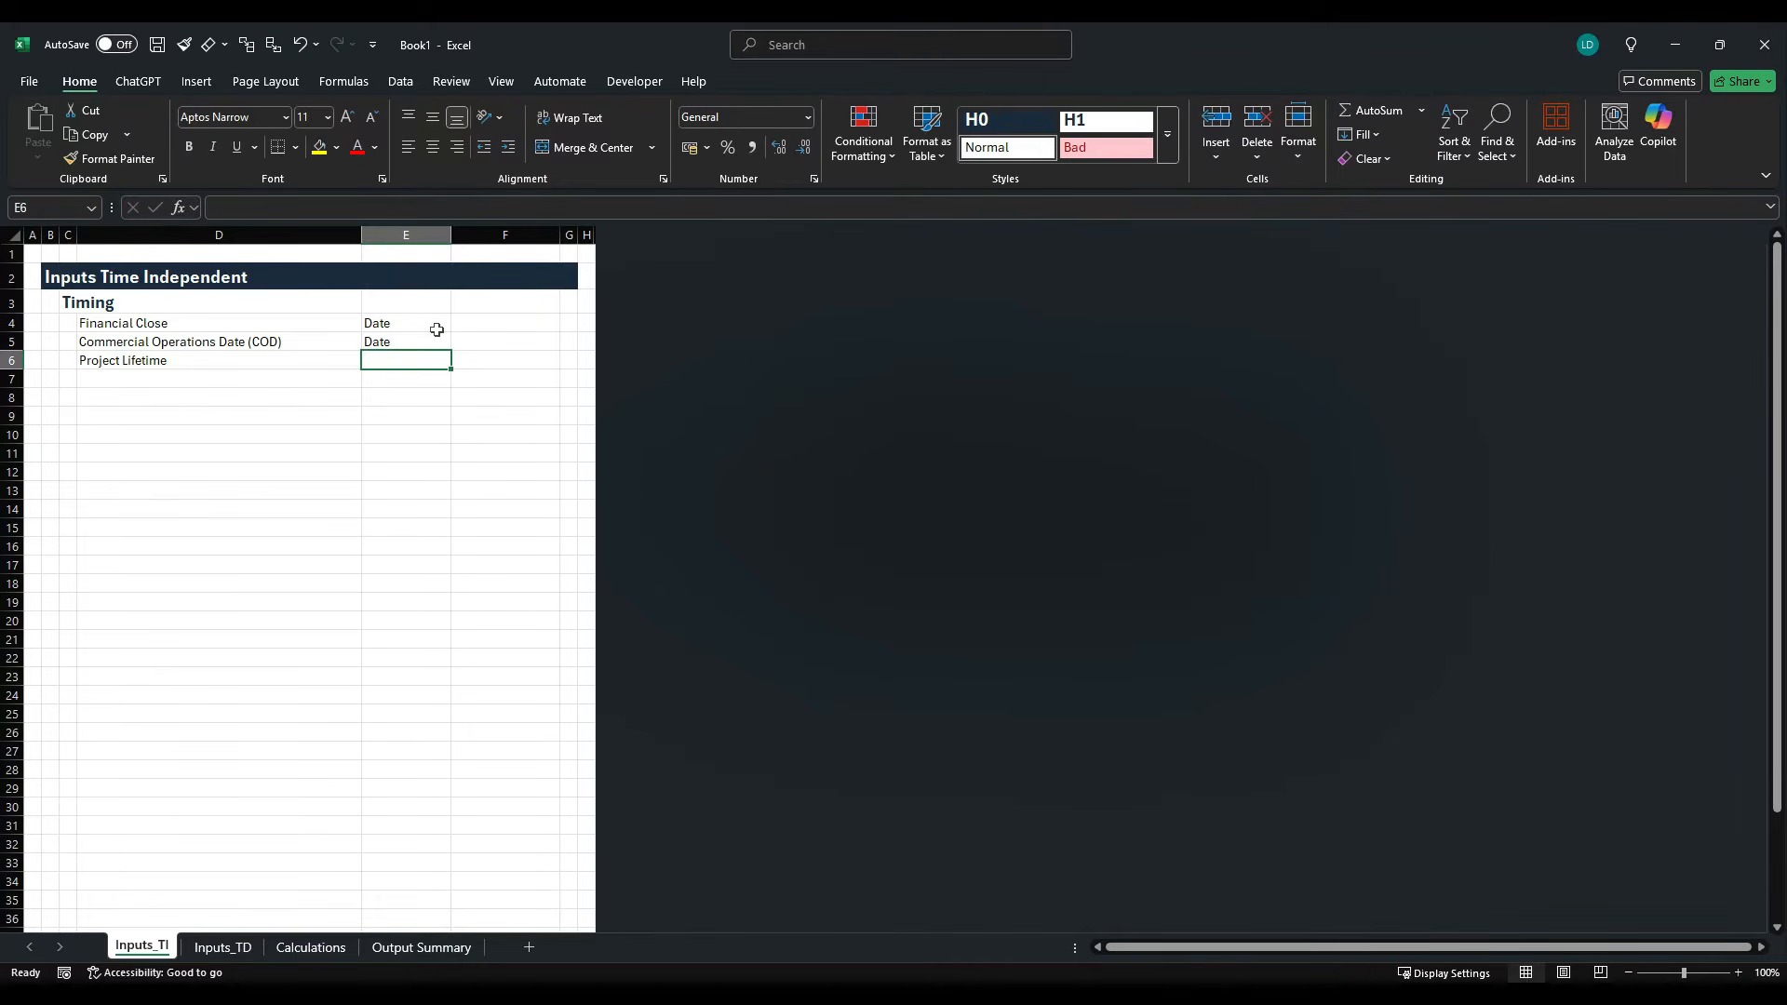
text(Years)
key(ctrl+Return)
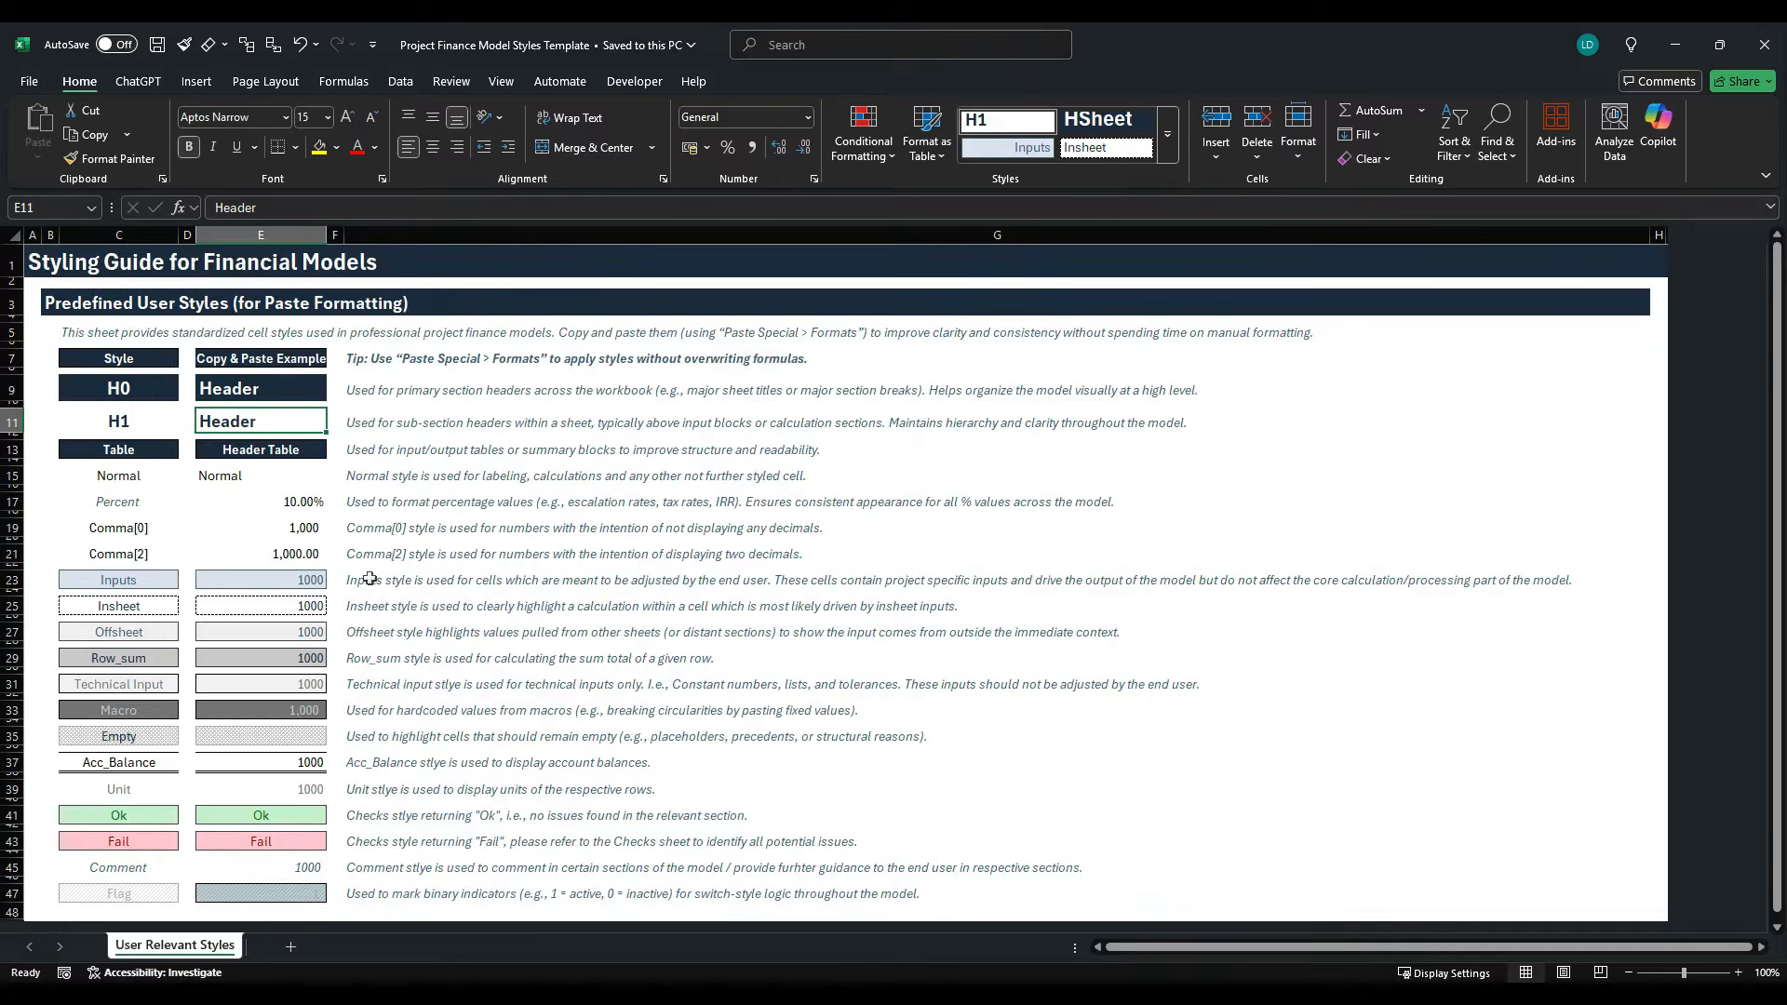
- Copy the Unit style example from the styles template workbook and paste only its formats onto the unit cells E4:E6
scroll(375, 609, down, 2)
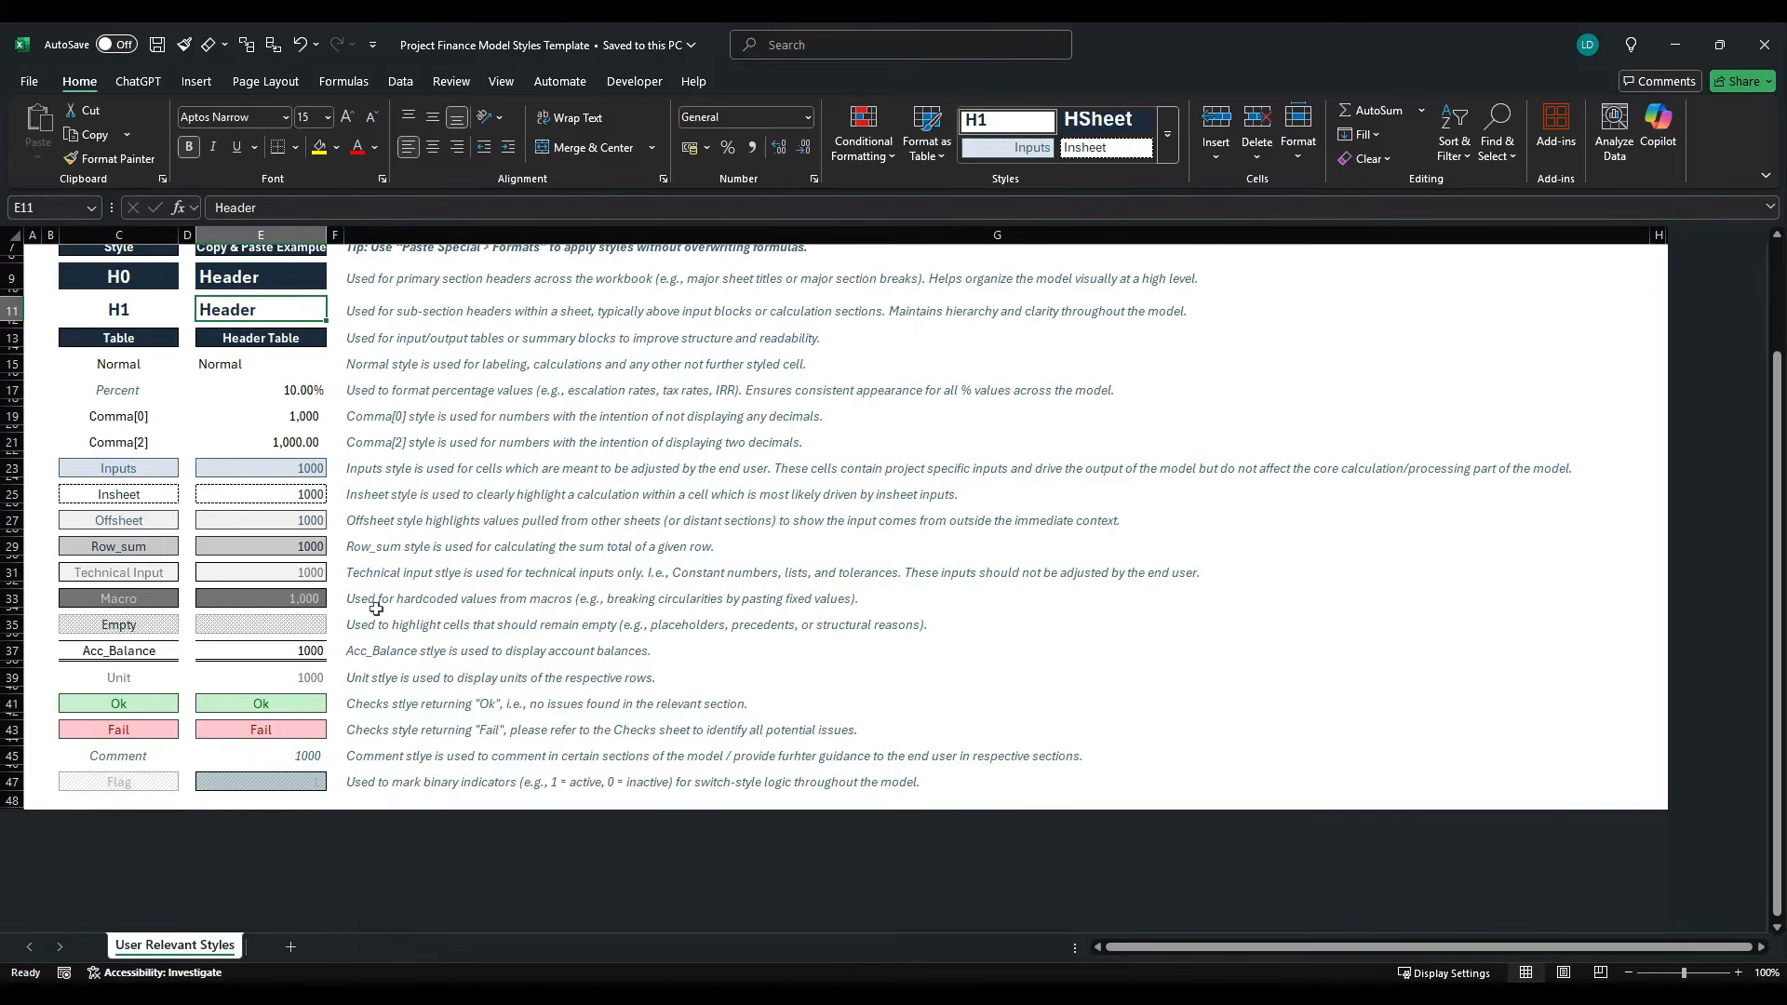
click(302, 684)
key(ctrl+c)
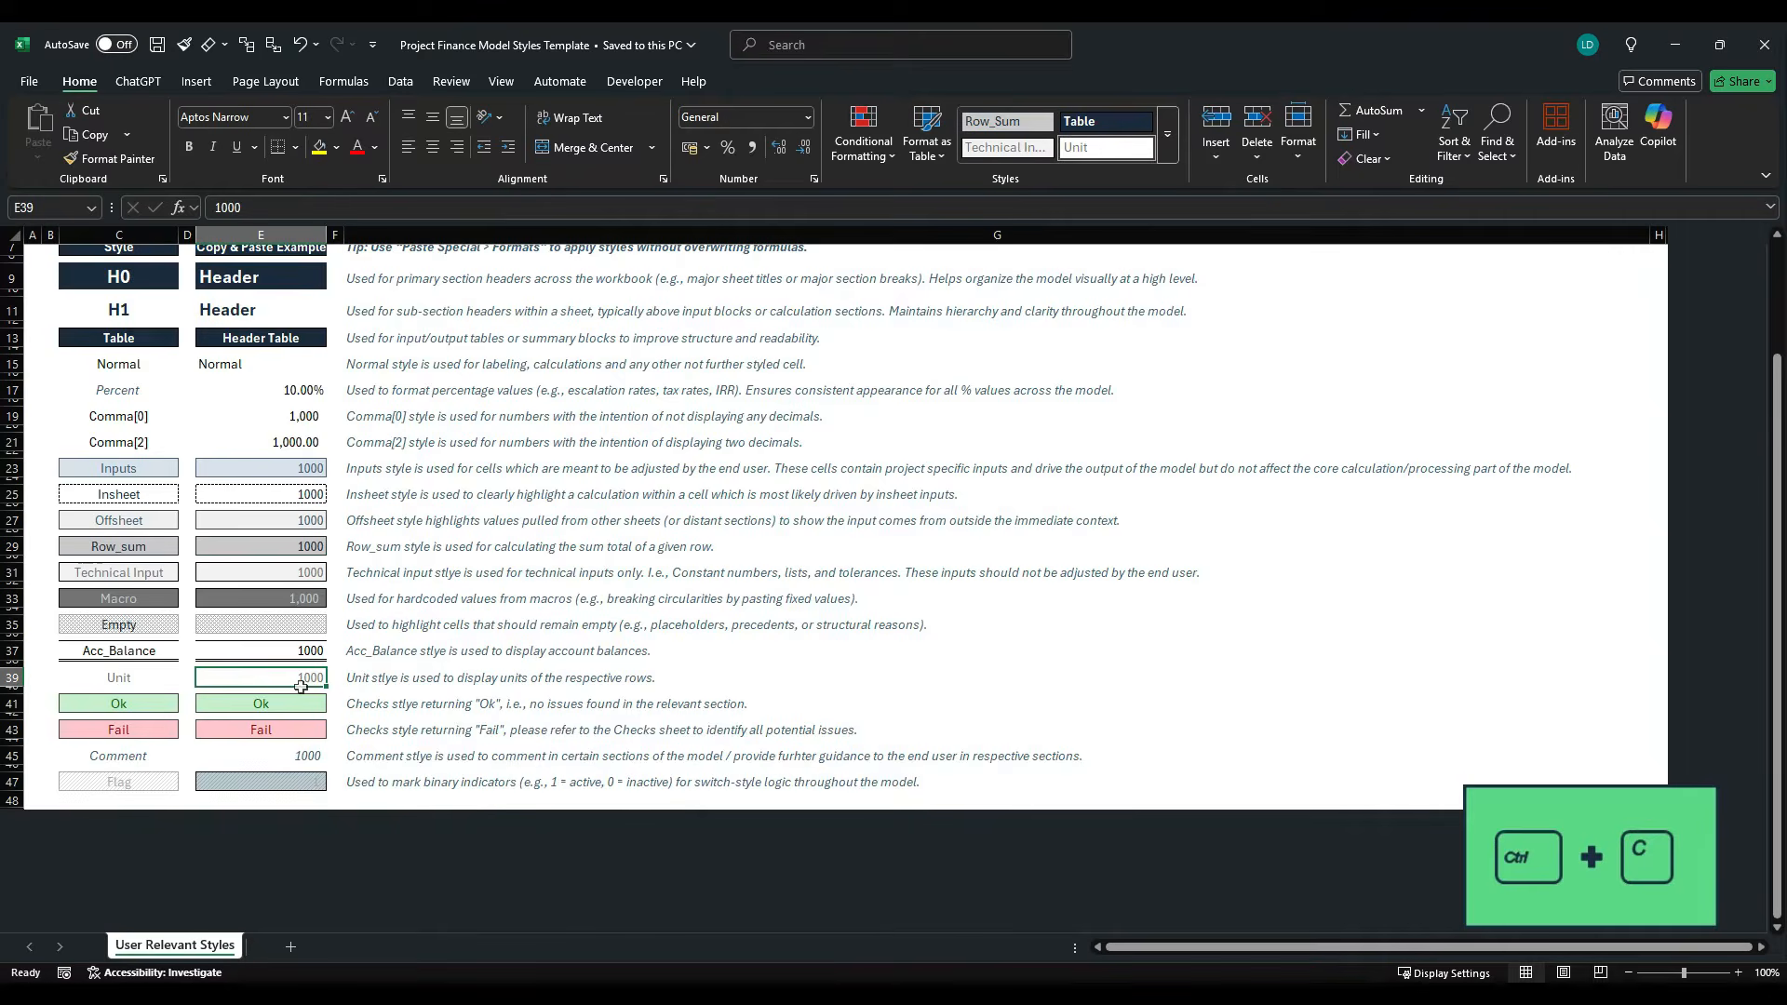
key(alt+Tab)
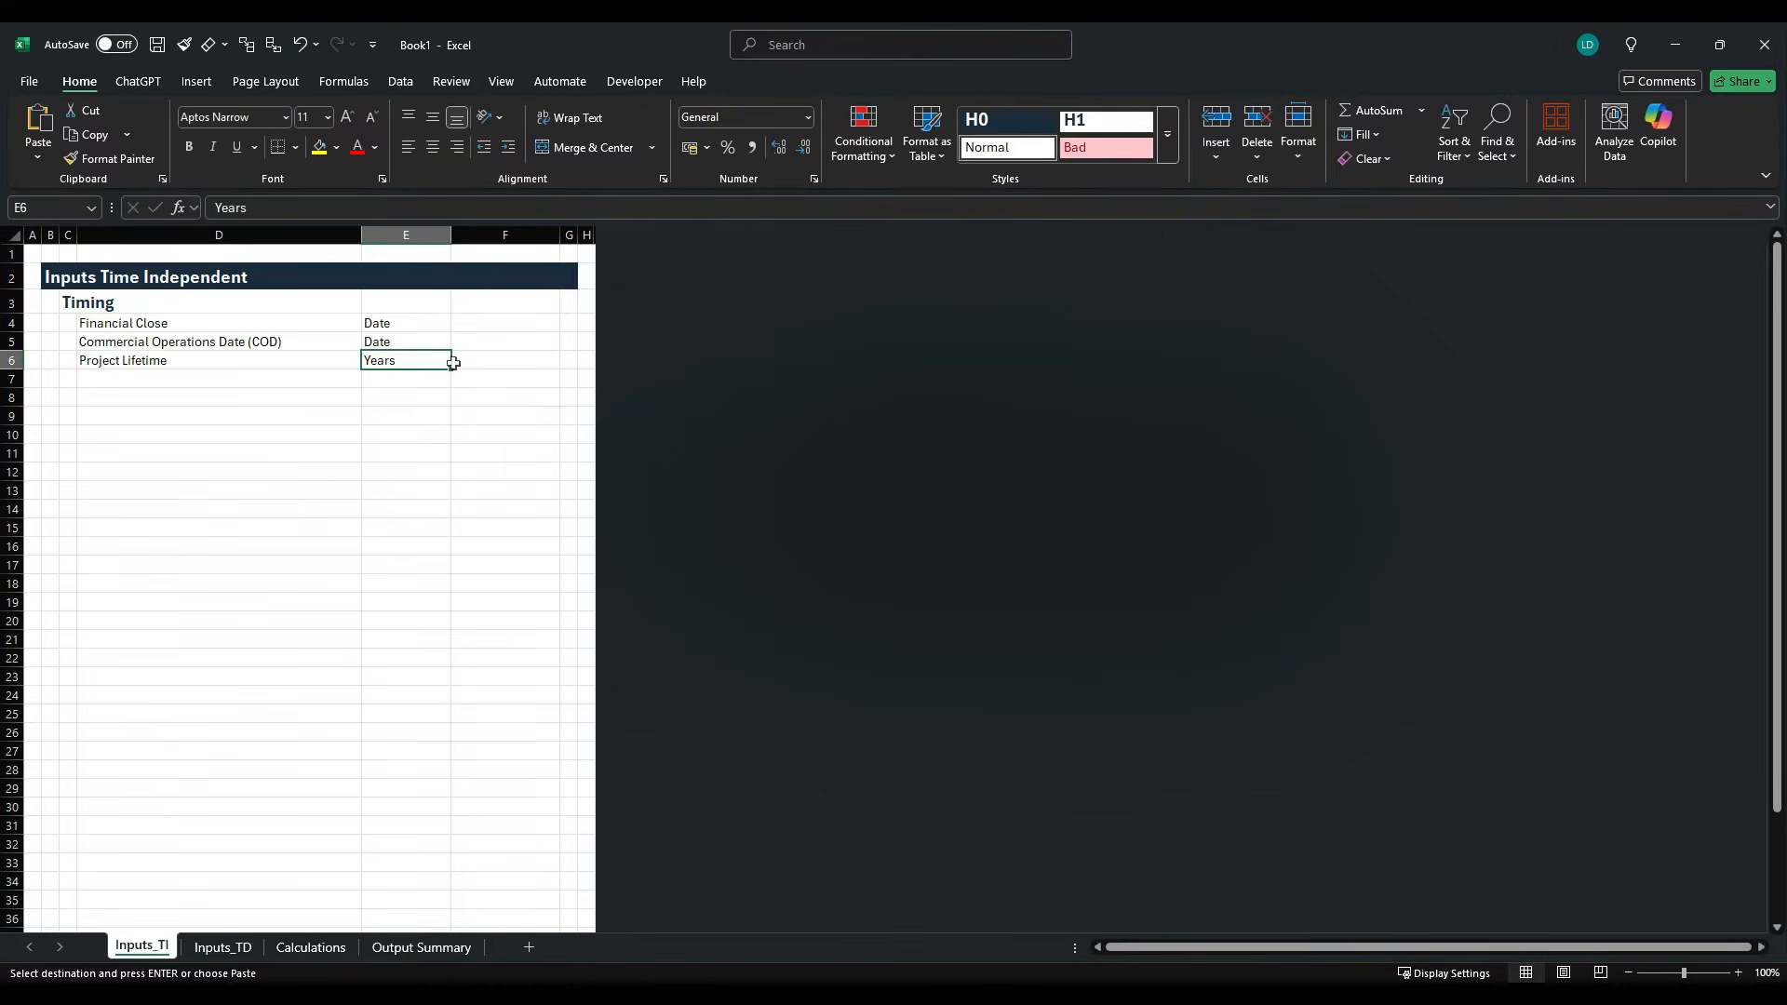
drag(427, 326, 422, 363)
key(alt)
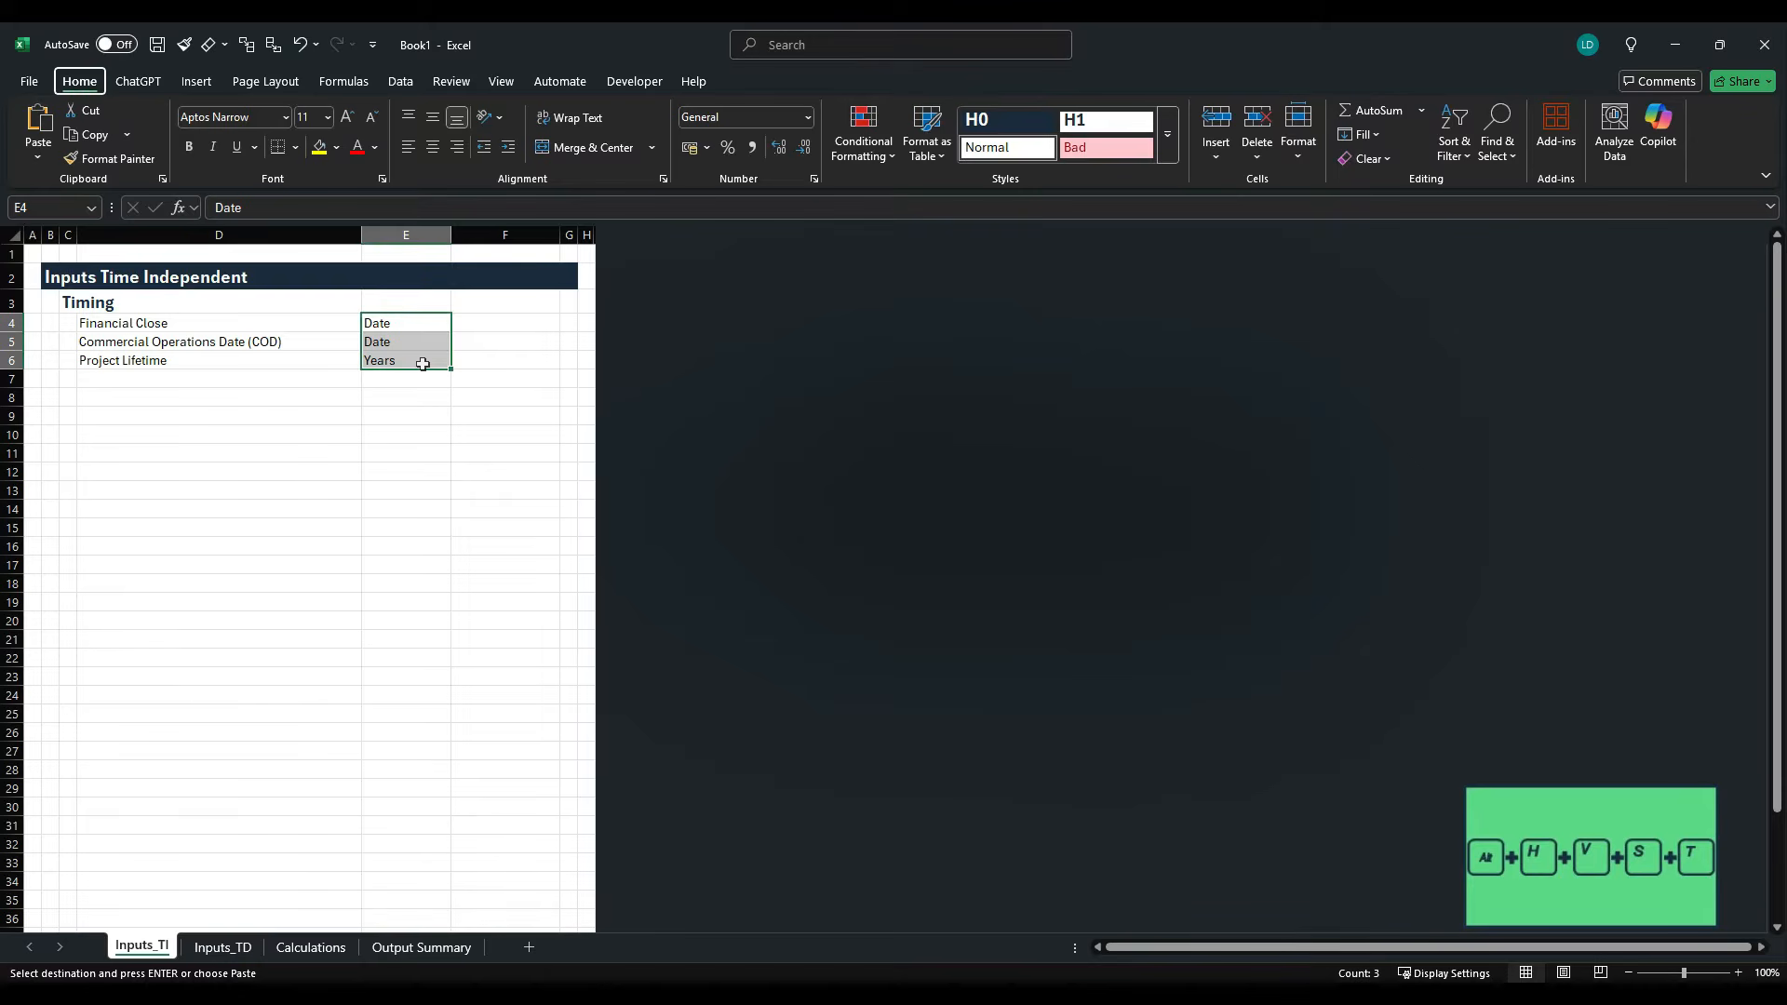
key(h)
key(v)
key(s)
key(t)
key(Return)
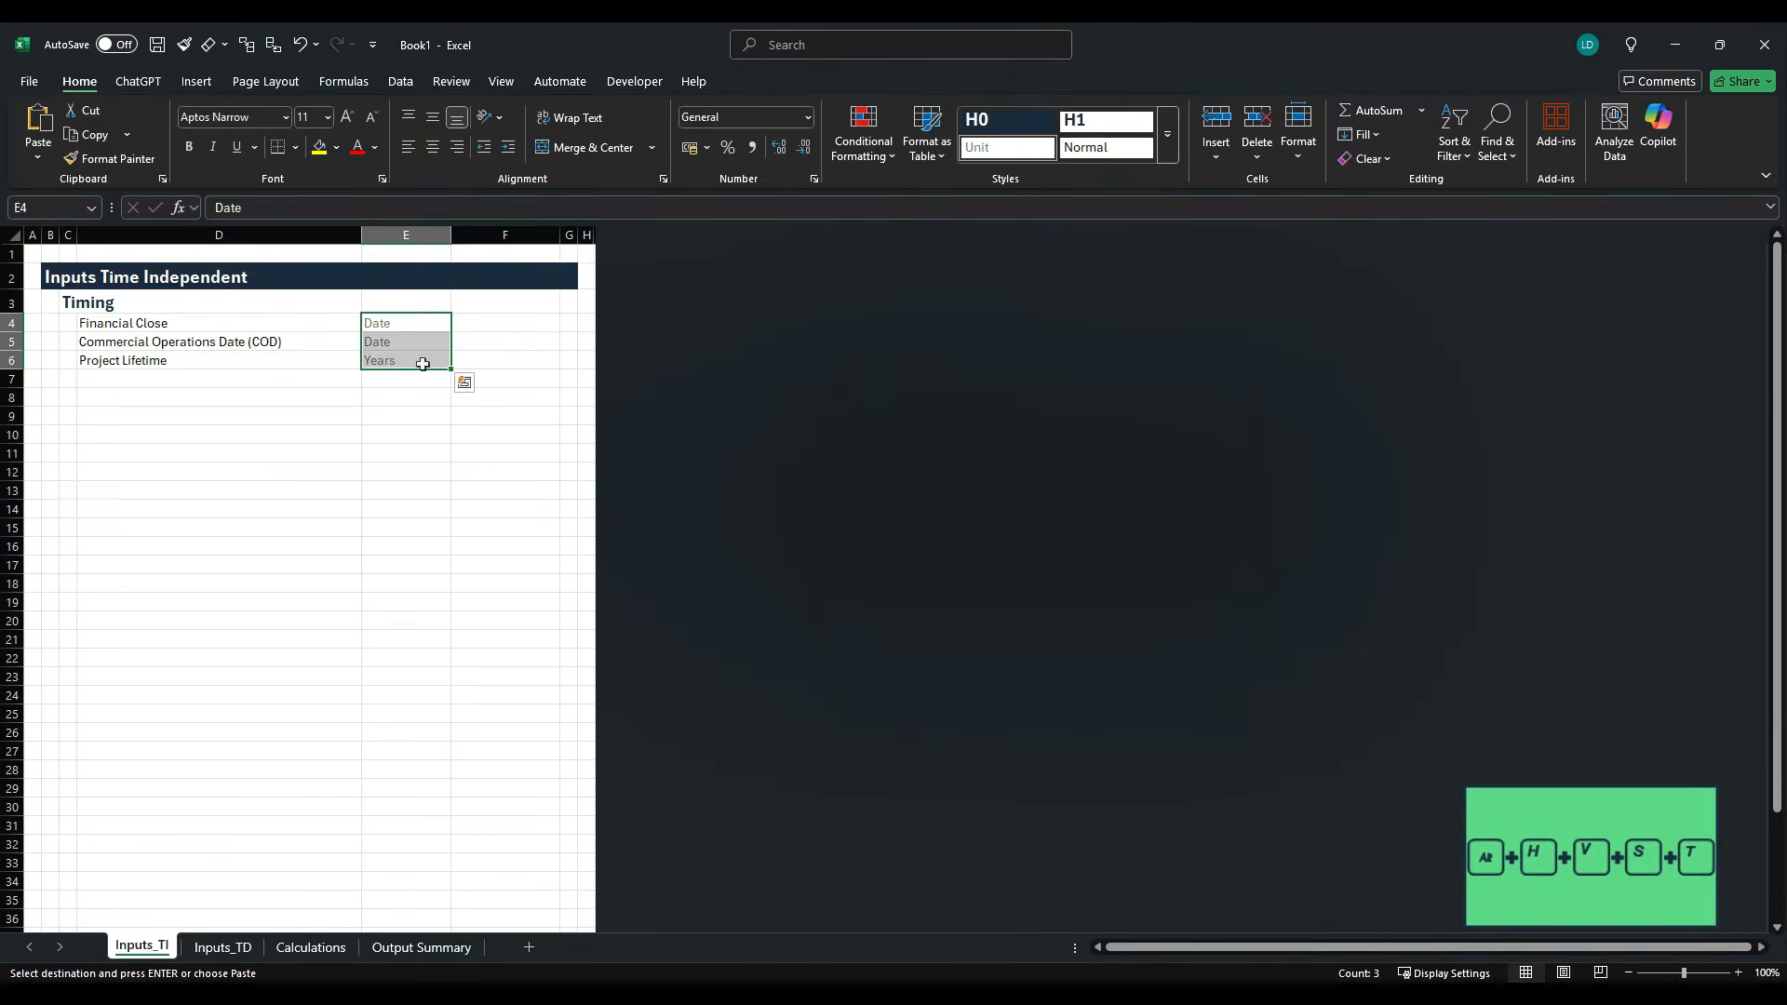
- Look up the Financial Close date in the case study PDF and enter 31/12/2025 in cell F4 of the Excel sheet
key(Right)
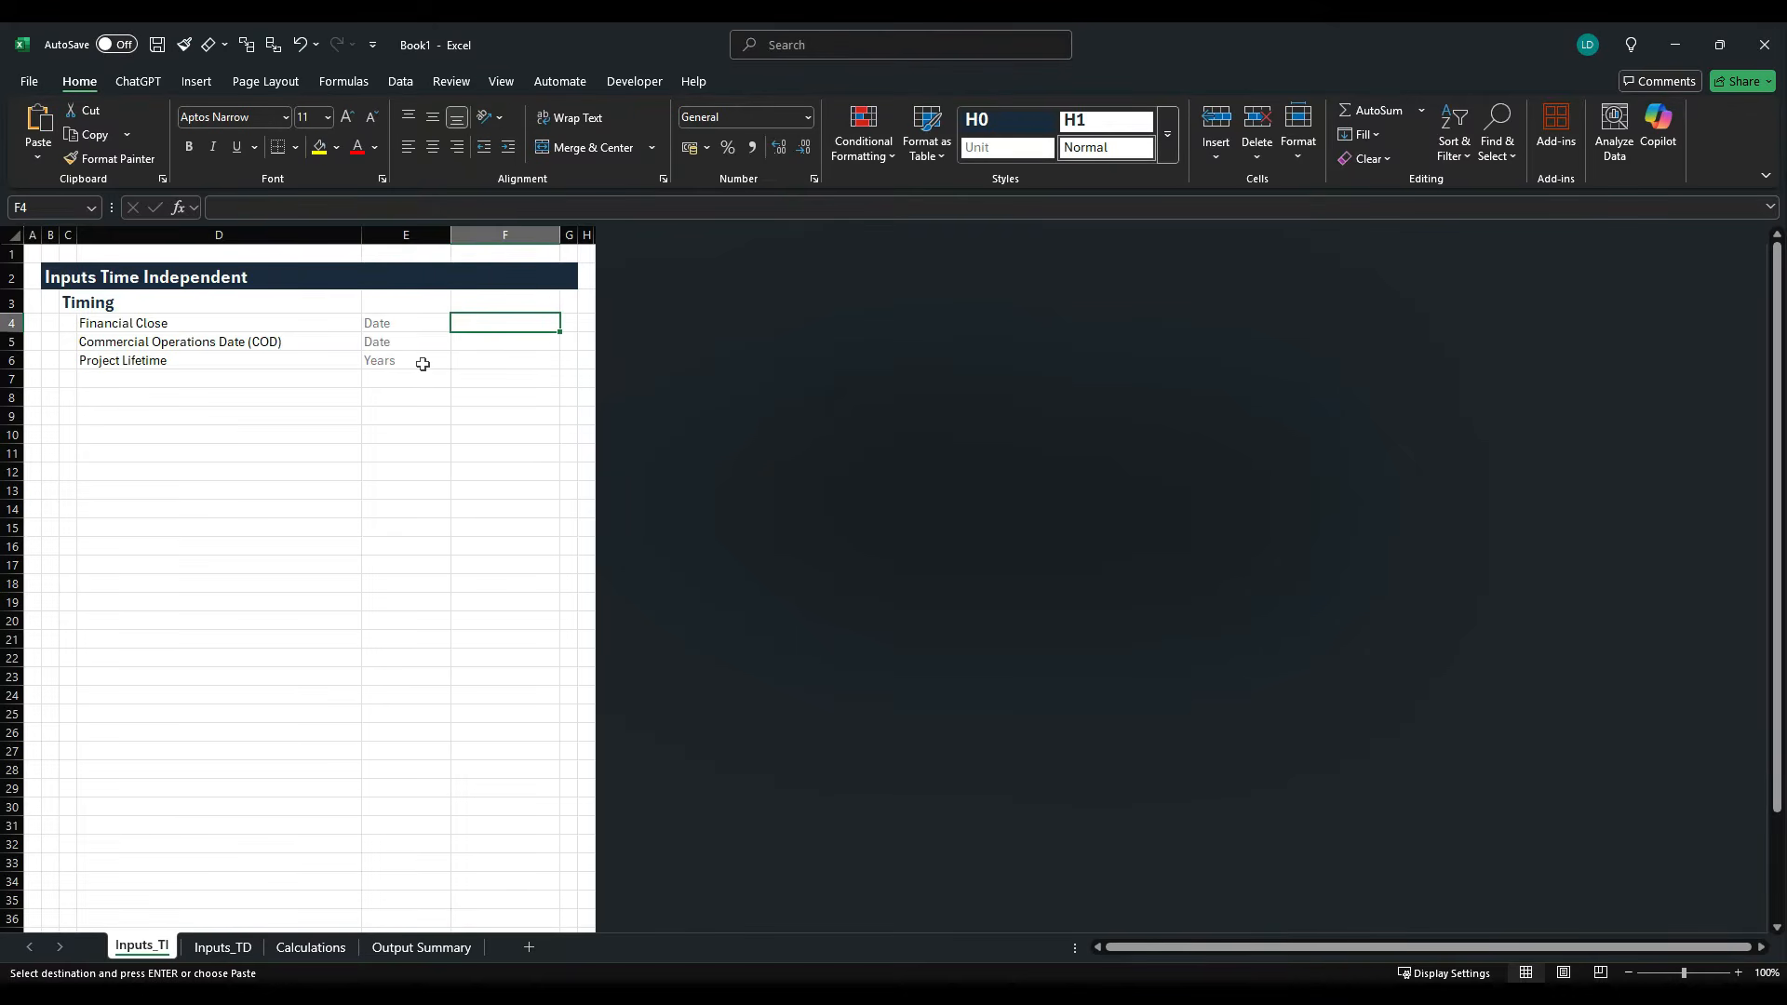
key(alt+Tab)
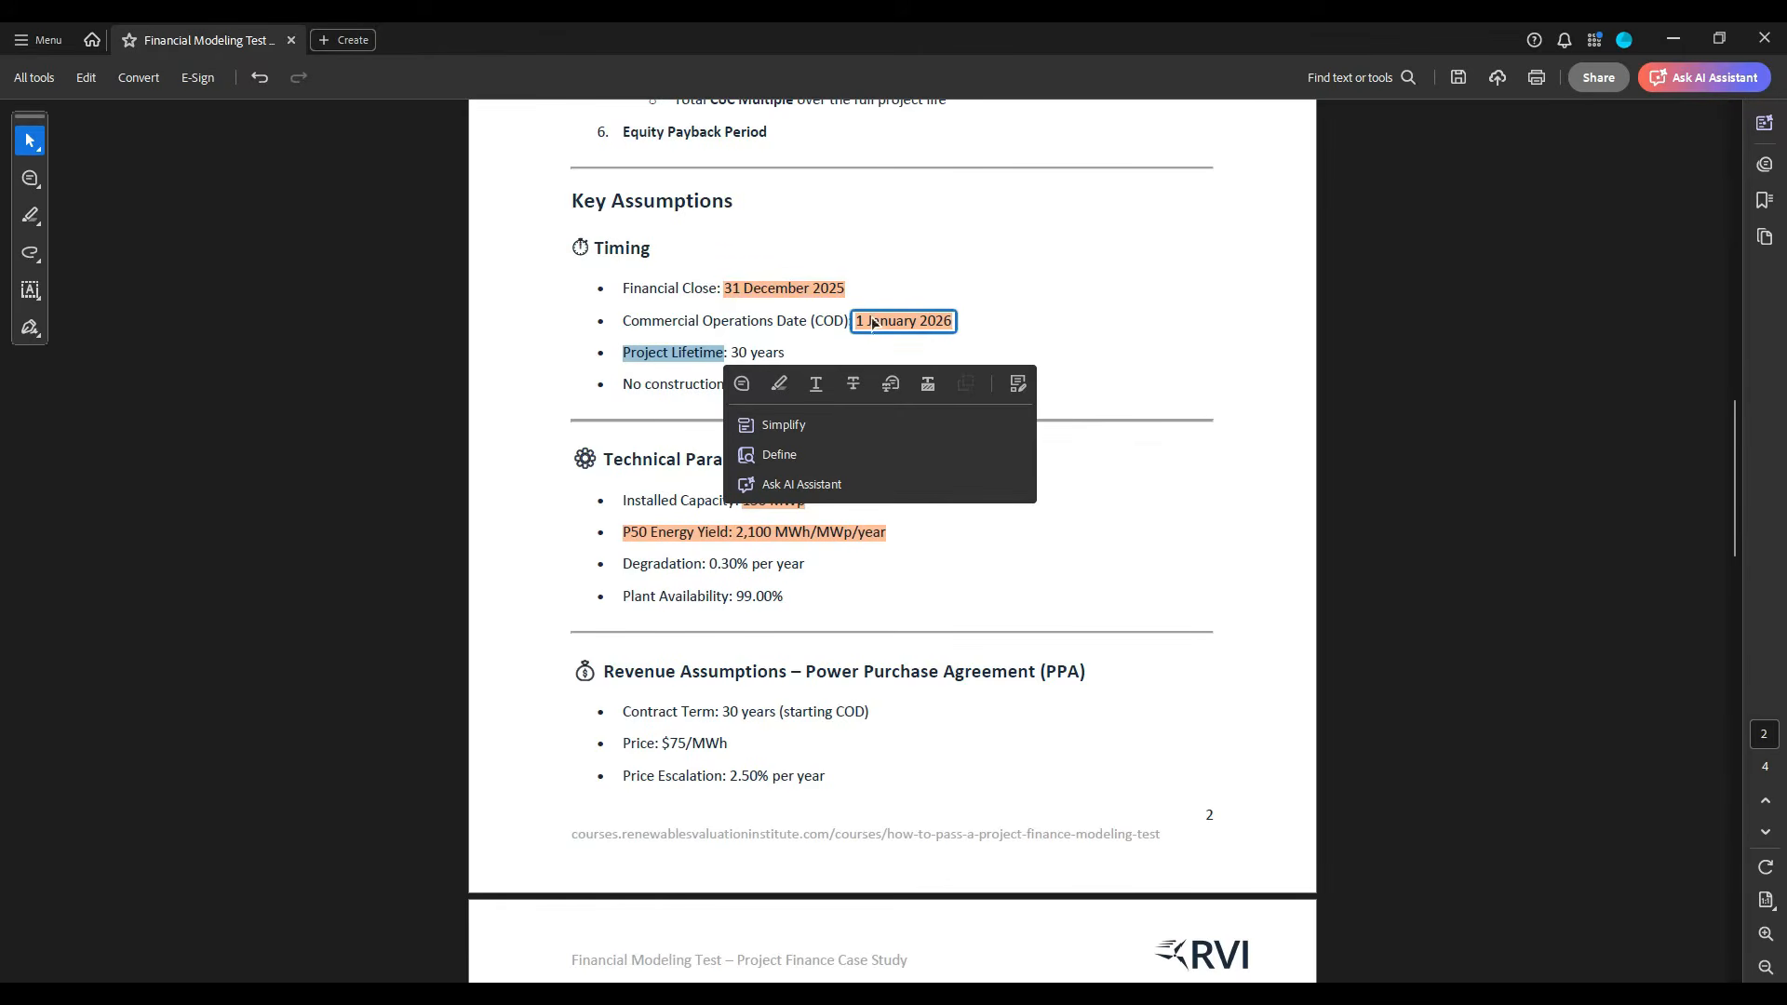
key(alt+Tab)
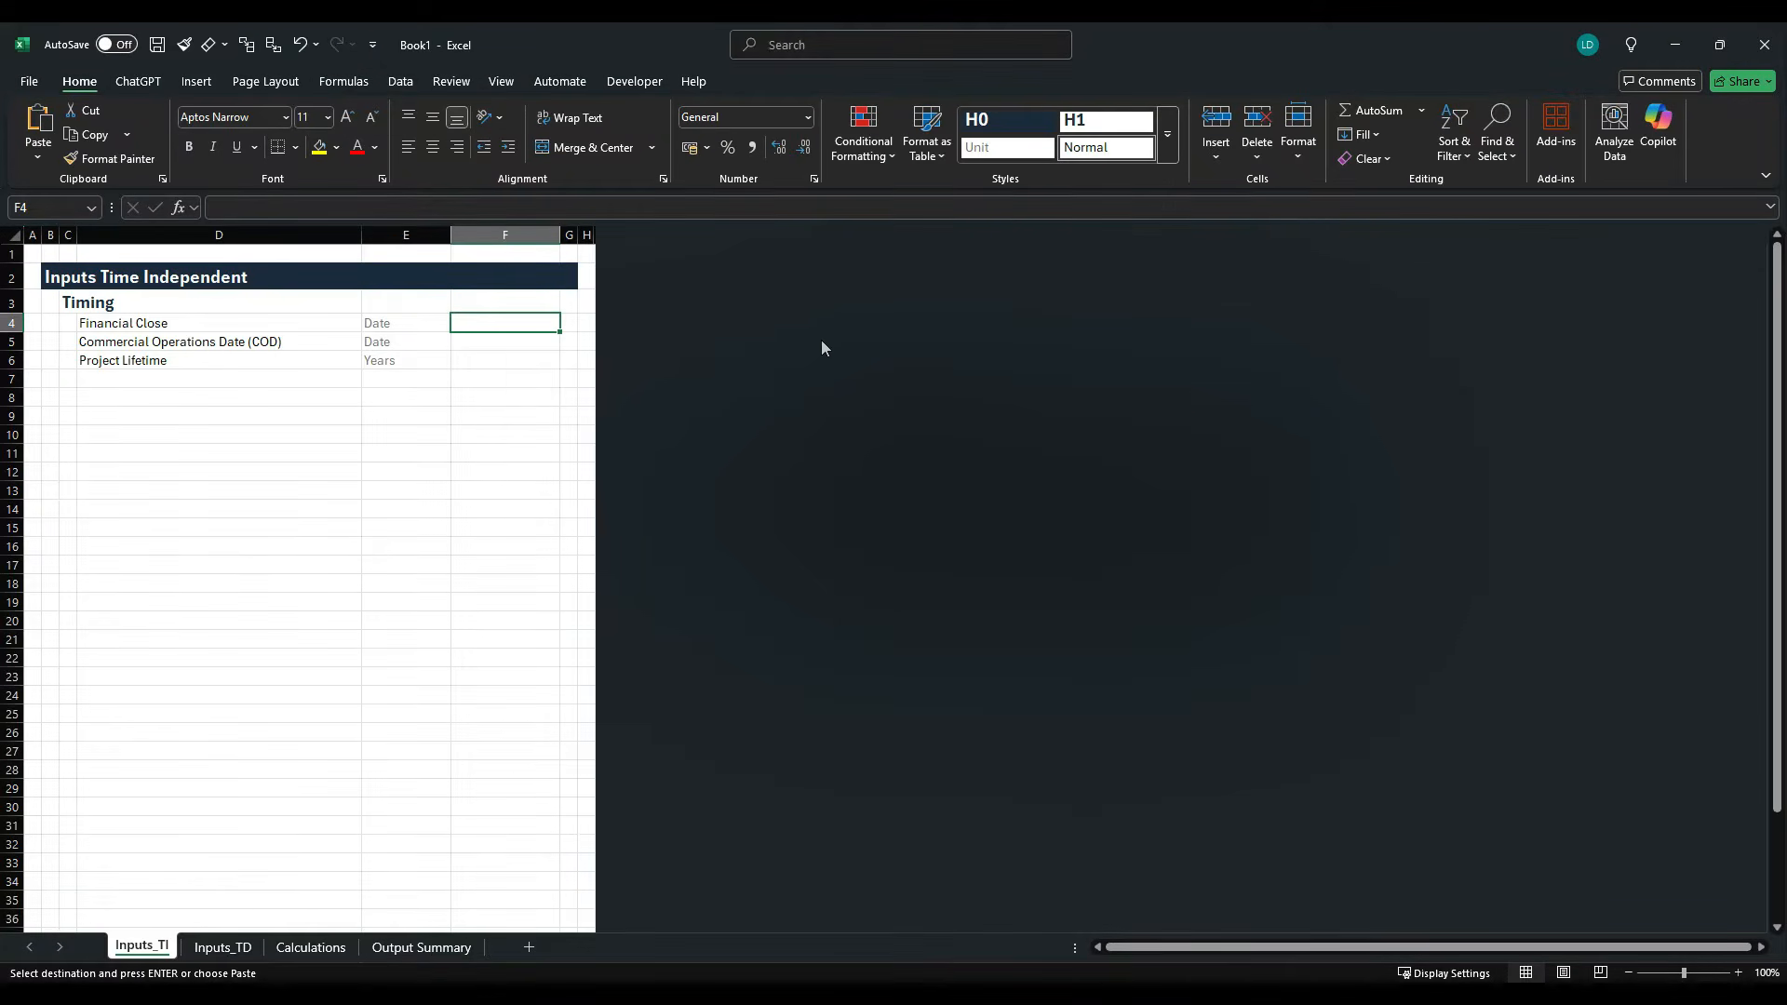
text(31/12/2)
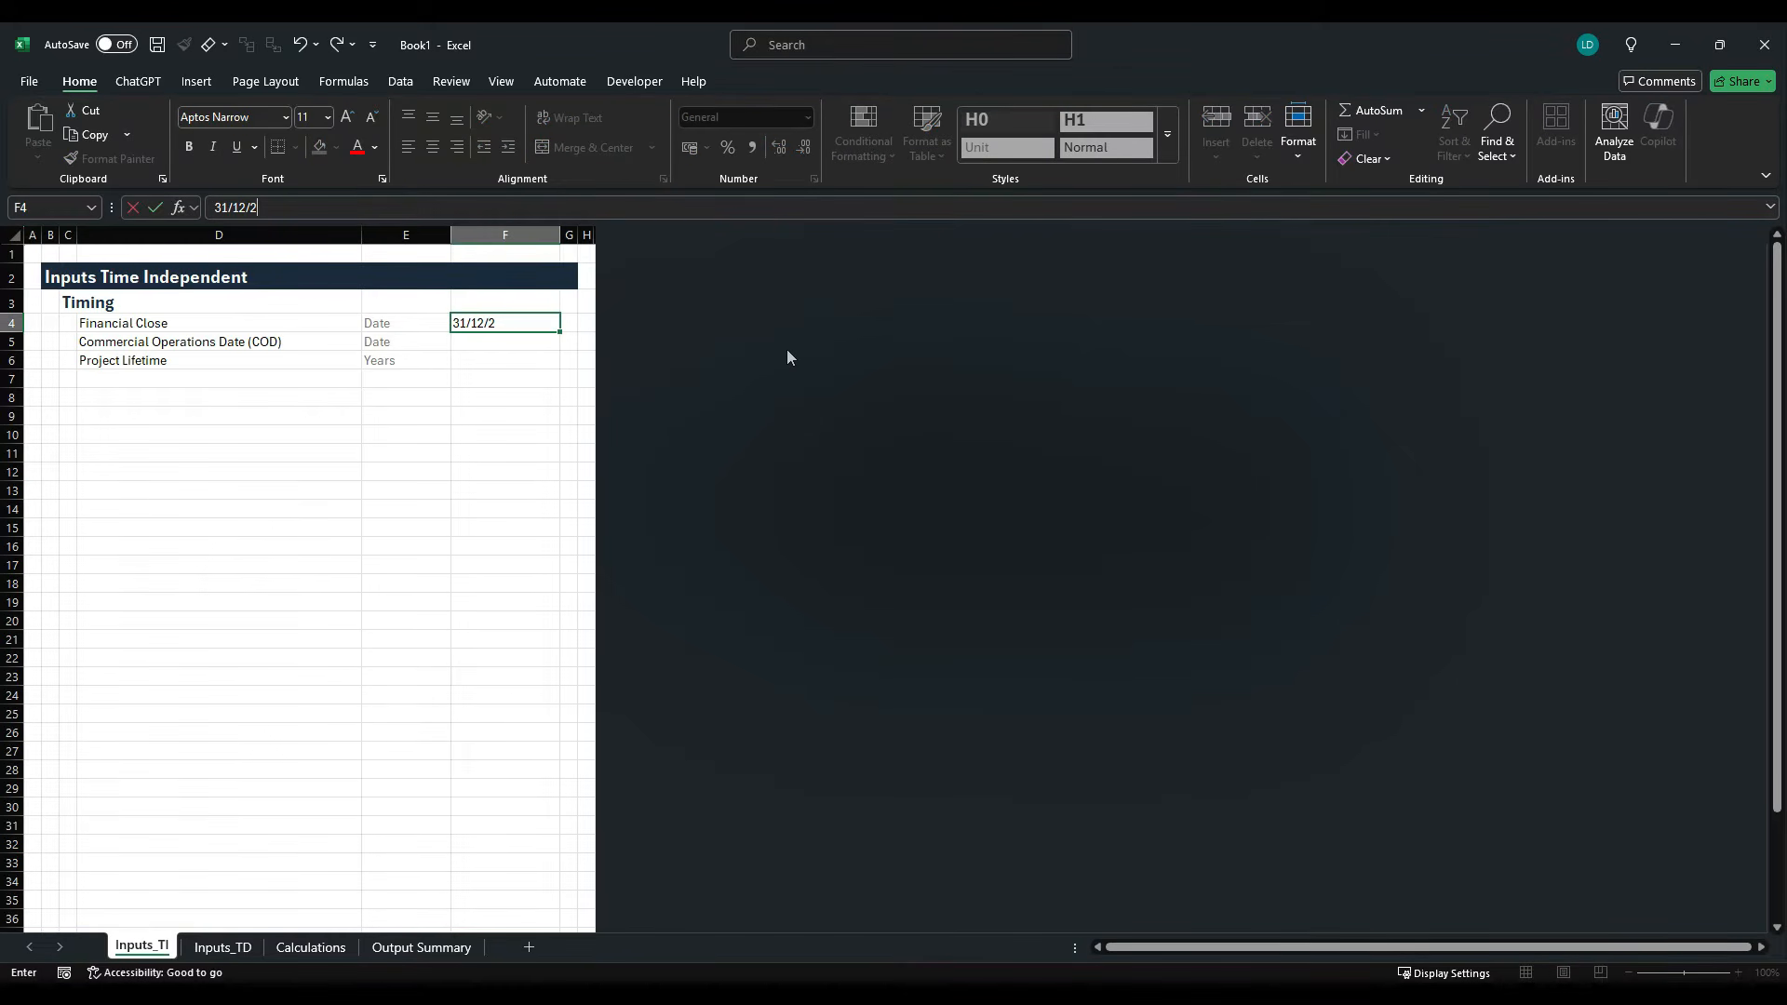
text(025)
key(ctrl+Return)
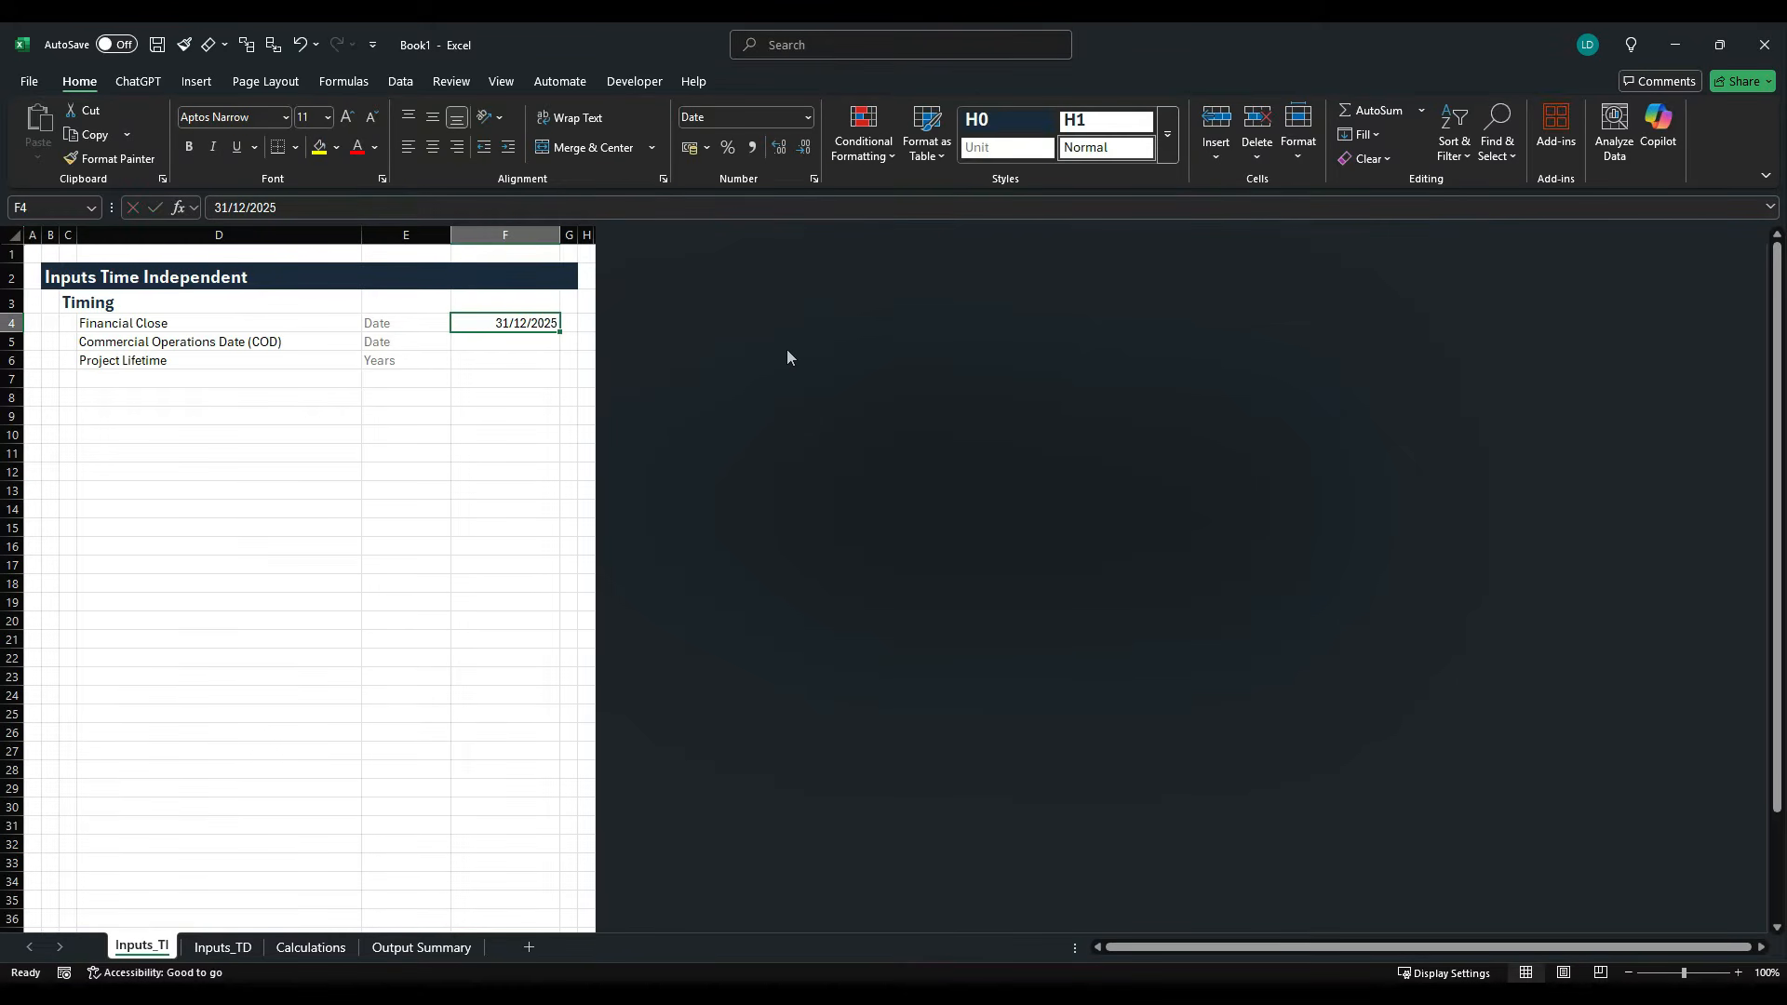
- Format the Financial Close date in F4 with the English (United States) locale and the 14-Mar-2012 date type
key(ctrl+1)
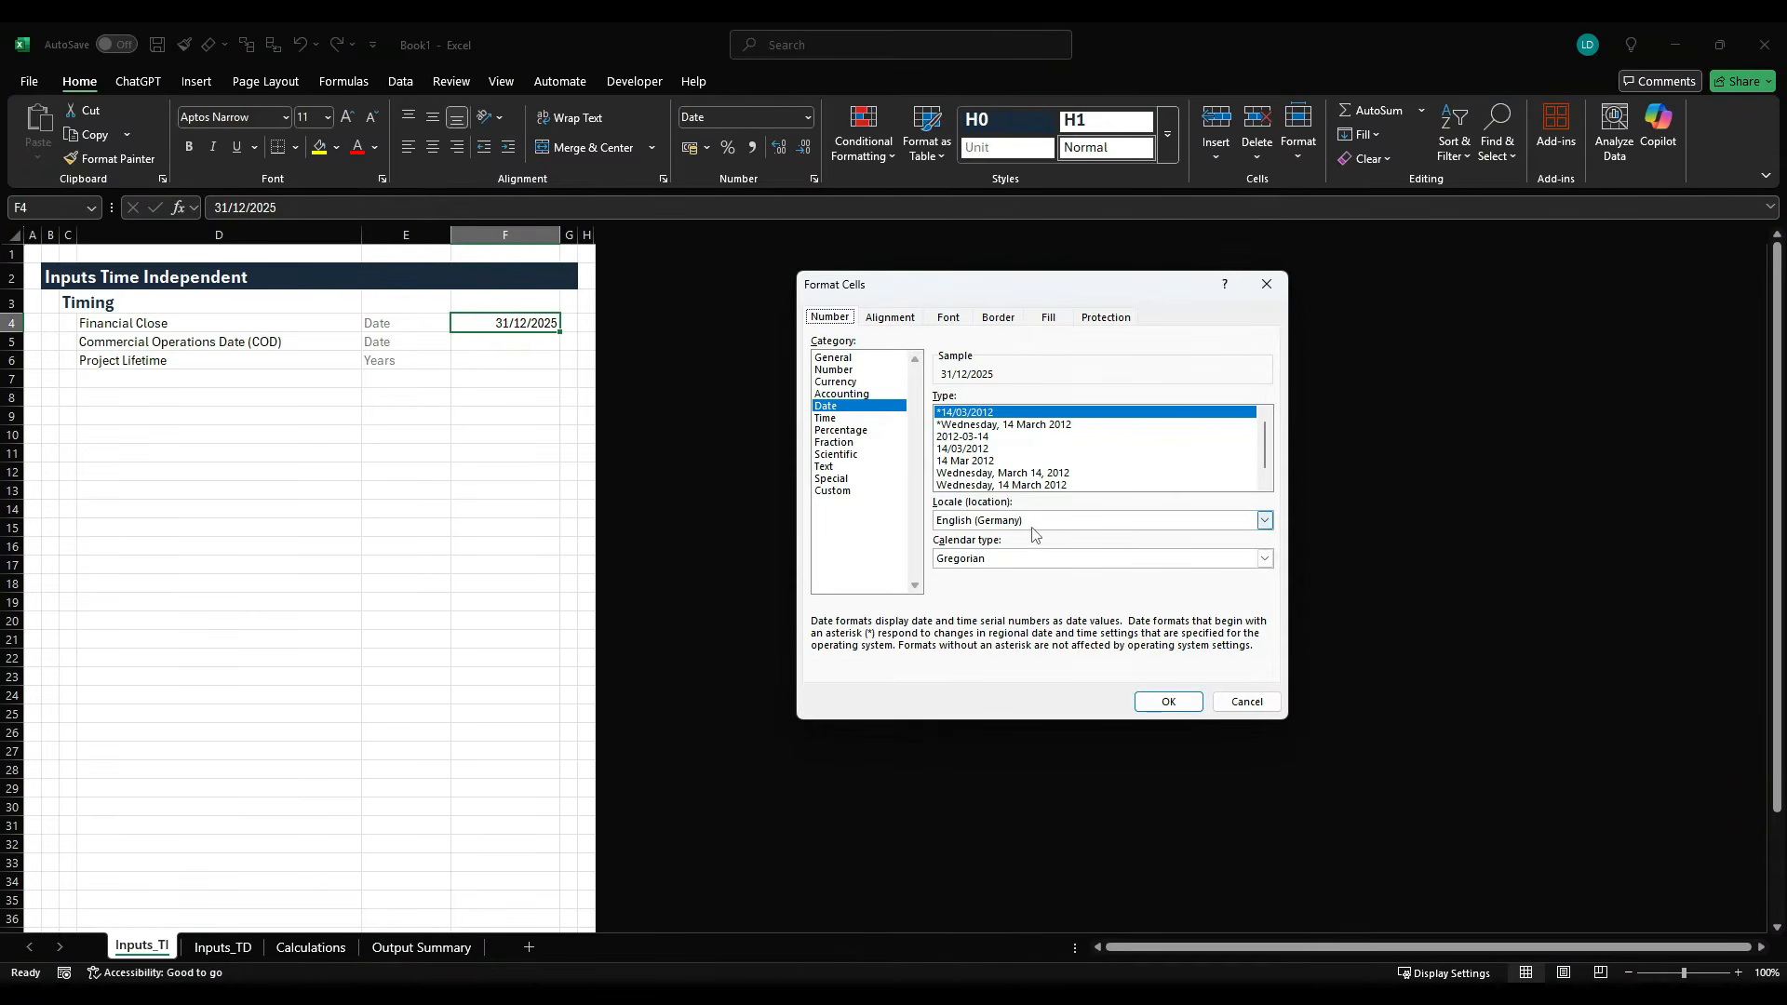
scroll(1078, 565, down, 1)
click(1085, 524)
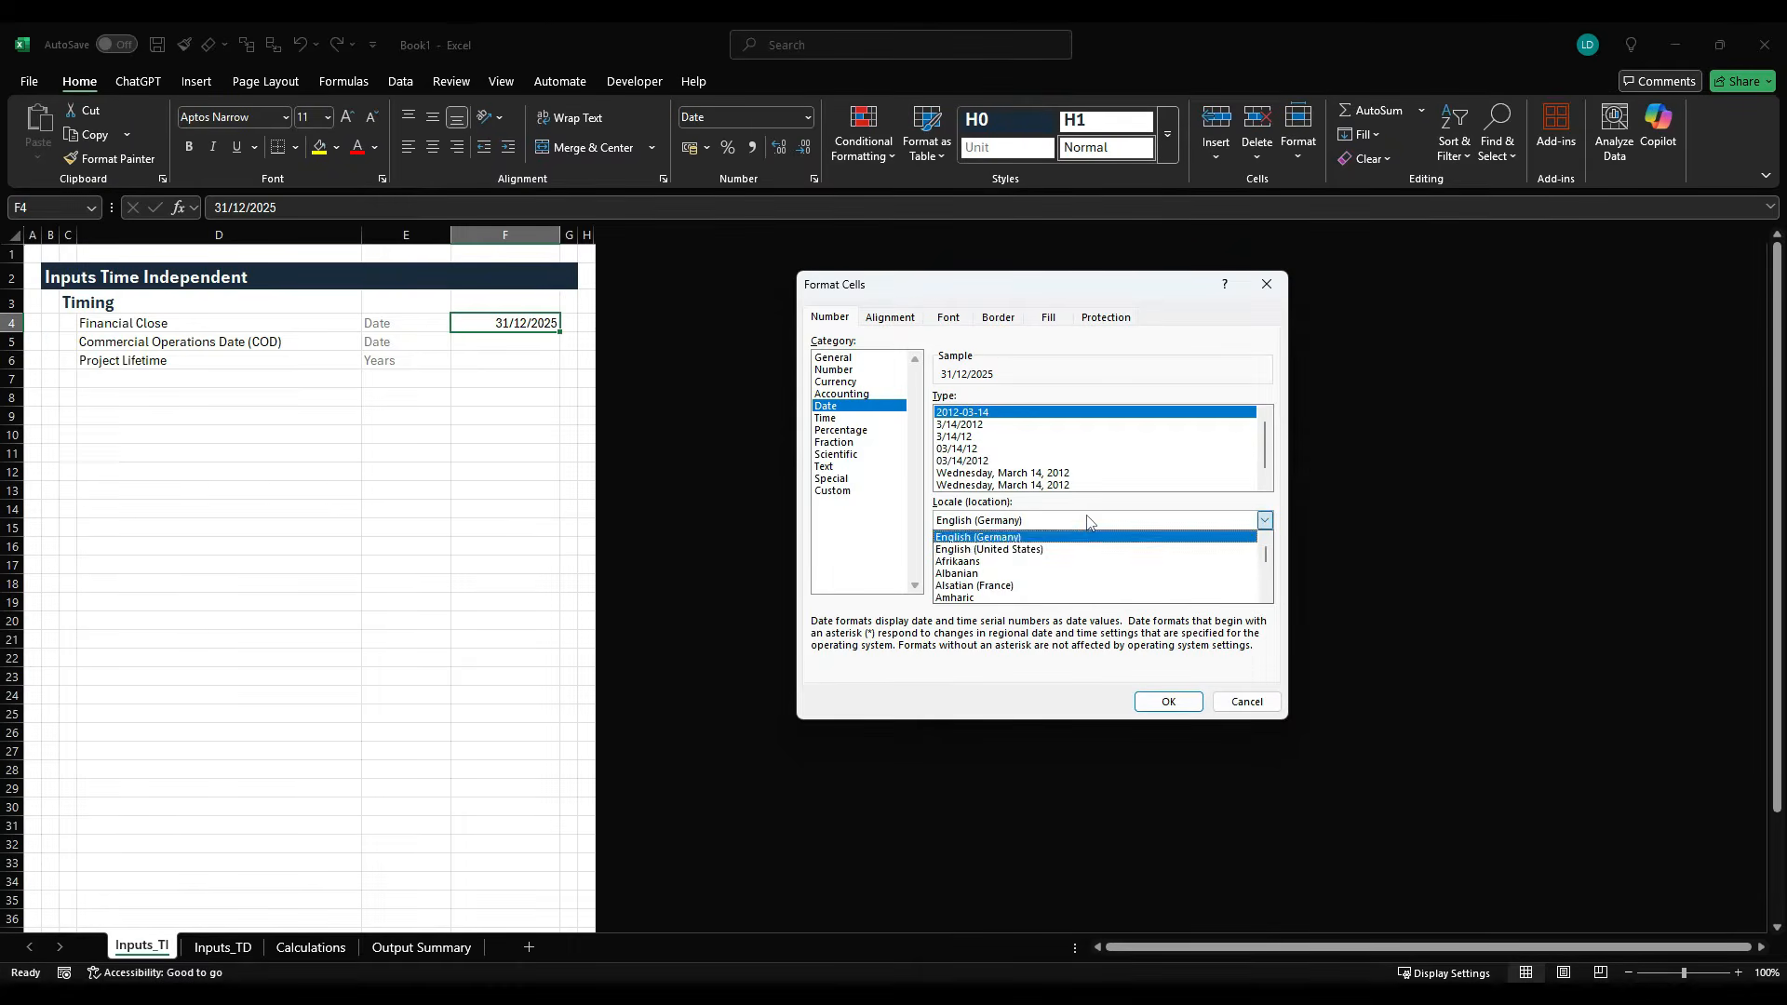
click(1098, 562)
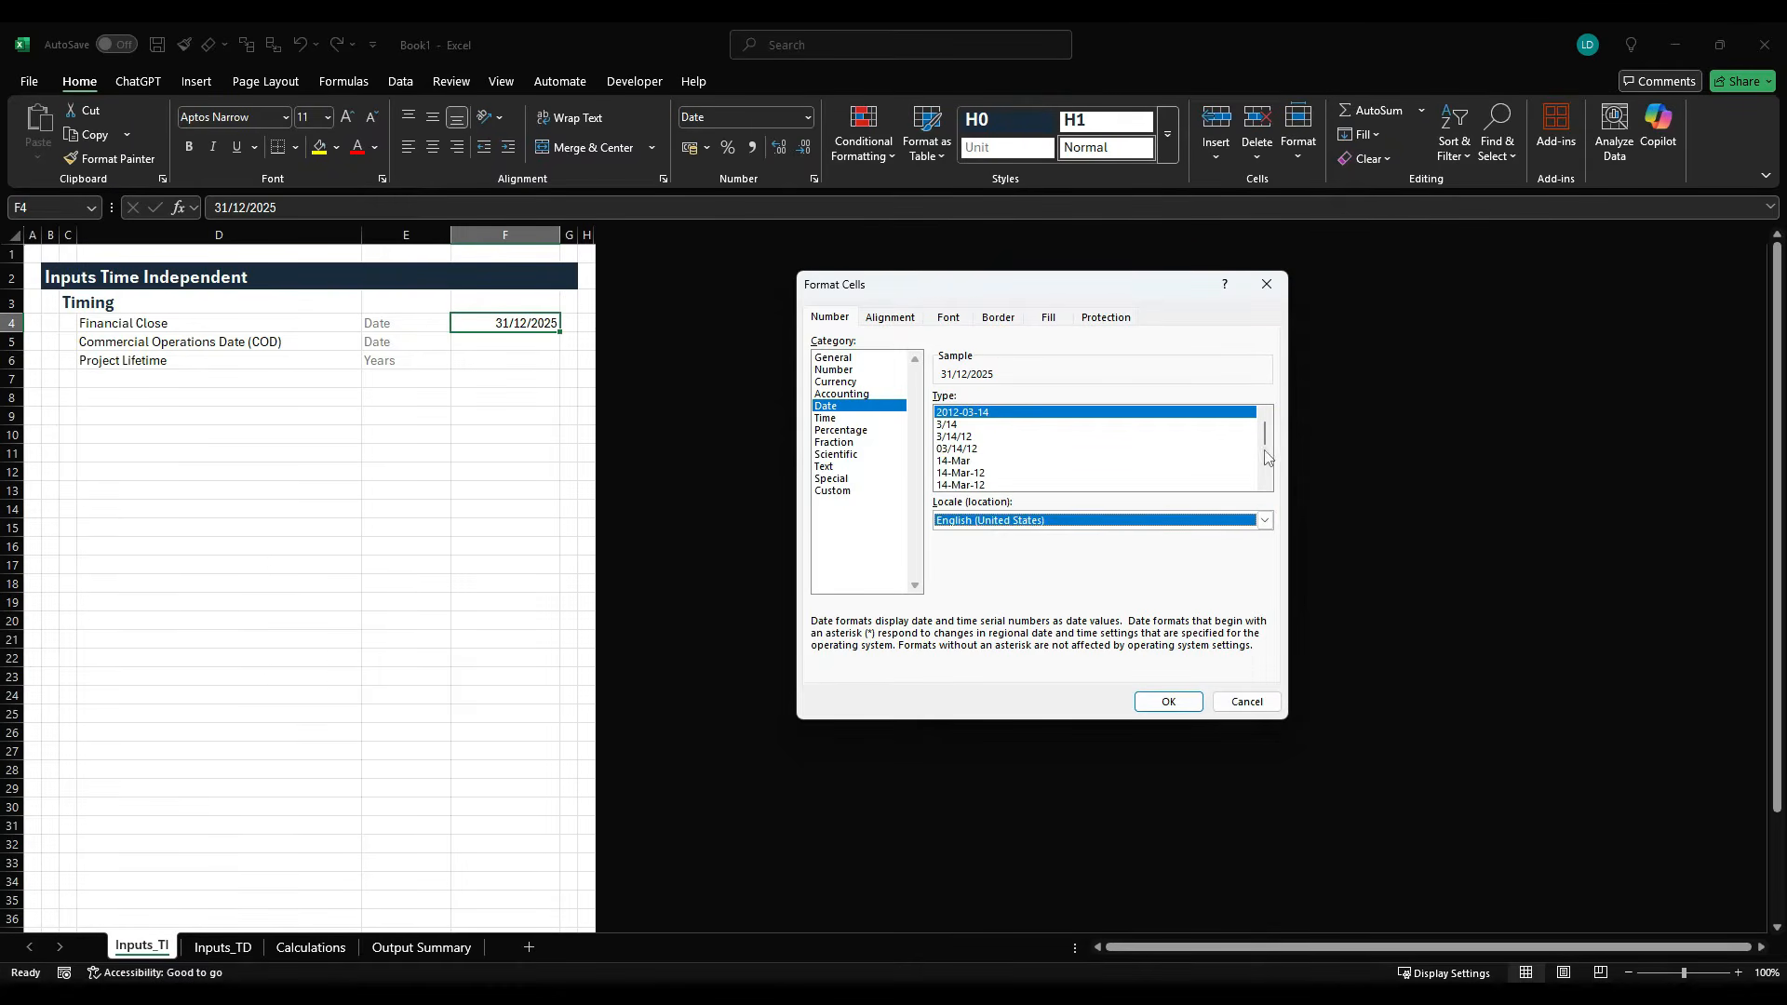
scroll(1265, 442, down, 3)
click(1076, 485)
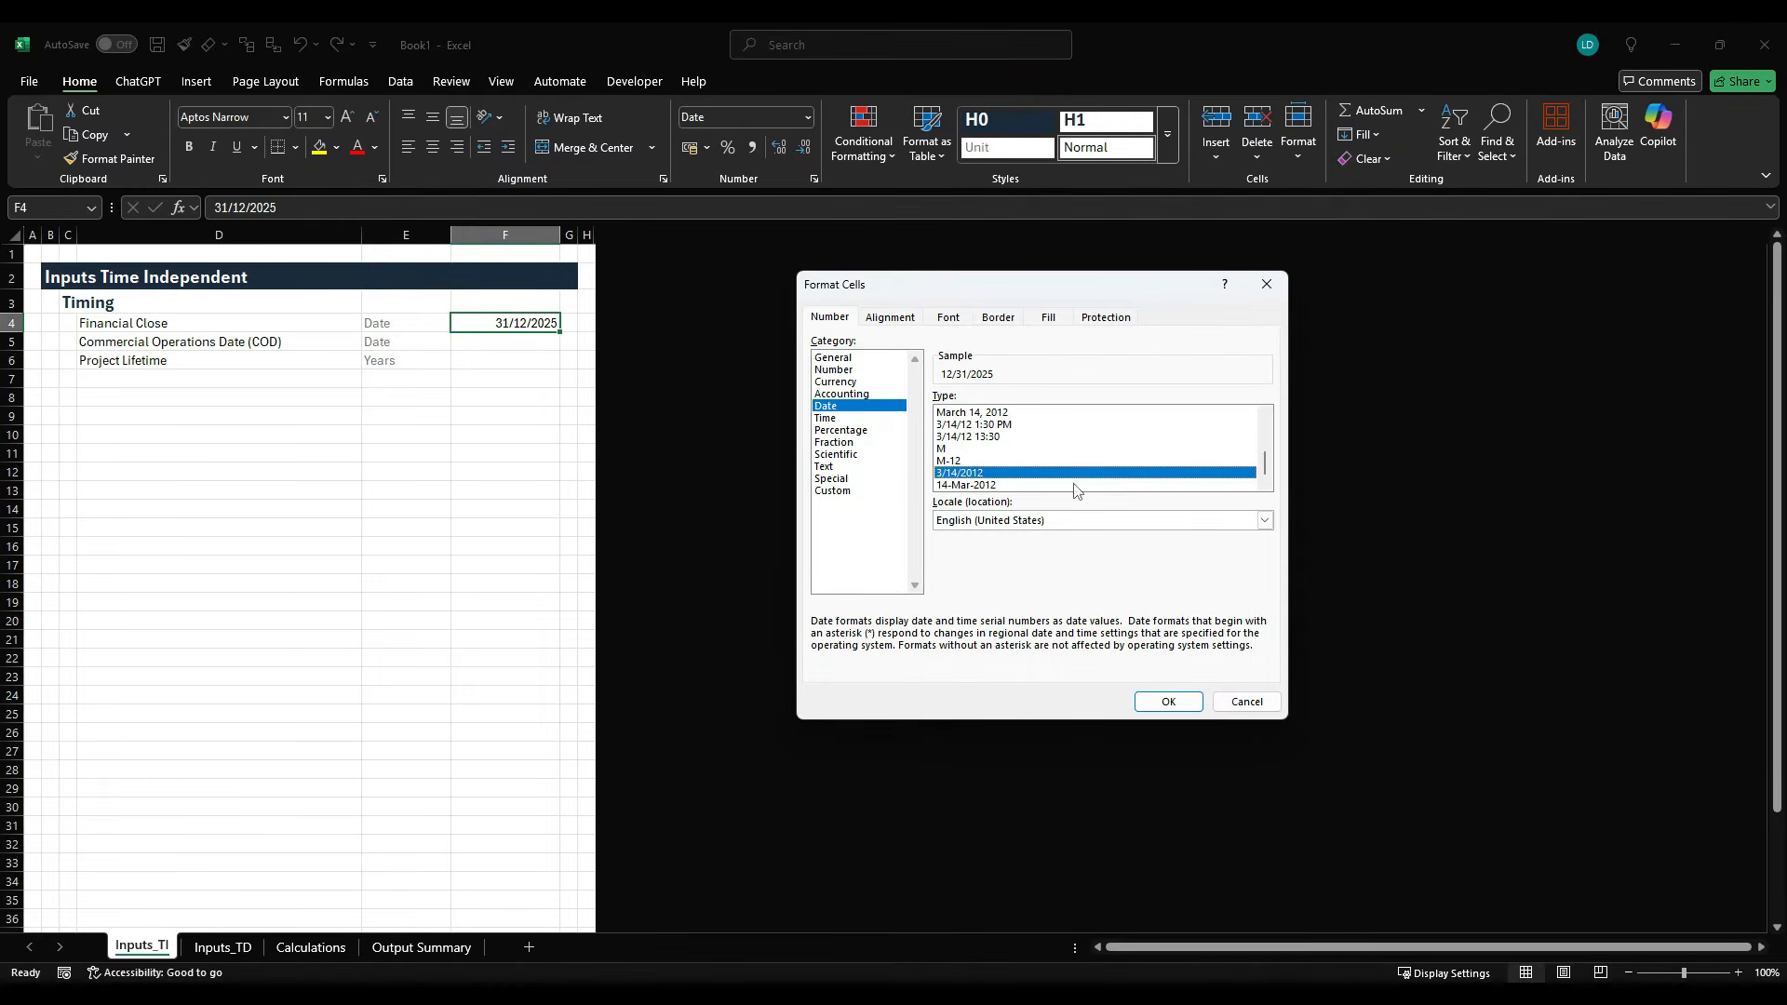
click(1166, 699)
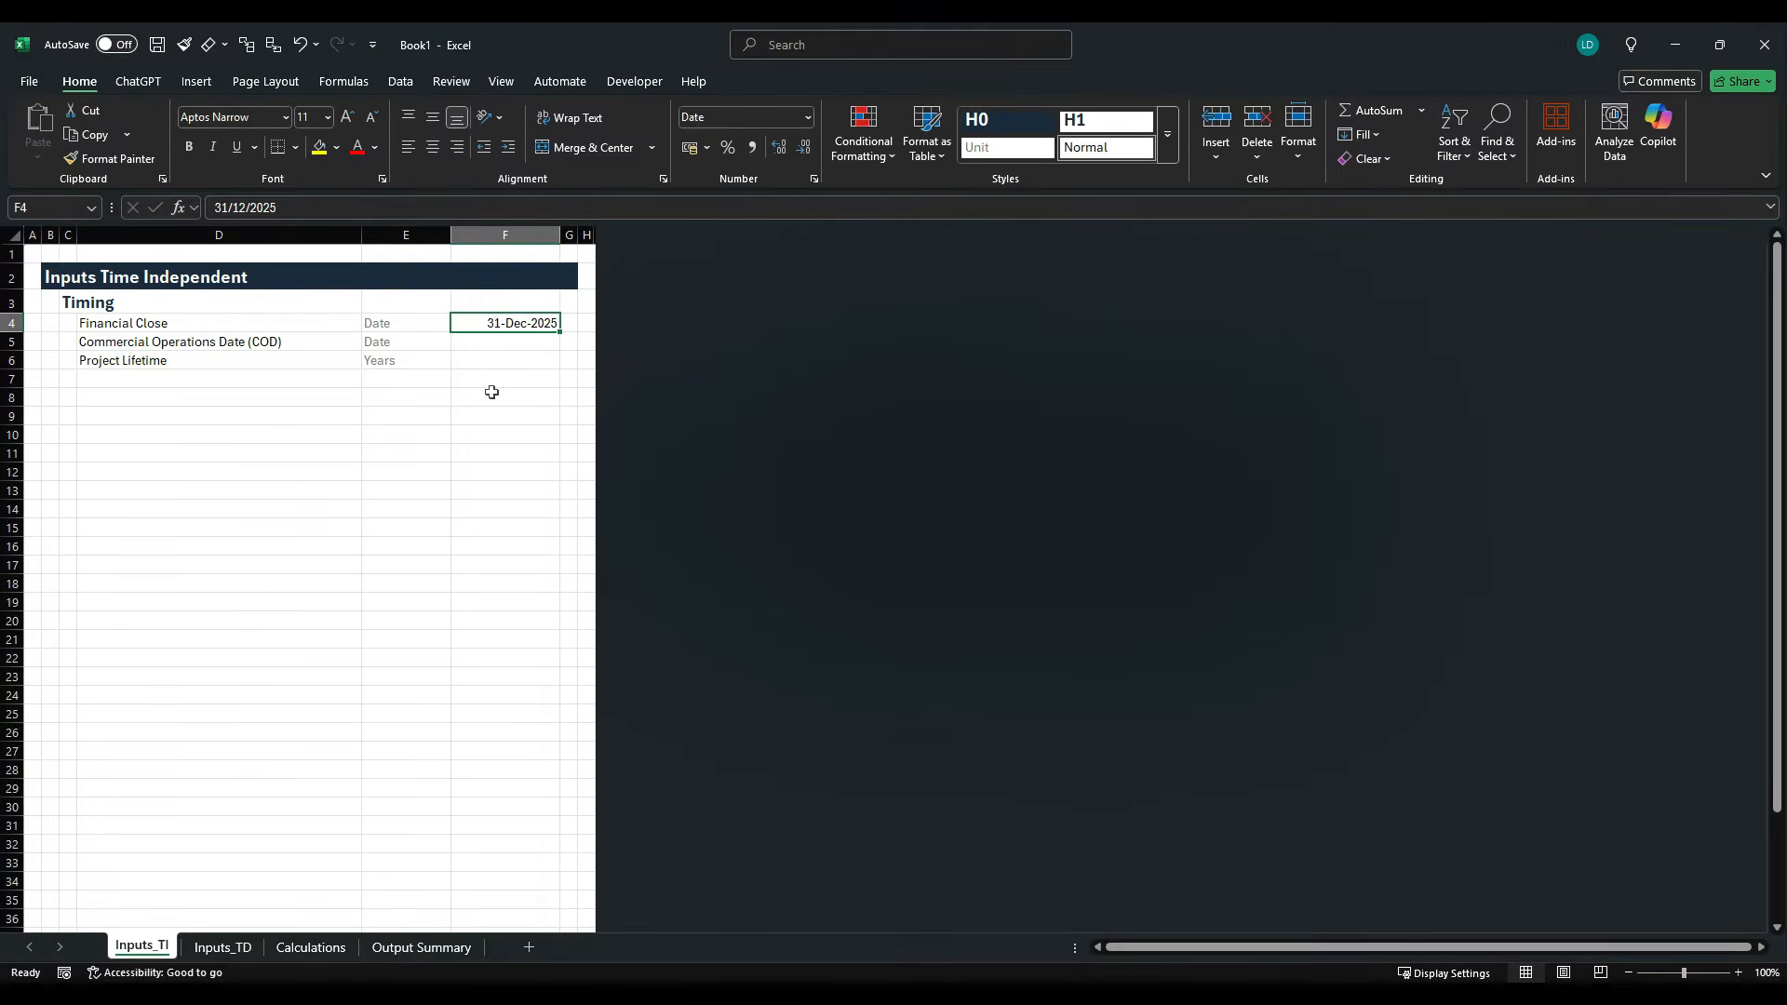
- Enter 01/01/2026 as the Commercial Operations Date in cell F5
click(551, 350)
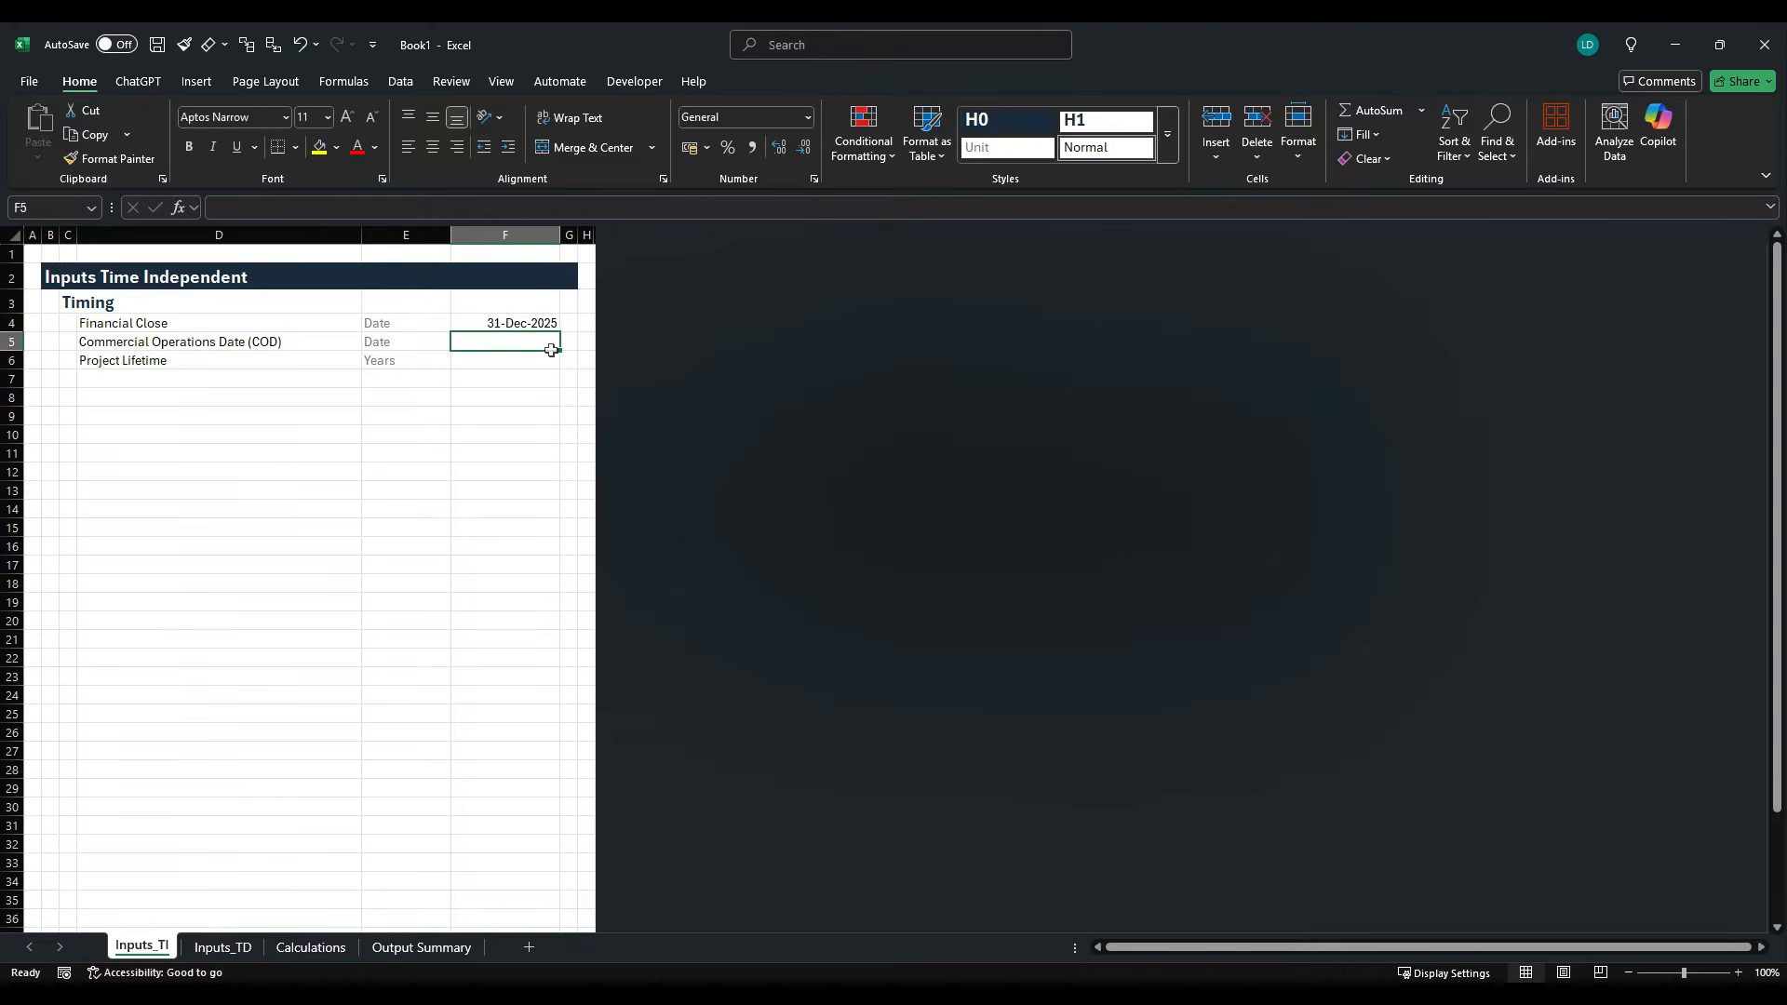
text(01)
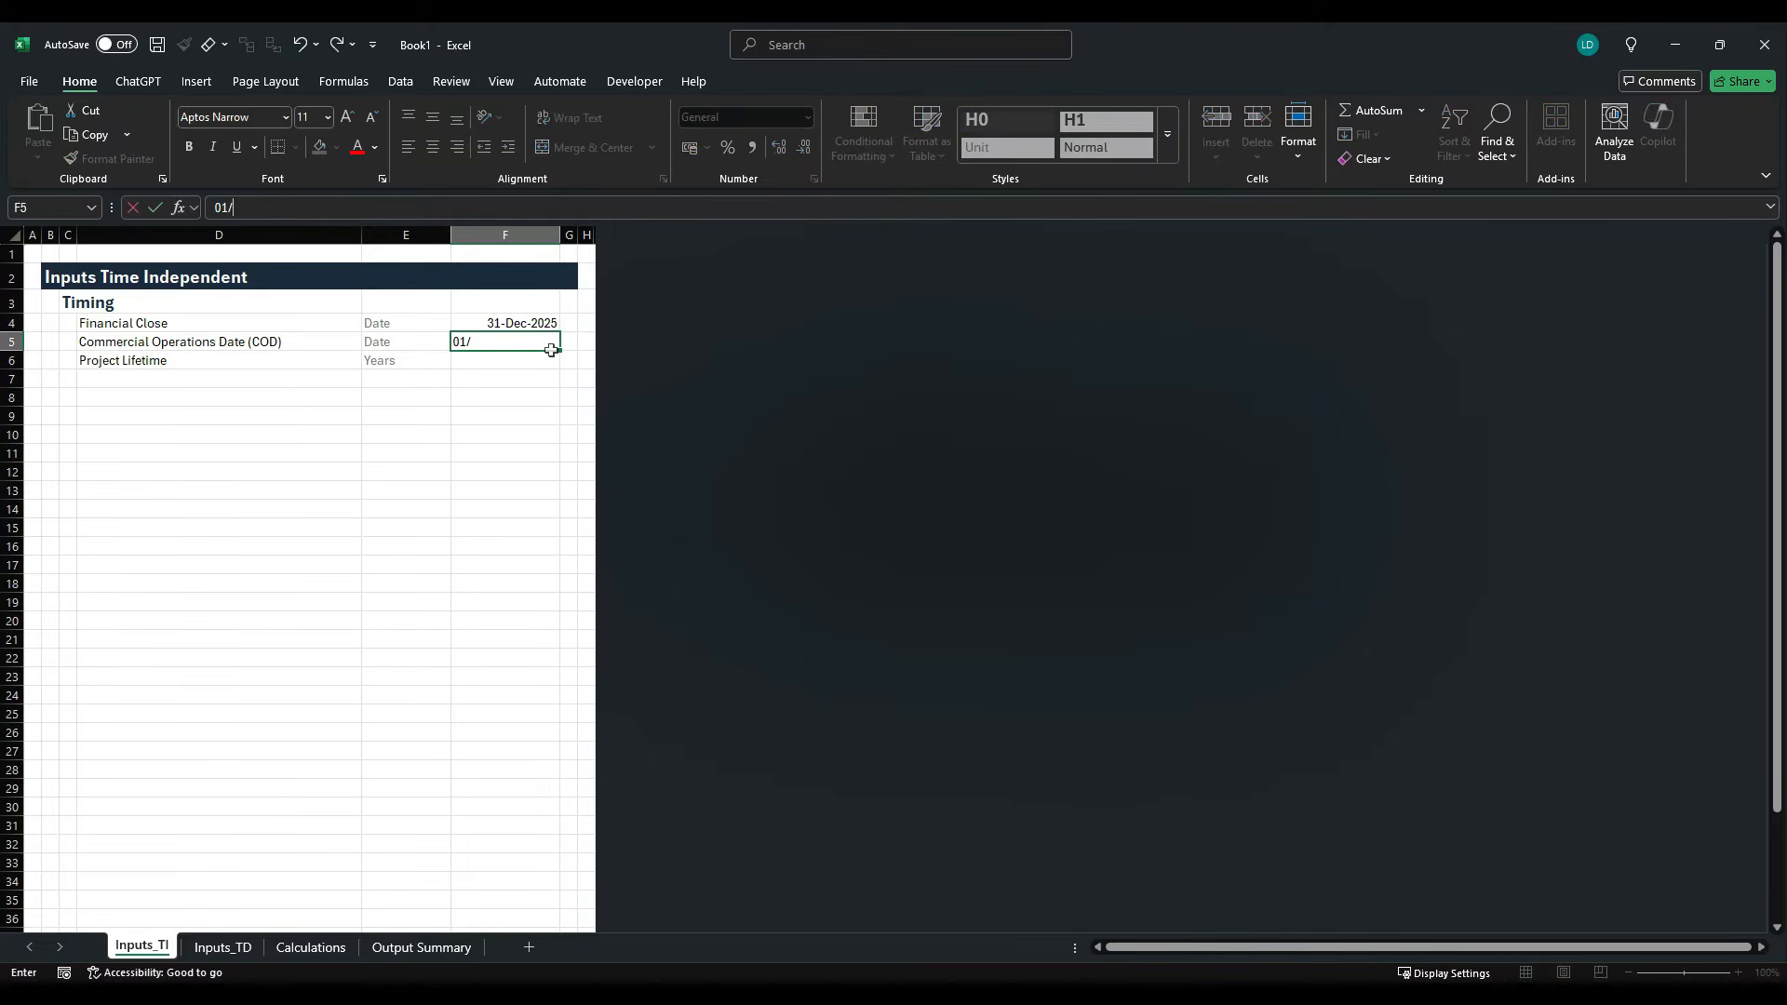
text(/01/2026)
key(ctrl+Return)
- Copy the Financial Close cell F4 and paste only its formats onto the Commercial Operations Date in F5
key(shift+Up)
key(ctrl+c)
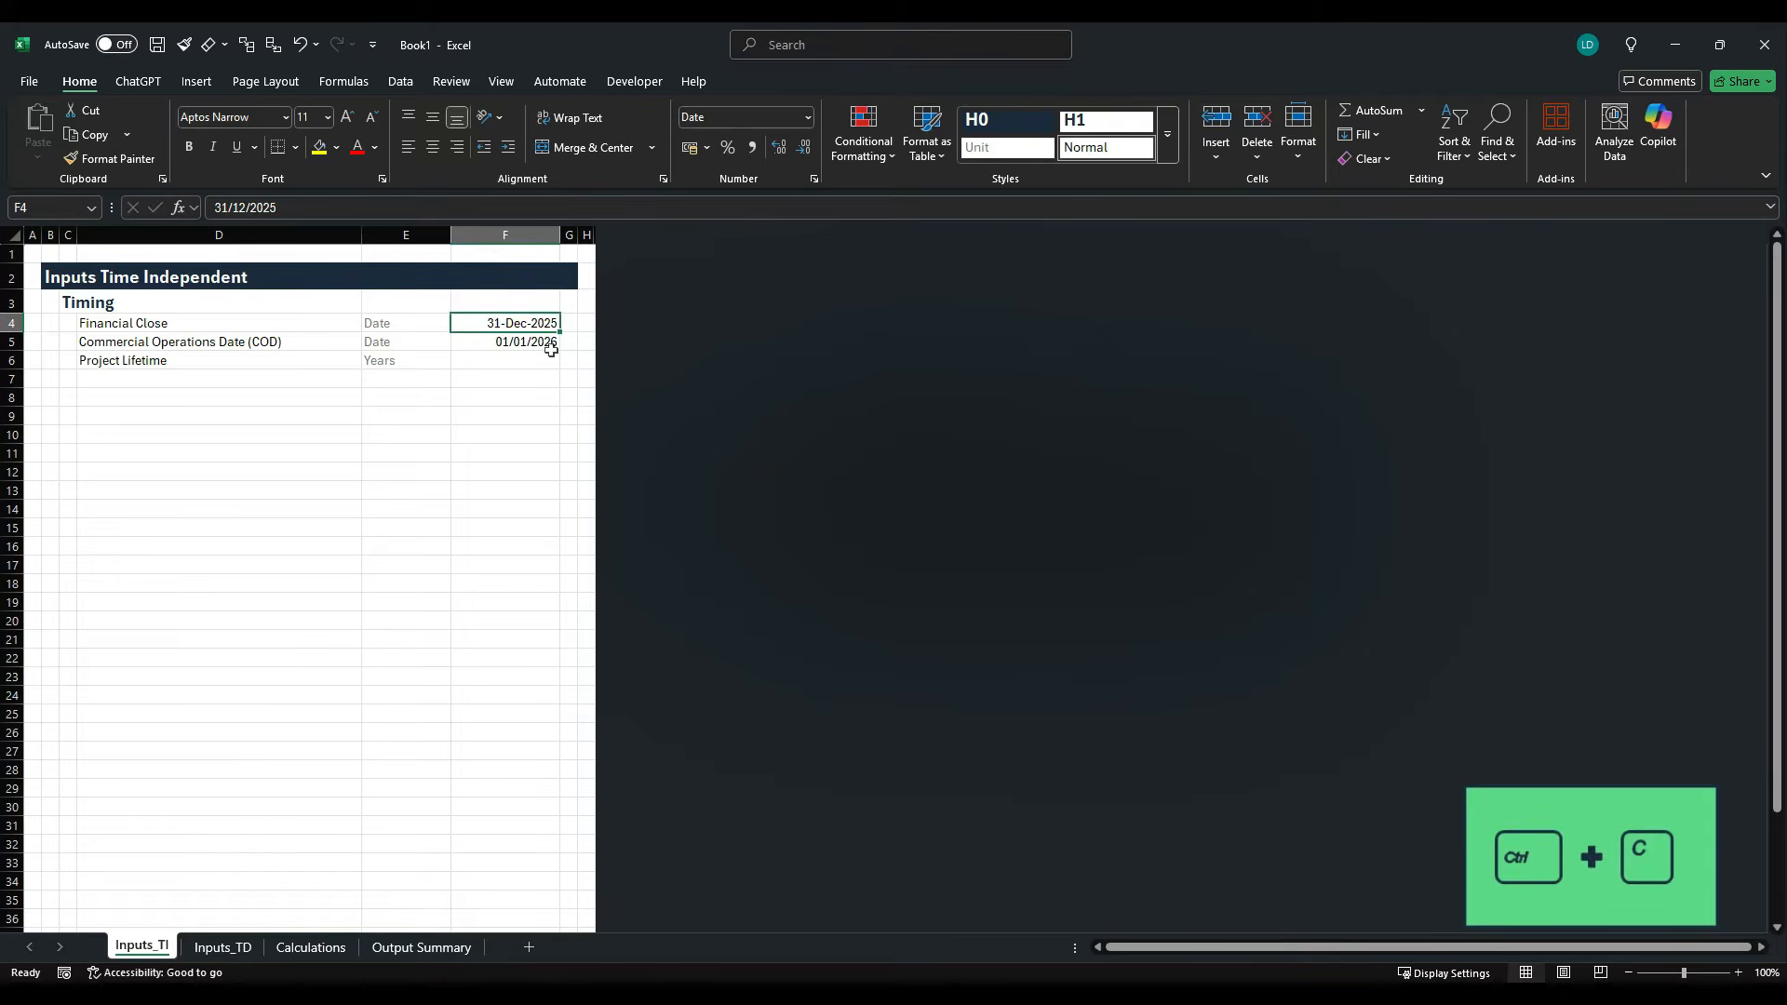
key(alt+h)
key(v)
key(s)
key(t)
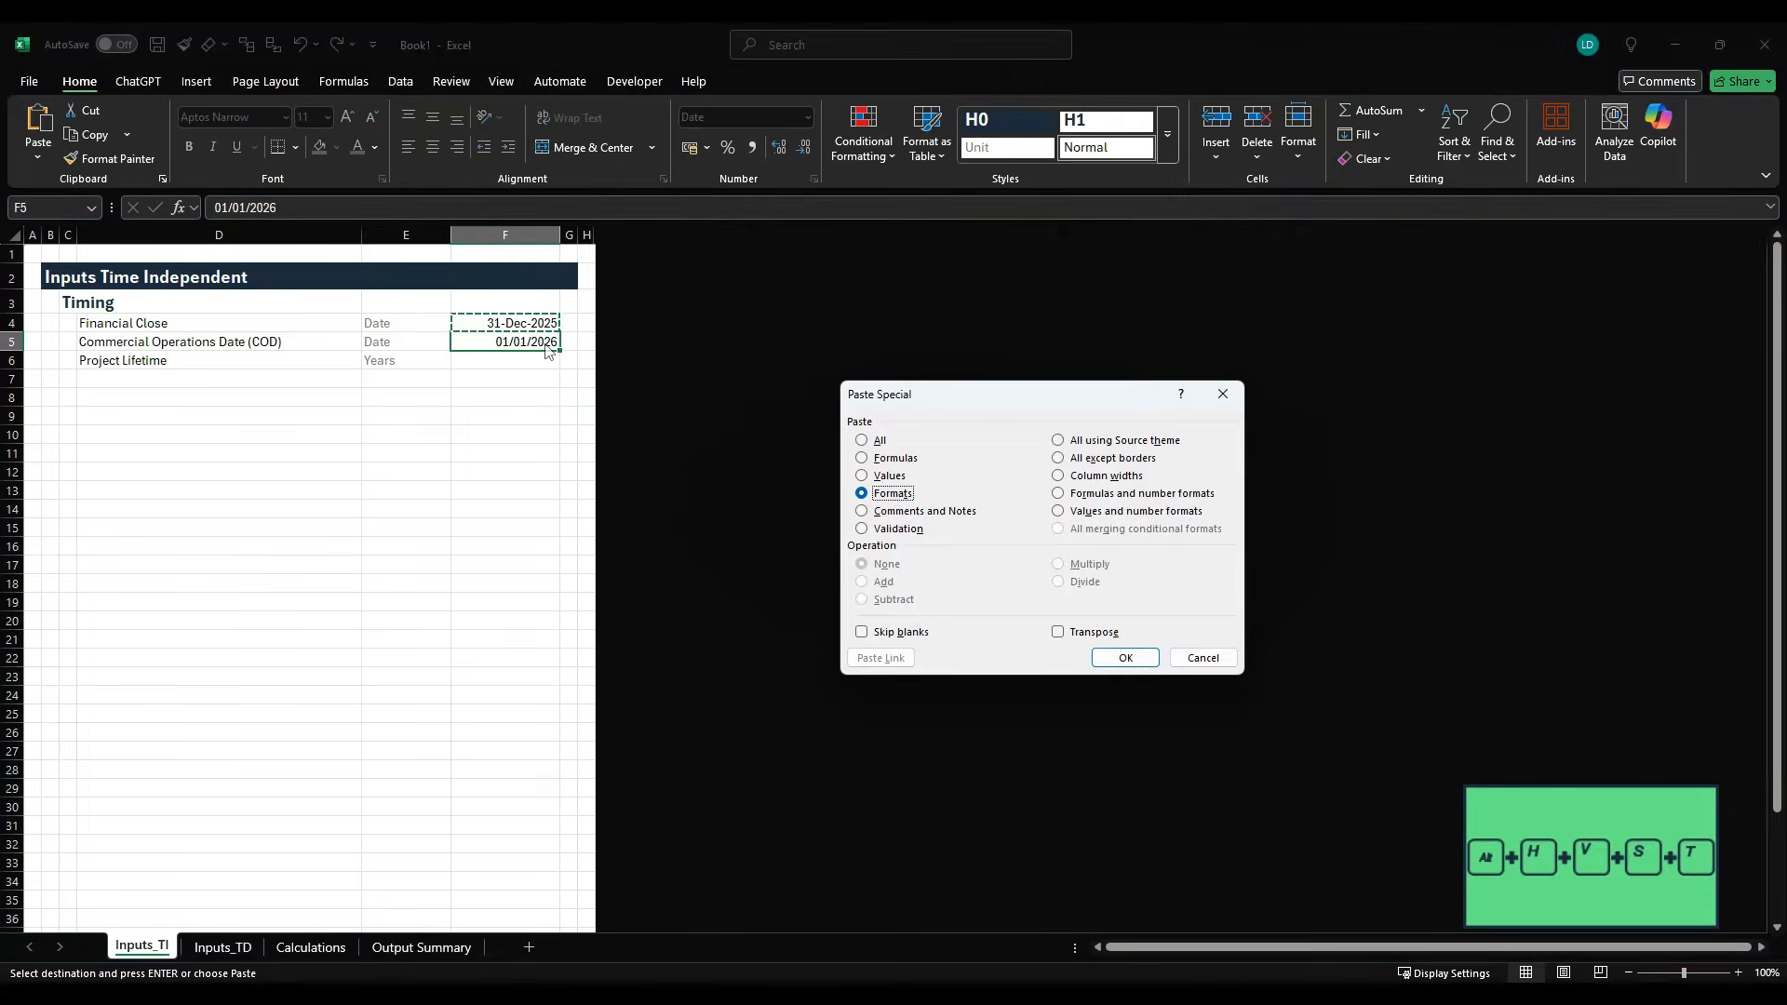
key(Return)
- Enter 30 as the Project Lifetime in cell F6
key(Down)
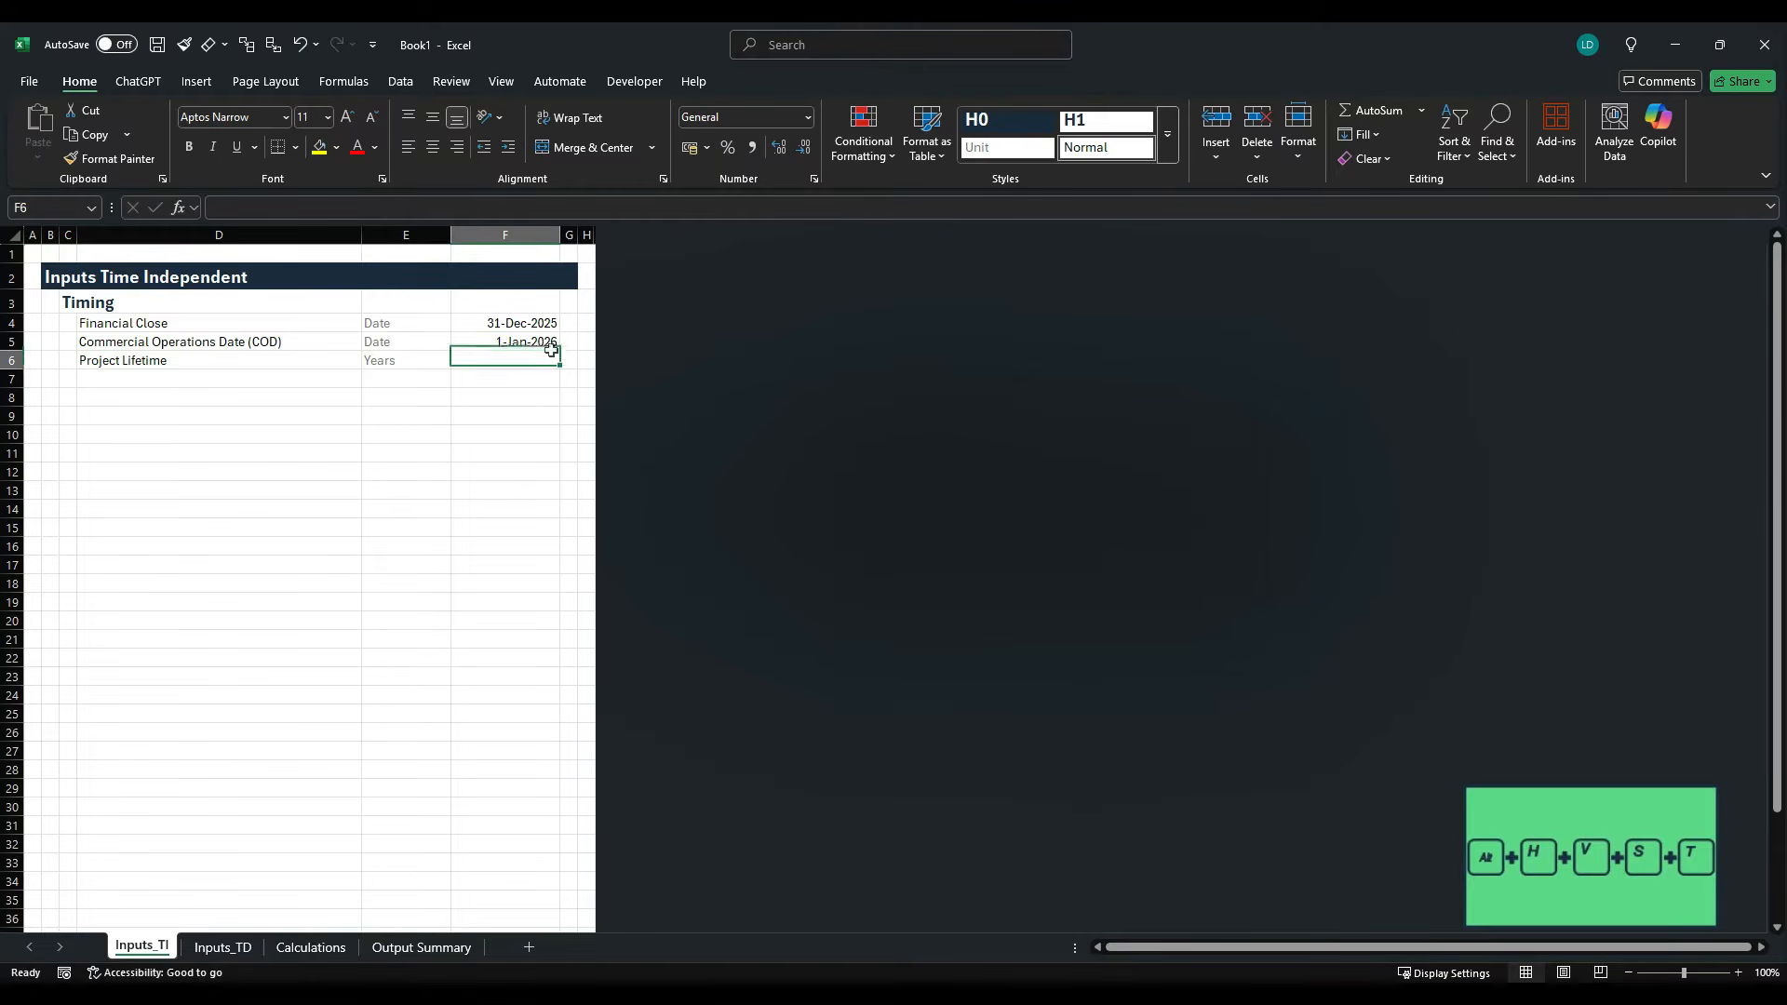
text(3)
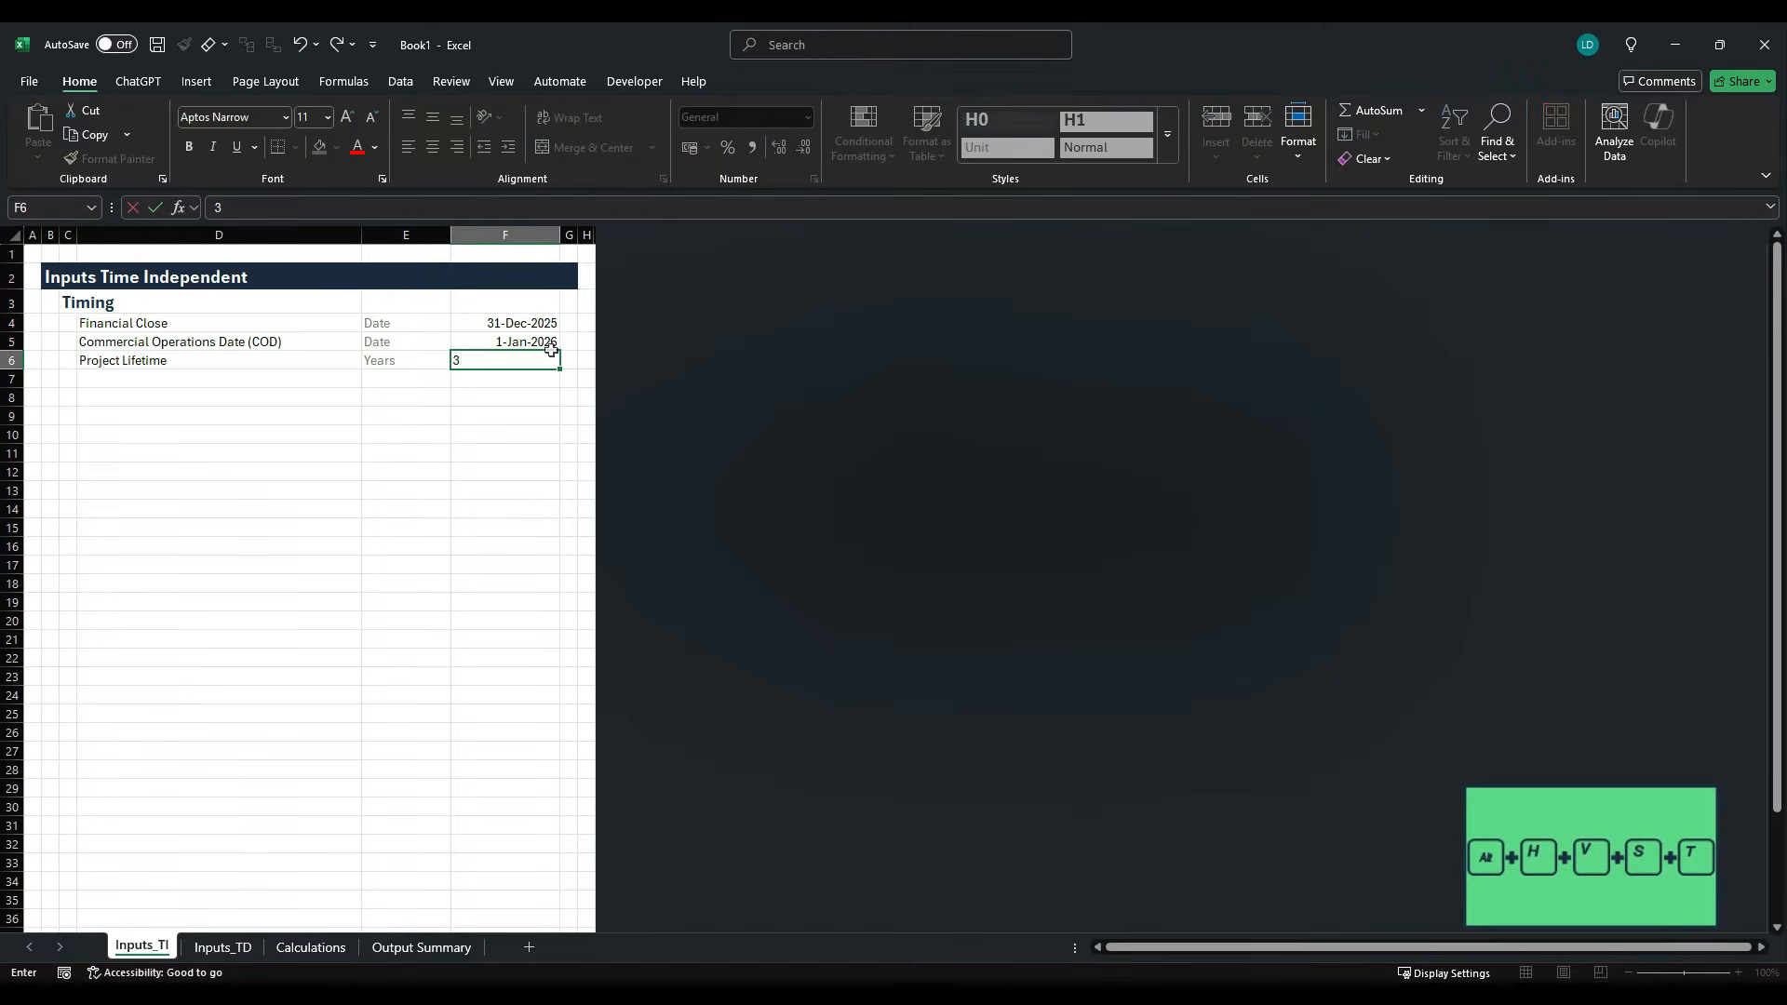
text(80)
key(ctrl+Return)
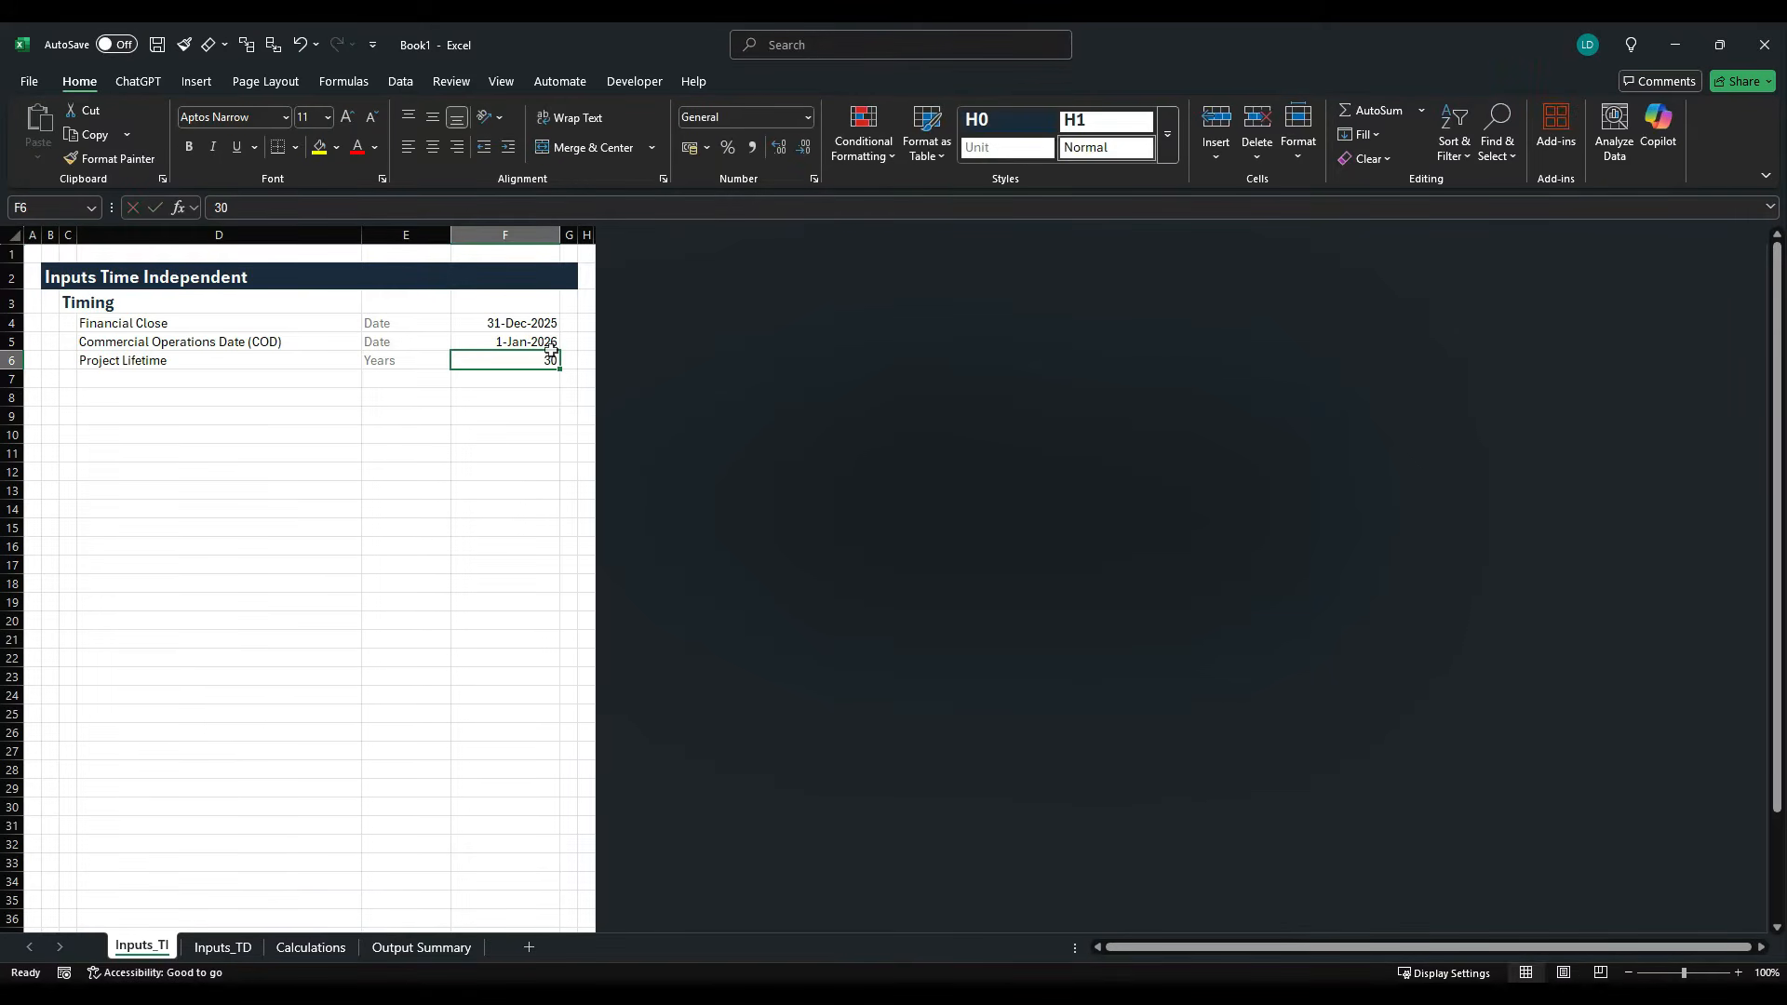
- Give the Project Lifetime cell F6 the custom number format Standard" Yr(s)"
key(ctrl+1)
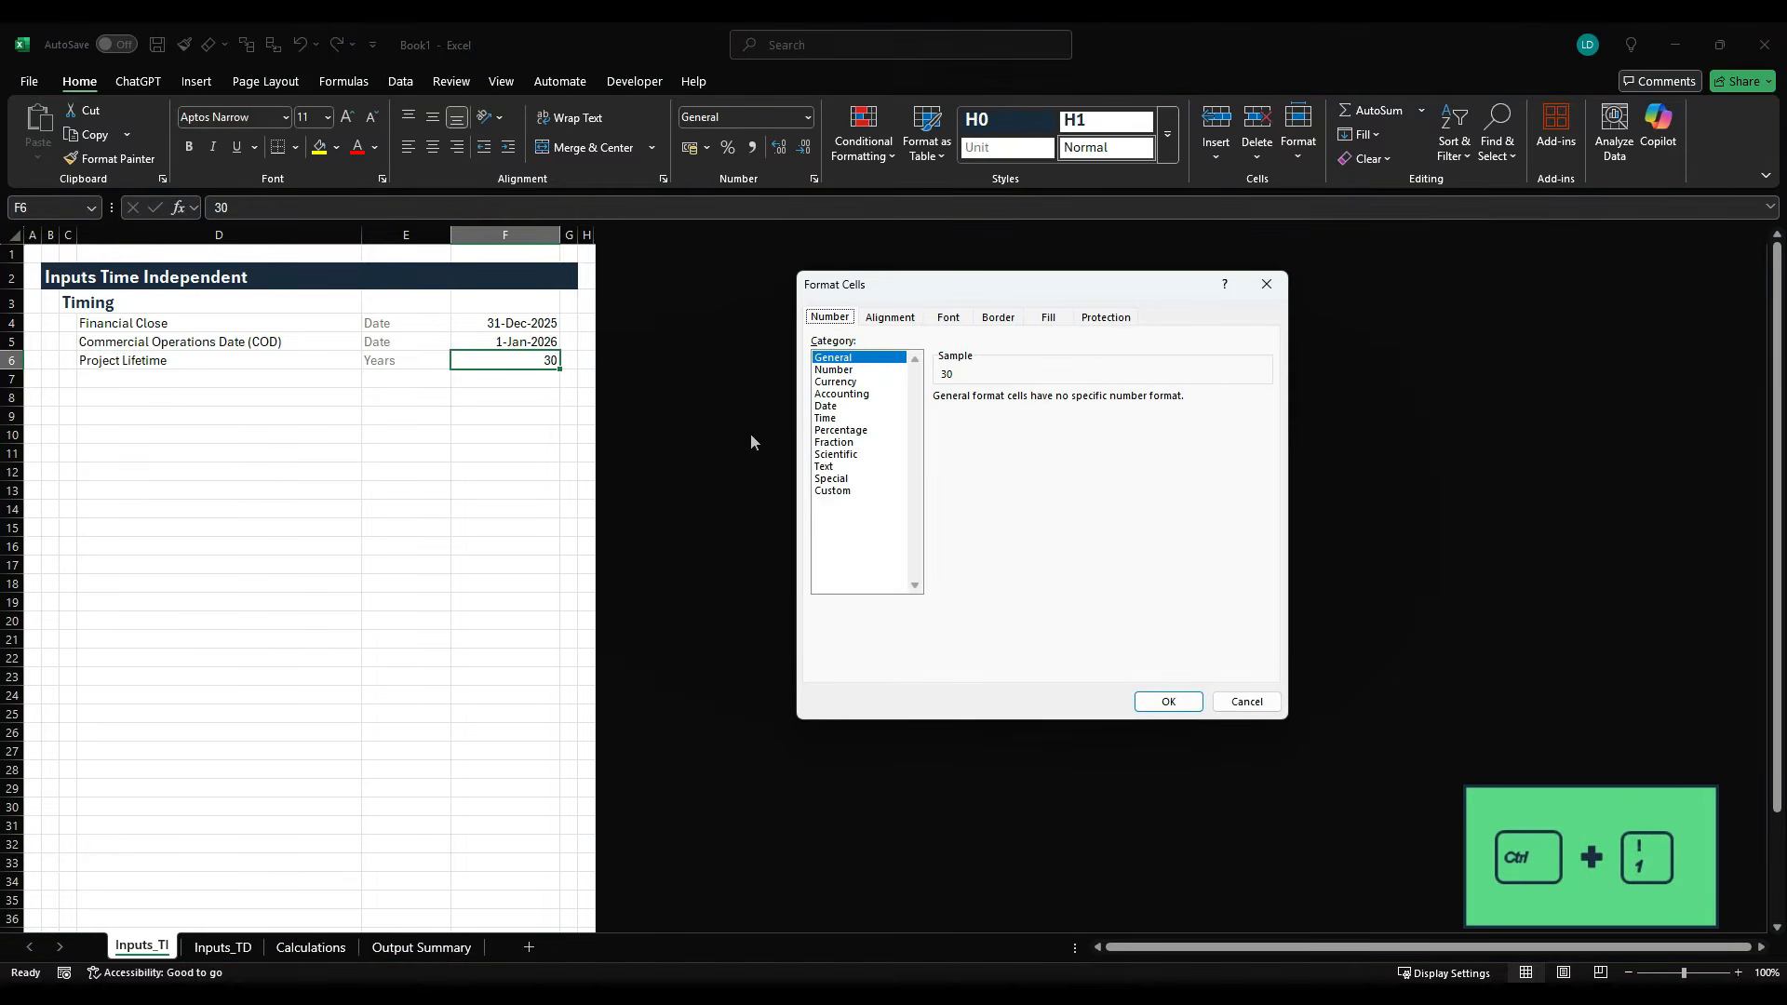
click(833, 490)
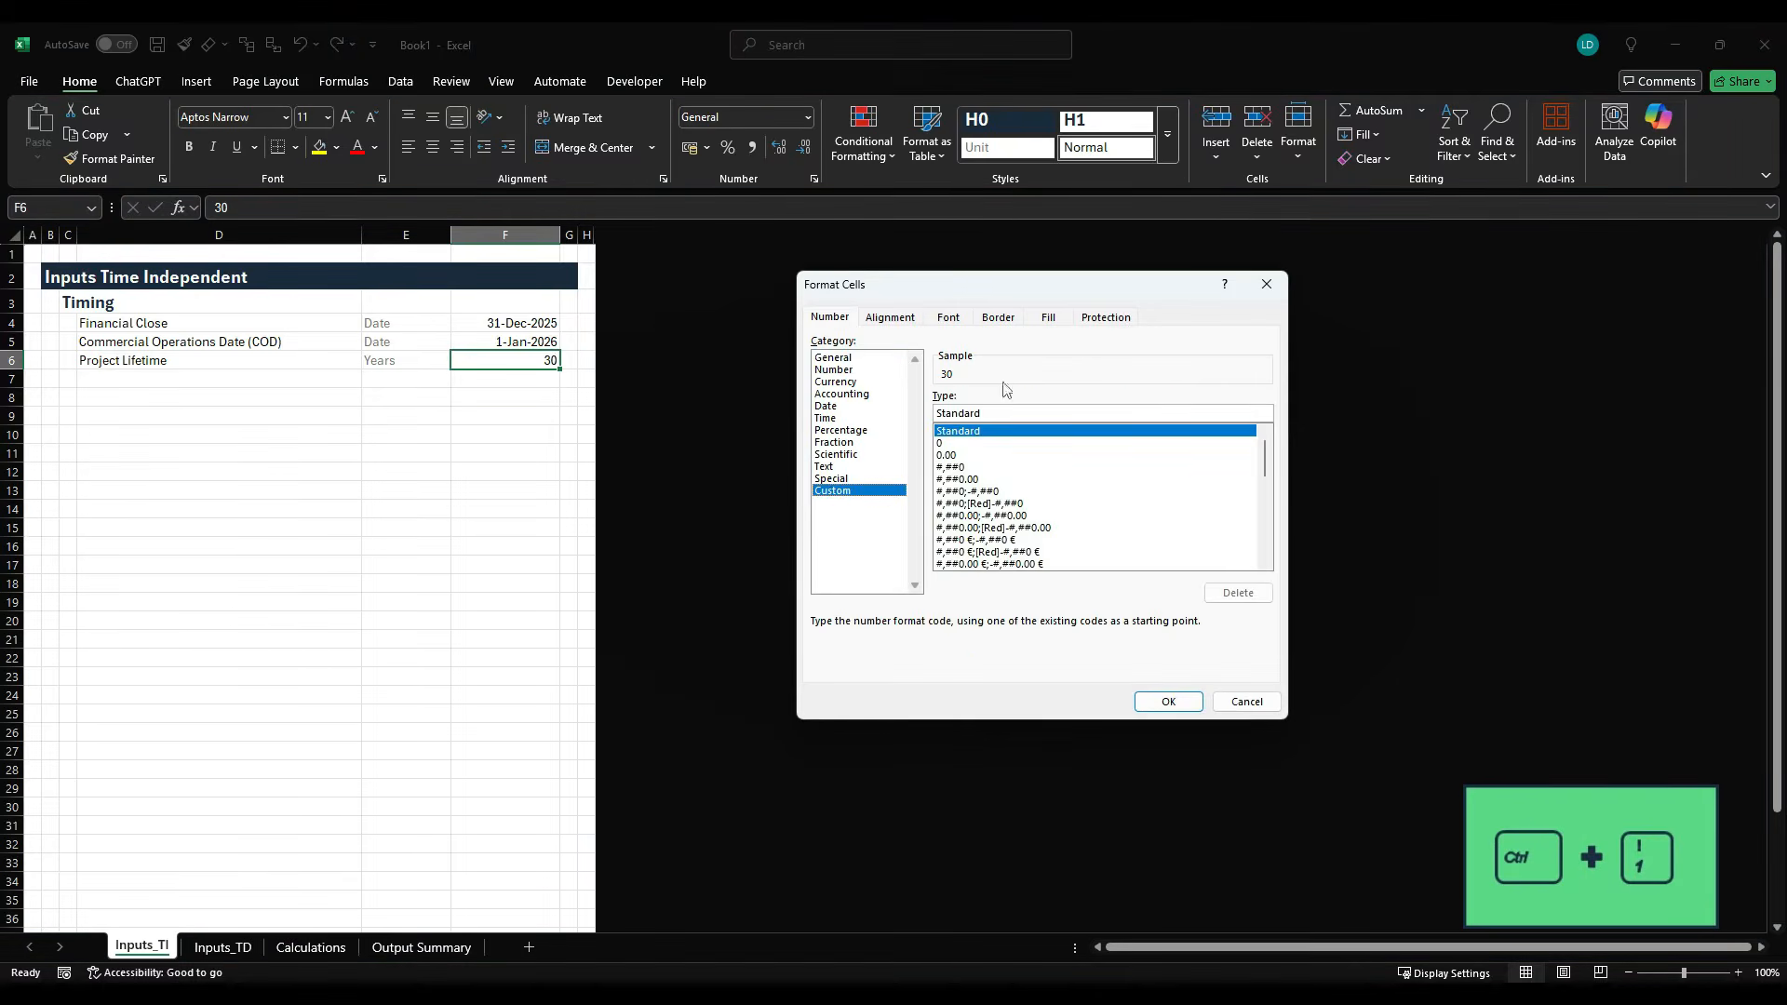
text(')
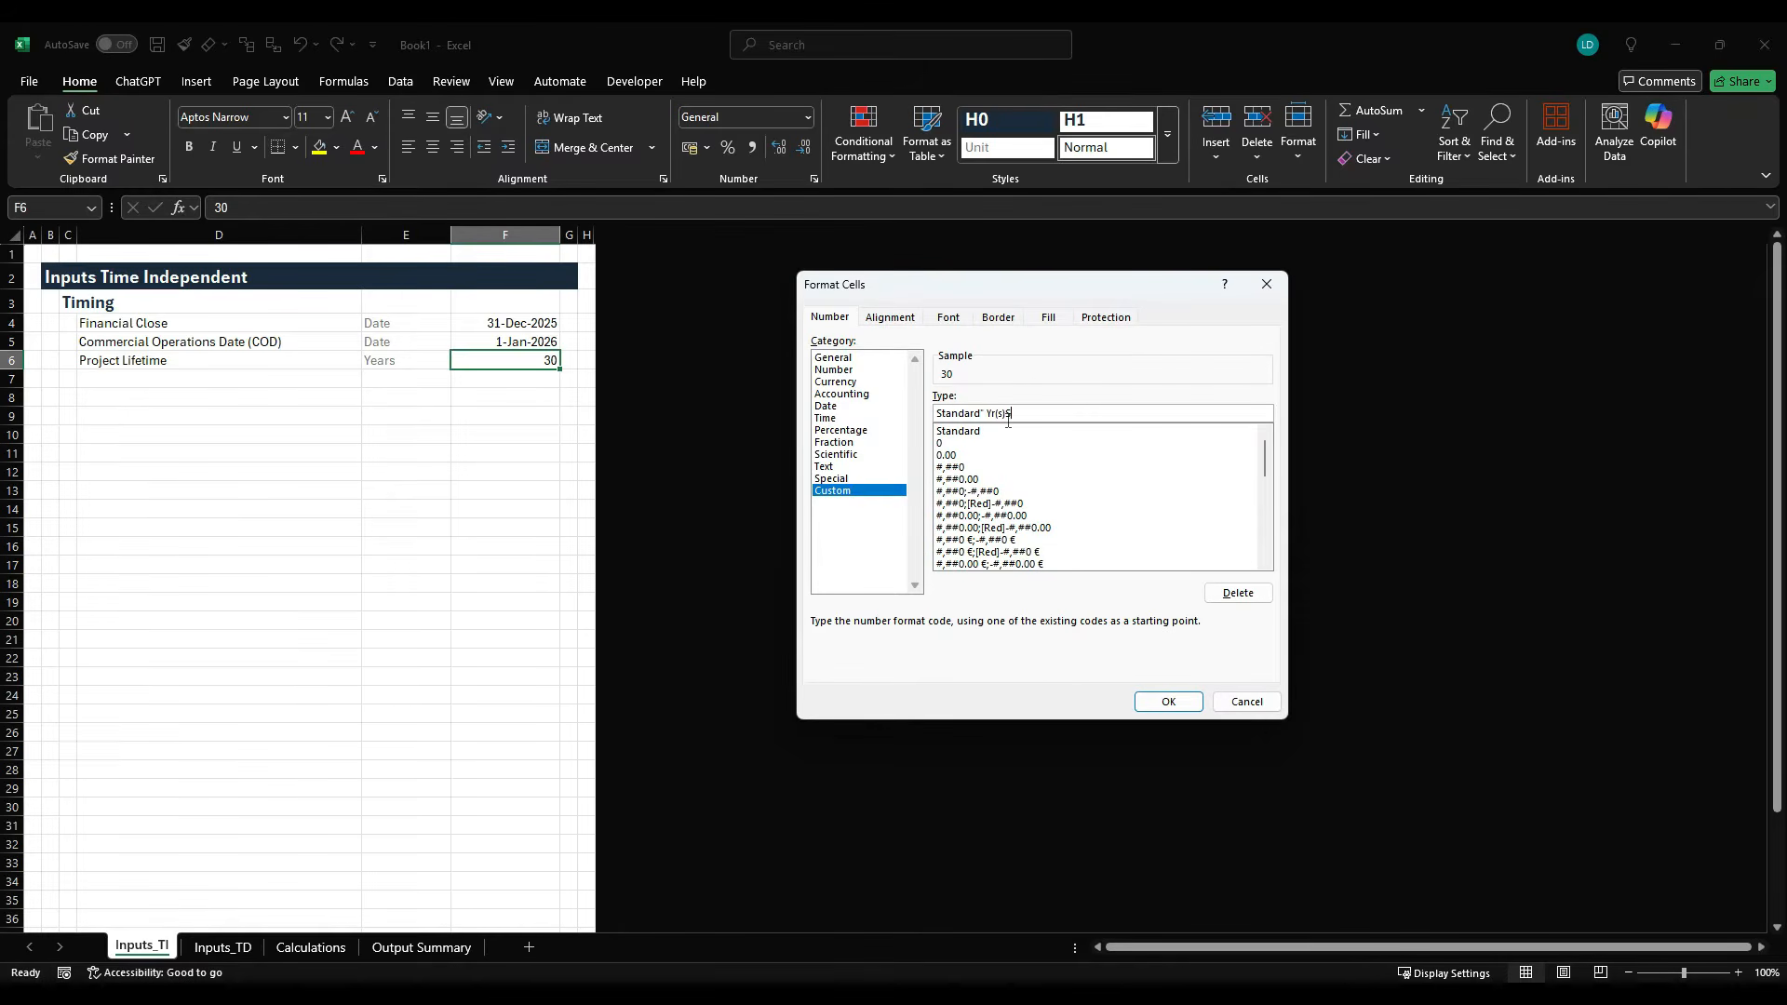
key(Return)
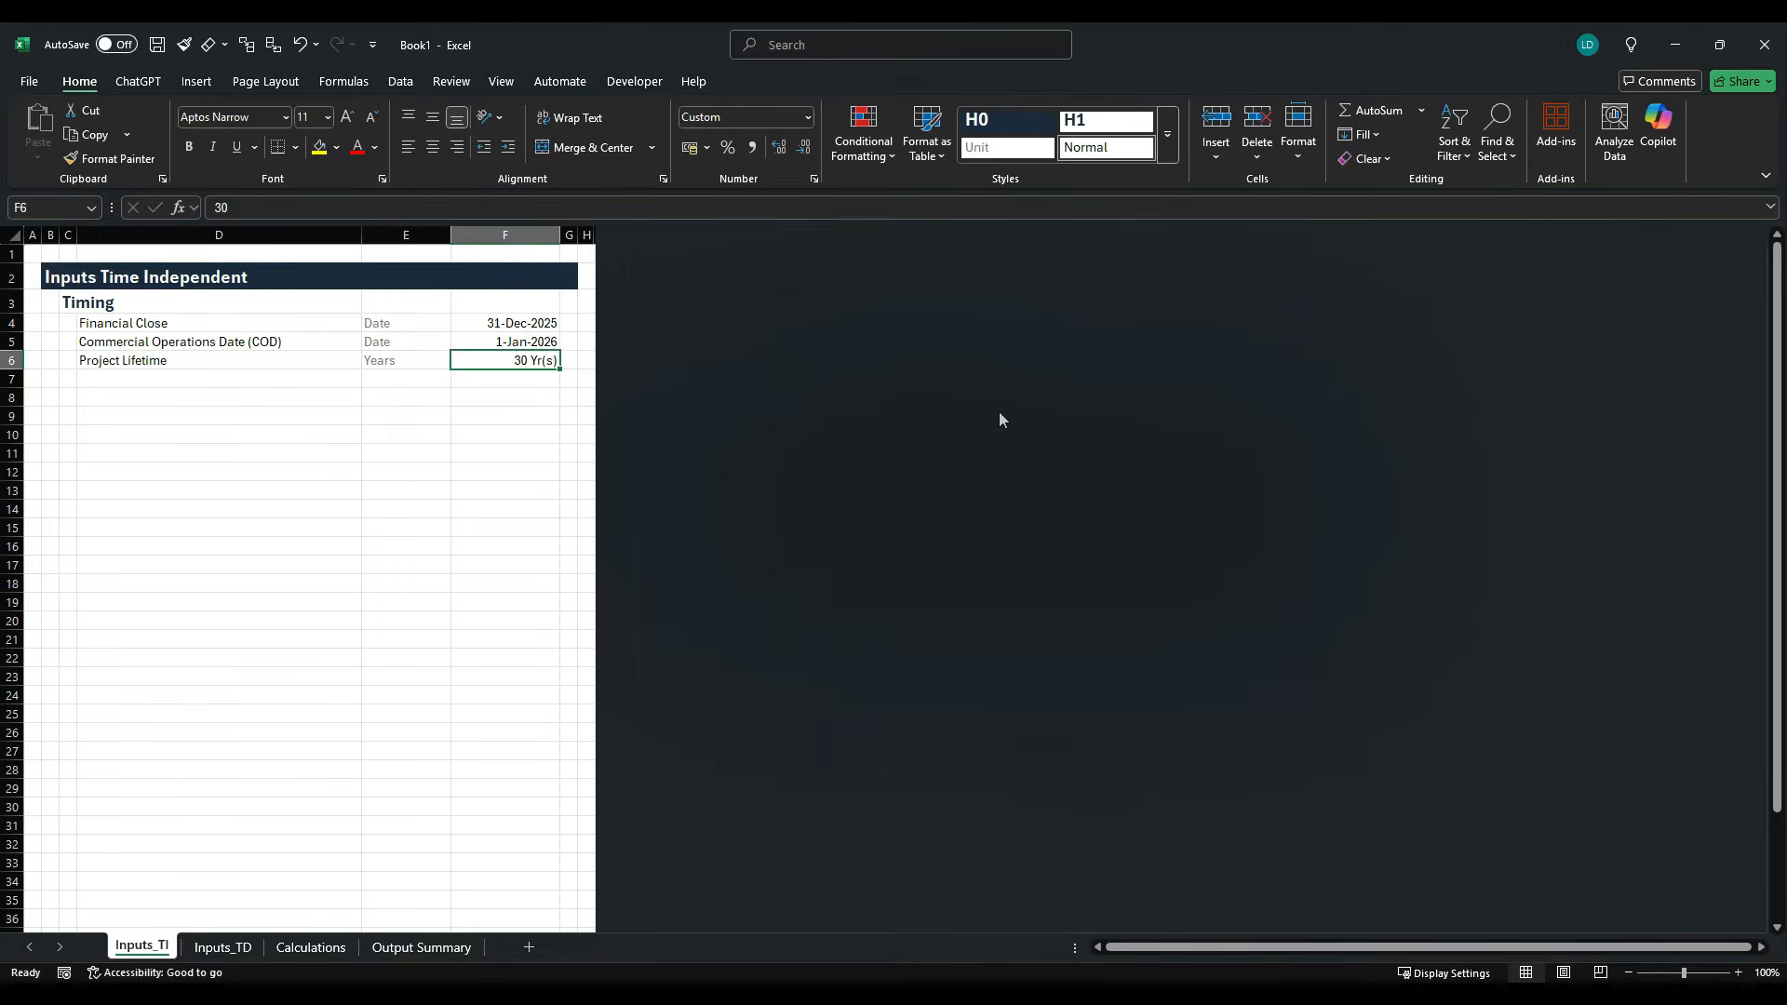
- Copy the Inputs style example from the styles template workbook and paste only its formats onto the Timing values F4:F6
key(shift+Up)
key(shift+Up)
key(alt+Tab)
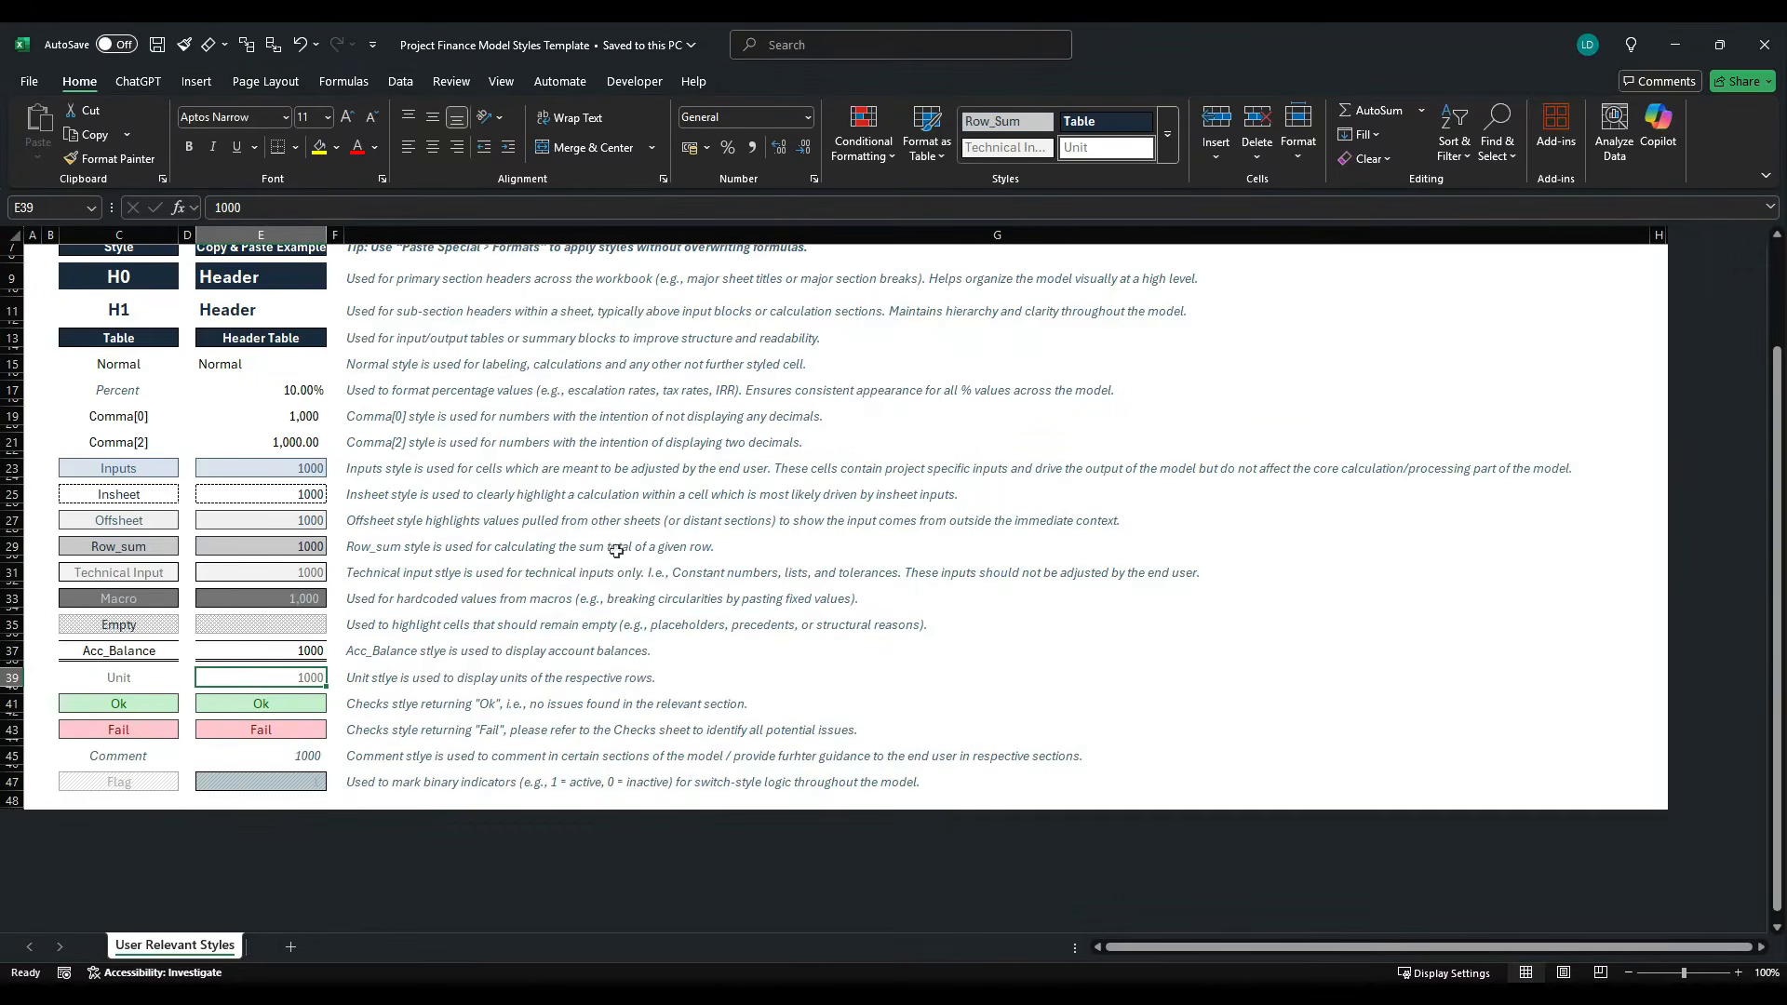
scroll(609, 561, up, 2)
click(288, 585)
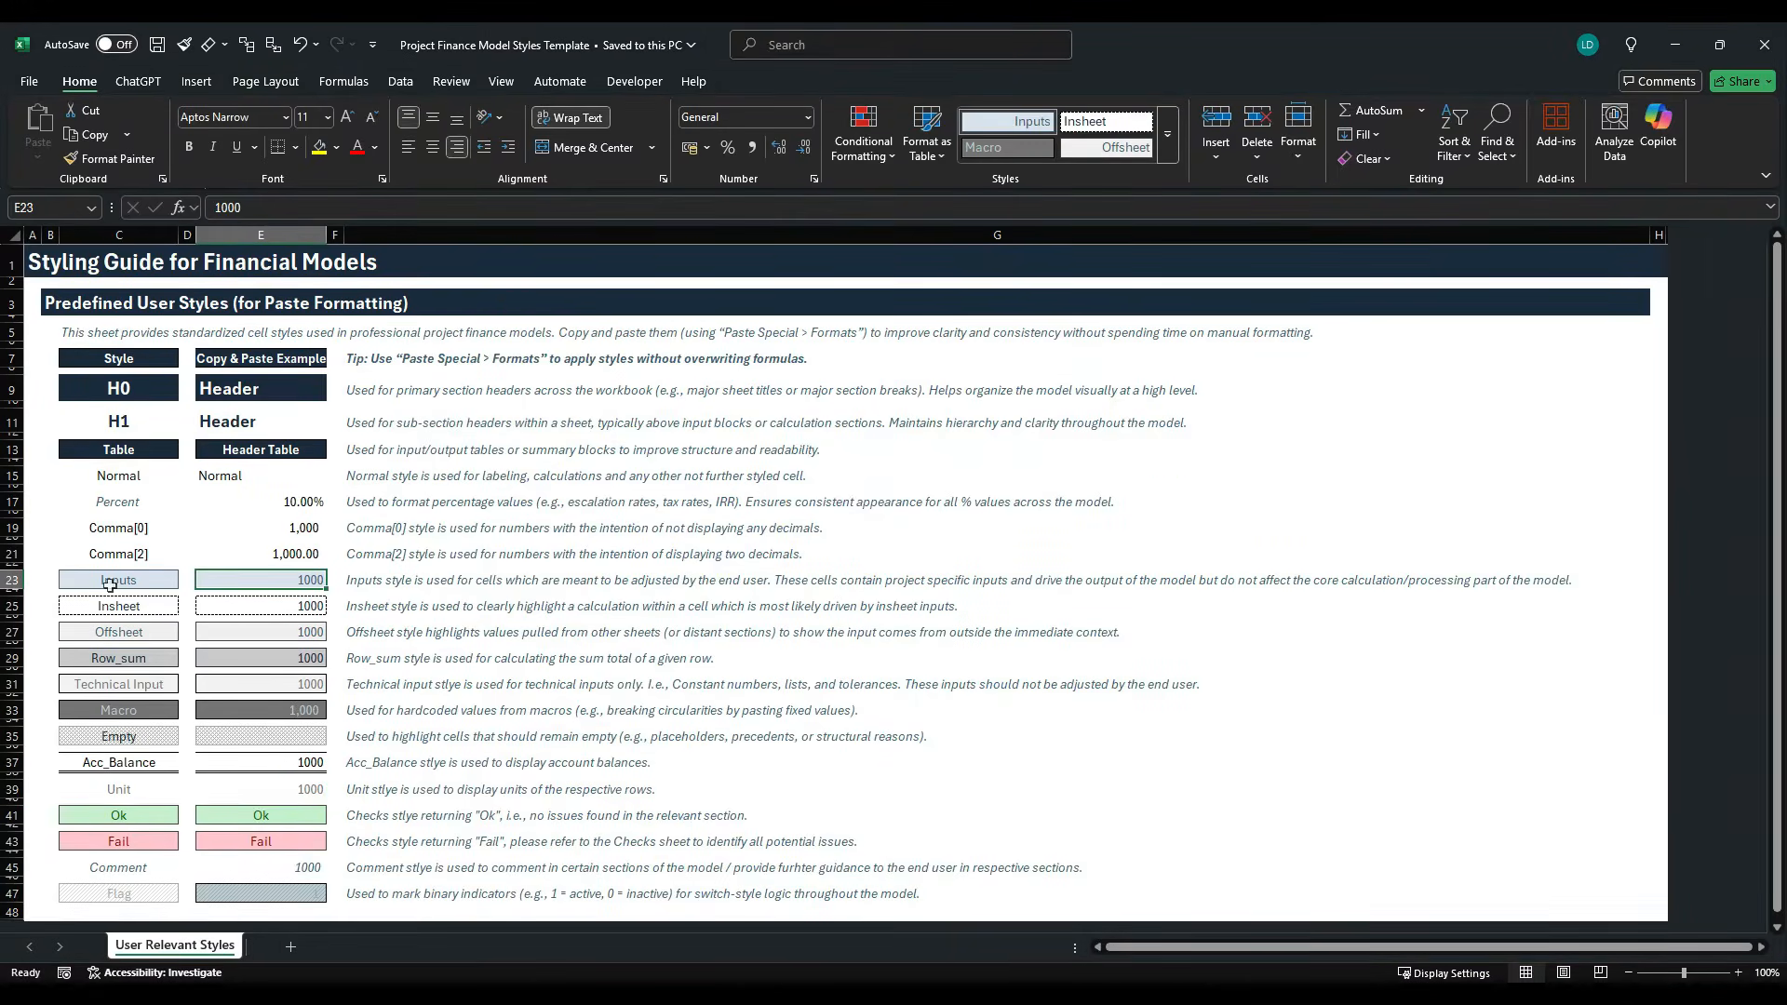
key(ctrl+c)
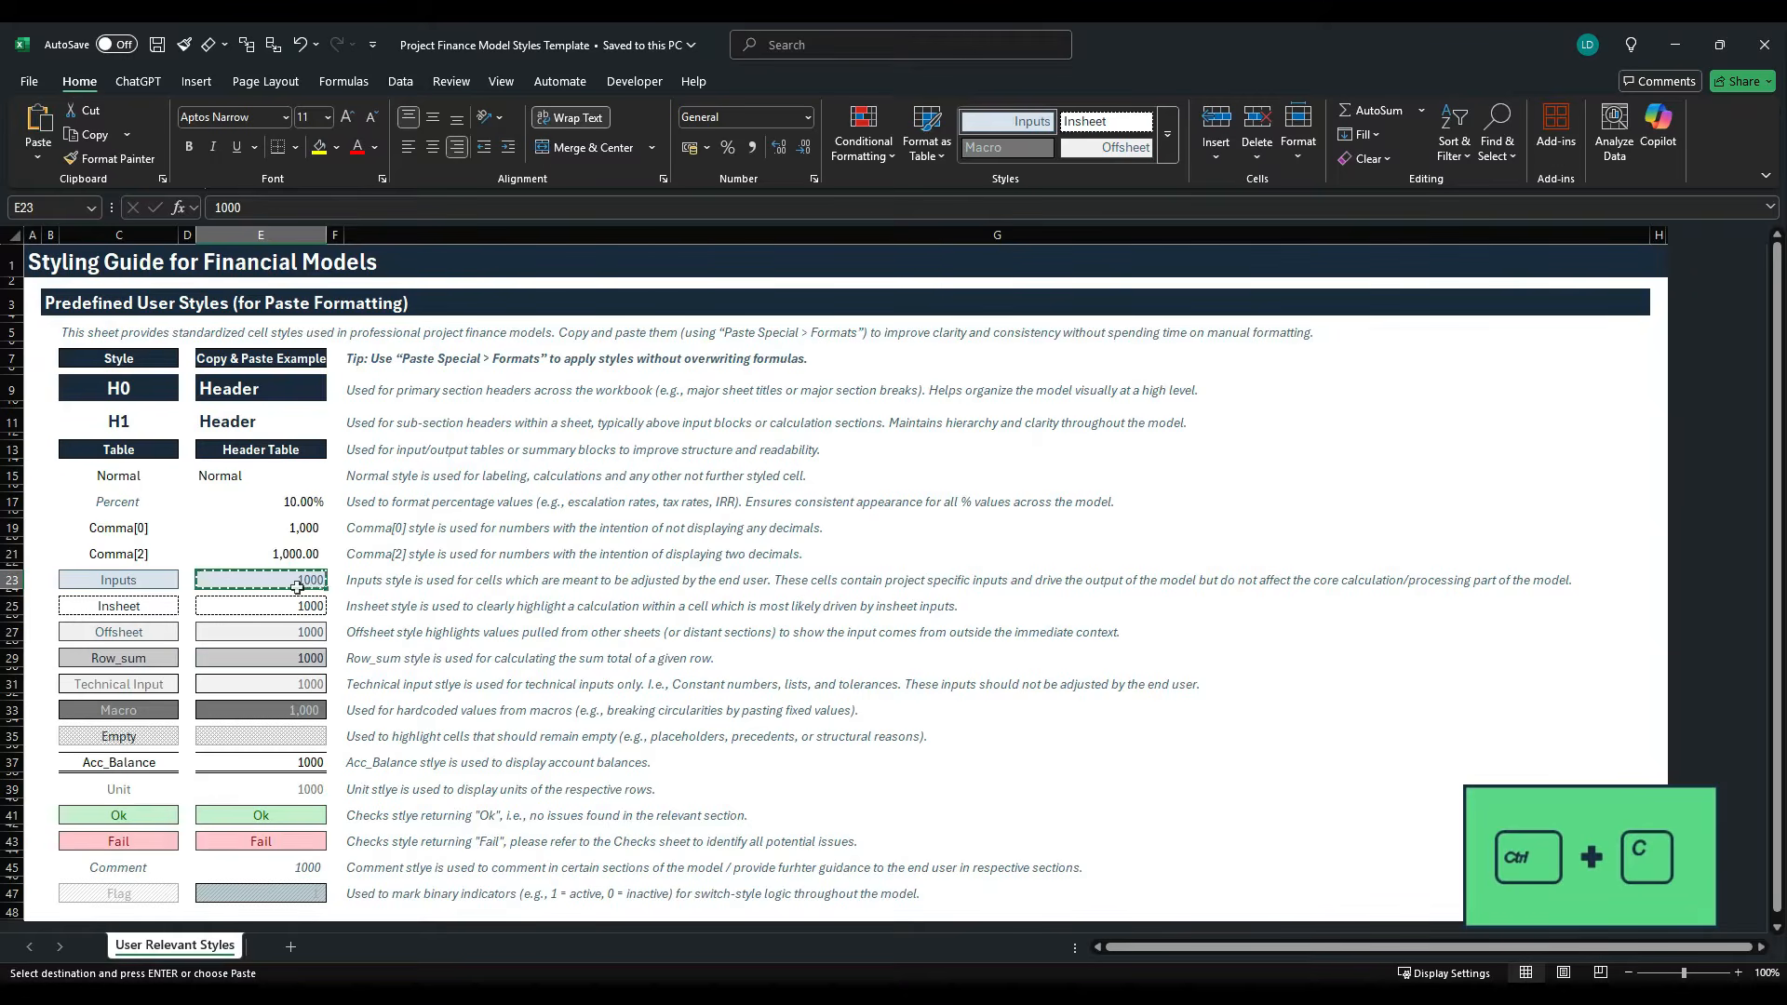
key(alt+Tab)
key(alt)
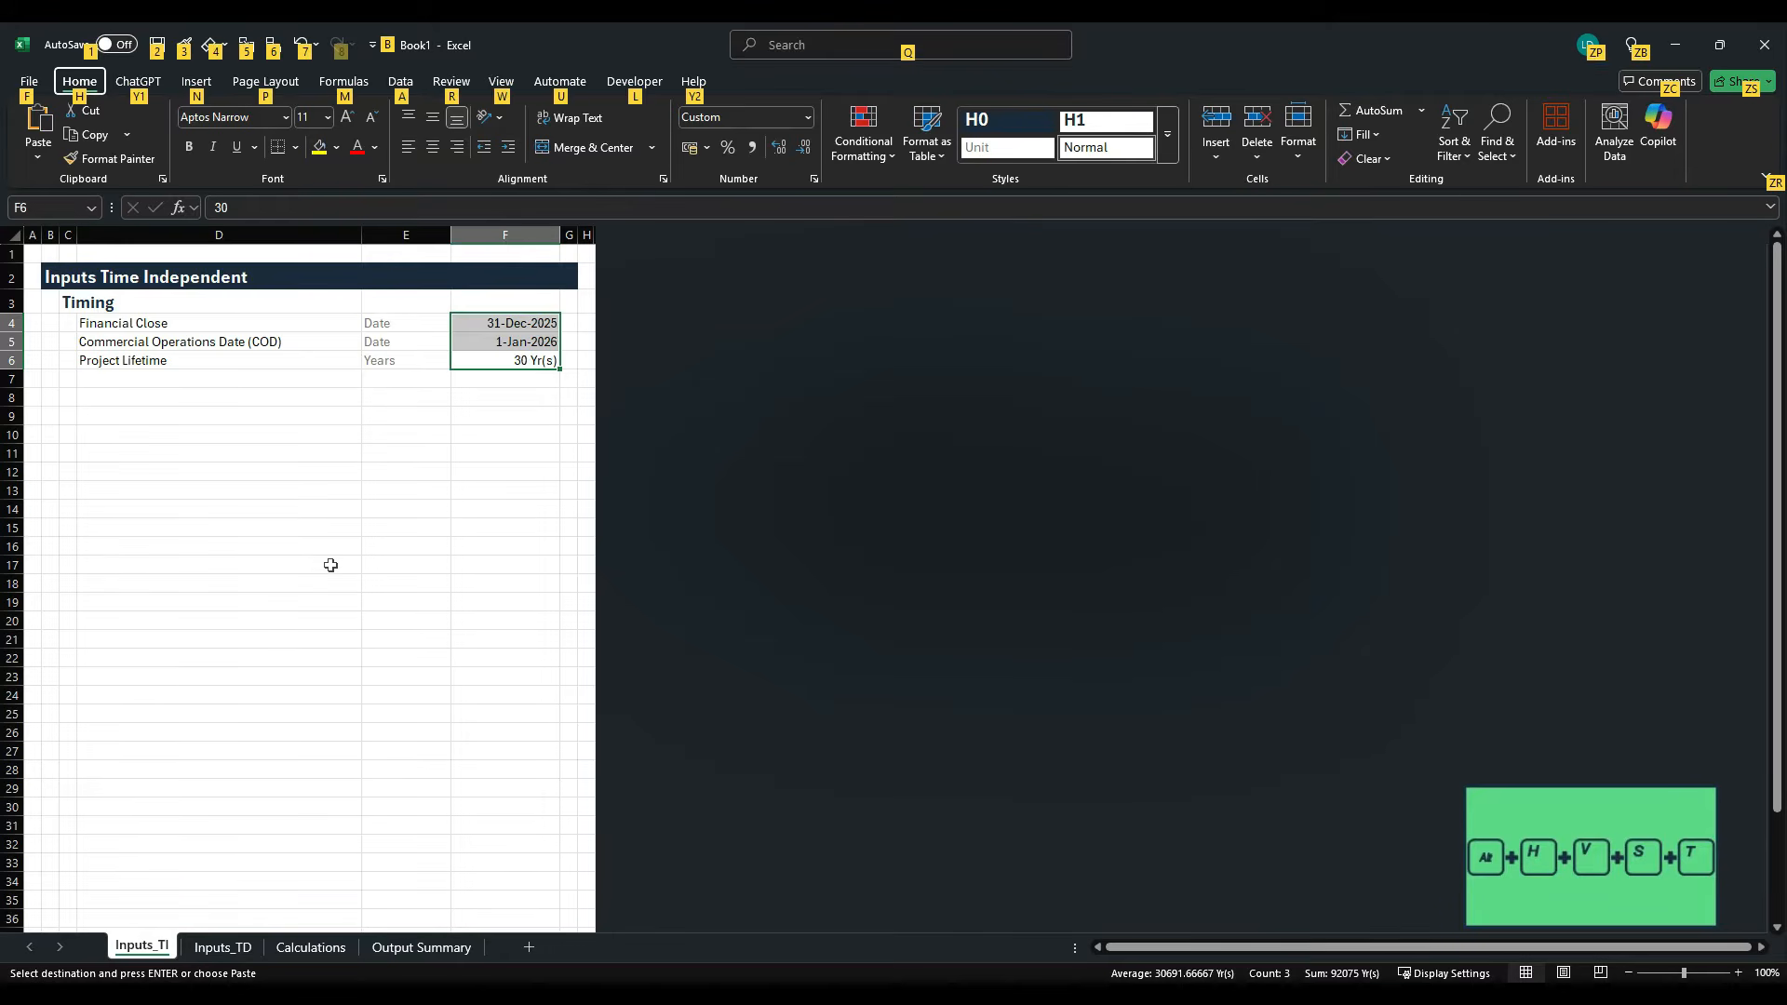
key(h)
key(v)
key(s)
key(t)
key(Return)
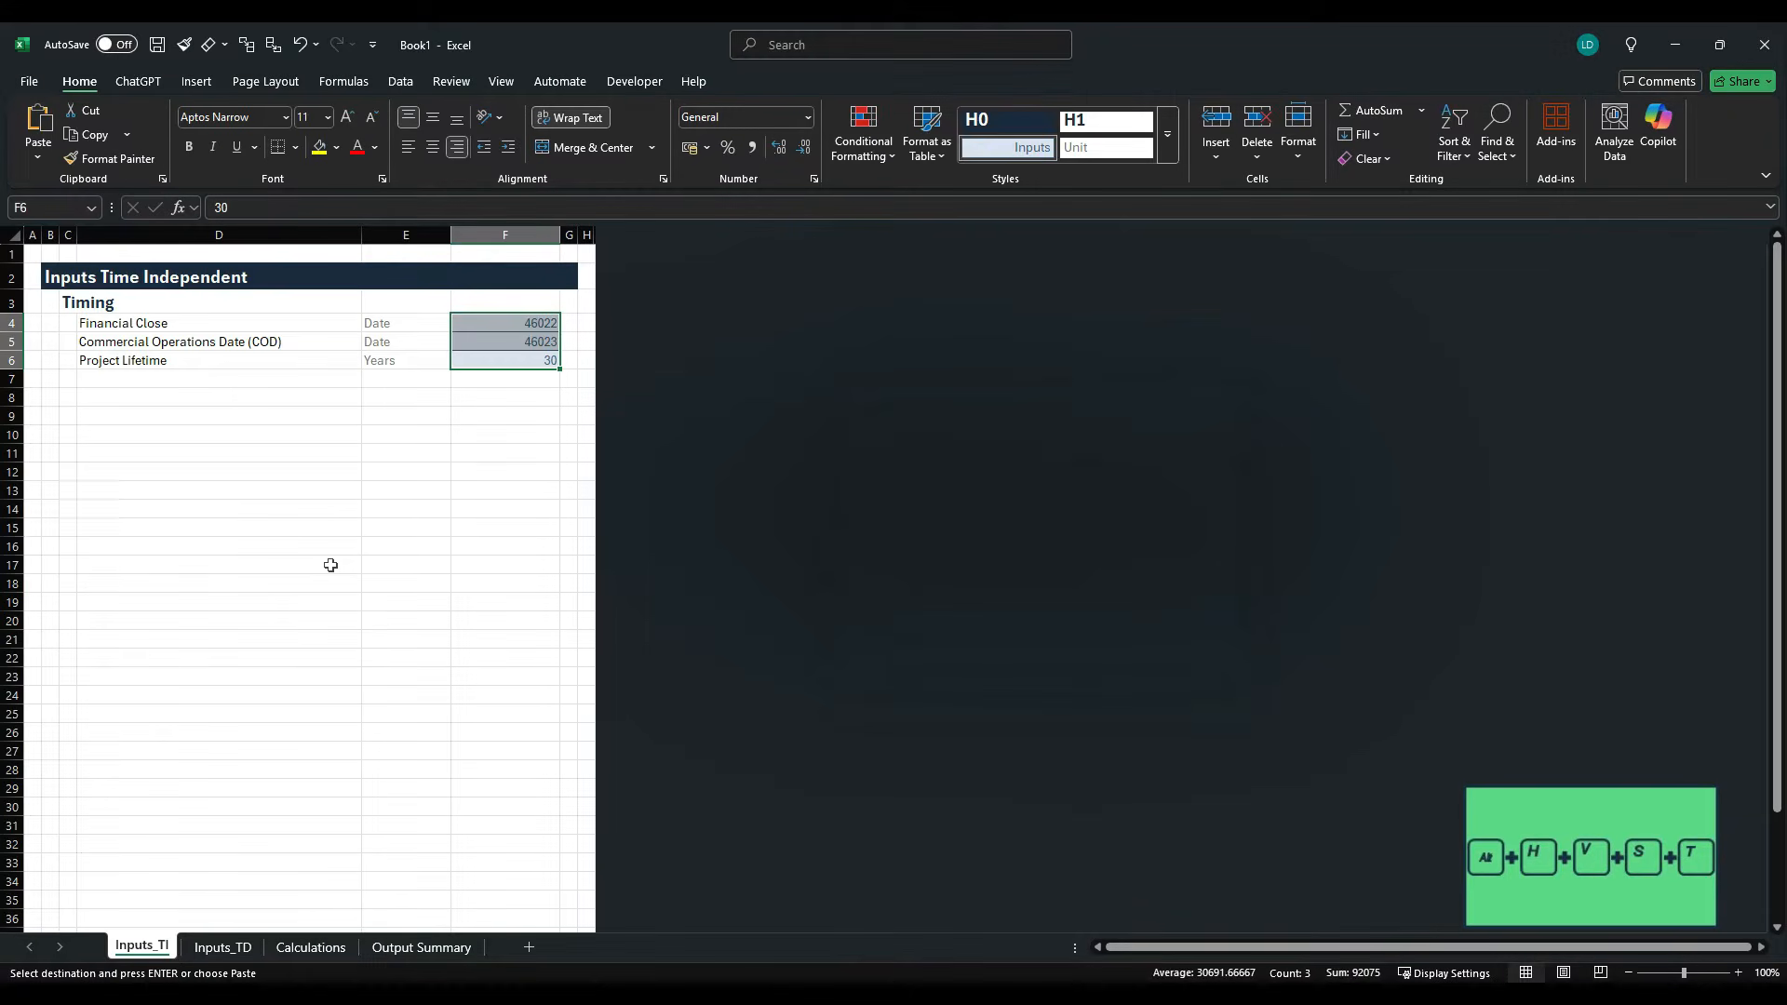
key(Escape)
- Format the two Timing dates in F4:F5 with the English (United States) date type 14-Mar-2012
drag(528, 327, 531, 345)
key(ctrl+1)
click(838, 490)
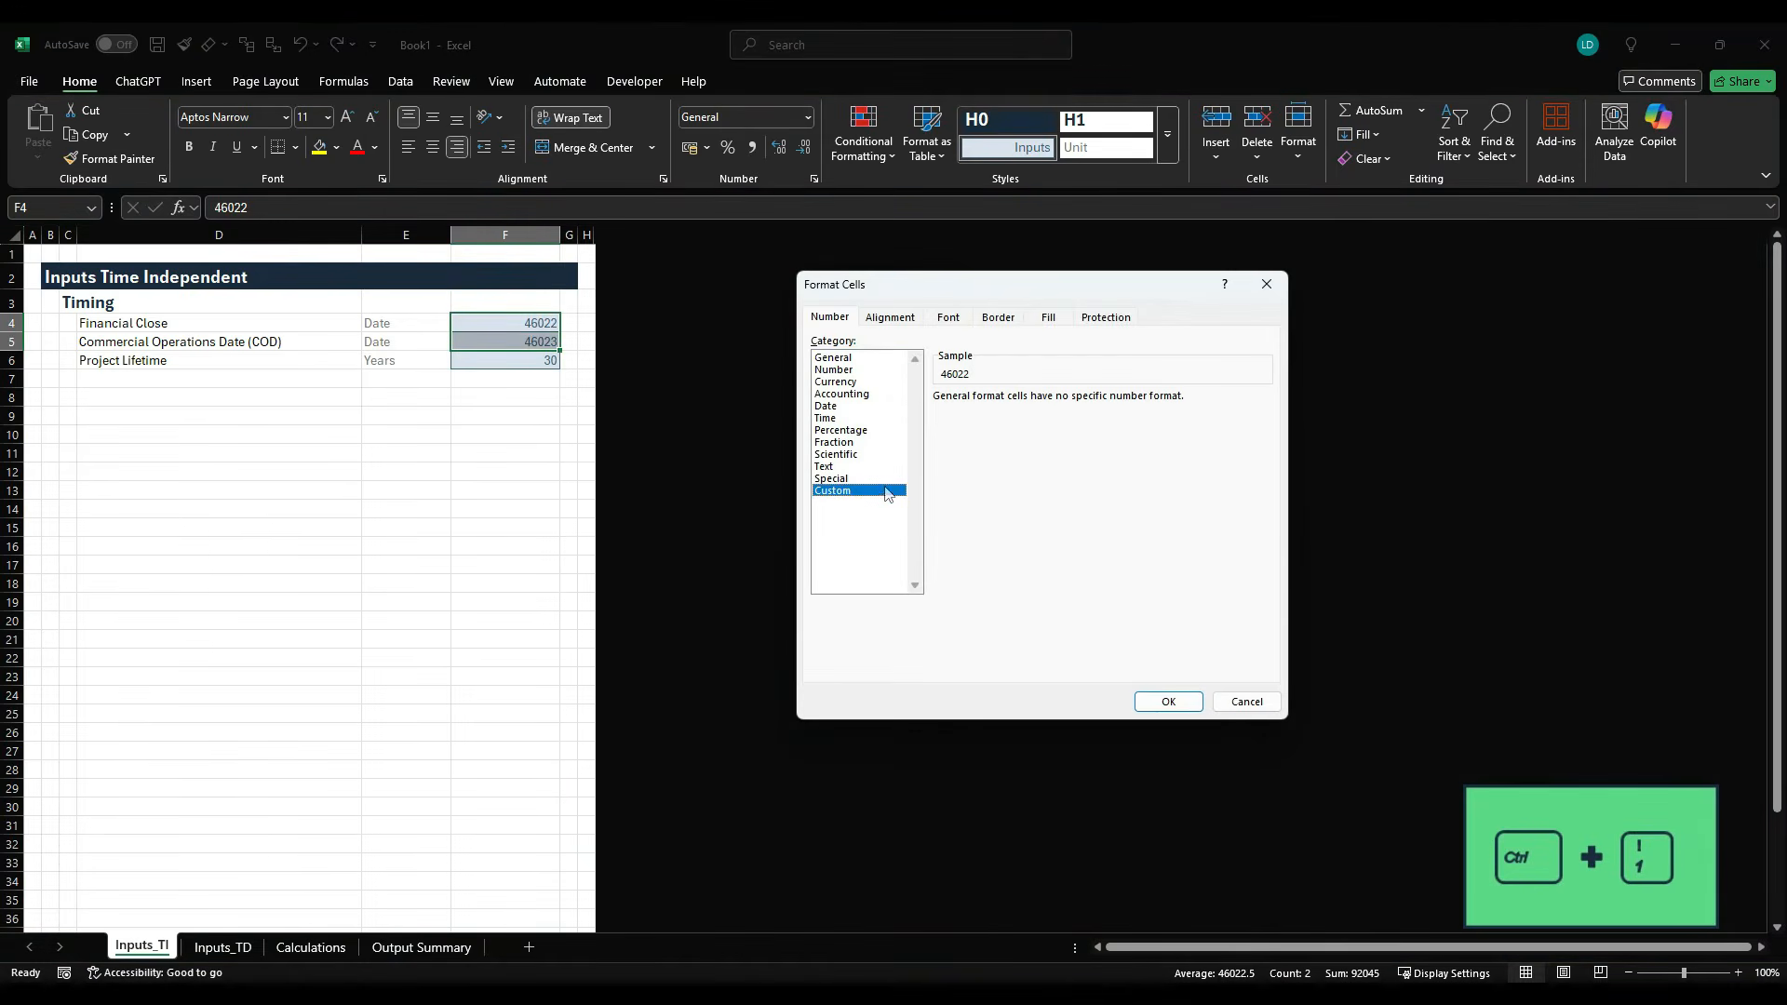
click(828, 407)
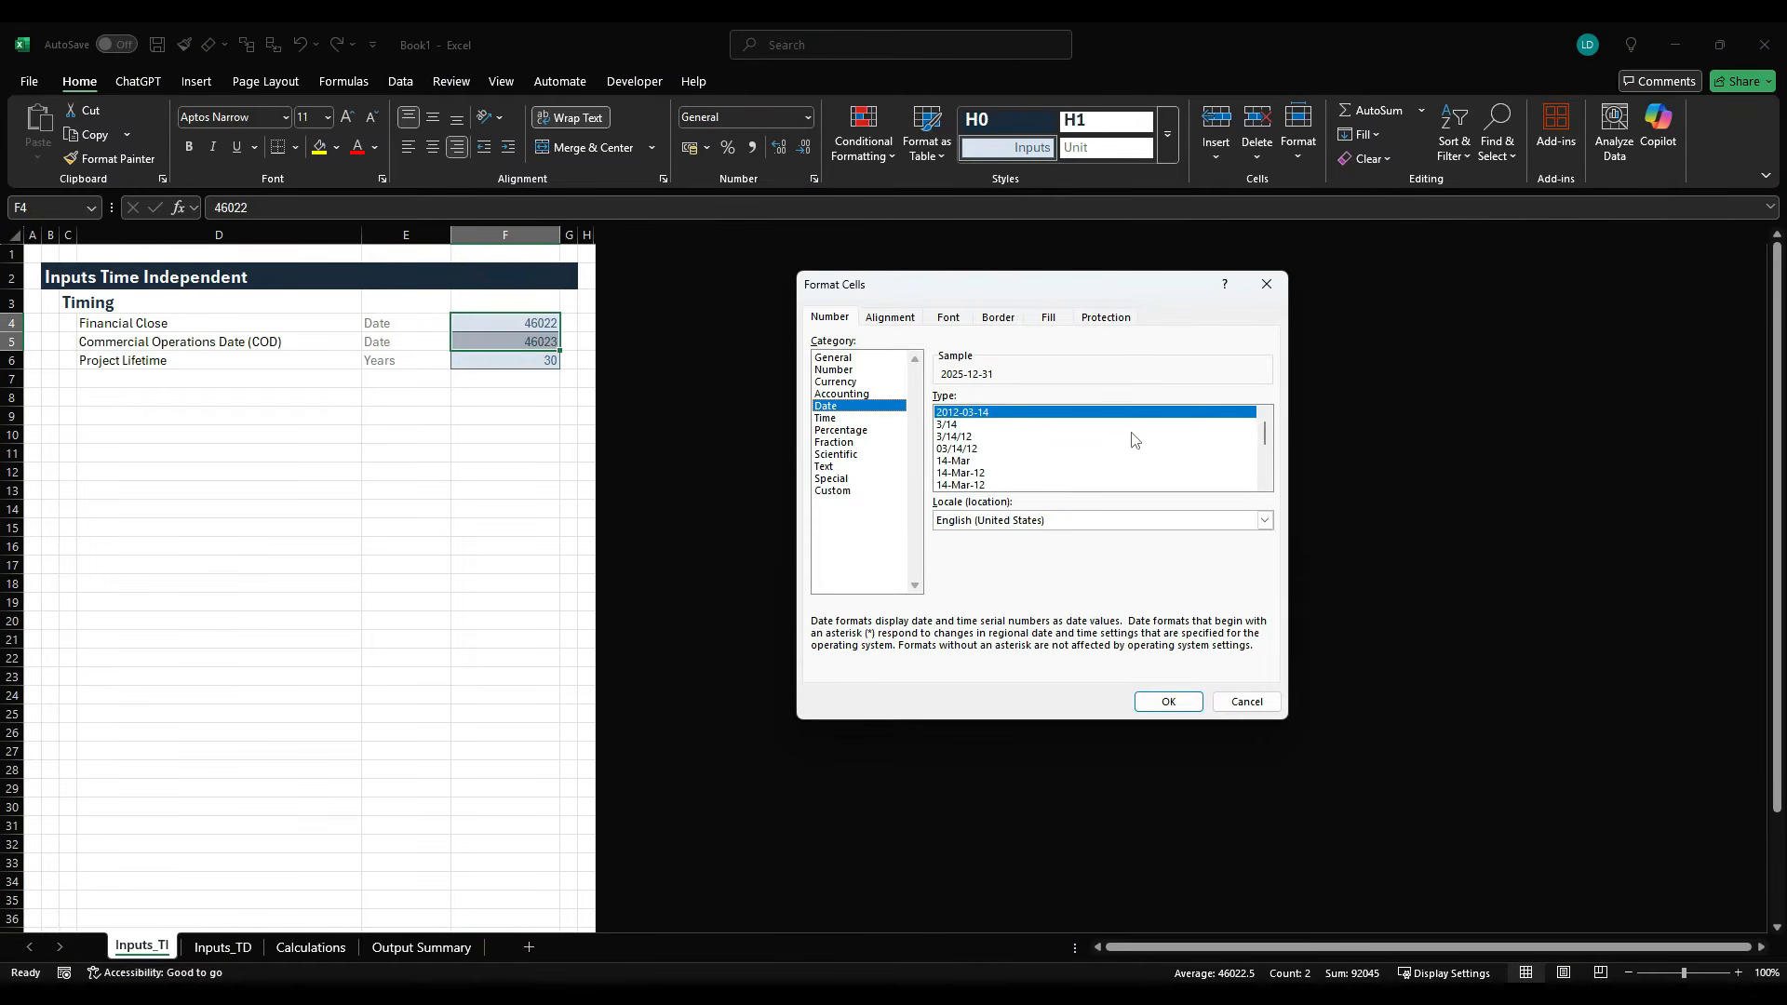
scroll(1263, 442, down, 3)
click(1210, 486)
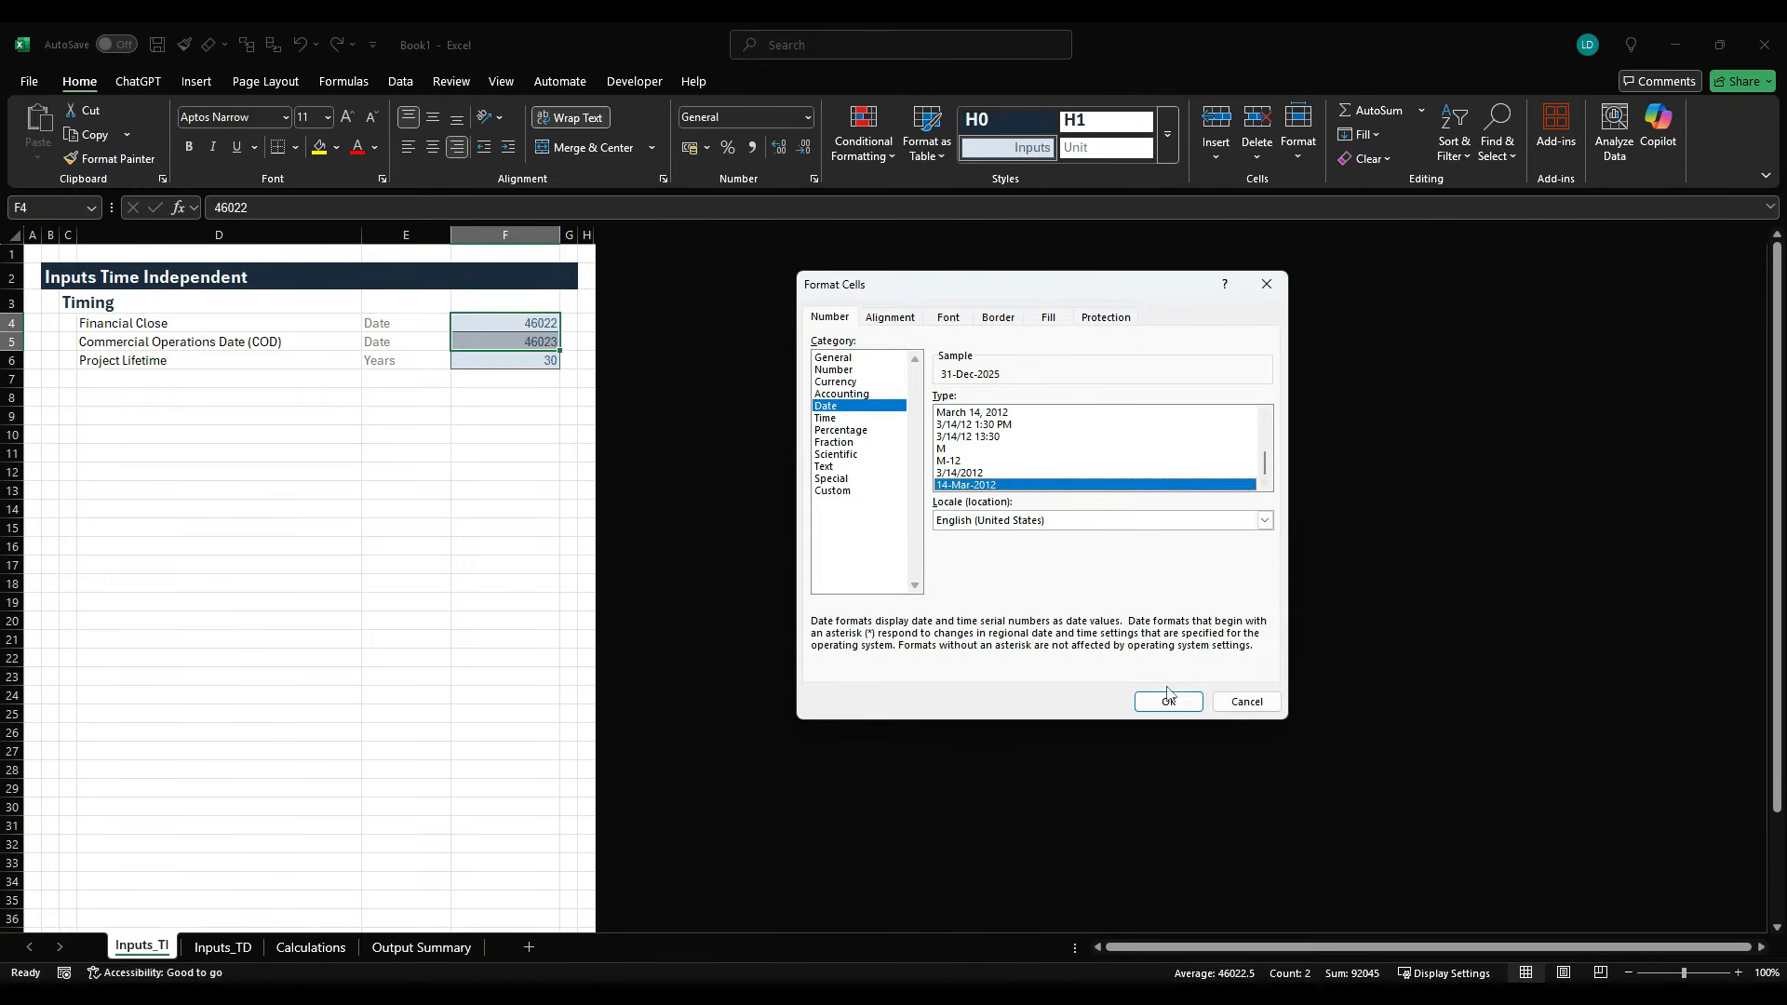
click(1168, 701)
- Apply the existing custom number format Standard" Yr(s)" to the Project Lifetime value in F6
click(511, 360)
key(ctrl+1)
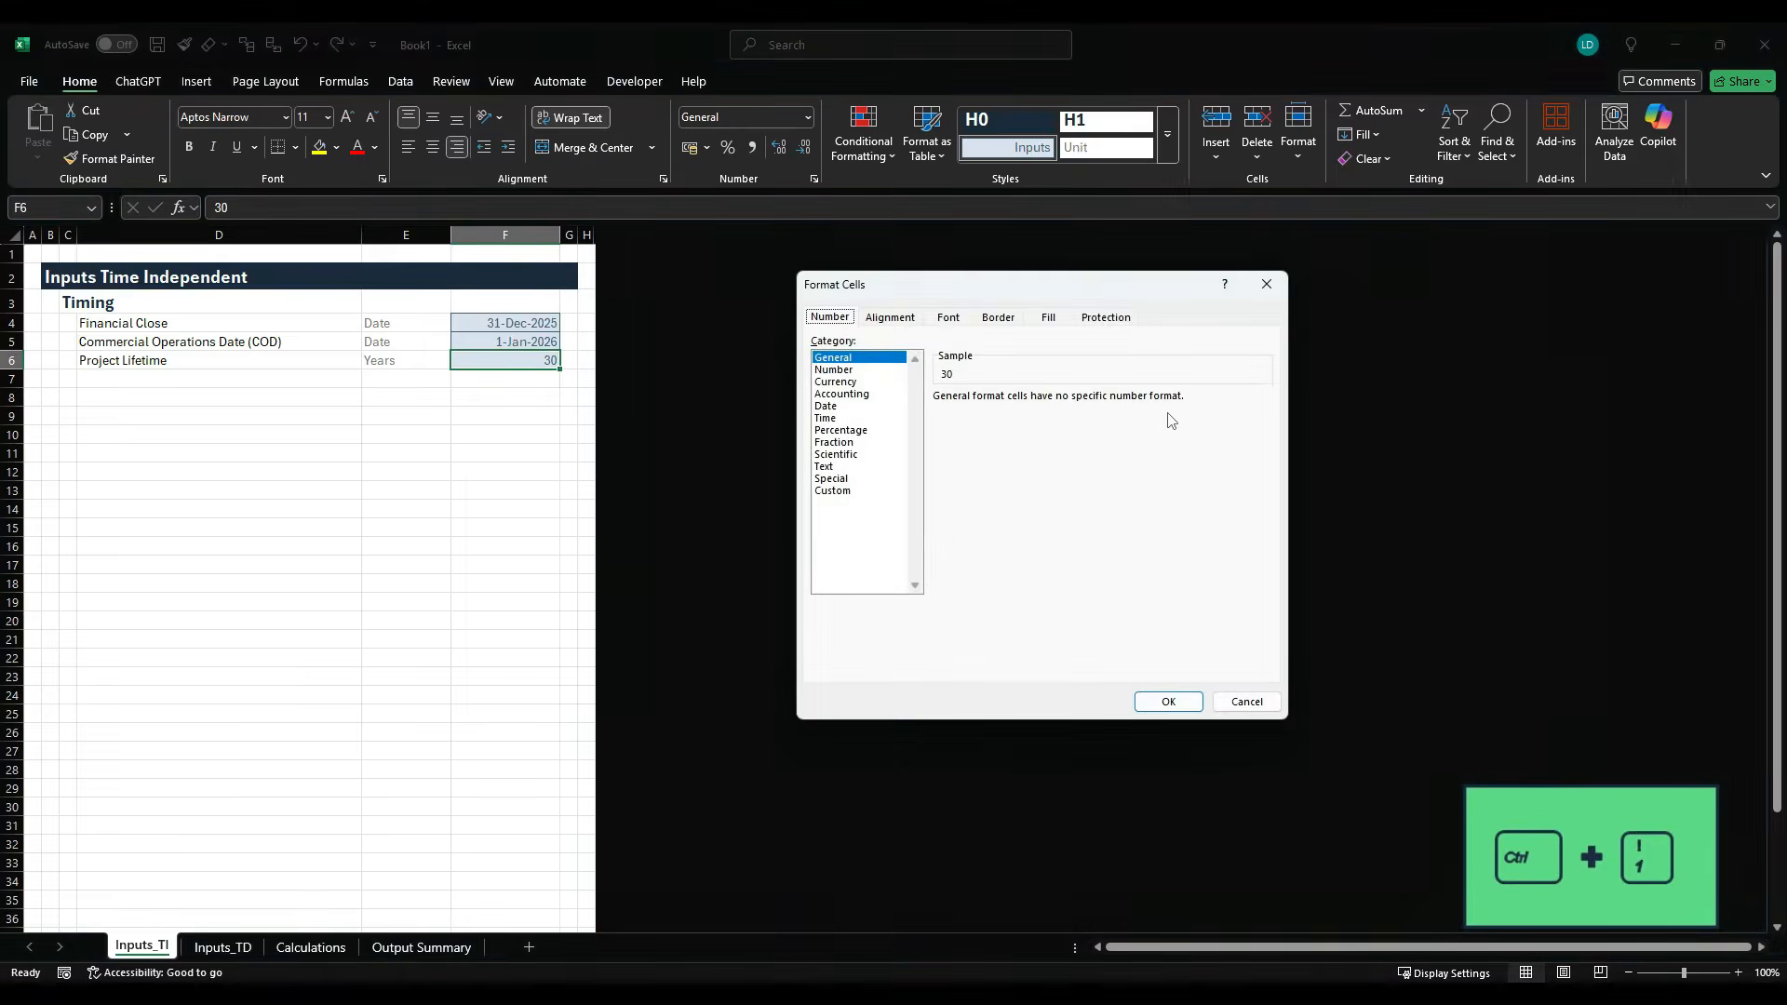
click(870, 493)
scroll(1116, 494, down, 10)
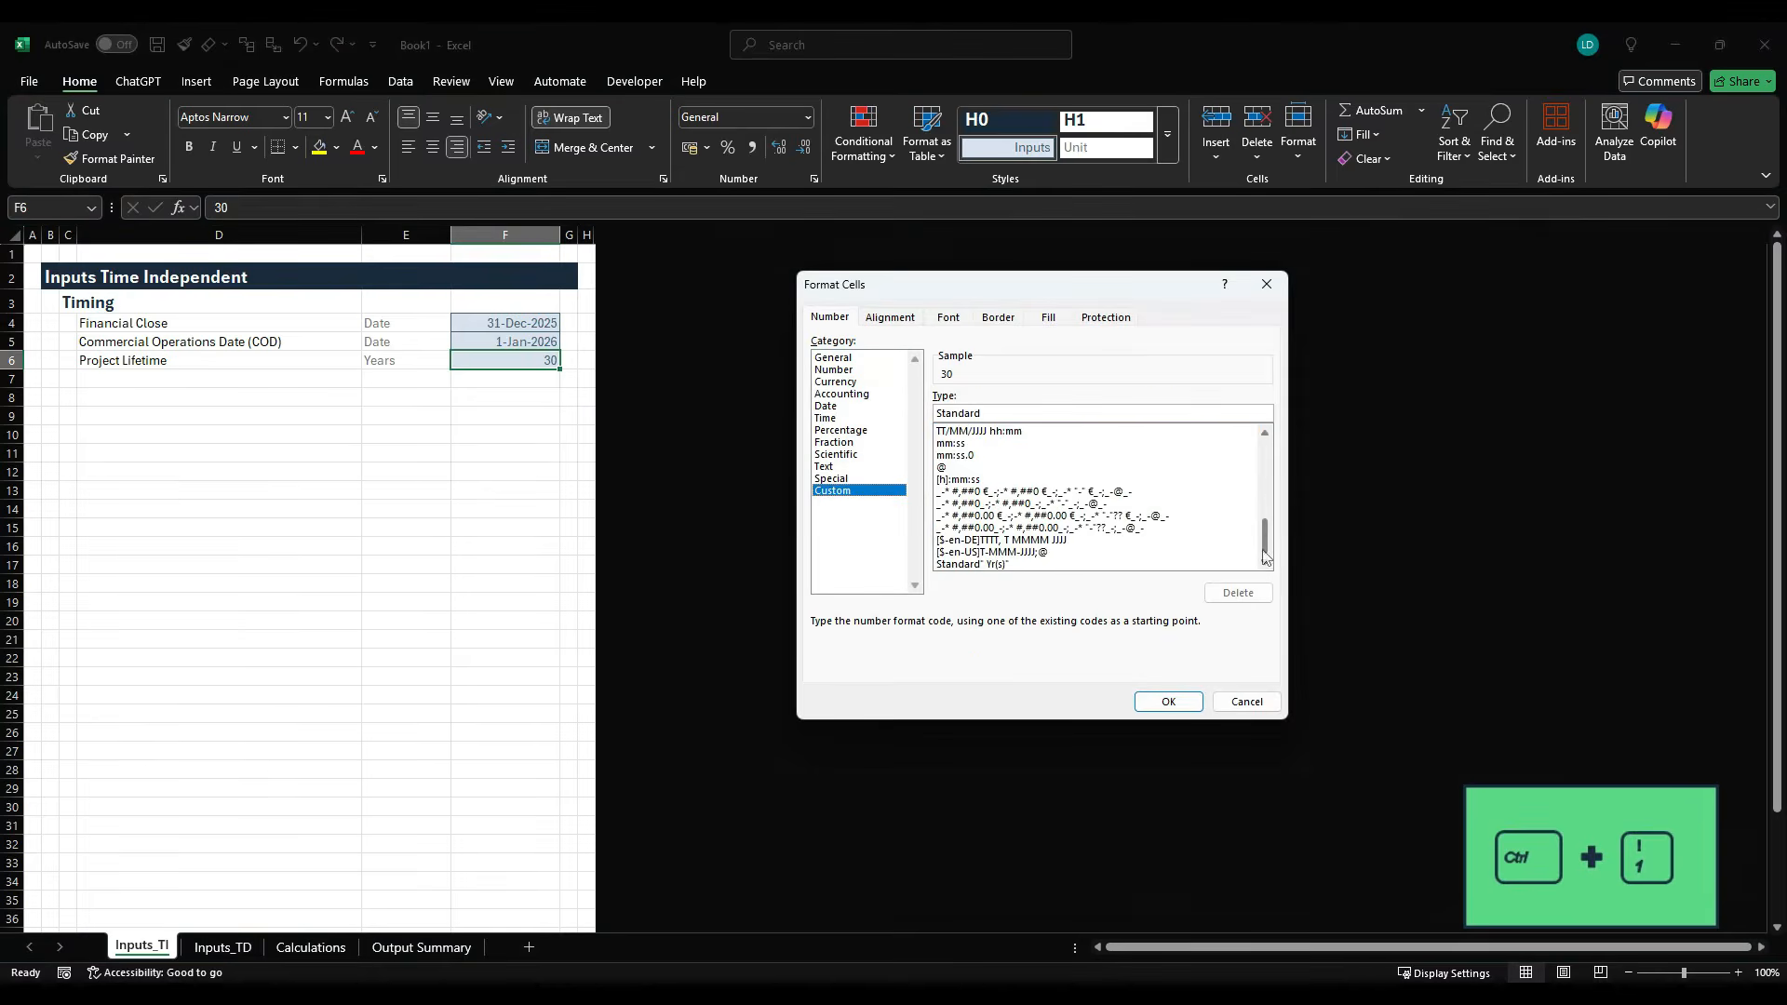
click(1025, 565)
click(1159, 700)
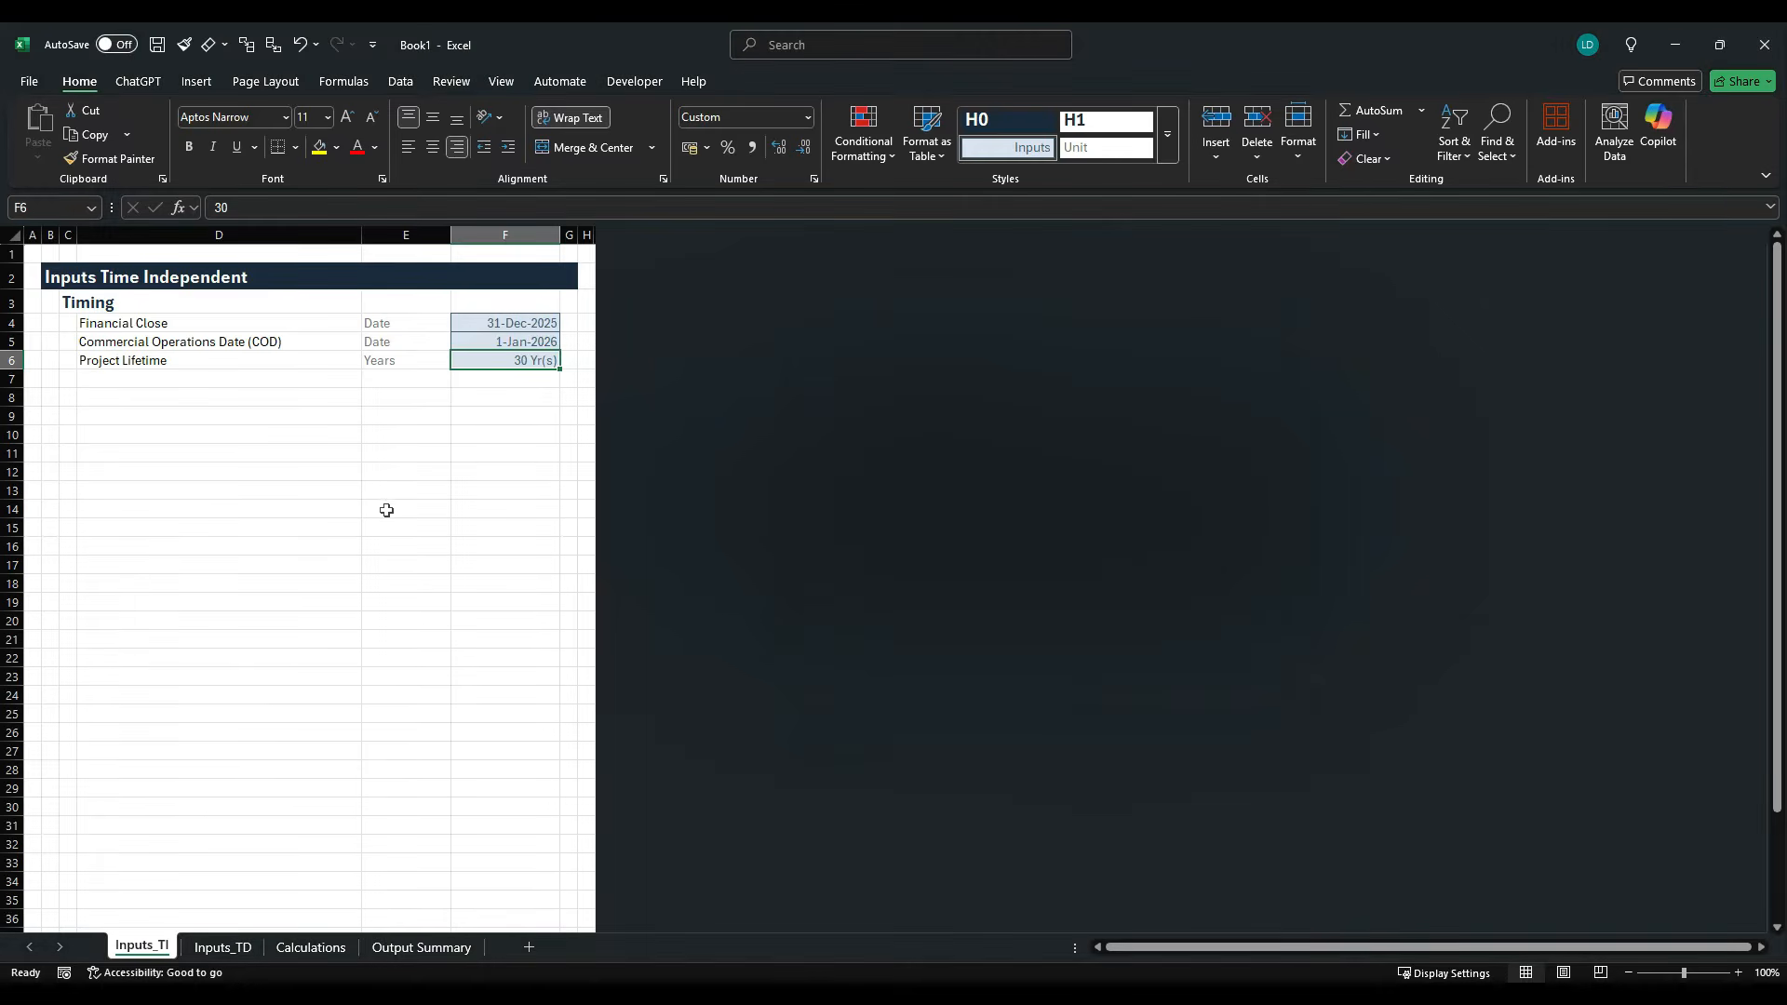
- Copy the heading "Technical Parameters" from the case study PDF into cell C8 of the Excel inputs sheet
key(alt+Tab)
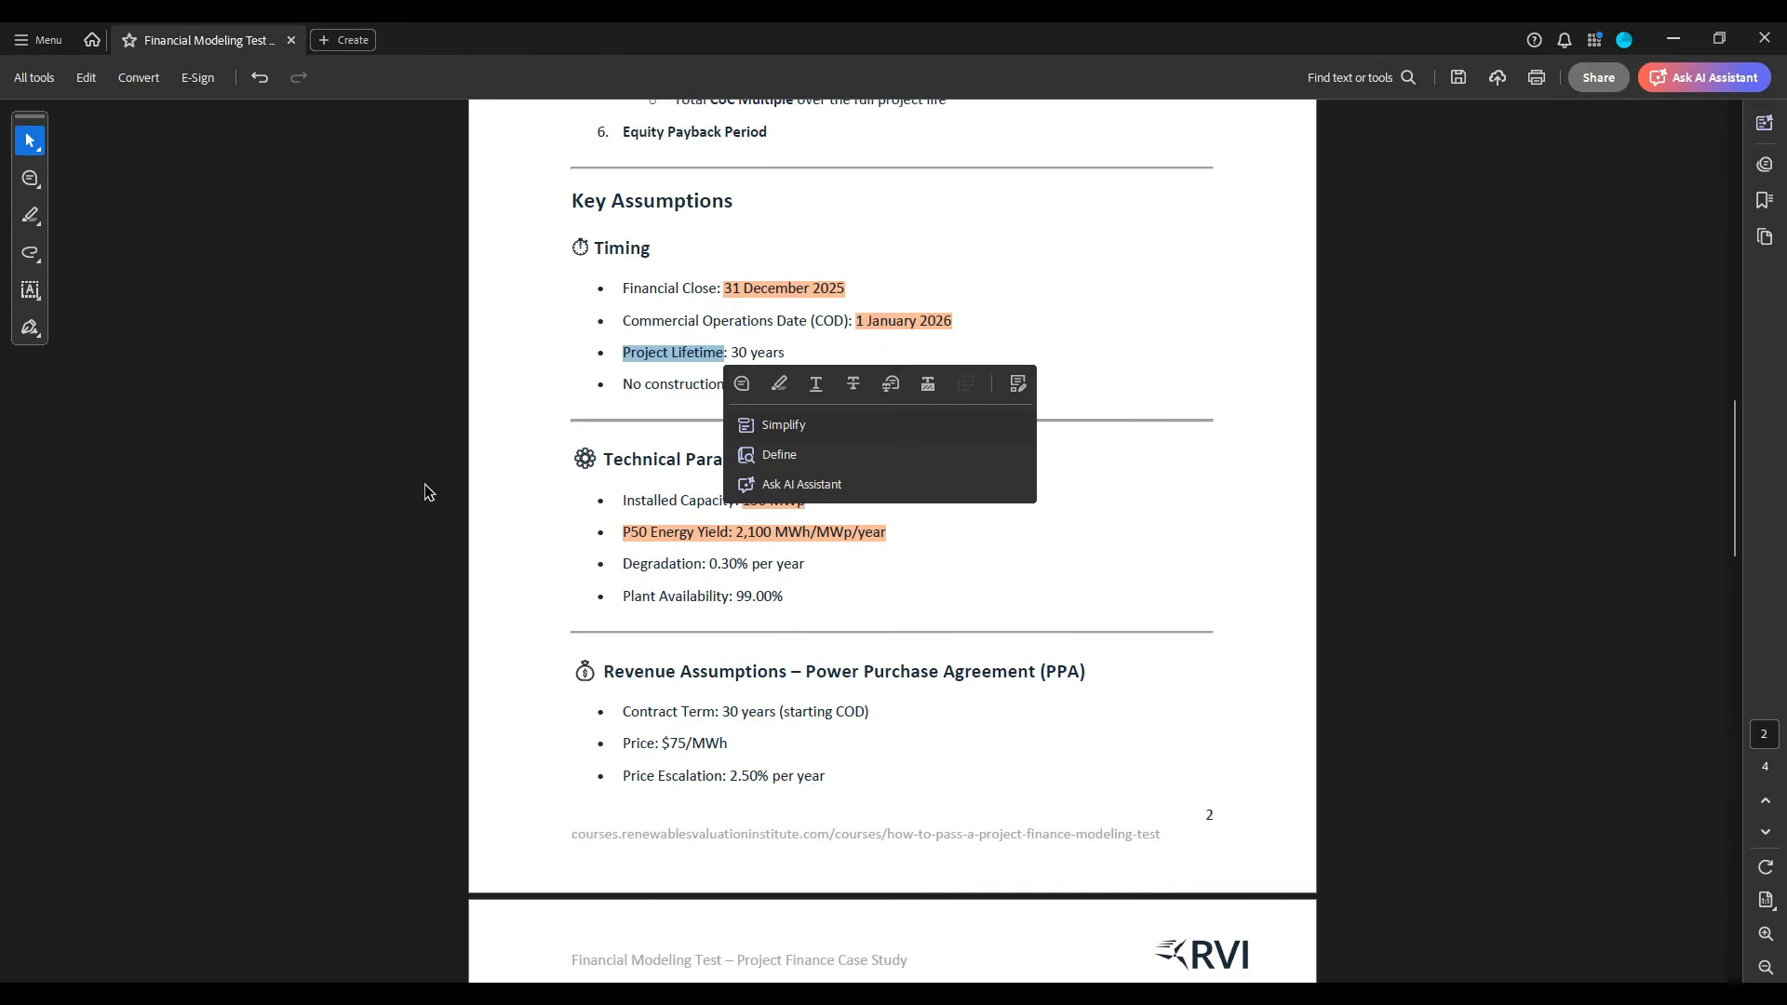
click(552, 672)
drag(609, 461, 778, 466)
key(ctrl+c)
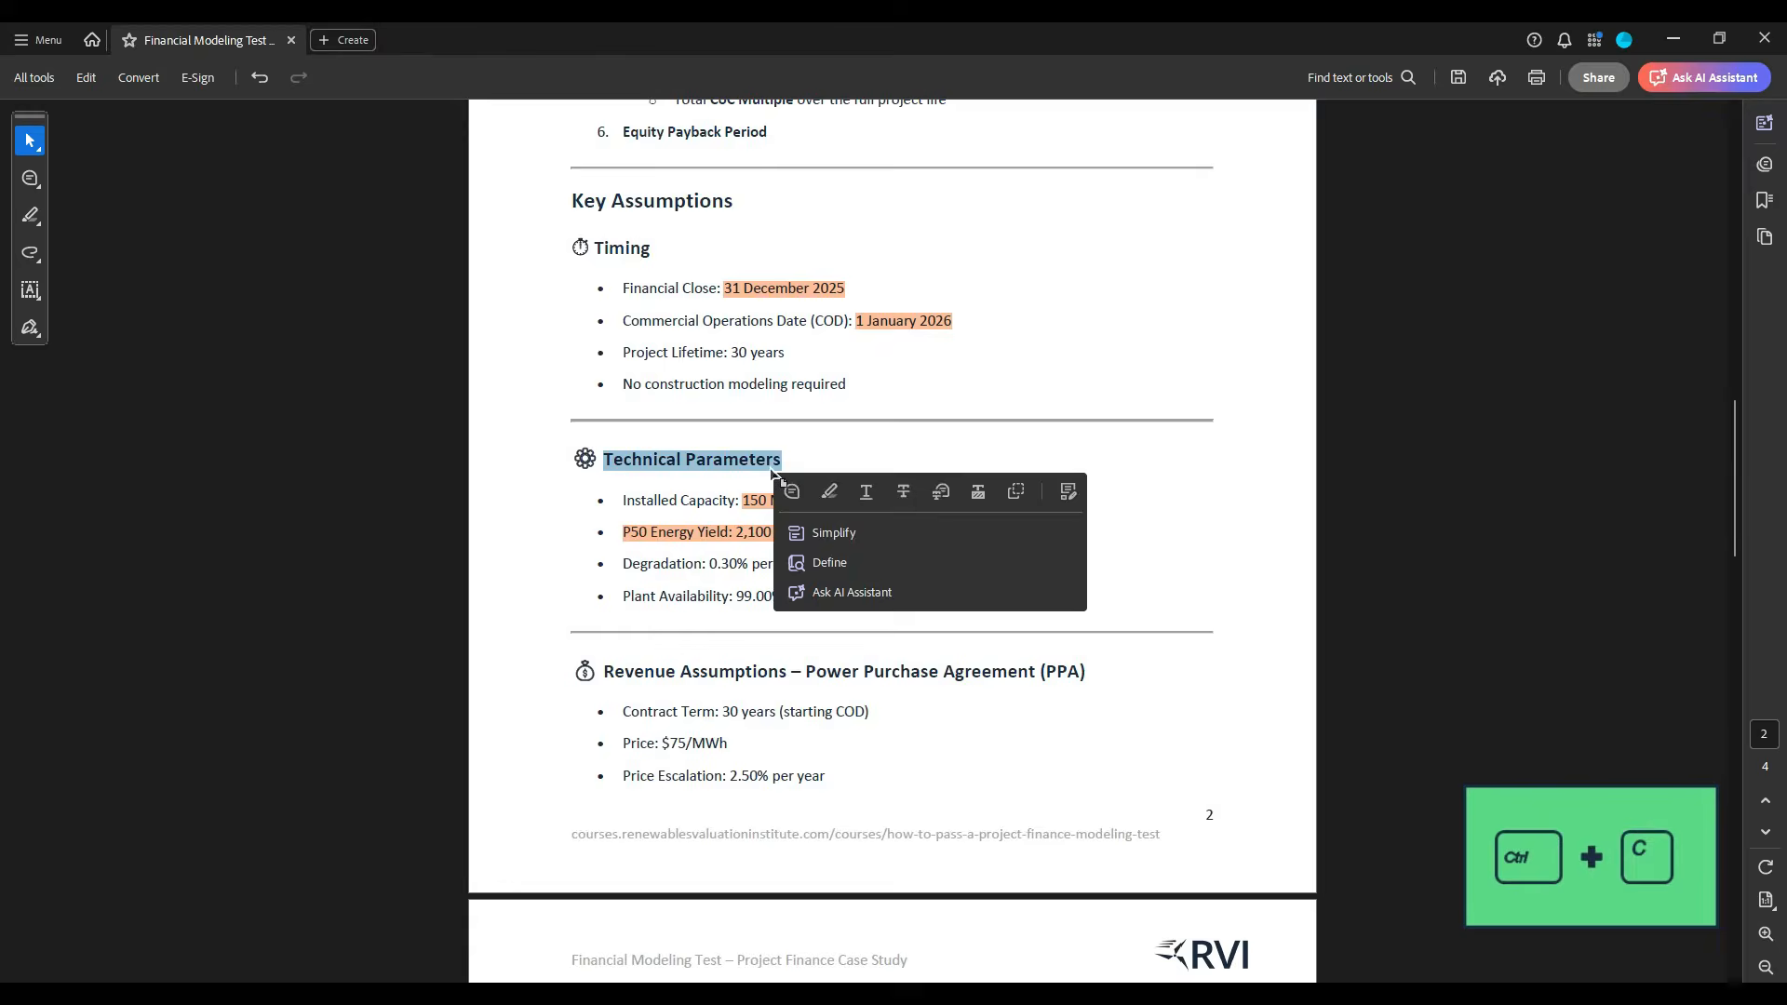
key(alt+Tab)
click(76, 396)
key(ctrl+v)
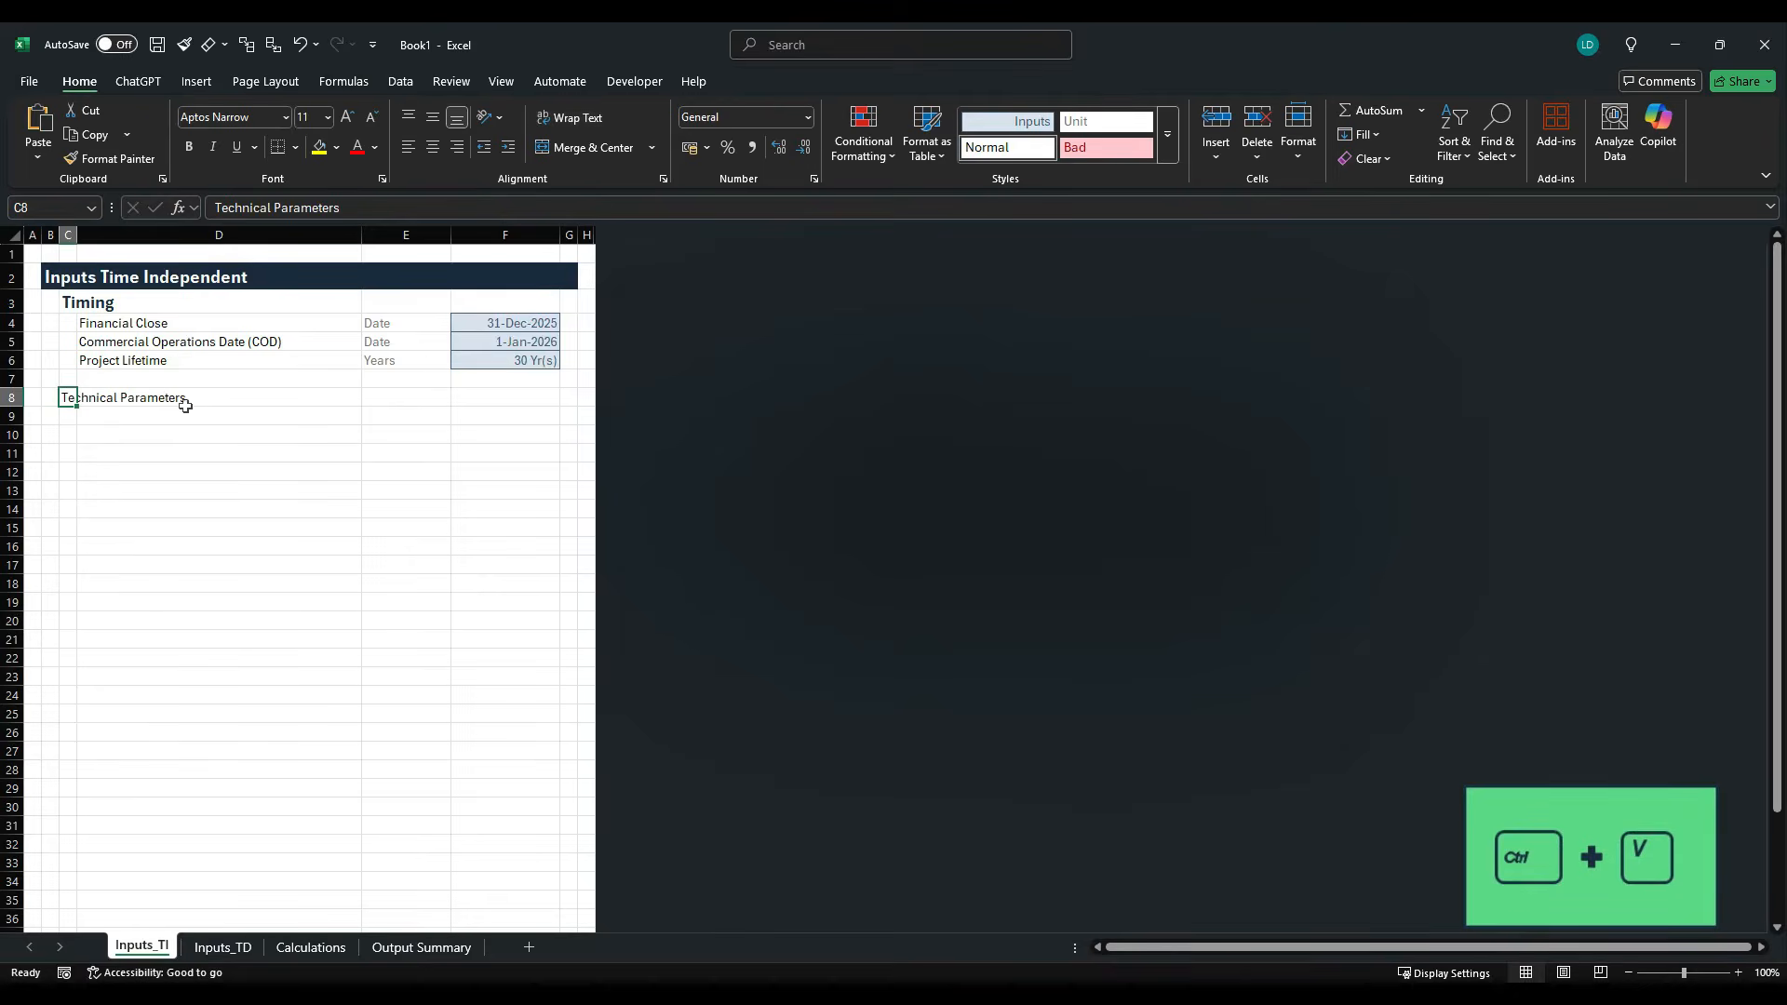
- Copy the label "Installed Capacity" from the case study PDF into cell D9 of the Excel inputs sheet
key(alt+Tab)
drag(621, 501, 735, 503)
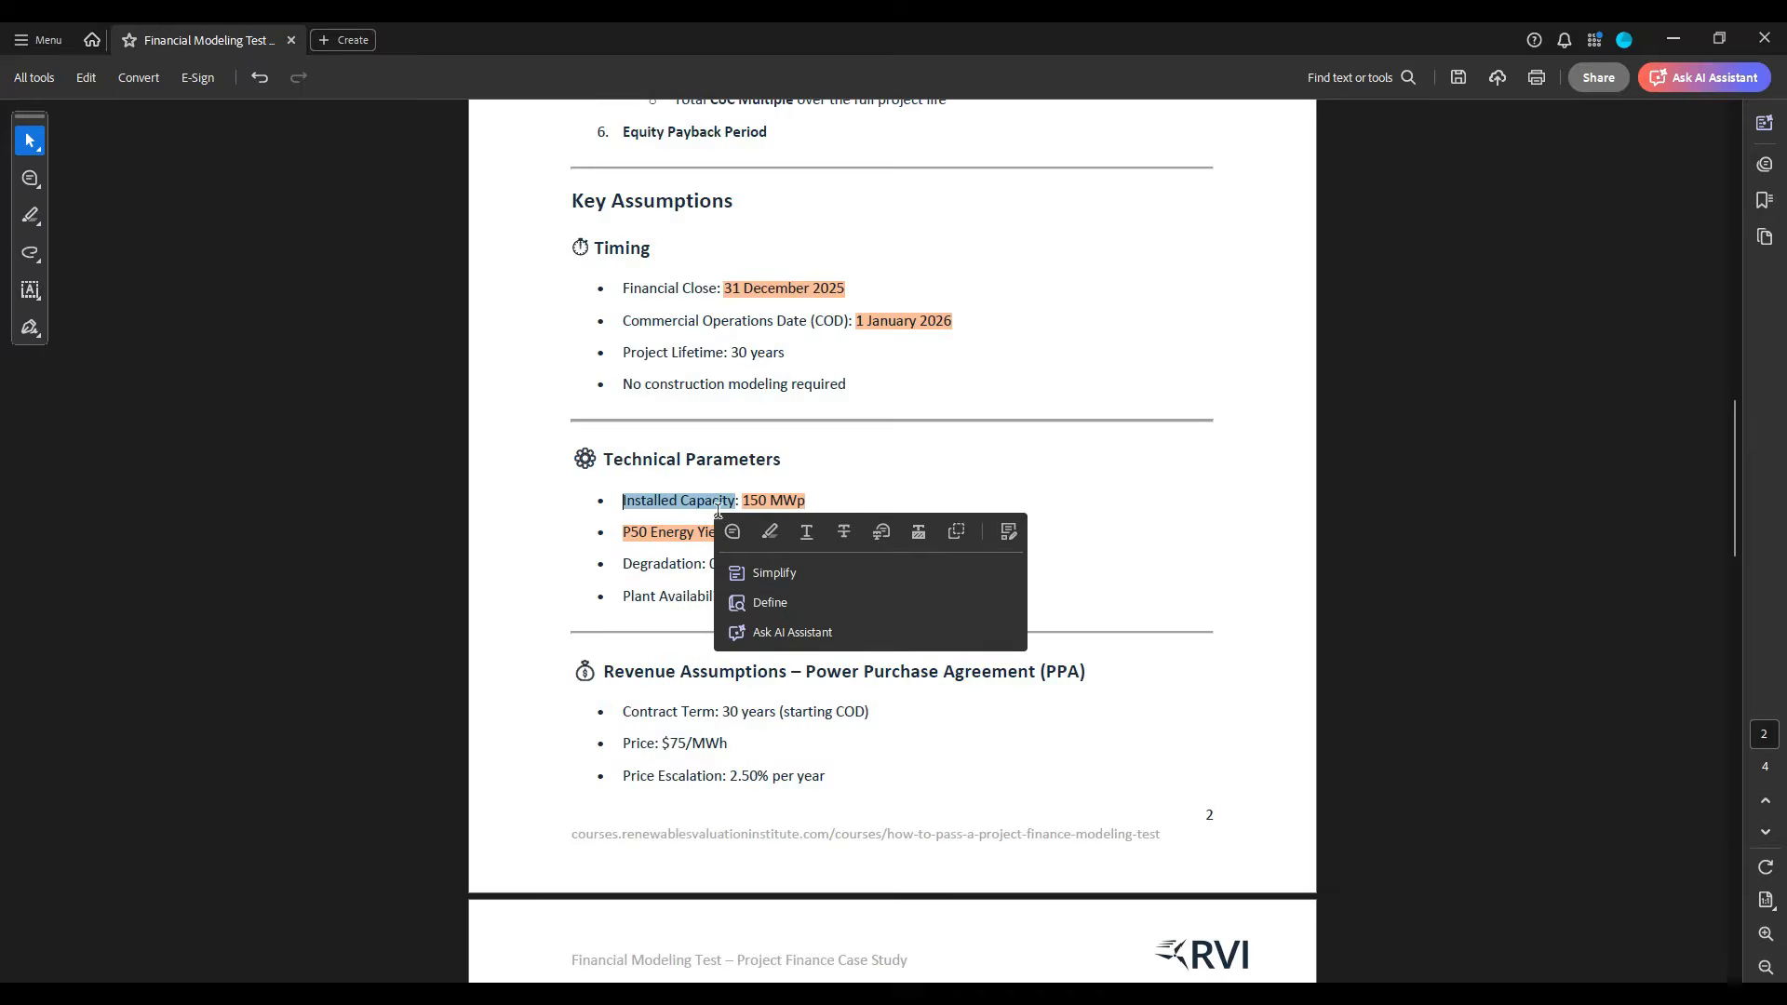
key(ctrl+c)
key(alt+Tab)
click(131, 416)
key(ctrl+v)
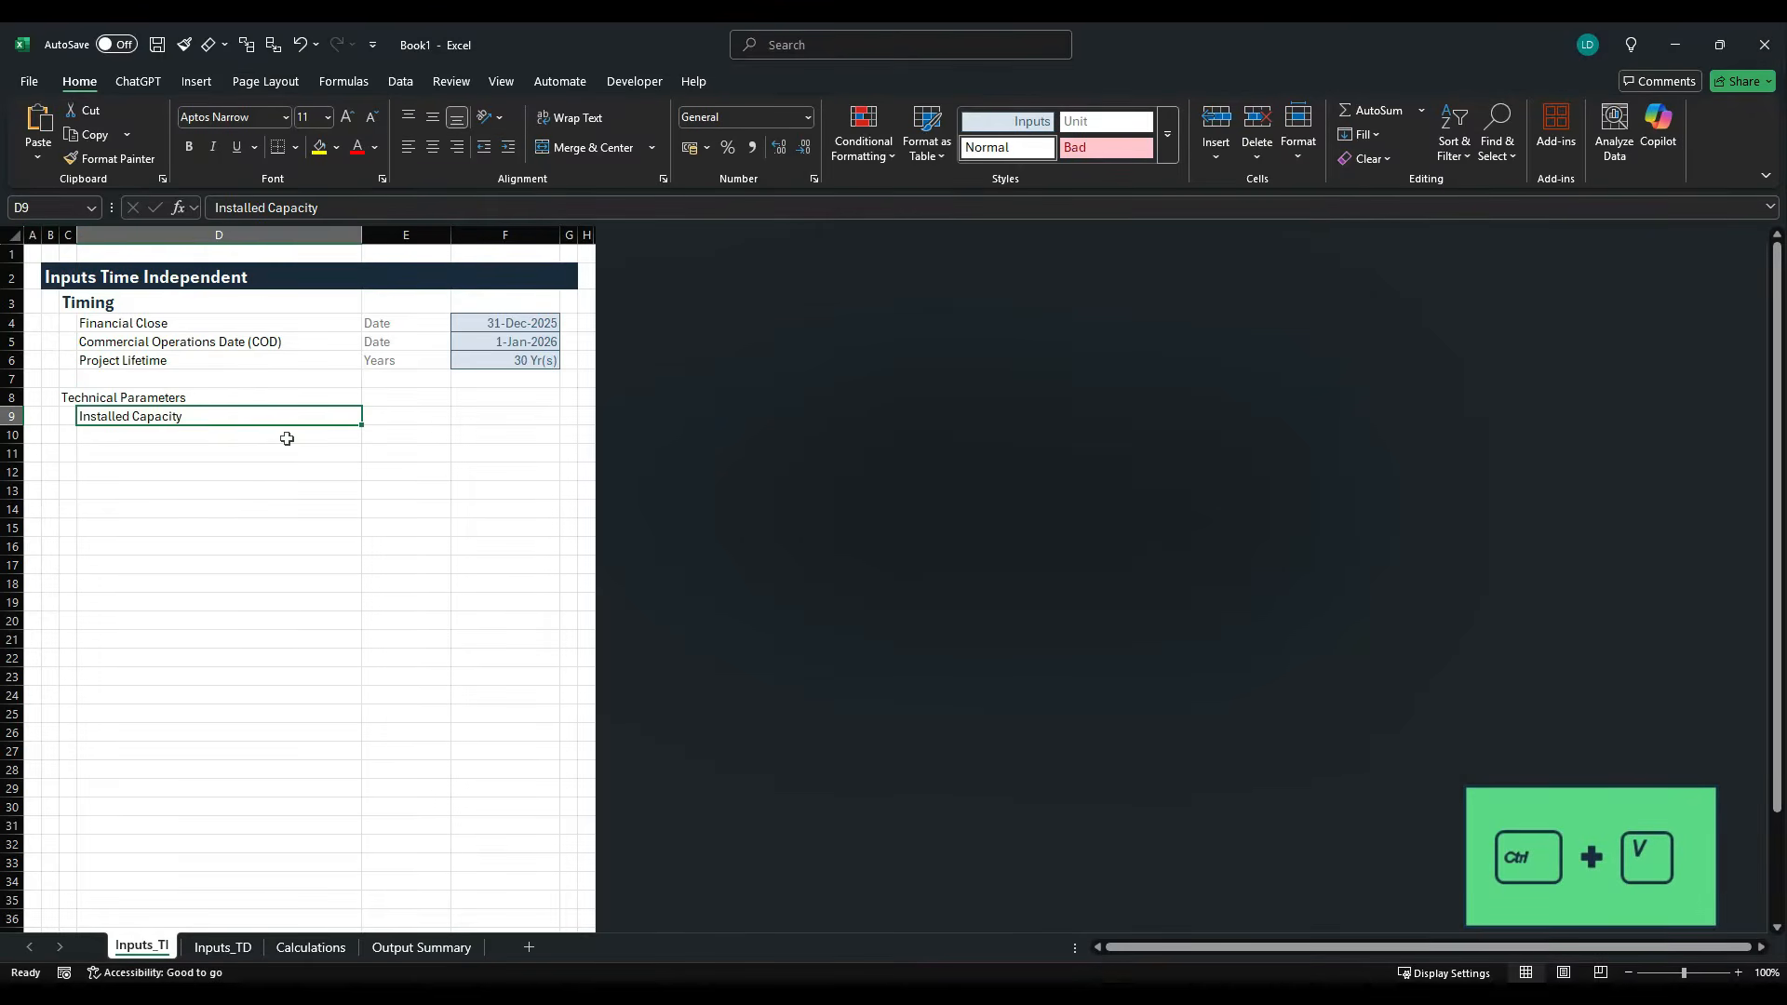
- Enter the label "P50 Energy Yield" from the case study PDF in cell D10 of the Excel inputs sheet
key(alt+Tab)
click(625, 537)
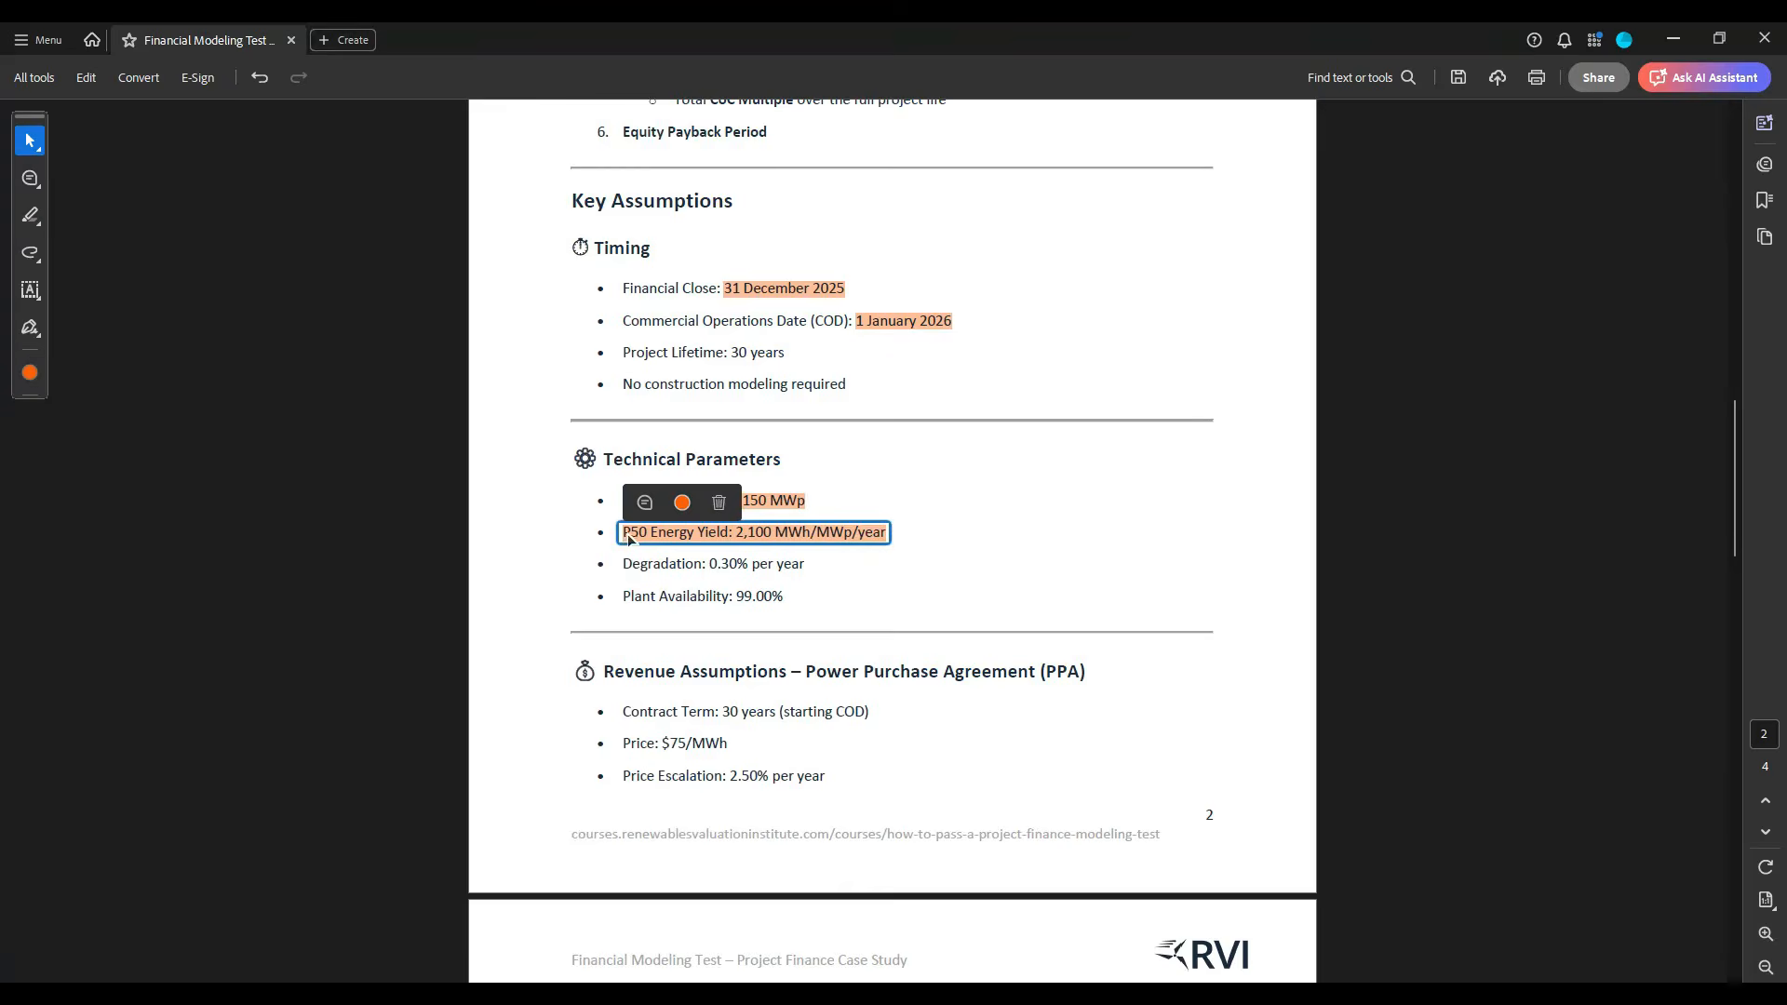
key(alt+Tab)
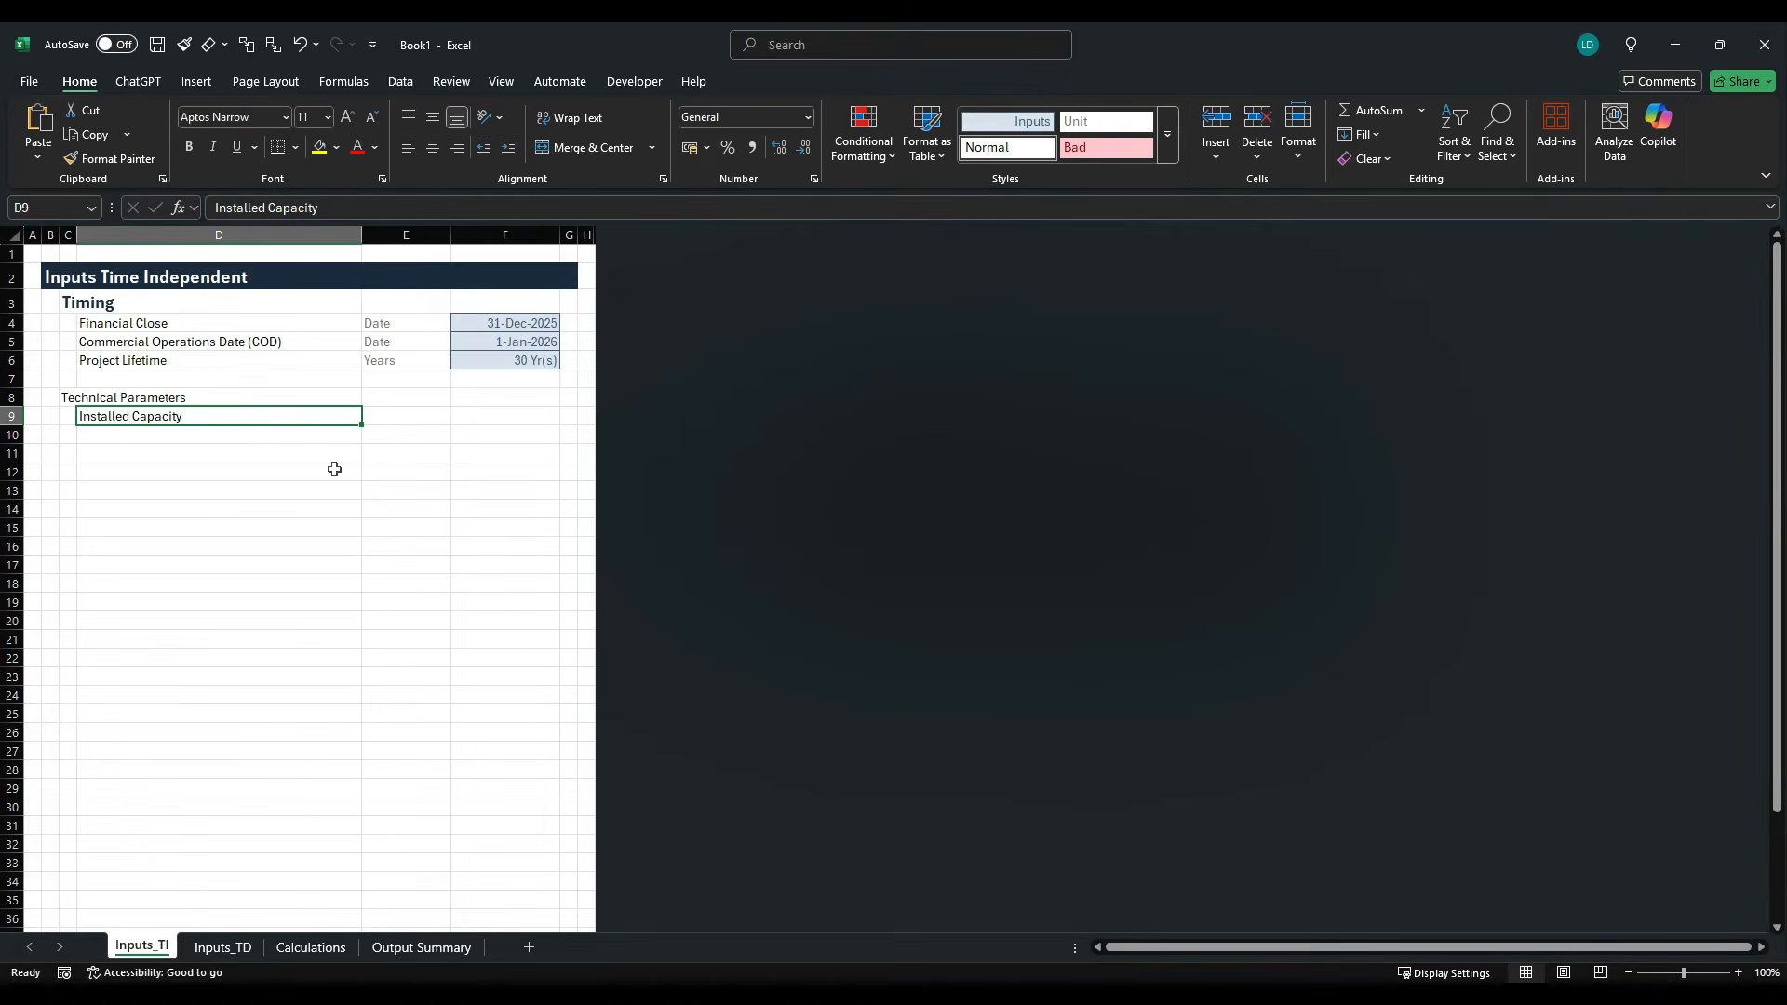
click(271, 443)
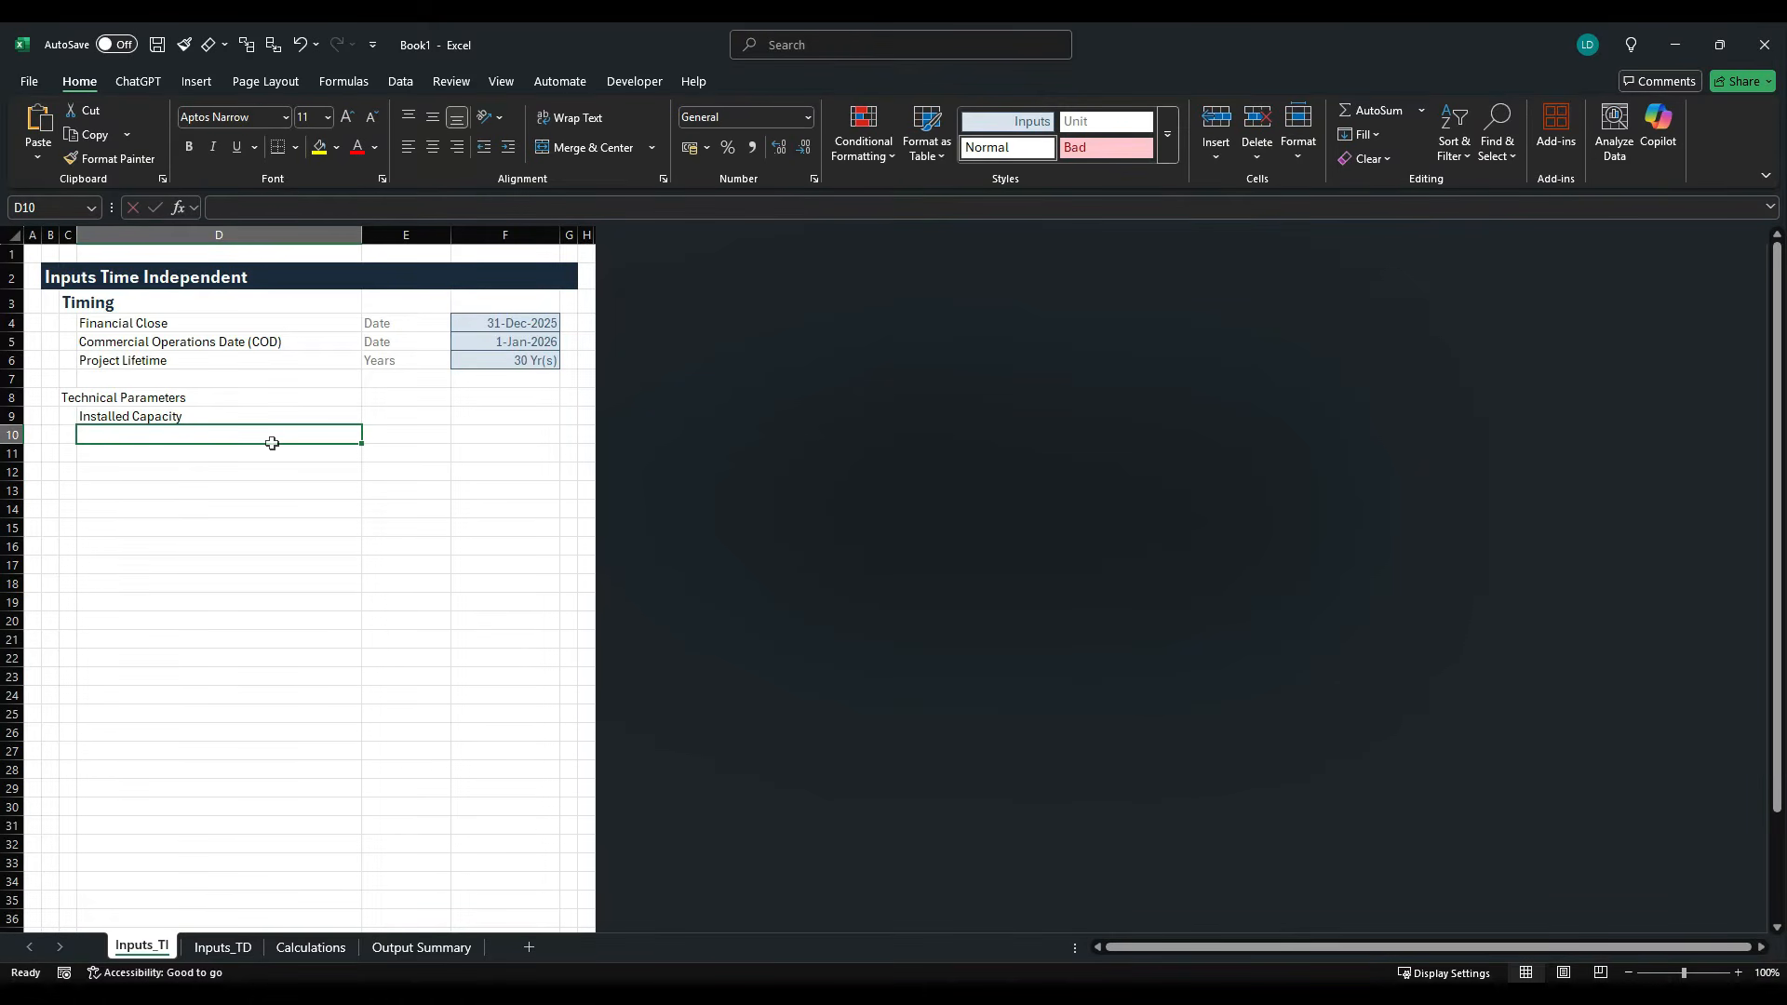
text(P50 Energ)
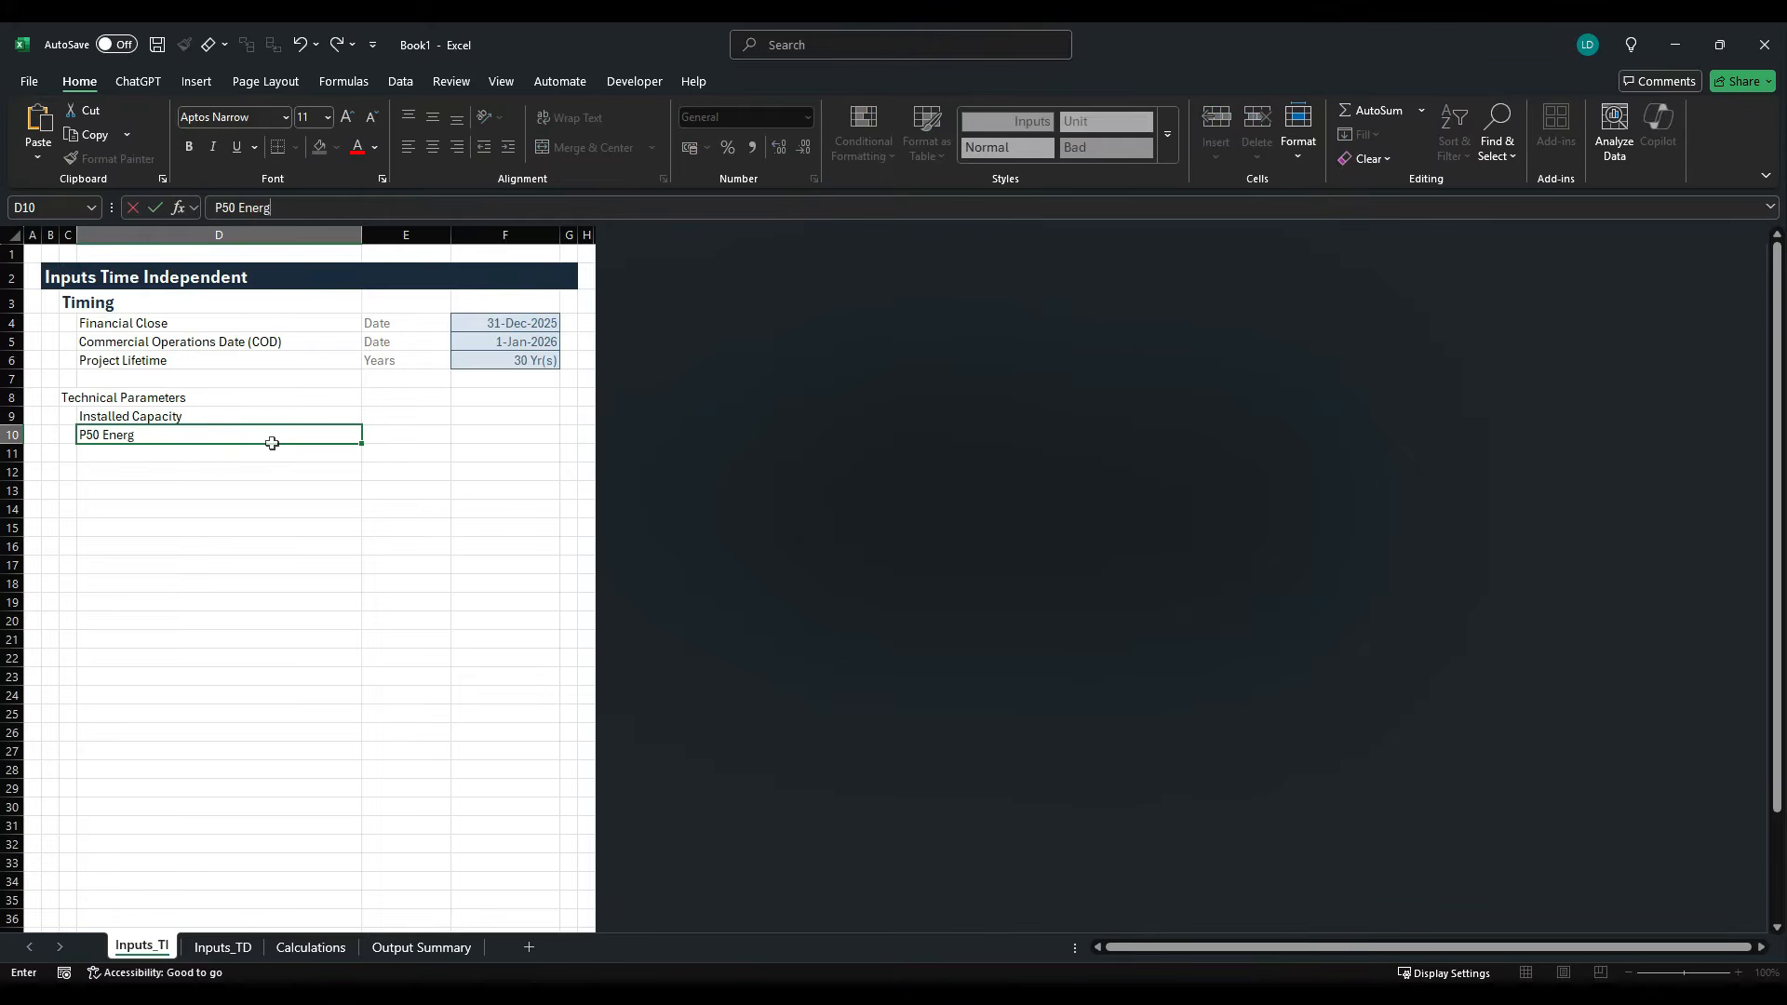
text(y Yield)
- Copy the label "Degradation" from the case study PDF into cell D11 of the Excel inputs sheet
key(alt+Tab)
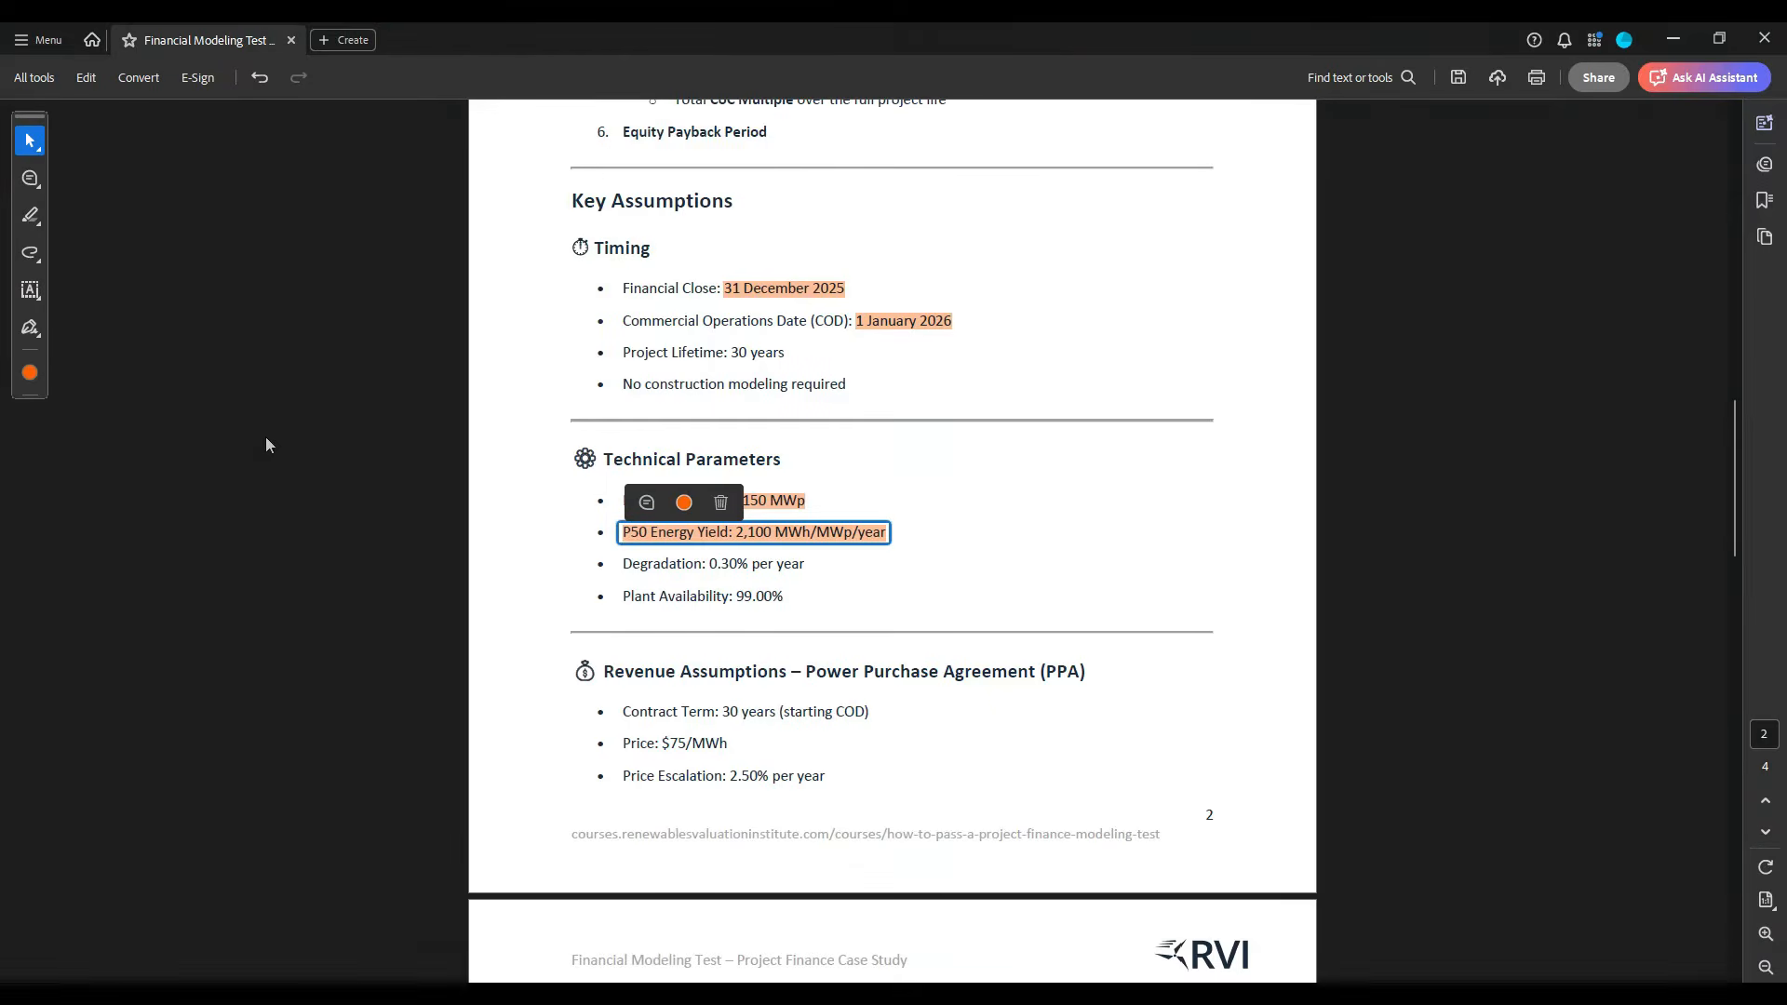
drag(621, 564, 709, 568)
key(ctrl+c)
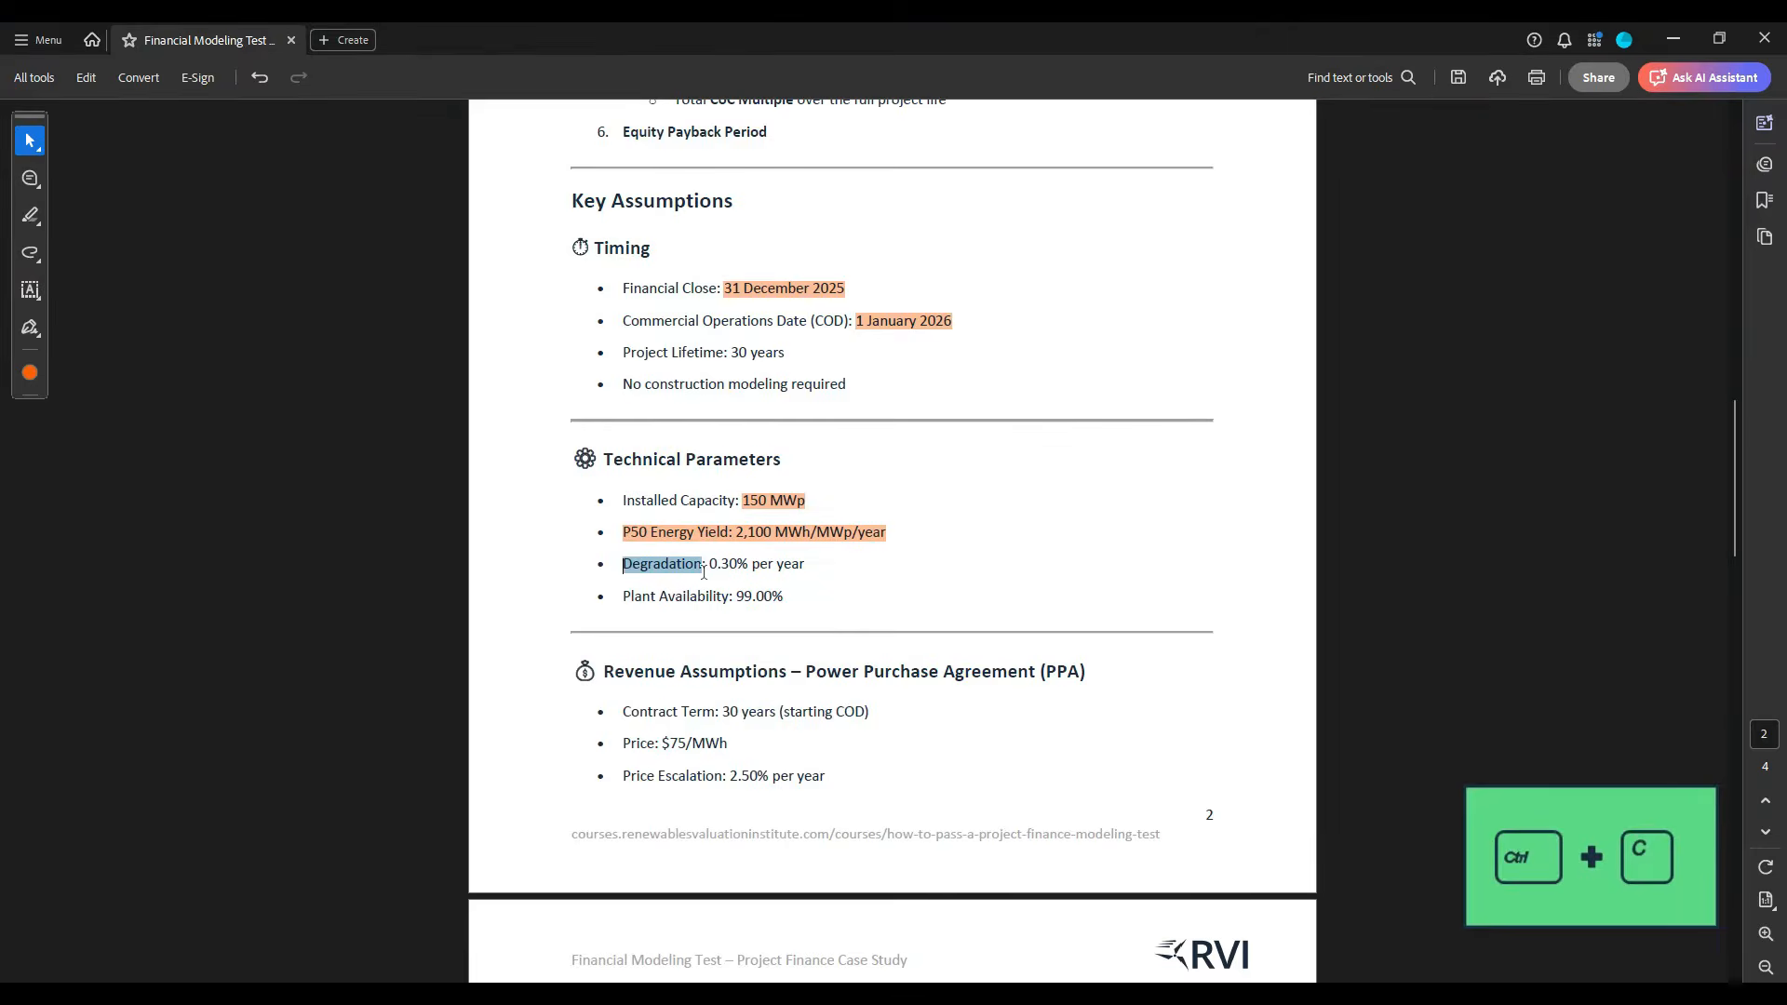
key(alt+Tab)
key(ctrl+v)
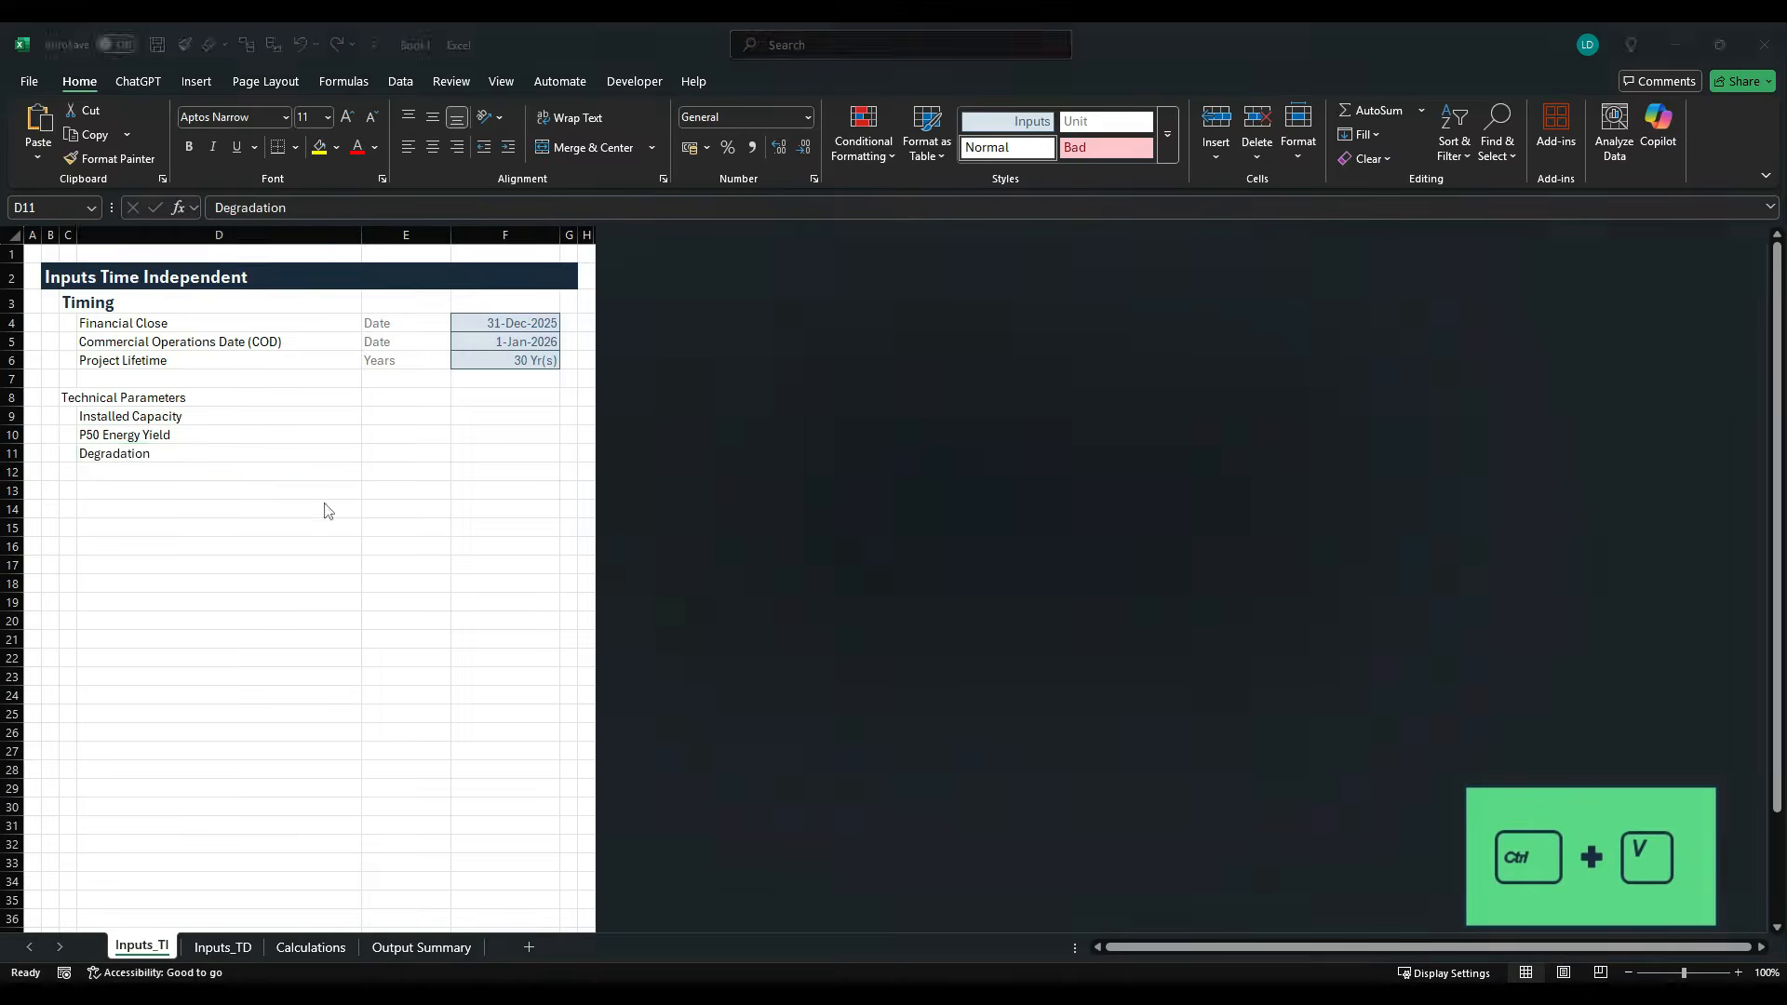
- Copy the label "Plant Availability" from the case study PDF into cell D12 of the Excel inputs sheet
key(alt+Tab)
drag(621, 595, 724, 598)
key(ctrl+c)
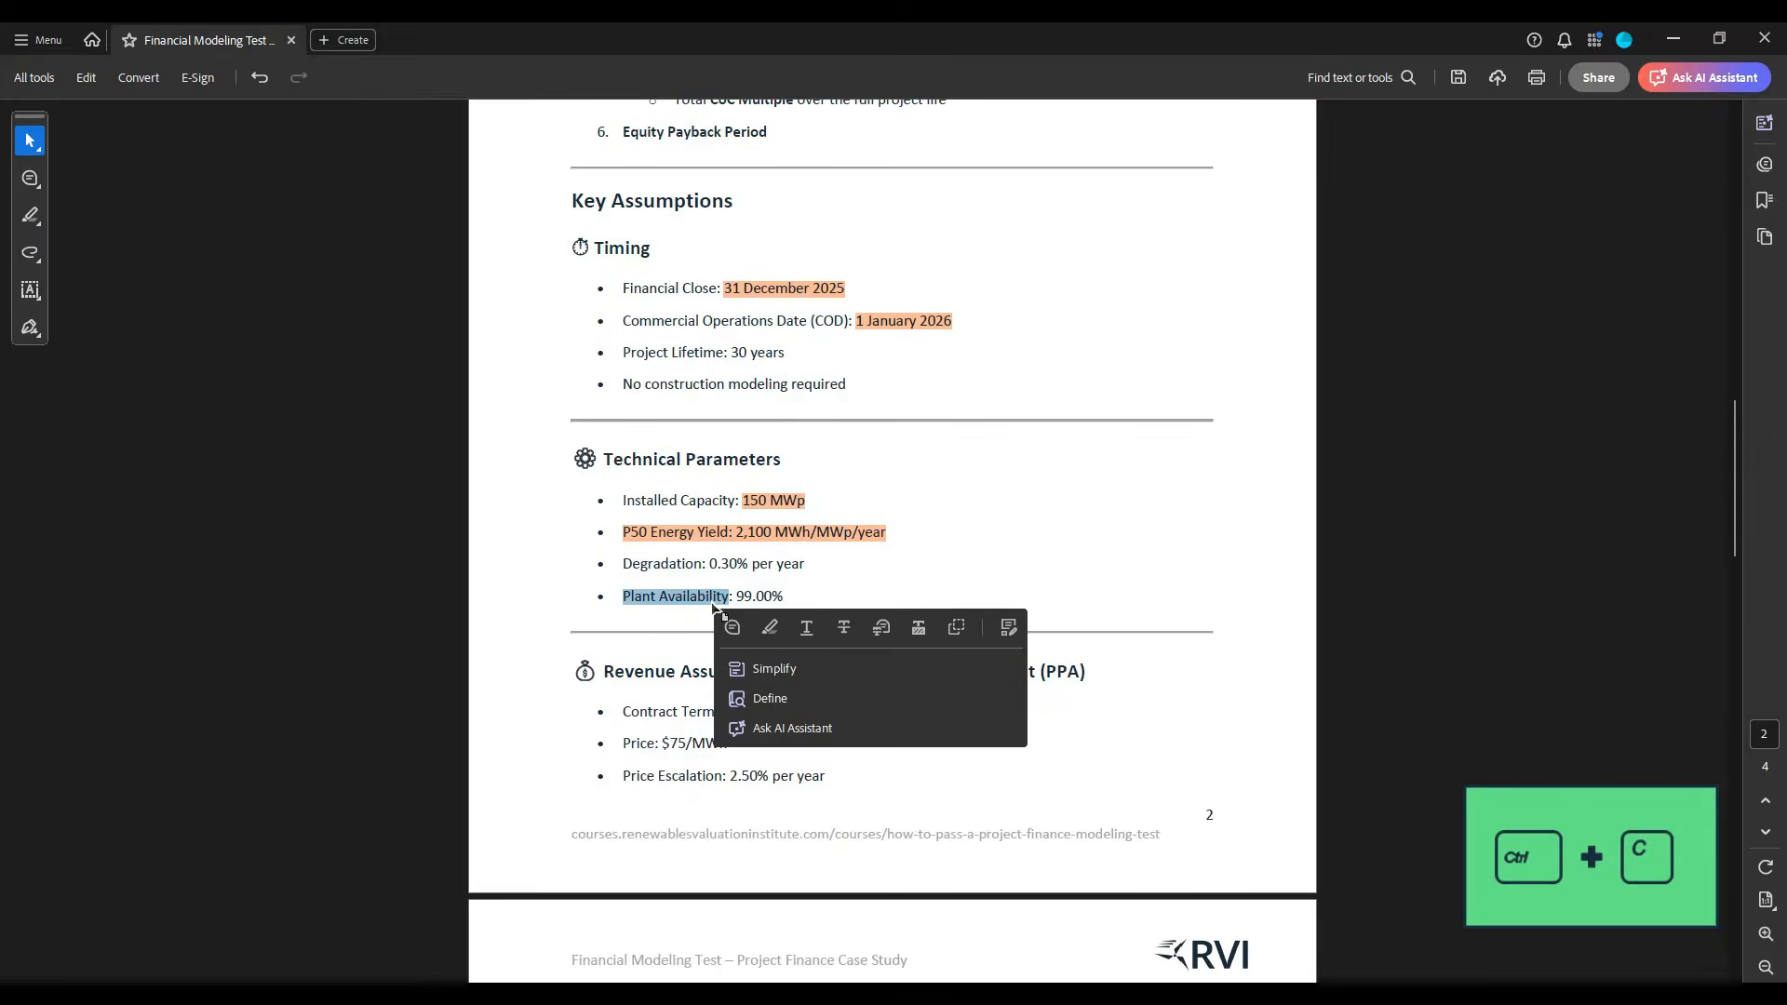
key(alt+Tab)
click(185, 478)
key(ctrl+v)
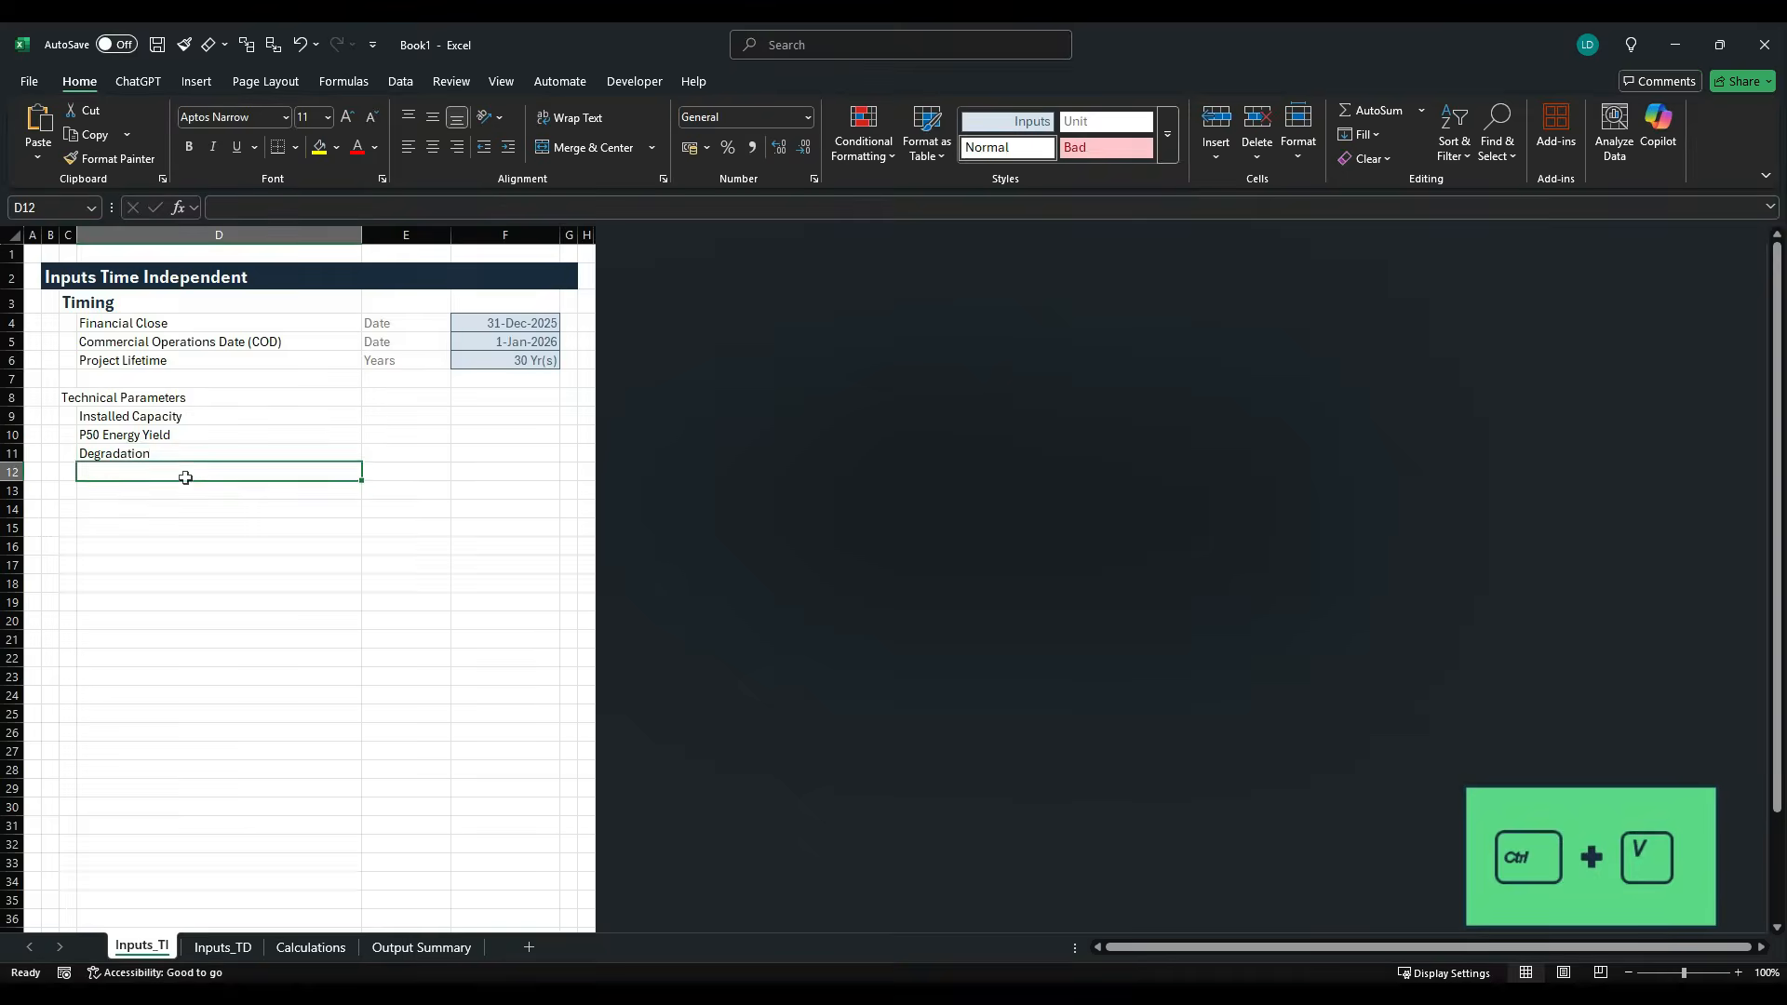
- Apply the custom H1 cell style to the "Technical Parameters" heading in C8
click(397, 405)
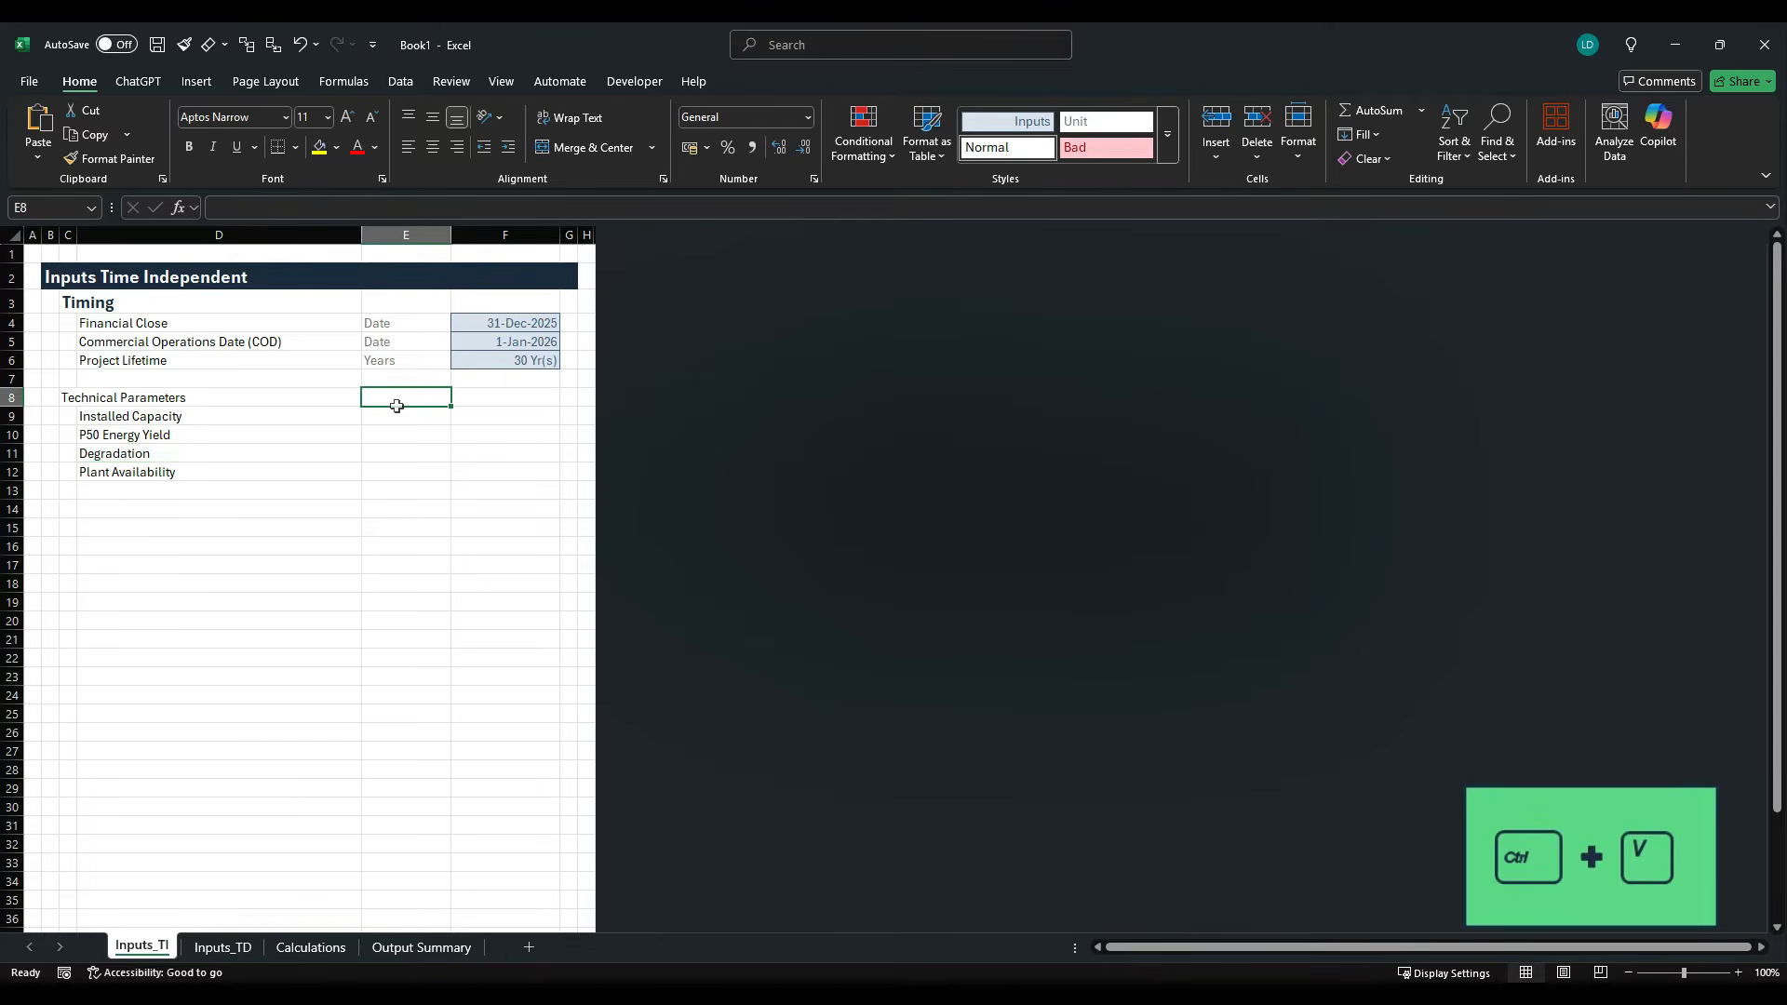
click(61, 406)
key(alt+h)
key(j)
key(Right)
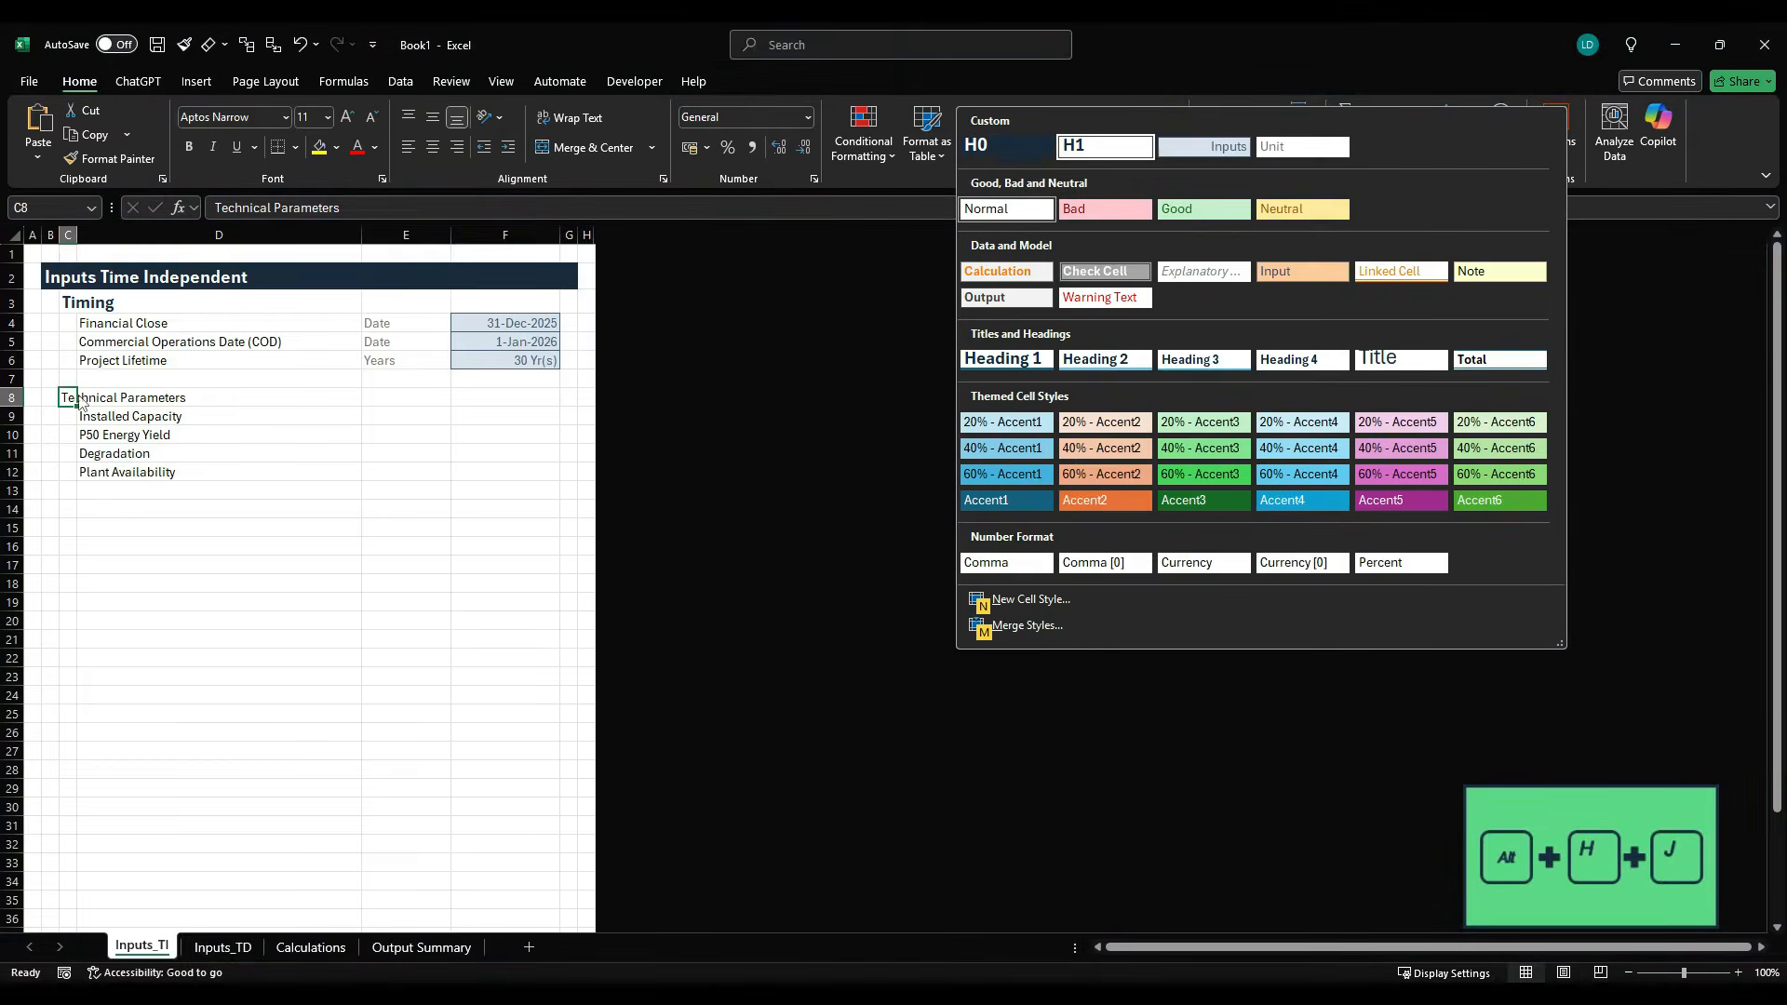
key(Return)
- Enter the unit "MWp" for Installed Capacity in cell E9
key(Down)
key(Right)
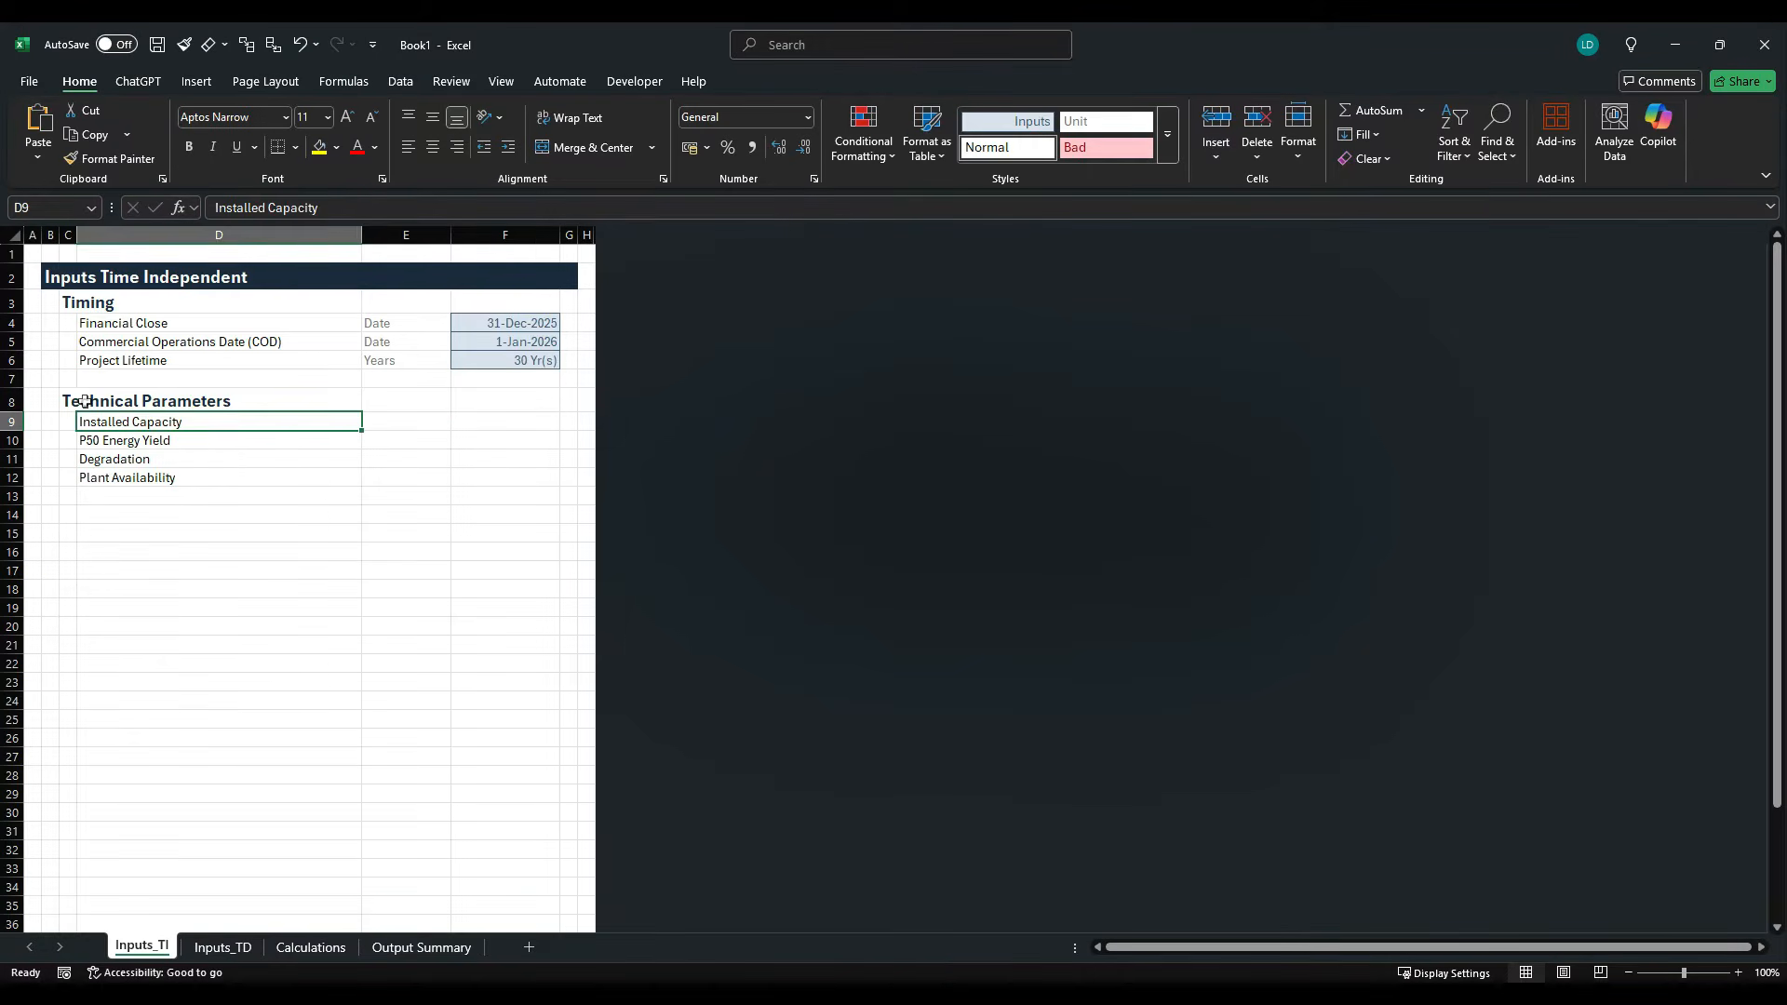
key(Right)
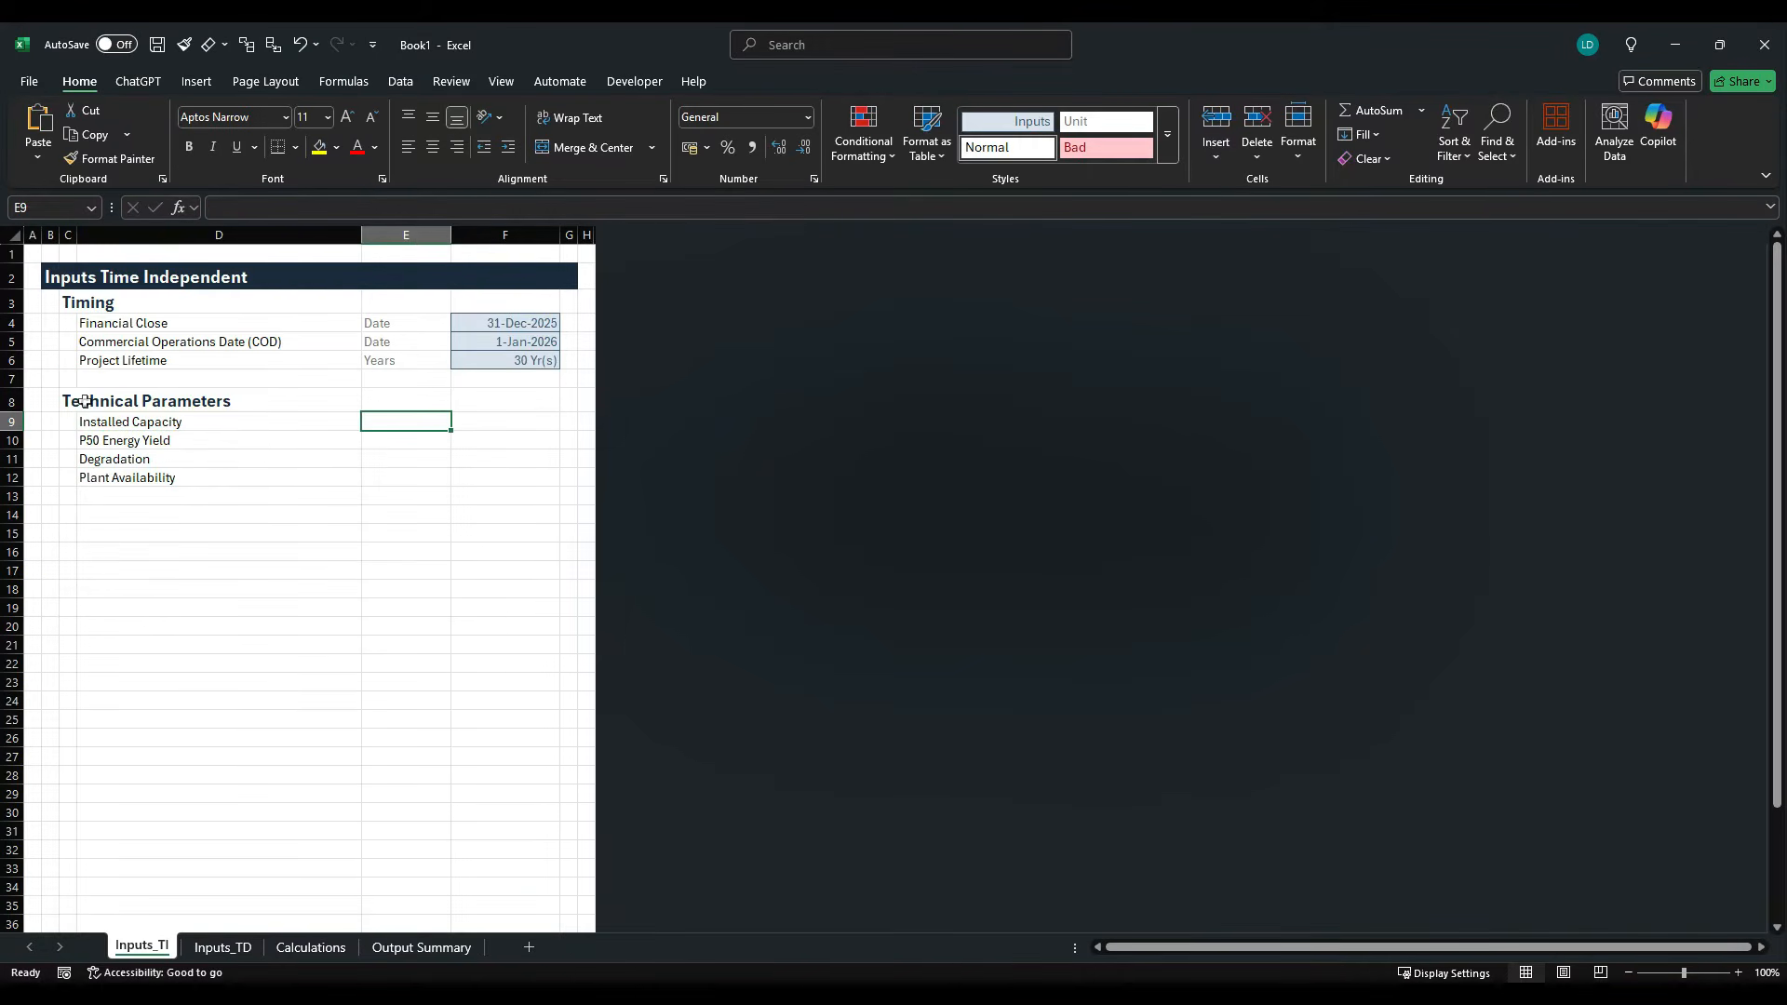
text(MWp)
key(ctrl+Return)
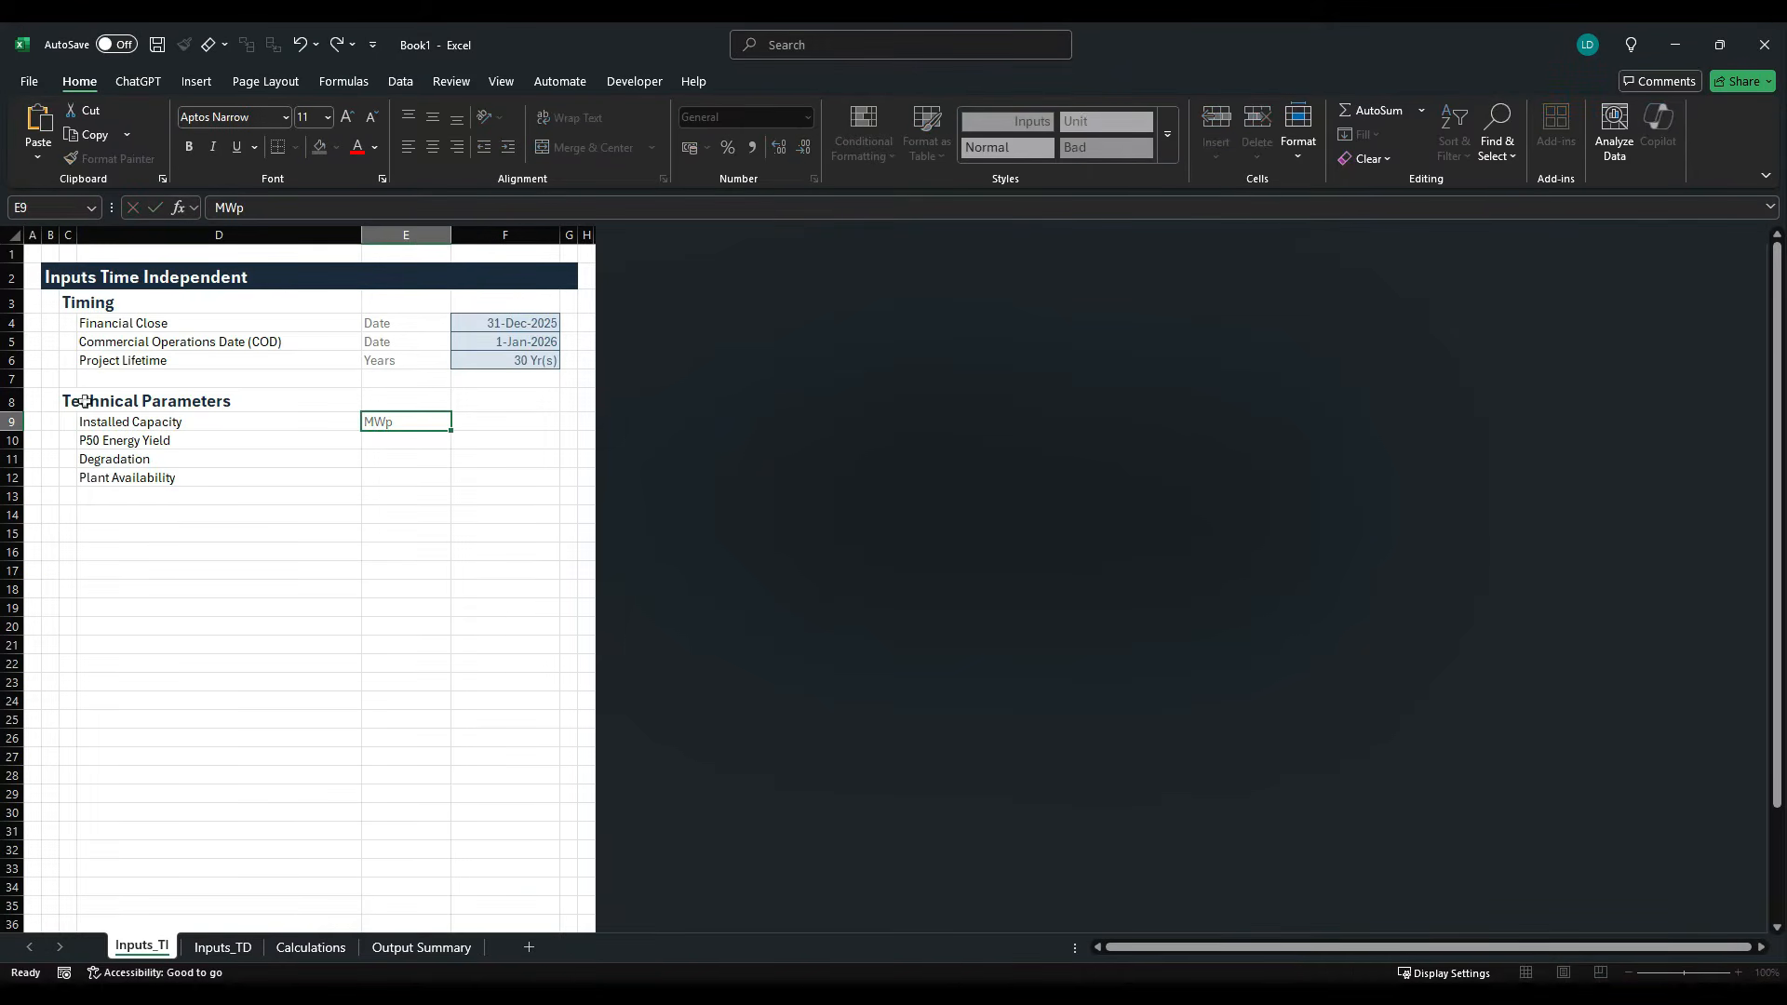
- Enter the unit "MWh/MWp p.a." for P50 Energy Yield in cell E10
key(Down)
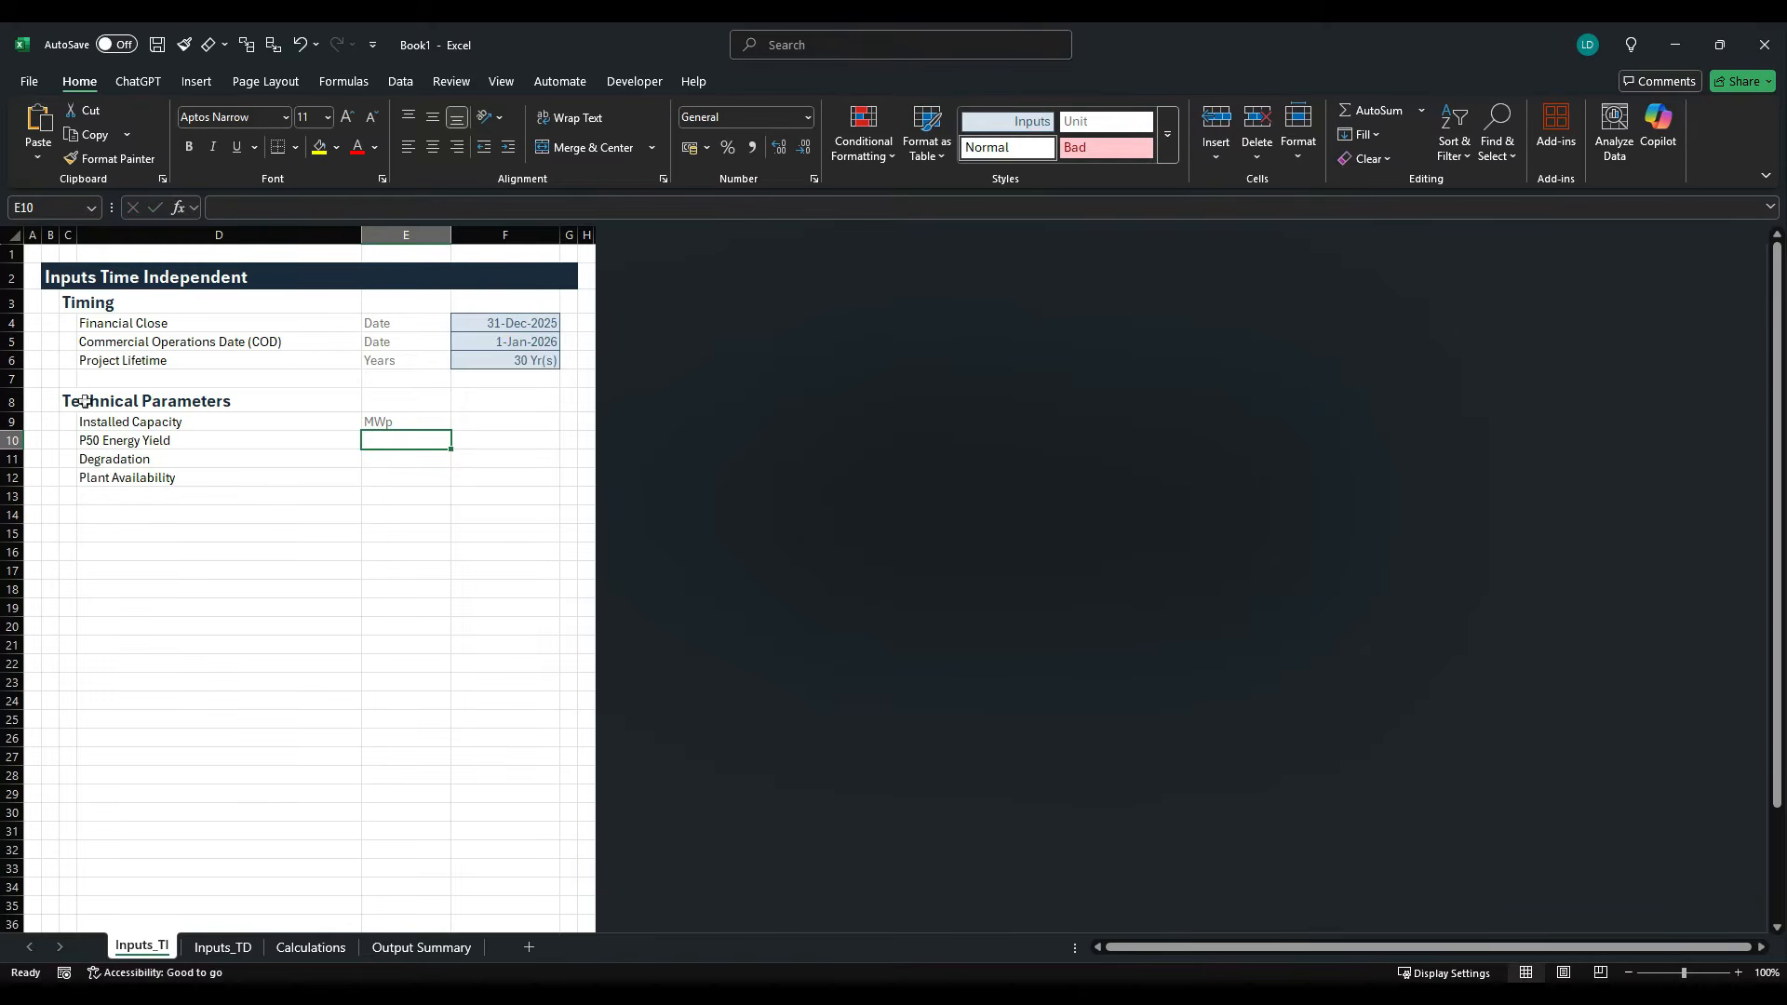
text(MW)
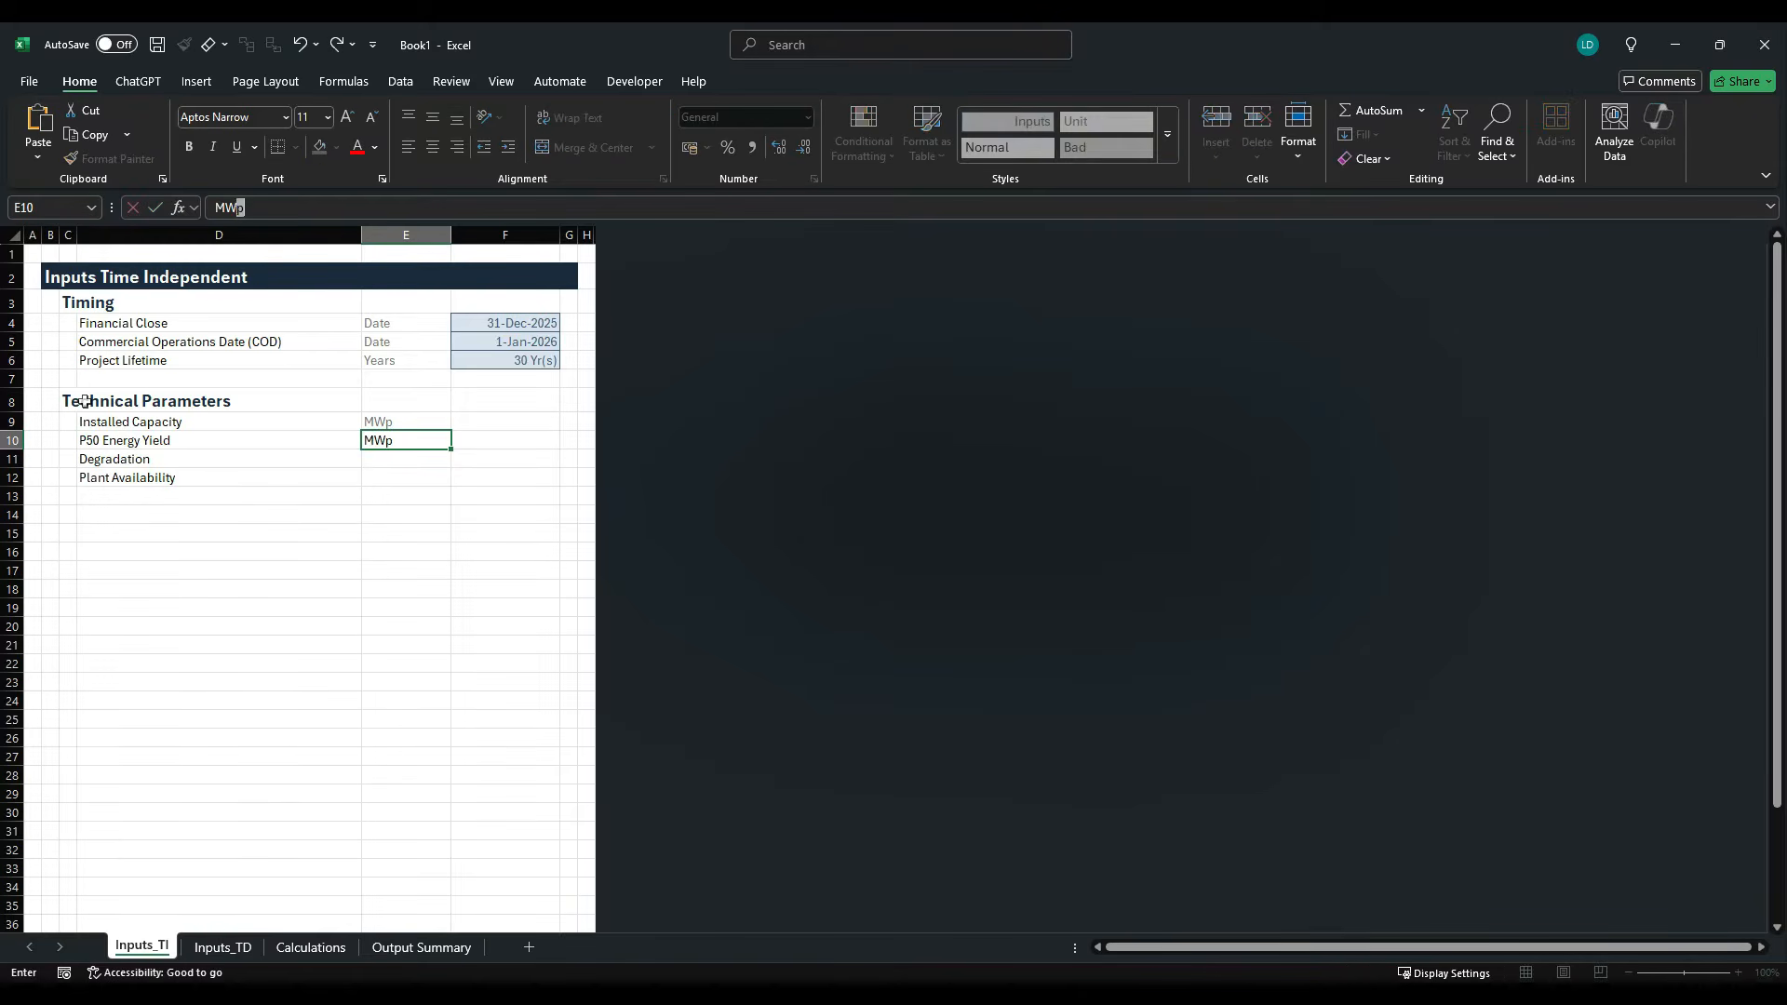
text(h/MWp p.a.)
key(ctrl+Return)
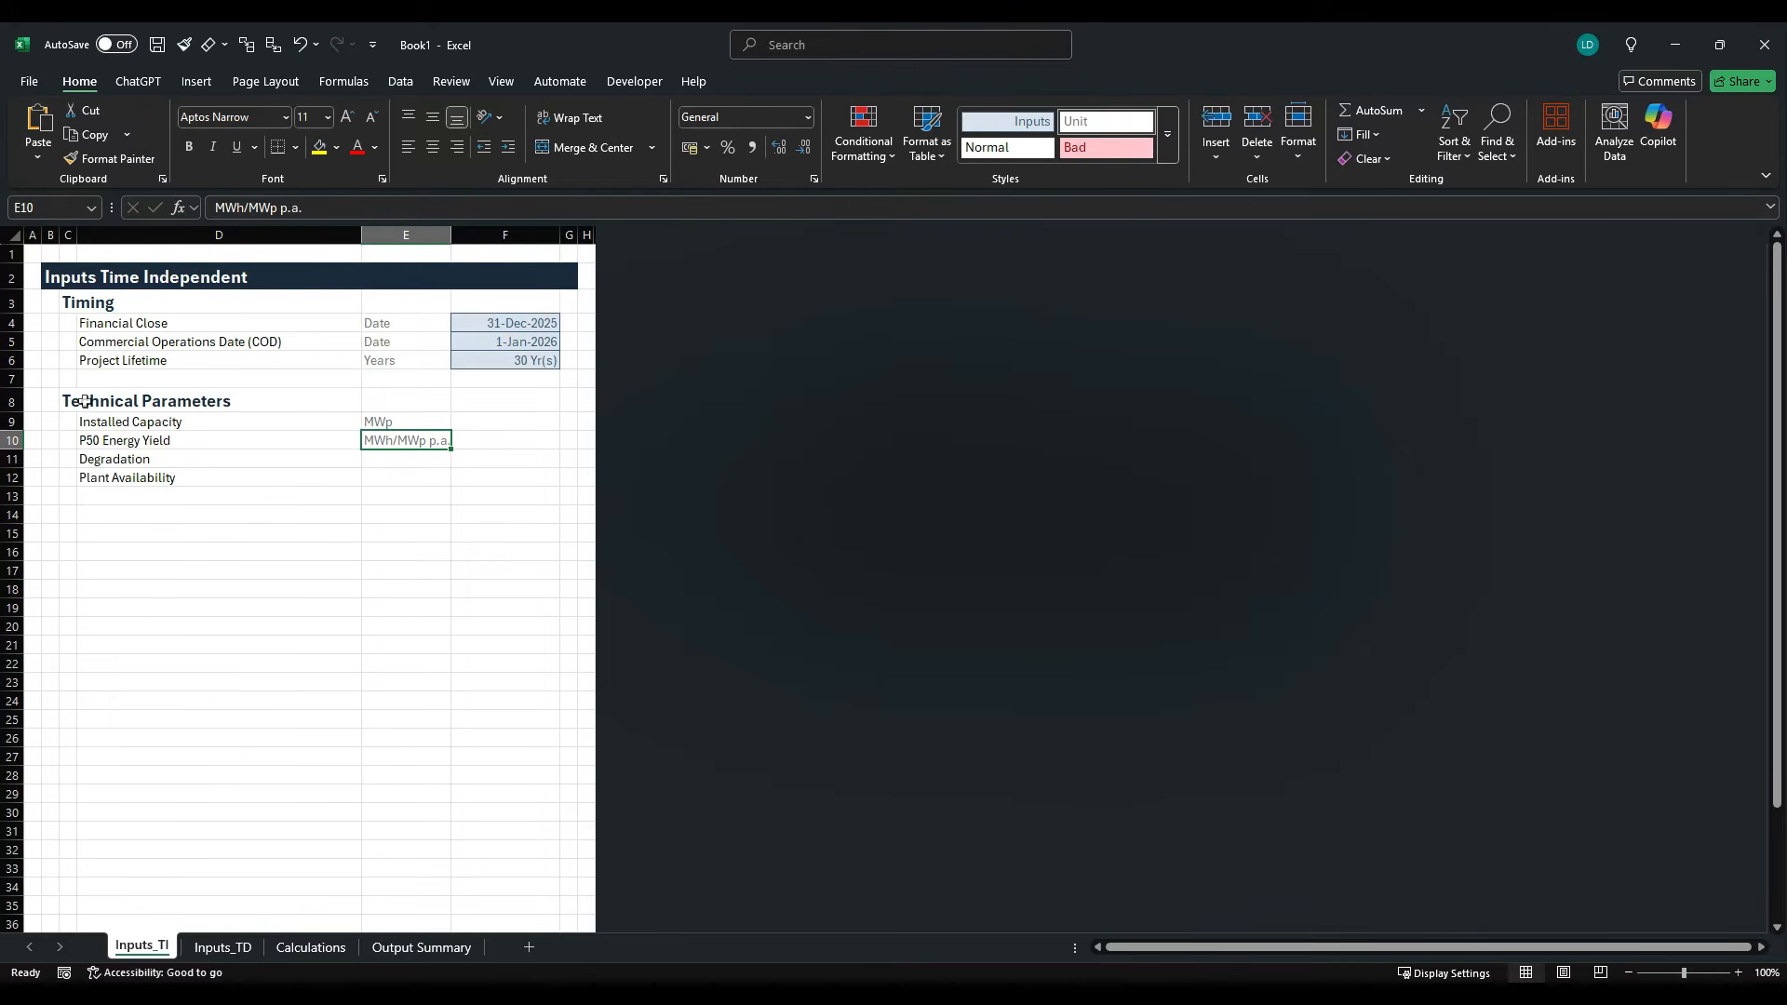
- Enter the units "% p.a." for Degradation in E11 and "%" for Plant Availability in E12
key(Down)
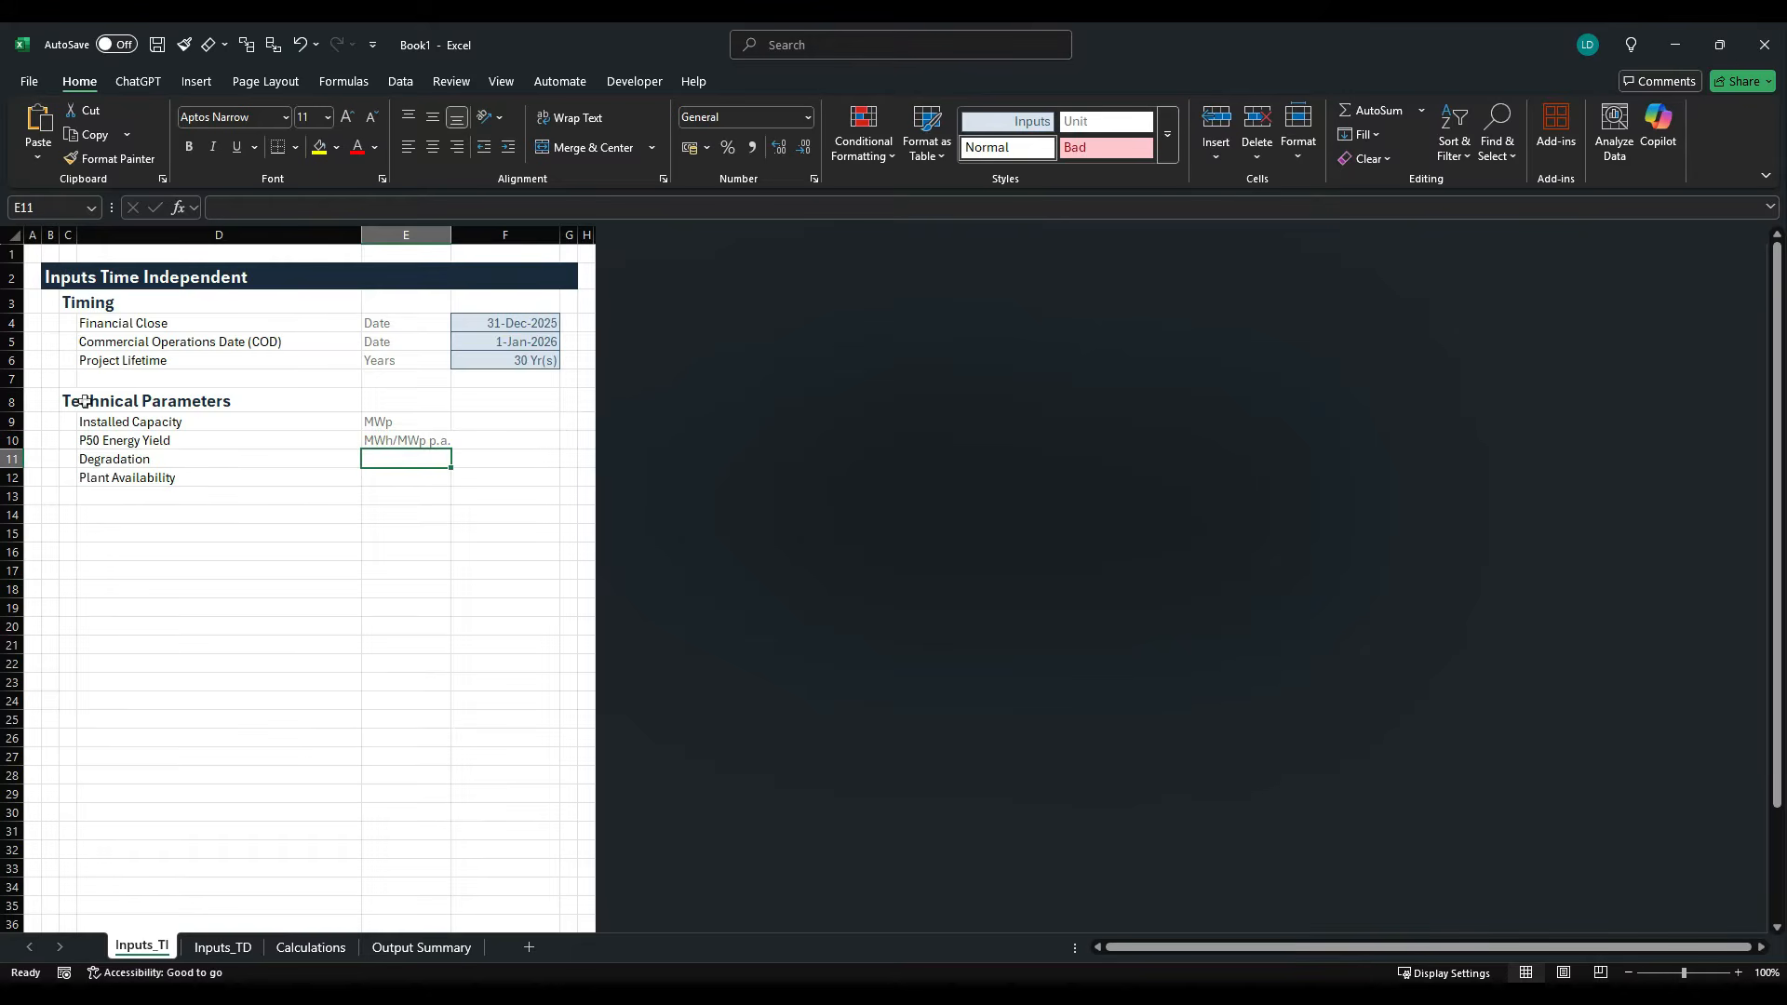
text(% p.a.)
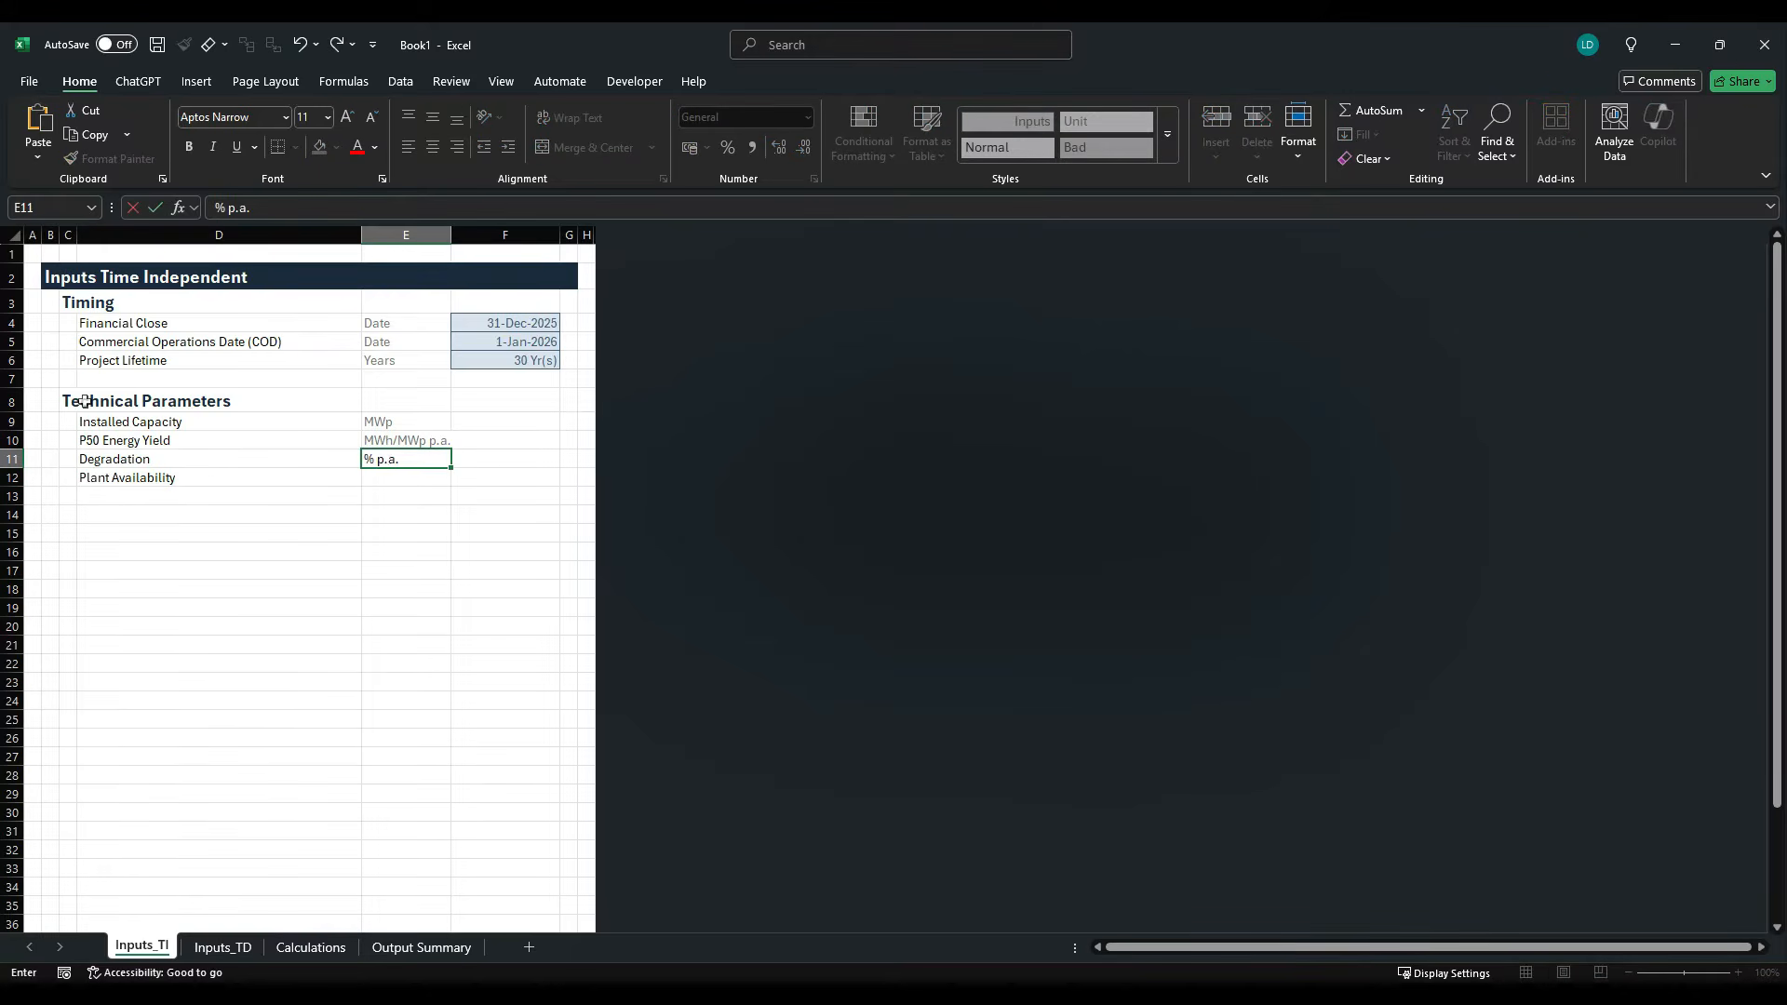
key(ctrl+Return)
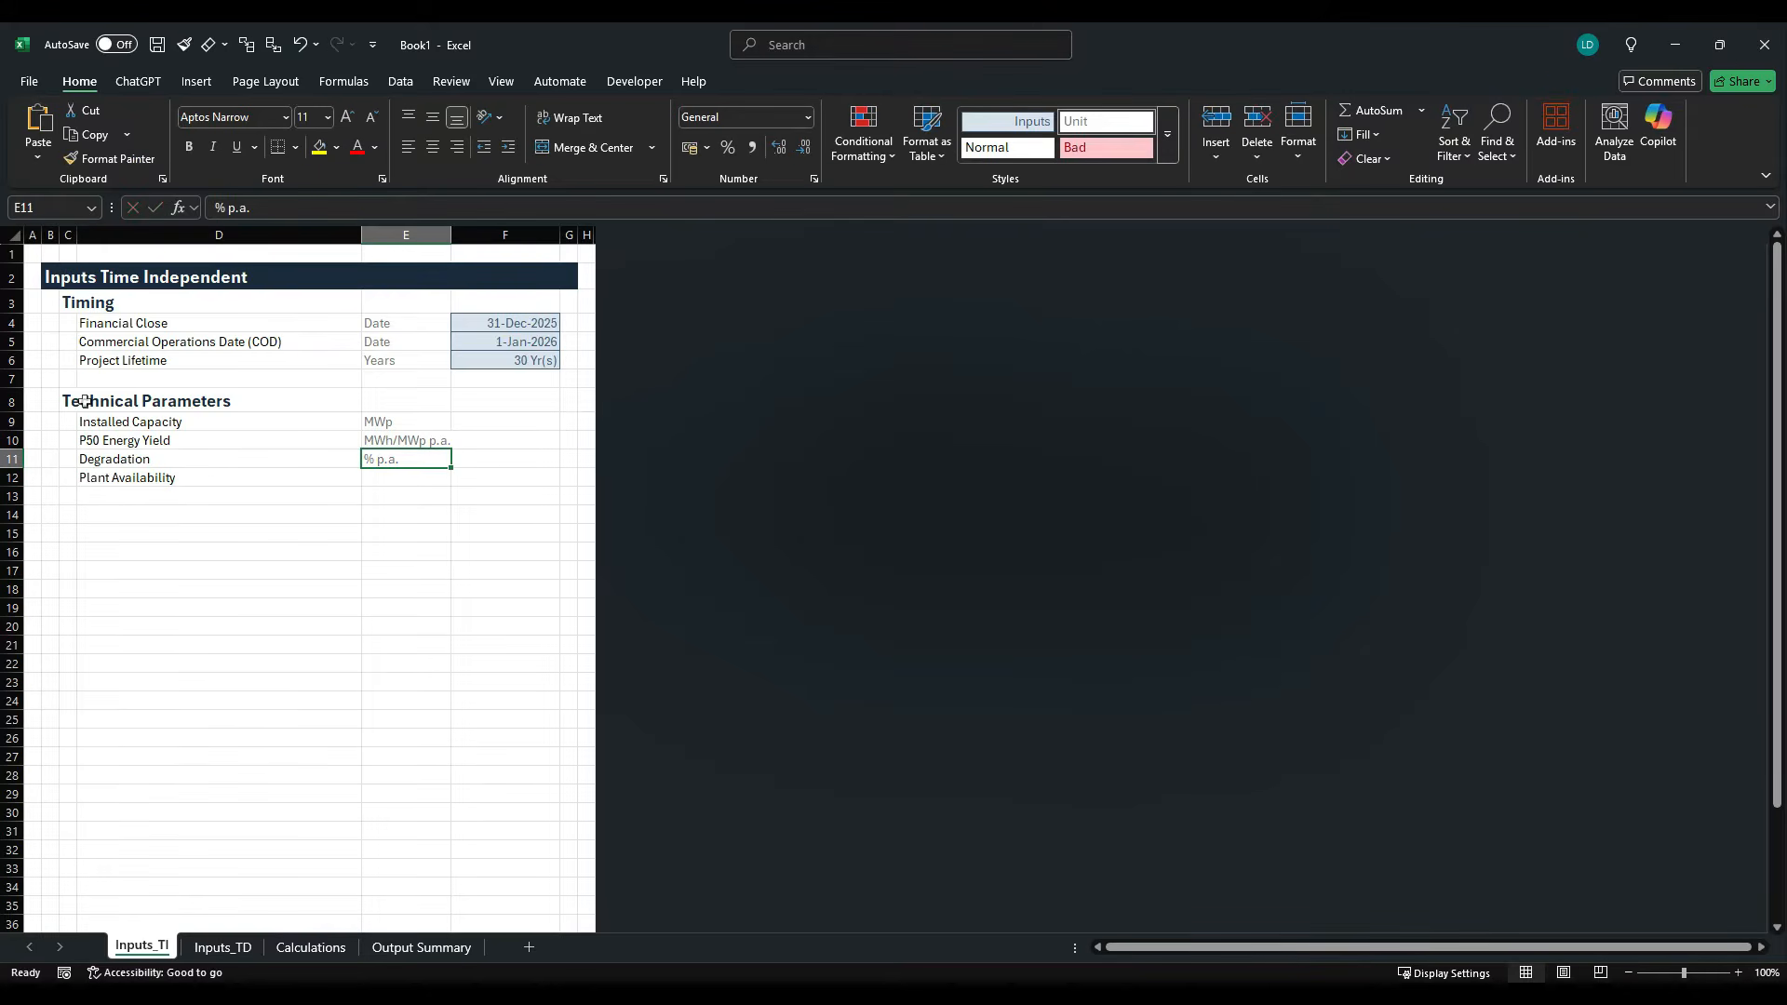
key(Down)
text(%)
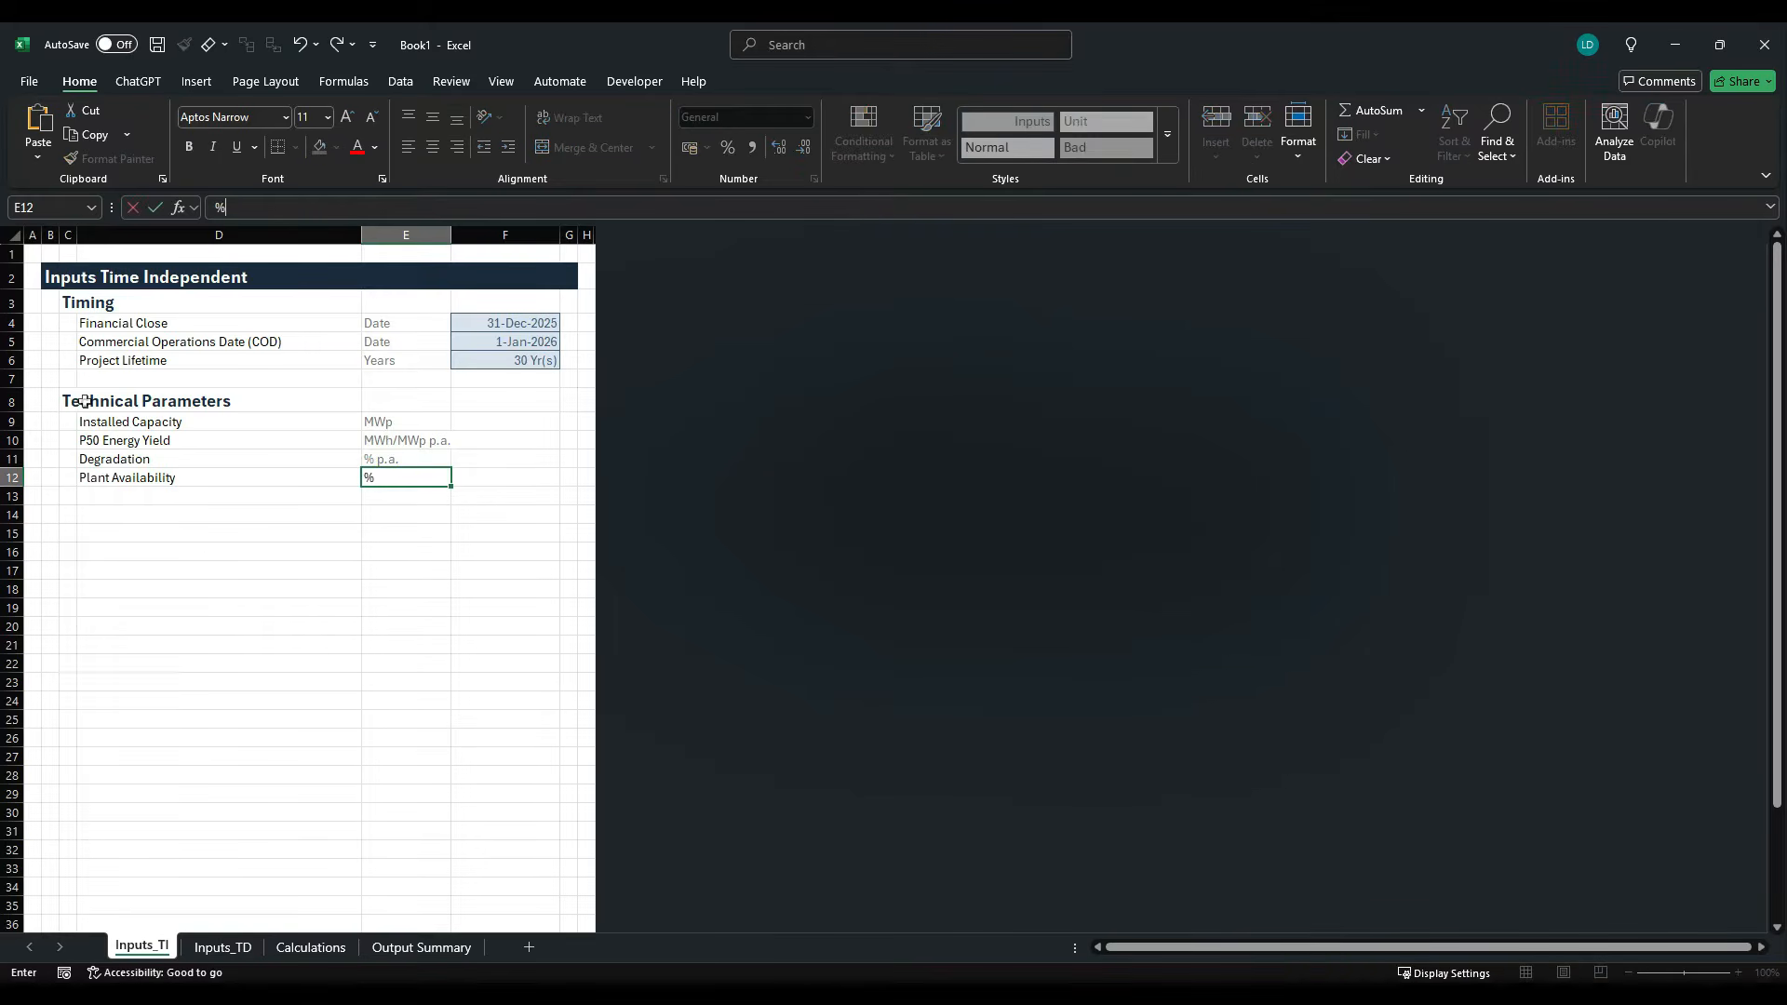
key(ctrl+Return)
- Check the Installed Capacity in the case study PDF and enter 150 in cell F9 of the Excel inputs sheet
key(Up)
key(Up)
key(Up)
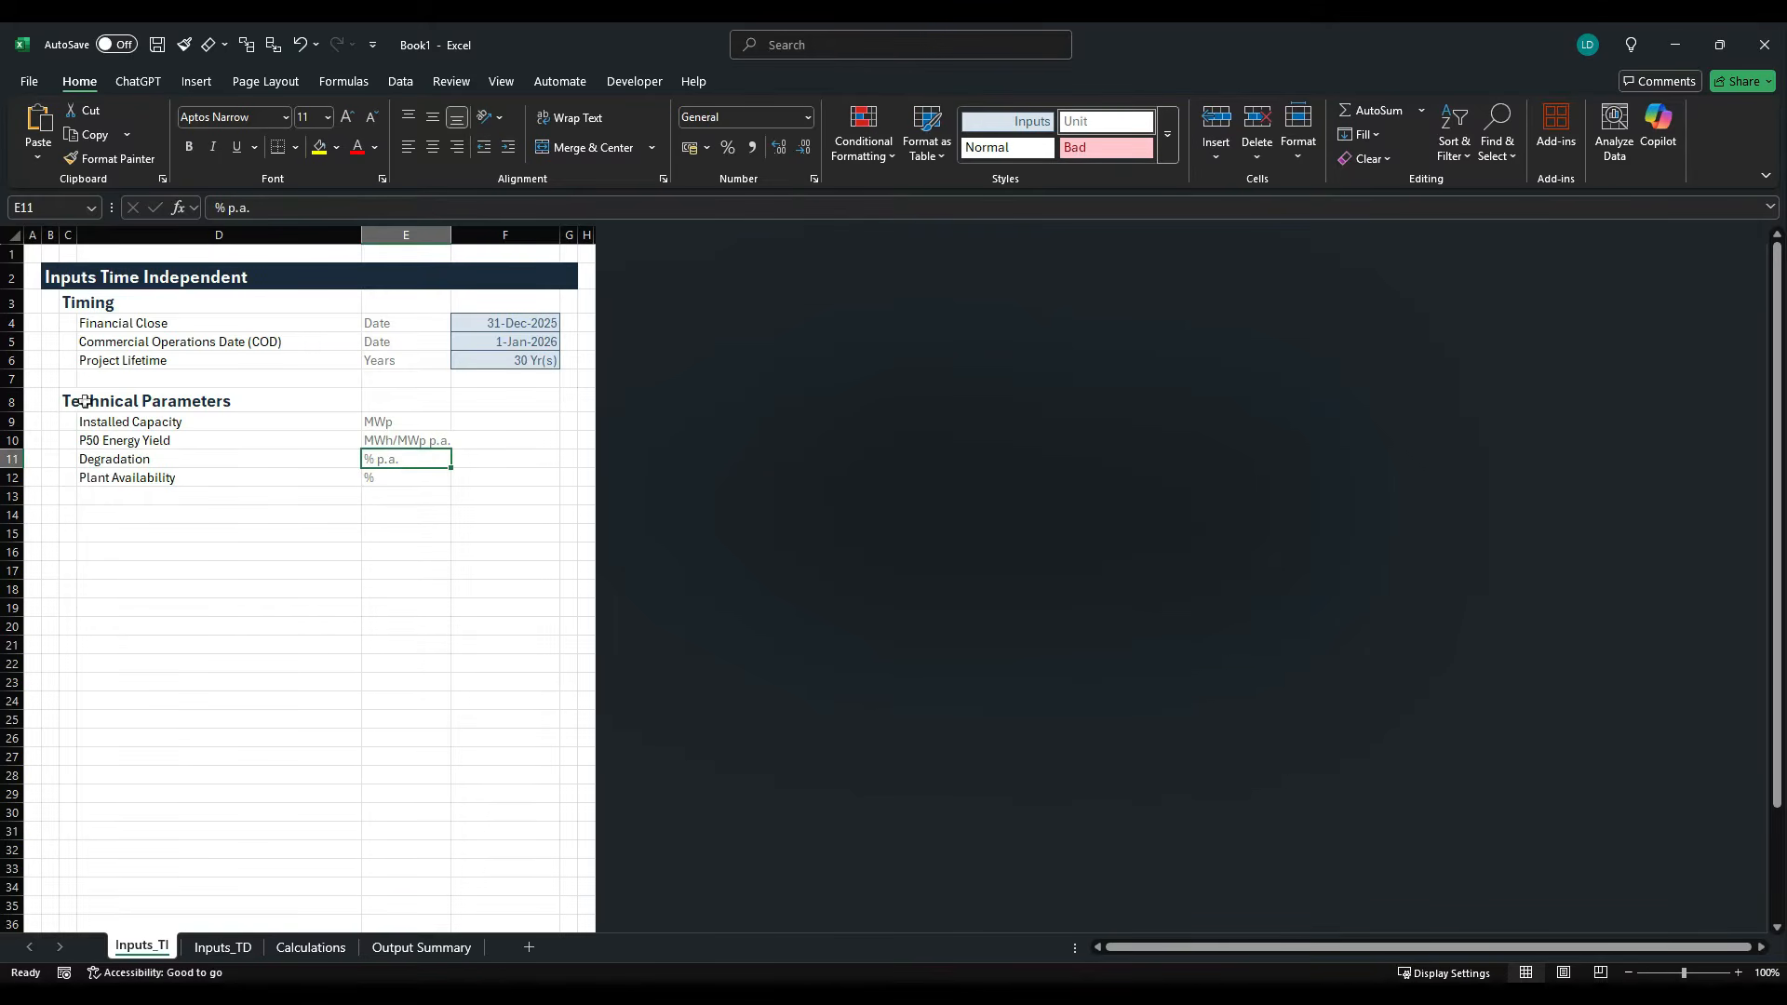
key(Right)
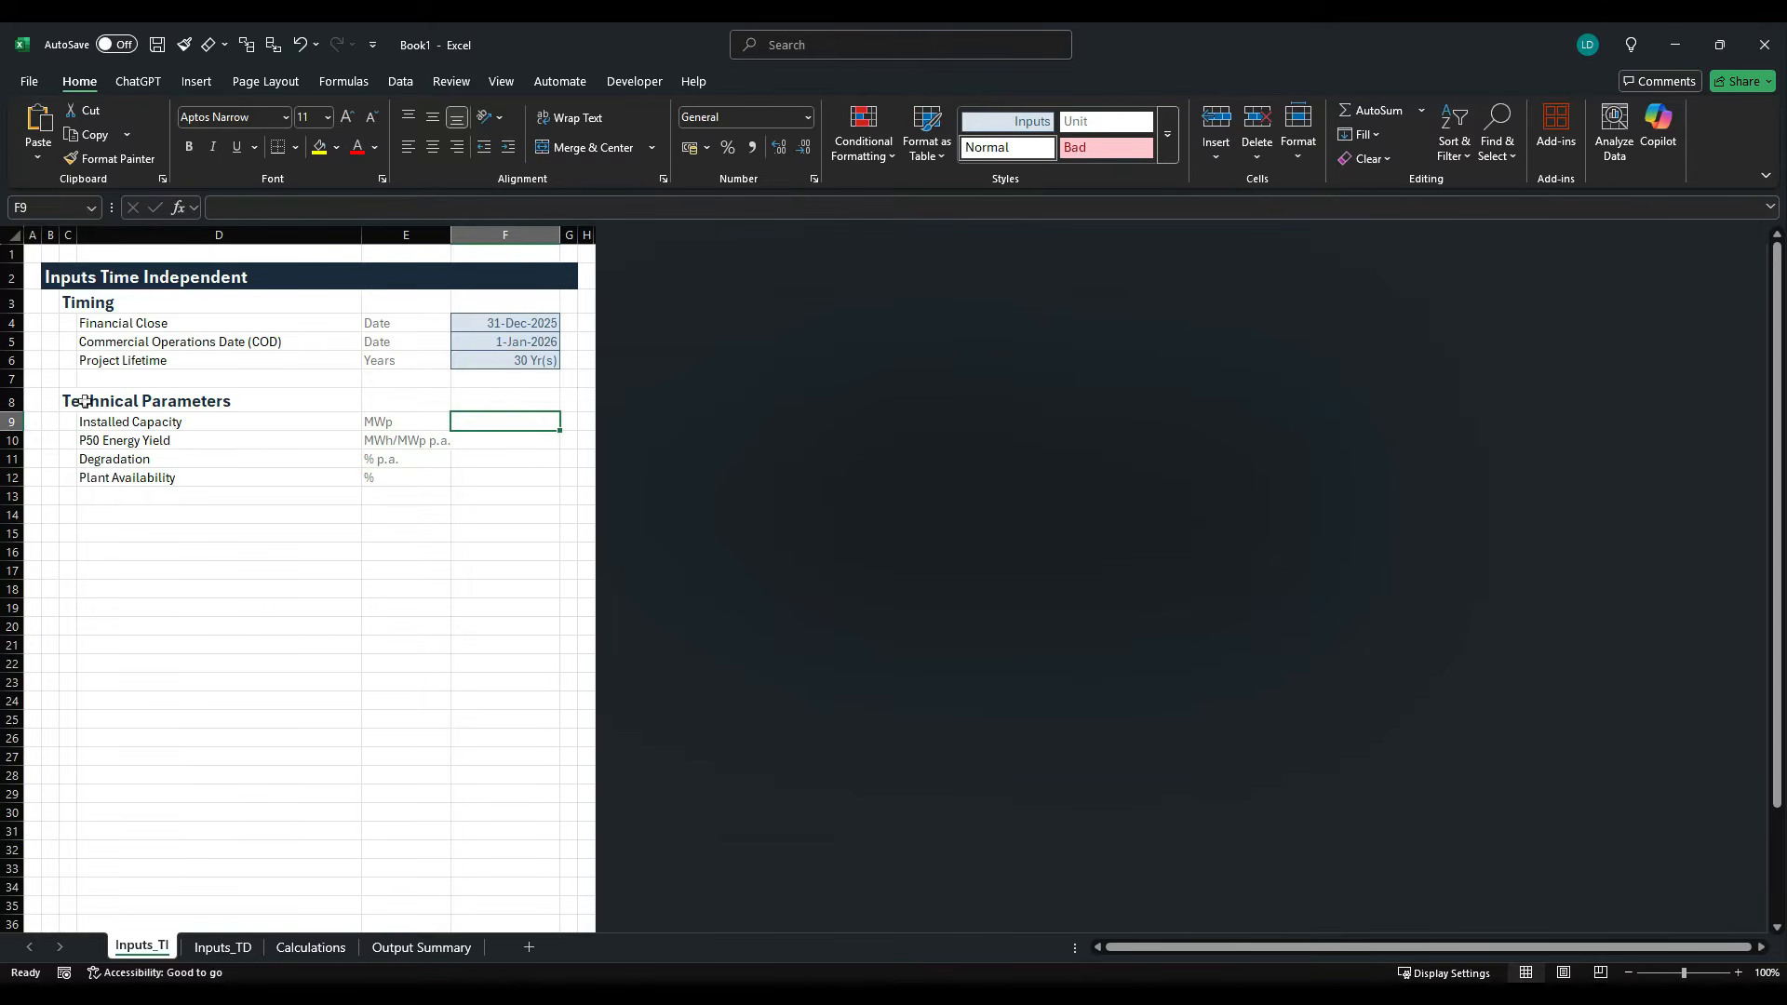
key(alt+Tab)
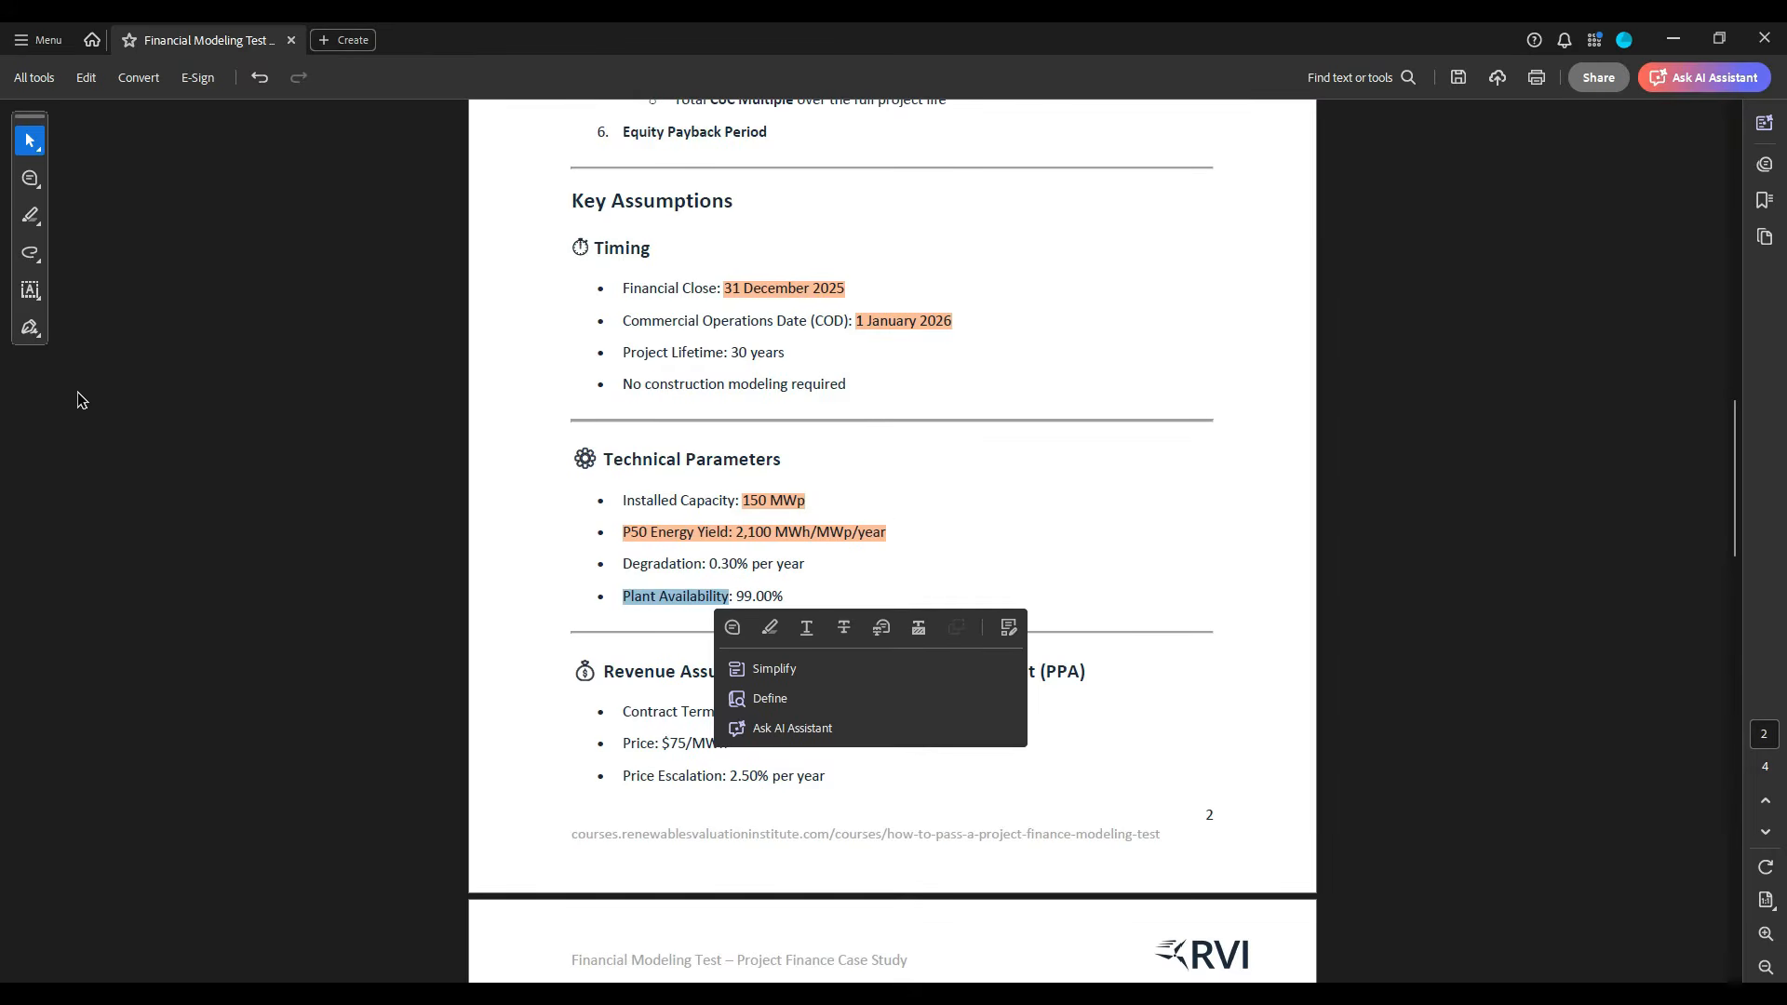
key(alt+Tab)
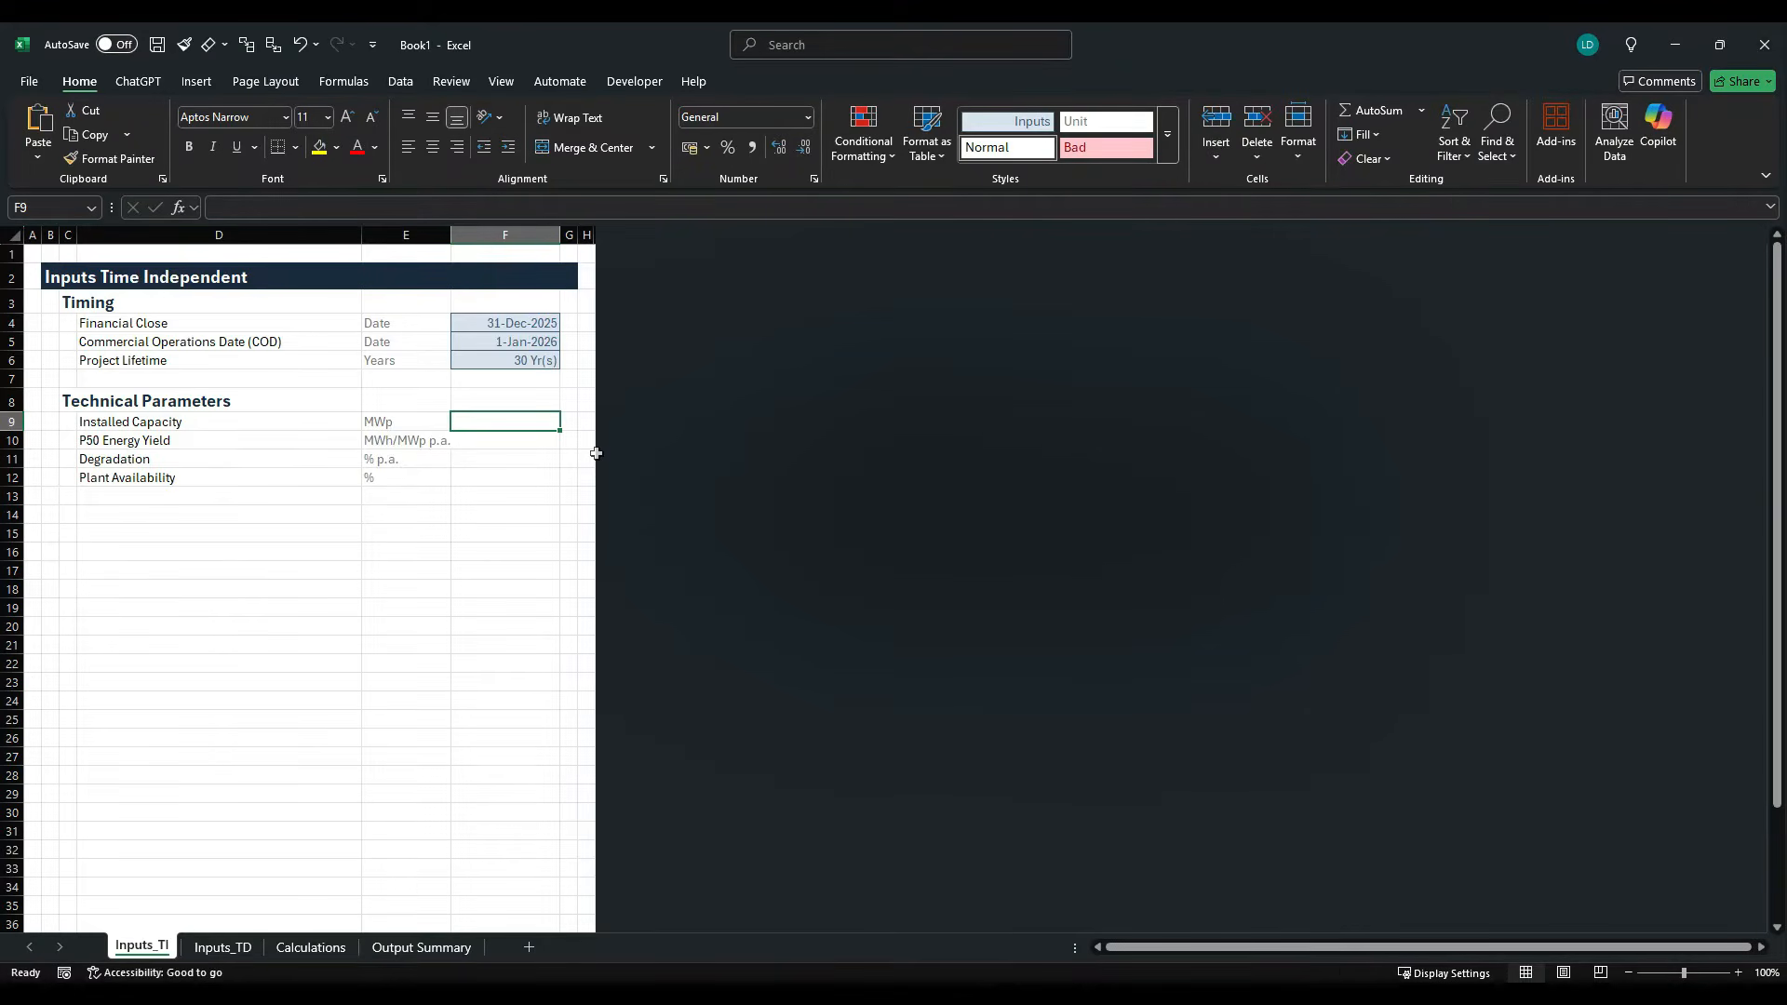
text(150)
key(Return)
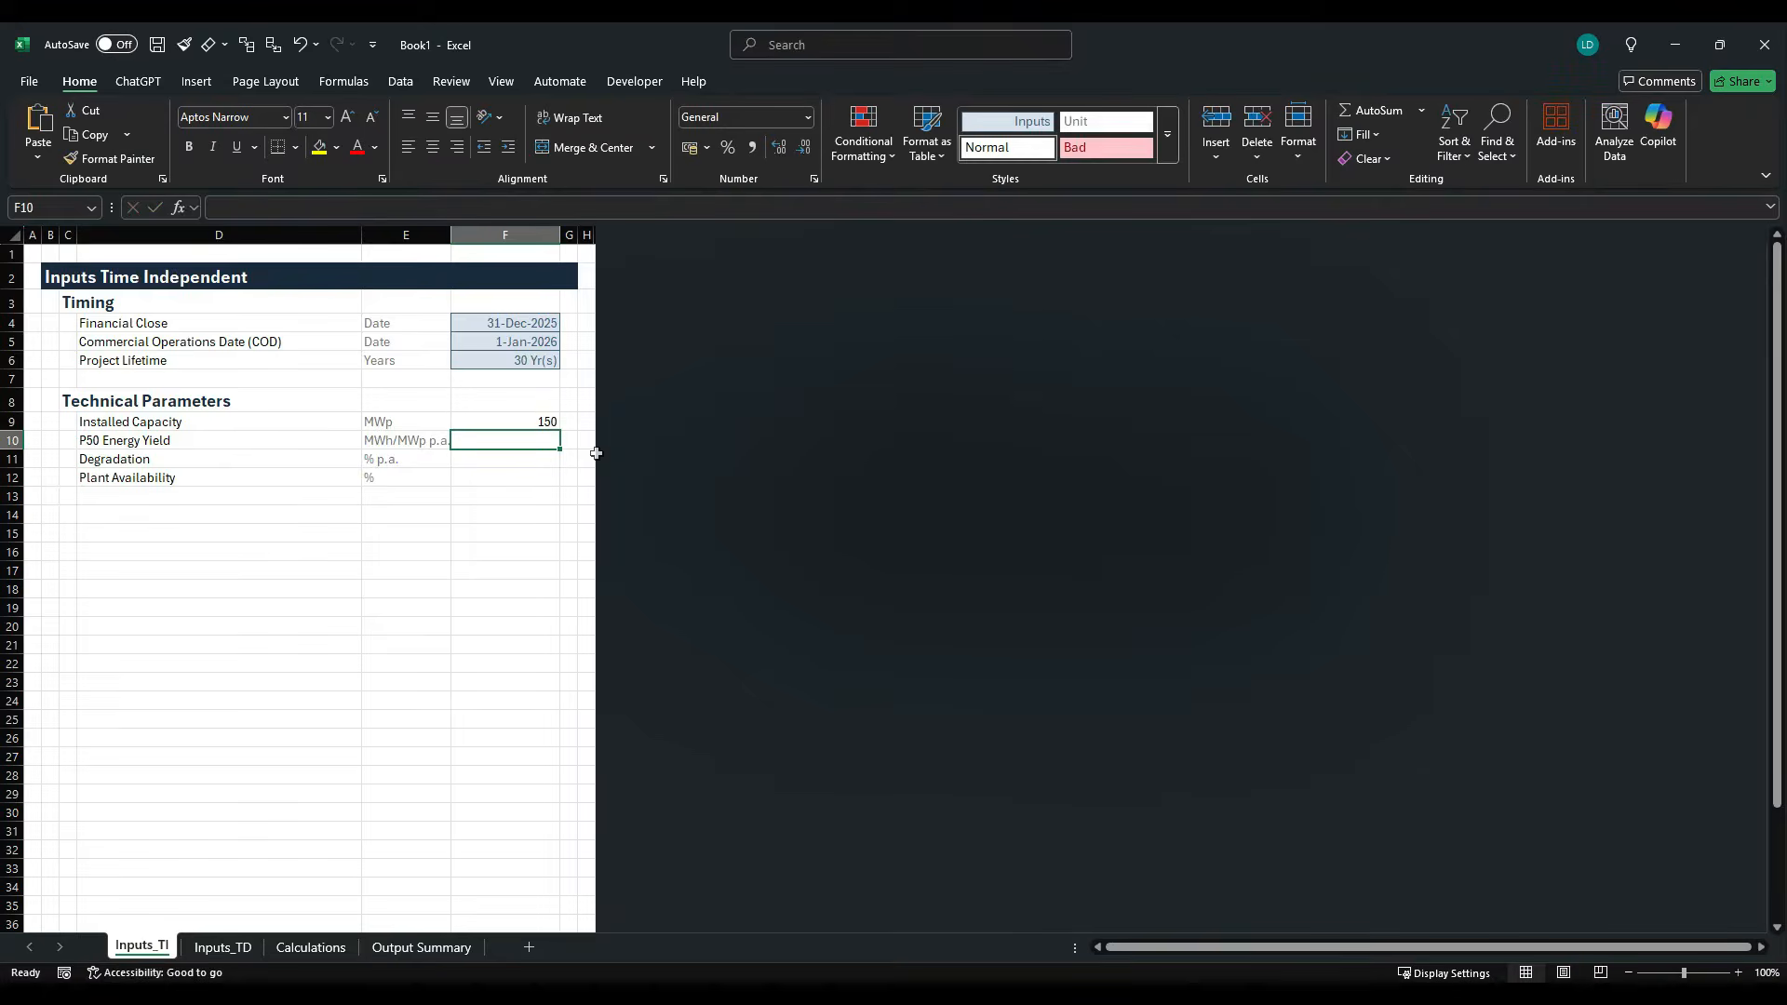
- Check the P50 Energy Yield in the case study PDF and enter 2100 in cell F10 of the Excel sheet
key(alt+Tab)
- Check the Degradation rate in the case study PDF and enter 0.3% in cell F11 of the Excel sheet
key(alt+Tab)
click(591, 449)
text(2100)
key(ctrl+Return)
key(alt+Tab)
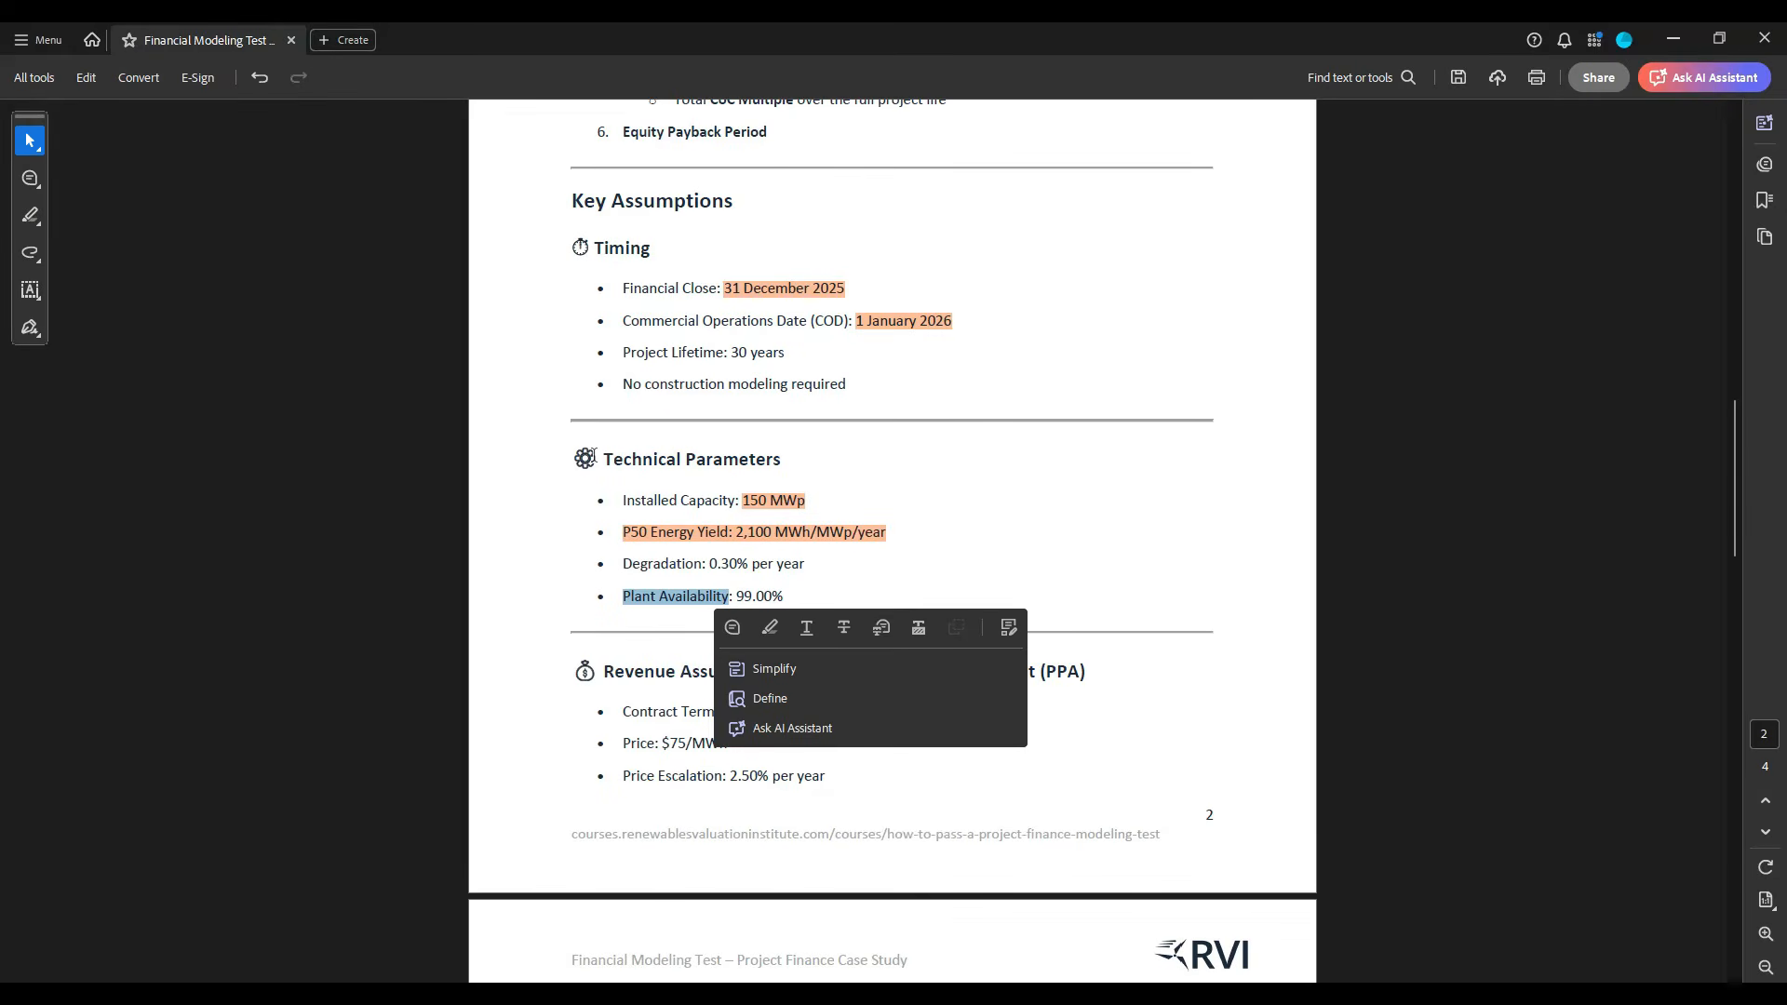
key(alt+Tab)
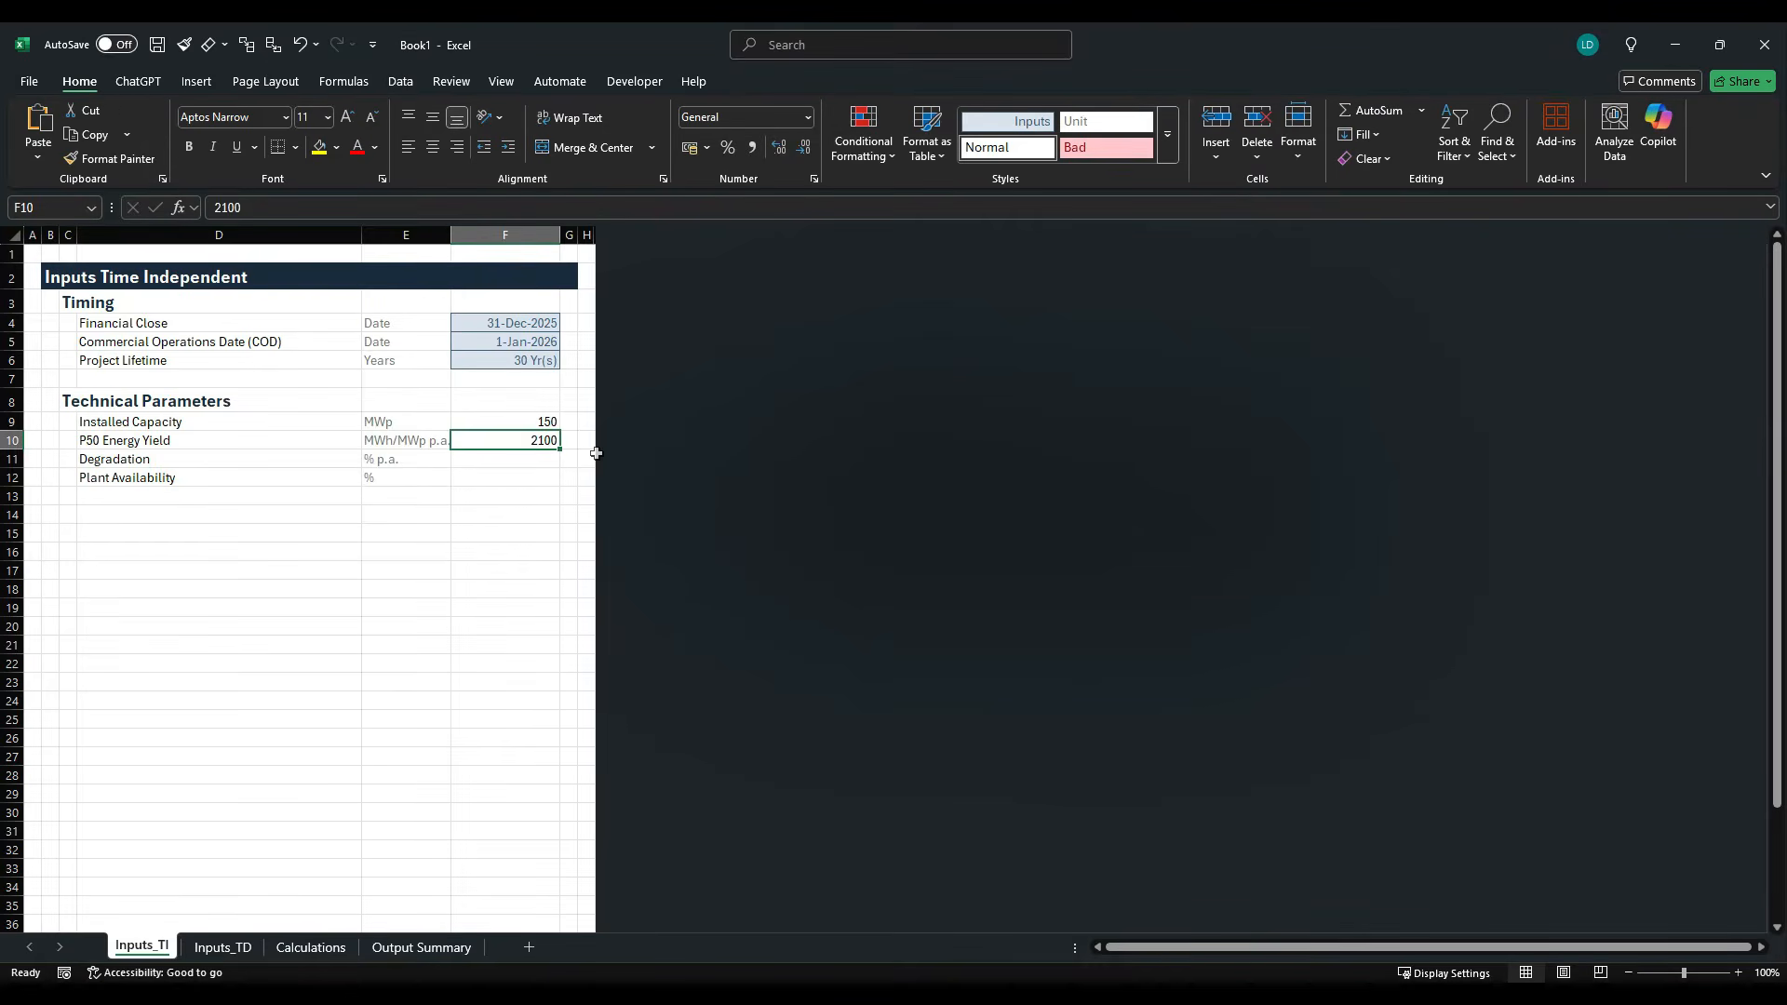
key(Down)
text(0)
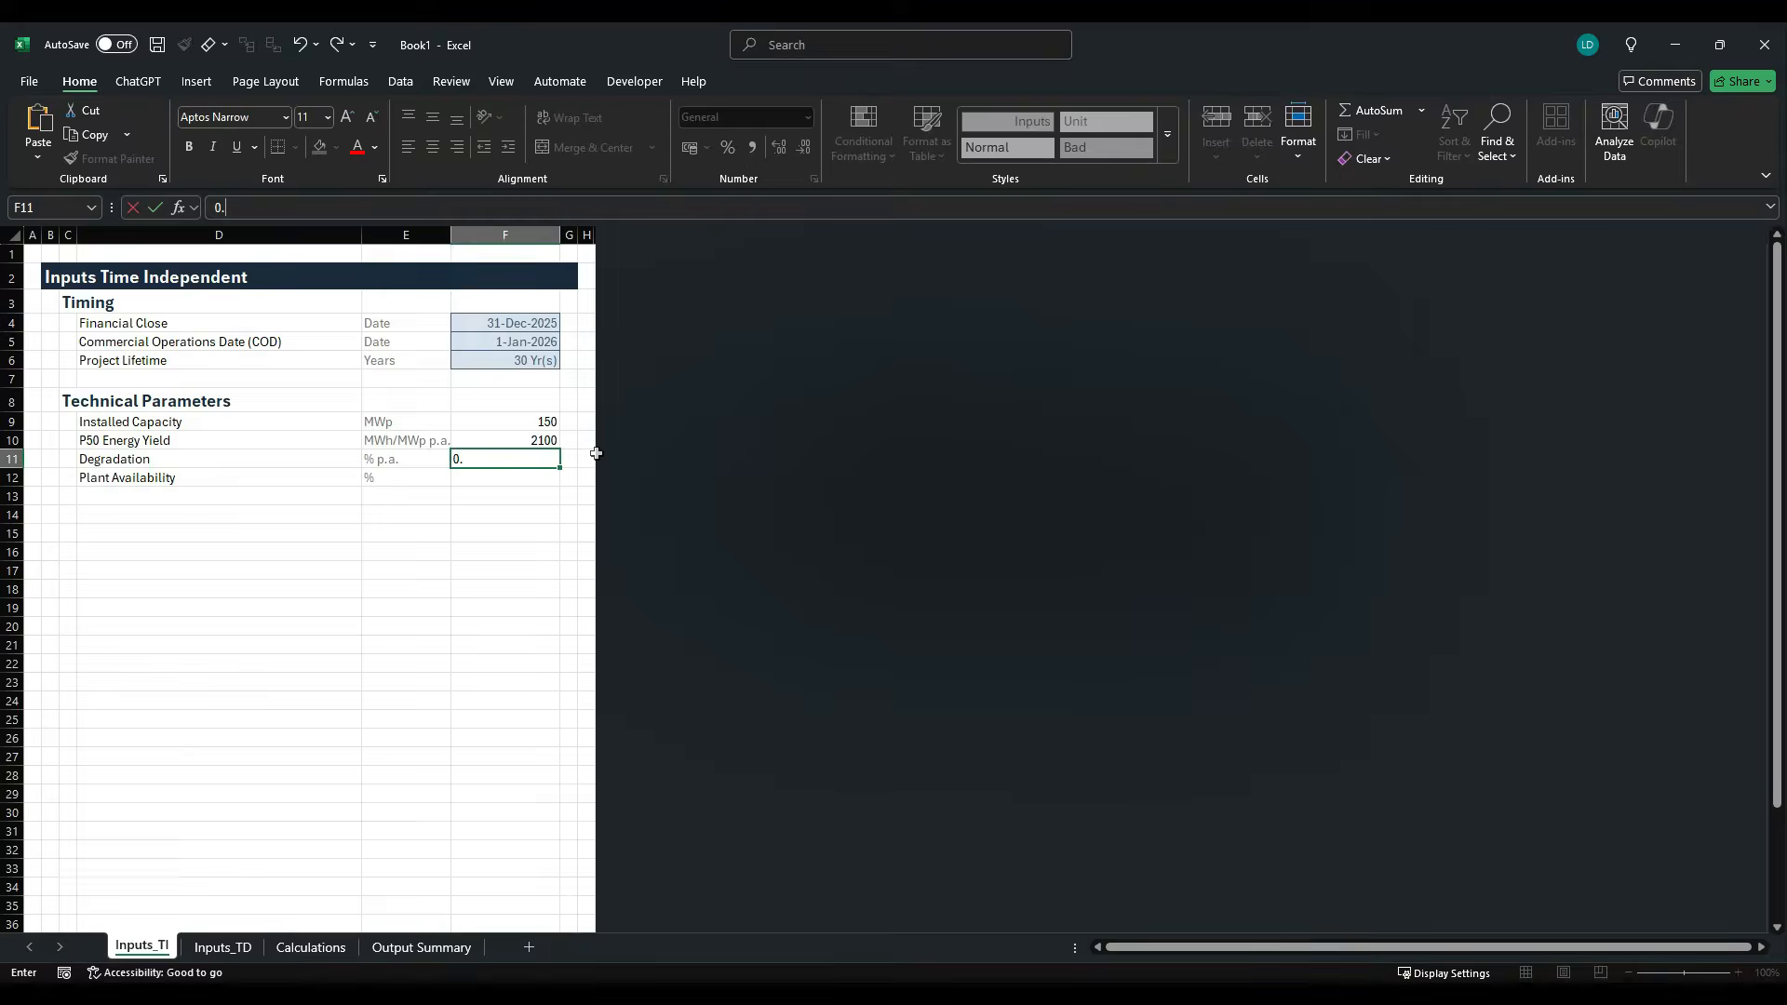
key(ctrl+Return)
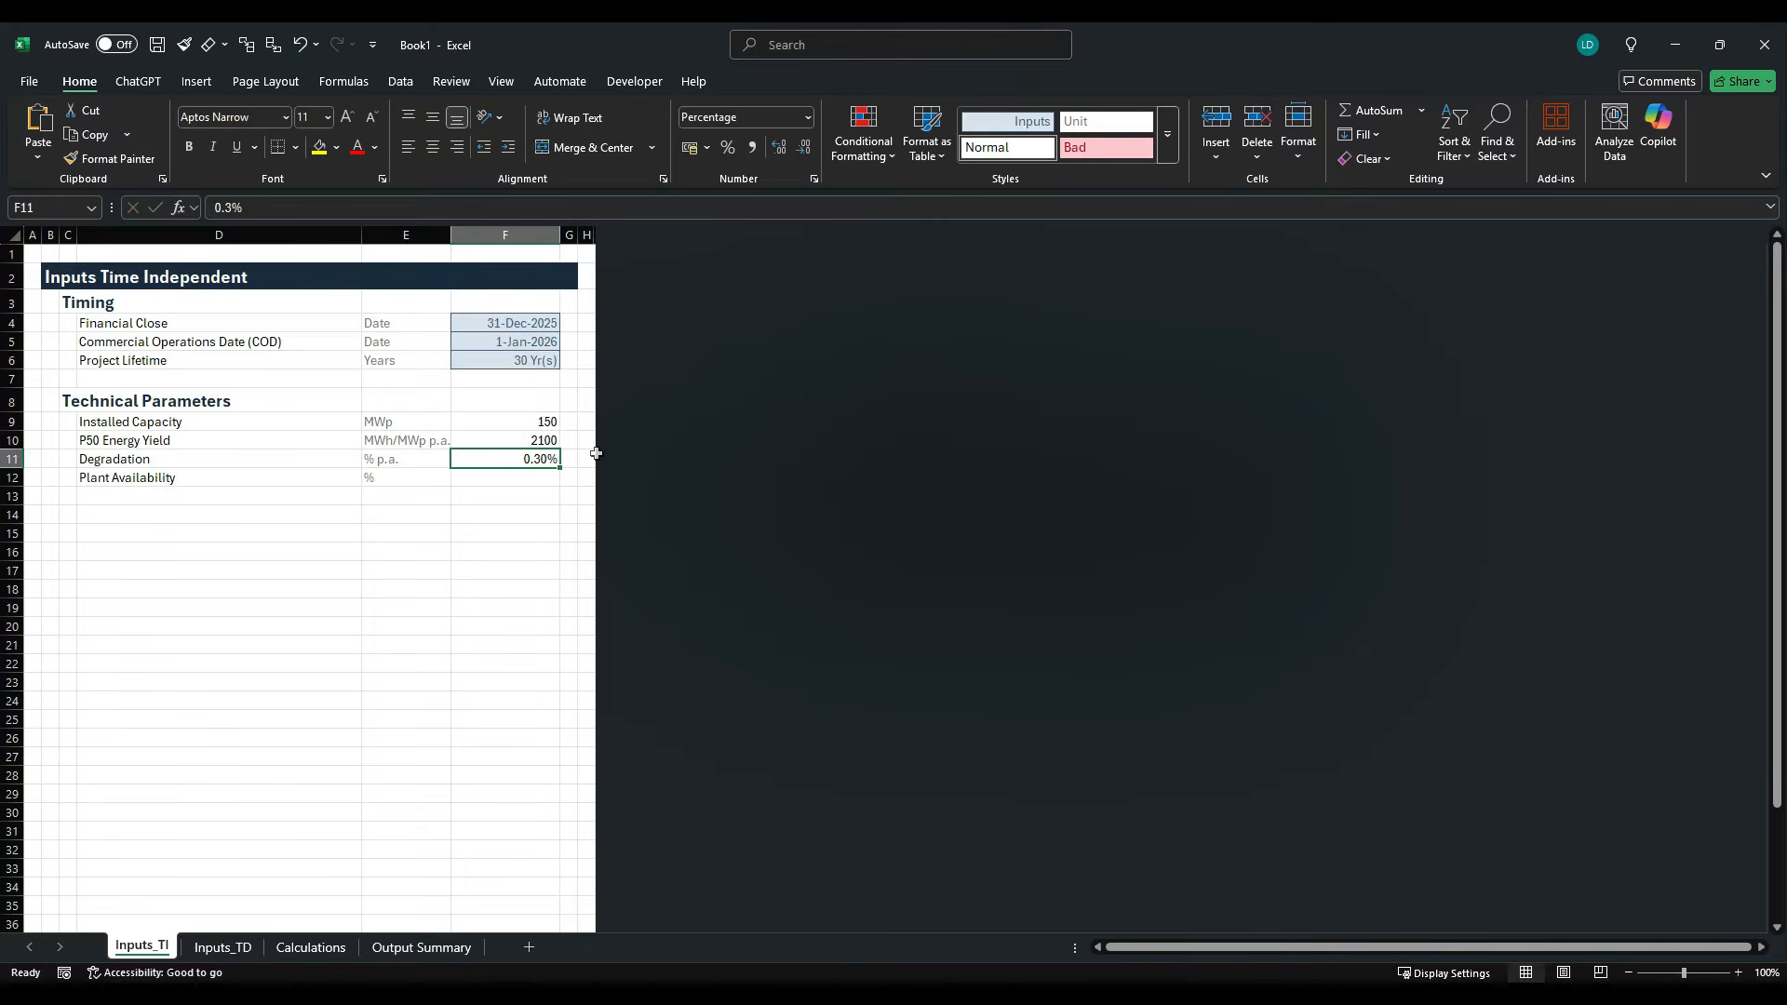
- Check the Plant Availability in the case study PDF and enter 99% in cell F12 of the Excel sheet
key(Down)
key(alt+Tab)
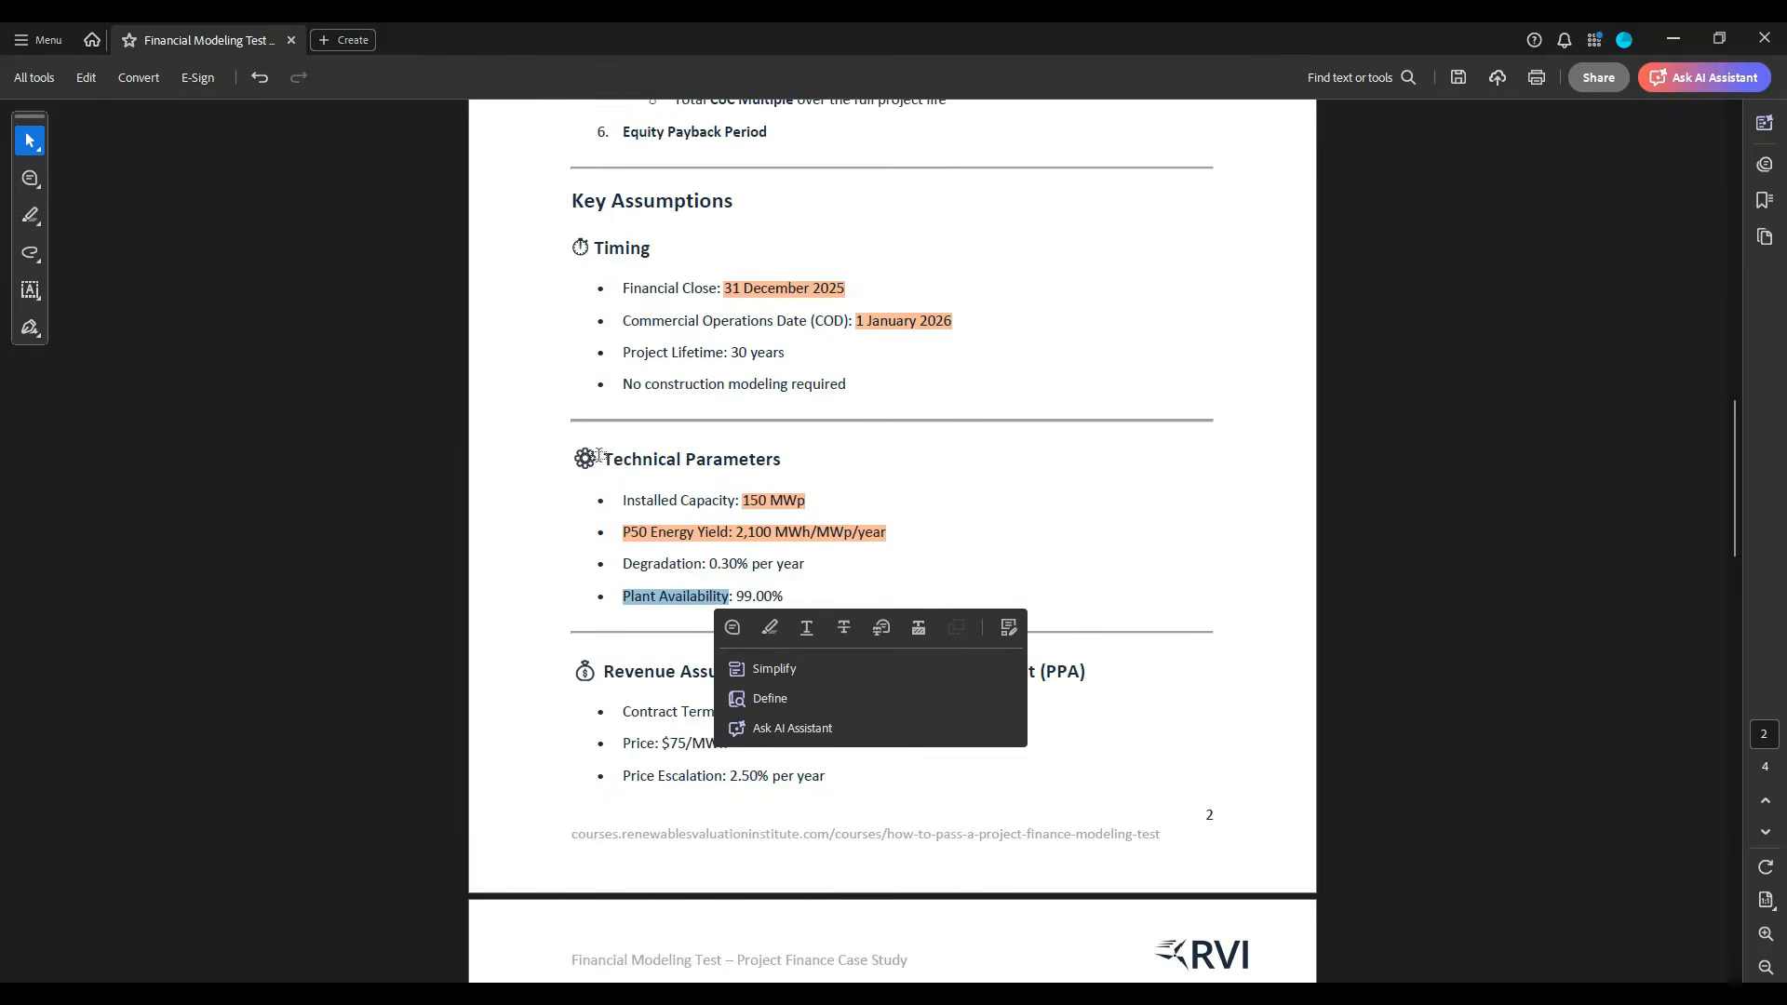
key(alt+Tab)
text(99)
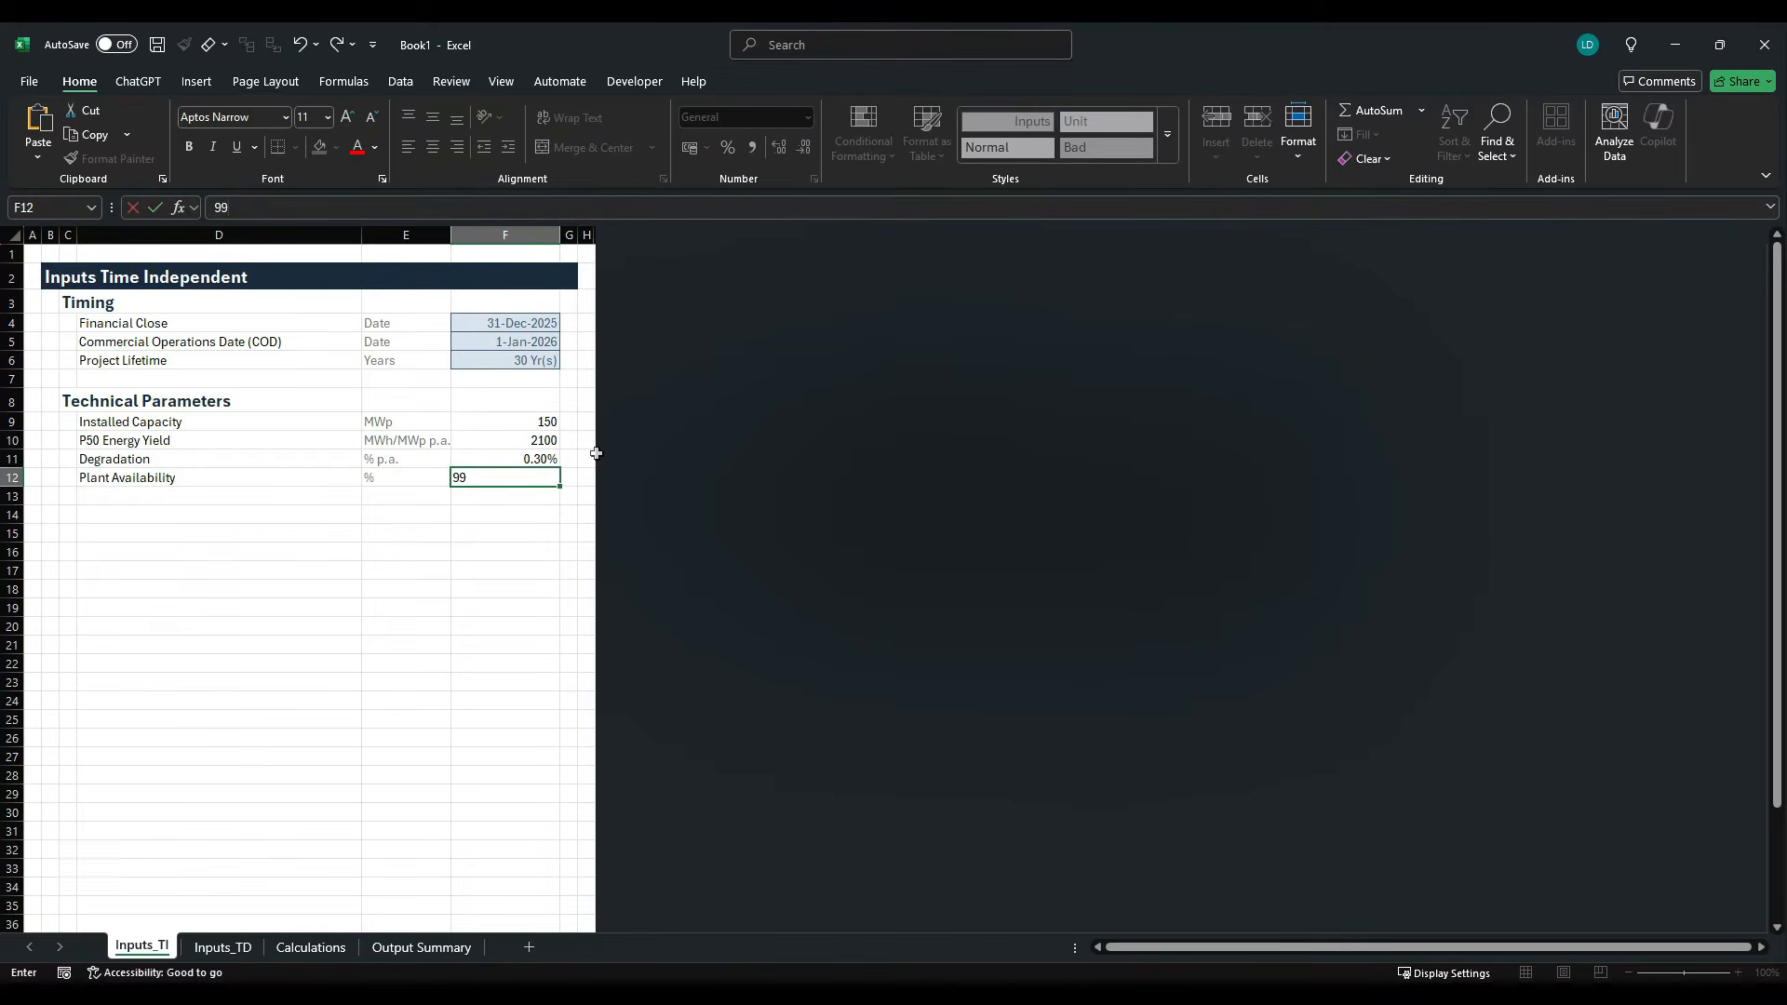
text(%)
key(ctrl+Return)
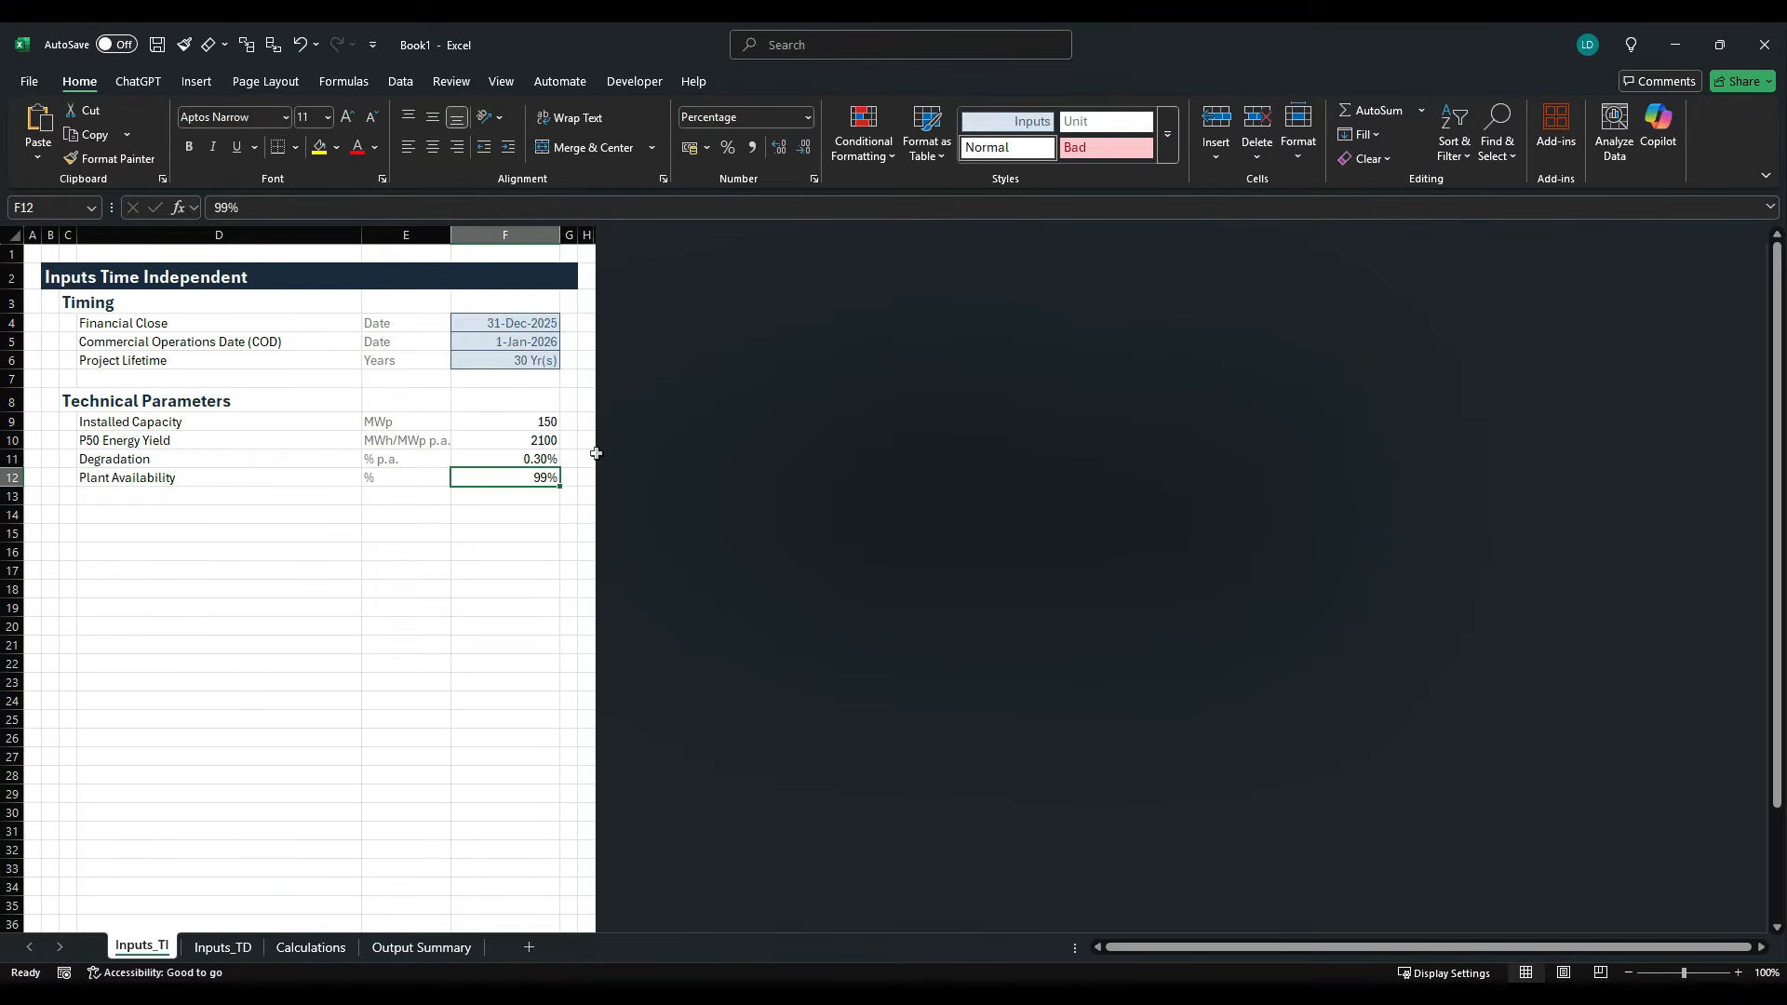
- Apply the custom Inputs cell style to the Technical Parameters values in F9:F12
key(shift+Up)
key(shift+Up)
key(shift+Up)
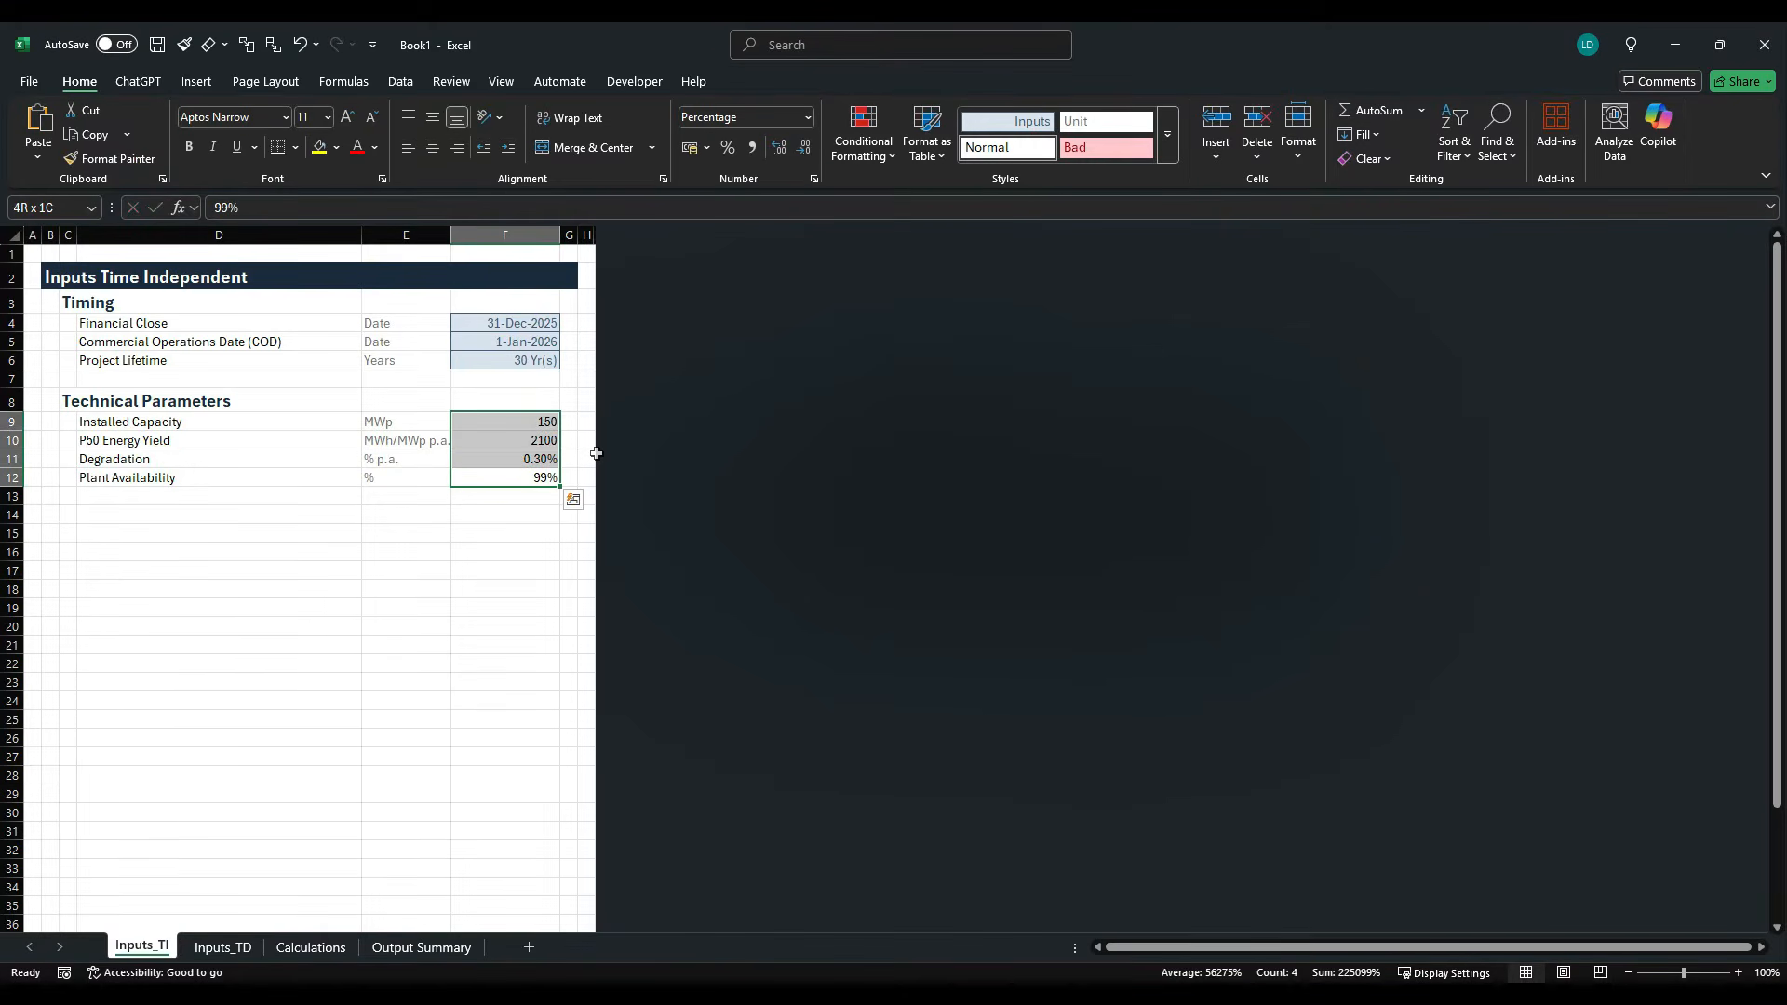
key(alt)
key(h)
key(j)
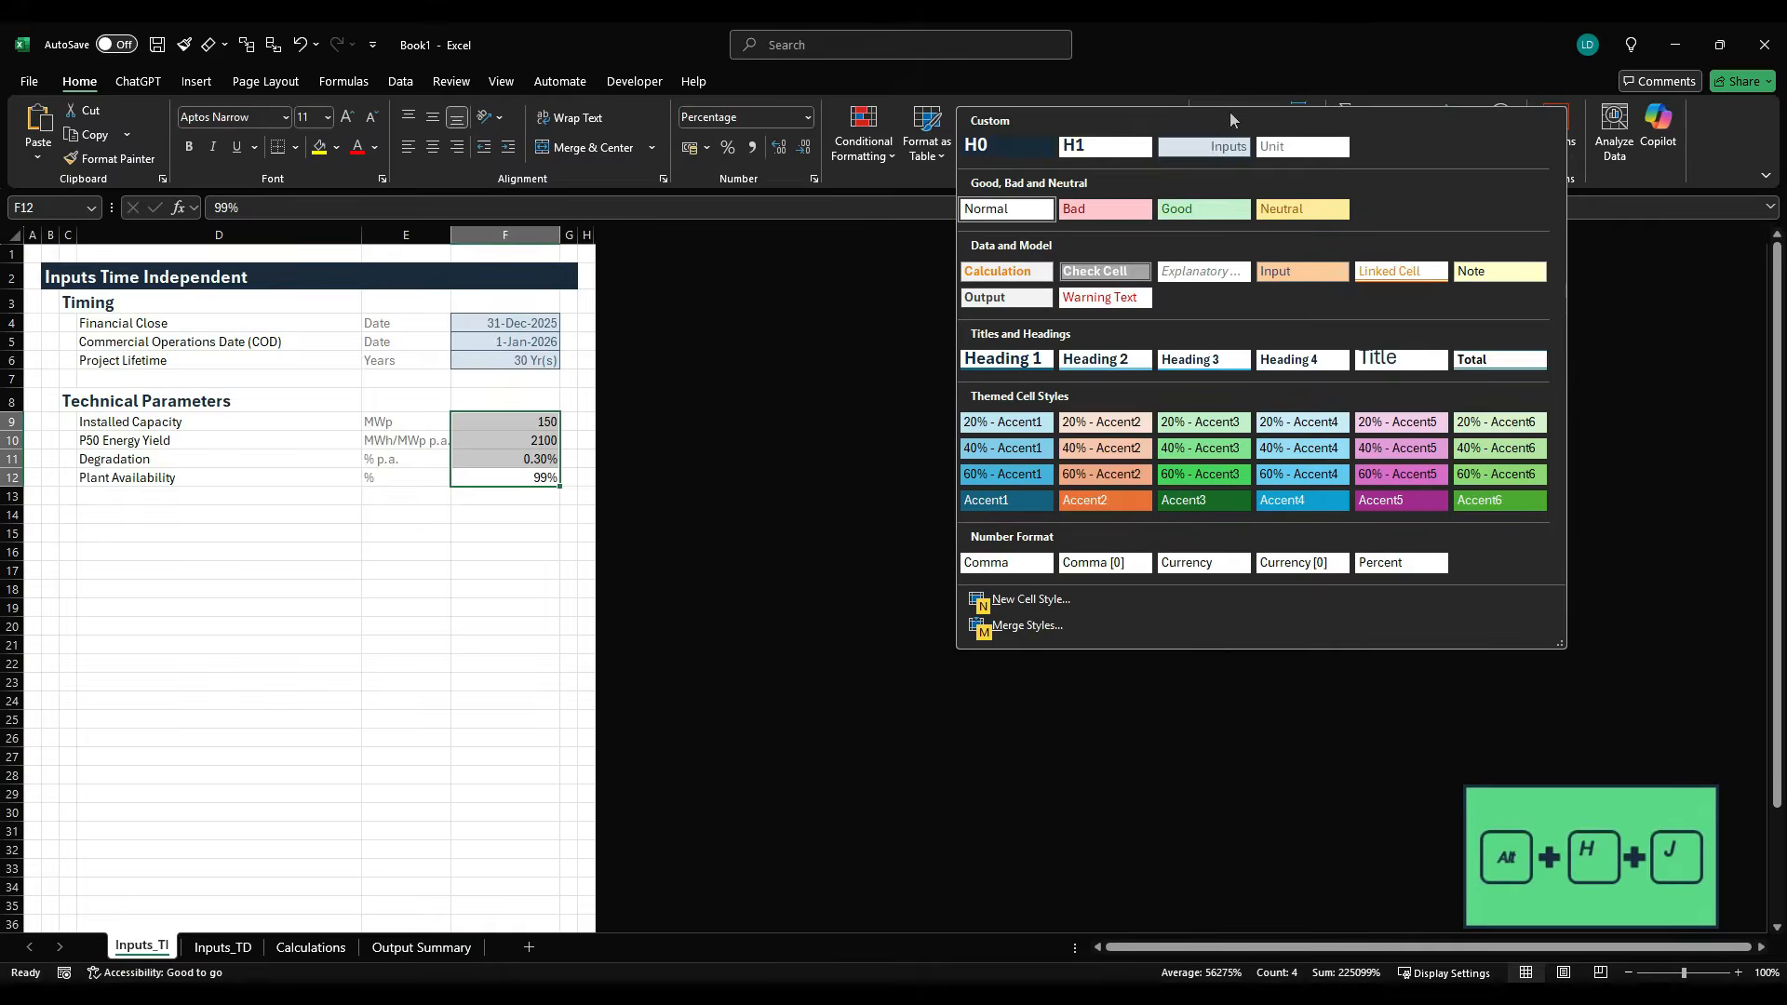
key(Return)
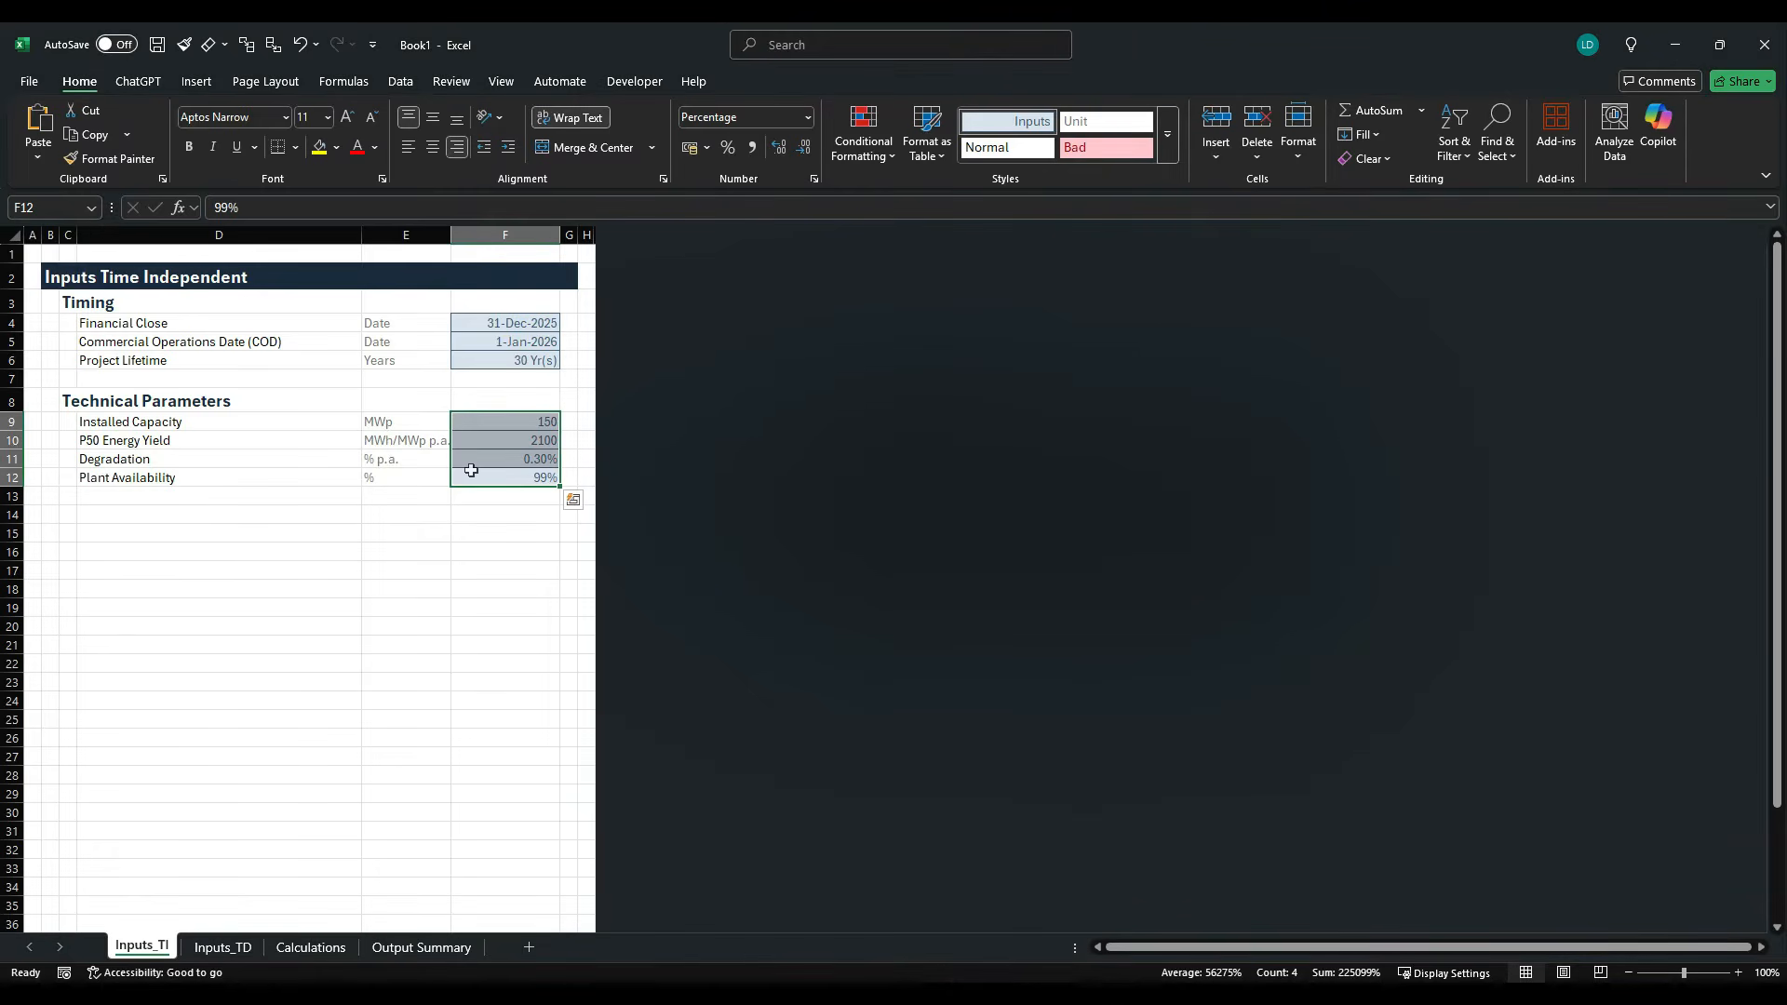
- Copy the Comma[0] example cell E19 from the Project Finance Model Styles Template workbook and return to P50 Energy Yield cell F10 in Book1
click(531, 444)
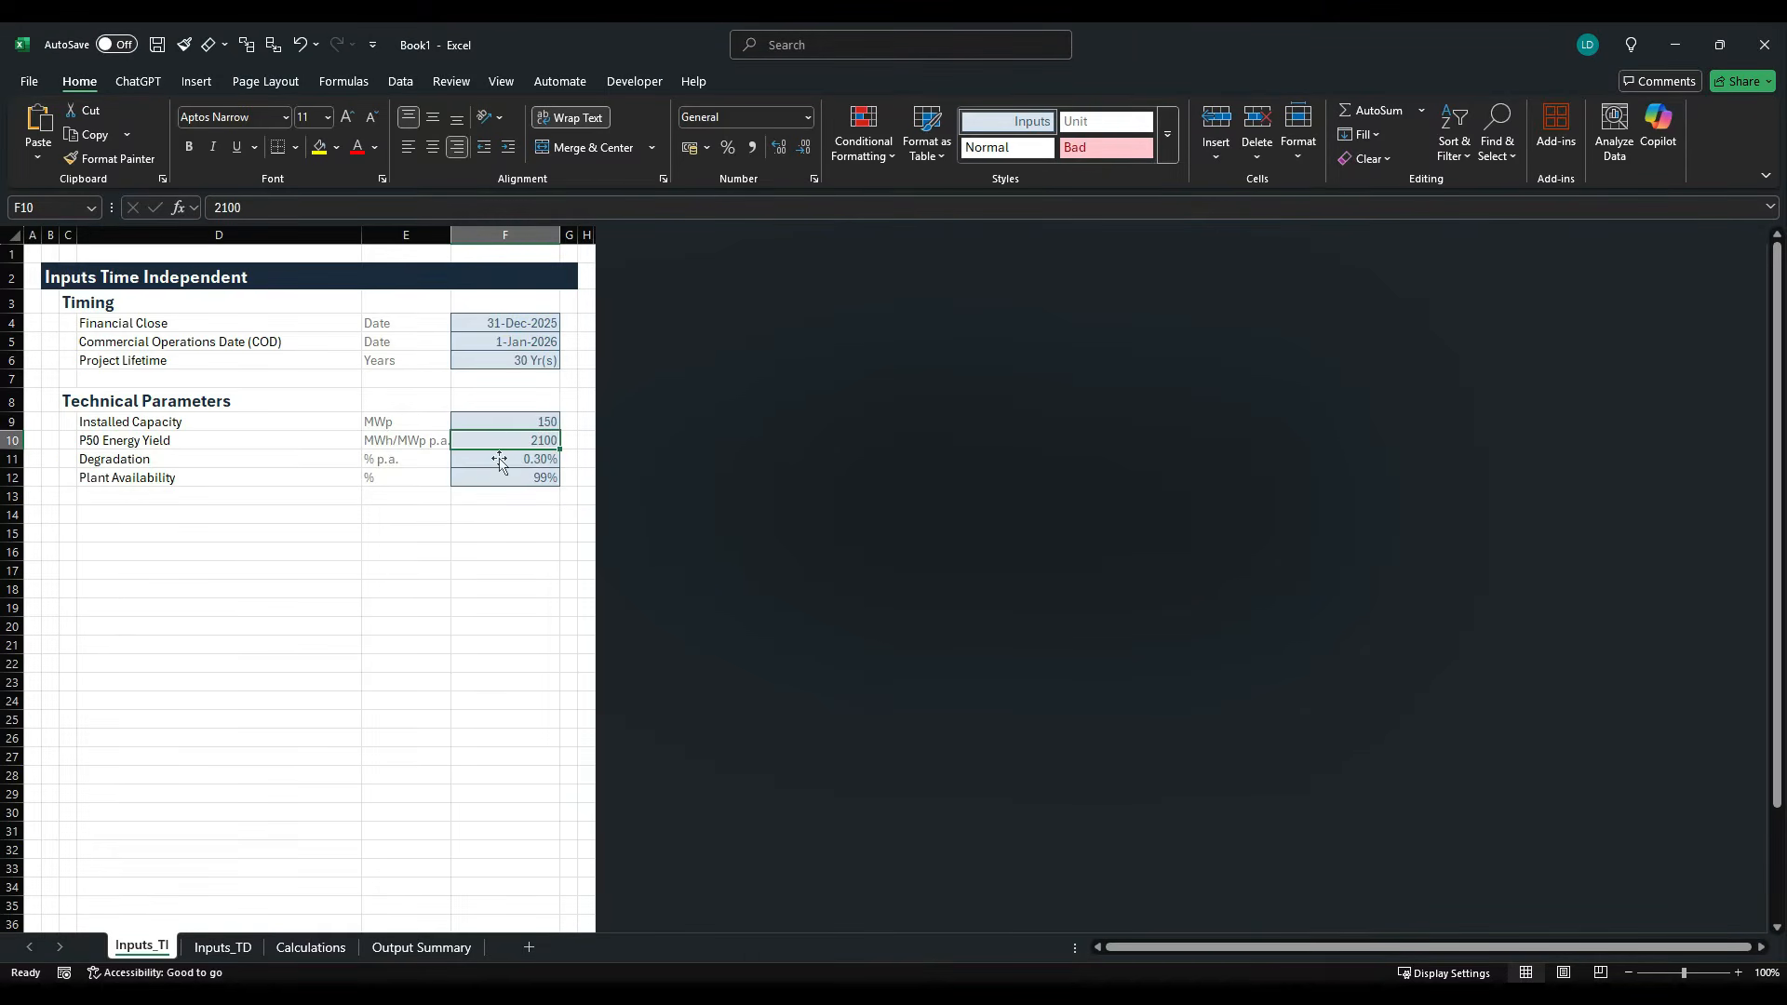
key(alt+Tab)
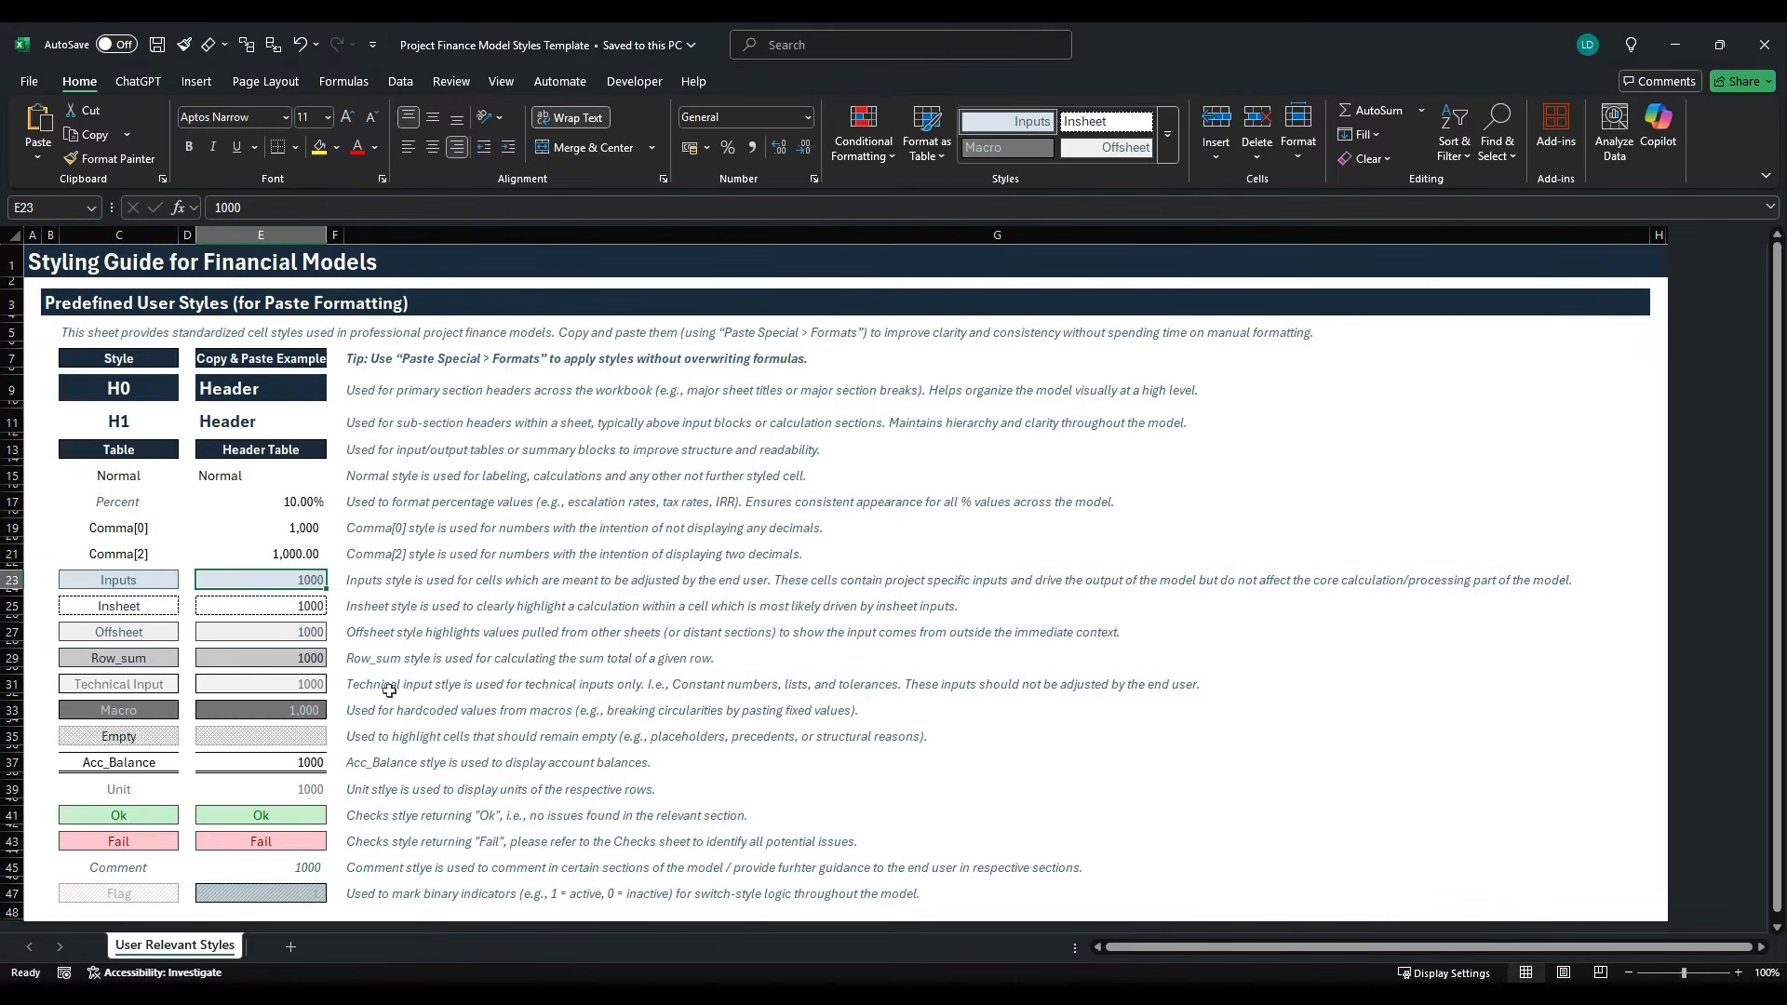
click(314, 536)
key(ctrl+c)
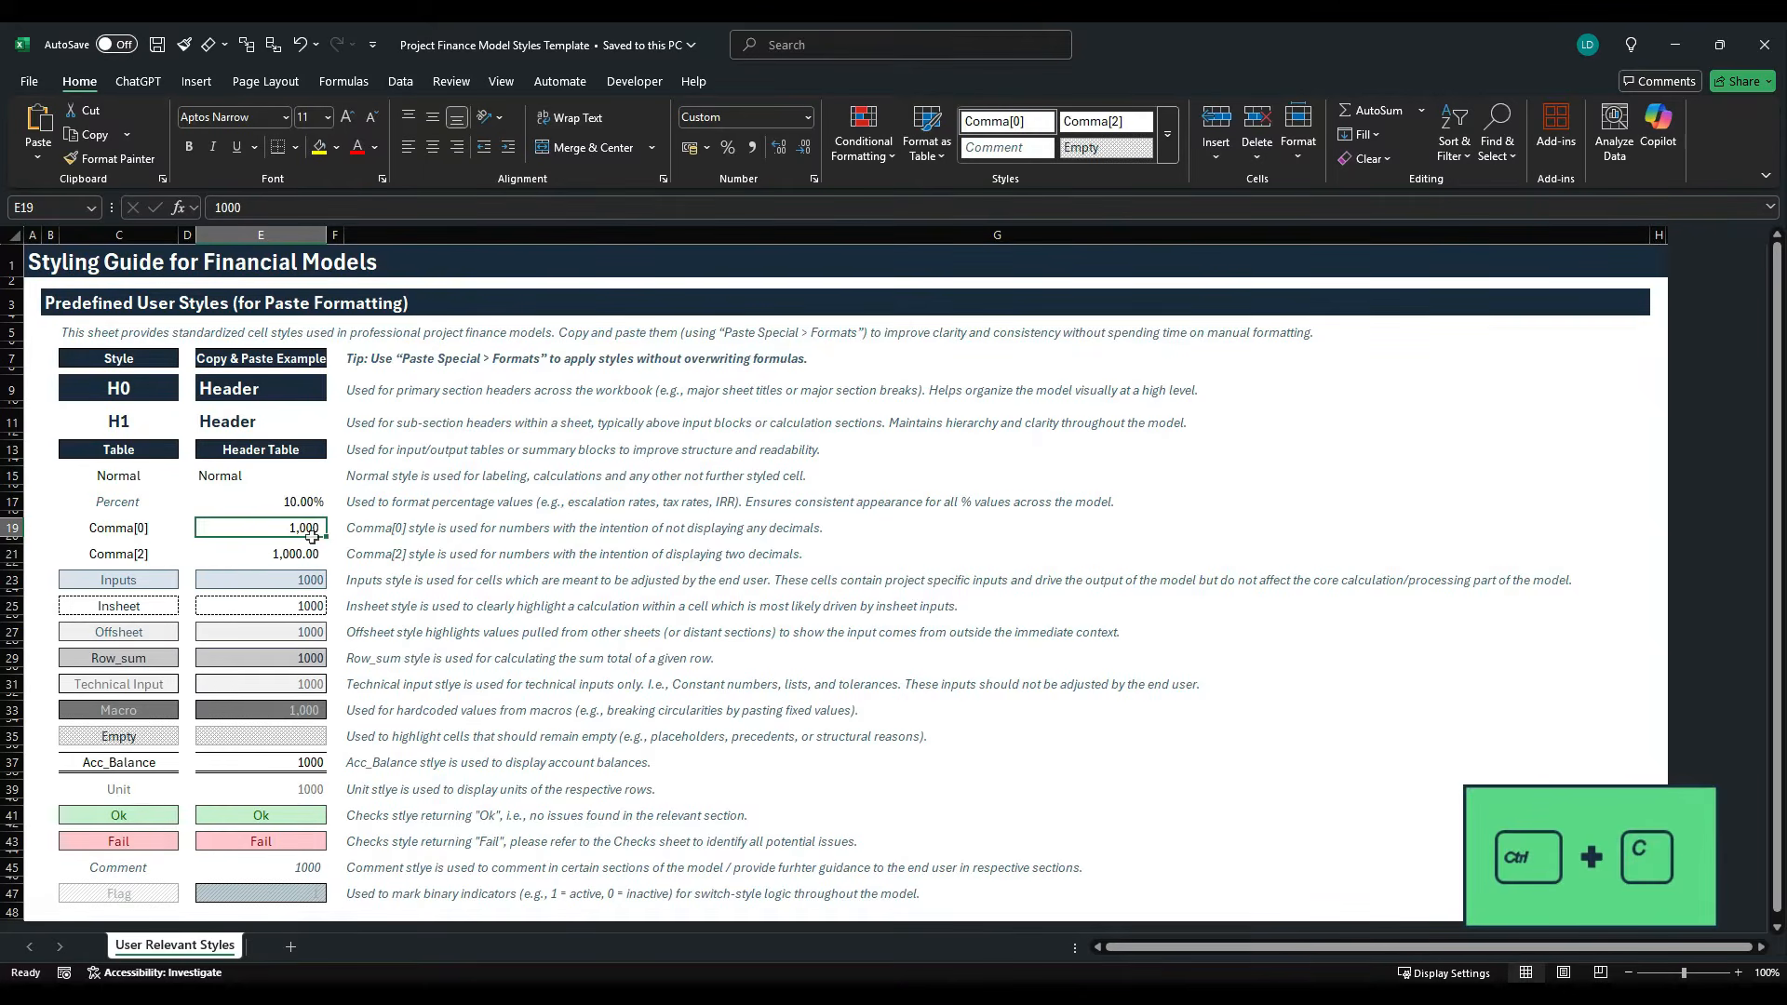
key(alt+Tab)
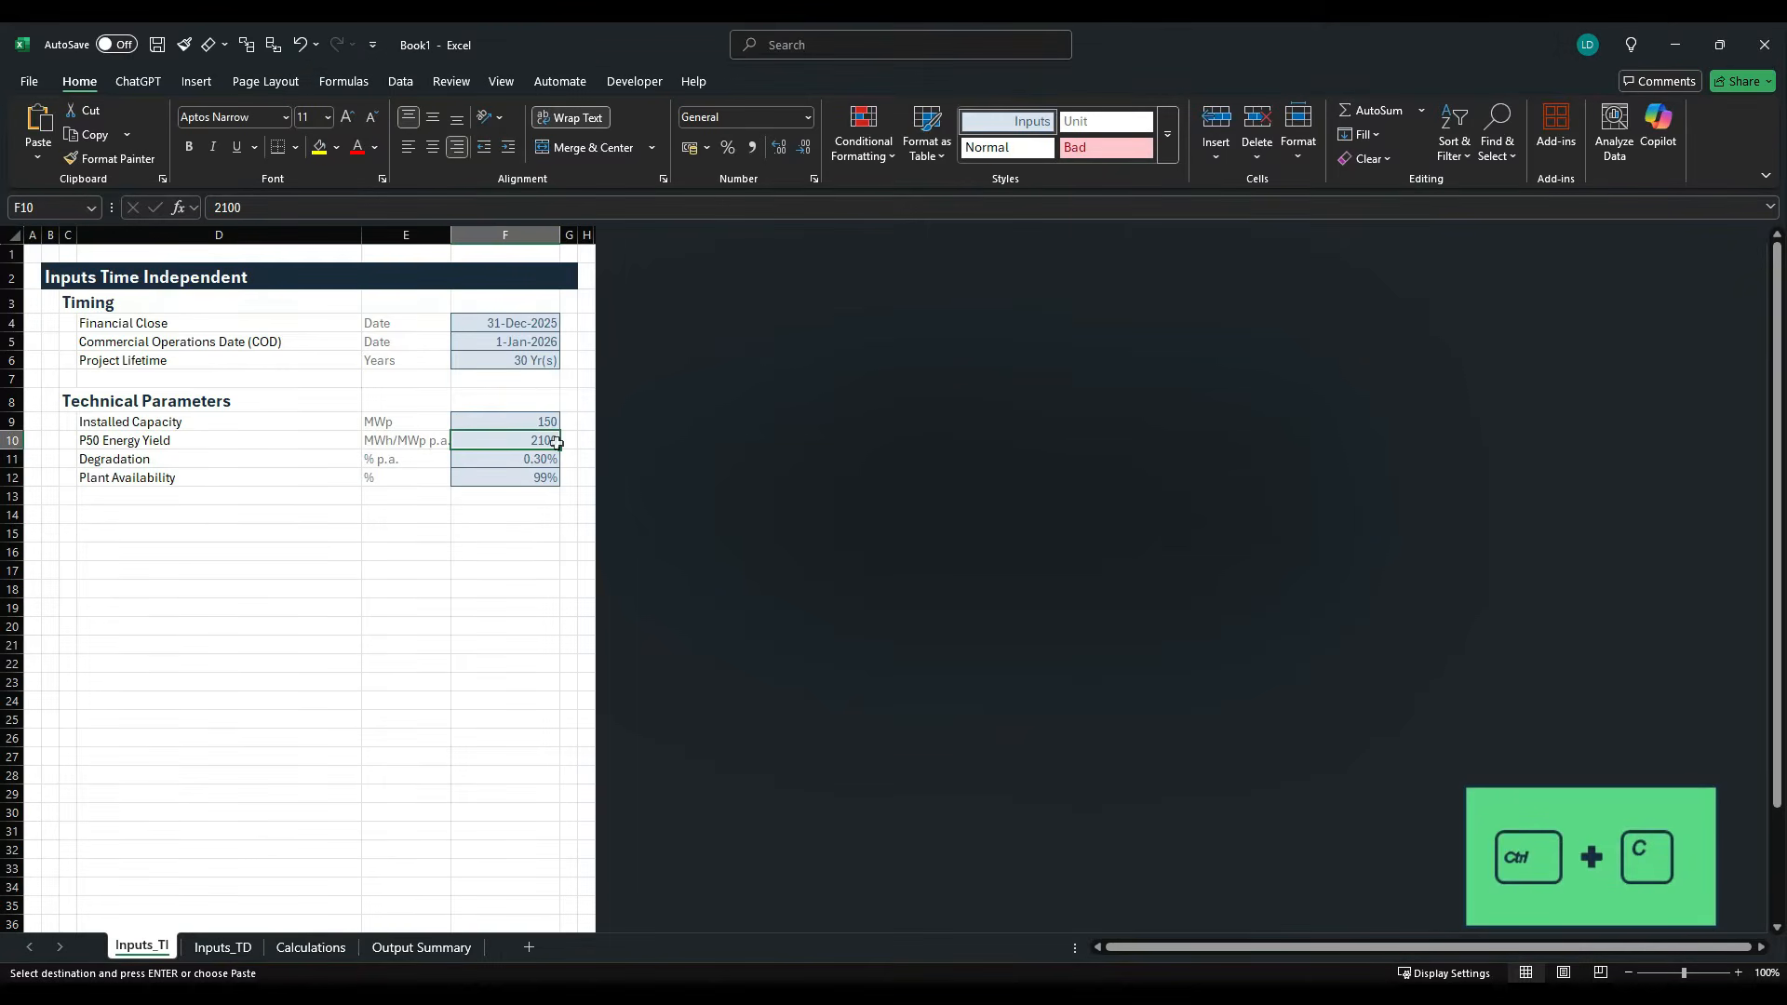
text(hvst)
key(Escape)
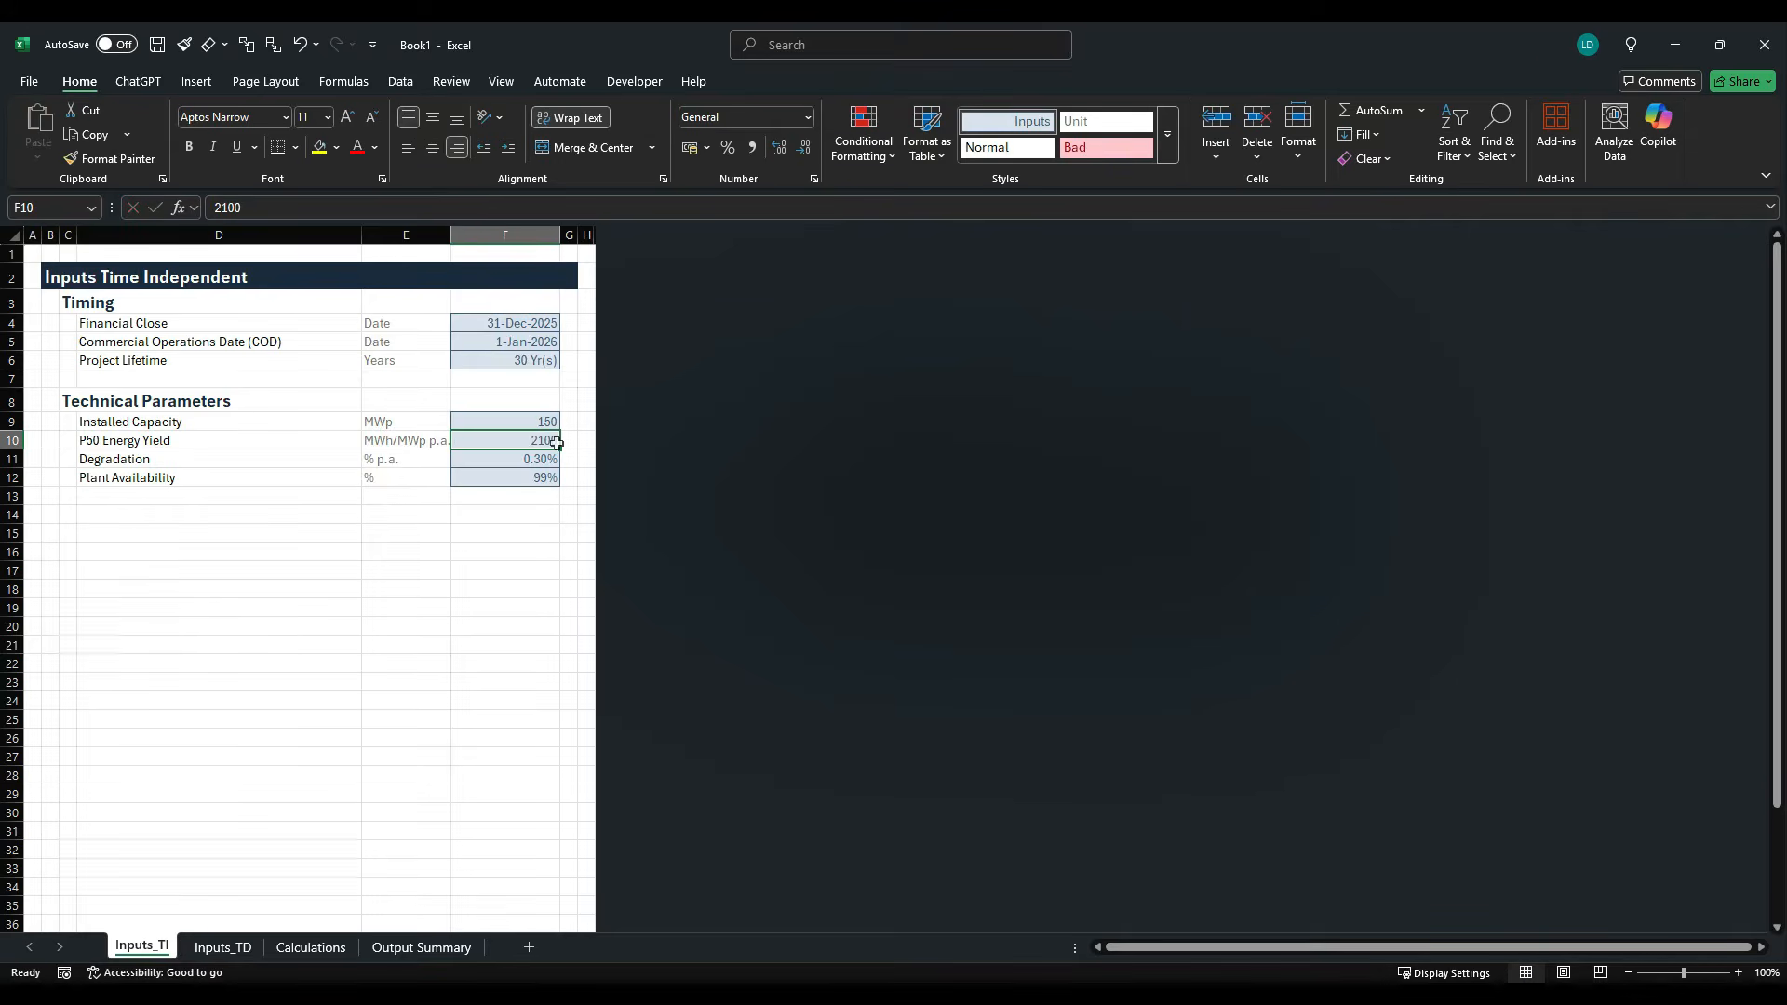
key(alt+Tab)
key(ctrl+c)
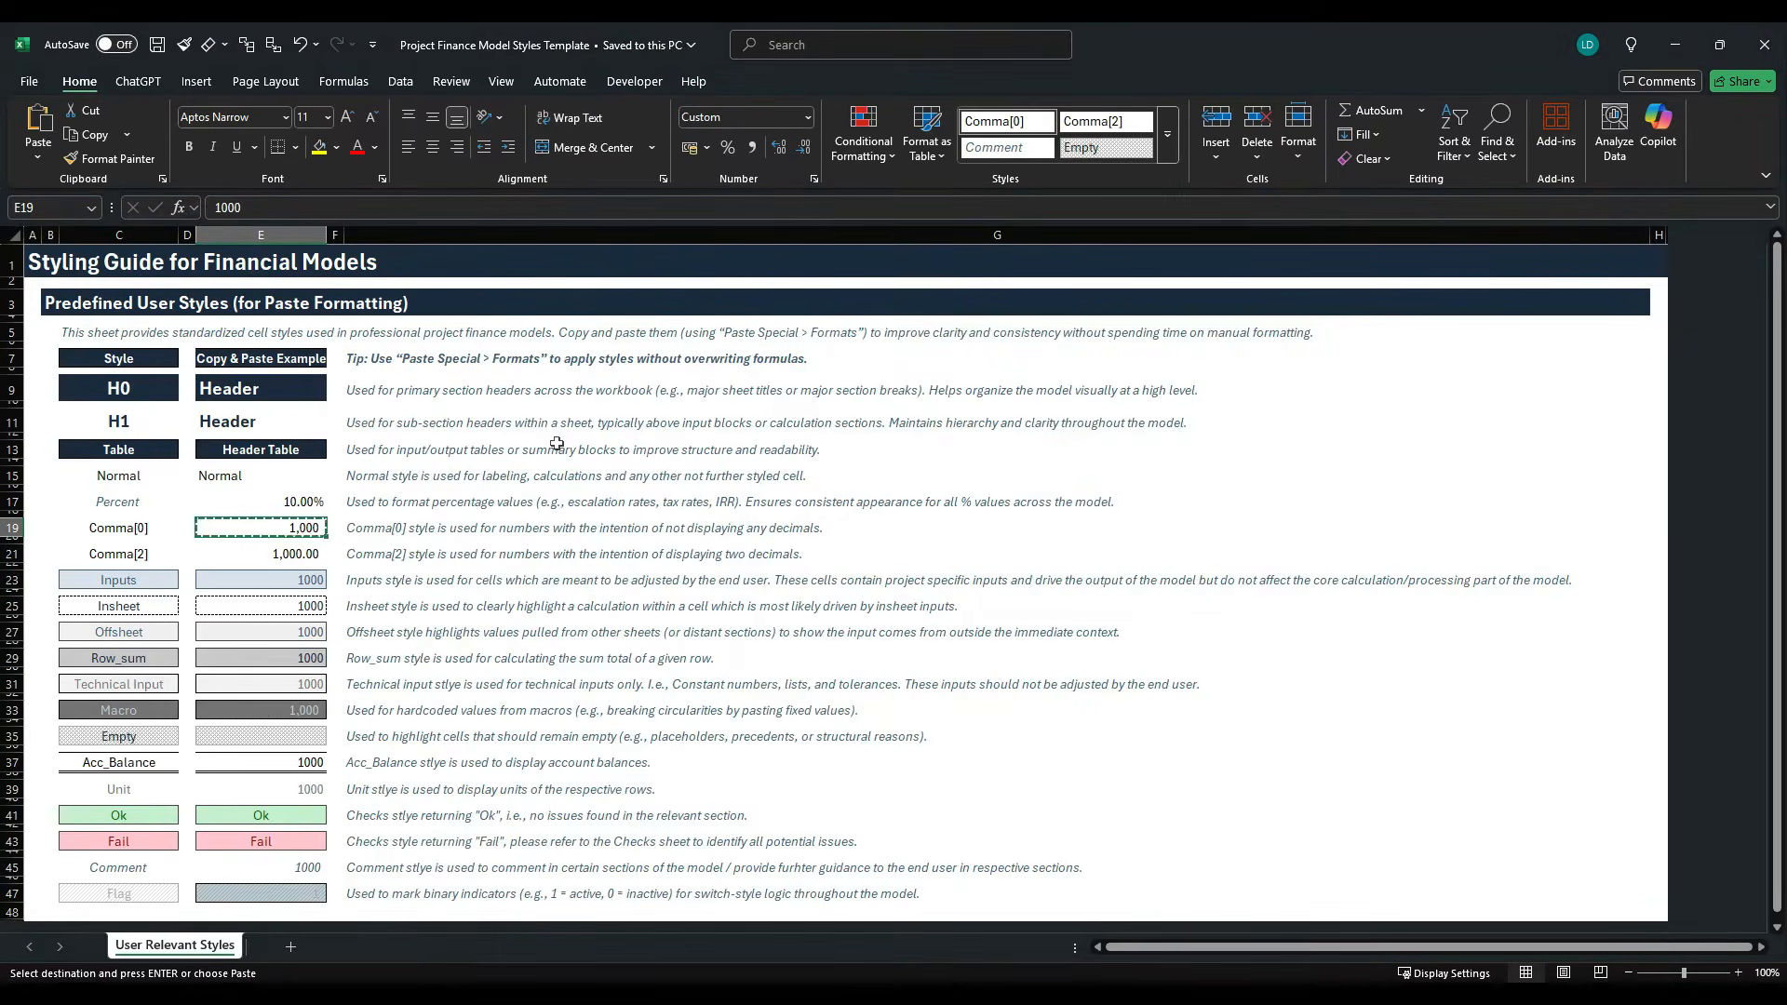
key(alt+Tab)
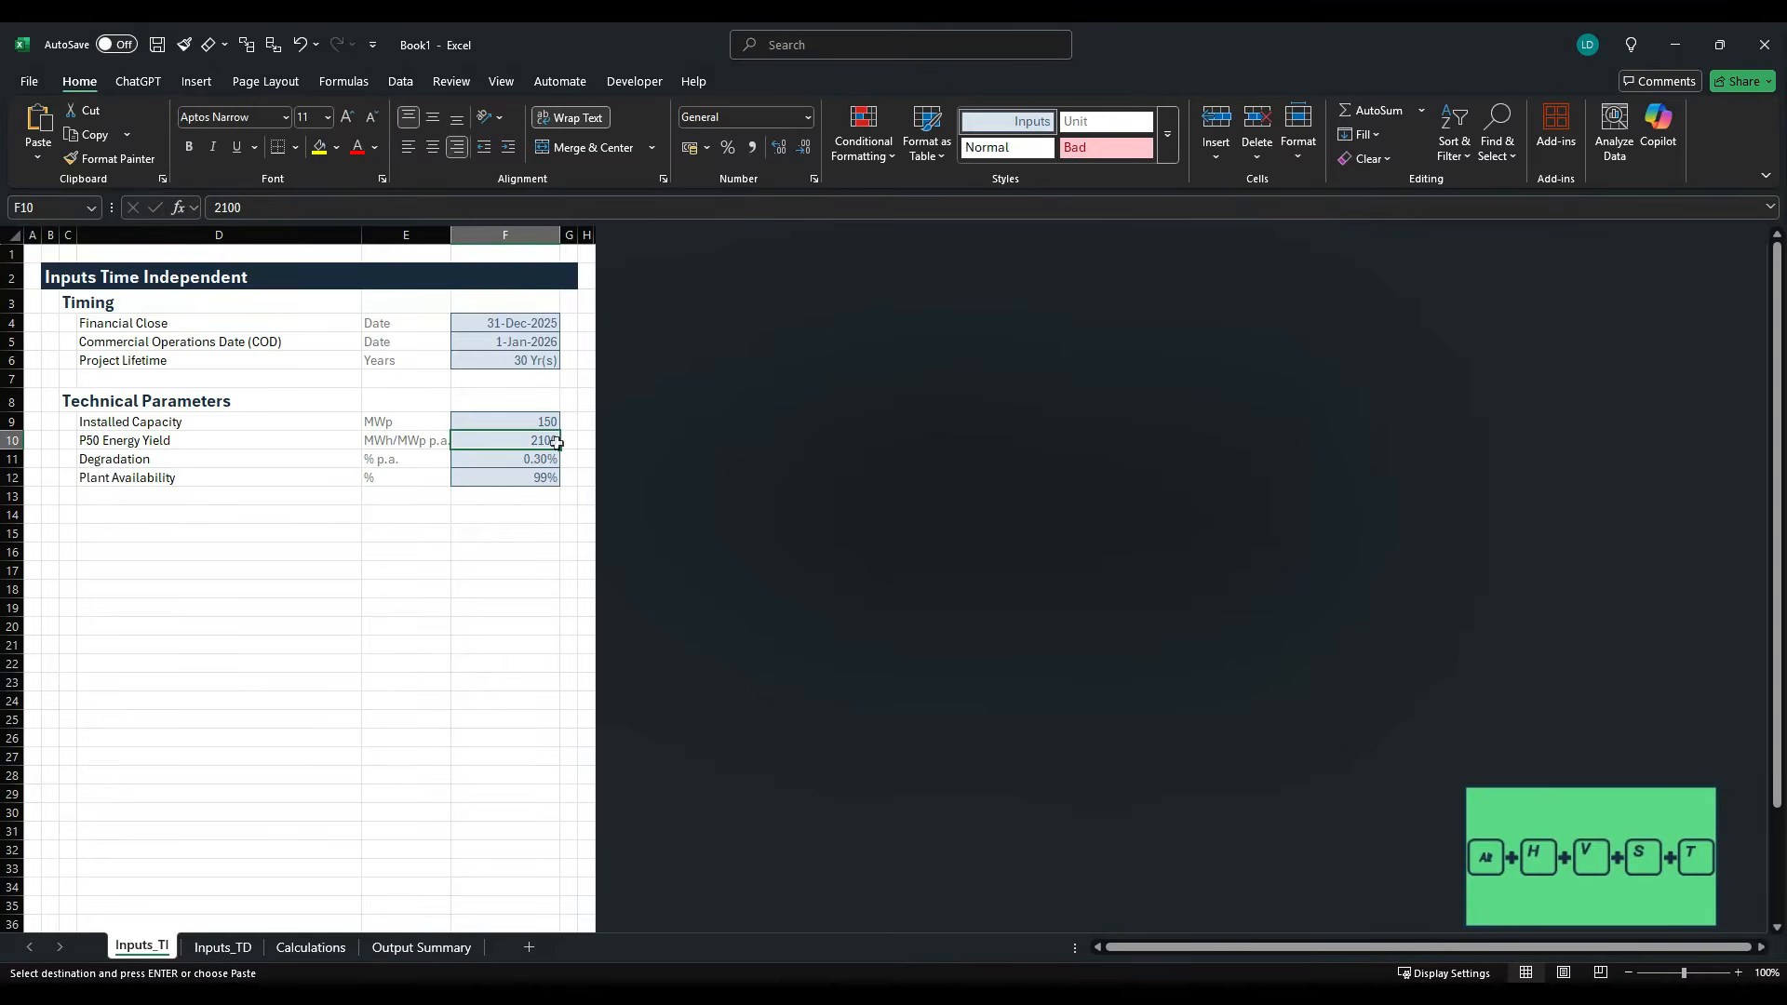
- Paste only the formats of the copied Comma[0] example onto the P50 Energy Yield value in F10
key(alt)
key(h)
key(v)
key(s)
key(t)
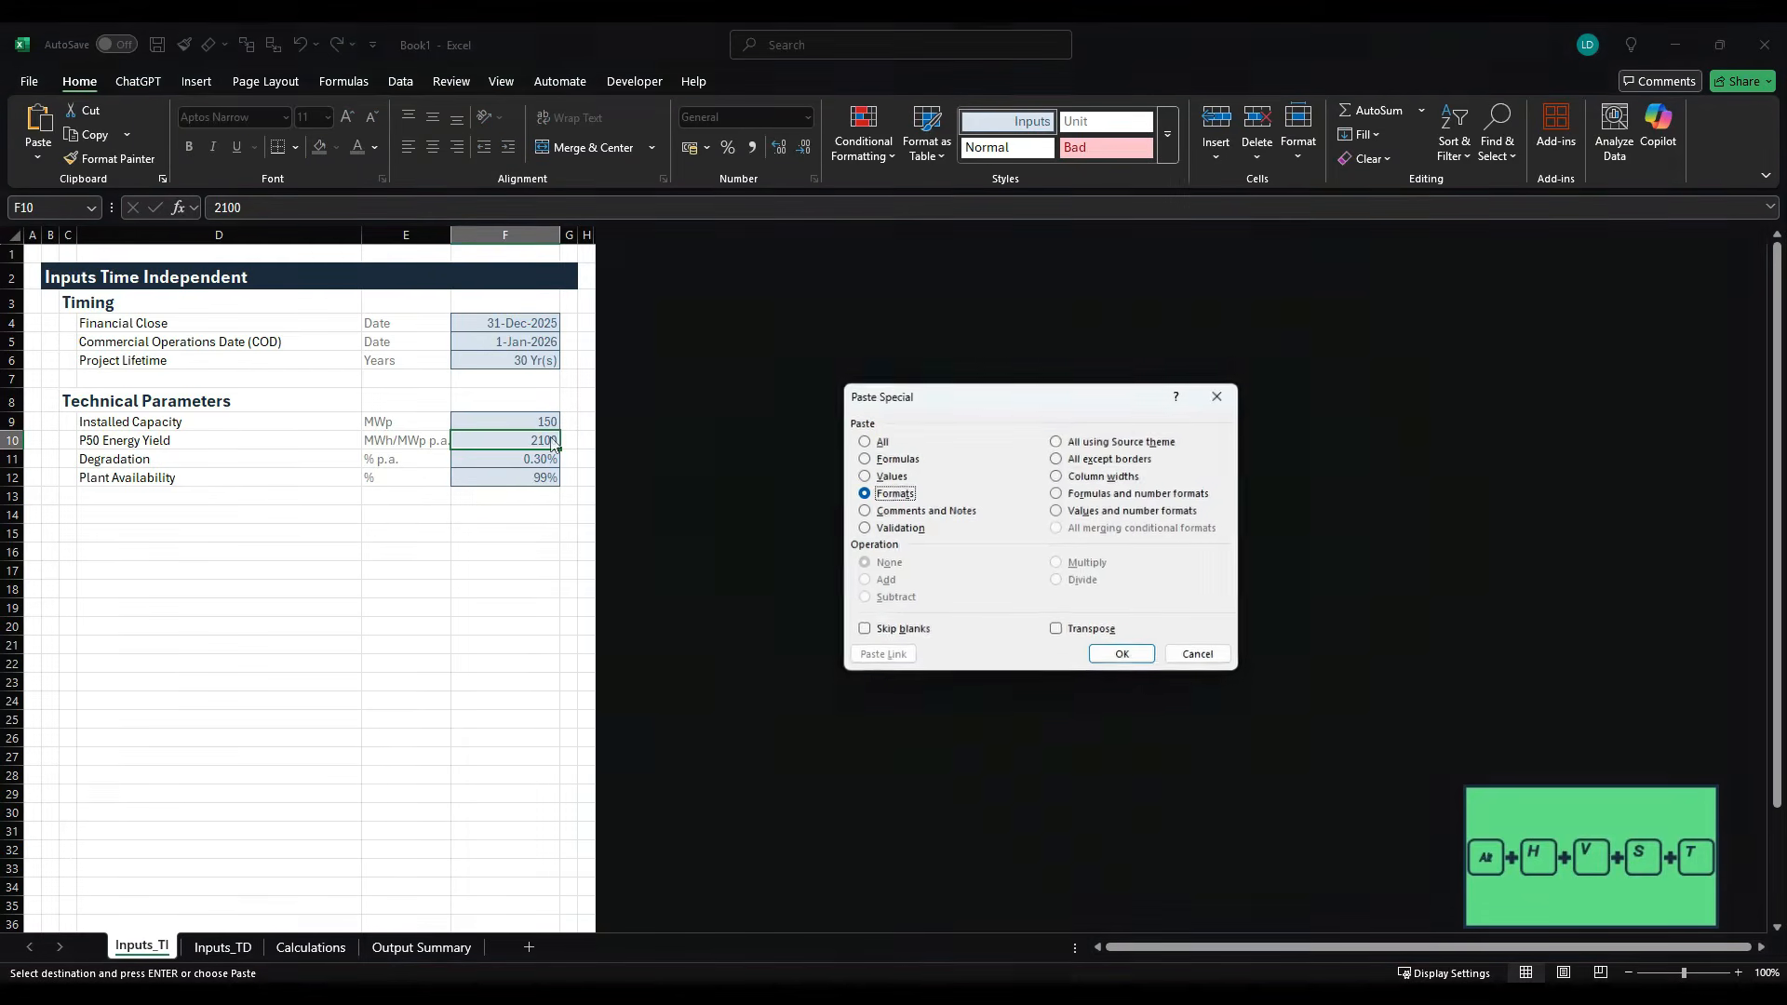
key(Return)
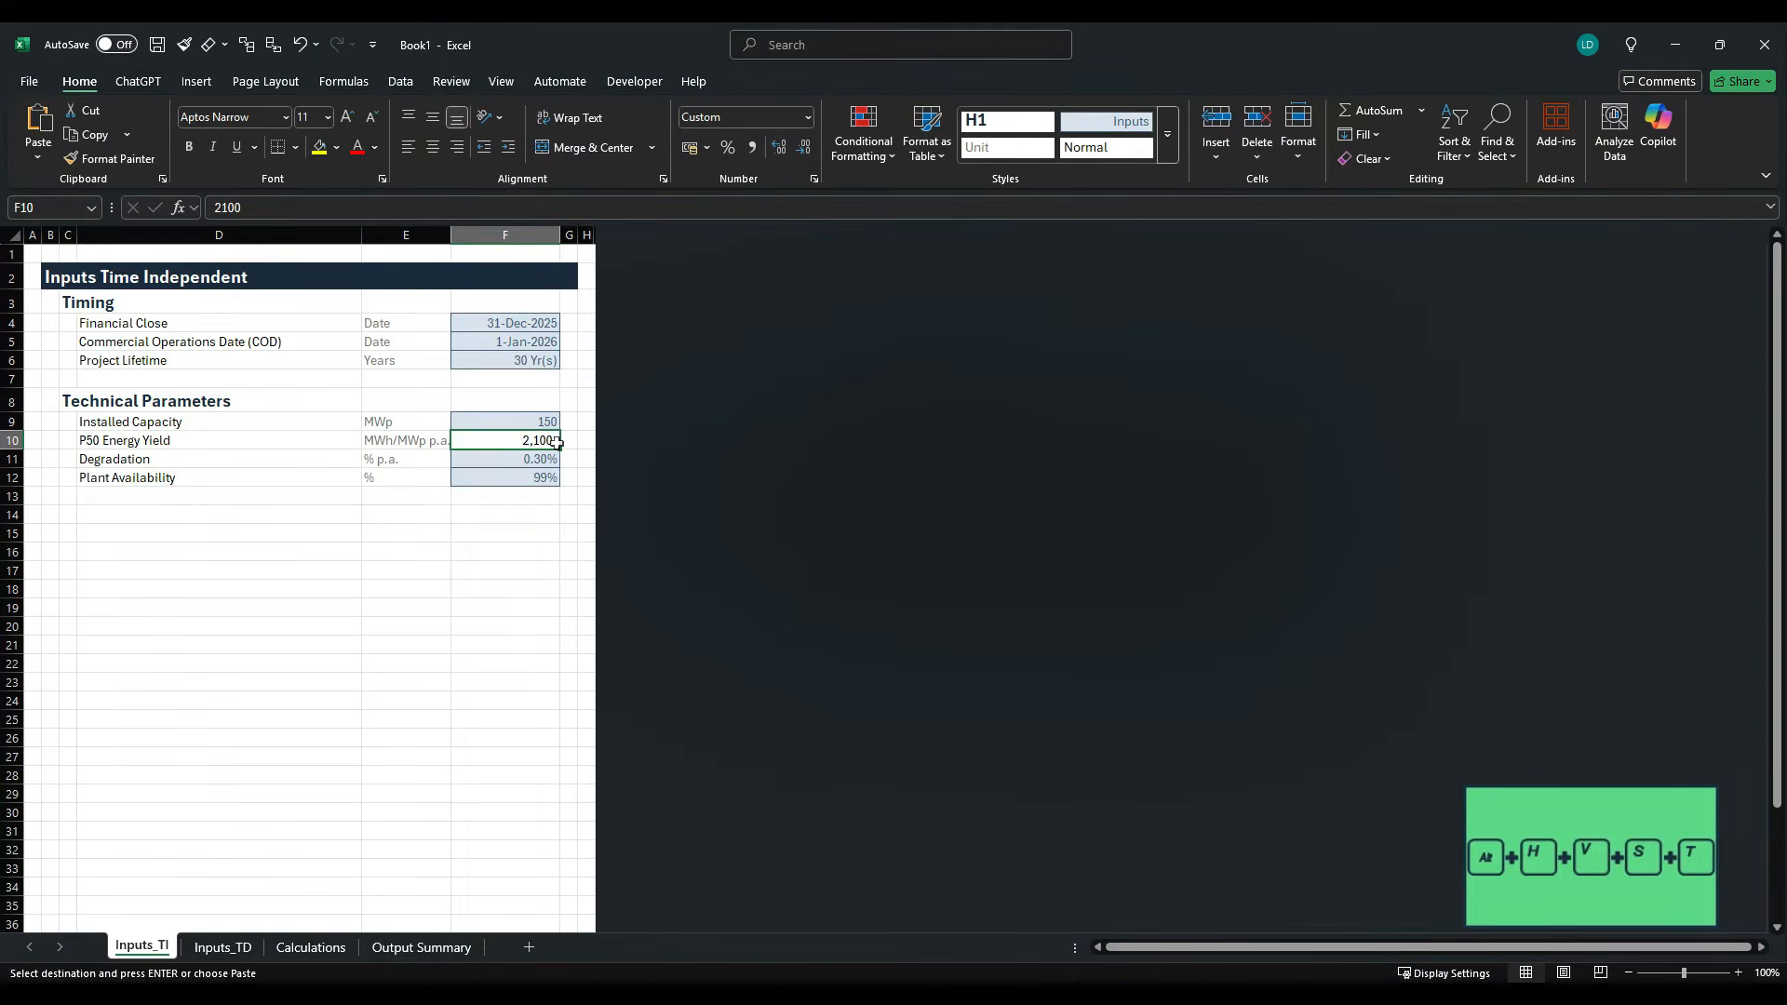
- Reapply the custom Inputs cell style to the P50 Energy Yield value in F10
key(alt)
key(h)
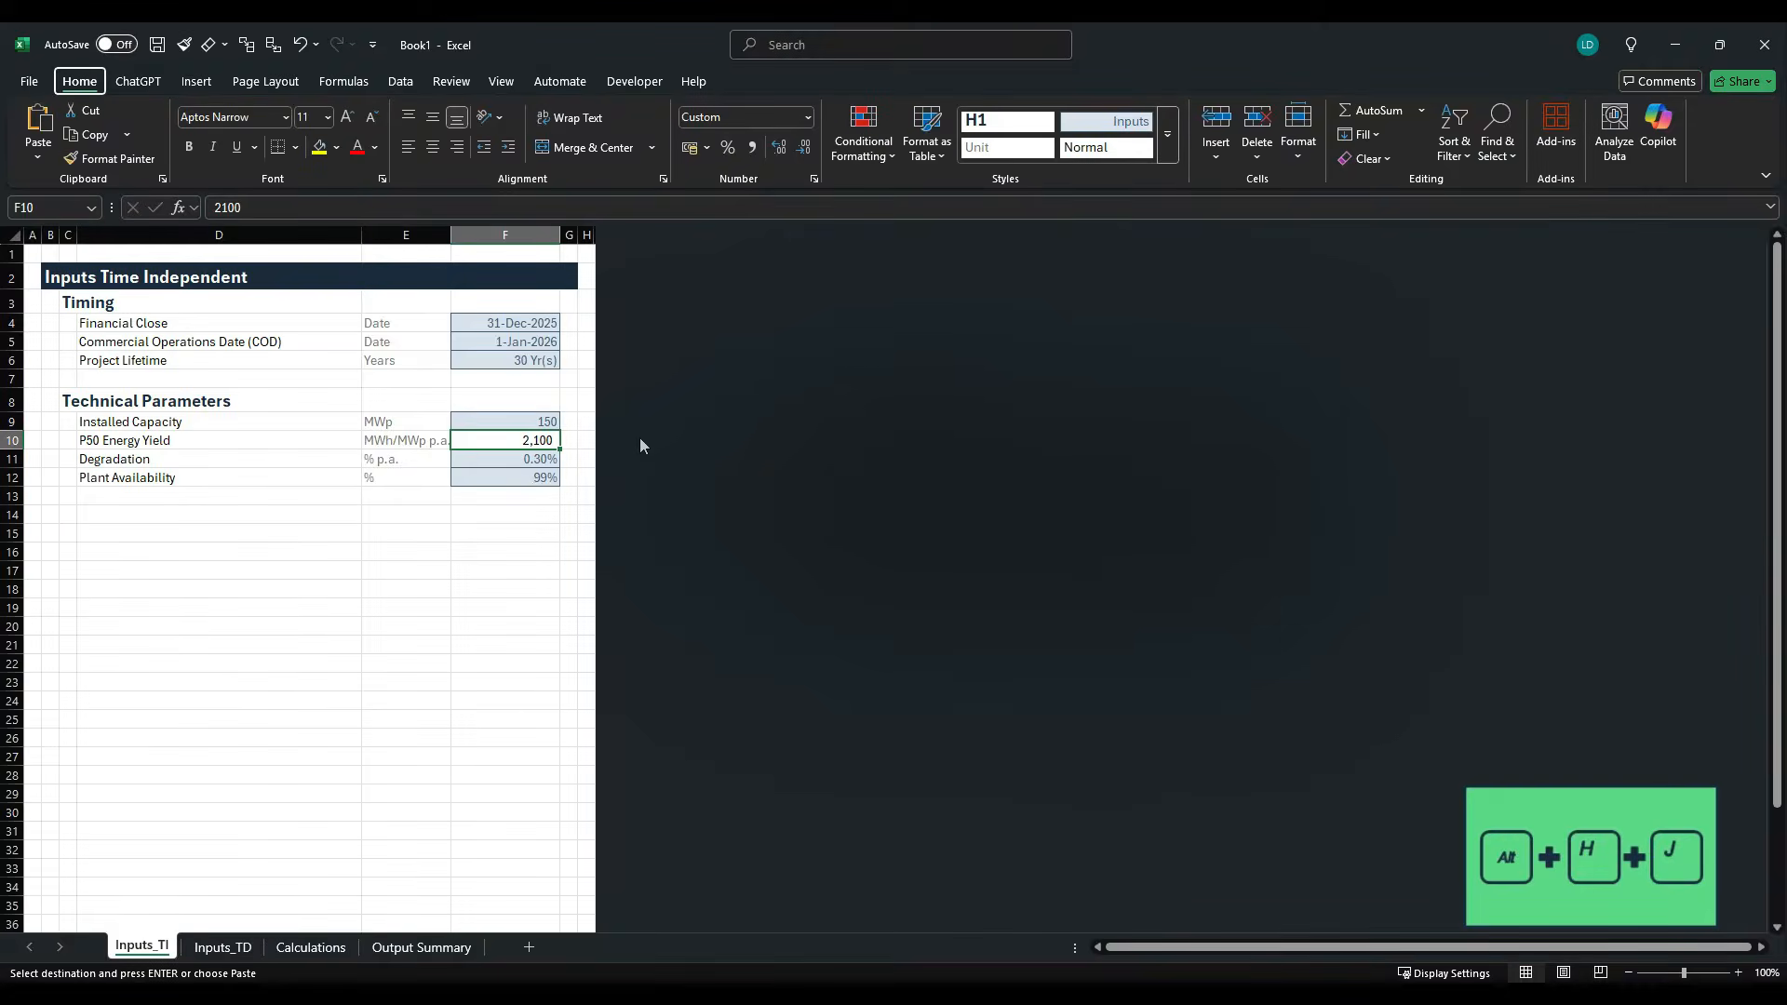
key(j)
click(1300, 146)
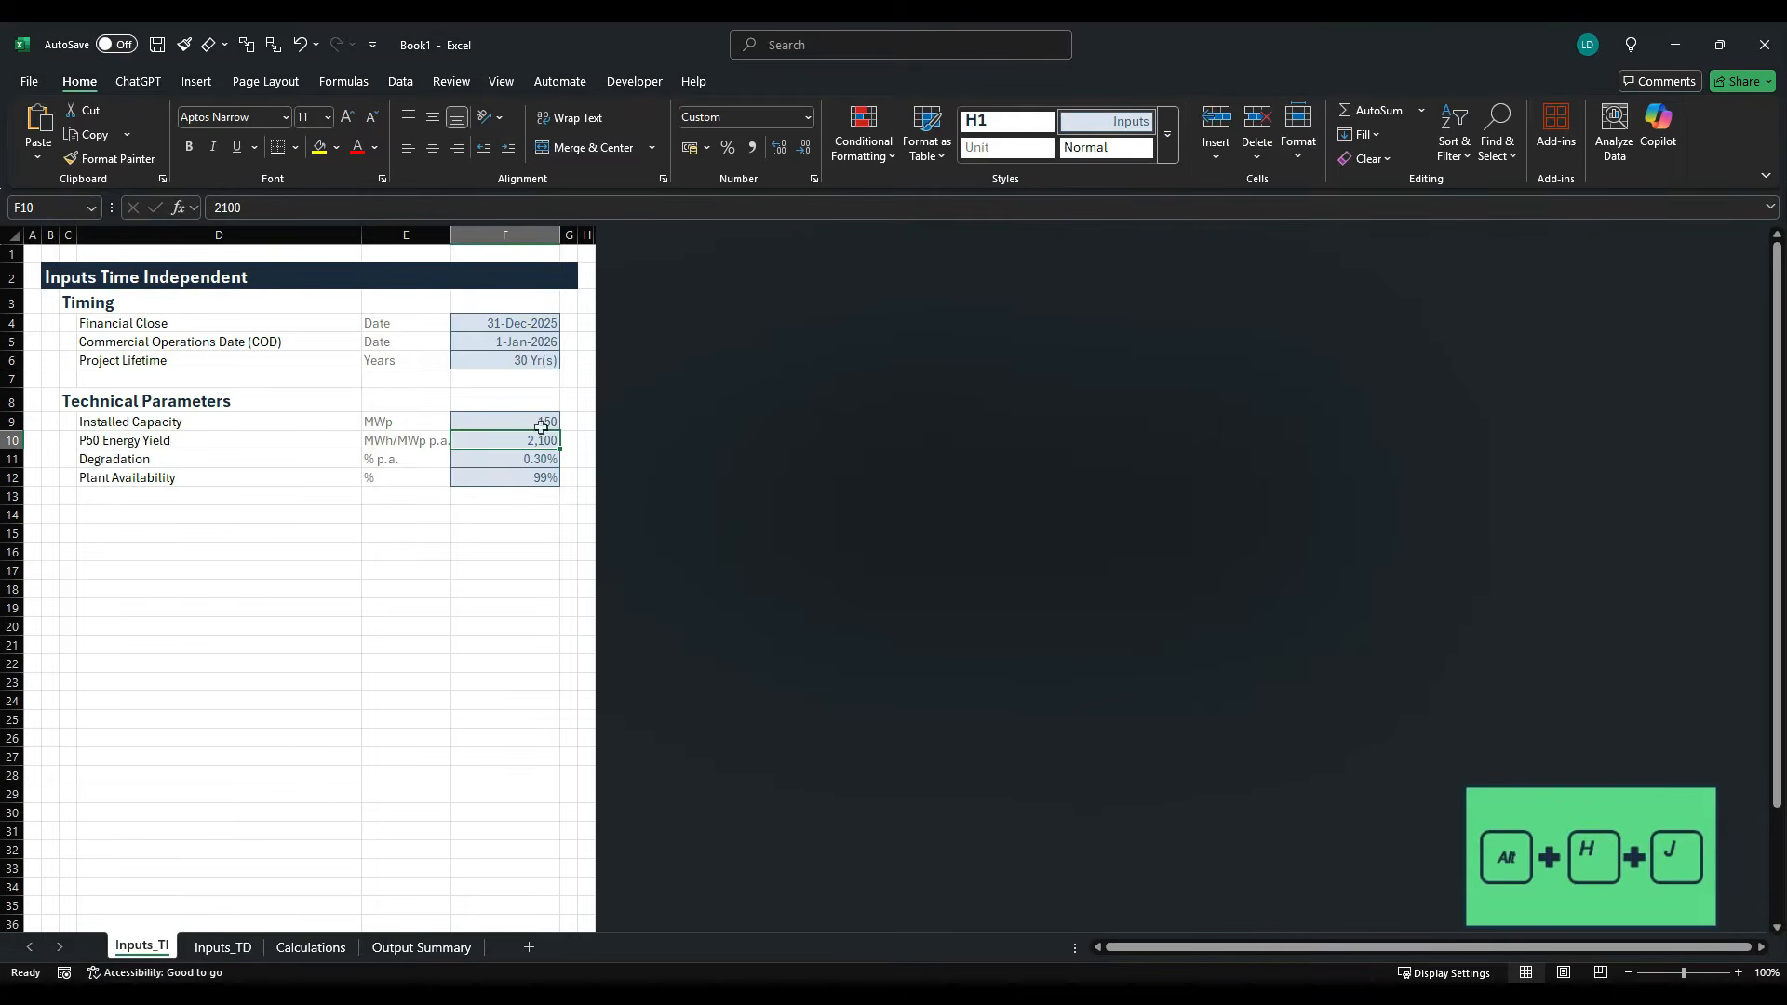
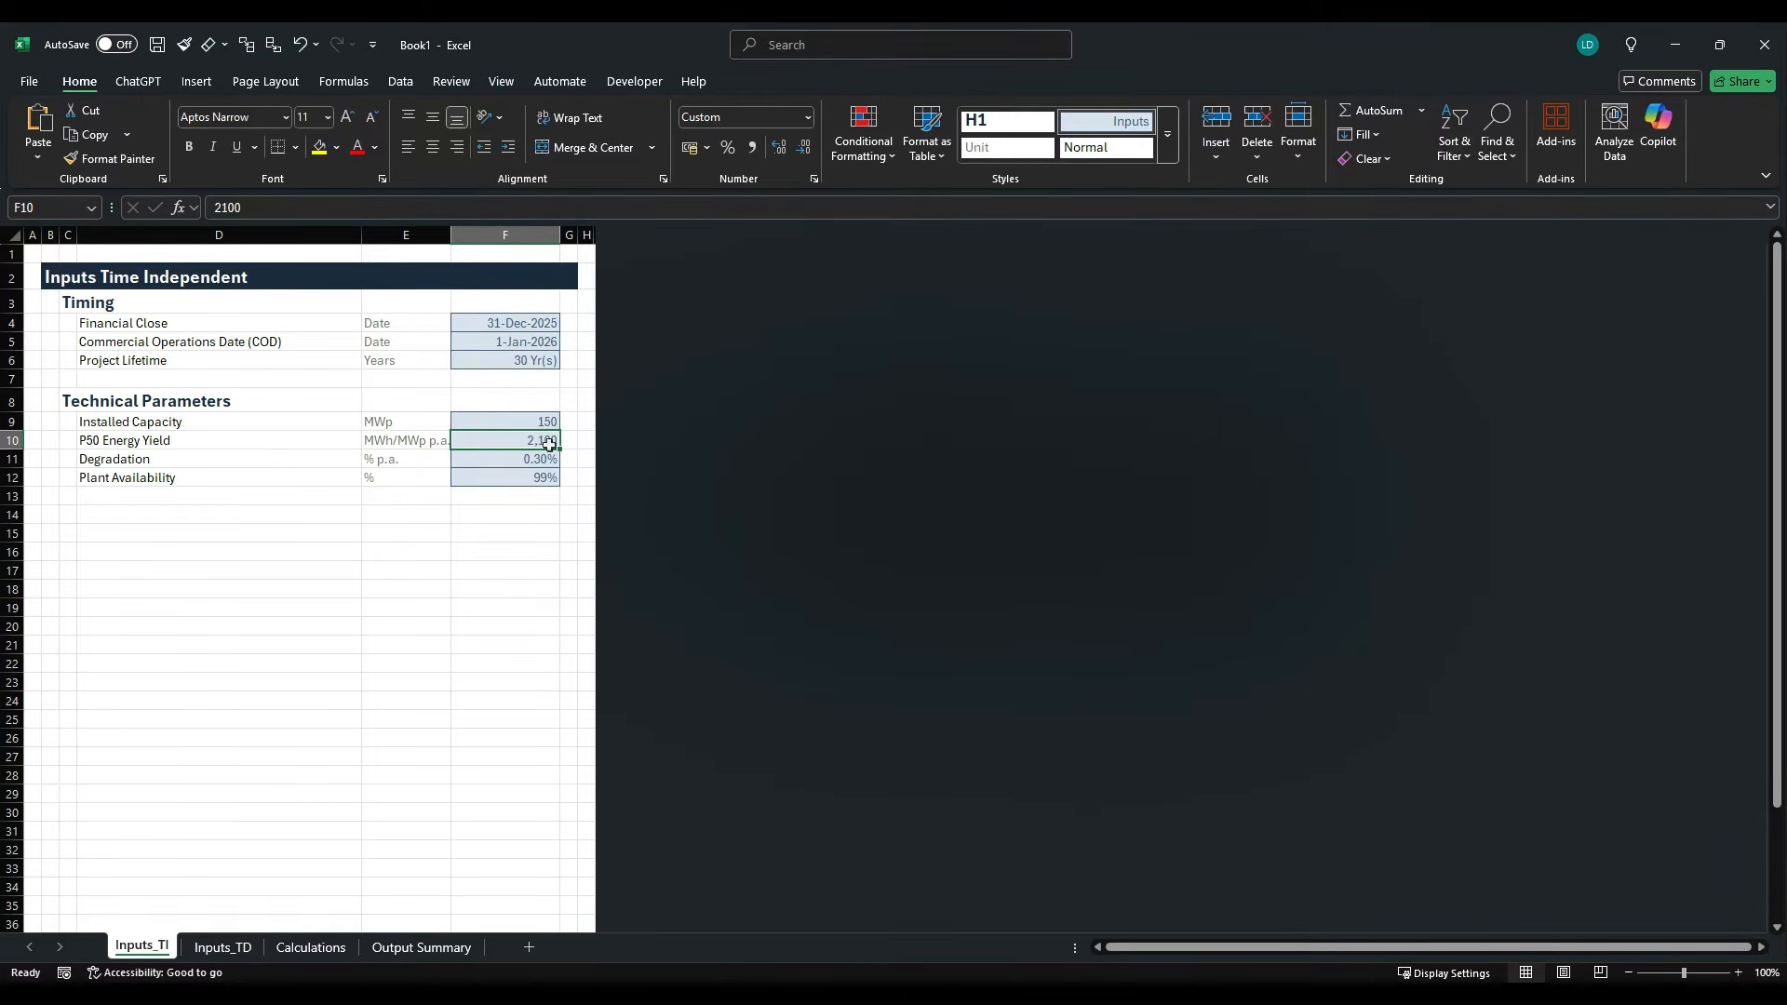
click(1167, 135)
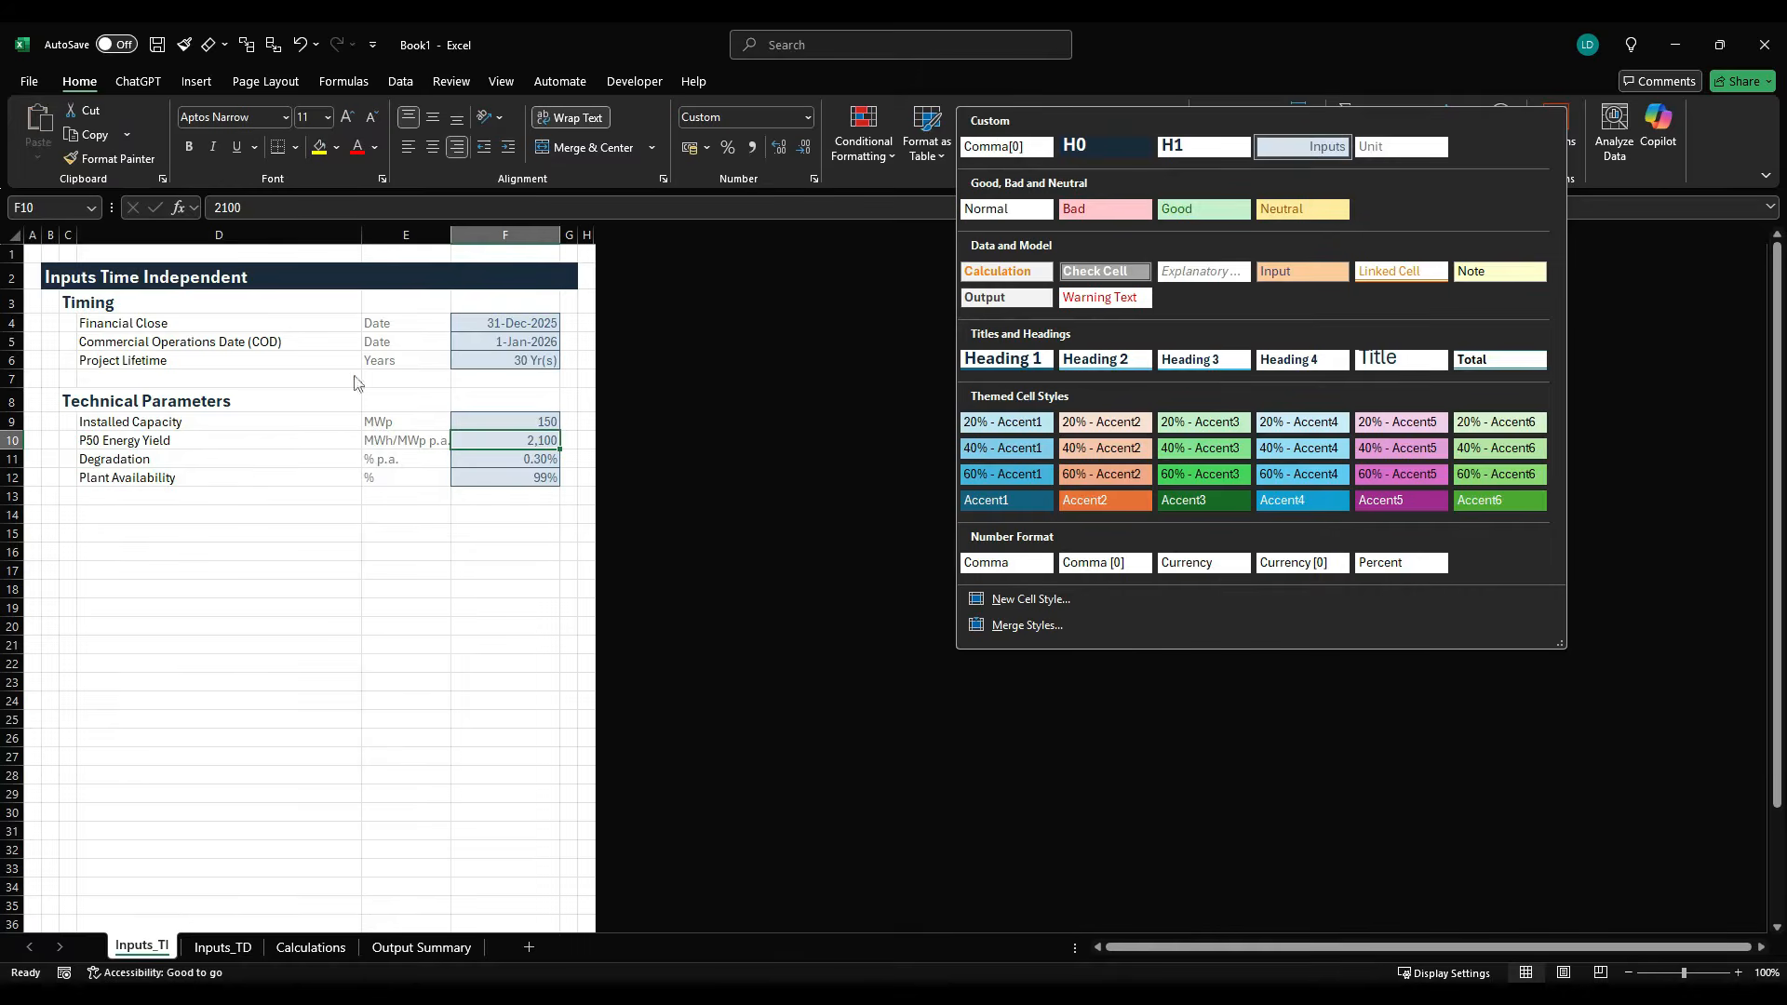
key(Escape)
- Copy the heading "Revenue Assumptions – Power Purchase Agreement (PPA)" from the case study PDF into cell C14 of Book1
key(alt+Tab)
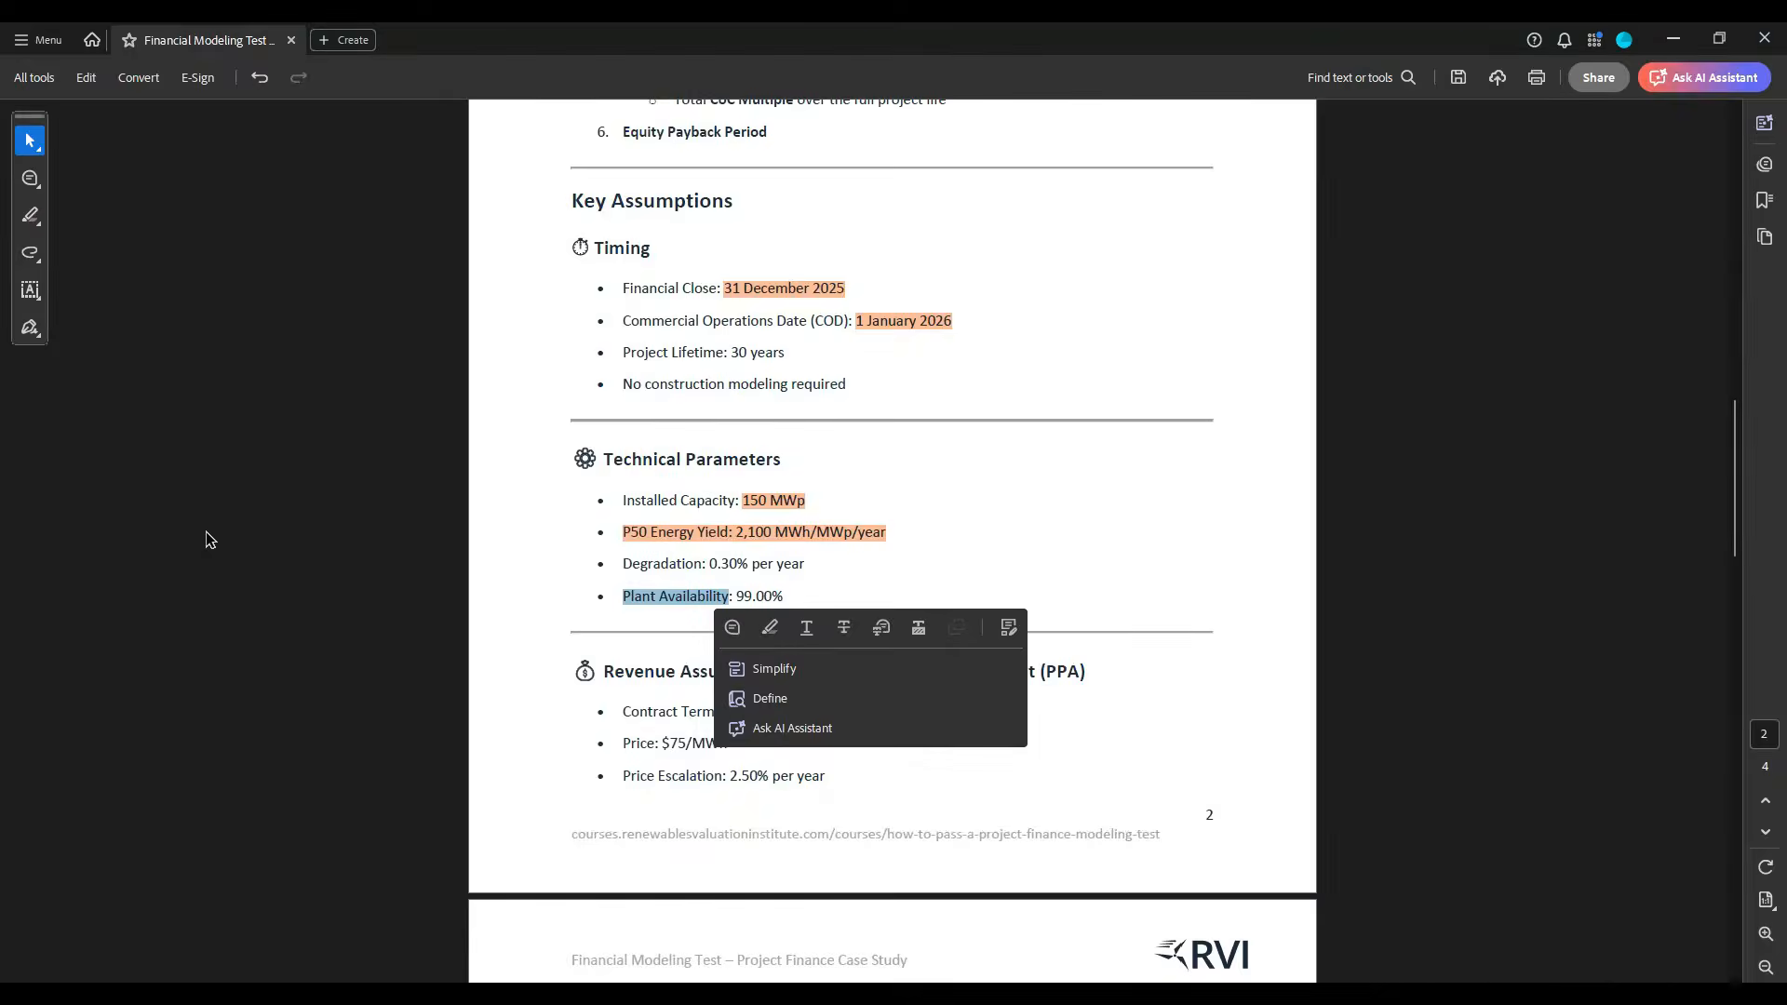
scroll(706, 631, down, 3)
scroll(706, 631, down, 1)
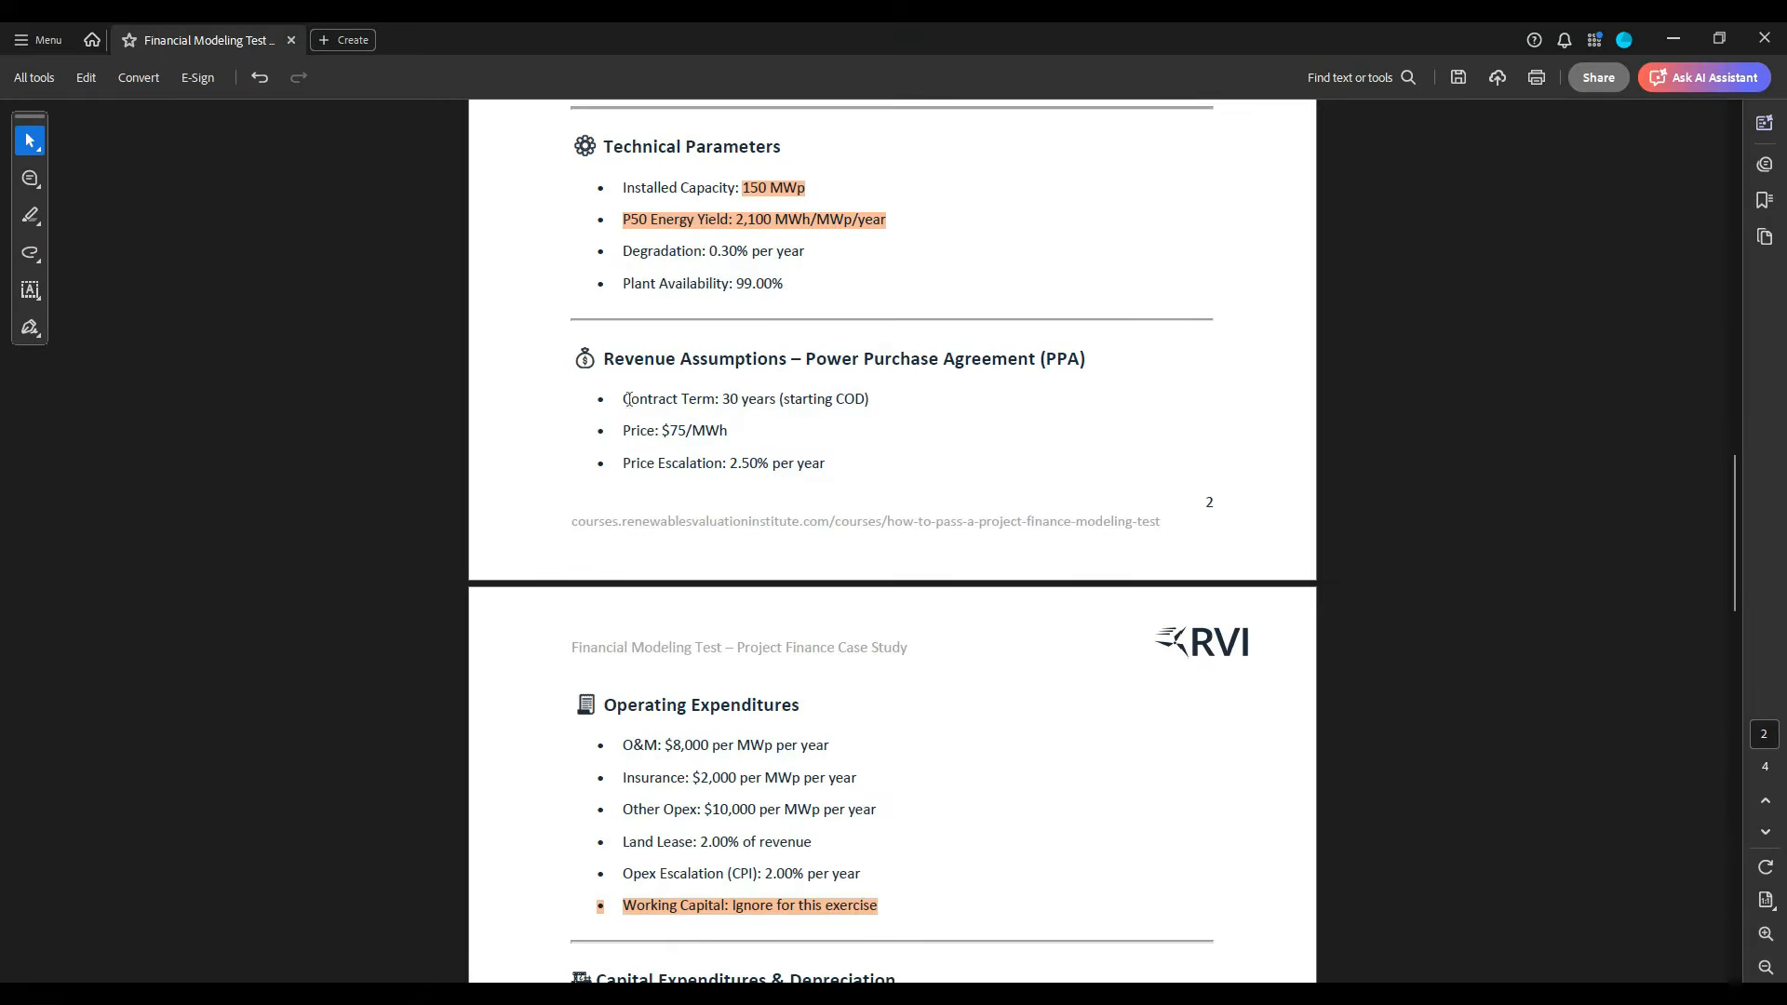
drag(607, 368, 1105, 371)
key(ctrl+c)
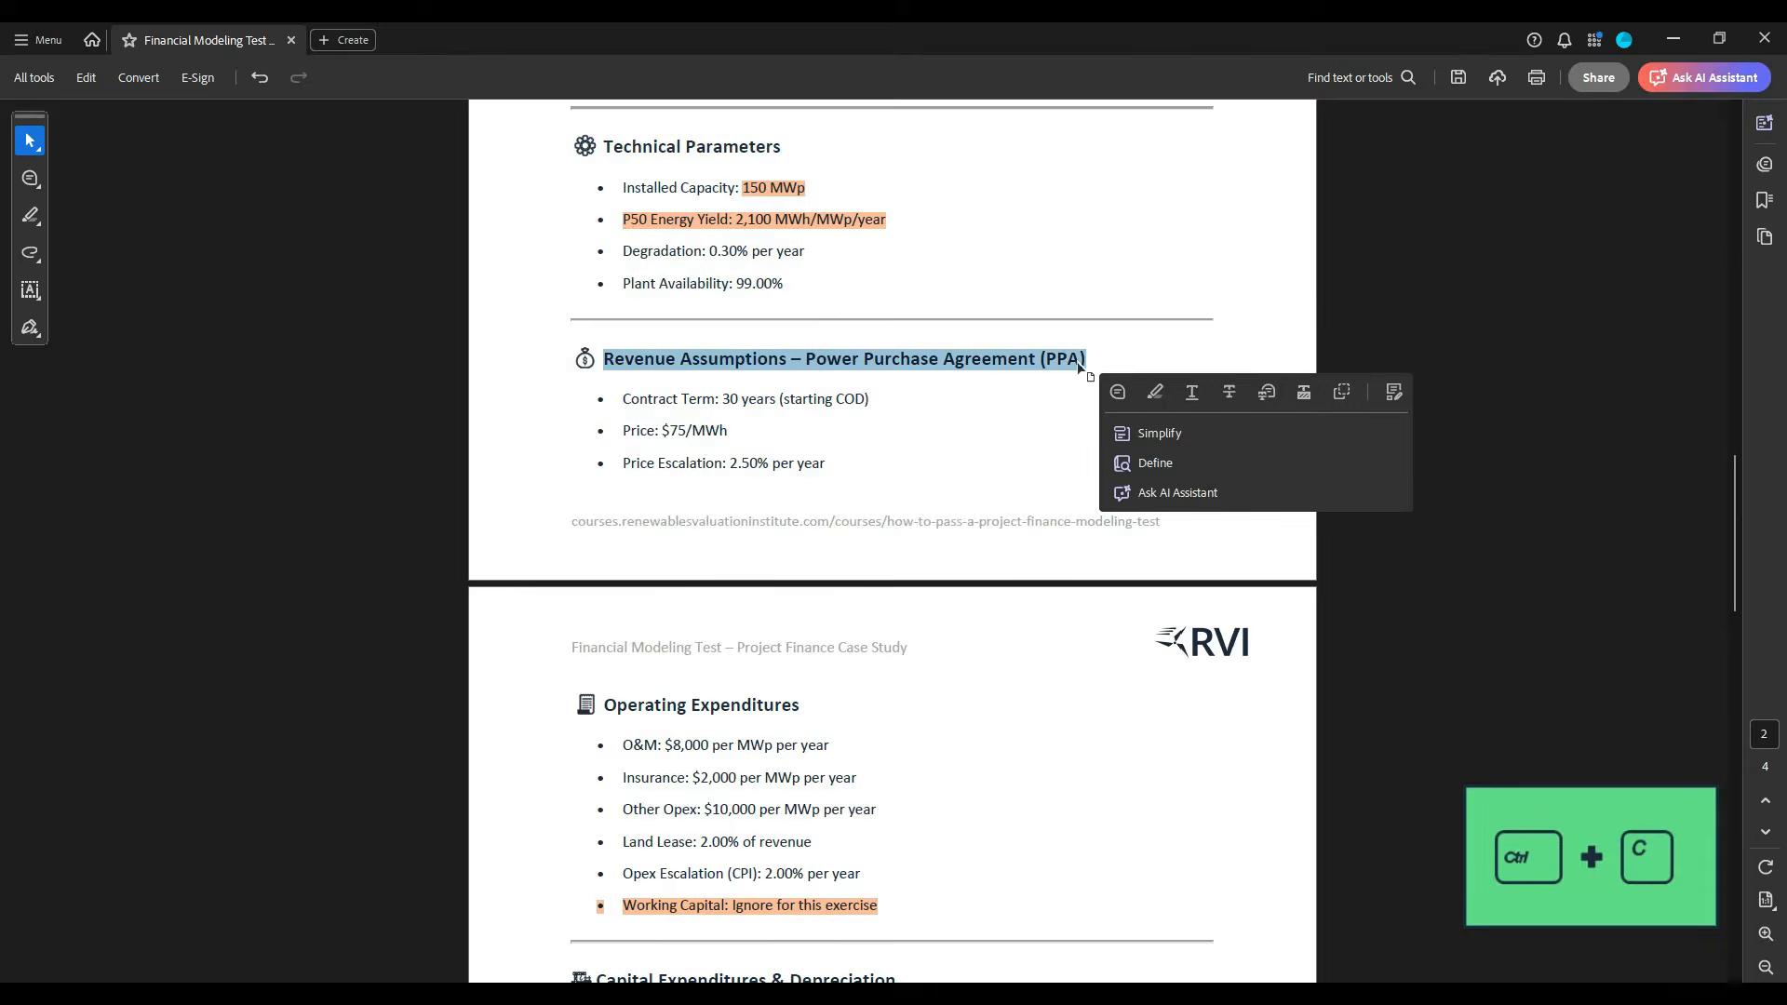
key(alt+Tab)
click(70, 514)
key(ctrl+v)
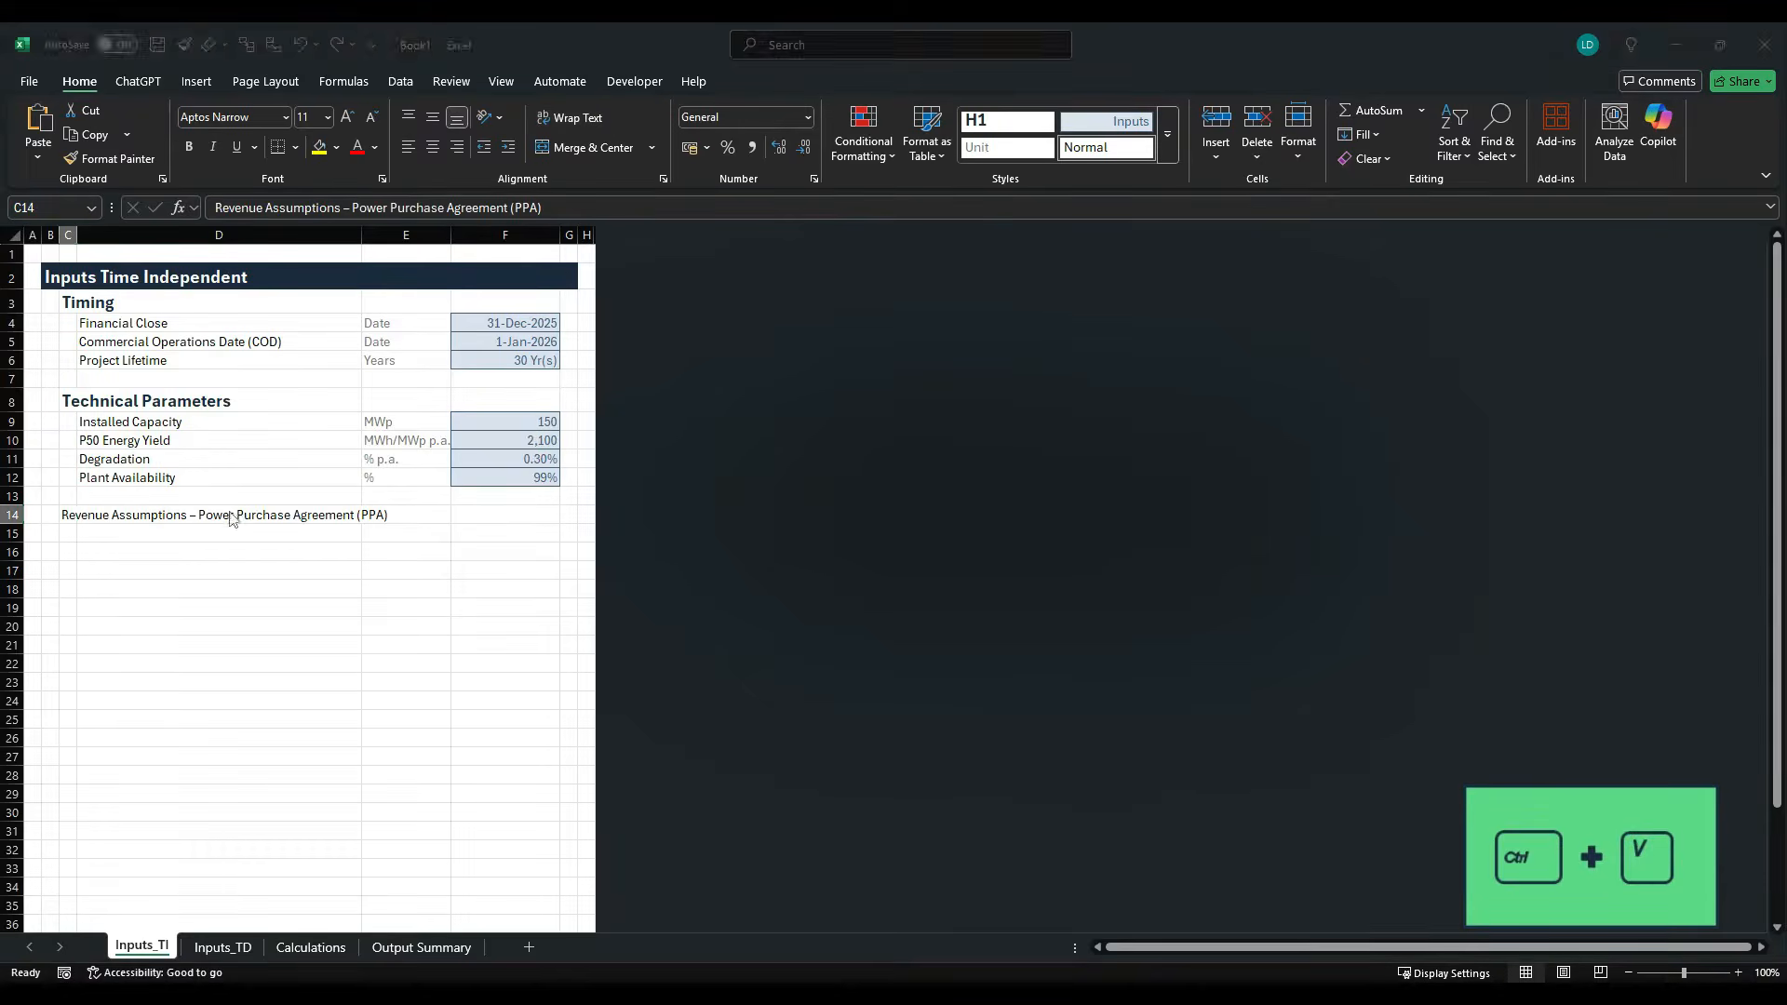
- Copy the label "Contract Term" from the case study PDF into cell D15 of the Inputs_TI sheet
key(alt+Tab)
drag(623, 398, 702, 402)
key(ctrl+c)
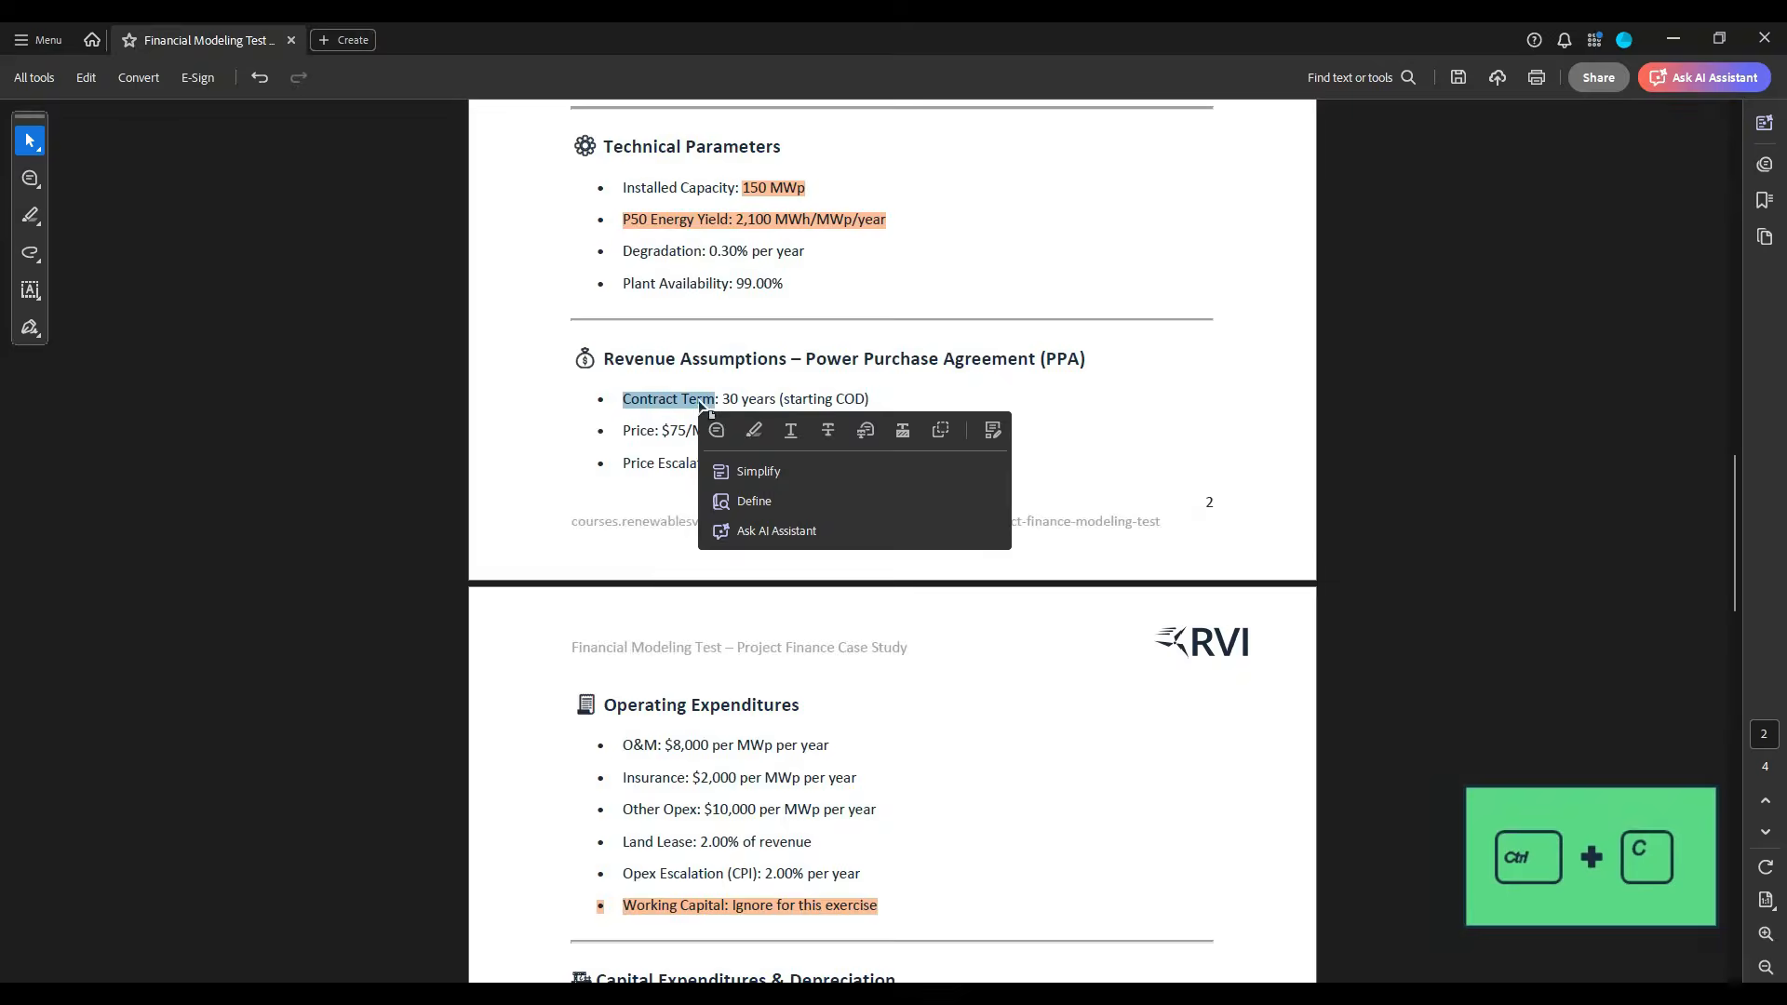
key(alt+Tab)
click(154, 531)
key(ctrl+v)
- Copy the label "Price" from the PDF's revenue assumptions into cell D16 of the Inputs_TI sheet
key(alt+Tab)
double_click(639, 433)
key(ctrl+c)
key(alt+Tab)
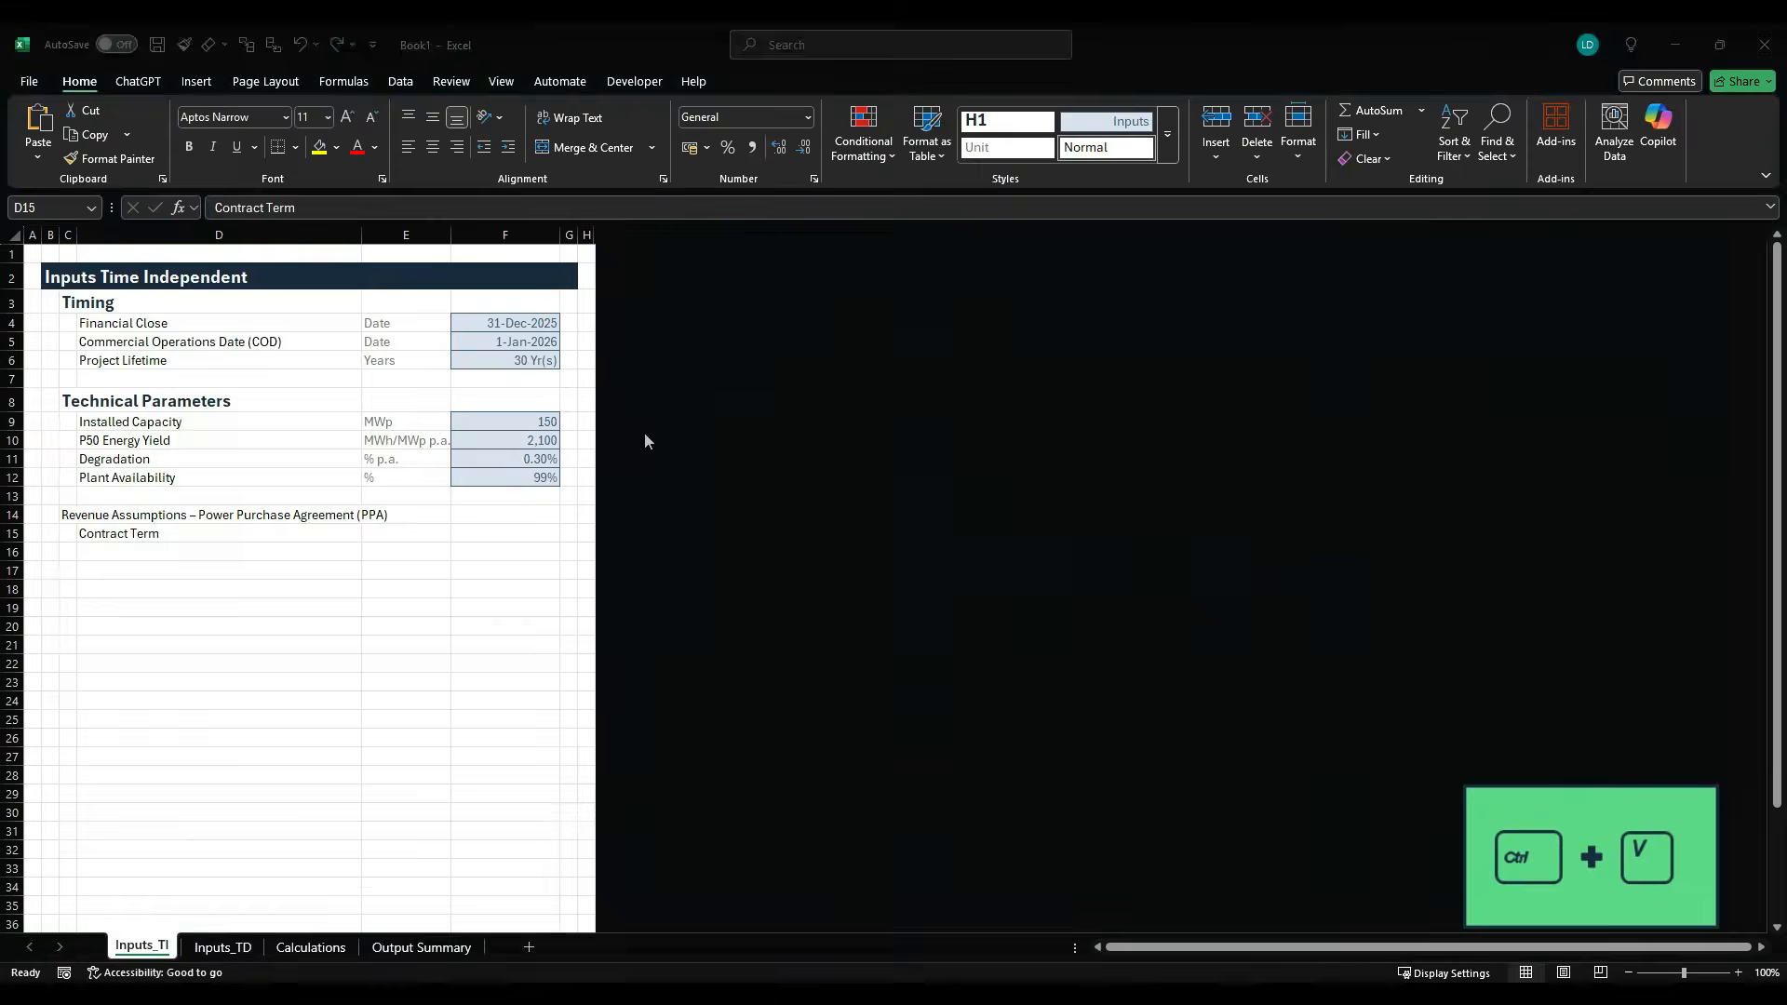
click(200, 553)
key(ctrl+v)
- Copy the label "Price Escalation" from the case study PDF into cell D17 of the Inputs_TI sheet
key(alt+Tab)
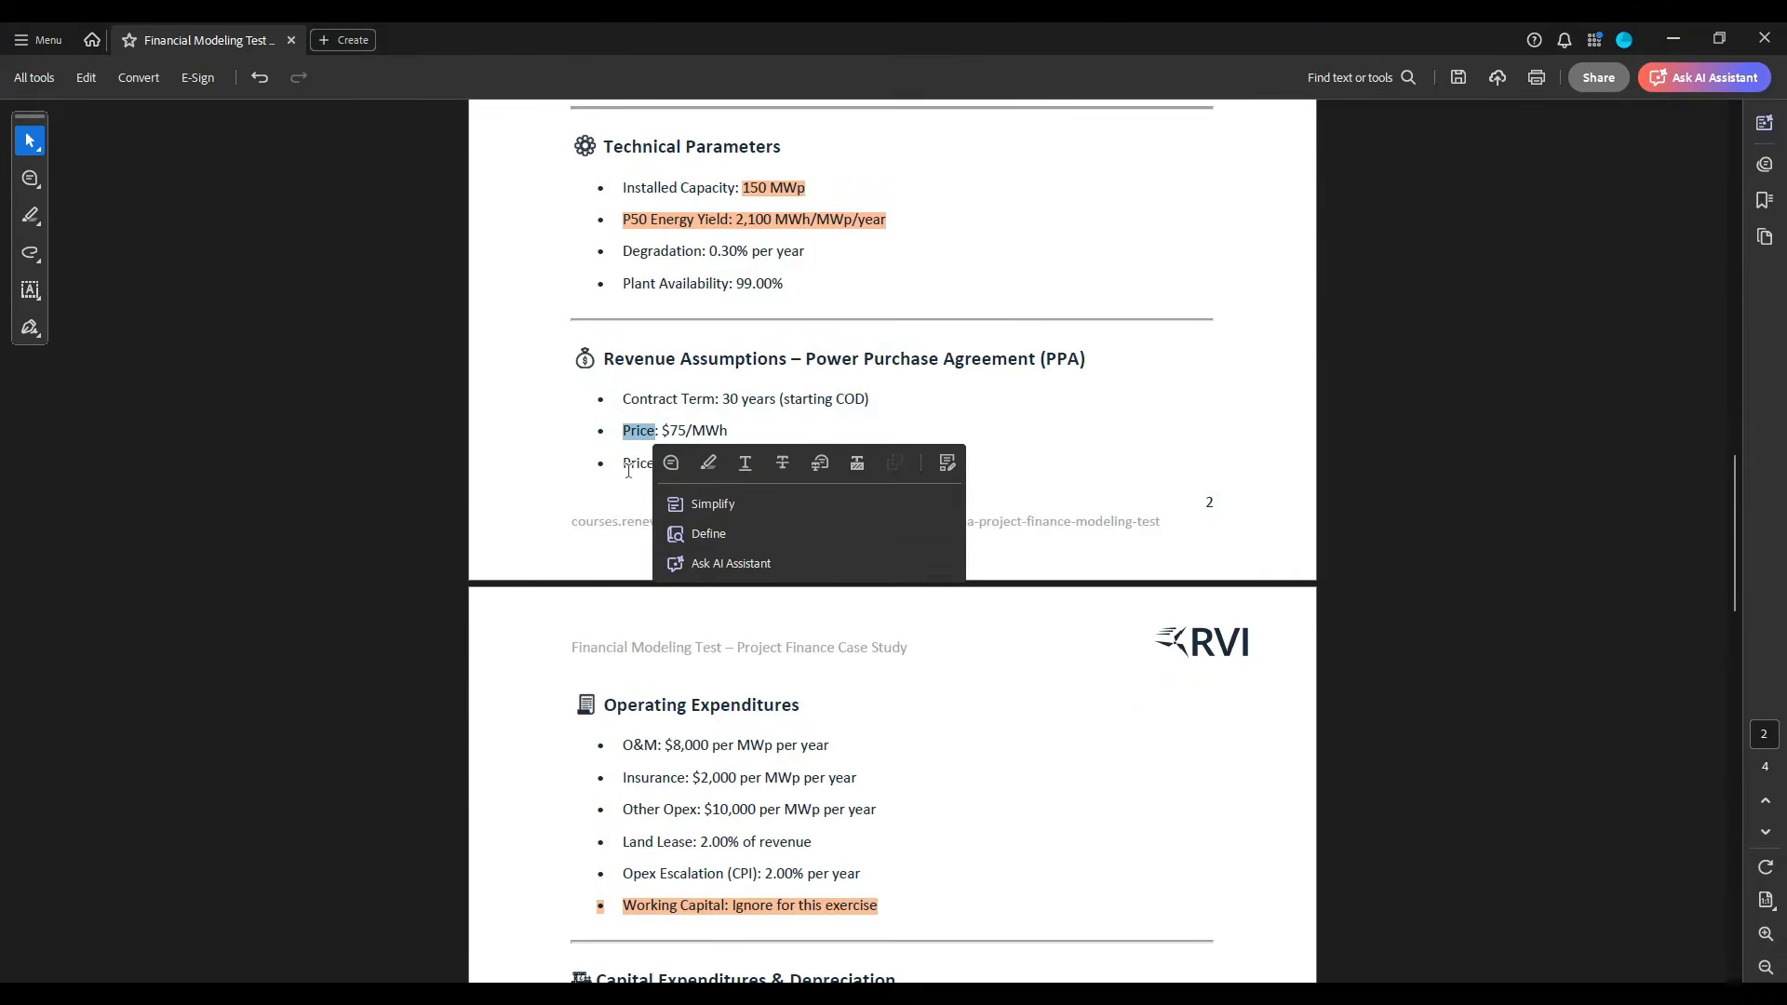
drag(624, 463, 723, 464)
key(ctrl+c)
key(alt+Tab)
key(ctrl+v)
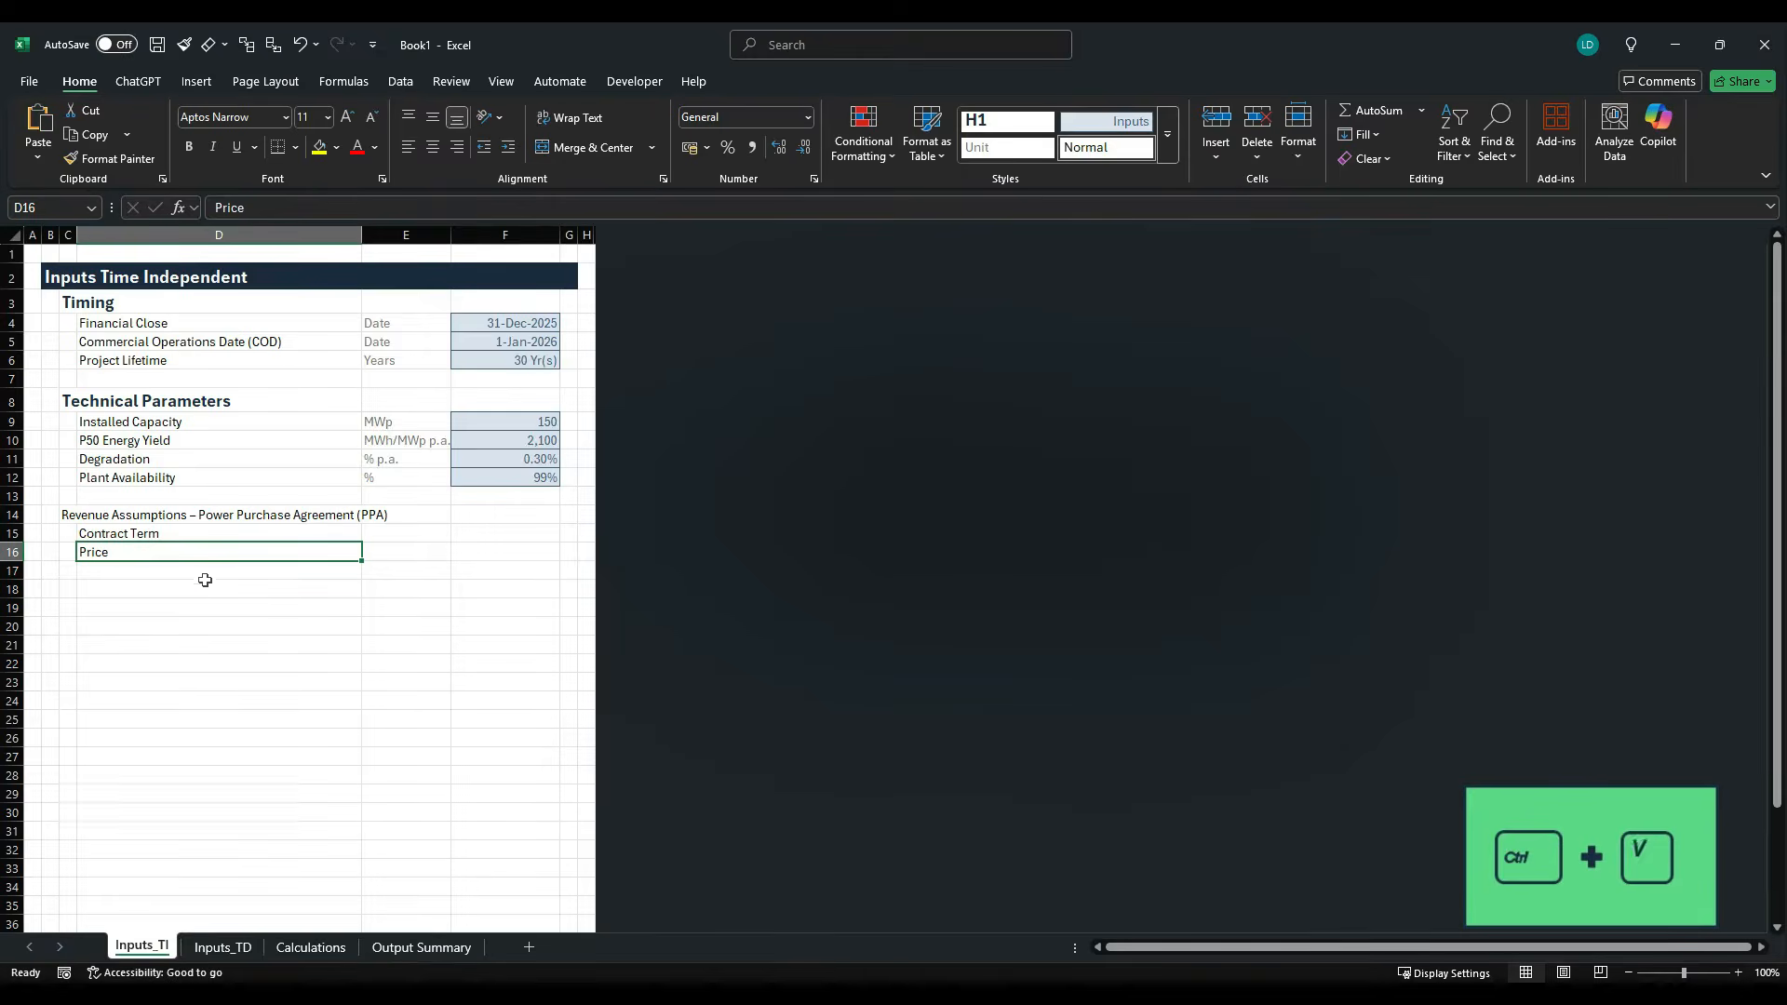
click(197, 573)
key(ctrl+v)
- Change the label in cell D16 to "PPA Price"
click(154, 554)
click(216, 208)
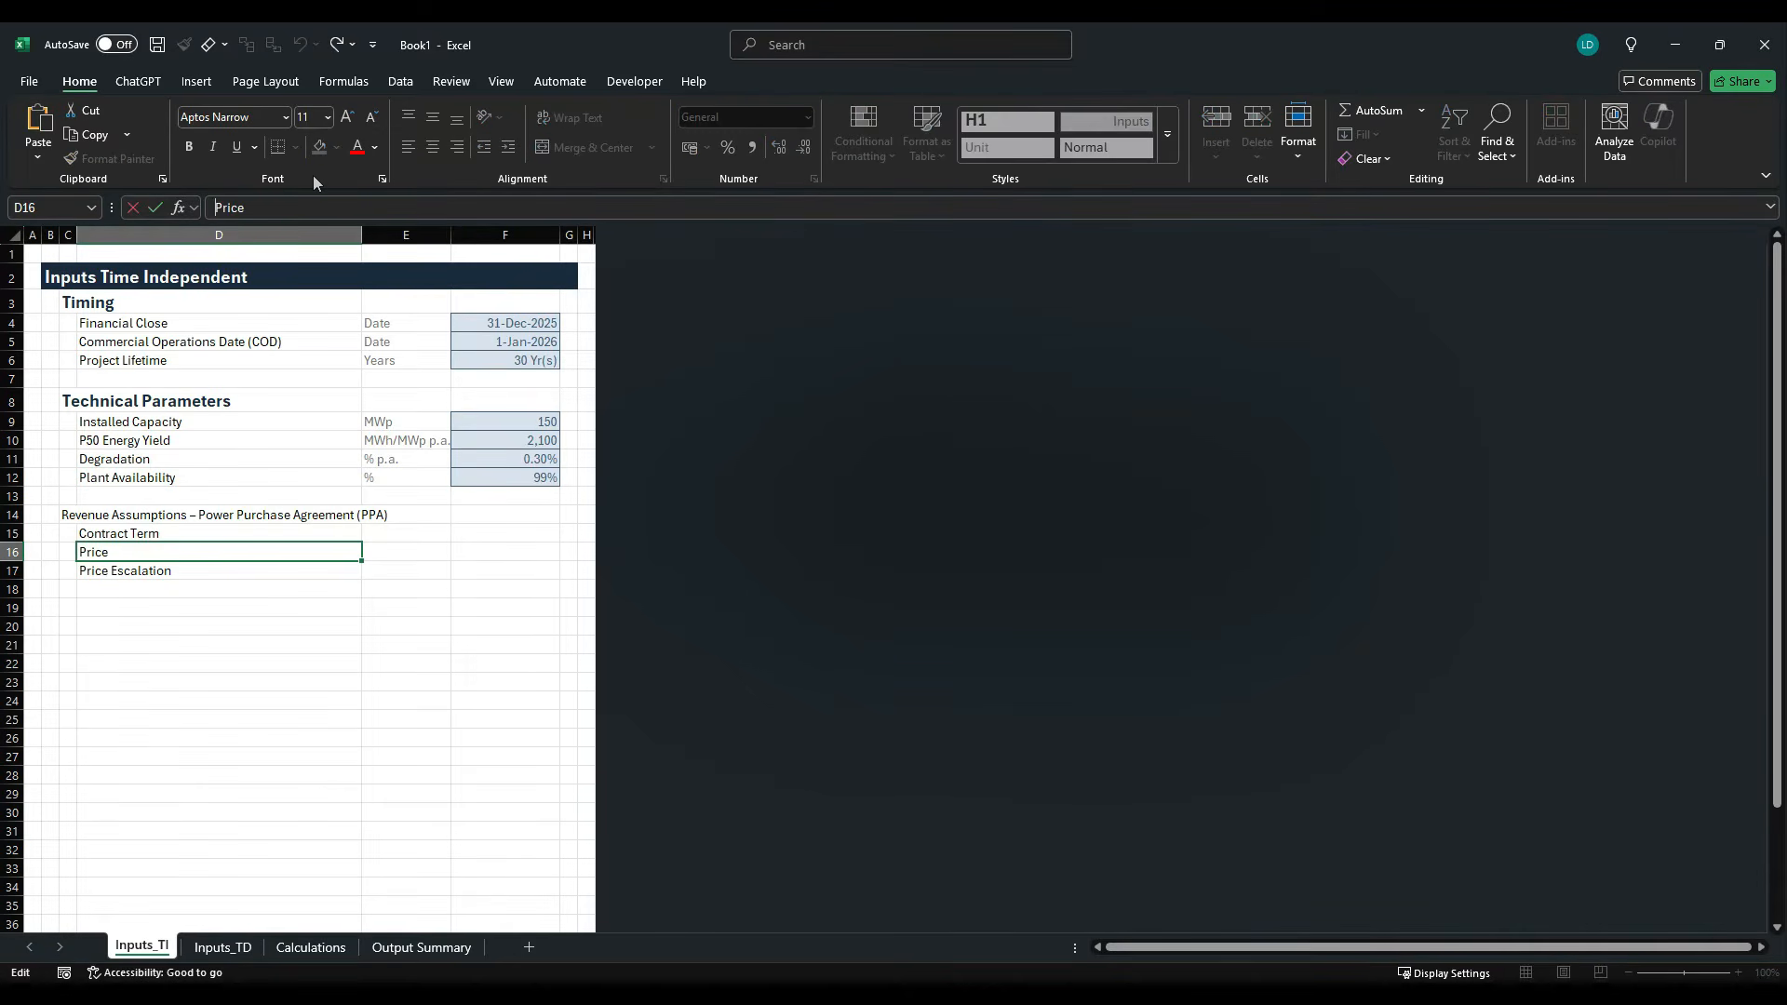
text(PPA)
key(Tab)
- Check the contract term in the case study PDF and enter "Years" as its unit in cell E15
key(Up)
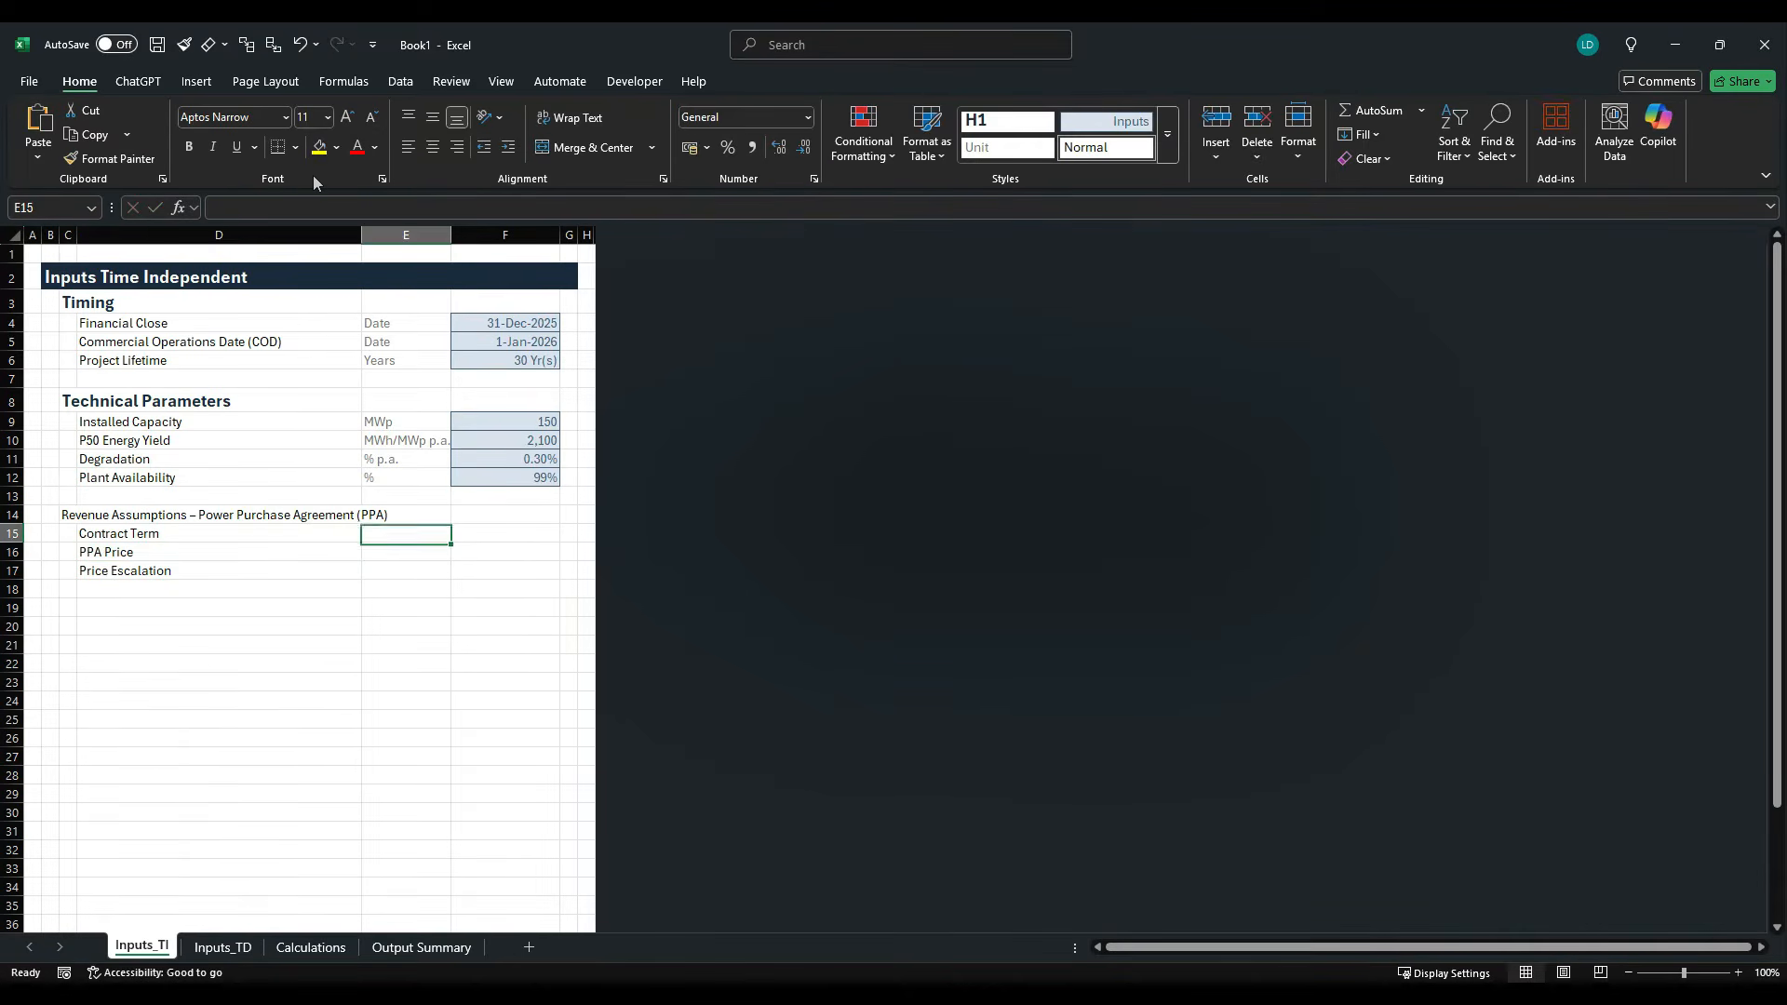
key(alt+Tab)
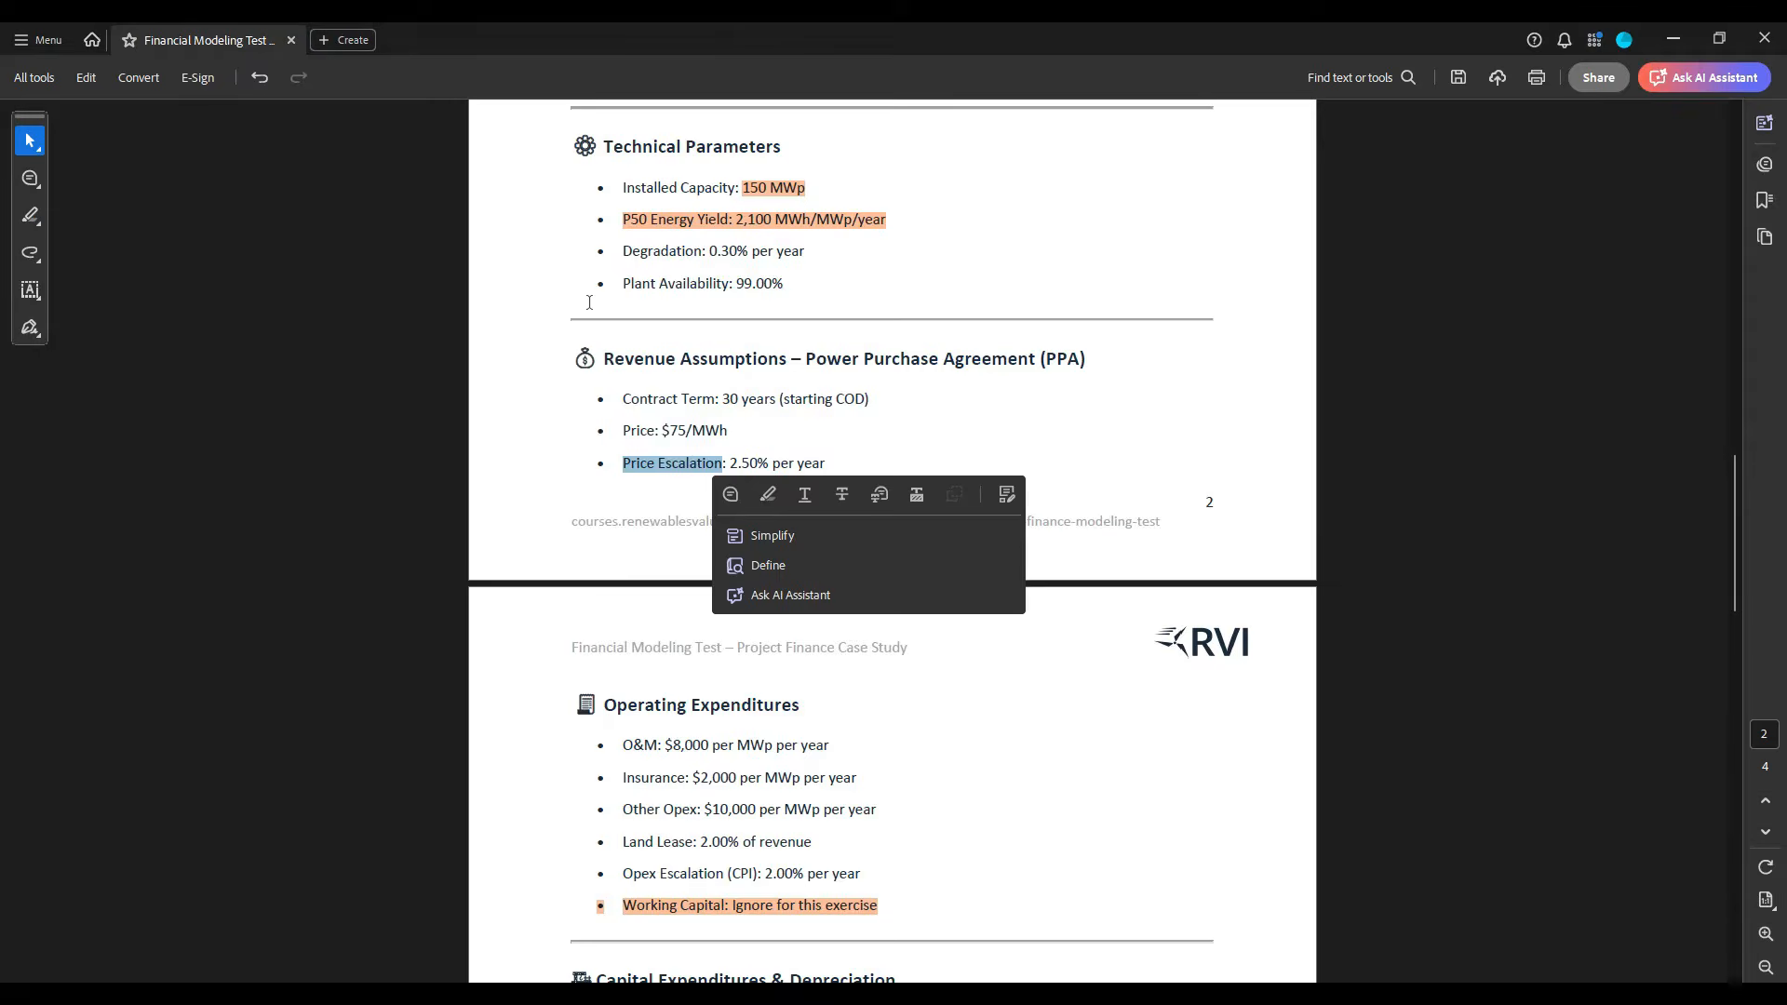
key(alt+Tab)
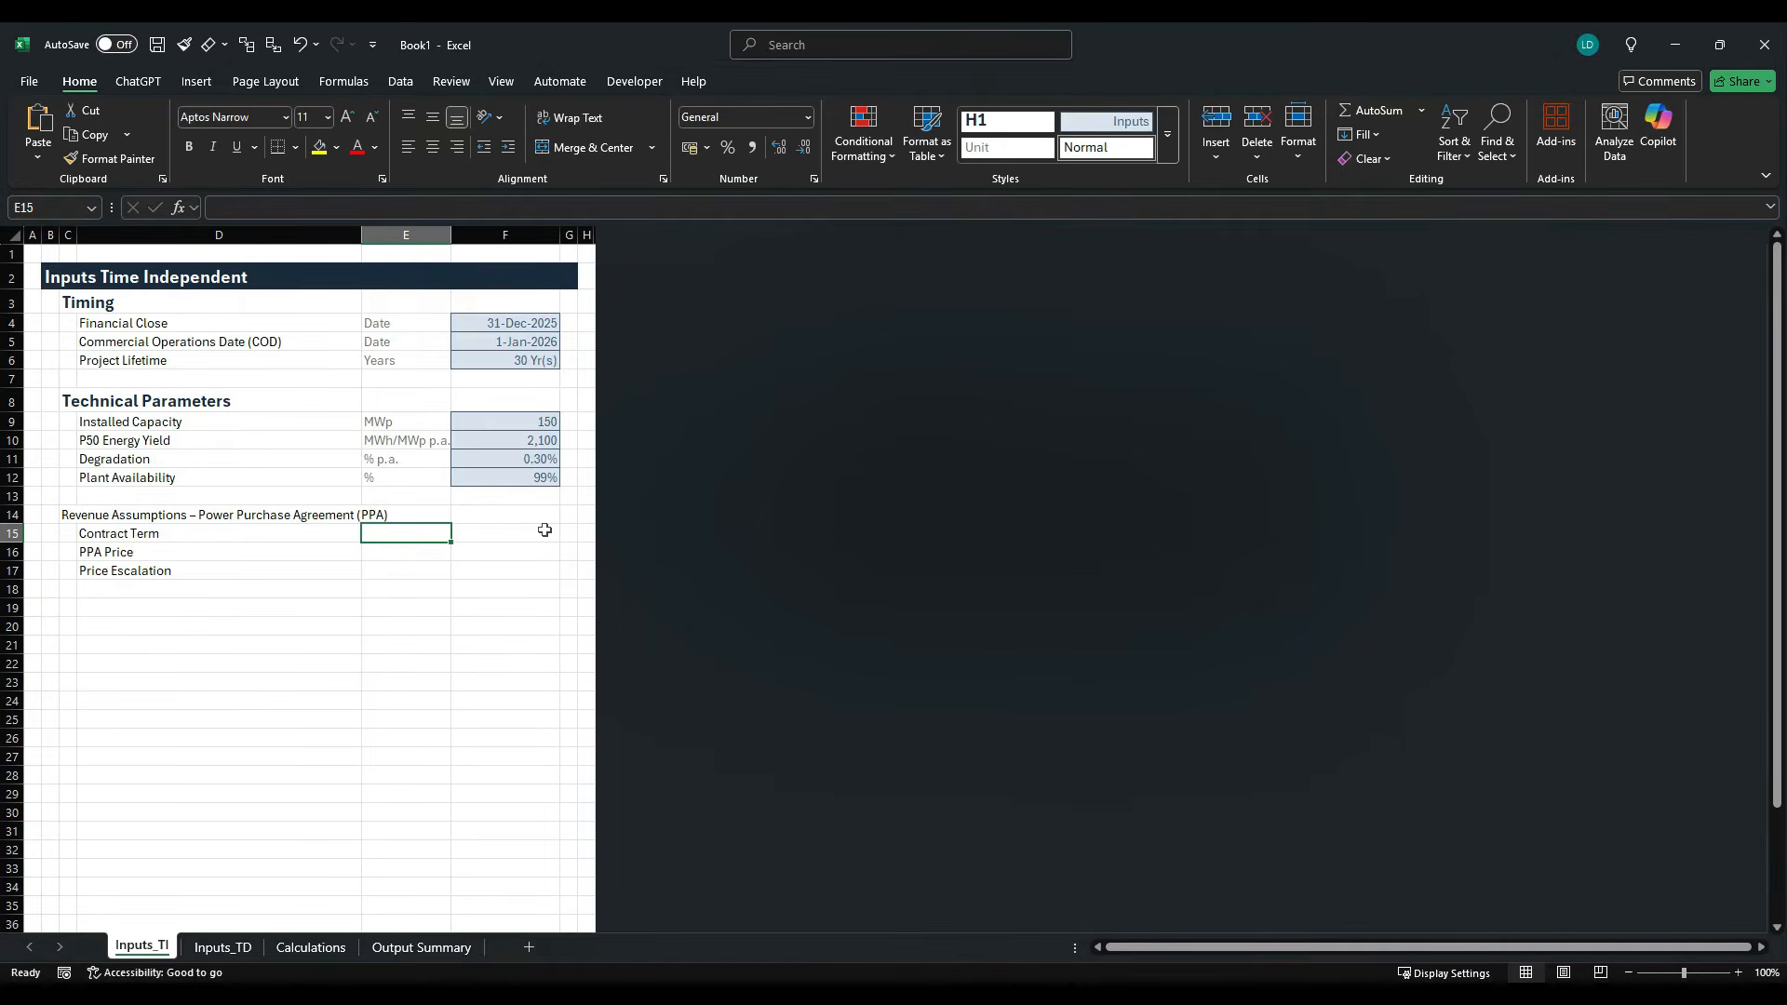
text(Years)
key(Return)
- Check the price unit in the case study PDF and enter "$/MWh" for PPA Price in cell E16
key(alt+Tab)
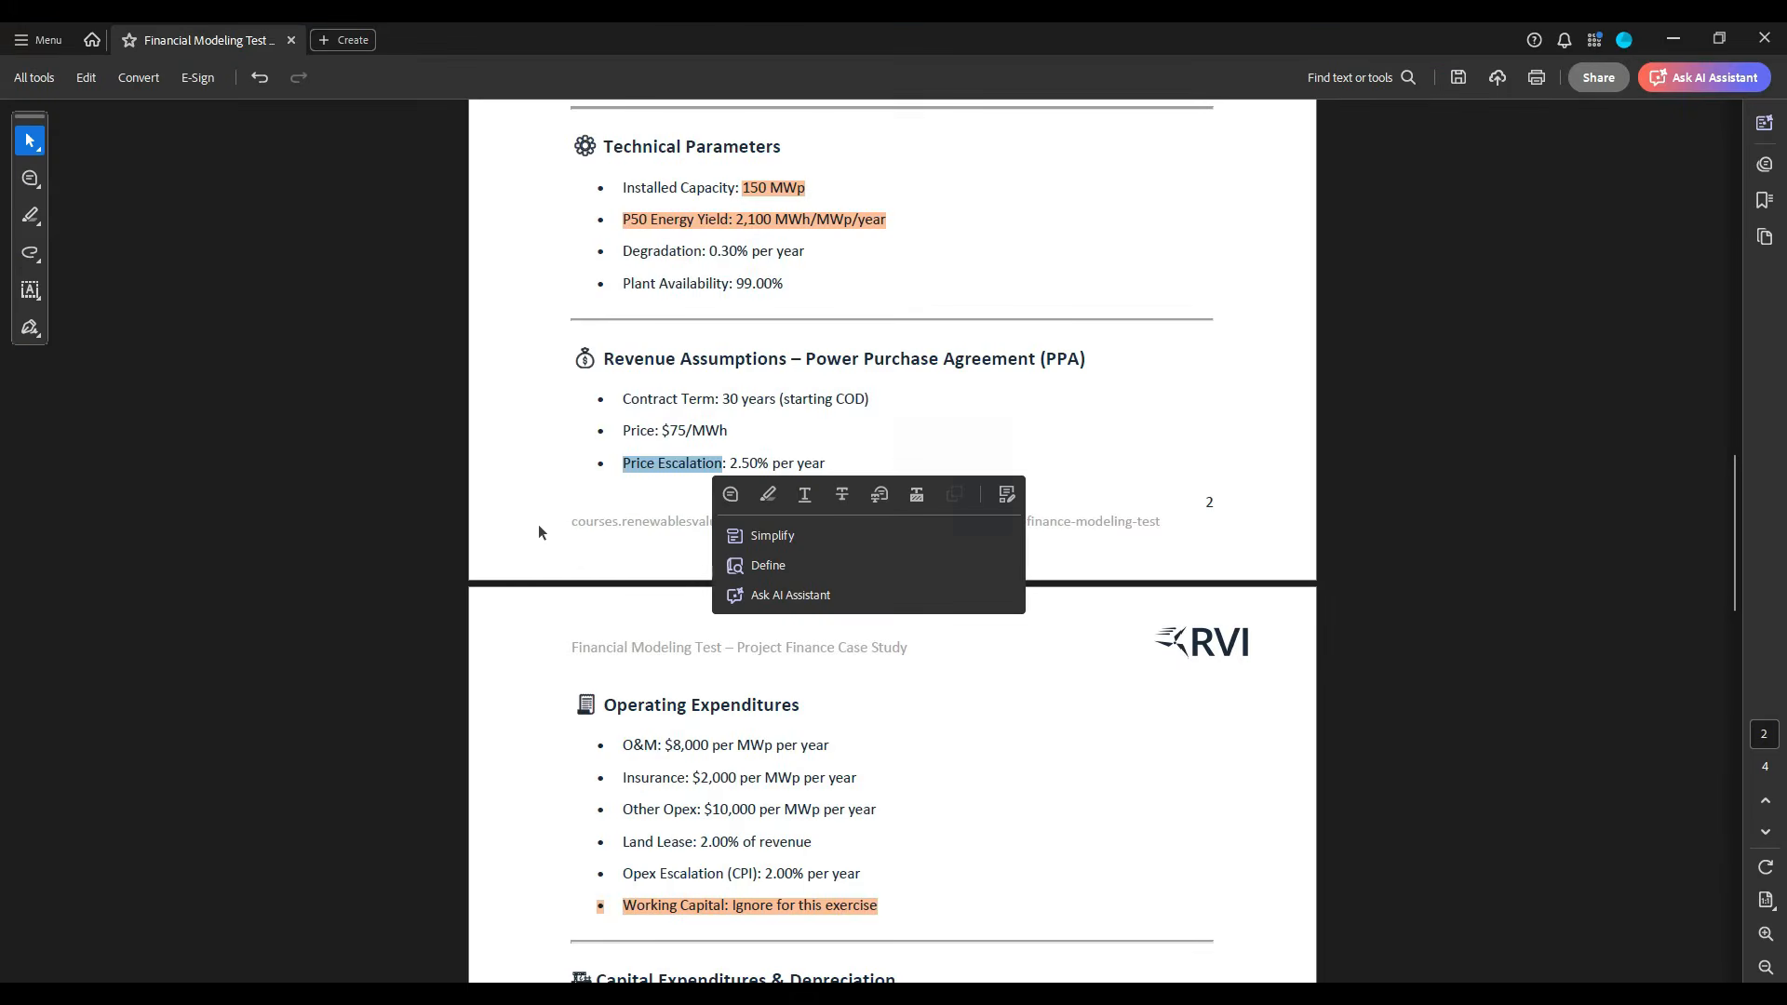
key(alt+Tab)
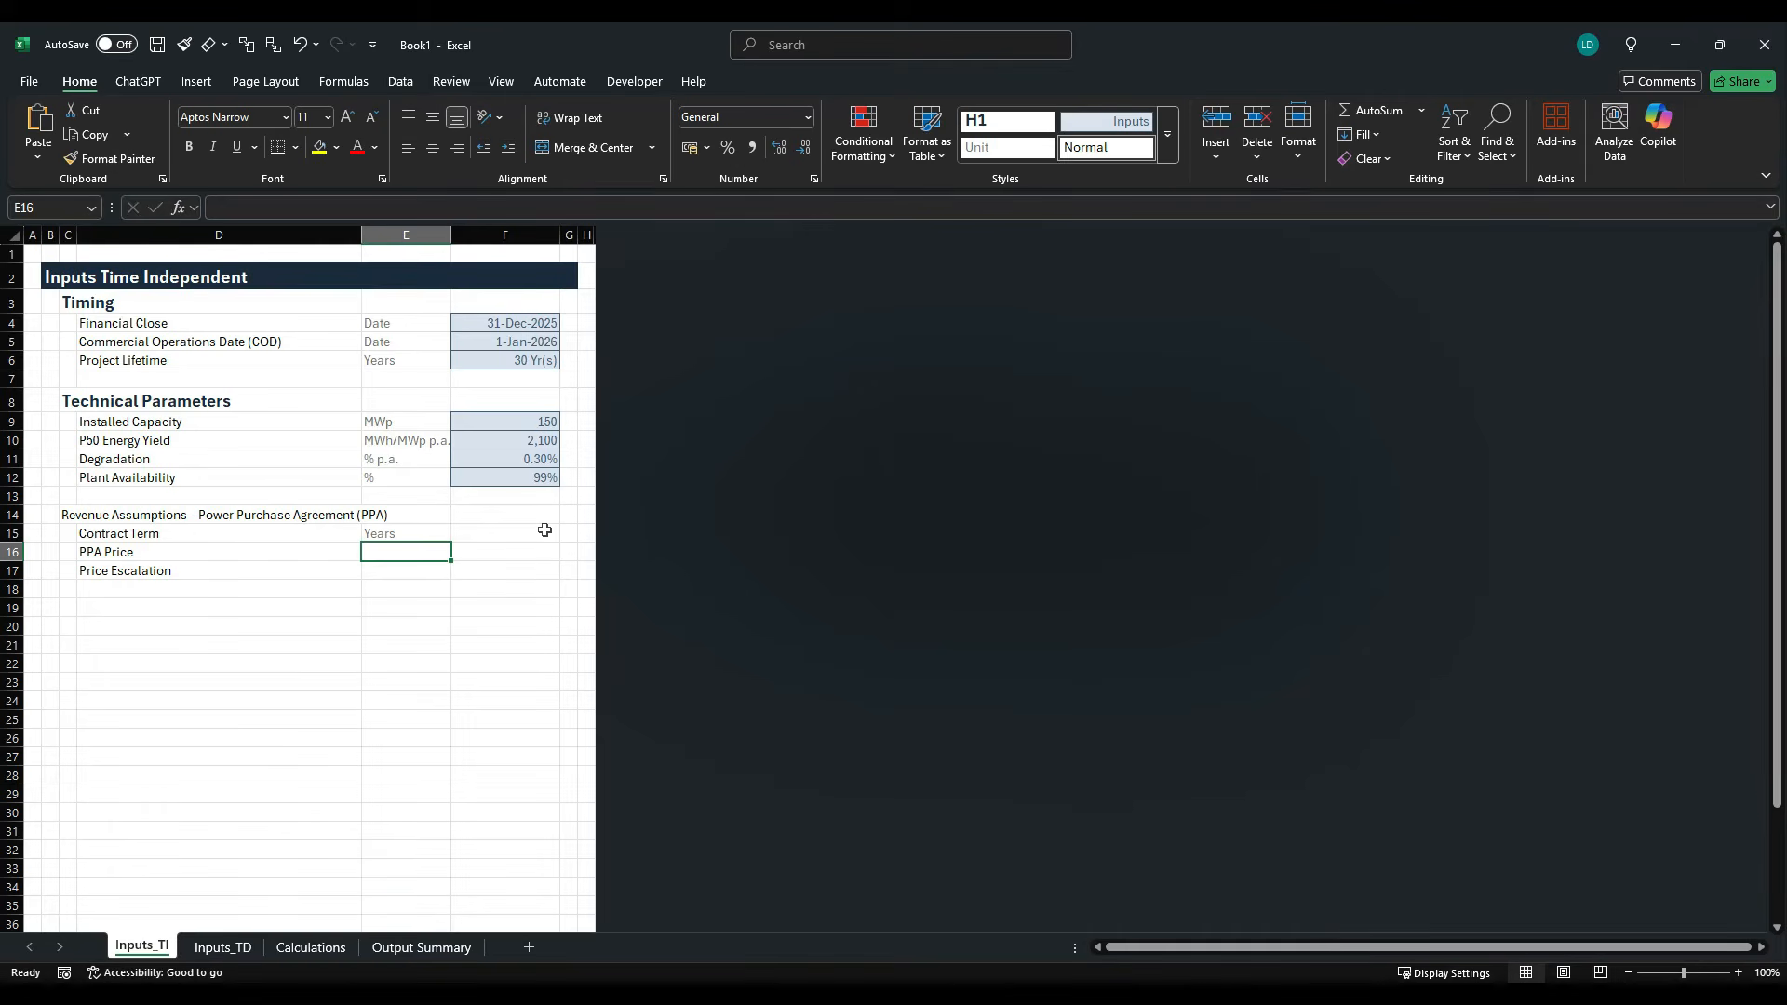
text($/MWh)
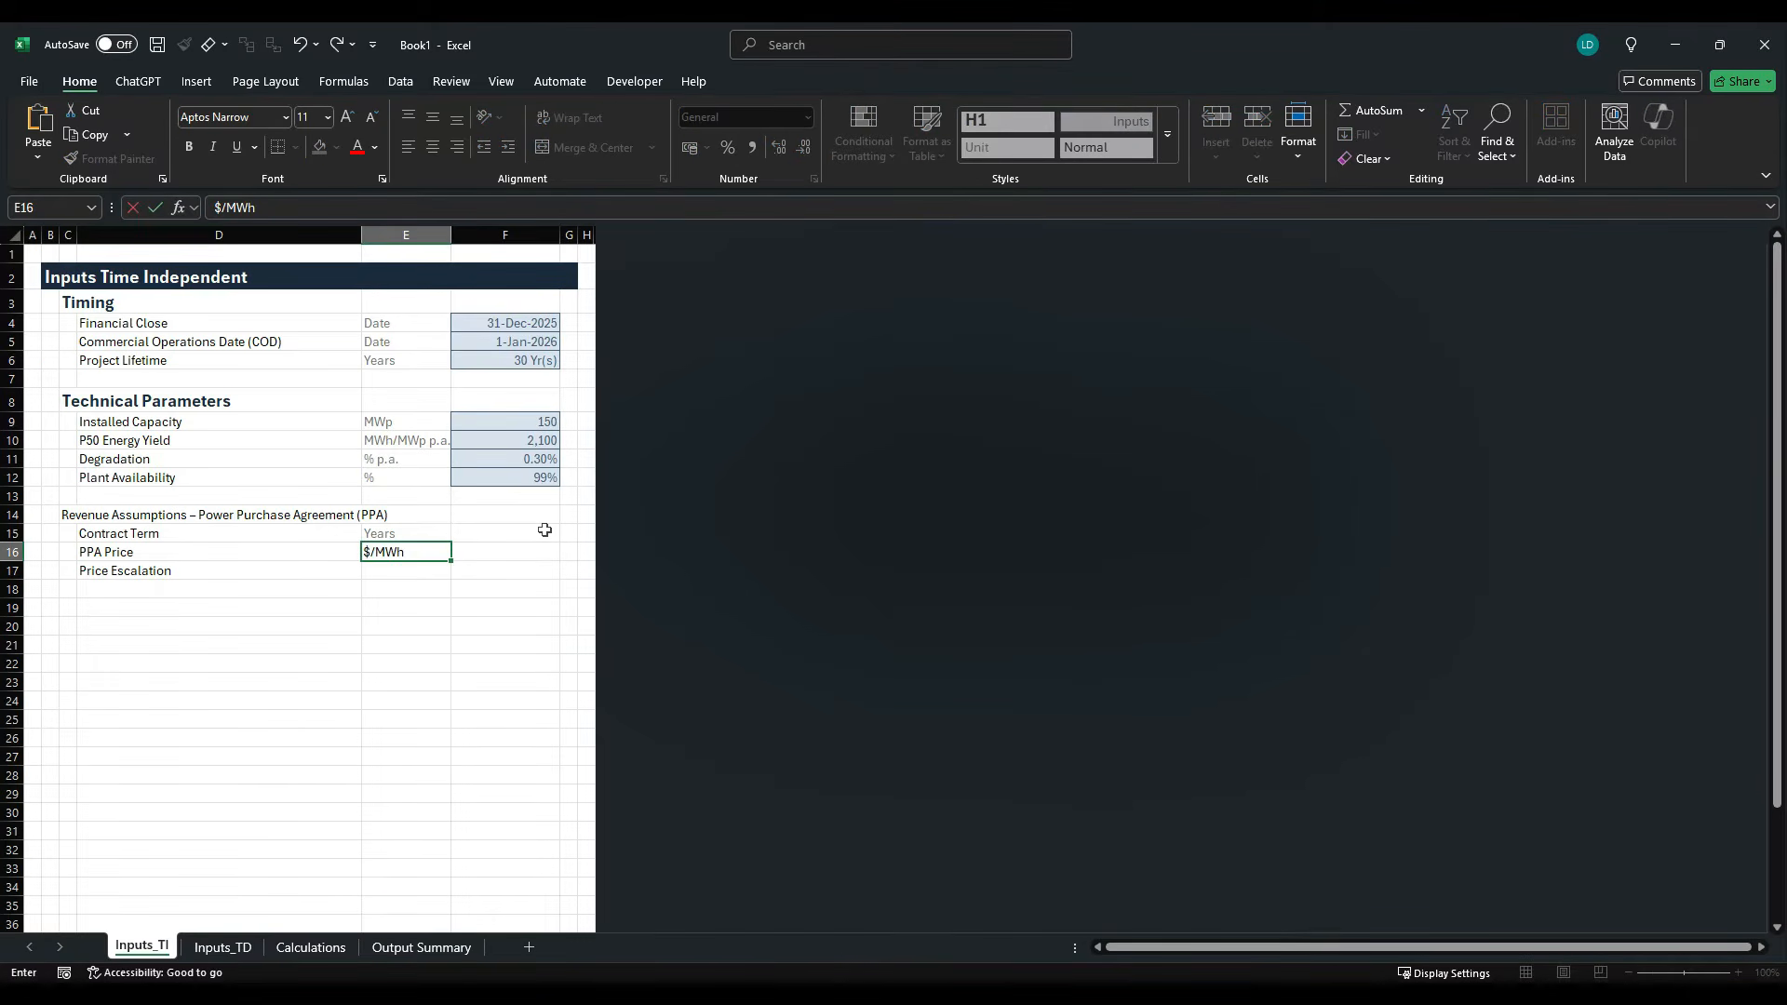
key(Return)
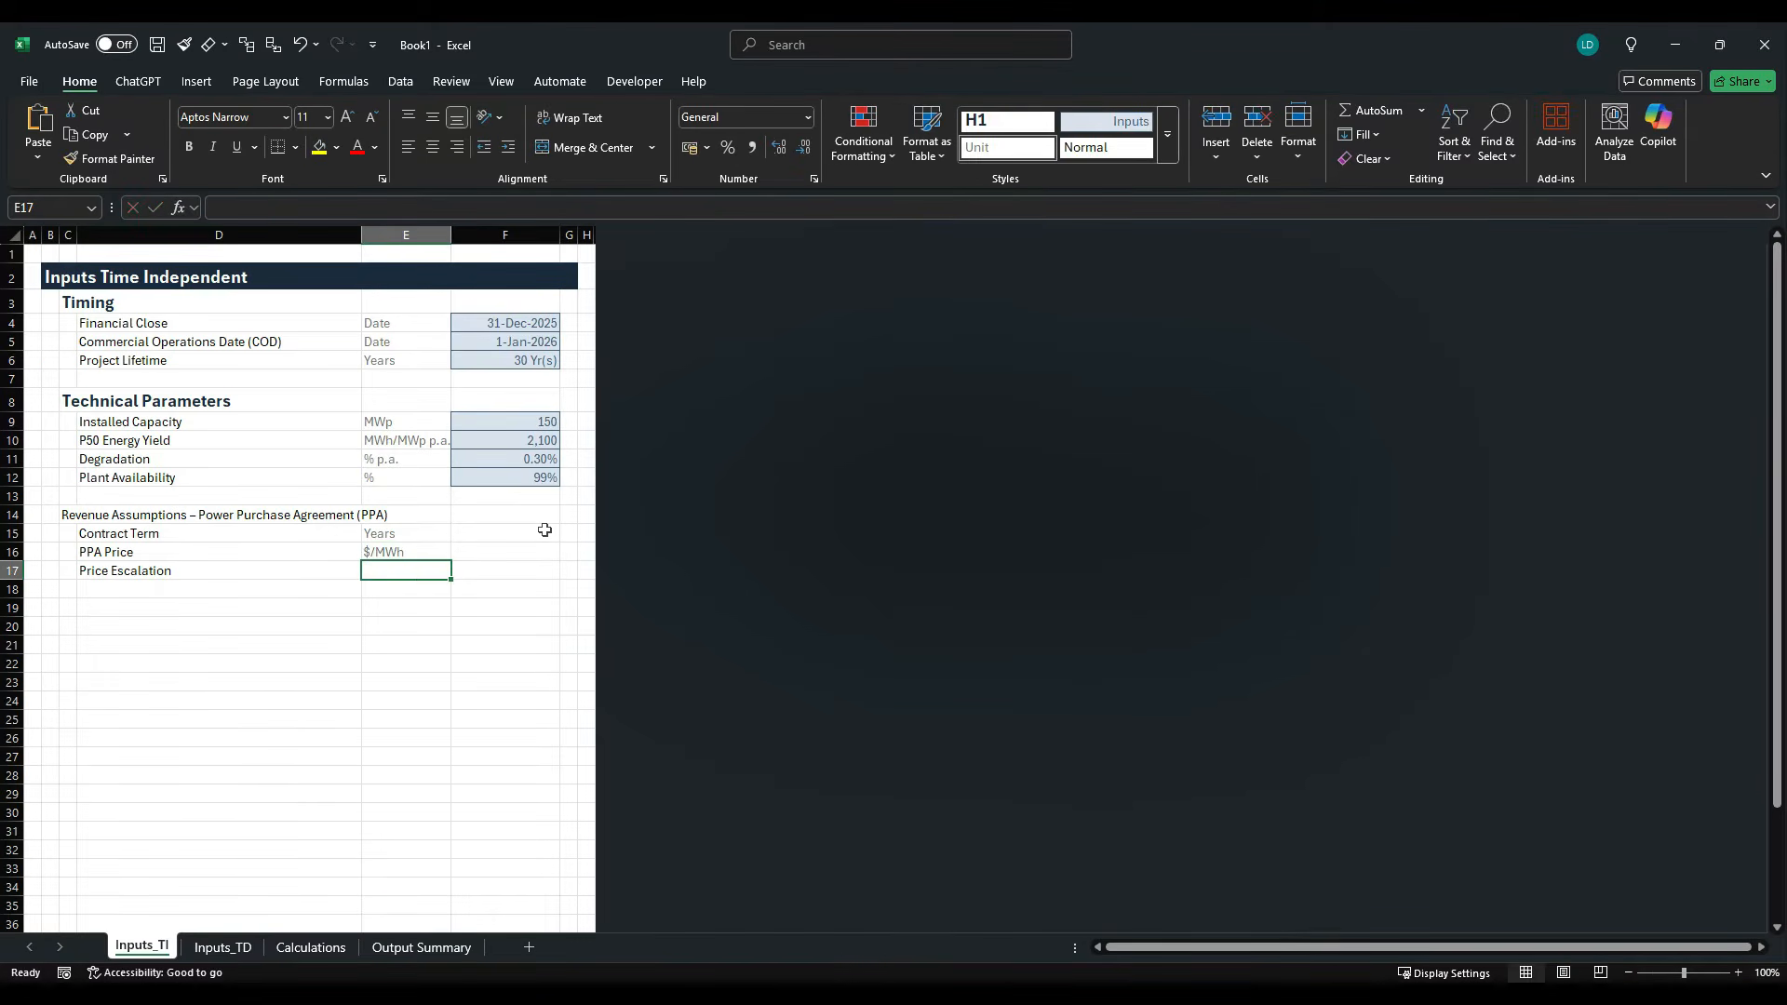
- Check the escalation basis in the case study PDF and enter "% p.a." for Price Escalation in cell E17
key(alt+Tab)
key(alt+Tab)
text(%)
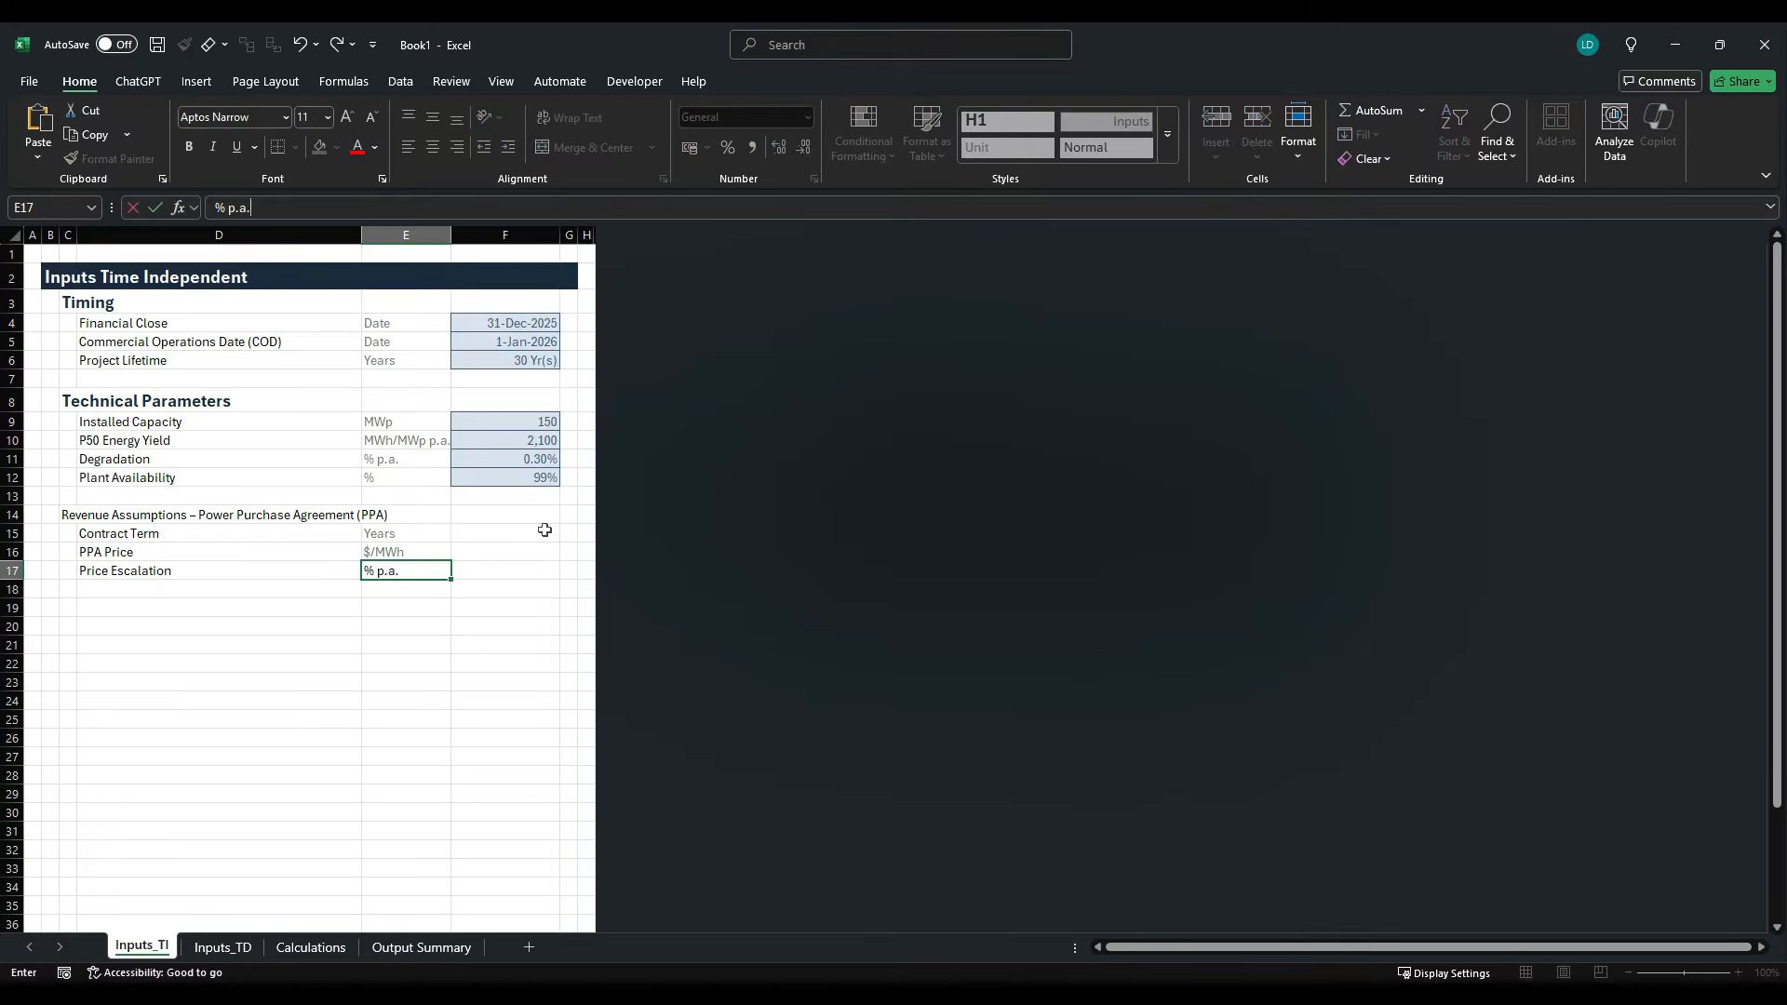
key(ctrl+Return)
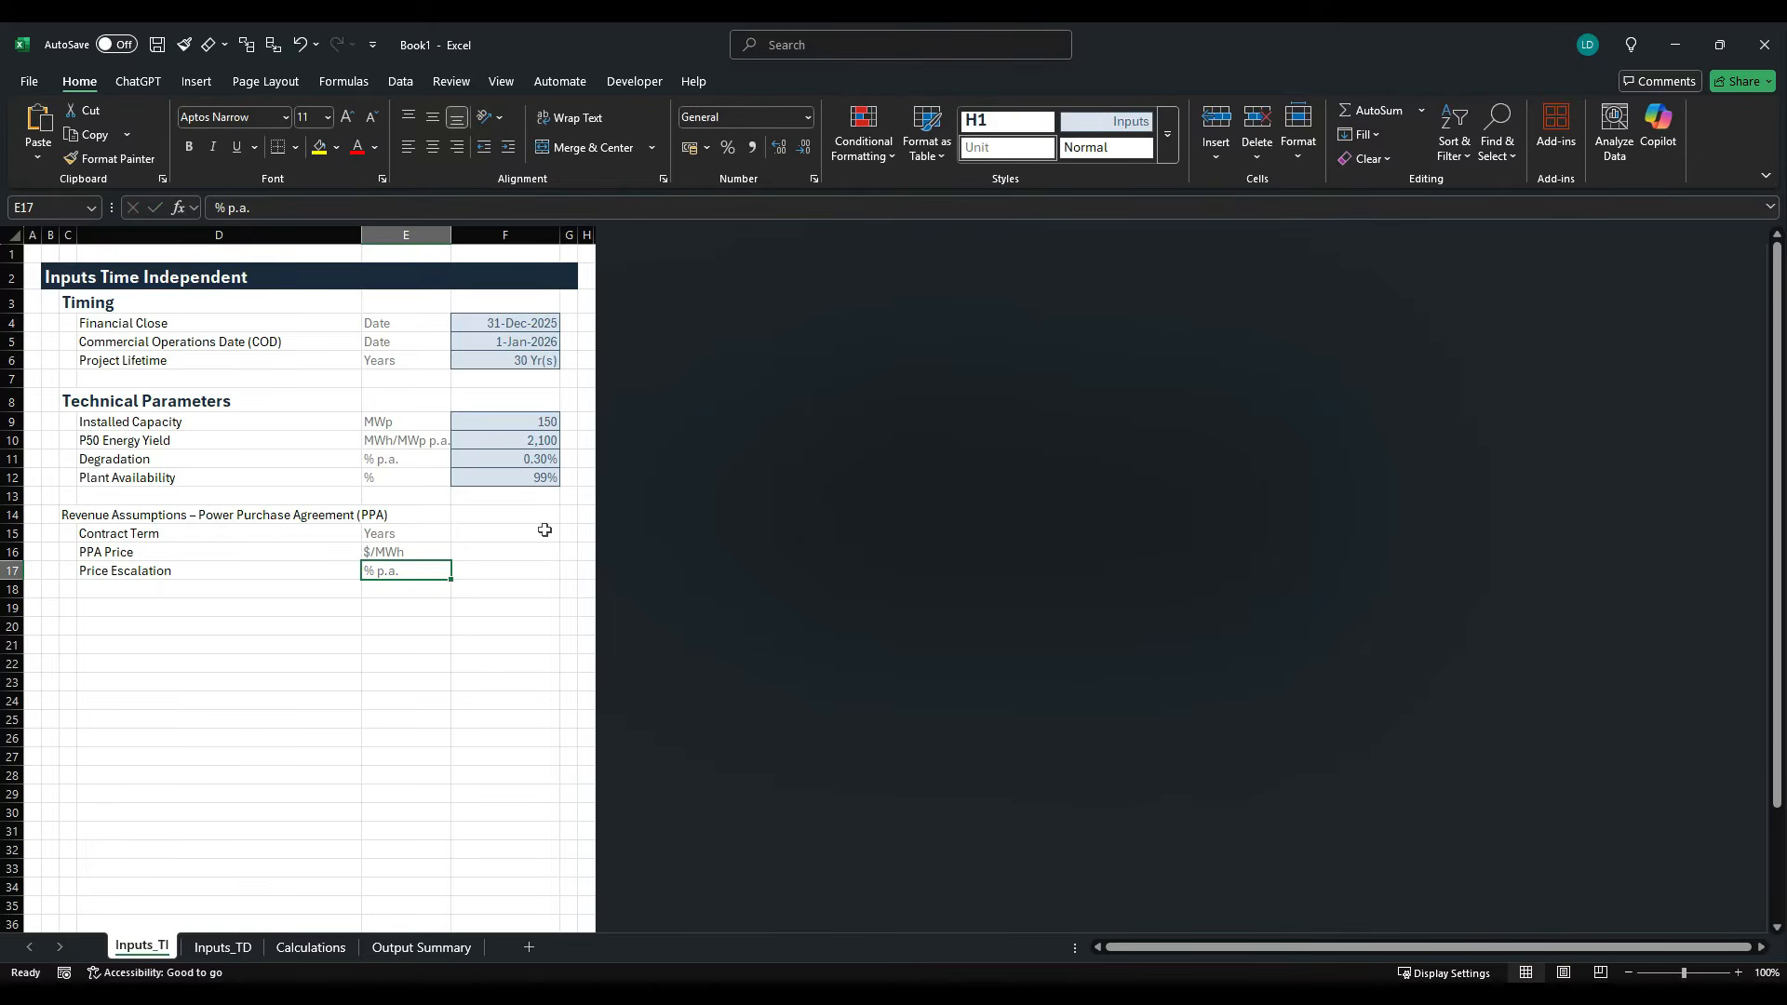
- Copy the Project Lifetime value with its formatting from F6 into the Contract Term cell F15
key(Up)
key(Up)
key(Up)
key(Up)
key(Up)
key(Up)
key(Up)
key(Up)
key(Up)
key(Up)
key(Up)
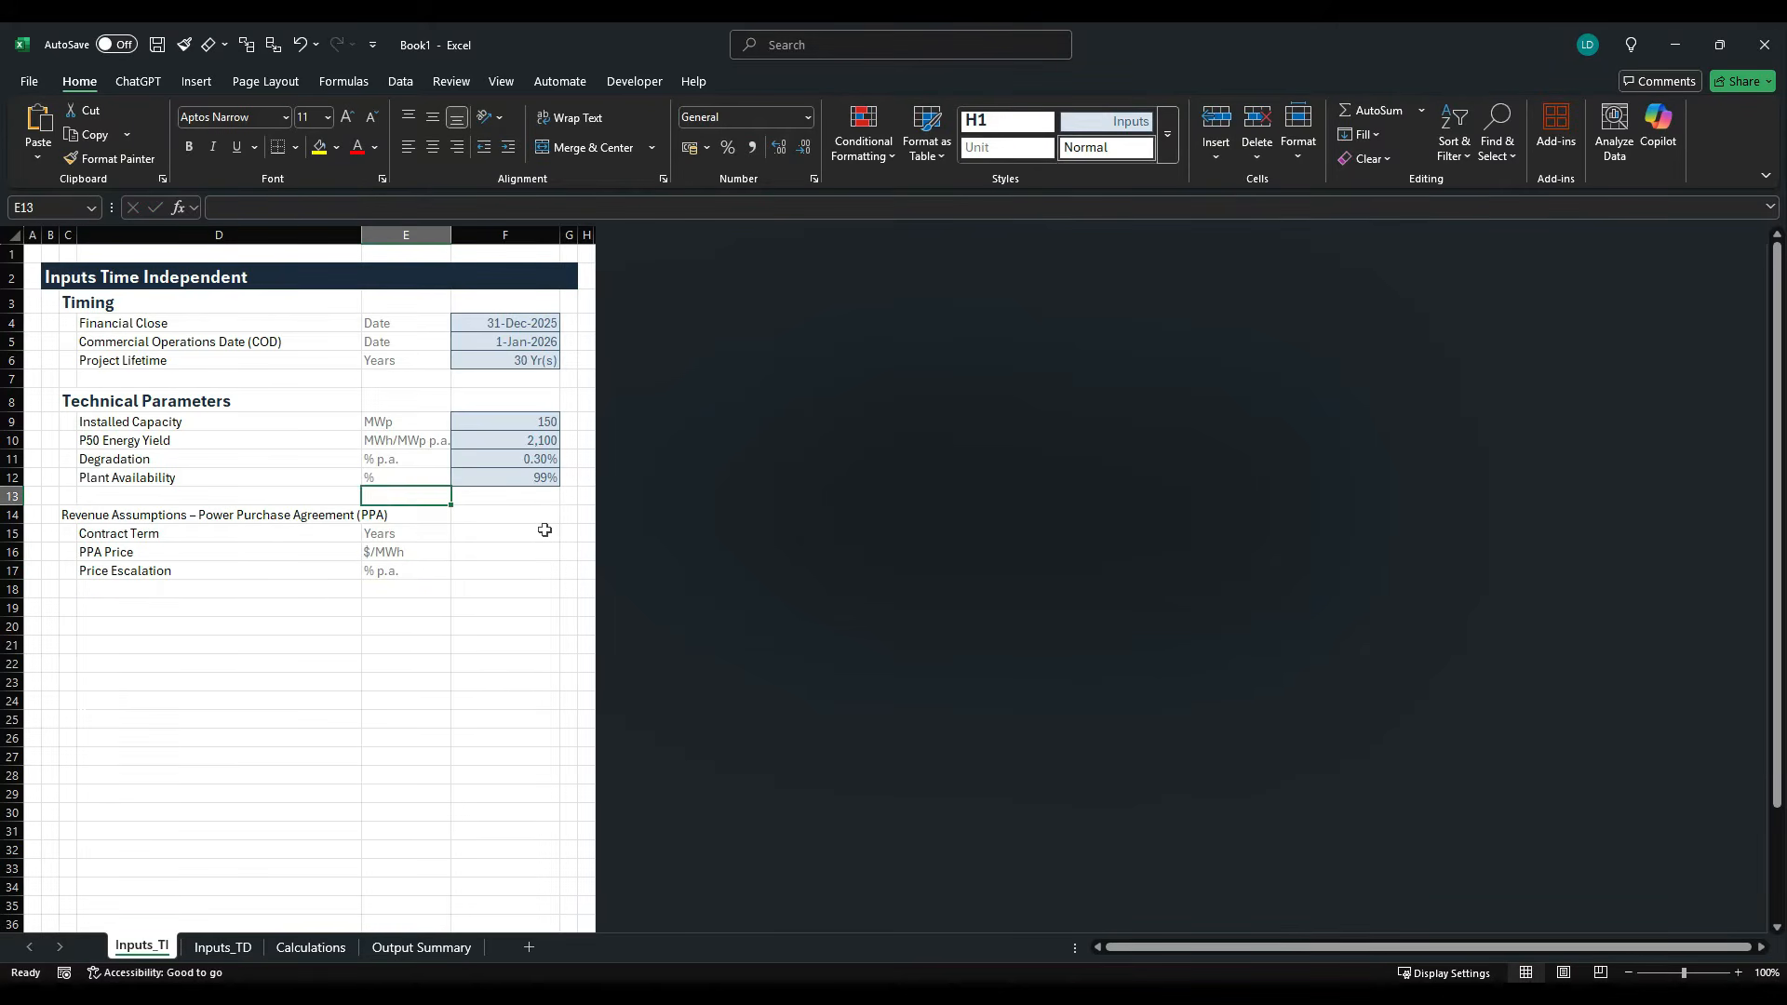
key(Right)
key(ctrl+c)
click(544, 530)
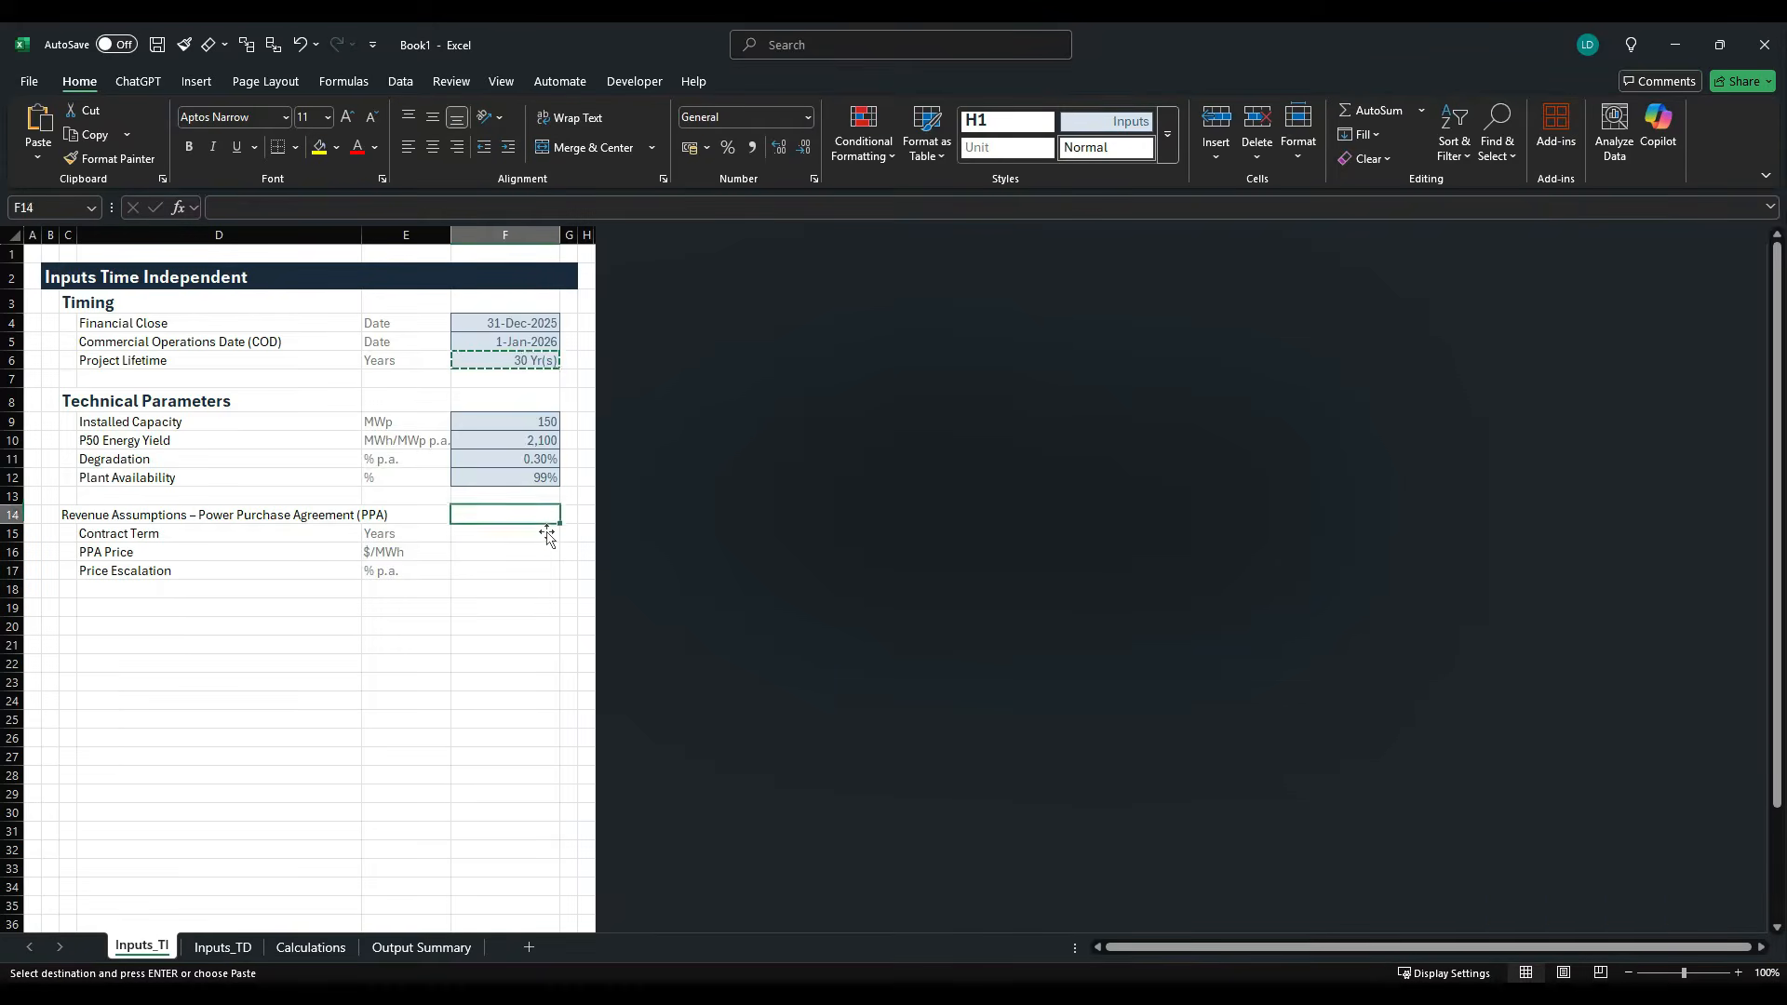
key(ctrl+v)
key(Down)
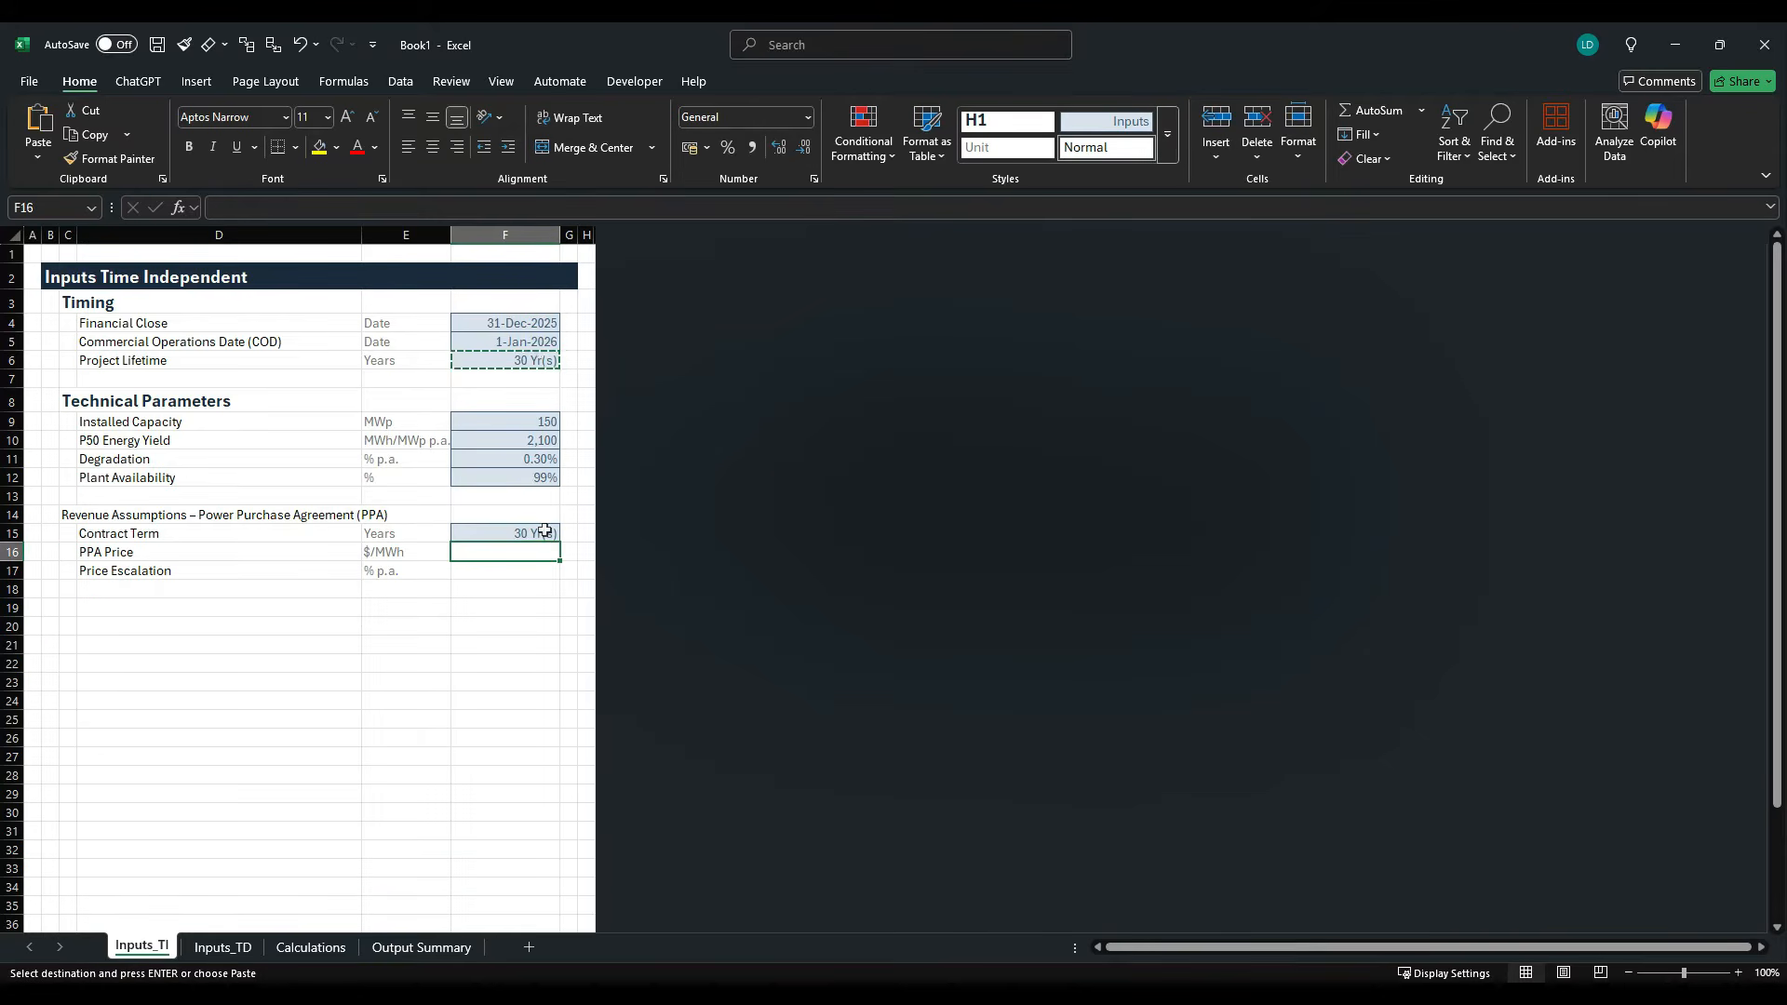
- Look up the PPA price in the case study PDF and enter 75 in the PPA Price cell F16
key(alt+Tab)
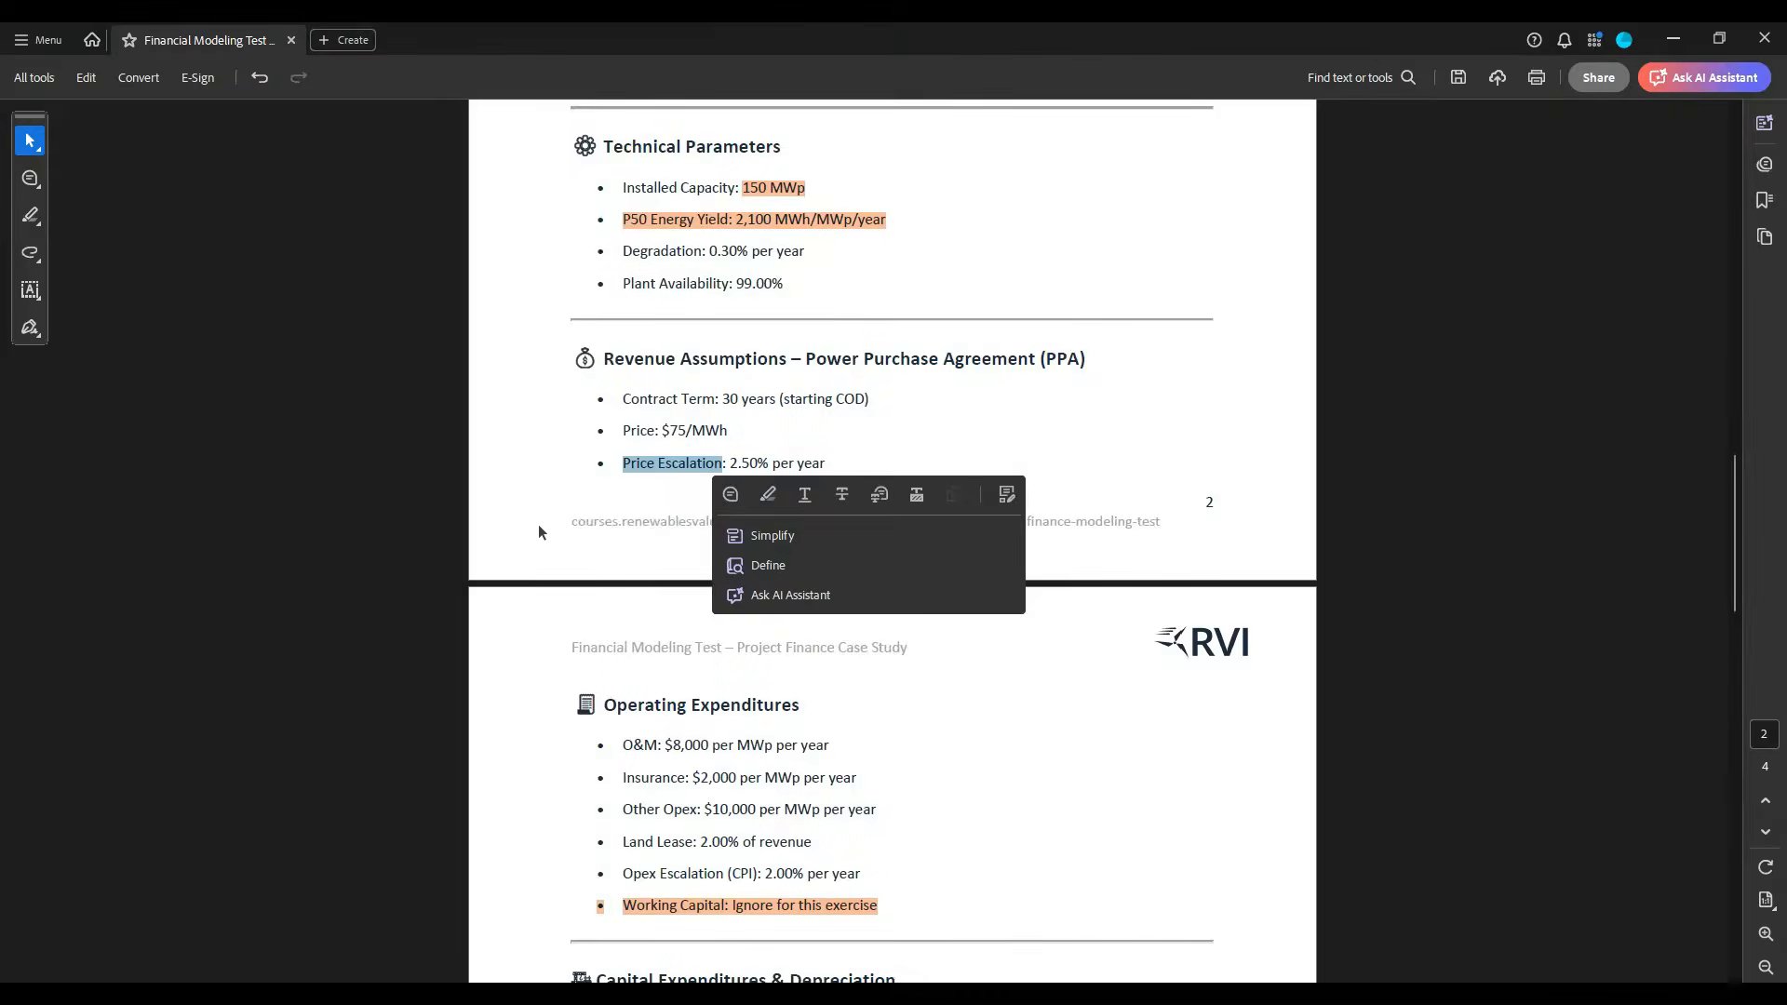
drag(662, 430, 726, 430)
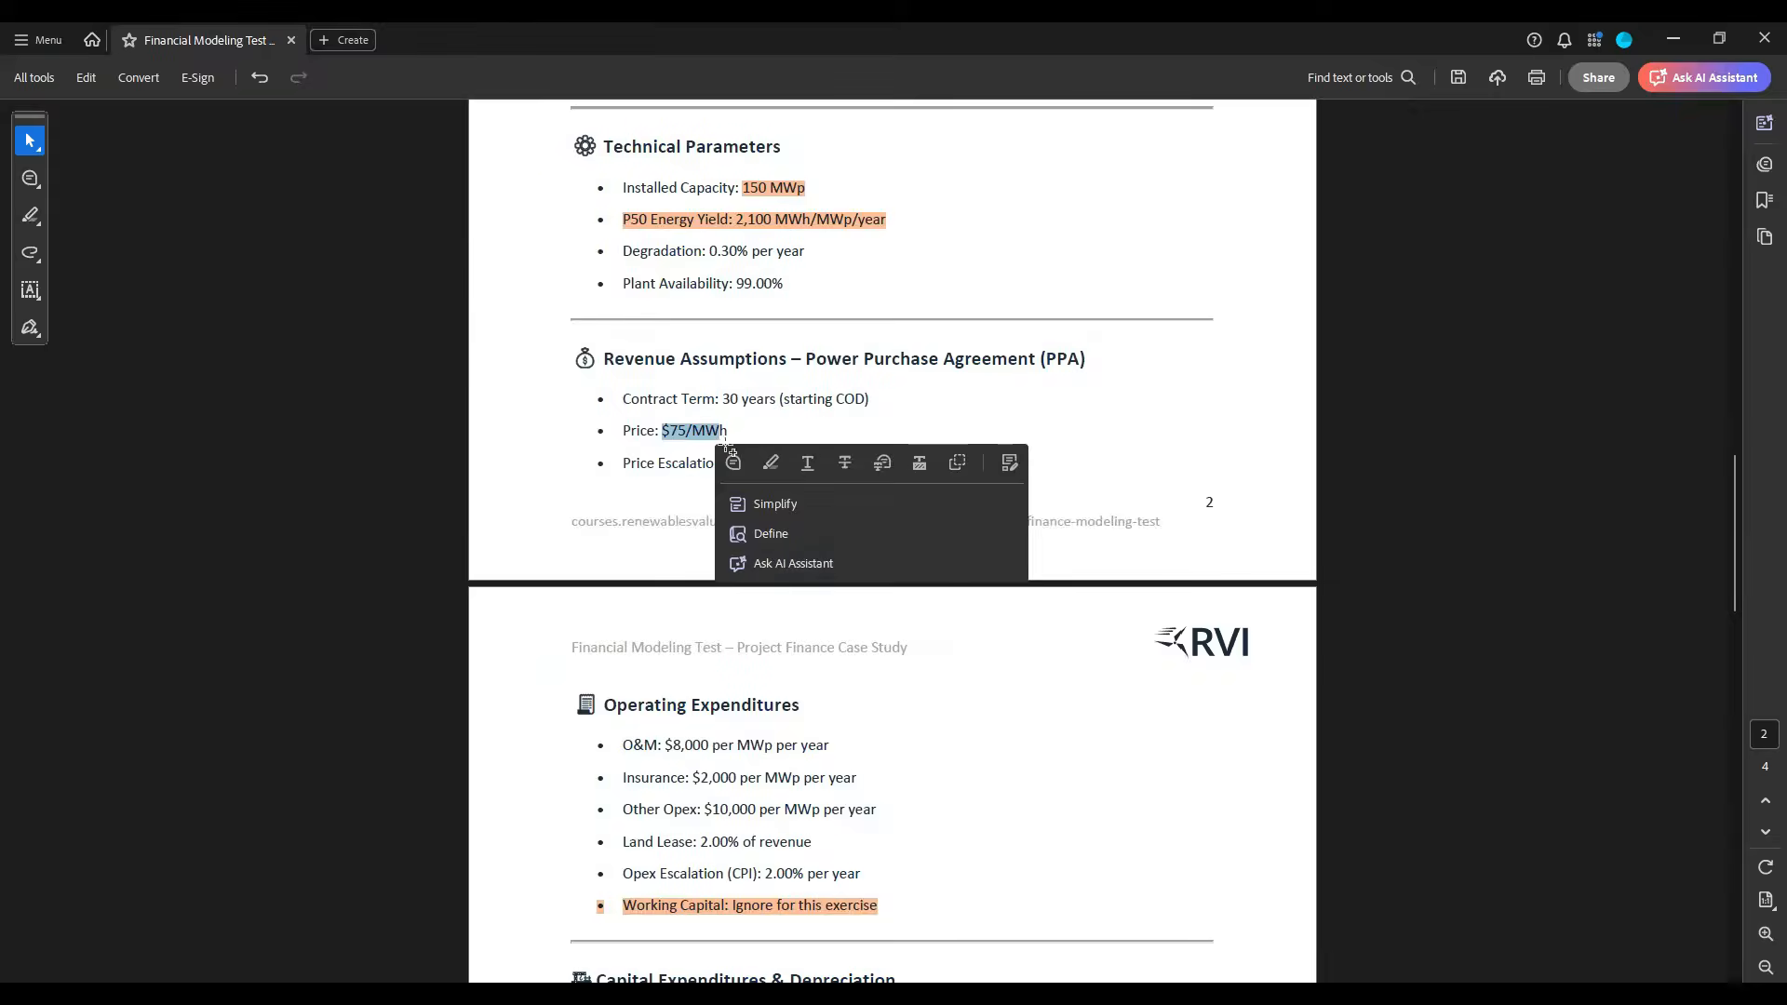
key(alt+Tab)
text(75)
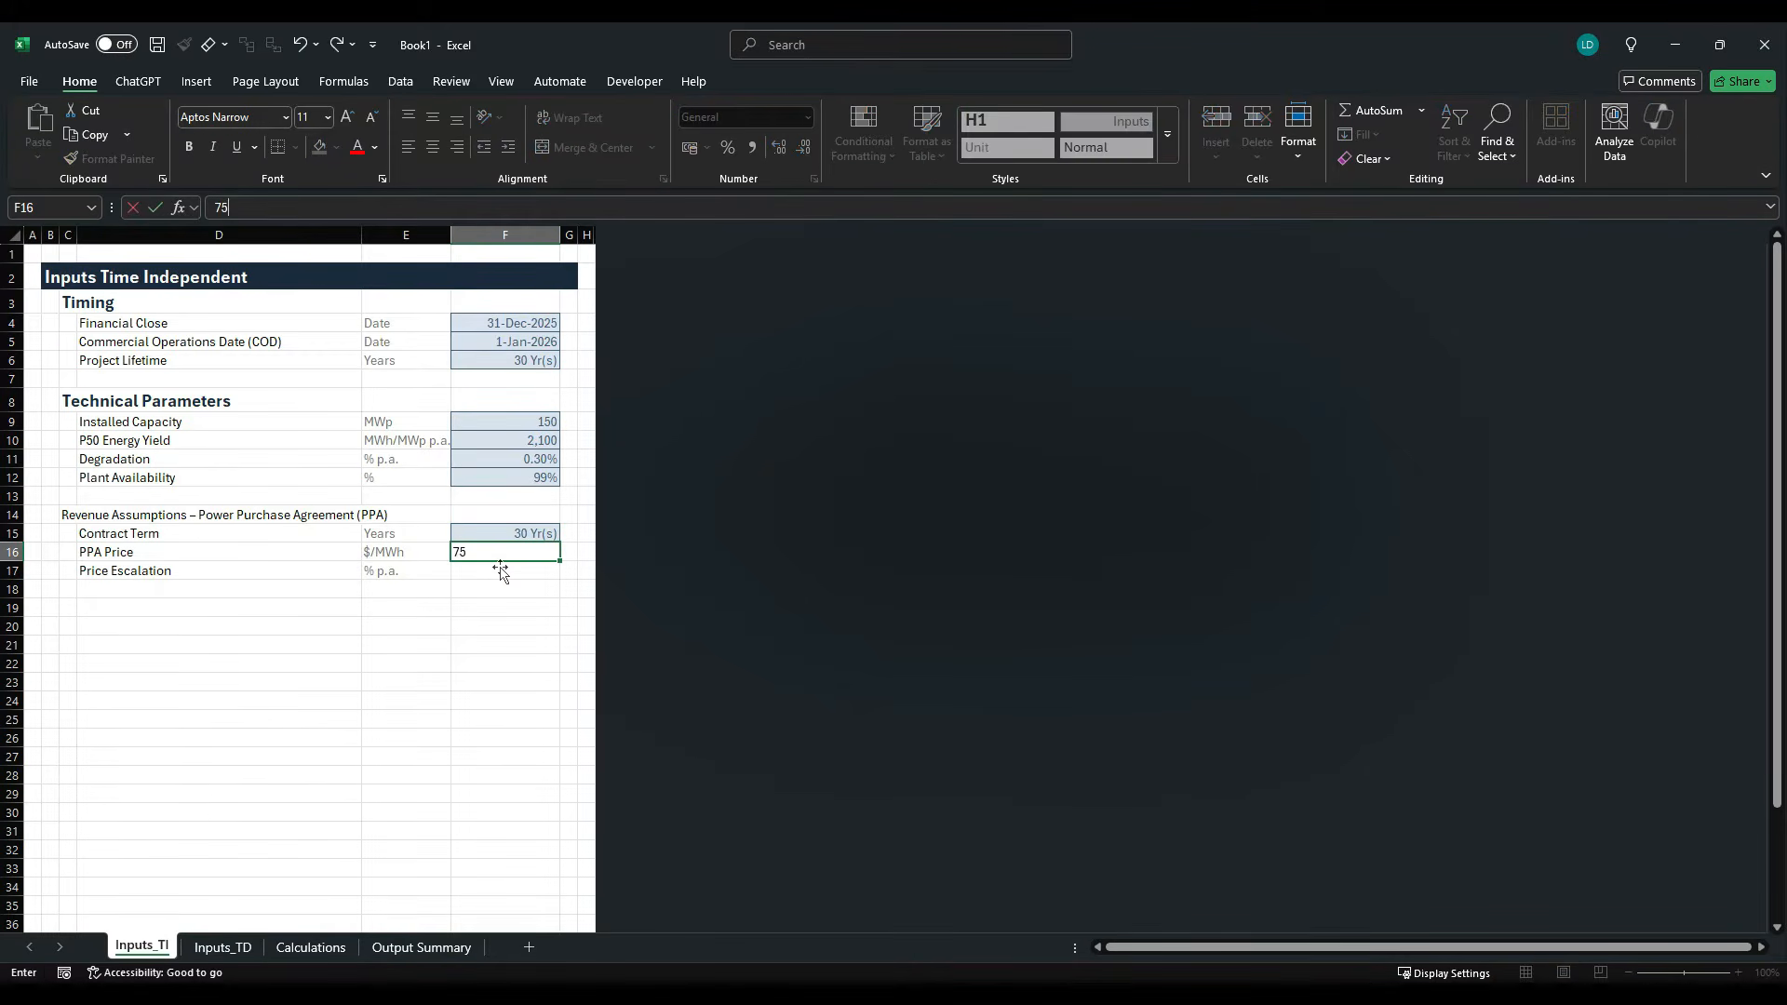
key(ctrl+Return)
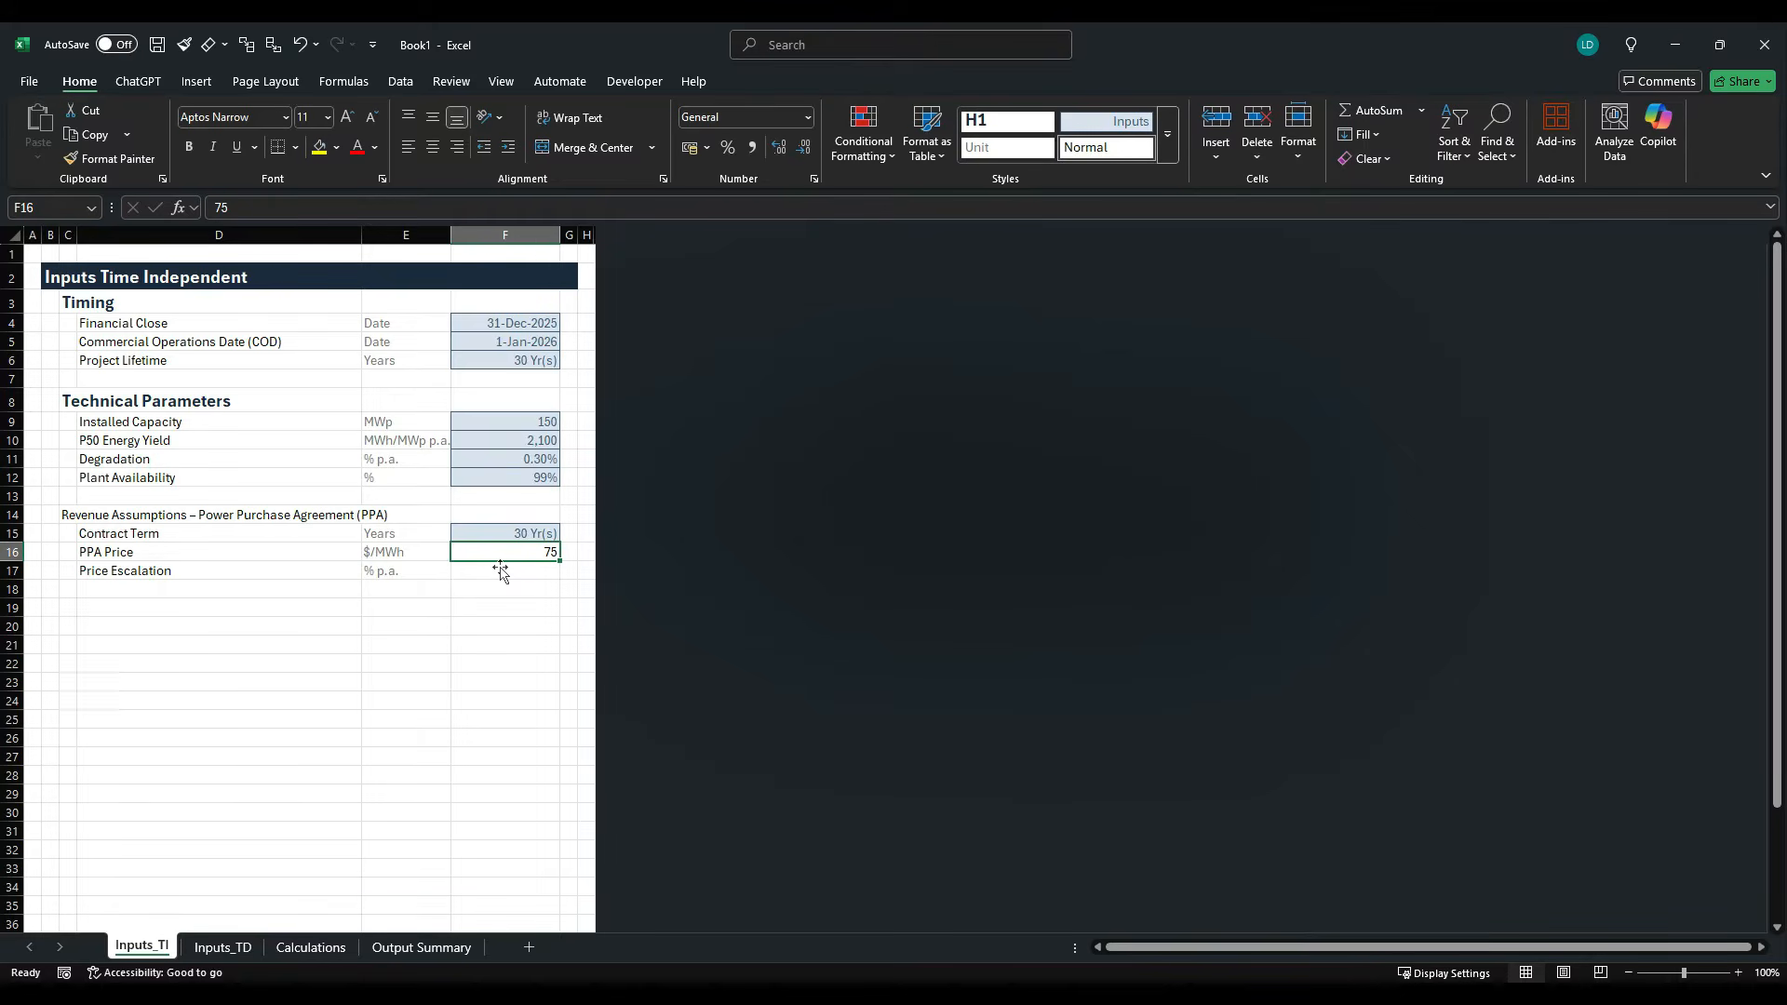
- Copy the Degradation cell F11 with its percentage input formatting into the Price Escalation cell F17
key(Up)
key(Up)
key(Up)
key(Up)
key(Up)
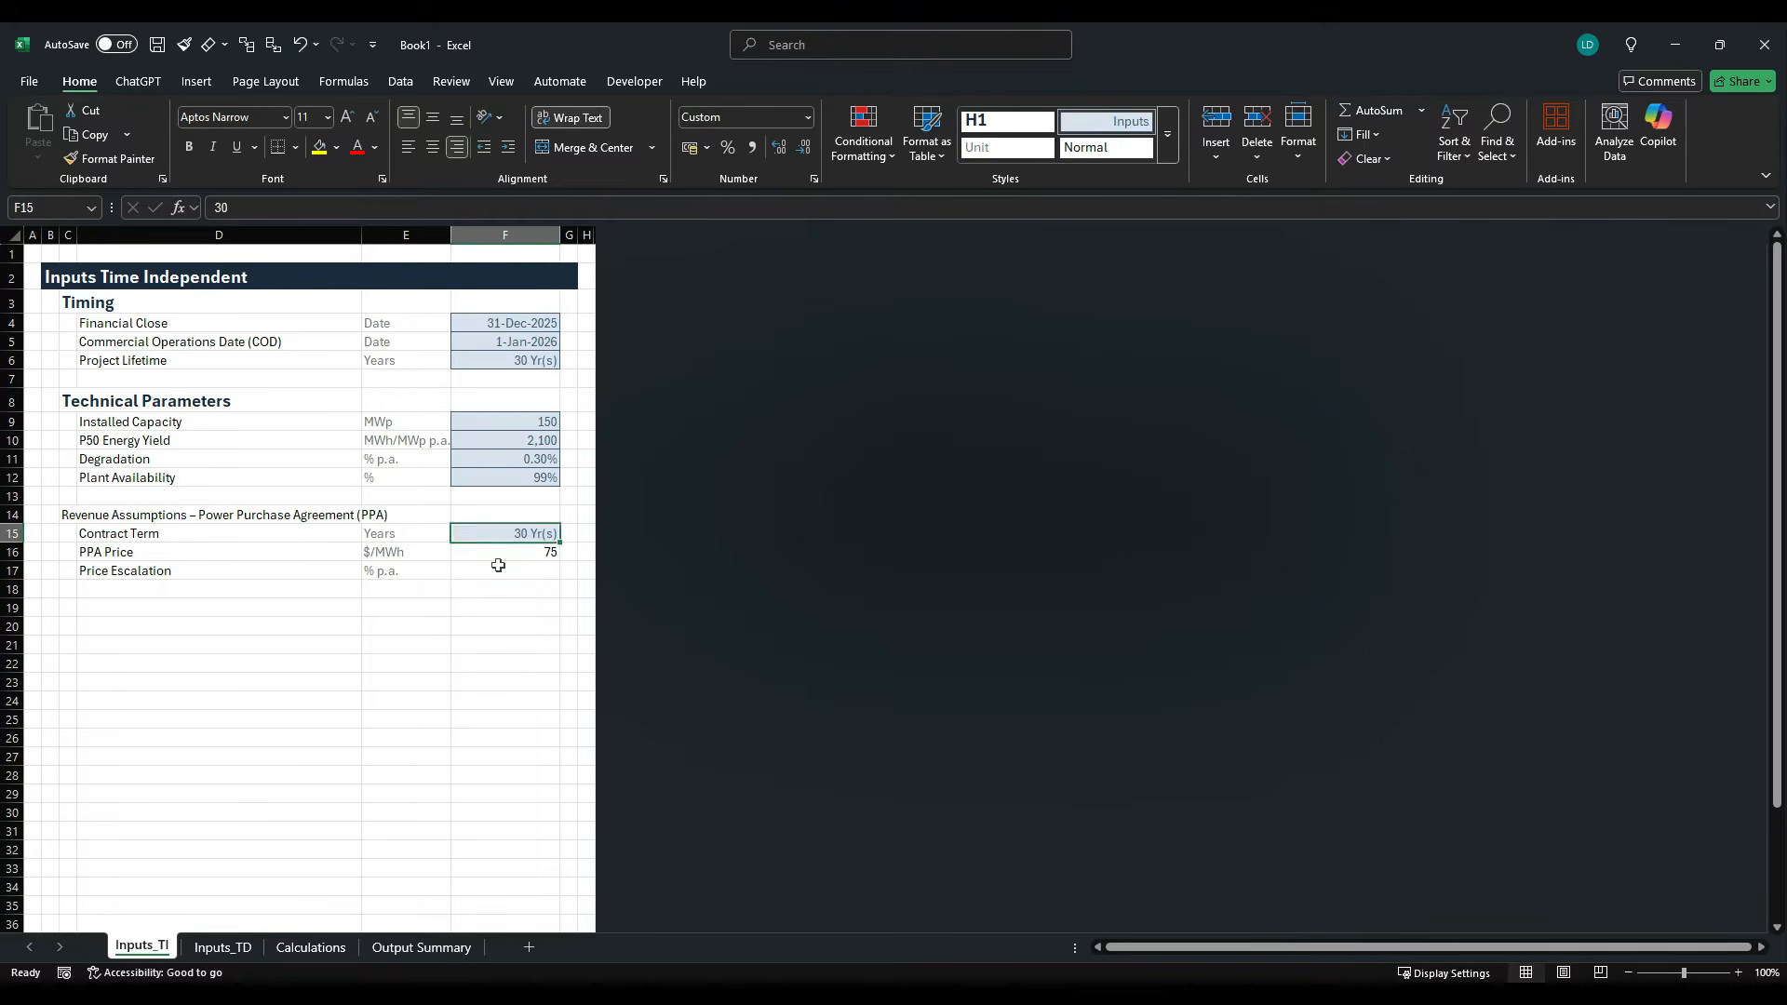
key(ctrl+c)
key(Down)
key(Down)
key(Down)
key(Down)
key(Down)
key(Down)
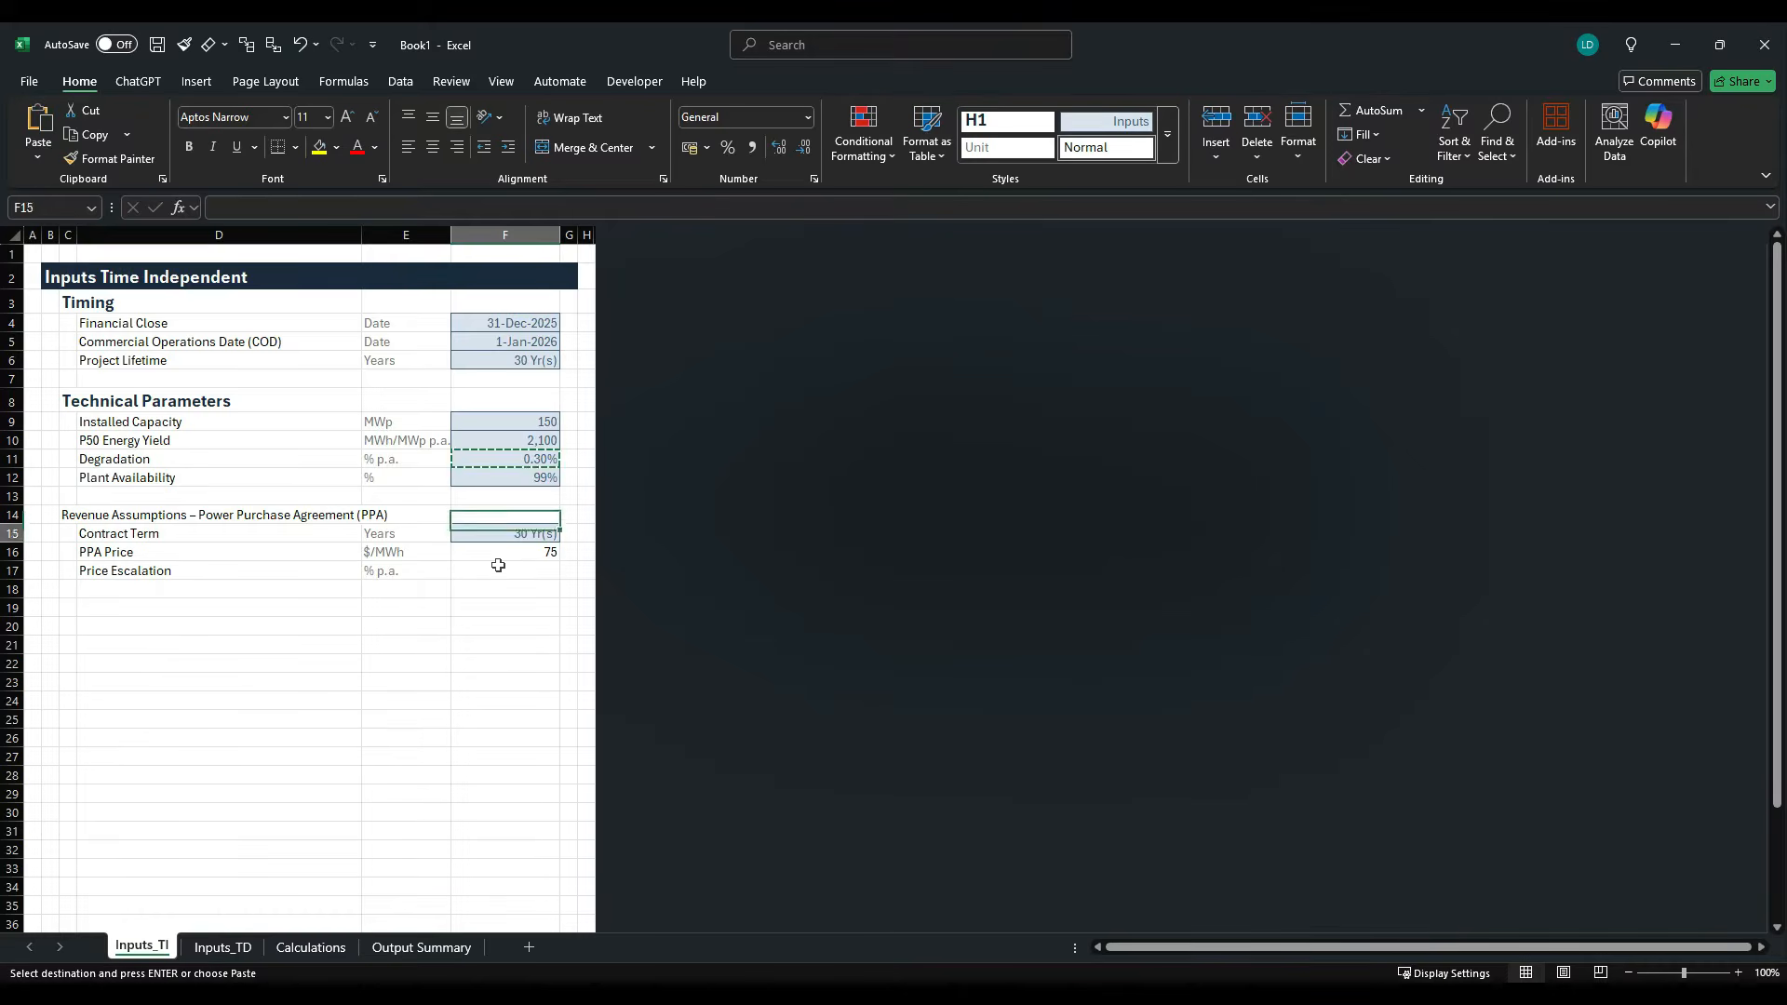
key(ctrl+v)
key(Escape)
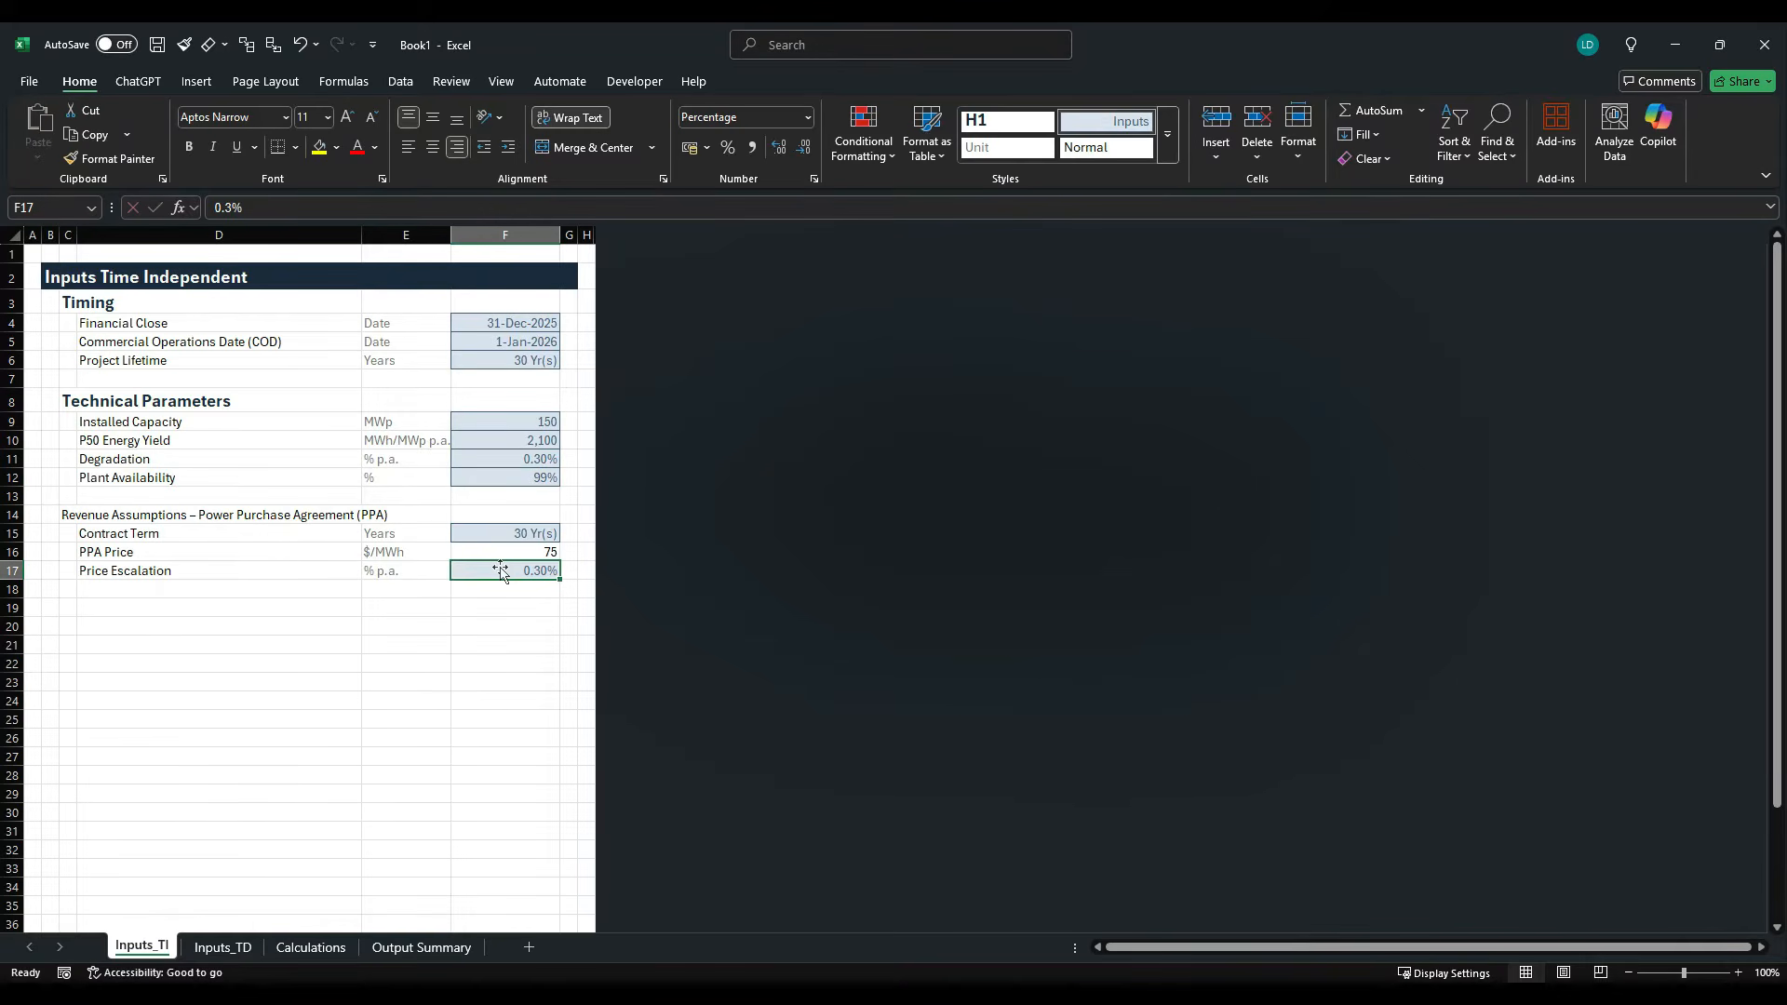
- Set the Price Escalation value in F17 to 2.5% and select the PPA Price cell F16
text(2.)
text(5)
key(ctrl+Return)
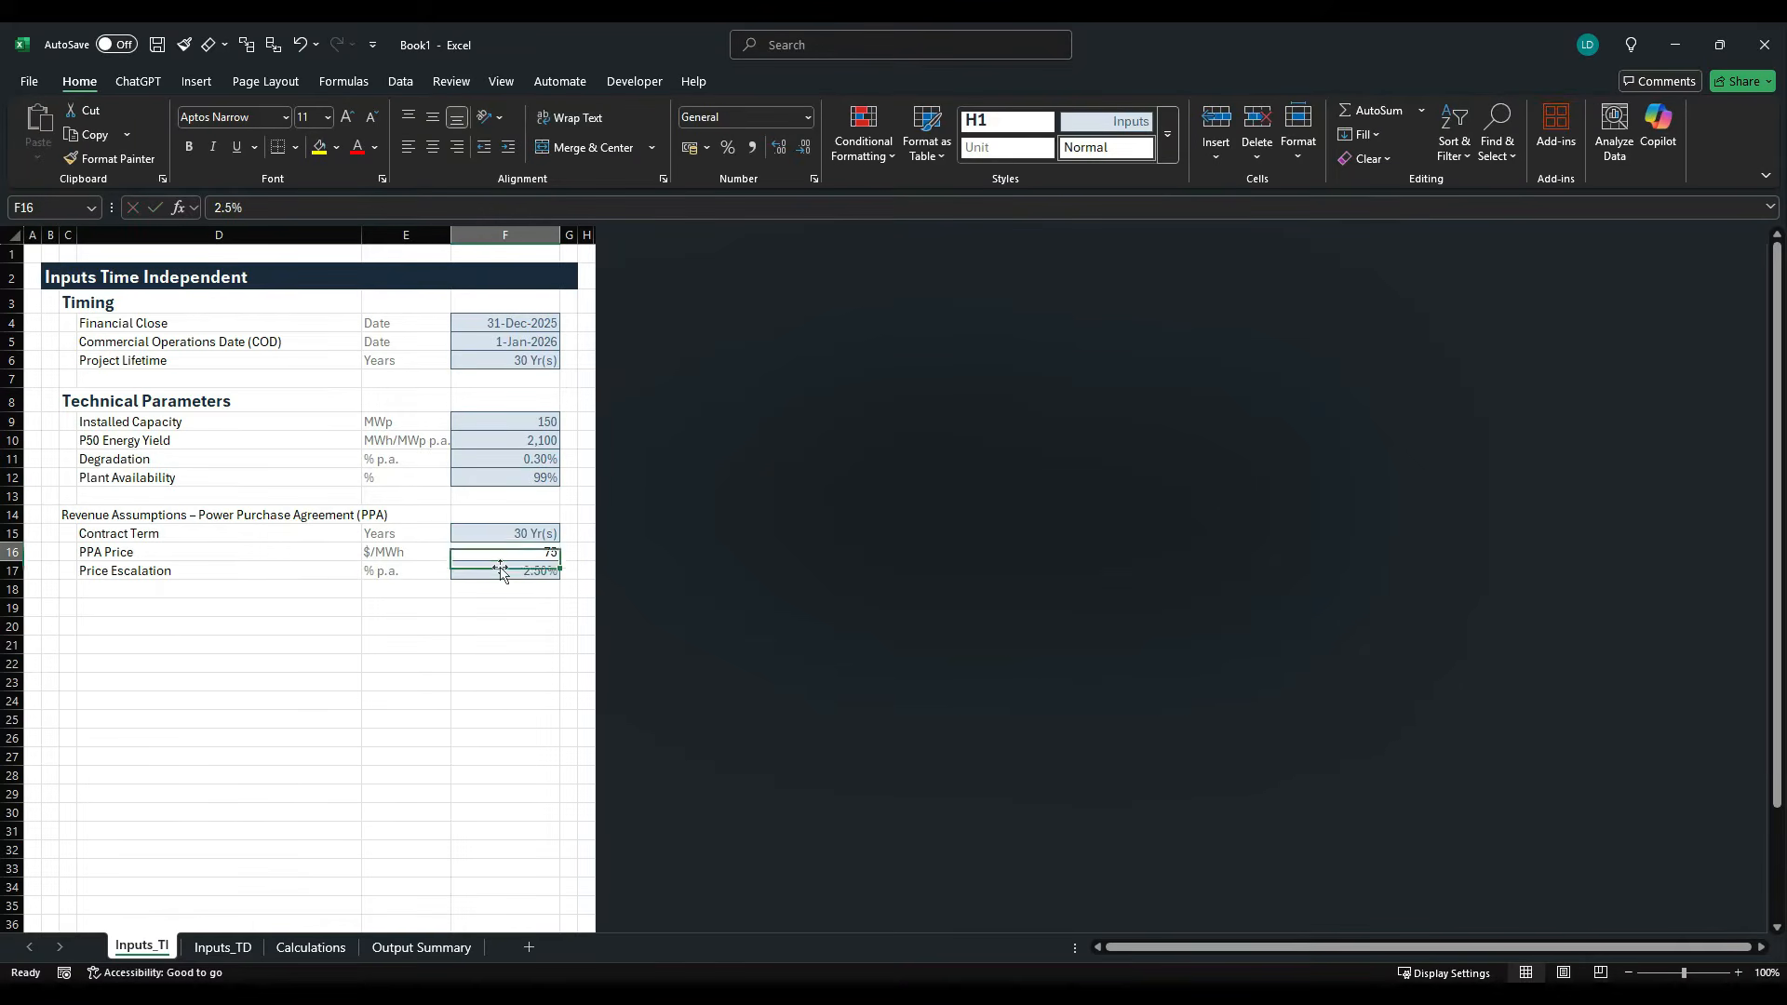
key(Up)
key(alt)
key(h)
key(j)
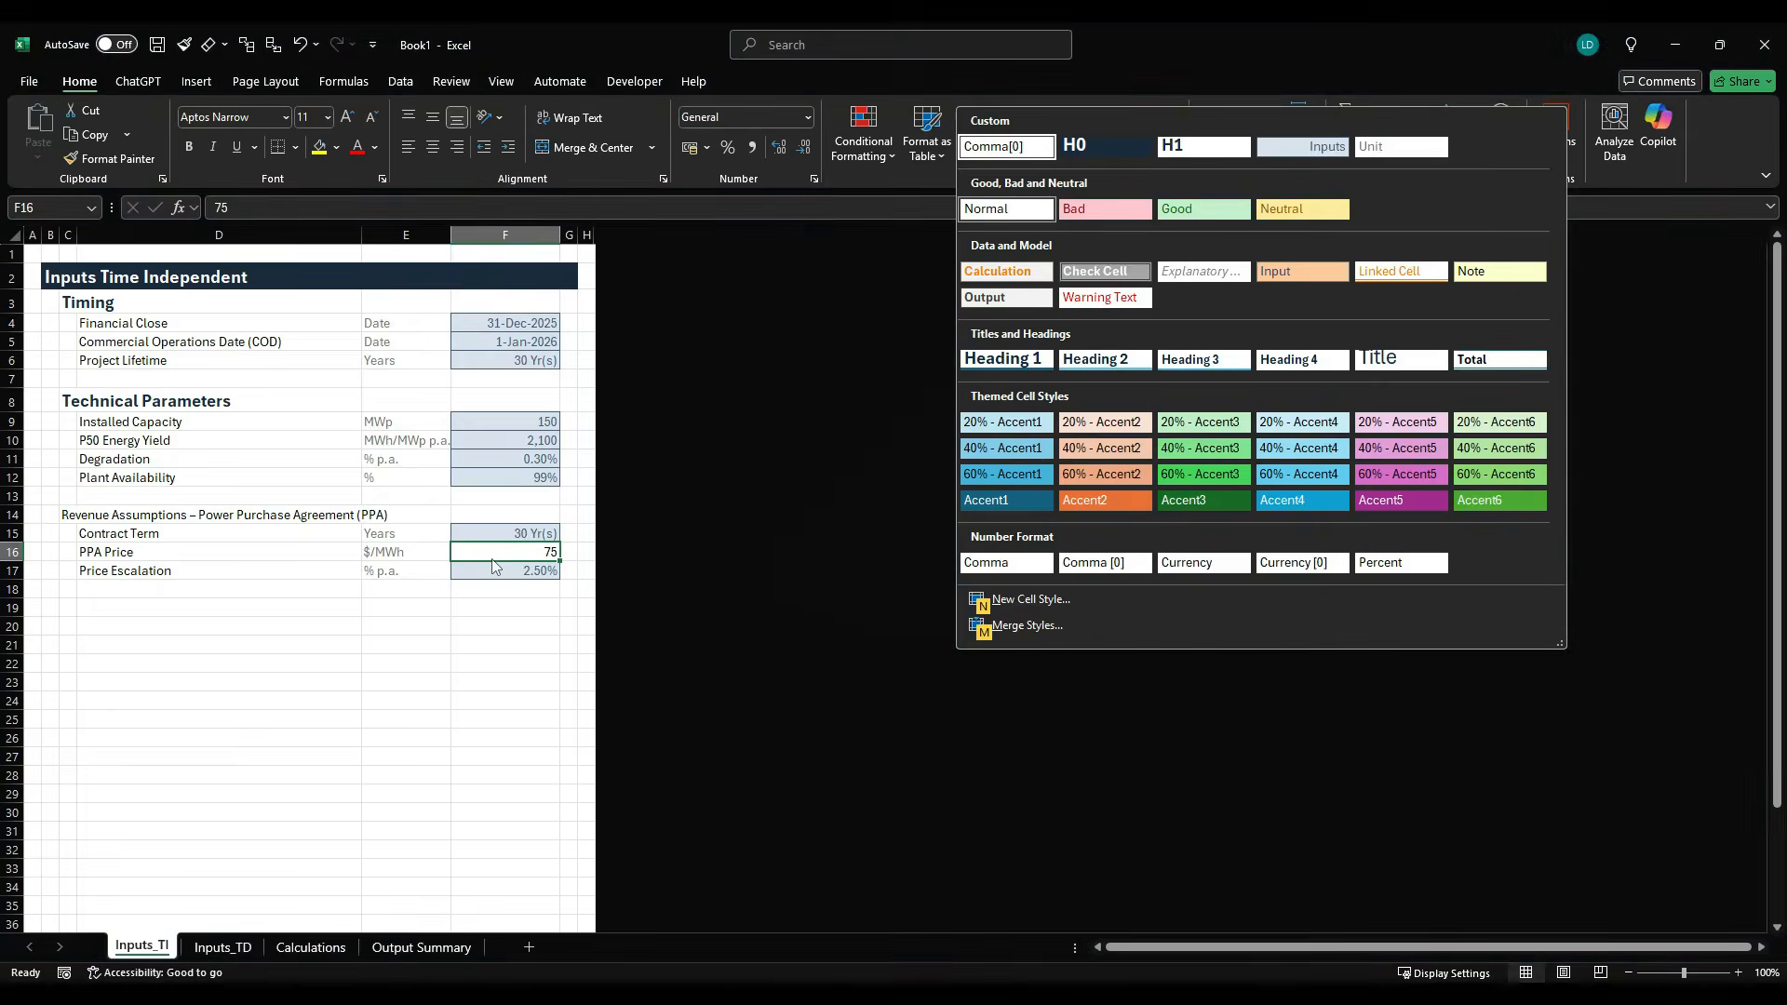
key(Right)
key(Right)
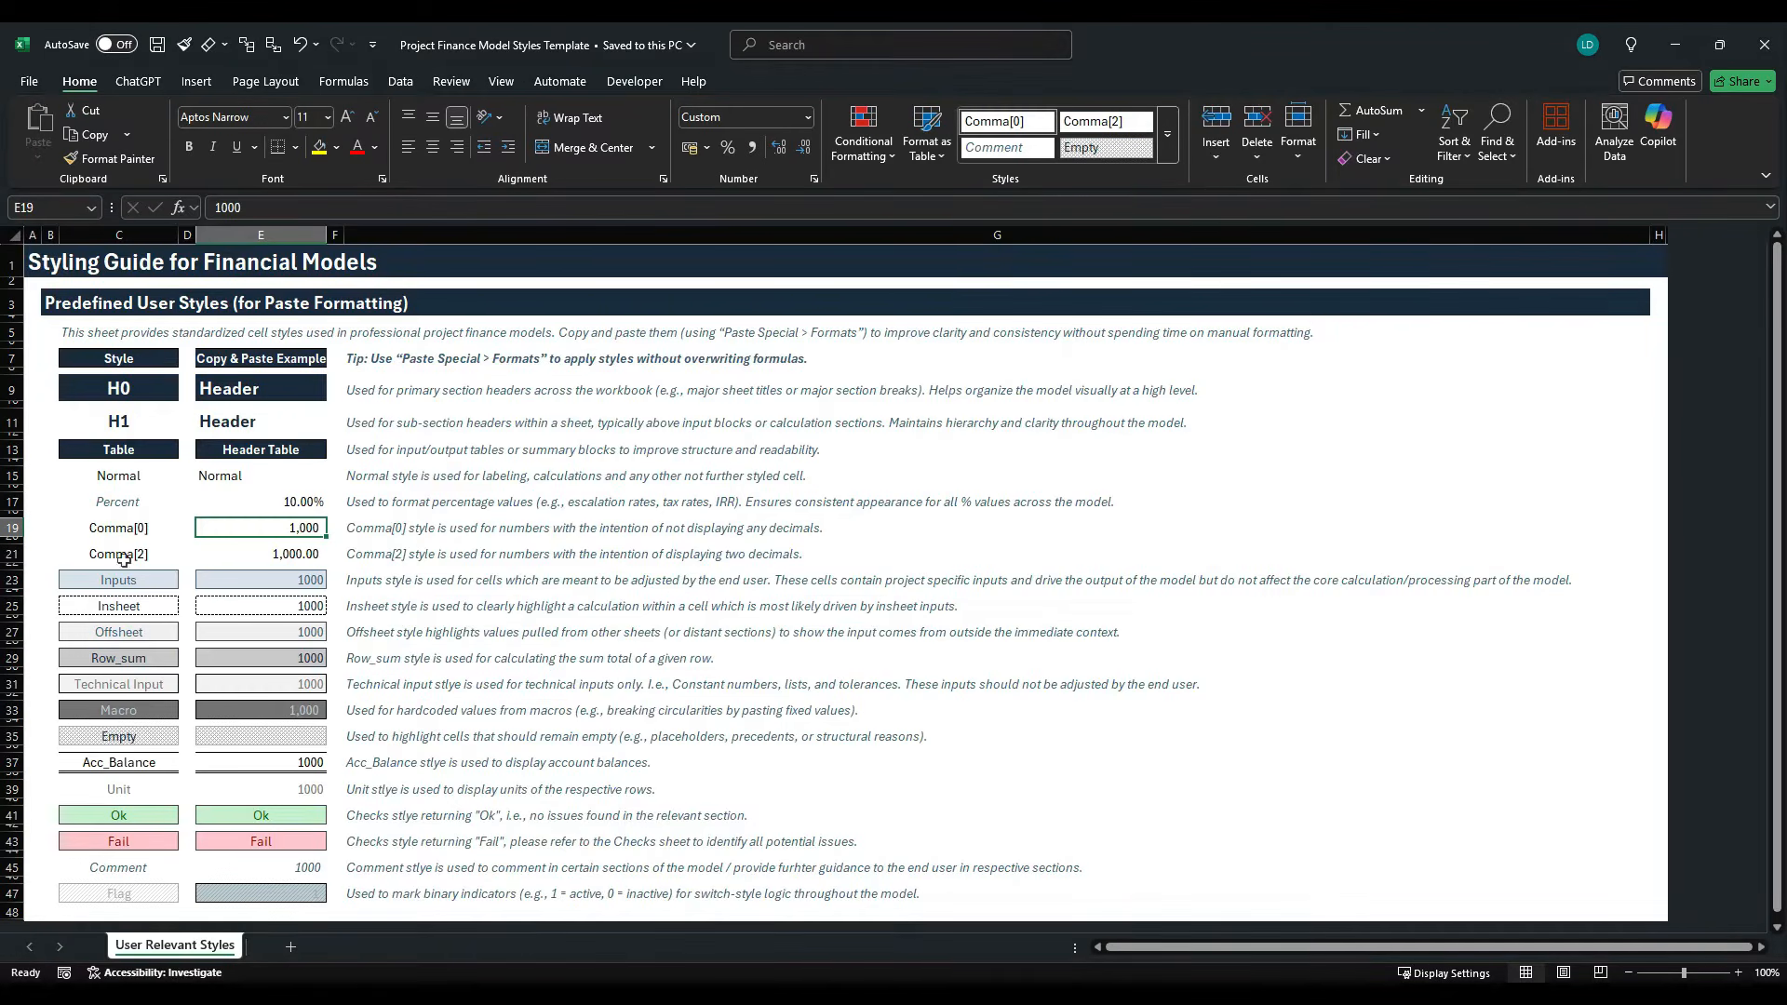
- Copy the Comma[2] example cell E21 from the Project Finance Model Styles Template workbook and paste only its formats onto PPA Price cell F16 in Book1
click(270, 554)
key(ctrl+c)
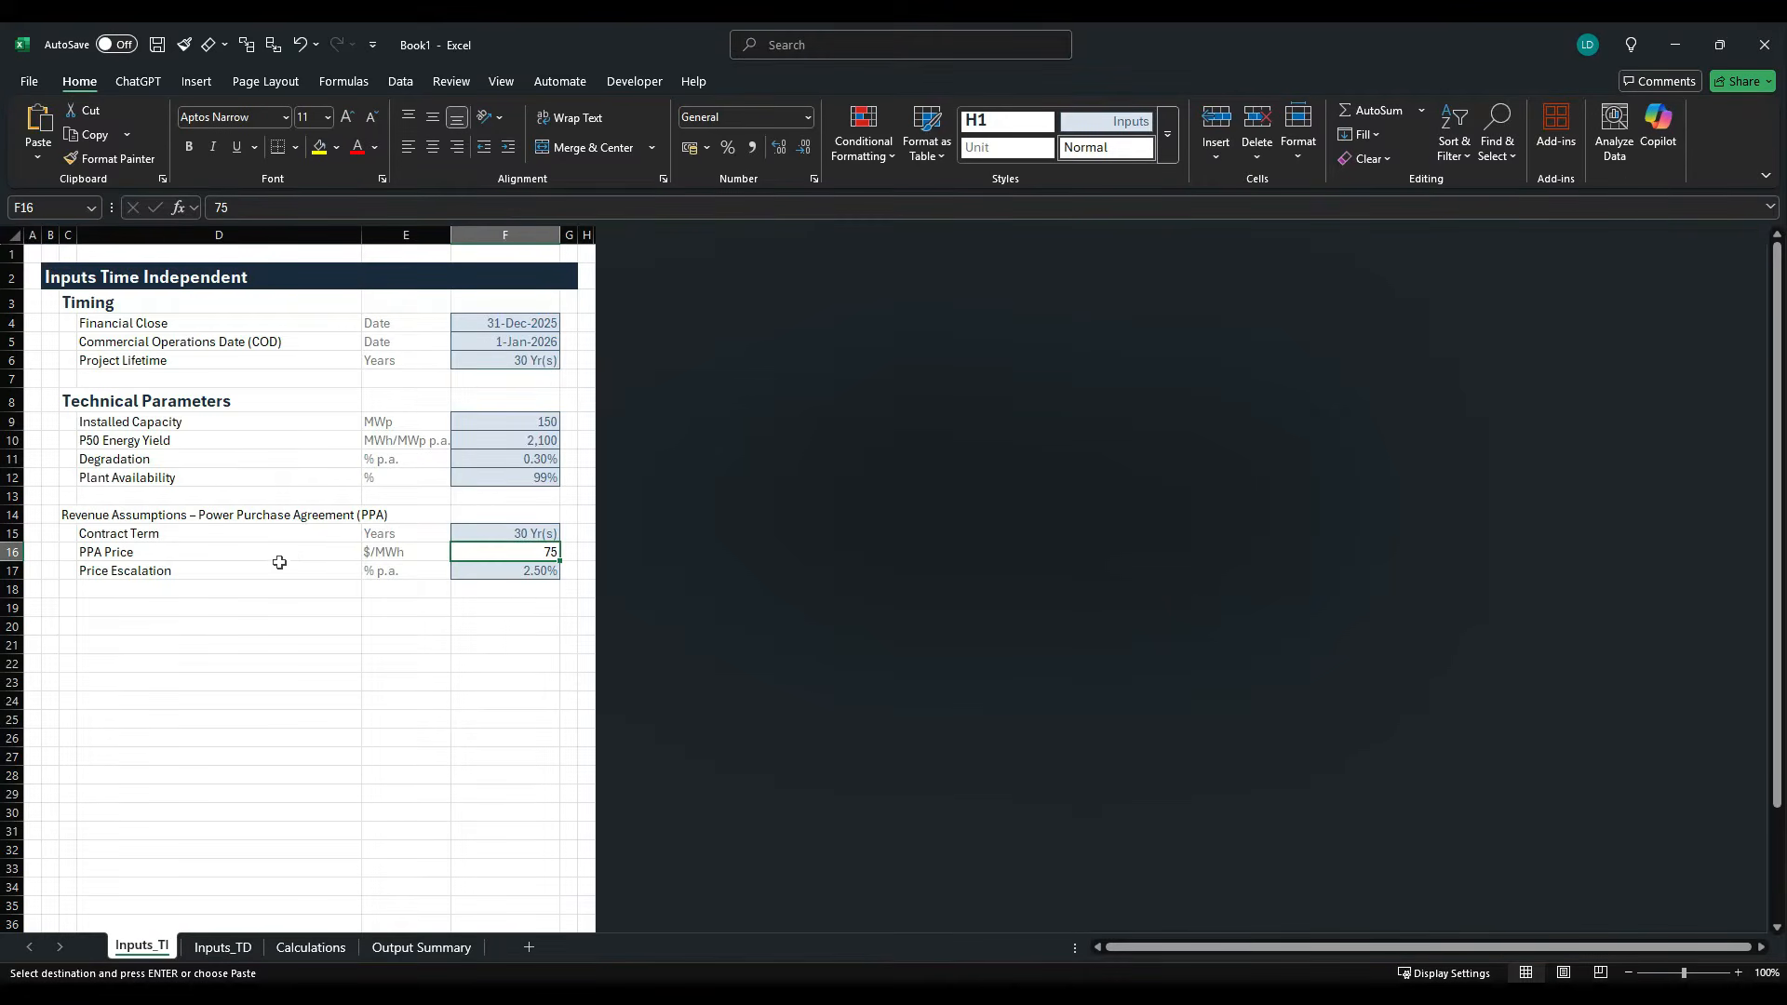
key(alt)
key(h)
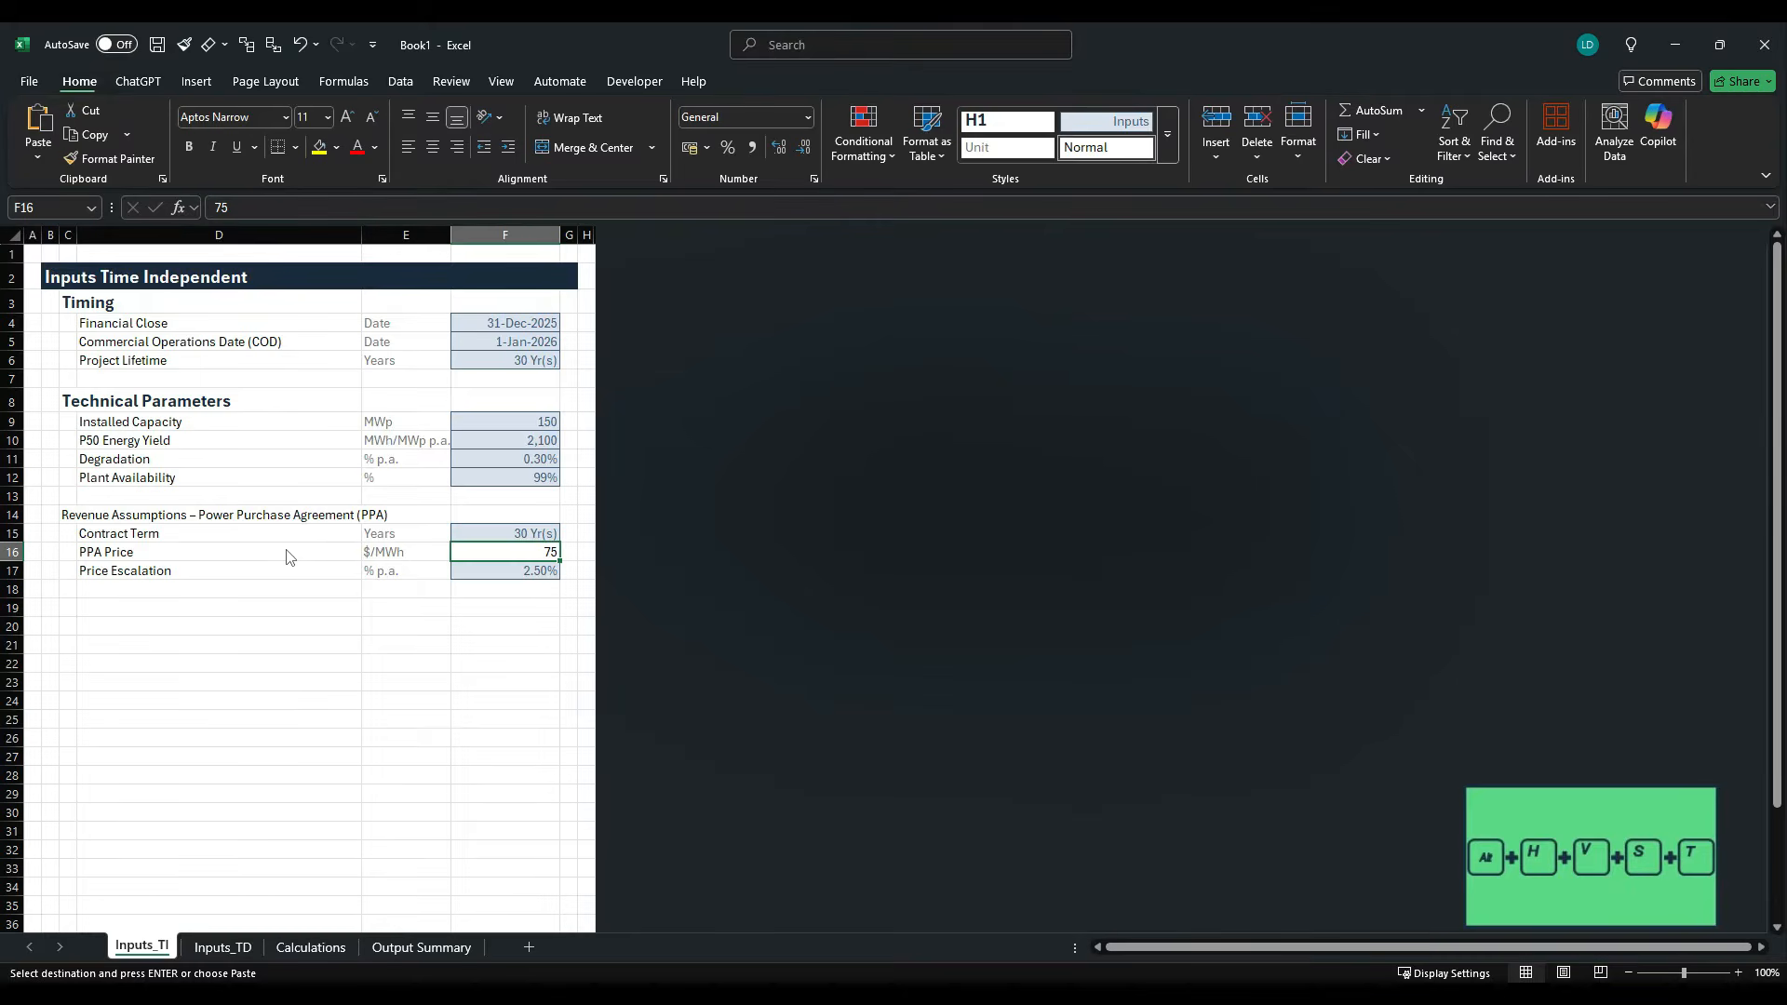
key(v)
key(s)
key(t)
key(Return)
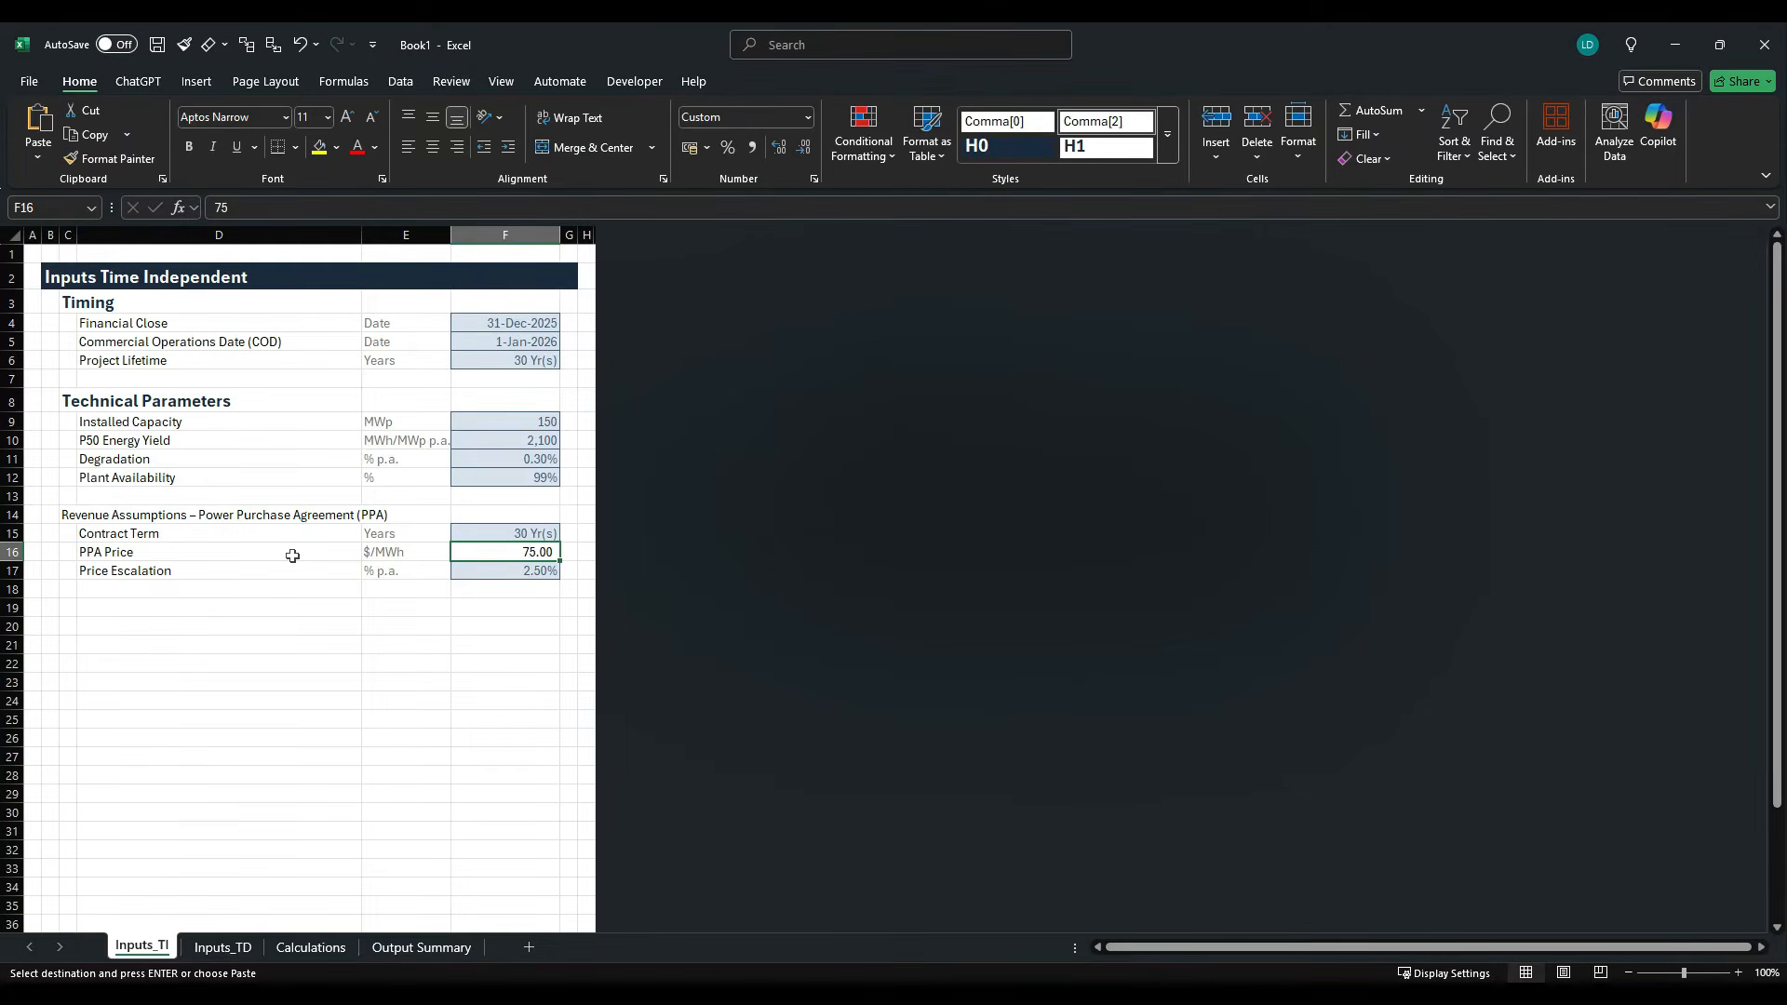
- Apply the Inputs cell style to the PPA Price cell F16
key(alt)
key(h)
key(j)
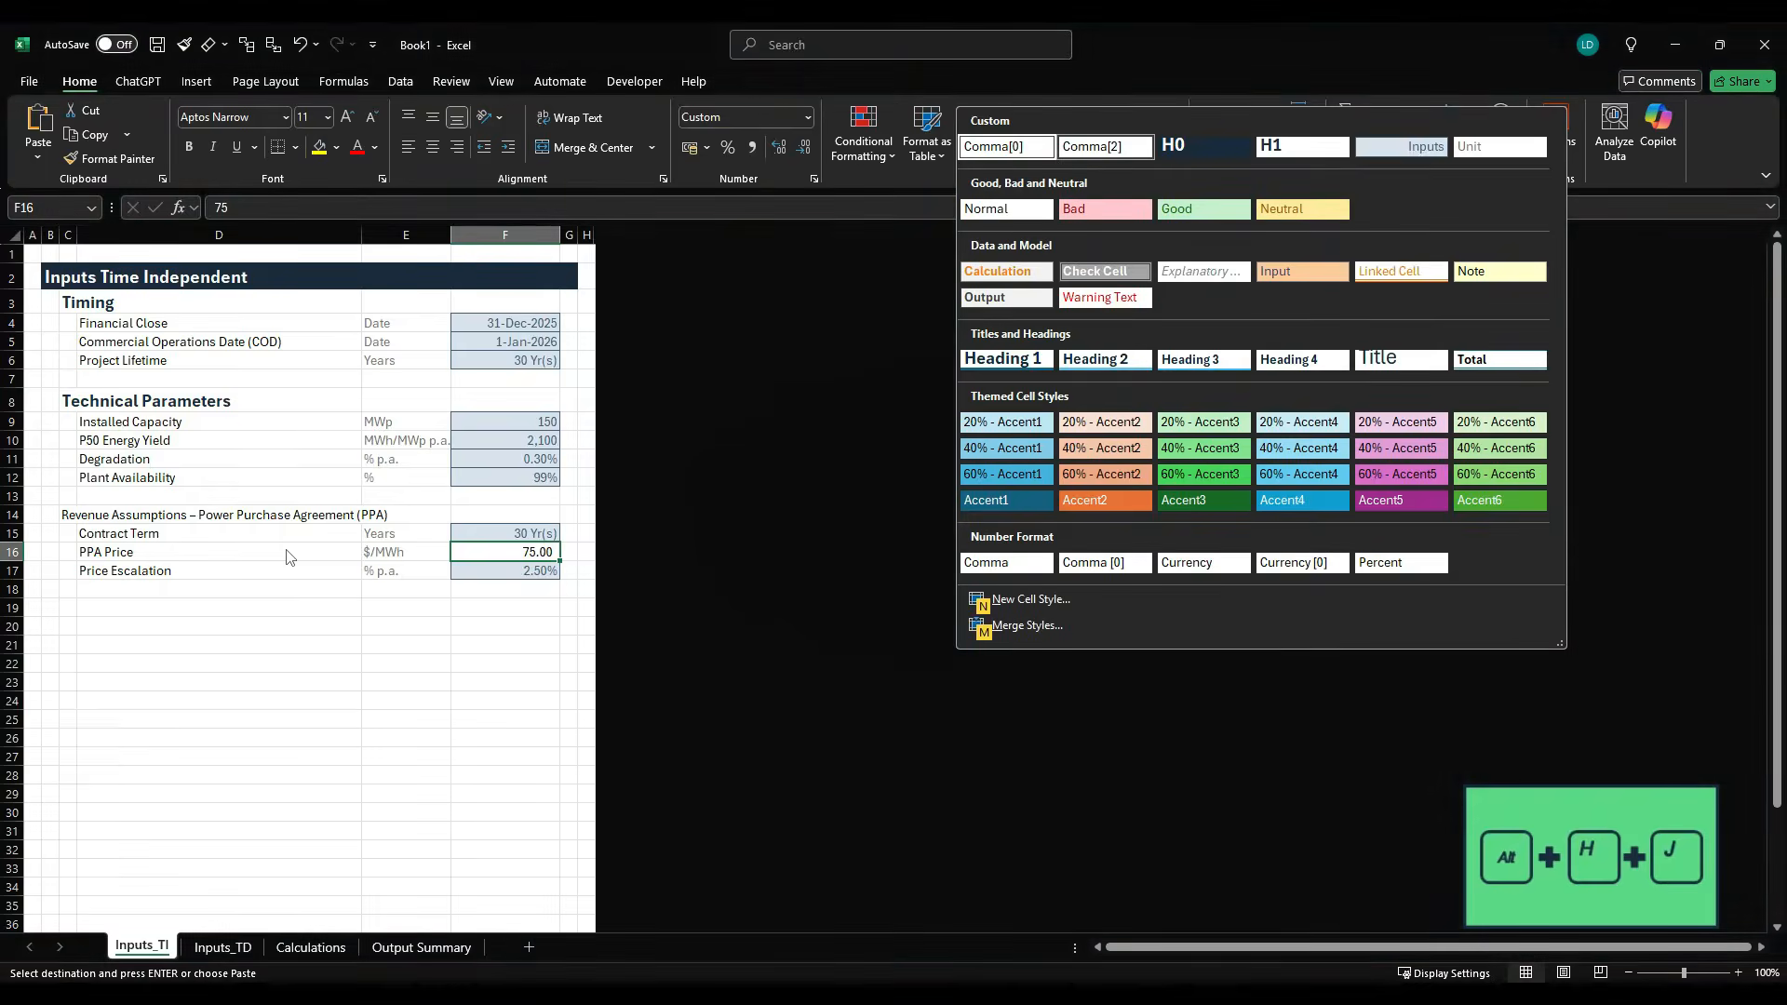
key(Right)
key(Right)
key(Right)
key(Right)
key(Return)
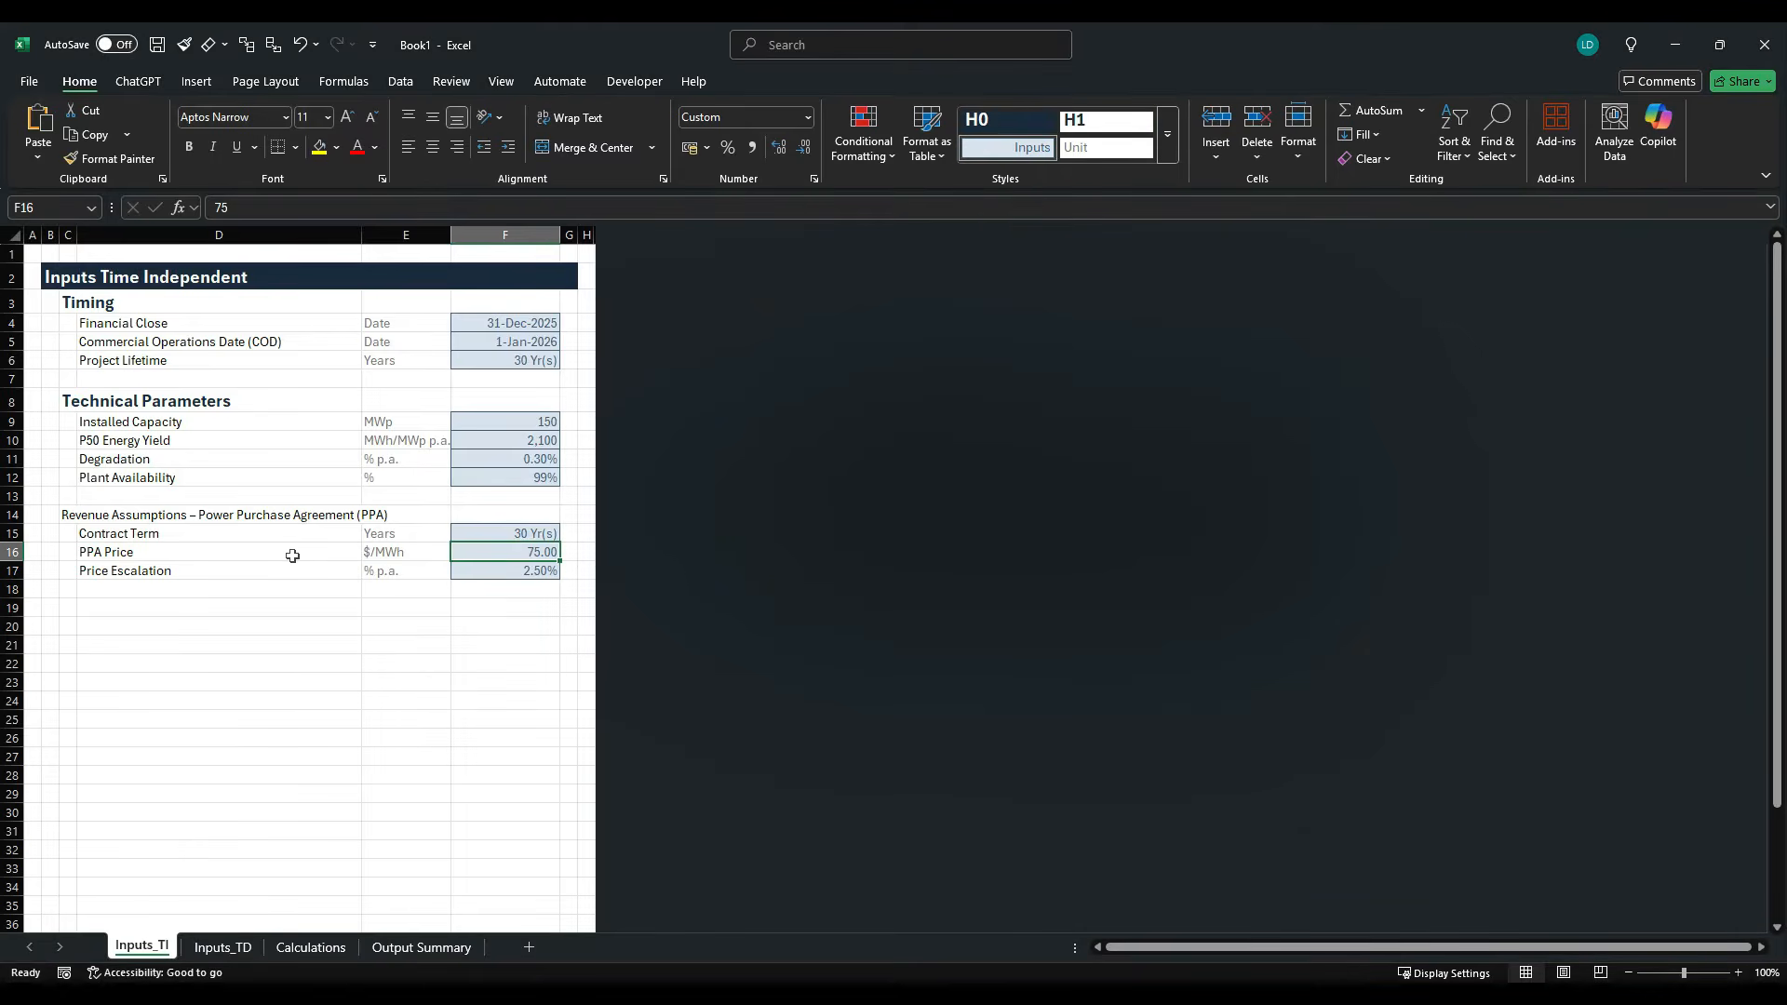
- Copy the Operating Expenditures heading from the case study PDF into cell C19 of Inputs_TI
key(alt+Tab)
scroll(403, 566, down, 4)
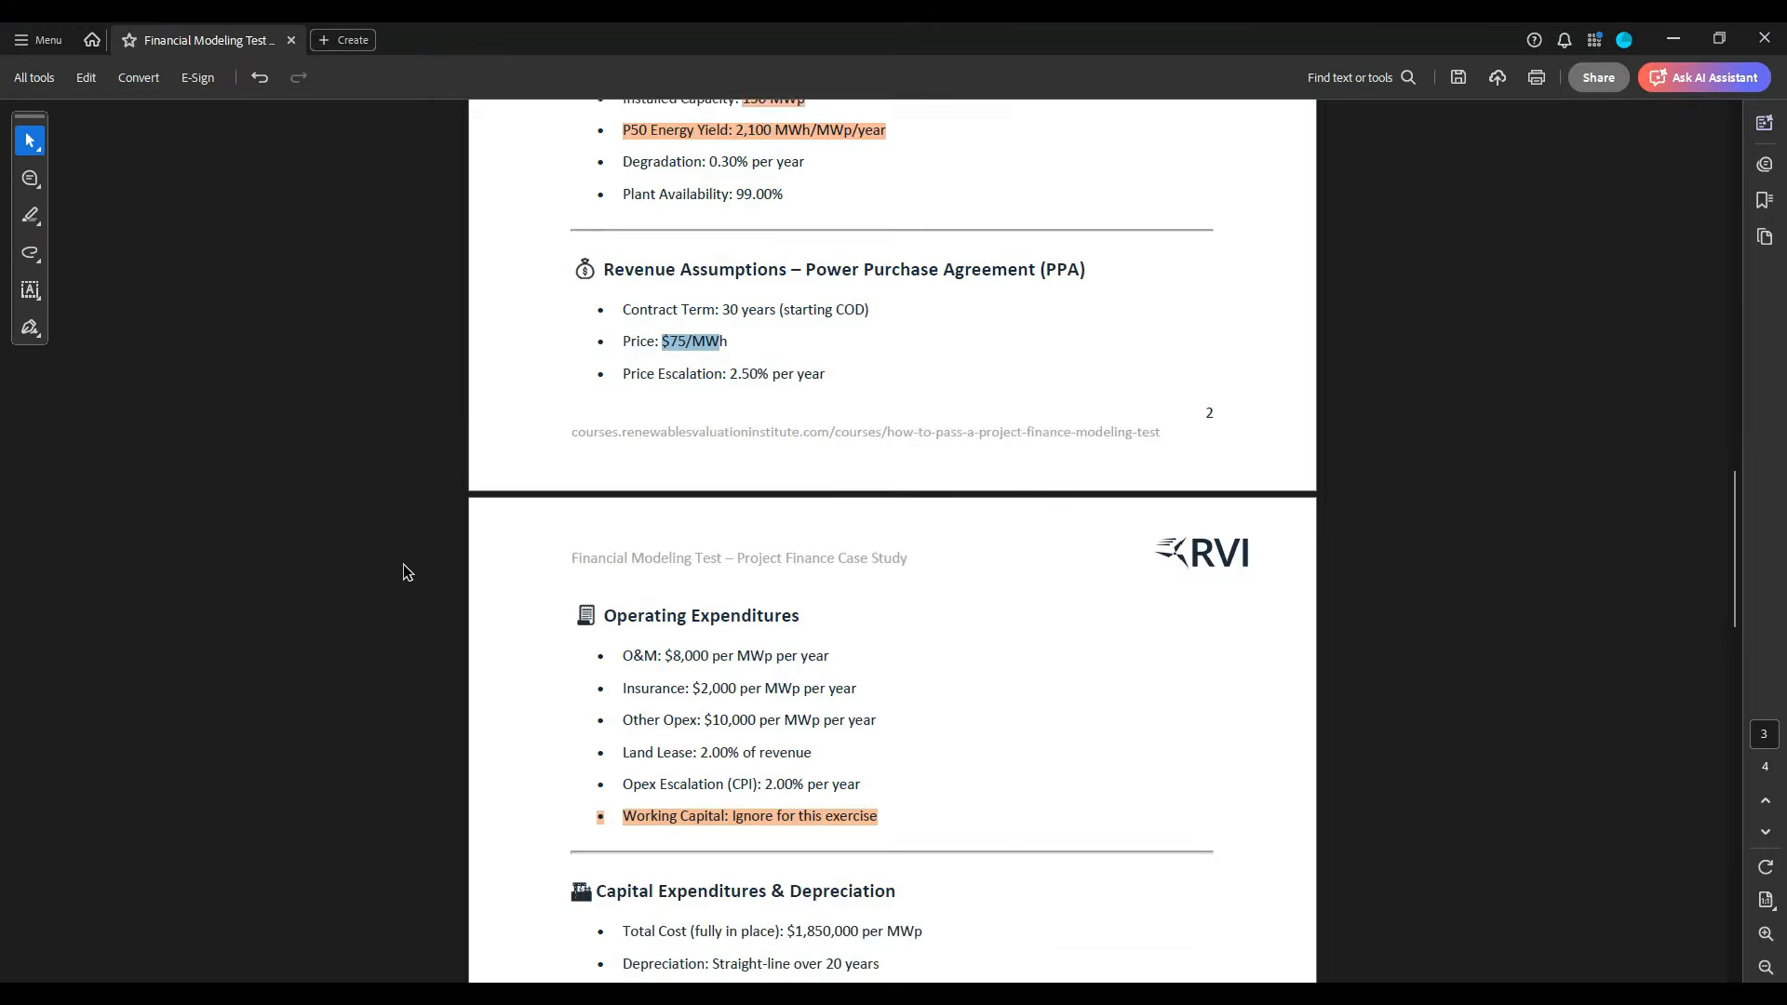
drag(605, 303, 800, 306)
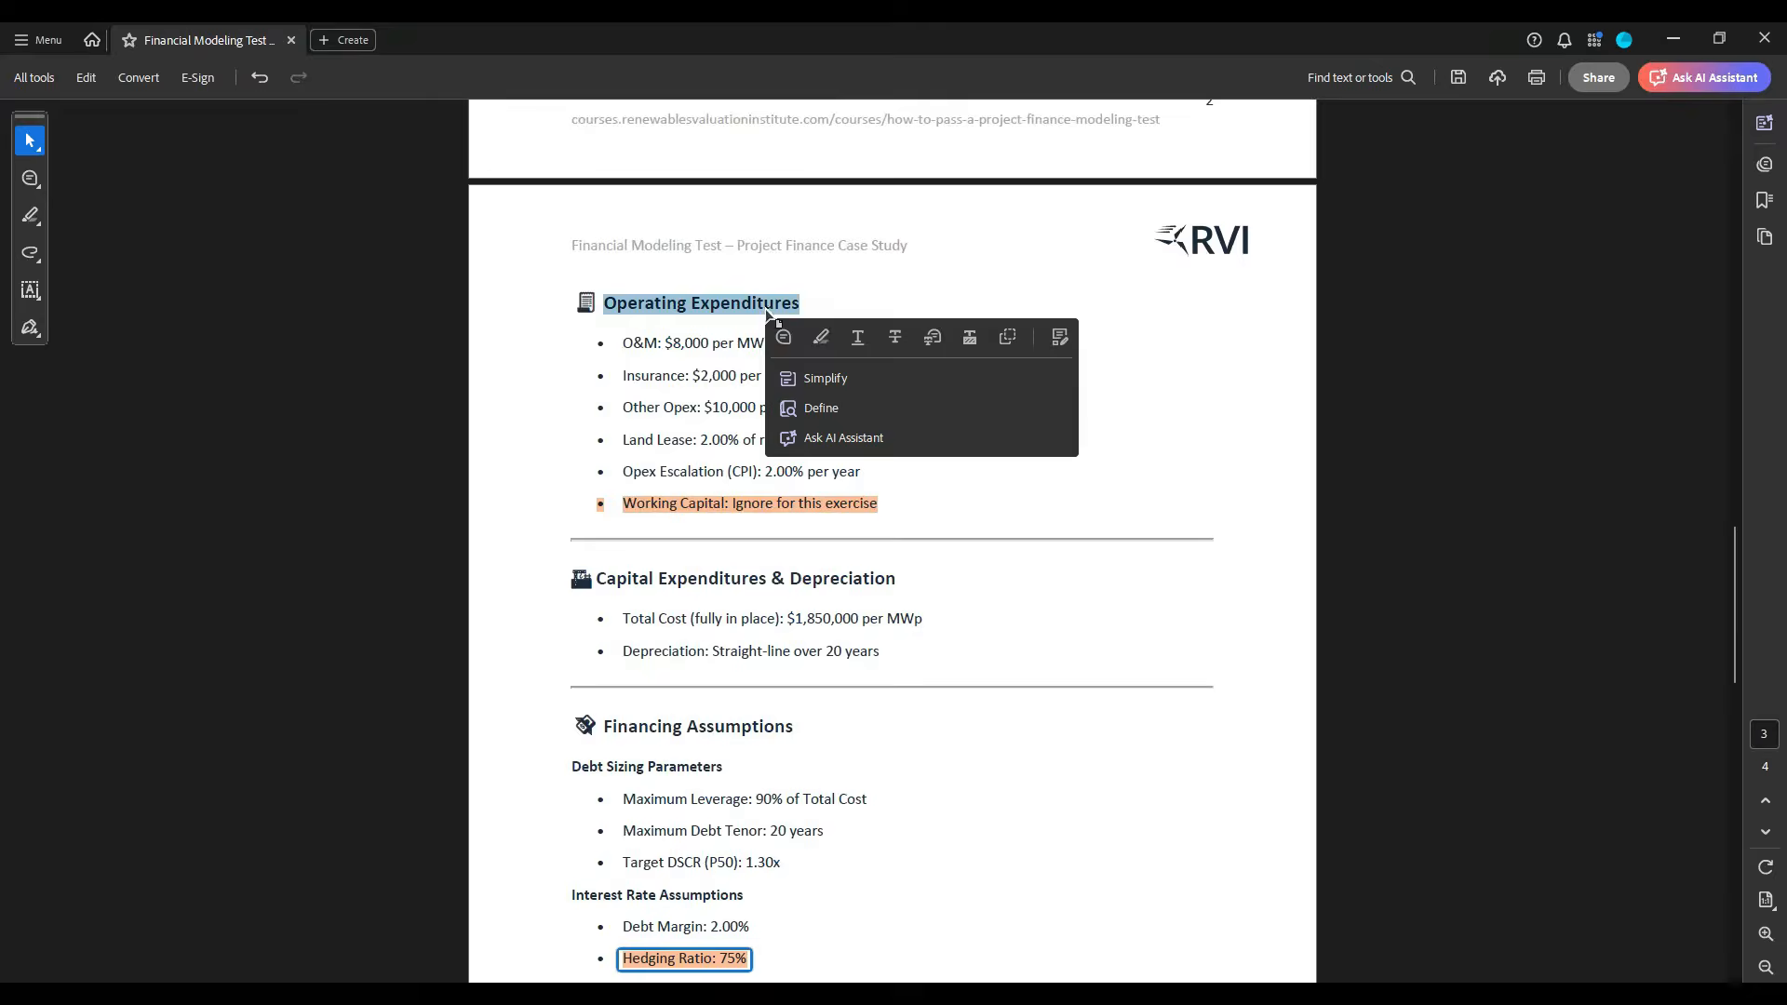
key(ctrl+c)
key(alt+Tab)
click(64, 607)
key(ctrl+v)
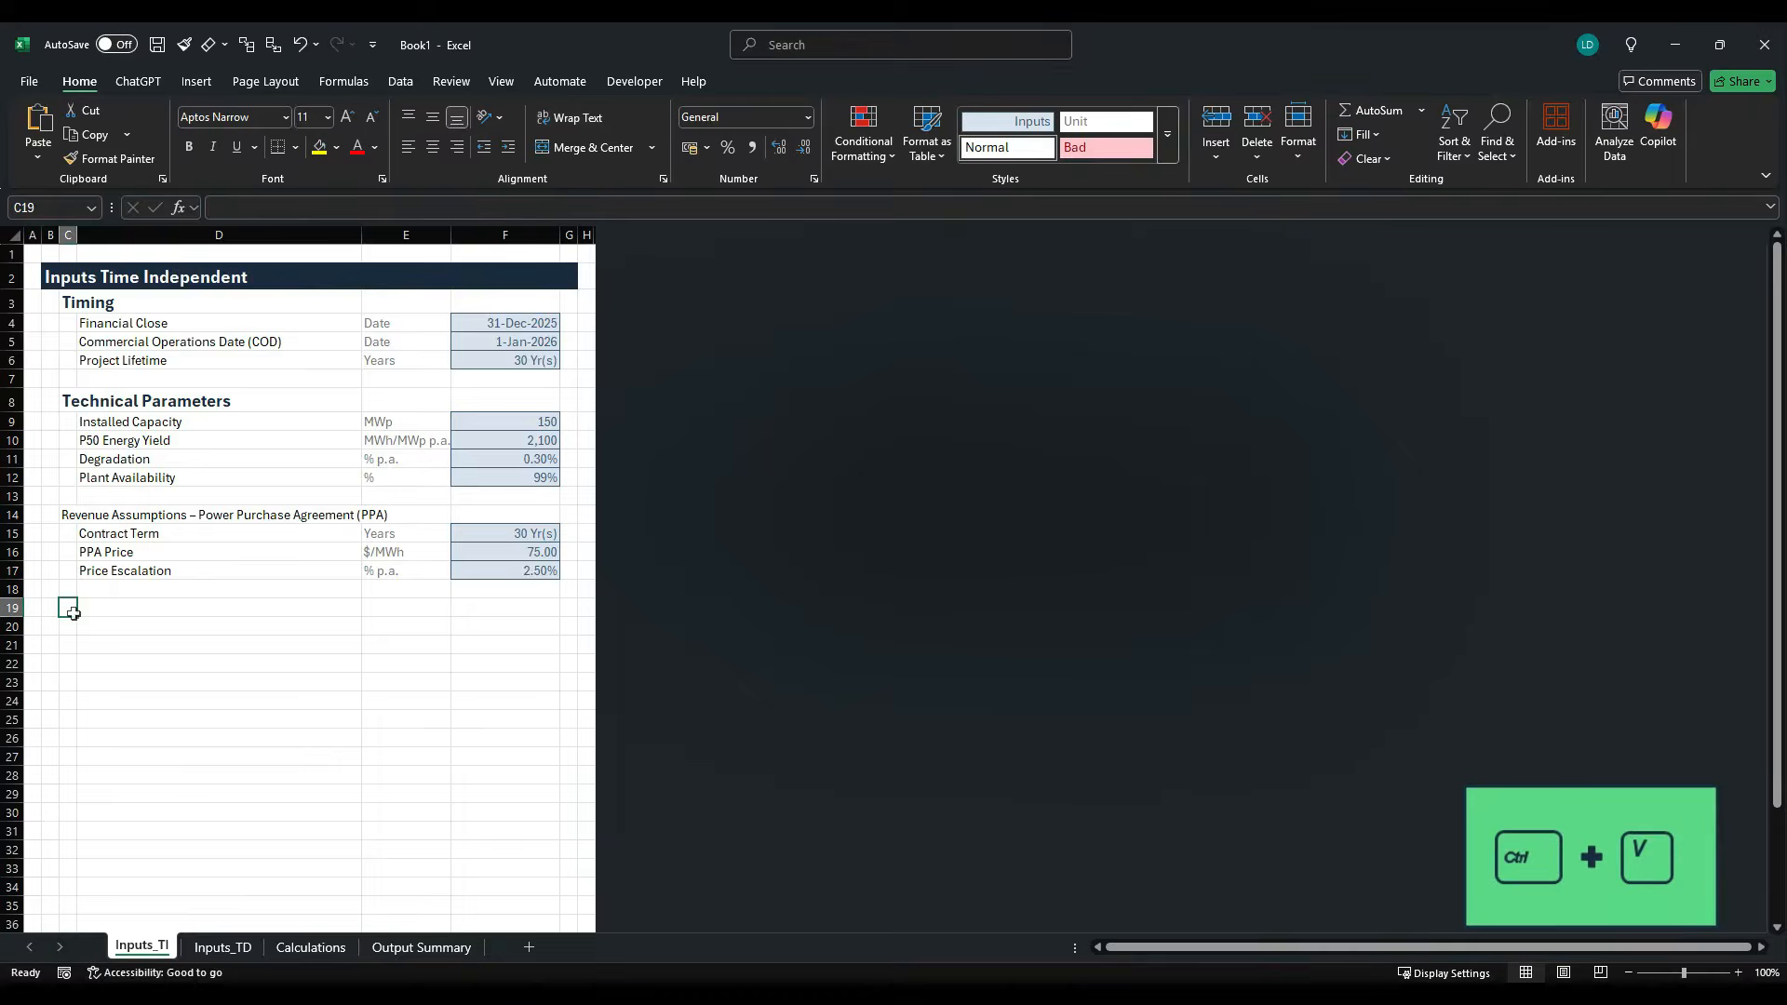
- Copy the O&M label from the case study PDF into cell D20
key(alt+Tab)
drag(623, 344, 659, 350)
key(ctrl+c)
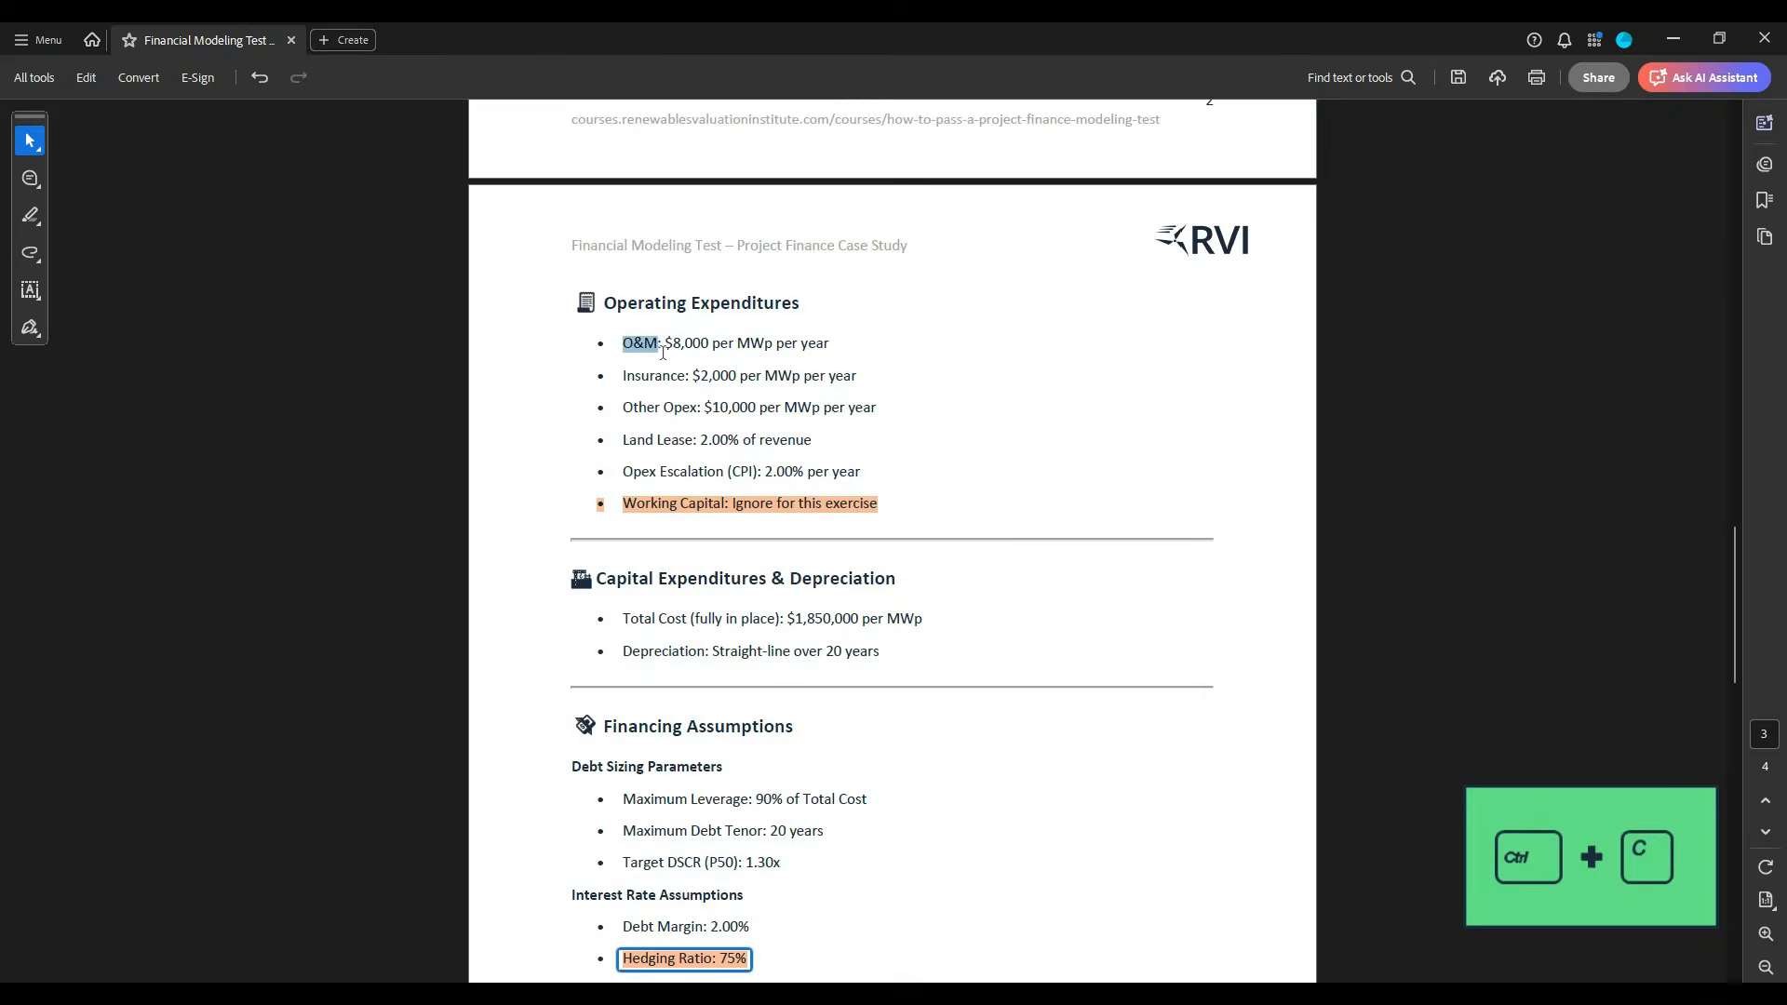
key(alt+Tab)
click(125, 631)
key(ctrl+v)
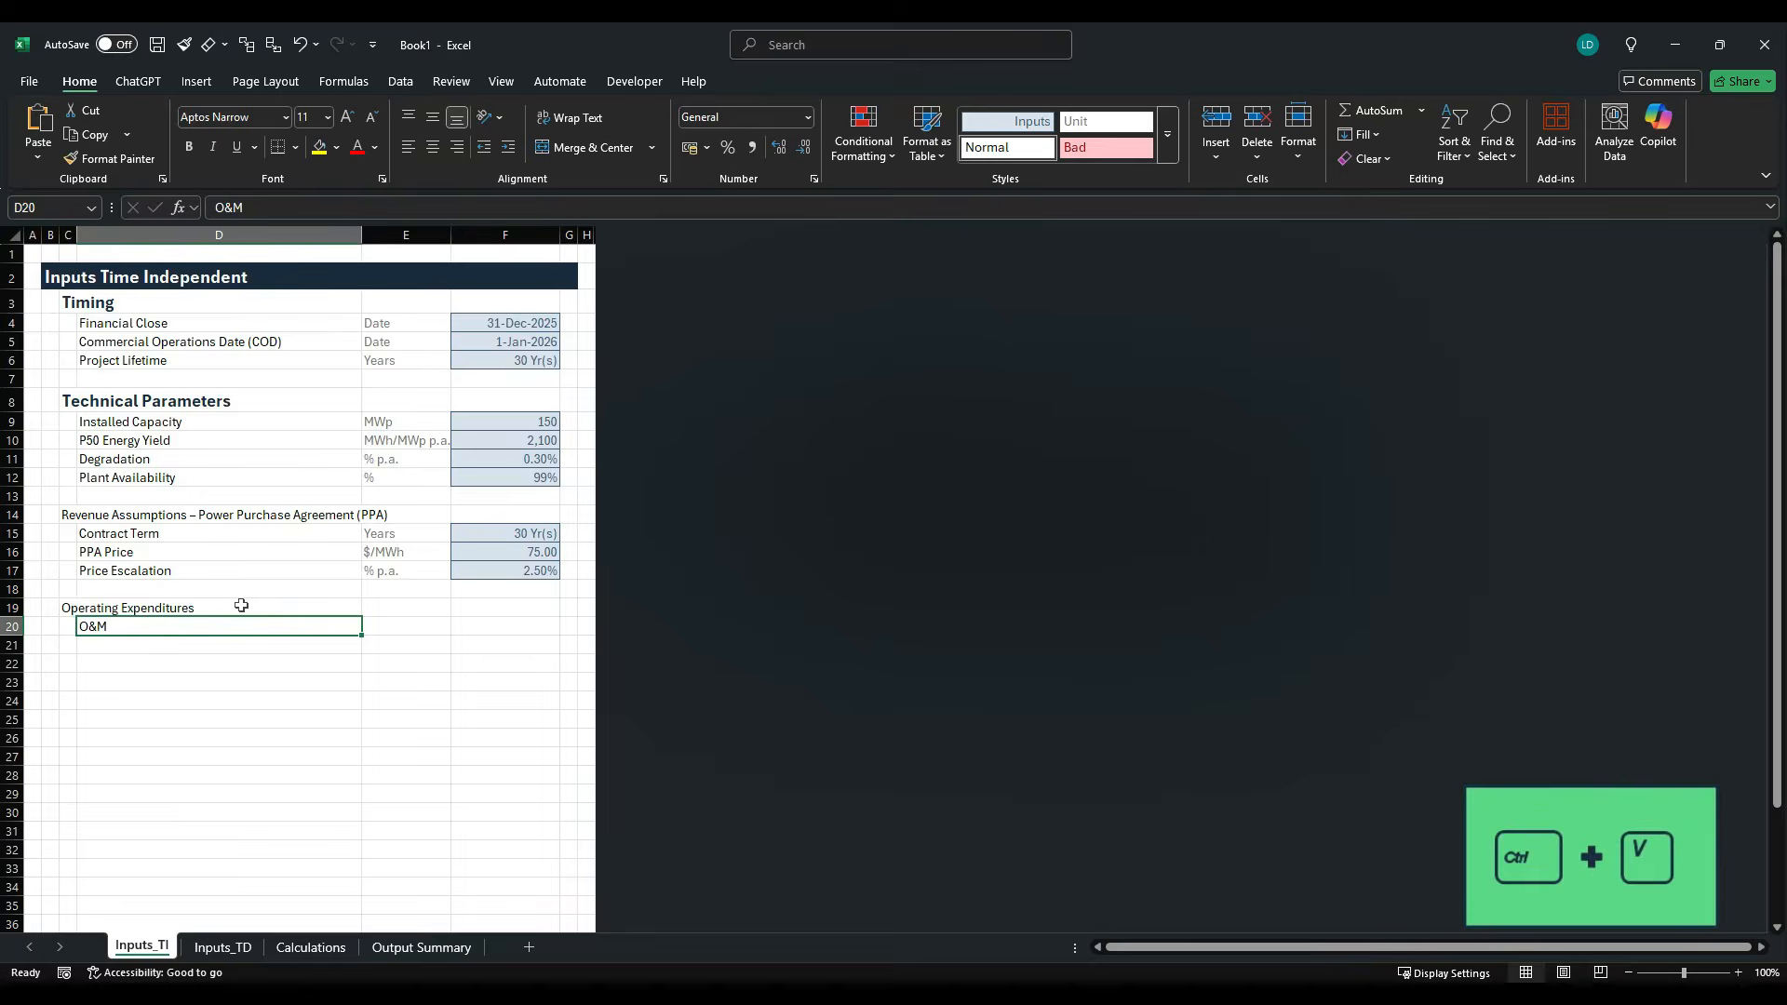
- Copy the Insurance label from the case study PDF into cell D21
key(alt+Tab)
drag(623, 376, 686, 383)
key(ctrl+c)
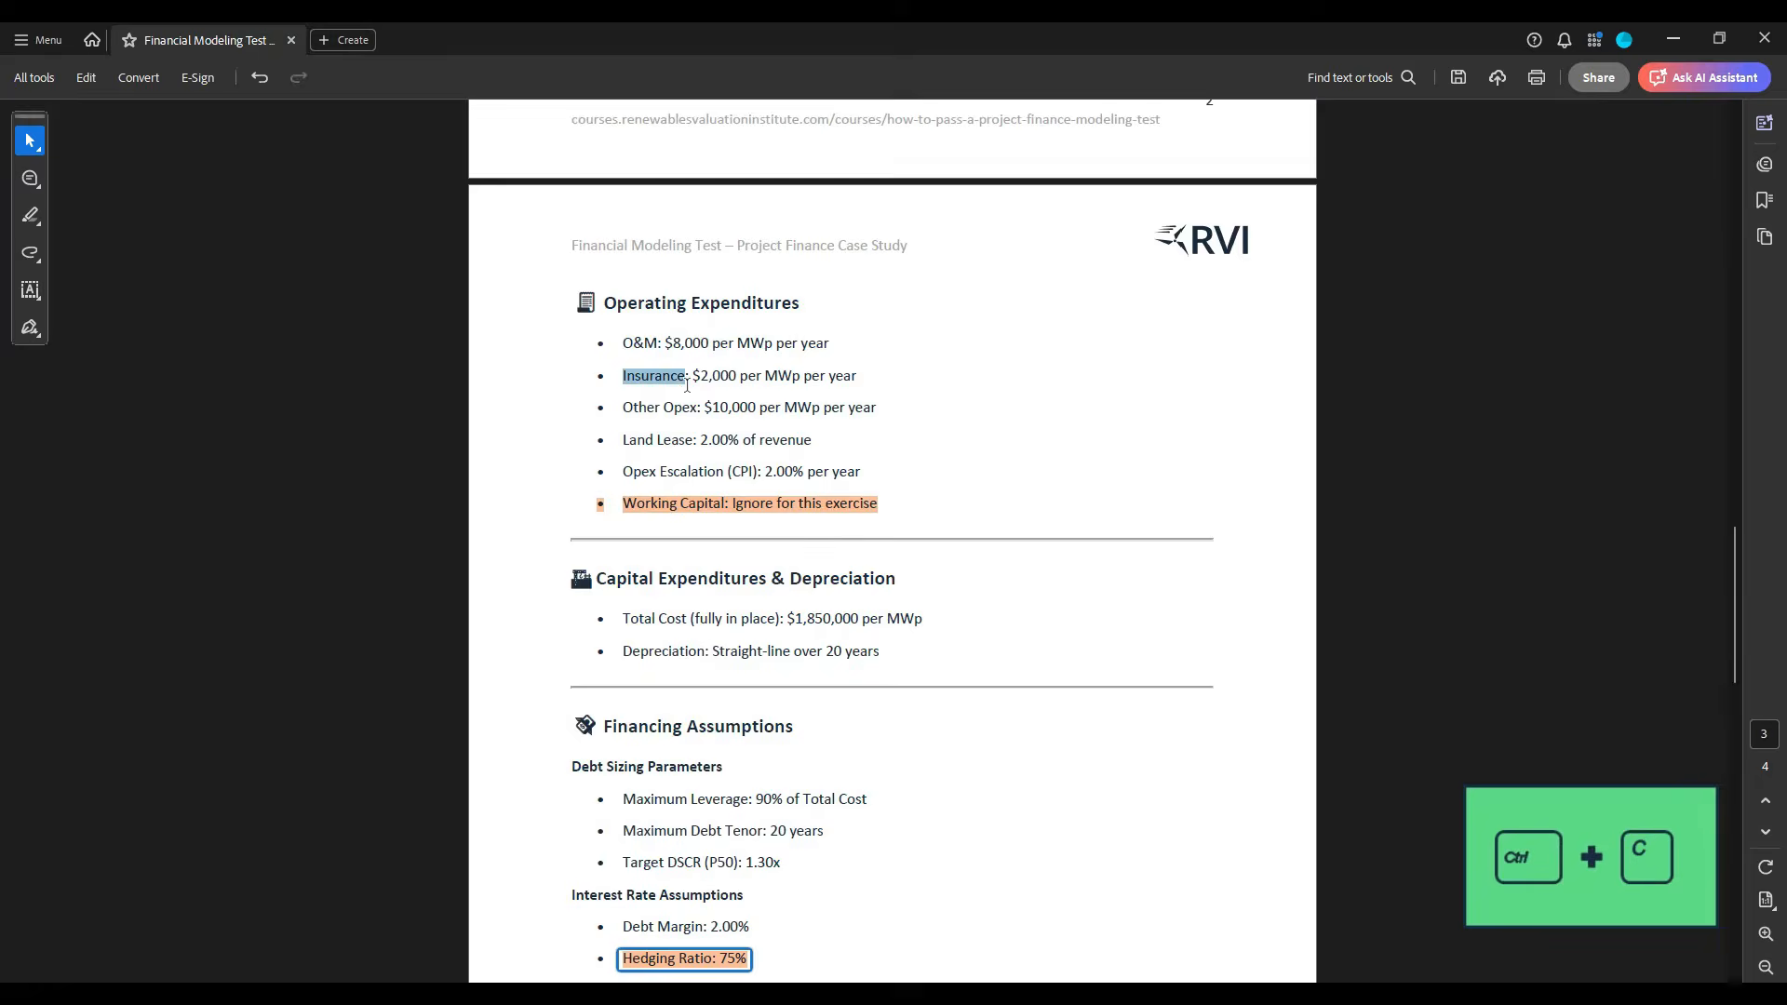
key(alt+Tab)
click(127, 653)
key(ctrl+v)
- Copy the Other Opex label from the case study PDF into cell D22
key(alt+Tab)
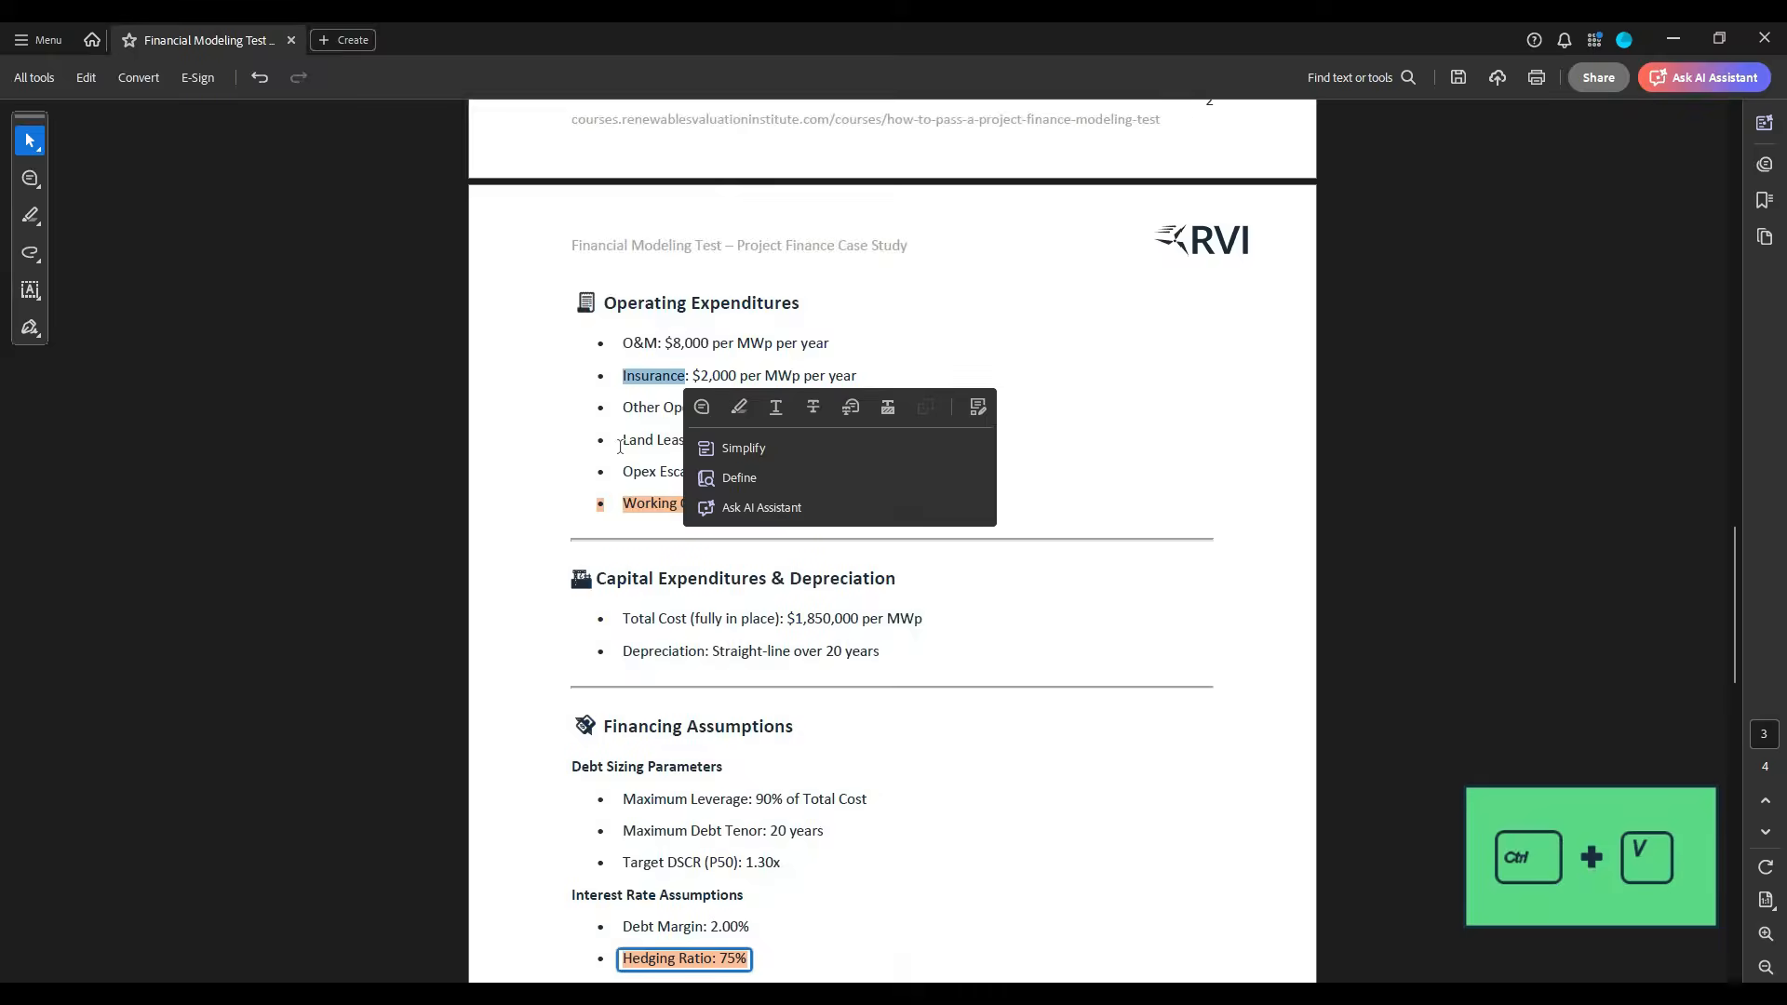
drag(625, 412, 704, 410)
key(ctrl+c)
key(alt+Tab)
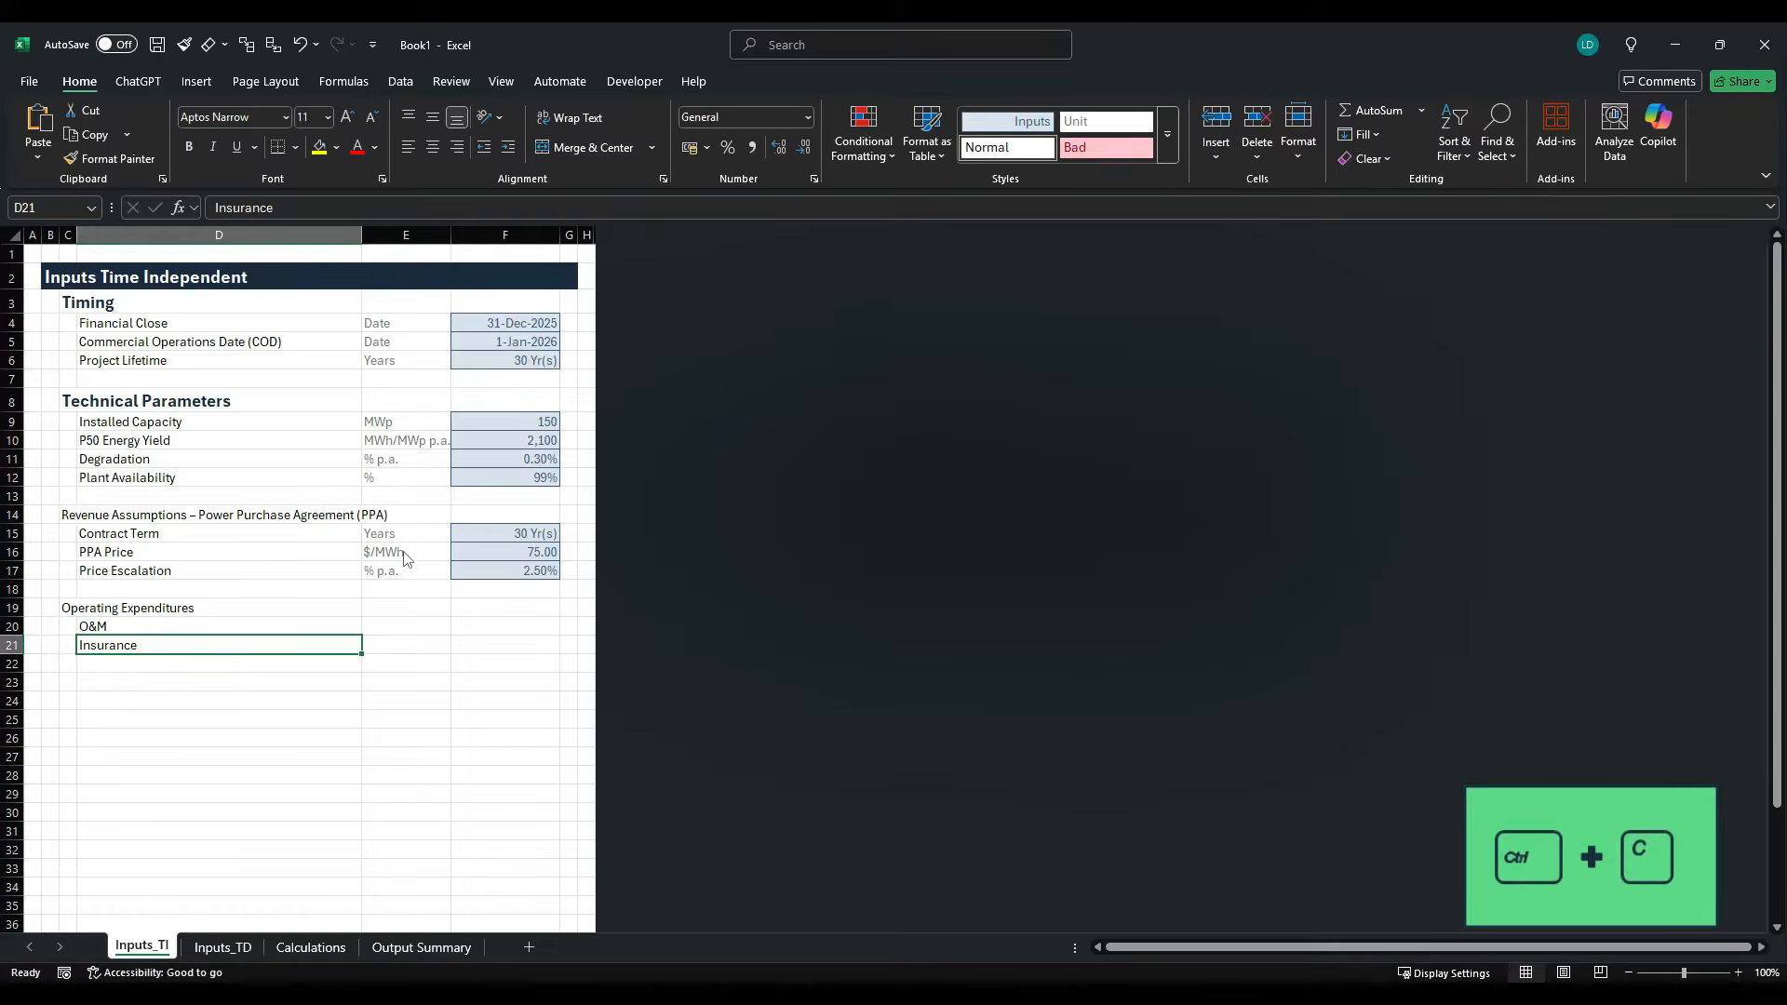
click(130, 664)
key(ctrl+v)
- Copy the Land Lease label from the case study PDF into cell D23
key(alt+Tab)
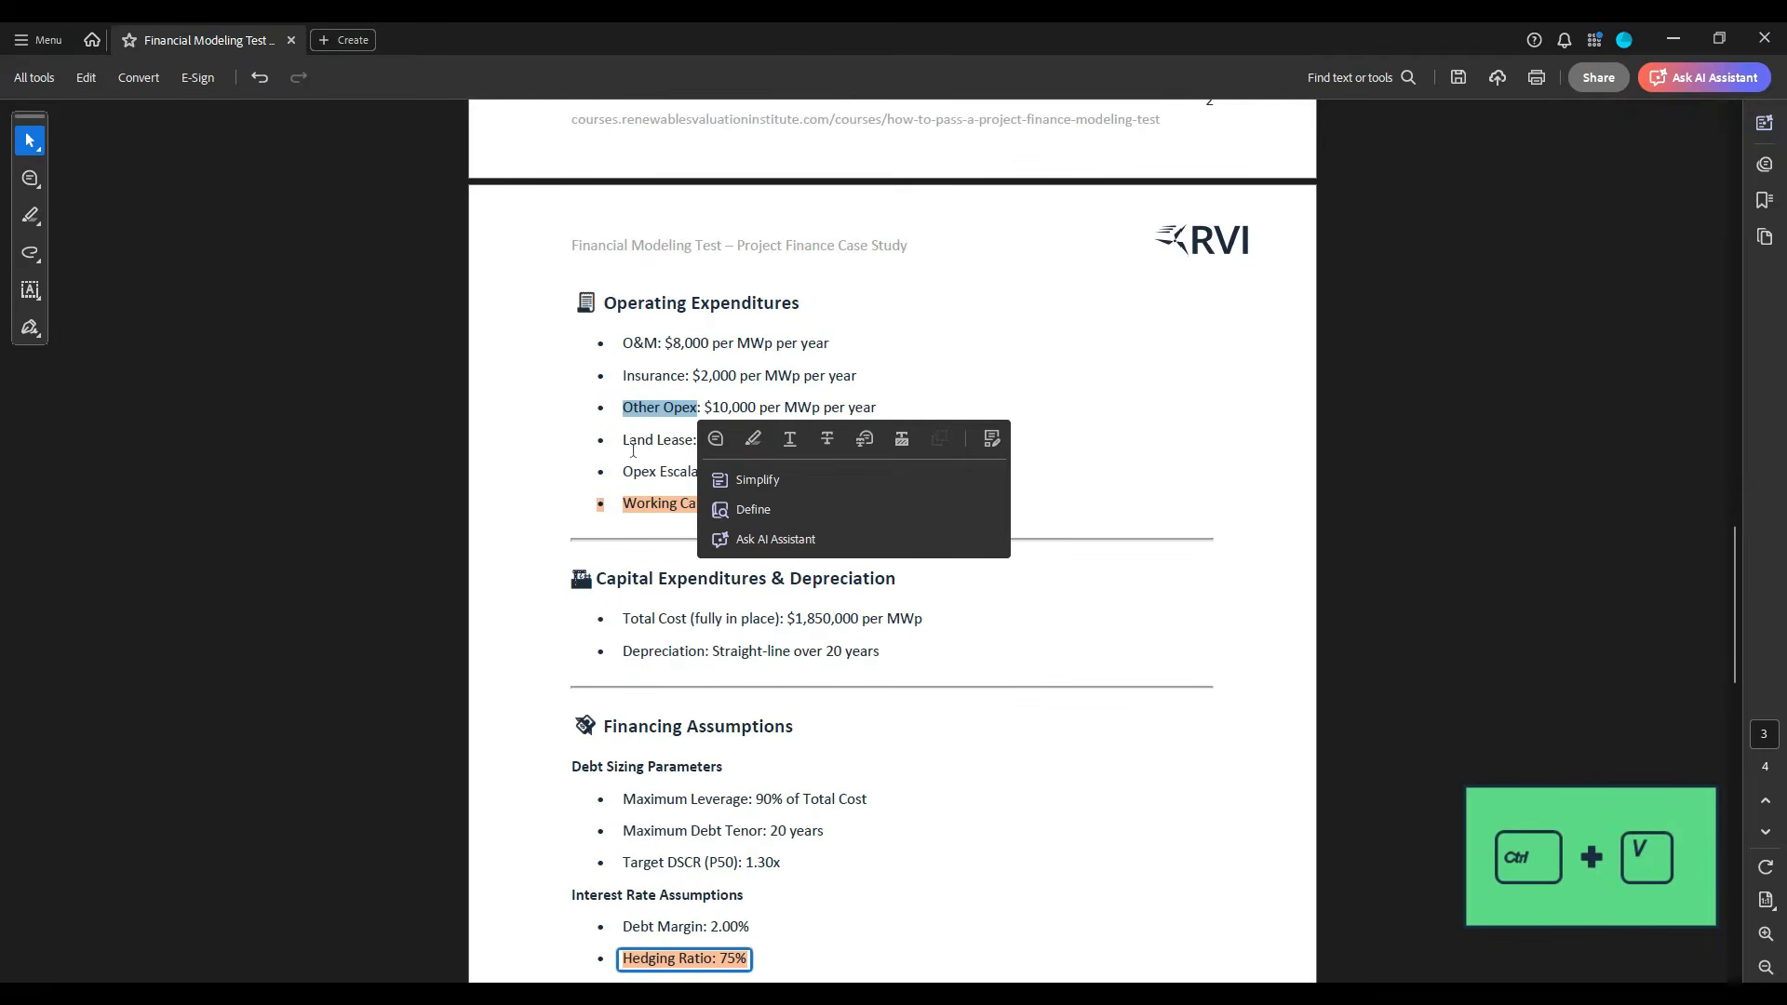
drag(623, 441, 697, 441)
key(ctrl+c)
key(alt+Tab)
click(132, 691)
key(ctrl+v)
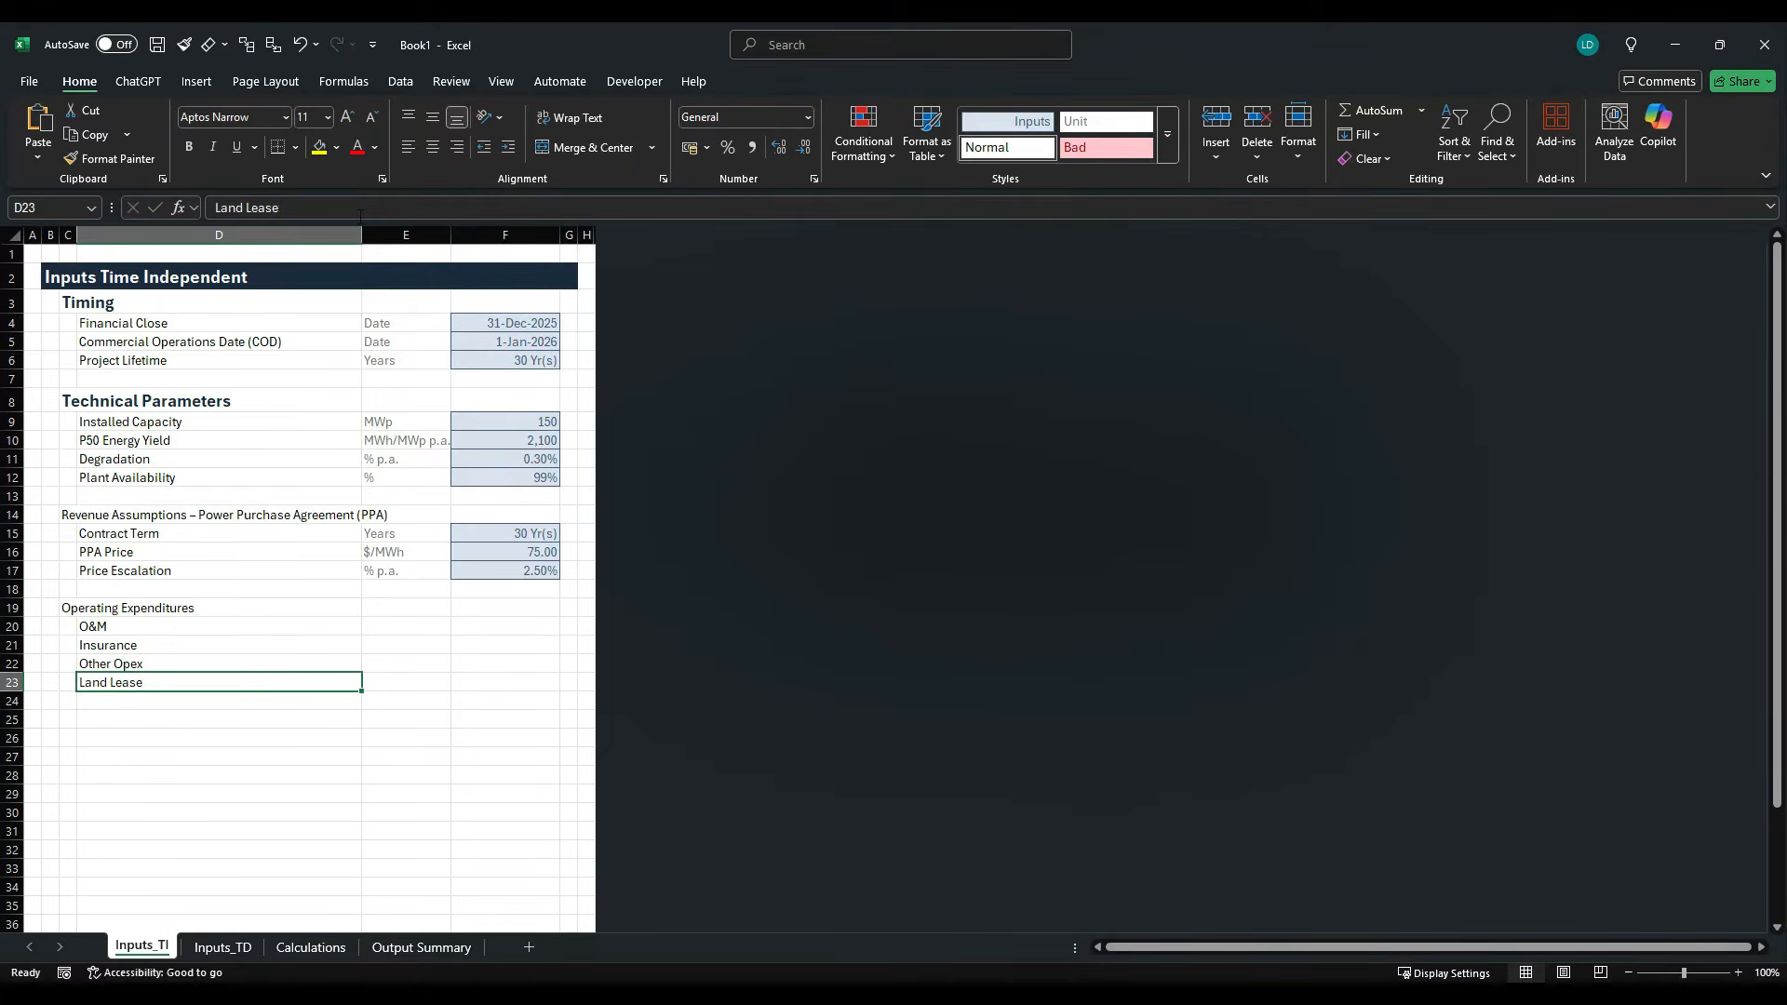
- Copy the Opex Escalation (CPI) label from the case study PDF into D24 without its trailing colon, and recheck the PDF's operating expenditure list
key(alt+Tab)
drag(622, 472, 768, 472)
key(ctrl+c)
key(alt+Tab)
key(ctrl+v)
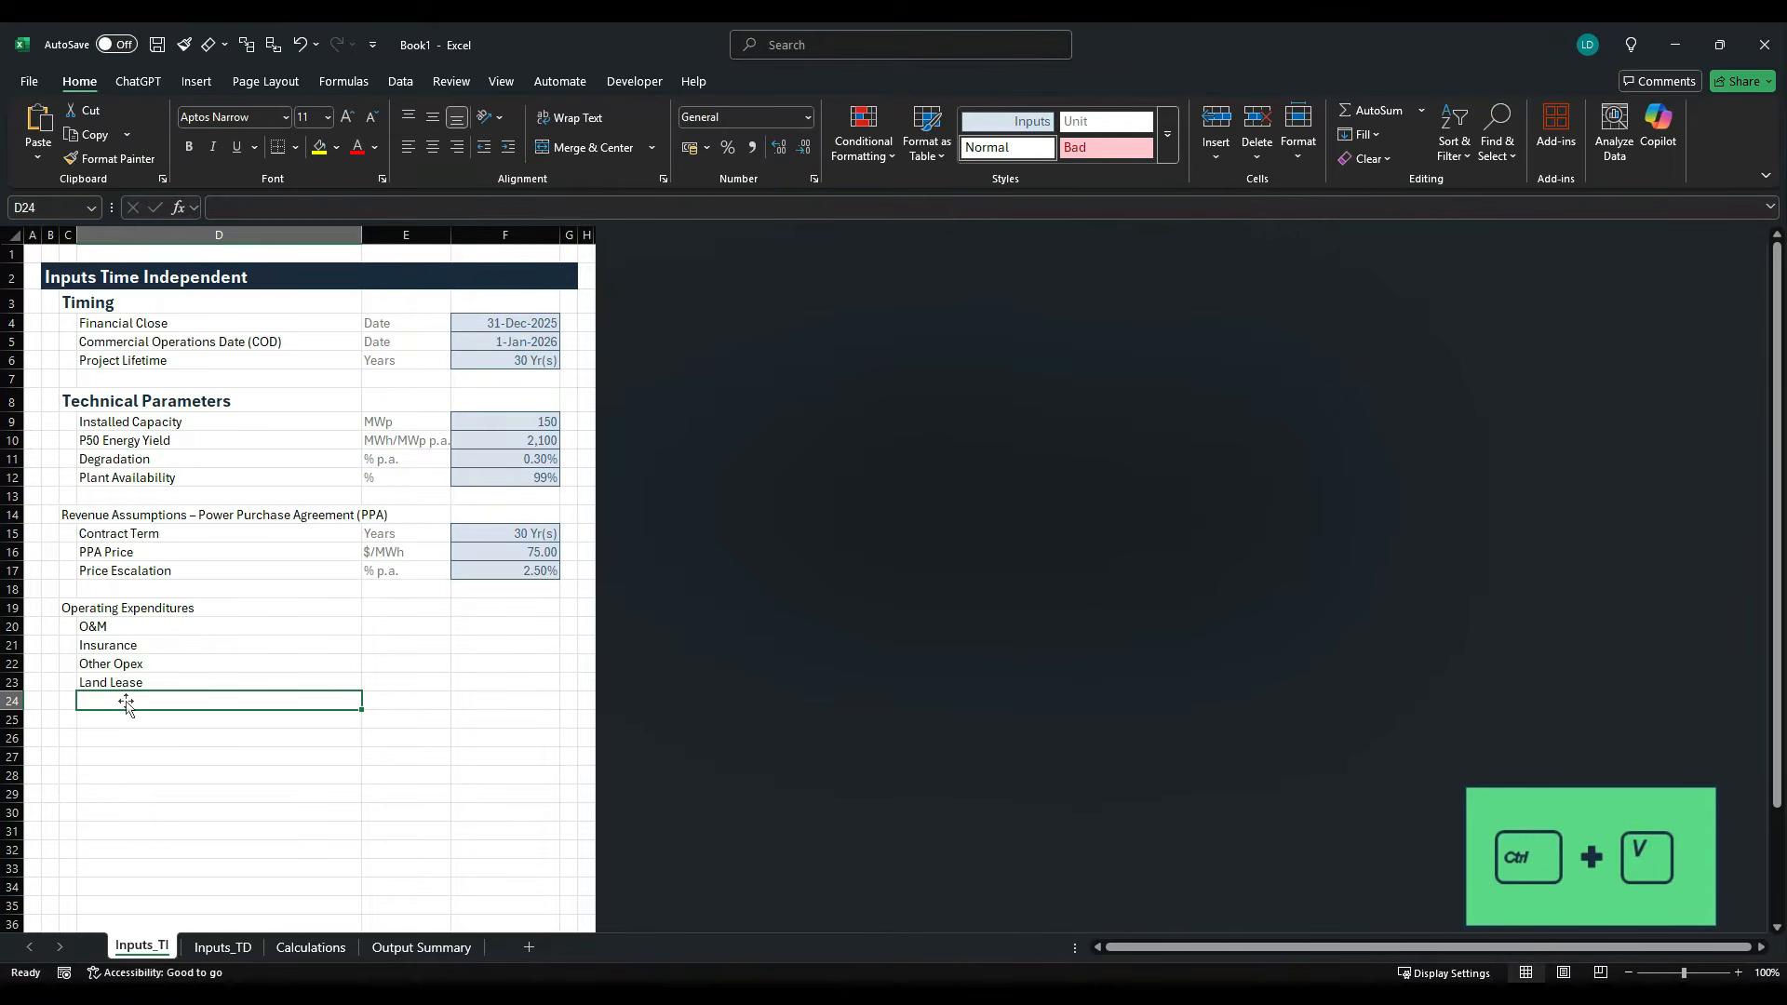
key(BackSpace)
key(ctrl+Return)
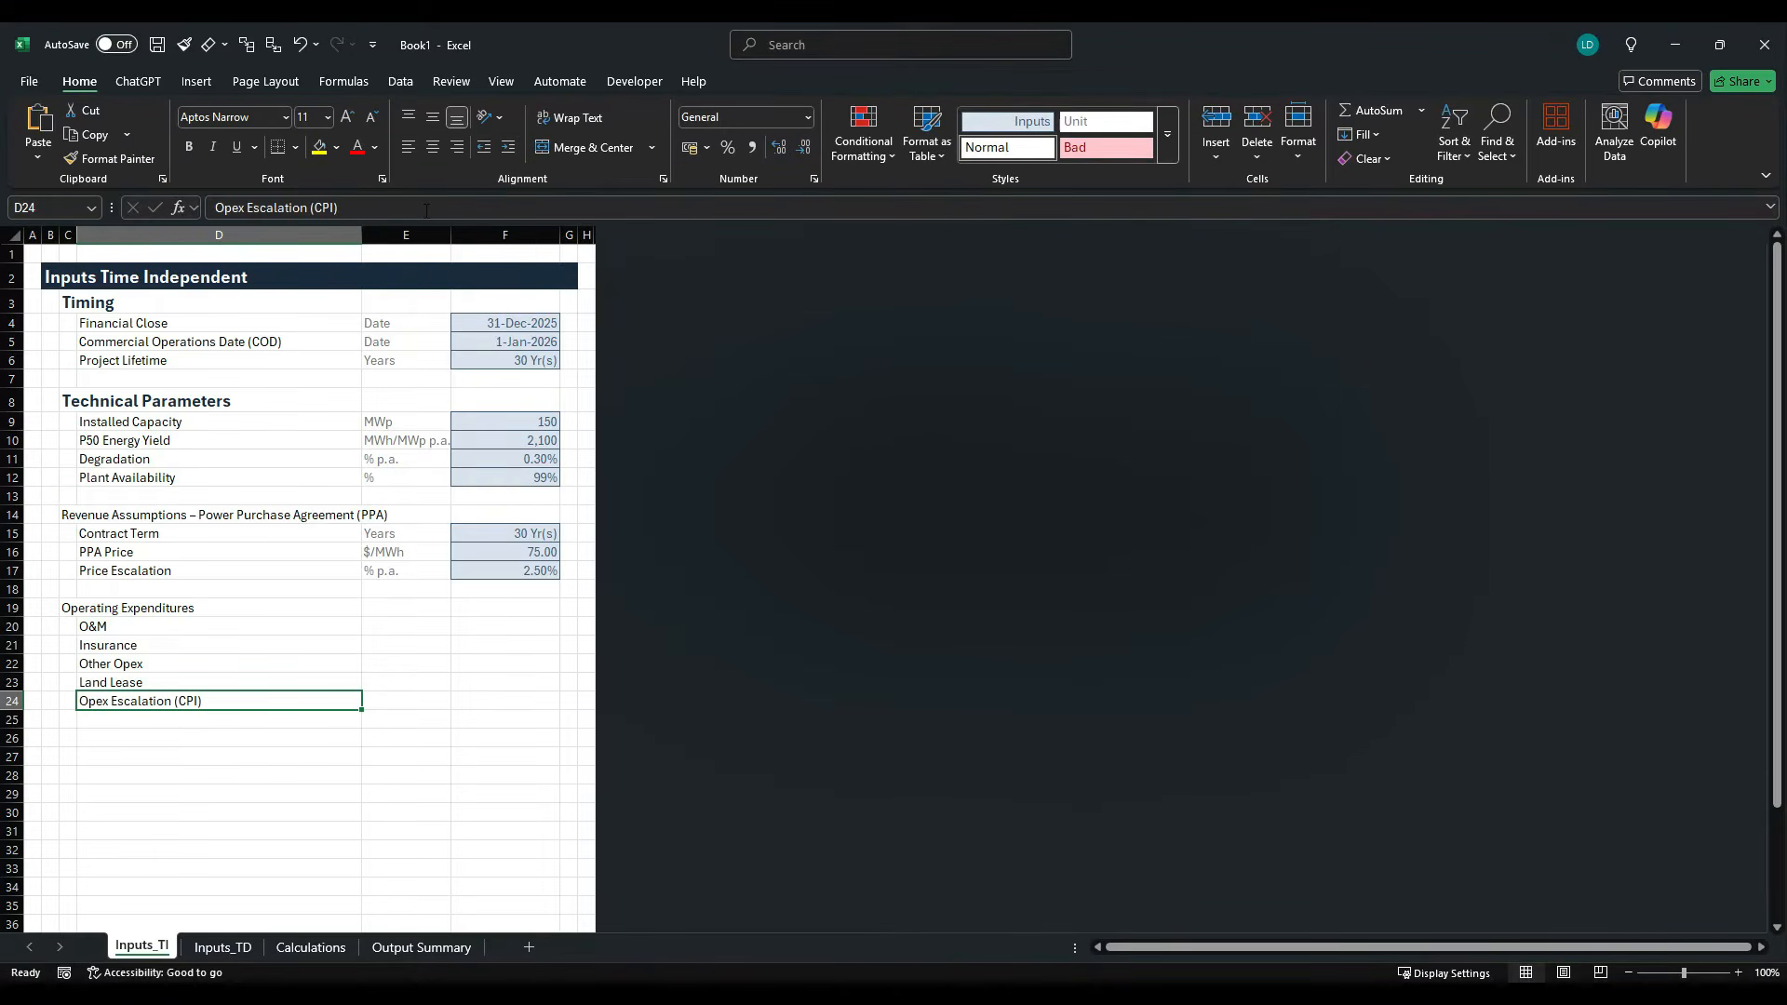
key(alt+Tab)
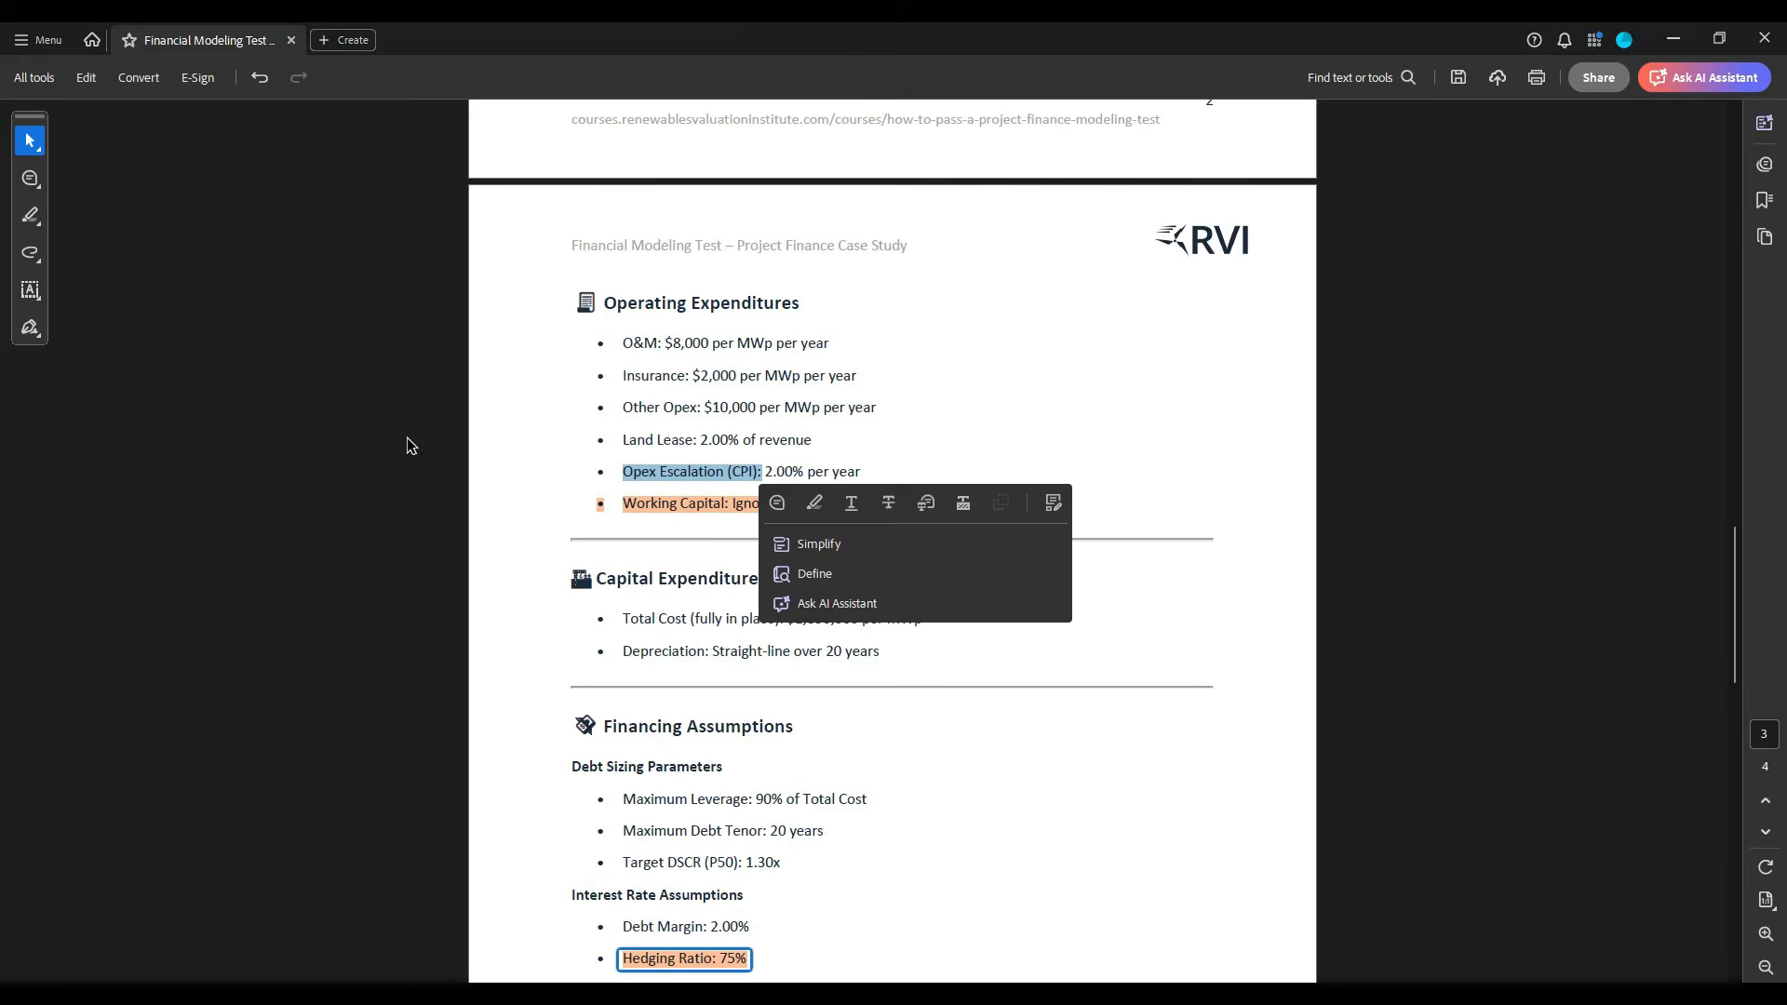
click(623, 547)
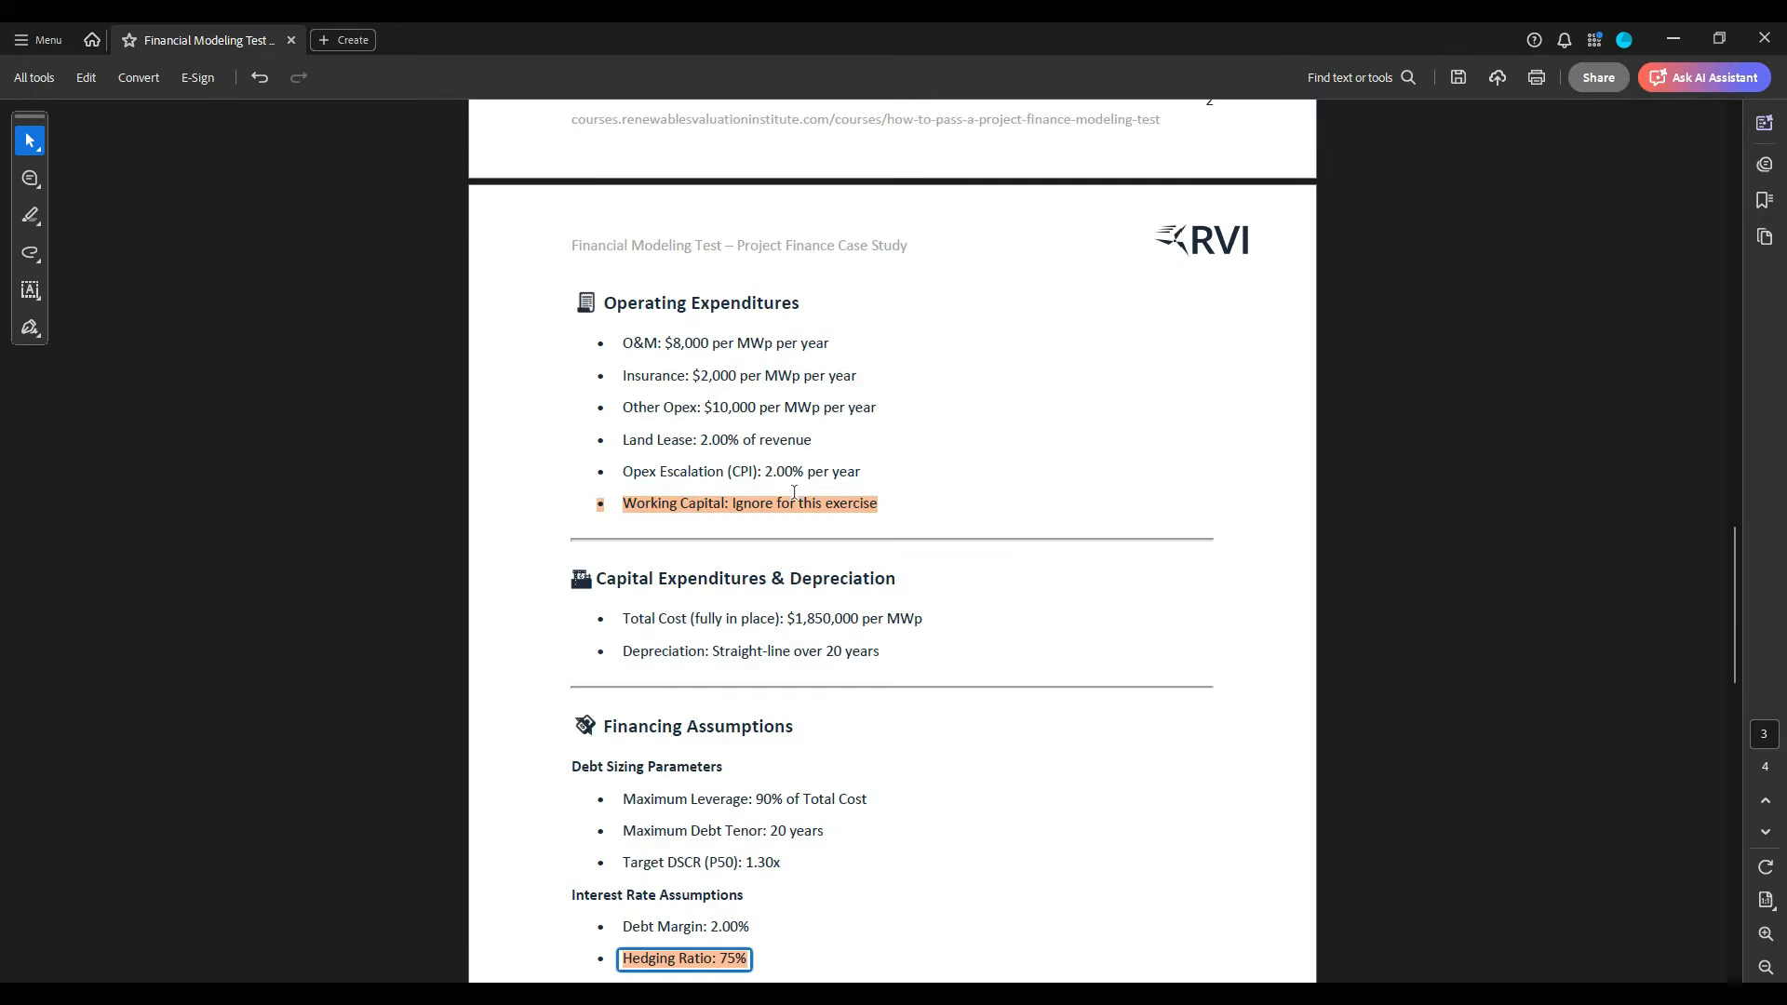
key(alt+Tab)
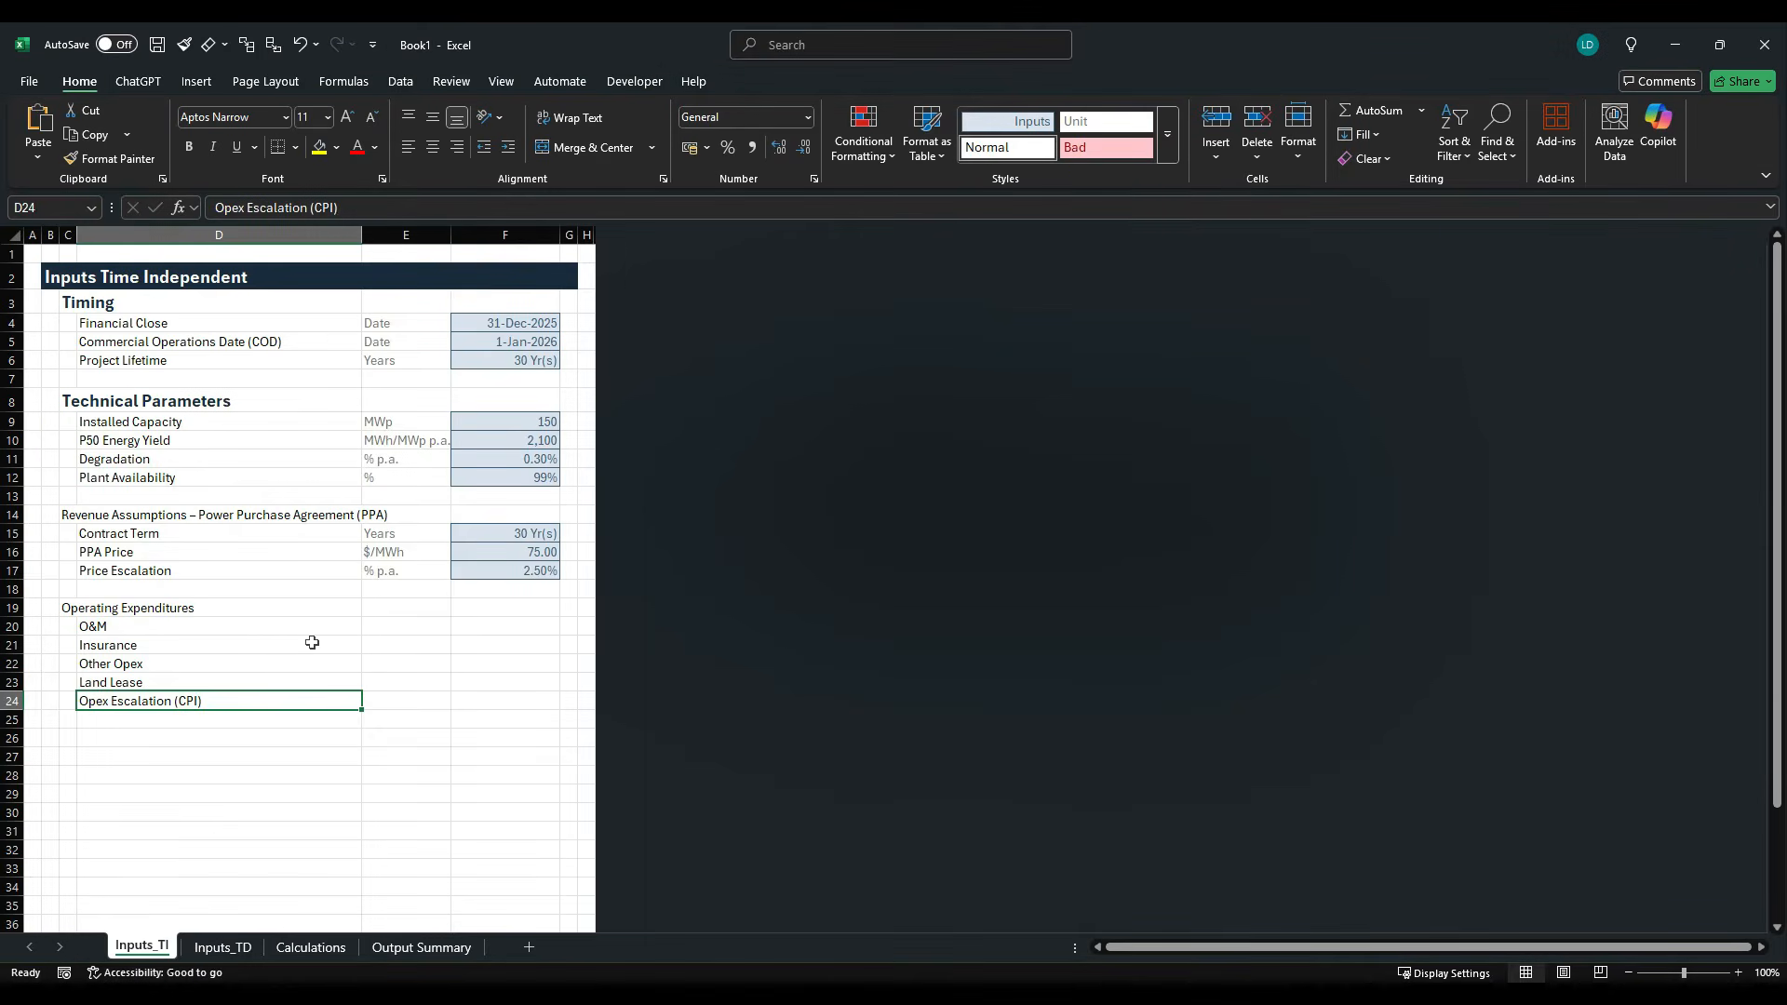
- Copy the Technical Parameters heading C8 and paste only its formats onto the section headings in C14 and C19
click(68, 402)
key(ctrl+c)
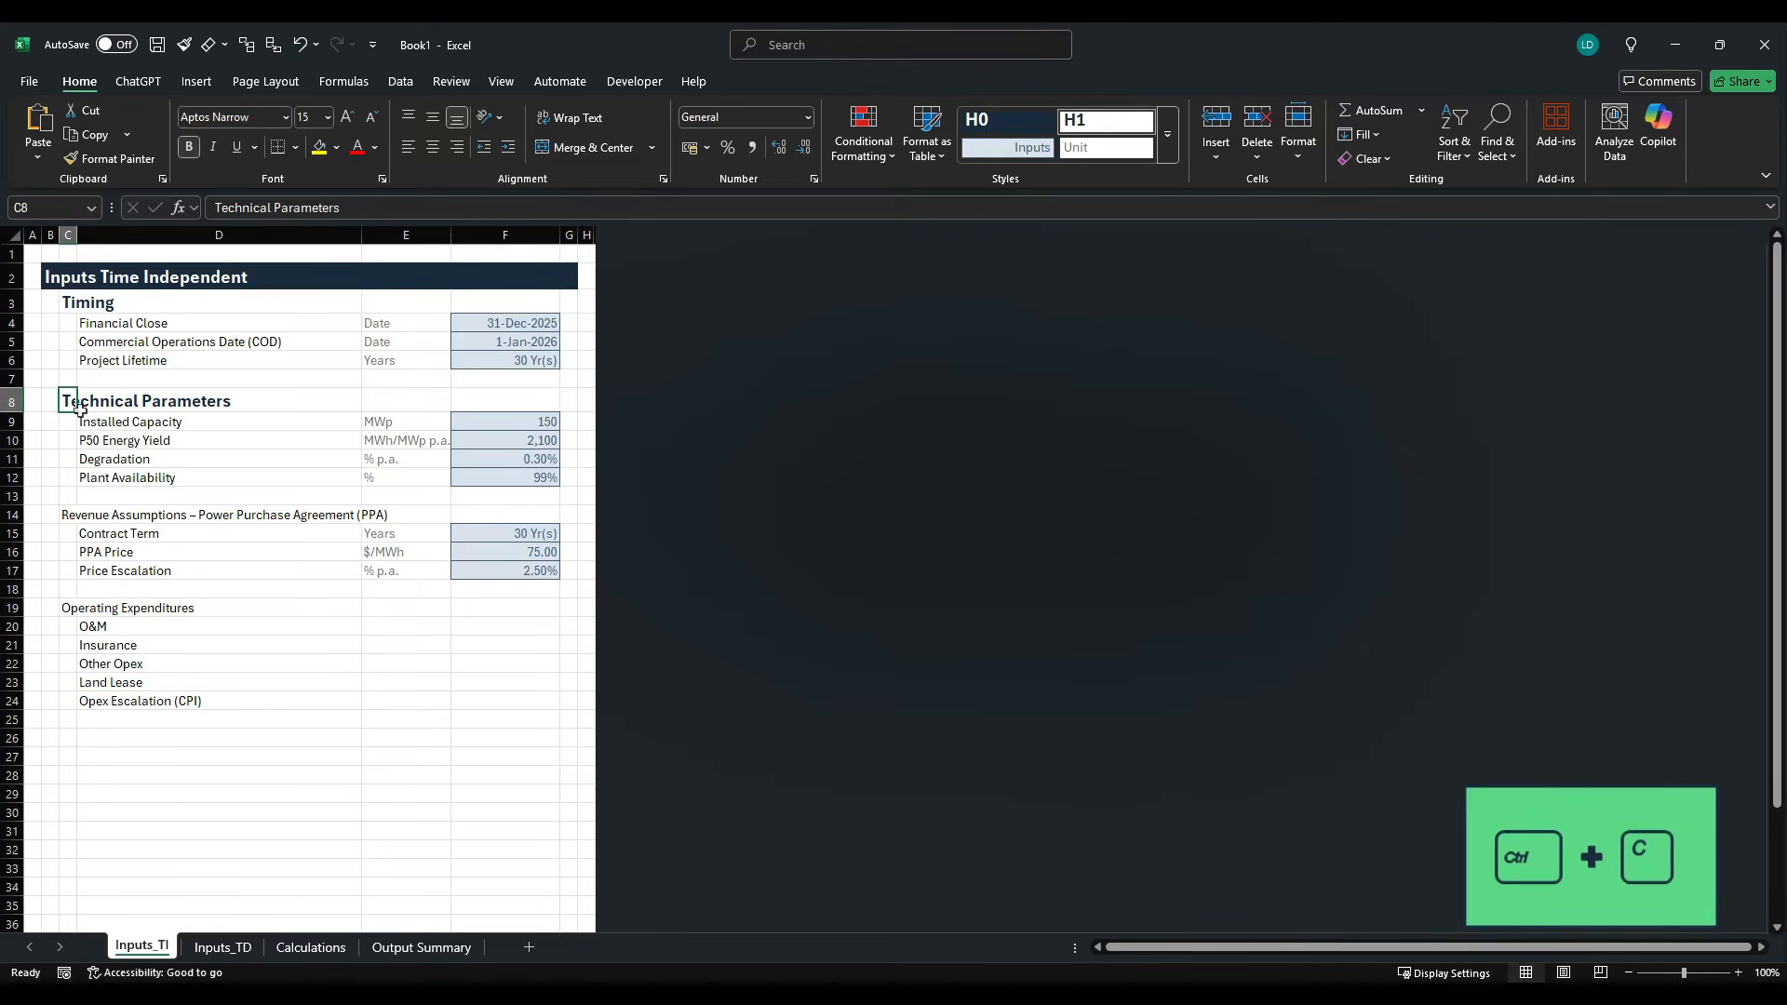
click(74, 519)
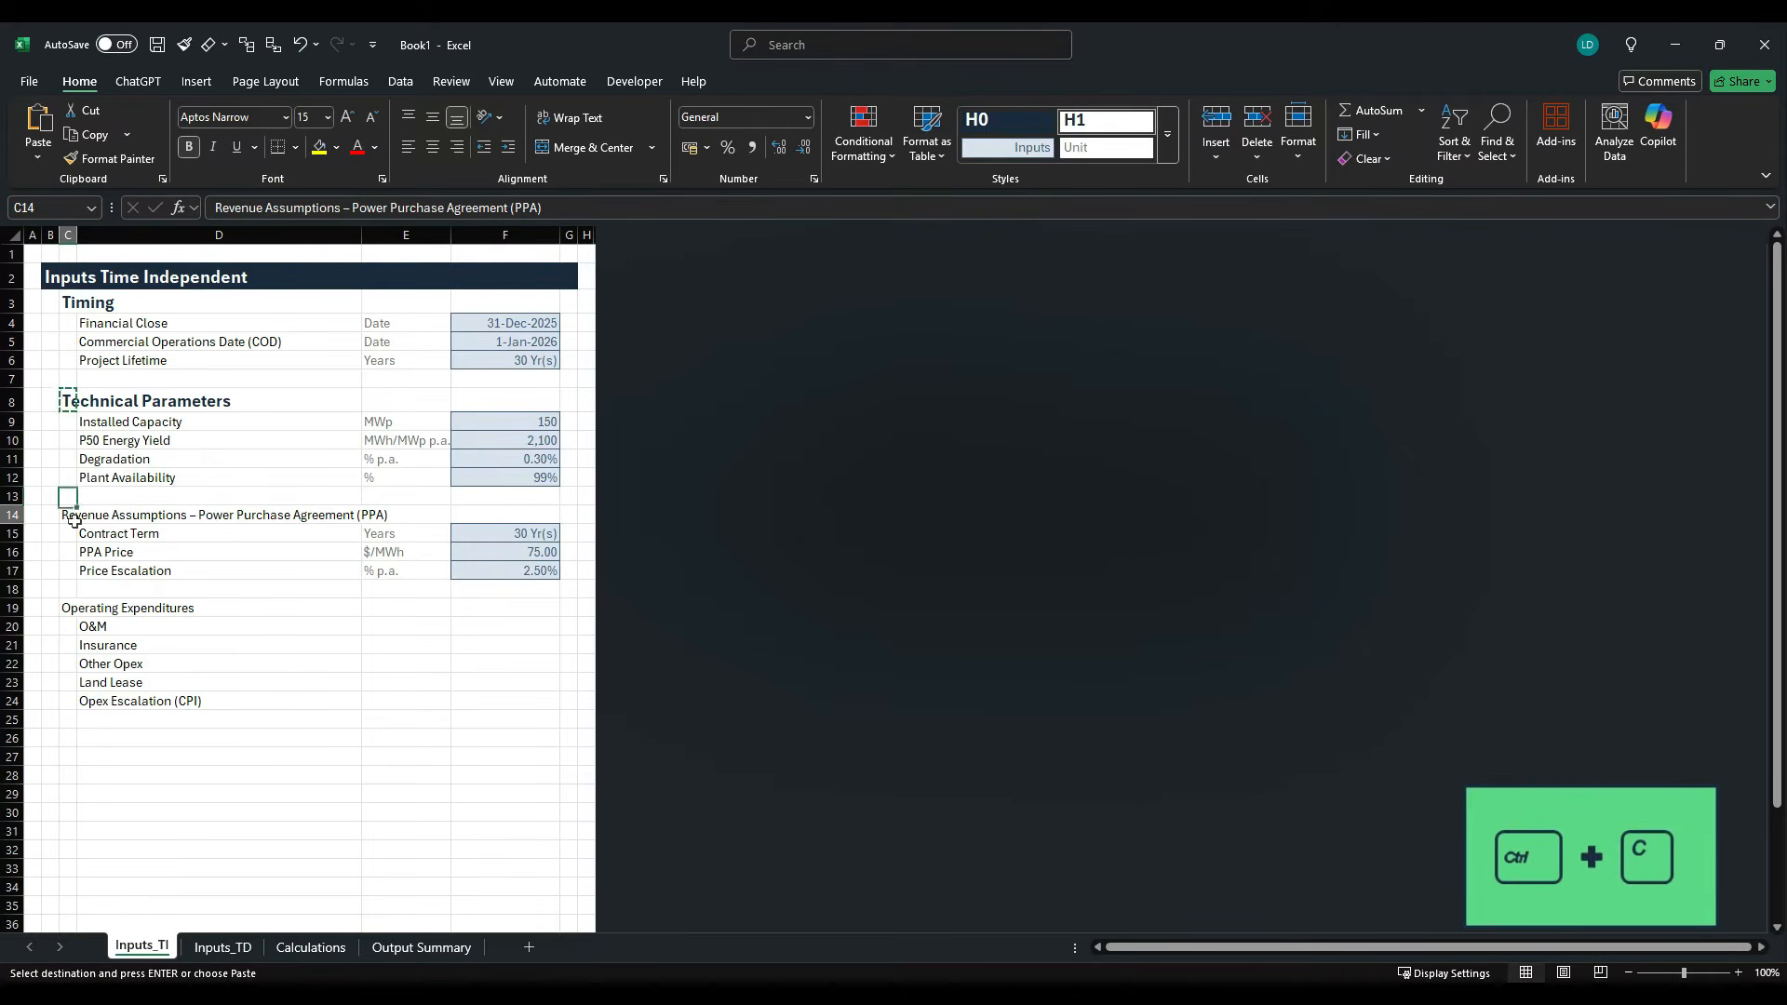
ctrl+click(75, 613)
key(alt+h)
key(v)
key(s)
key(t)
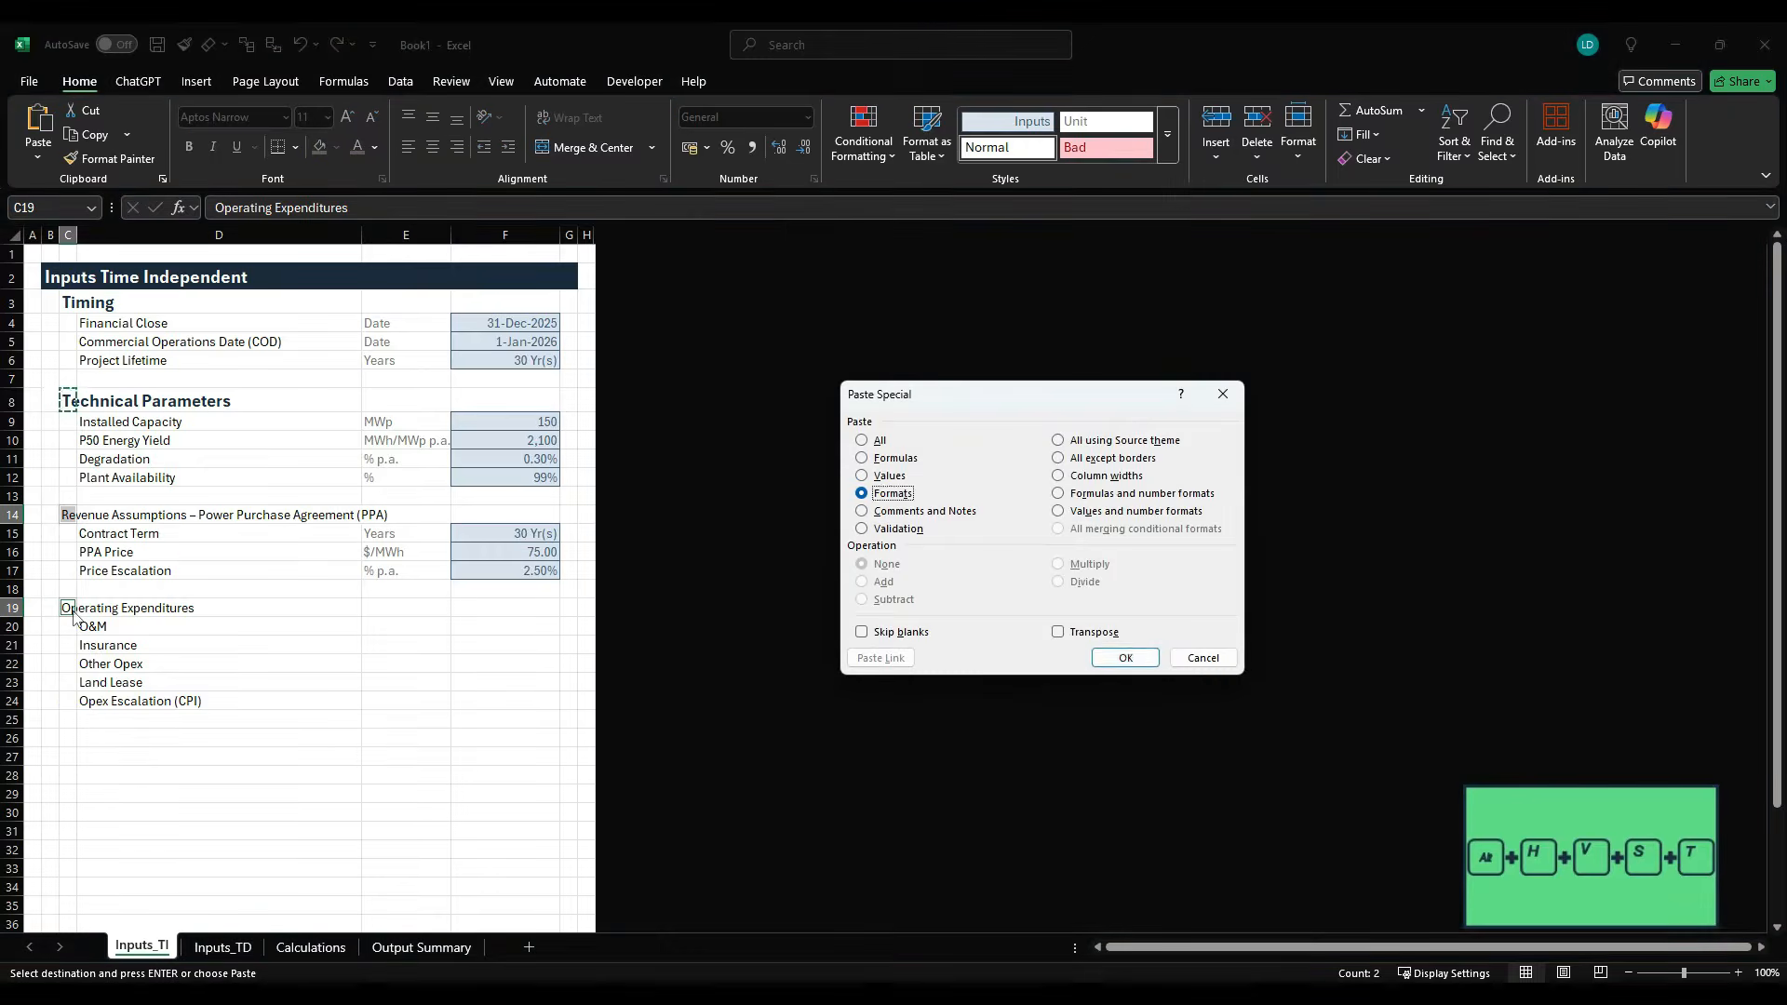
key(Return)
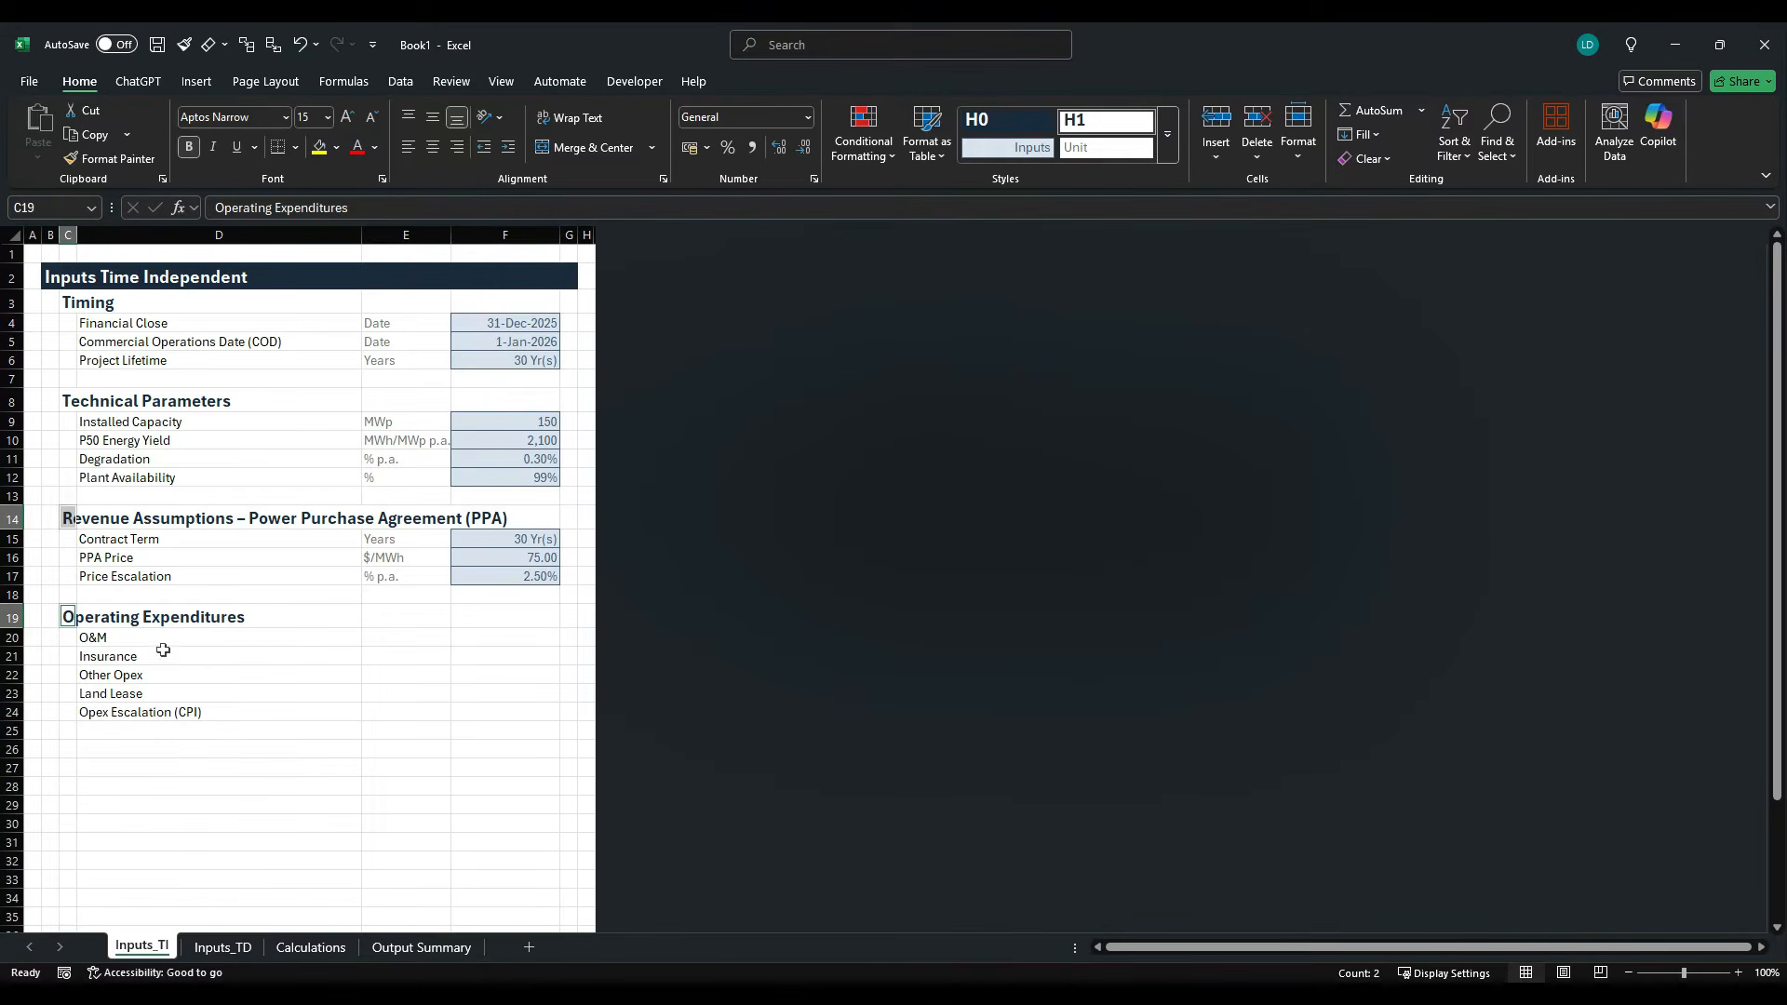
- Check the O&M unit in the case study PDF, enter $/MWp p.a. in E20 and fill it down to E22
key(alt+Tab)
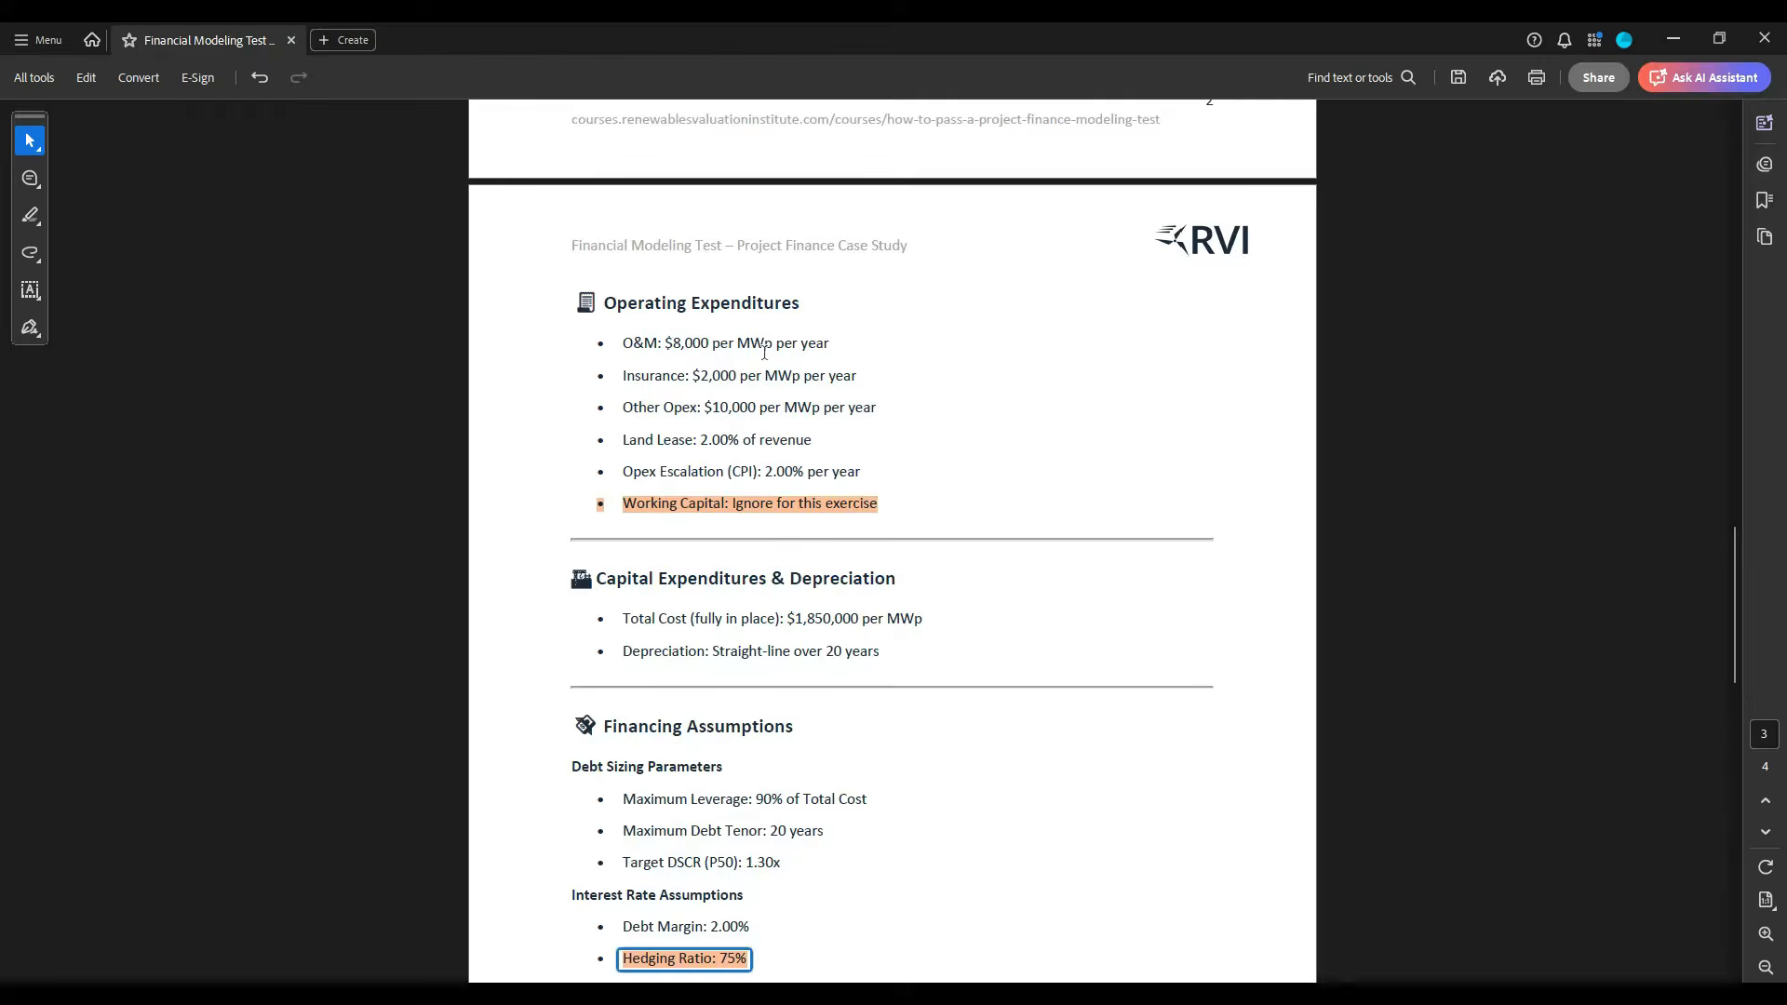
key(alt+Tab)
click(398, 640)
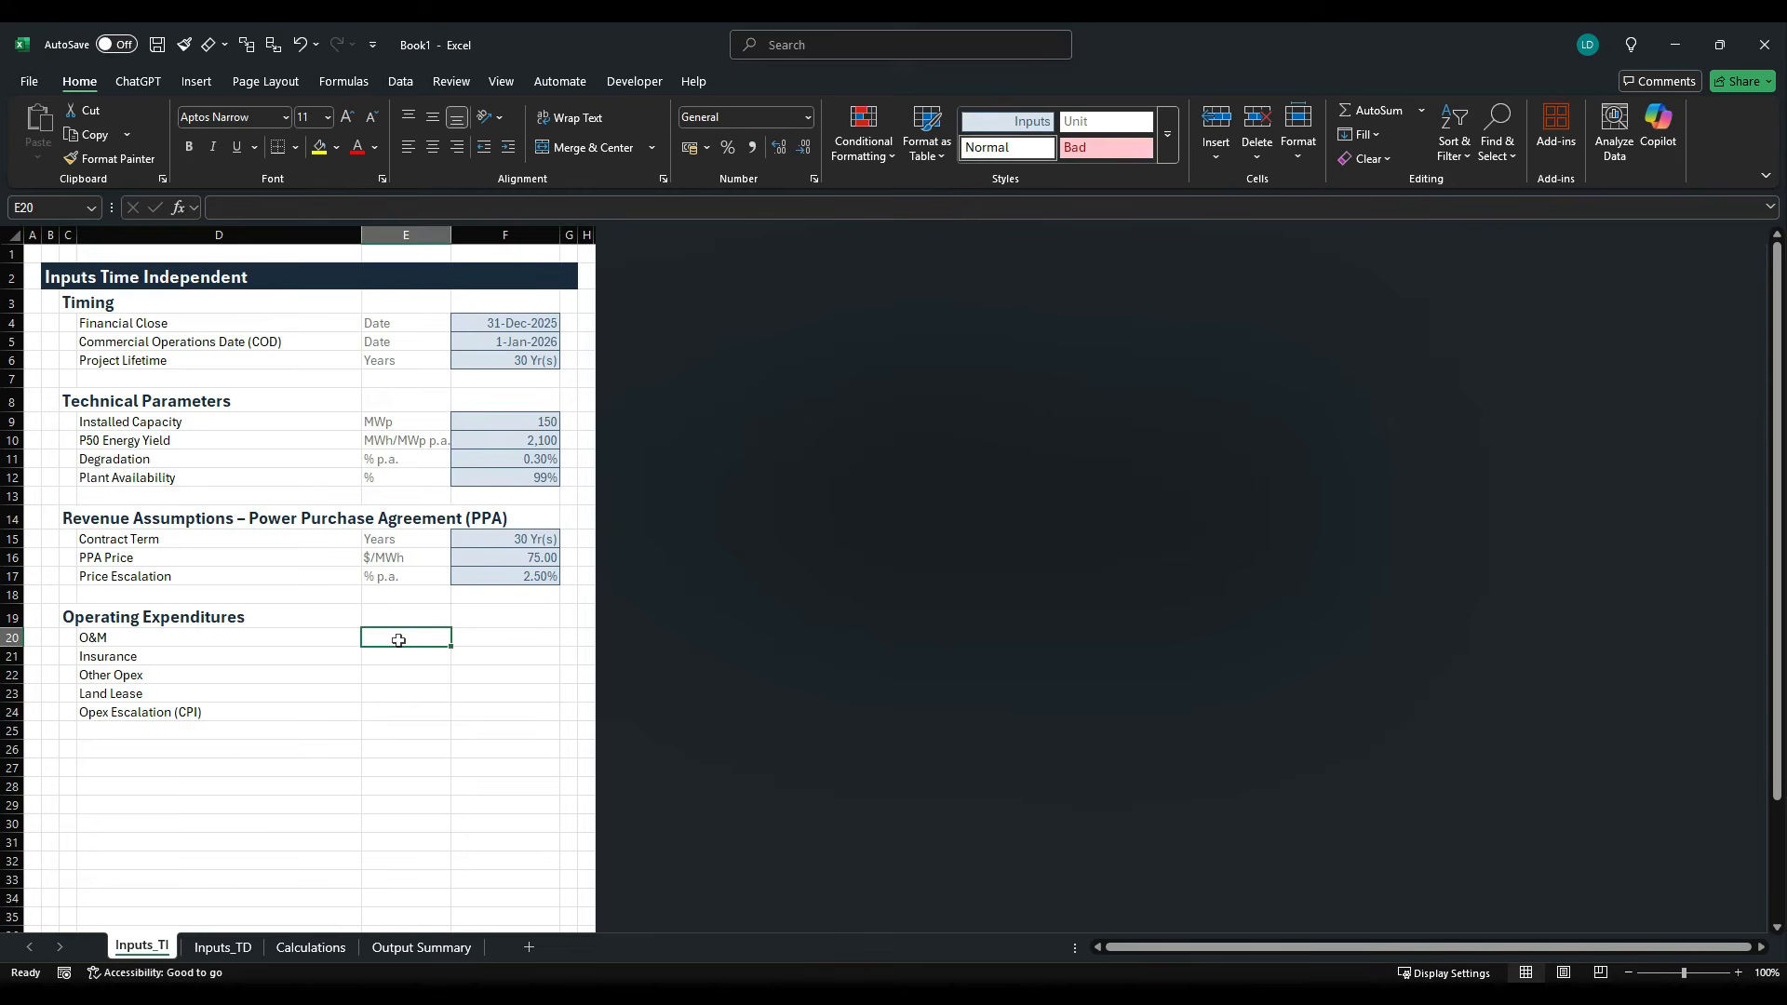
text($/MWp p.a.)
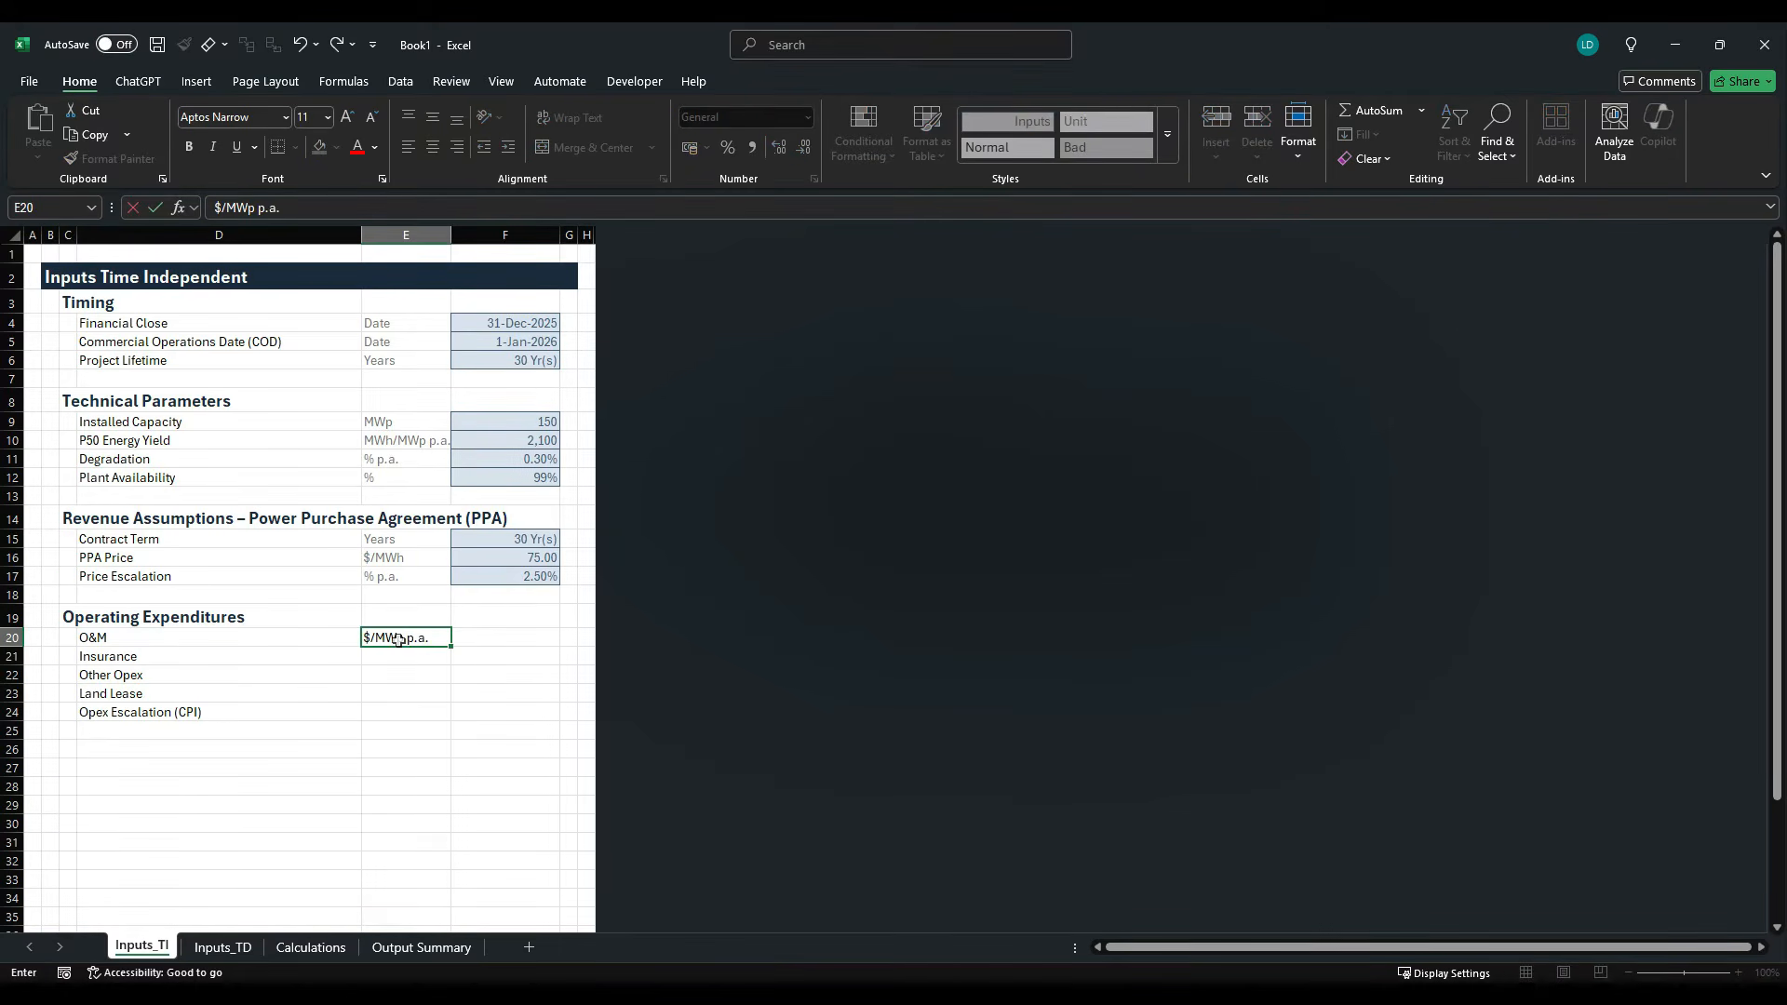
key(ctrl+Return)
key(shift+Down)
key(shift+Down)
key(ctrl+d)
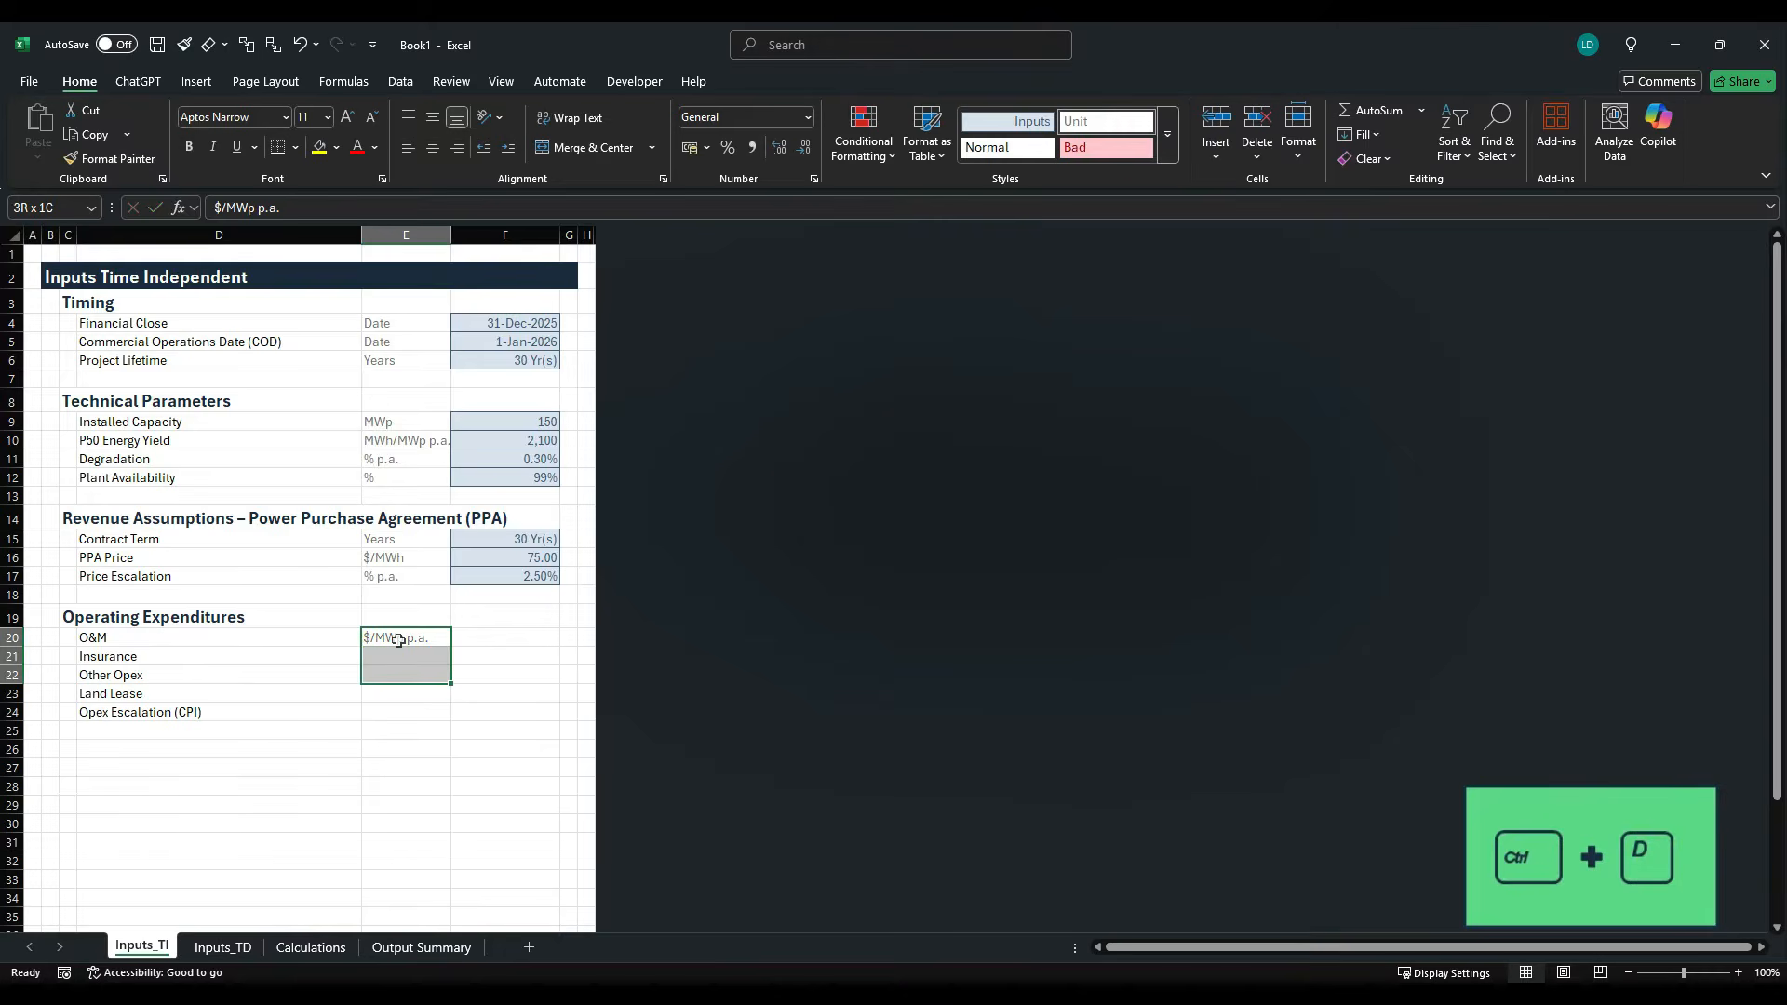
- Look up the Land Lease unit in the case study PDF and enter % of revenue in E23
key(Down)
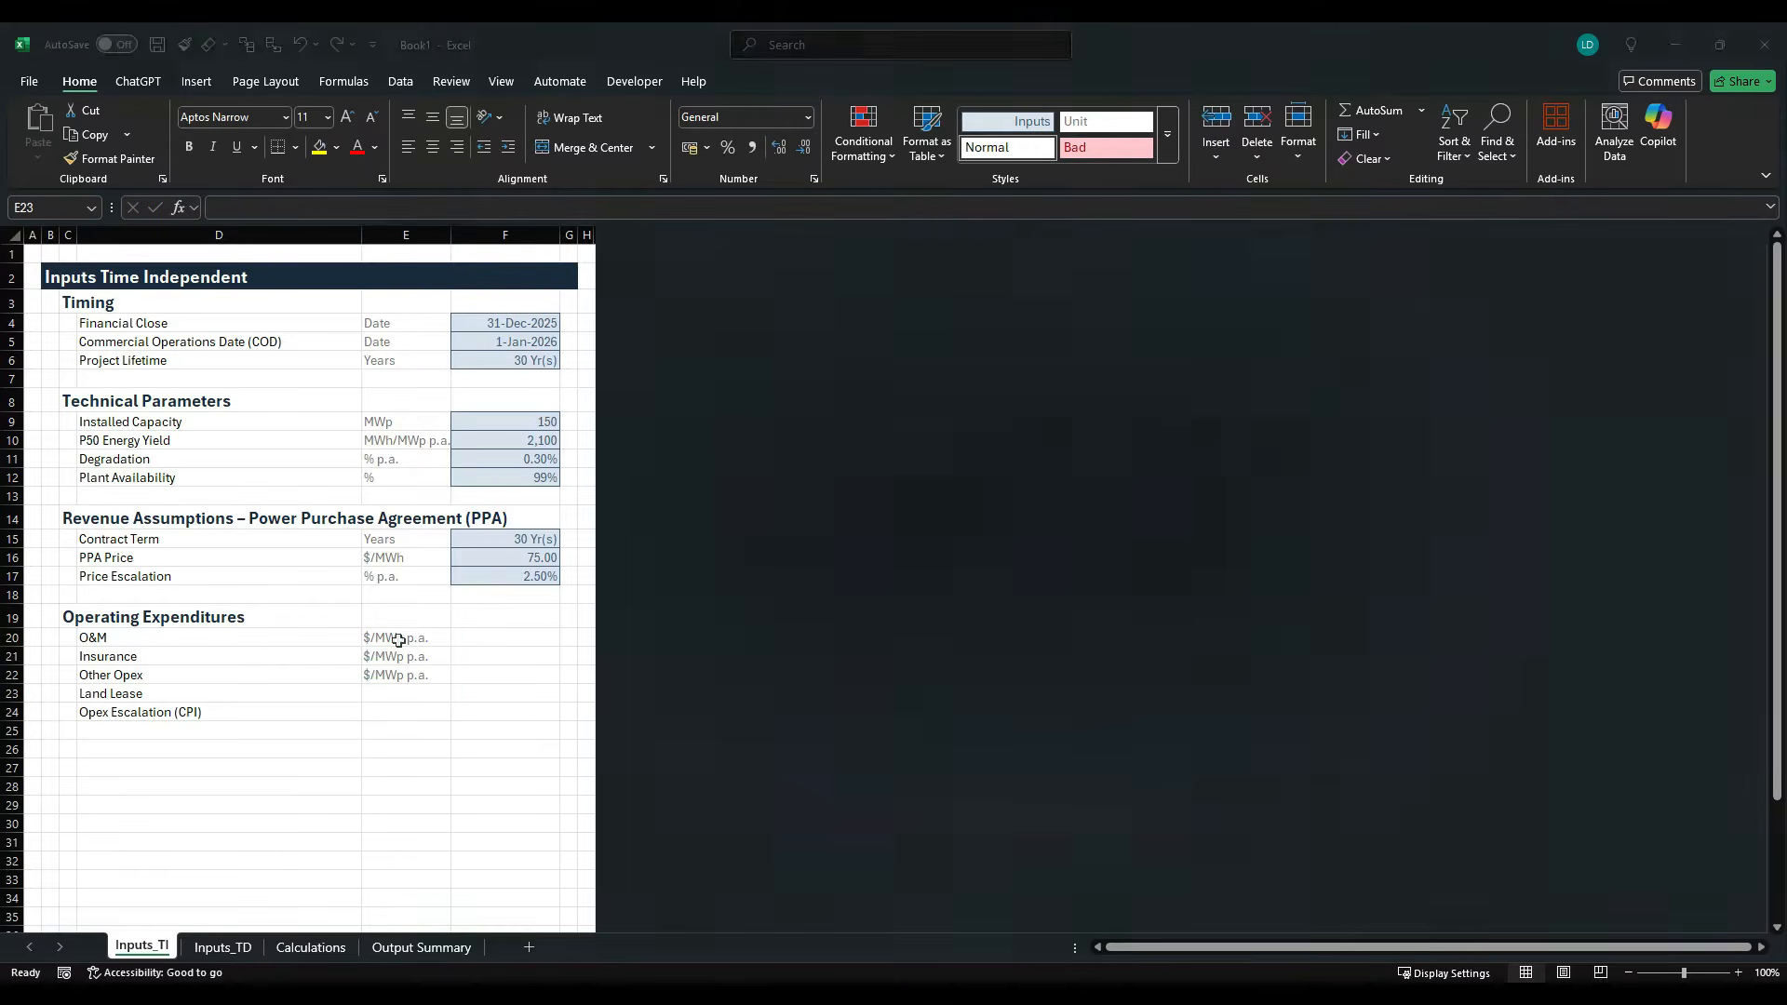
key(alt+Tab)
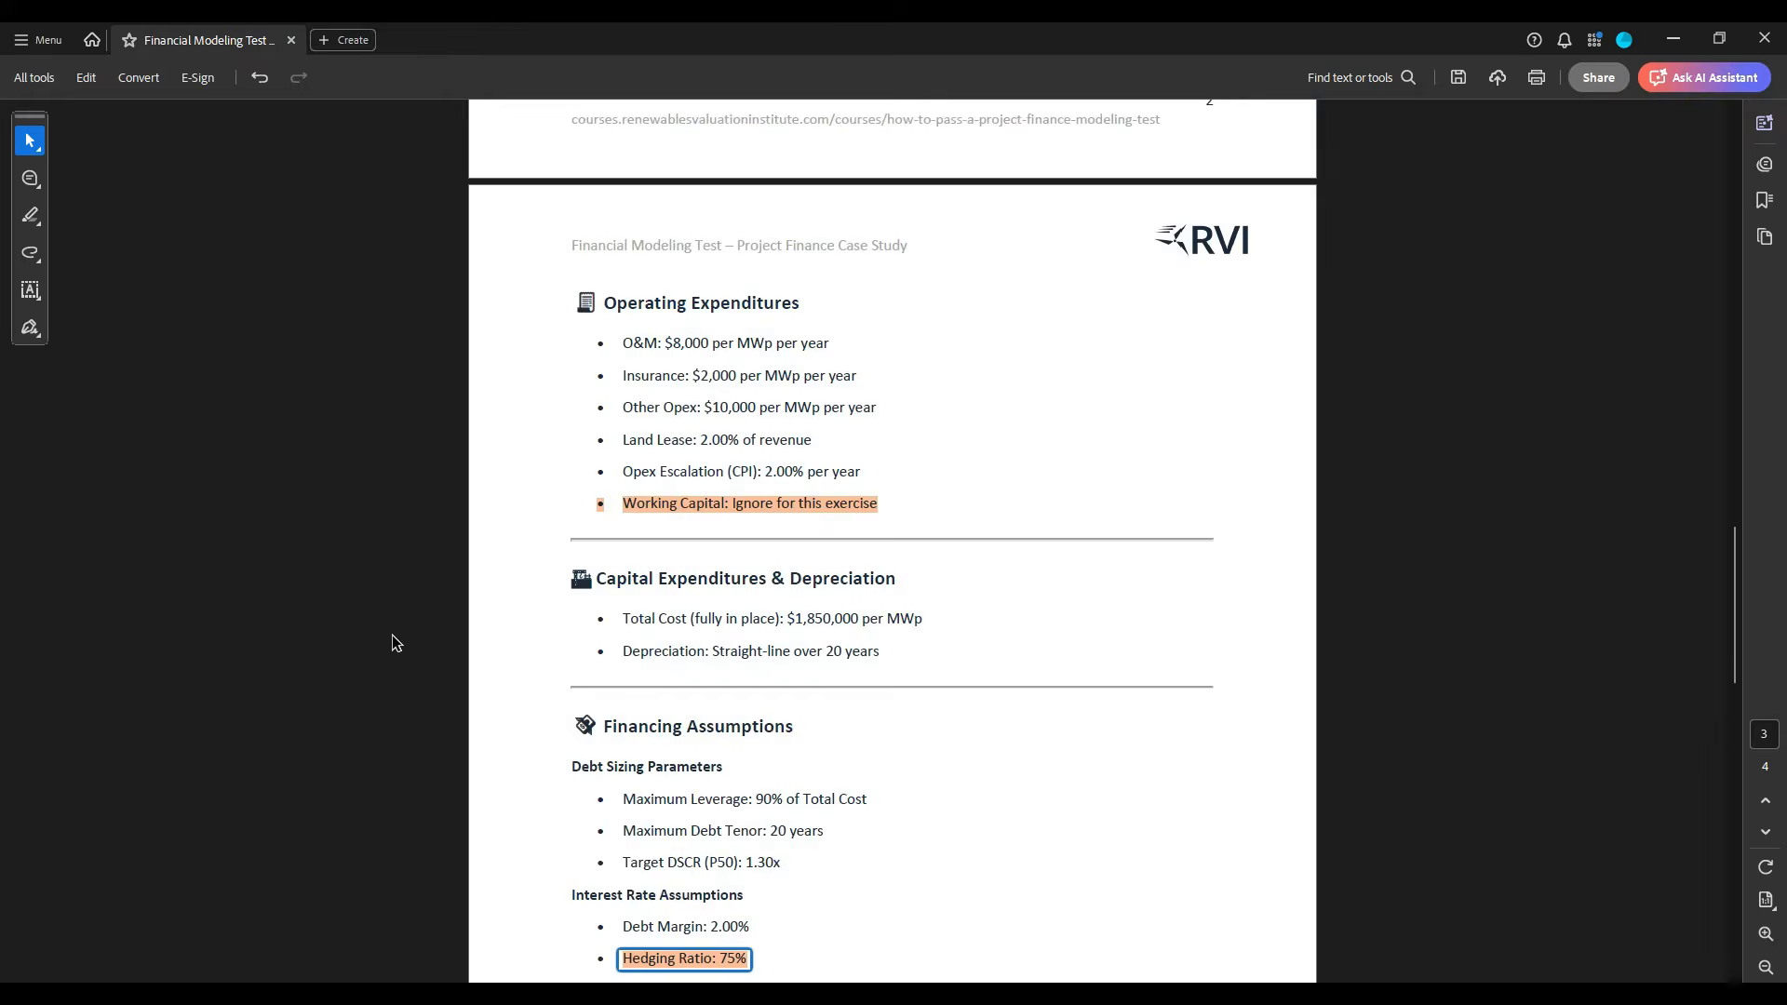
key(alt+Tab)
text(%)
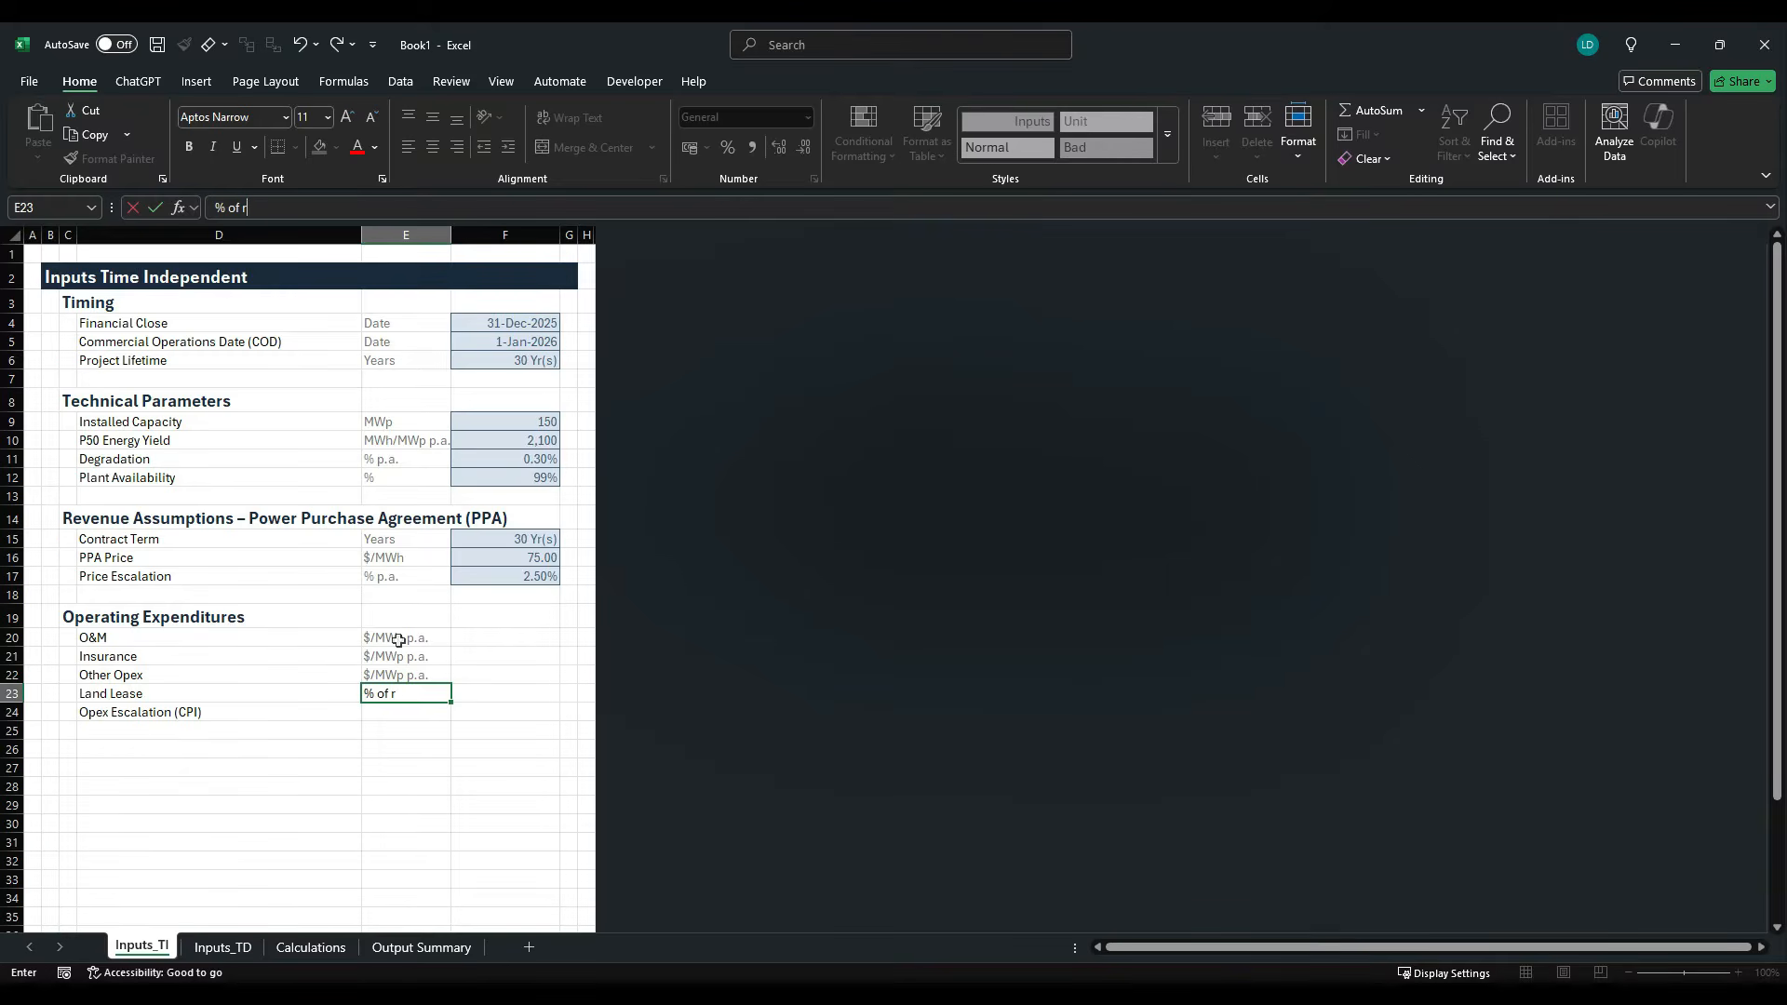
text( of revenue)
key(Return)
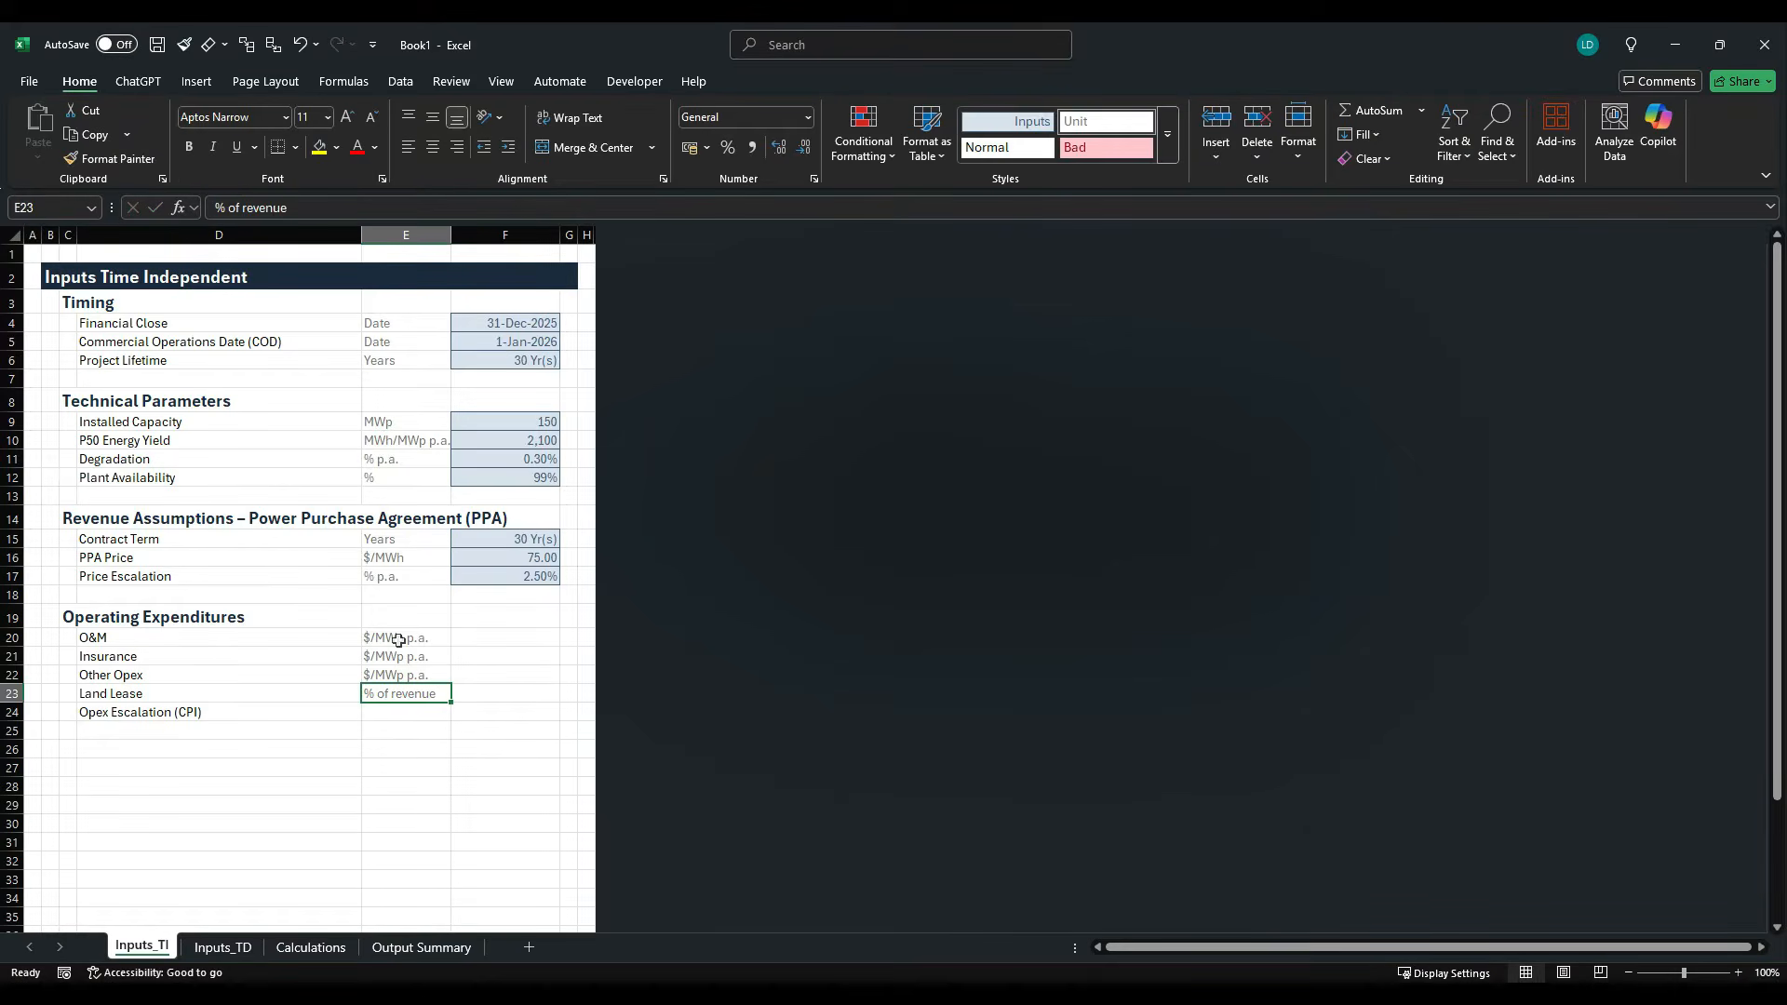
- Check the Opex Escalation unit in the case study PDF and copy the % p.a. unit from E17 into E24
key(alt+Tab)
key(alt+Tab)
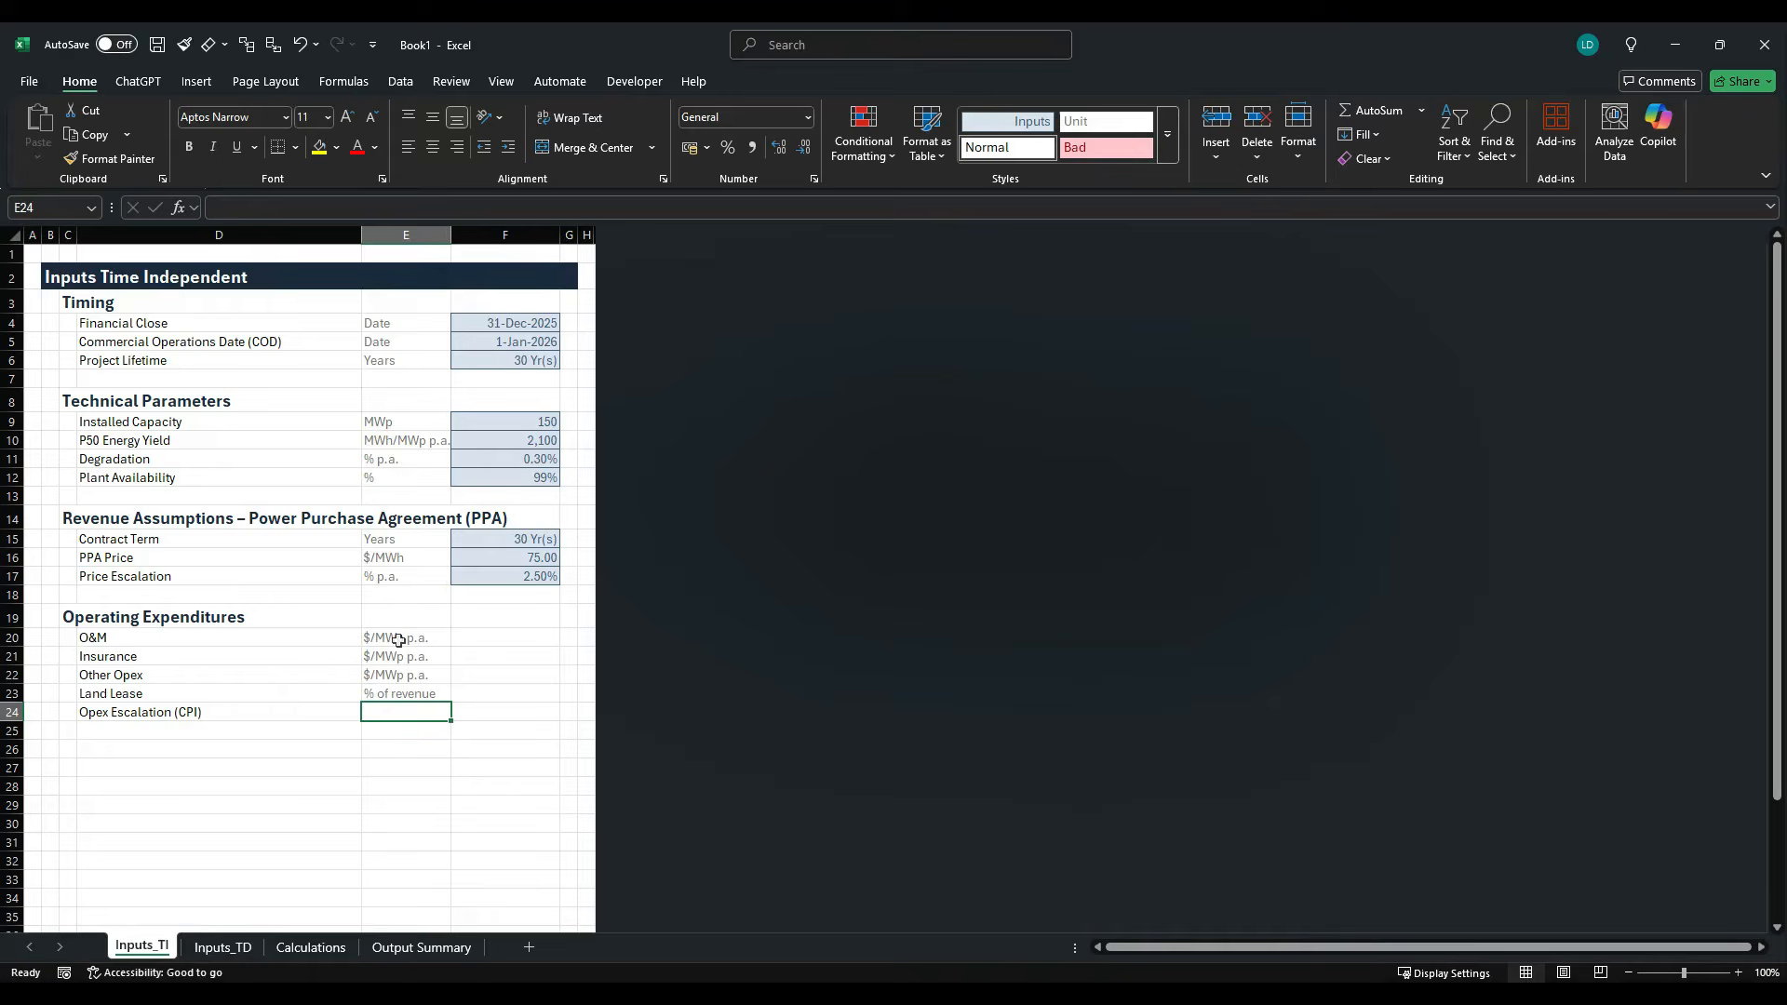
click(400, 577)
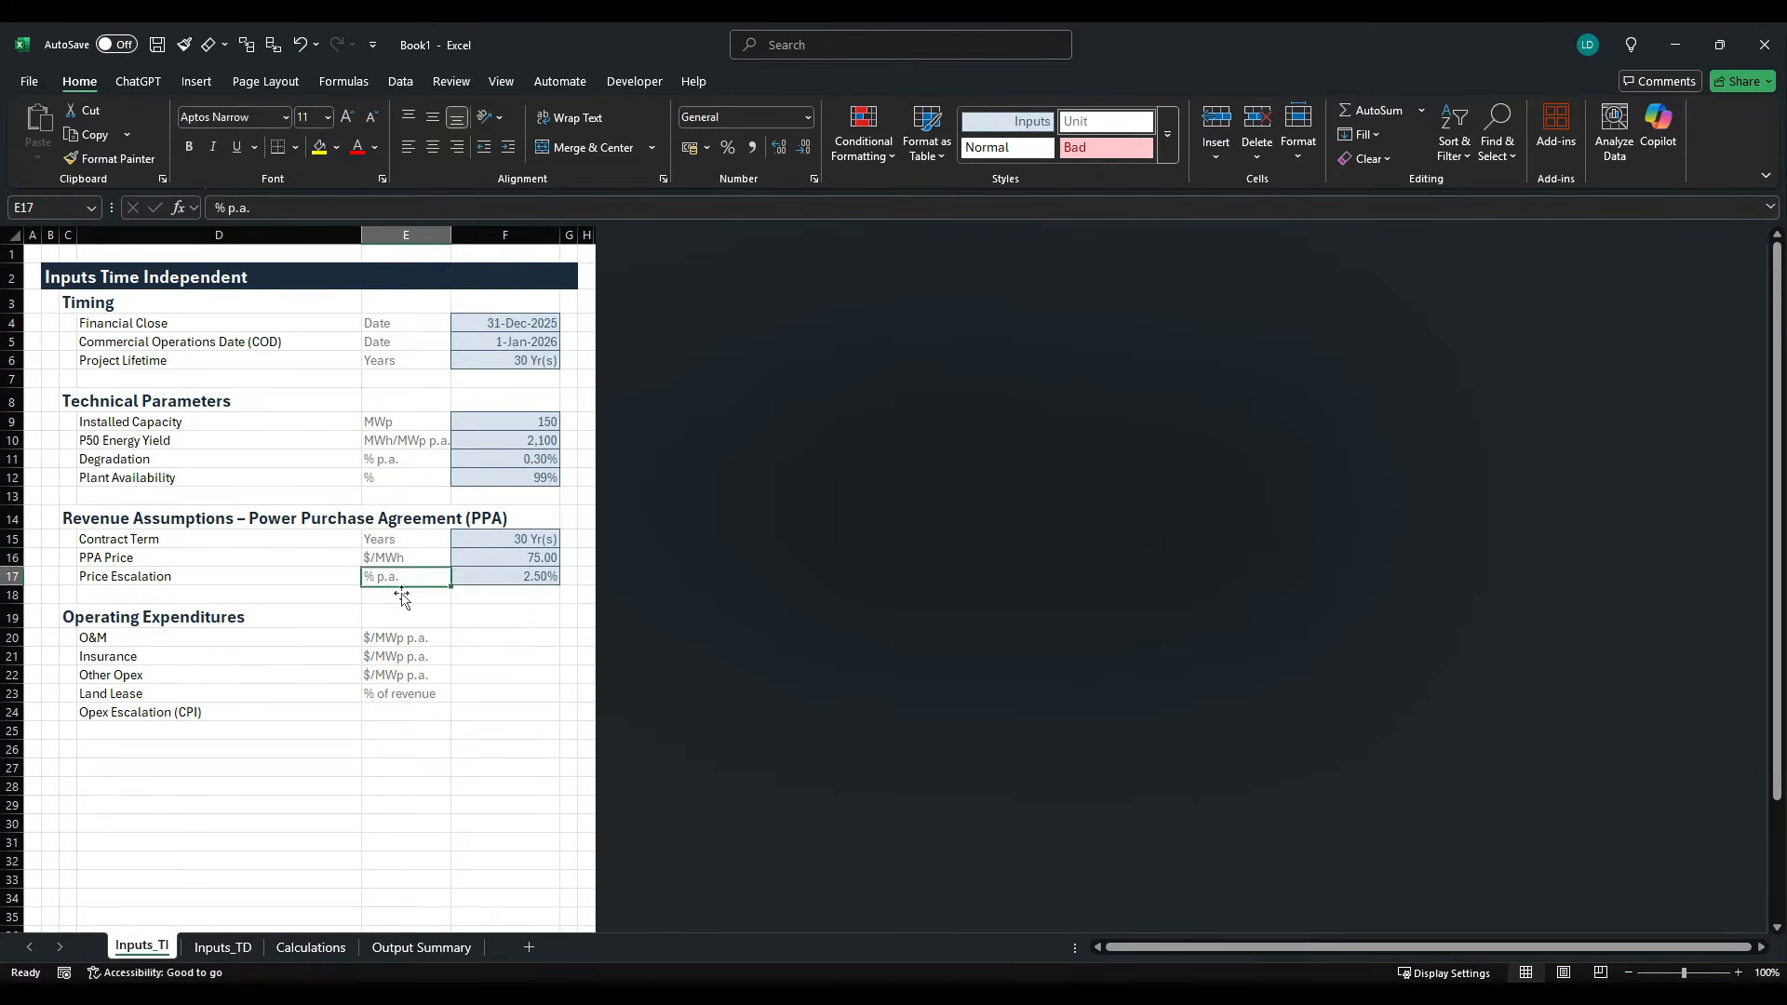
key(ctrl+c)
click(402, 712)
key(ctrl+v)
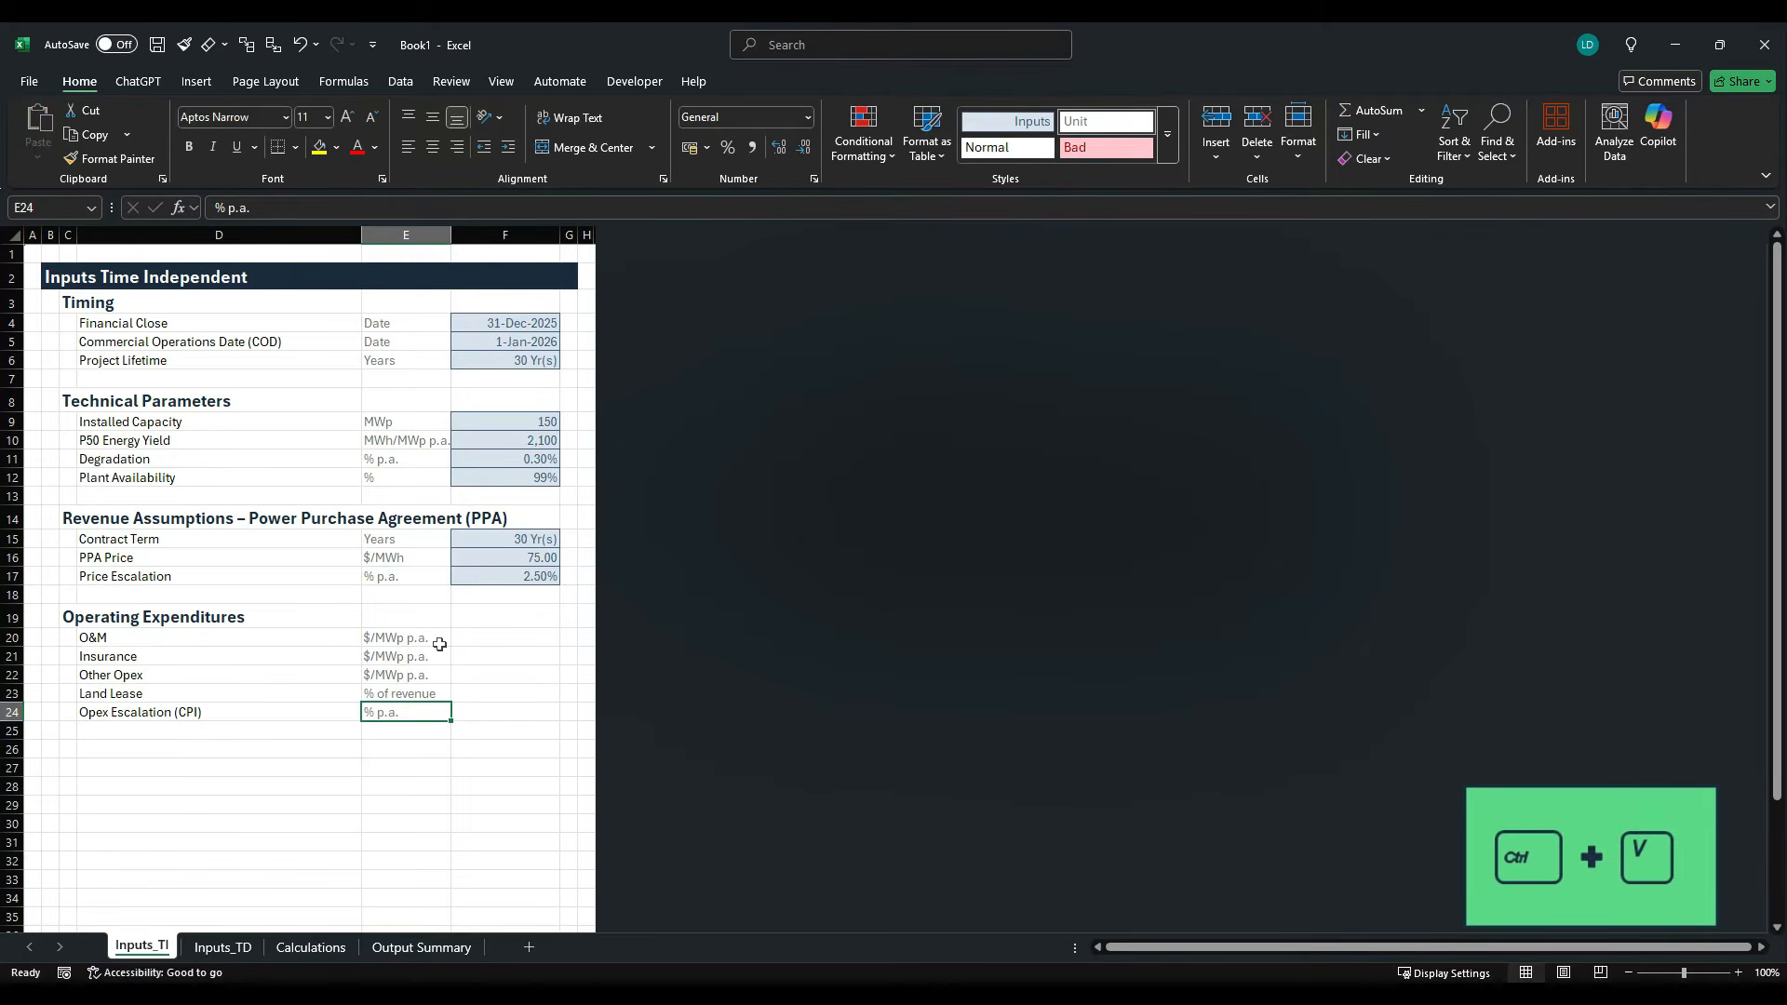
- Check the operating cost figures in the case study PDF and copy the P50 Energy Yield input F10 into F20:F22
key(alt+Tab)
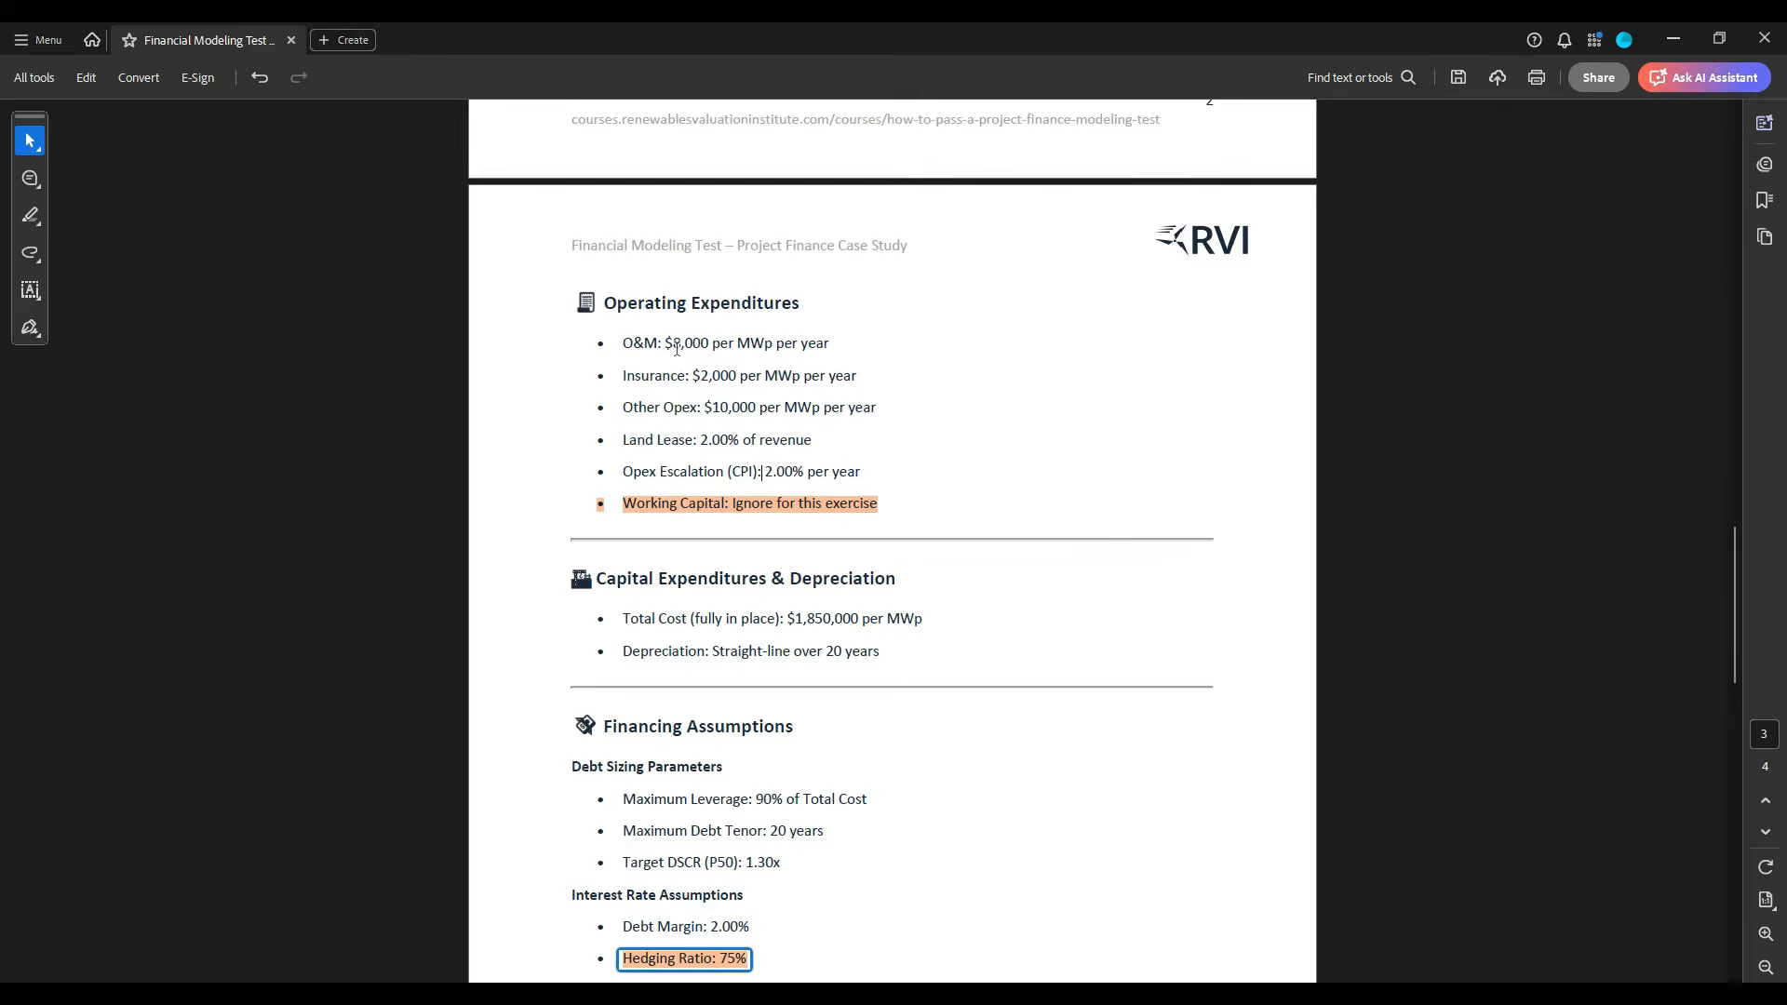
key(alt+Tab)
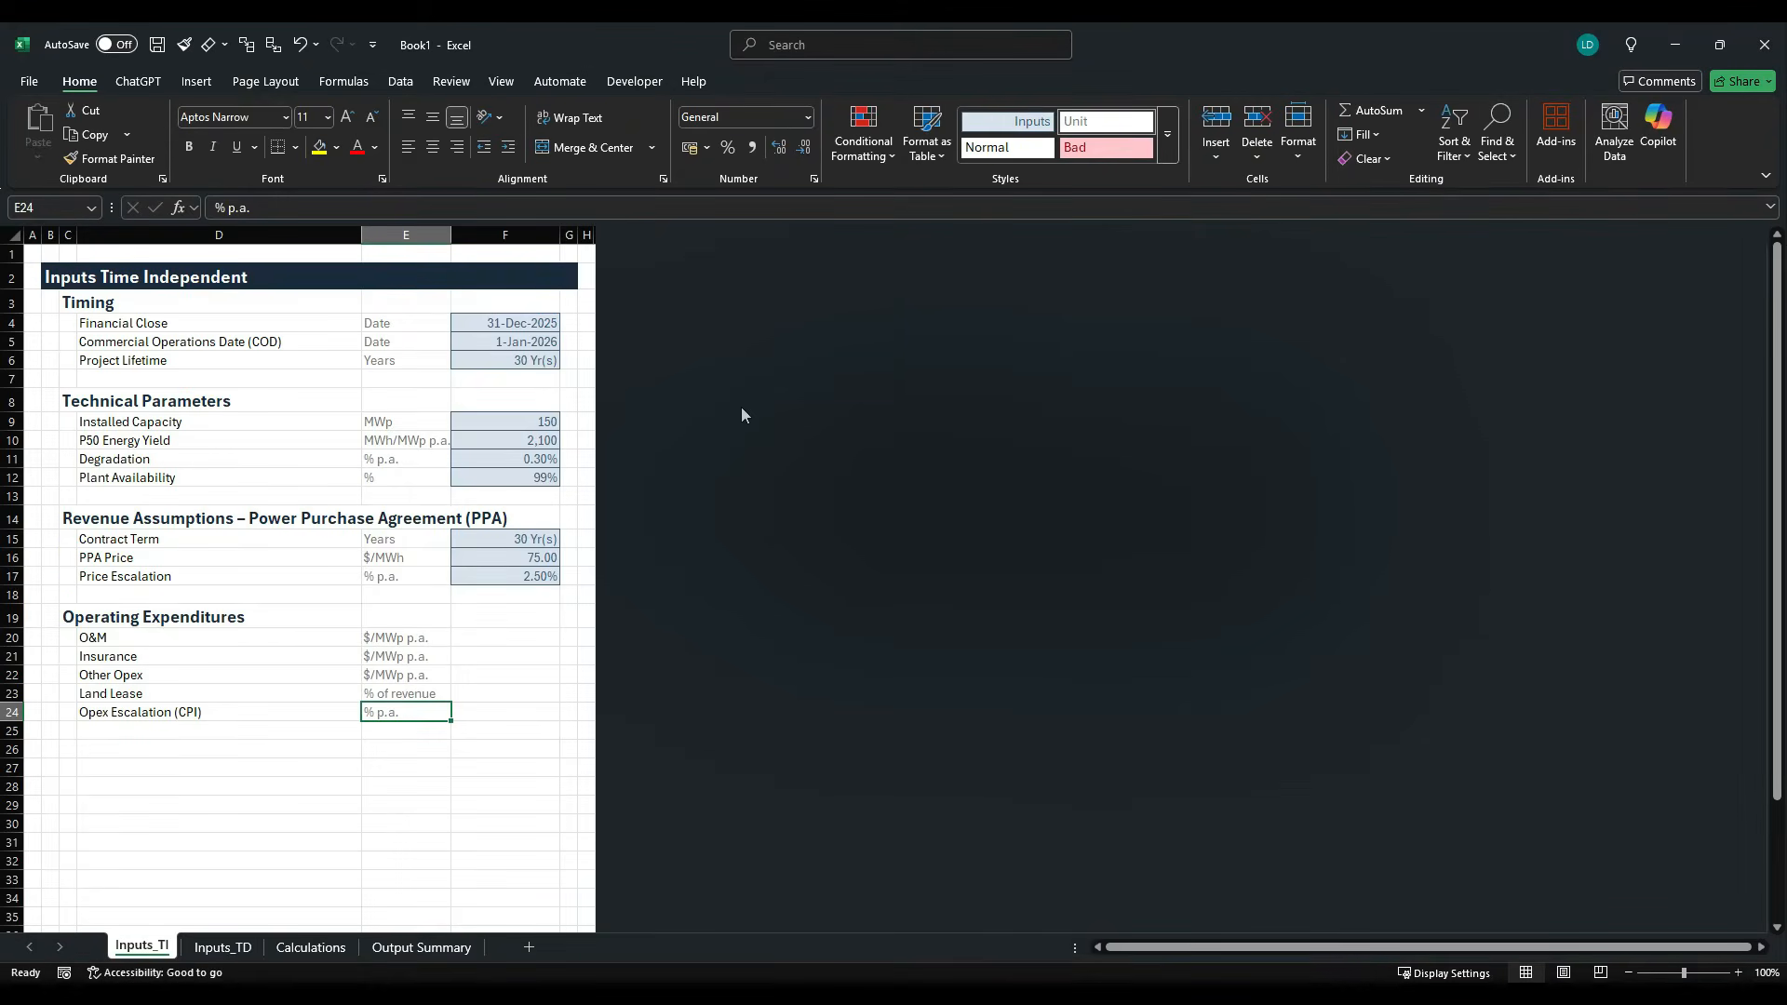
key(ctrl+c)
click(549, 445)
key(ctrl+c)
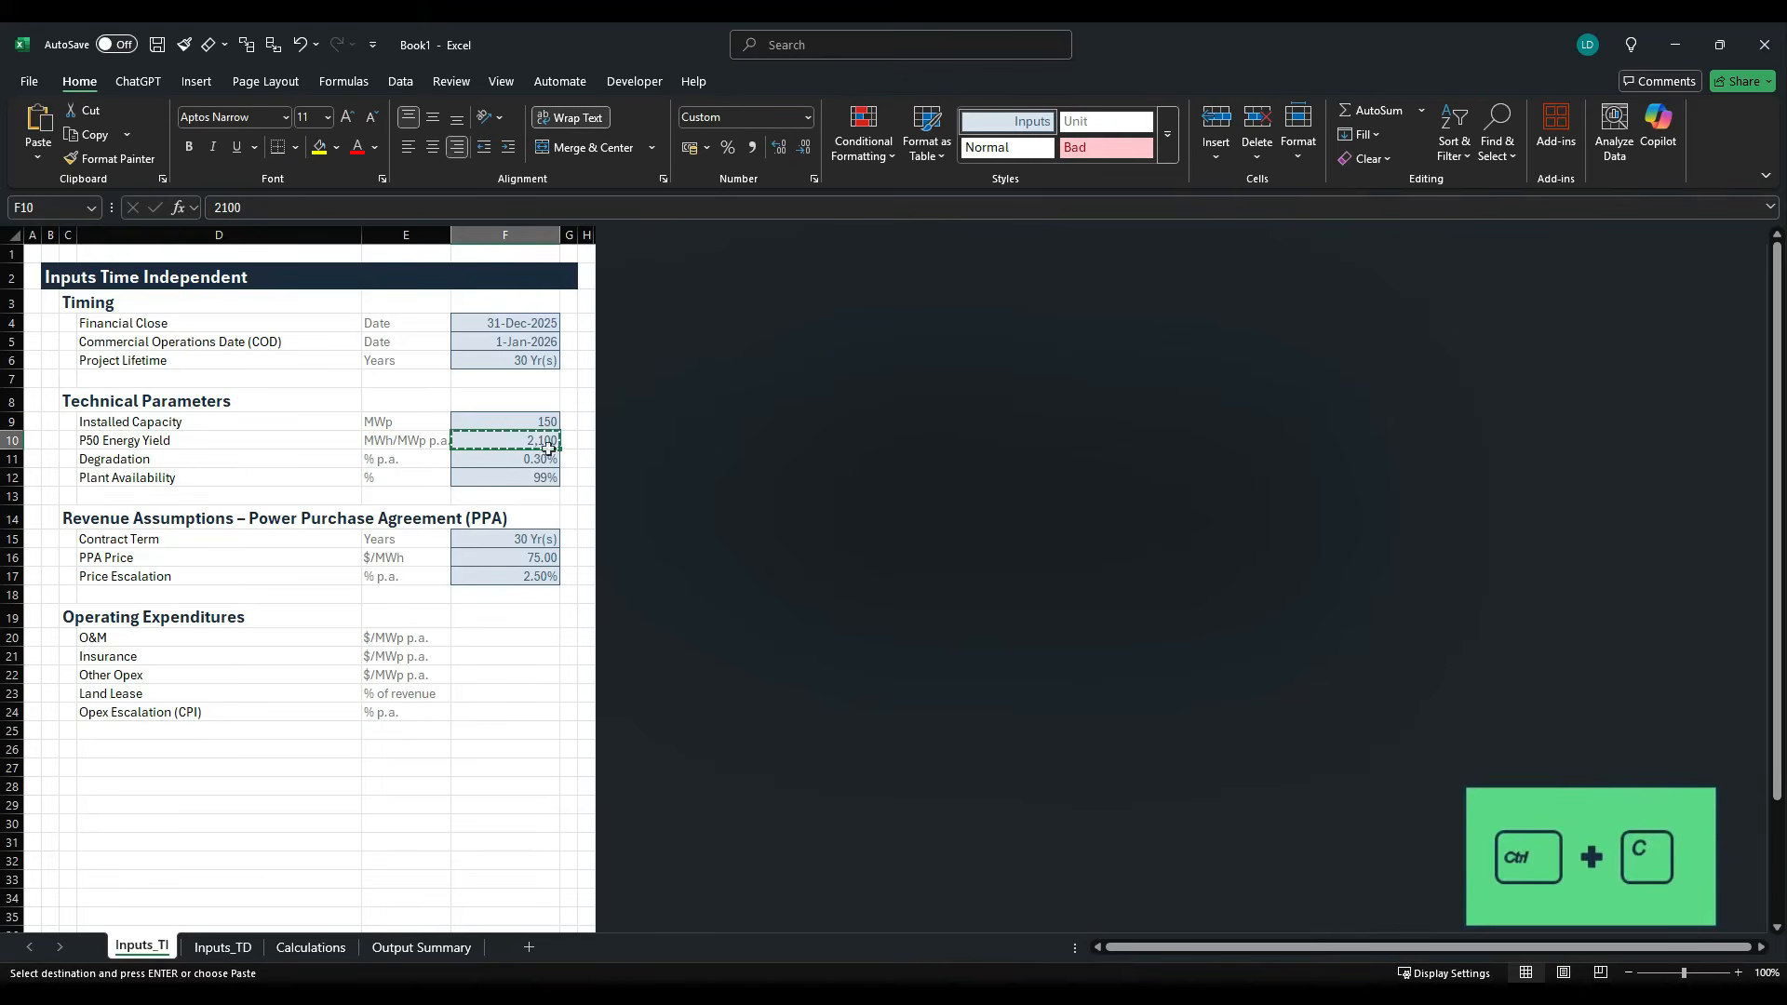
drag(503, 636, 501, 689)
key(ctrl+v)
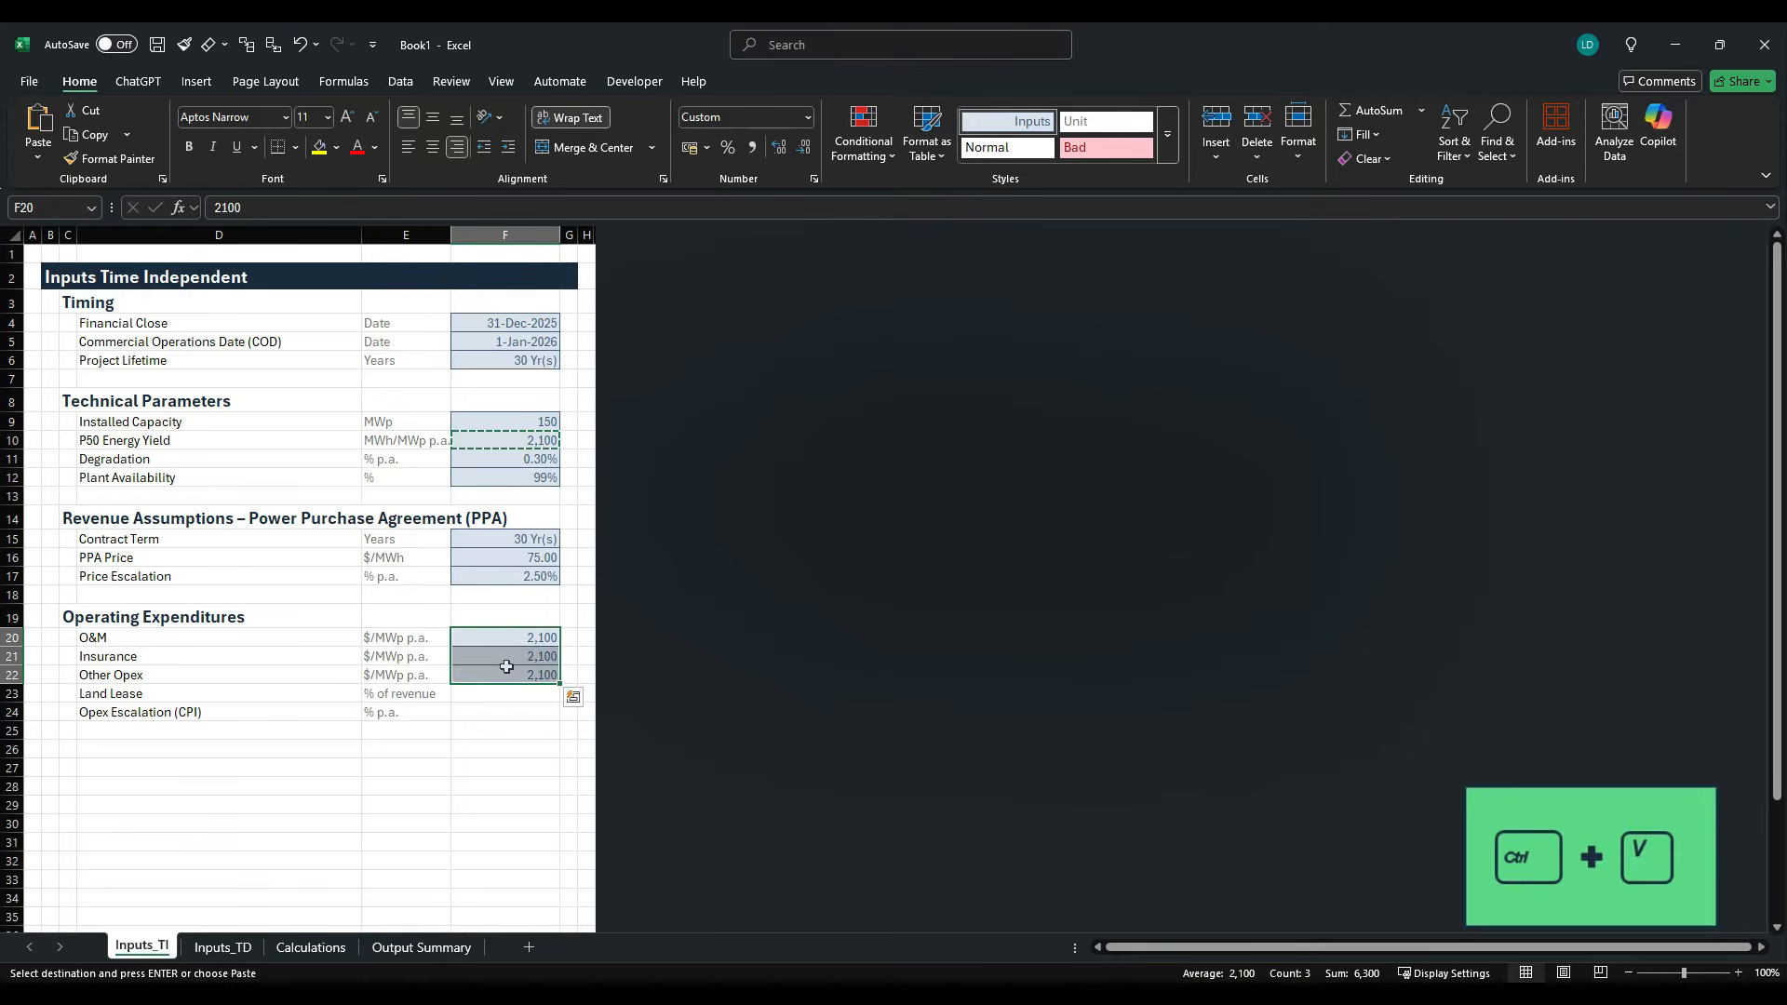
key(Escape)
- Enter 8000 for O&M in F20, 2000 for Insurance in F21 and 10000 for Other Opex in F22
click(518, 642)
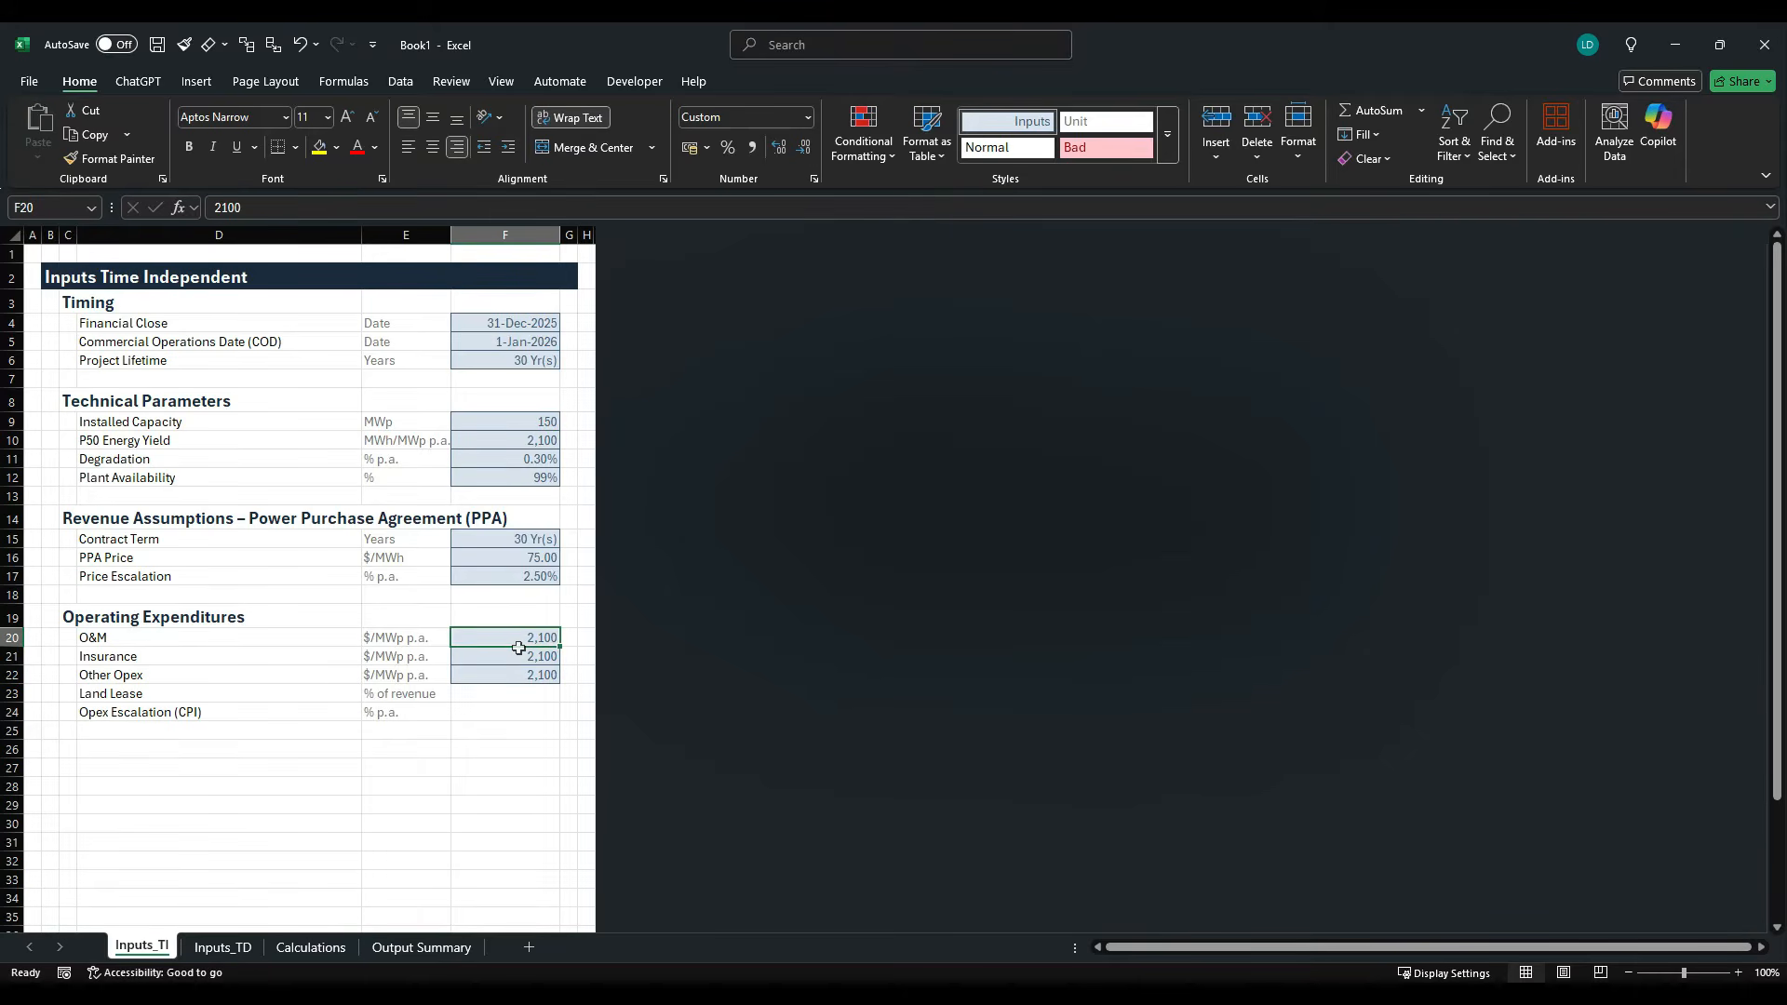
text(80)
key(Return)
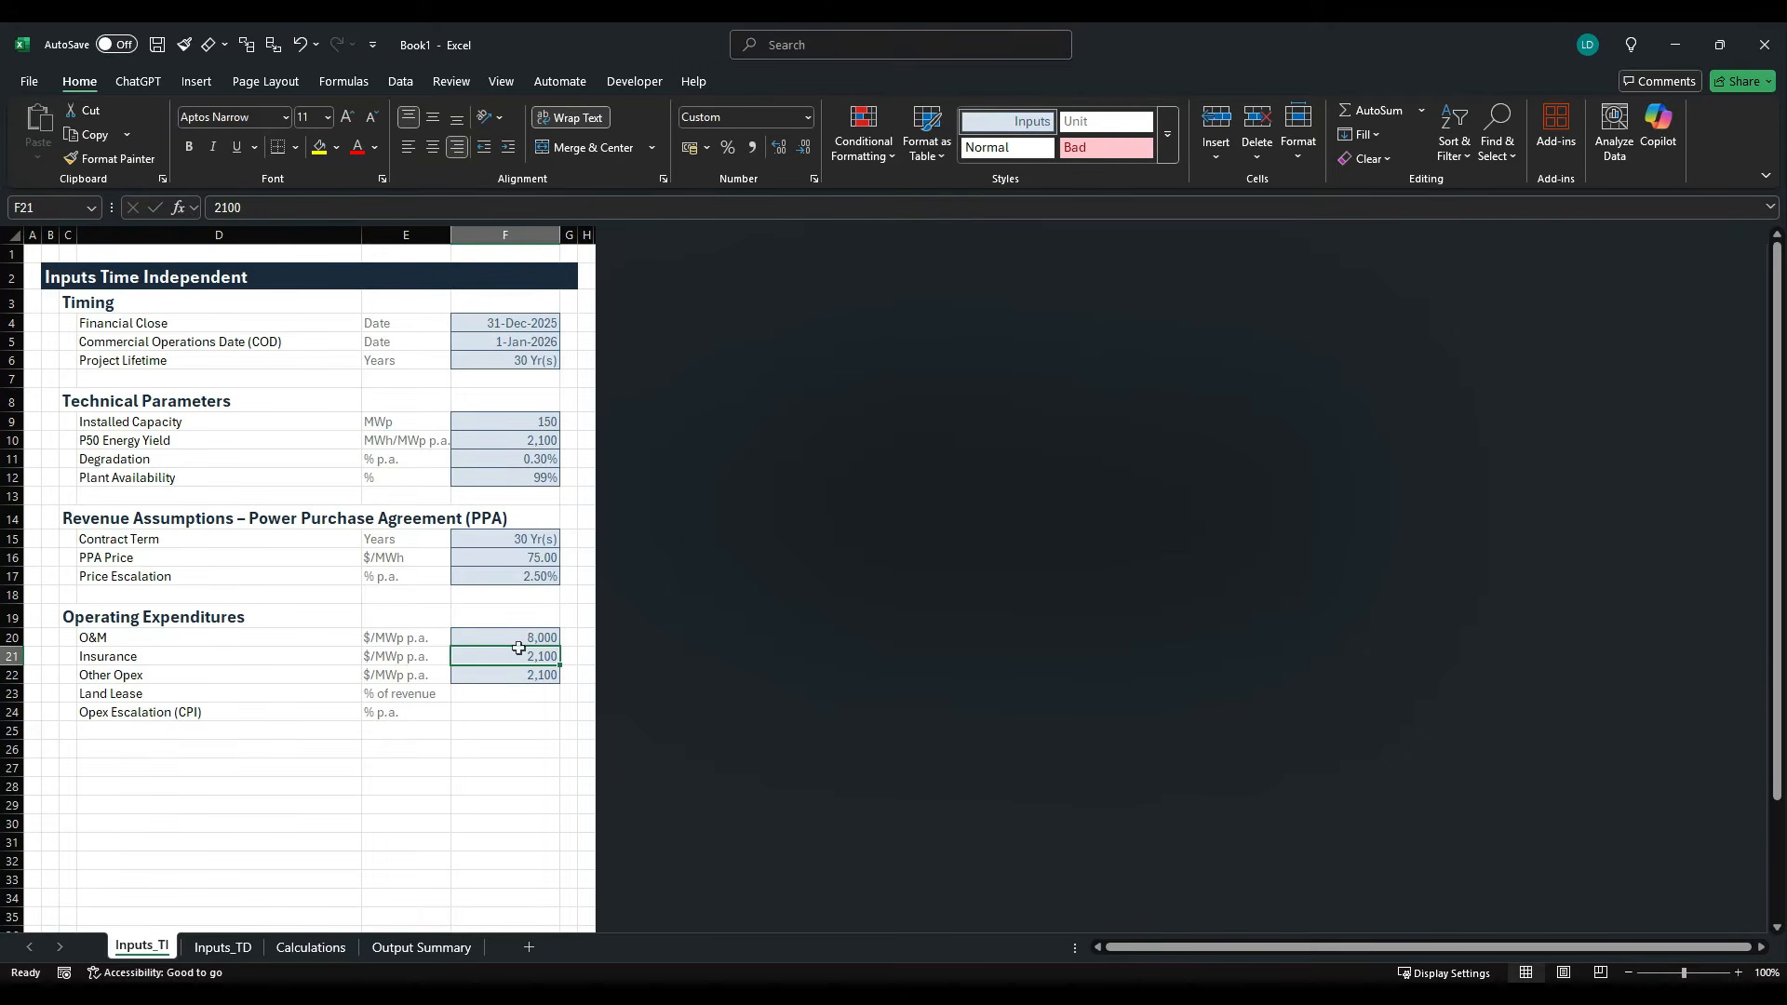
text(2,000)
key(Return)
text(1000)
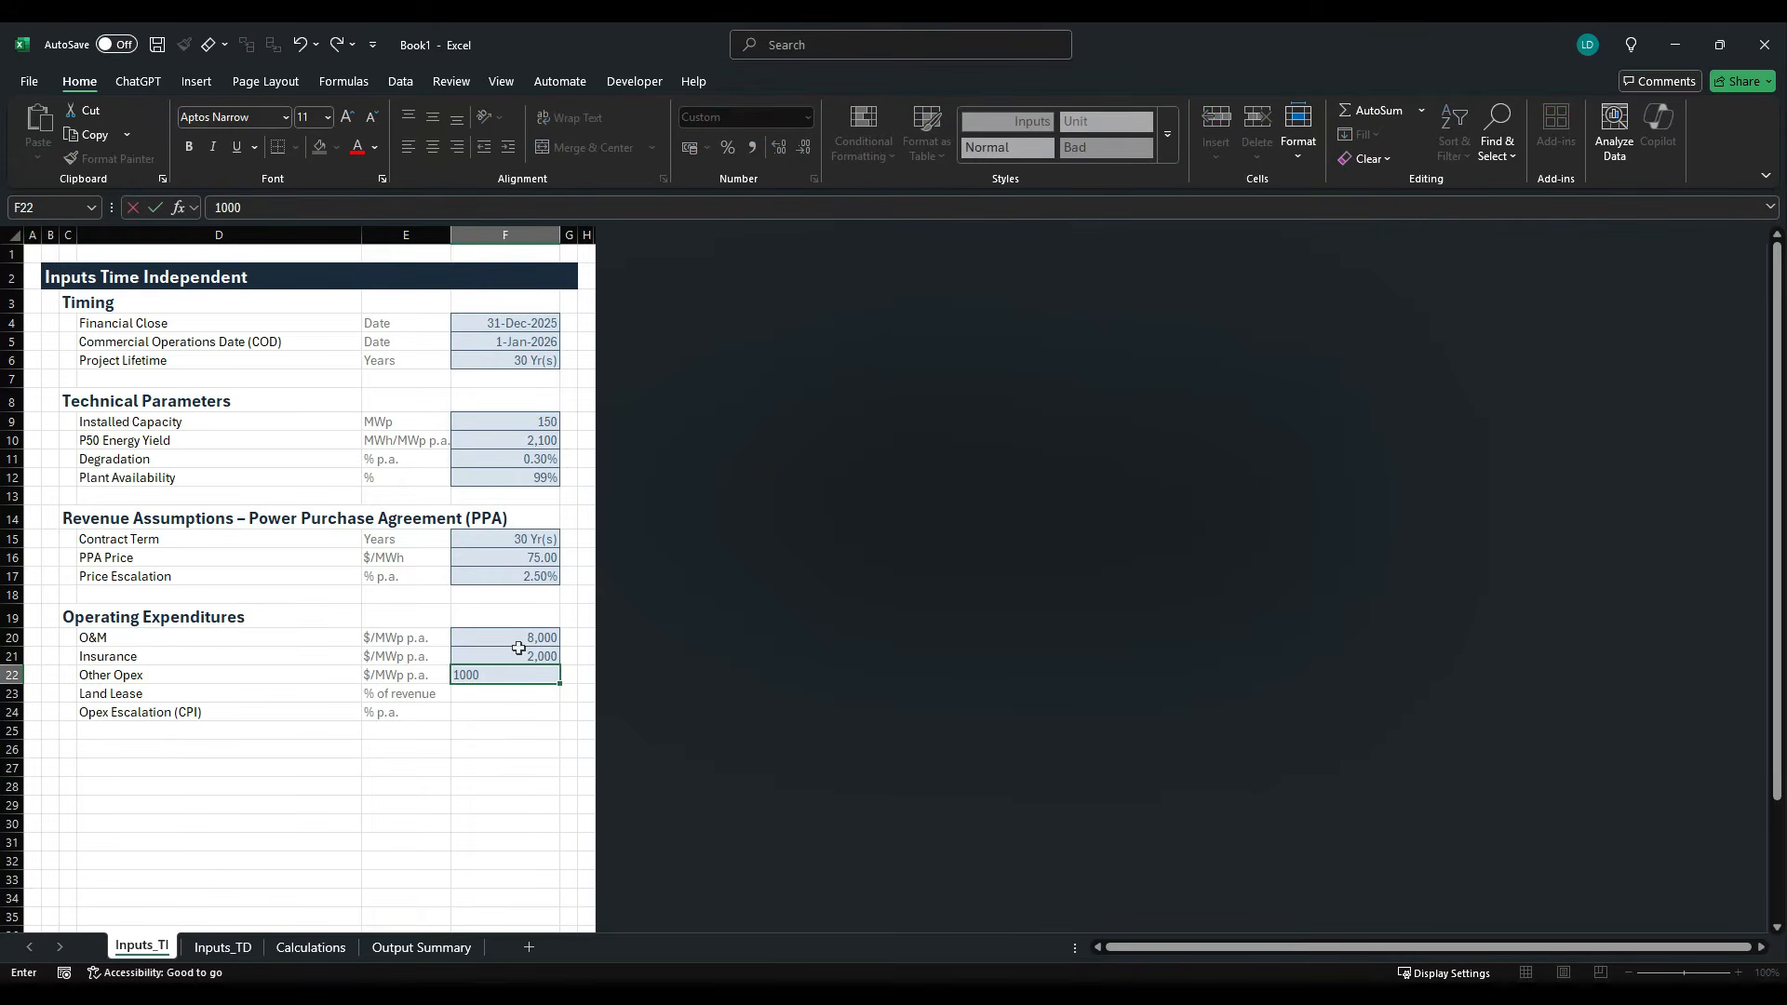
text(0)
key(ctrl+Return)
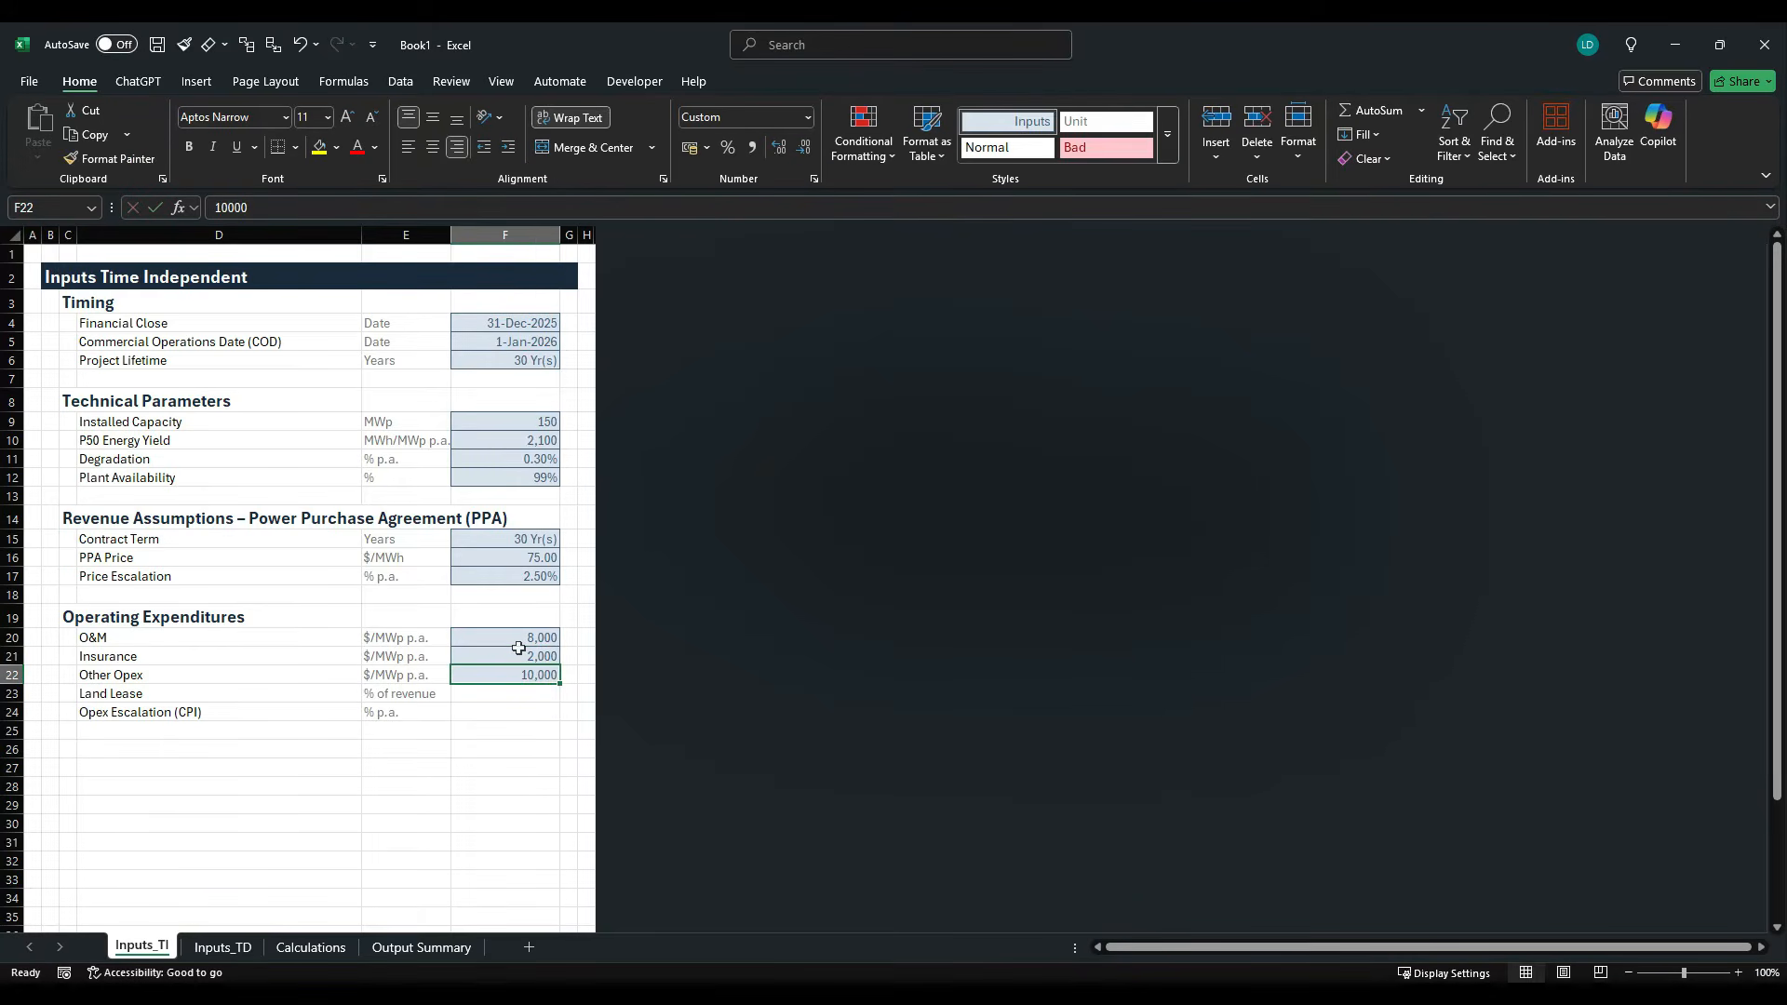
- Copy the Price Escalation input F17 into the Land Lease value cell F23
click(532, 584)
key(ctrl+c)
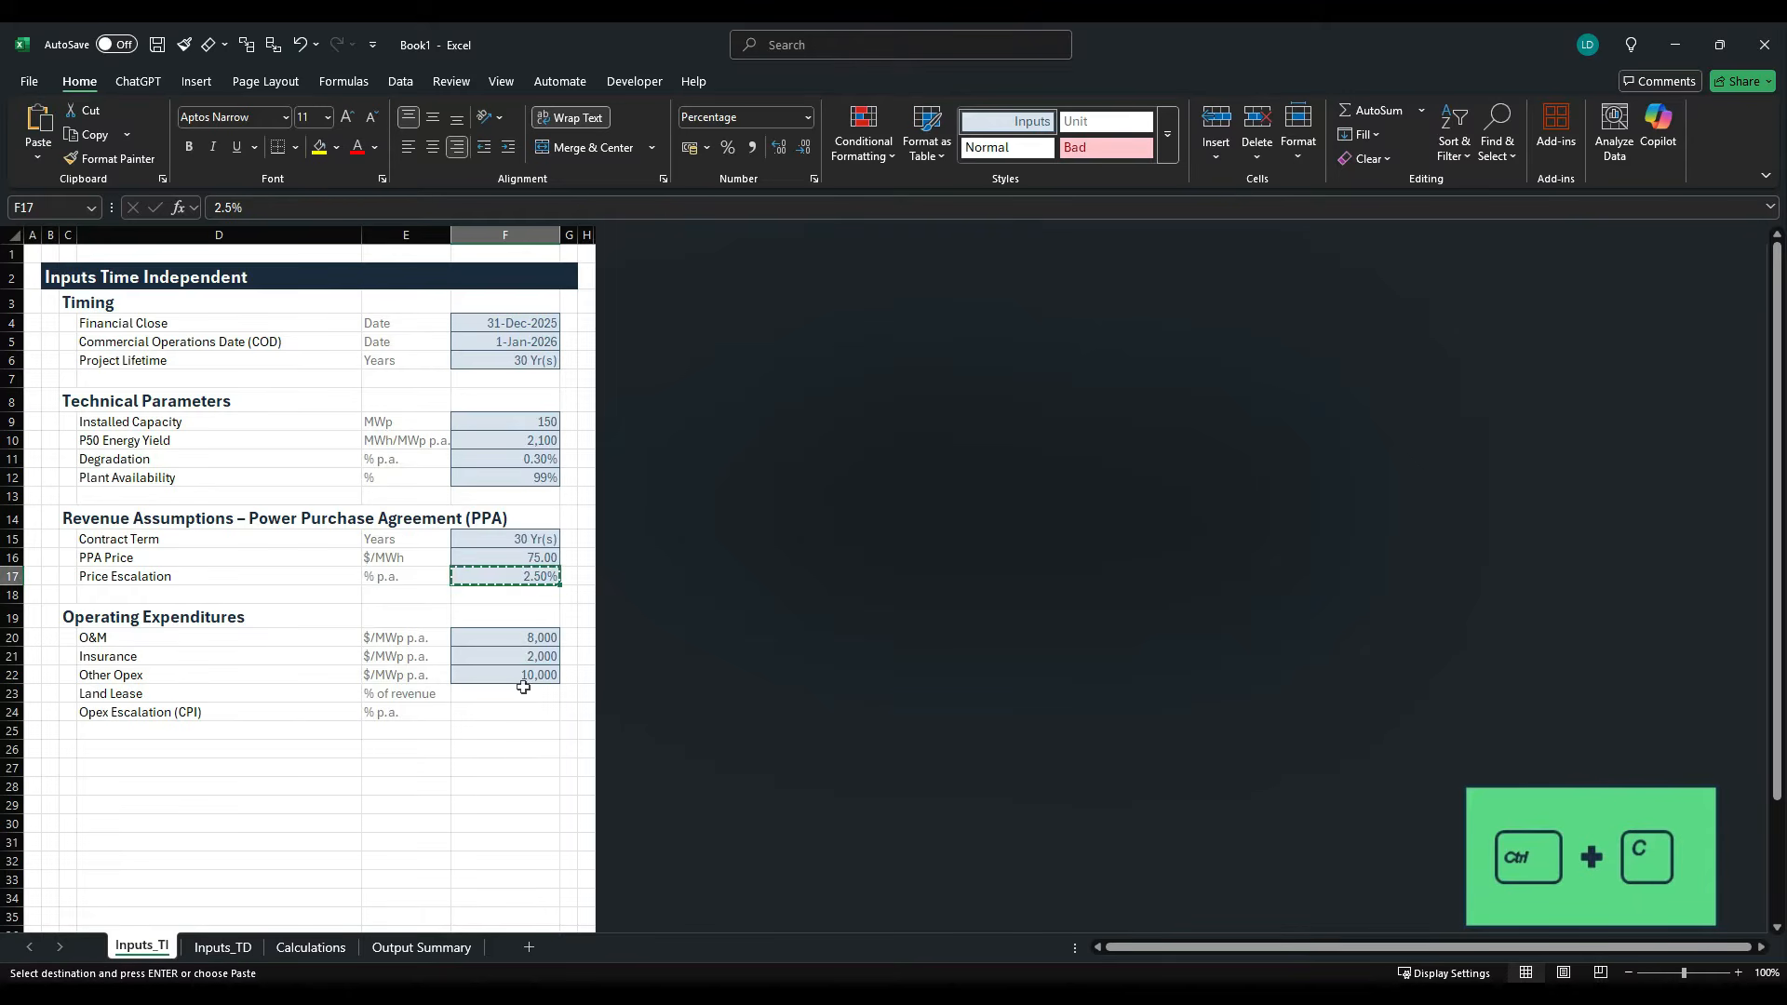
click(523, 697)
key(ctrl+v)
key(Escape)
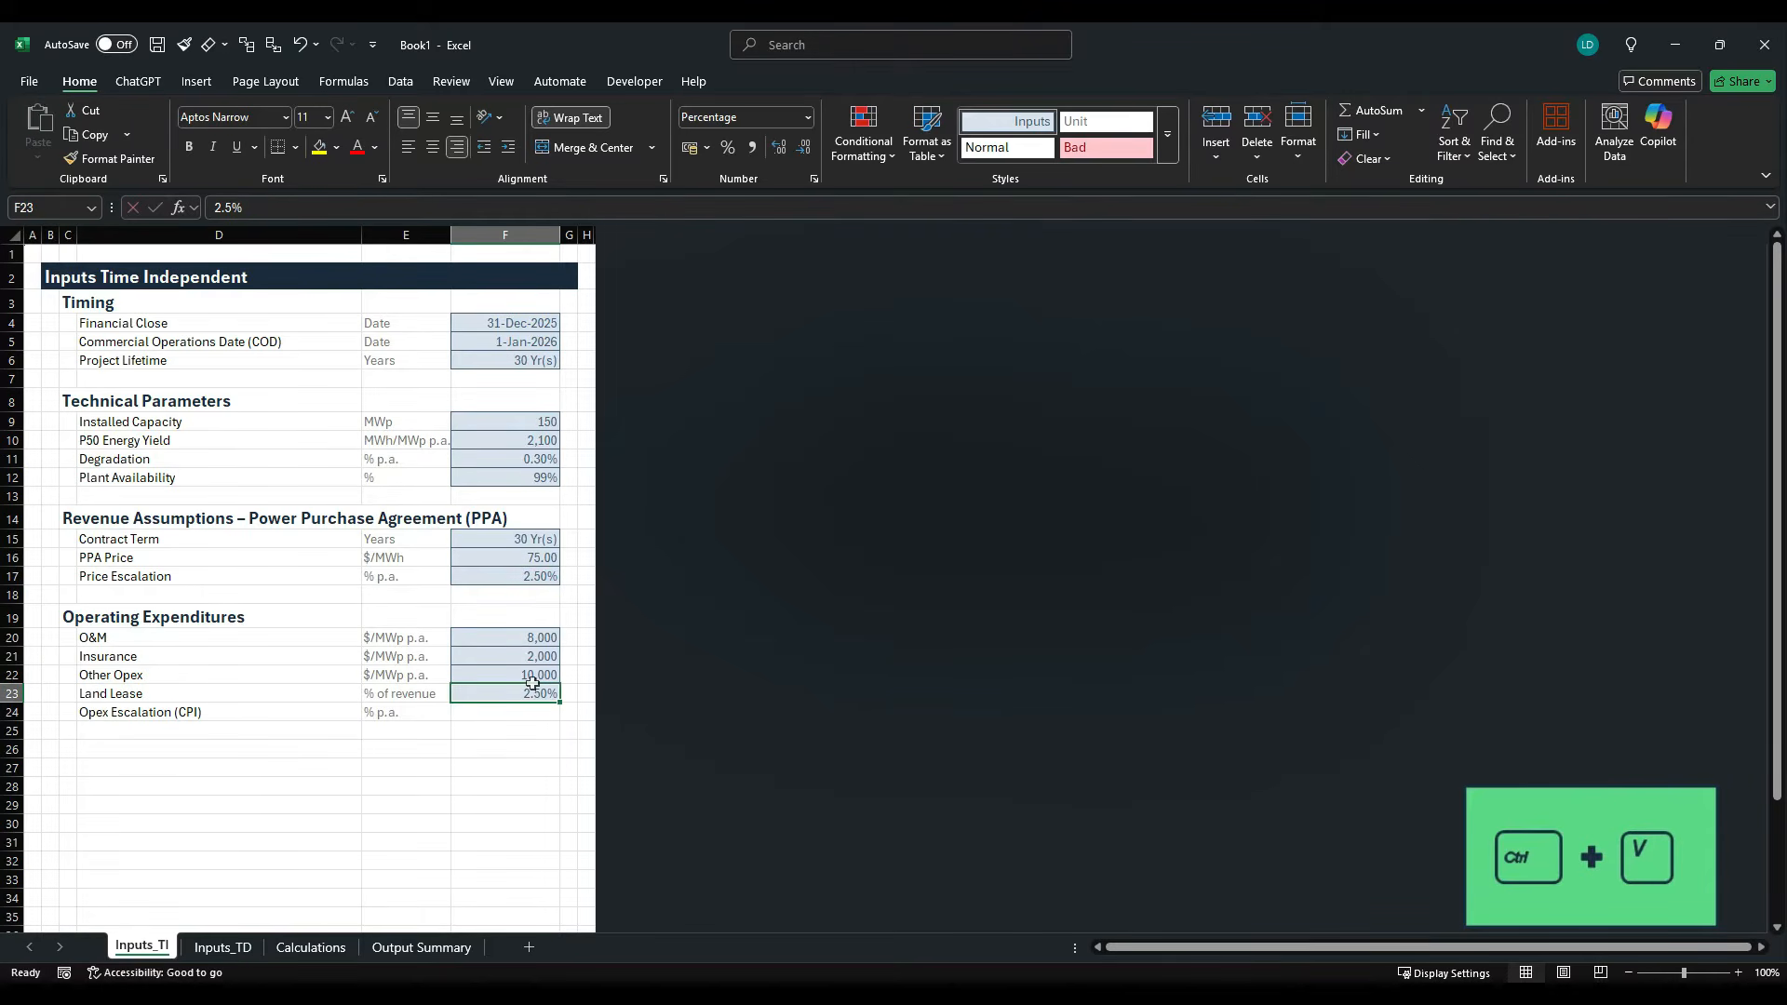
- Check the Land Lease and Opex Escalation rates in the case study PDF, set F23 to 2% and fill it down to F24
key(alt+Tab)
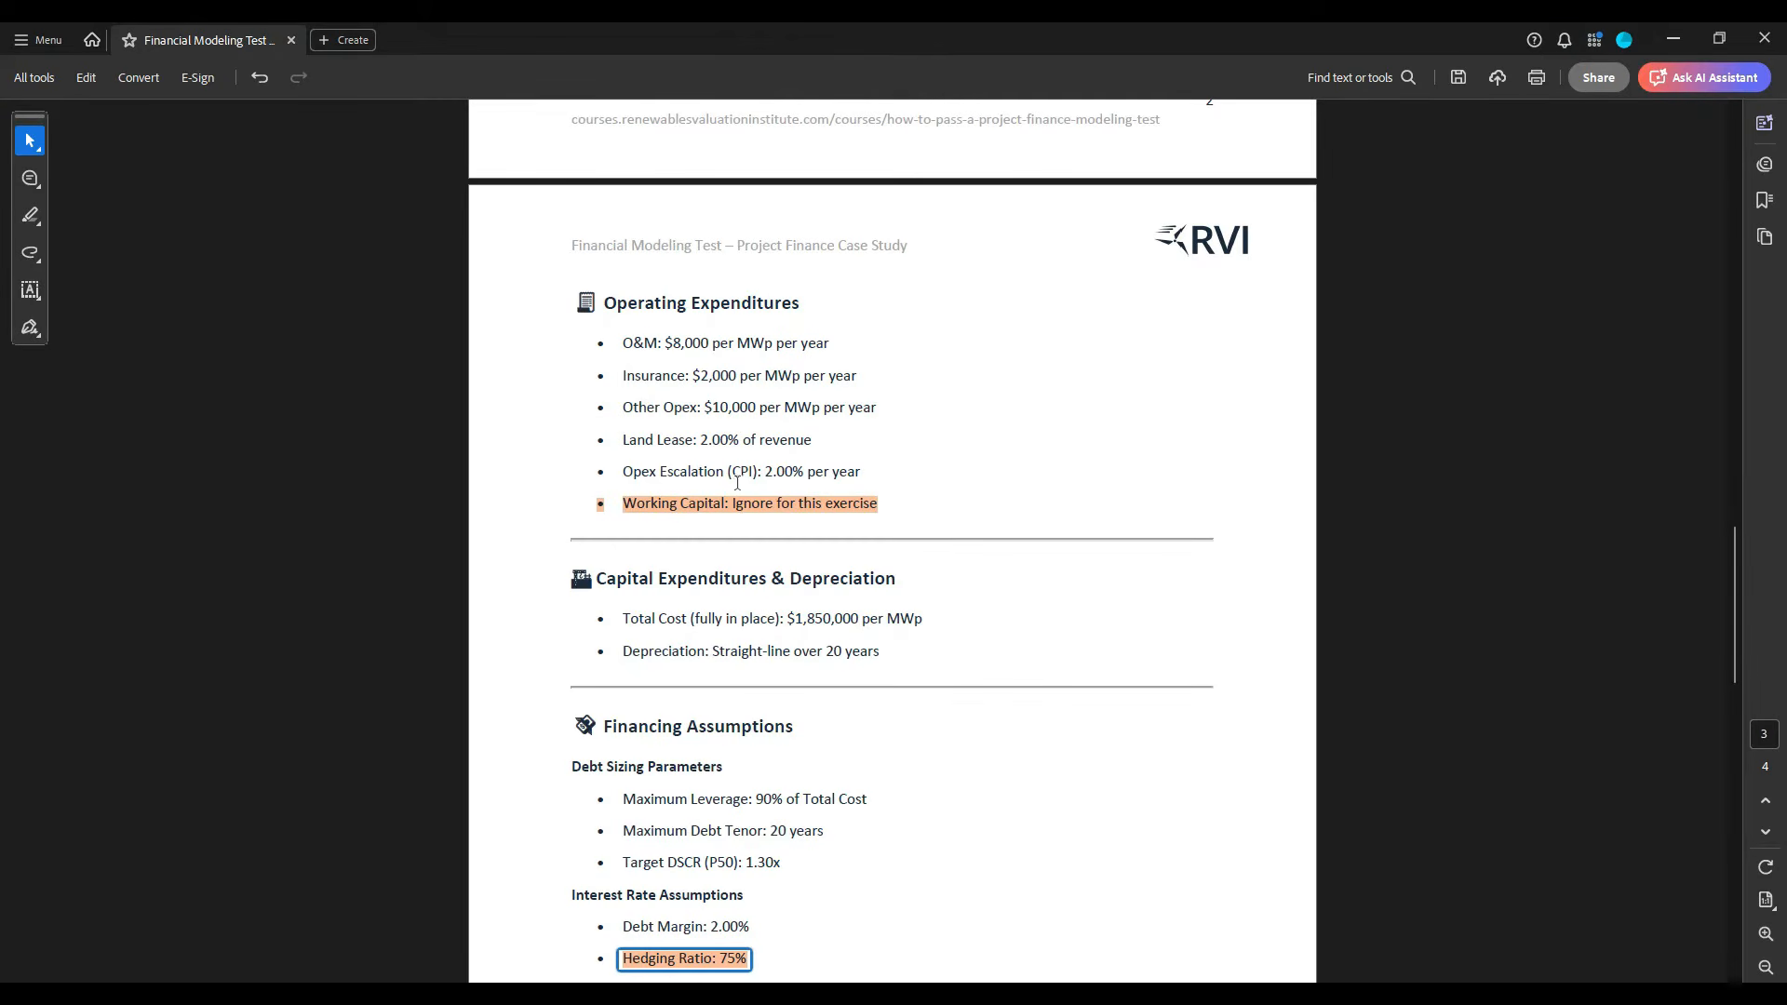
key(alt+Tab)
click(539, 713)
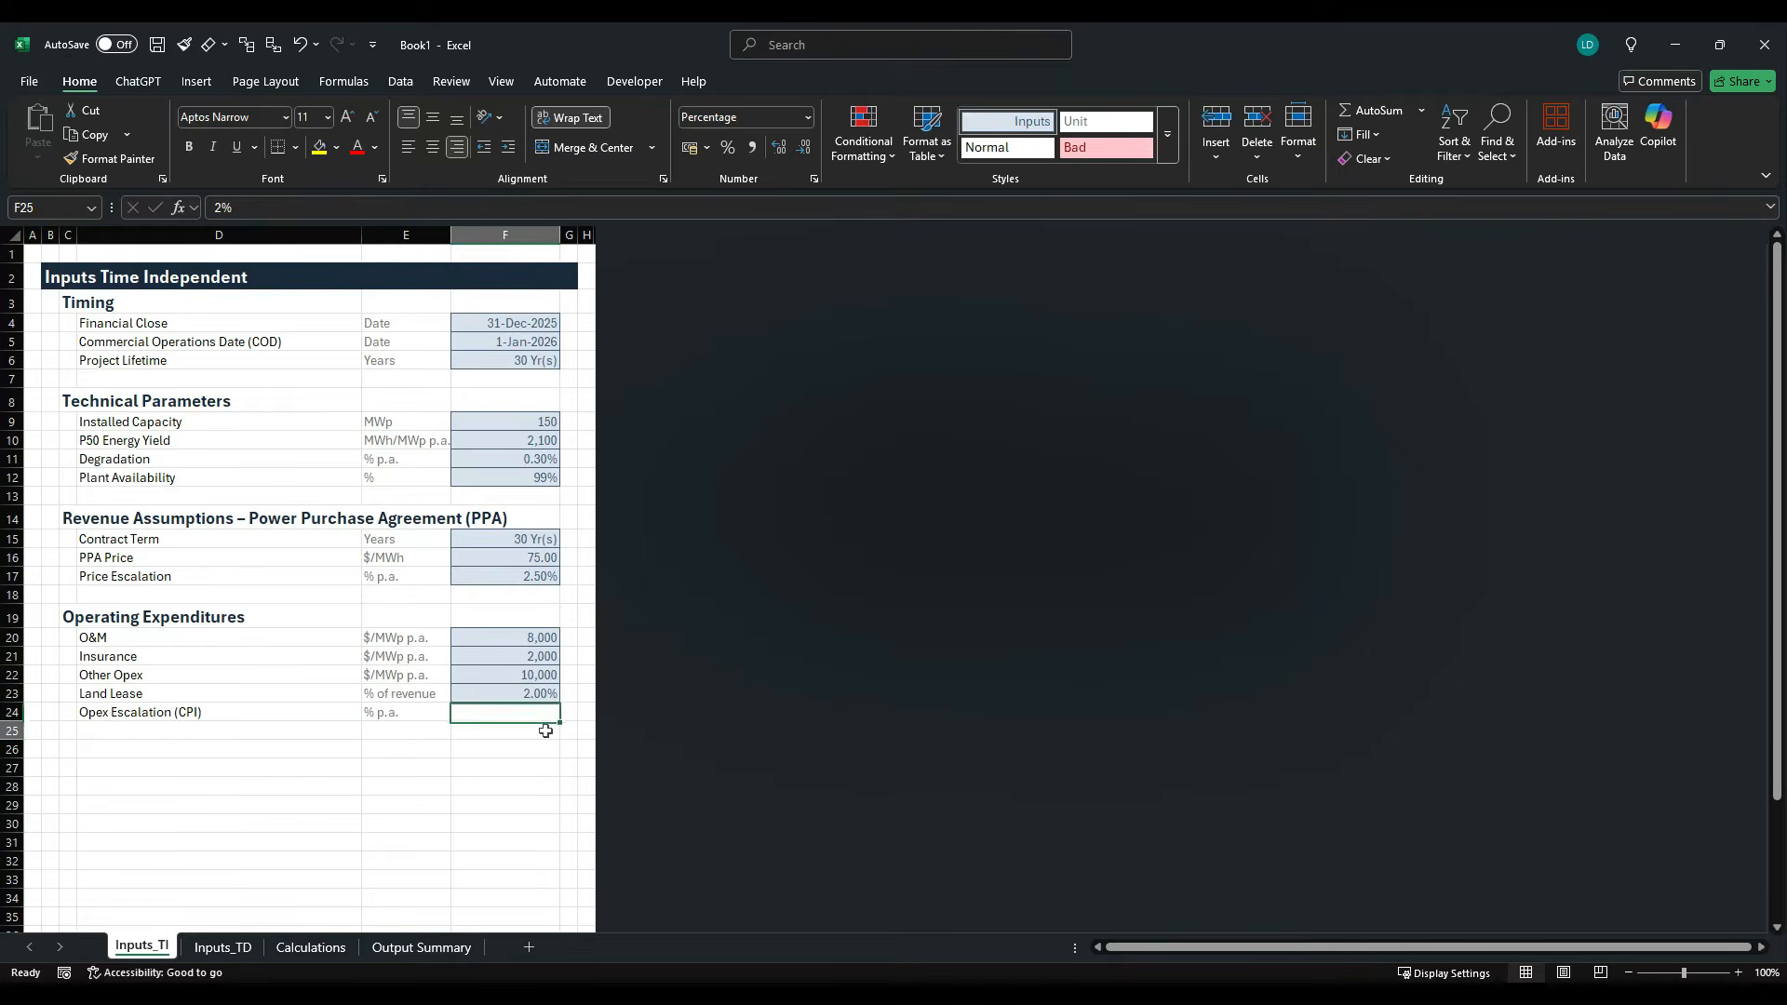
key(ctrl+d)
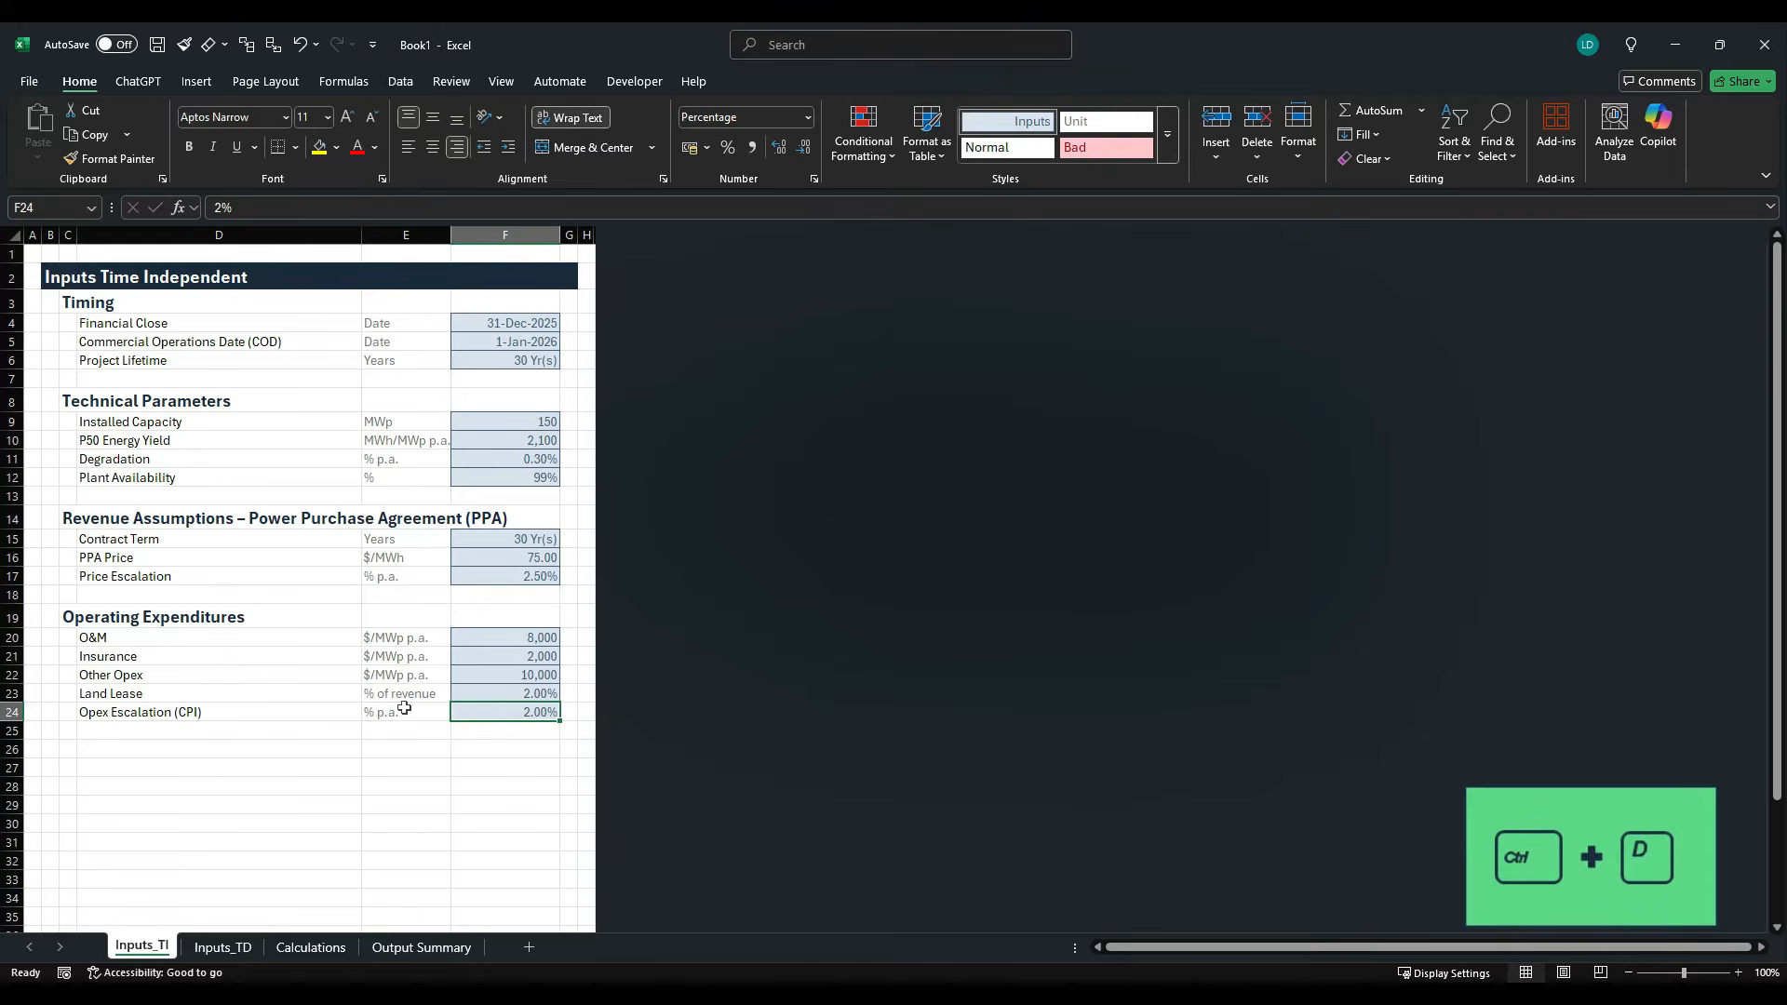
- Copy the Capital Expenditures & Depreciation heading from the case study PDF into C26 of the inputs sheet
key(alt+Tab)
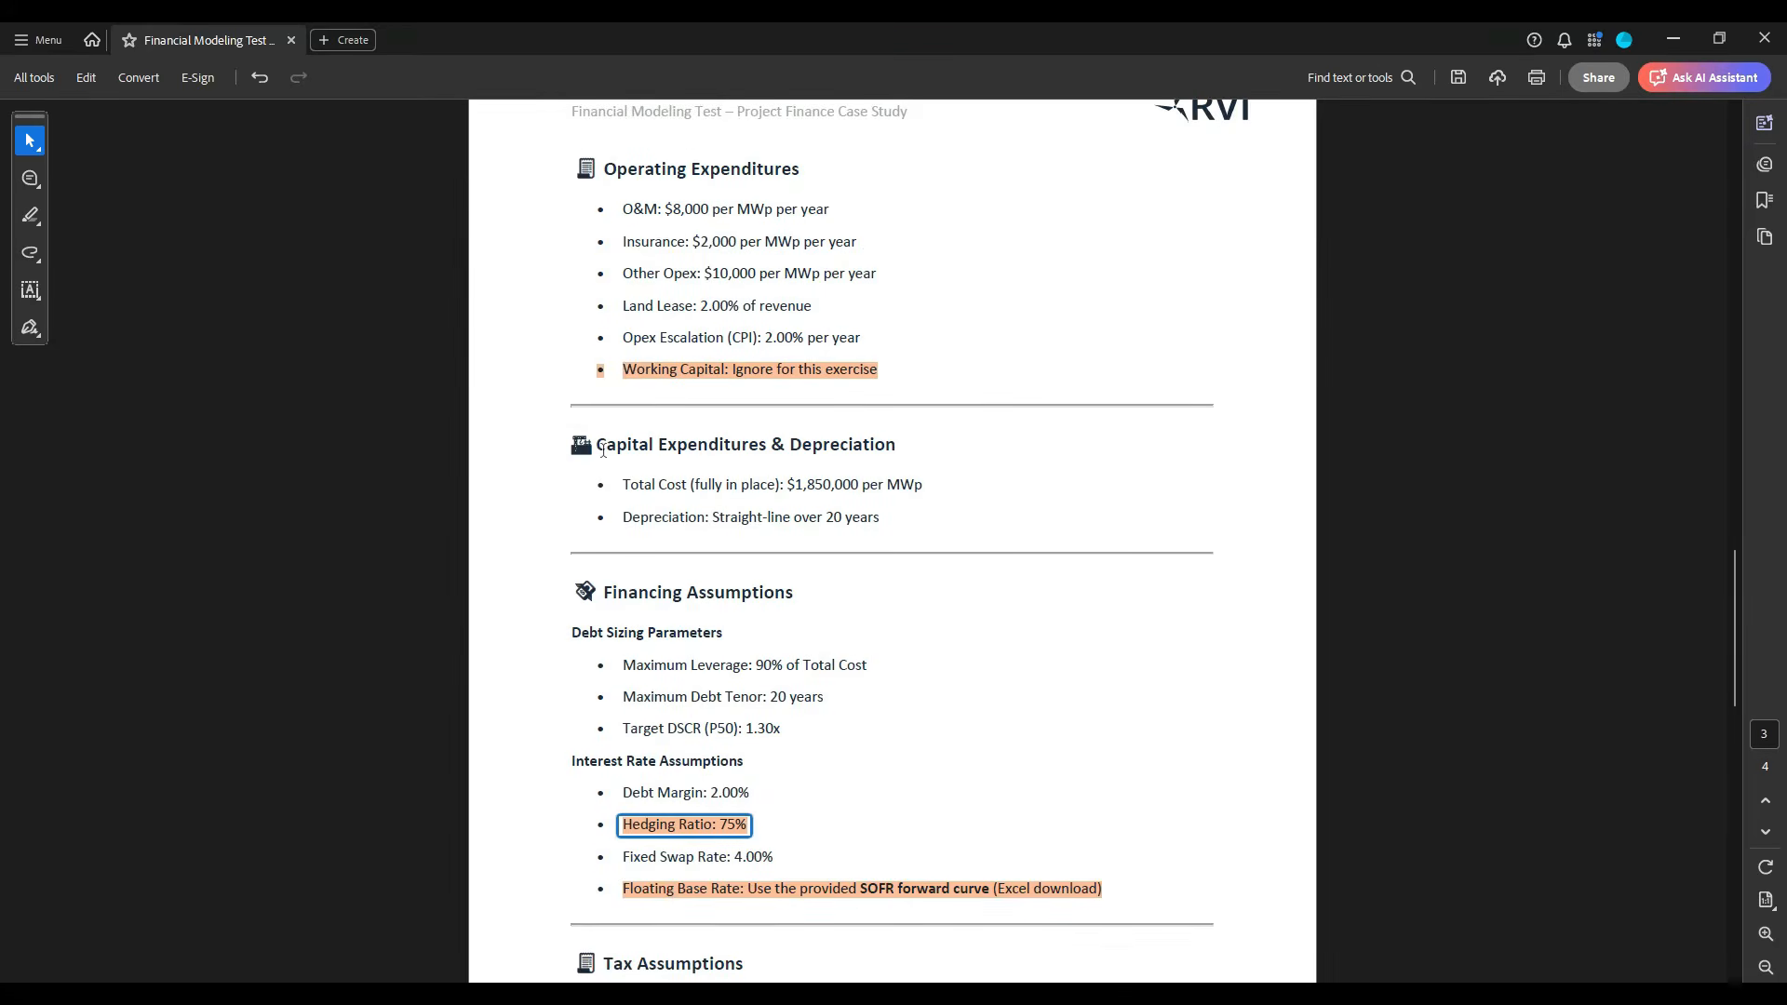
drag(600, 449, 893, 448)
key(ctrl+c)
key(alt+Tab)
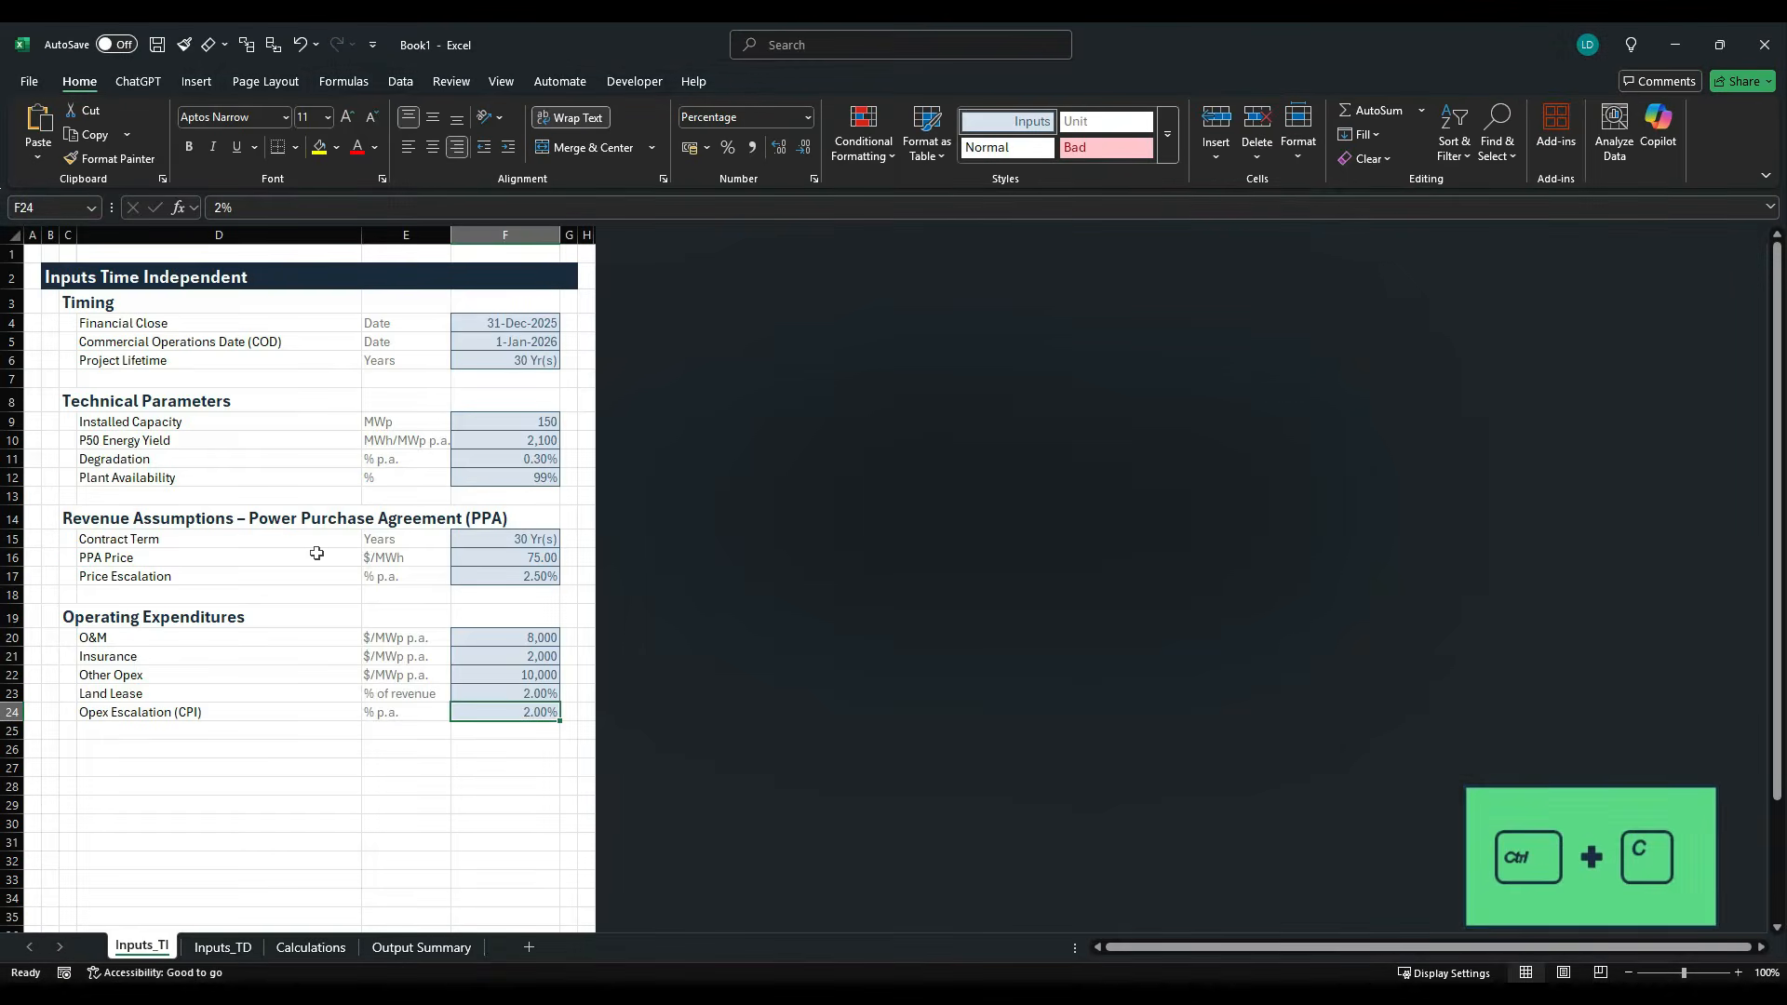
click(70, 740)
key(ctrl+v)
- Copy the label Total Cost (fully in place) from the case study PDF into D27
key(alt+Tab)
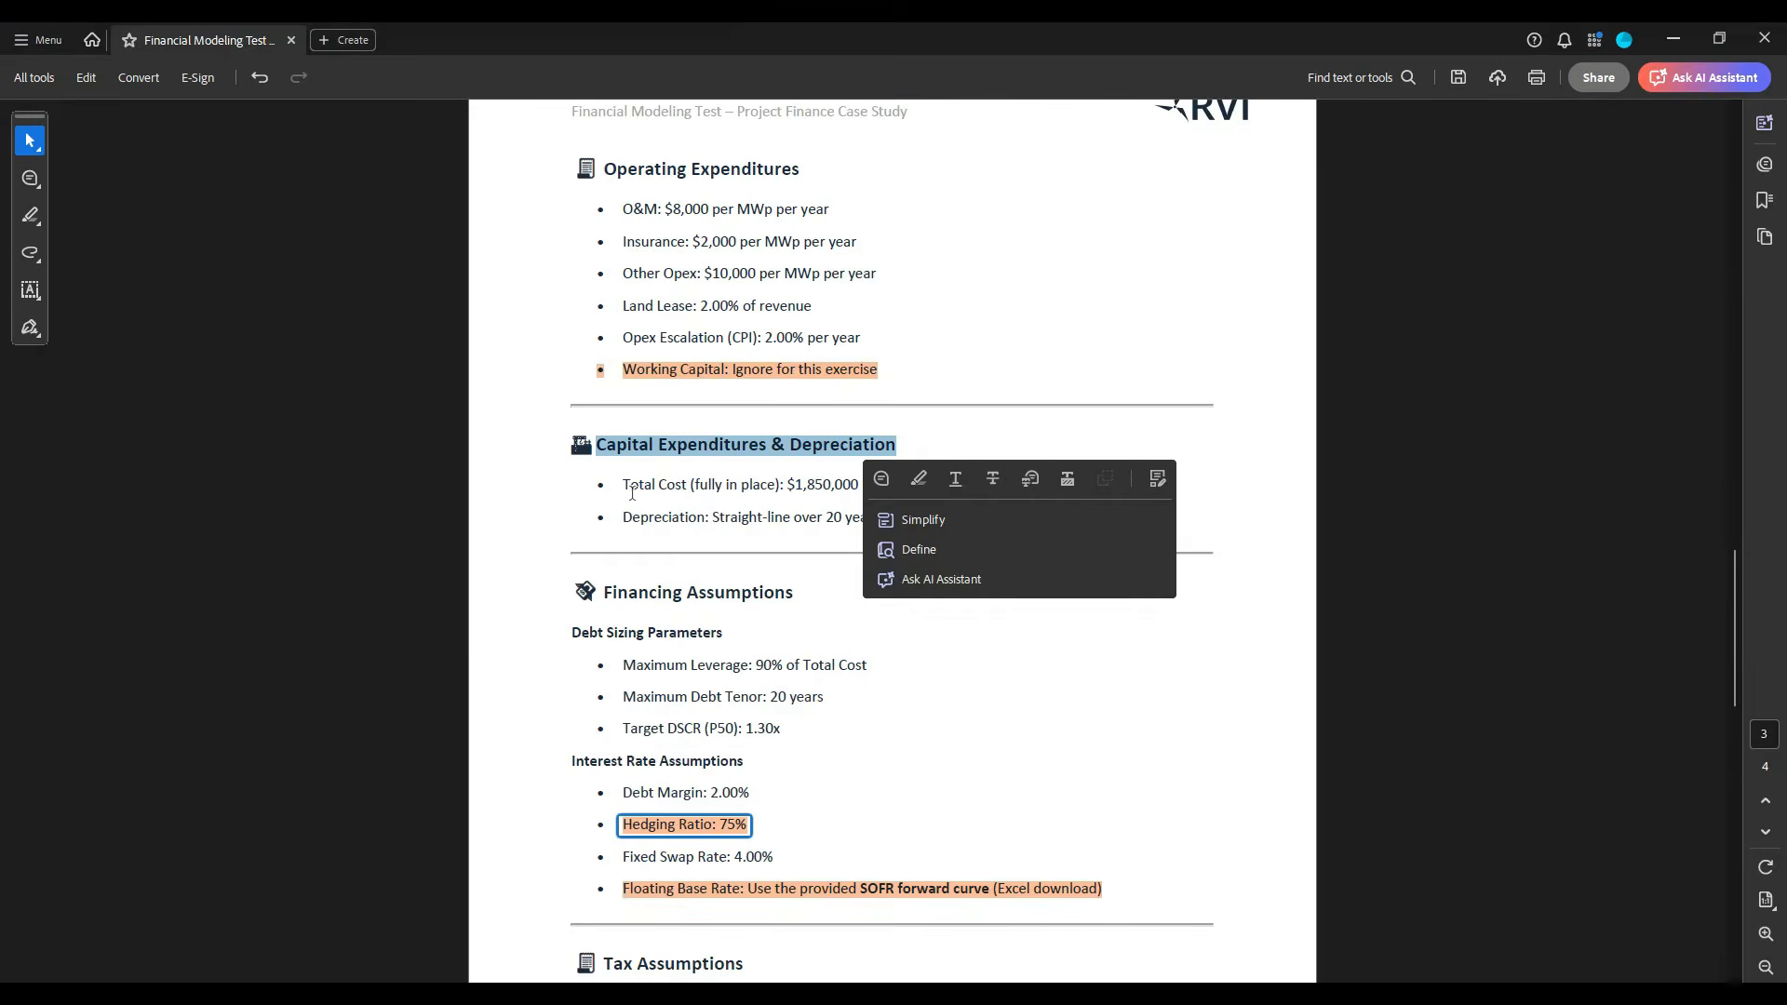
drag(624, 490, 782, 496)
key(ctrl+c)
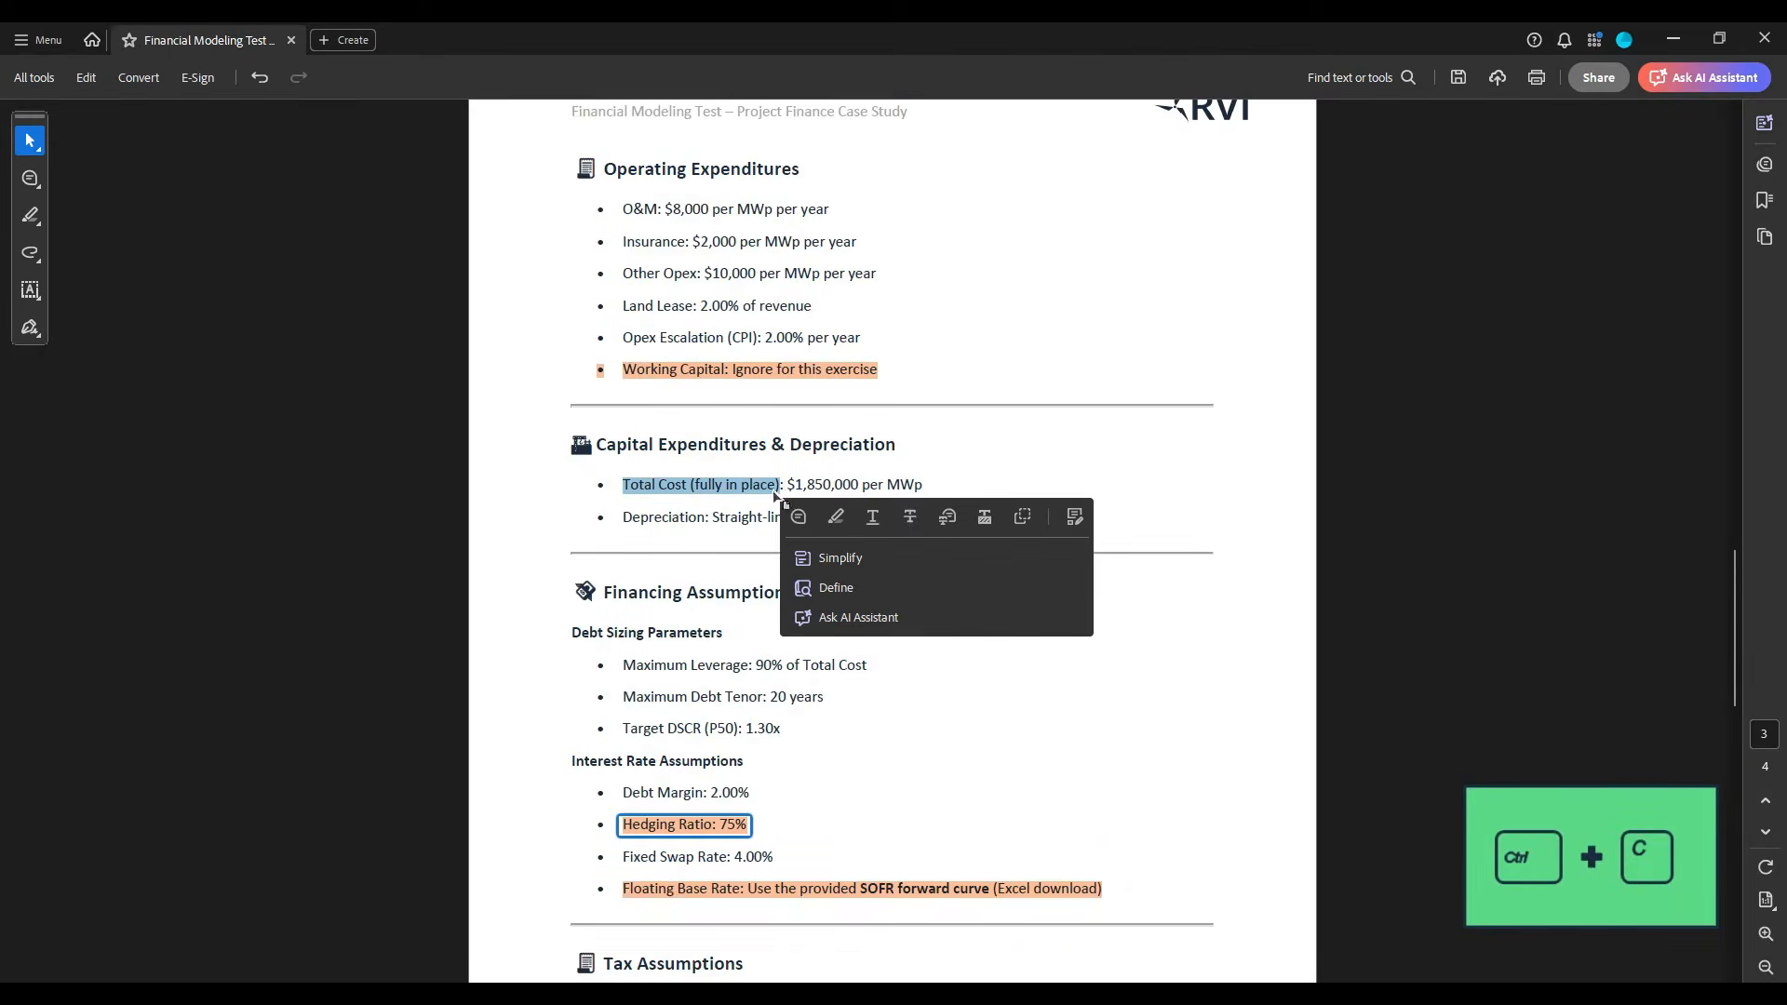
key(alt+Tab)
click(152, 769)
key(ctrl+v)
- Copy the label Depreciation from the case study PDF into D28
key(alt+Tab)
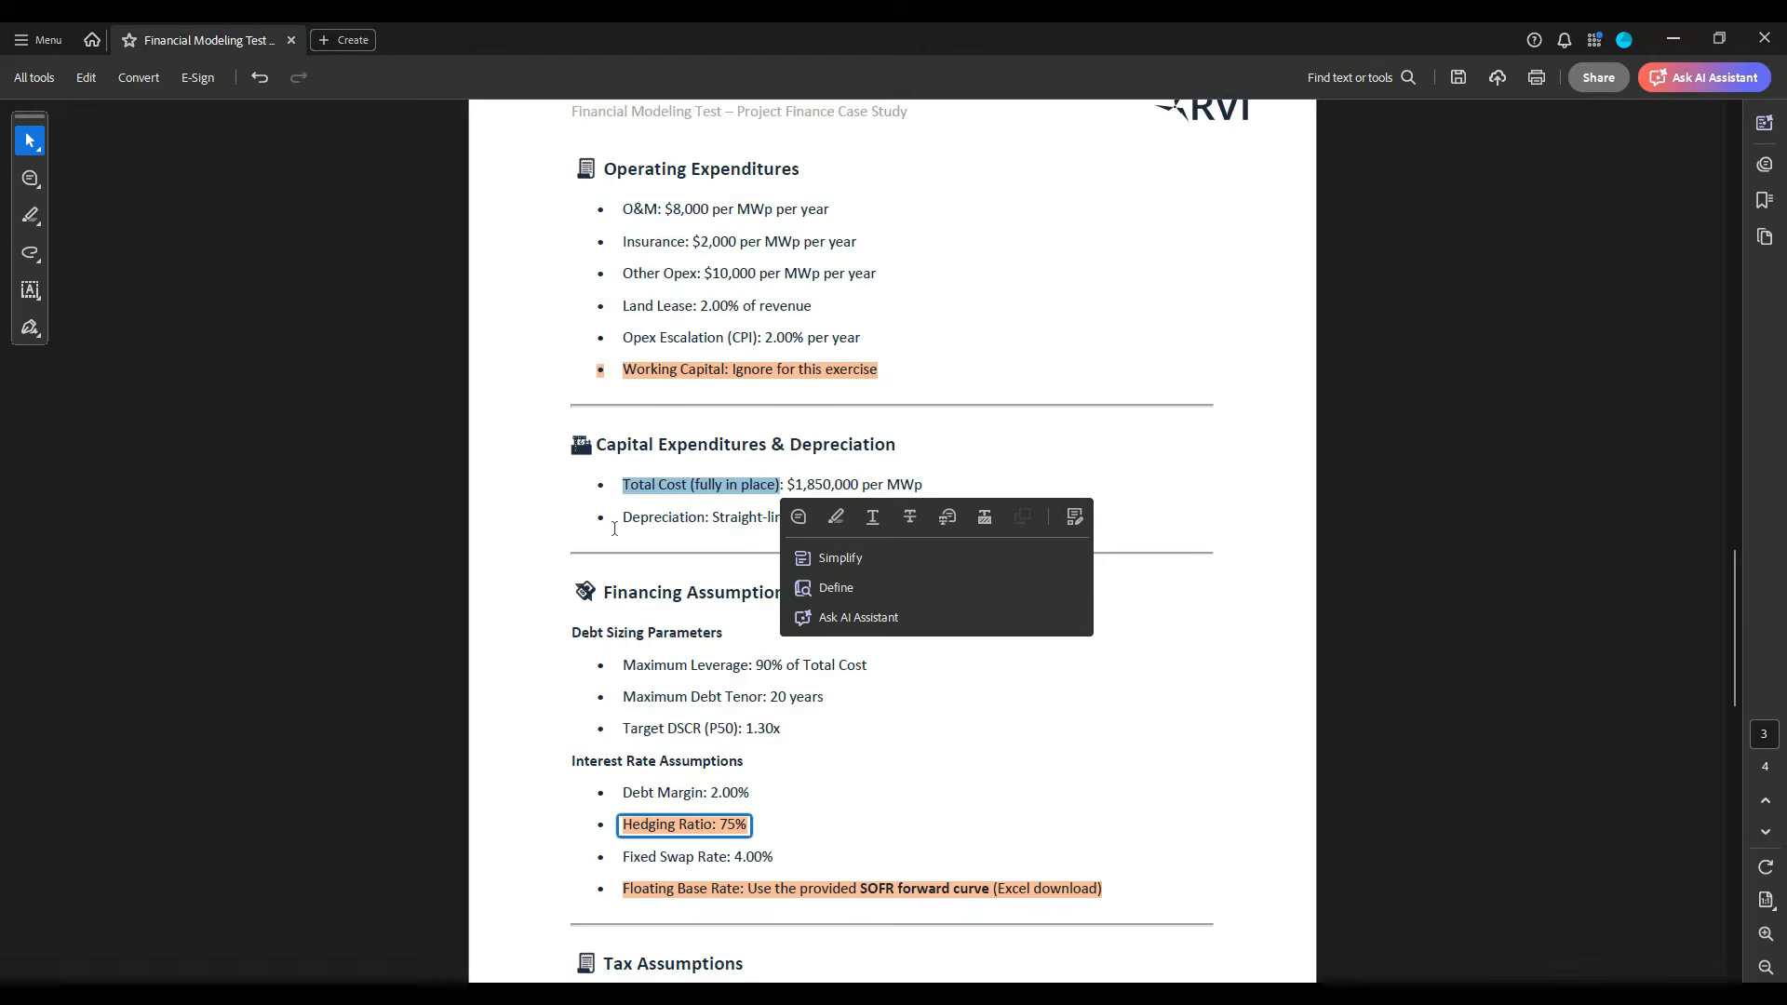
drag(622, 518, 700, 528)
key(ctrl+c)
key(alt+Tab)
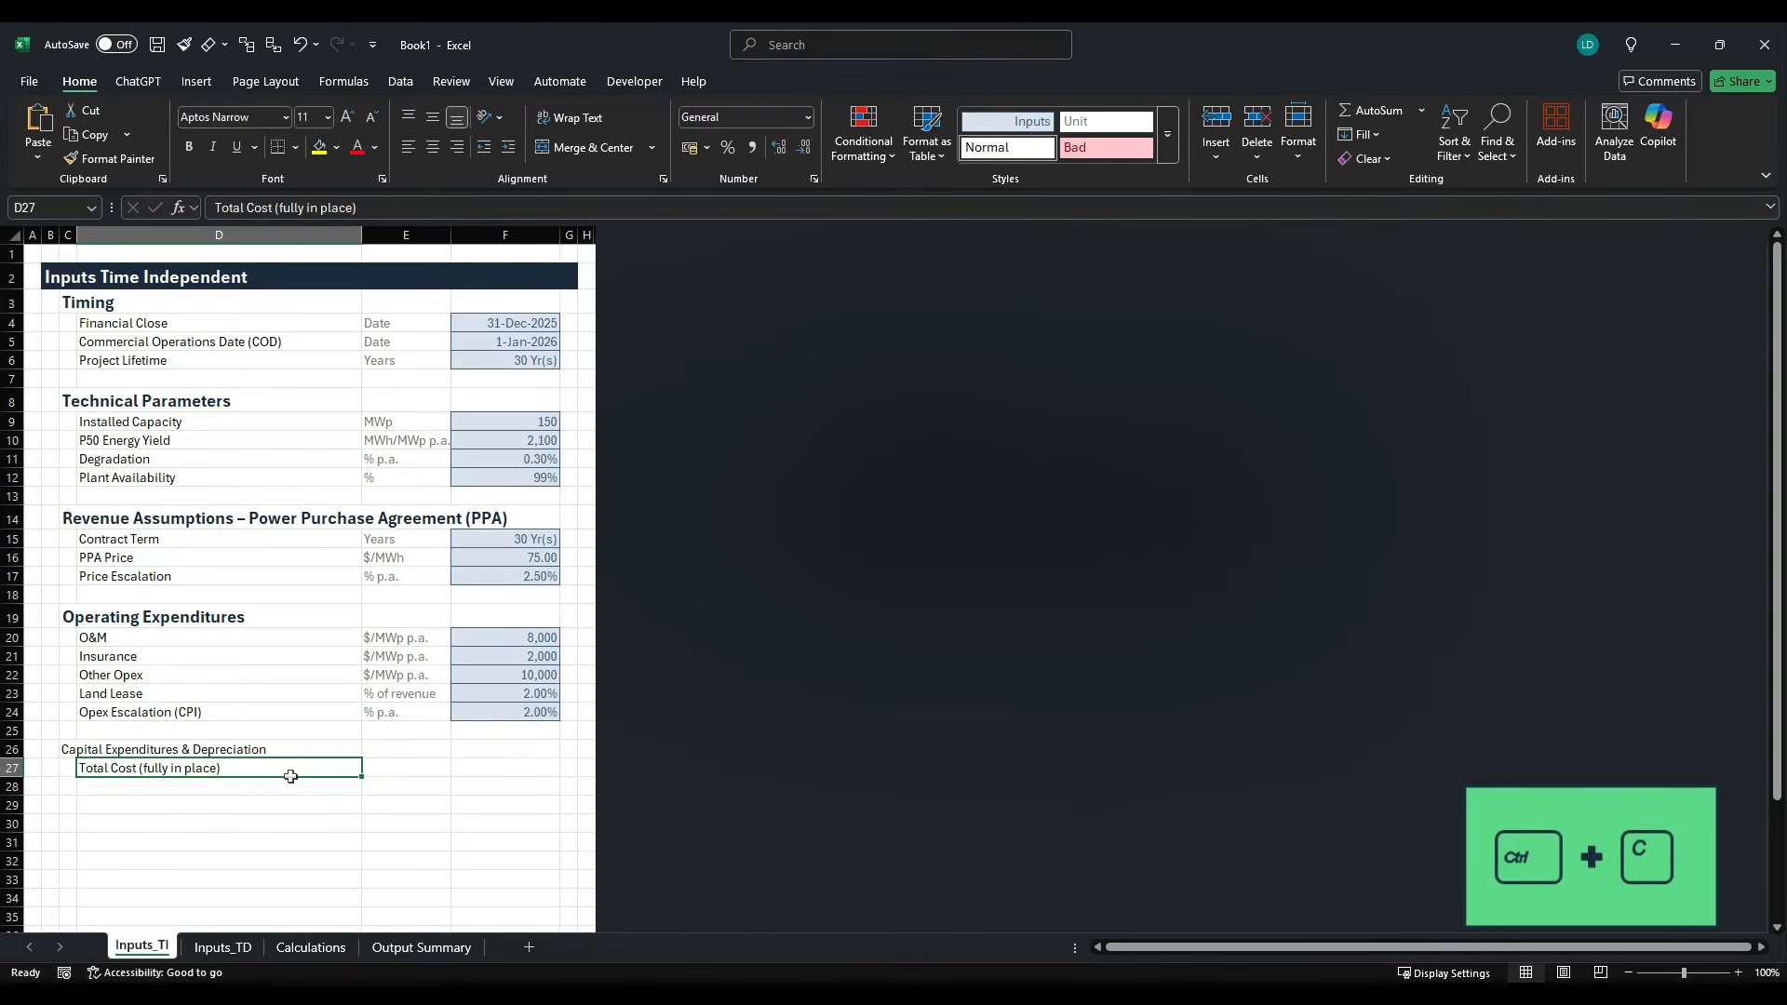
click(288, 790)
key(ctrl+v)
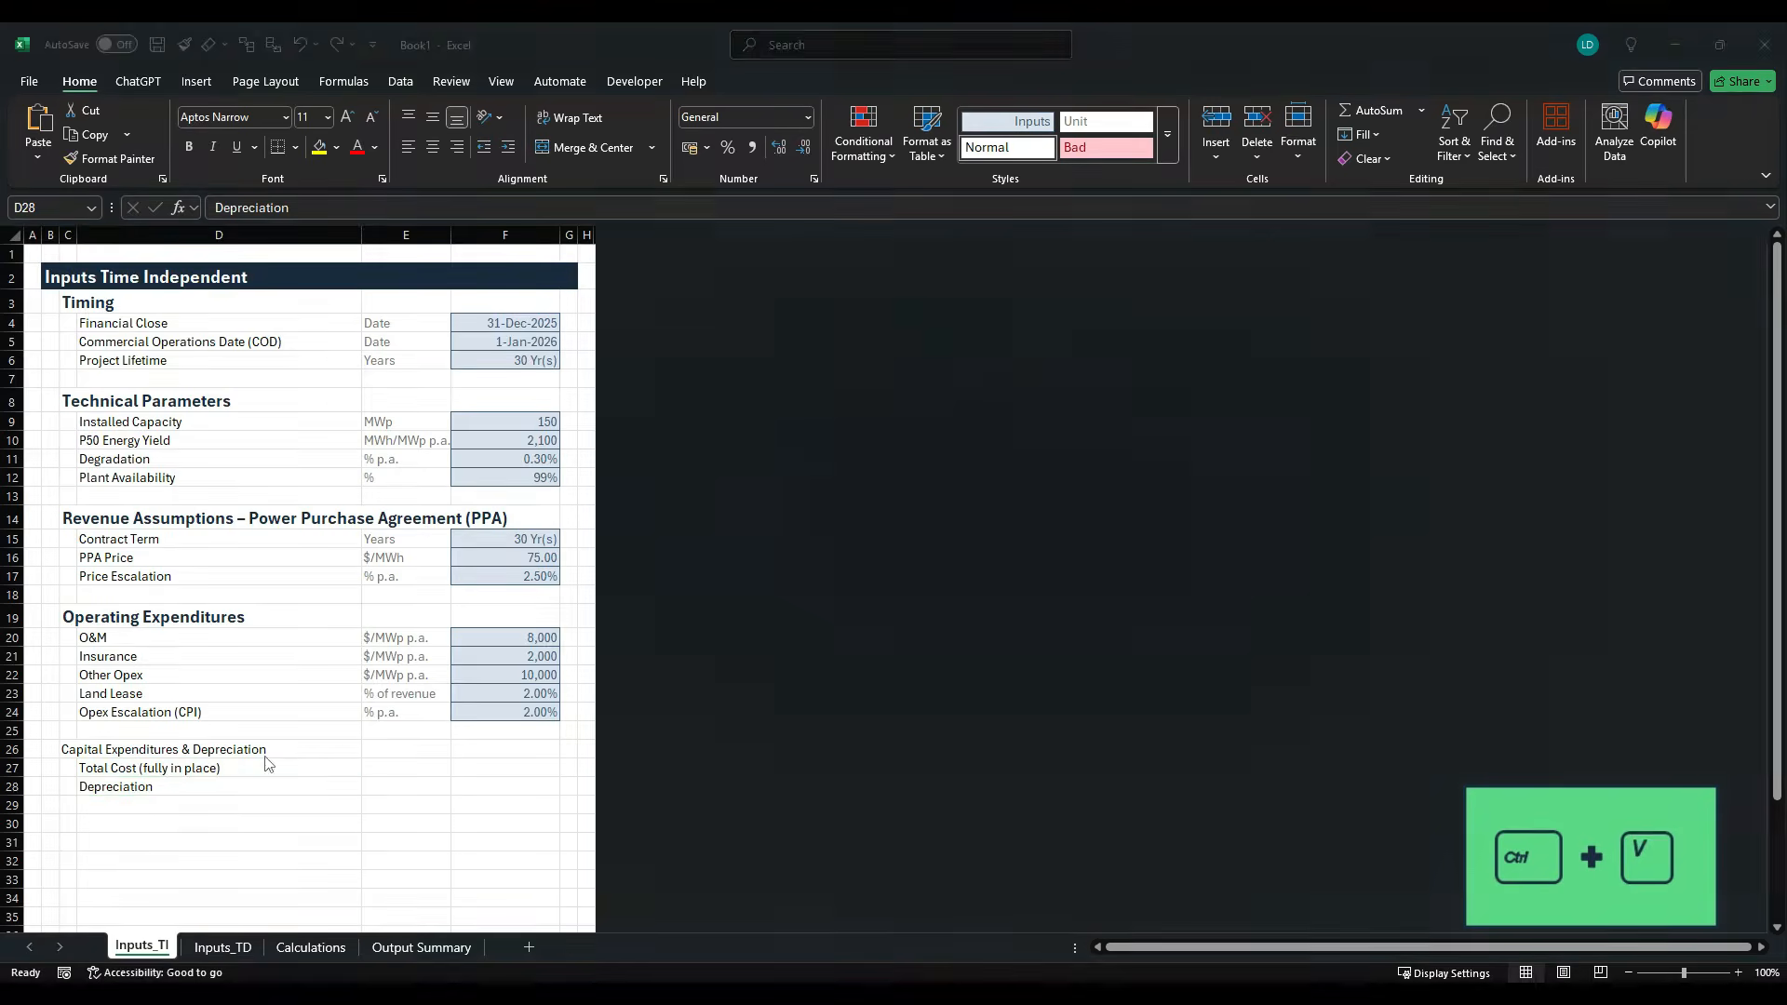
- Check the depreciation terms in the case study PDF and extend the D28 label to Depreciation Tenor (straight line)
key(alt+Tab)
key(alt+Tab)
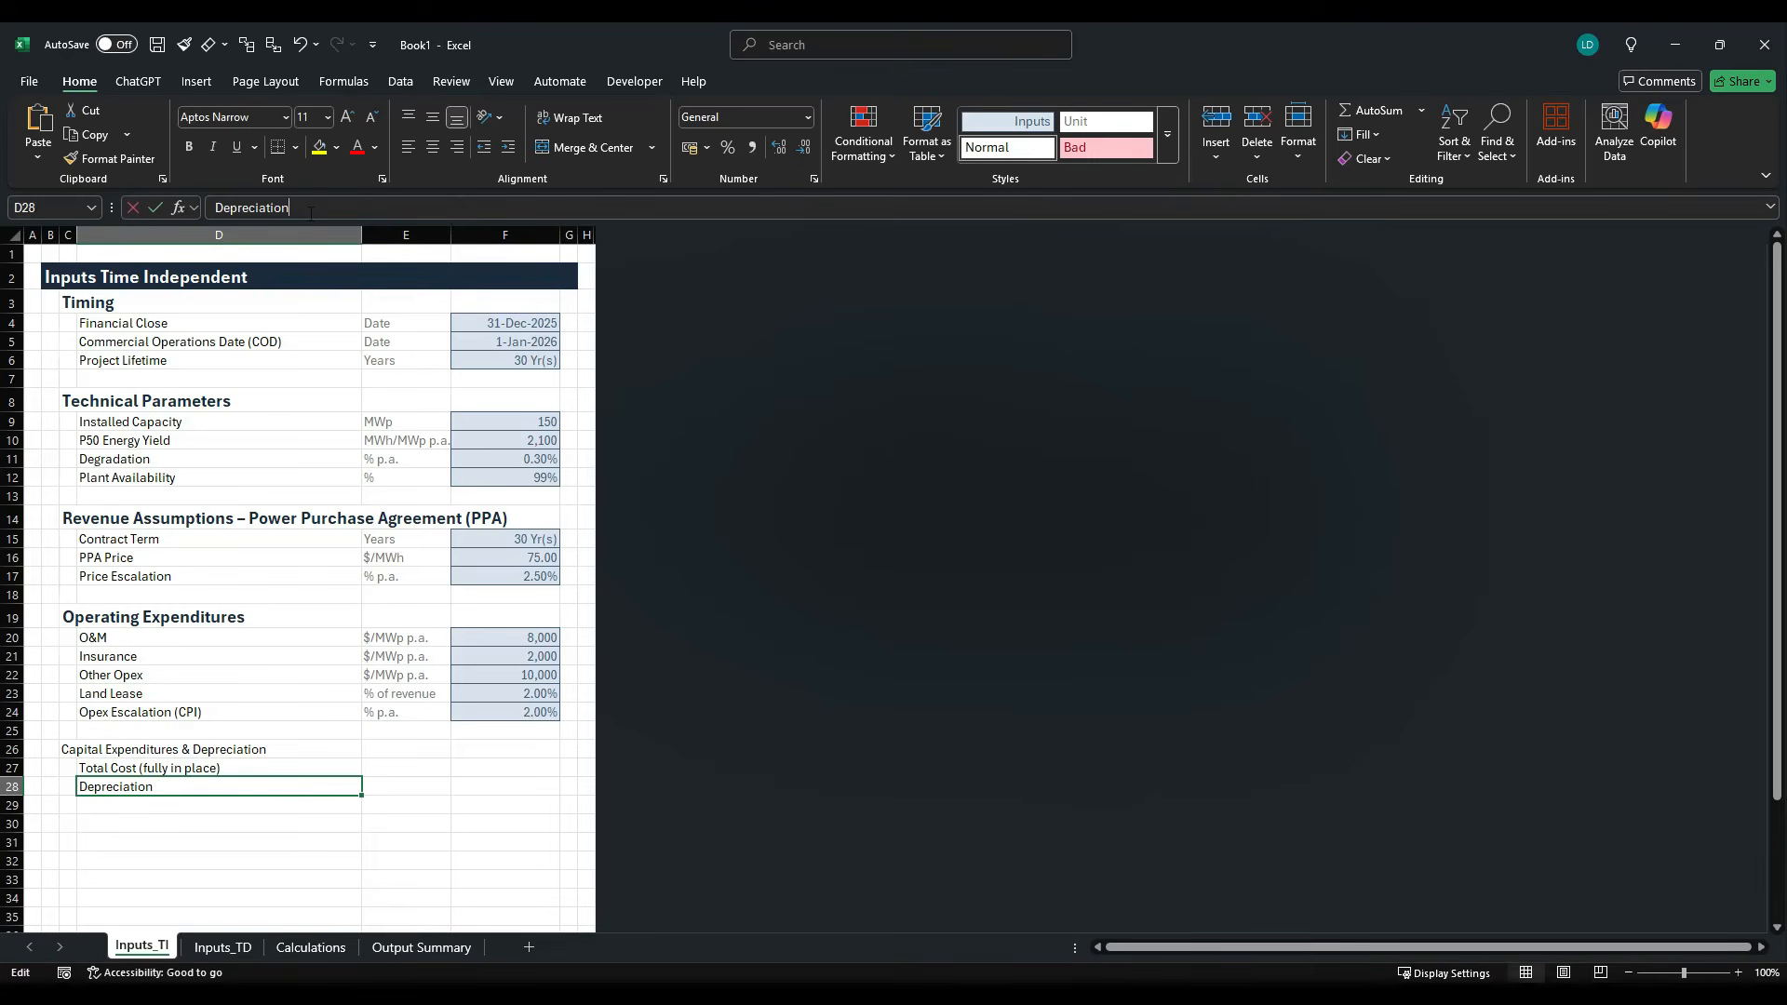
text(Tenor ()
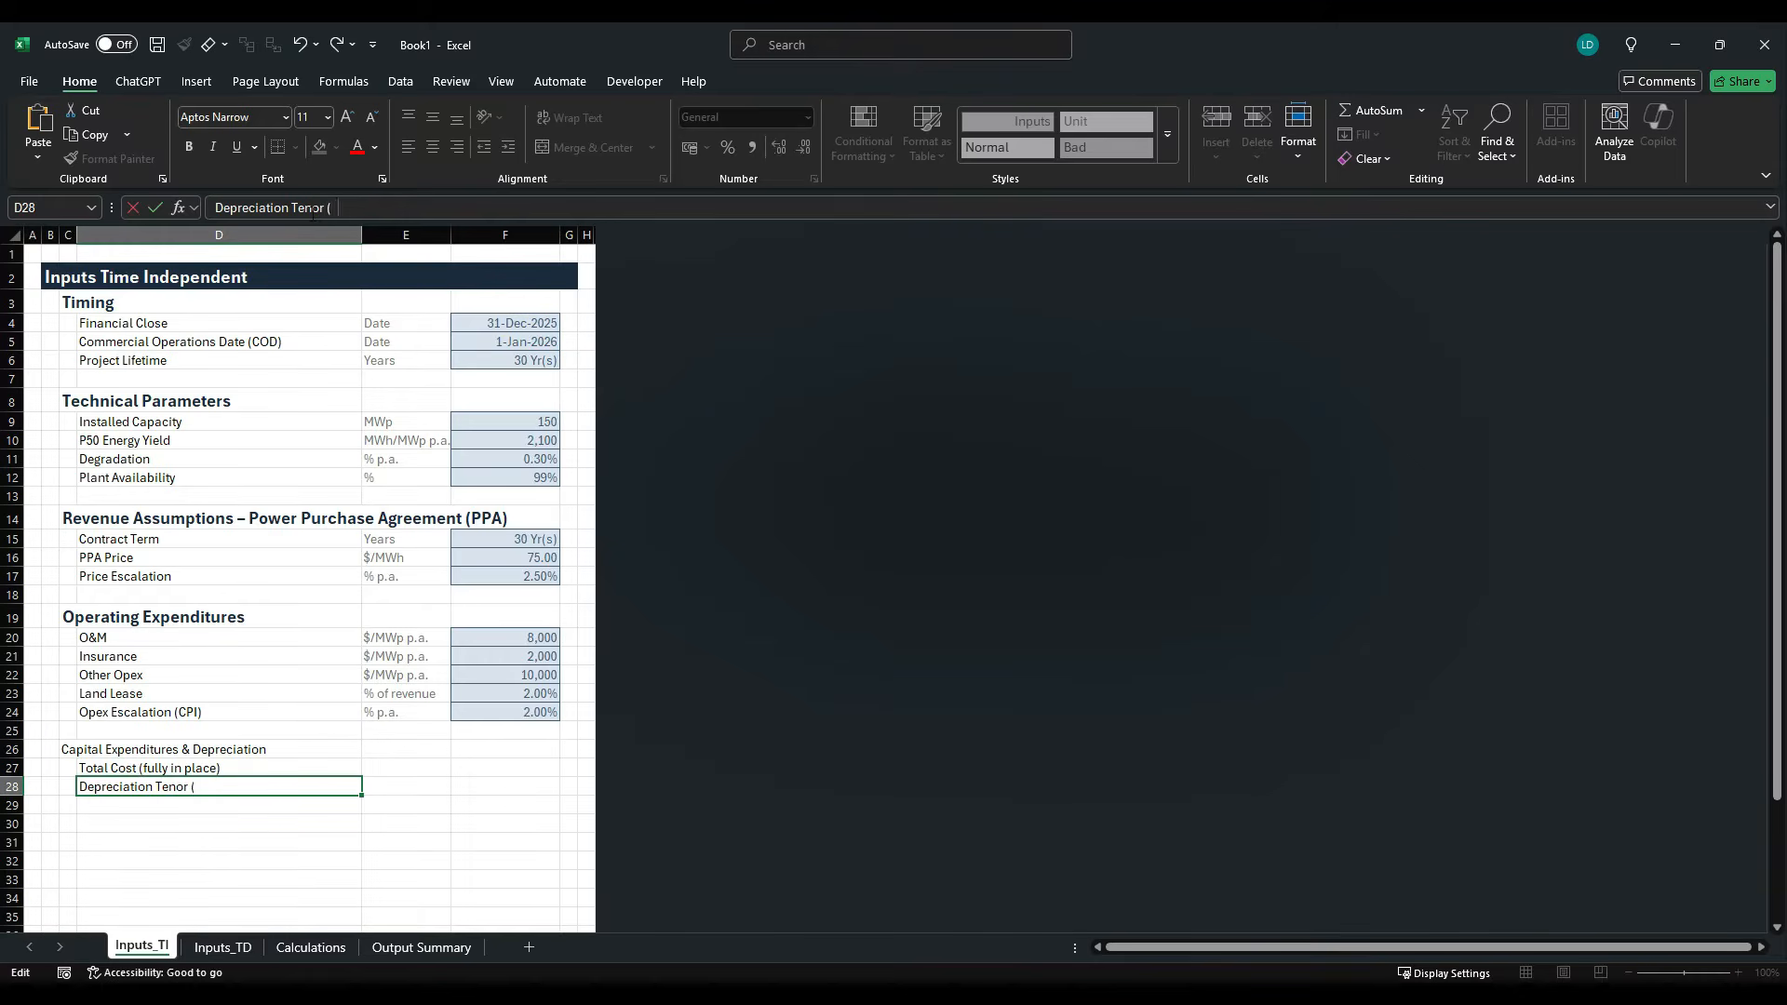
text(straight line)
key(ctrl+Return)
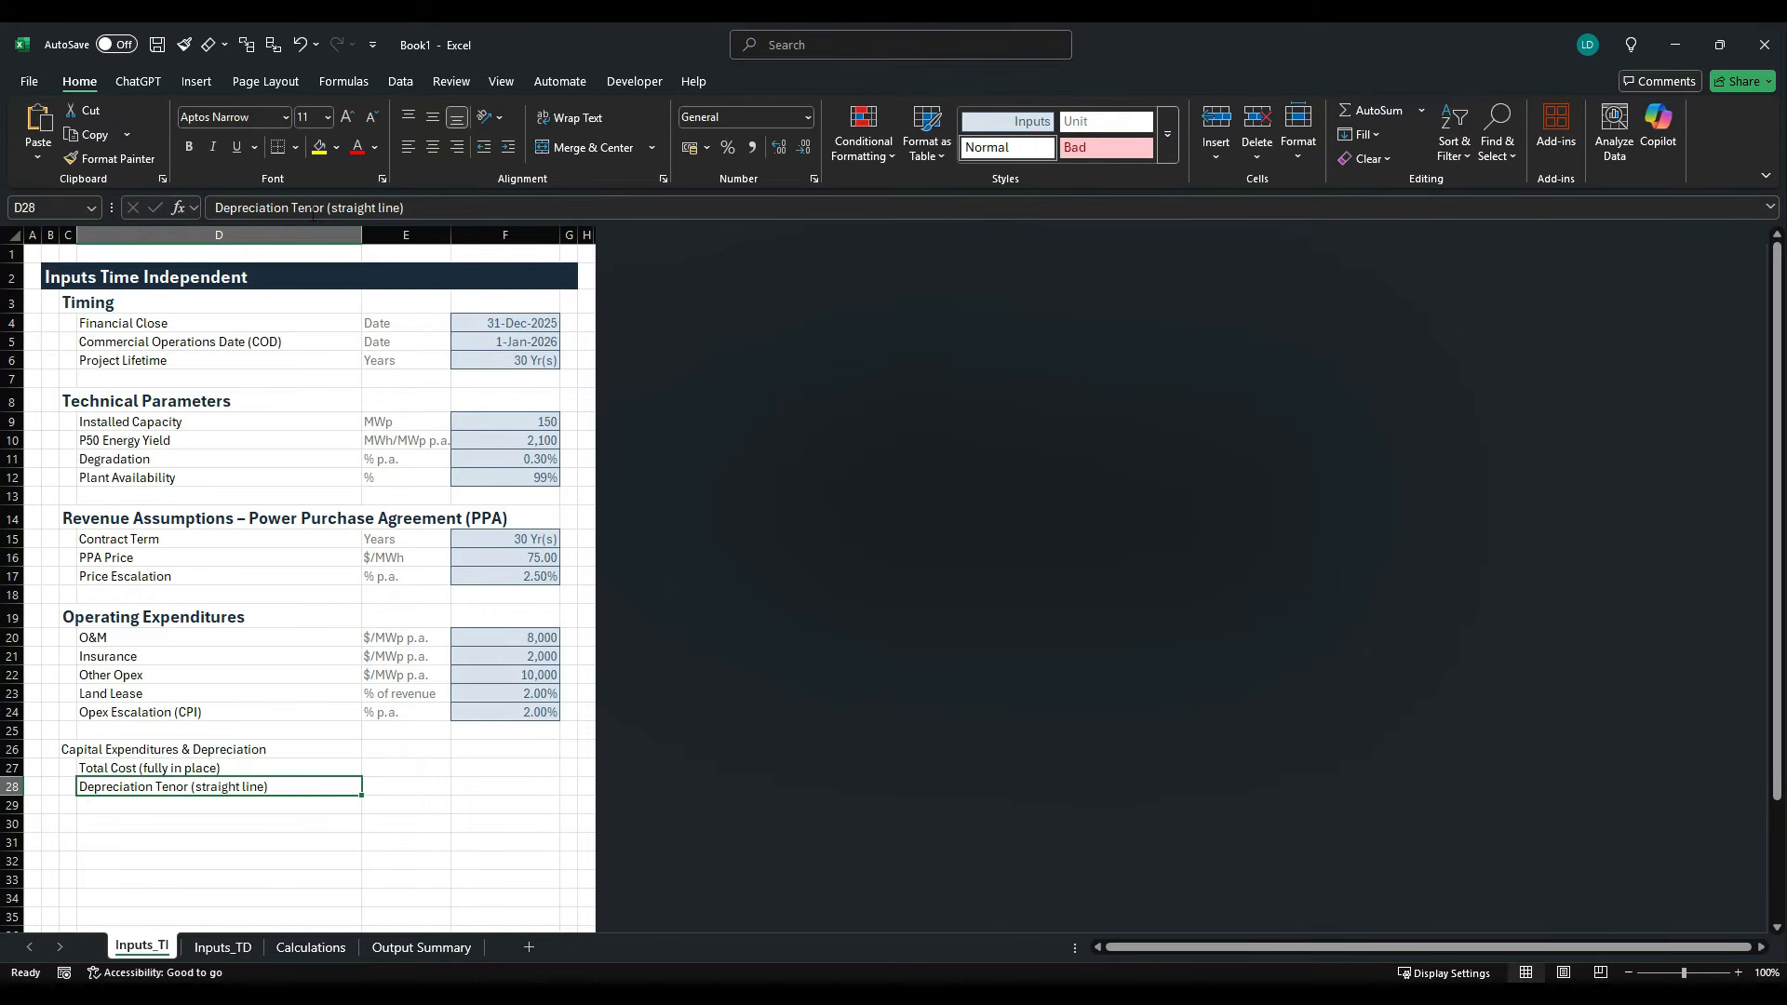
- Check the Total Cost unit in the case study PDF, then enter $/MWp in E27 and Years in E28
key(Up)
key(Right)
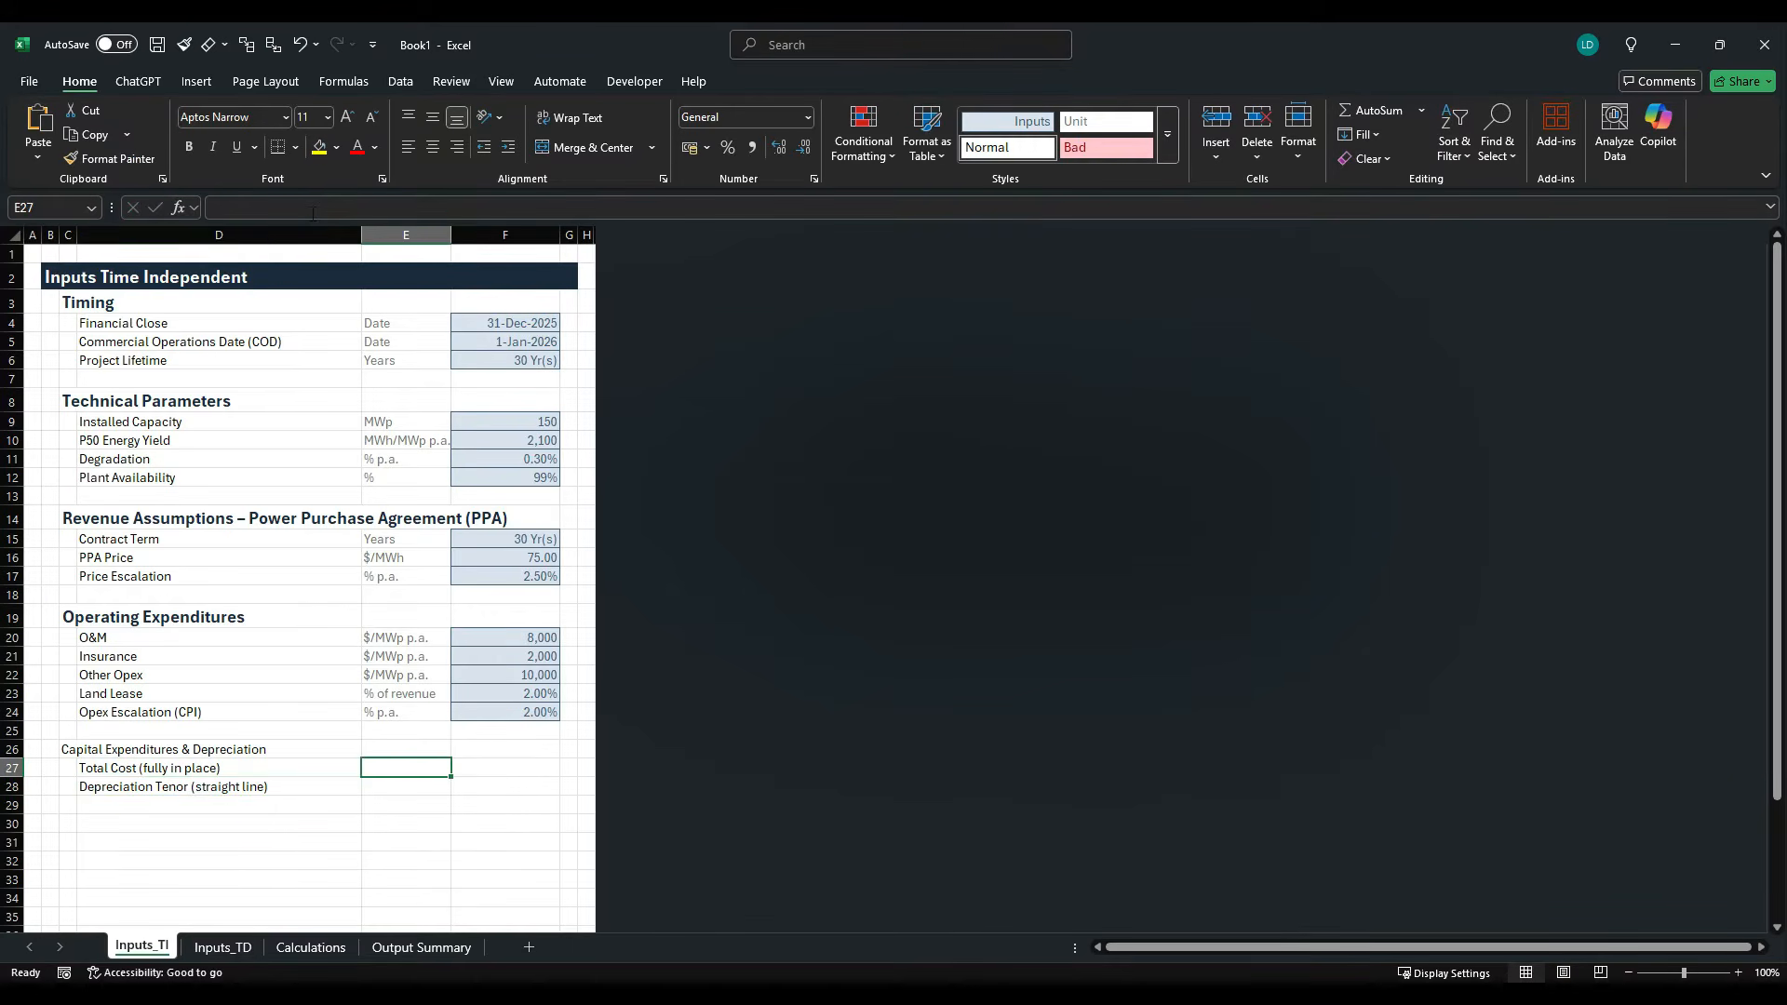
key(alt+Tab)
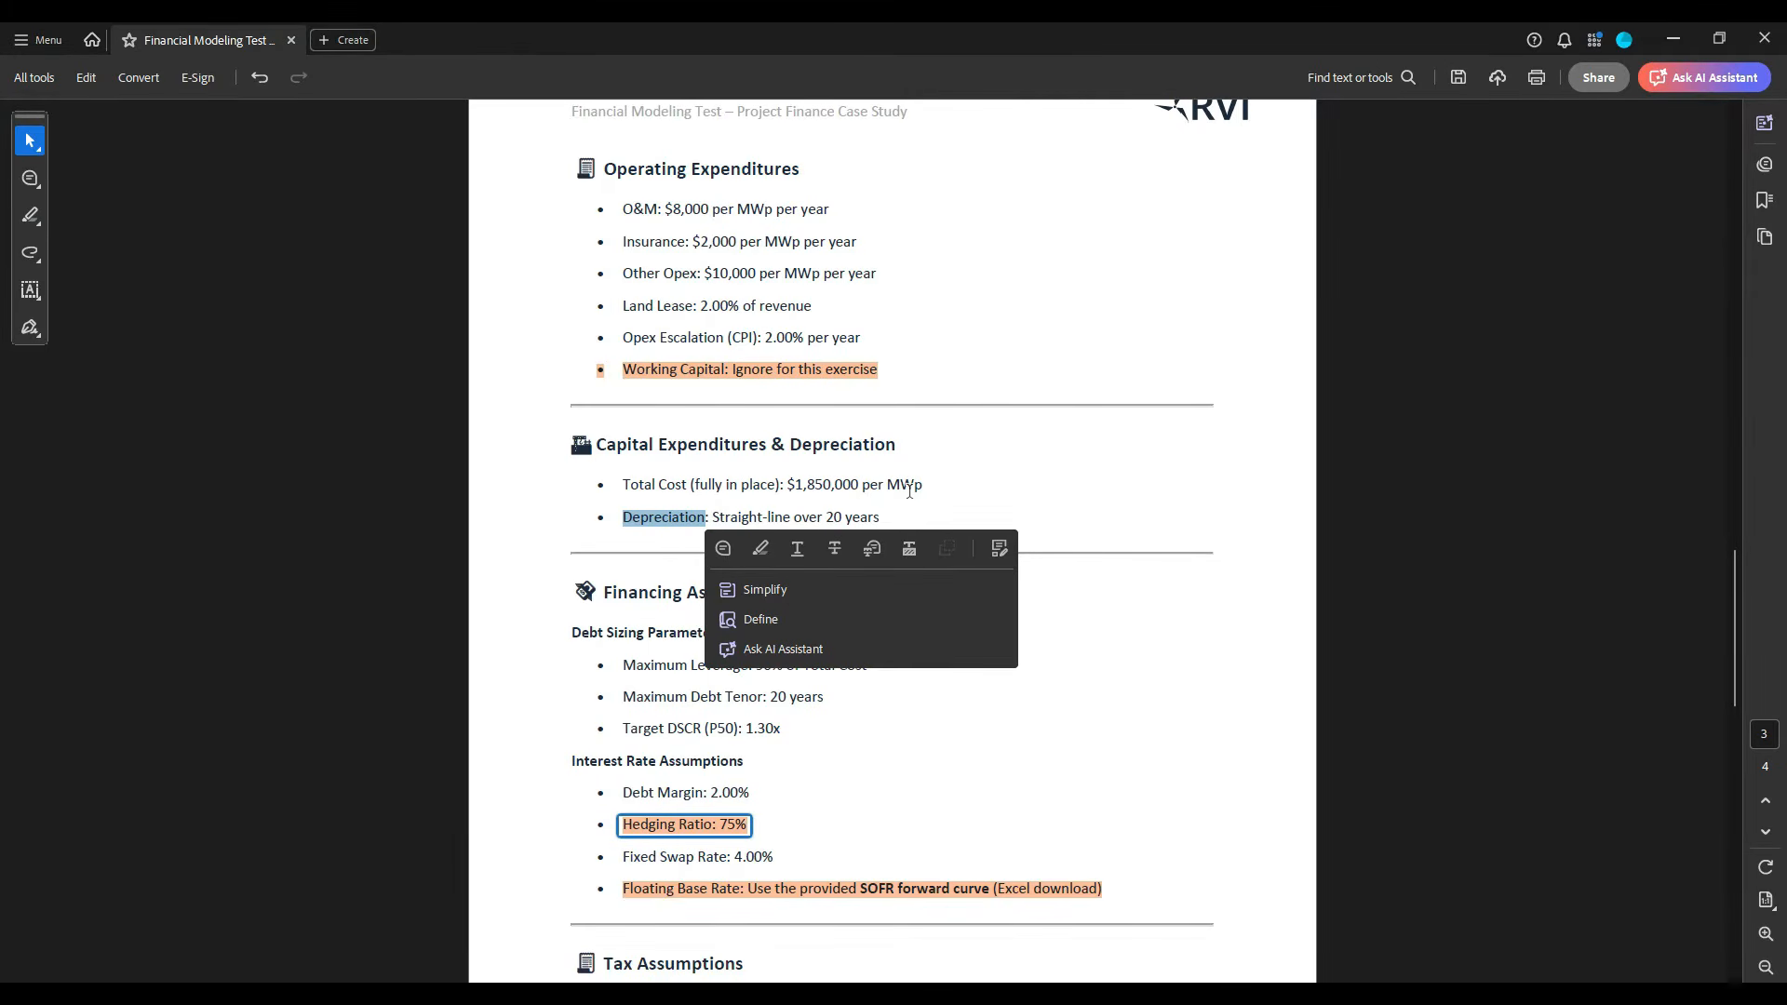
key(alt+Tab)
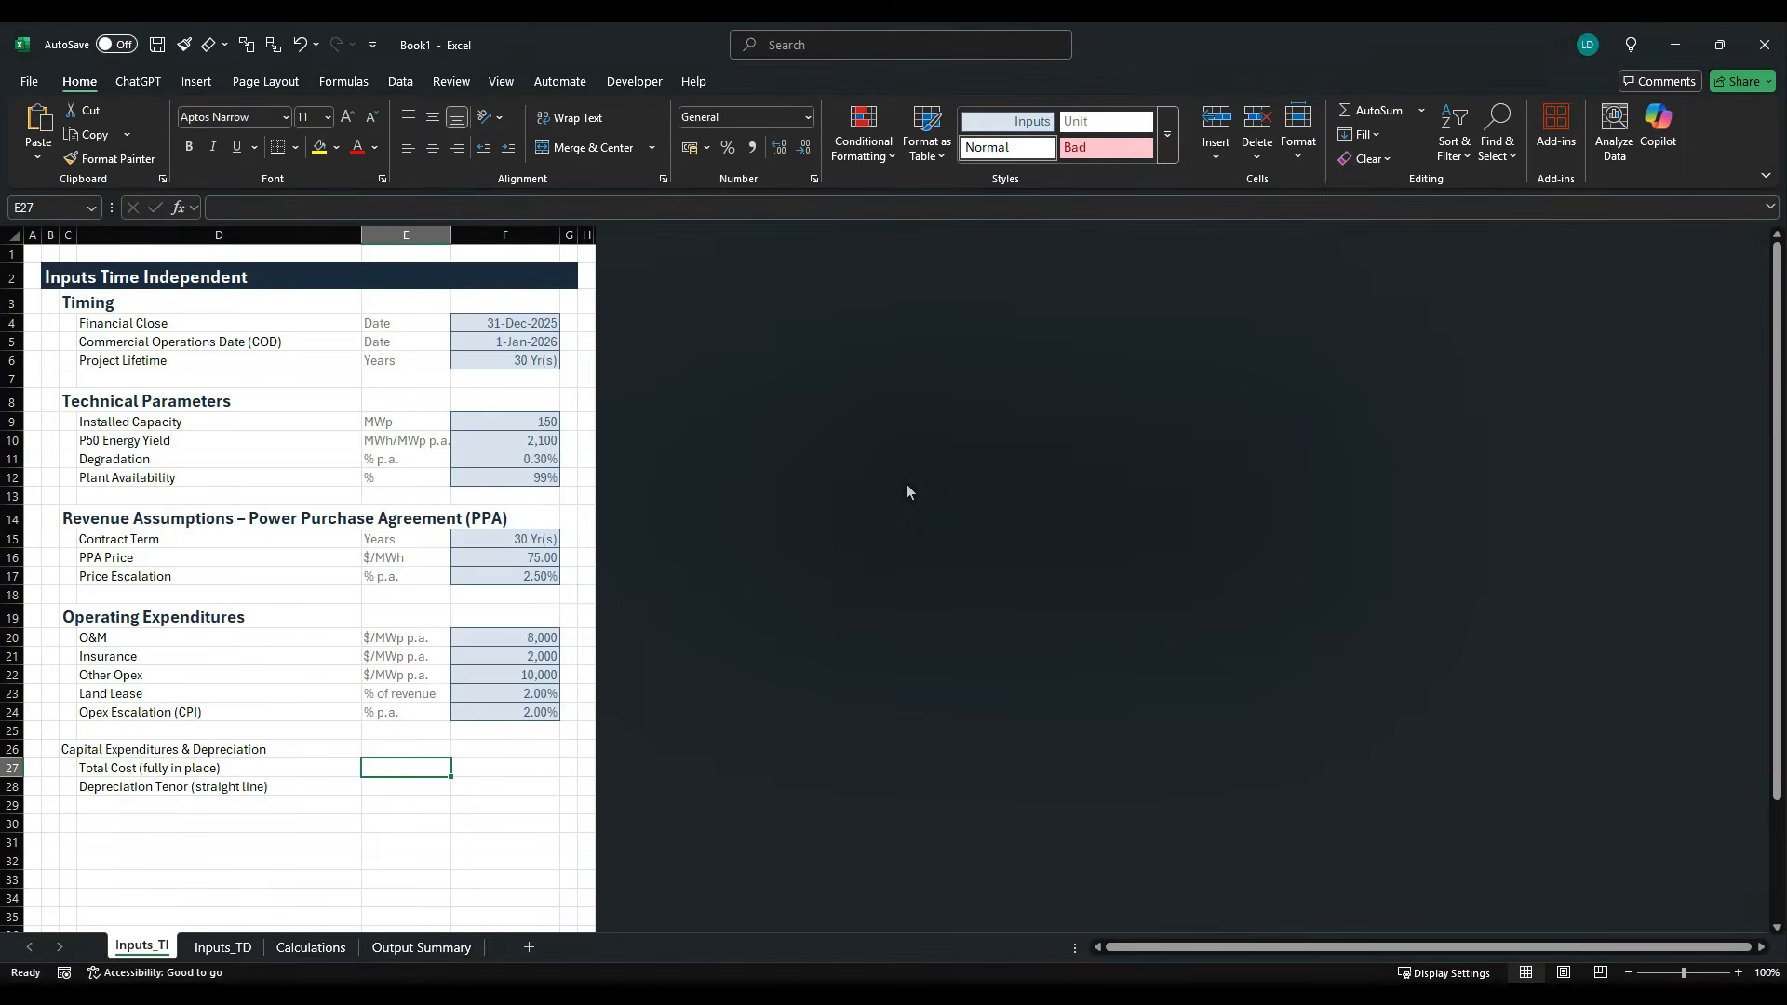
text($)
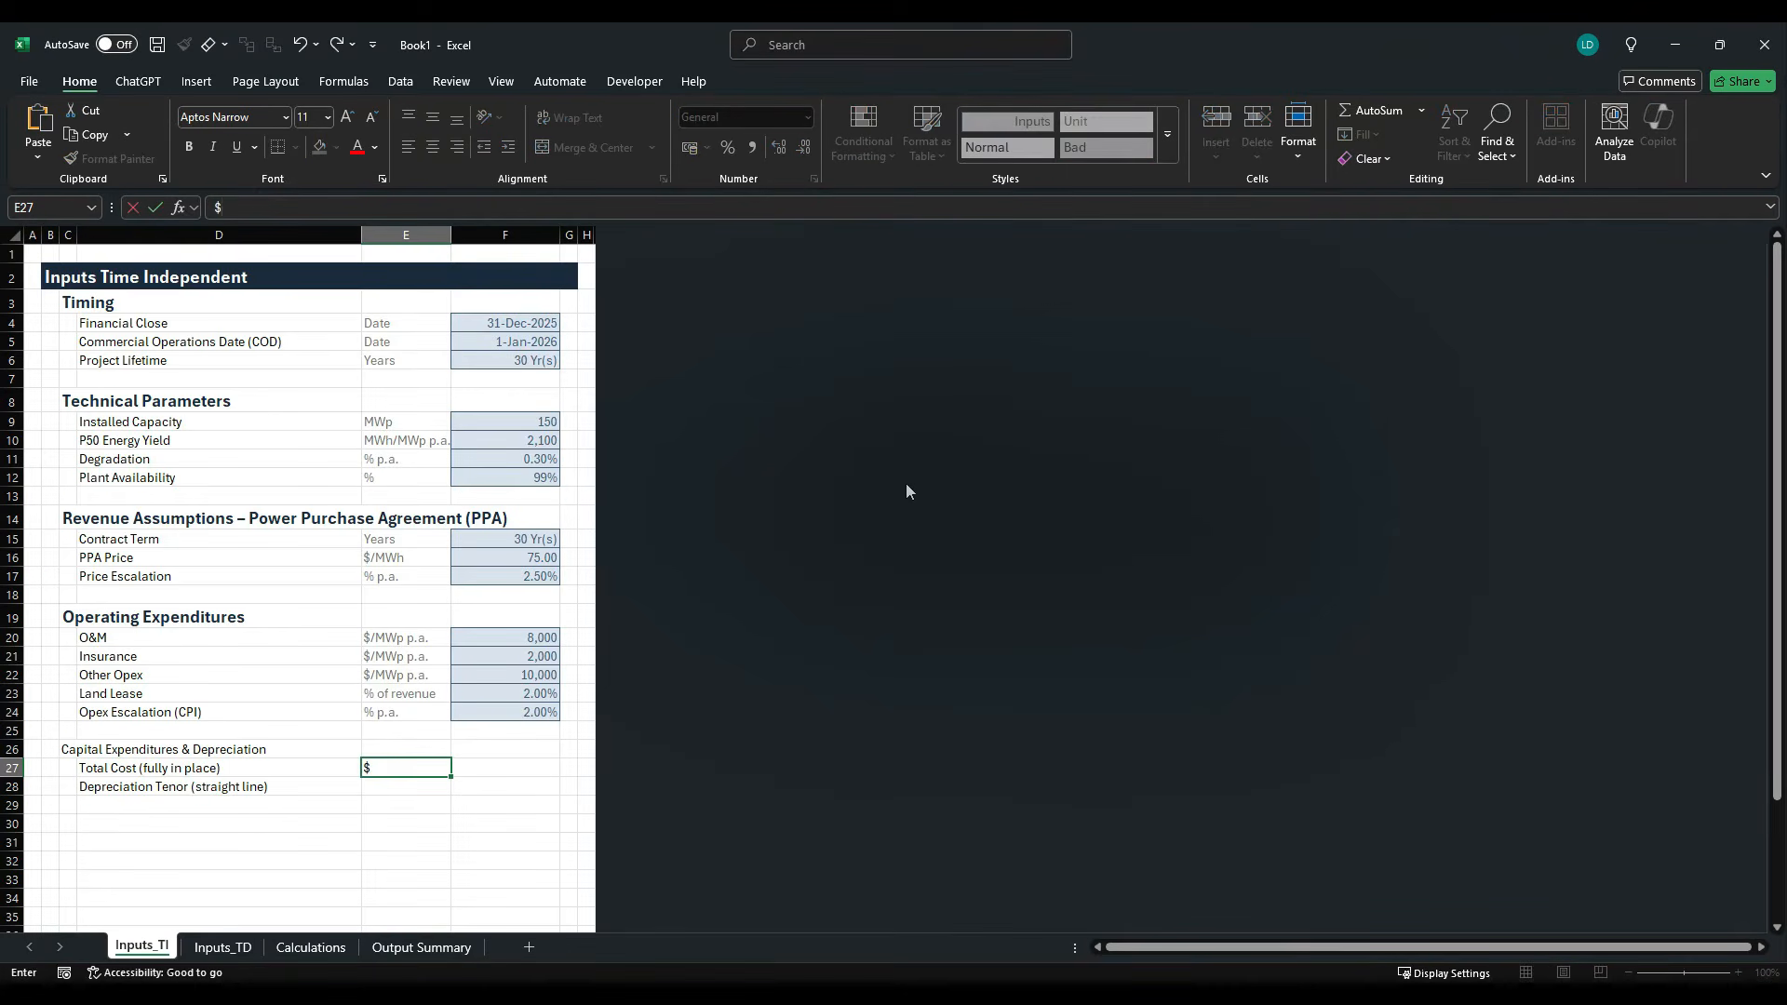
text(/MWp)
key(Return)
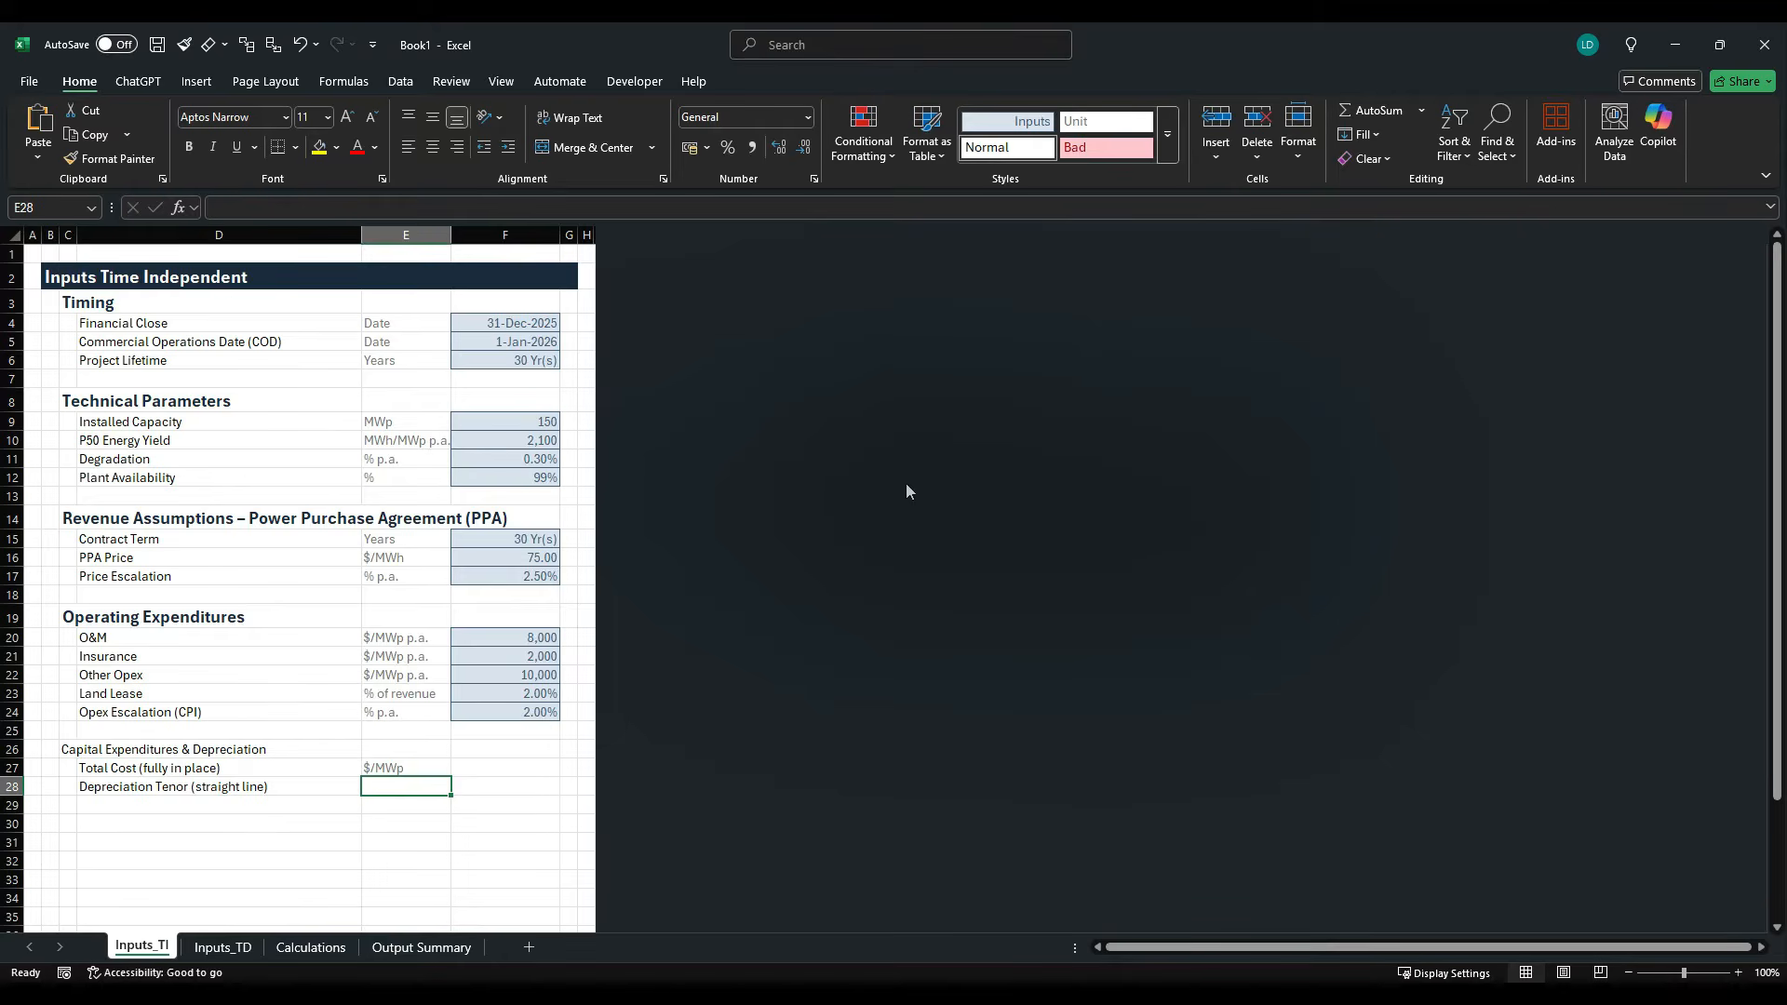
text(Years)
key(ctrl+Return)
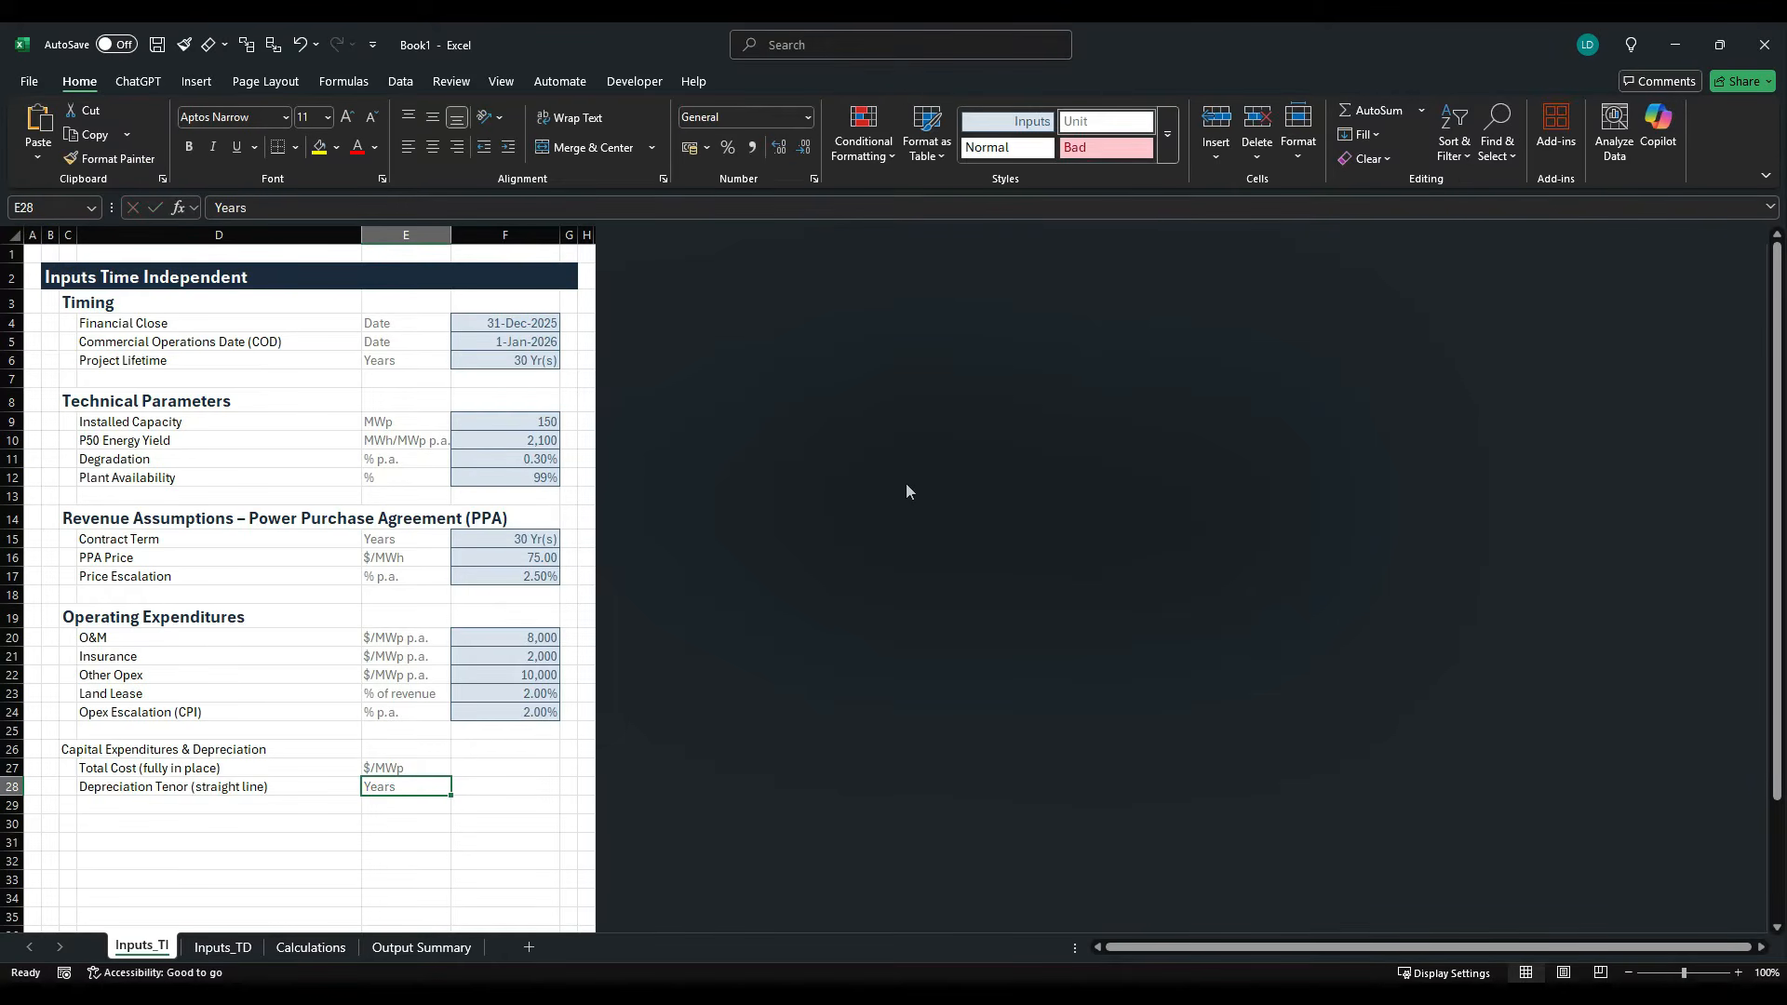
- Copy the Insurance input F21 into the Total Cost value cell F27
key(Right)
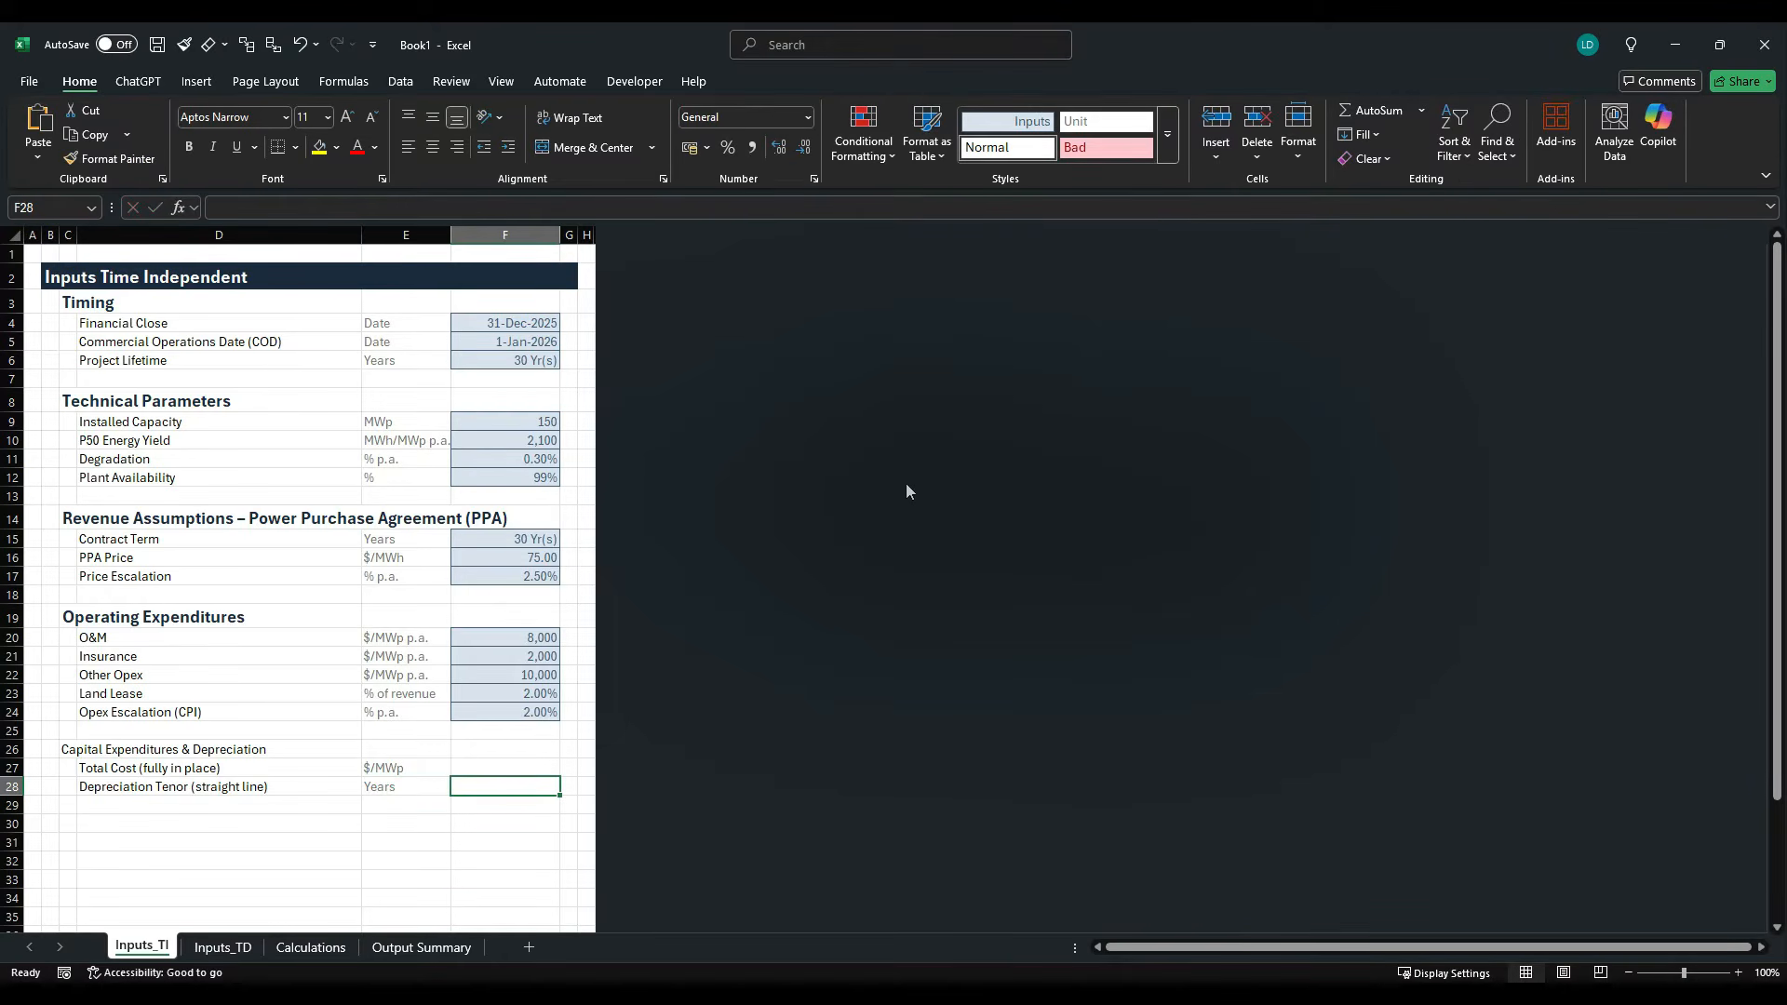
key(Up)
key(Up)
key(Up)
key(Up)
key(Up)
key(Up)
key(Up)
key(ctrl+c)
key(Down)
key(Down)
key(Down)
key(Down)
key(Down)
key(Down)
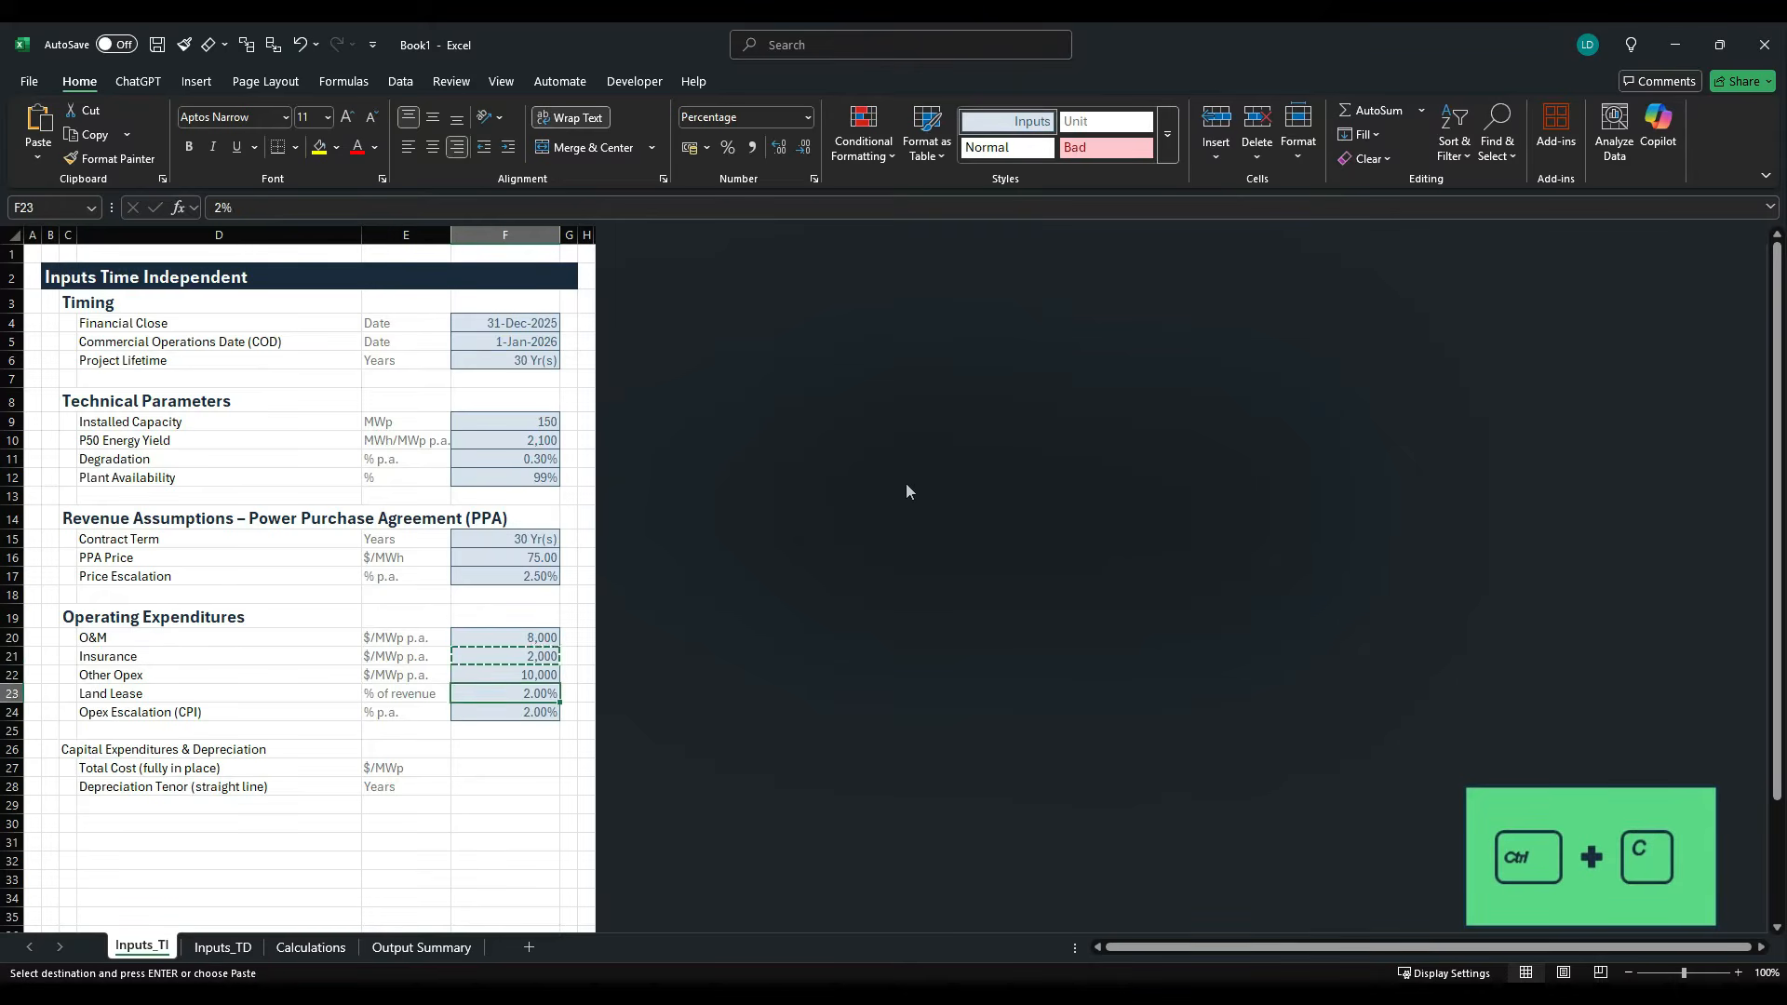
key(ctrl+v)
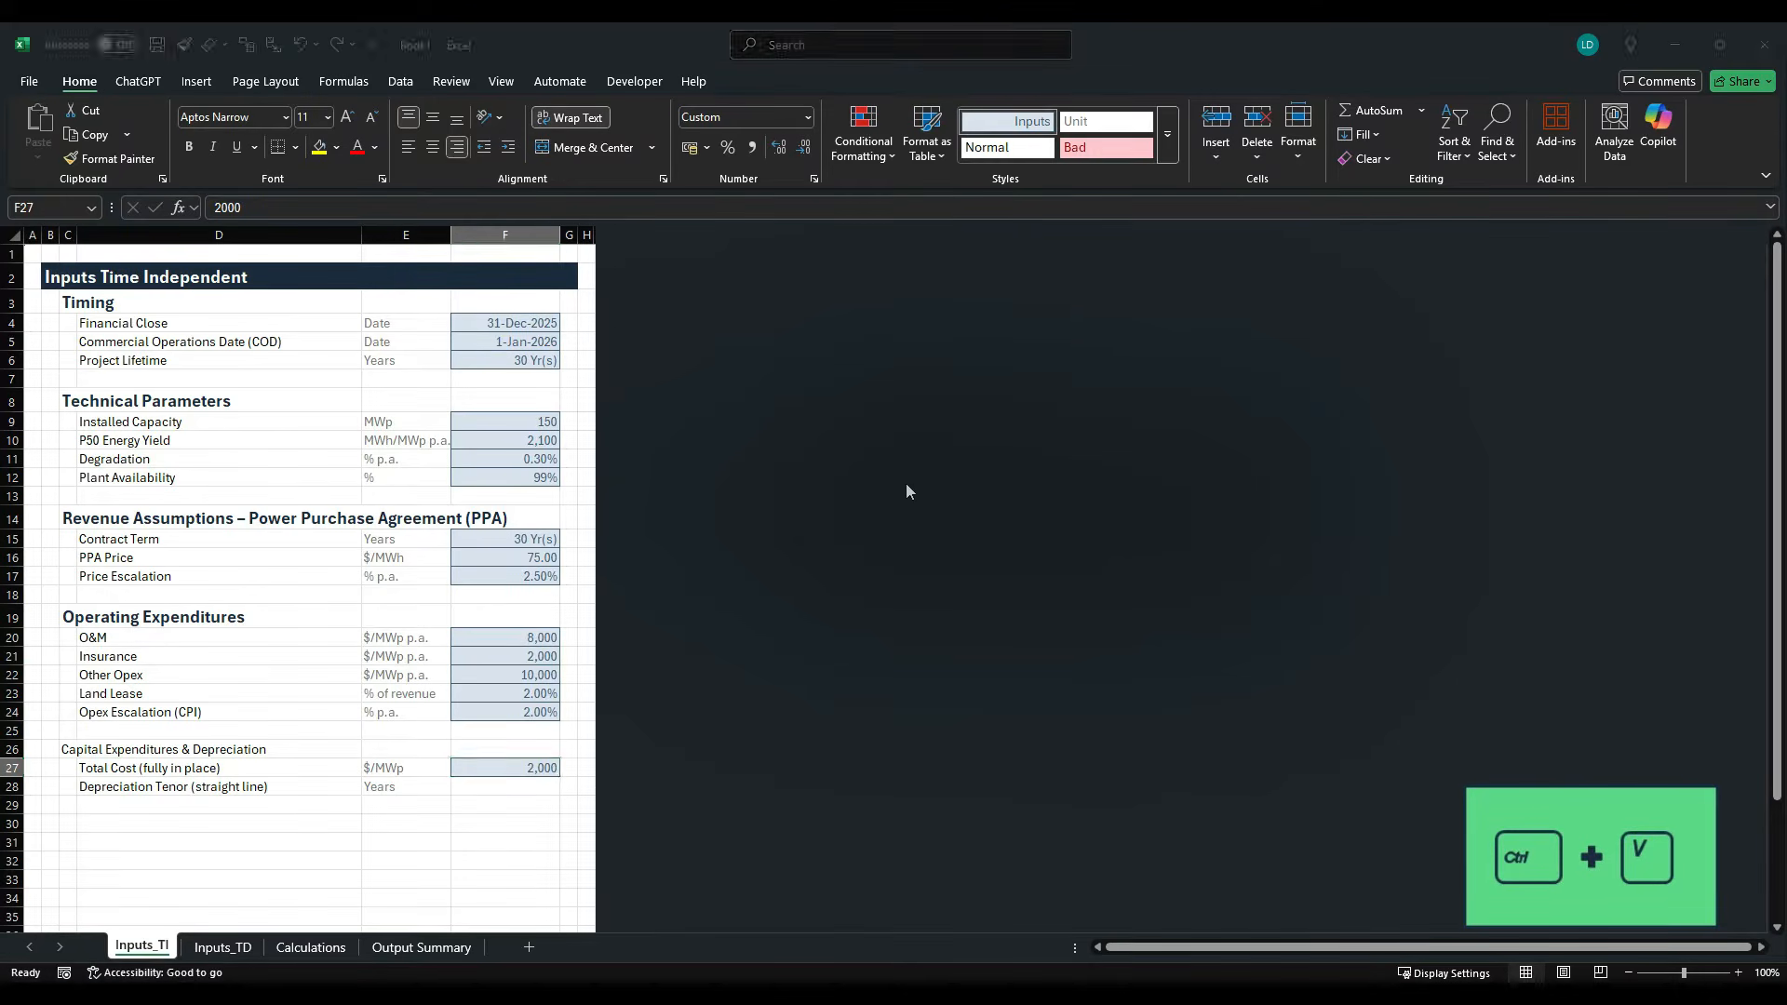
- Look up the Total Cost in the case study PDF and enter 1850000 in F27
key(alt+Tab)
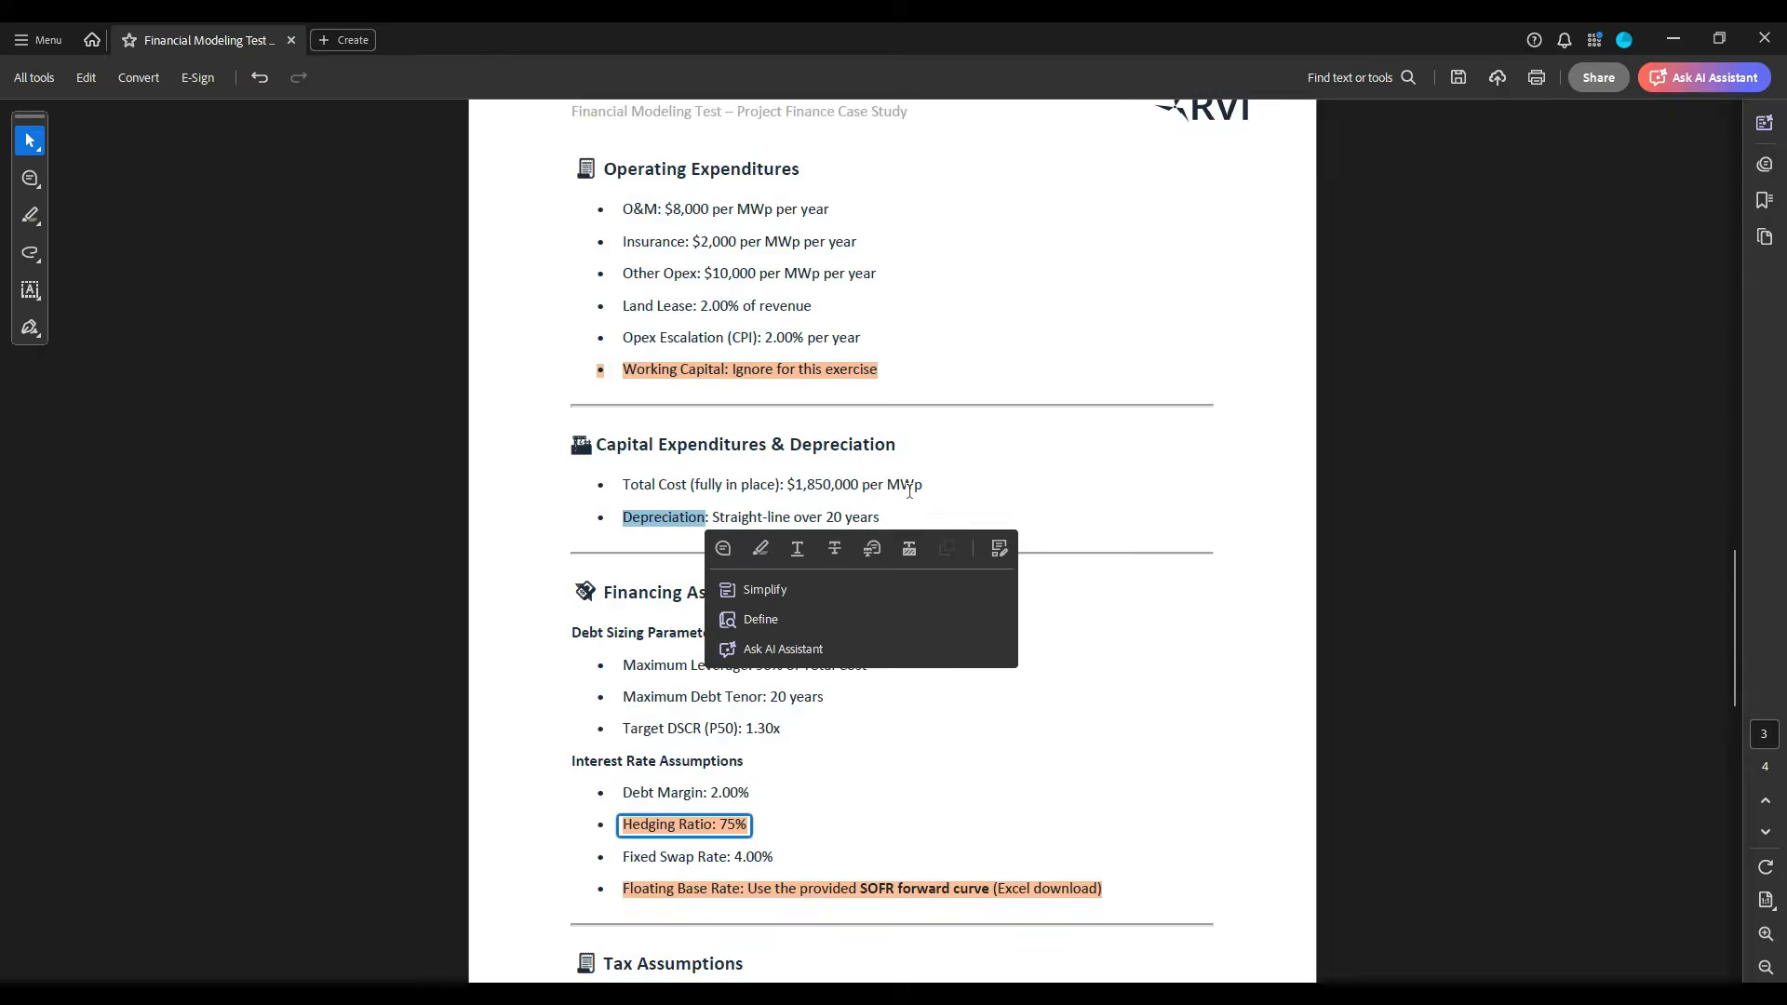
key(alt+Tab)
text(1)
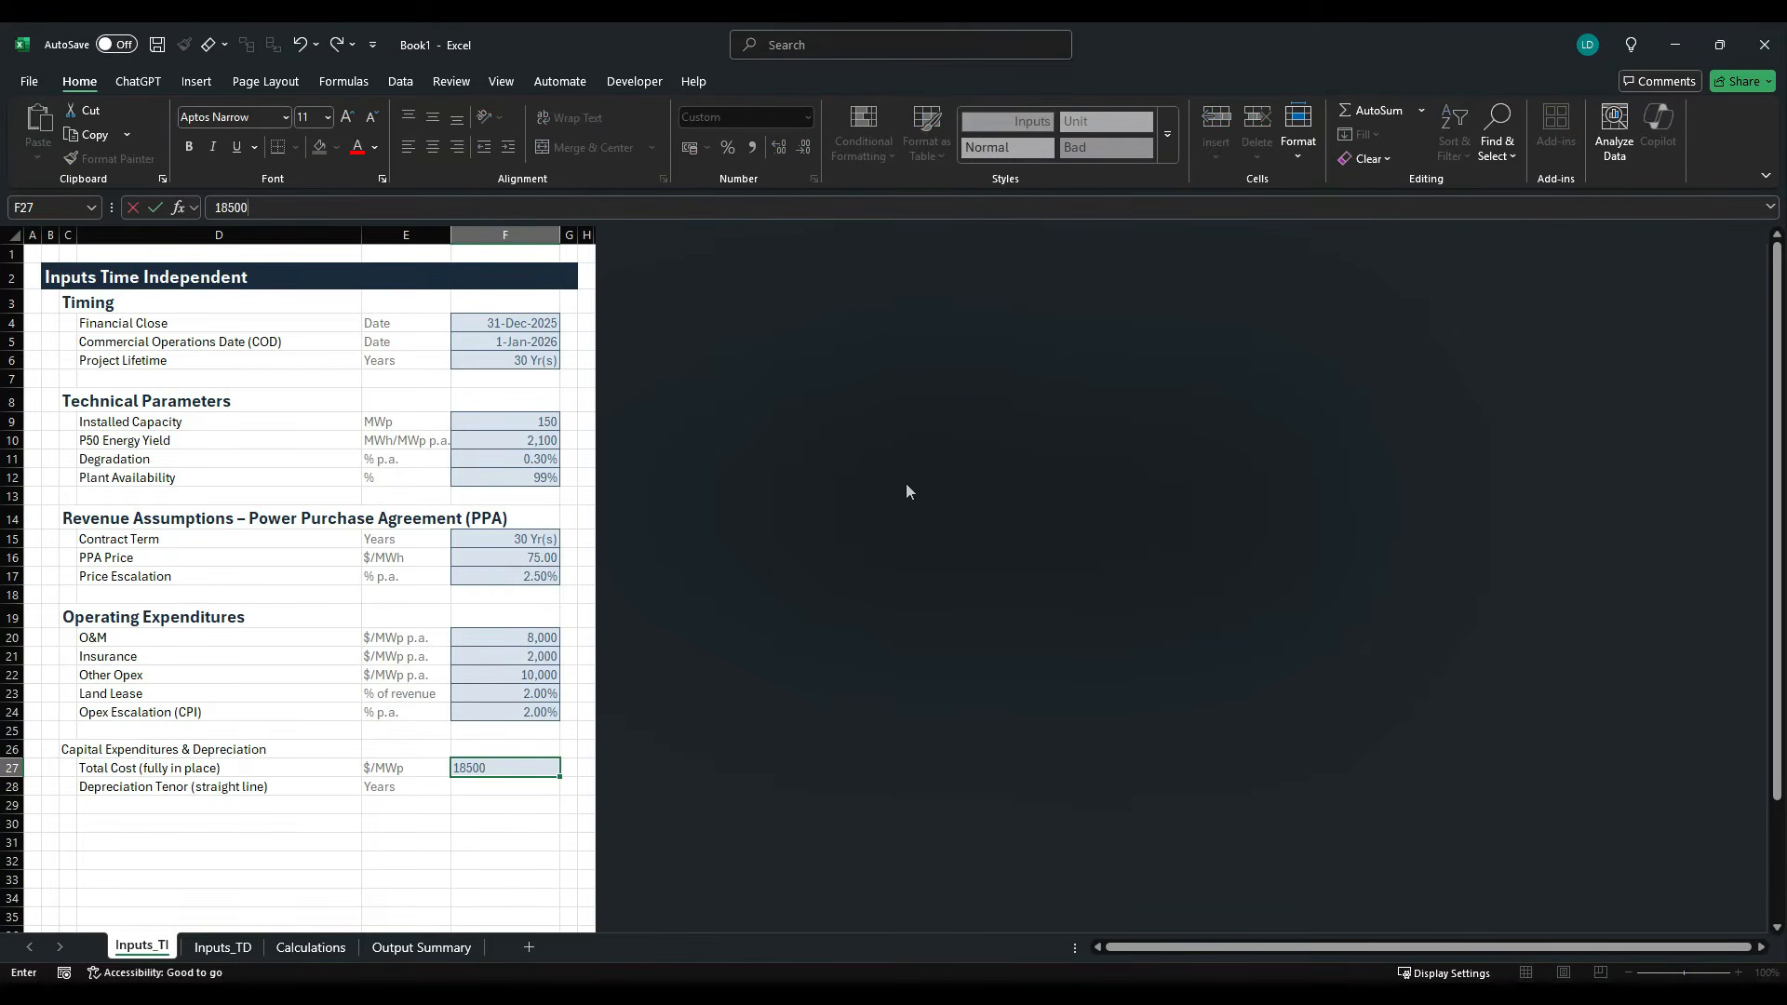
key(ctrl+Return)
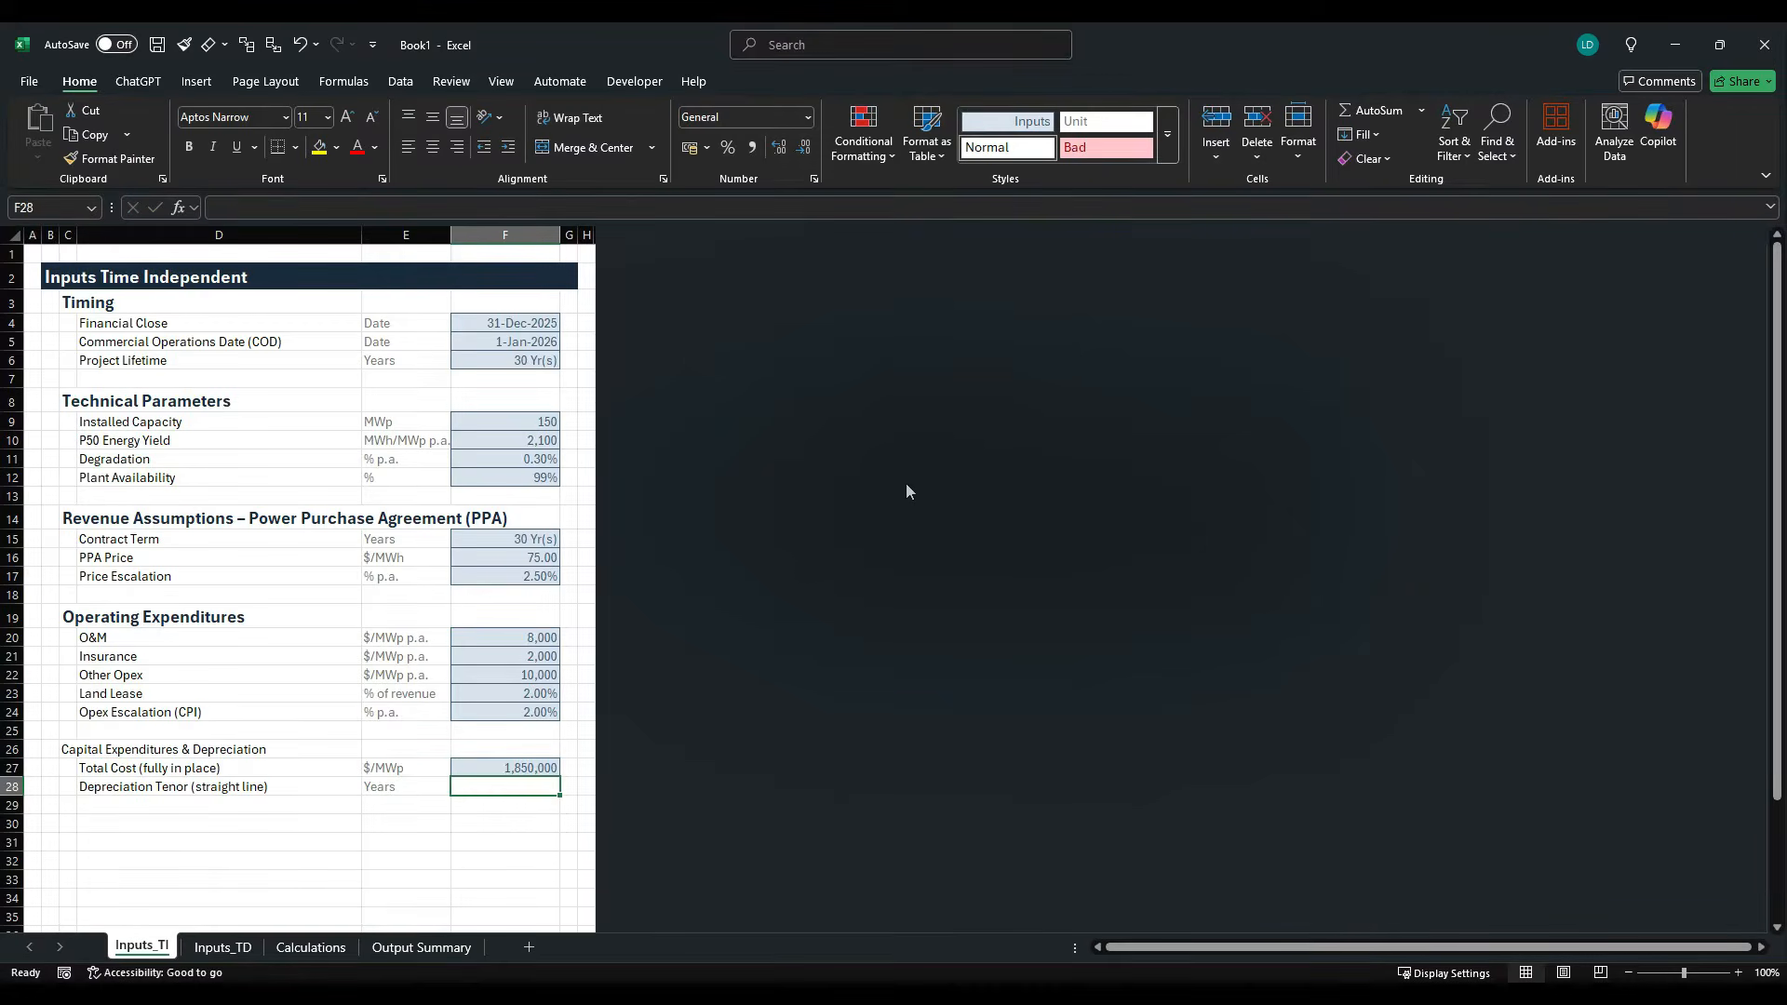
- Check the depreciation period in the case study PDF, then copy the Contract Term input F15 into F28 and set it to 20
key(alt+Tab)
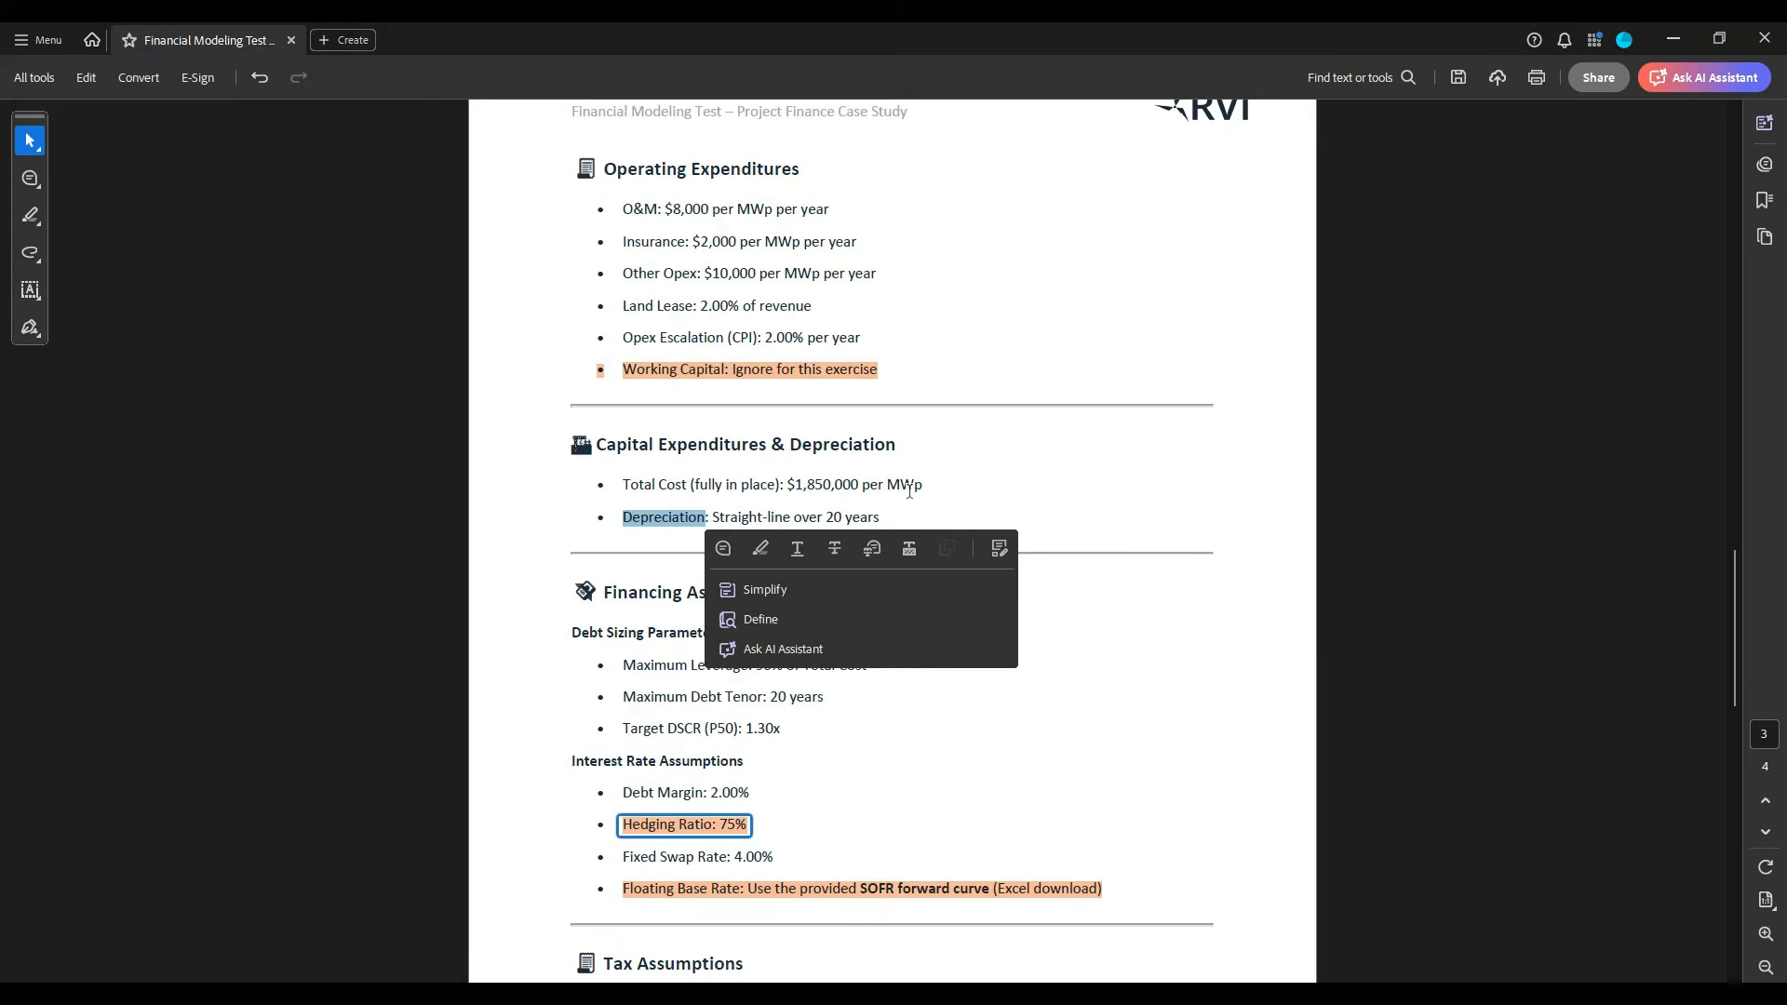
key(alt+Tab)
click(538, 549)
key(ctrl+c)
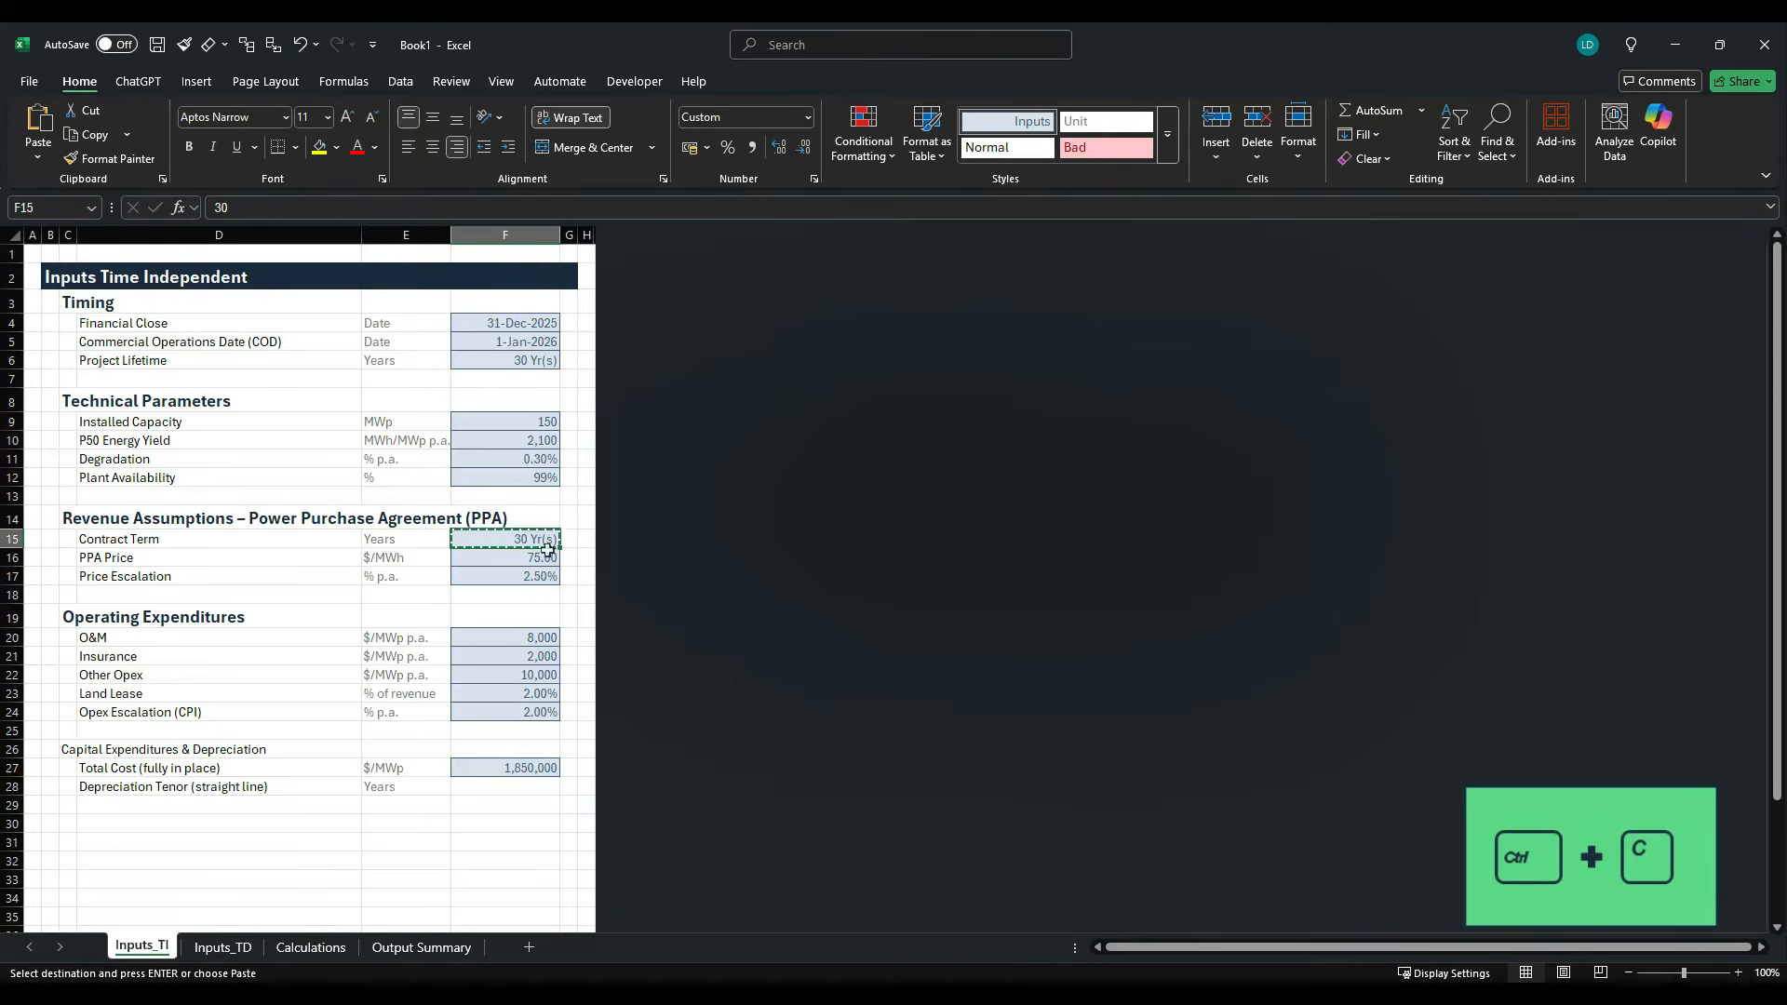
click(530, 788)
key(ctrl+v)
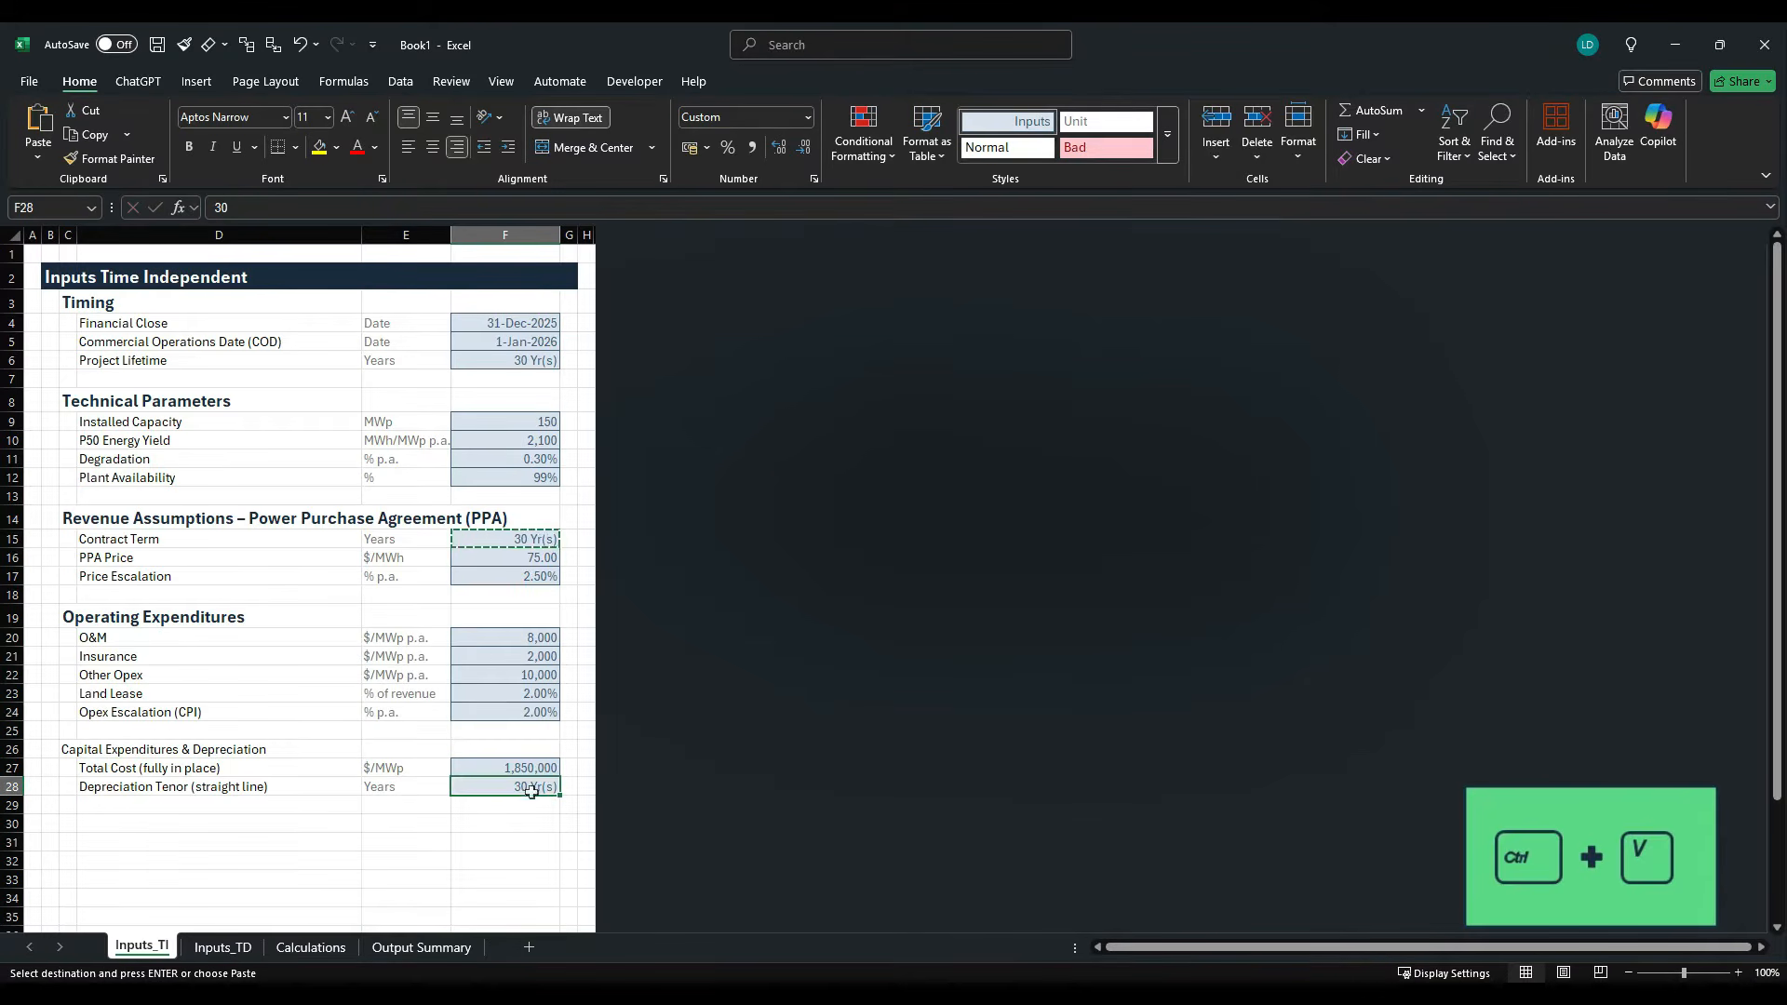
drag(233, 207, 186, 207)
text(20)
key(ctrl+Return)
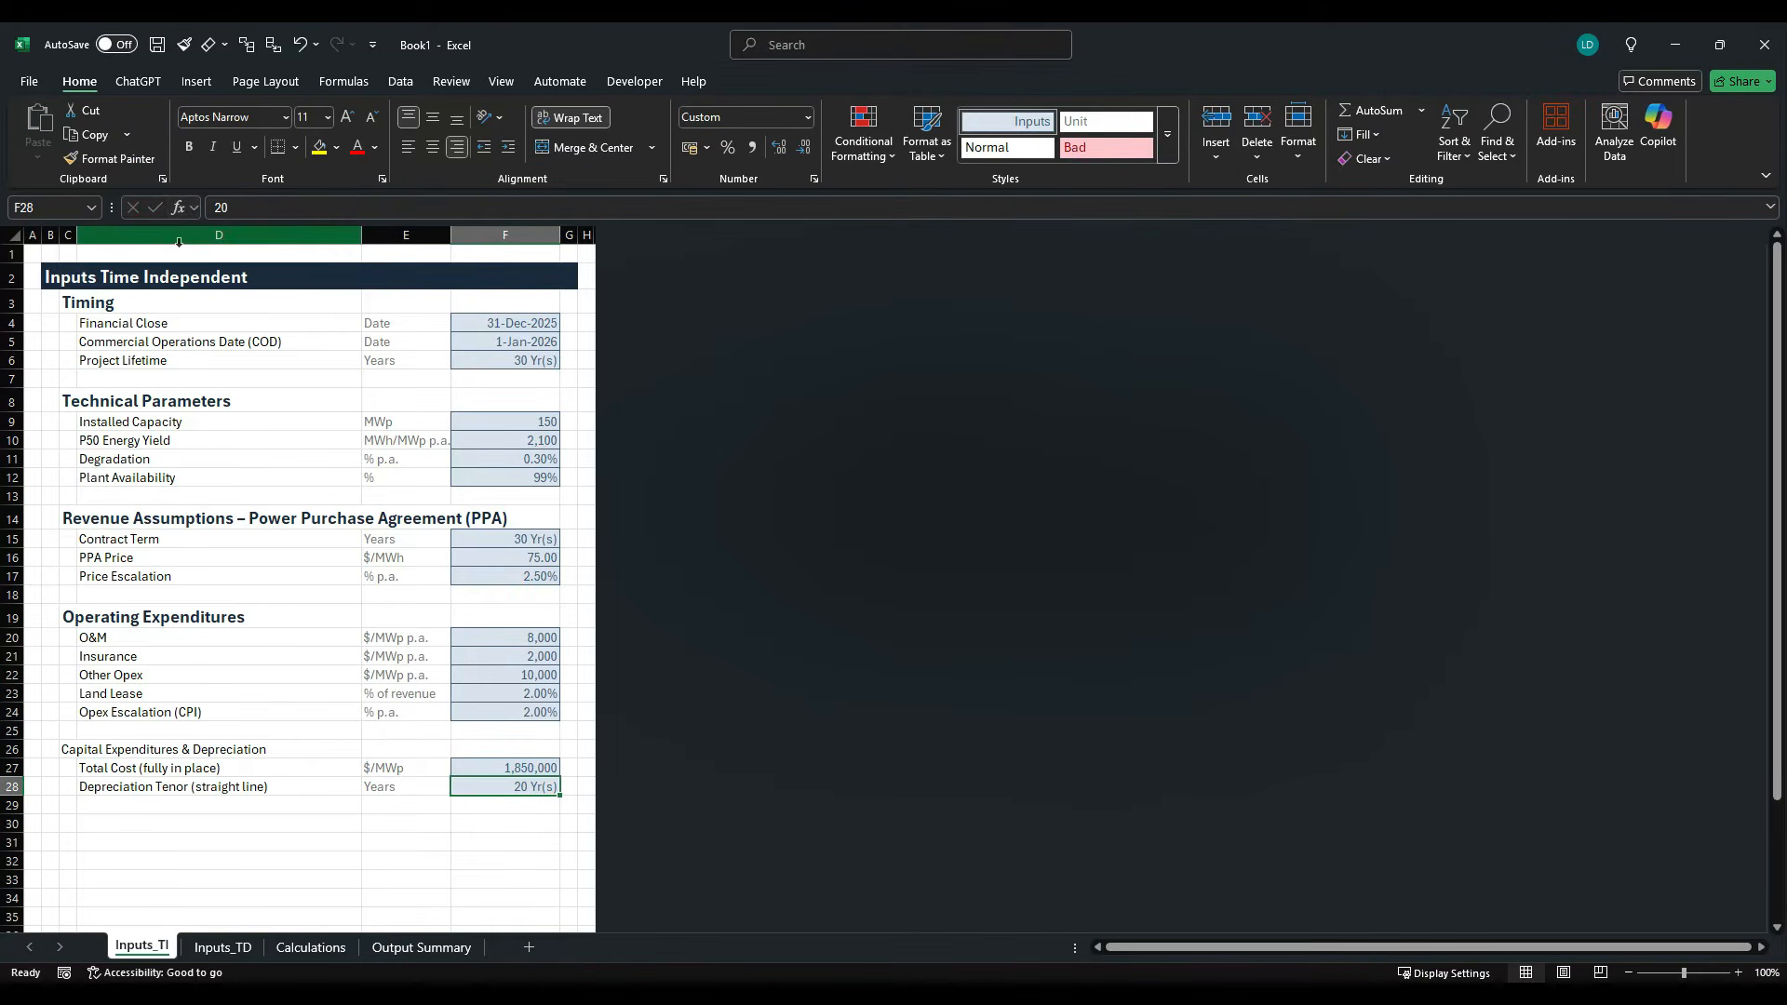
- Apply the H1 cell style to the Capital Expenditures & Depreciation heading in C26
click(76, 750)
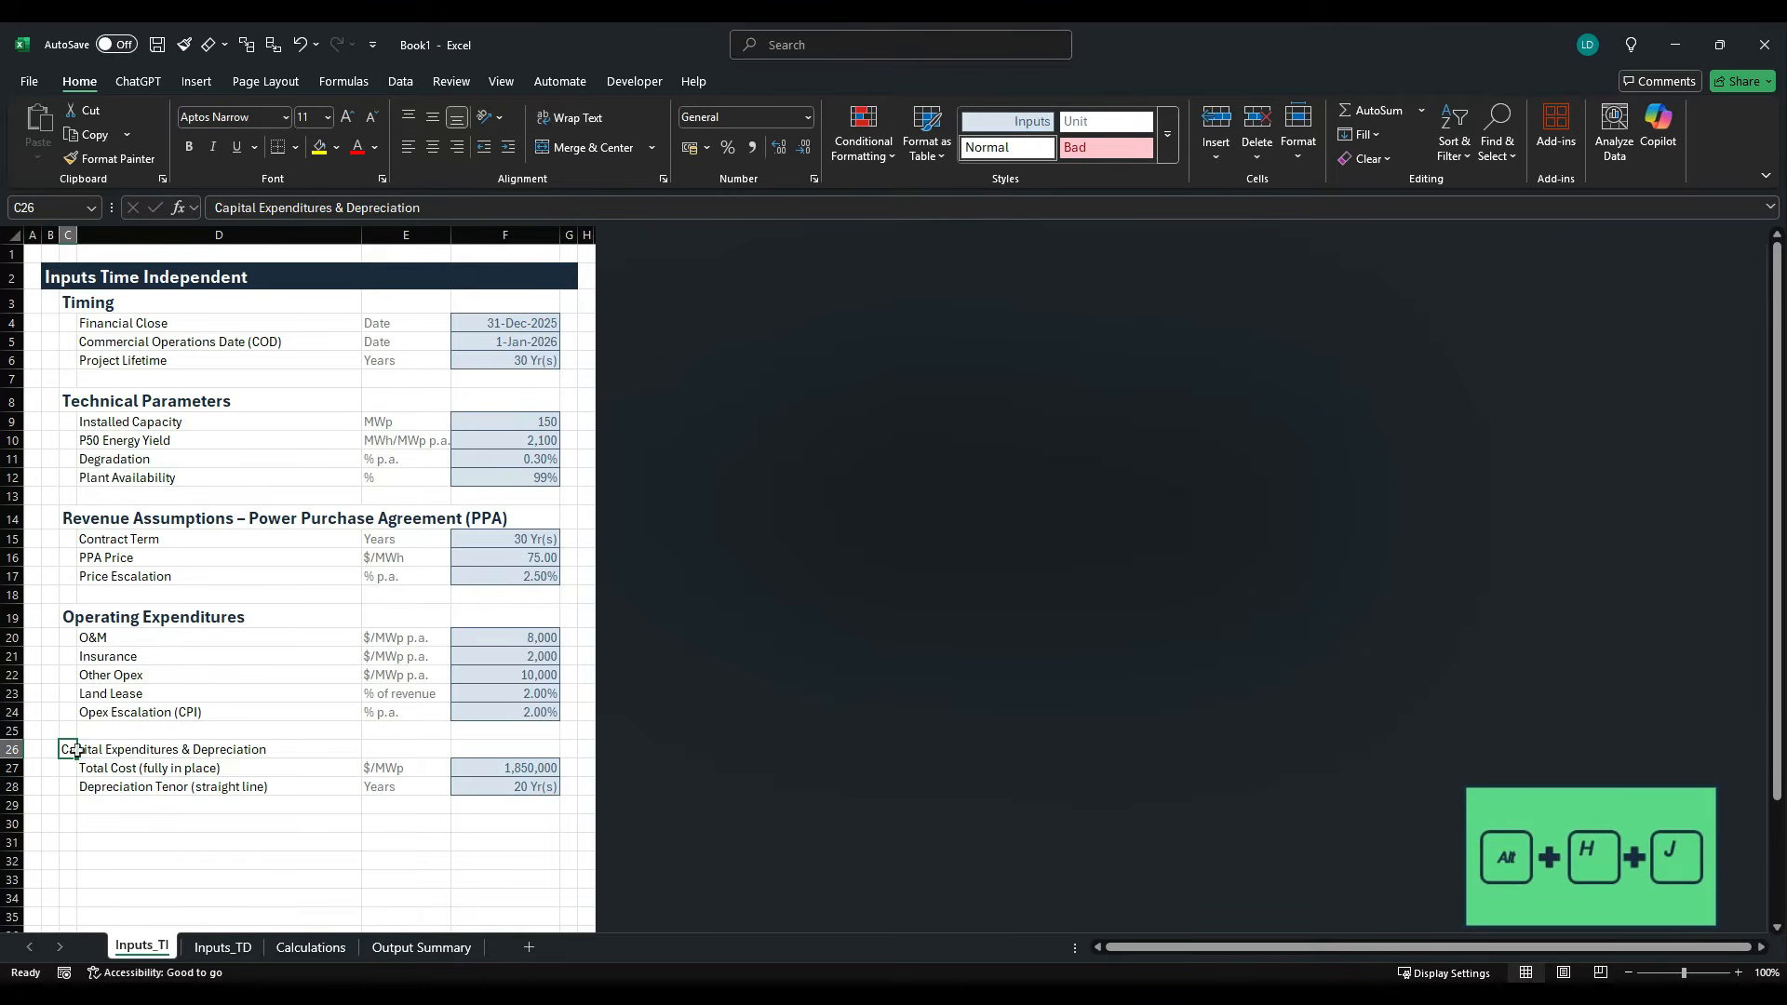
key(alt+h)
key(j)
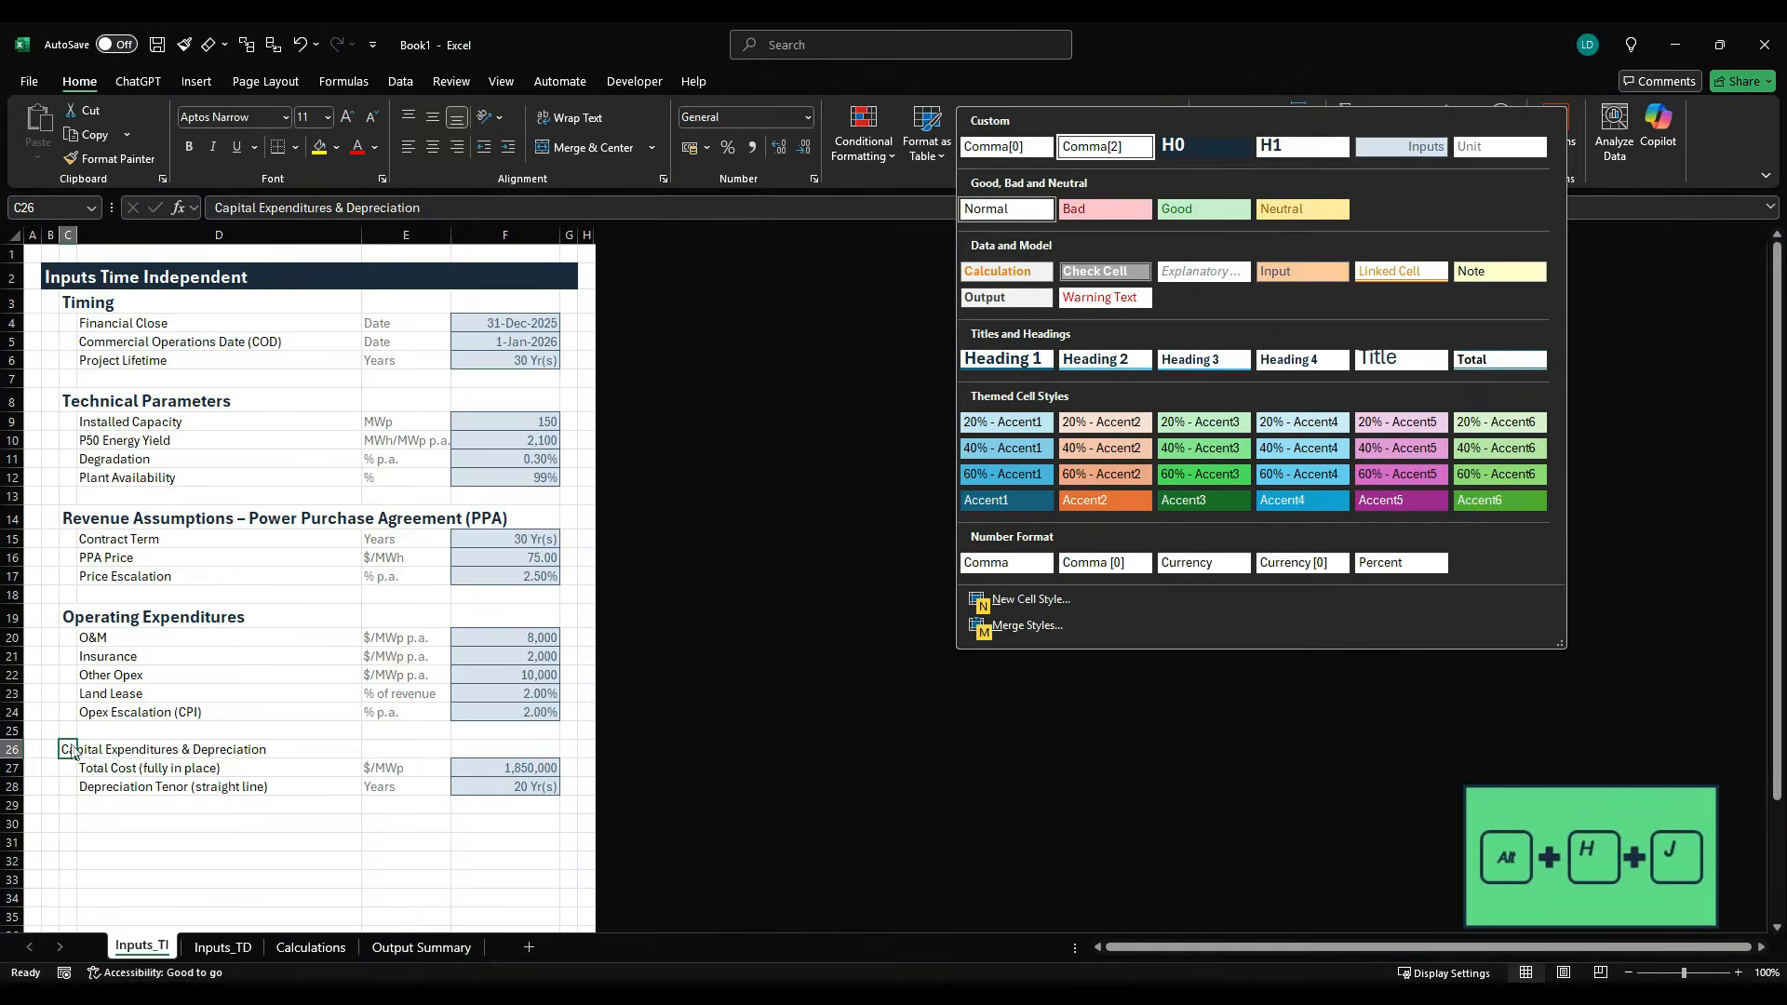
key(Return)
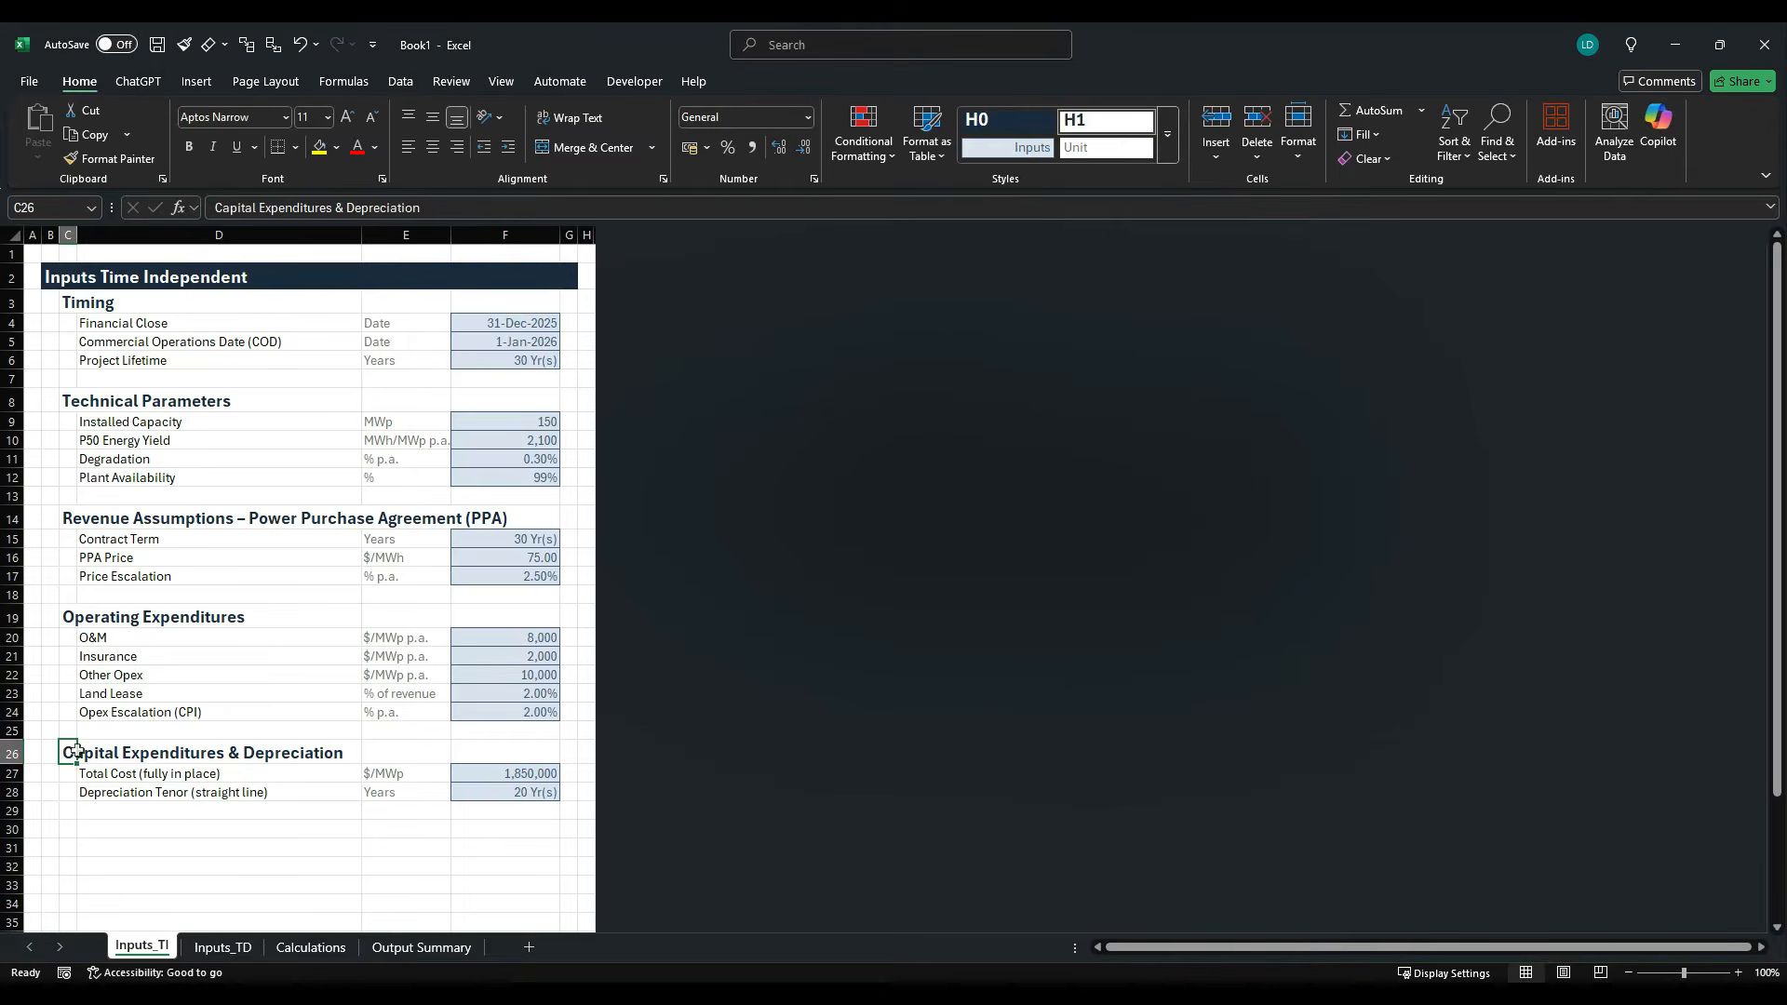
- Copy the Financing Assumptions heading from the case study PDF into cell C30 of the Inputs_TI sheet
key(alt+Tab)
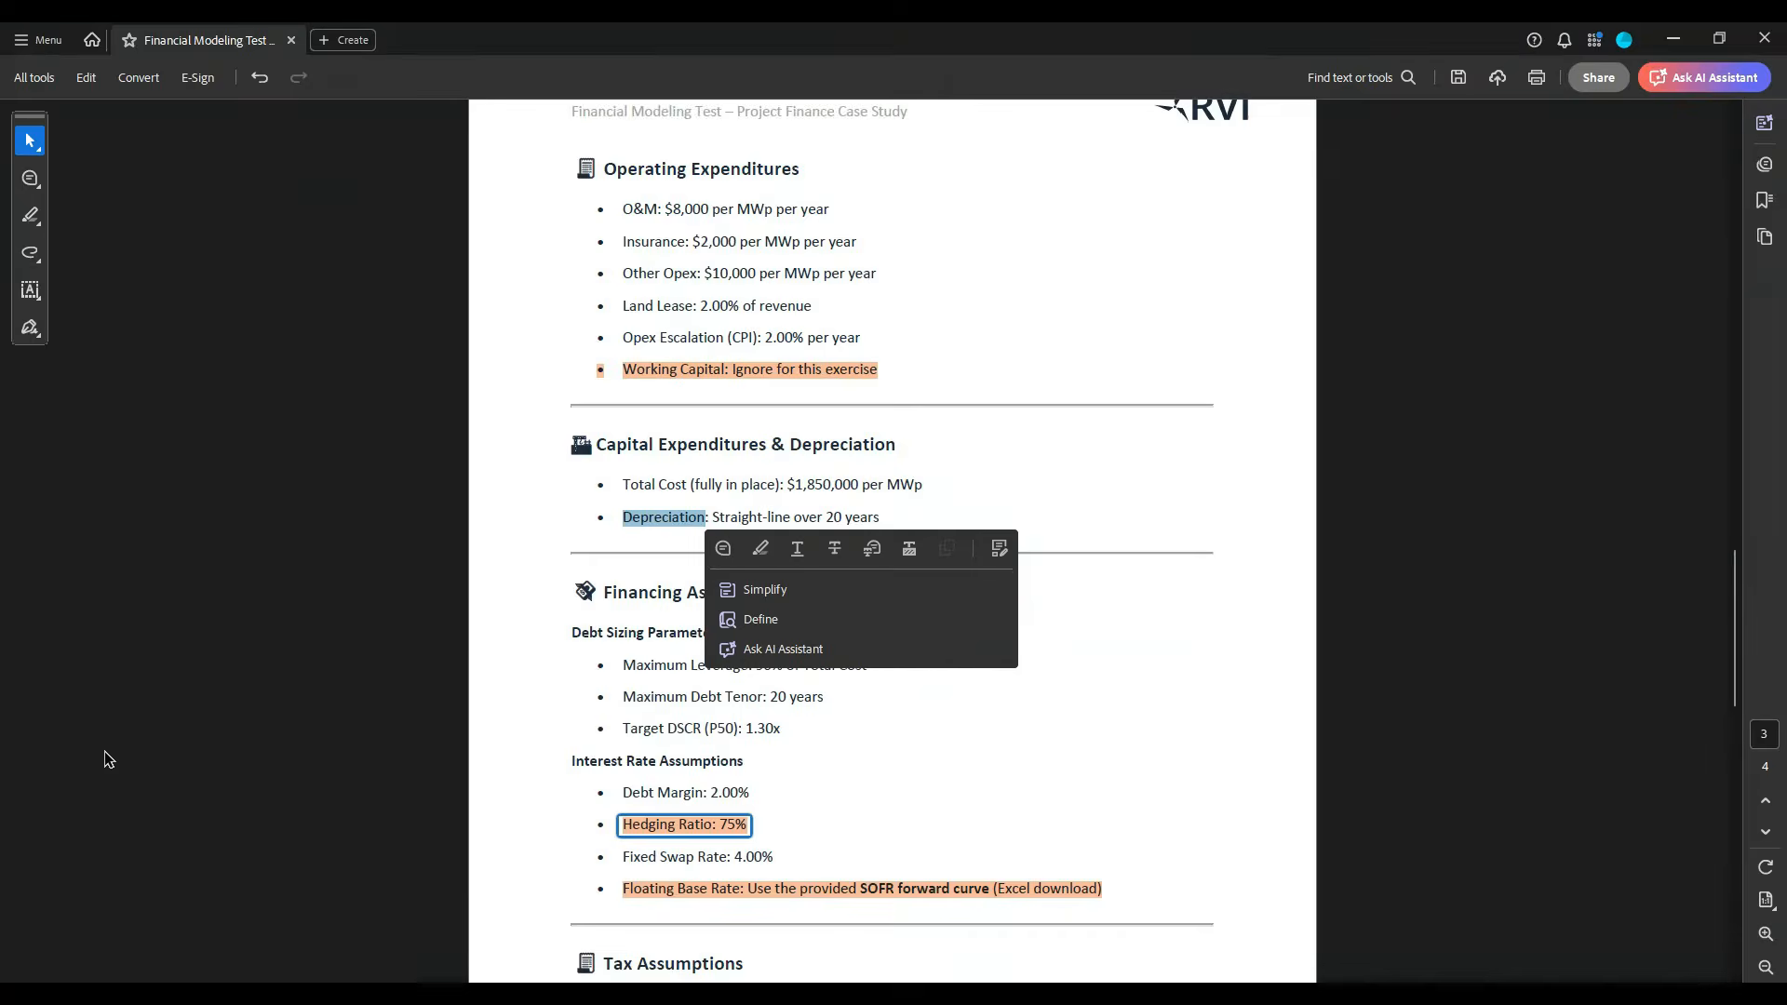
scroll(596, 711, down, 2)
click(652, 664)
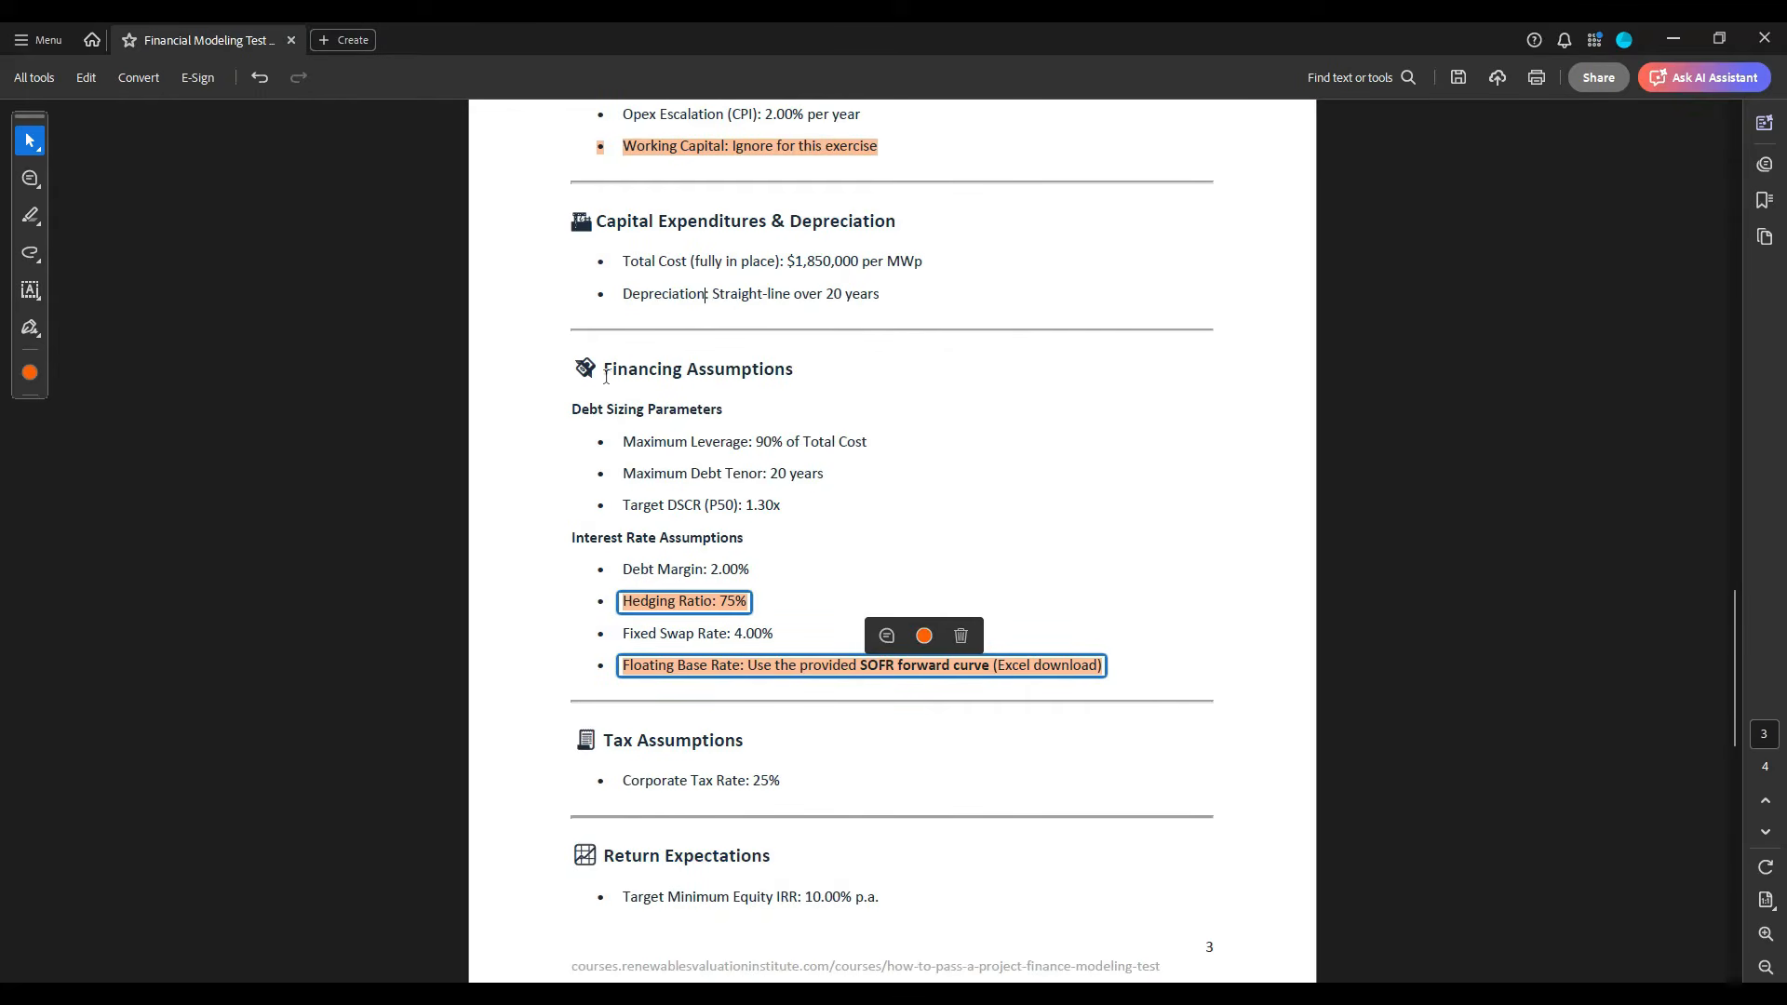
drag(606, 375, 793, 374)
key(ctrl+c)
key(alt+Tab)
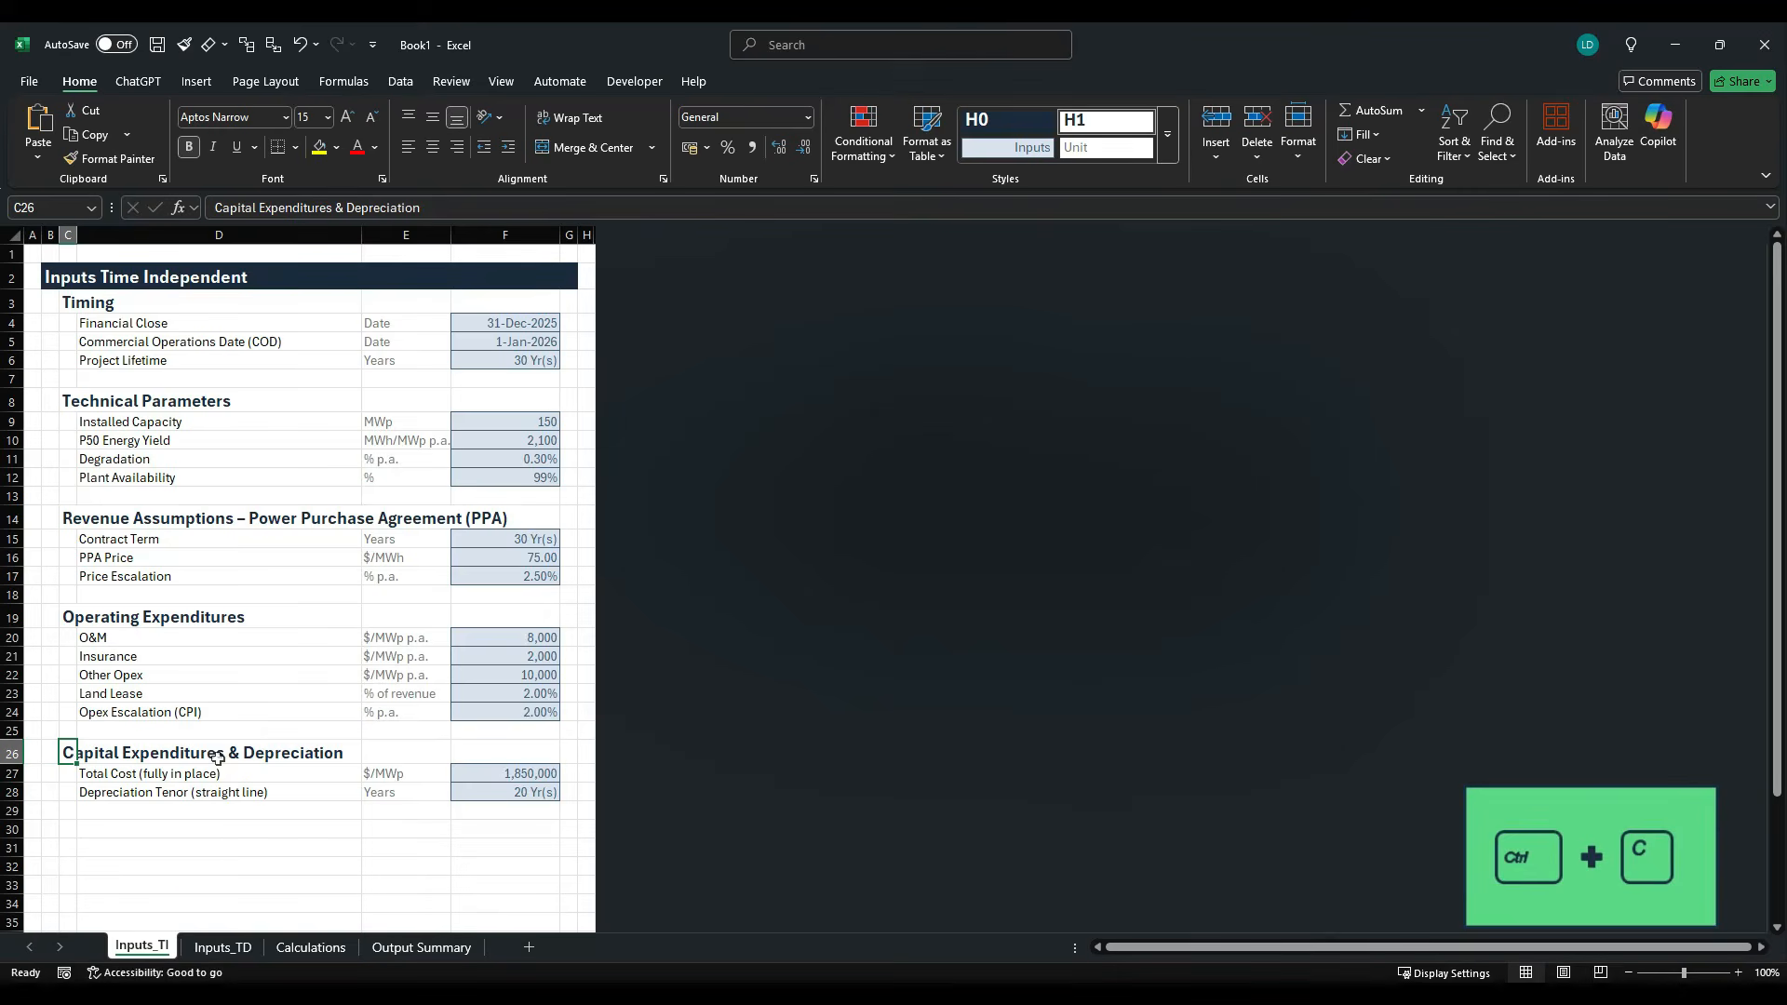
click(69, 829)
key(ctrl+v)
- Copy the Debt Sizing Parameters subheading from the case study PDF into D31 and make it bold
scroll(169, 769, down, 6)
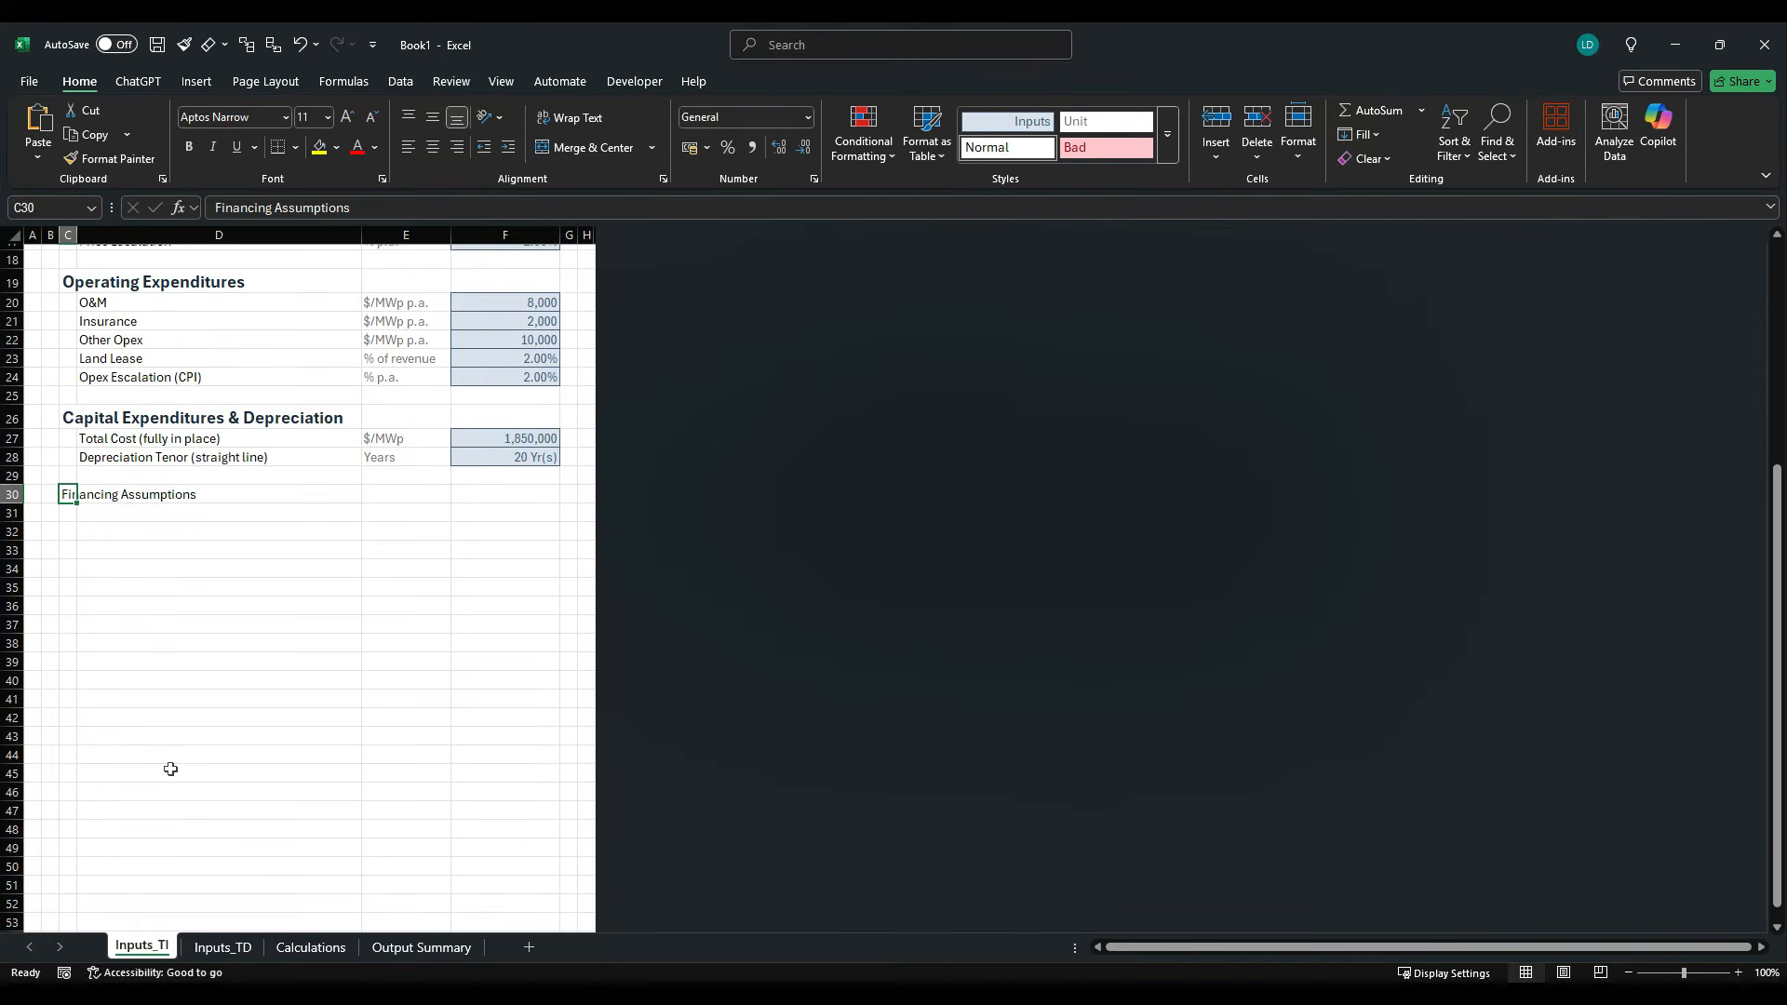
key(alt+Tab)
drag(570, 410, 723, 411)
key(ctrl+c)
key(alt+Tab)
key(ctrl+v)
click(233, 515)
key(ctrl+v)
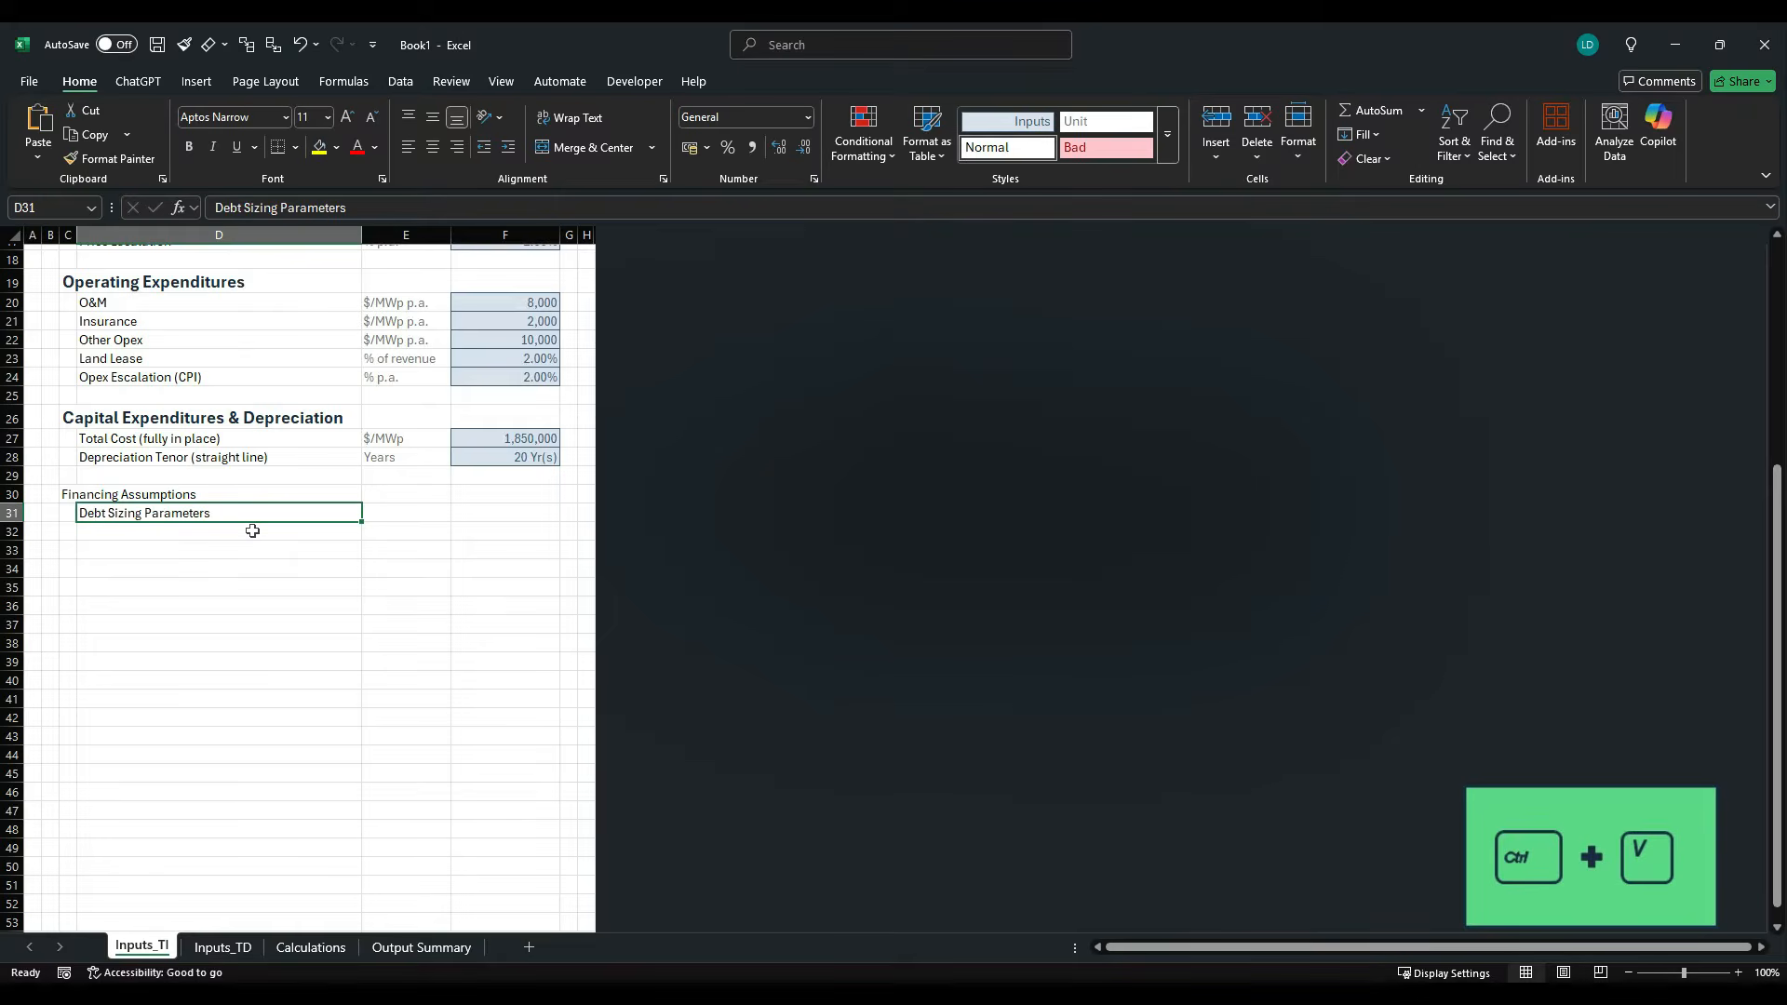
key(ctrl+b)
- Copy the Maximum Leverage label from the case study PDF into D32
key(alt+Tab)
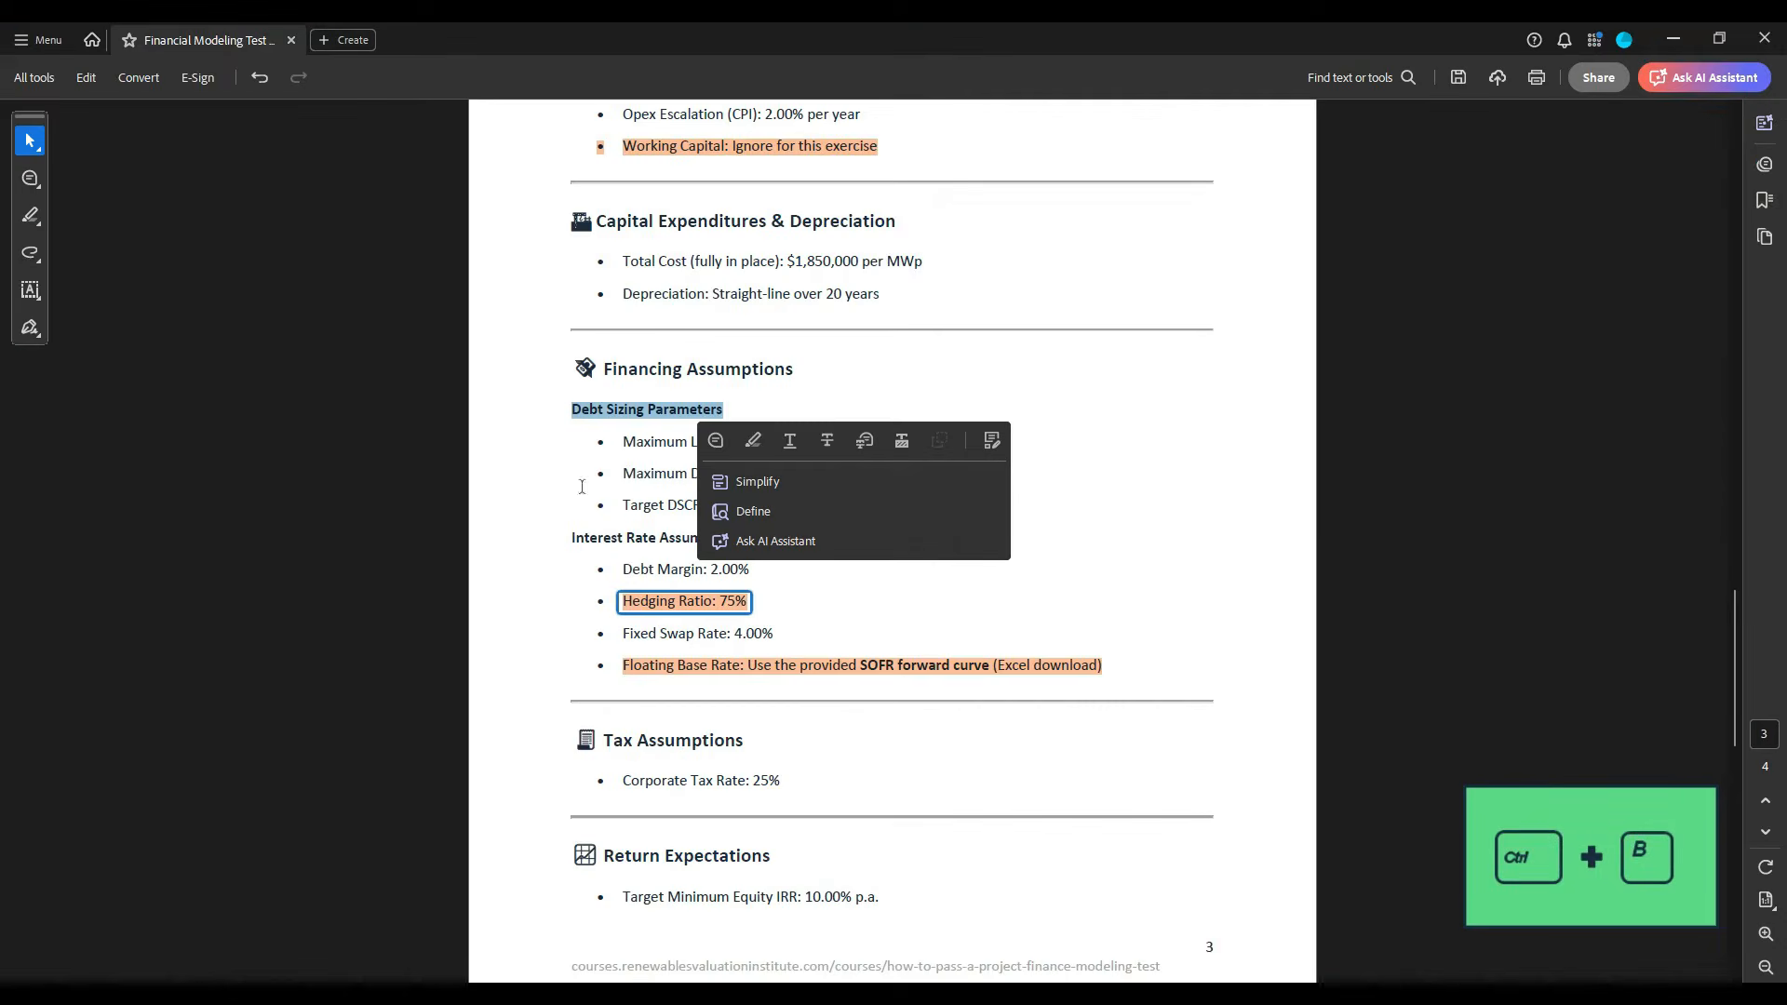
click(626, 445)
drag(626, 445, 749, 445)
key(ctrl+c)
key(alt+Tab)
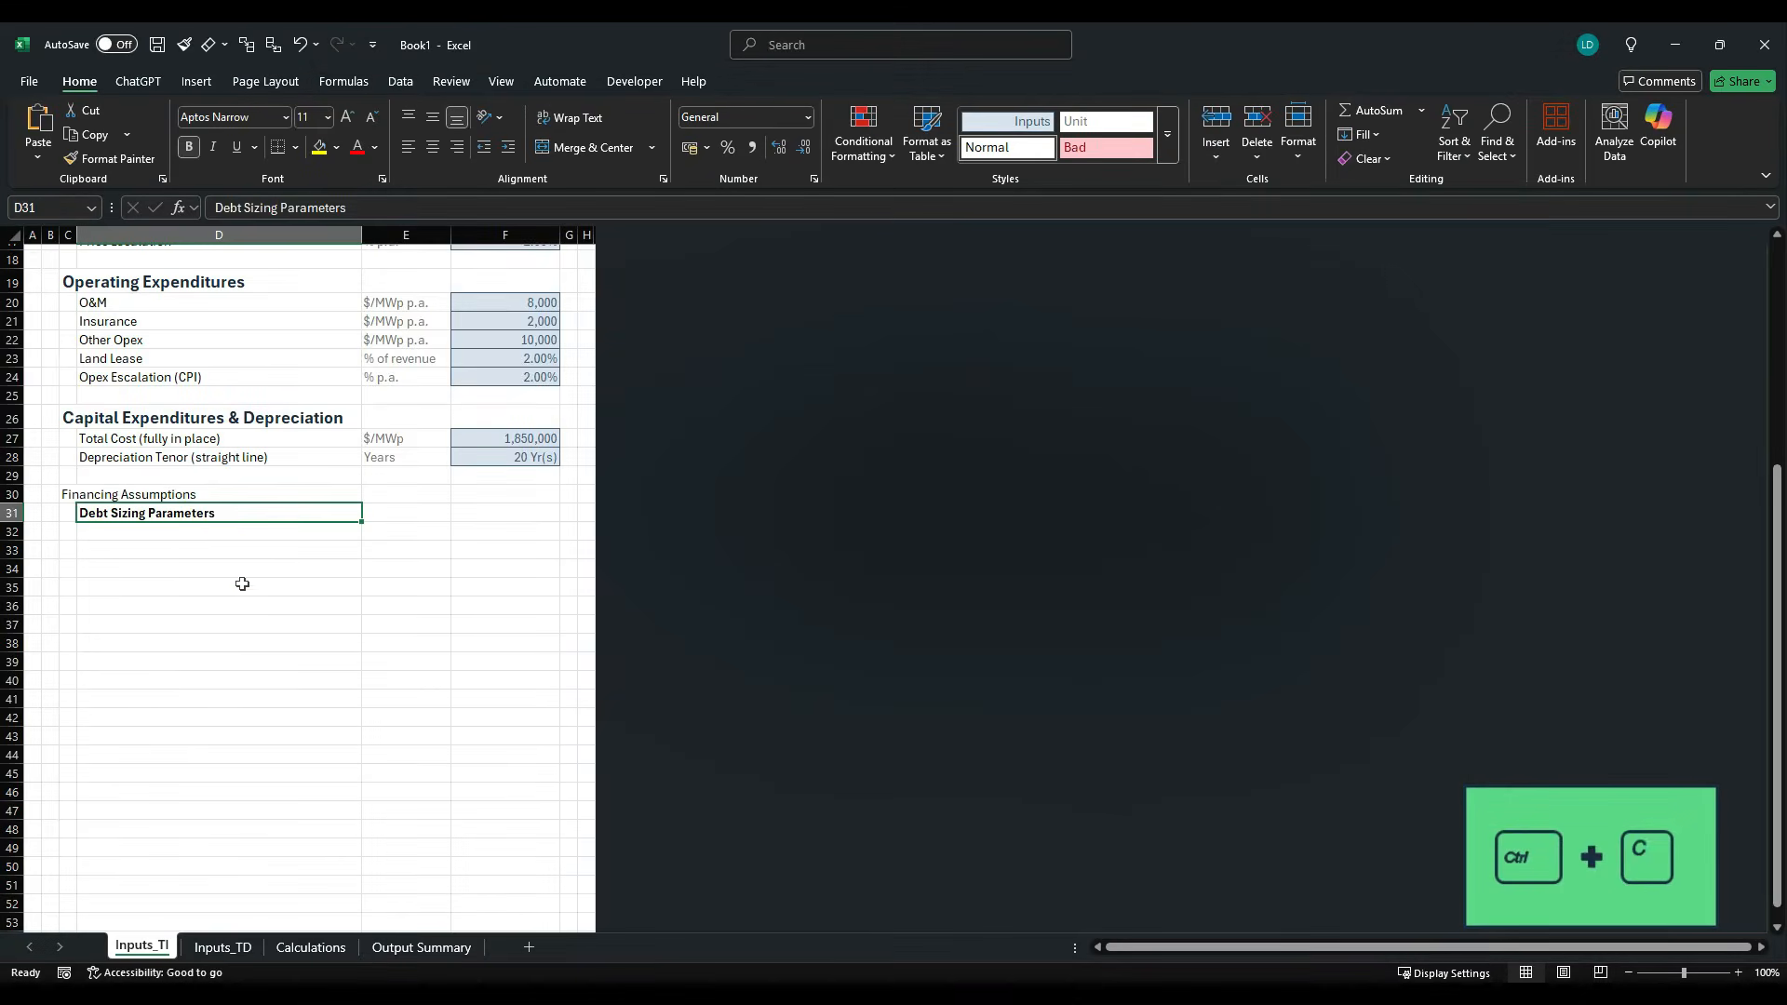
click(198, 535)
key(ctrl+v)
- Copy the Maximum Debt Tenor label from the case study PDF into D33
key(alt+Tab)
drag(622, 473, 763, 479)
key(ctrl+c)
key(alt+Tab)
click(177, 550)
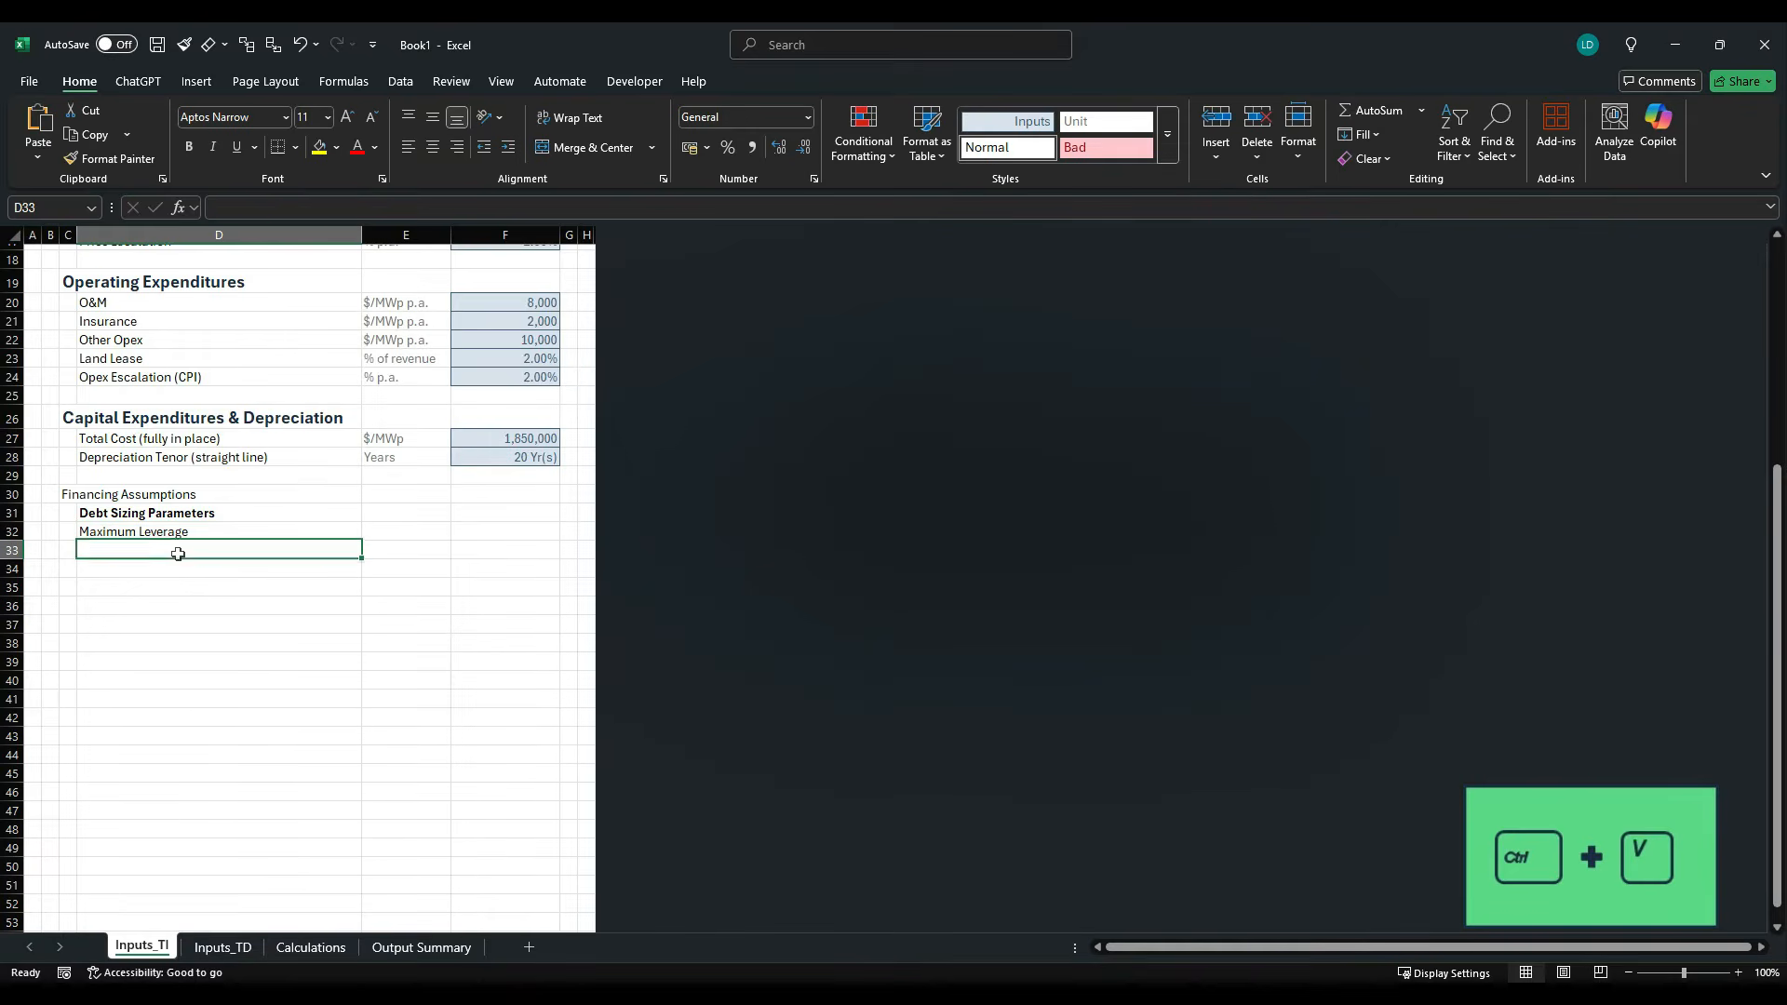
key(ctrl+v)
- Copy the Target DSCR (P50) label from the case study PDF into D34 and remove its trailing colon
key(alt+Tab)
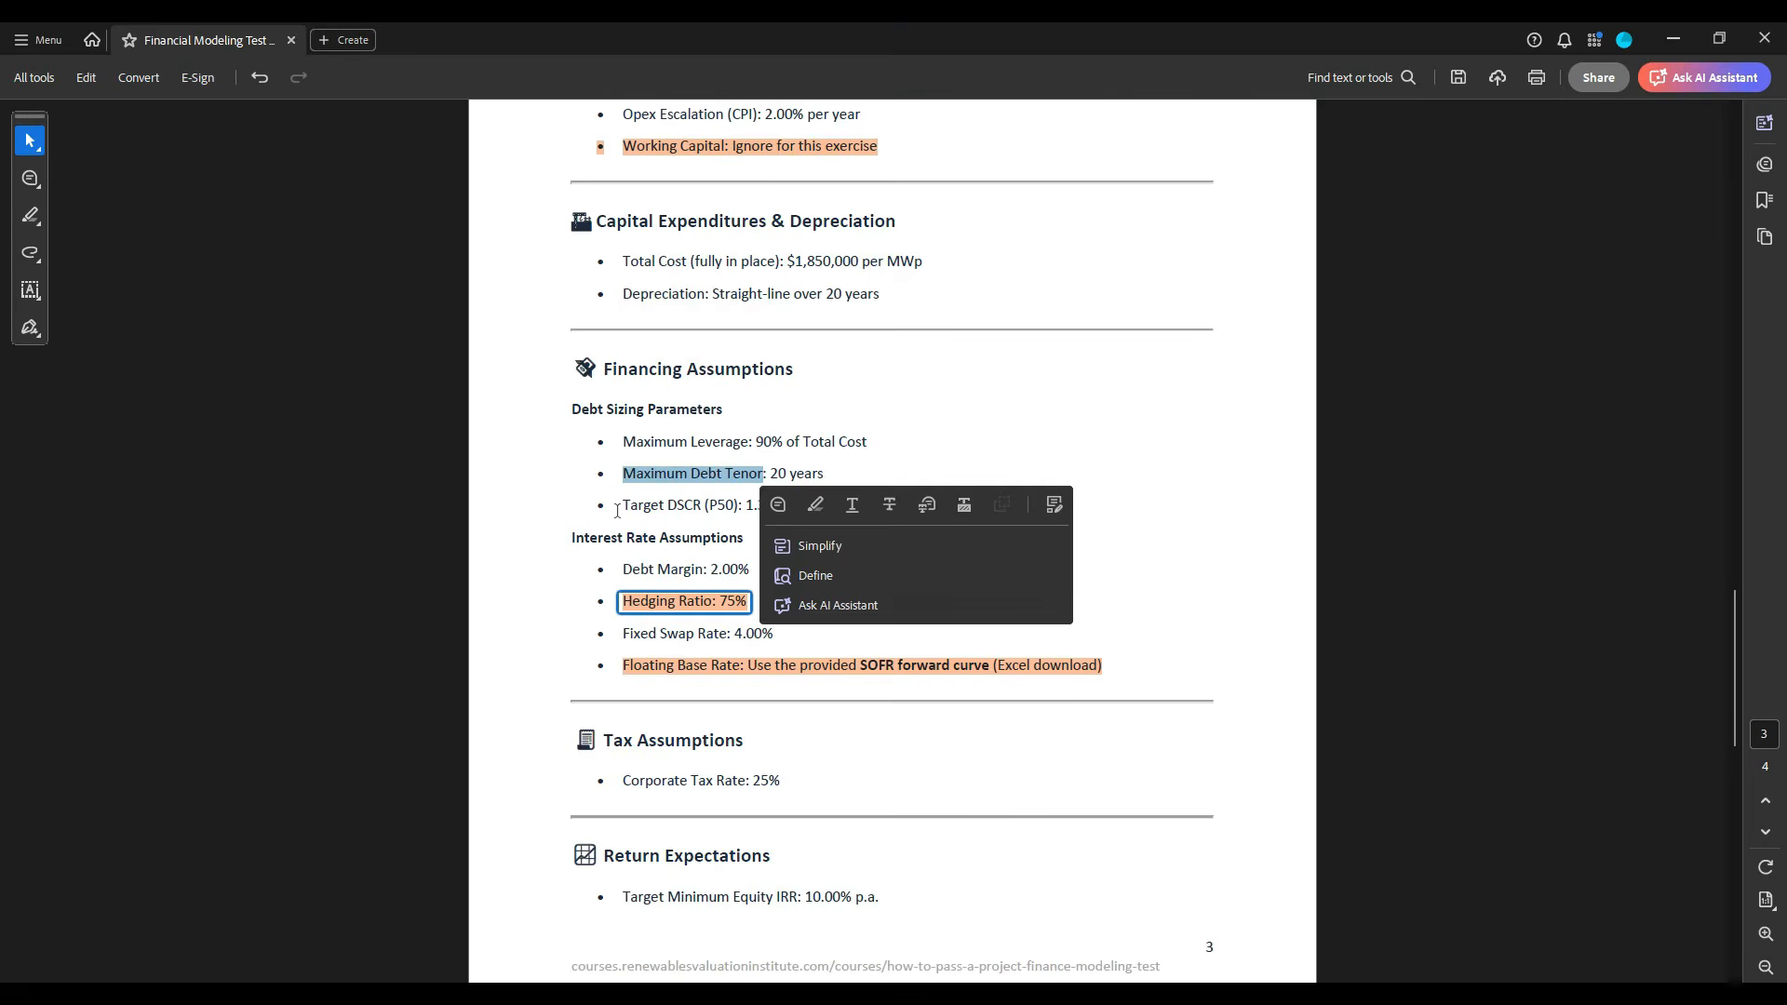
drag(623, 504, 743, 508)
key(ctrl+c)
key(alt+Tab)
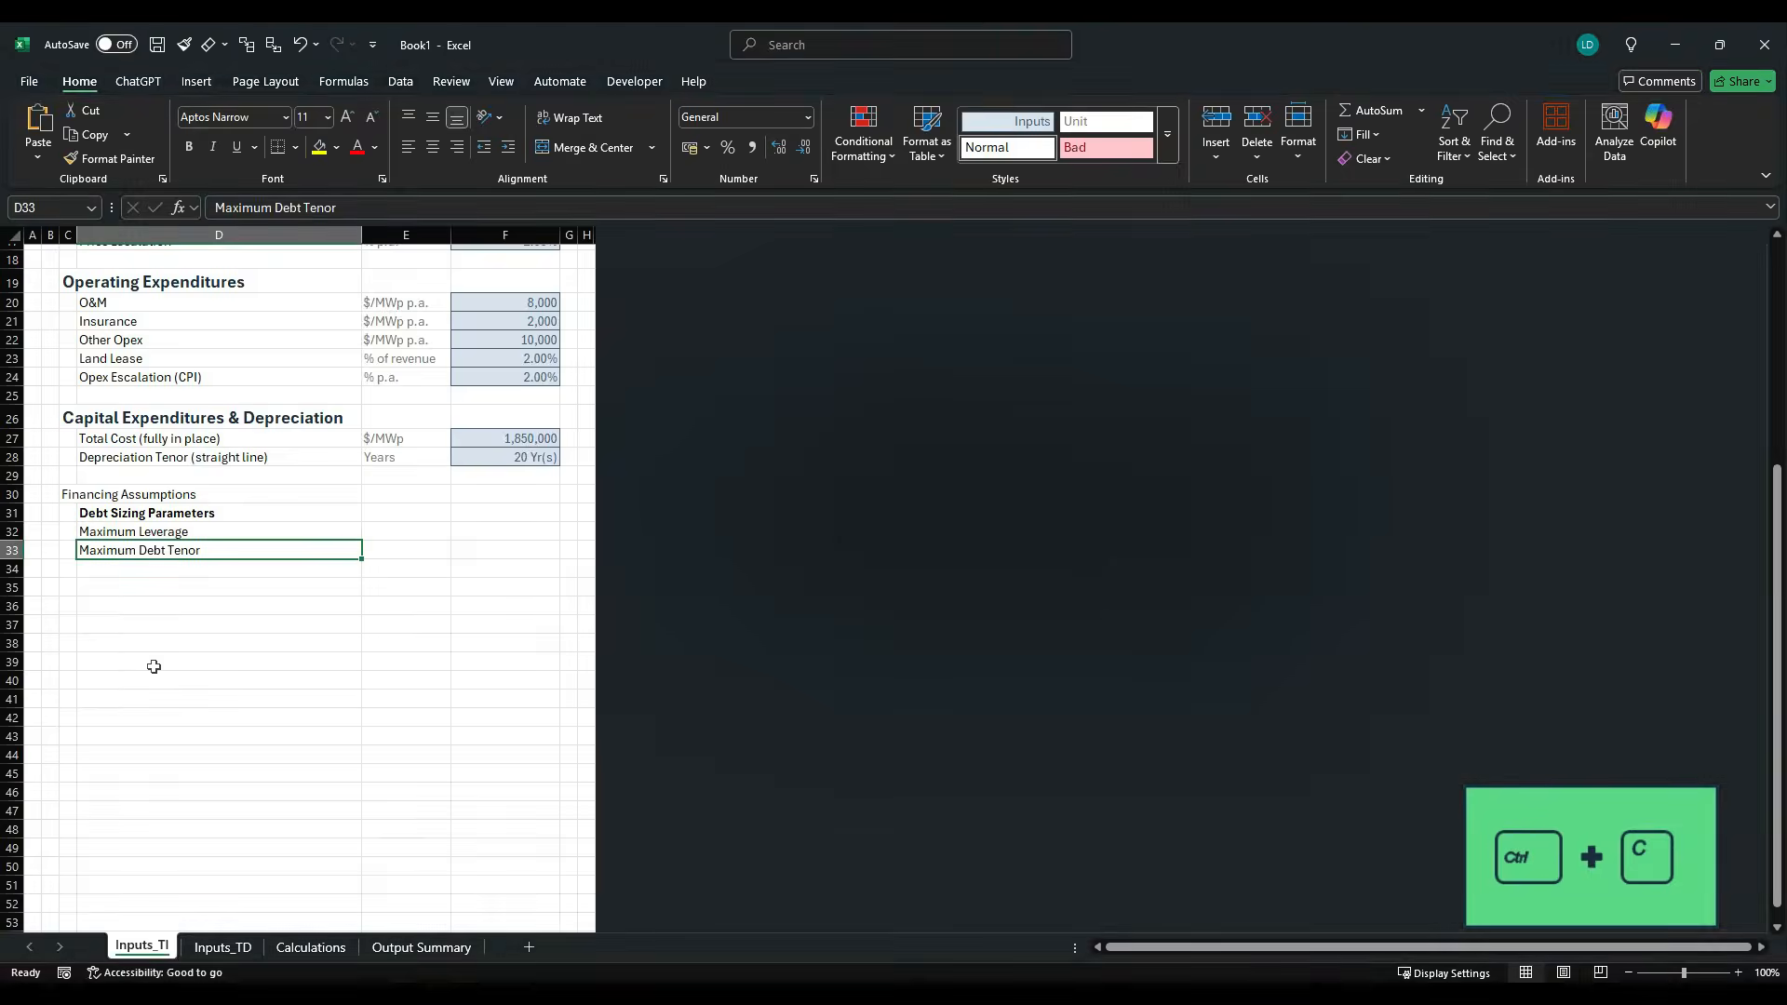
click(156, 570)
key(ctrl+v)
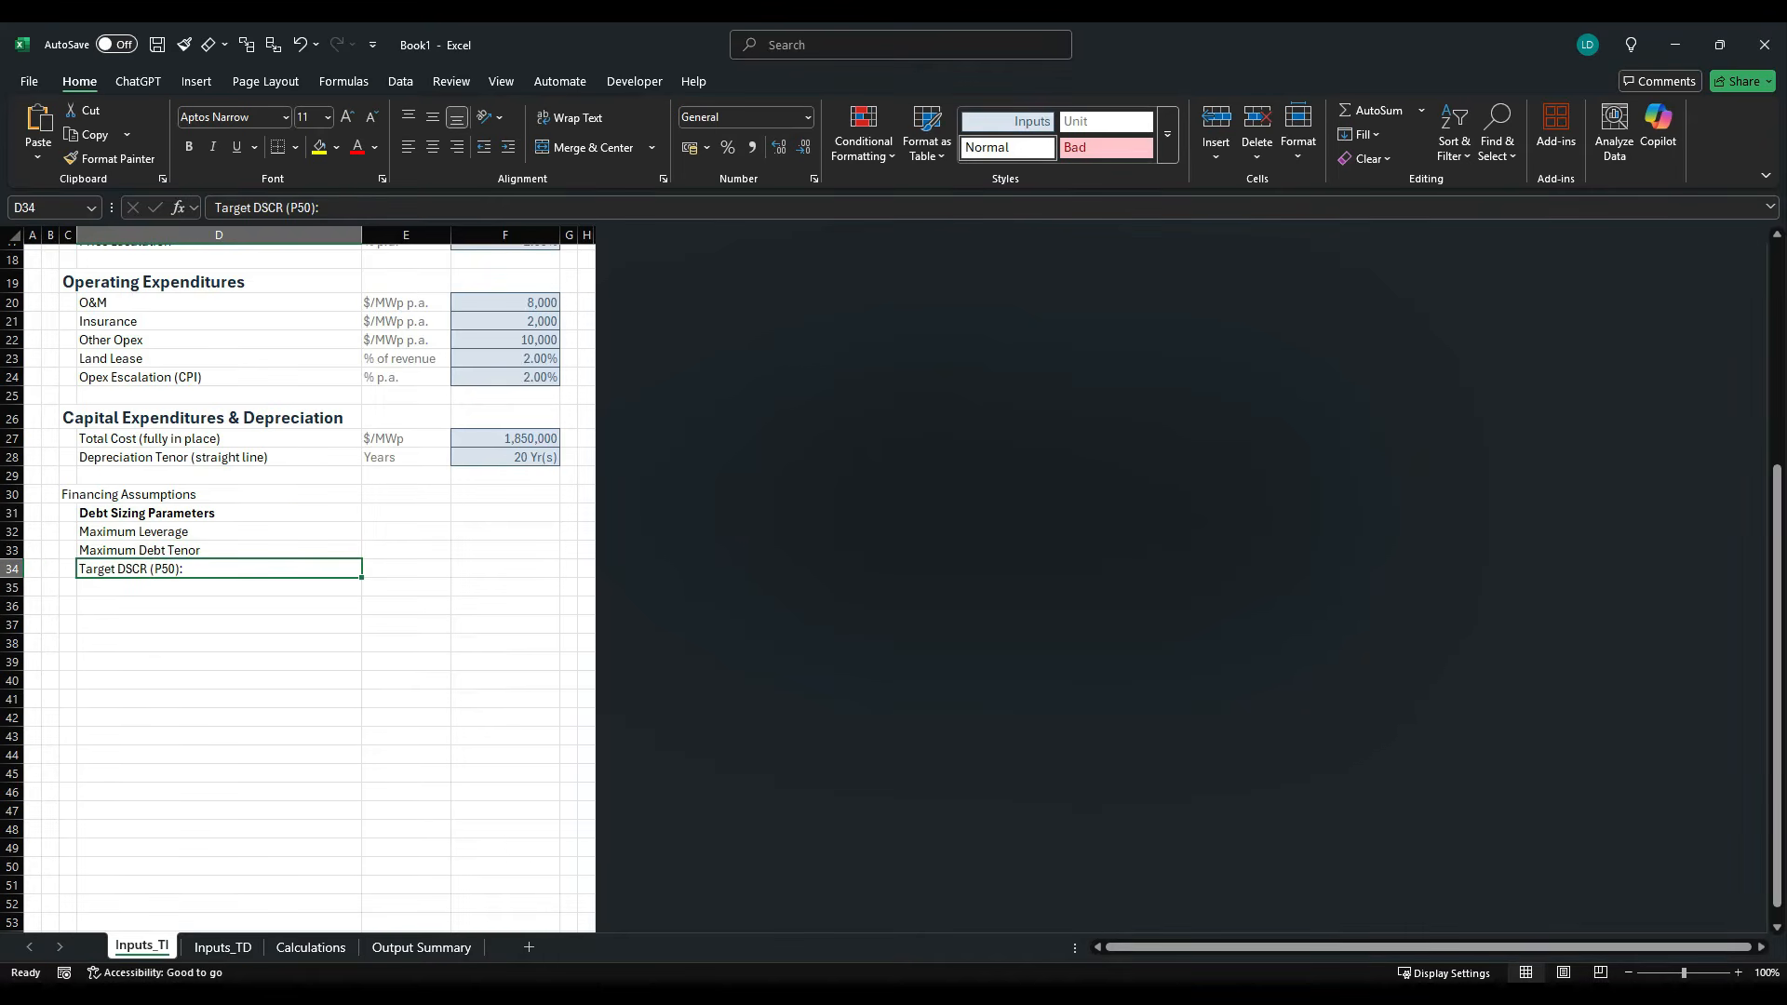
click(348, 214)
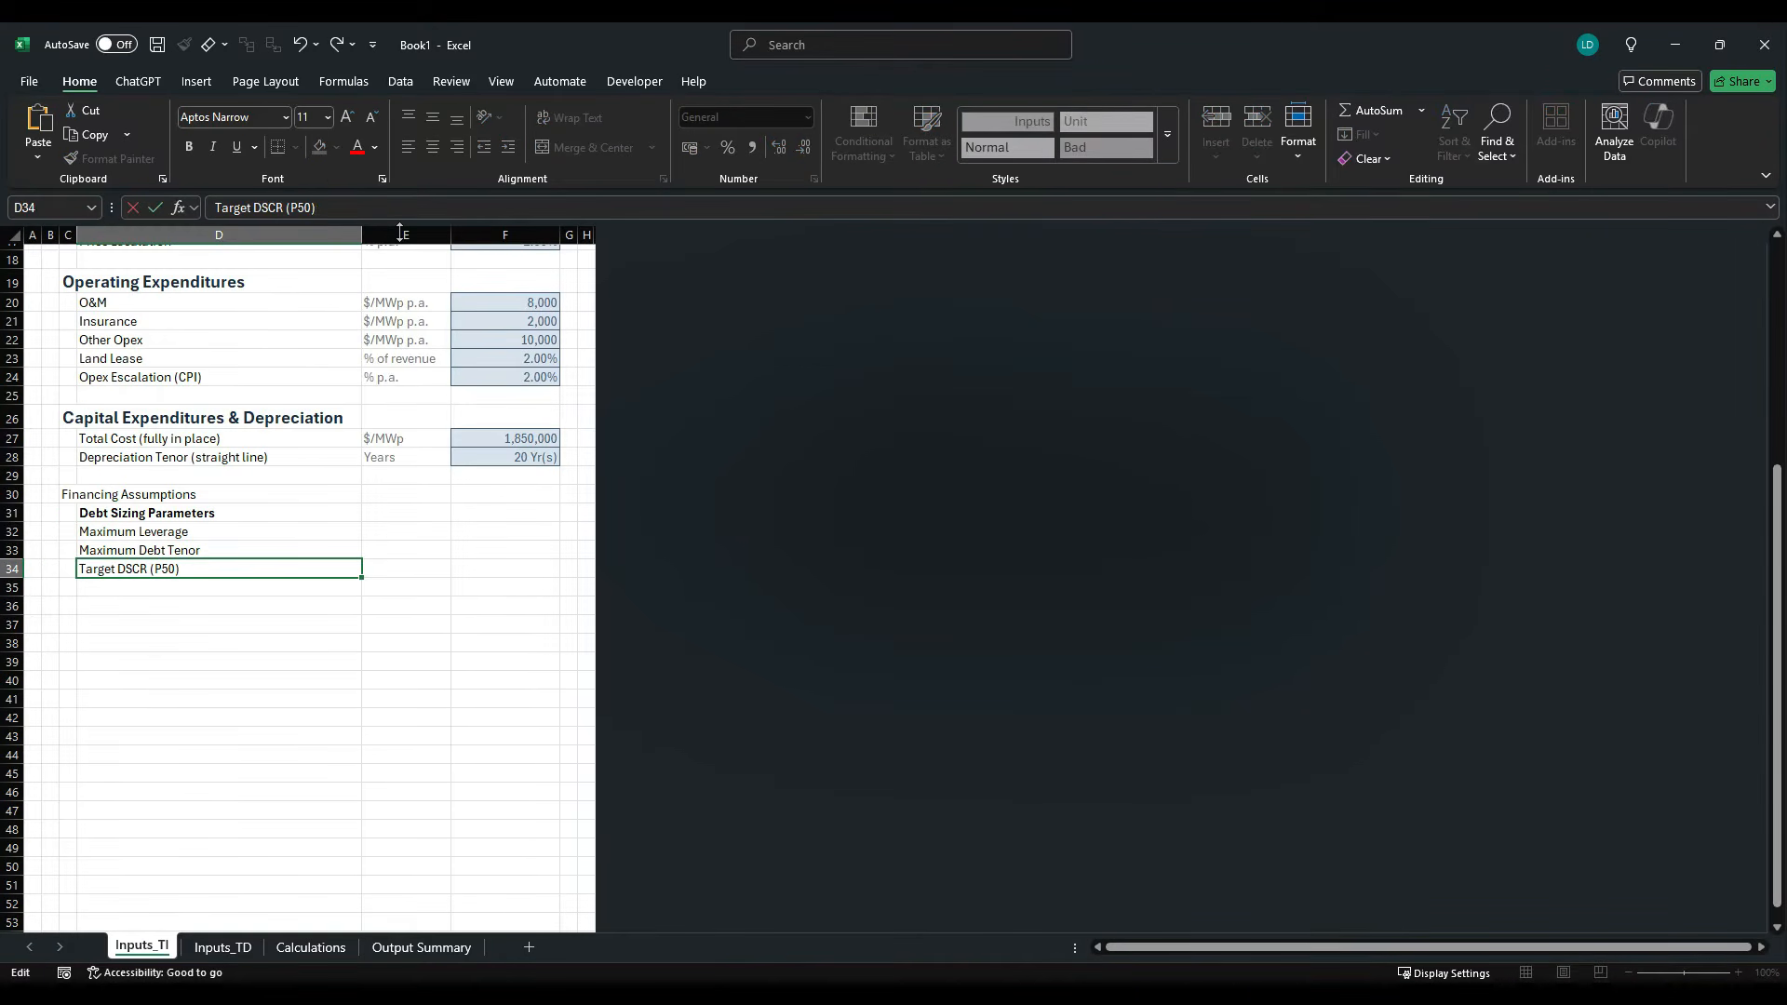
key(ctrl+Return)
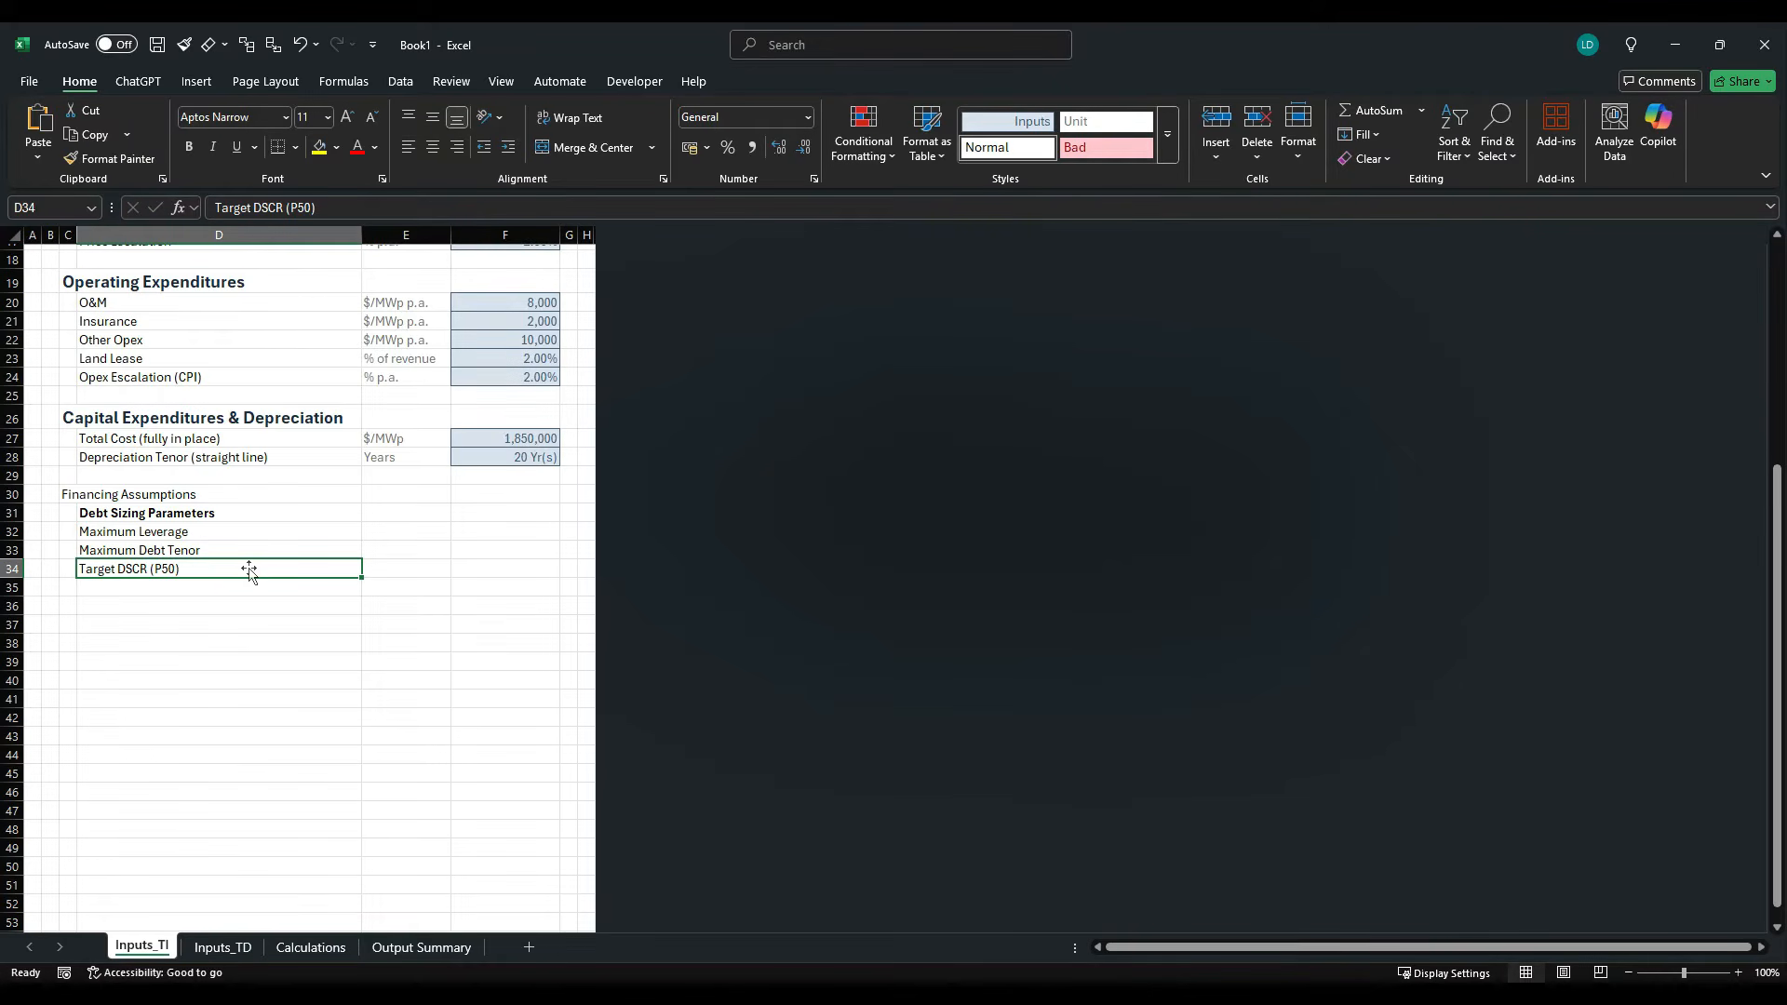
- Apply the H1 cell style to the Financing Assumptions heading in C30
click(70, 495)
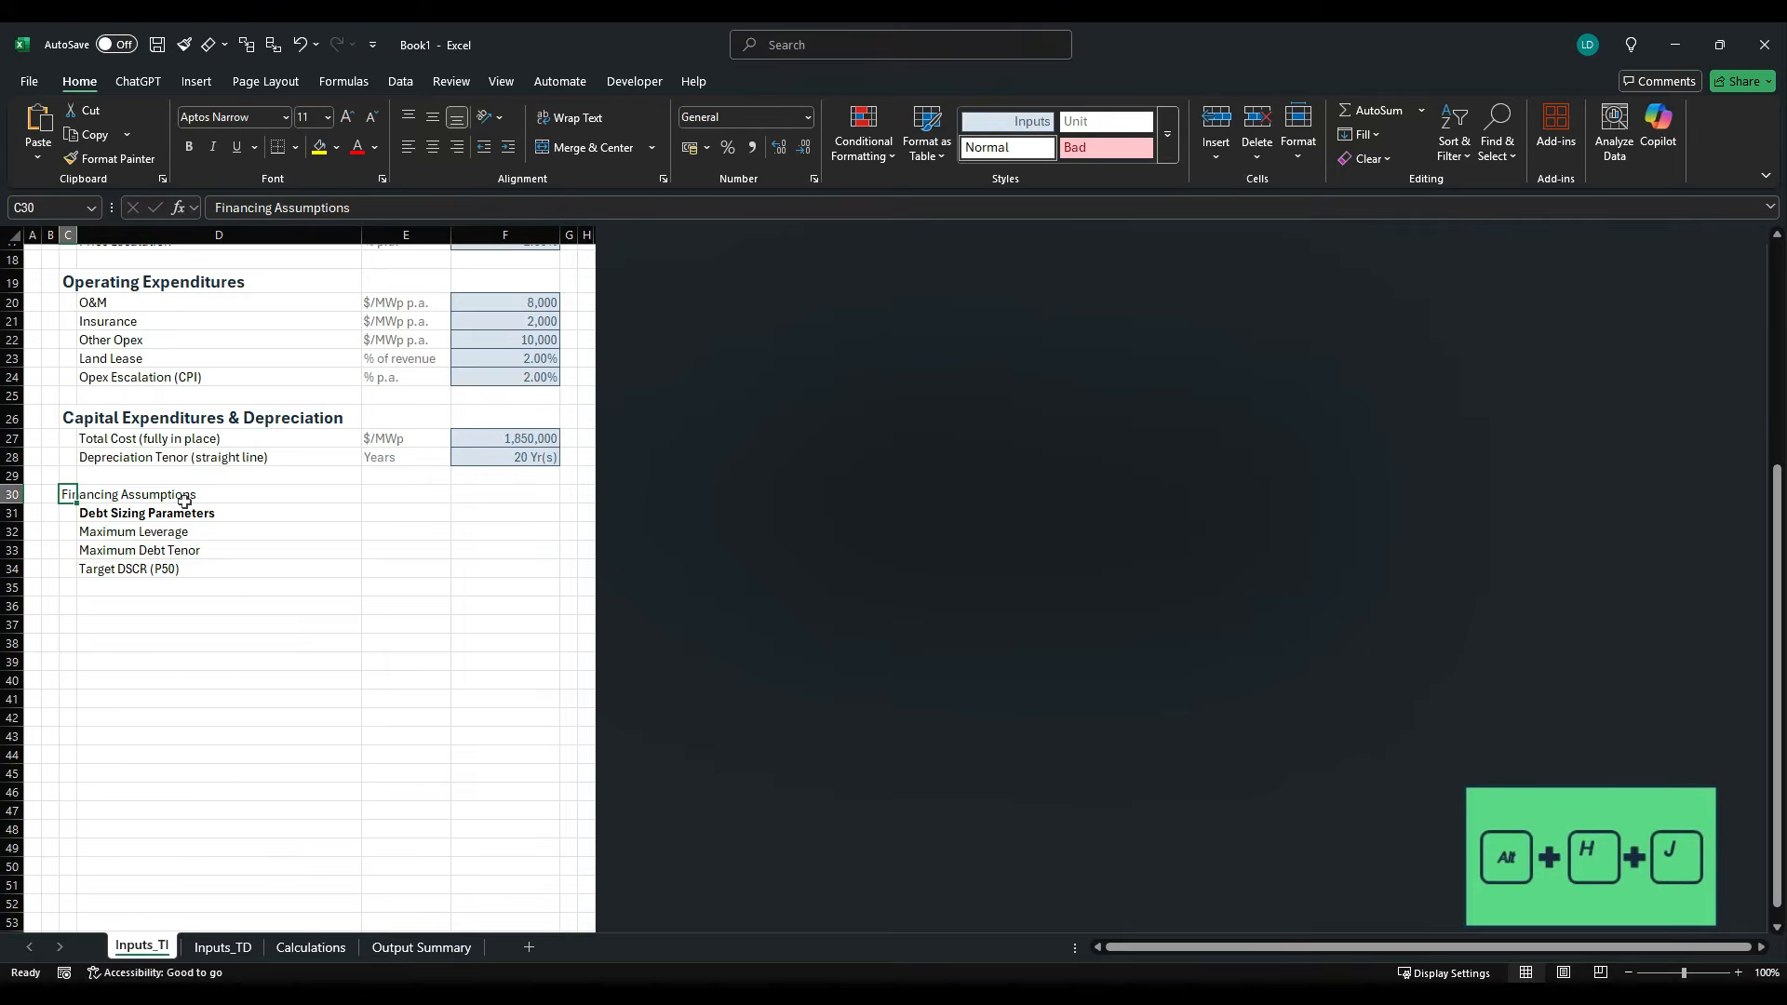
key(alt+h)
key(j)
key(Right)
key(Right)
key(Right)
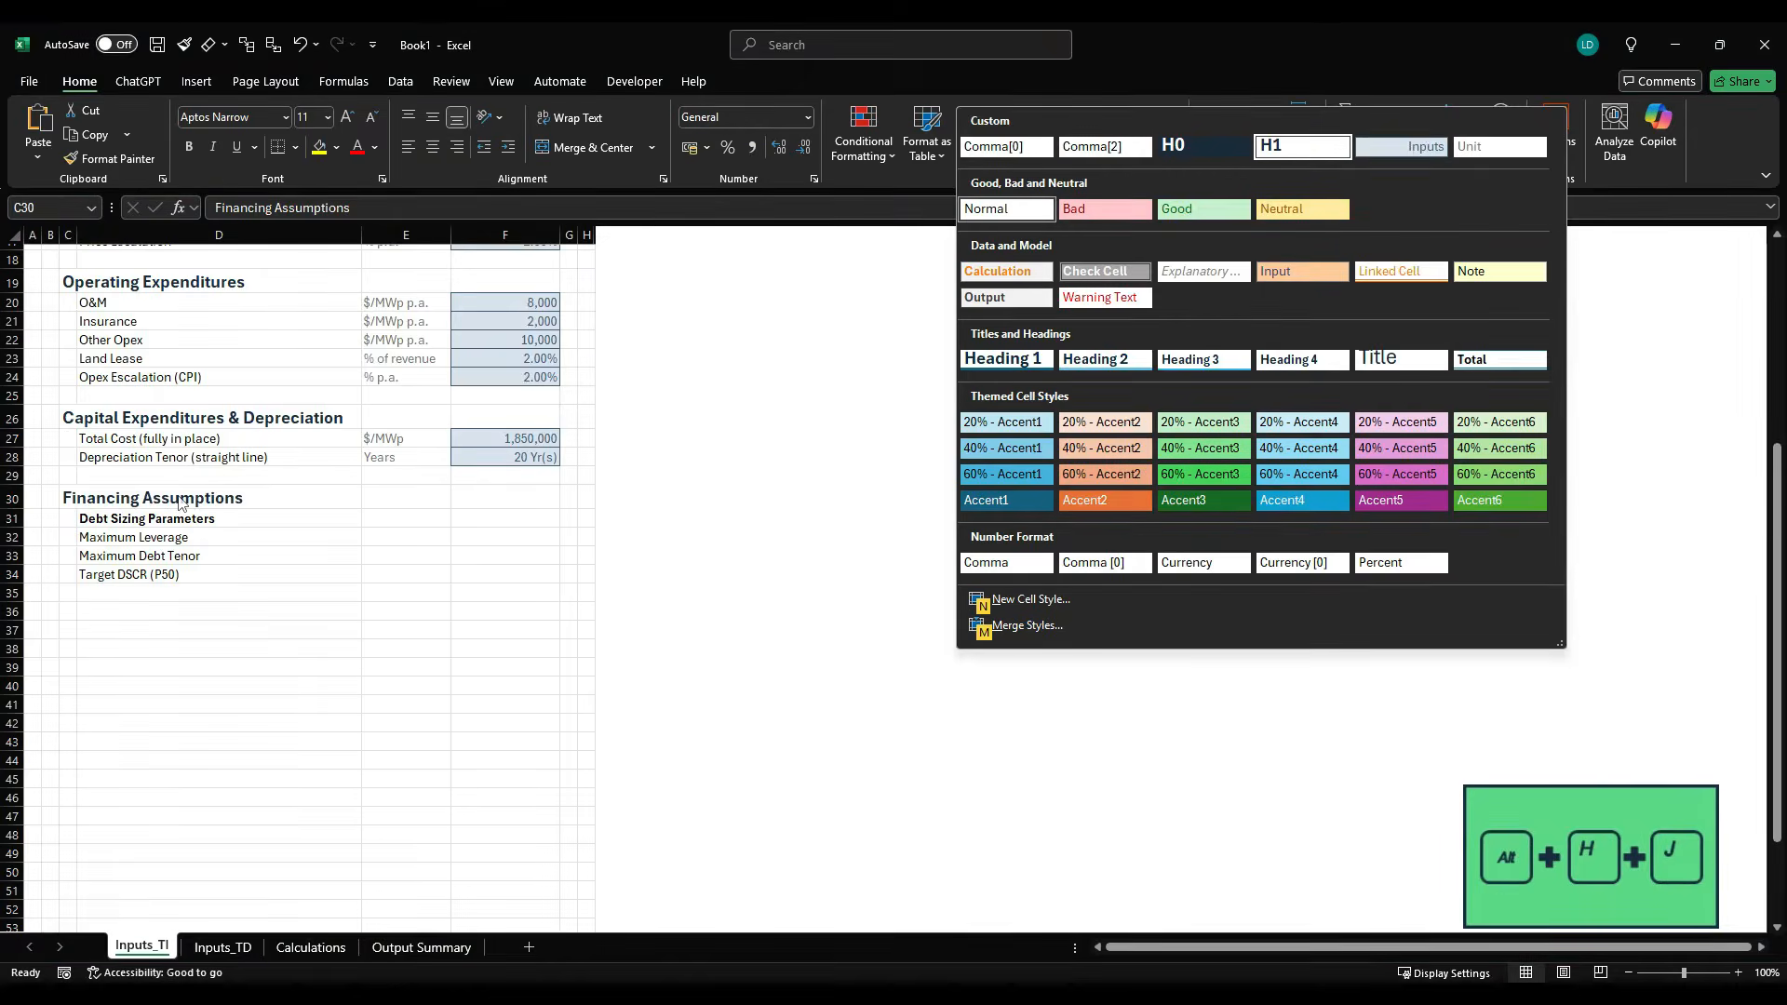
key(Return)
- Copy the Interest Rate Assumptions subheading from the case study PDF into D36, leaving C36 empty, and make it bold
key(alt+Tab)
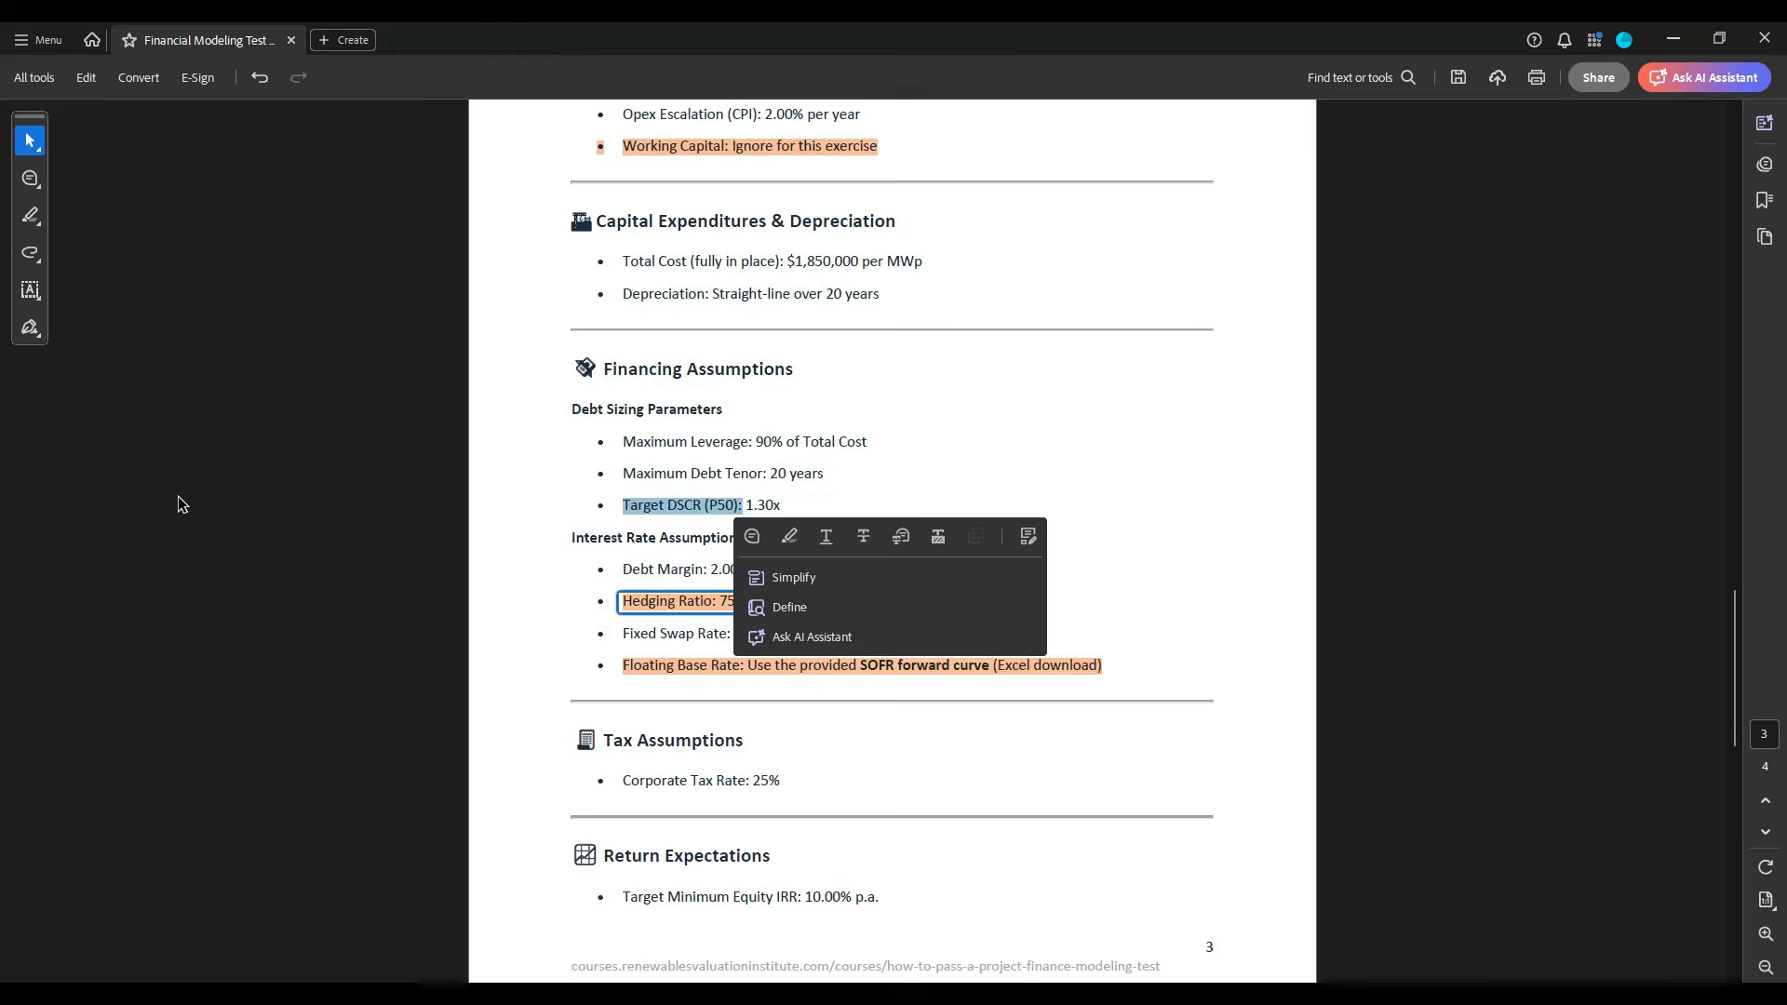
click(581, 563)
drag(571, 538, 737, 547)
key(ctrl+c)
key(alt+Tab)
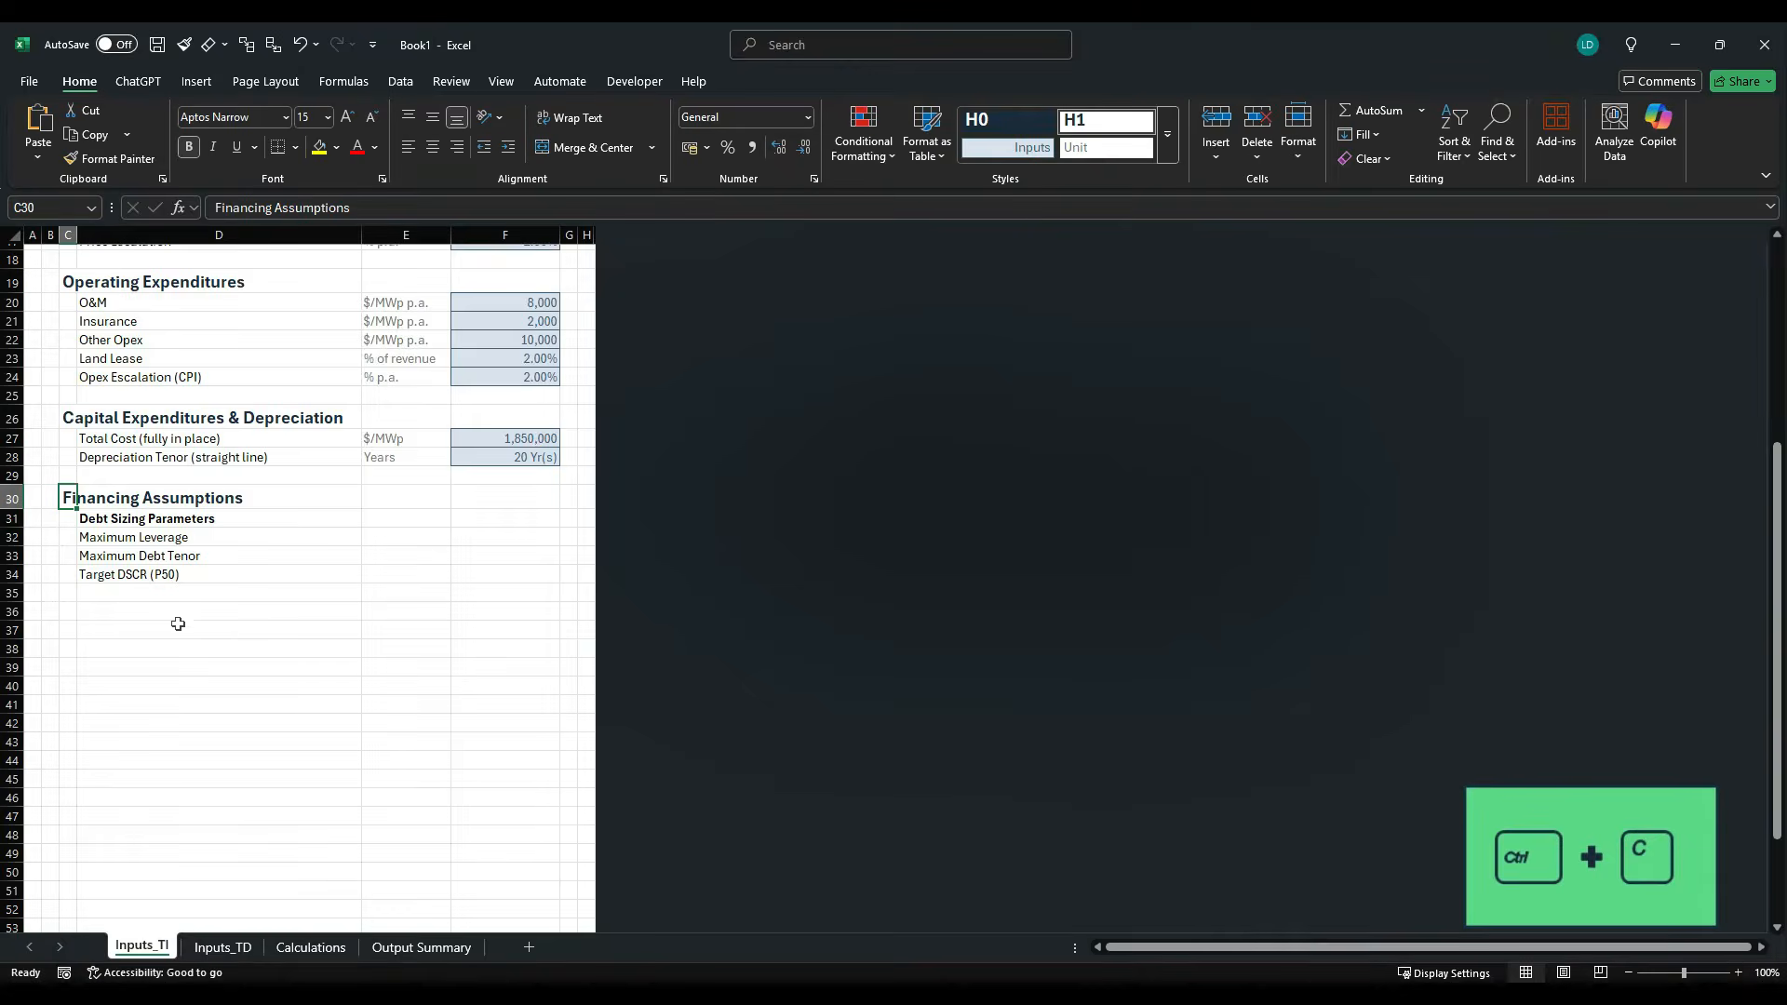
click(71, 612)
key(ctrl+v)
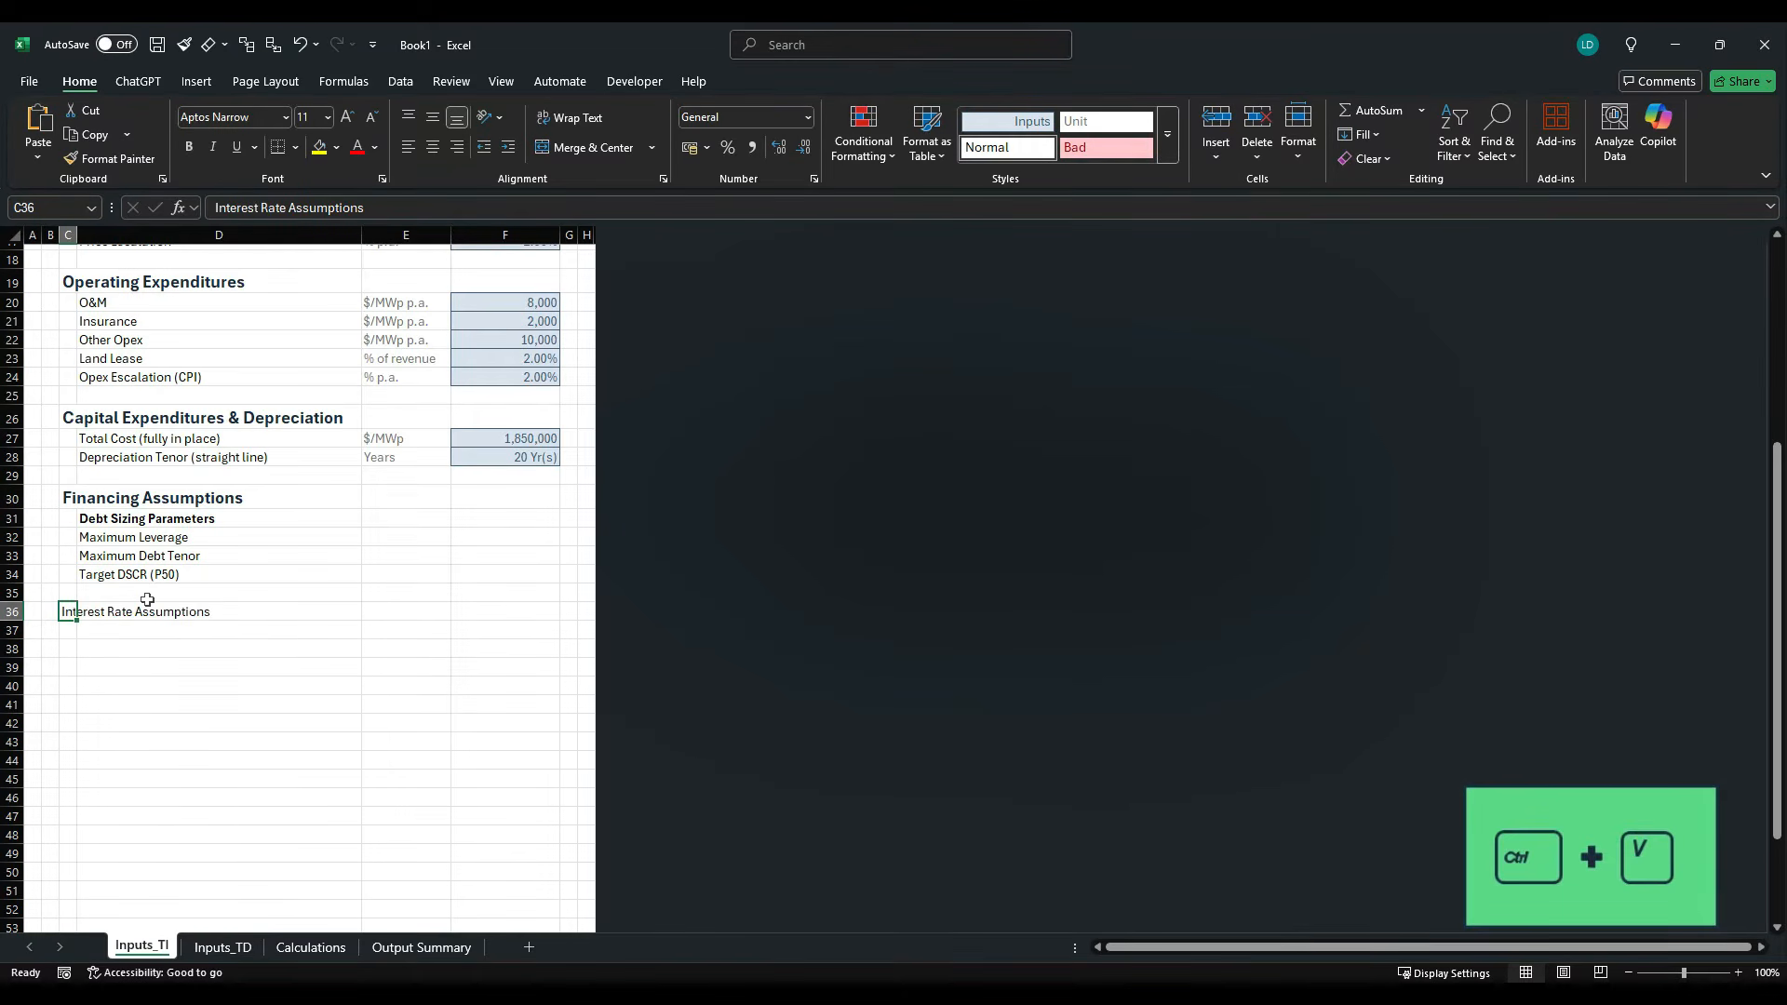
key(Delete)
key(Right)
key(ctrl+v)
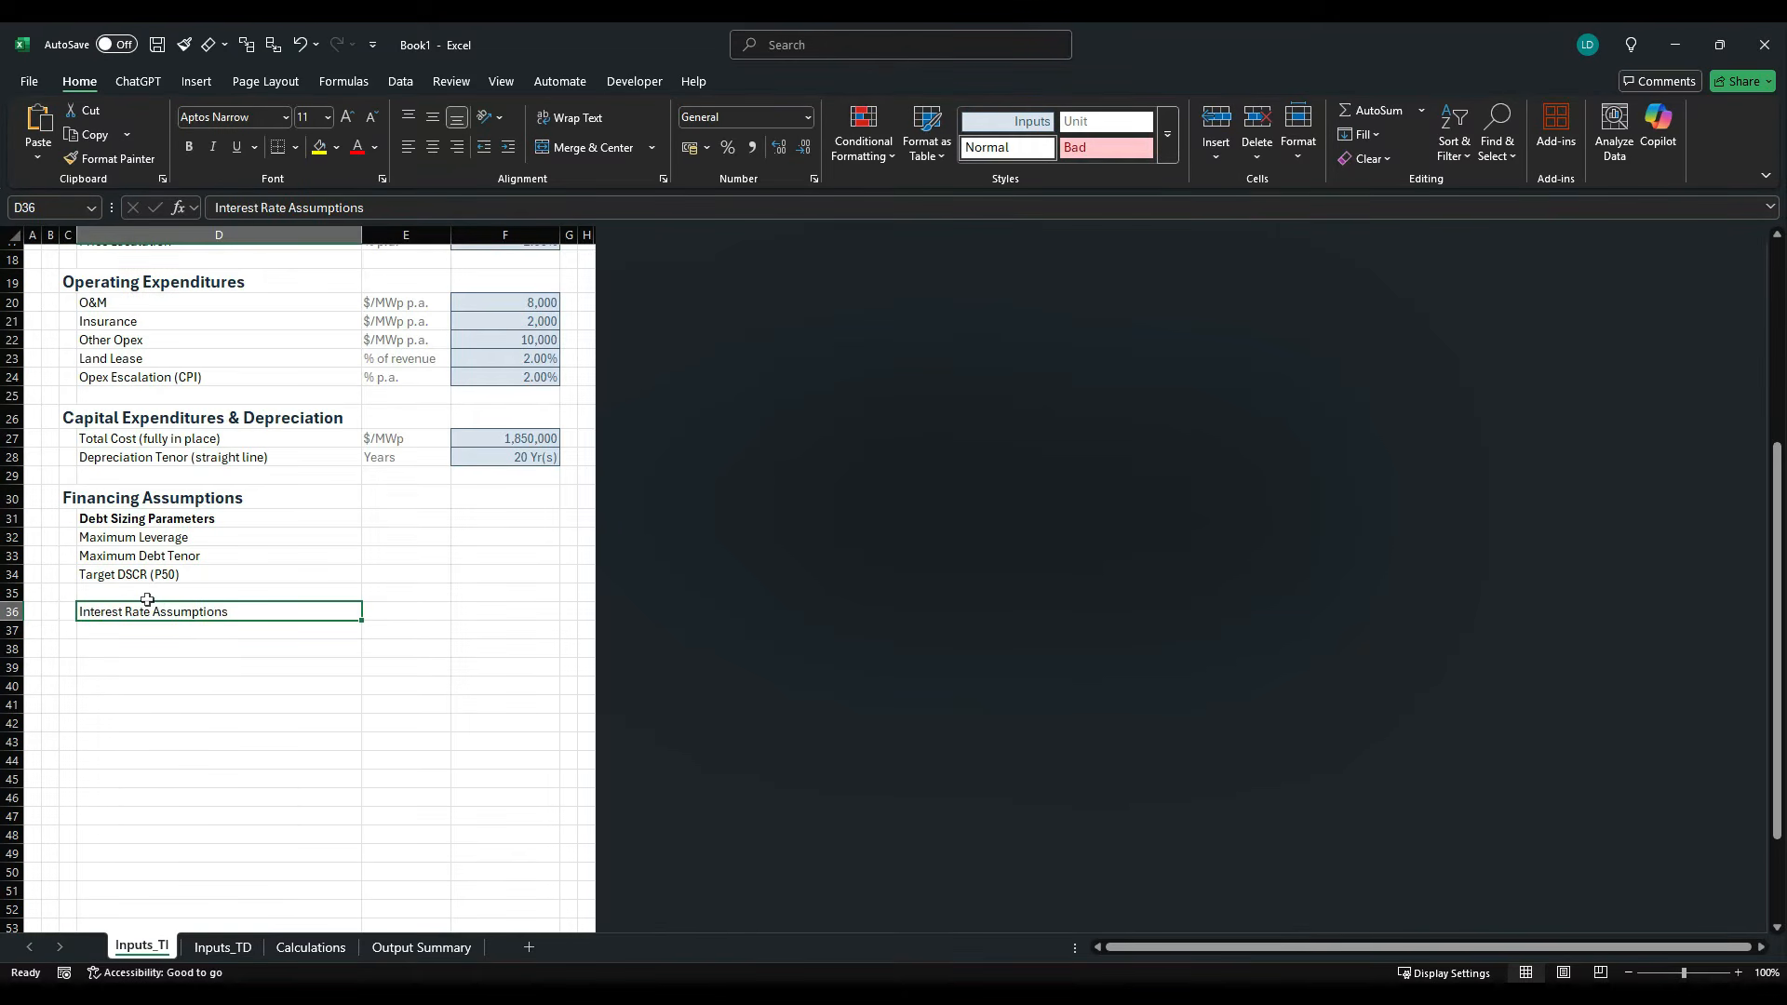
key(ctrl+b)
- Copy the Debt Margin label from the case study PDF into D37 and remove its trailing colon
key(alt+Tab)
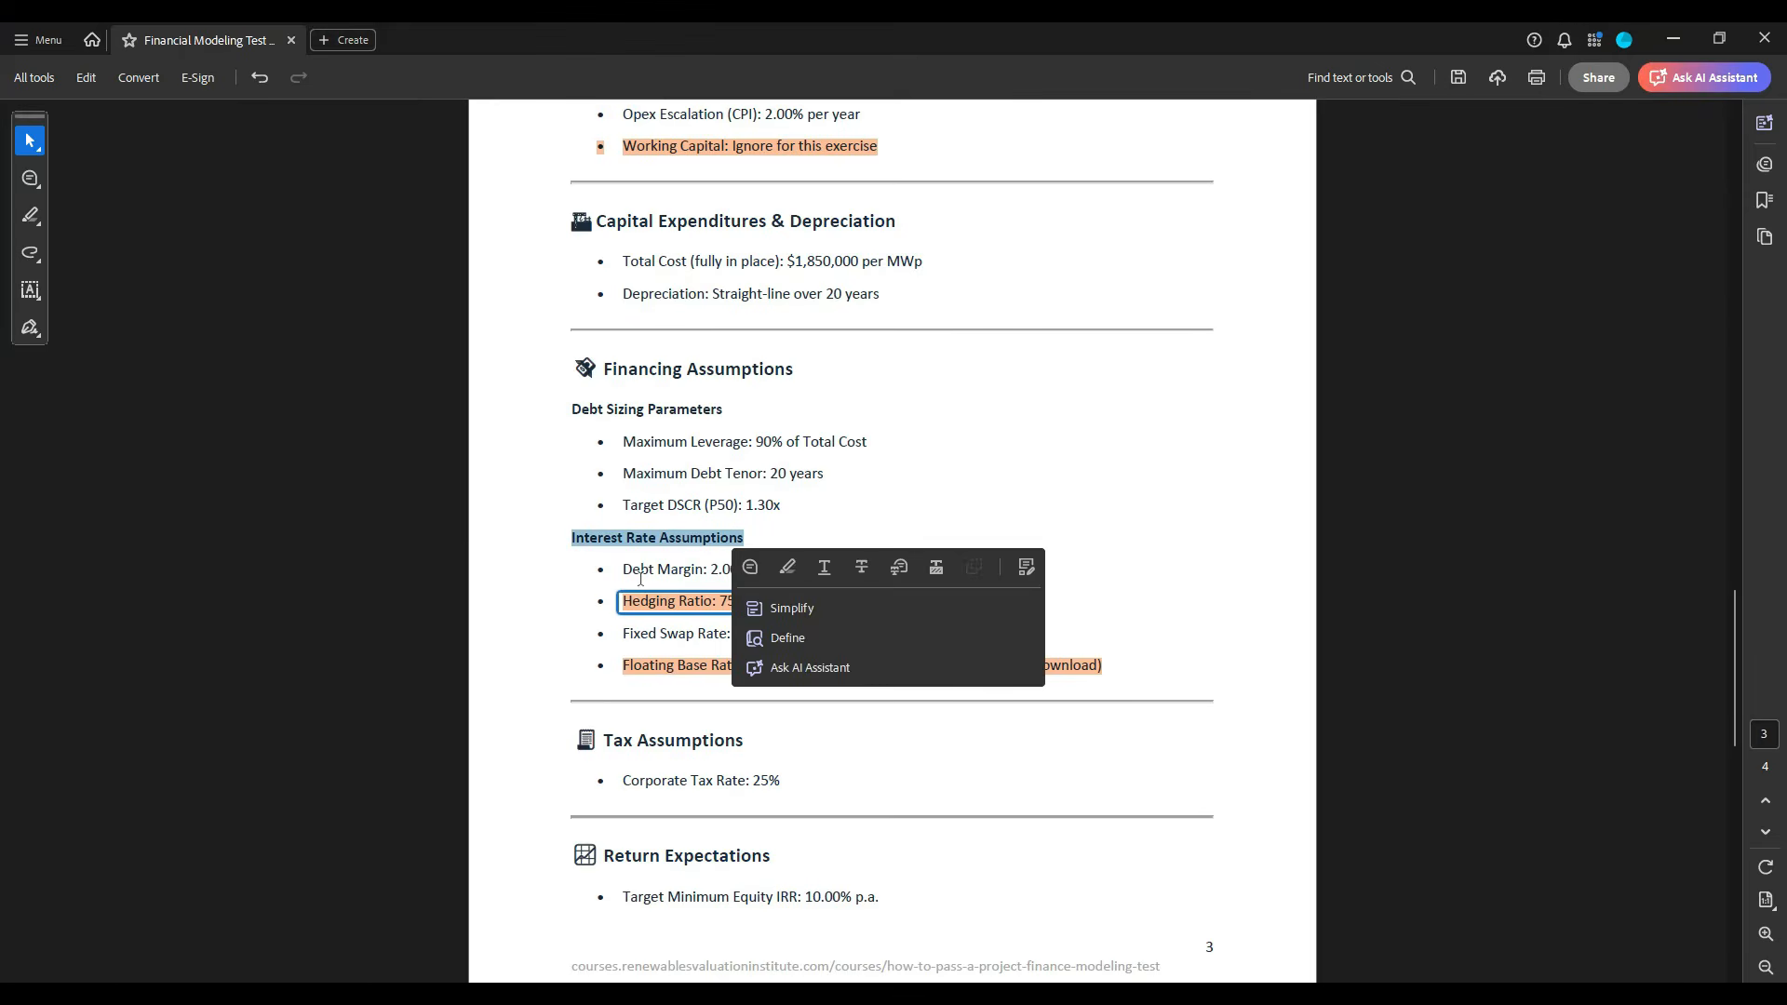
drag(624, 570, 708, 571)
key(ctrl+c)
key(alt+Tab)
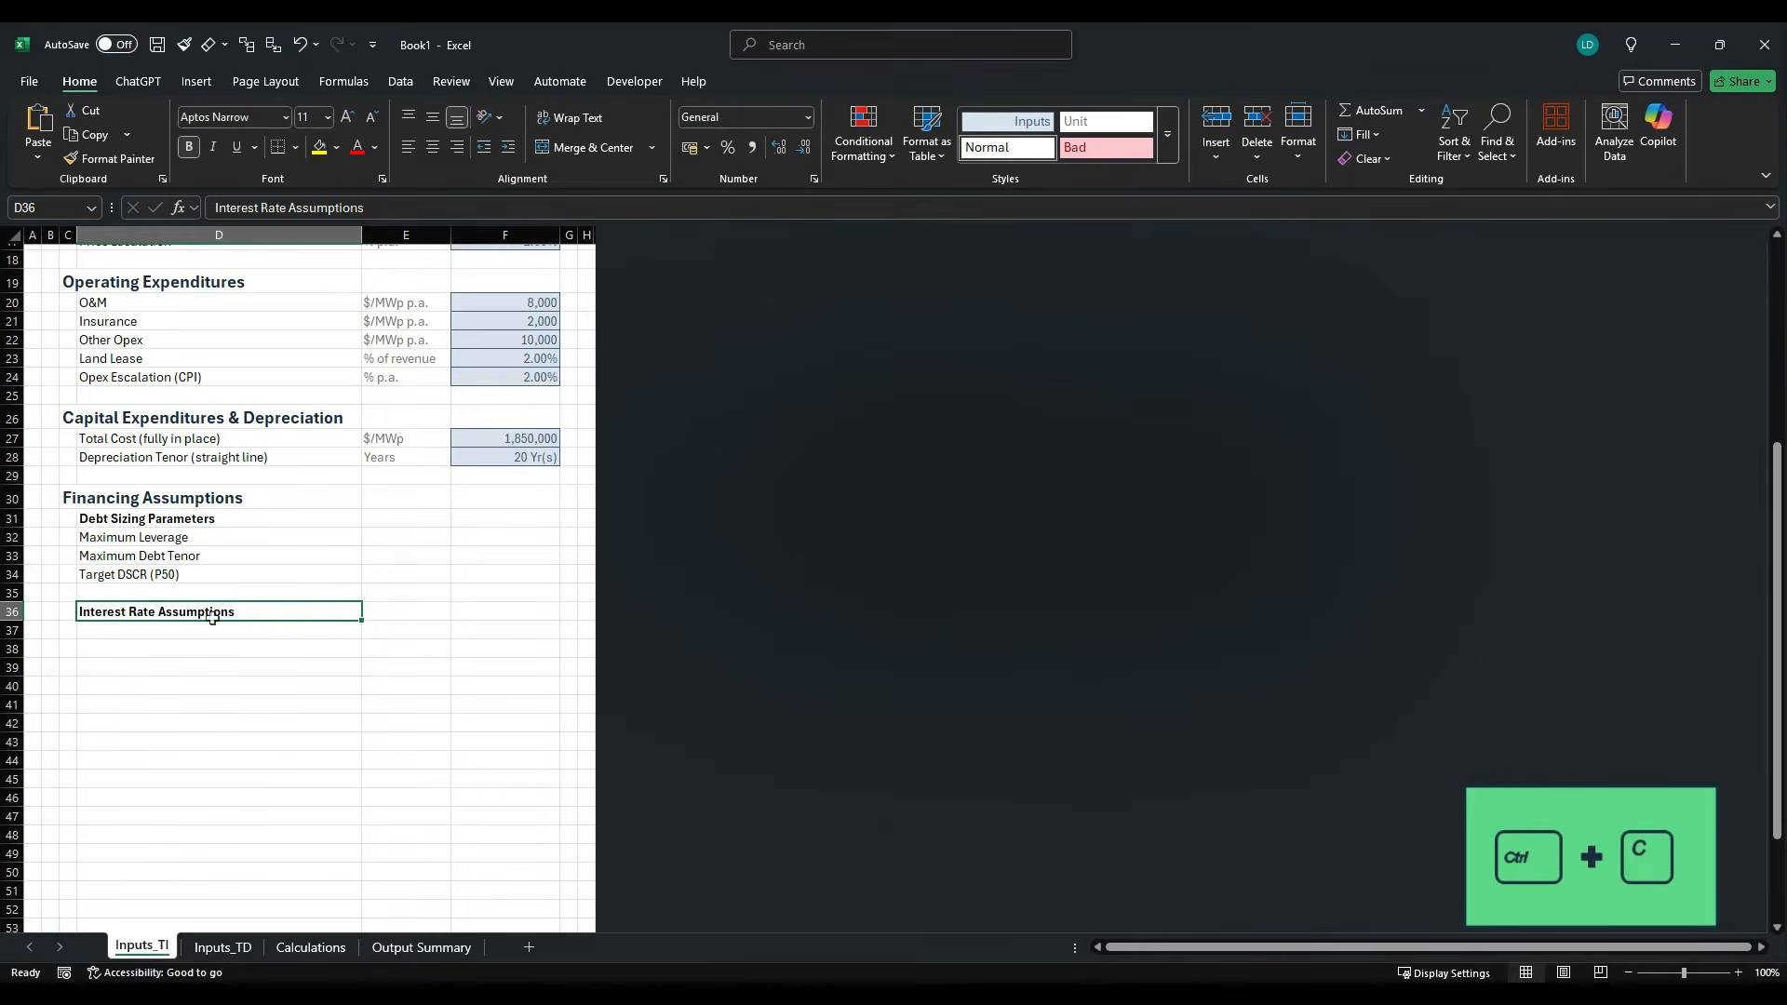
click(182, 629)
key(ctrl+v)
click(317, 217)
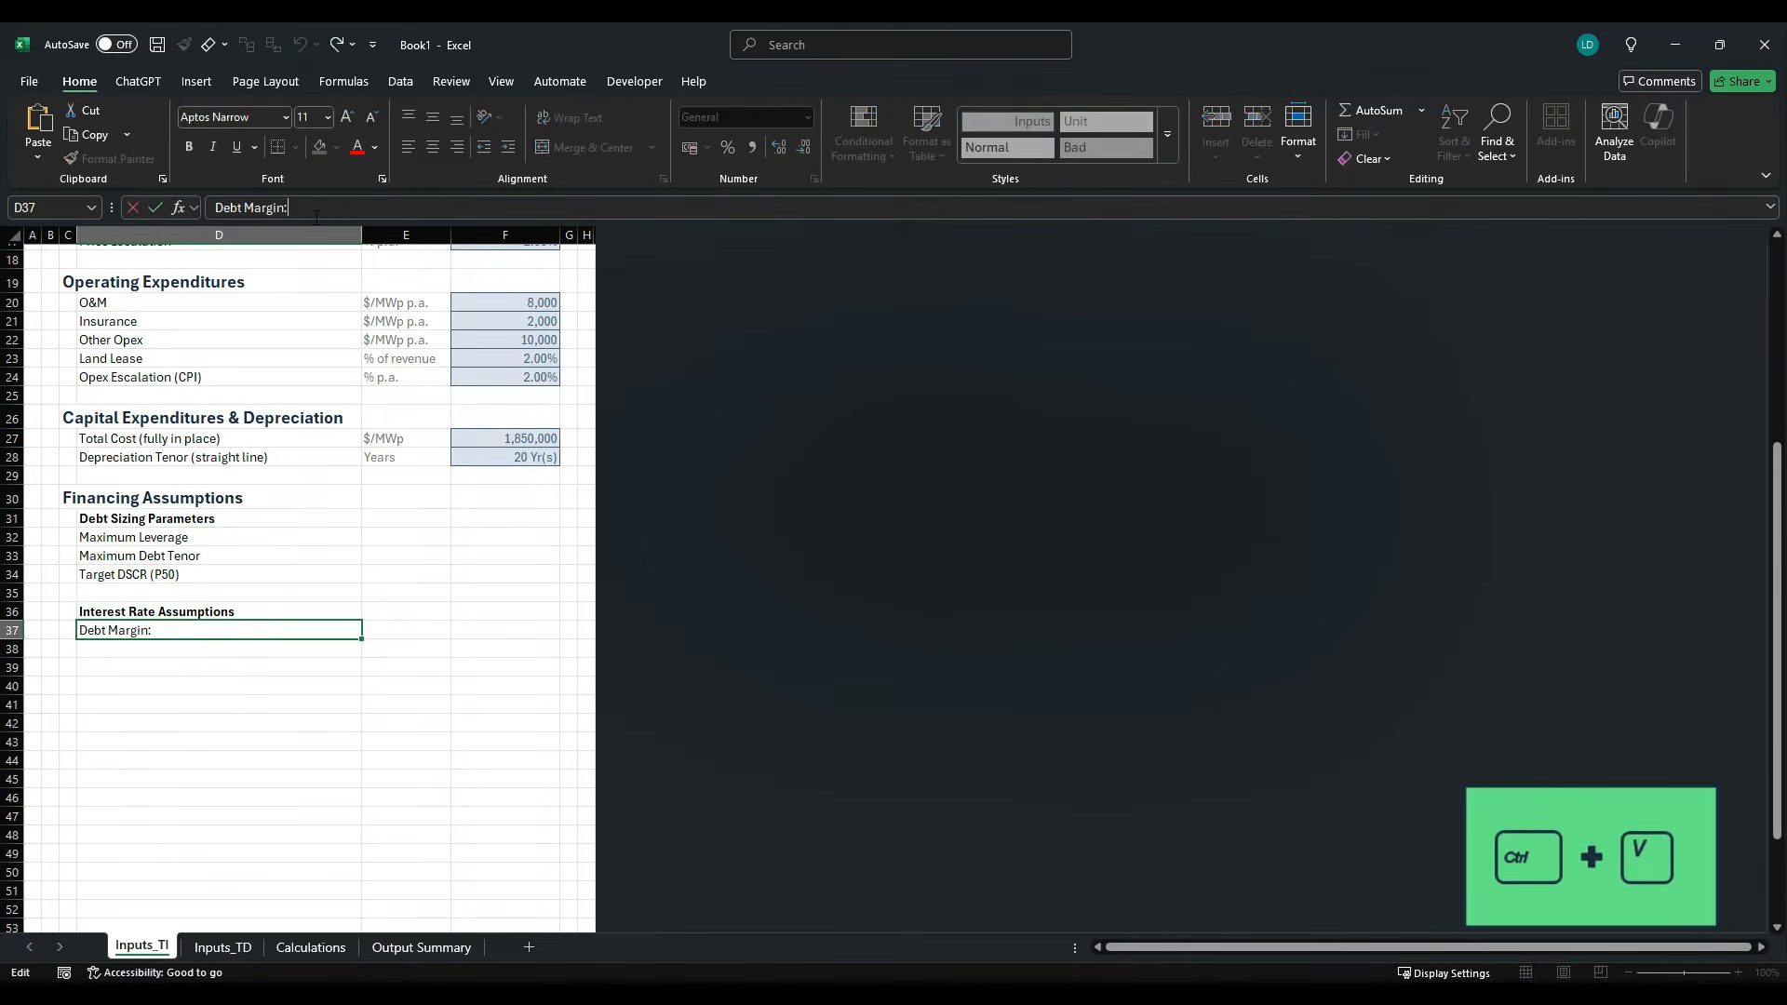
key(Return)
- Copy the Fixed Swap Rate label from the case study PDF into D38 without the trailing colon
key(alt+Tab)
click(621, 655)
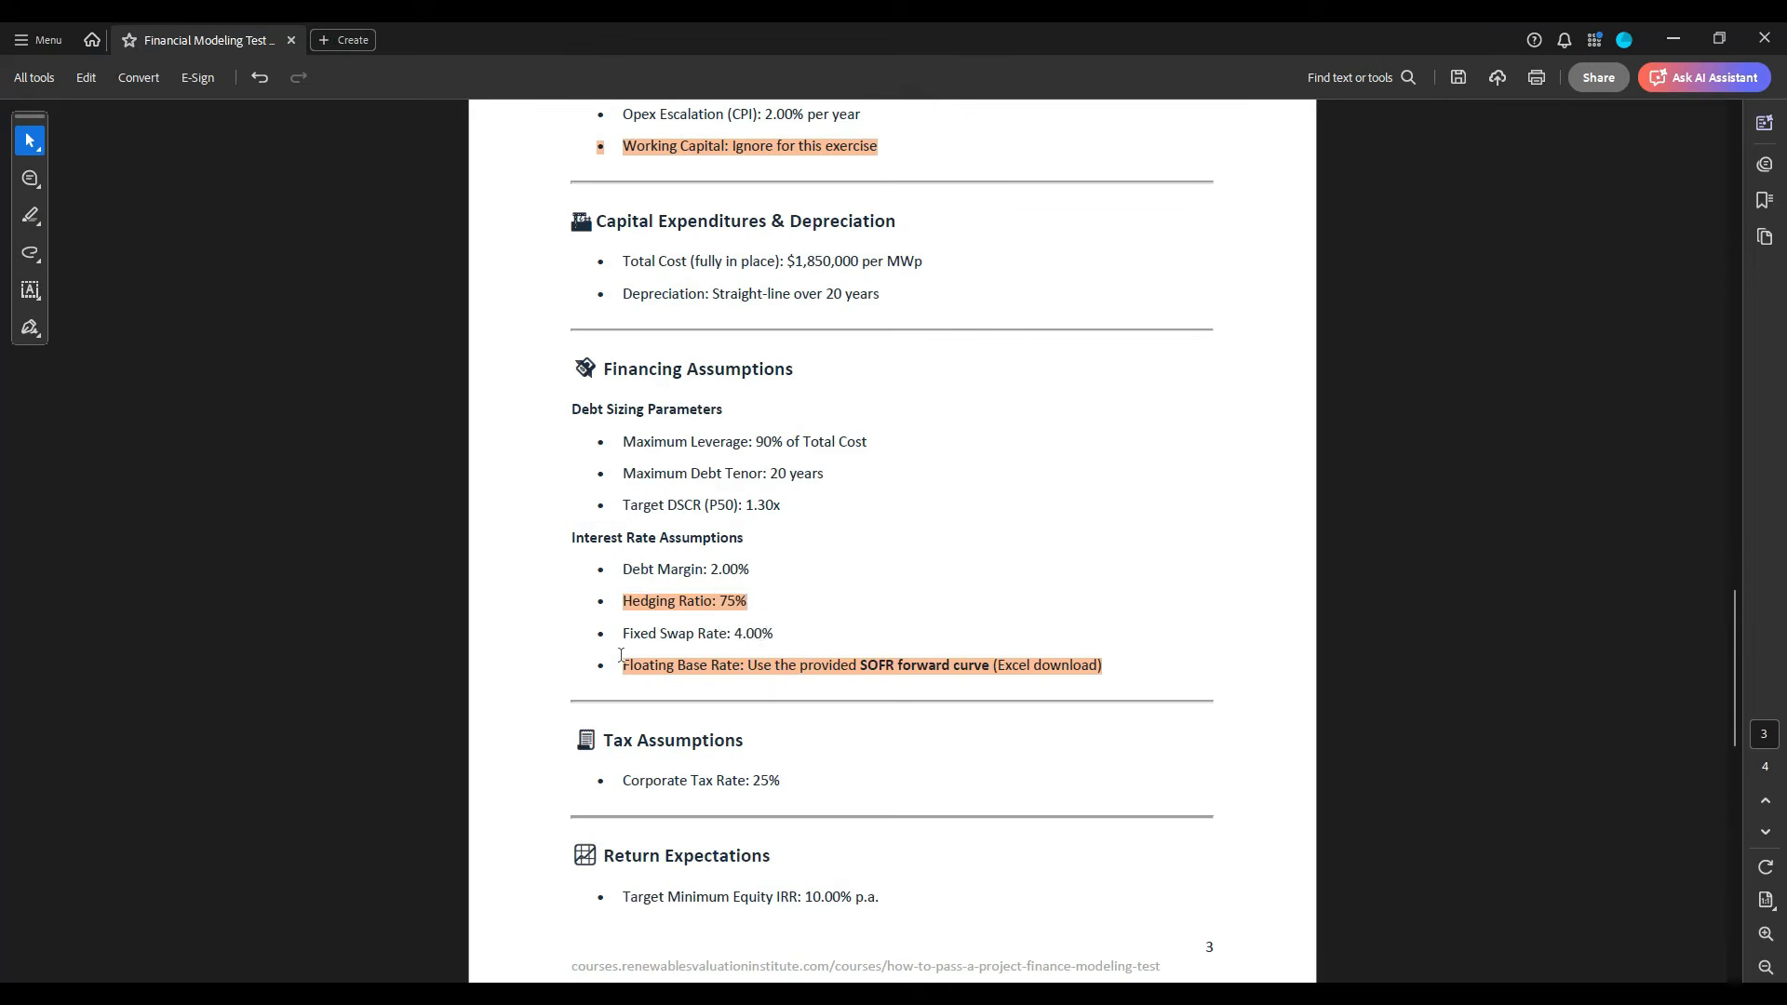
drag(624, 634, 737, 634)
key(ctrl+c)
key(alt+Tab)
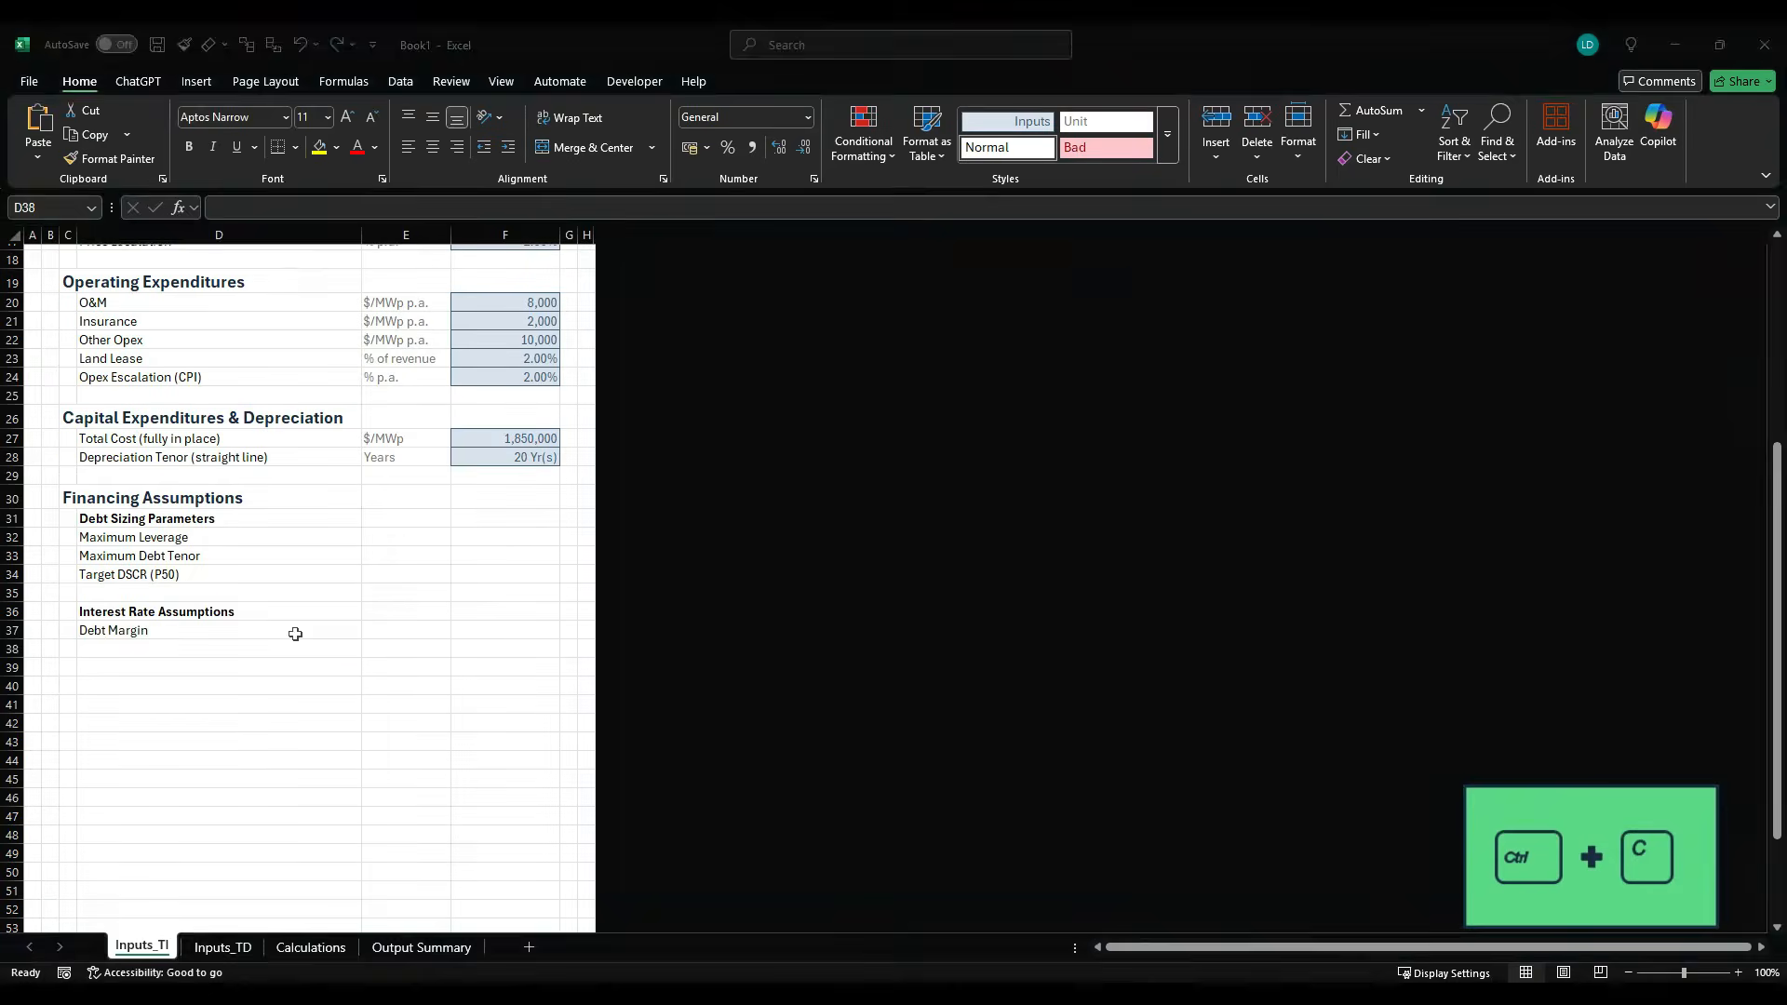
key(ctrl+v)
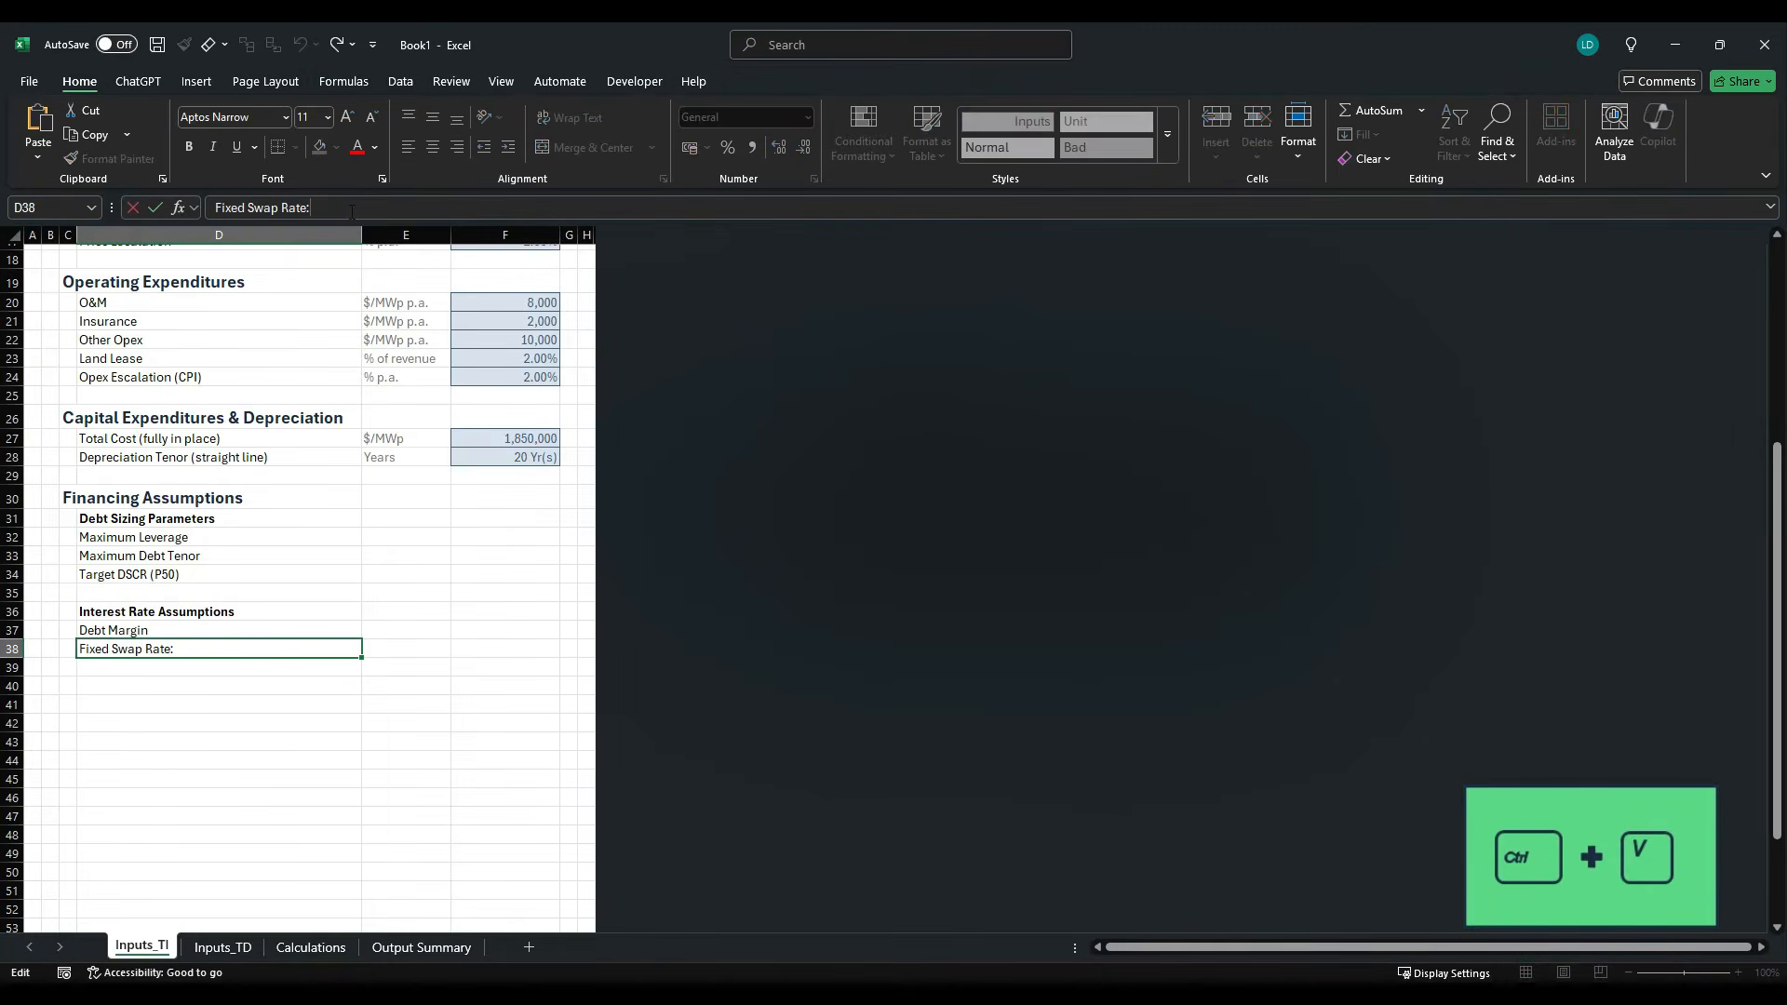
- Check the interest rate items in the case study PDF and insert a blank row above Fixed Swap Rate for the missing hedging ratio
key(alt+Tab)
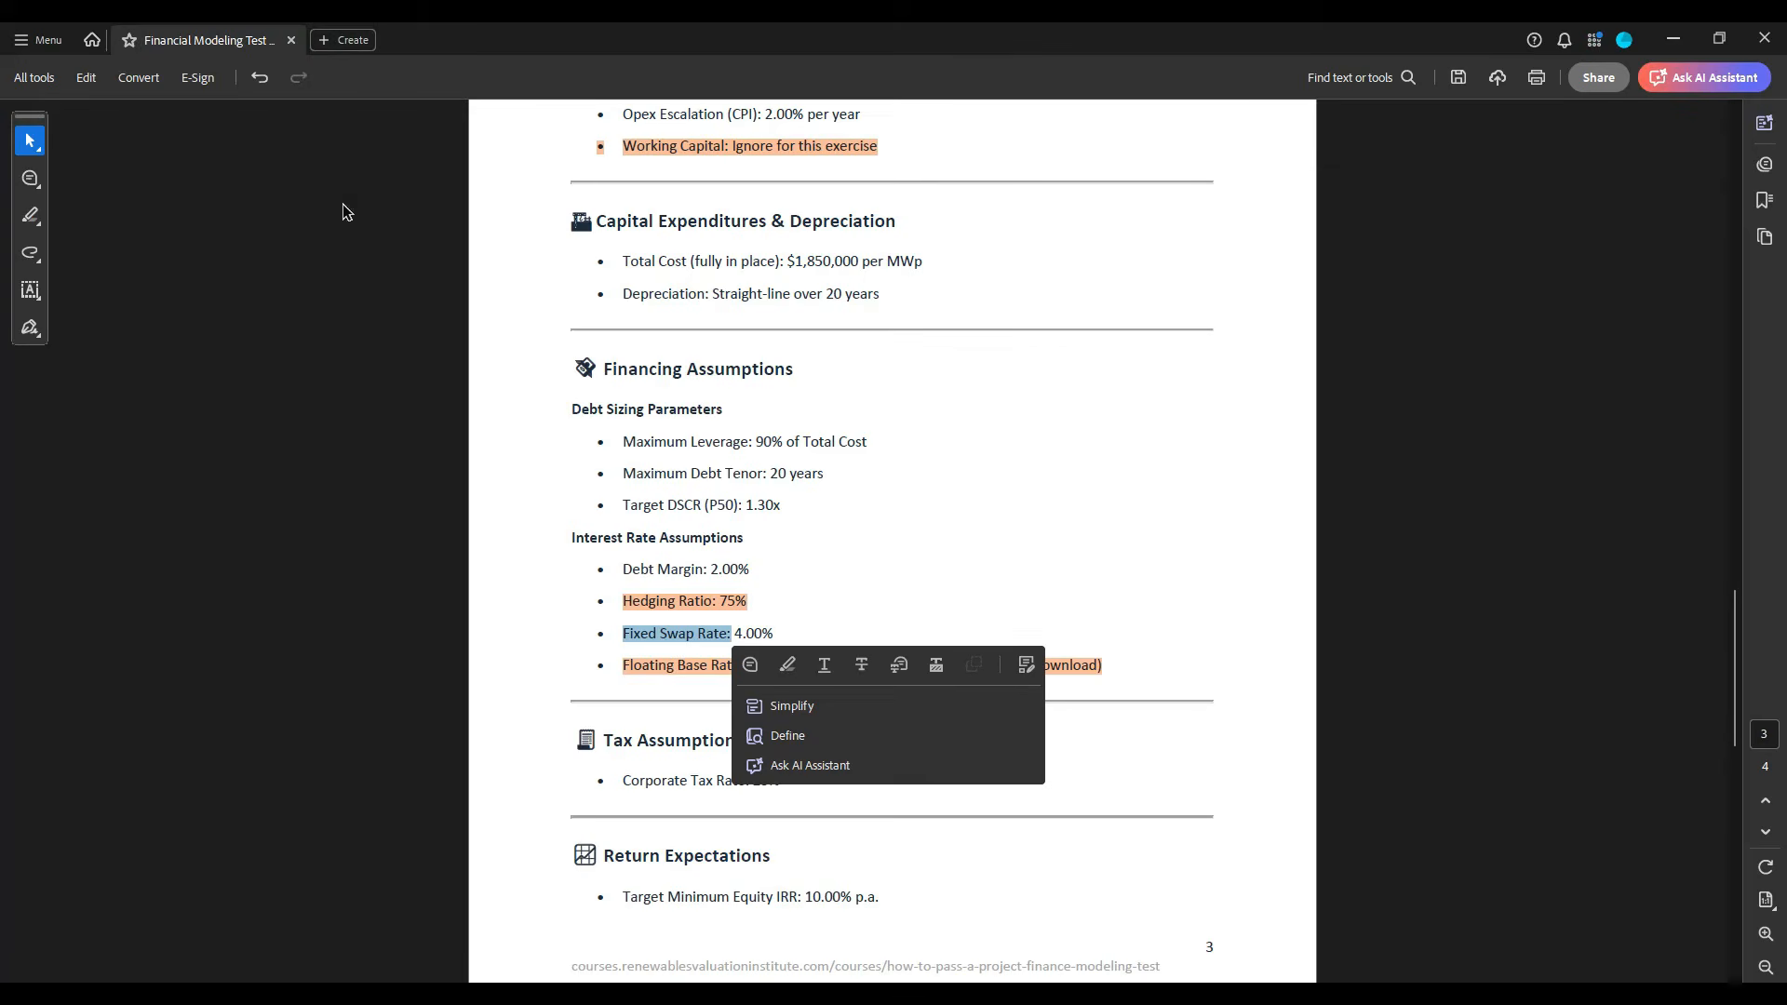
click(585, 663)
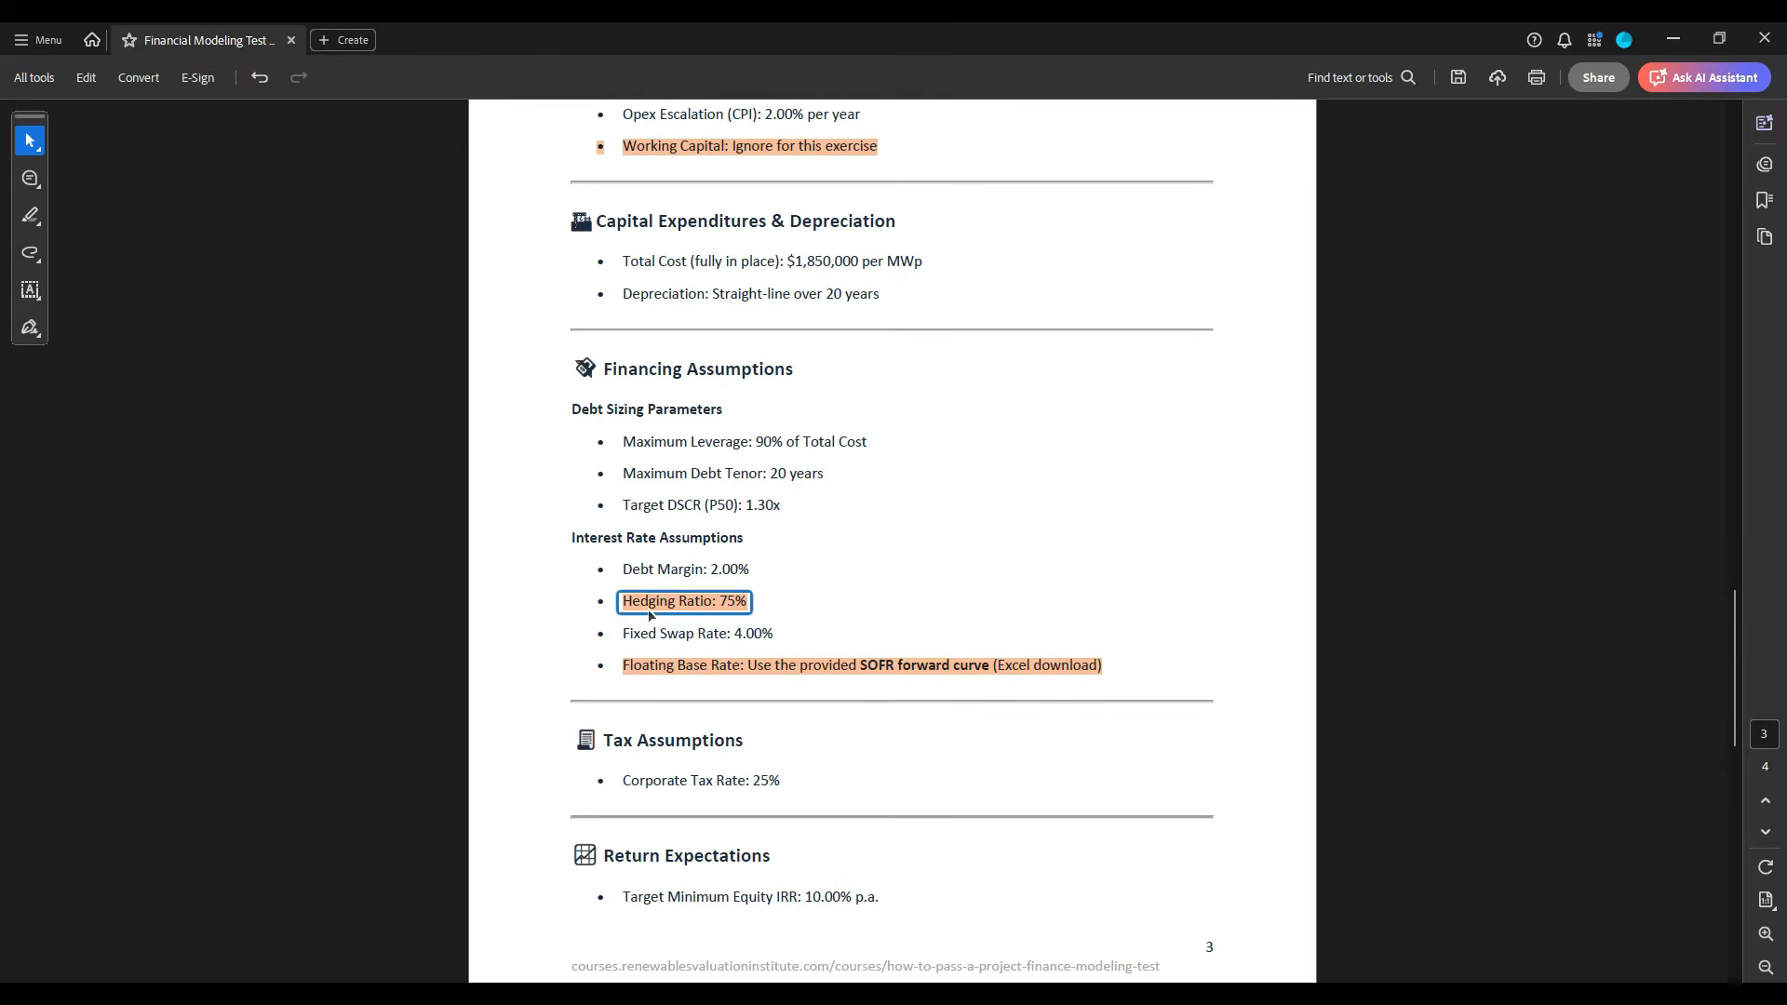
key(alt+Tab)
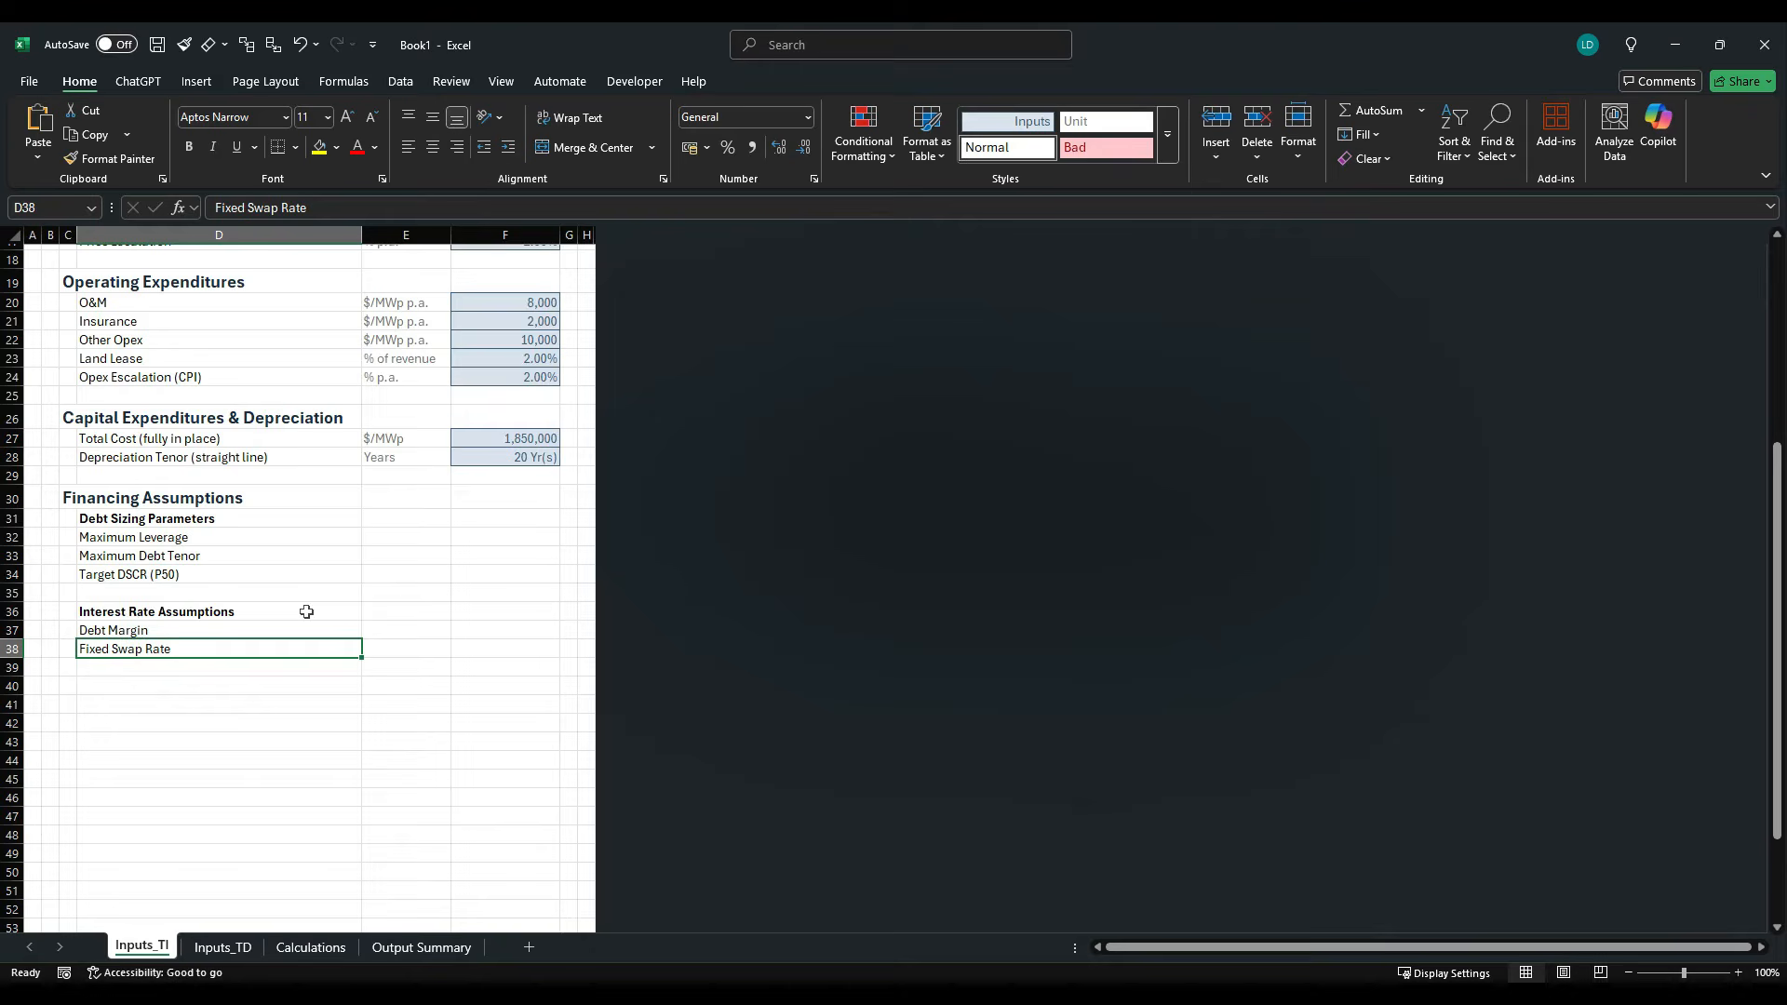
click(28, 656)
key(ctrl+plus)
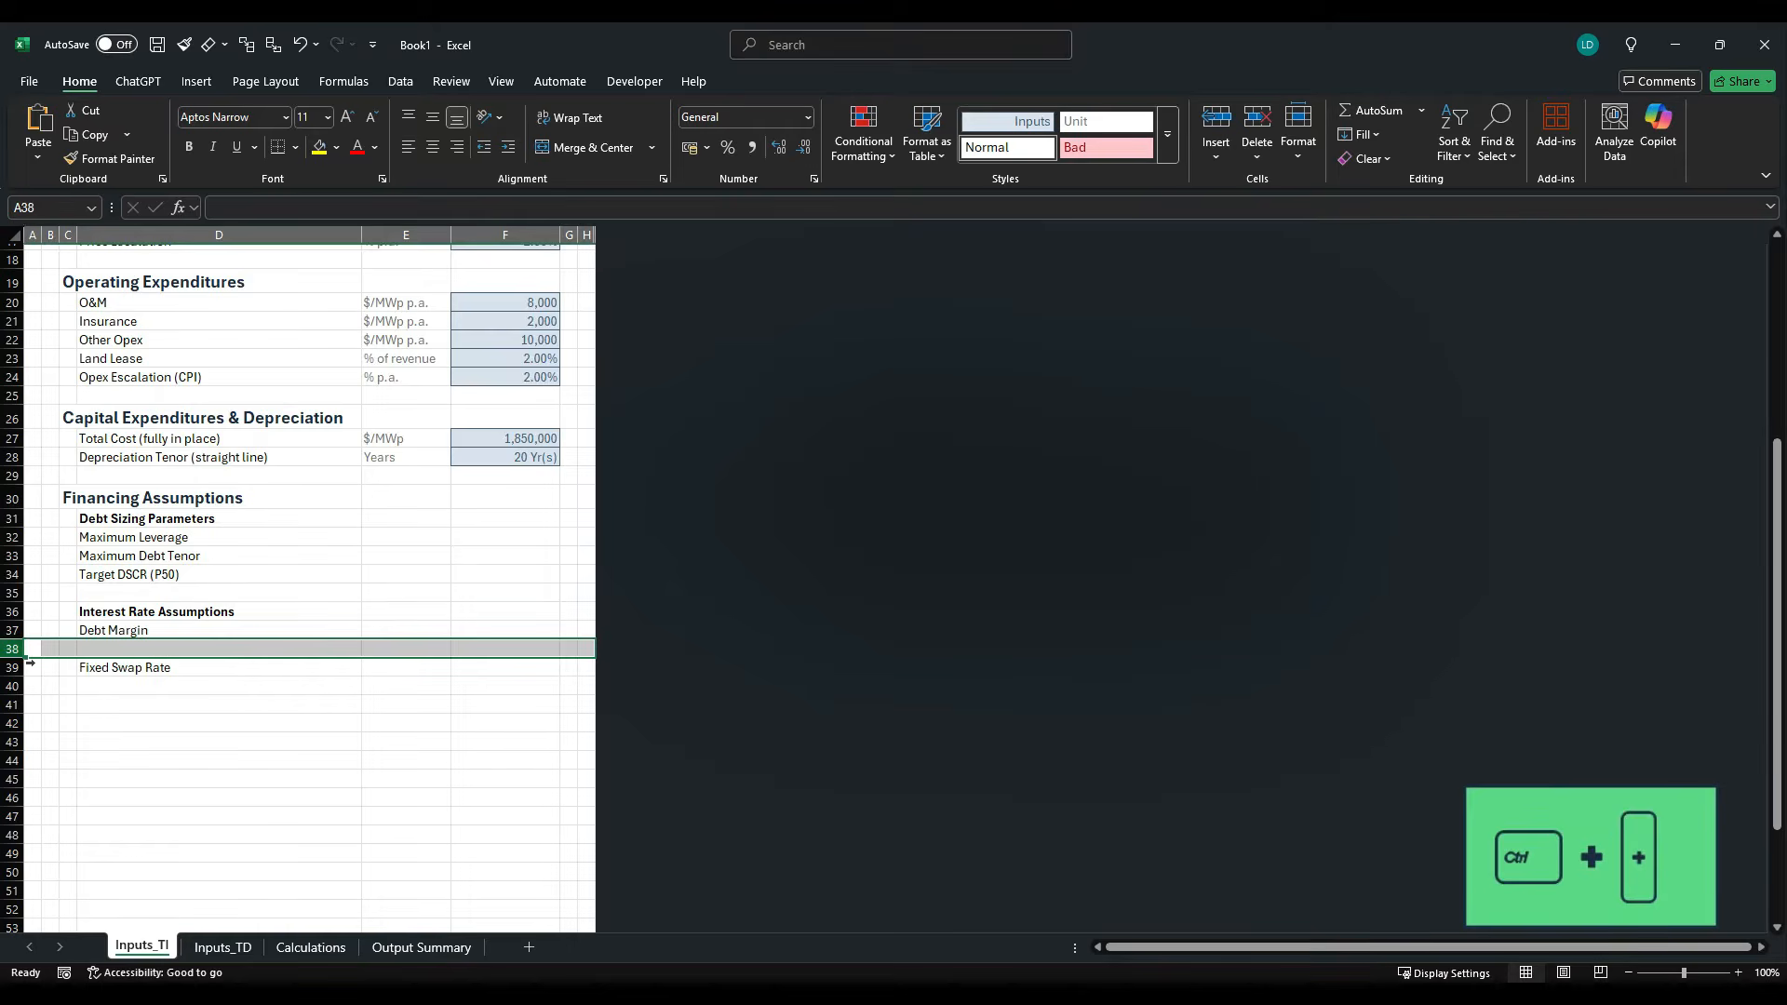
- Enter the label Hedging Ratio in D38
key(Right)
key(Right)
key(Right)
text(Hed)
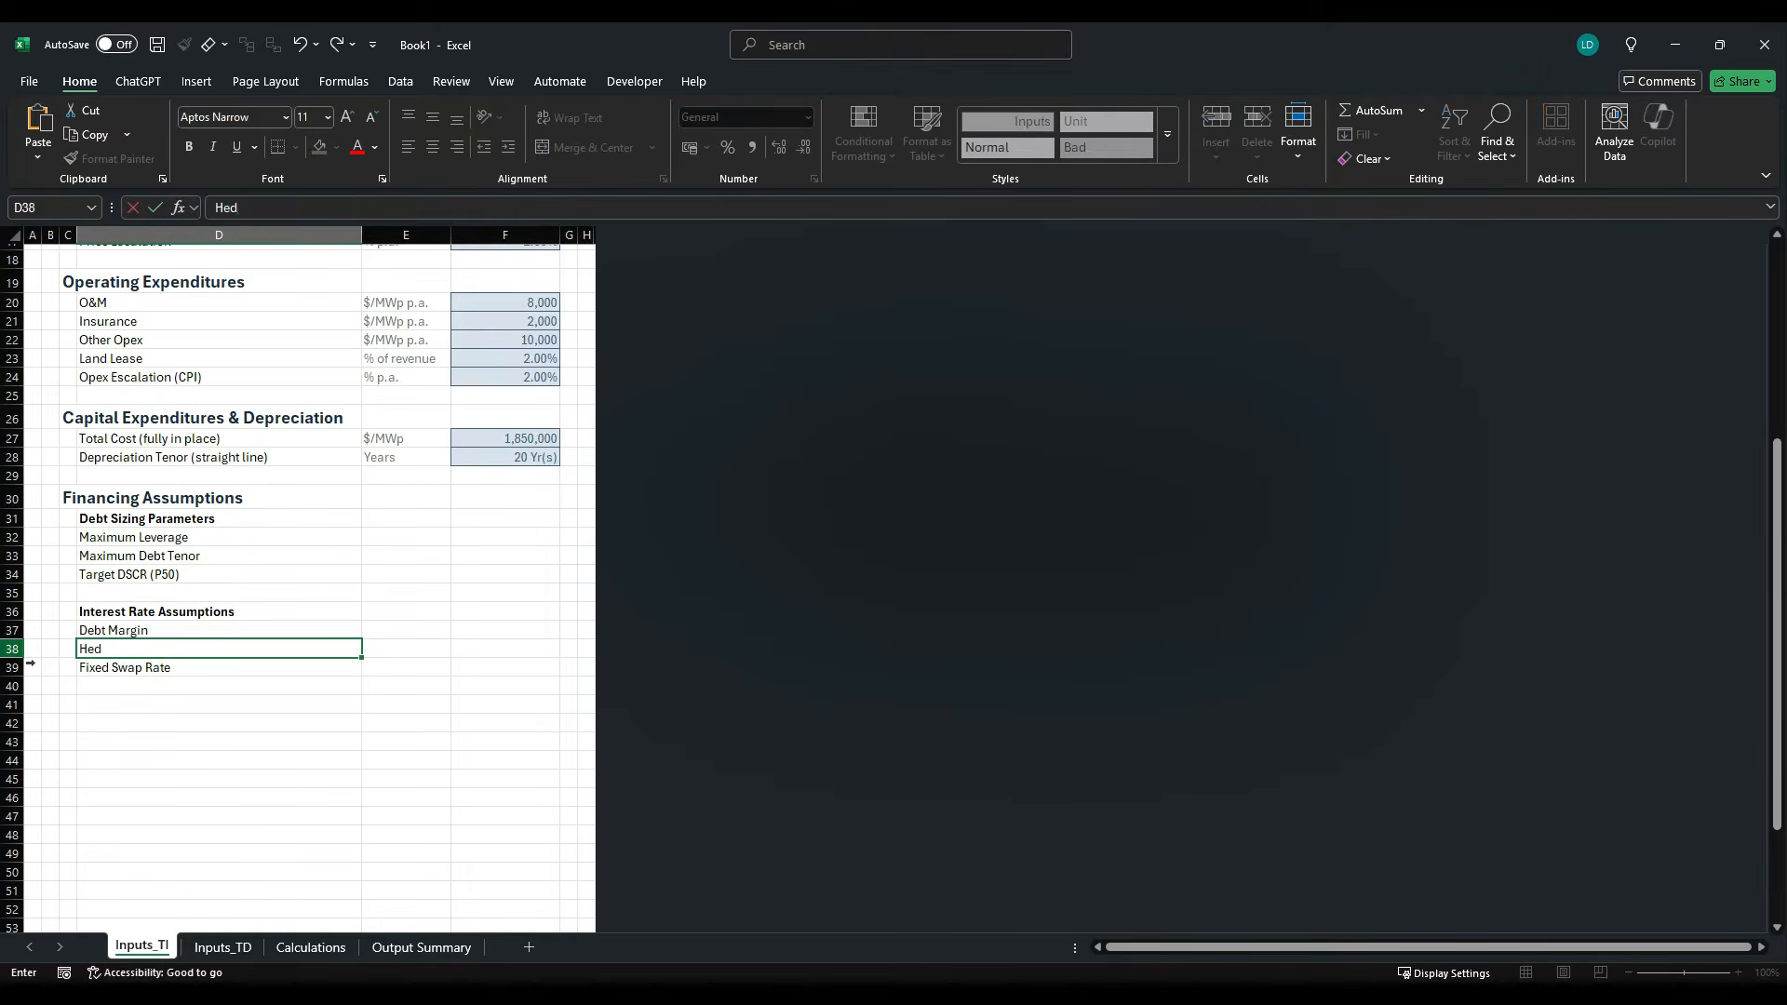
text(ging Ratio)
key(ctrl+Return)
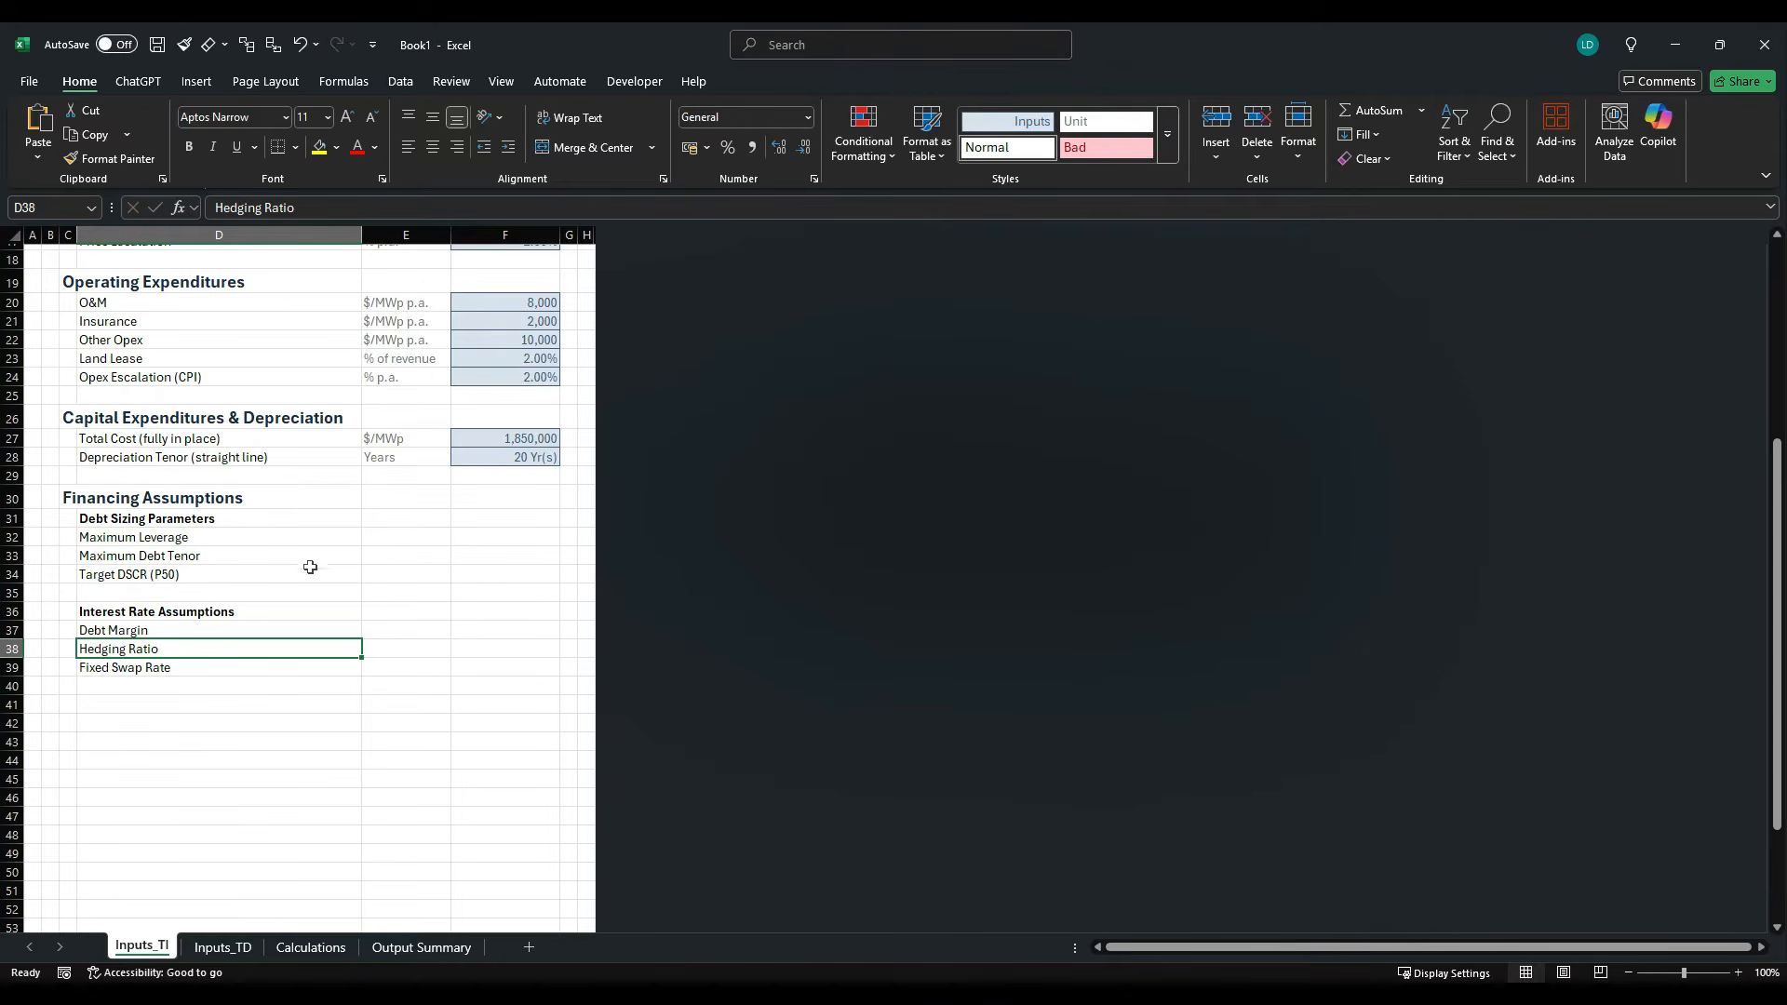
- Enter the debt sizing units: % in E32 for leverage, Years in E33 for tenor and x in E34 for DSCR
click(396, 547)
text(%)
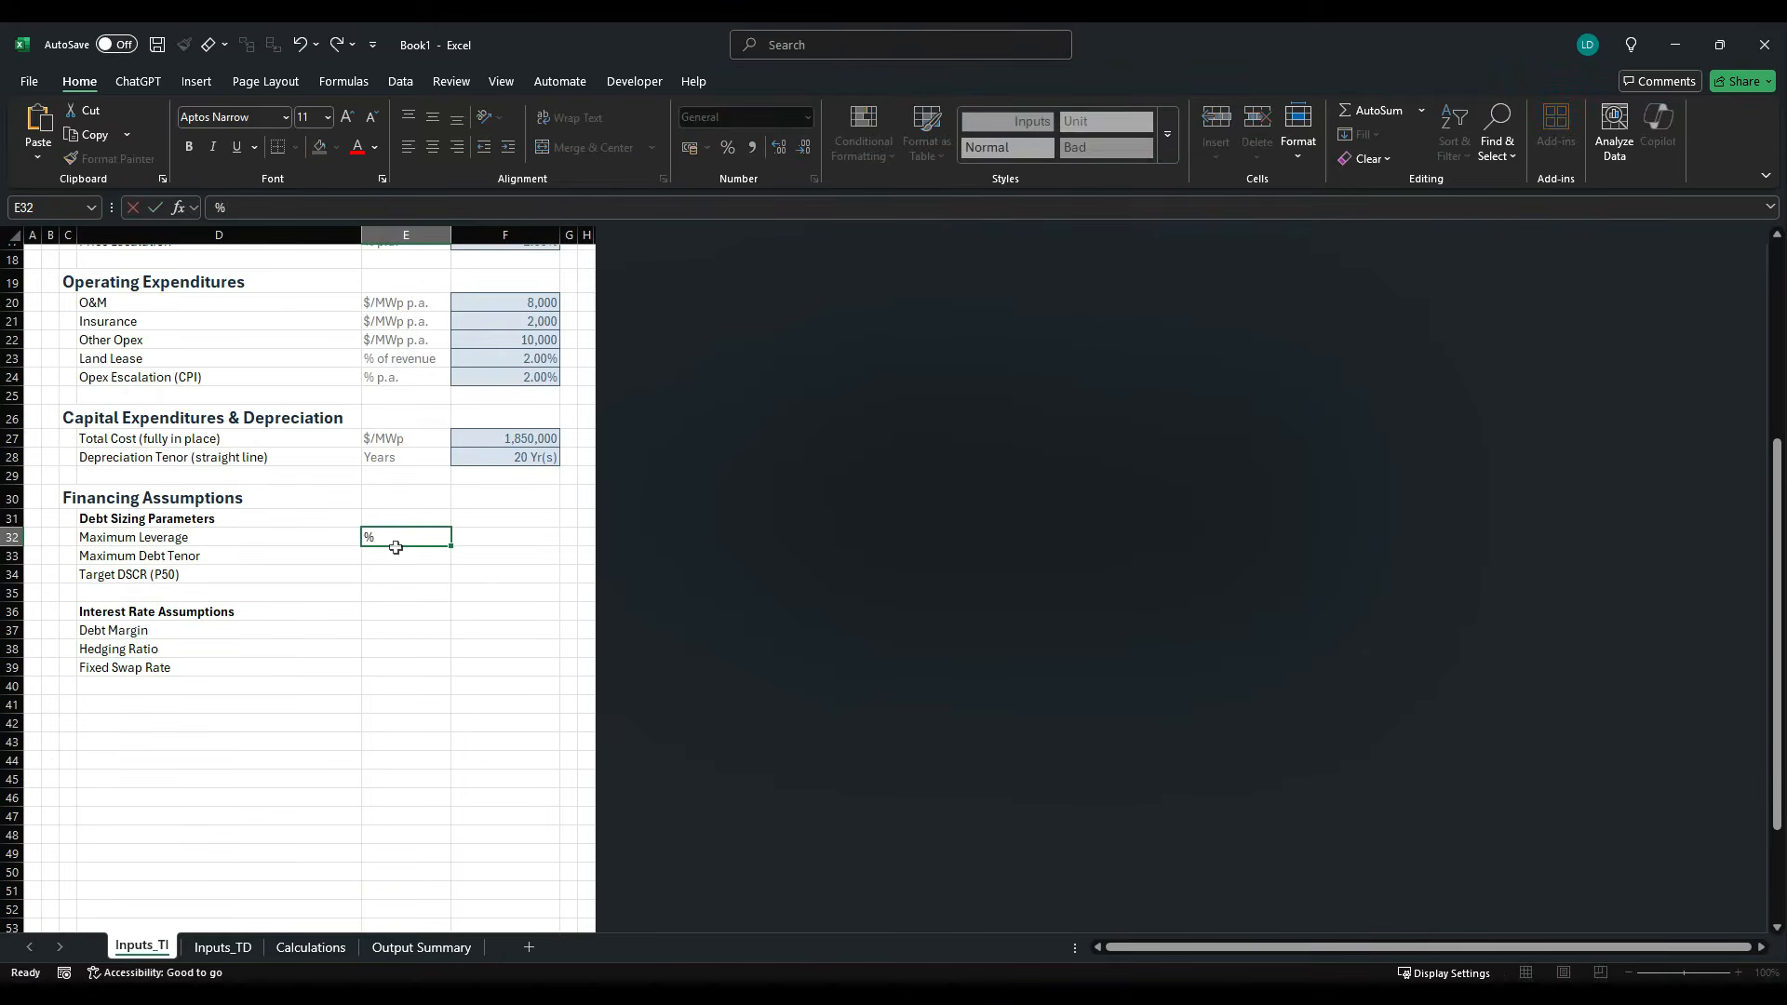
key(Return)
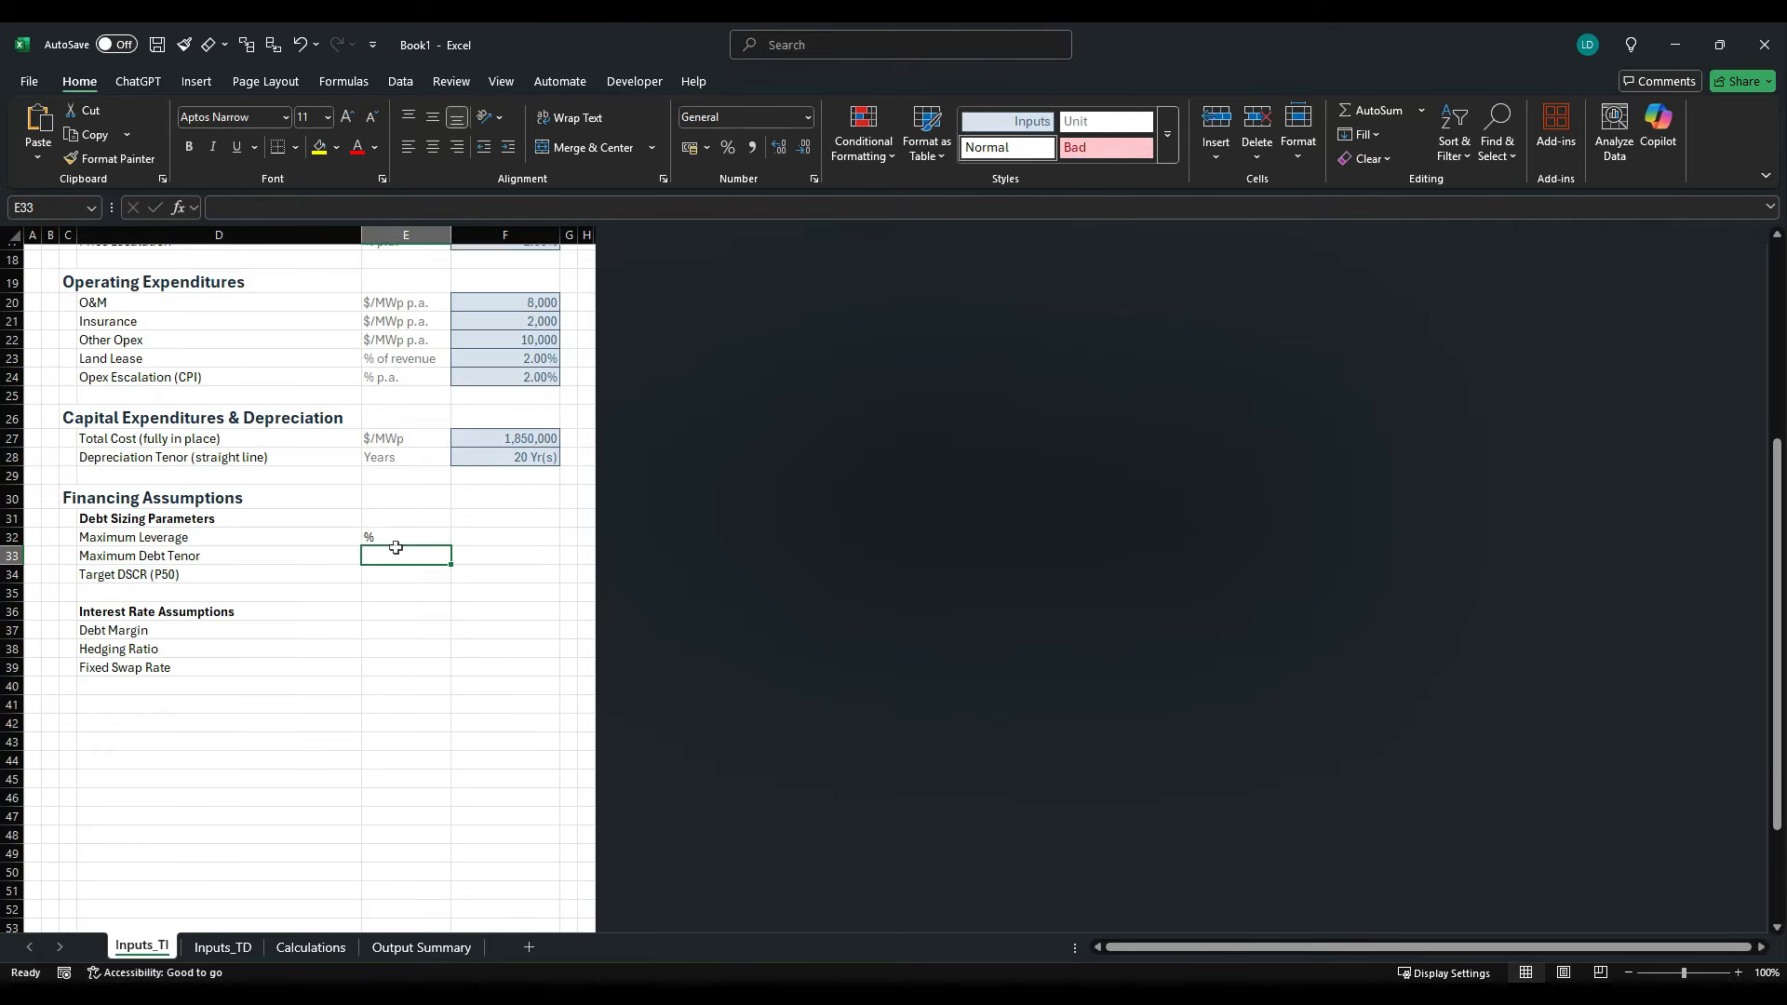
text(Years)
key(Return)
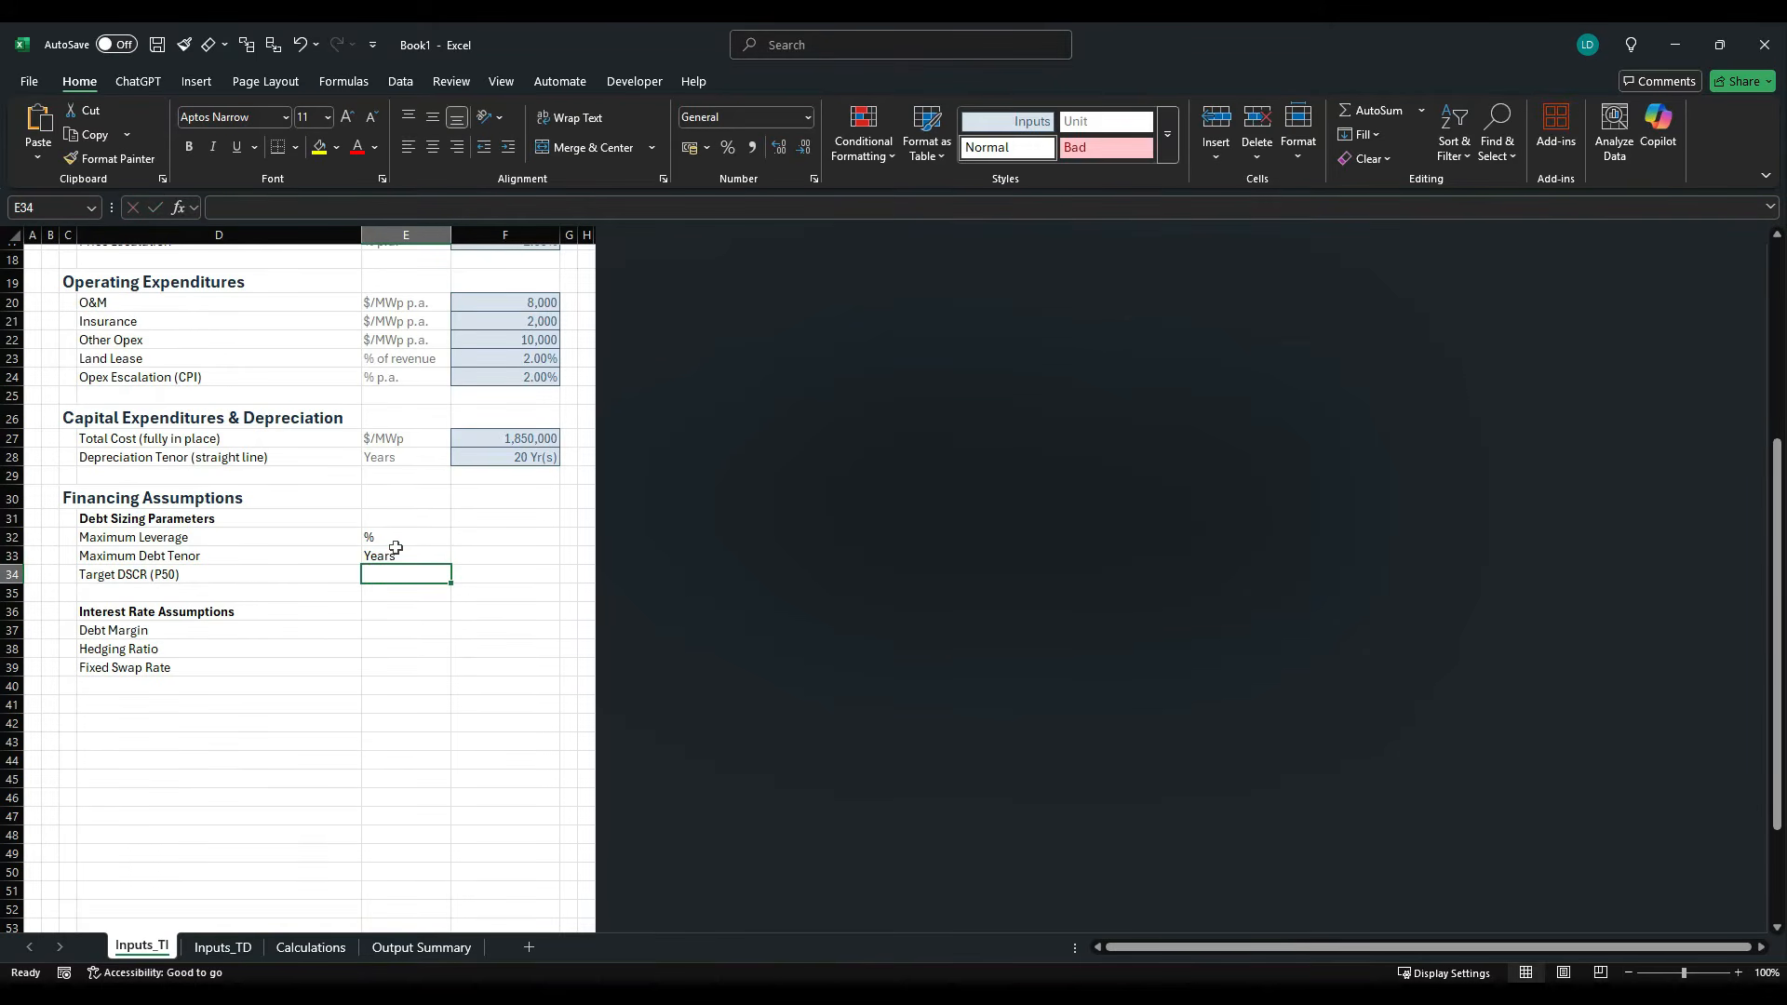
key(ctrl+Return)
- Enter the unit % in E37 for Debt Margin and fill it down to E39
key(Down)
key(Down)
key(Down)
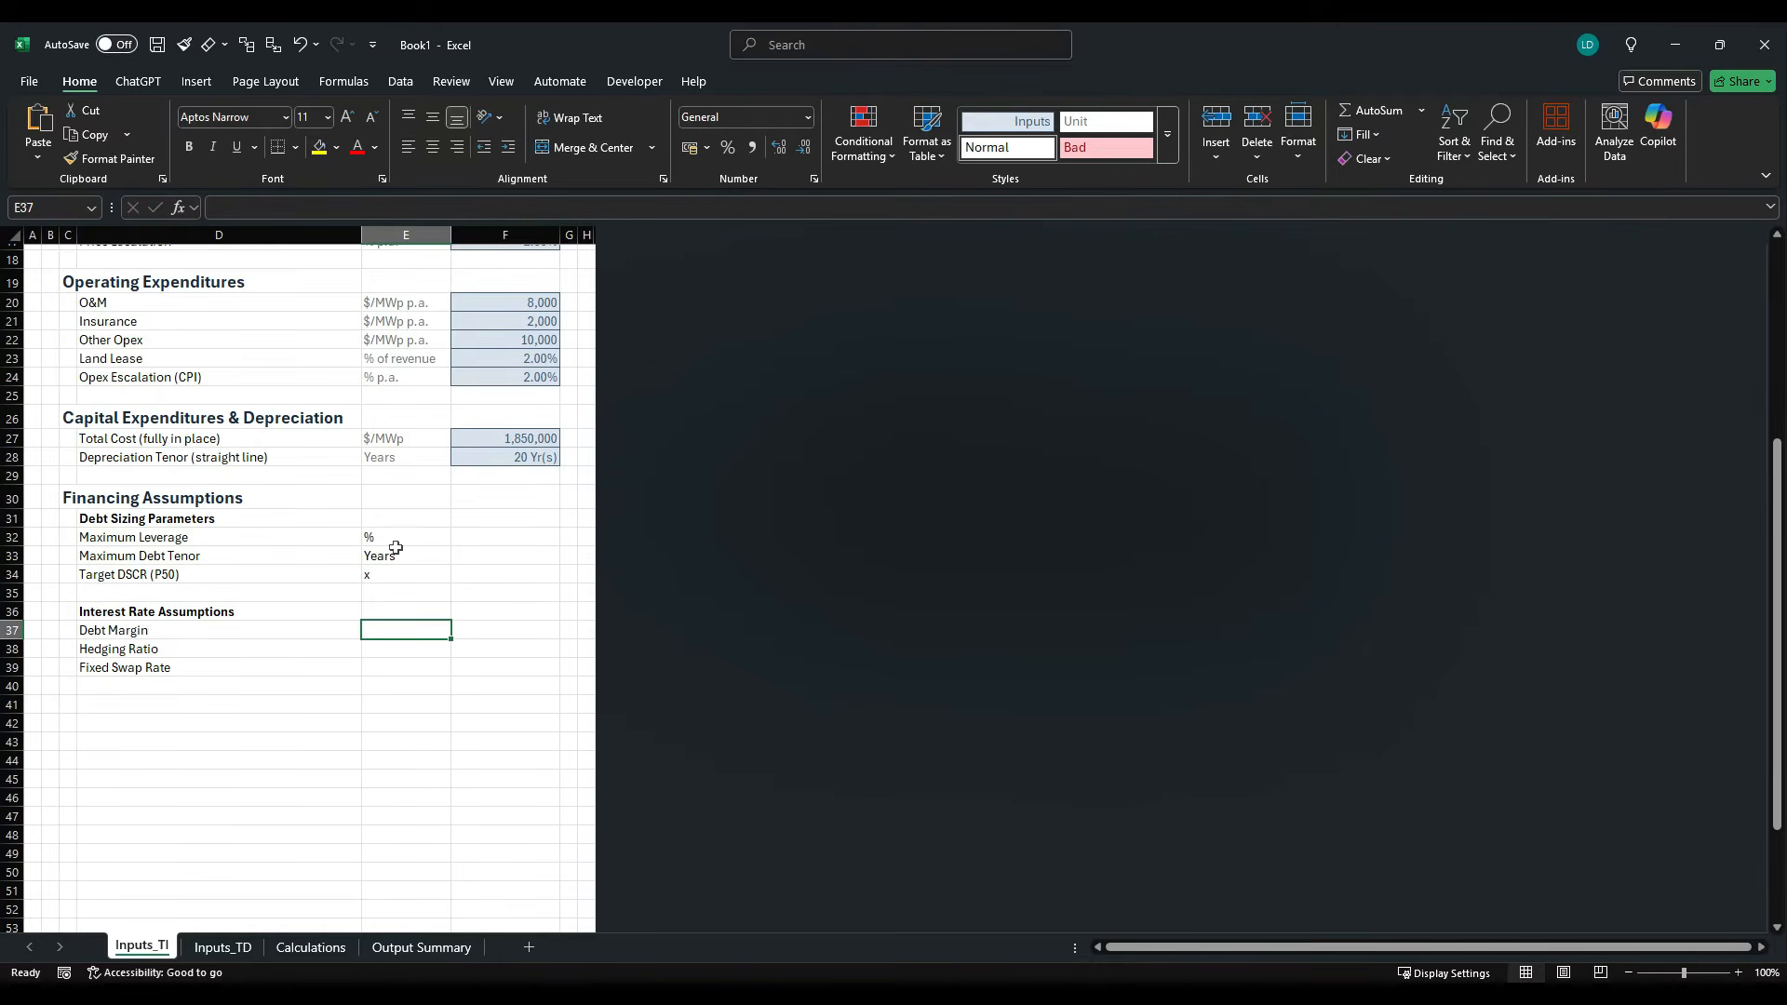
text(%)
key(ctrl+Return)
key(shift+Down)
key(shift+Down)
key(ctrl+d)
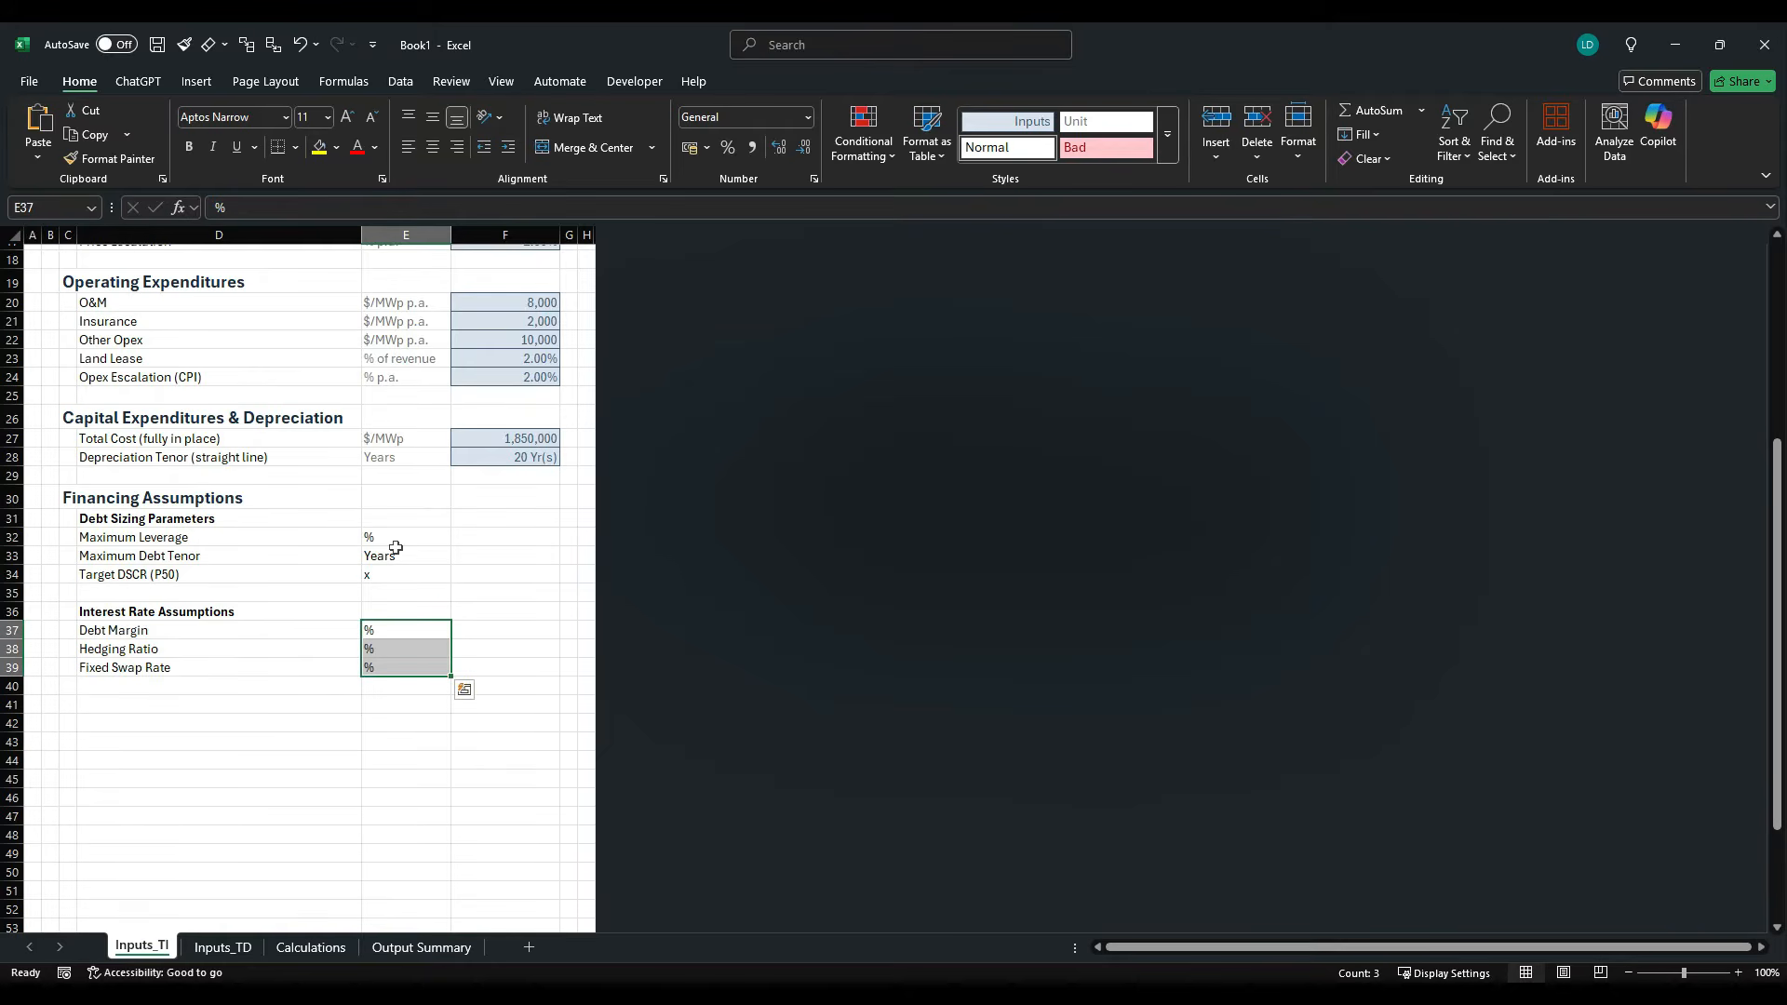
- Look up the maximum leverage in the case study PDF and enter 90% in F32
key(alt+Tab)
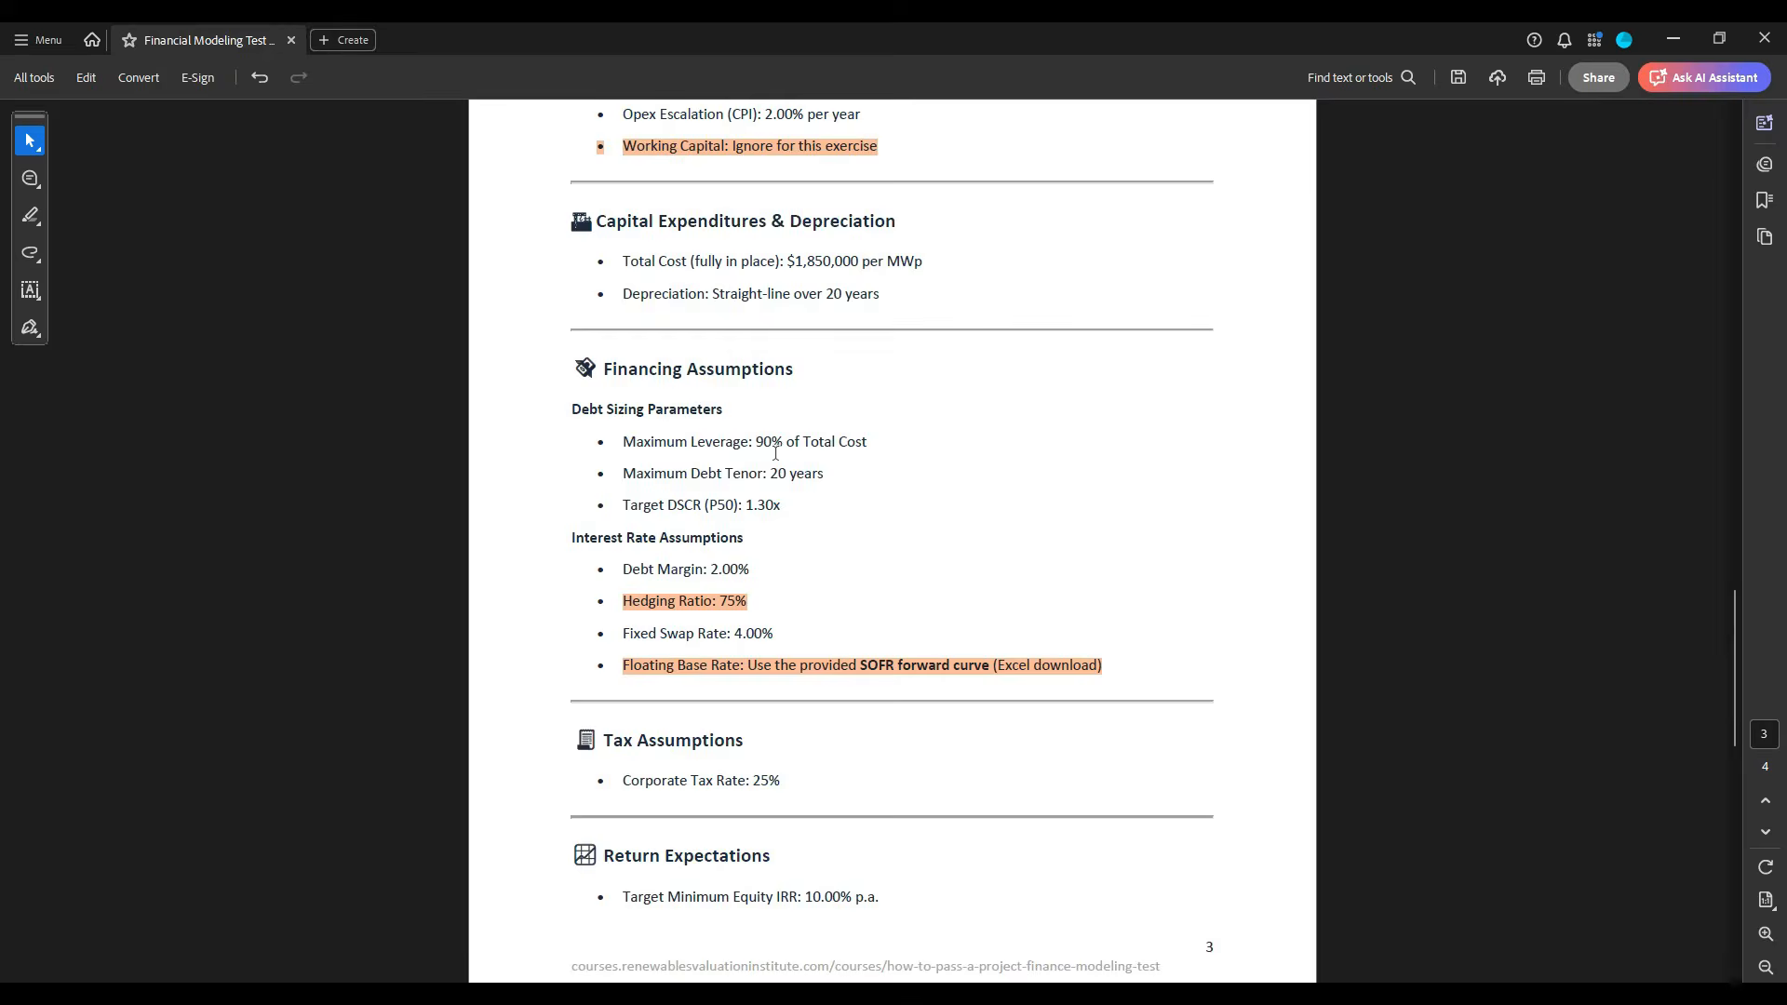
key(alt+Tab)
click(525, 537)
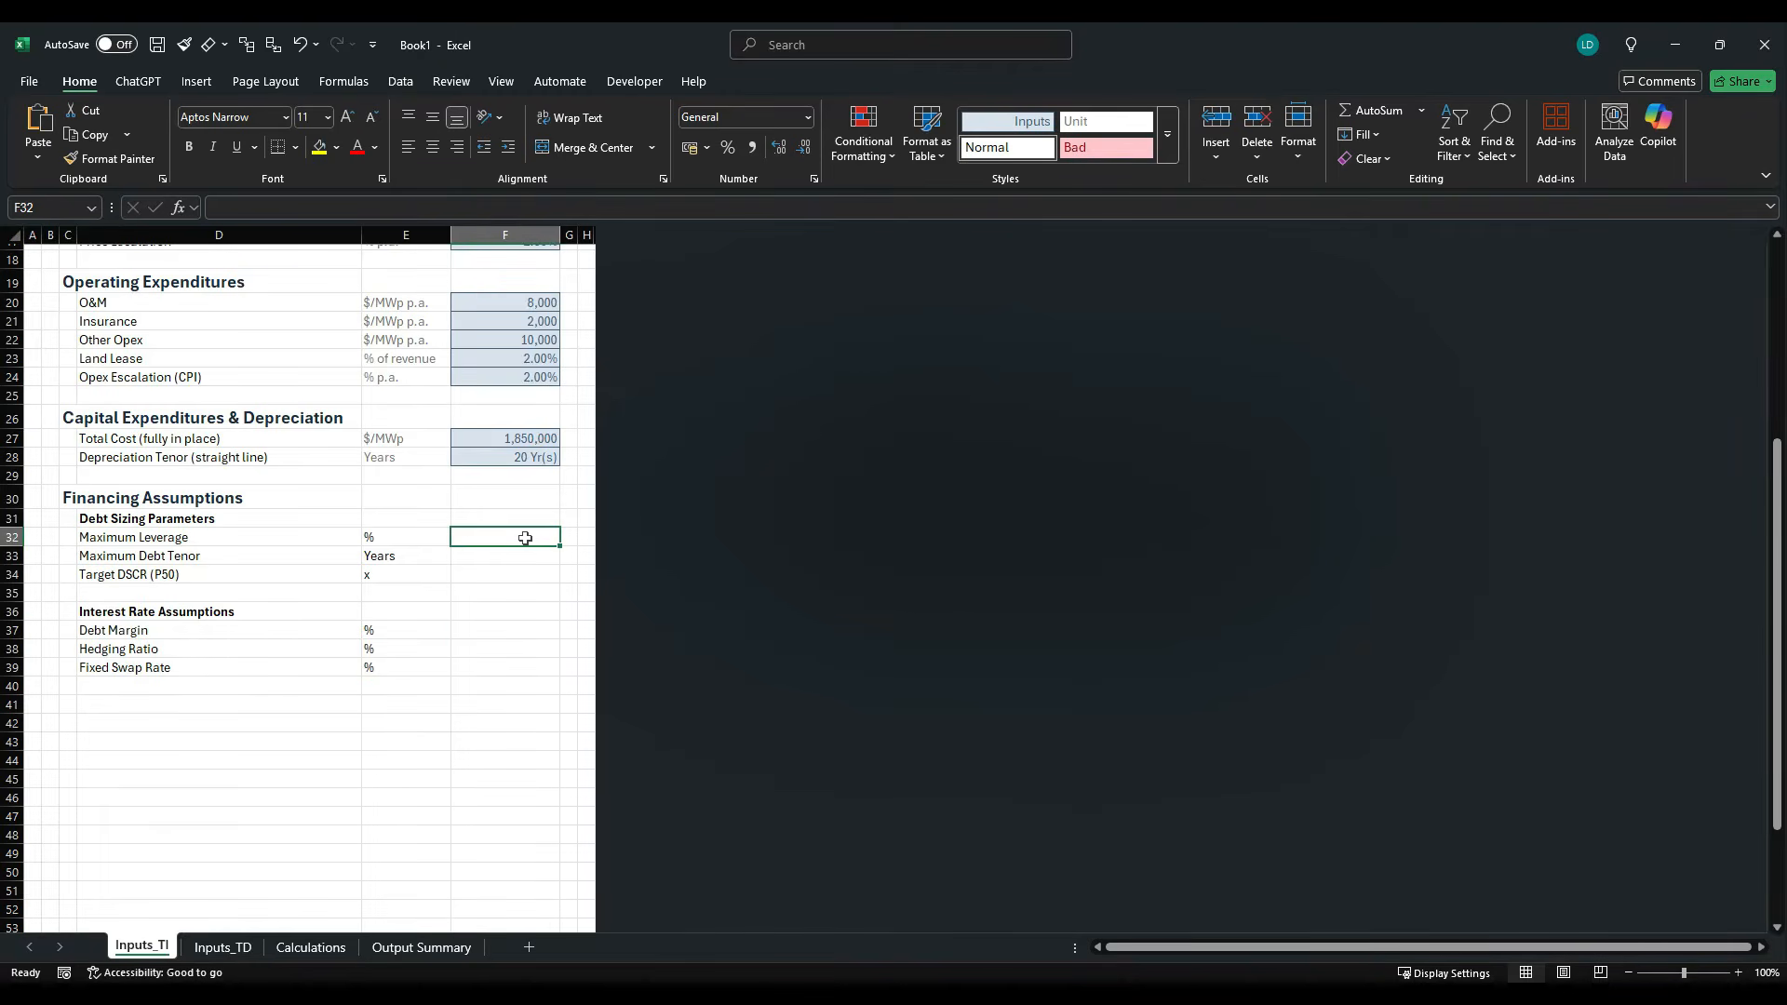
text(90%)
key(ctrl+Return)
key(Down)
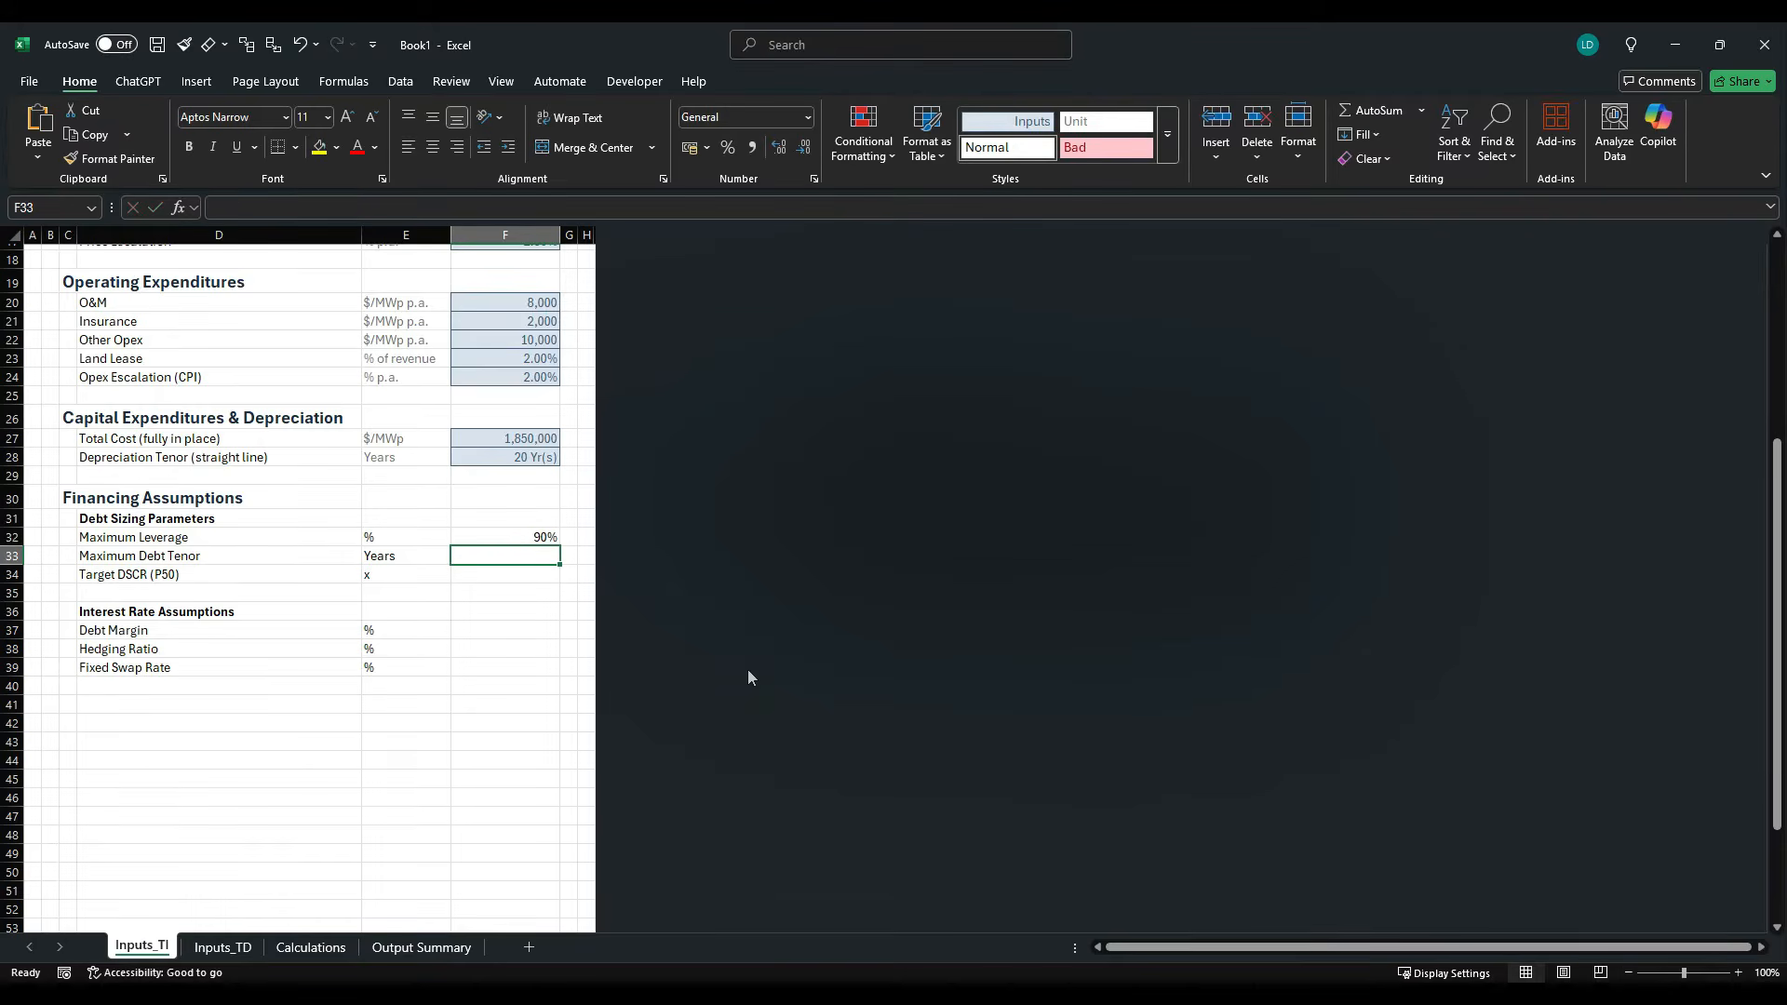
- Check the debt tenor in the case study PDF and copy the 20-year depreciation tenor cell F28 into F33 for Maximum Debt Tenor
key(alt+Tab)
key(alt+Tab)
click(544, 456)
key(ctrl+c)
click(549, 559)
key(ctrl+v)
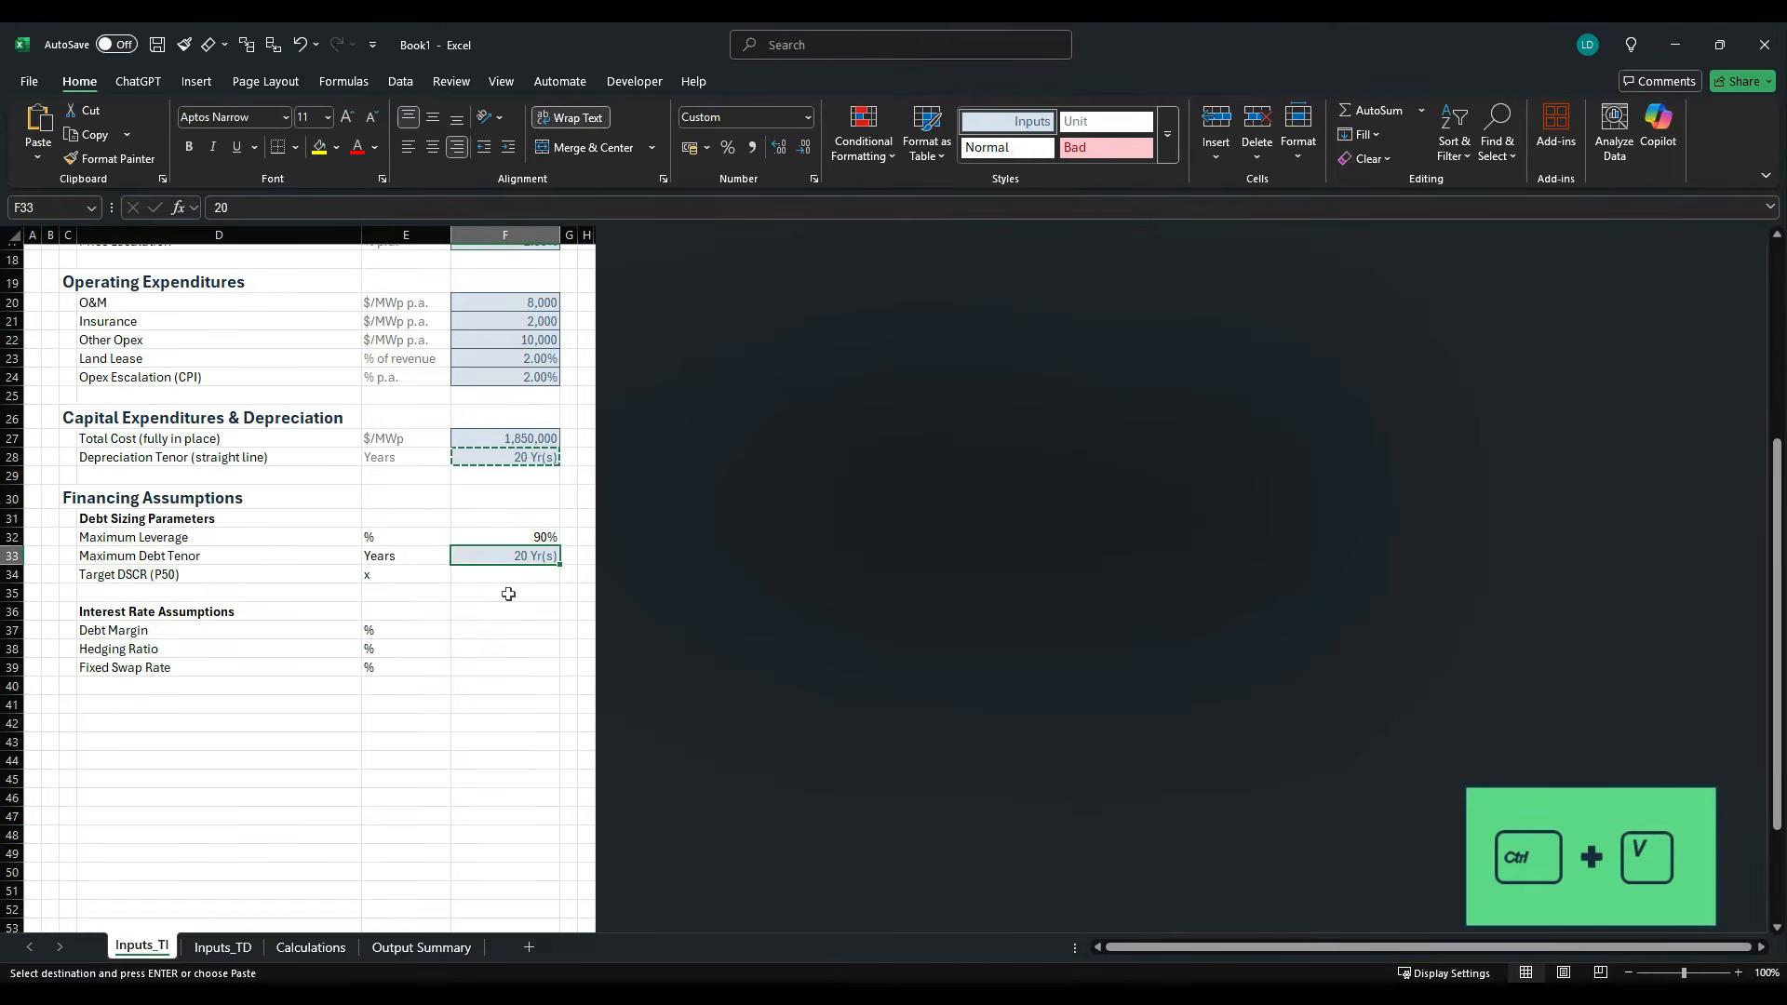
- Look up the target DSCR (P50) in the case study PDF and enter 1.3 in F34
key(alt+Tab)
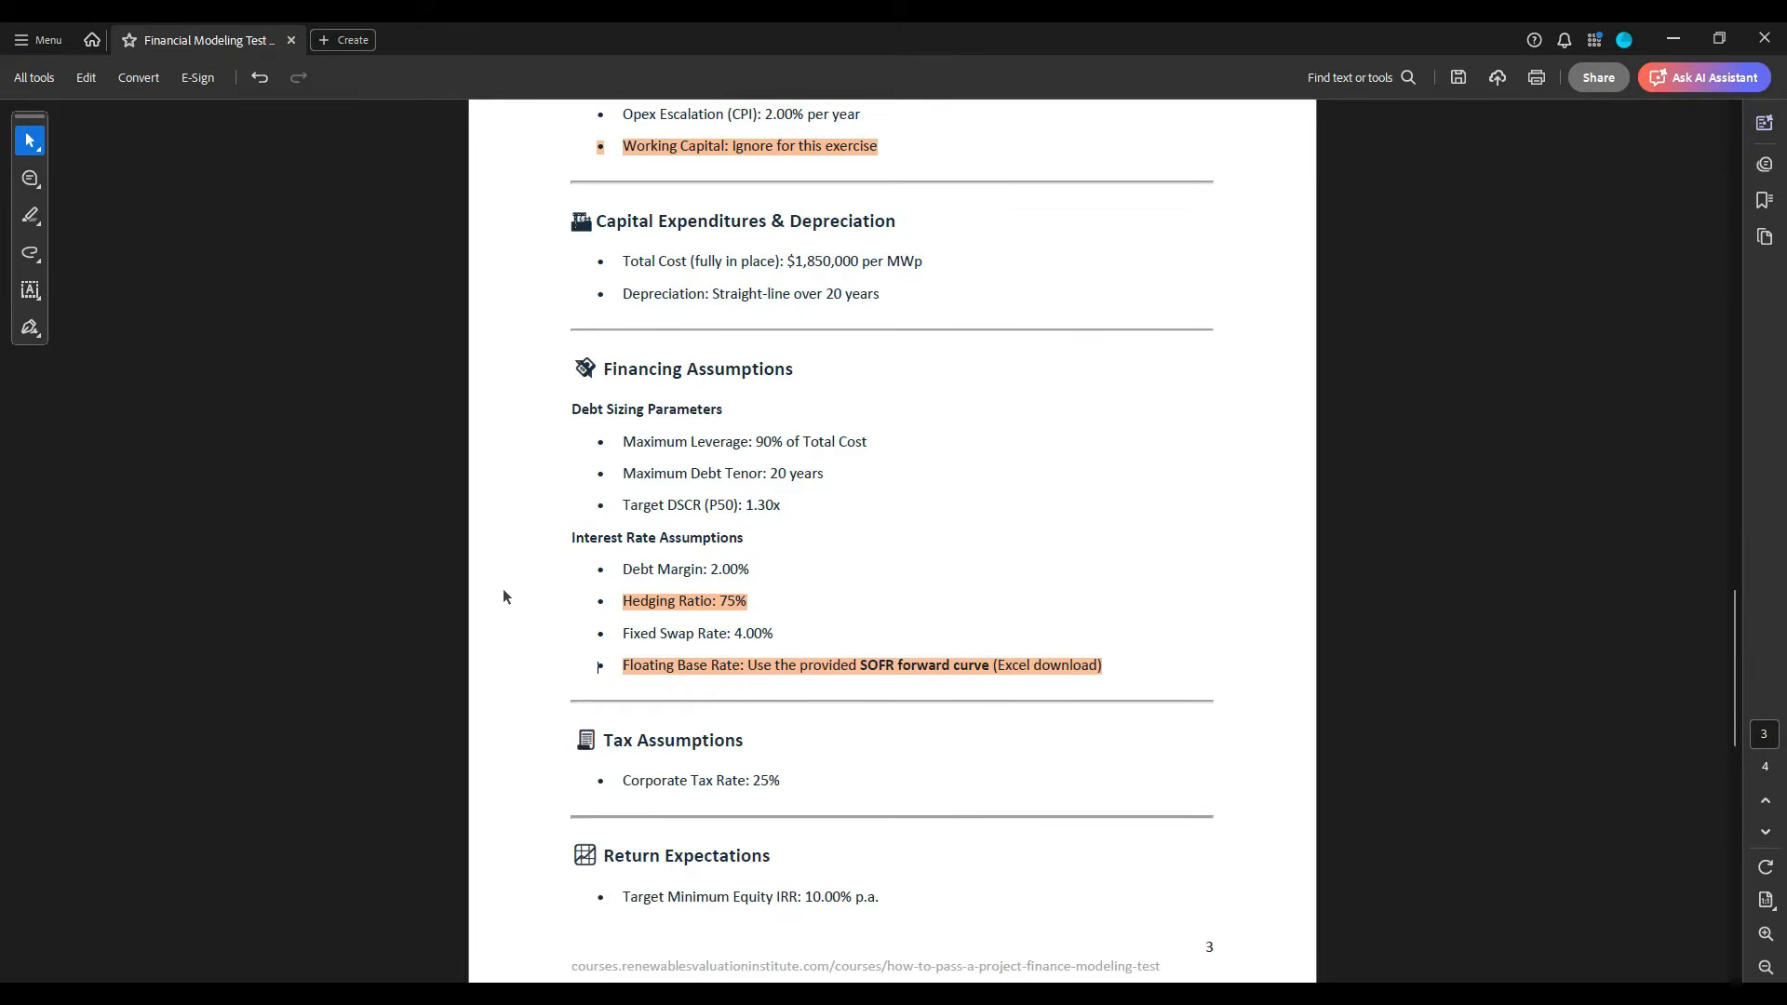
key(alt+Tab)
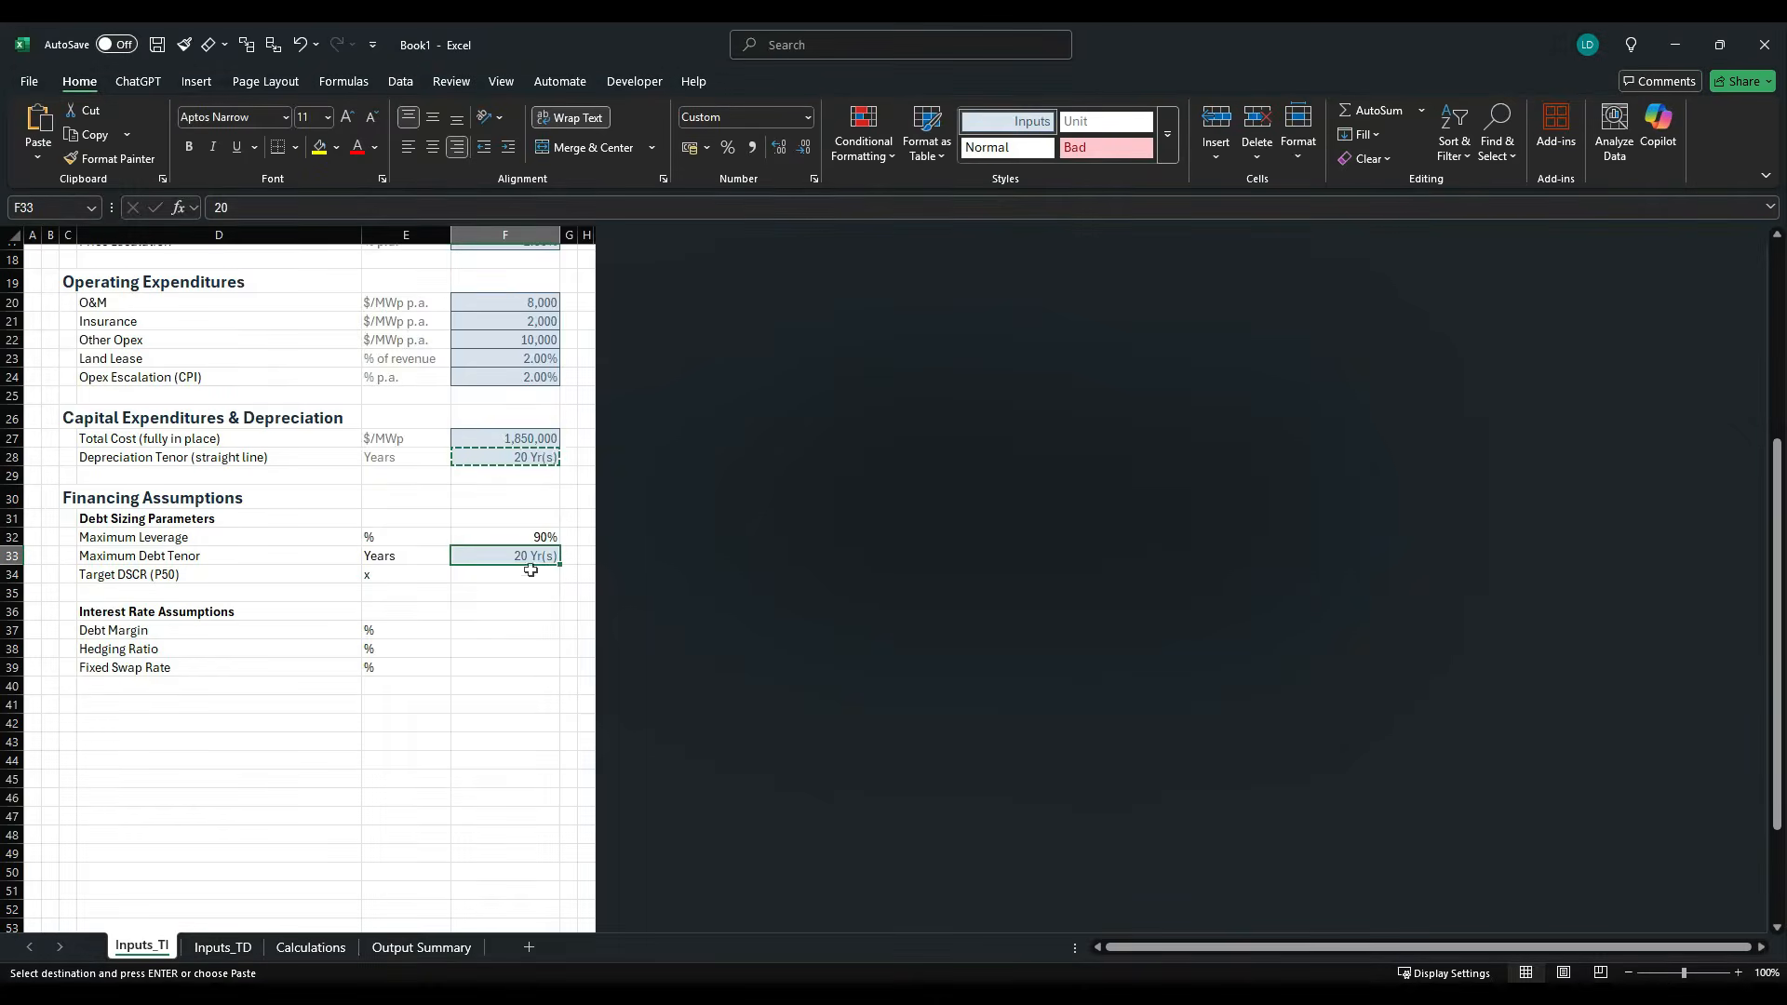
click(527, 578)
text(1.3)
click(529, 584)
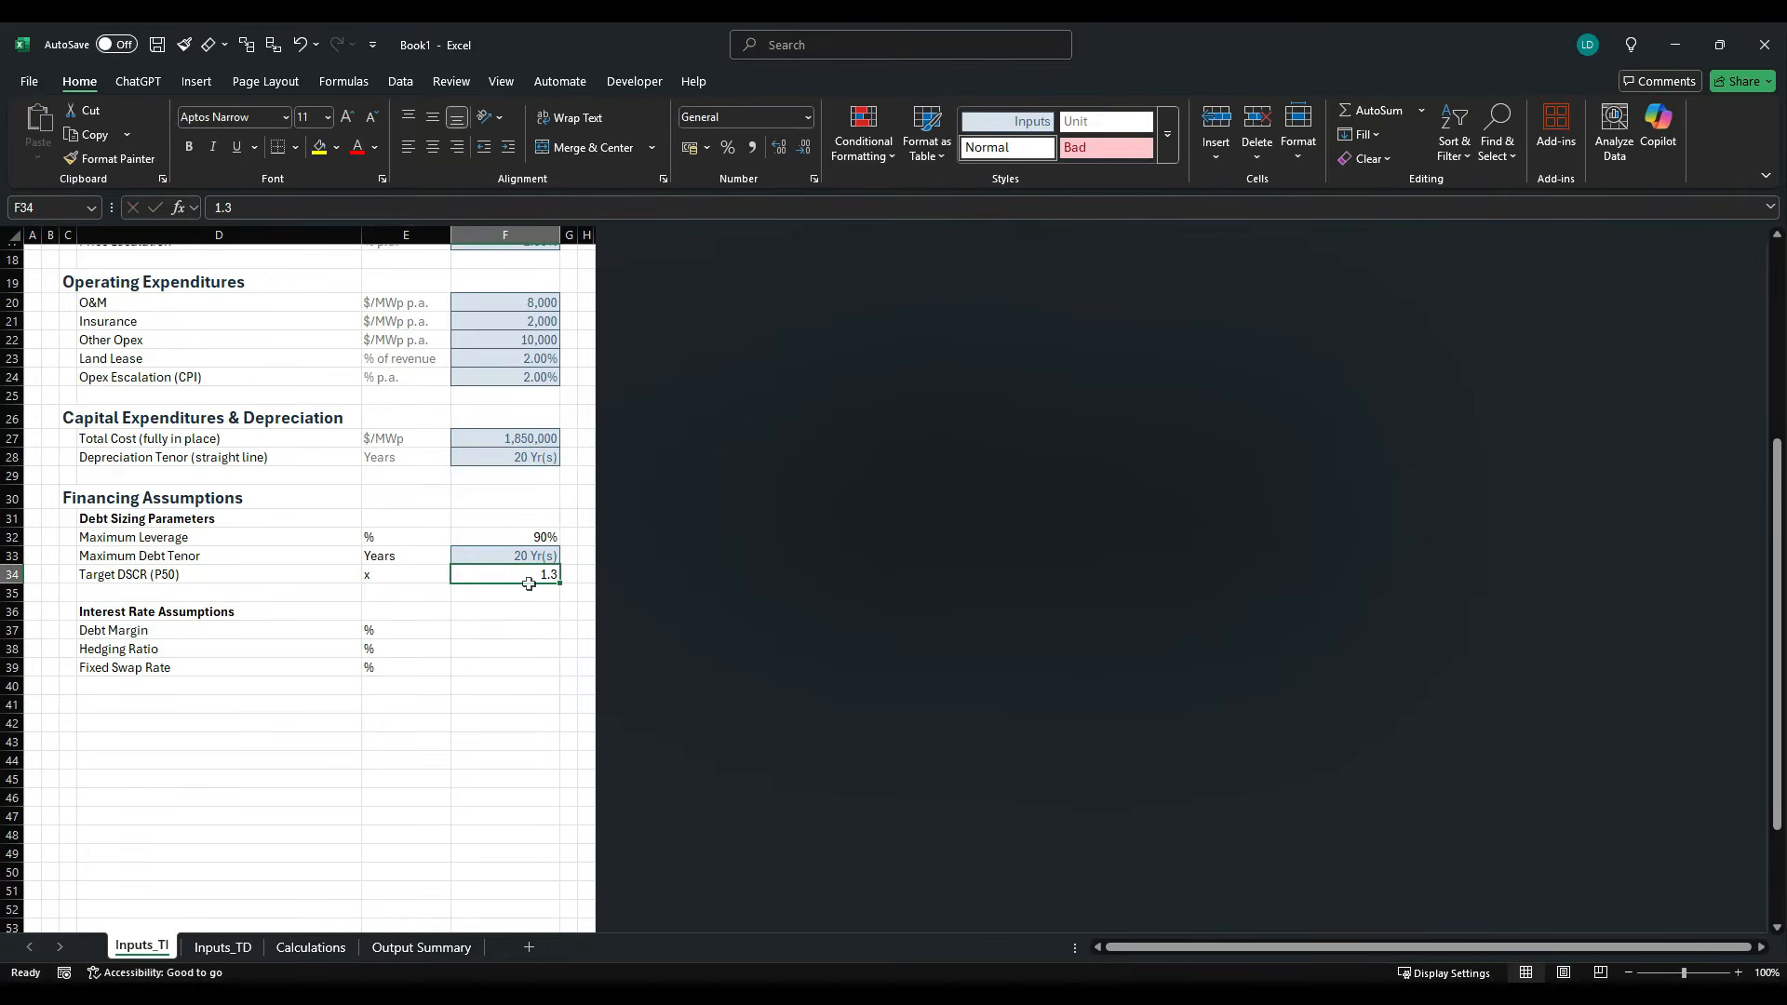
- Apply the Inputs cell style to the Target DSCR value in F34
key(alt+h)
key(j)
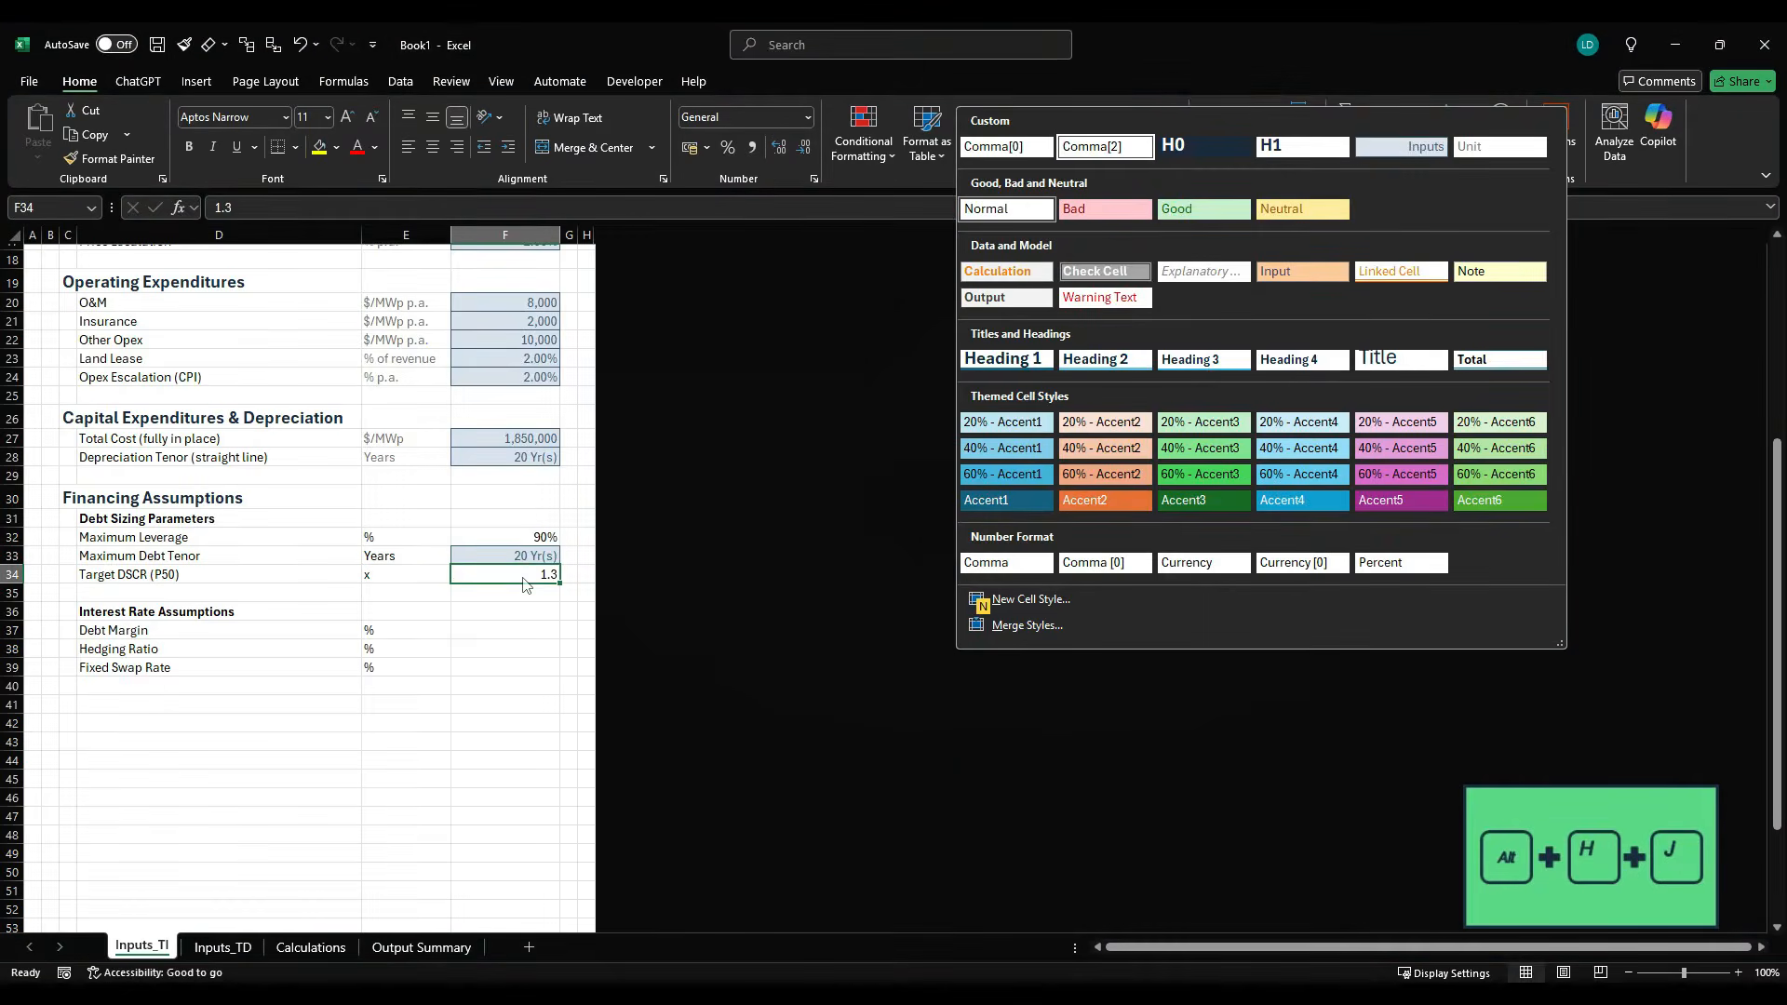
key(Right)
key(Right)
key(Return)
- Give the Target DSCR value in F34 the custom number format #,##0.00"x"
key(ctrl+1)
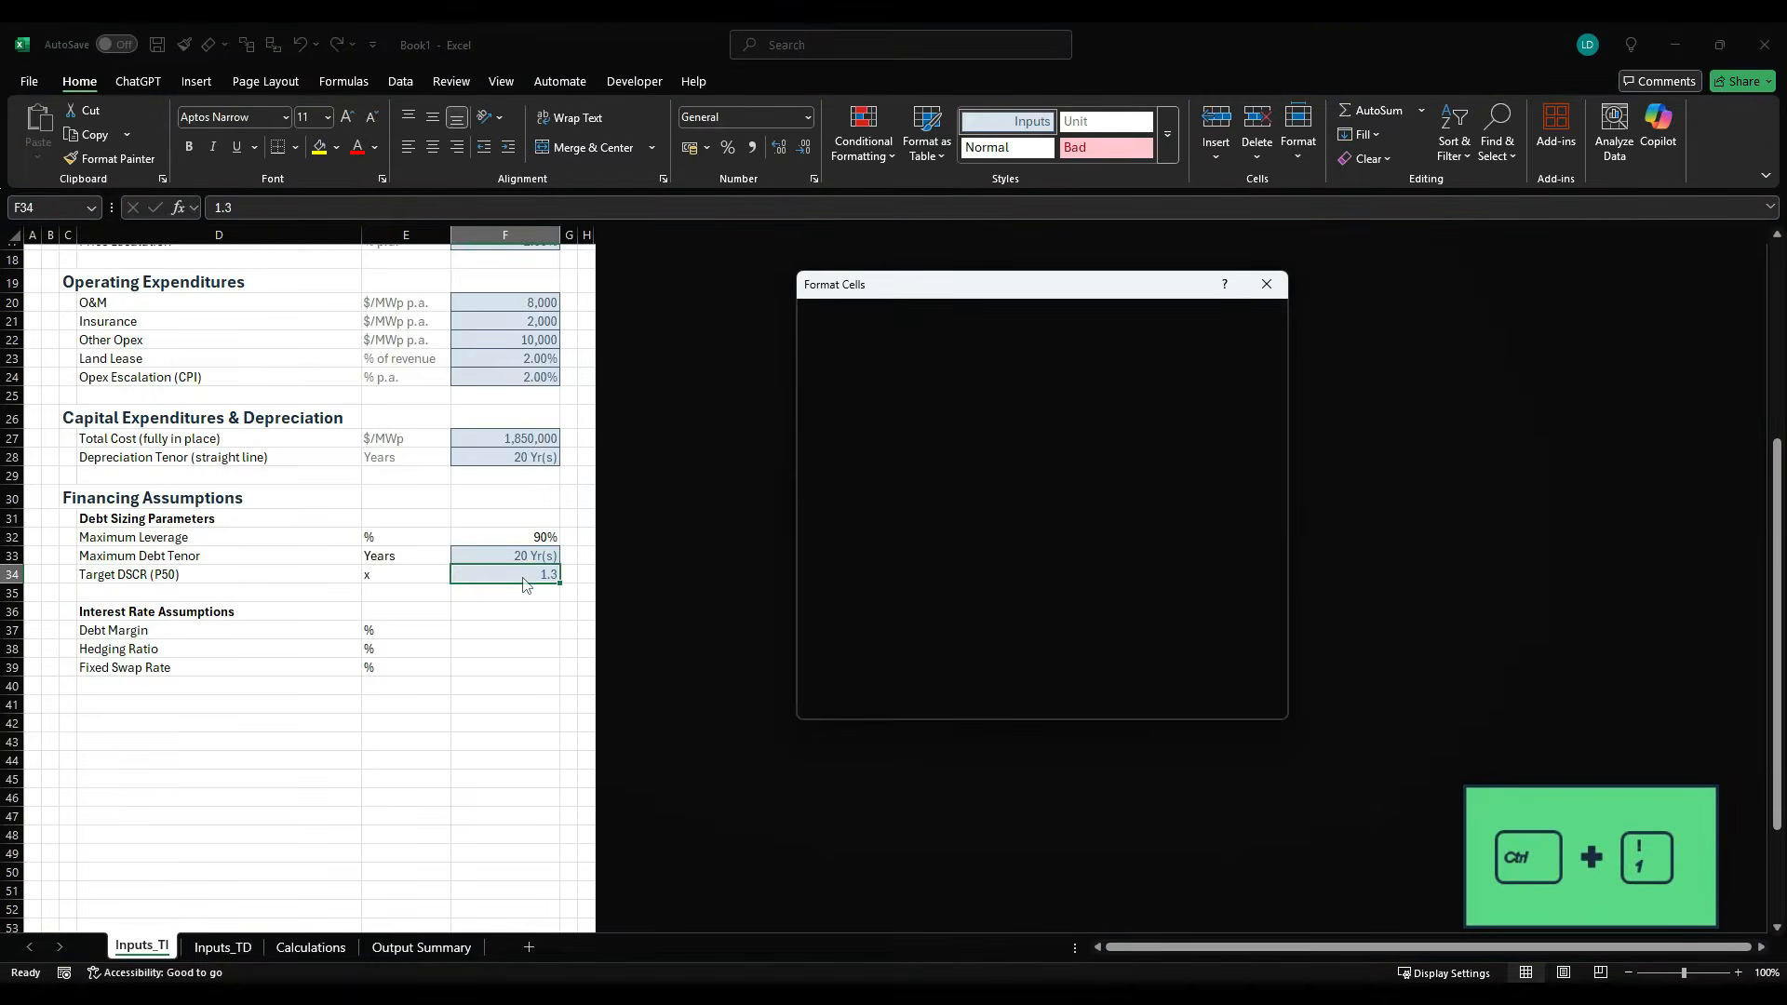
click(843, 493)
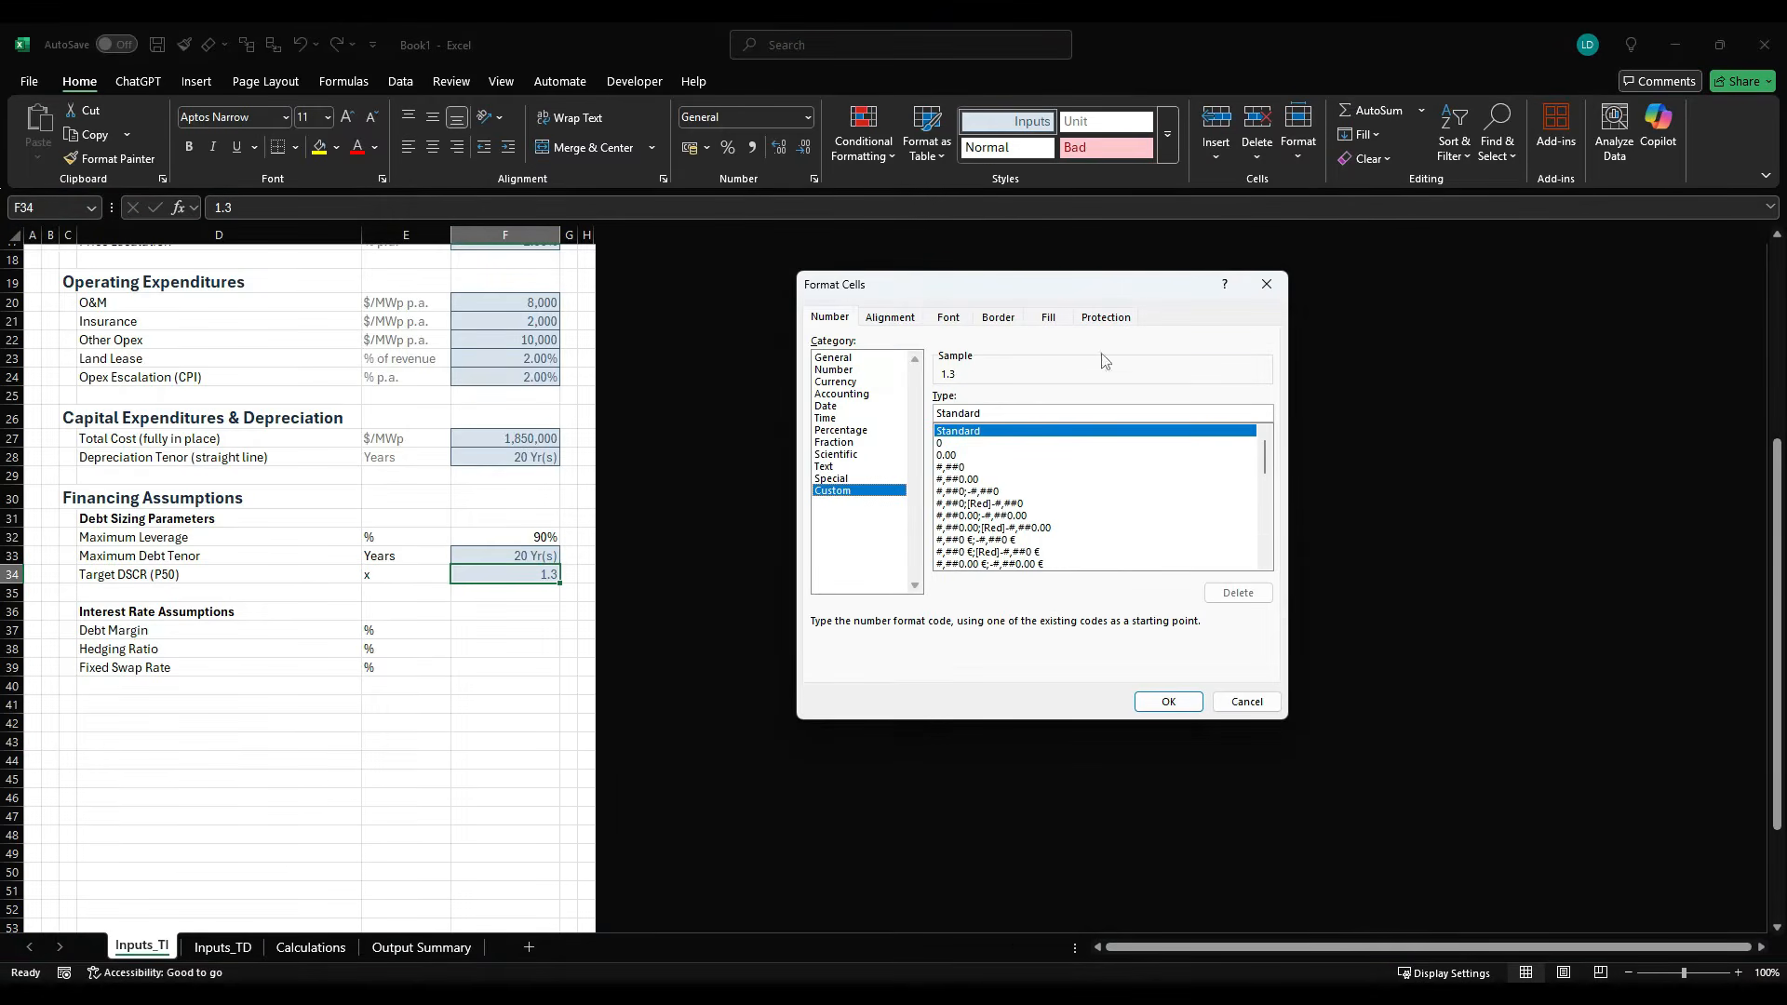
click(986, 480)
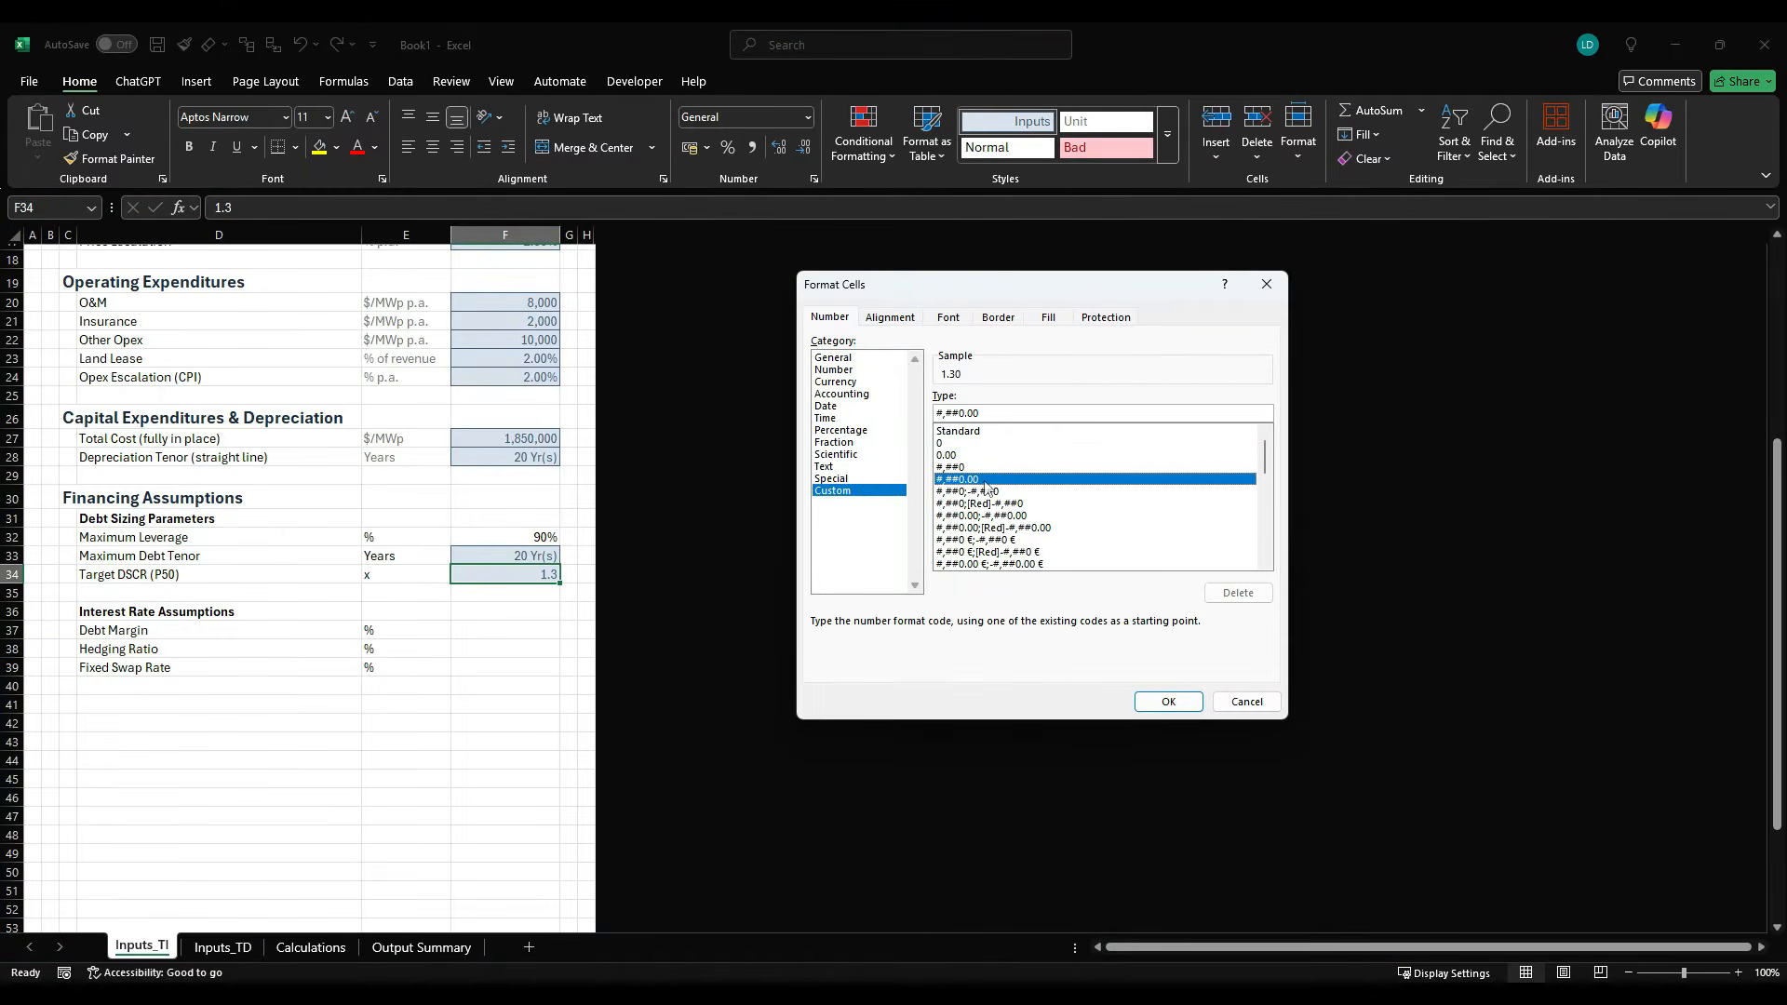
click(976, 421)
text(")
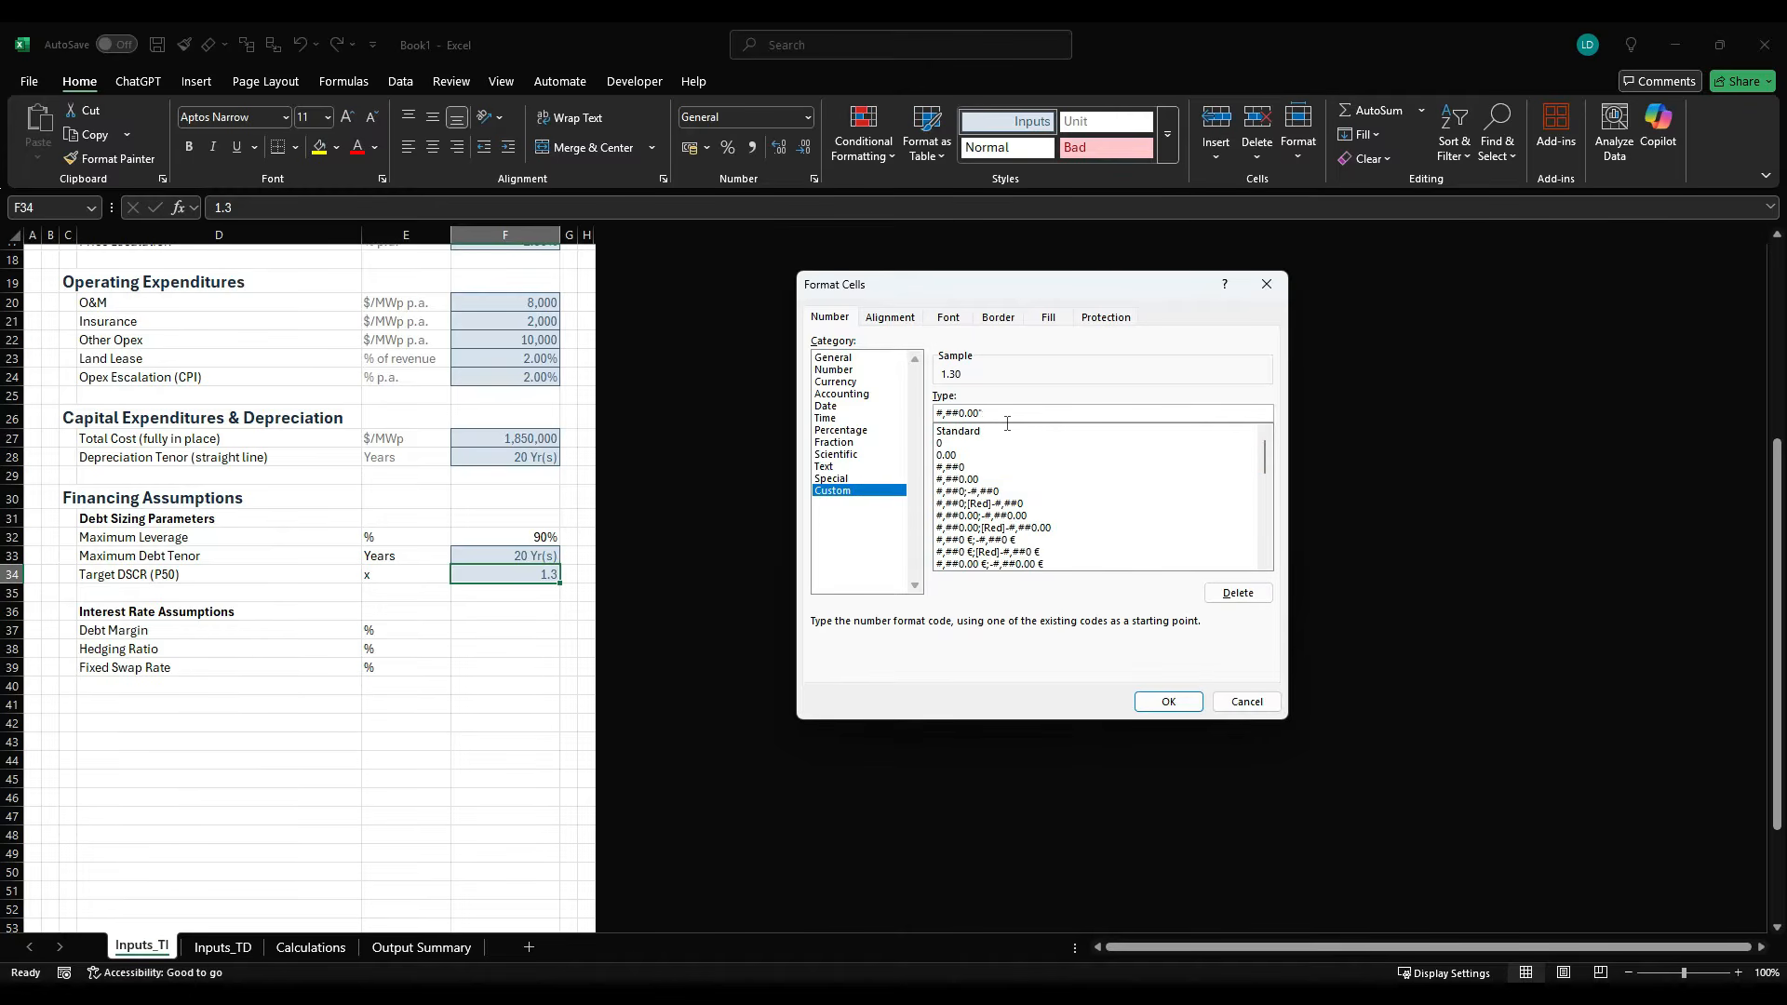
text(x")
key(Return)
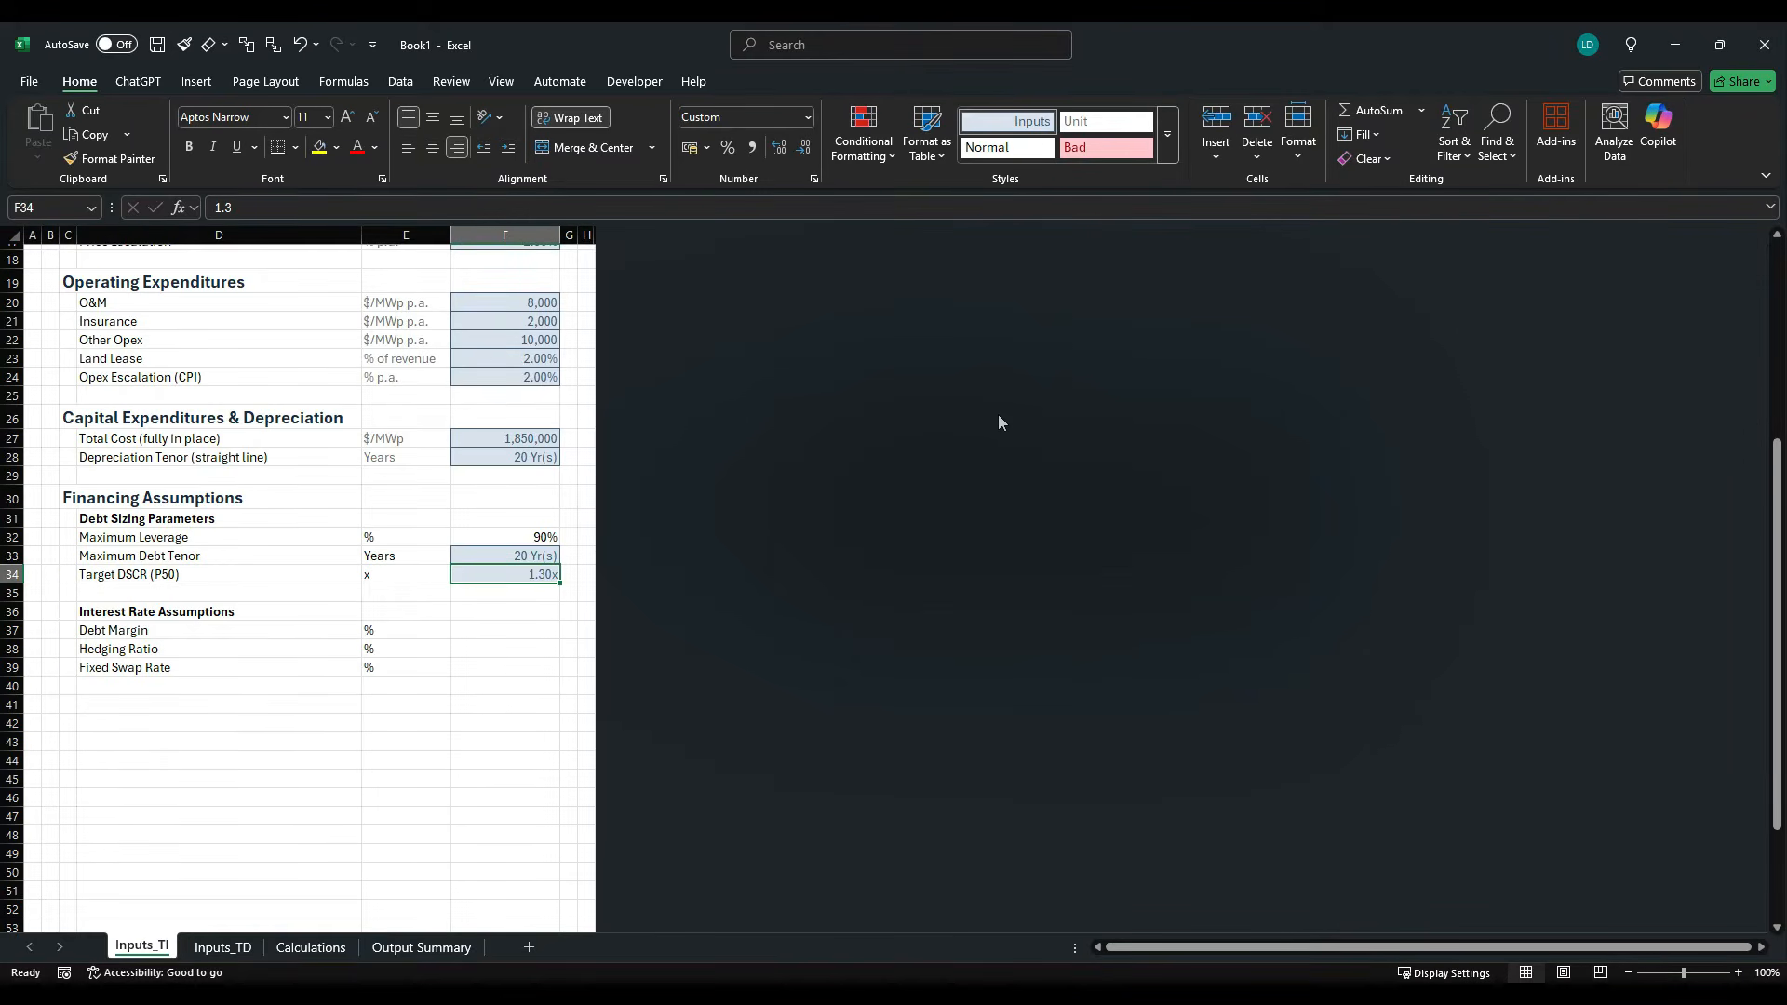
- Apply the Inputs cell style to the Maximum Leverage value in F32
click(483, 531)
key(alt+h)
key(j)
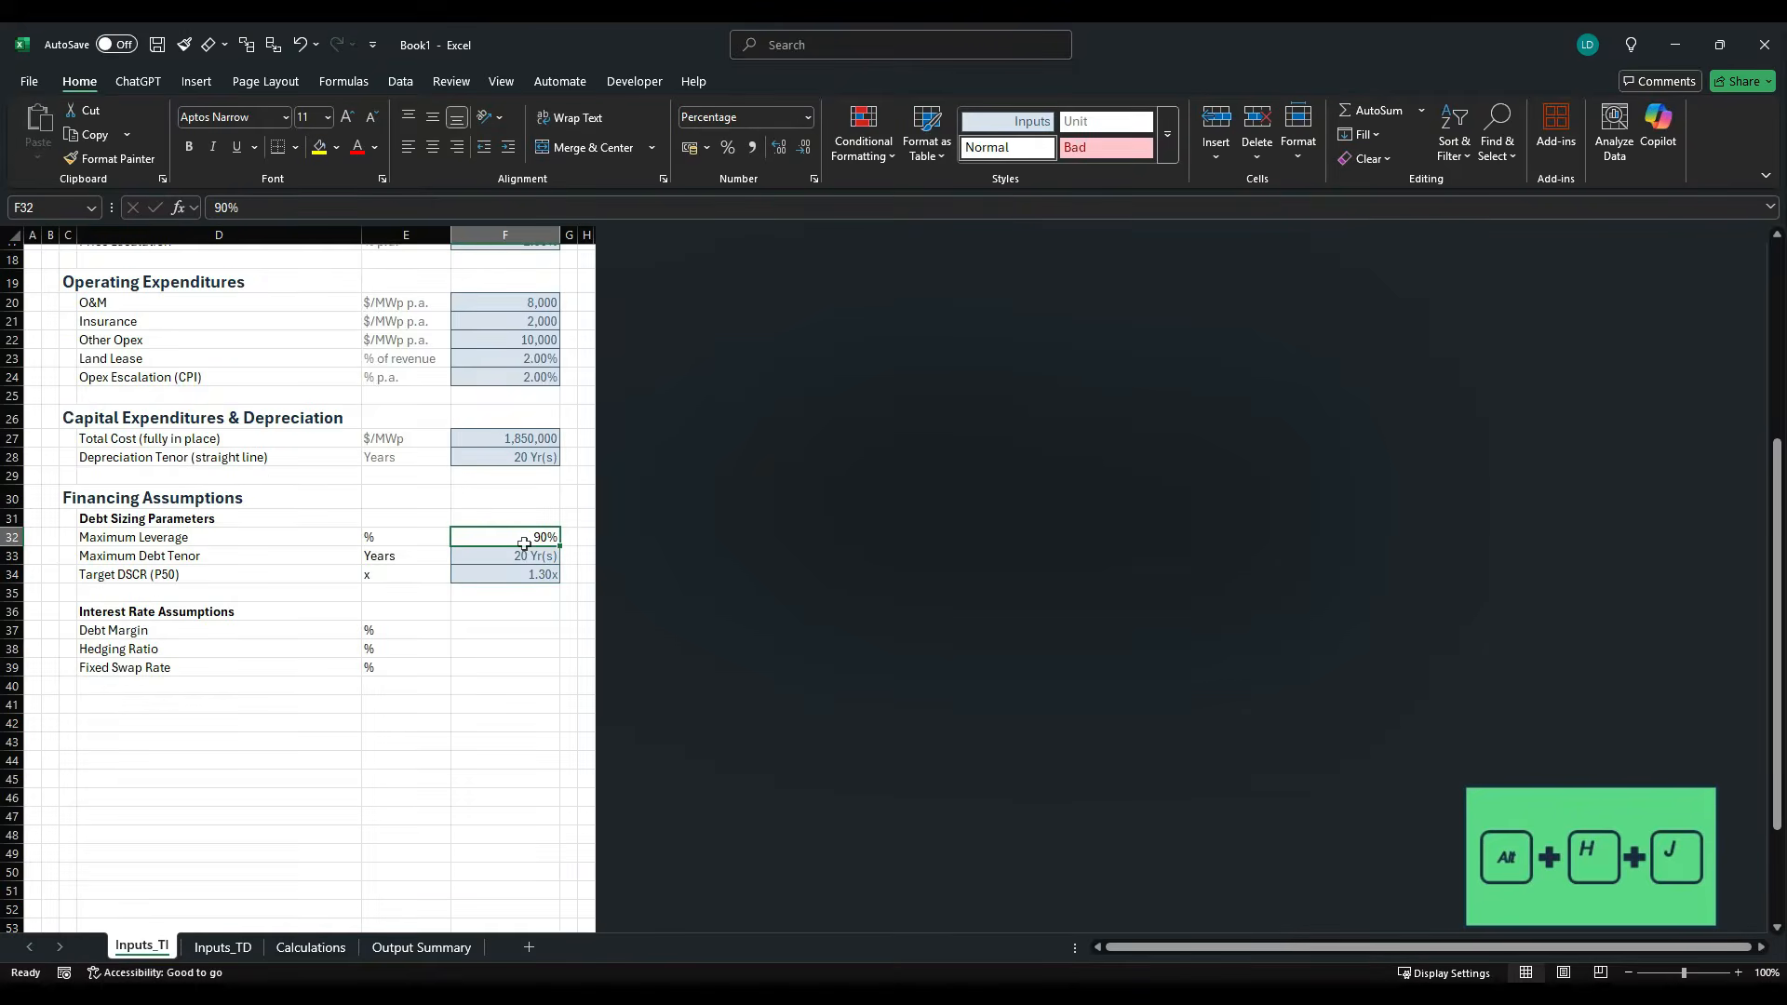
key(Right)
key(Right)
key(Right)
key(Right)
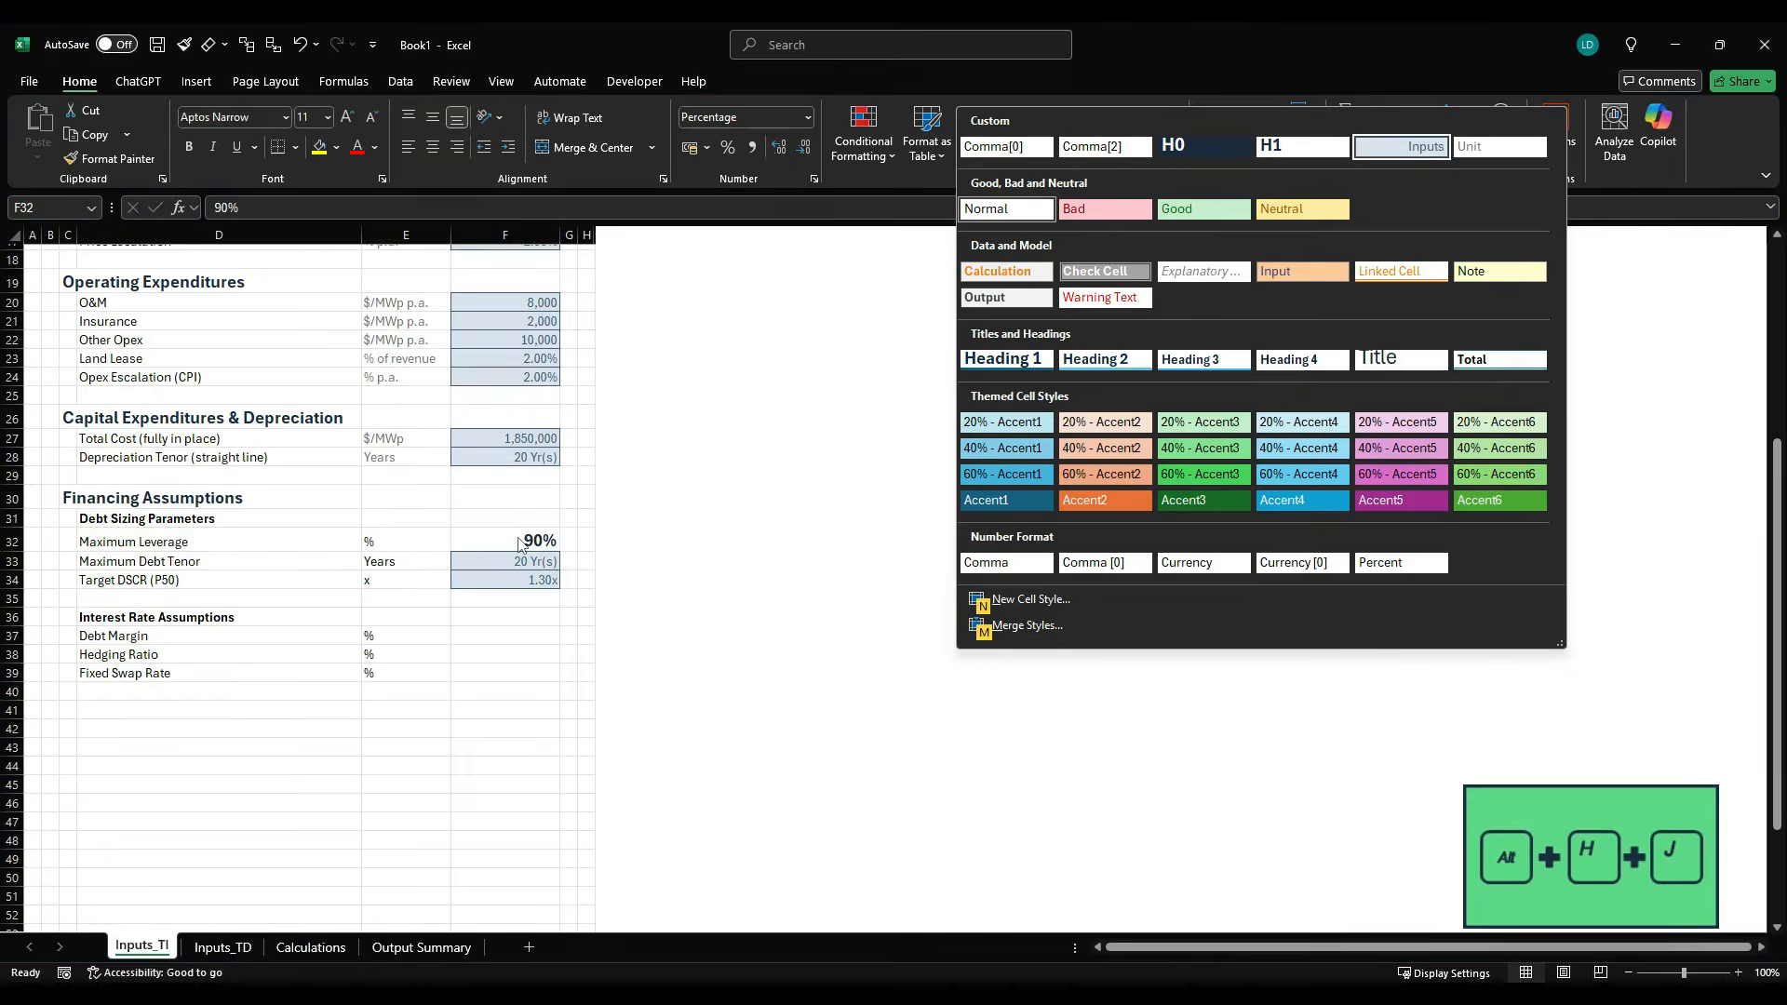
key(Return)
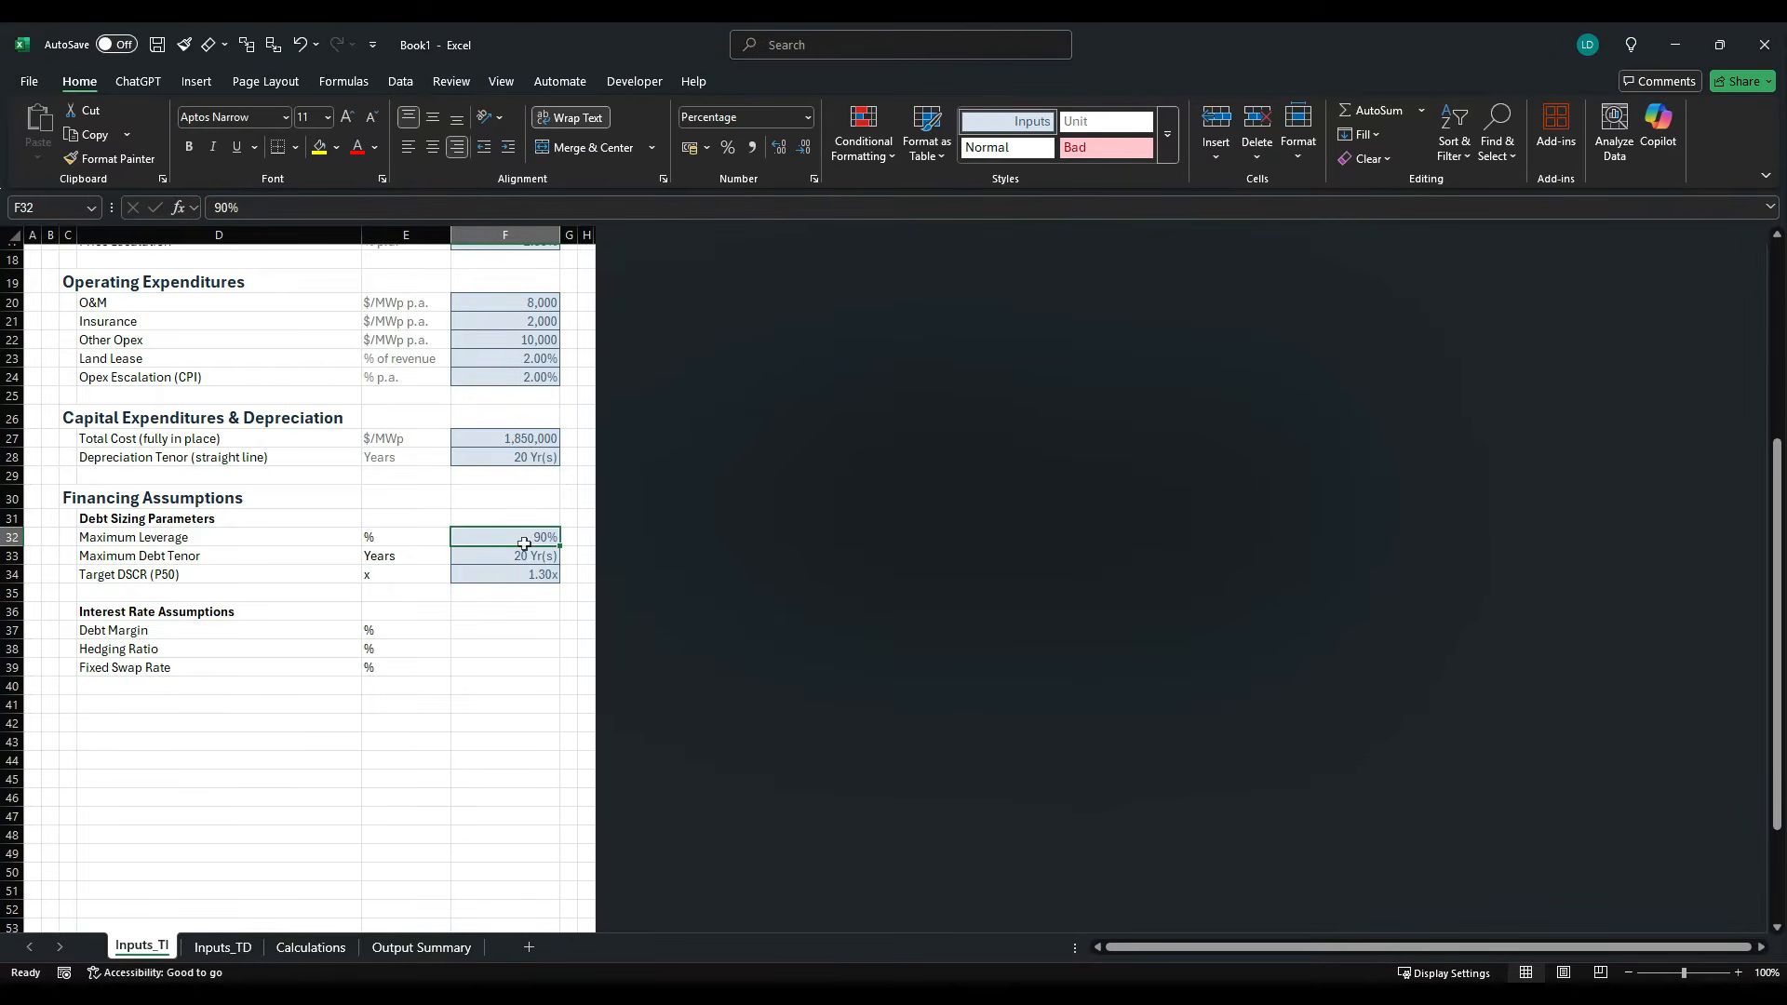
- Check the debt margin in the case study PDF and copy the 2.00% Land Lease input F23 into F37:F39
key(alt+Tab)
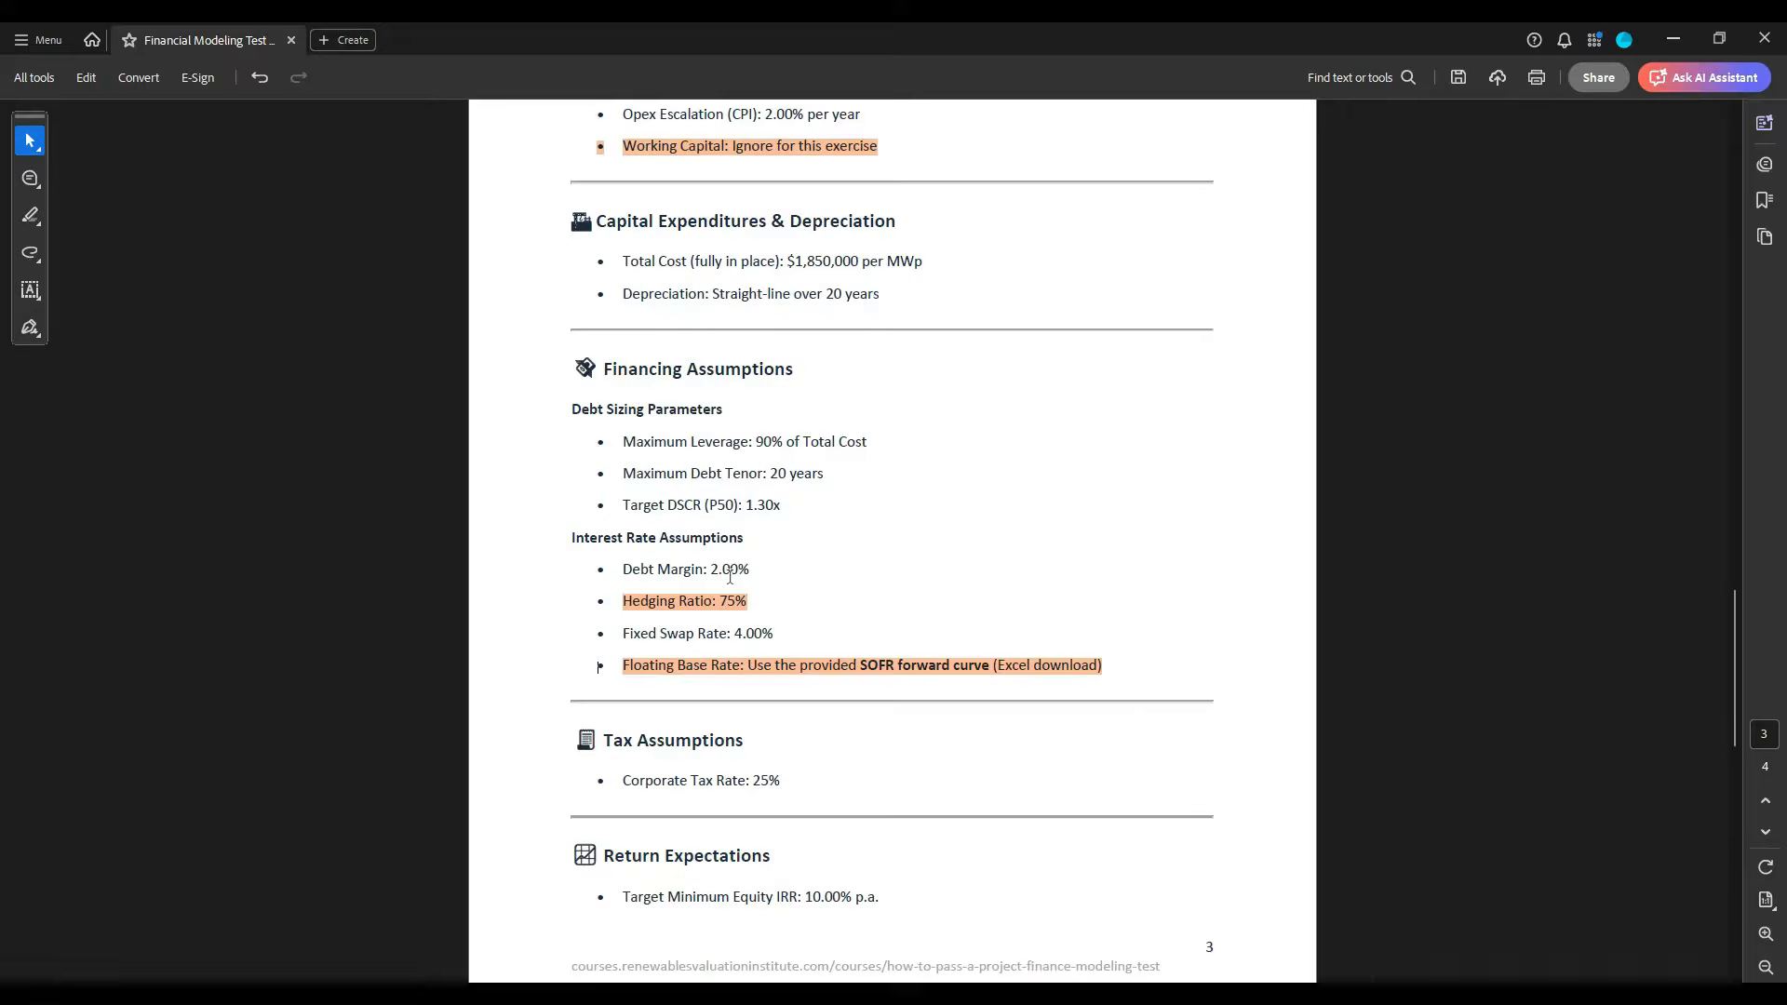
key(alt+Tab)
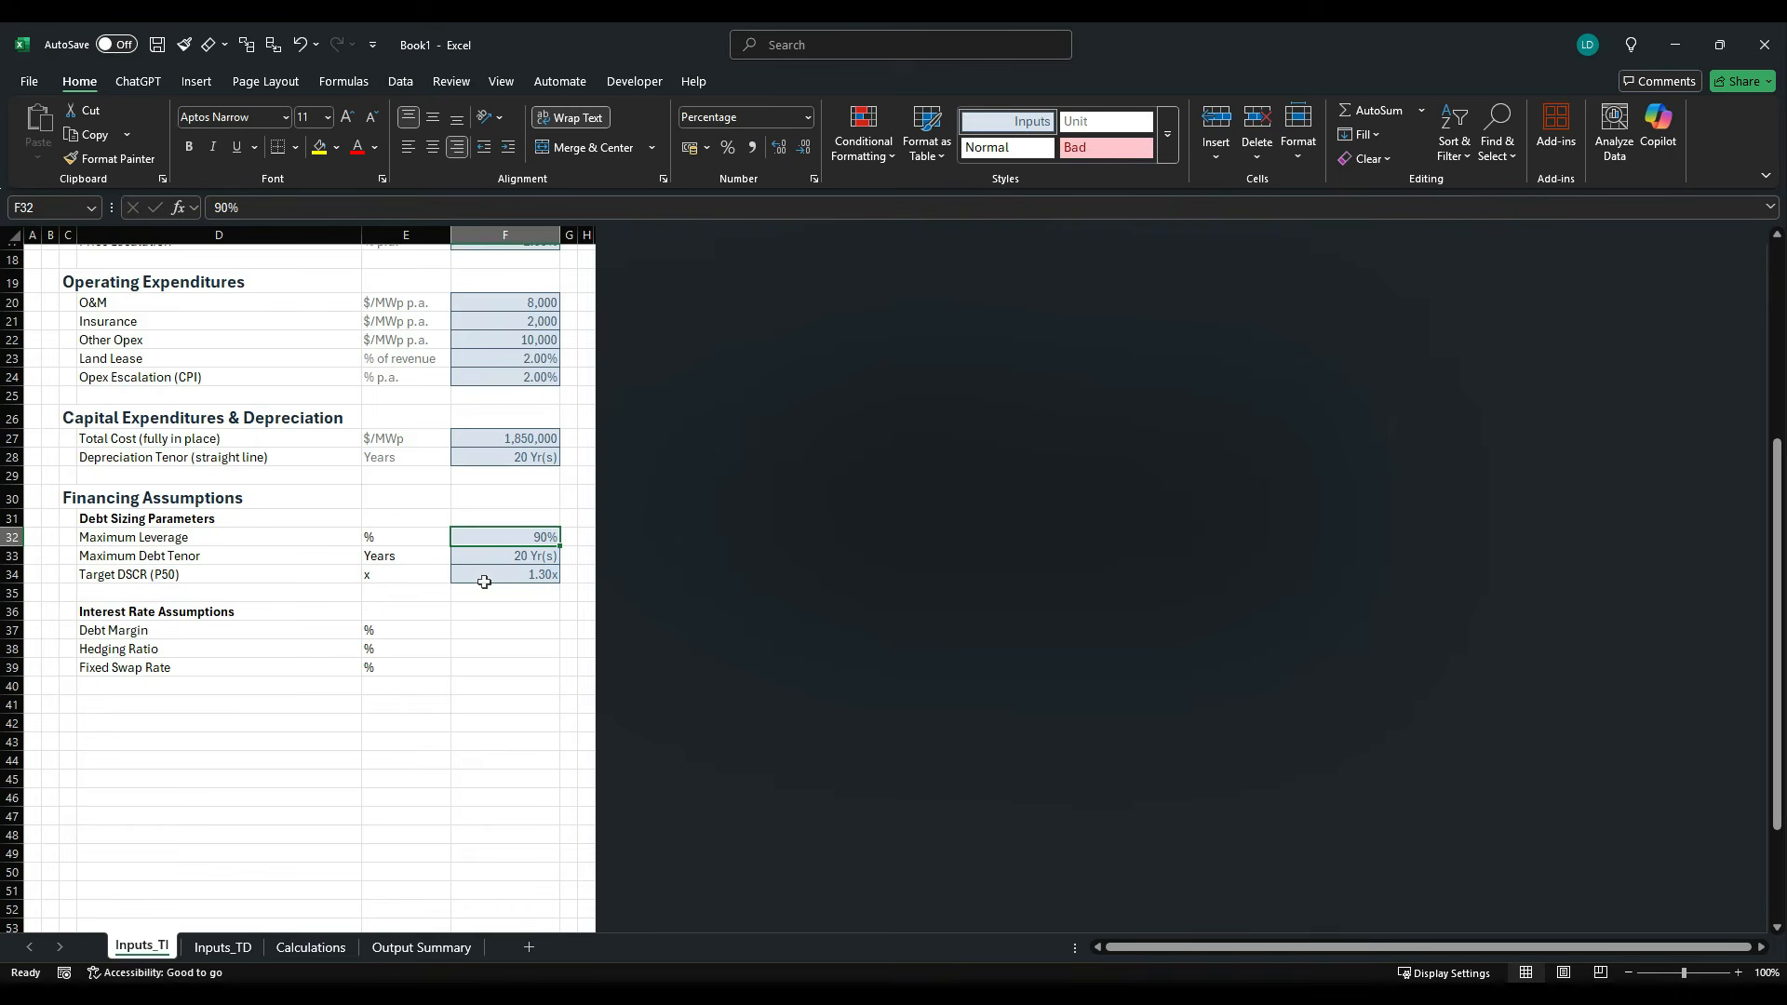
click(519, 363)
key(ctrl+c)
drag(517, 630, 514, 667)
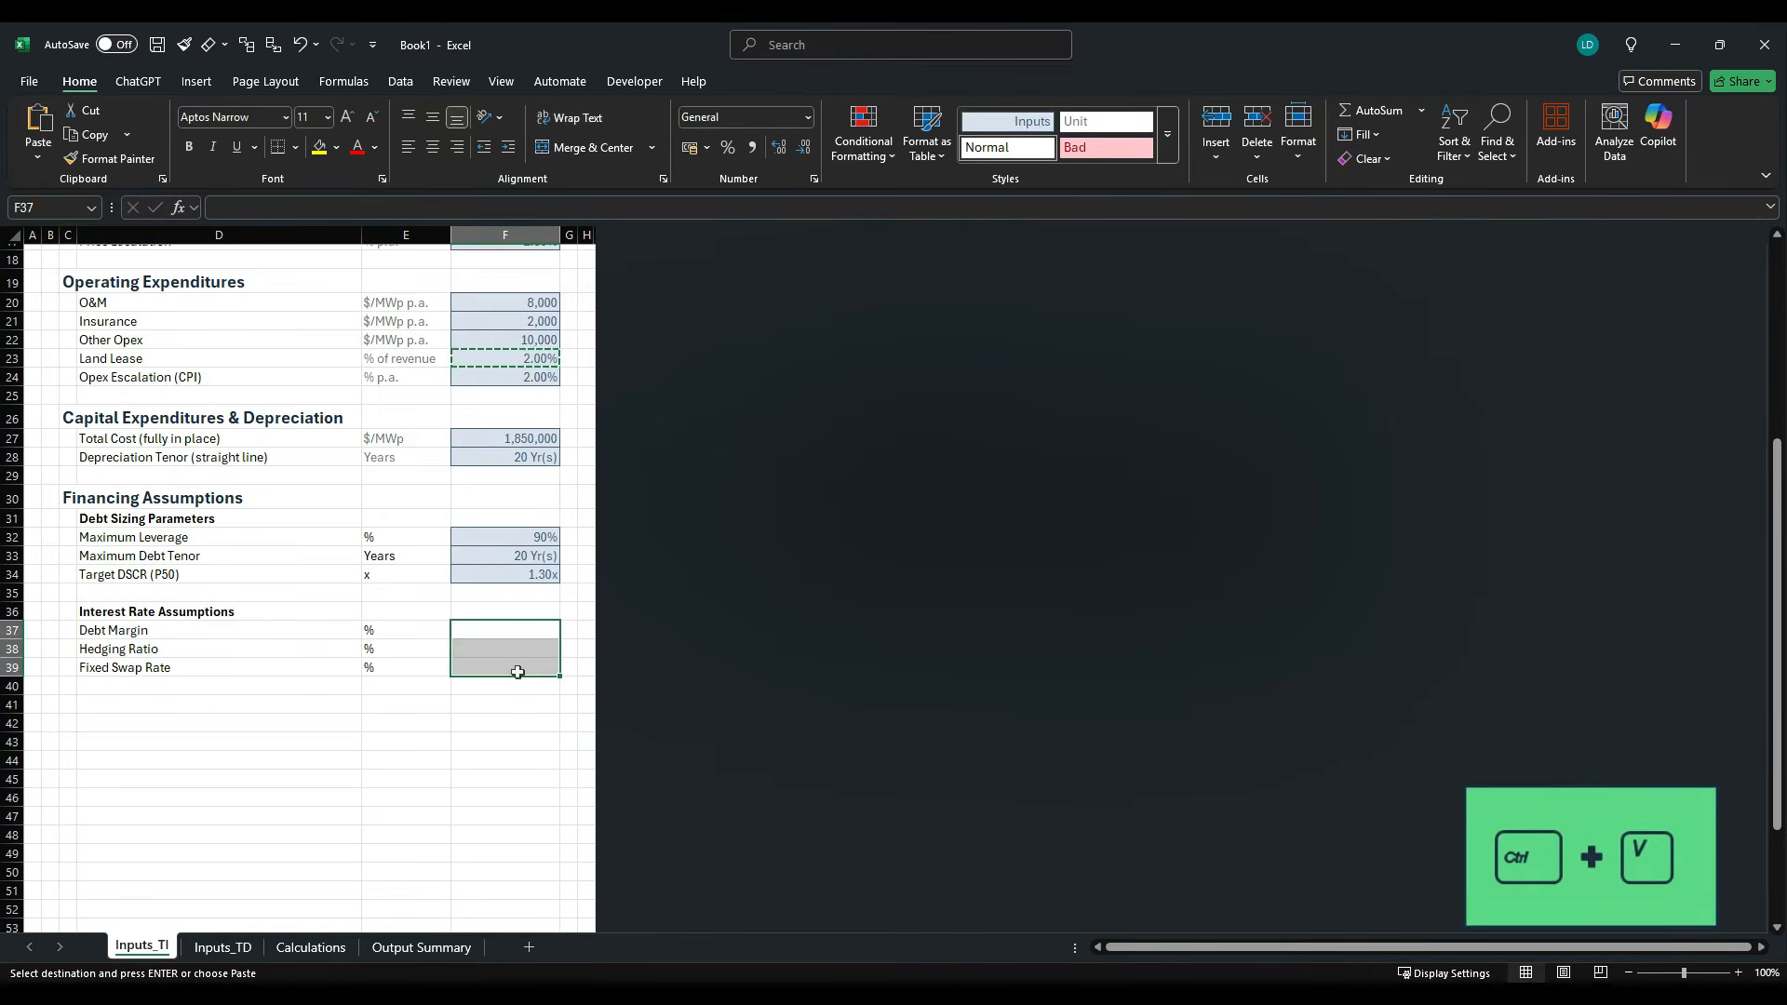
key(ctrl+v)
- Look up the hedging ratio in the case study PDF and set F38 to 75%
click(533, 642)
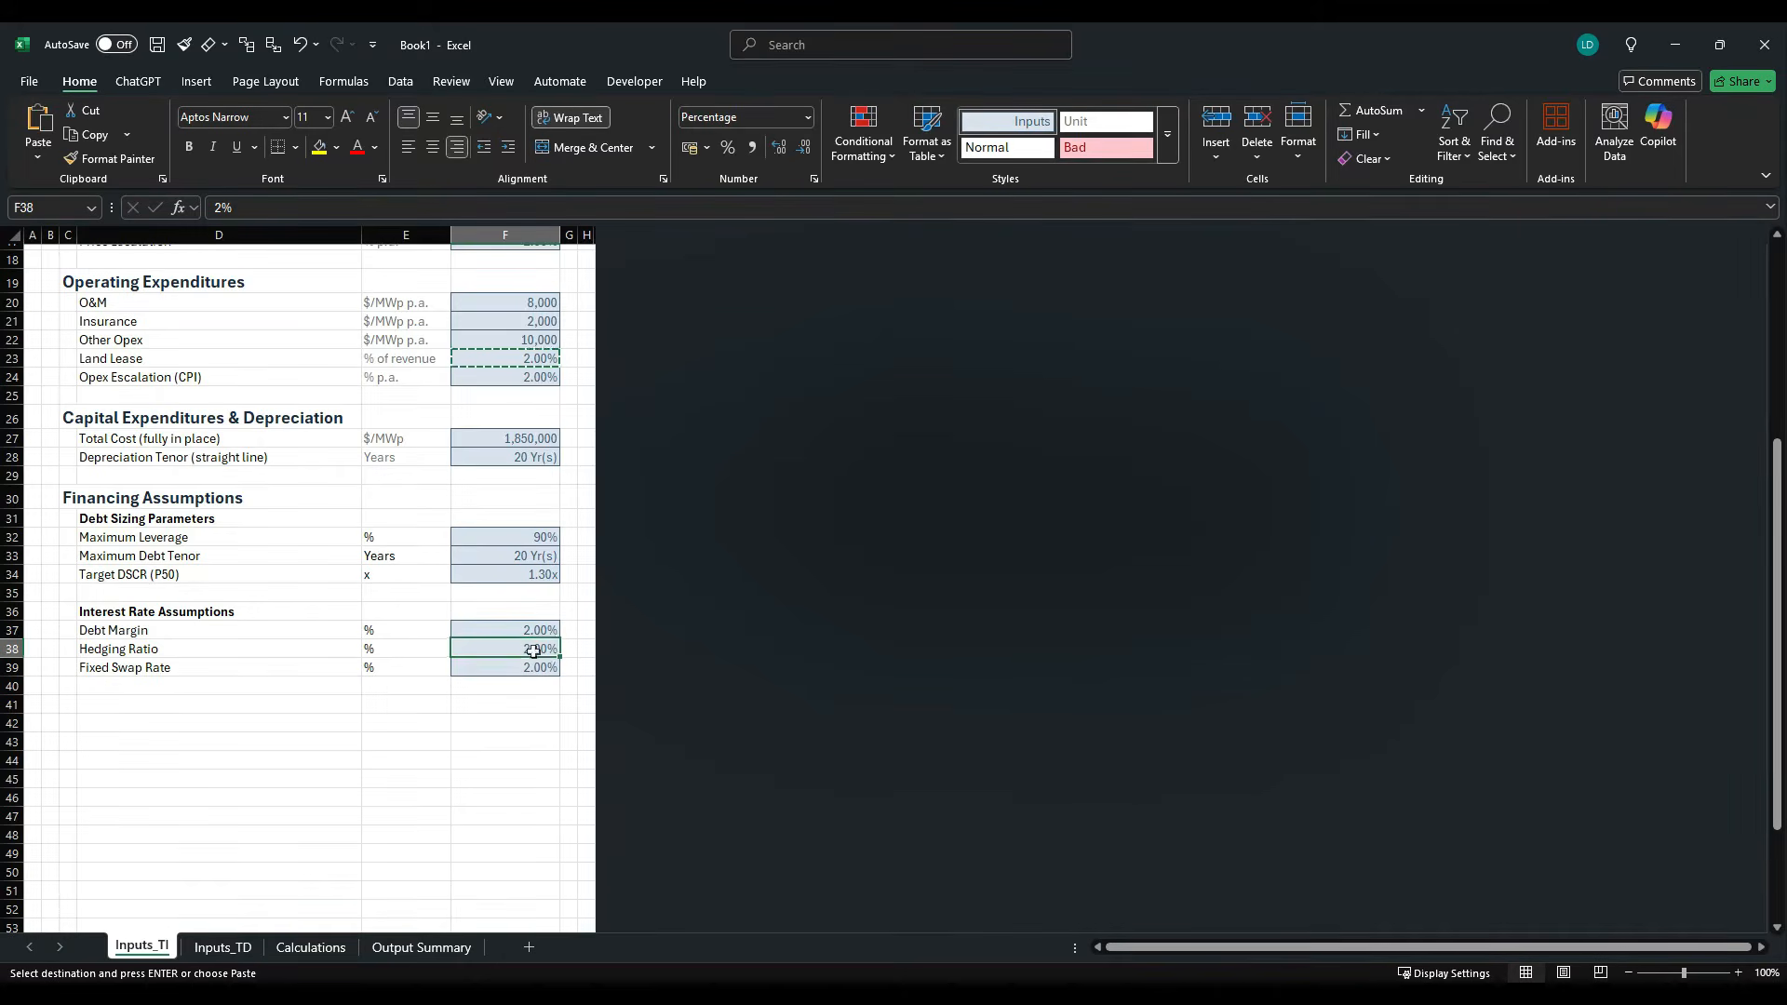
key(alt+Tab)
key(alt+Tab)
text(75)
key(ctrl+Return)
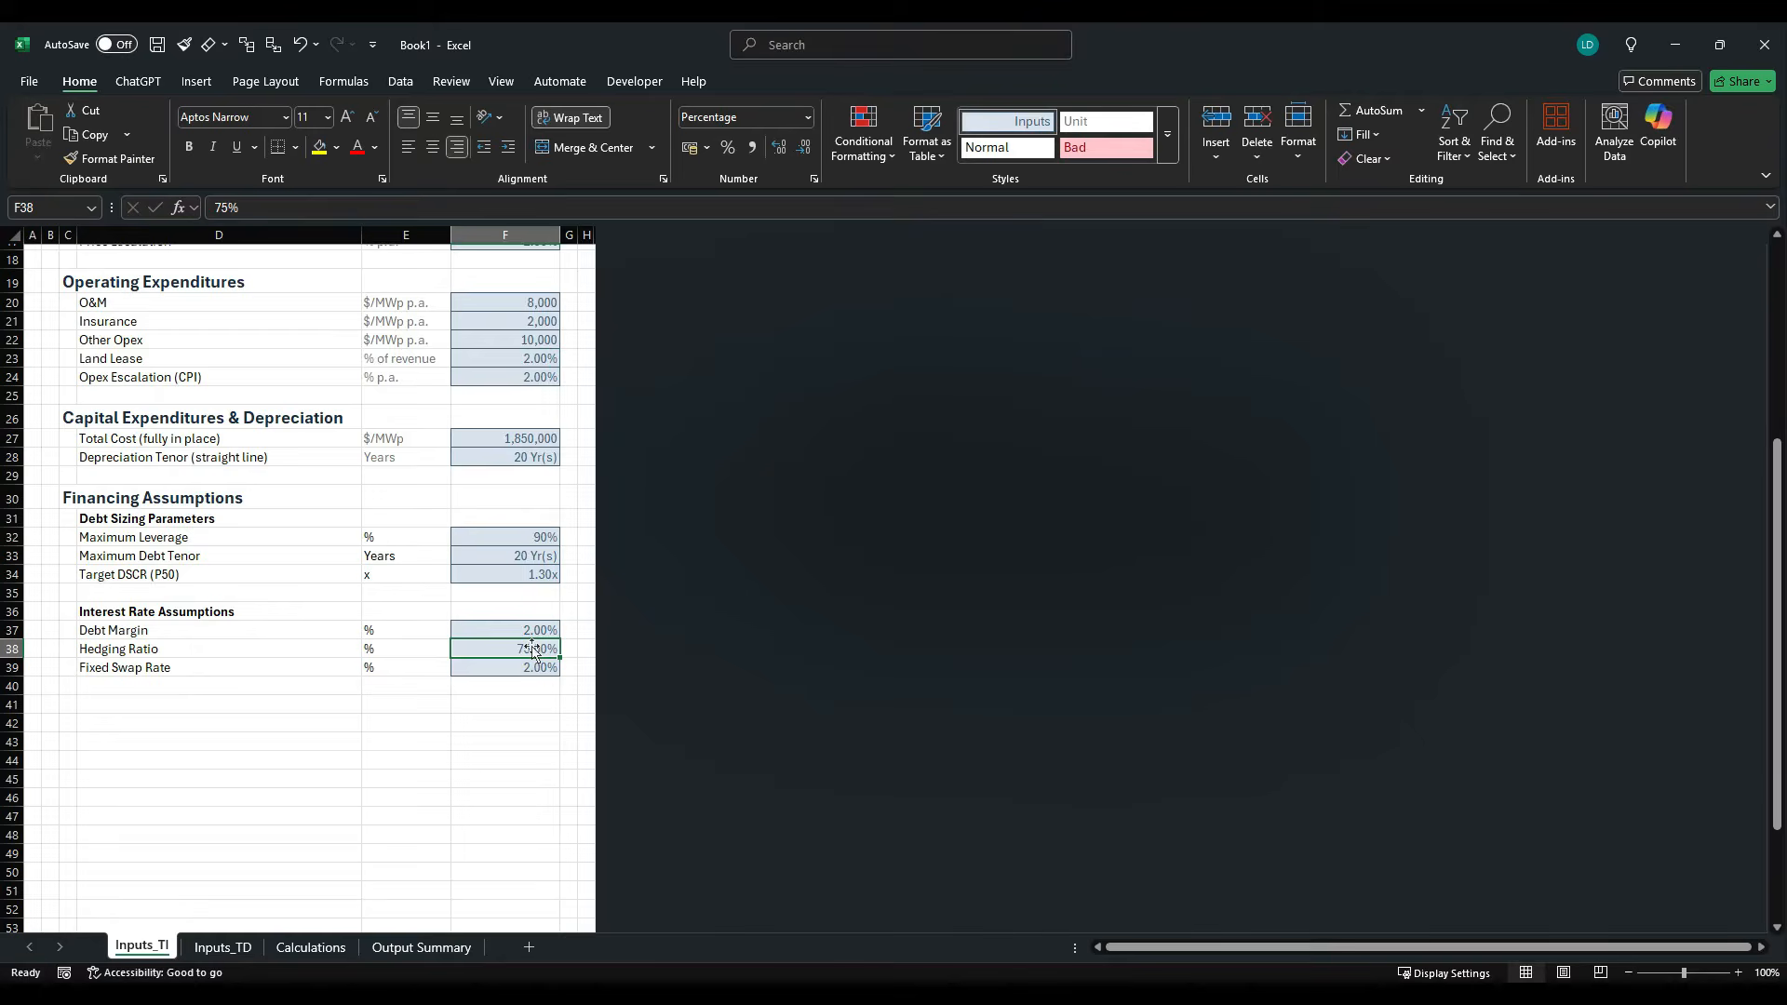
- Look up the fixed swap rate in the case study PDF and set F39 to 4%
key(alt+Tab)
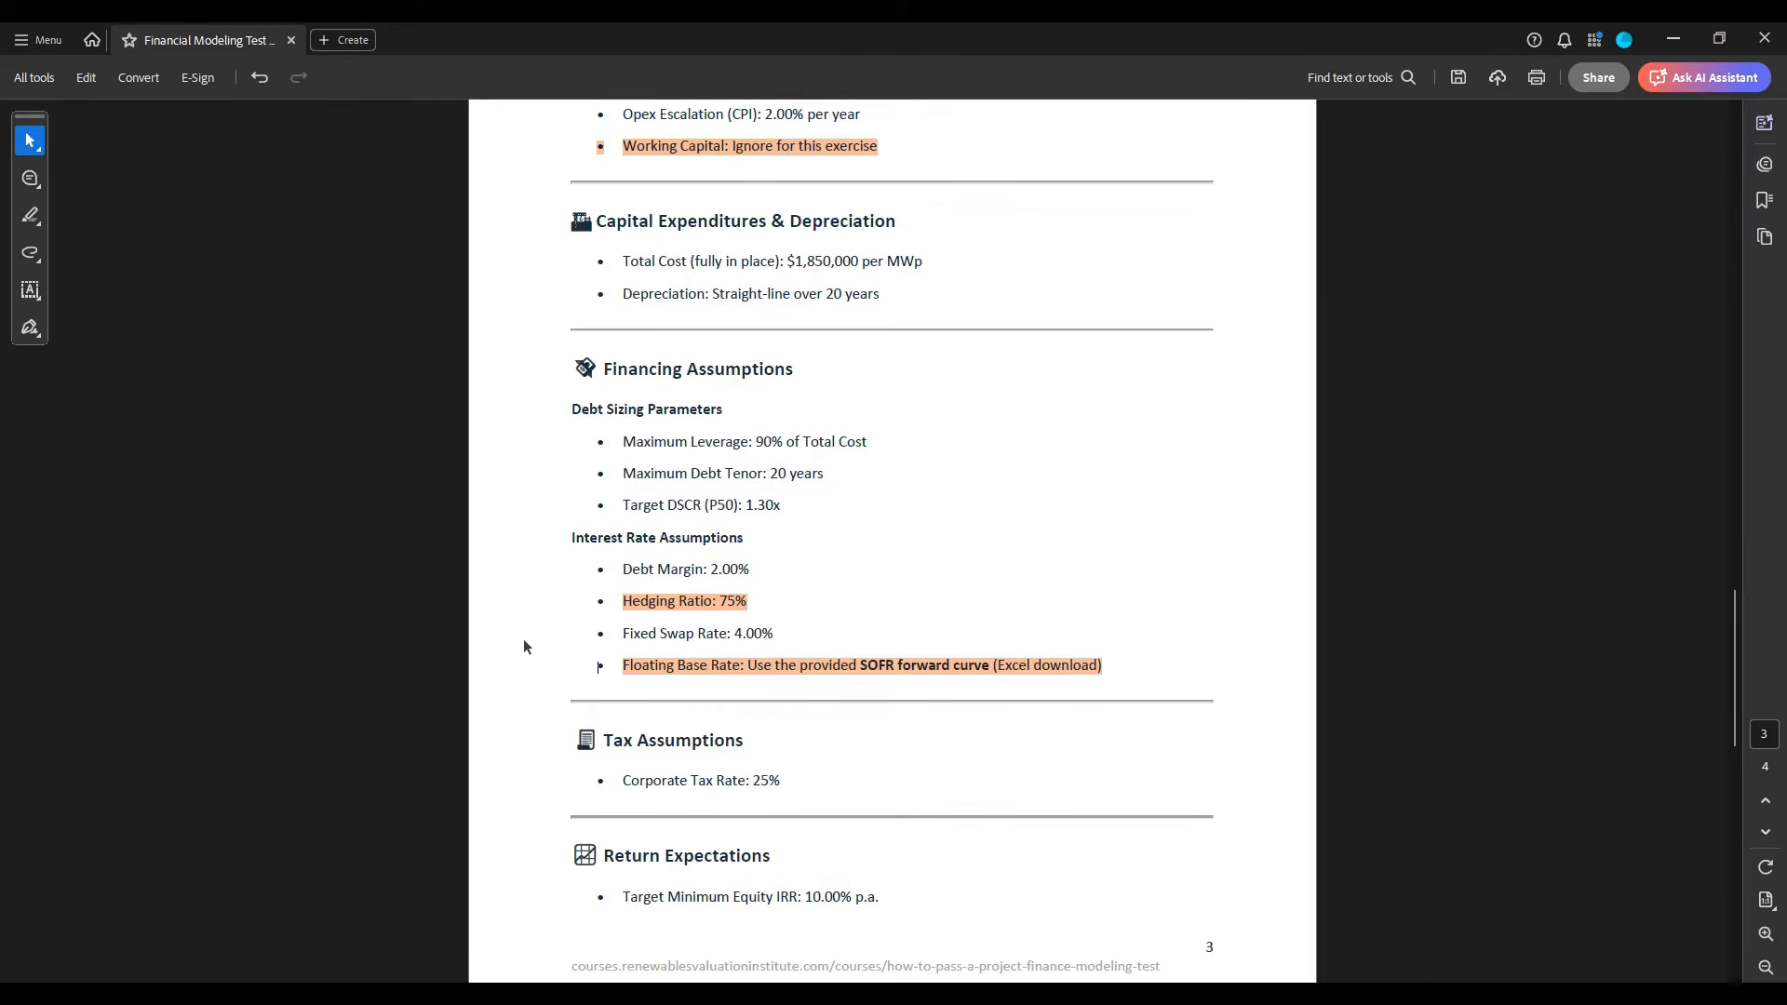
key(alt+Tab)
key(Down)
text(4%)
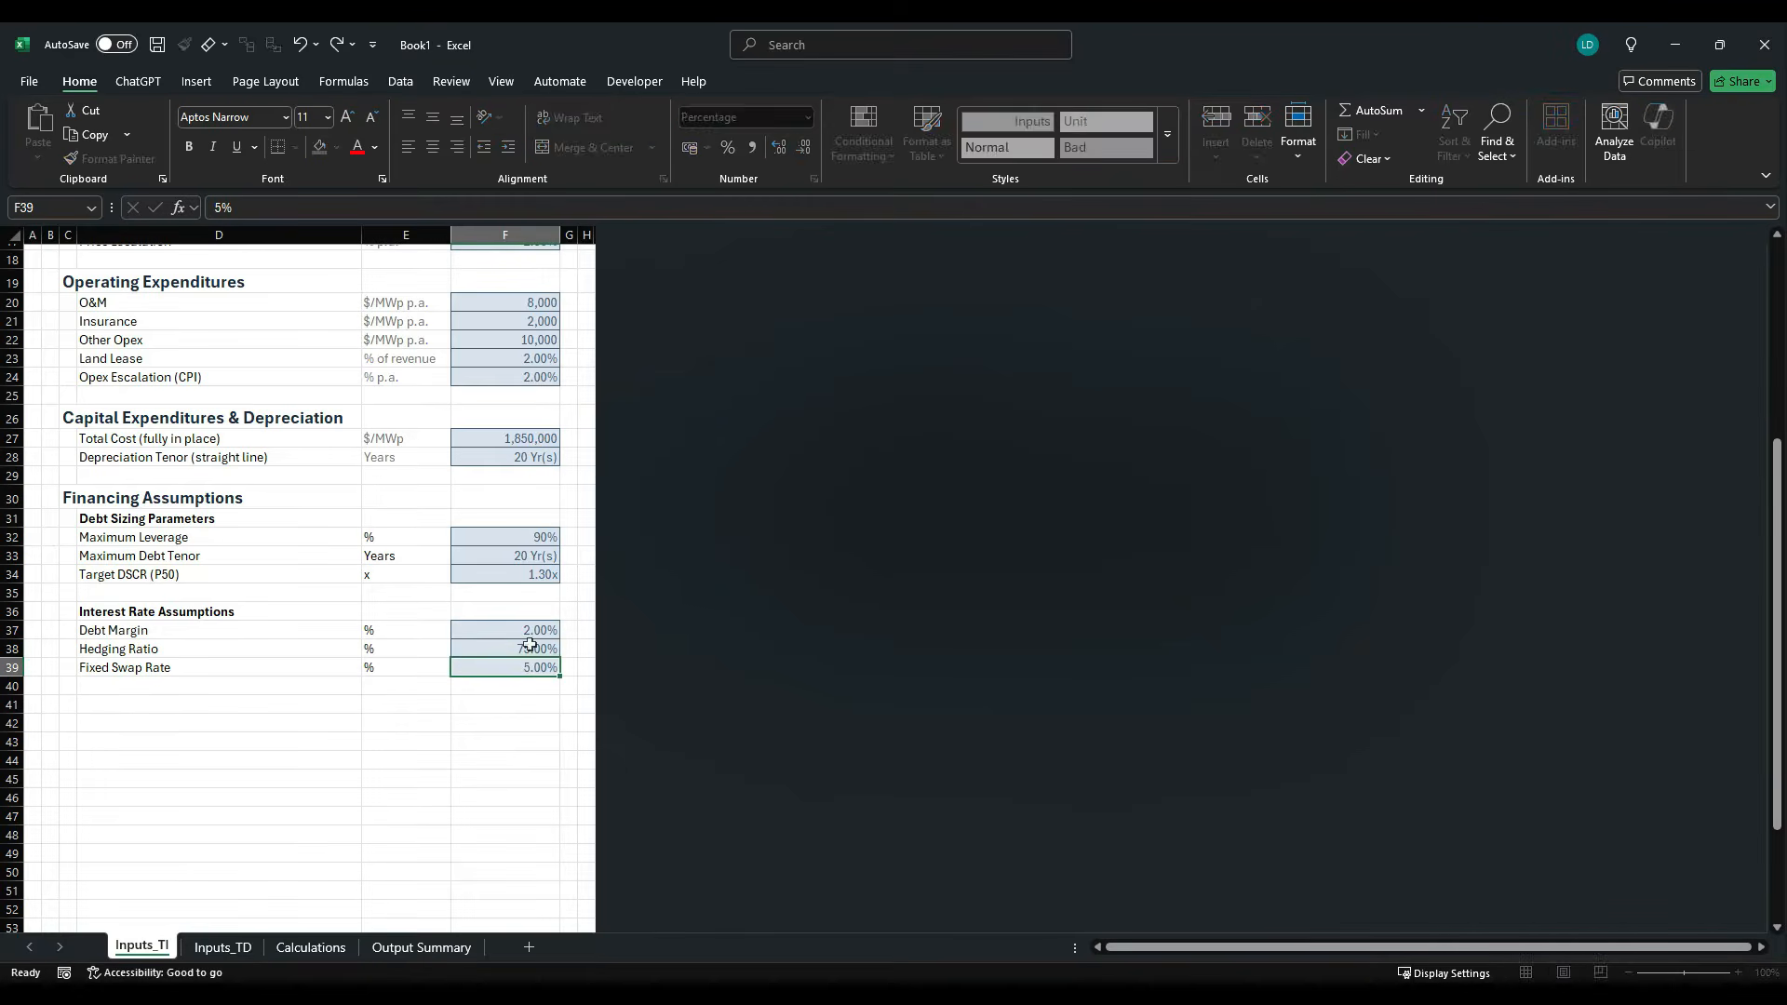
key(ctrl+Return)
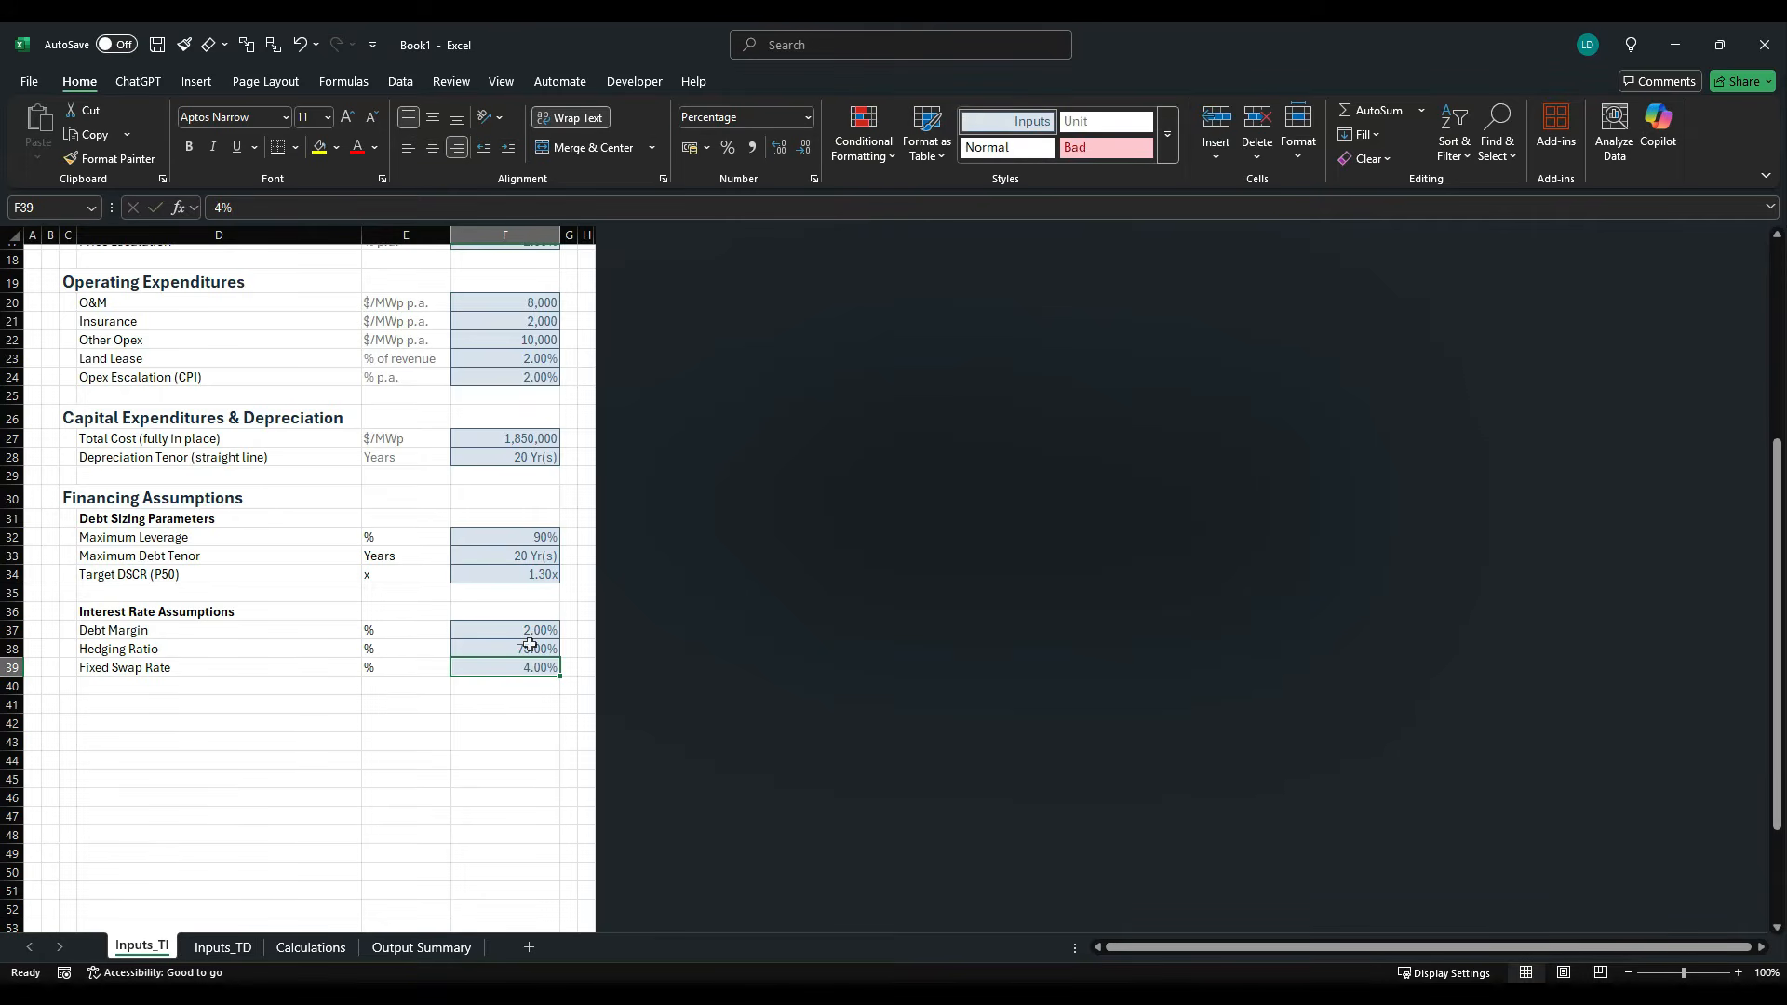
- Copy the "Tax Assumptions" heading from the case study PDF into C41 of the Inputs_TI sheet
key(alt+Tab)
scroll(515, 666, down, 2)
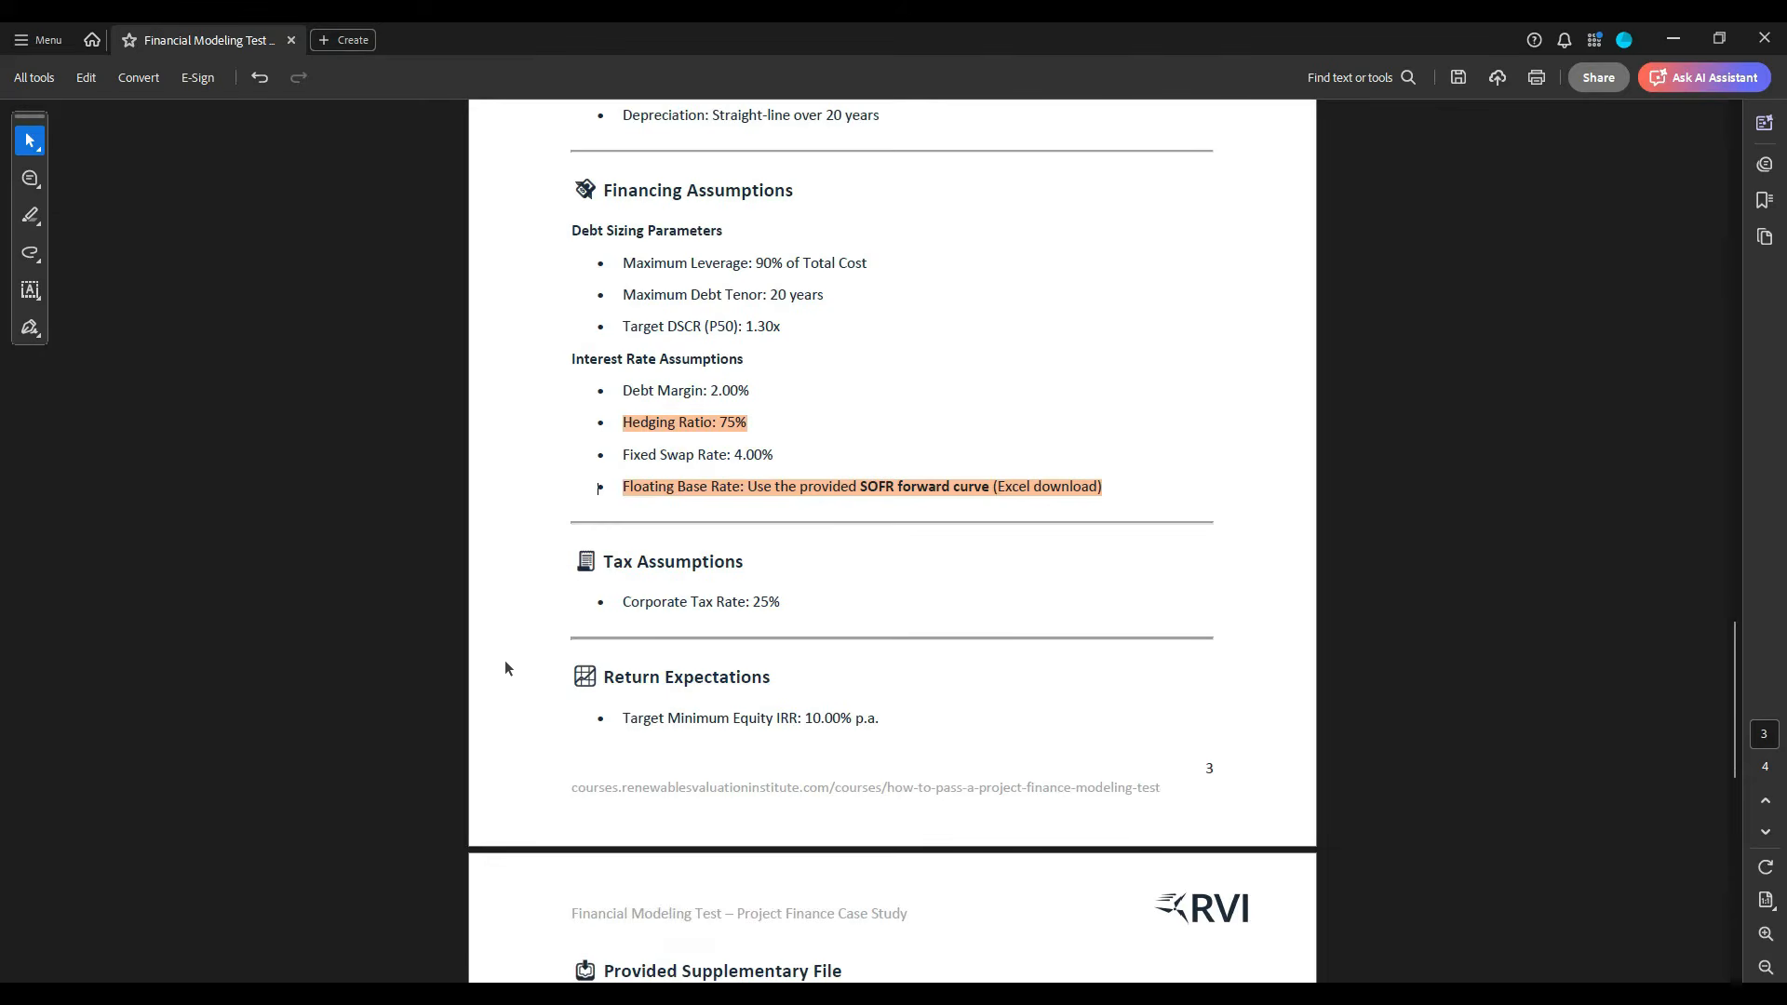
key(ctrl+c)
drag(603, 561, 742, 563)
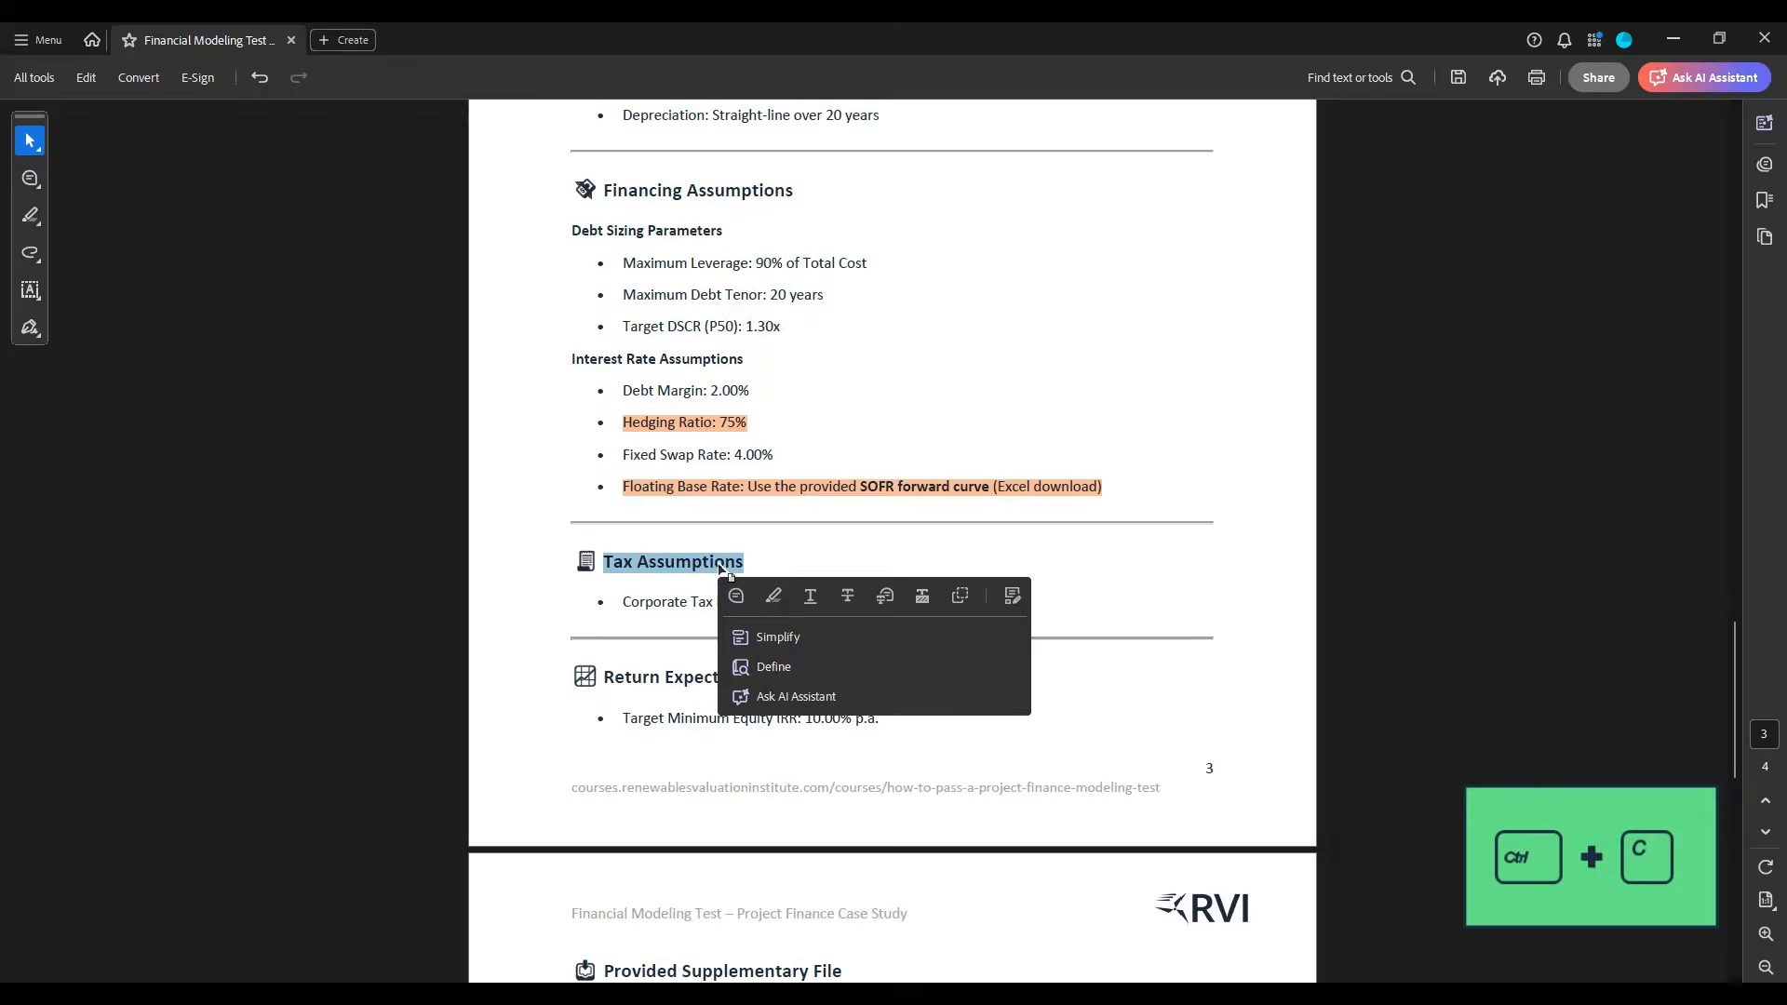
key(alt+Tab)
click(64, 705)
key(ctrl+v)
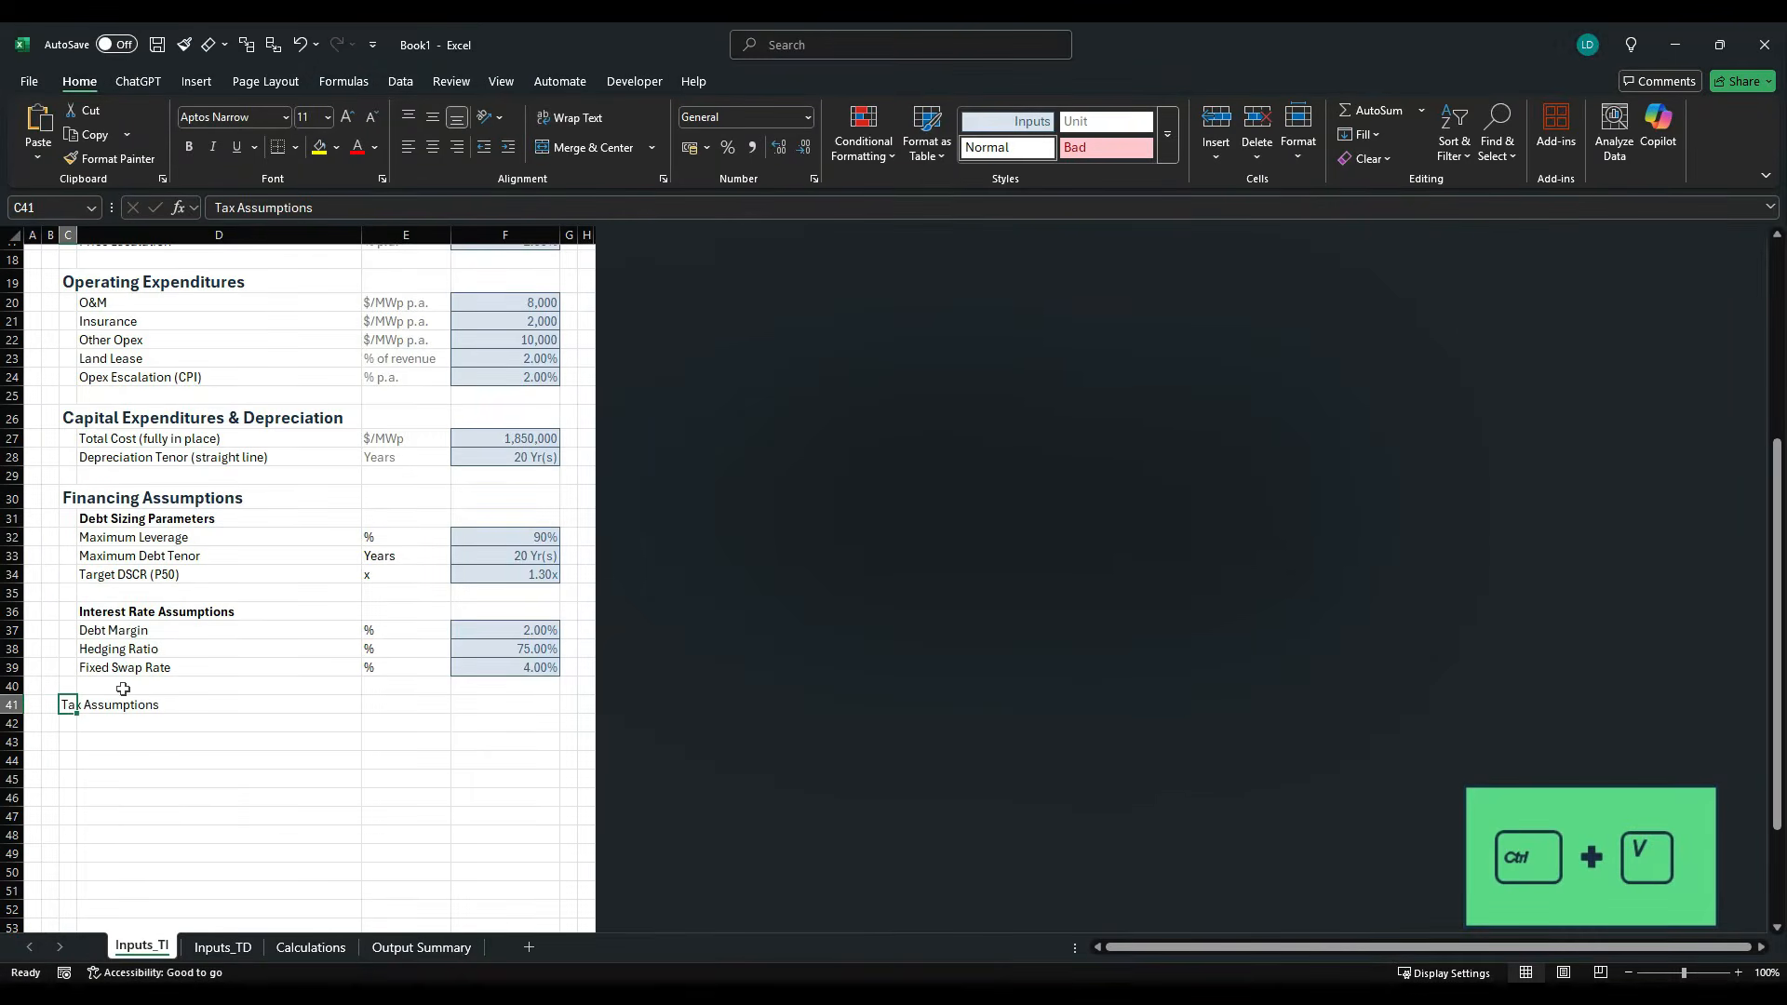
- Copy the "Corporate Tax Rate" label from the case study PDF into D42
key(alt+Tab)
drag(627, 617, 729, 605)
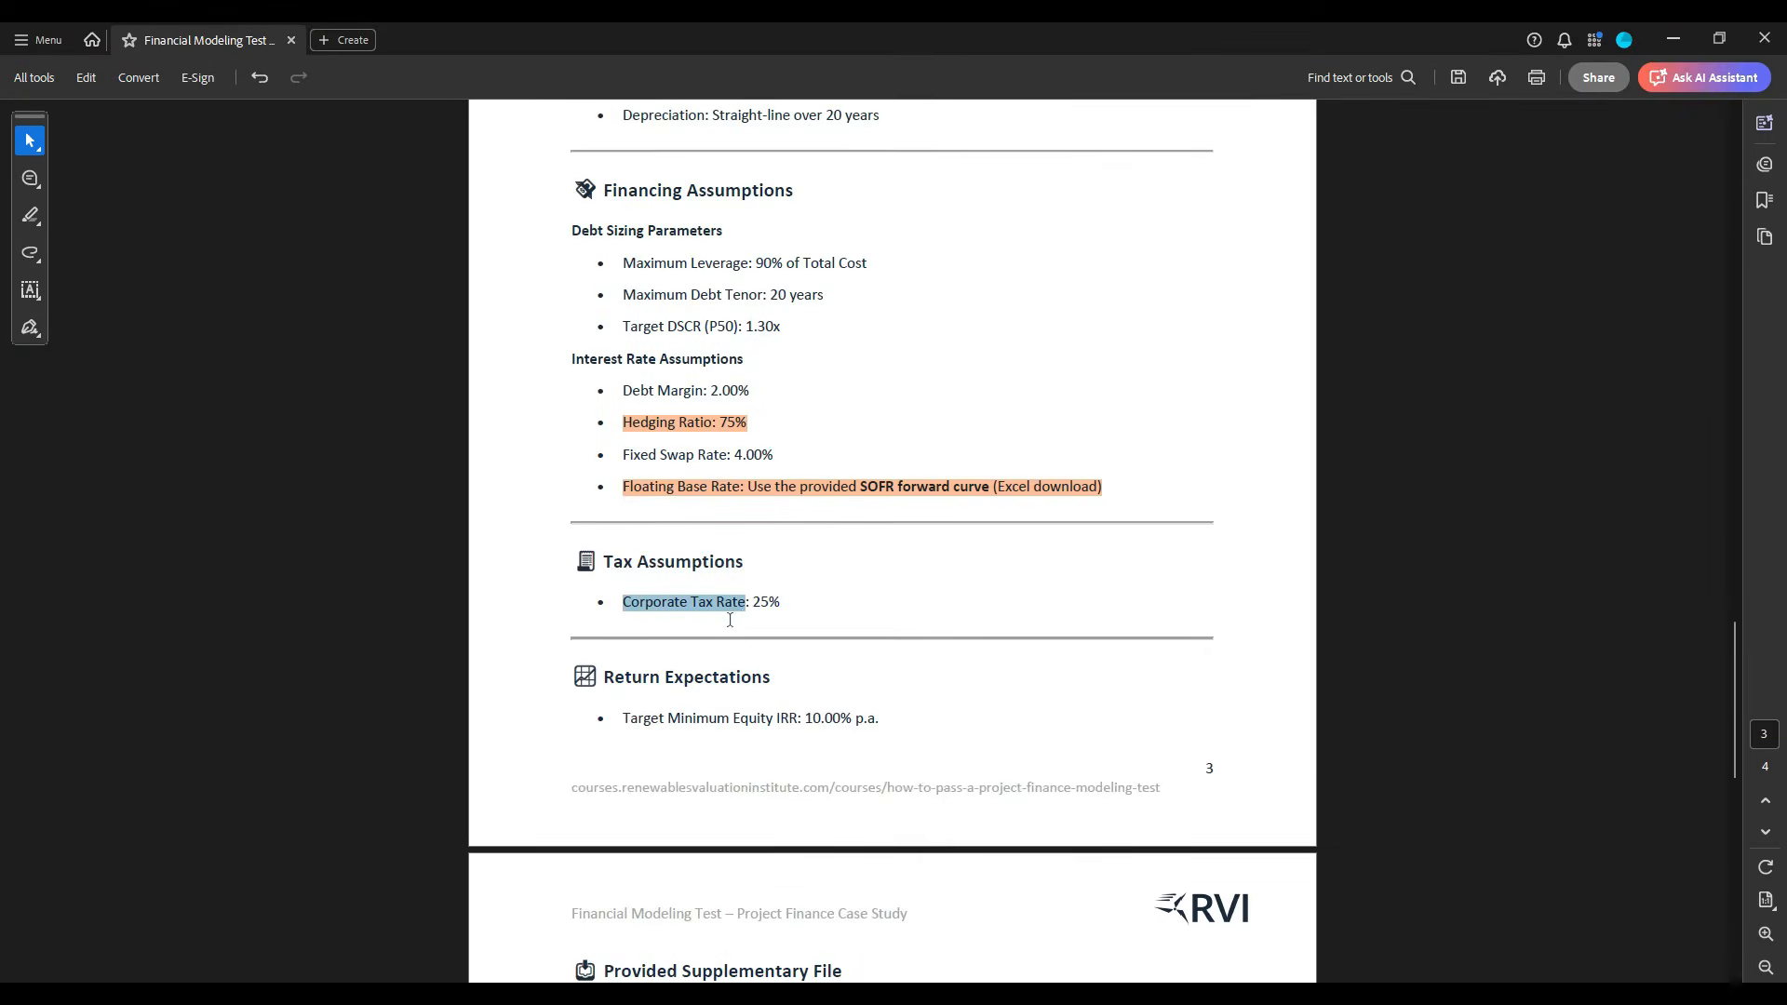
key(ctrl+c)
key(alt+Tab)
key(ctrl+v)
double_click(135, 724)
key(ctrl+v)
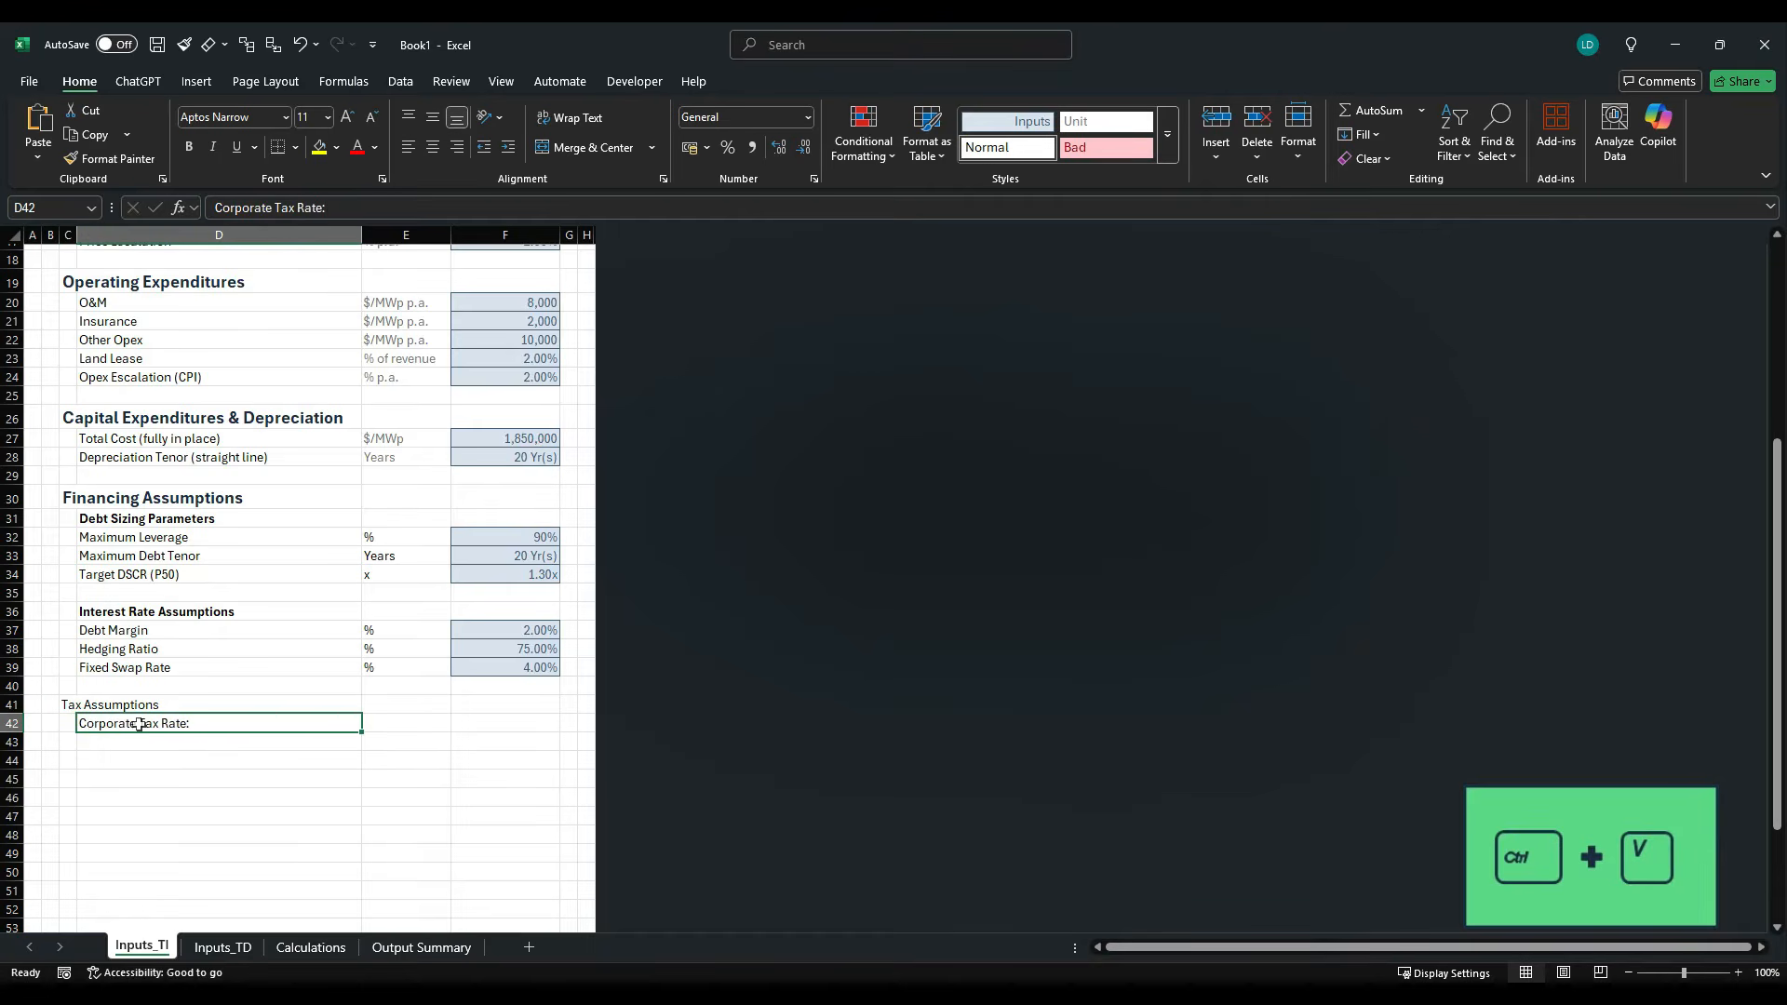
- Copy the "Return Expectations" heading from the case study PDF into C44
key(alt+Tab)
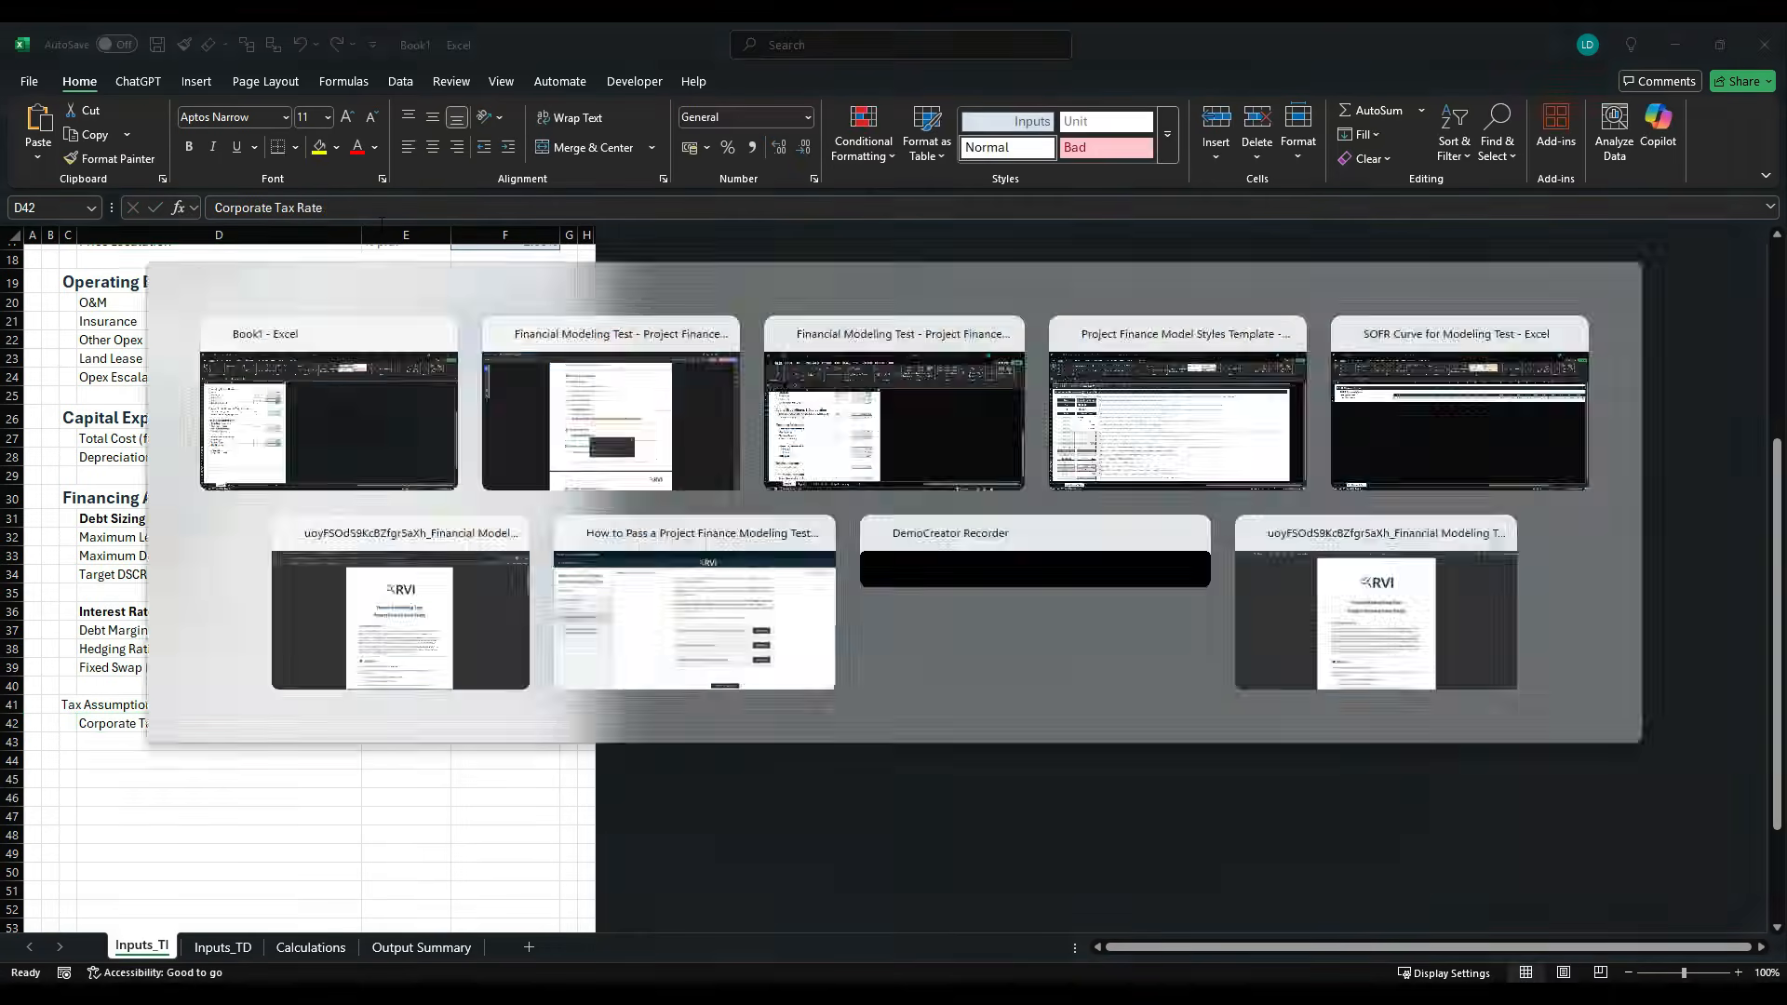
click(614, 642)
drag(605, 679, 770, 682)
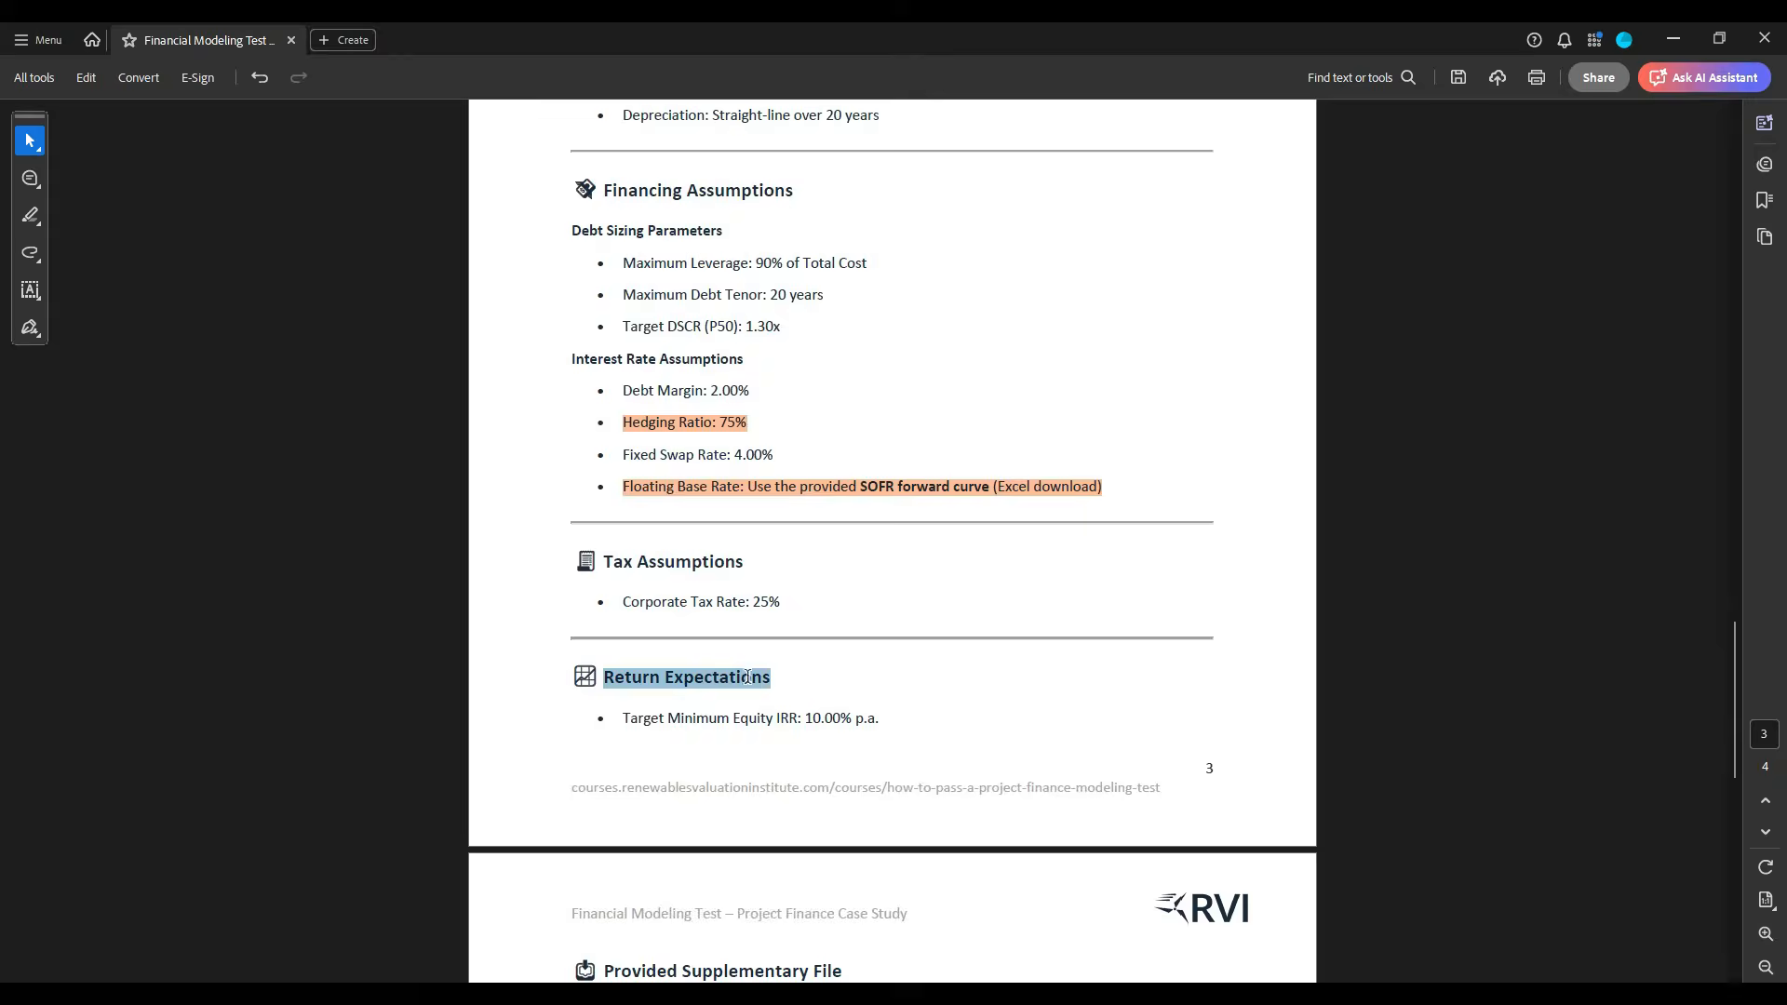
key(ctrl+c)
key(alt+Tab)
key(ctrl+v)
click(74, 761)
key(ctrl+v)
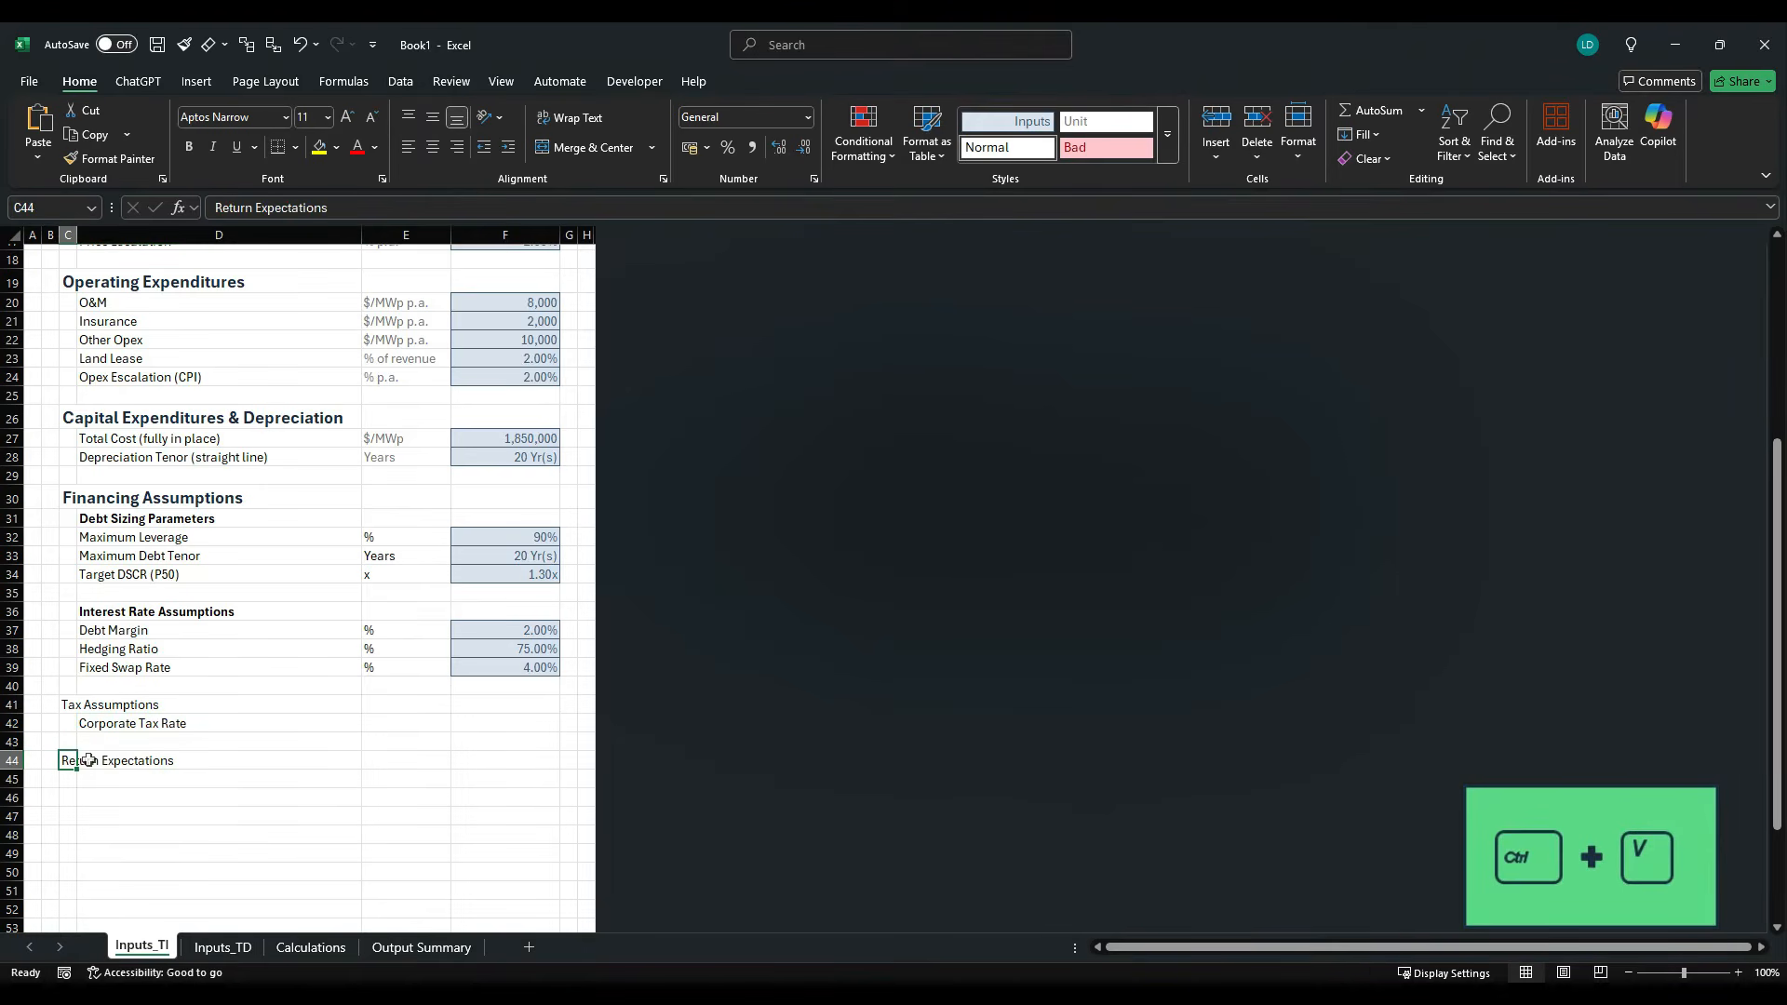
- Copy the "Target Minimum Equity IRR" label from the case study PDF into D45 and remove its trailing colon
key(alt+Tab)
click(672, 709)
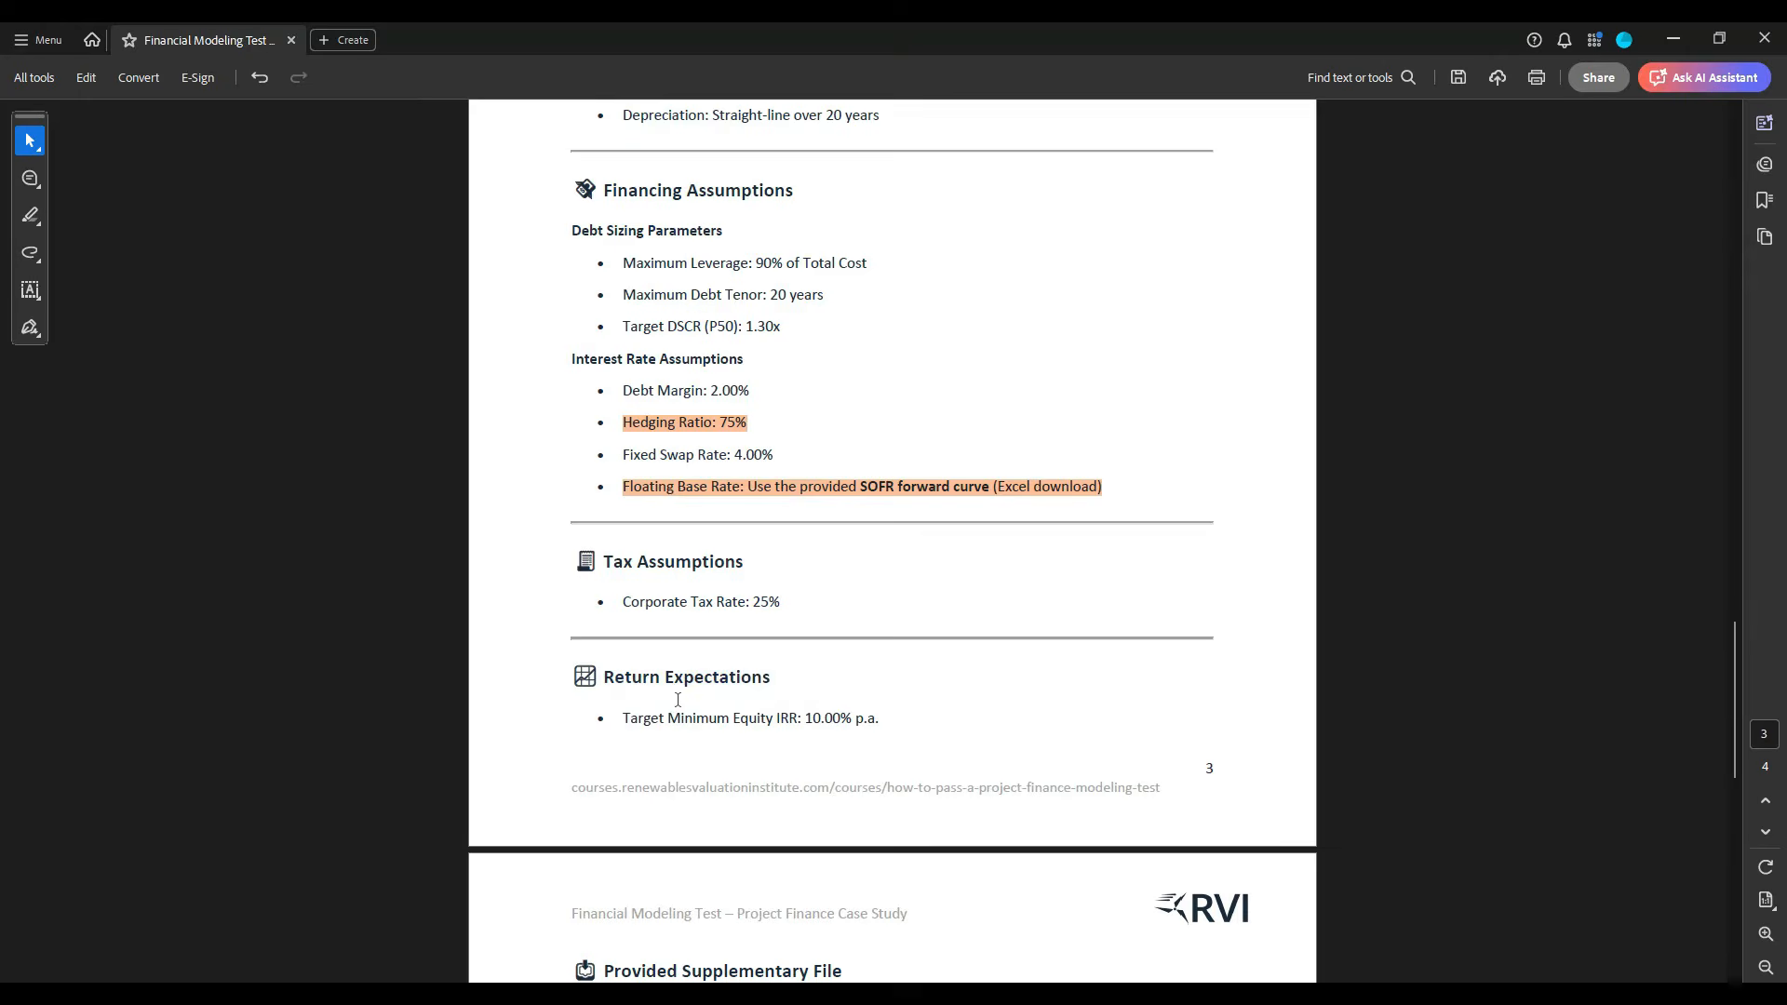
drag(624, 727, 801, 735)
key(ctrl+c)
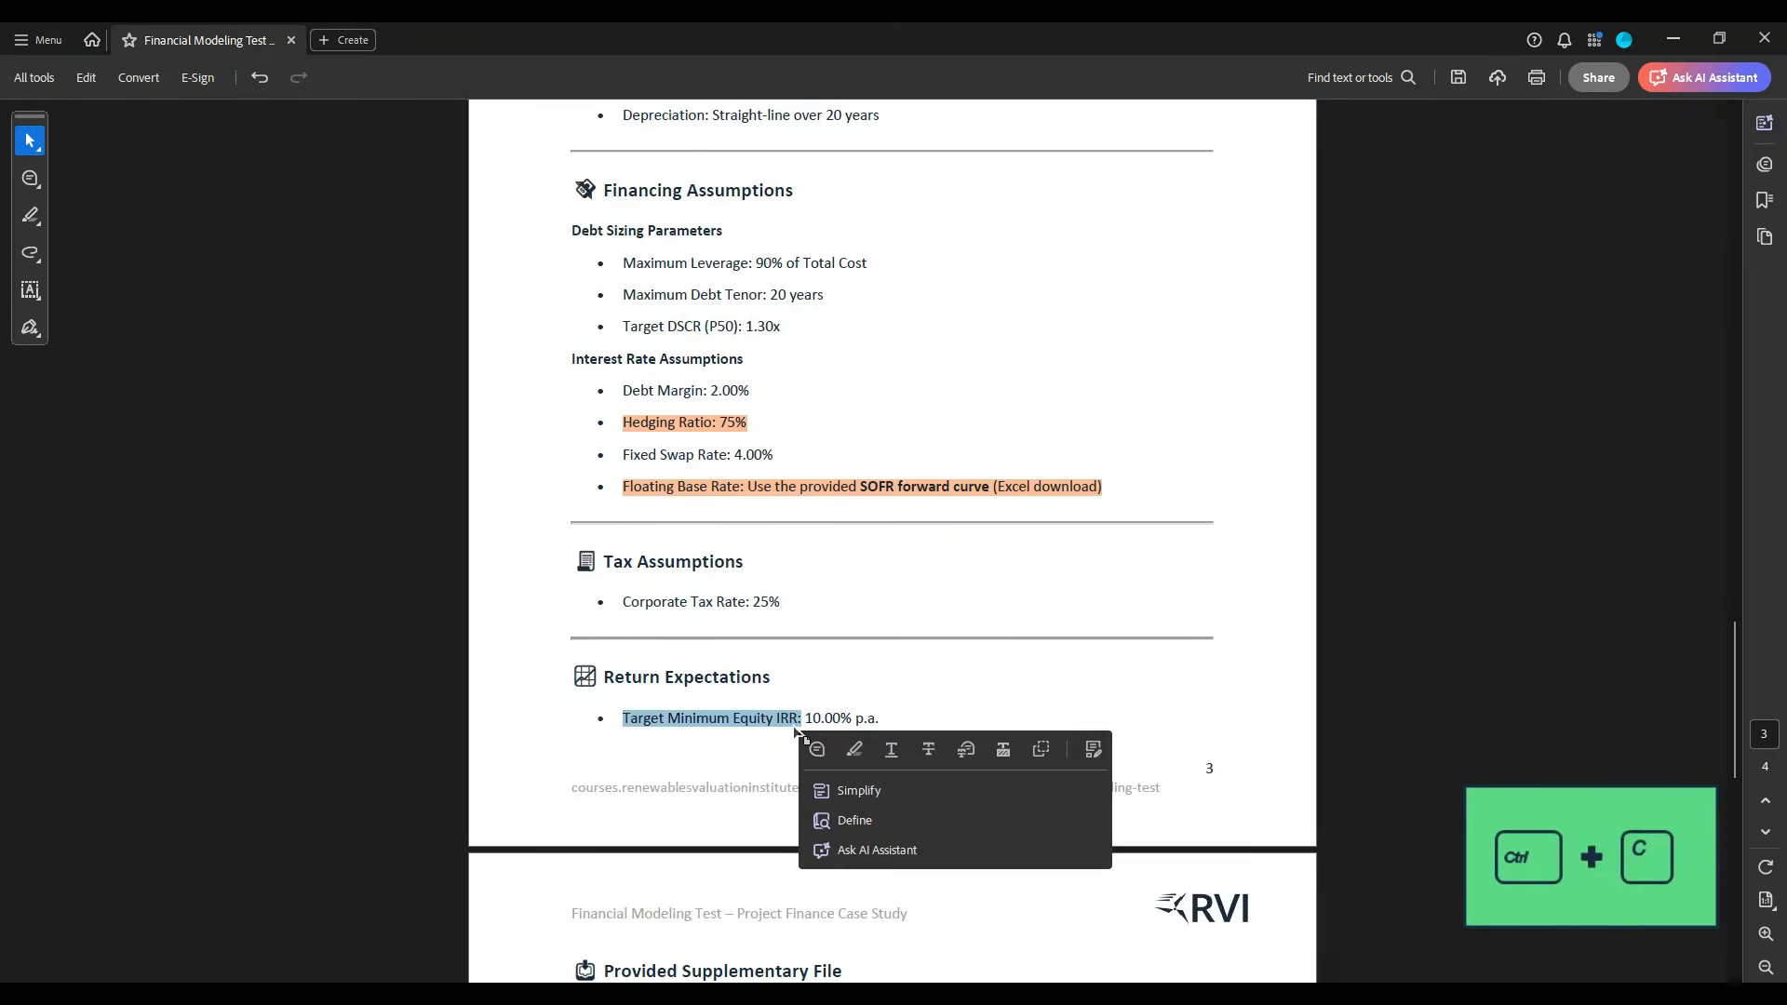
key(alt+Tab)
click(135, 790)
key(ctrl+v)
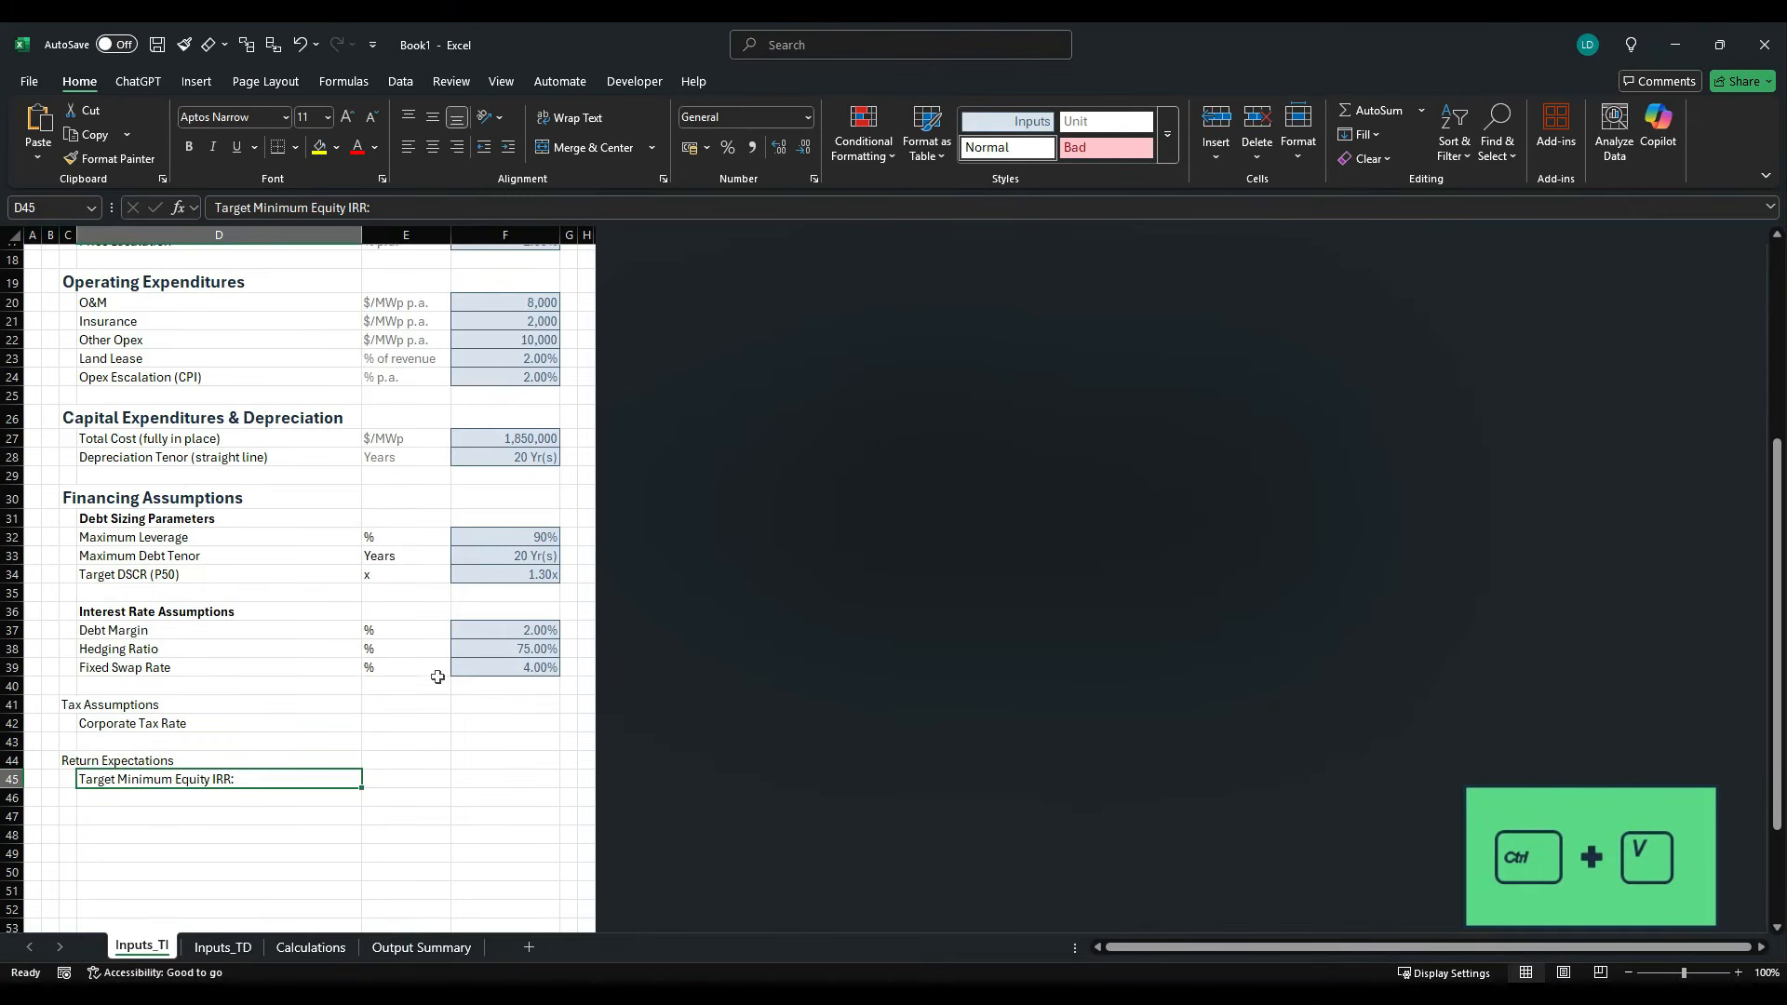
click(427, 212)
key(BackSpace)
key(ctrl+Return)
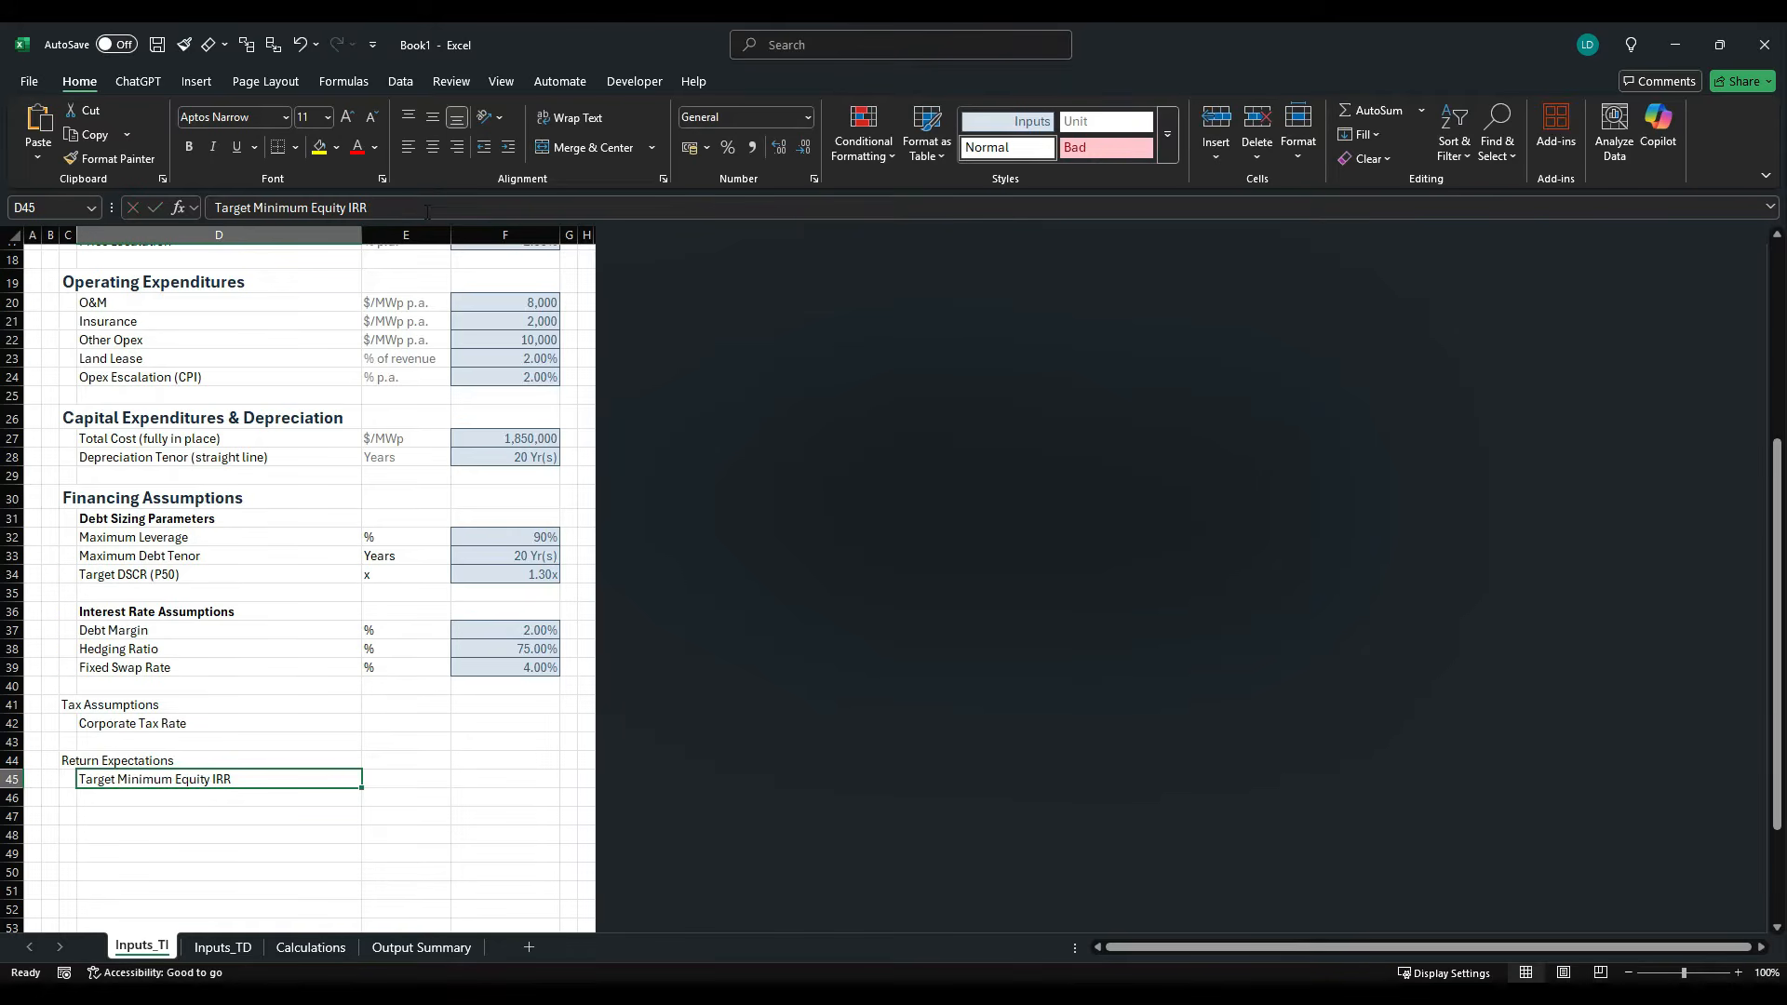
- Copy the % unit from E37 to the Corporate Tax Rate and Target Minimum Equity IRR rows, E42 and E45
click(391, 633)
key(ctrl+c)
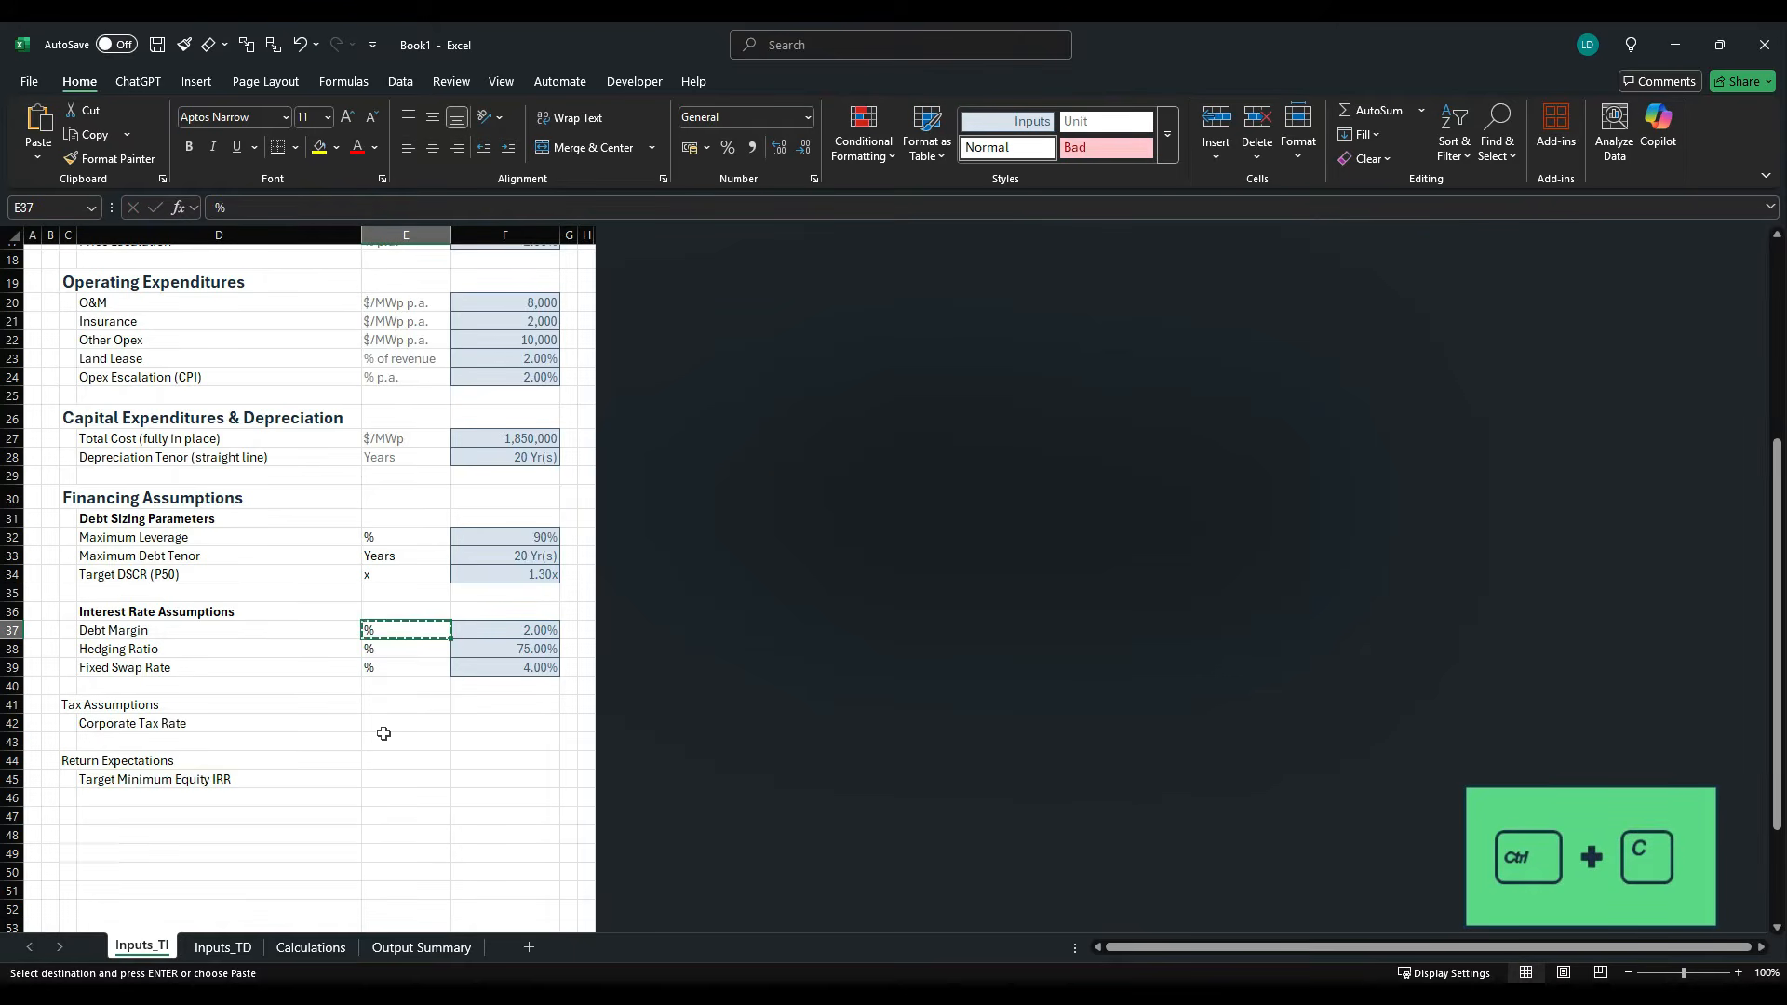
click(390, 725)
key(ctrl+v)
click(389, 779)
key(ctrl+v)
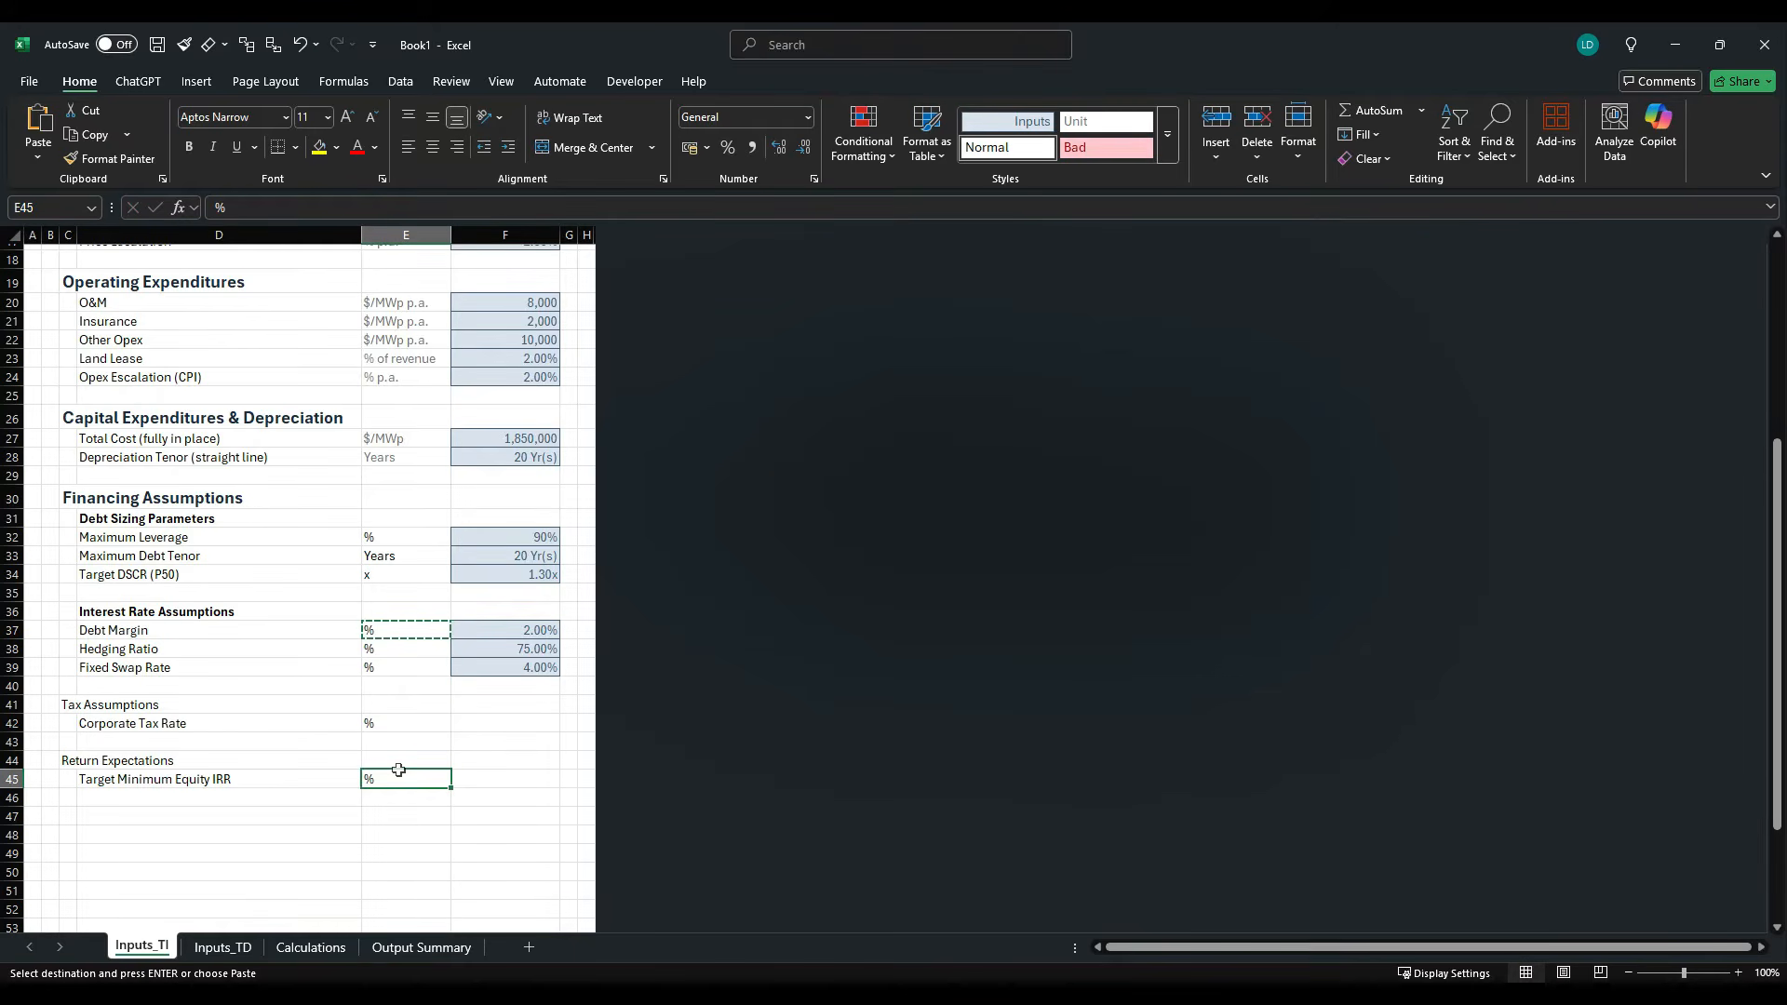
- Copy the Debt Margin input F37 into F42 and F45 to reuse its percentage input formatting
click(542, 632)
key(ctrl+c)
click(506, 725)
key(ctrl+v)
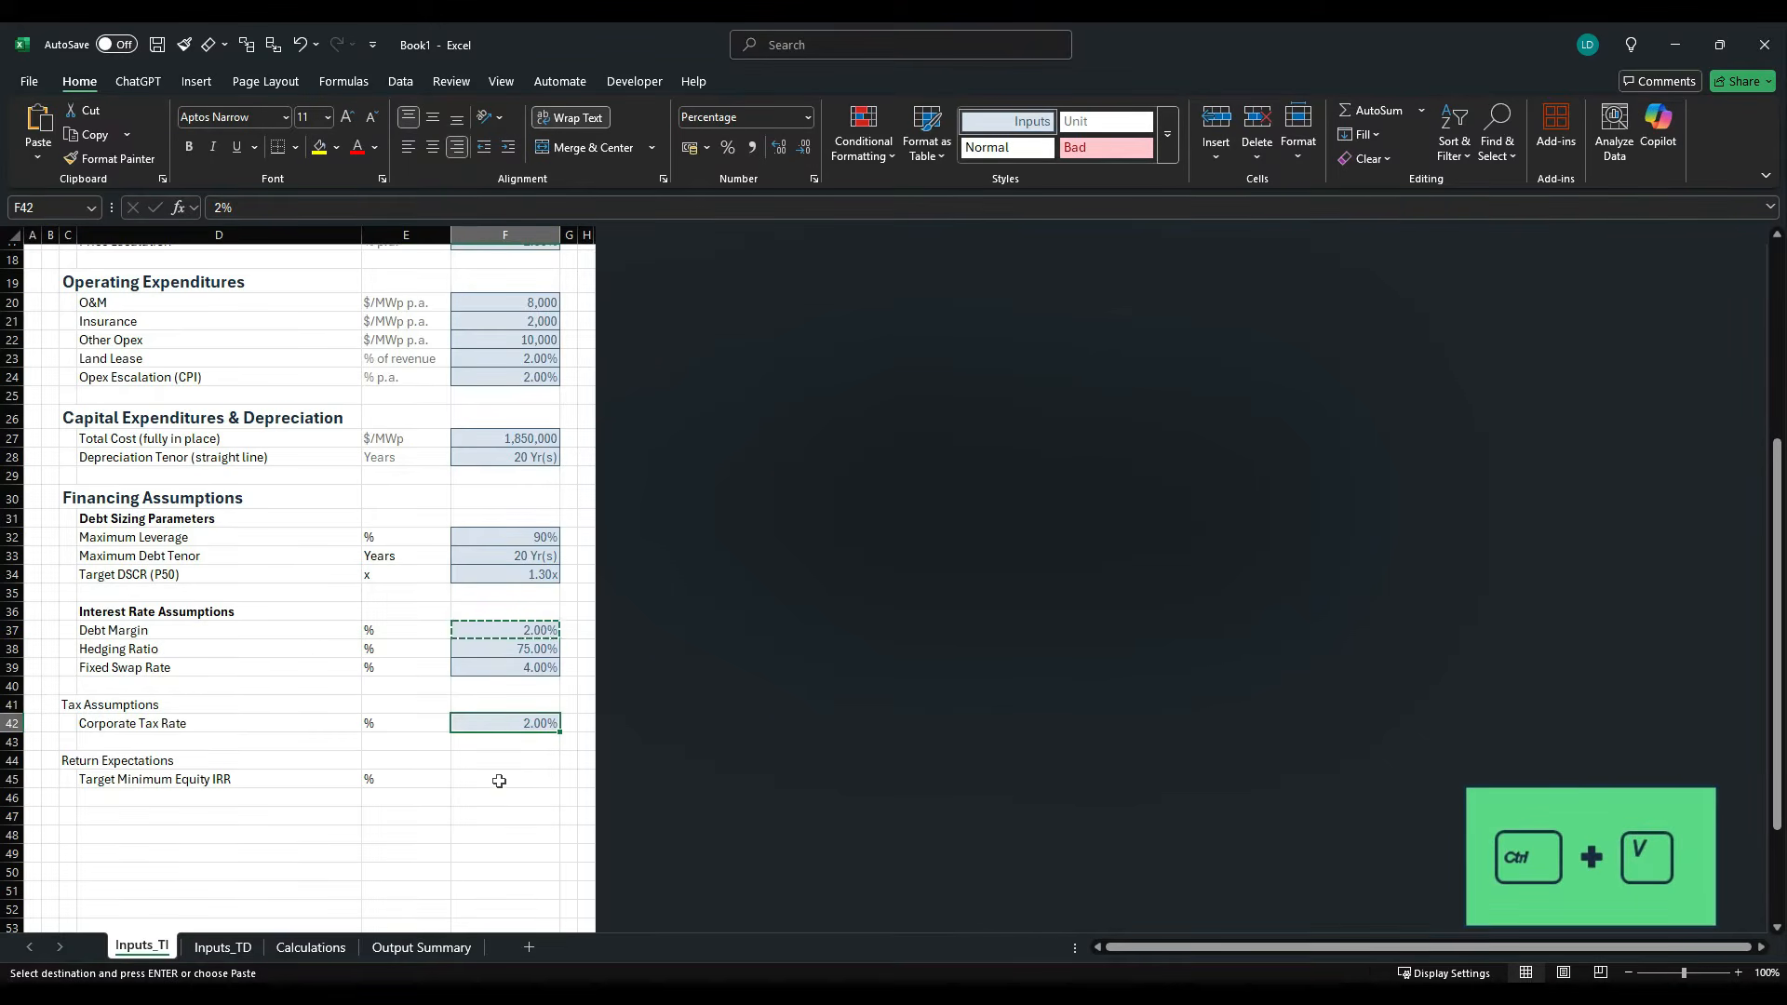
click(495, 787)
key(ctrl+v)
- Look up the corporate tax rate in the case study PDF and set F42 to 25%
key(alt+Tab)
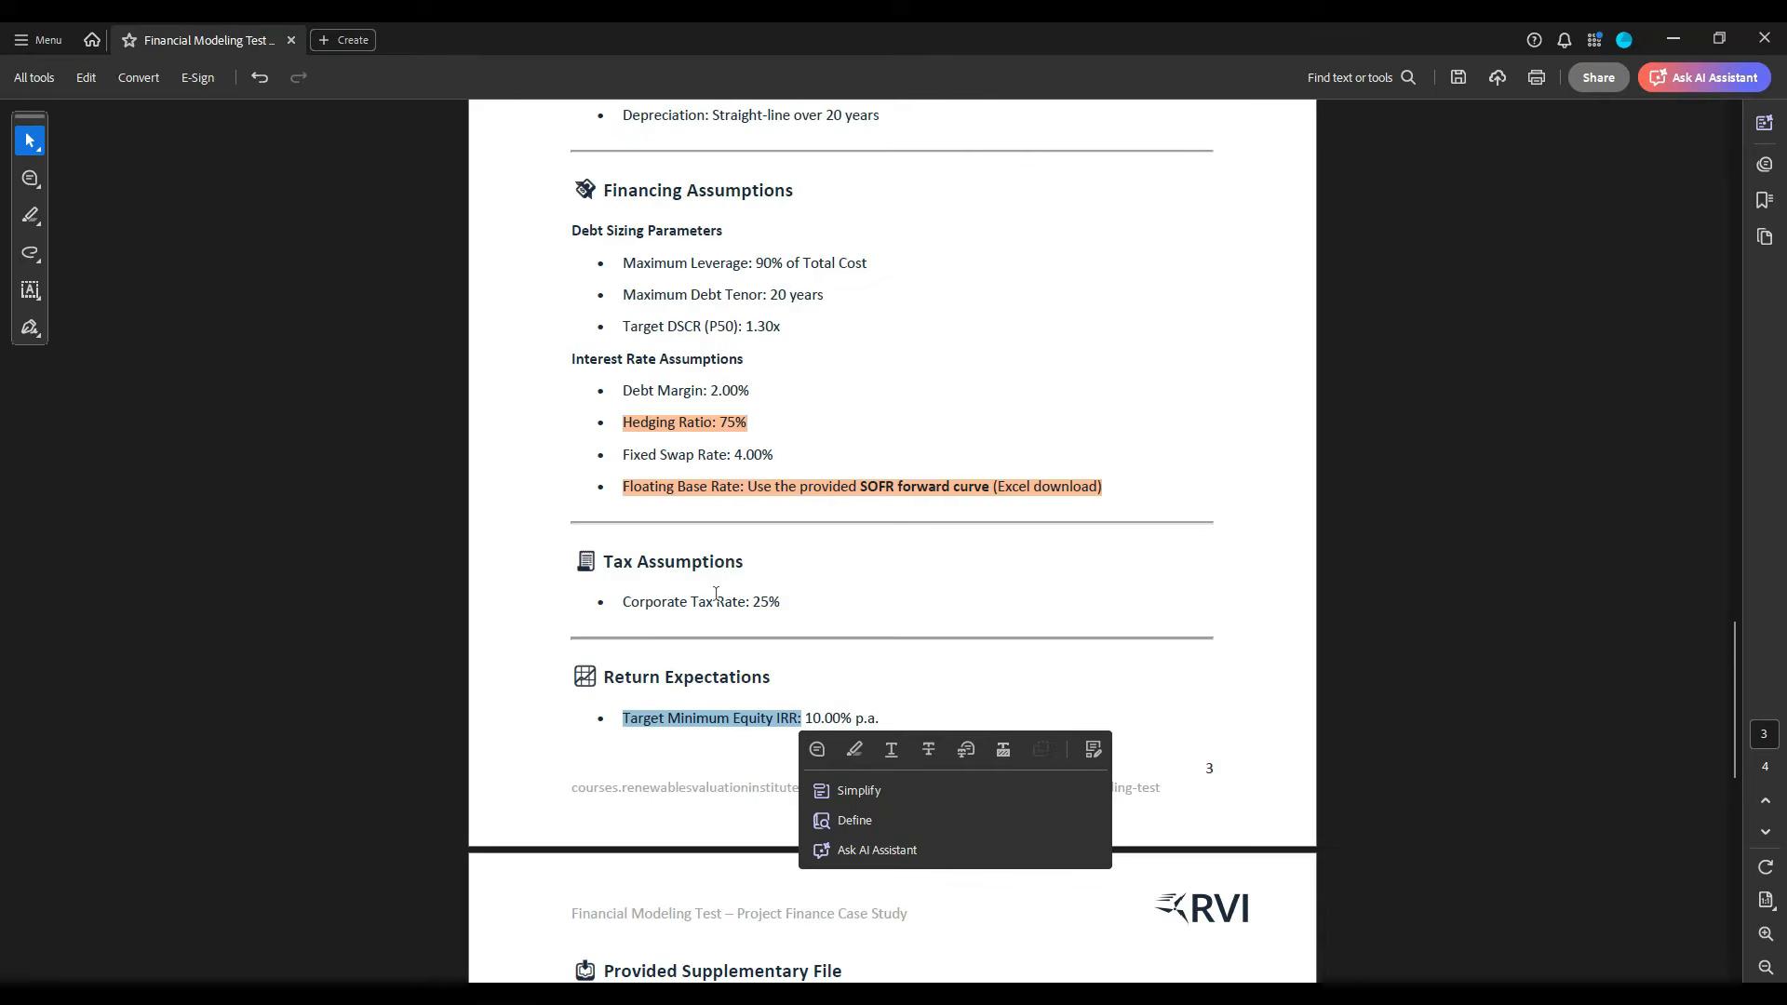
key(alt+Tab)
click(521, 726)
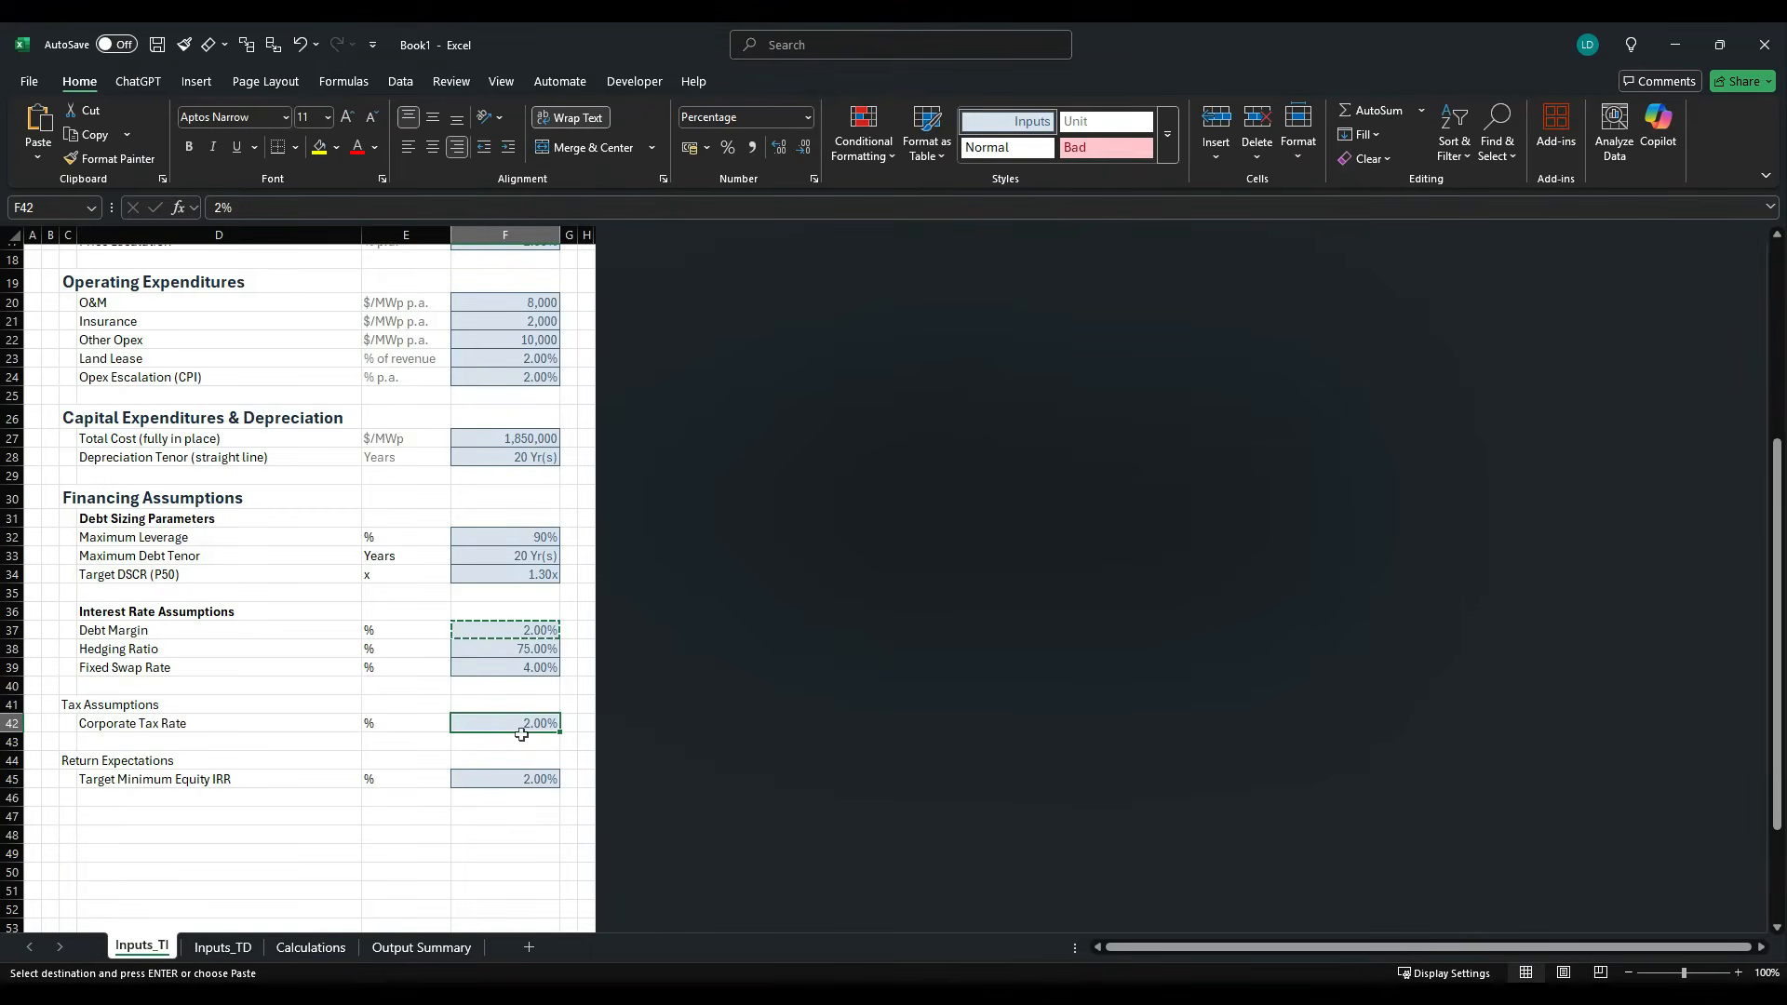
text(25)
key(Return)
key(Down)
key(Down)
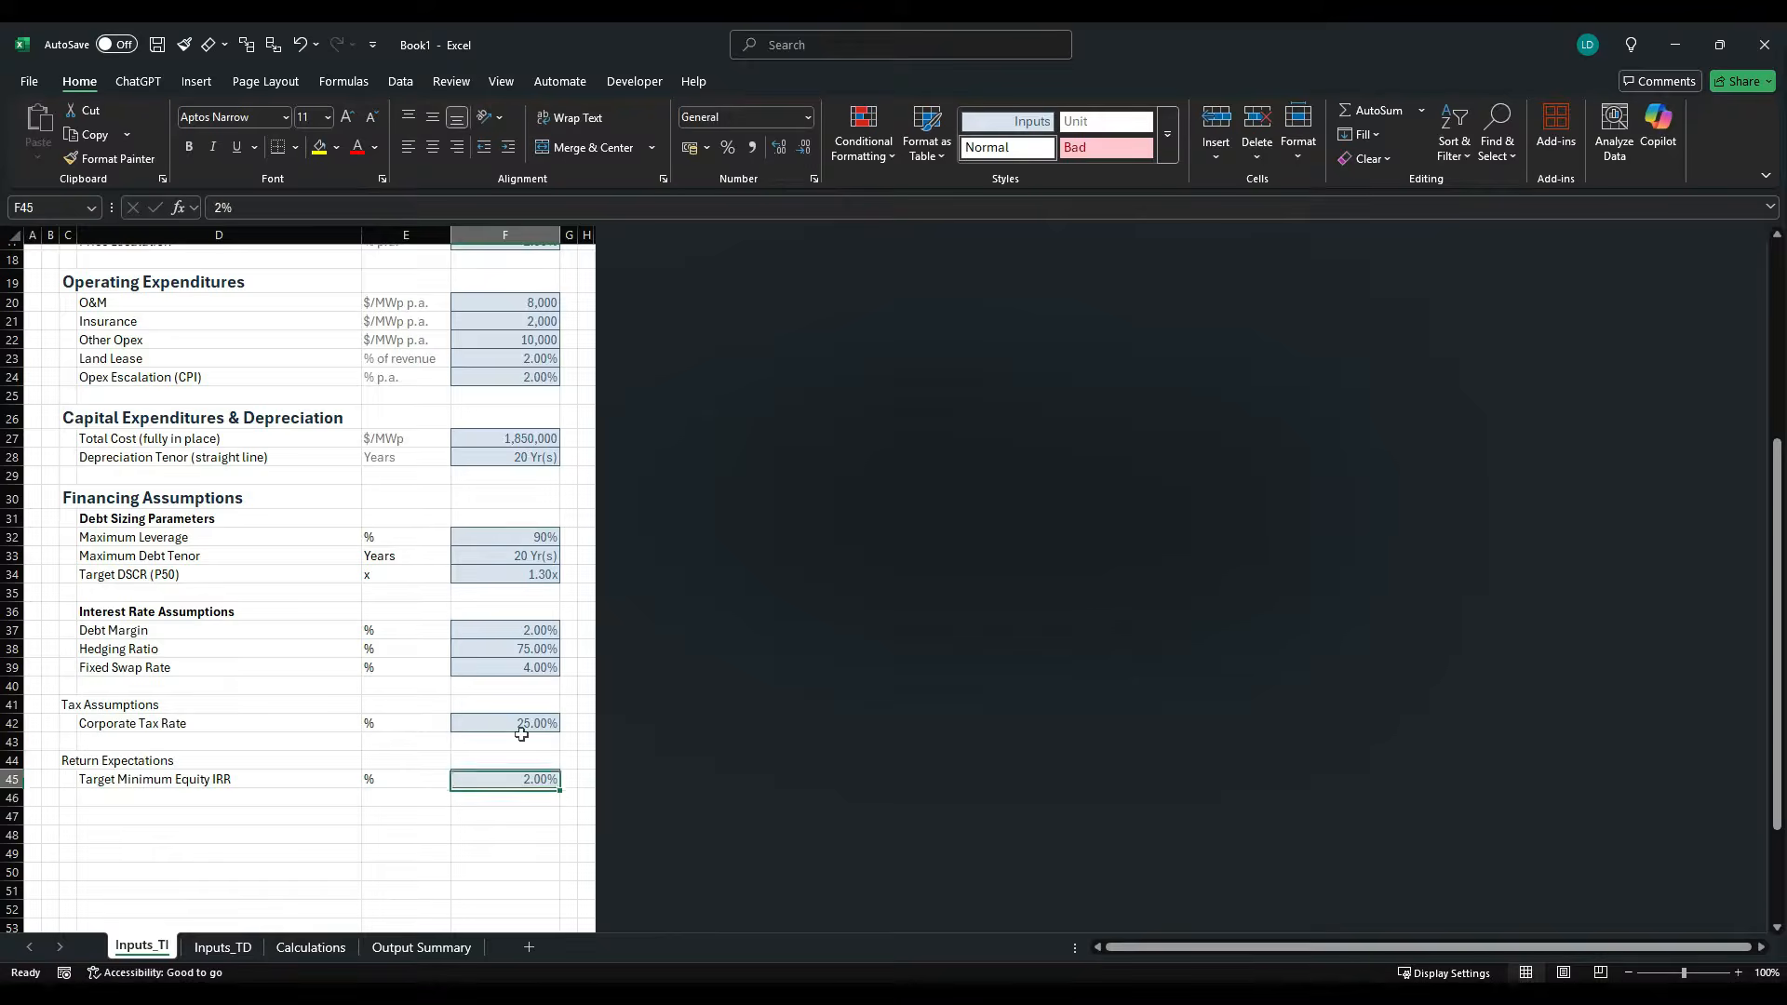
- Look up the target minimum equity IRR in the case study PDF and set F45 to 10%
key(alt+Tab)
key(alt+Tab)
text(10)
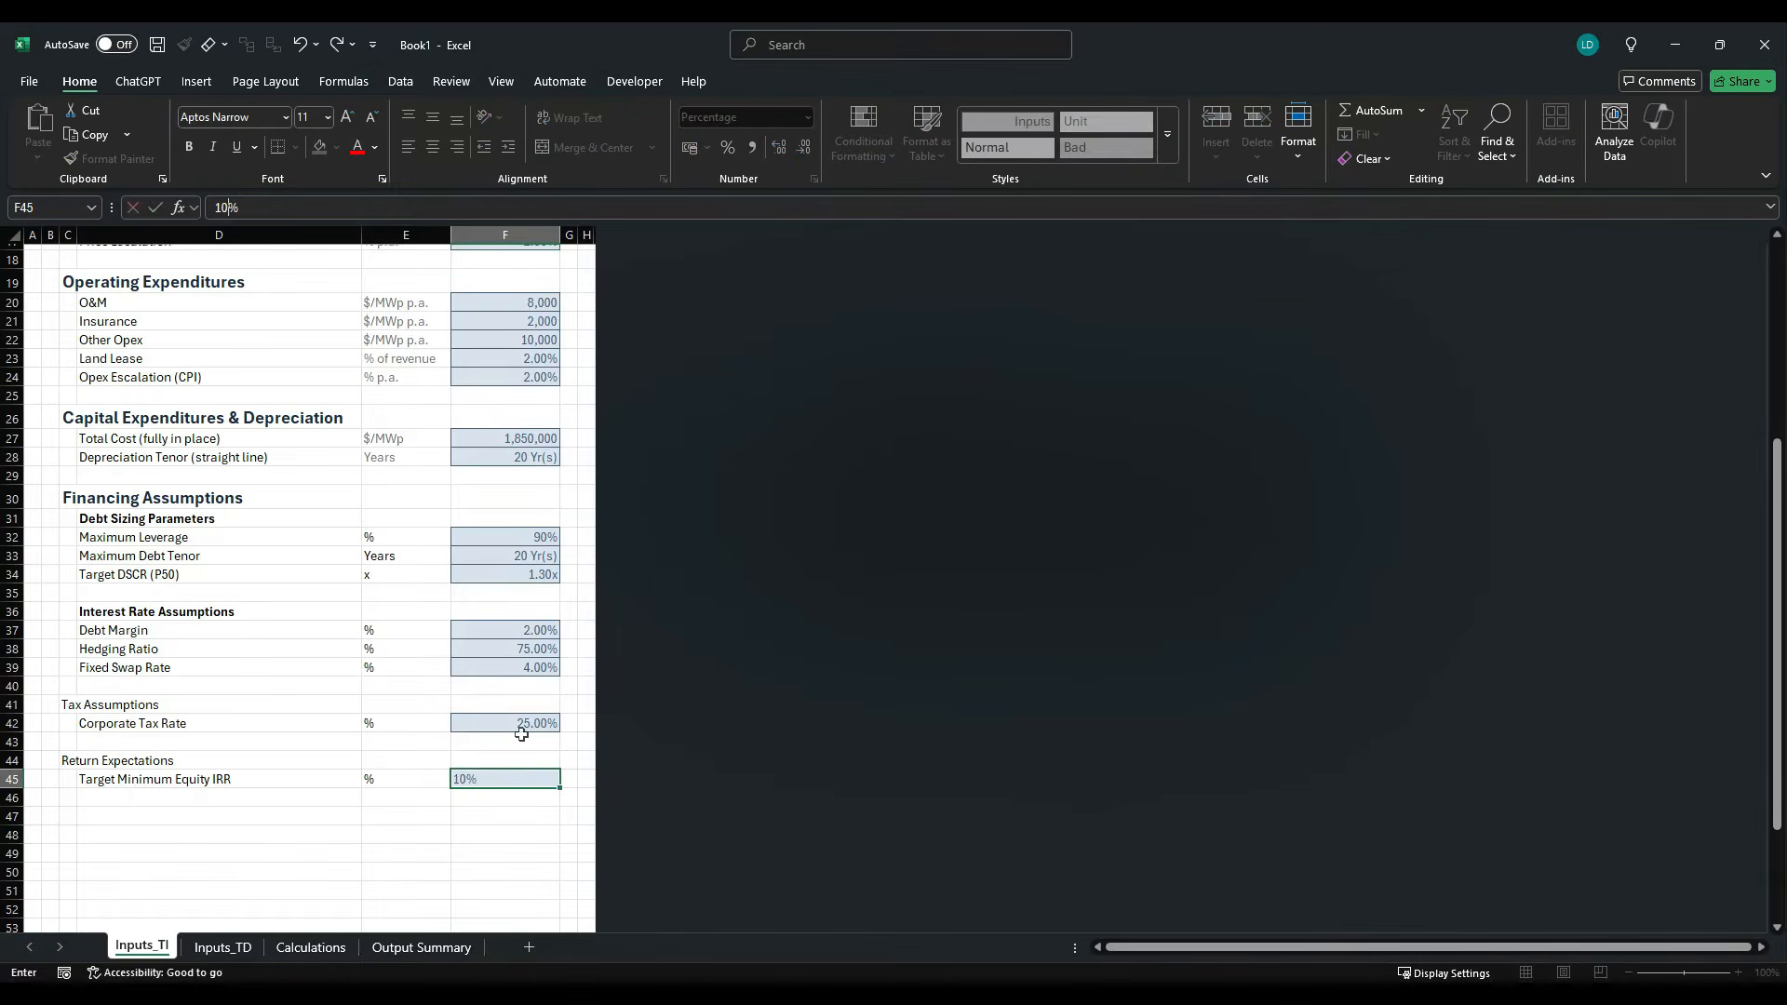
key(ctrl+Return)
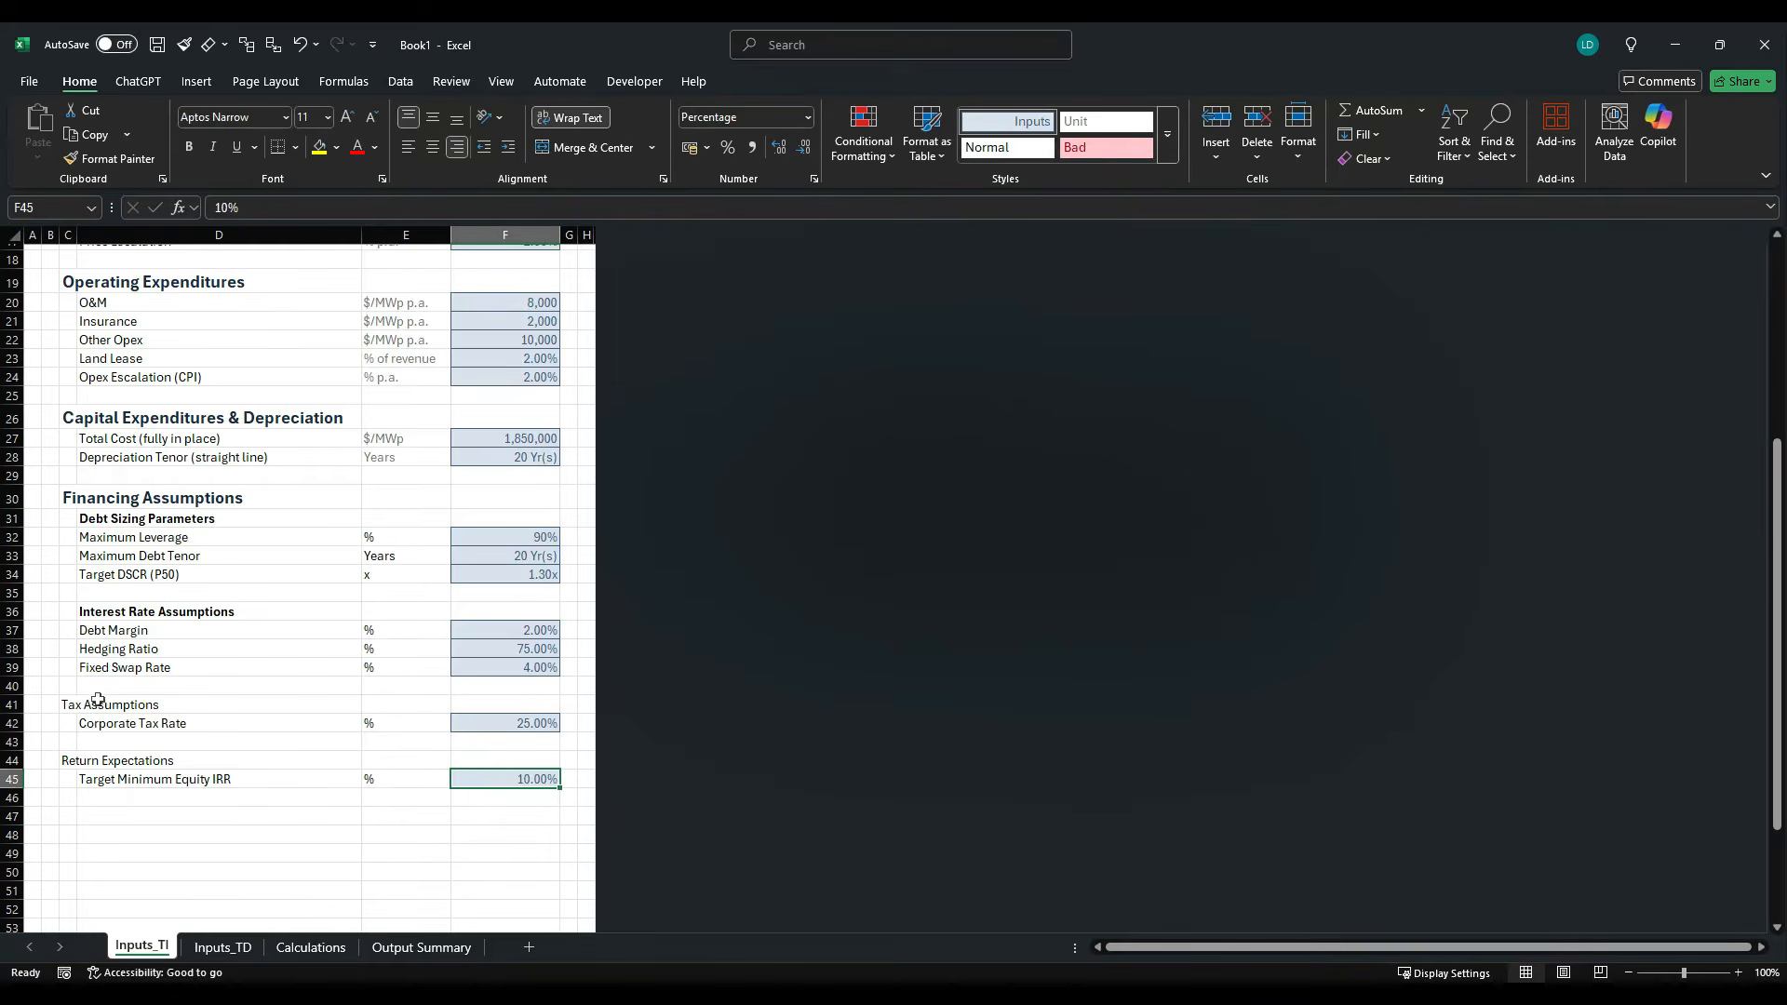
- Apply the H1 cell style to the Tax Assumptions and Return Expectations headings in C41 and C44
click(67, 709)
ctrl+click(67, 760)
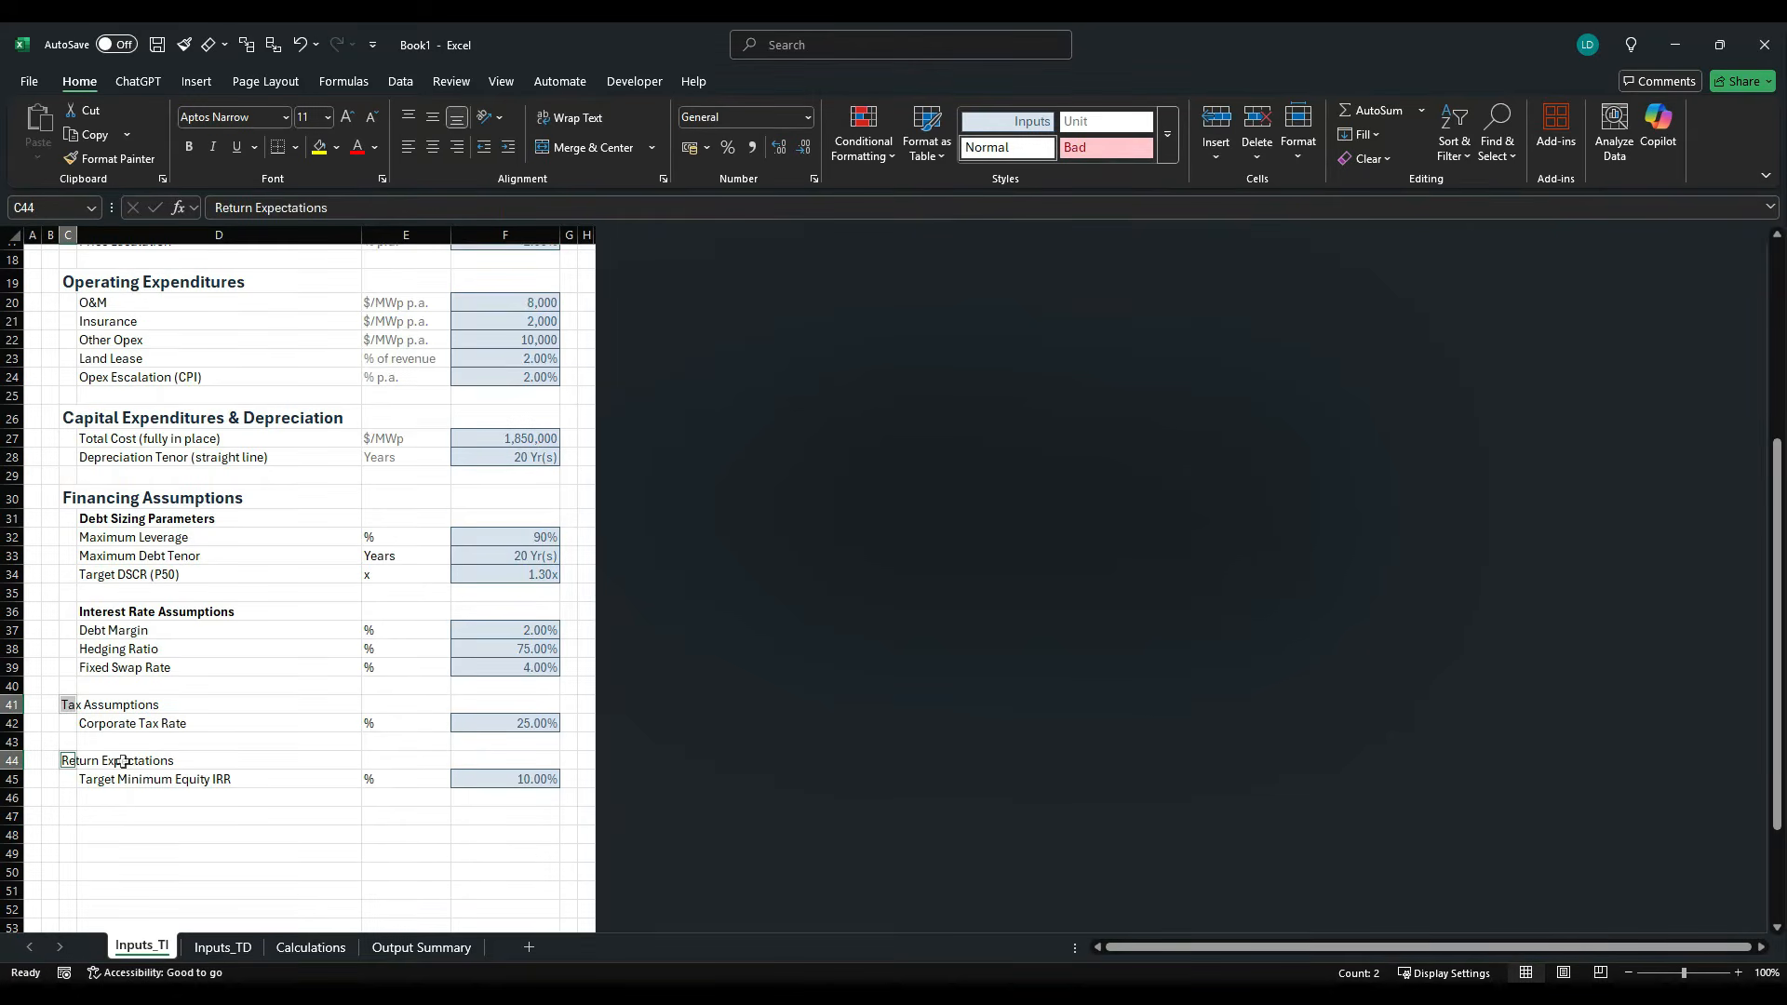
key(alt+h)
key(j)
key(Down)
key(Down)
key(Down)
key(Down)
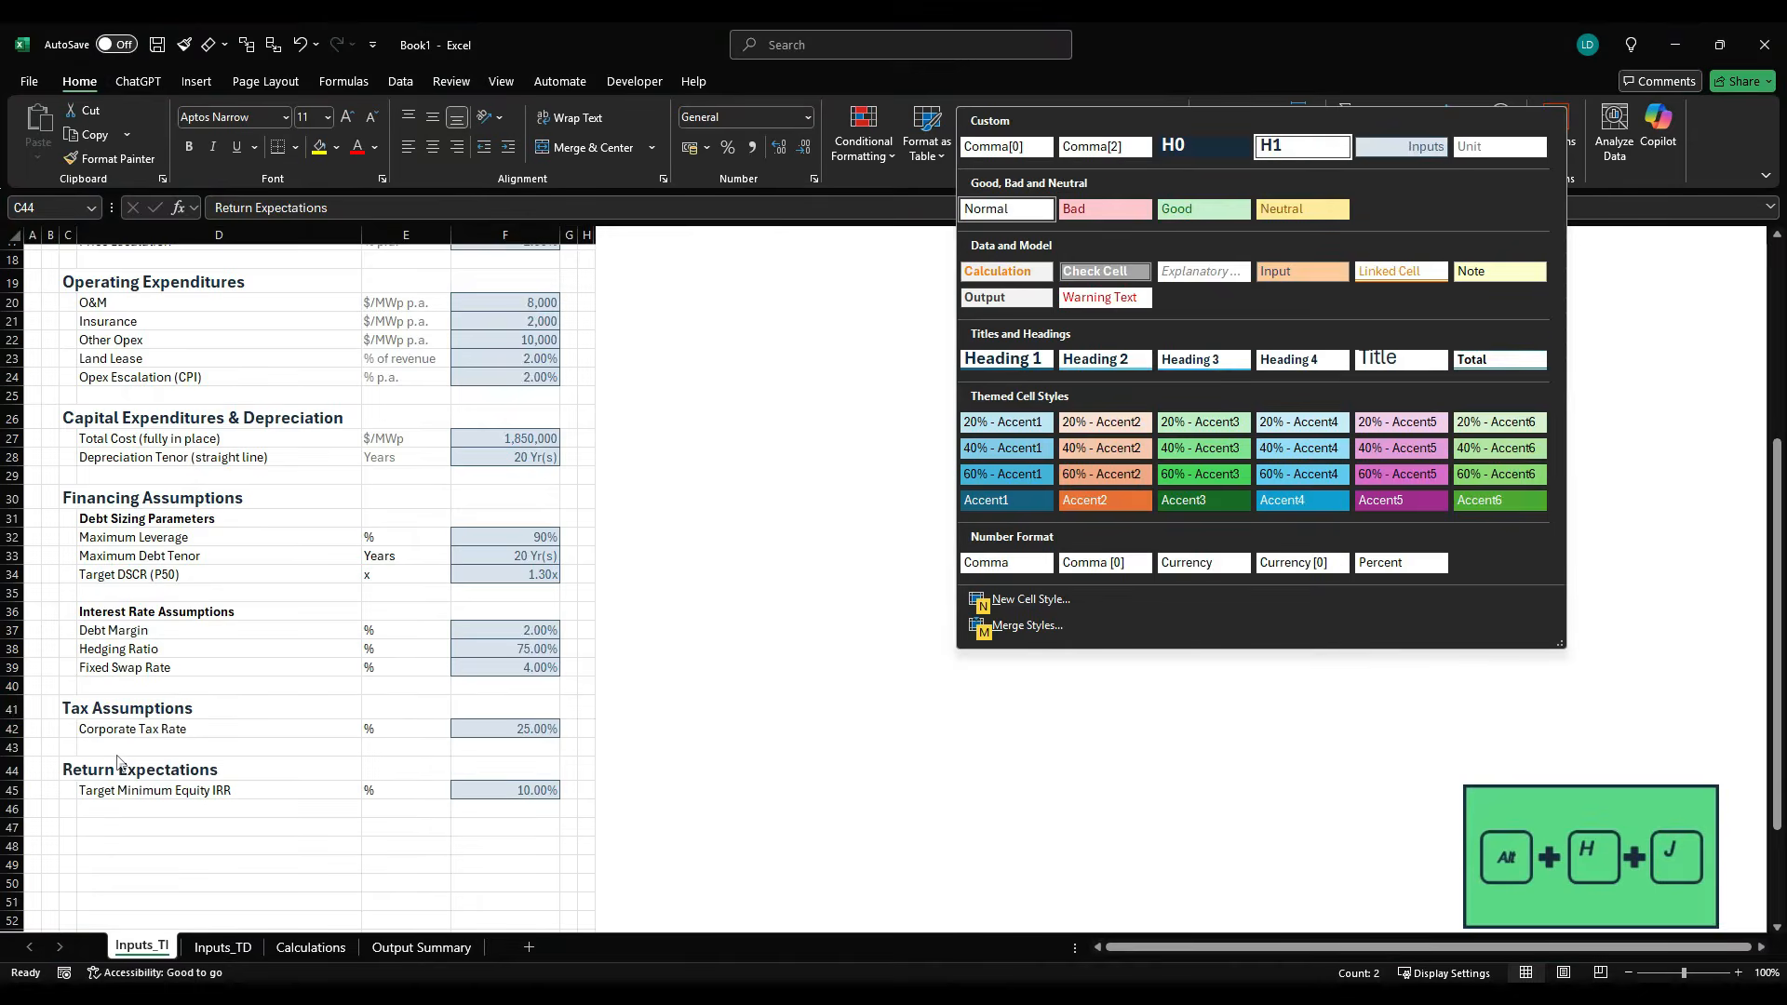
key(Return)
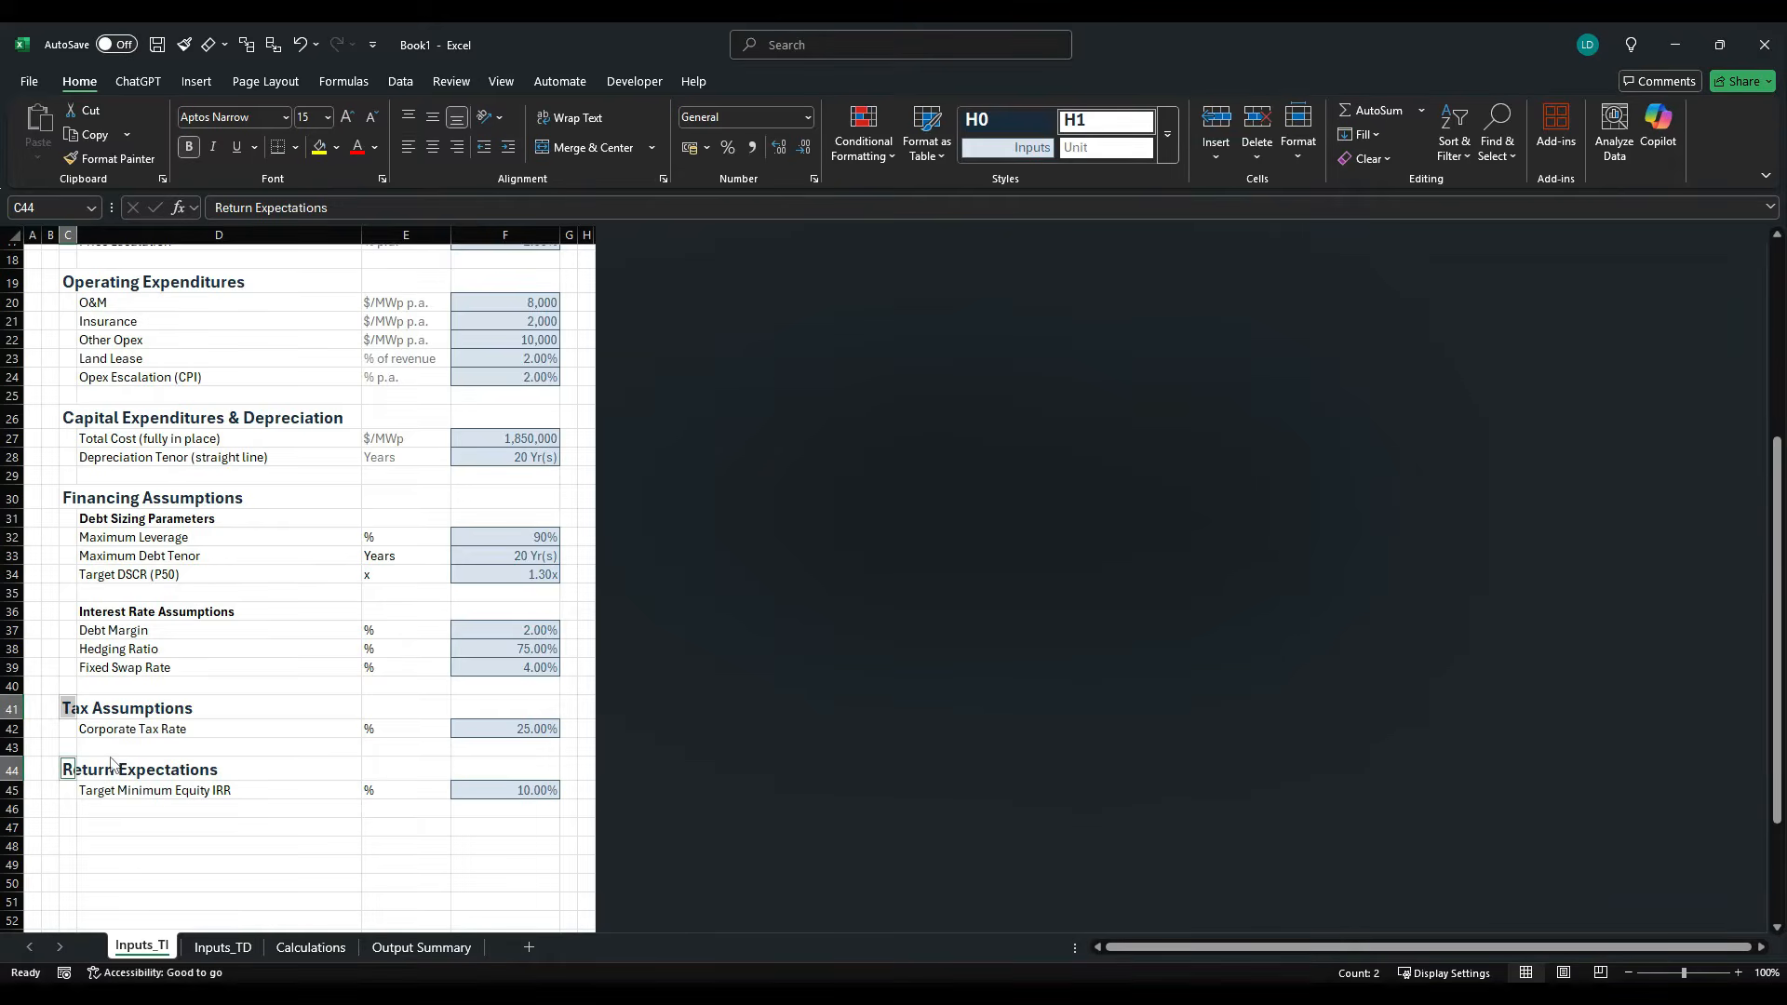
- Check the case study PDF around the Return Expectations section for remaining inputs, and return to the workbook
key(alt+Tab)
scroll(331, 722, down, 2)
scroll(333, 726, up, 2)
scroll(331, 726, up, 1)
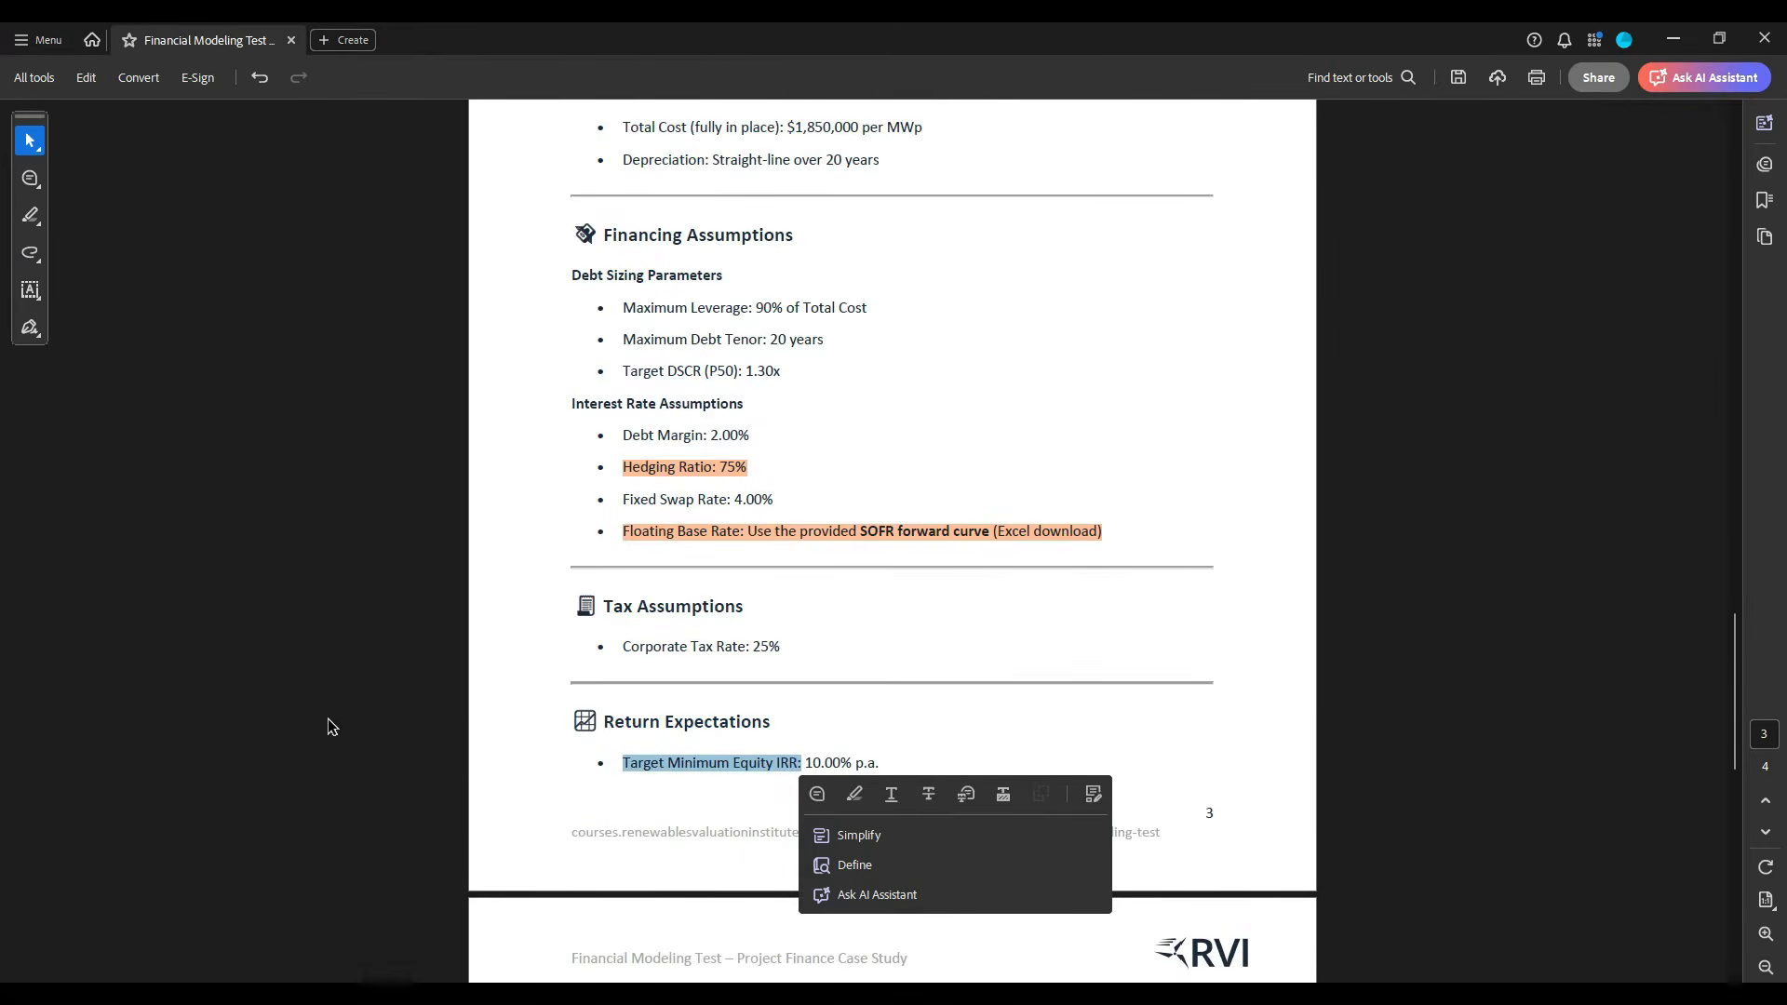
key(alt+Tab)
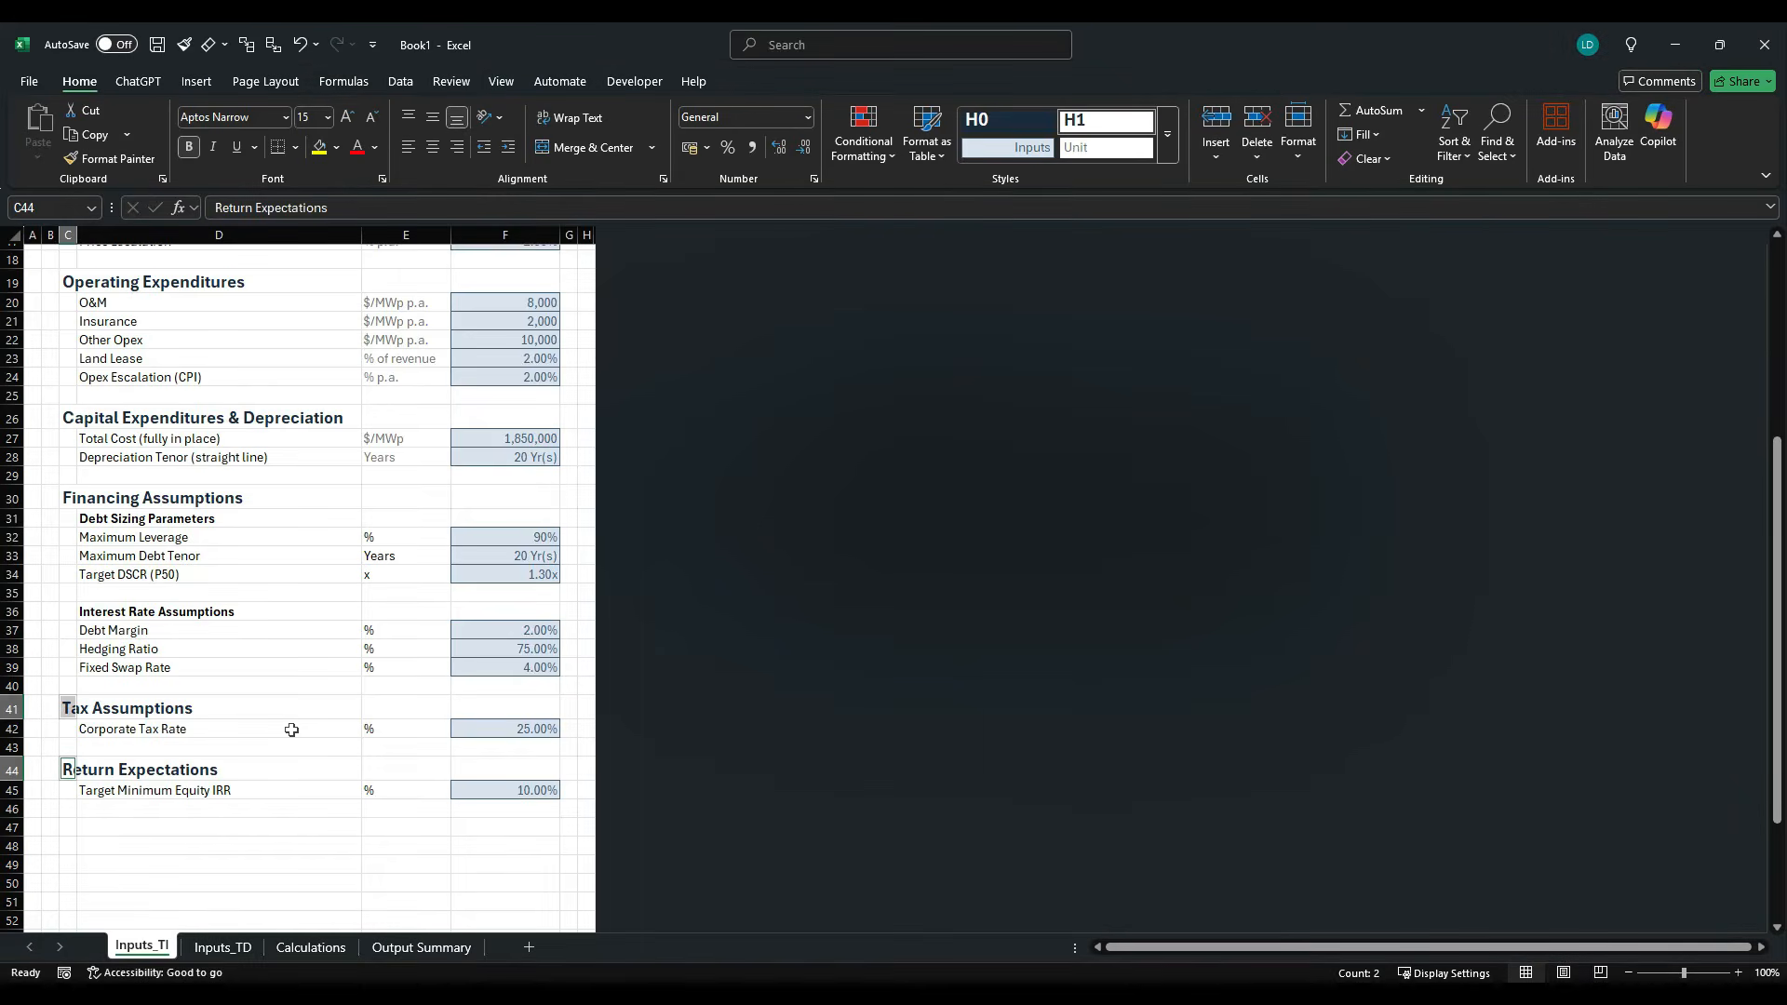
- Hide all unused rows from row 47 down to the end of the Inputs_TI sheet
scroll(276, 752, down, 3)
click(263, 759)
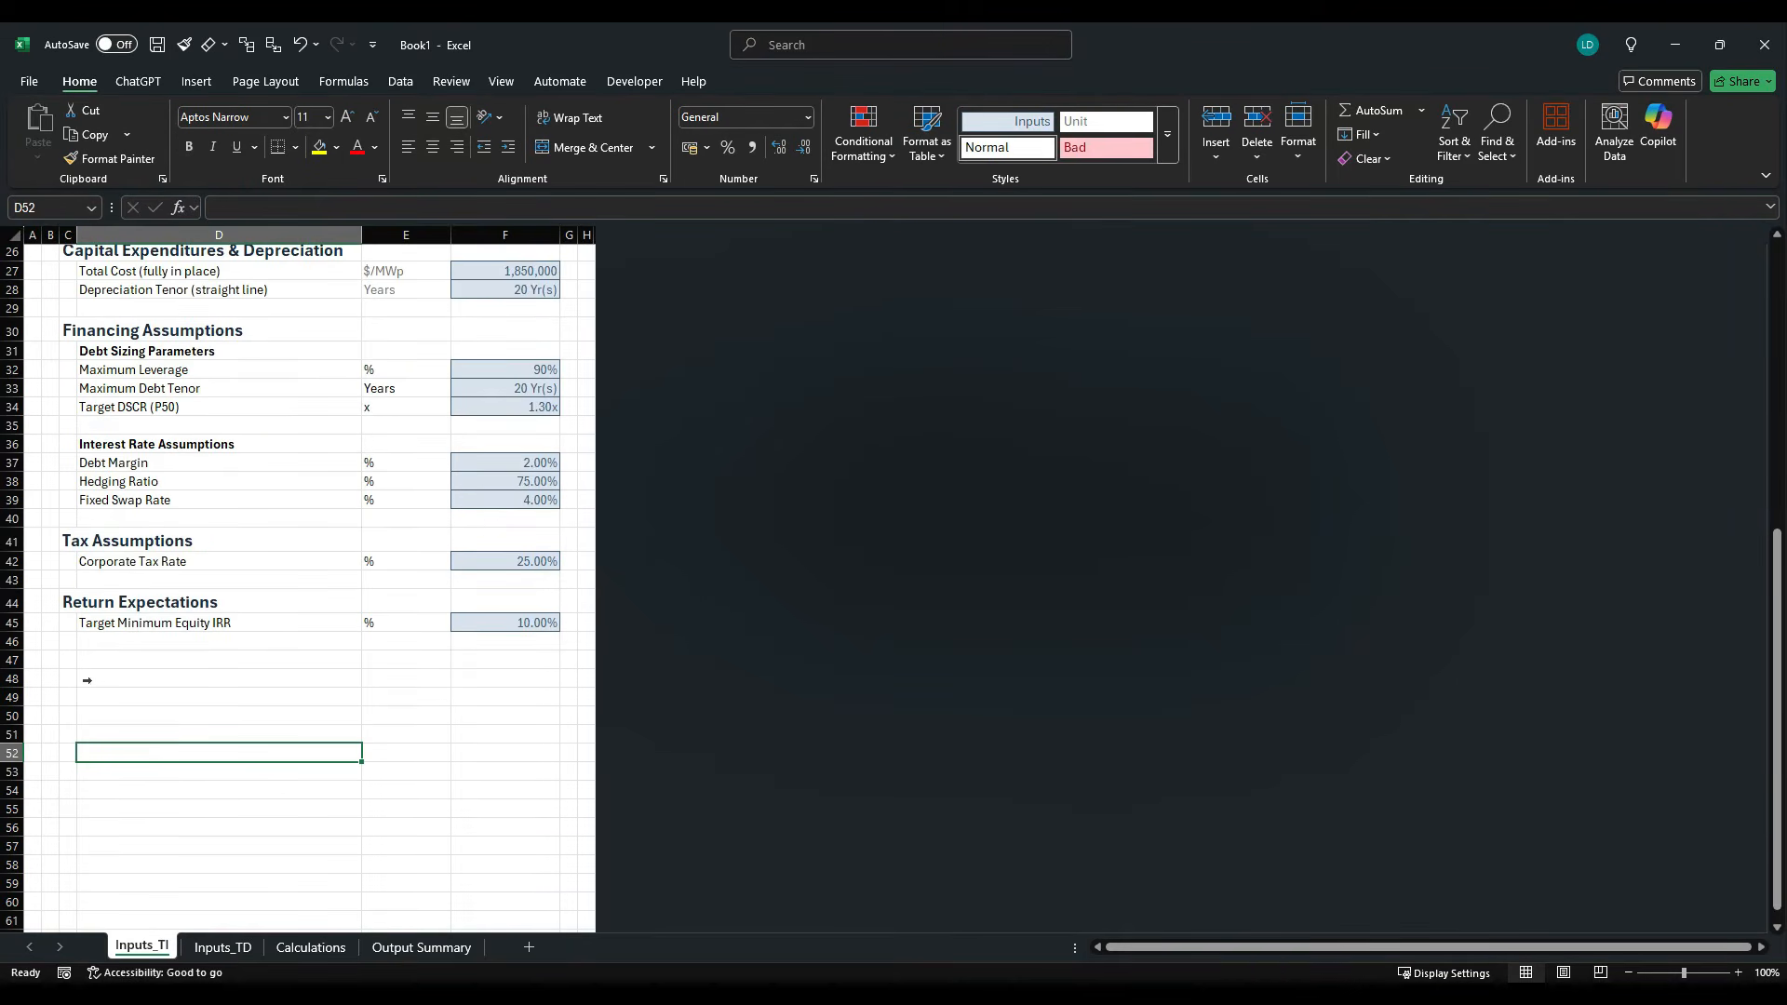
click(12, 660)
key(ctrl+shift+Down)
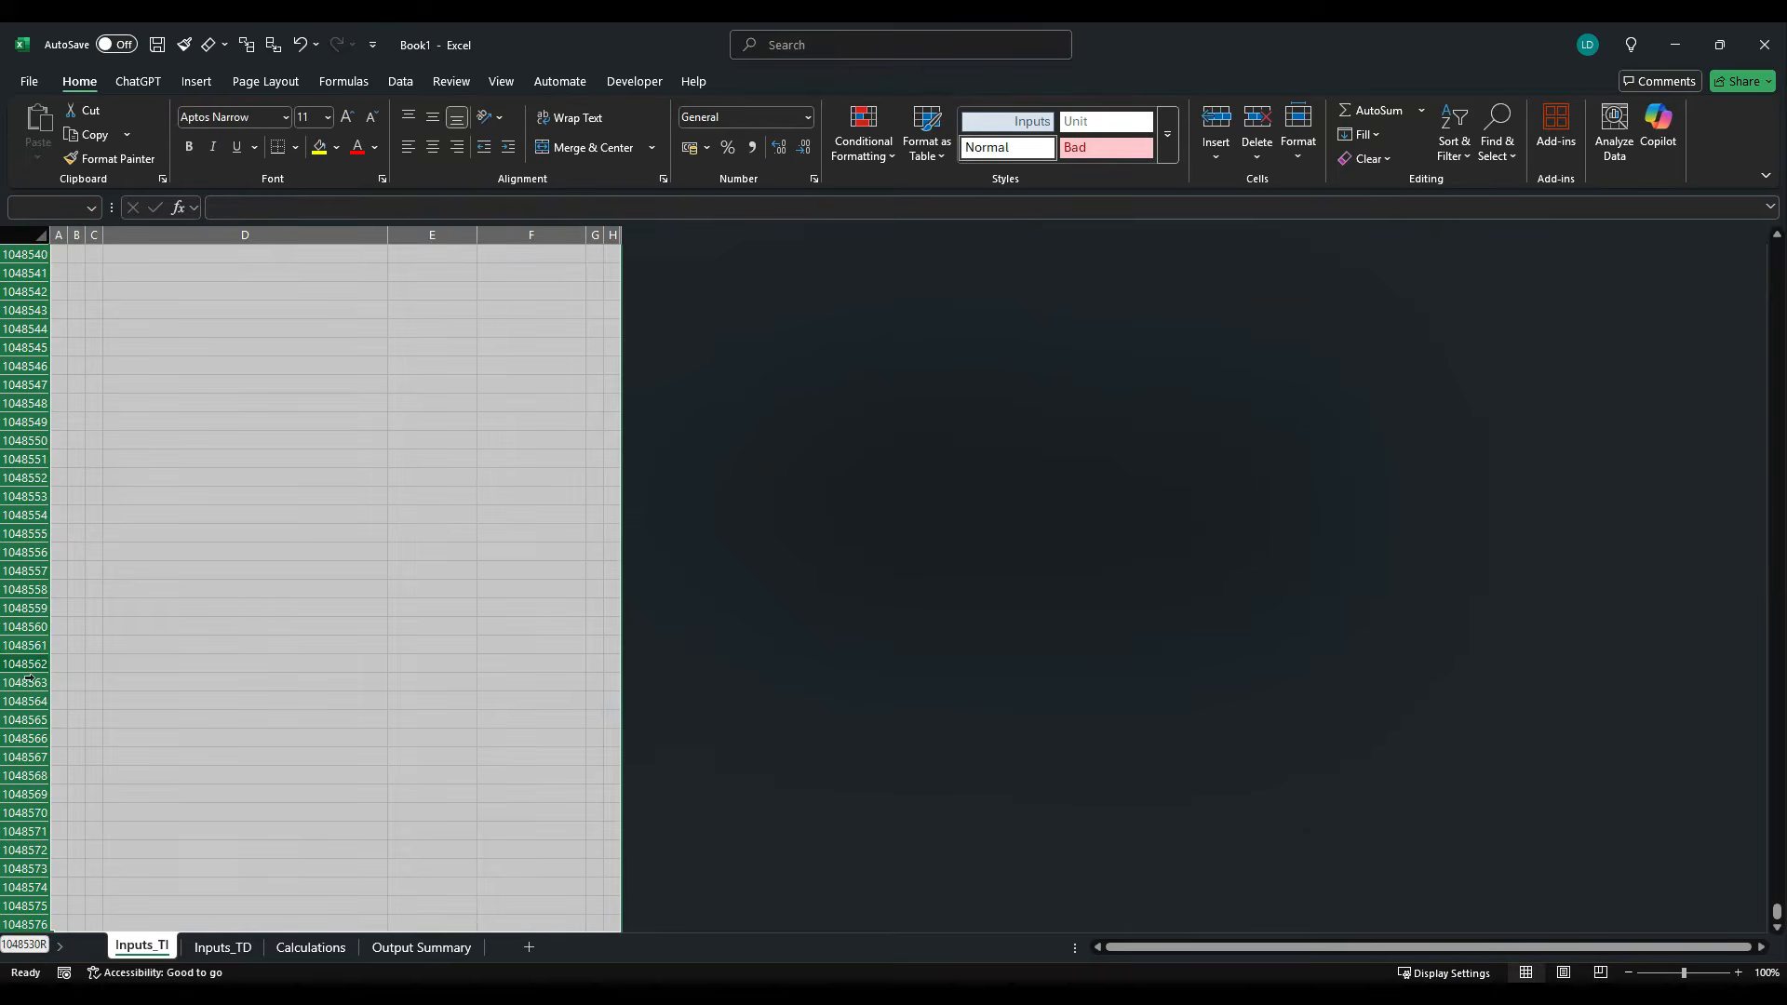
right_click(19, 670)
click(78, 611)
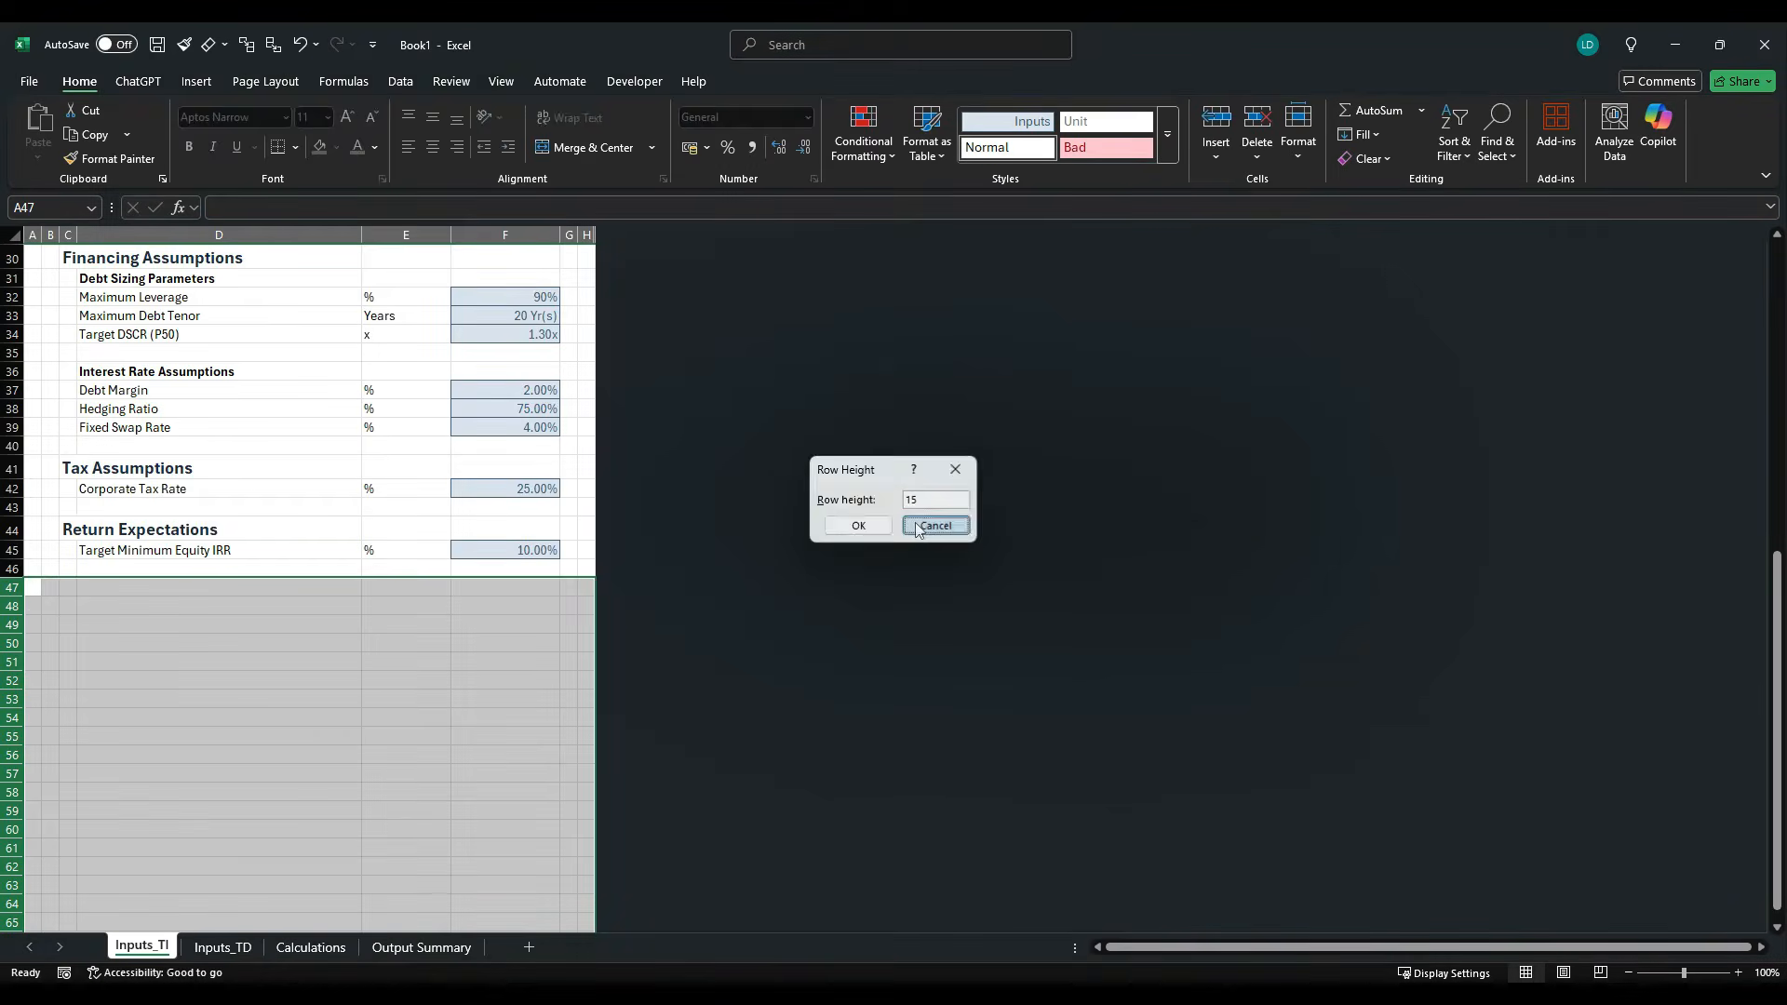
click(935, 526)
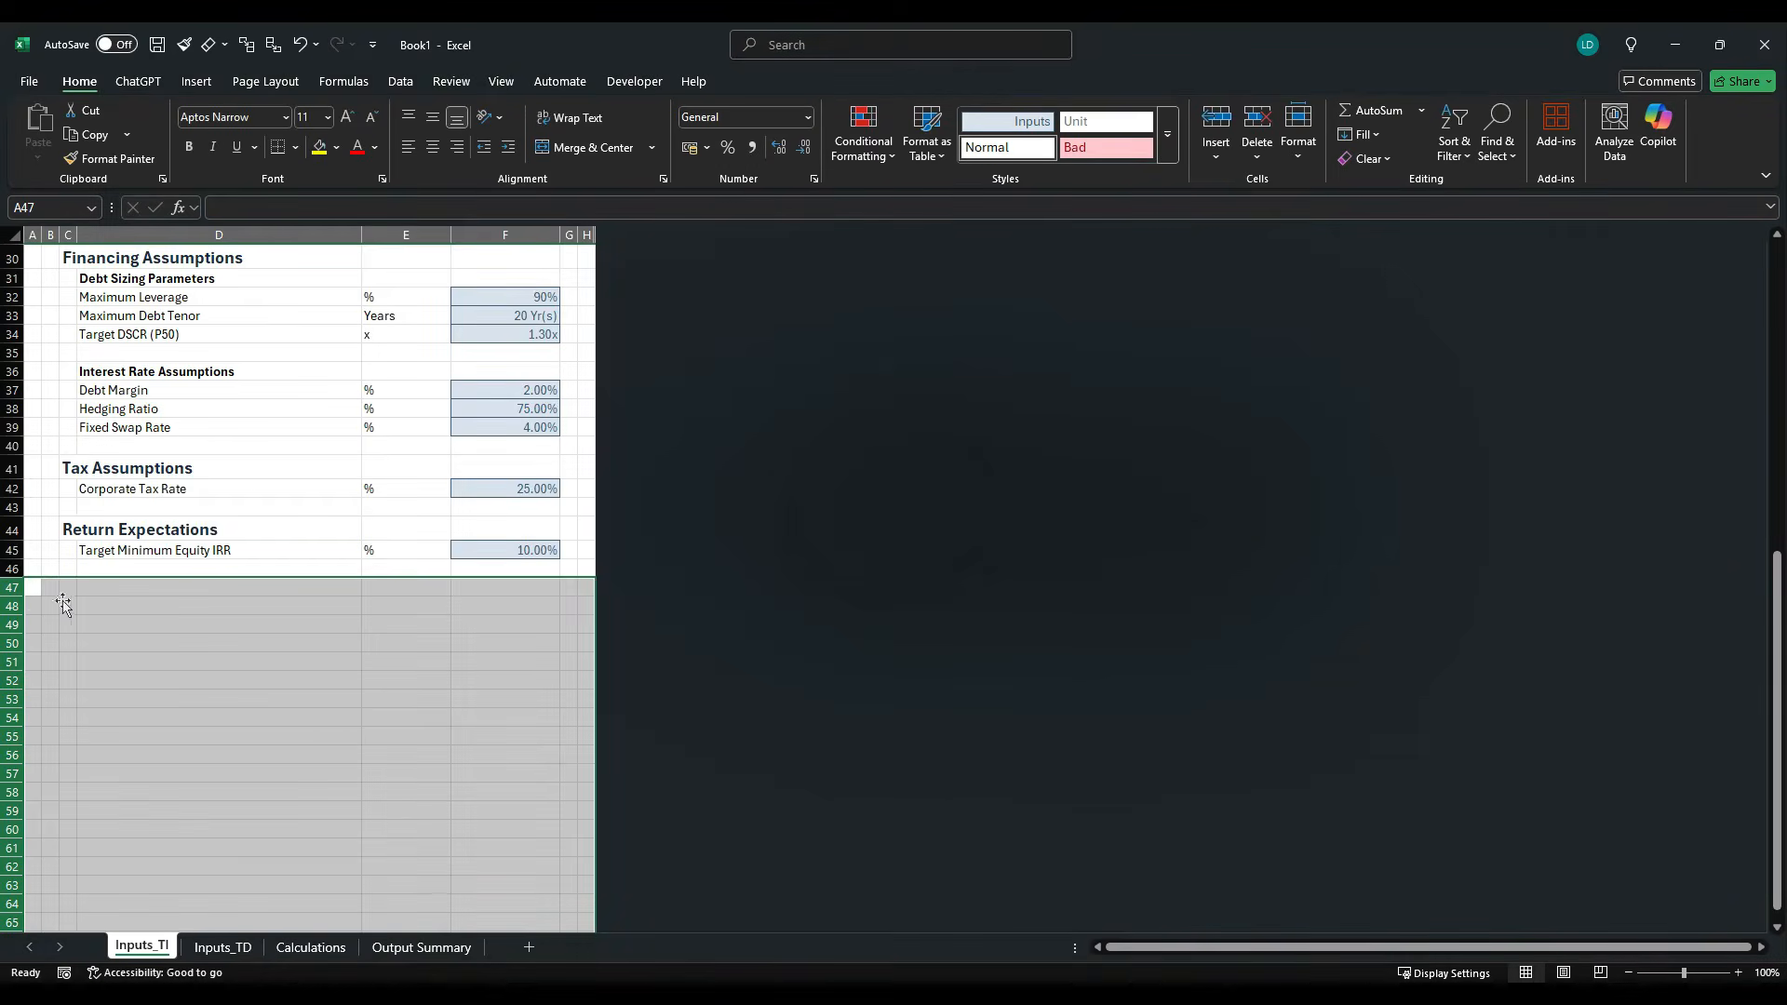
right_click(17, 629)
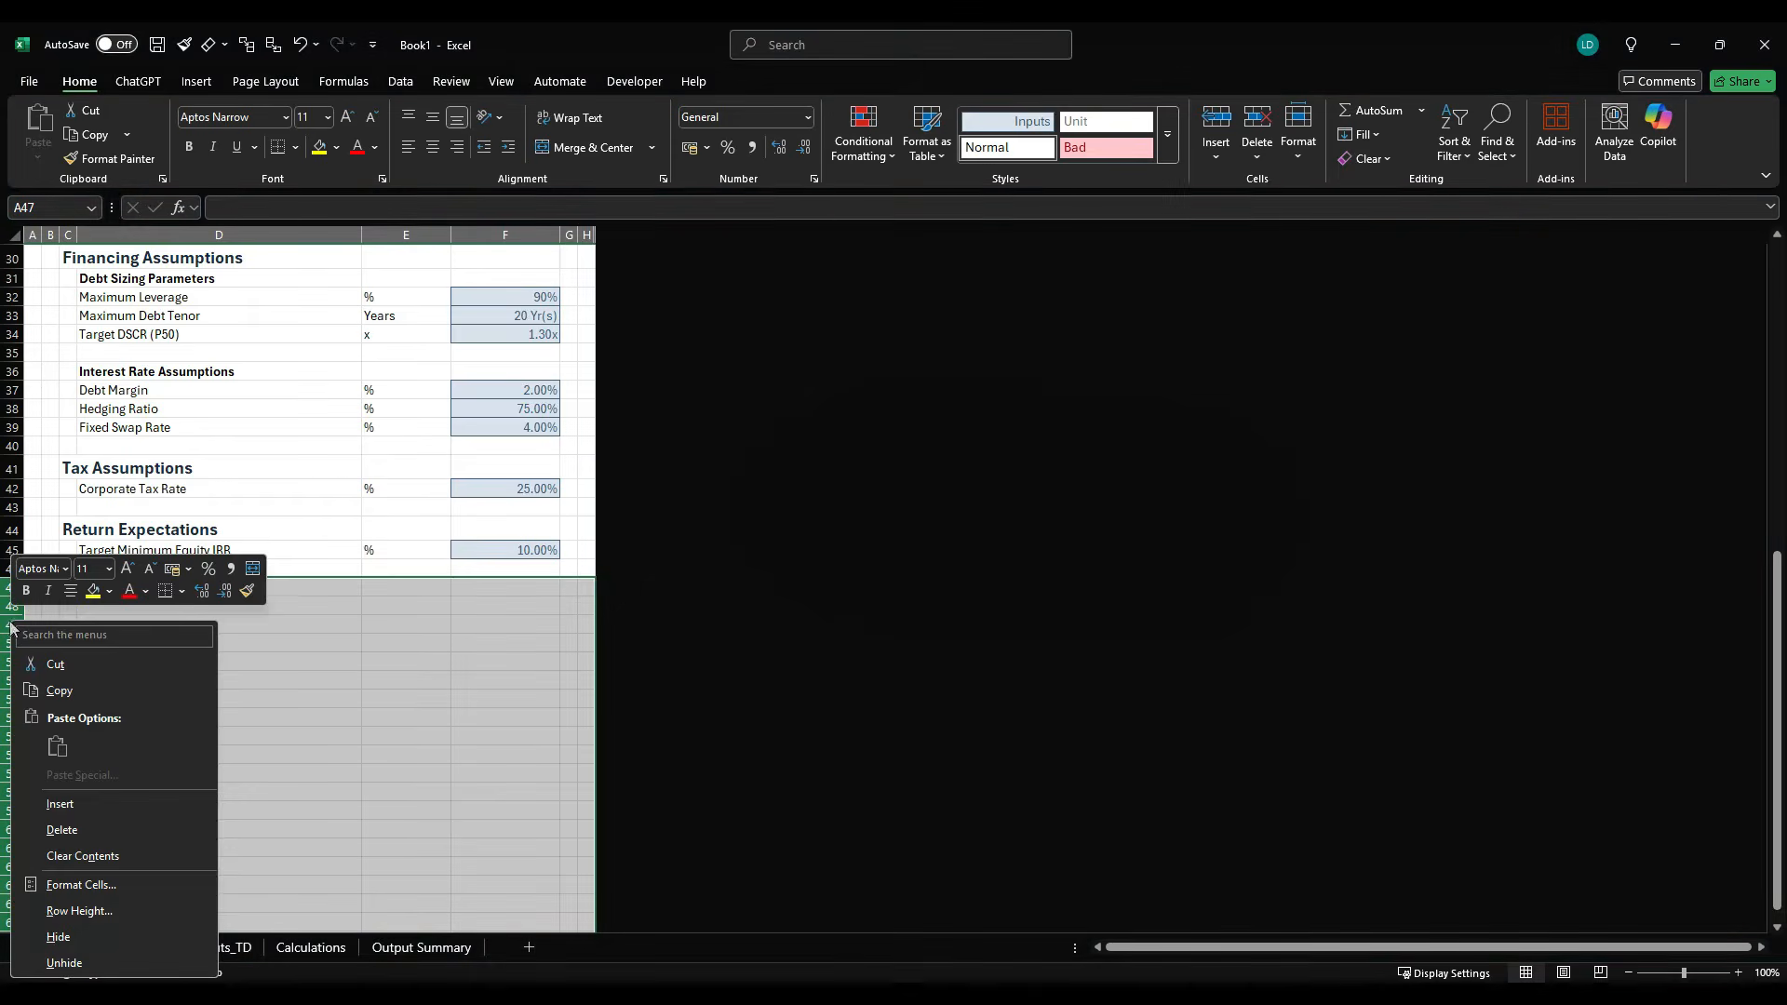
click(79, 938)
- Insert a blank row above Degradation at row 11 in the Technical Parameters section
scroll(223, 661, up, 9)
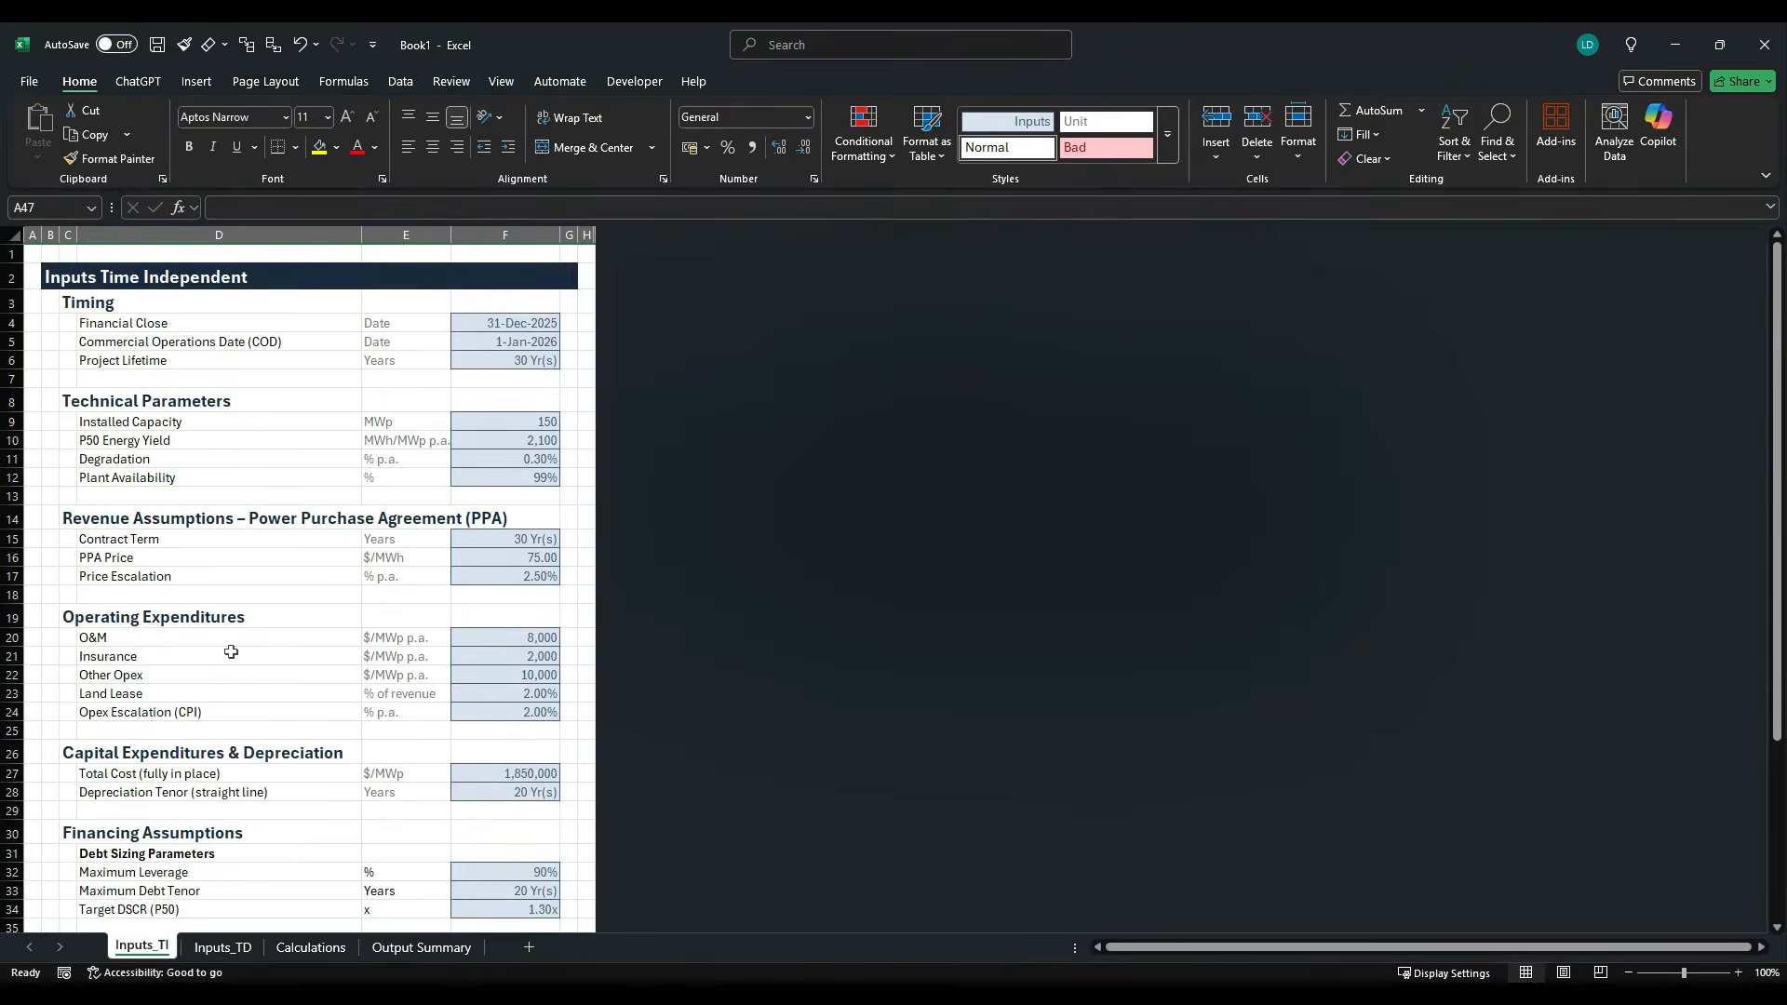
scroll(228, 653, down, 3)
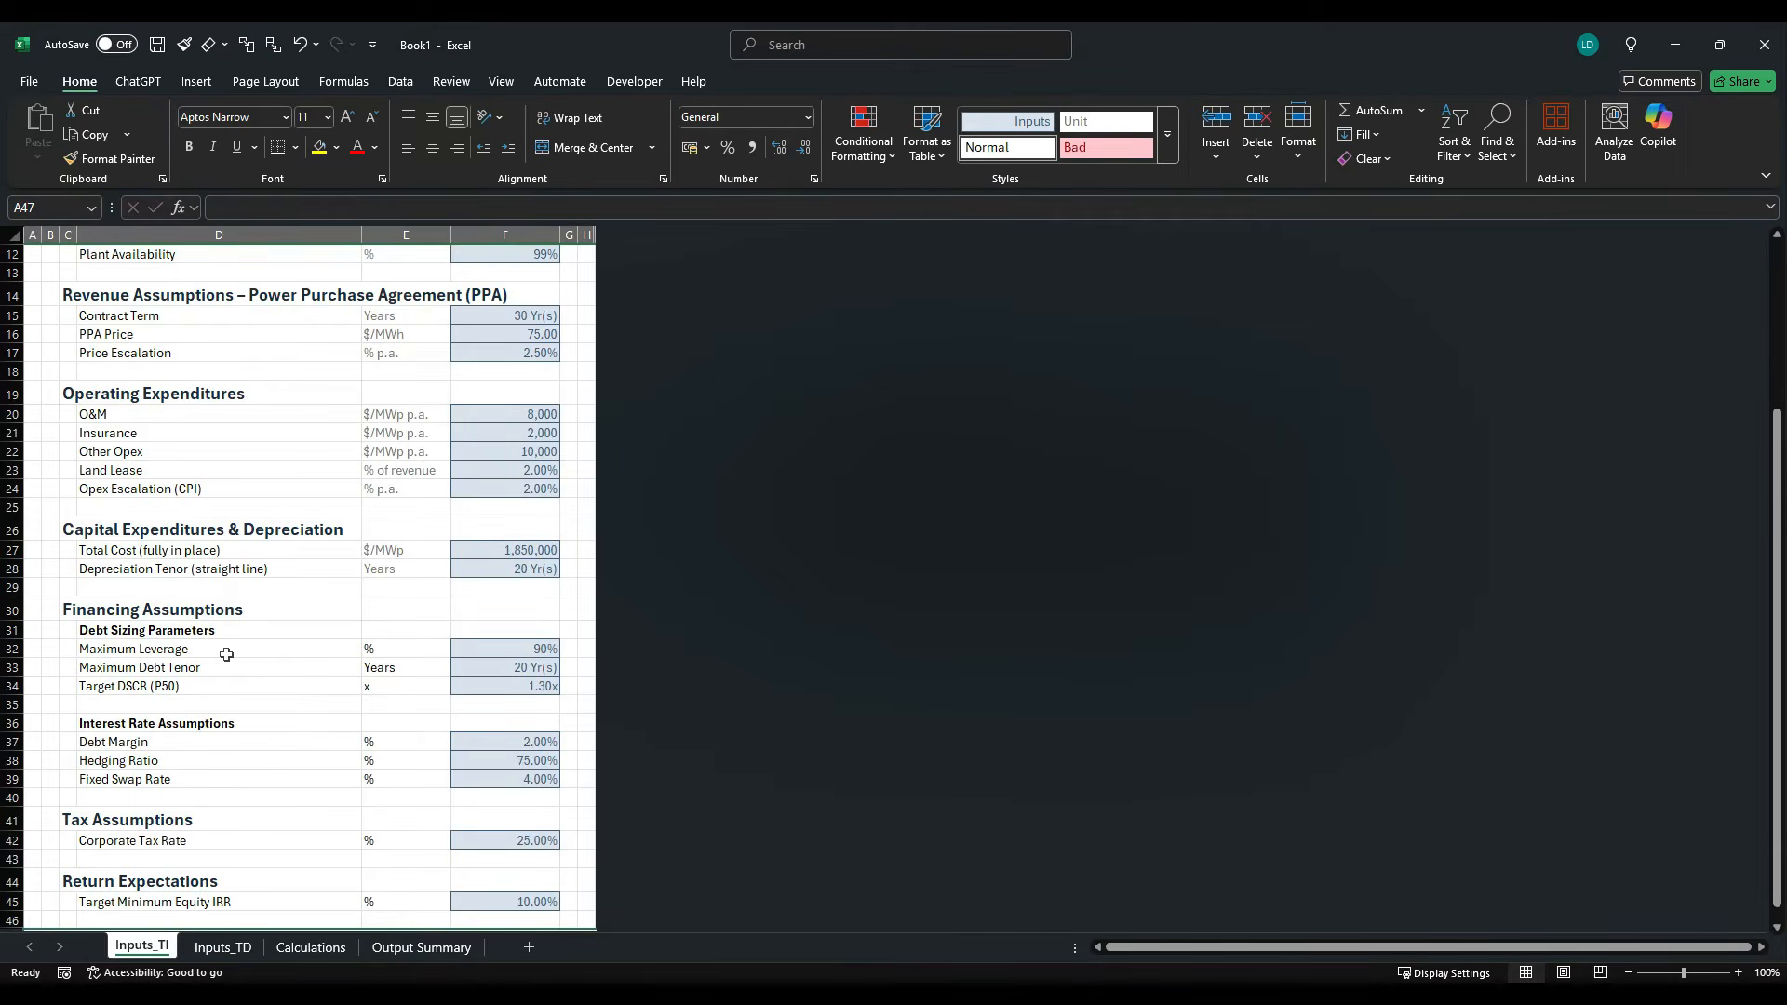
scroll(224, 655, down, 2)
scroll(220, 654, up, 6)
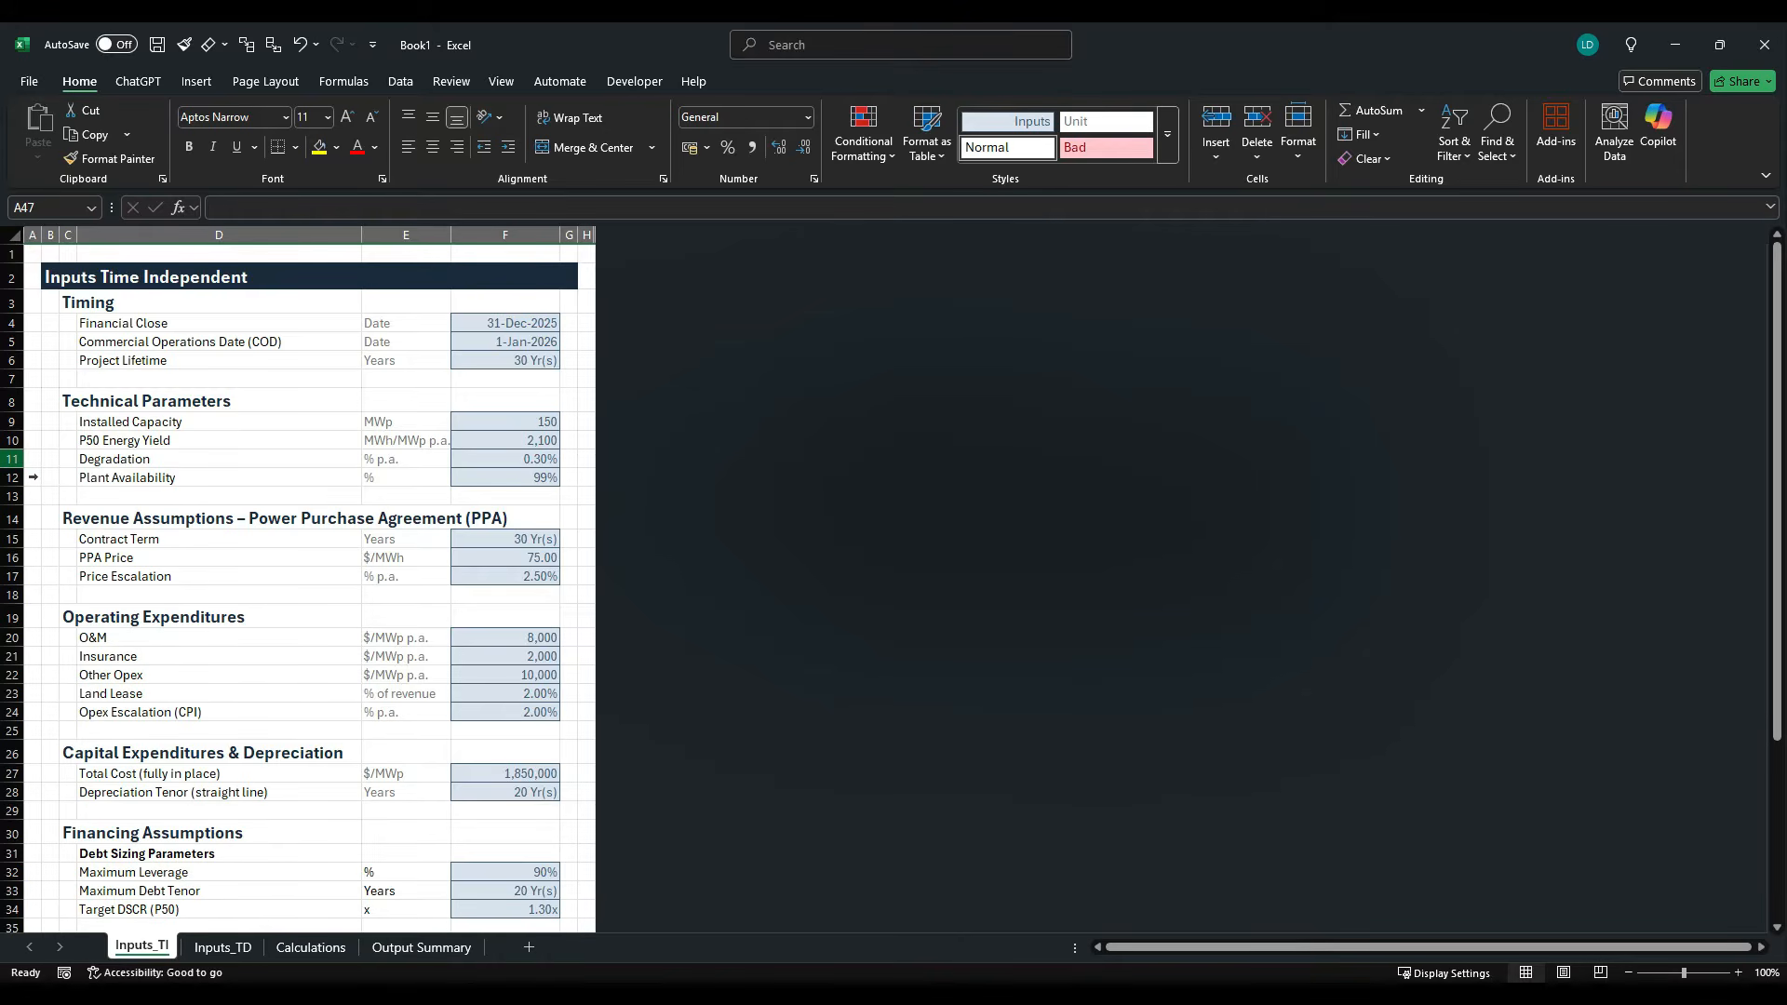
click(28, 460)
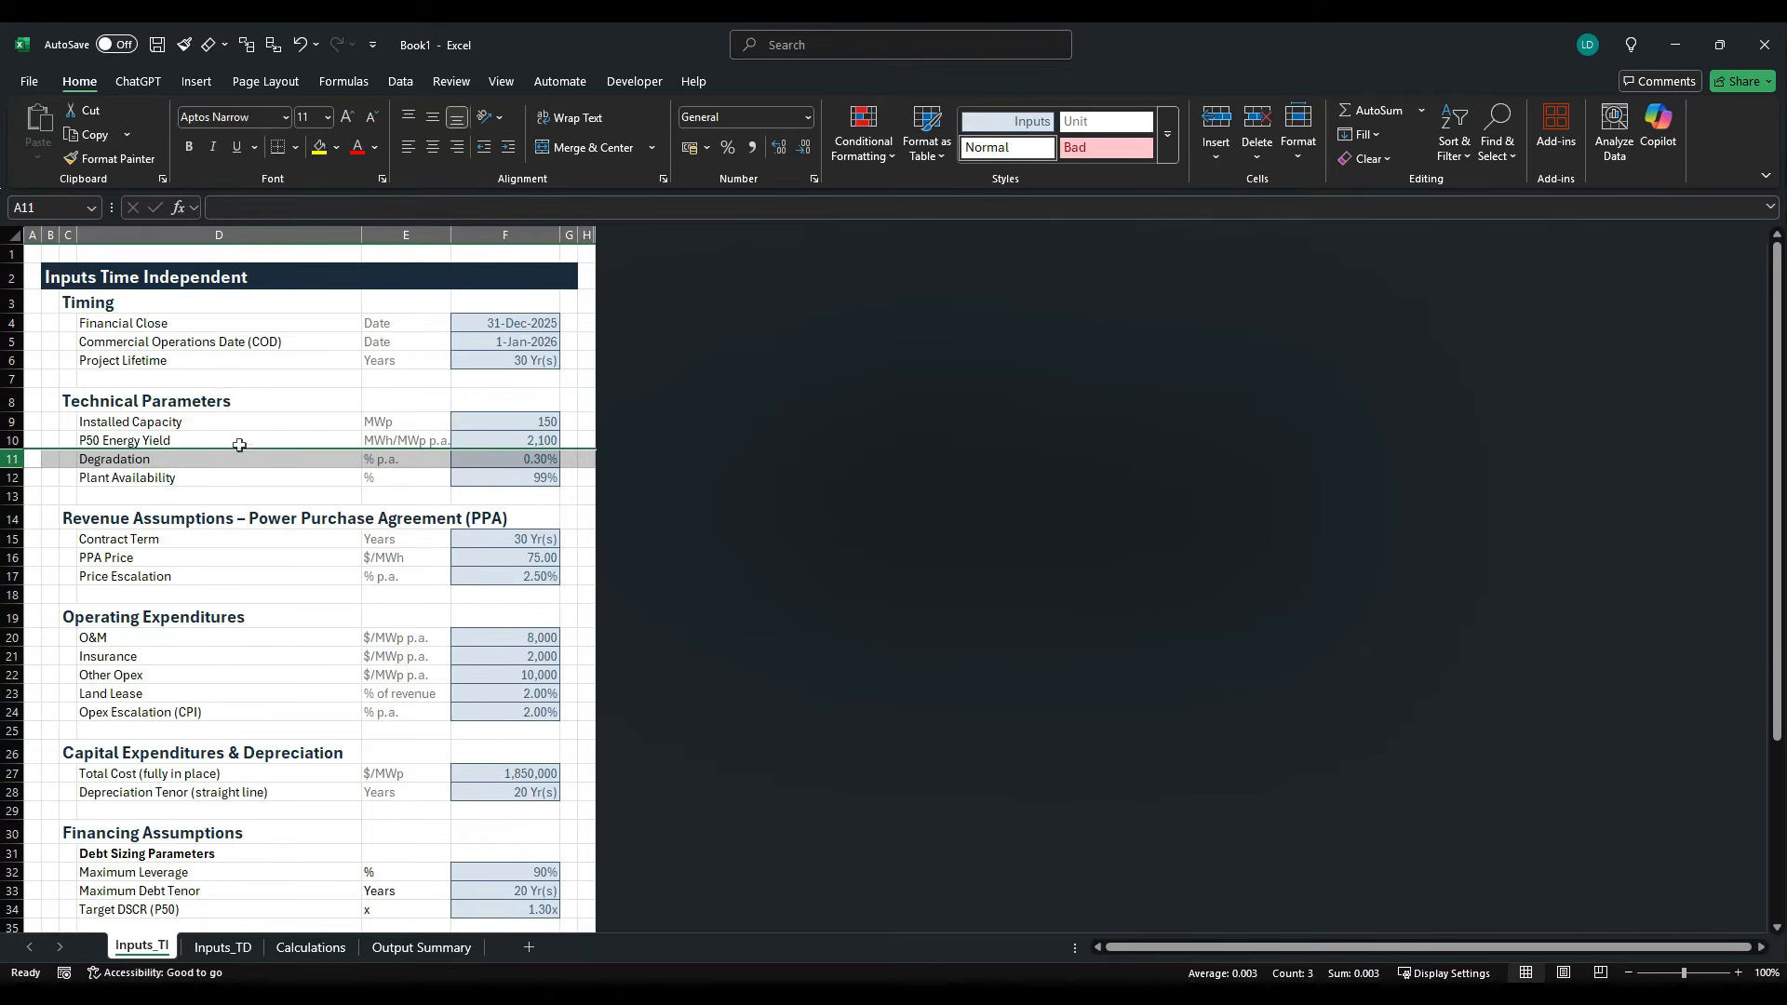
key(ctrl+plus)
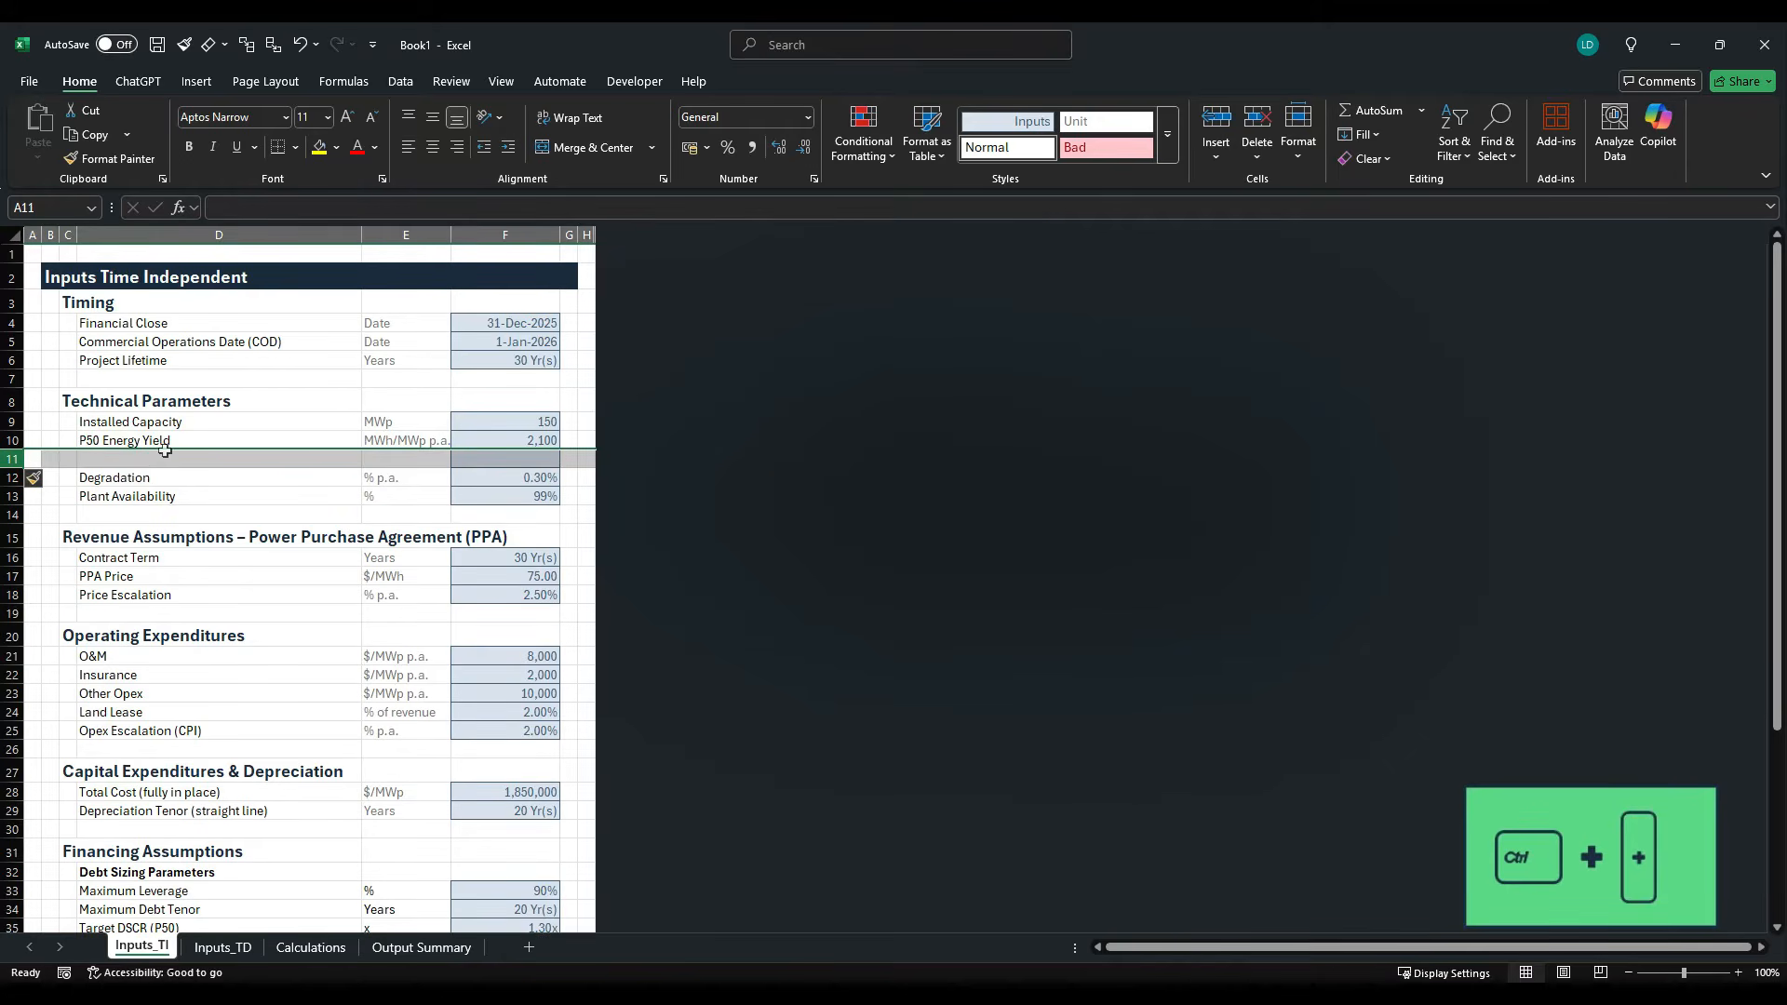
- Label the blank row 11 Total Energy Generation in column D, with the unit MWh p.a. in column E
click(168, 465)
click(167, 475)
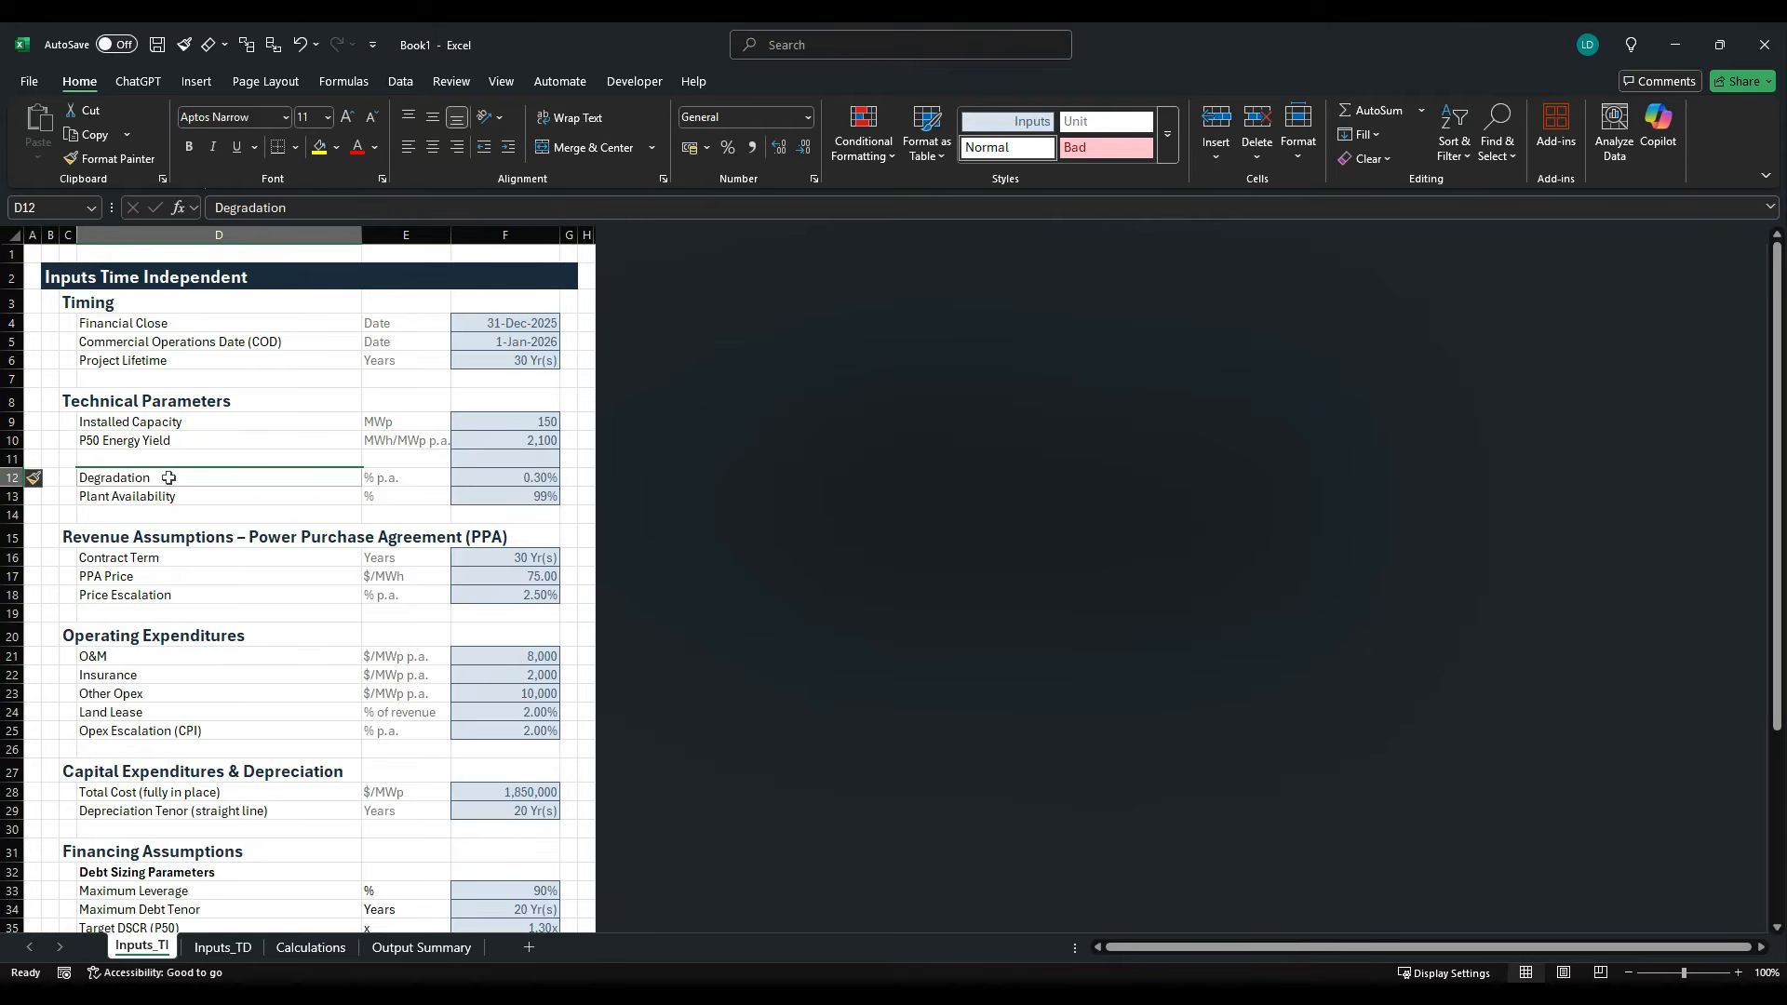
click(166, 466)
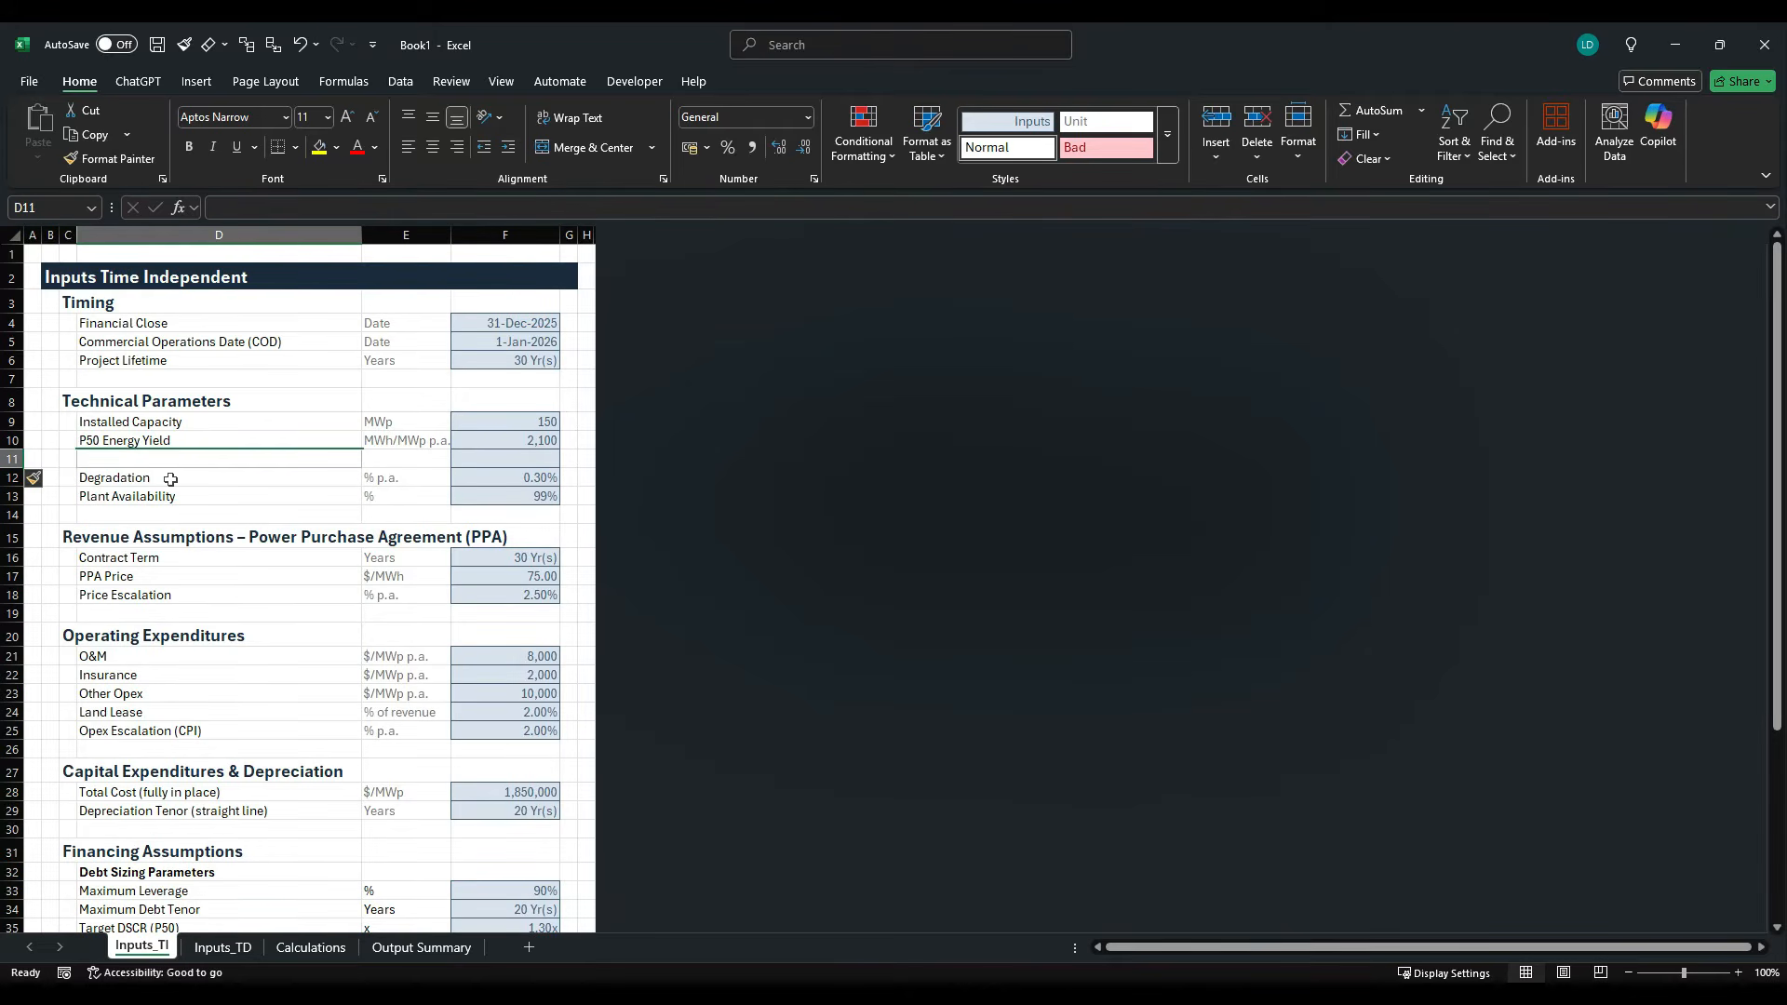
text(To)
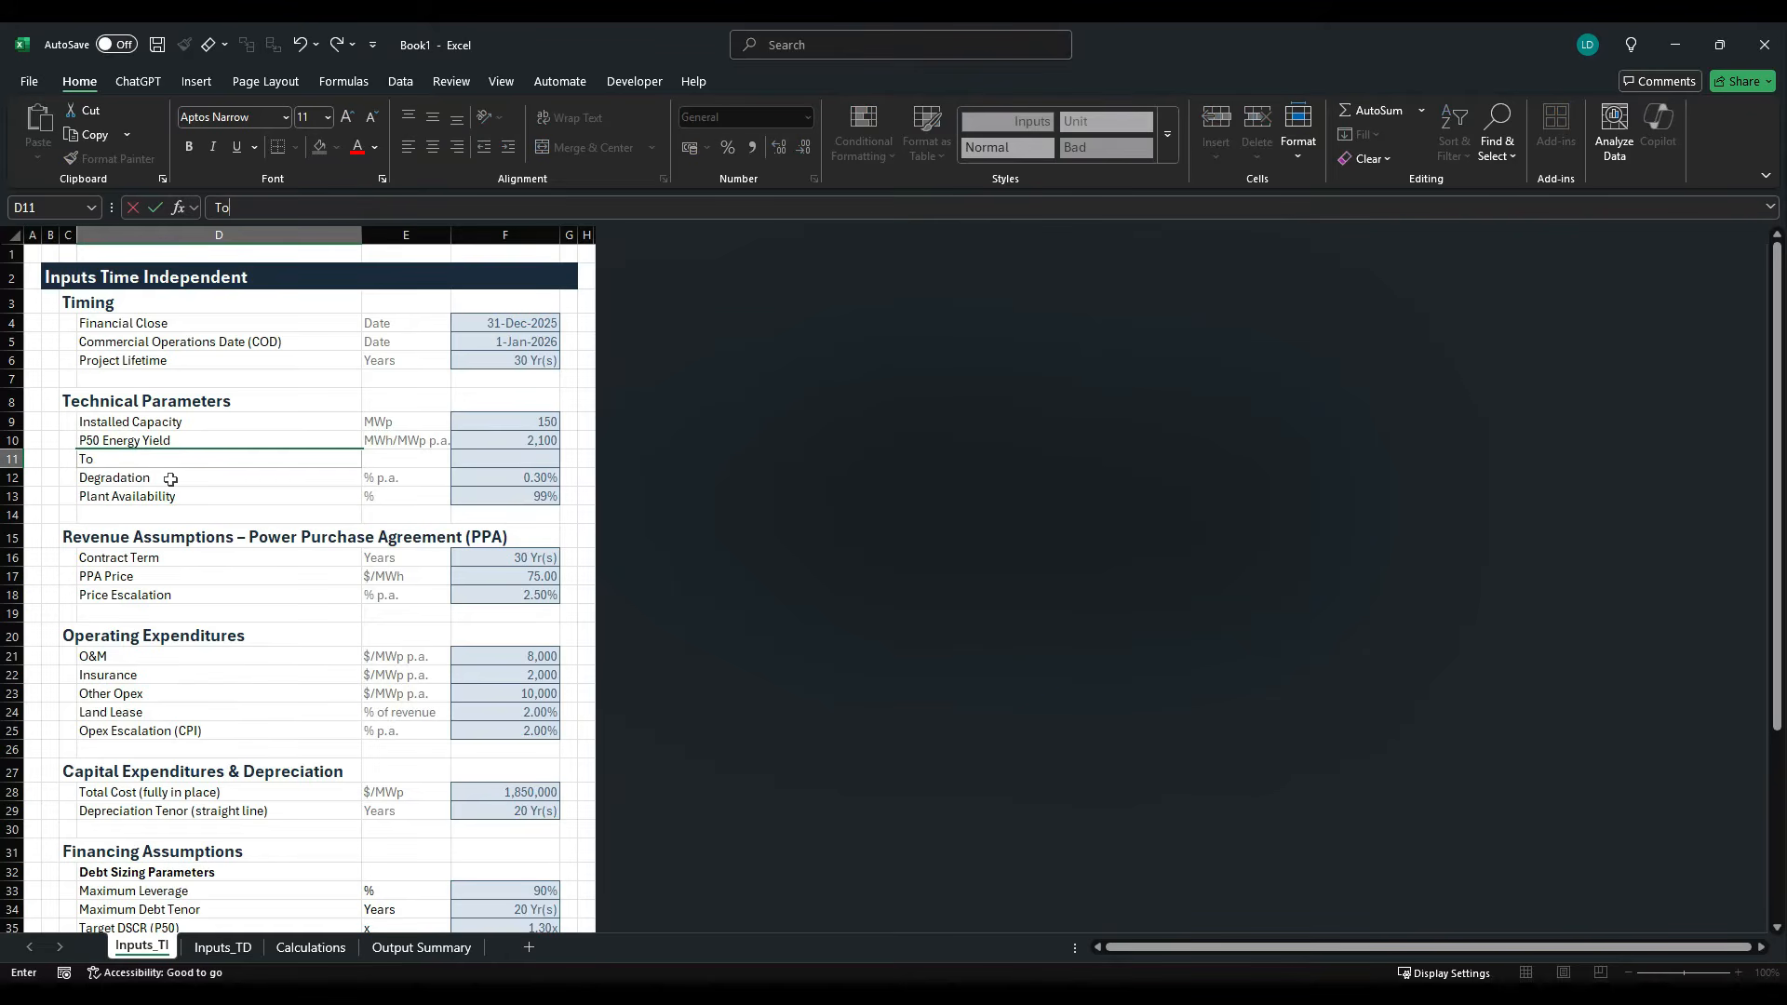
text(rtal Energy Generation)
key(Tab)
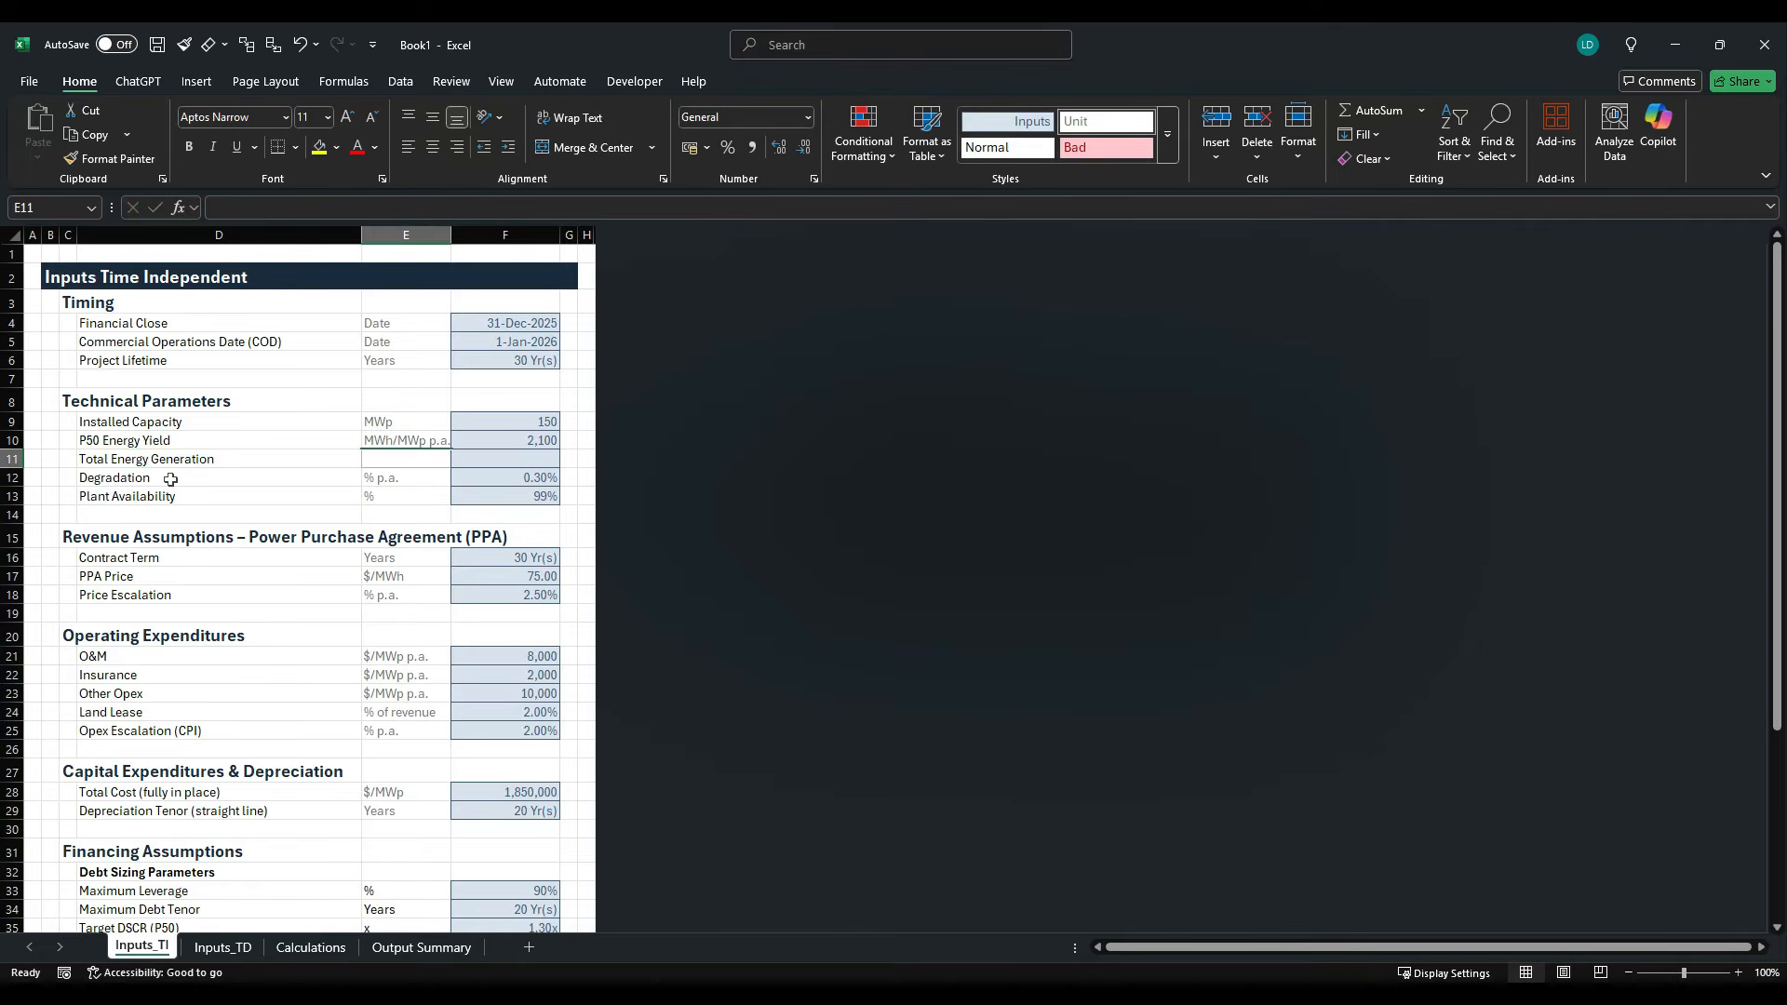
text(MW)
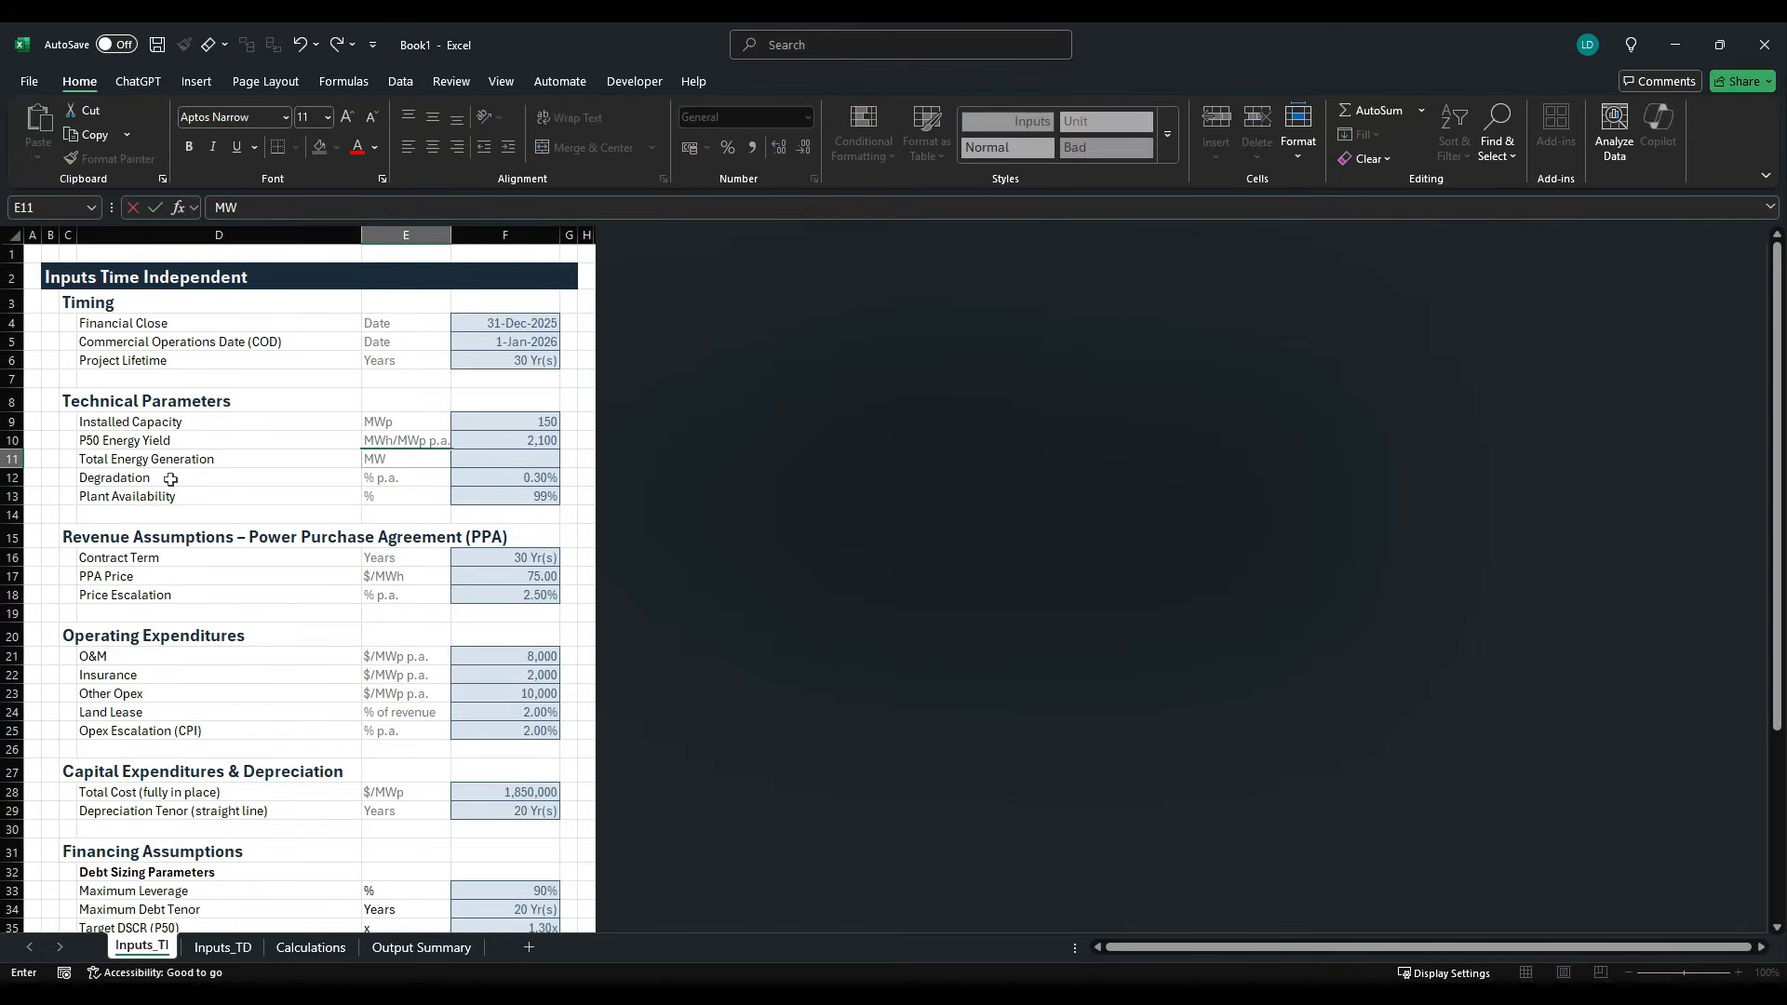
text(h p.a.)
key(Tab)
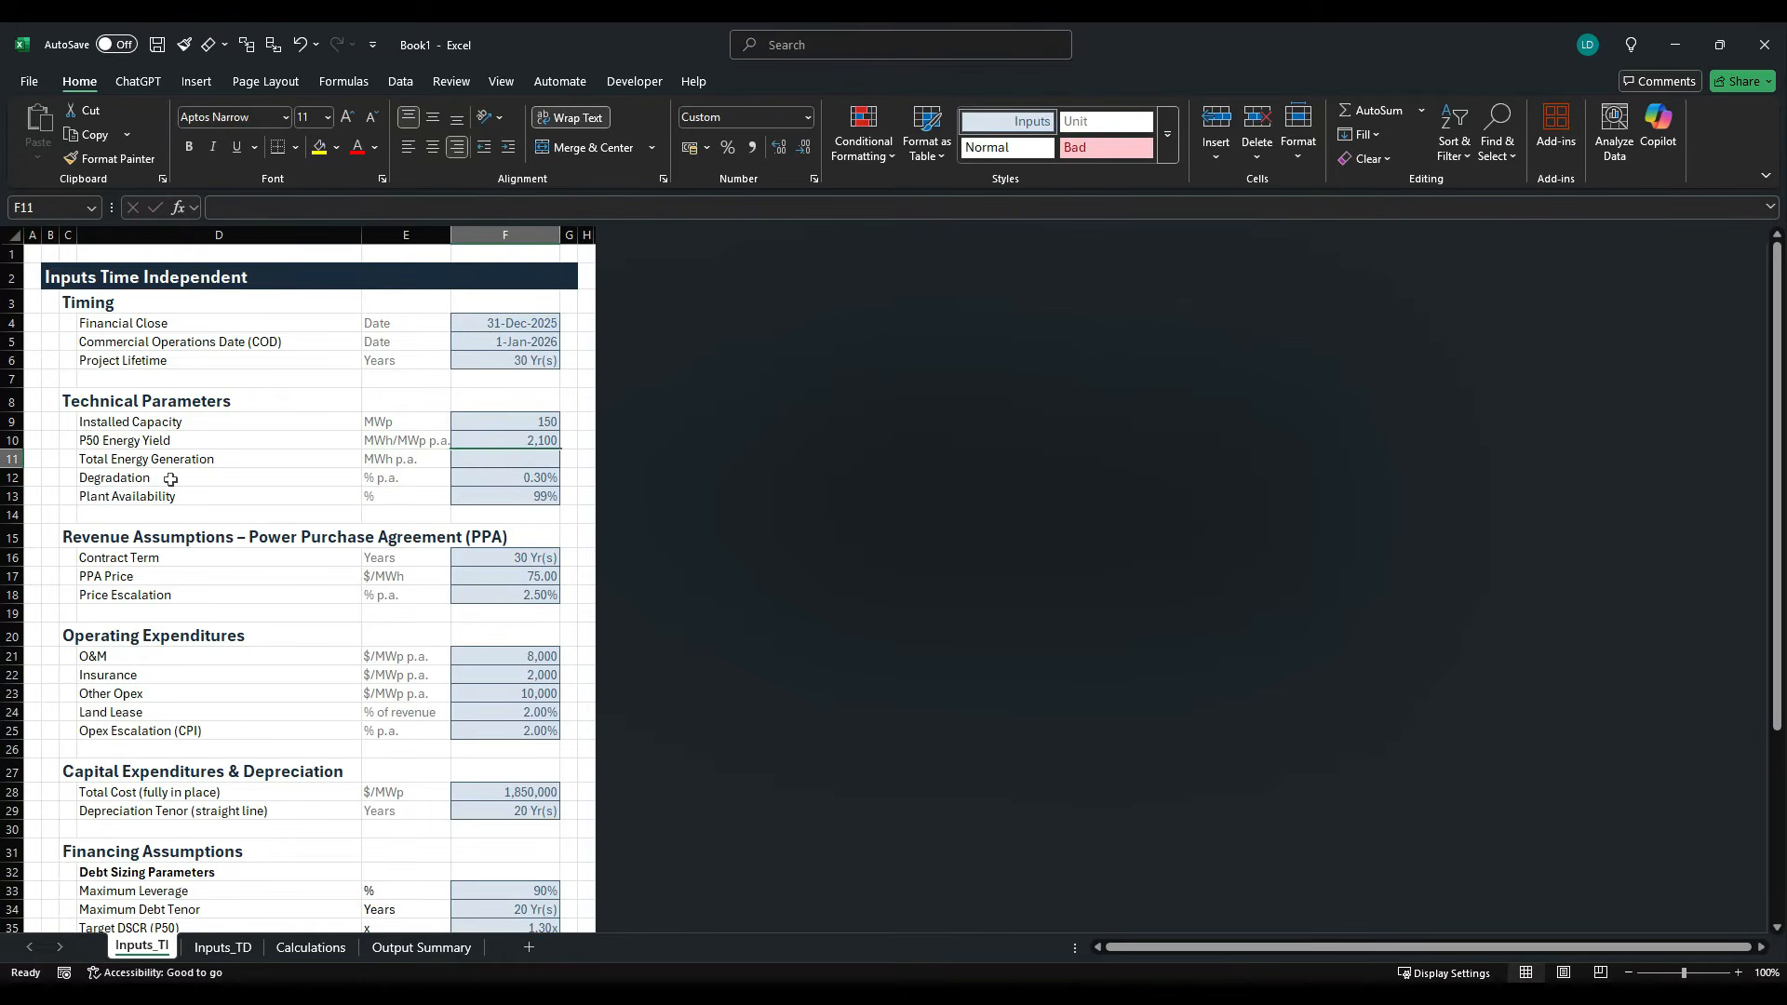
- Copy the Insheet example cell from the Project Finance Model Styles Template workbook and paste only its formatting onto F11 in Book1
key(alt+Tab)
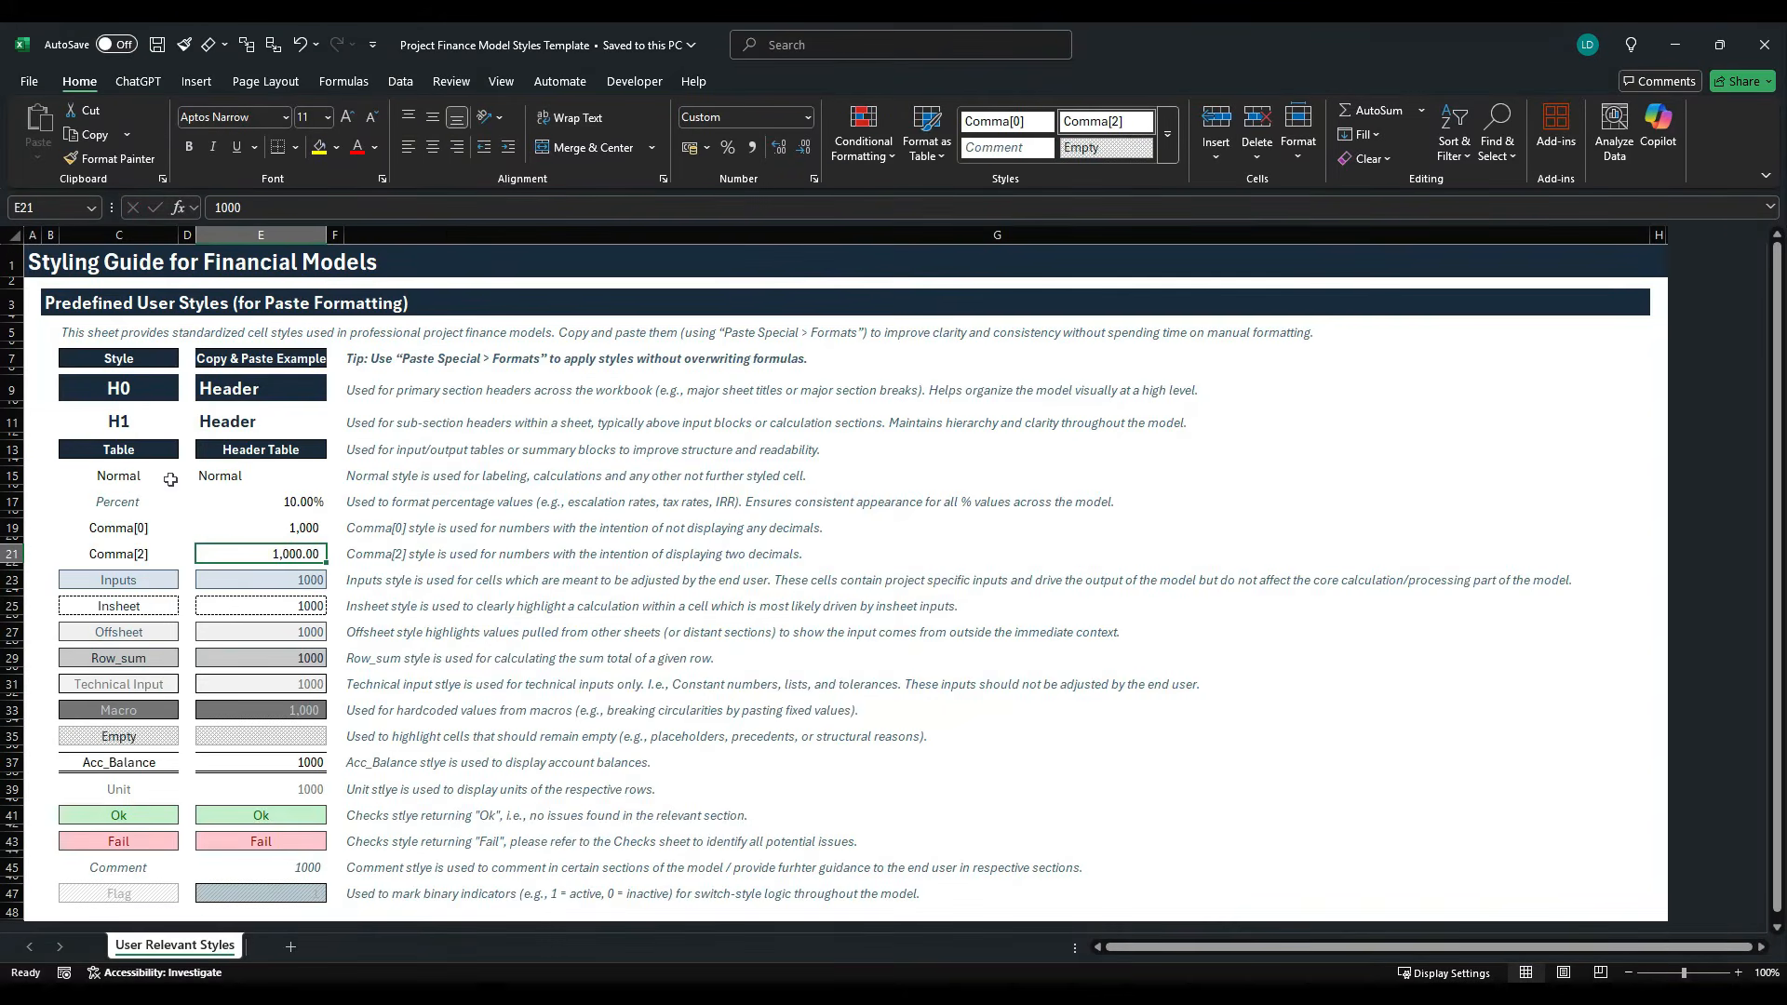
click(260, 613)
key(ctrl+c)
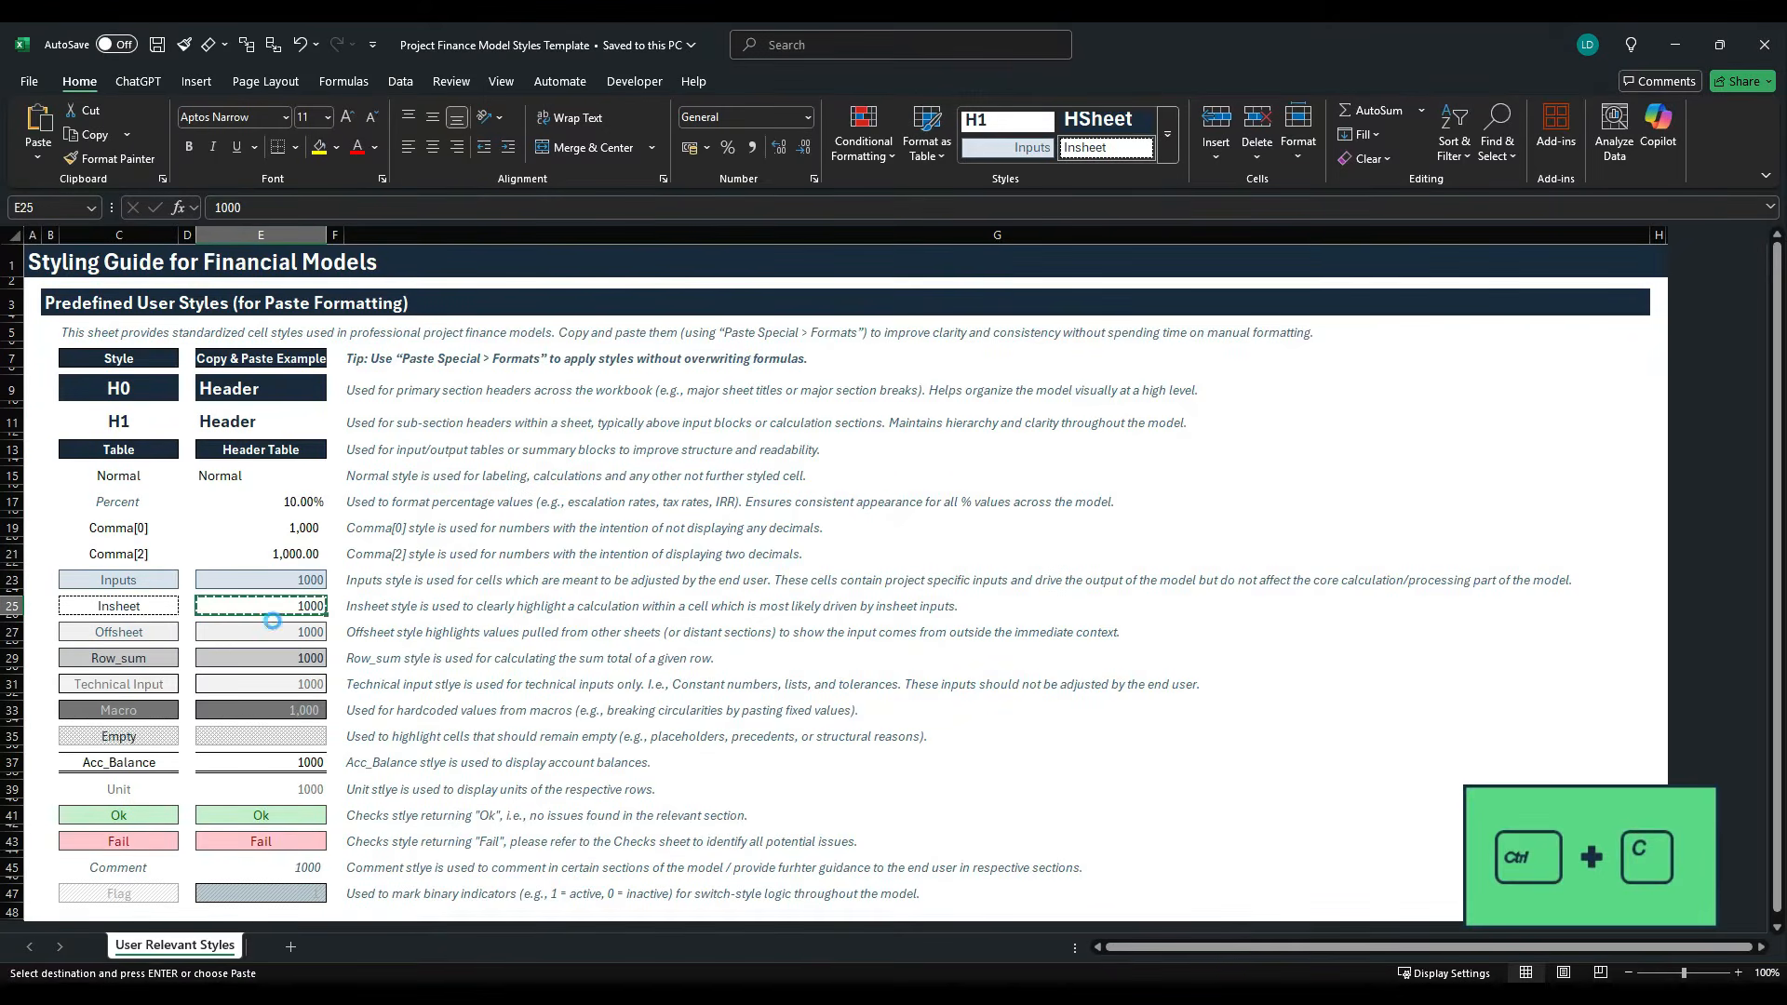
key(alt+Tab)
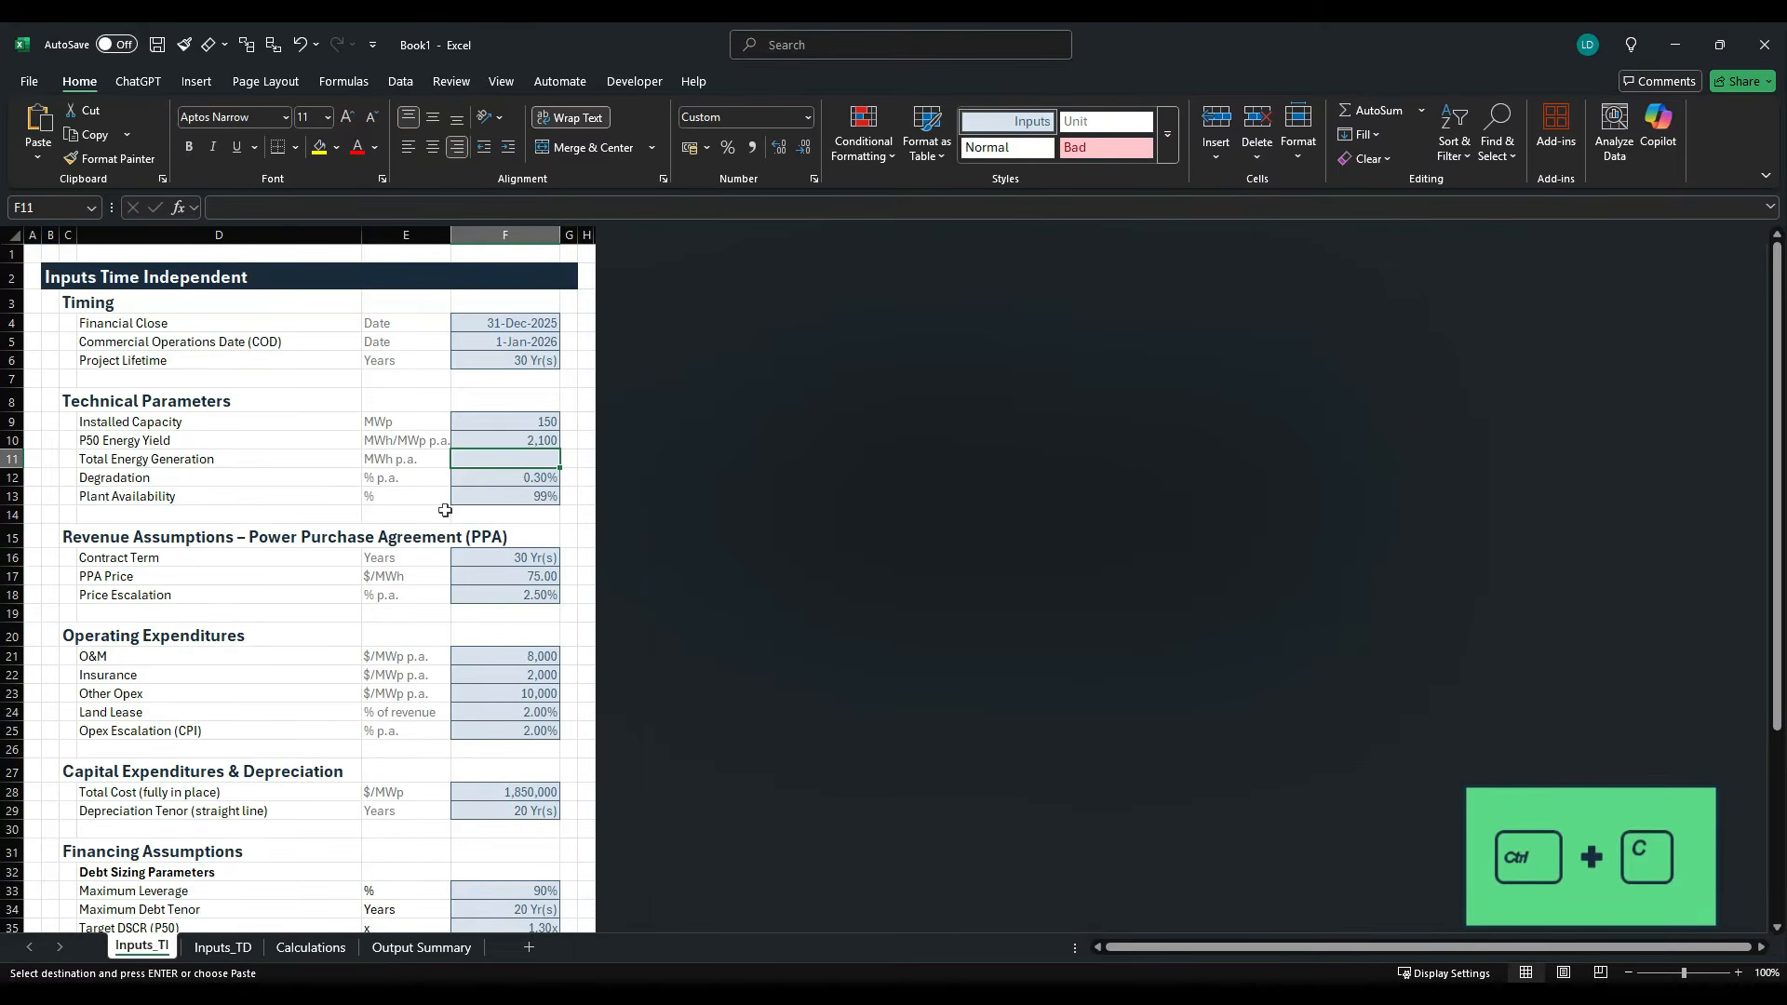
key(alt)
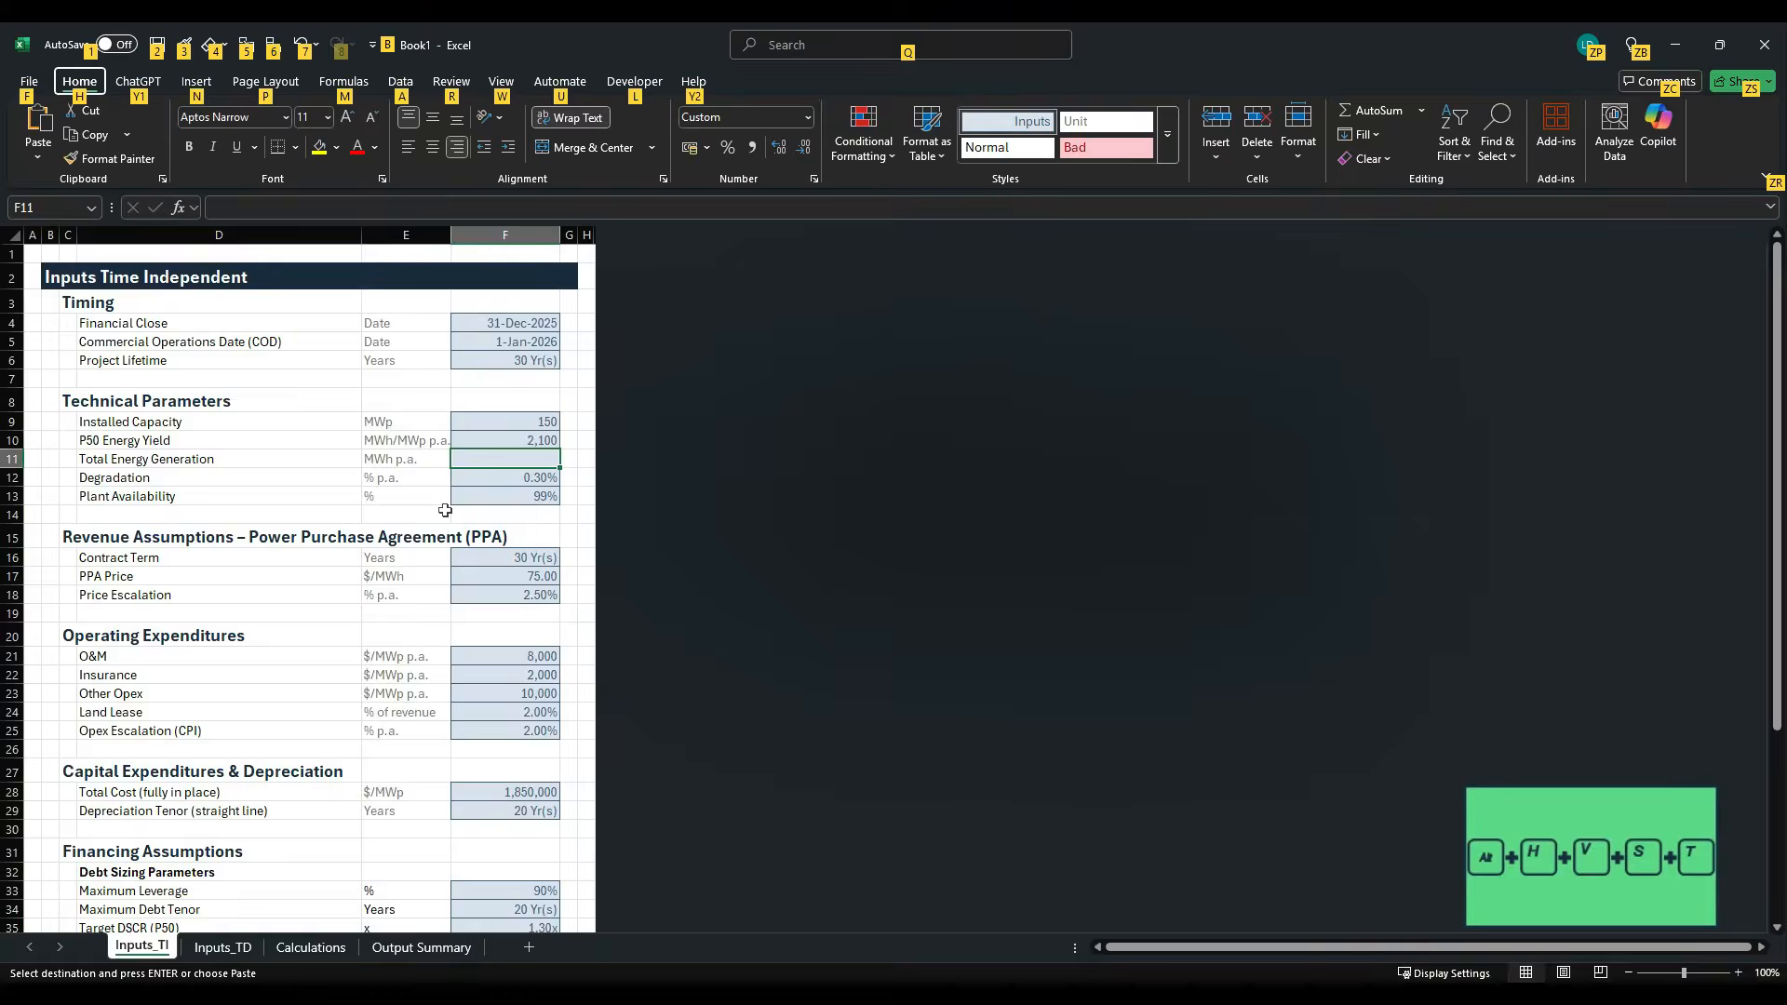
key(h)
key(v)
key(s)
key(t)
key(Return)
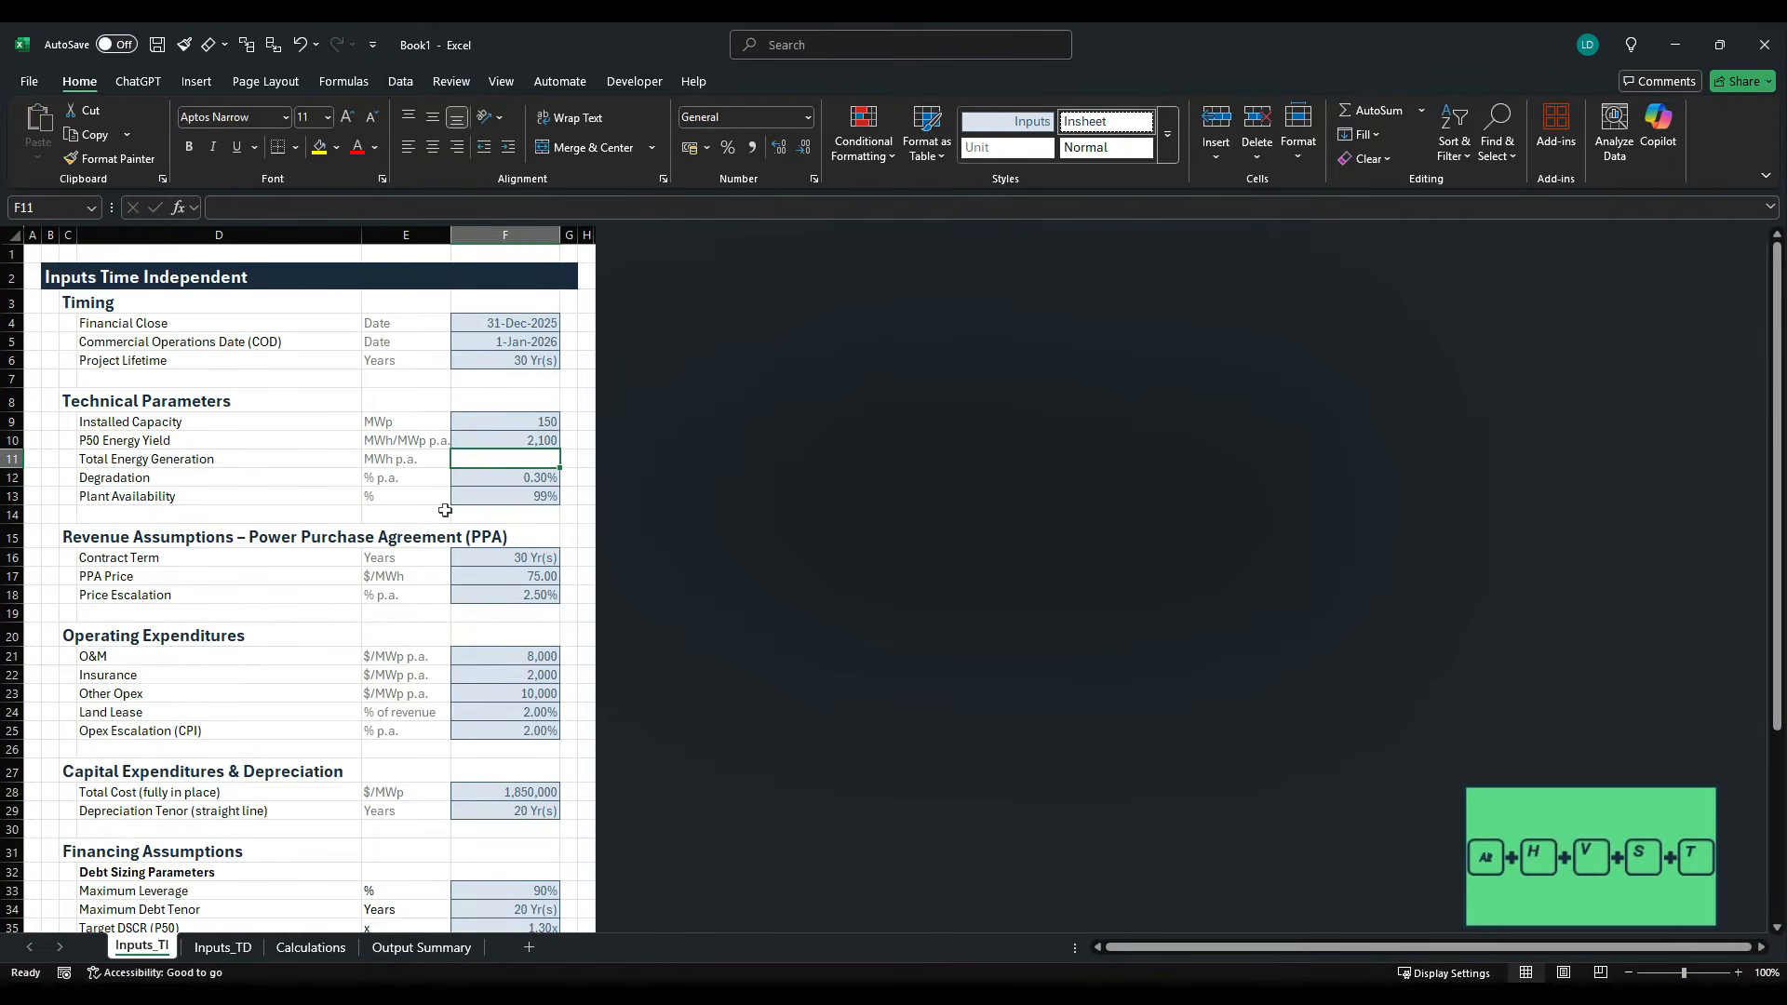
- Calculate Total Energy Generation in F11 as installed capacity times P50 energy yield with the formula =F9*F10
text(=)
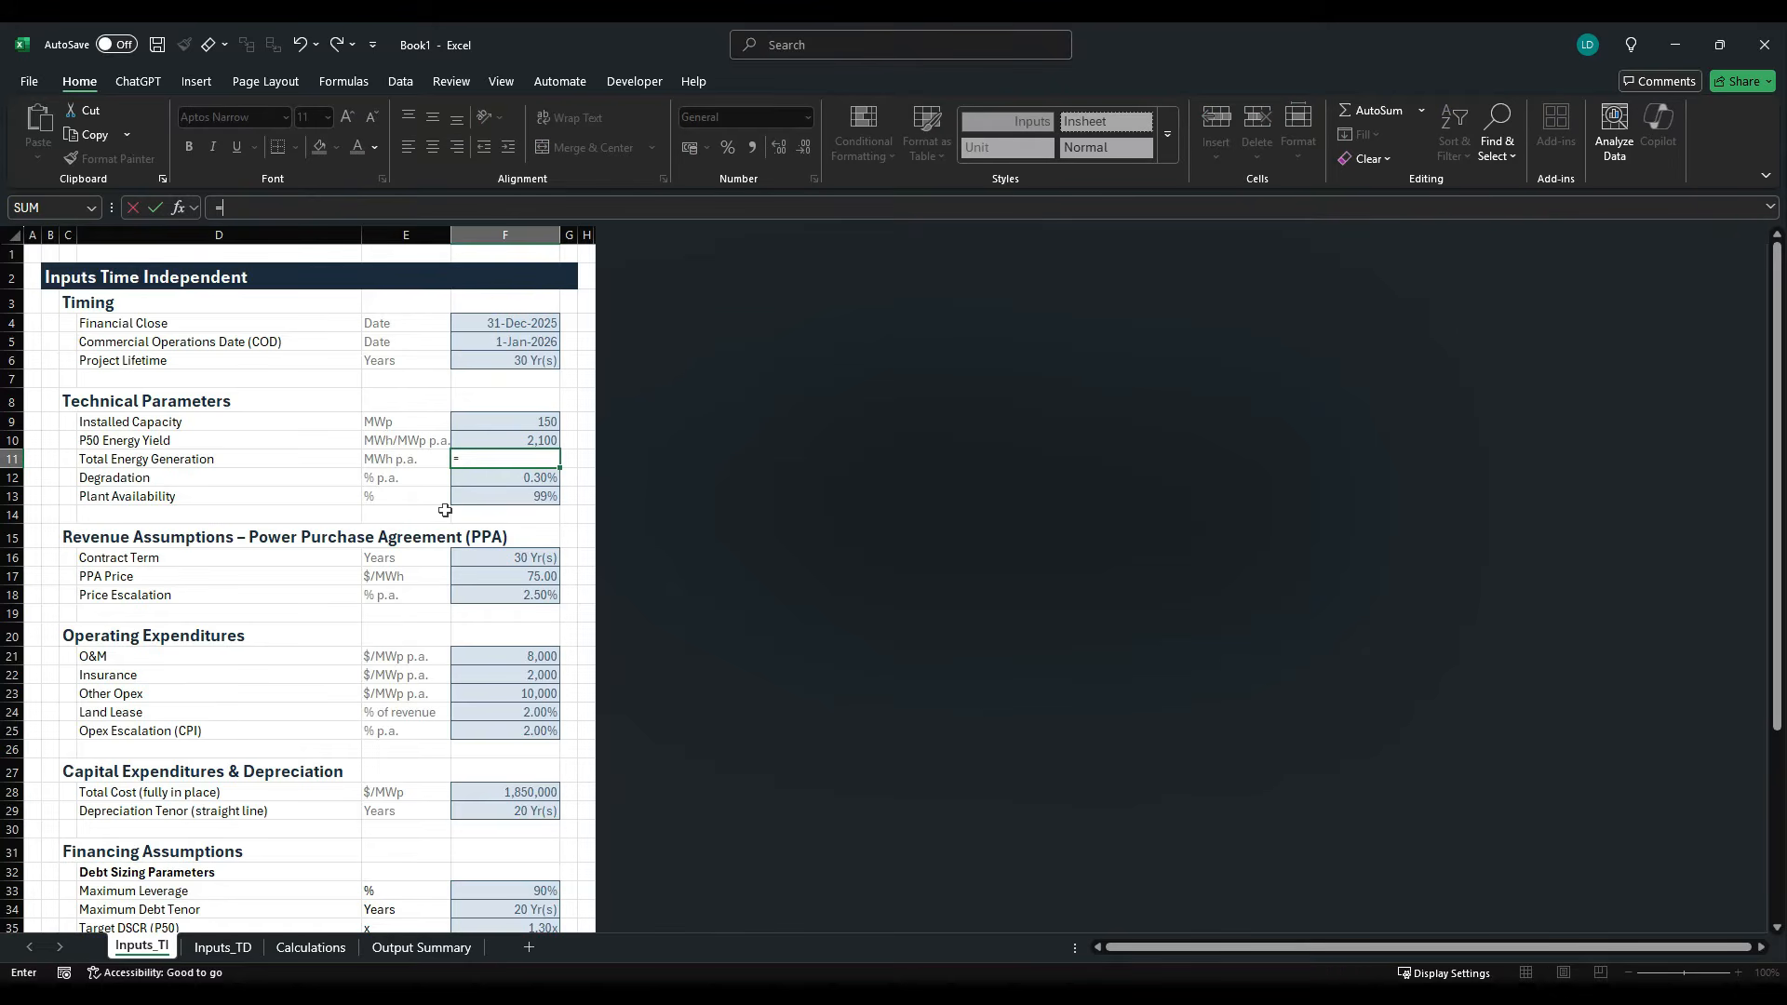
key(Up)
key(Up)
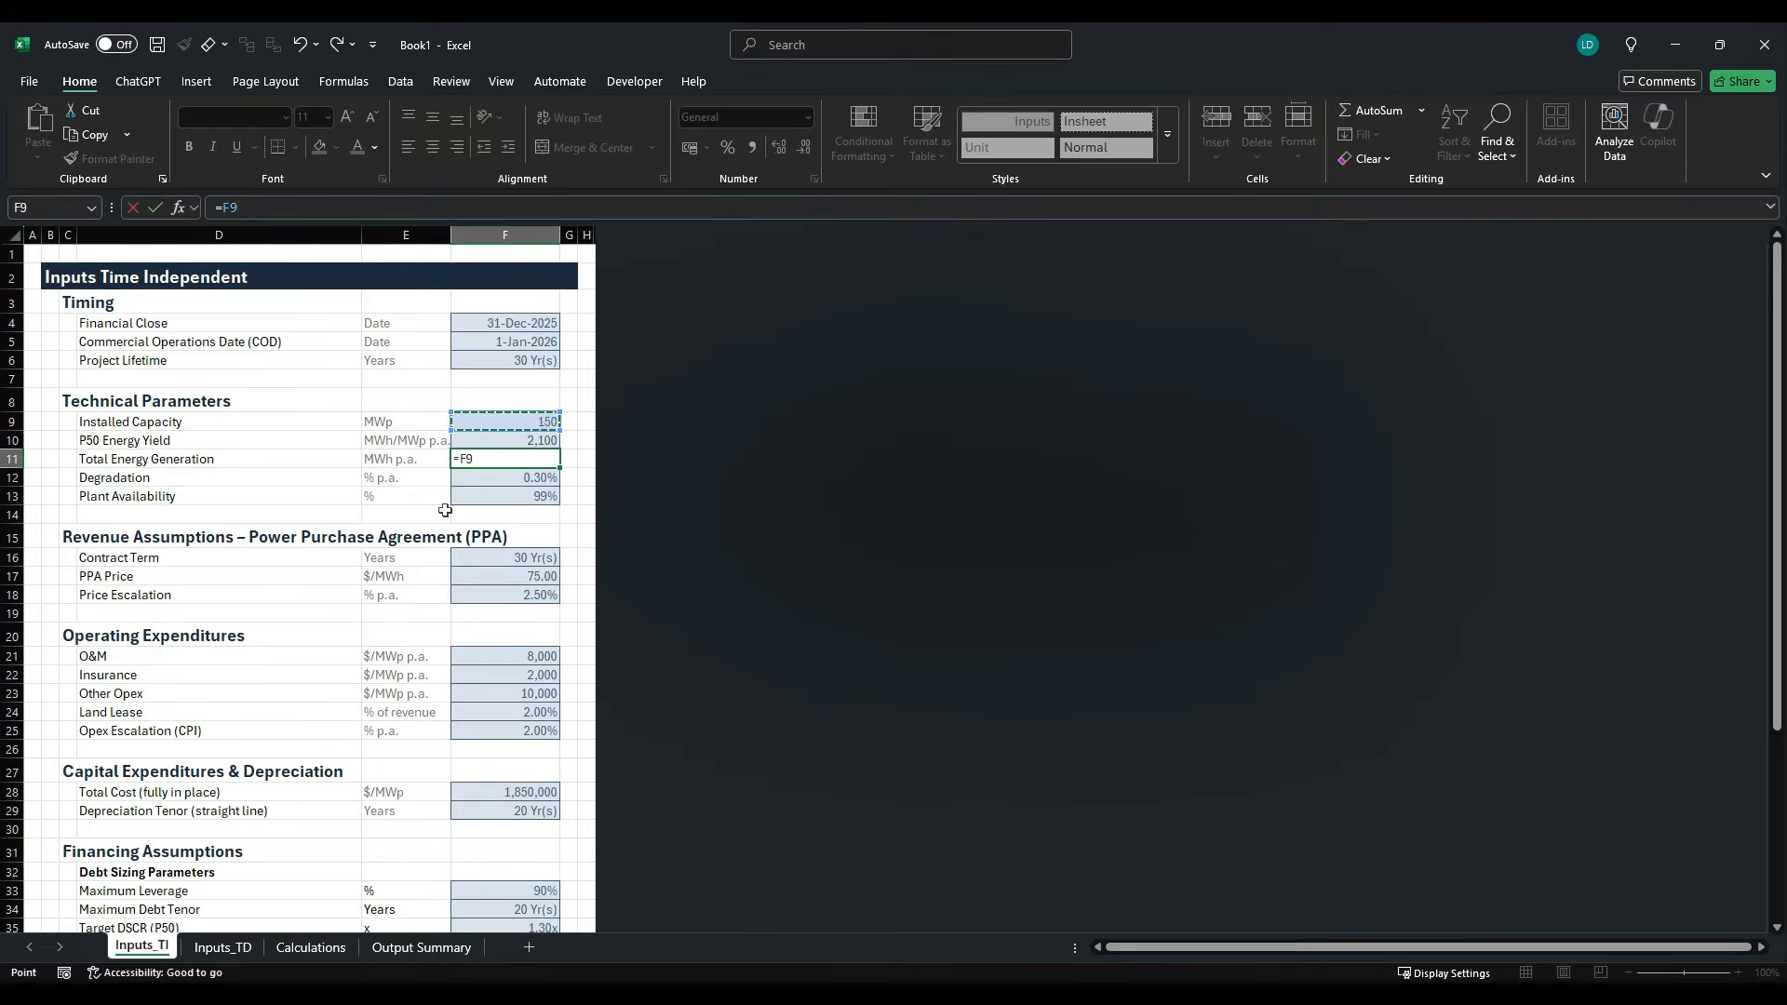
text(*)
key(Up)
key(ctrl+Return)
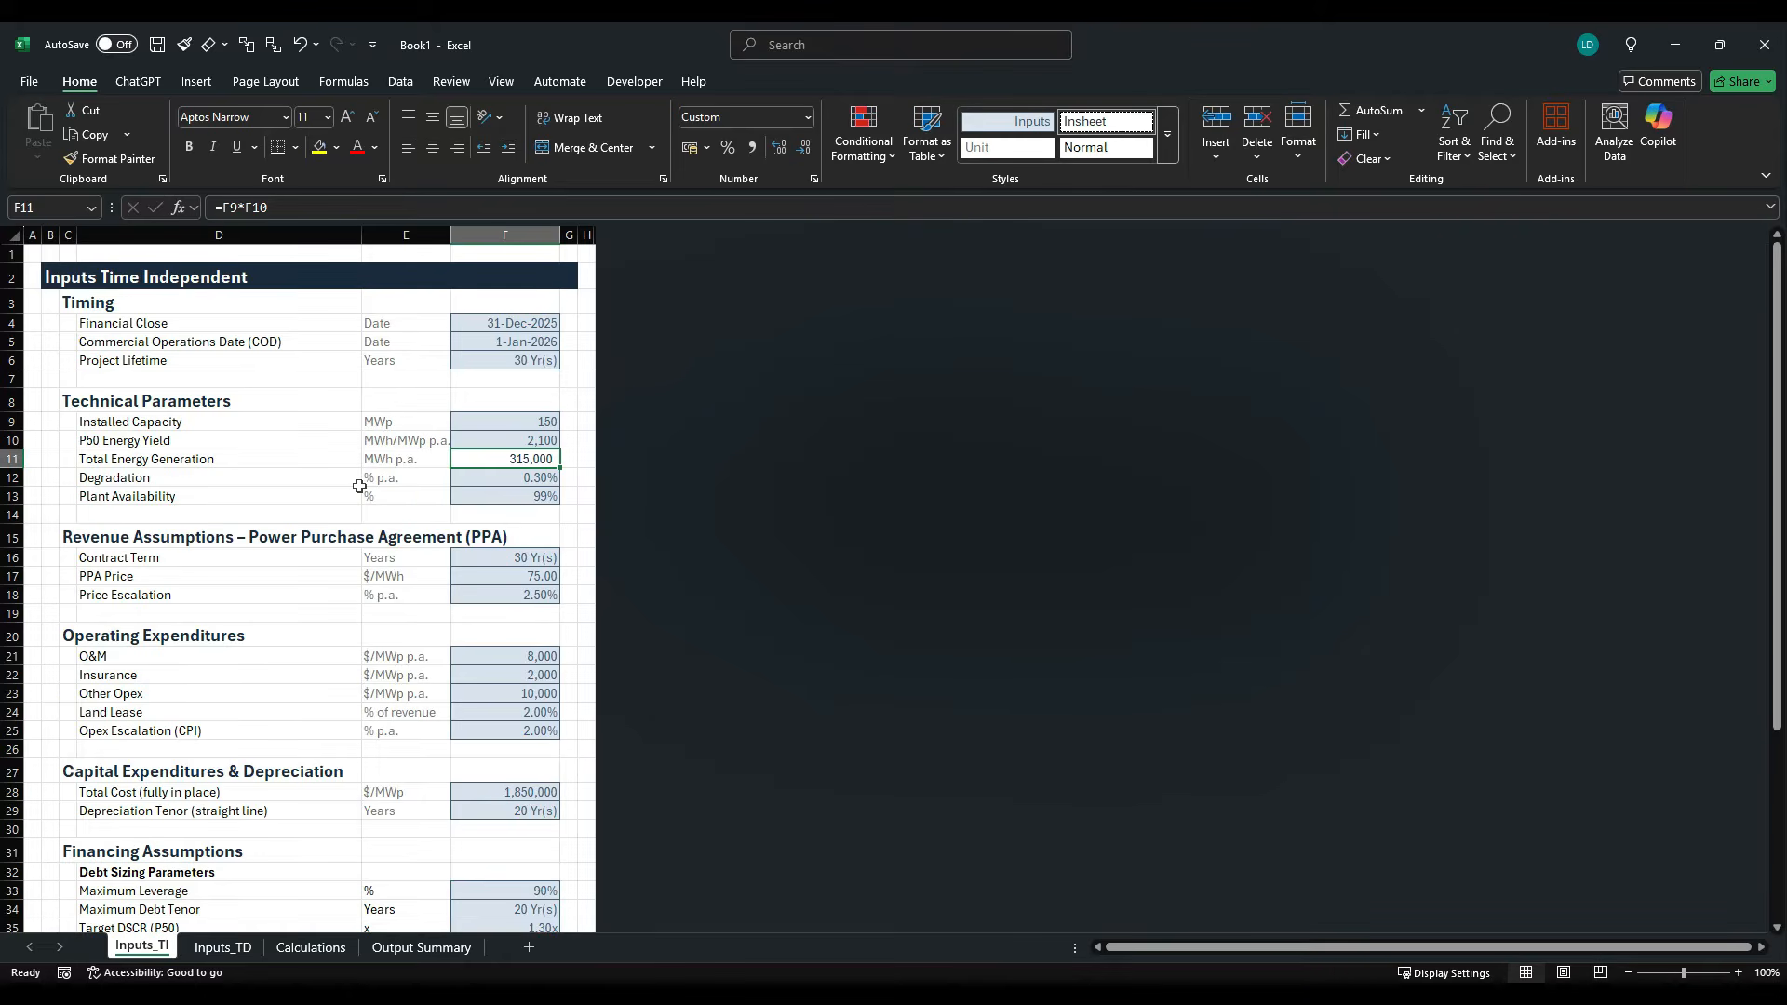
- Turn off gridlines on the Inputs_TI sheet
scroll(358, 484, down, 5)
scroll(359, 489, up, 5)
click(499, 81)
click(597, 134)
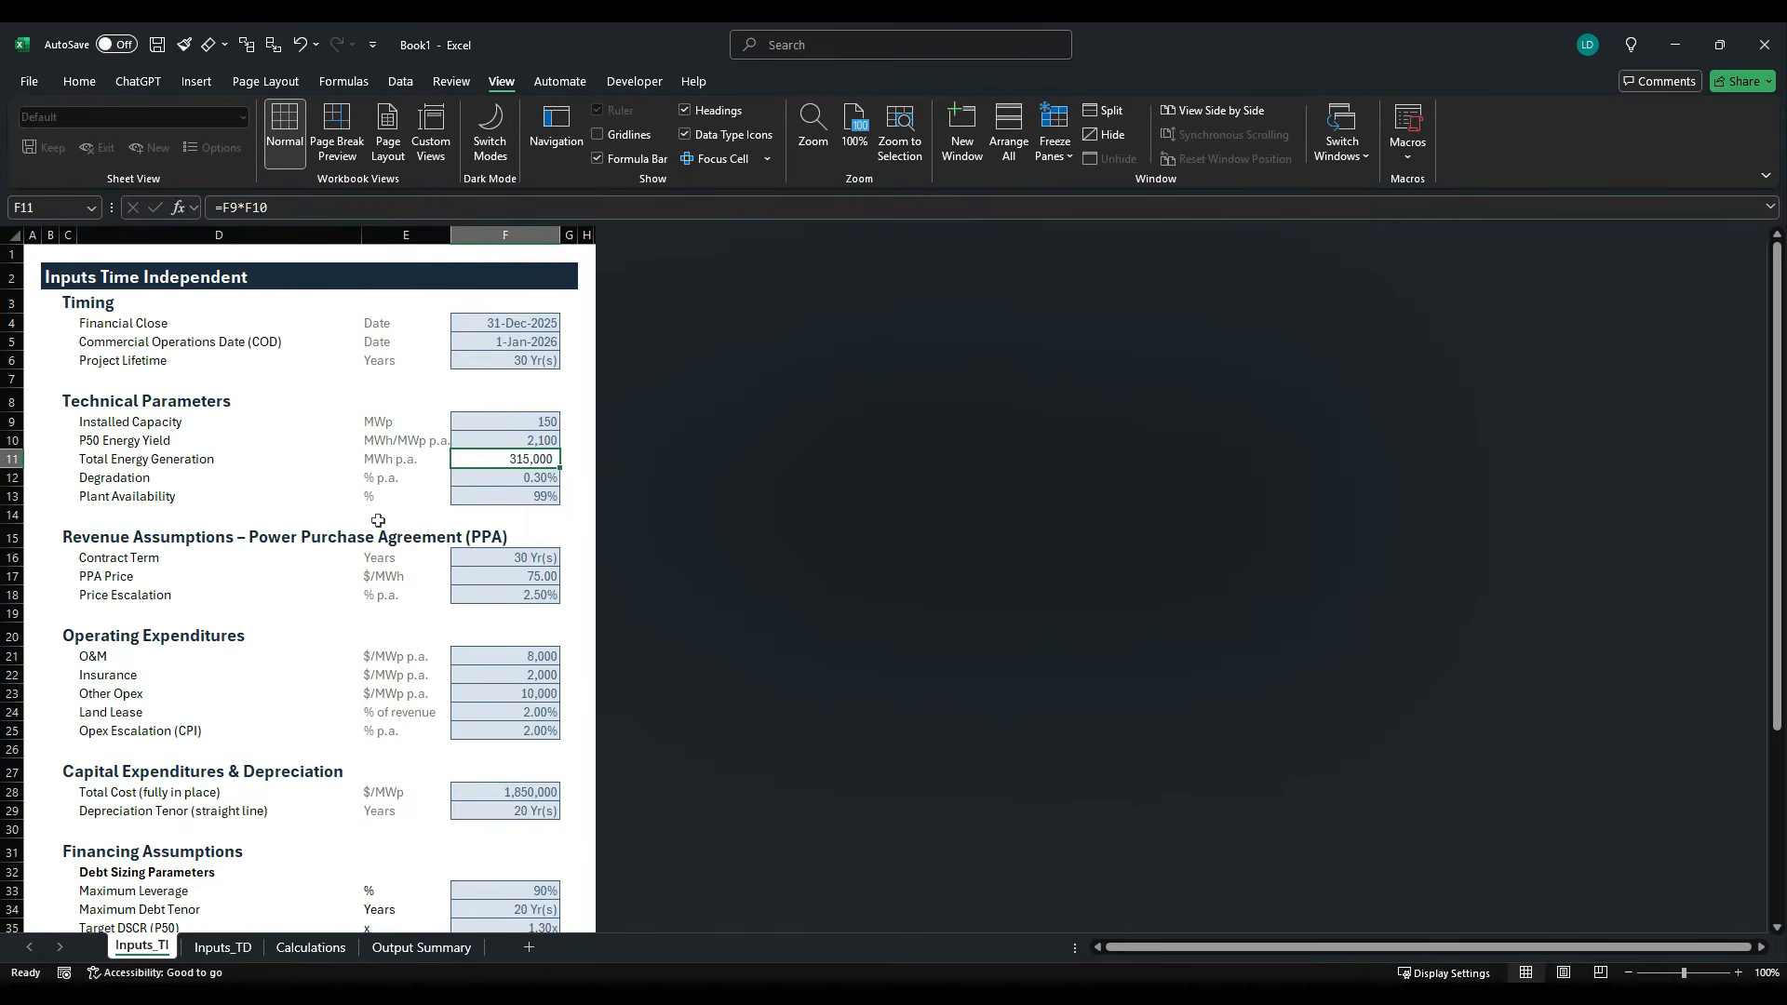
click(49, 261)
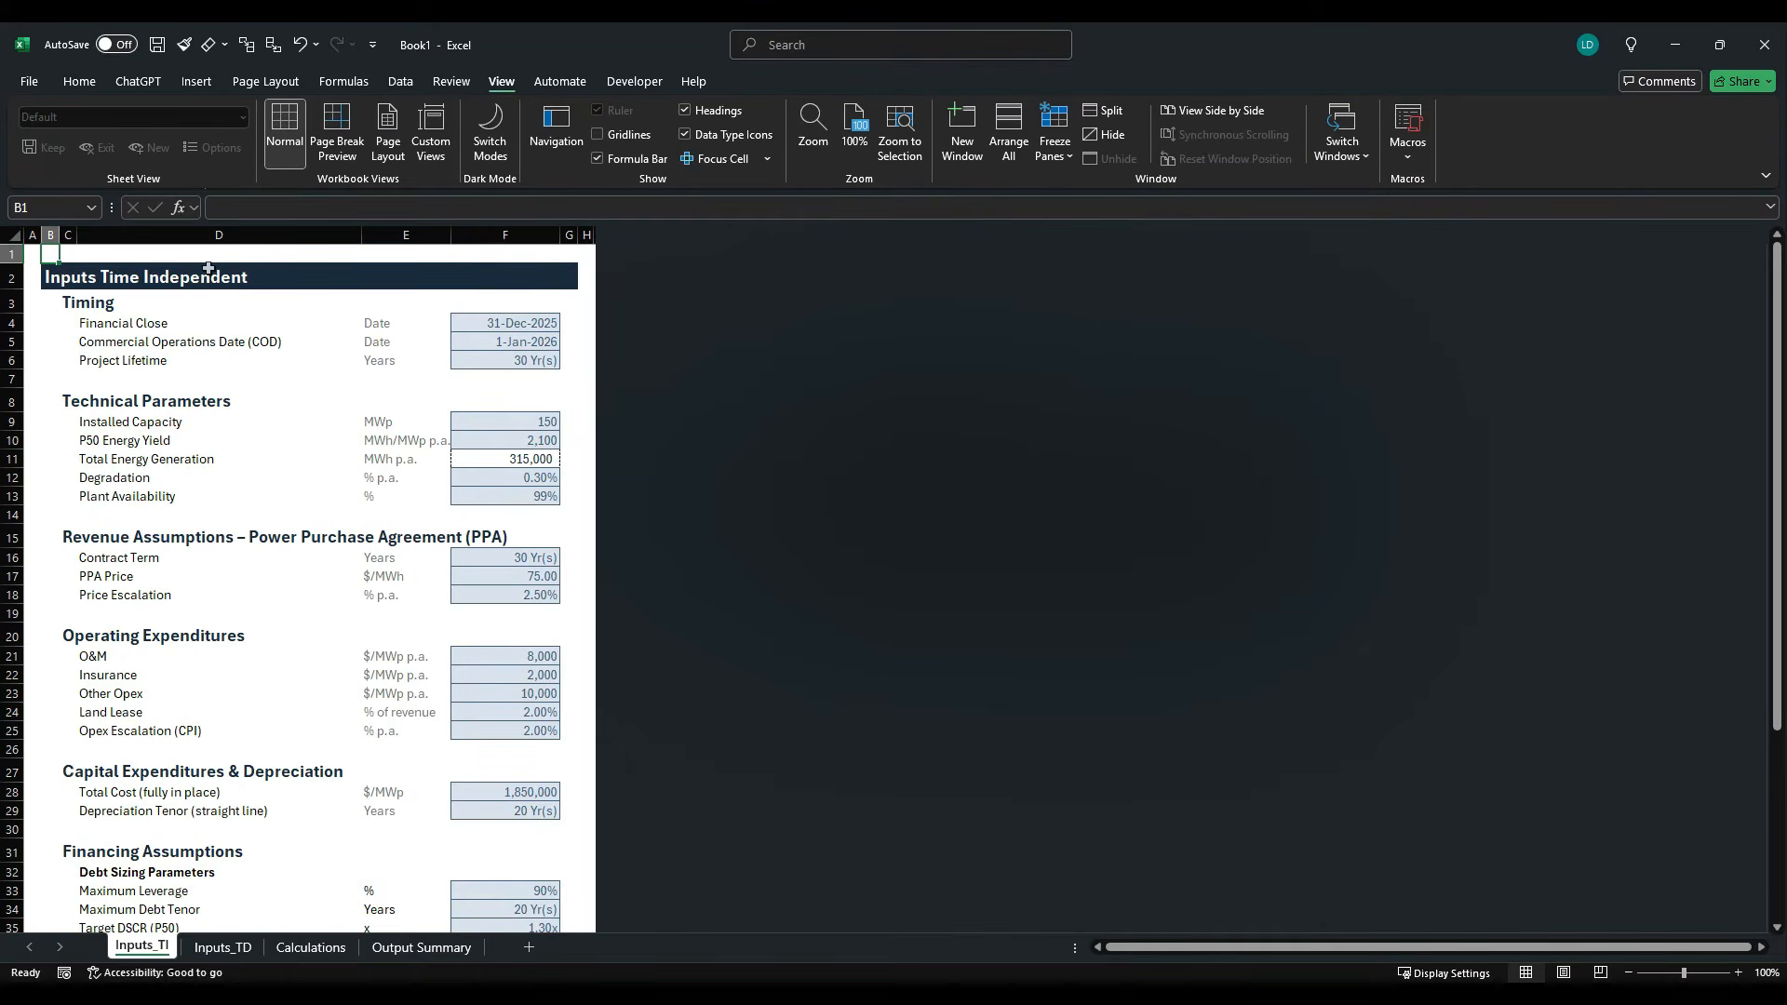
- Save the workbook in the Final Docs folder as Project Finance Model Test Case Study
click(20, 84)
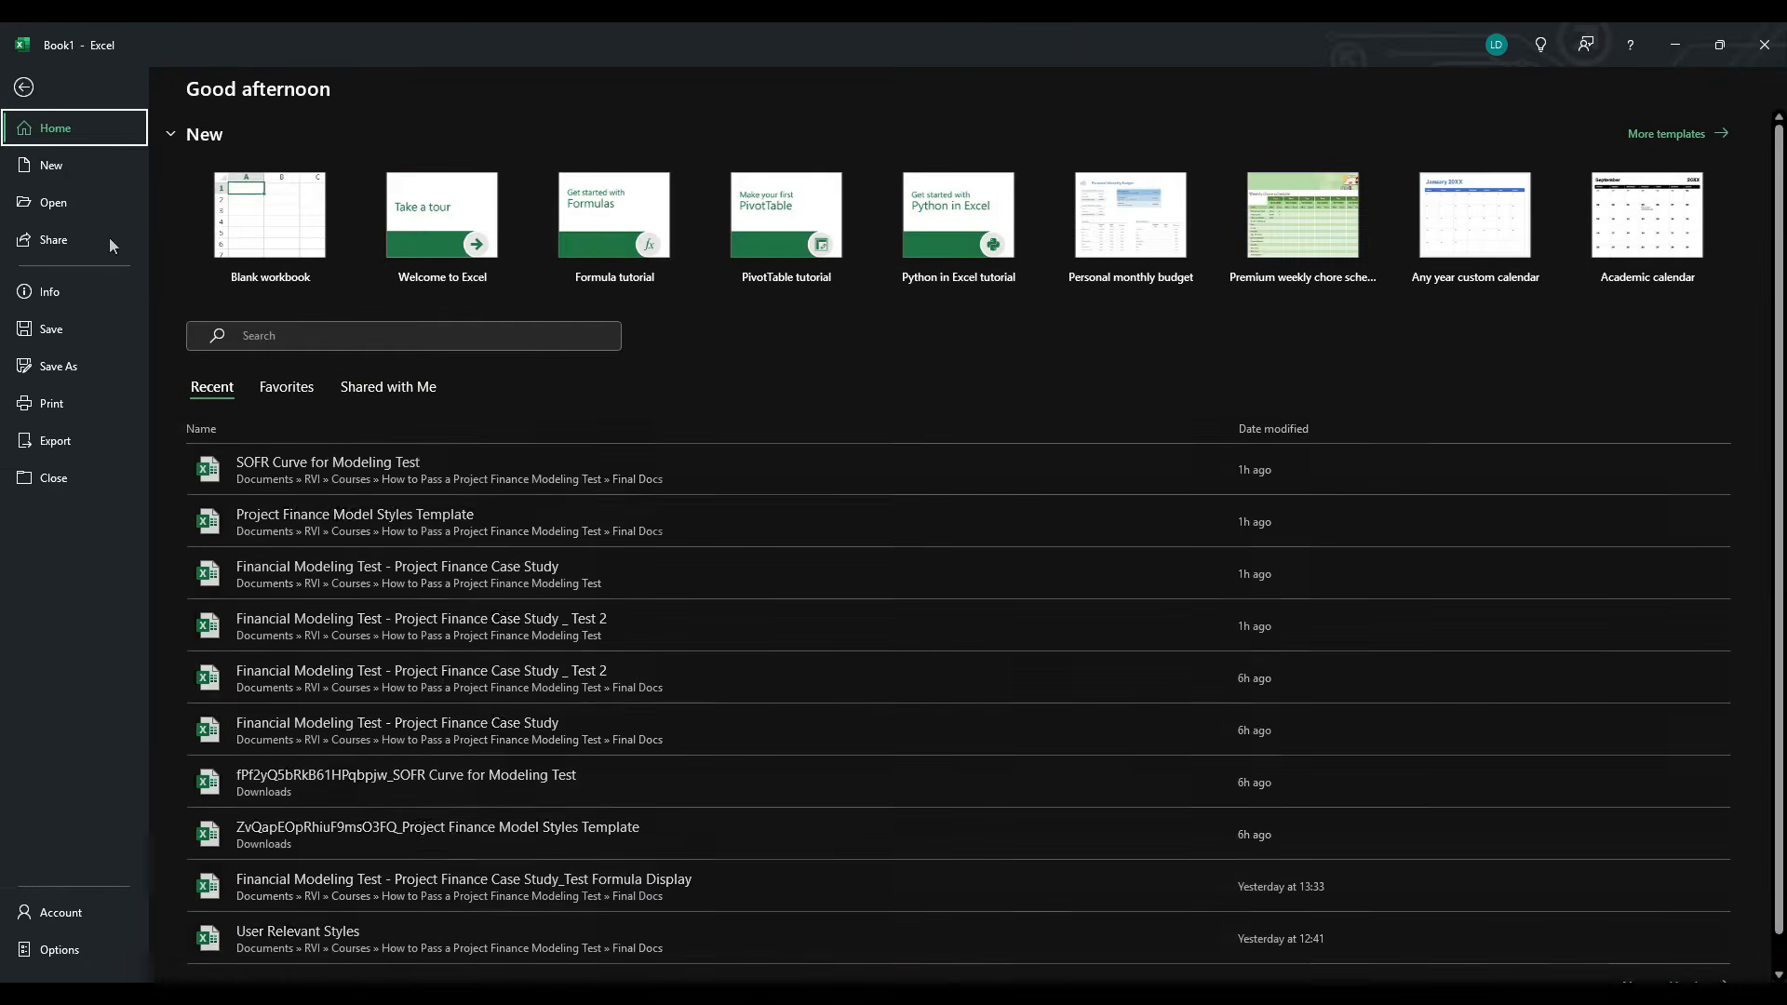
click(102, 366)
click(298, 463)
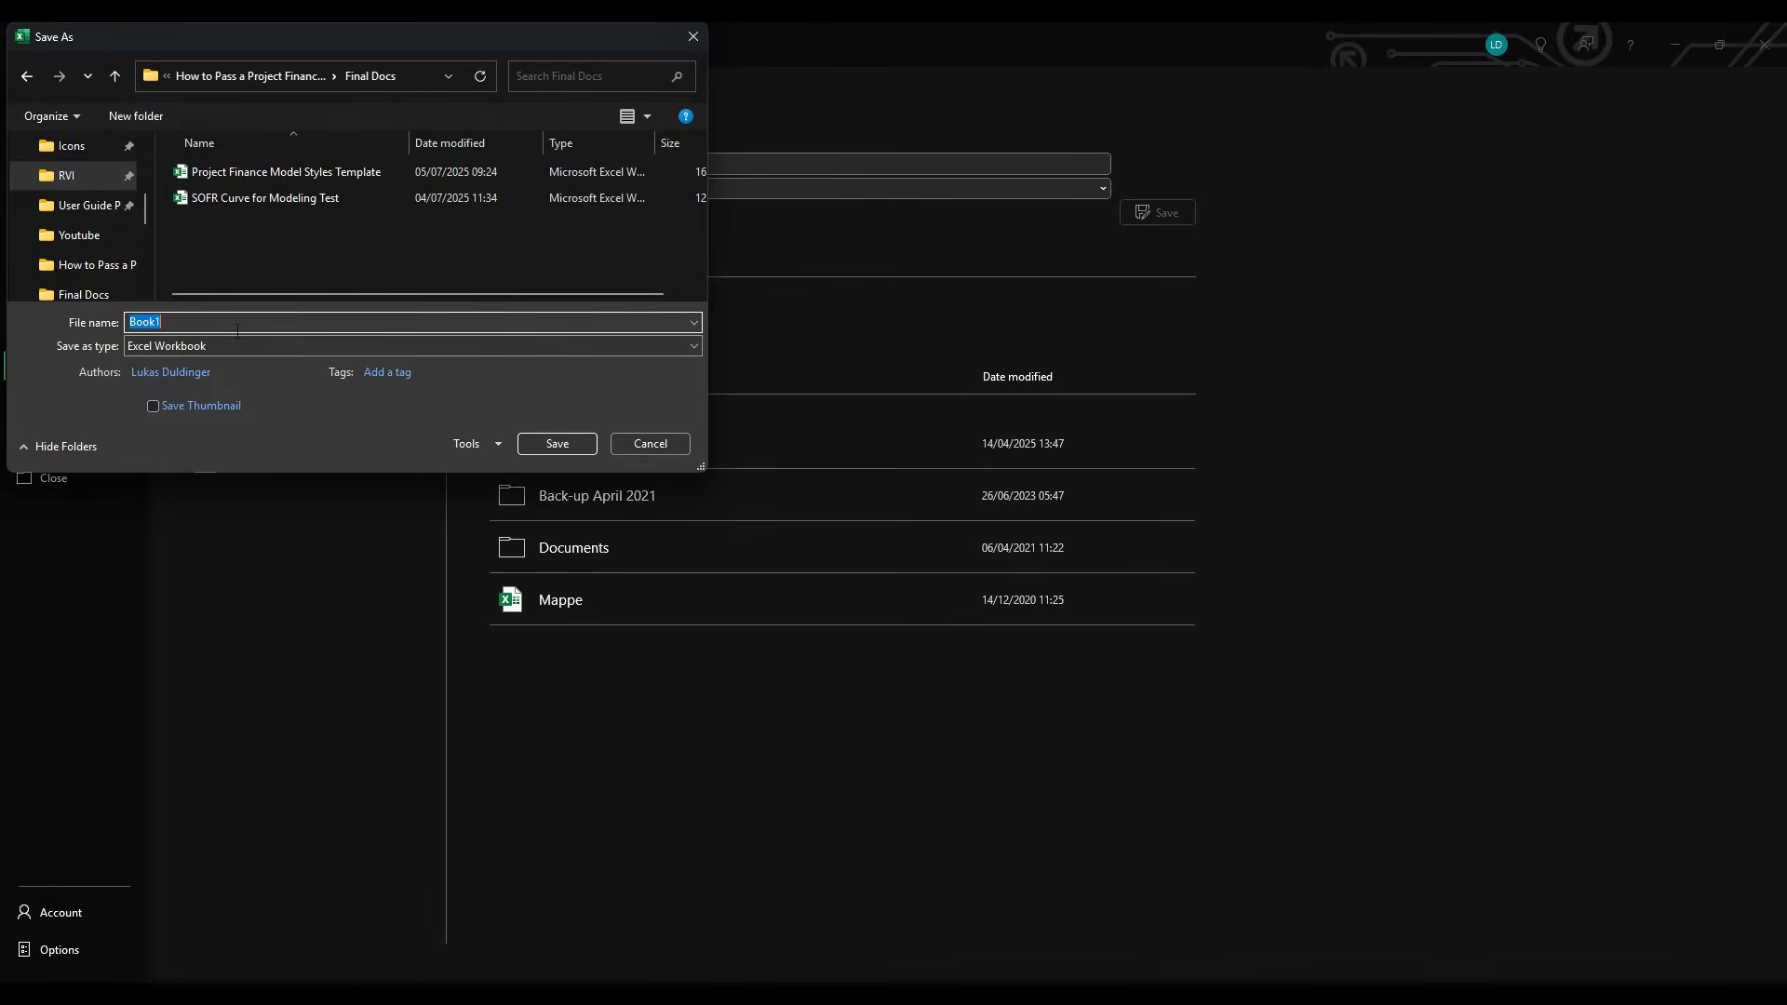
text(Project F)
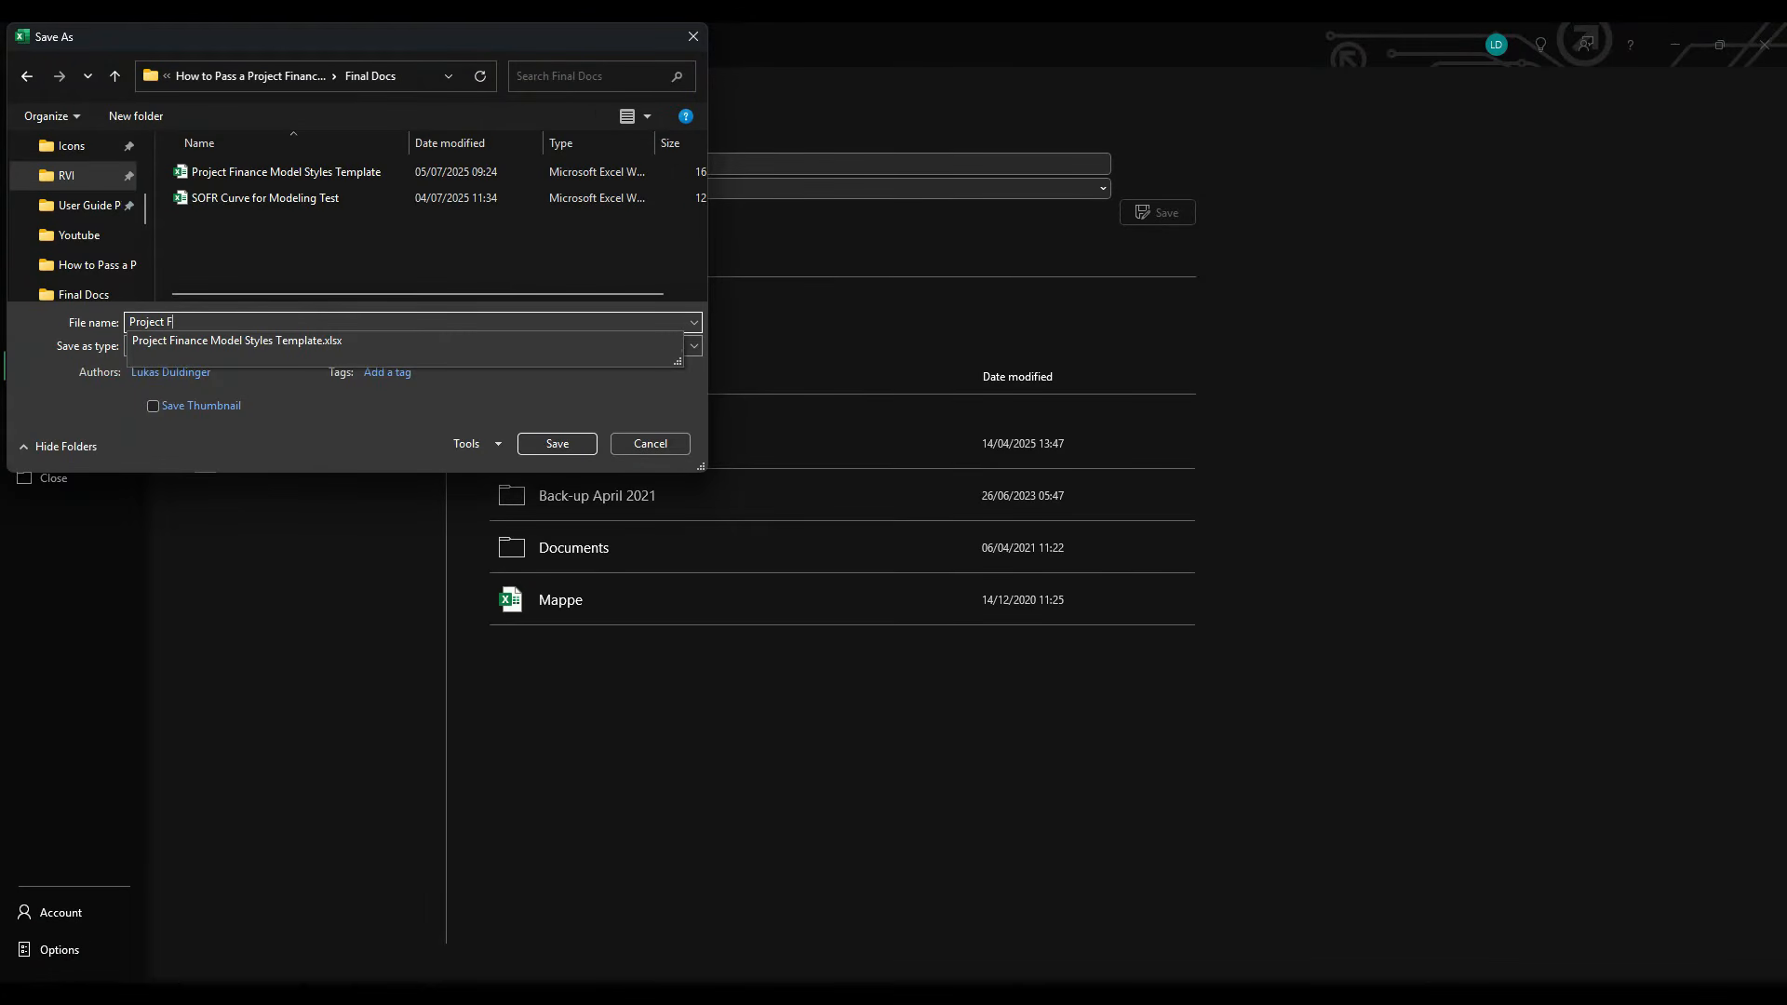
text(inance Model Test)
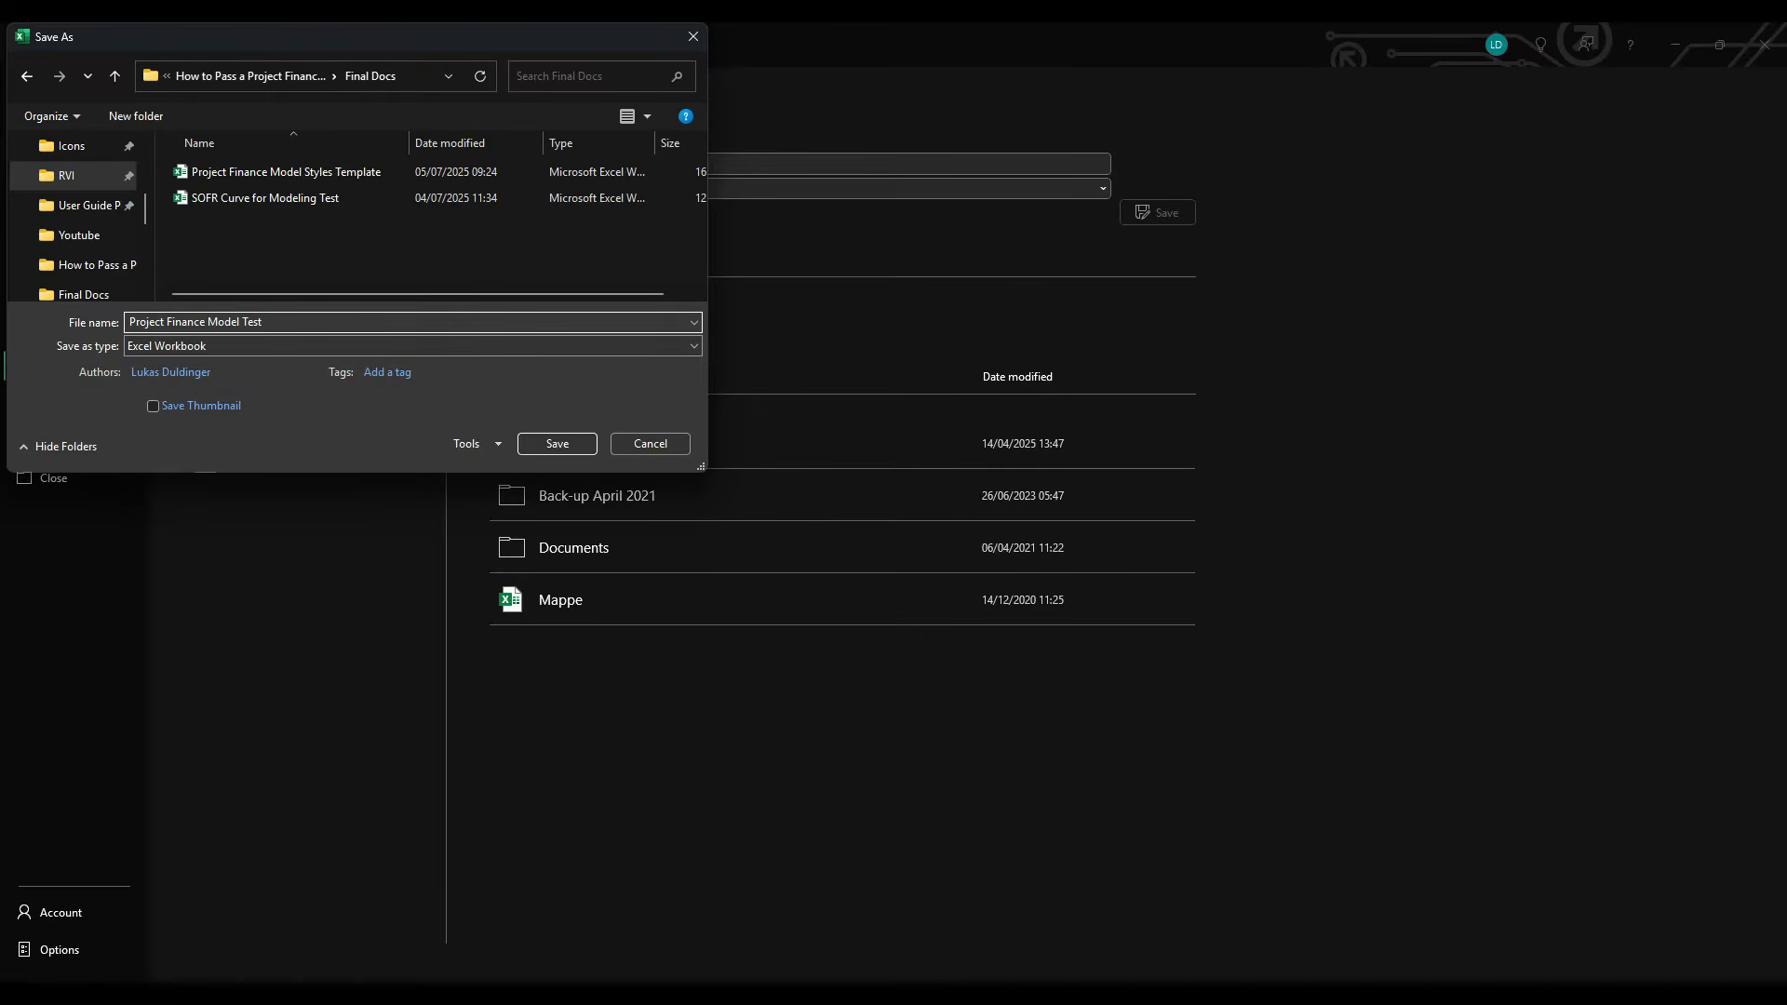
text( Case Study)
key(Return)
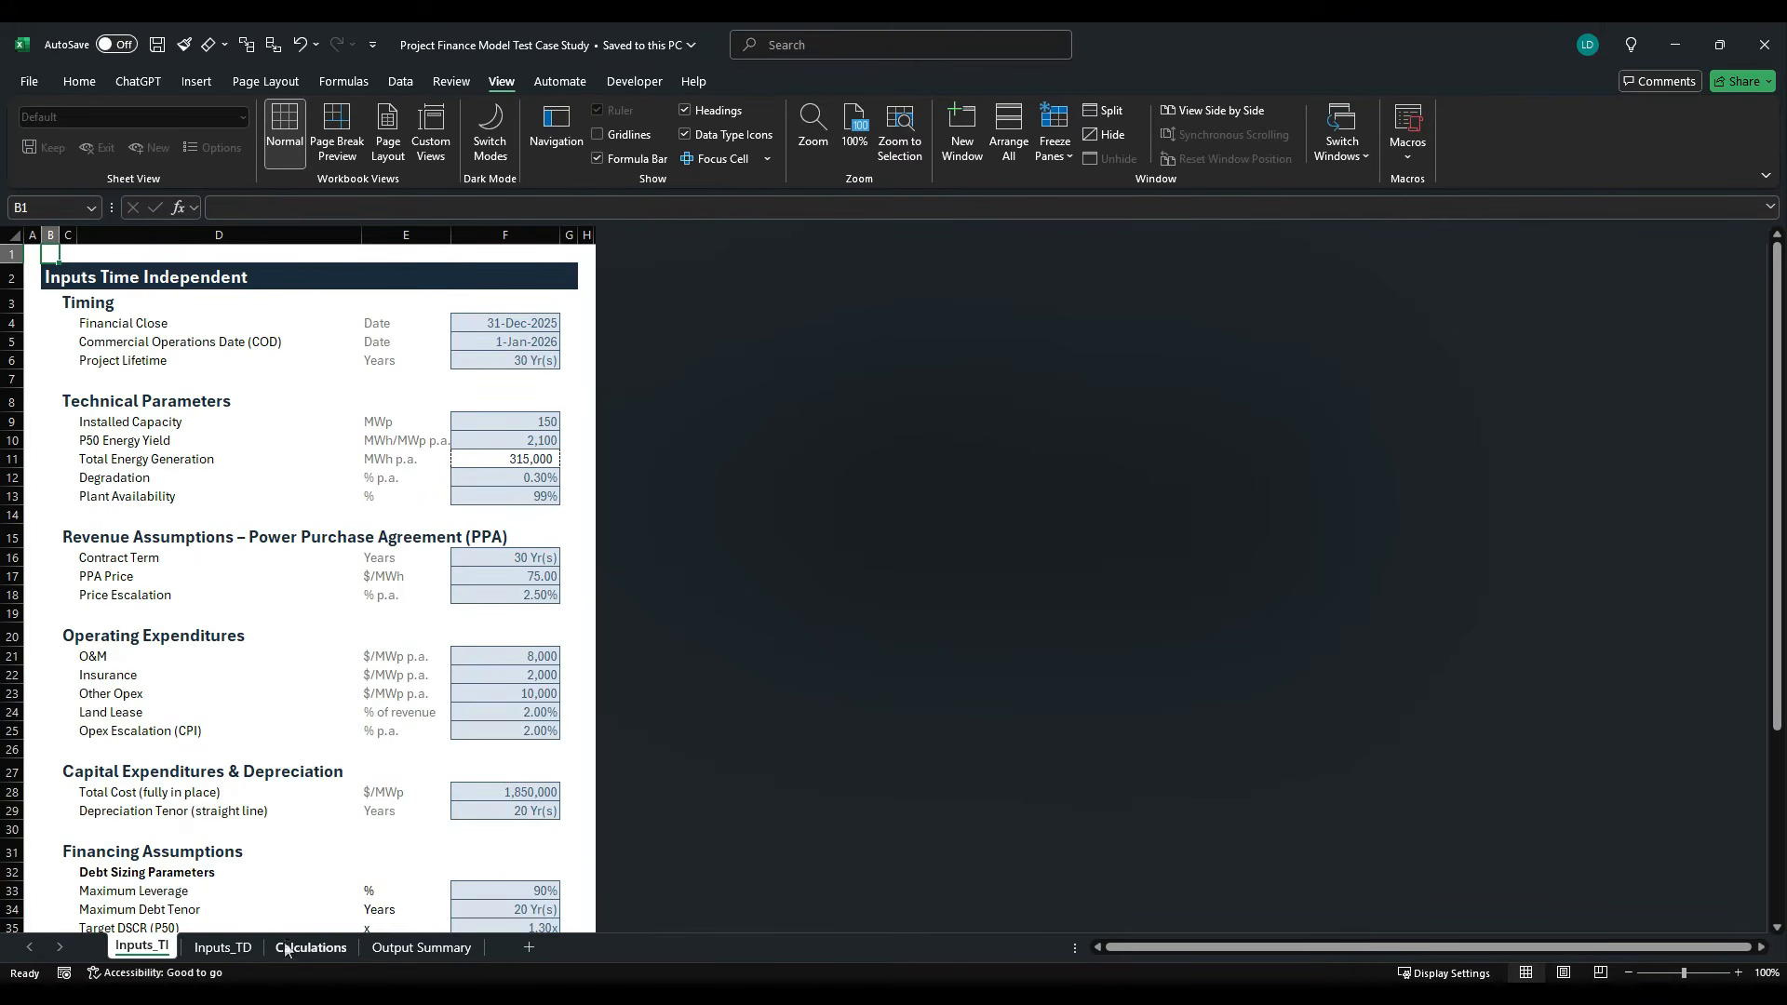
- Copy the whole SOFR Forward Curve block, including margins, from the SOFR Curve for Modeling Test workbook and paste it at A1 of Inputs_TD
click(237, 948)
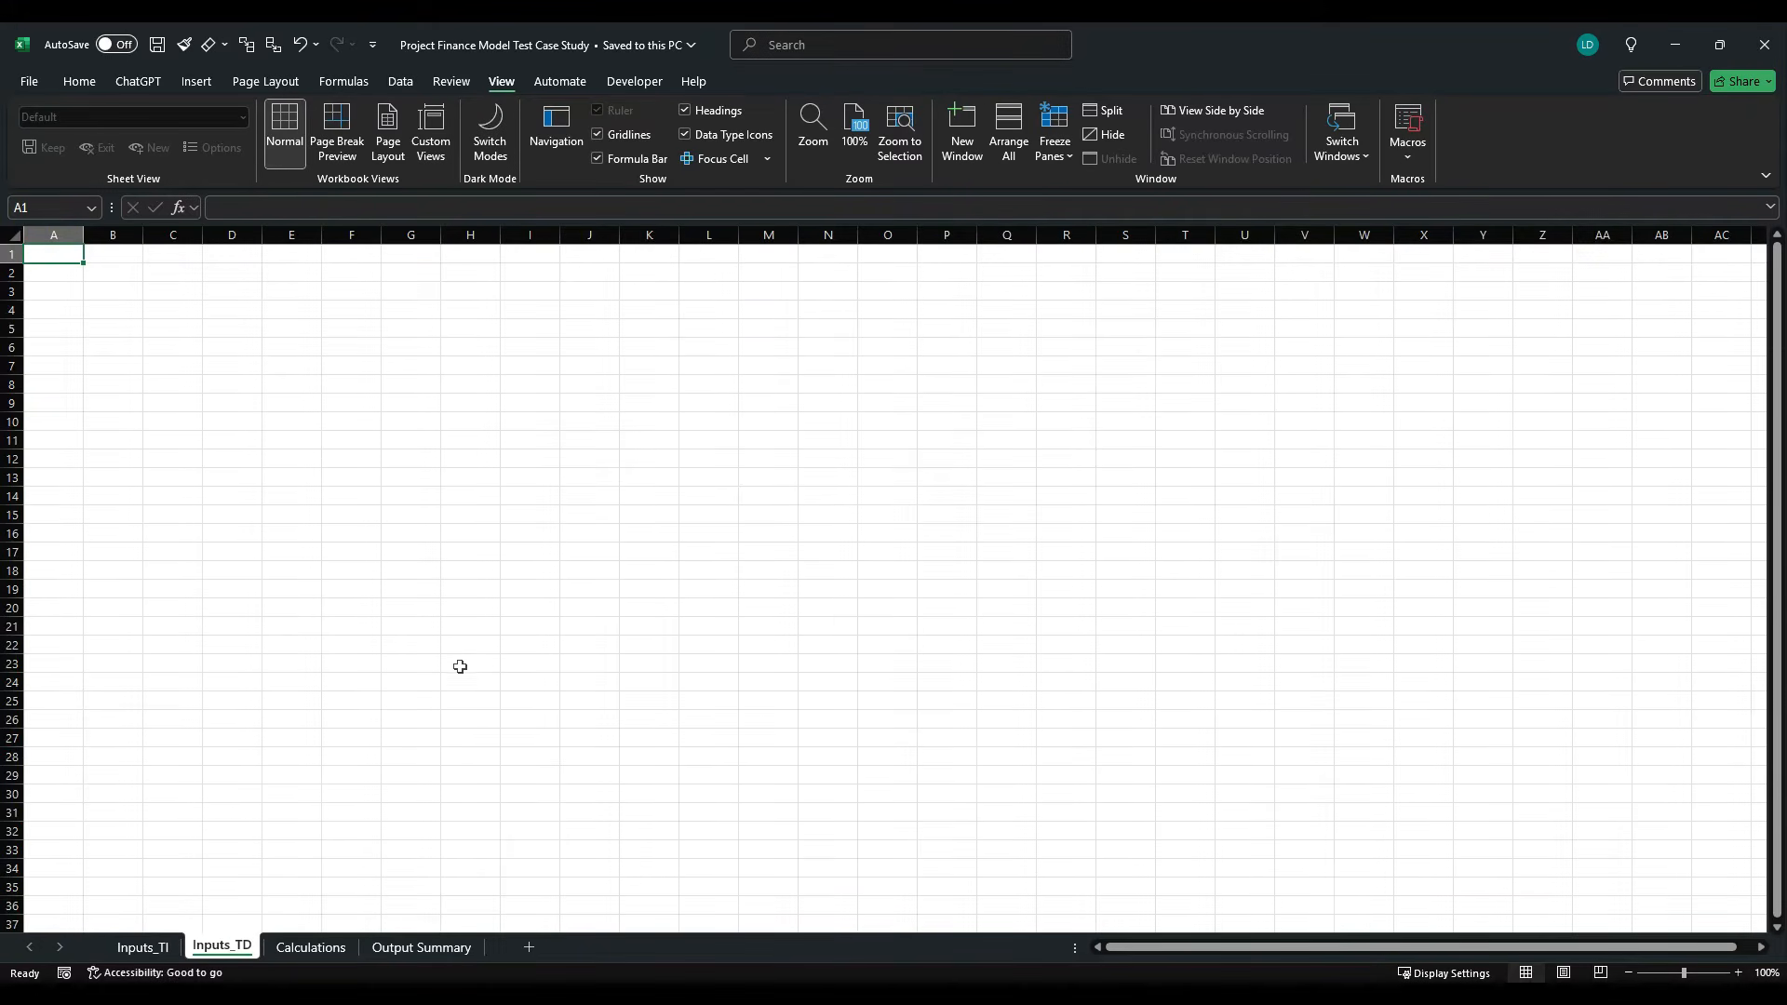
key(alt+Tab)
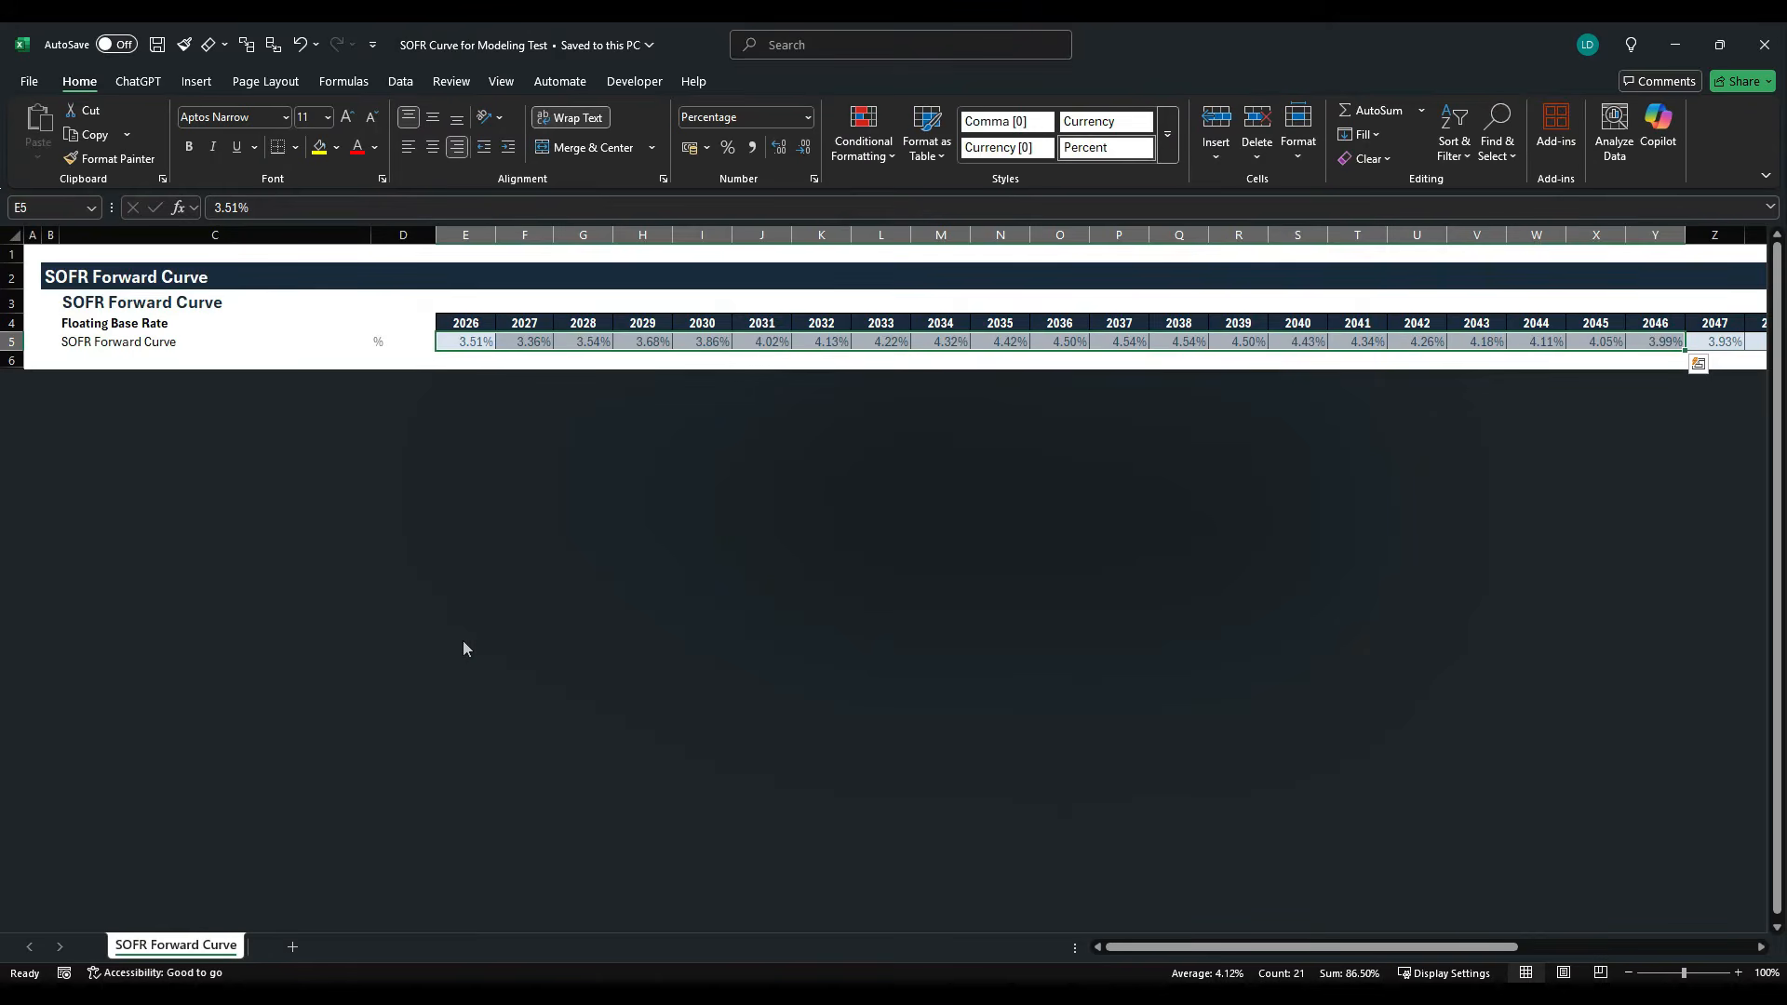
click(39, 258)
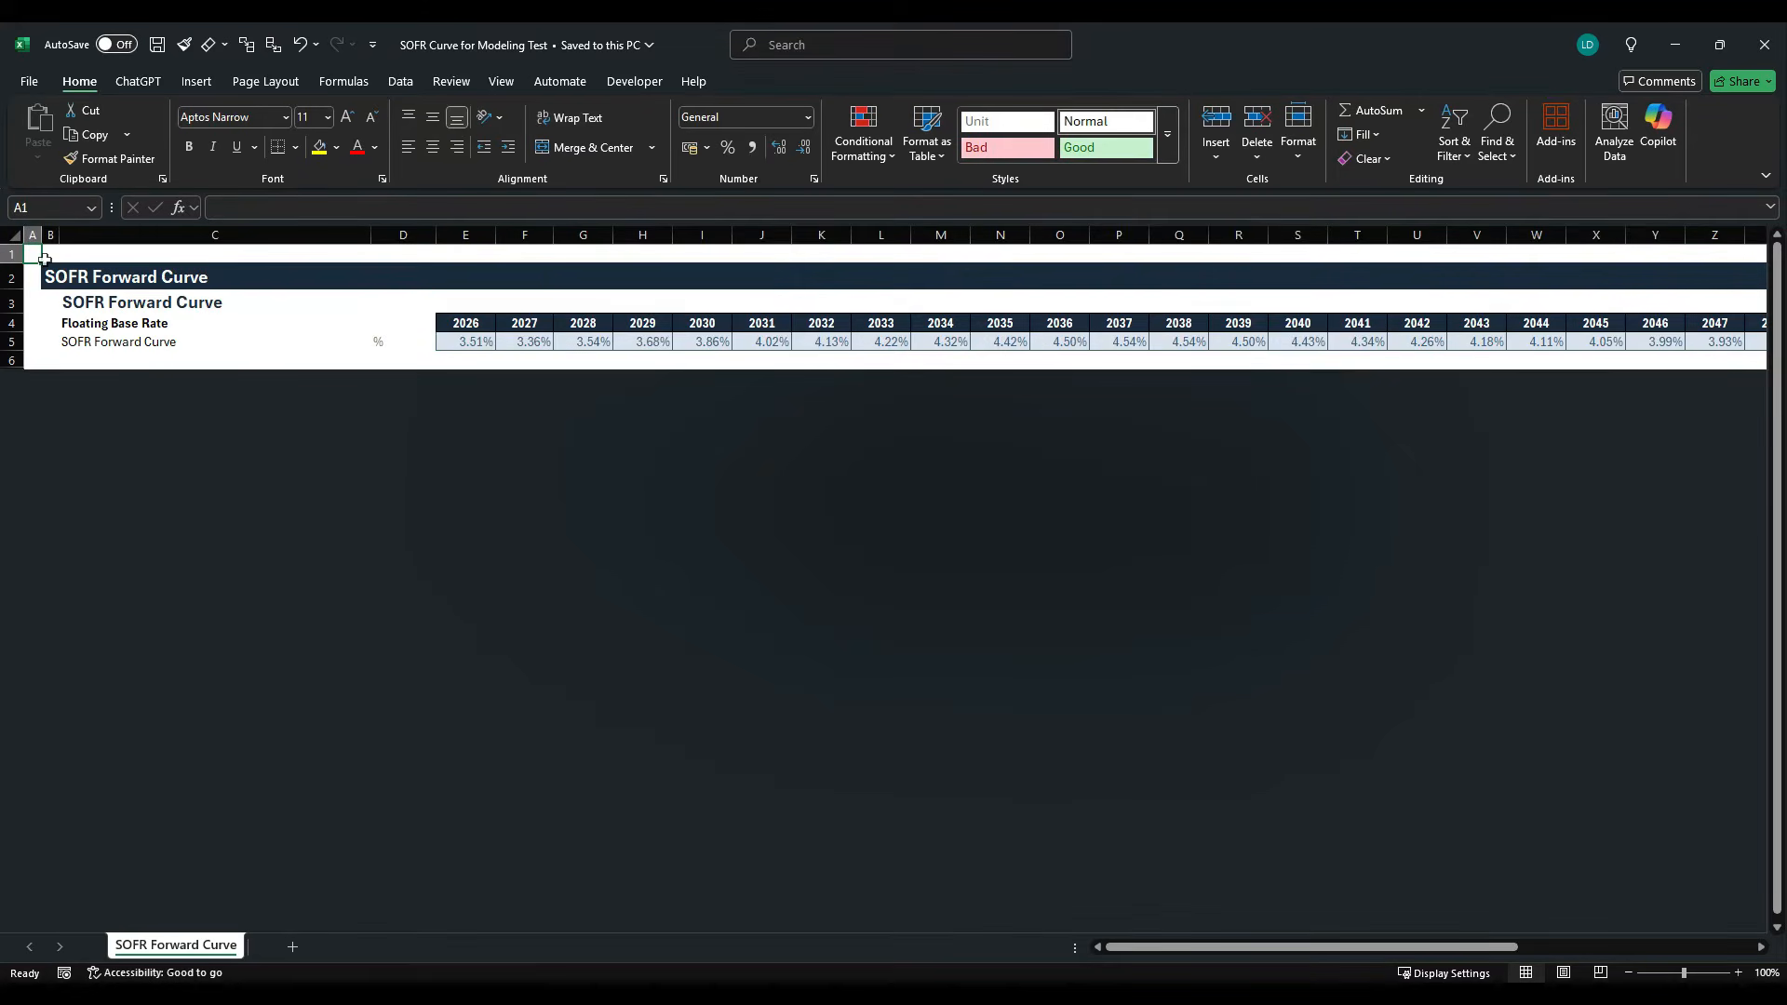
key(shift+Down)
key(shift+Down)
key(shift+Down)
key(shift+Down)
key(shift+Down)
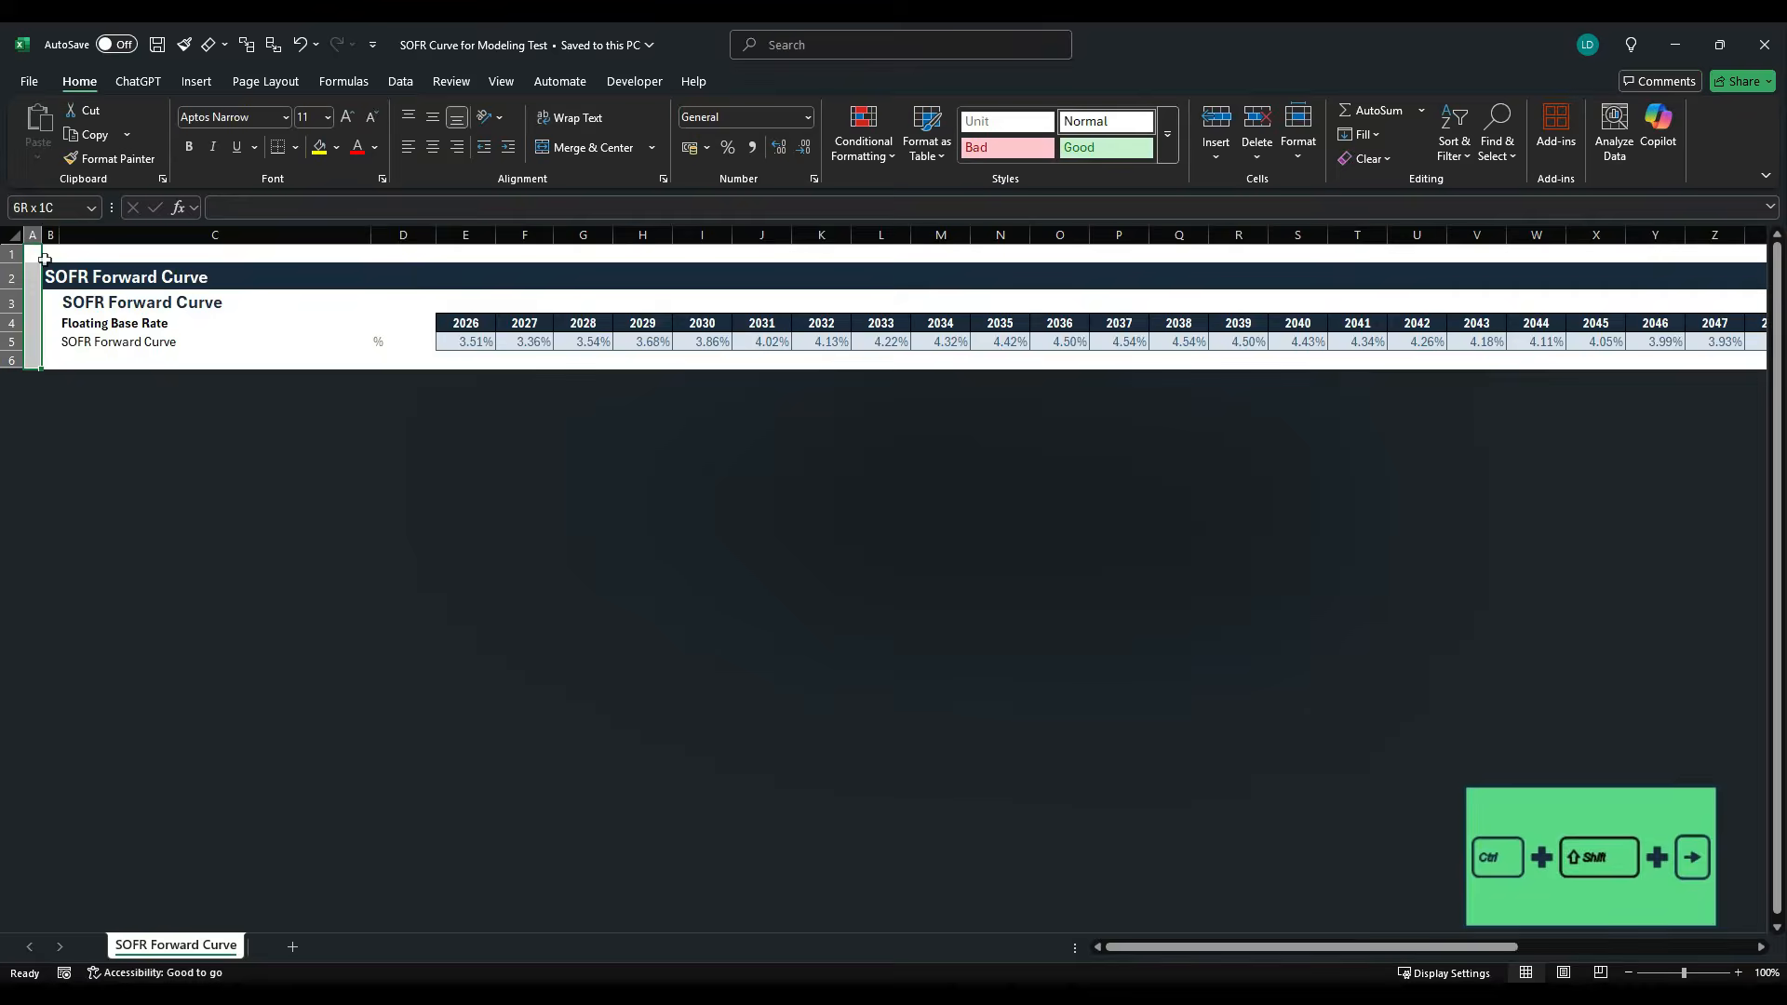
key(ctrl+shift+Right)
key(ctrl+c)
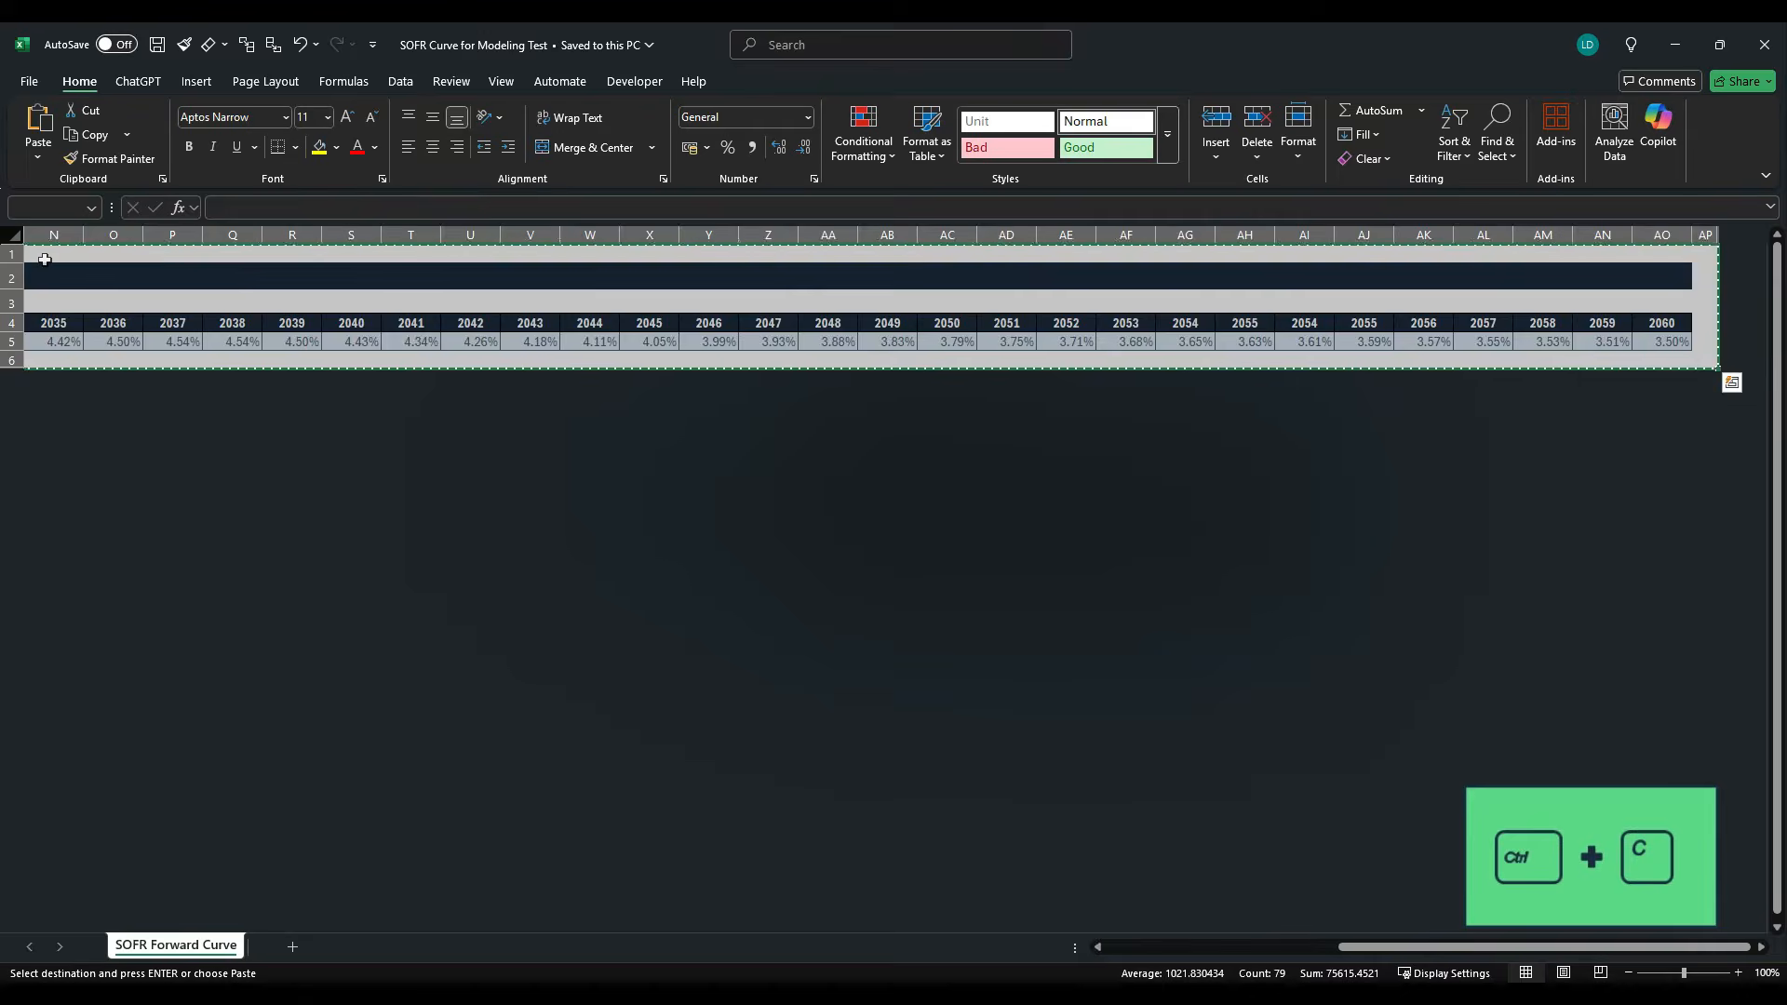
key(alt+Tab)
key(ctrl+v)
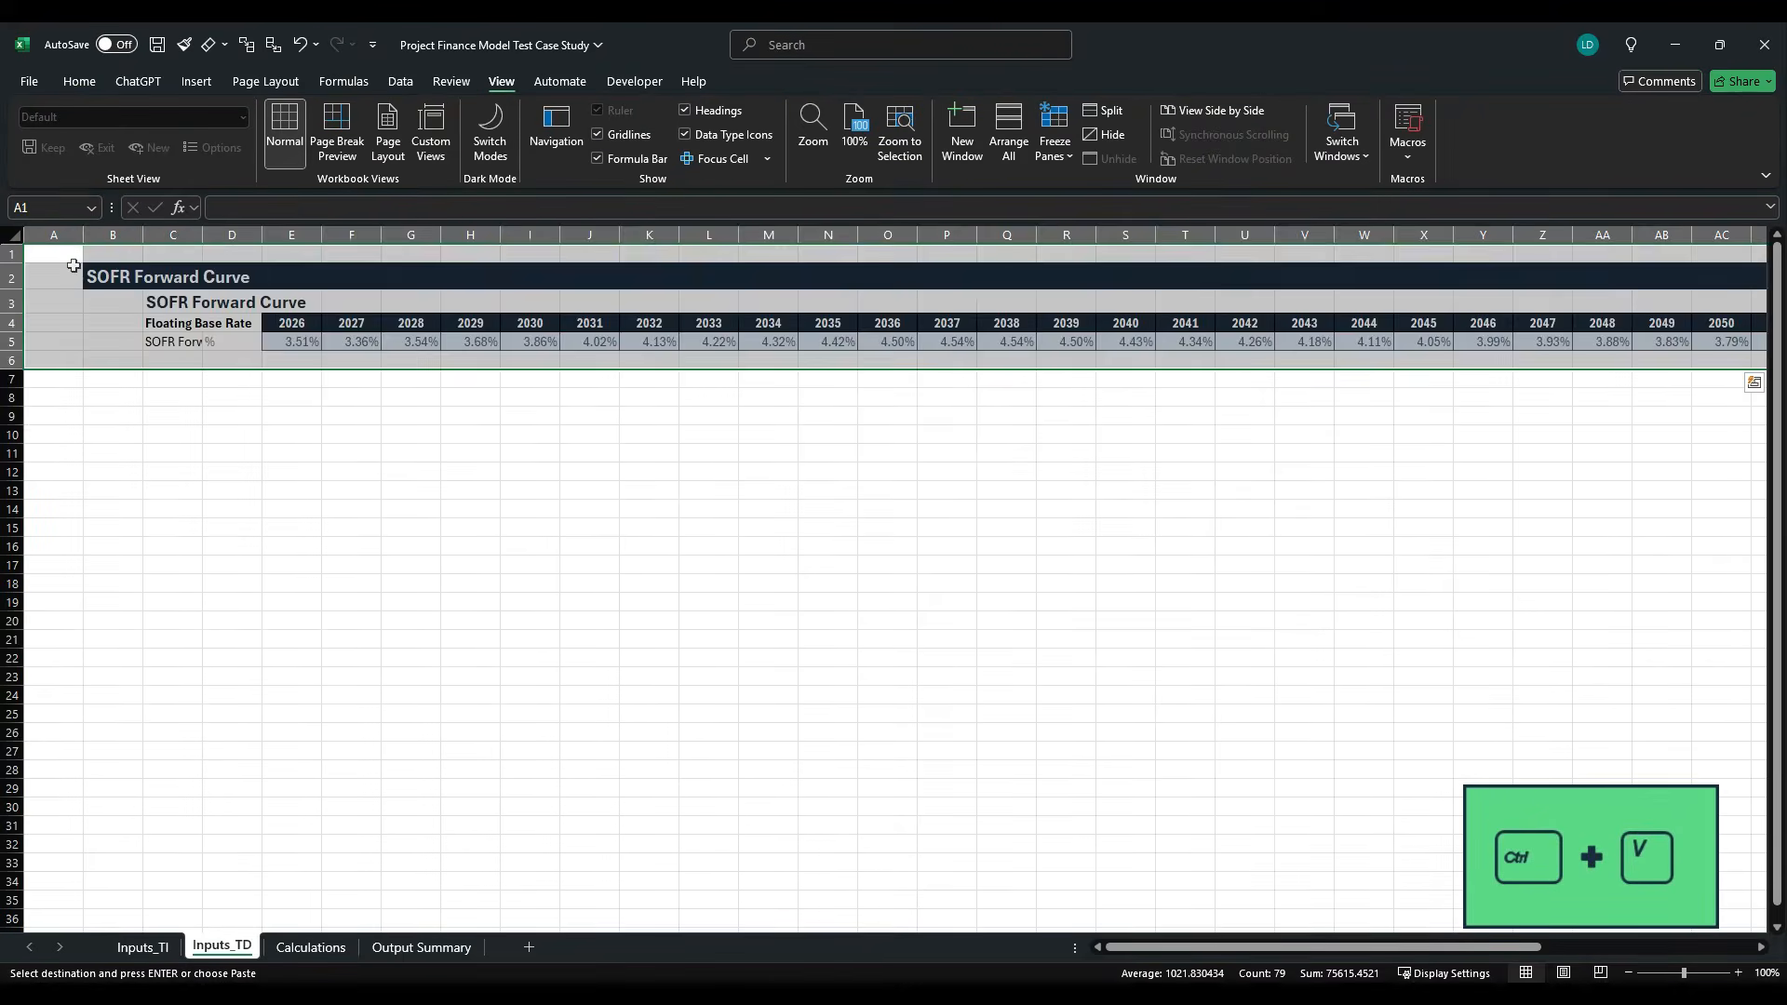
- On Inputs_TD, narrow columns A, B and AP to slim margins and widen column C to fit the SOFR Forward Curve label
drag(69, 236, 193, 240)
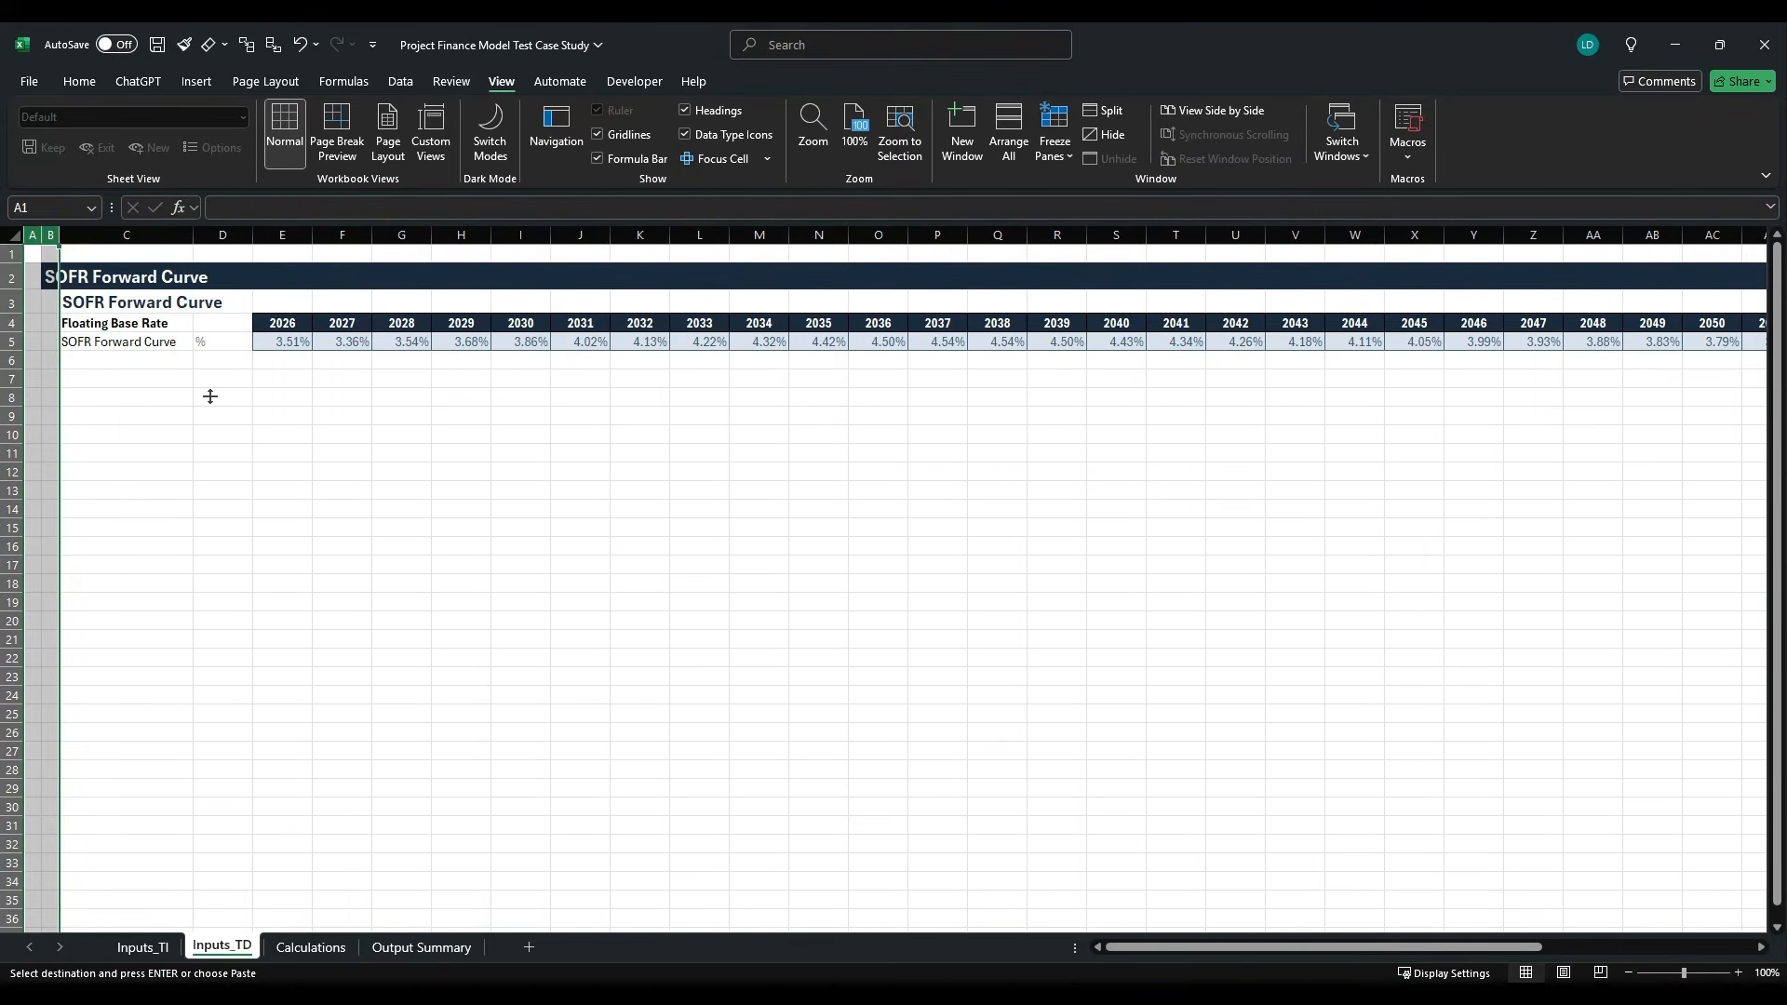
click(653, 311)
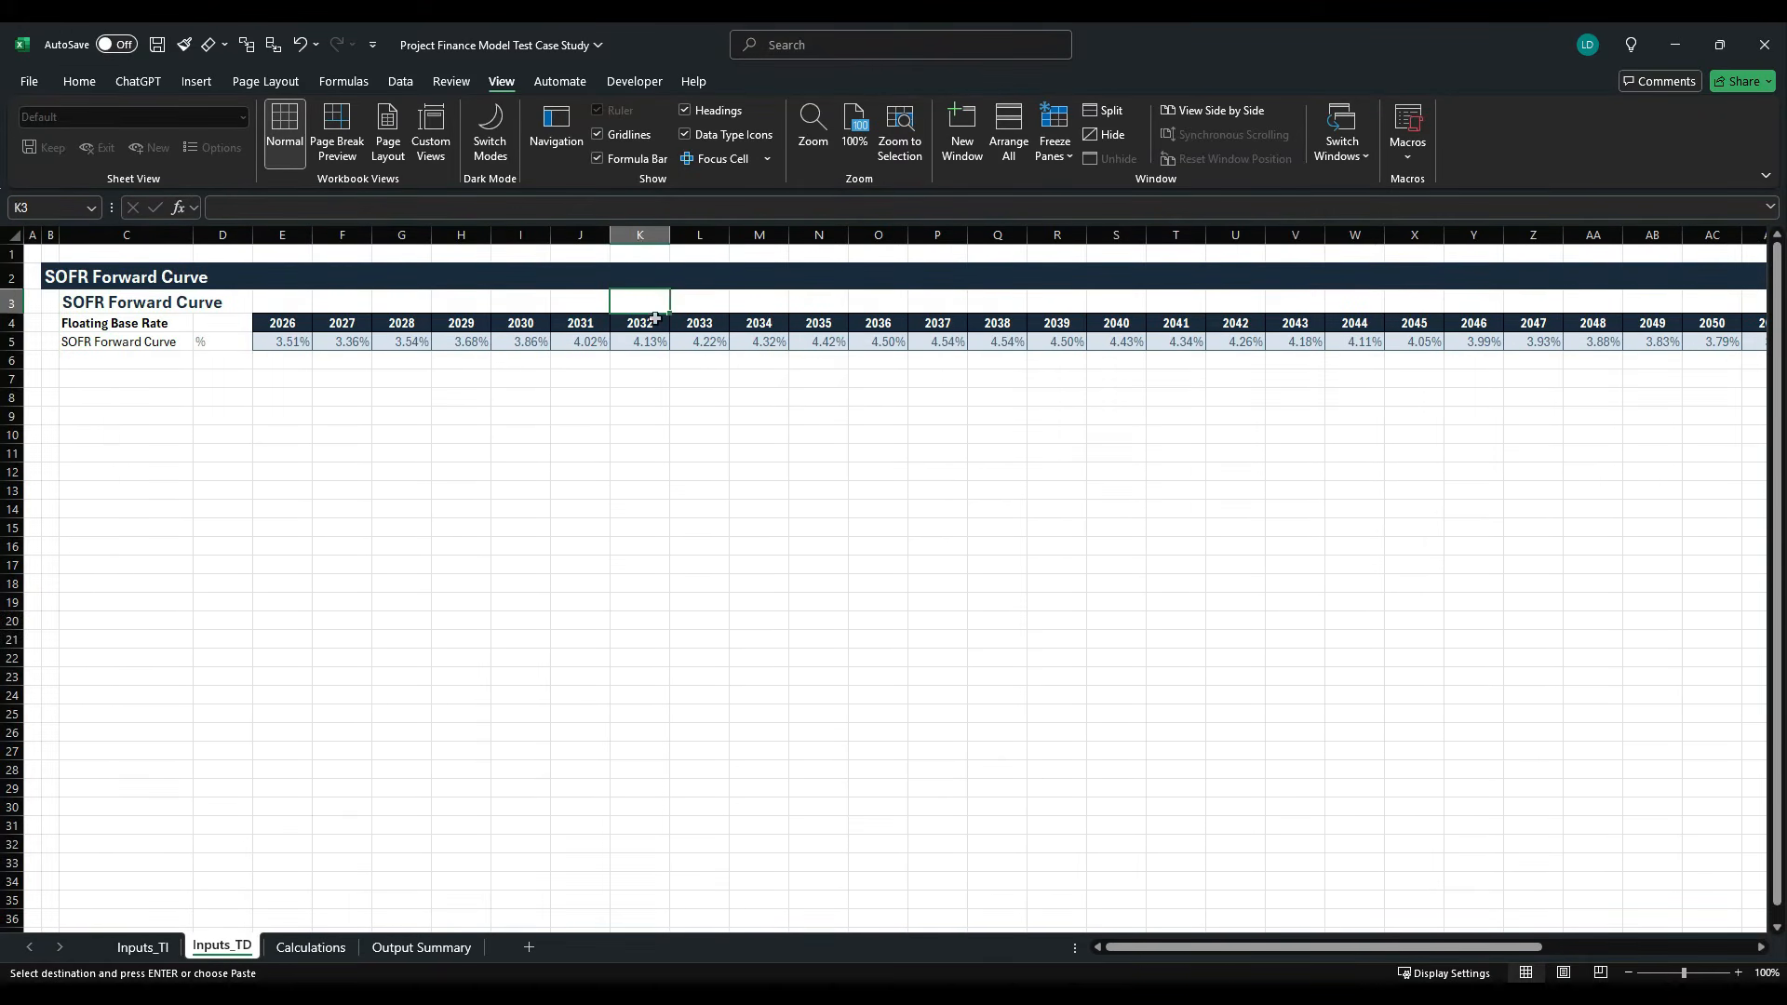
key(Right)
key(Right)
key(Right)
key(Right)
key(Right)
key(Right)
key(Right)
key(Right)
key(Right)
key(Right)
key(Right)
key(Right)
key(Right)
key(Right)
key(Right)
key(Right)
key(Right)
key(Right)
key(Right)
key(Right)
key(Right)
key(Right)
key(Right)
key(Right)
key(Right)
key(Right)
key(Right)
key(Right)
key(Right)
key(Right)
key(Right)
key(Right)
key(Right)
key(Right)
key(Right)
key(Right)
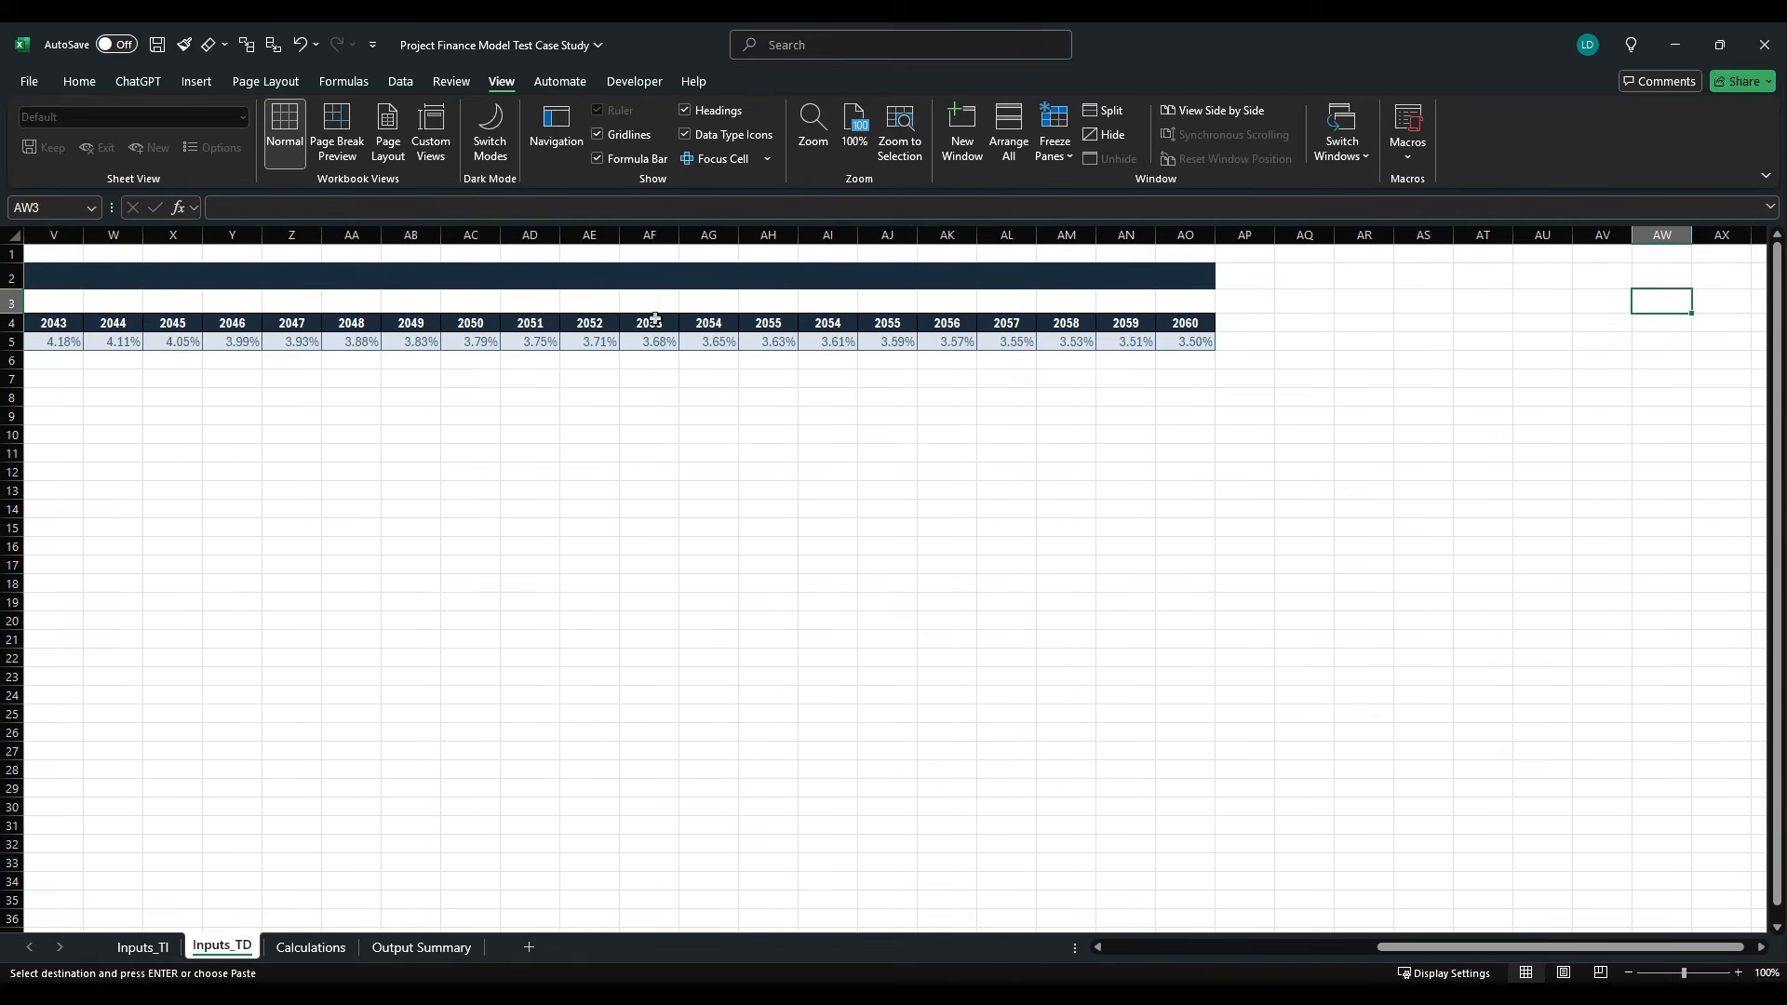
drag(1267, 233, 1230, 234)
- Hide all unused columns from AQ onwards on Inputs_TD and return to the start of the sheet
click(1276, 239)
key(ctrl+shift+Right)
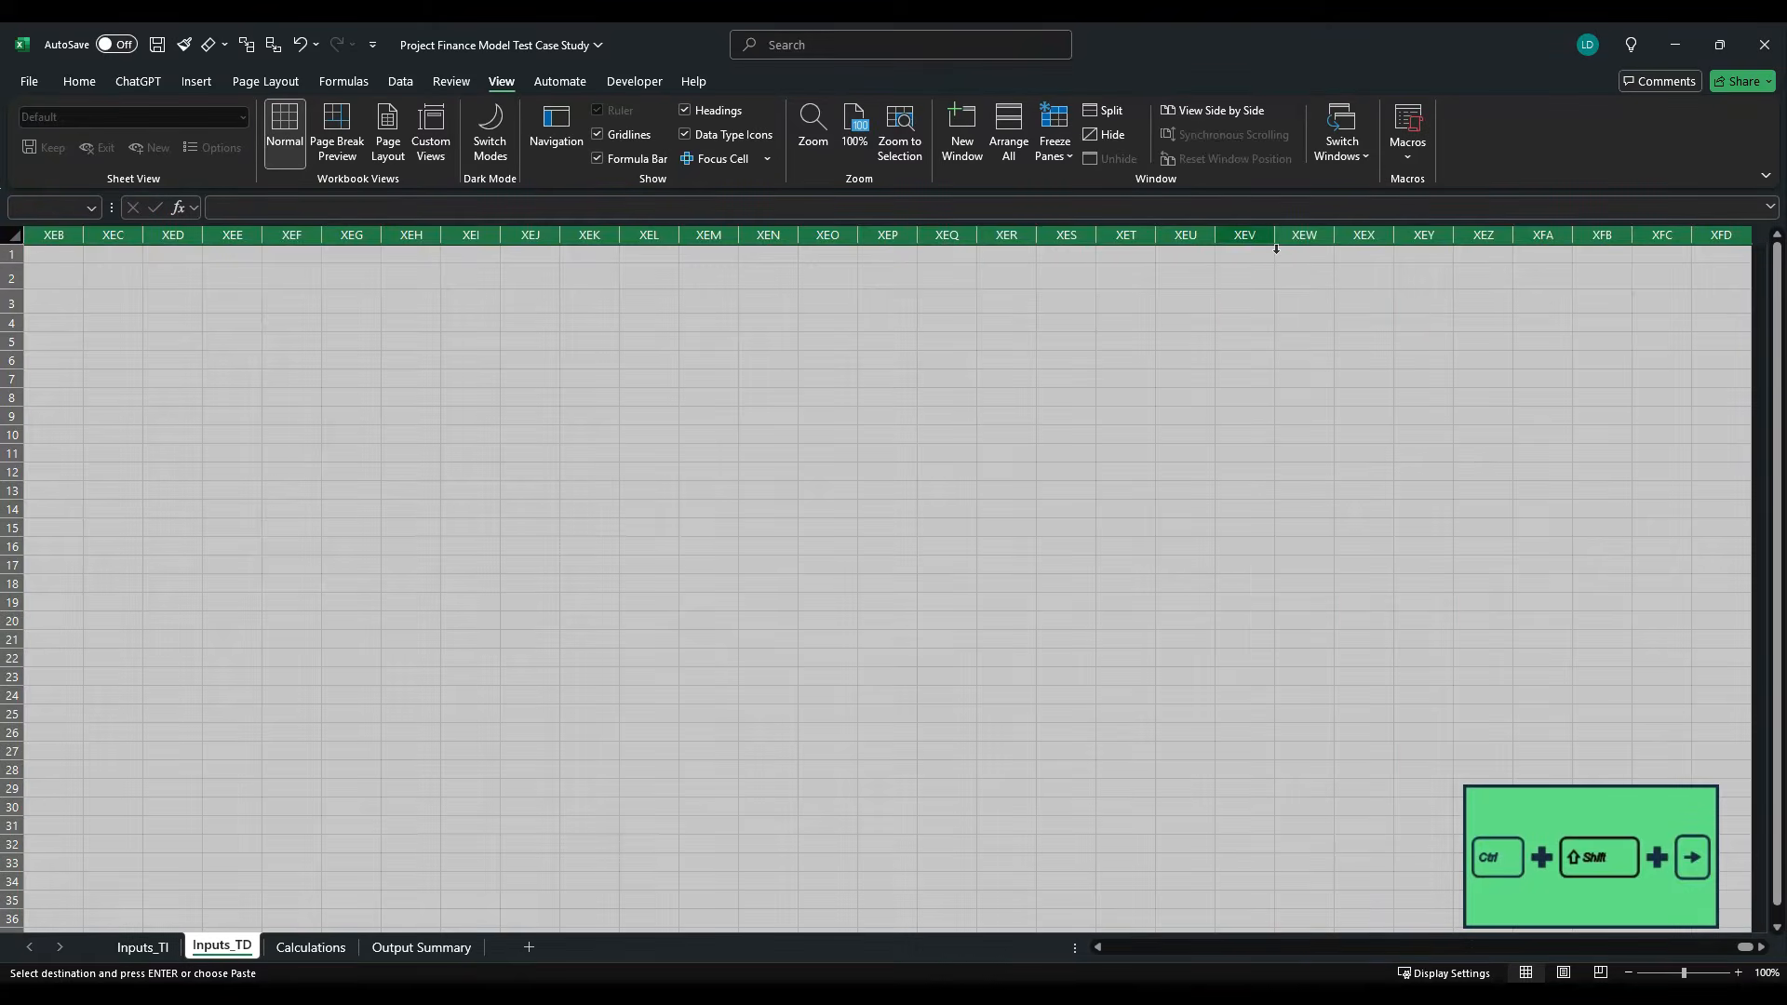
key(ctrl+0)
key(Left)
key(Left)
key(Left)
key(Left)
key(Left)
key(Left)
key(Left)
key(Left)
key(Left)
key(Left)
key(Left)
key(Left)
key(Left)
key(Left)
key(Left)
key(Left)
key(Left)
key(Left)
key(Left)
key(Left)
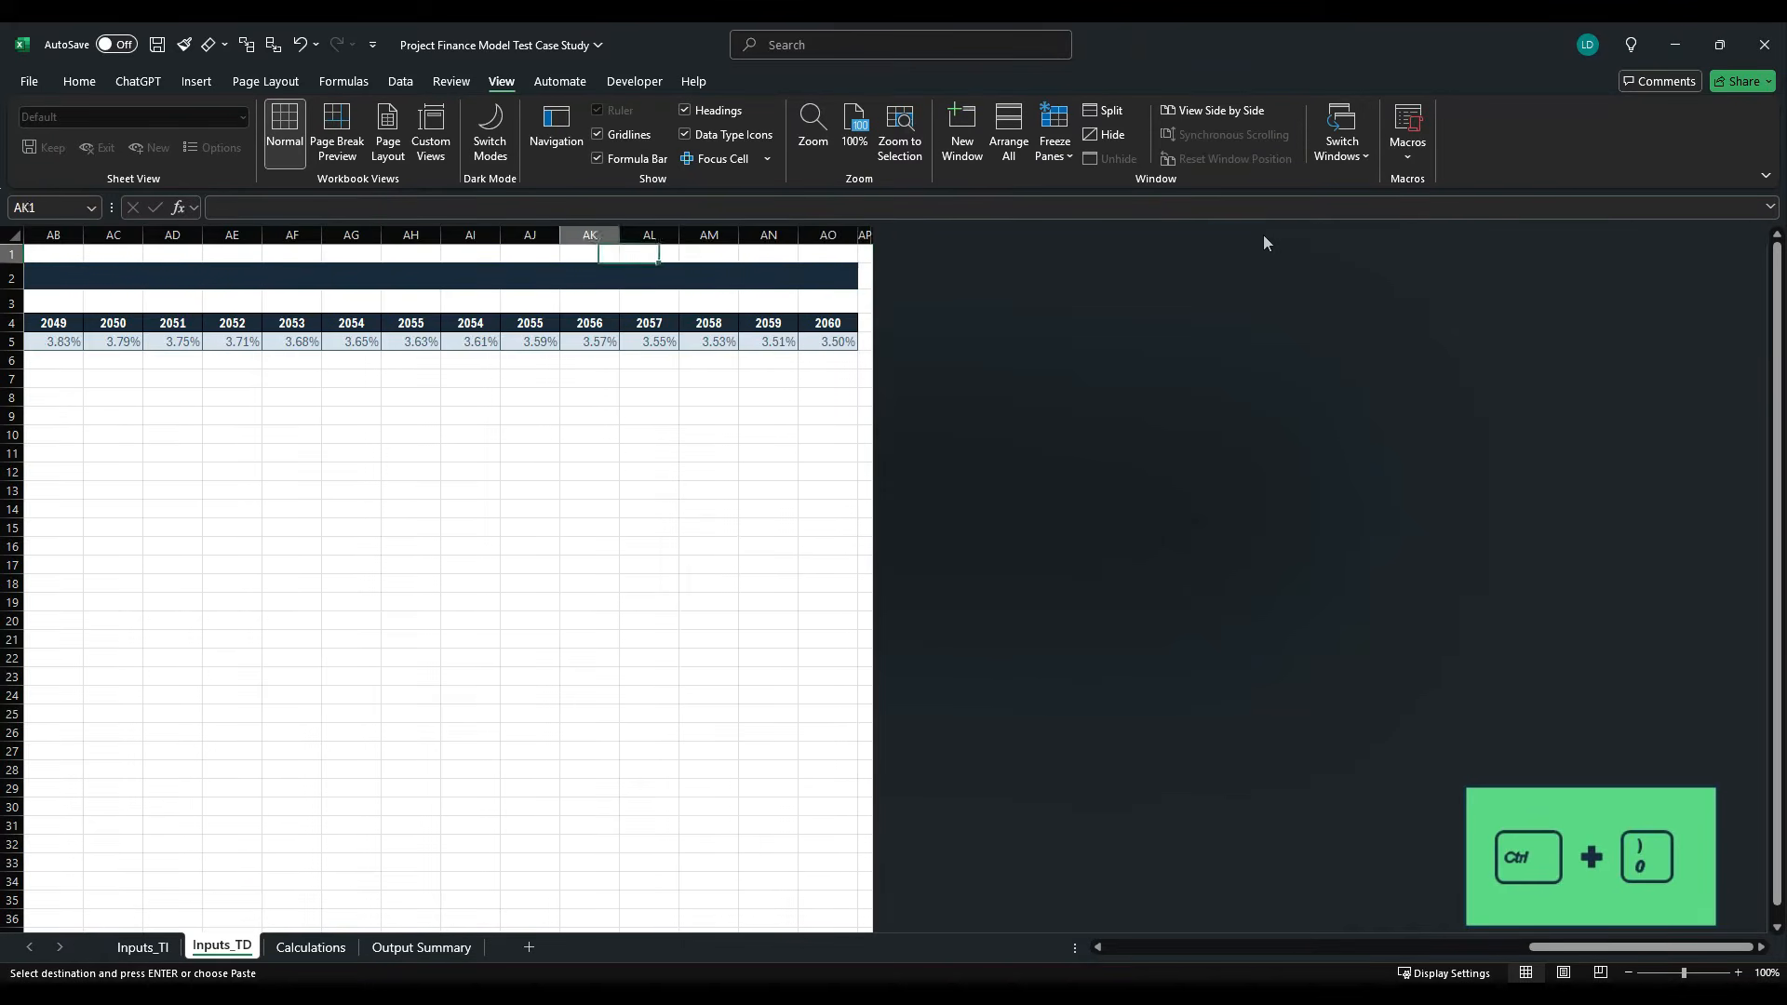
key(Left)
key(Left)
key(Left)
key(Left)
key(Left)
key(Left)
key(Left)
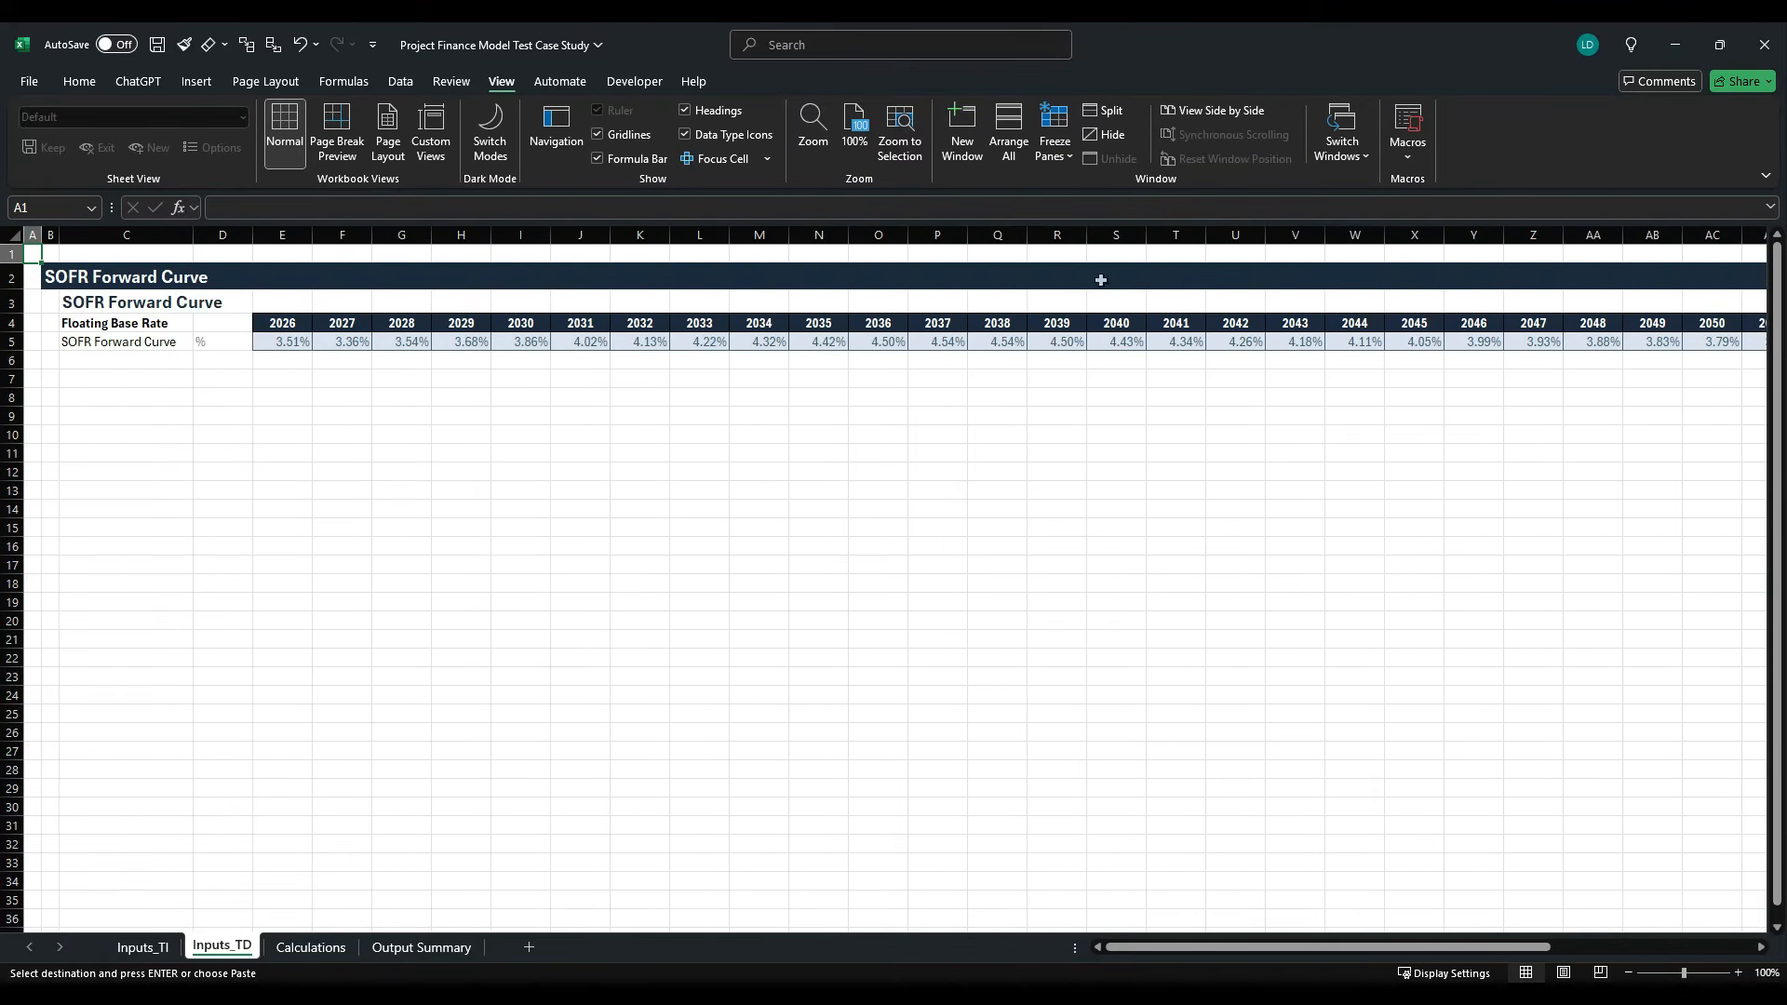
- Hide all unused rows from row 7 downwards on Inputs_TD
click(22, 380)
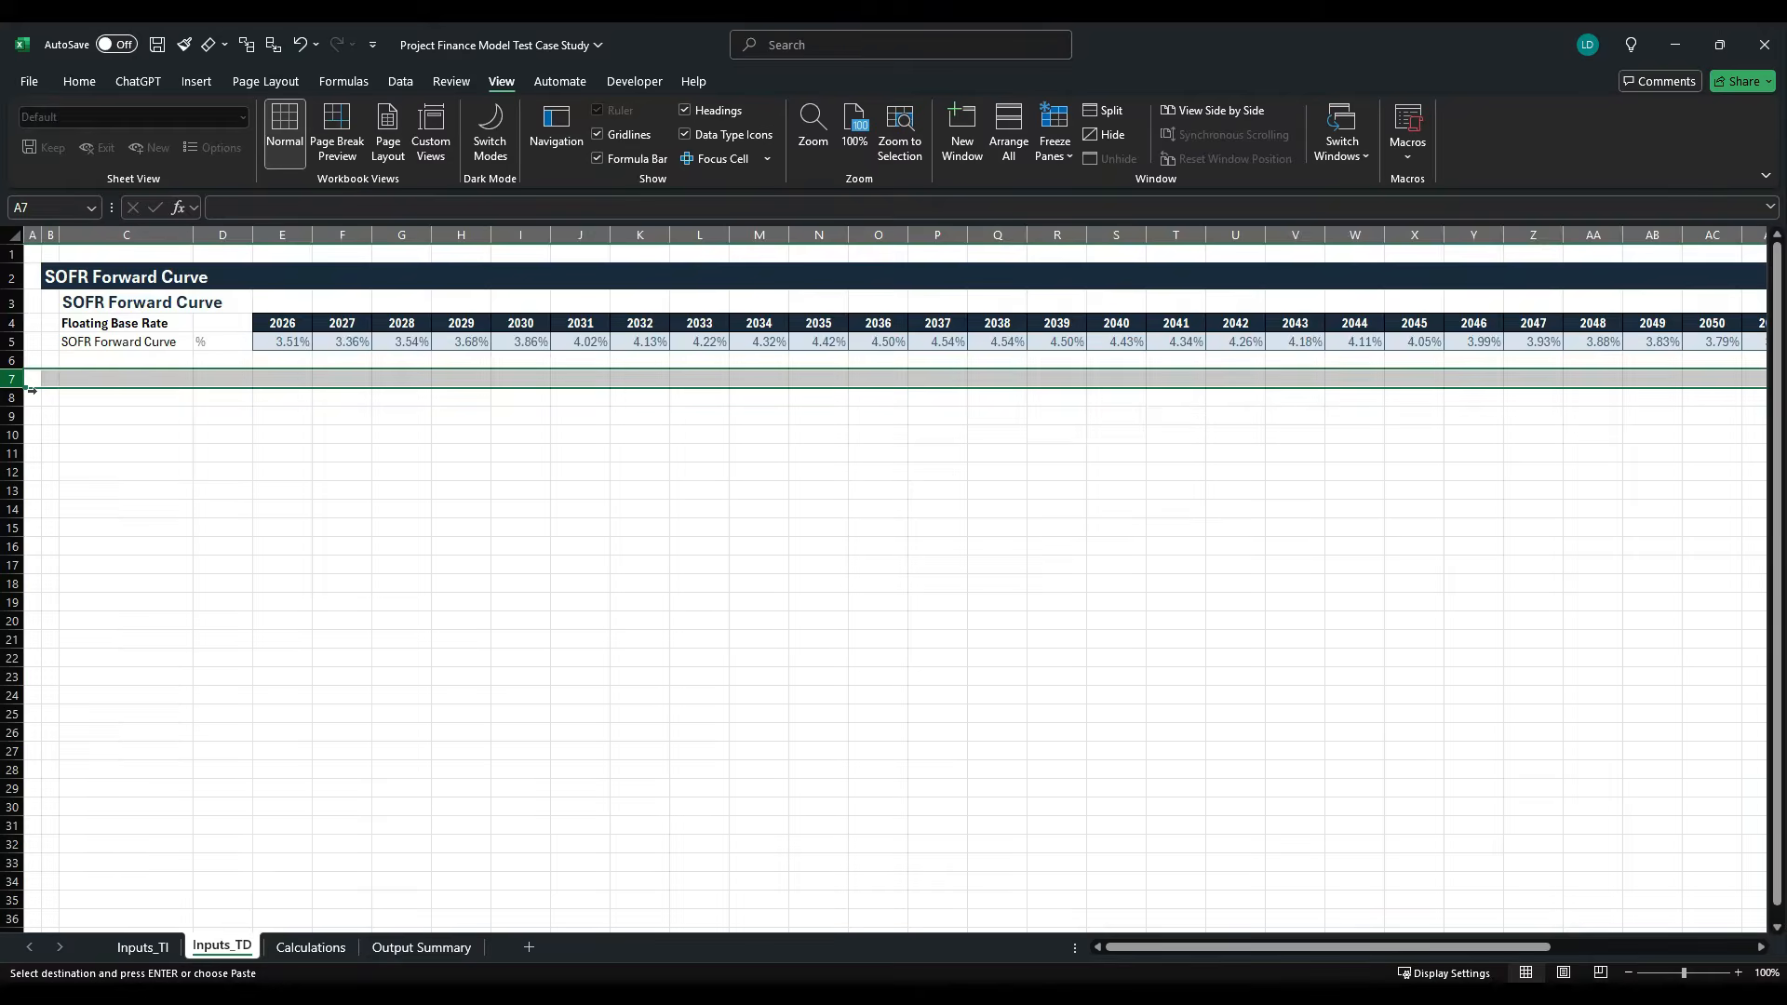
key(ctrl+shift+Down)
right_click(48, 391)
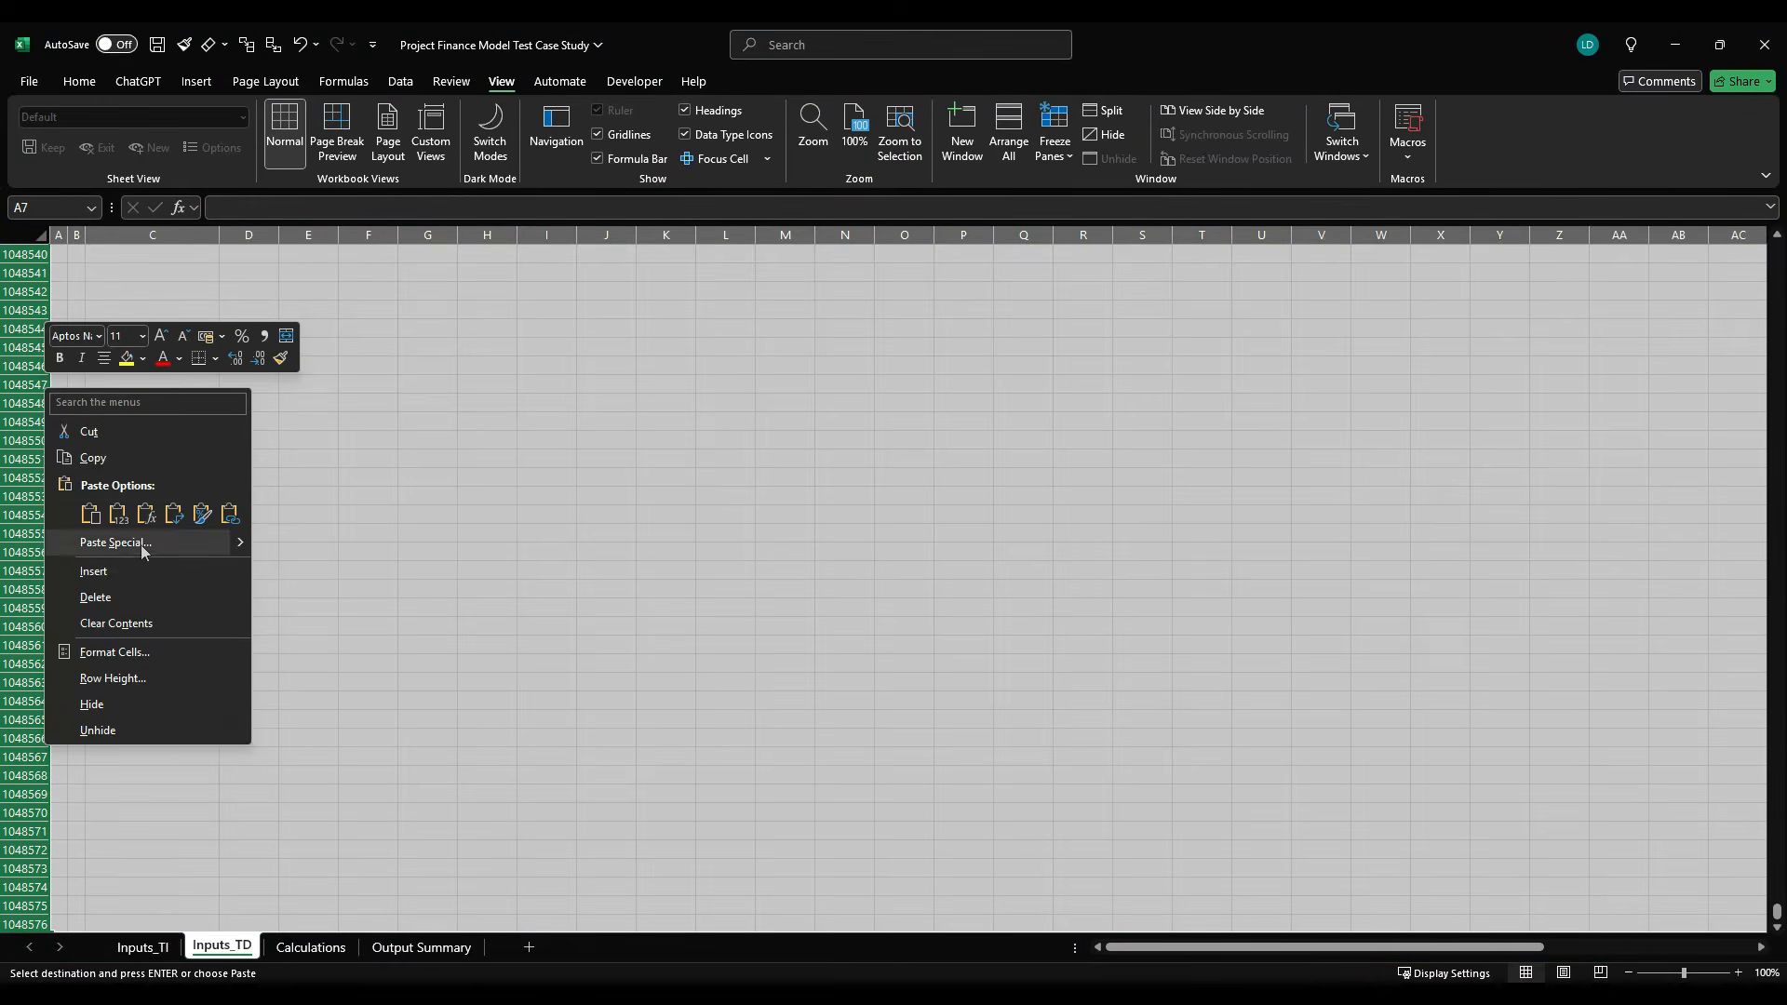
click(136, 703)
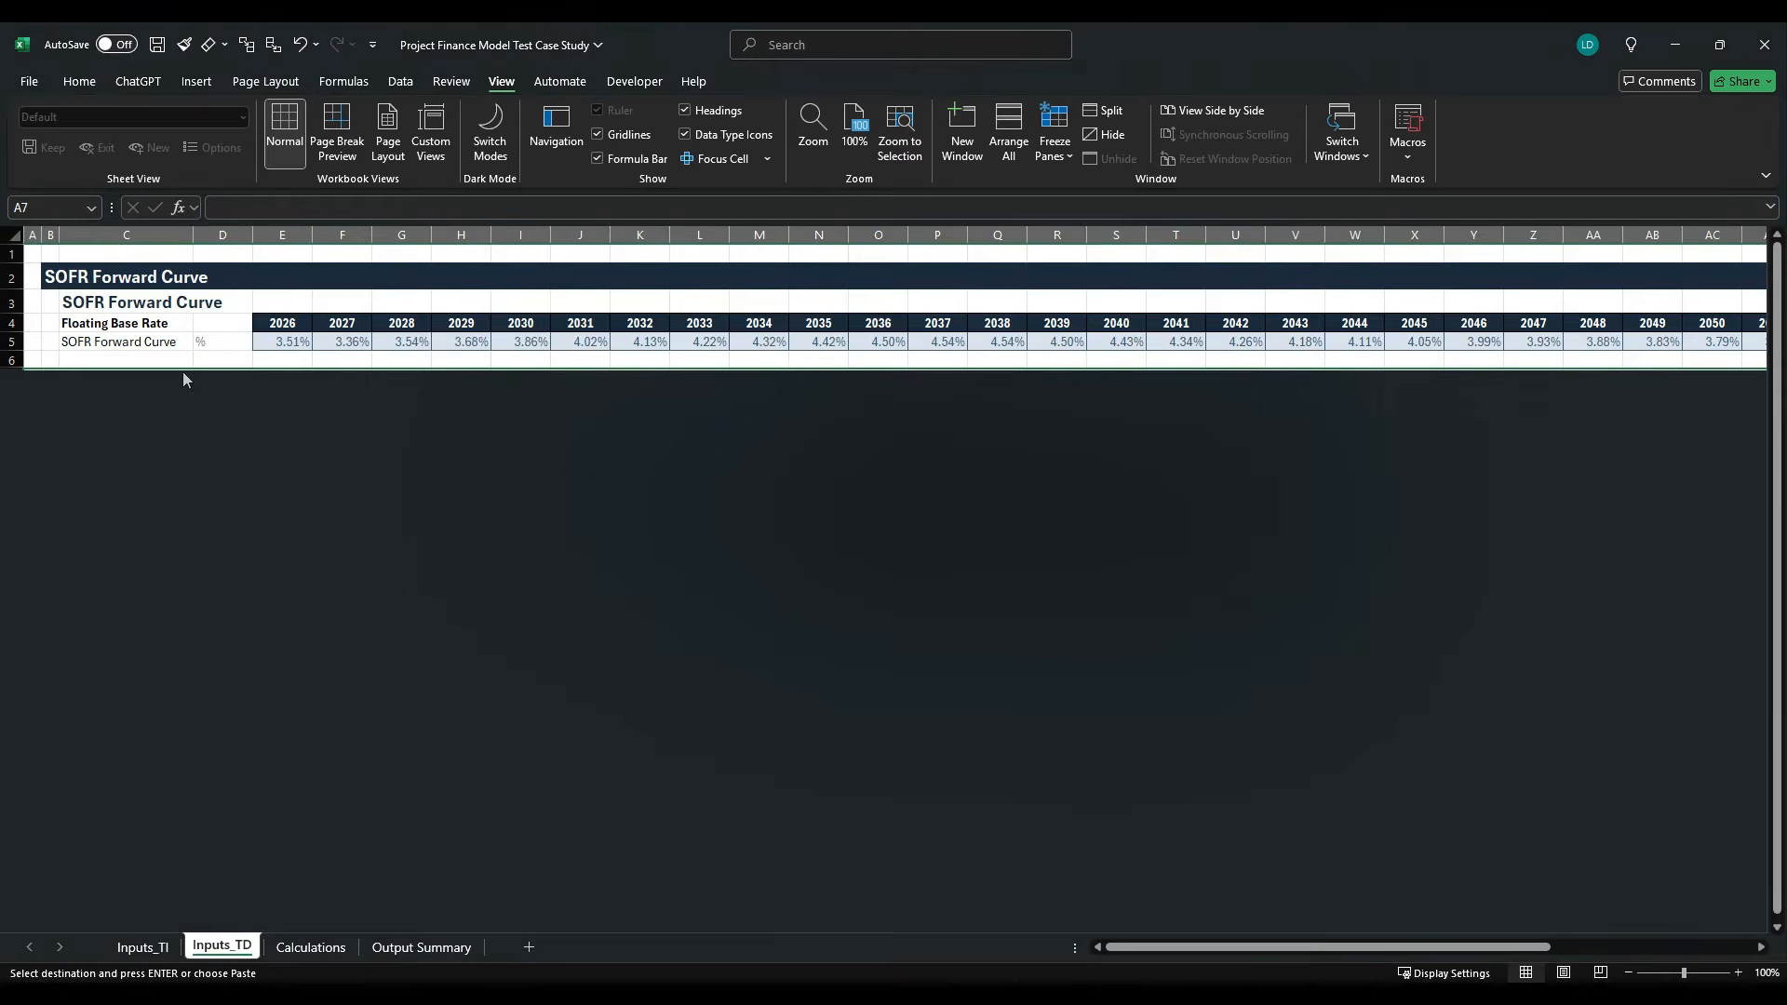
scroll(158, 173, up, 5)
- Turn off gridlines on Inputs_TD and compare its look with Inputs_TI
click(500, 83)
click(600, 135)
click(123, 947)
click(220, 947)
- On the Calculations sheet, narrow columns A to C and F to slim spacers, widen D for labels and slightly widen E
click(310, 944)
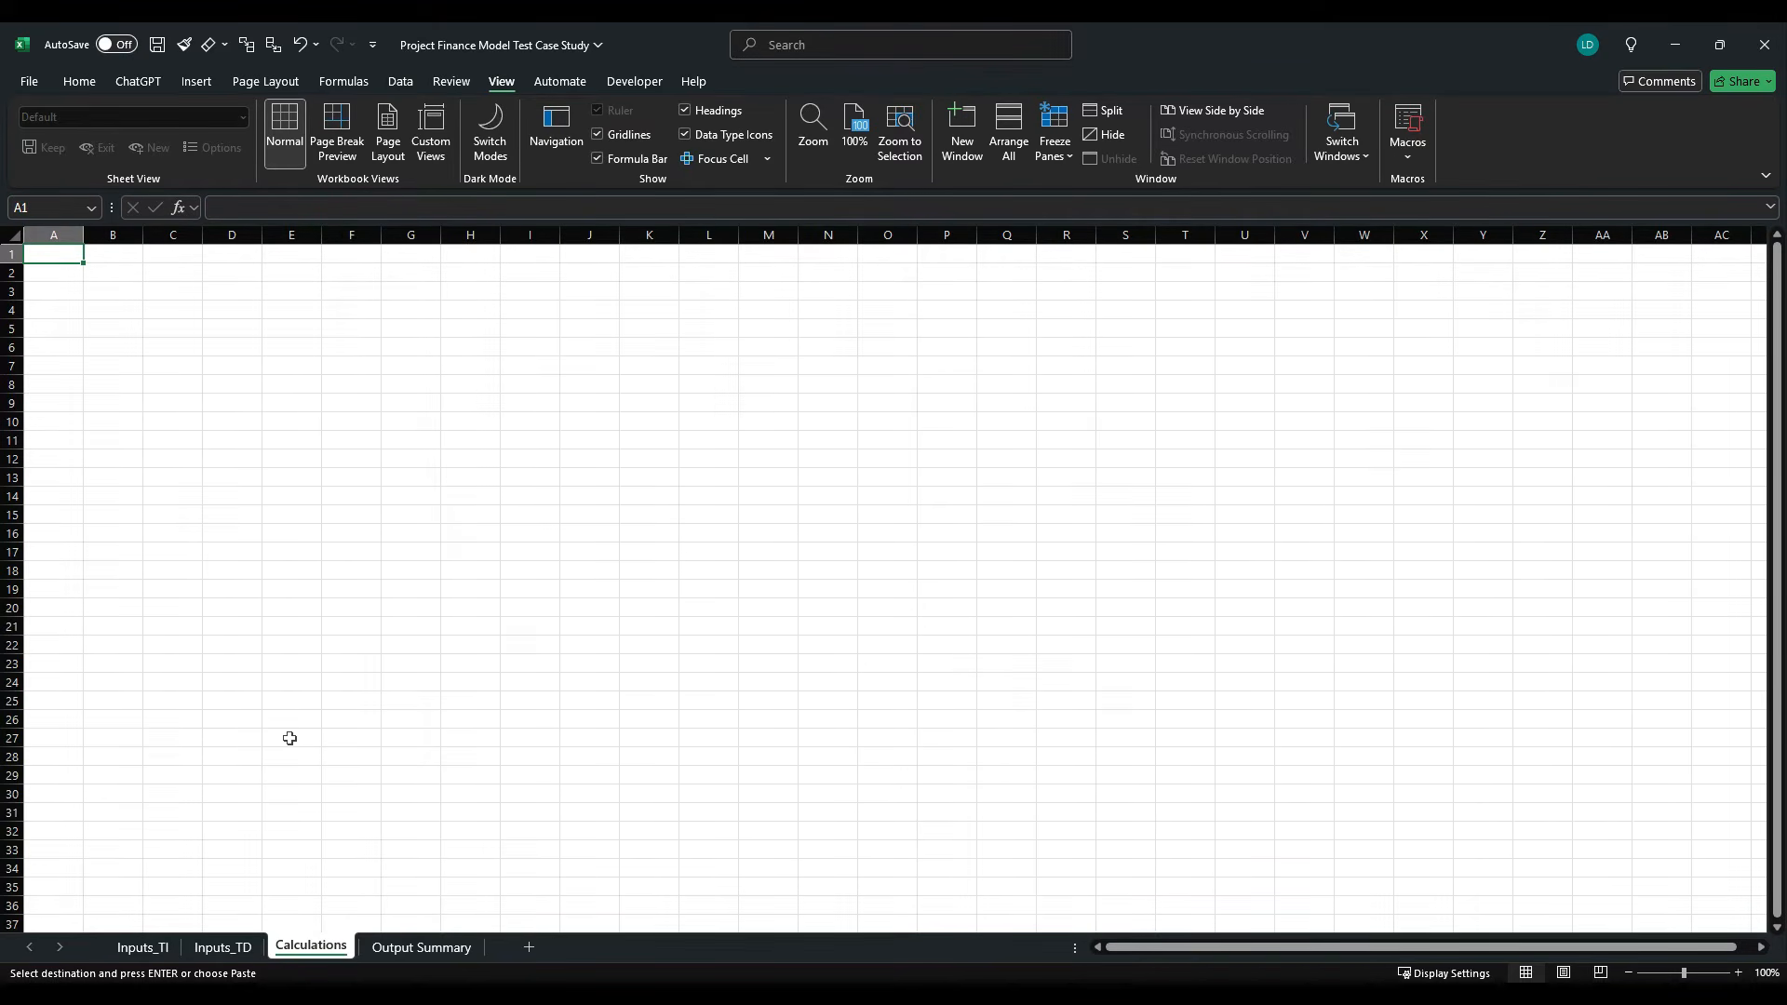
mouse_move(53, 235)
mouse_down()
mouse_move(177, 235)
mouse_move(53, 251)
mouse_up()
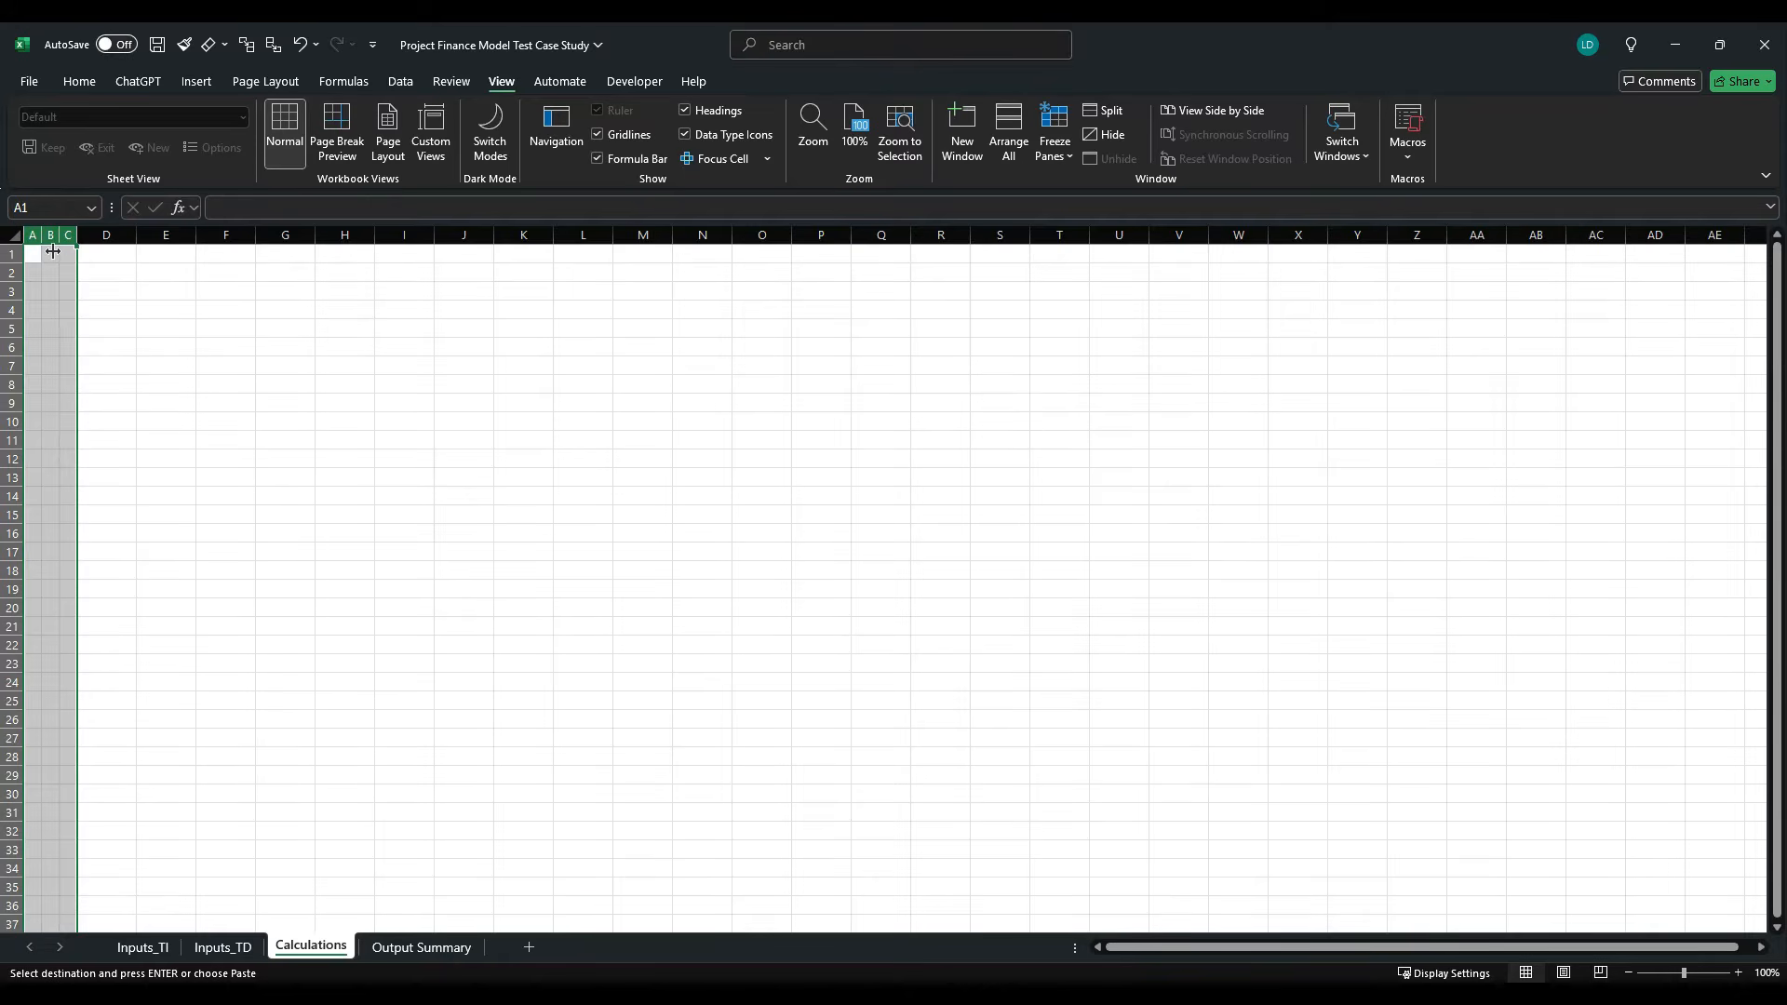
click(107, 236)
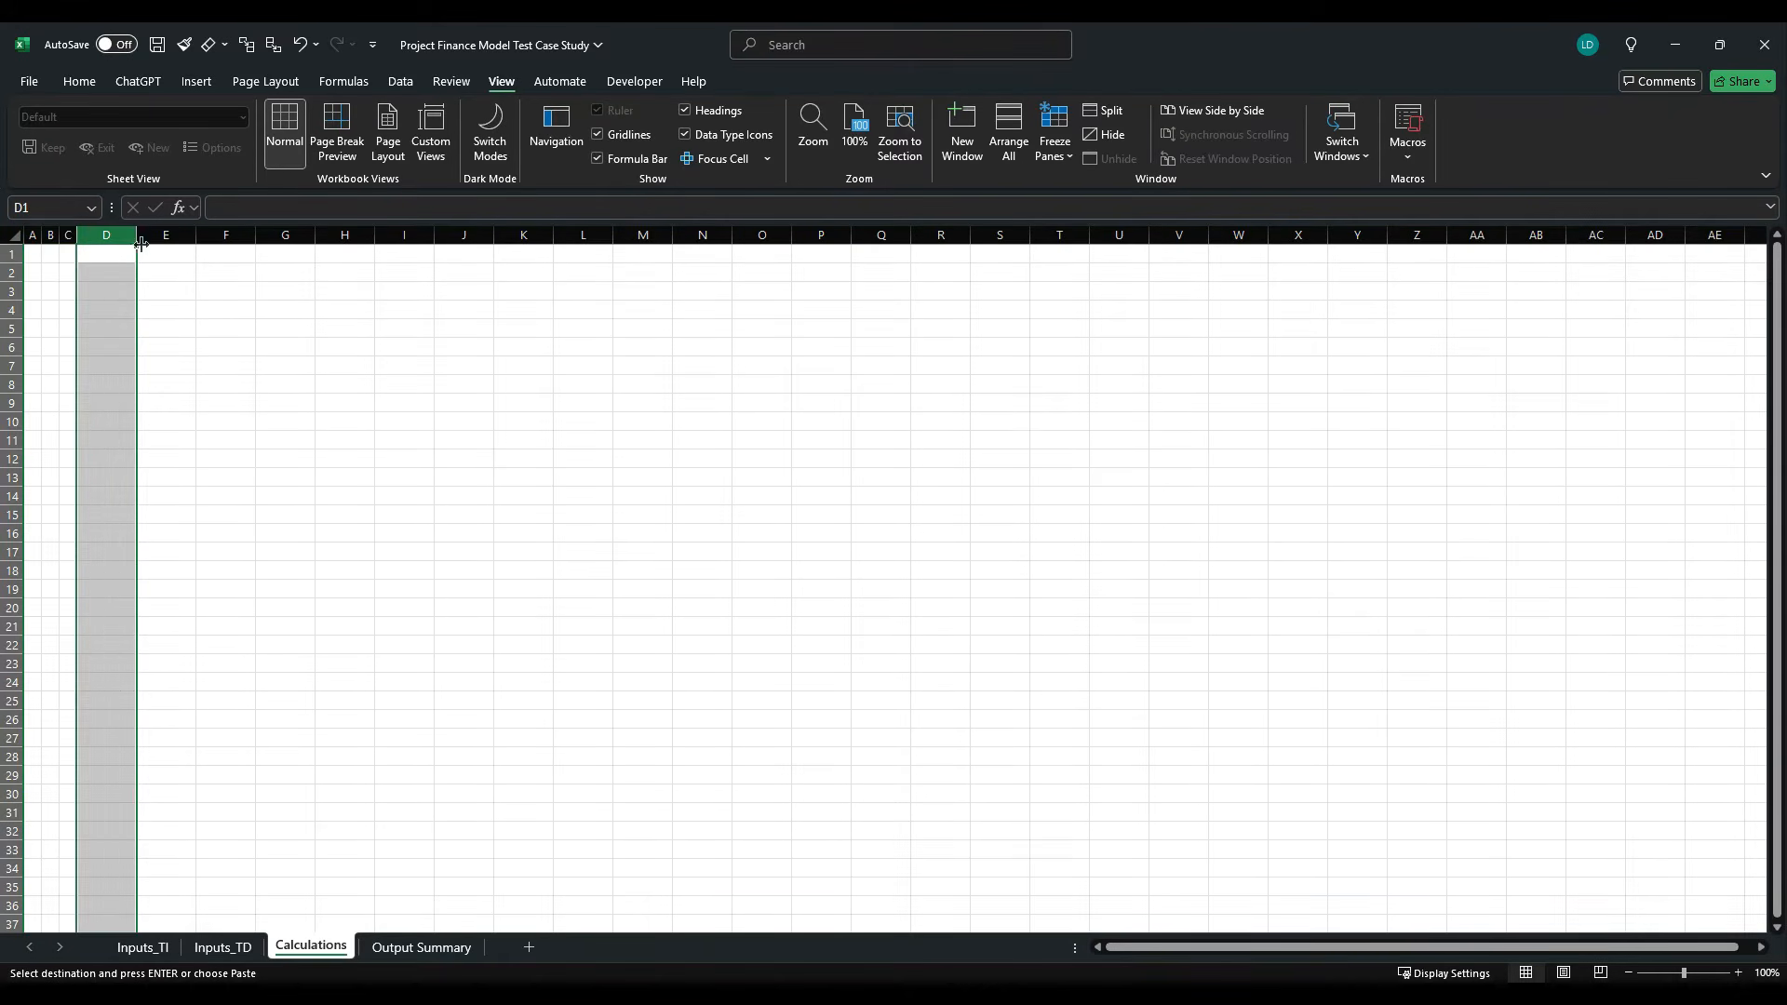
drag(137, 244, 354, 246)
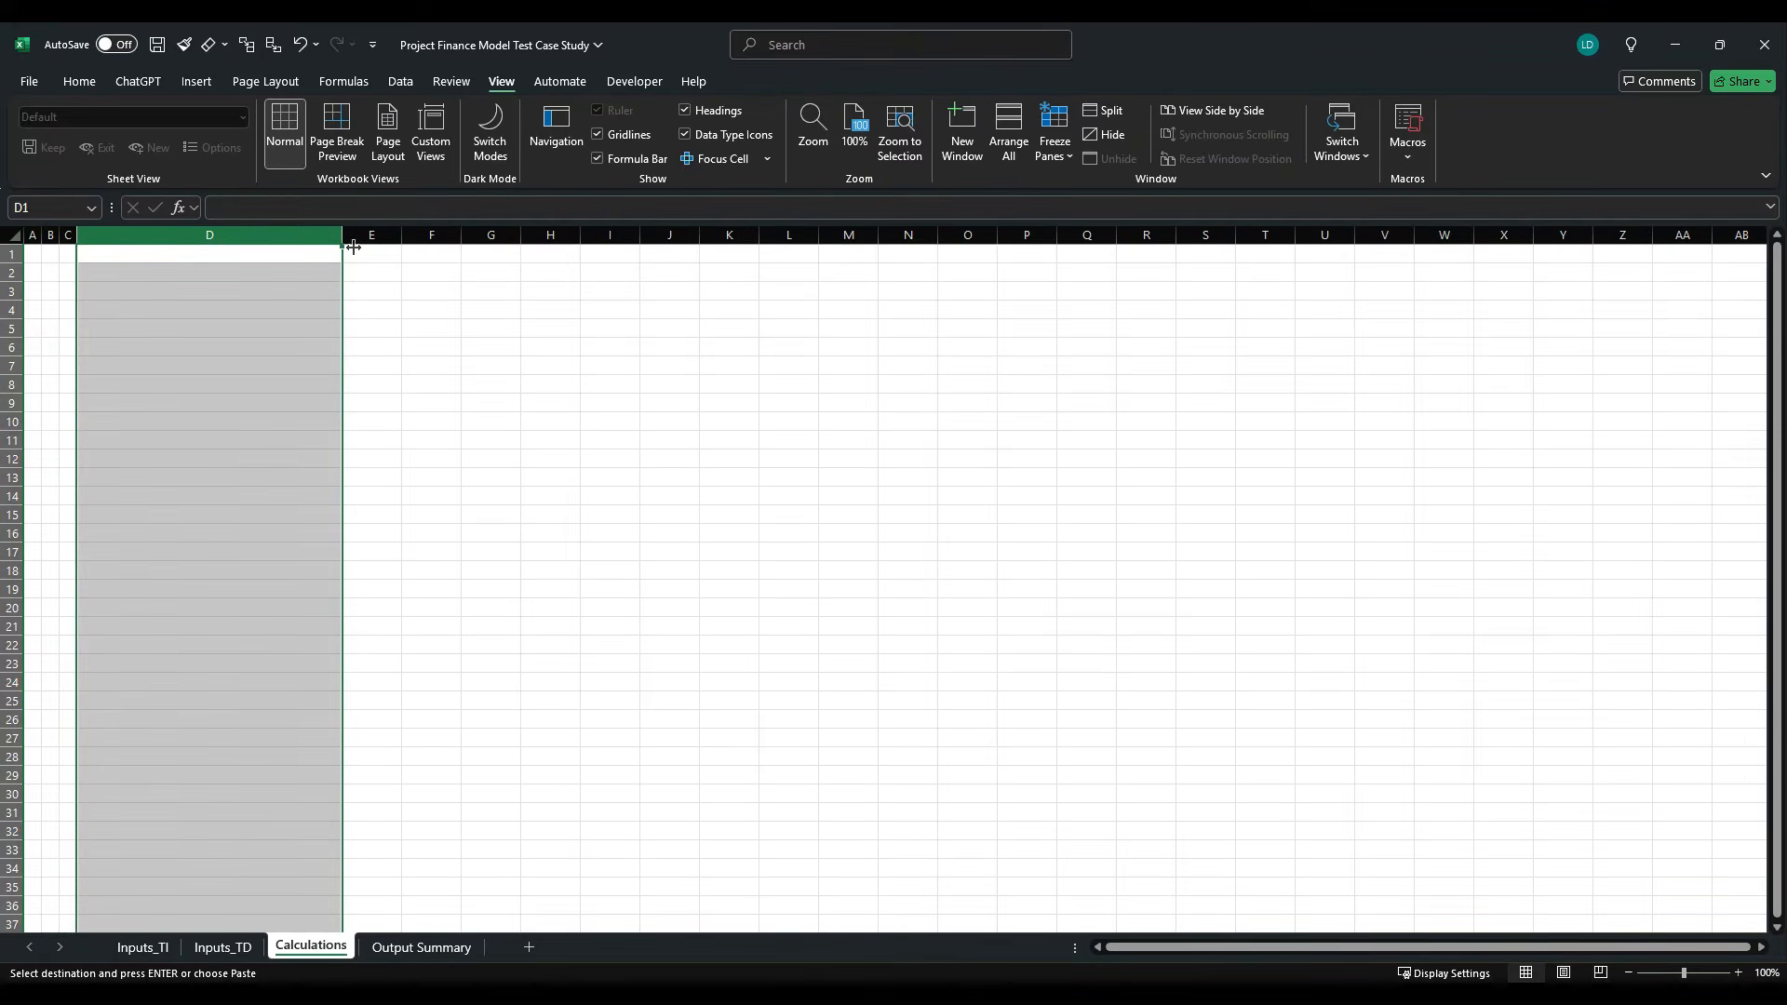
click(354, 247)
mouse_move(403, 244)
mouse_down()
mouse_move(466, 252)
mouse_move(432, 253)
mouse_up()
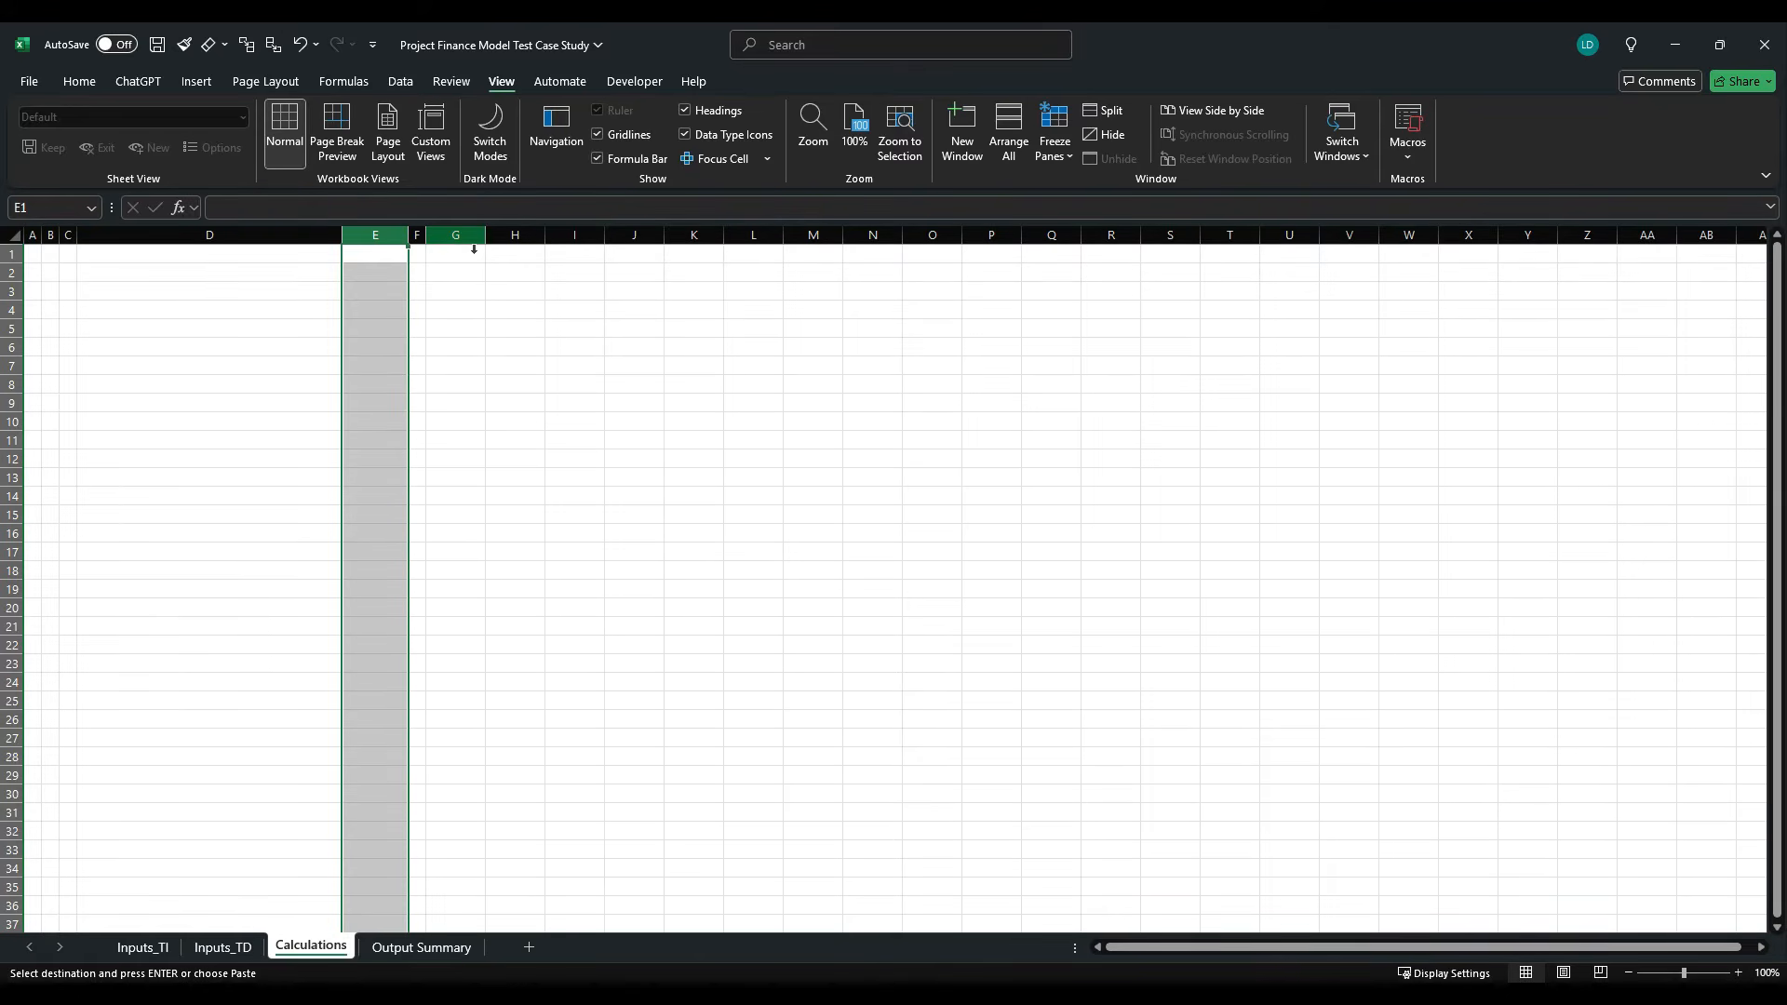
- Widen columns G and H equally, narrow column I to a slim spacer, and widen column J on the Calculations sheet
click(474, 250)
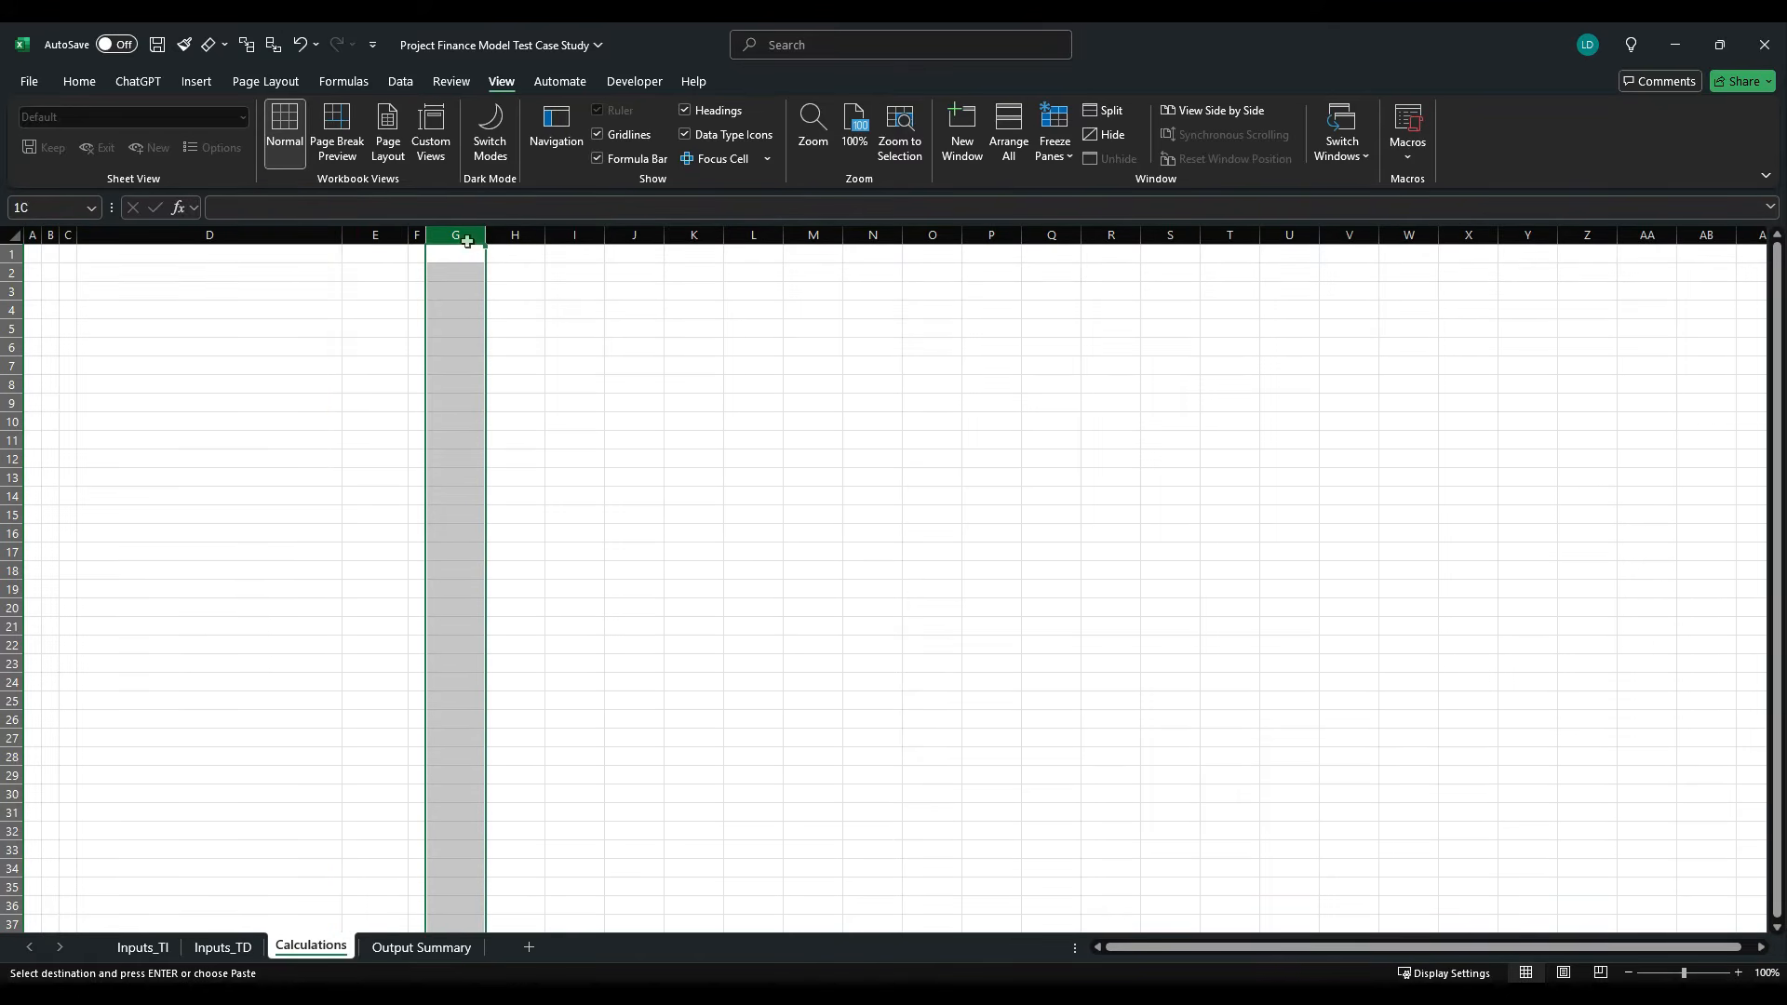
drag(485, 244, 522, 244)
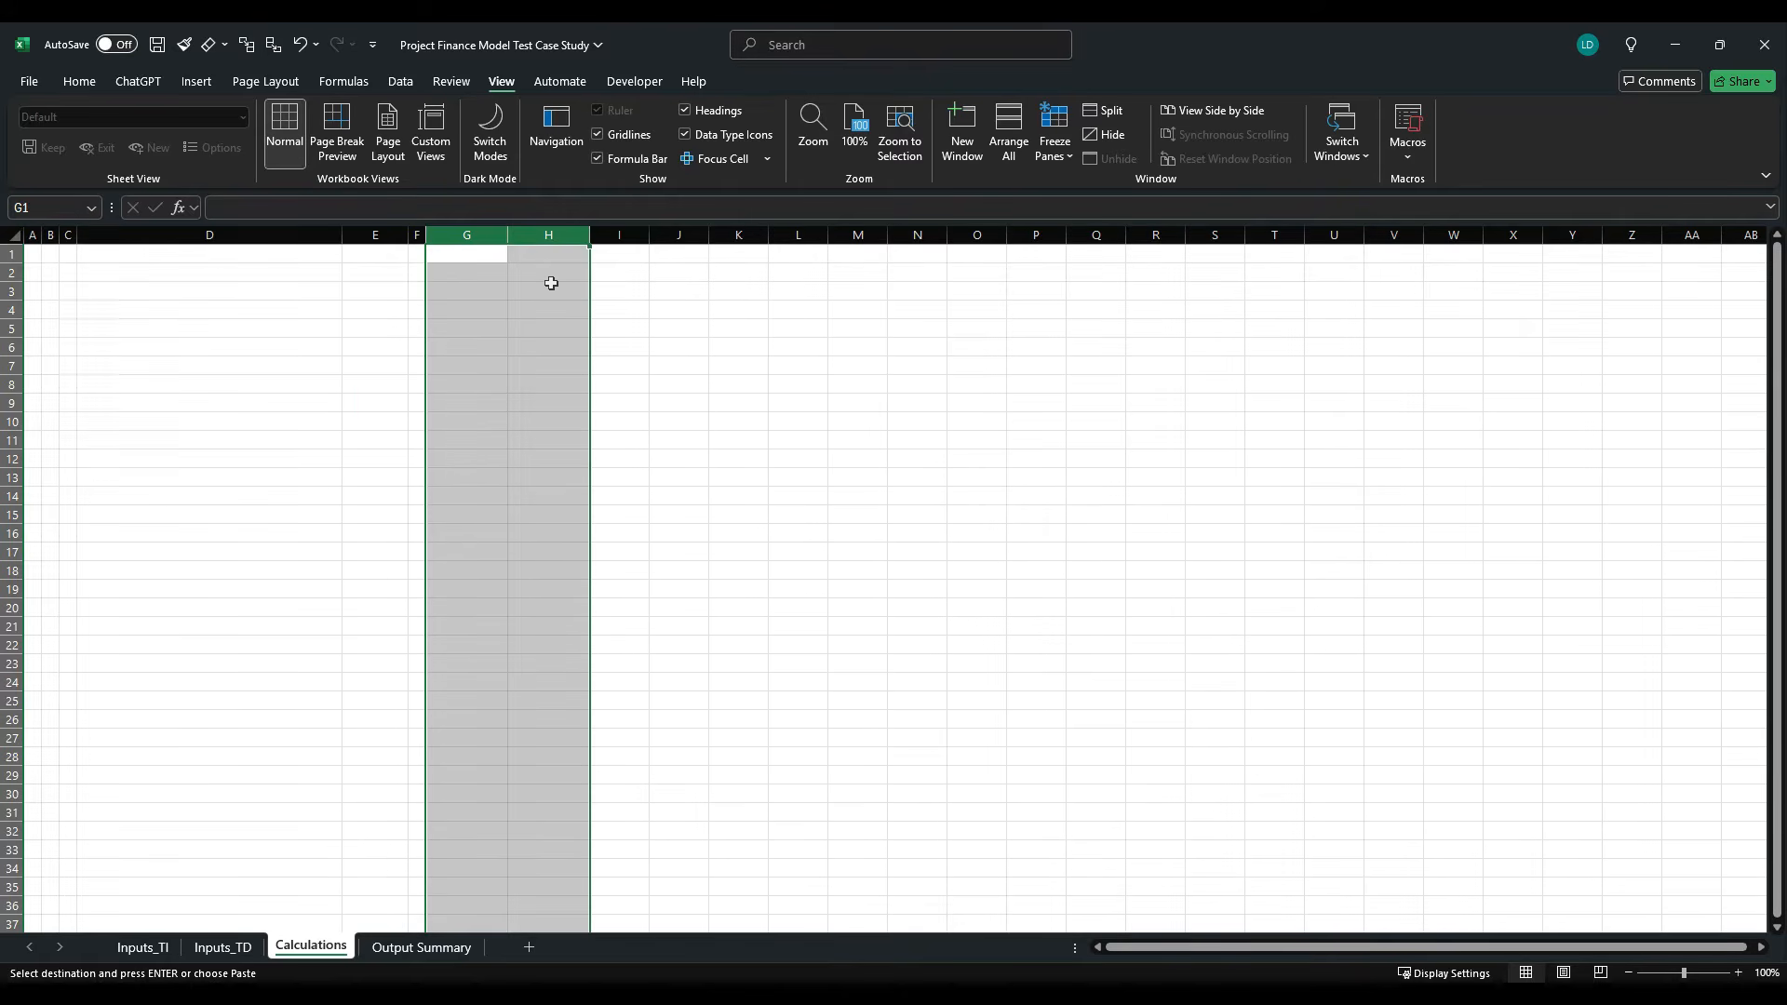
click(637, 238)
drag(655, 243, 709, 246)
click(643, 240)
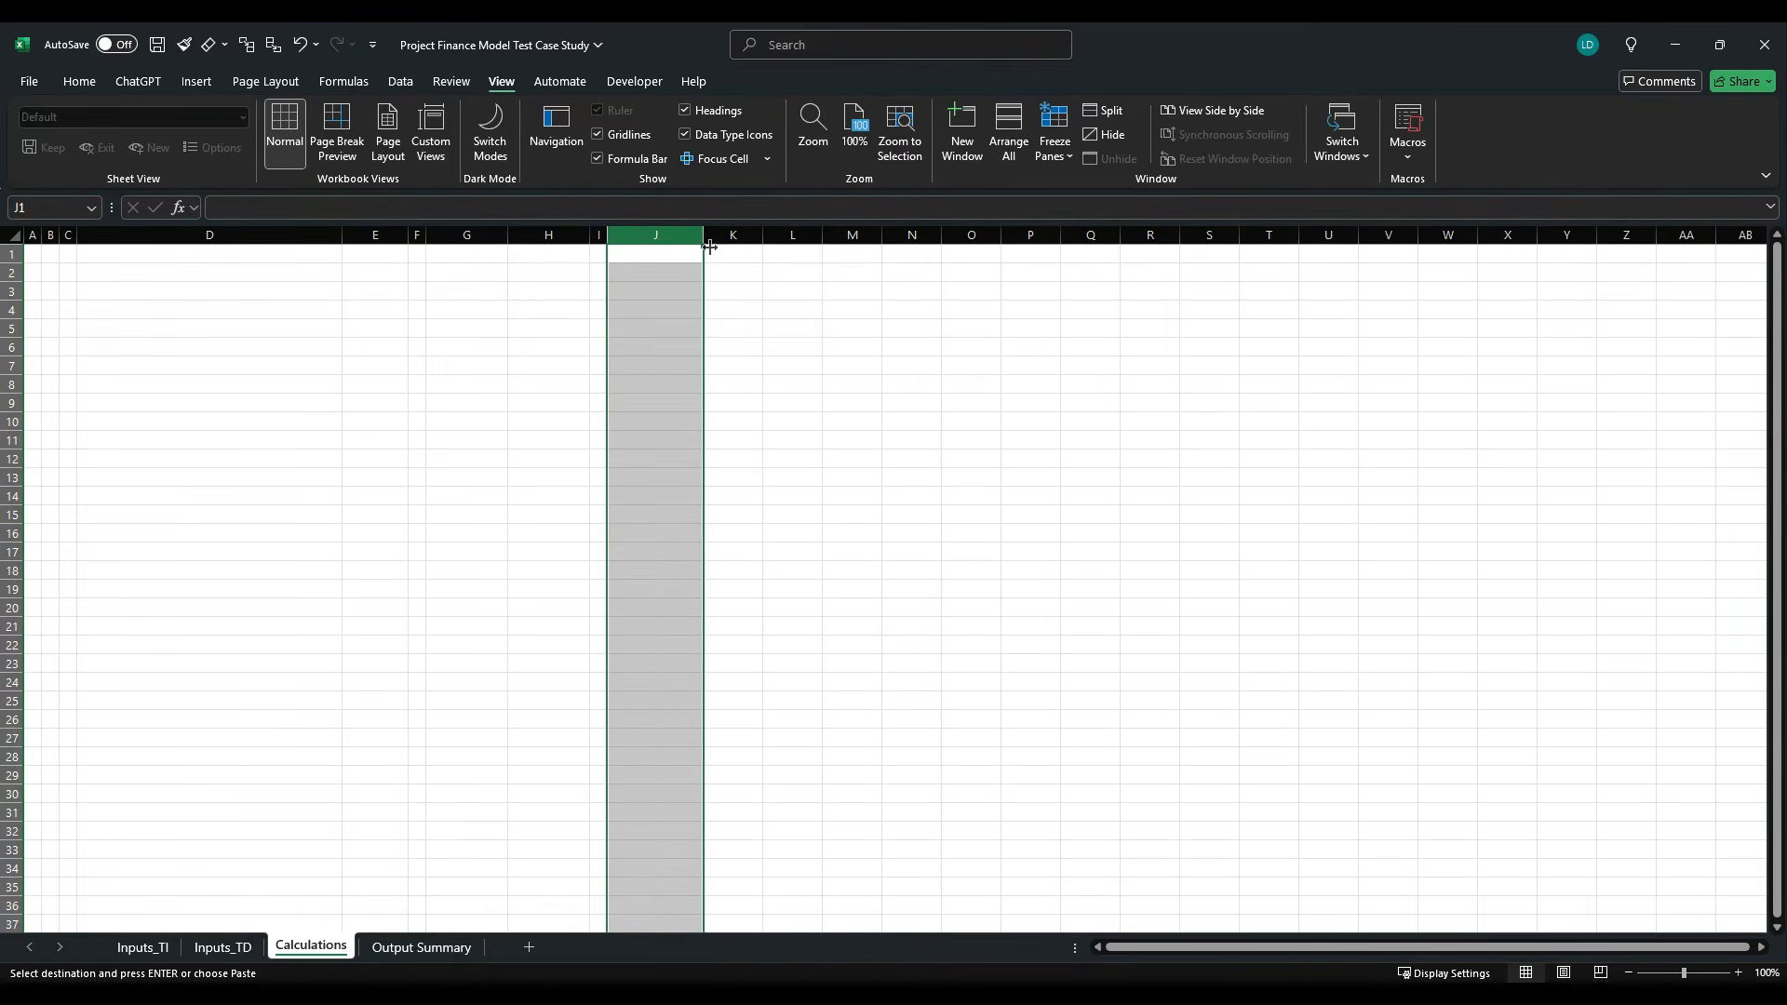
- Widen all columns from K to the last column equally on the Calculations sheet, and return to cell B2
click(734, 254)
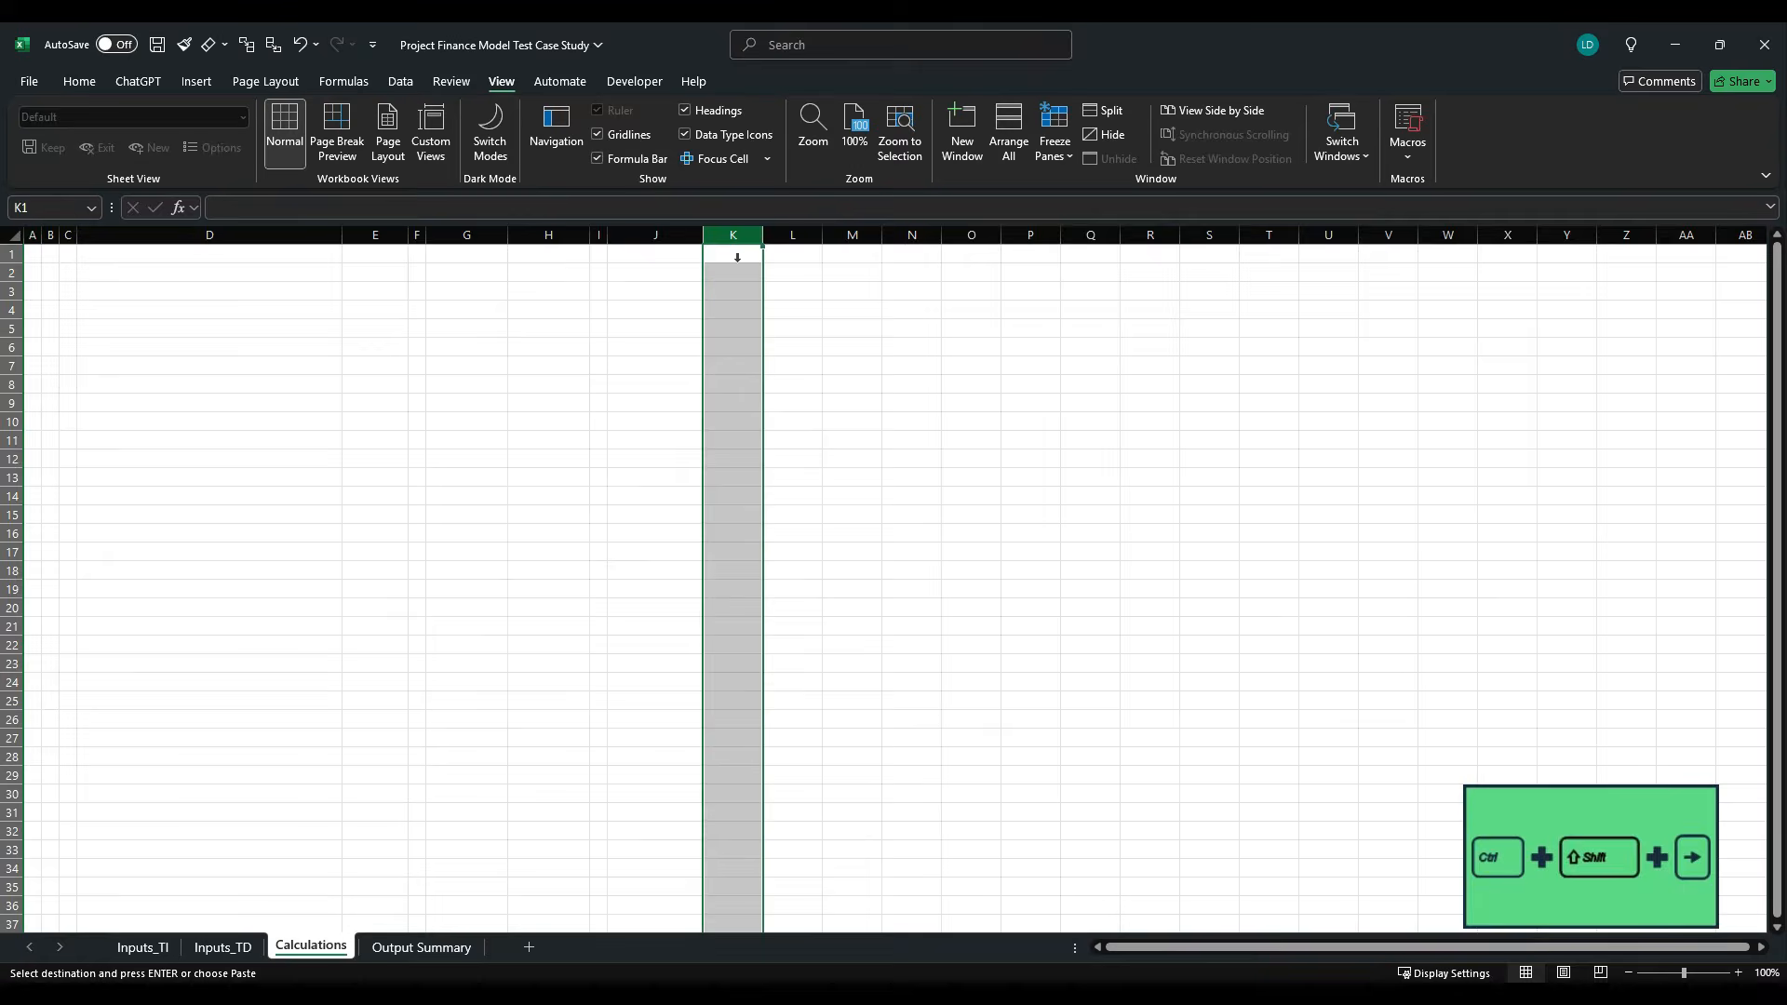
key(ctrl+shift+Right)
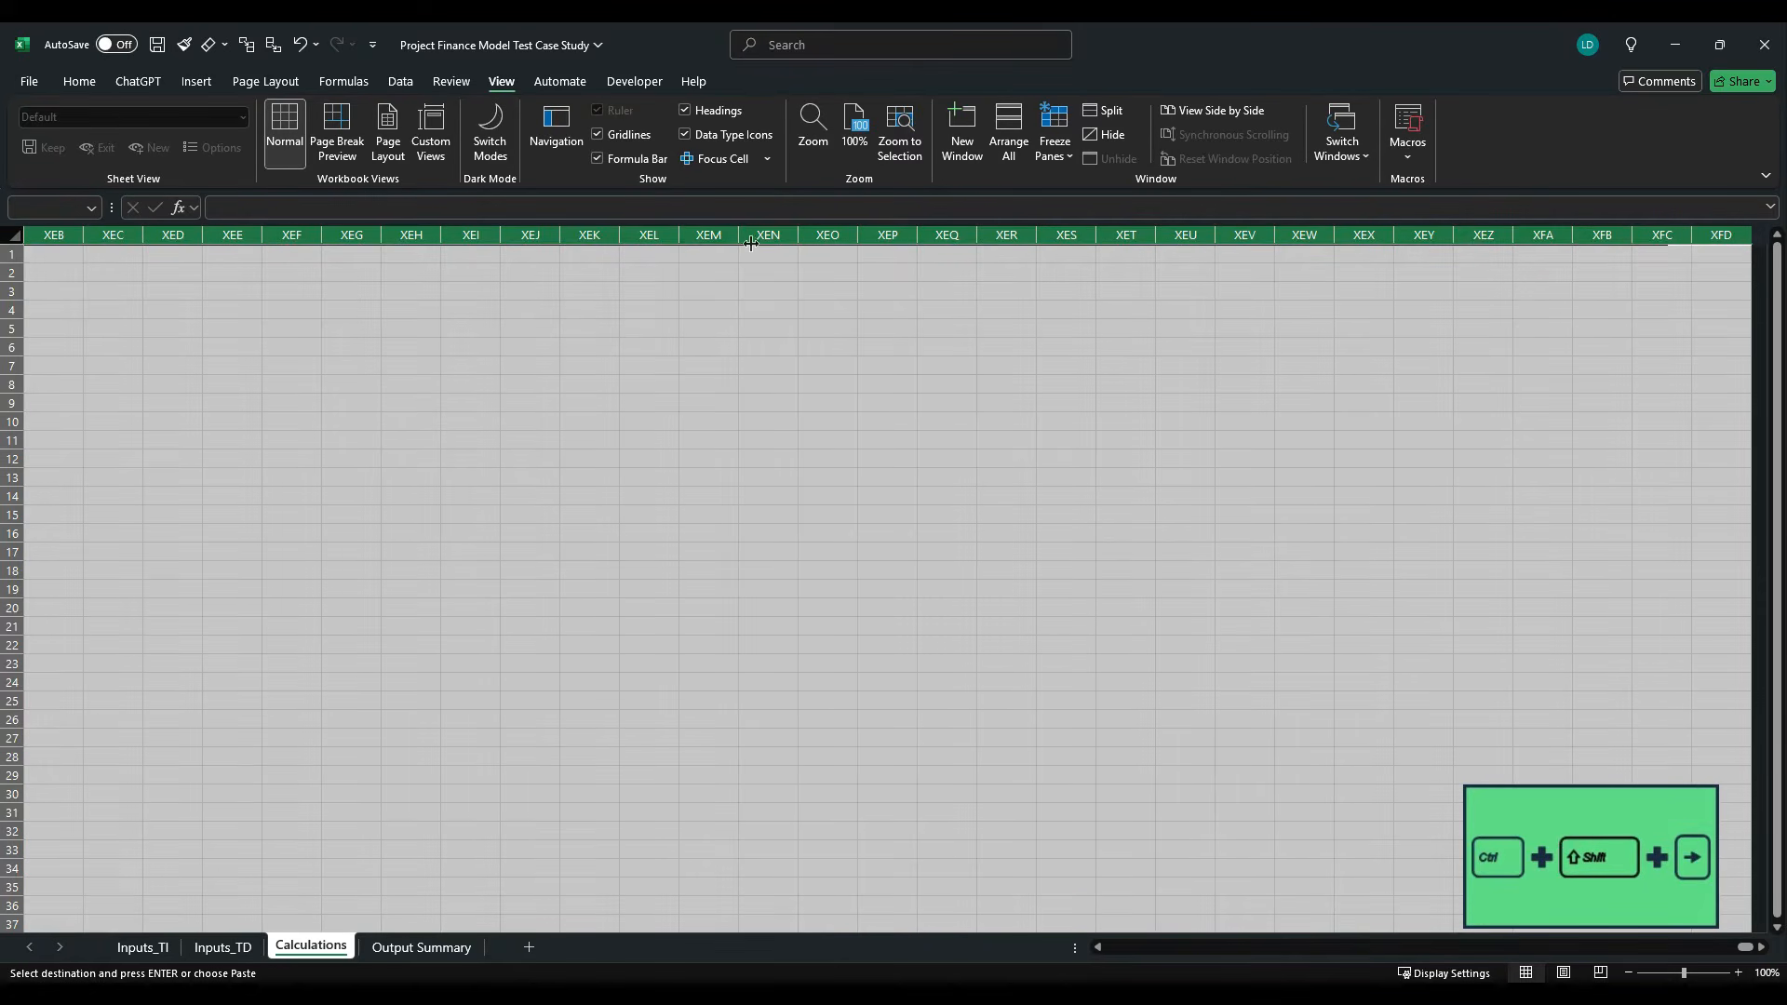
drag(738, 244, 773, 244)
click(767, 258)
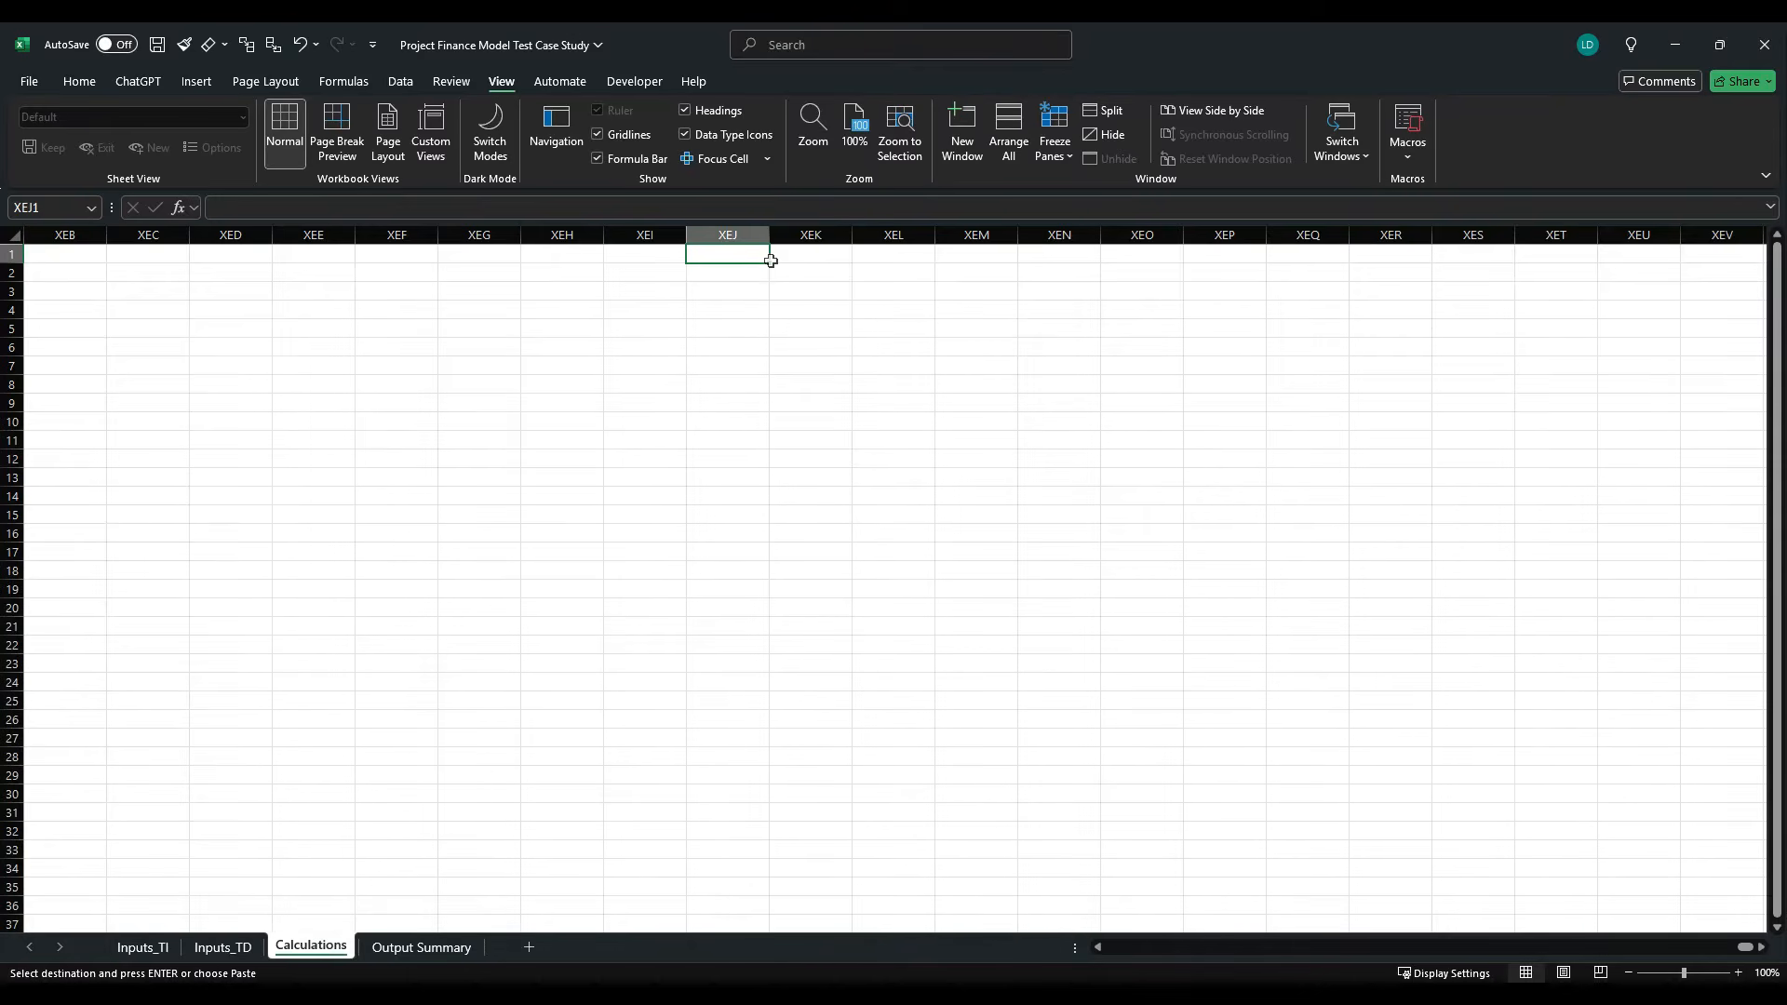
key(ctrl+Home)
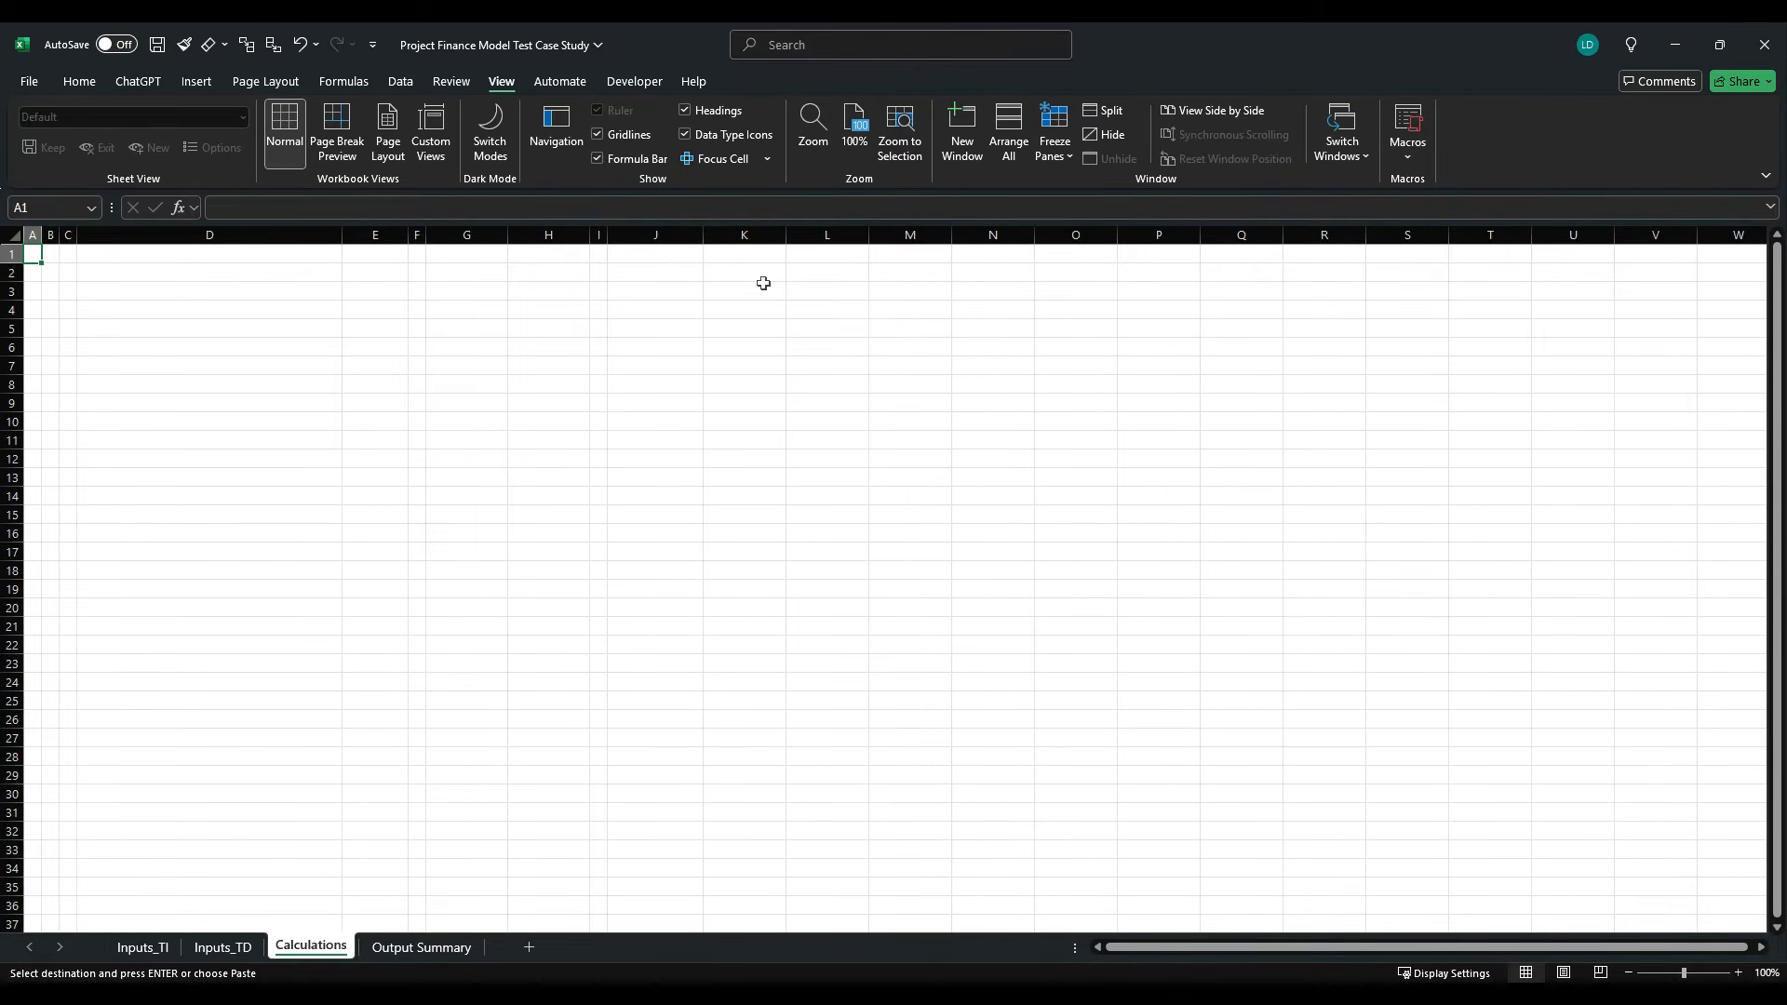
click(50, 272)
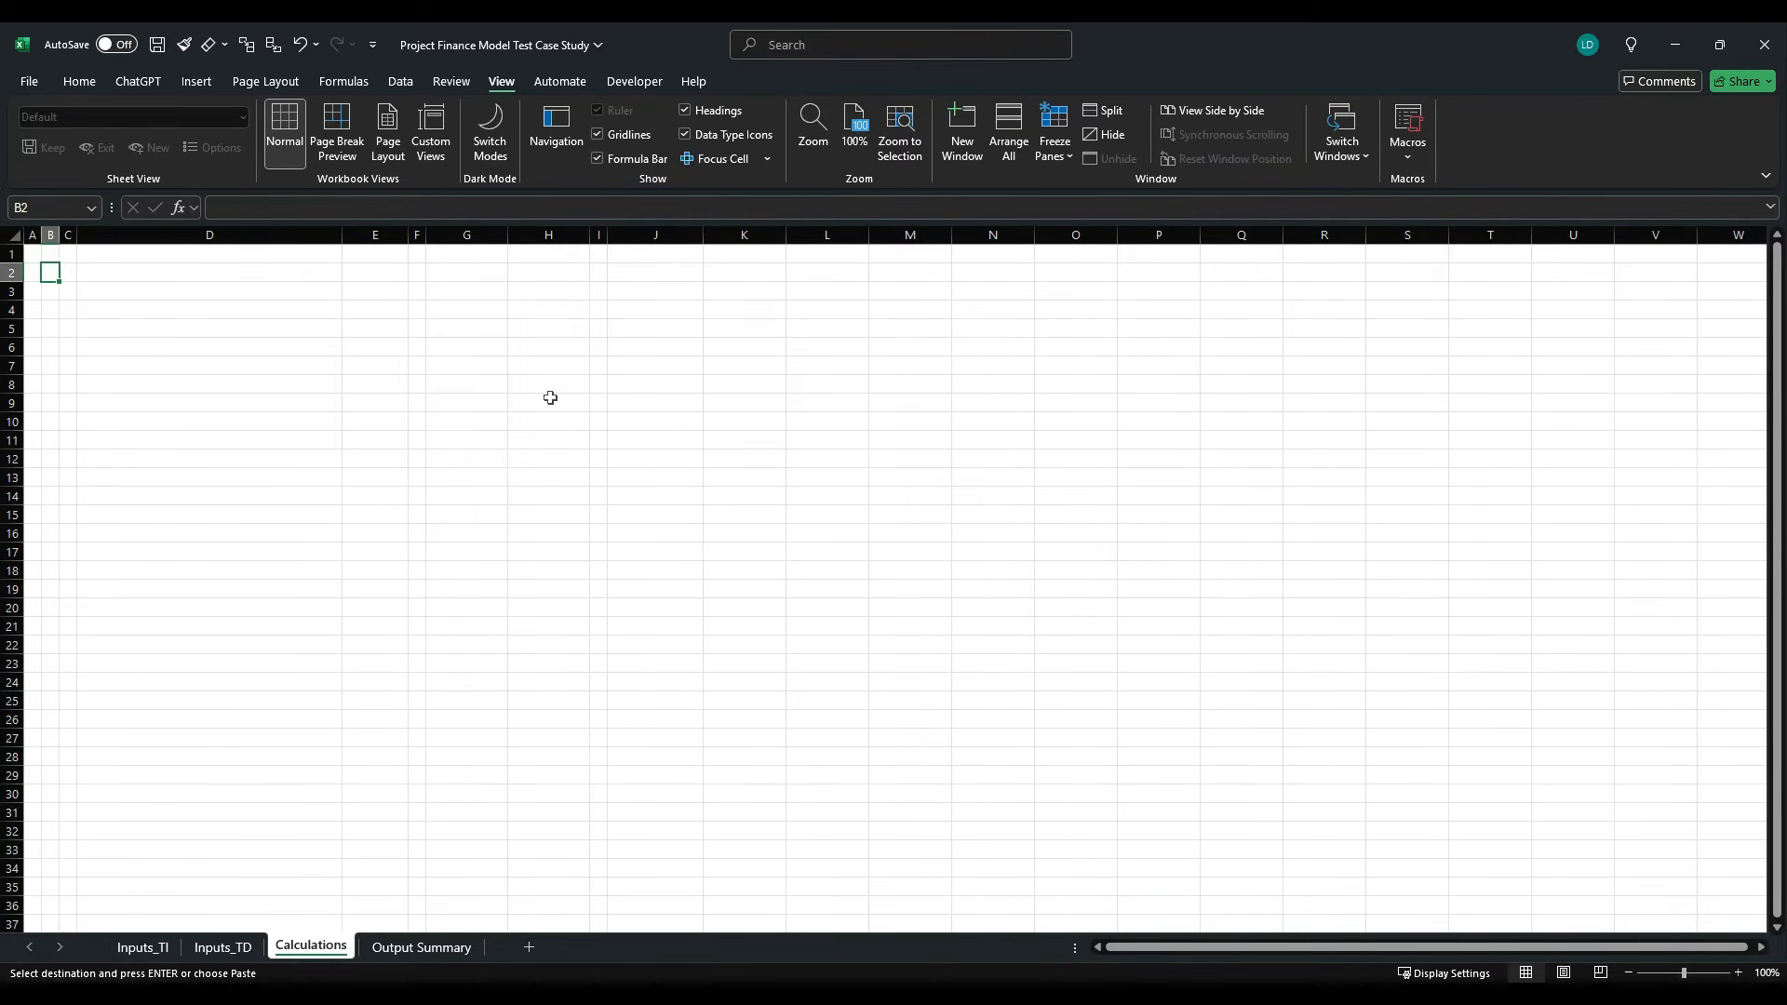
- Enter the title "Basic Project Finance Model" in cell B2 of the Calculations sheet
text(Basic)
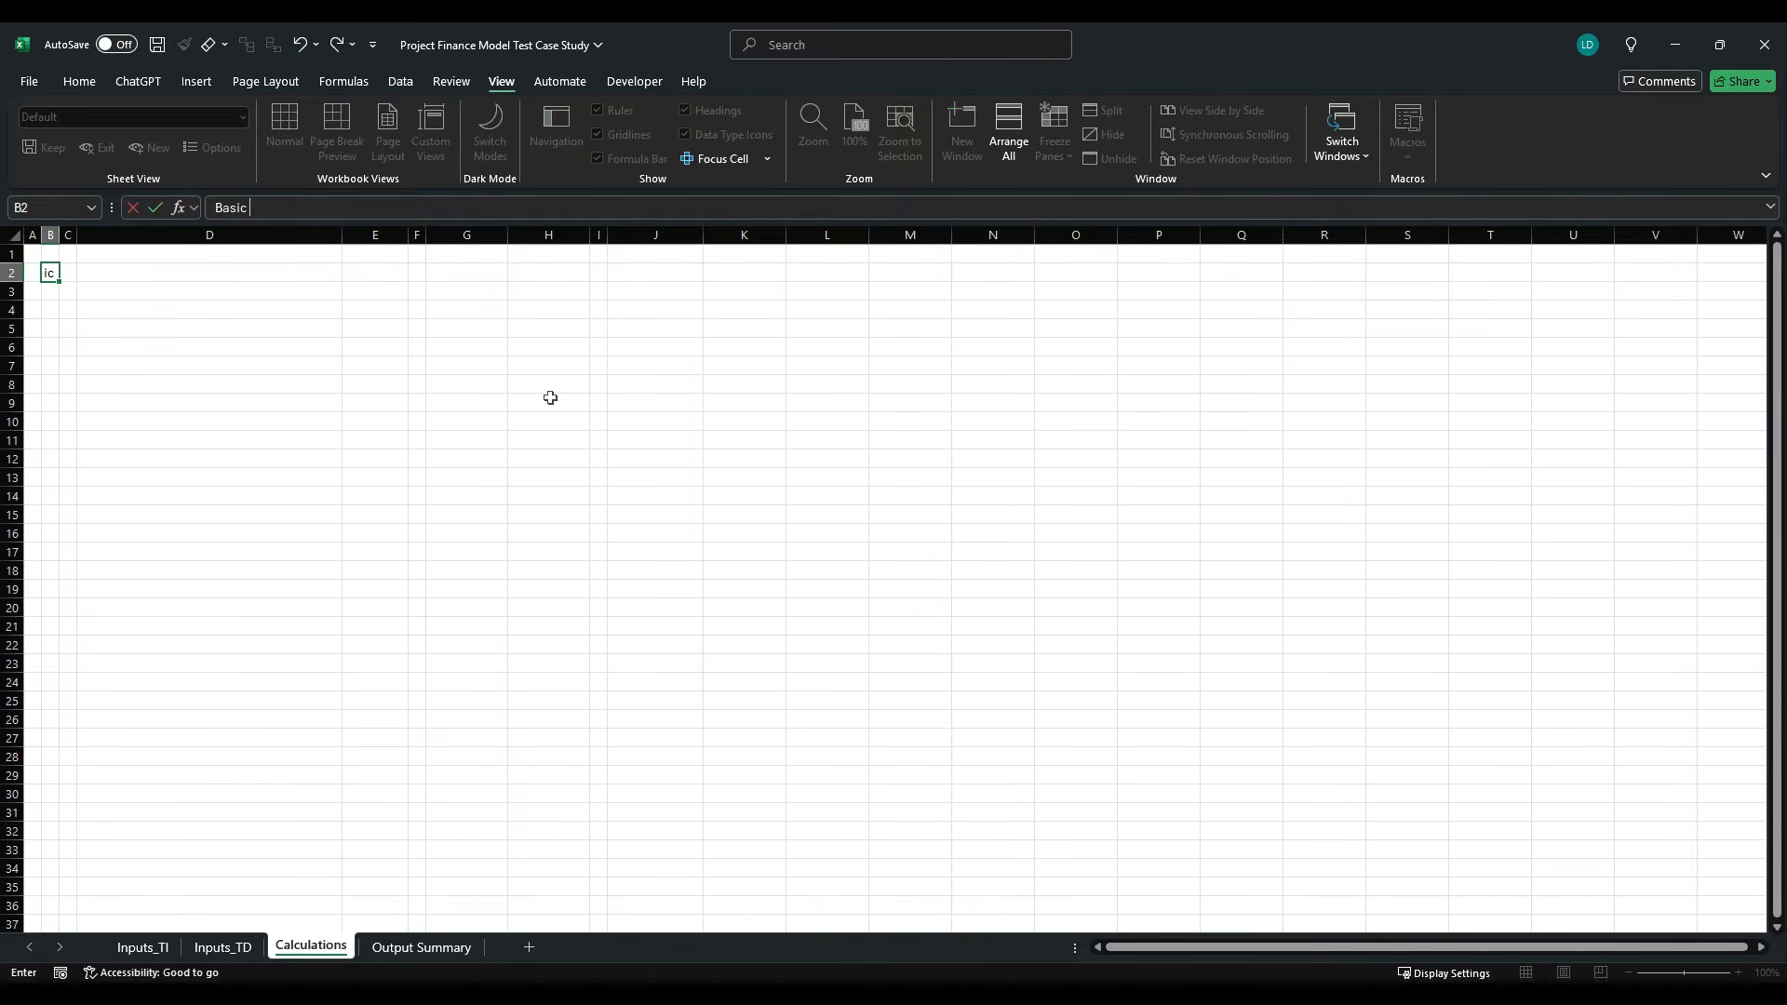
text( Project Finance Model)
key(ctrl+Return)
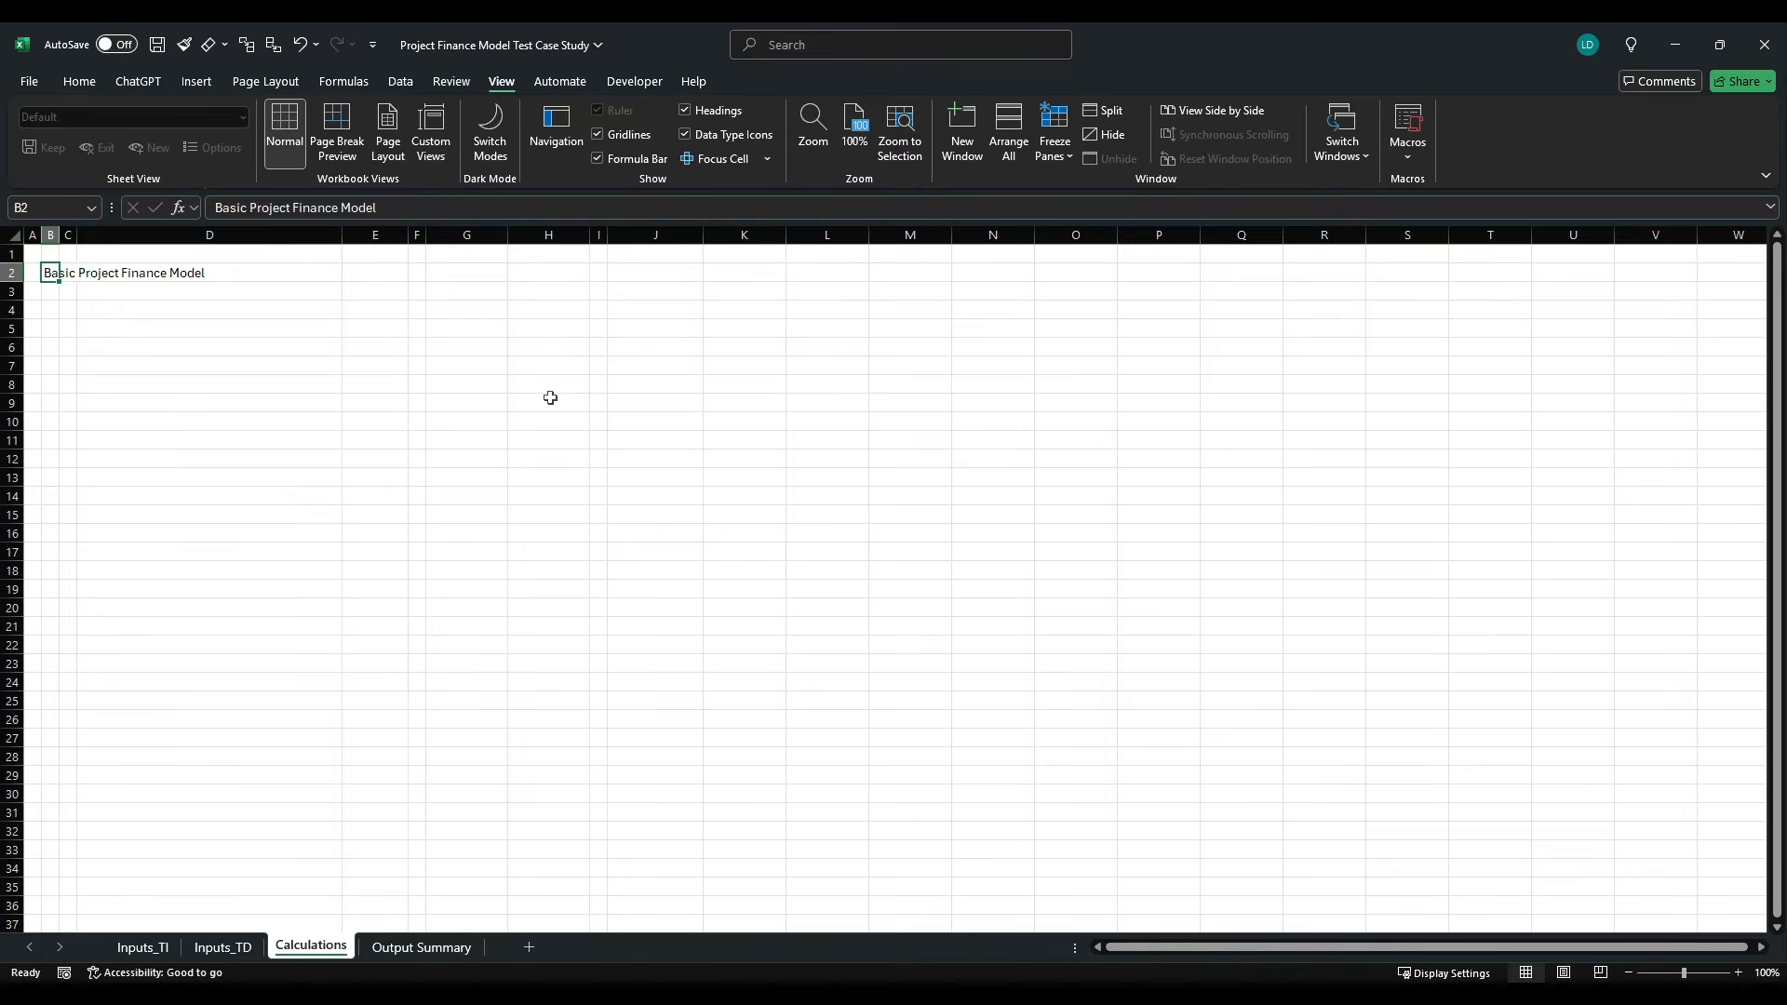
- Apply the H0 cell style to the title row across B2:O2
key(alt+h)
key(shift+Right)
key(shift+Right)
key(shift+Right)
key(shift+Right)
key(shift+Right)
key(shift+Right)
key(shift+Right)
key(shift+Right)
key(shift+Right)
key(shift+Right)
key(shift+Right)
key(shift+Right)
key(shift+Right)
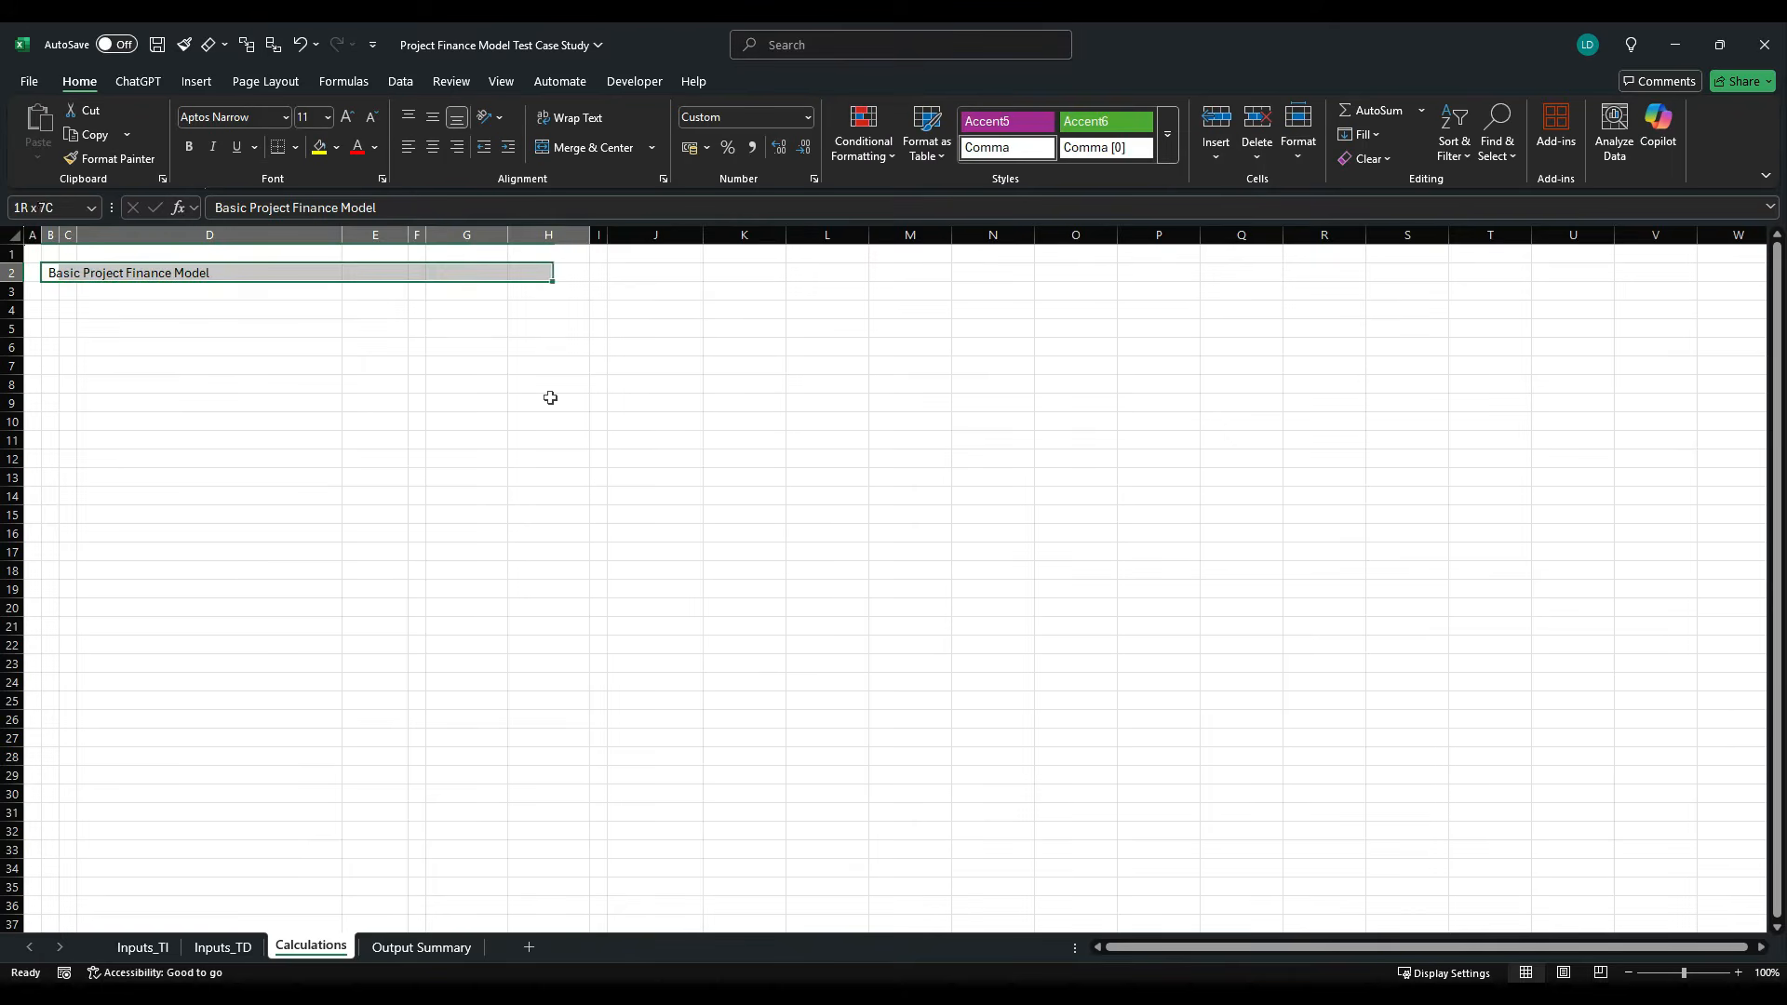
key(j)
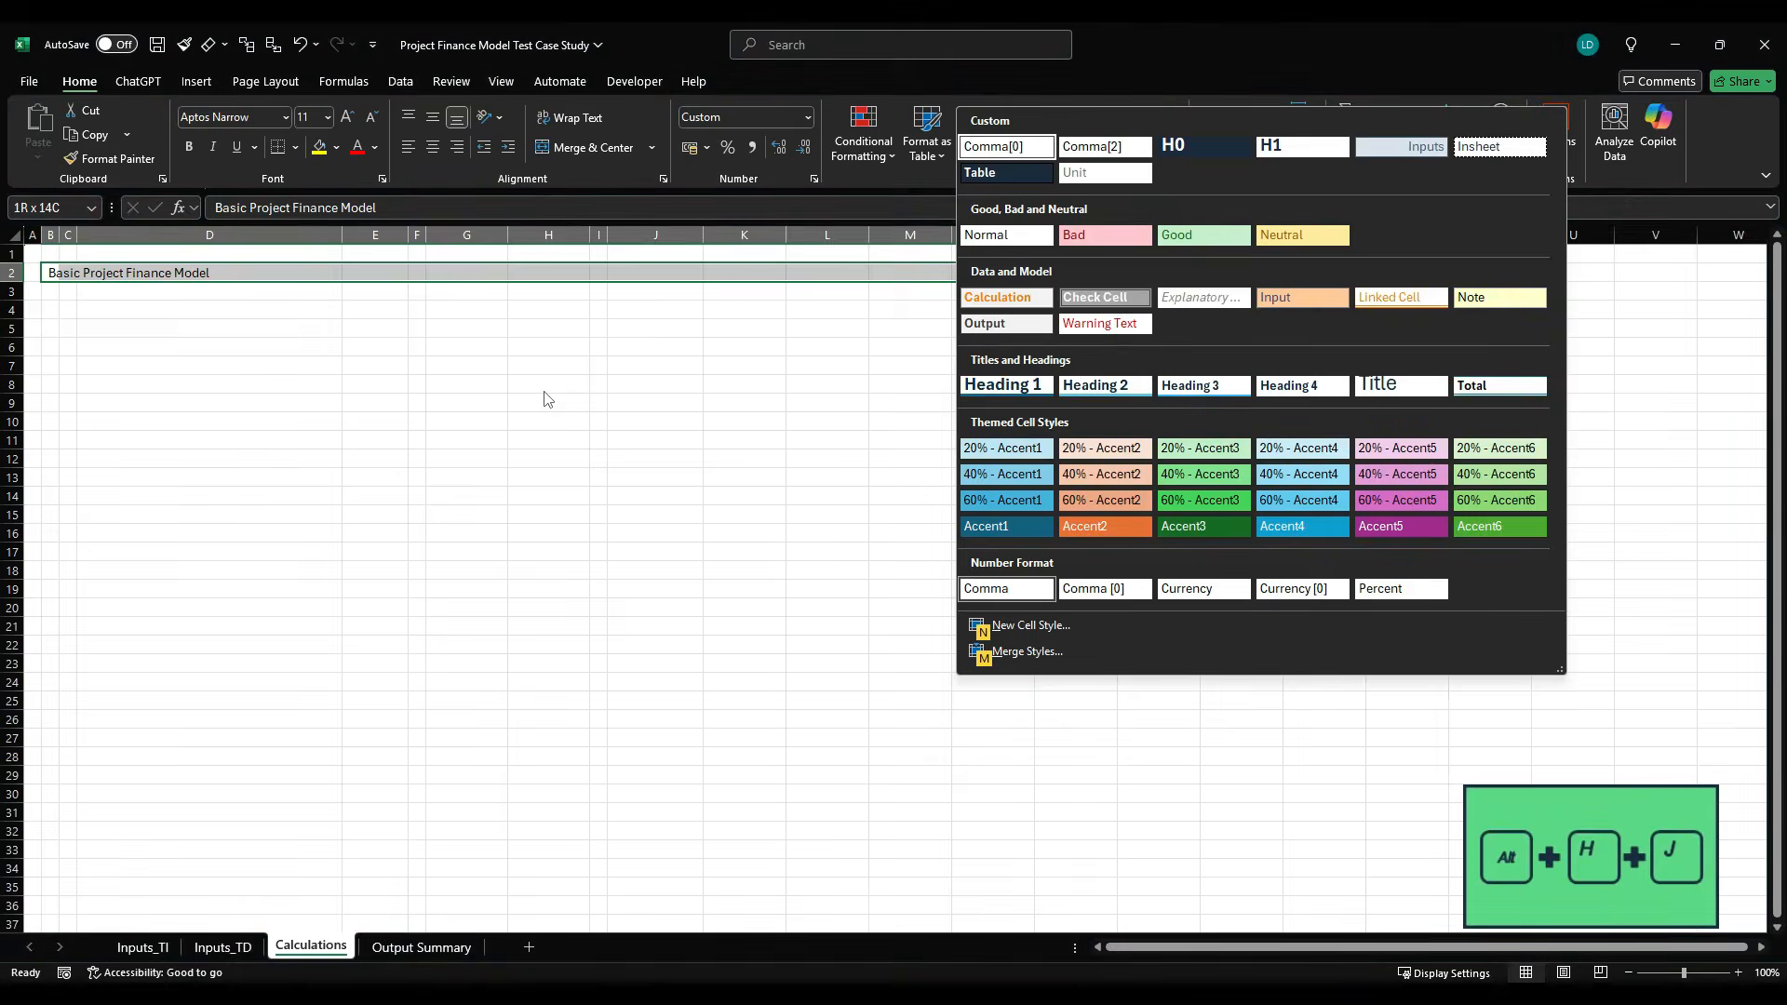
key(Right)
key(Right)
key(Return)
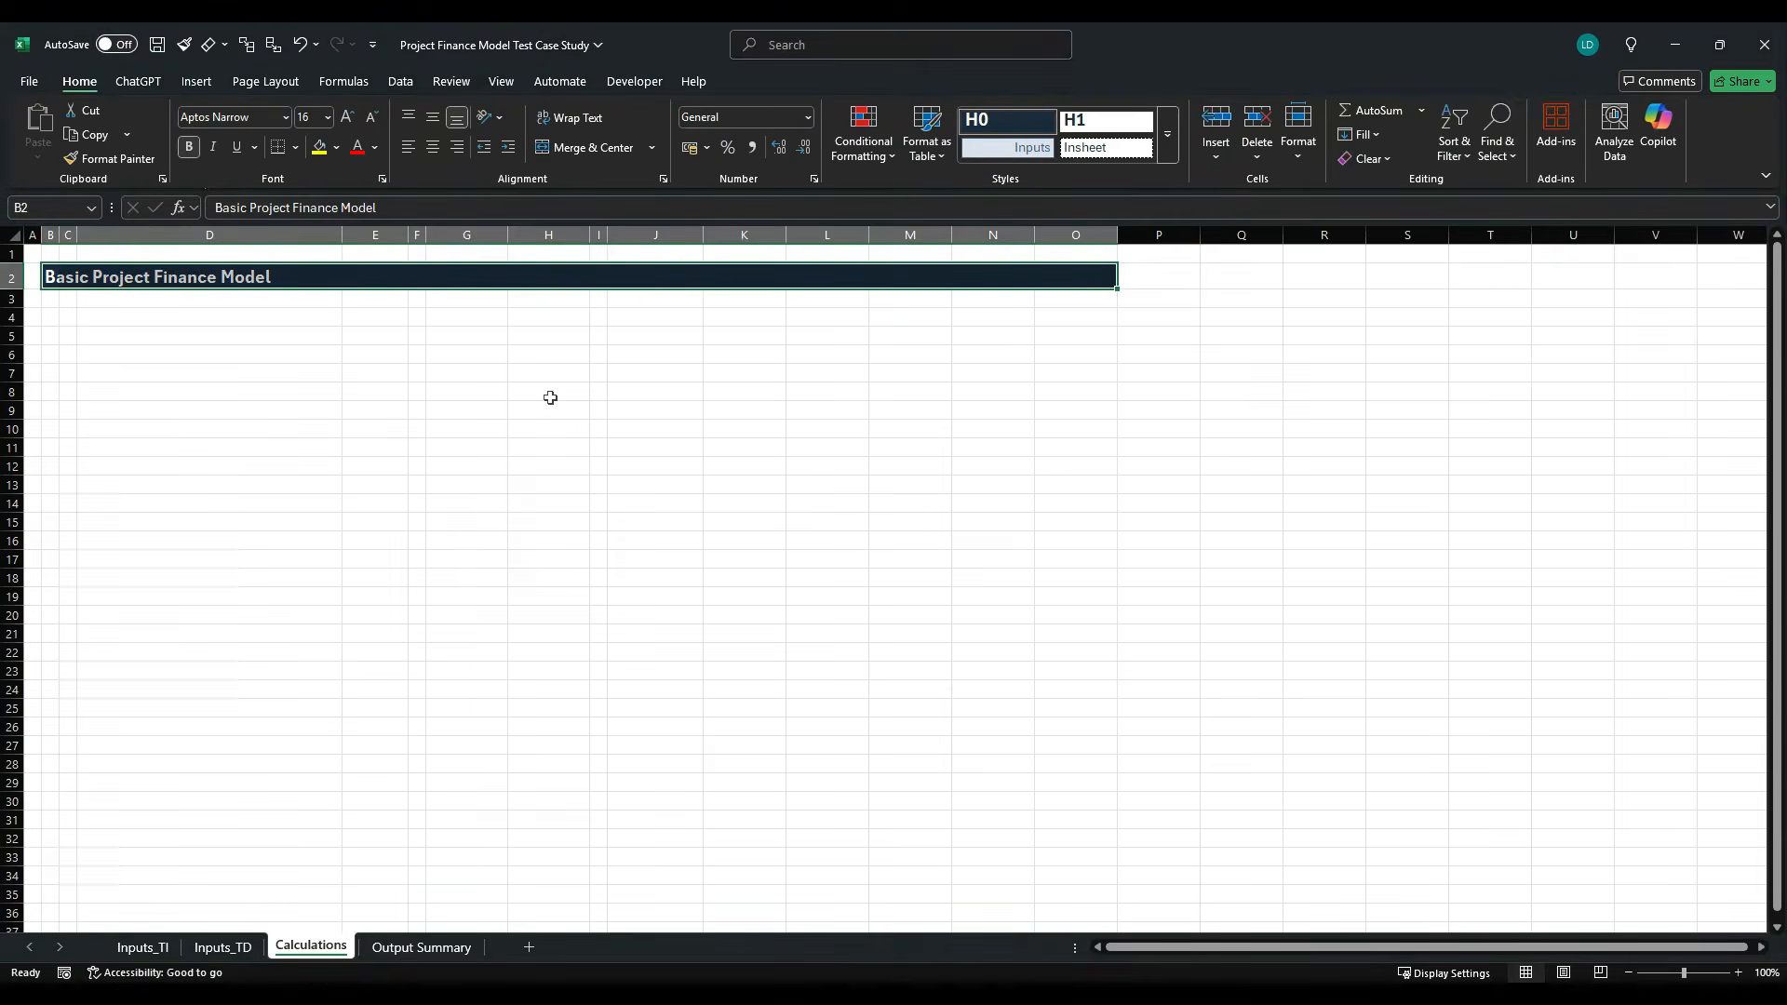
- Check the section heading layout on Inputs_TI, and enter the heading "Model Timeline & Flags" in C3 of Calculations
key(Down)
key(Right)
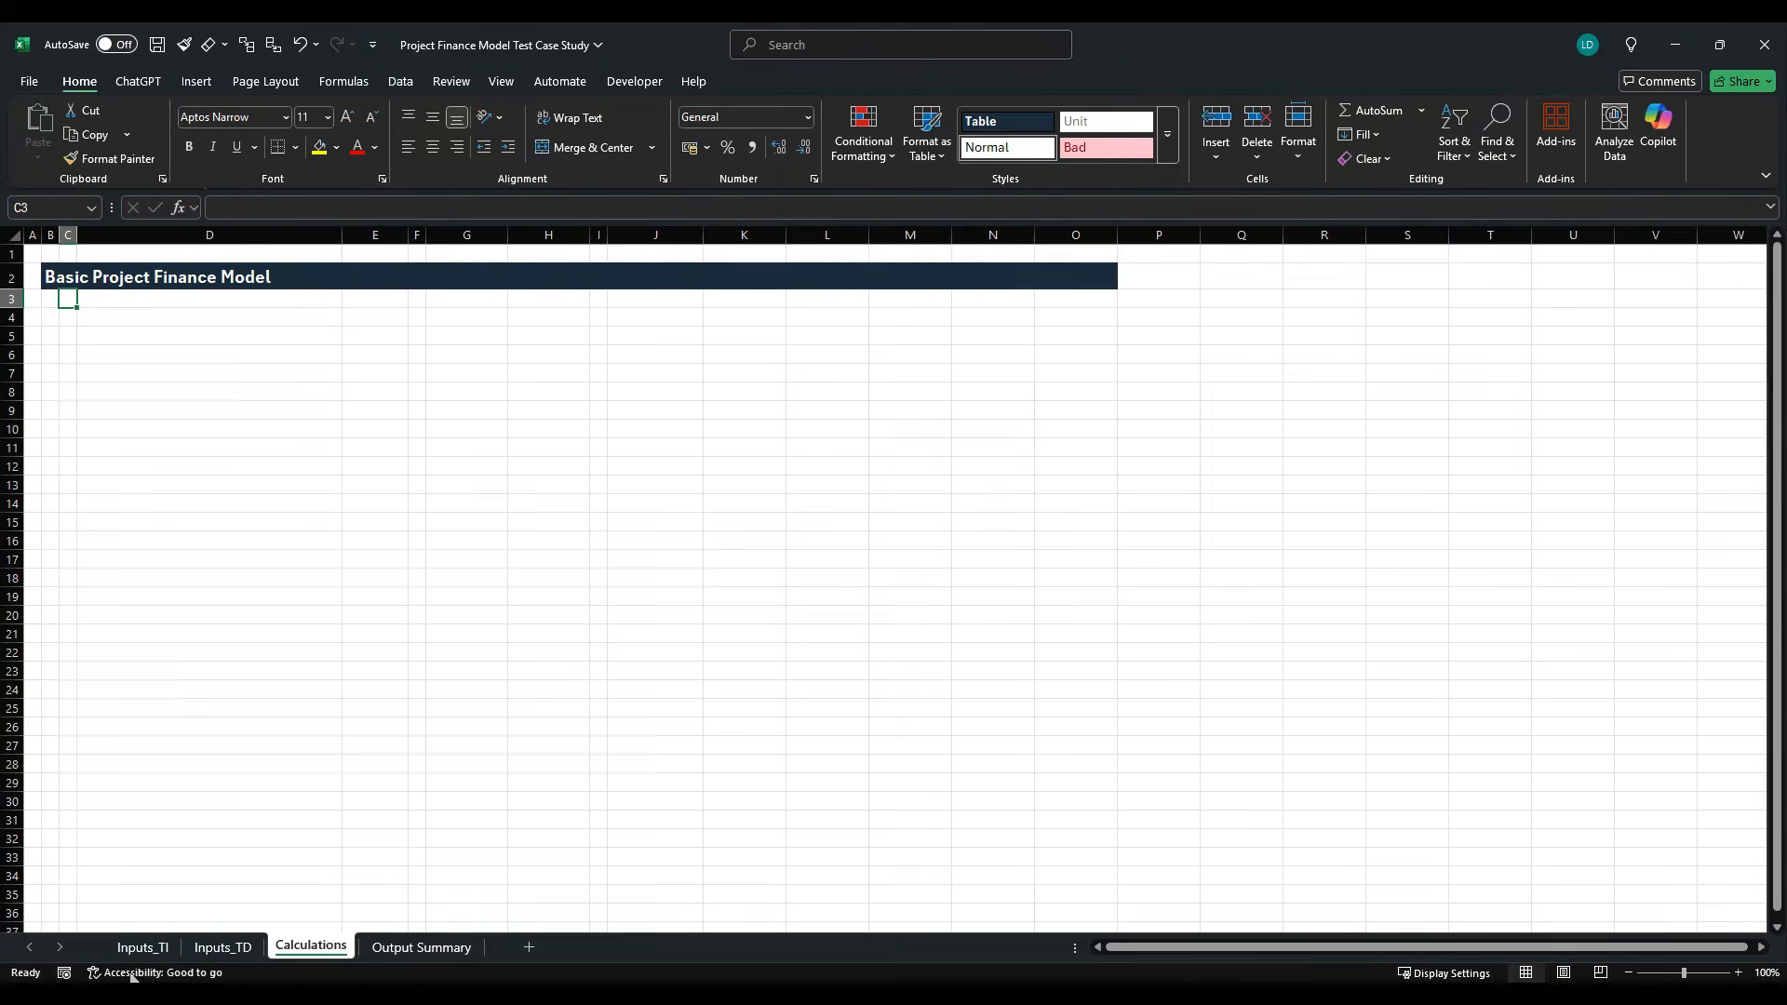
click(142, 947)
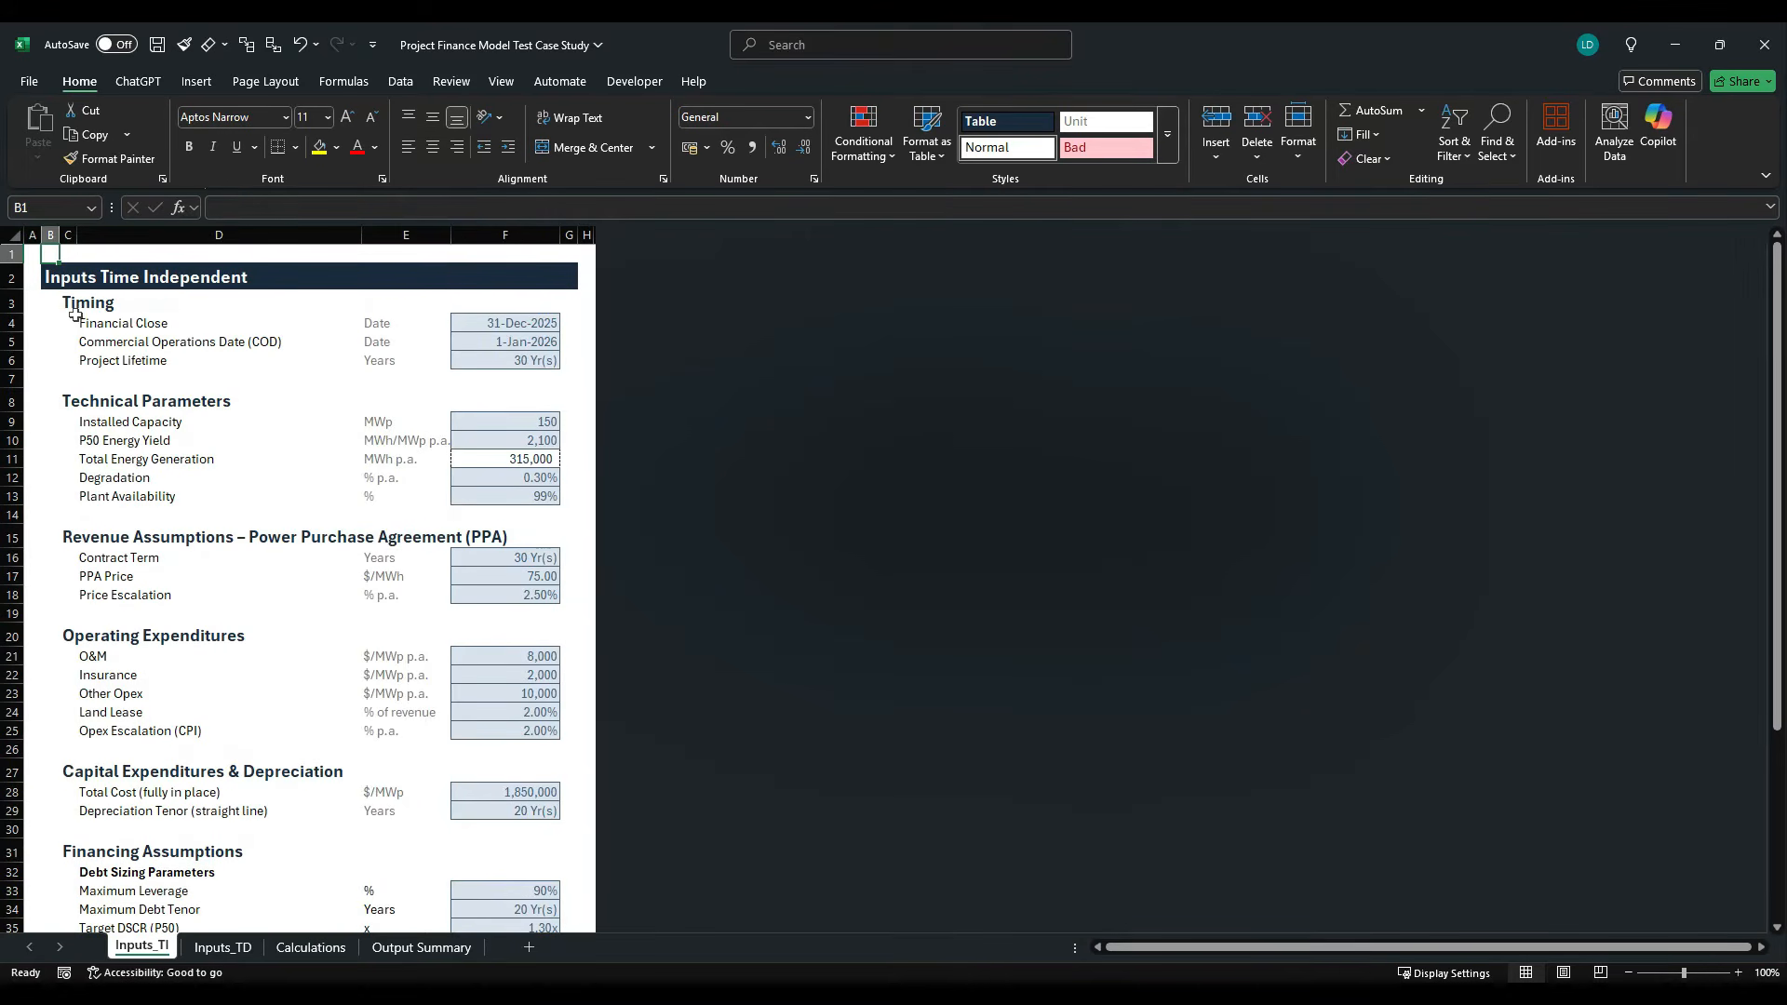
click(310, 947)
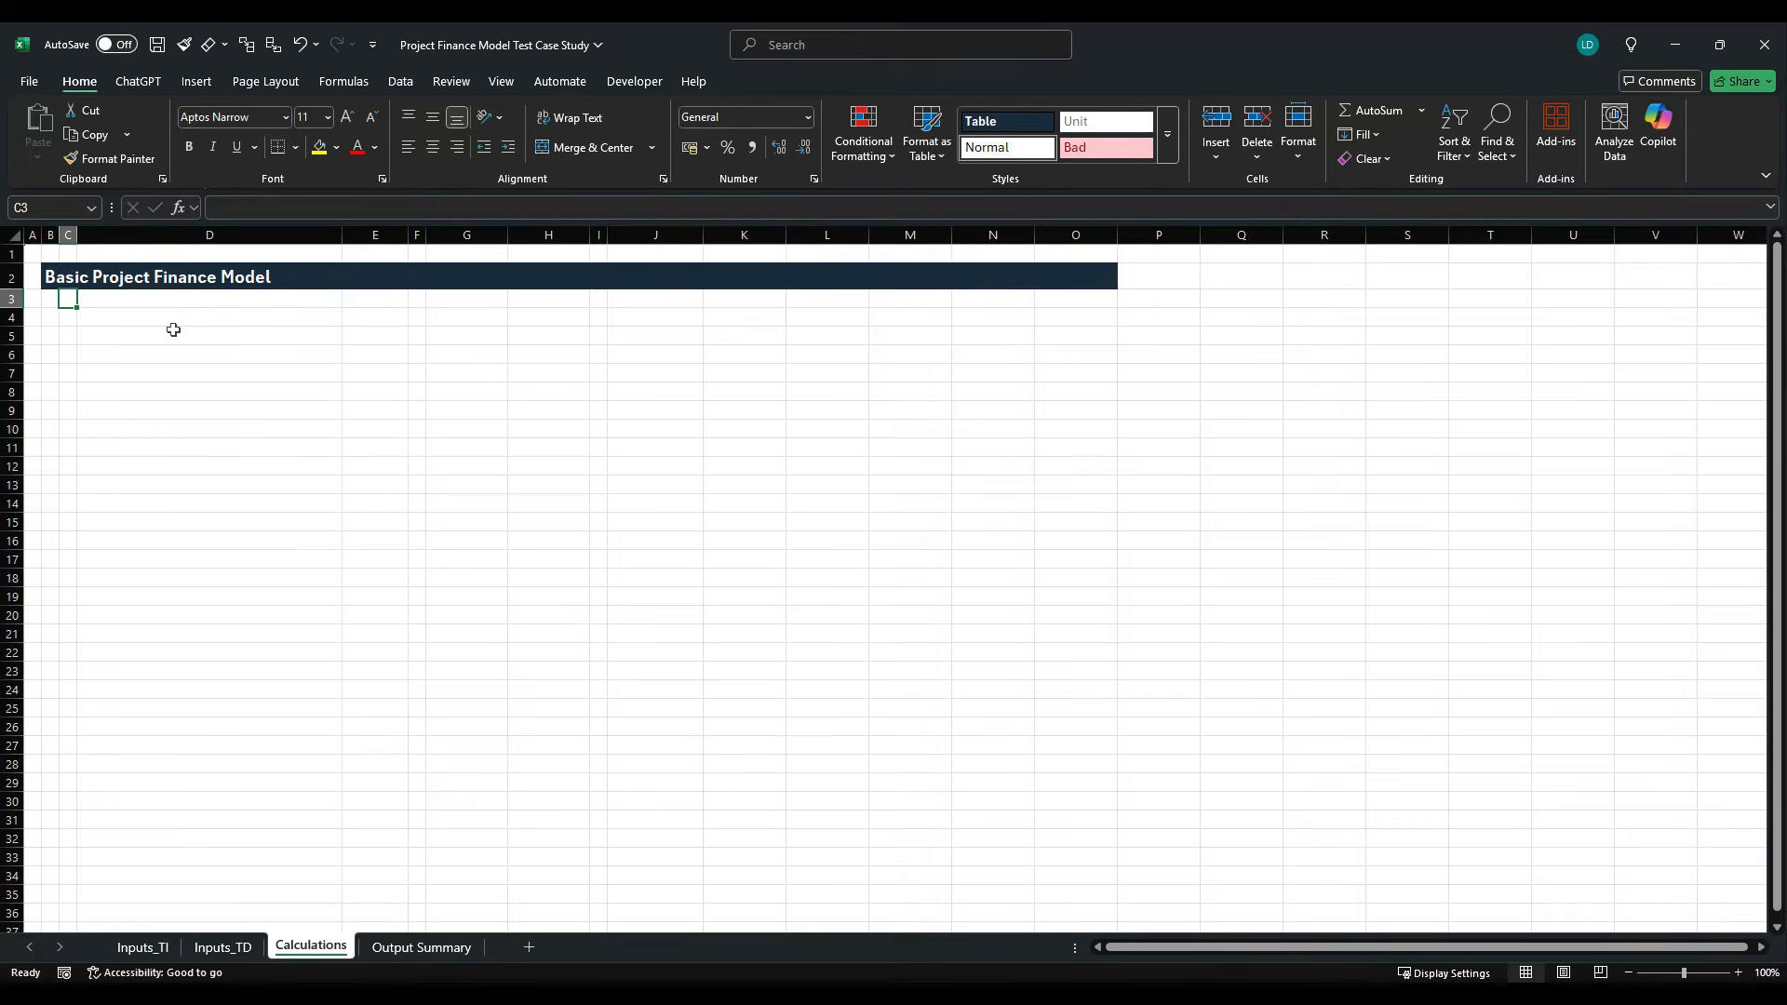
text(Model Time)
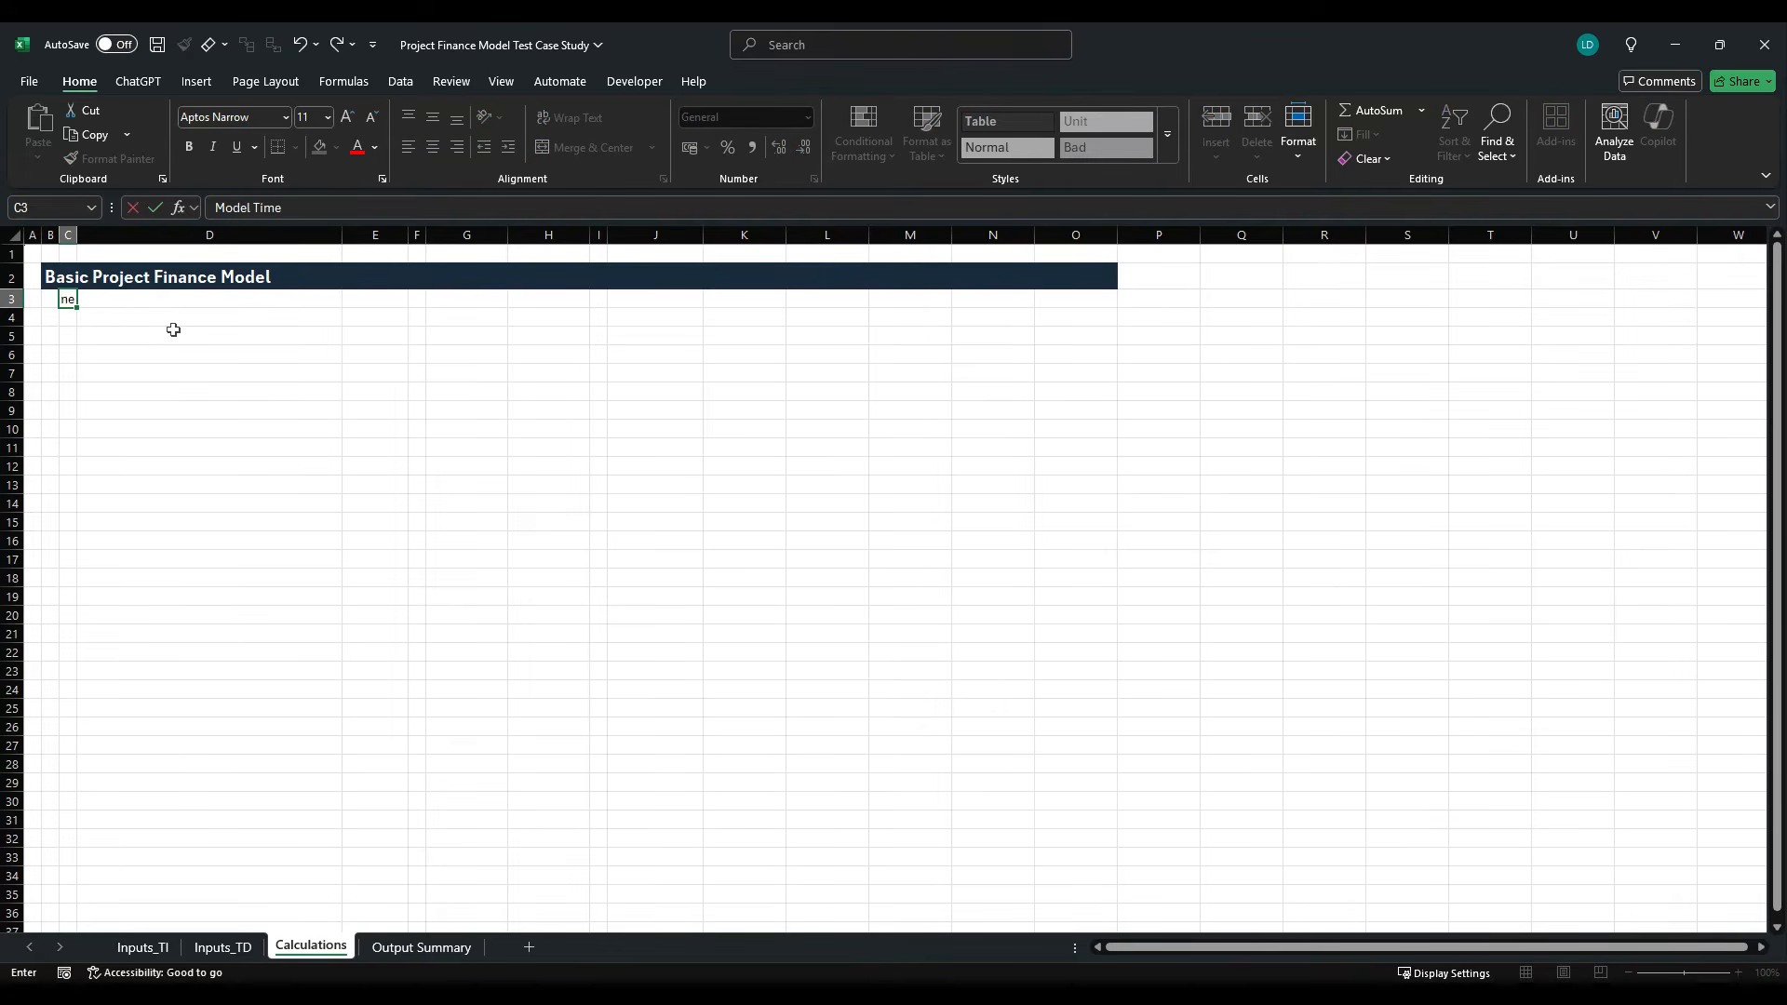
text(line & Flags)
key(ctrl+Return)
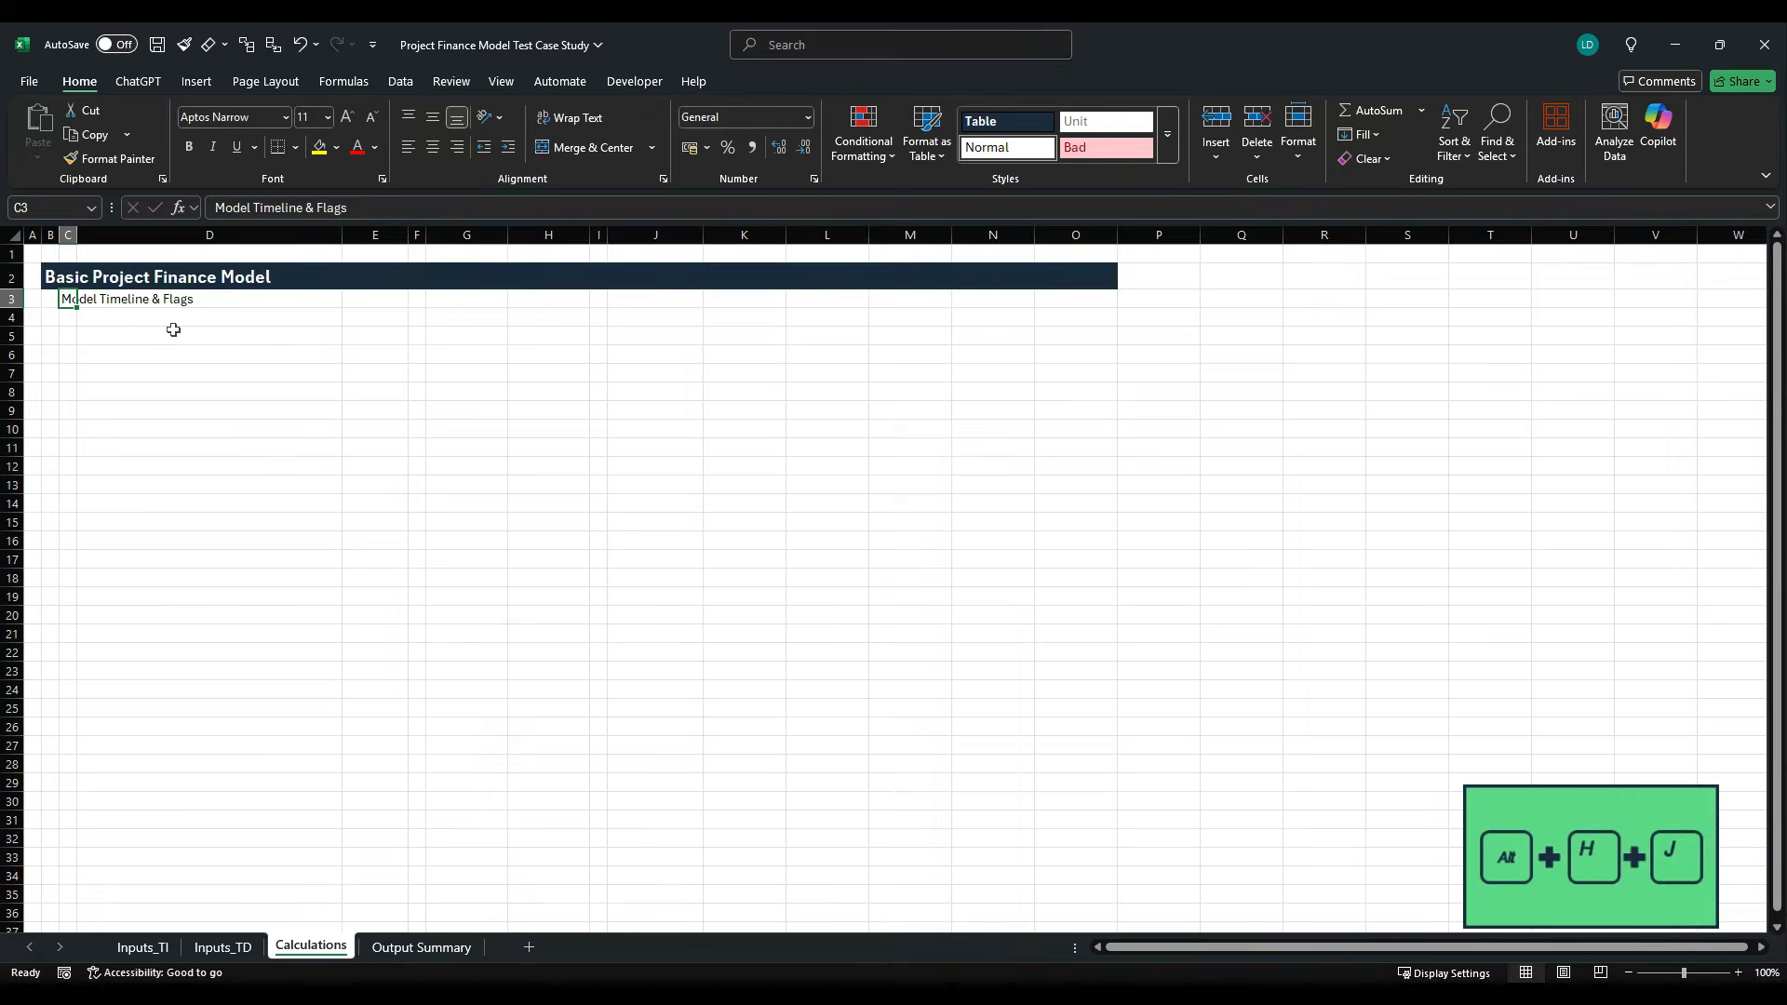
- Apply the H1 cell style to the section heading in C3
key(alt+h)
key(j)
key(Right)
key(Right)
key(Right)
key(Right)
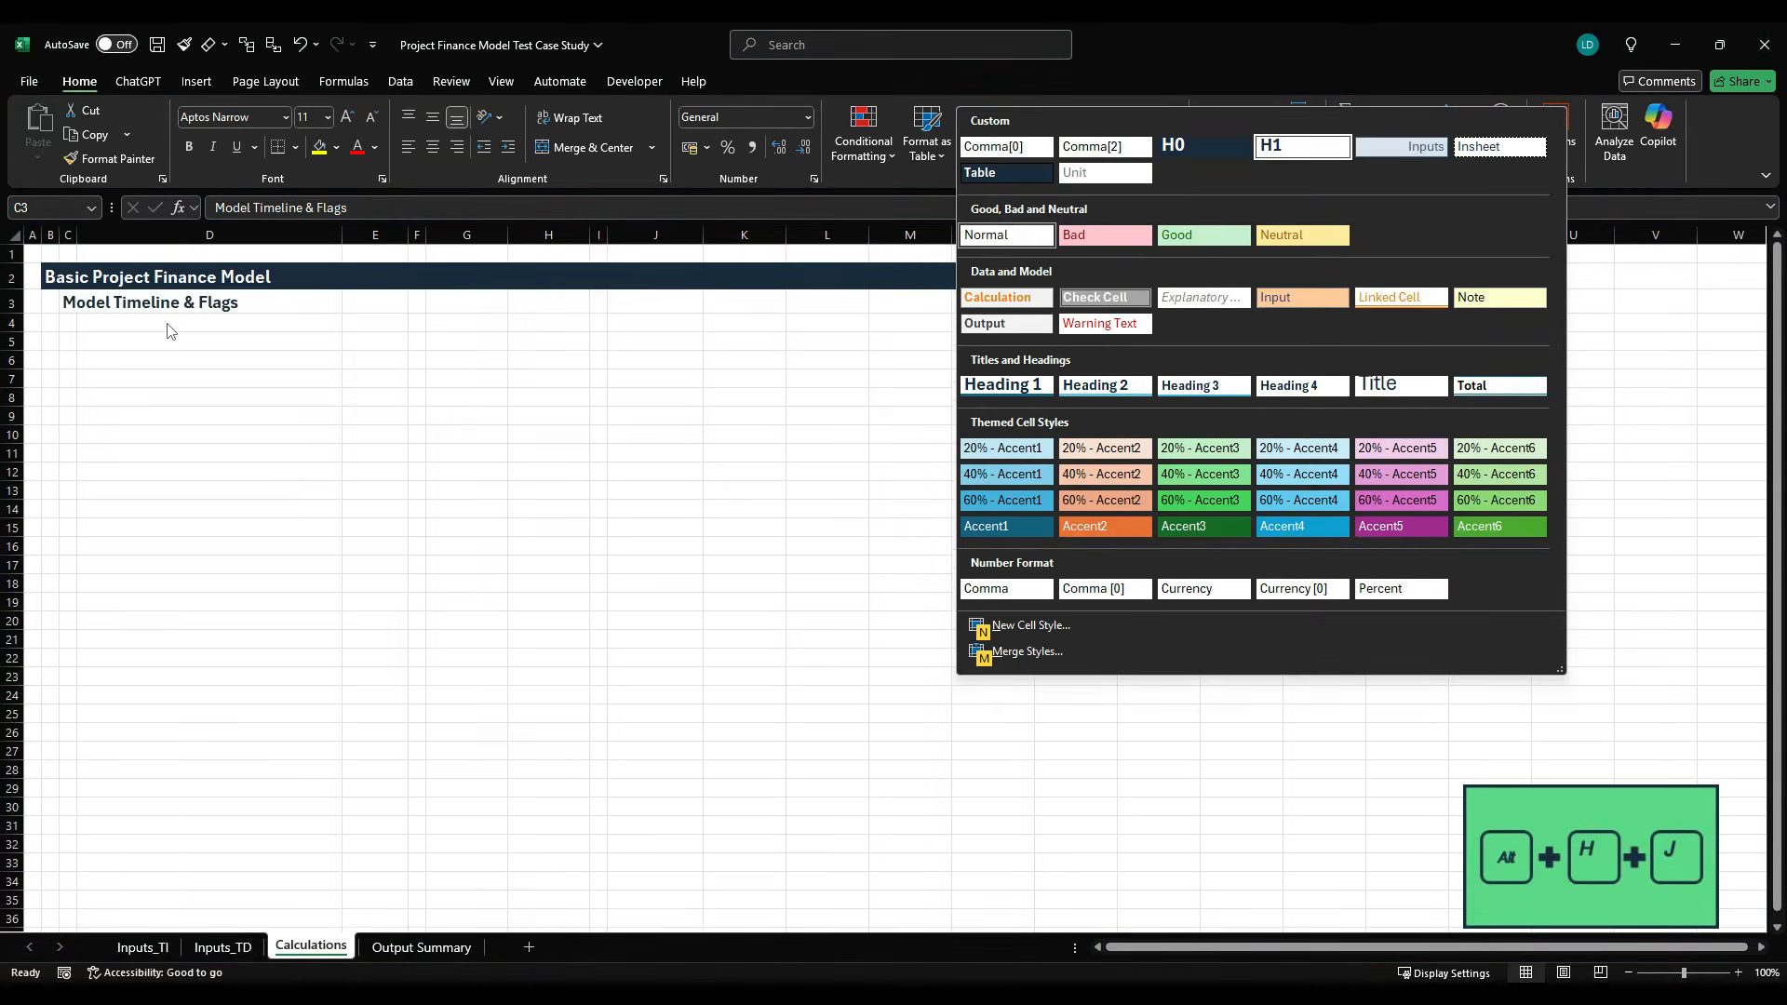
key(Return)
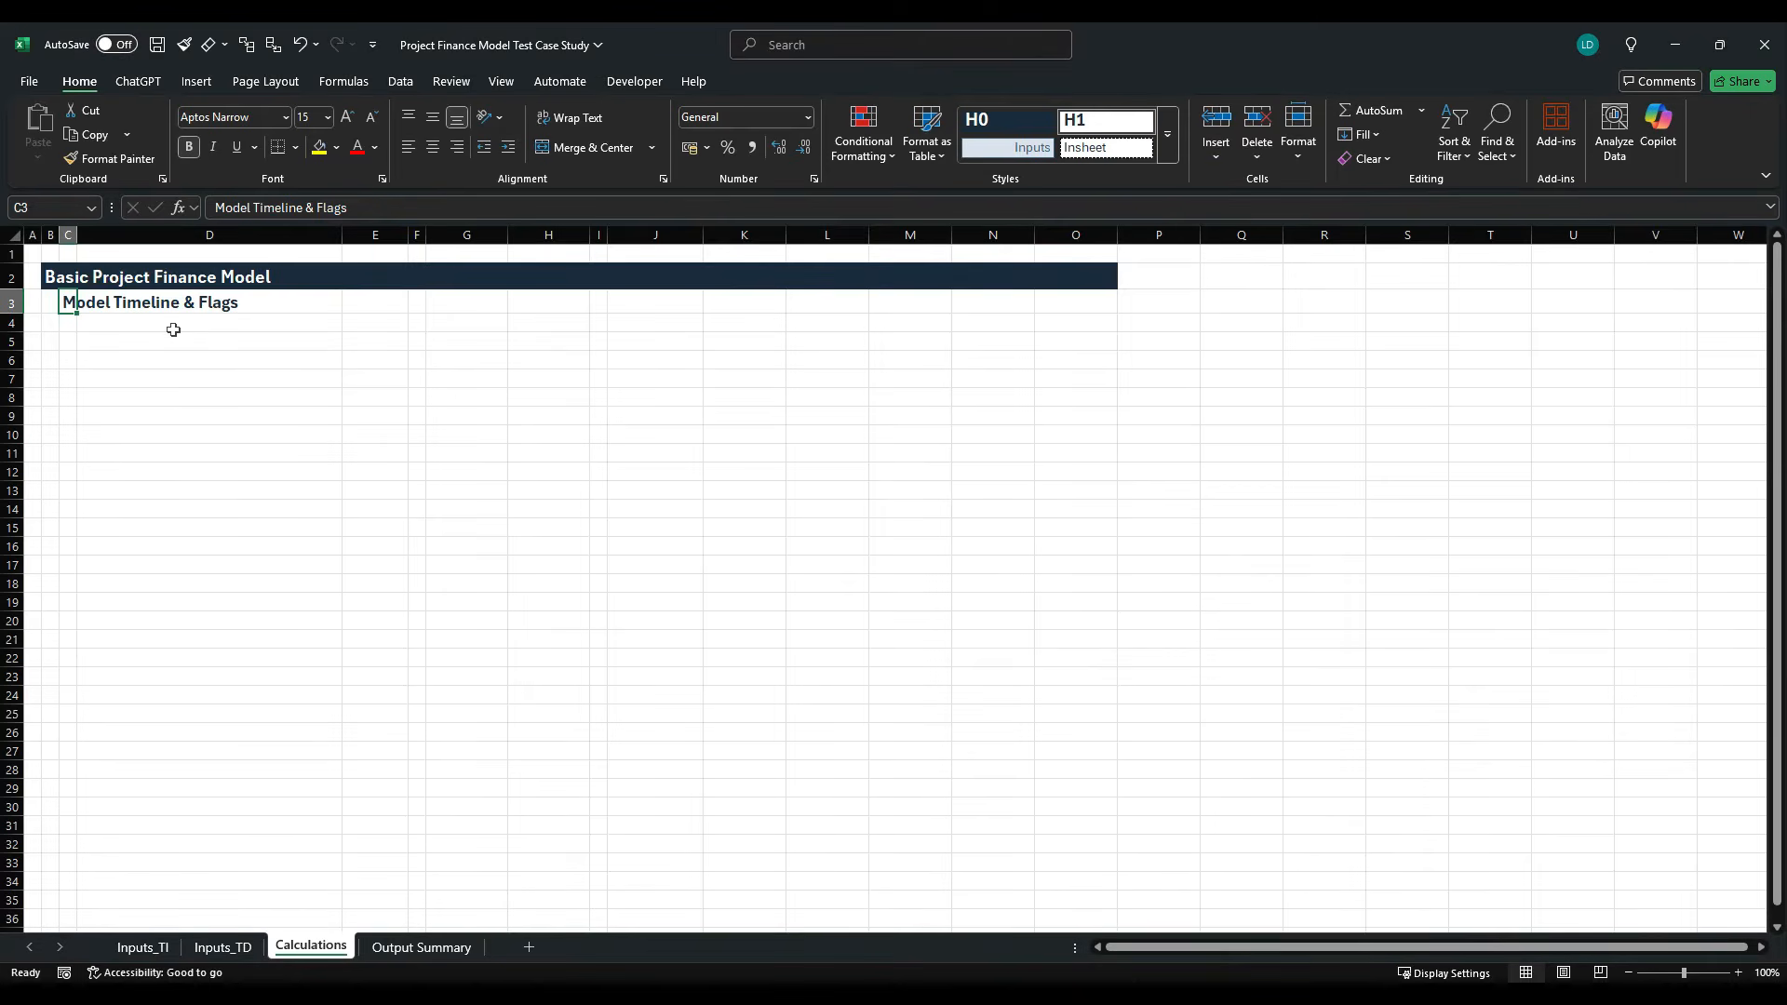
- Enter the row labels "Year" in D4 and "Start of period" in D5
click(173, 329)
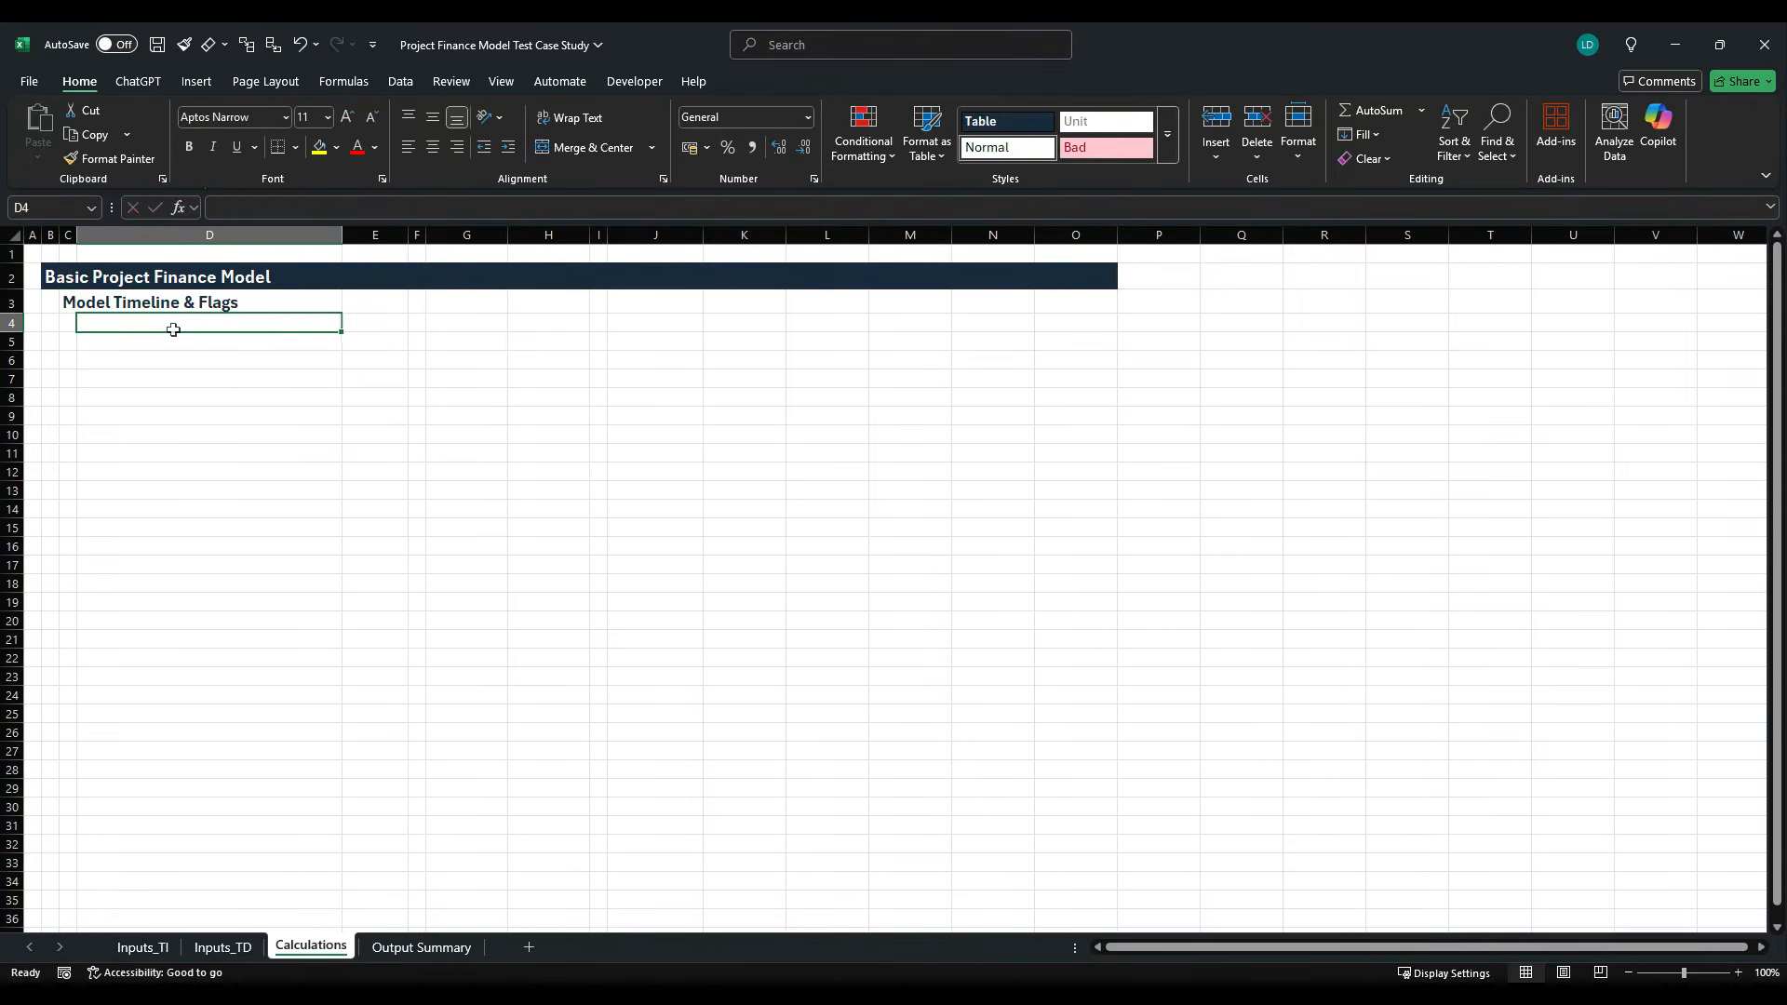
text(Year)
key(Return)
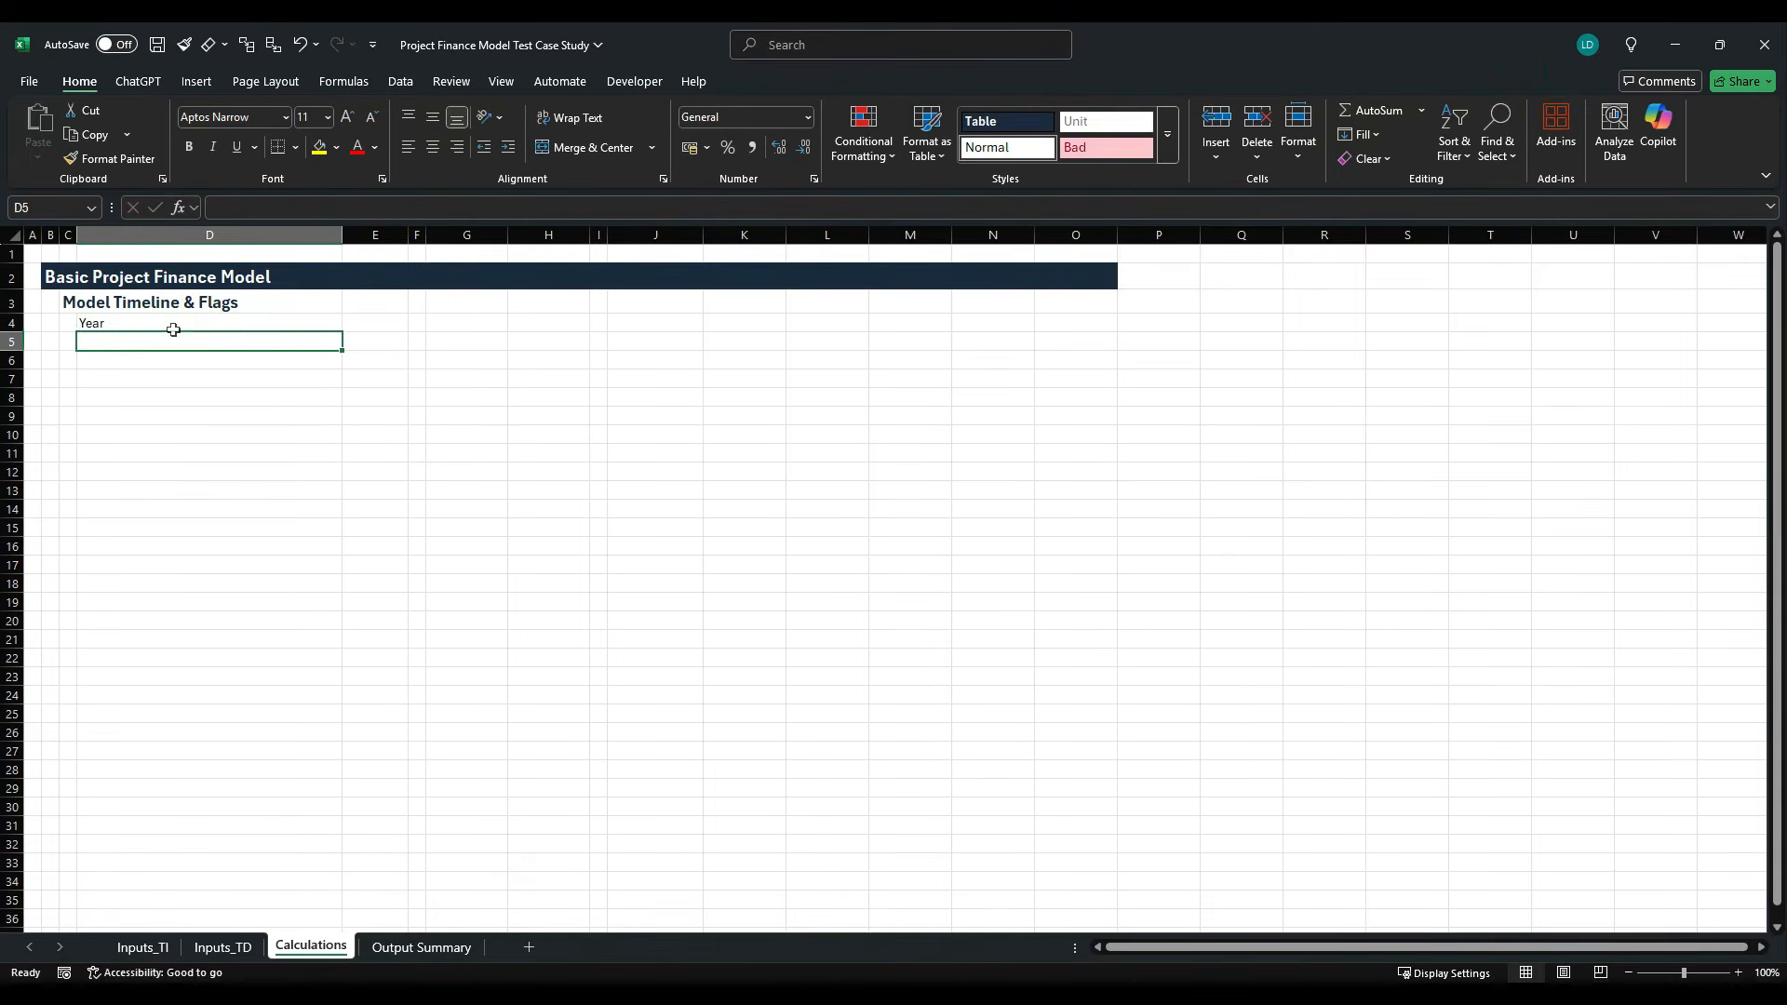
text(Start)
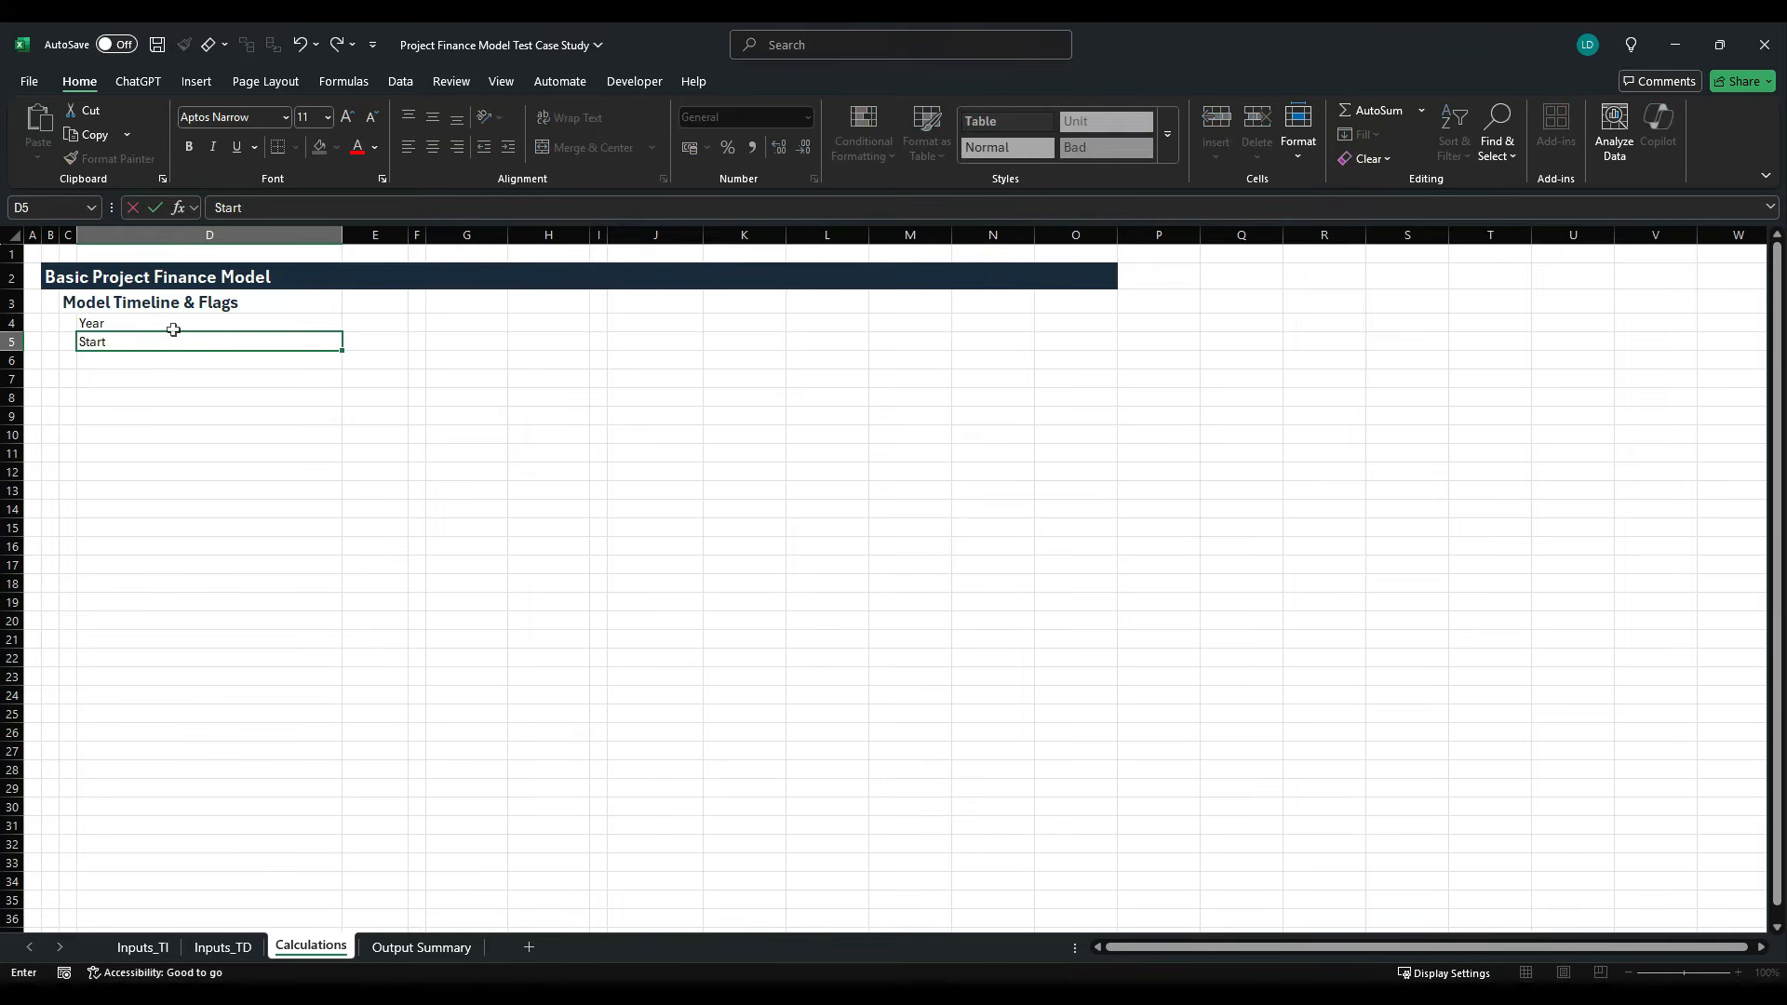
text( of period)
key(ctrl+Return)
- Copy the label from D5 down to D6 and change it to "End of period"
key(Down)
key(ctrl+d)
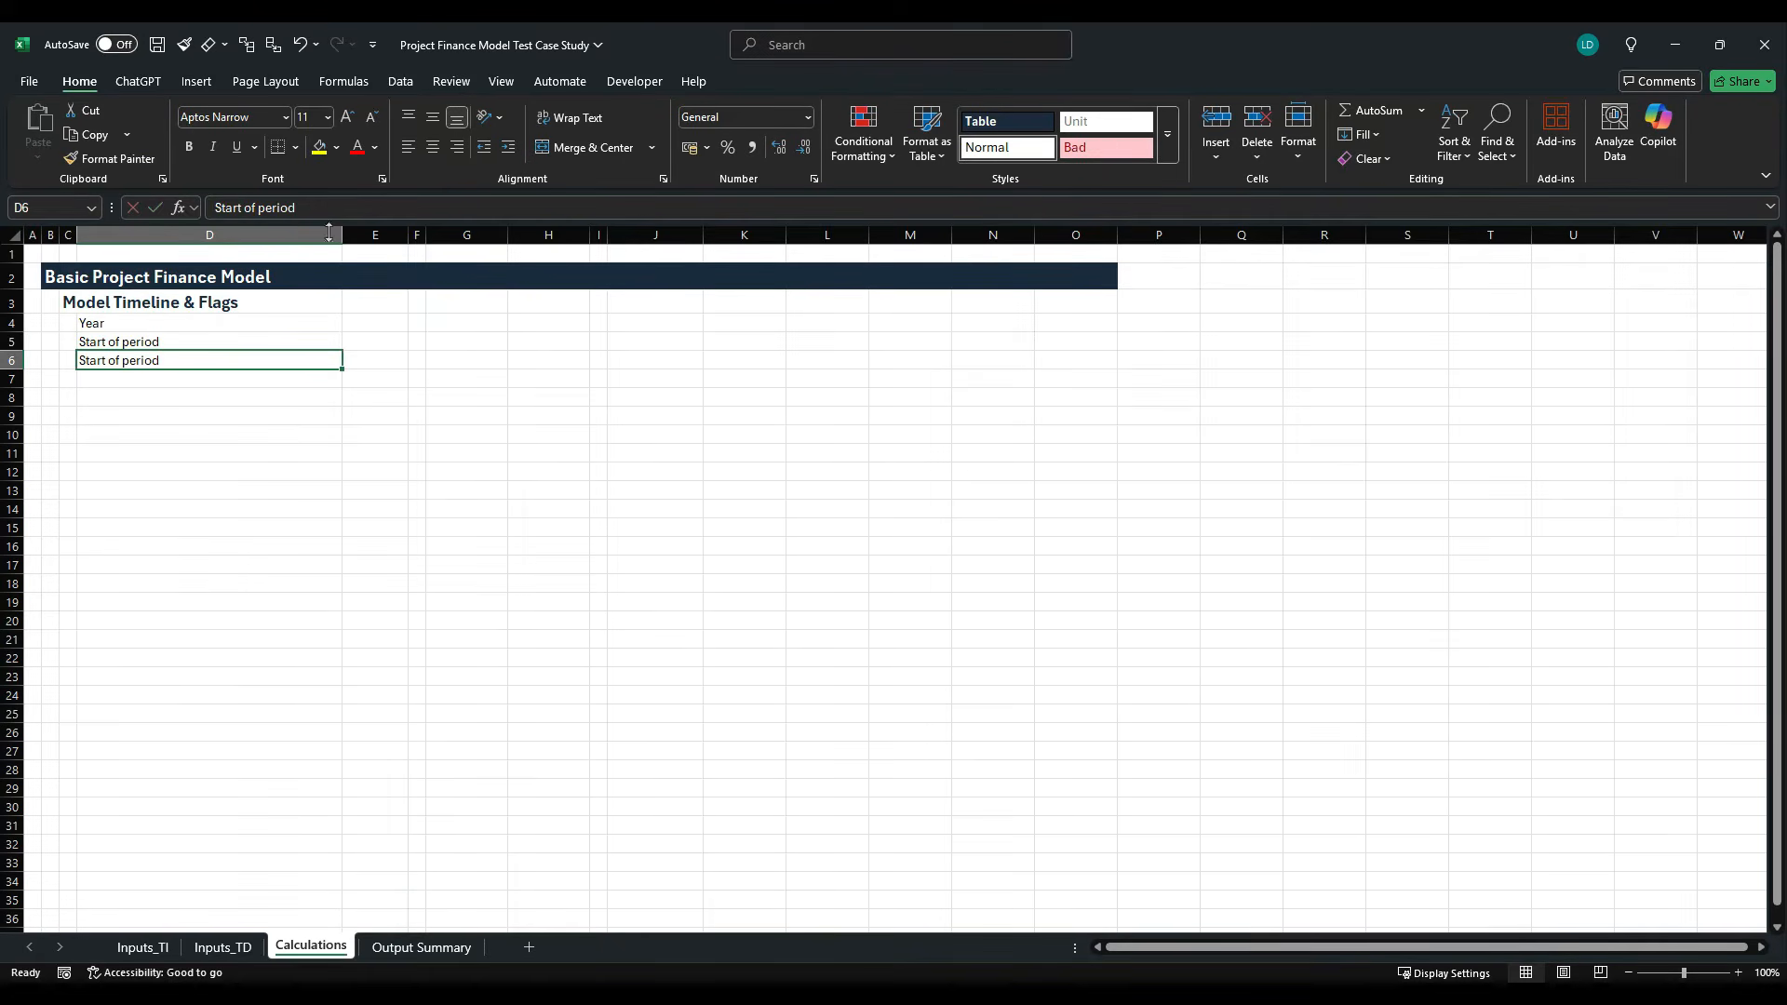
drag(238, 208, 207, 211)
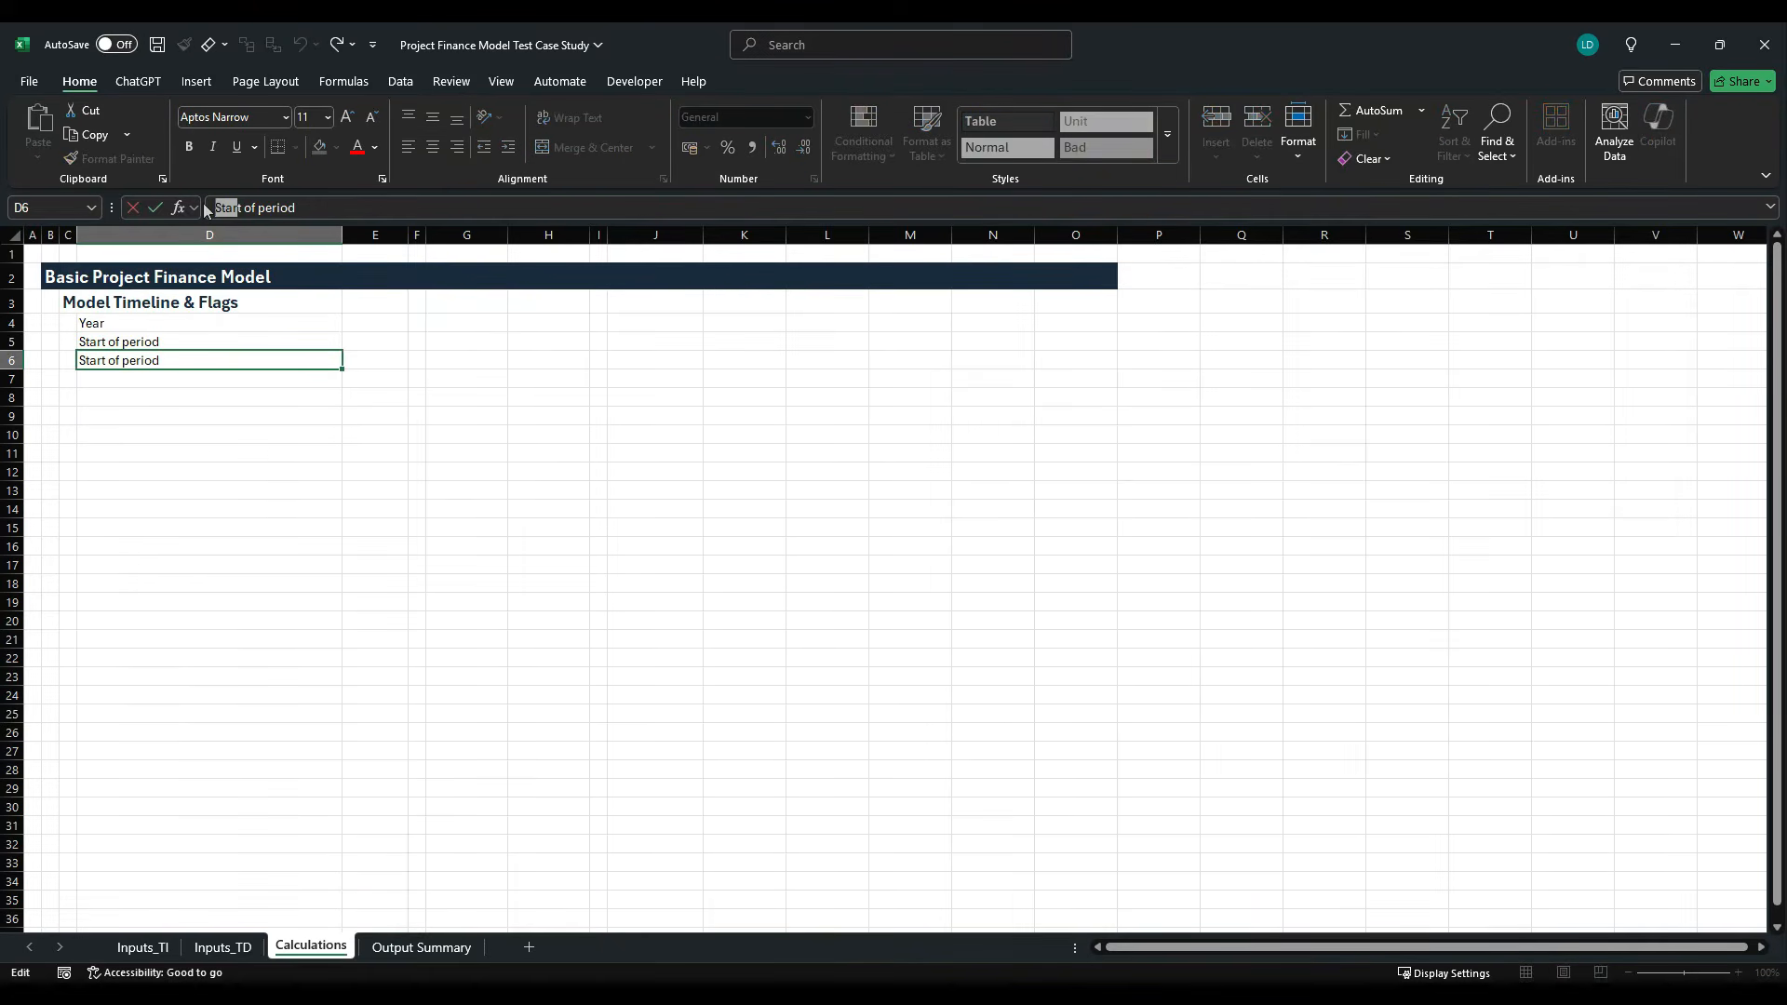
key(Delete)
key(Delete)
text(End)
key(ctrl+Return)
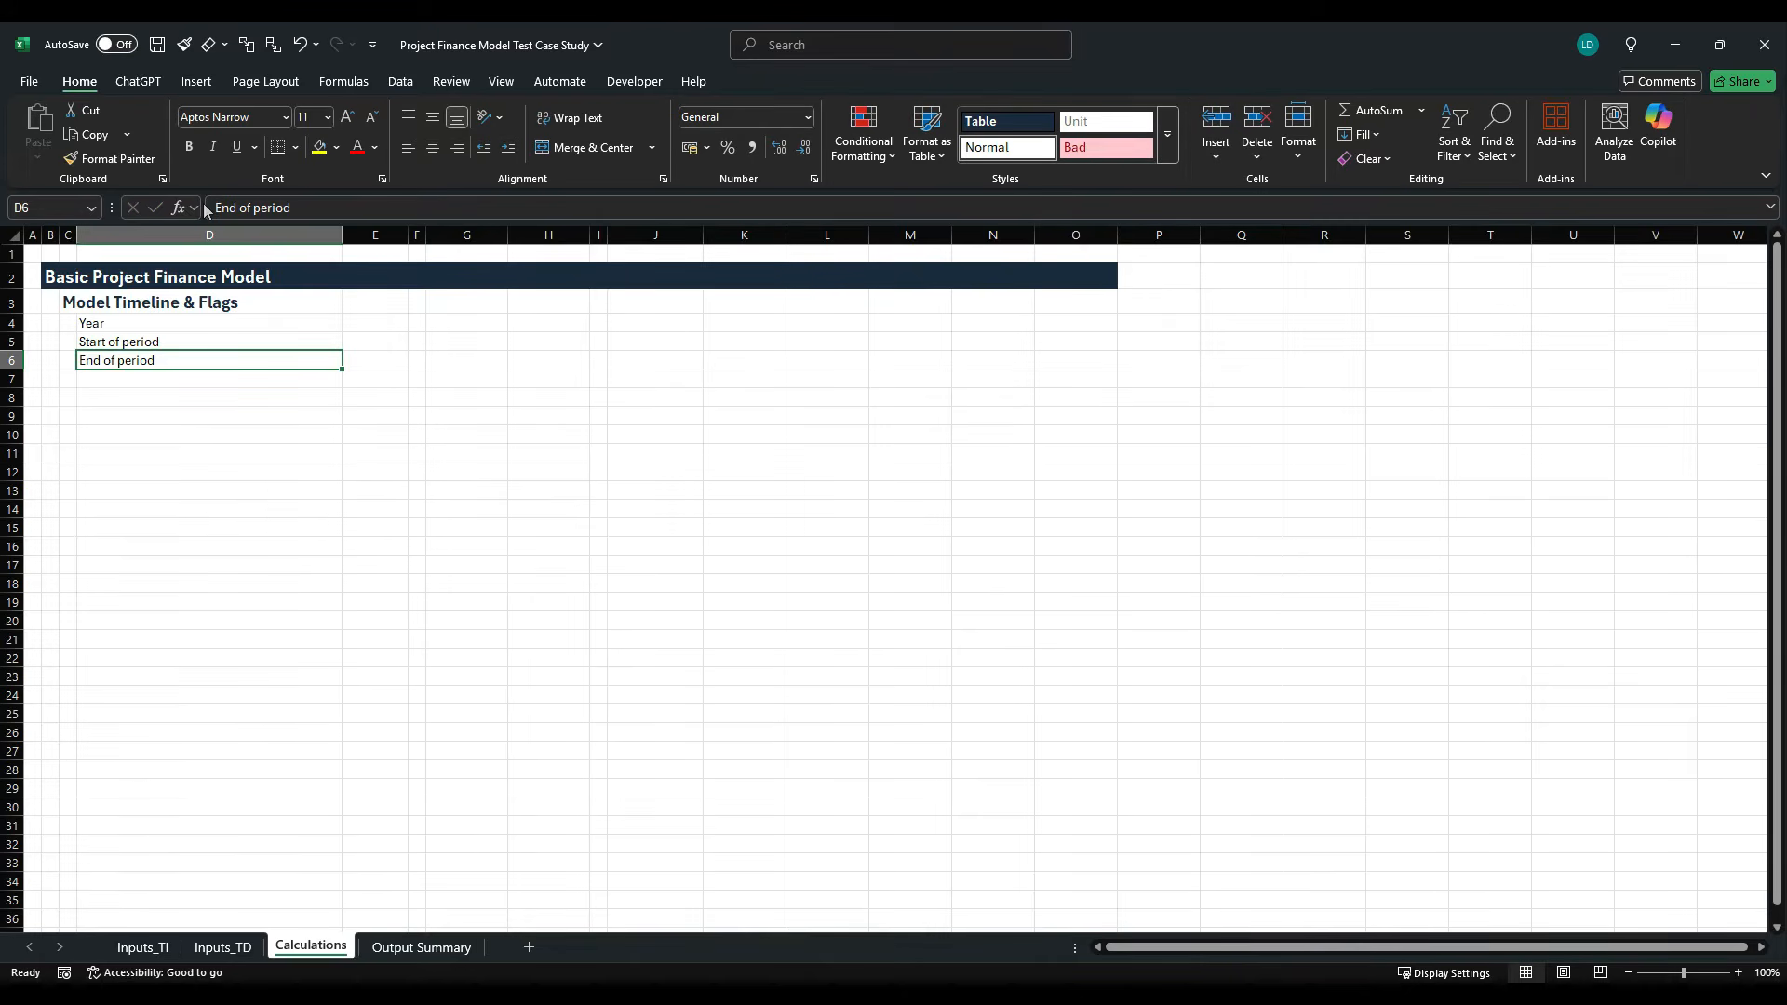
- Select cell K6 in the End of period row, checking columns J and K along the way
key(Right)
key(Right)
key(Right)
key(Right)
key(Right)
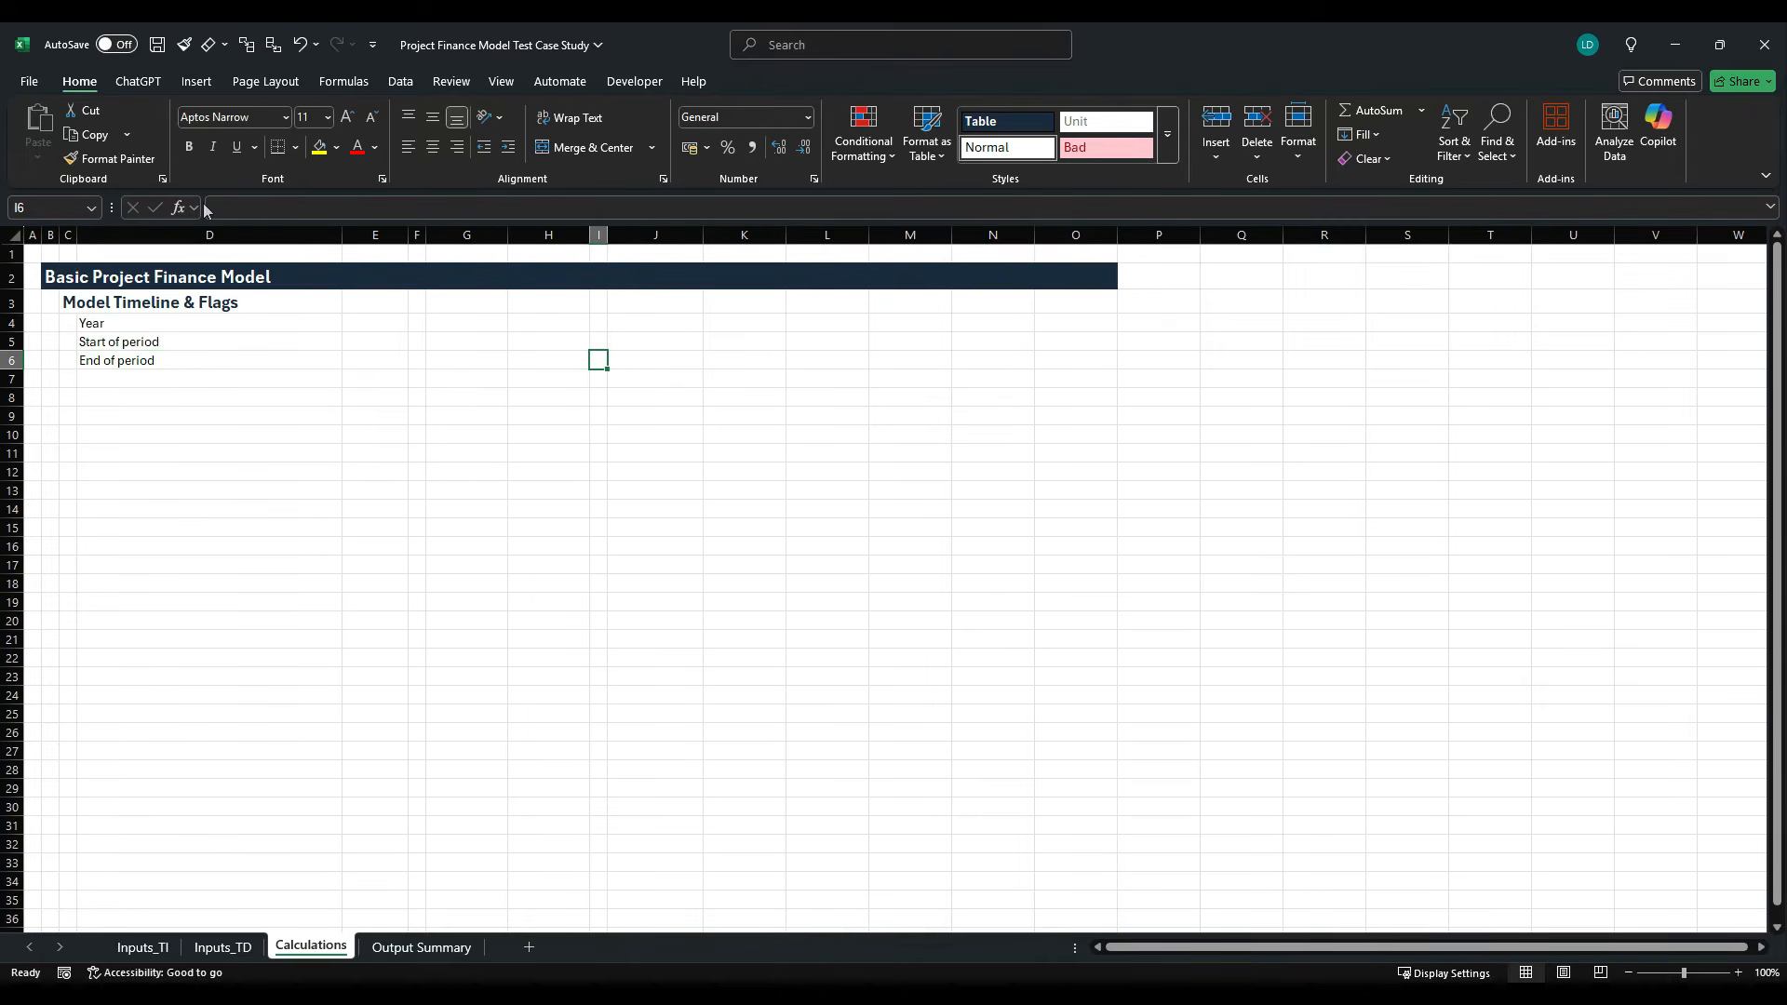
key(Right)
key(Right)
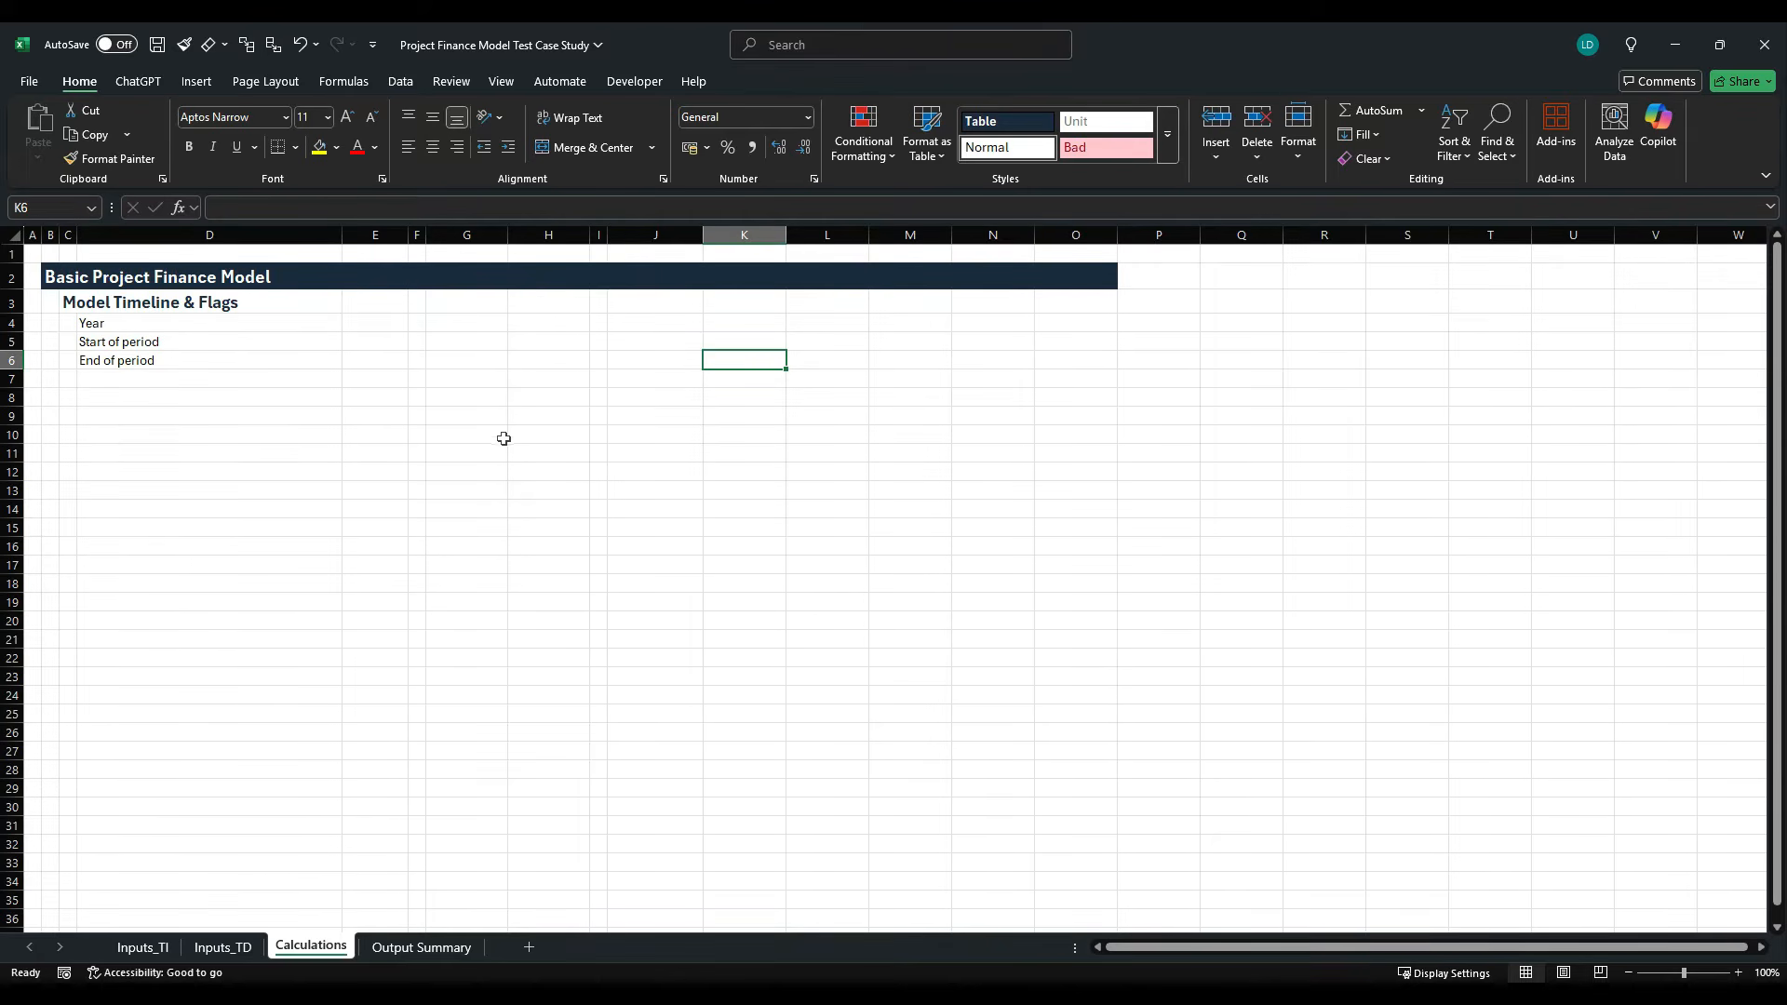
click(748, 240)
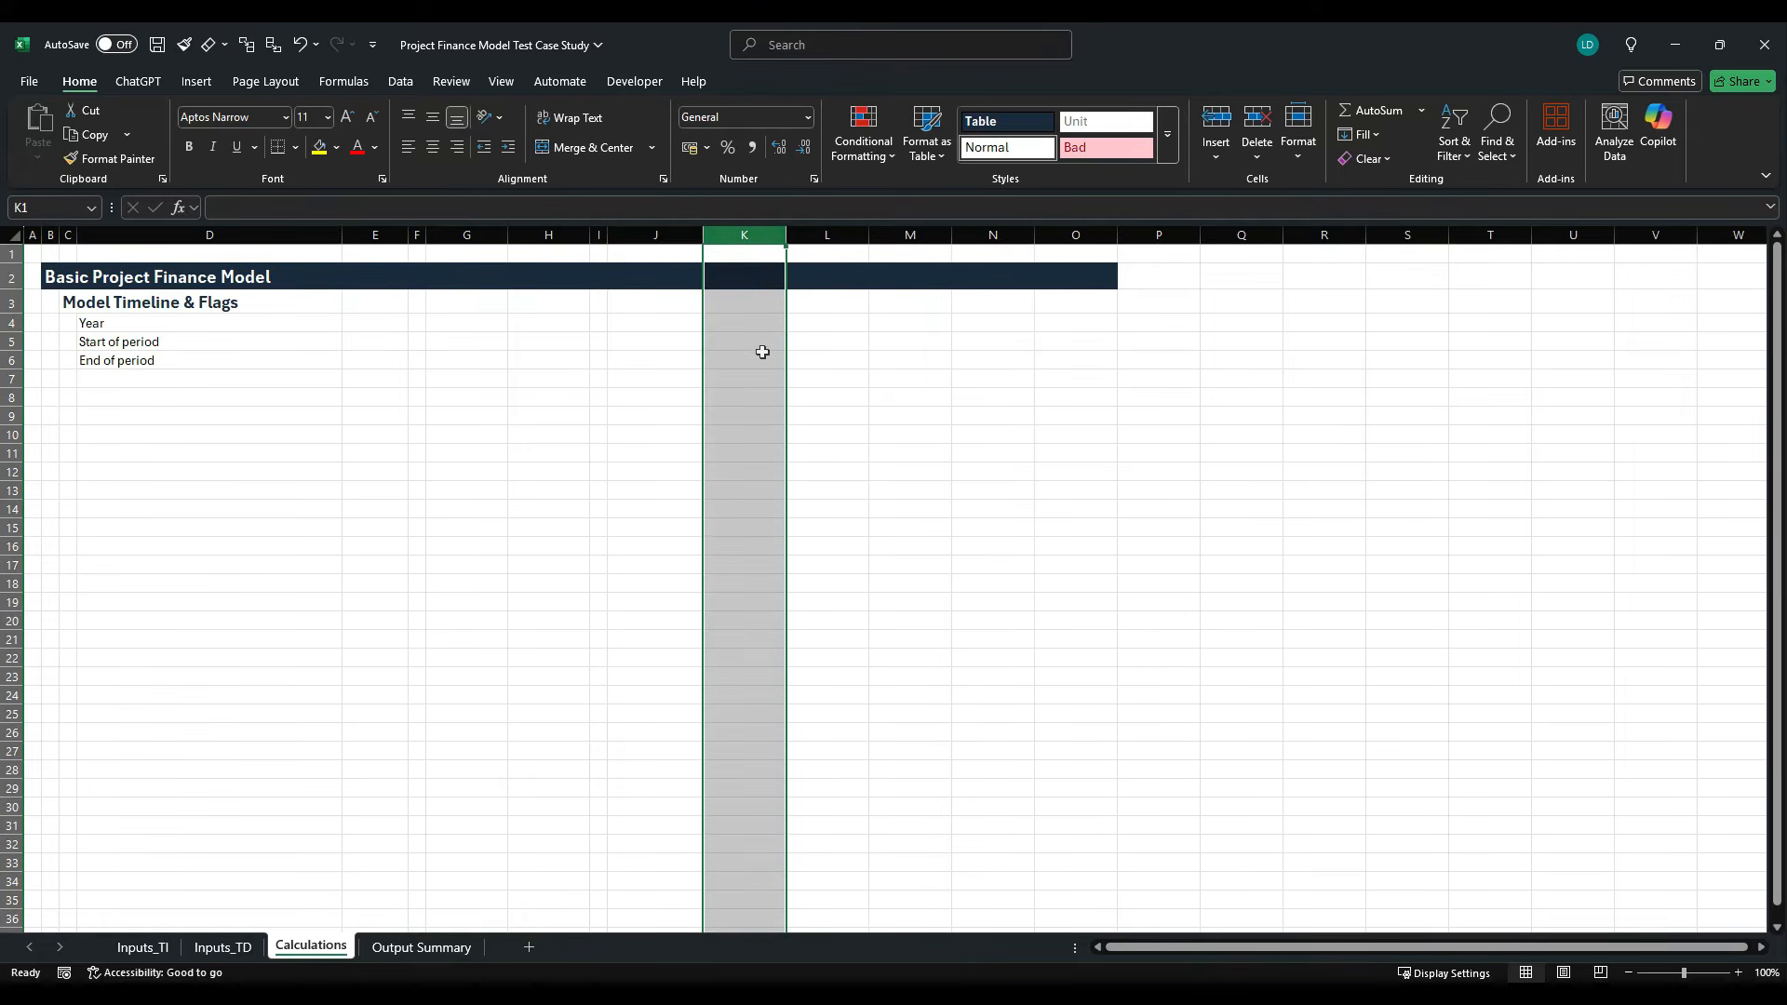
click(682, 240)
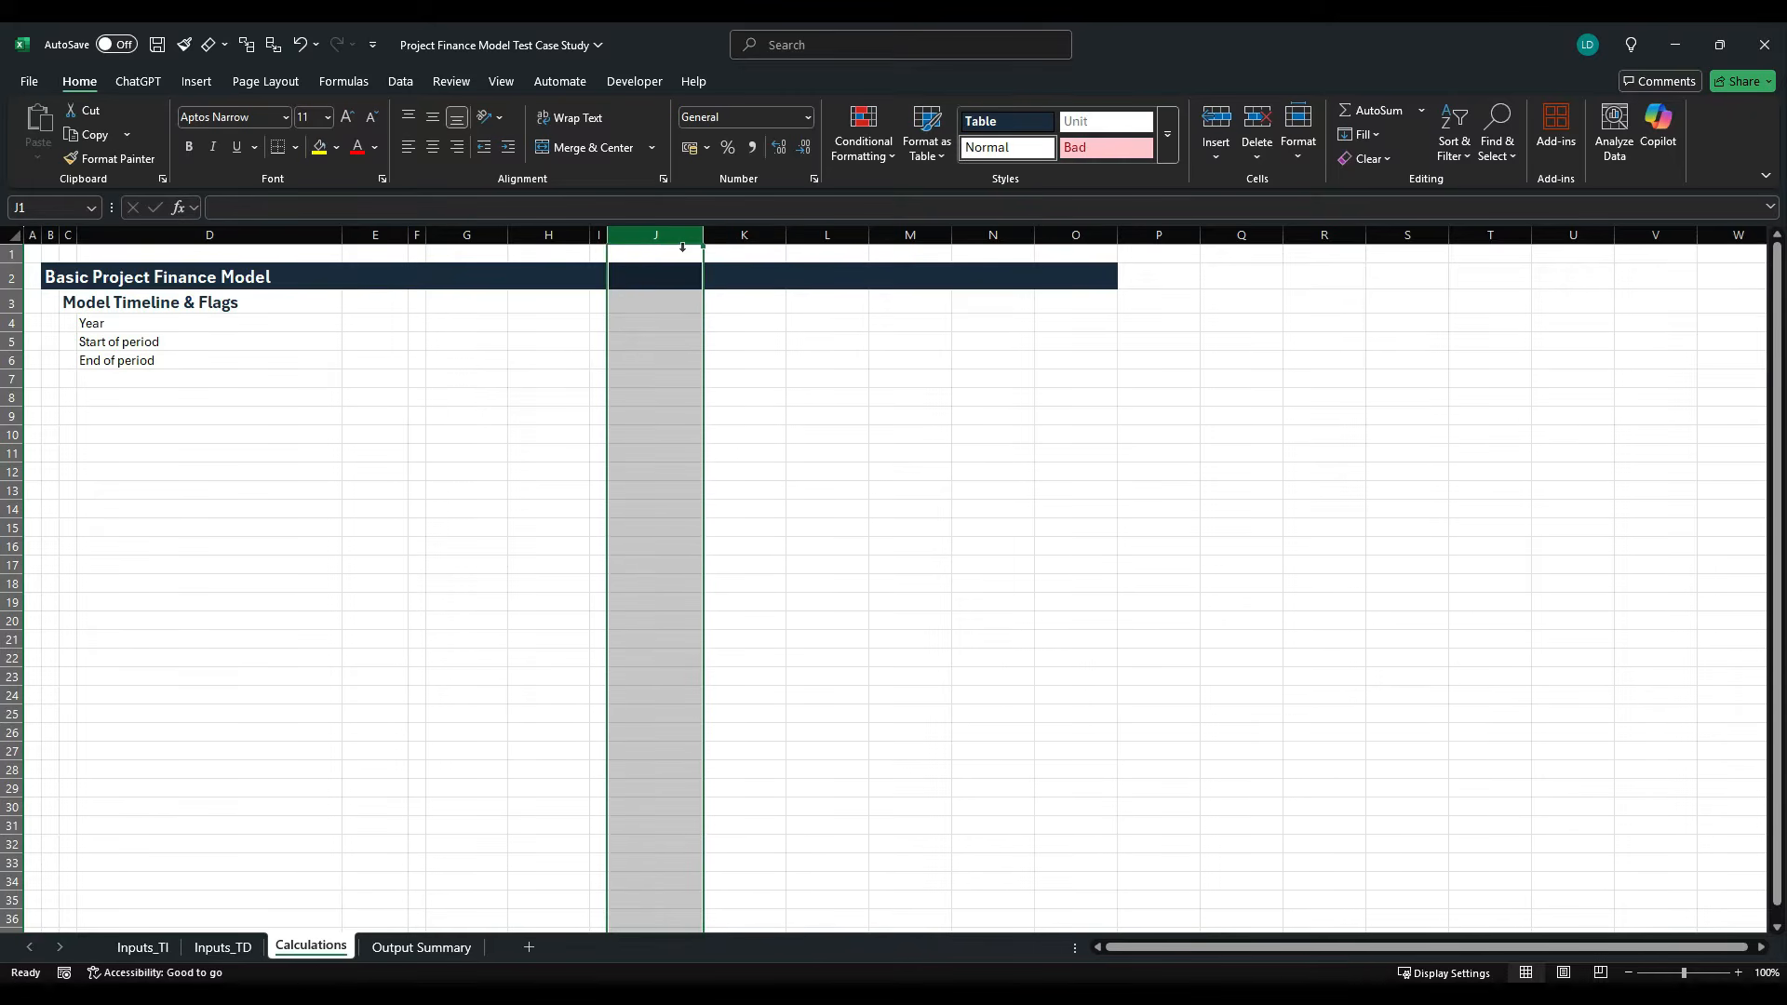
click(743, 241)
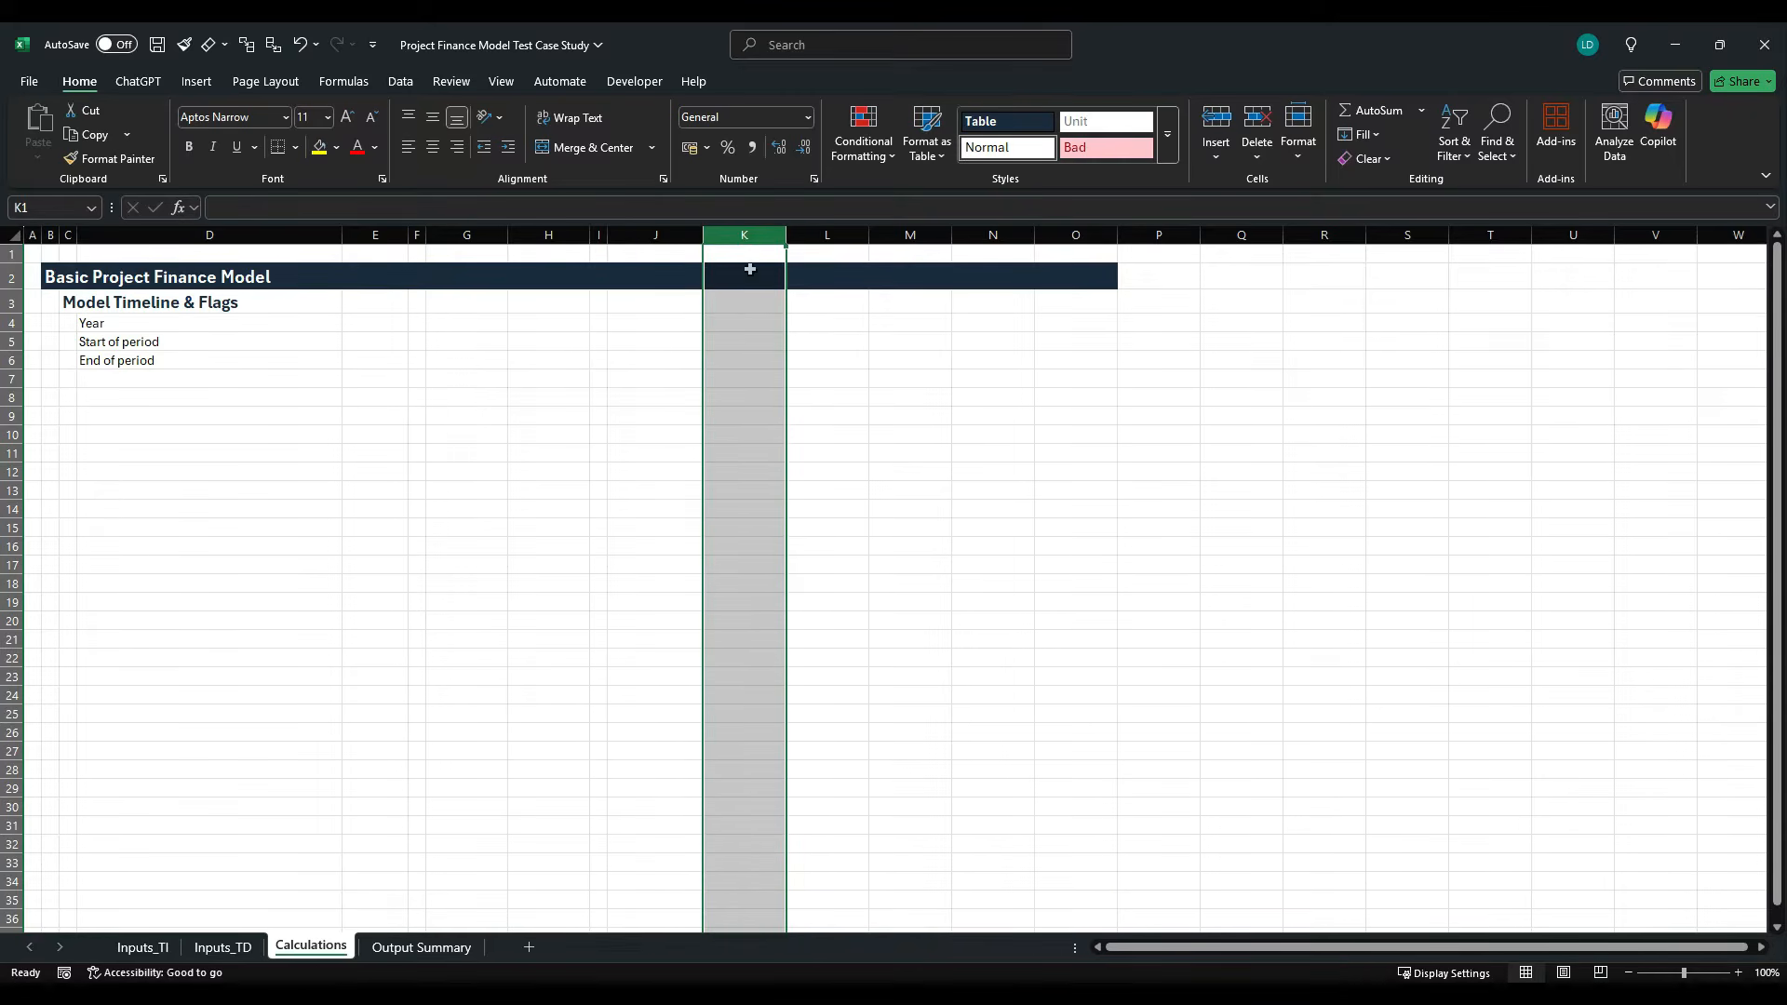
click(742, 368)
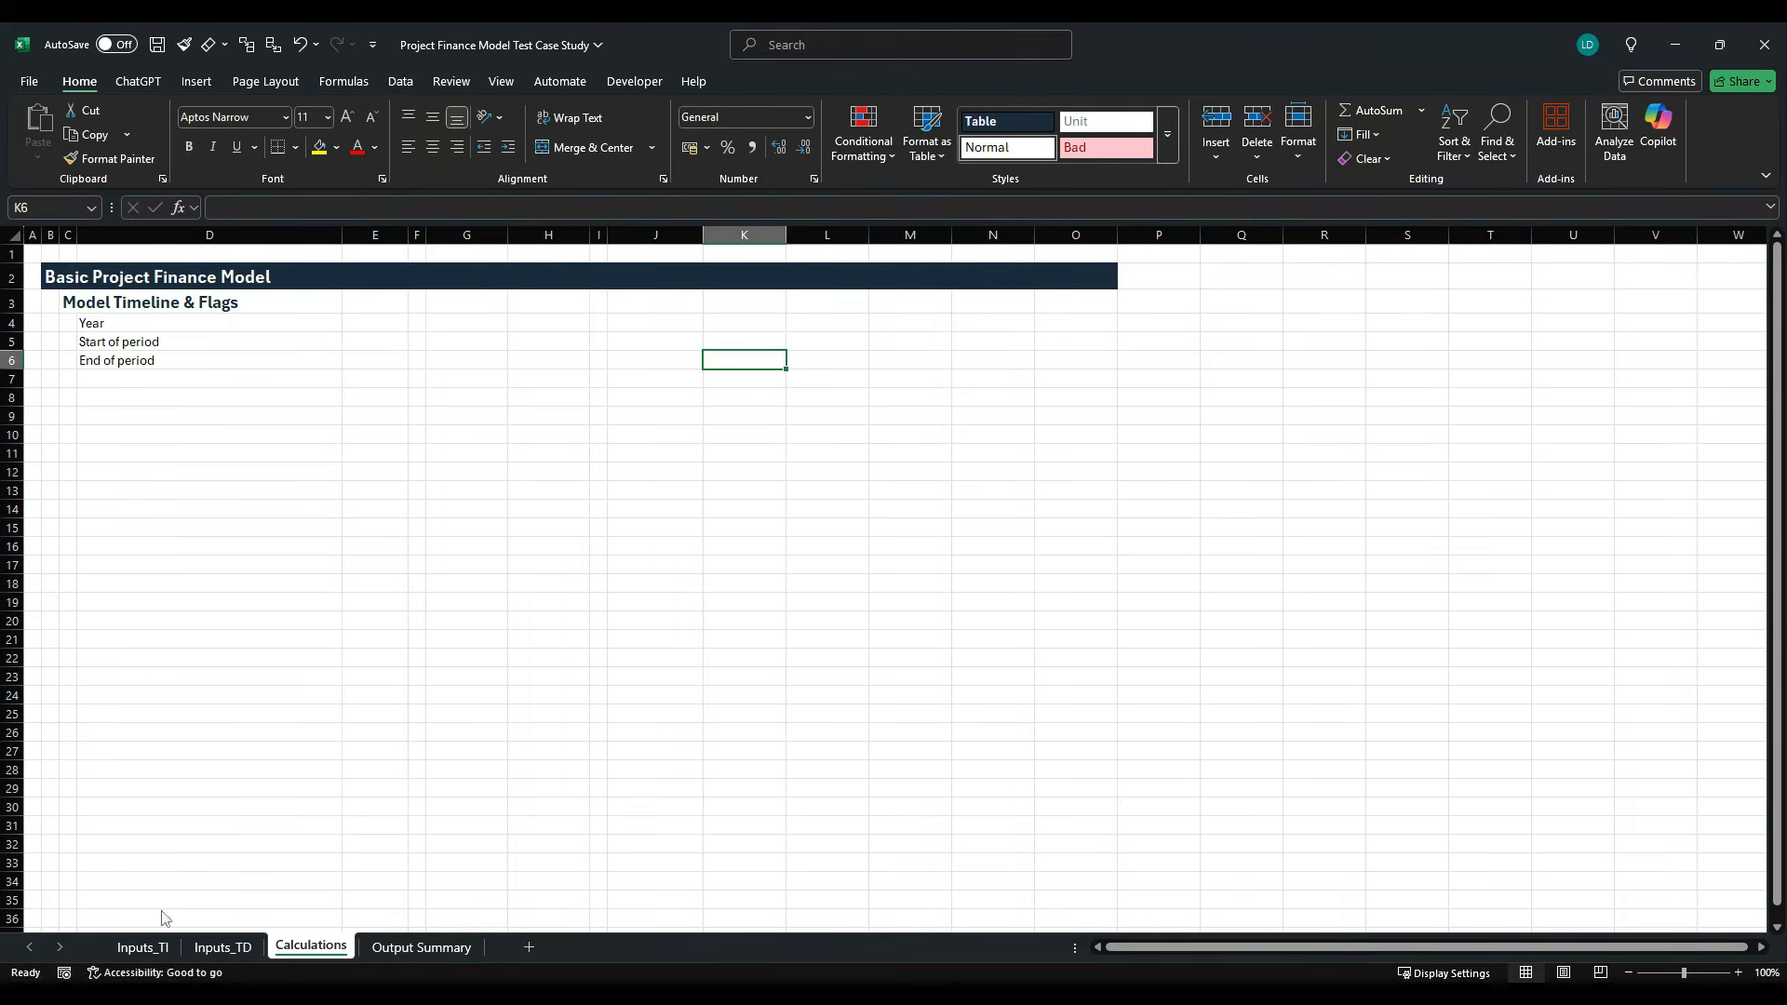
- On Inputs_TI, name the Financial Close date cell F4 "Financial_Close"
click(143, 947)
click(518, 326)
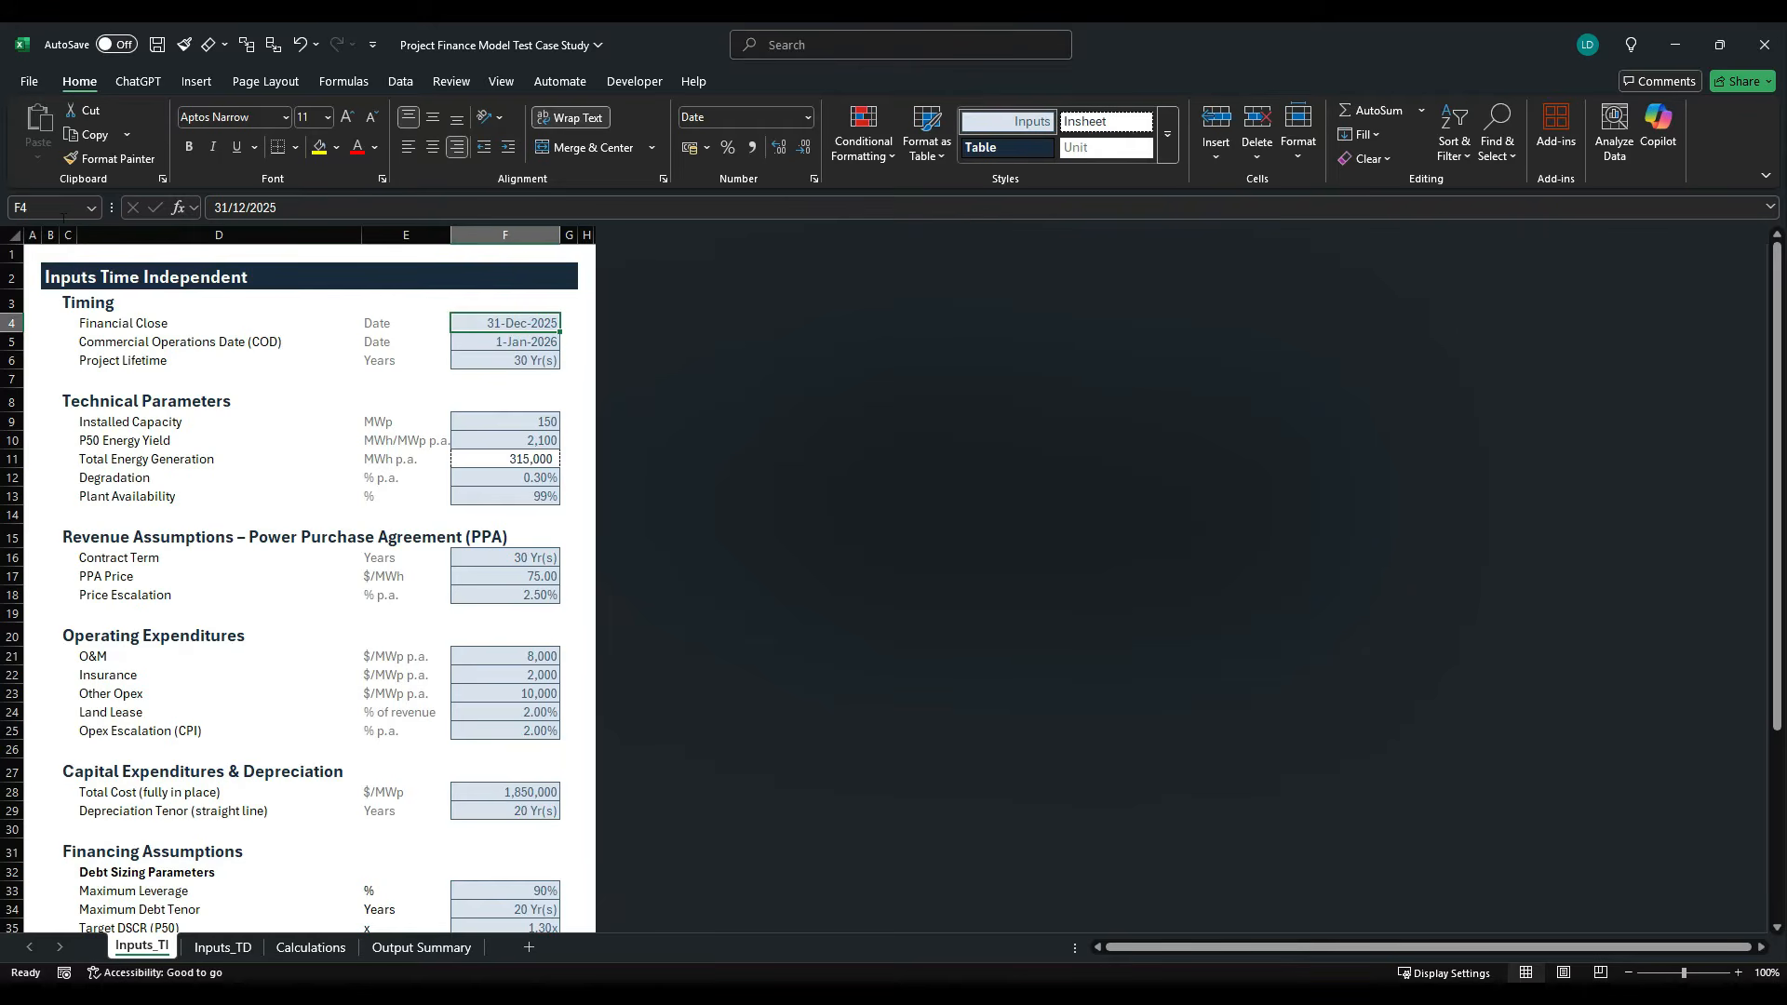
click(51, 215)
text(Financial)
text(_Close)
key(Return)
- Return to Calculations and enter the formula =Financial_Close in K6 of the End of period row
click(296, 947)
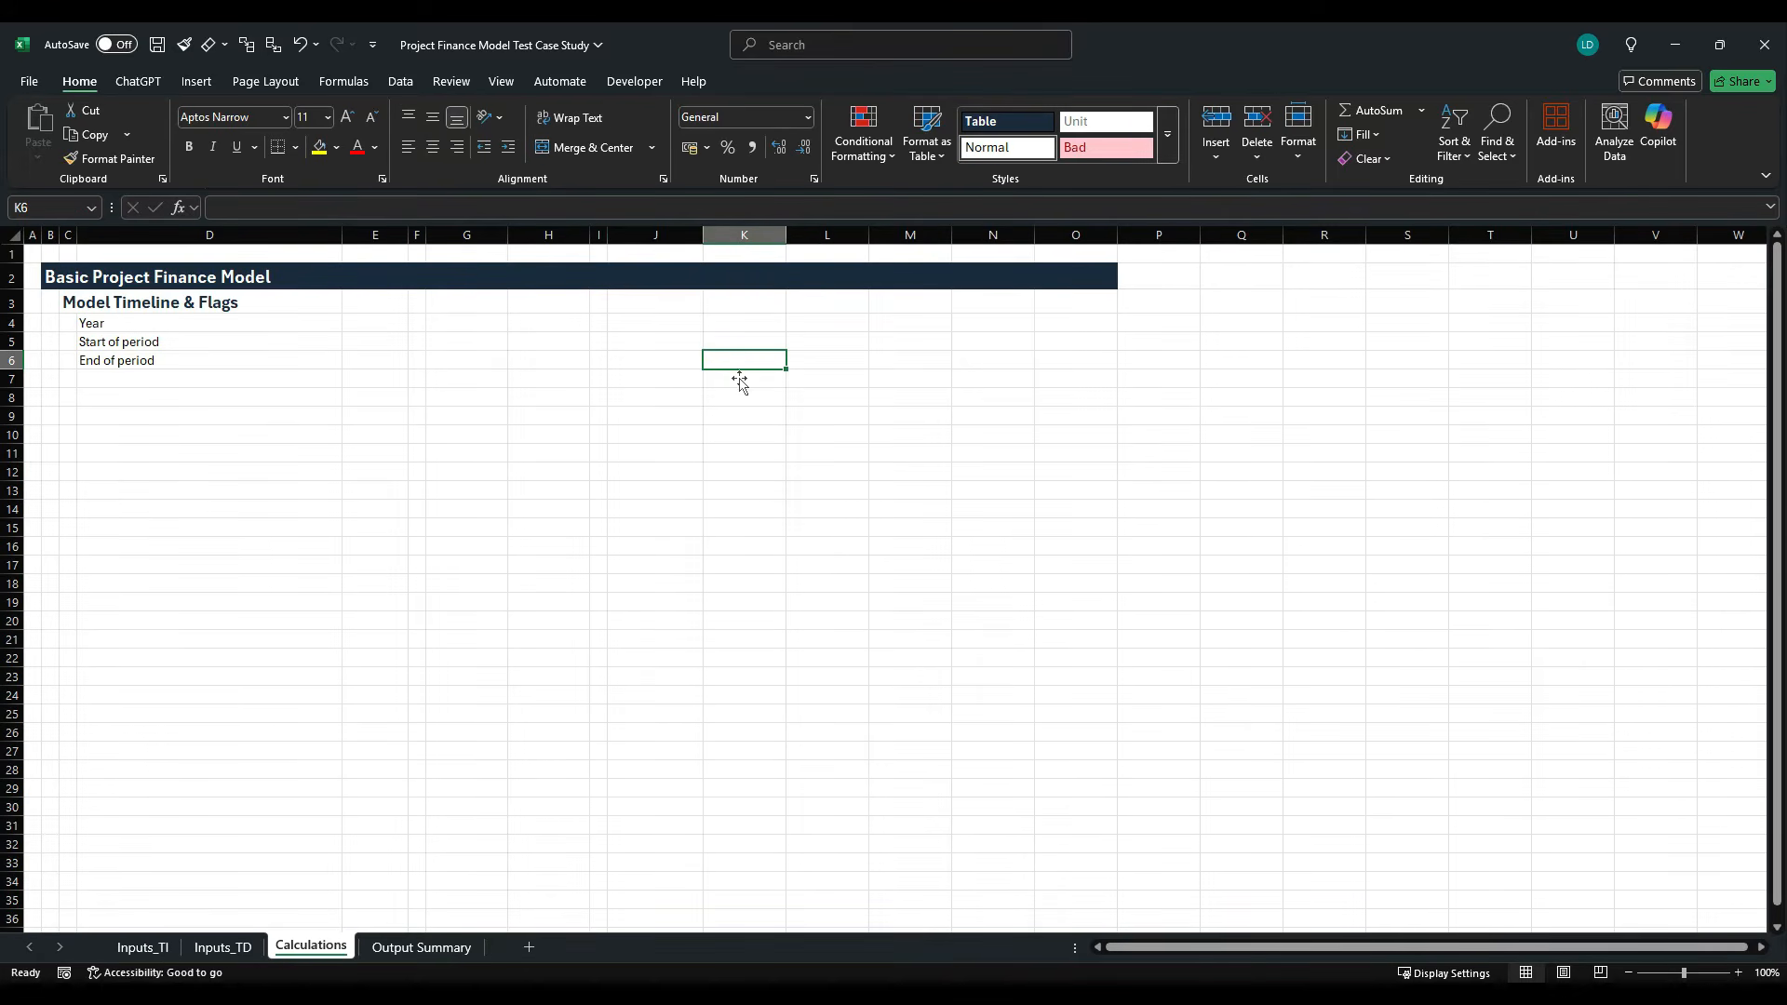
text(=fin)
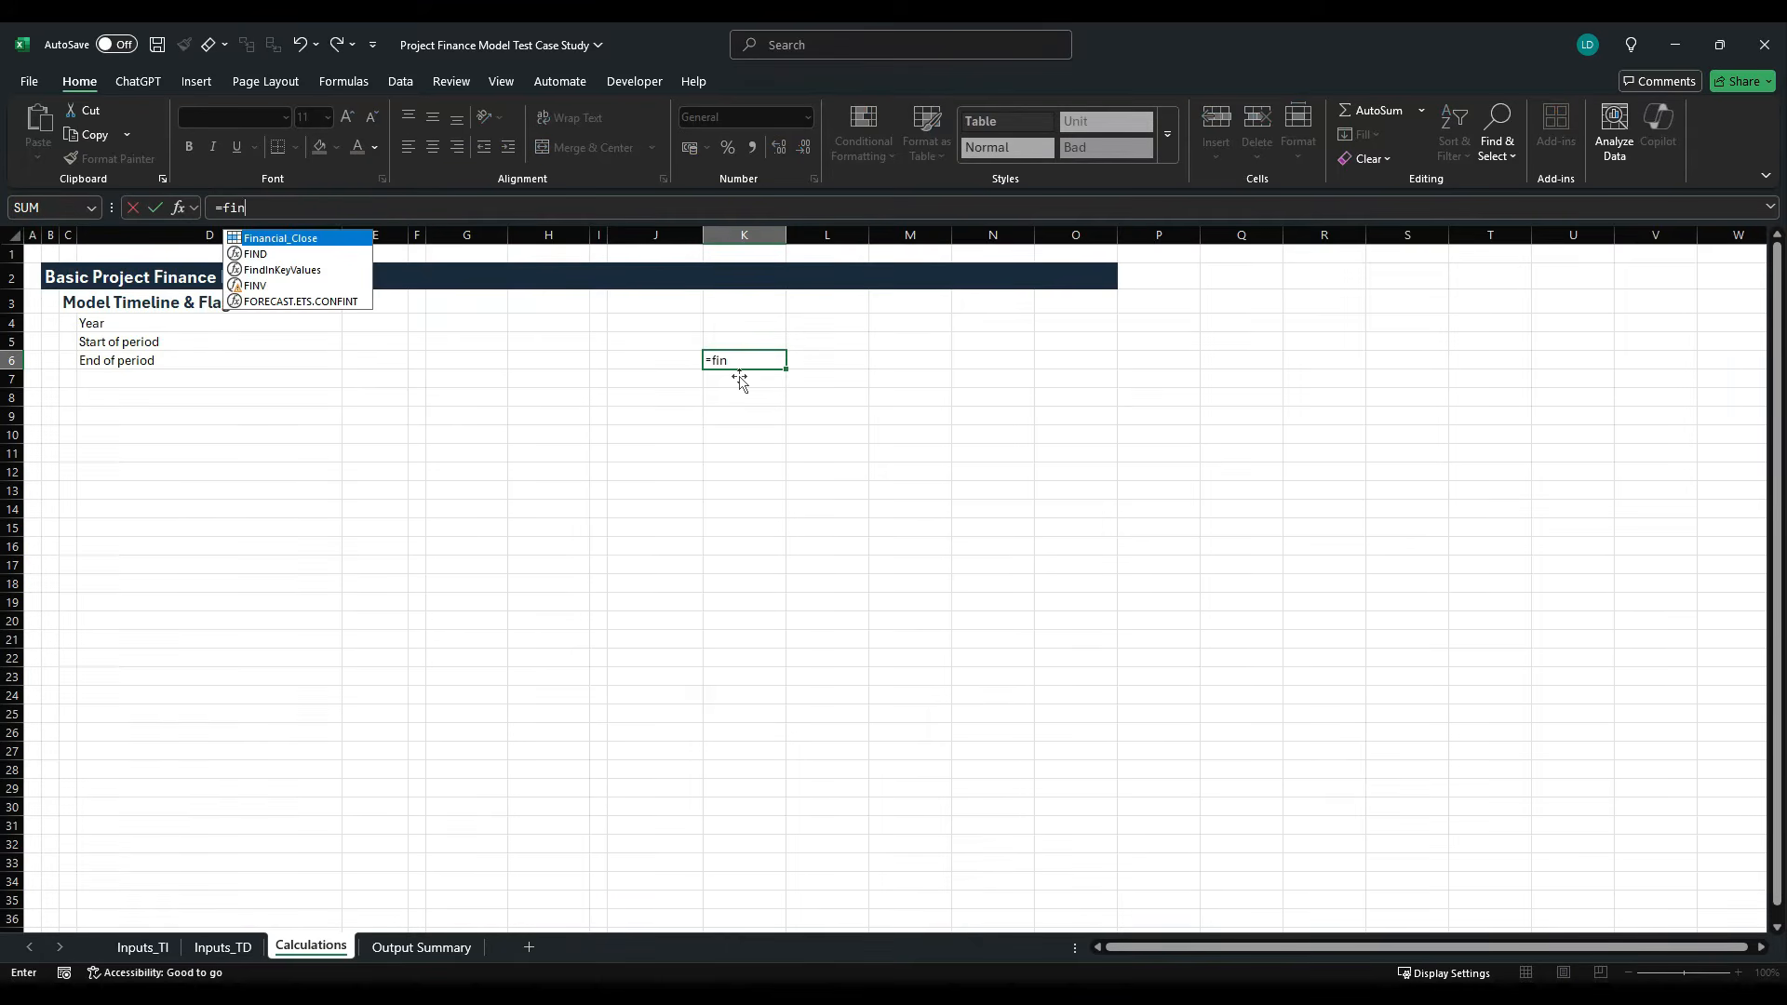
key(Tab)
key(ctrl+Return)
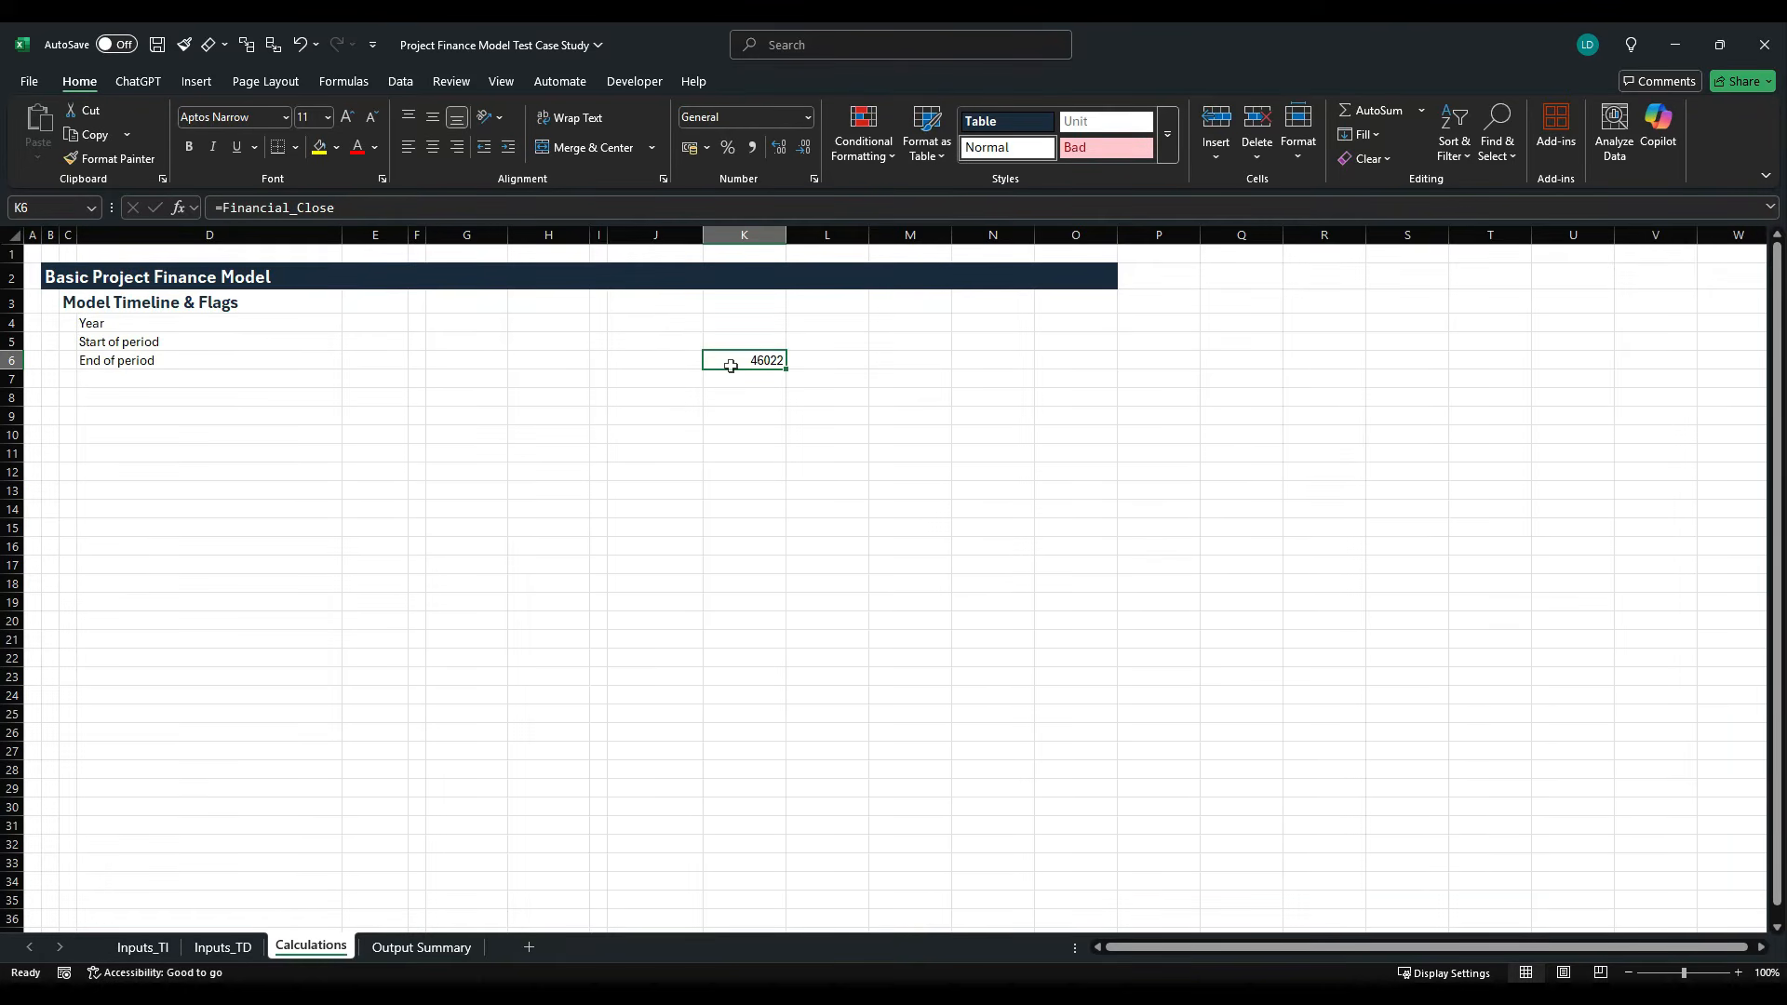
- Copy the Offsheet example cell E27 from the Project Finance Model Styles Template workbook and paste only its formatting onto K6 in Calculations
key(alt+Tab)
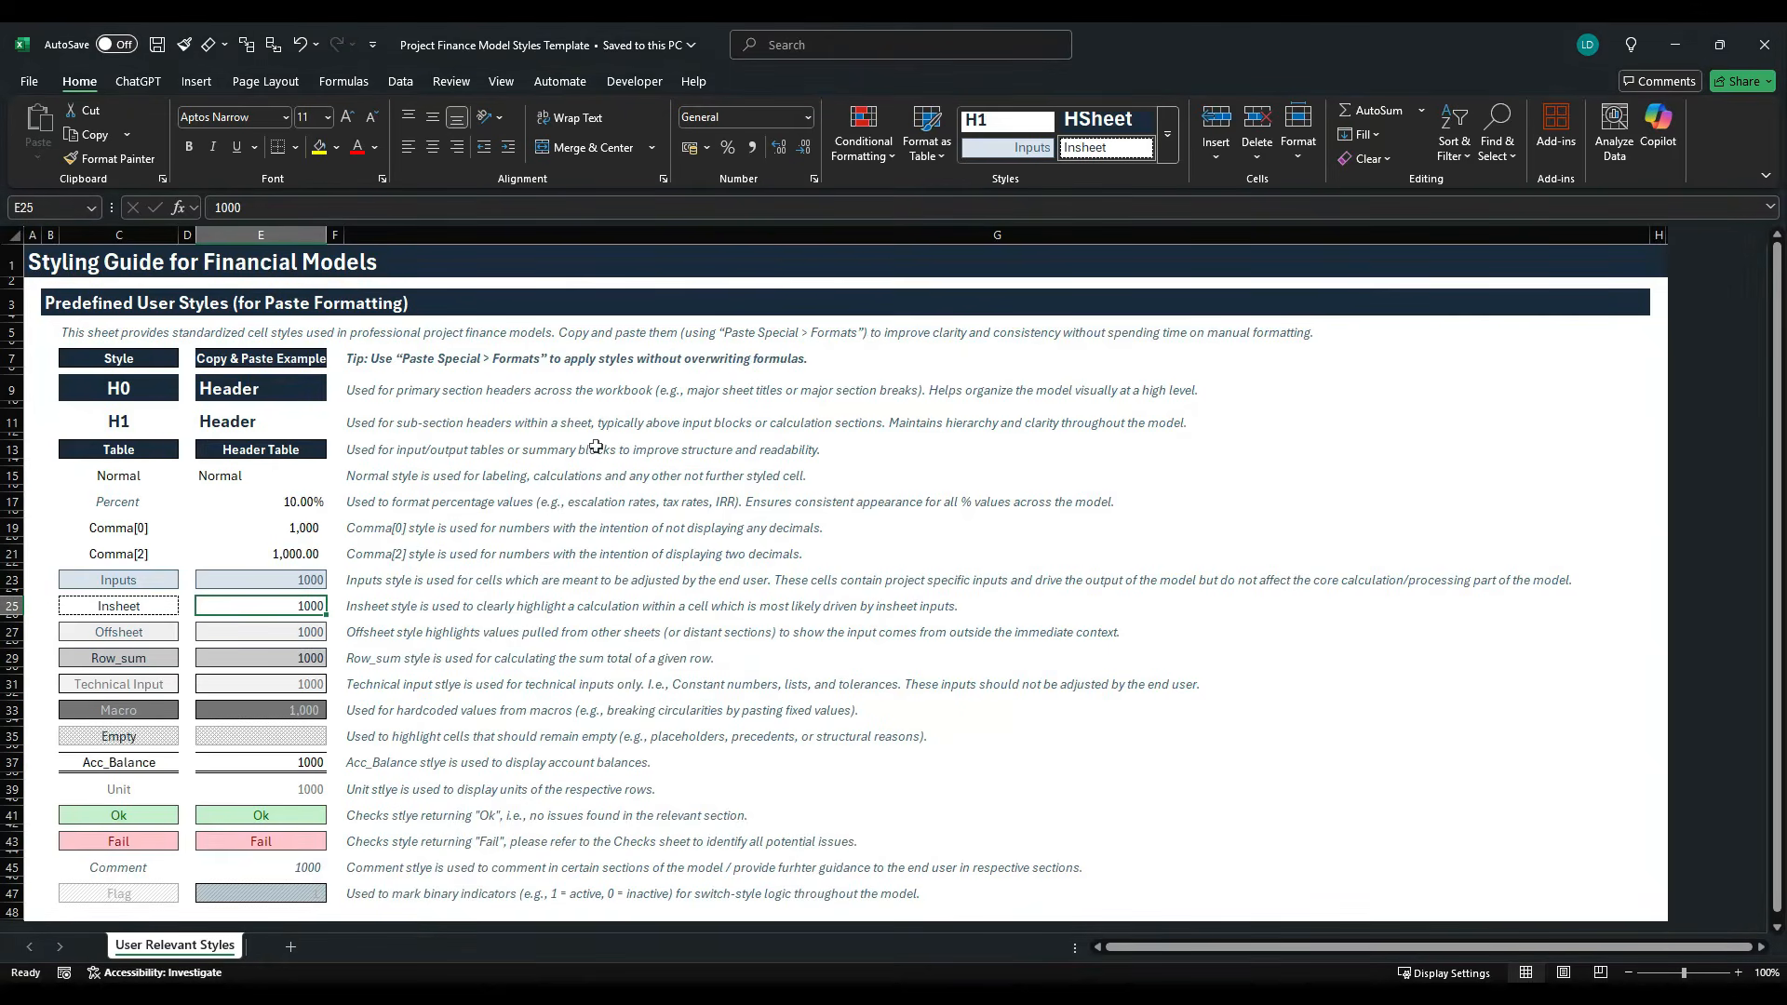
click(285, 640)
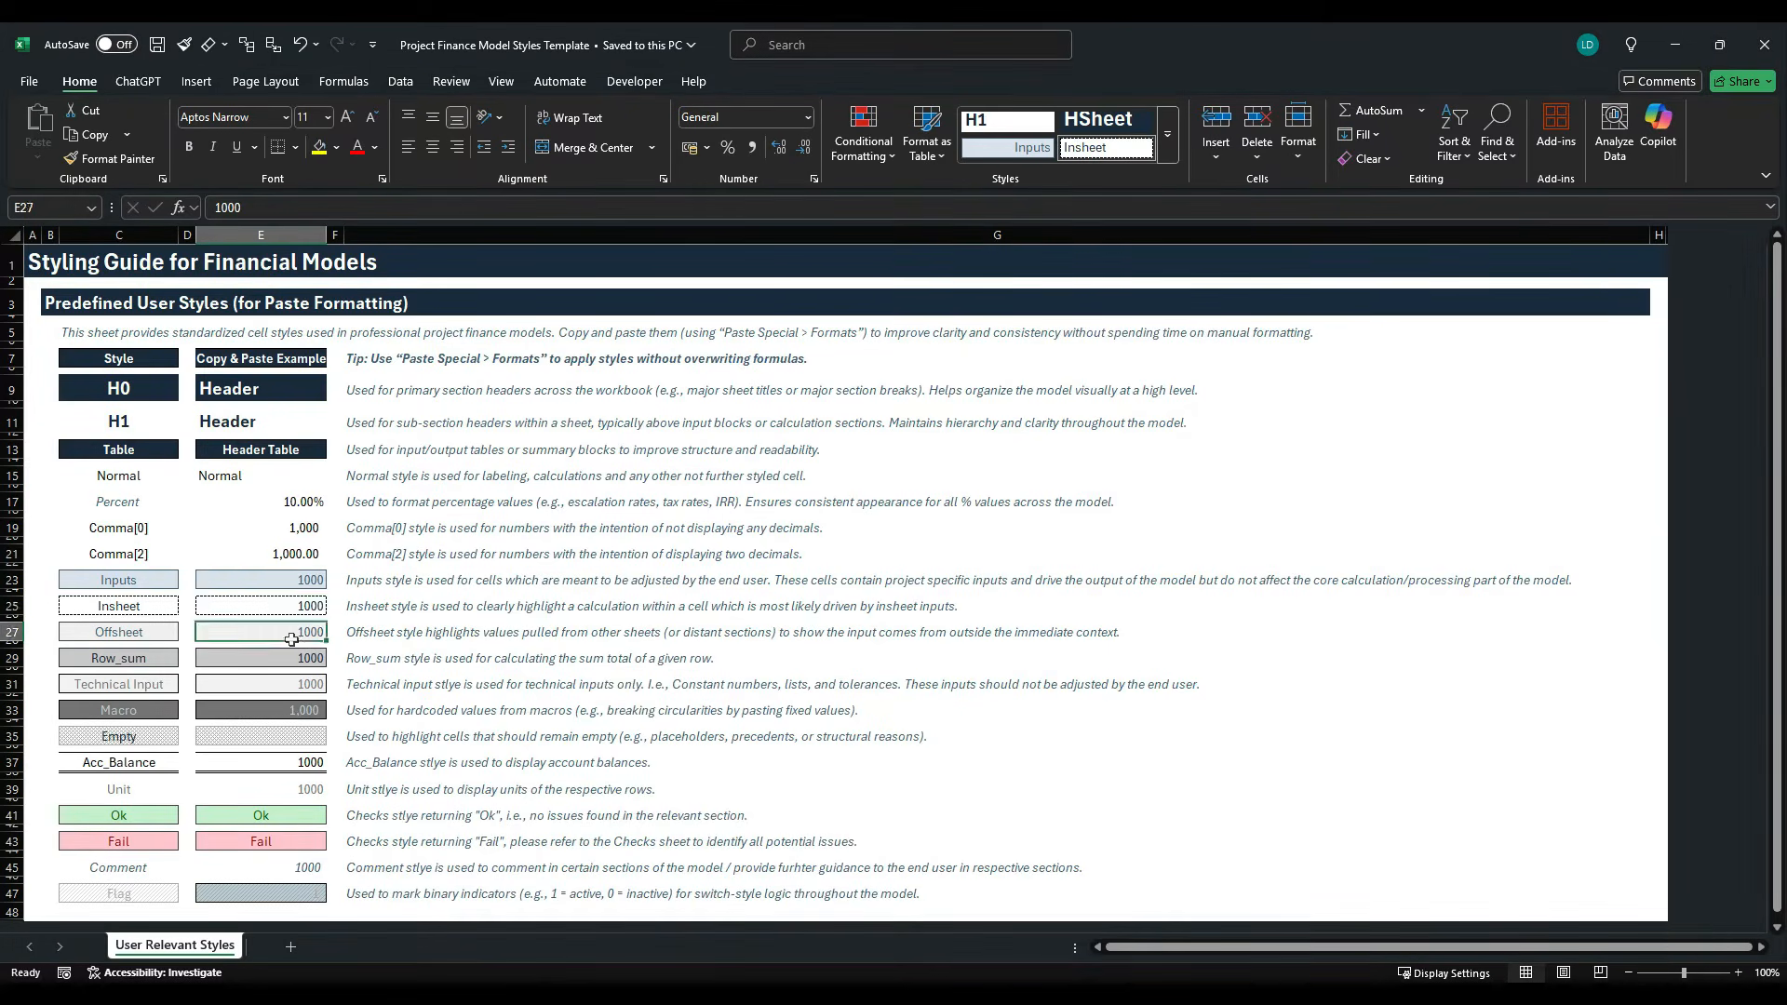
key(ctrl+c)
key(alt+Tab)
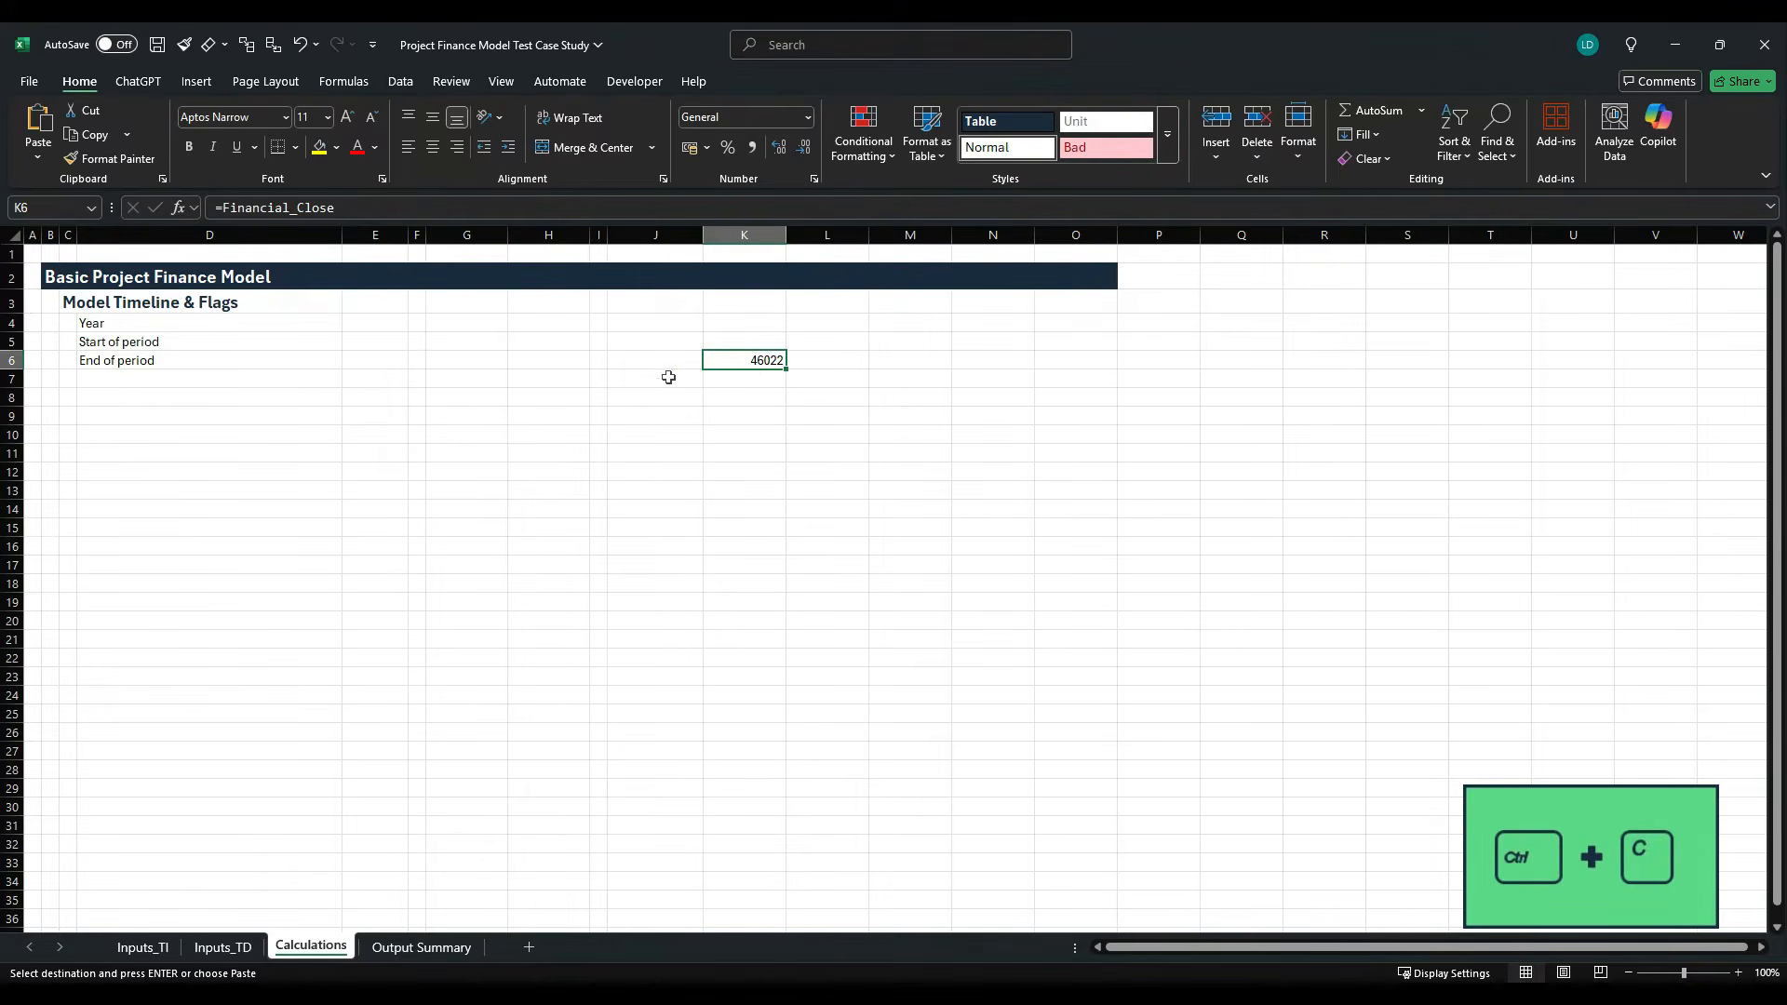
key(alt+h)
key(v)
key(s)
key(t)
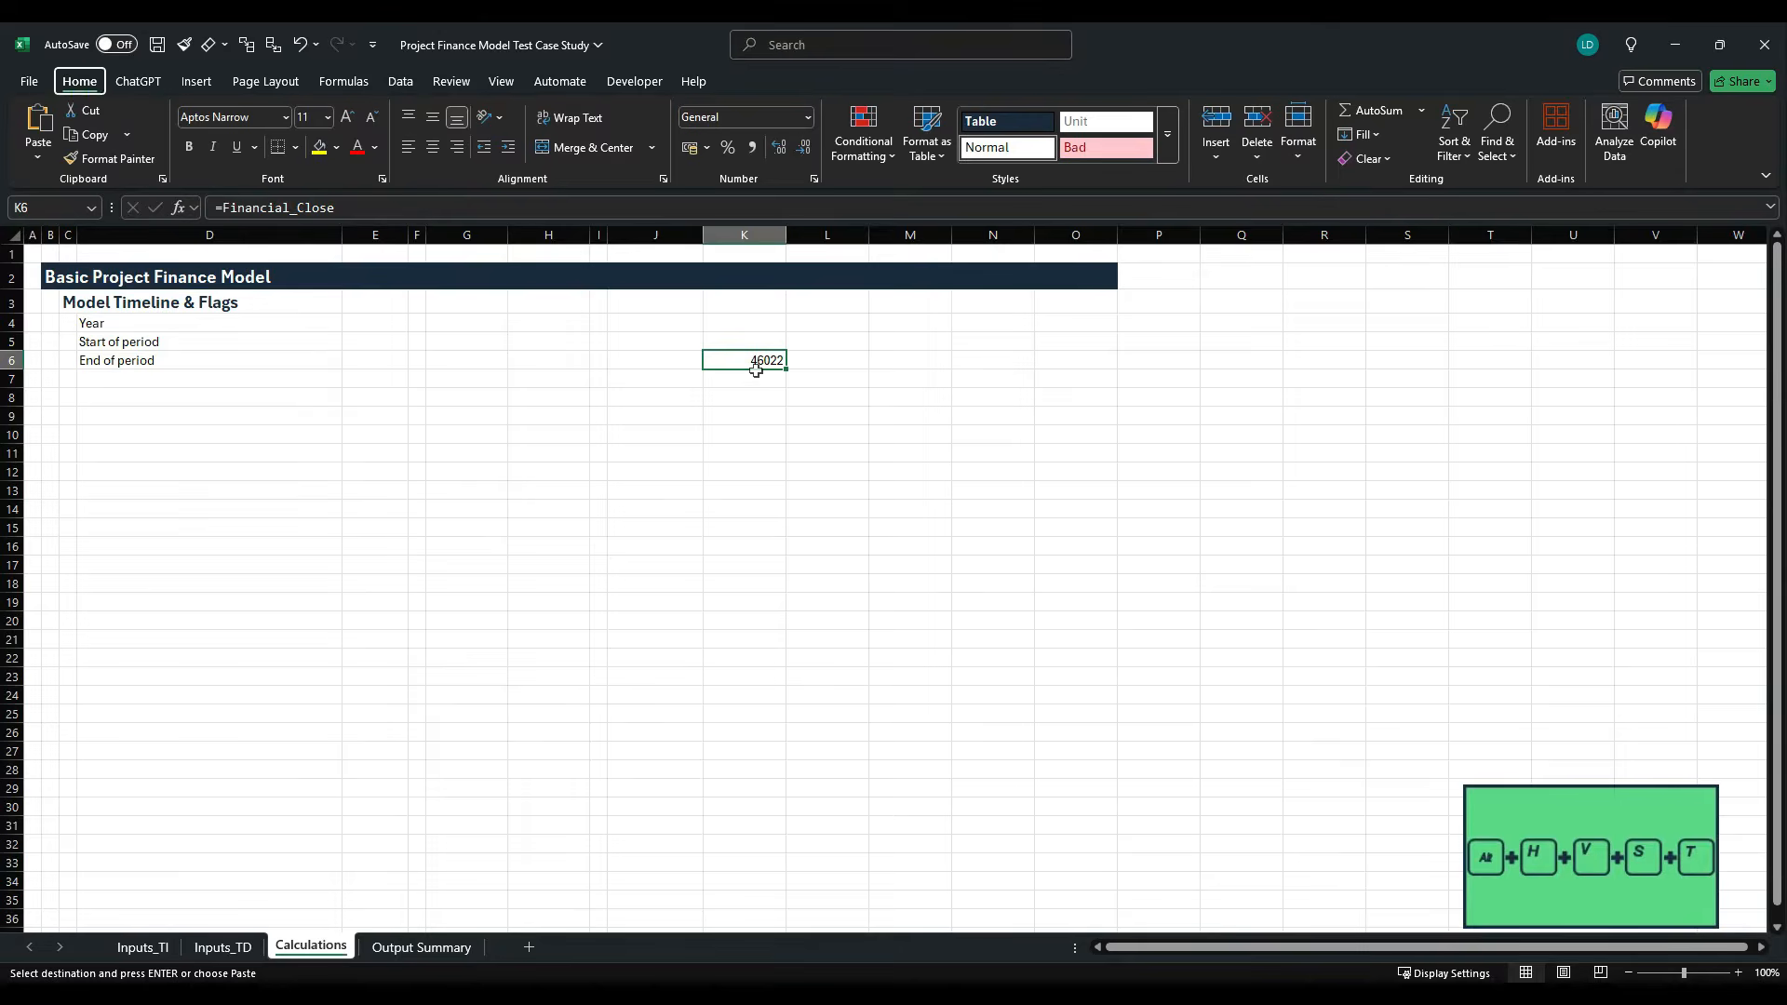
key(alt+h)
key(v)
key(s)
key(t)
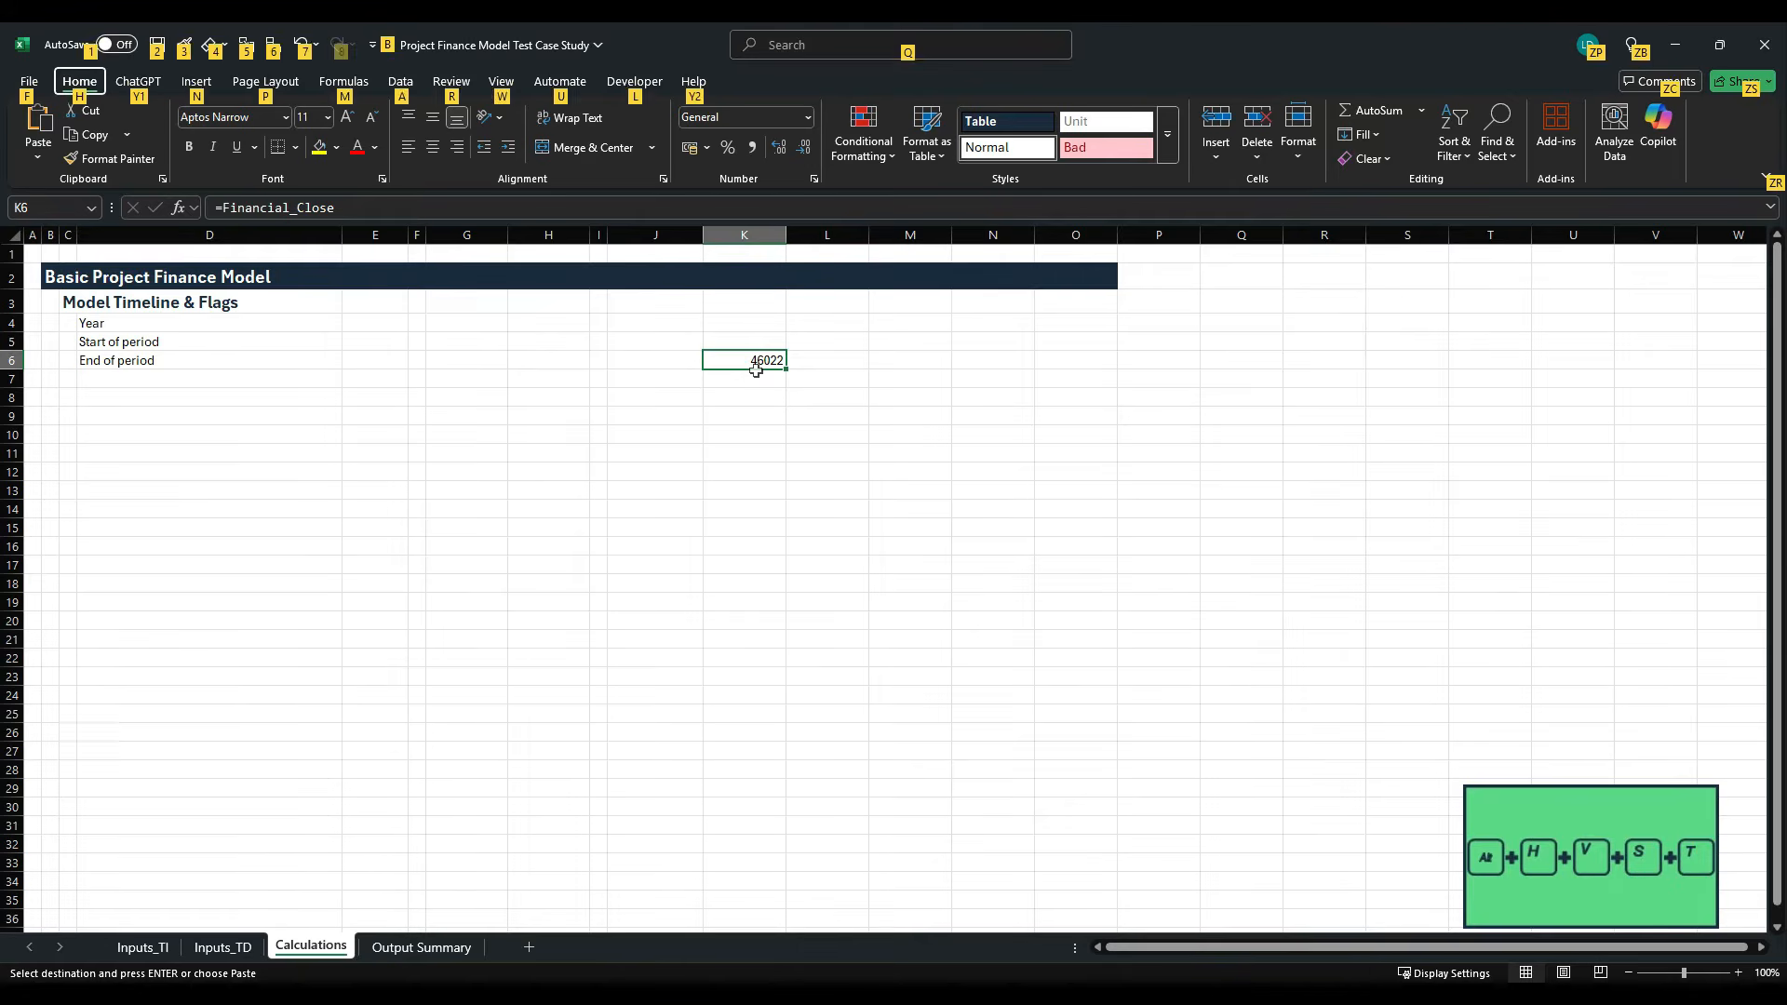
key(Return)
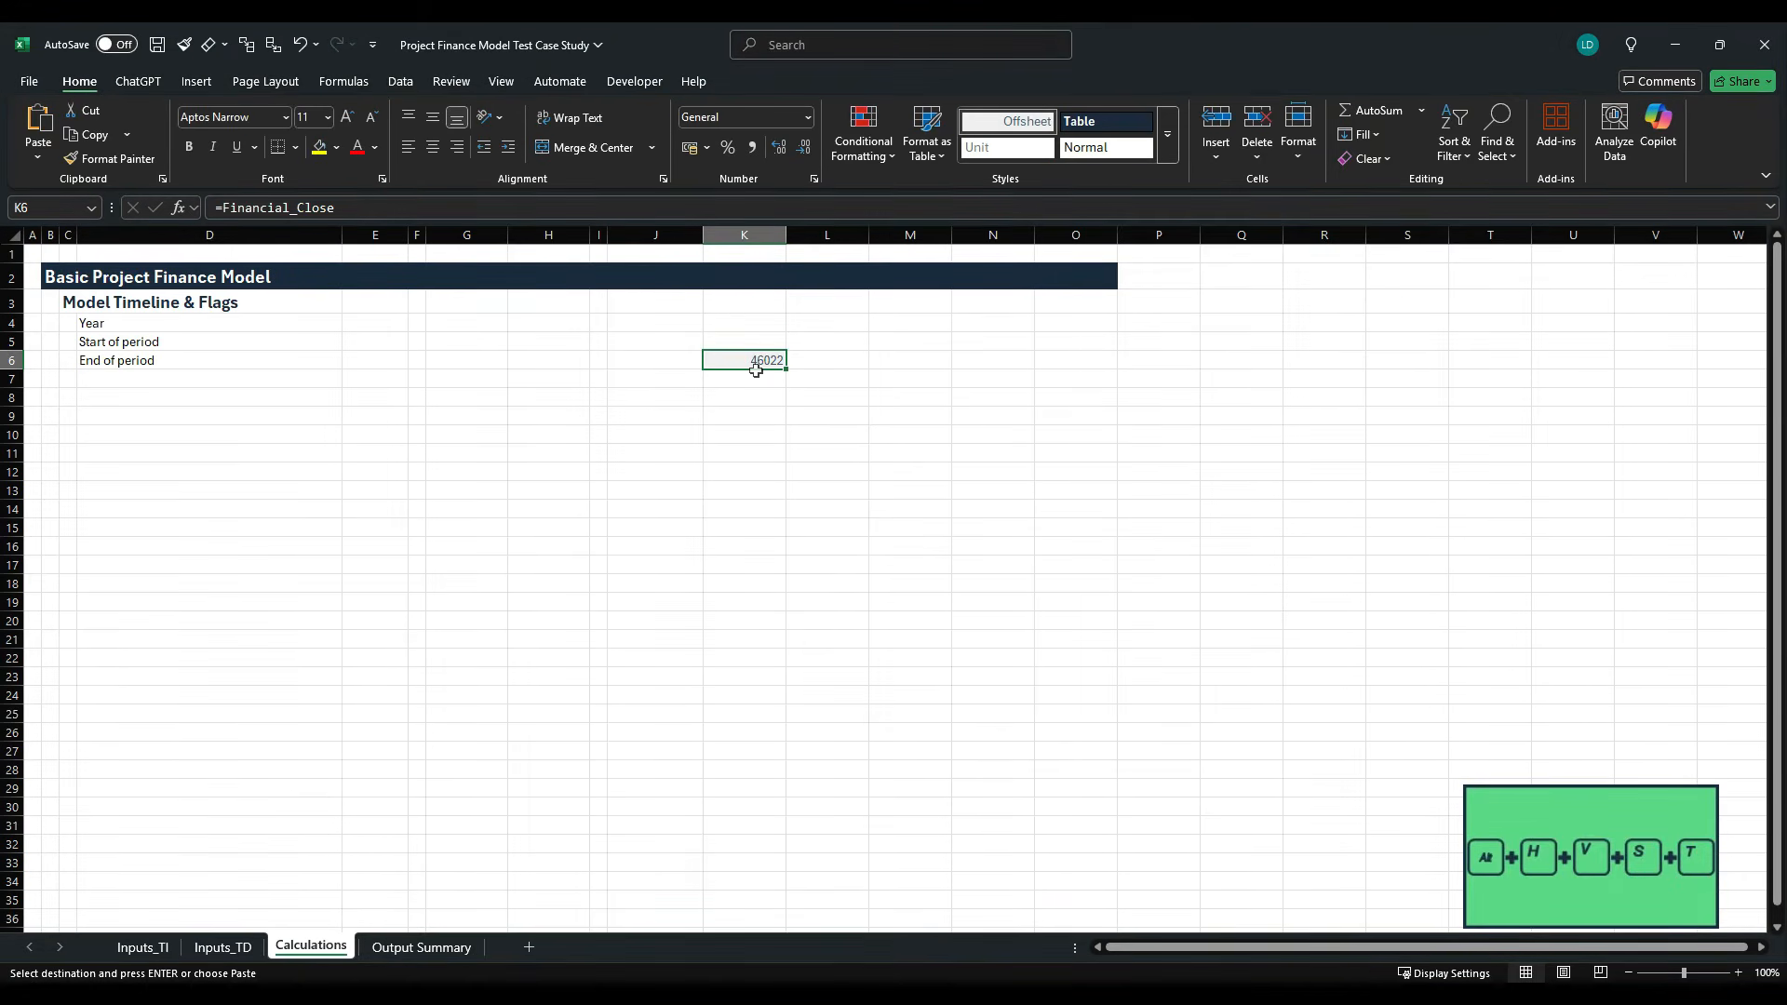
- Format the Financial Close date in K6 of Calculations as a date in the 14-Mar-2012 style
key(ctrl+1)
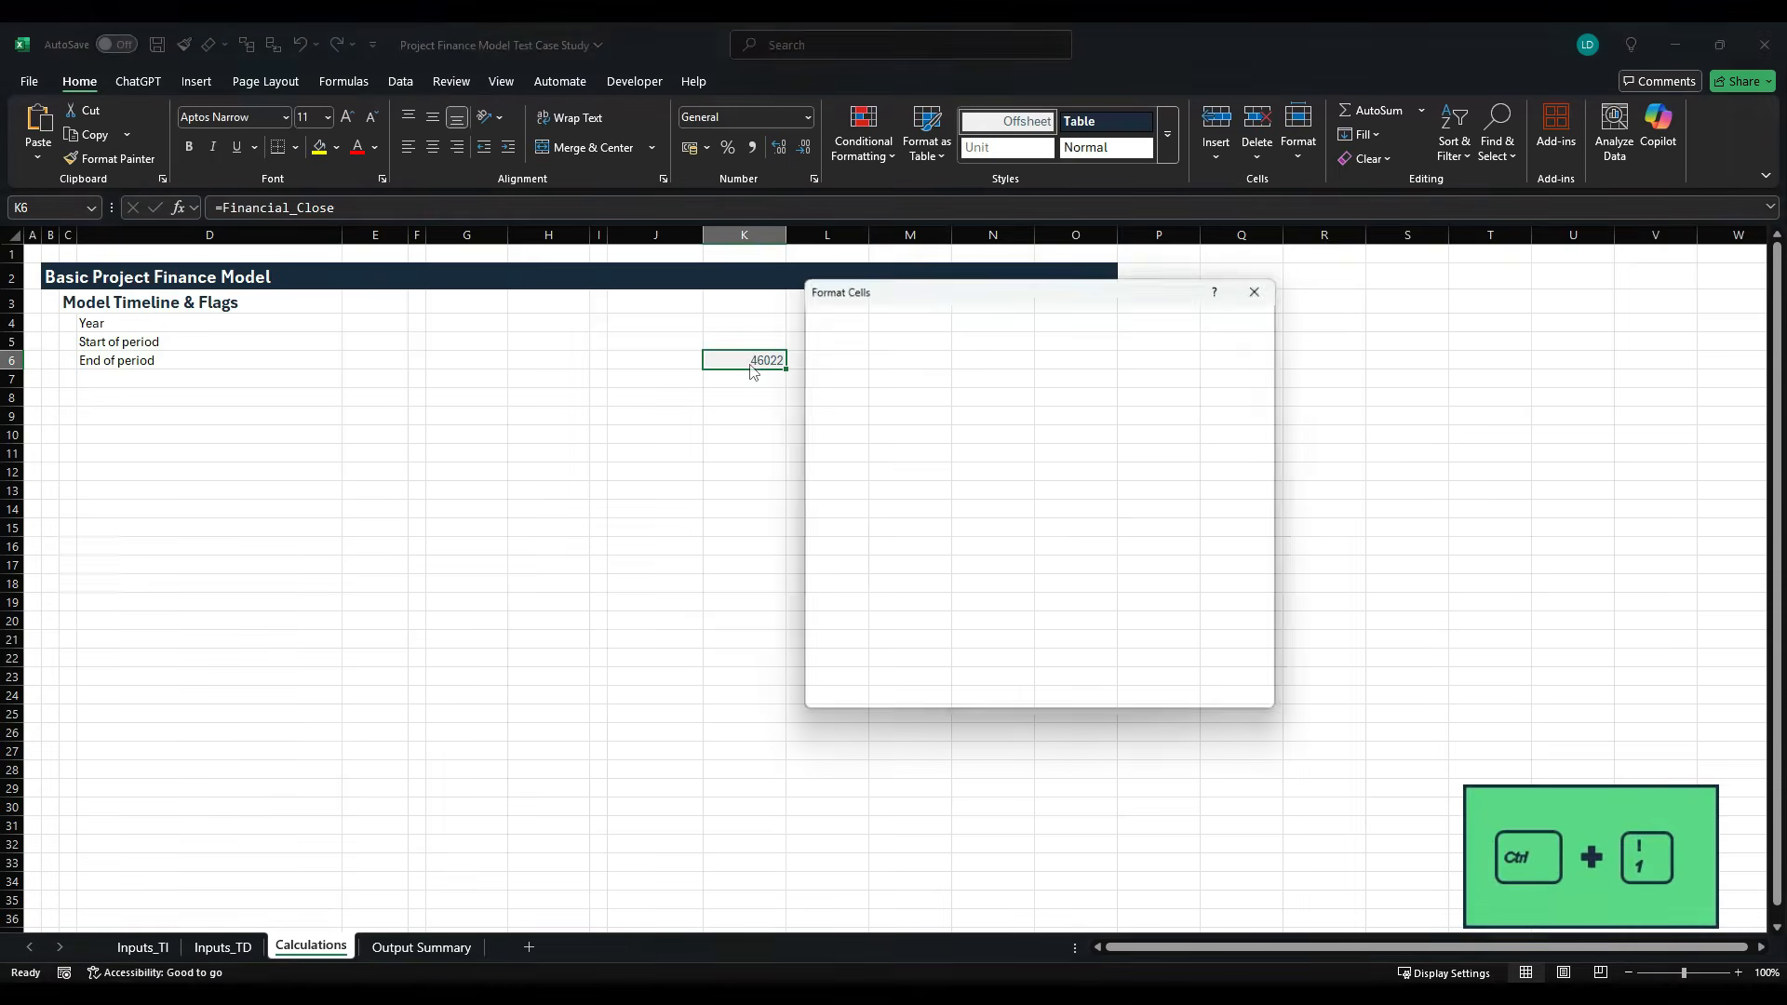
click(850, 490)
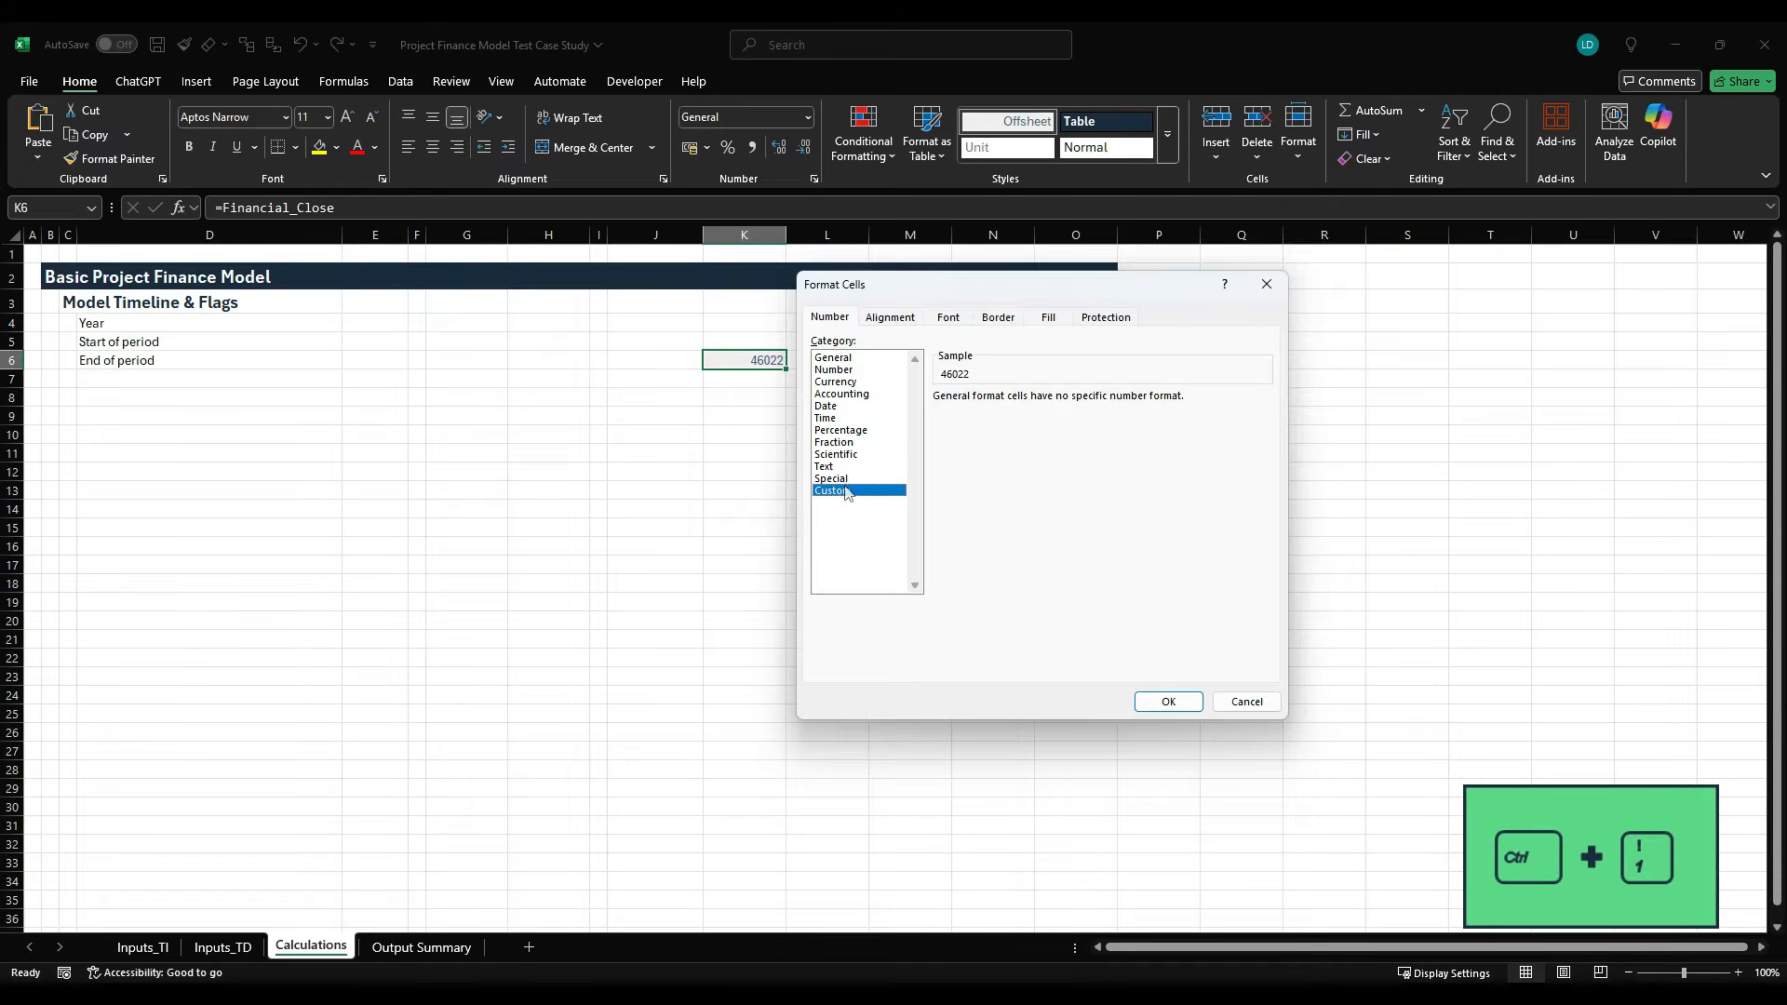
click(833, 406)
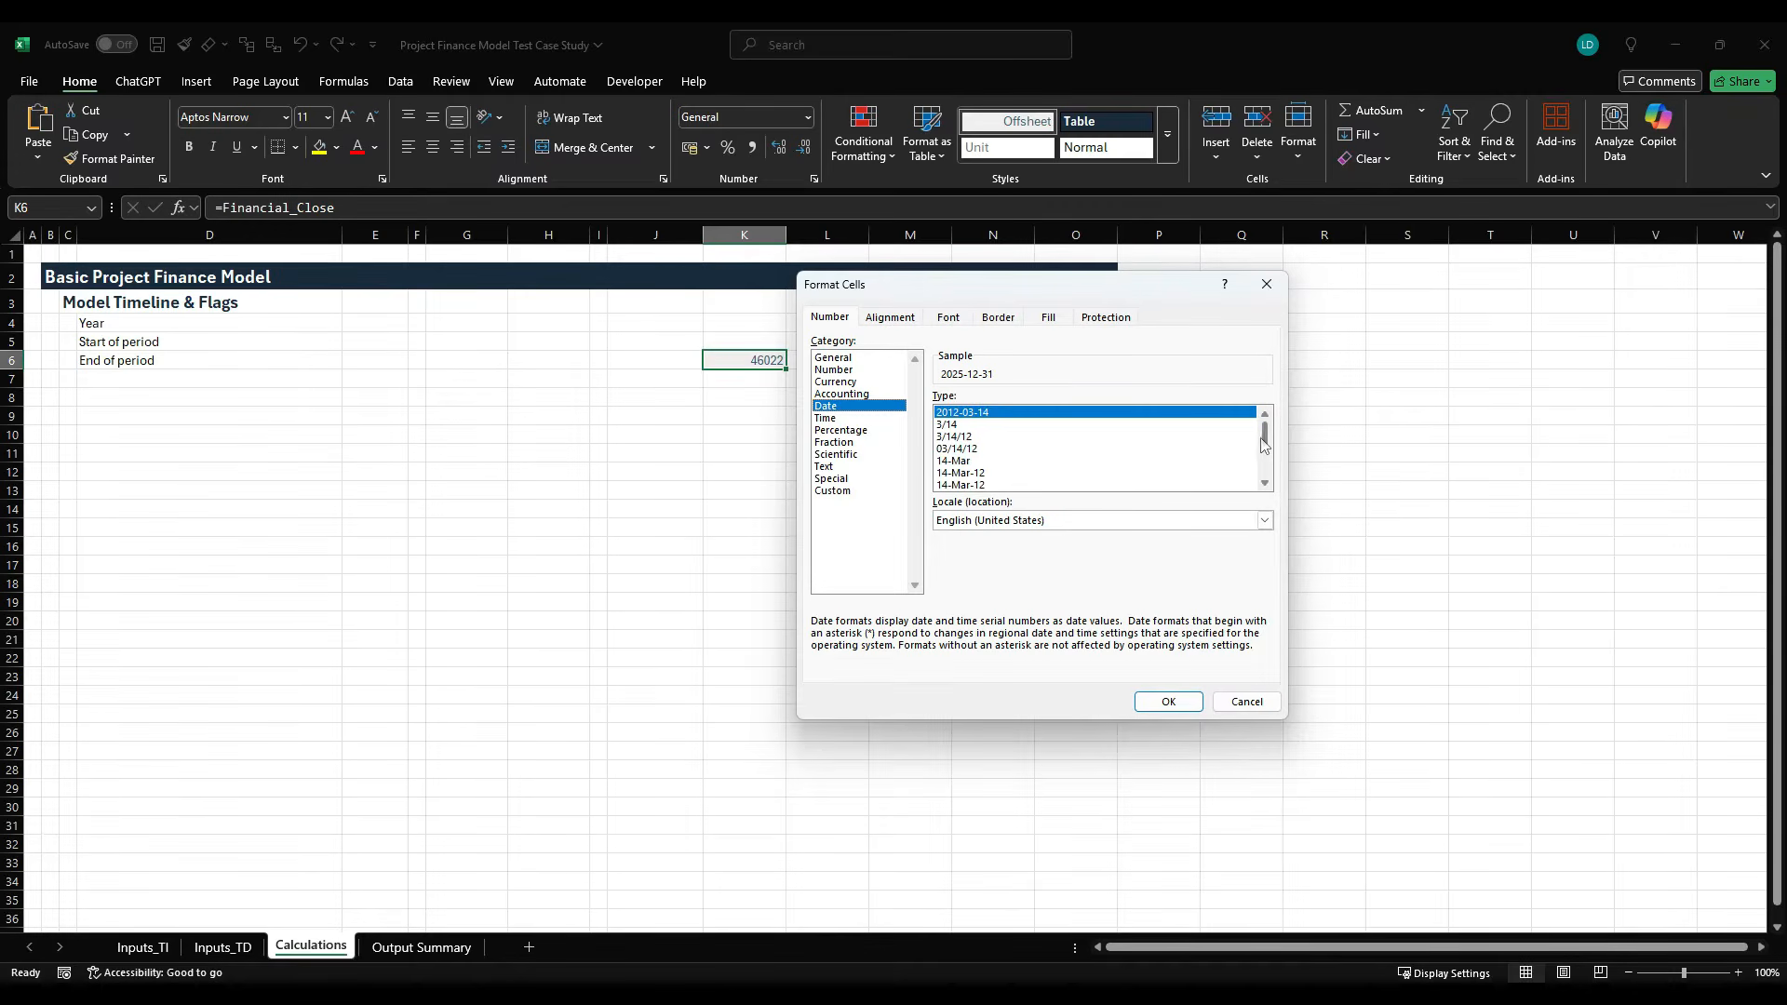
drag(1267, 448, 1267, 480)
click(1038, 485)
click(1153, 708)
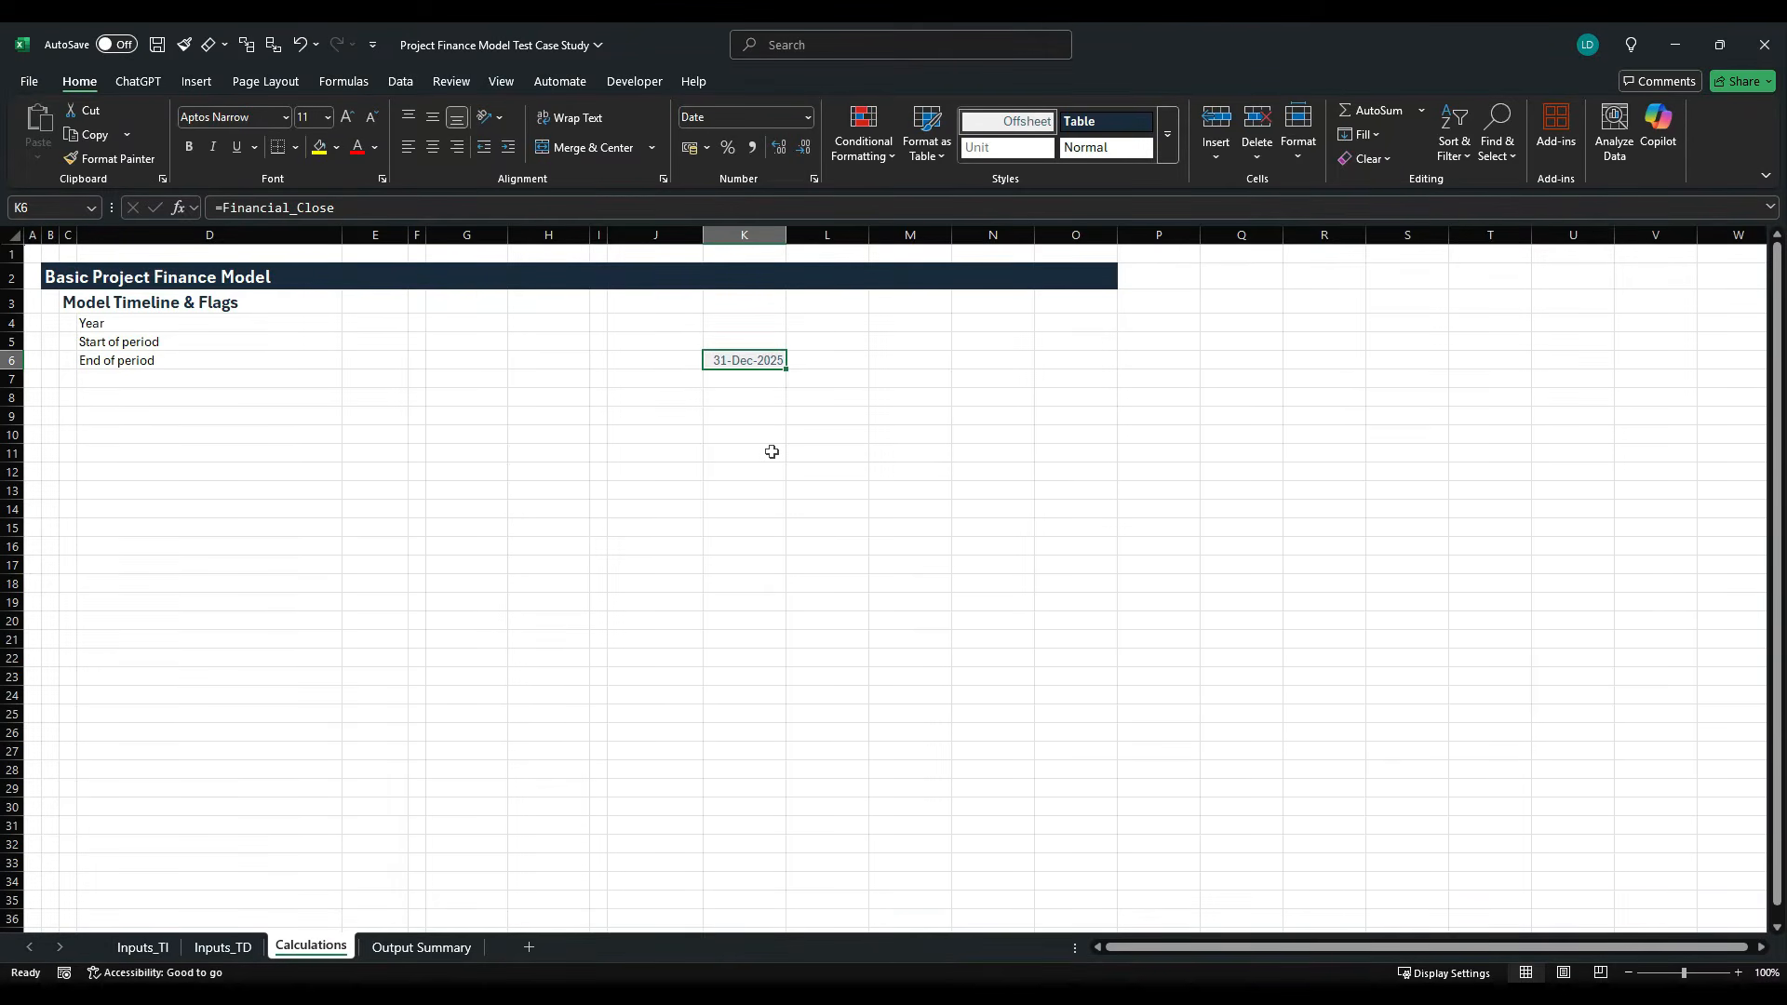
- Enter the formula =K6+1 in L5 of the Start of period row
key(Right)
key(Up)
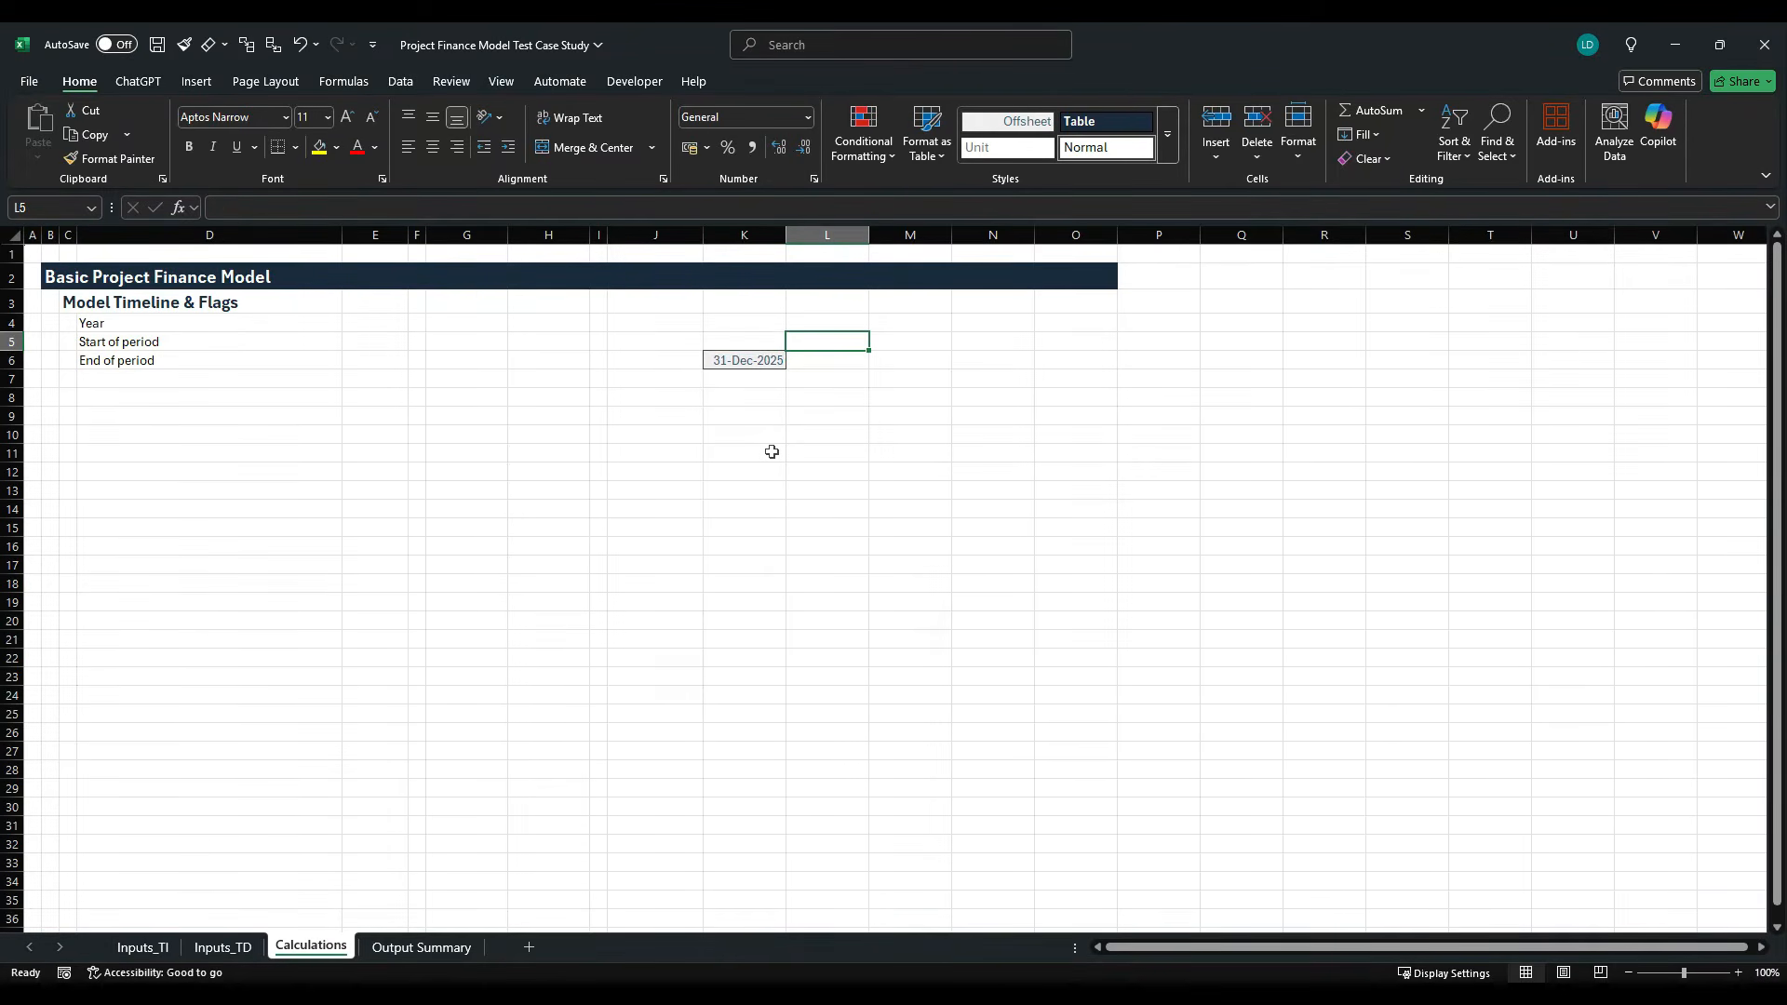
text(=)
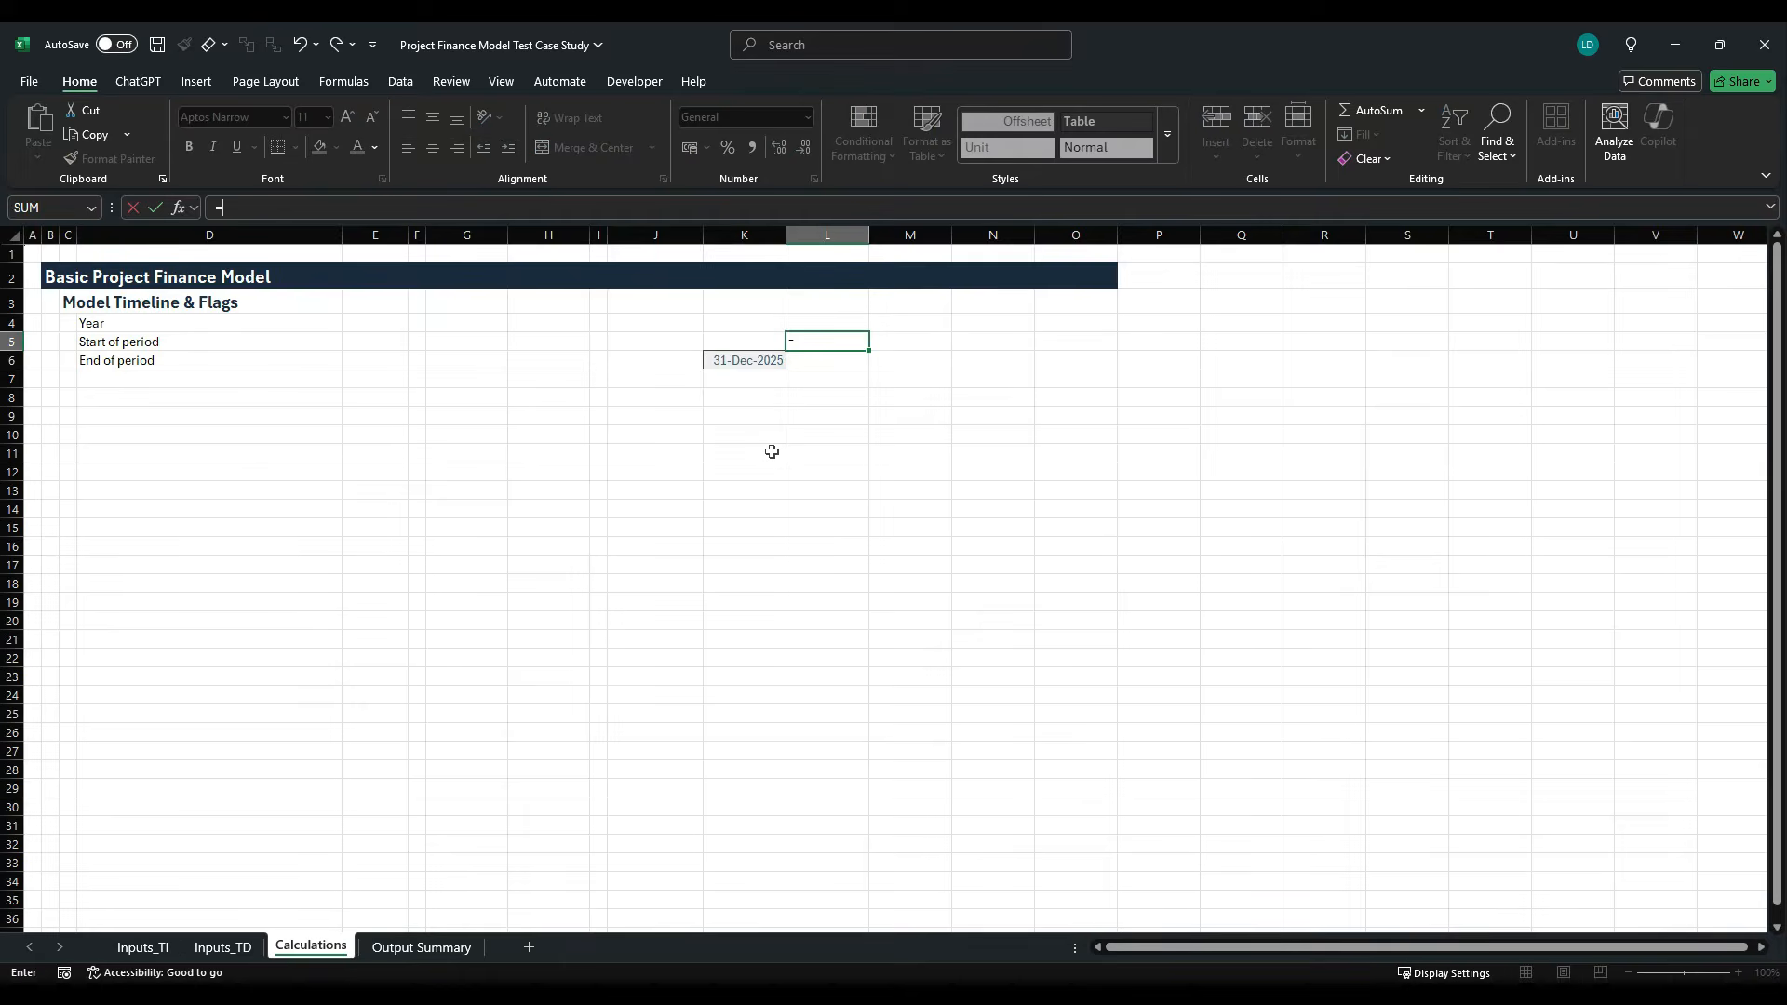
key(Down)
key(Left)
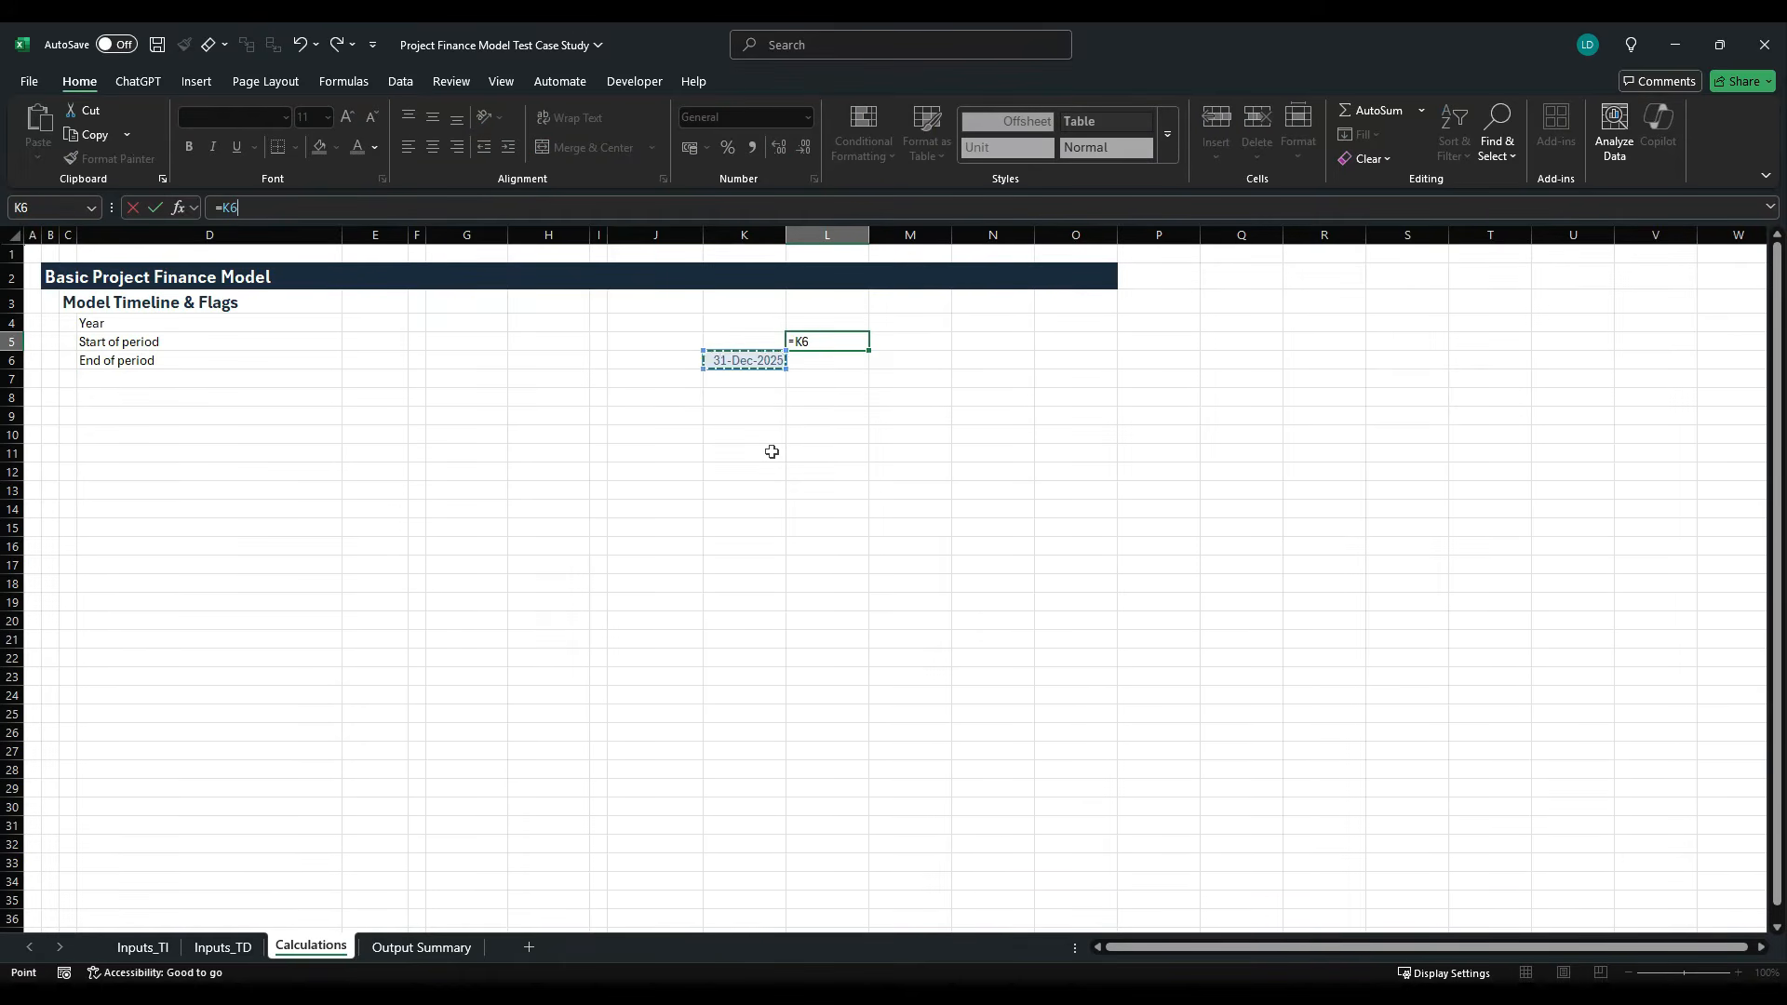
text(+1)
key(ctrl+Return)
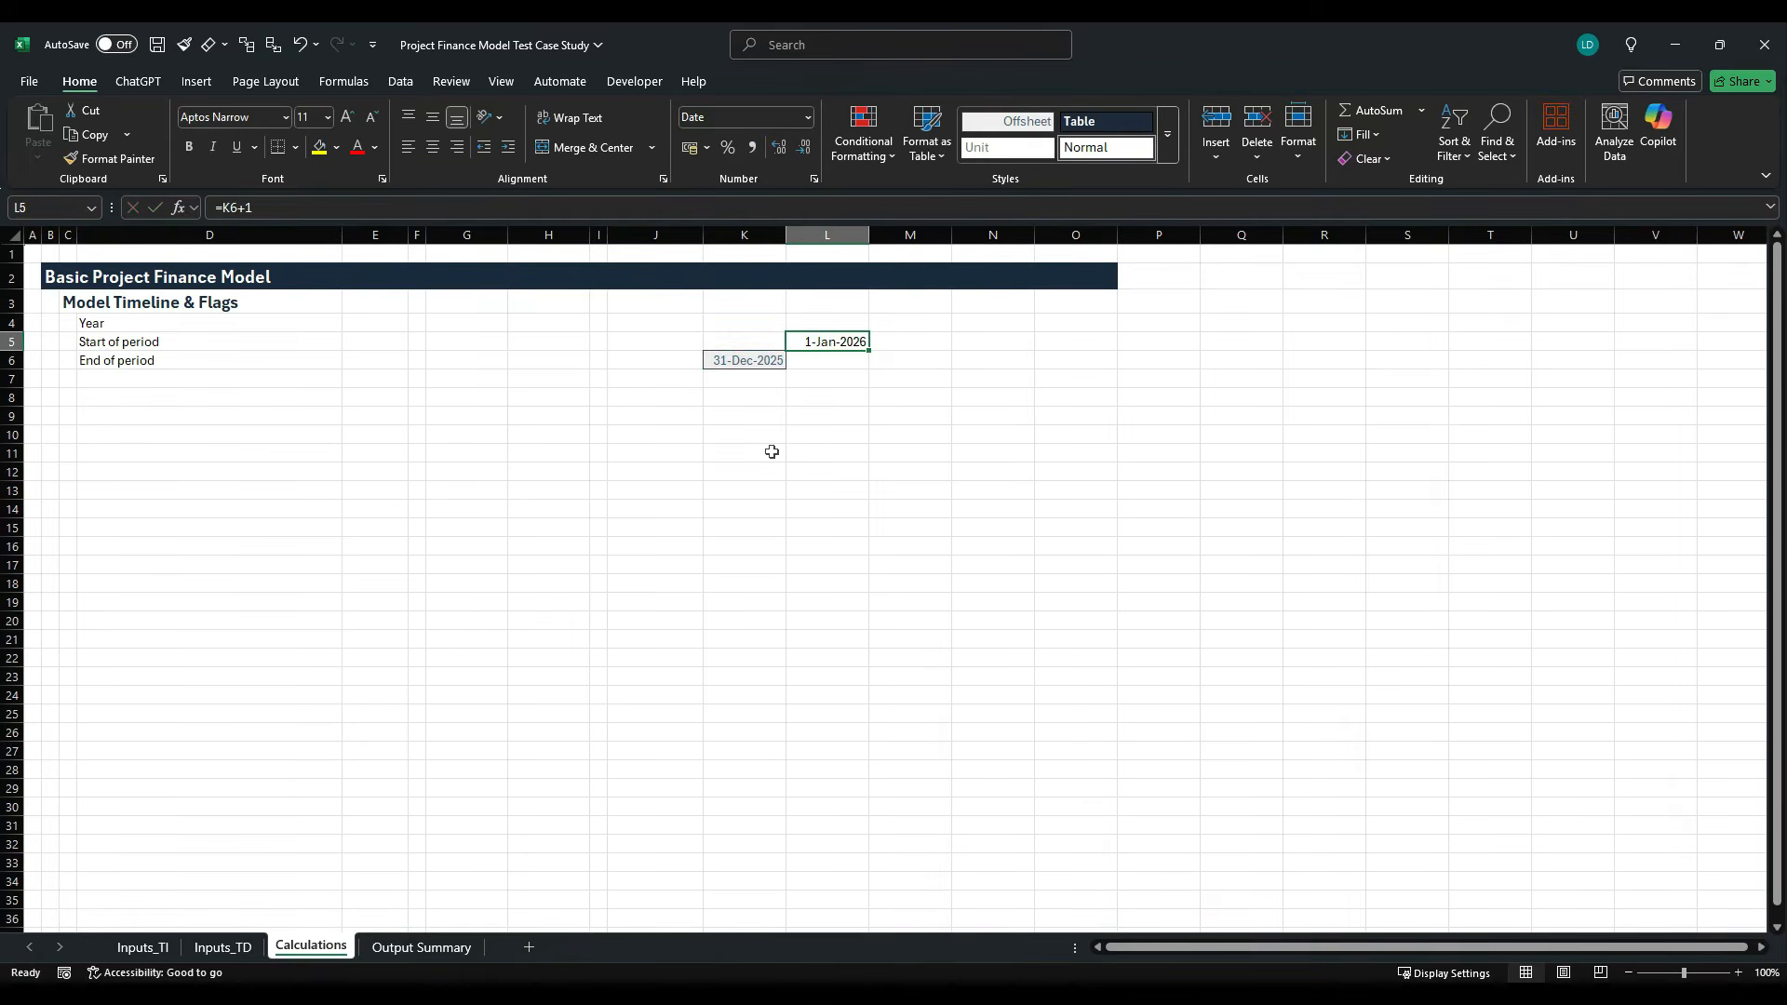
- Enter the formula =EOMONTH(L5,12) in L6 of the End of period row
key(Down)
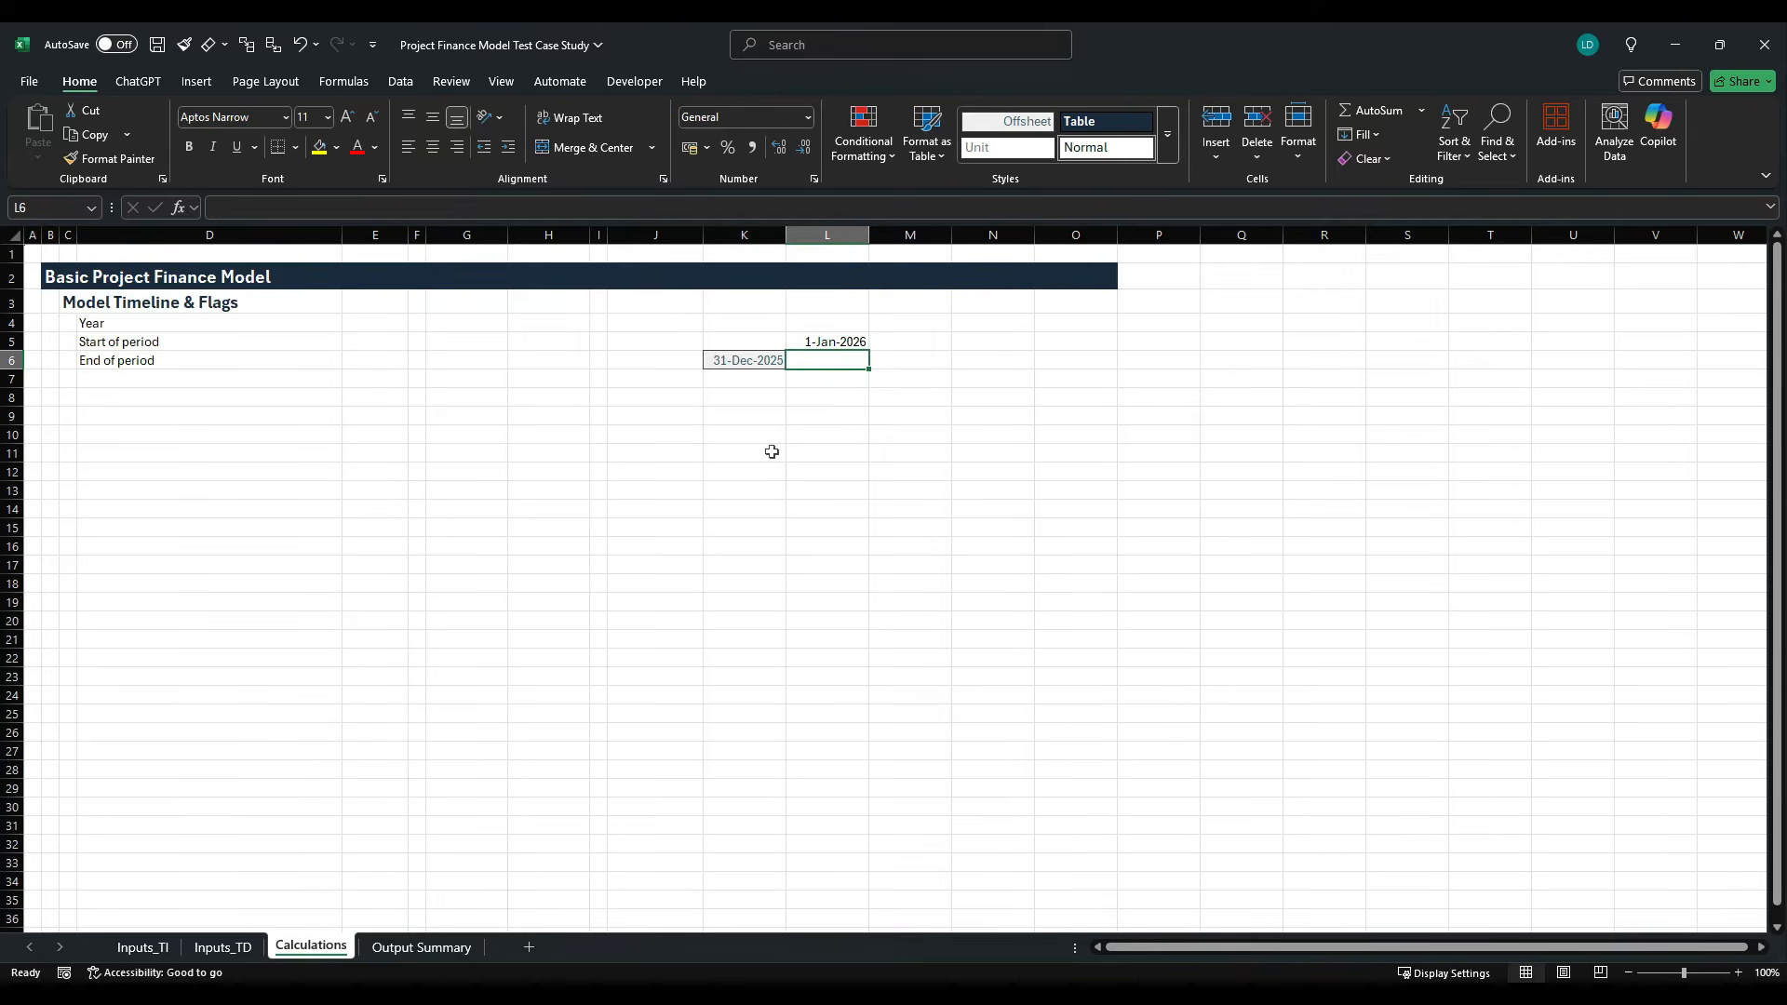
text(=EOMONTH()
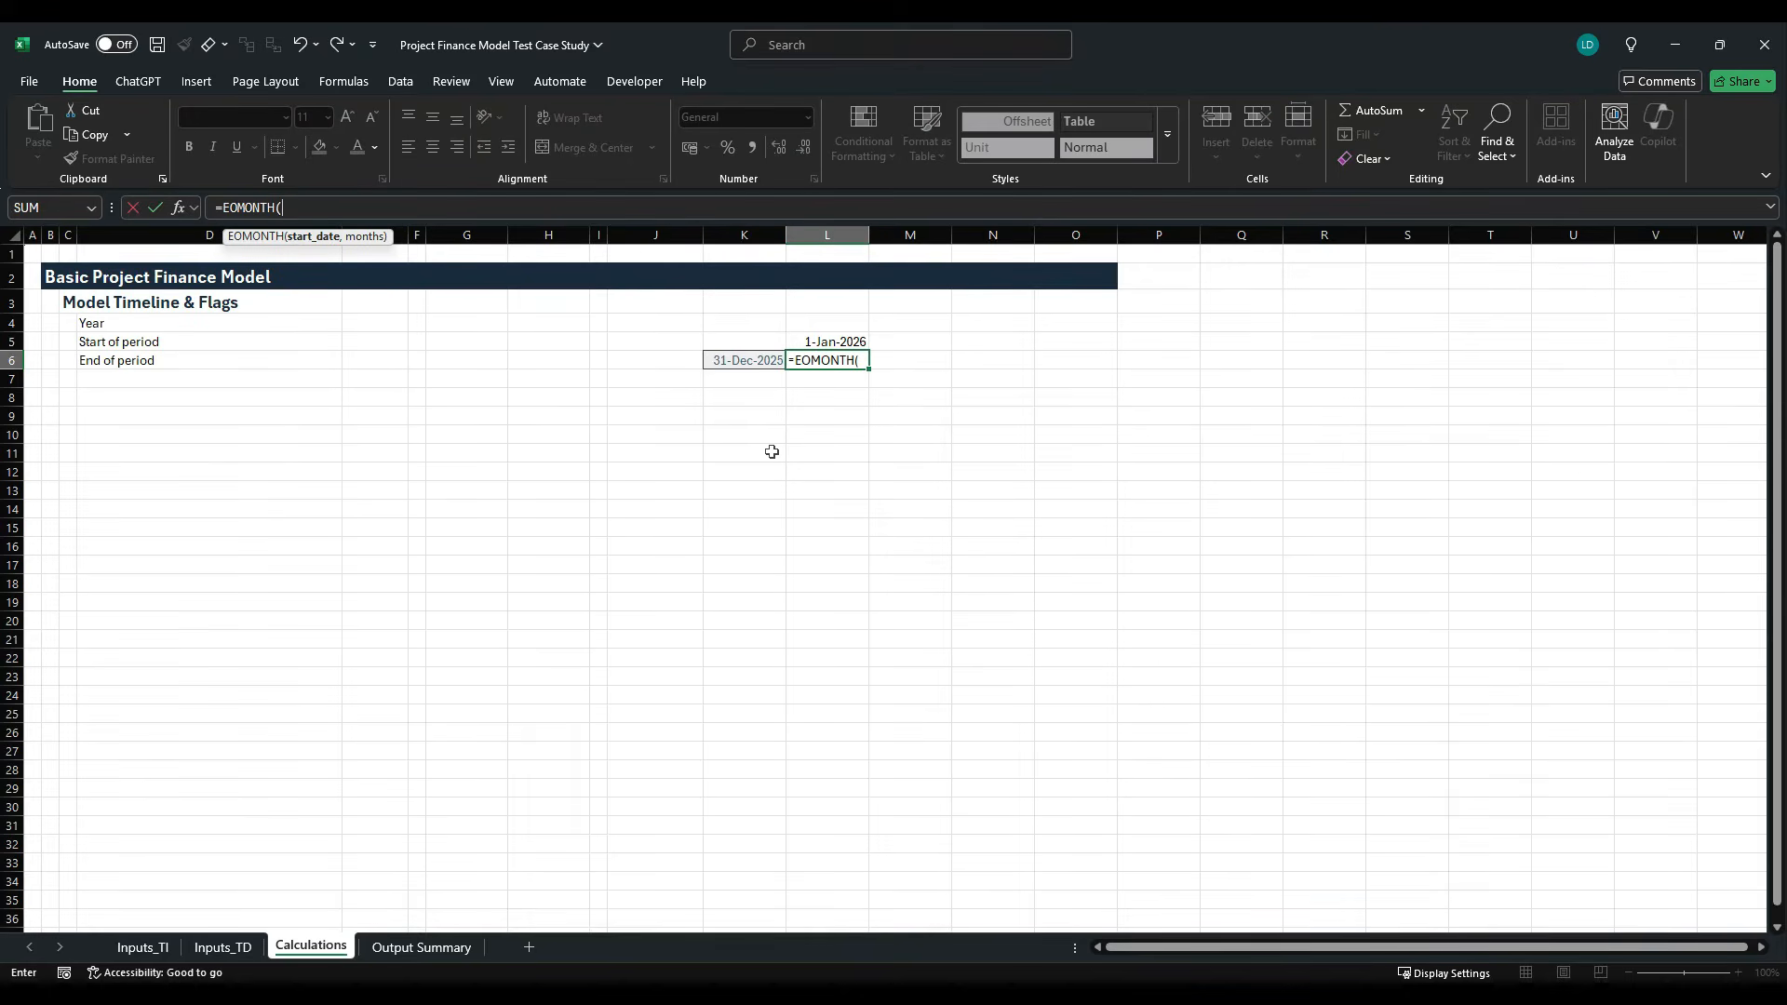
key(Up)
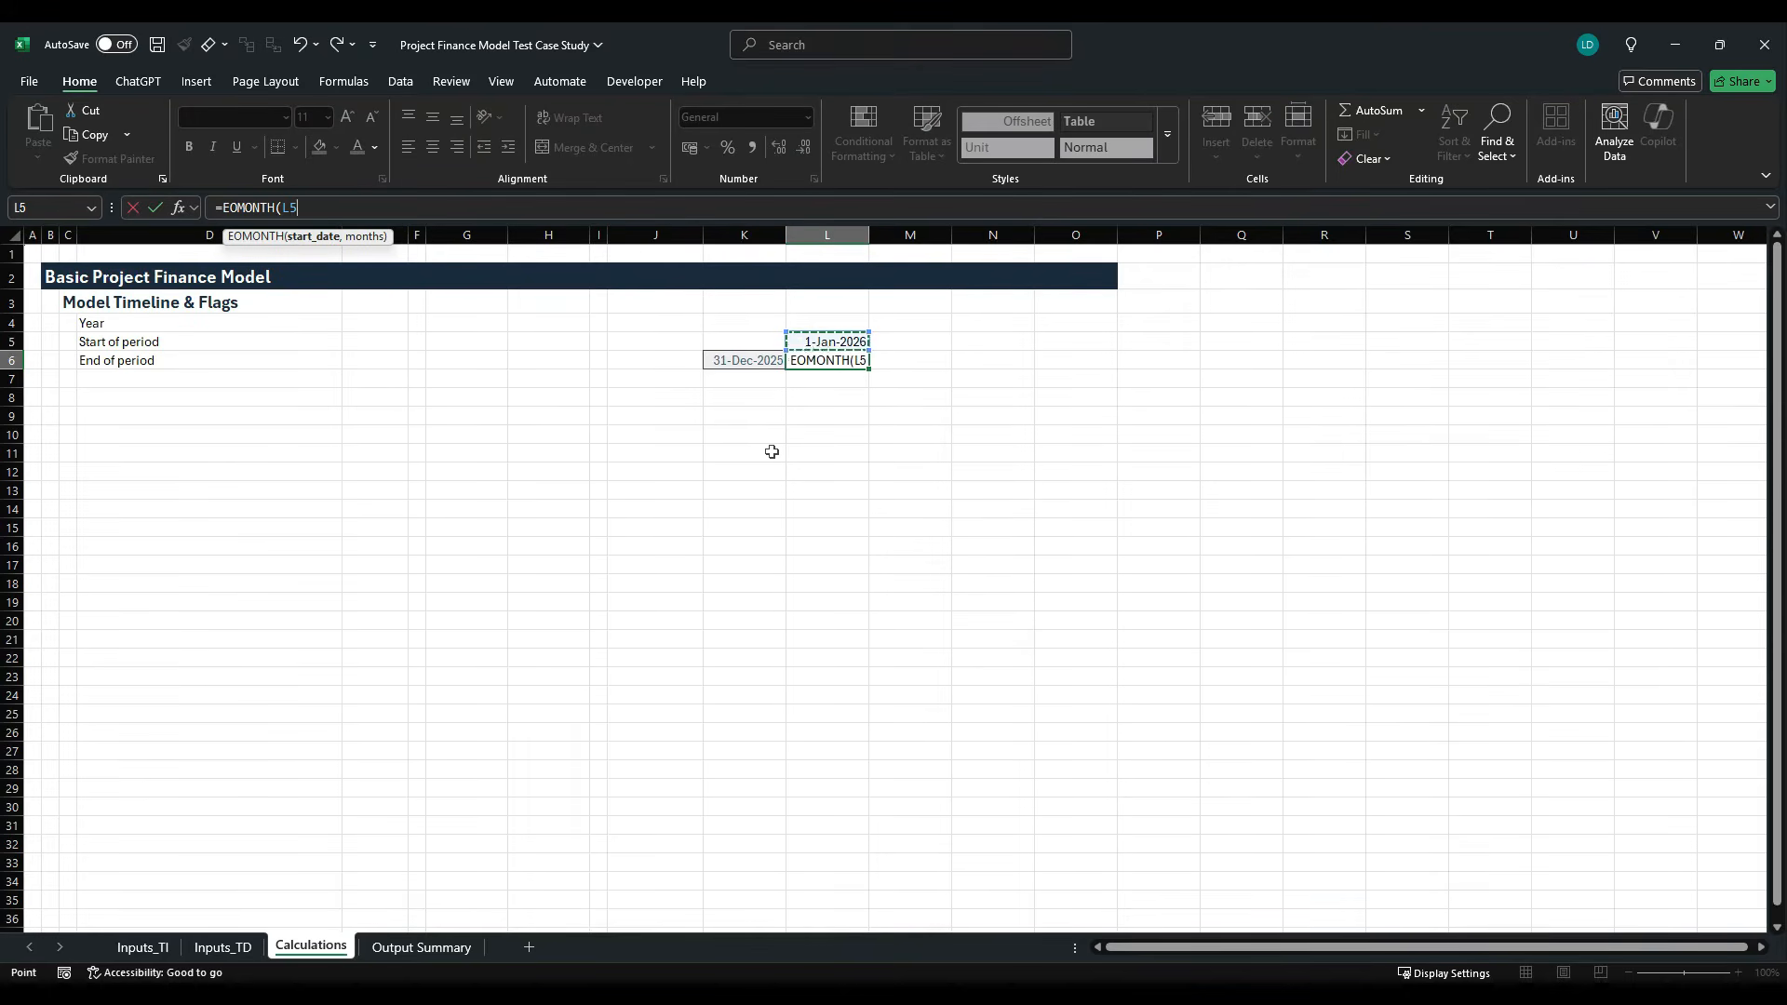
text(,)
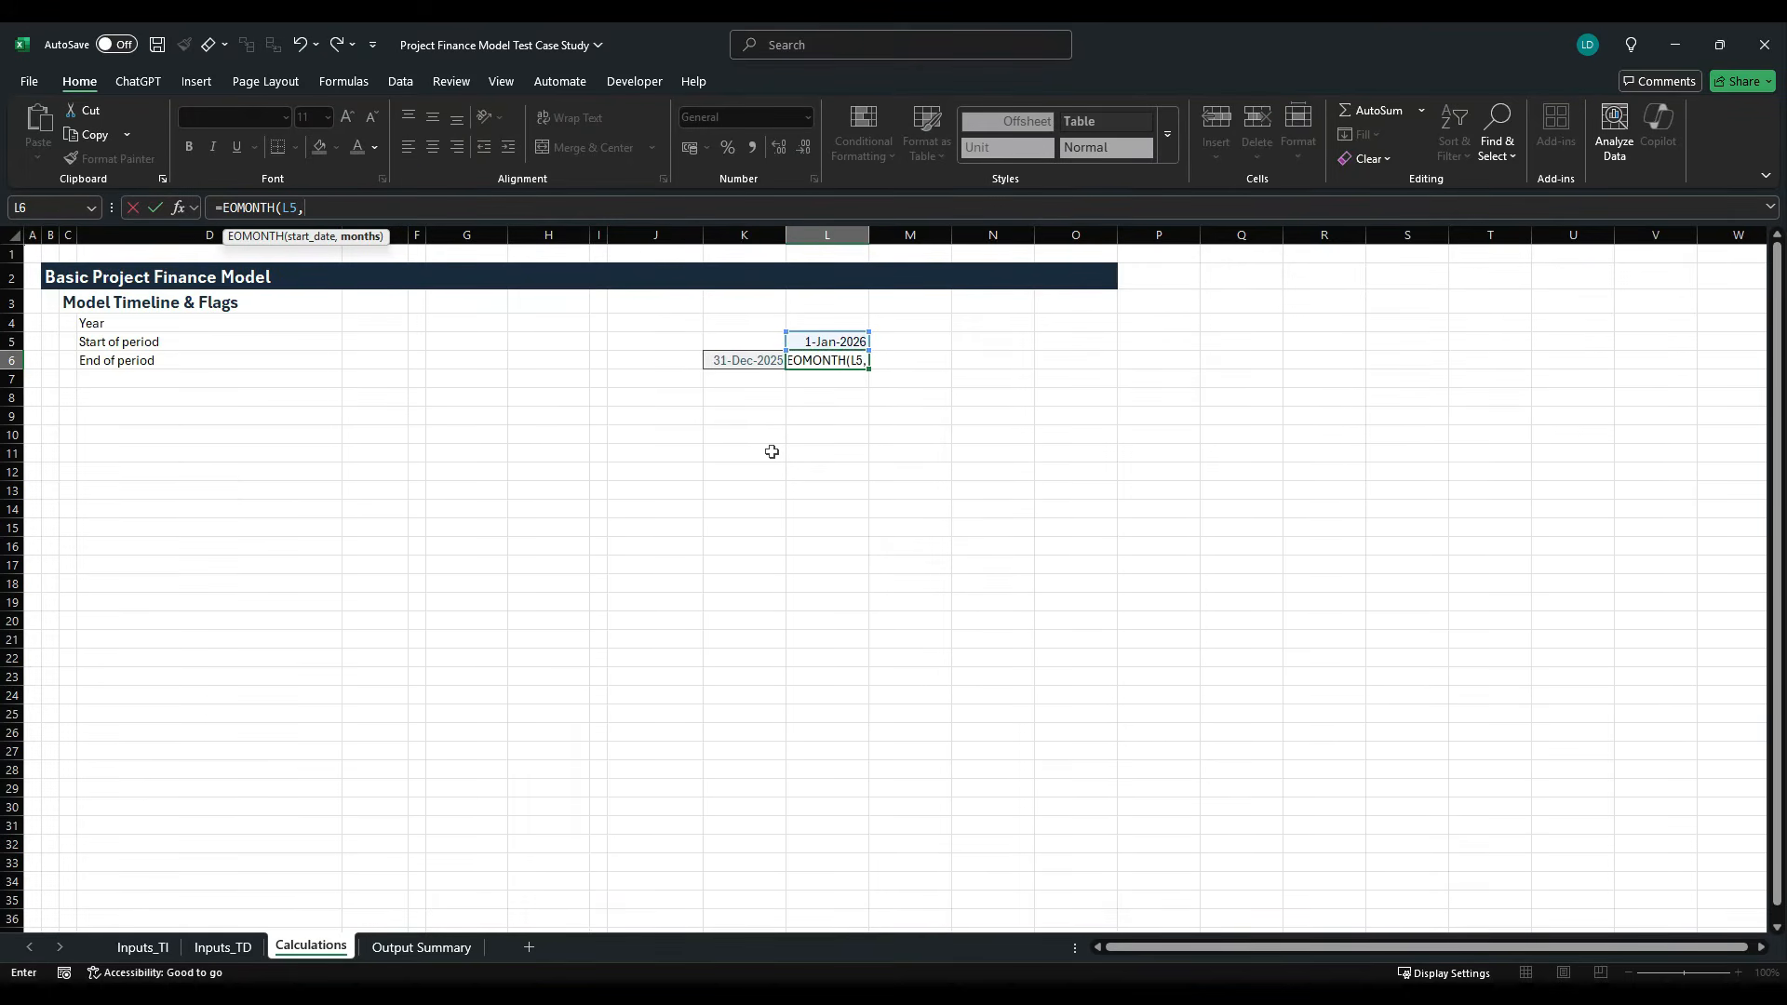
text(12))
key(ctrl+Return)
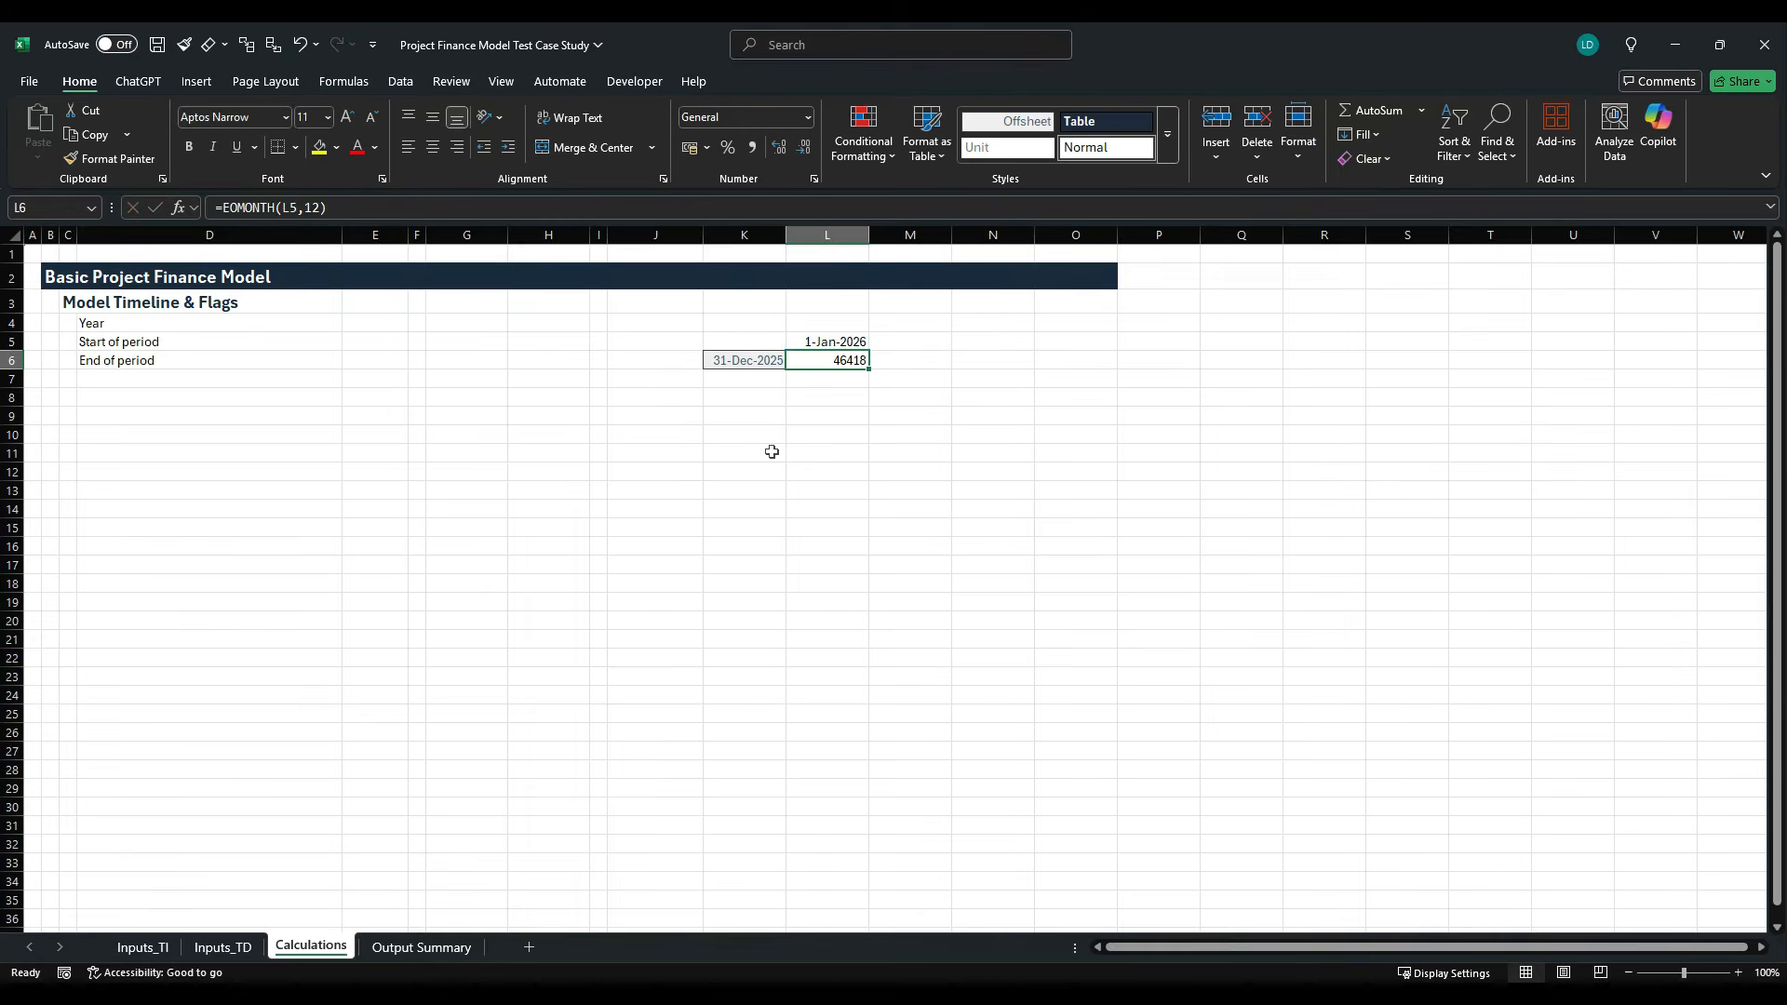
- Copy the start date cell L5 and paste only its formatting onto L6
key(Up)
key(ctrl+c)
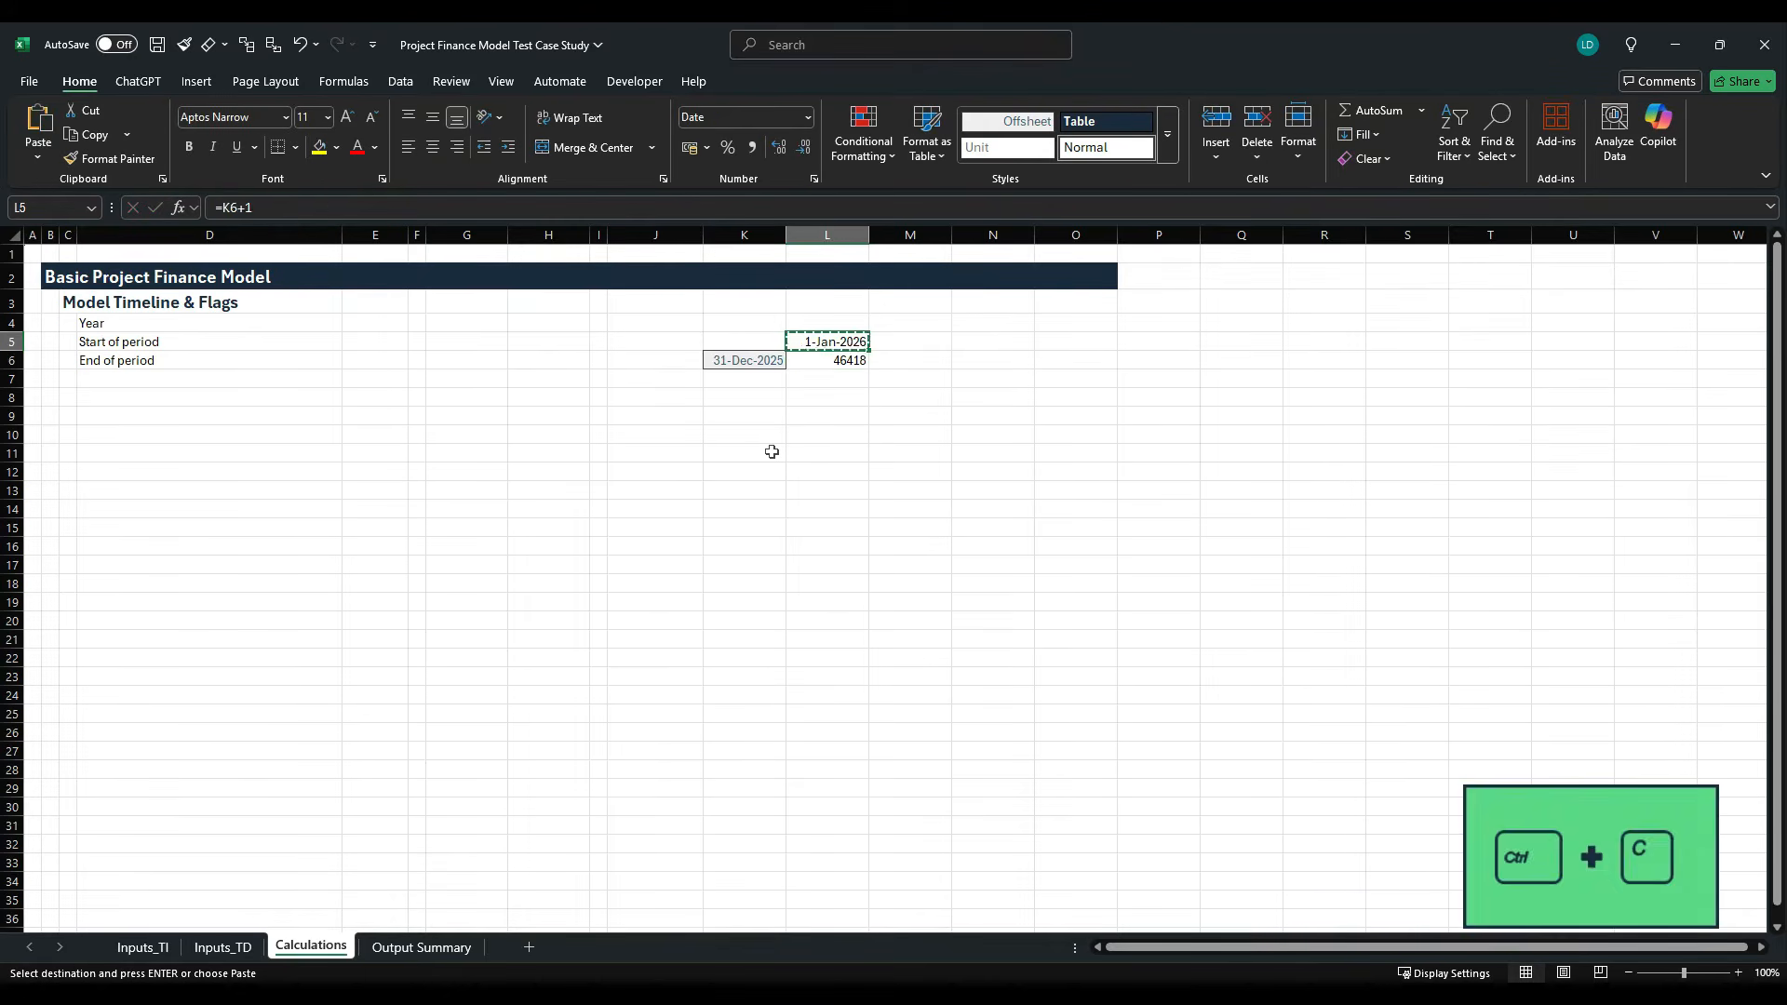
key(Down)
key(alt)
key(h)
key(v)
key(s)
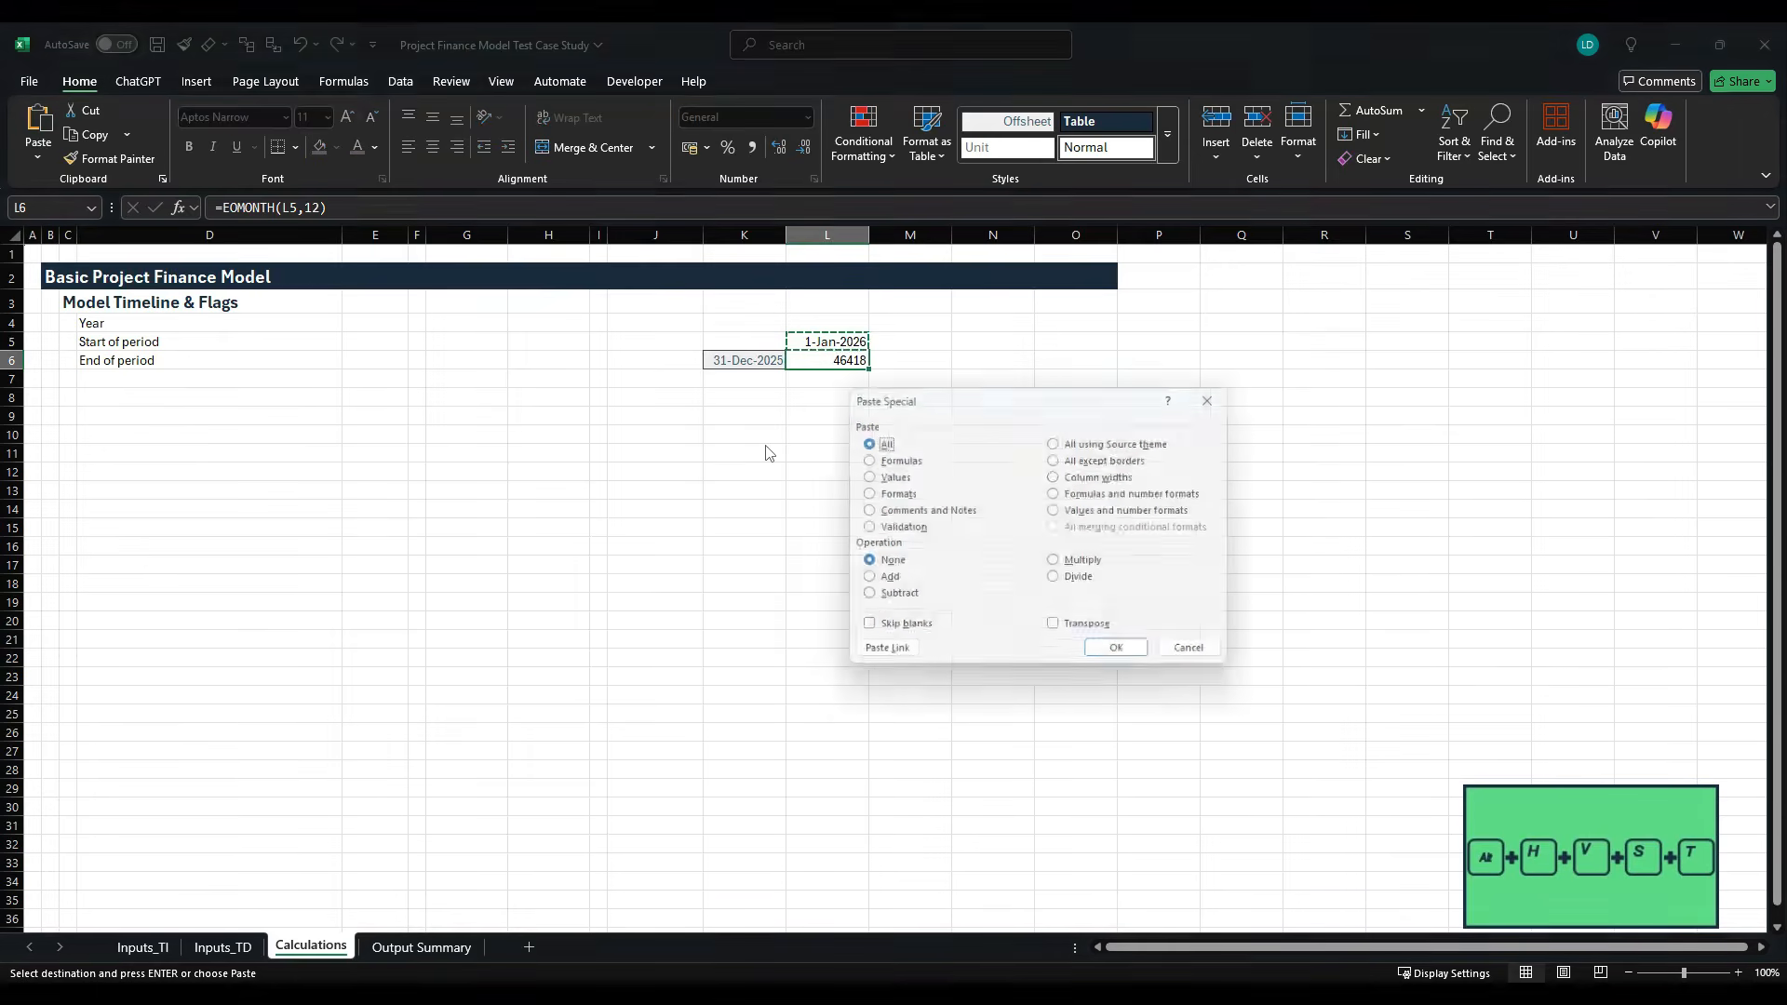
key(t)
key(Return)
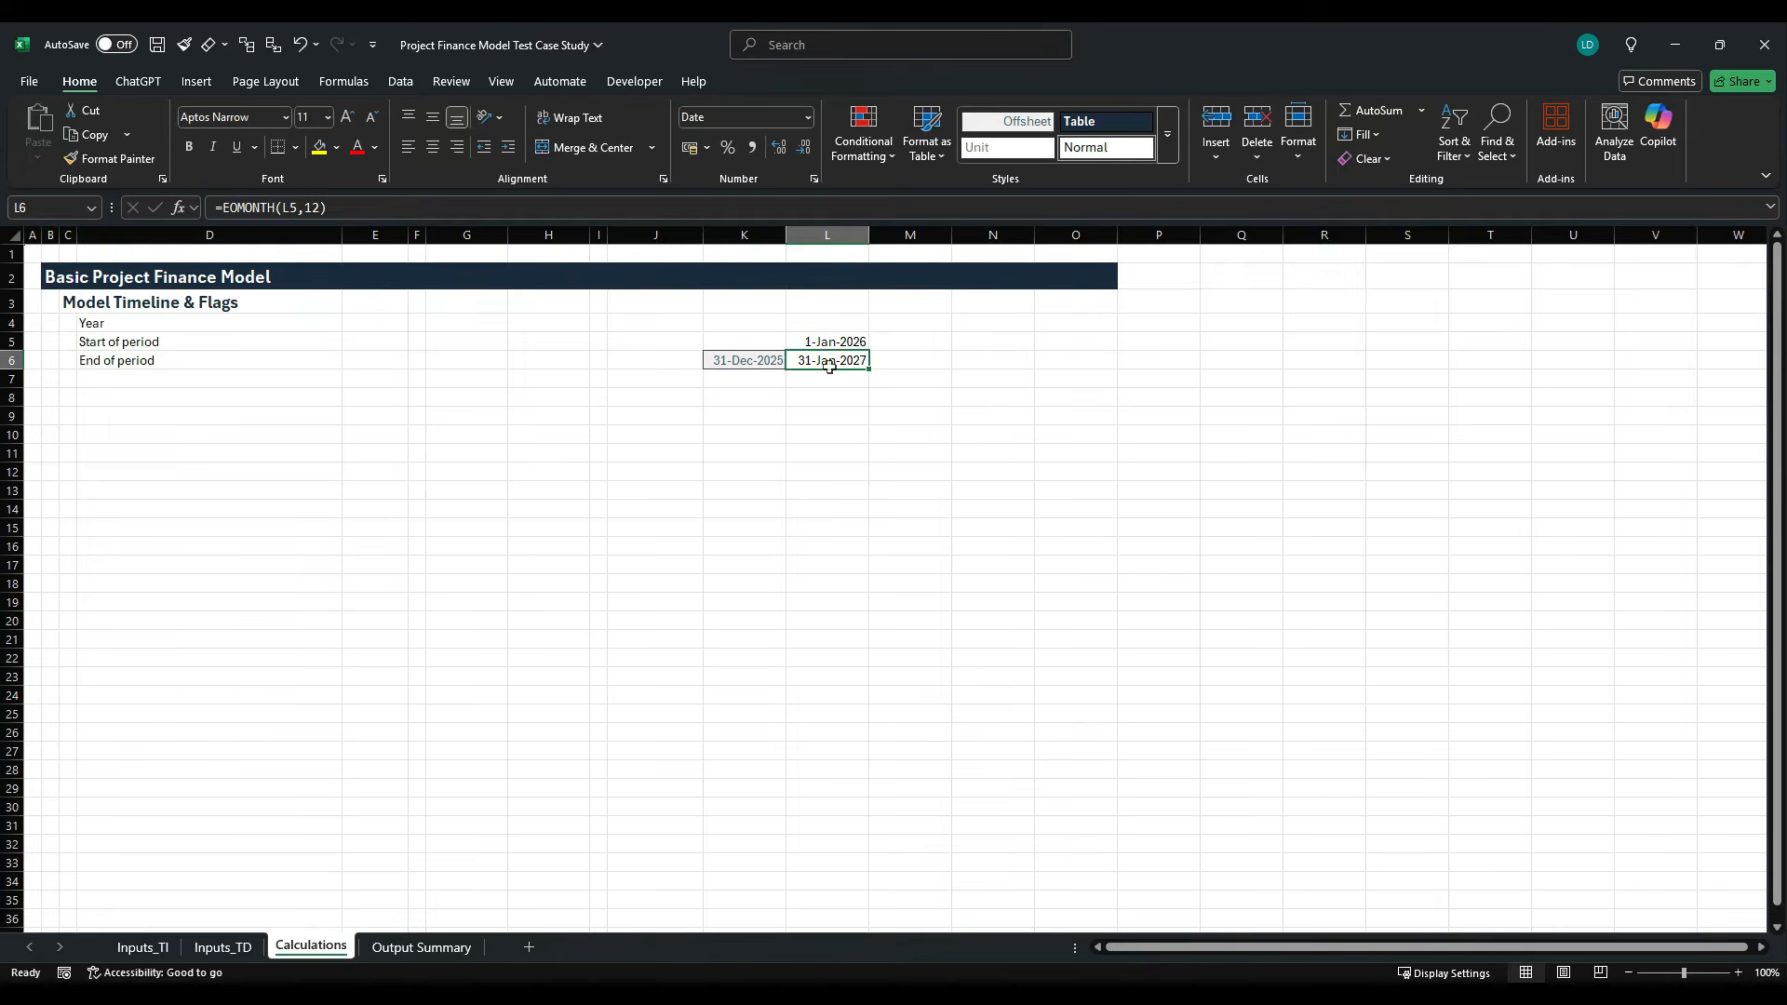
- Change the End of period formula in L6 to =EOMONTH(L5,12-1)
key(F2)
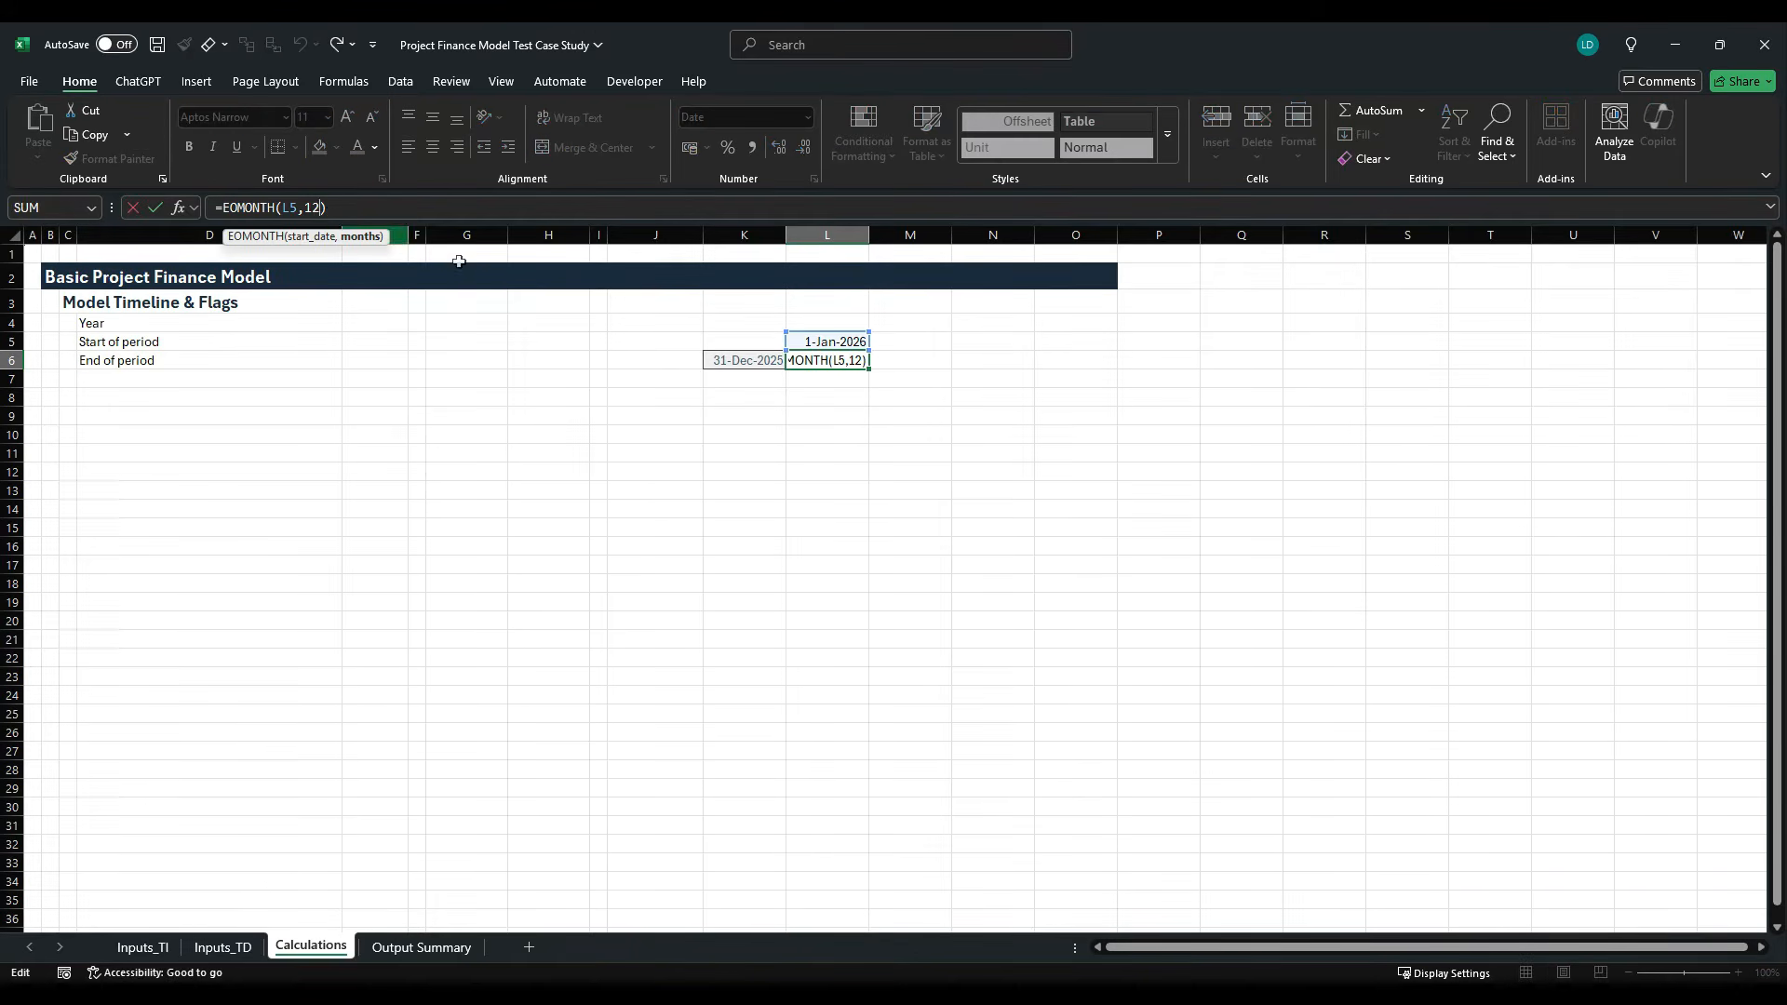
text(-1)
key(ctrl+Return)
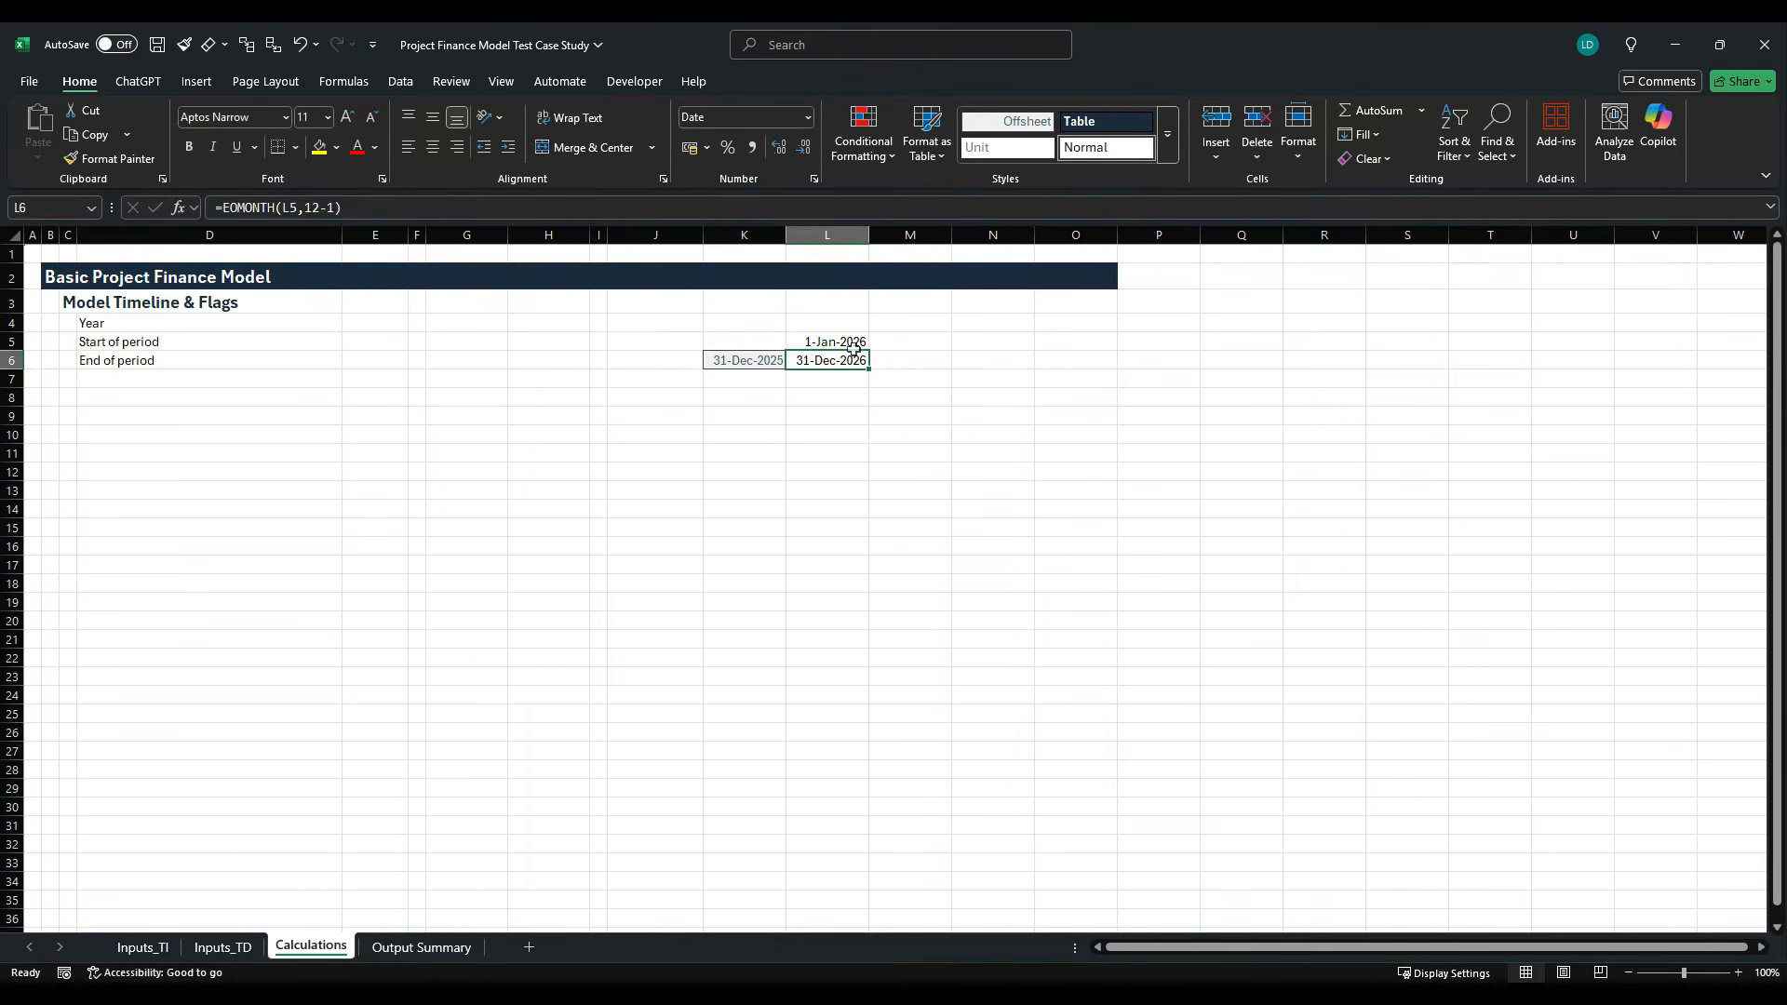
- Check the final year of the SOFR curve on Inputs_TD, and fill the L5:L6 formulas on Calculations across through column AT
drag(852, 344, 852, 362)
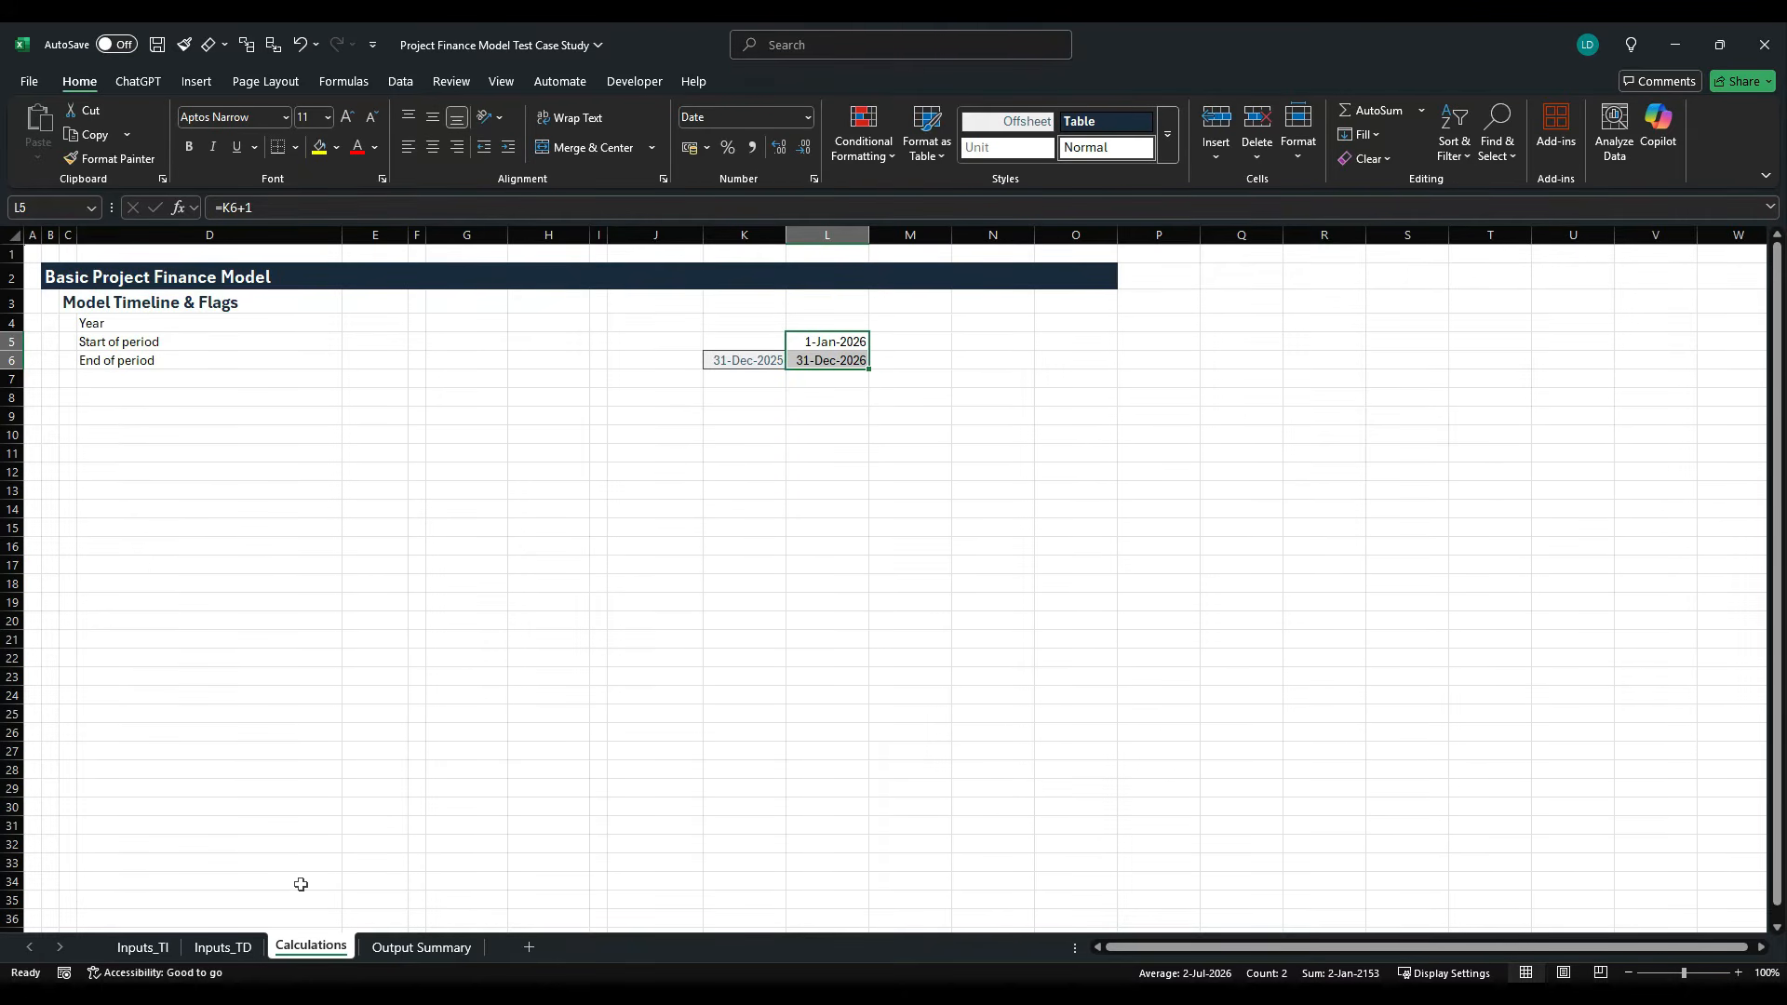
click(222, 946)
click(961, 328)
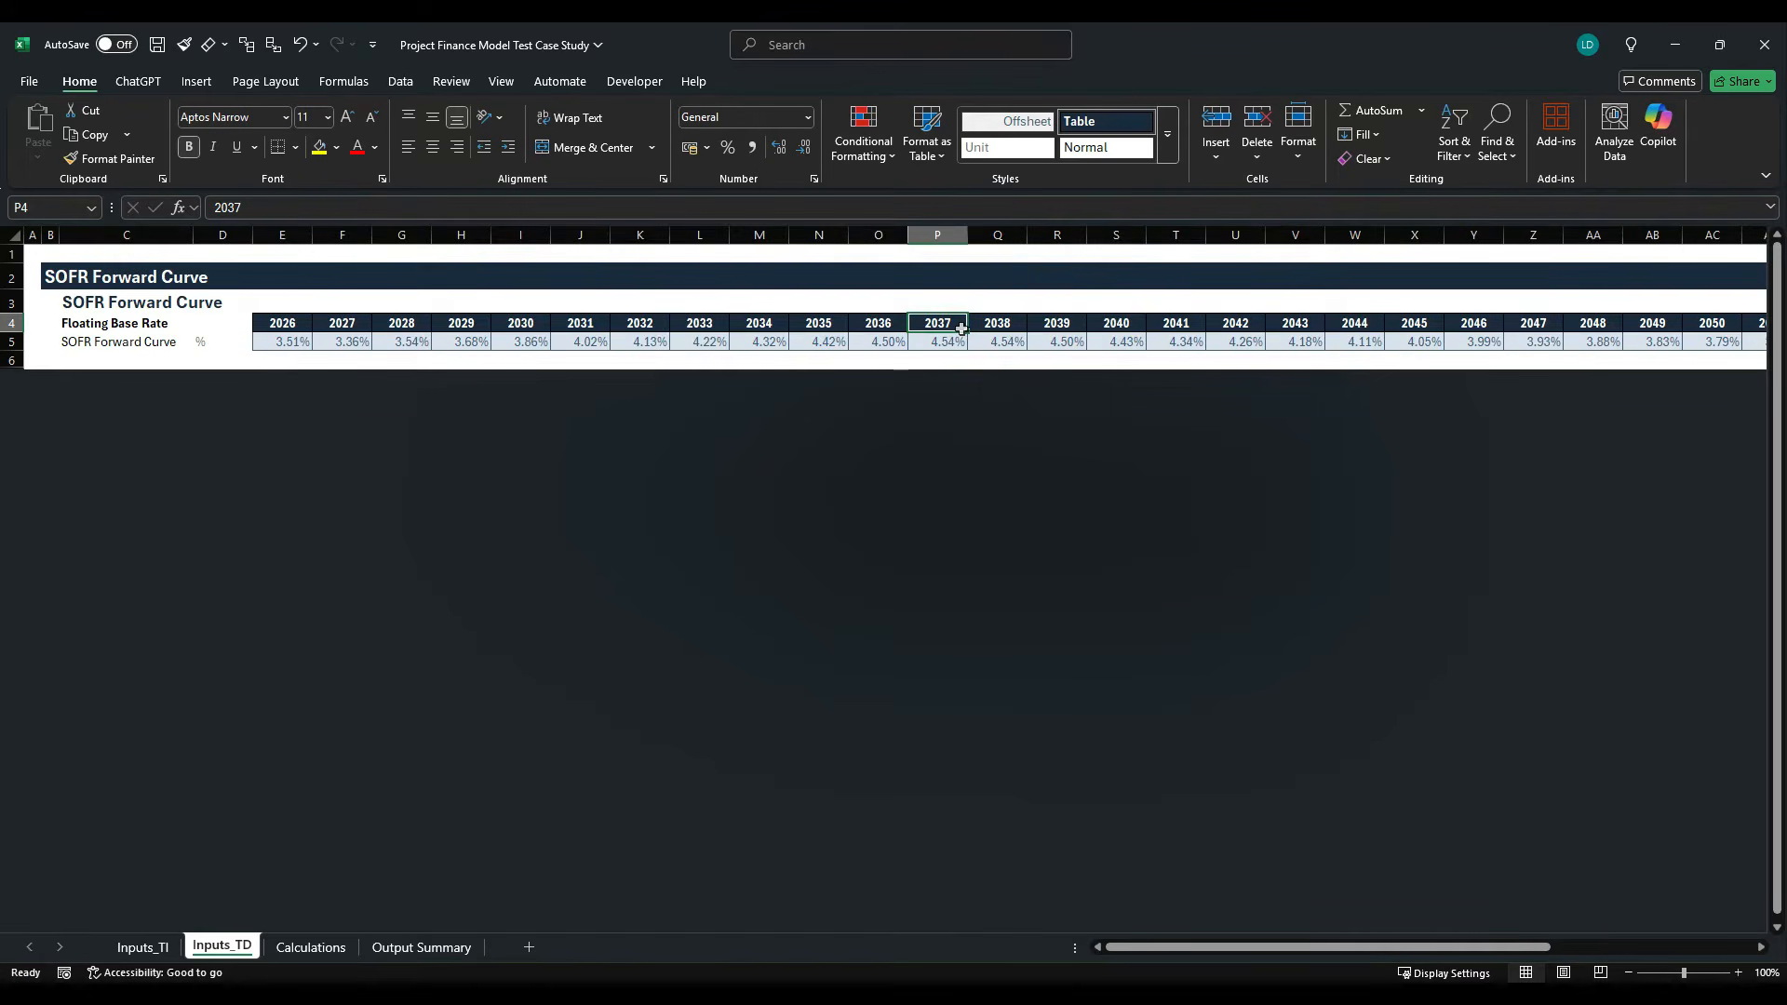
key(ctrl+Right)
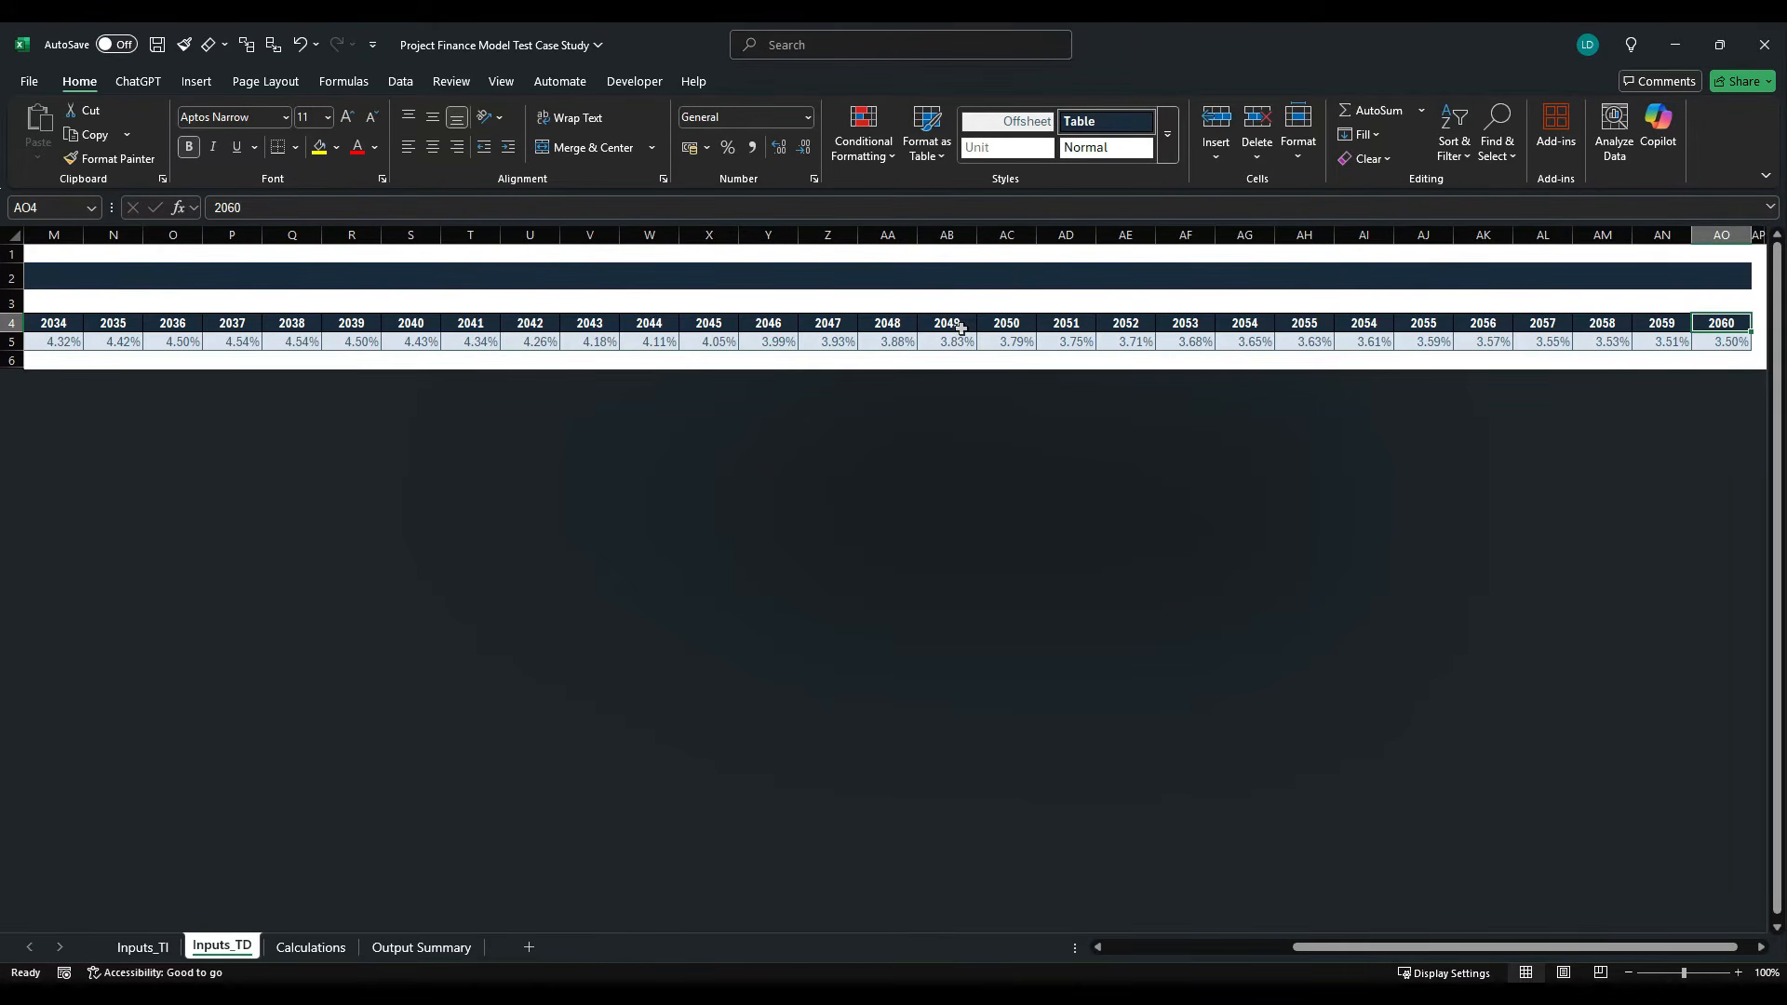
click(328, 949)
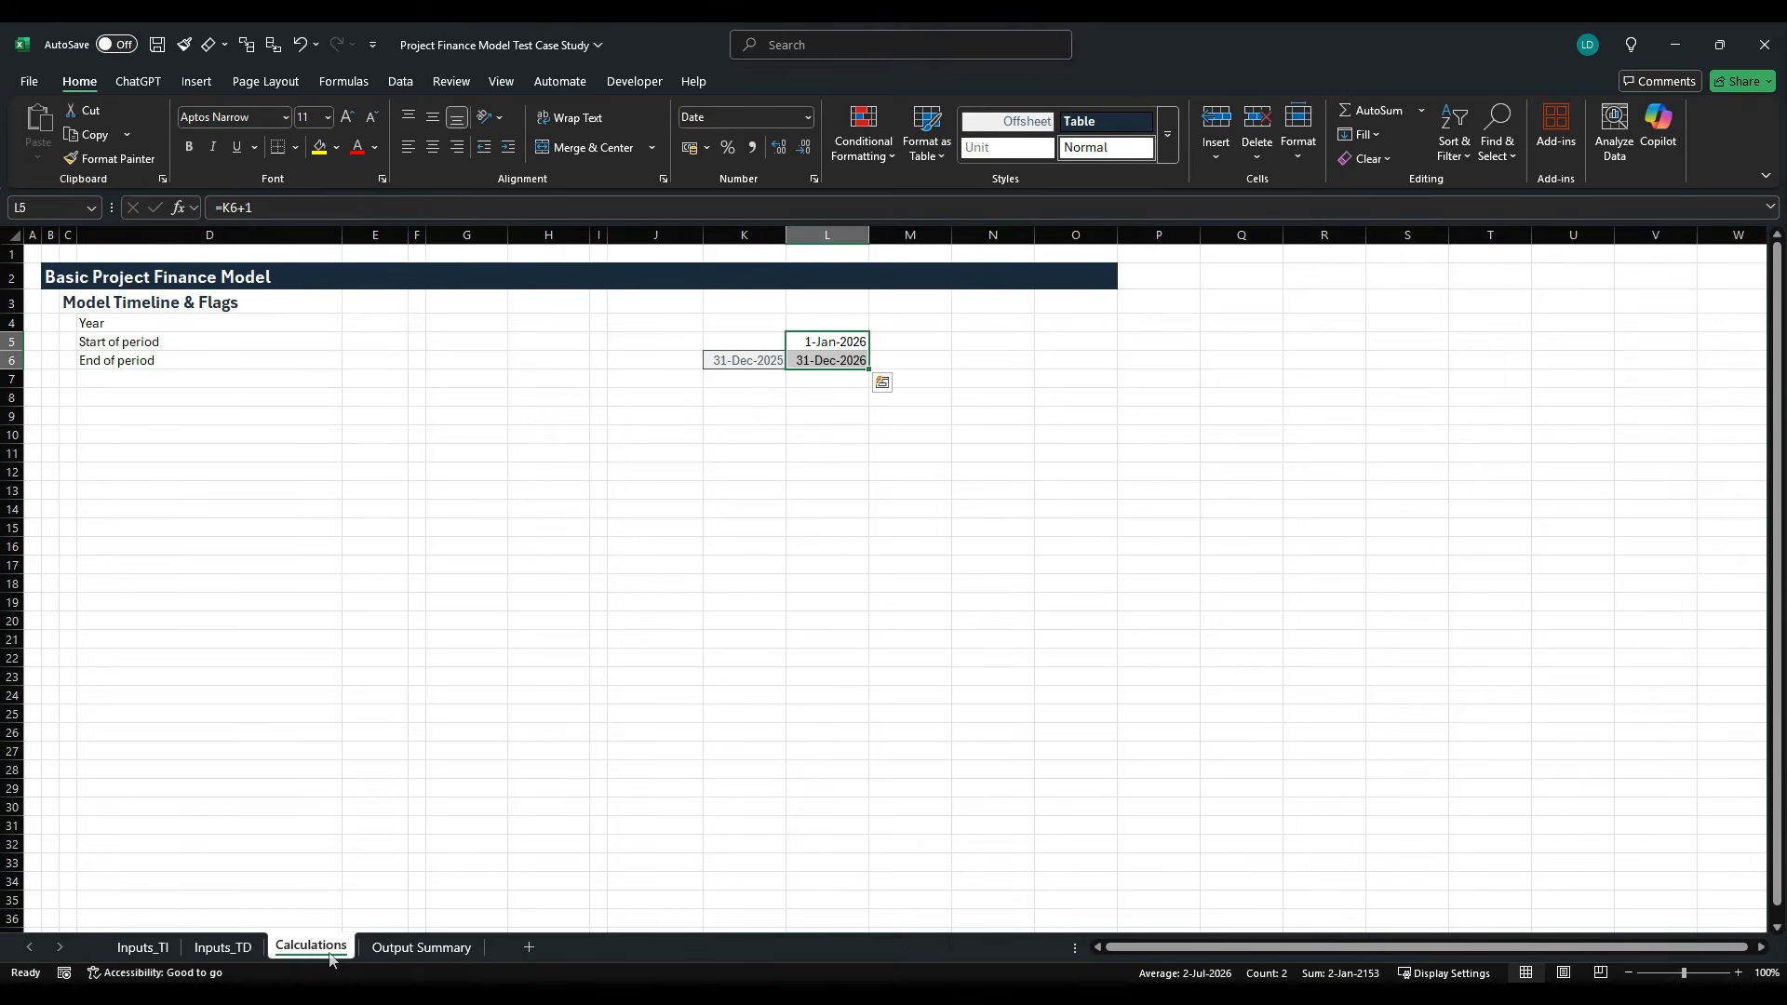
key(shift+Right)
key(shift+Right)
key(shift+Right)
key(shift+Right)
key(shift+Right)
key(shift+Right)
key(shift+Right)
key(shift+Right)
key(shift+Right)
key(shift+Right)
key(shift+Right)
key(shift+Right)
key(shift+Right)
key(shift+Right)
key(shift+Right)
key(shift+Right)
key(shift+Right)
key(shift+Right)
key(shift+Right)
key(shift+Right)
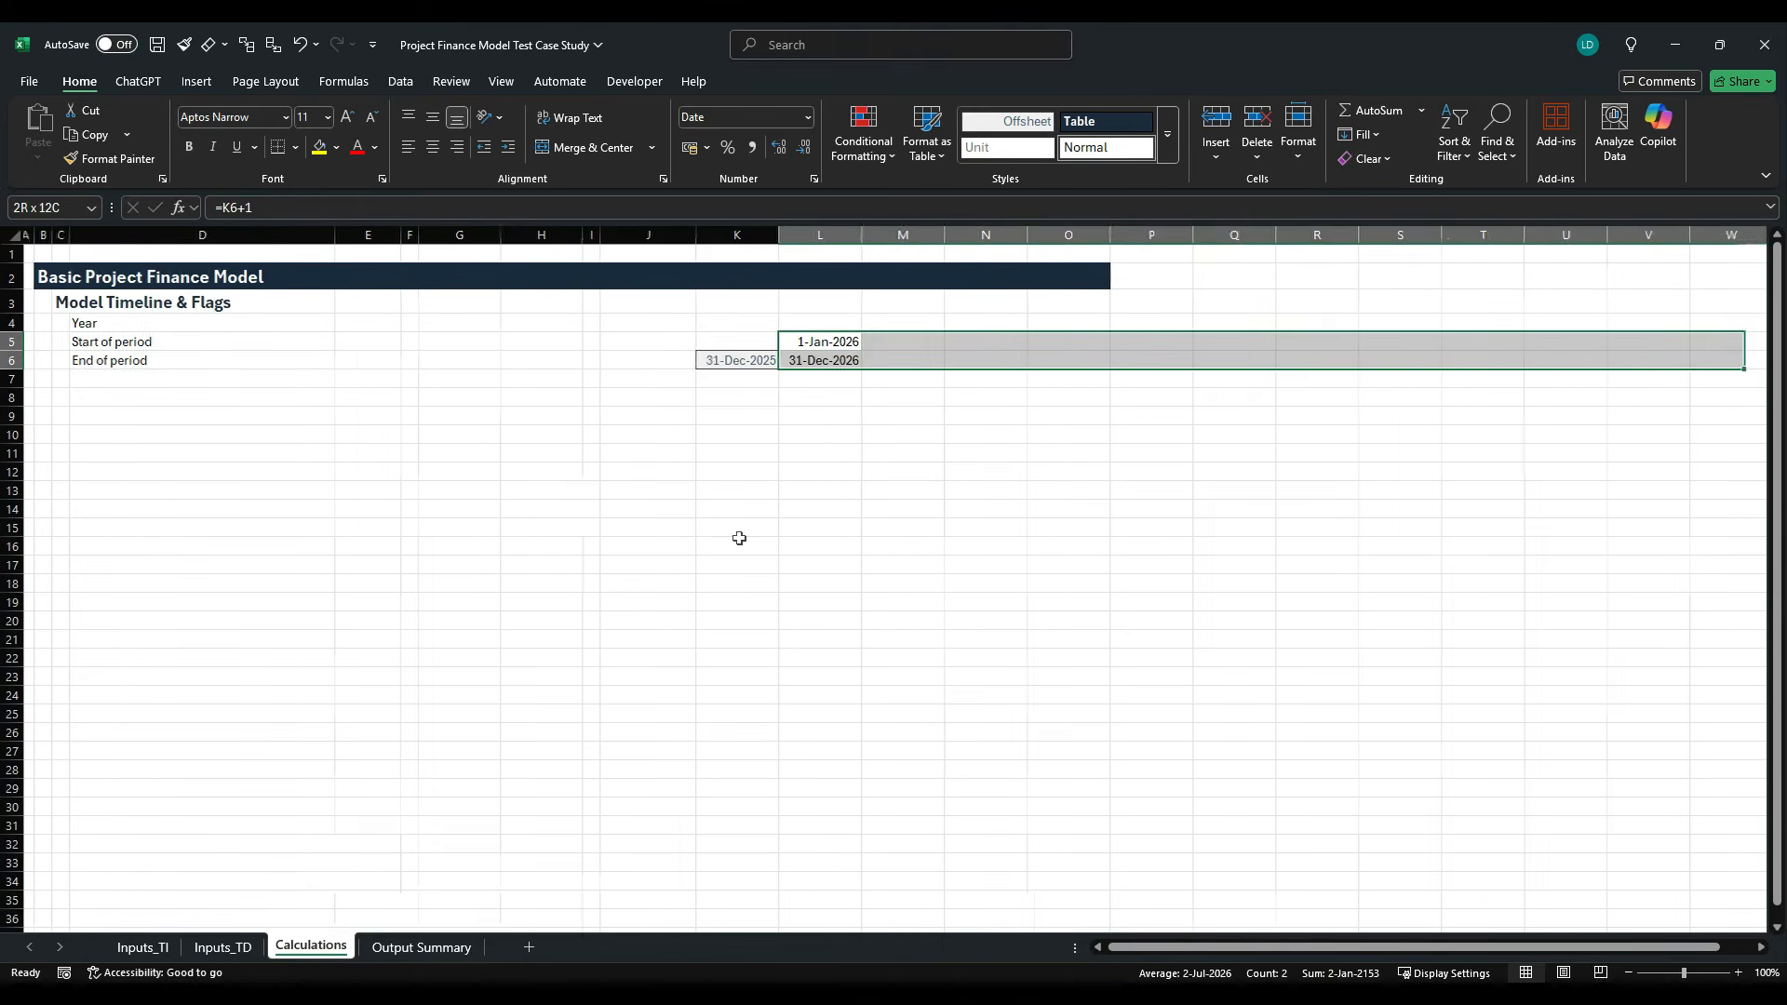
key(shift+Right)
key(shift+Right)
key(shift+Right)
key(shift+Right)
key(shift+Right)
key(shift+Right)
key(shift+Right)
key(shift+Right)
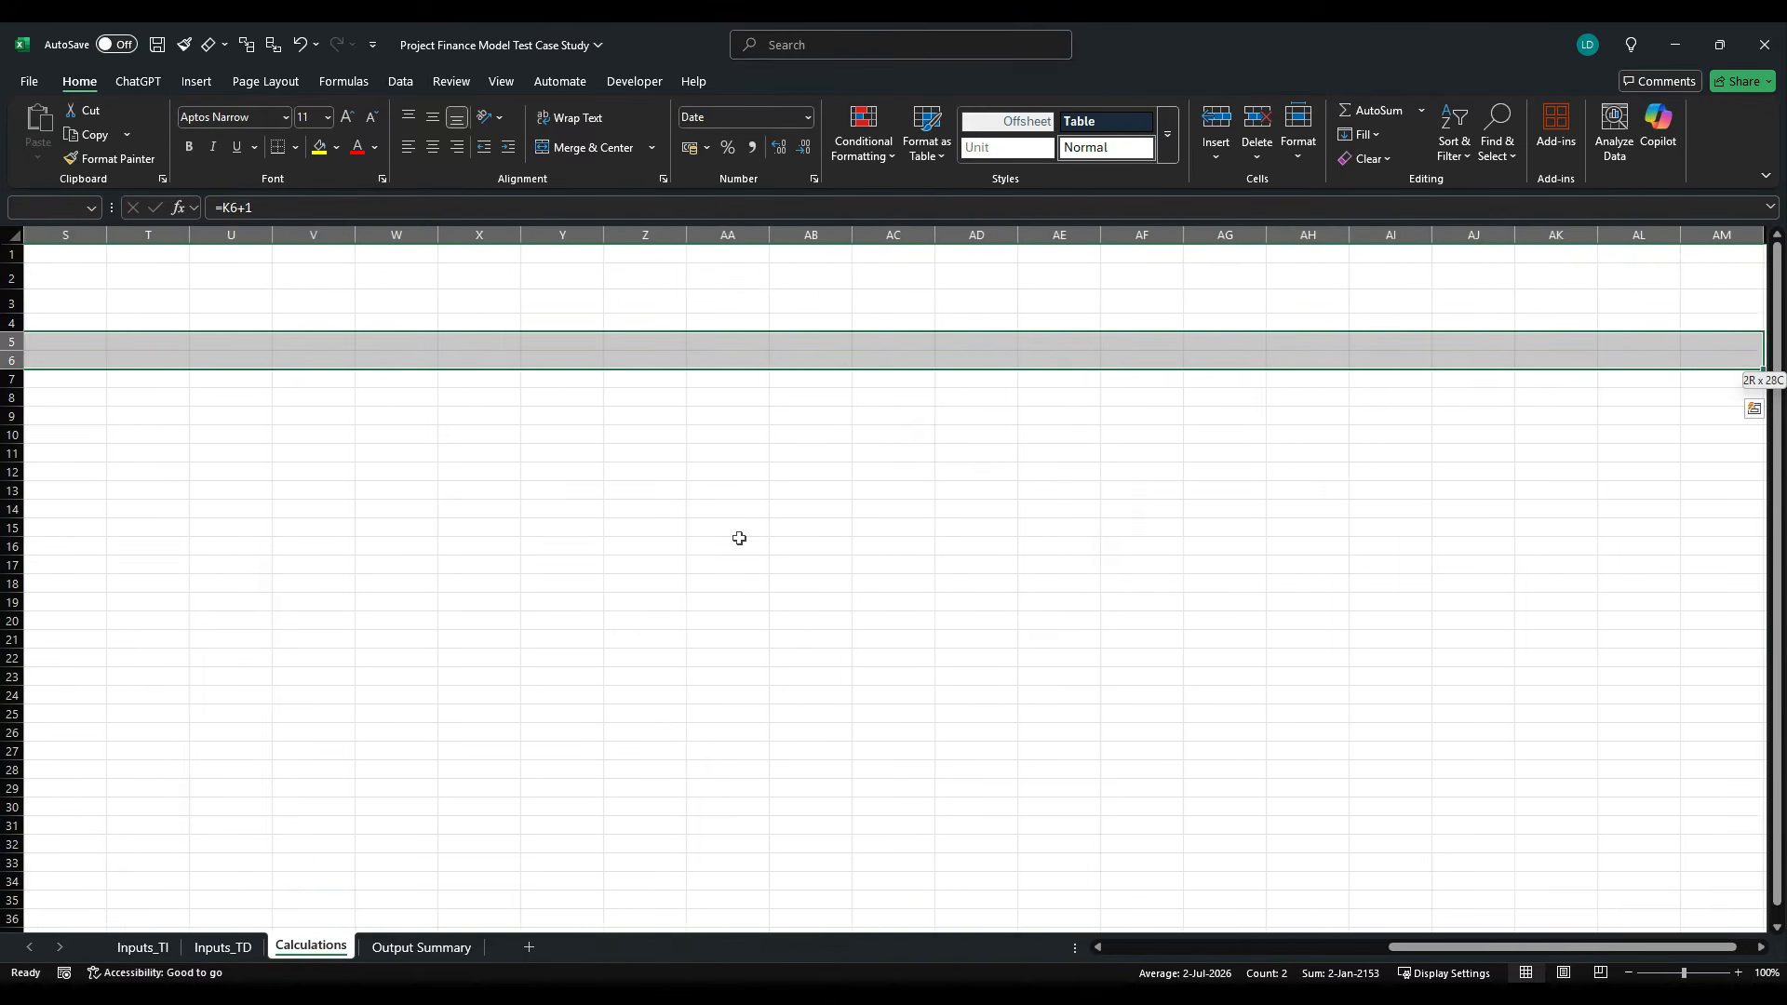
key(shift+Right)
key(shift+Right)
key(shift+Right)
key(shift+Right)
key(shift+Right)
key(shift+Right)
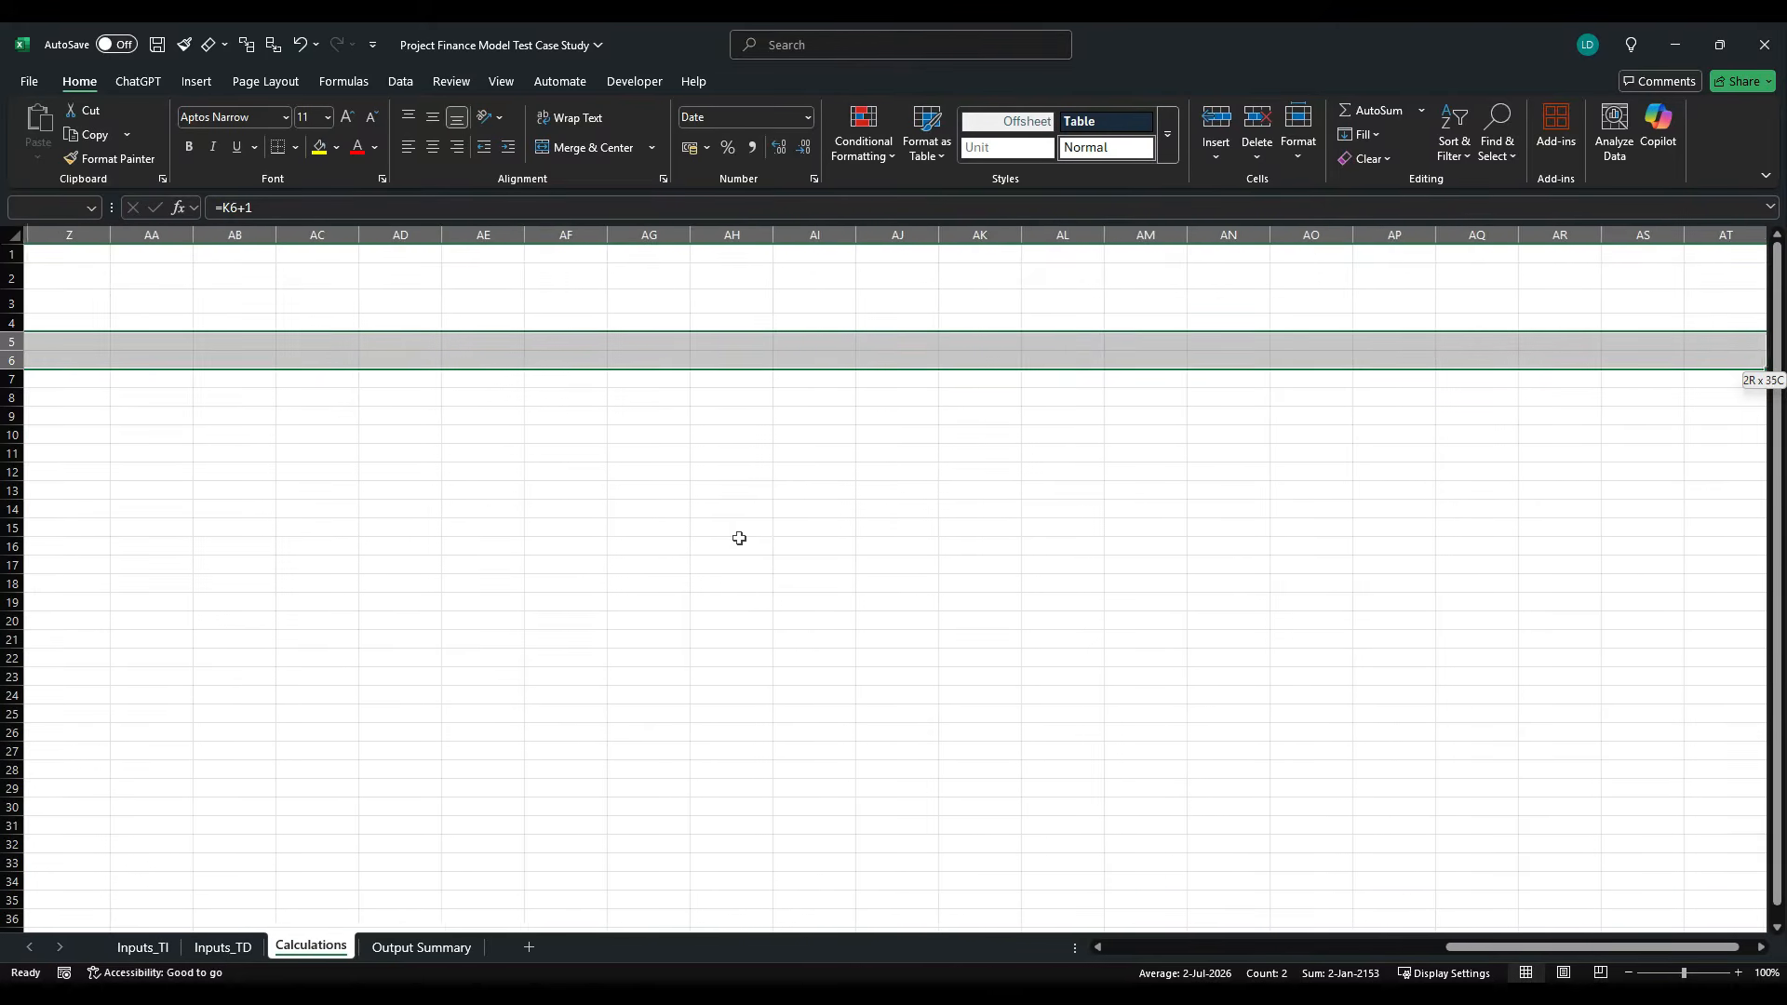
key(ctrl+r)
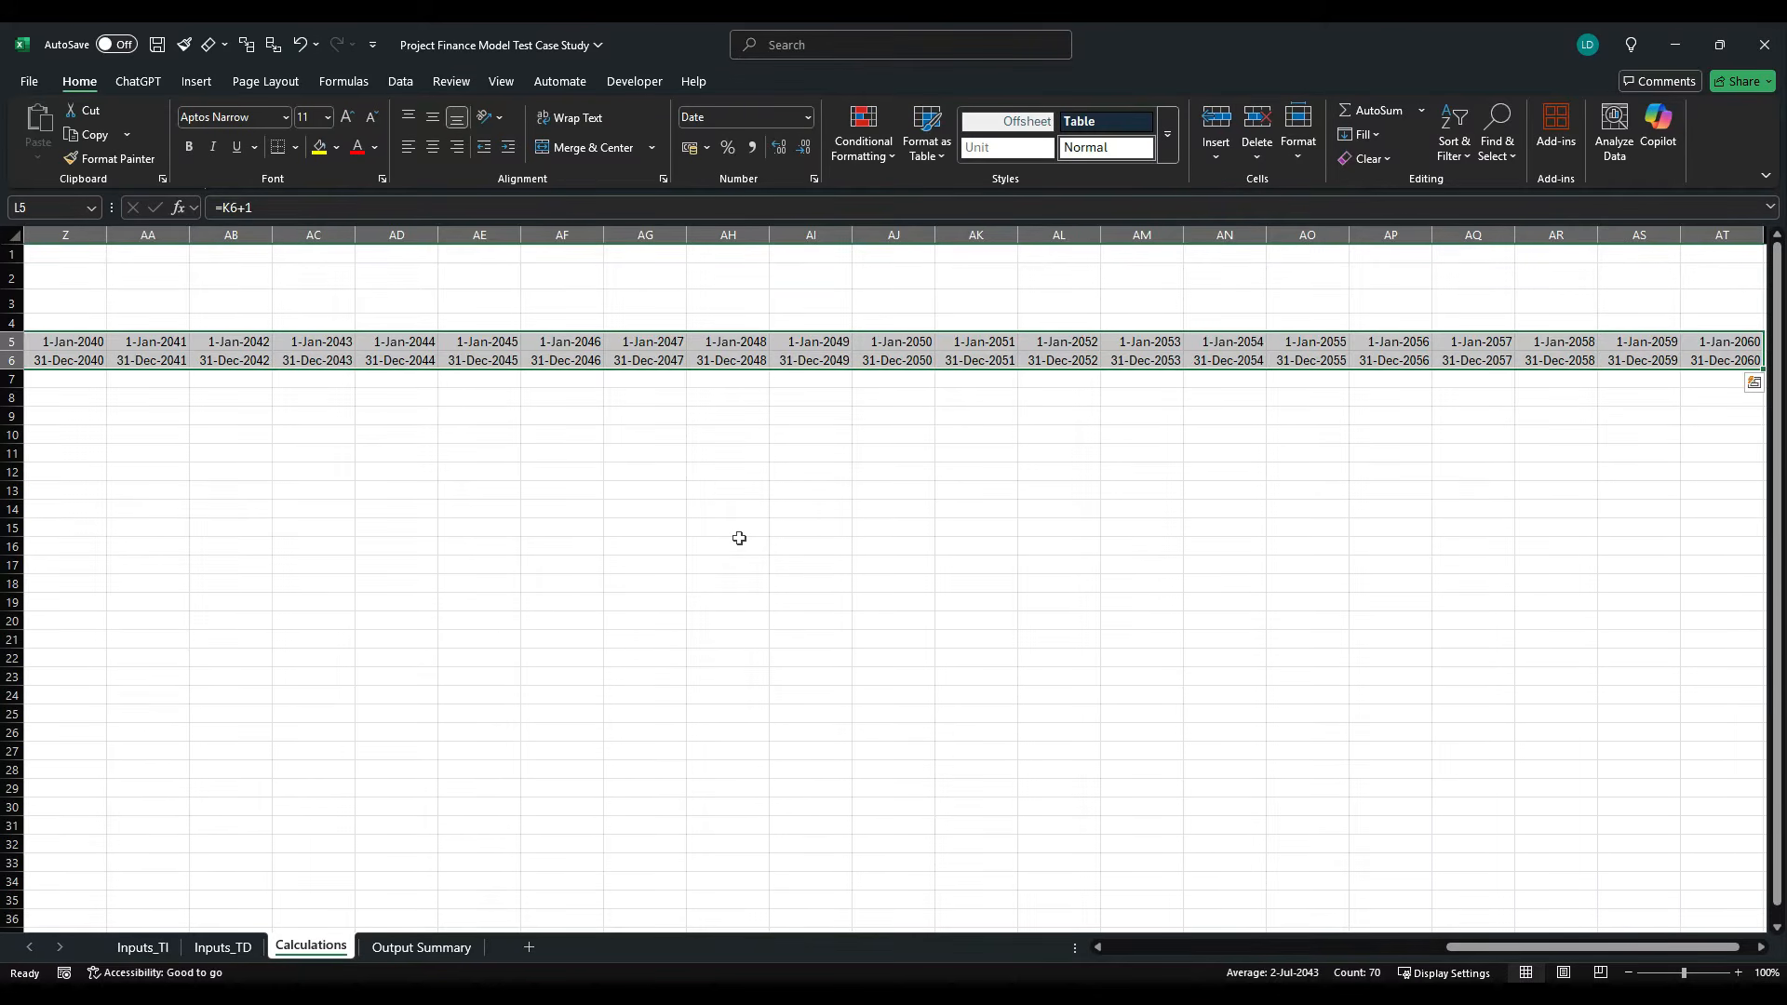
- Extend the dark title banner in row 2 from O2 across to column AU
key(Left)
key(Left)
key(Left)
key(Left)
key(Left)
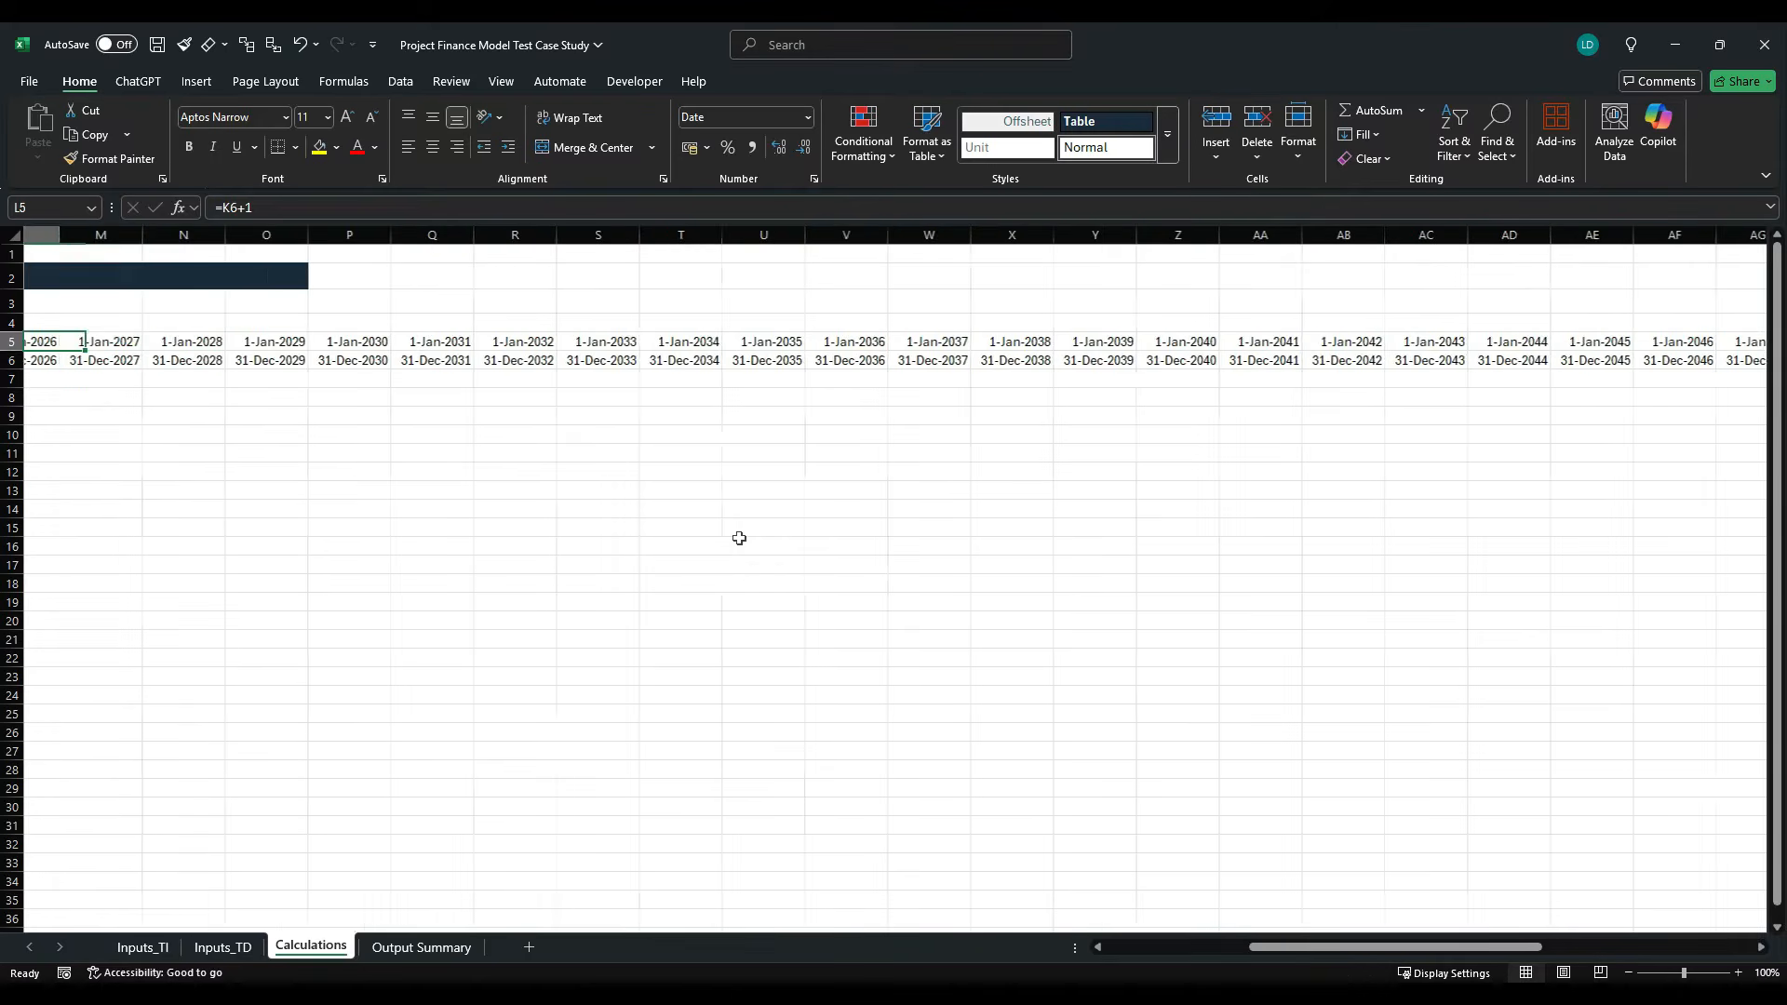
key(Right)
key(Right)
key(Right)
key(Right)
key(Right)
key(Right)
key(Right)
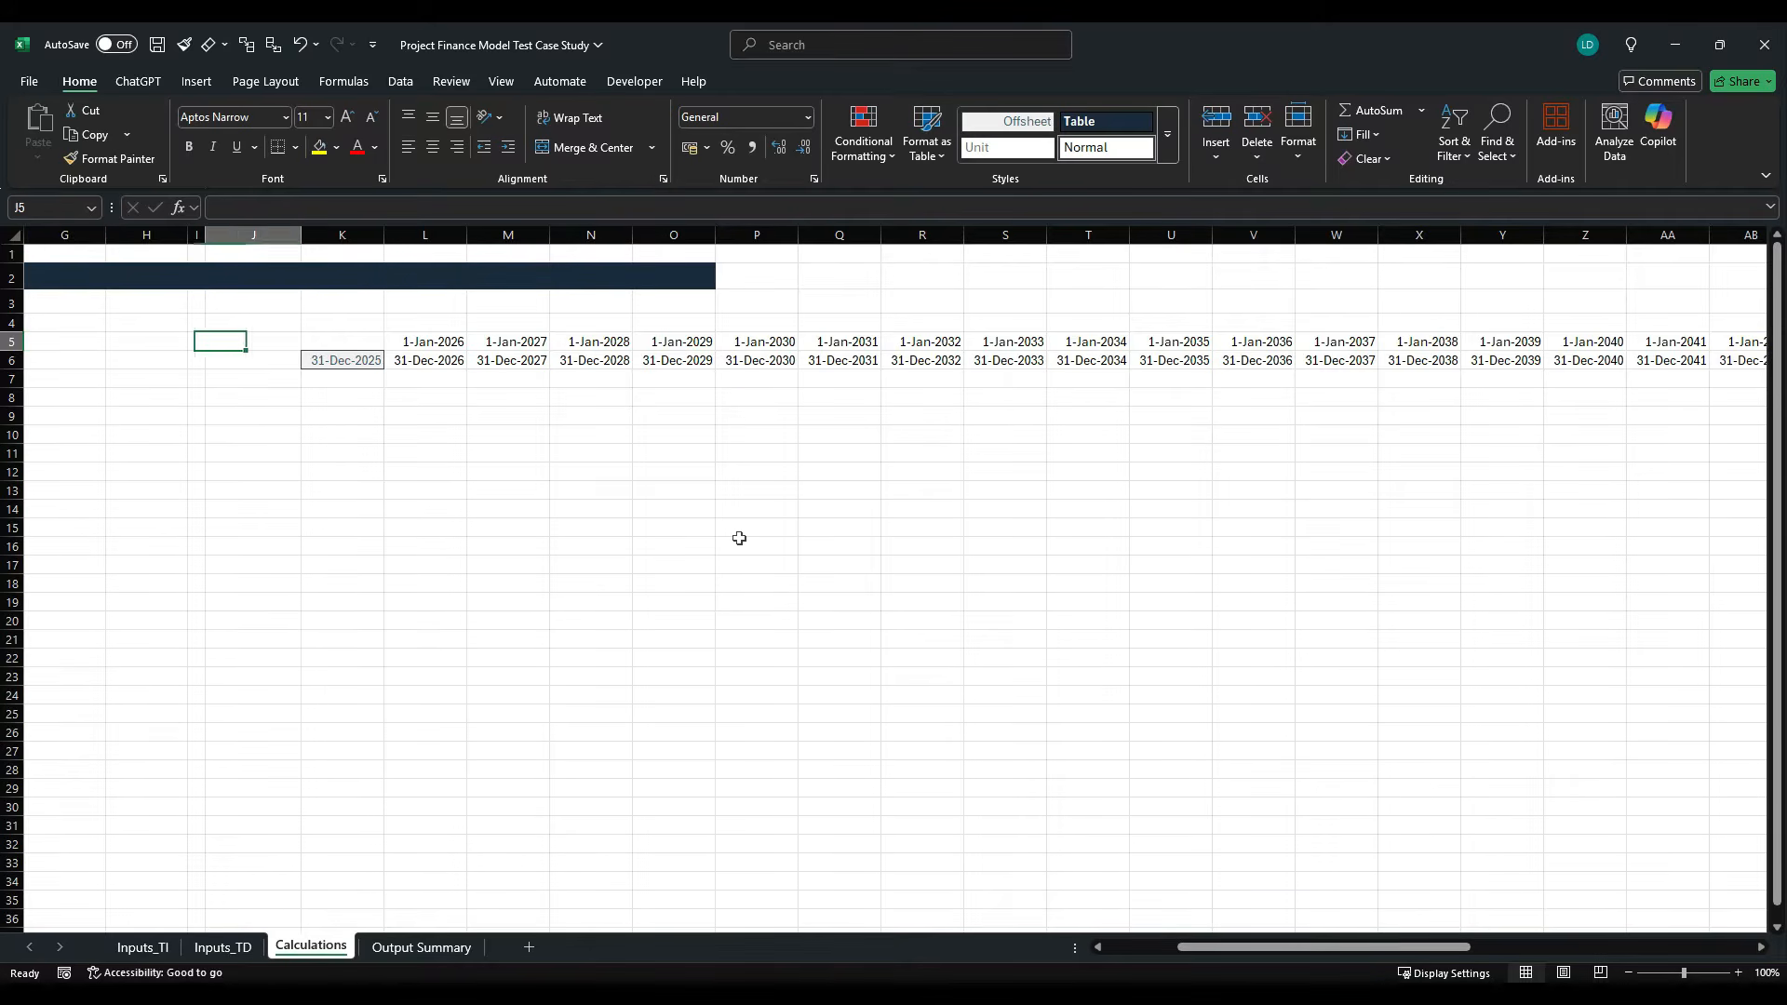
key(Up)
key(shift+Right)
key(shift+Right)
key(shift+Right)
key(shift+Right)
key(shift+Right)
key(shift+Right)
key(shift+Right)
key(shift+Right)
key(shift+Right)
key(shift+Right)
key(shift+Right)
key(shift+Right)
key(shift+Right)
key(shift+Right)
key(shift+Right)
key(shift+Right)
key(shift+Right)
key(shift+Right)
key(shift+Right)
key(shift+Right)
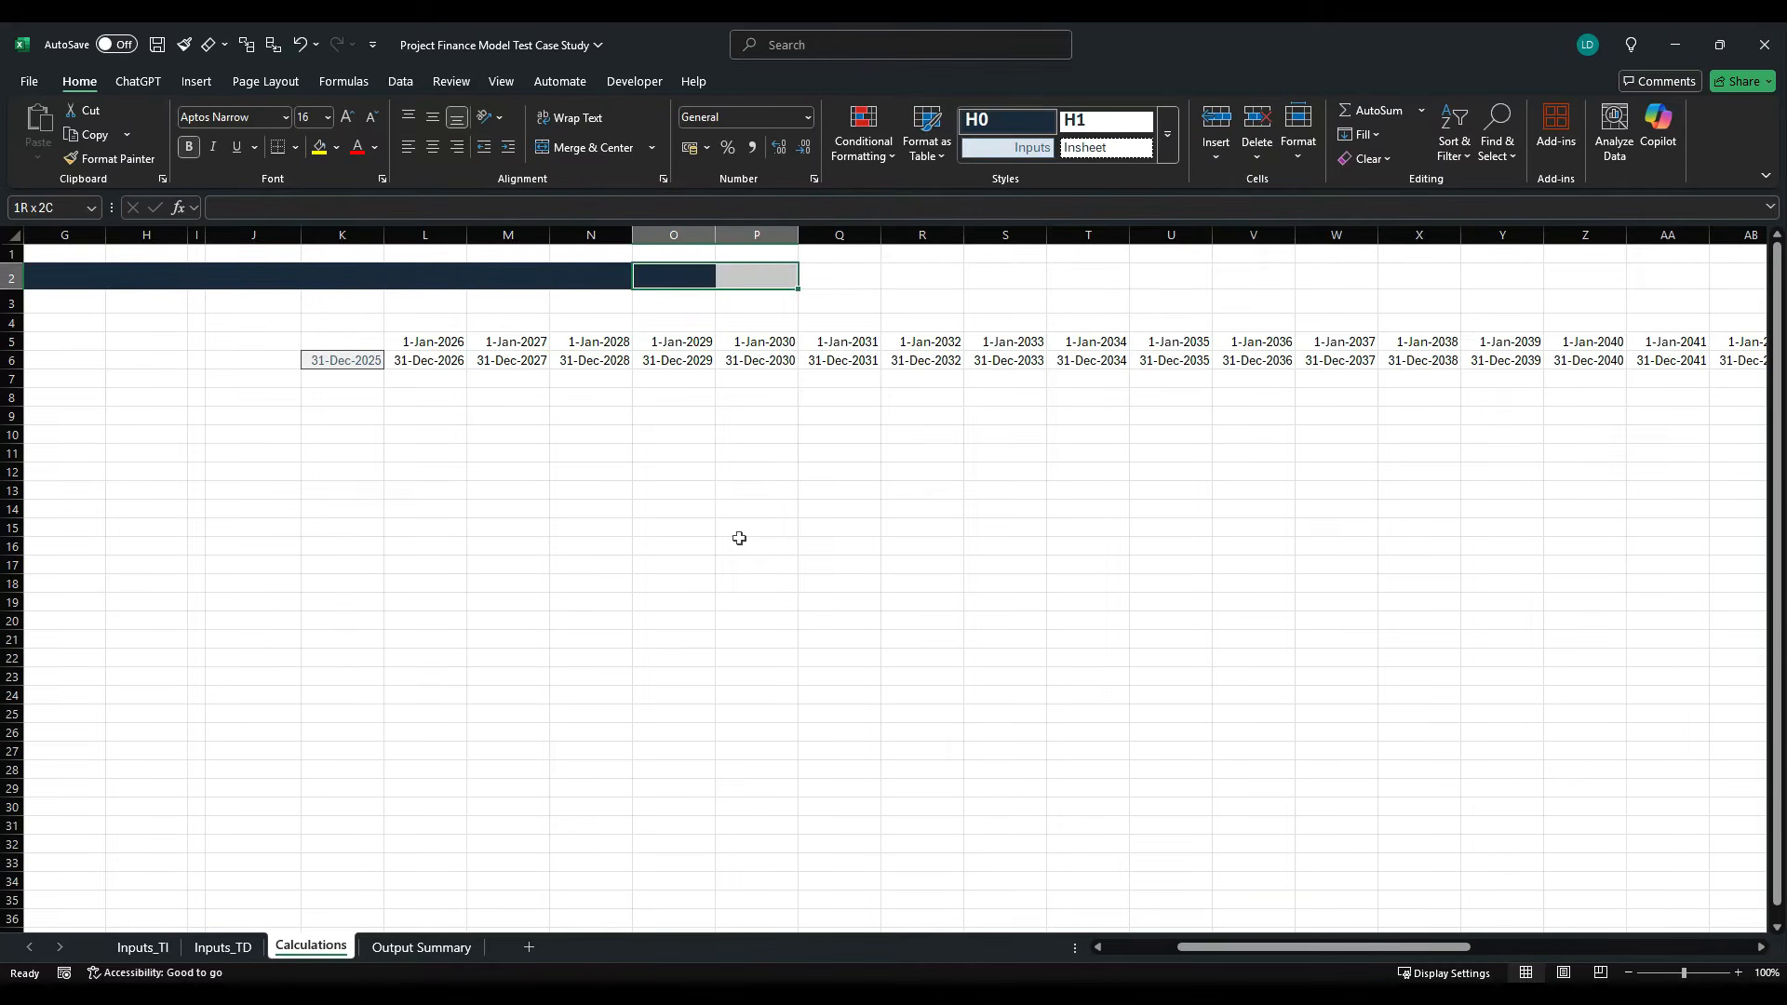
key(shift+Left)
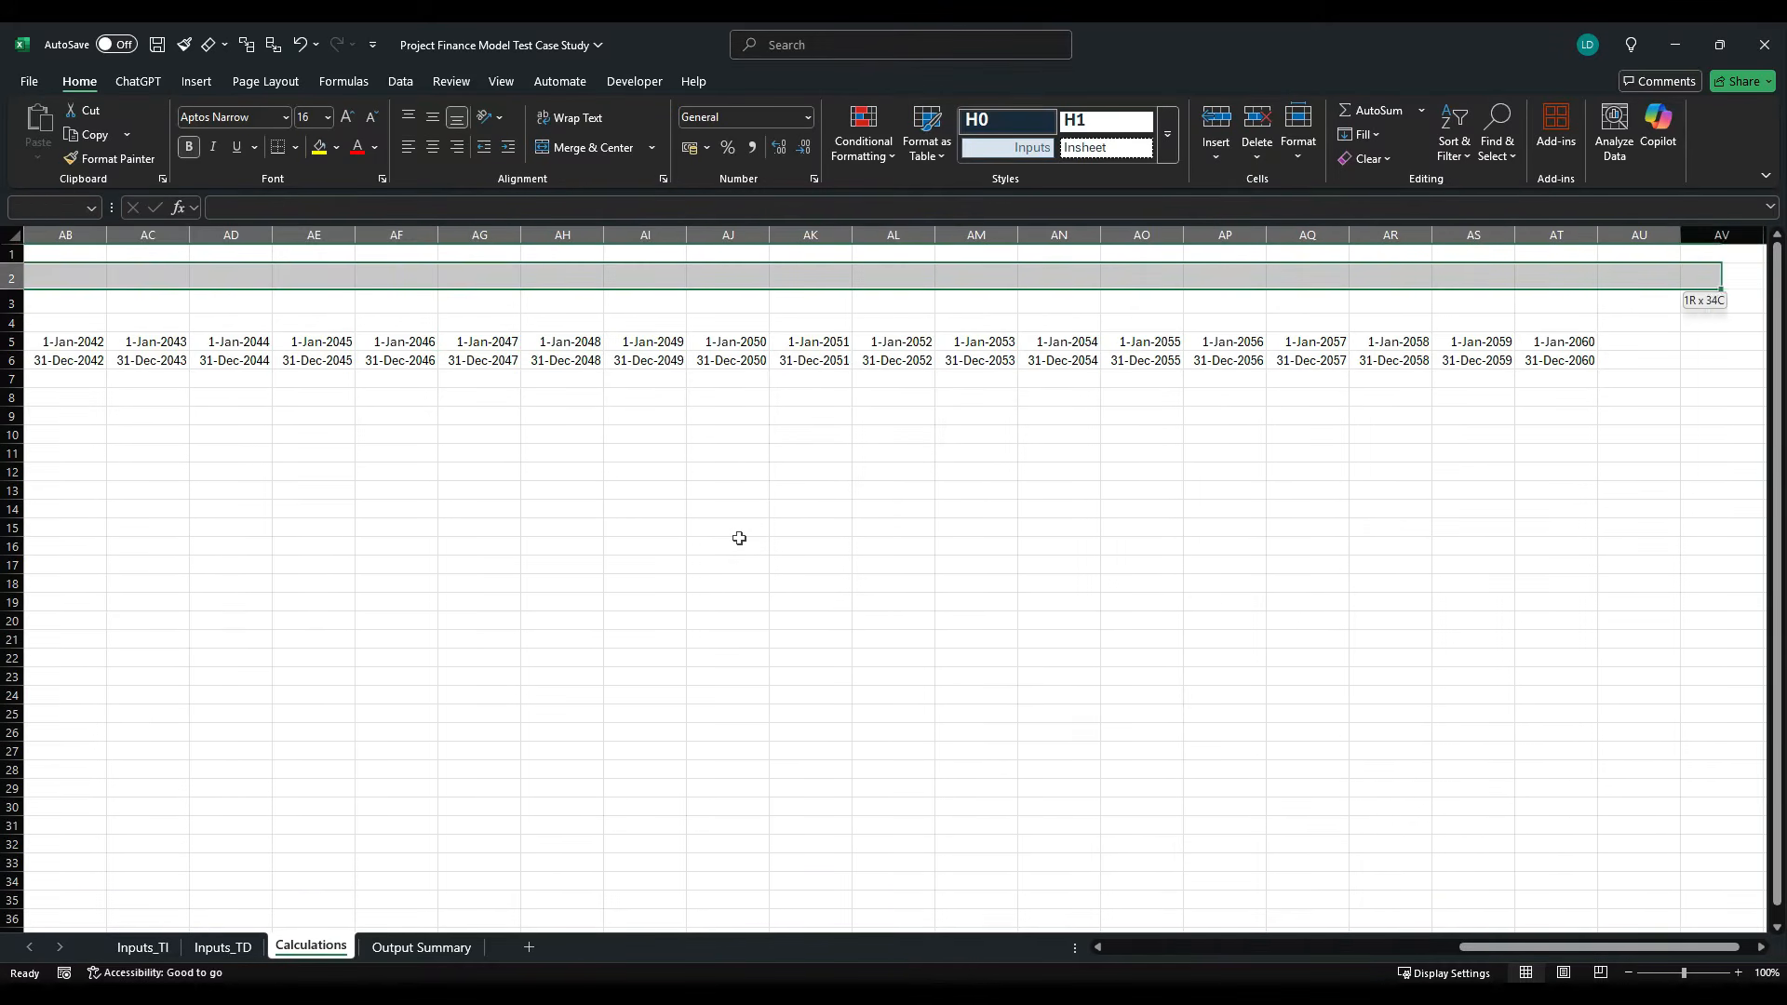
key(ctrl+r)
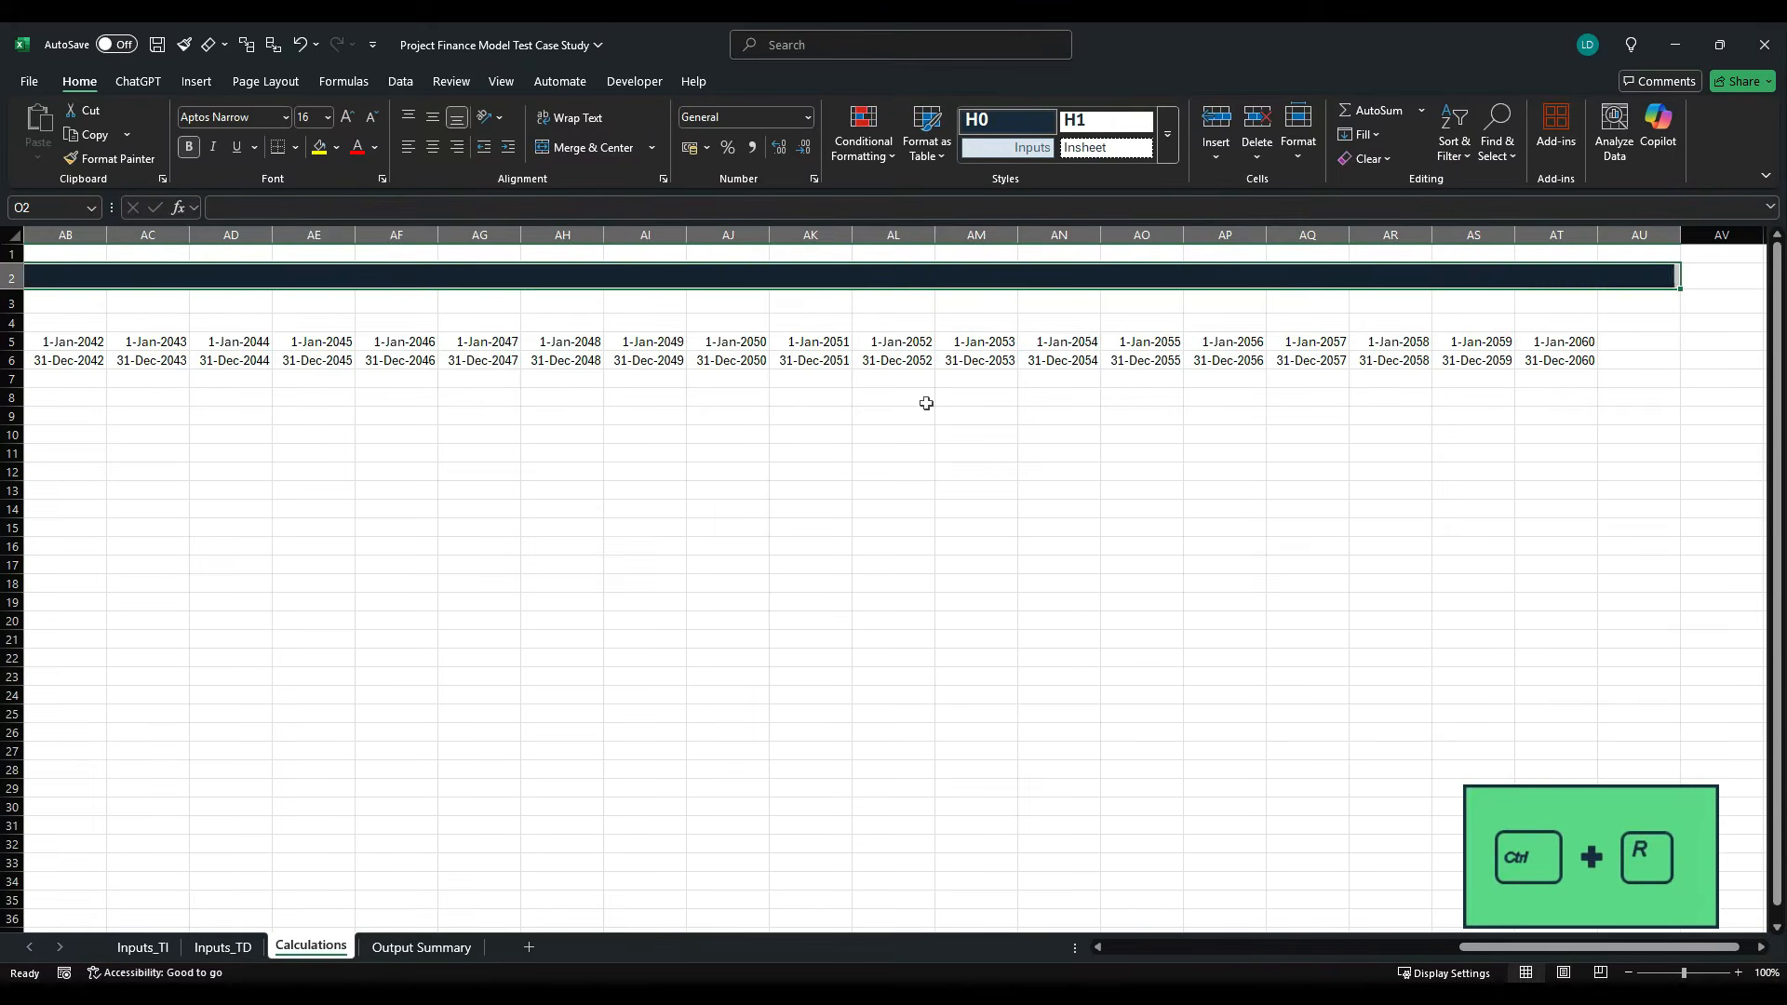
- Narrow column AU to a thin margin and hide every column from AV to the end of the sheet
click(1601, 322)
drag(1694, 242, 1626, 248)
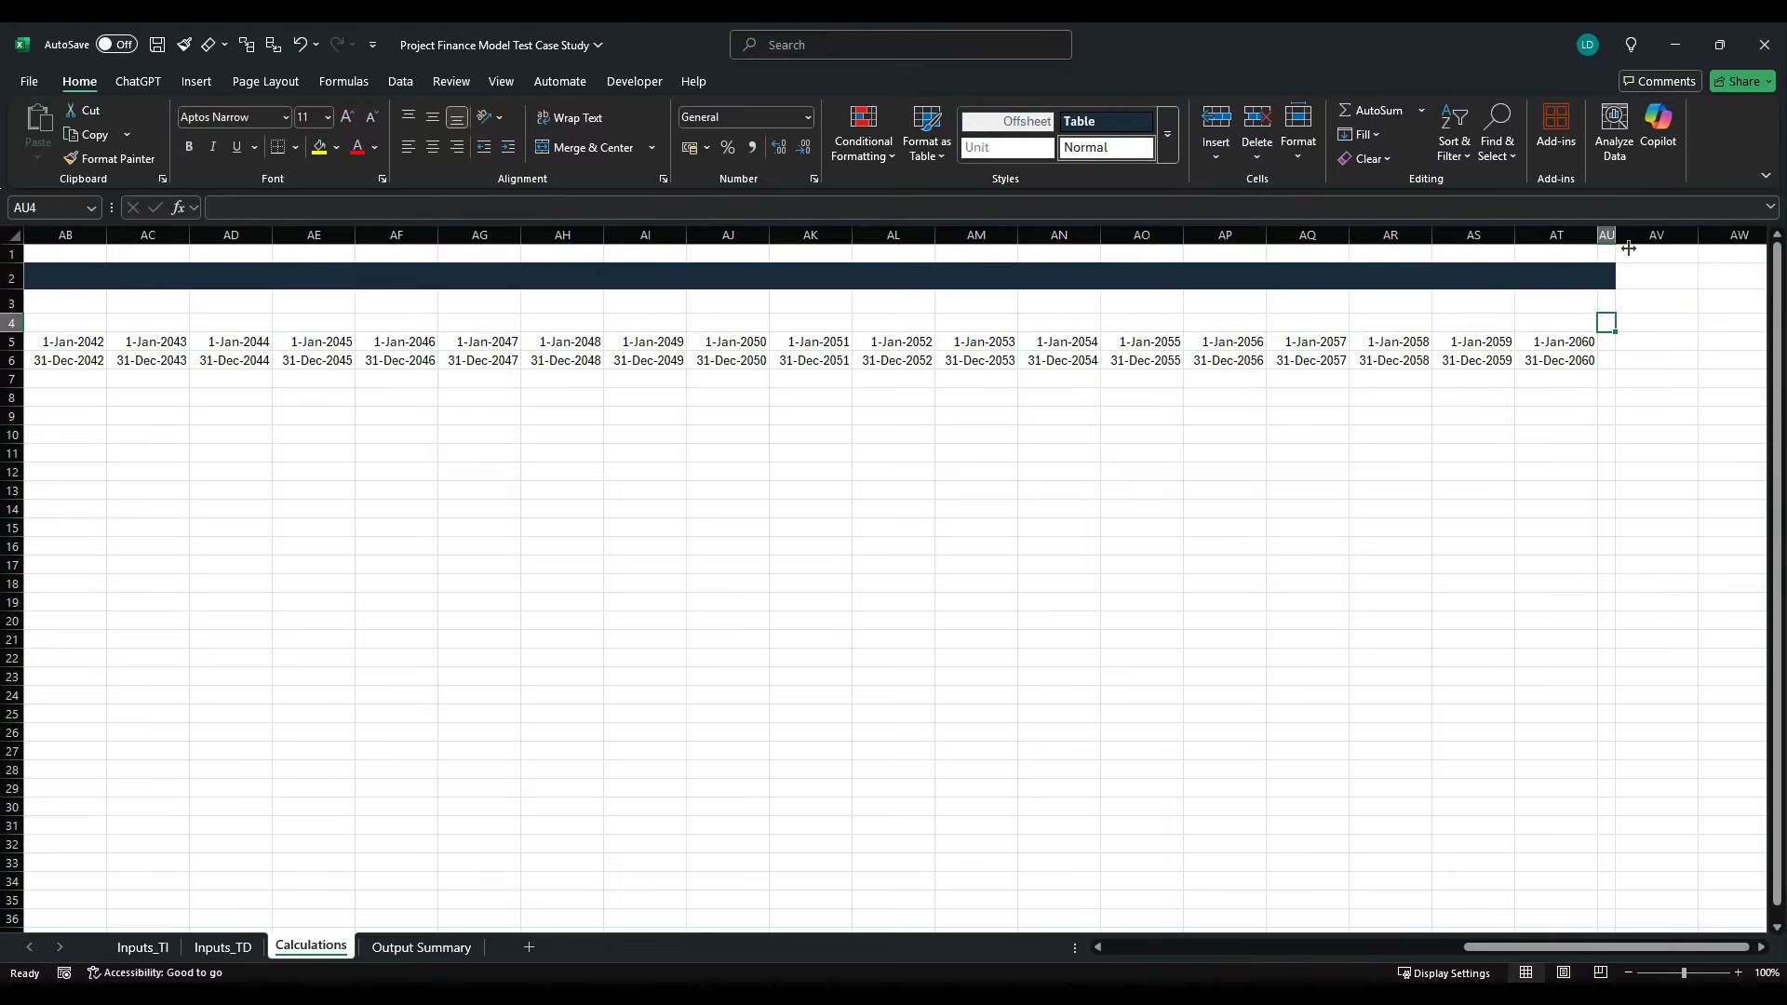
click(1647, 234)
key(ctrl+shift+Right)
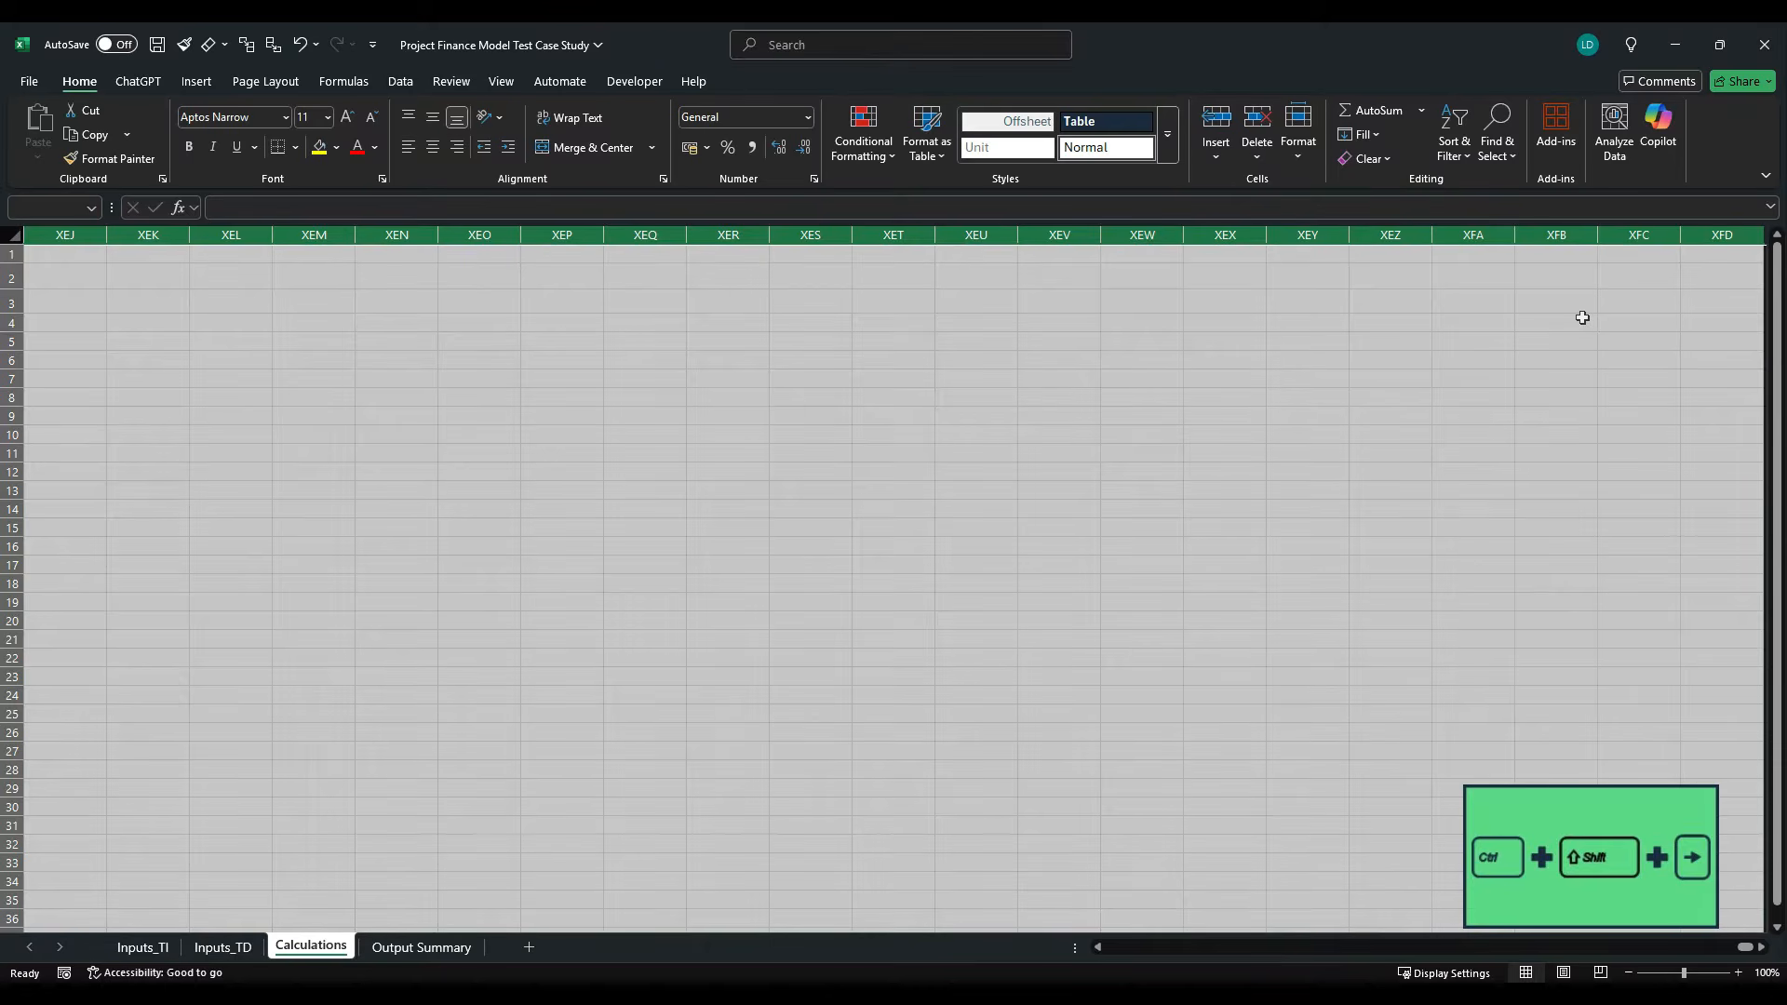
key(ctrl+0)
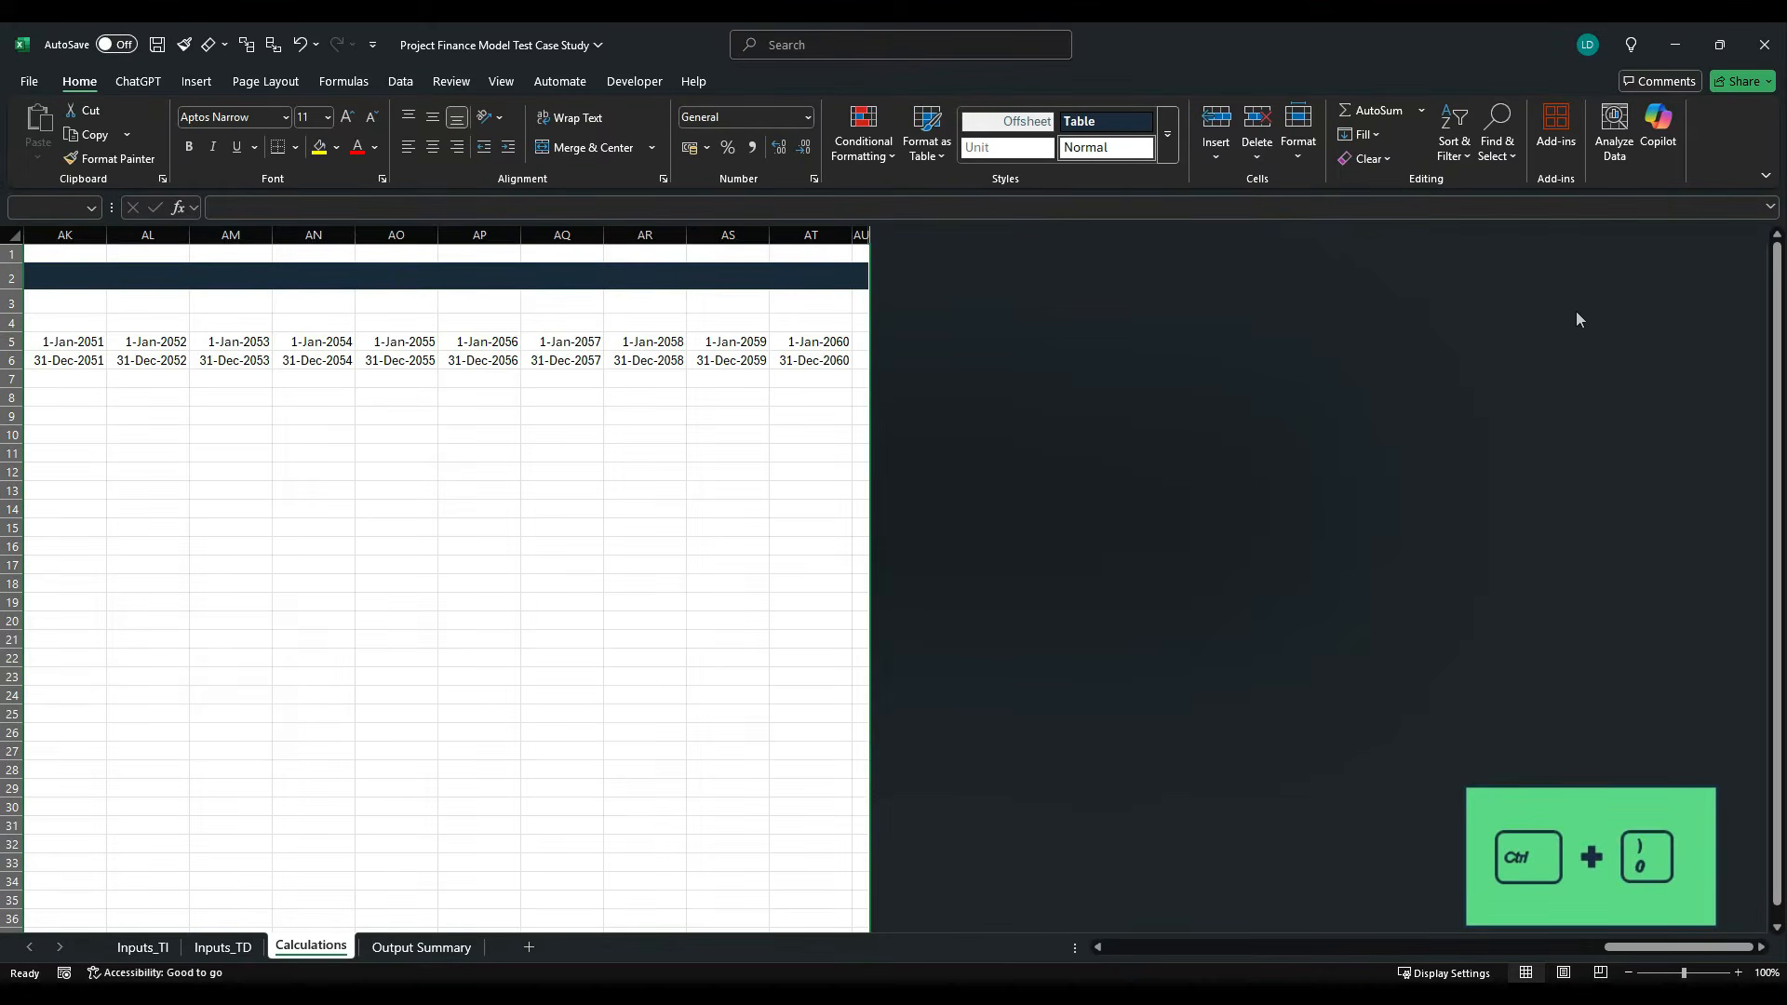
key(ctrl+Home)
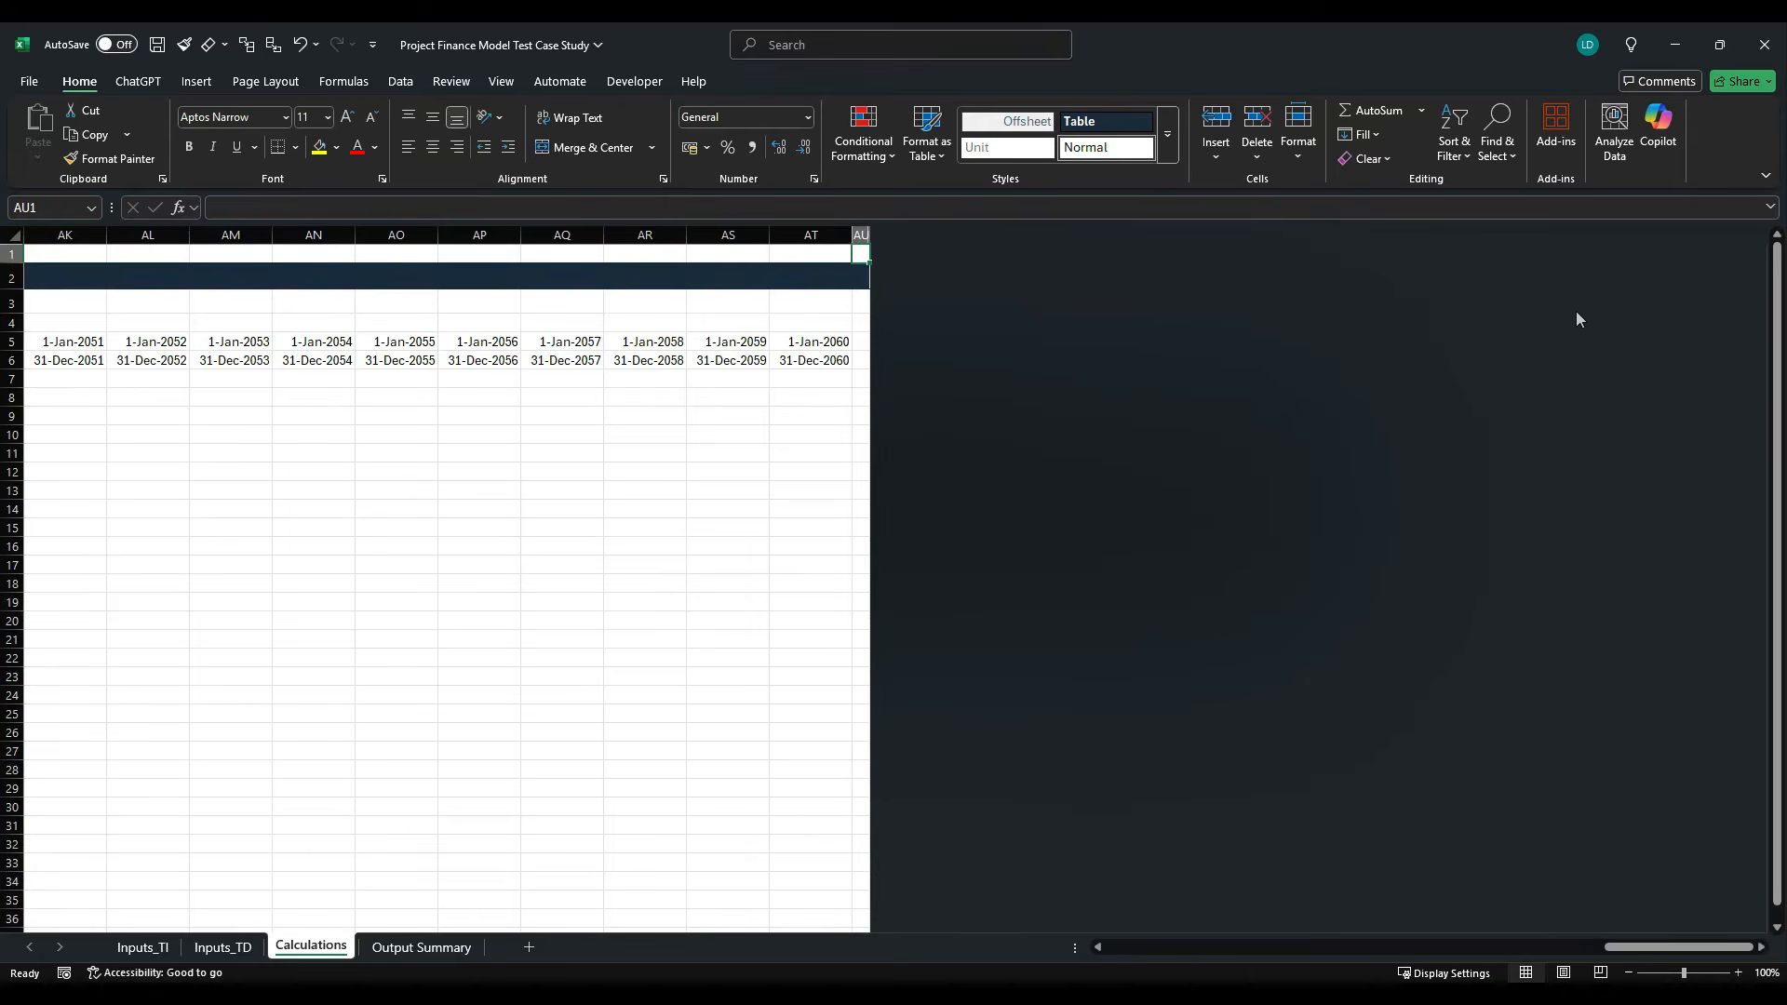
- Freeze the panes at K7 so the timeline rows and the label columns stay fixed
key(ctrl+Home)
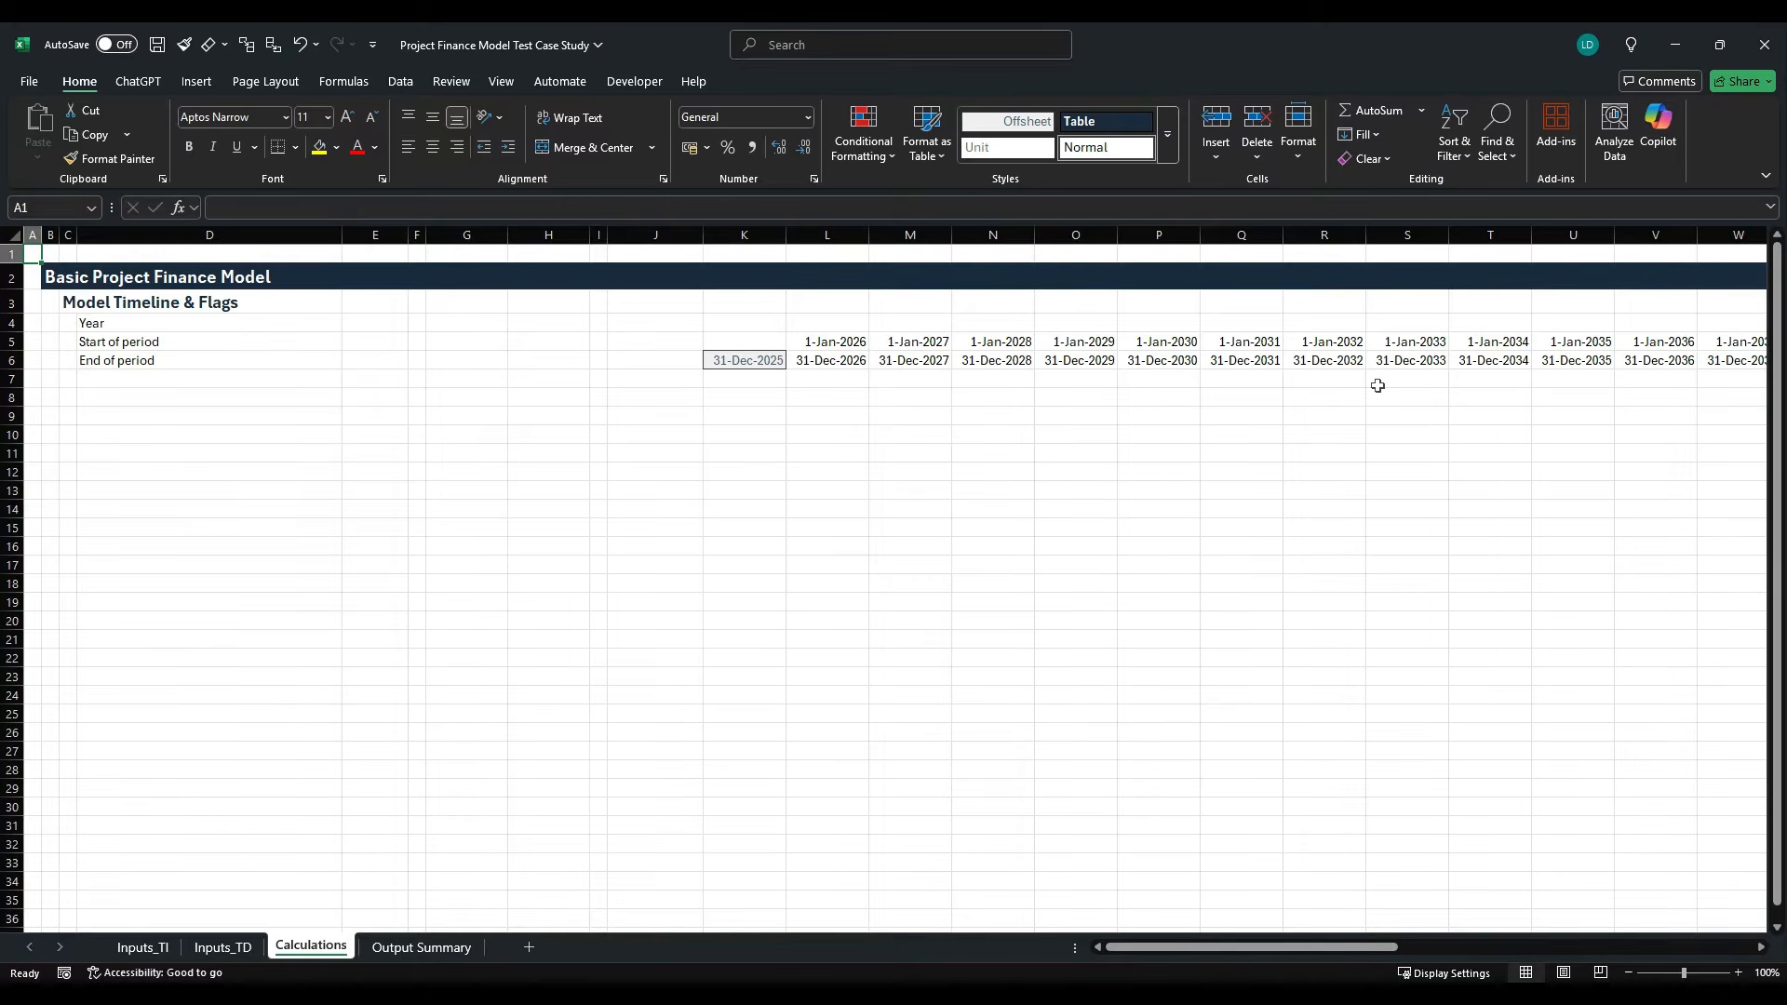
click(733, 383)
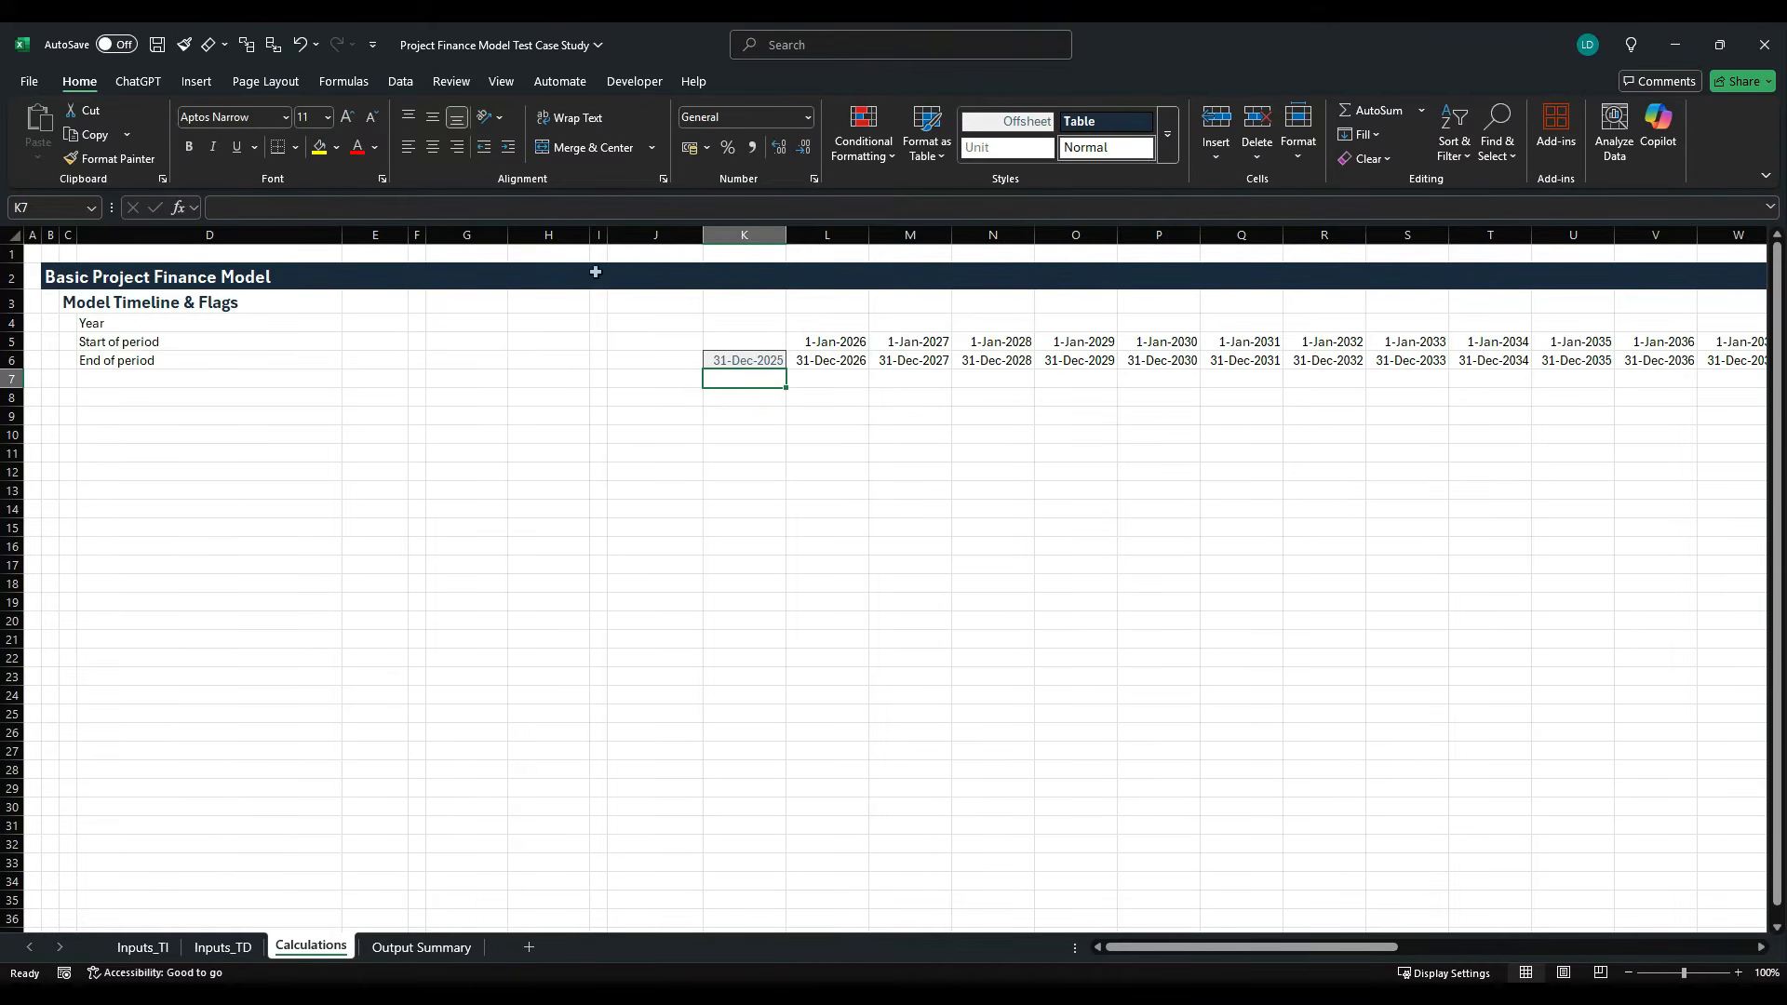
click(501, 84)
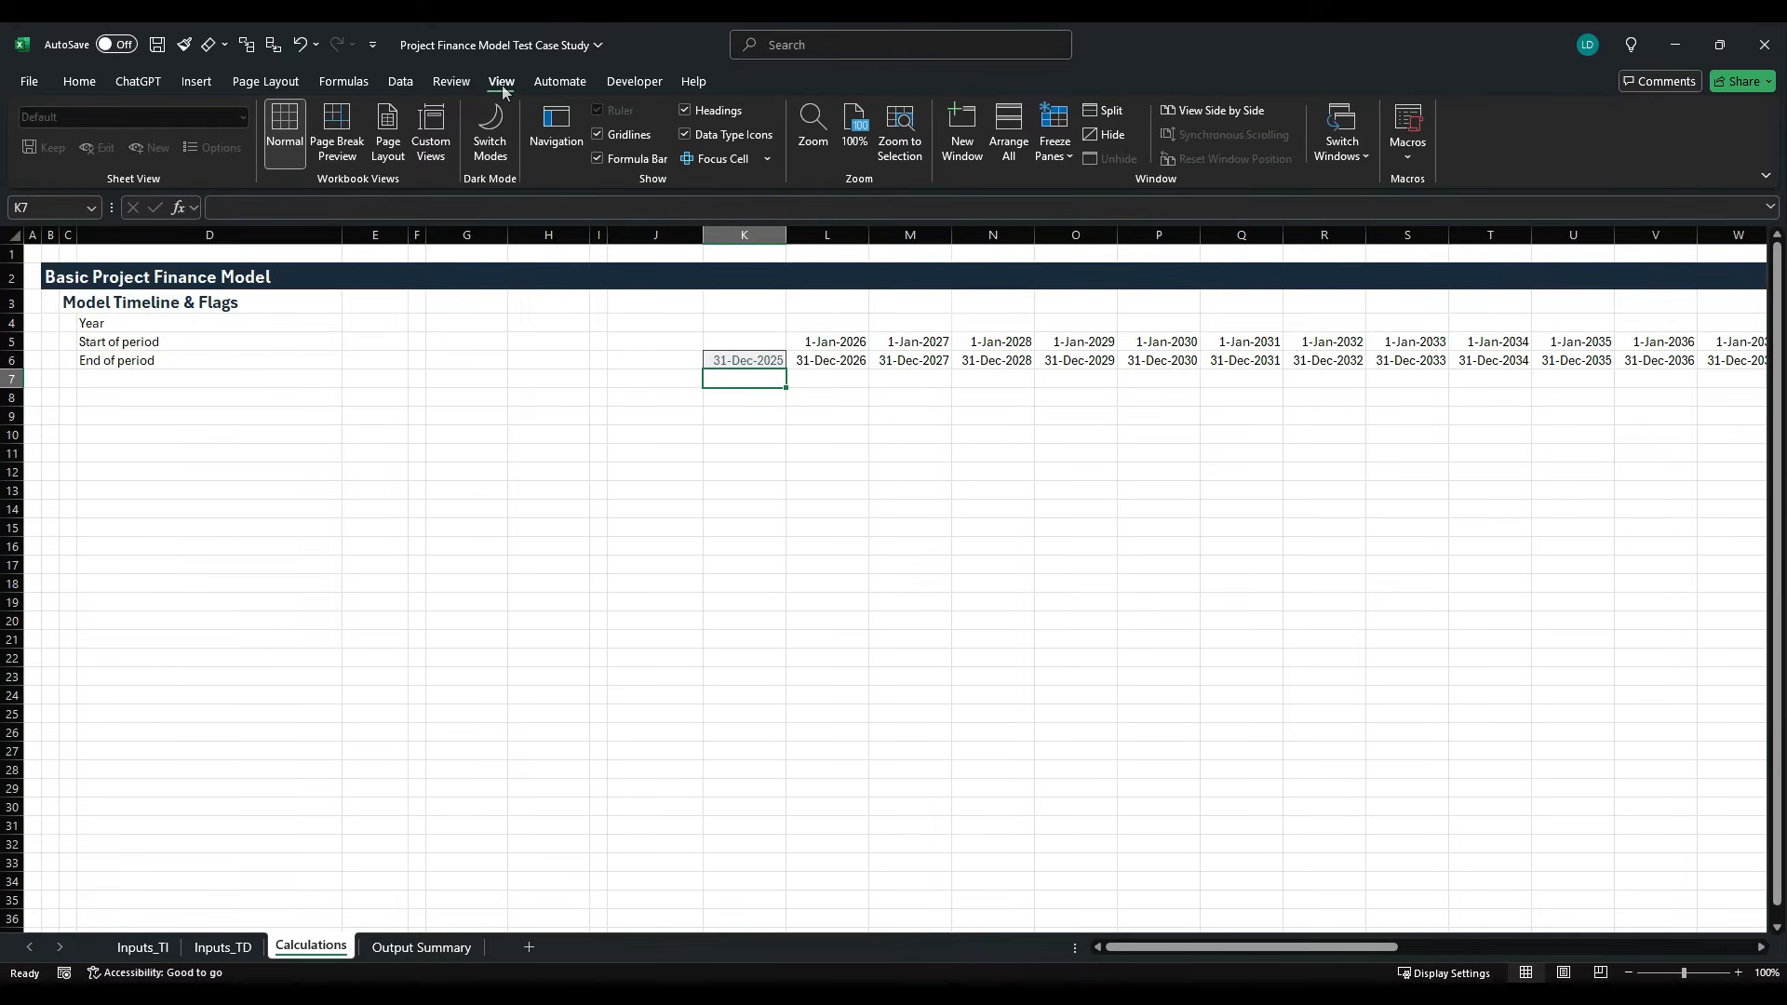
click(1054, 148)
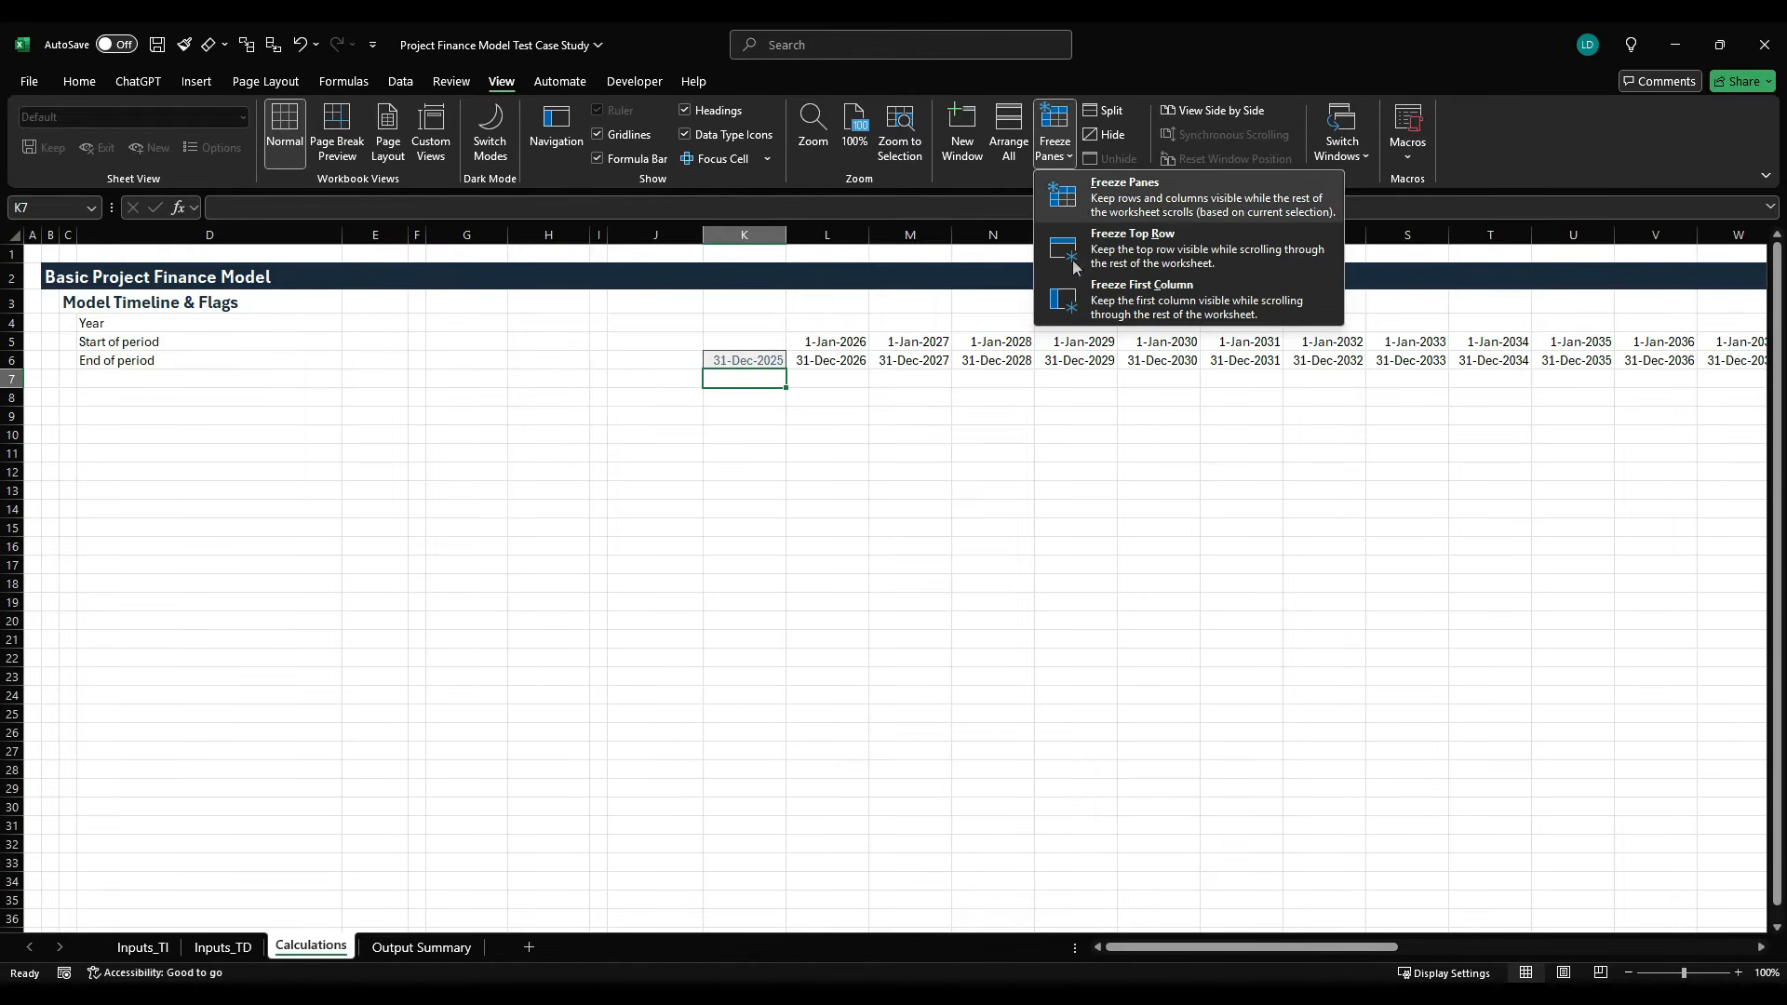
click(1157, 200)
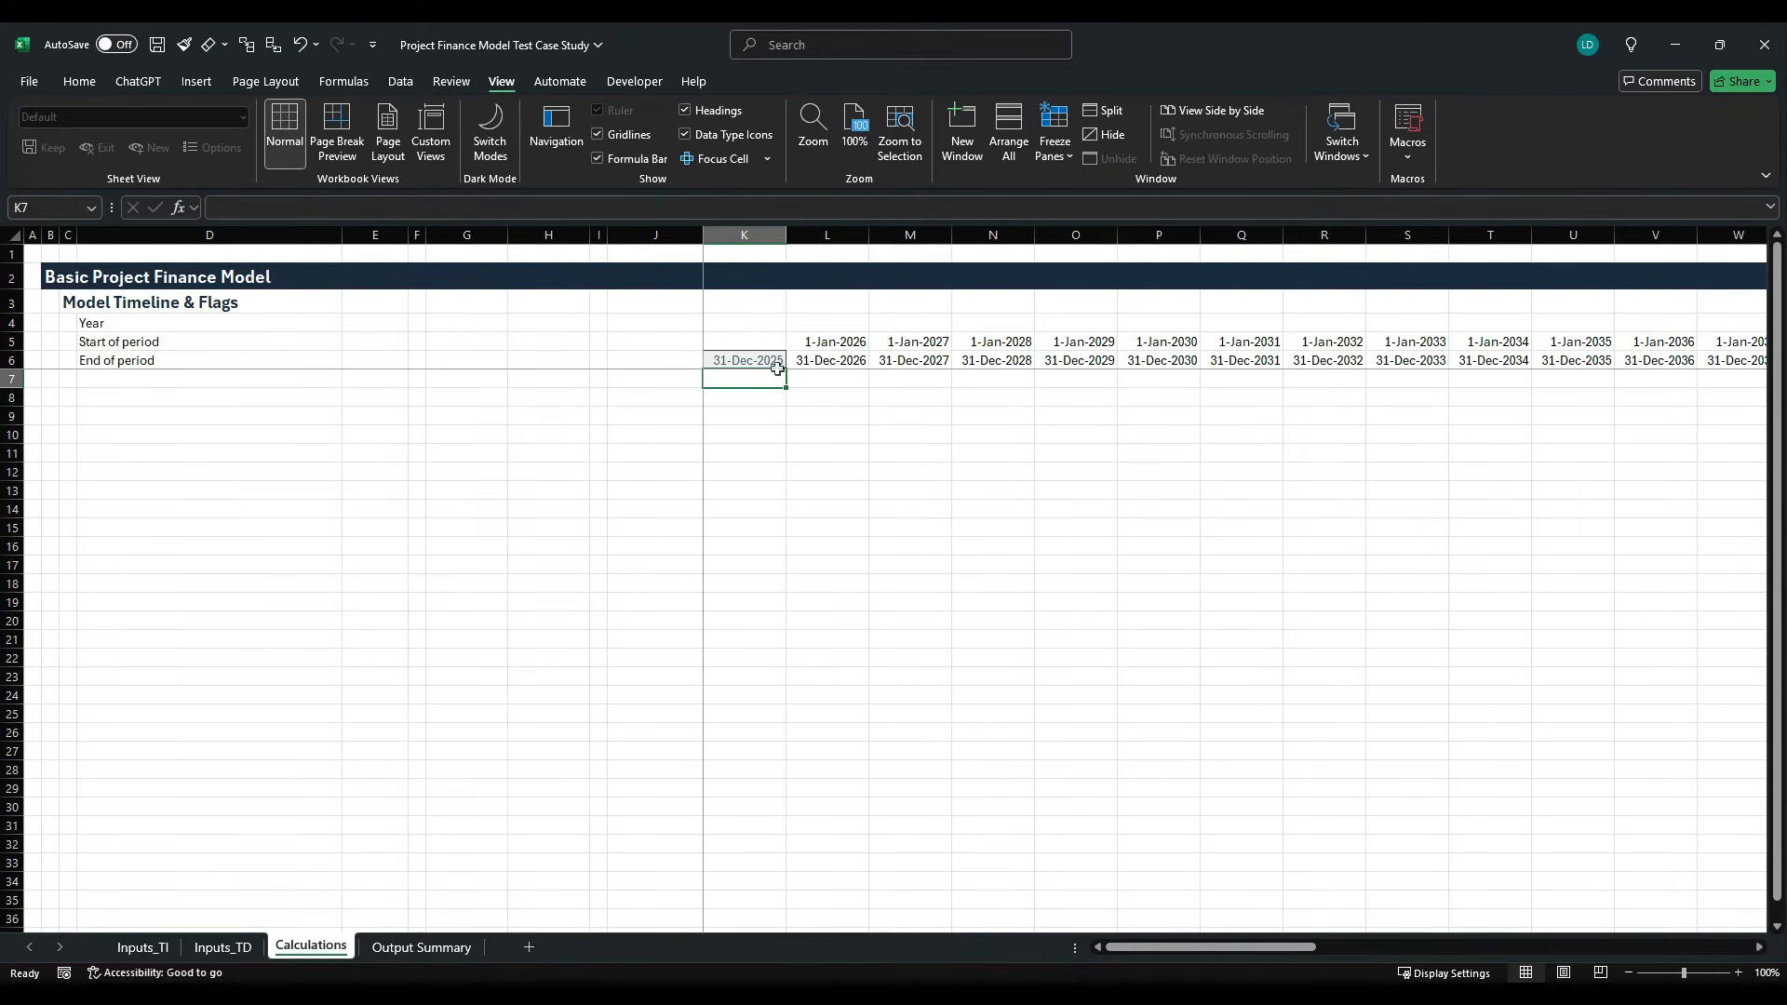
- Check that the label columns stay in view while moving along the annual timeline and back
key(Right)
key(Right)
key(Right)
key(Right)
key(Right)
key(Right)
key(Right)
key(Right)
key(Right)
key(Right)
key(Right)
key(Right)
key(Right)
key(Right)
key(Right)
key(Right)
key(Right)
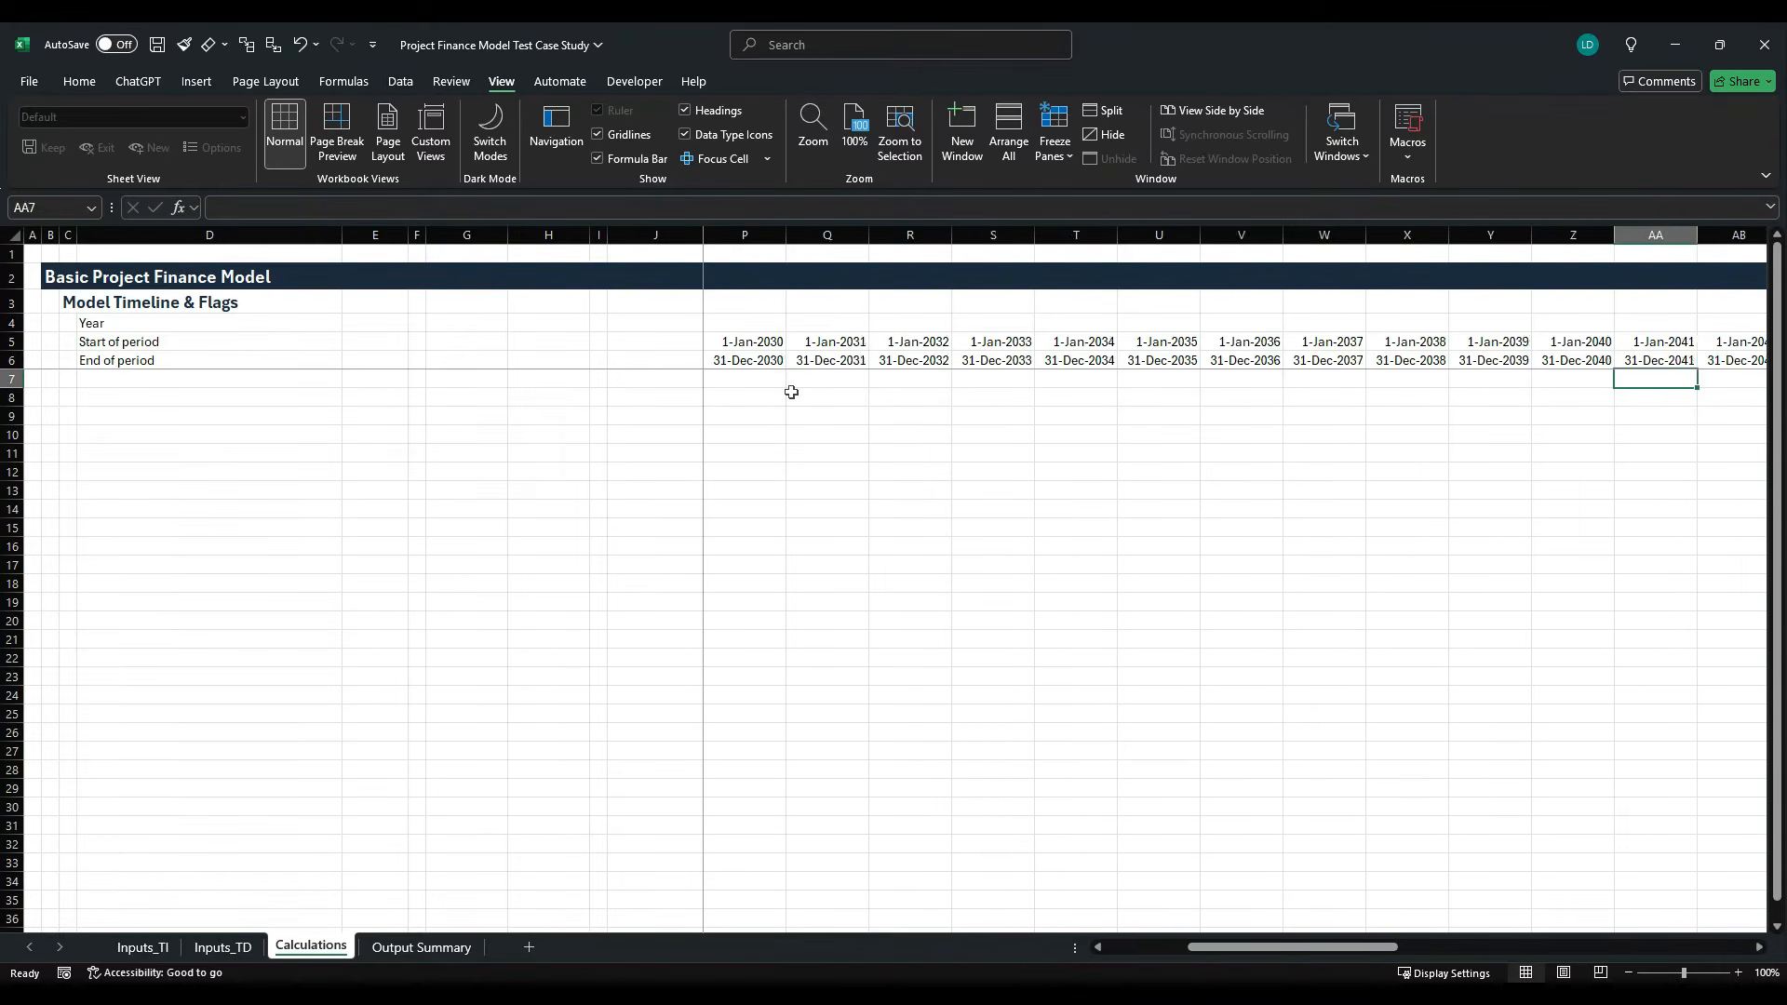
key(Left)
key(Left)
key(Left)
key(Left)
key(Left)
key(Left)
key(Left)
key(Left)
key(Left)
key(Left)
key(Left)
key(Left)
key(Left)
key(Left)
key(Left)
key(Left)
key(Left)
key(Left)
key(Left)
key(Left)
key(Left)
key(Left)
key(Left)
key(Left)
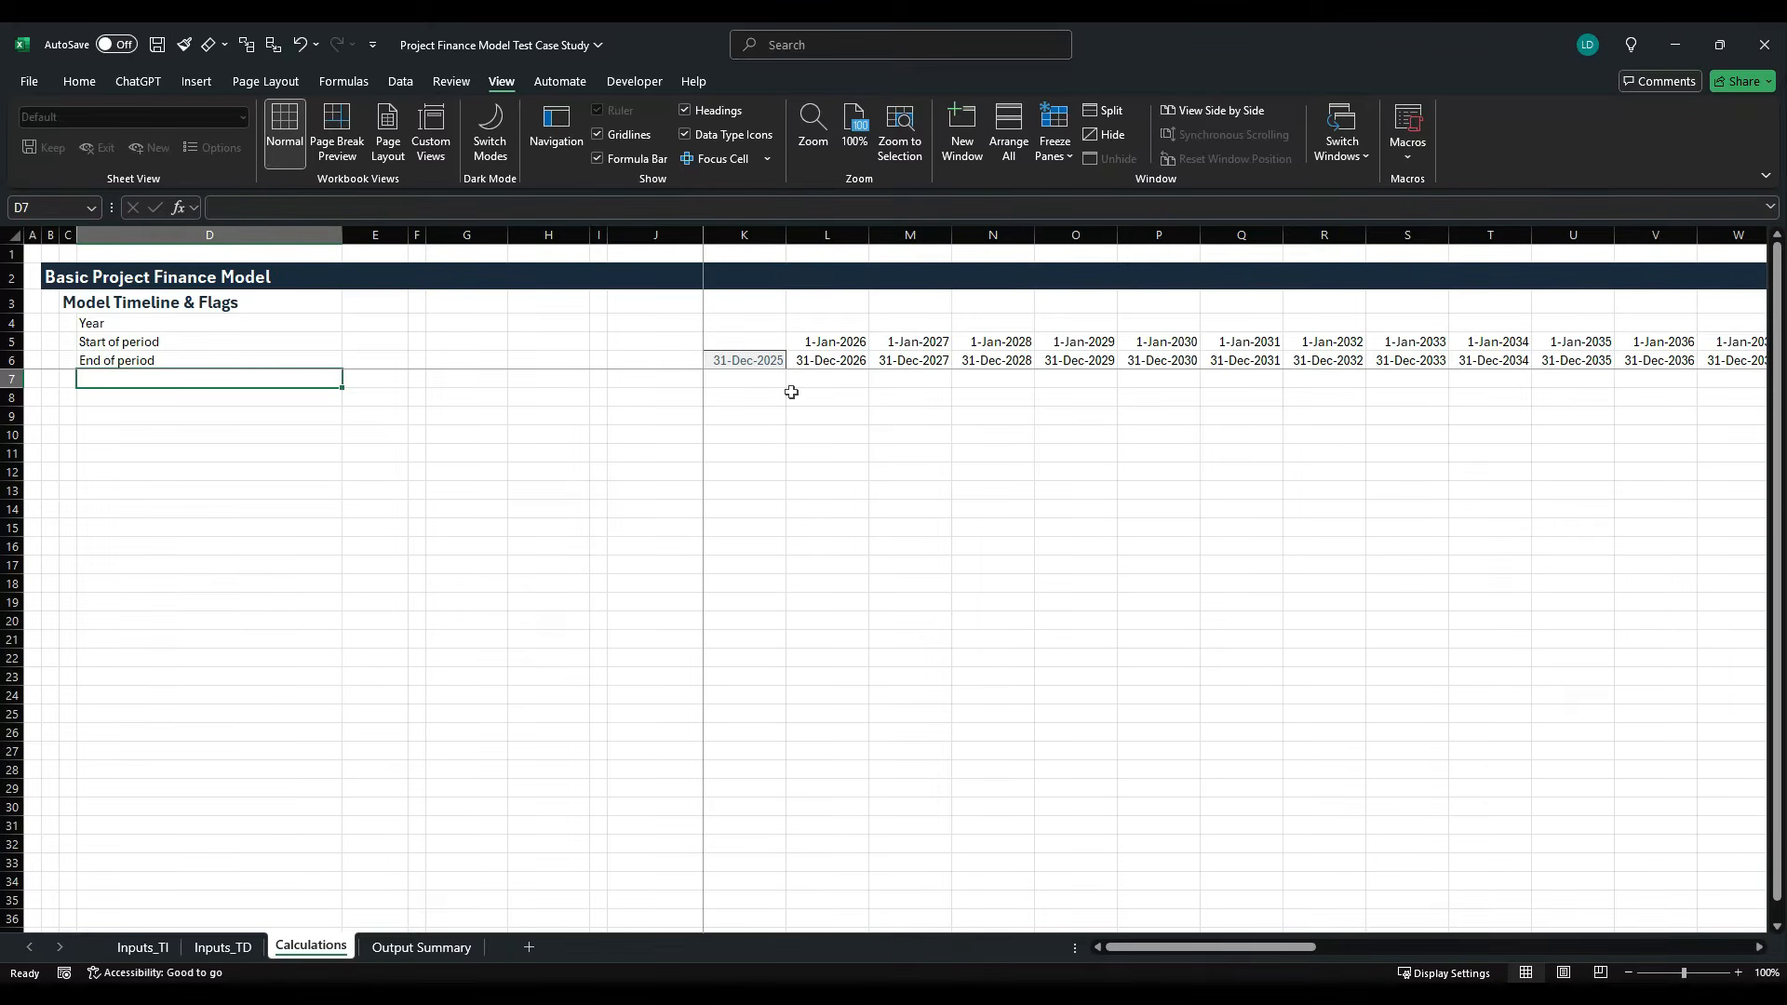
- Enter the formula =YEAR(K6) in K4 of the Year row
key(Up)
key(Up)
key(Up)
key(Right)
key(Right)
key(Right)
key(Right)
key(Right)
key(Right)
key(Right)
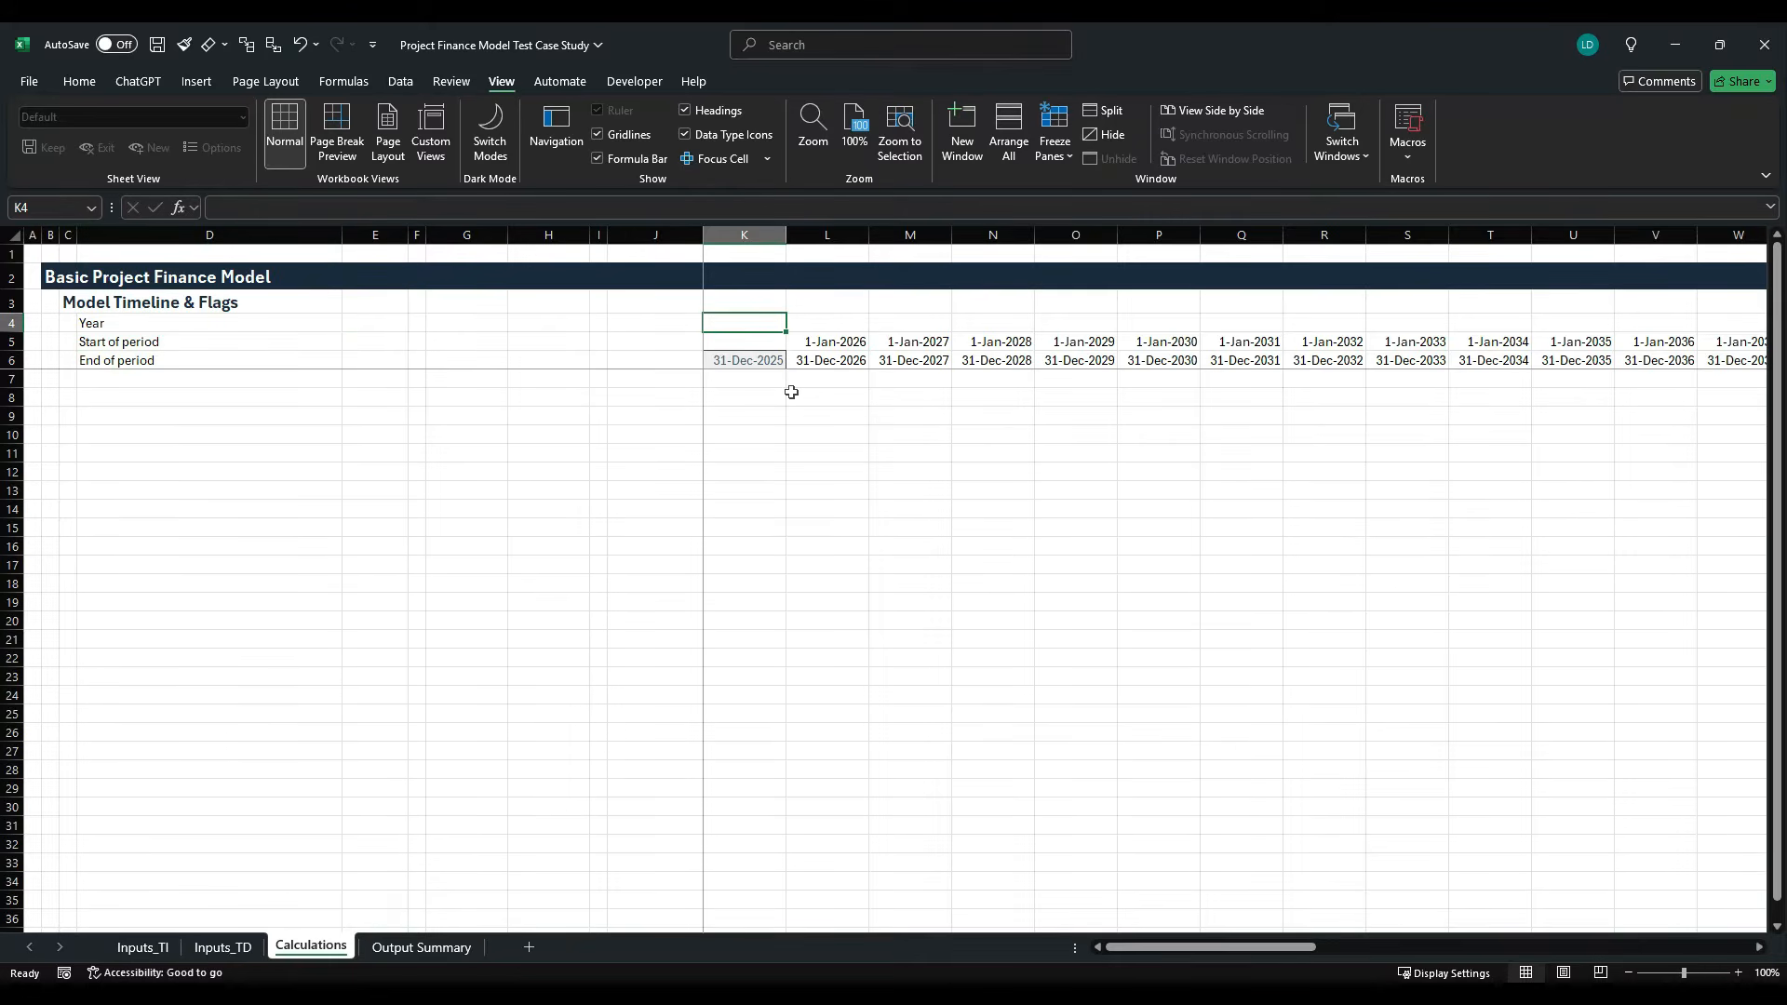
text(=YEAR()
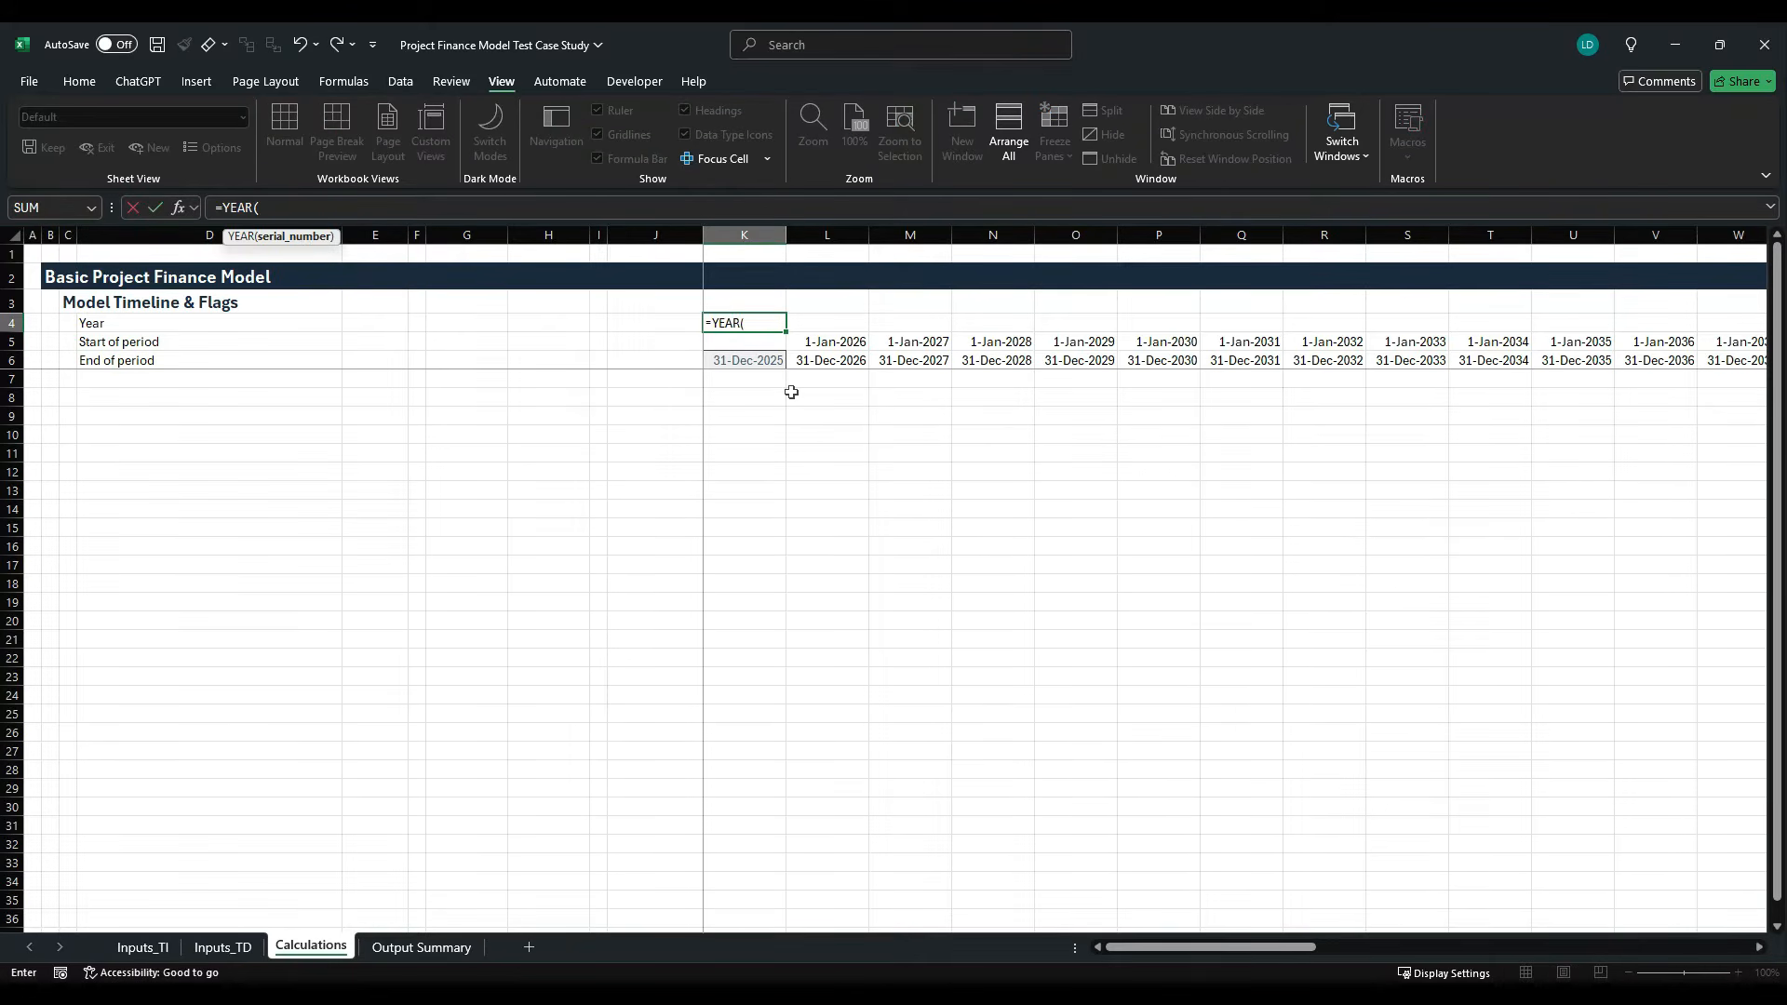
key(Down)
key(Down)
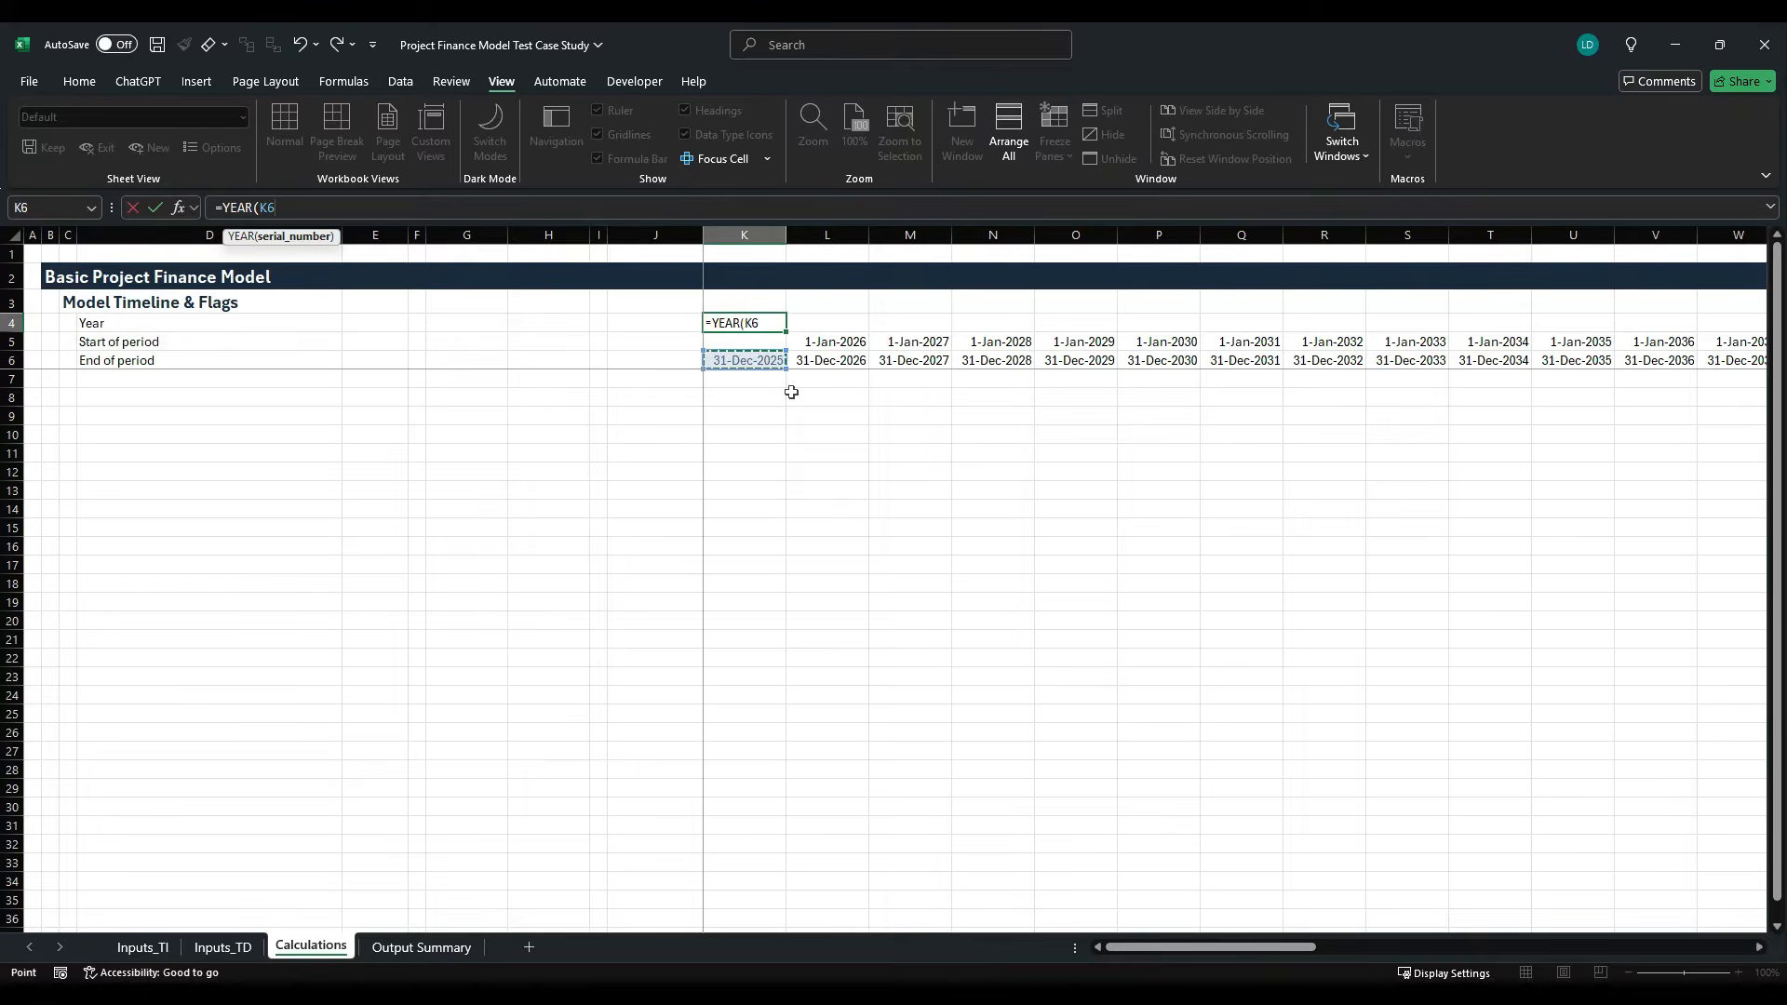
key(ctrl+Return)
- Fill the Year formula from K4 across row 4 through column AT
key(ctrl+shift+Right)
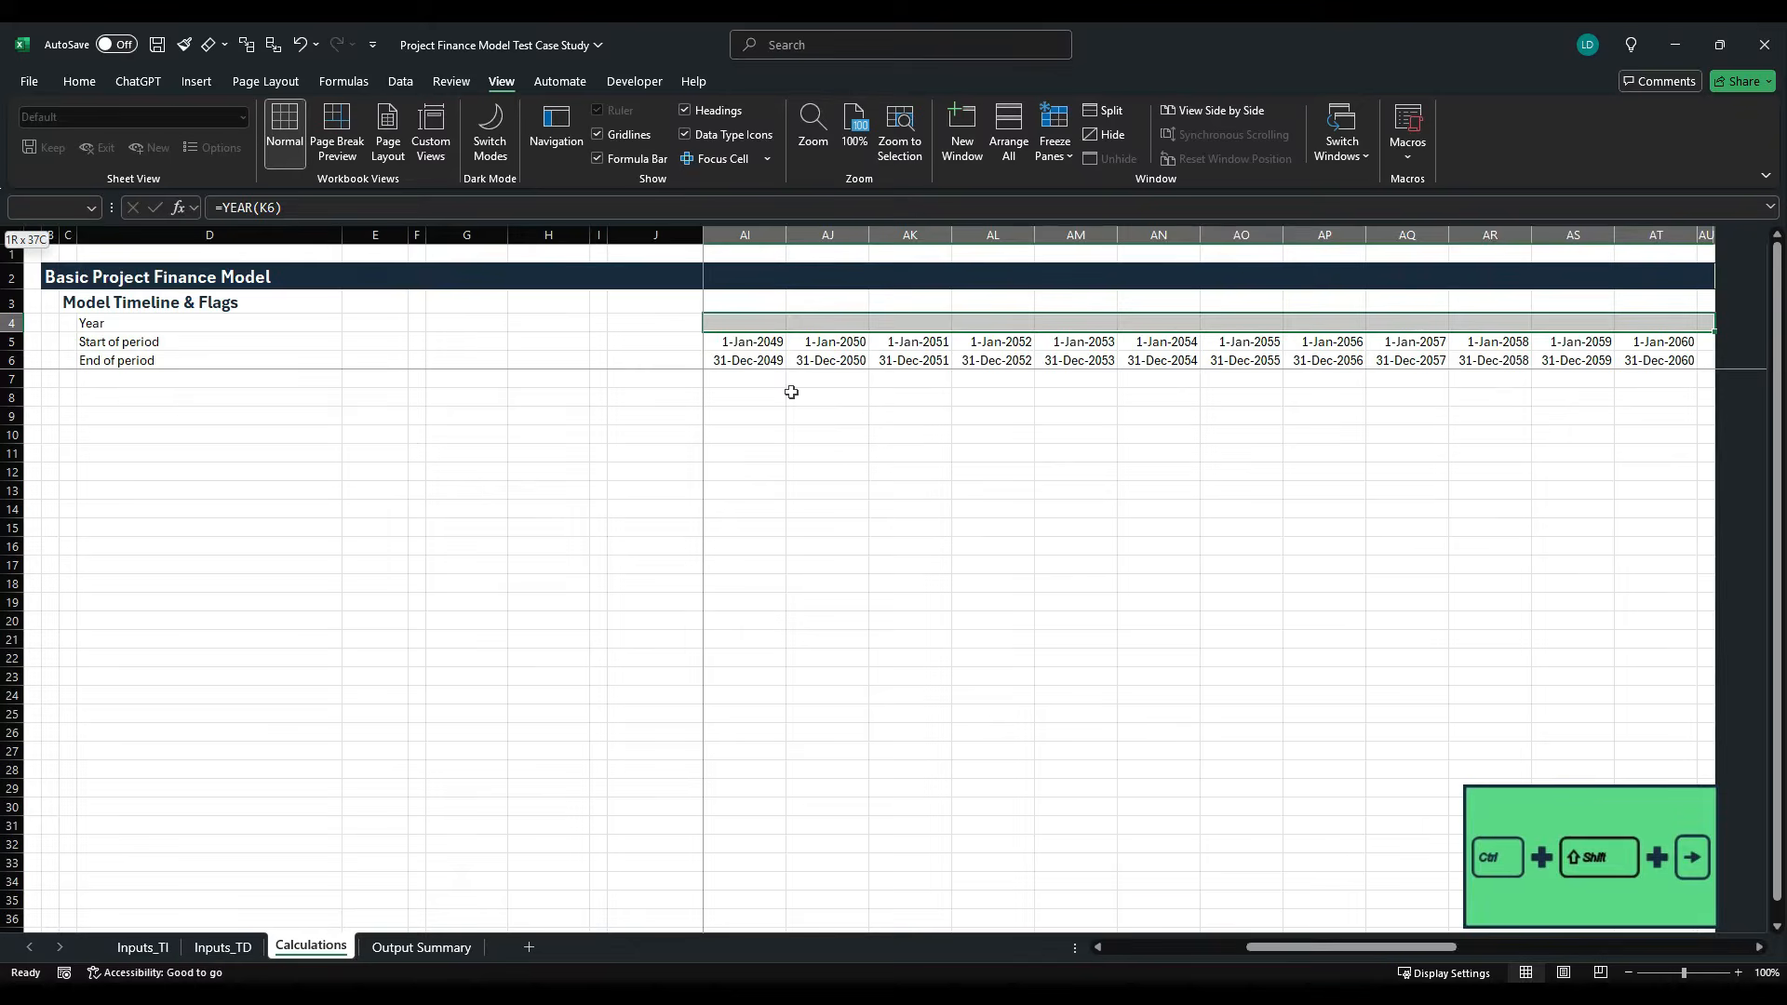
key(shift+Left)
key(ctrl+r)
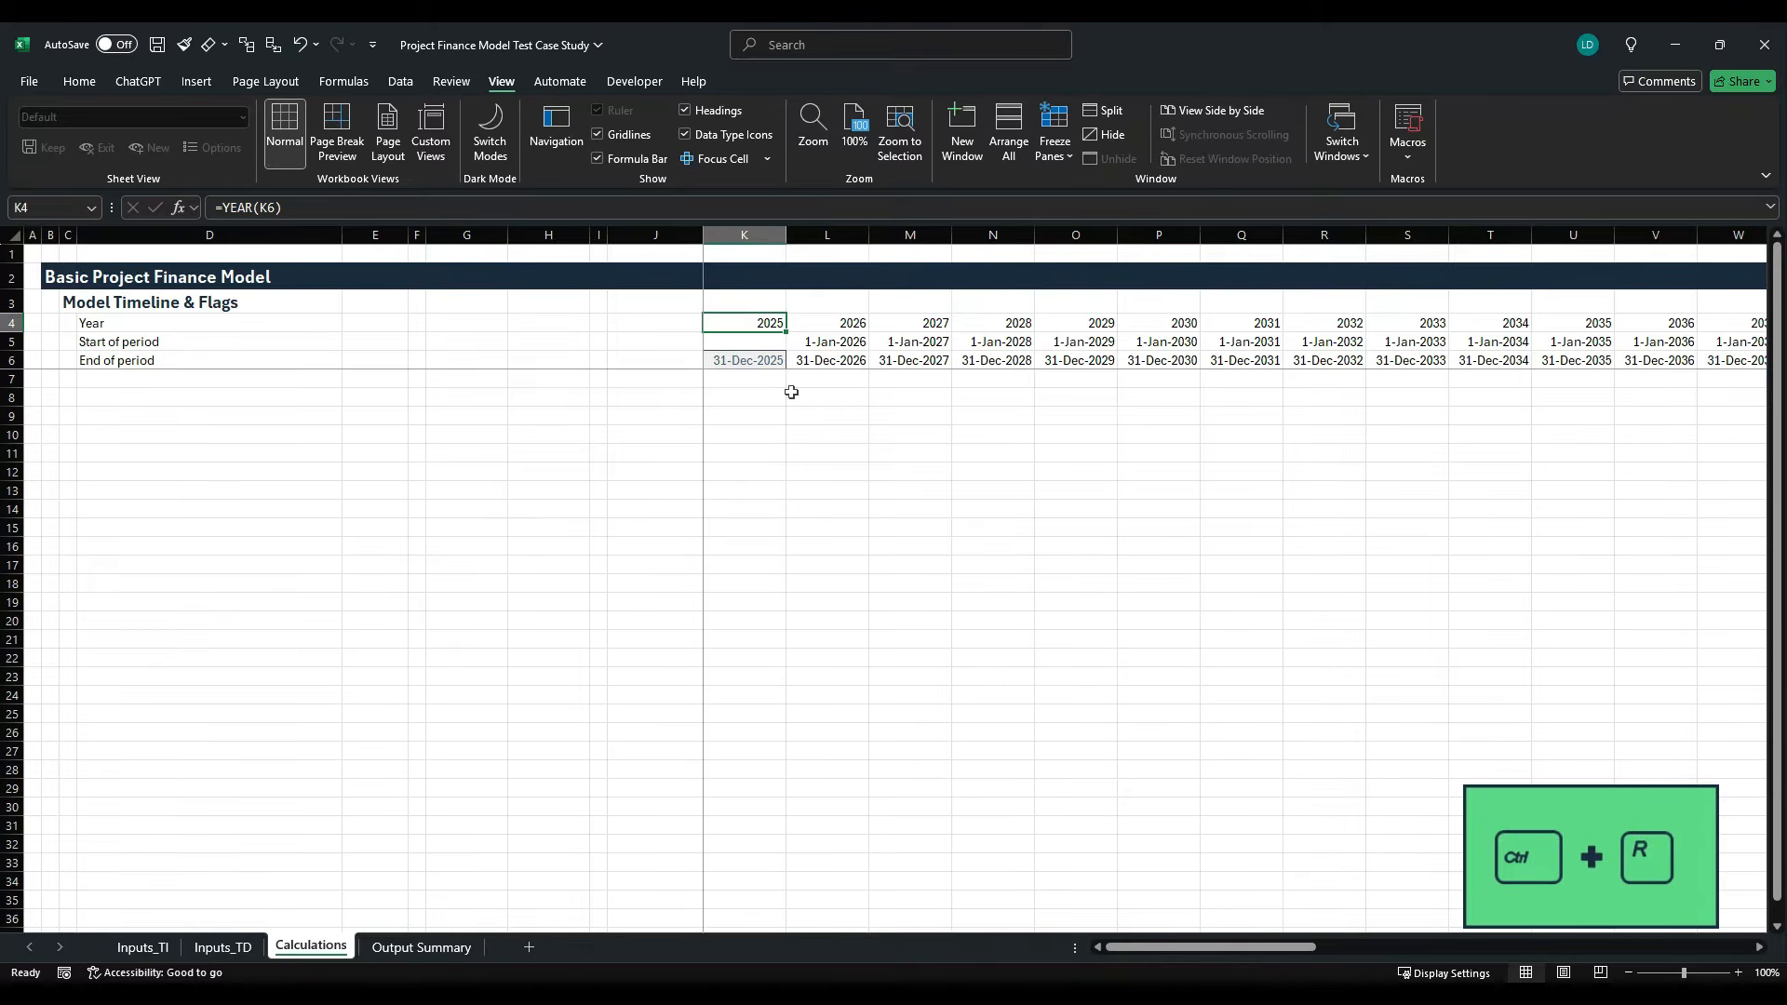
- Add a bold "Flags" subheading in D8 below the timeline
key(Down)
key(Down)
key(Down)
key(Down)
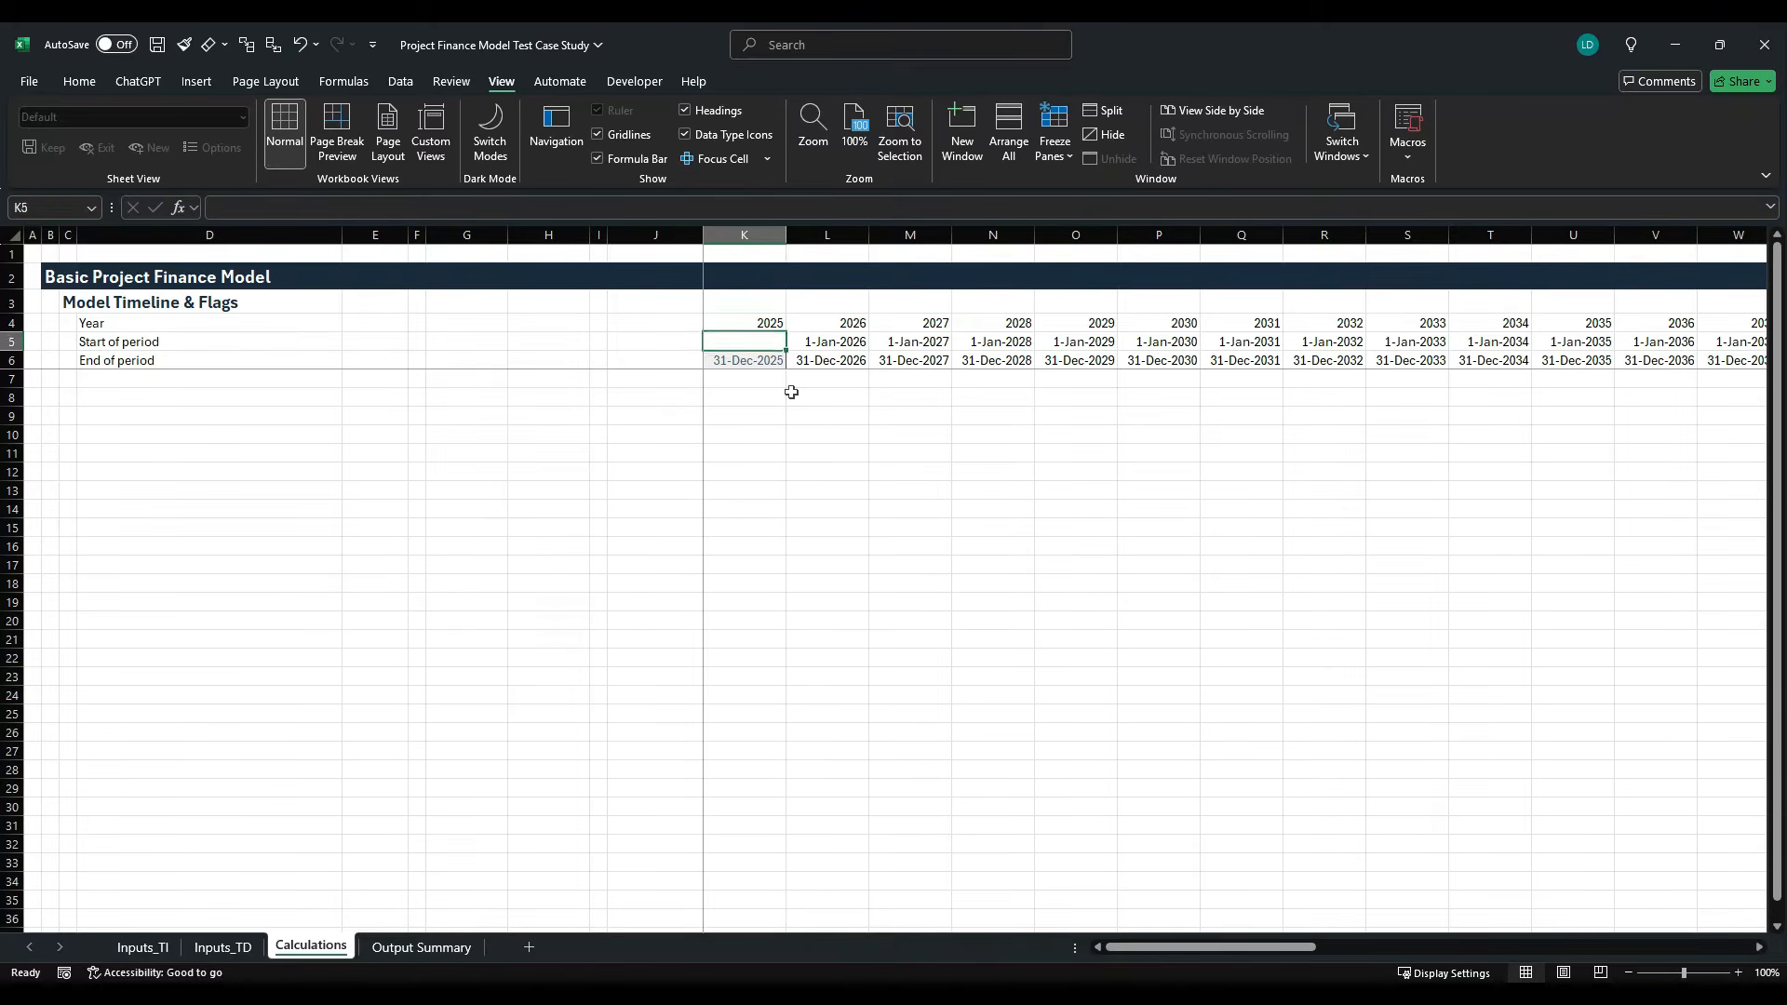
key(Left)
key(Left)
key(Left)
key(Left)
key(Left)
key(Left)
key(Left)
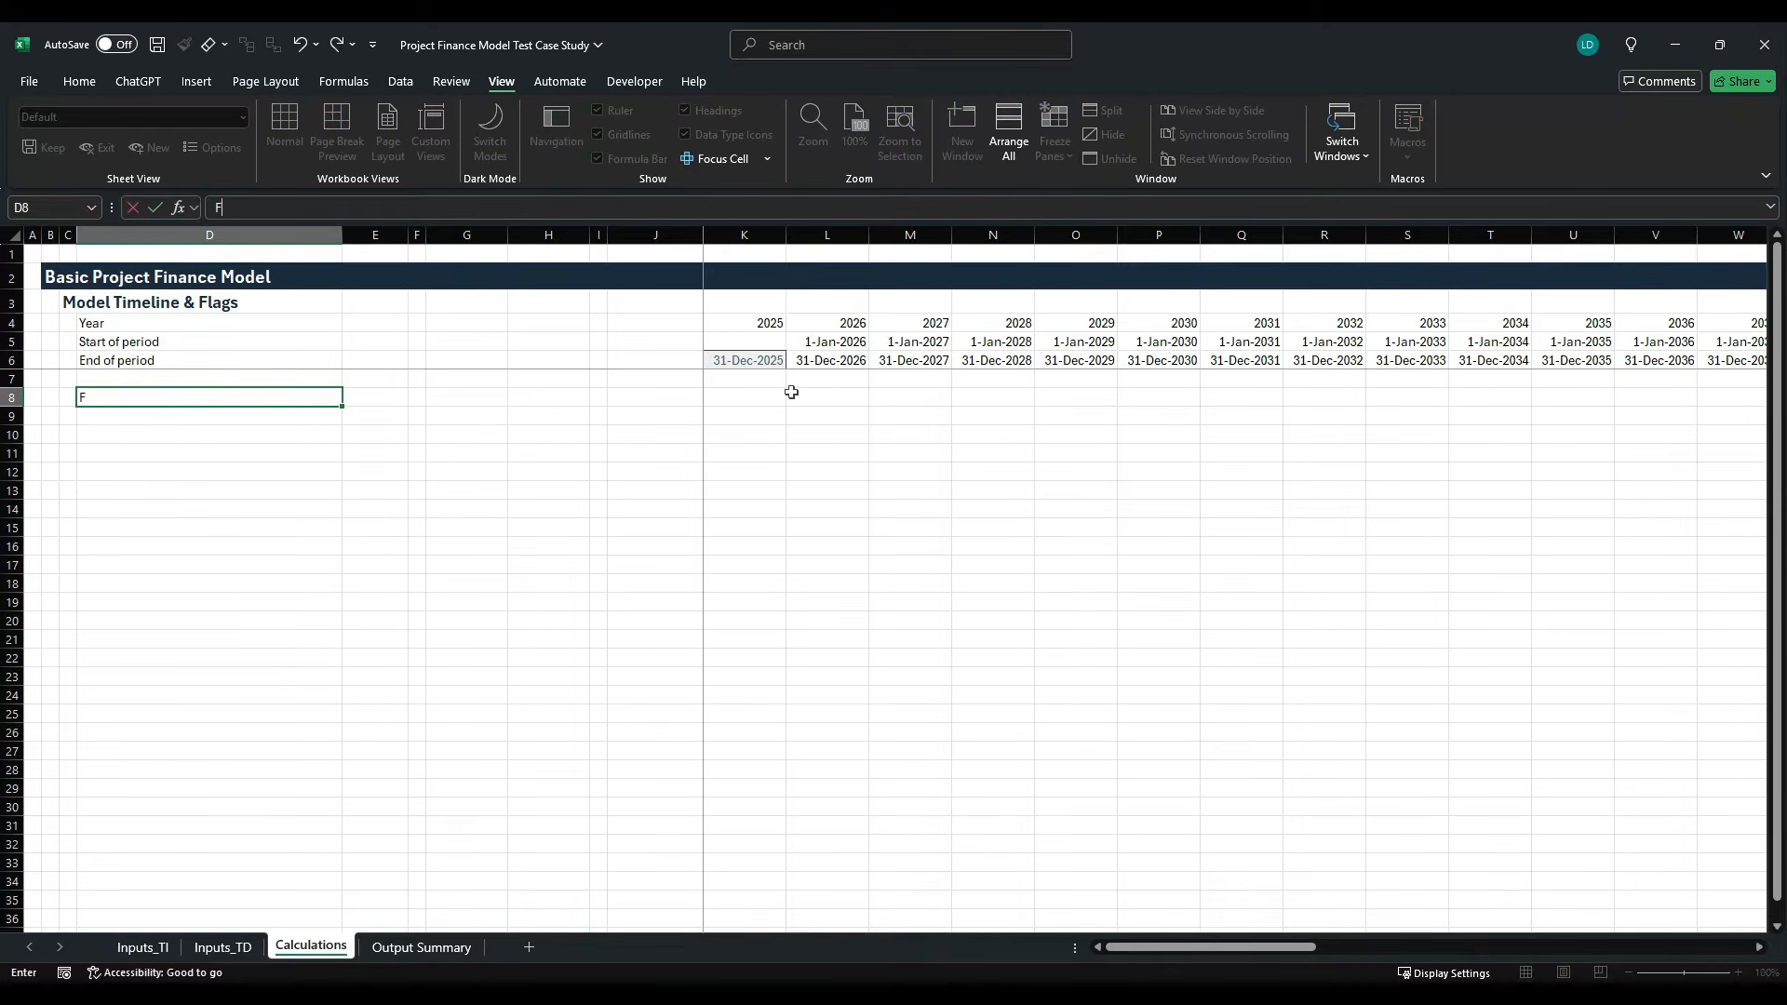
text(Flags)
key(ctrl+Return)
key(ctrl+b)
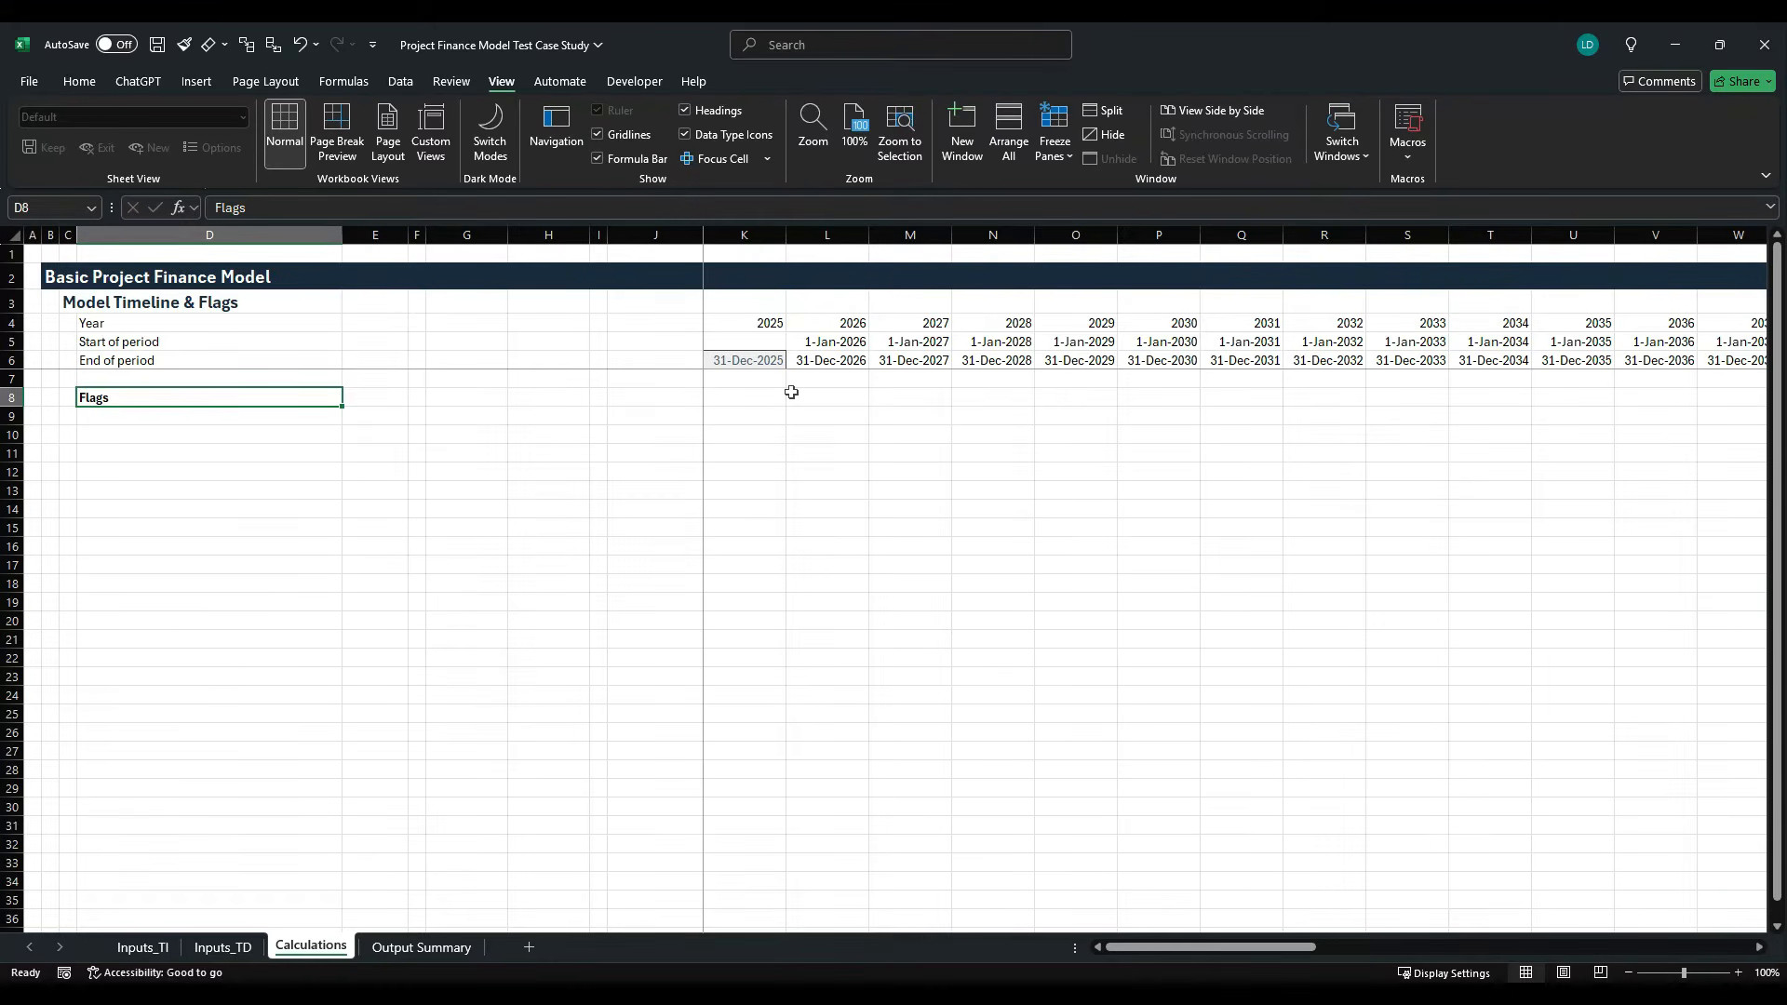
- Enter the row label "Financial Close" in D9 under the Flags subheading
key(Down)
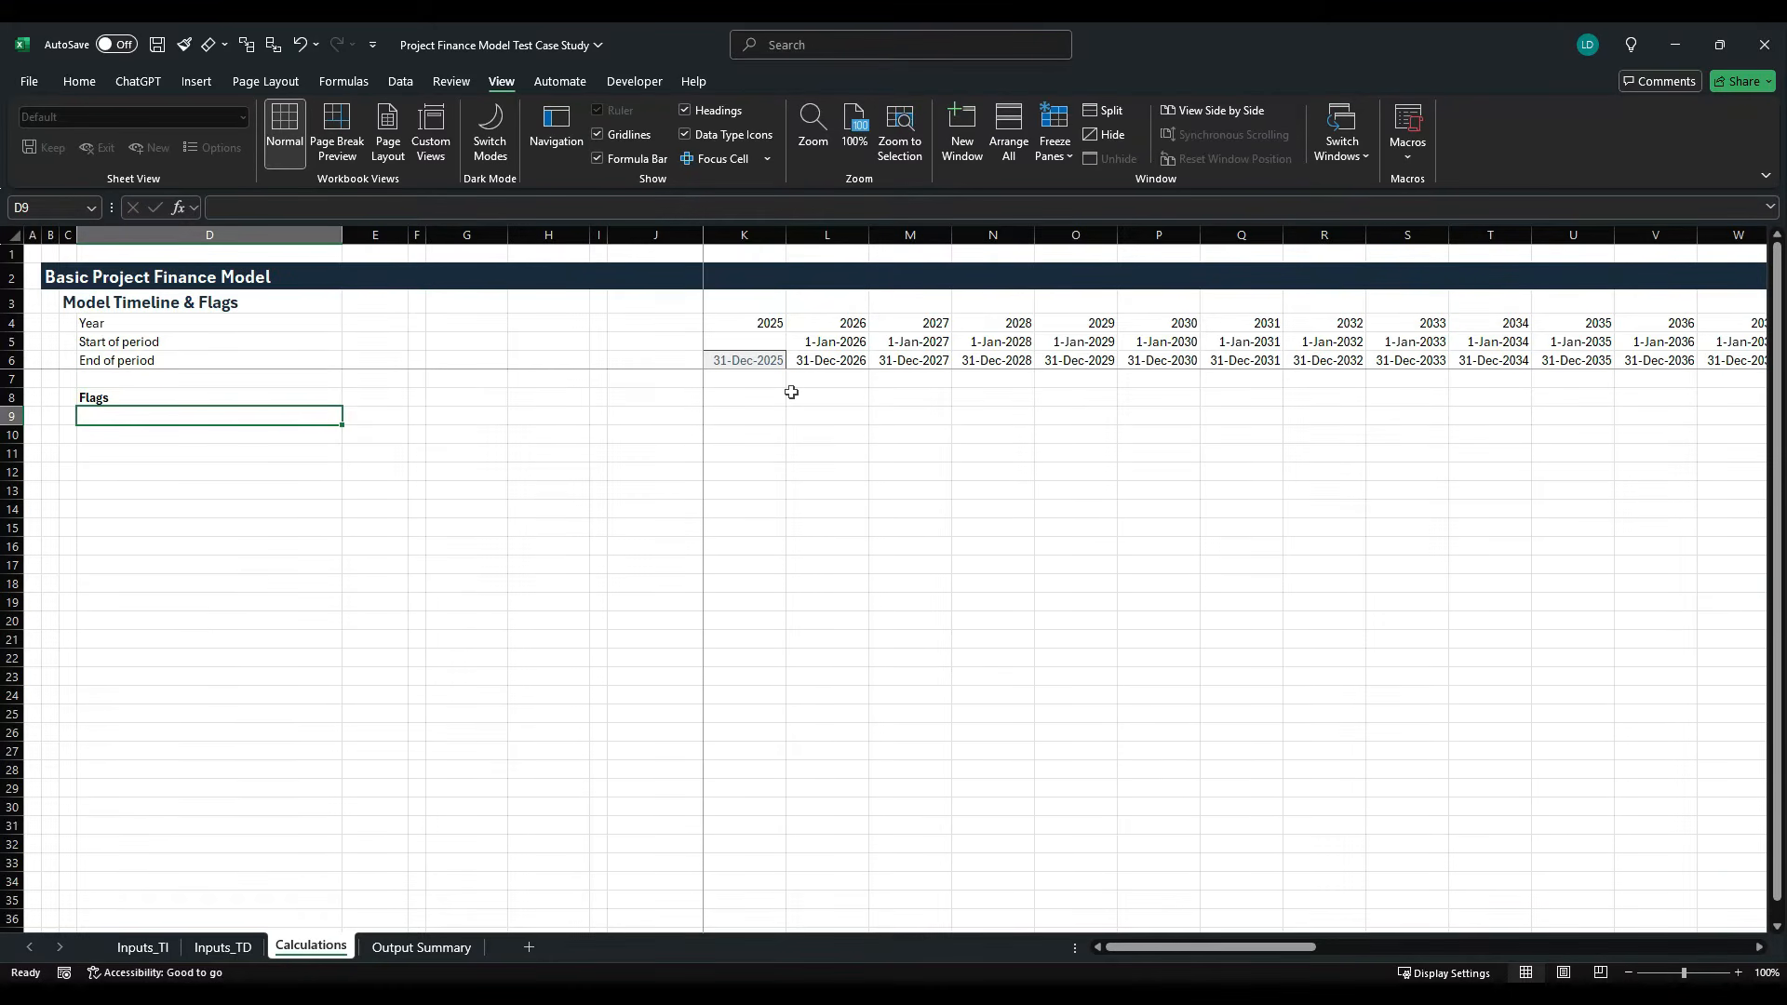
text(Financial )
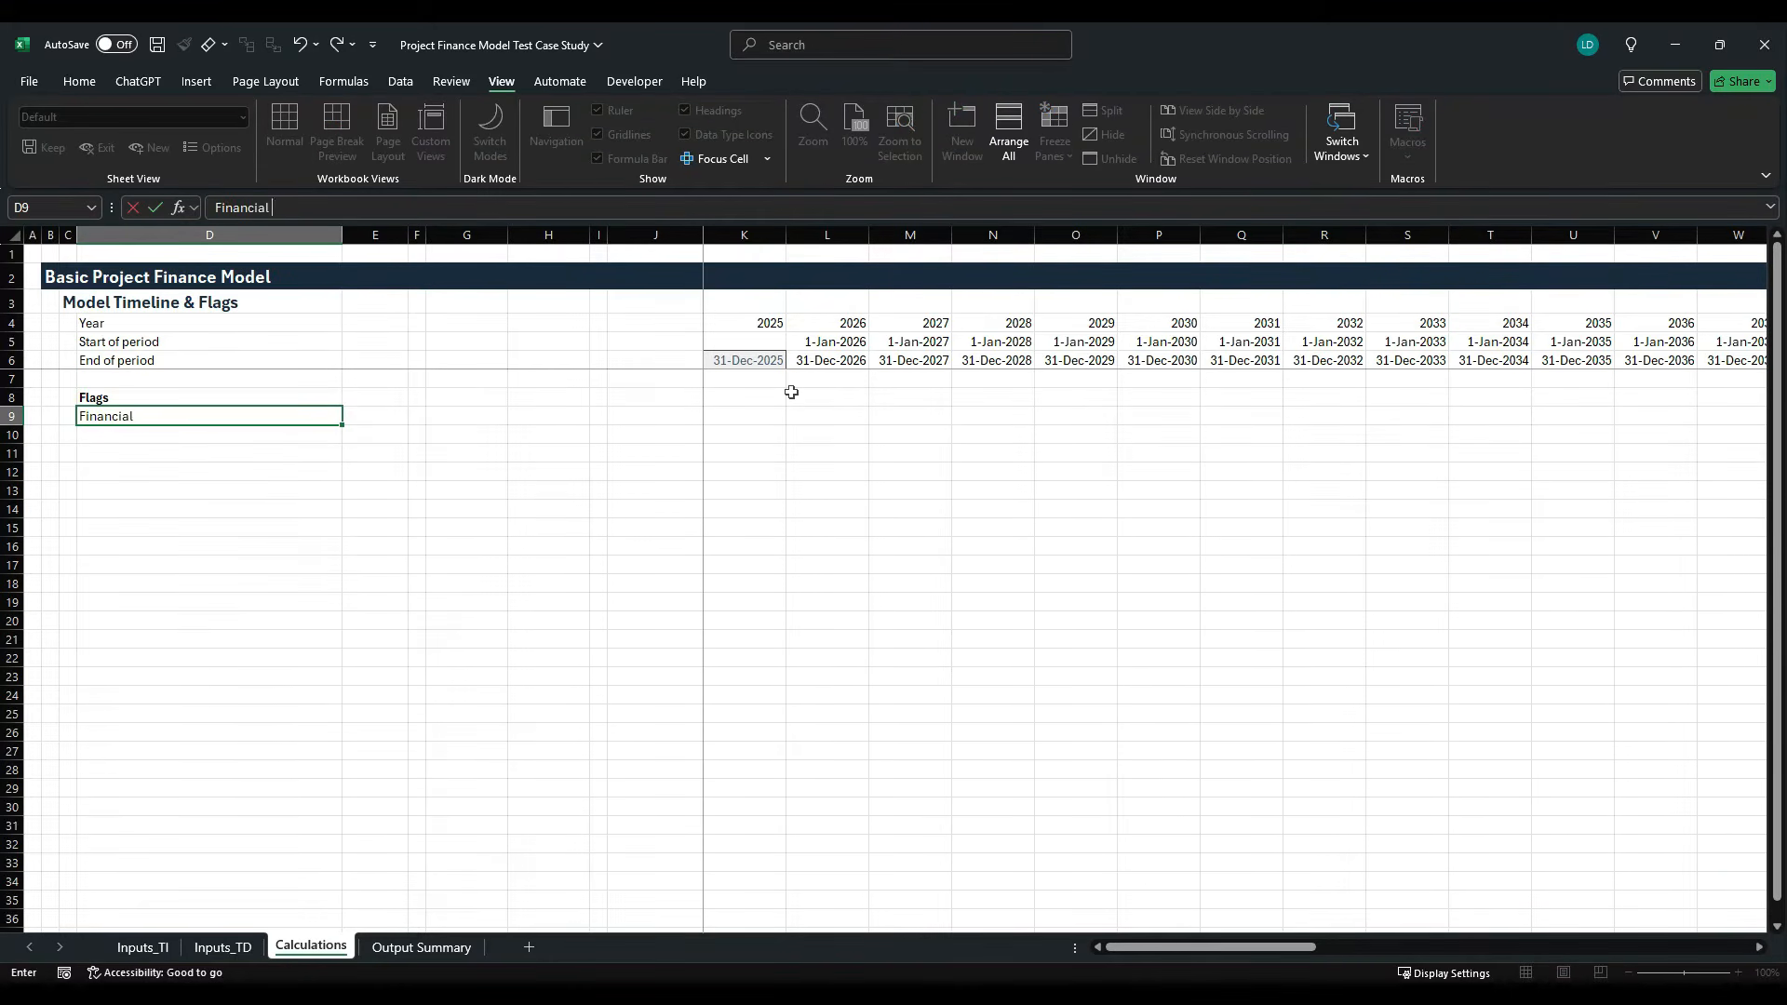
text(Close)
key(ctrl+Return)
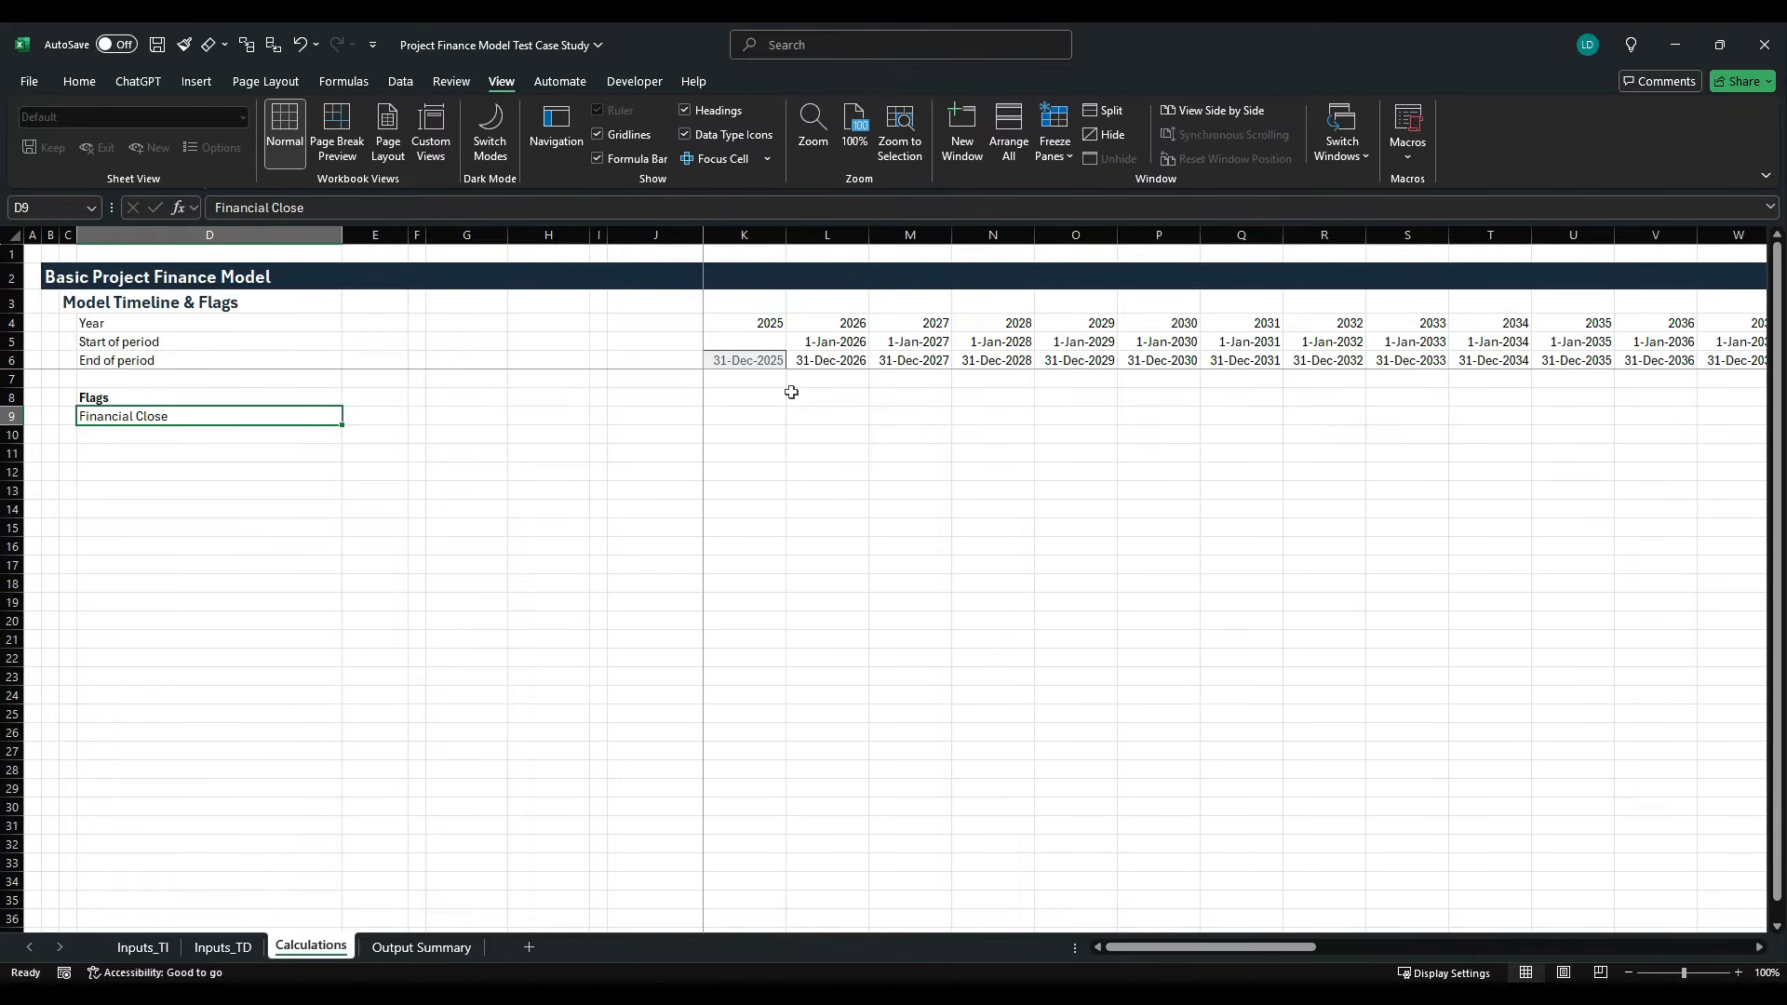
- Enter [1,0] as the unit of the Financial Close flag in E9
key(Right)
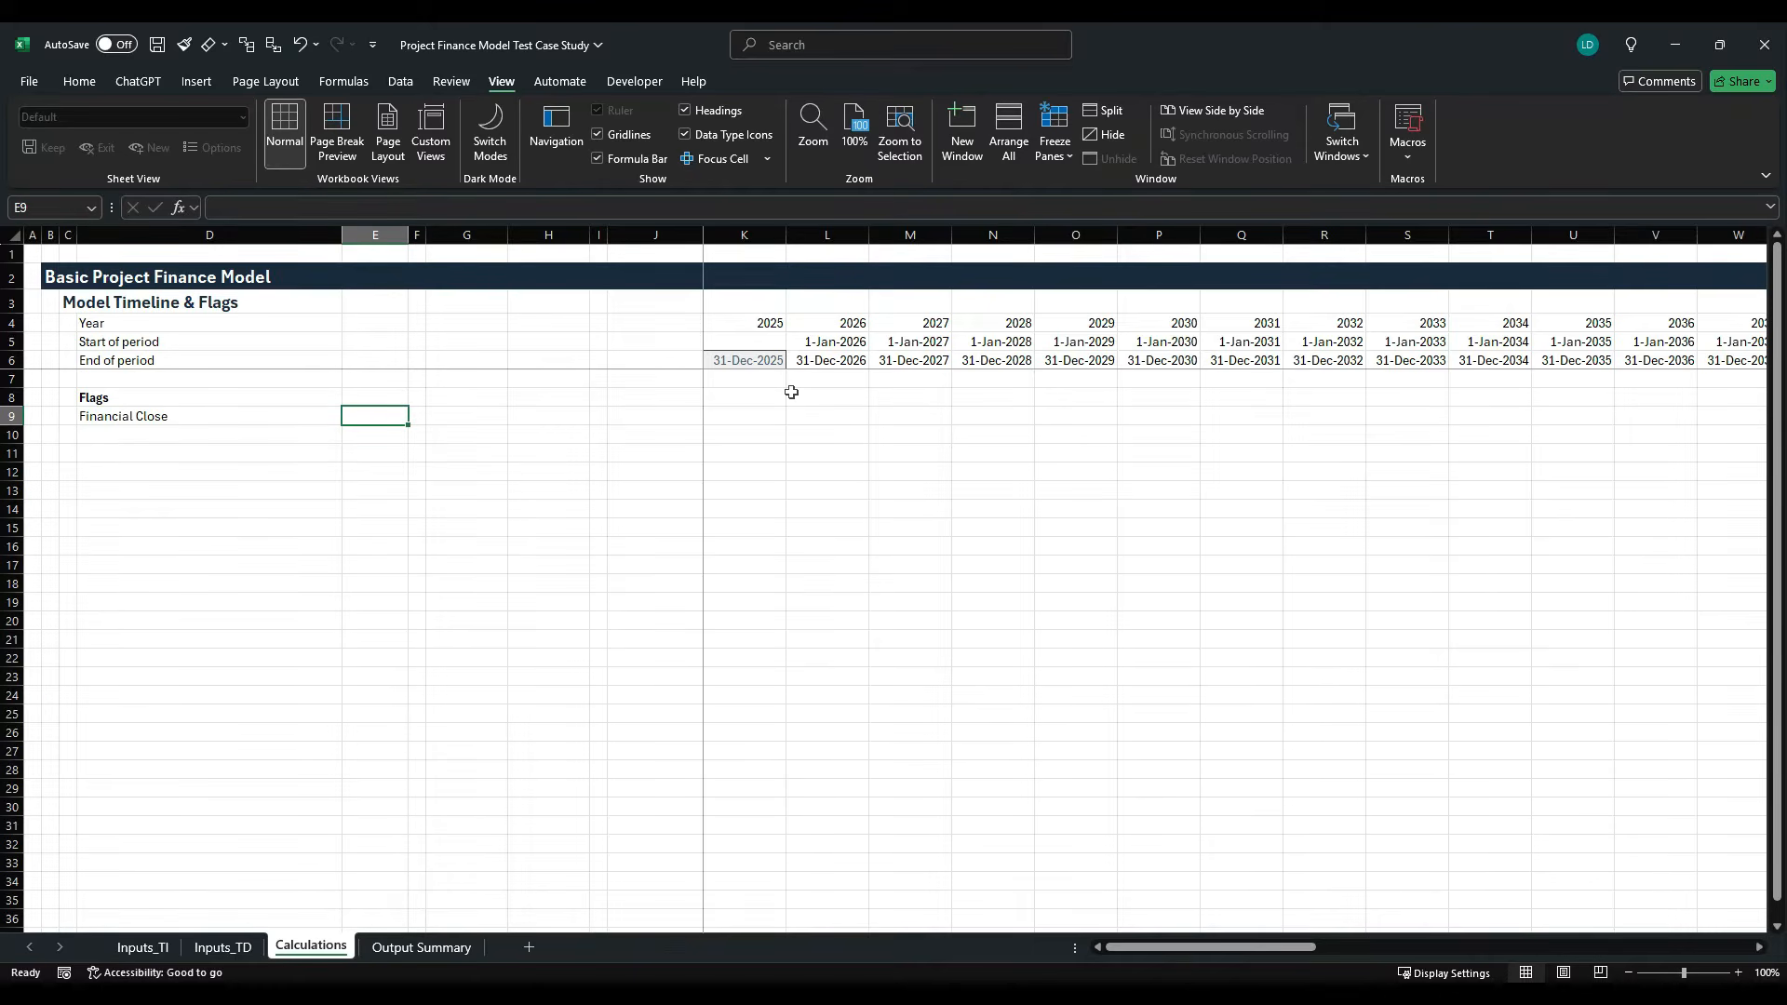
text([1)
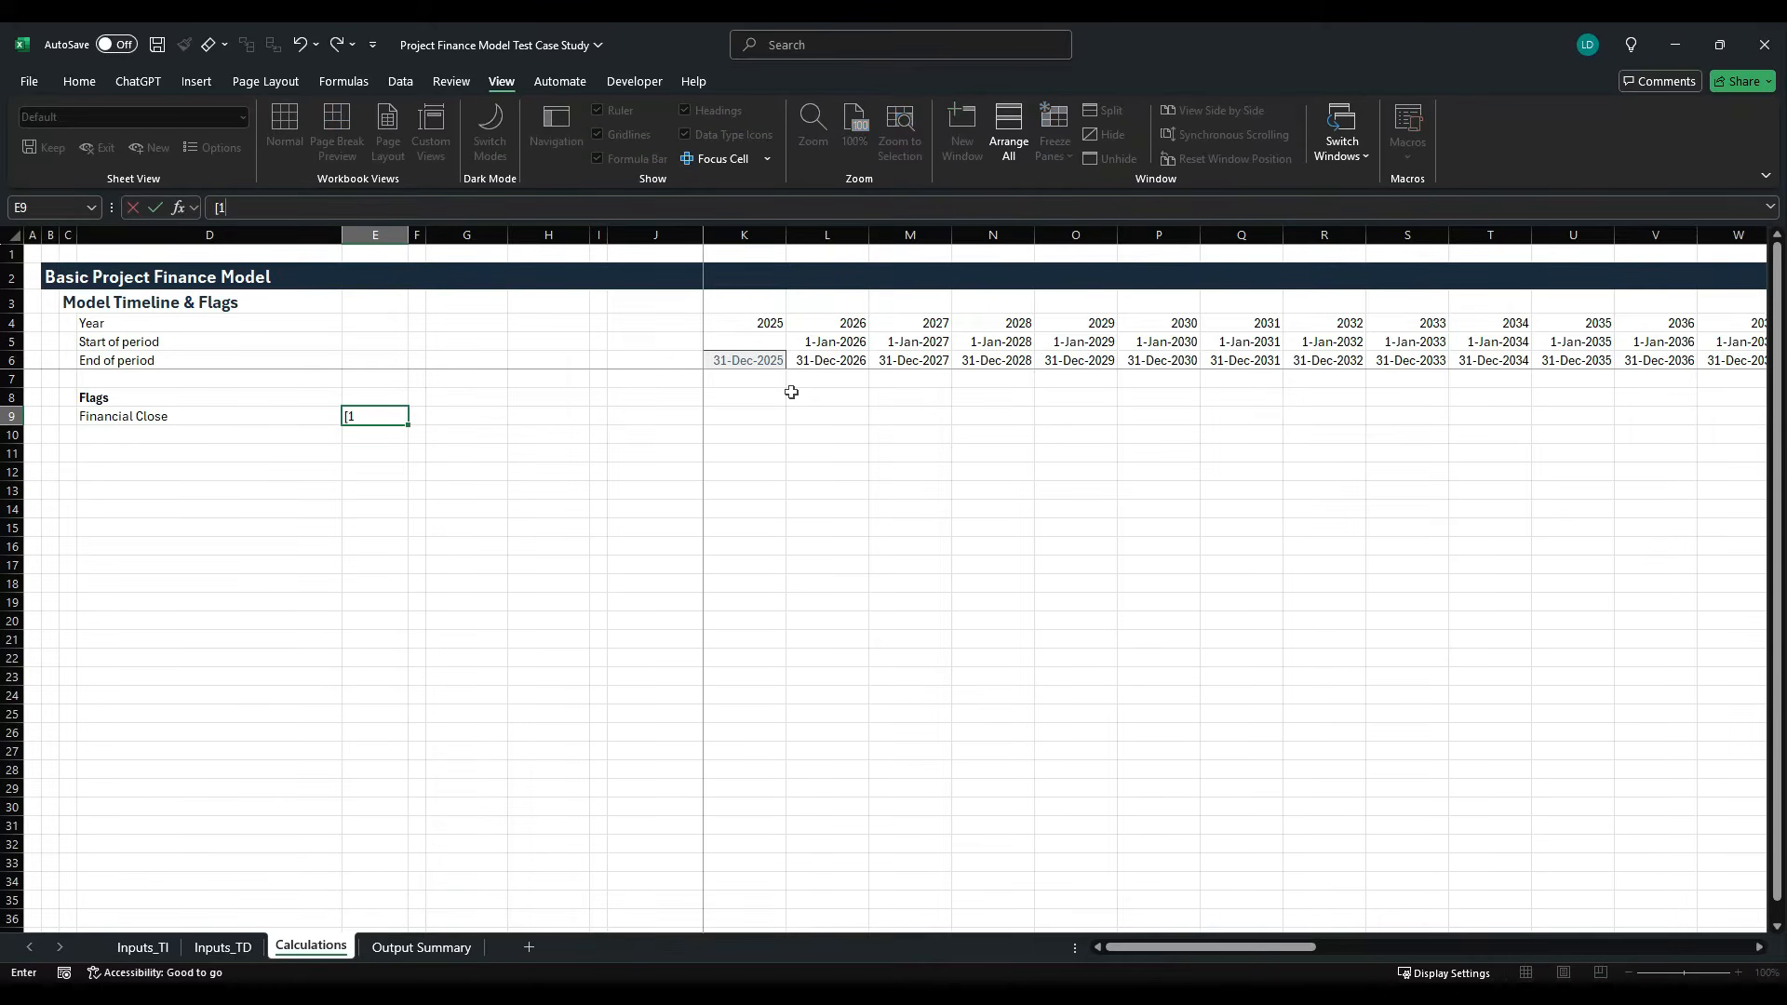
text(,})
key(BackSpace)
key(ctrl+Return)
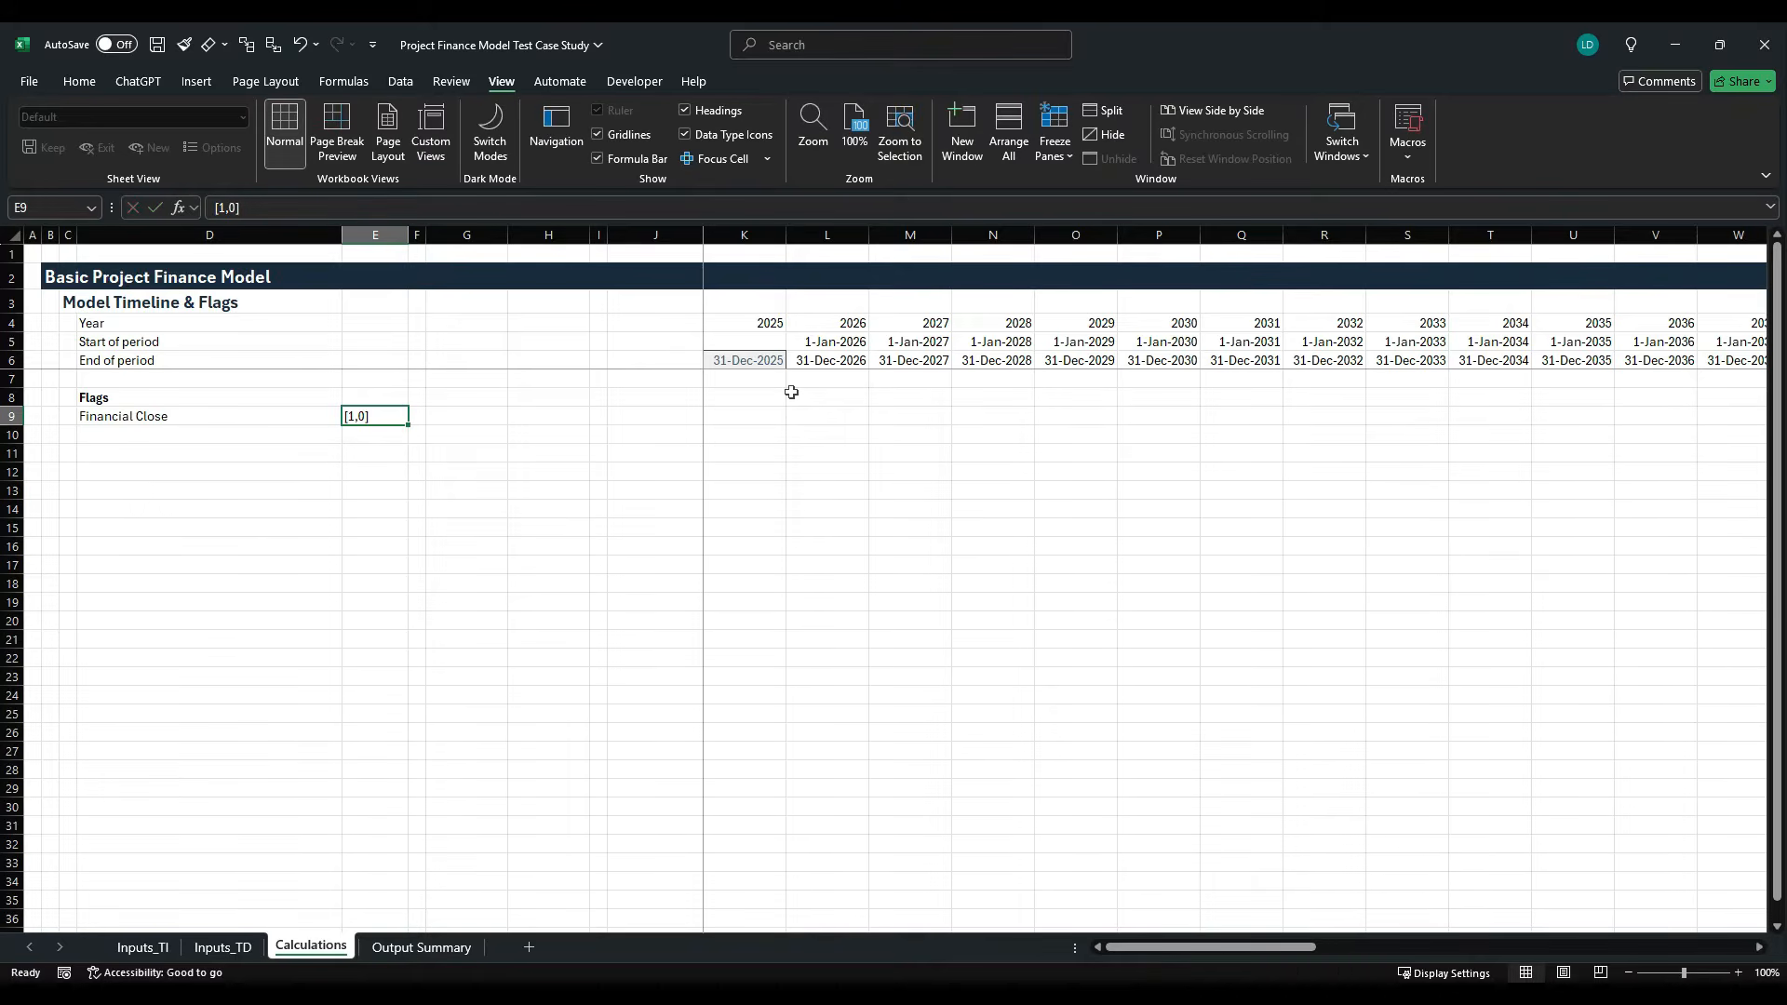
- Apply the Unit cell style to E9 and to the column range E7:E171
key(alt+h)
key(j)
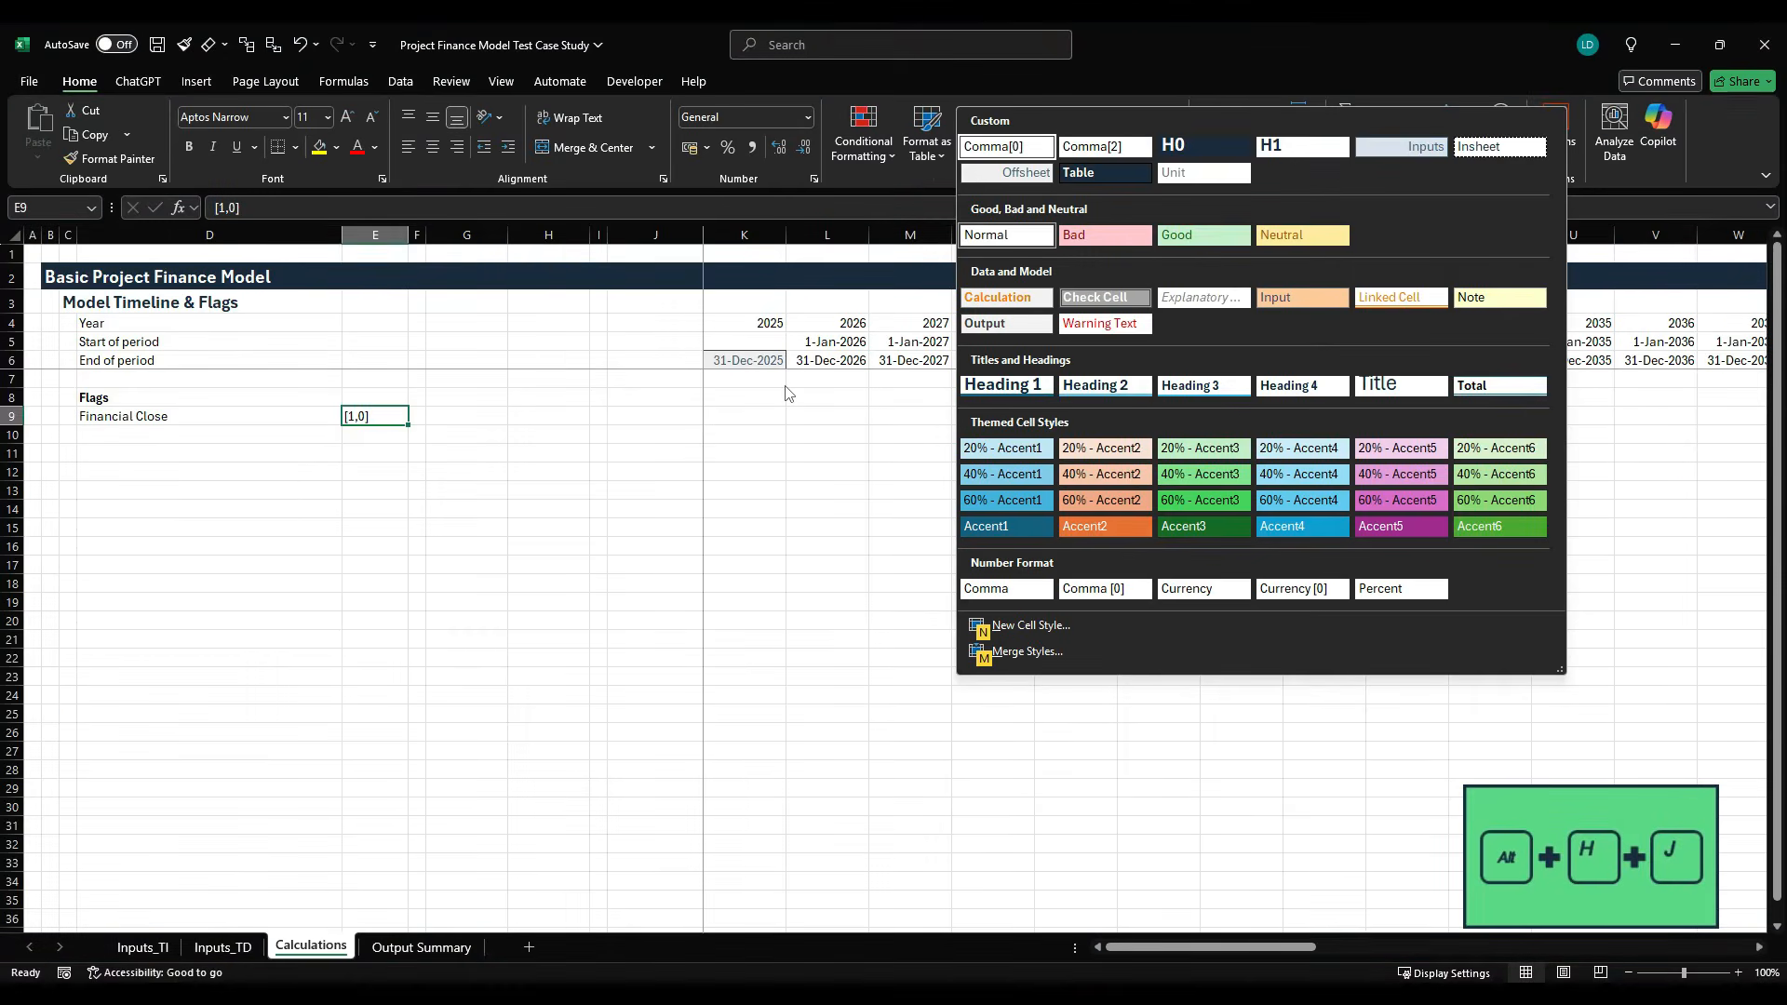
key(Right)
key(Right)
key(Down)
key(Return)
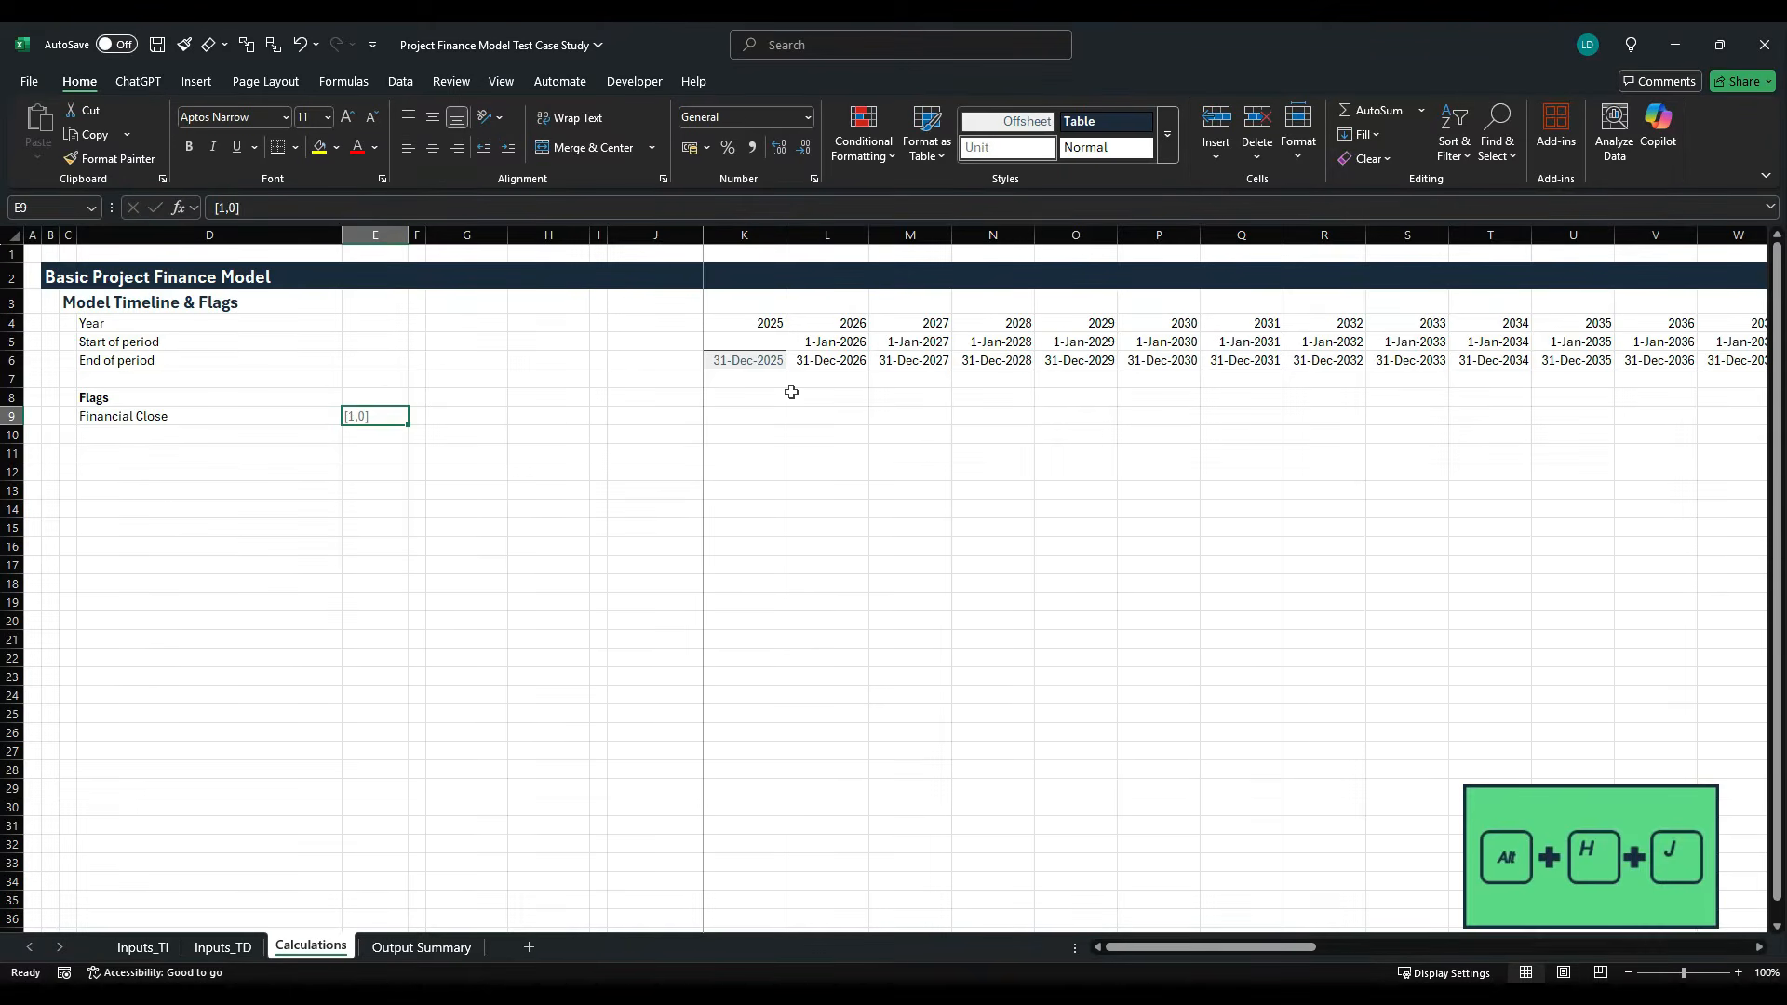
drag(376, 378, 390, 816)
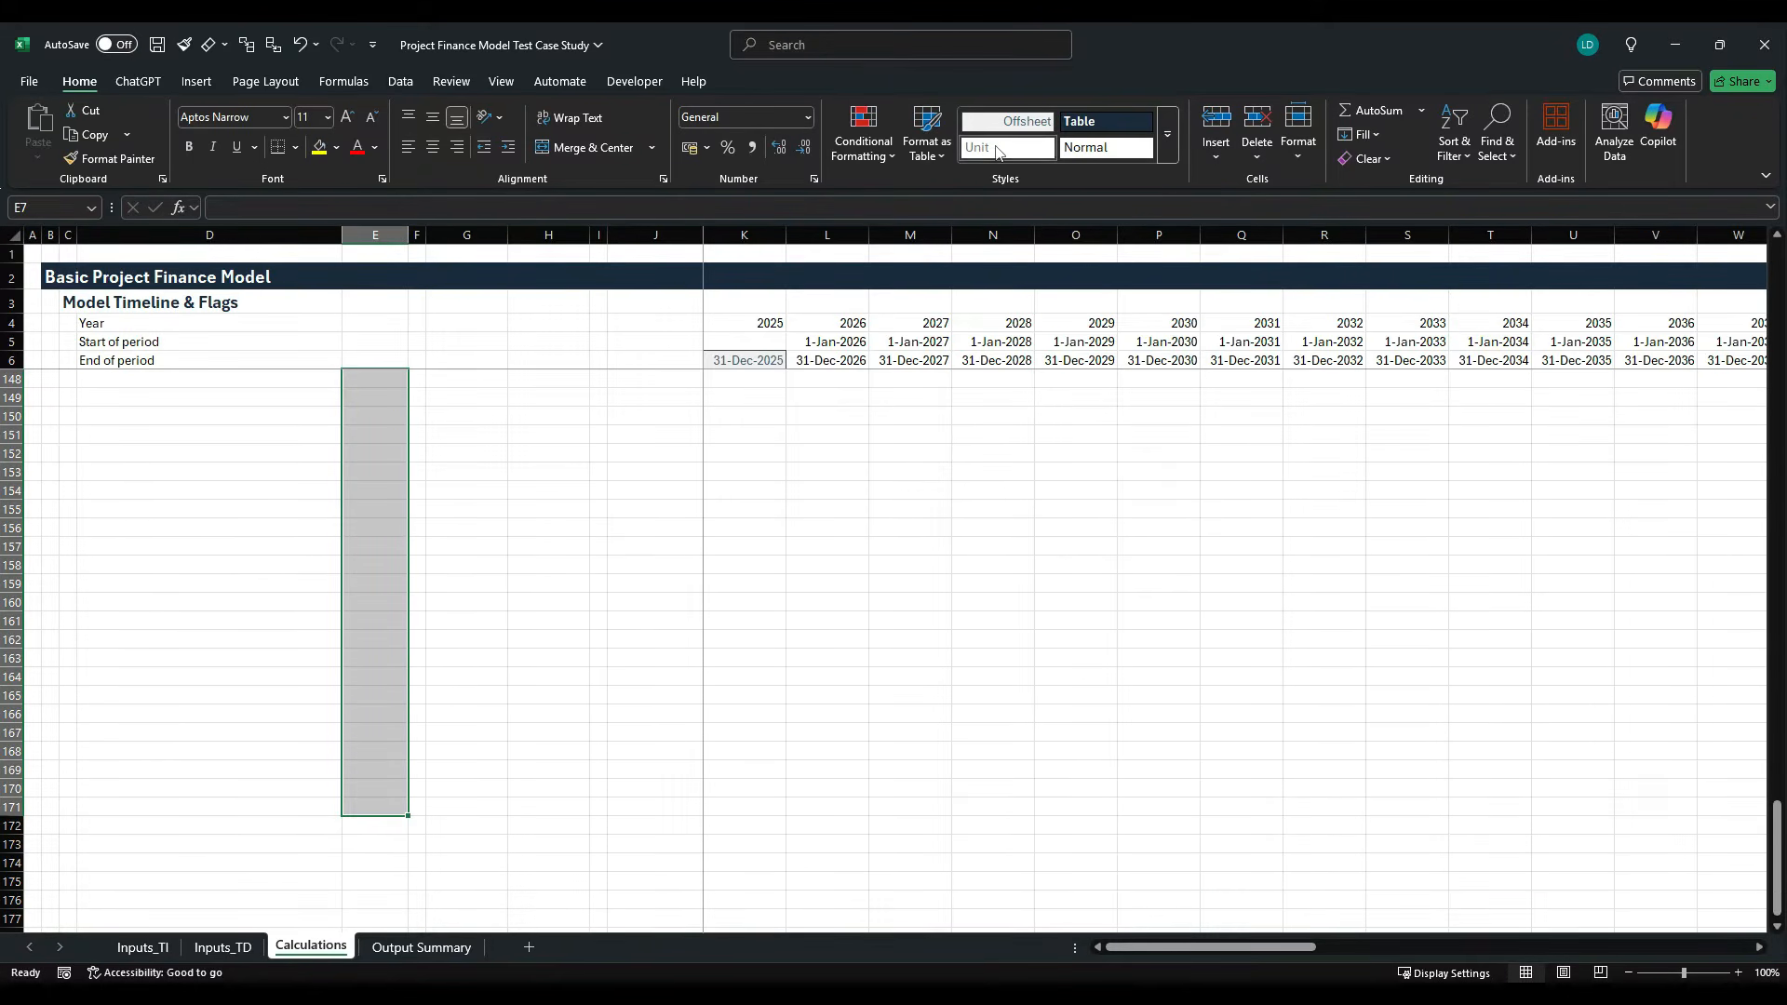
scroll(423, 596, up, 20)
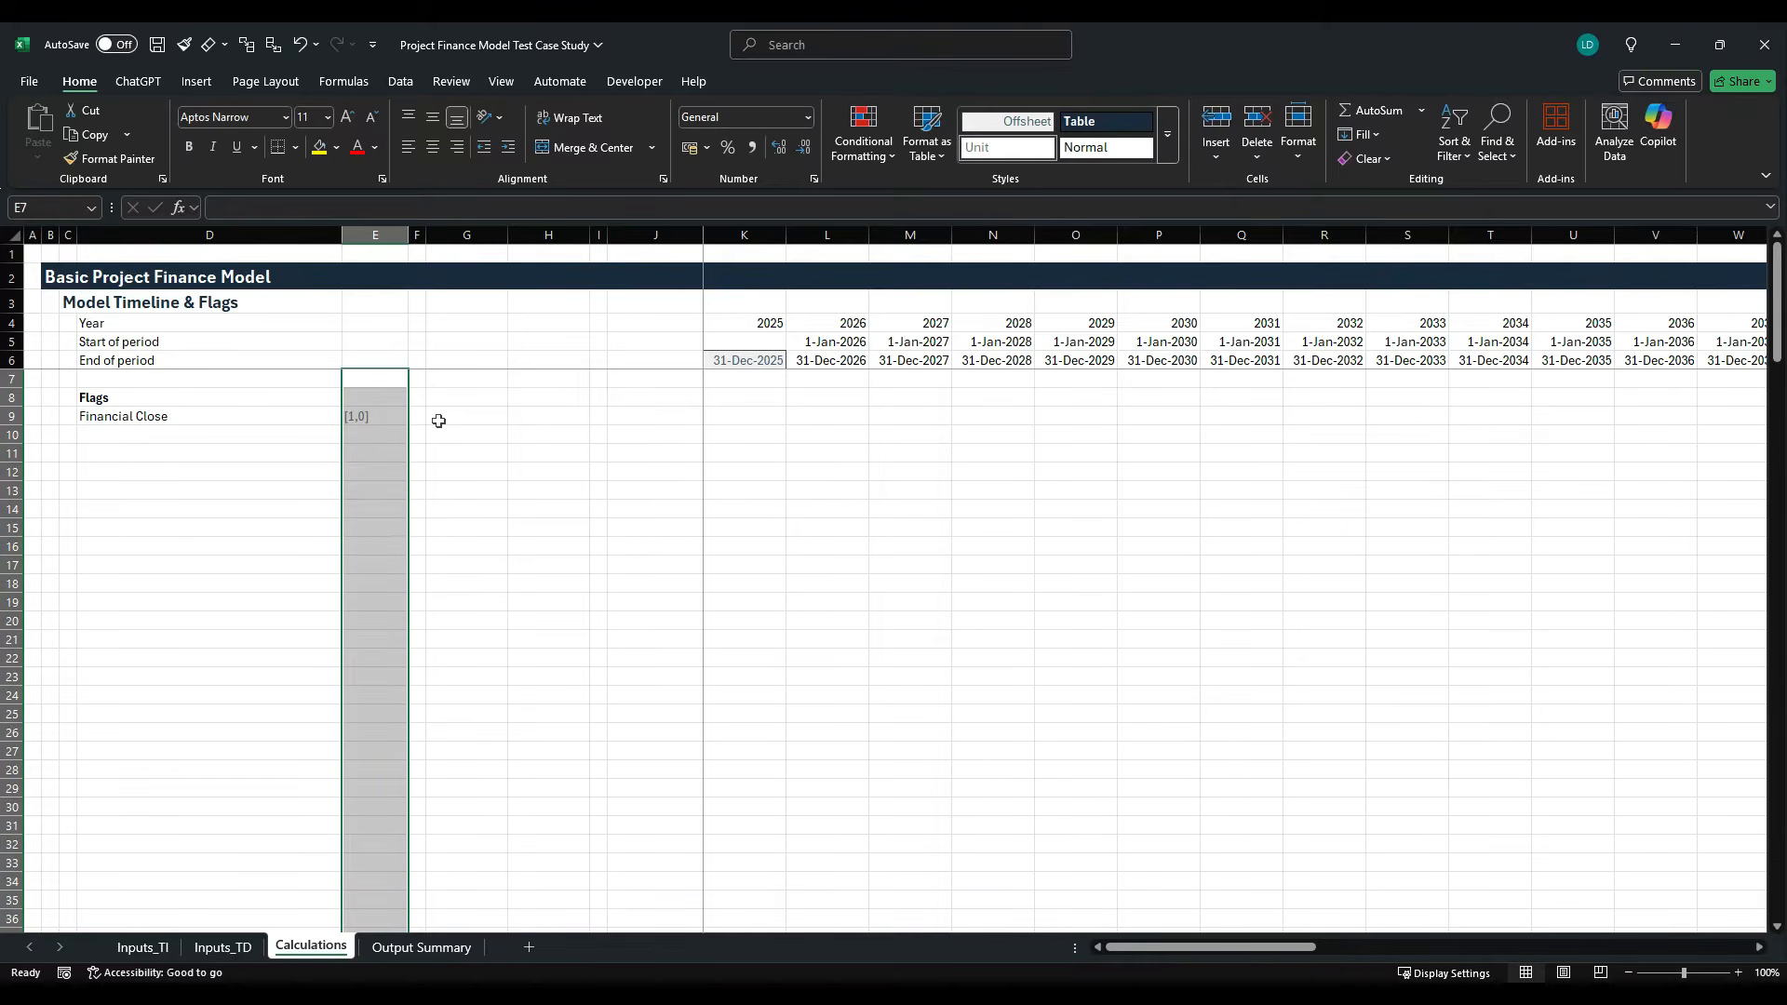
- Enter the column headers "Start" in G8 and "End" in H8
click(476, 400)
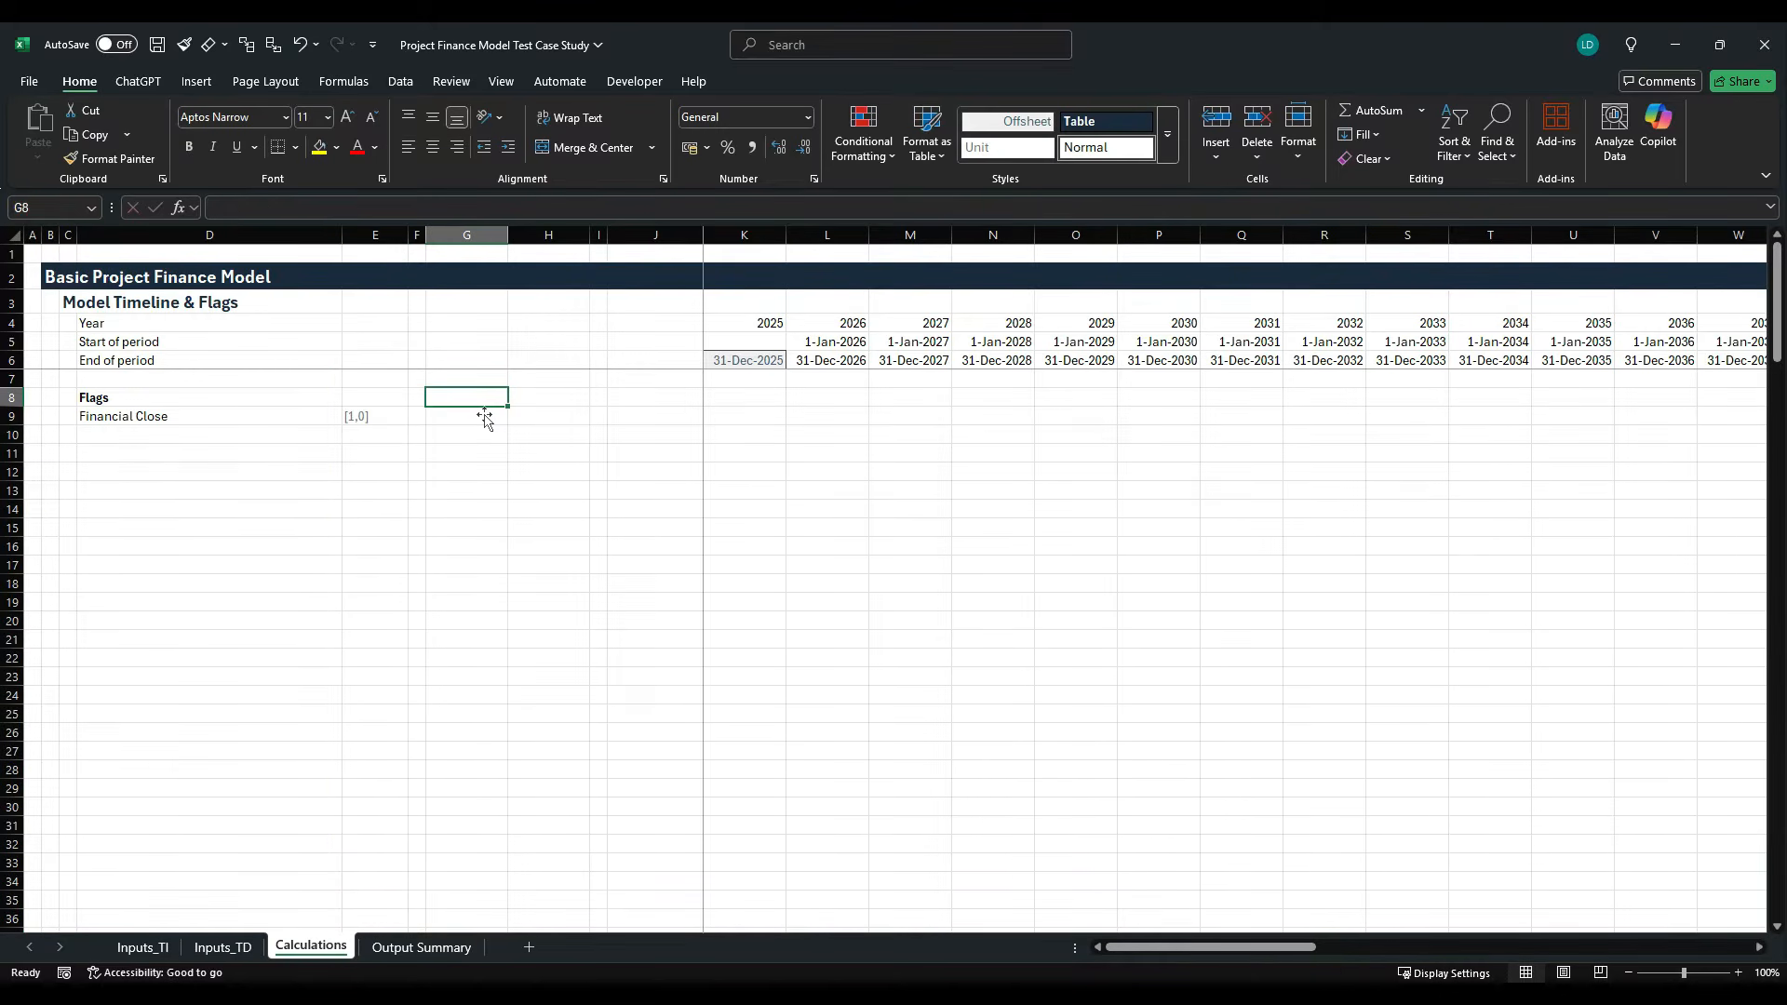
text(Start)
key(Tab)
text(E)
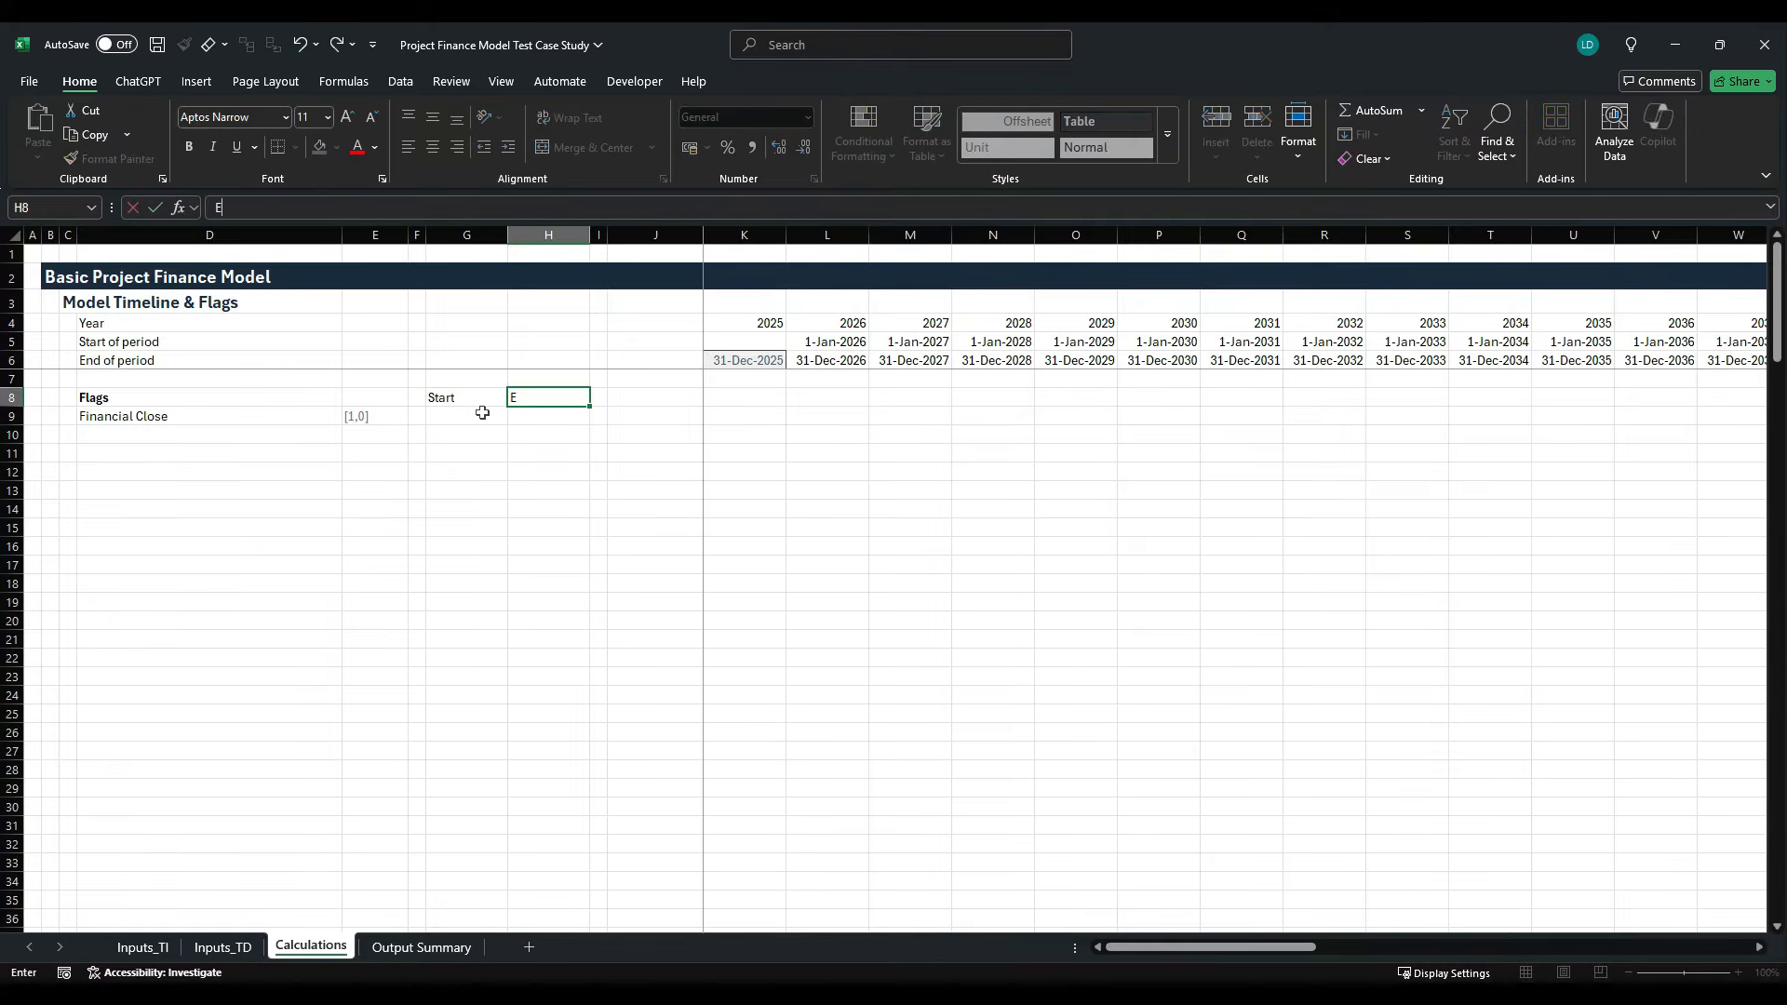
text(nd)
key(ctrl+Return)
key(Left)
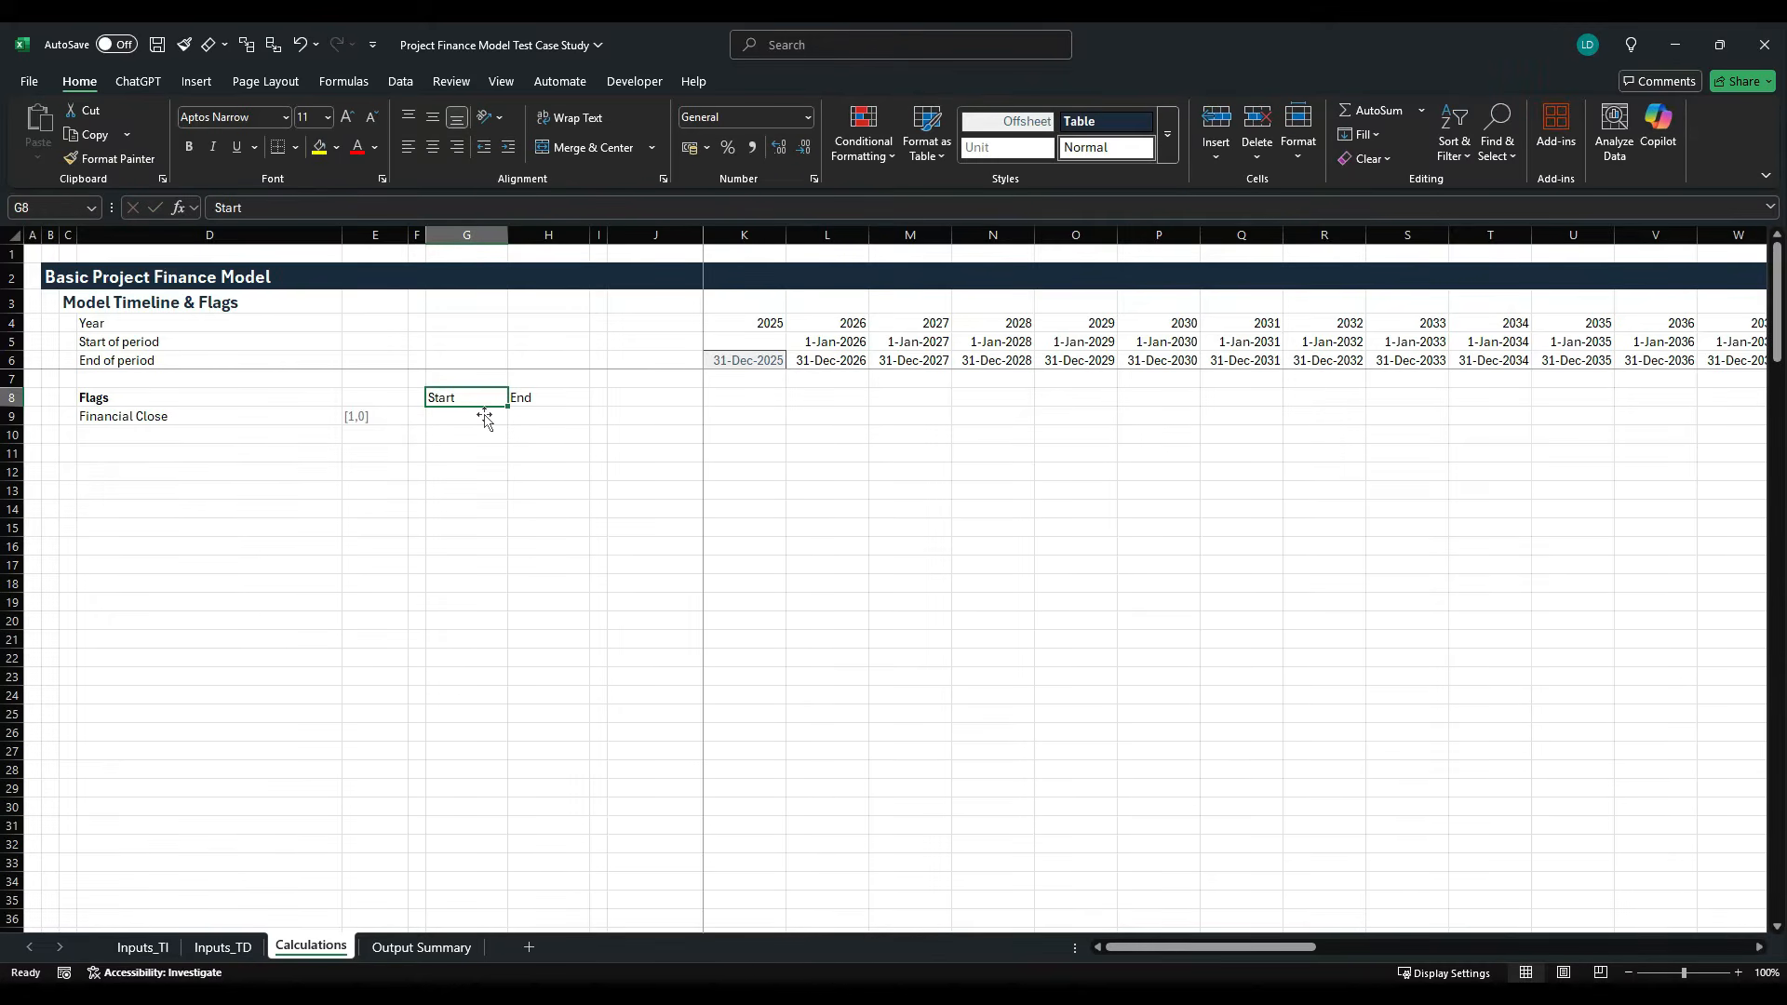
- Apply the Table cell style to the Start and End headers in G8:H8
key(shift+Right)
key(alt+h)
key(j)
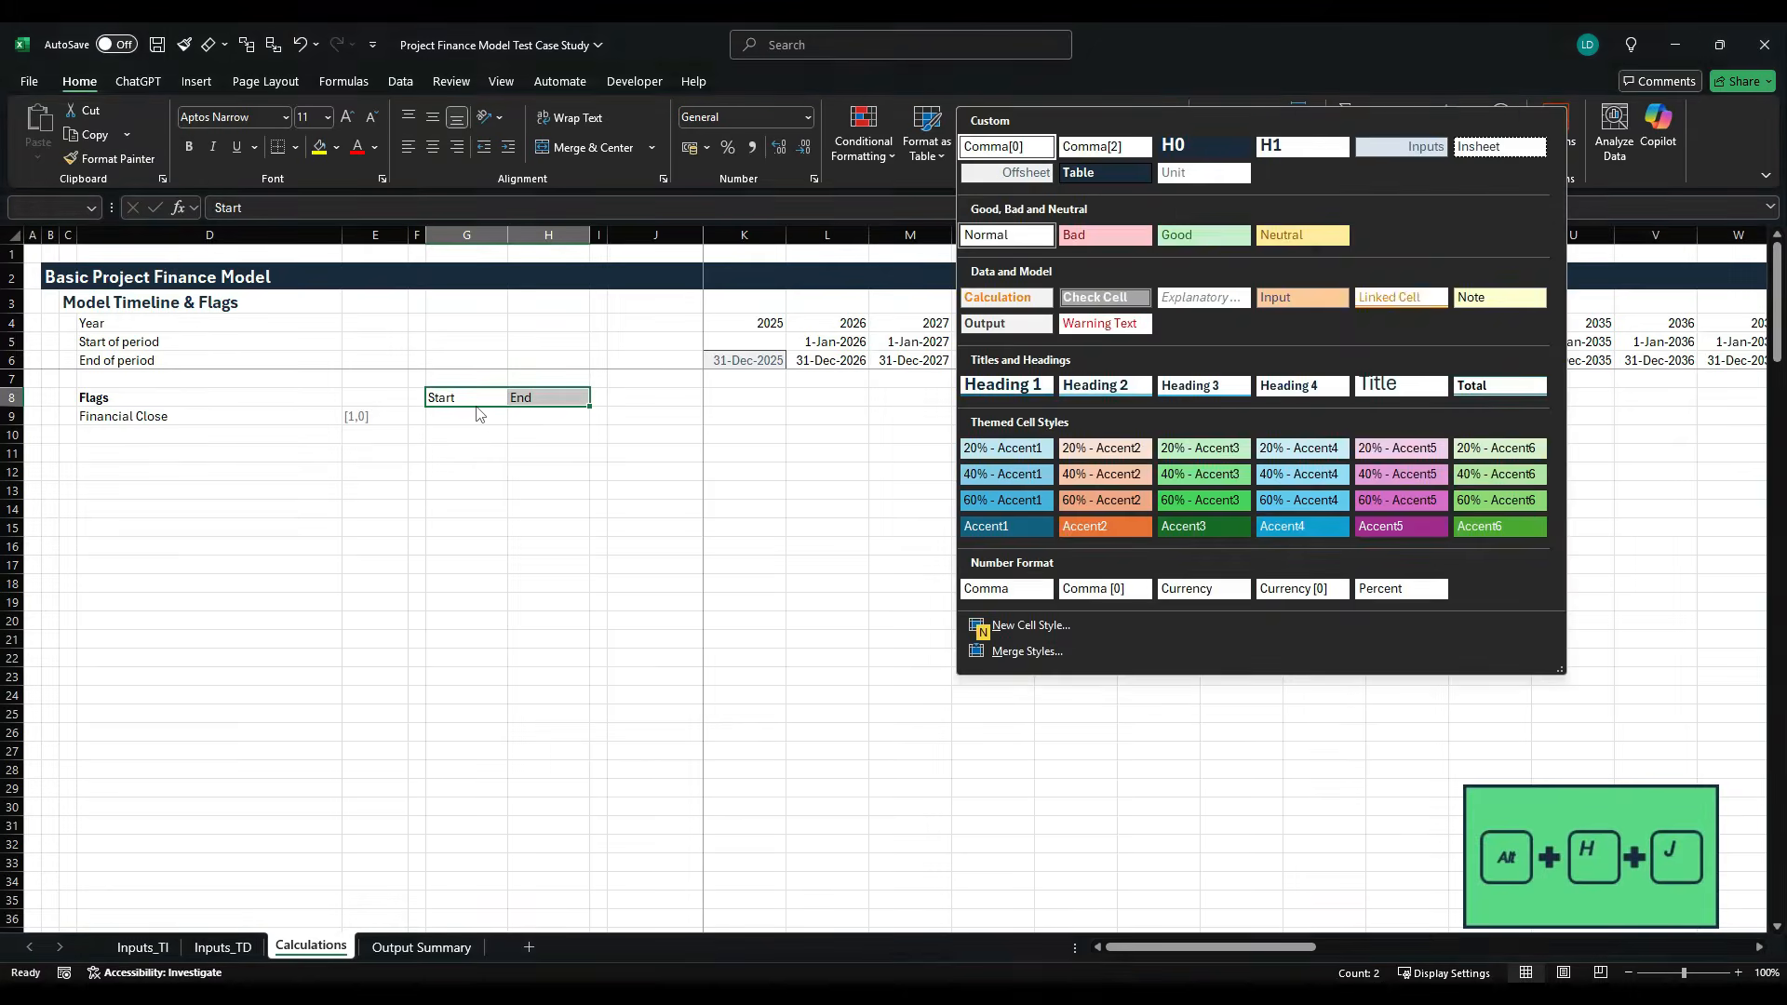
key(Right)
key(Down)
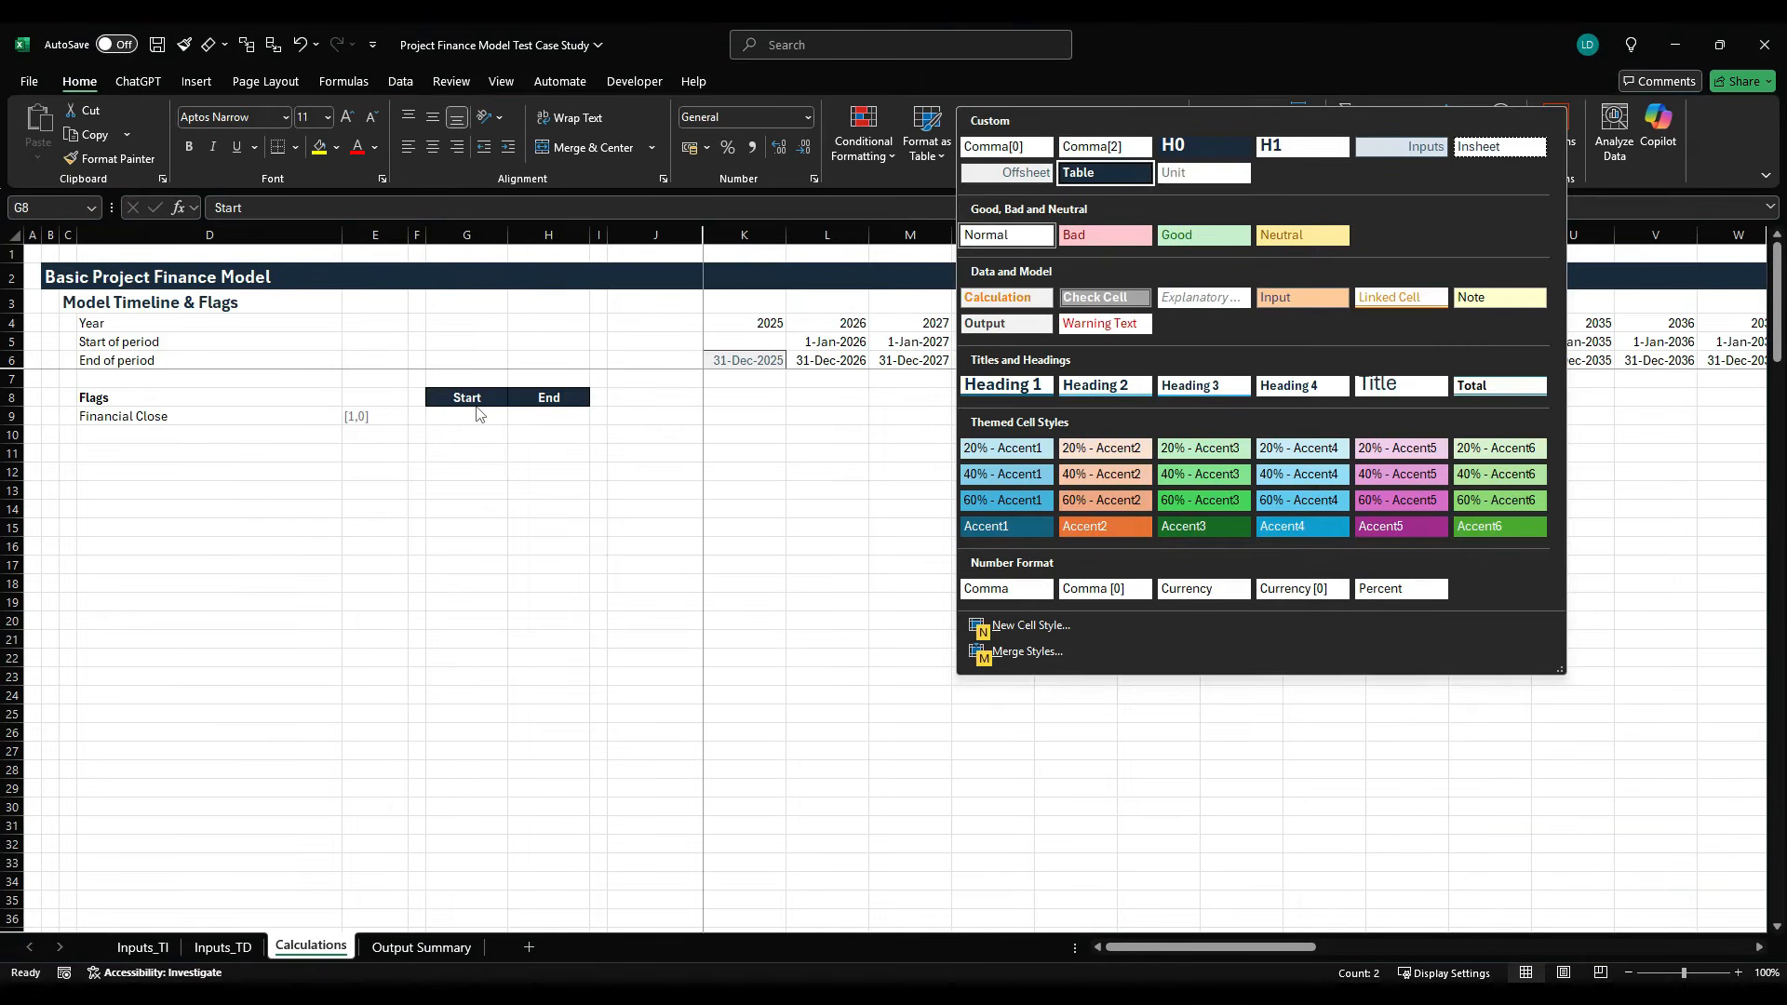
key(Return)
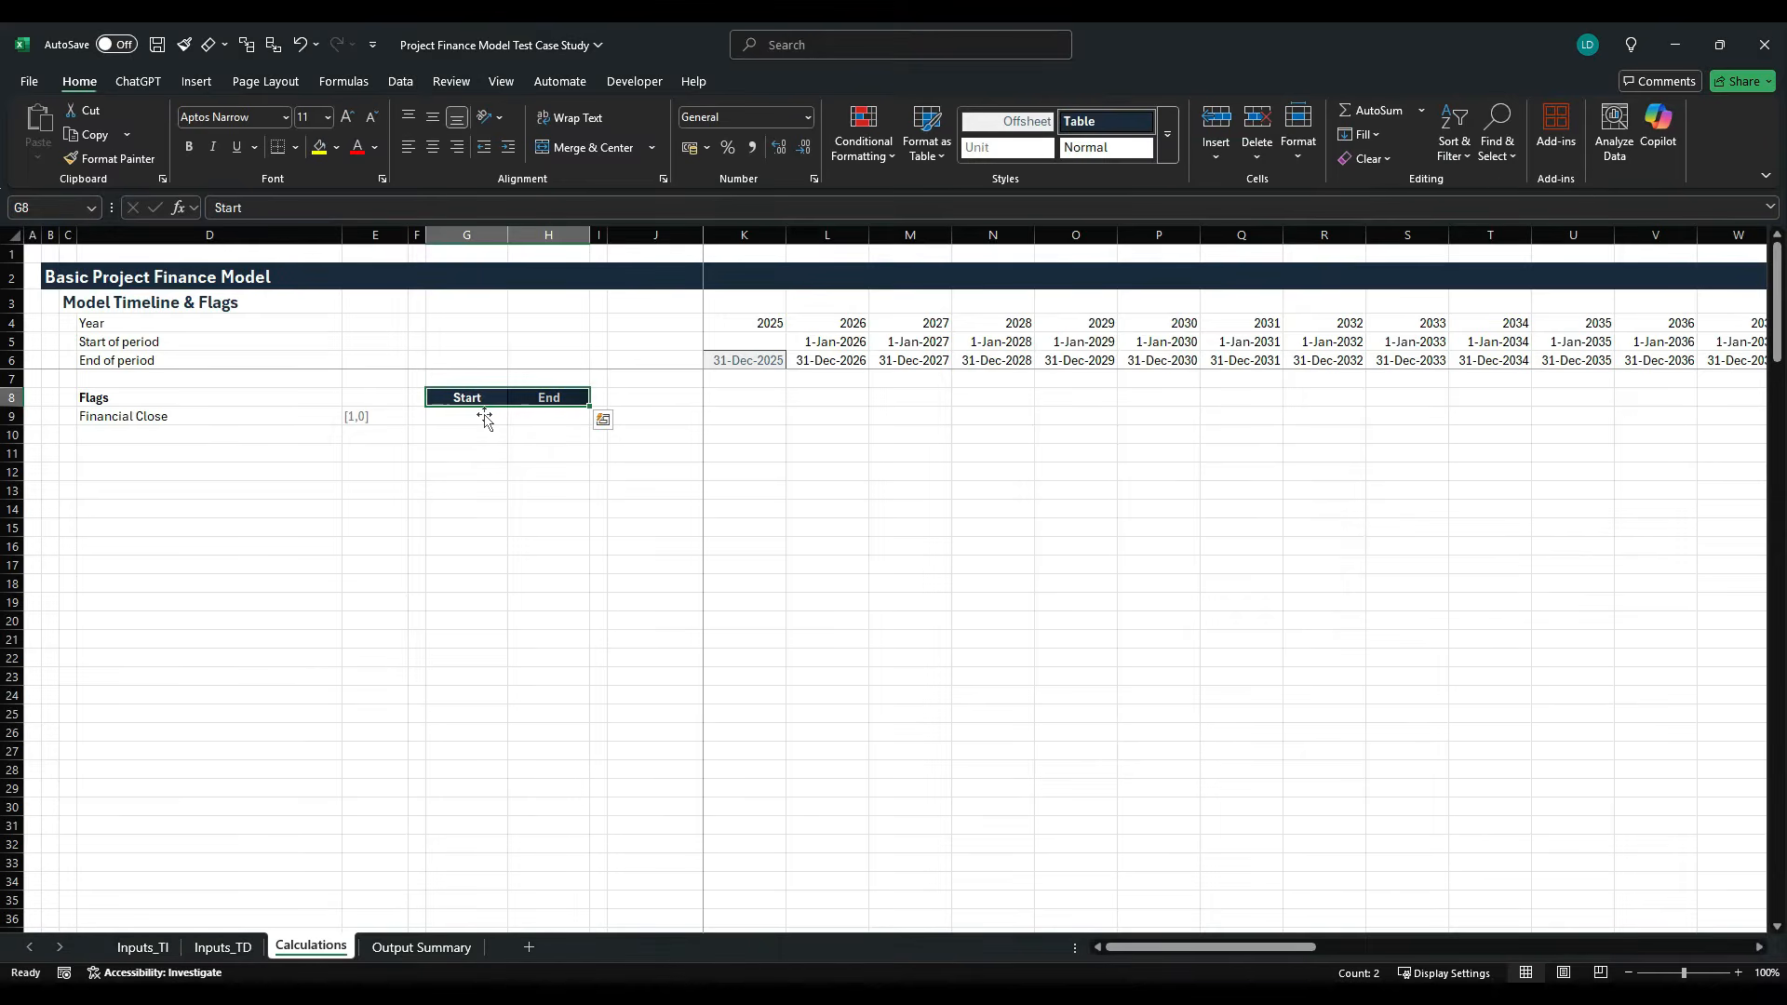
- Link the Financial Close end date in H9 to the named cell with =Financial_Close
key(Down)
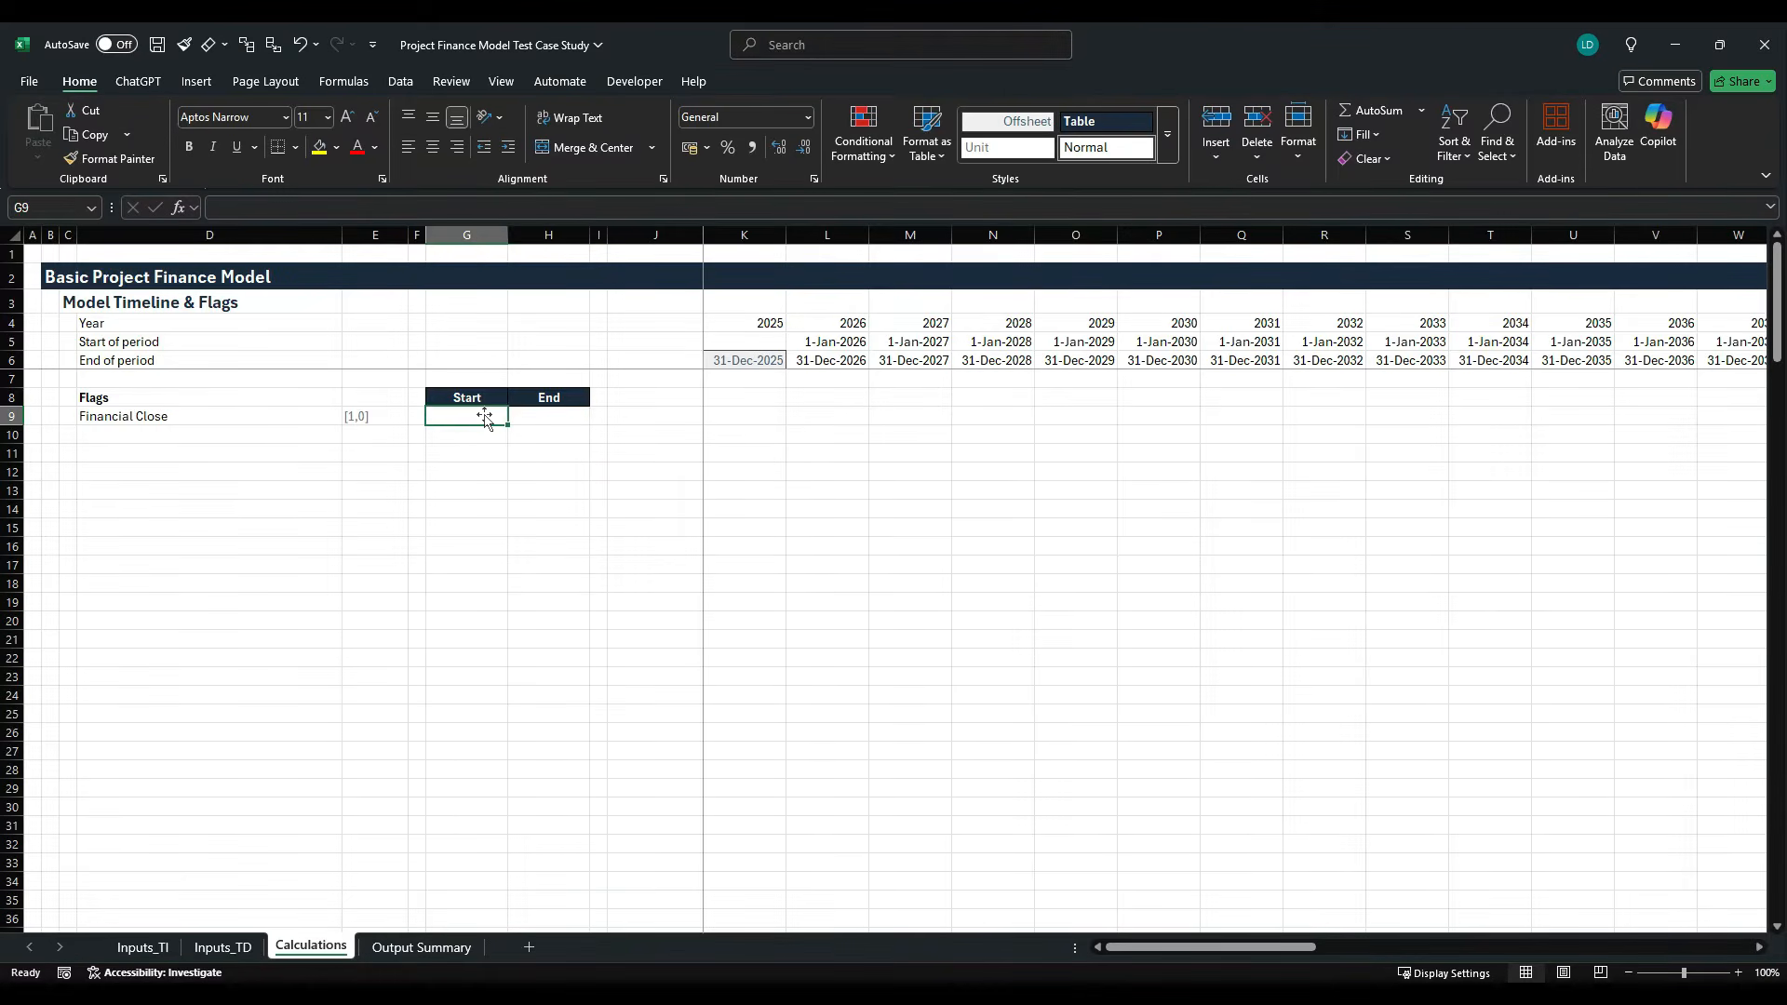
key(Right)
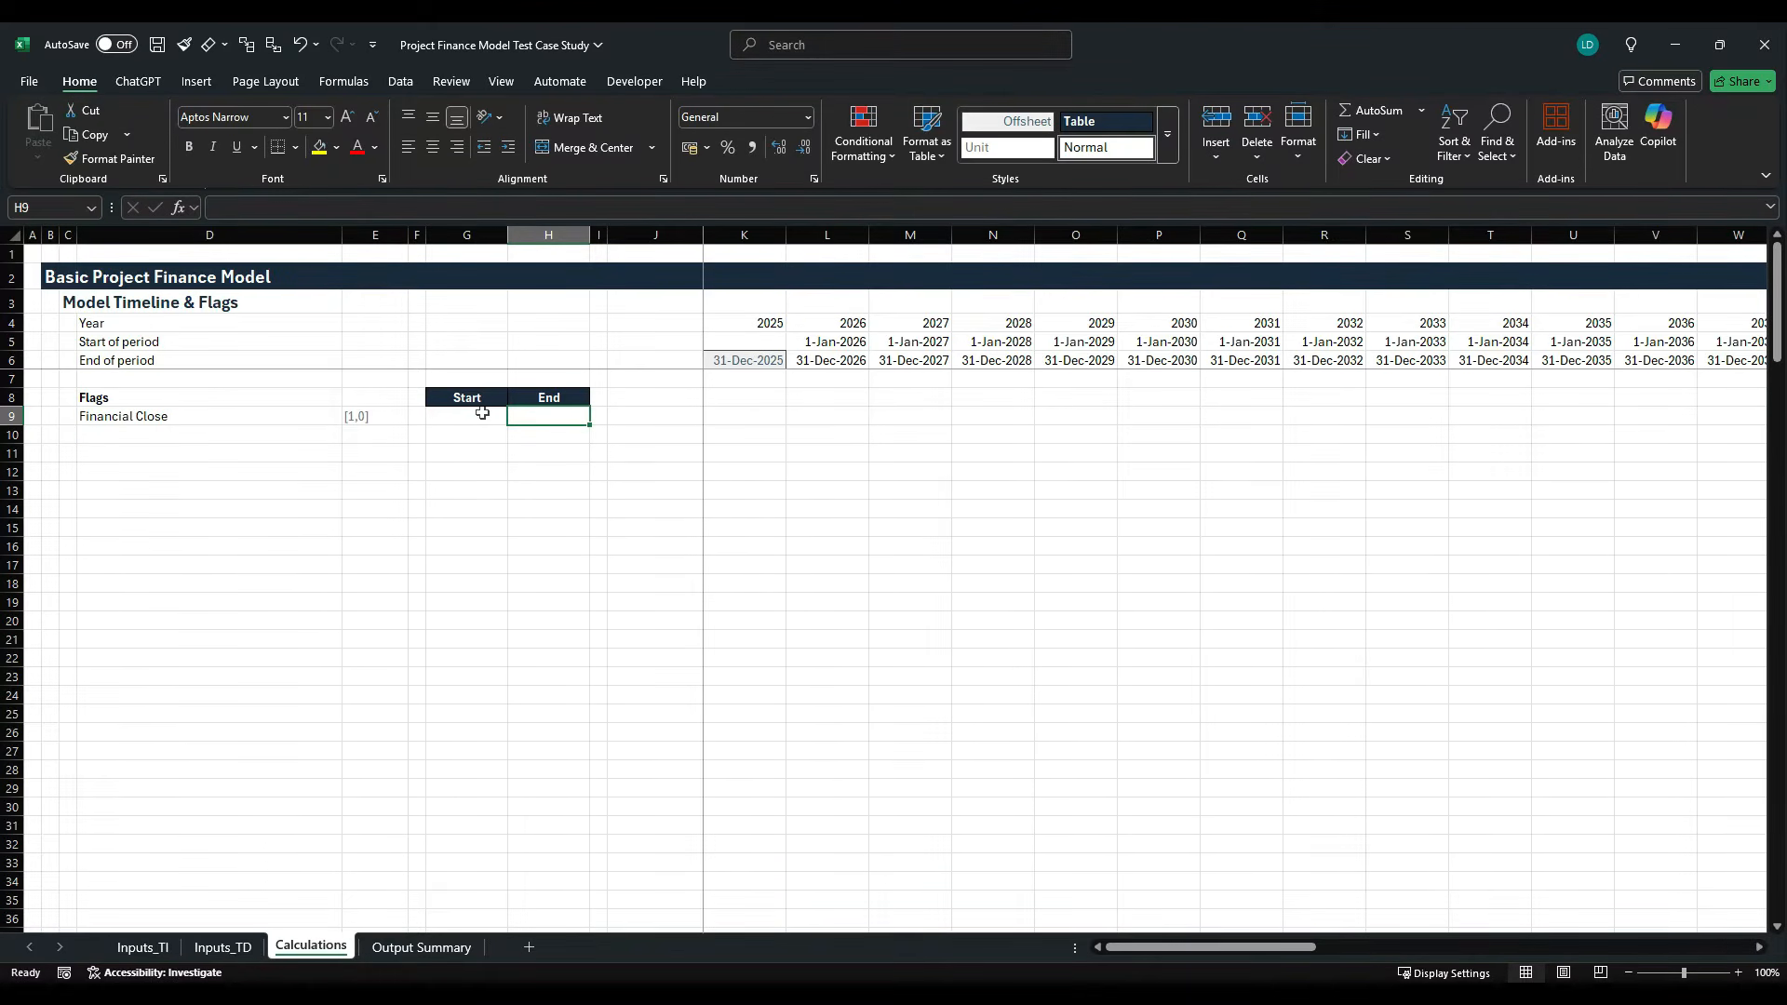
key(Left)
key(Right)
text(=)
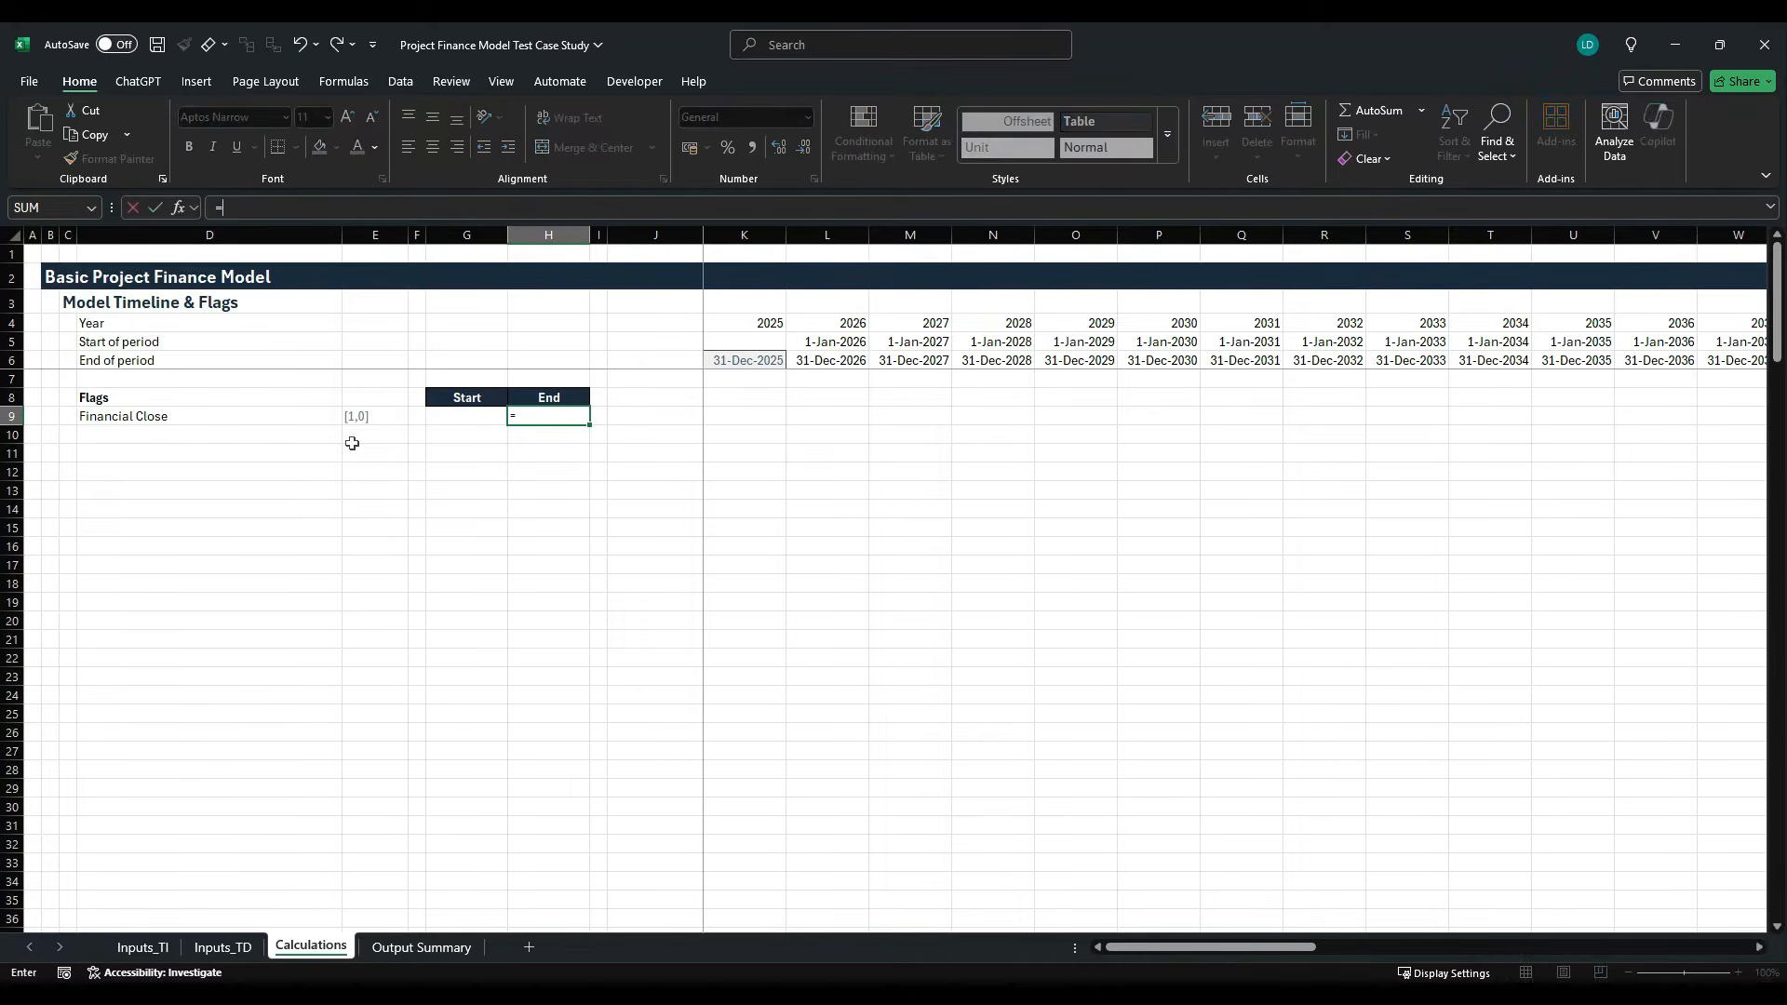
text(fin)
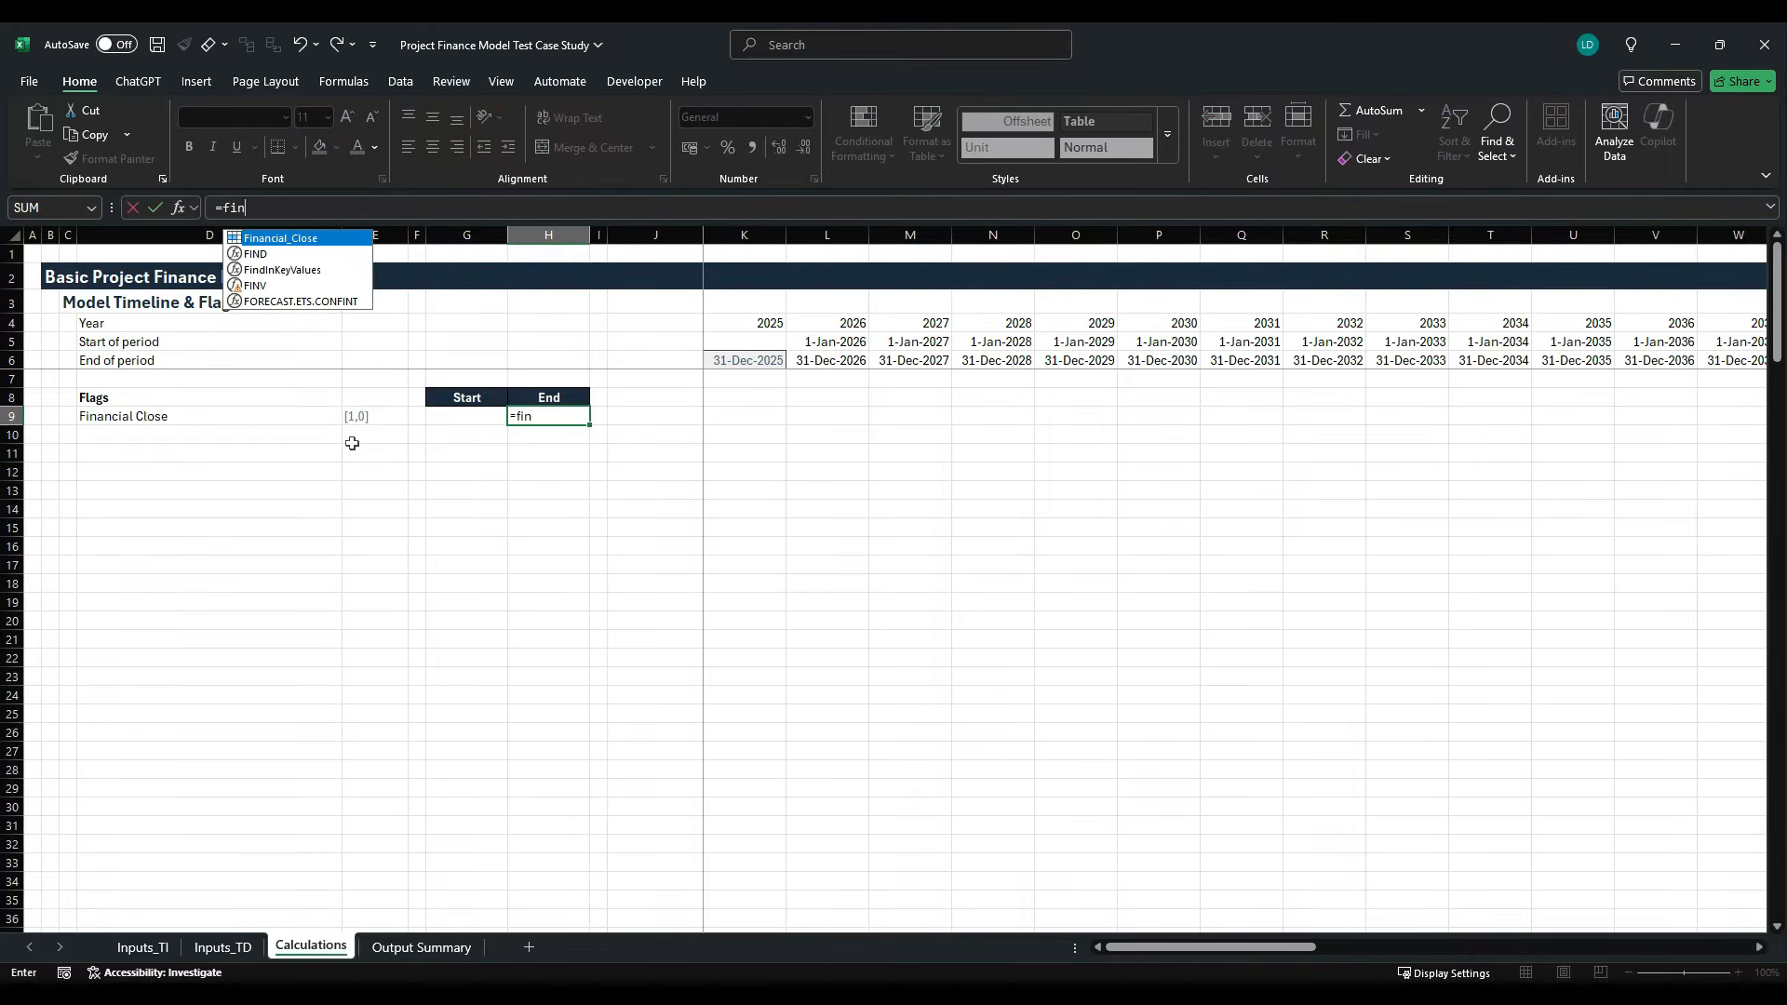
key(Tab)
key(ctrl+Return)
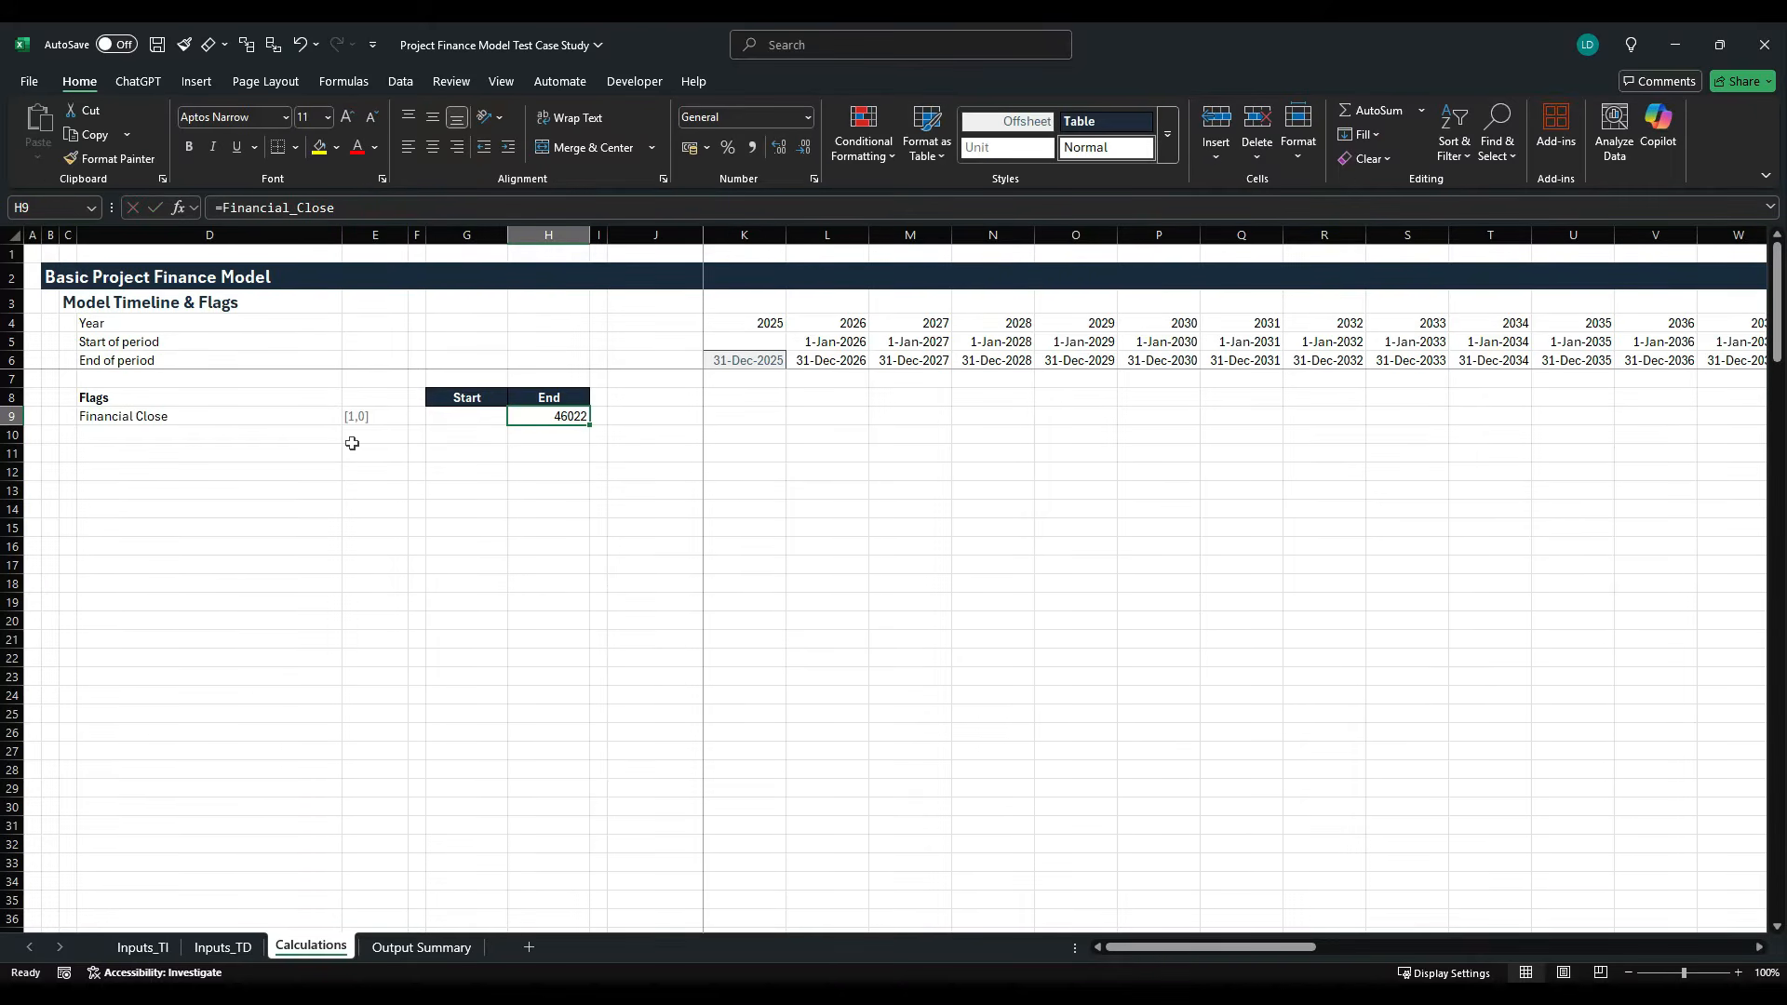
- Copy the first end-of-period cell K6 and paste only its formats onto the Financial Close end date in H9
key(Up)
key(Up)
key(Up)
key(Up)
key(Right)
key(Right)
key(Right)
key(Down)
key(ctrl+c)
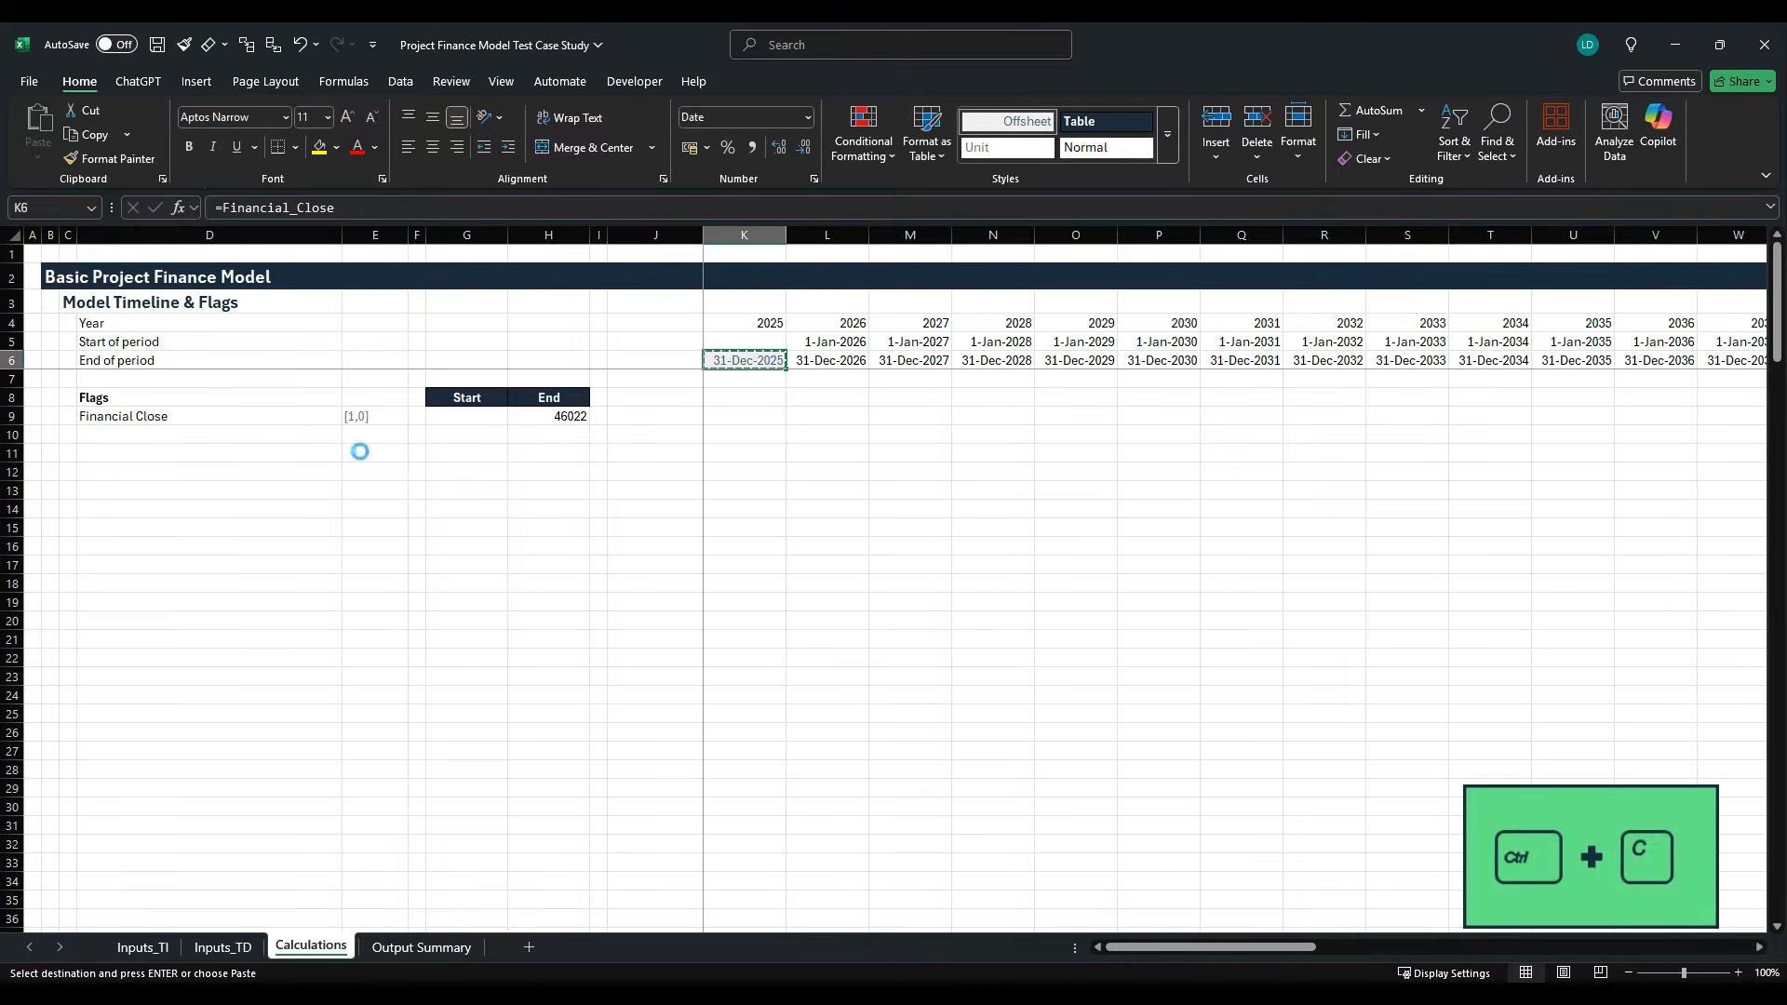
key(Down)
key(Down)
key(Down)
key(Left)
key(Left)
key(Left)
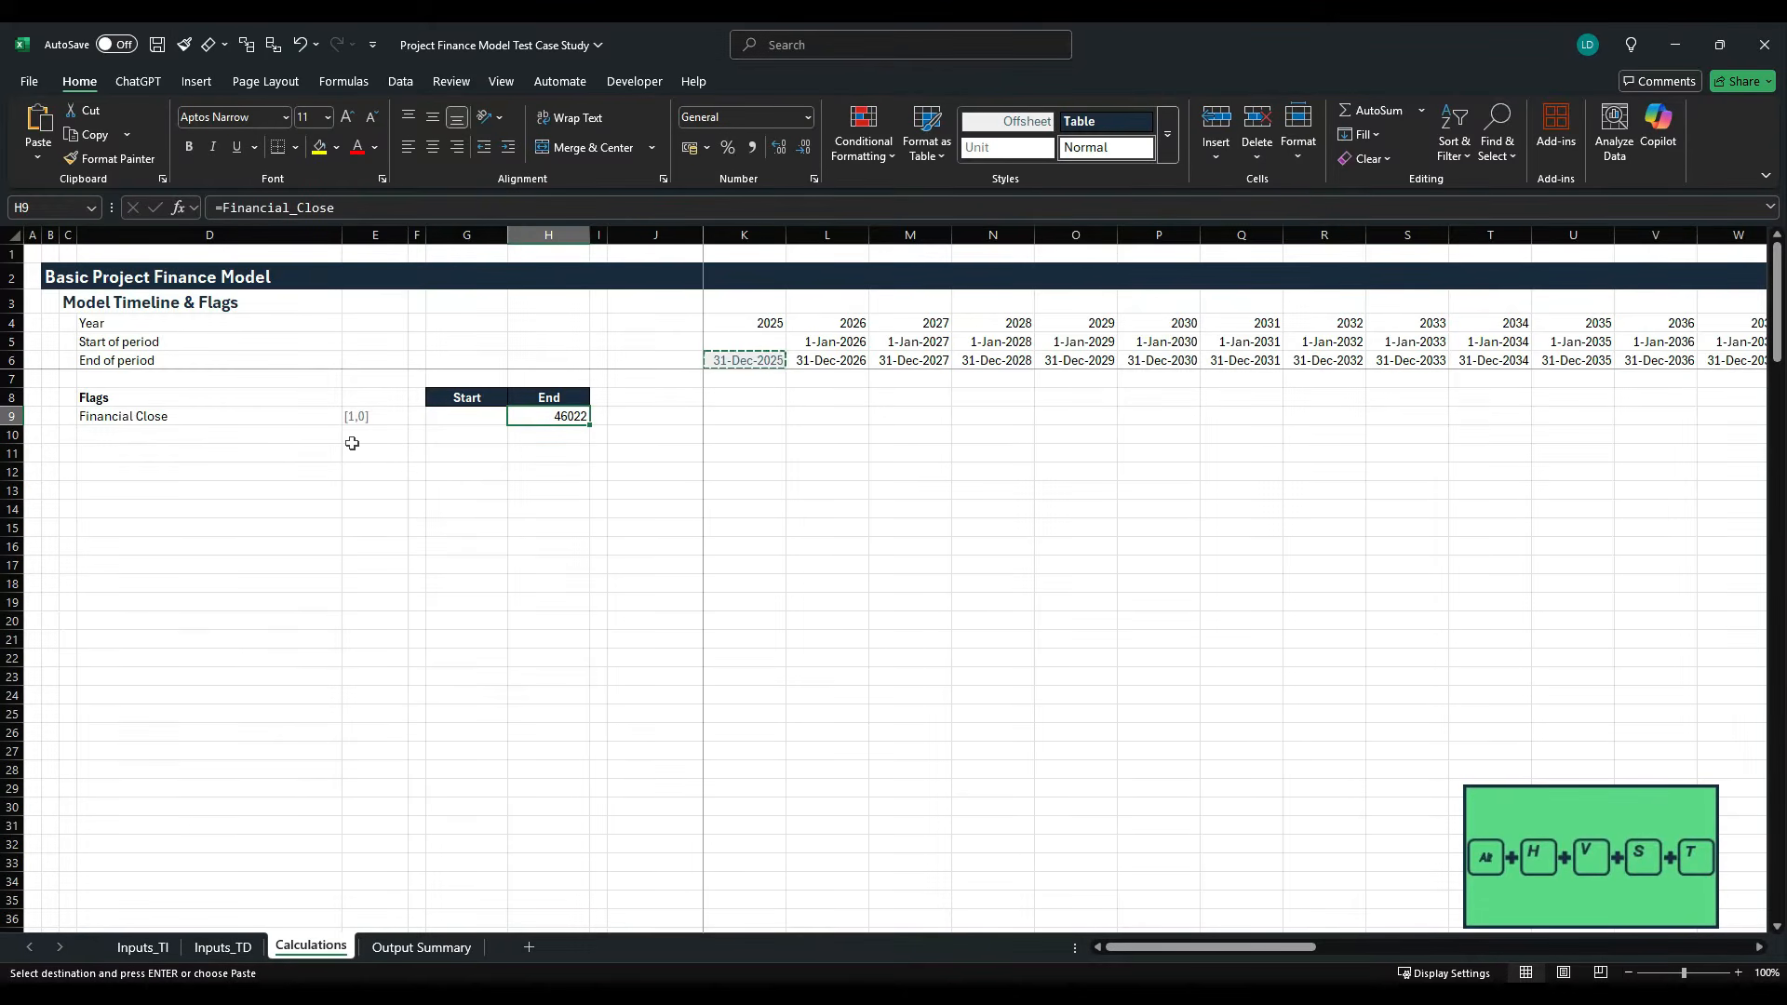
key(alt+h)
key(v)
key(s)
key(t)
key(Return)
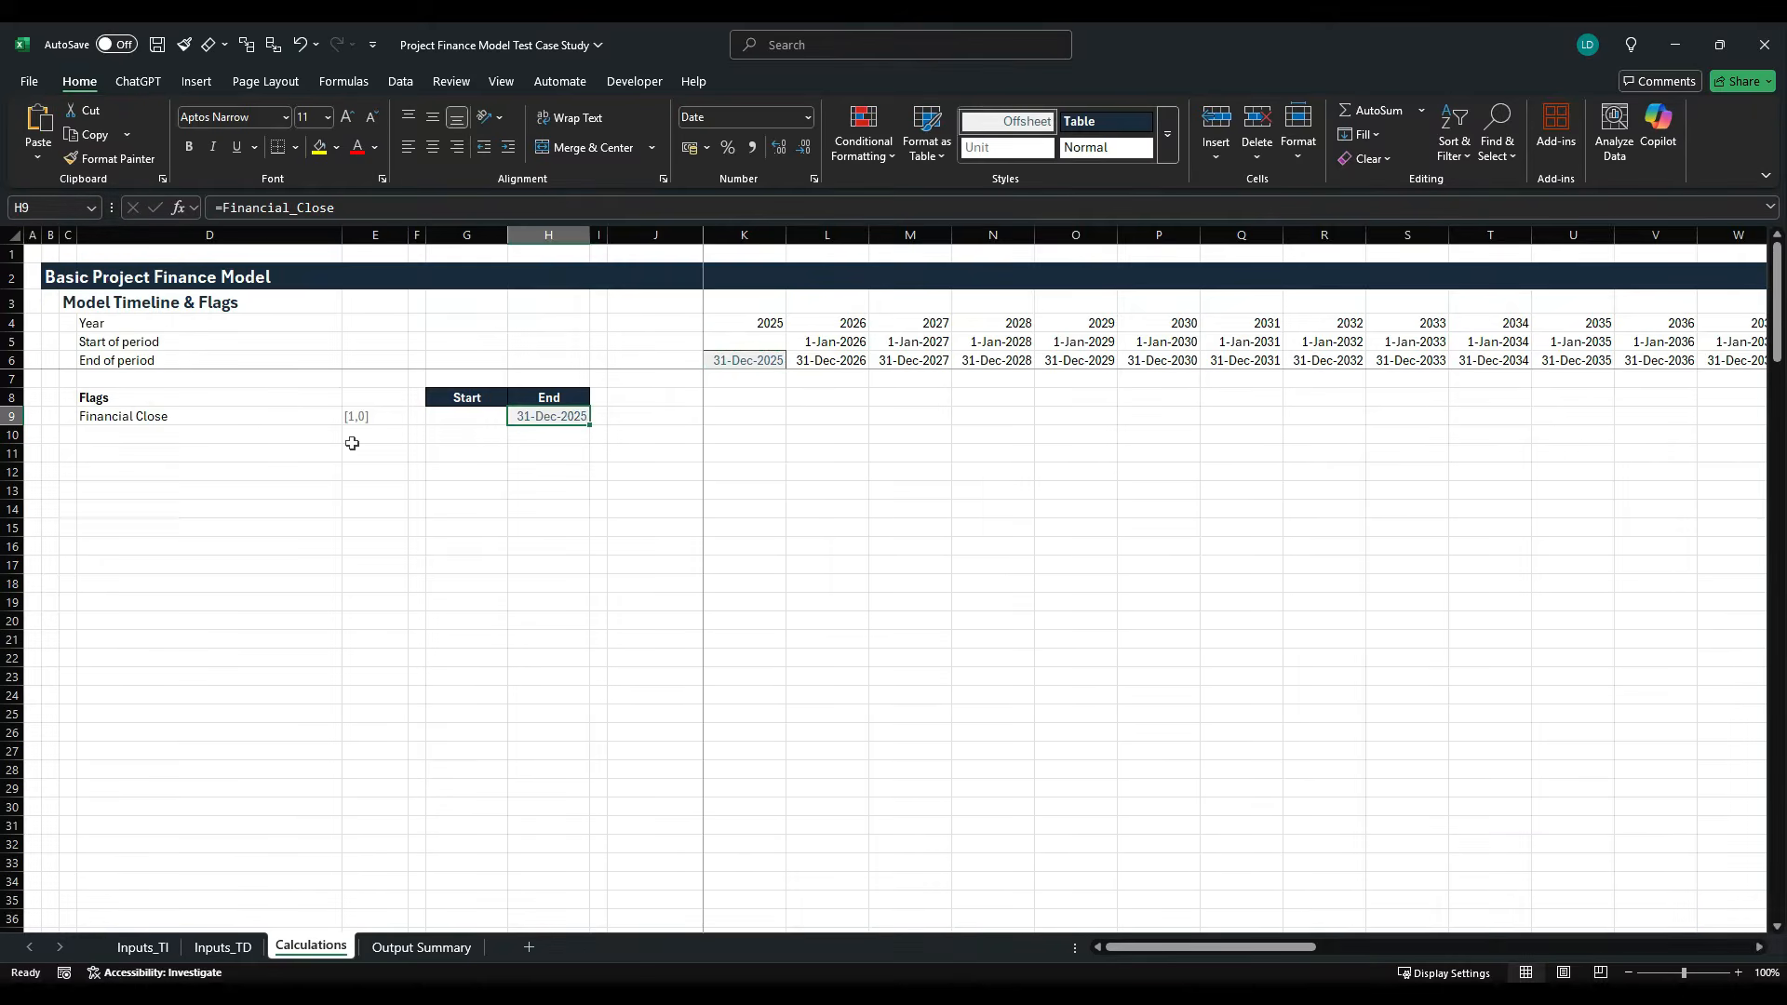
- Enter the row total =SUM(K9:AT9) for the Financial Close flag in J9
key(Right)
key(Right)
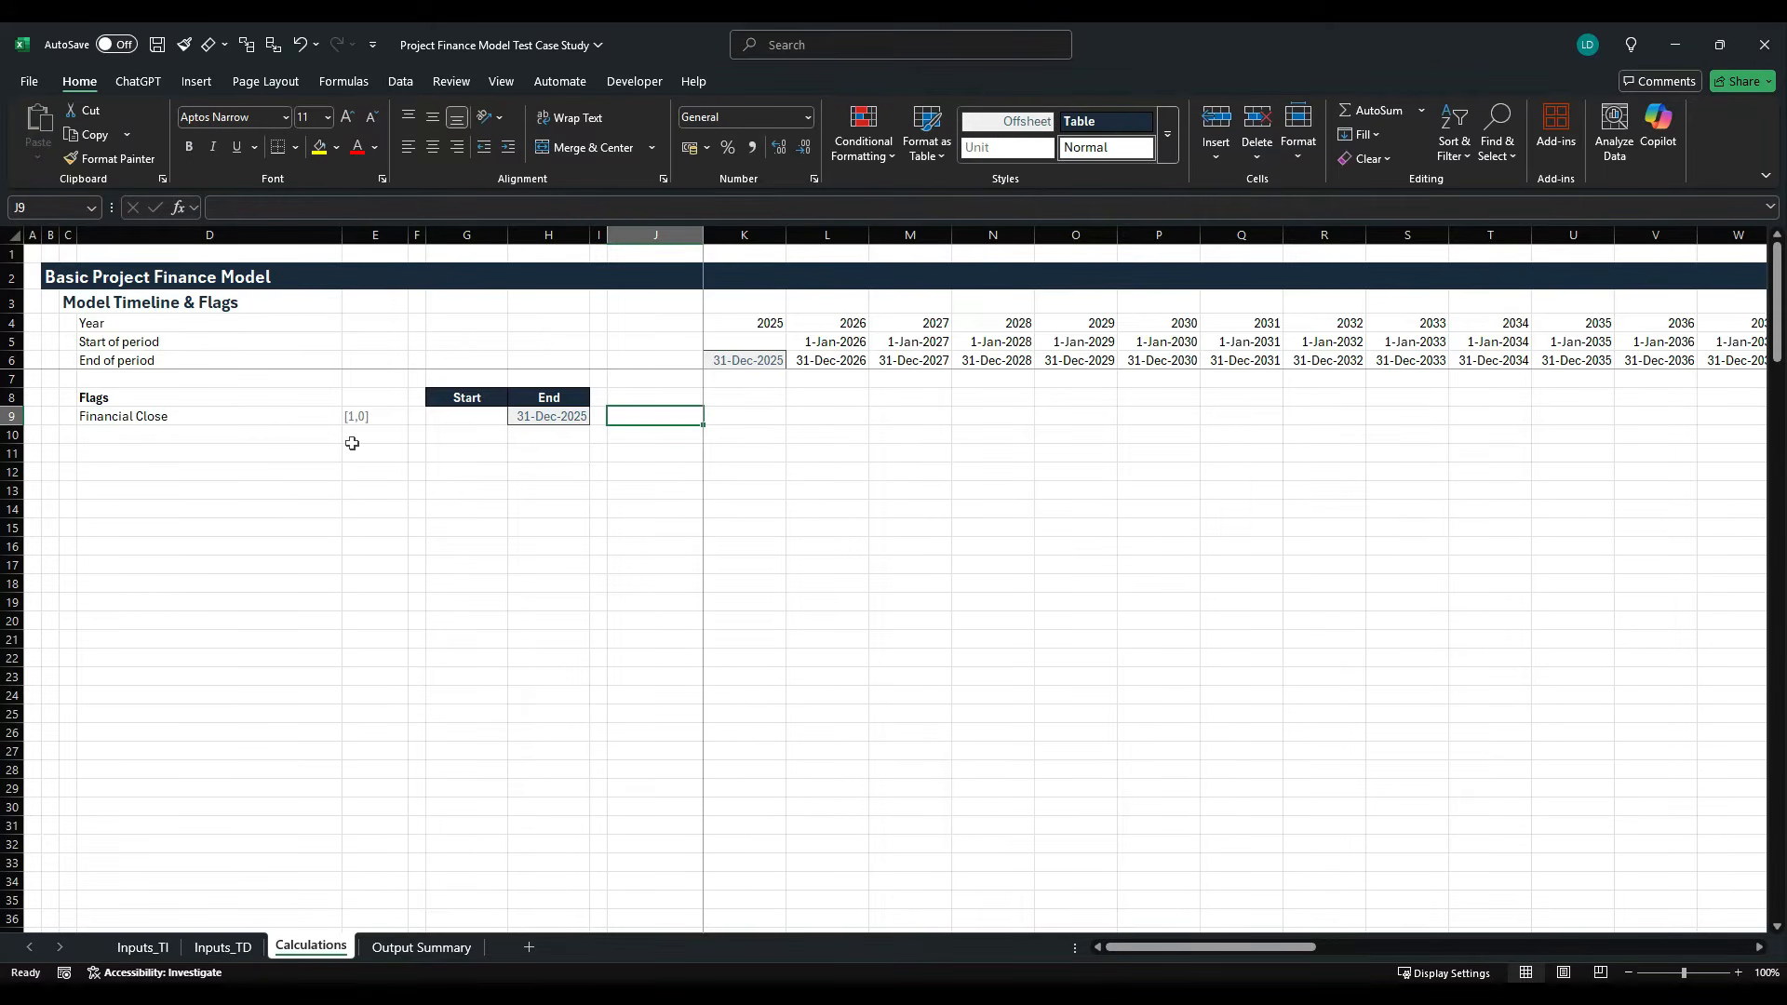
text(=SUM()
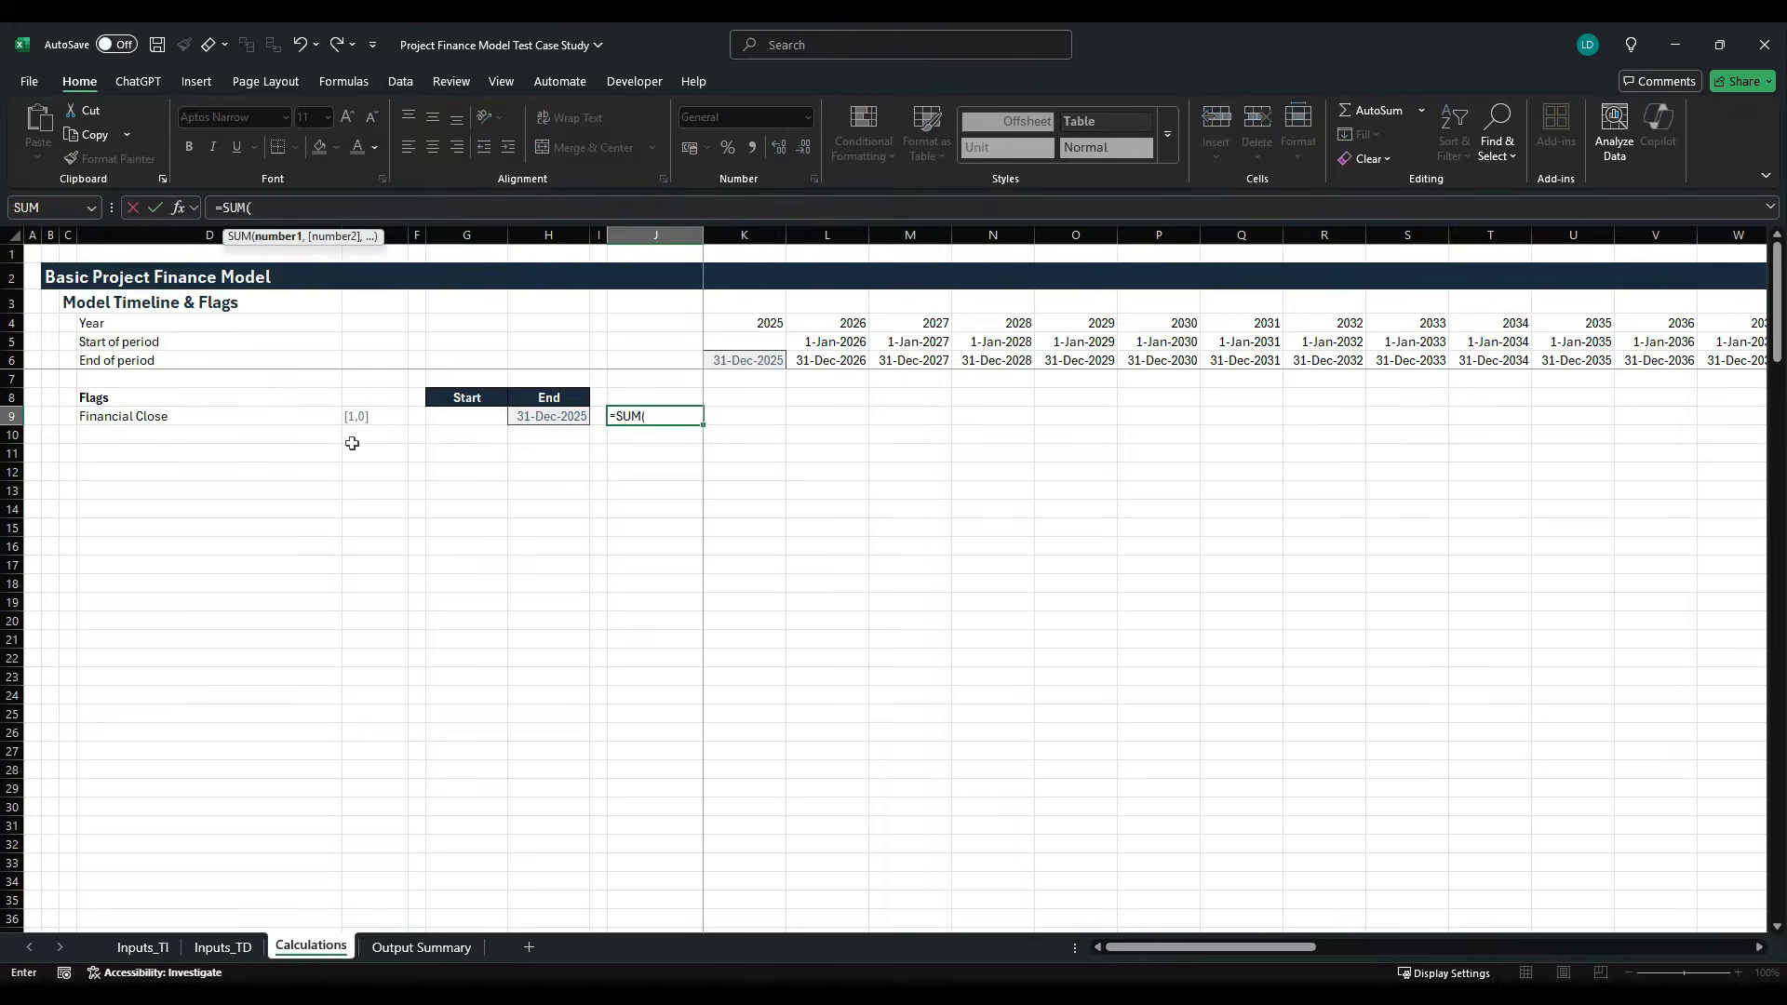
key(Right)
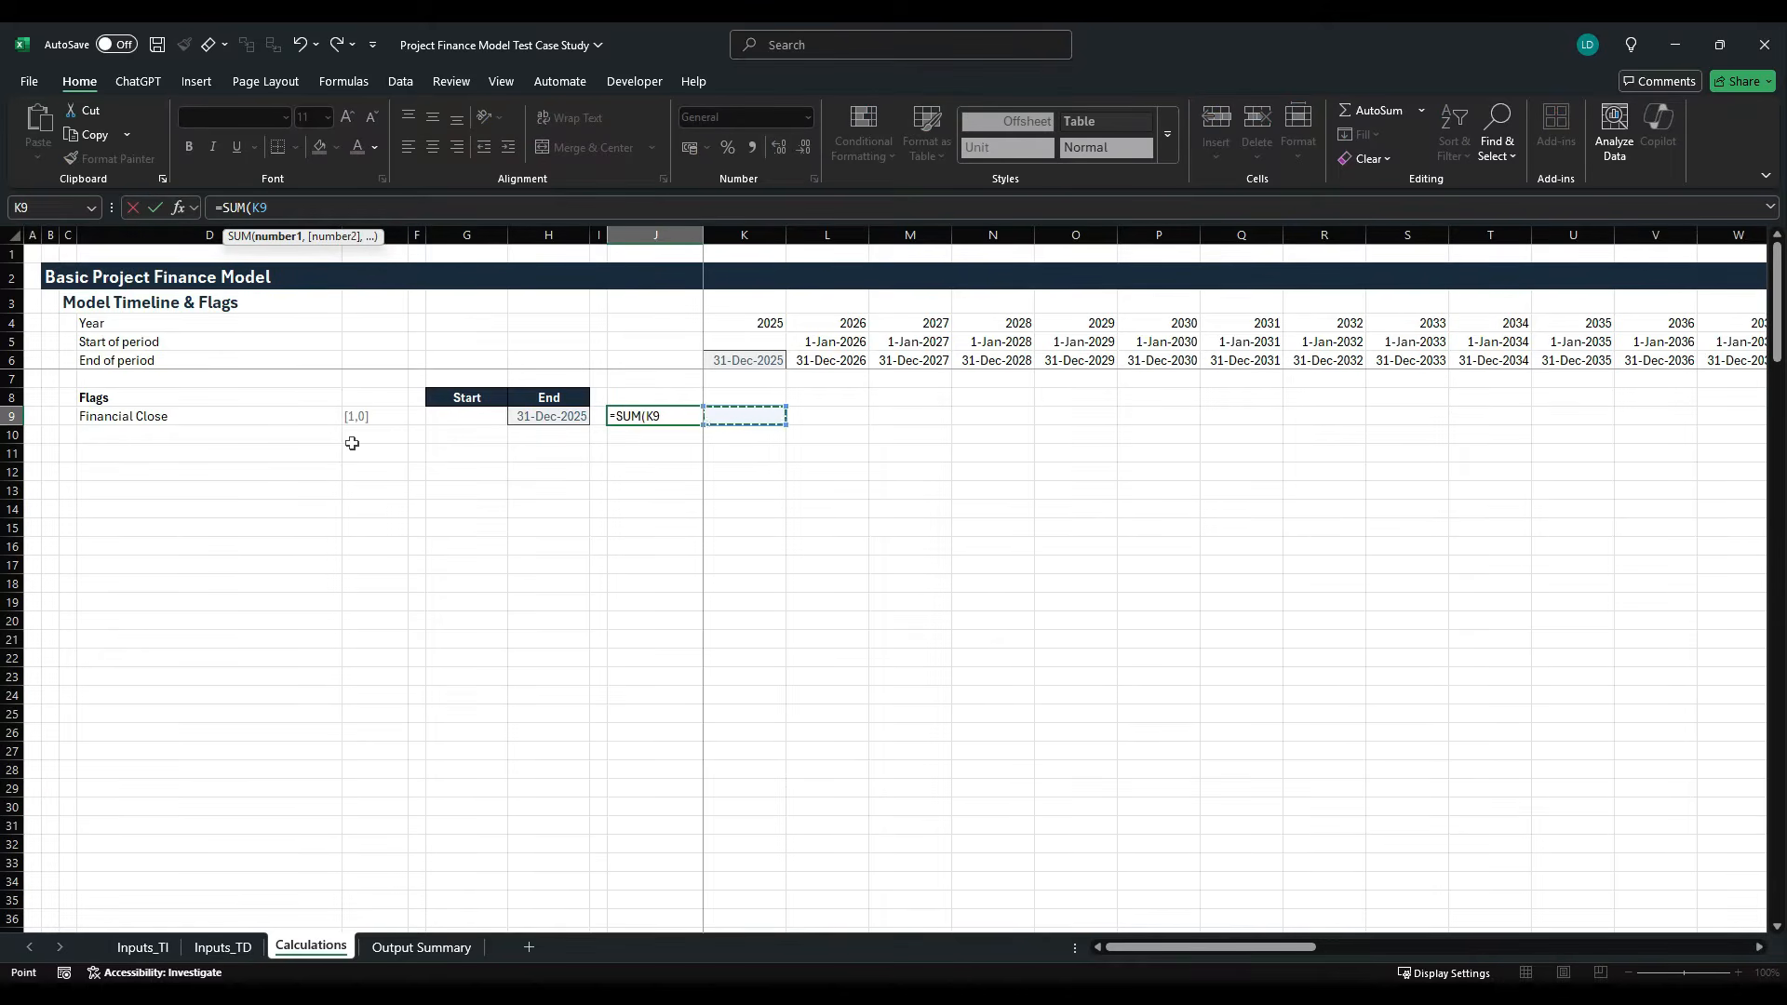
key(ctrl+shift+Right)
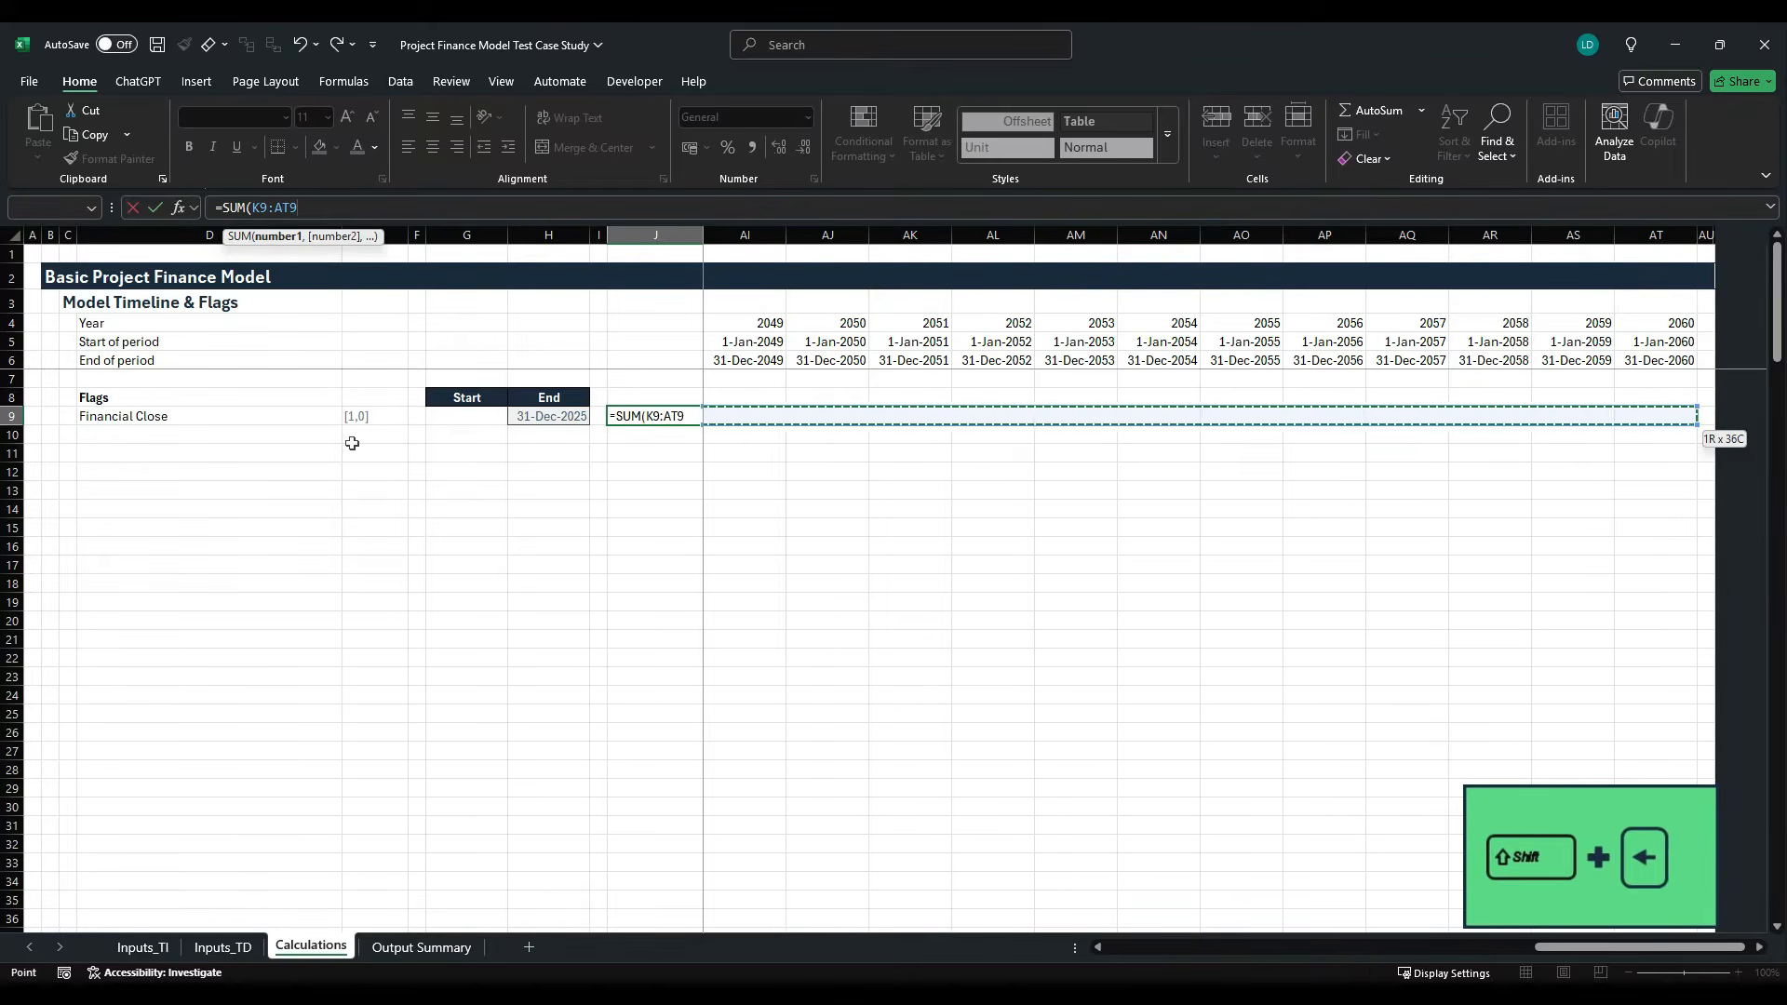
key(ctrl+Return)
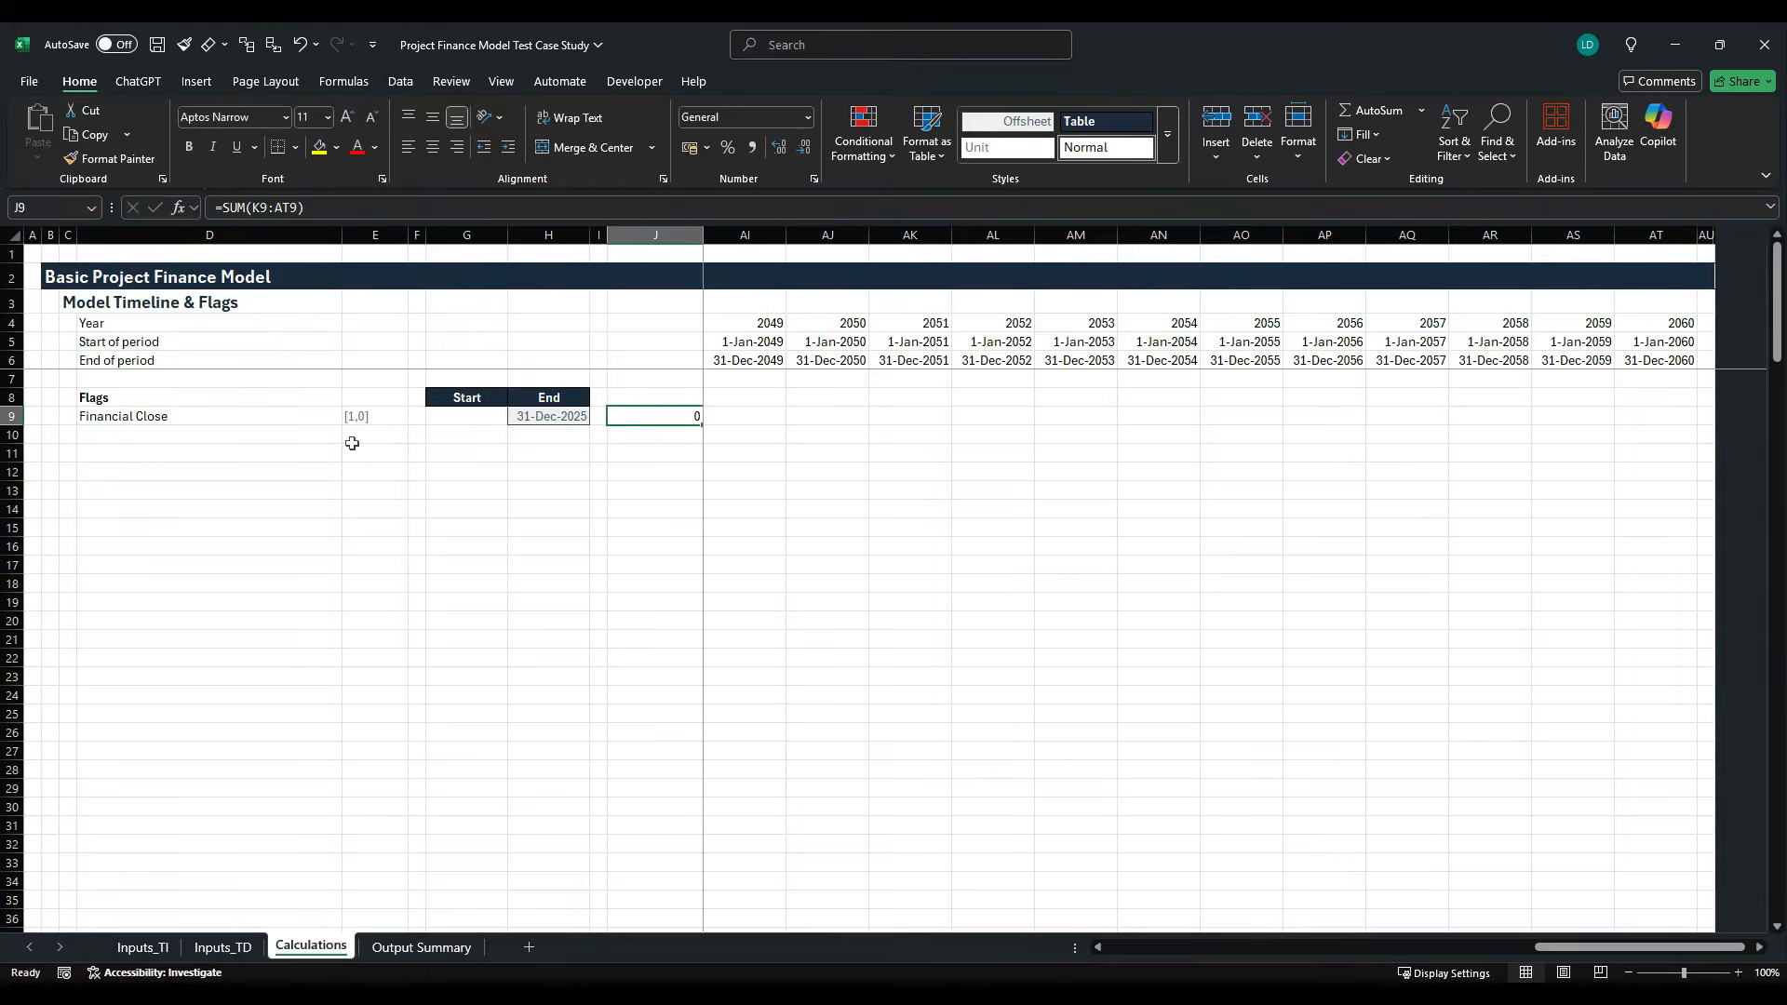
key(Right)
key(Left)
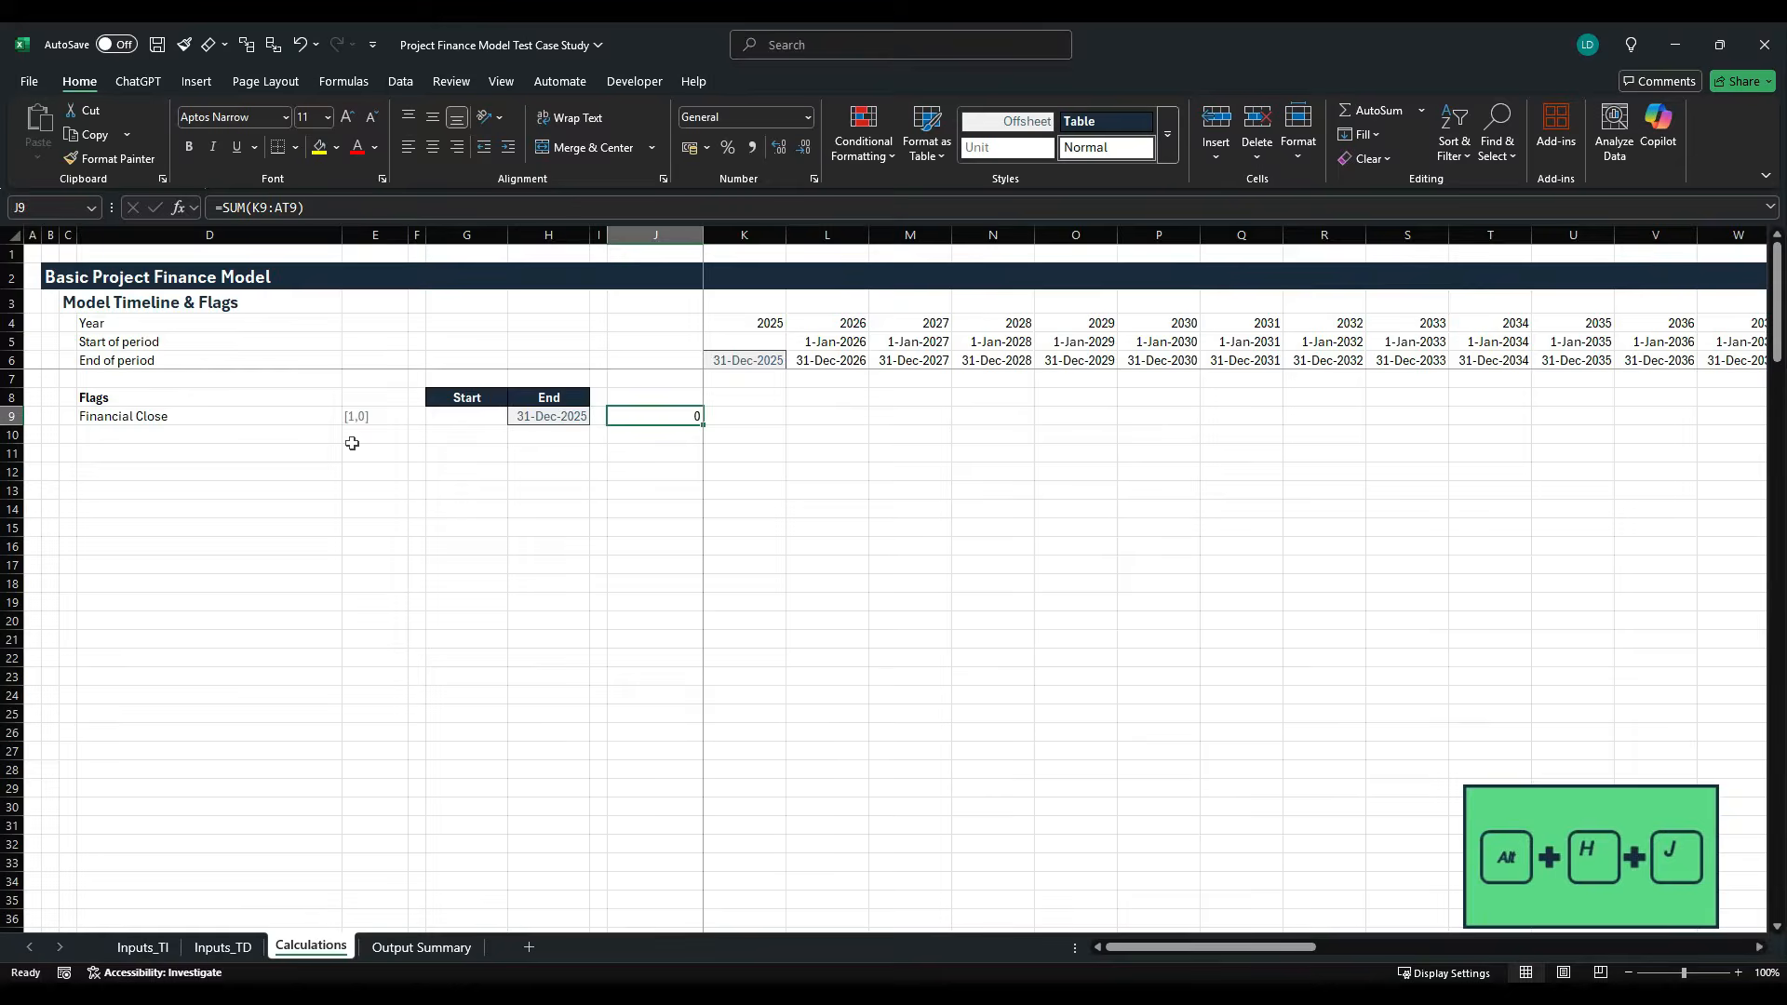
- Apply the Comma[0] cell style to the Financial Close row total in J9
key(alt+h)
key(j)
key(Right)
key(Right)
key(Right)
key(Left)
key(Left)
key(Left)
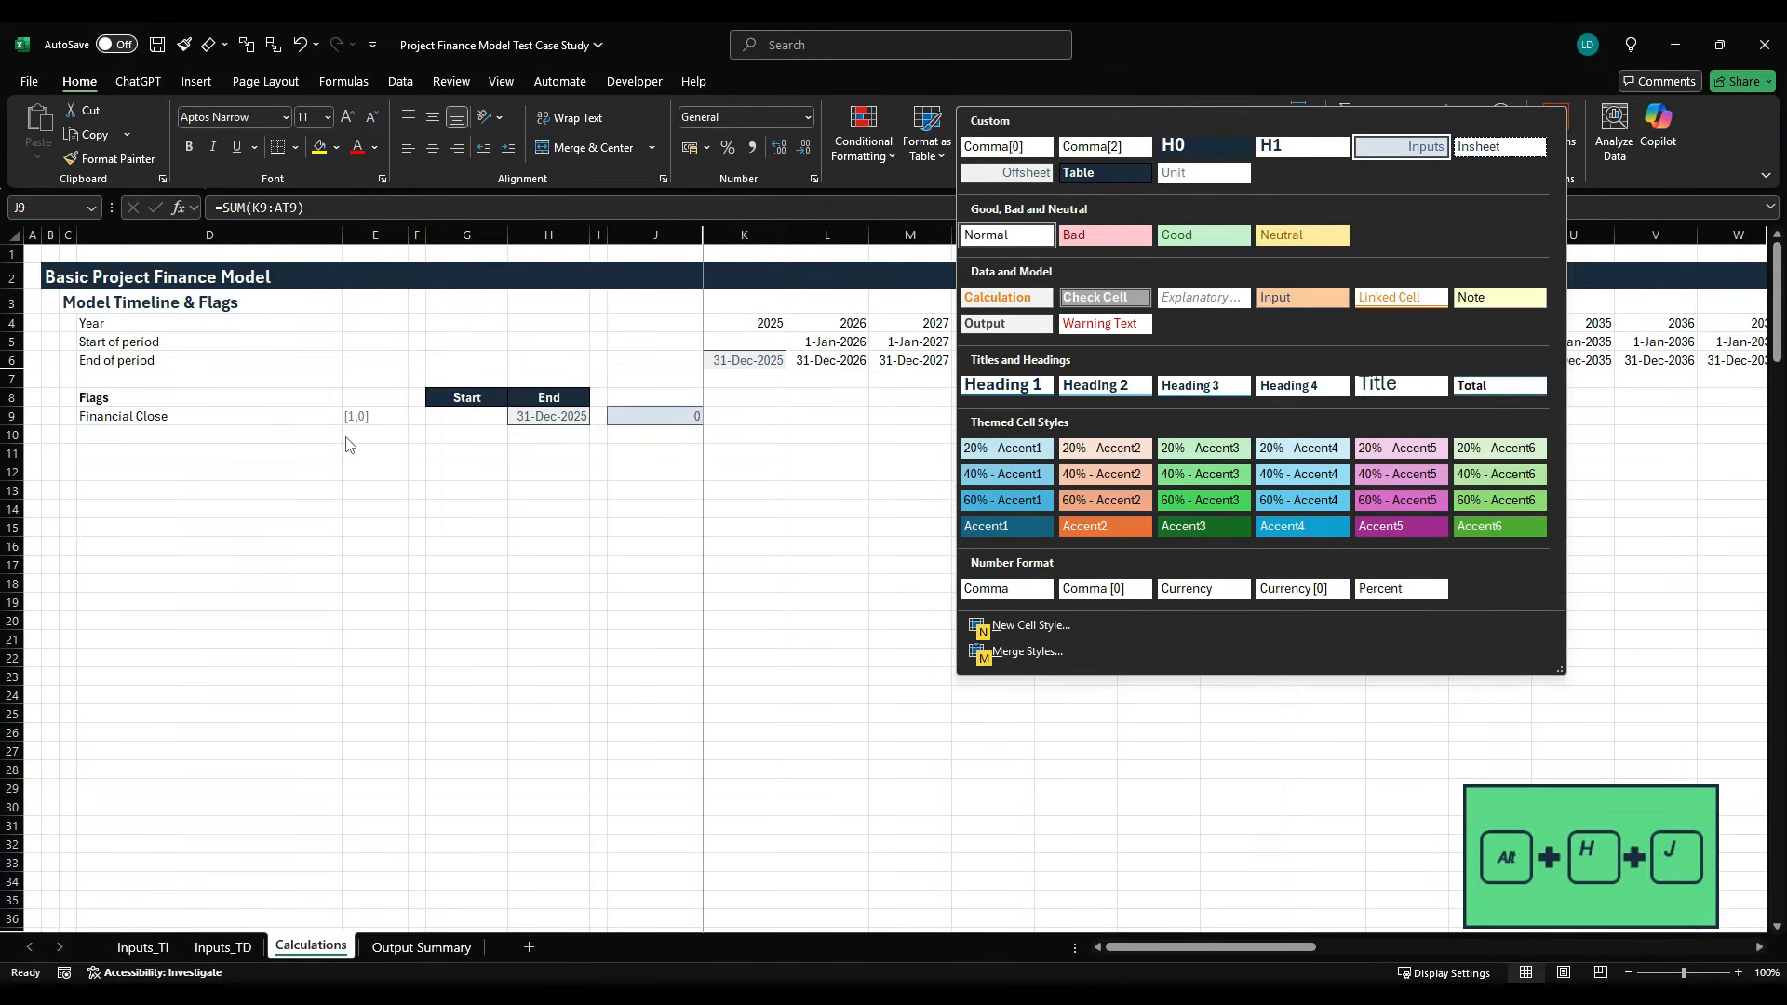
key(Return)
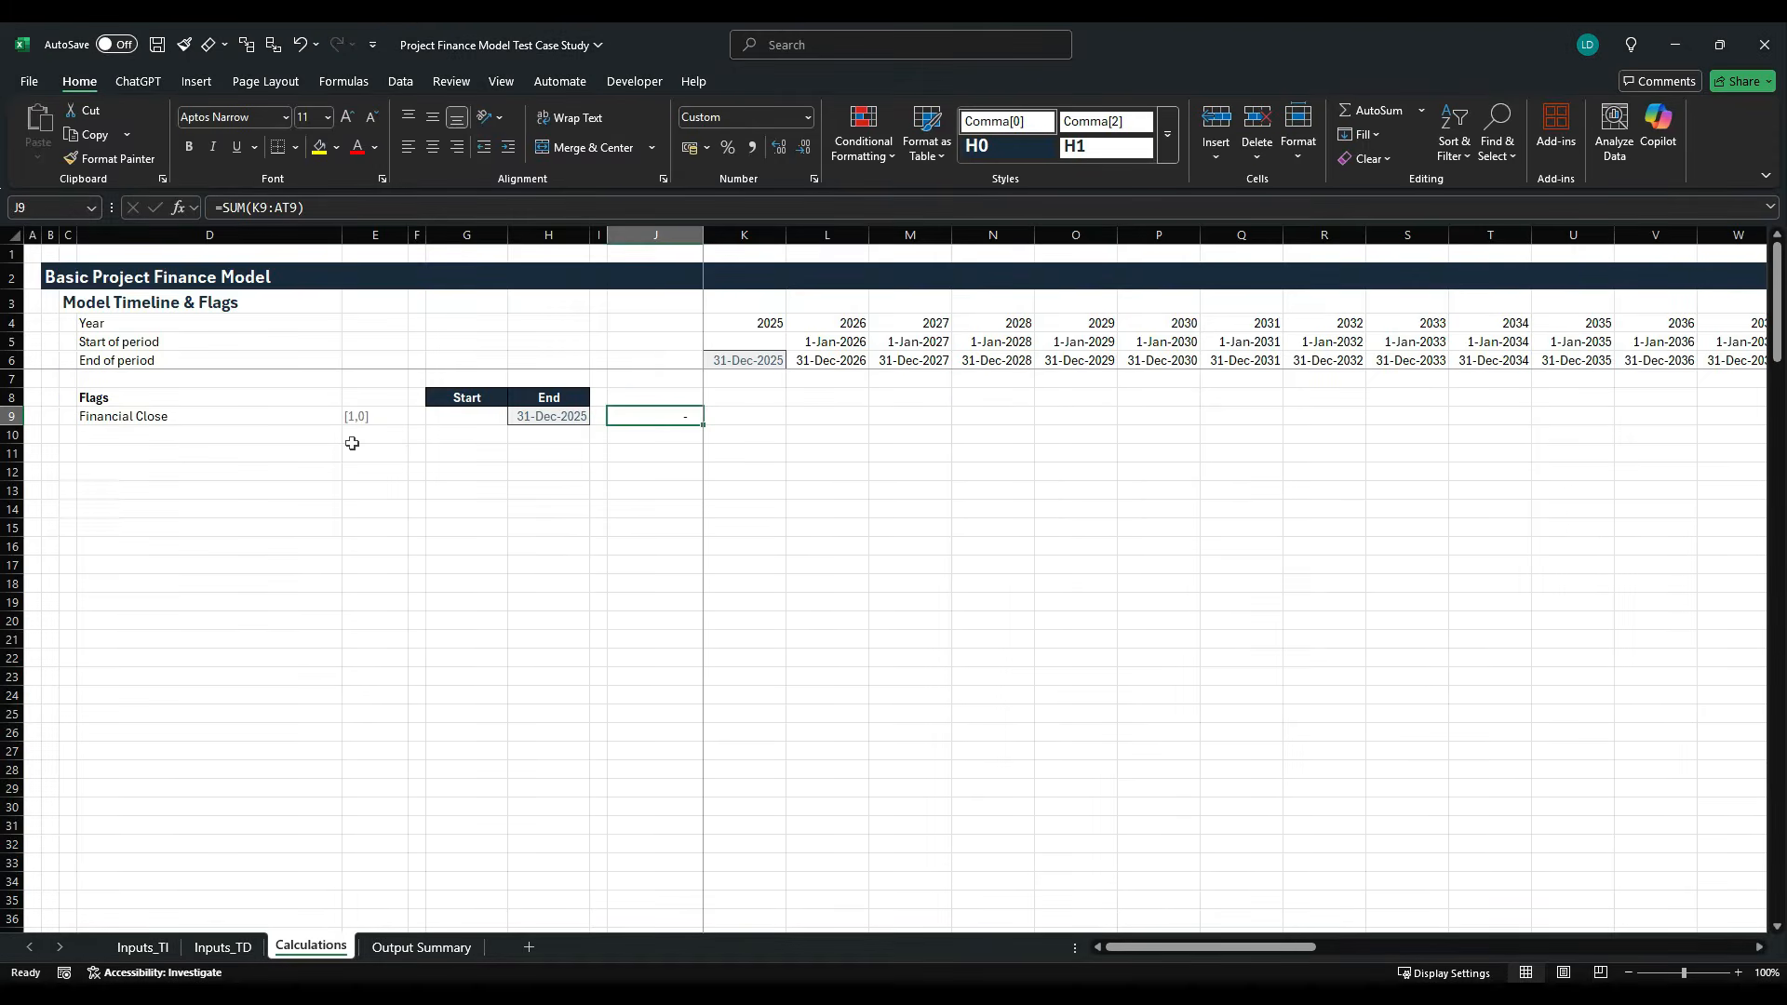
- Copy the Row_sum example from the Project Finance Model Styles Template workbook and paste only its formats onto the row total in J9
key(alt+Tab)
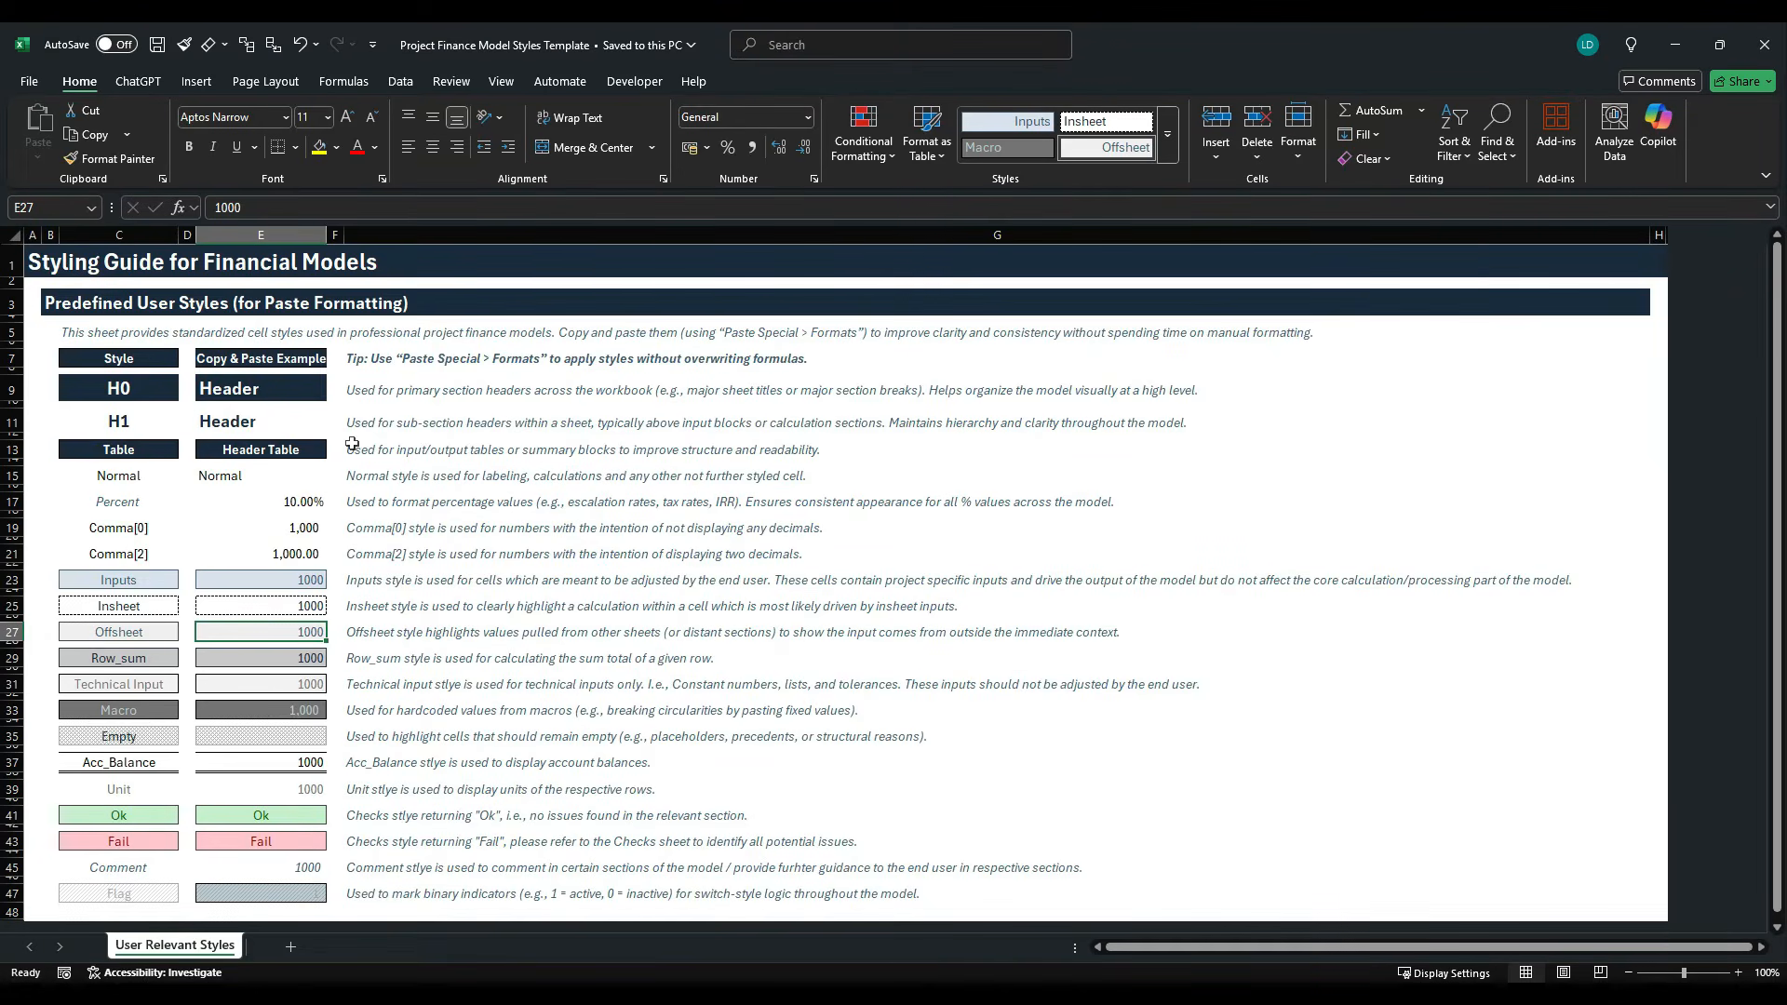
click(302, 657)
key(ctrl+c)
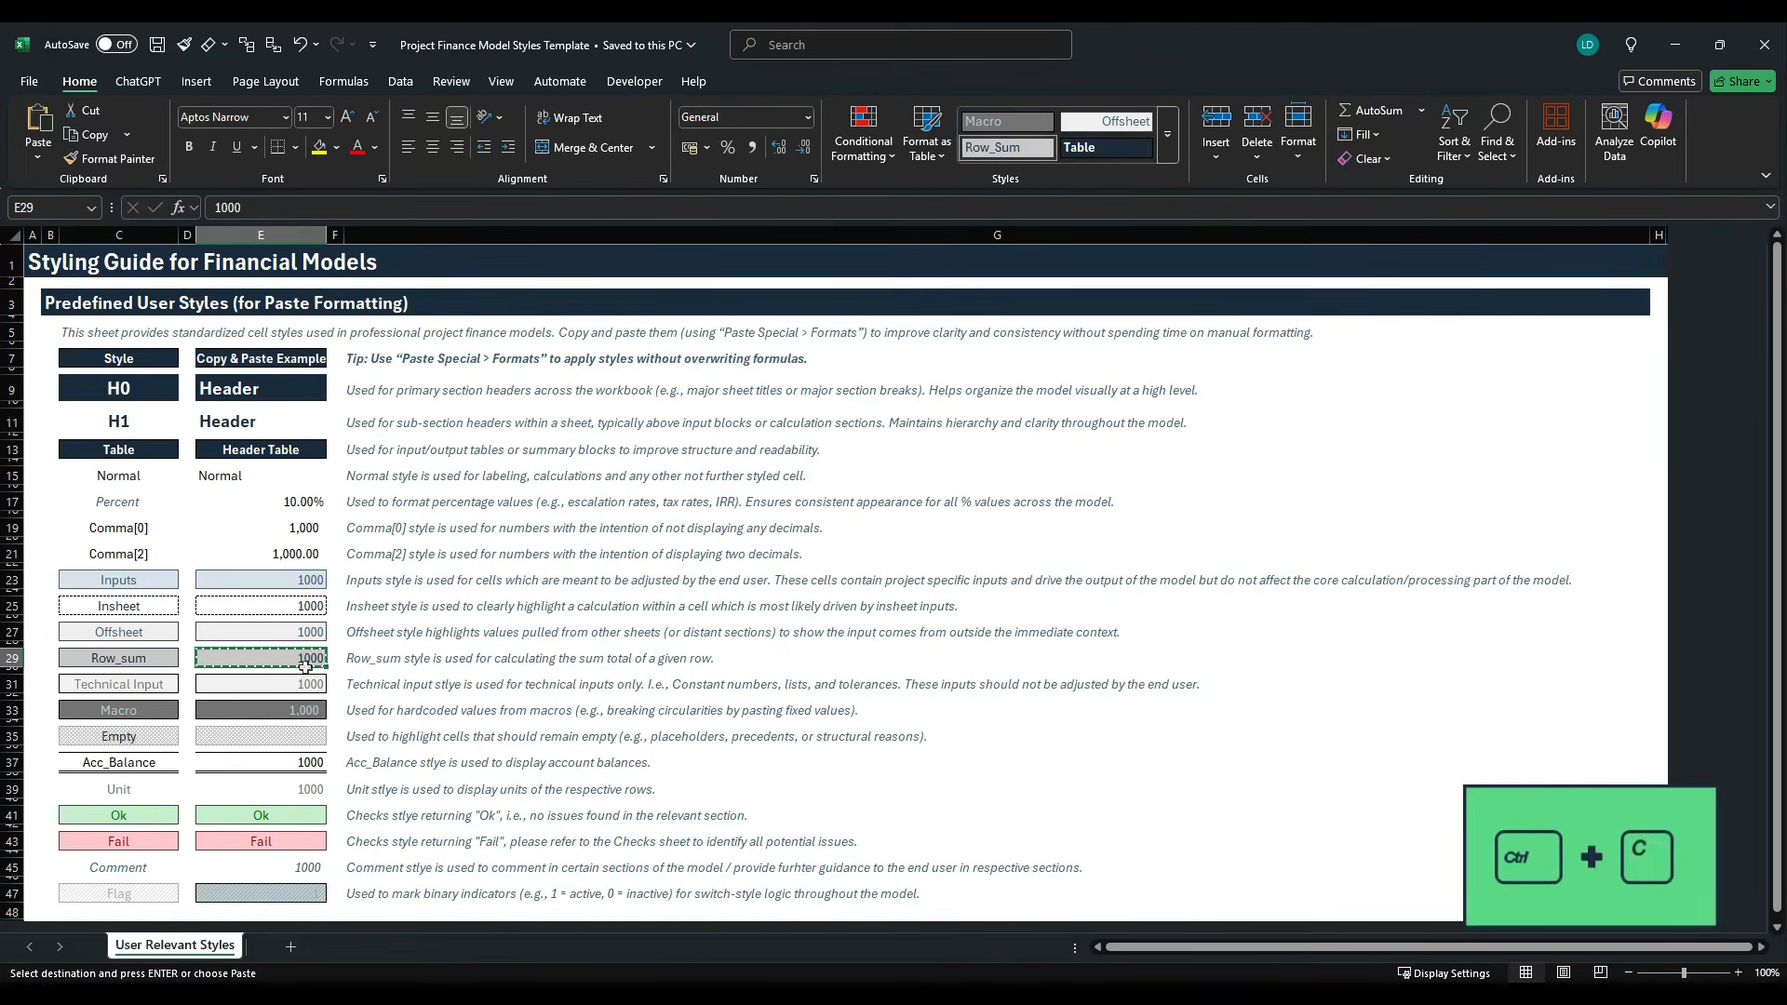
key(alt+Tab)
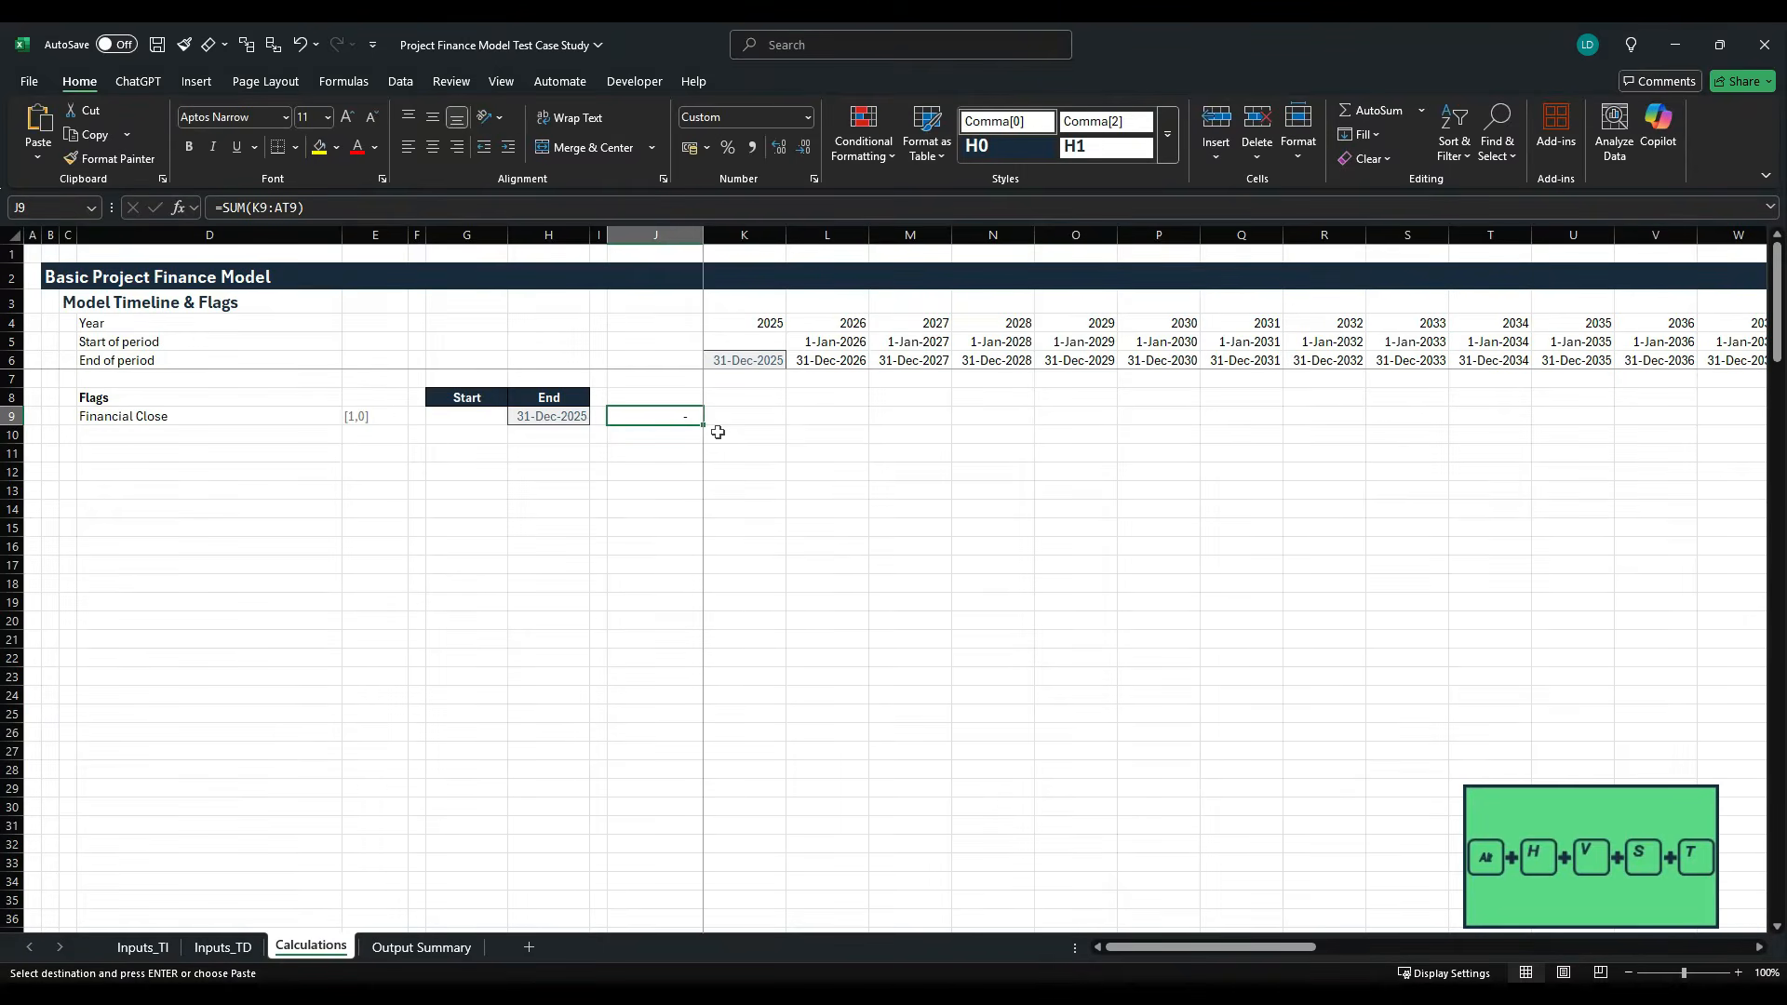
key(alt)
key(h)
key(v)
key(s)
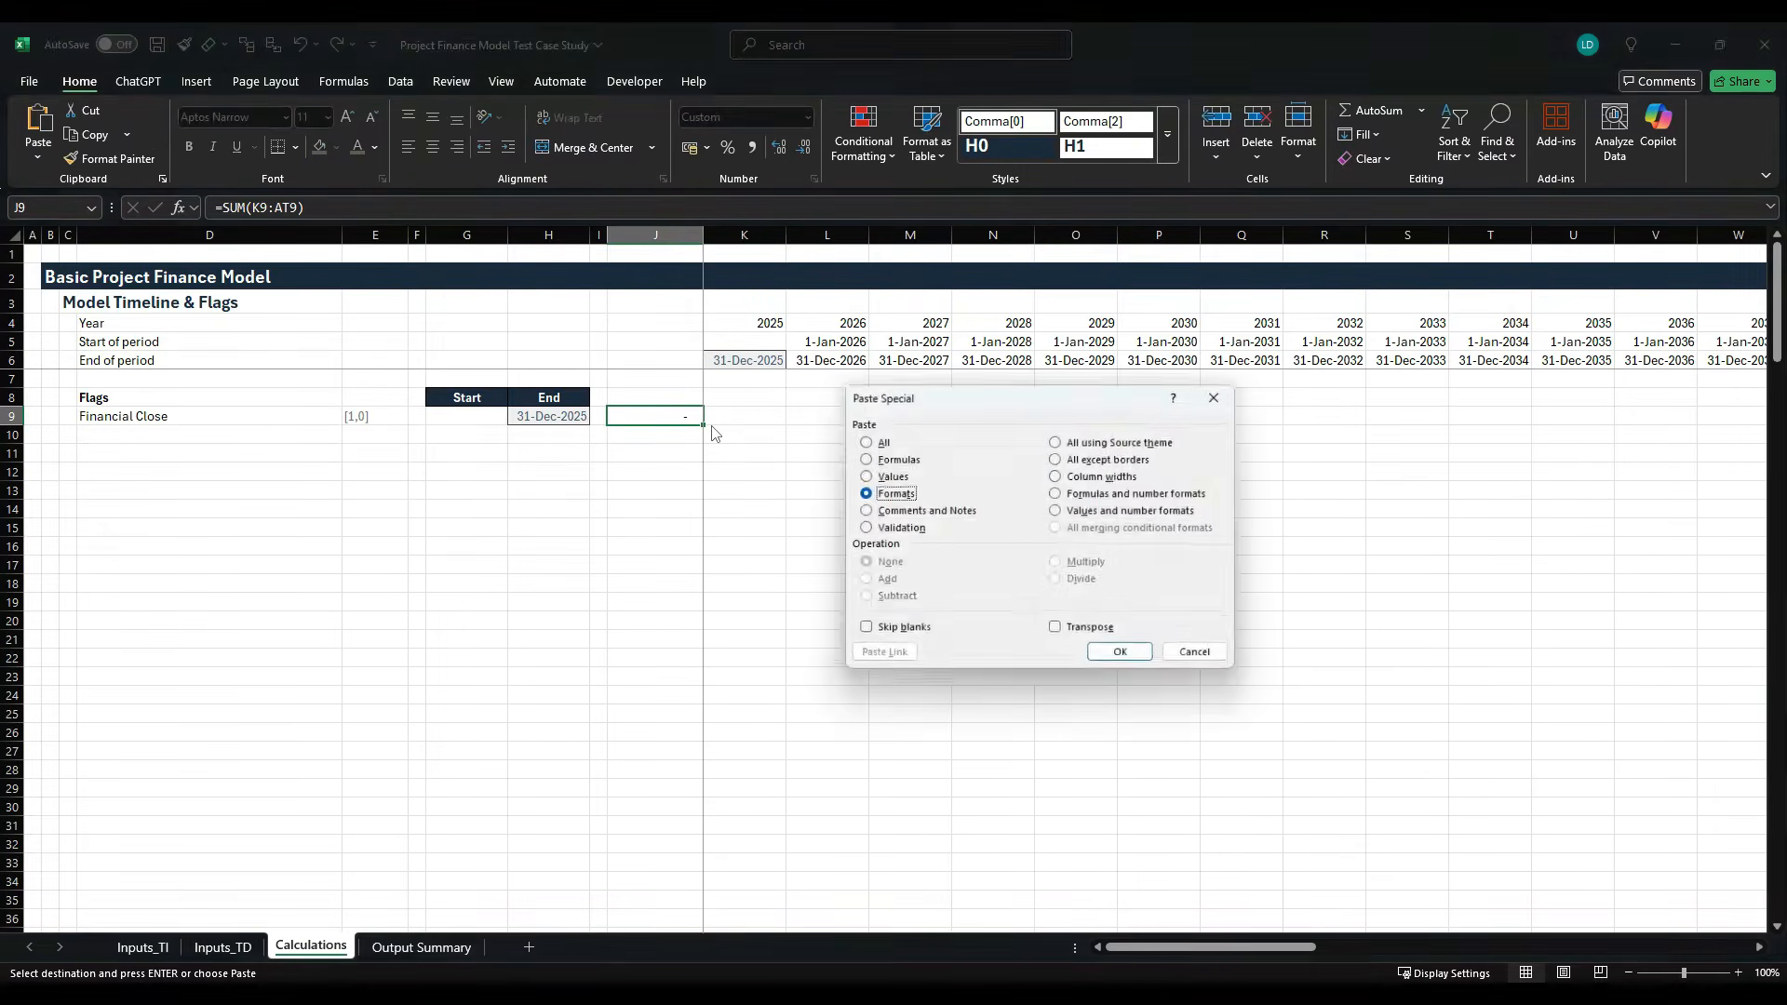
key(t)
key(Return)
key(Left)
key(Right)
key(Right)
key(Left)
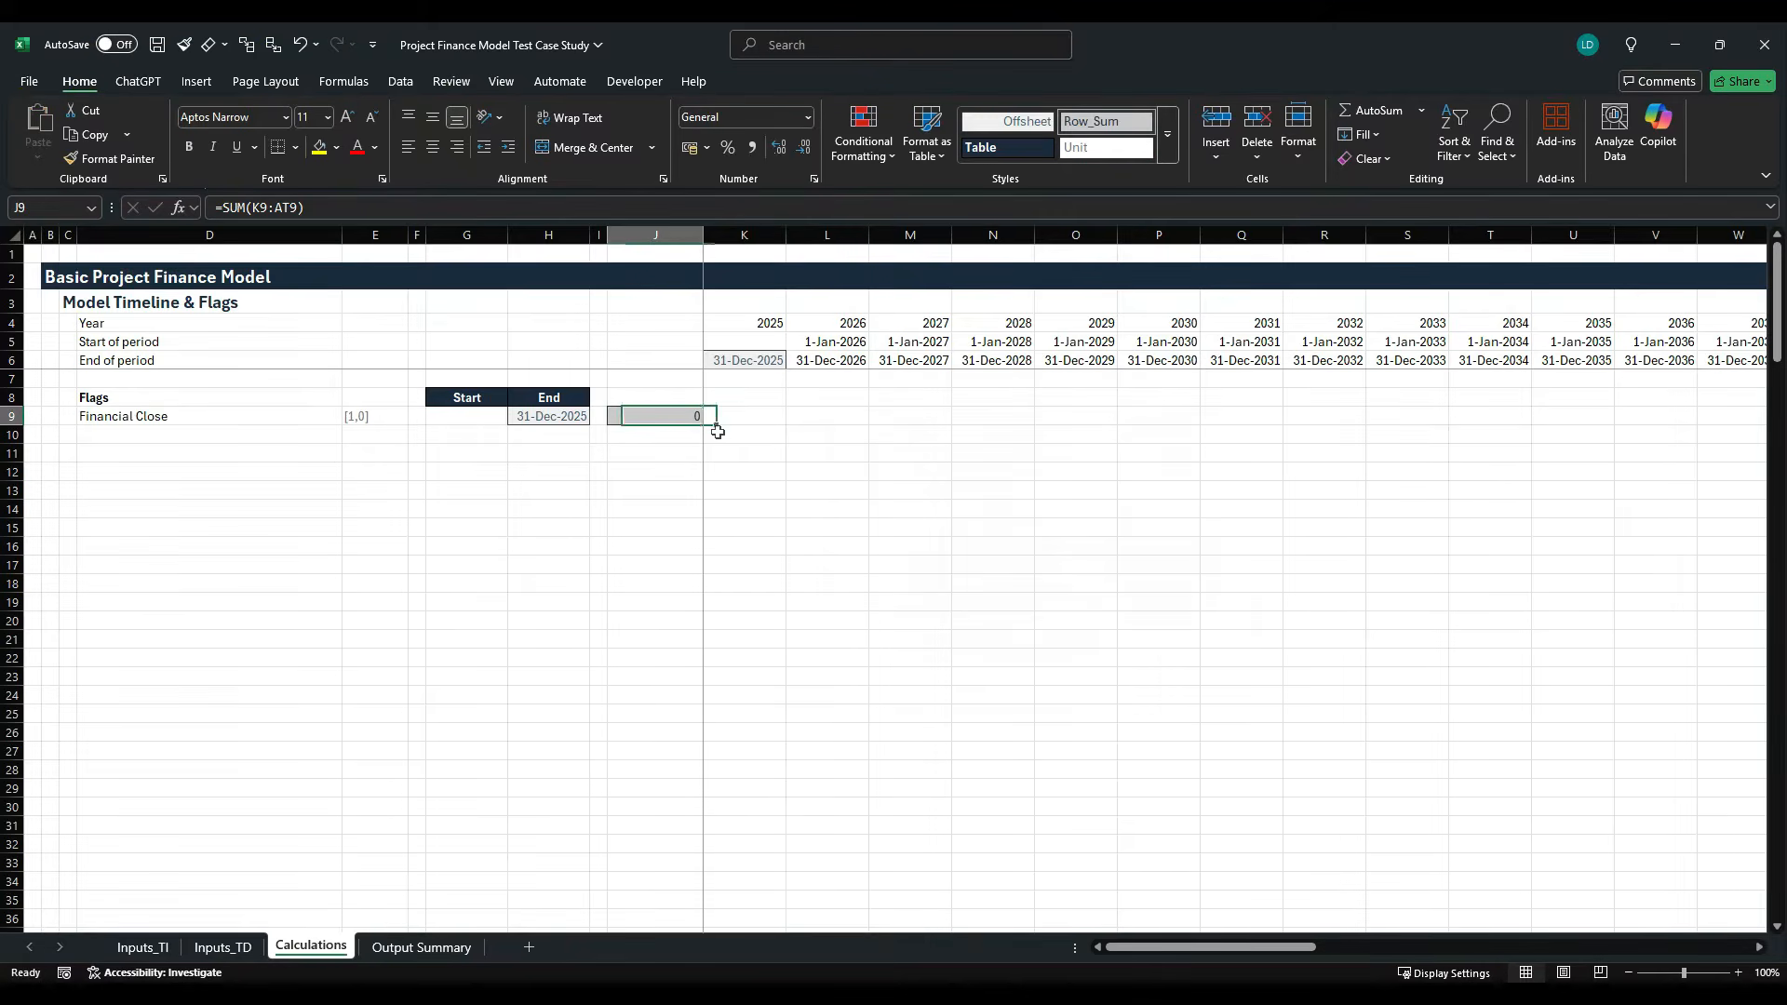
- Set the number format of the shaded row total in J9 with the Comma[0] cell style
key(alt)
key(h)
key(j)
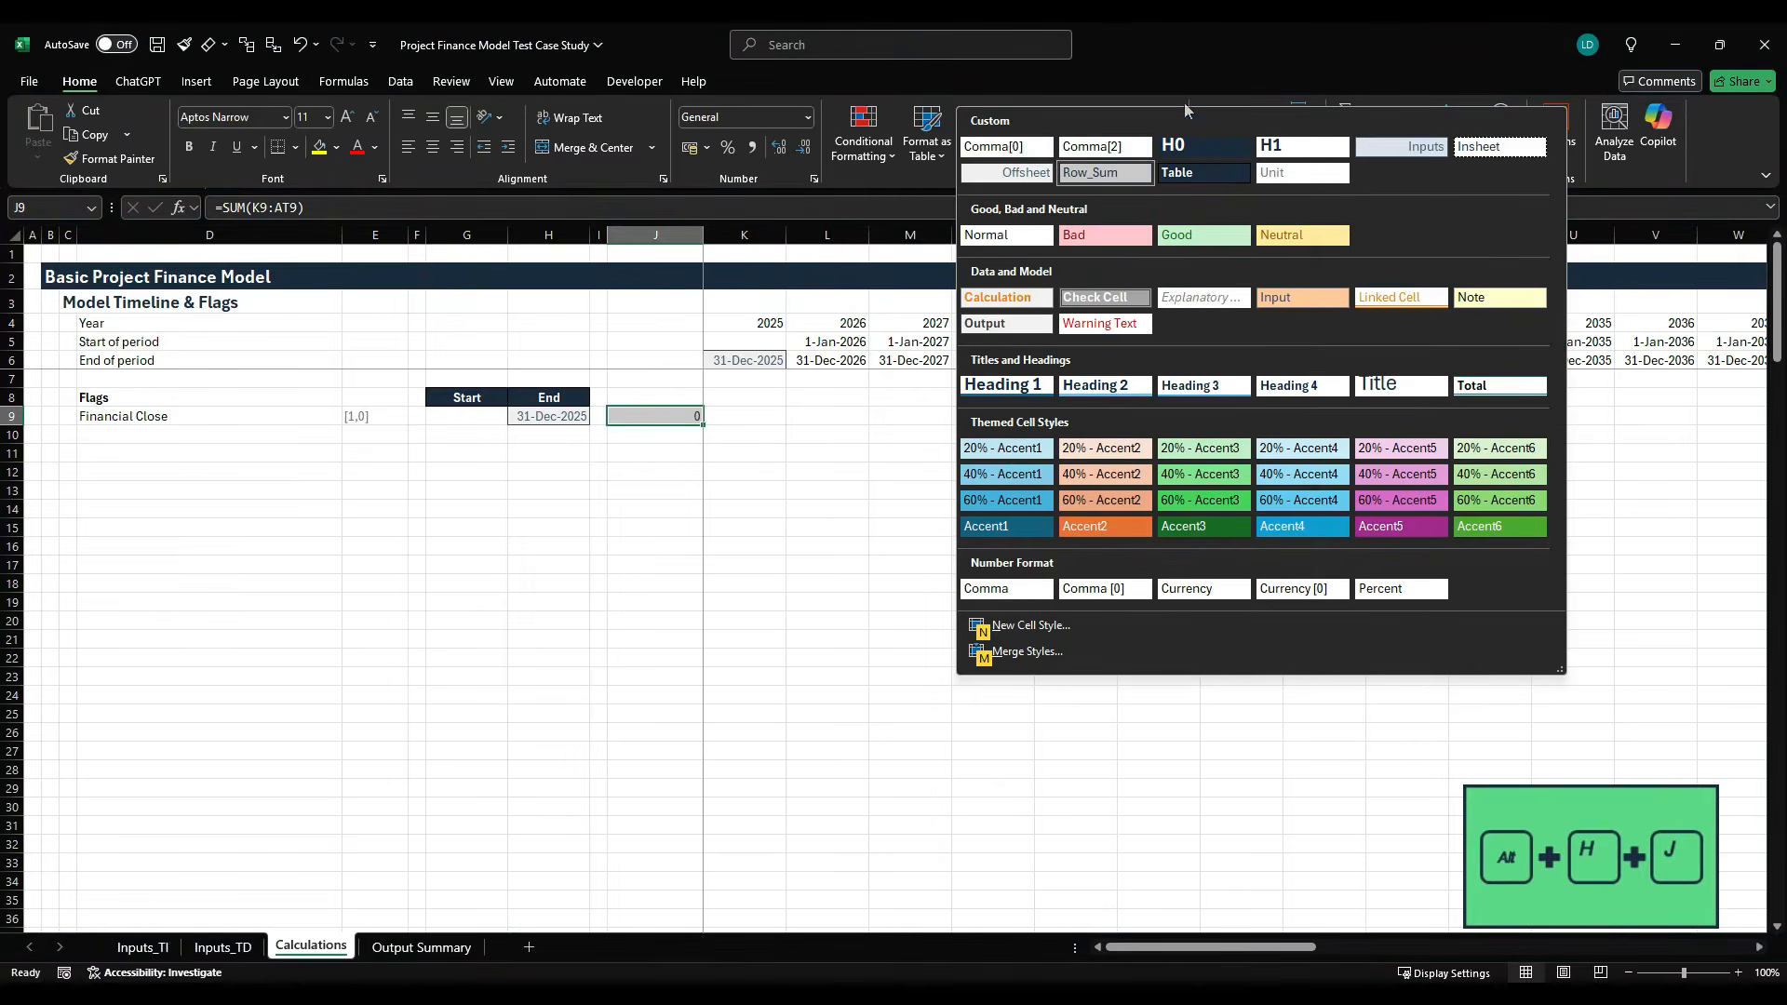
click(1019, 149)
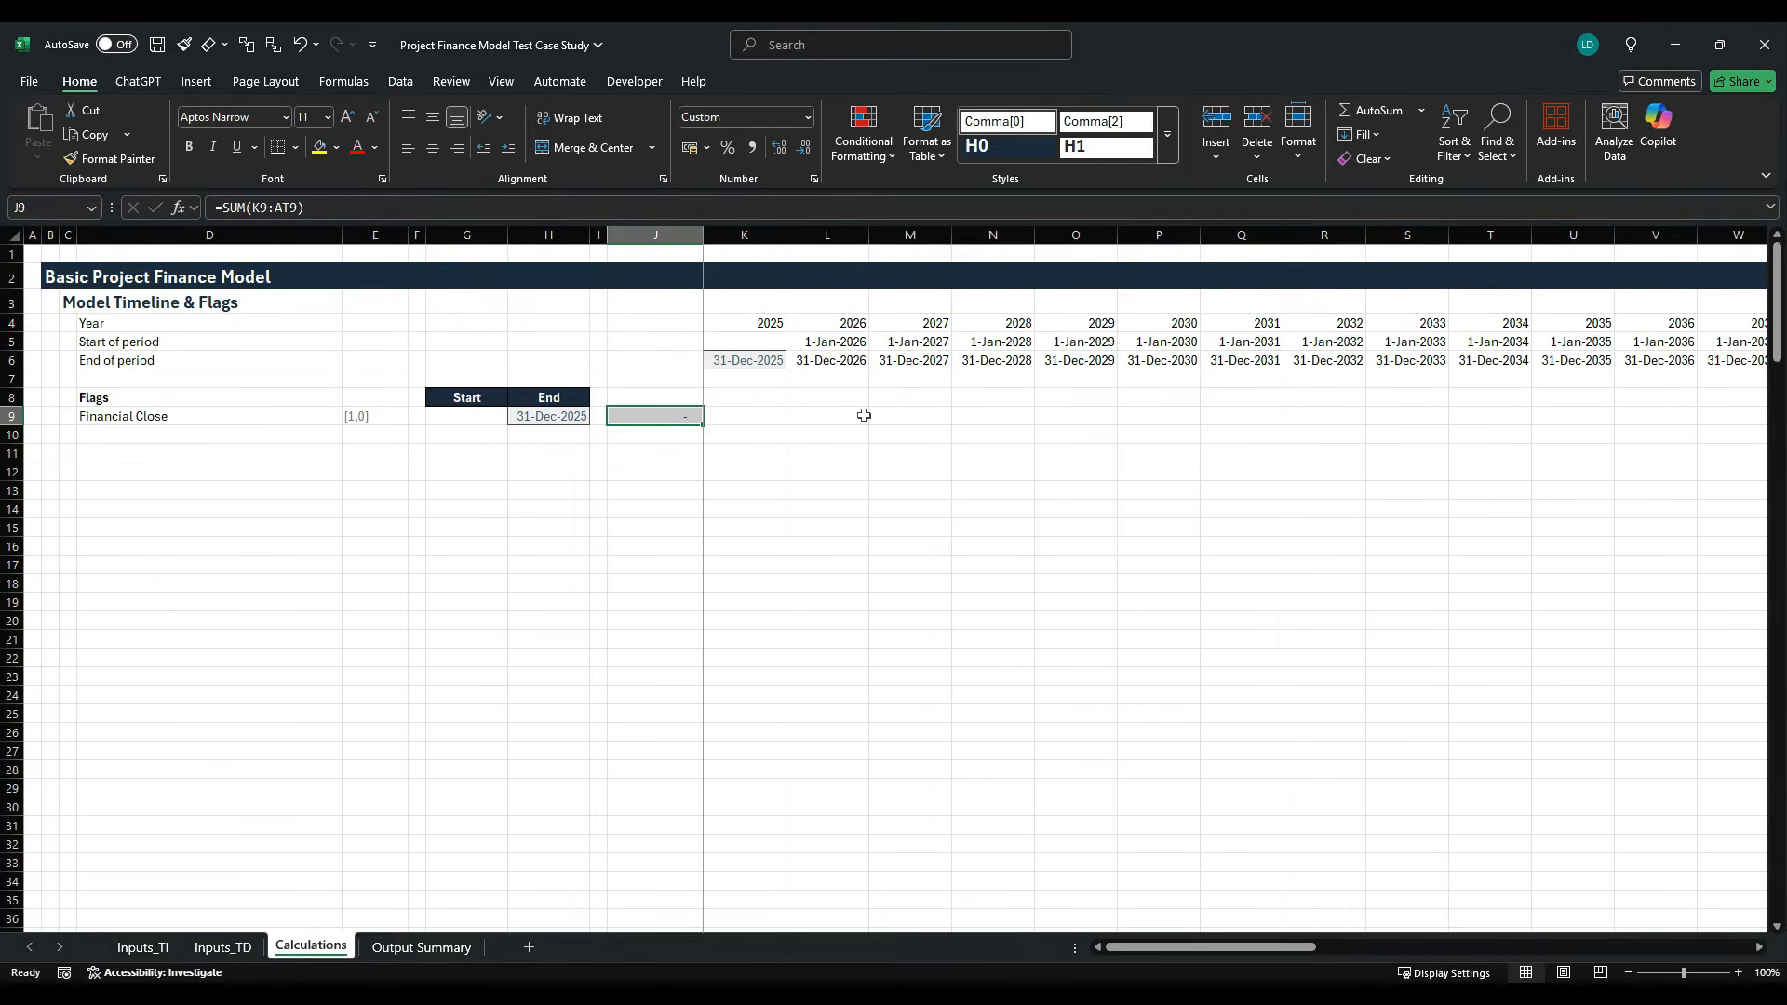
- Enter the Financial Close flag formula =IF($H$9=K6,1,0) in K9 under the 2025 period
key(Right)
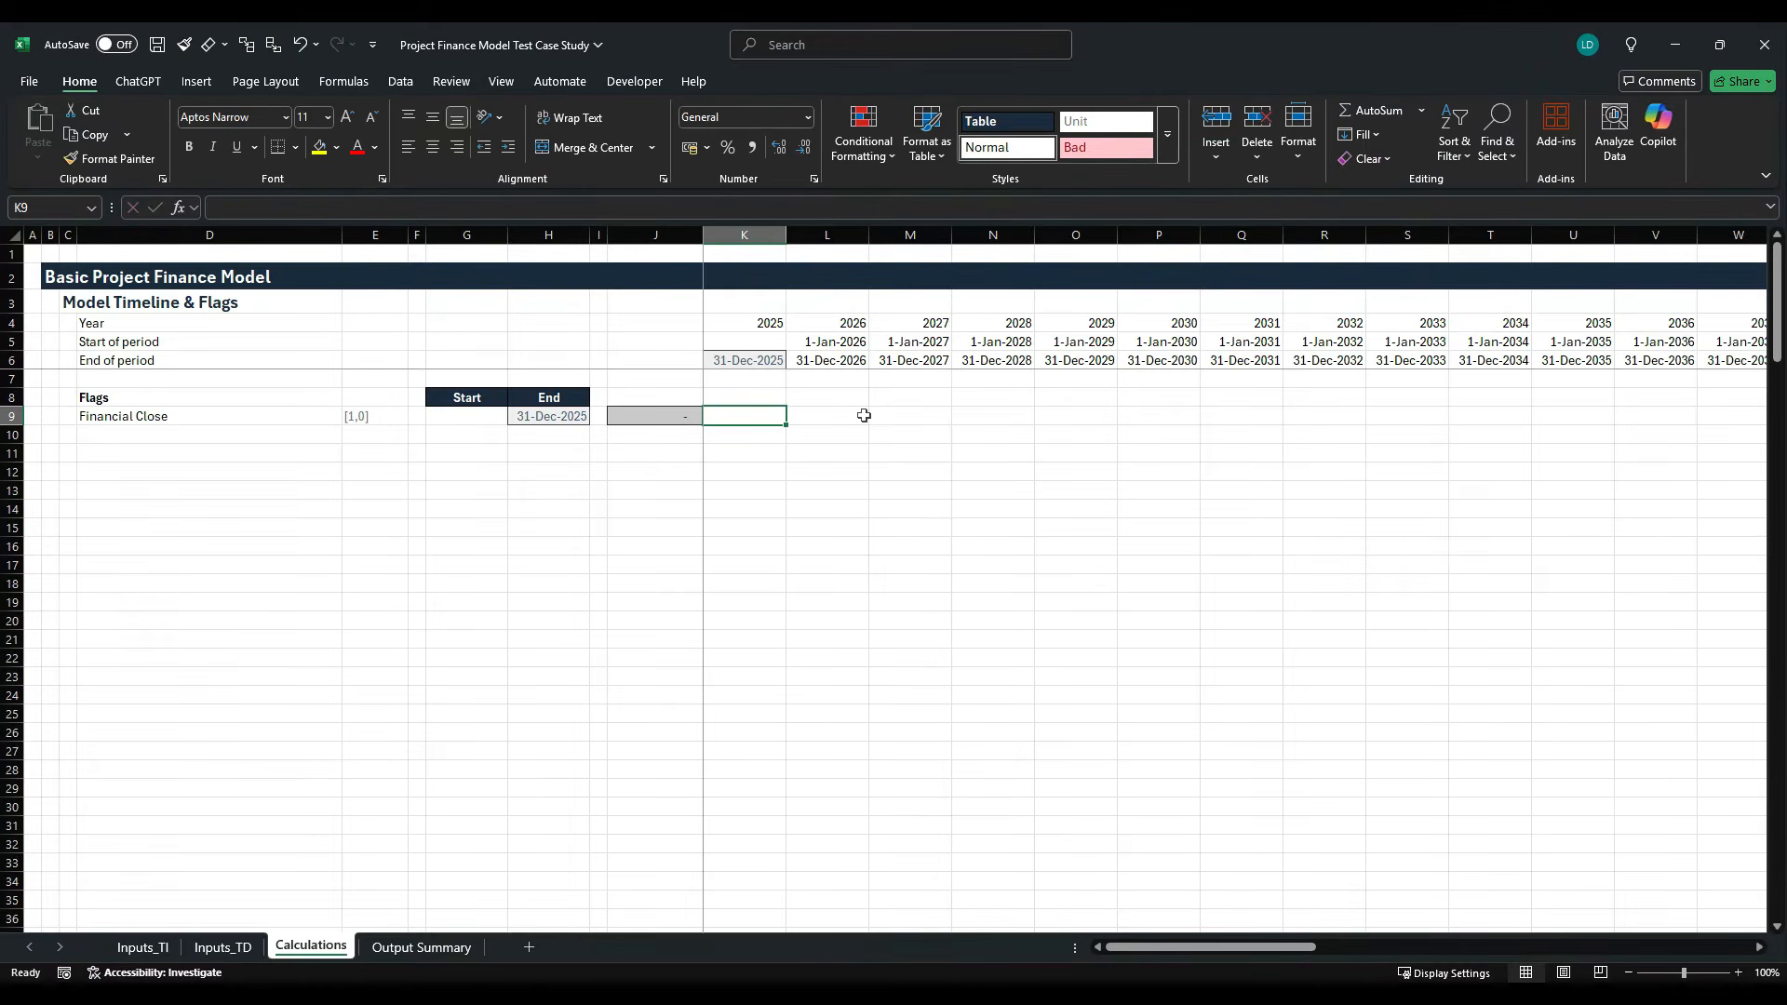
text(=IF()
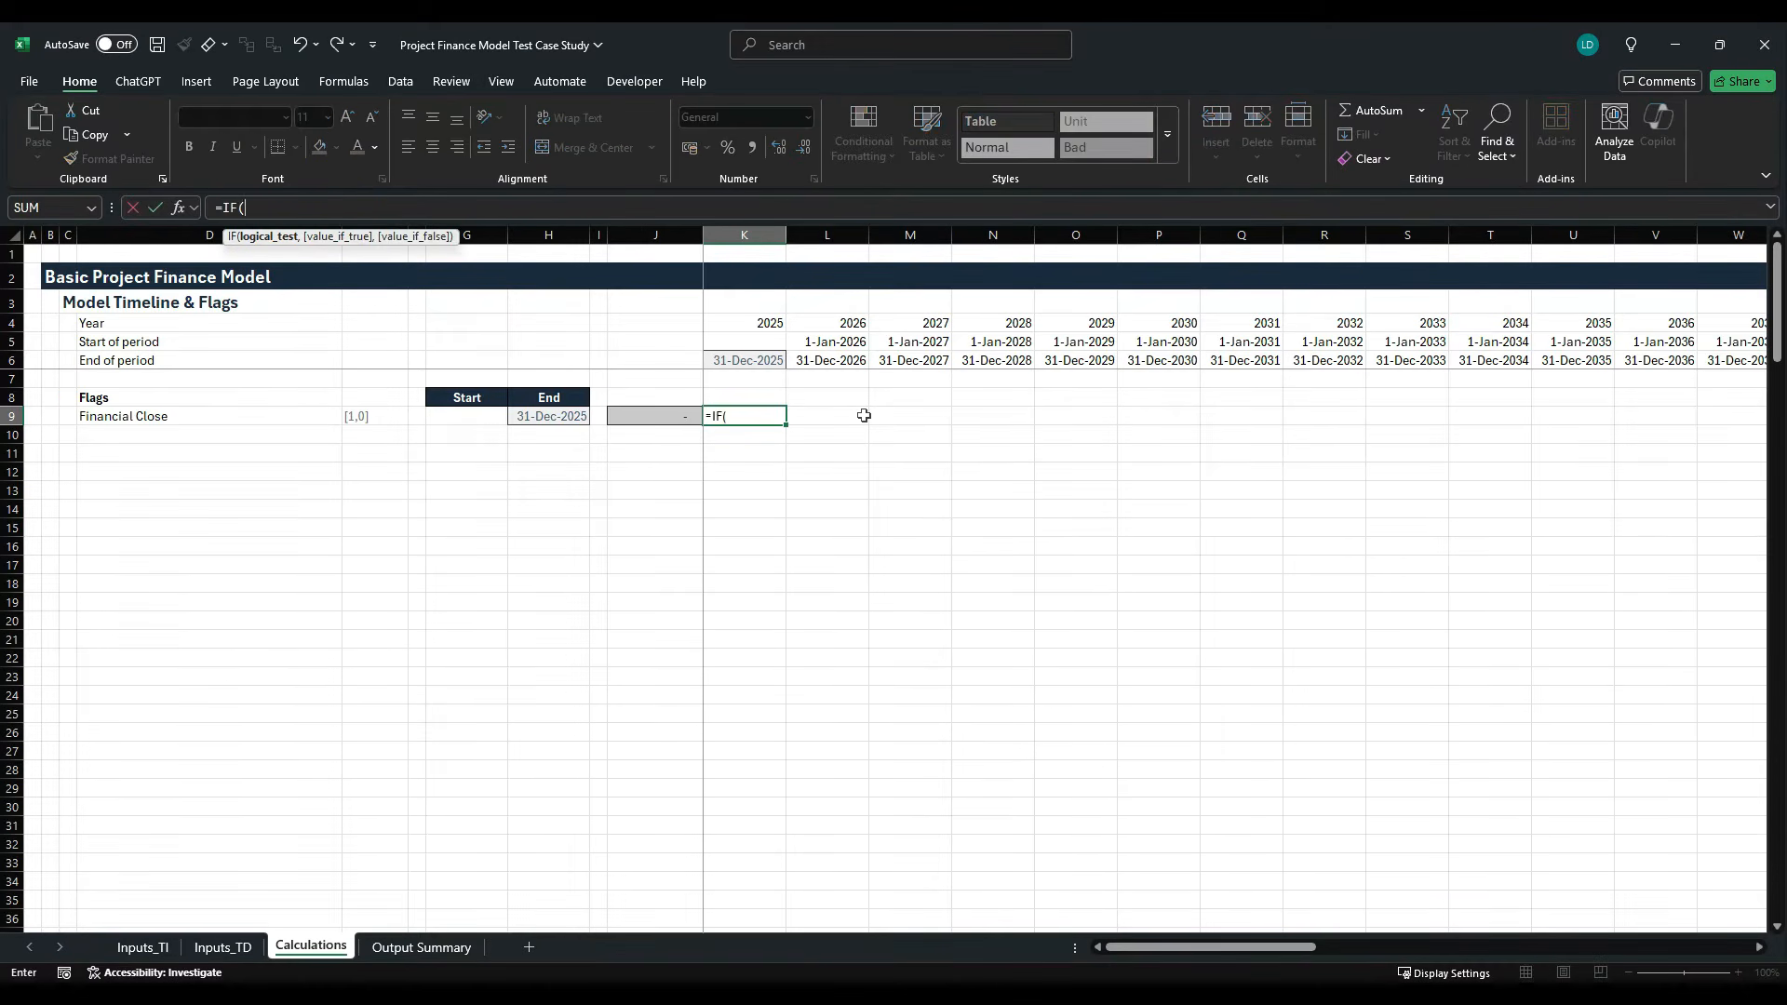
key(Left)
key(Left)
key(Left)
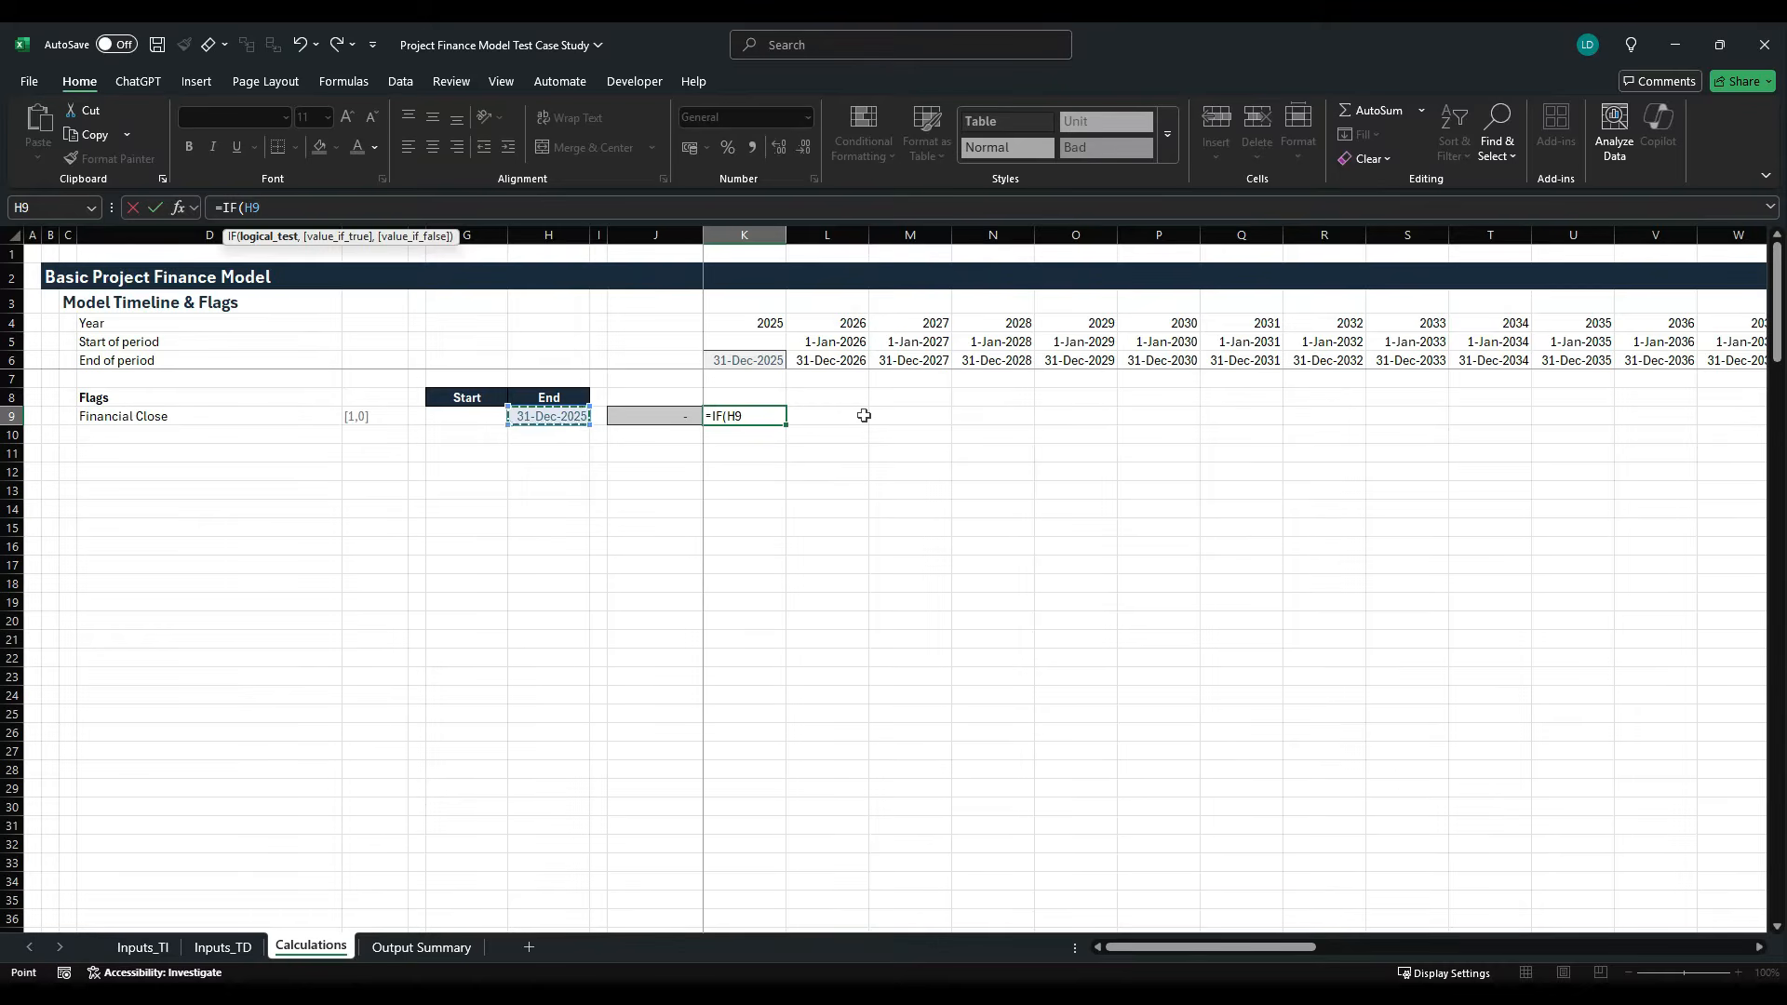
key(F4)
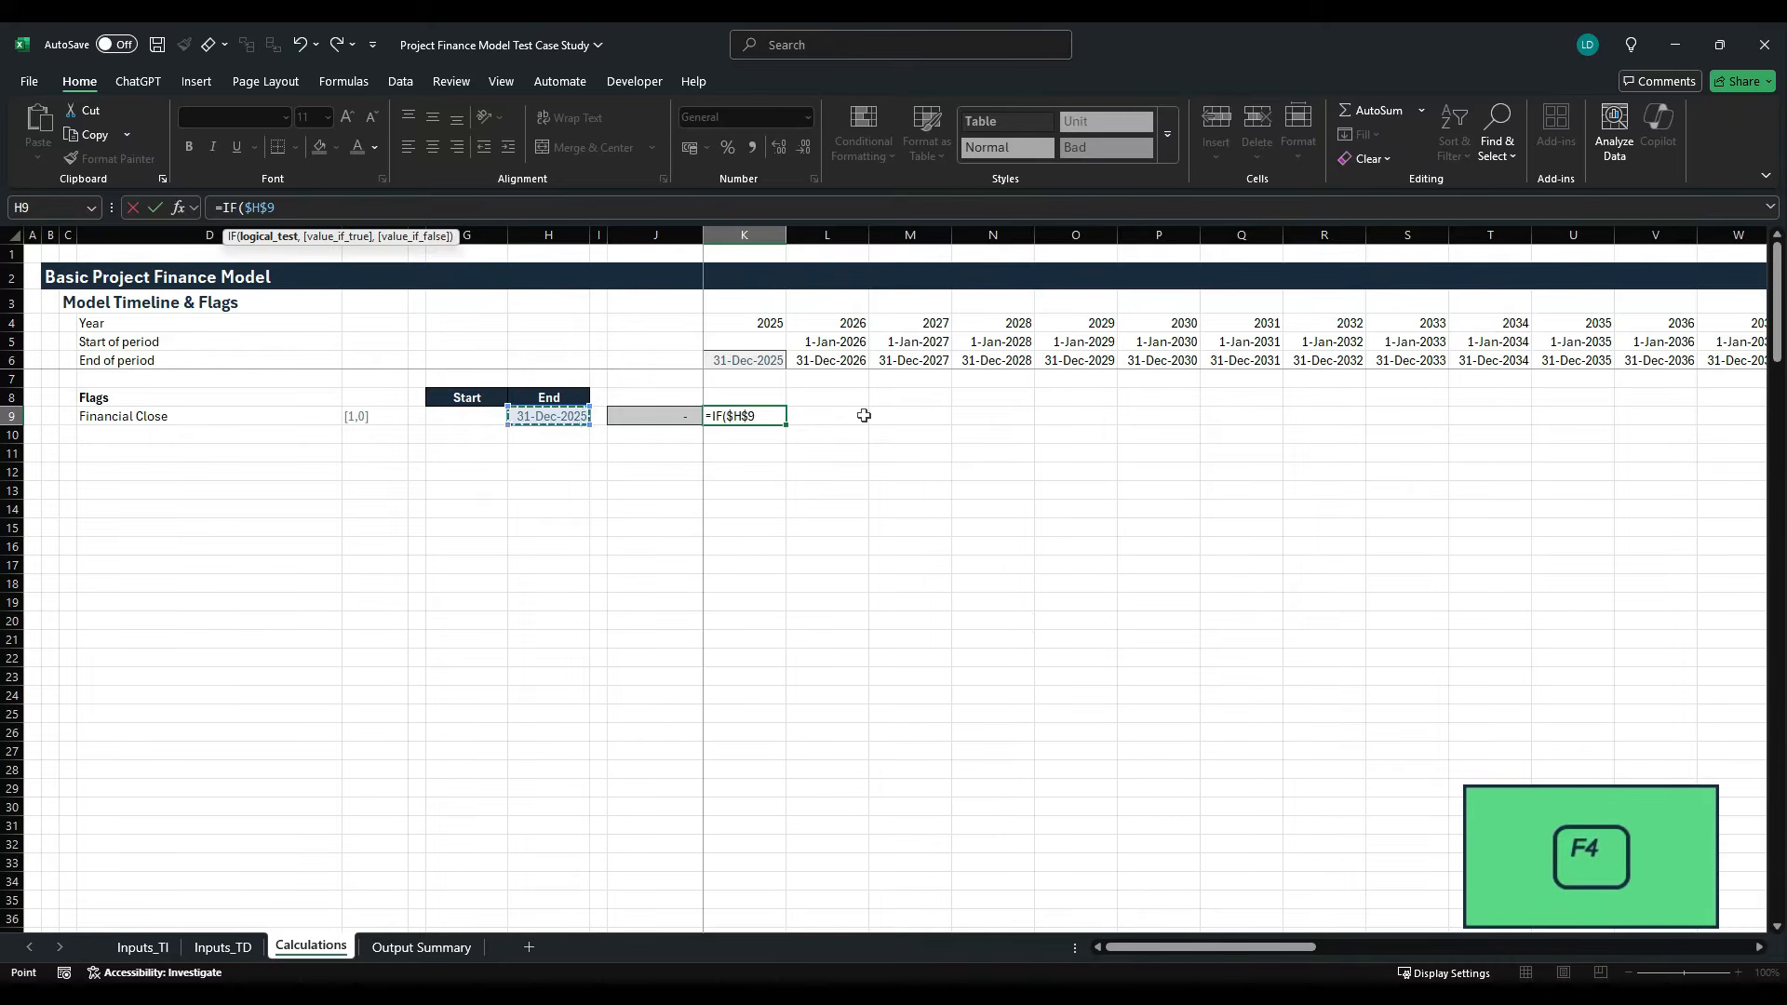
text(=)
key(Up)
key(Up)
key(Up)
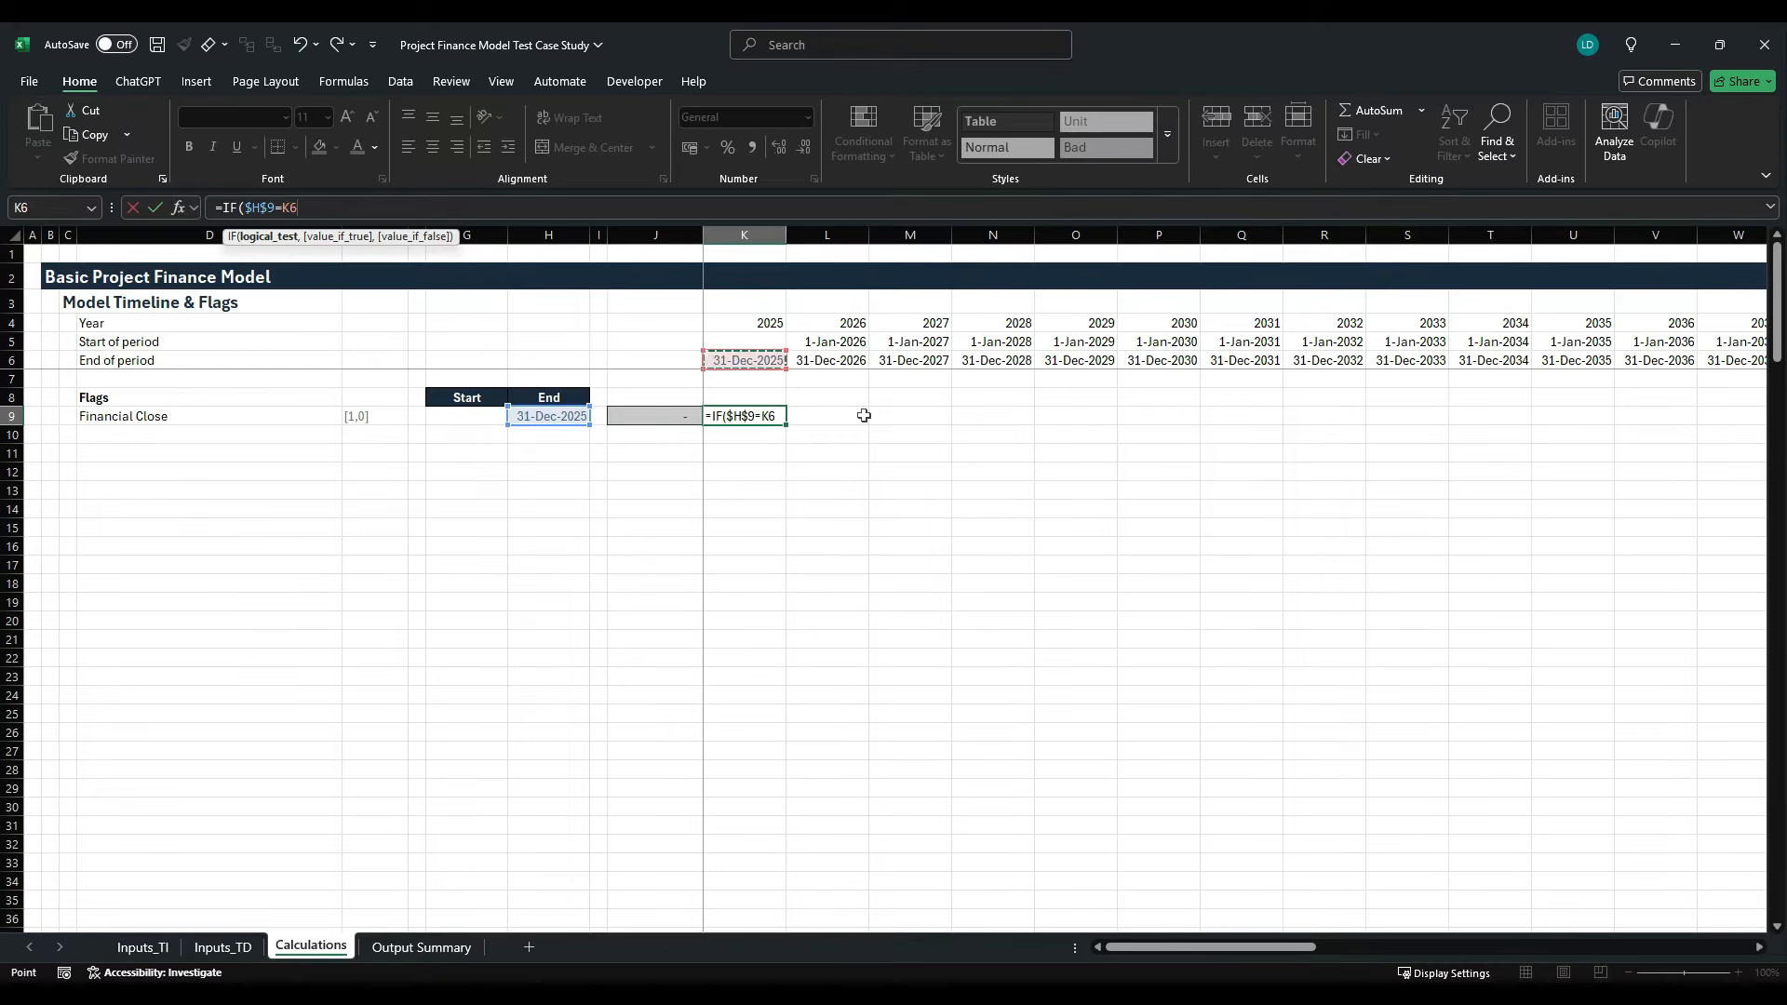
text(,1,)
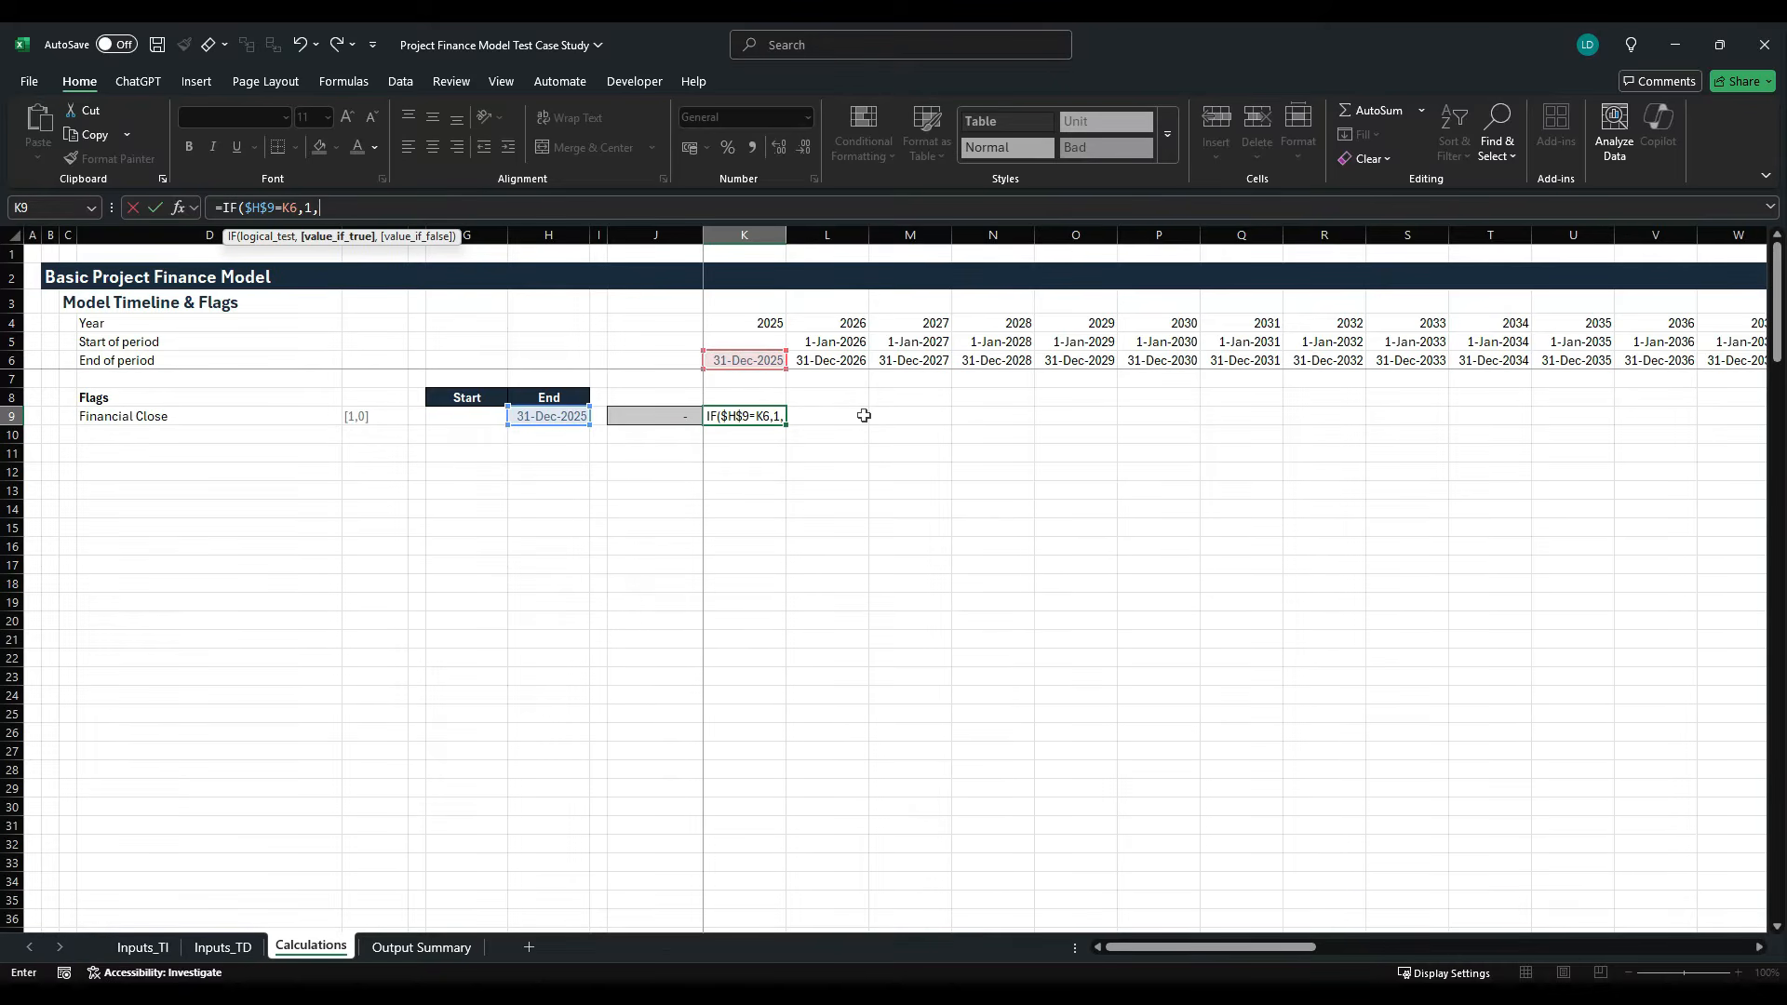
text(0))
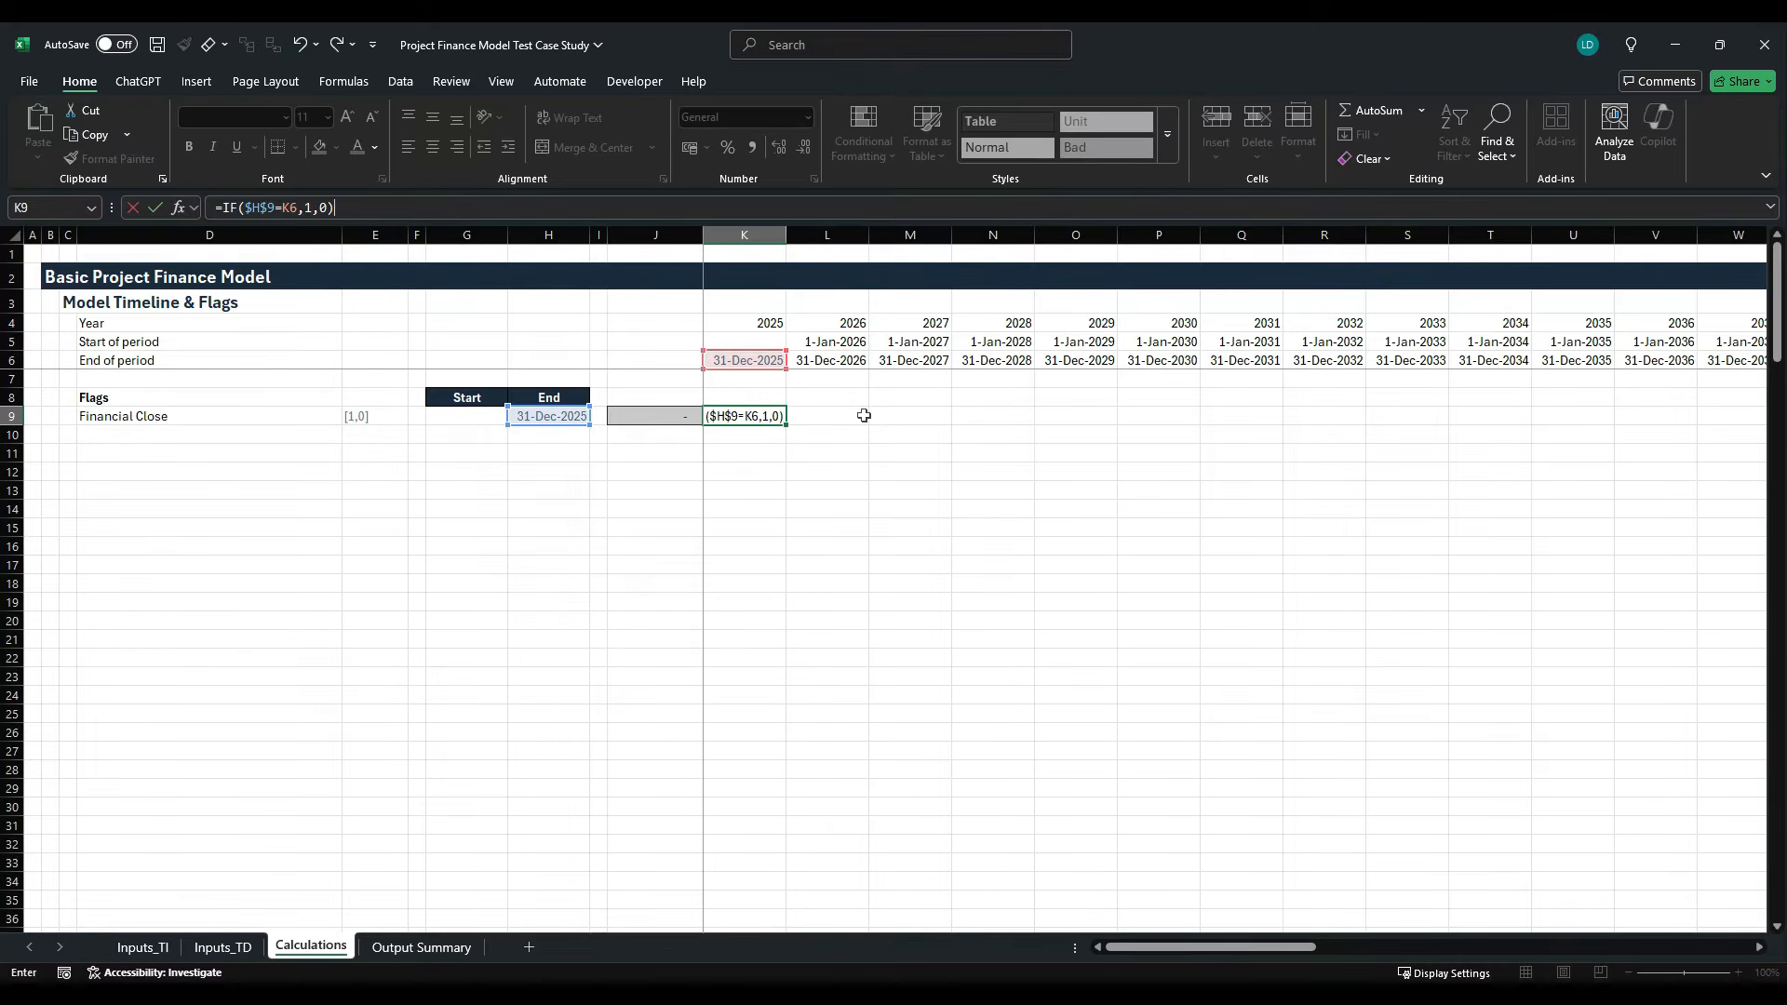
key(ctrl+Return)
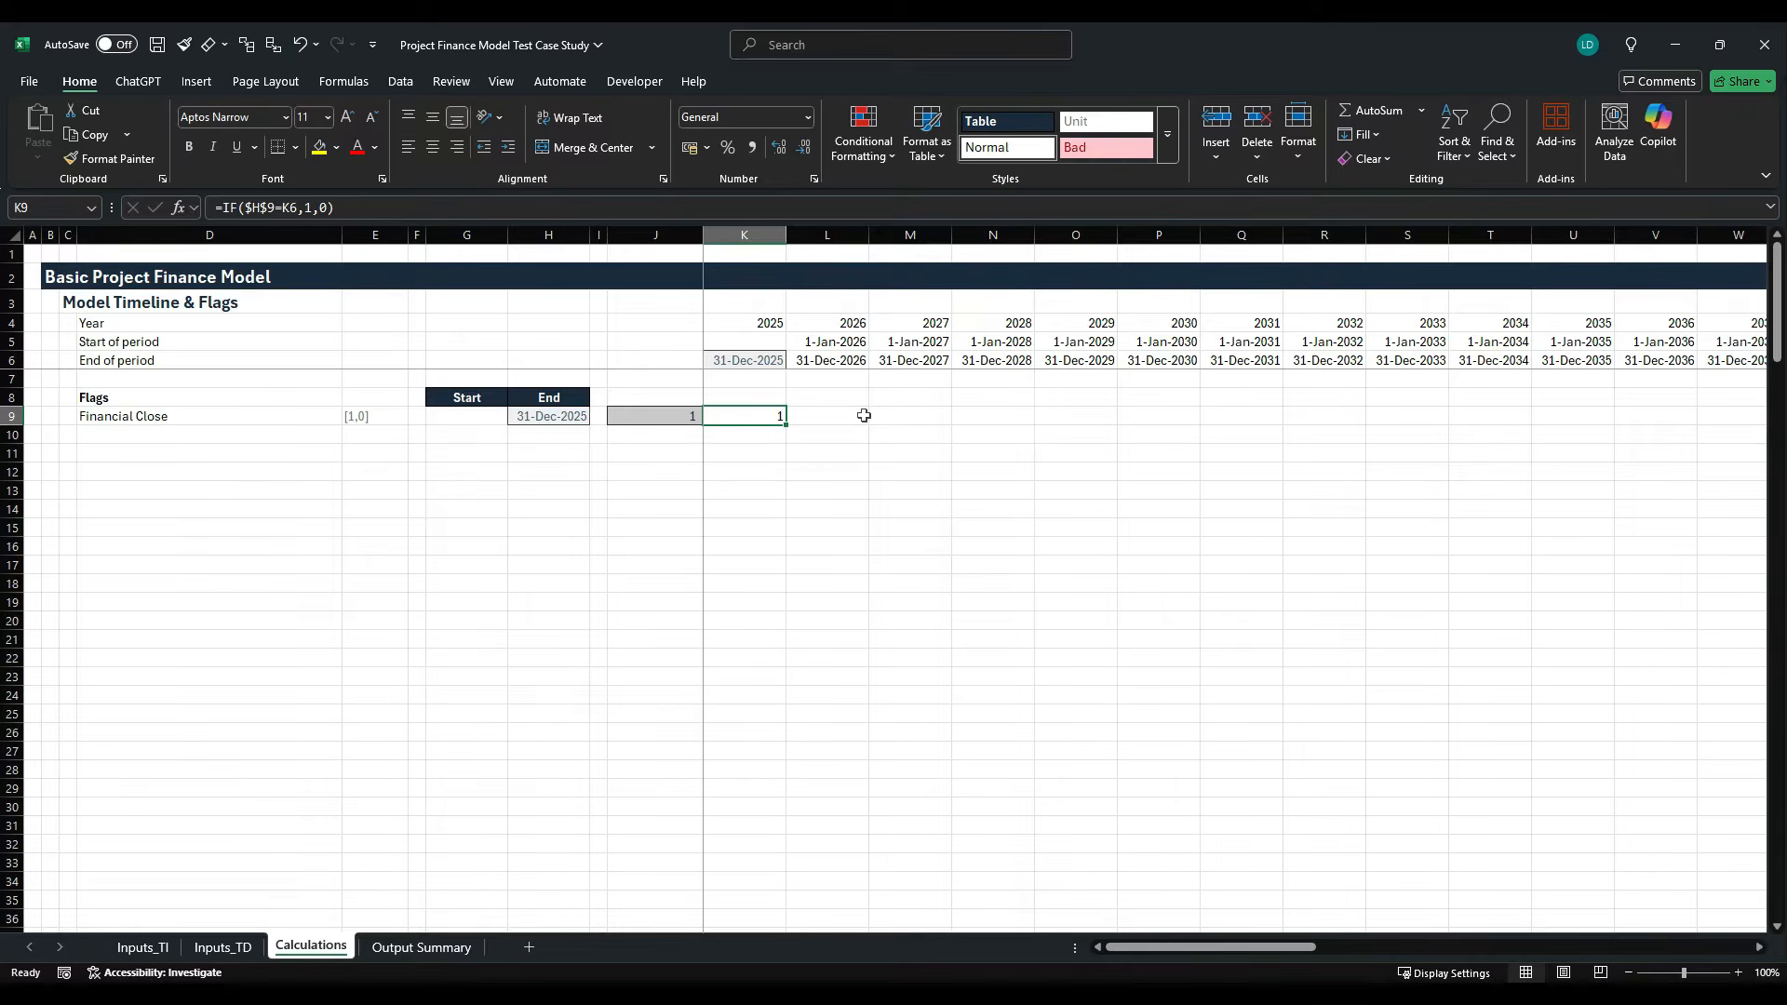
- Fill the Financial Close flag formula from K9 to the right across the annual timeline
key(shift+Right)
key(shift+Right)
key(shift+Right)
key(shift+Right)
key(shift+Right)
key(shift+Right)
key(shift+Right)
key(shift+Right)
key(shift+Right)
key(shift+Right)
key(shift+Right)
key(shift+Right)
key(shift+Right)
key(shift+Right)
key(shift+Right)
key(shift+Right)
key(shift+Right)
key(shift+Right)
key(shift+Right)
key(shift+Right)
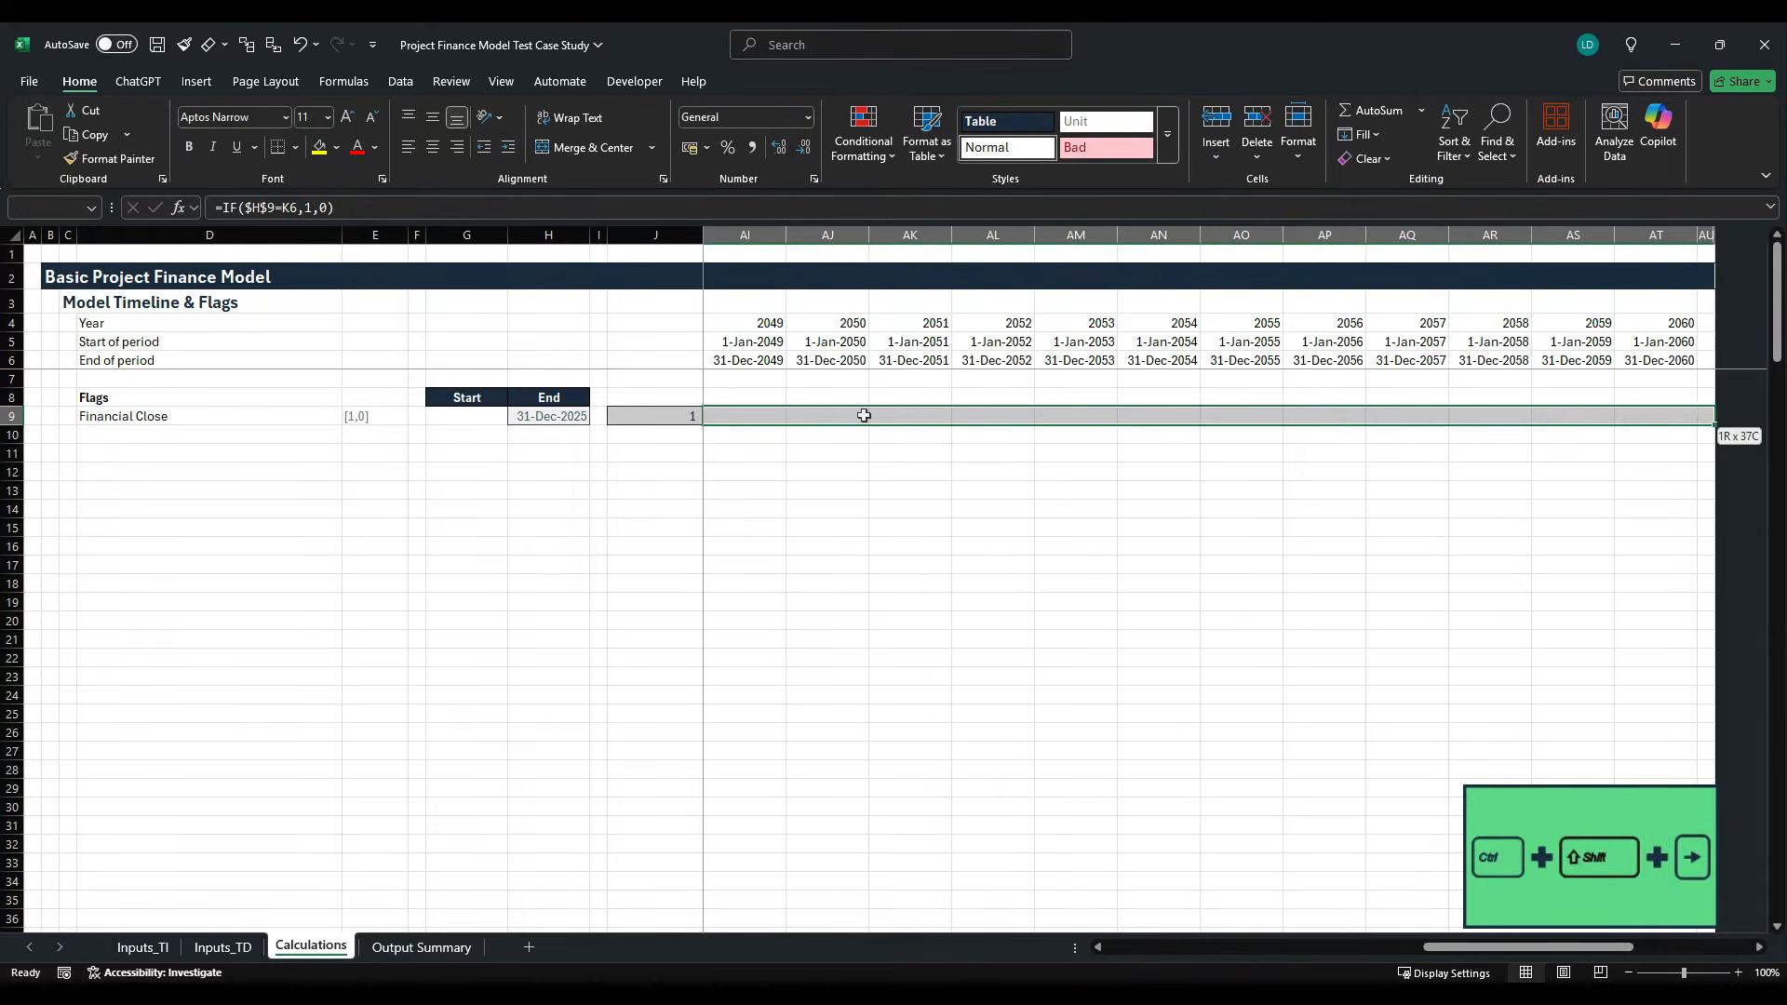
key(ctrl+r)
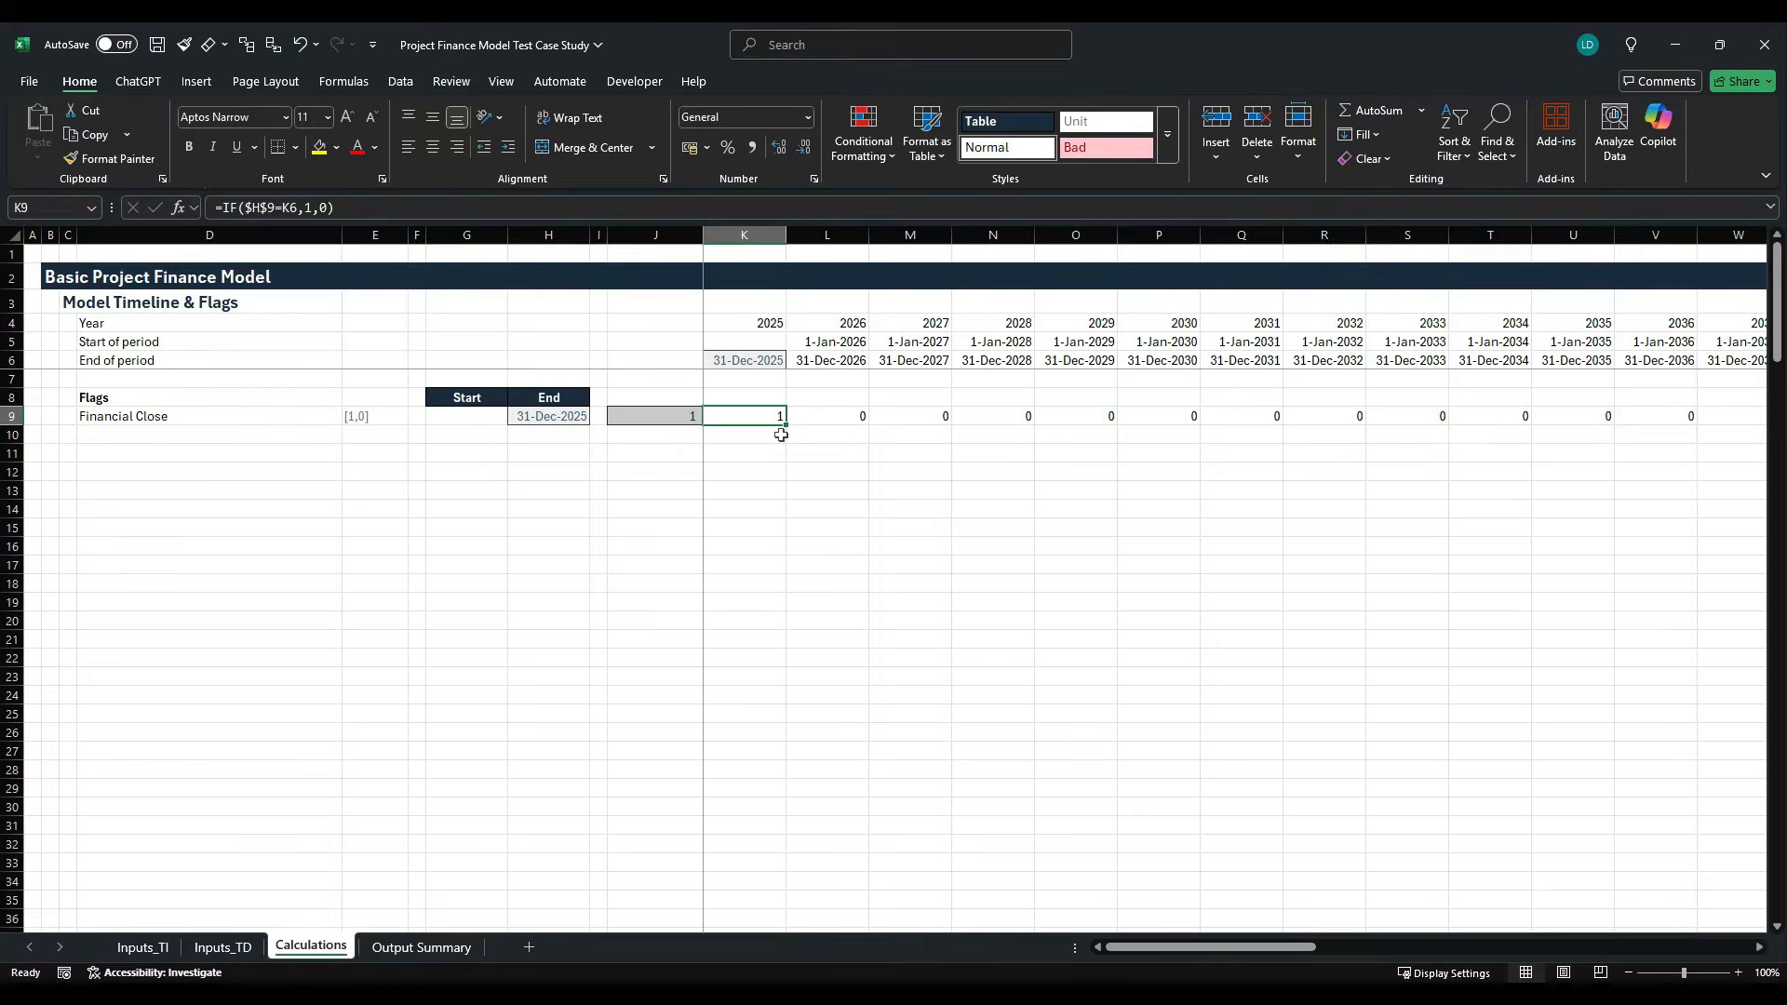
- Copy the Flag example from the Project Finance Model Styles Template workbook and paste only its formats onto the Financial Close flag in K9
key(alt+Tab)
scroll(782, 435, down, 2)
scroll(293, 787, up, 2)
click(293, 787)
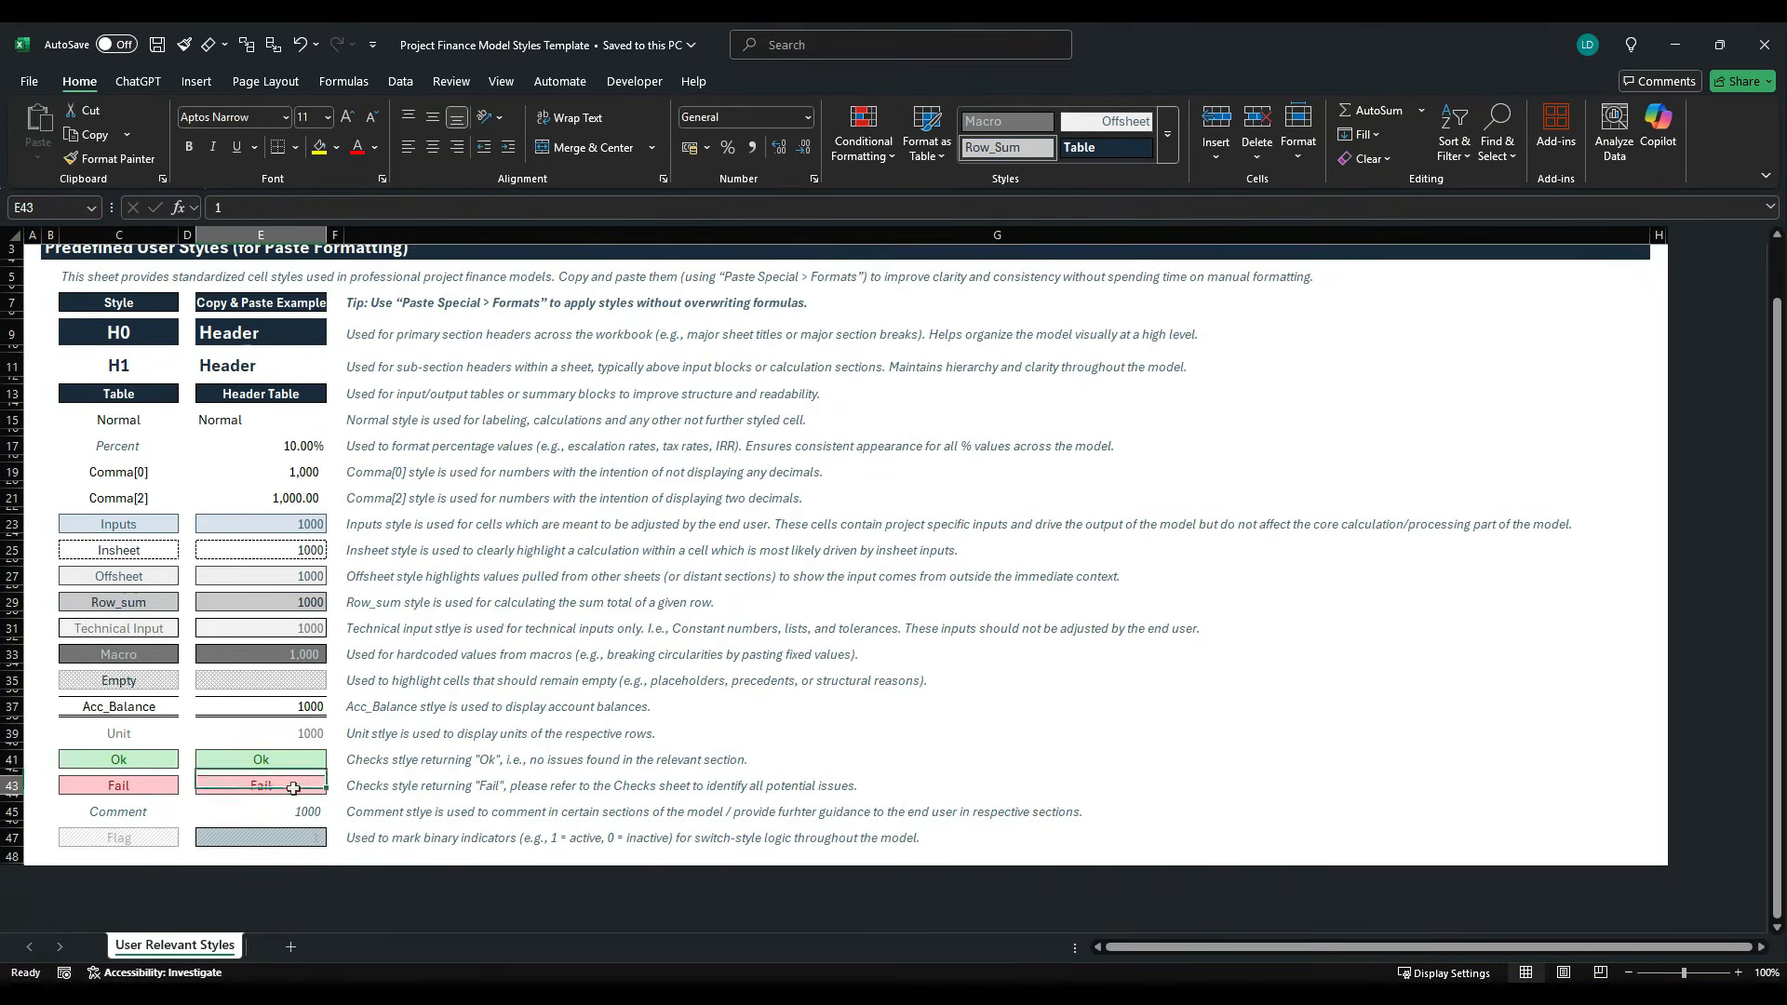
key(ctrl+c)
key(alt+Tab)
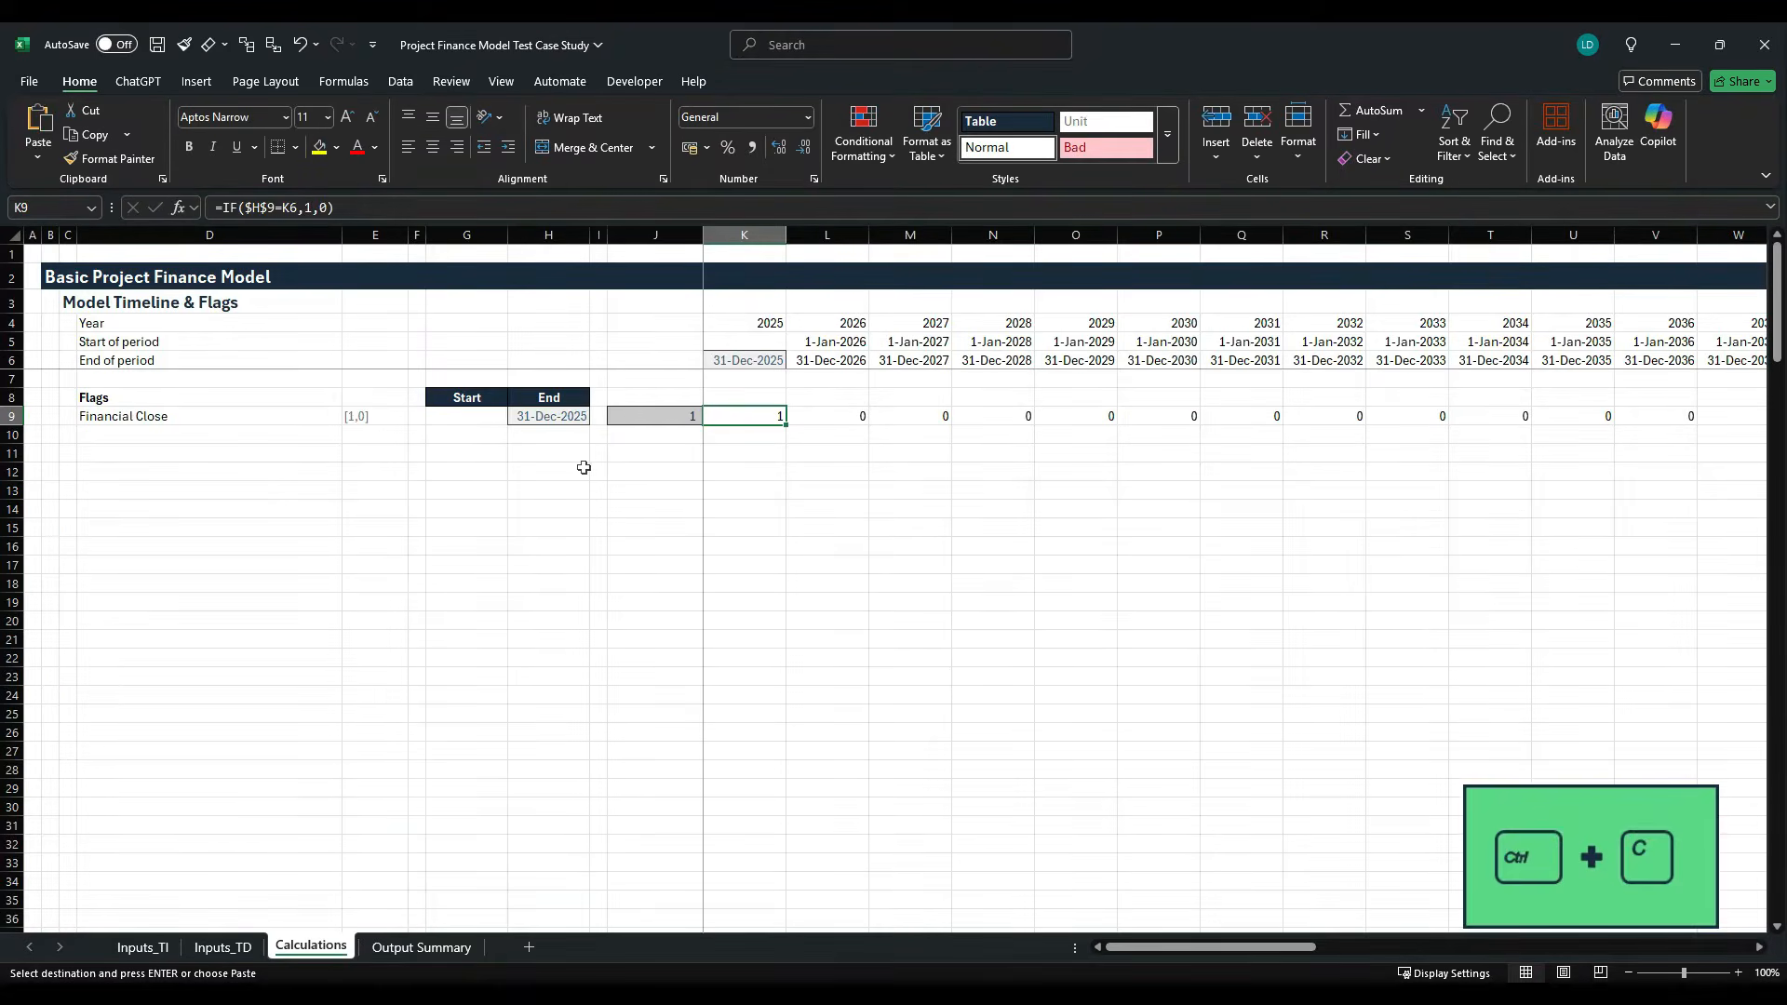
key(alt+h)
key(v)
key(s)
key(t)
key(alt)
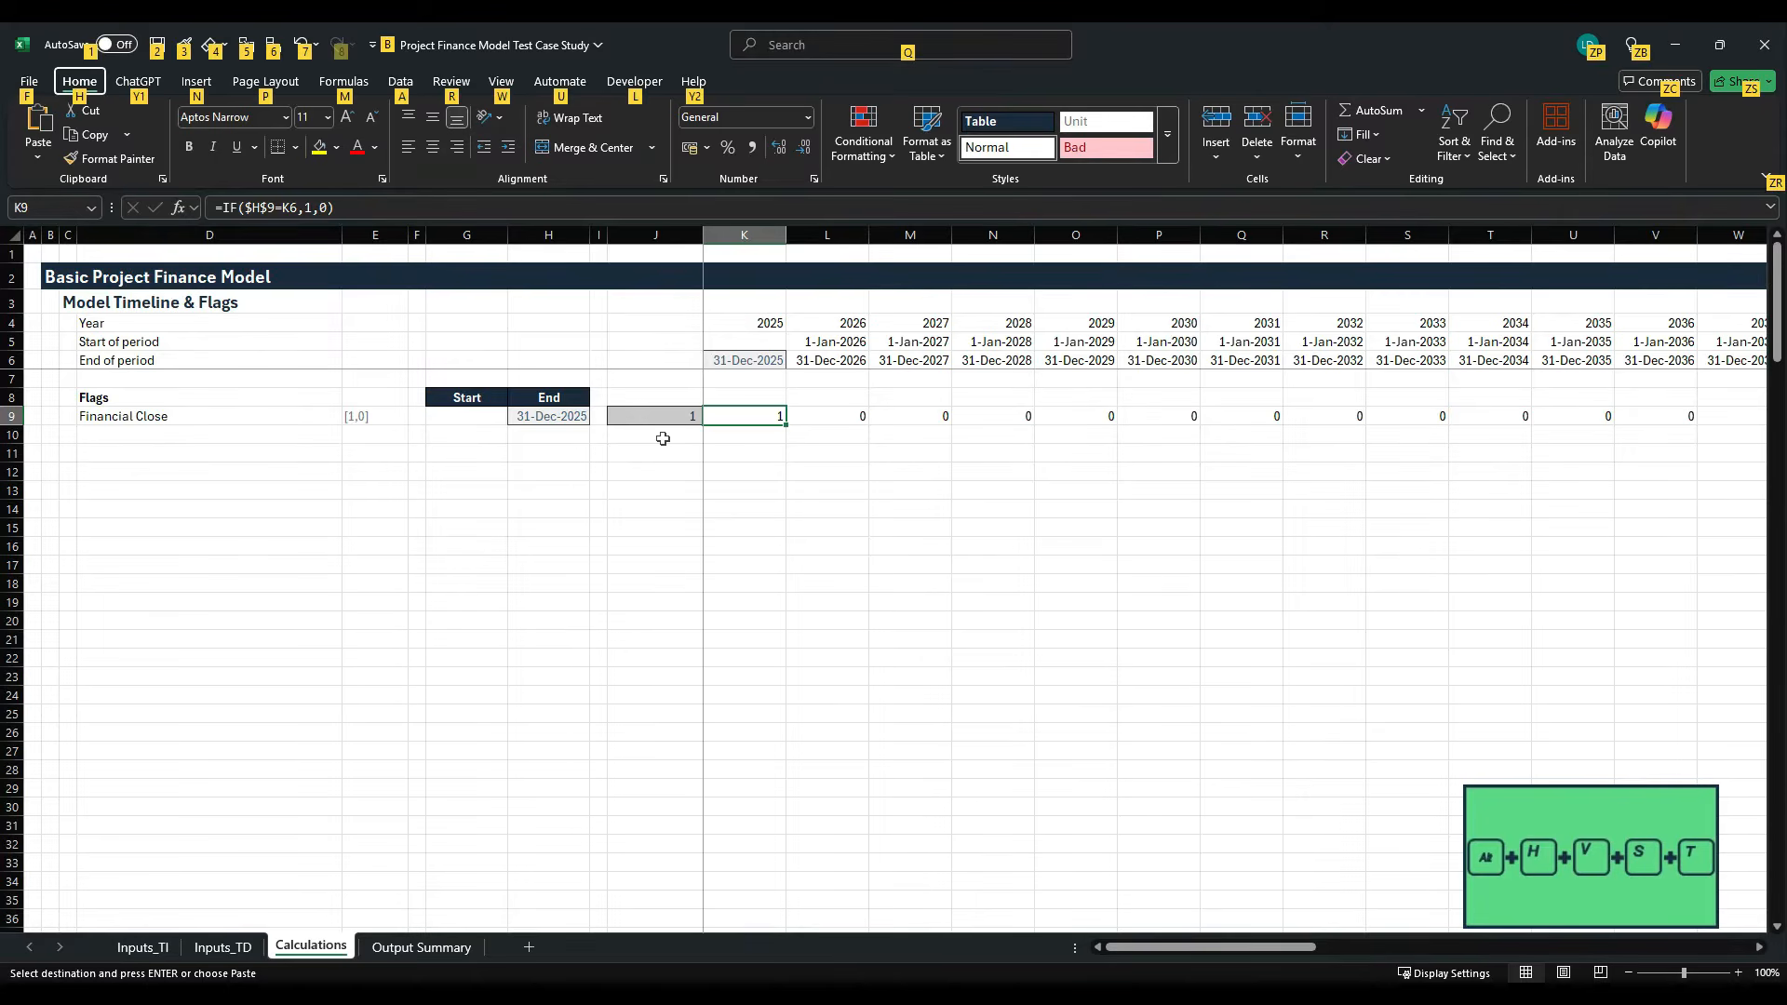
key(h)
key(v)
key(s)
key(t)
key(Return)
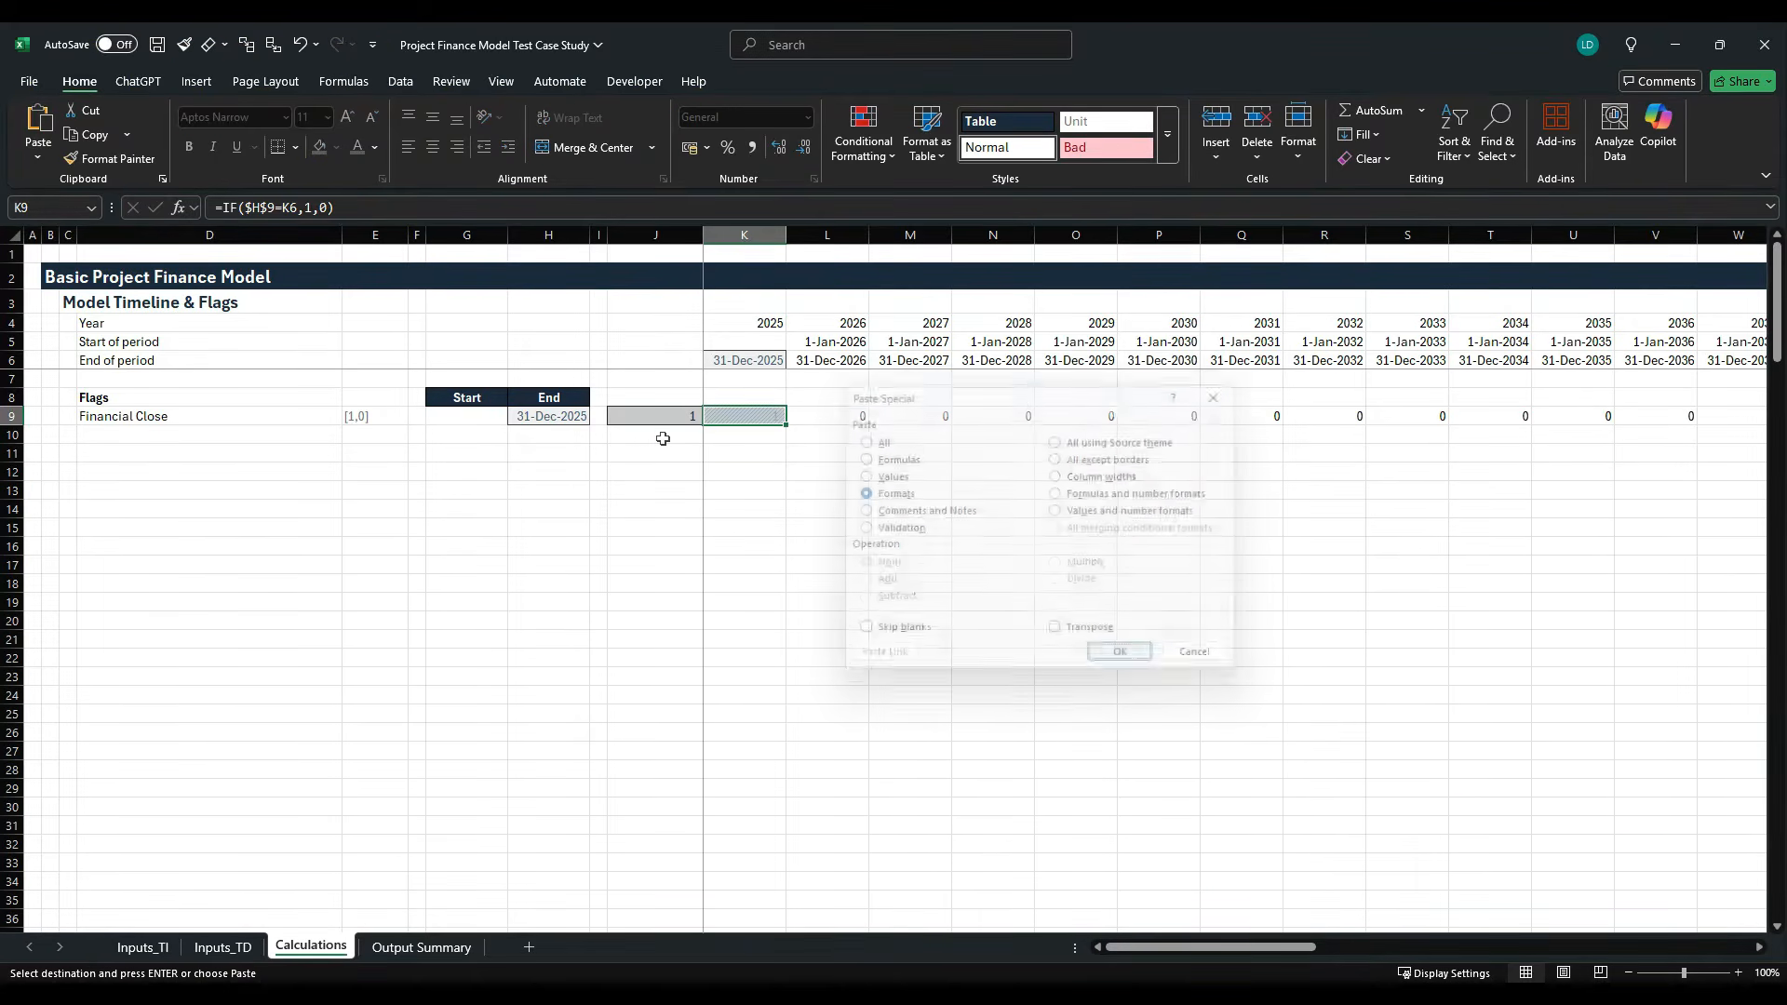
- Fill the Flag styling and formula from K9 to the right across the Financial Close row through 2060
key(ctrl+shift+Right)
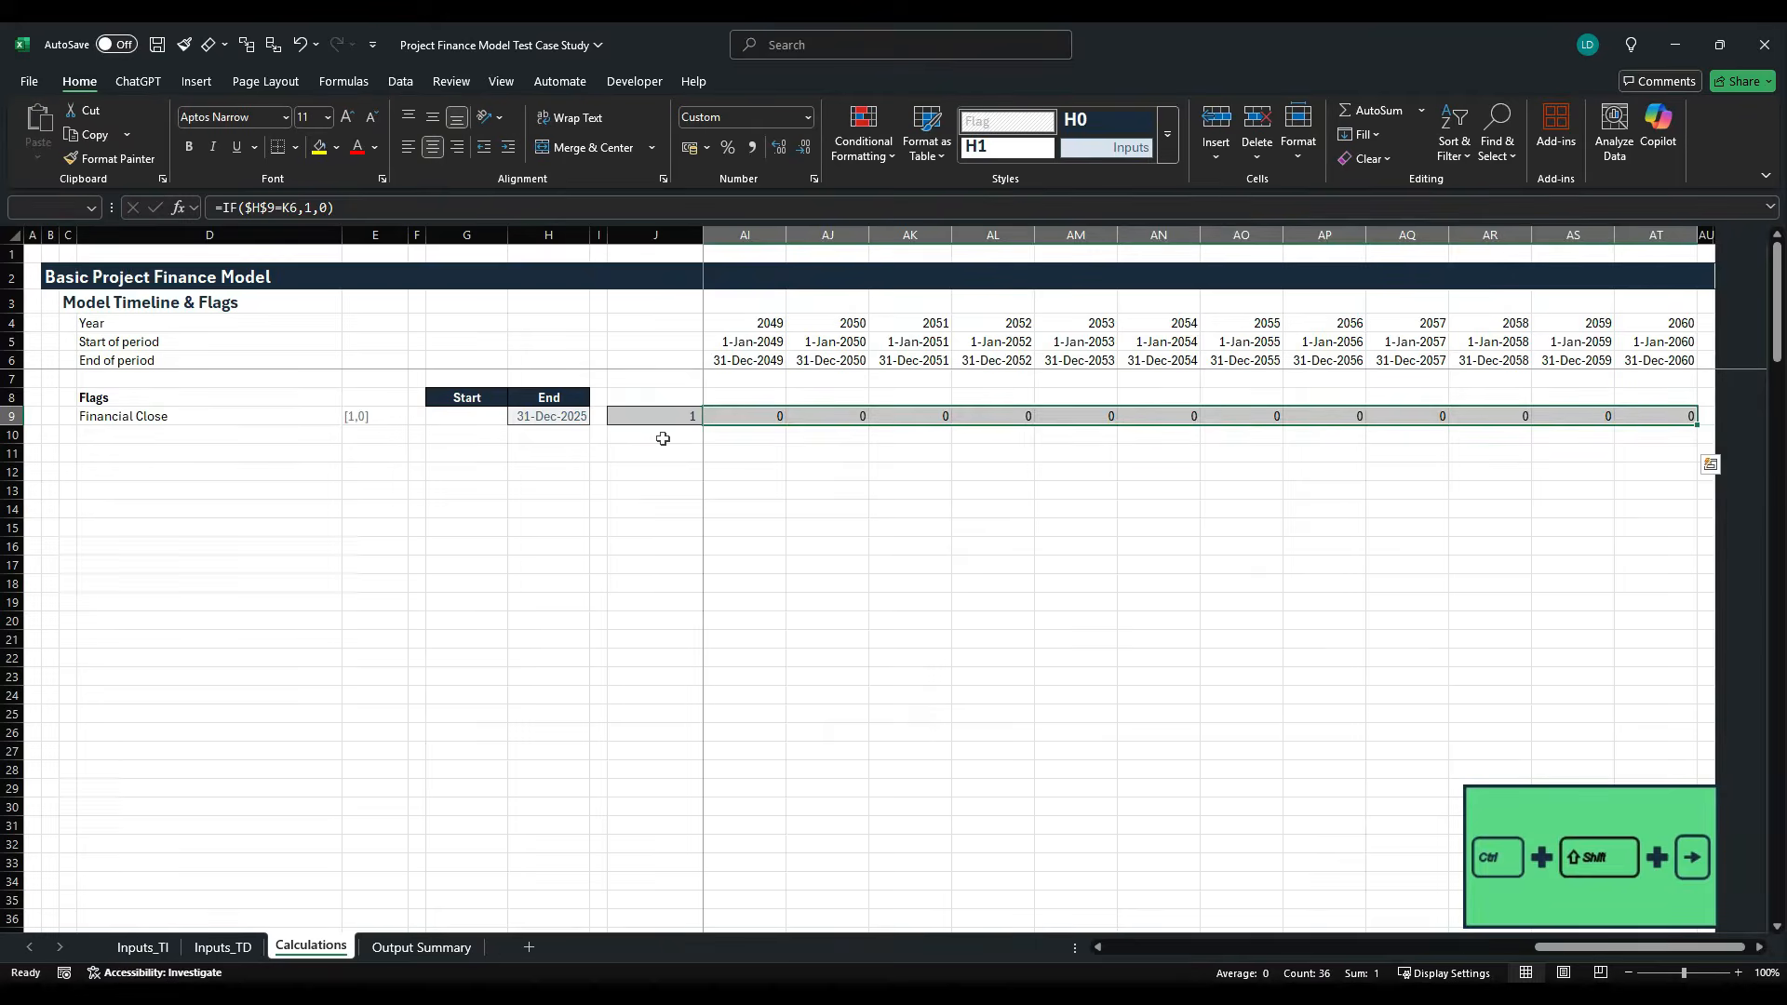
key(ctrl+r)
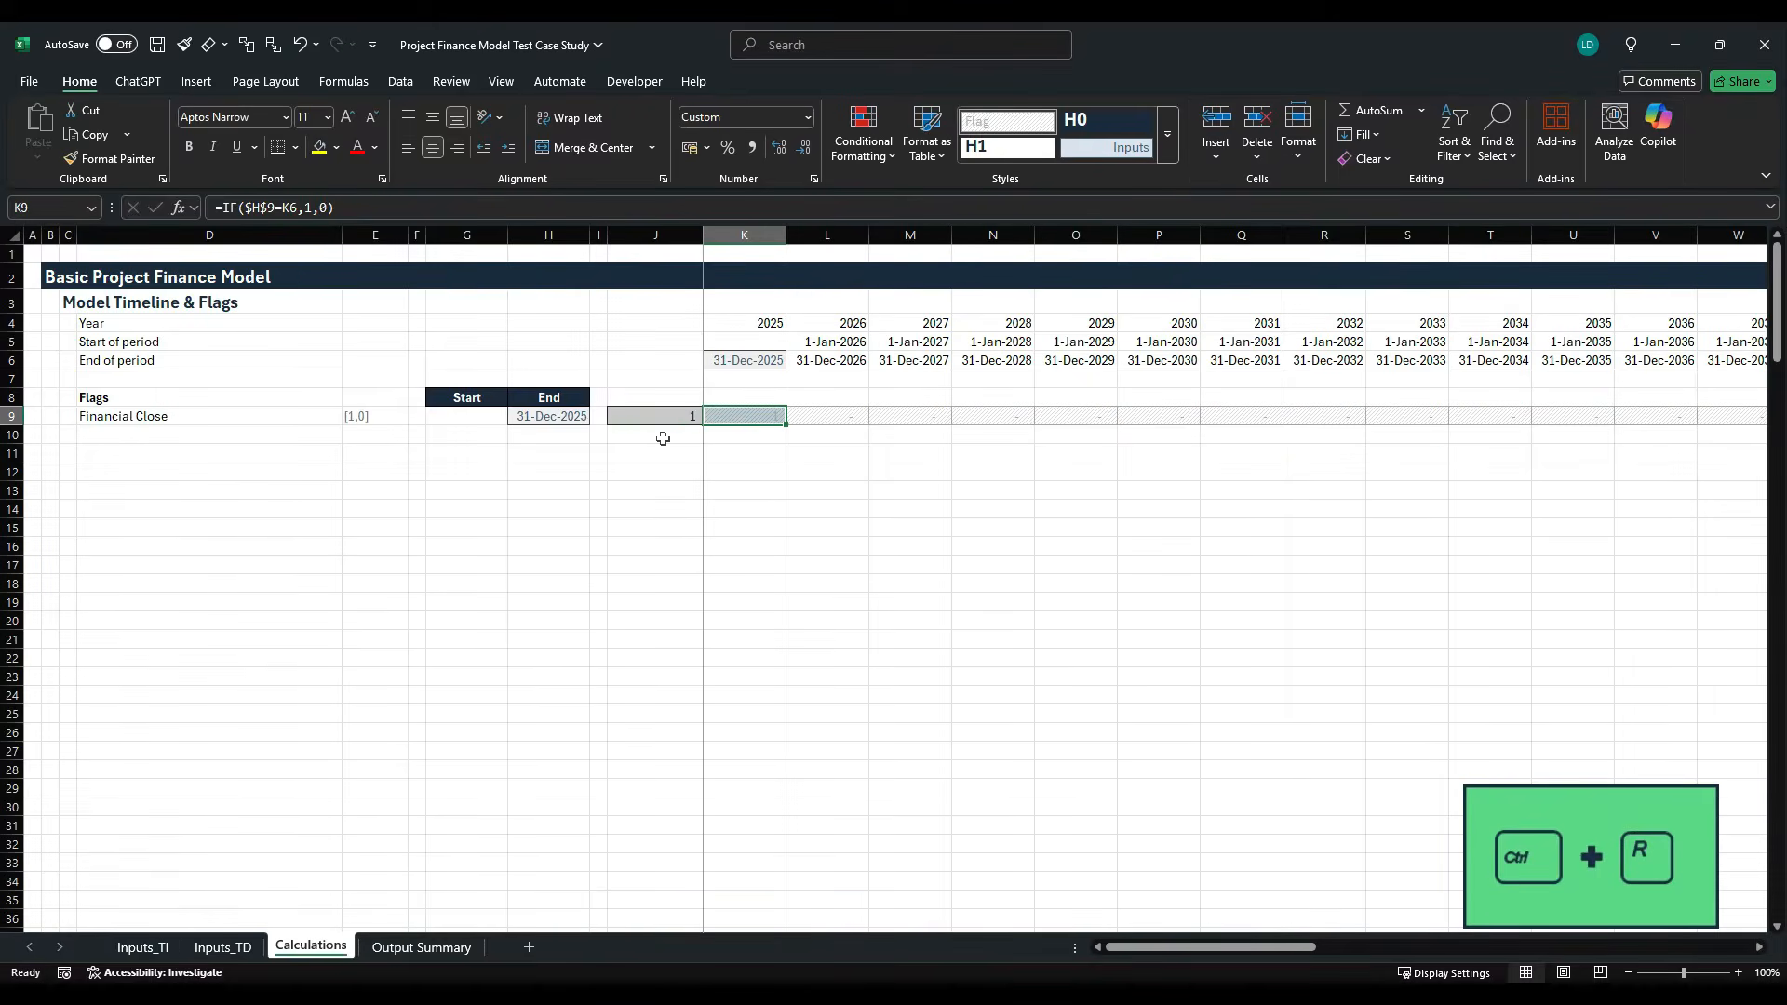
click(662, 439)
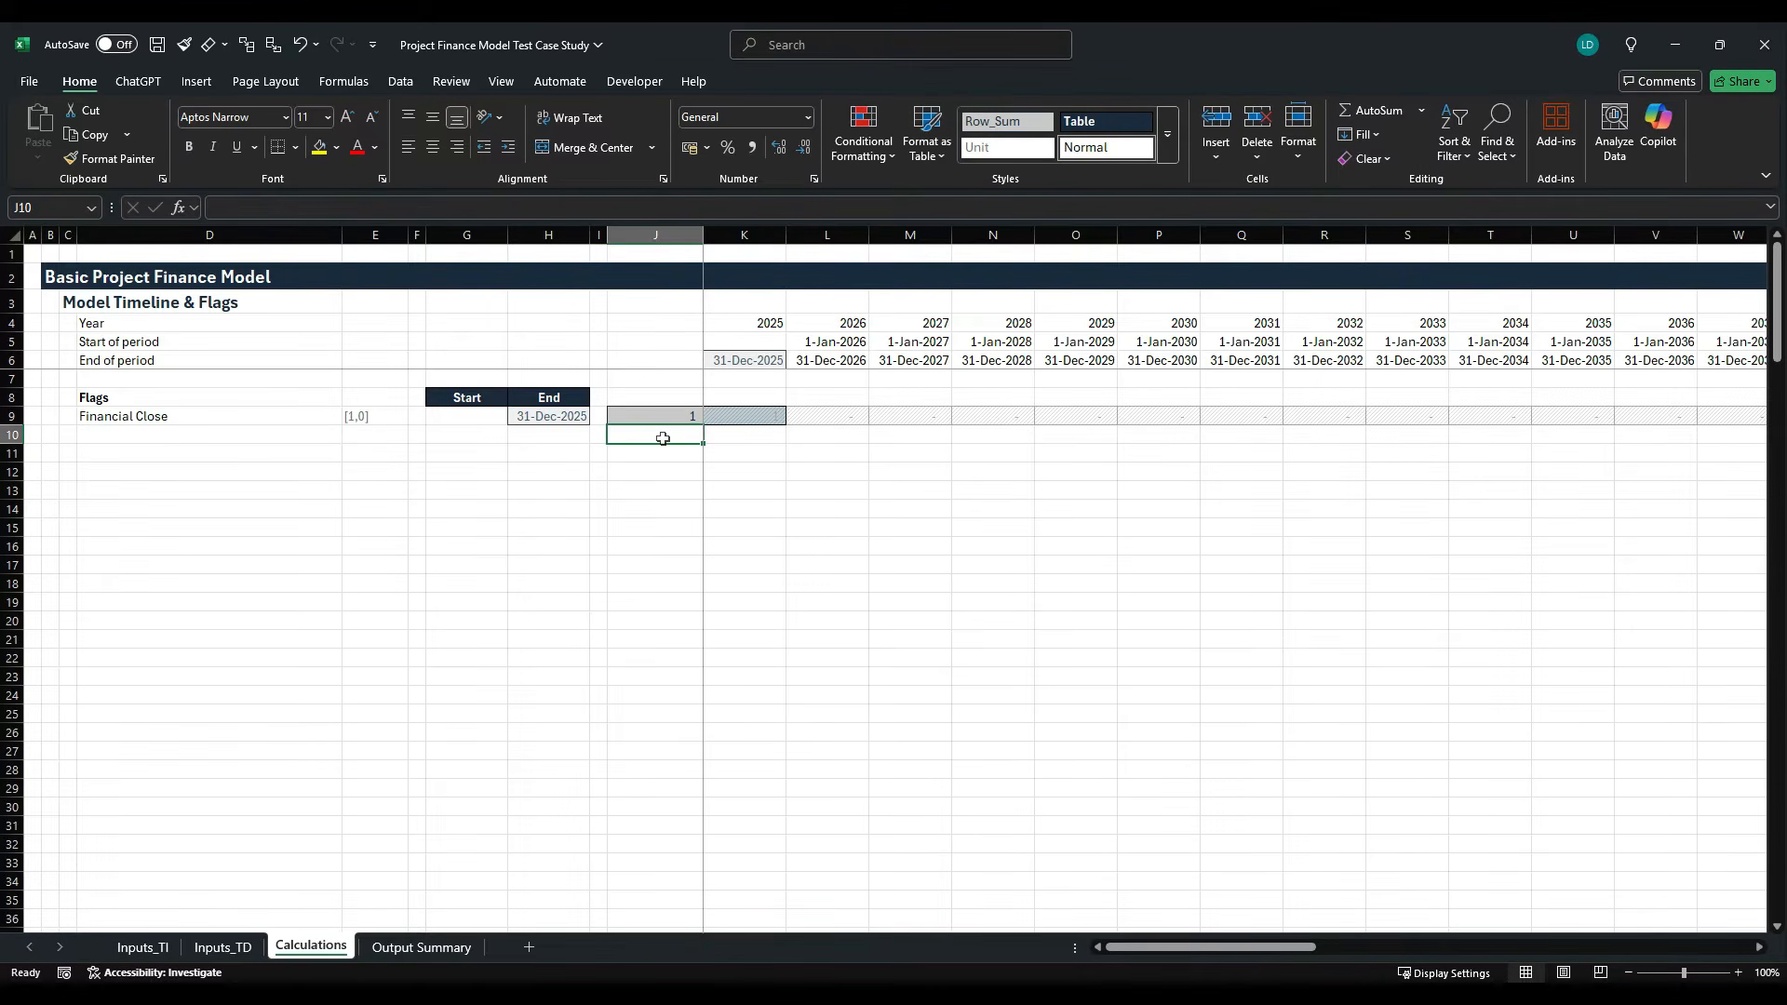
- Review the Project Lifetime, Contract Term, Depreciation Tenor and Maximum Debt Tenor rows on the Inputs_TI sheet
key(Left)
key(Left)
key(Left)
key(Left)
key(Left)
key(Left)
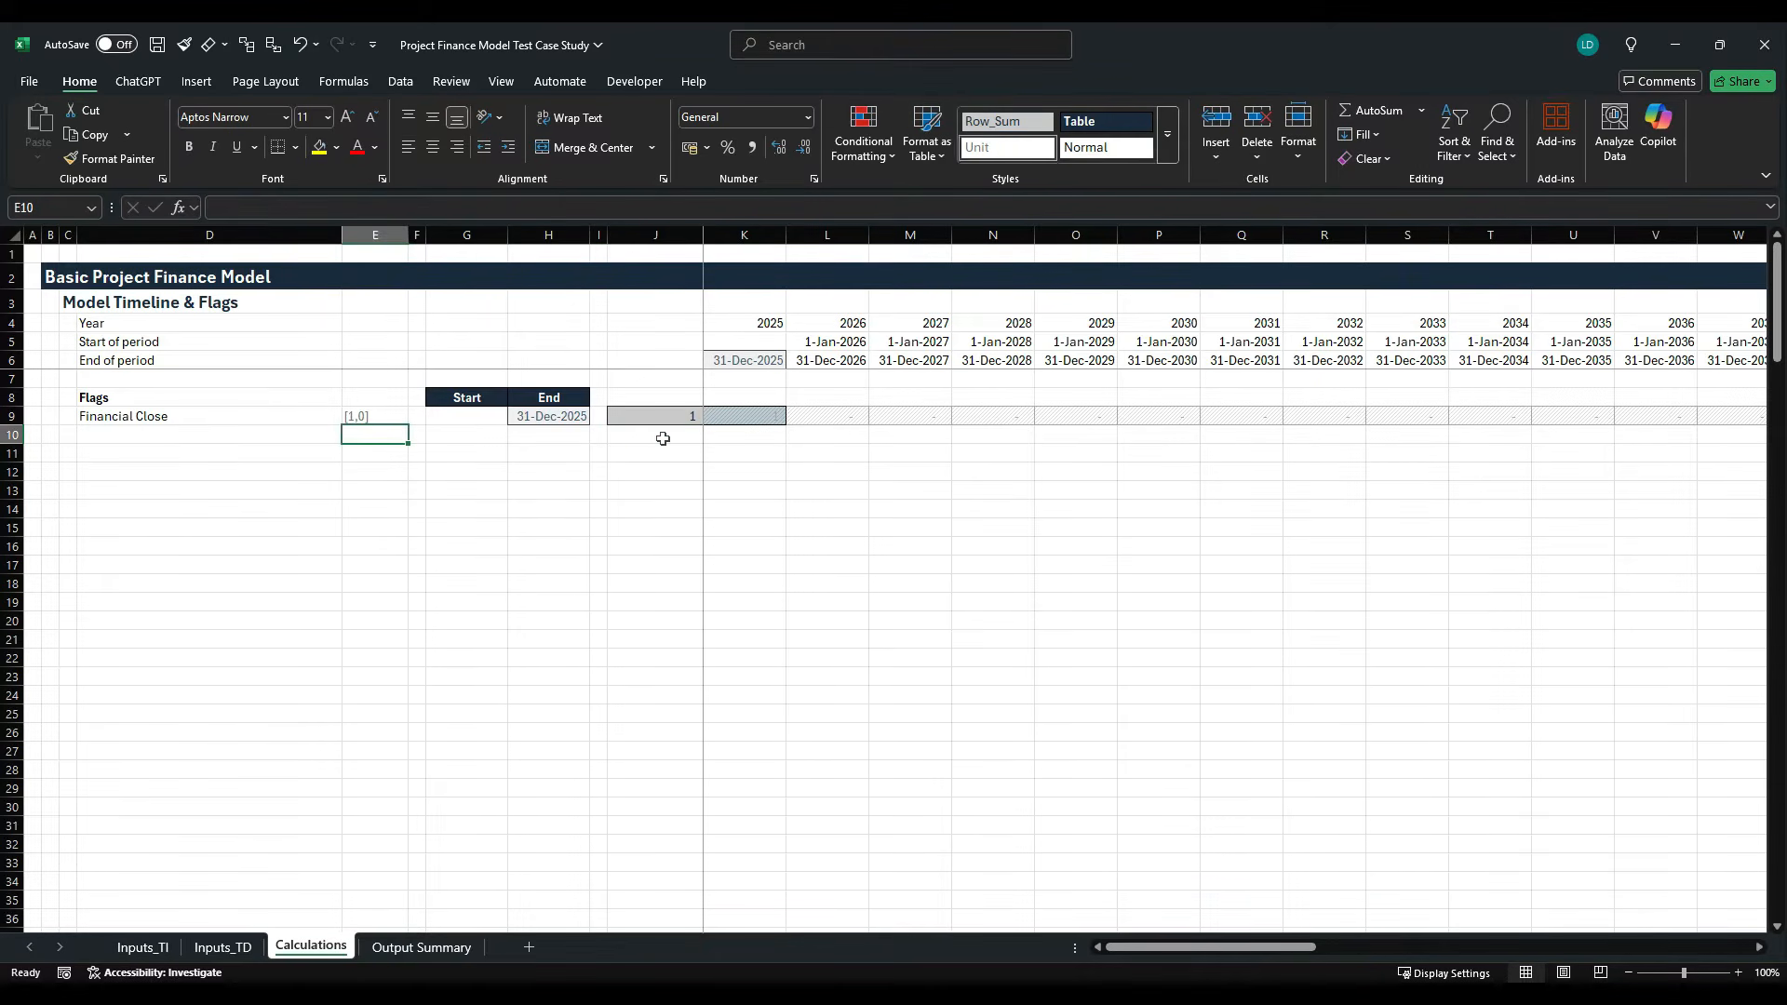
click(163, 947)
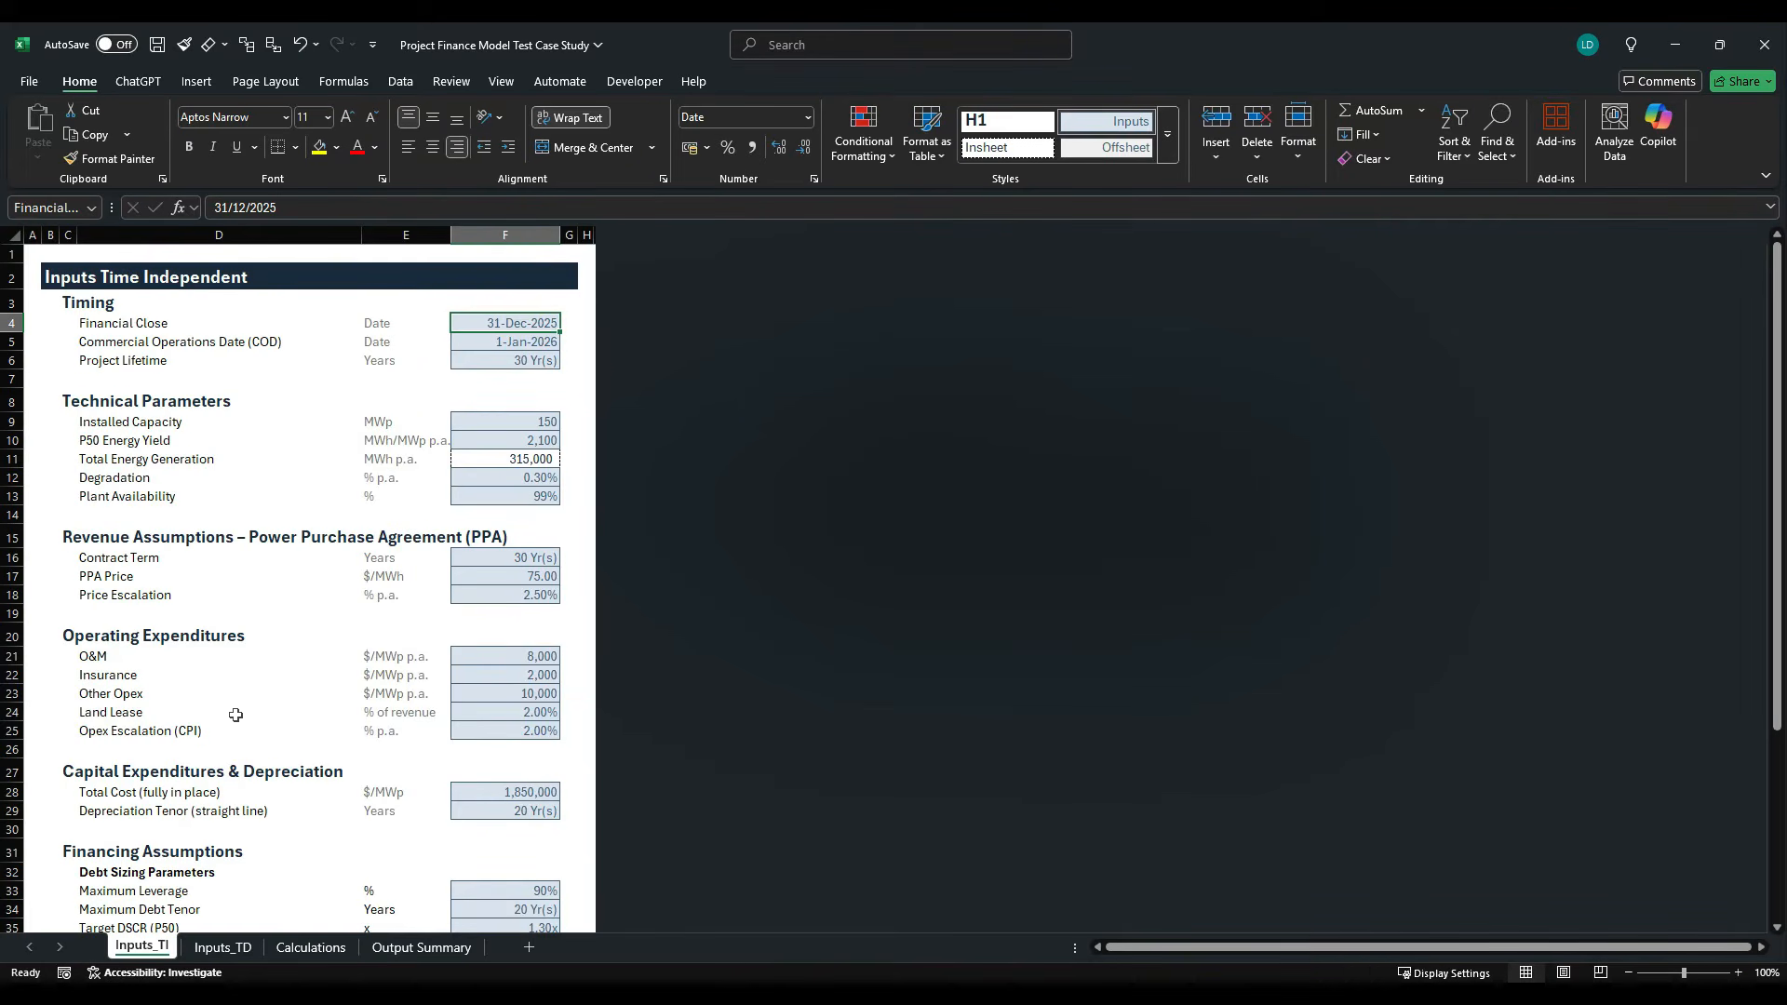
click(12, 360)
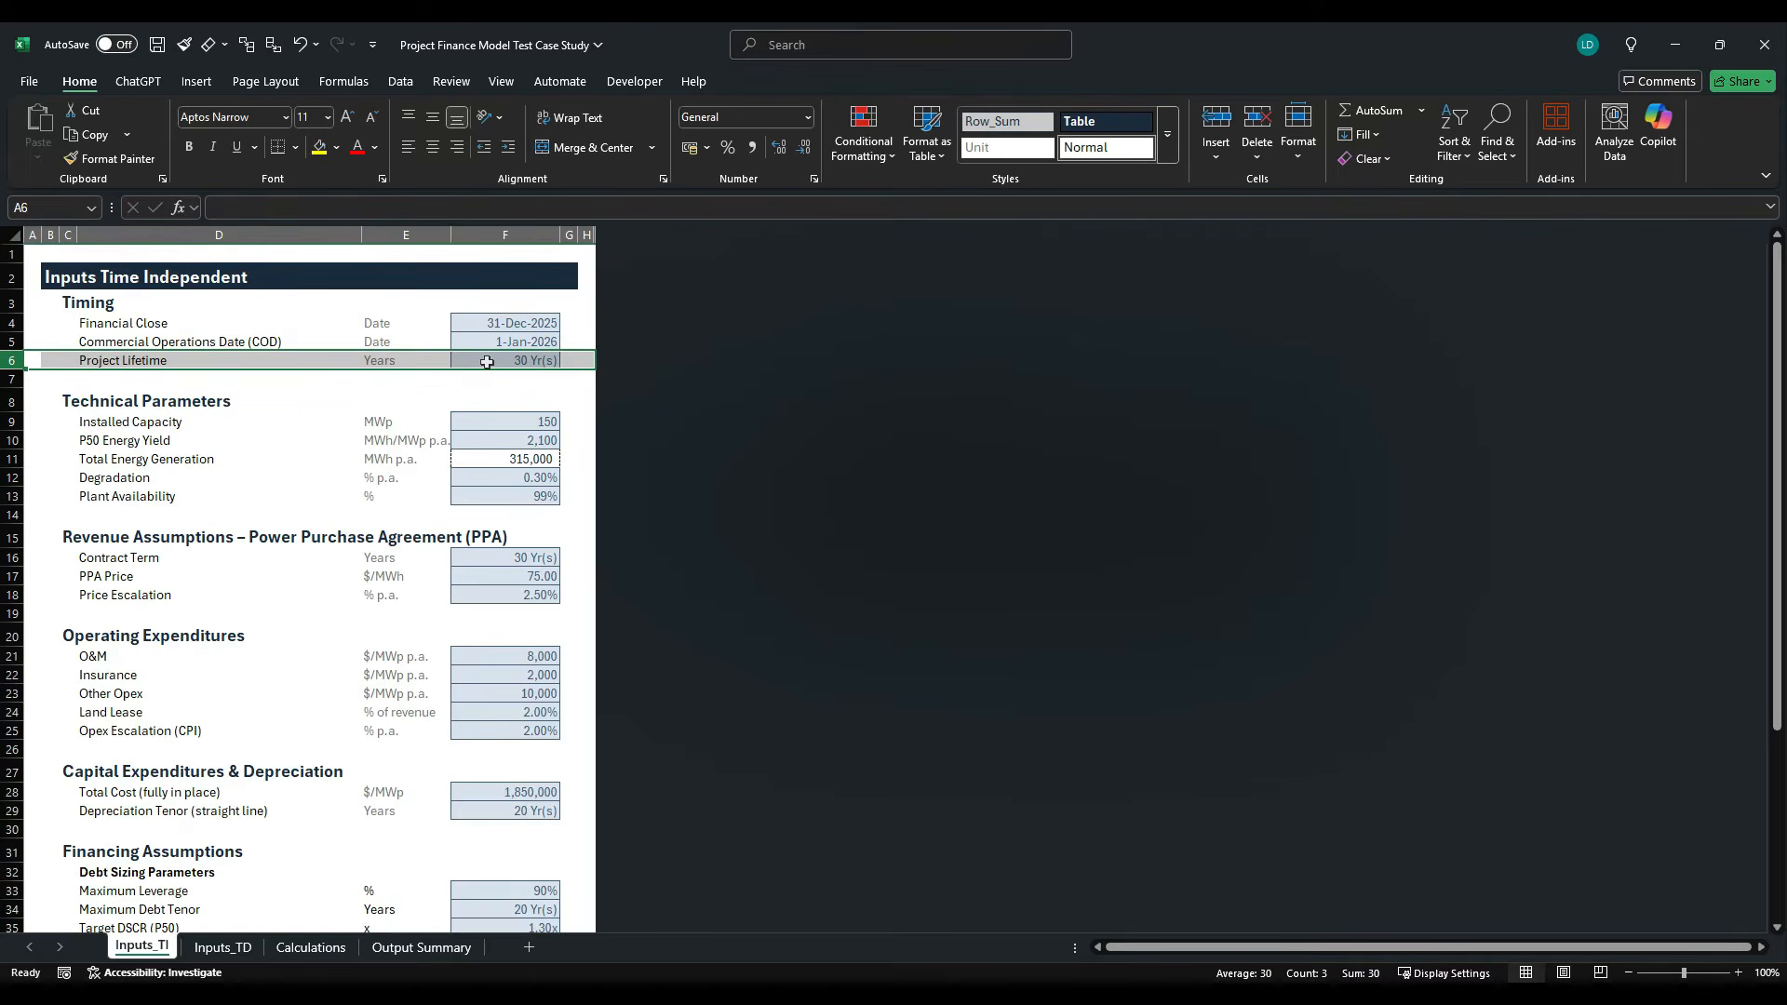
click(17, 557)
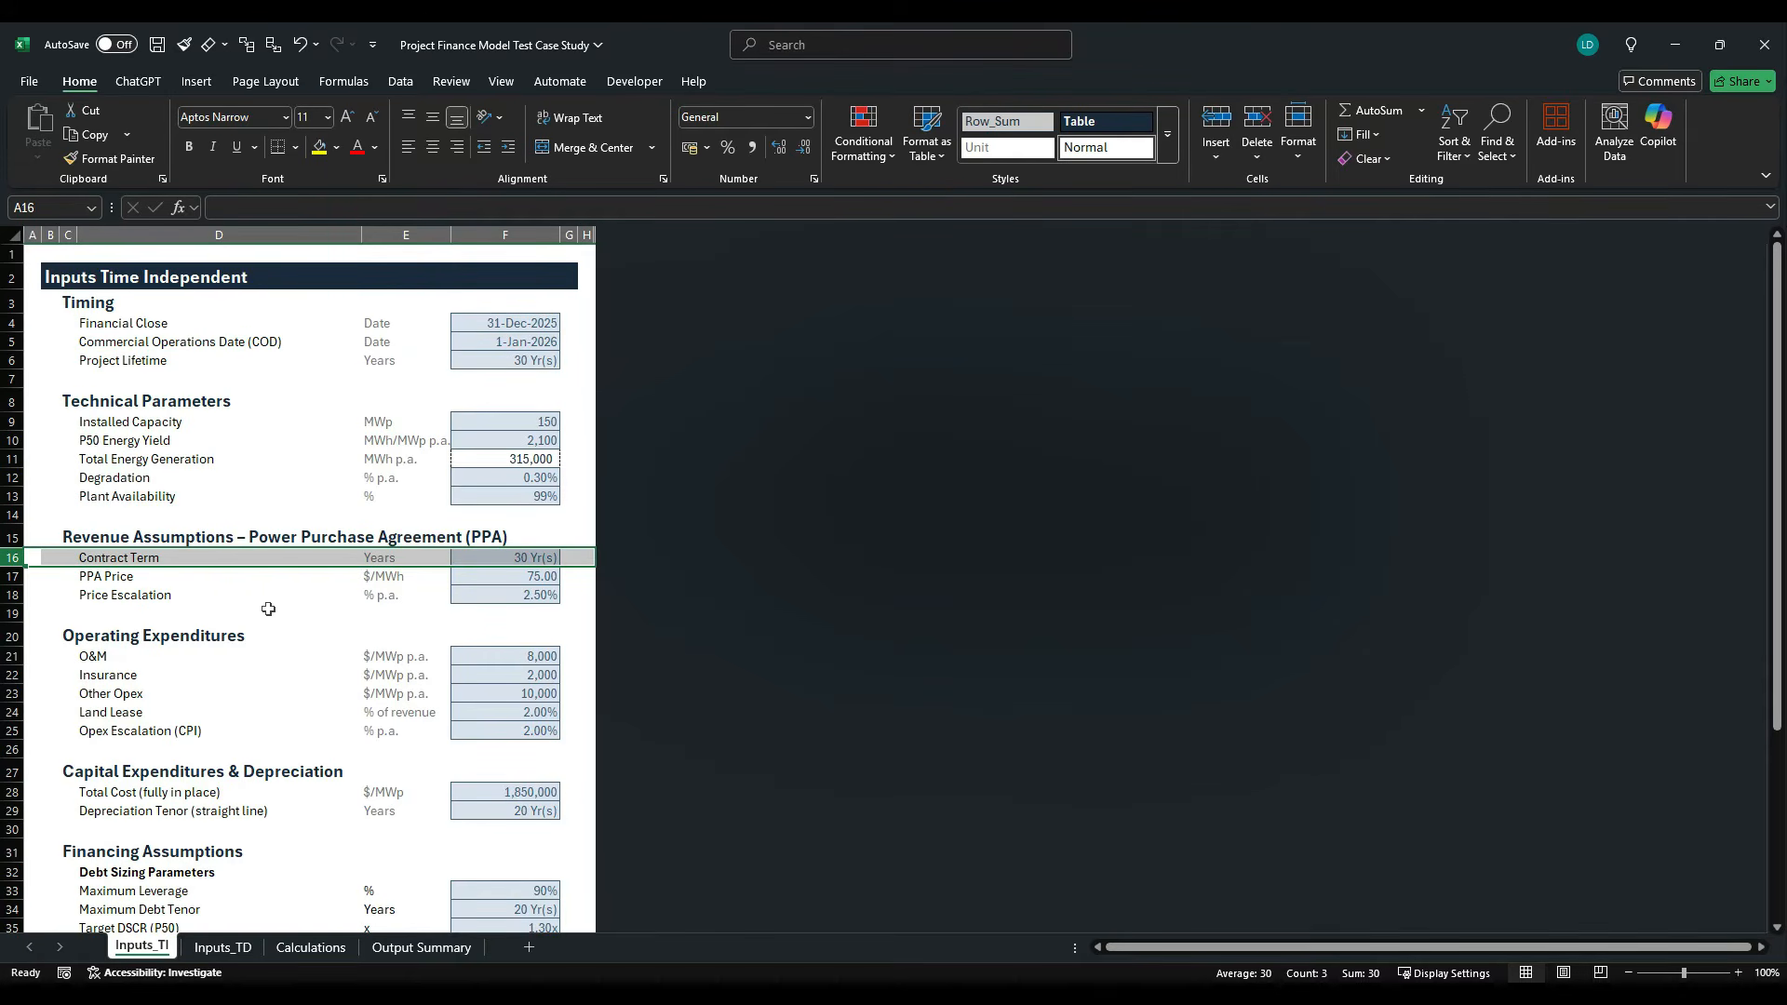
scroll(271, 609, down, 3)
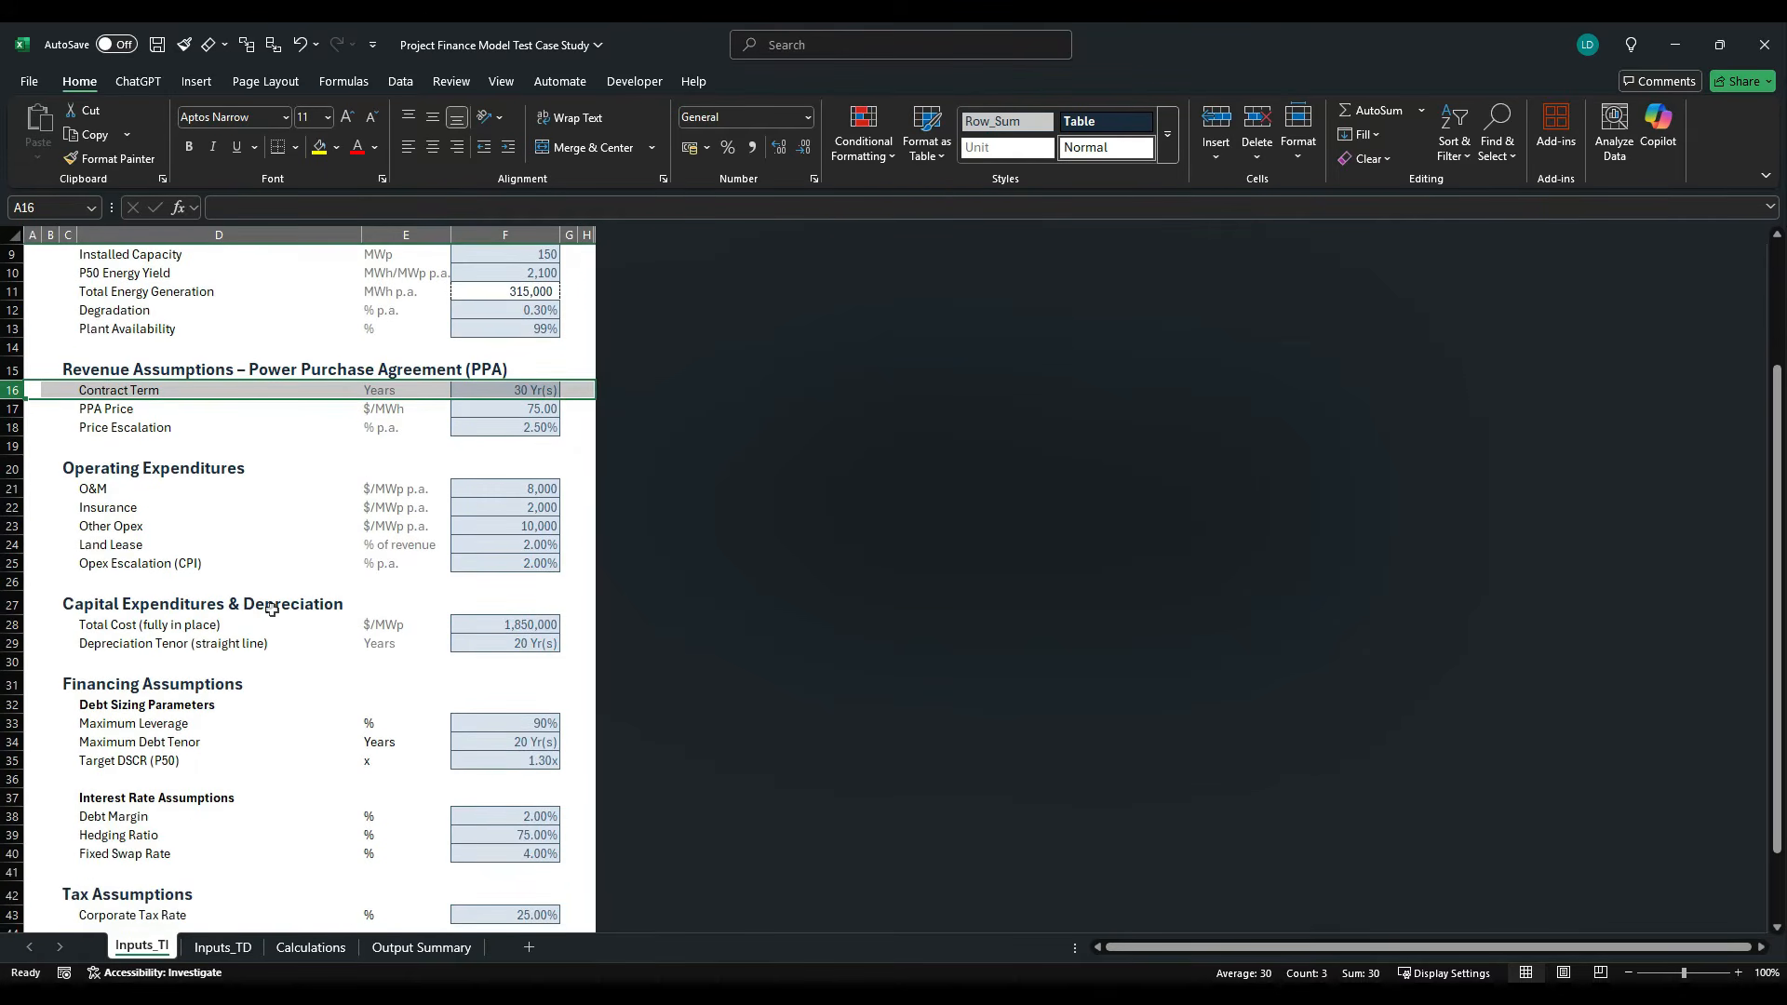
click(34, 647)
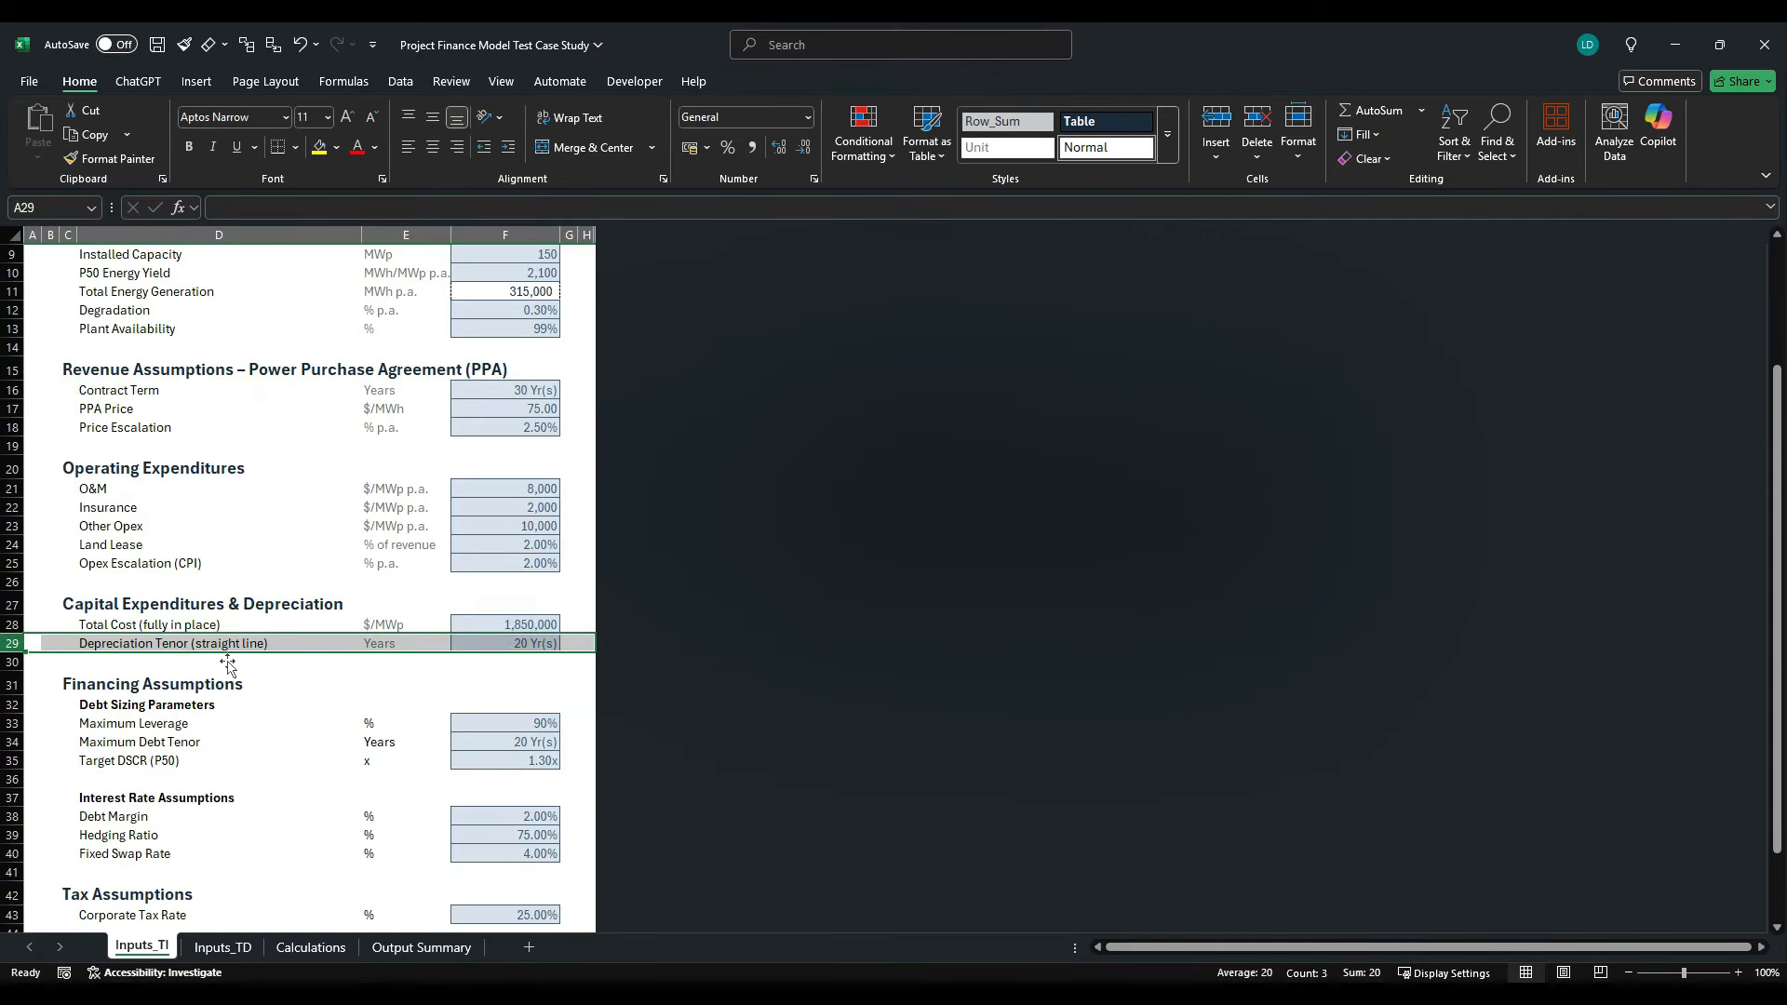
scroll(228, 663, down, 3)
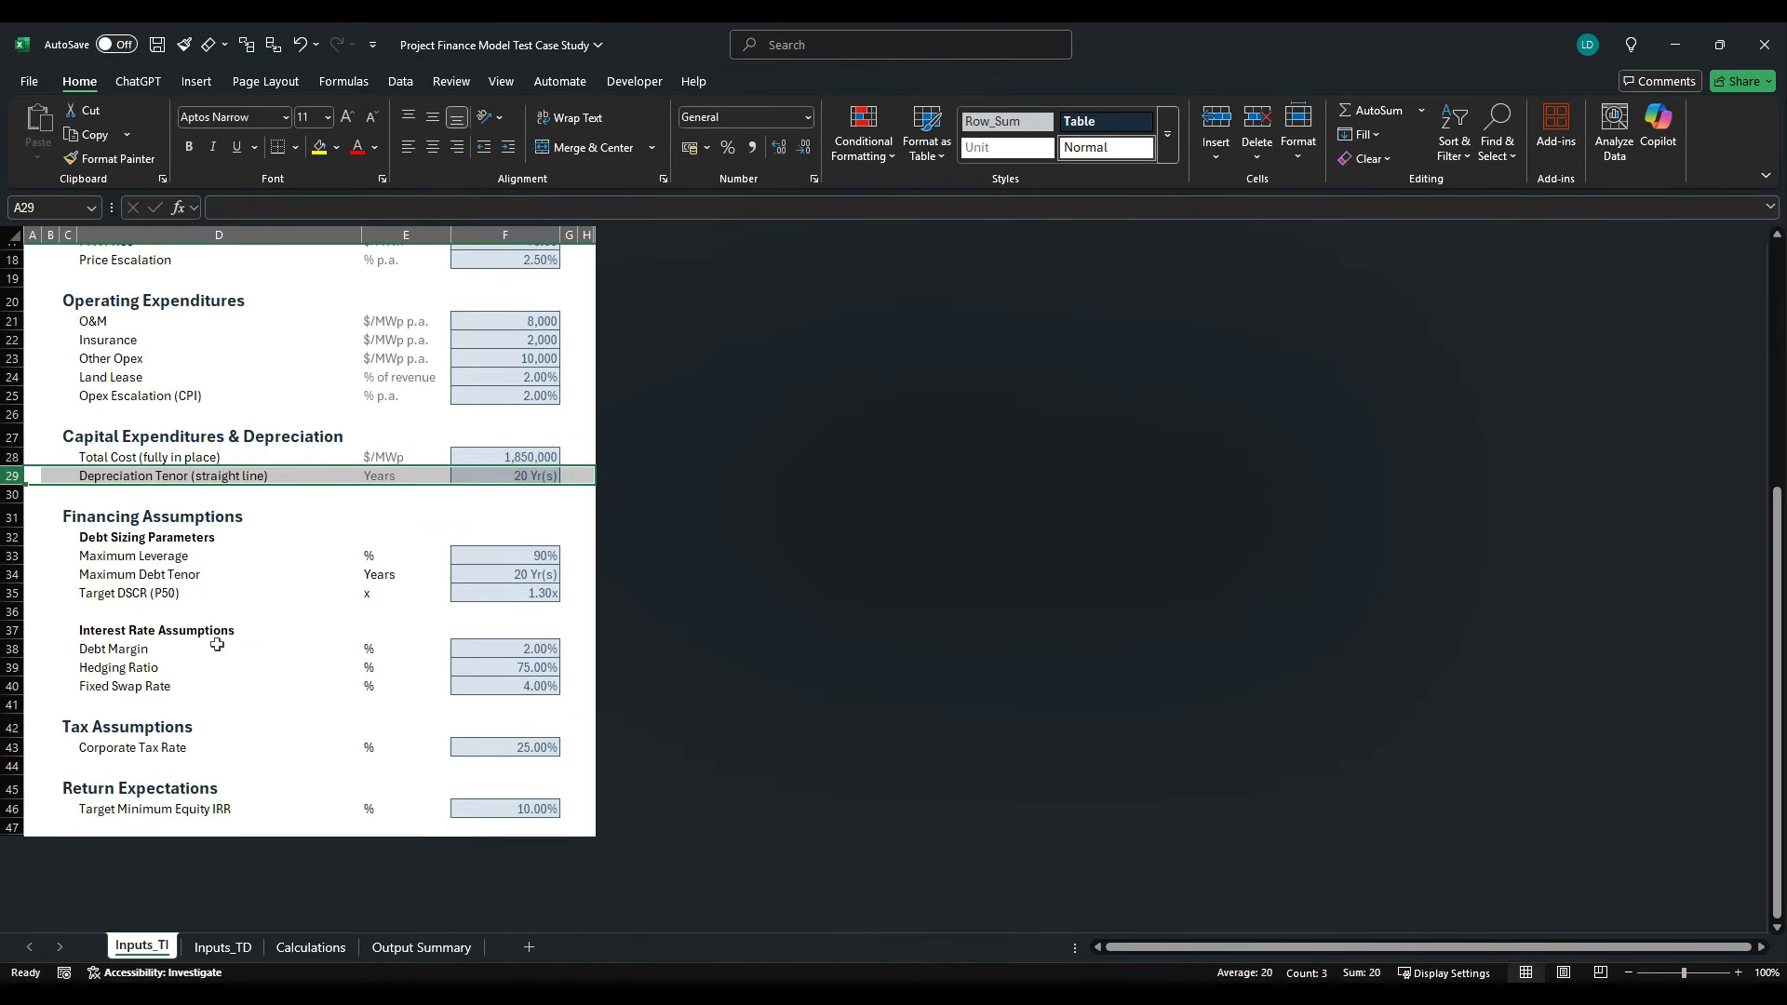
click(13, 574)
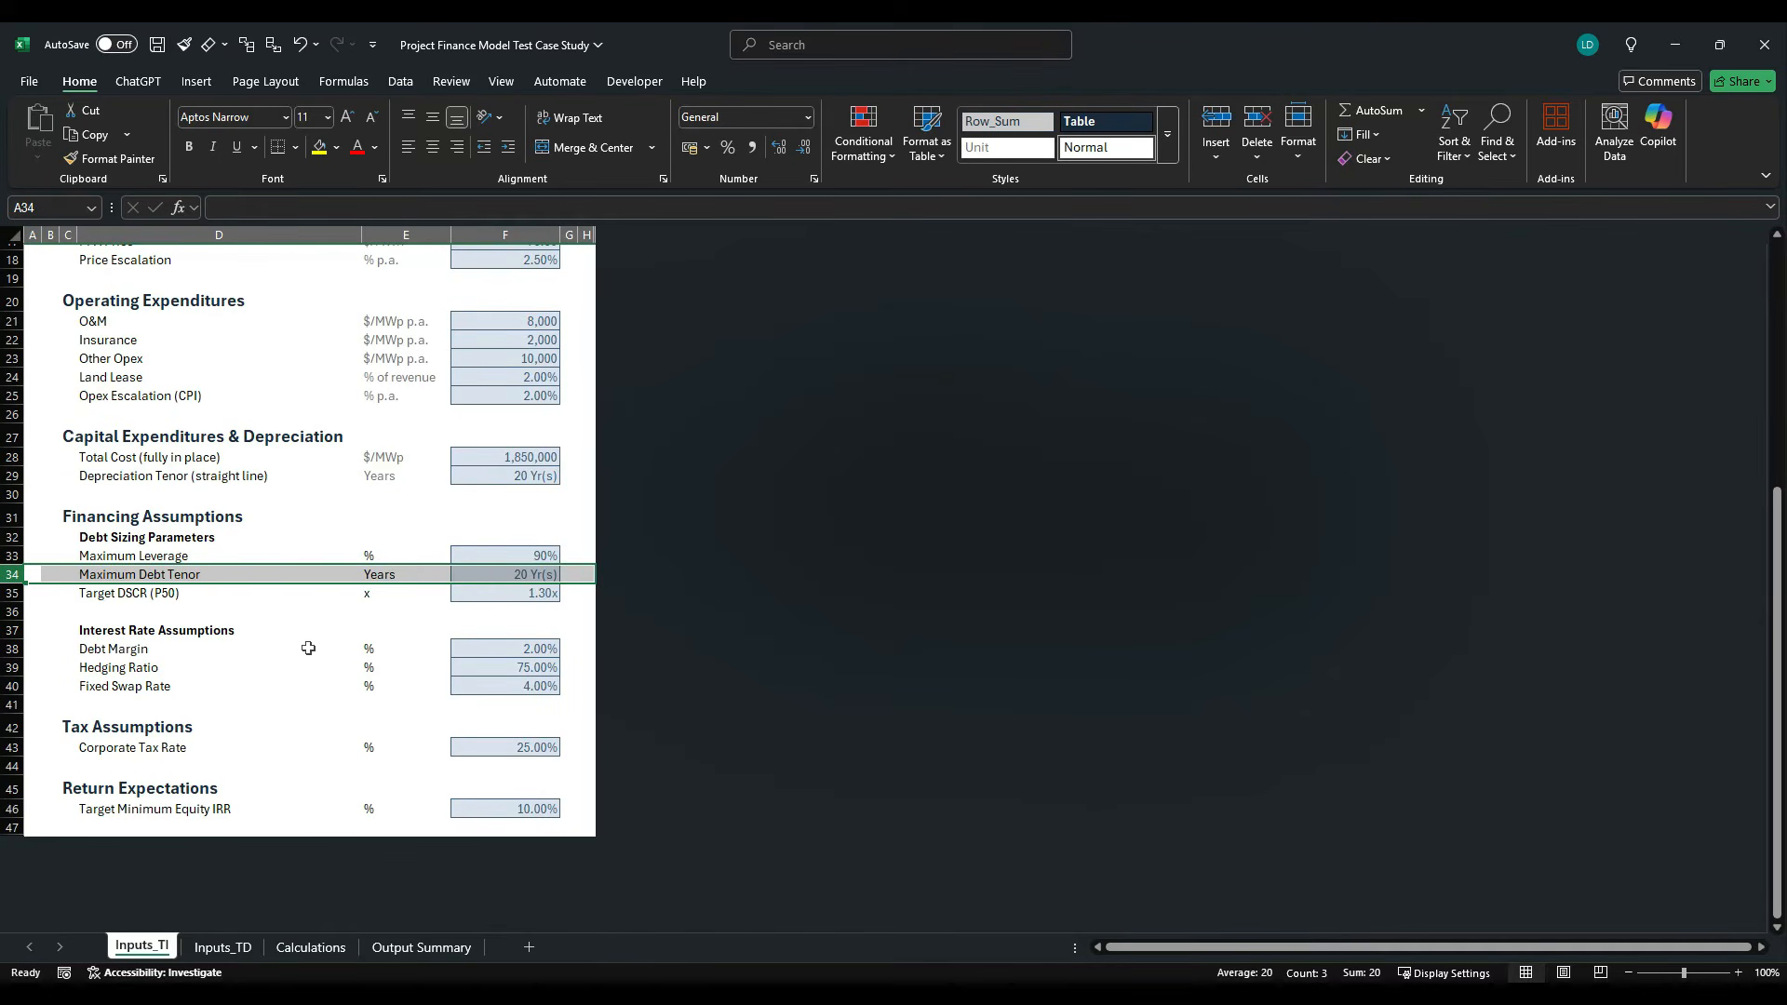
- On the Calculations sheet, add the flag row labels Operations in D10 and PPA Term in D11
click(311, 948)
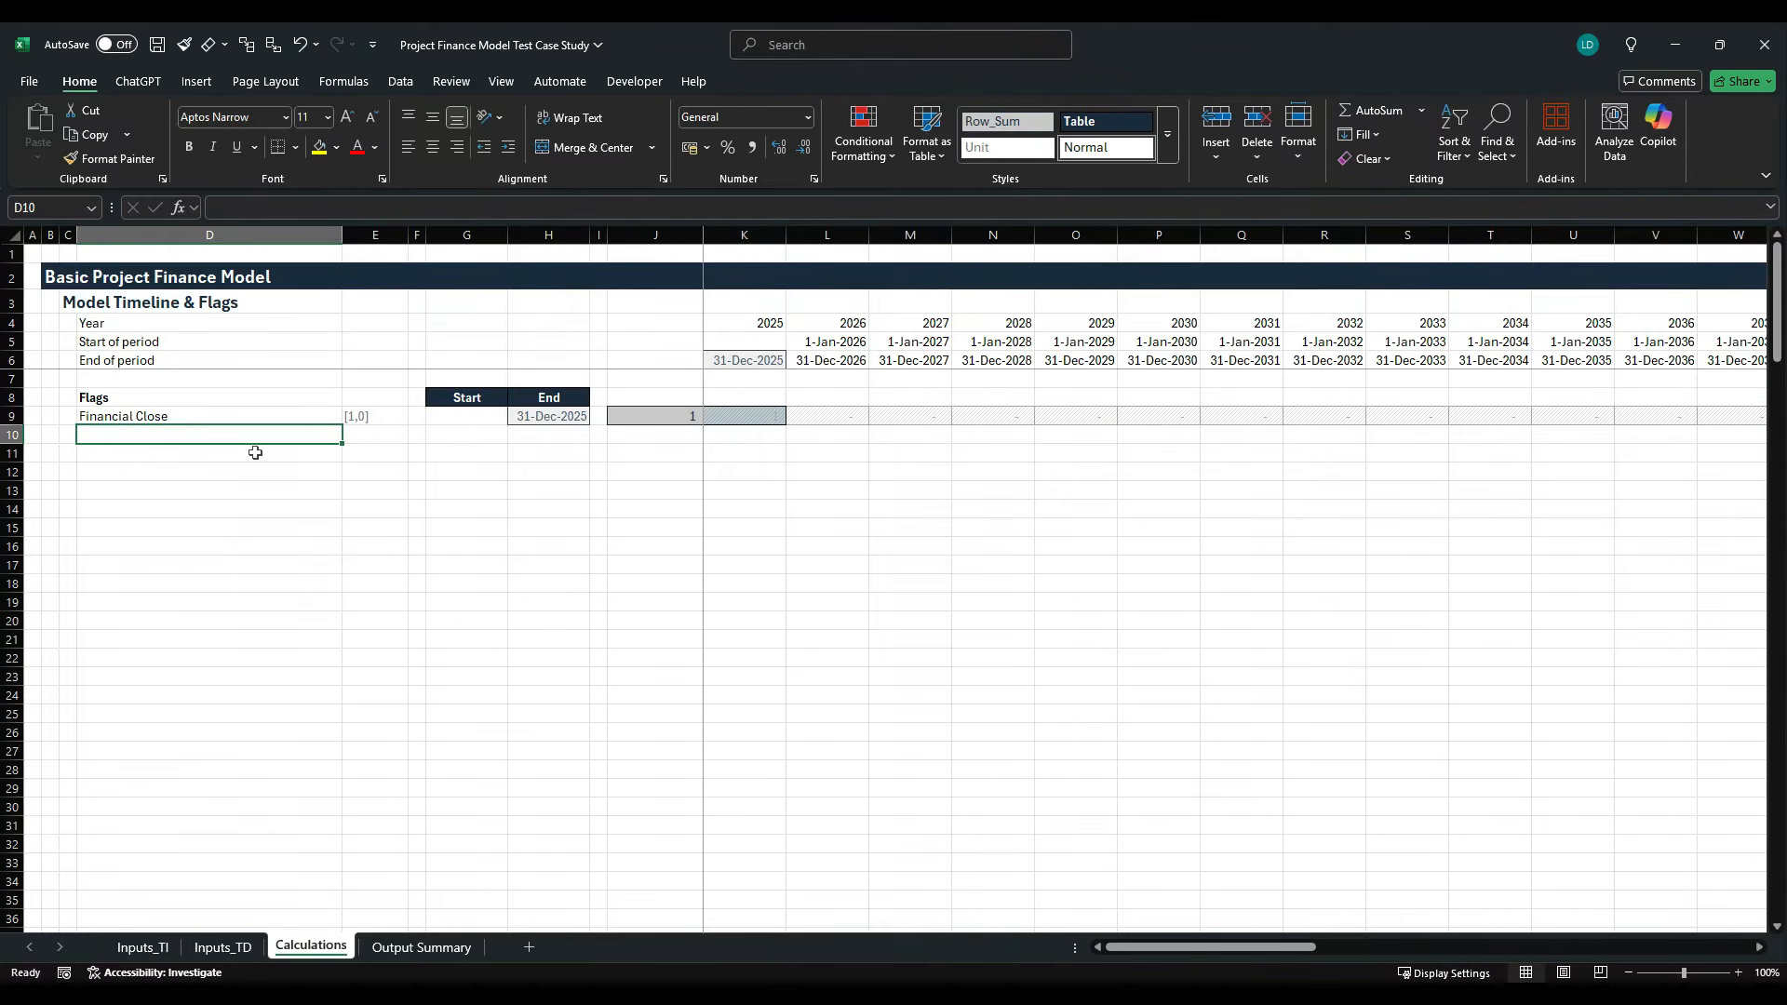
text(Oper)
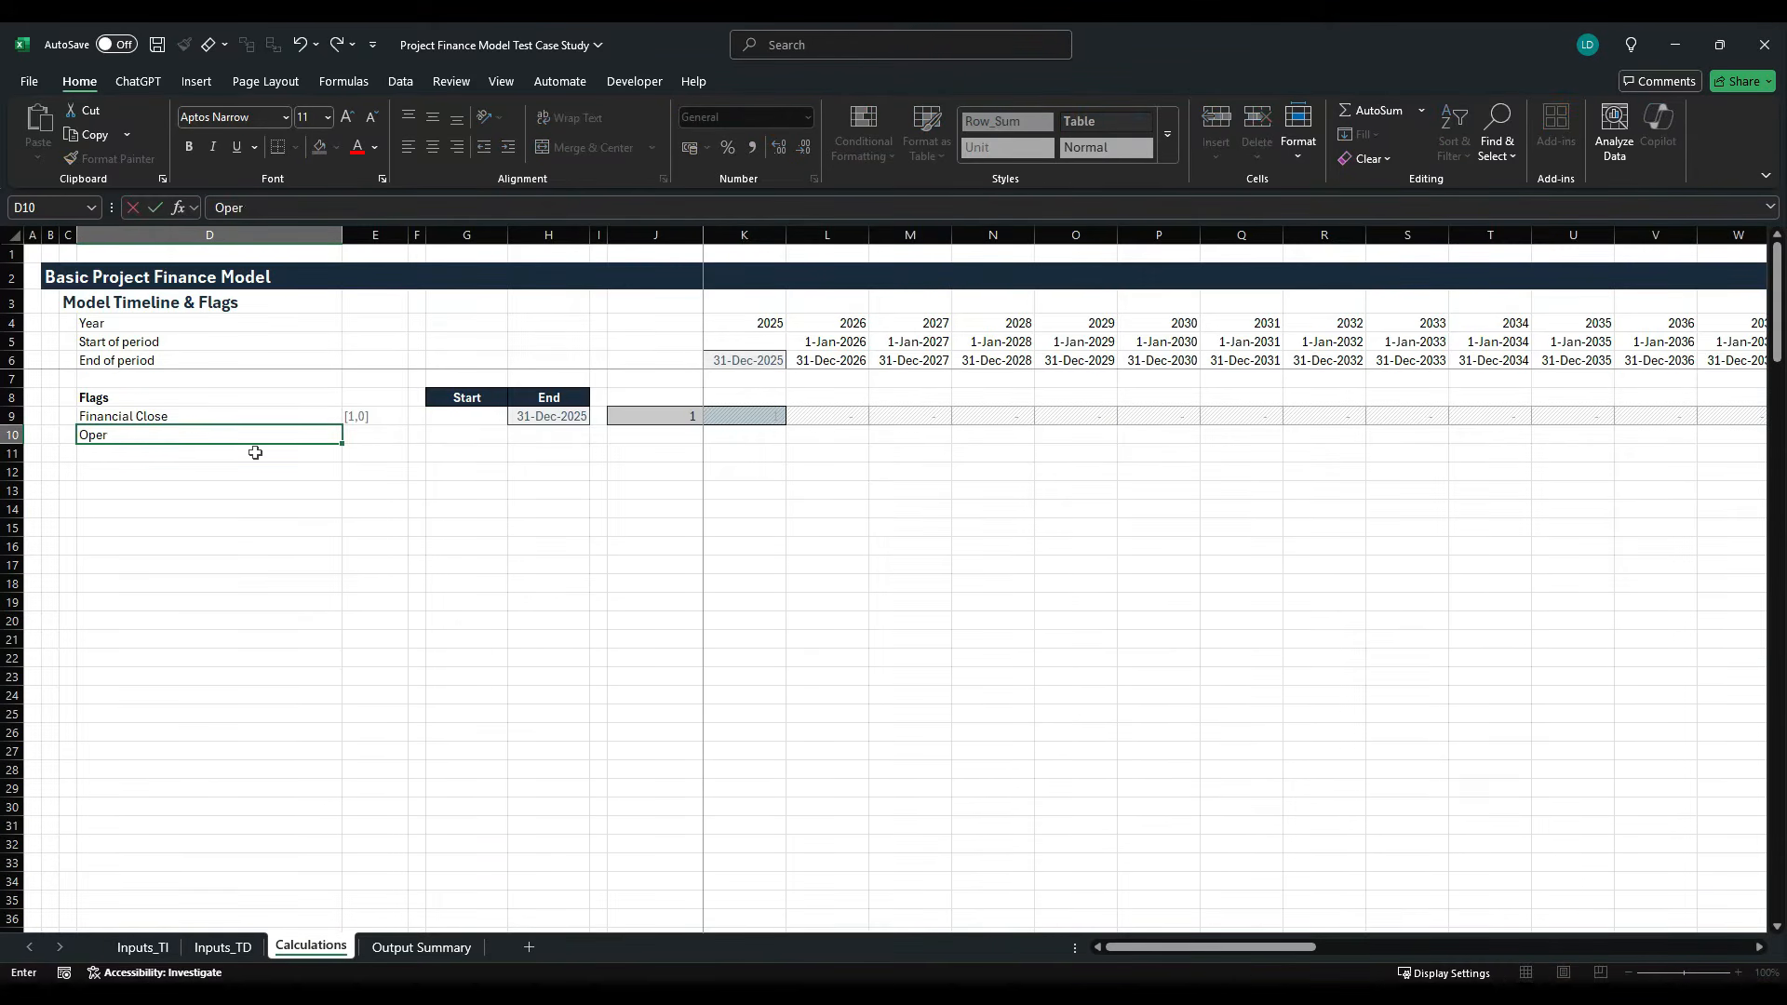
text(ations)
key(Return)
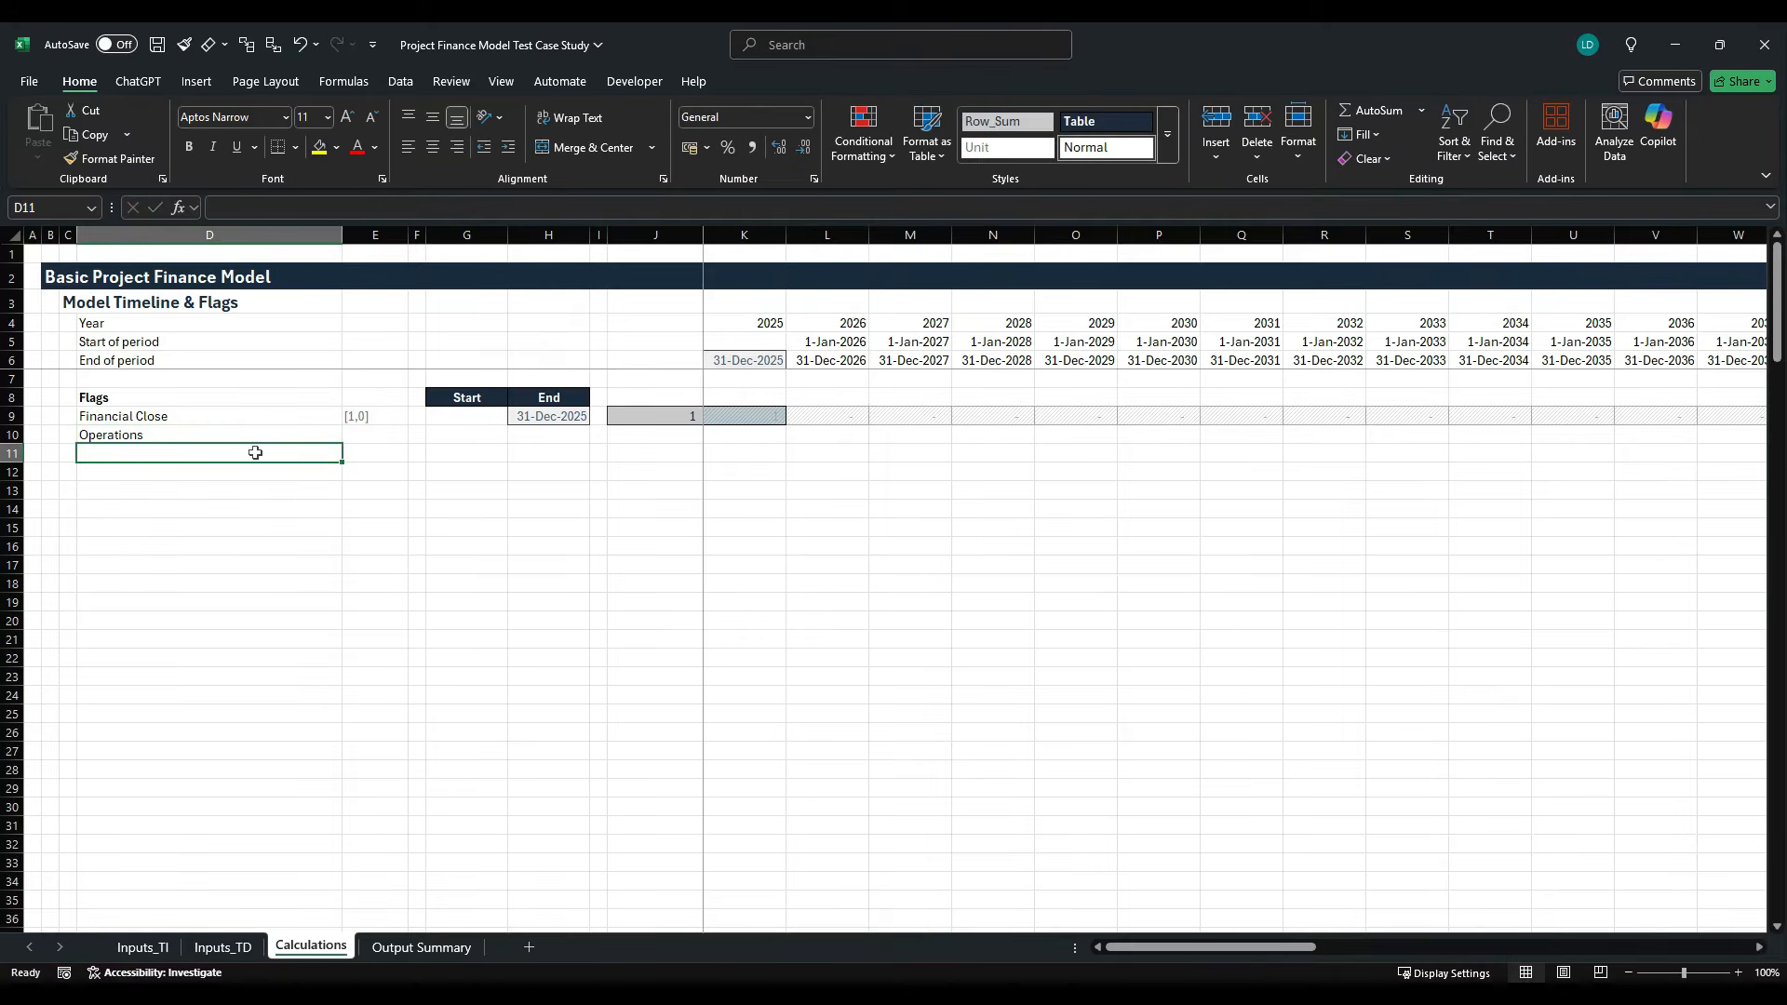
text(PPA Term)
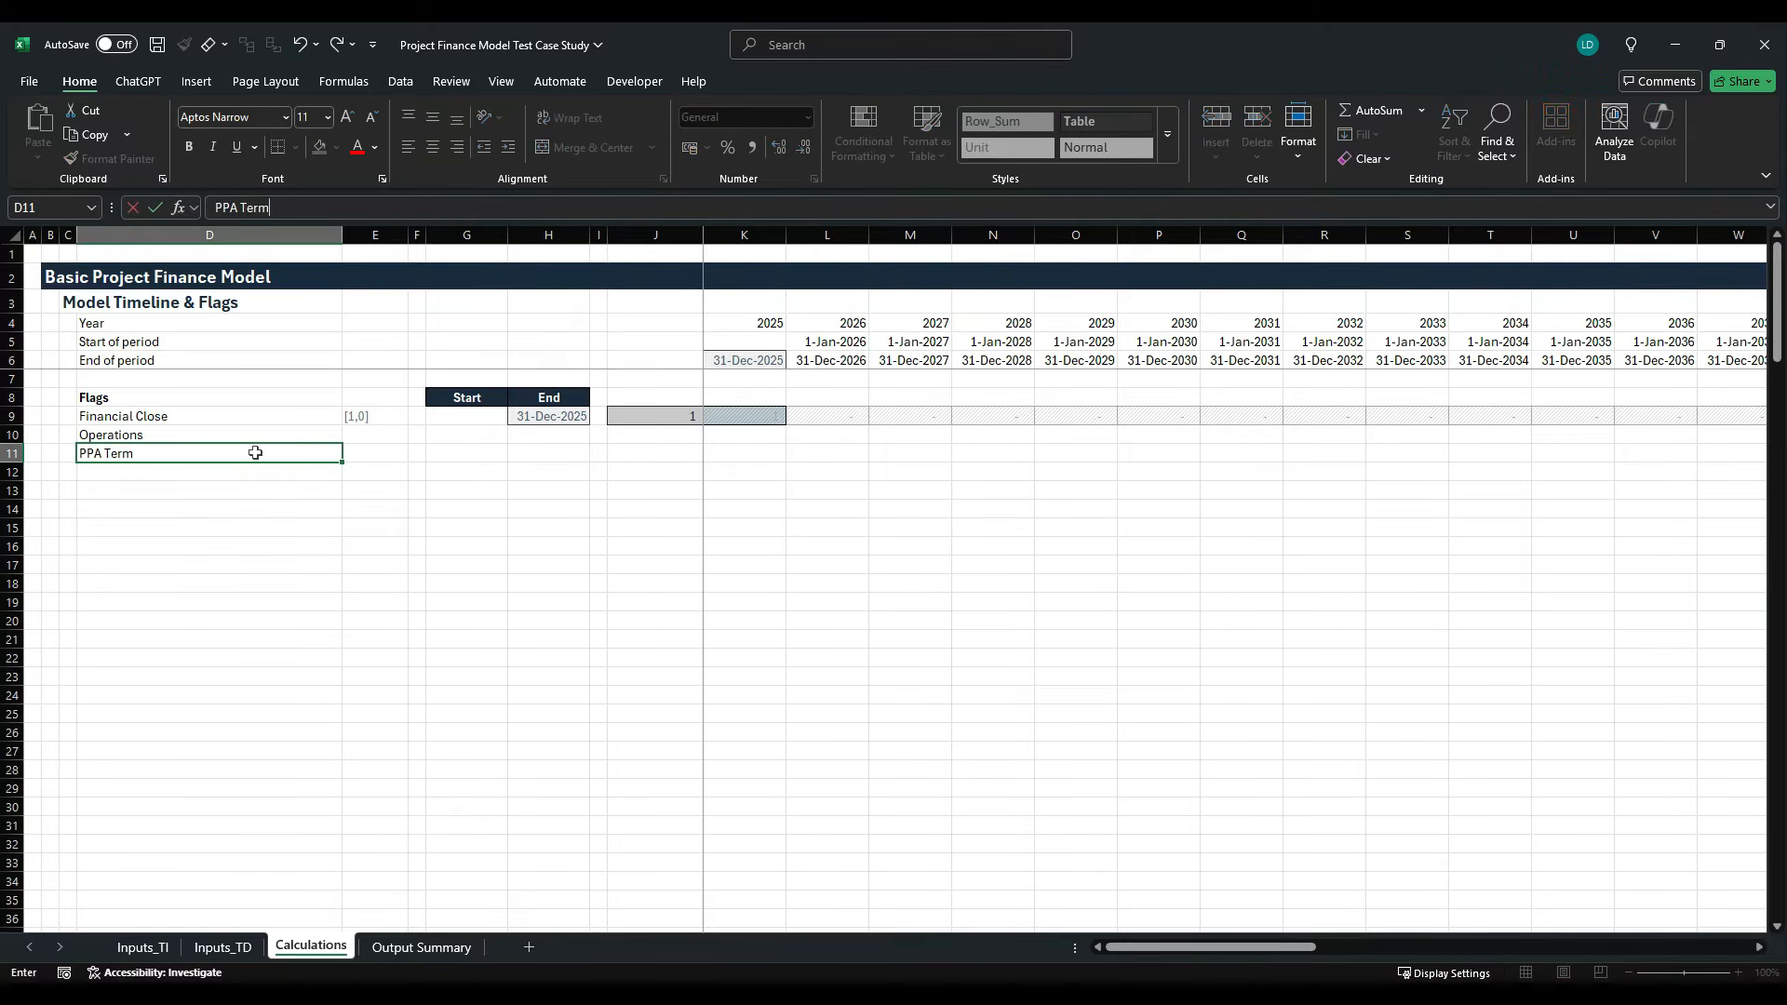
key(Return)
- Add the flag row labels Depreciation in D12 and Debt Tenor in D13
text(D)
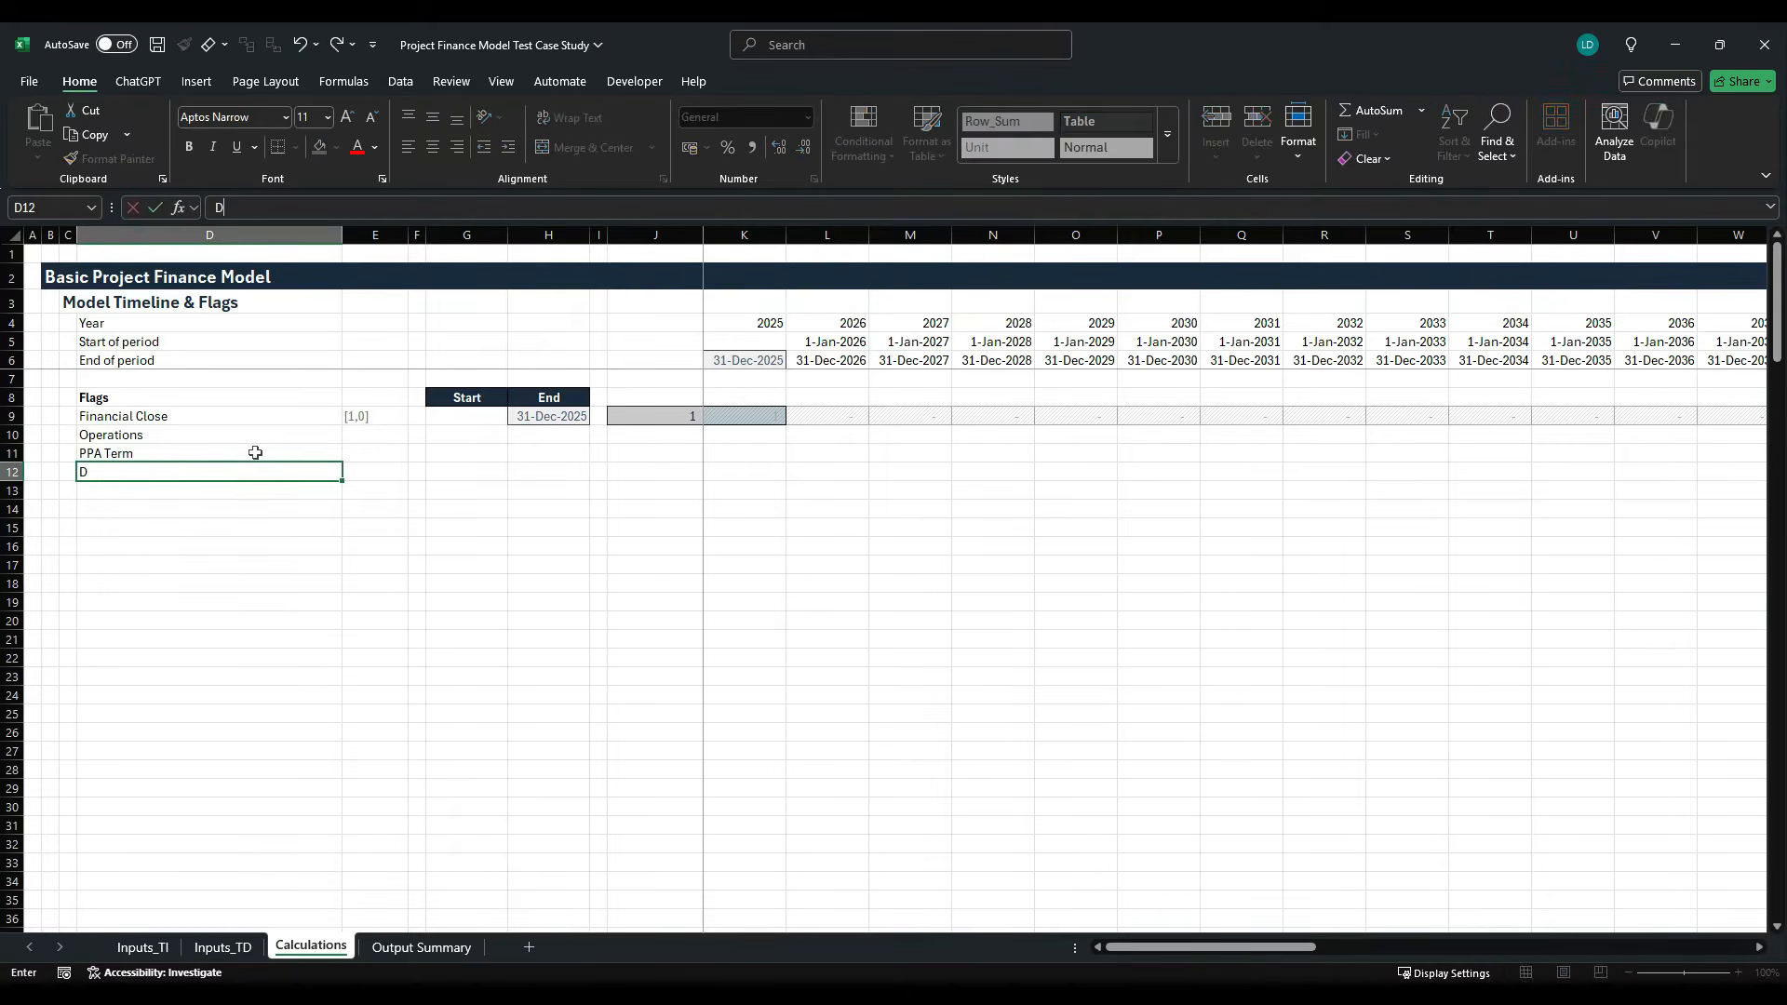
text(eo)
key(BackSpace)
text(preciation)
key(Return)
text(Debt)
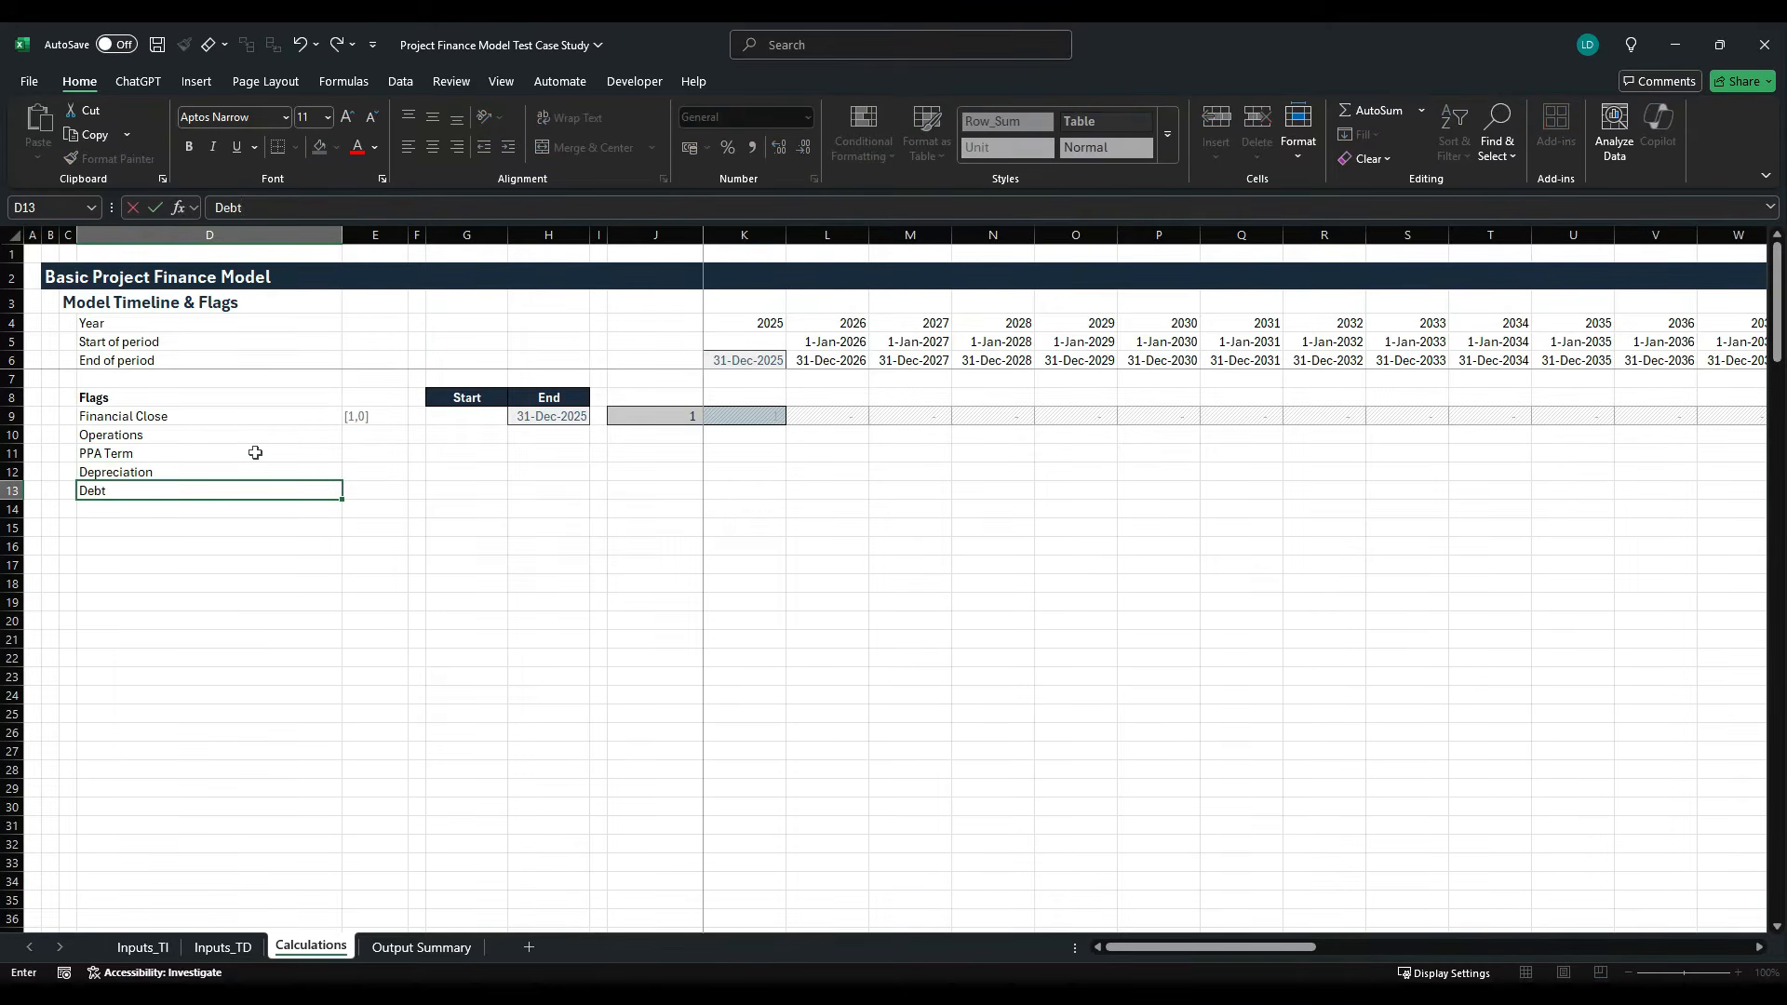
text( Tenor)
key(Tab)
- Fill the [1,0] unit from E9 down to E13 for the new flag rows
key(Up)
key(Up)
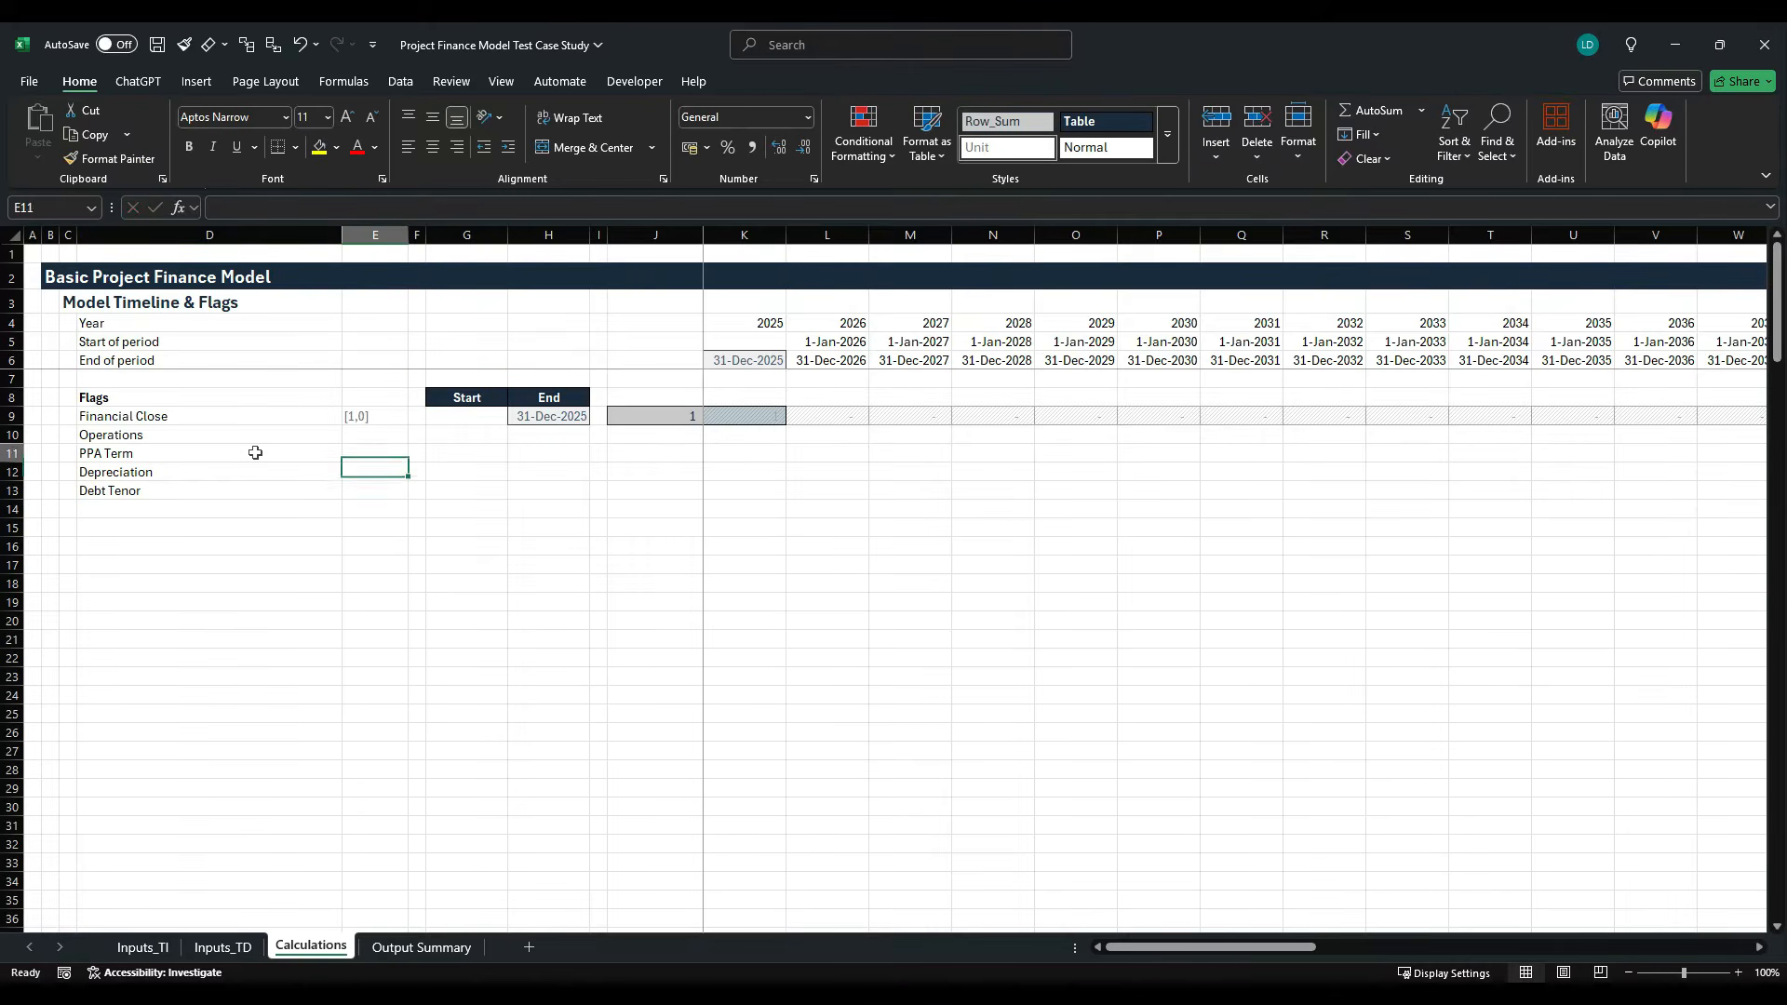
key(Up)
key(Up)
key(shift+Down)
key(shift+Down)
key(shift+Down)
key(shift+Down)
key(ctrl+d)
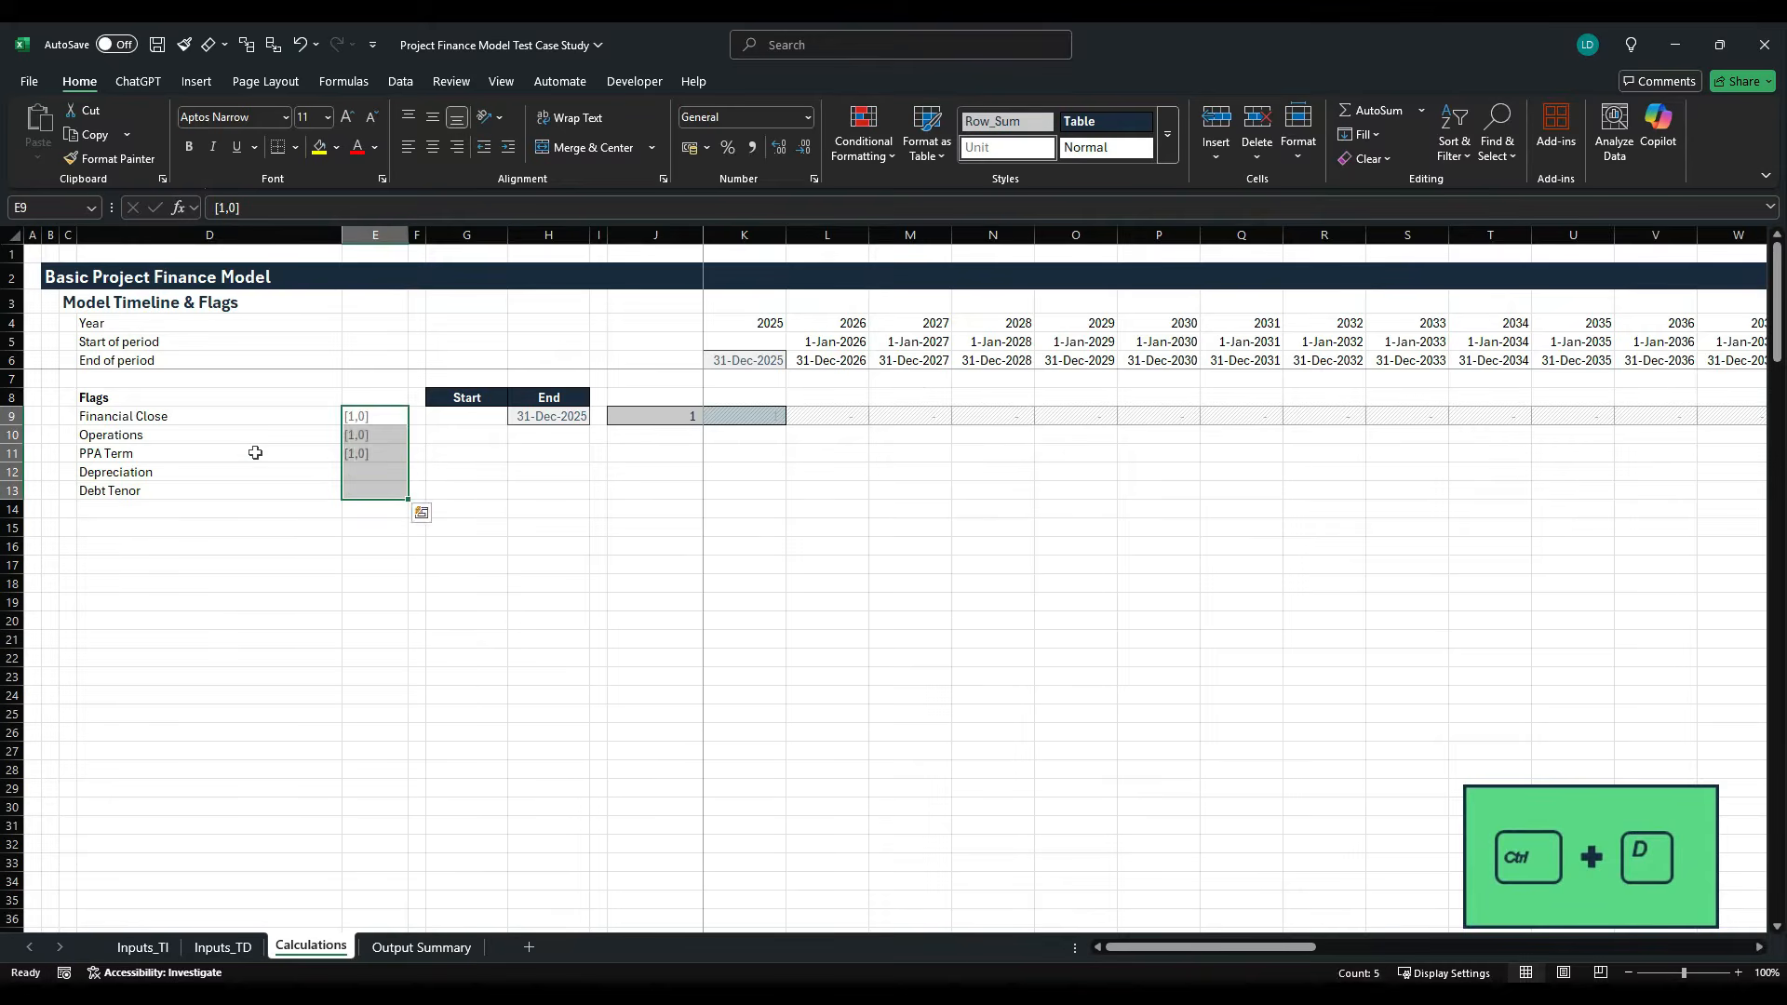
- Name the Commercial Operations Date input cell F5 on the Inputs_TI sheet COD
key(Right)
key(Right)
key(Down)
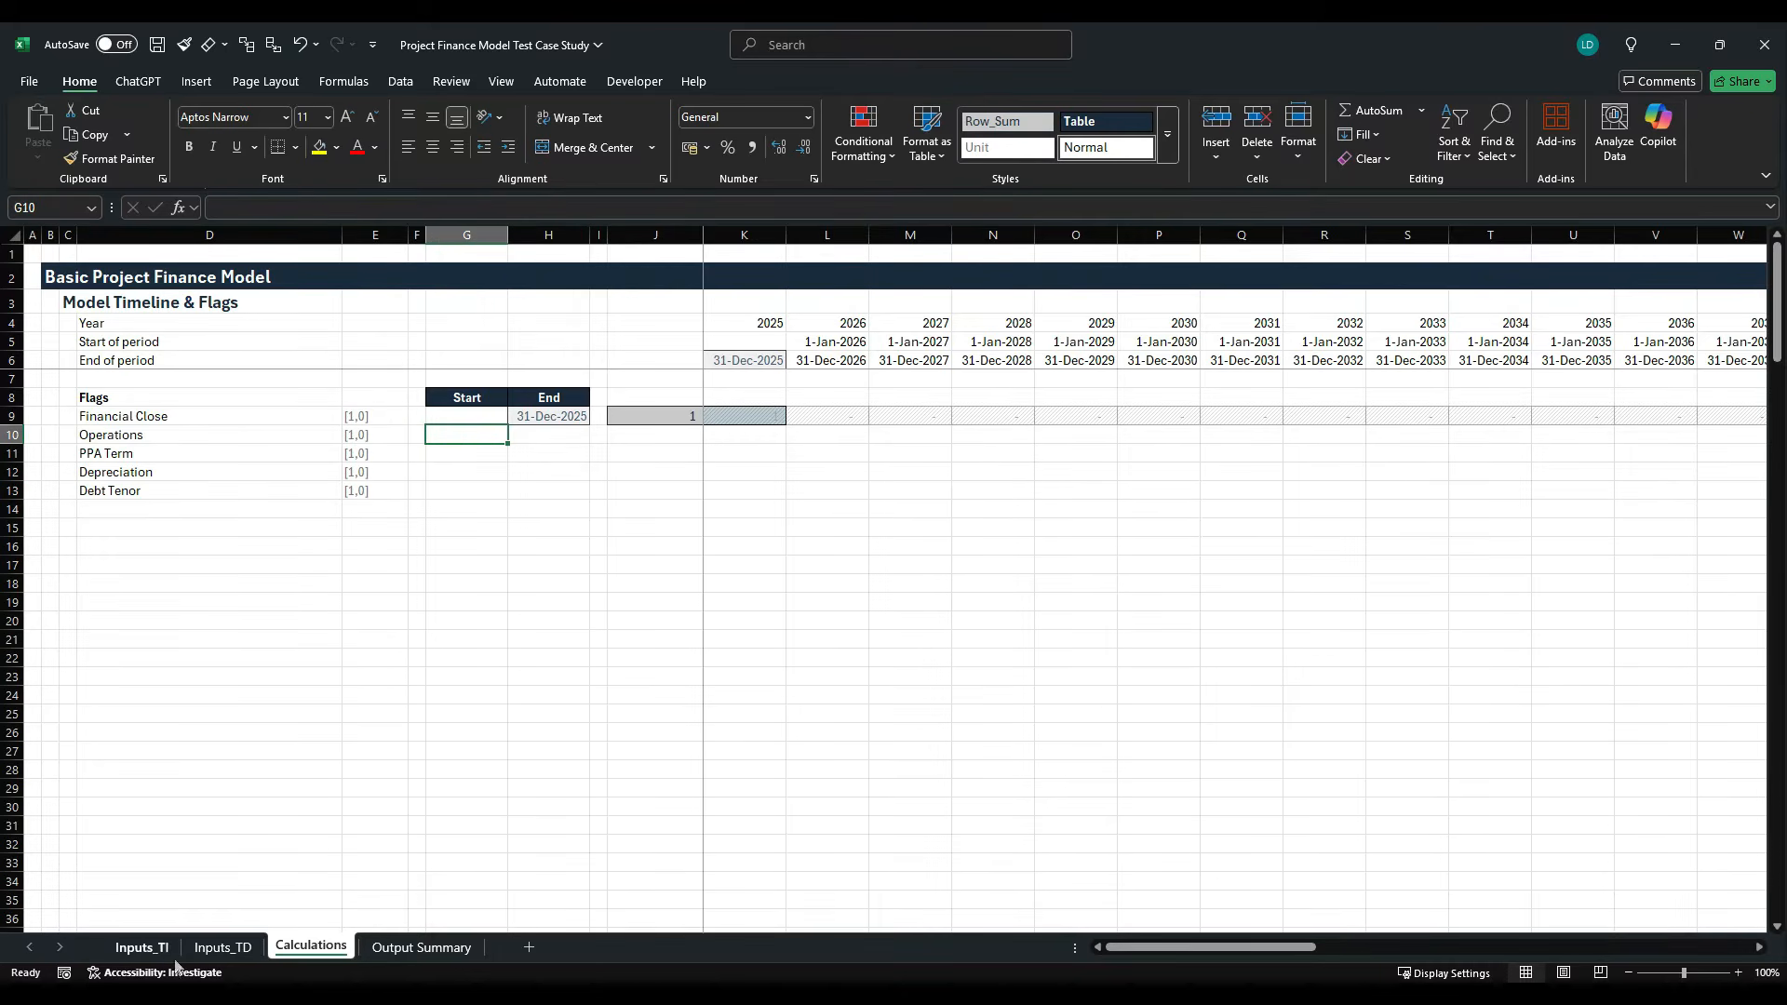
click(143, 947)
scroll(434, 624, up, 4)
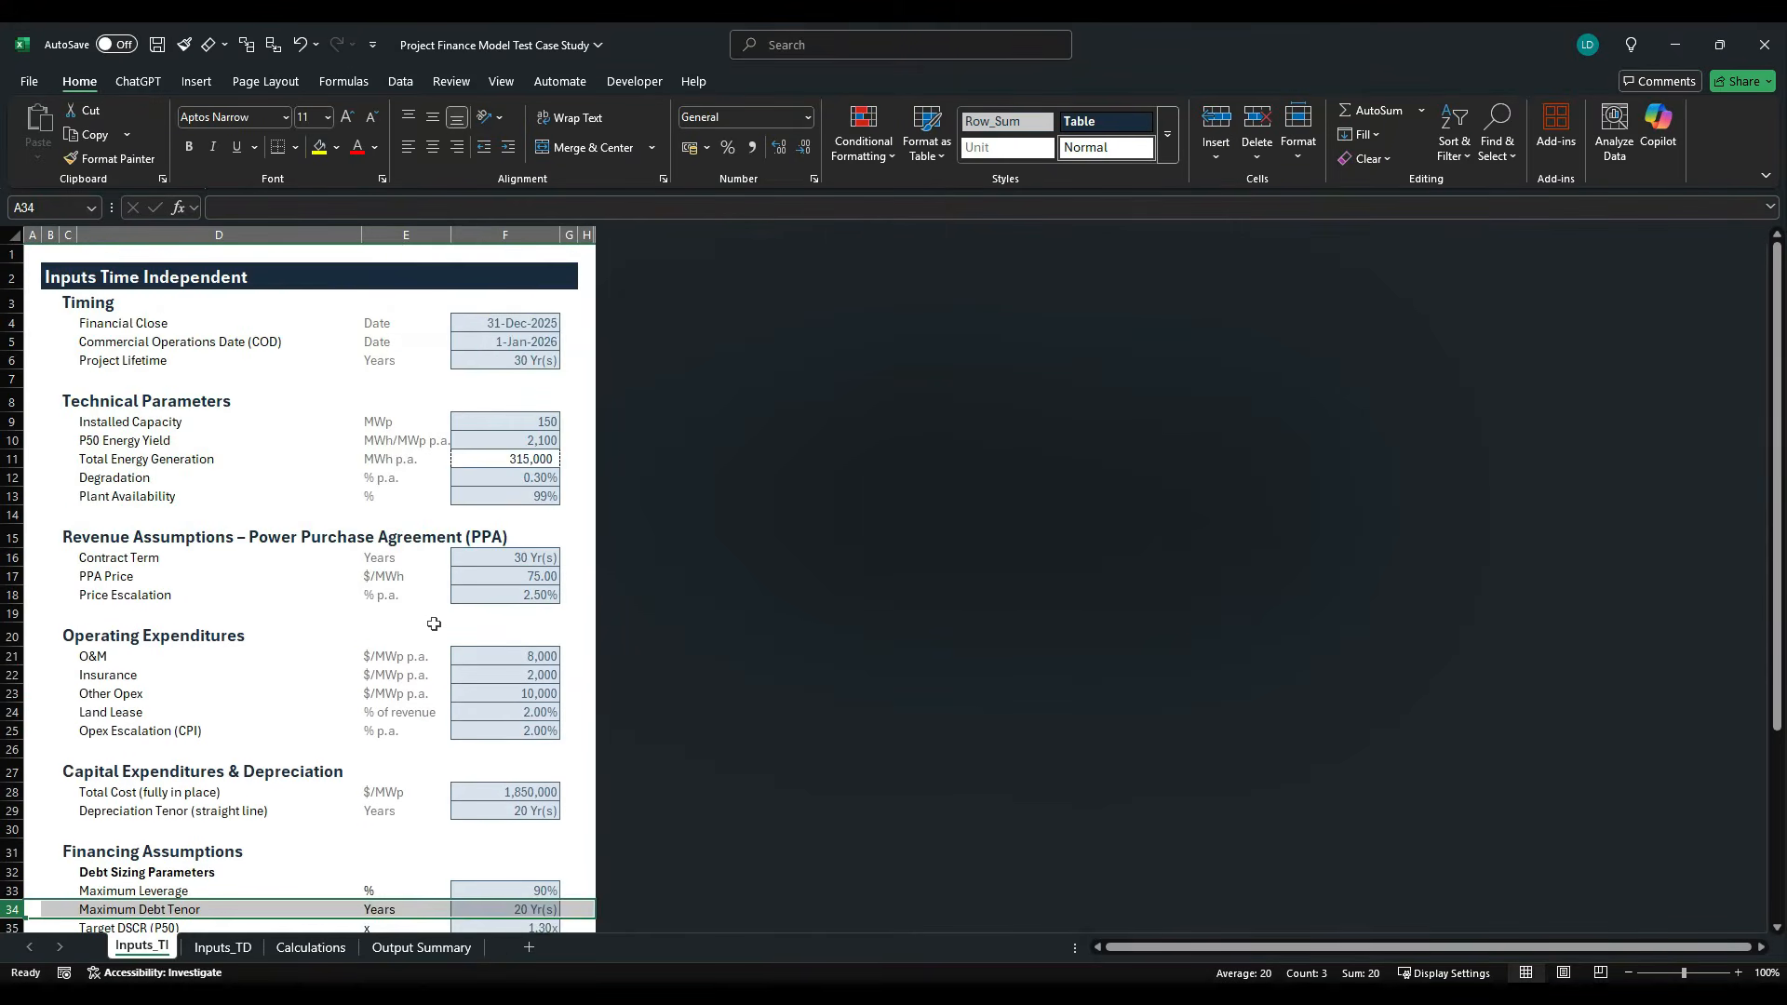
click(502, 346)
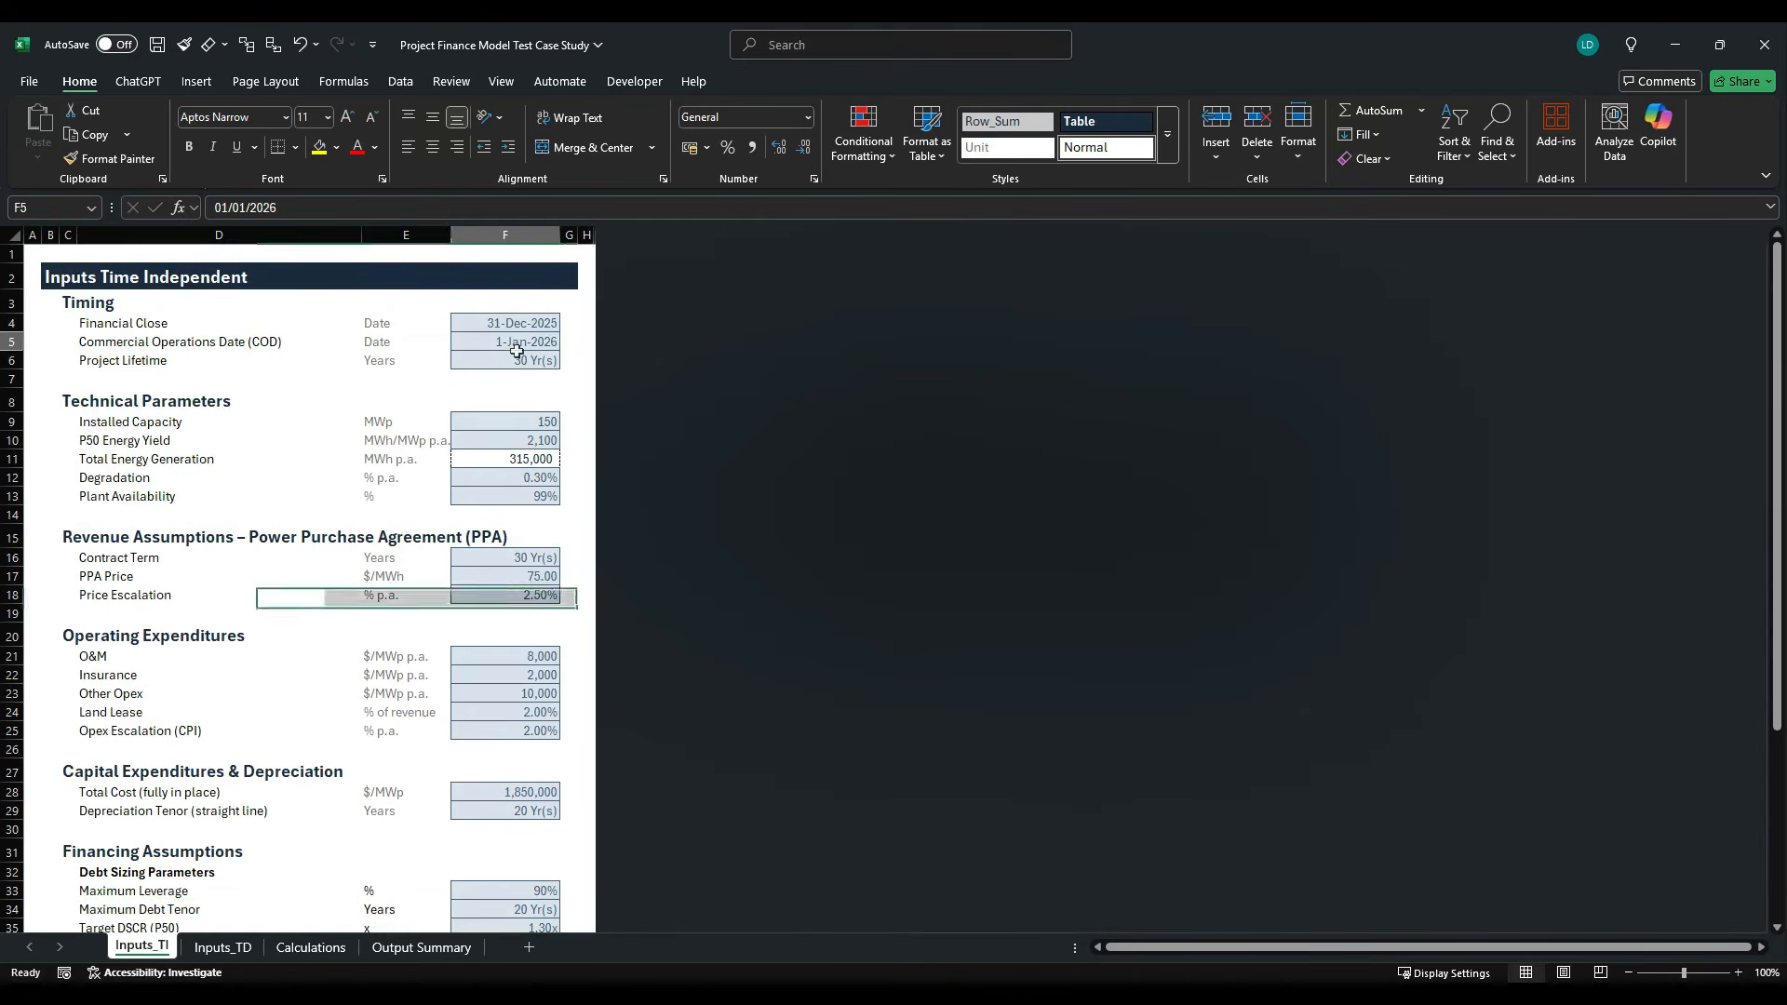
click(44, 209)
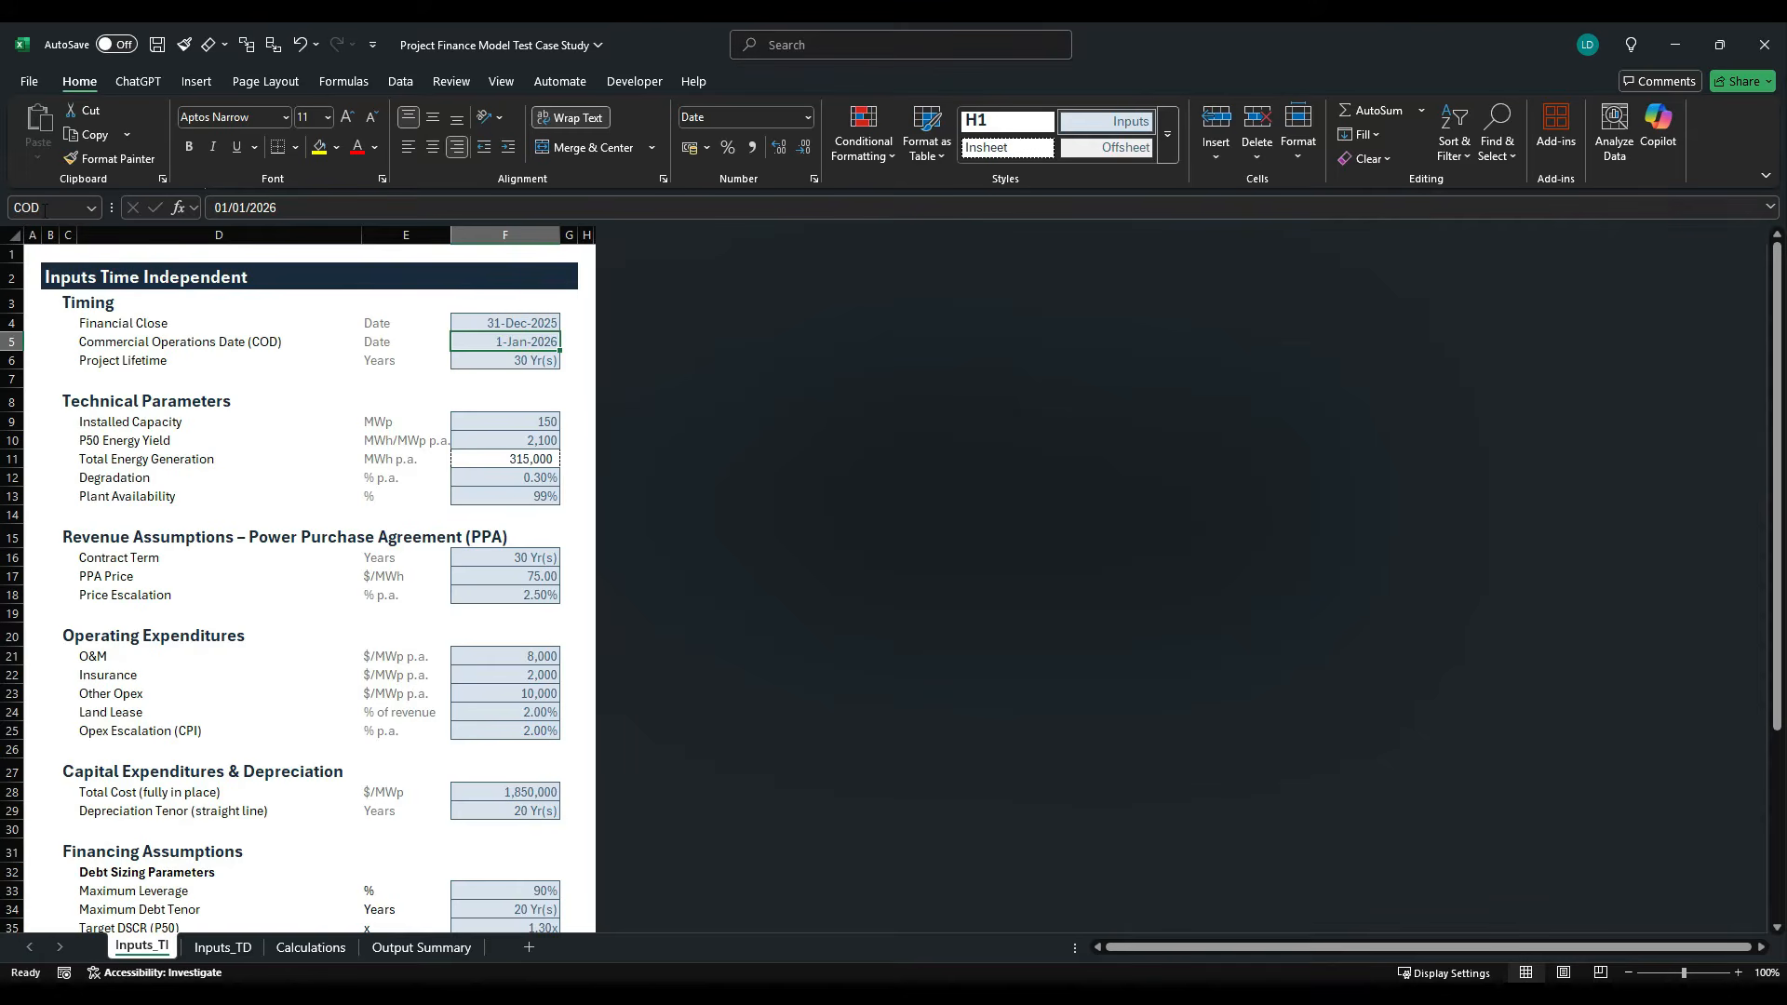
- Enter =COD as the Operations start date in G10 on the Calculations sheet
click(296, 949)
text(=cod)
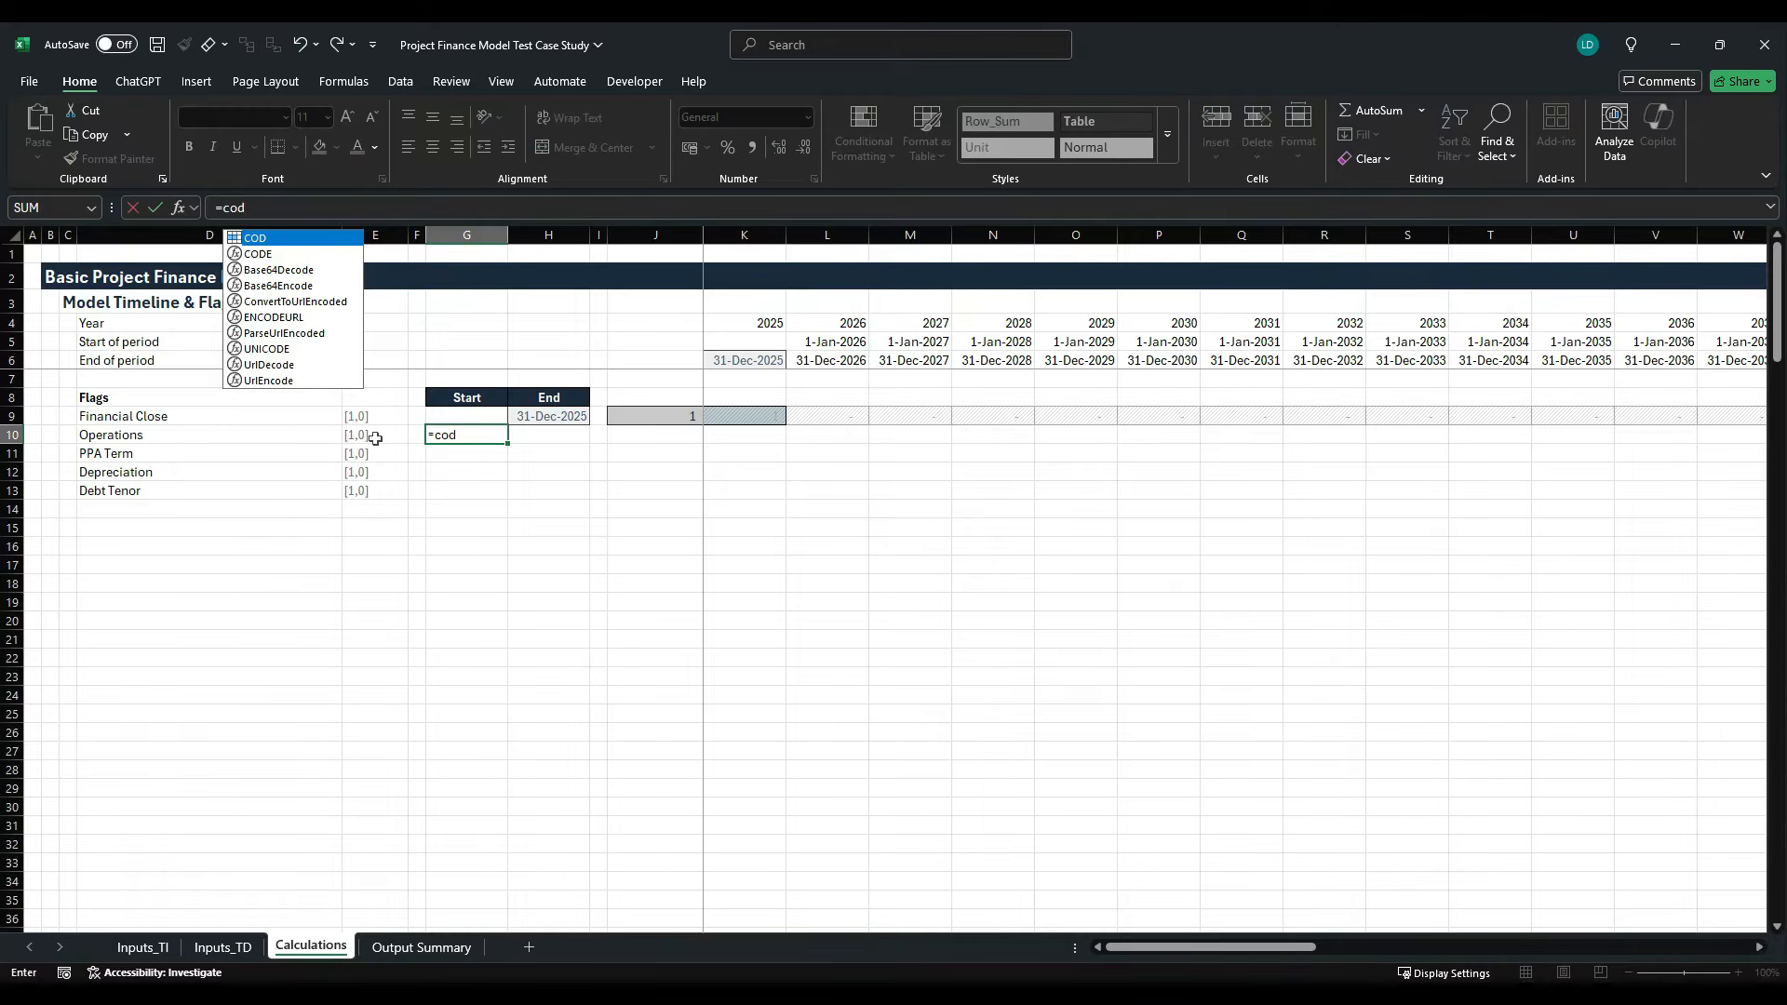
key(ctrl+Return)
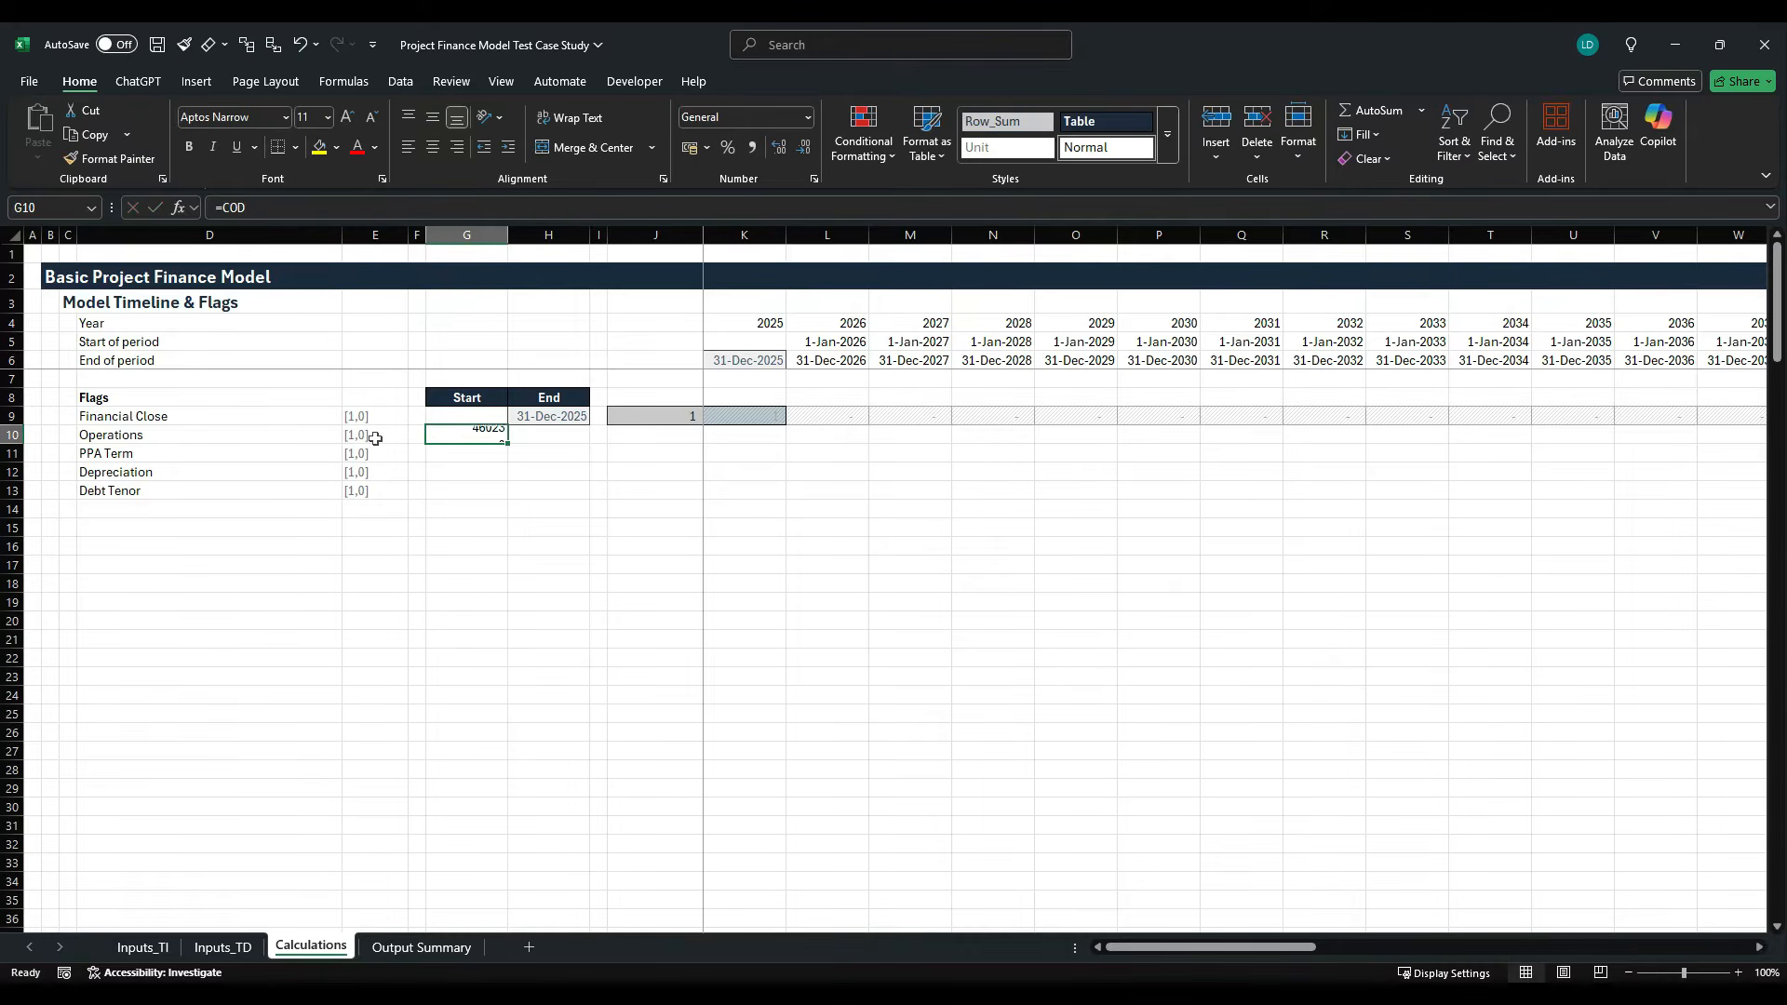
- Copy the Financial Close end date in H9 and paste only its formats onto the Operations start date in G10
key(Up)
key(Right)
key(ctrl+c)
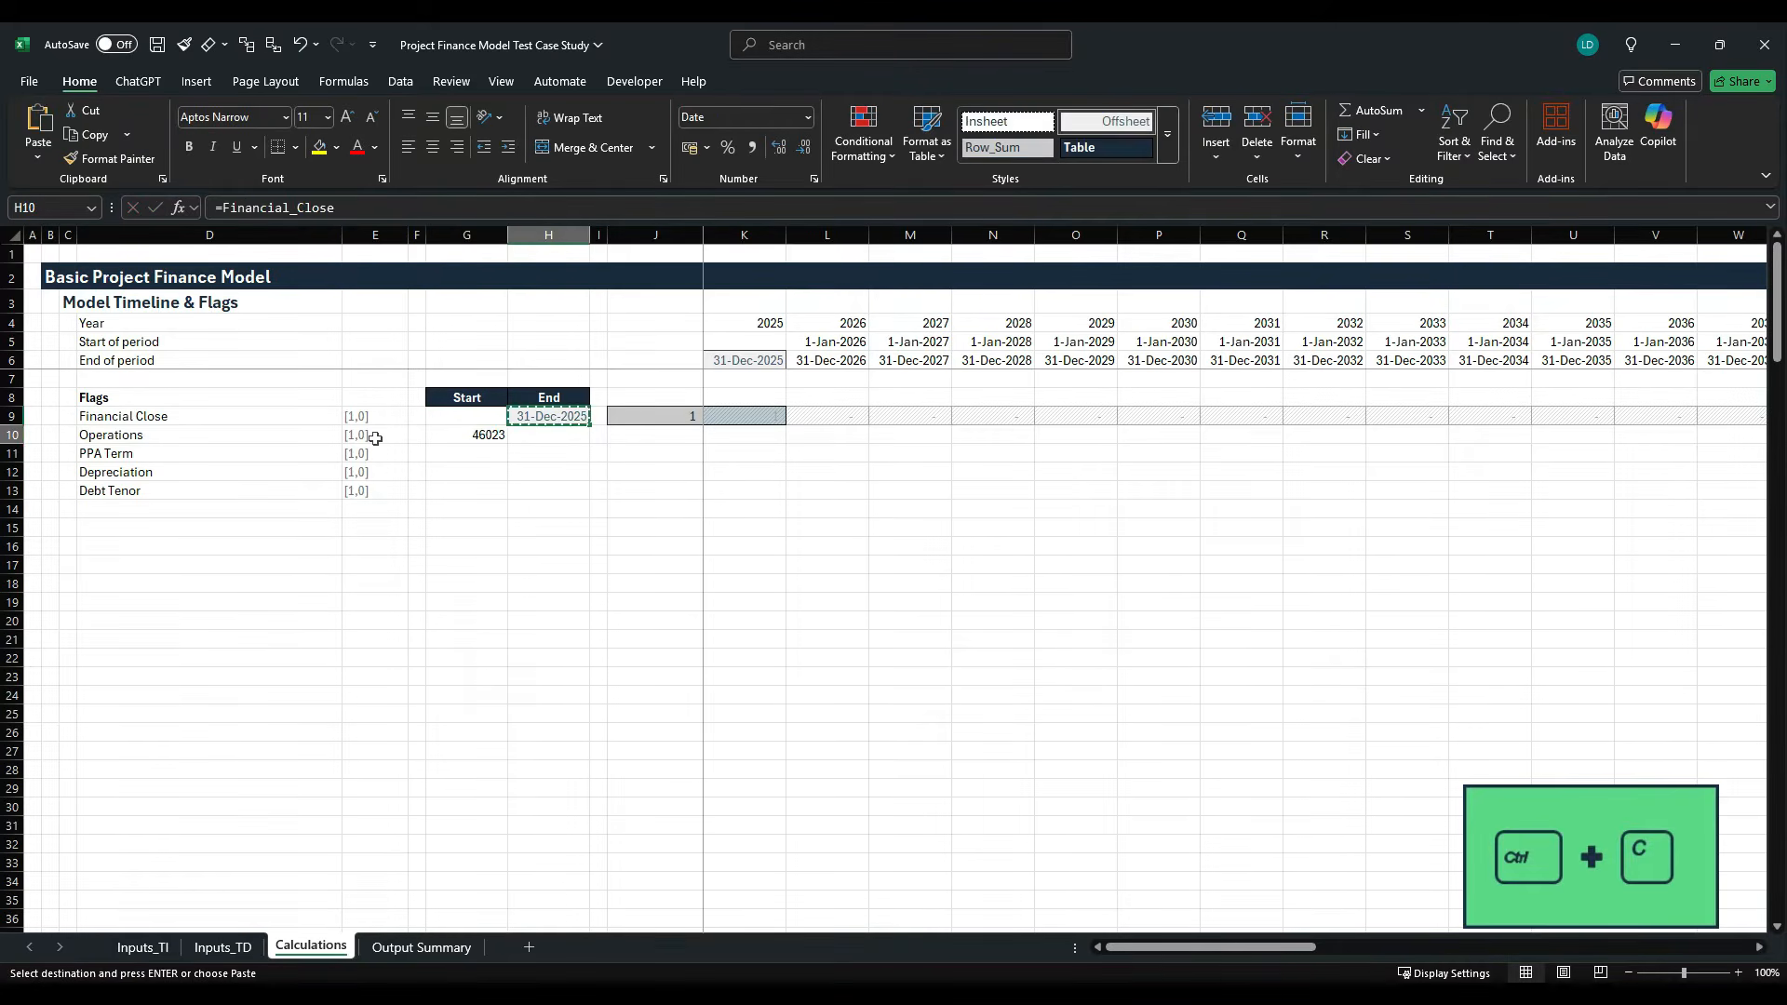
key(Left)
key(Down)
key(alt+h)
key(v)
key(s)
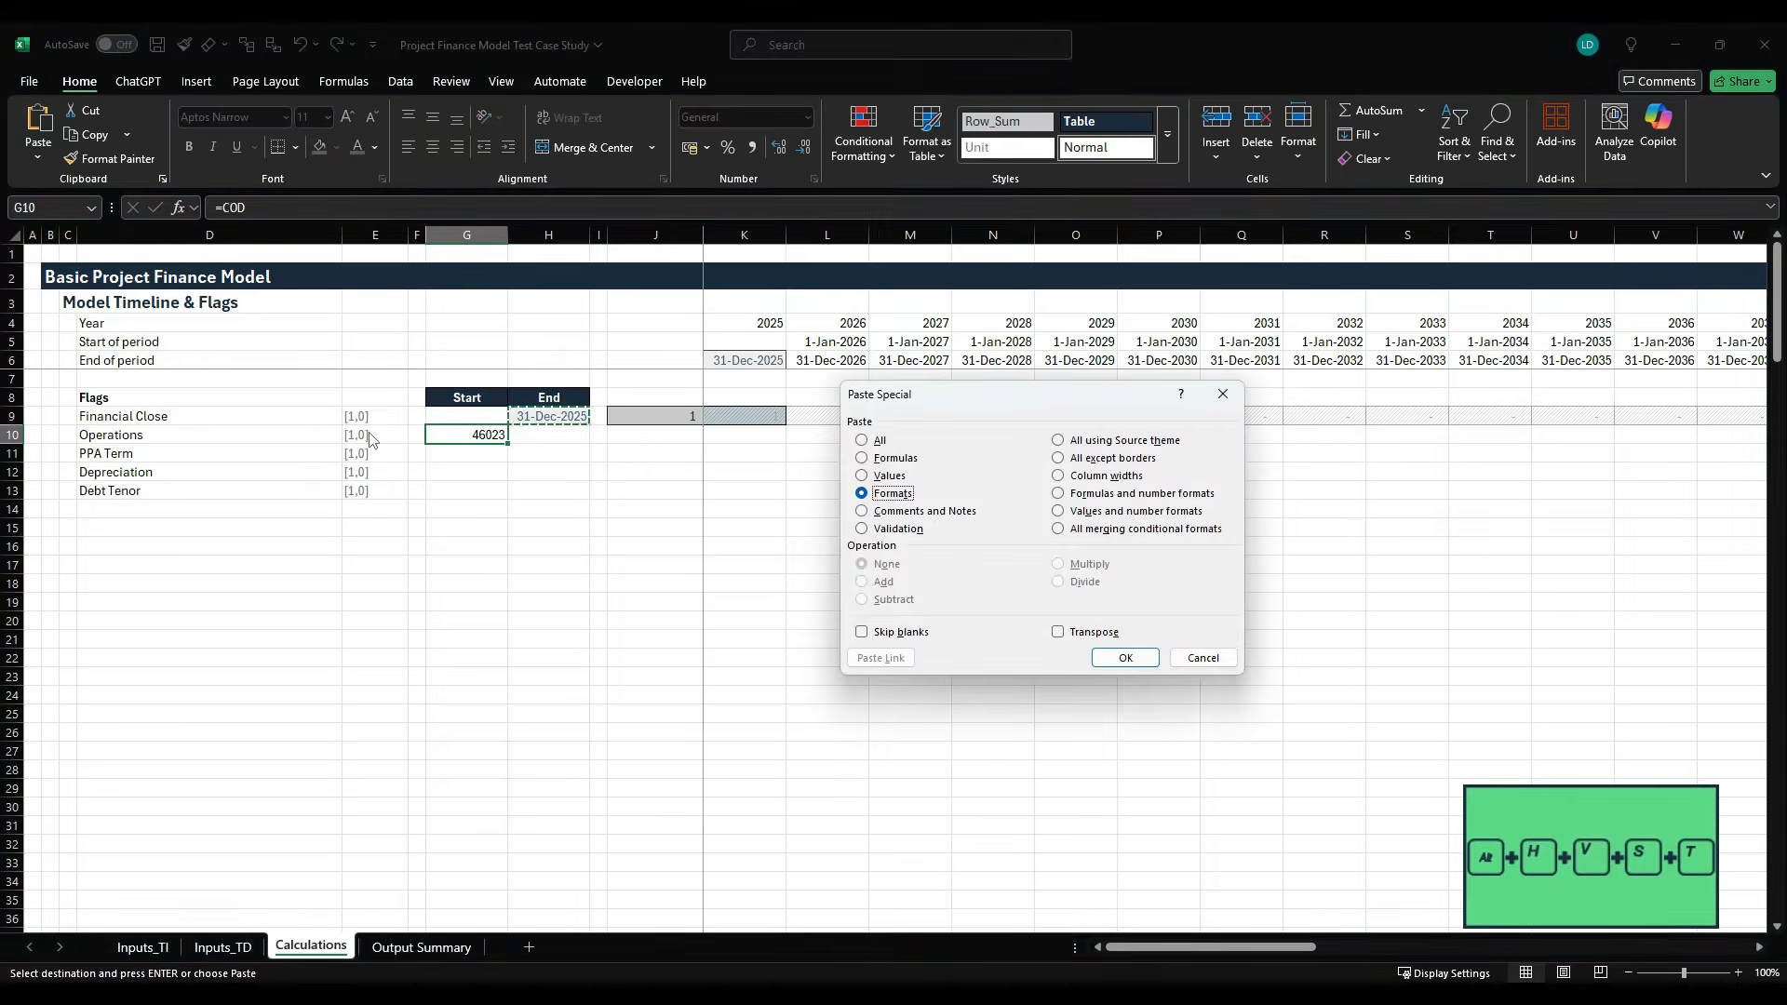
key(t)
key(Return)
- Fill the COD start date from G10 down to G13 for the PPA Term, Depreciation and Debt Tenor flags
key(shift+Down)
key(shift+Down)
key(shift+Down)
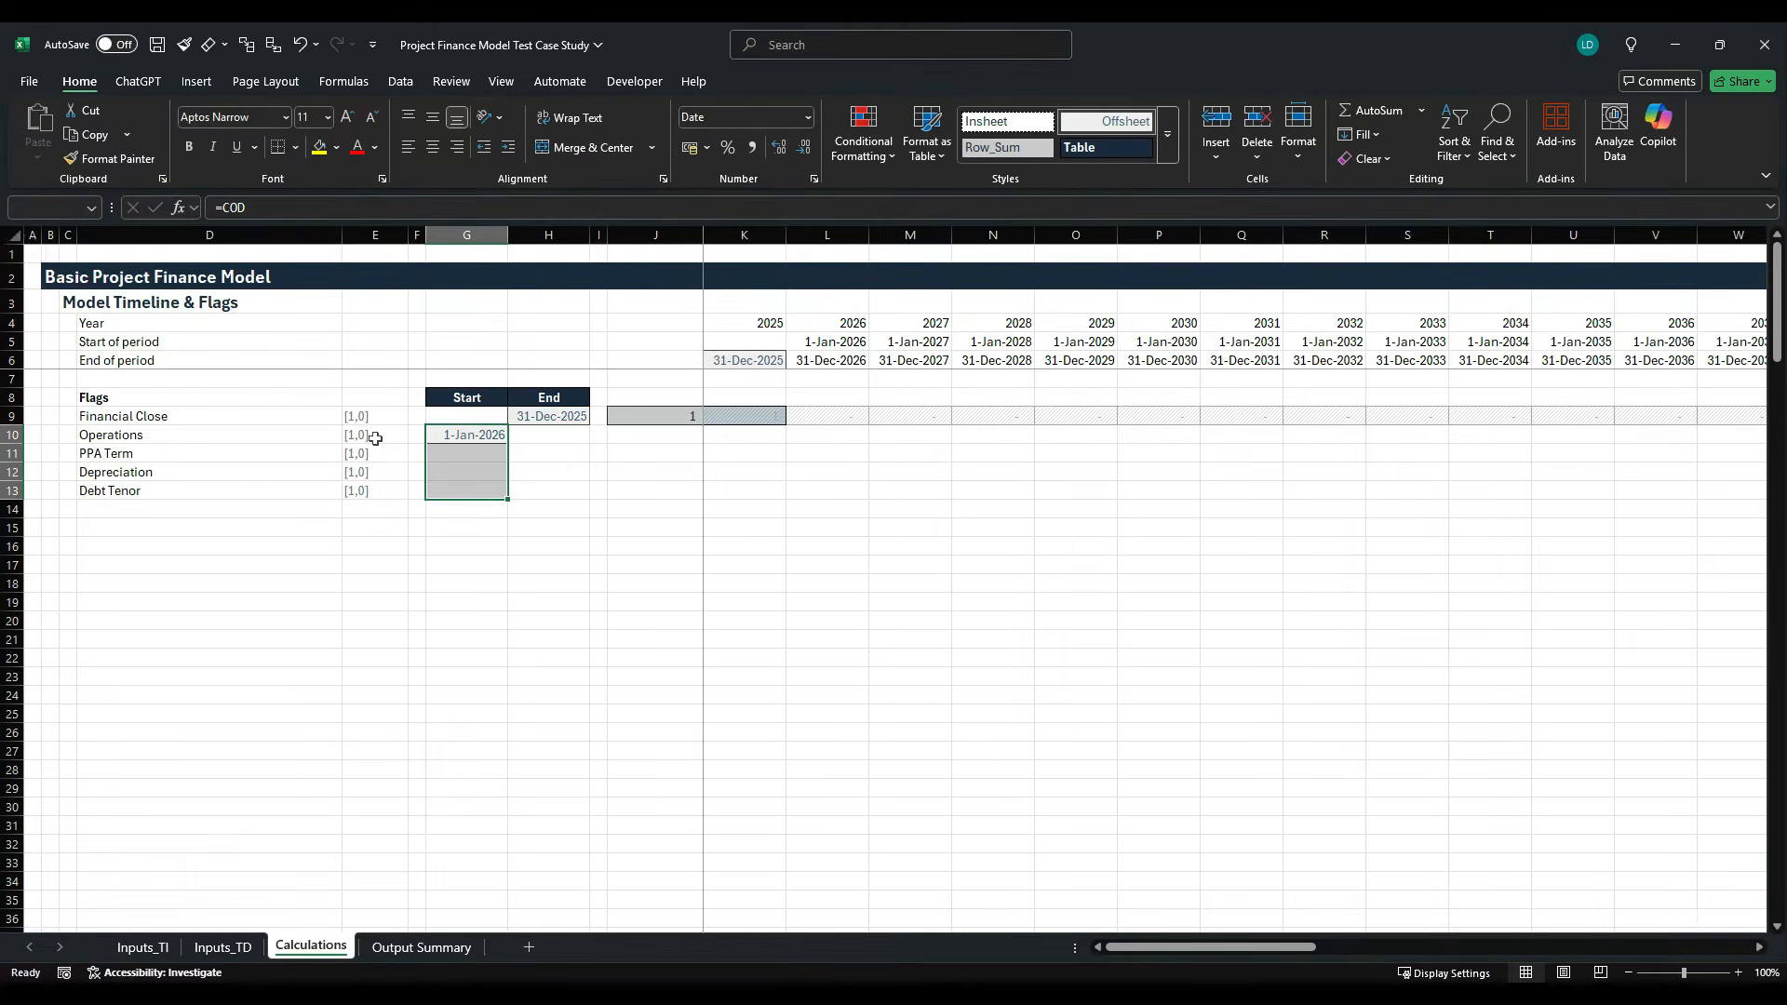
key(ctrl+d)
key(shift+Up)
key(shift+Up)
key(shift+Up)
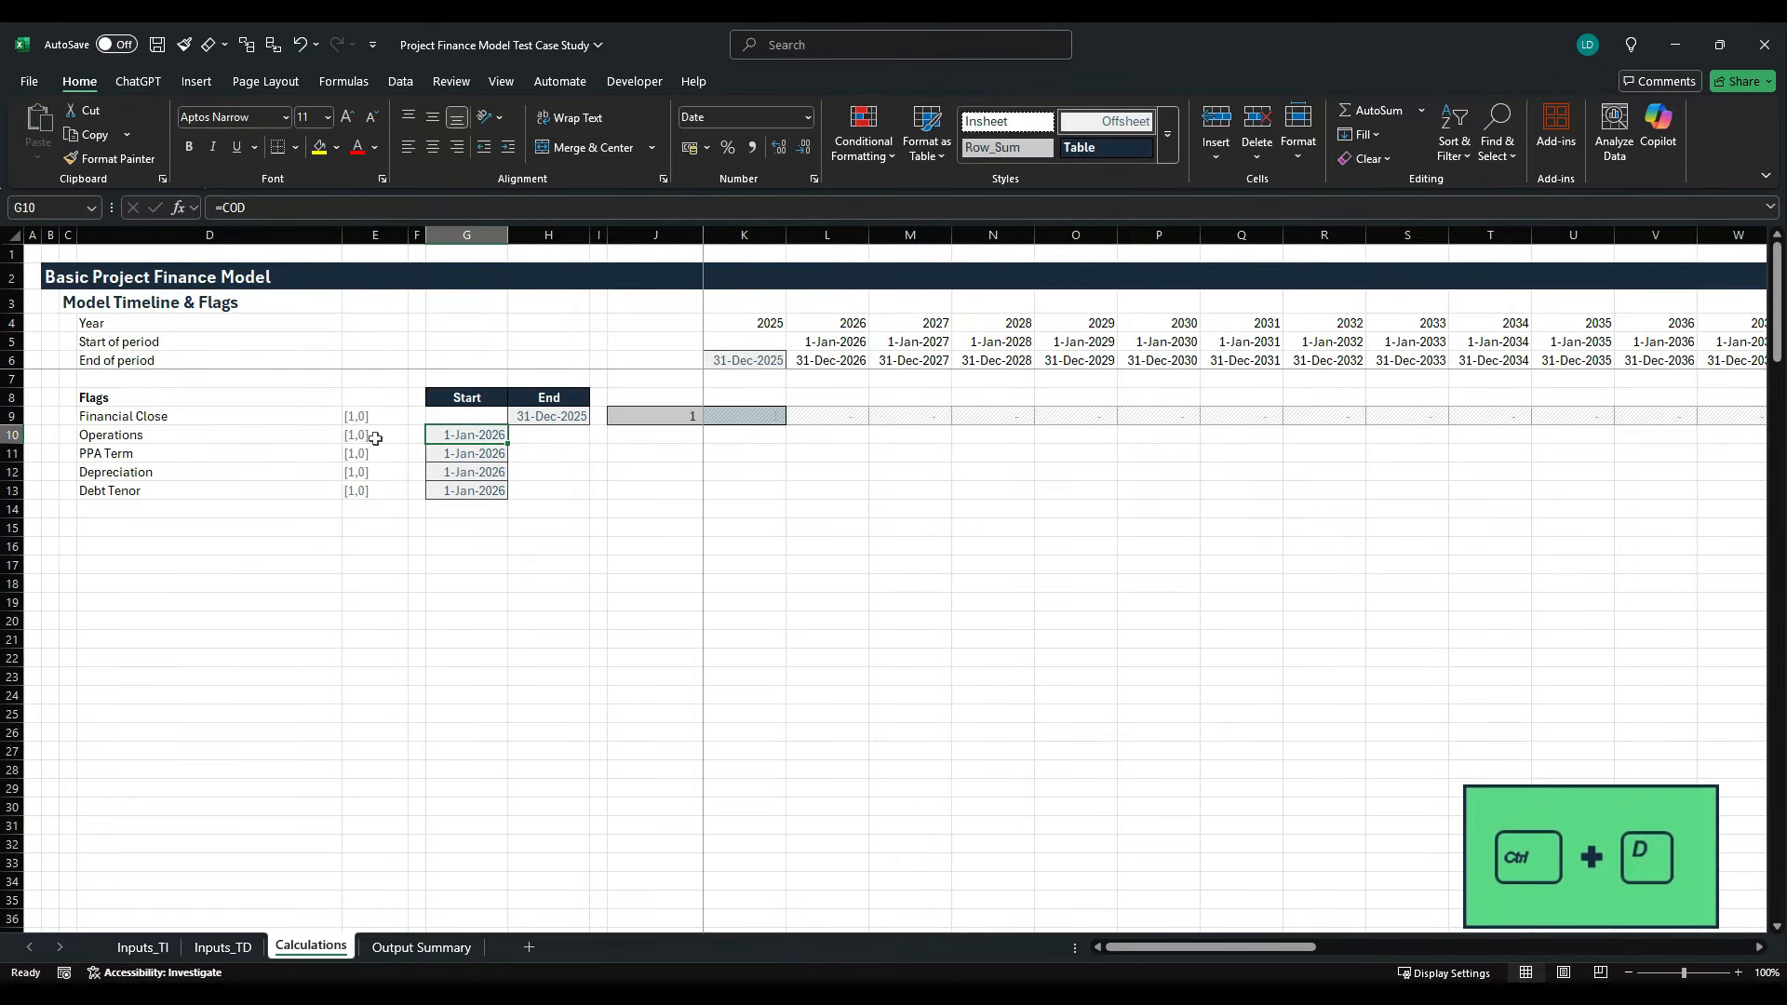
- Enter =EOMONTH(G10,Inputs_TI!F6*12) as the Operations end date in H10, using the Project Lifetime input
key(Right)
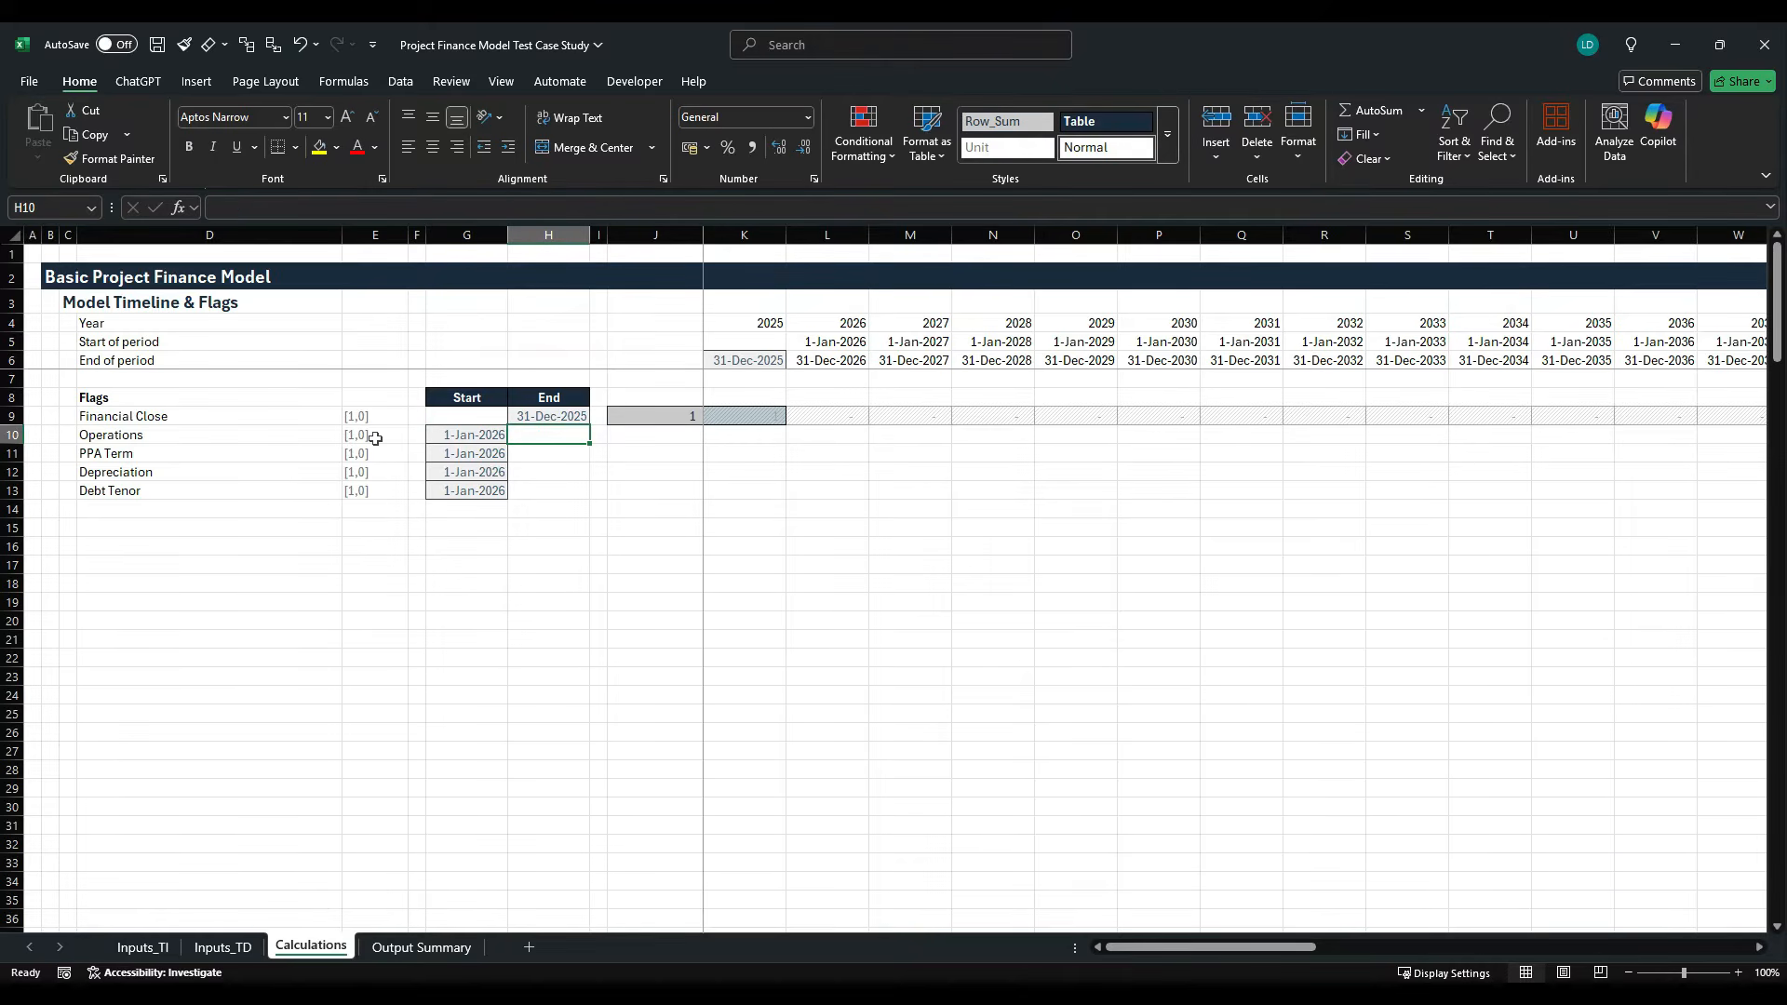
text(=EOMONTH()
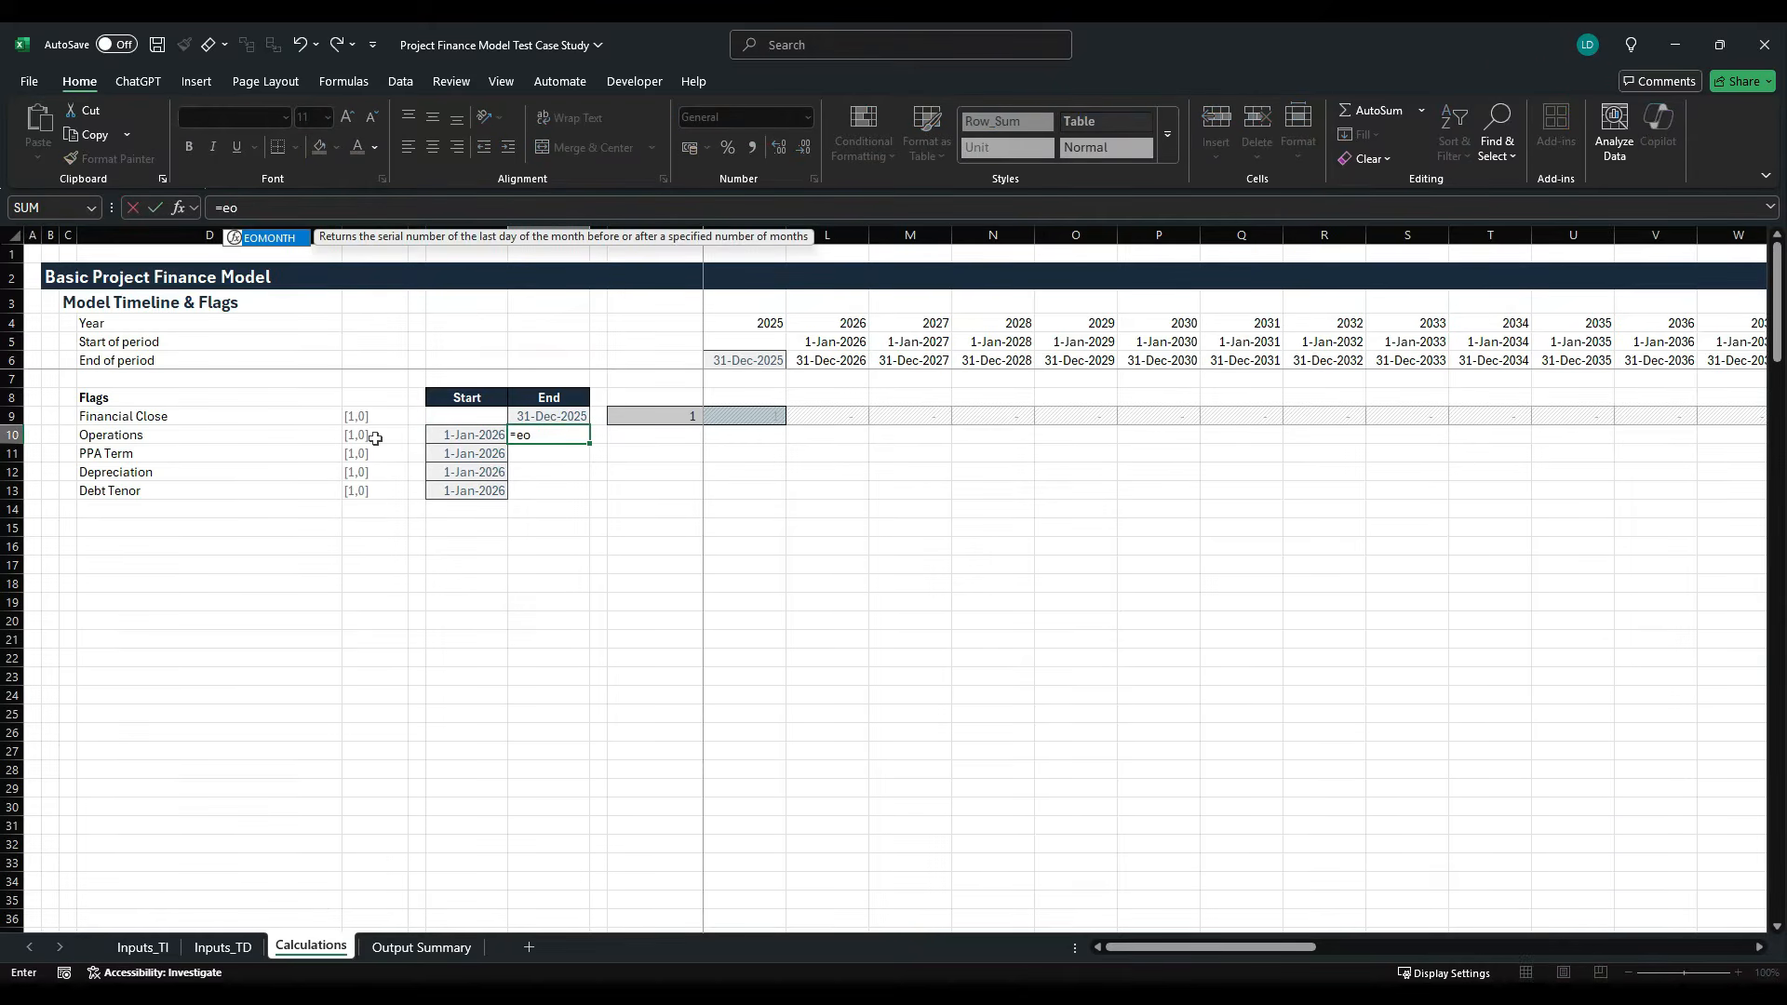
key(Left)
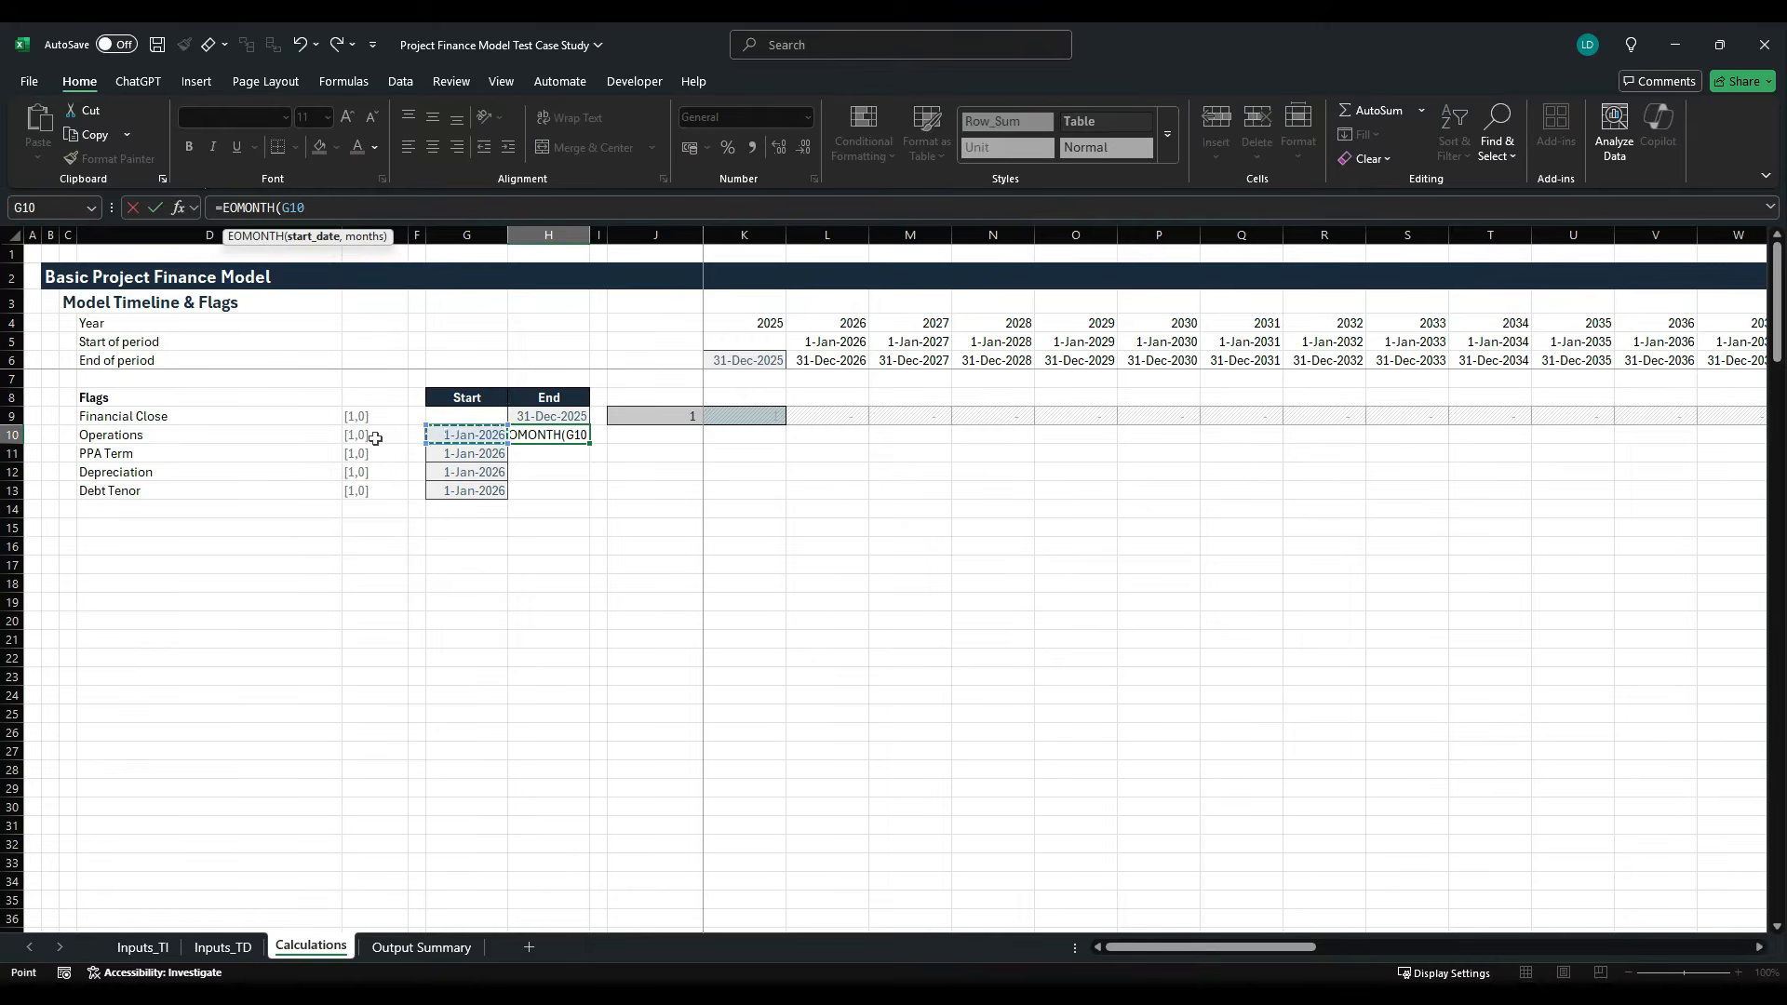
text(,)
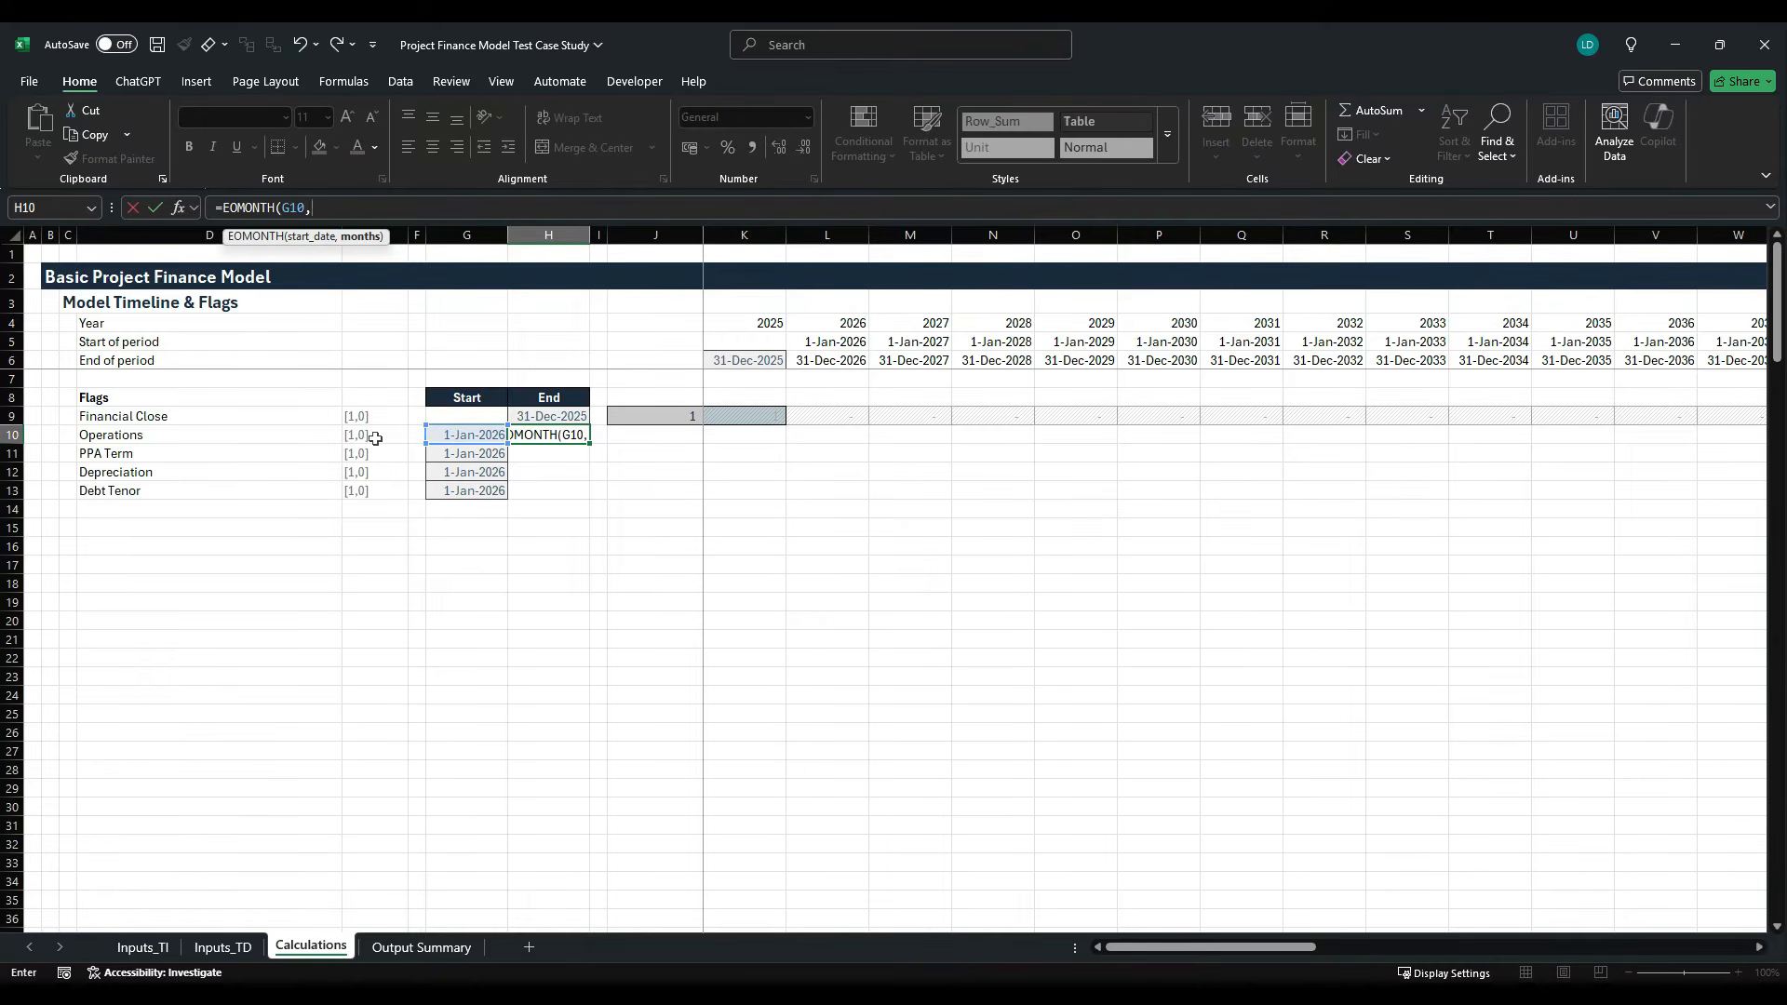
click(134, 949)
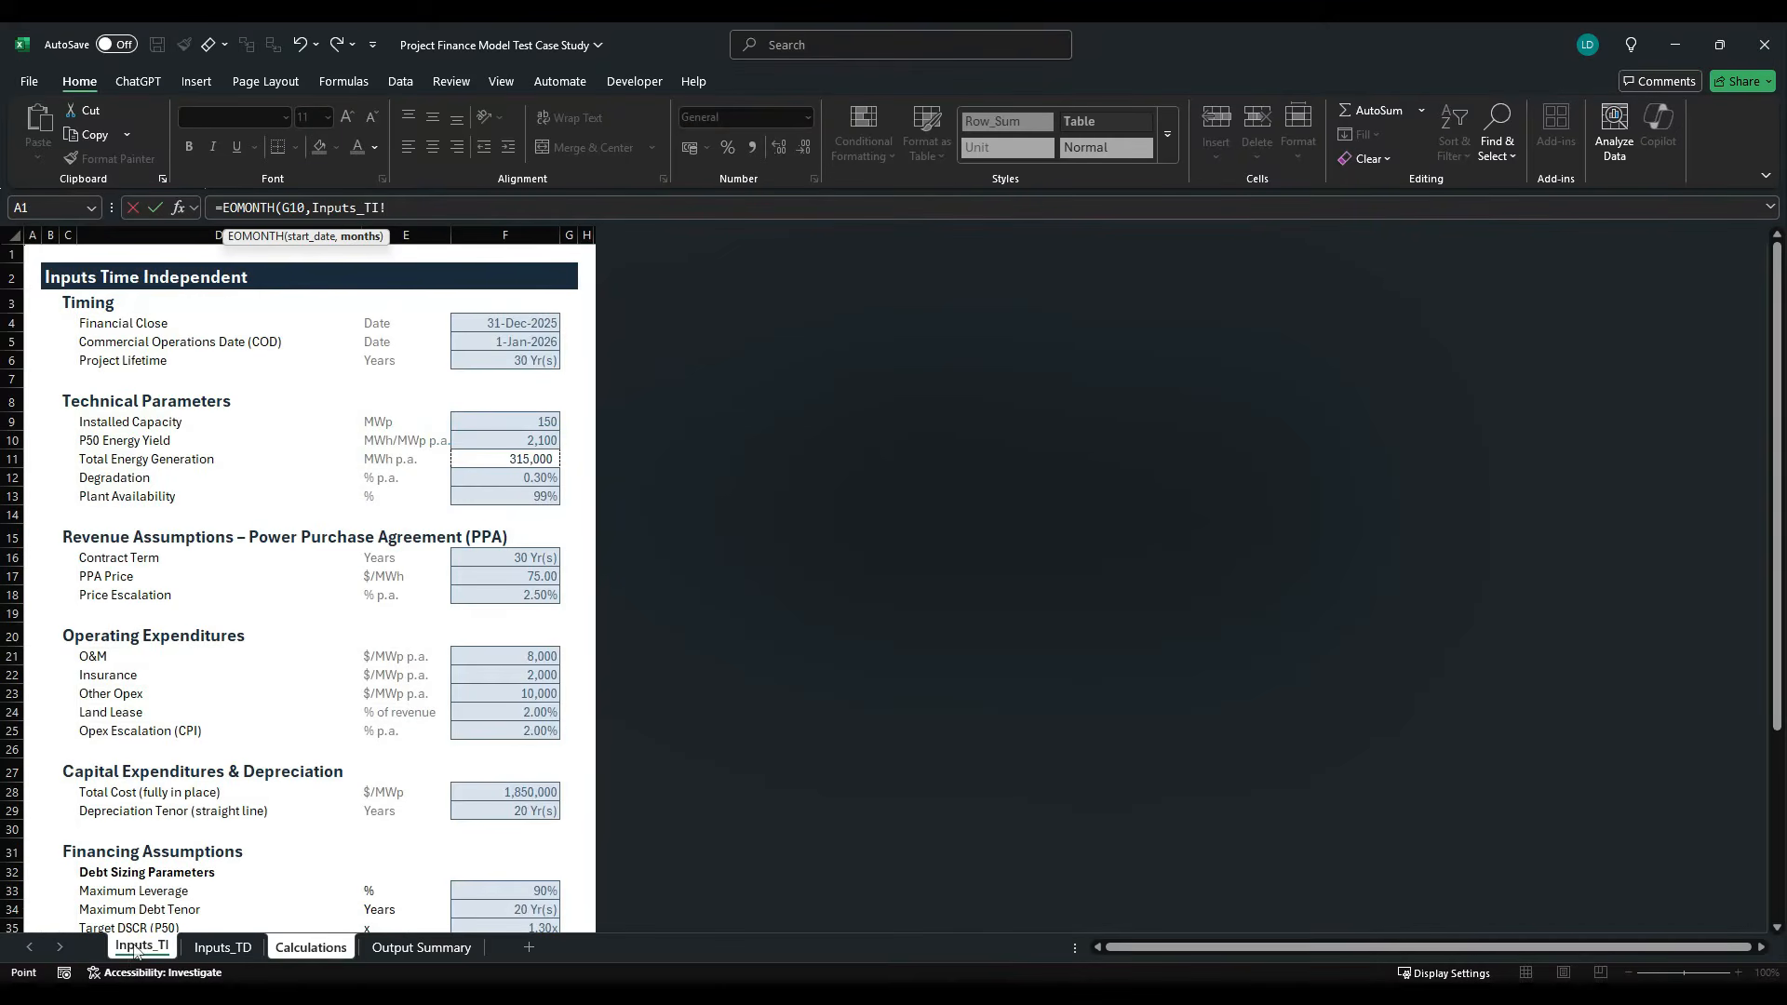
click(531, 365)
text(*)
key(ctrl+Return)
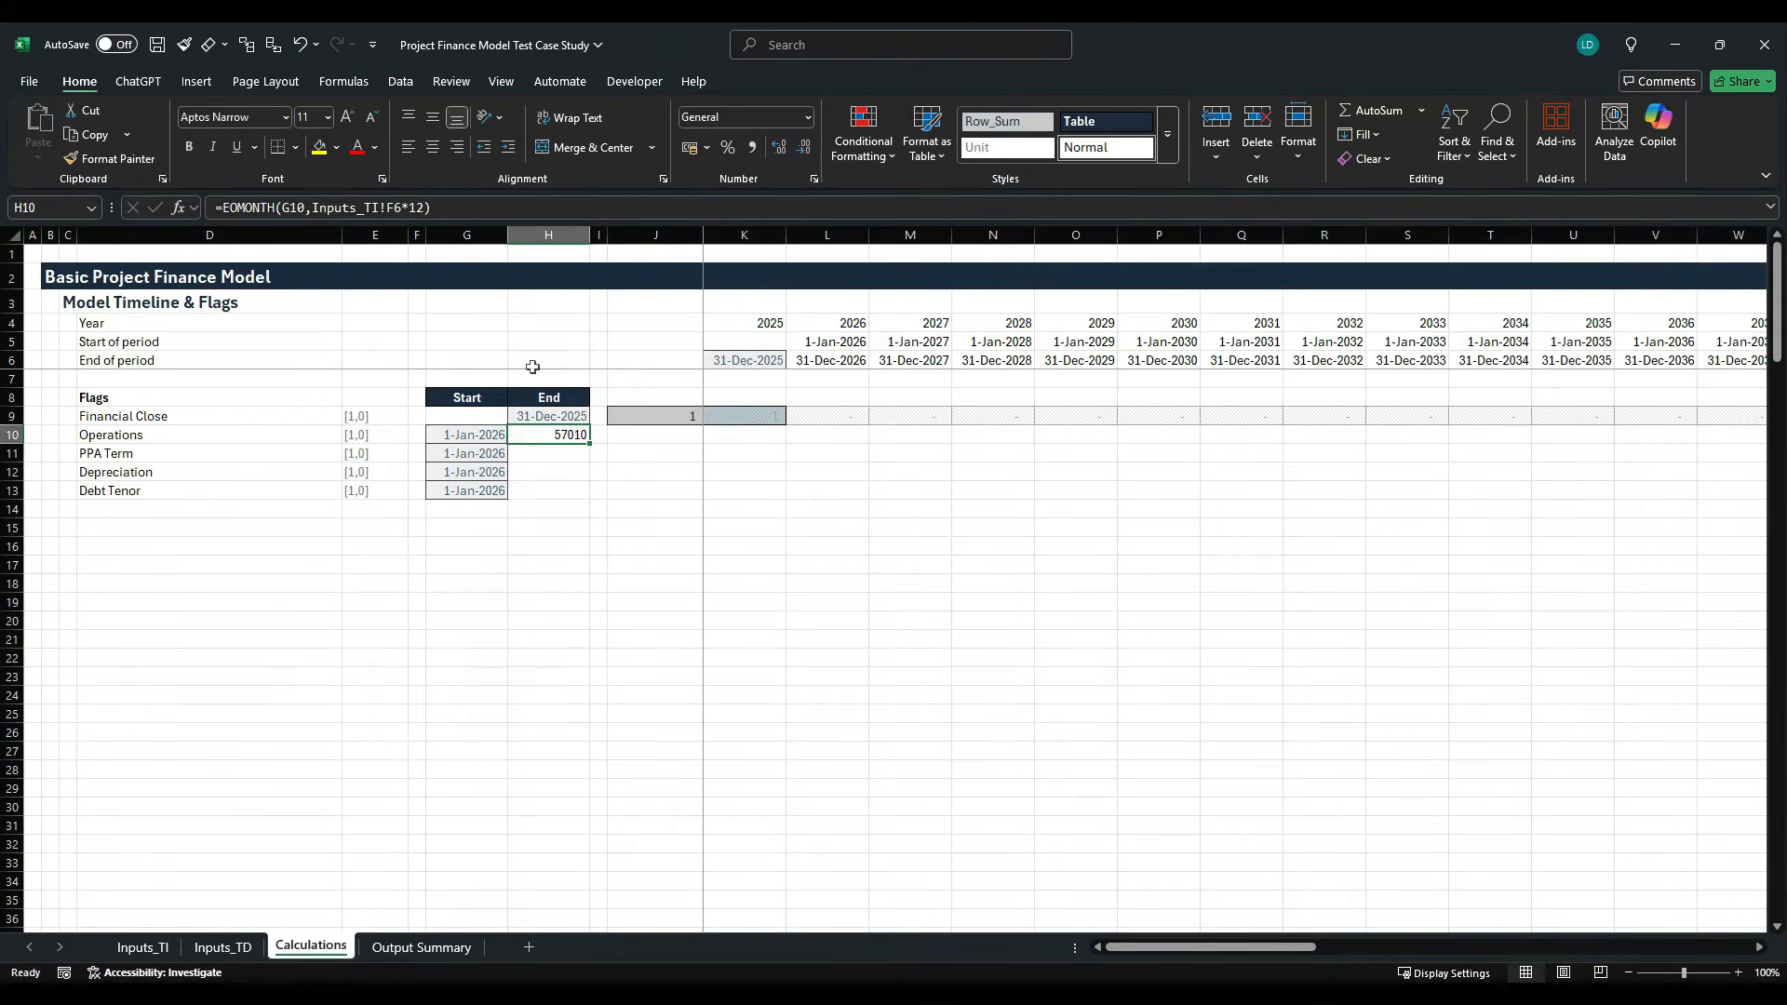
- Copy the Operations start date in G10 and paste only its formats onto the end date in H10
key(Left)
key(ctrl+c)
key(Right)
key(alt+h)
key(v)
key(s)
key(t)
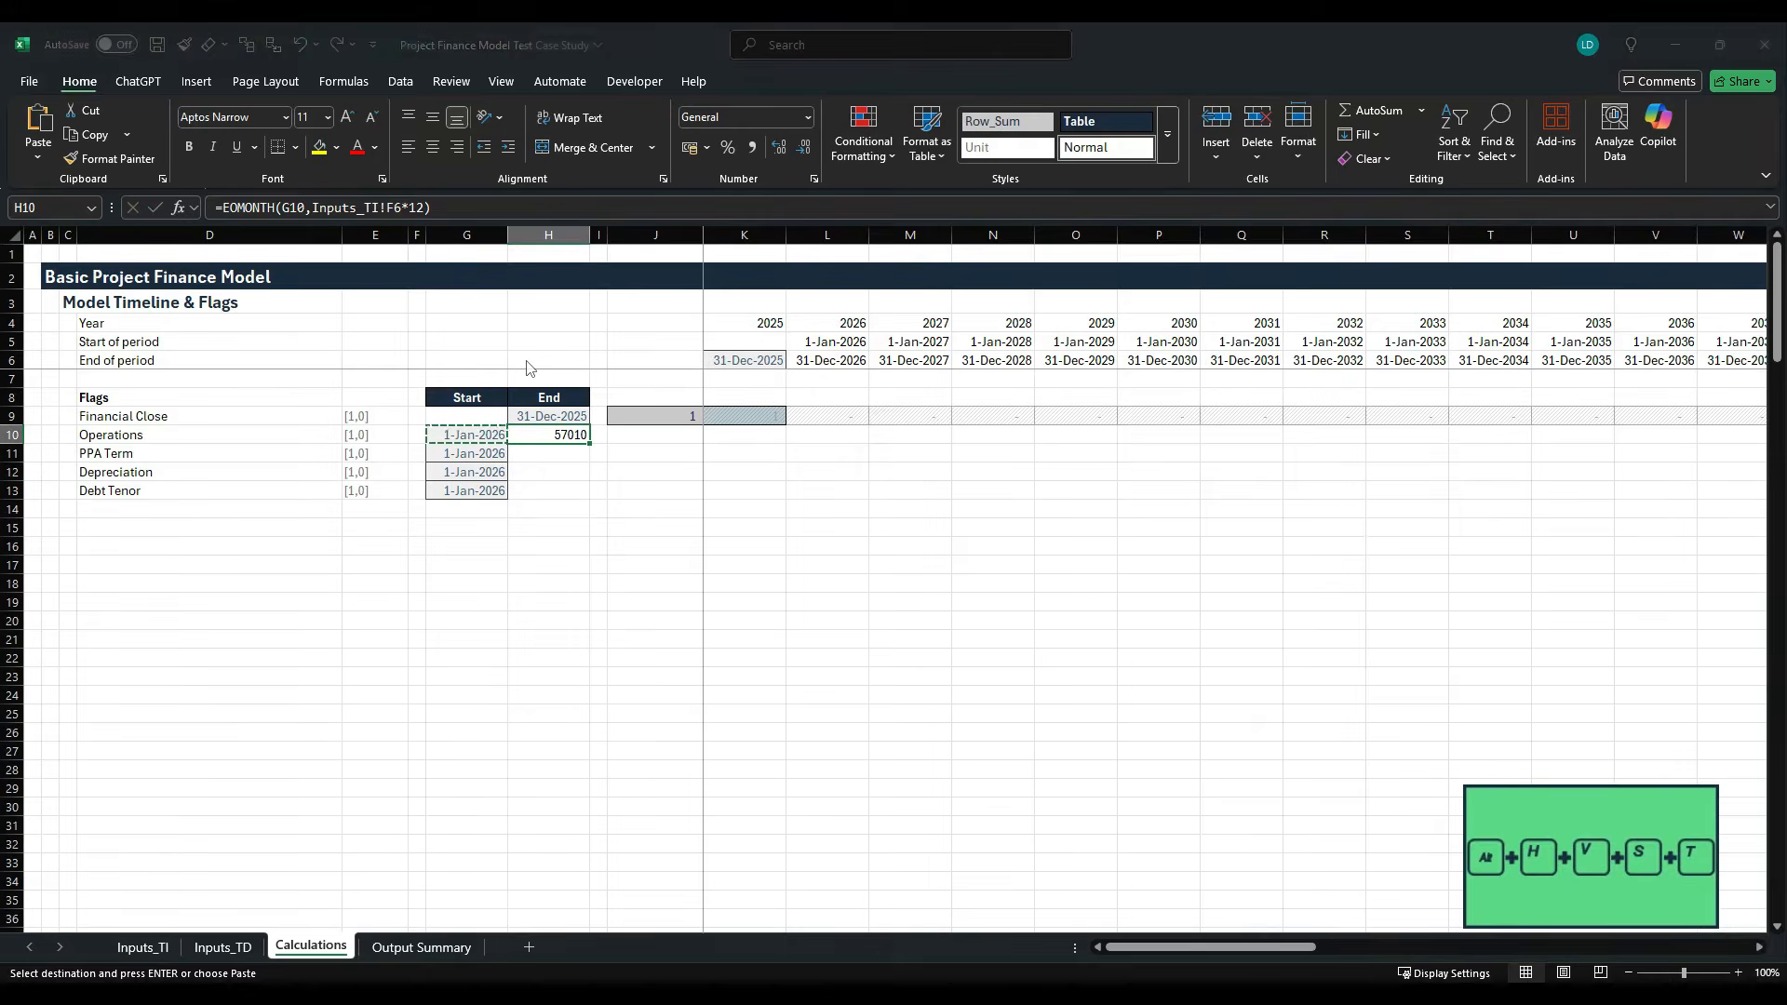
key(Return)
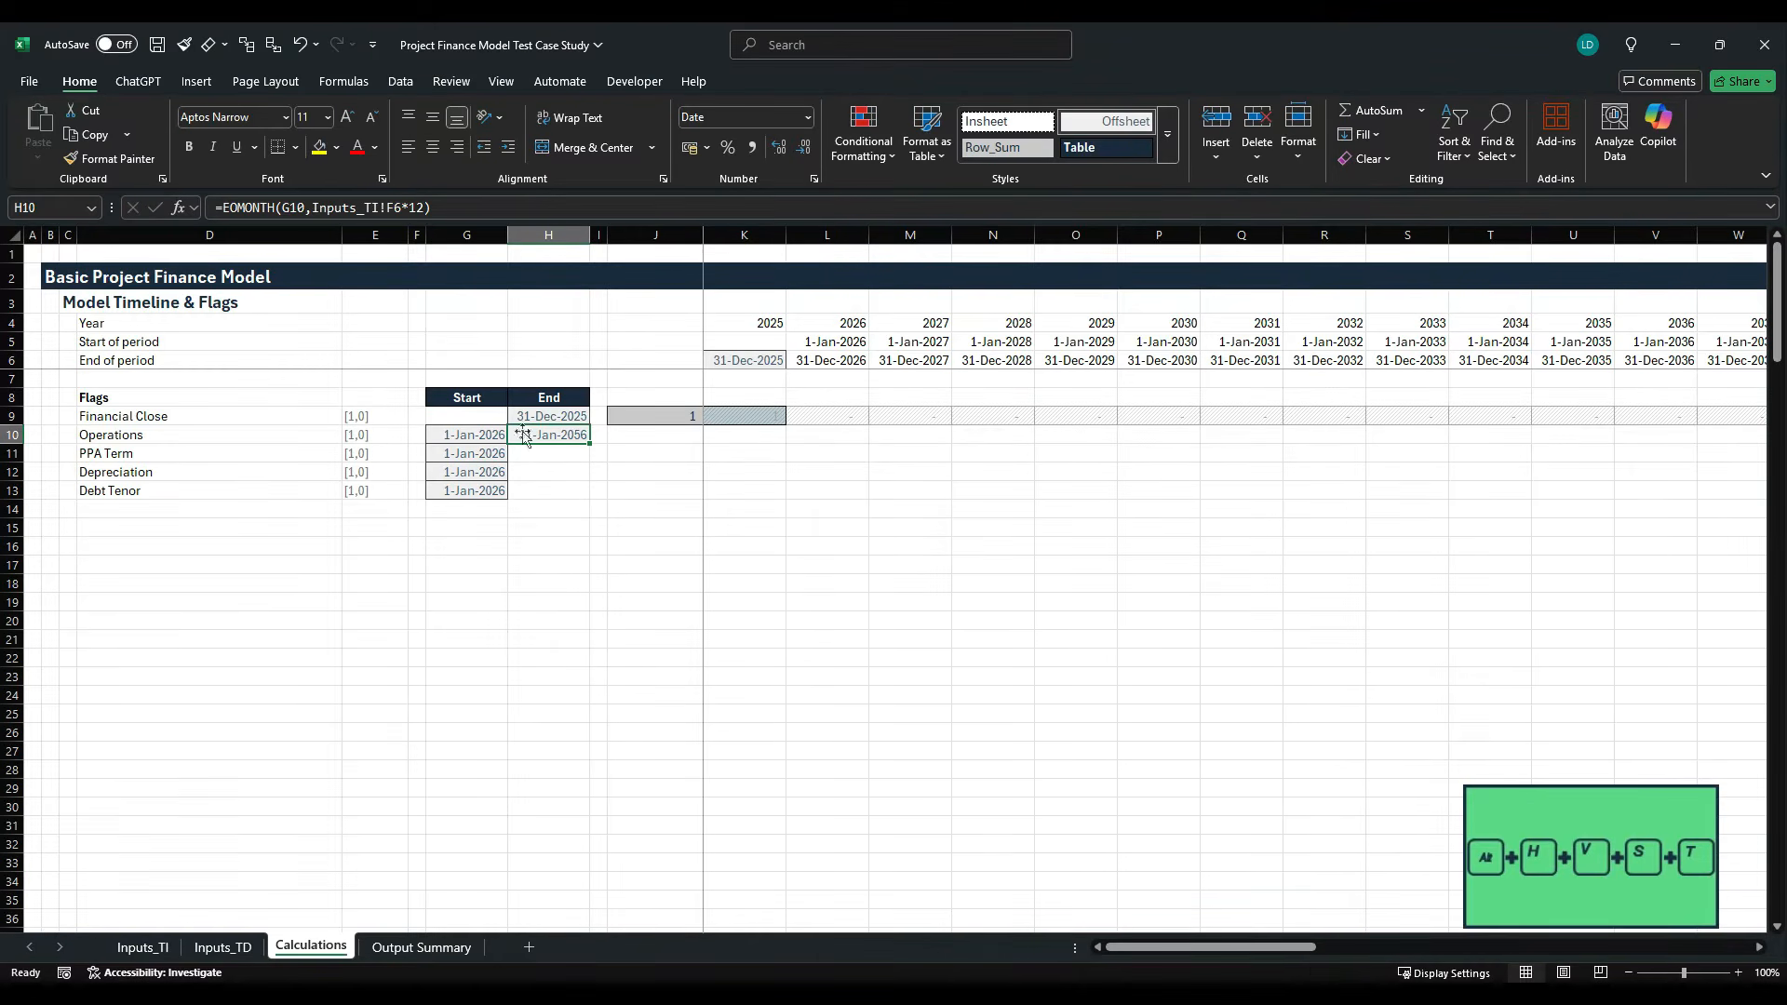
- Subtract one month in the Operations end date formula in H10, making it =EOMONTH(G10,Inputs_TI!F6*12-1)
click(469, 196)
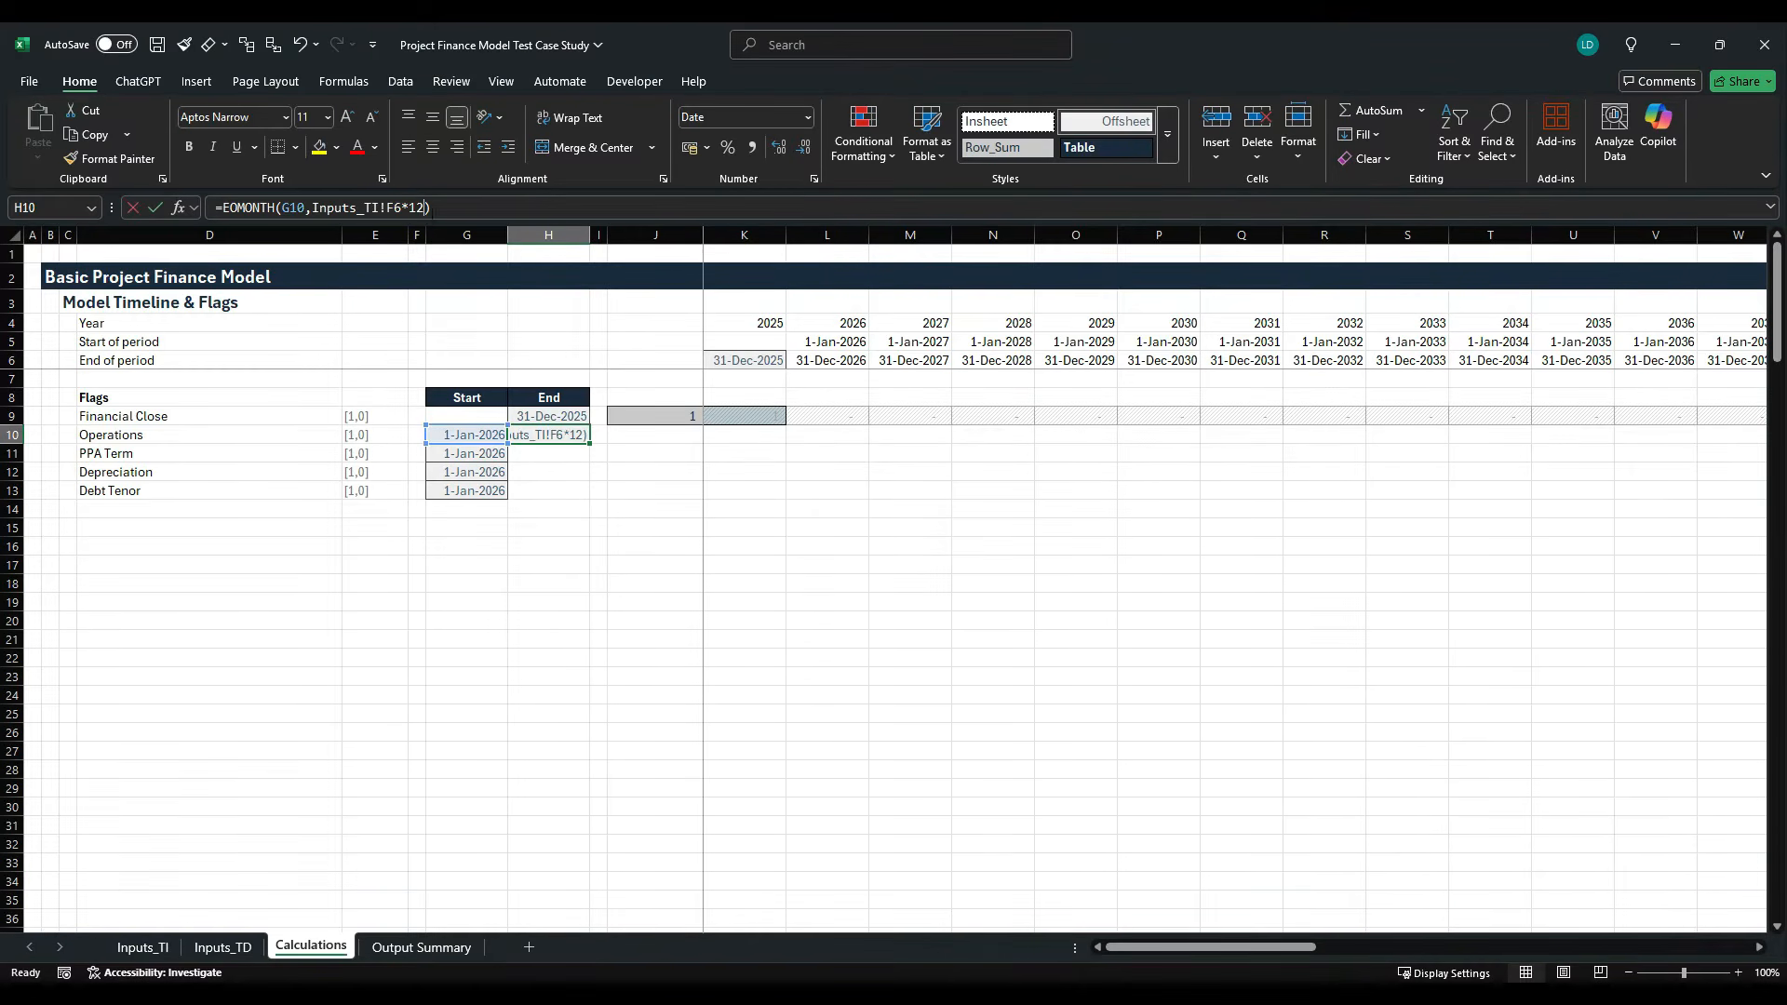
text(-1)
key(ctrl+Return)
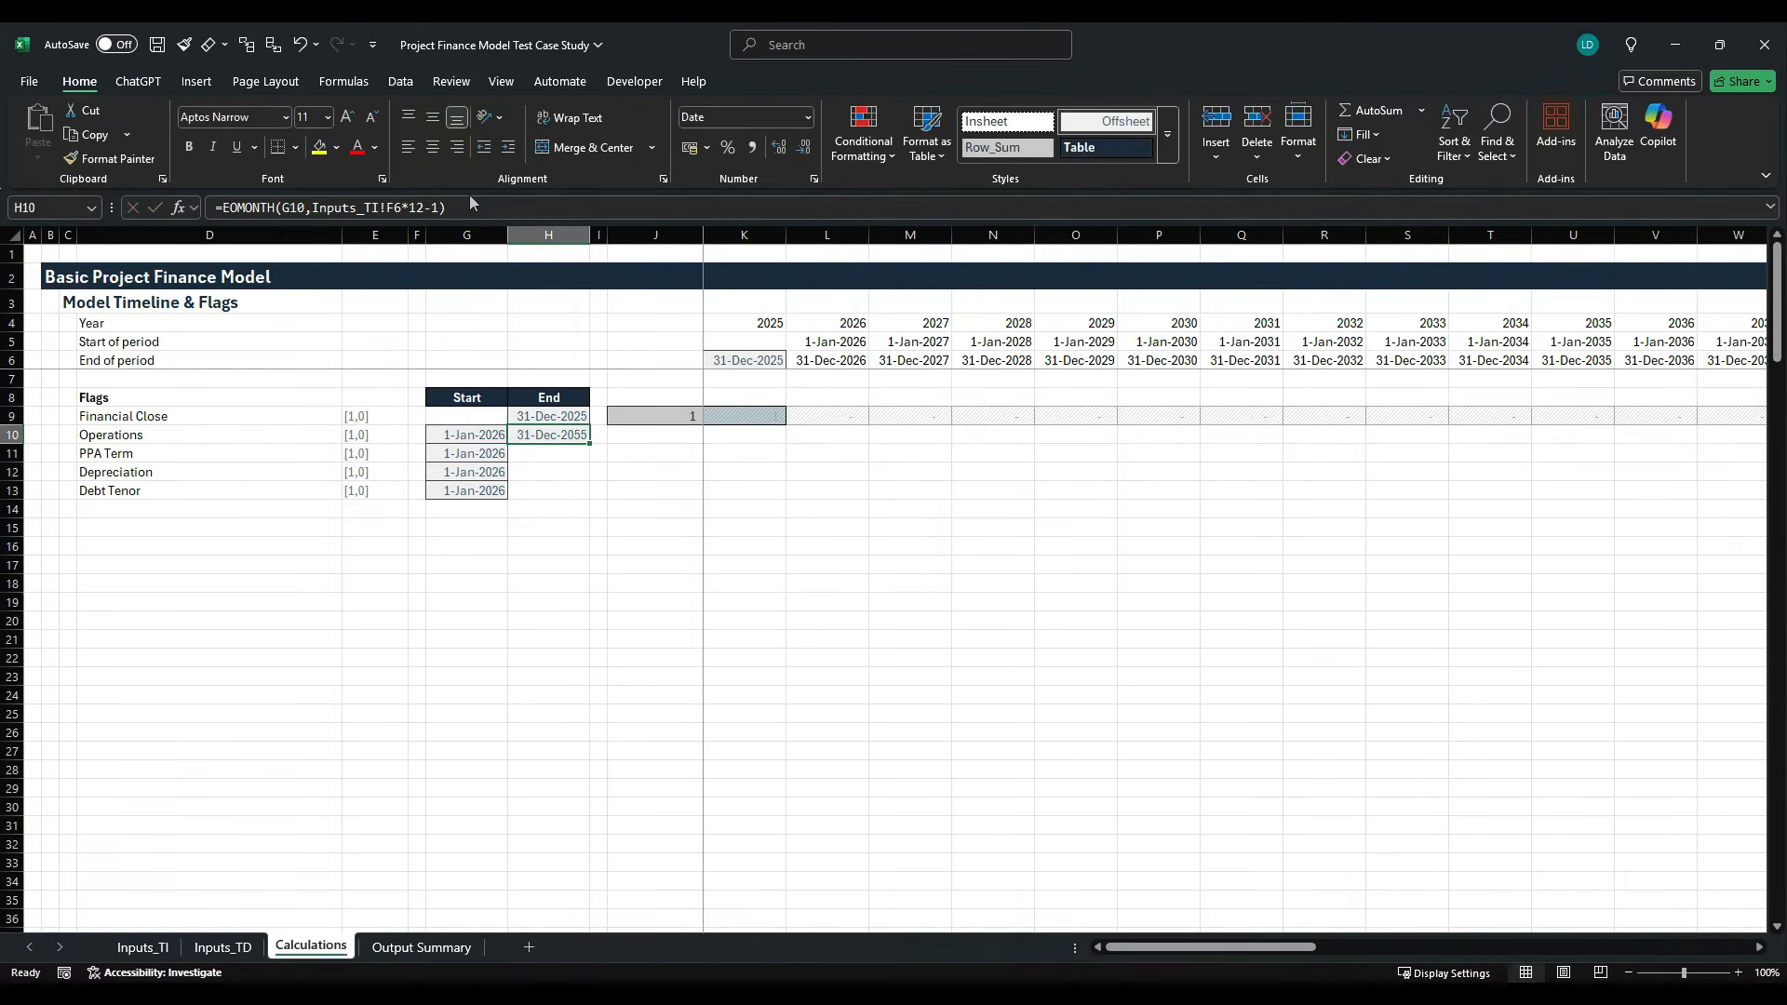
- Fill the end date formula into H11 for PPA Term and point its years reference to the Contract Term, Inputs_TI!F16
key(Down)
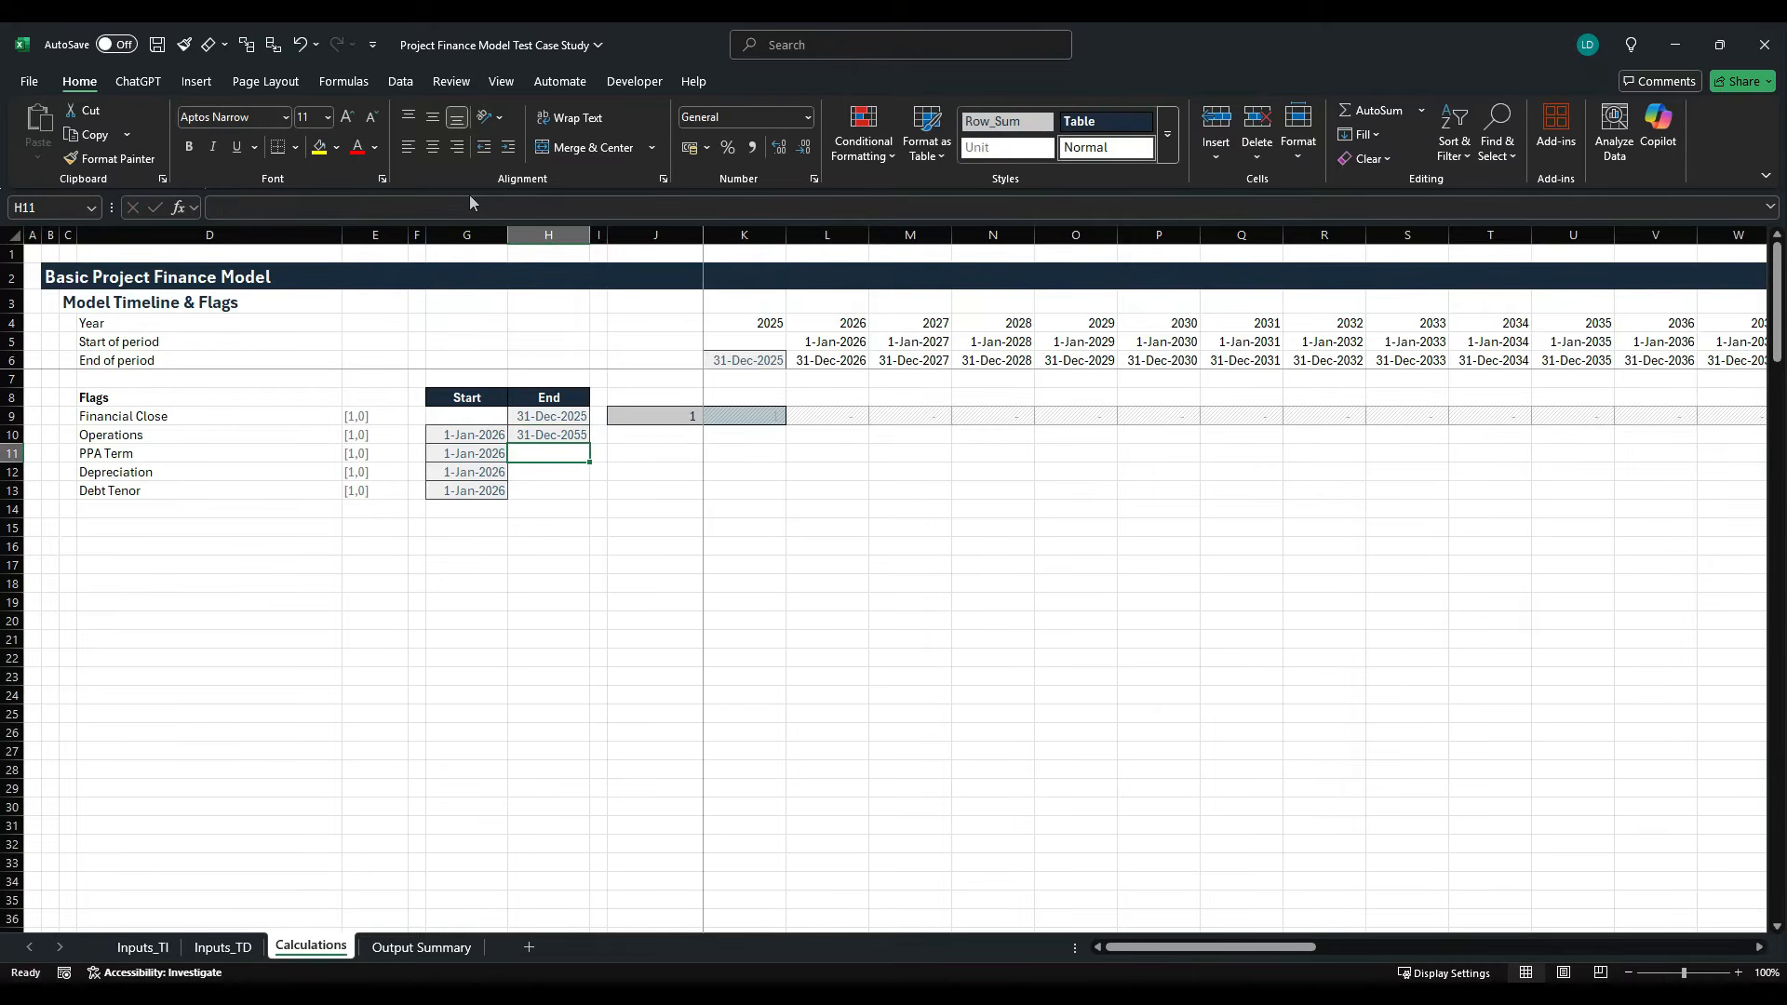
key(ctrl+d)
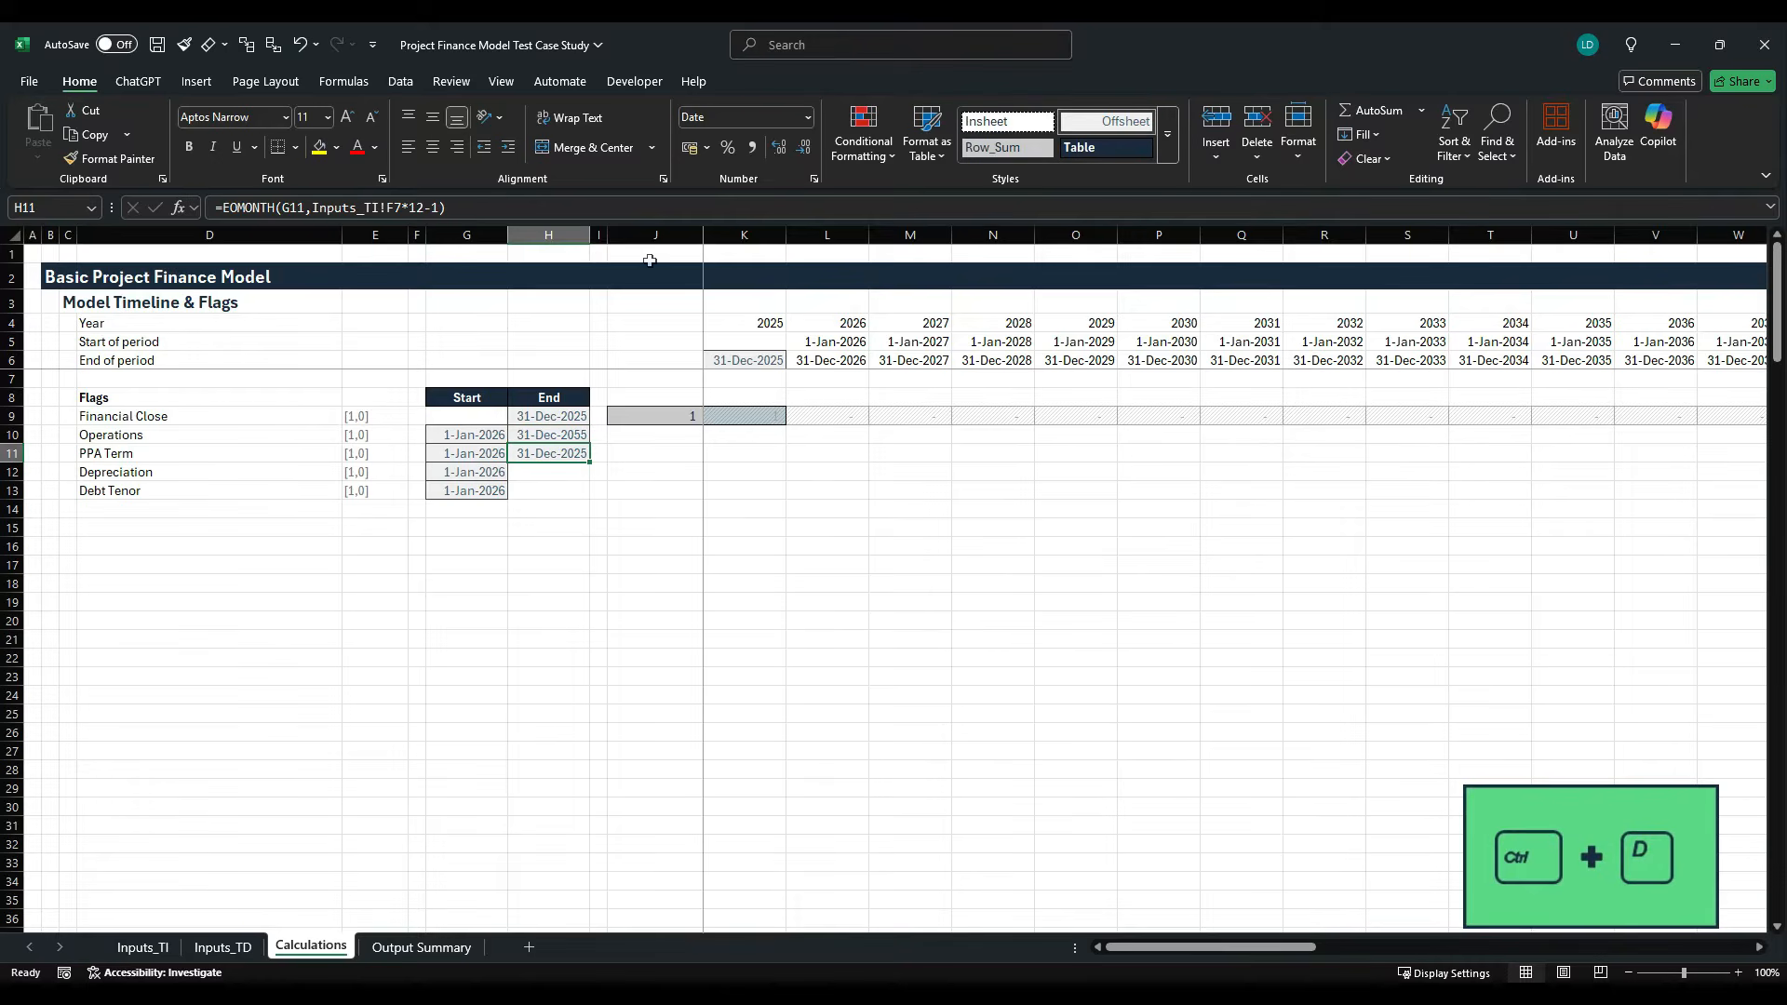
click(396, 207)
drag(402, 207, 312, 207)
key(BackSpace)
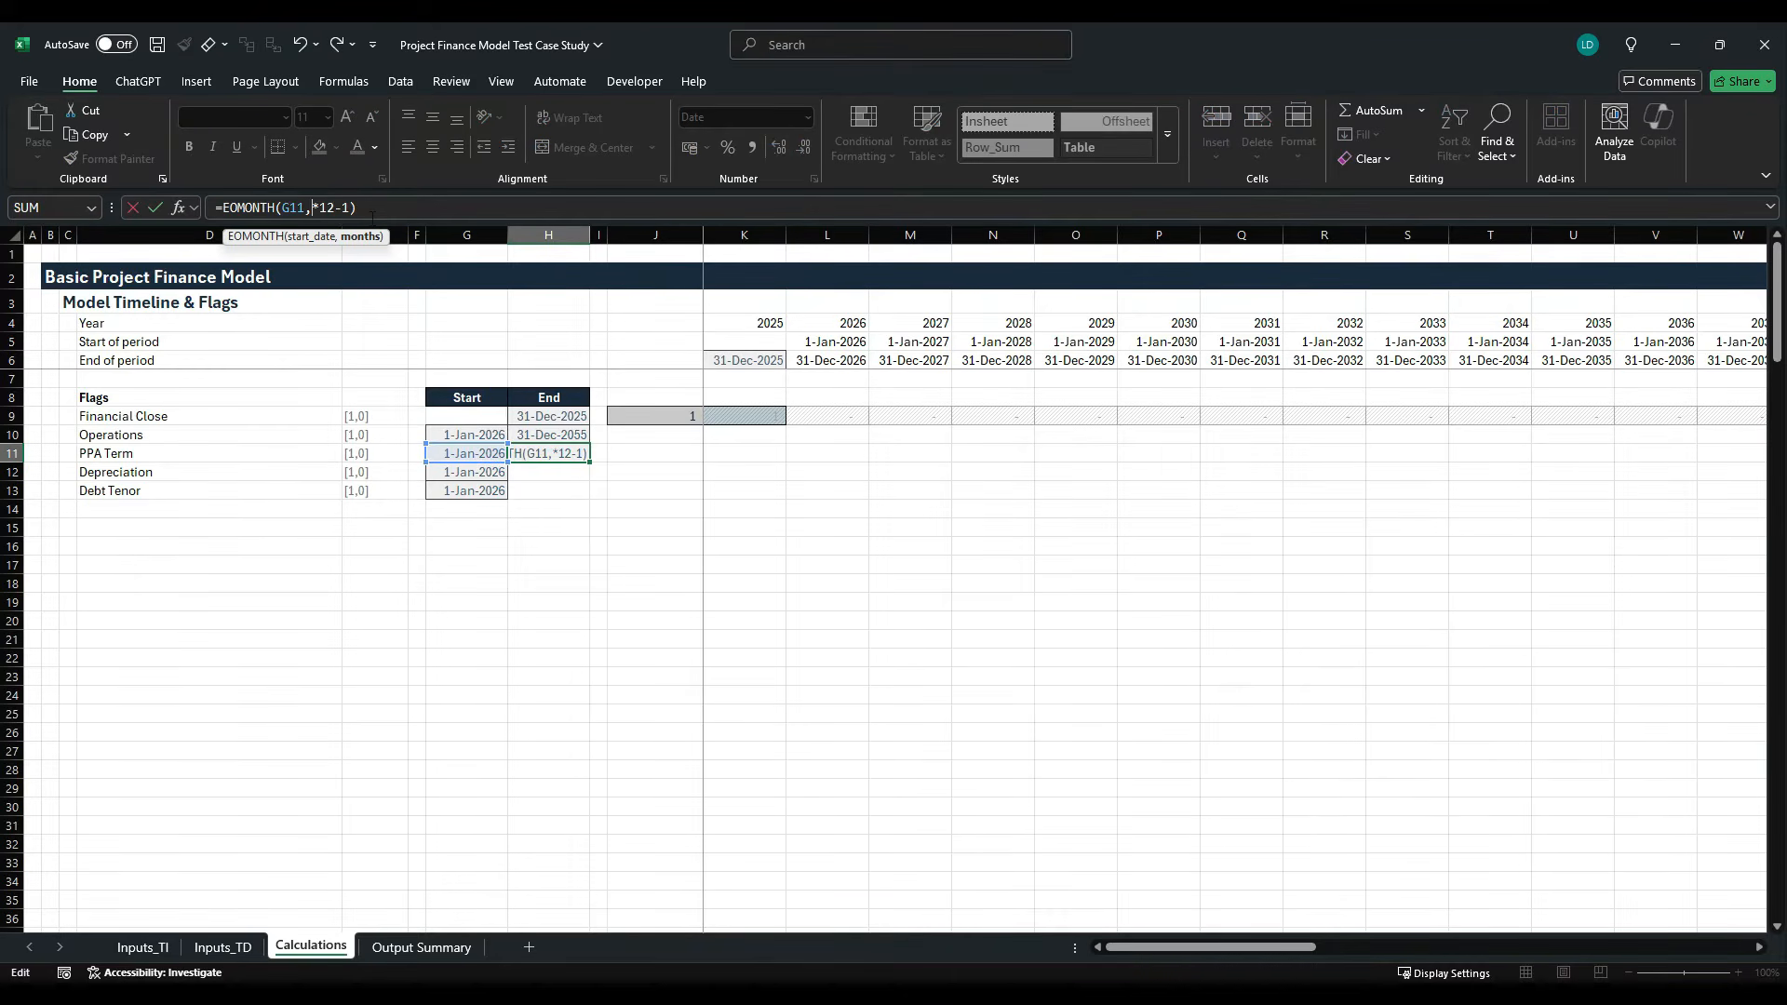
click(143, 946)
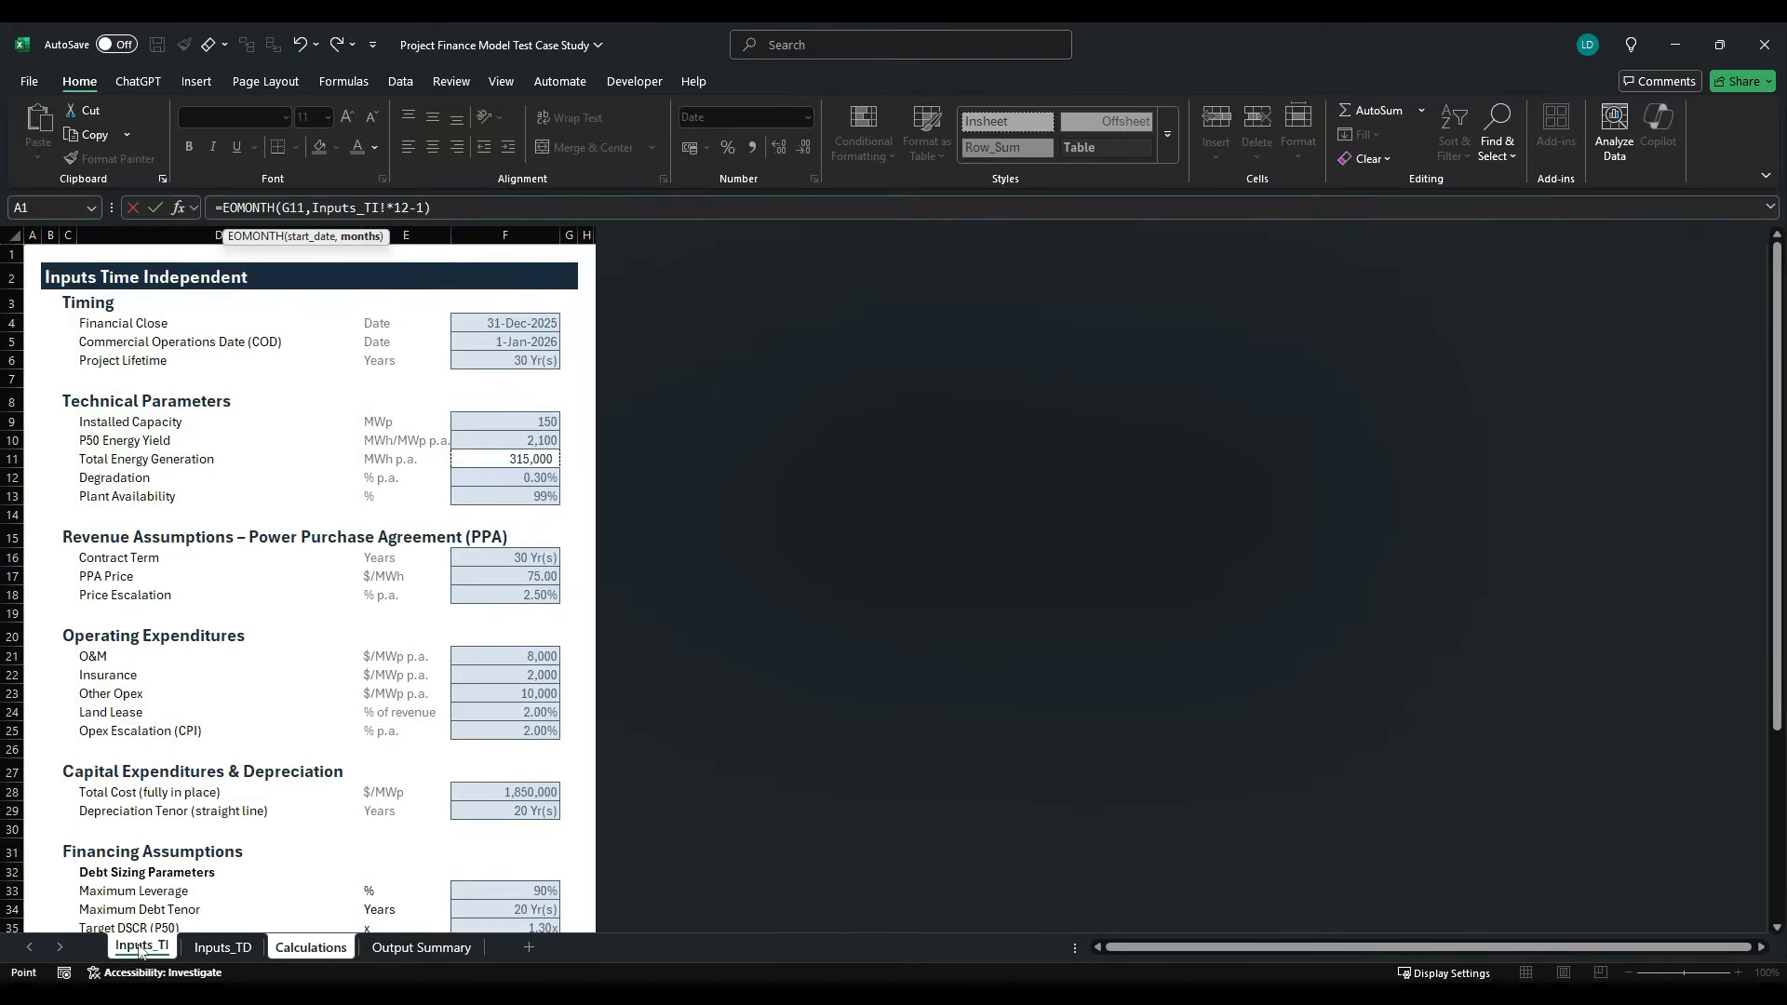
click(513, 565)
key(ctrl+Return)
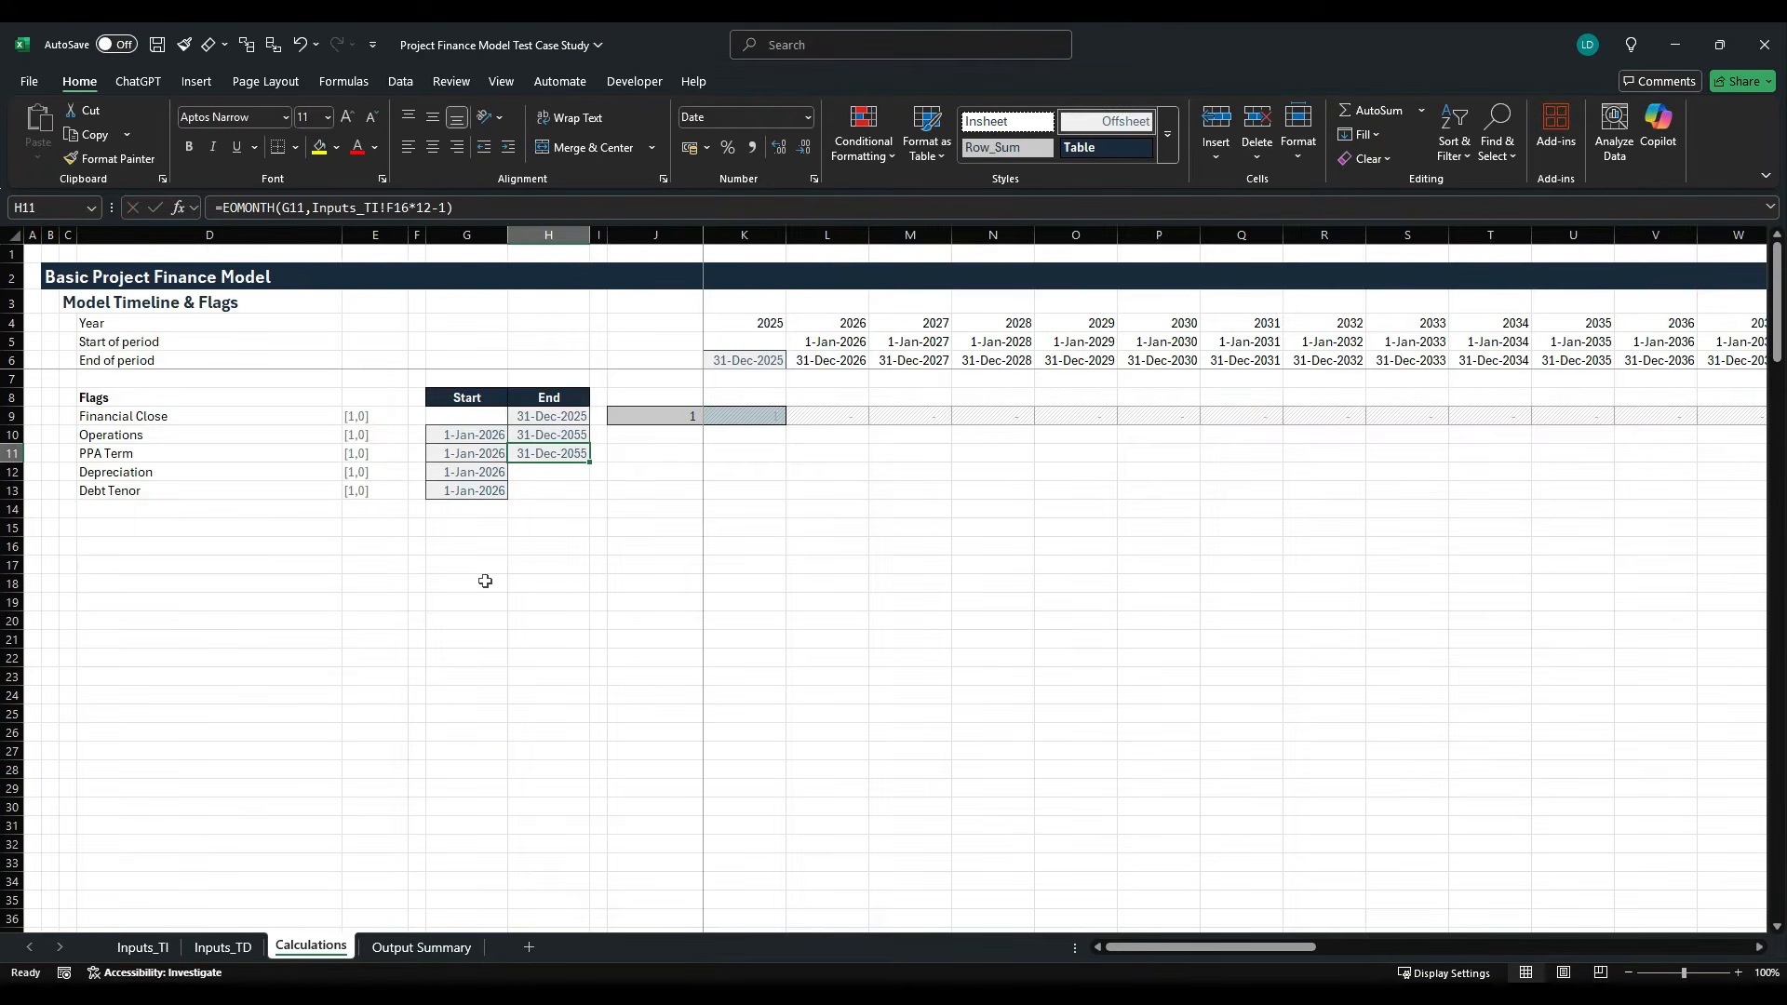
- Fill the end date formula into H12 for Depreciation and point its years reference to the Depreciation Tenor, Inputs_TI!F29
key(Down)
key(ctrl+d)
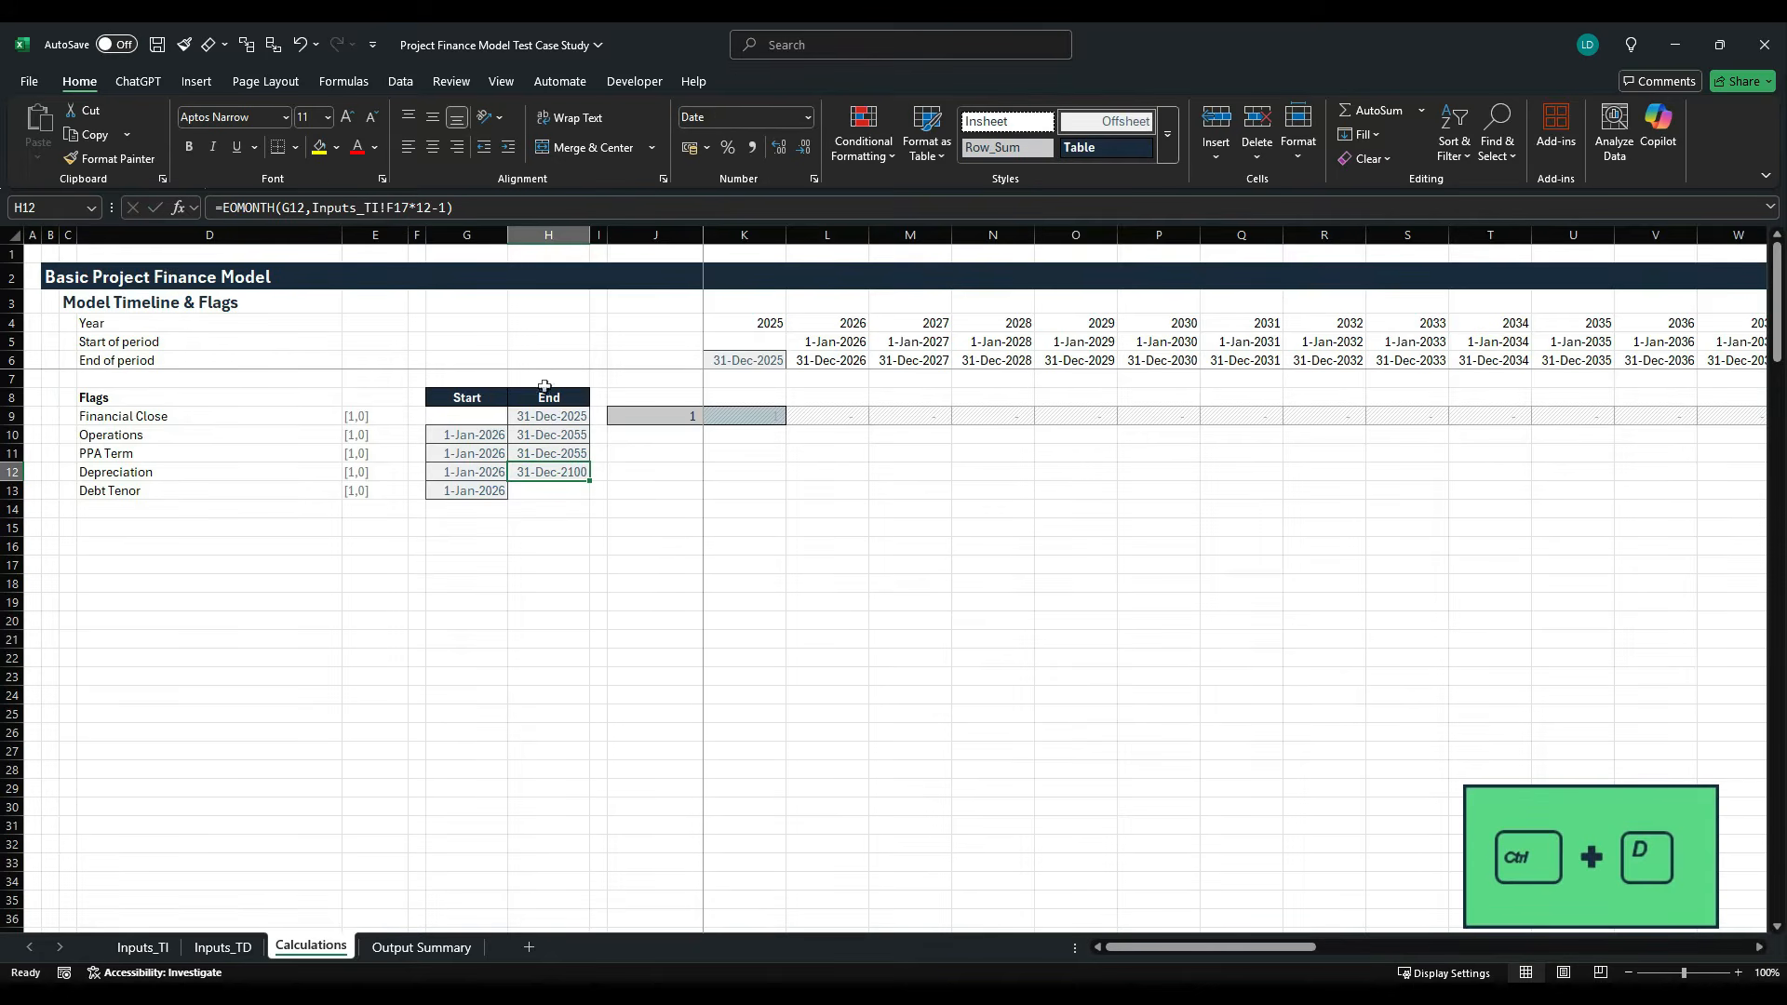
drag(410, 207, 312, 209)
key(BackSpace)
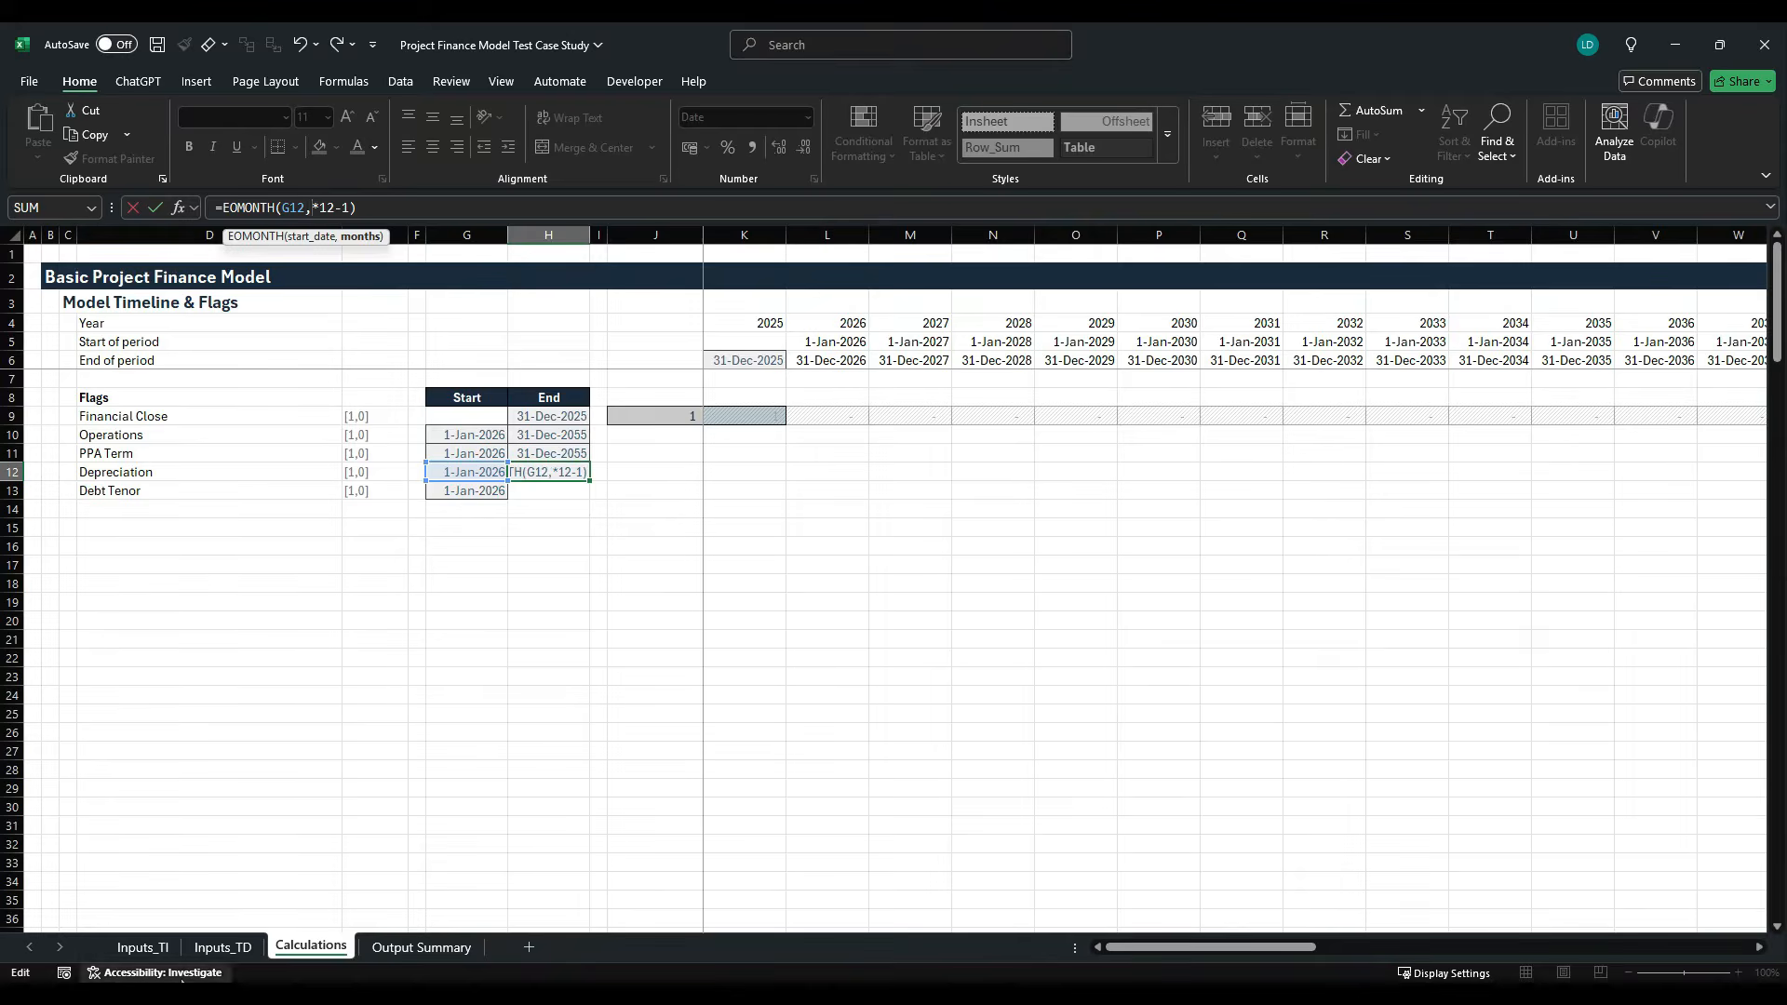
click(142, 946)
scroll(493, 689, down, 2)
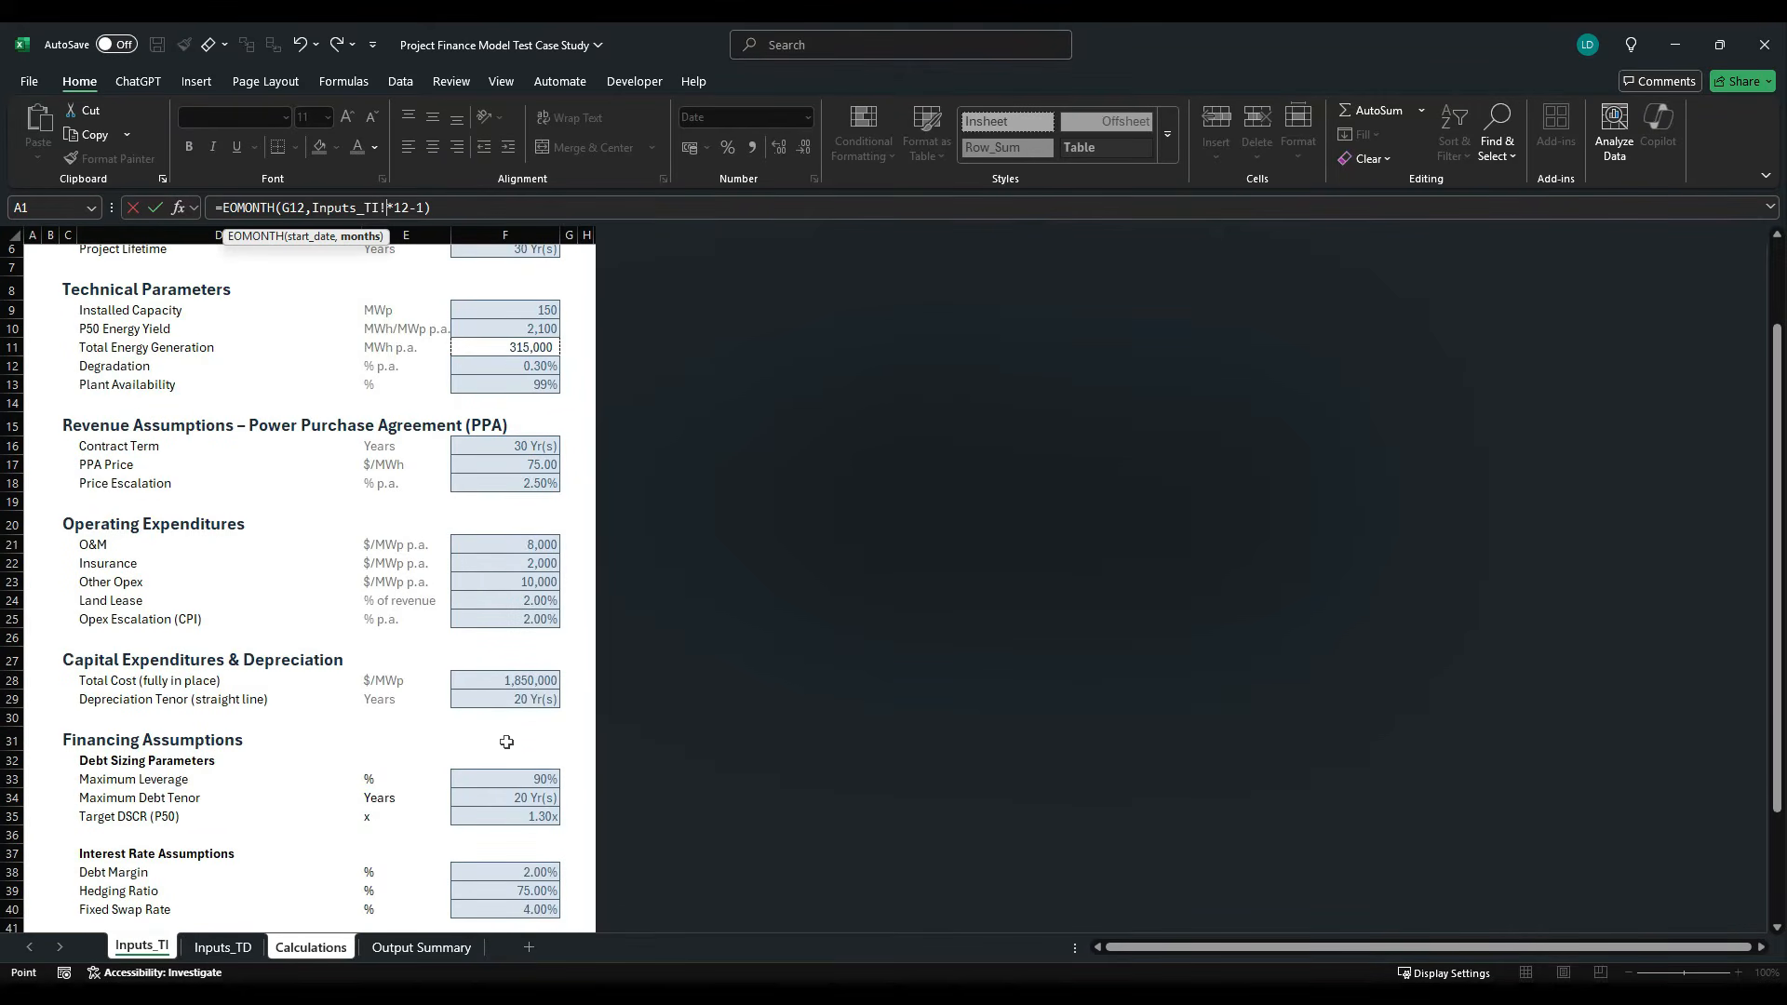
click(523, 699)
key(Return)
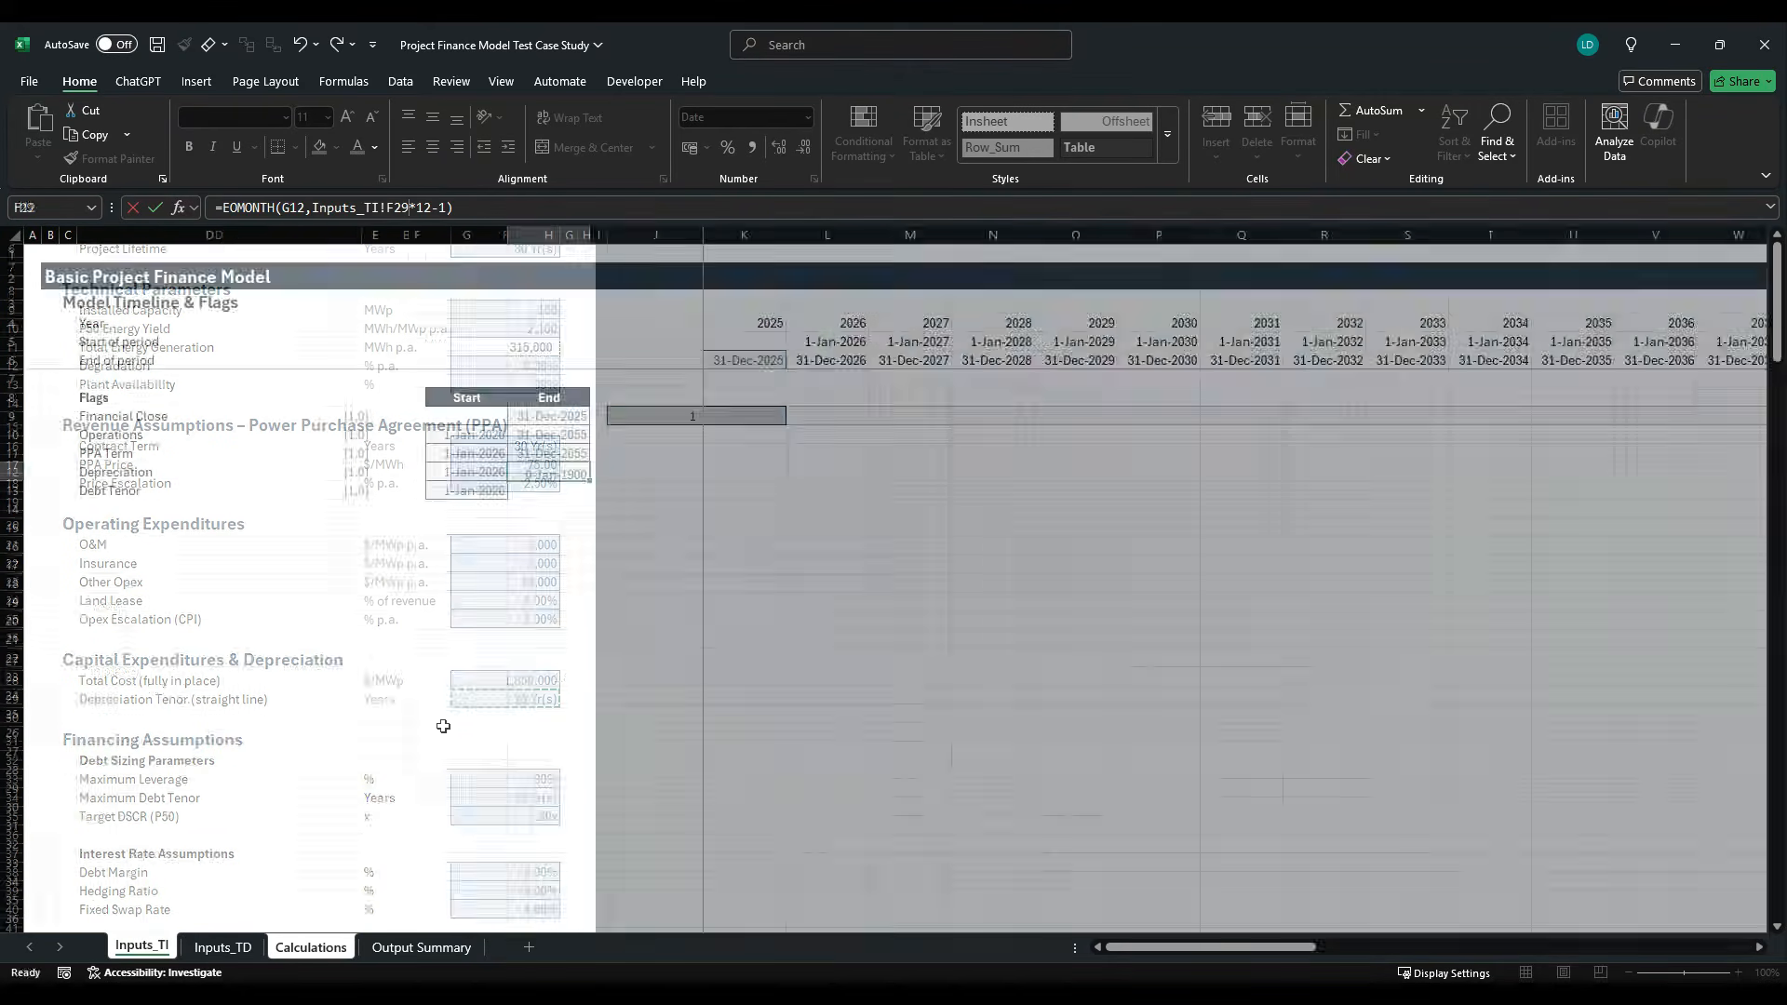
- Fill the end date formula into H13 for Debt Tenor and point its years reference to the Maximum Debt Tenor, Inputs_TI!F34
key(Down)
key(ctrl+d)
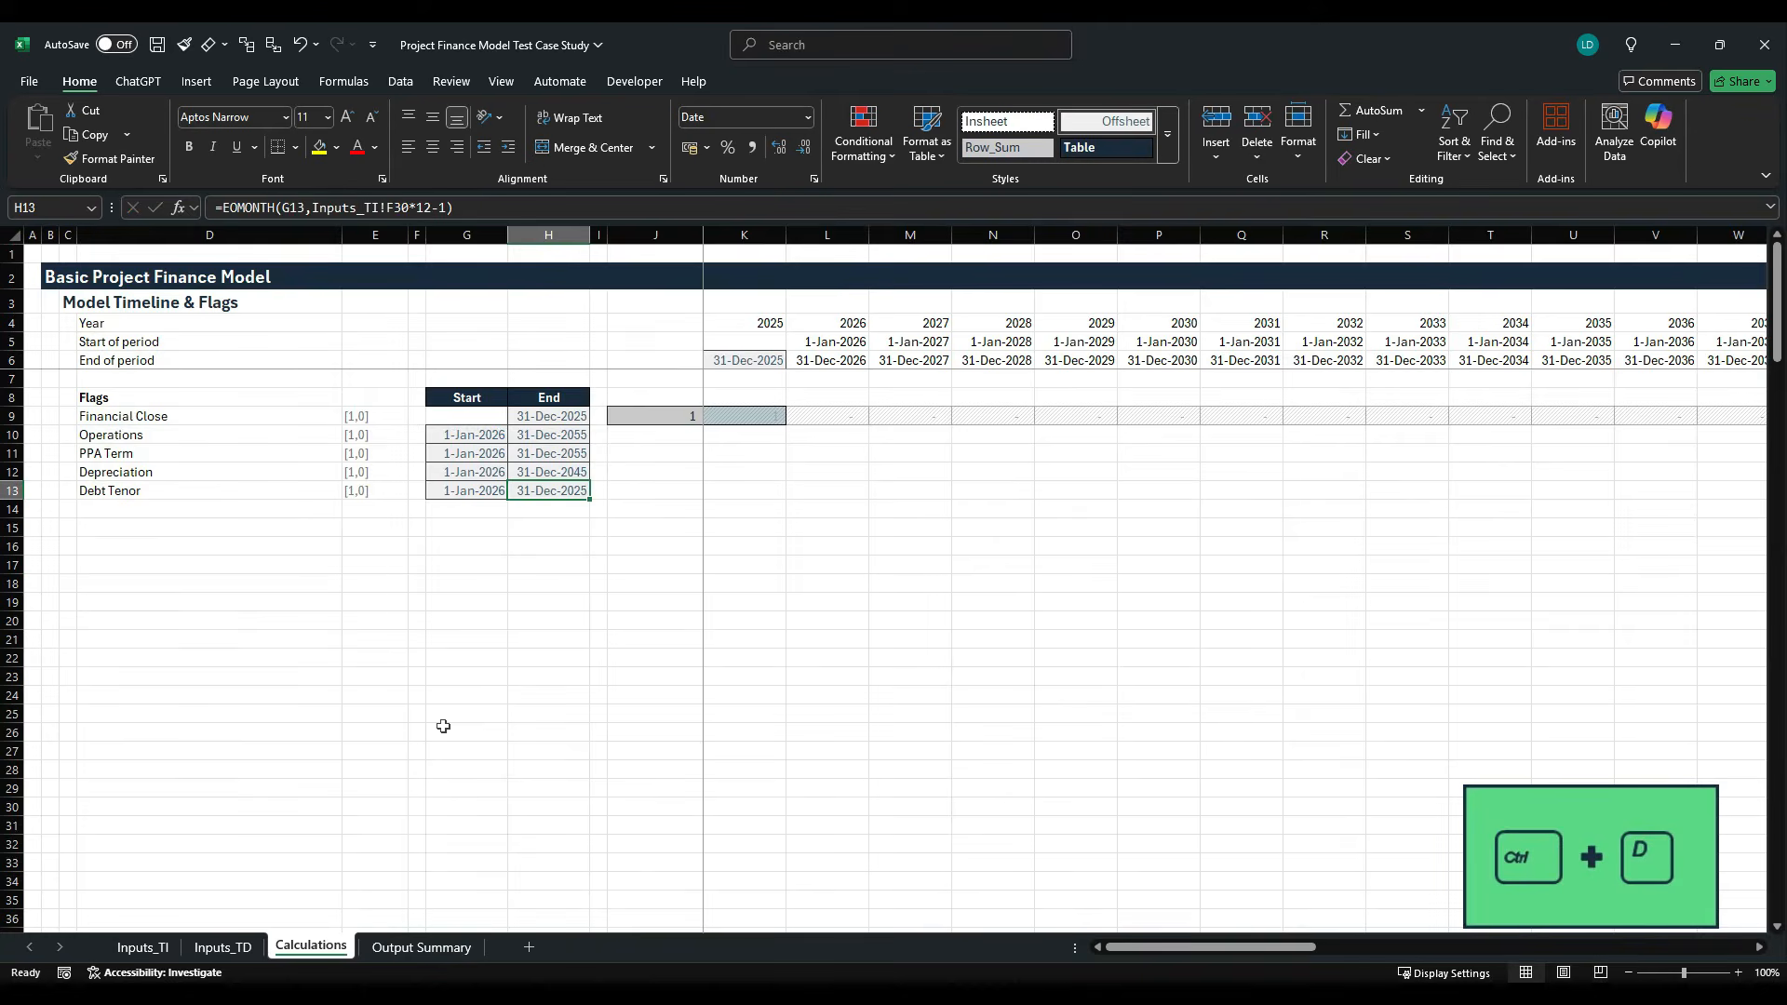
click(415, 212)
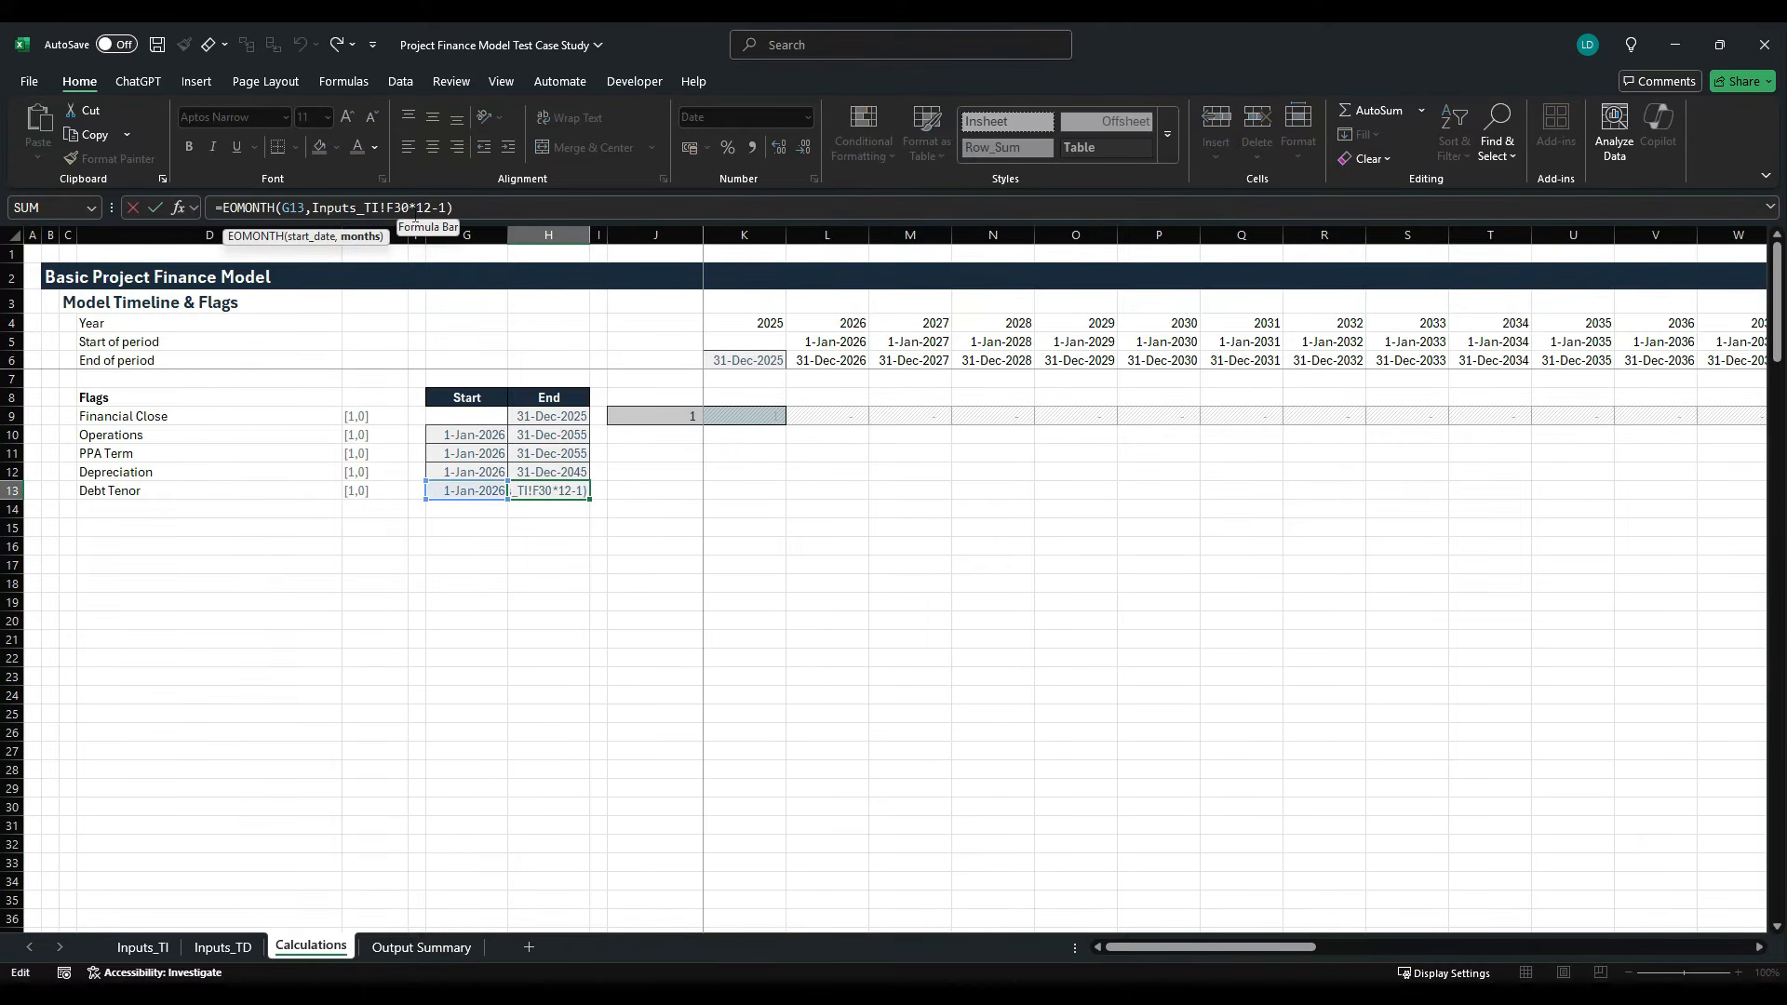
double_click(401, 211)
drag(400, 213, 313, 212)
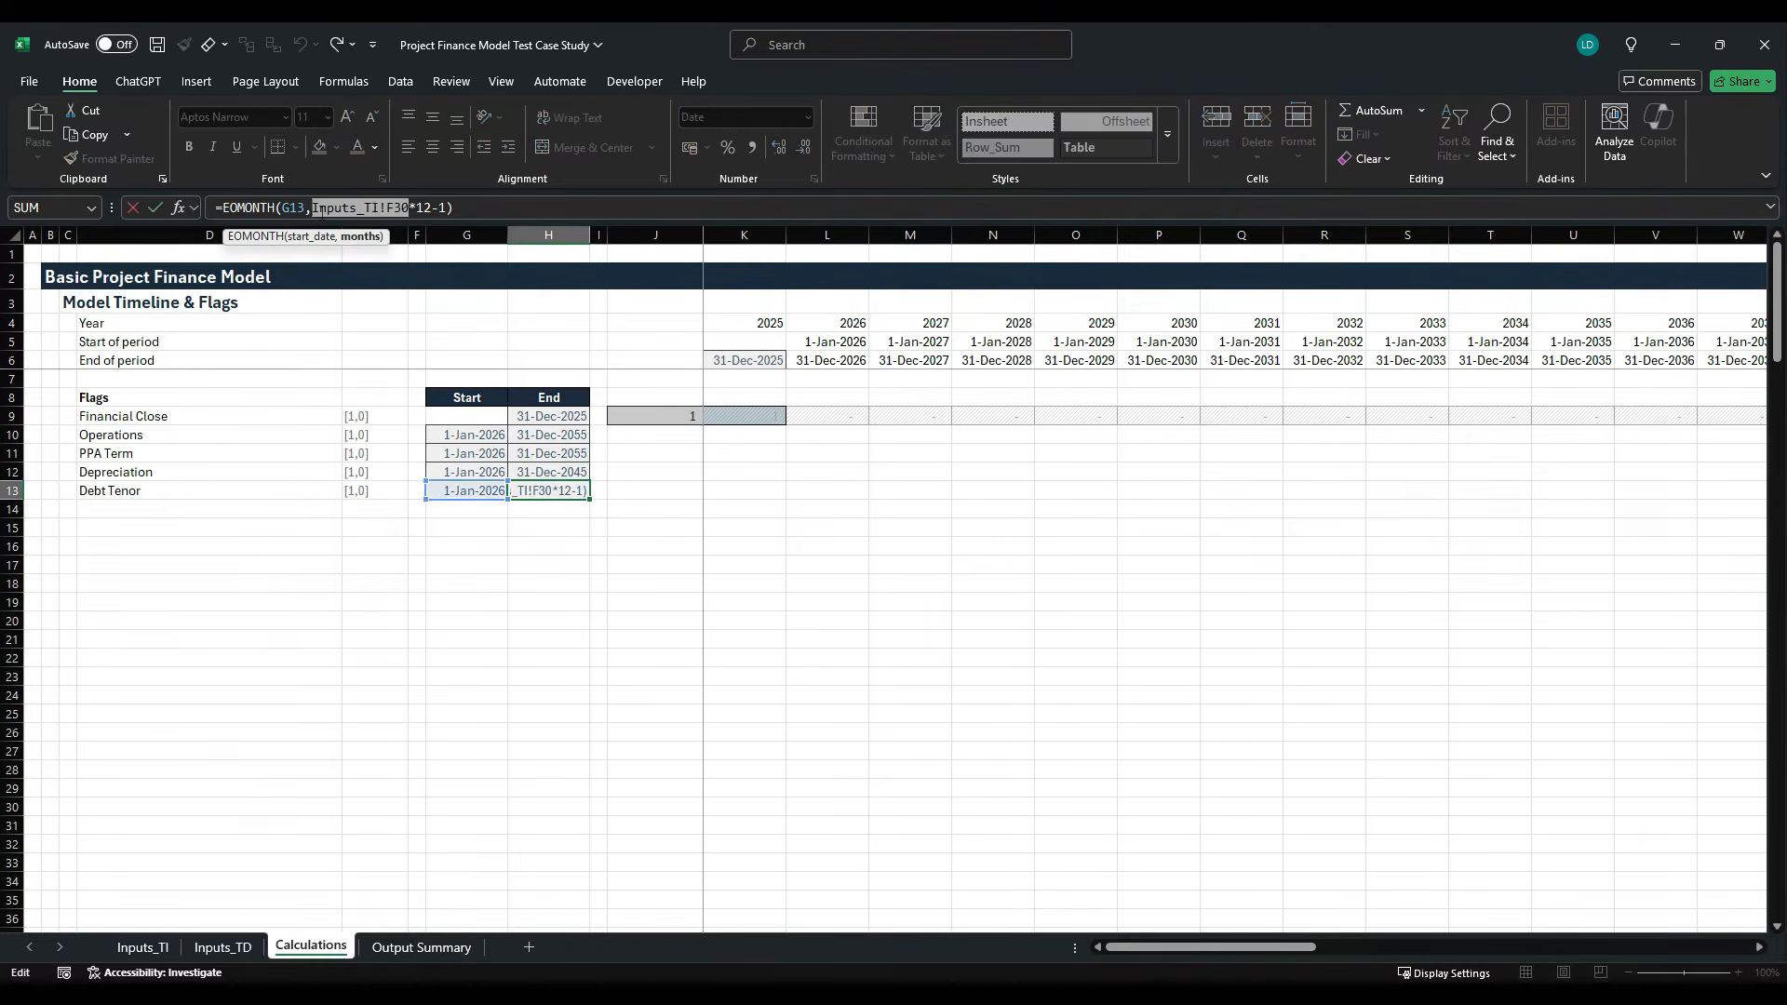
key(BackSpace)
click(141, 947)
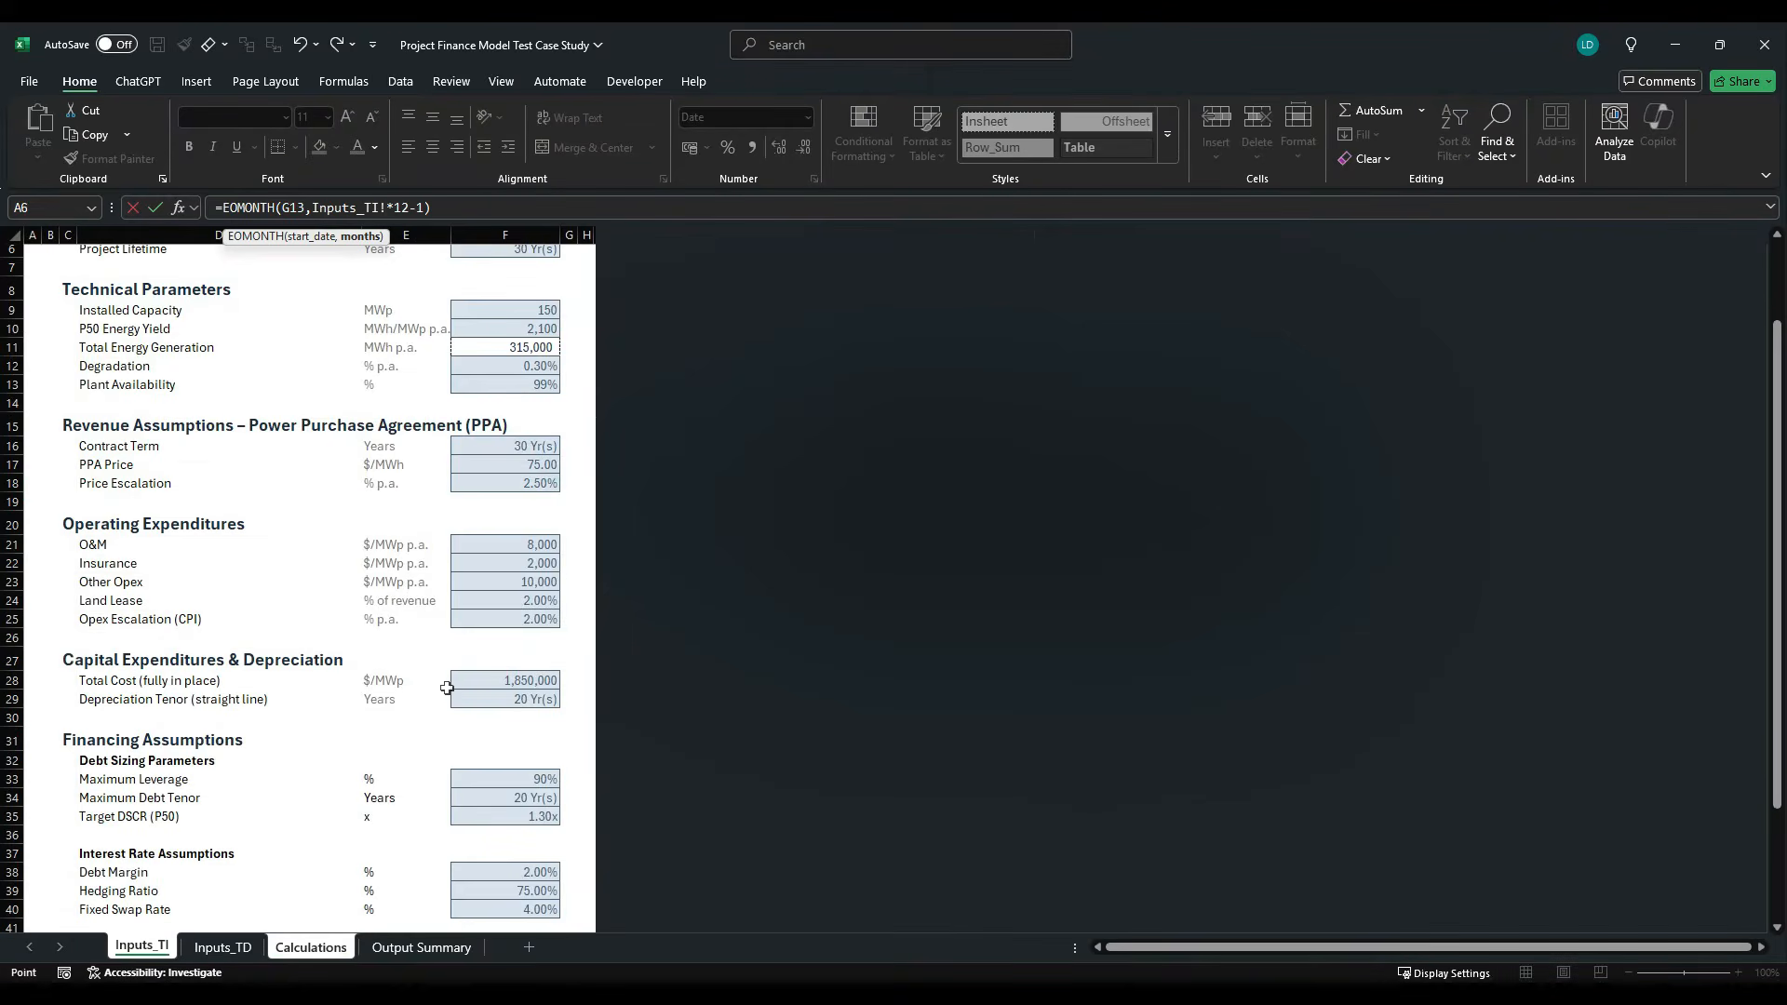
scroll(468, 695, down, 4)
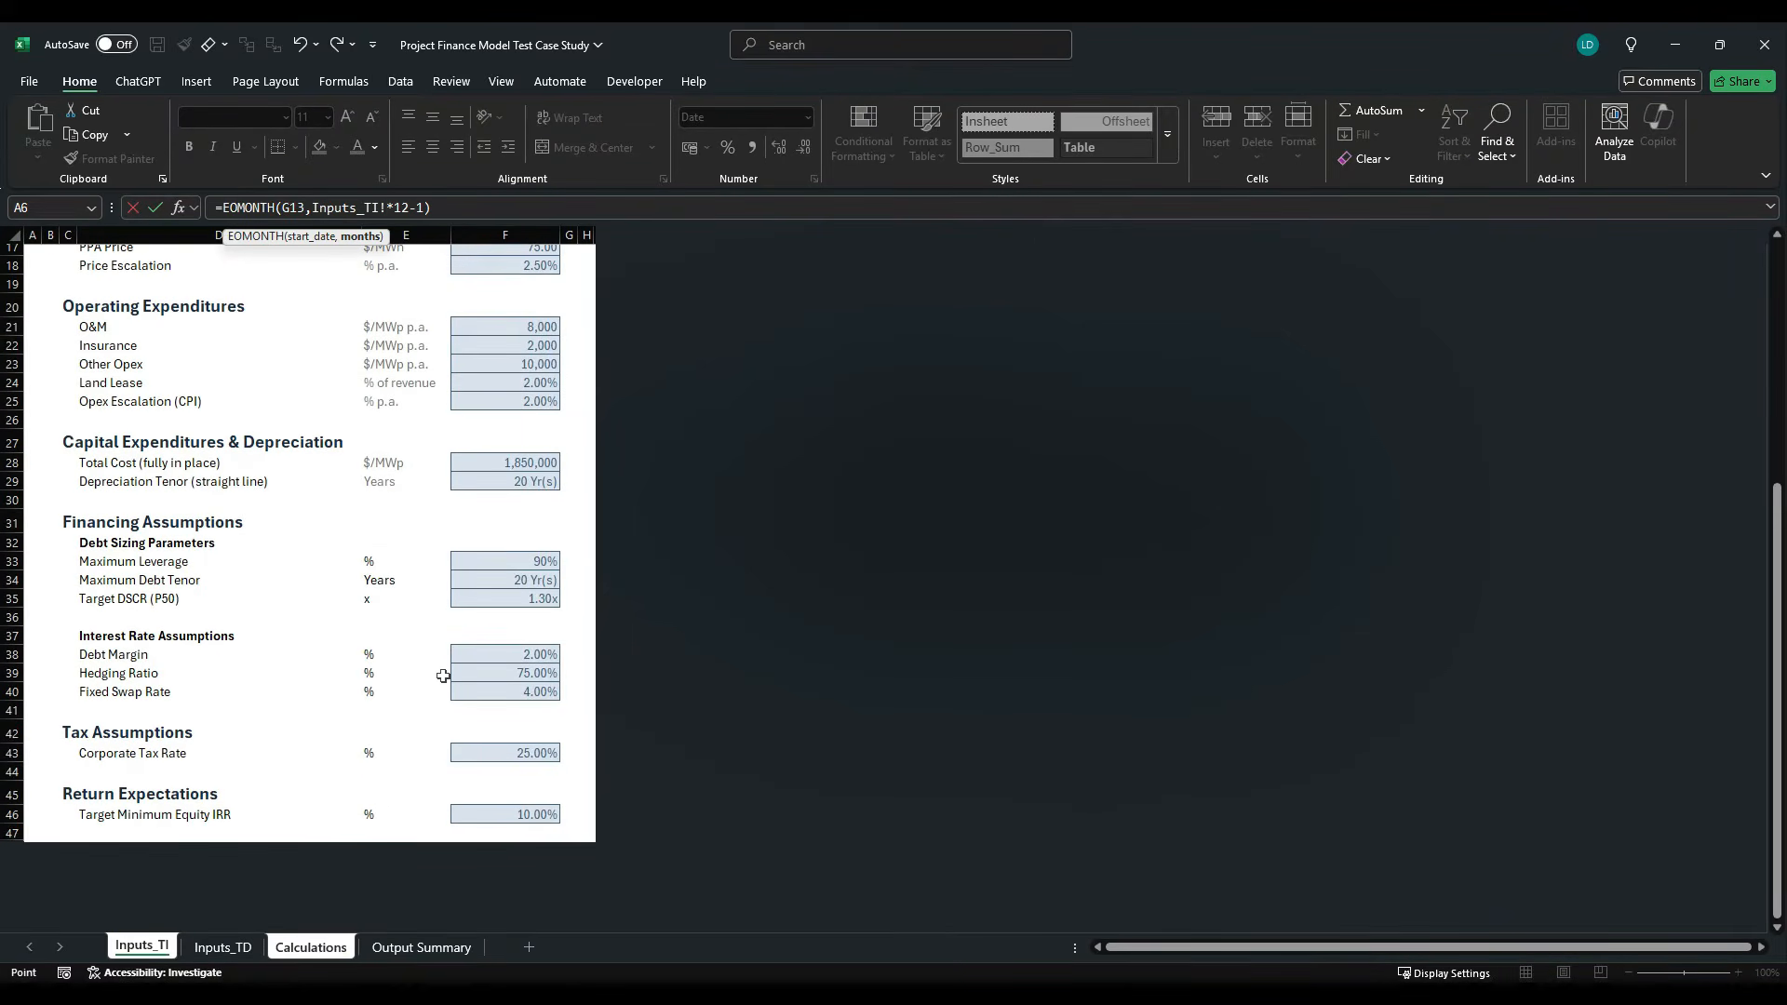
click(527, 581)
key(Return)
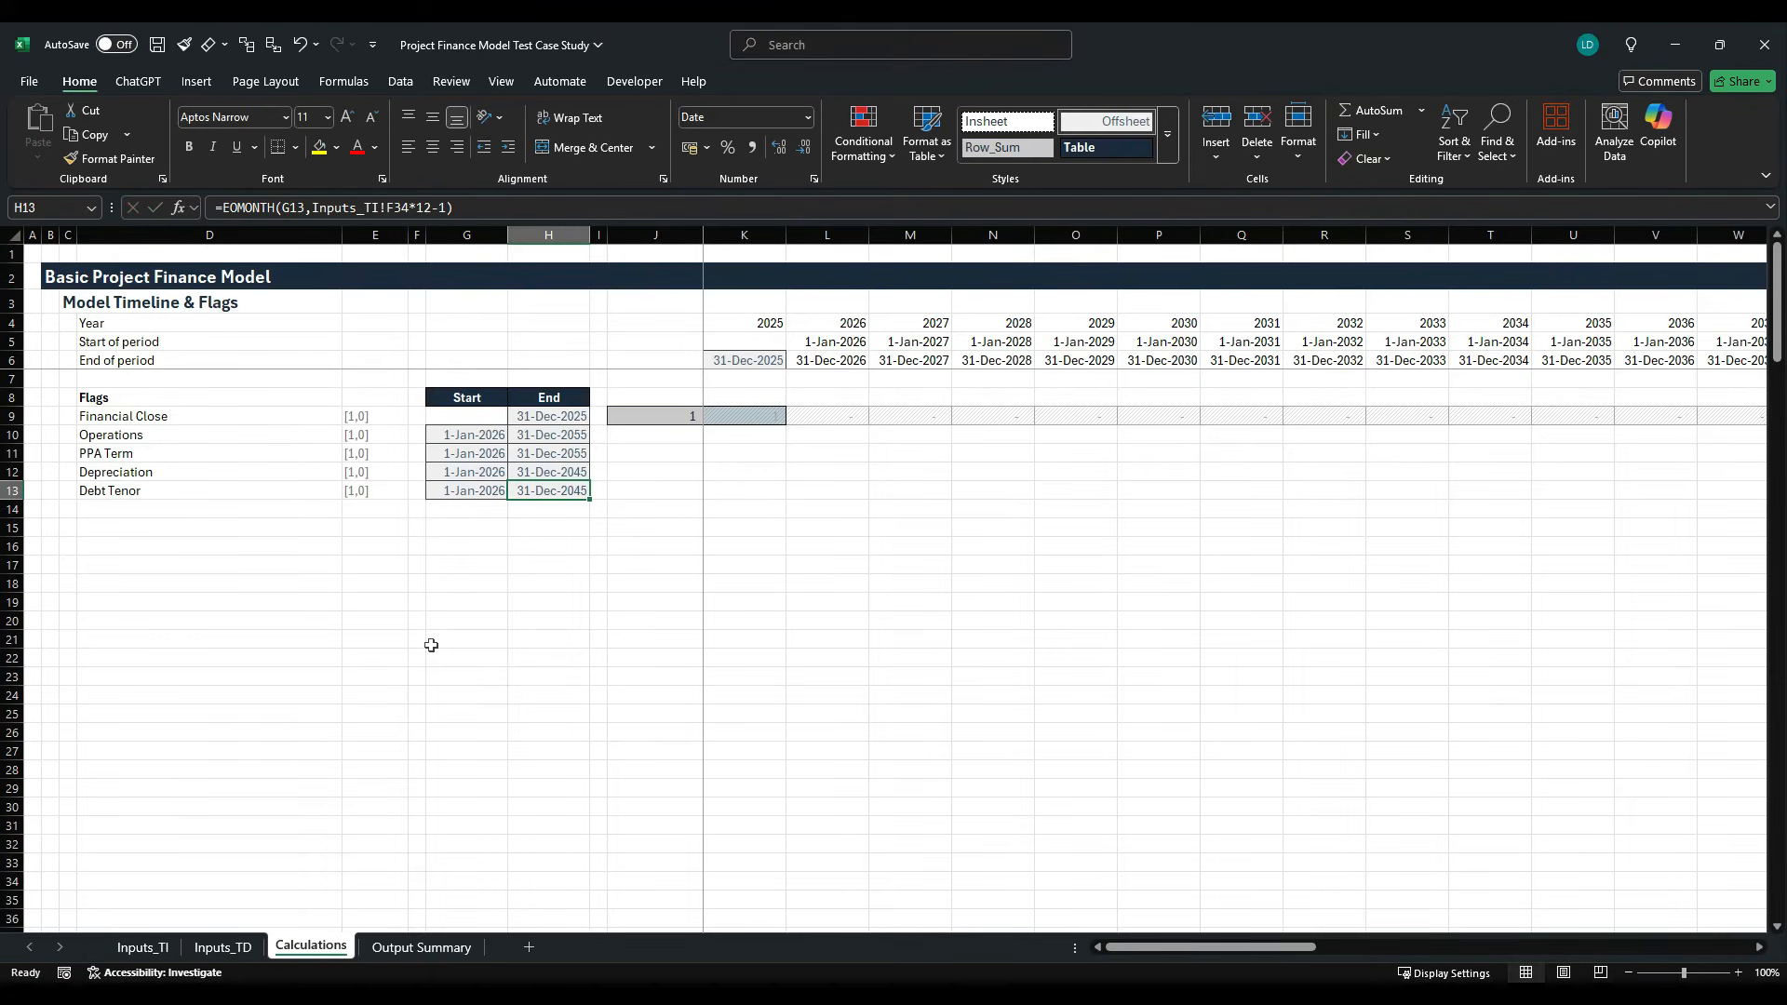
- Fill the Financial Close flag's SUM total from J9 down to J13 for the remaining flags
key(Right)
key(Right)
key(Up)
key(Up)
key(Up)
key(Up)
key(shift+Down)
key(shift+Down)
key(shift+Down)
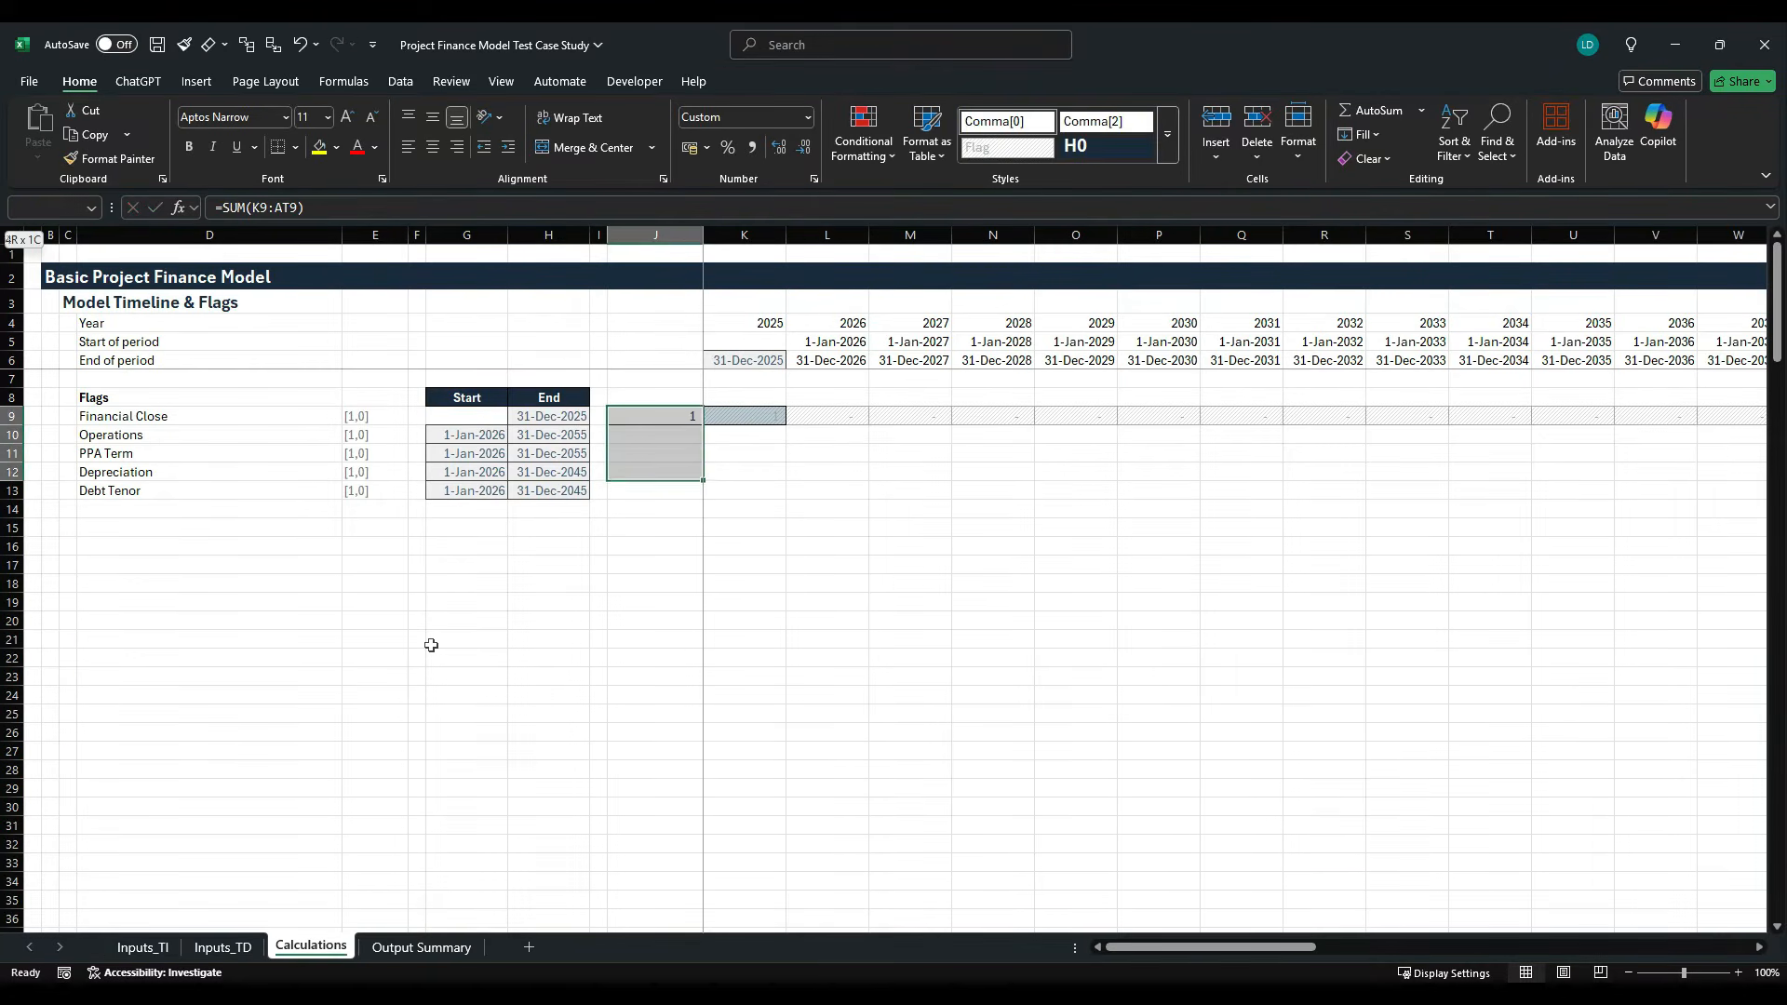
key(shift+Down)
key(ctrl+d)
- Fill the Financial Close flag down into K10 and replace its formula with one starting =IF(AND(K6 for the Operations flag
key(Right)
key(Down)
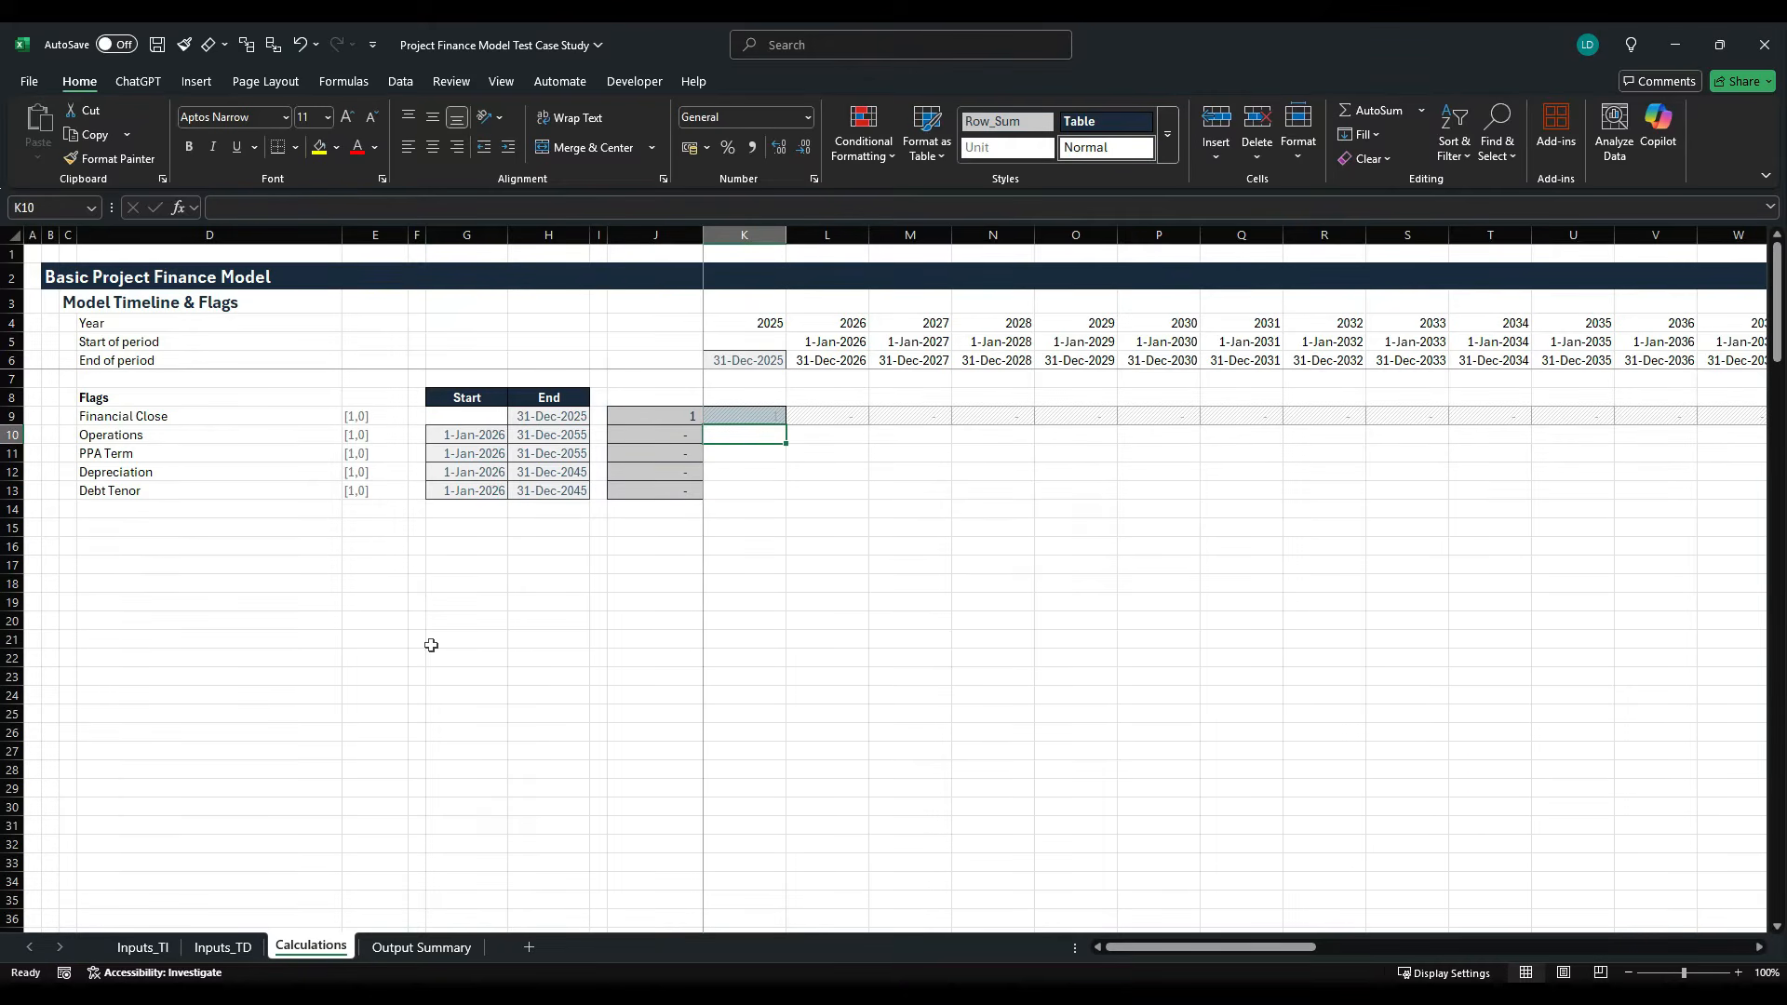
key(ctrl+d)
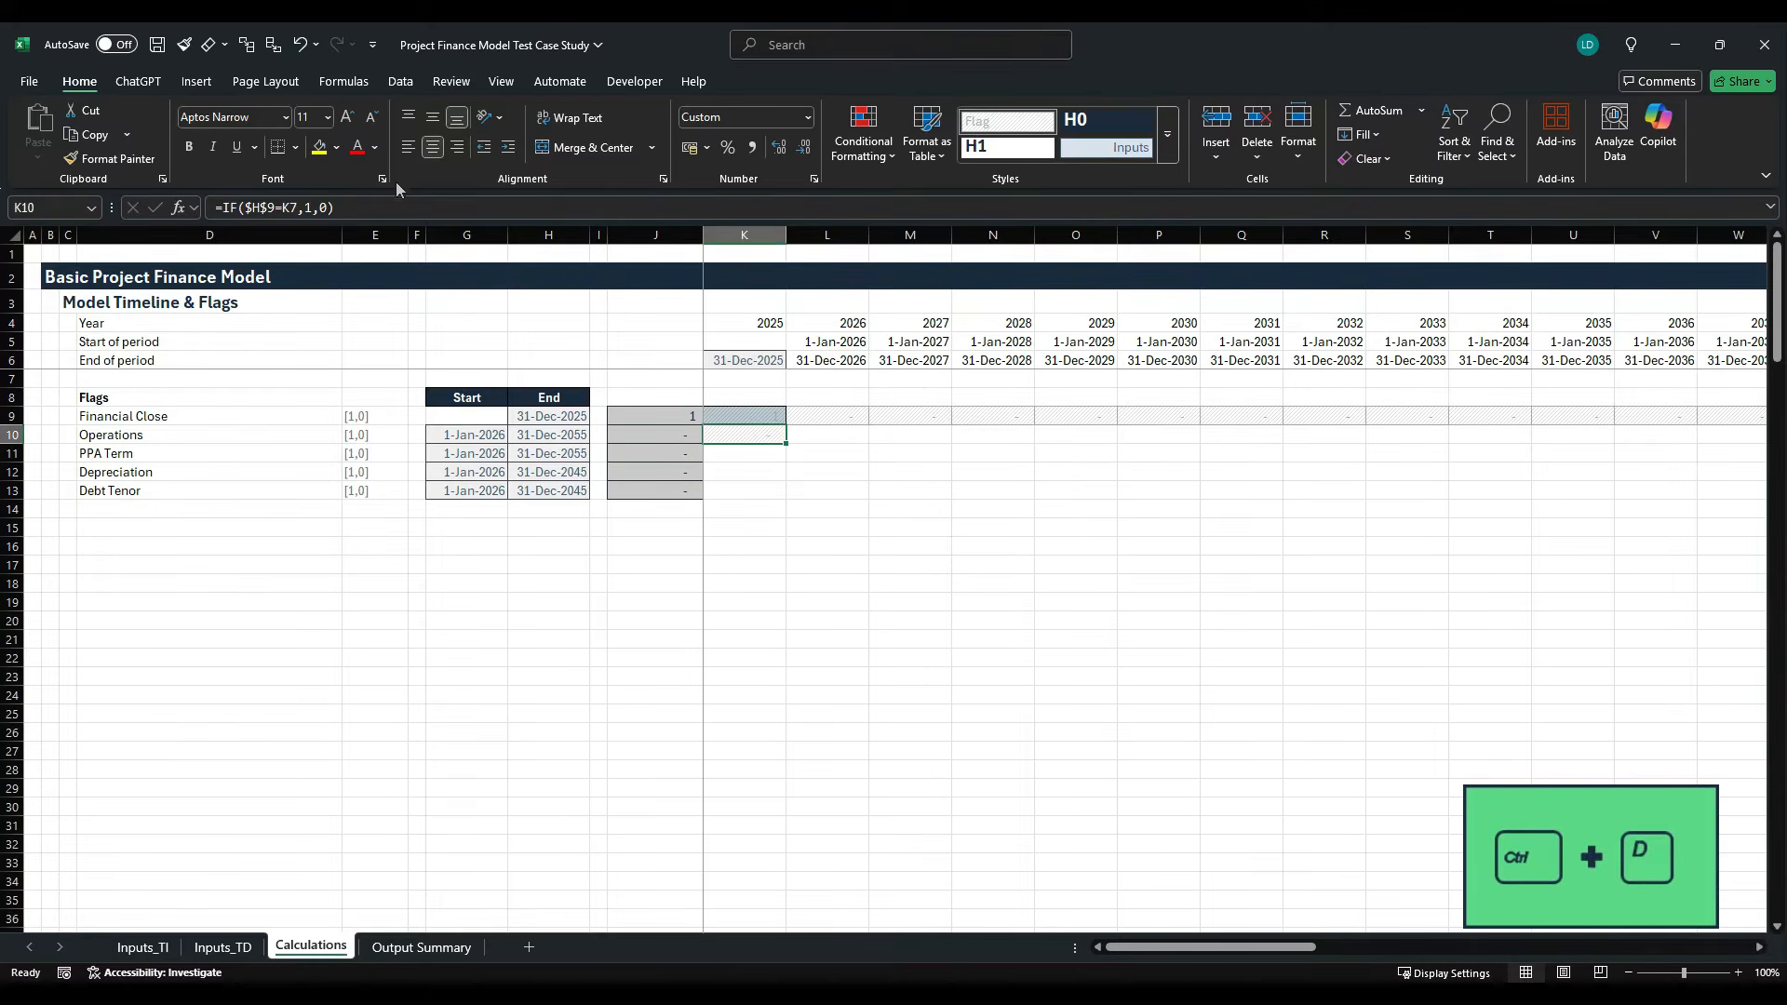
drag(333, 207, 182, 217)
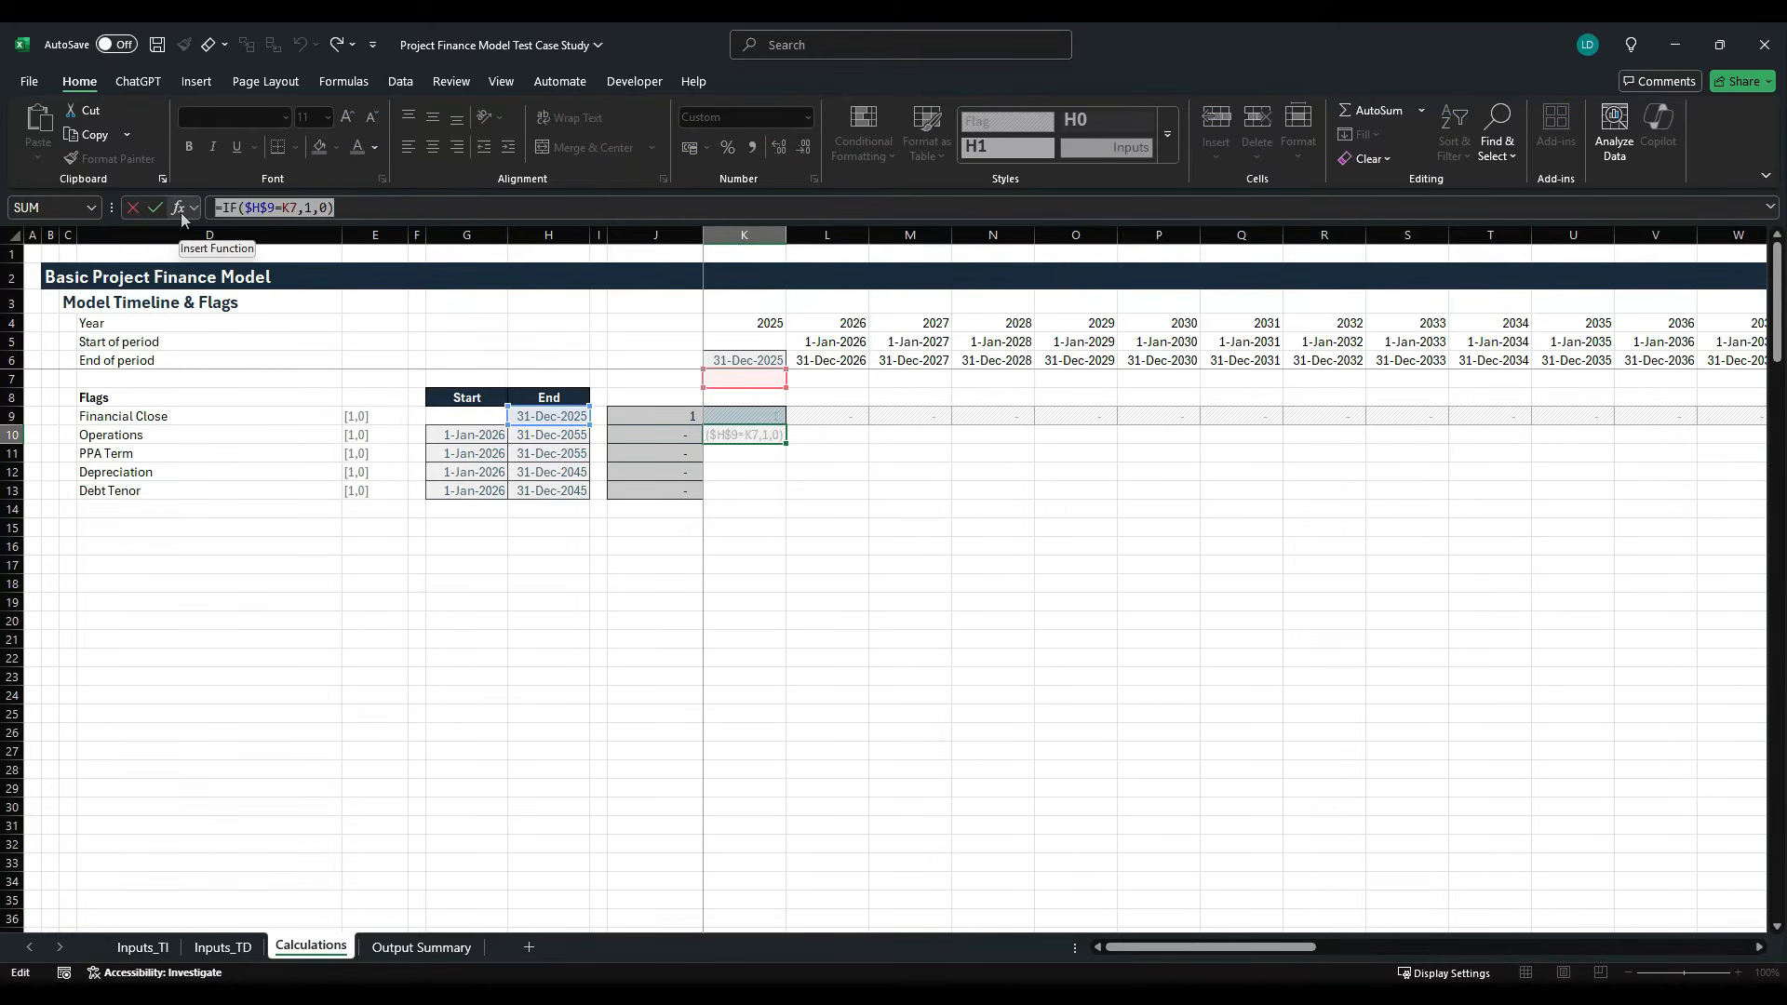
text(=if)
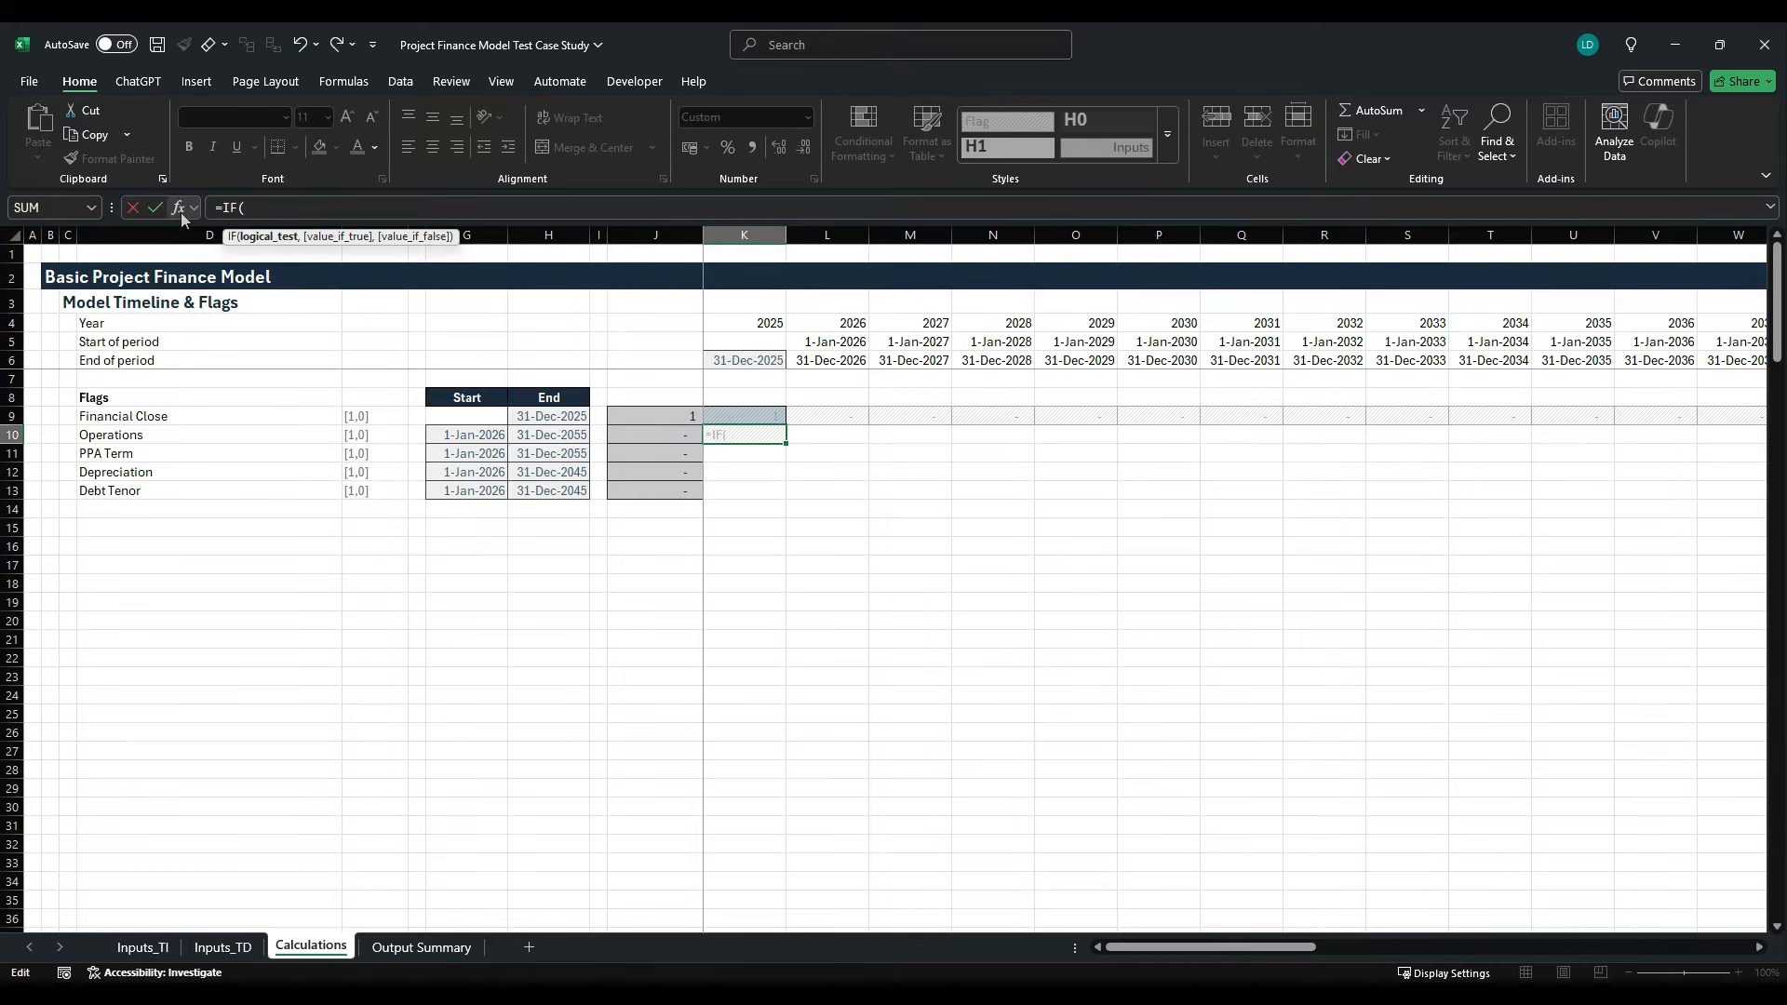
text(and)
key(Tab)
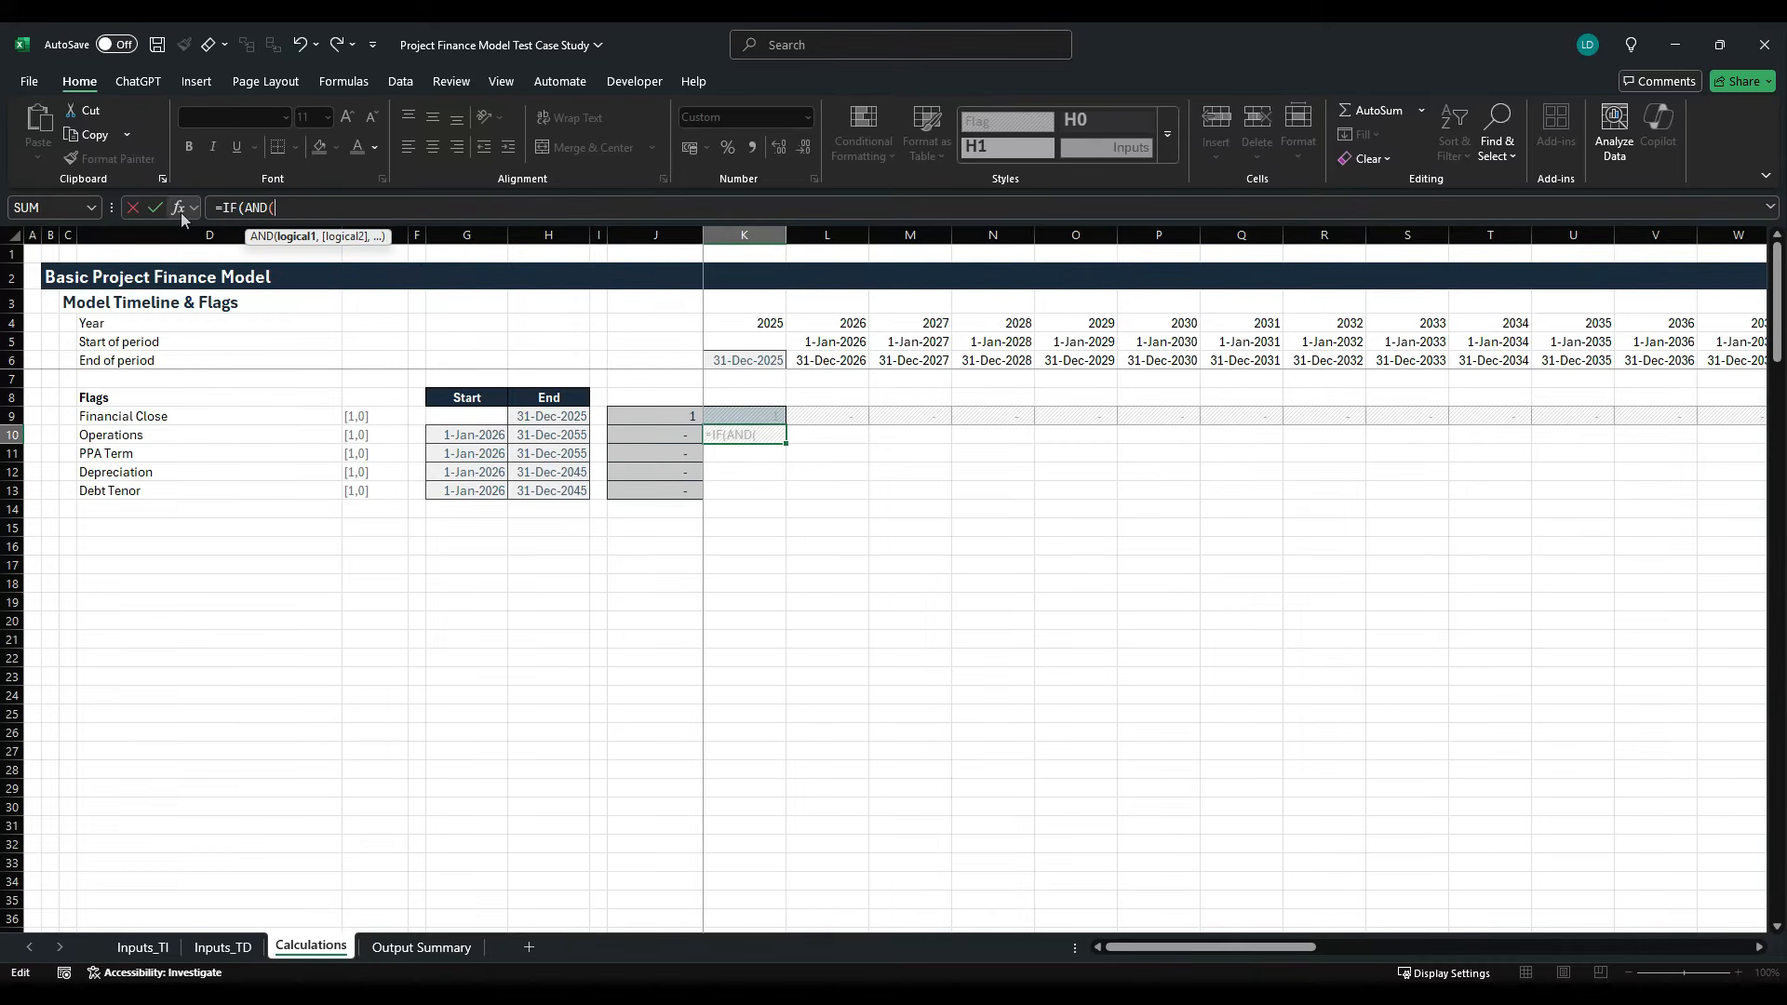
key(Up)
key(Up)
key(Up)
key(Up)
key(Up)
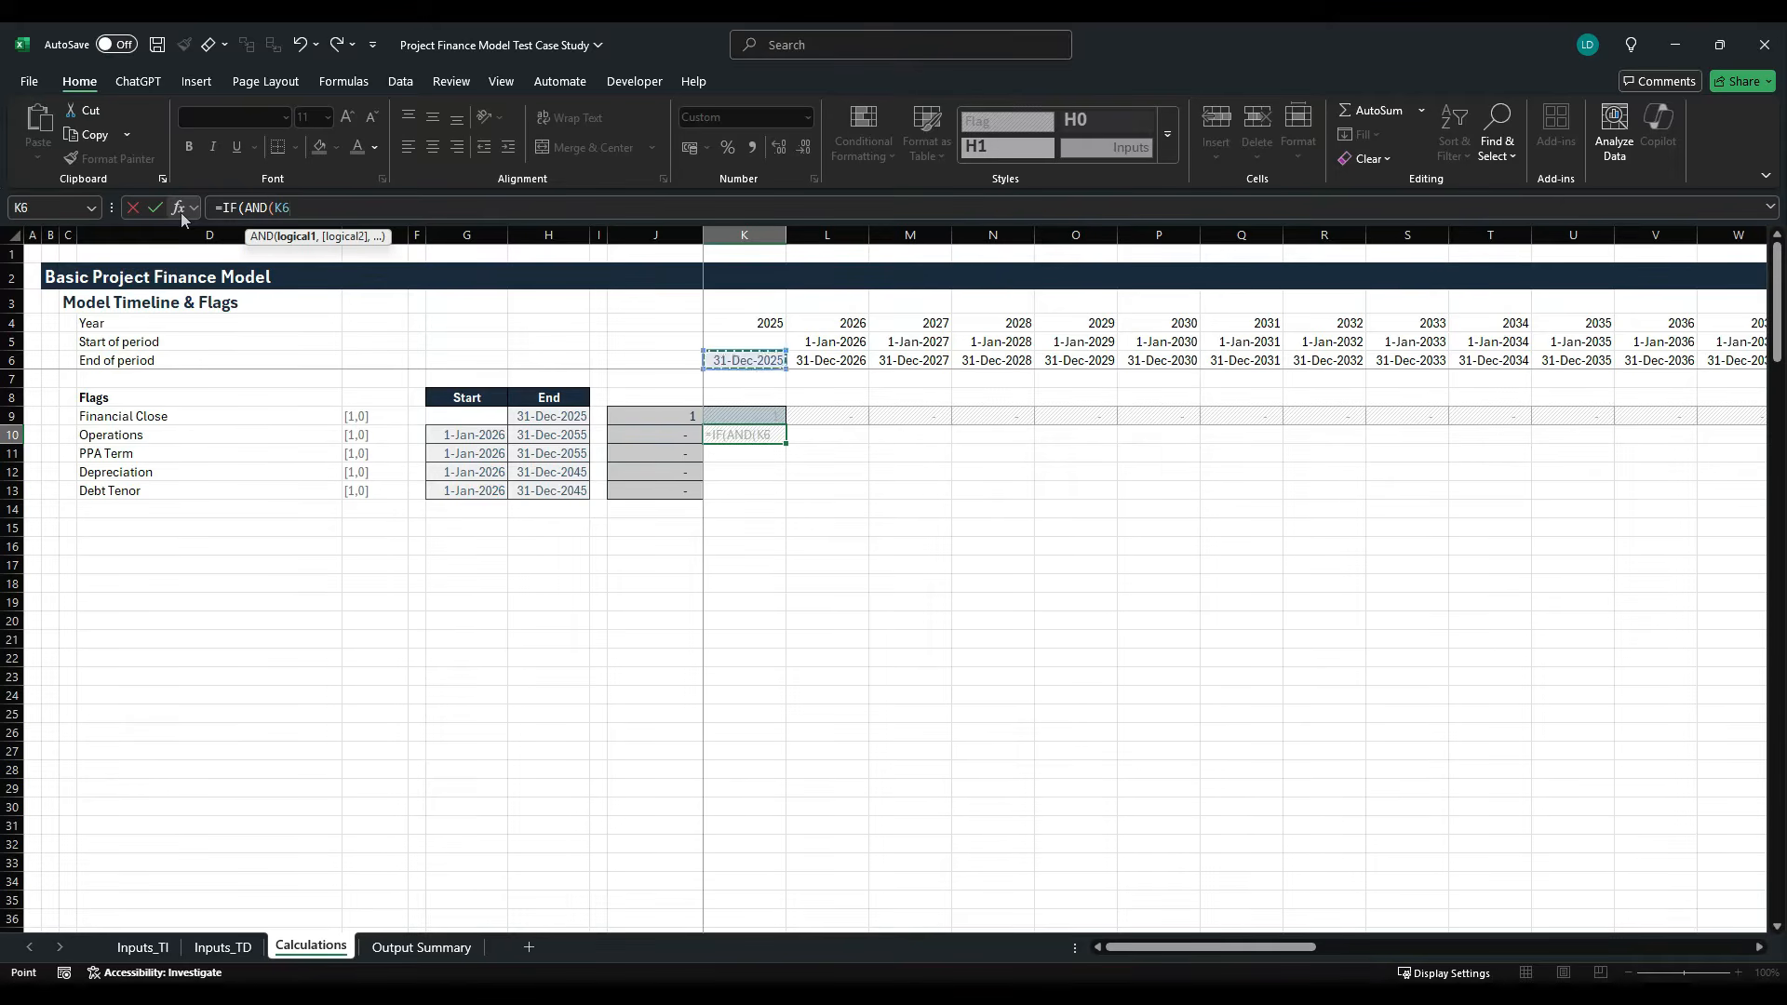
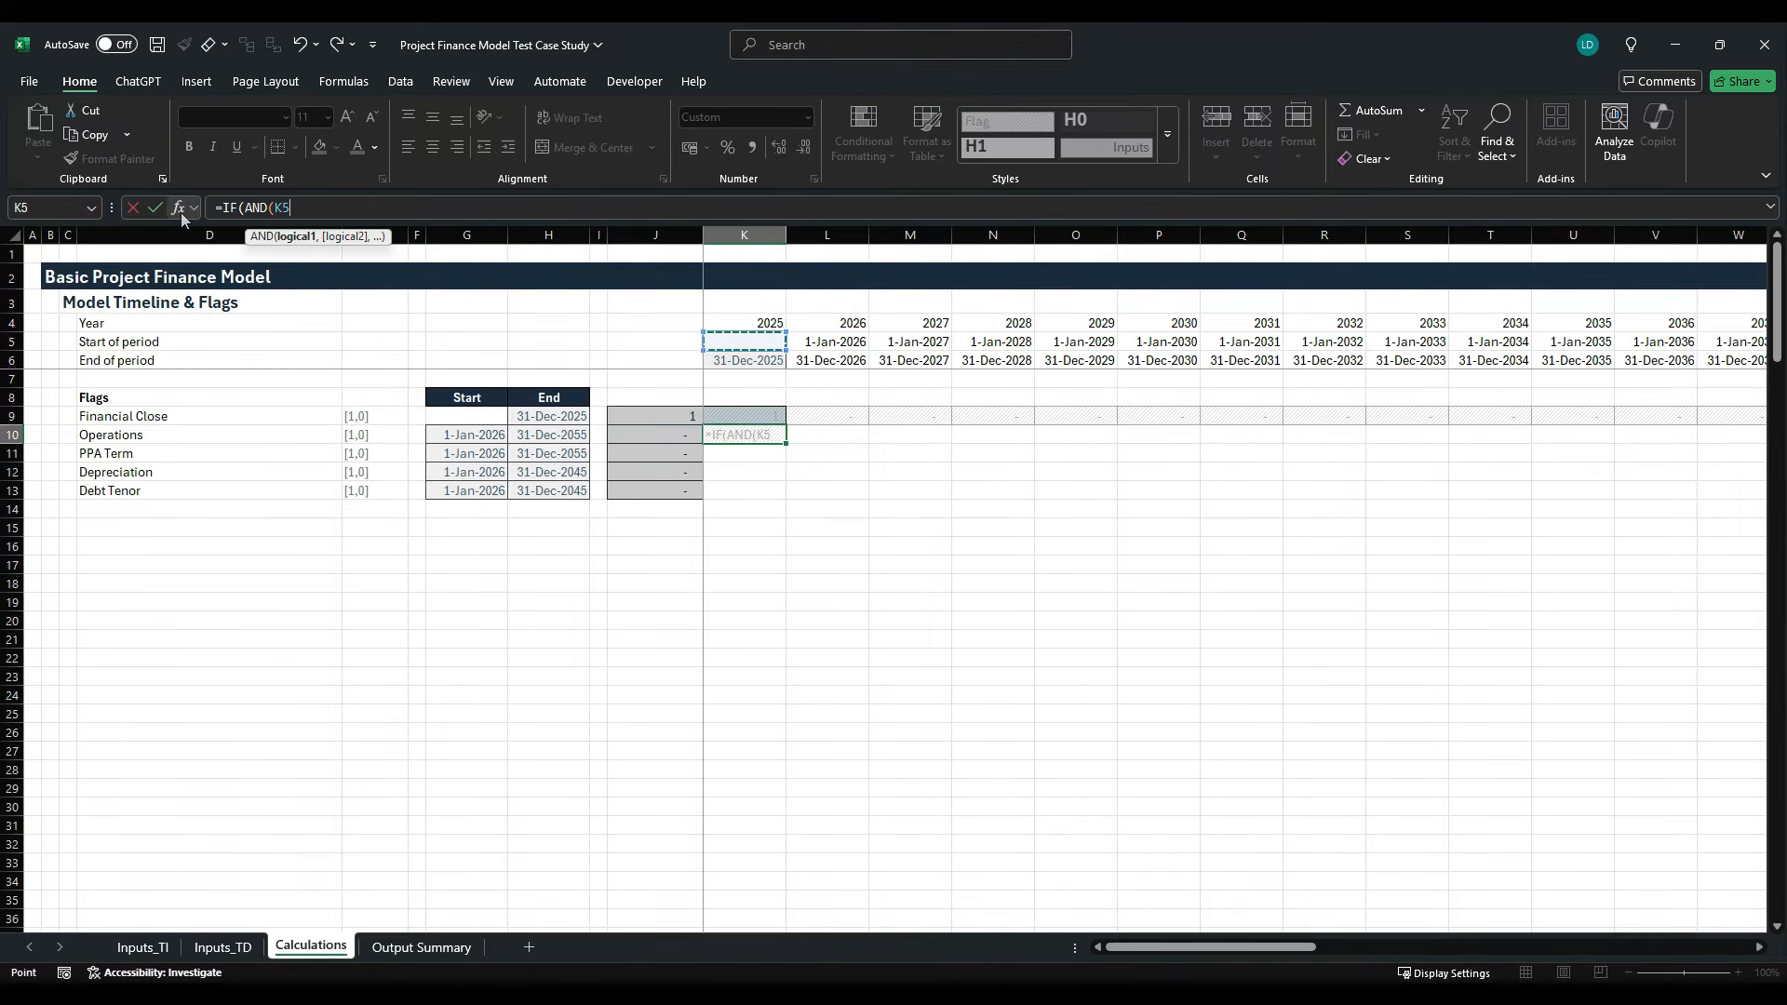
- Complete the first AND condition of the Operations flag in K10 as K$5>=$G10, testing the period start against the flag's start date
key(F4)
key(F4)
text(>=)
key(Left)
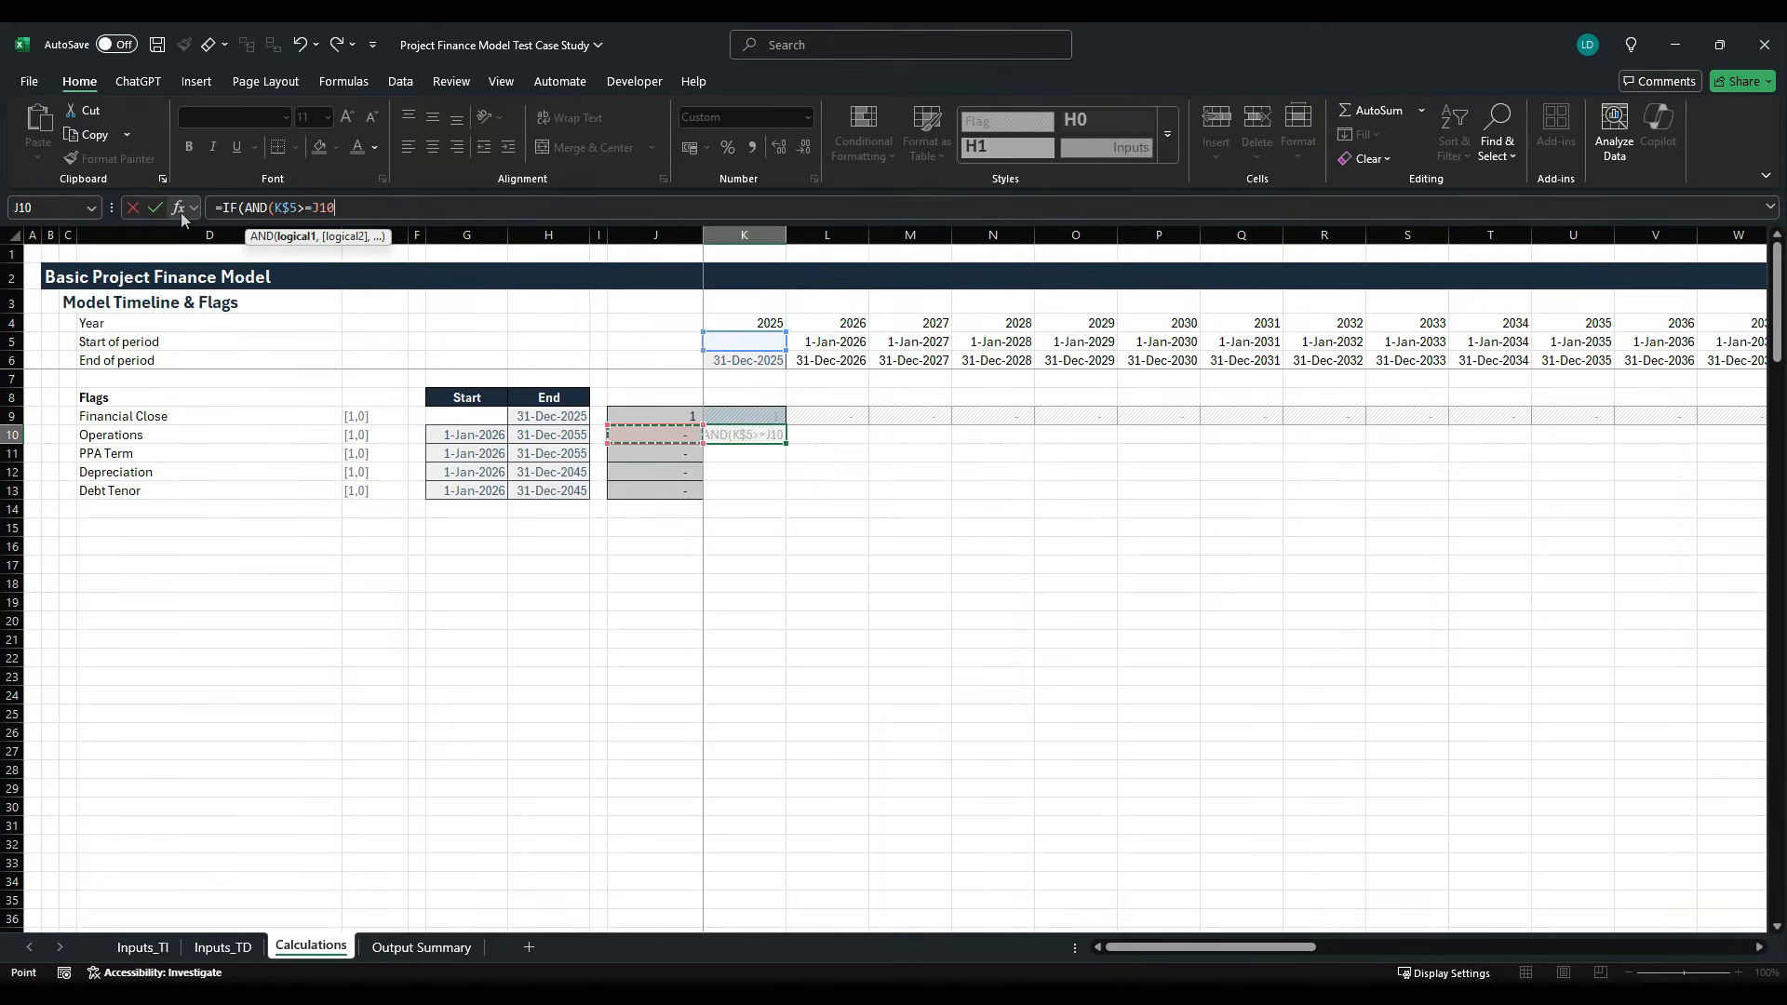
key(Left)
key(Left)
key(Left)
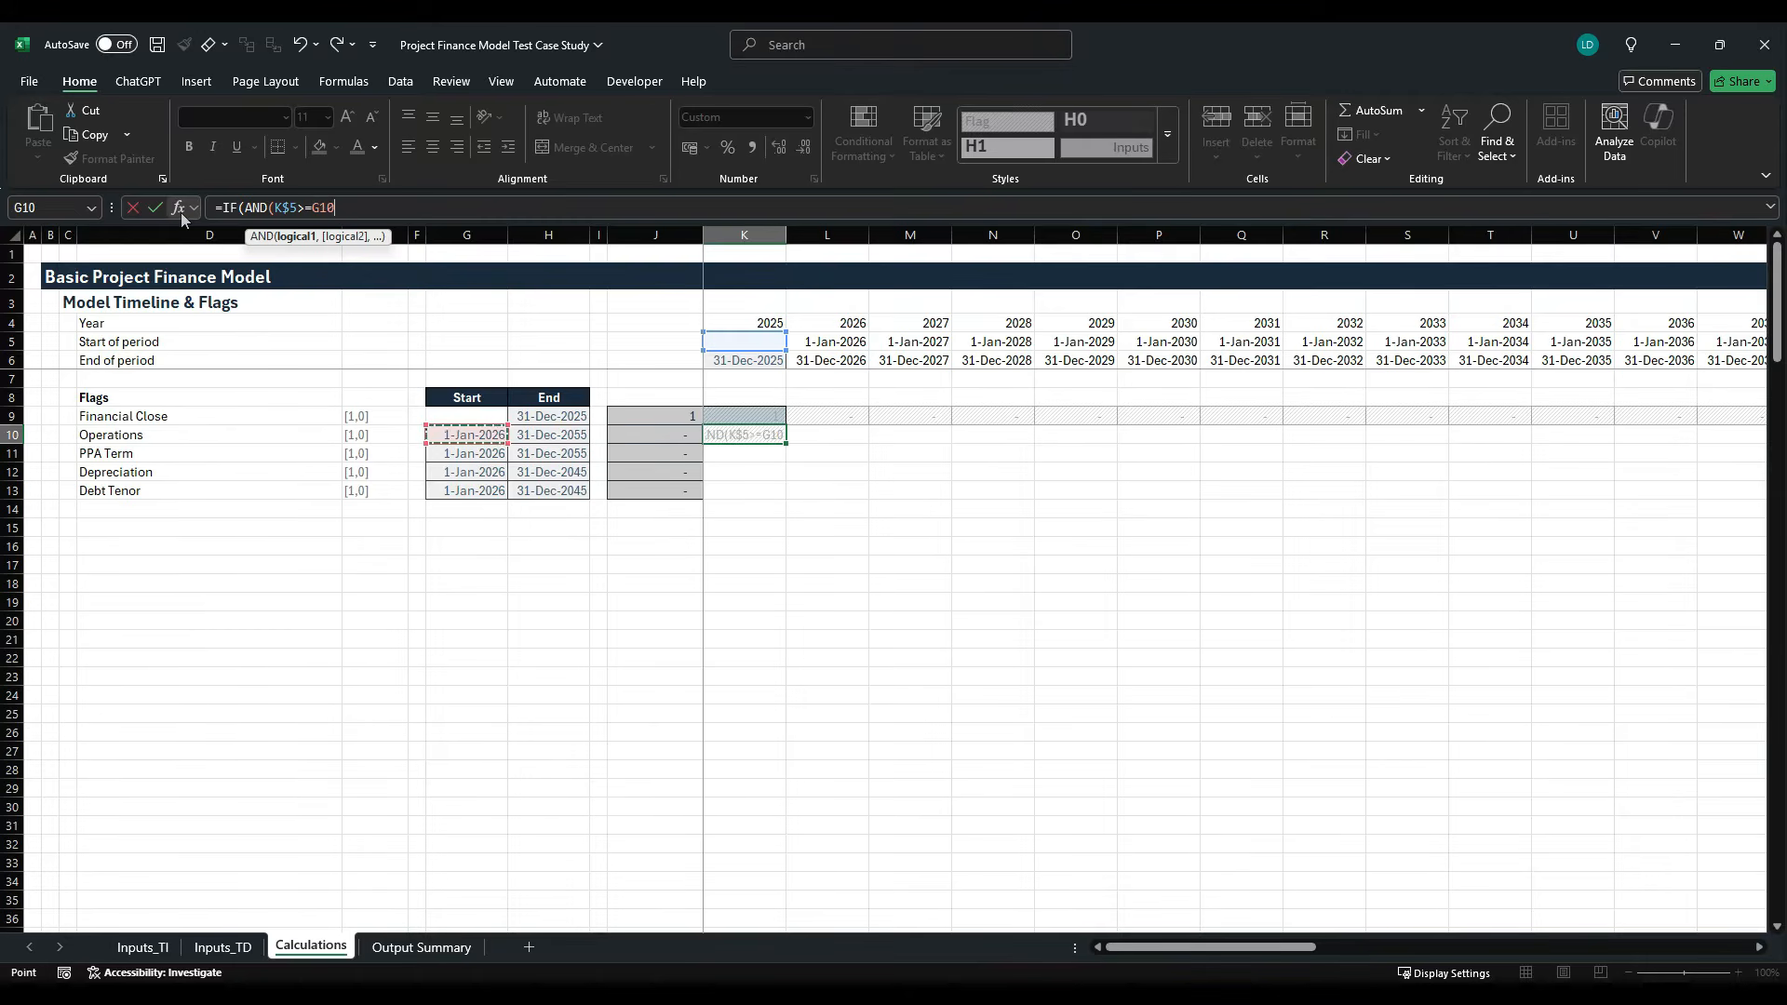
key(F4)
key(F4)
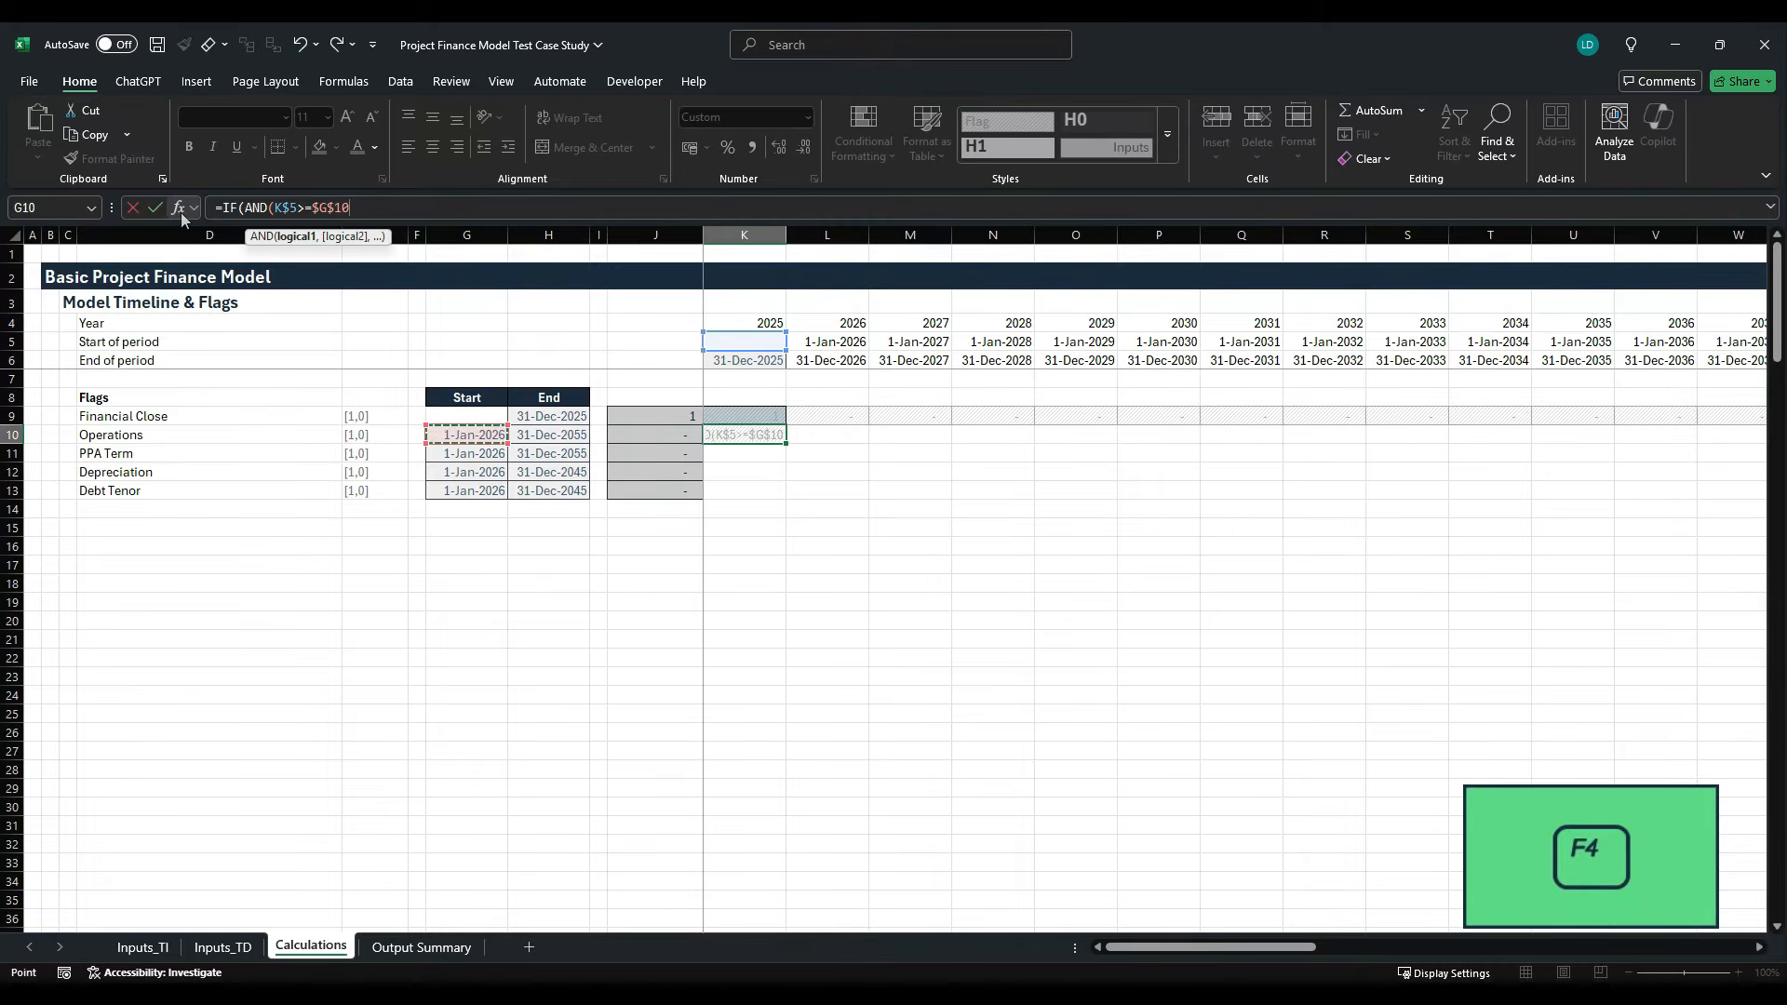
key(F4)
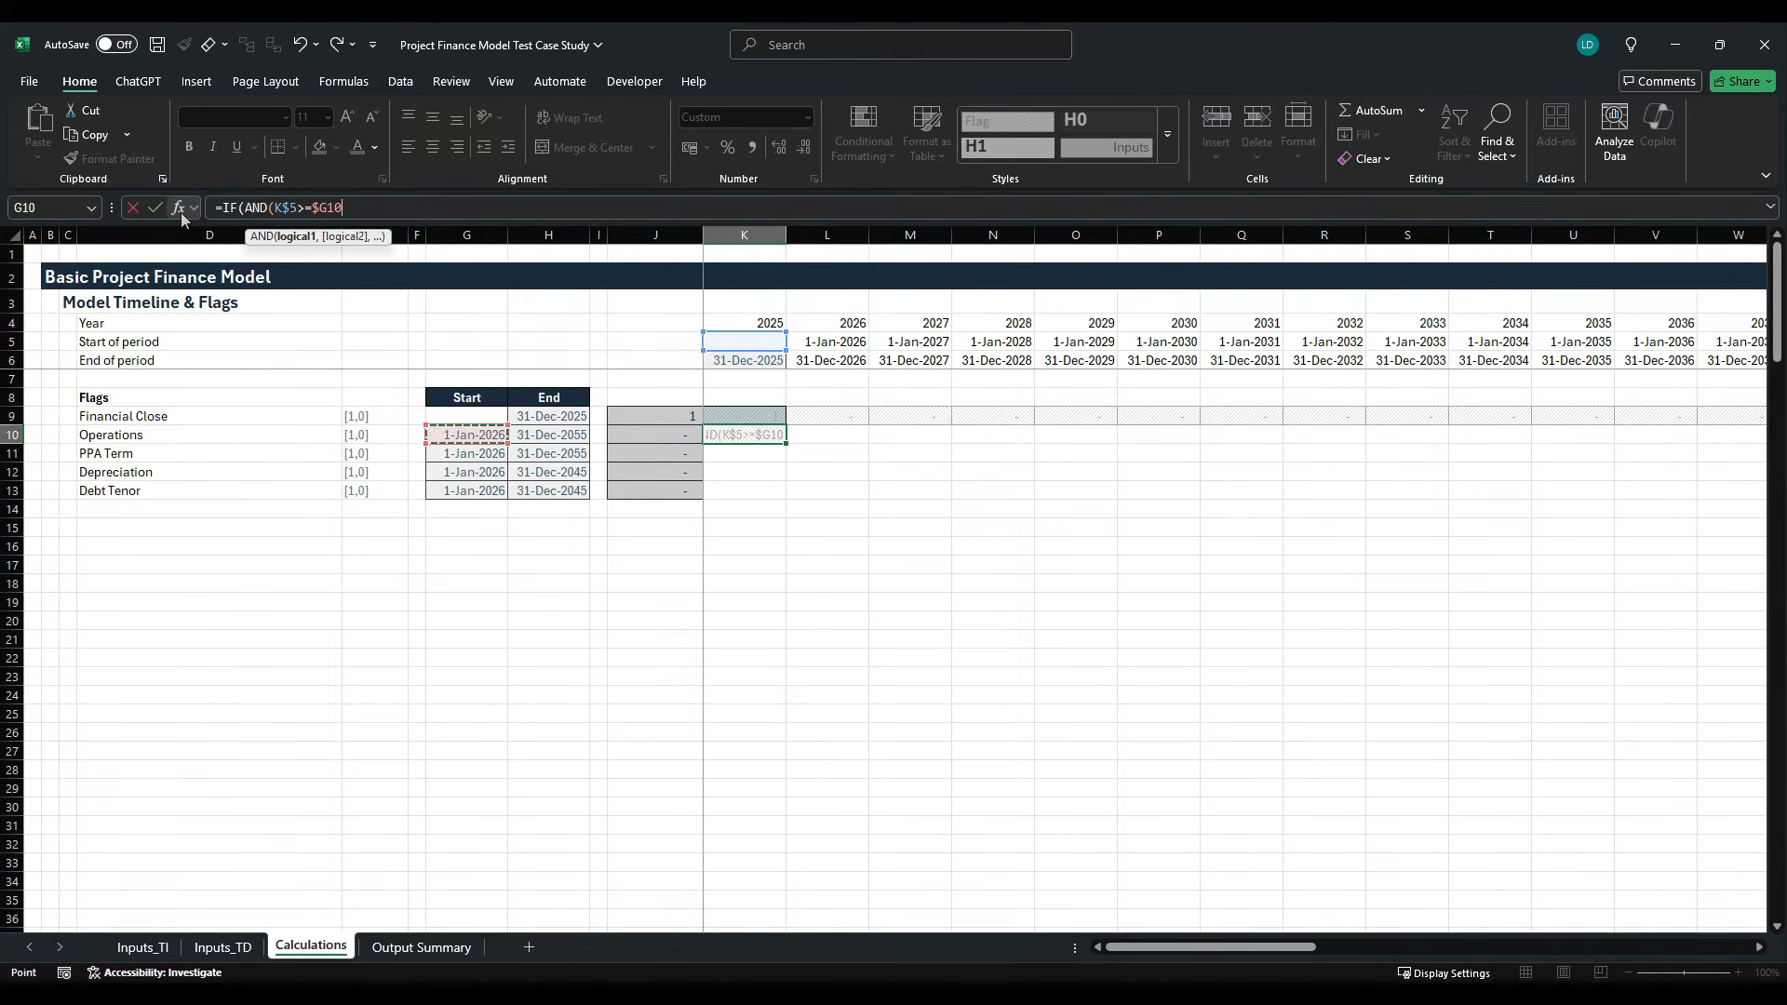
text(,)
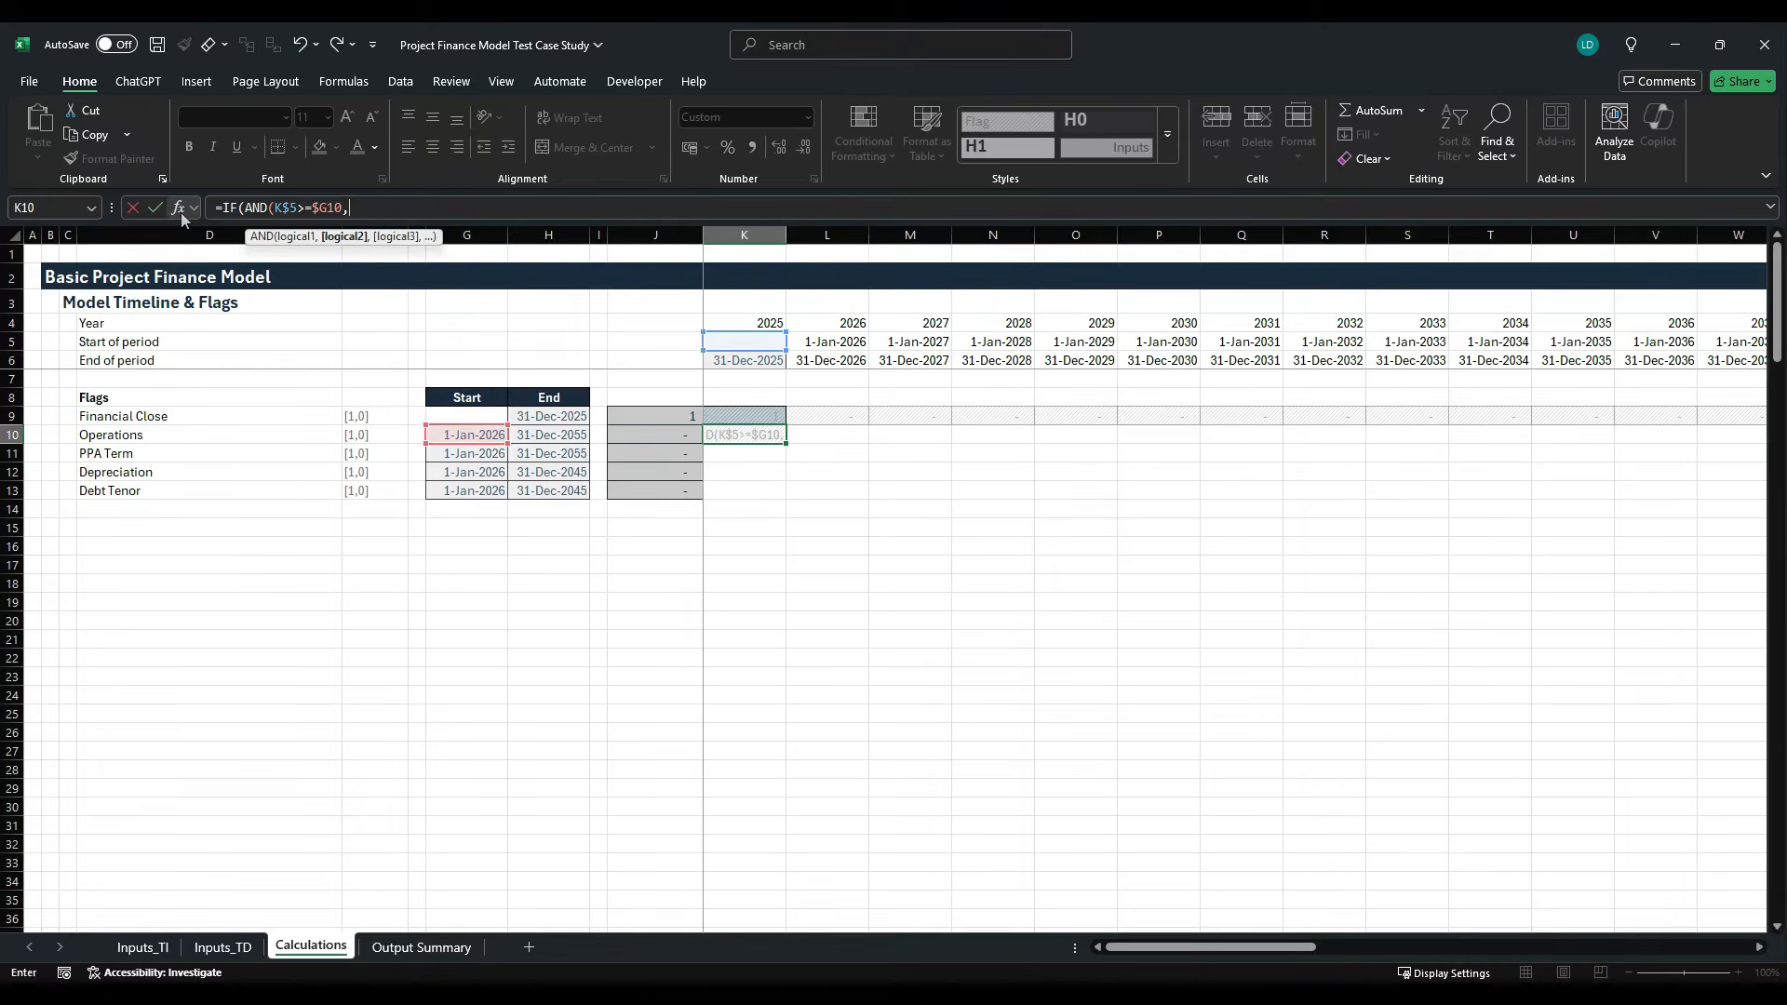
- Add K$6<=$H10 as the second AND condition of the Operations flag in K10, testing the period end against the flag's end date
key(Up)
key(Up)
key(Up)
key(Up)
key(F4)
key(F4)
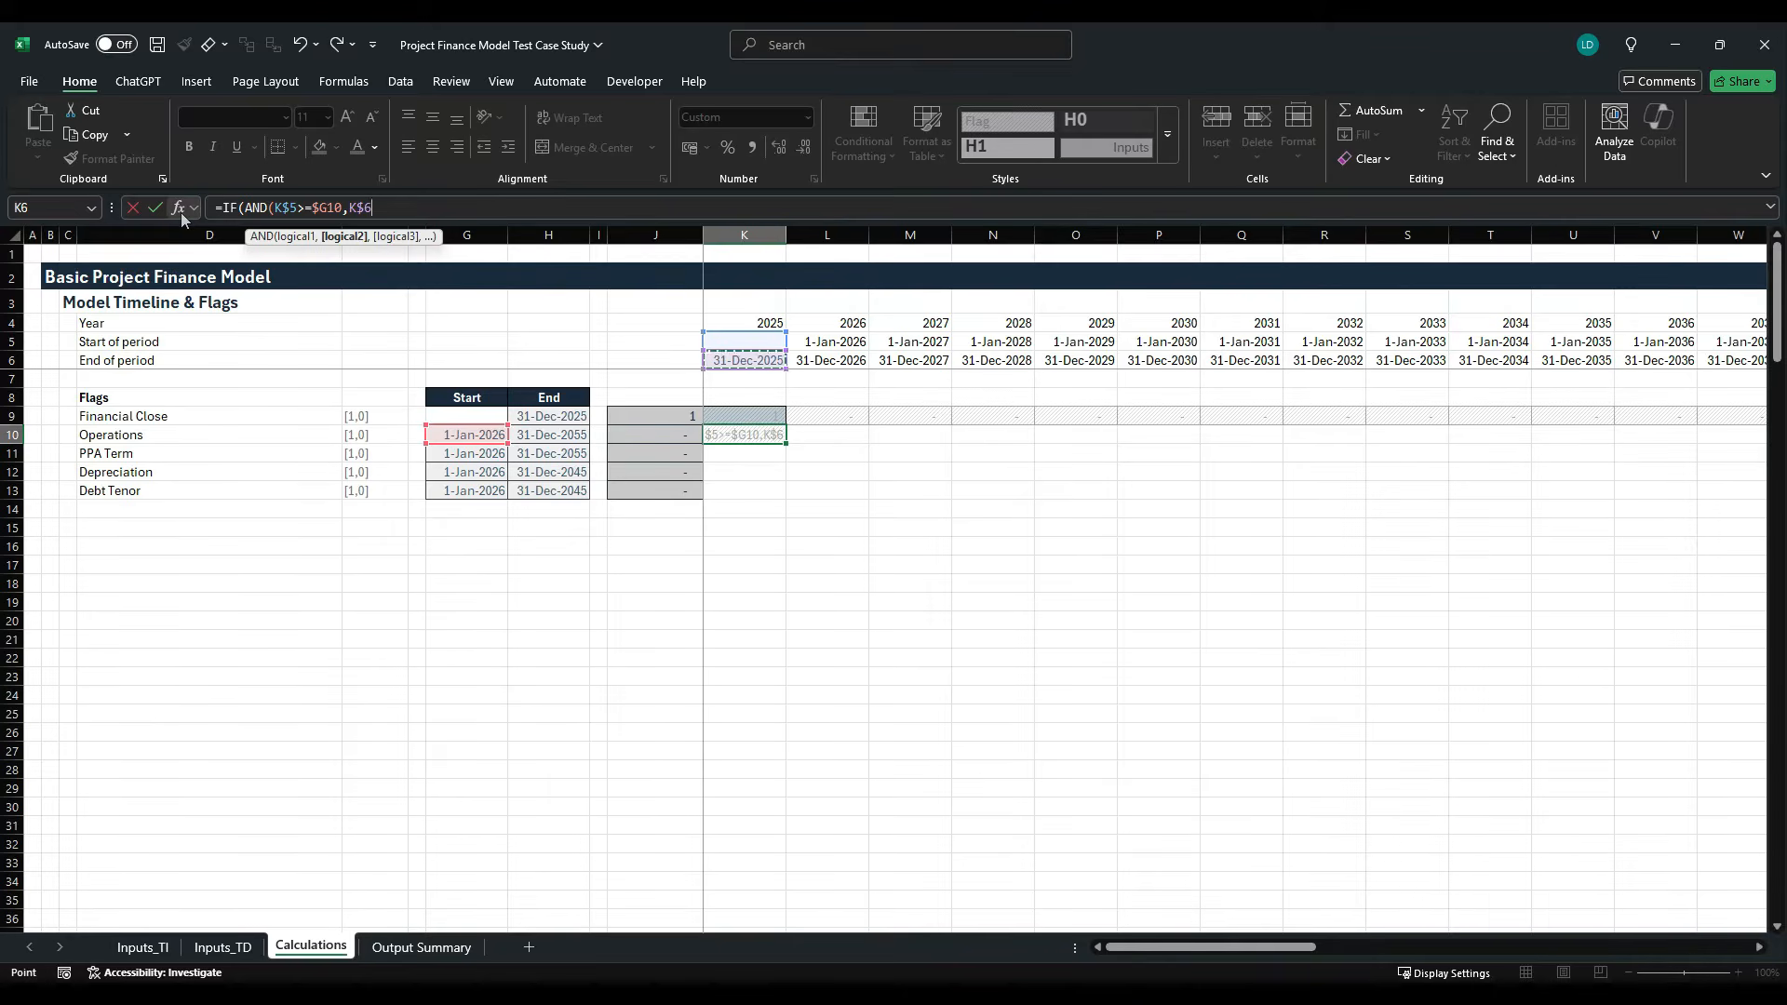
text(<=)
key(Left)
key(Left)
key(Left)
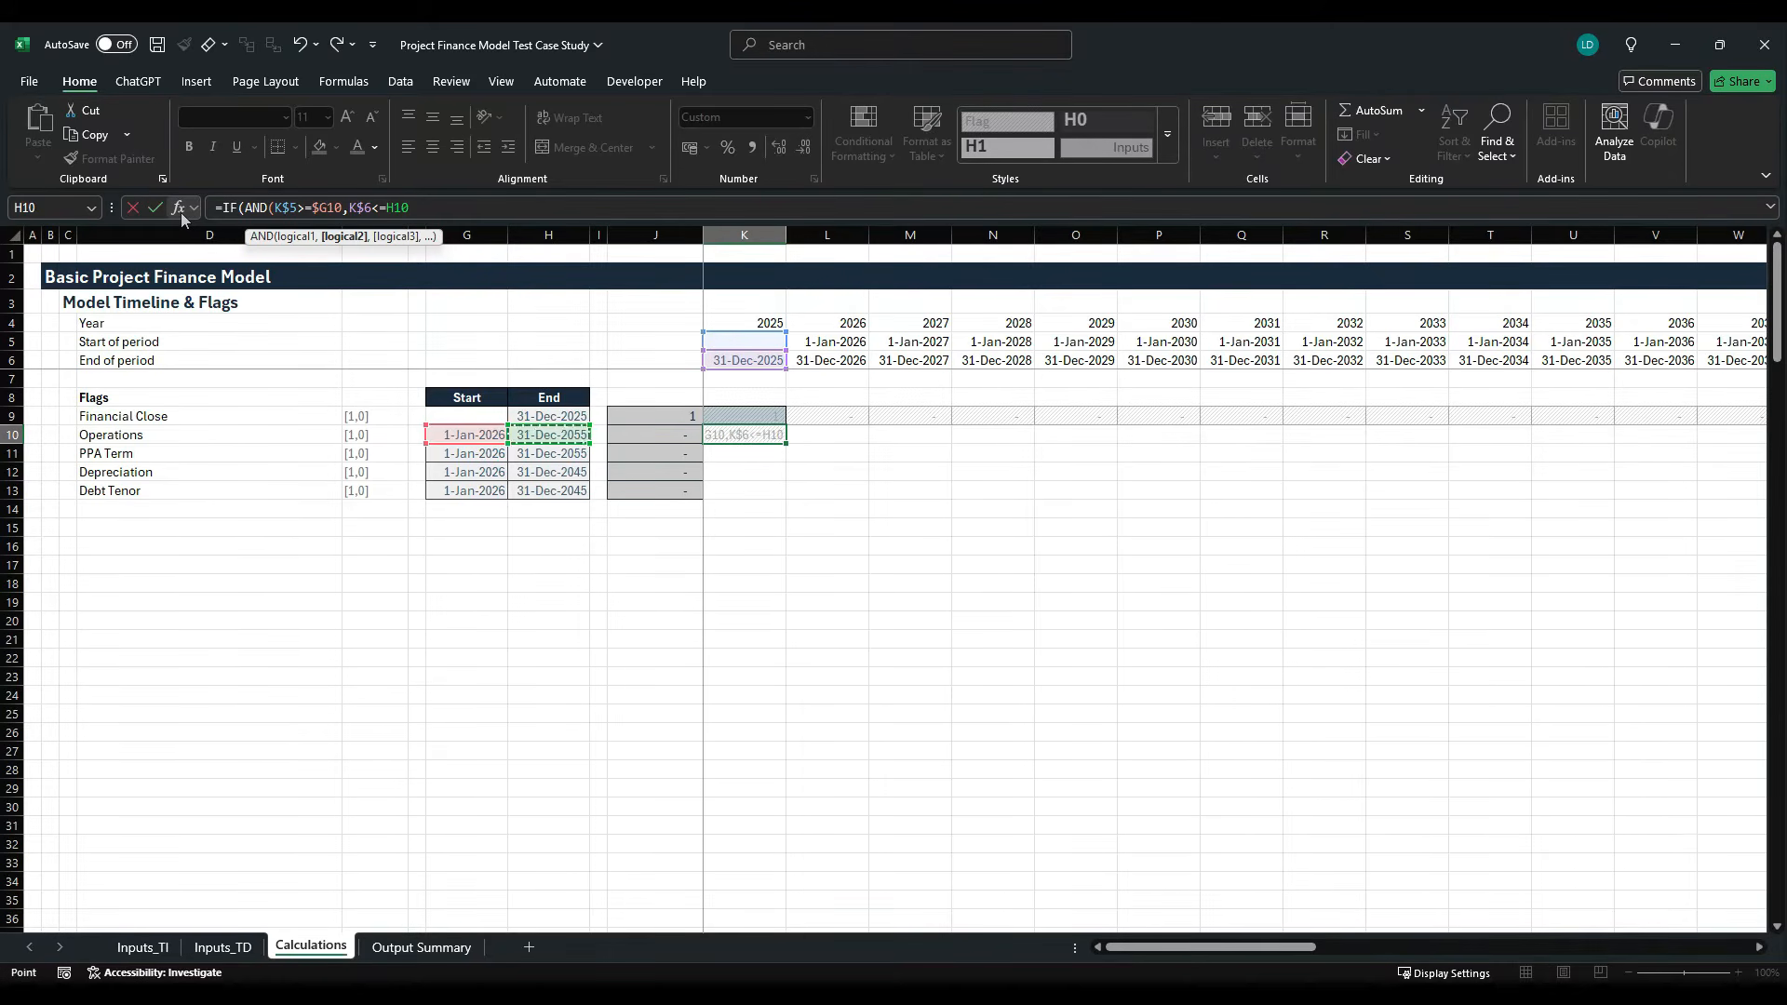
key(F4)
key(F4)
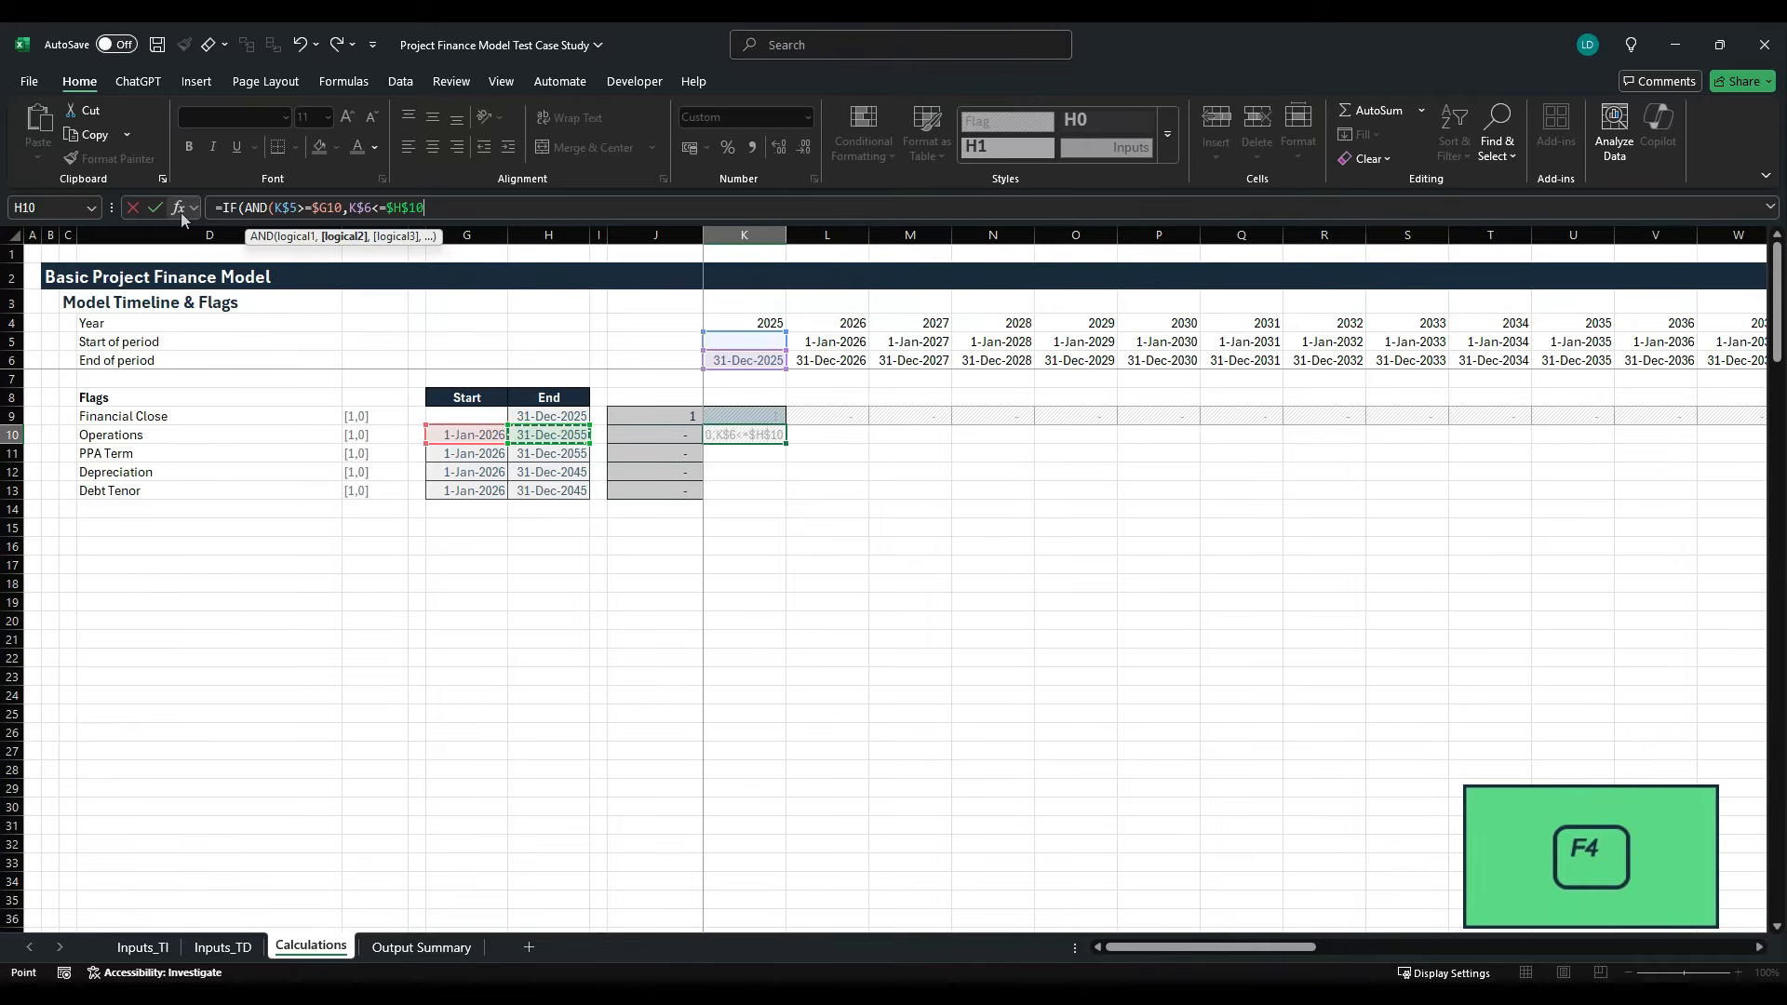
key(F4)
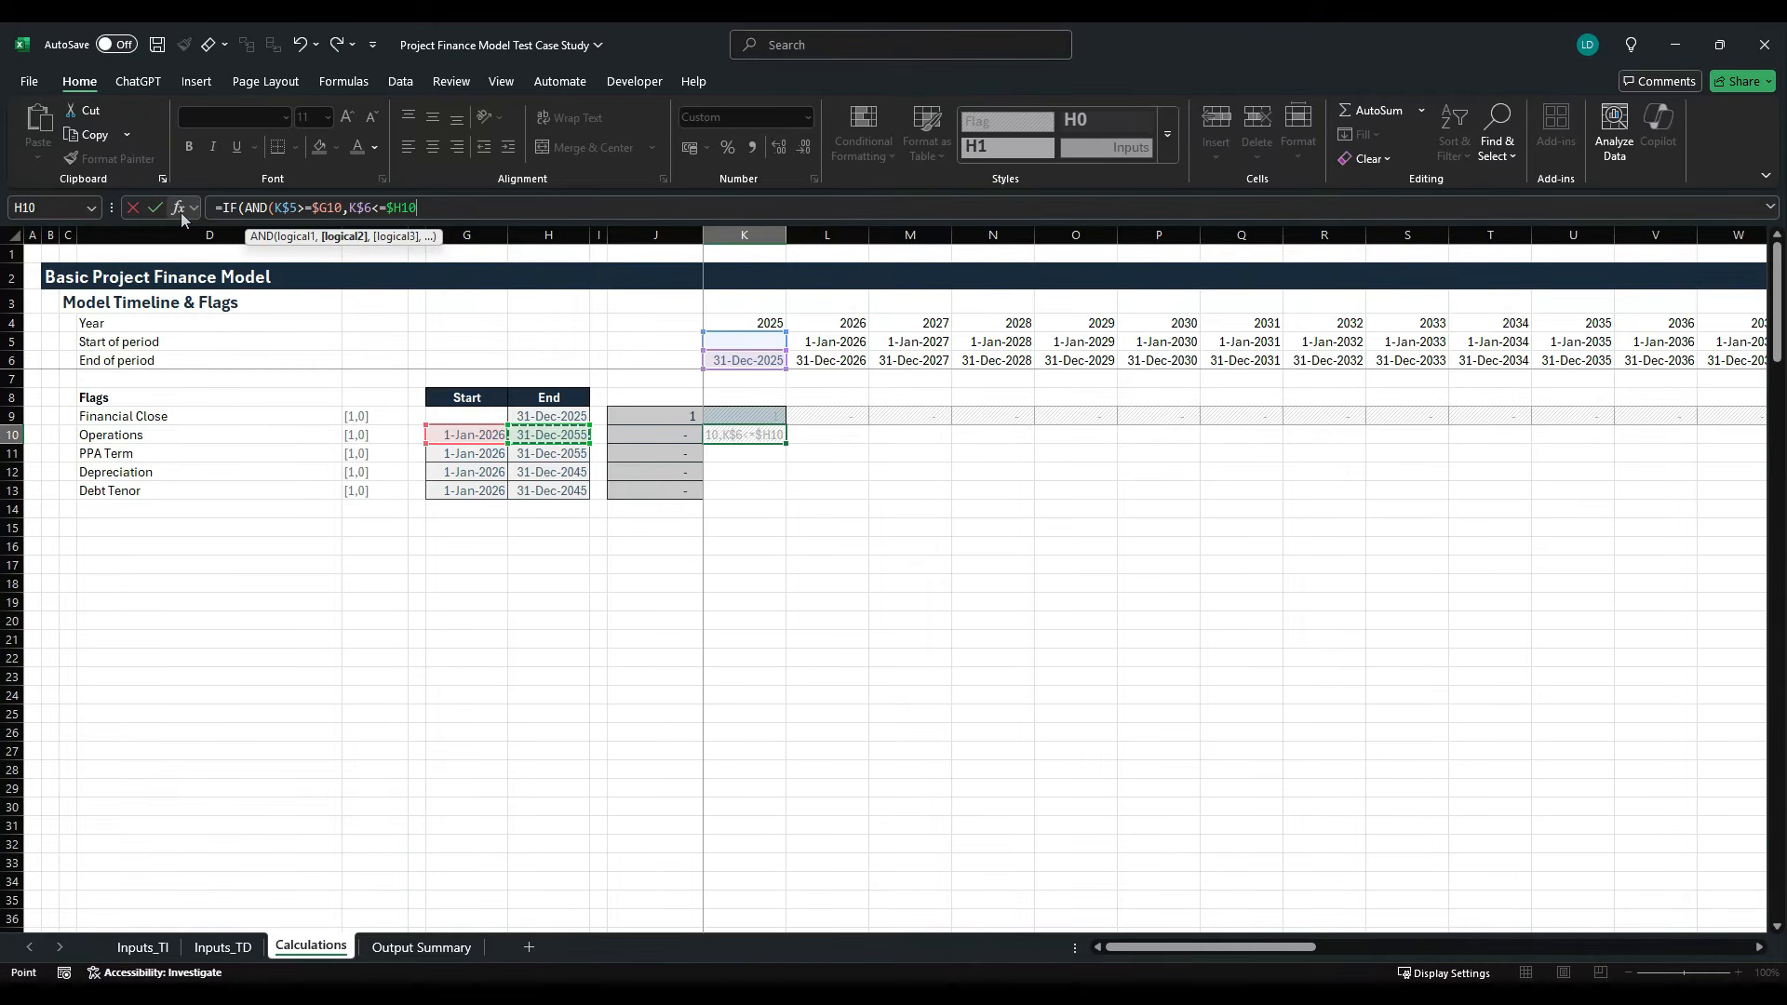
- Finish the K10 formula with results 1 if true and 0 if false, and fill it across the whole timeline
text())
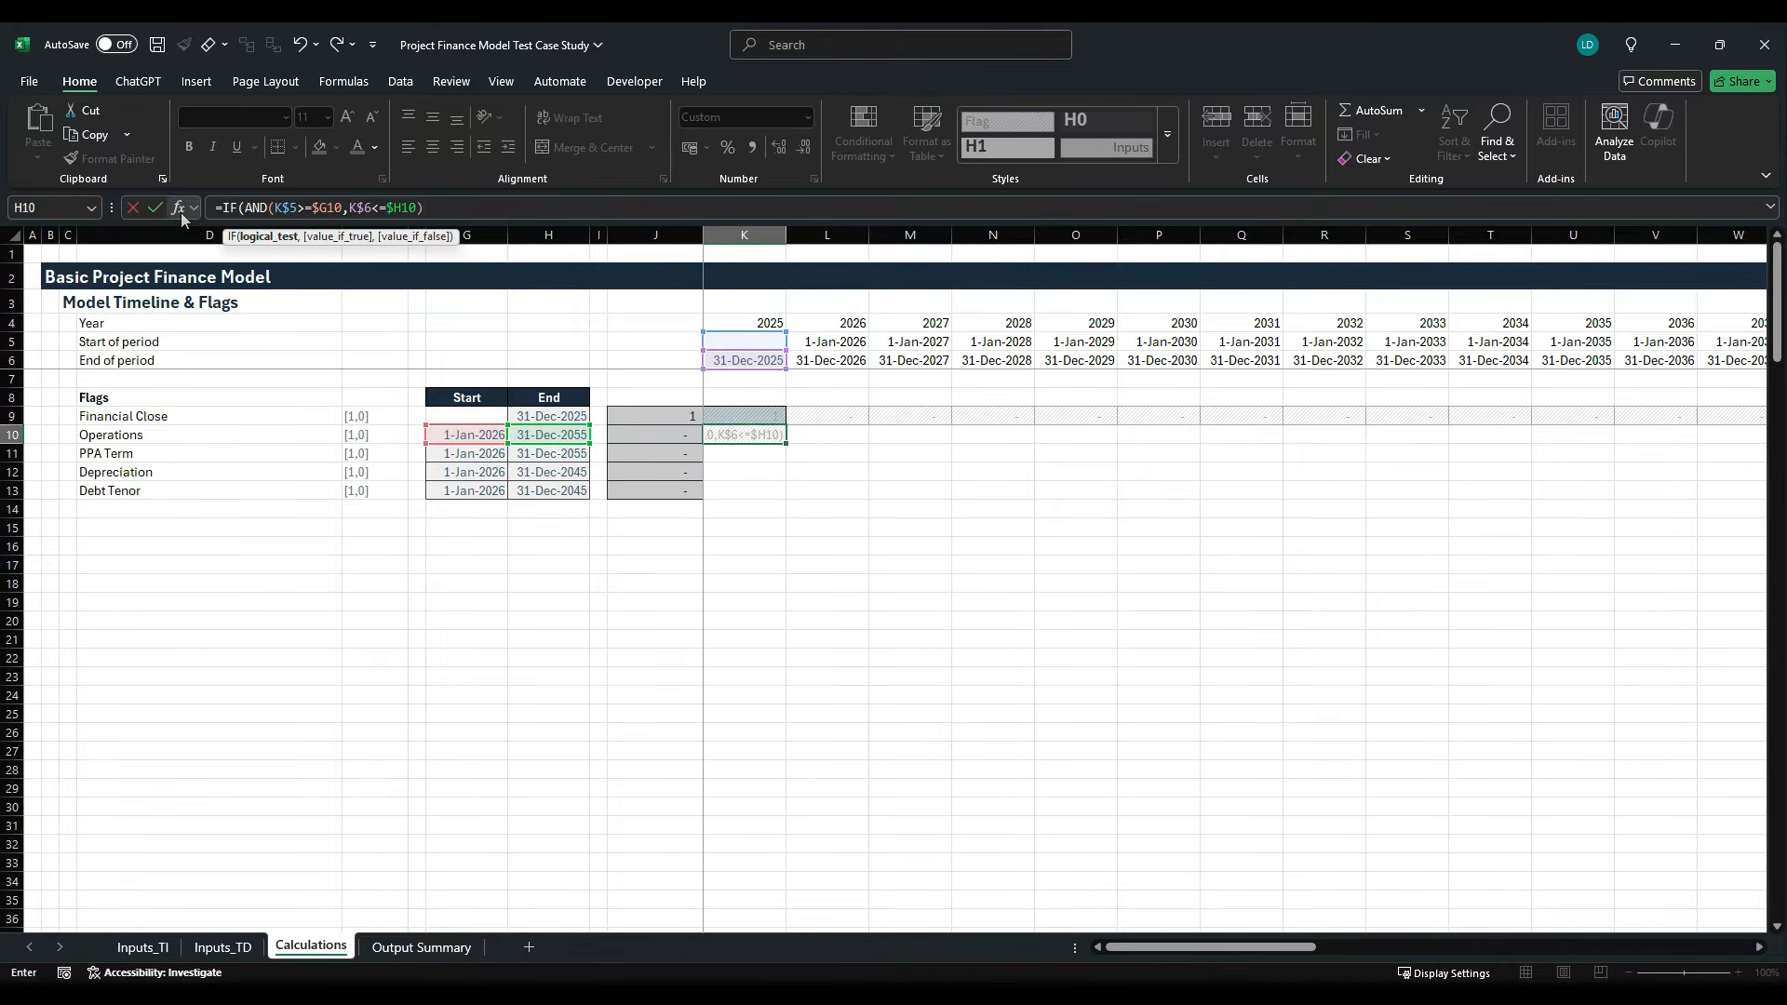
text(,1)
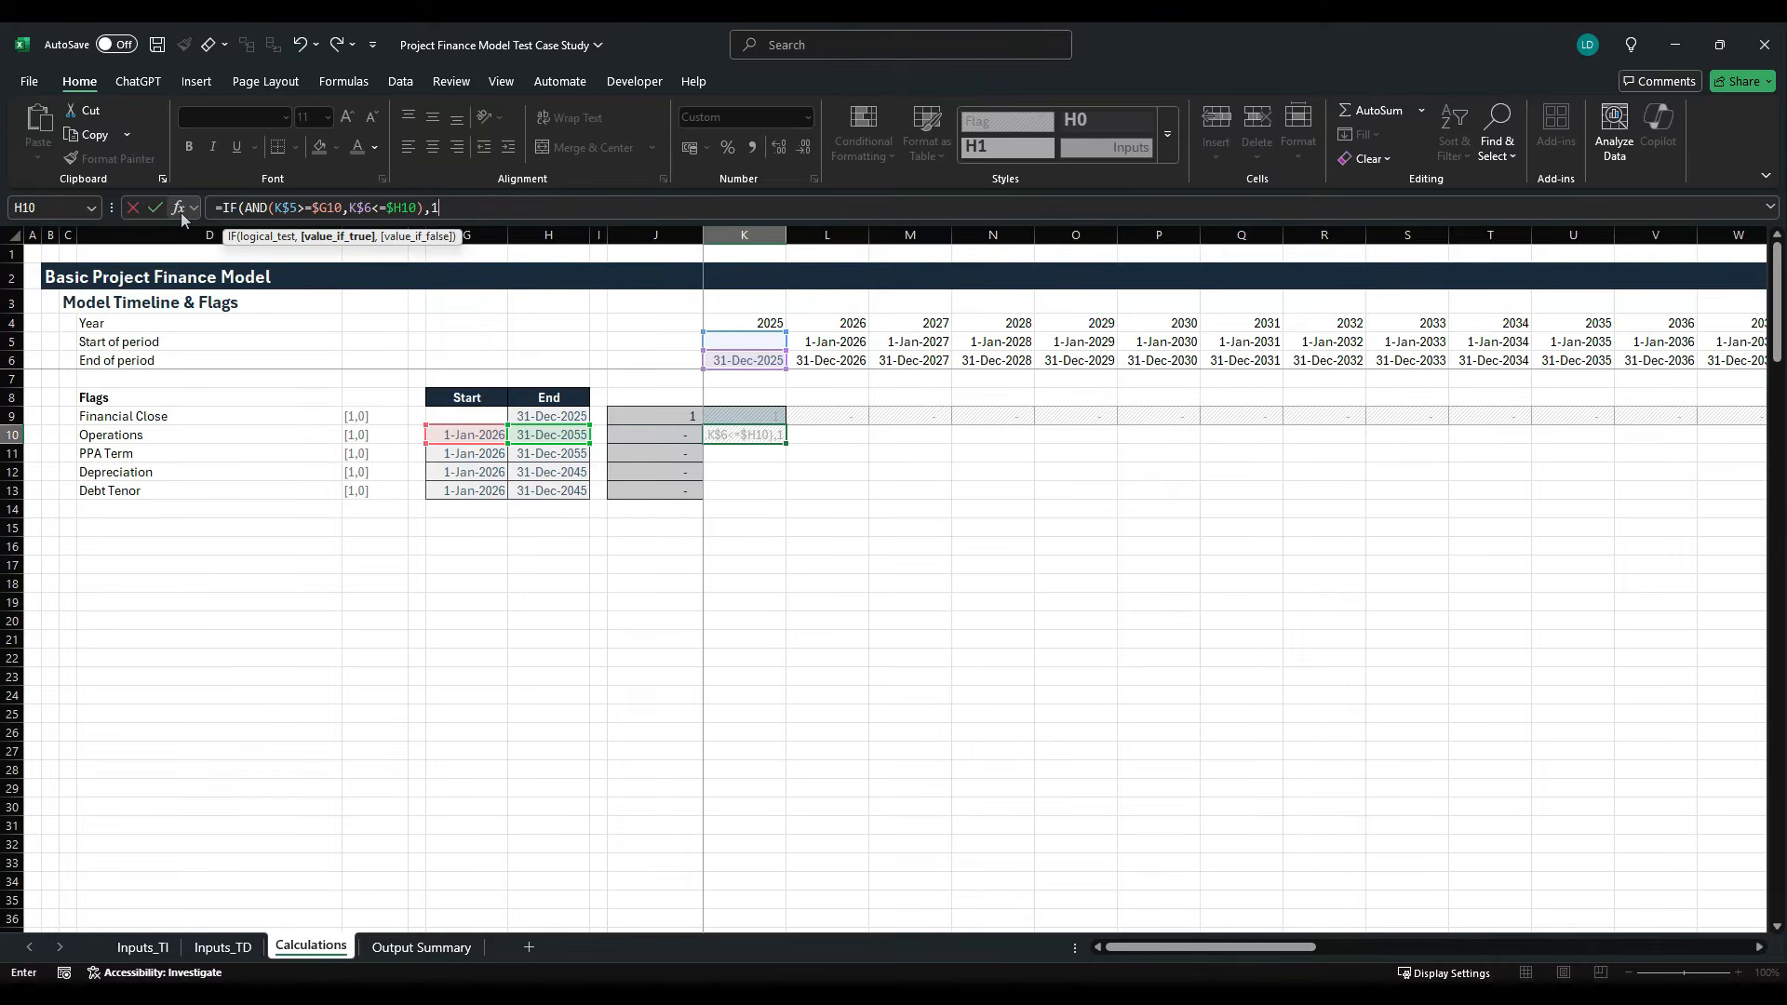
text(,0))
key(ctrl+Return)
key(ctrl+shift+Right)
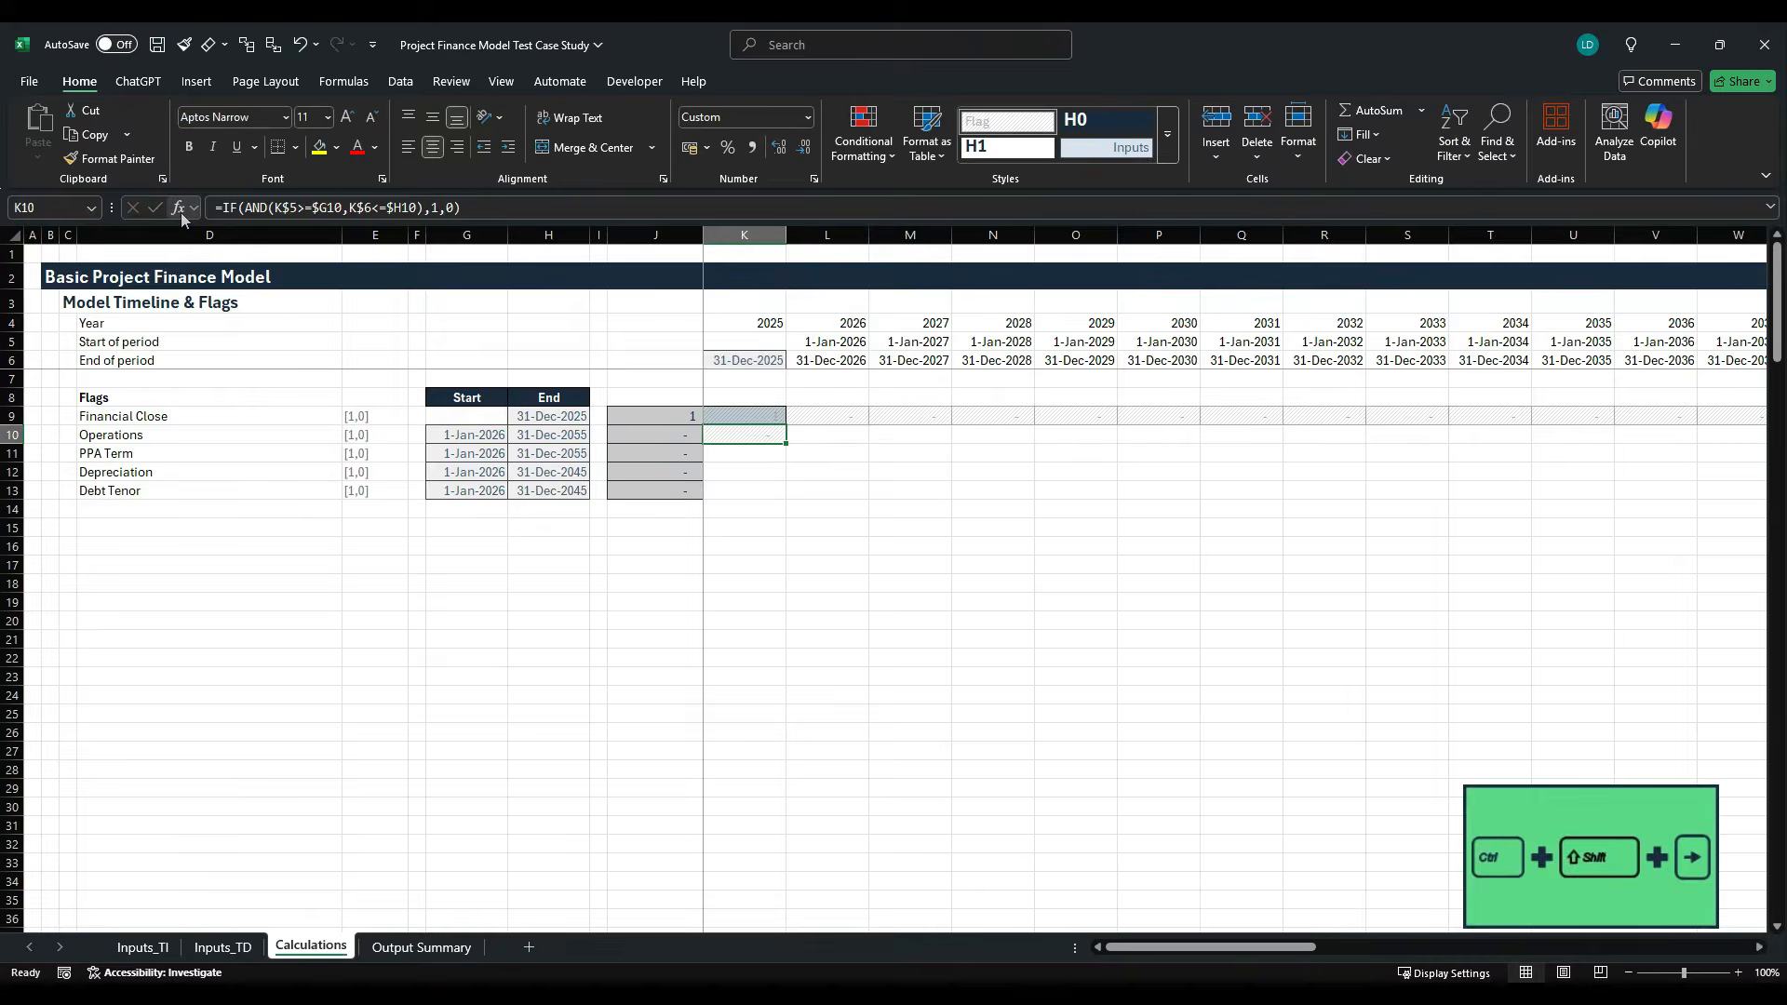
key(ctrl+r)
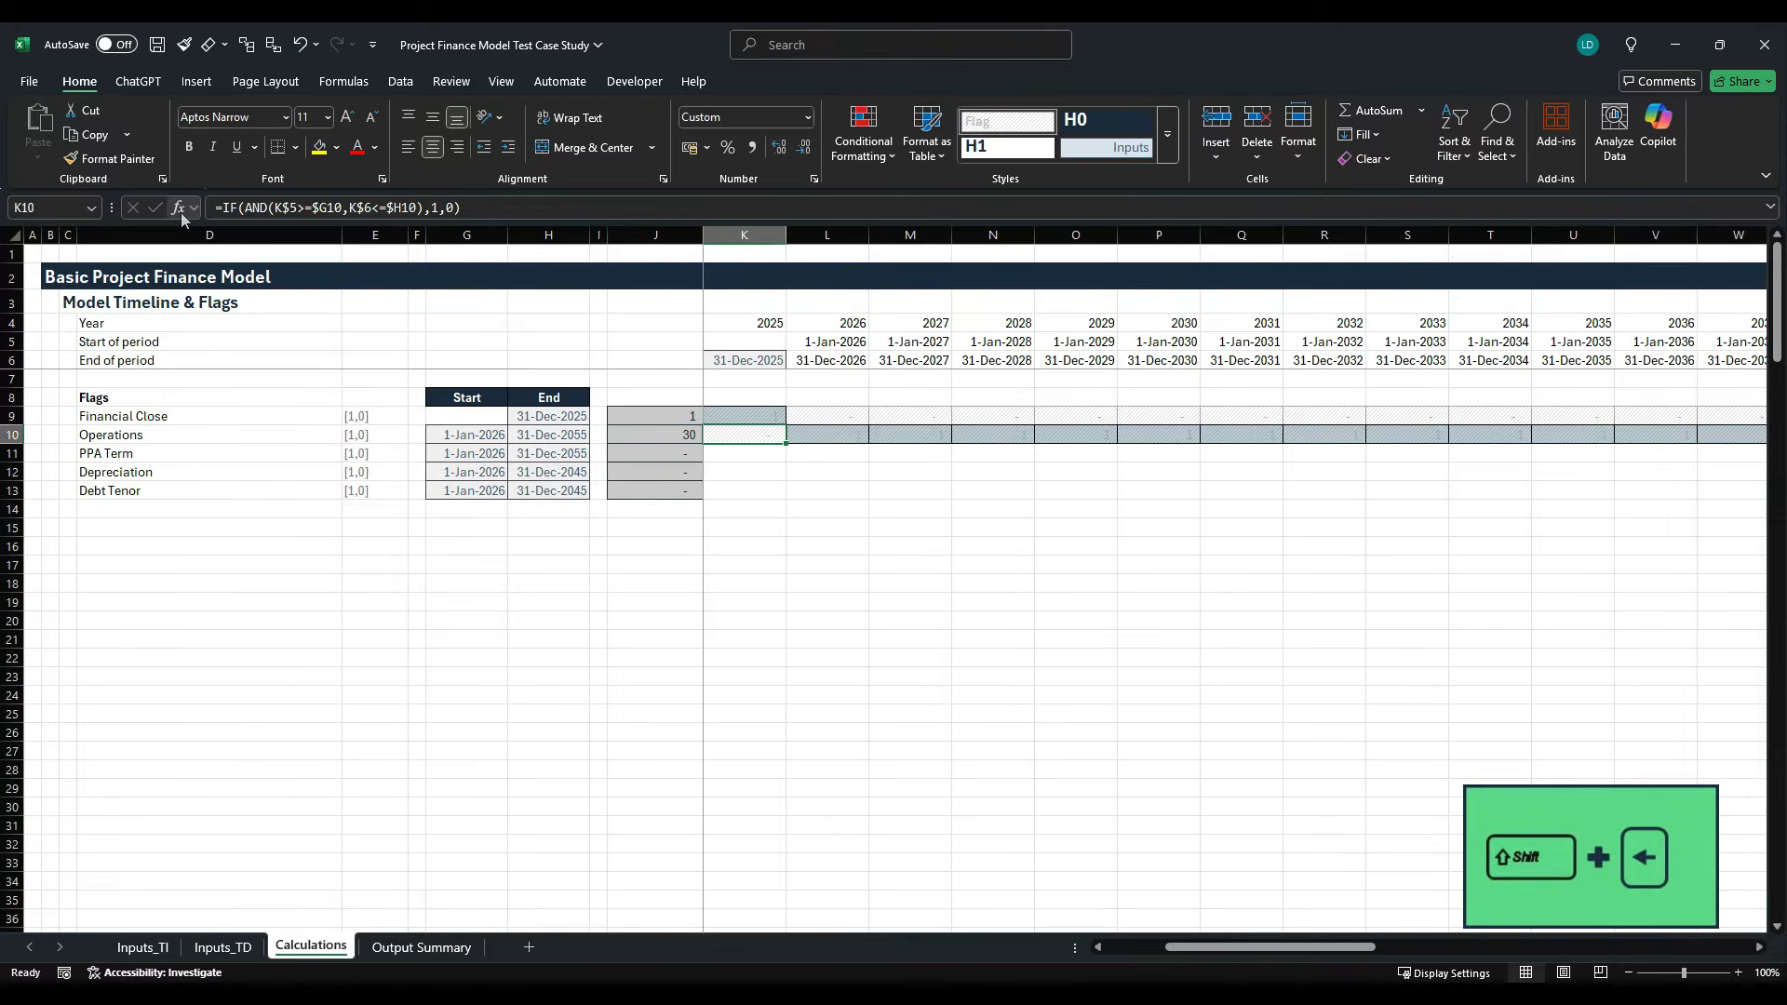
- Check how far the Operations flag runs along the timeline and compare it with the COD and Project Lifetime on Inputs_TI
key(Right)
key(Right)
key(Right)
key(Right)
key(Right)
key(Right)
key(Right)
key(Right)
key(Right)
key(Right)
key(Right)
key(Right)
key(Right)
key(Right)
key(Right)
key(Right)
key(Right)
key(Right)
key(Right)
key(Right)
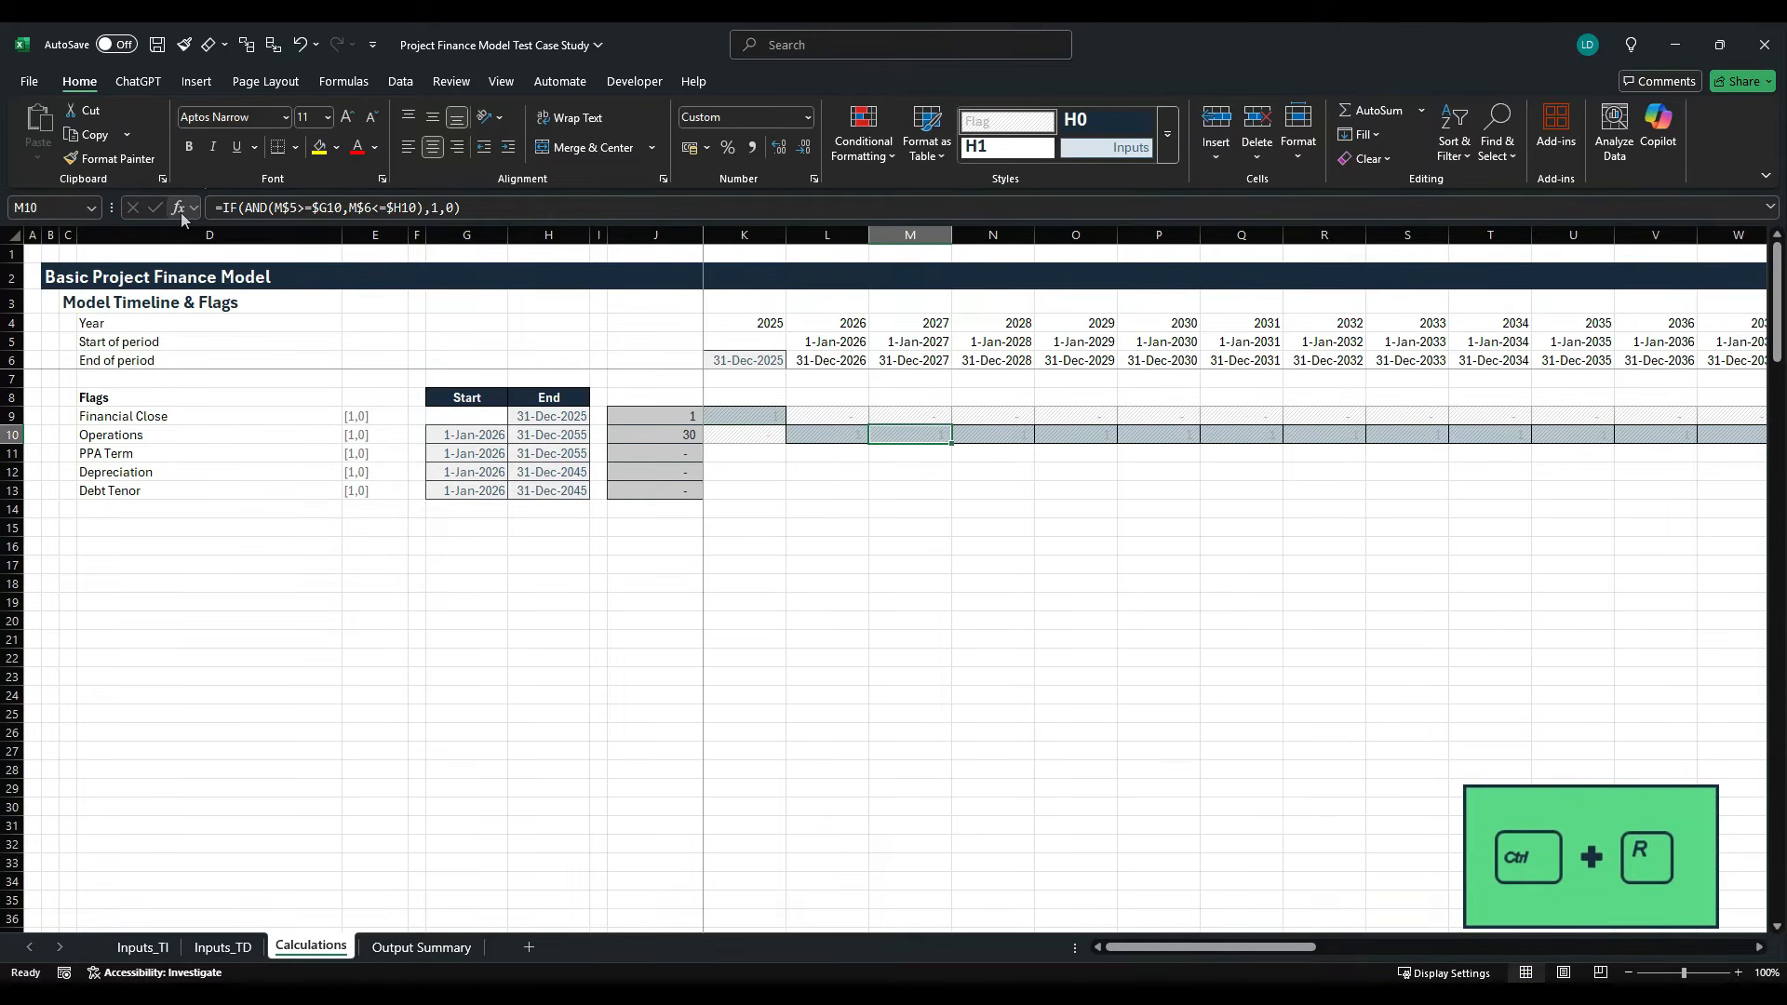
key(Right)
key(Right)
key(Right)
key(Right)
key(Right)
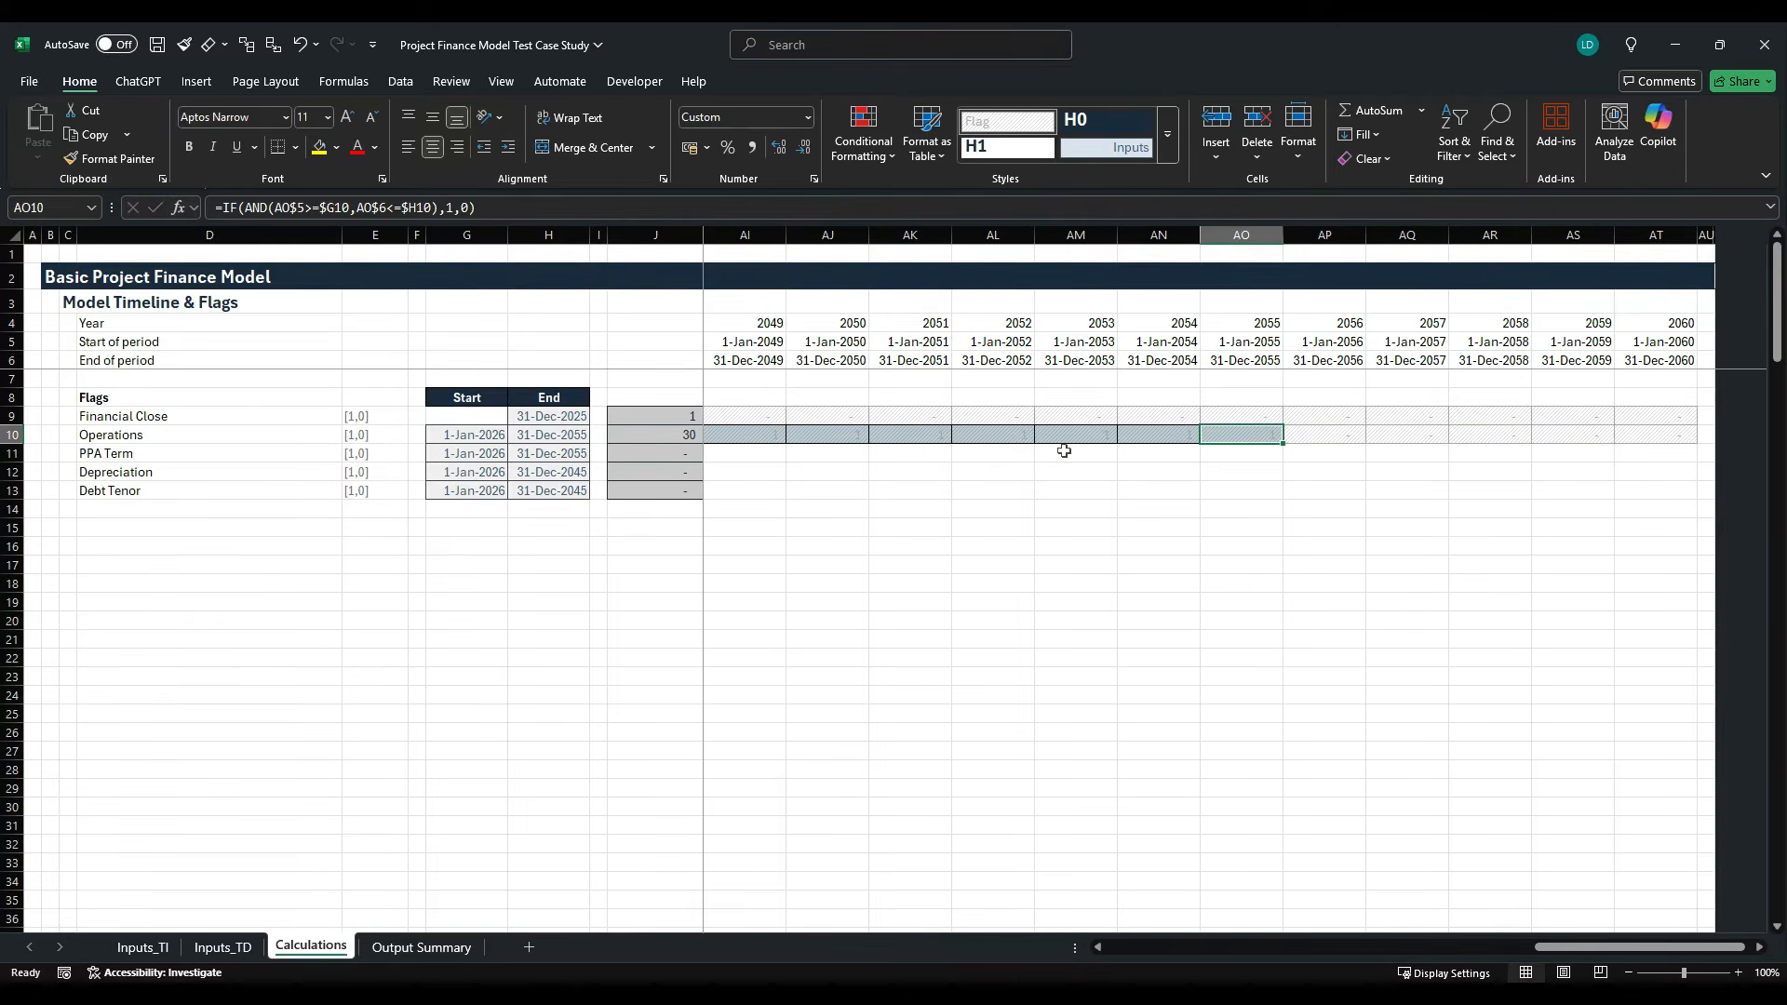
click(144, 947)
scroll(277, 715, up, 3)
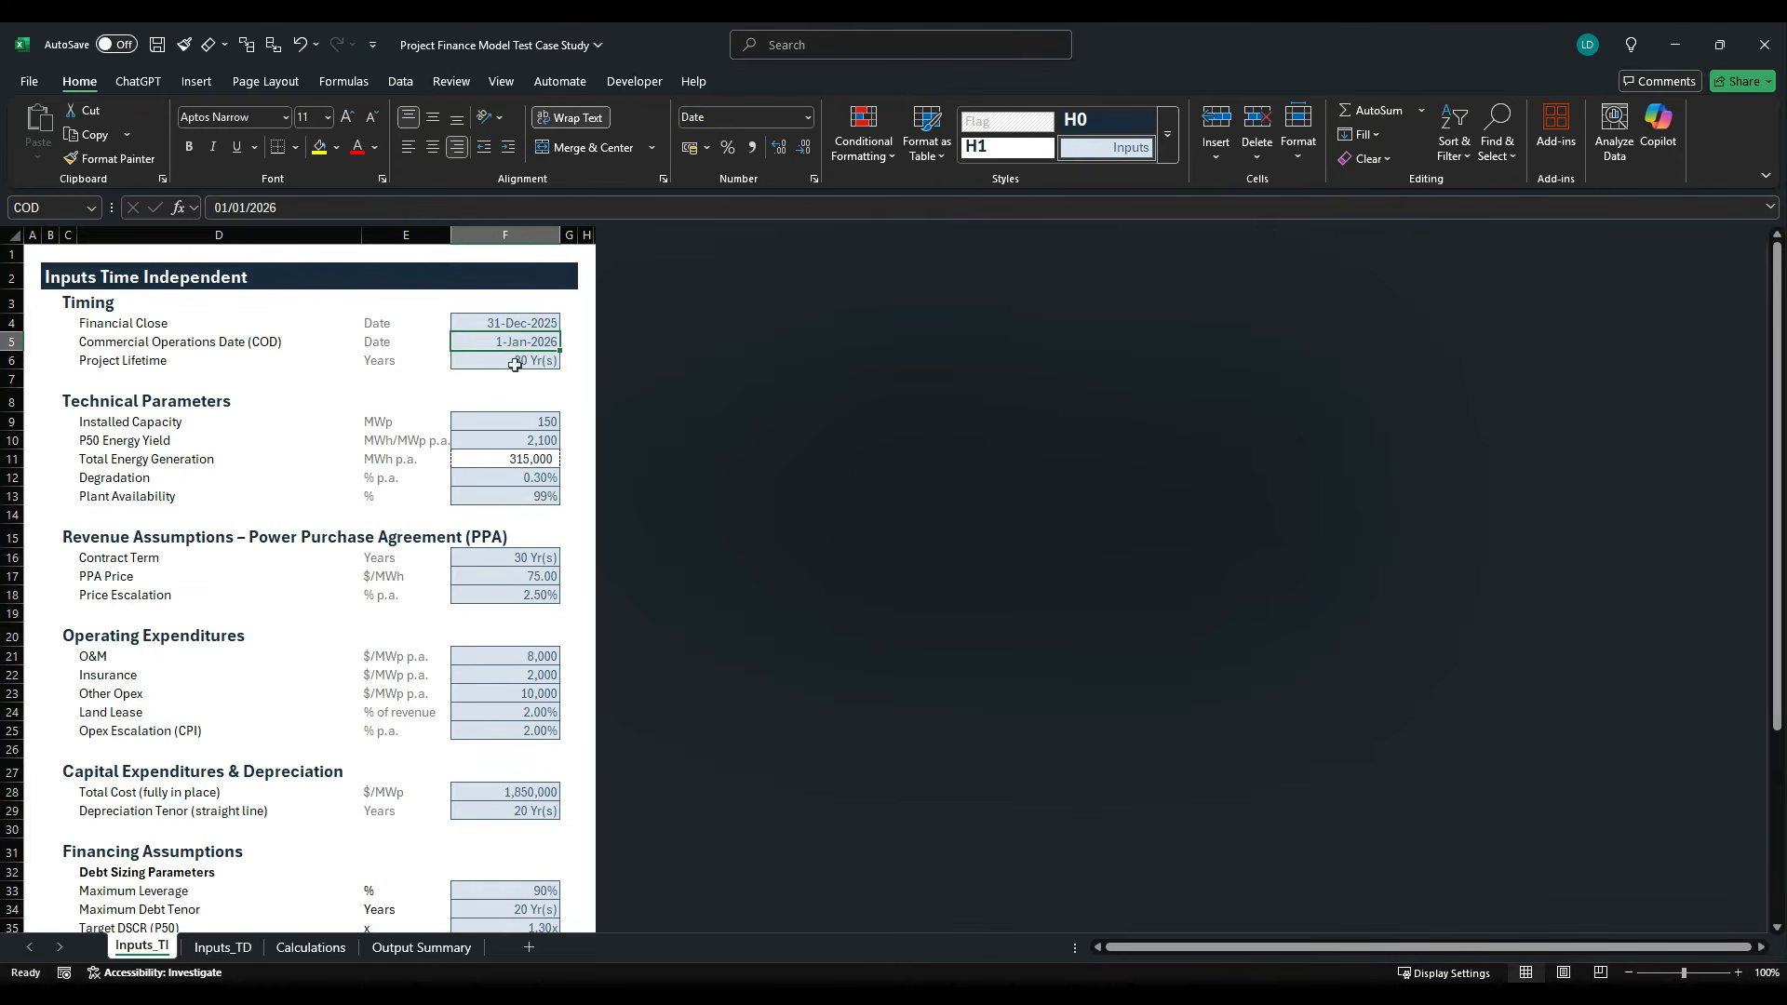
click(224, 949)
click(341, 954)
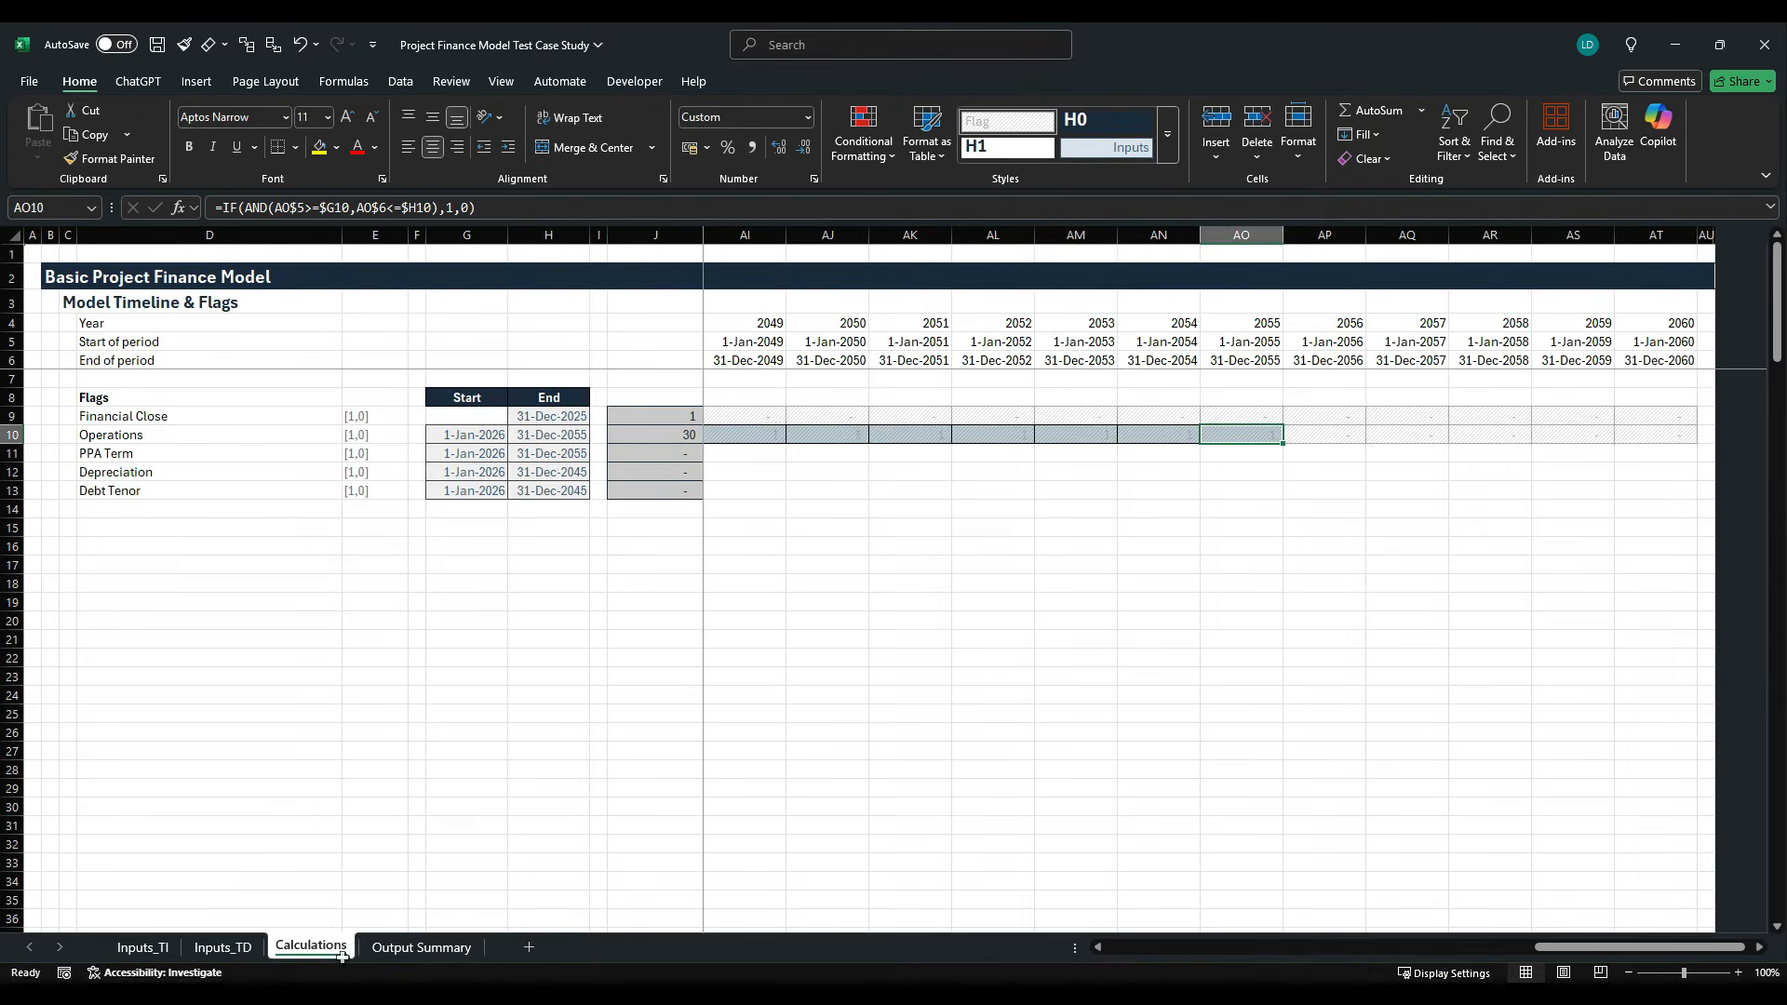
- Fill the Operations flag formula from K10 down to K13 and across the timeline for PPA Term, Depreciation and Debt Tenor
click(686, 440)
key(Right)
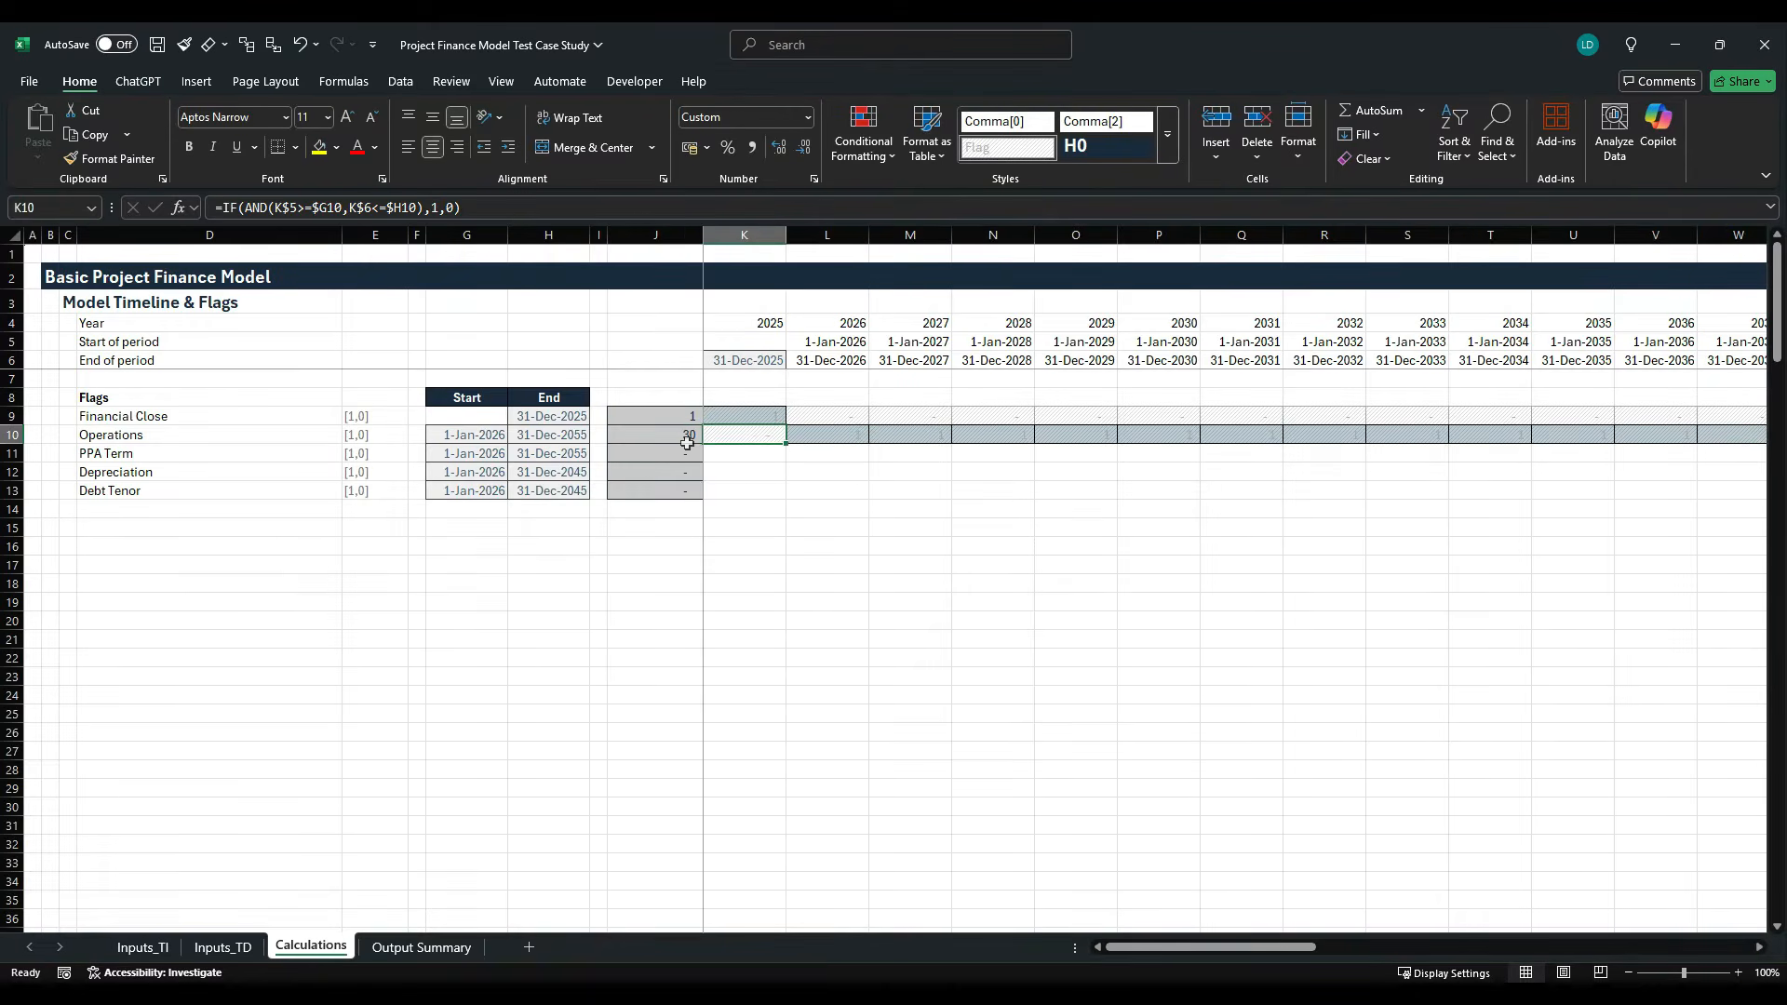
key(shift+Down)
key(shift+Down)
key(shift+Down)
key(ctrl+d)
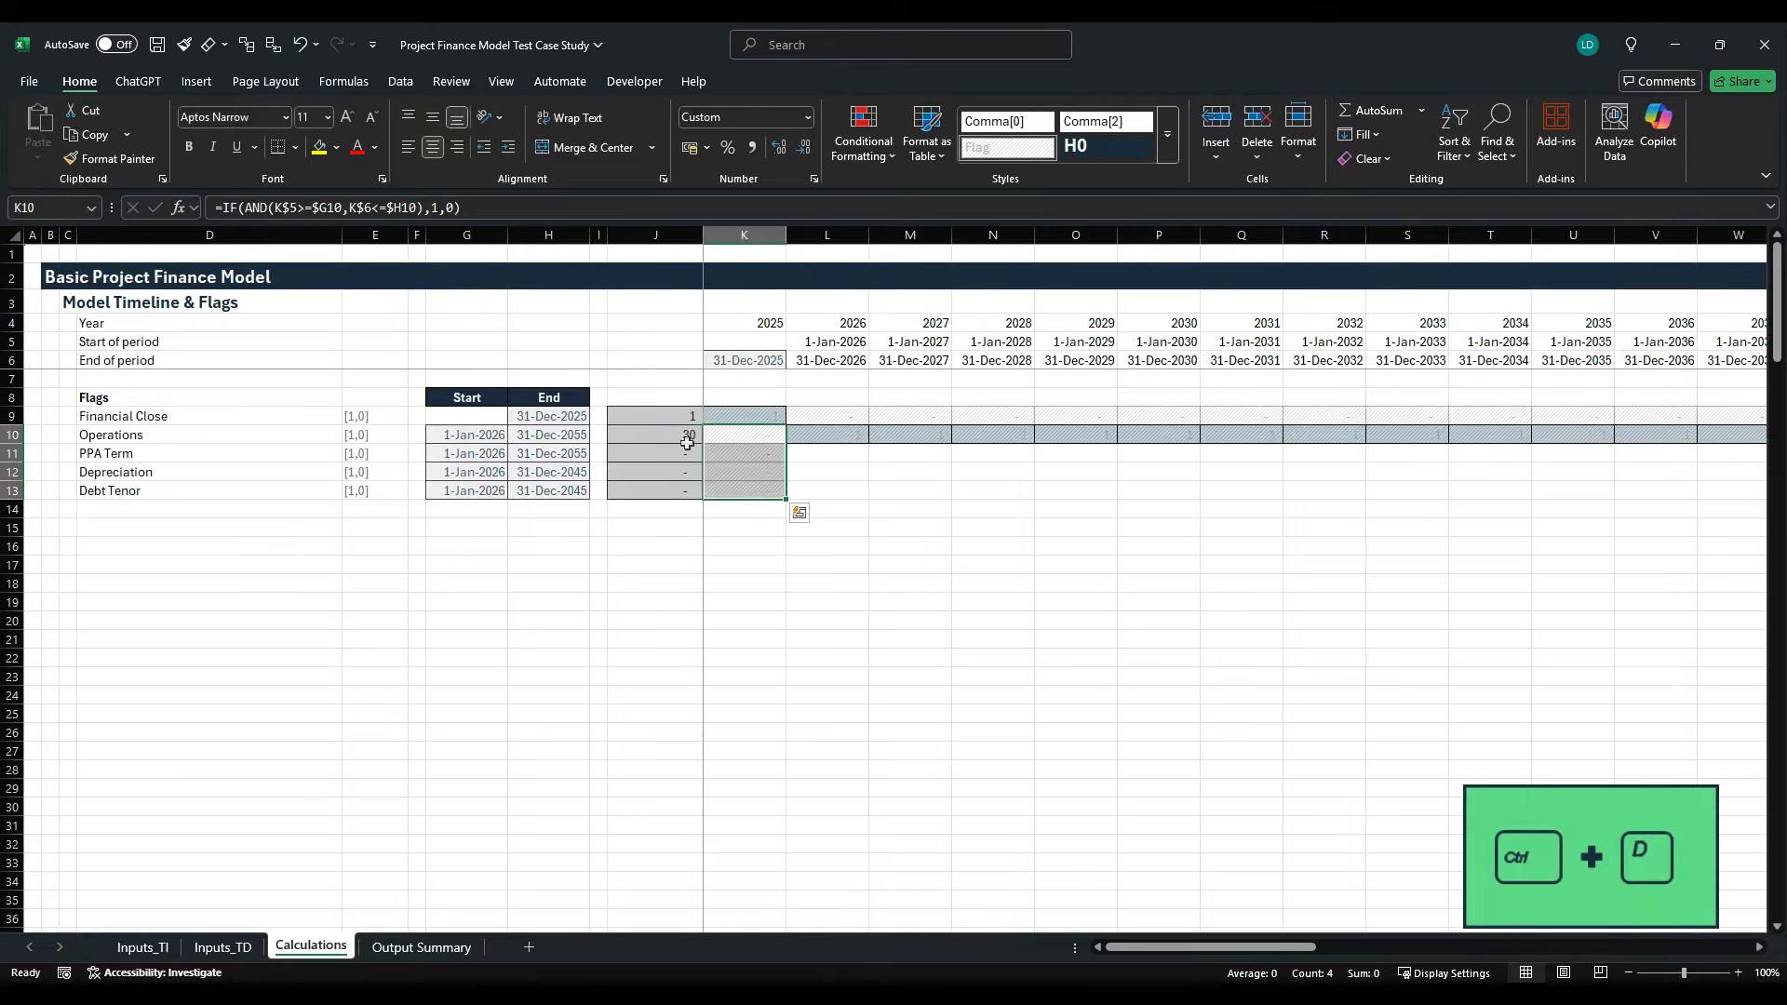
key(ctrl+shift+Right)
key(ctrl+r)
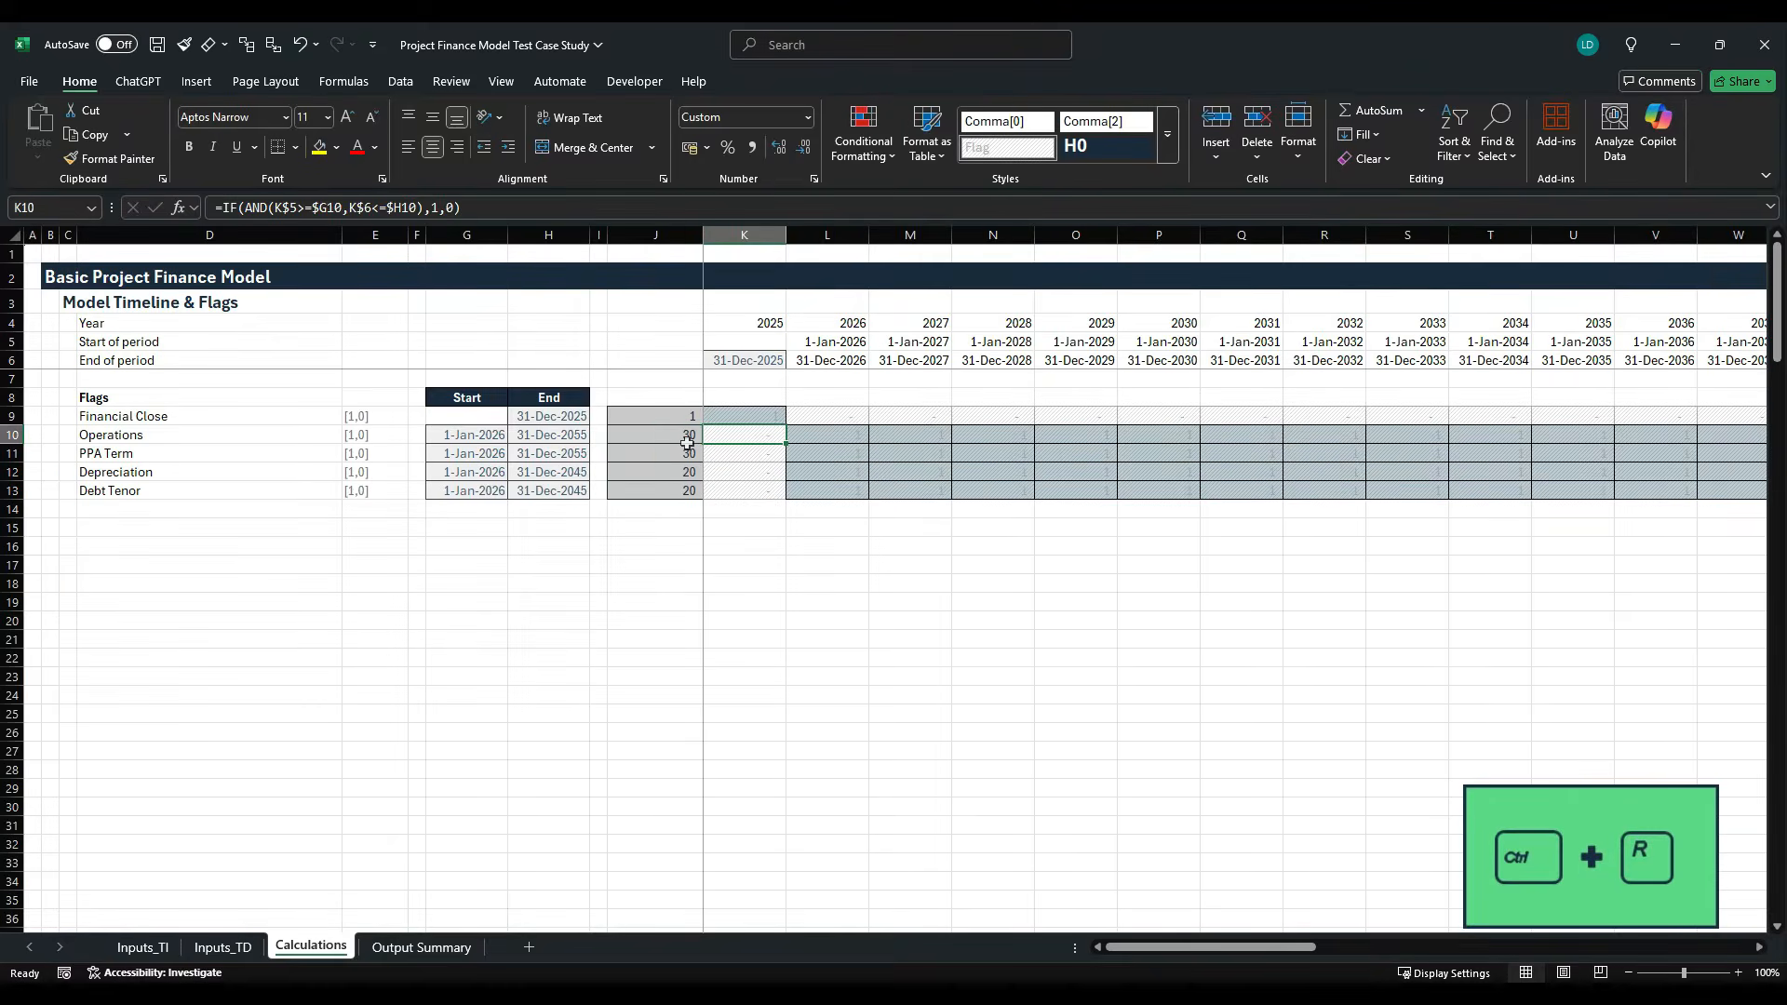
- Check the Depreciation flag along row 12 and inspect the references of its formula in Y12
key(Right)
key(Down)
key(Down)
key(Right)
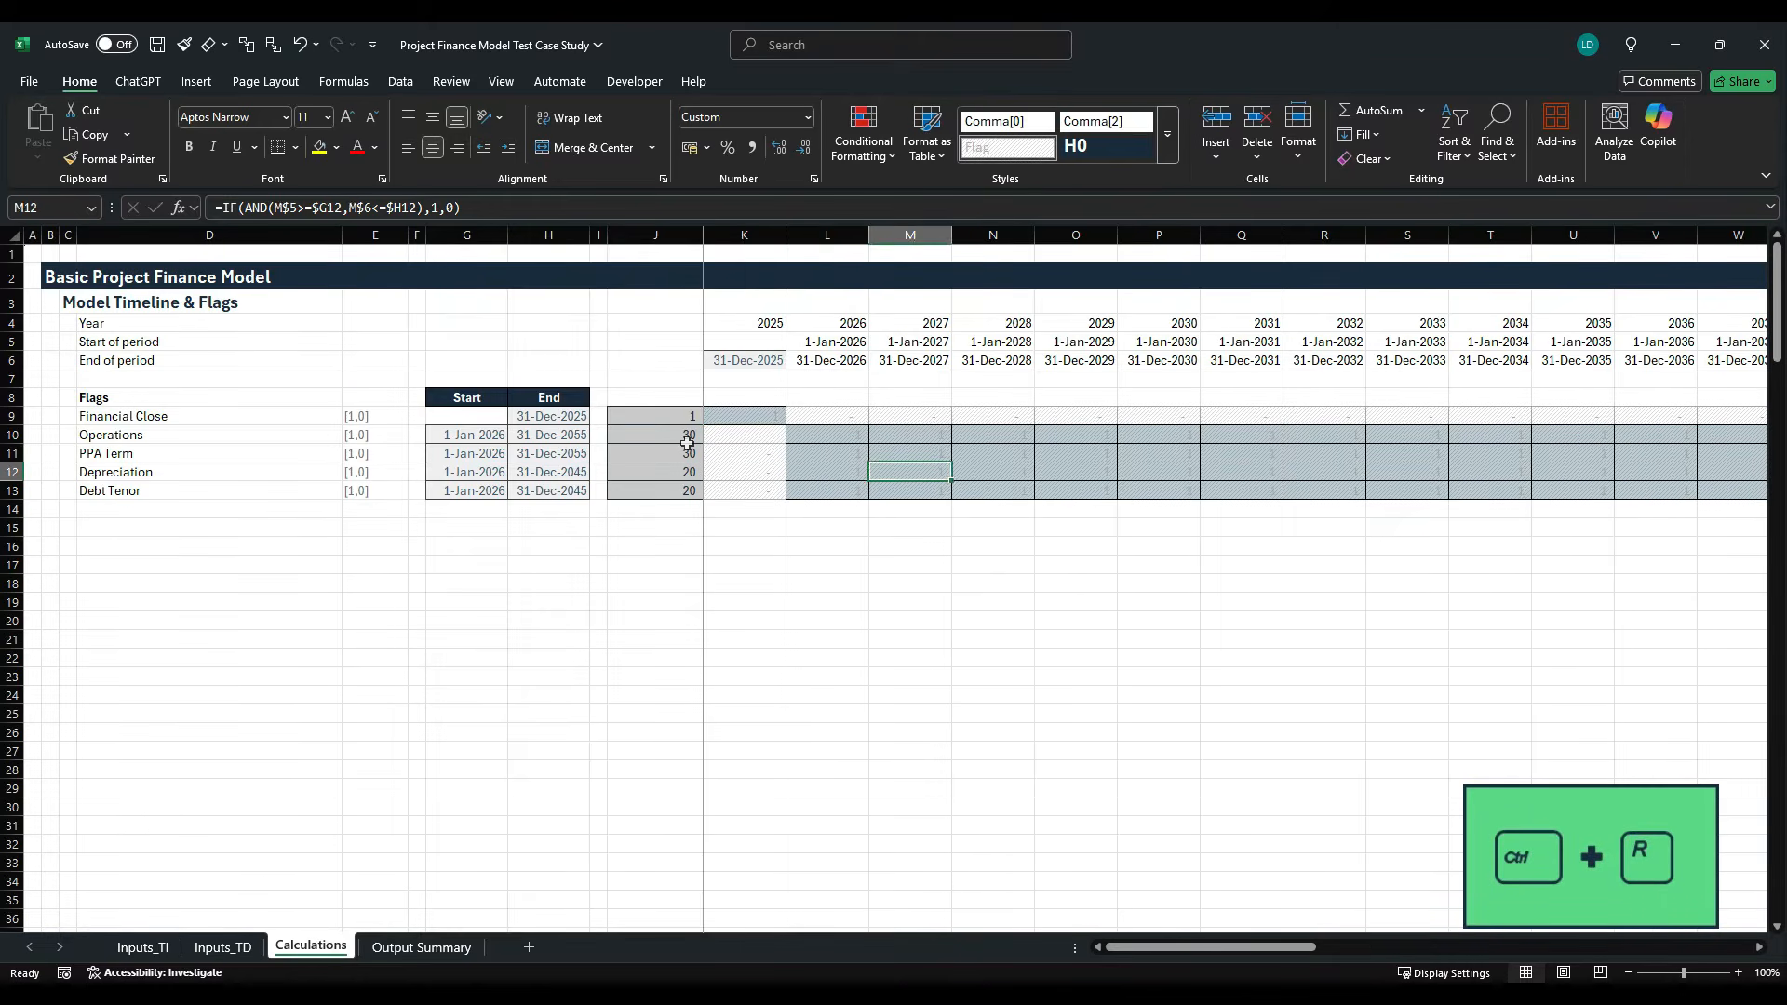
key(Right)
key(Right)
key(Right)
key(Right)
key(Right)
key(Right)
key(Right)
key(Right)
key(Right)
key(Right)
key(Right)
key(Right)
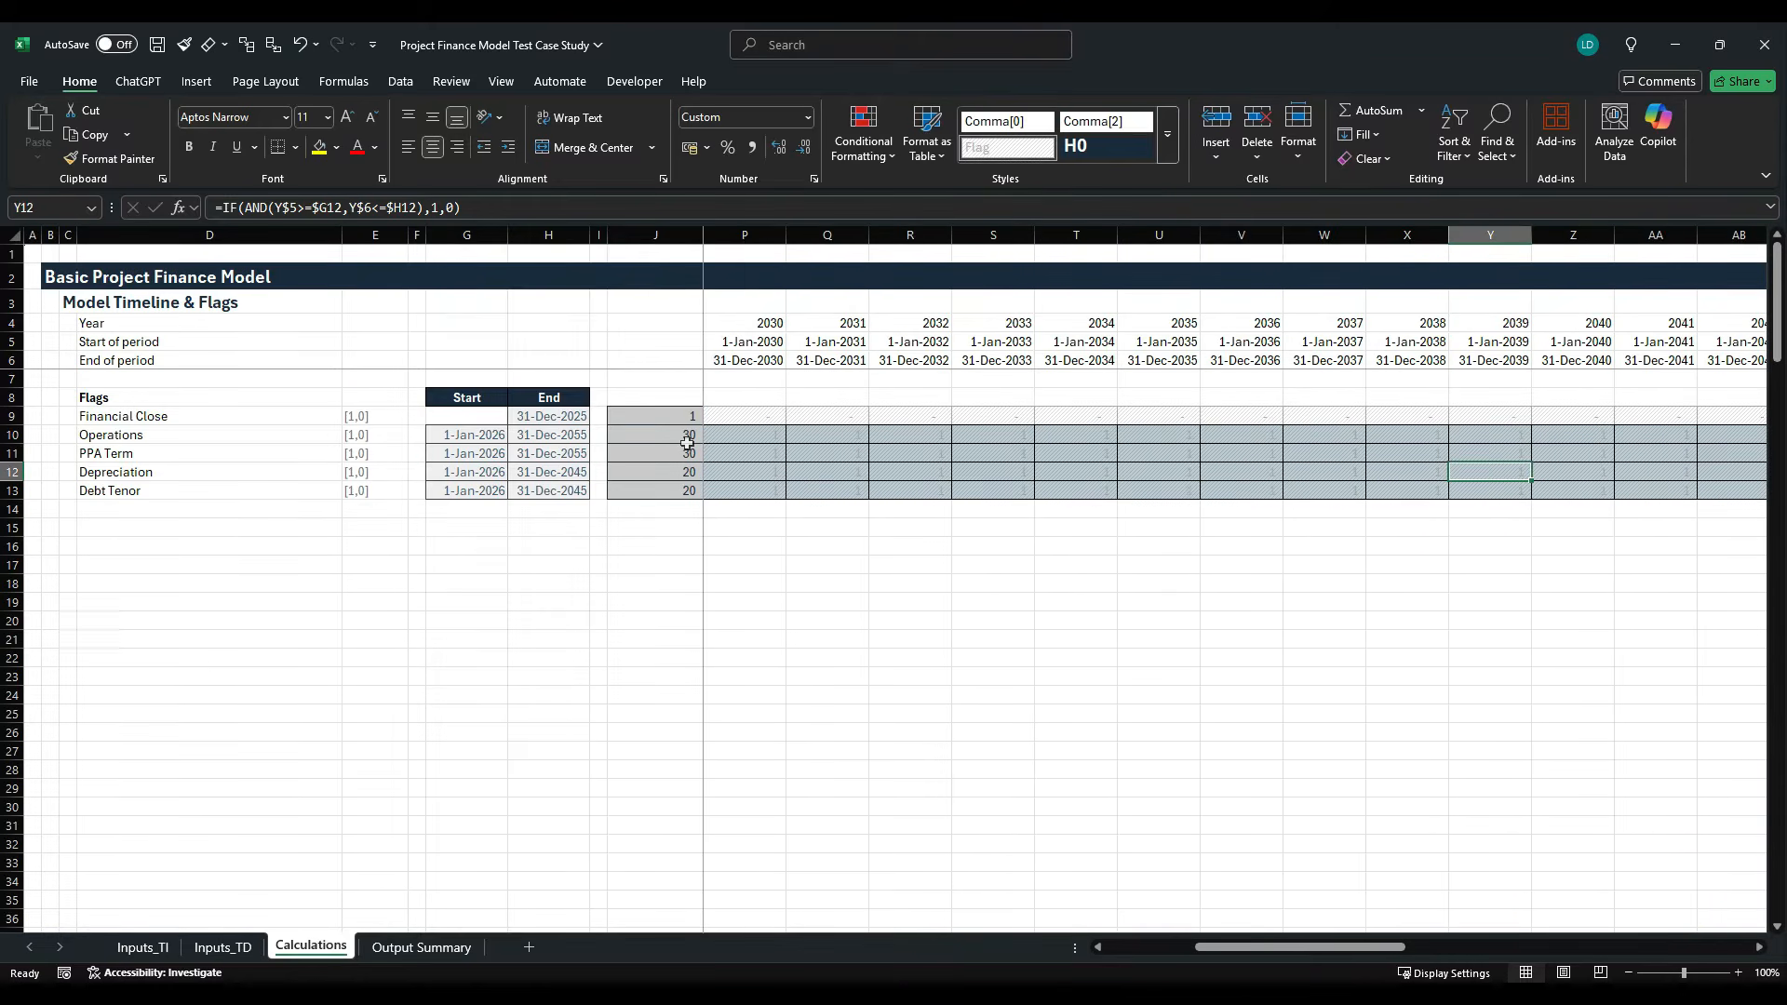
key(F2)
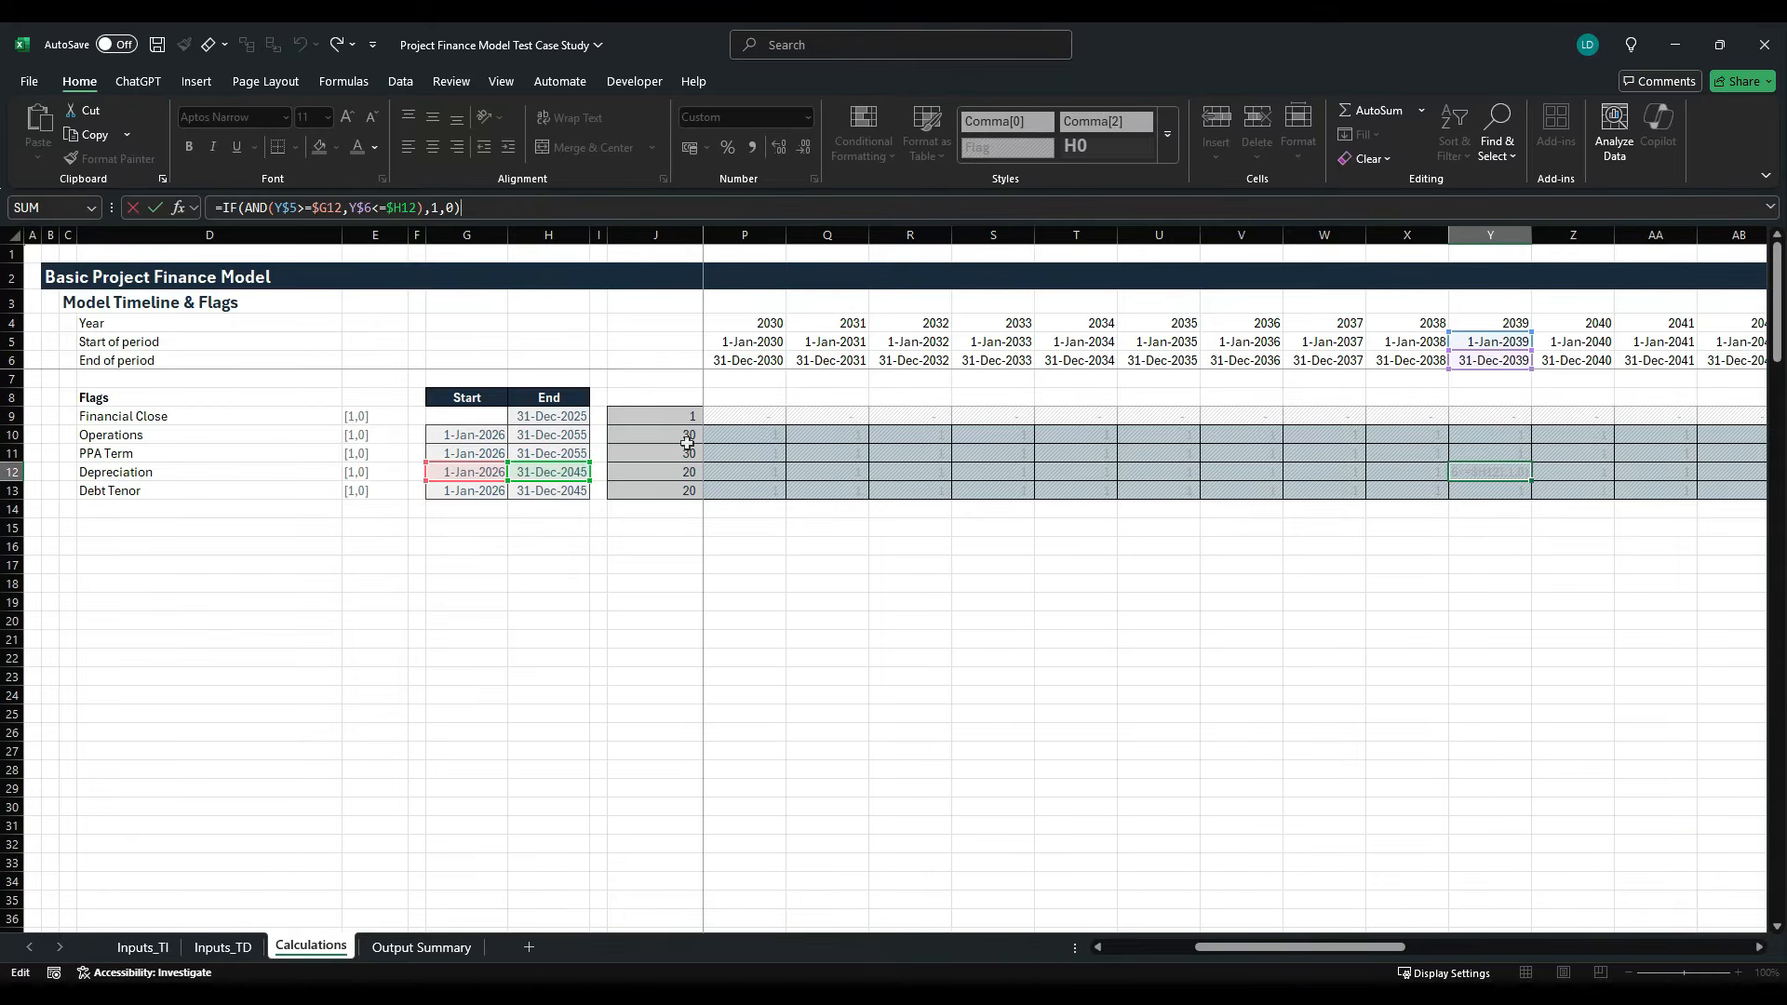
key(Escape)
- Enter the section heading "Inflation" in C15 below the flags block
key(Left)
key(Left)
key(Left)
key(Left)
key(Left)
key(Left)
key(Left)
key(Left)
key(Left)
key(Left)
key(Left)
key(Left)
key(Left)
key(Left)
key(Left)
key(Left)
key(Left)
key(Left)
key(Left)
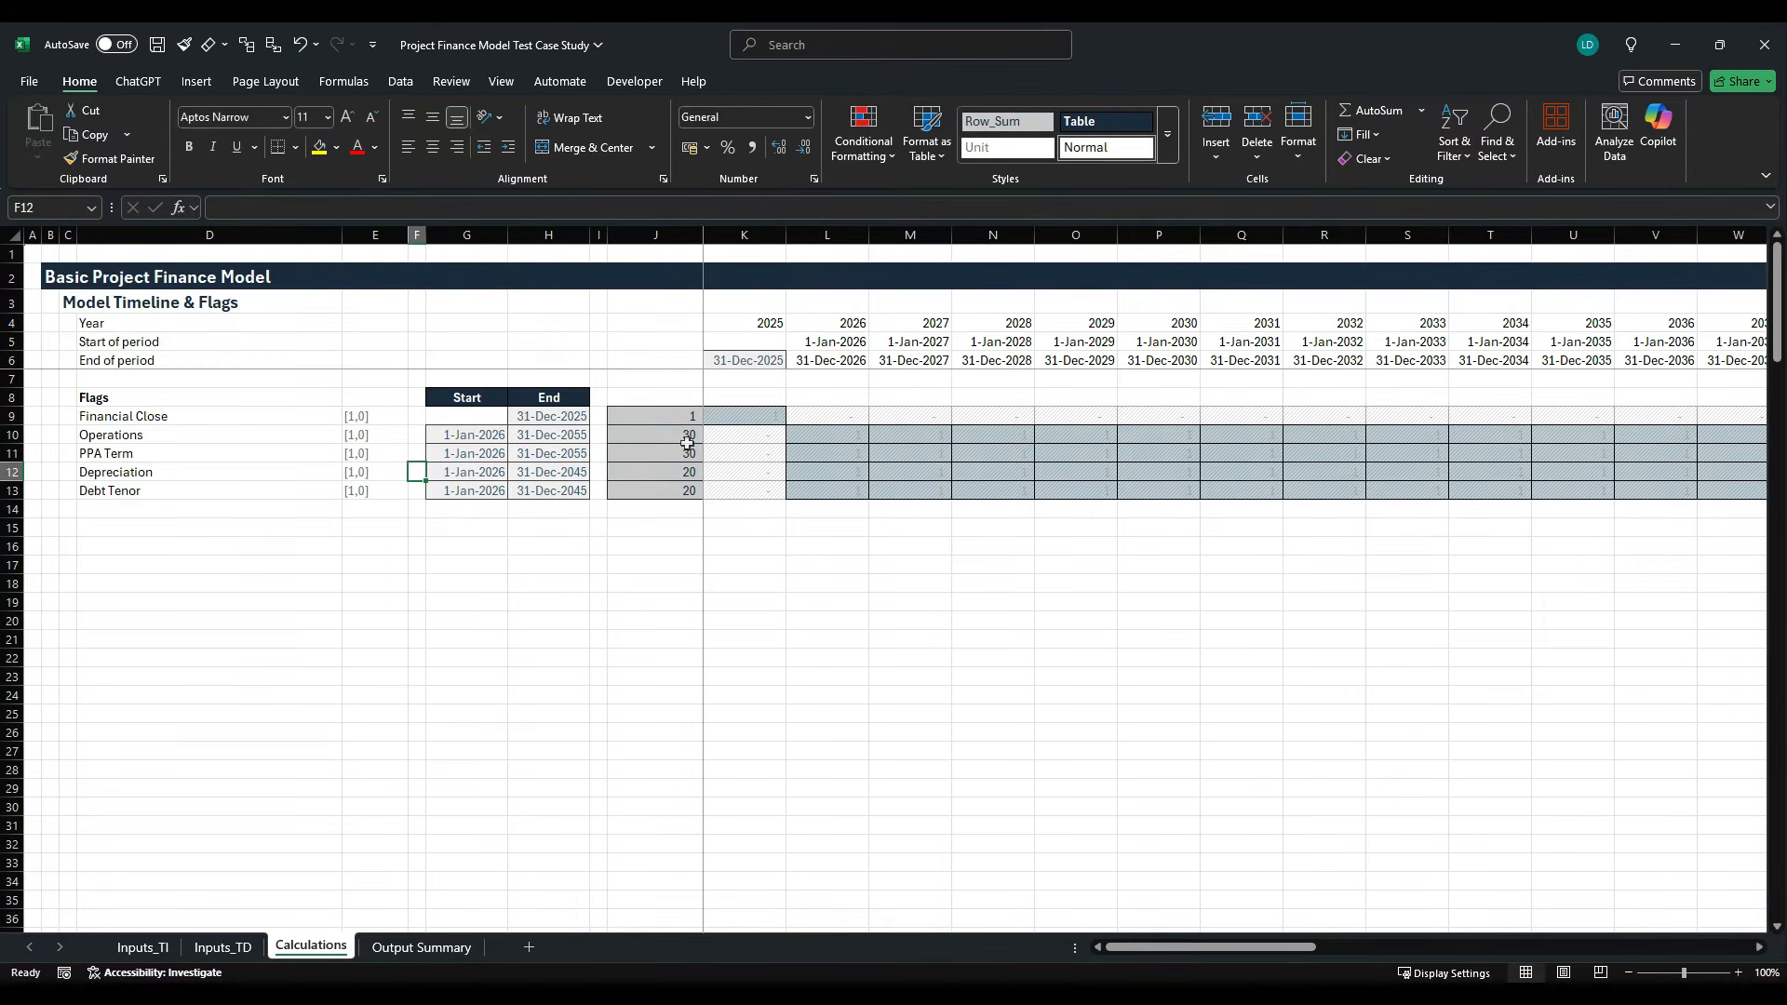
key(Left)
key(Left)
key(Left)
key(Down)
key(Down)
key(Down)
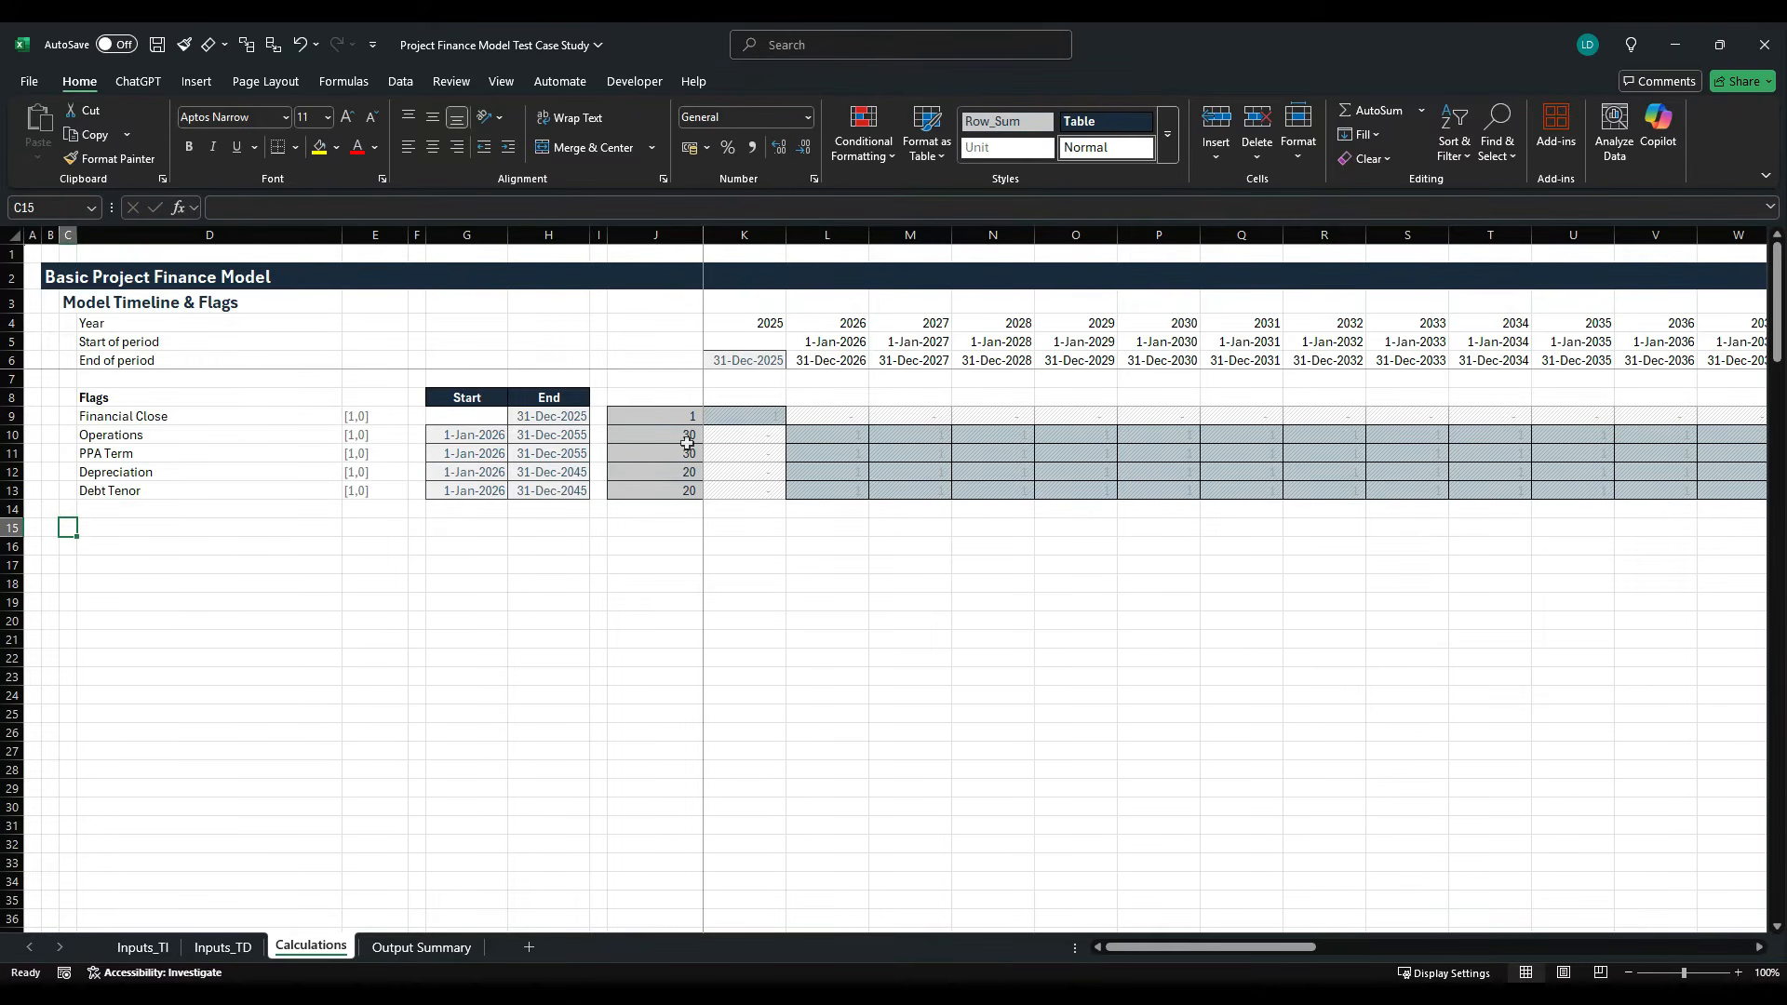
text(I)
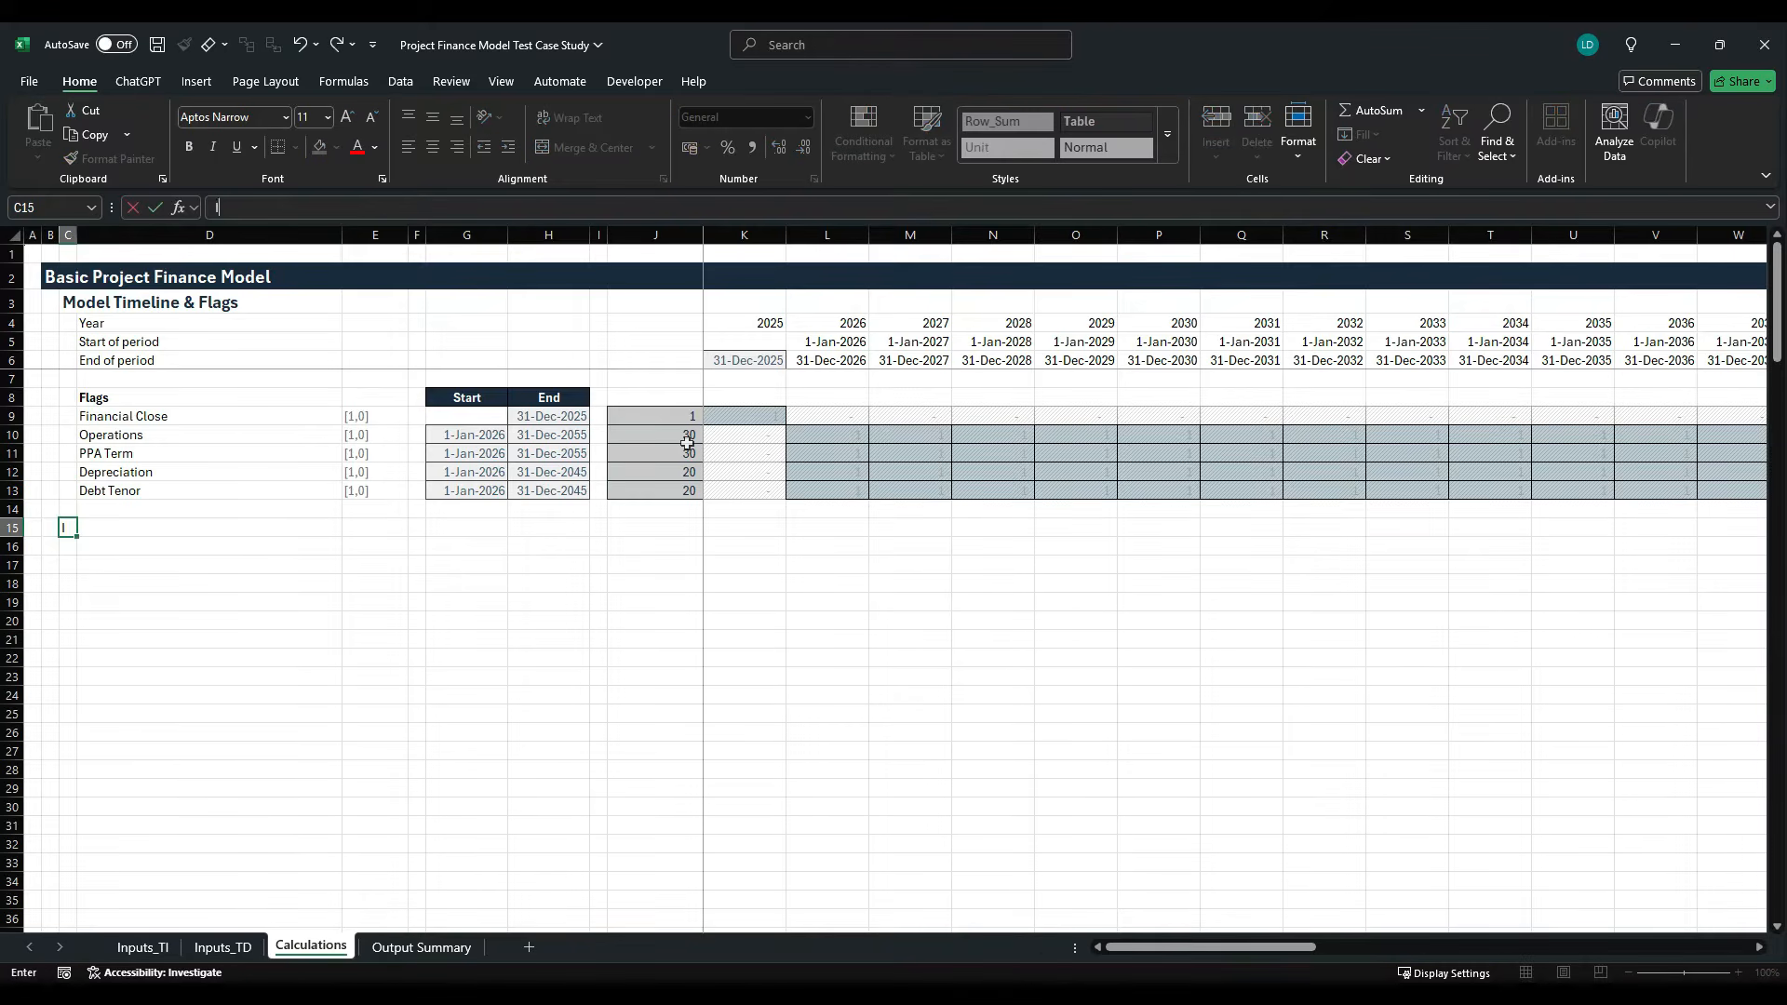
text(nflation)
key(ctrl+Return)
- Apply the custom H1 cell style to the Inflation heading in C15
key(alt+h+j)
key(Right)
key(Right)
key(Right)
key(Right)
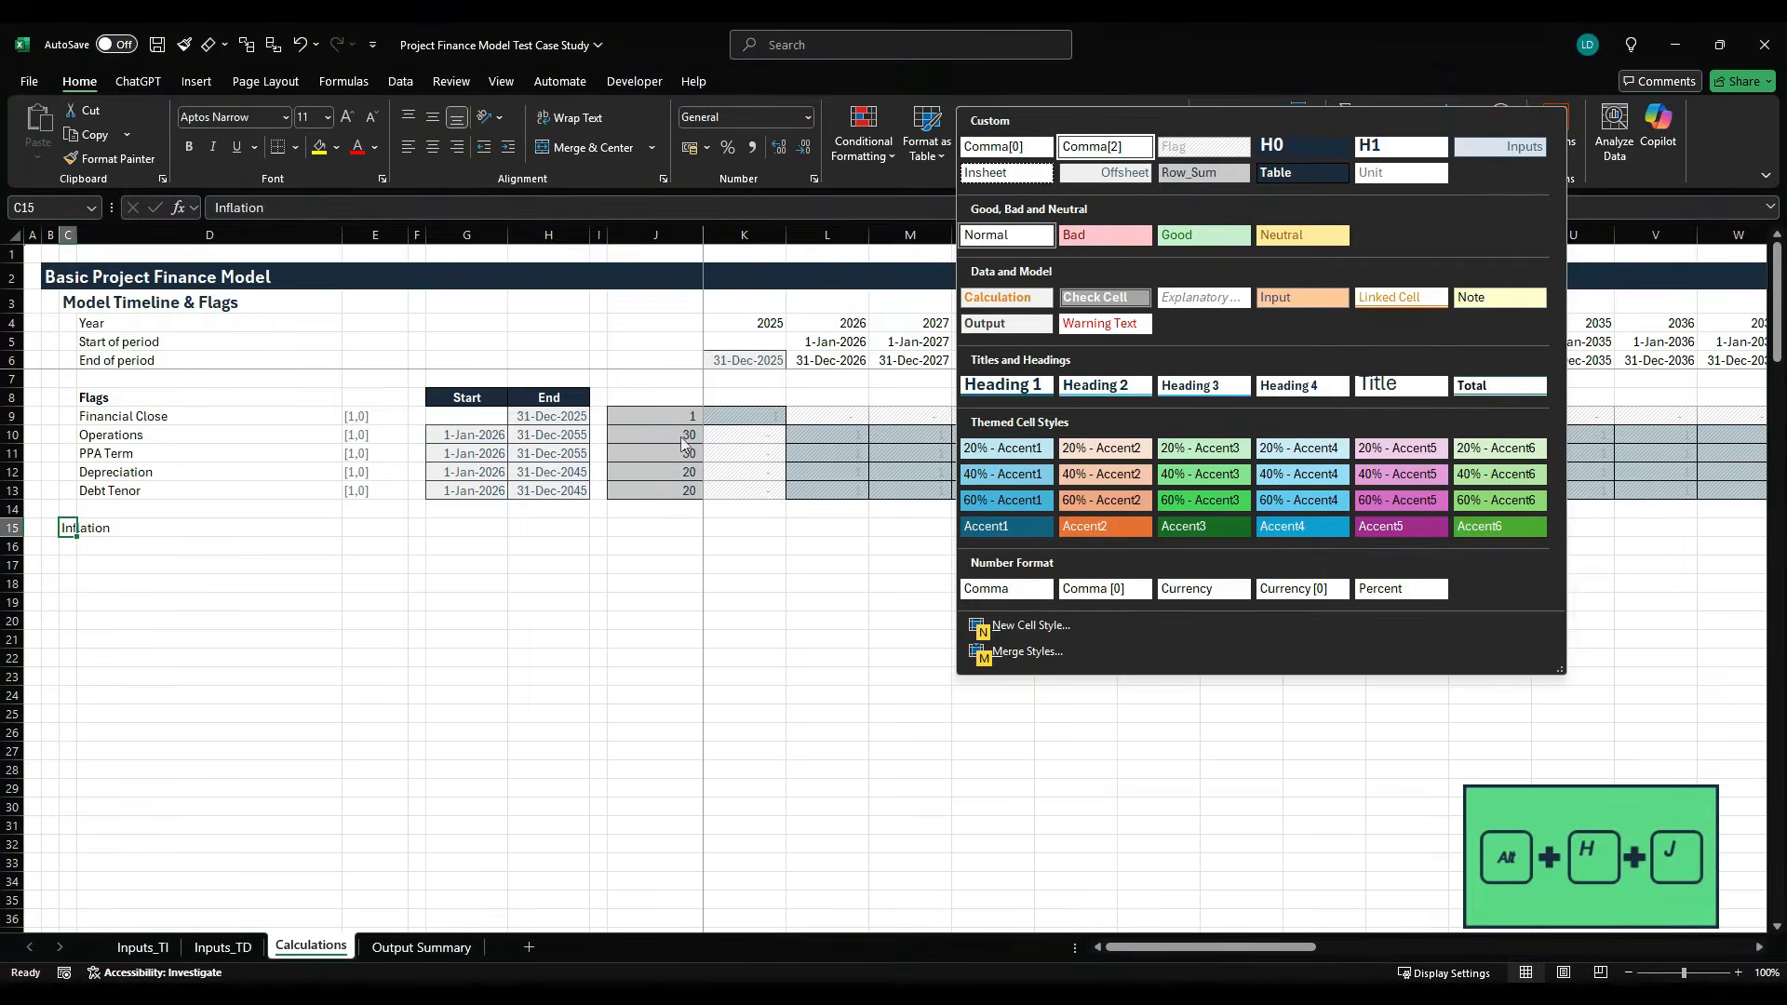
key(Return)
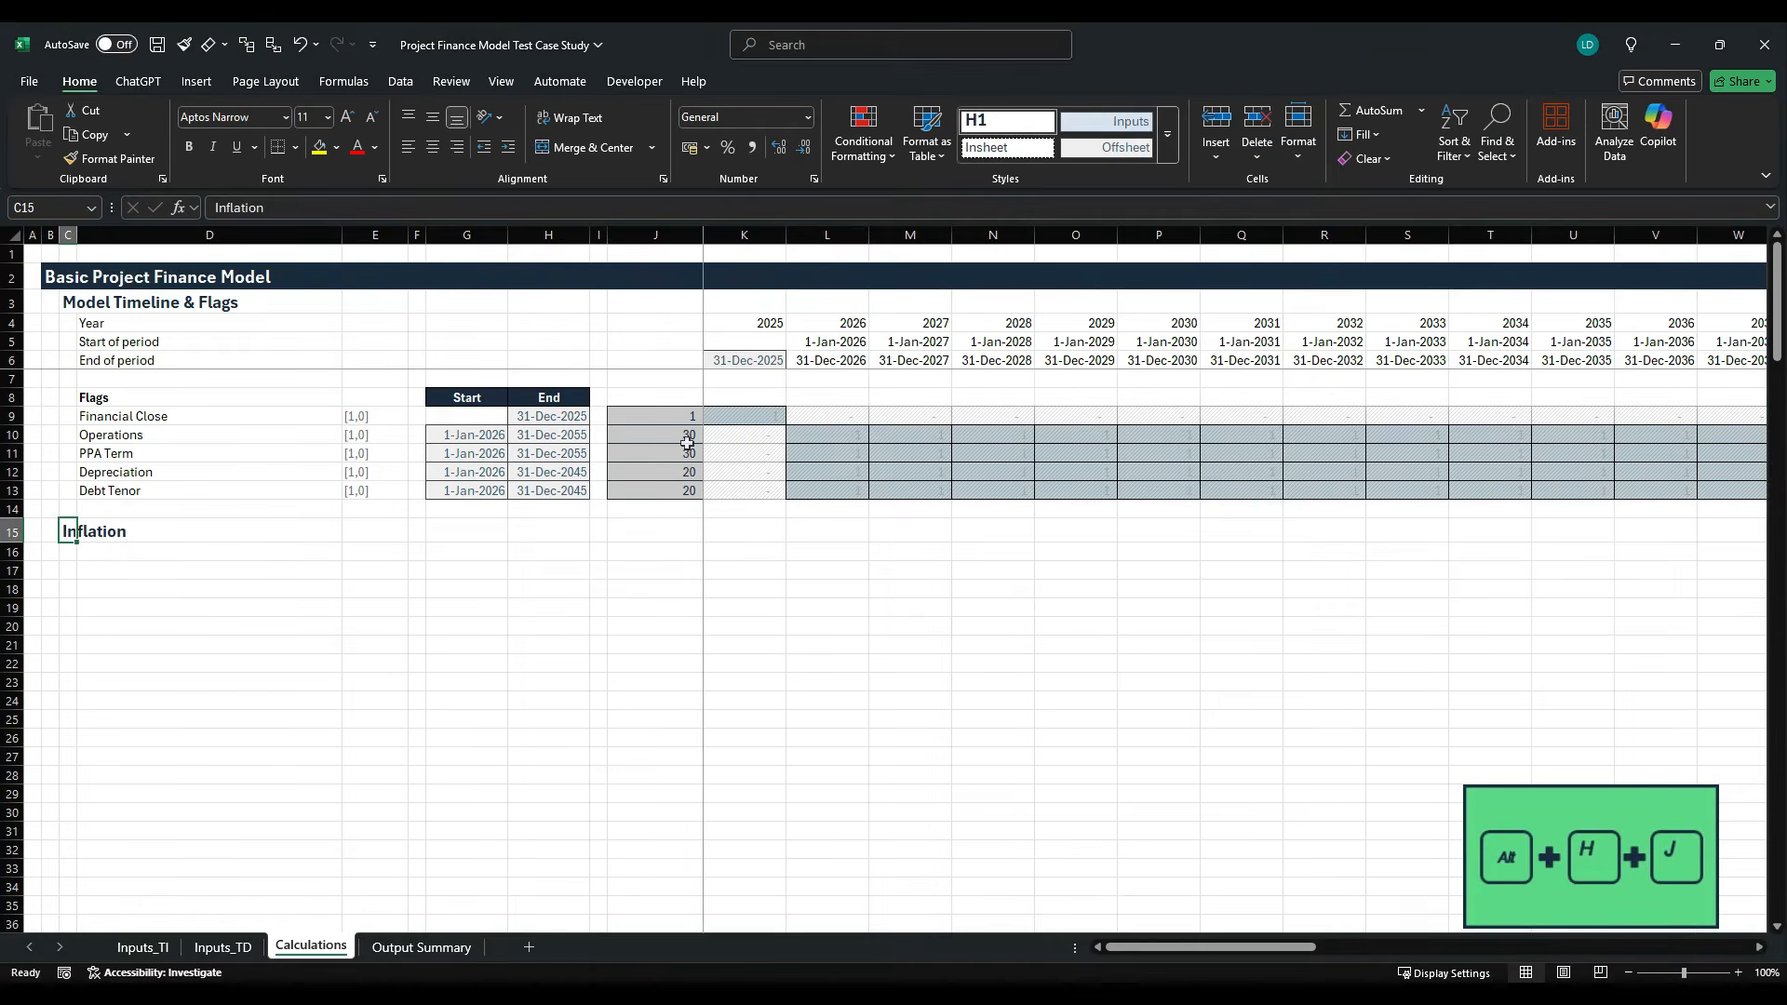
- Add the row labels "PPA Escalation" in D16 and "Opex Escalation" in D17 under the Inflation heading
key(Down)
key(Right)
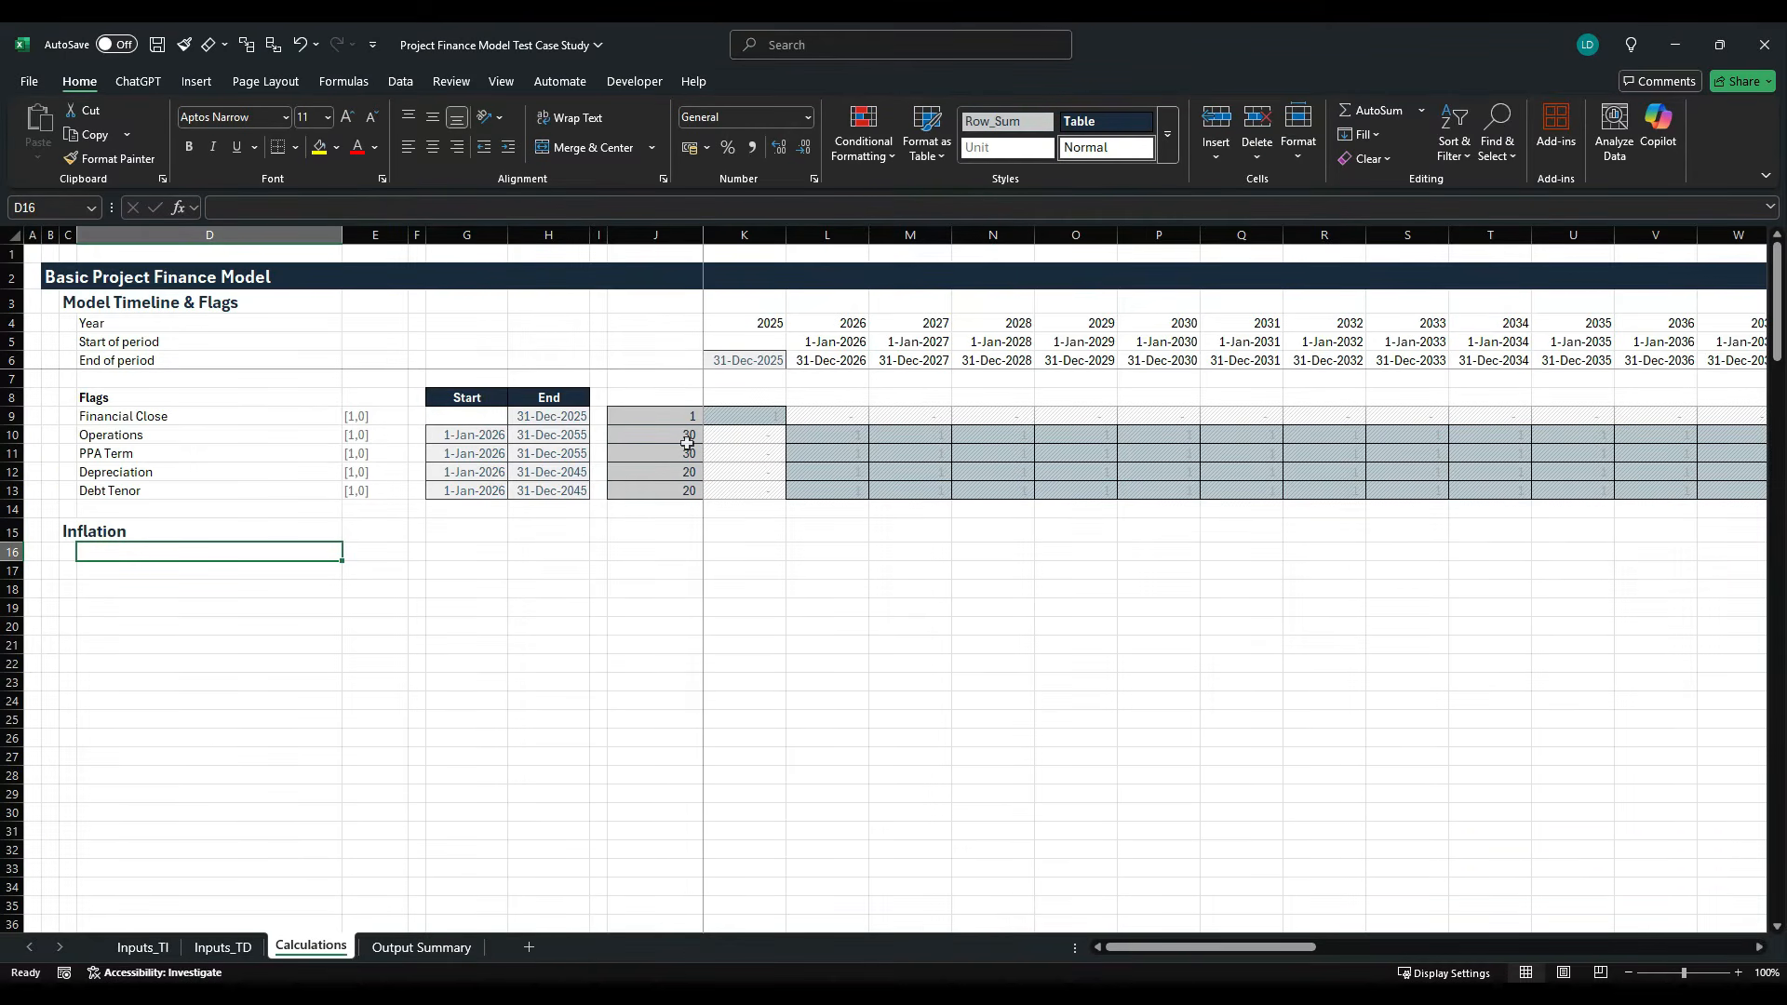
text(PPA)
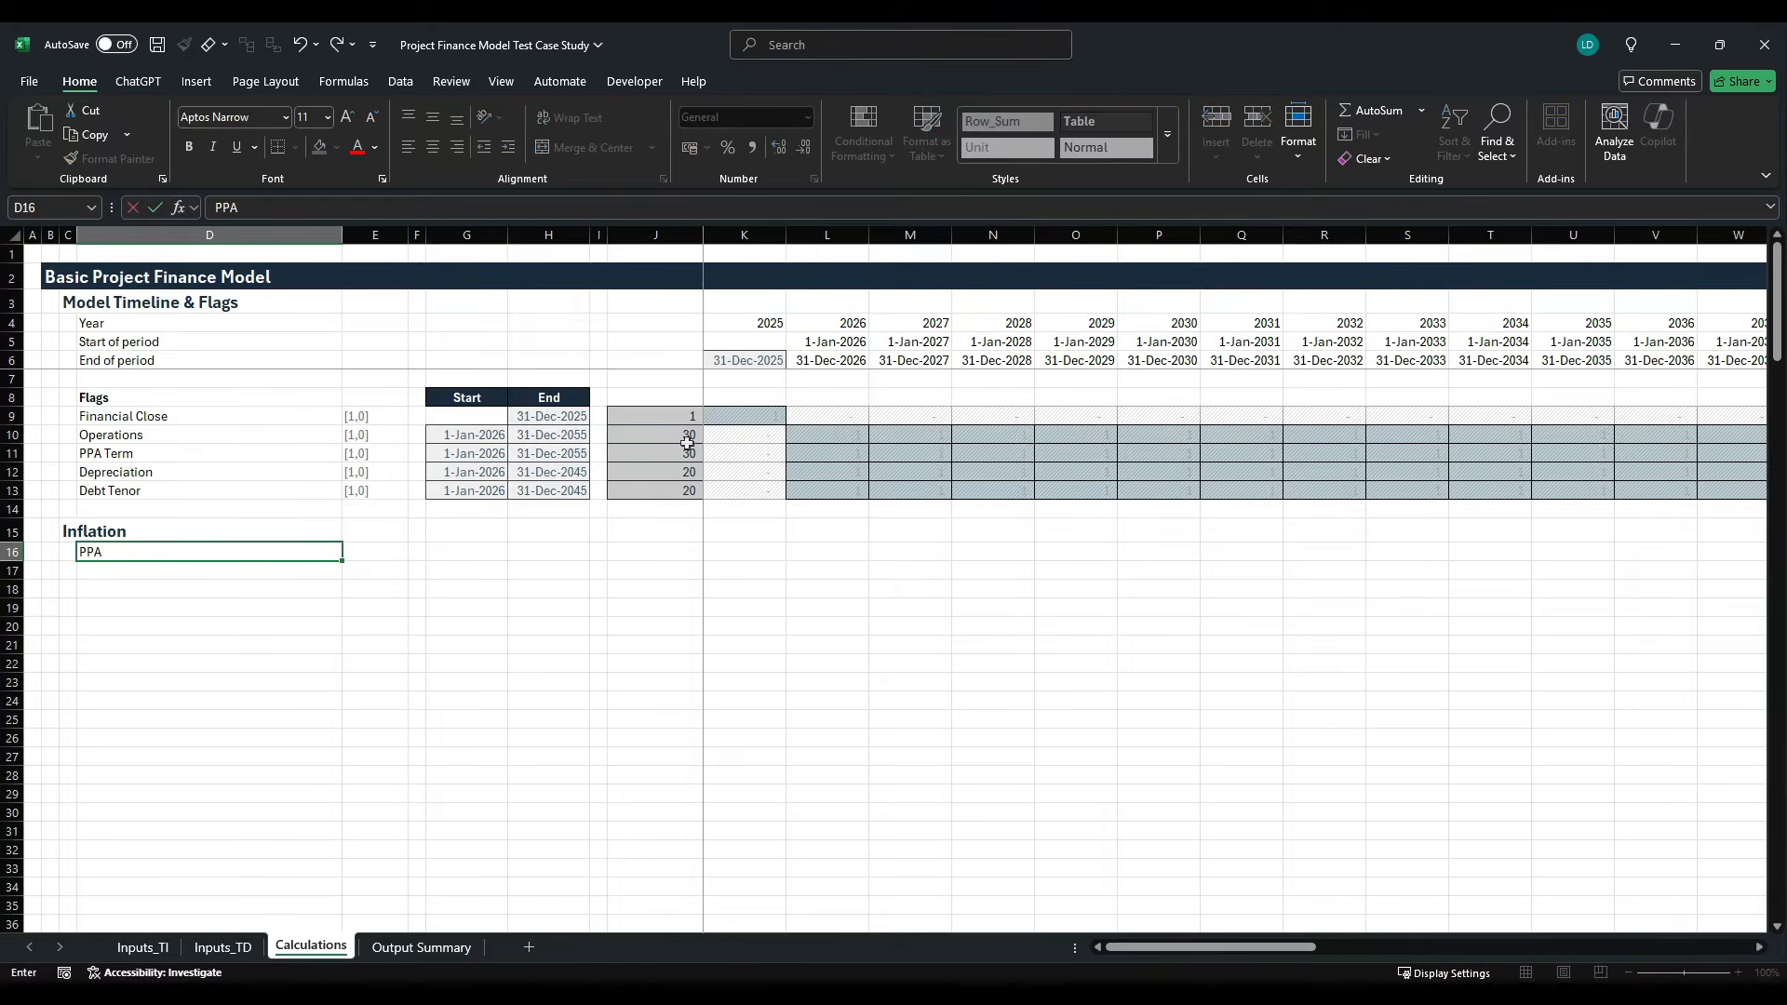
text( Escalation)
key(Return)
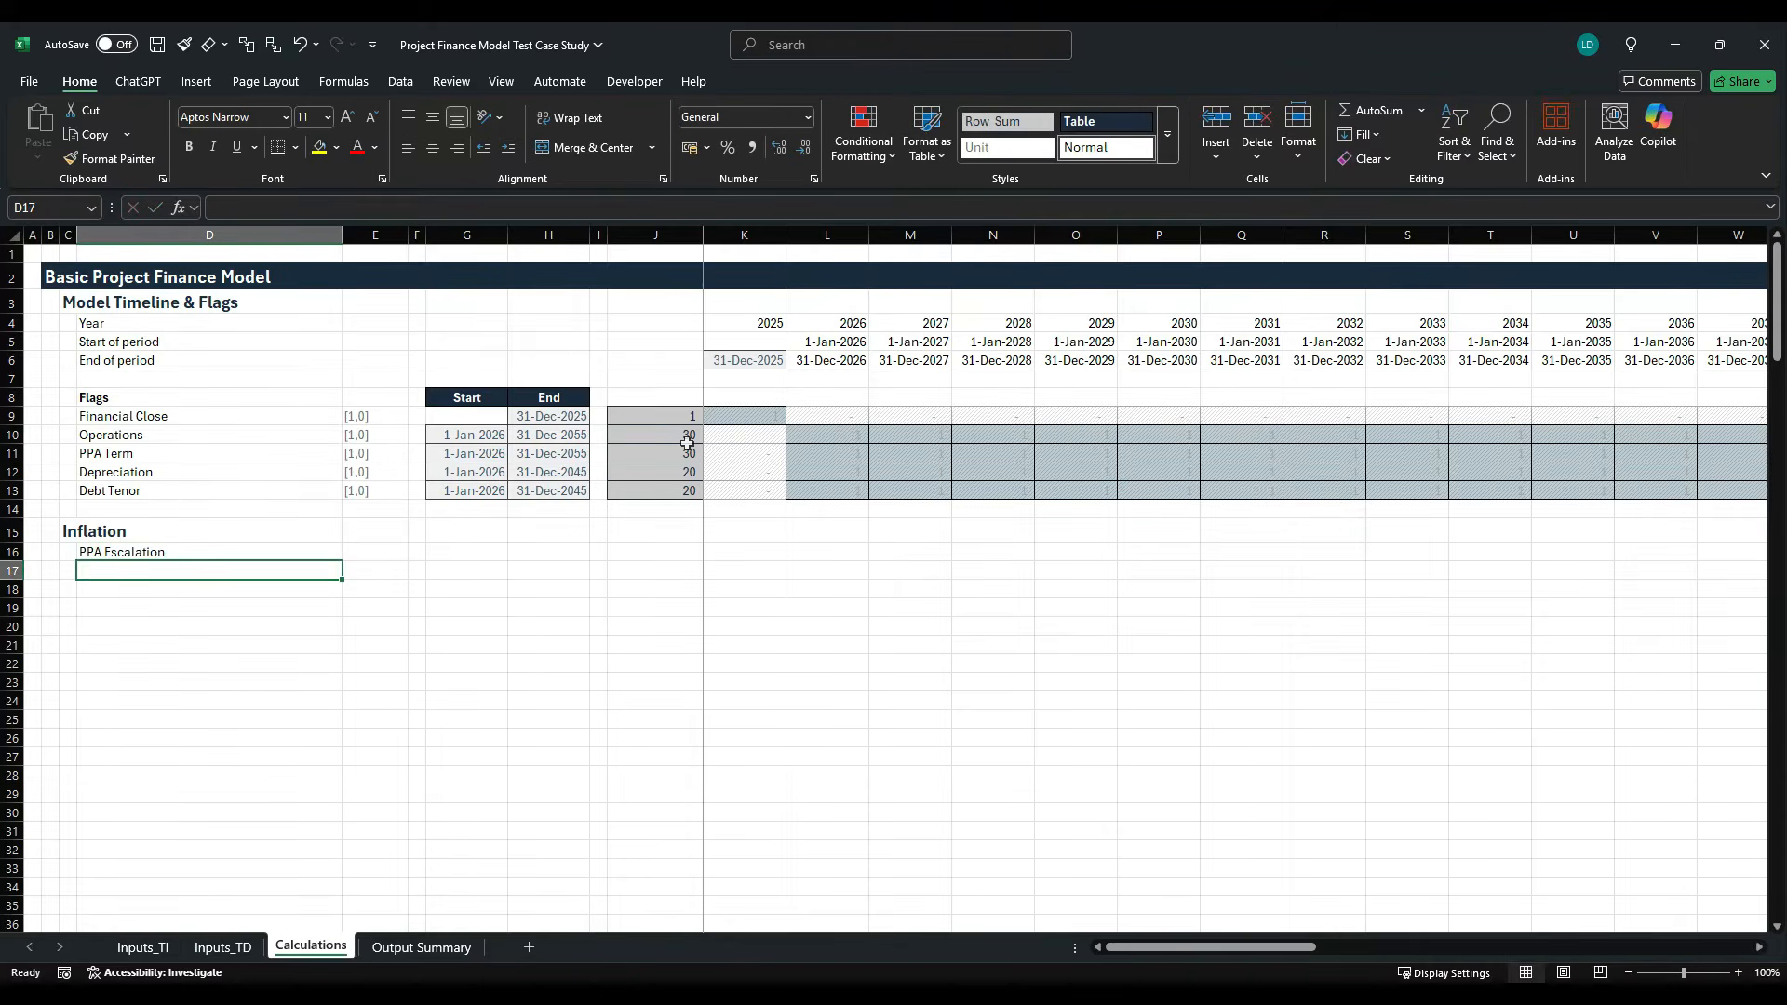
text(Opex)
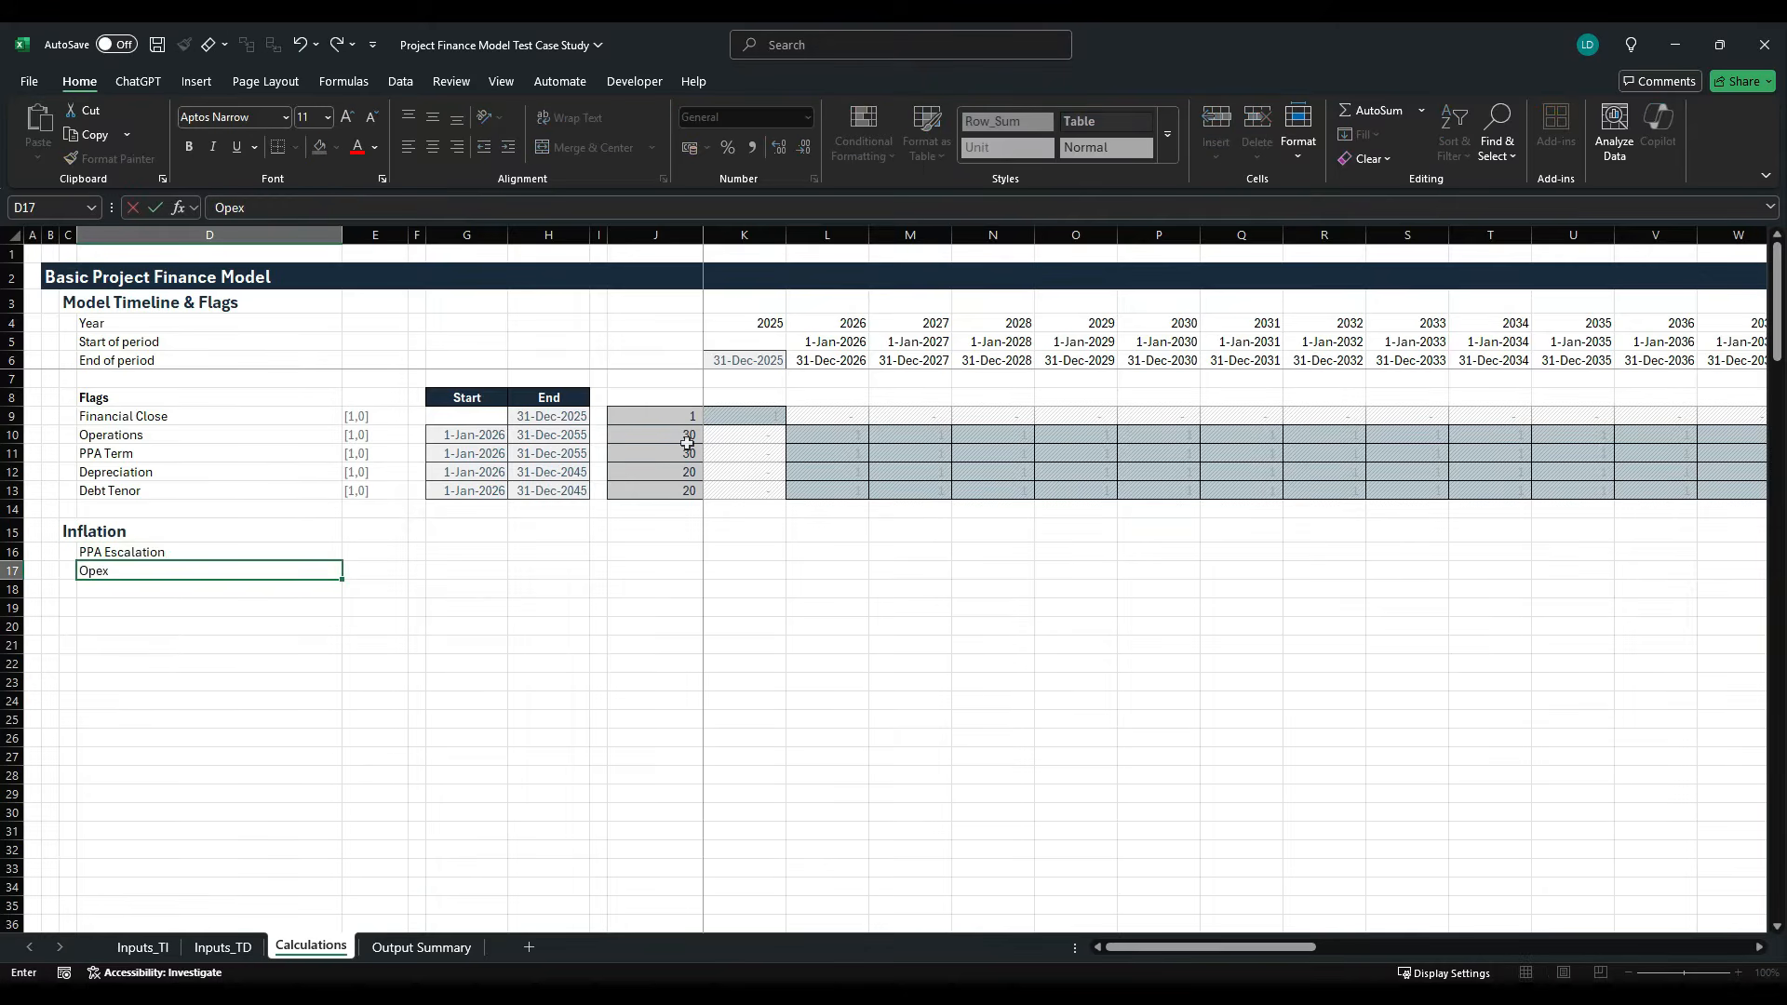
text( Escalation)
key(ctrl+Return)
- Enter the unit "Index" in E16 for PPA Escalation and fill it down to E17 for Opex Escalation
key(Right)
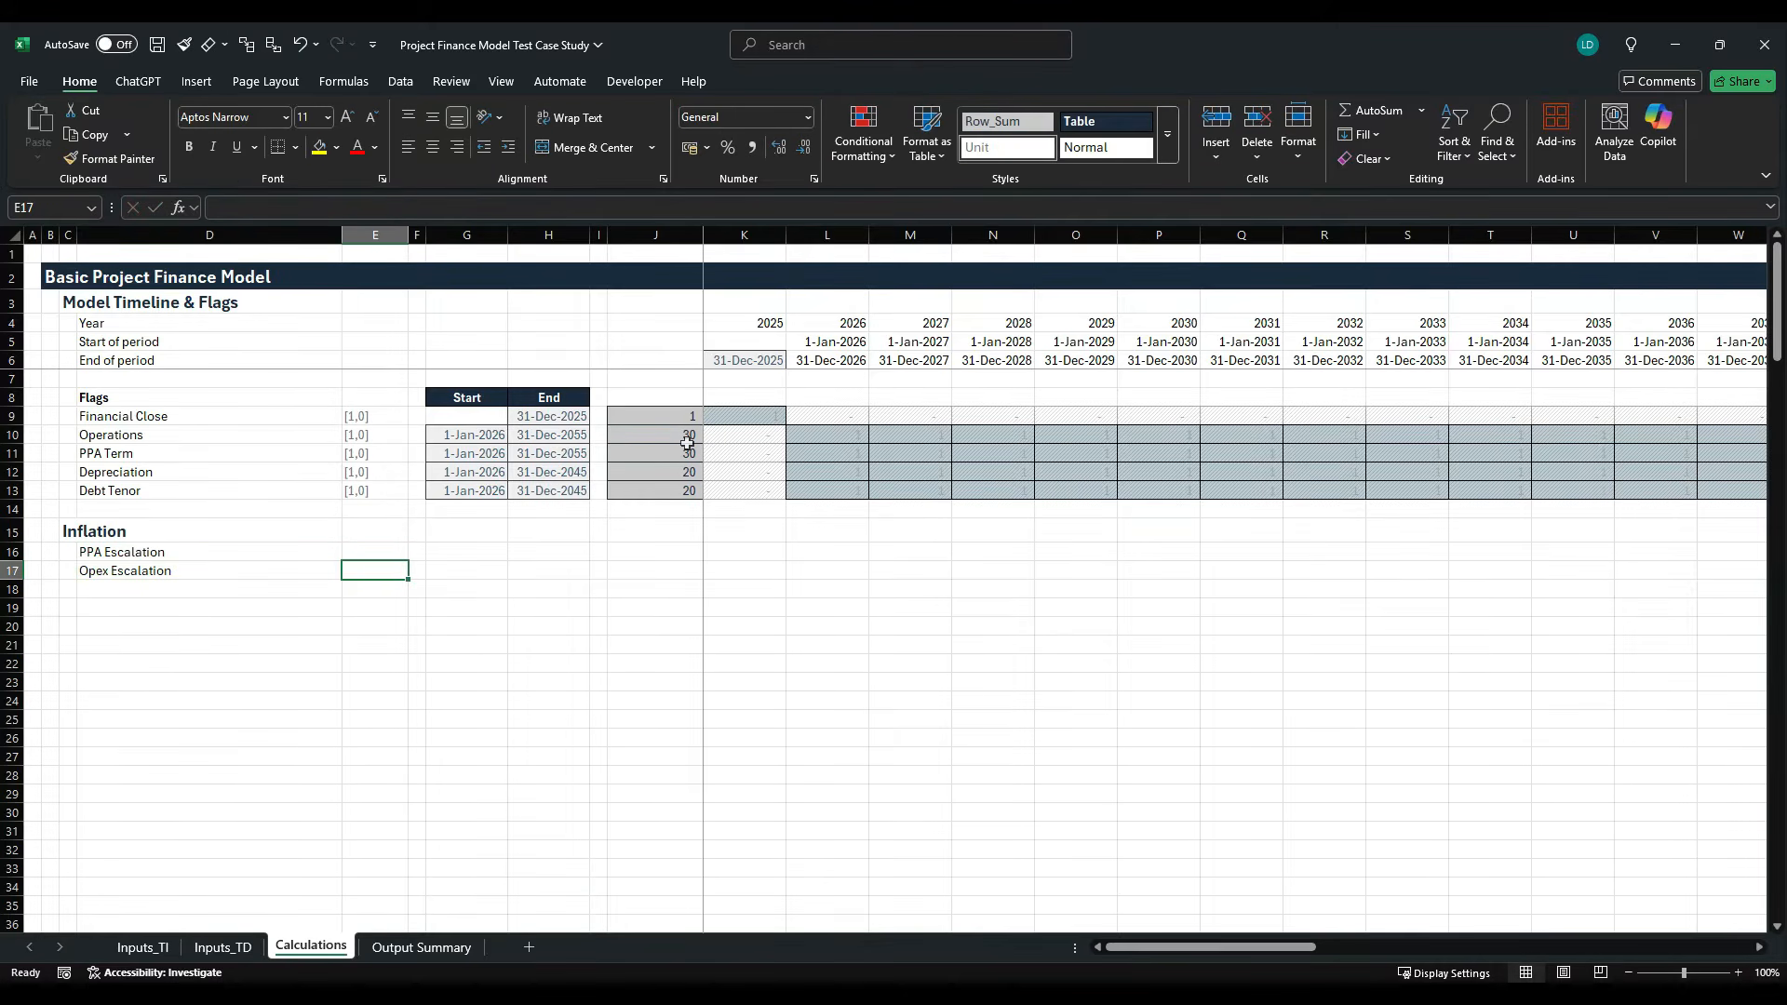
key(Up)
text(Index)
key(ctrl+Return)
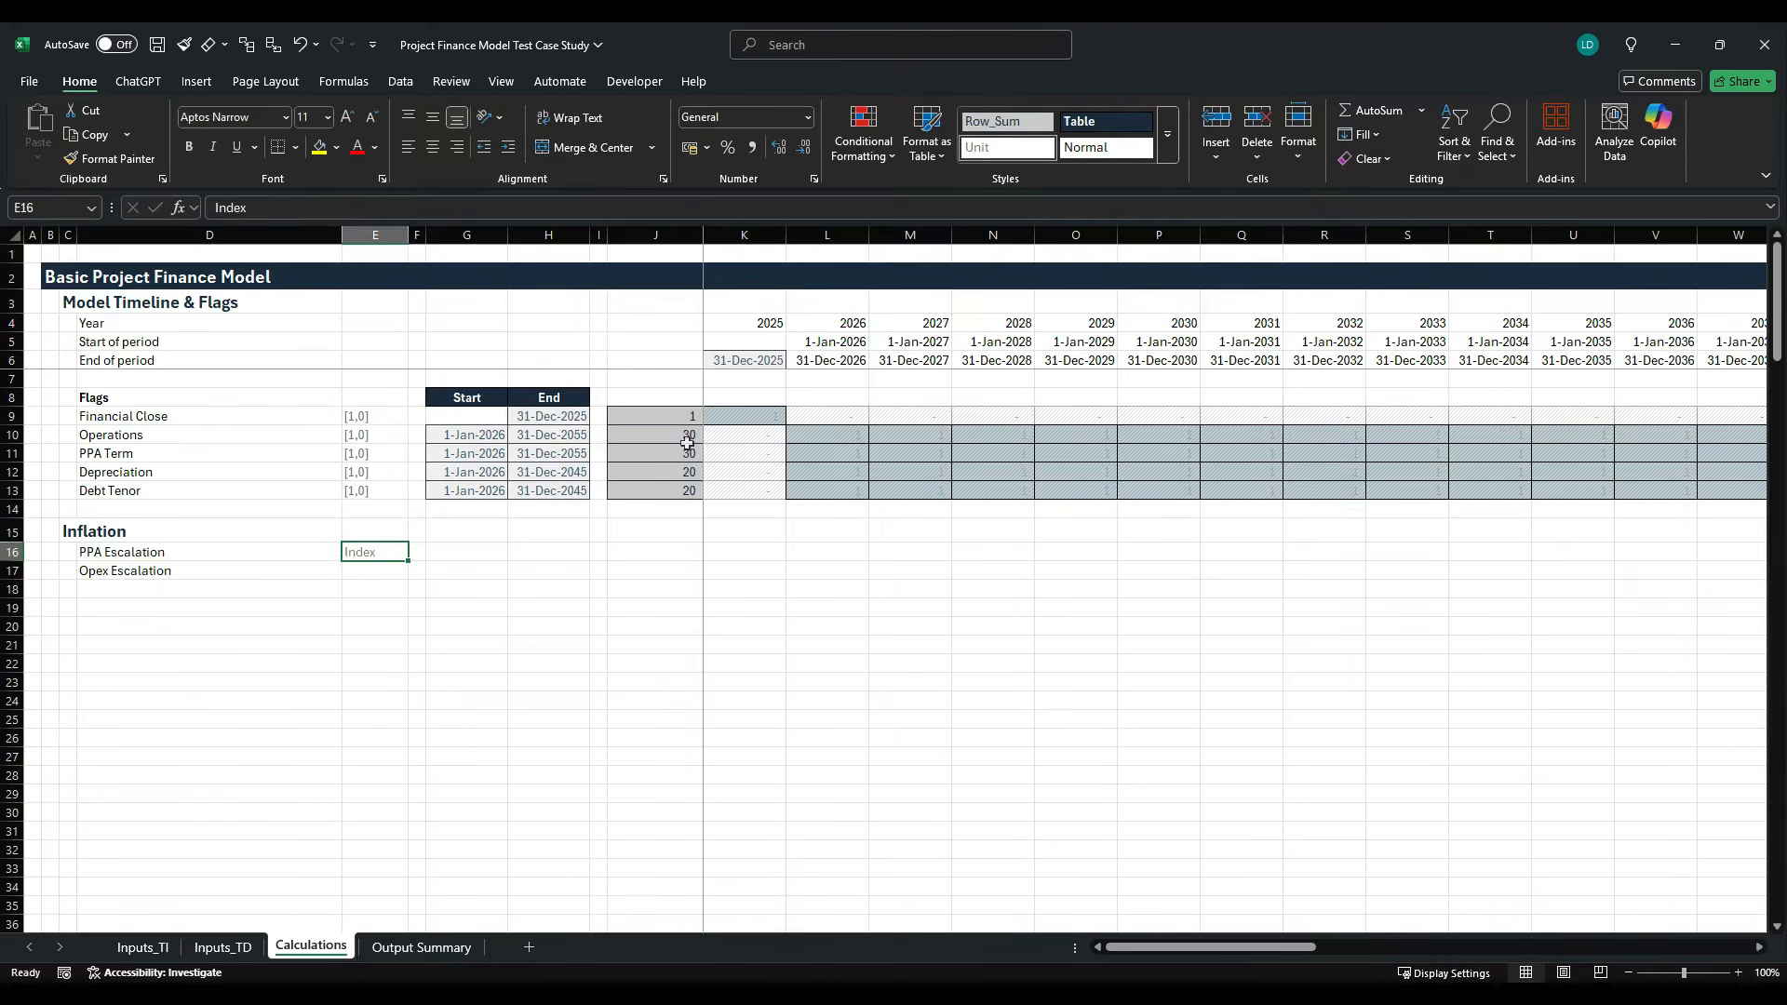
key(Down)
key(ctrl+d)
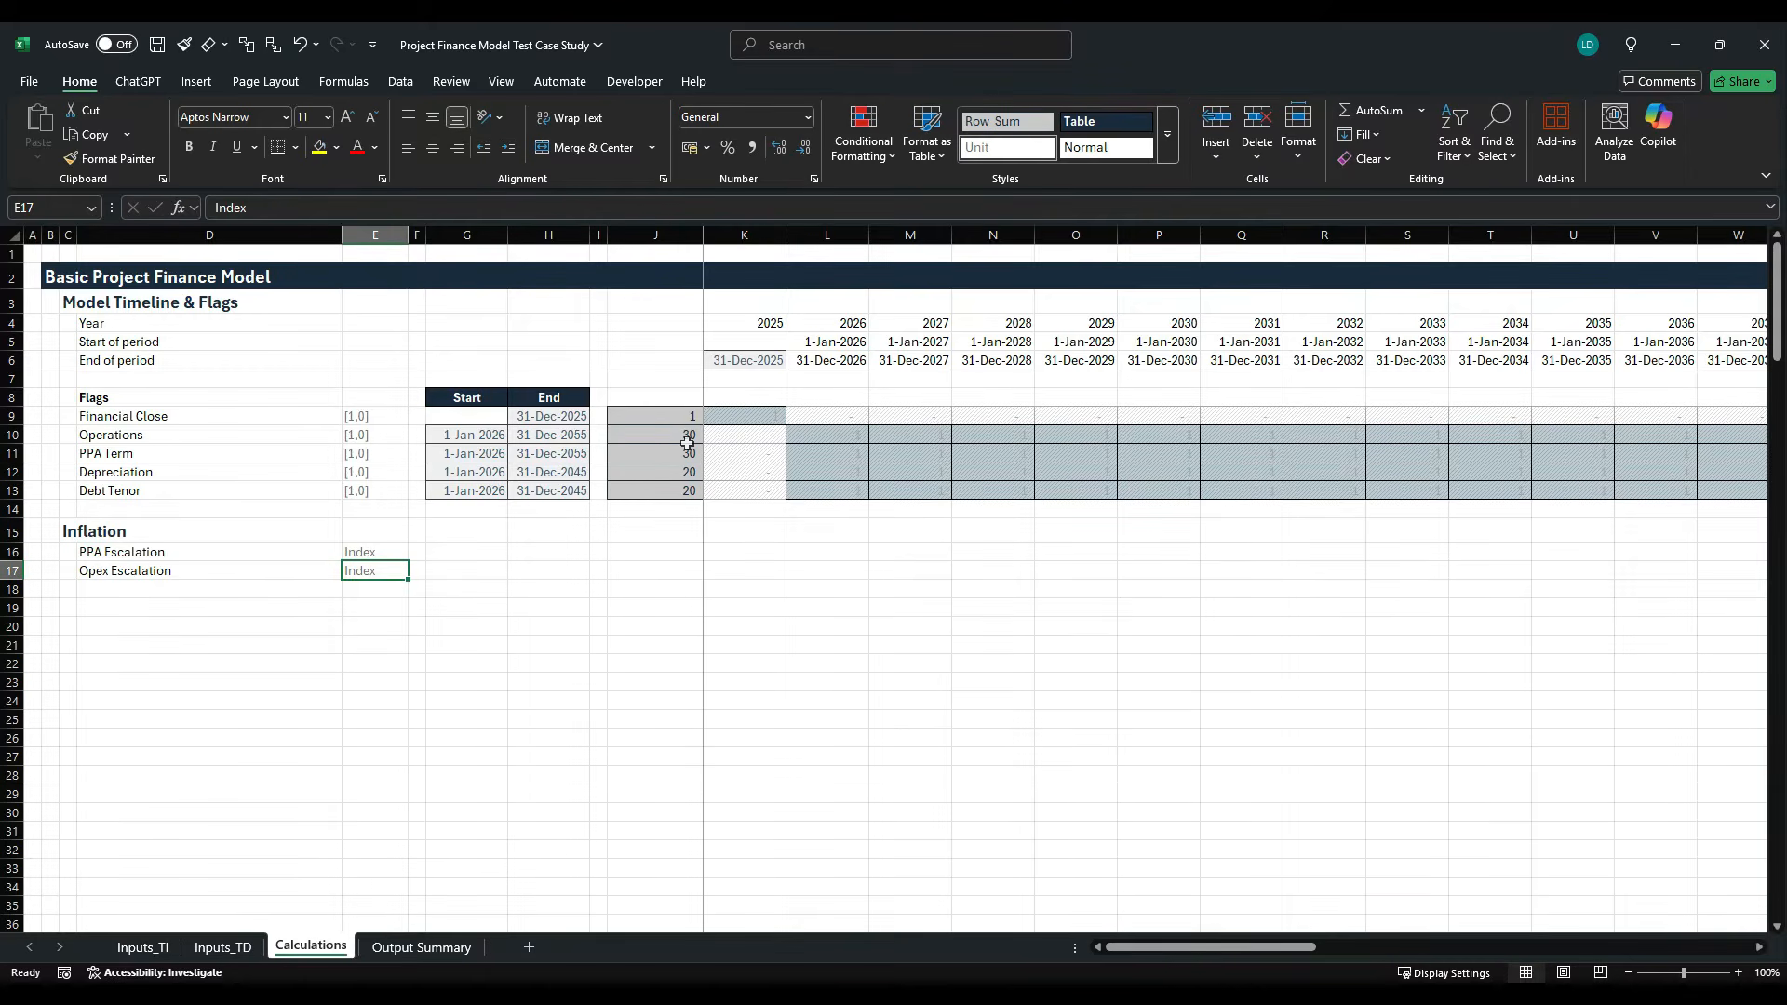
- Link the PPA Escalation rate in G16 to the Price Escalation input with =Inputs_TI!F18
key(Up)
key(Right)
key(Right)
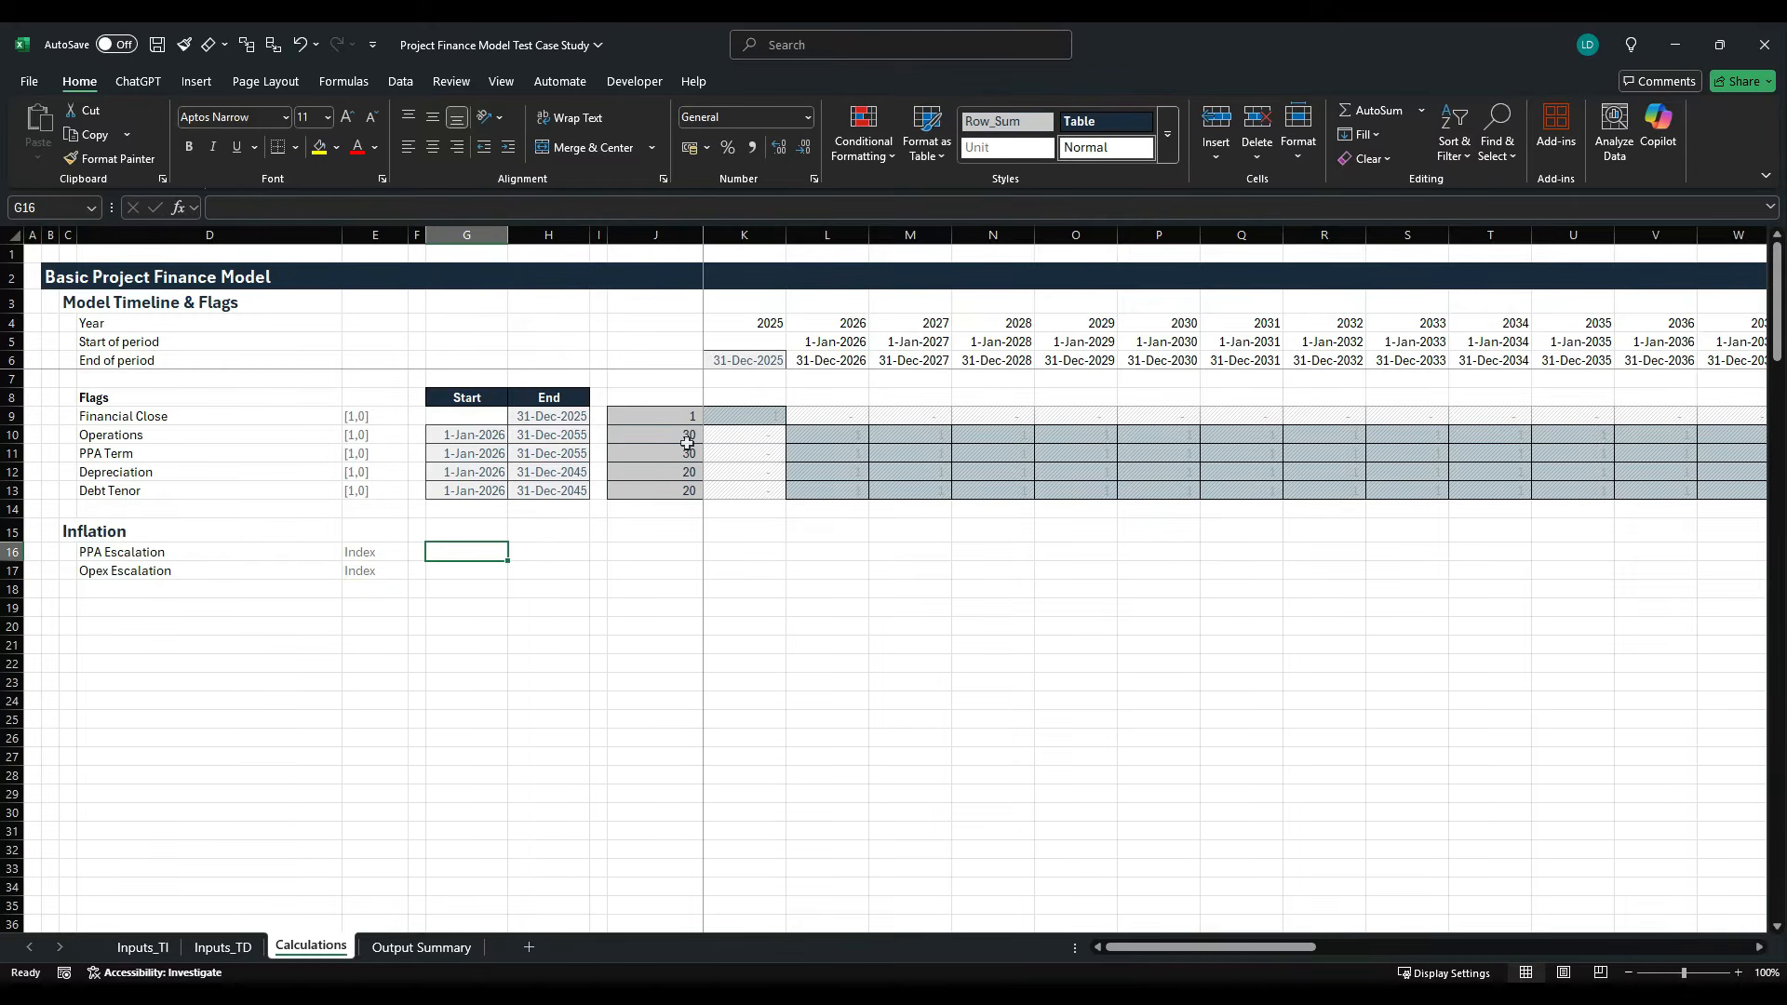
text(=)
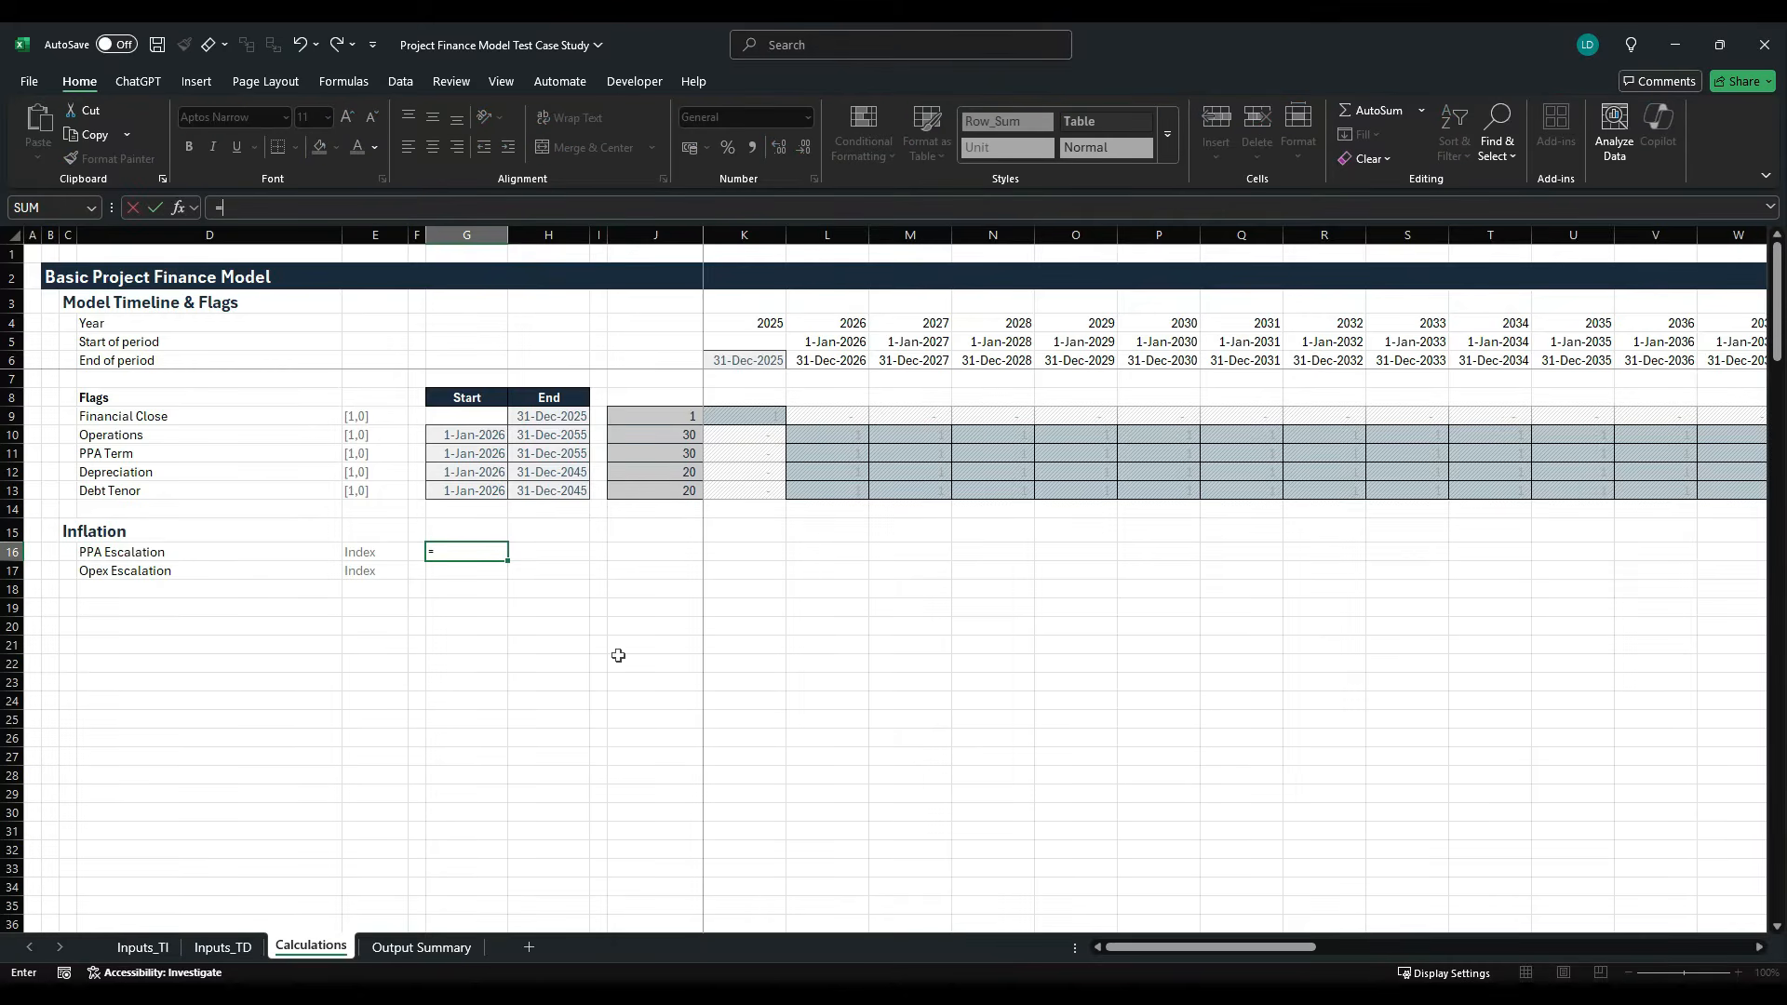
click(142, 948)
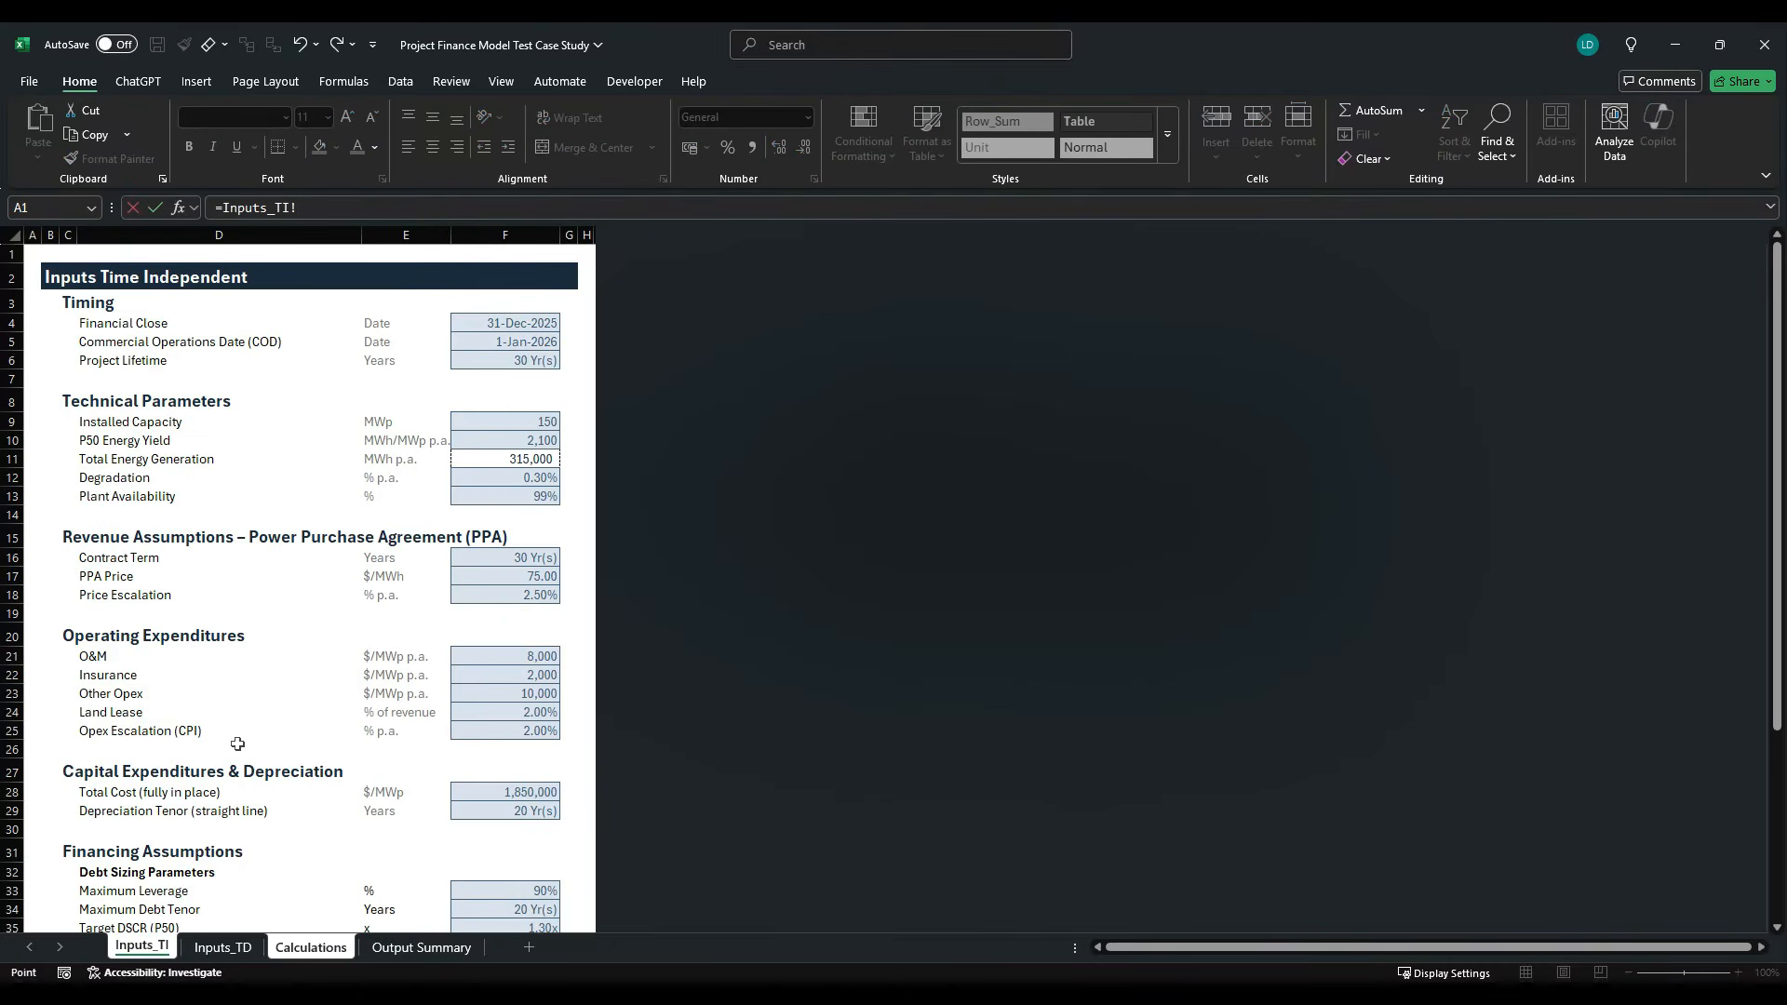
scroll(259, 658, down, 1)
click(485, 544)
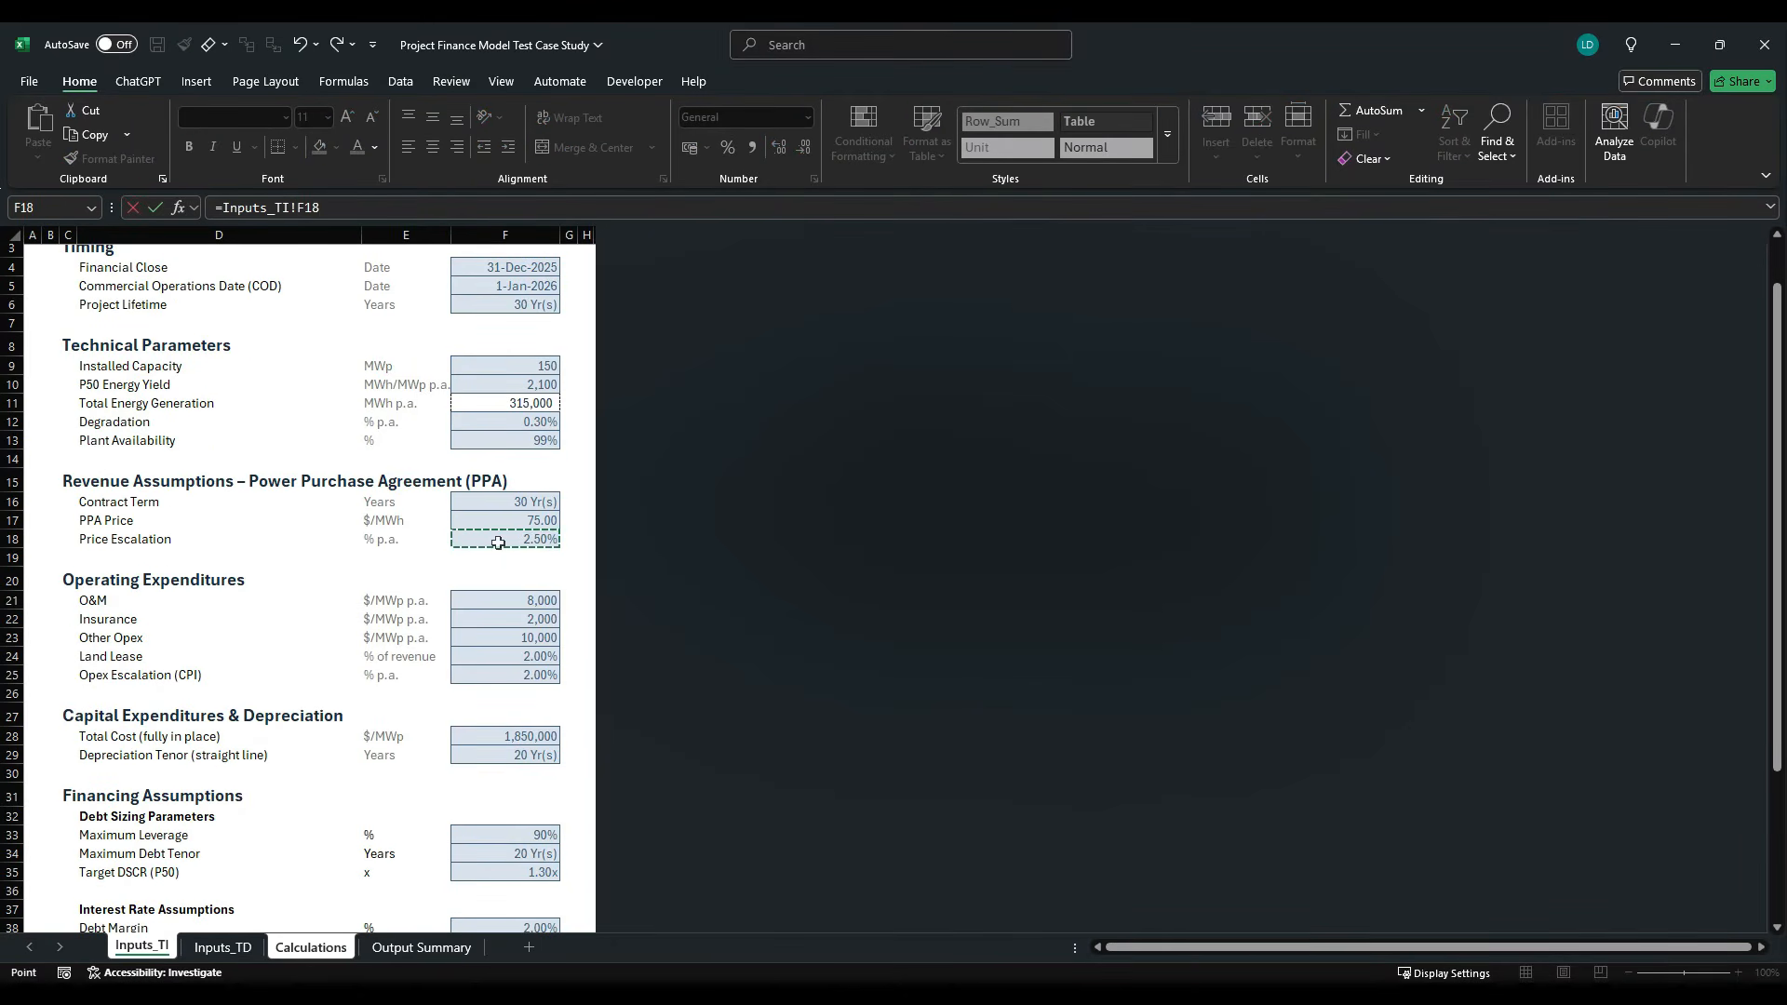
key(Return)
- Link the Opex Escalation rate in G17 to the Opex Escalation (CPI) input with =Inputs_TI!F25
text(=)
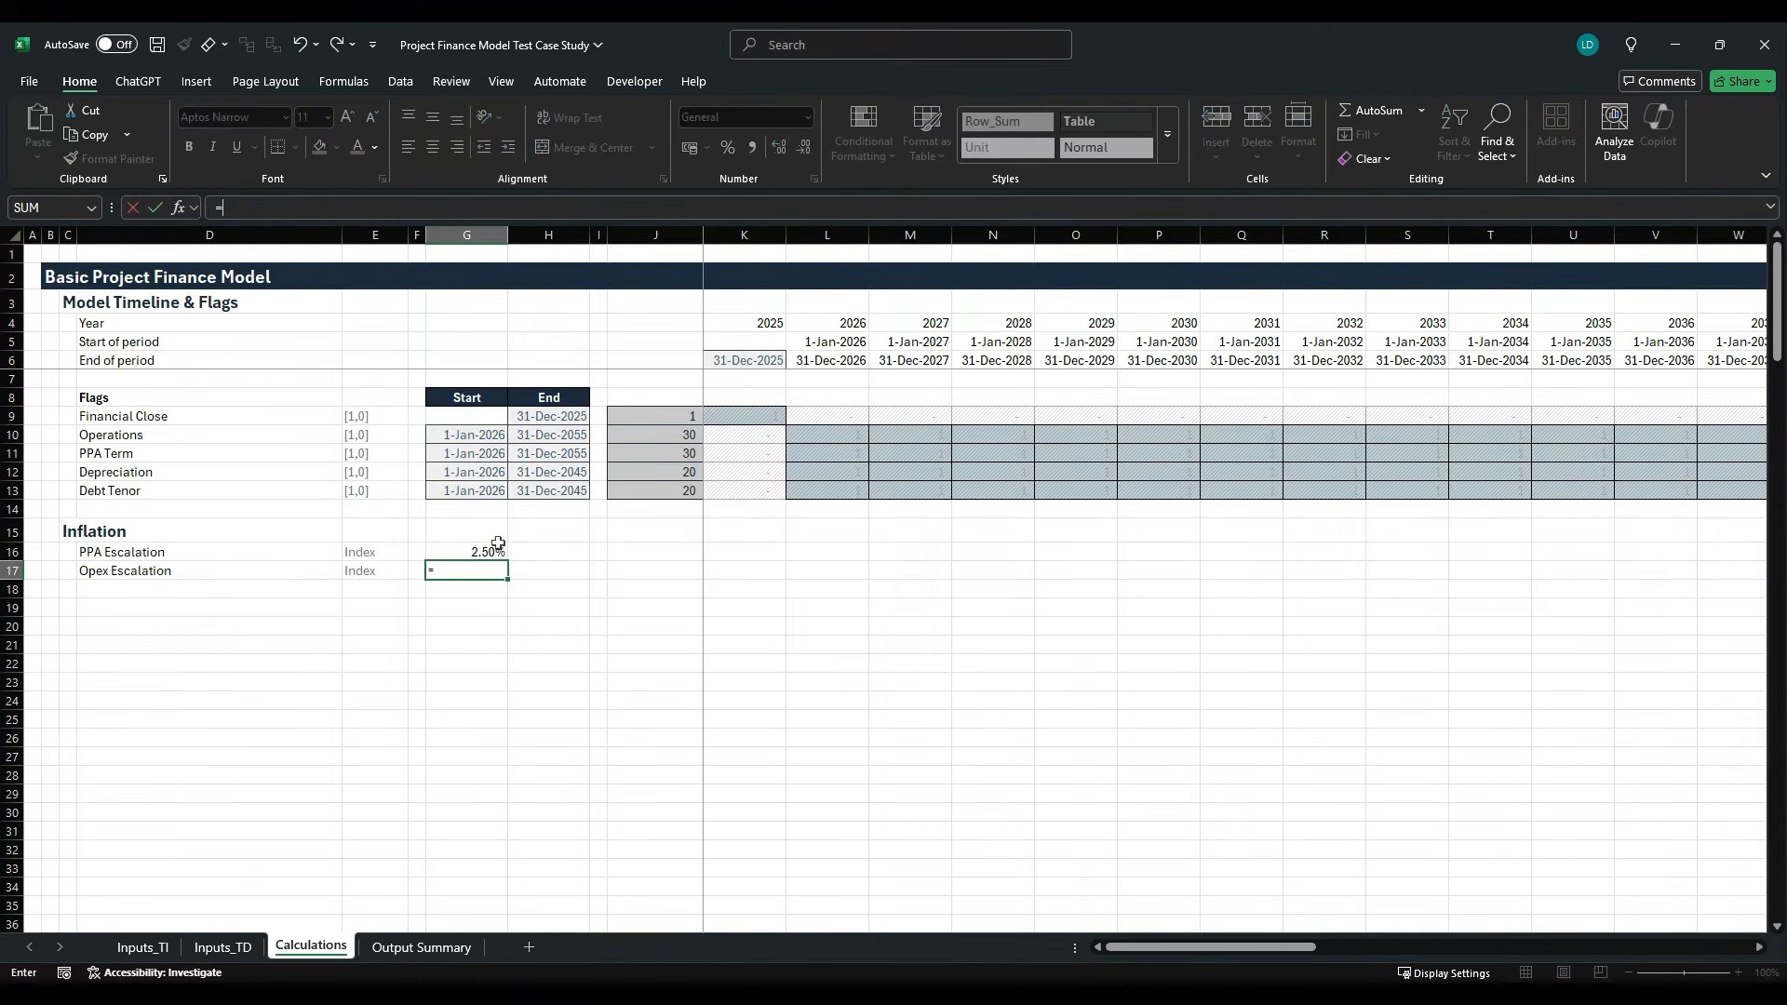
click(142, 946)
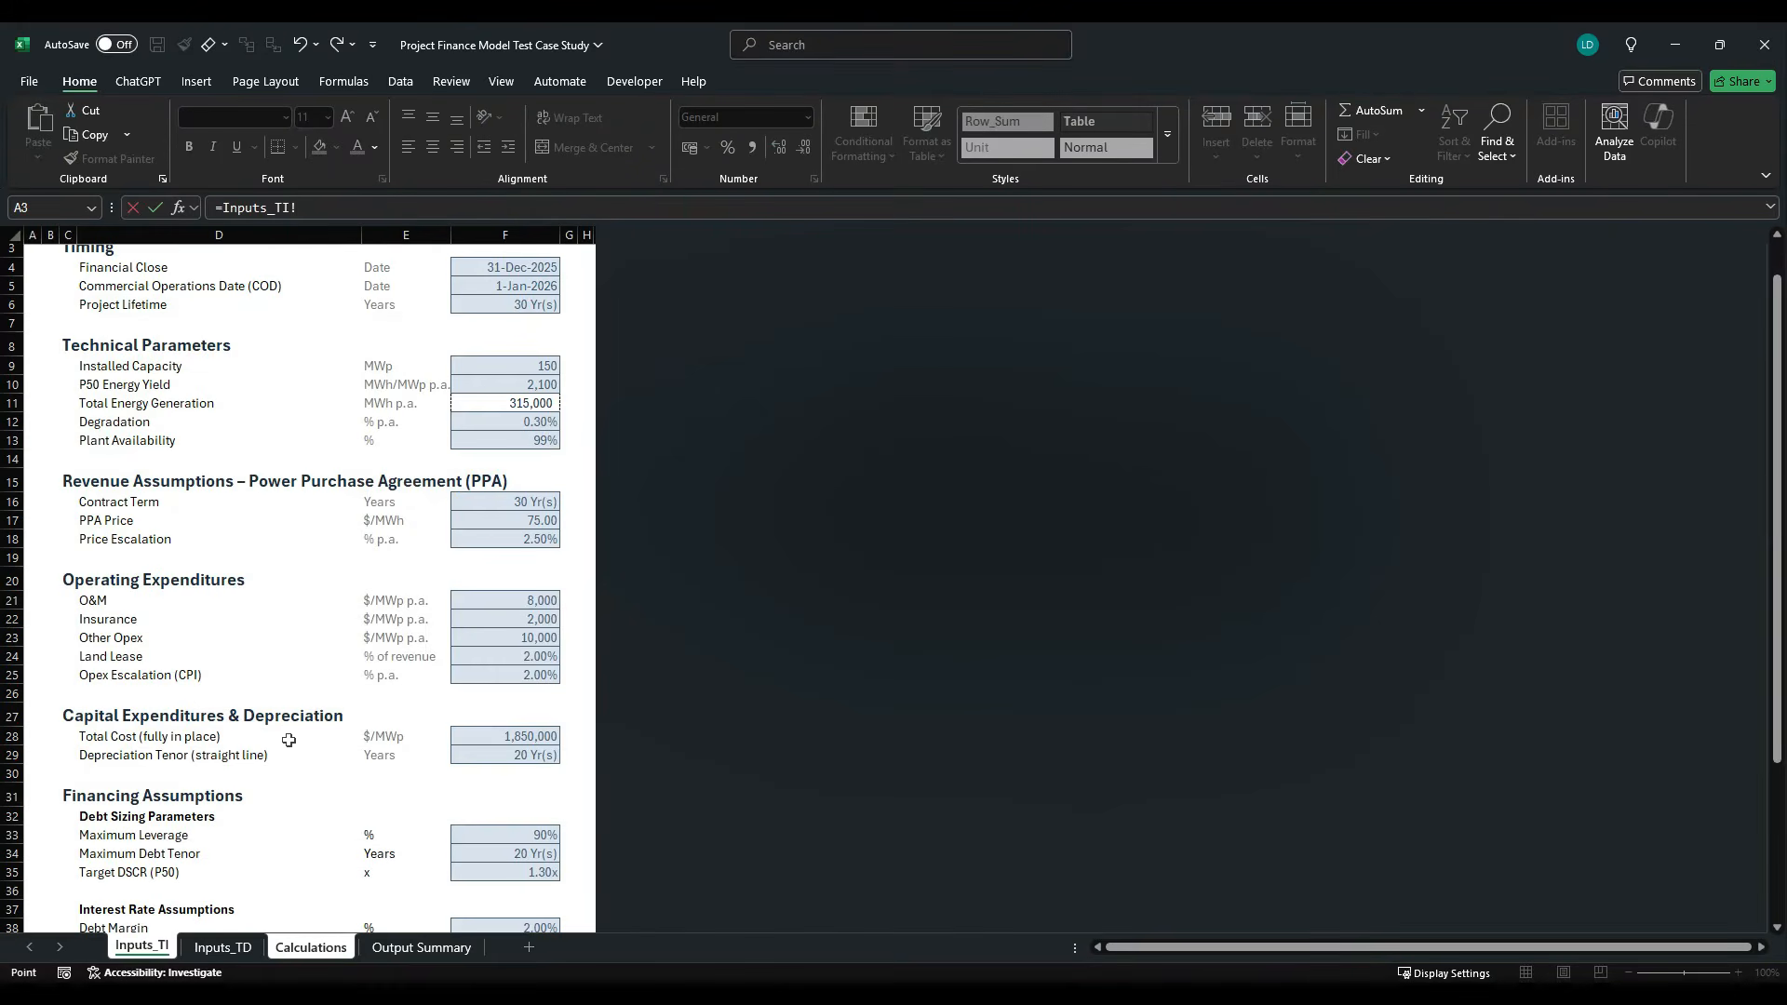
click(514, 674)
key(Return)
- Apply the custom Offsheet cell style to the linked escalation rates in G16:G17
key(shift+Up)
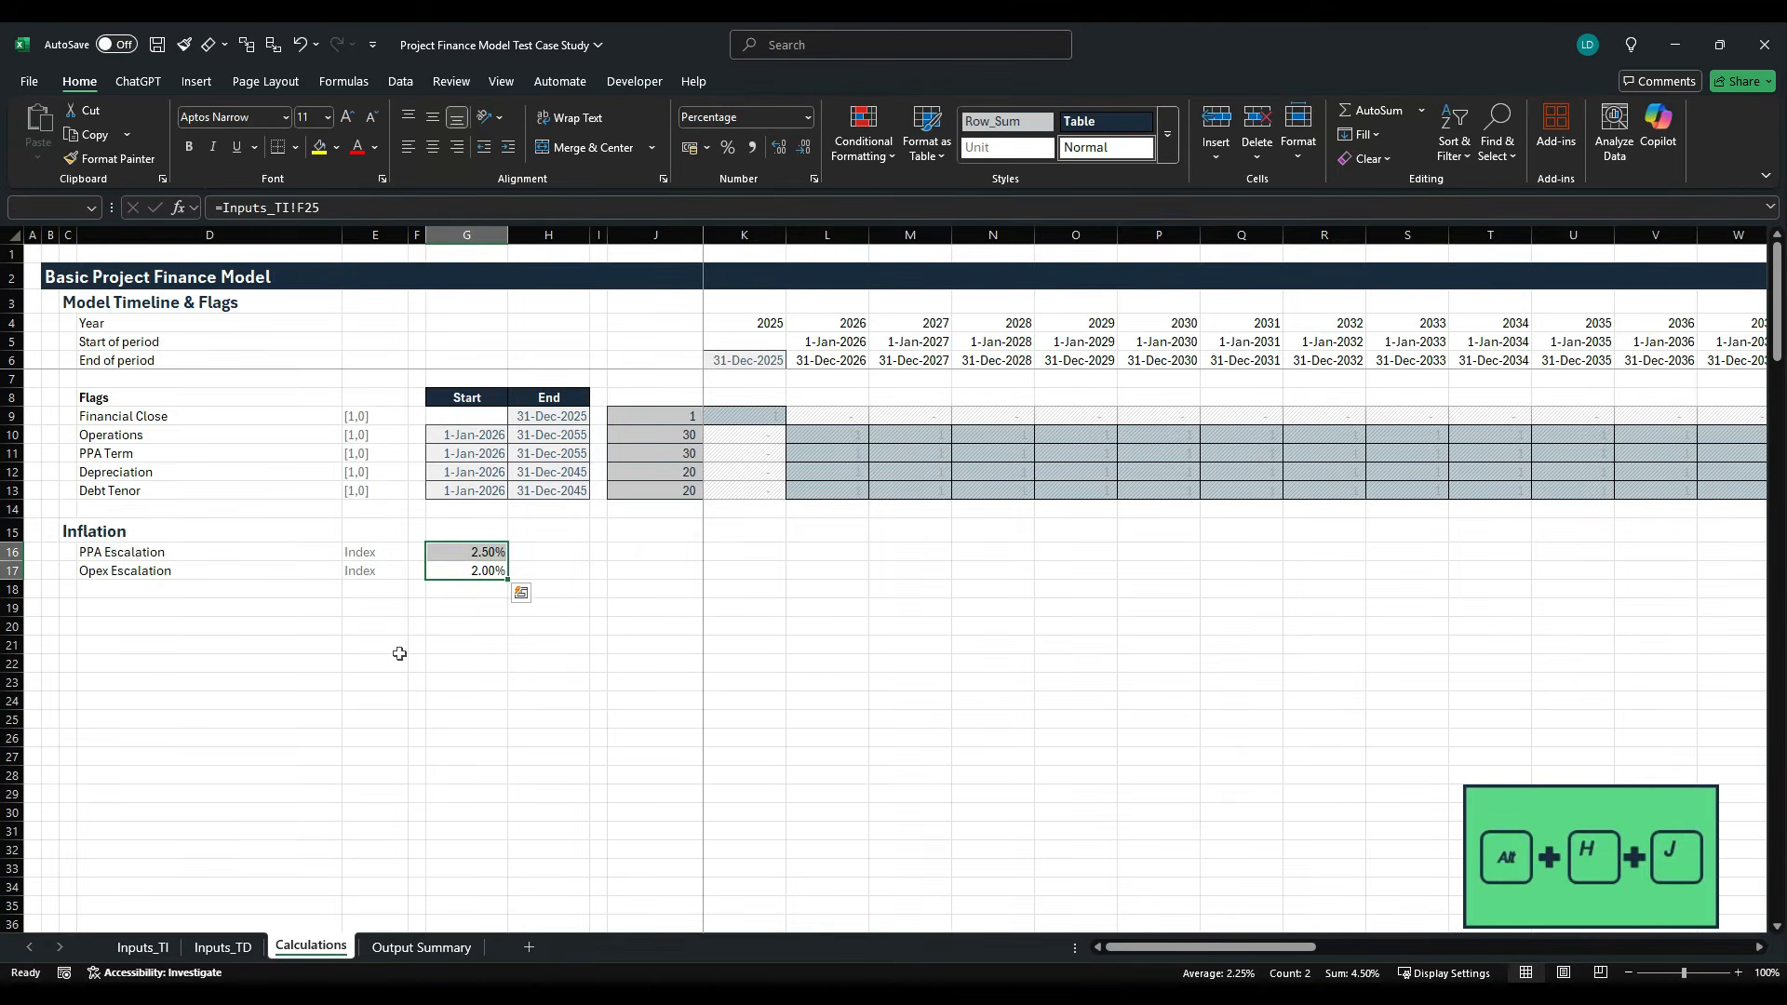
key(alt+h)
key(j)
key(Right)
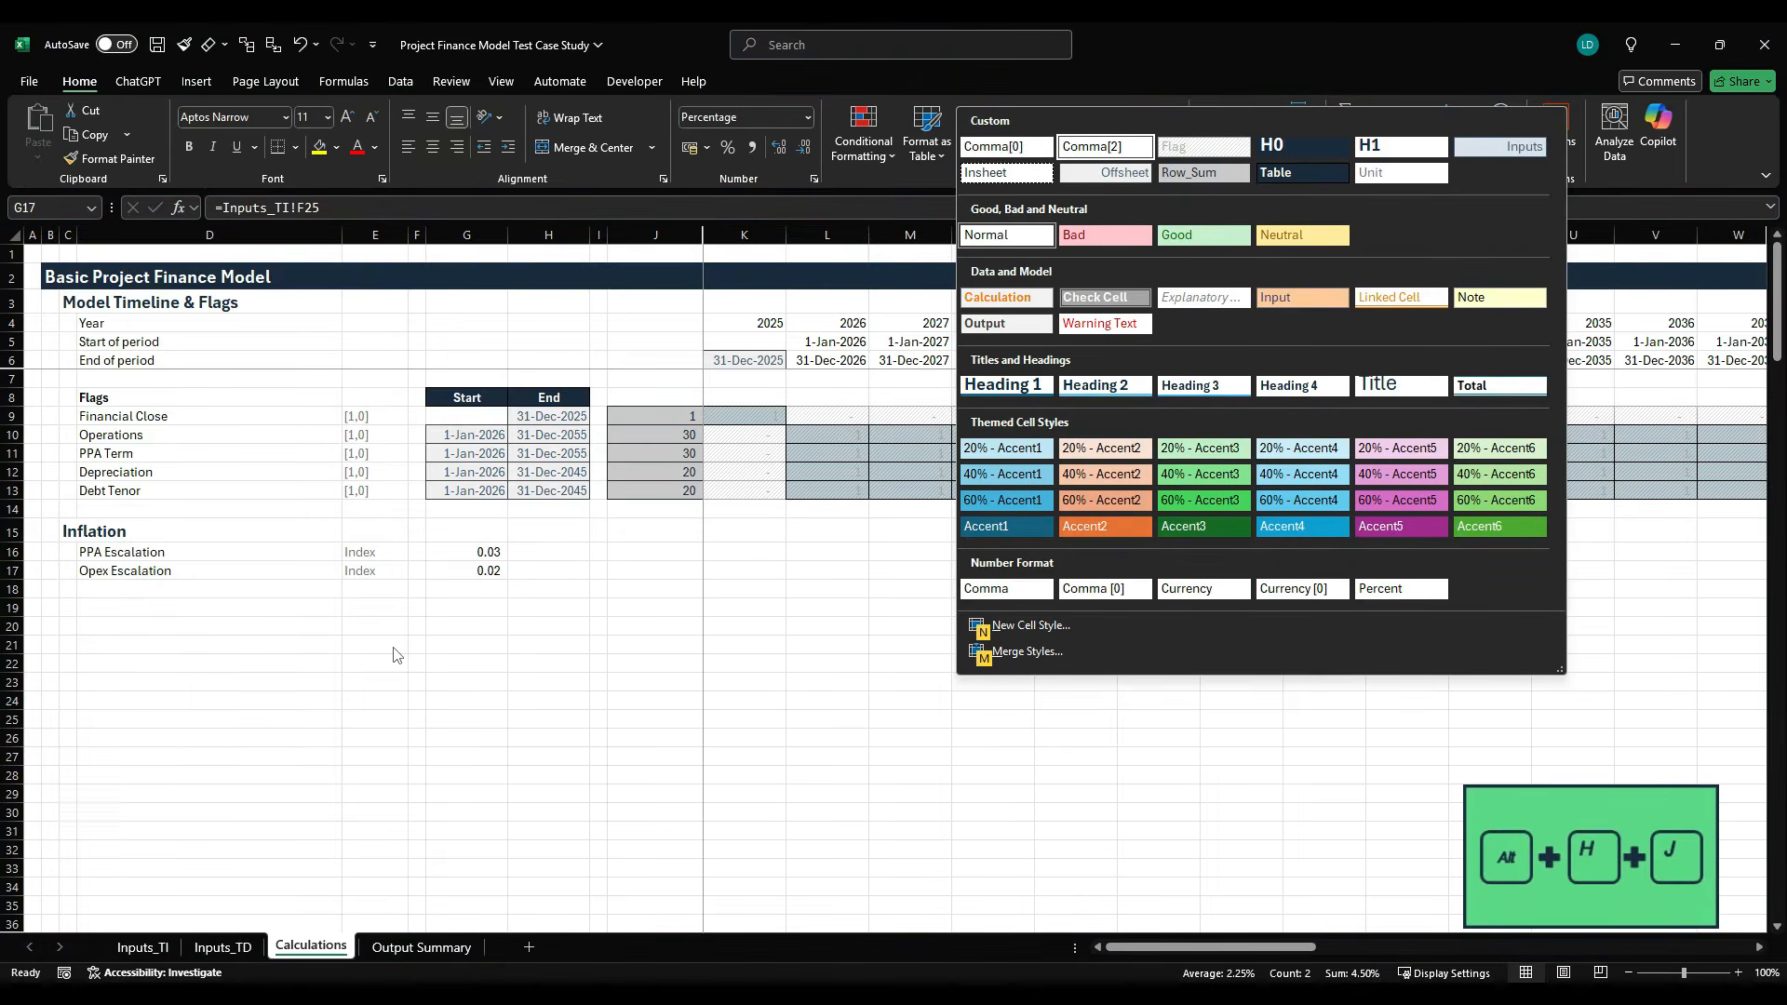
key(Right)
key(Down)
key(Left)
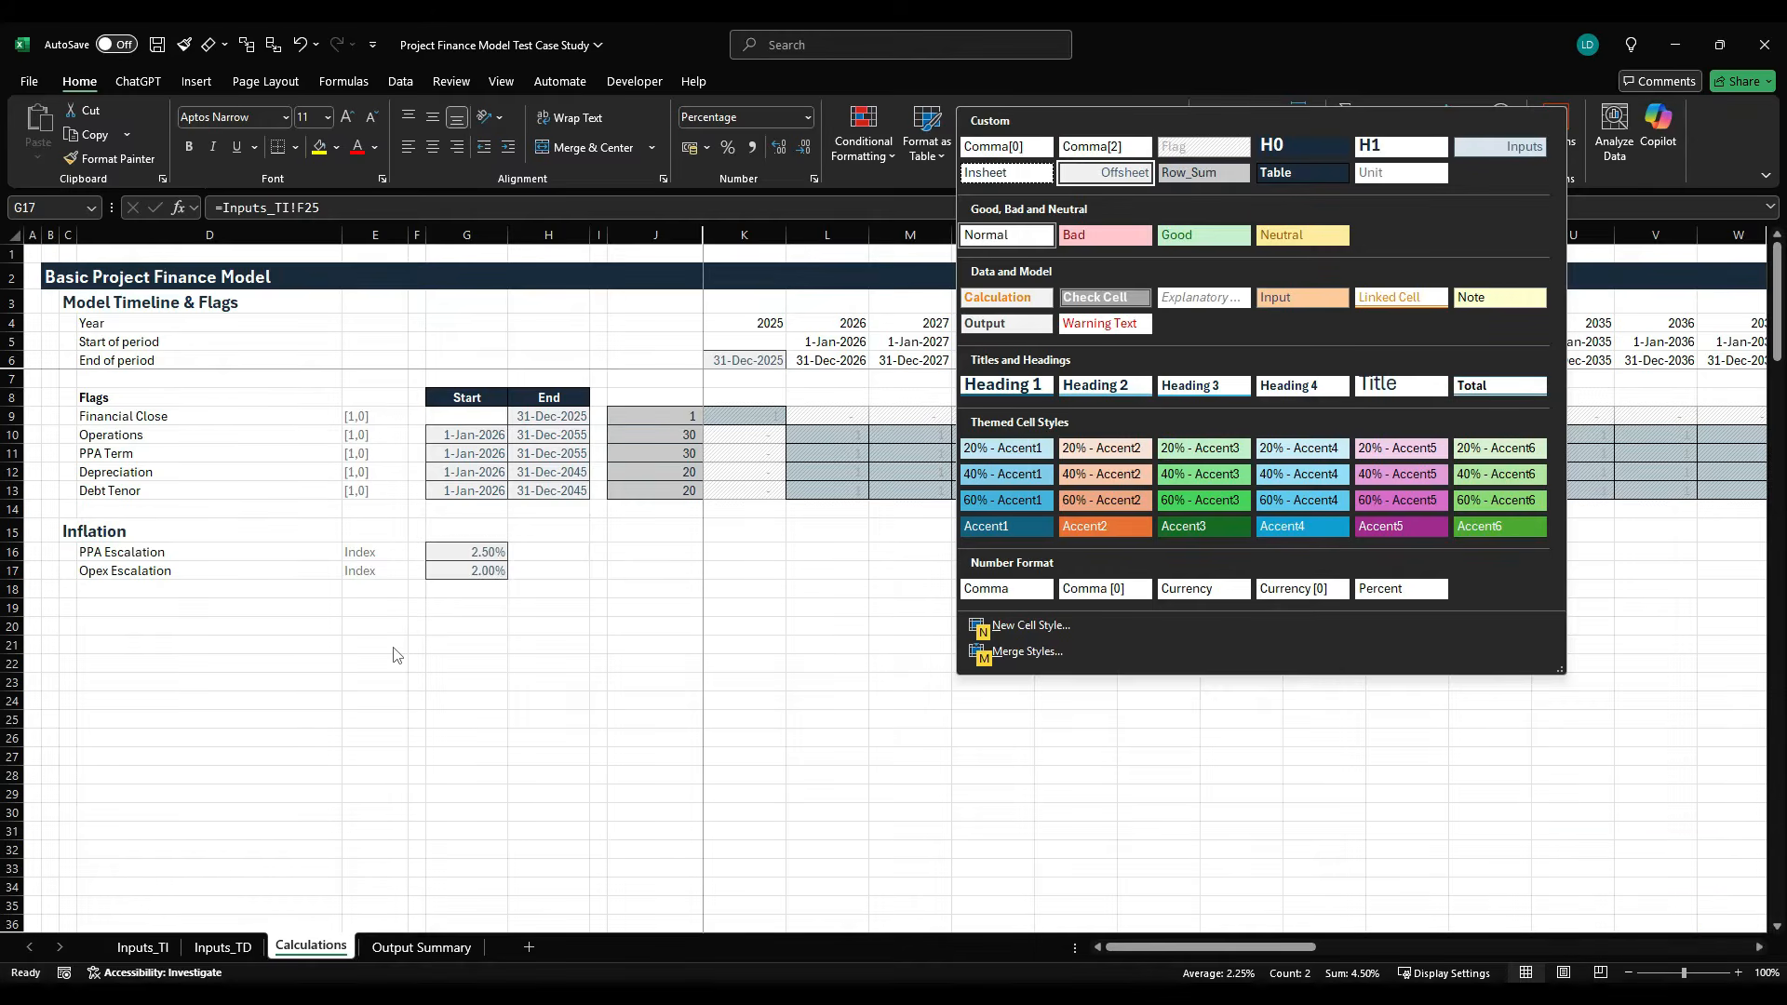
key(Return)
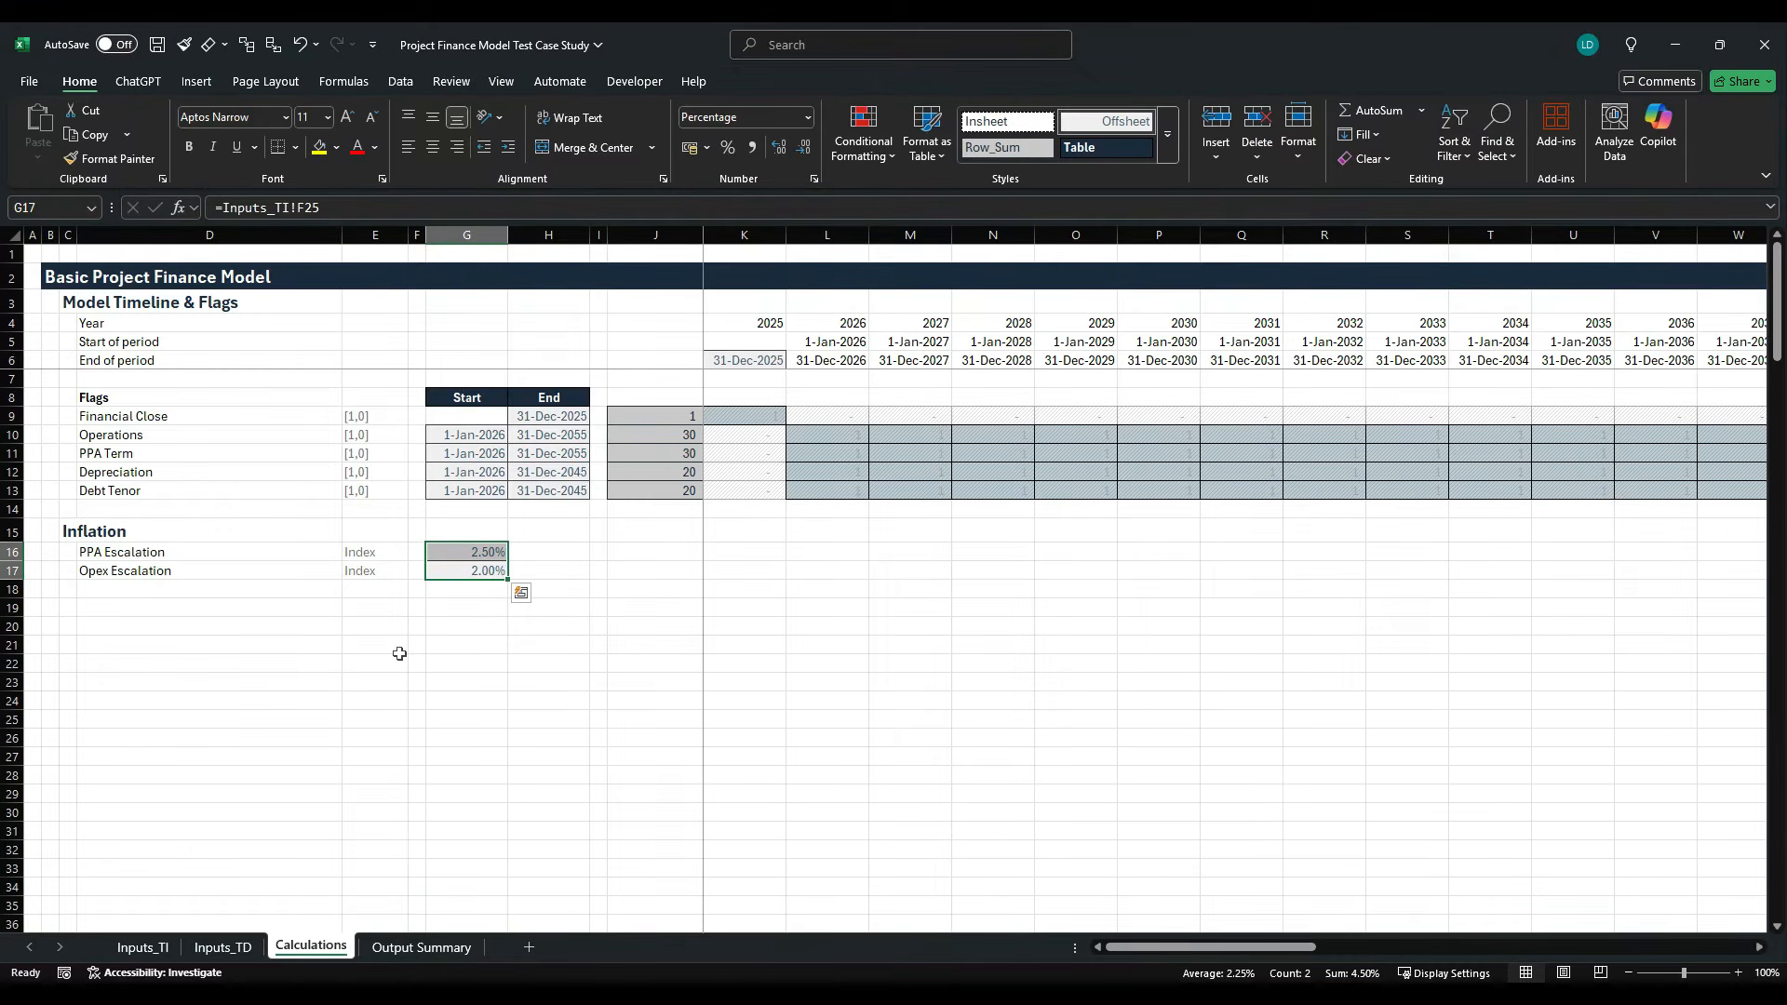
- Switch to the case study PDF and review the timing, PPA price escalation and opex escalation assumptions, returning to Calculations
key(Right)
key(Right)
key(Right)
key(Right)
key(Up)
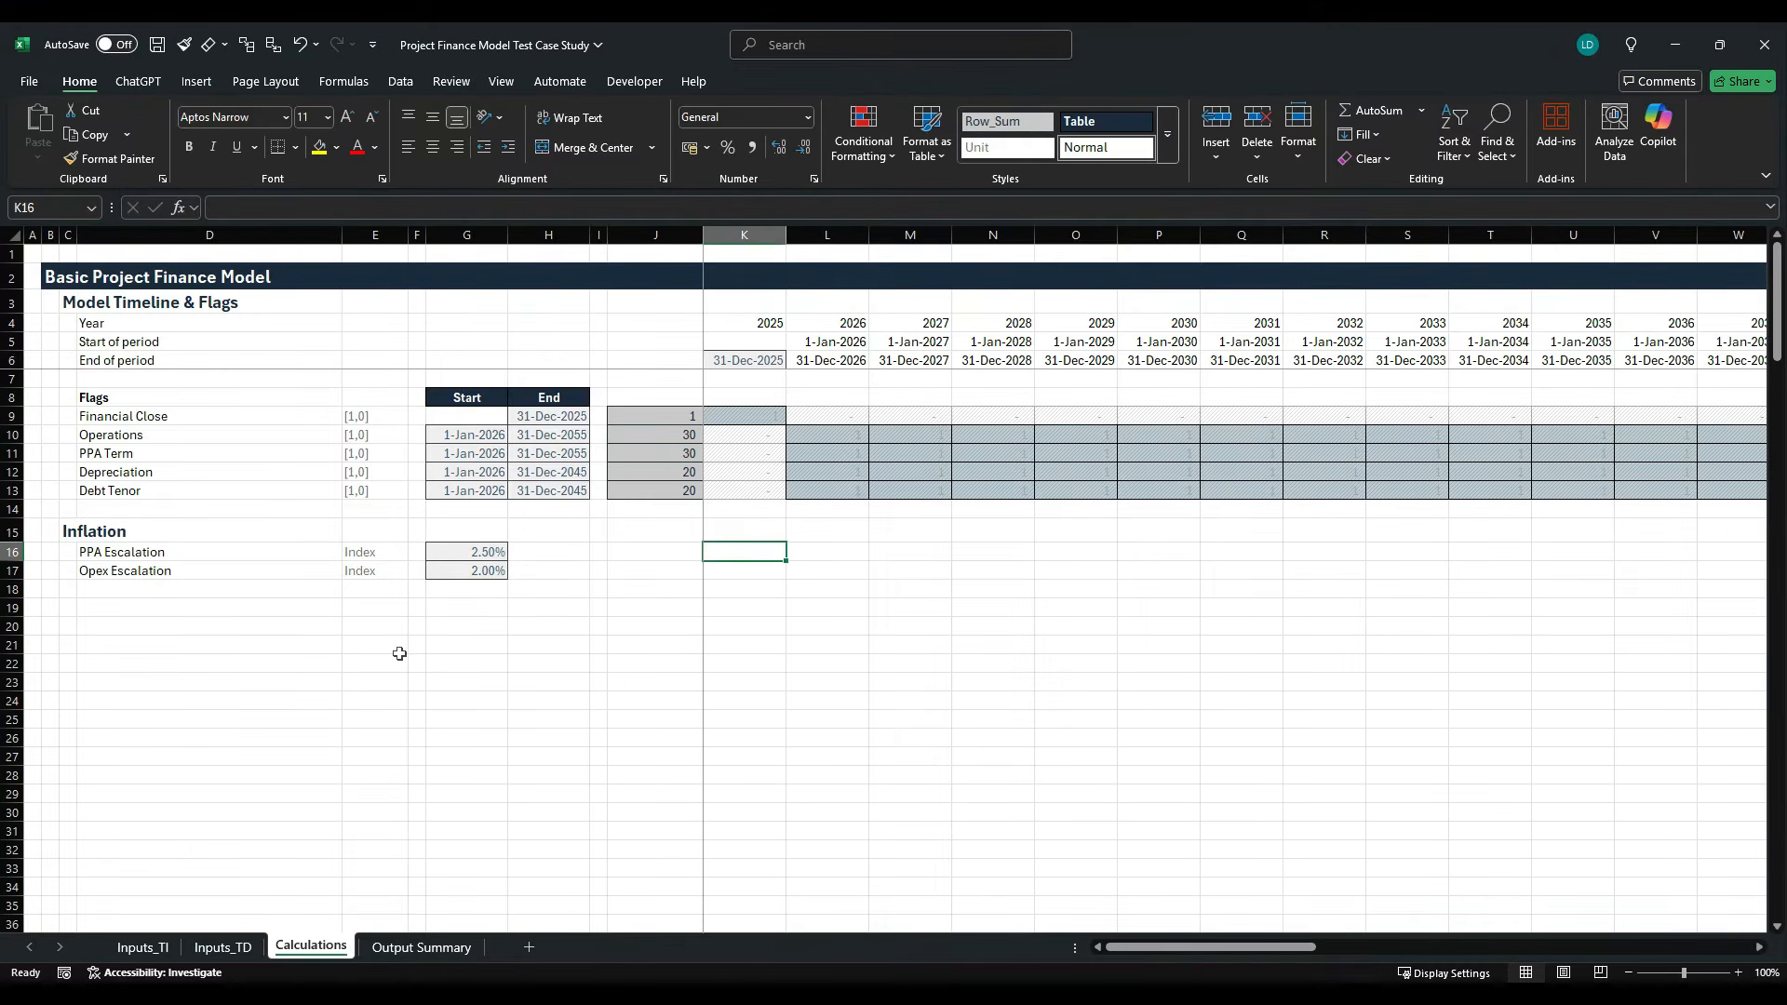
key(alt+Tab)
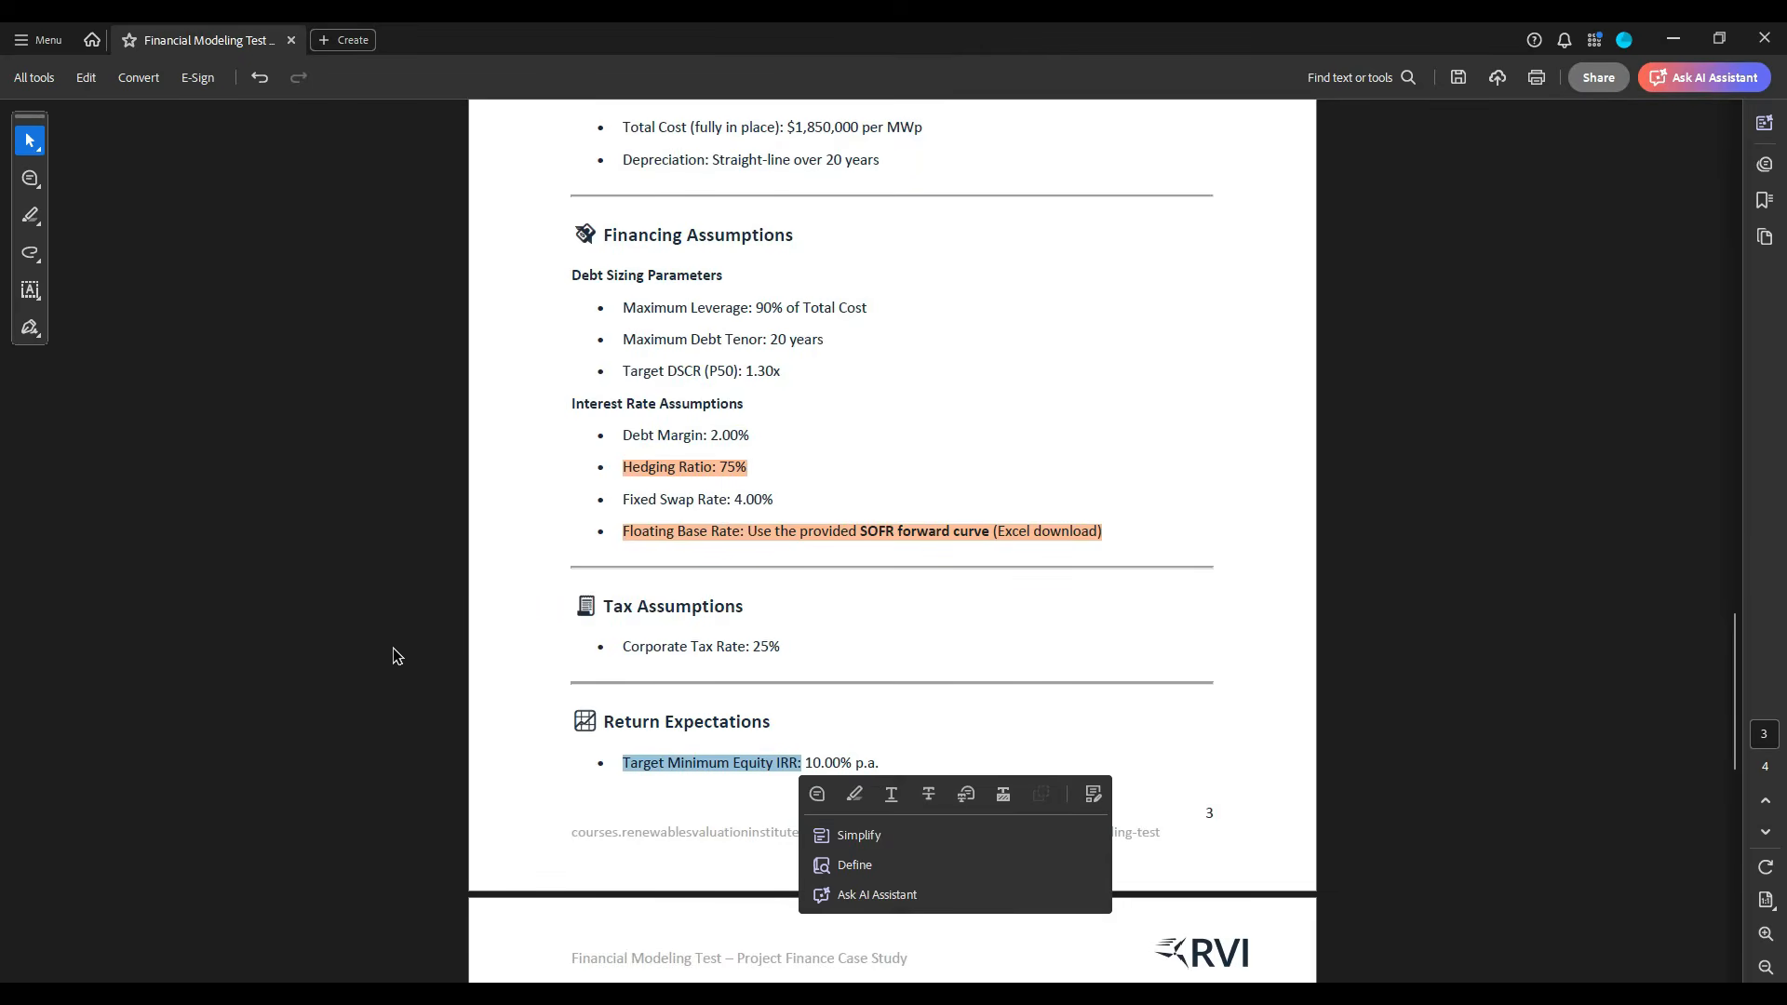
scroll(395, 656, up, 10)
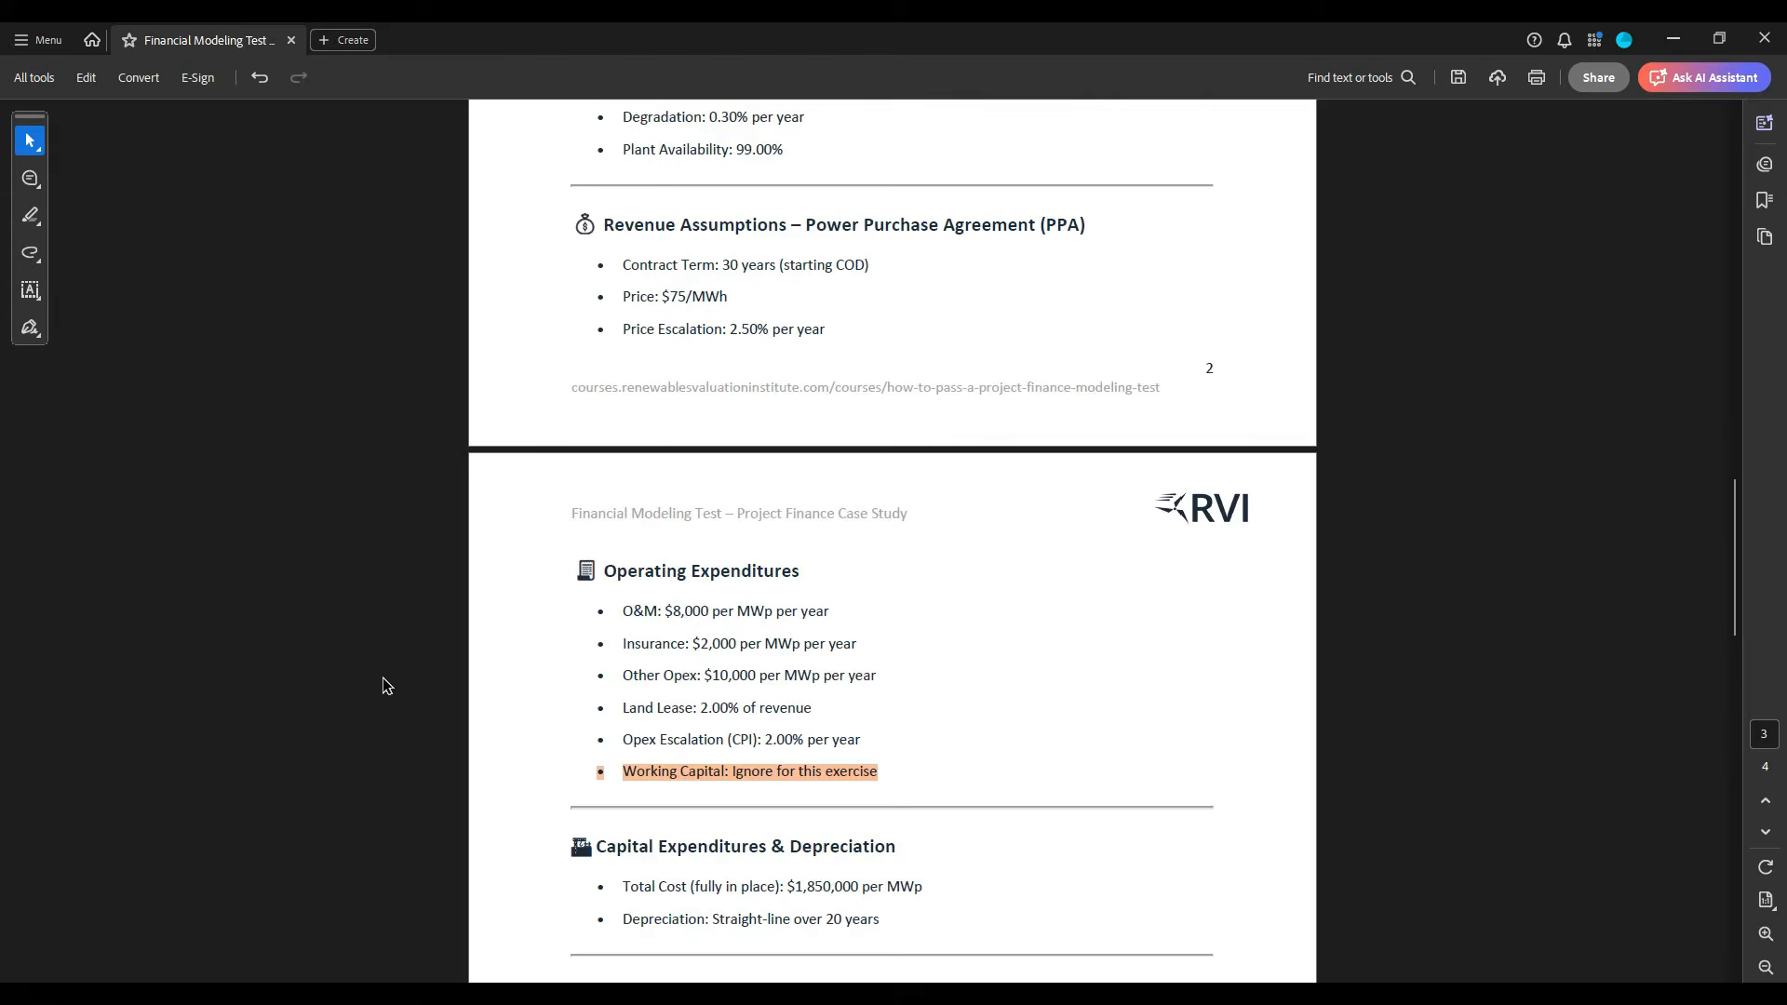
scroll(386, 686, down, 1)
scroll(386, 686, down, 1)
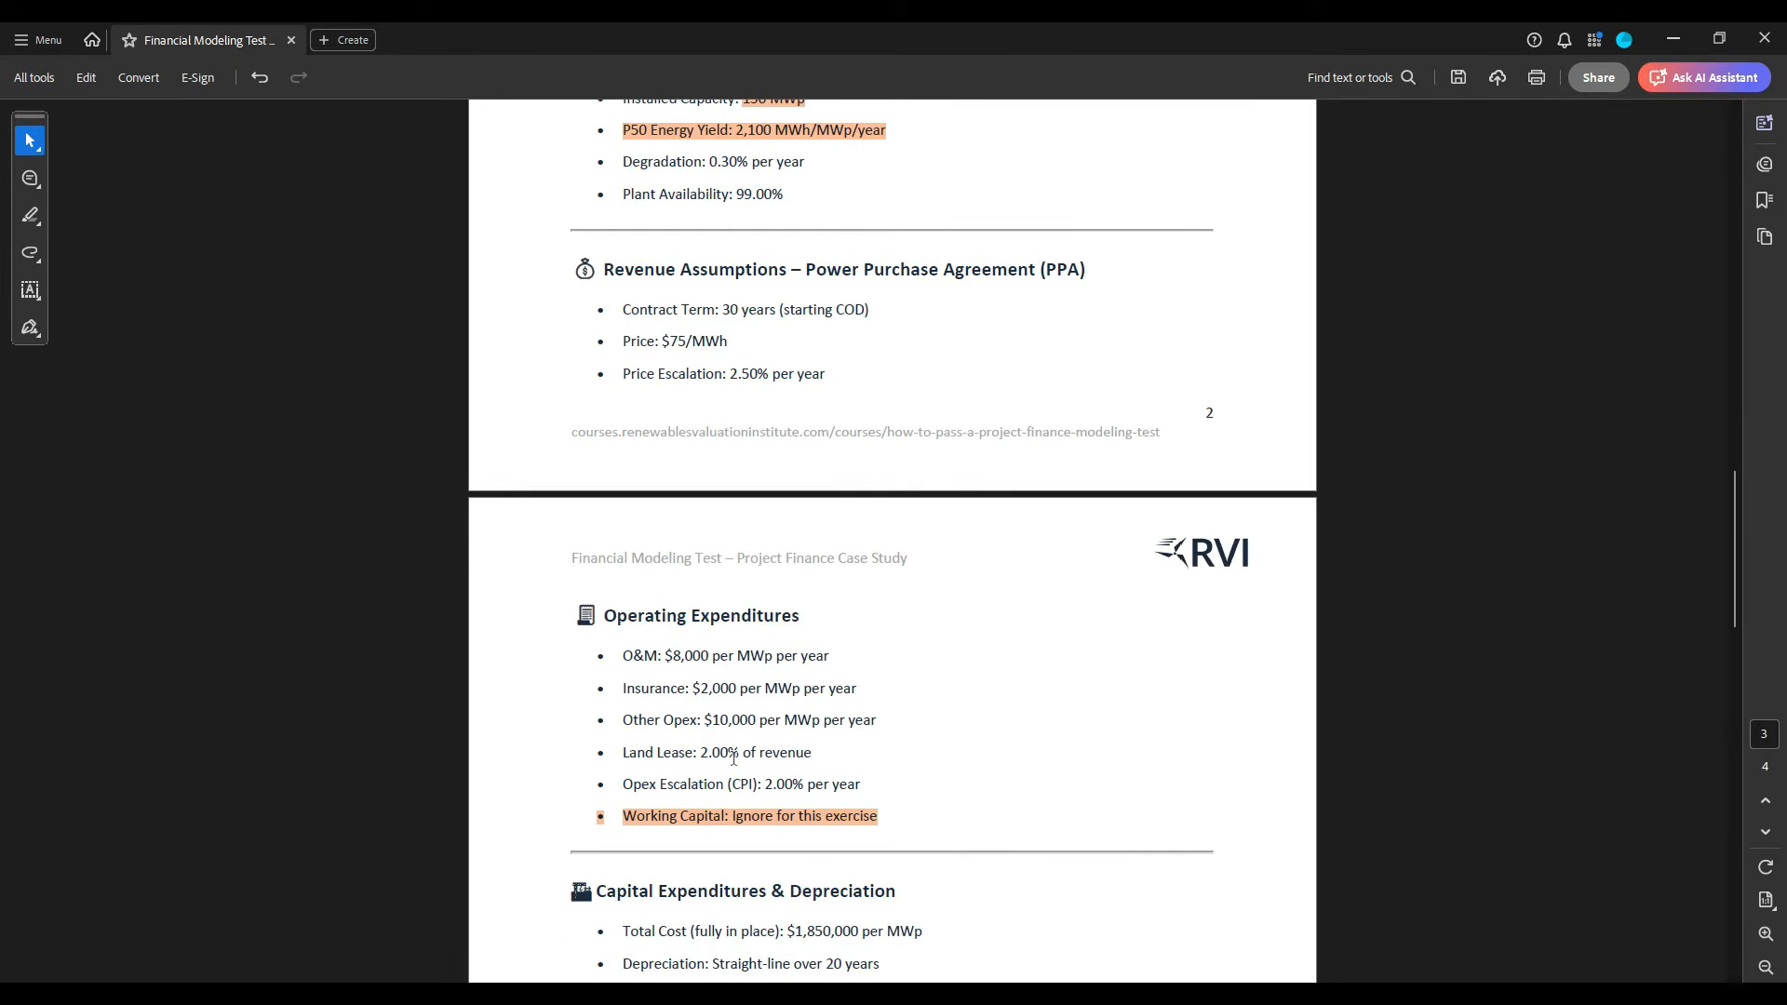
scroll(823, 765, up, 12)
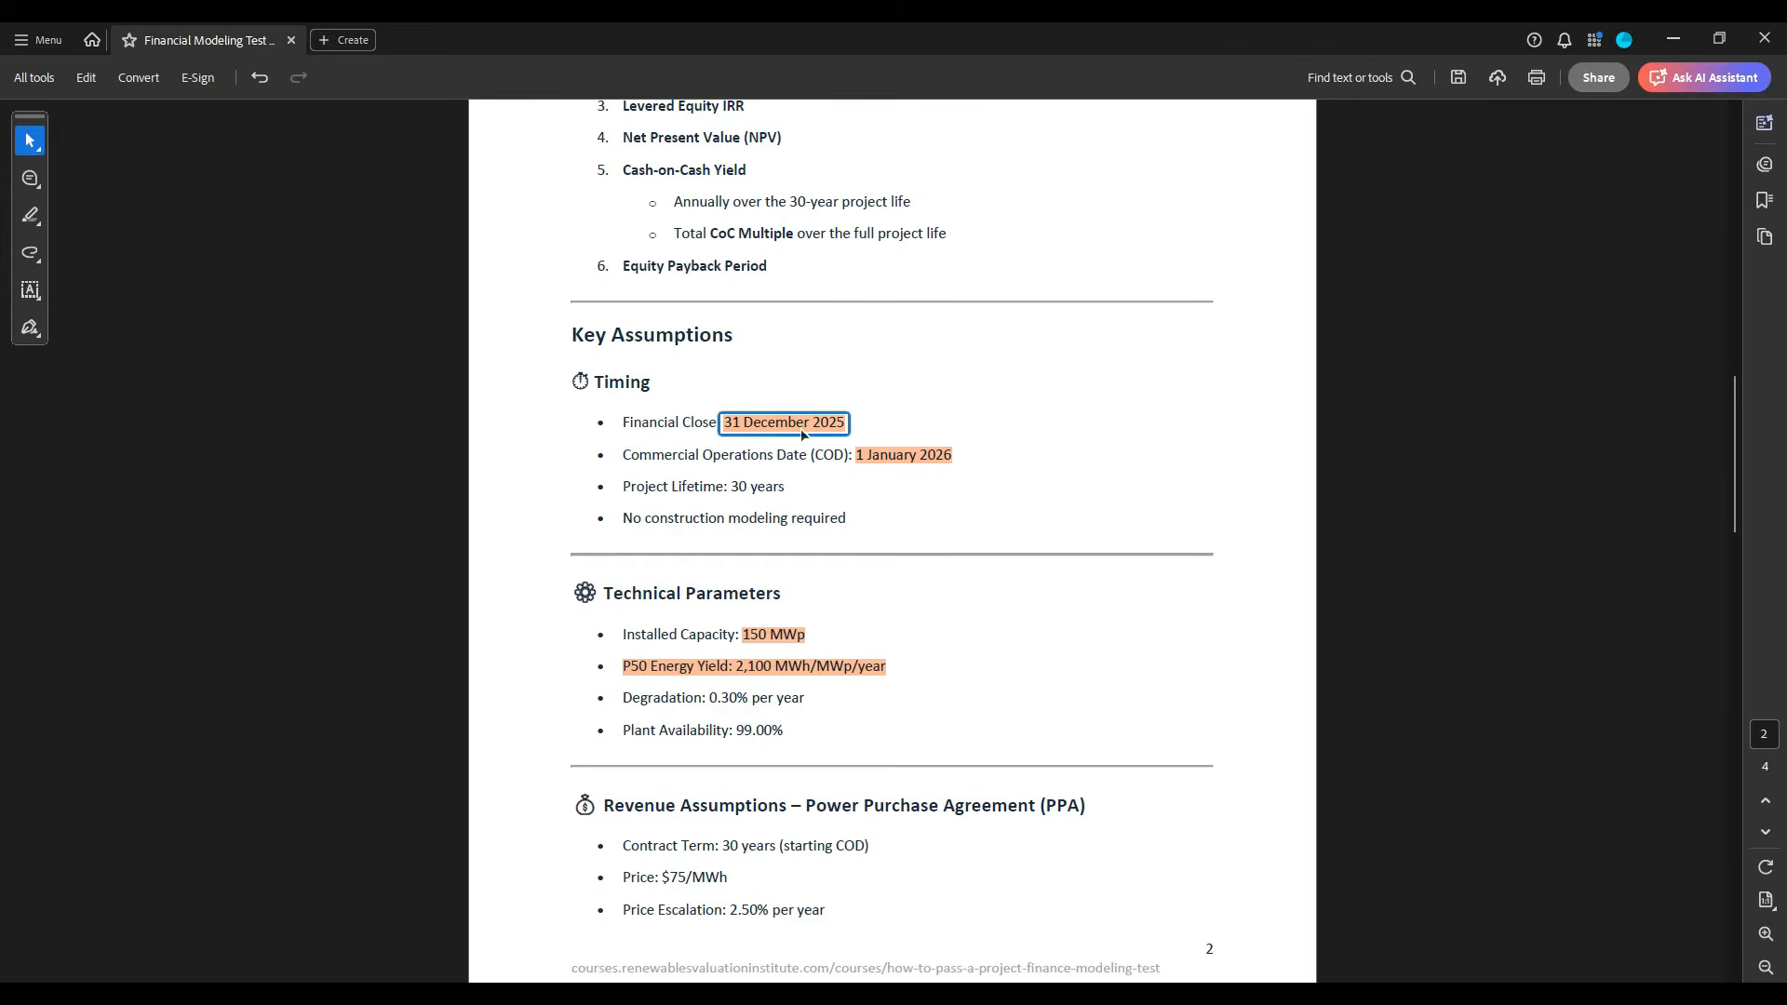
key(alt+Tab)
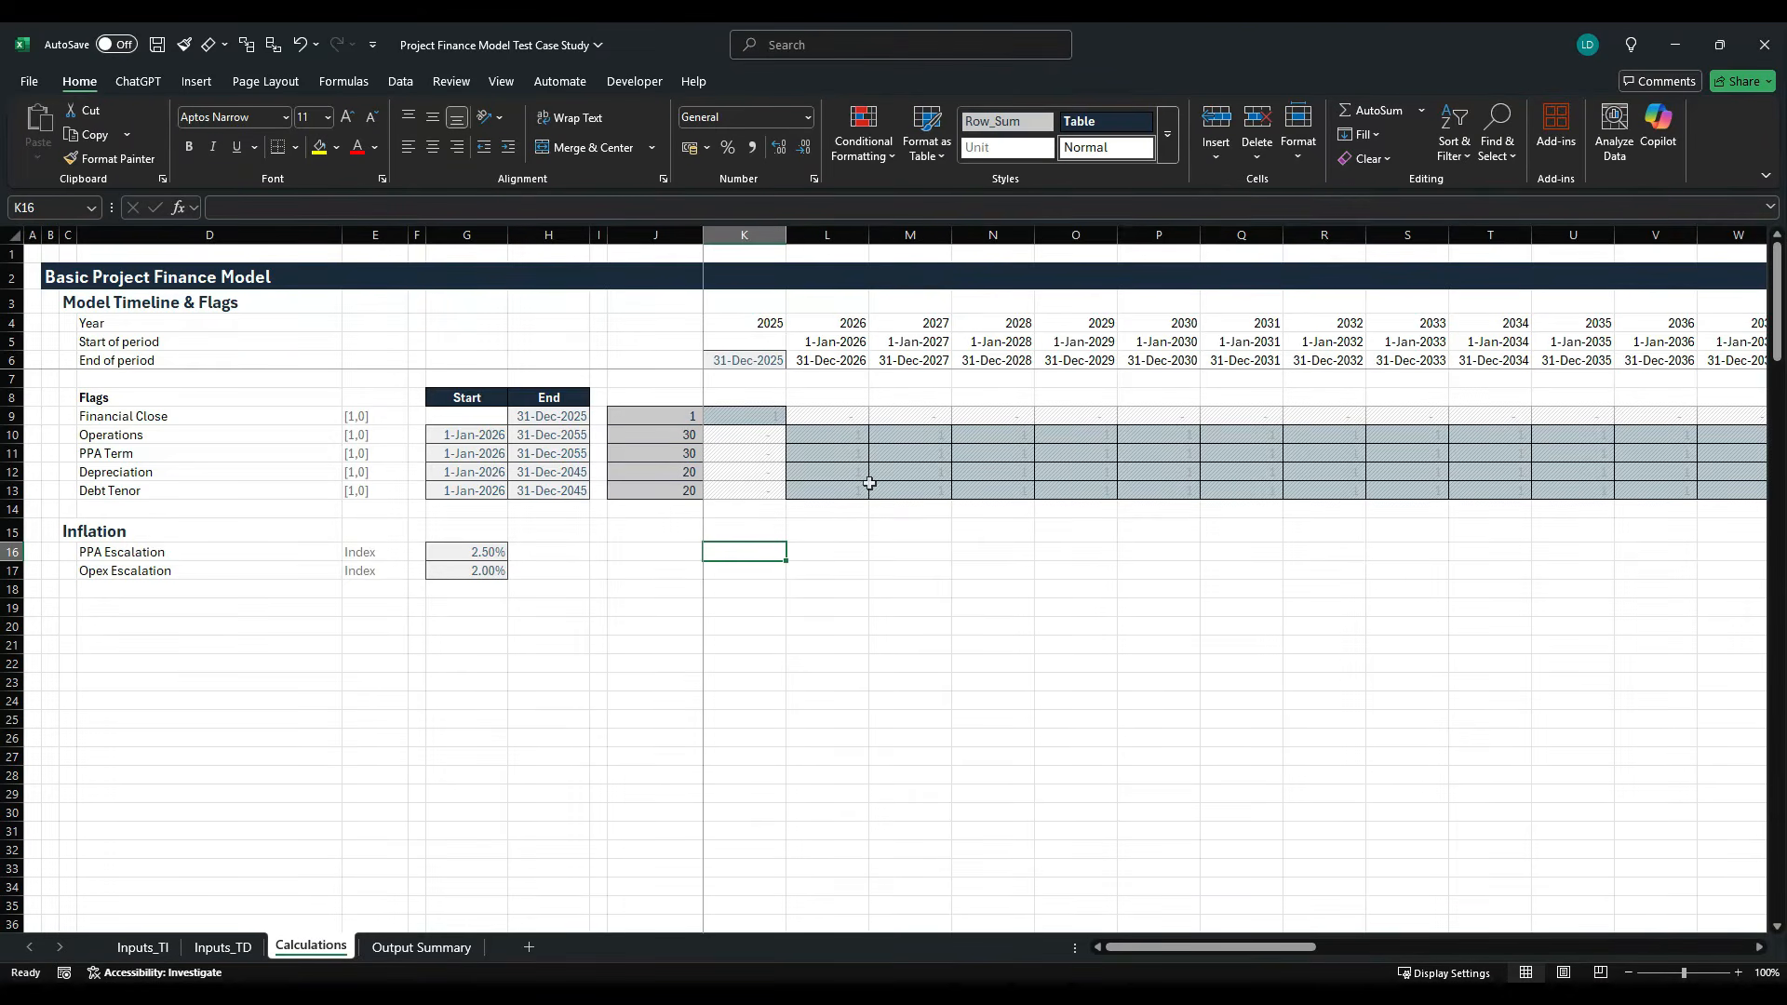
- Enter the base index value 1 in the 2025 column for PPA Escalation (K16) and Opex Escalation (K17)
key(Left)
key(Right)
click(745, 235)
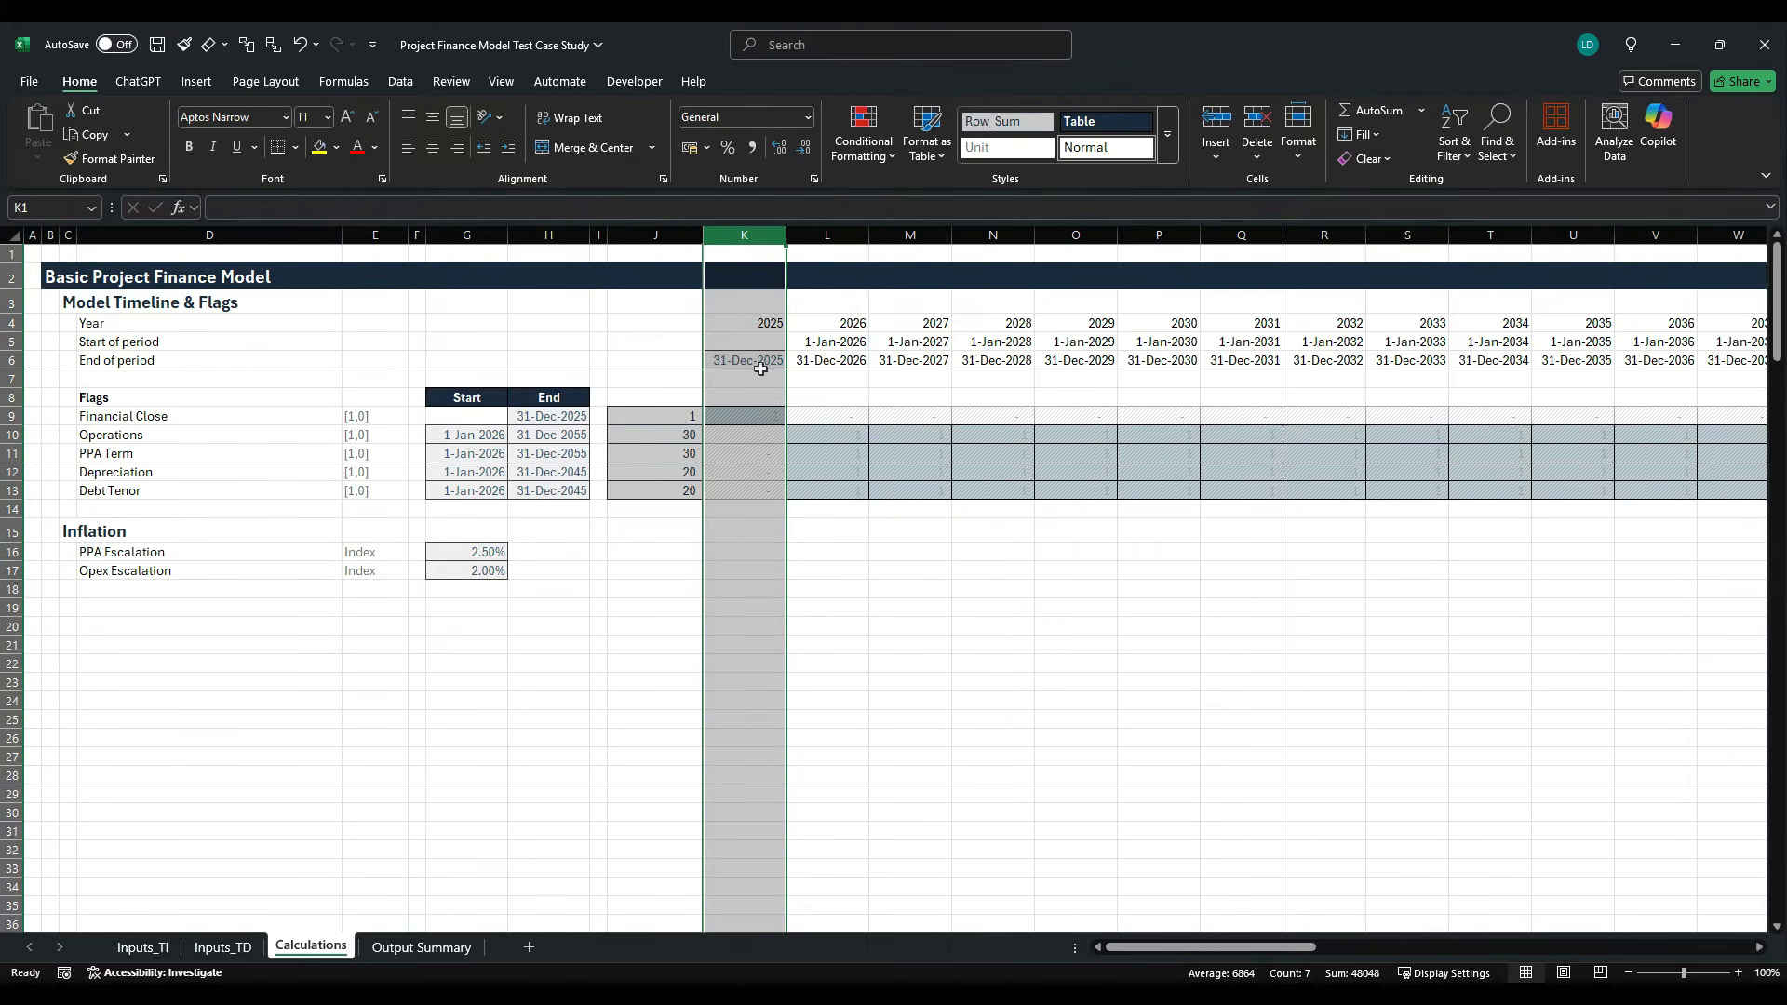
click(751, 551)
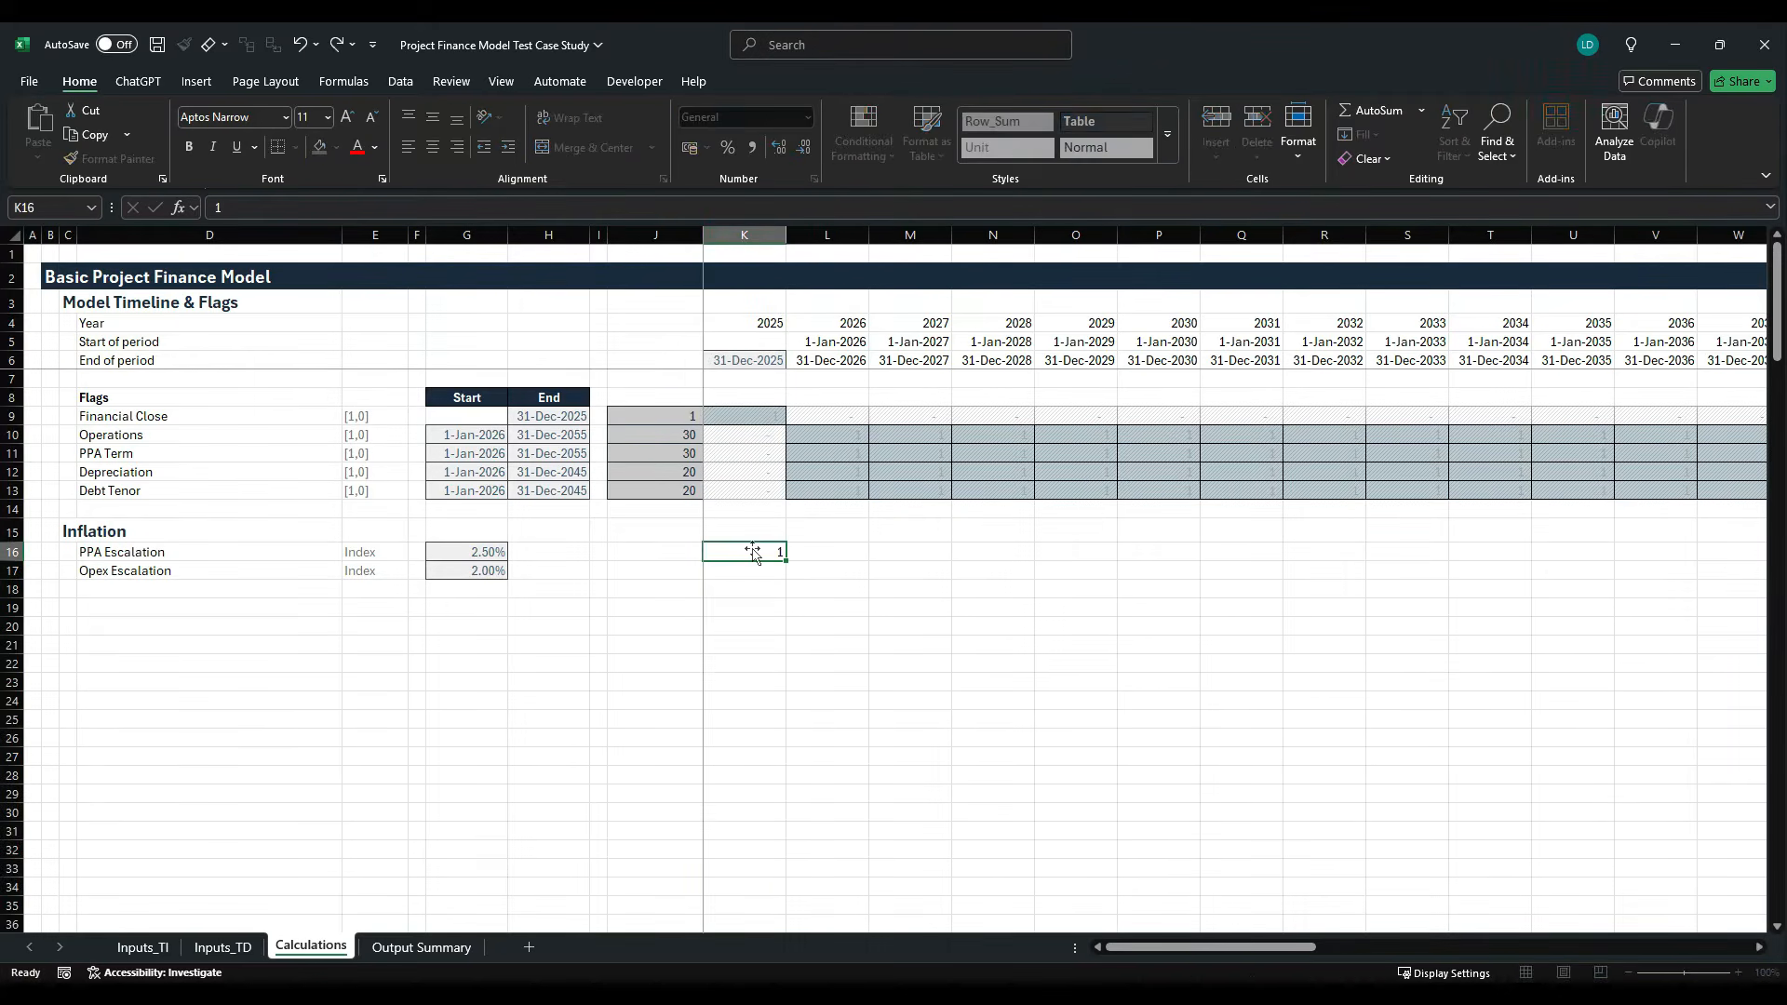
key(Return)
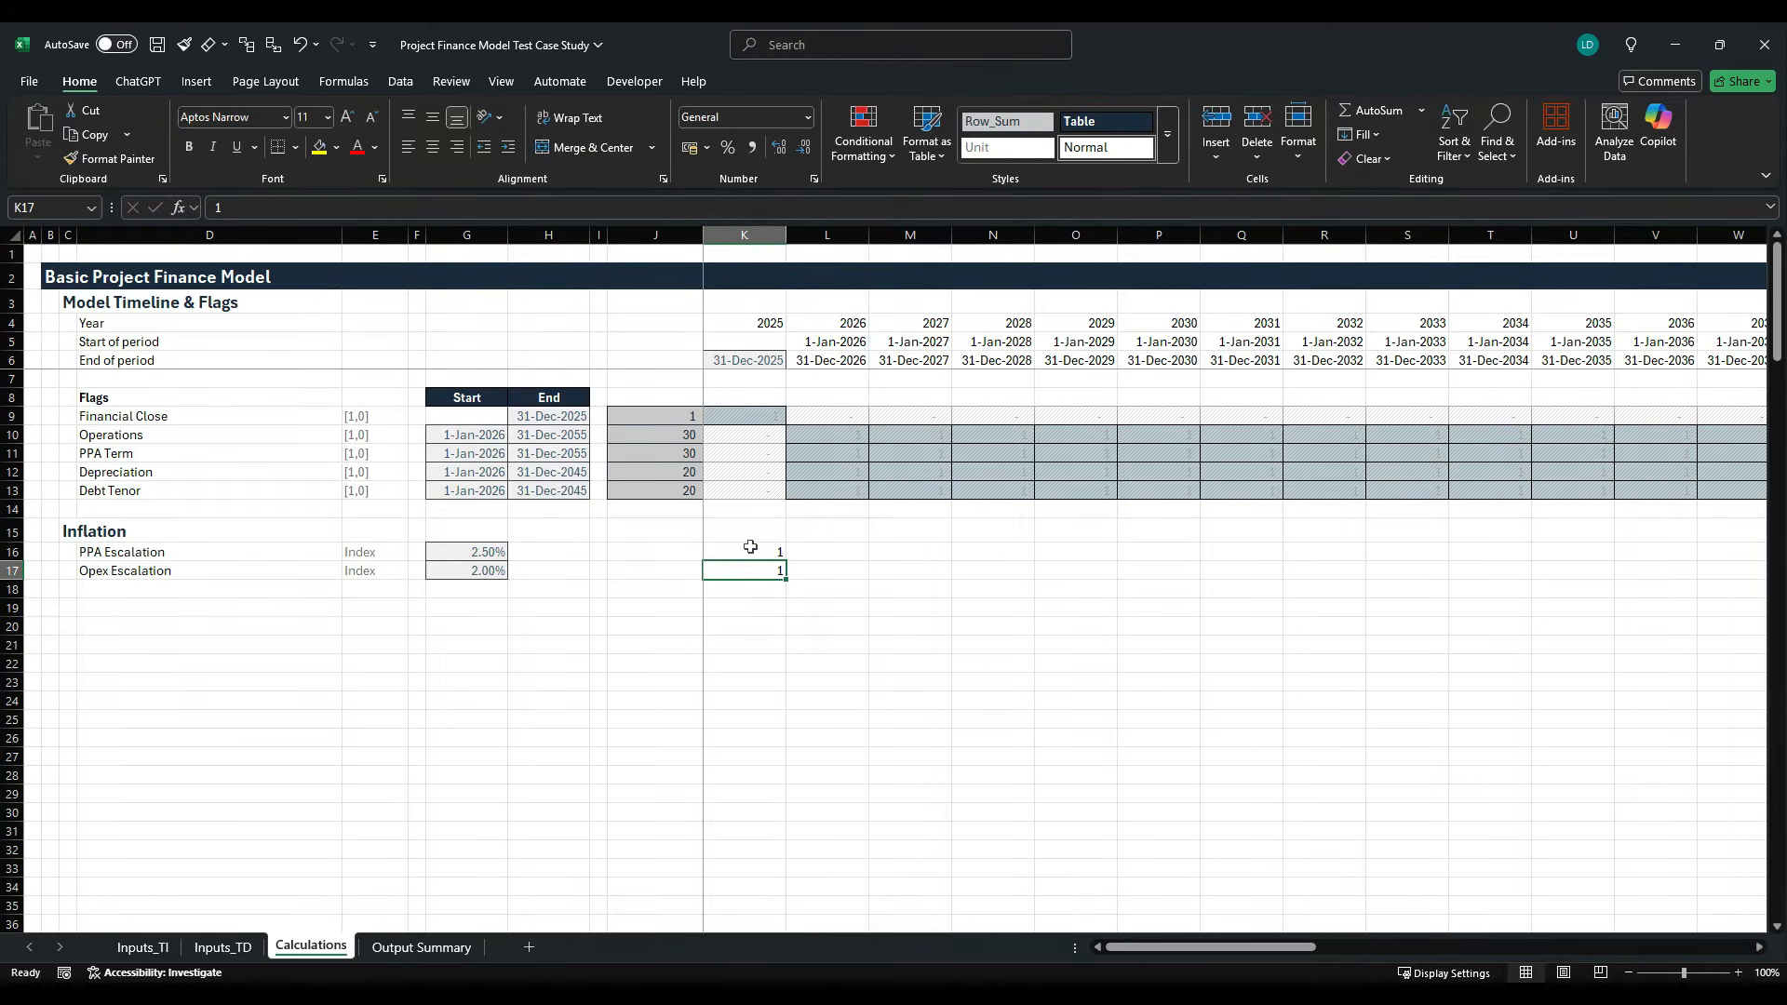
- Apply the custom Comma[2] cell style to the base index values in K16:K17
shift+click(750, 549)
key(alt+h)
key(j)
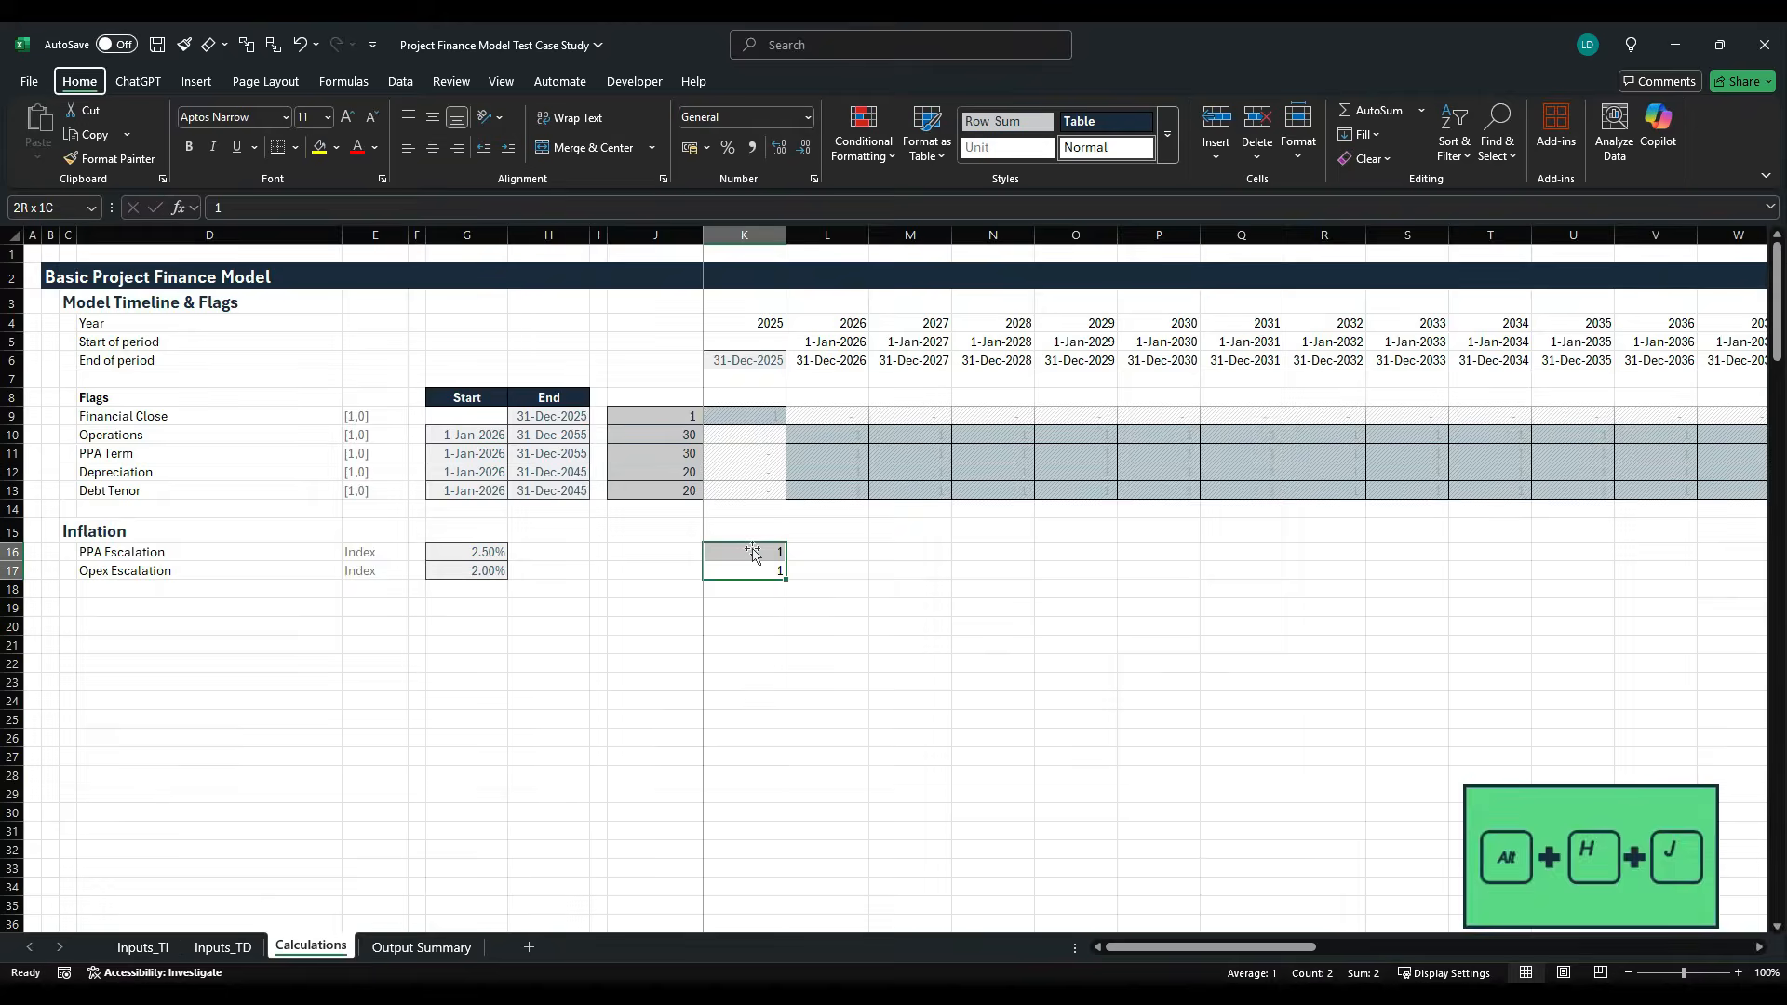
key(Right)
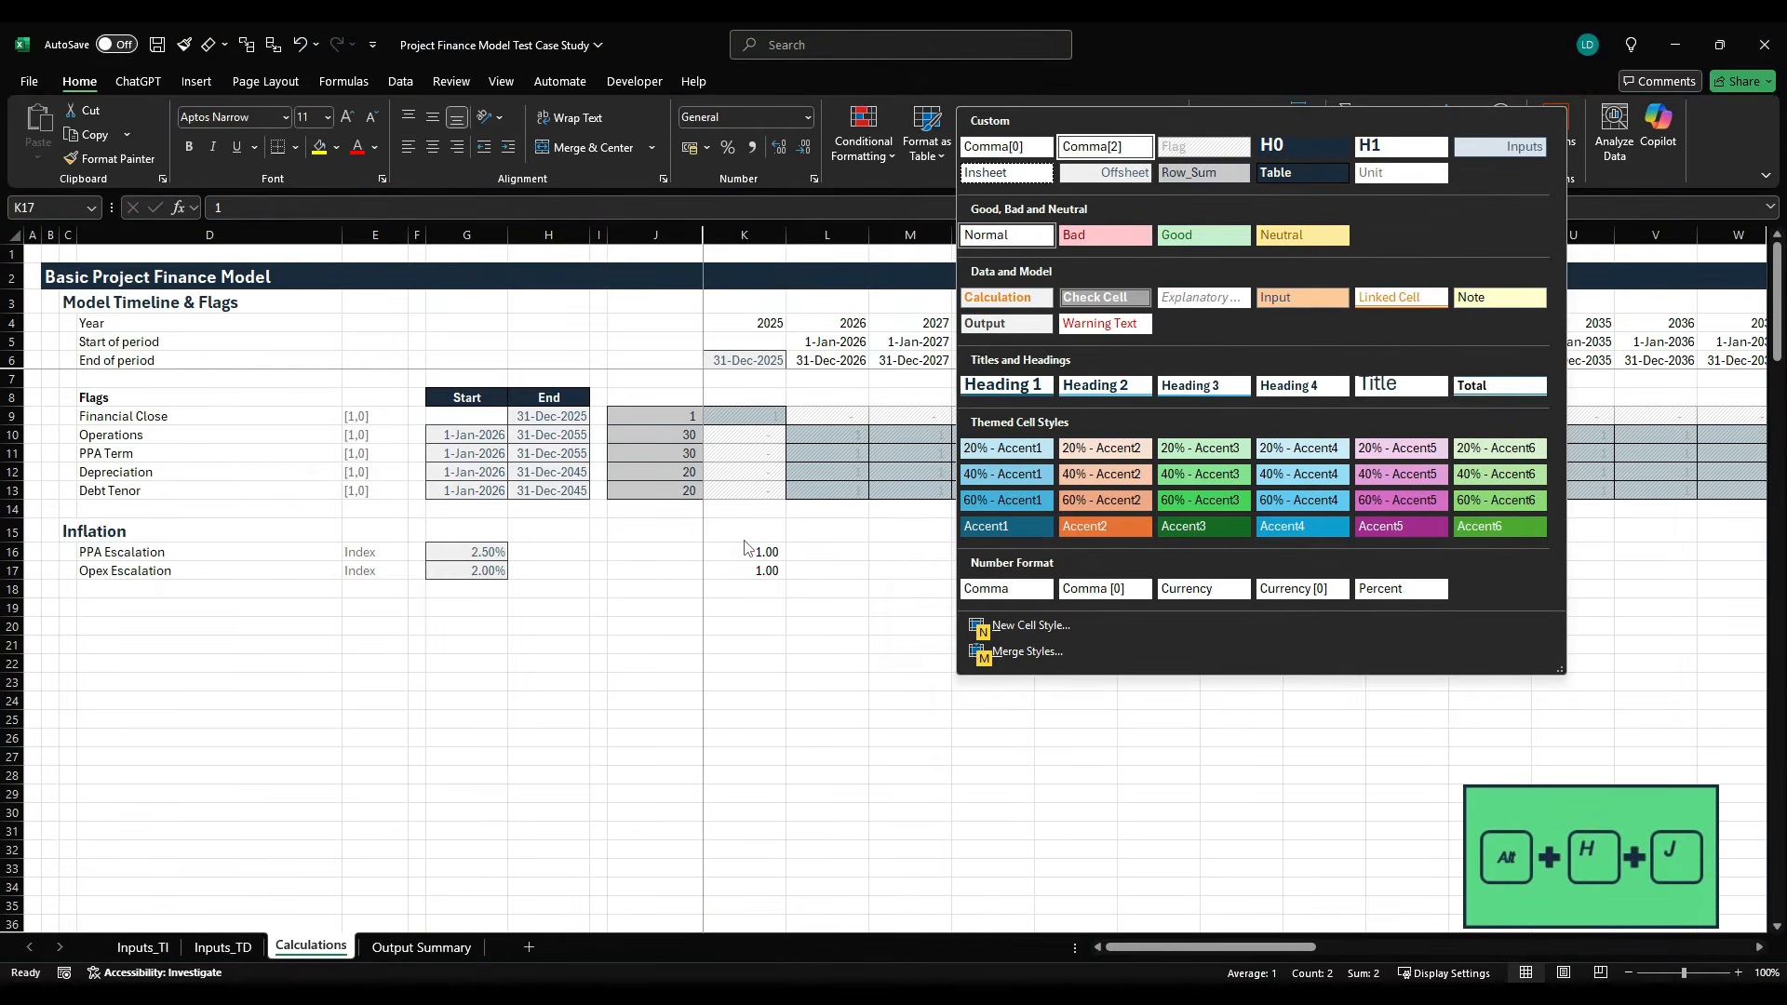
key(Return)
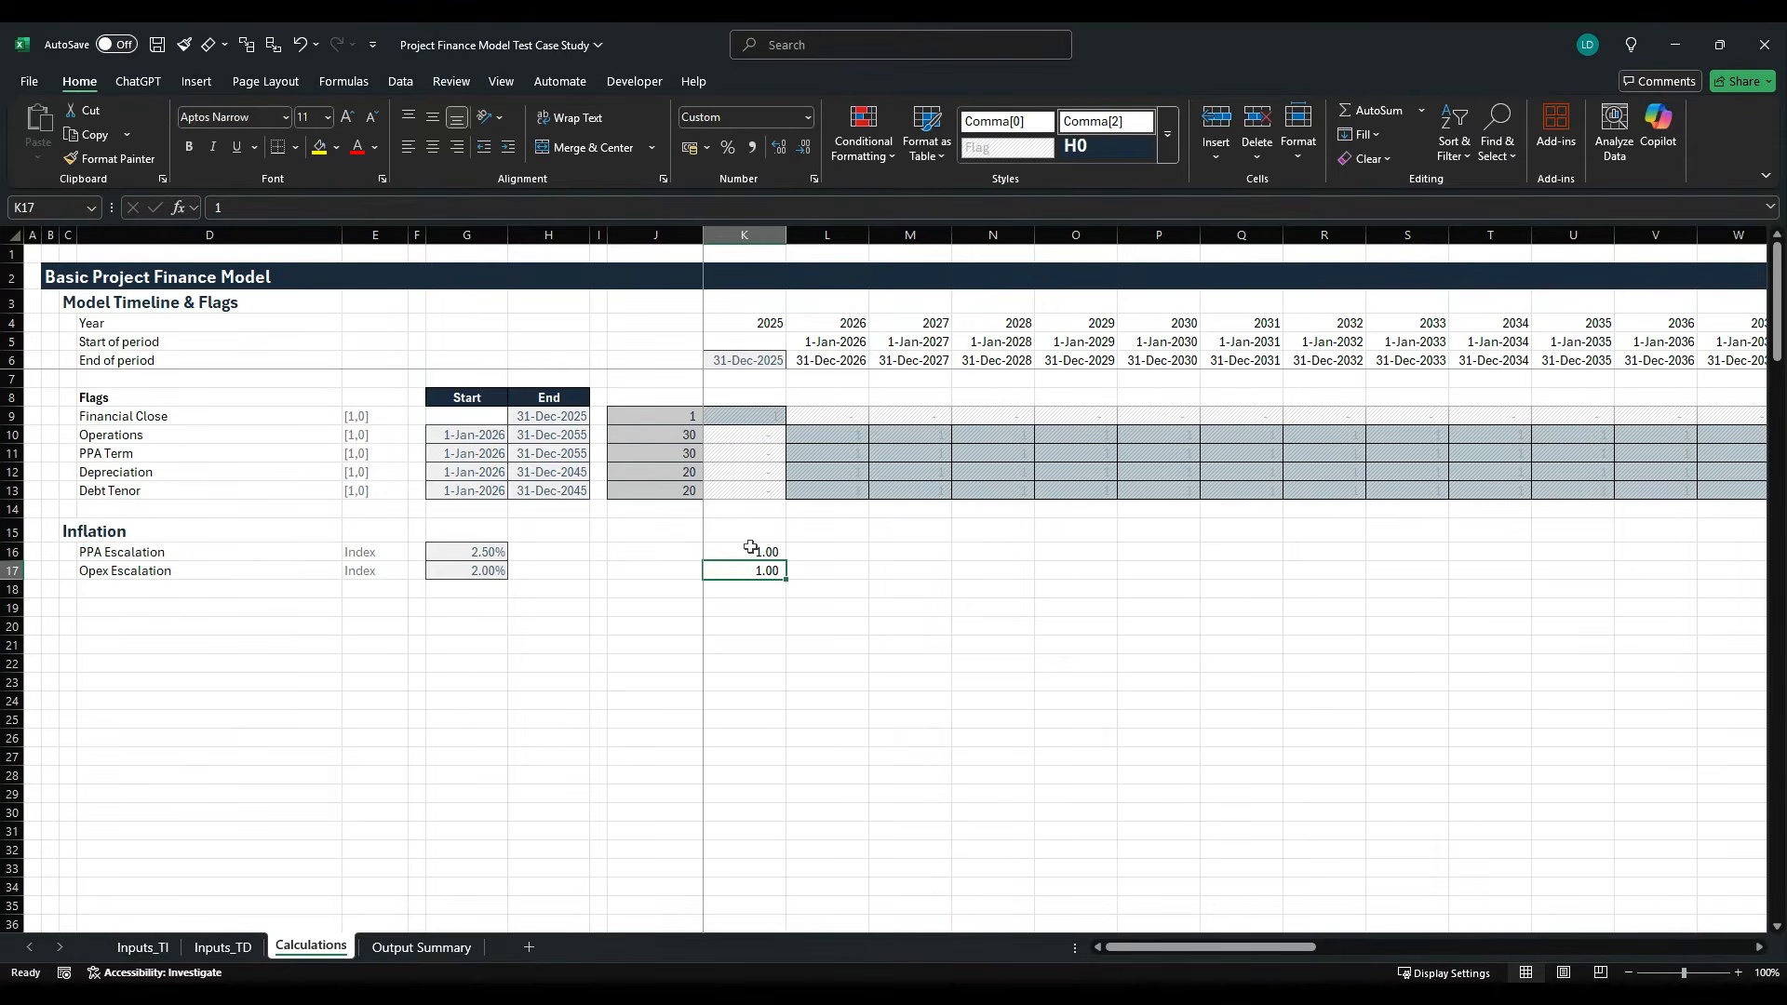
- Switch to the Project Finance Model Styles Template workbook and copy the Technical Input example cell E31
click(754, 551)
key(ctrl+Tab)
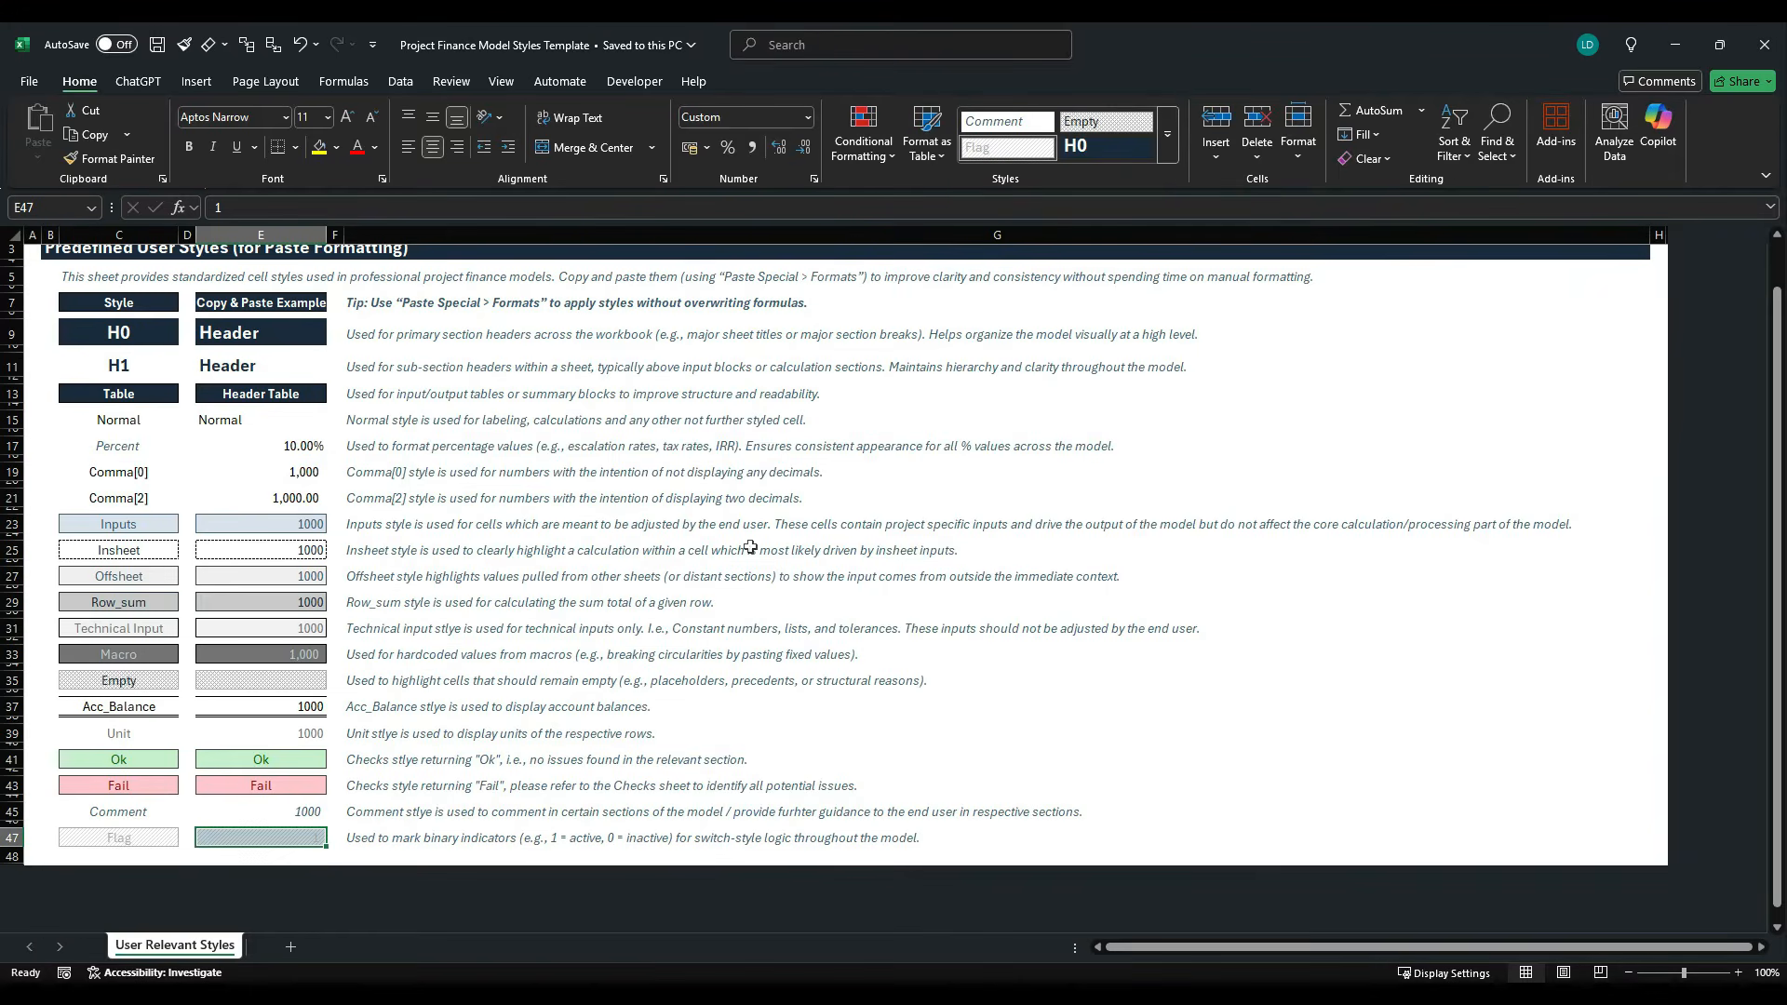
click(288, 630)
key(ctrl+c)
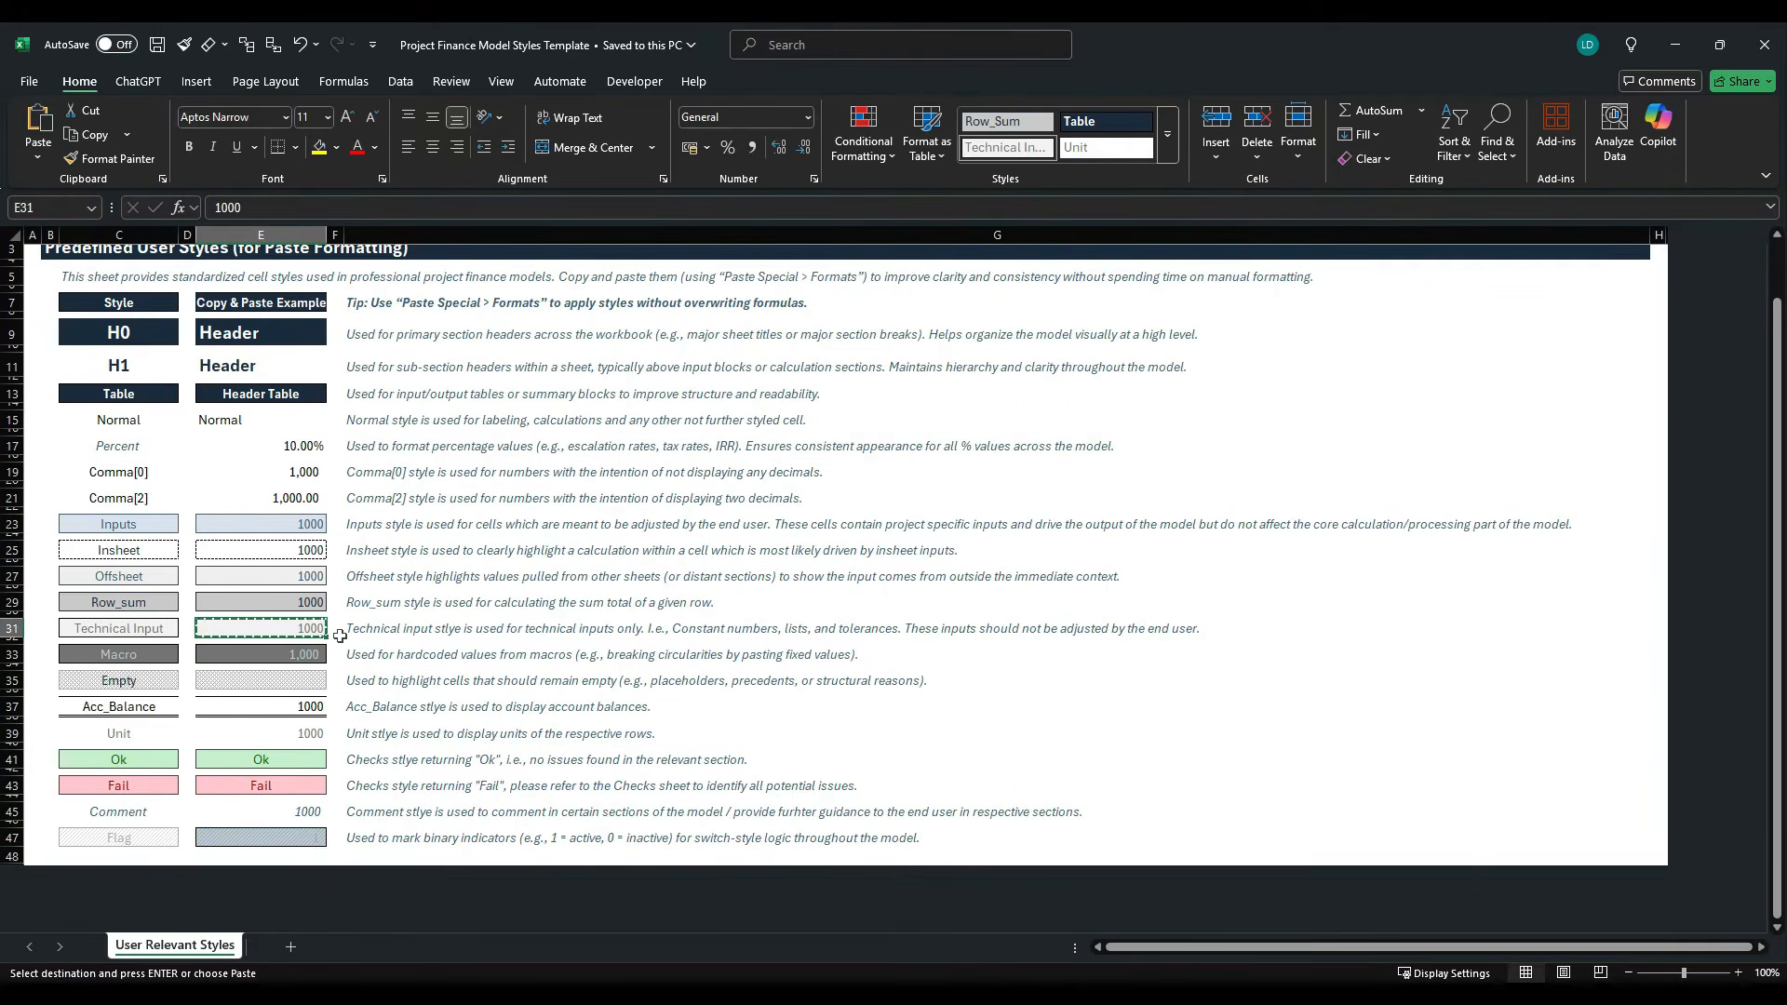
- Return to the case study workbook and paste only the copied Technical Input formatting onto K16:K17
key(ctrl+Tab)
key(alt+h)
key(v)
key(s)
key(t)
key(shift+Down)
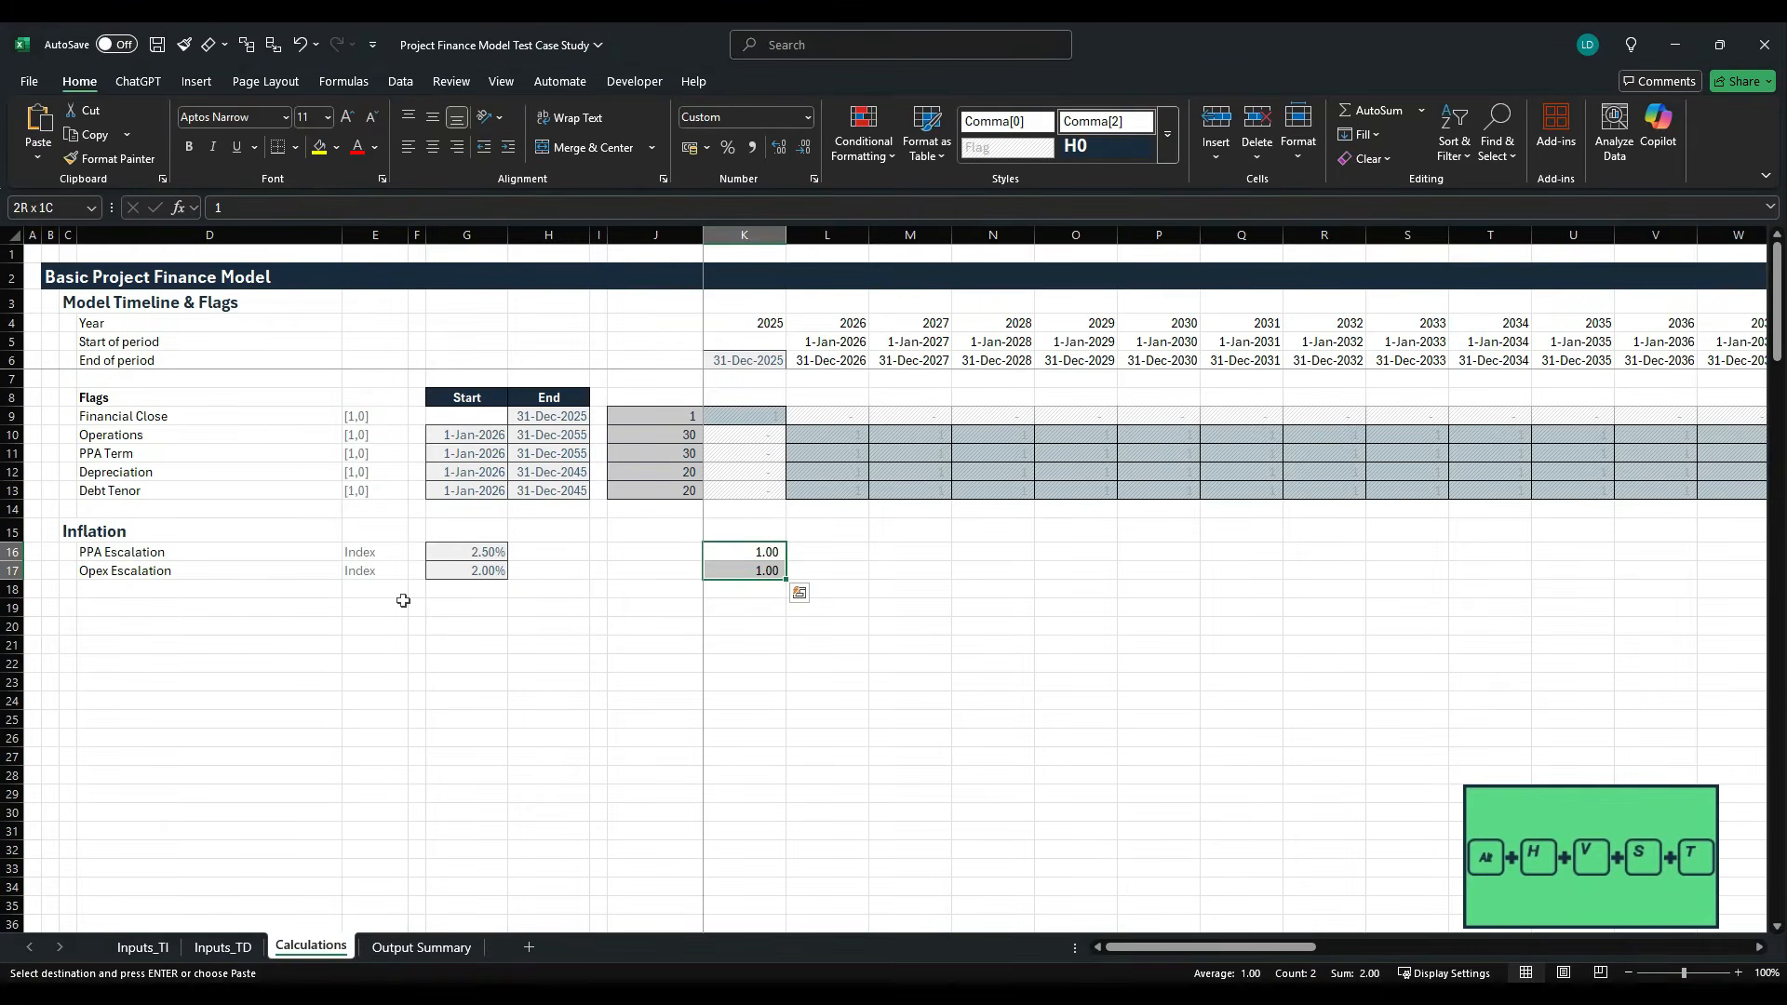
key(alt)
key(h)
key(v)
key(s)
key(t)
key(Return)
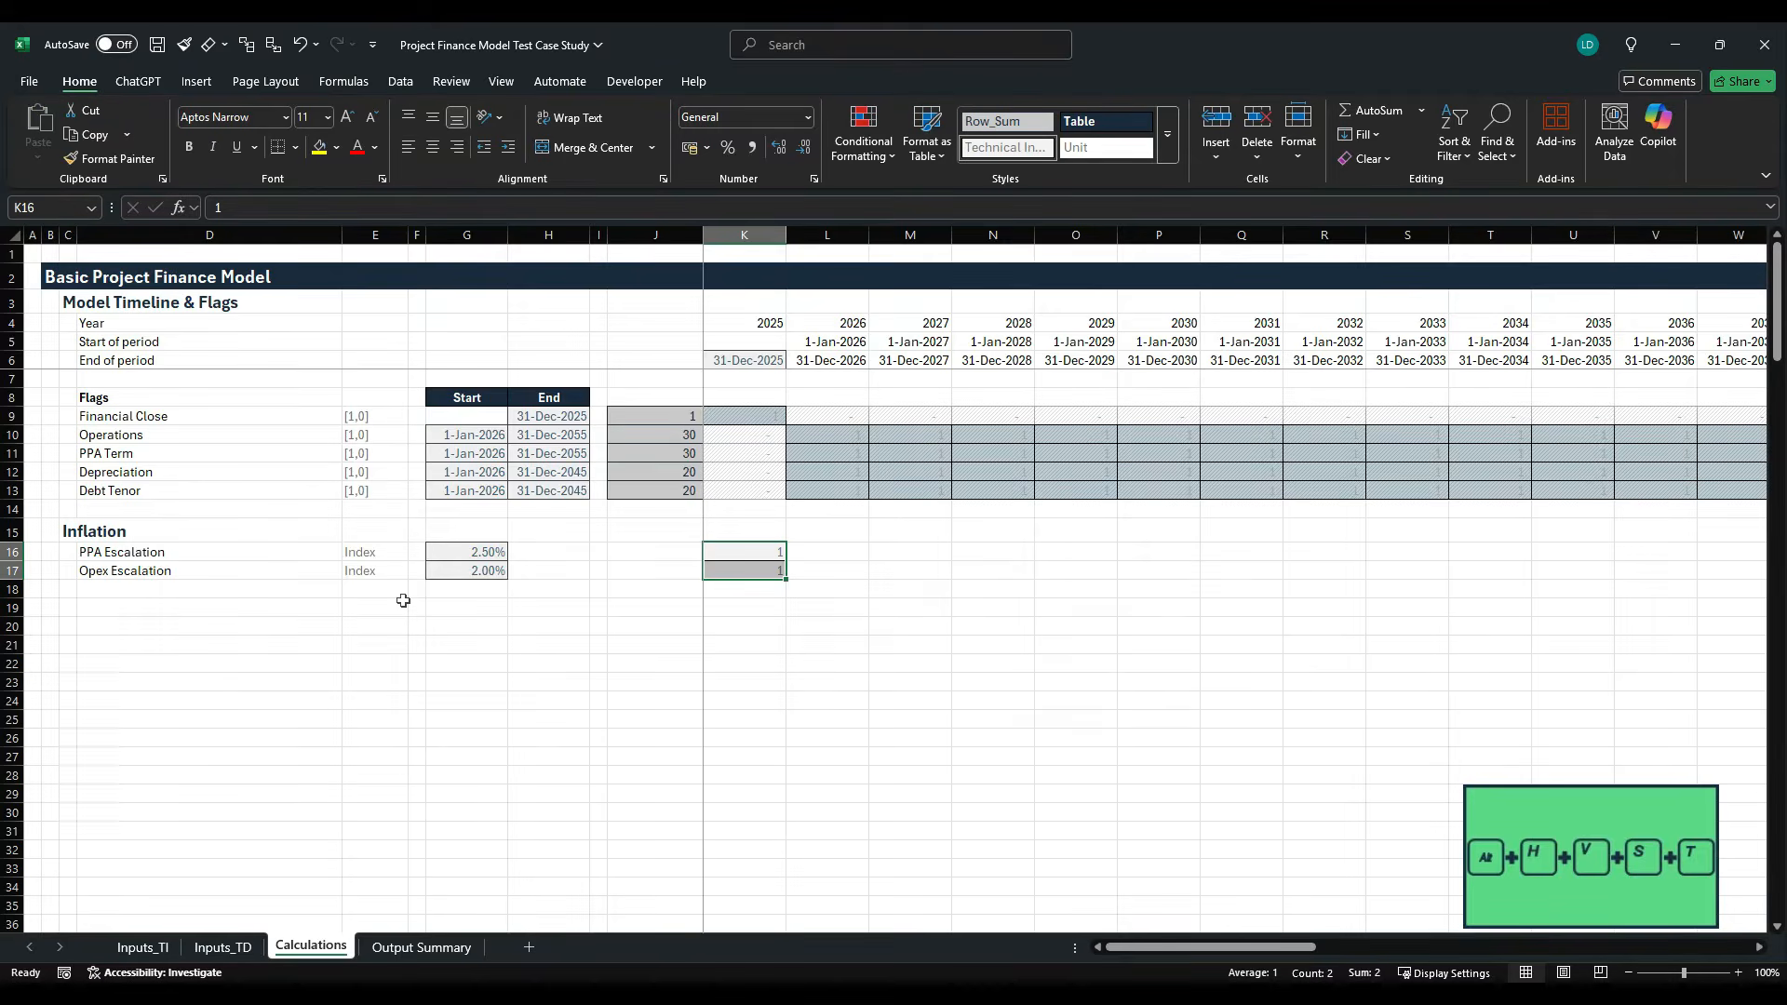
- Reapply the Comma[2] style to K16:K17 to give the base indices two decimals on top of the Technical Input formatting
key(alt+h)
key(j)
key(Right)
key(Return)
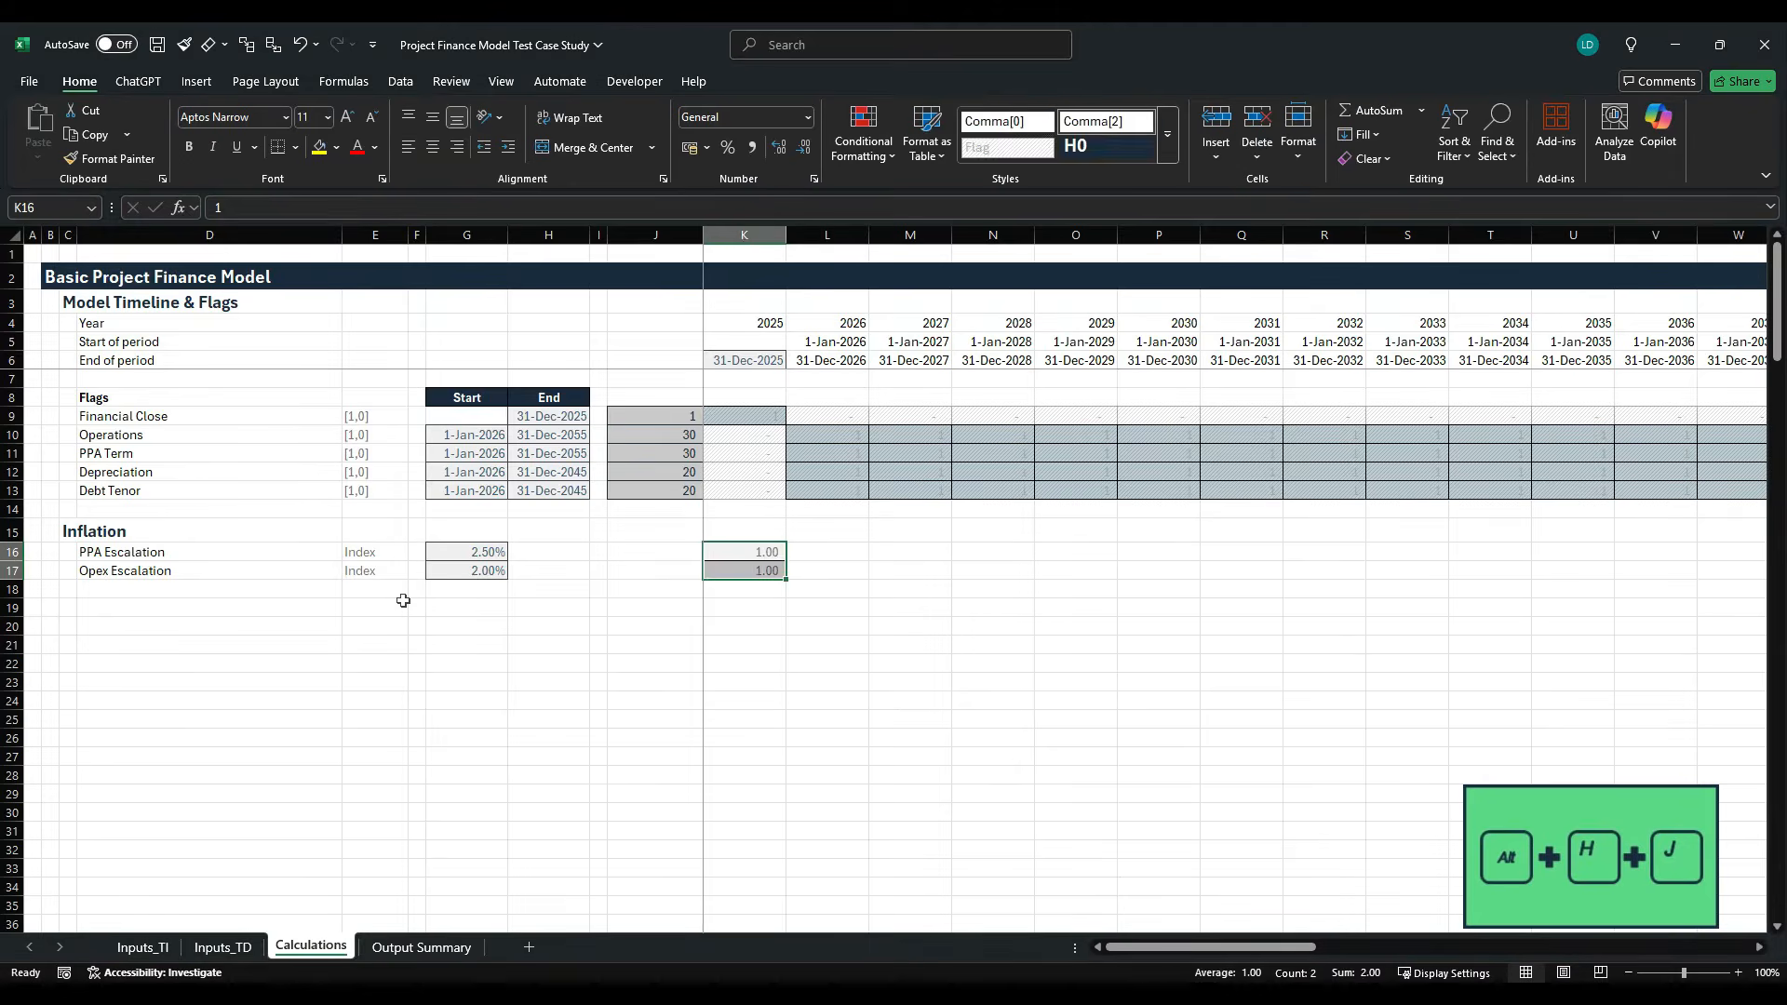
- Enter the 2026 PPA Escalation index formula =K16*(1+$G$16) in L16
key(Right)
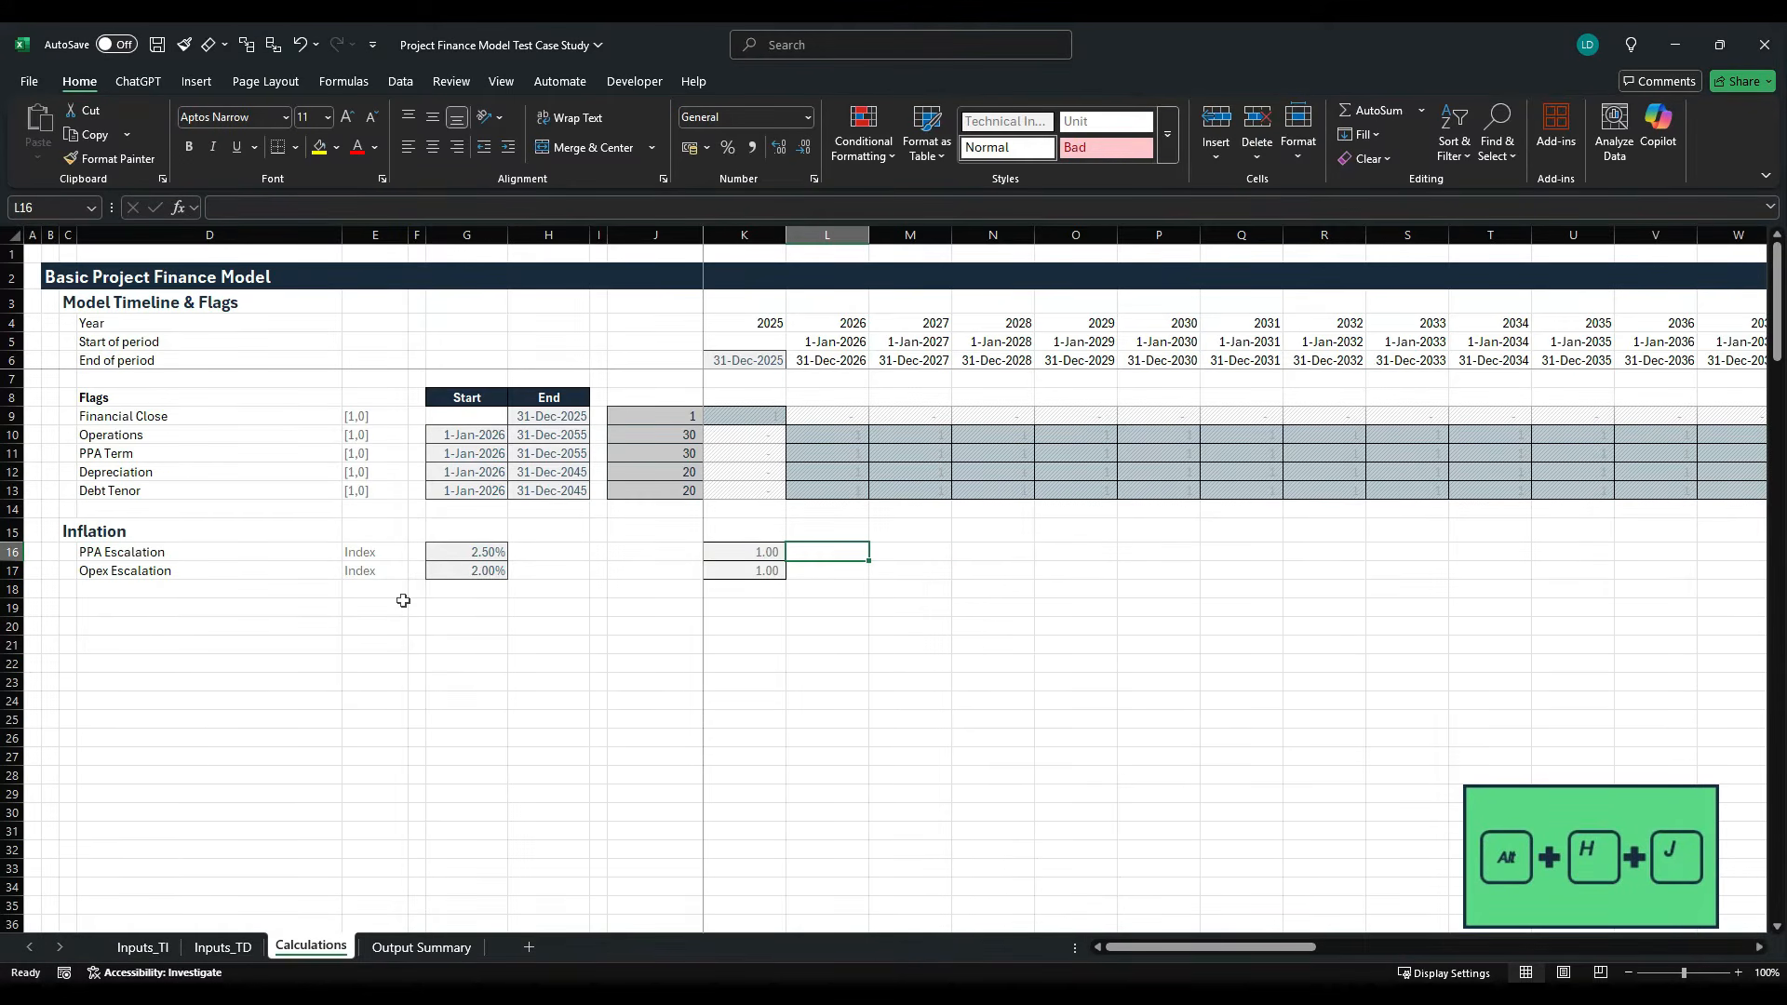
text(=)
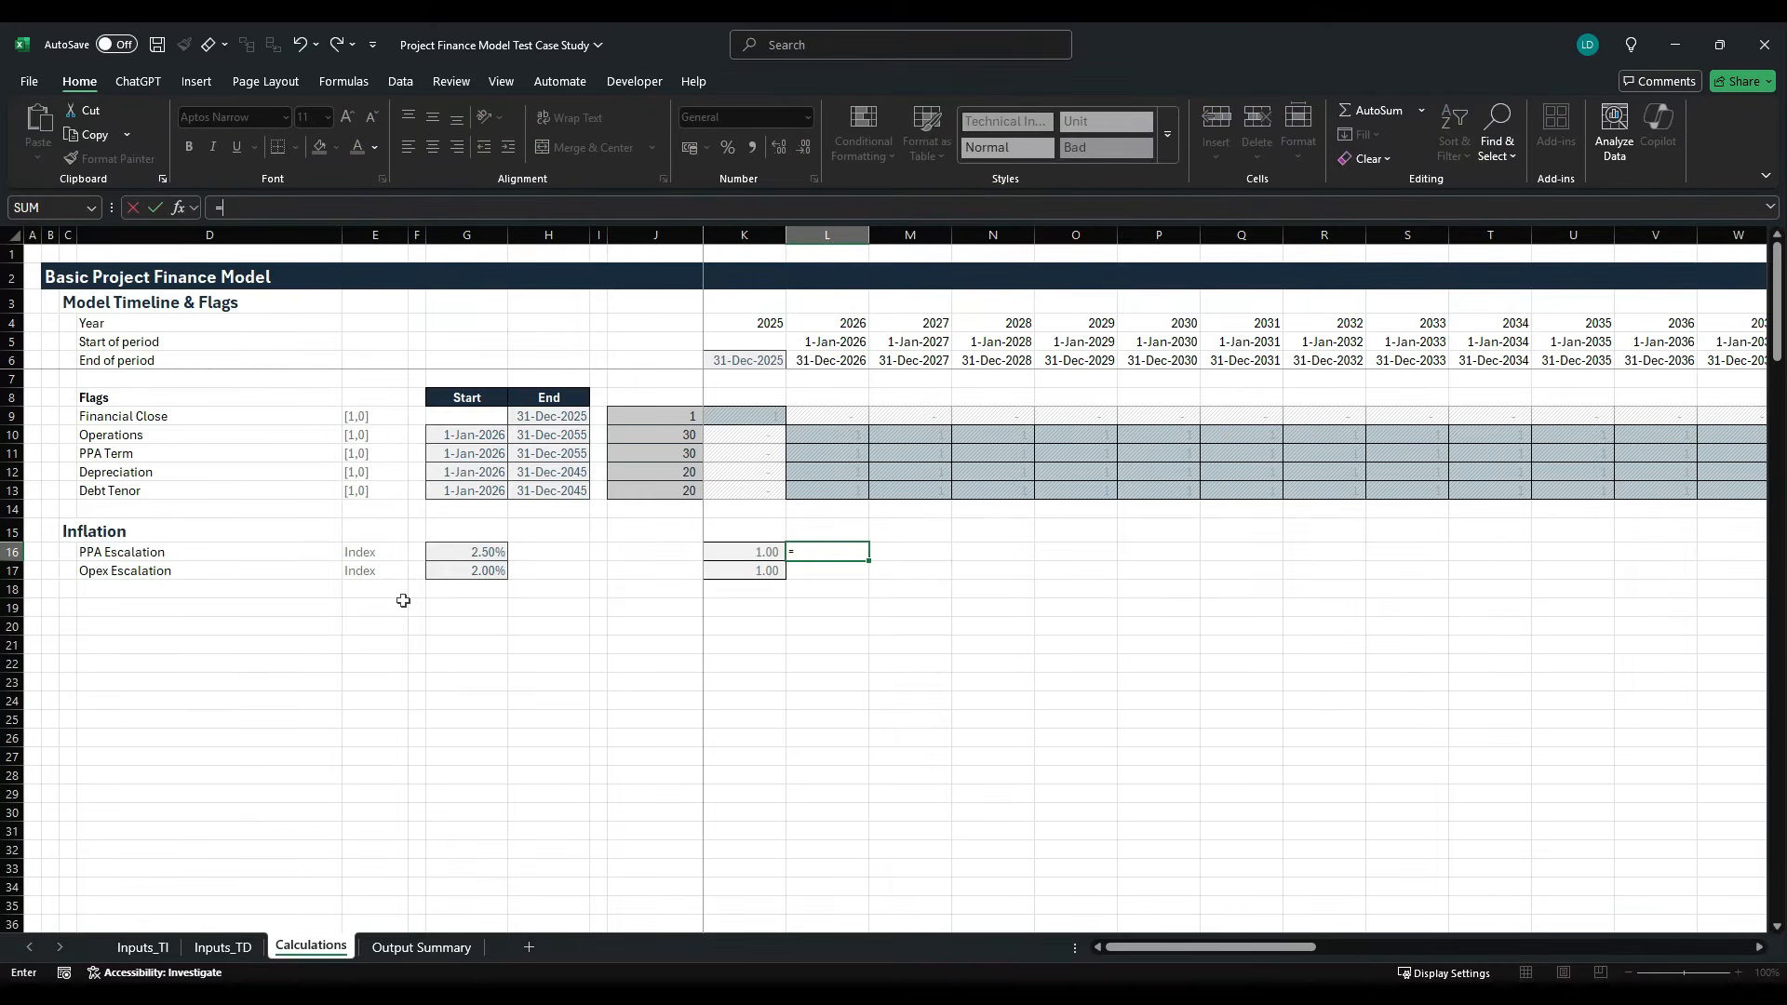
key(Left)
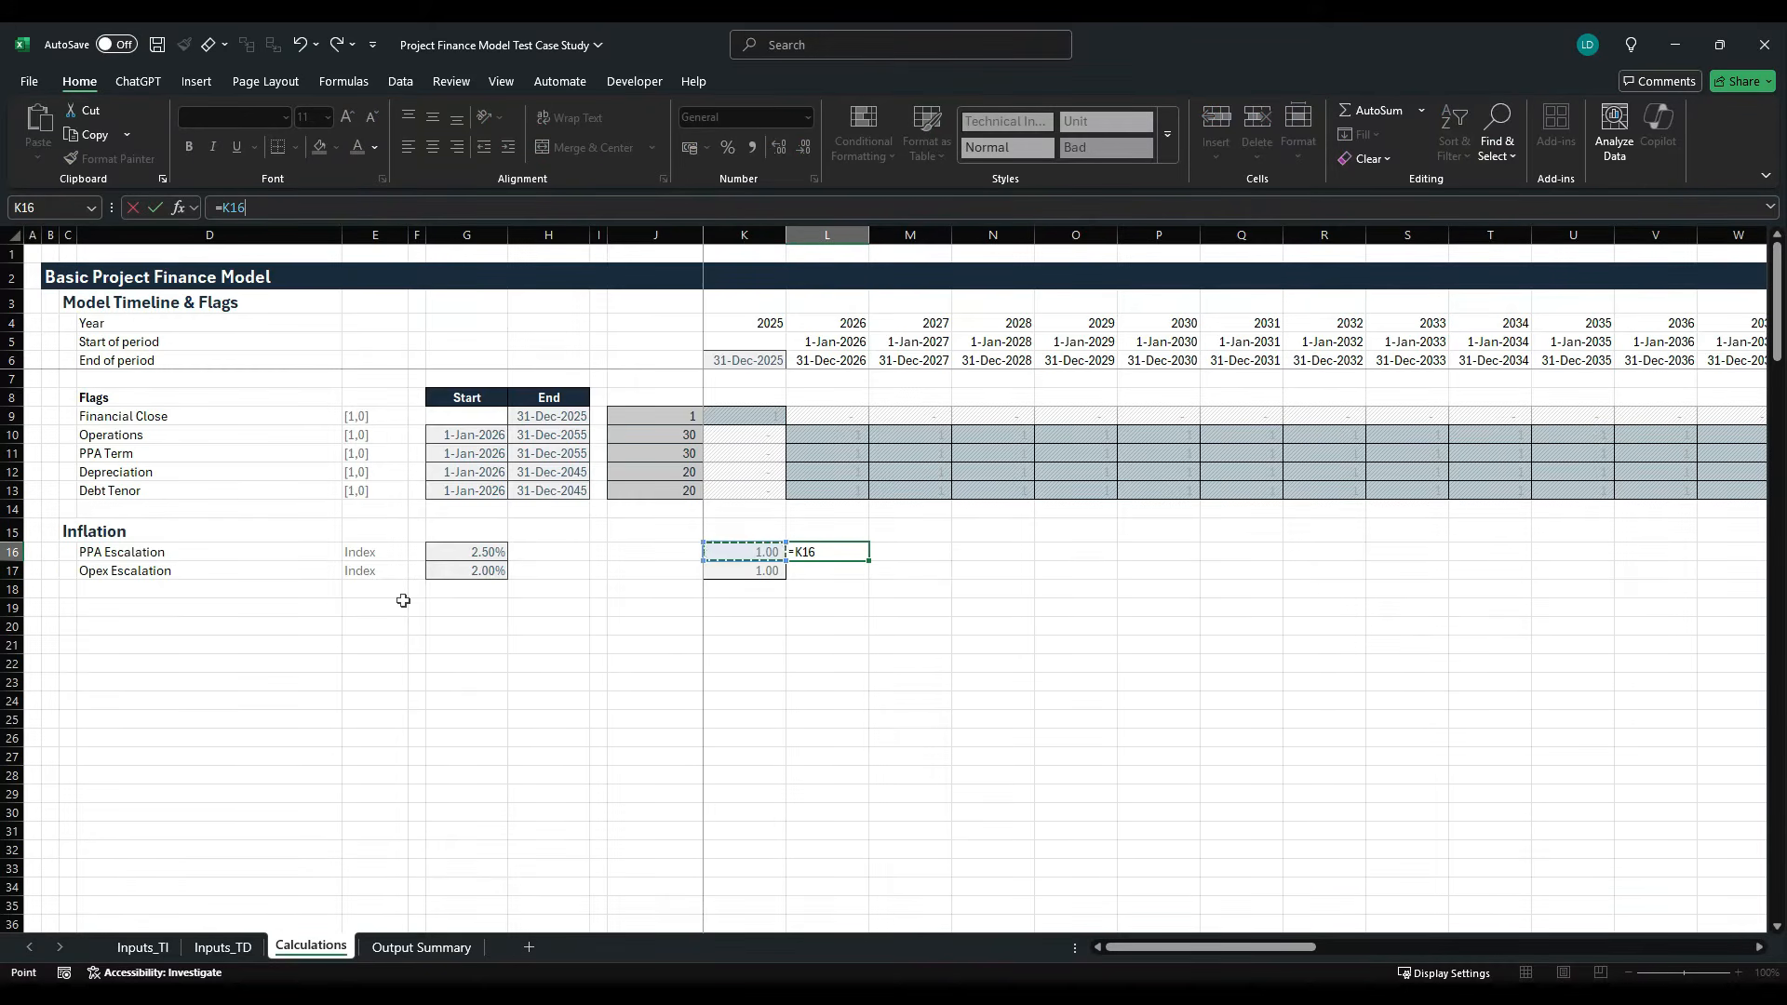
text(*(1+)
key(Left)
key(Left)
key(Left)
key(Left)
key(Left)
key(F4)
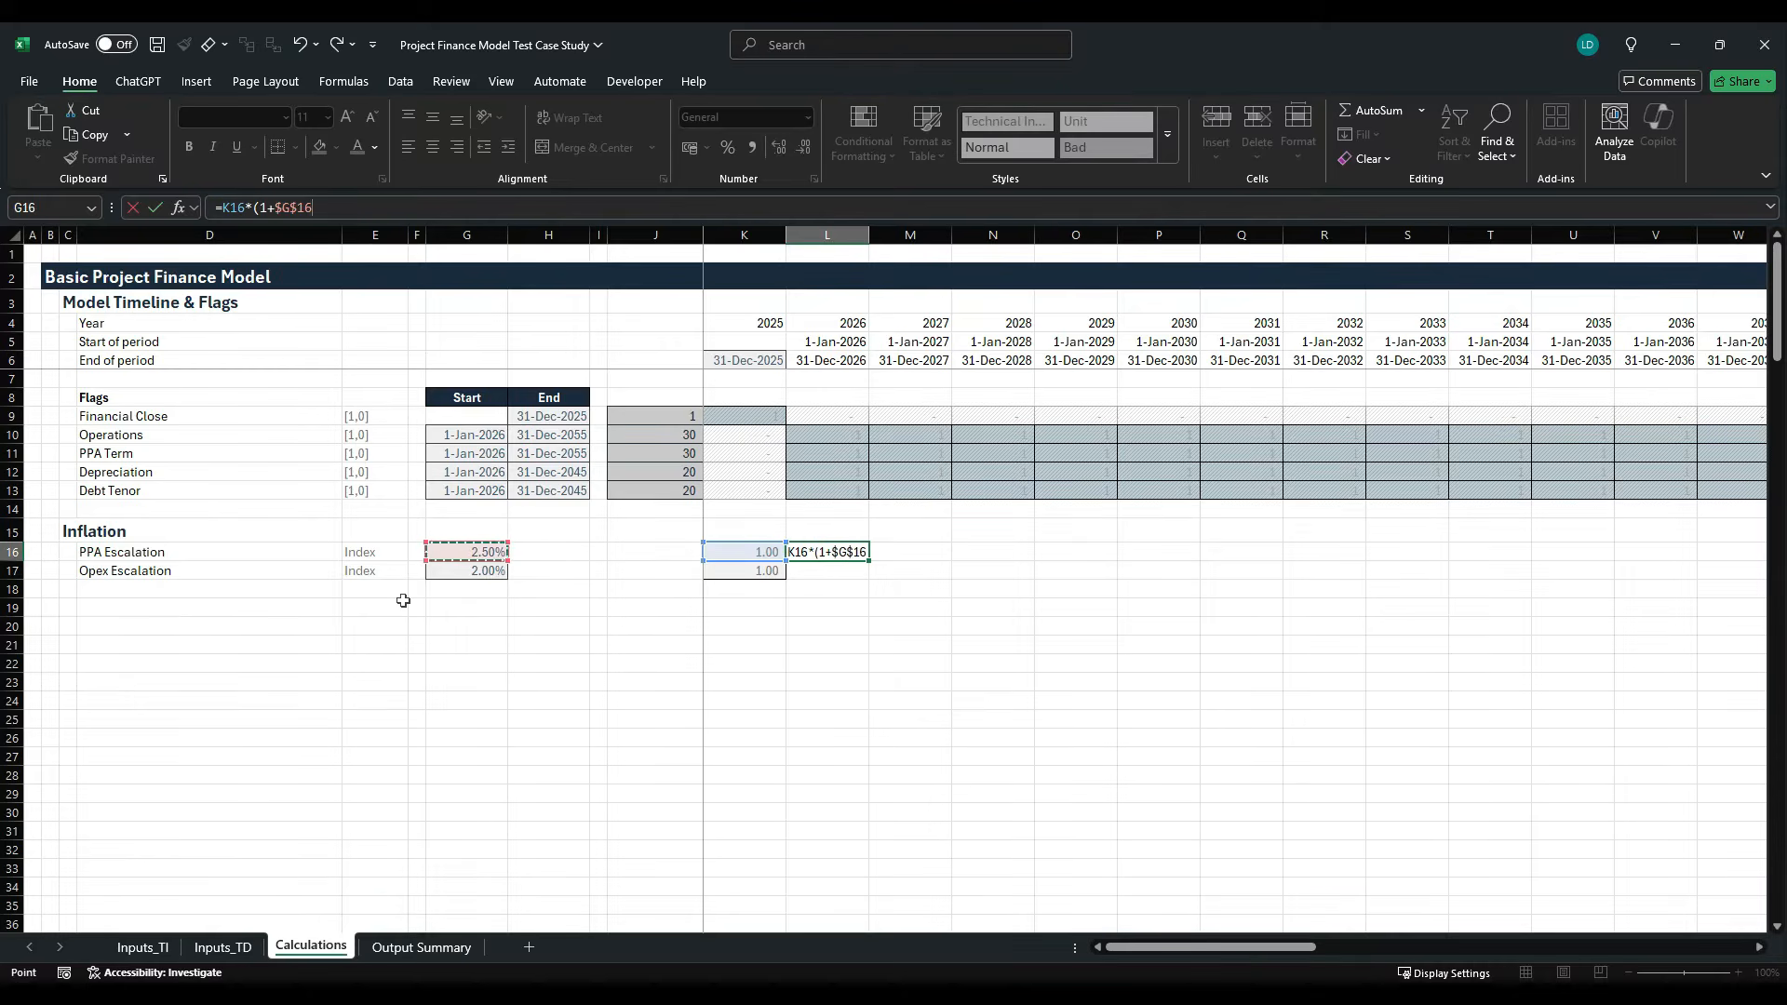
text())
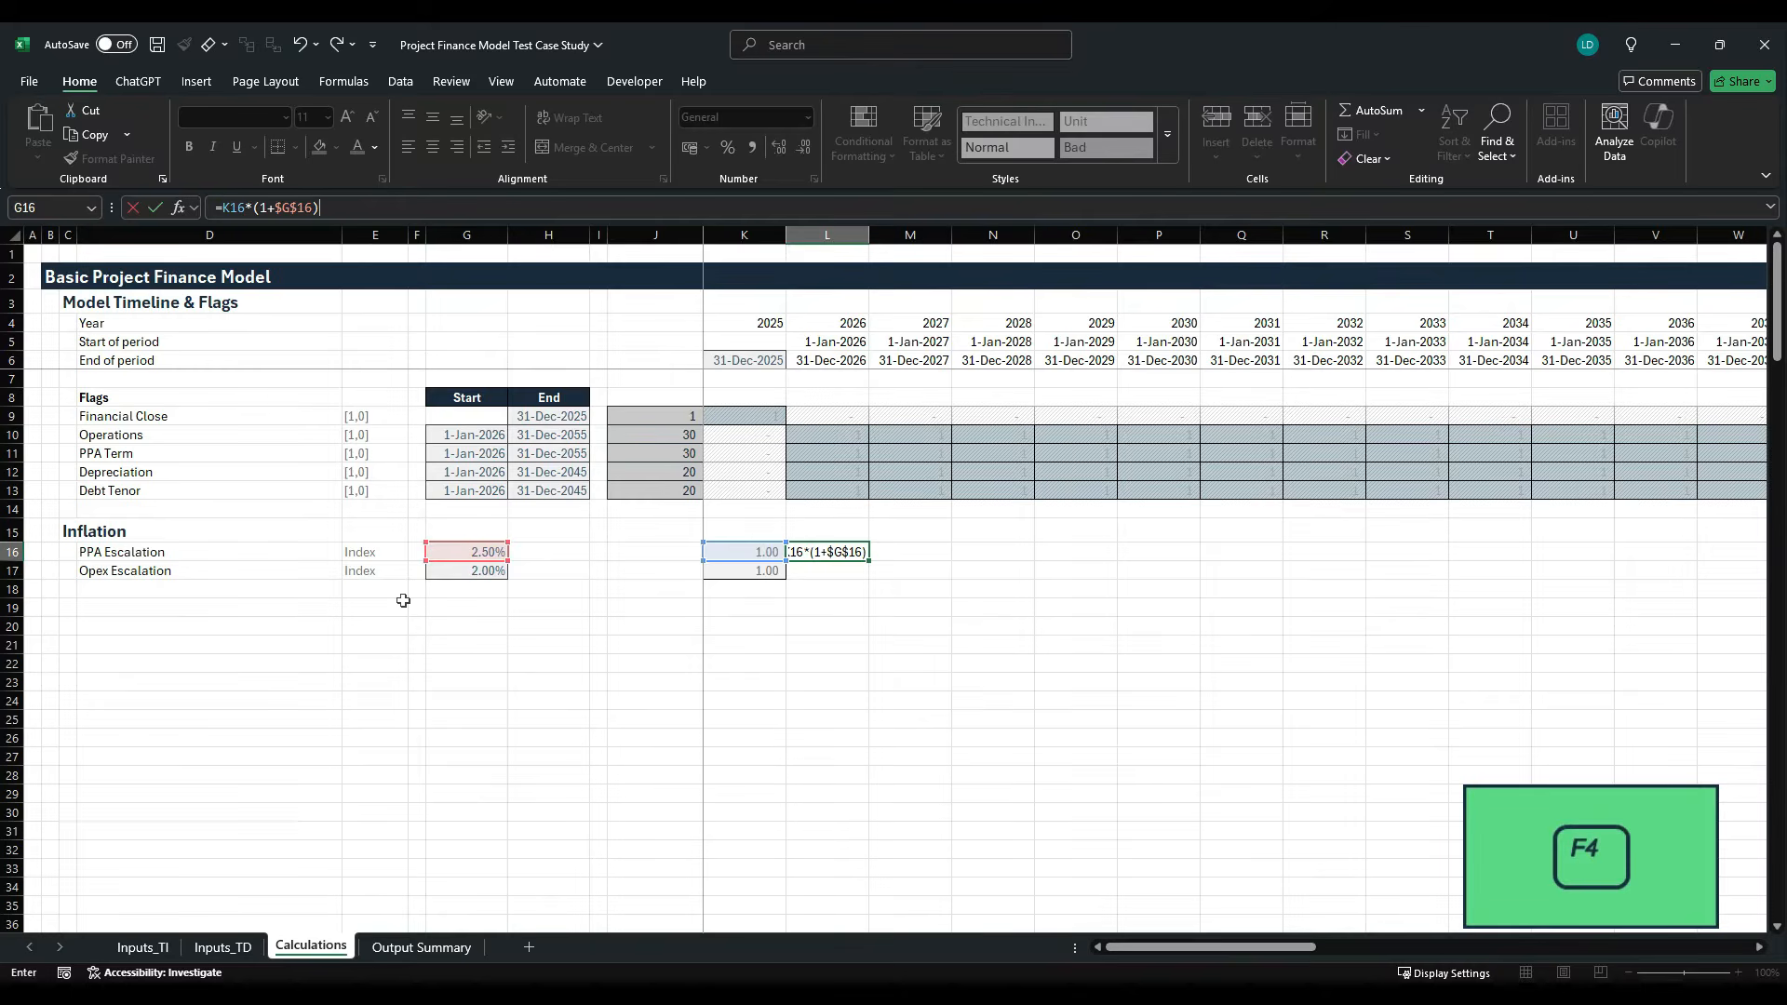
key(ctrl+Return)
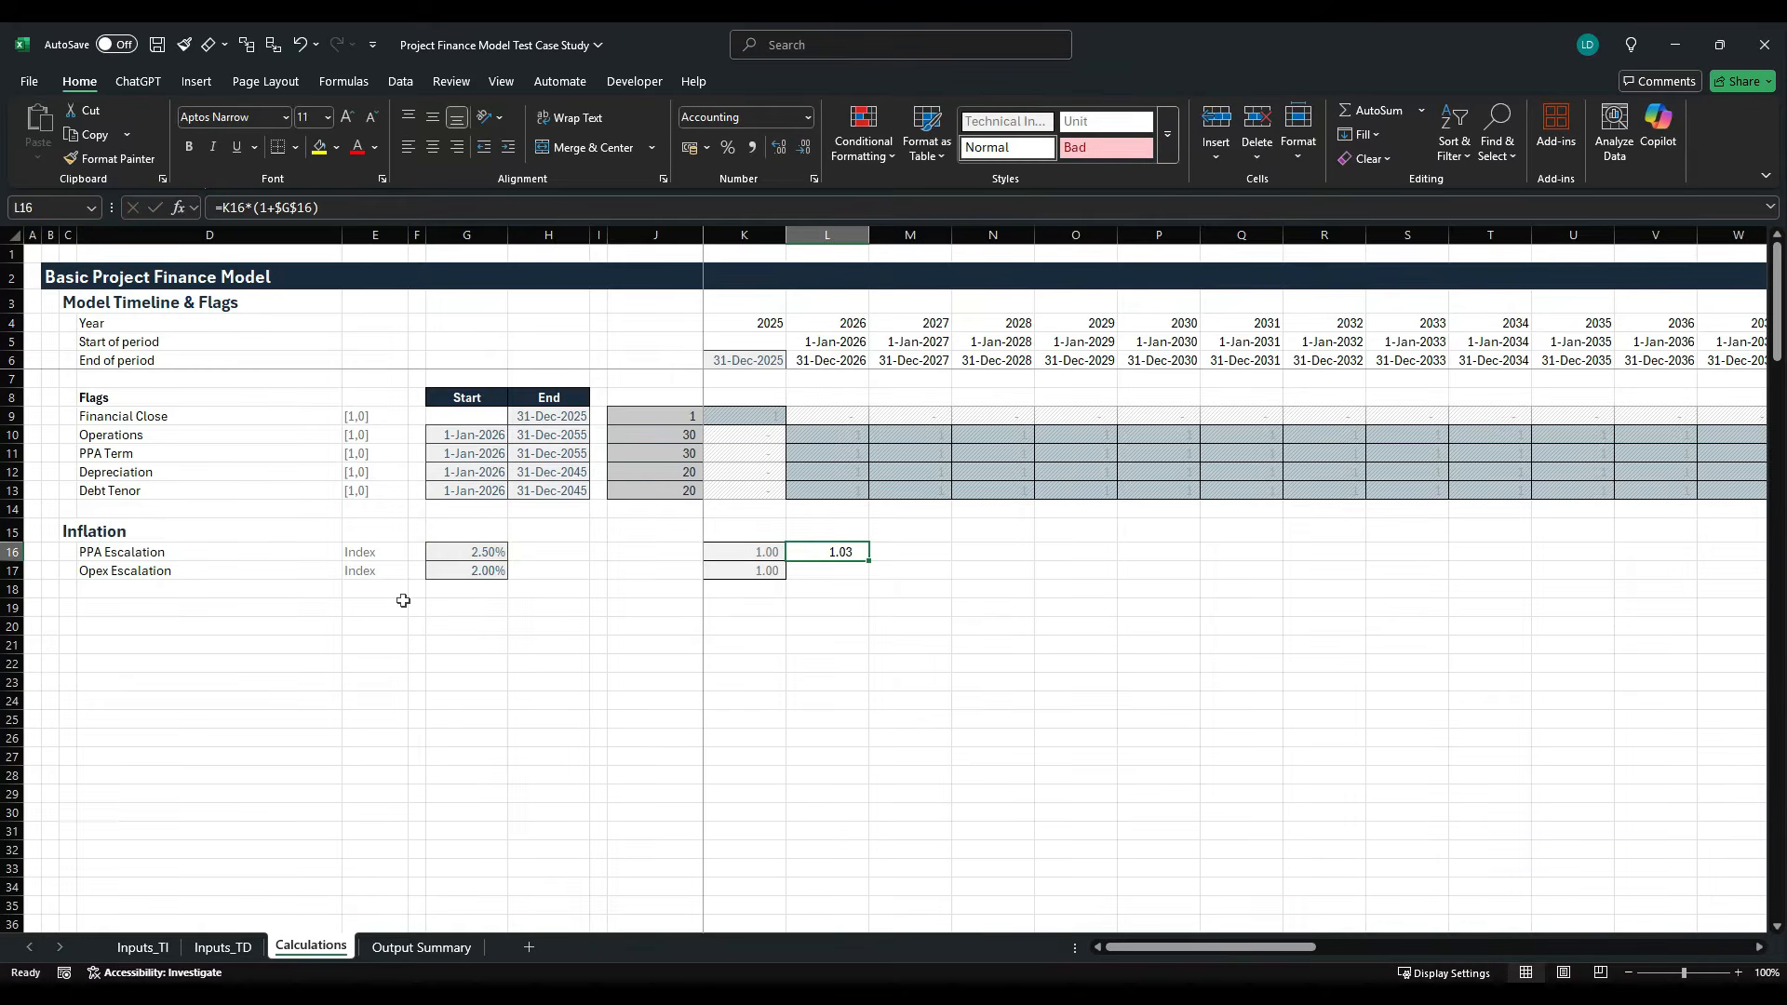
- Fill the L16 escalation formula down to L17 and check which cells the copied formula references
key(shift+Down)
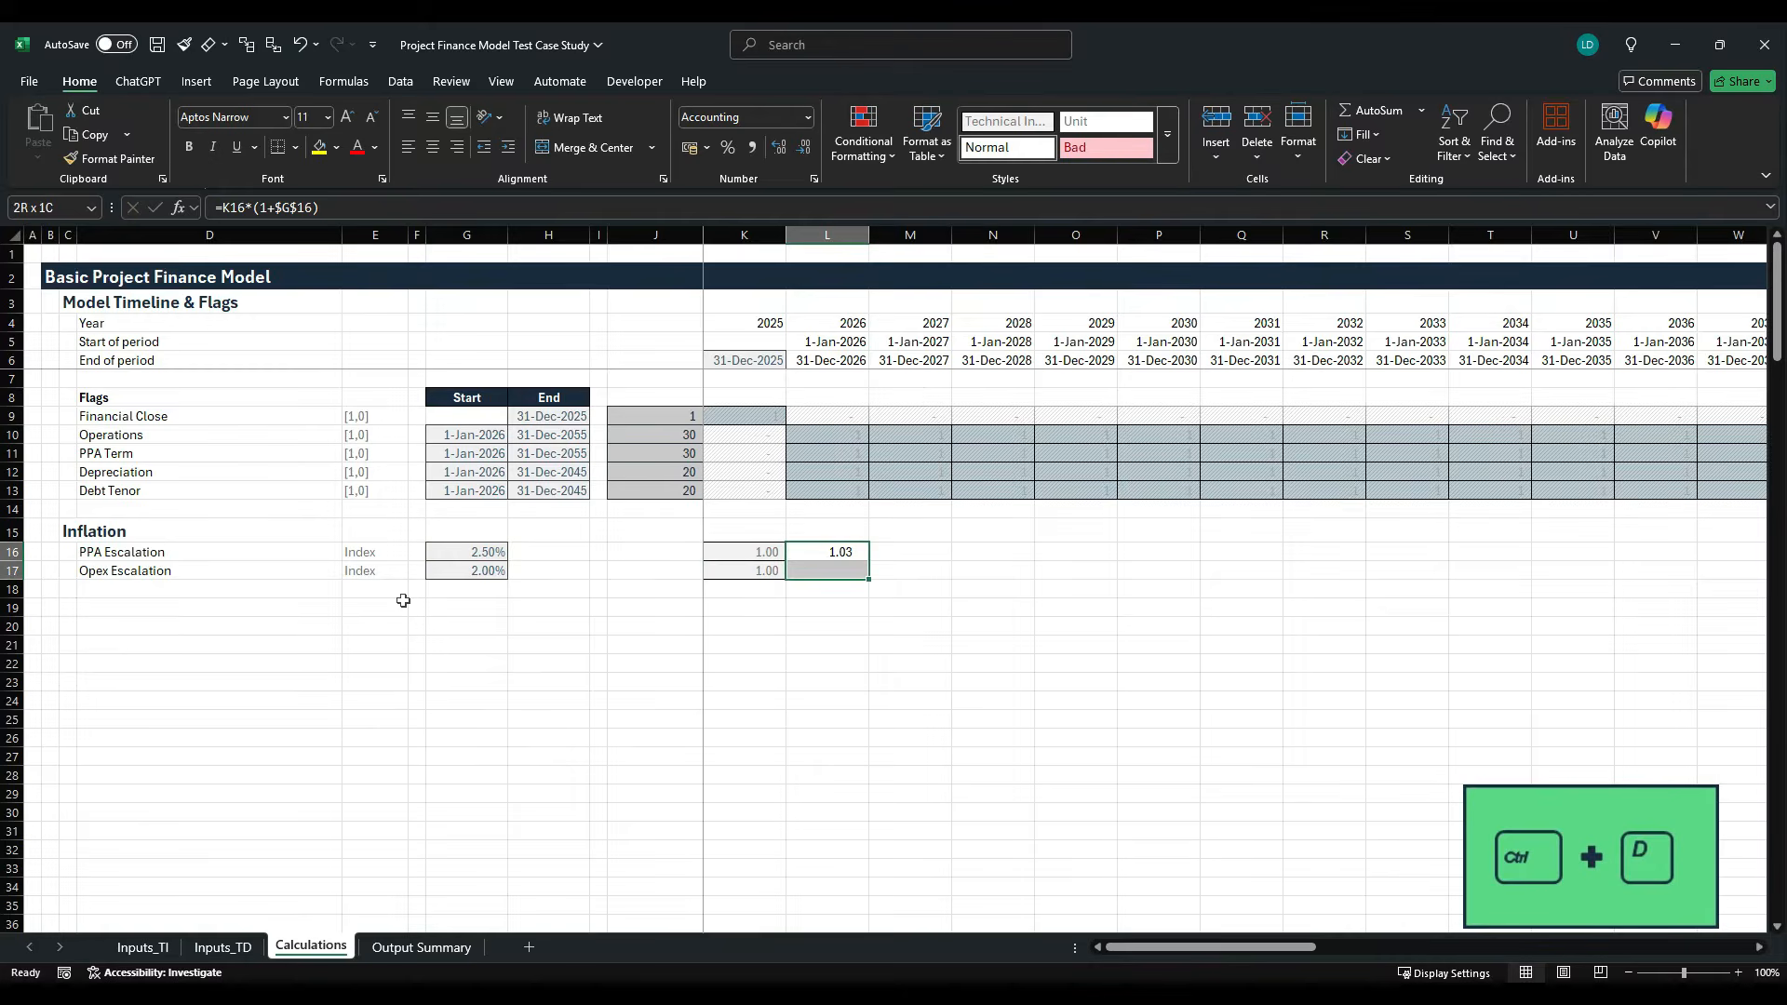
key(ctrl+d)
key(Down)
key(F2)
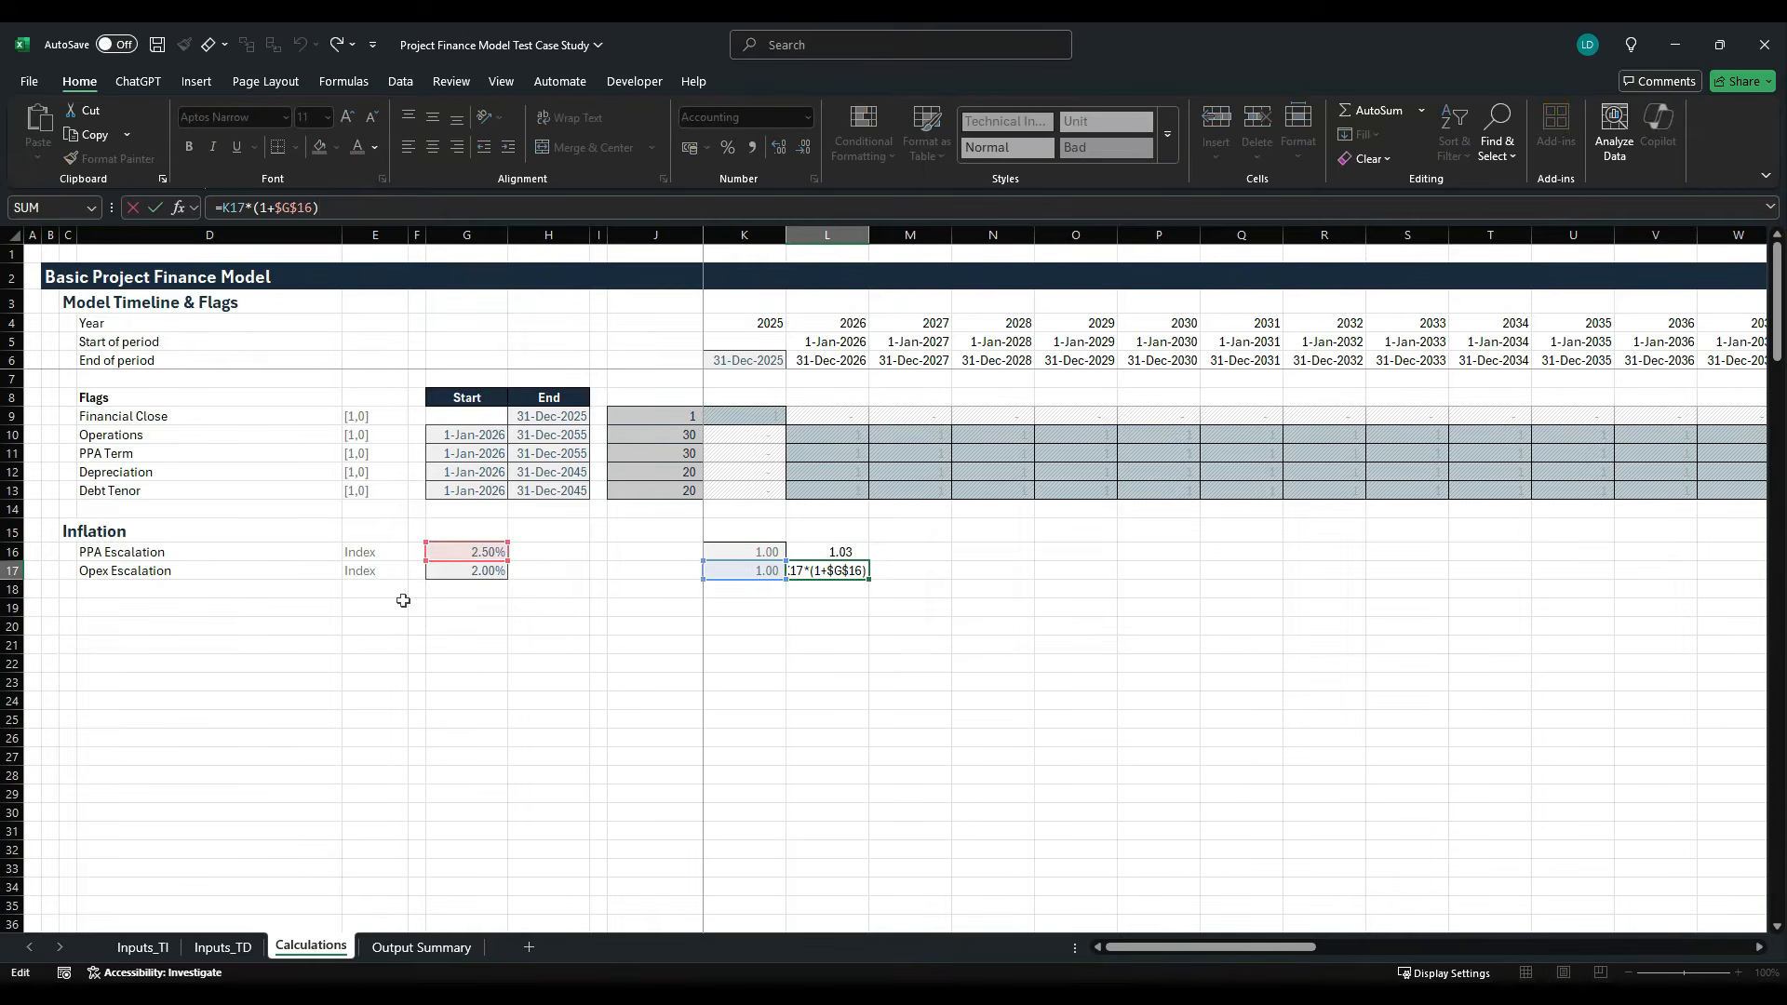
key(Escape)
key(F2)
key(Escape)
- Change the PPA Escalation formula in L16 to =K16*(1+$G16), locking only the column of the rate reference
key(Up)
key(F2)
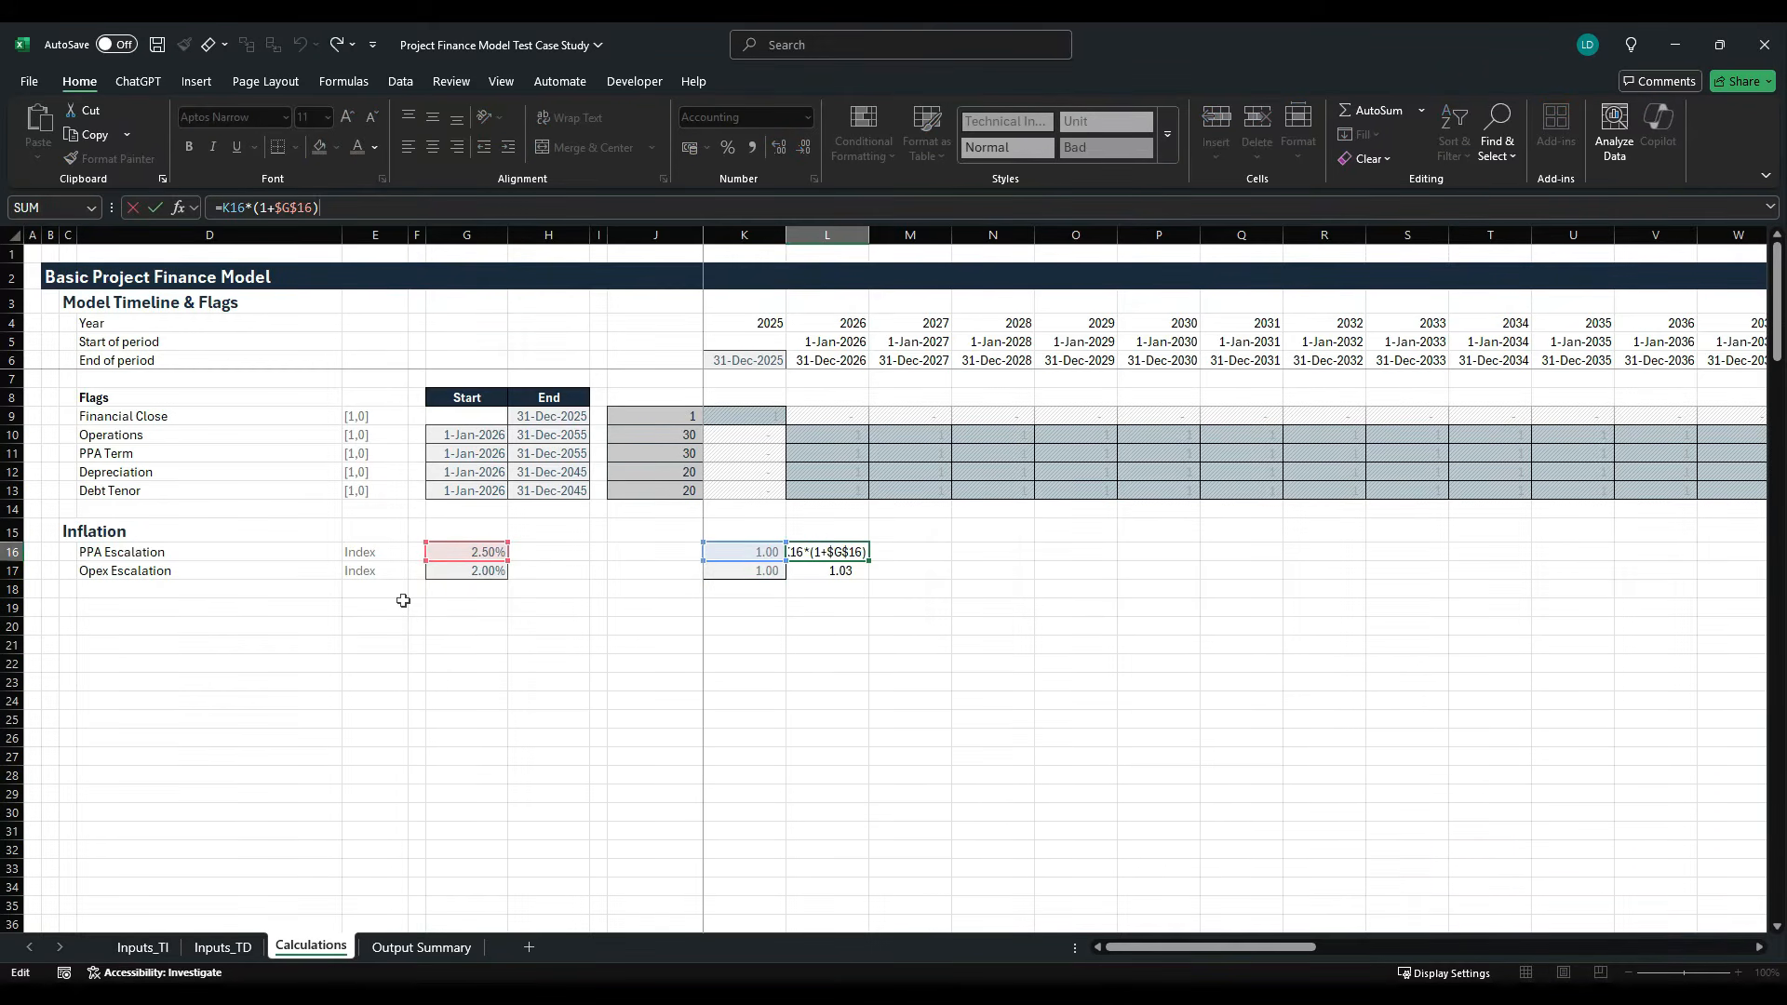
click(296, 206)
key(F4)
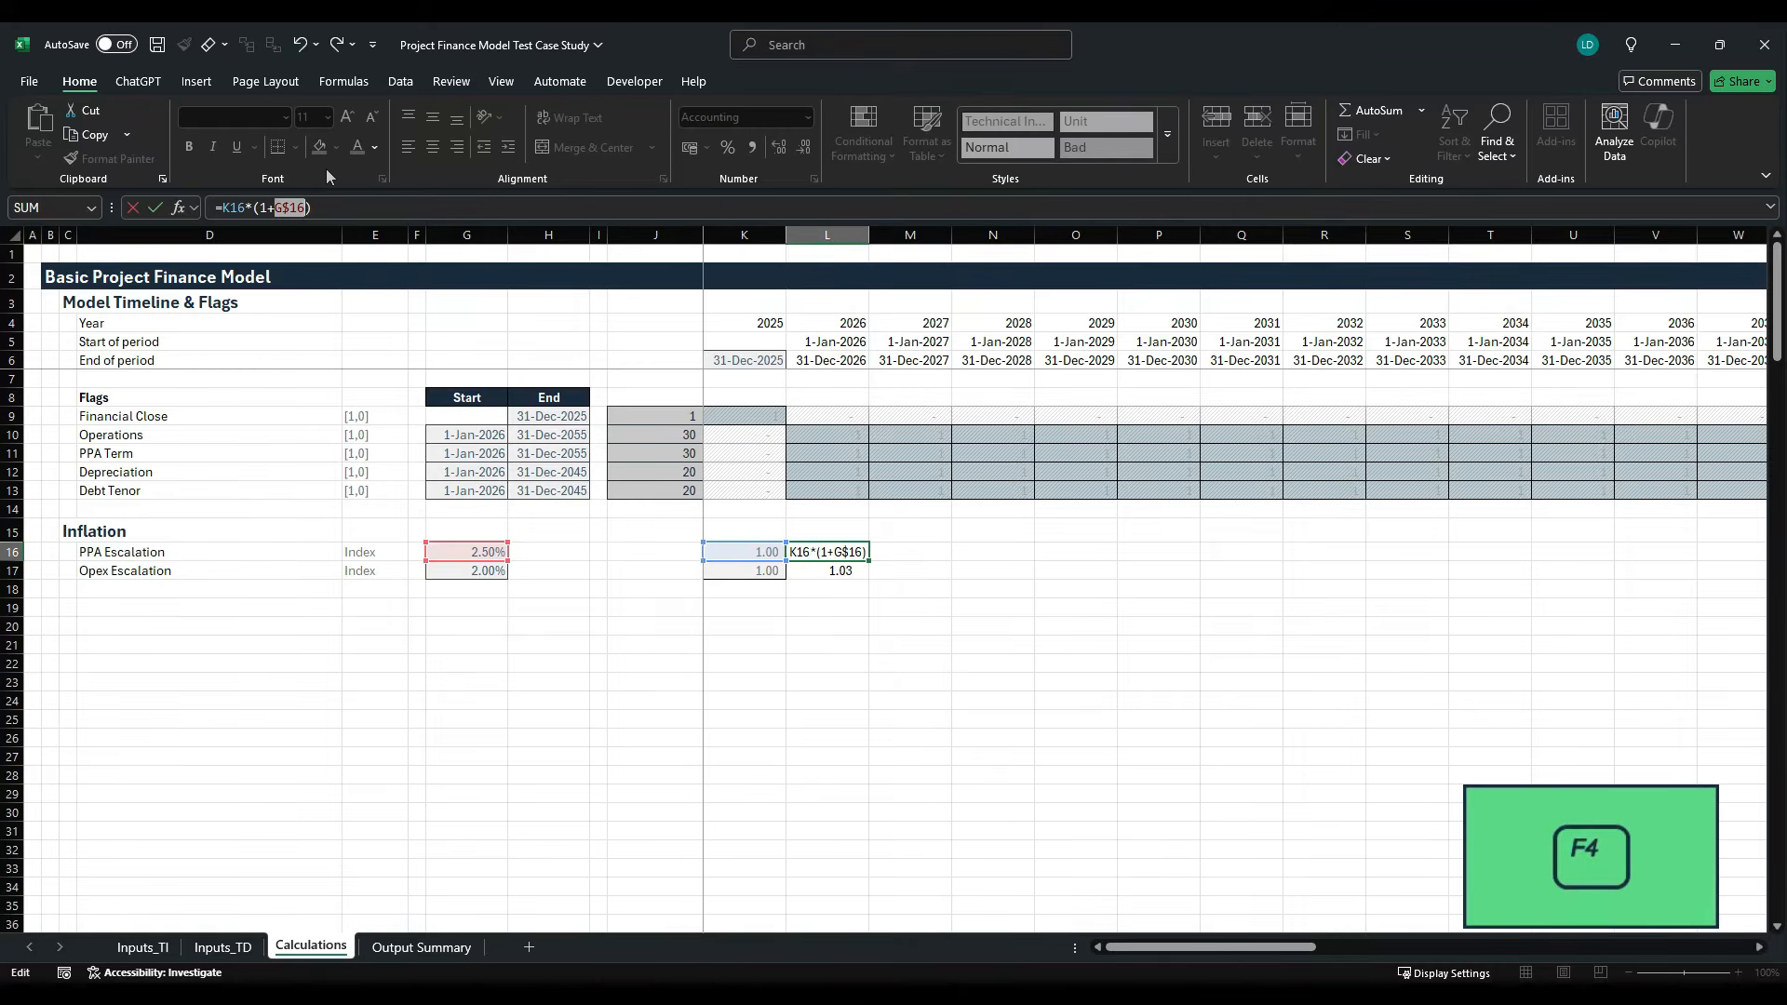
key(F4)
key(ctrl+Return)
- Fill the L16 formula down to the Opex Escalation row and across both rows to the 2060 column
key(shift+Down)
key(ctrl+d)
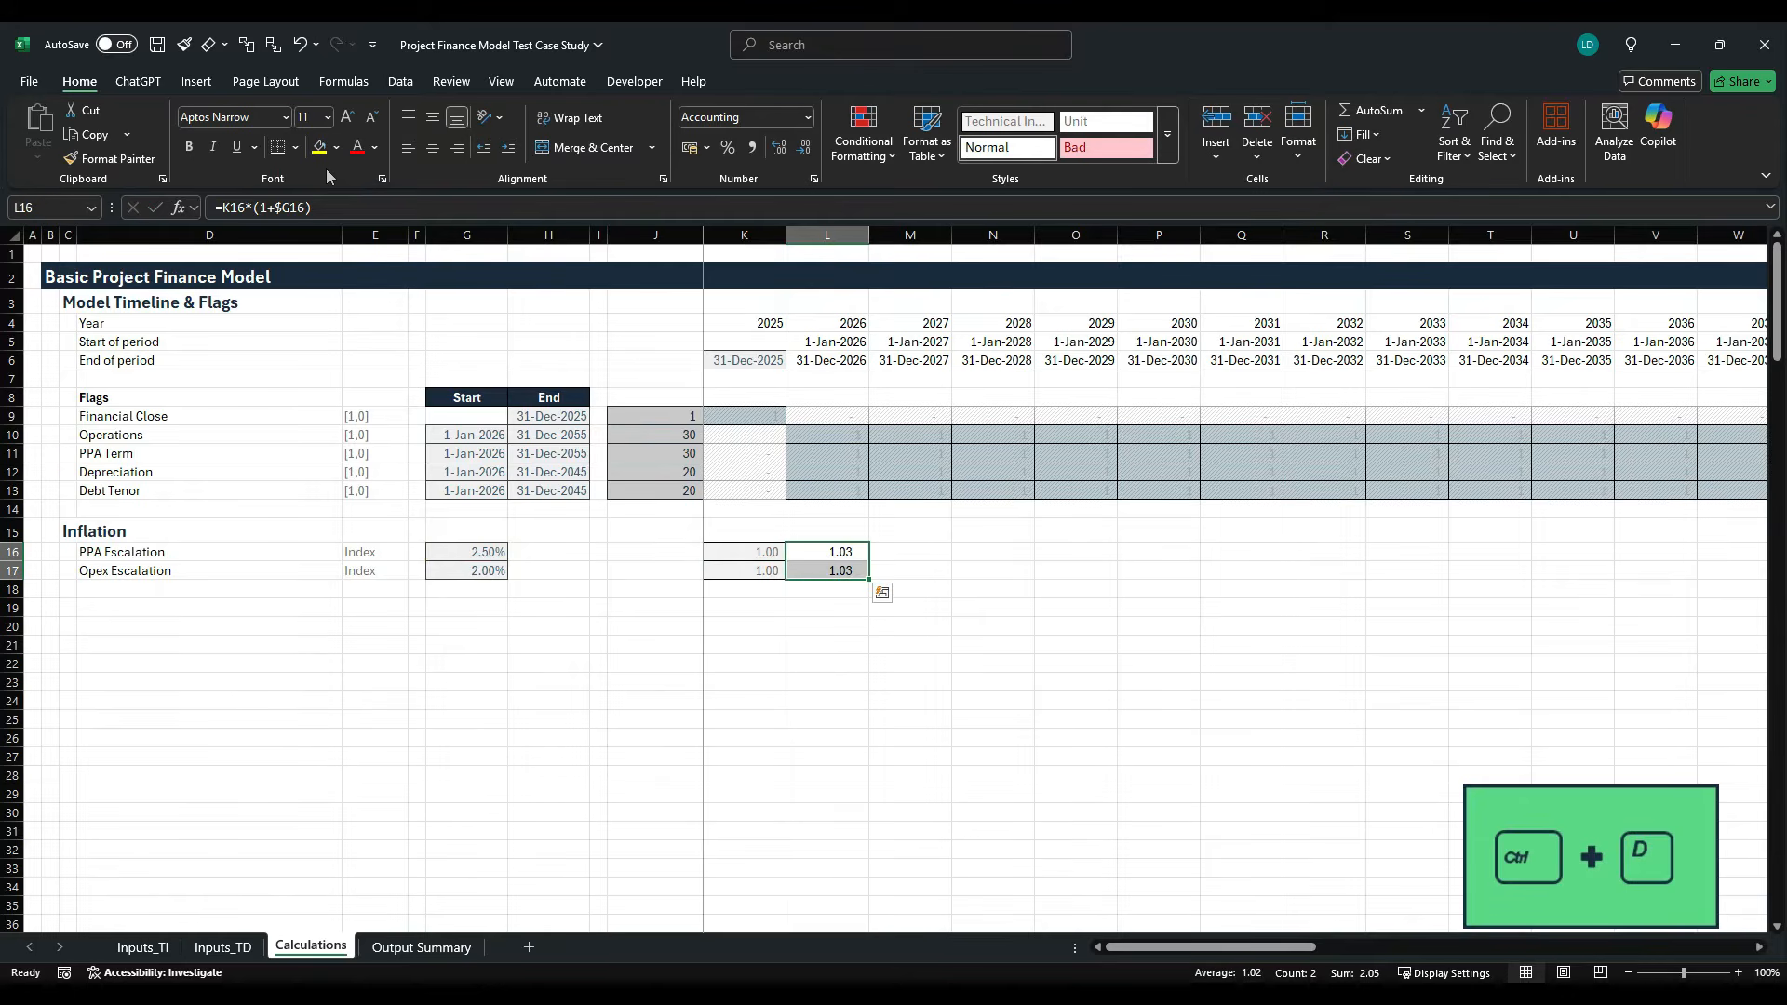
key(ctrl+shift+Right)
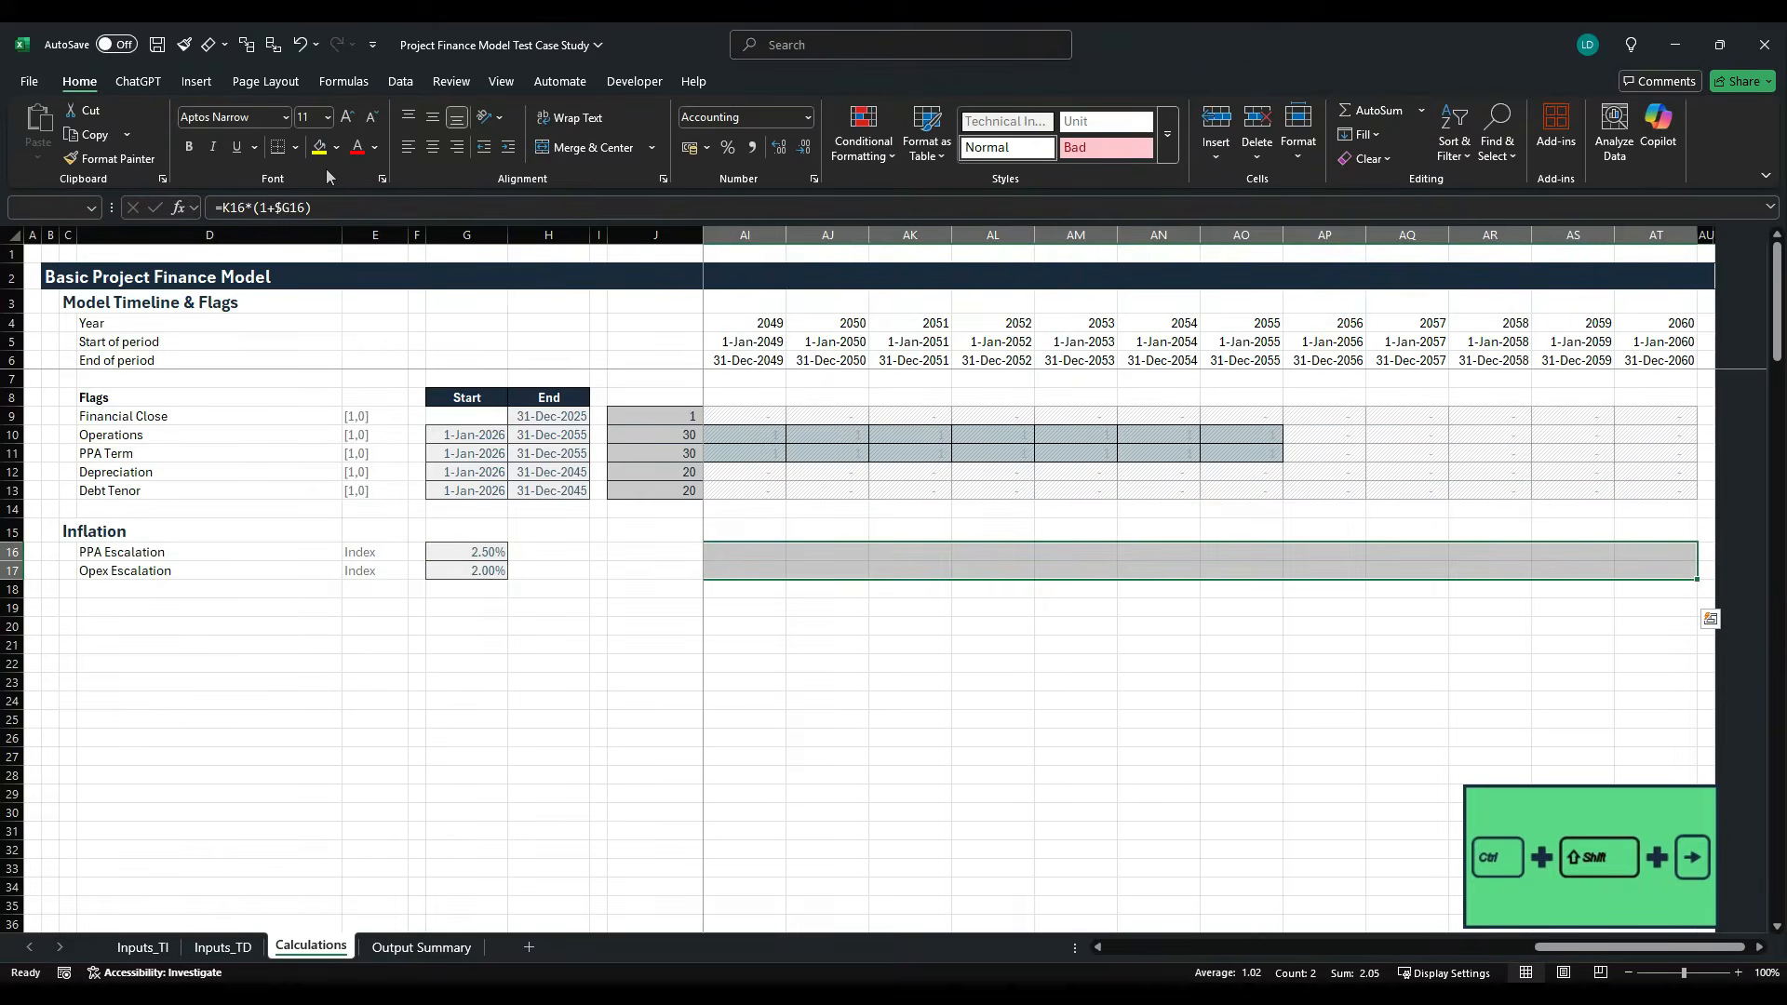
key(ctrl+r)
key(shift+Left)
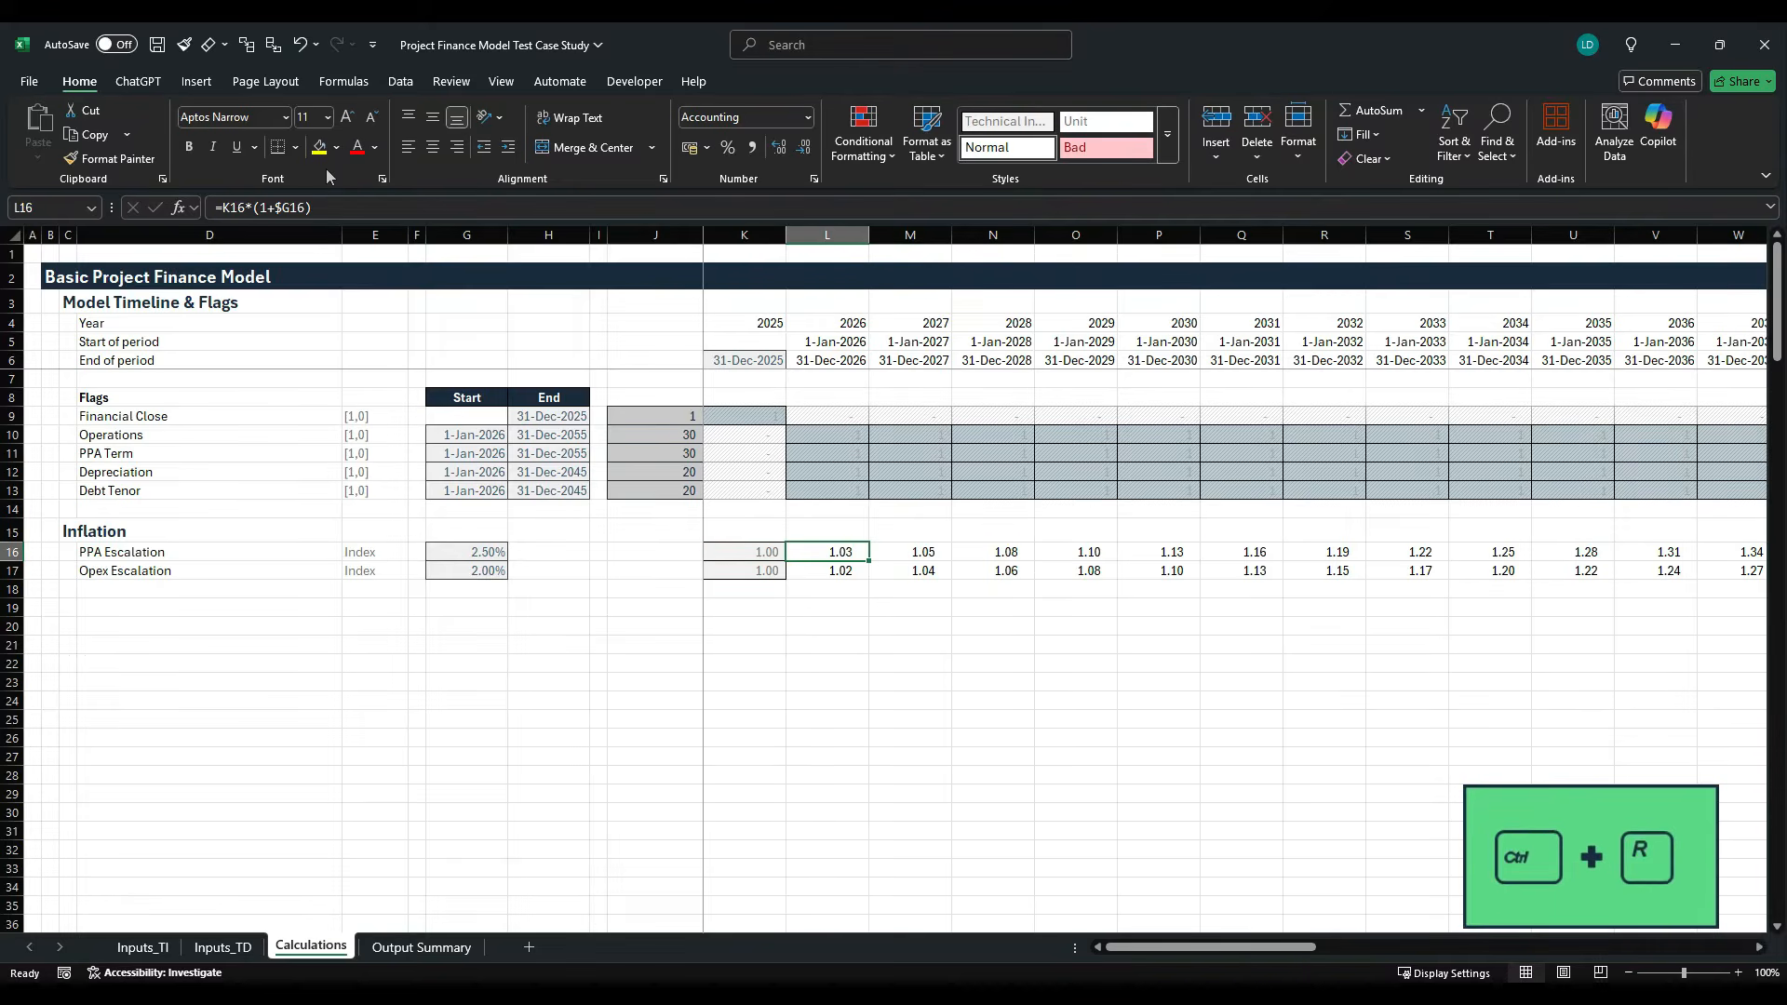
- Examine the PPA and Opex escalation indices along the timeline
key(Right)
key(Right)
key(Right)
key(Right)
key(Right)
key(Right)
key(Right)
key(Right)
key(Right)
key(Right)
key(Right)
key(Right)
key(Right)
key(Right)
key(Right)
key(Right)
key(Right)
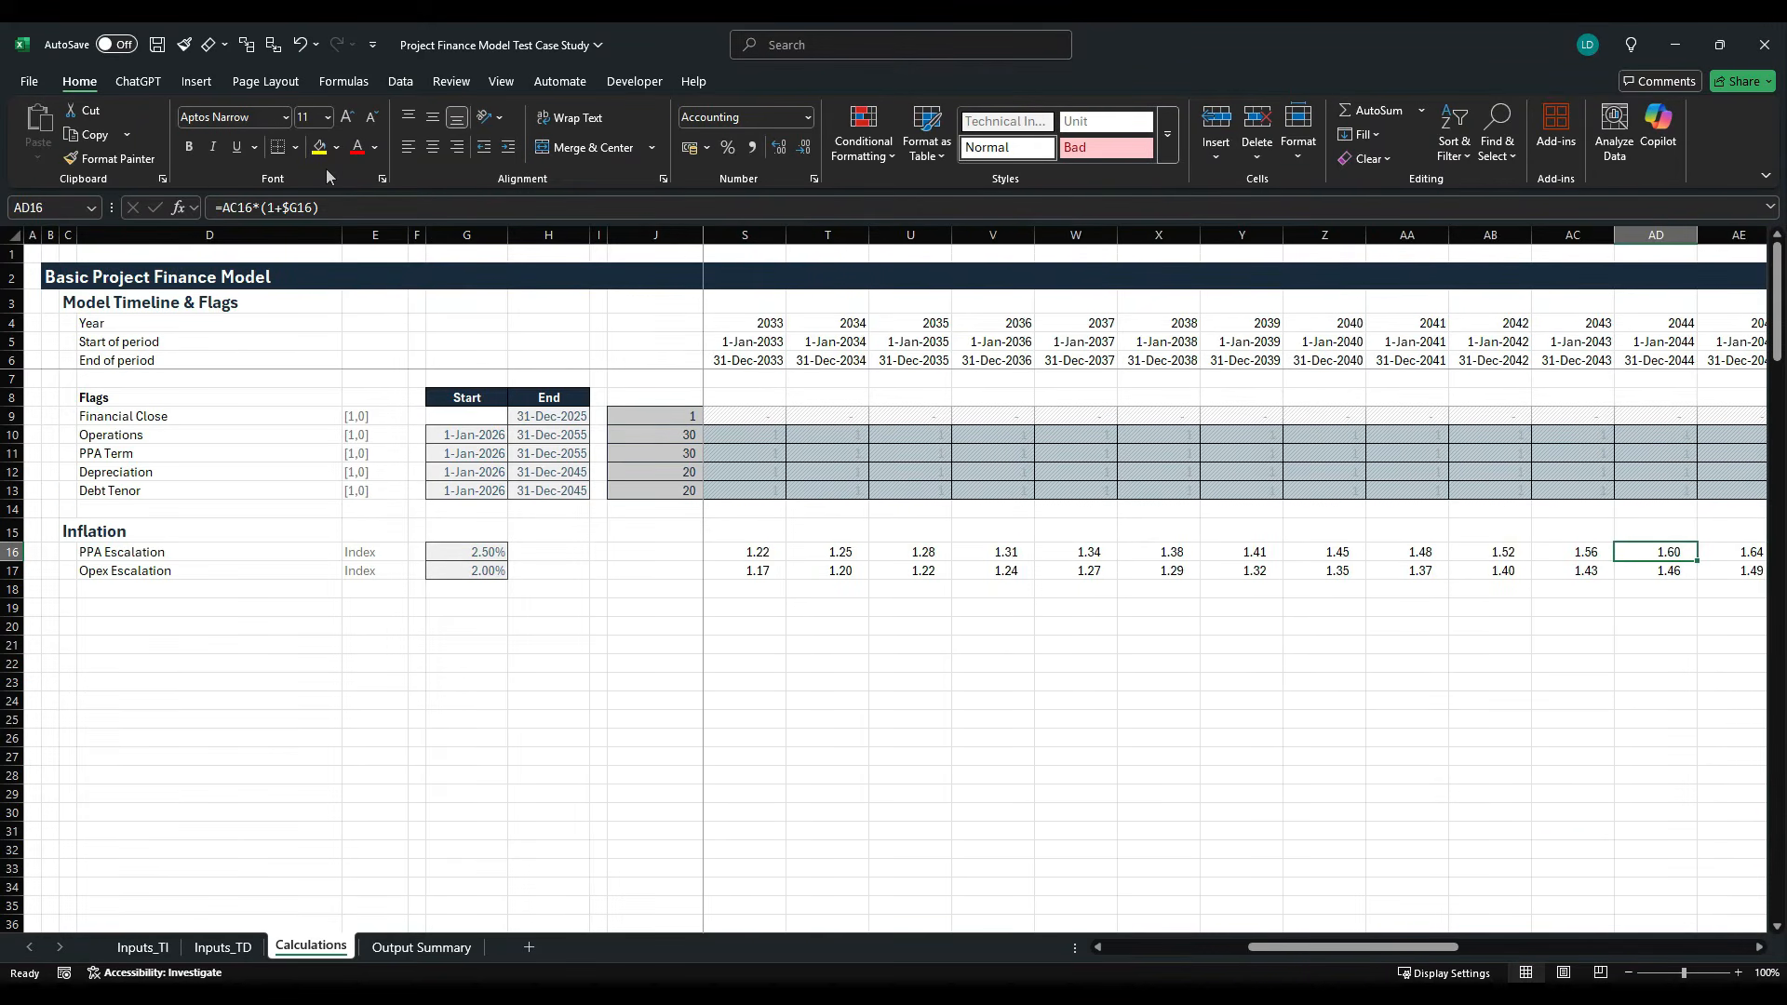
key(Right)
key(Right)
key(Right)
key(Right)
key(Right)
key(Left)
key(Left)
key(Left)
key(Left)
key(Left)
key(Left)
key(Left)
key(Left)
key(Left)
key(Left)
key(Left)
key(Left)
key(Left)
key(Left)
key(Left)
key(Left)
key(Left)
key(Left)
key(Left)
key(Left)
key(Left)
key(Left)
key(Left)
key(Left)
key(Left)
key(Left)
key(Left)
key(Left)
key(Left)
key(Left)
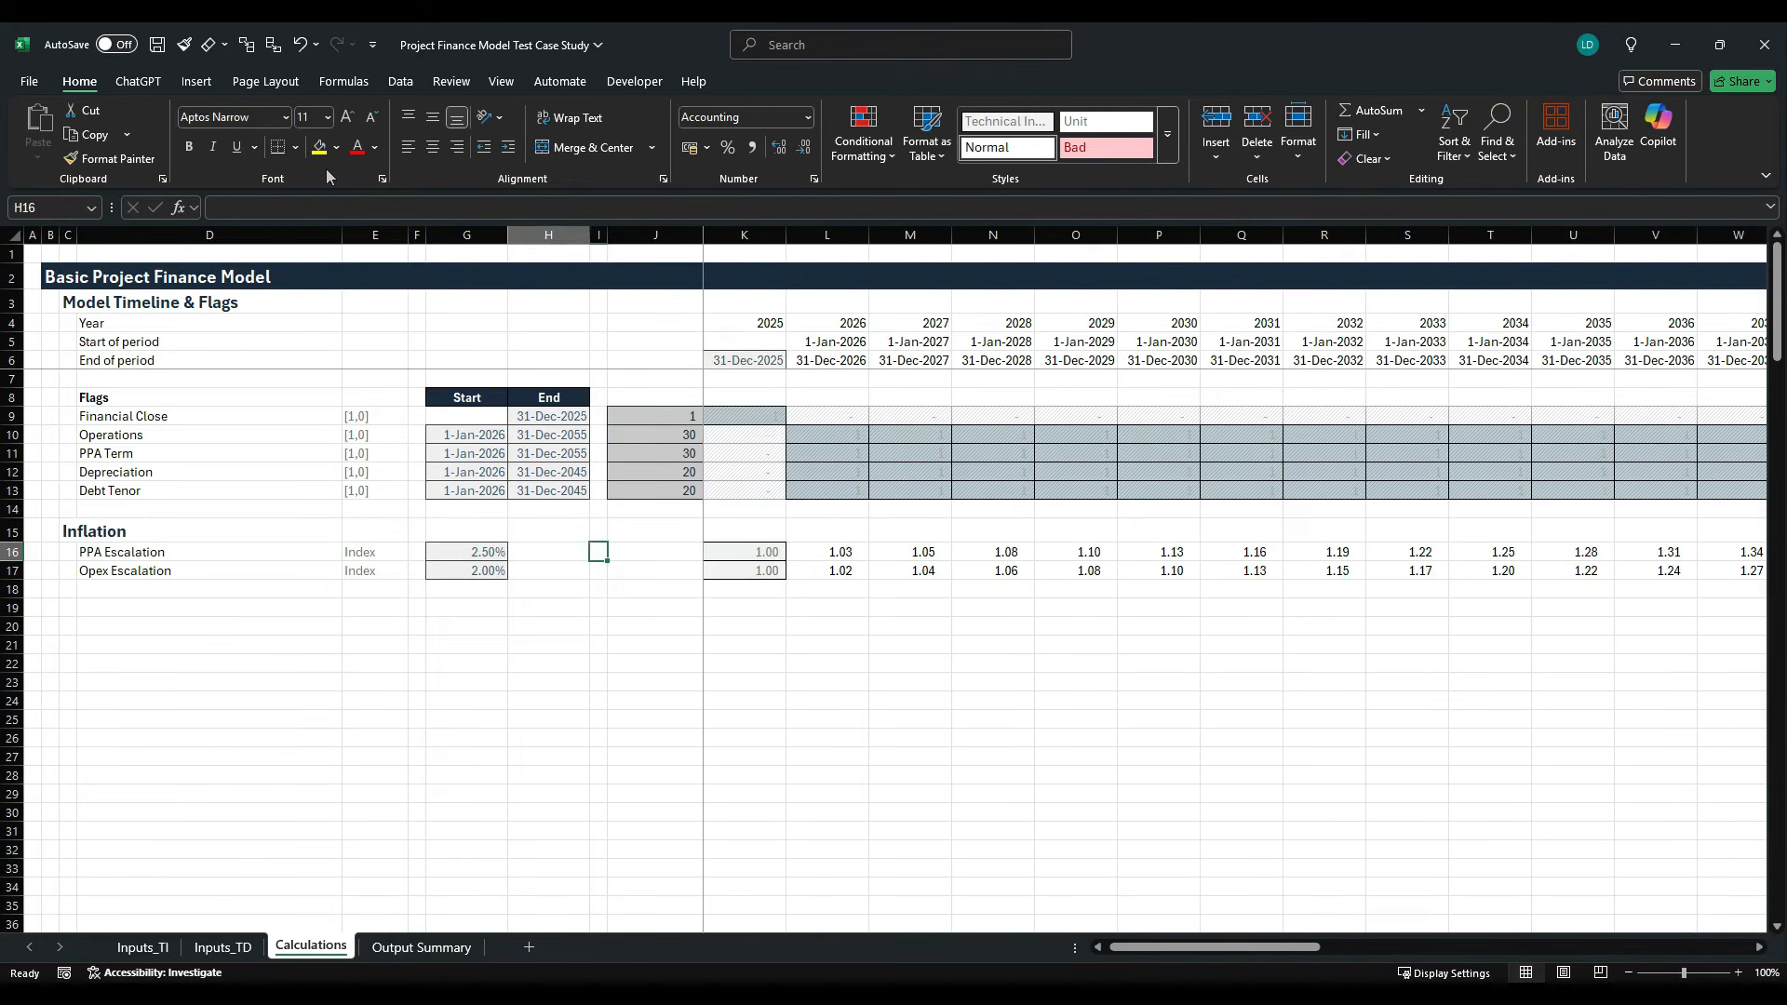
key(Right)
key(Right)
key(Right)
key(Right)
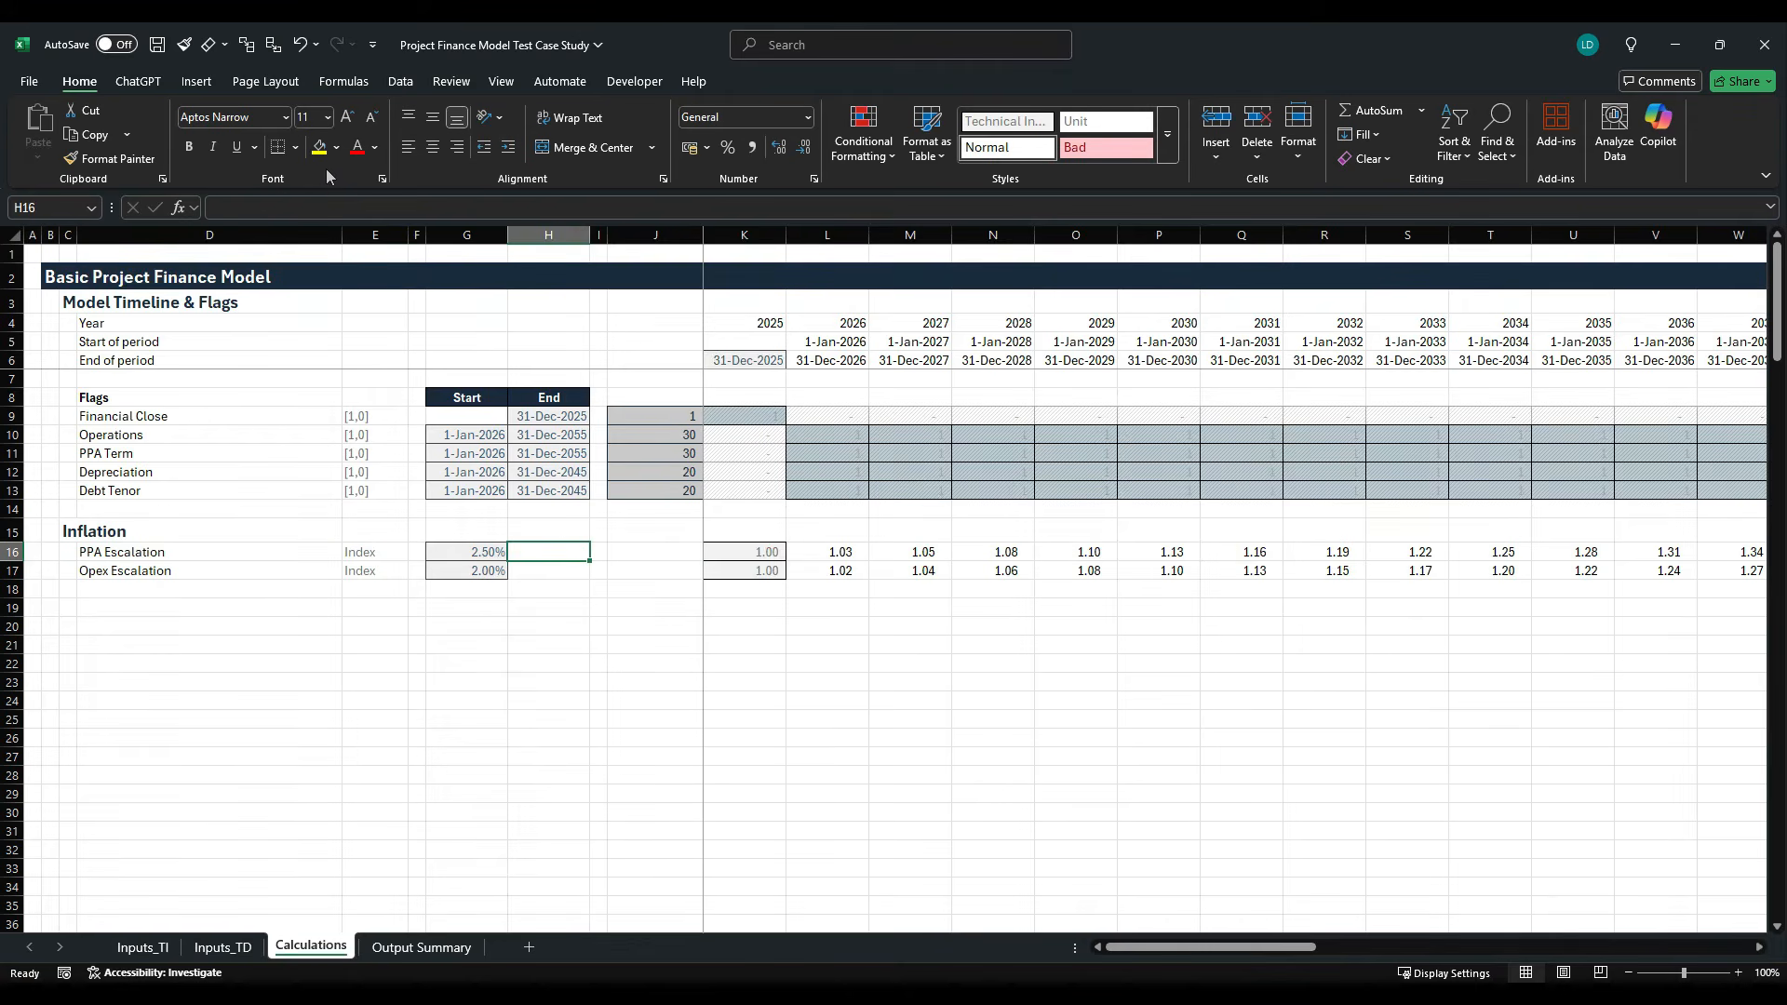
- Group rows 4 to 13 of the Model Timeline & Flags section and rows 16 to 17 of the Inflation section
drag(13, 323, 19, 492)
key(shift+alt+Right)
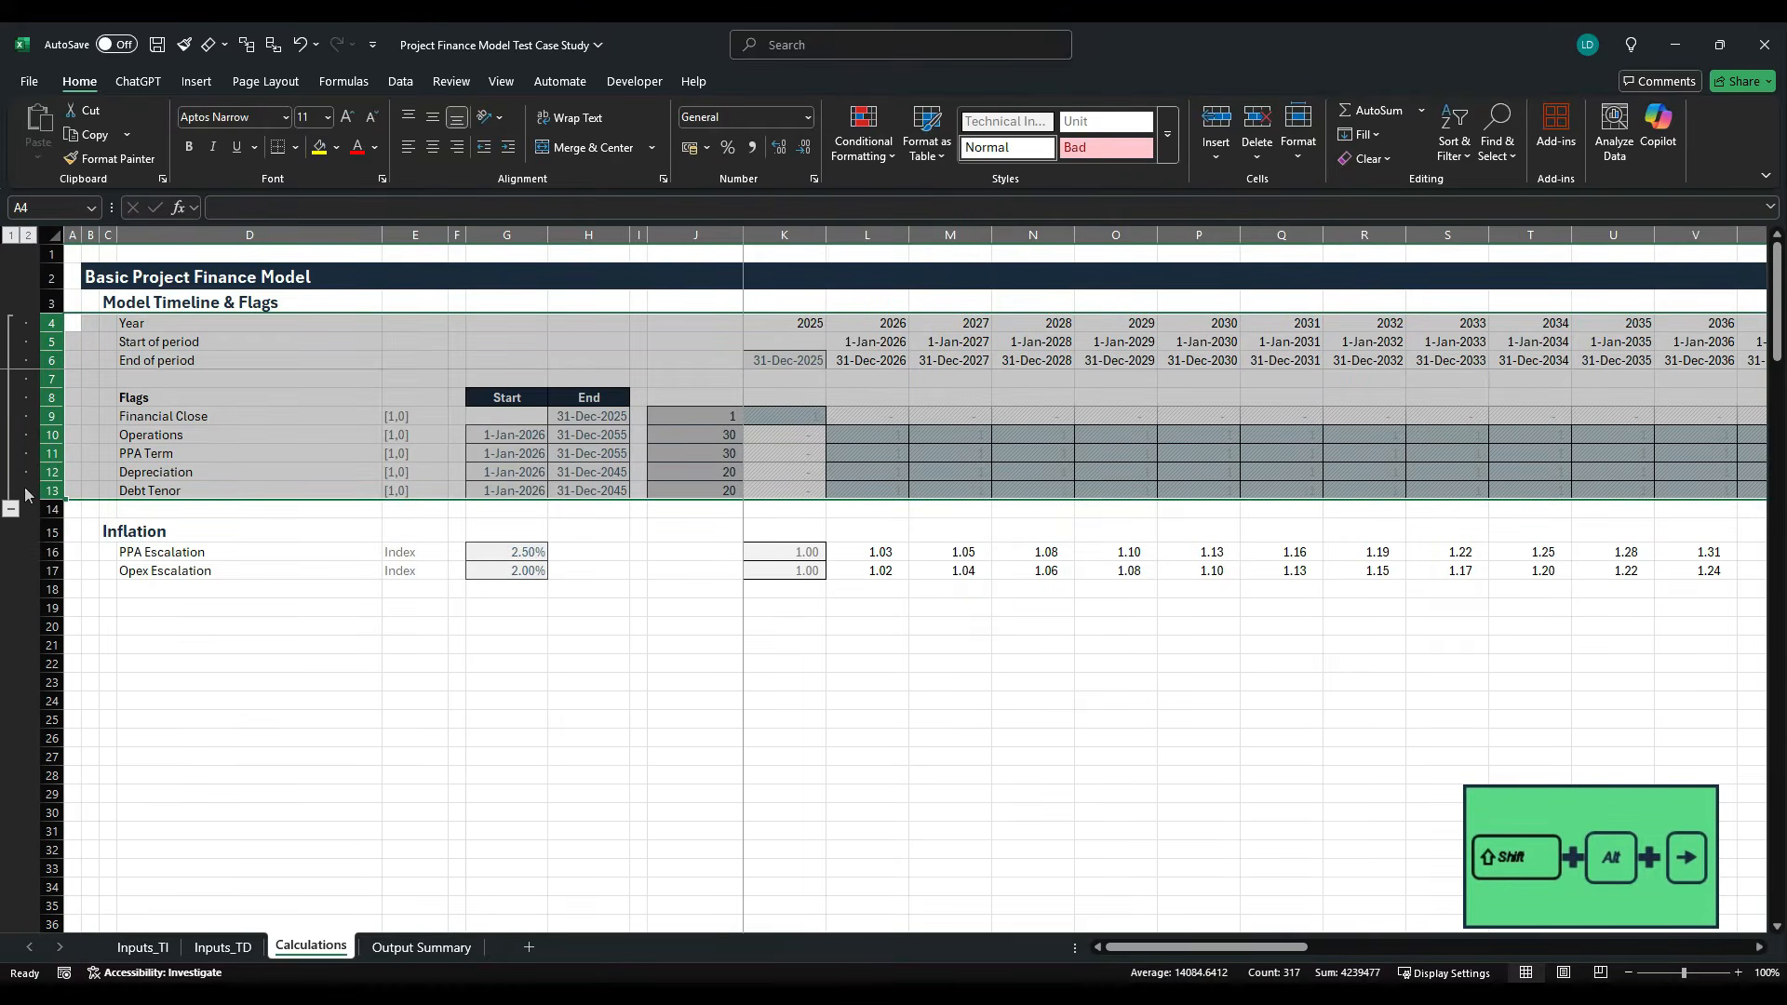
drag(52, 552, 54, 570)
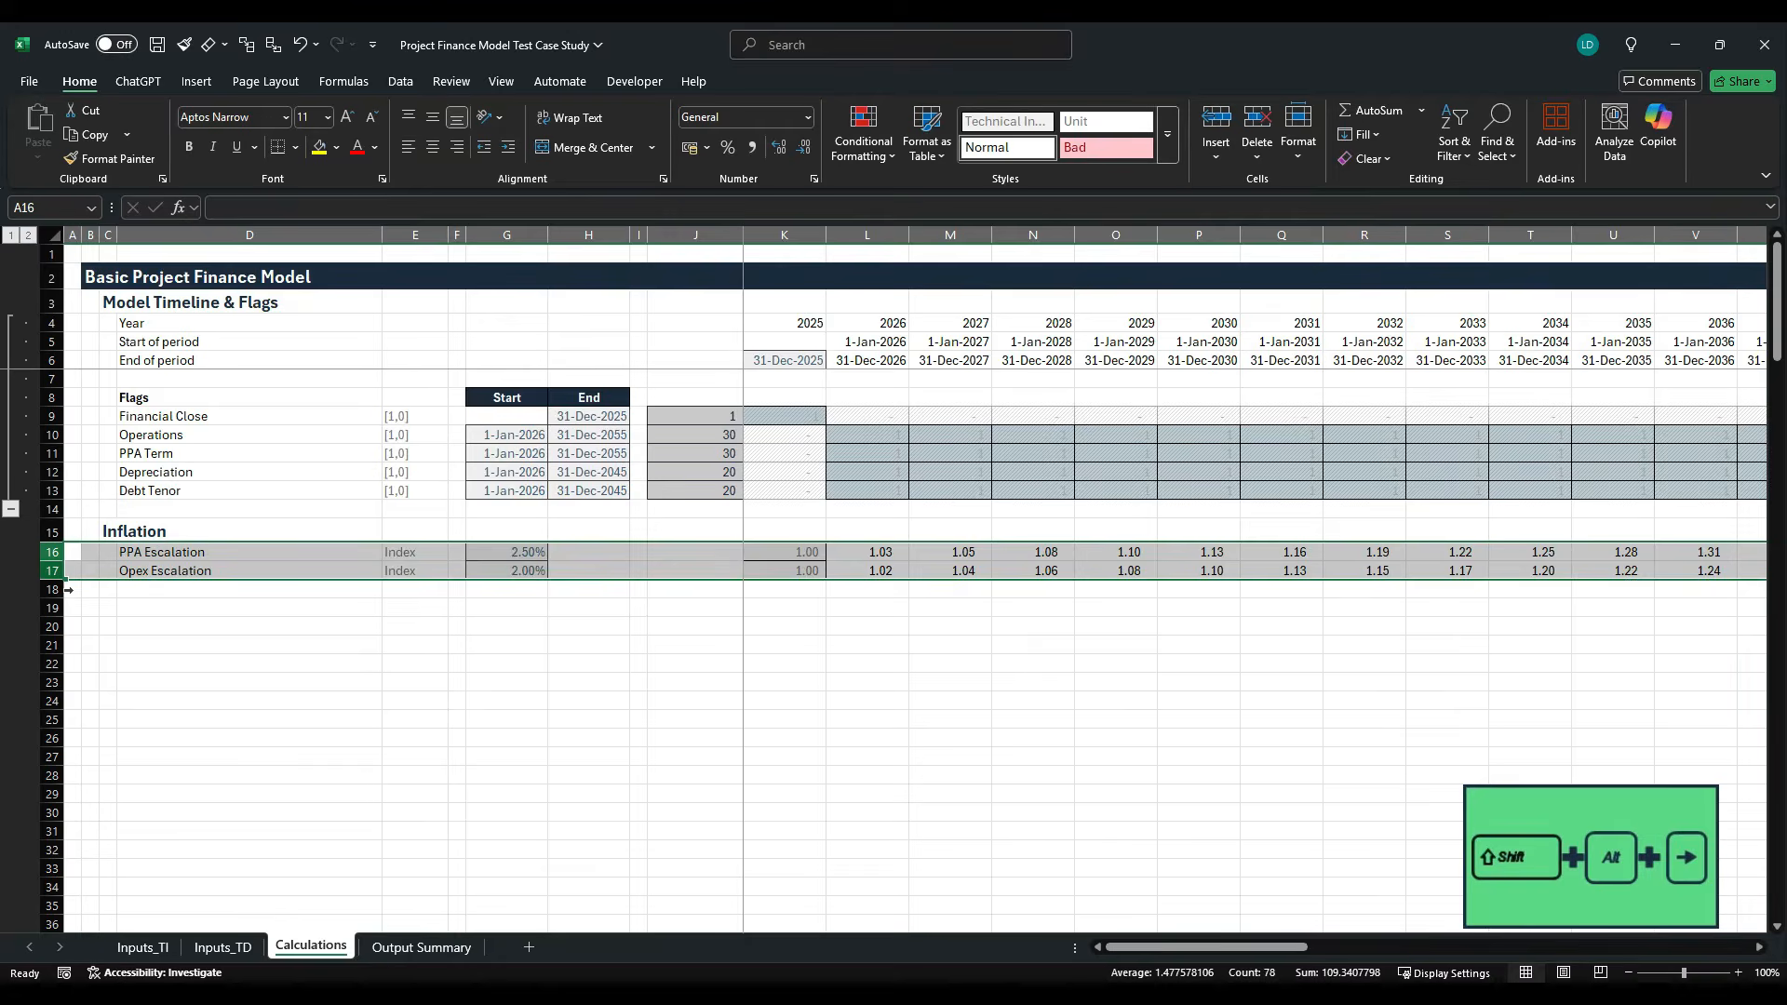
key(shift+alt+Right)
- Enter the section heading Generation in C19 and apply the H1 cell style to it
click(114, 605)
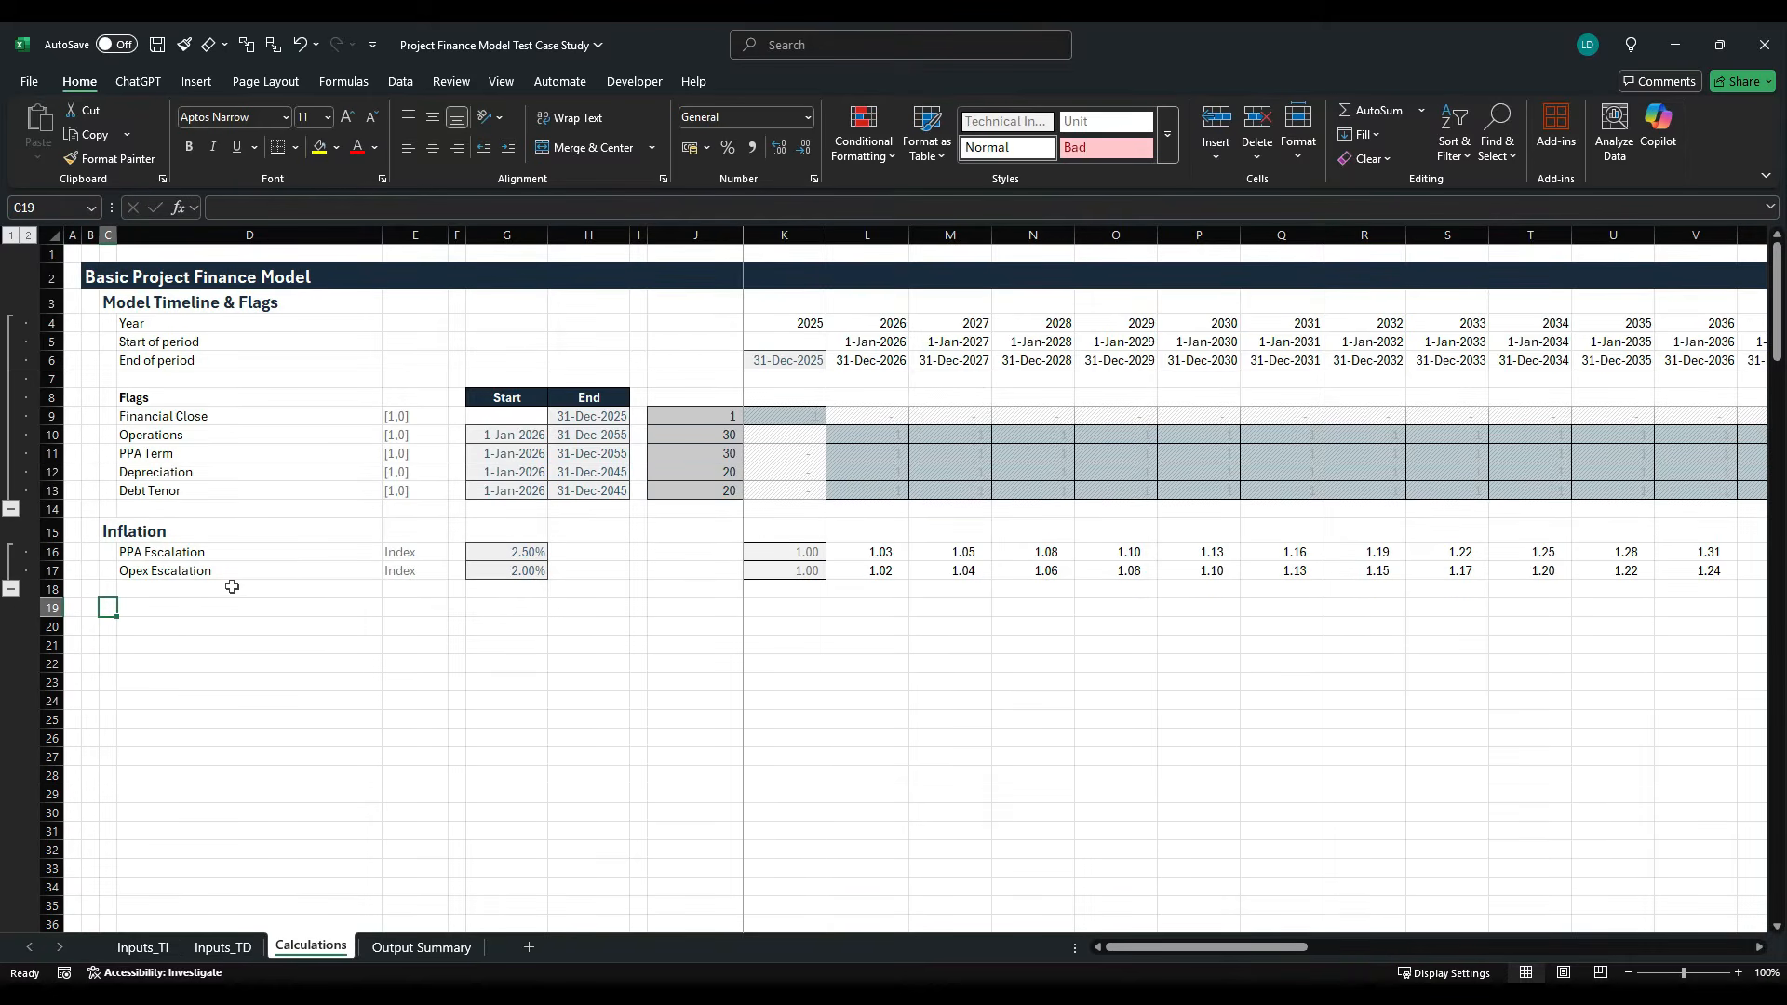
text(Generat)
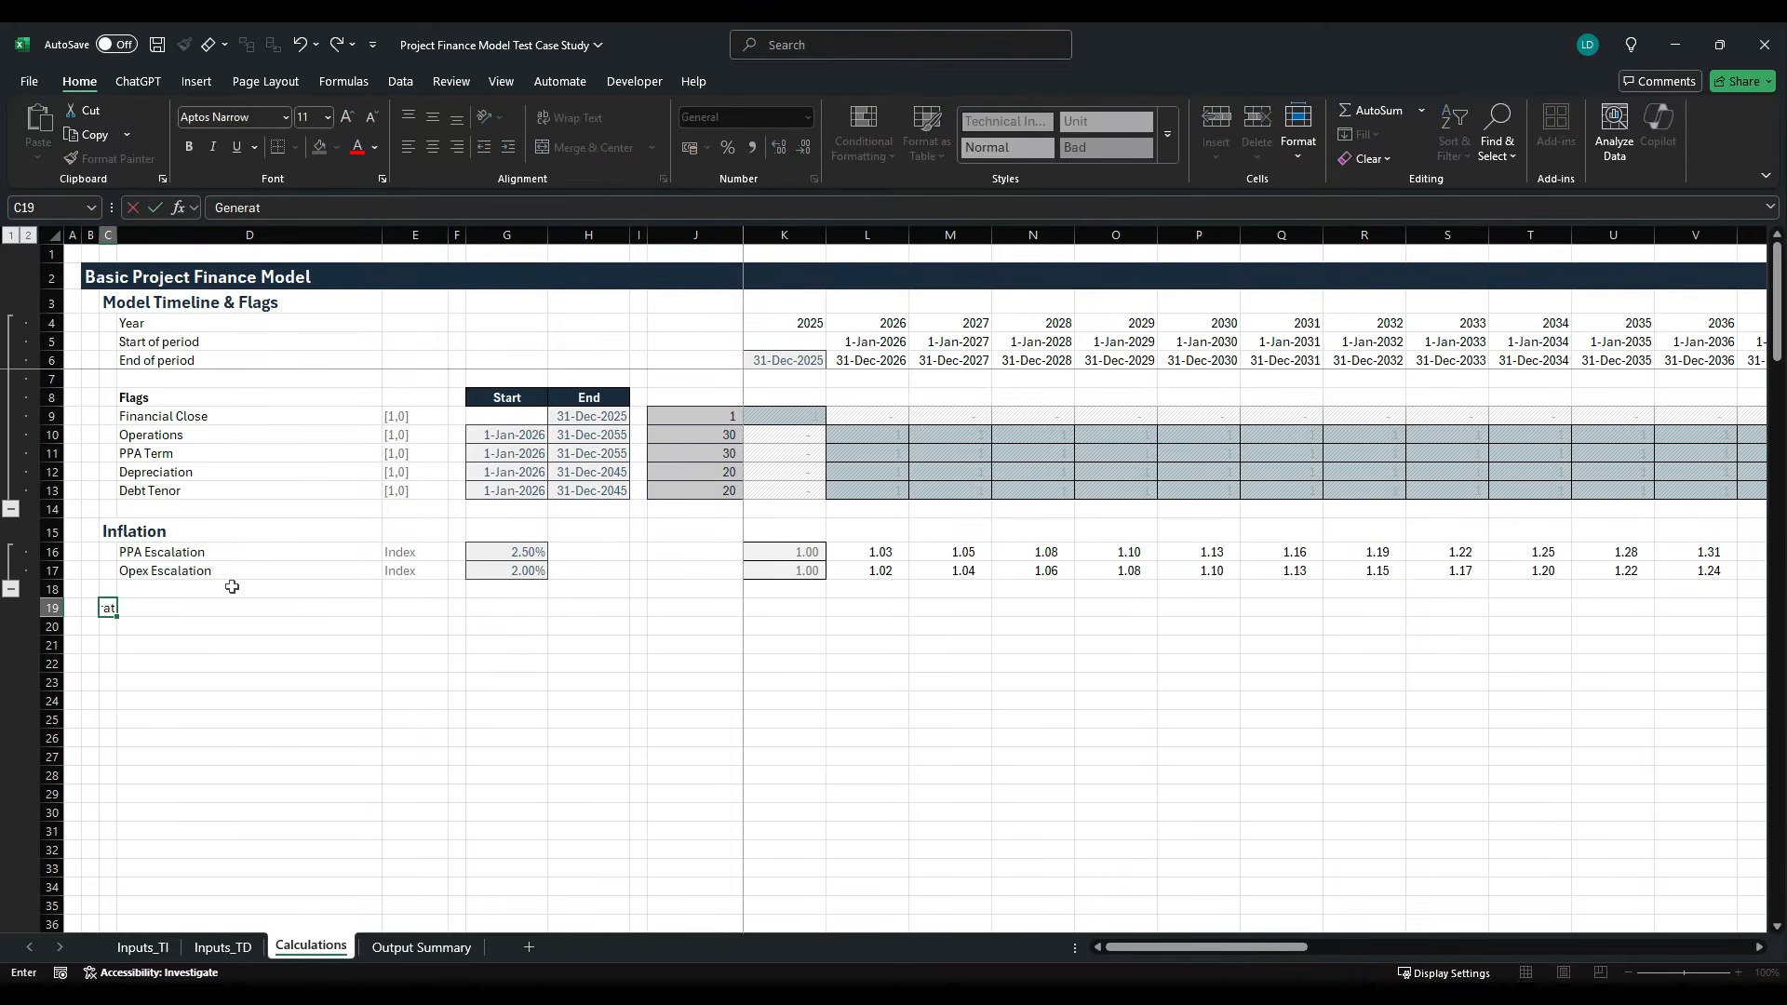
text(ion)
key(ctrl+Return)
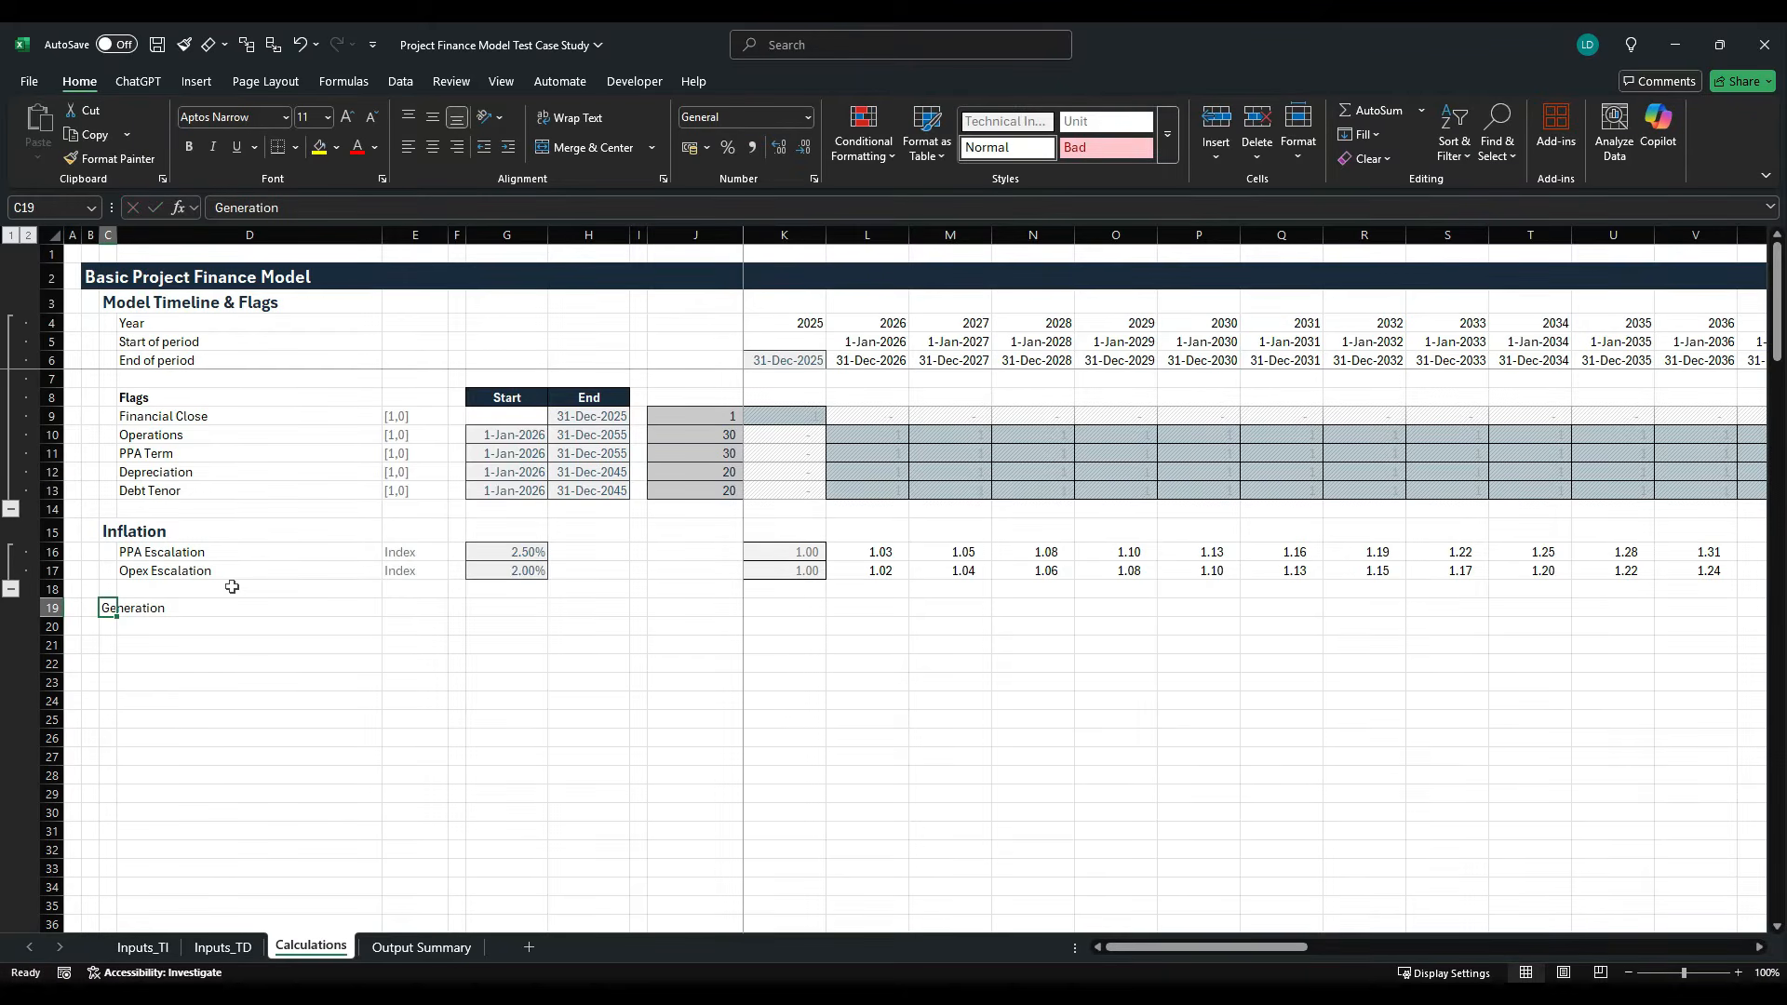
key(alt+h)
key(j)
key(Right)
key(Right)
key(Right)
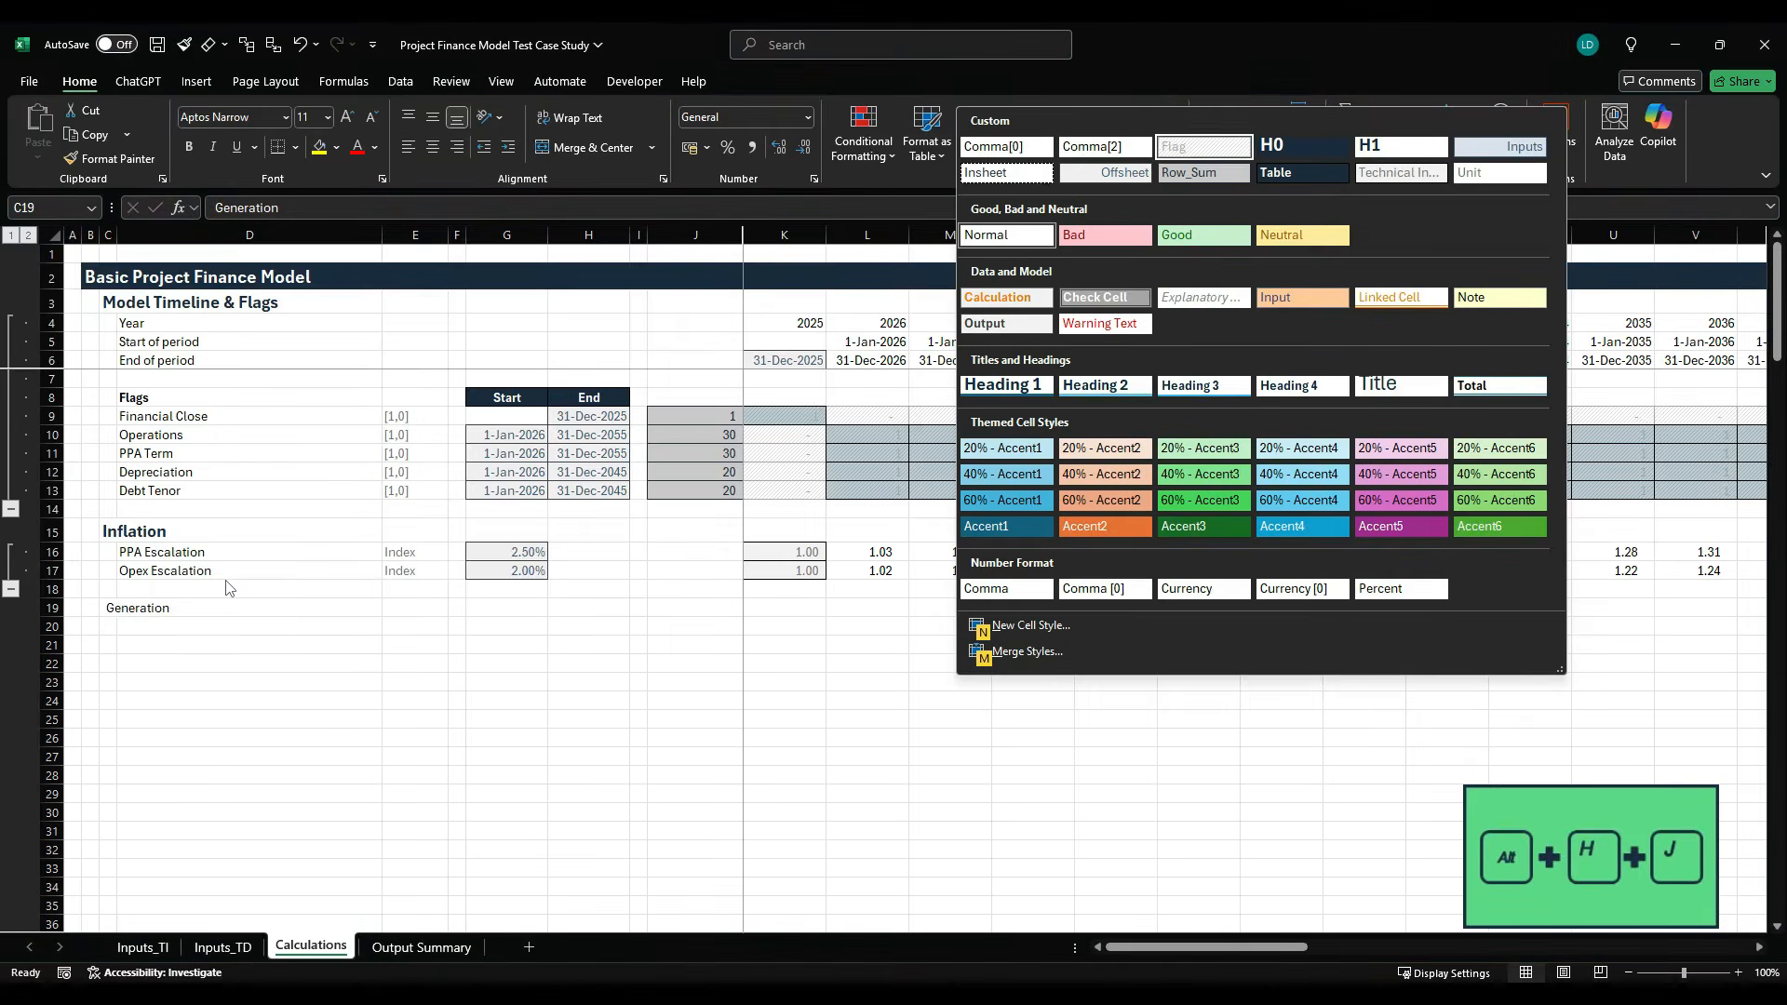
key(Return)
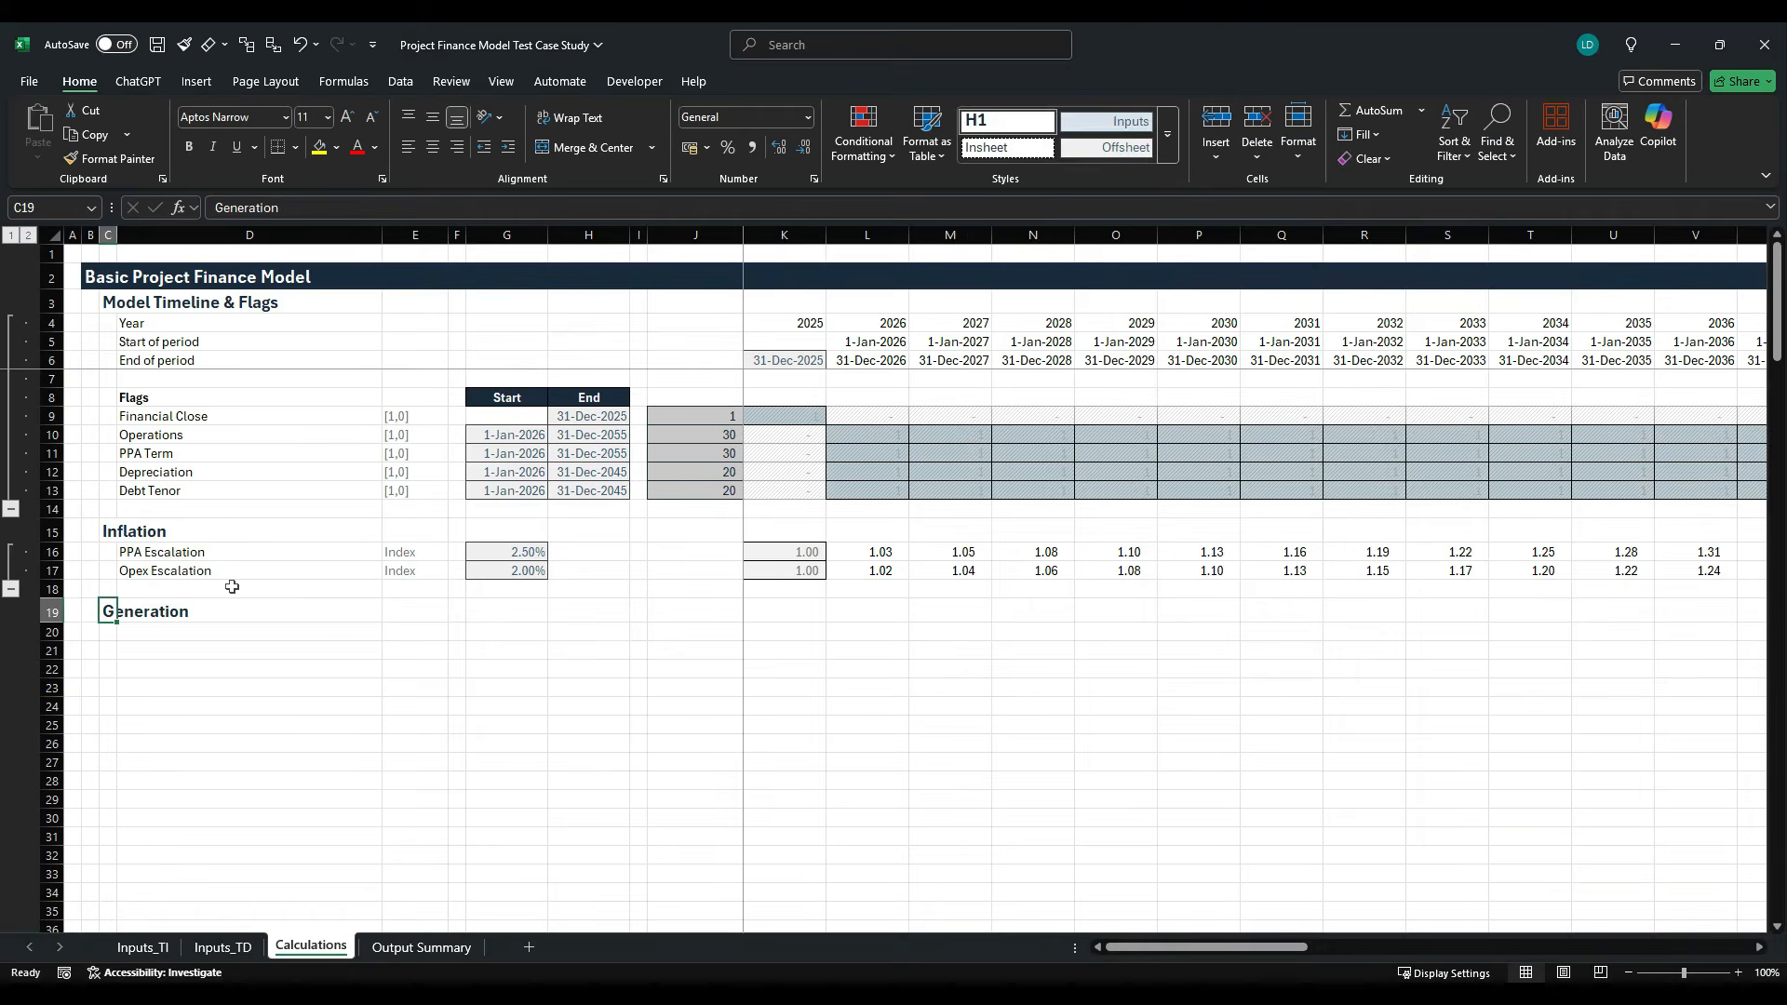
- Add the line item "Net generation before degradation" in D21 with the unit MWh in E21
key(Down)
key(Right)
key(Down)
text(Net)
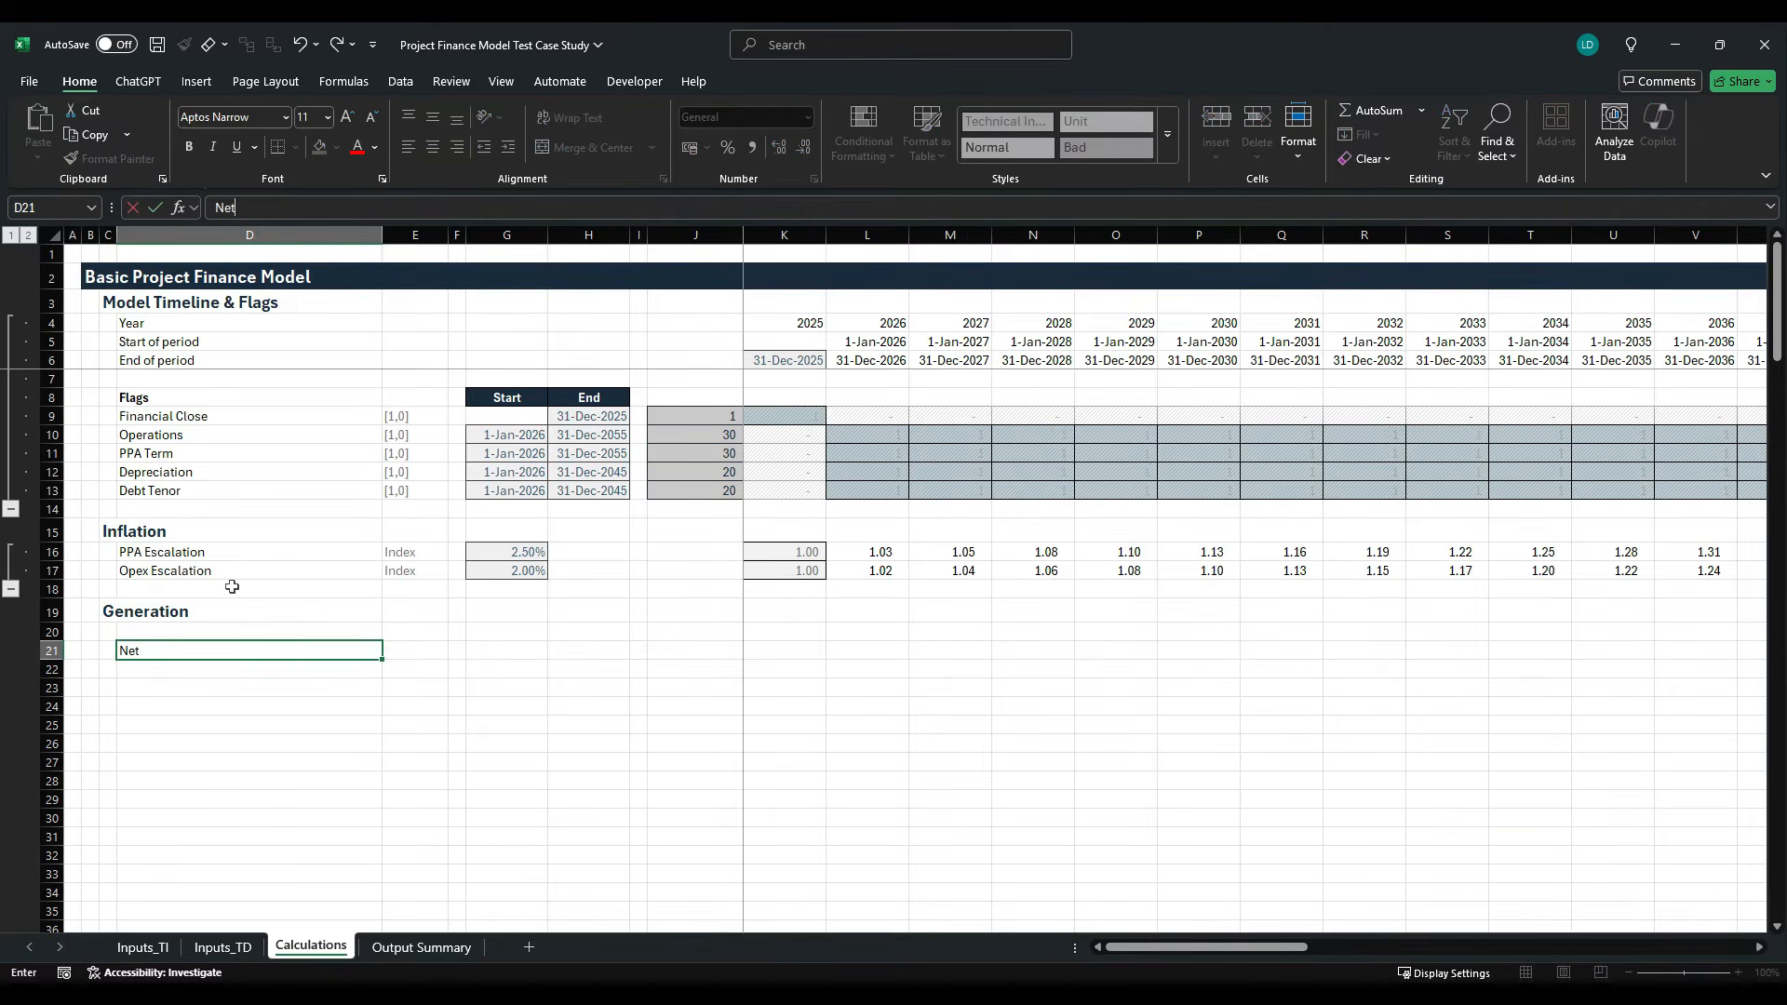
text( generation before de)
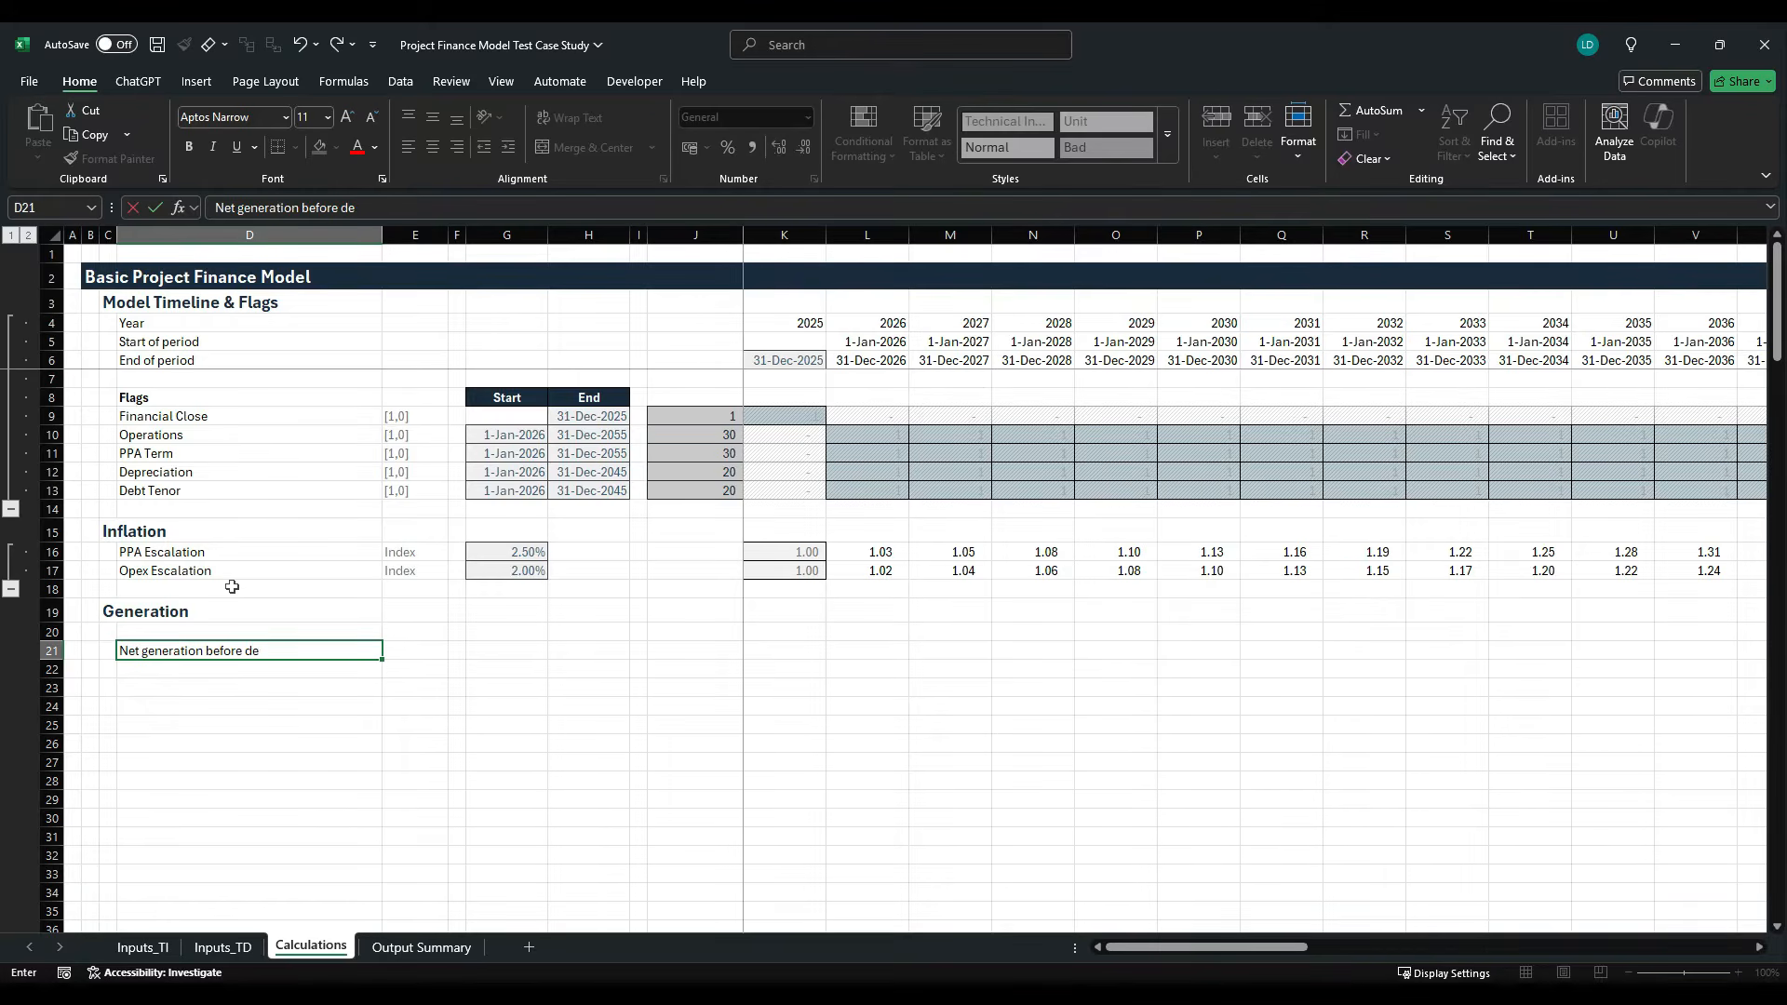
text(gradation)
key(ctrl+Return)
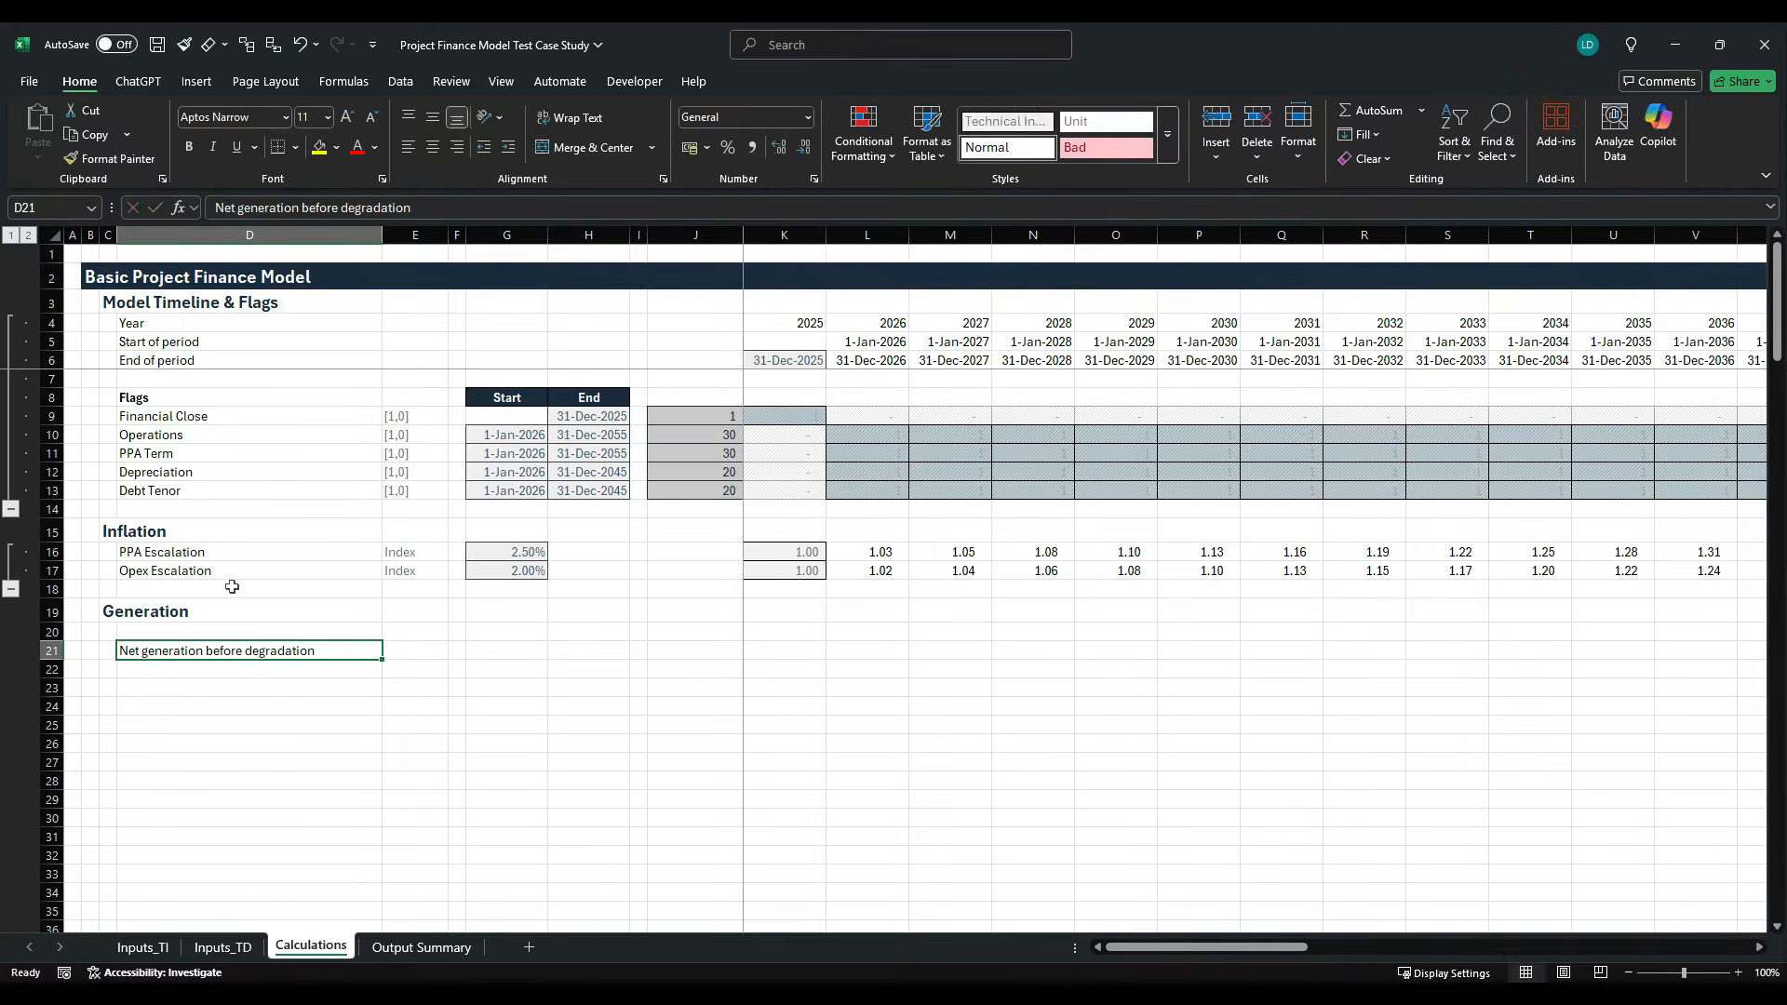
key(Right)
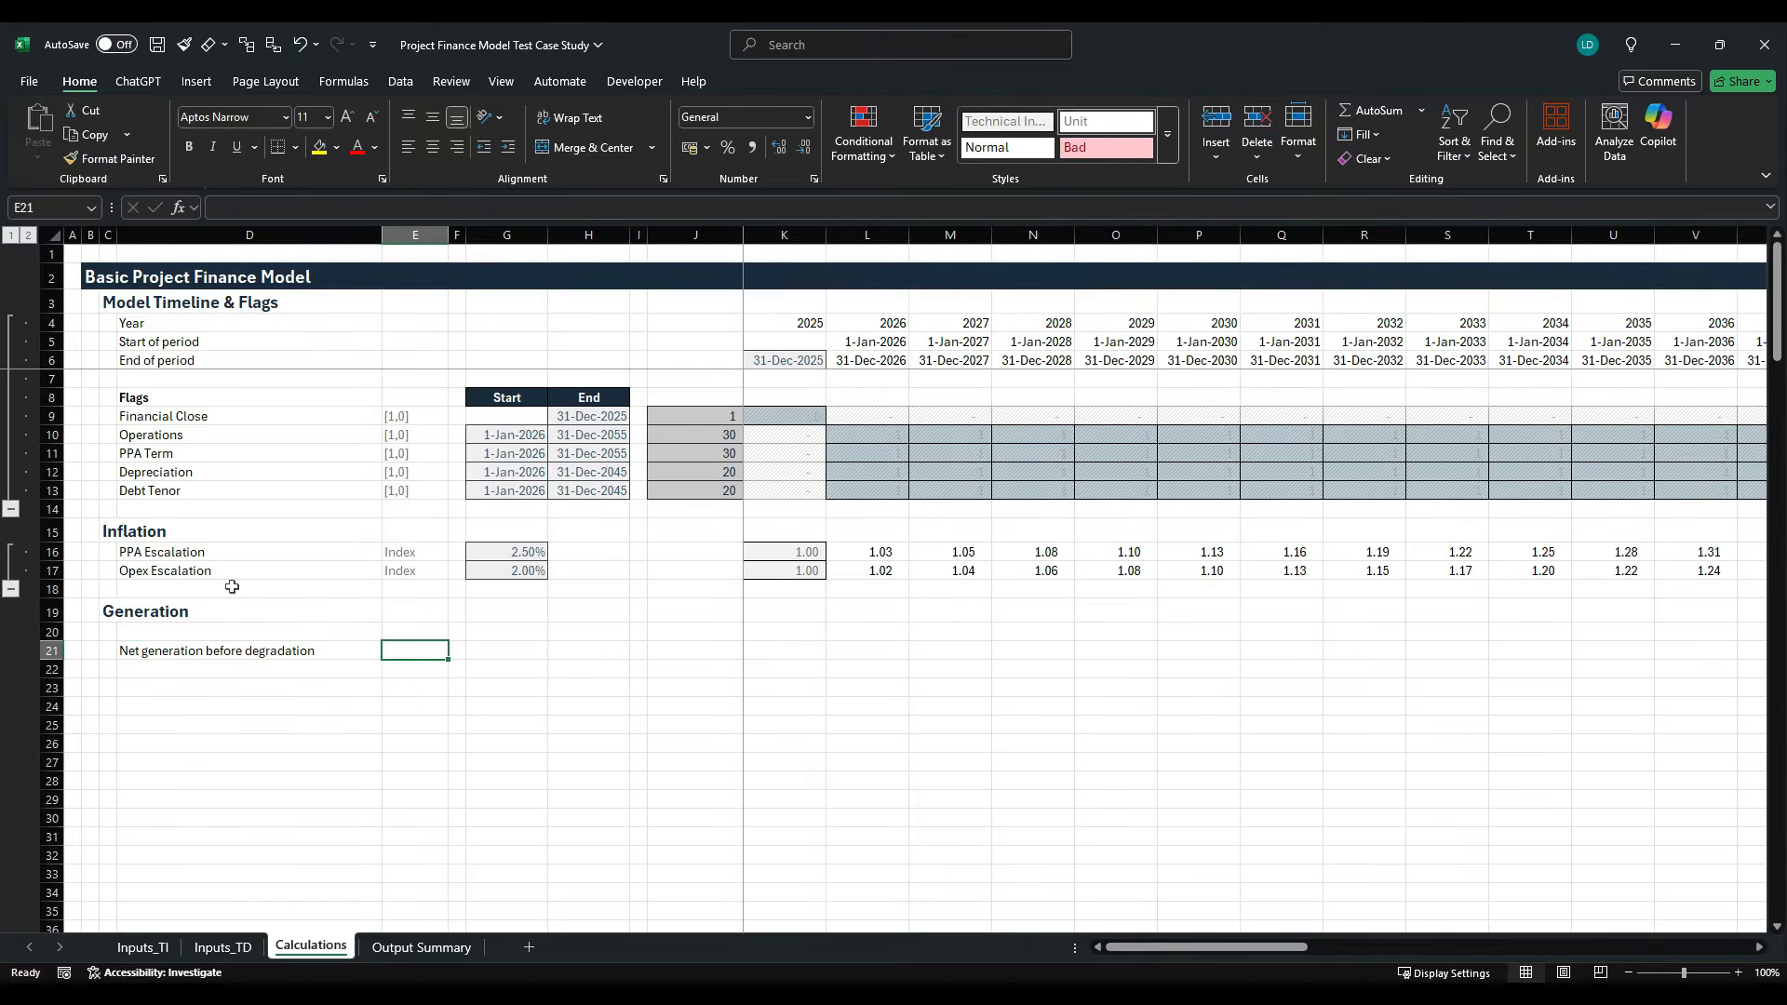
text(MWh)
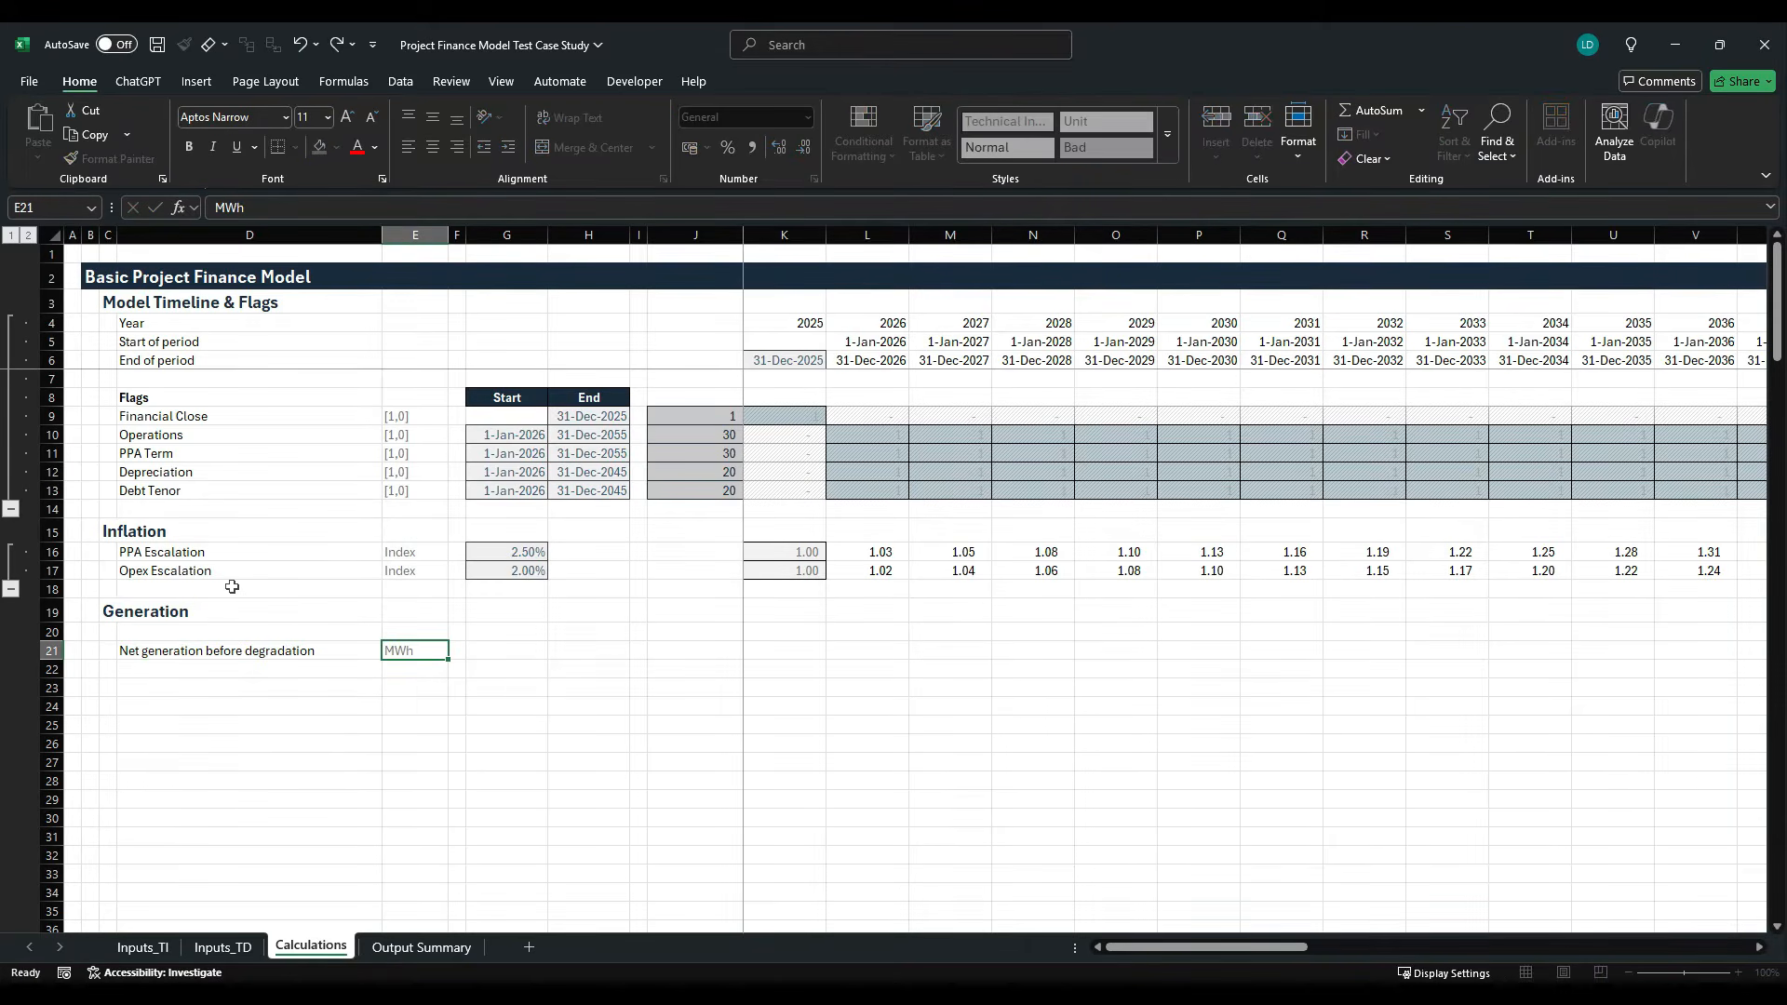
- Link G21 to the Total Energy Generation input with the formula =Inputs_TI!F11
key(Right)
key(Right)
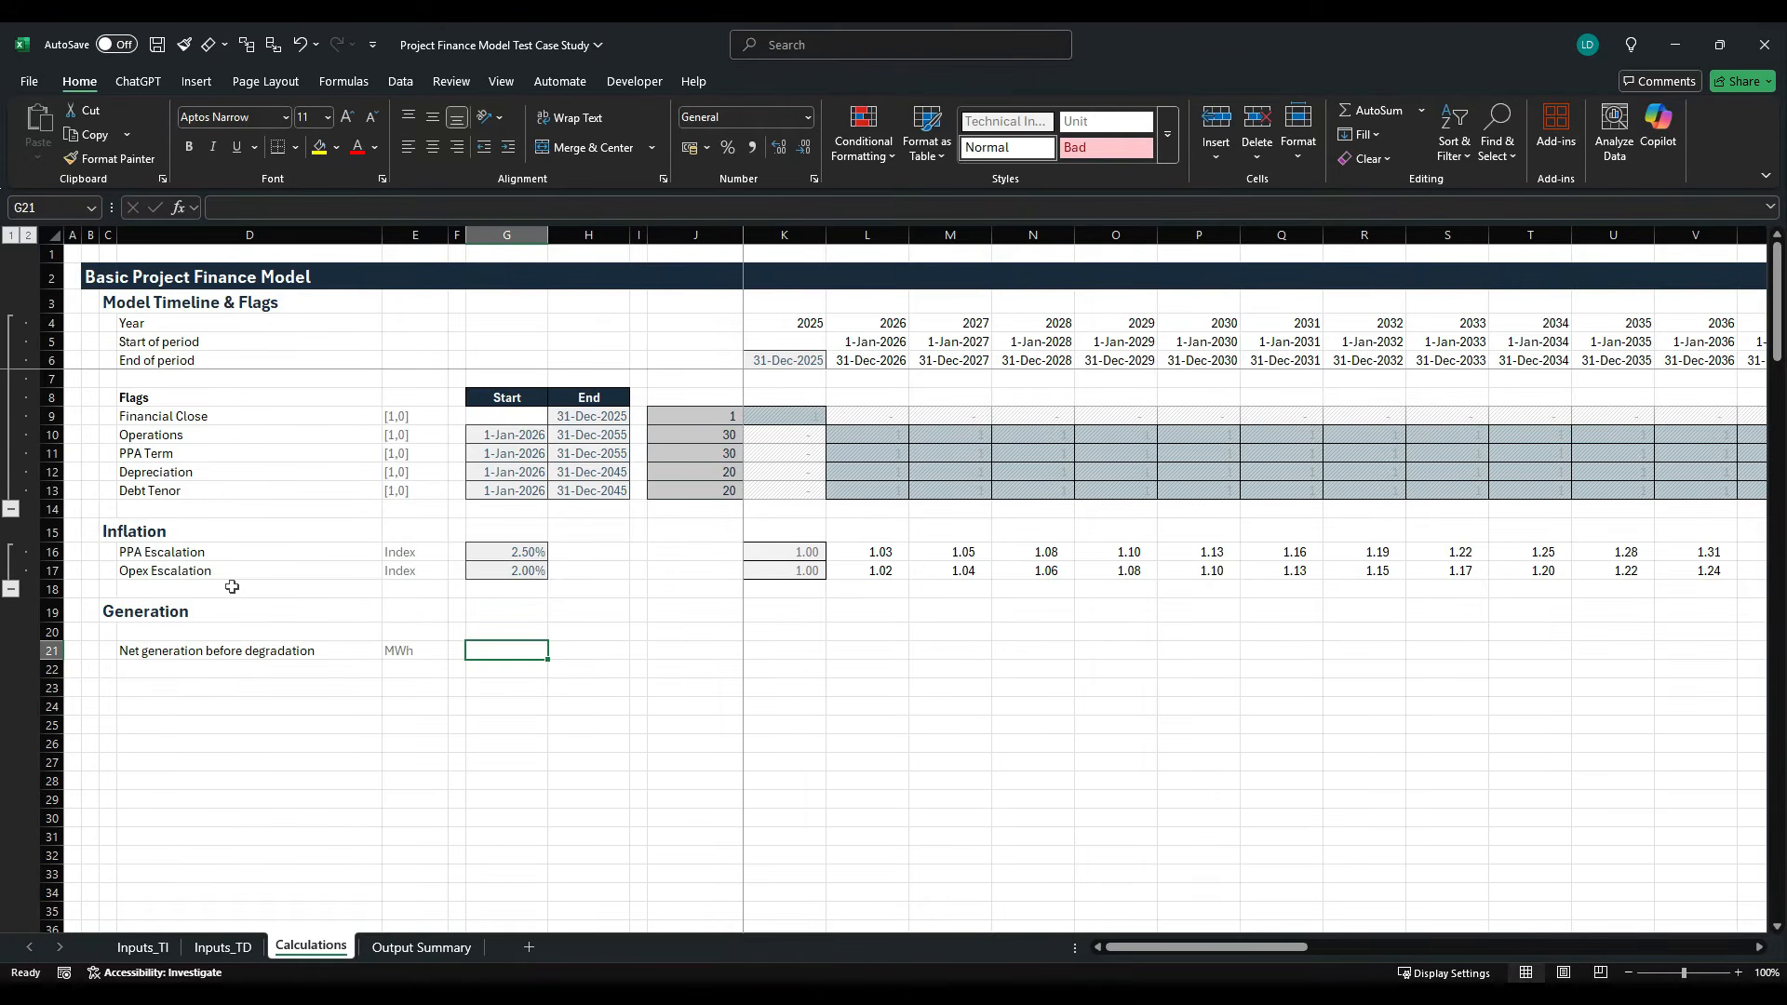
text(=)
click(143, 946)
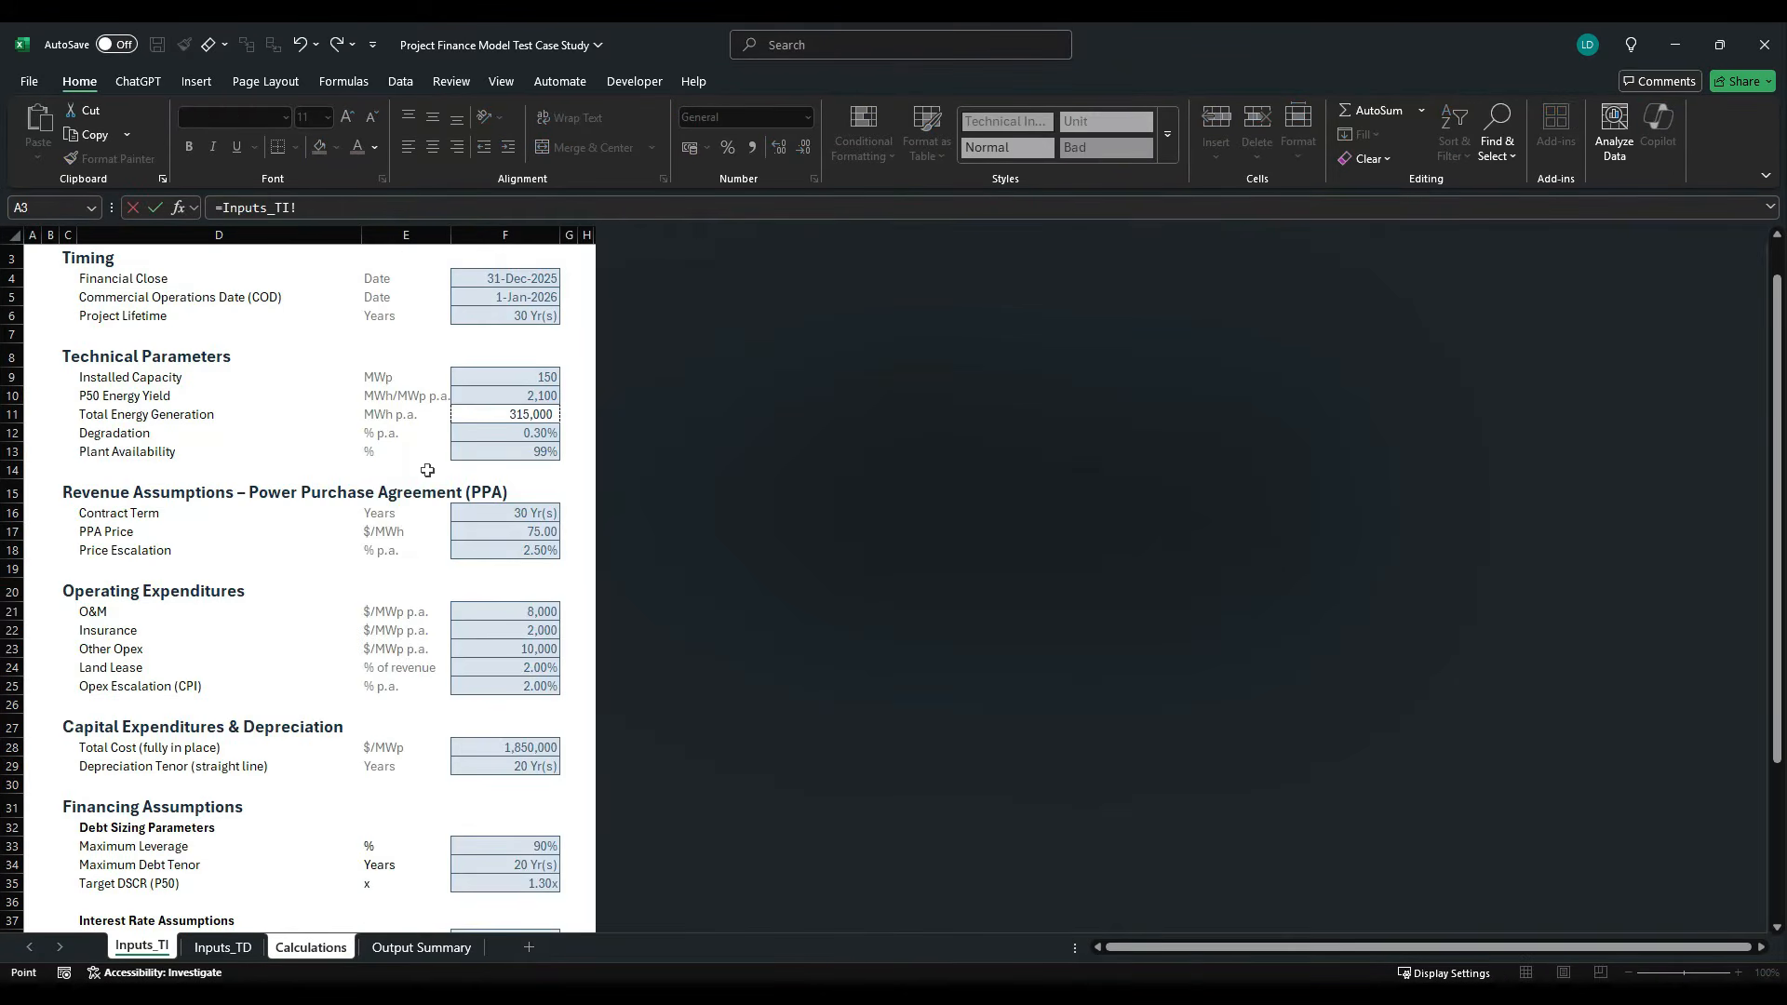
click(518, 418)
key(ctrl+Return)
- Apply the Offsheet cell style to the linked generation value in G21
key(alt+h)
key(j)
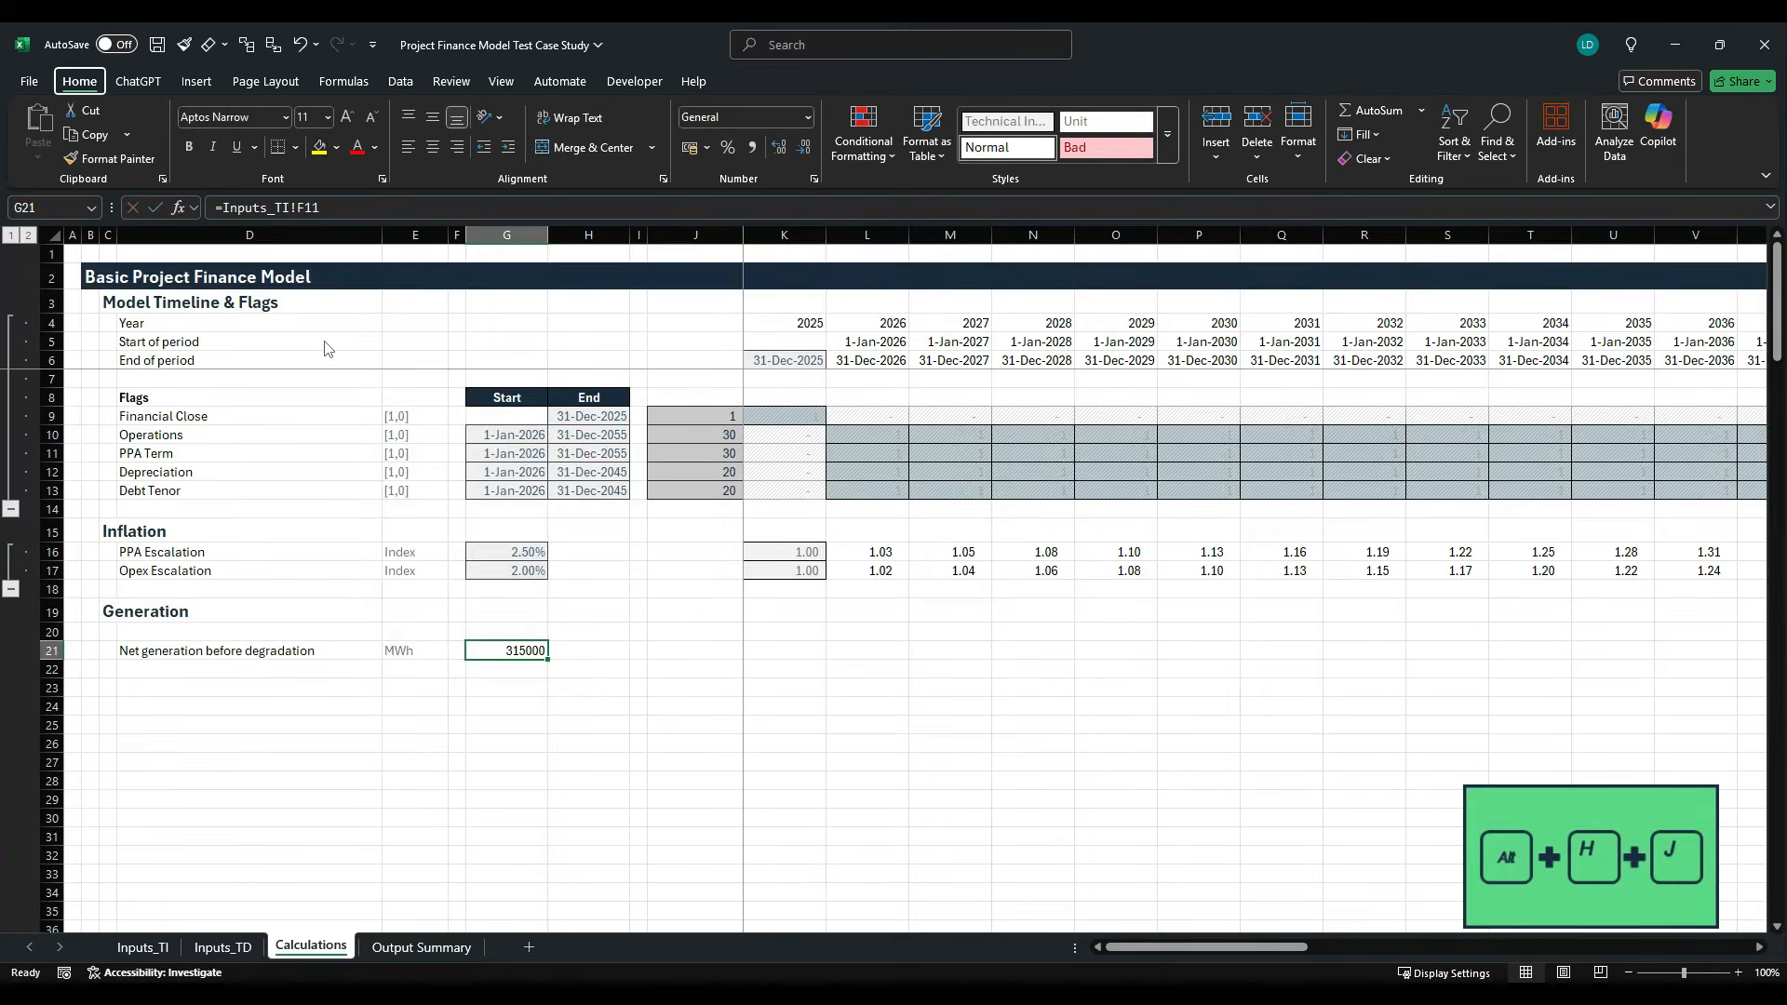
key(Right)
key(Down)
key(Return)
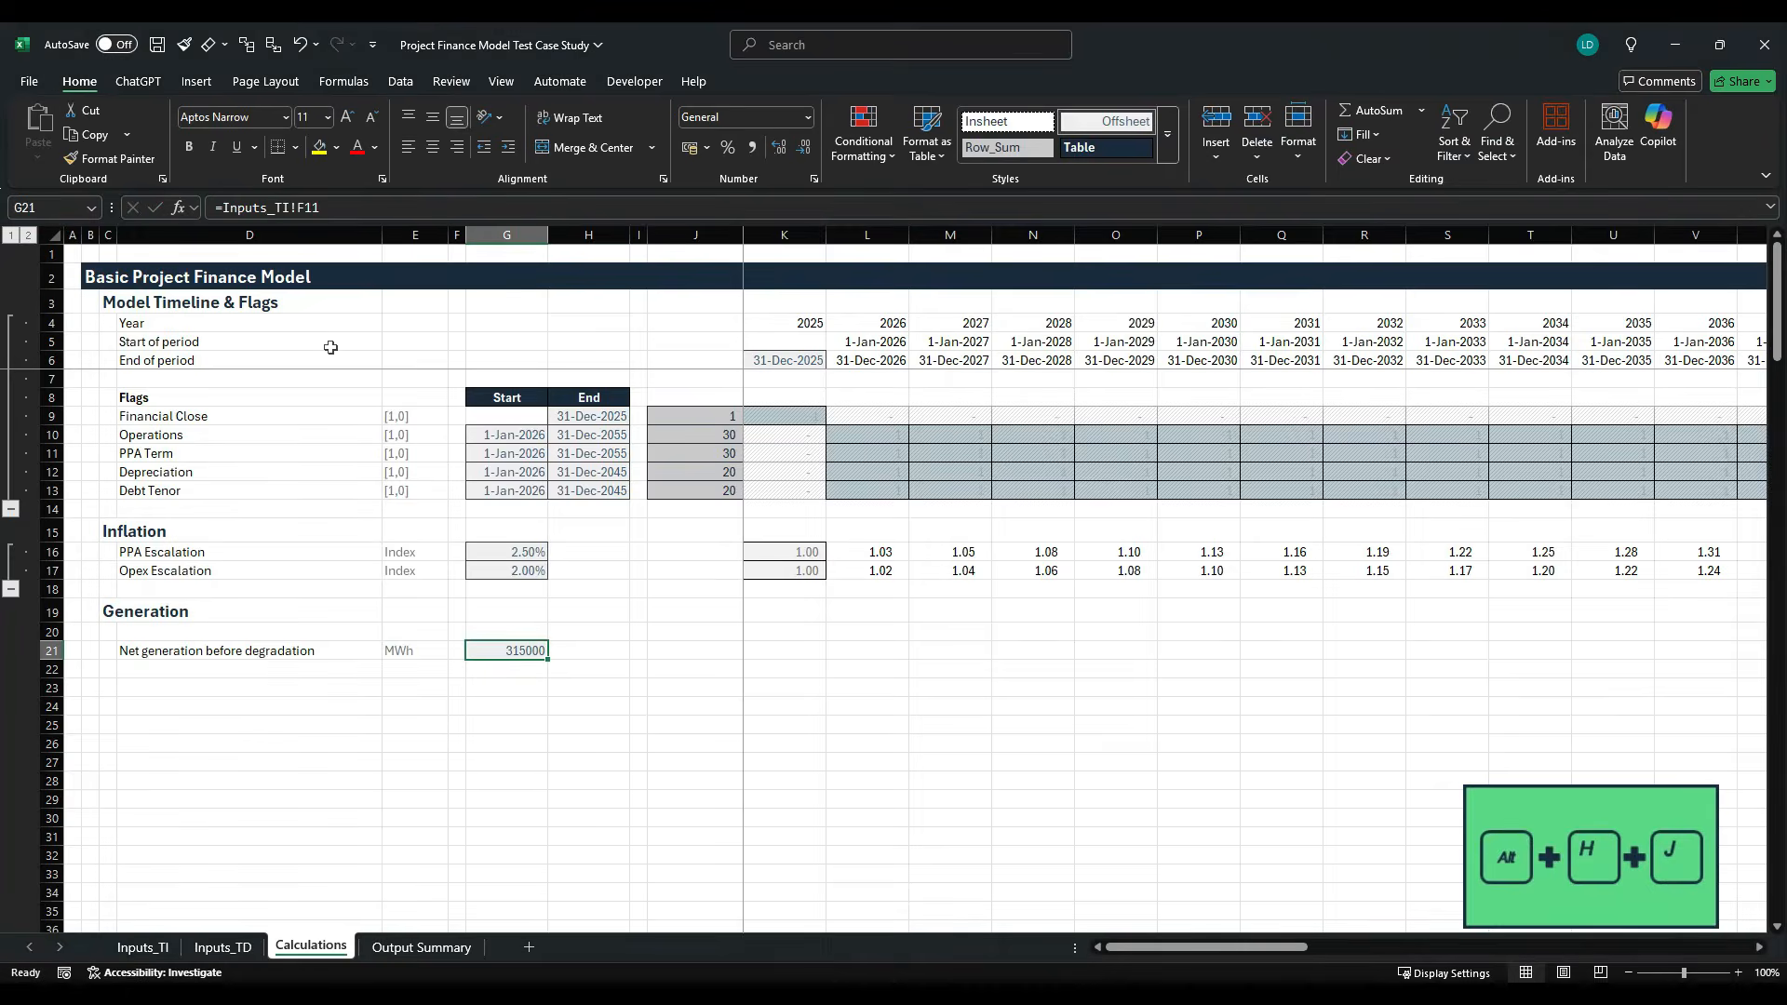
- Apply the Comma[2] cell style to the generation value in G21
key(alt+h)
key(j)
key(Right)
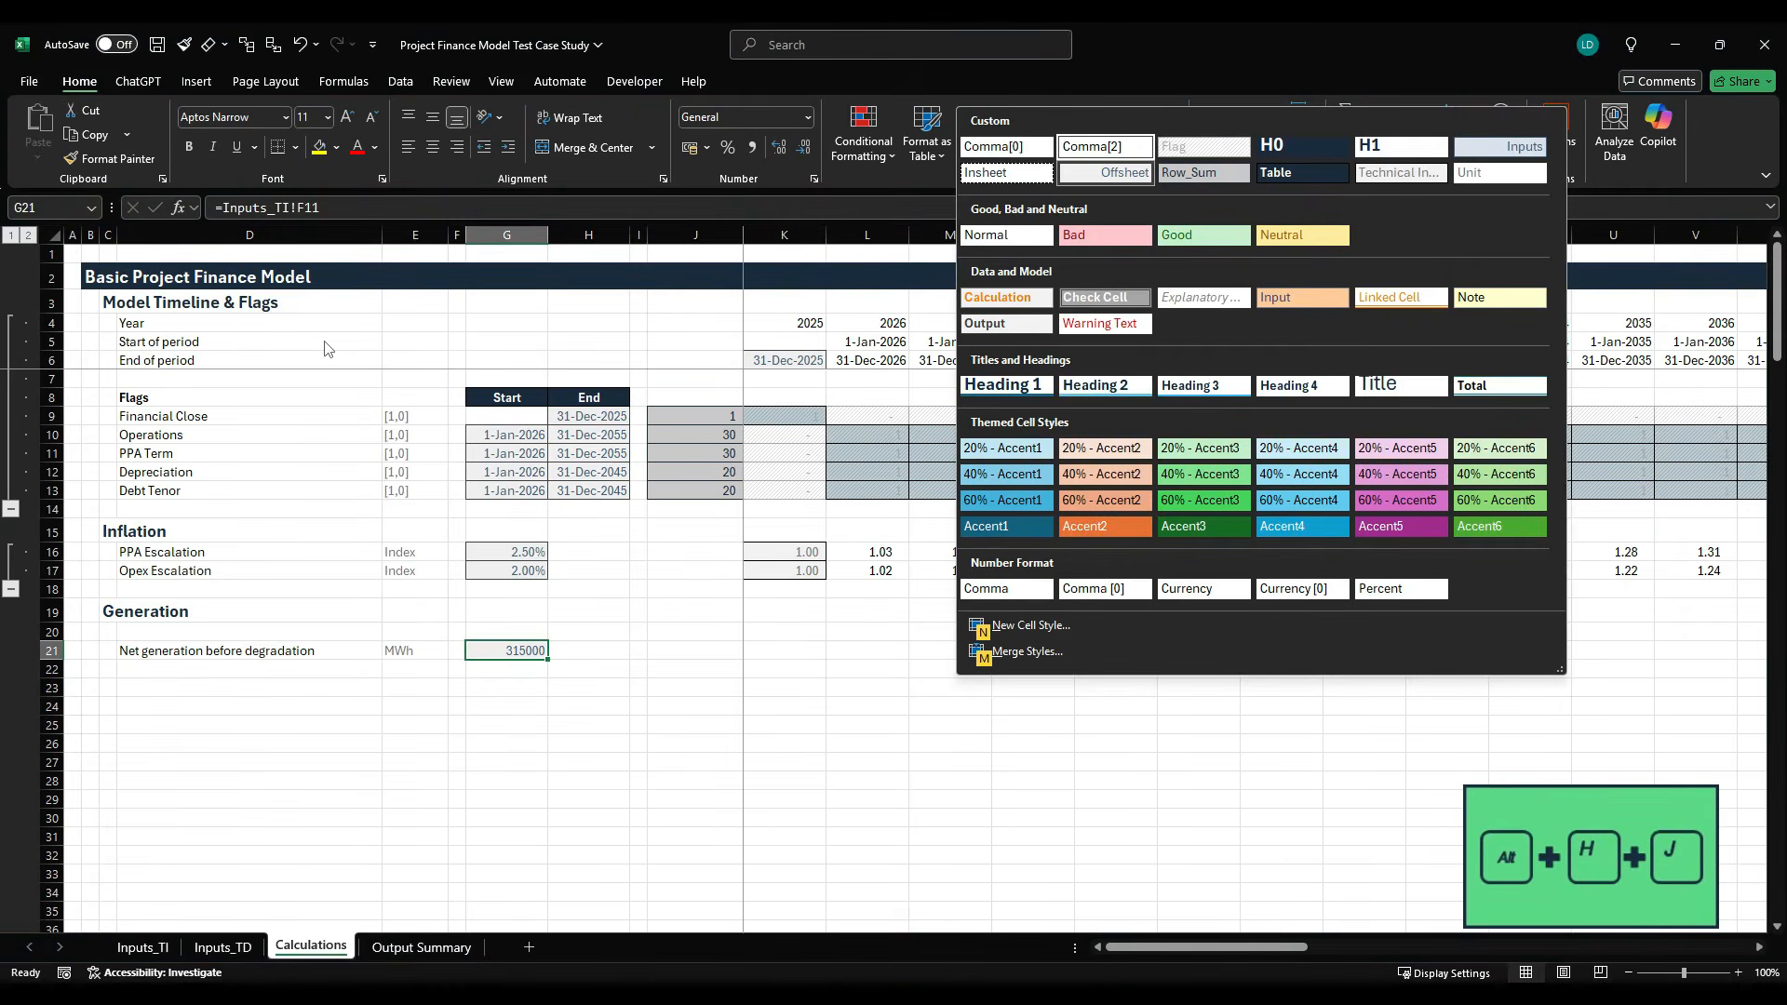
key(Return)
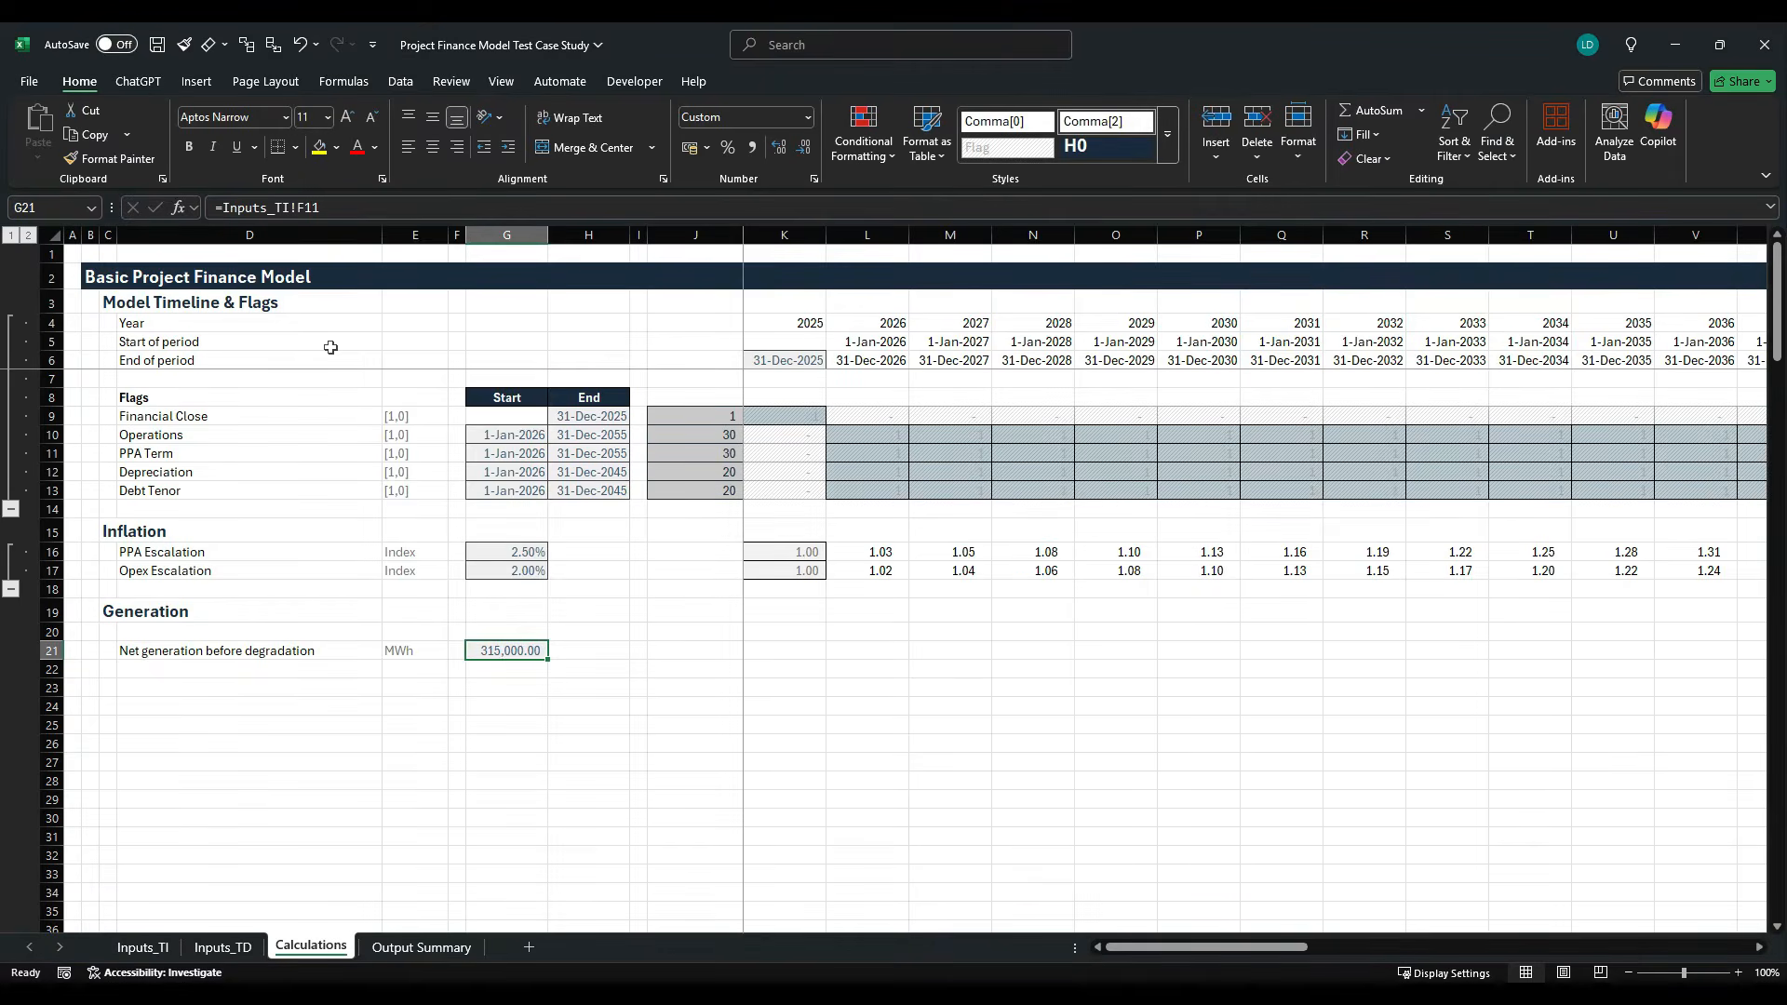
- Apply the Comma[0] cell style to G21 so the generation value has no decimals
key(alt+h)
key(j)
key(Left)
key(Return)
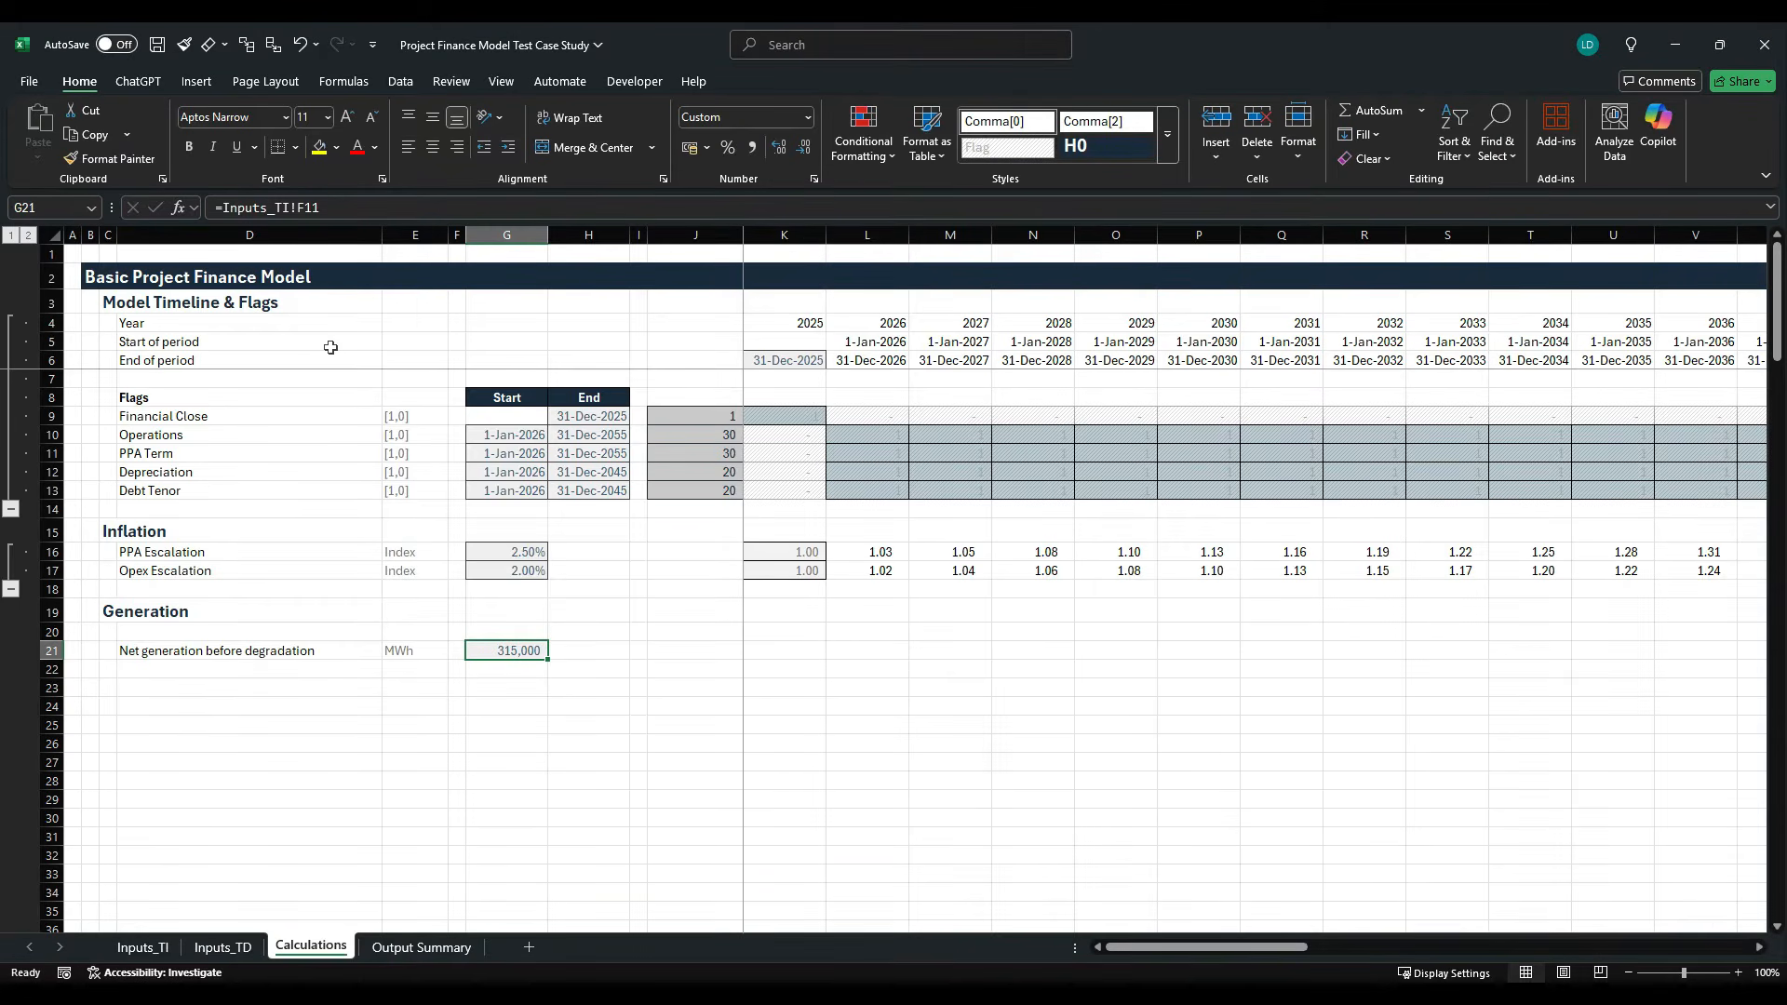
- Enter the column header P50 in G20 above the generation value and format it with the Table cell style
key(Up)
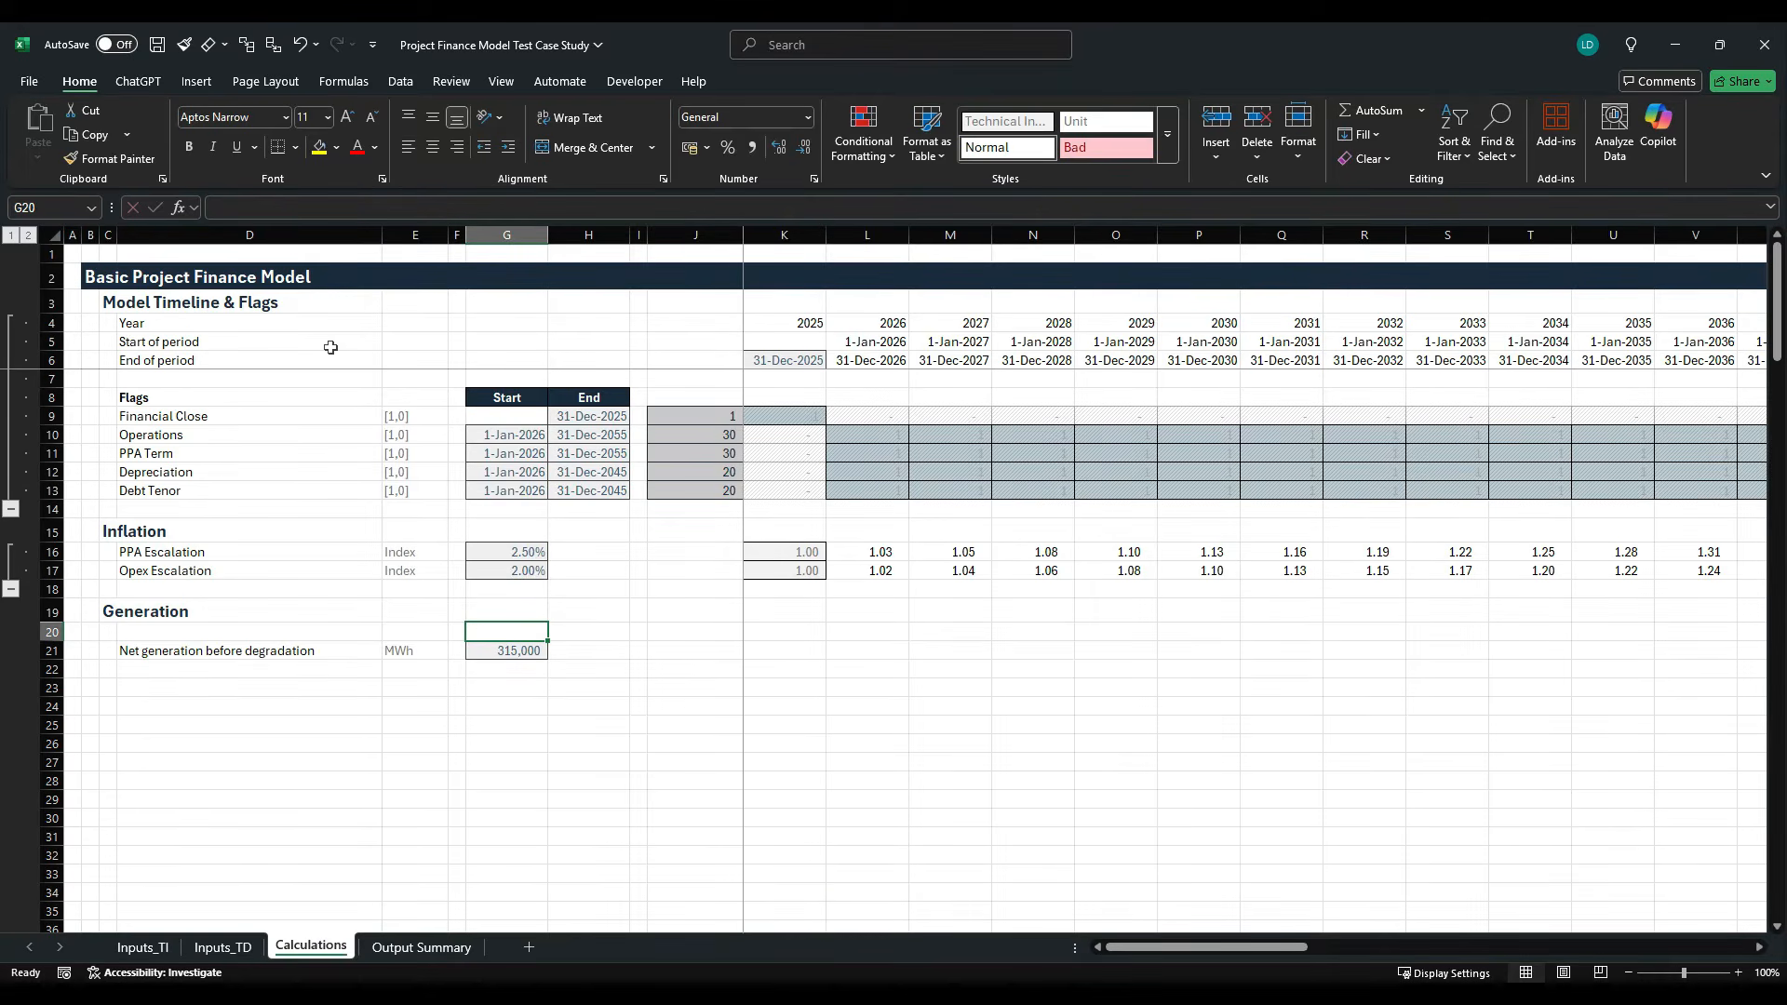
text(P50)
key(ctrl+Return)
key(alt+h)
key(j)
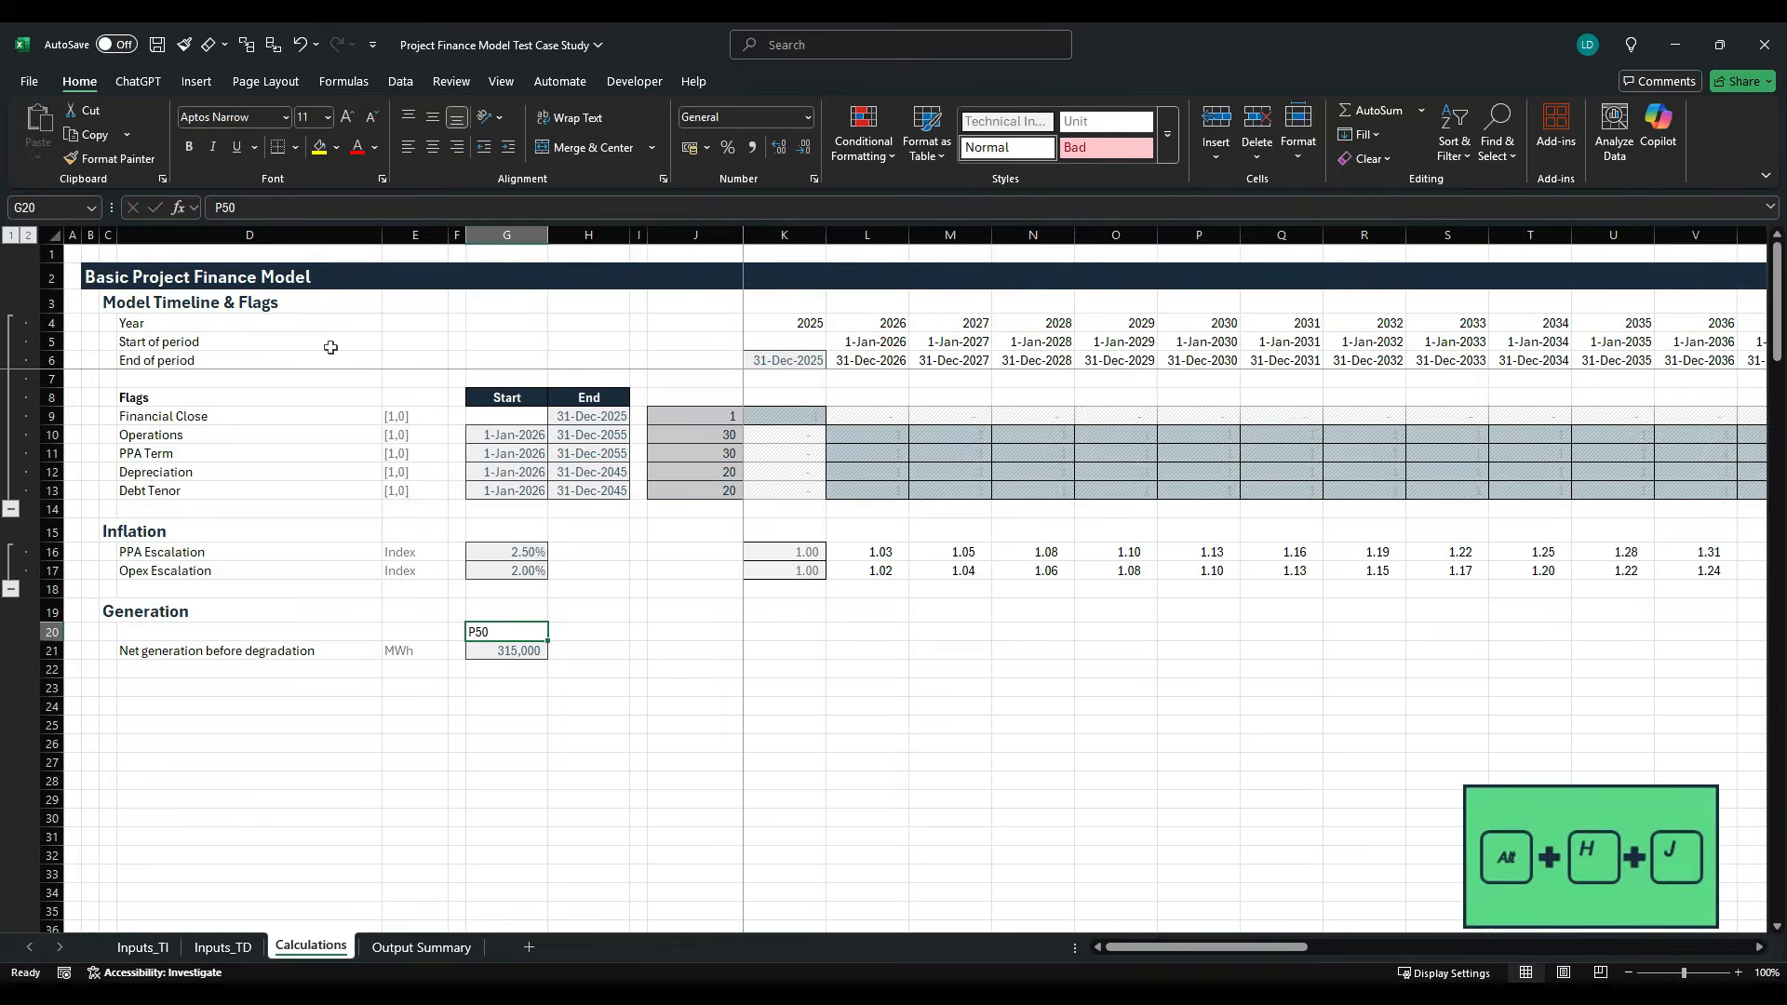
key(Right)
key(Right)
key(Down)
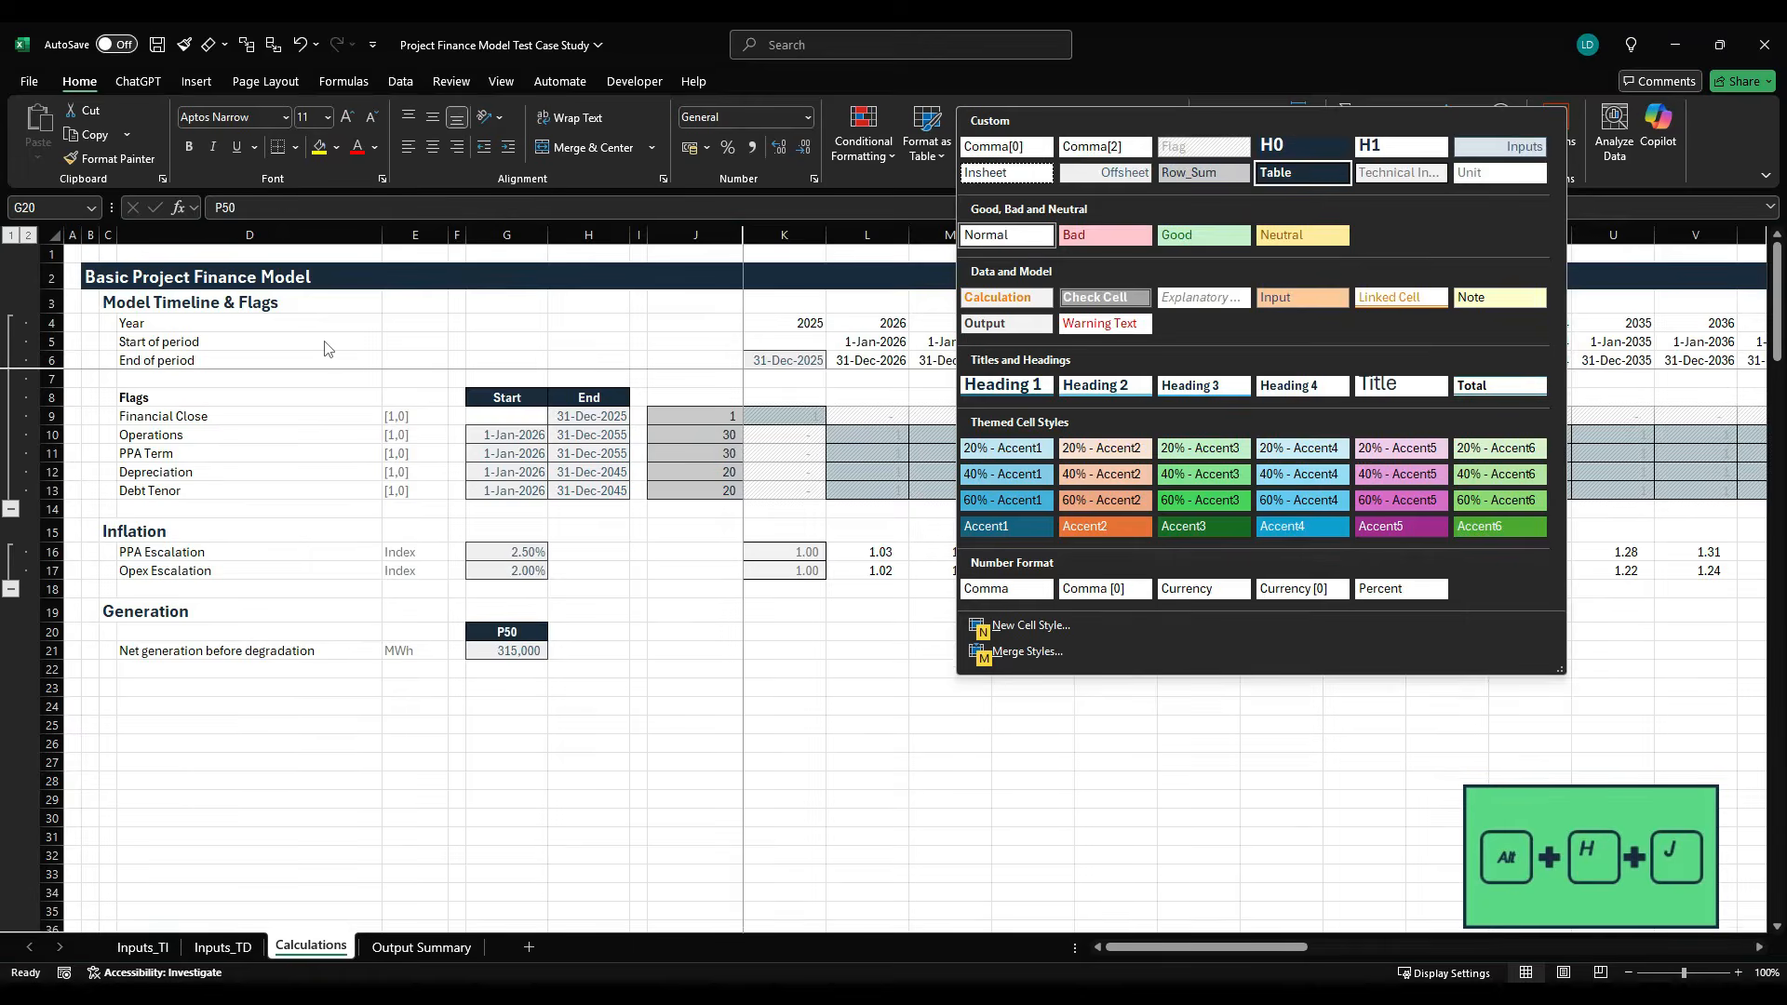
key(Return)
- Select H20 beside the P50 header, check the Technical Parameters on the Inputs_TI sheet, and return to Calculations
key(Down)
key(Up)
key(Right)
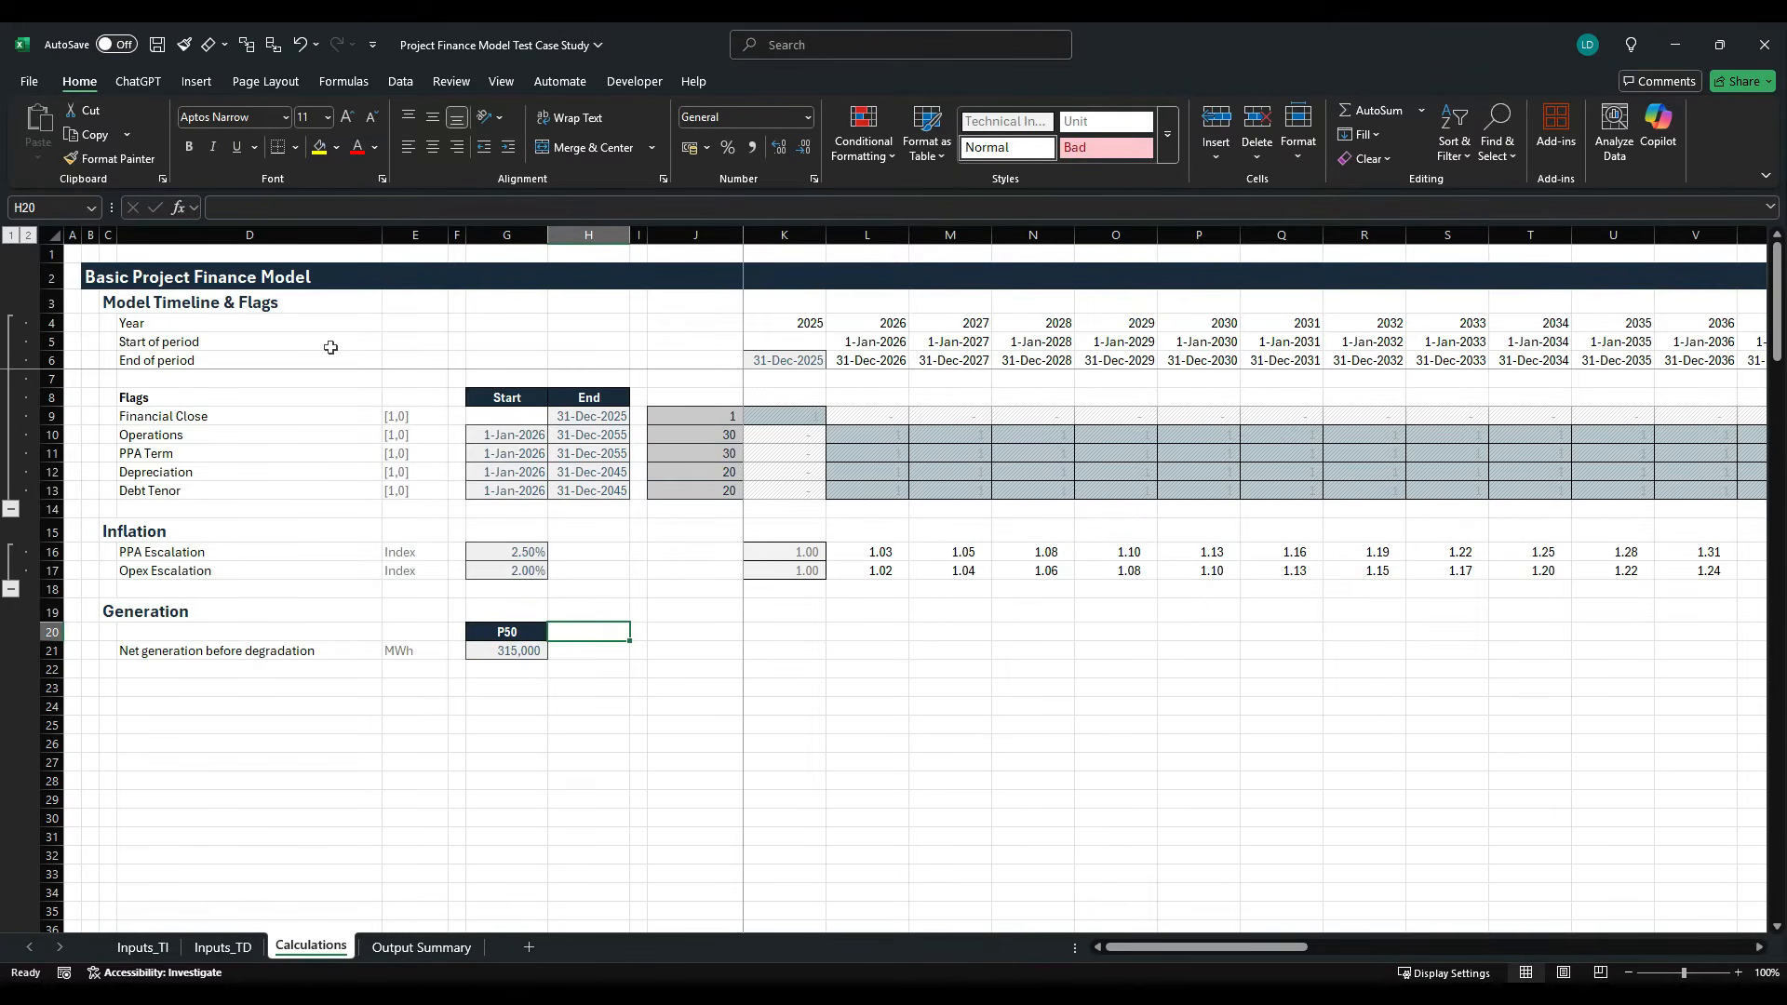
click(142, 948)
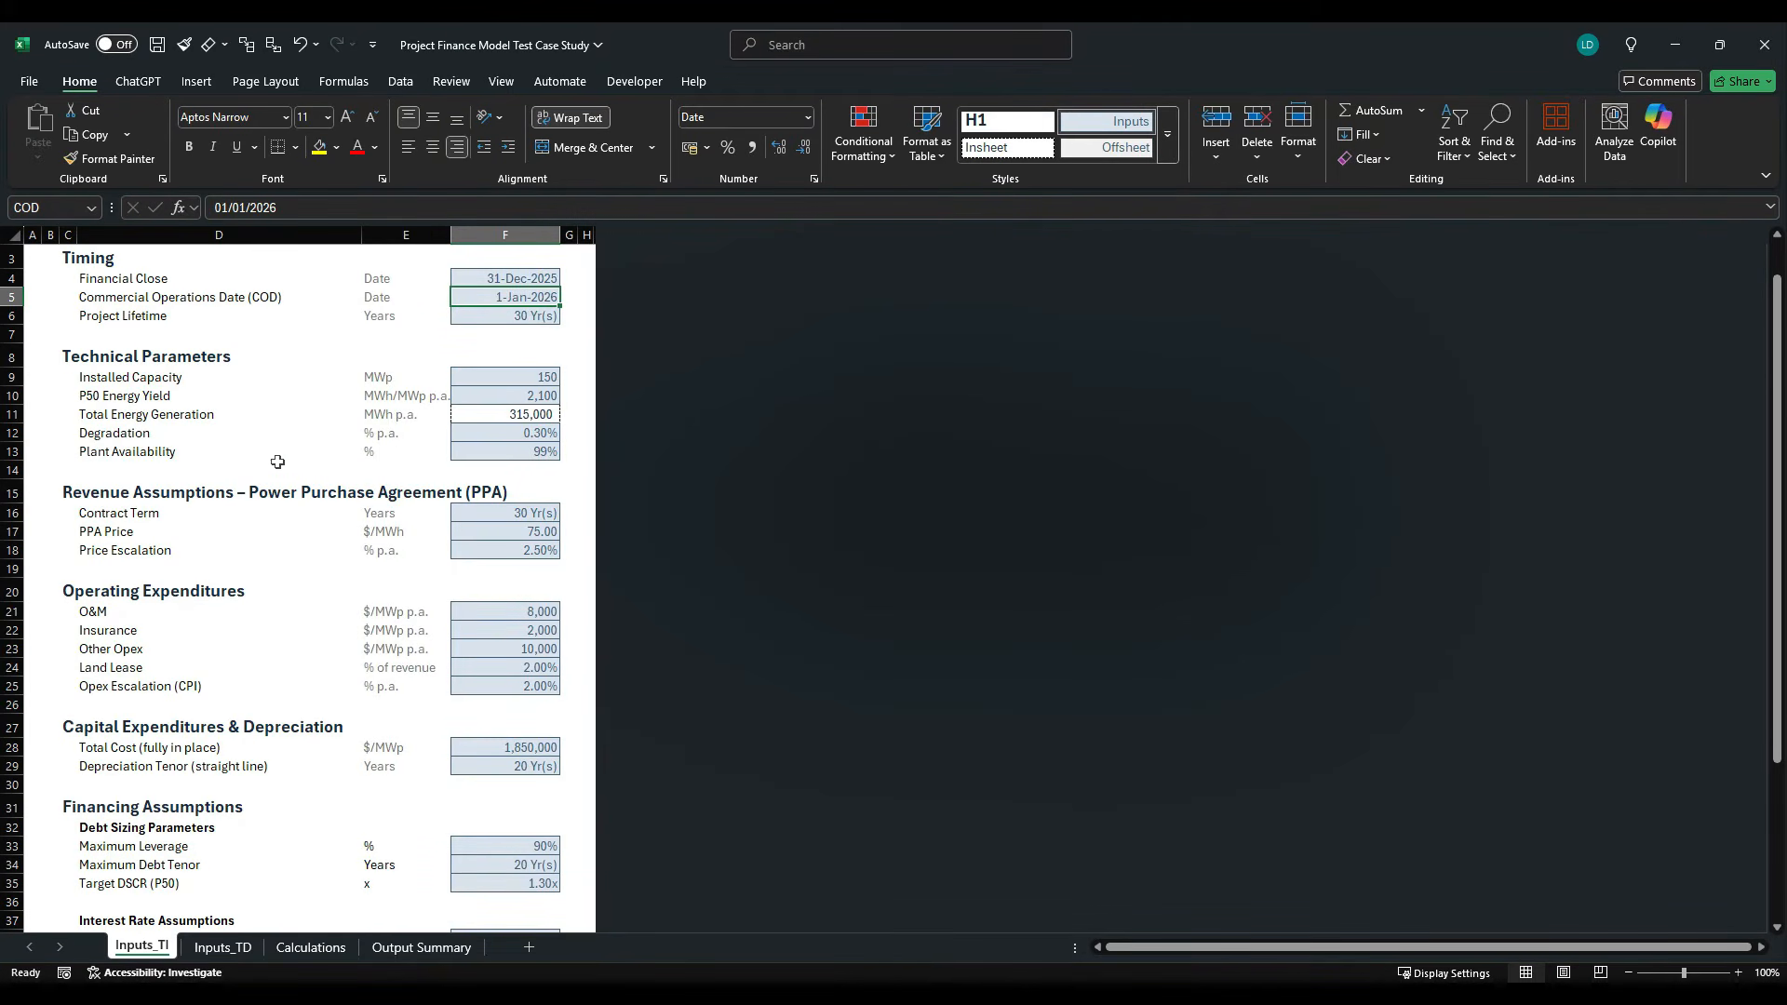
click(311, 947)
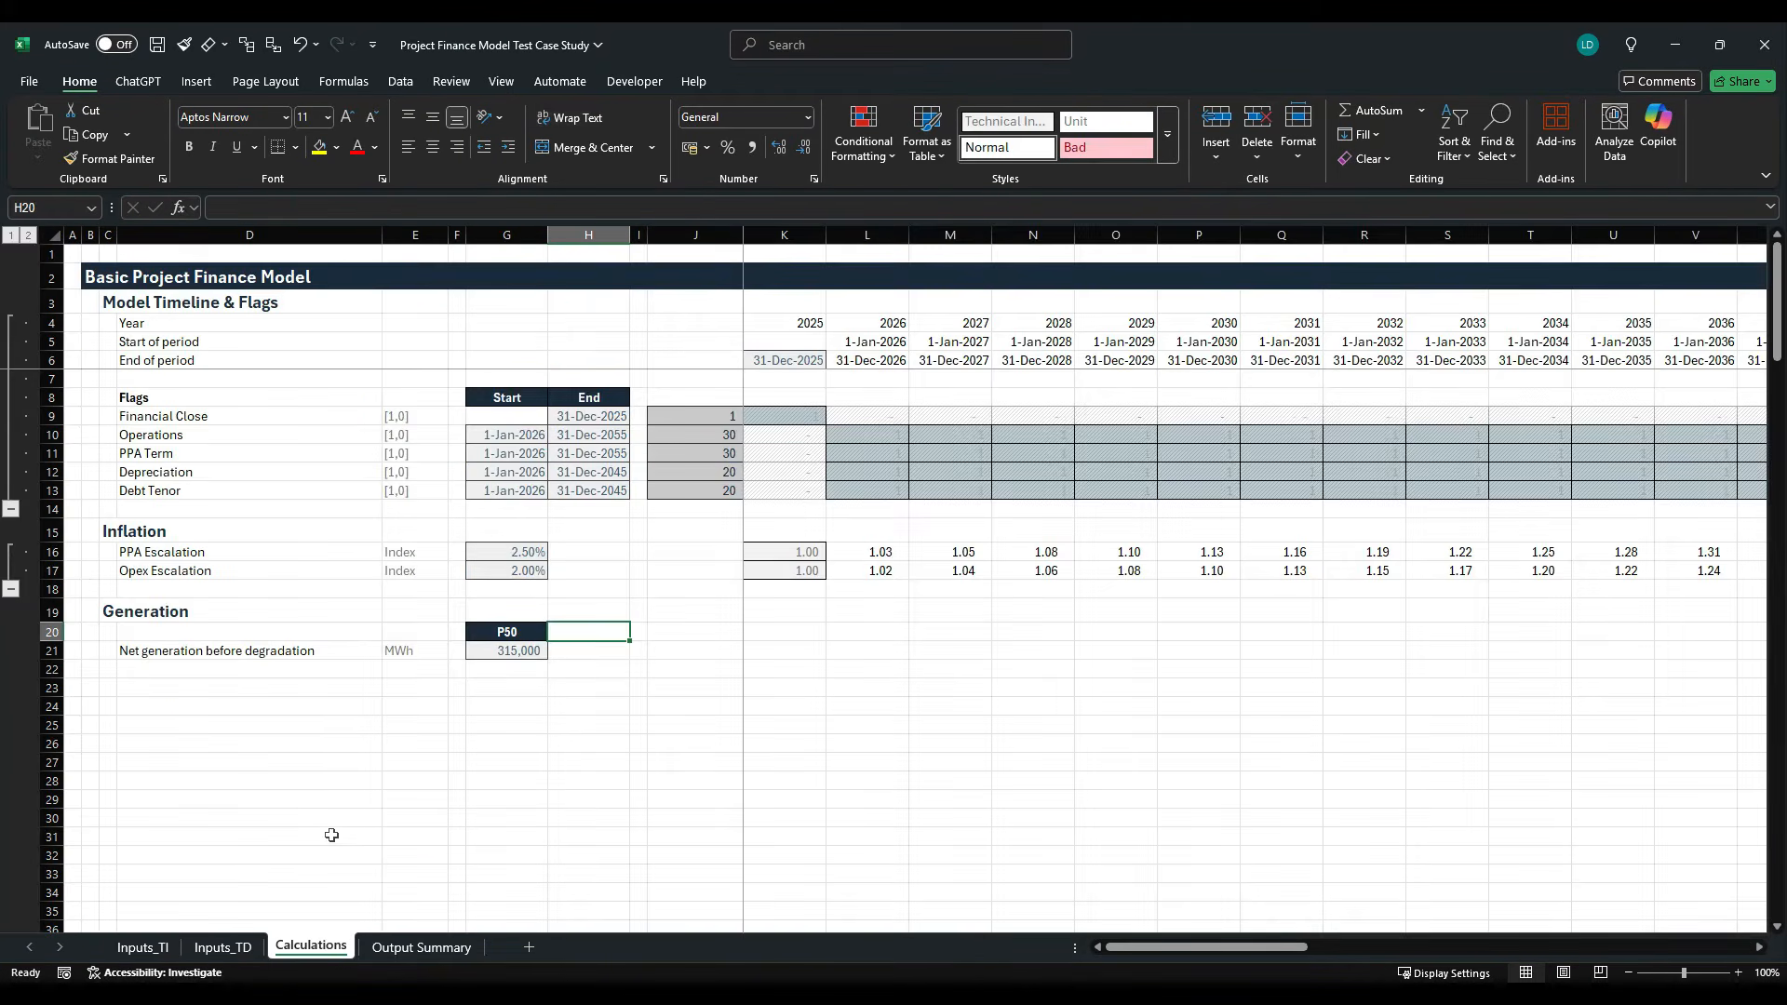
- Enter the column header Availability in H20 beside P50 and apply the Table cell style to it
text(Ava)
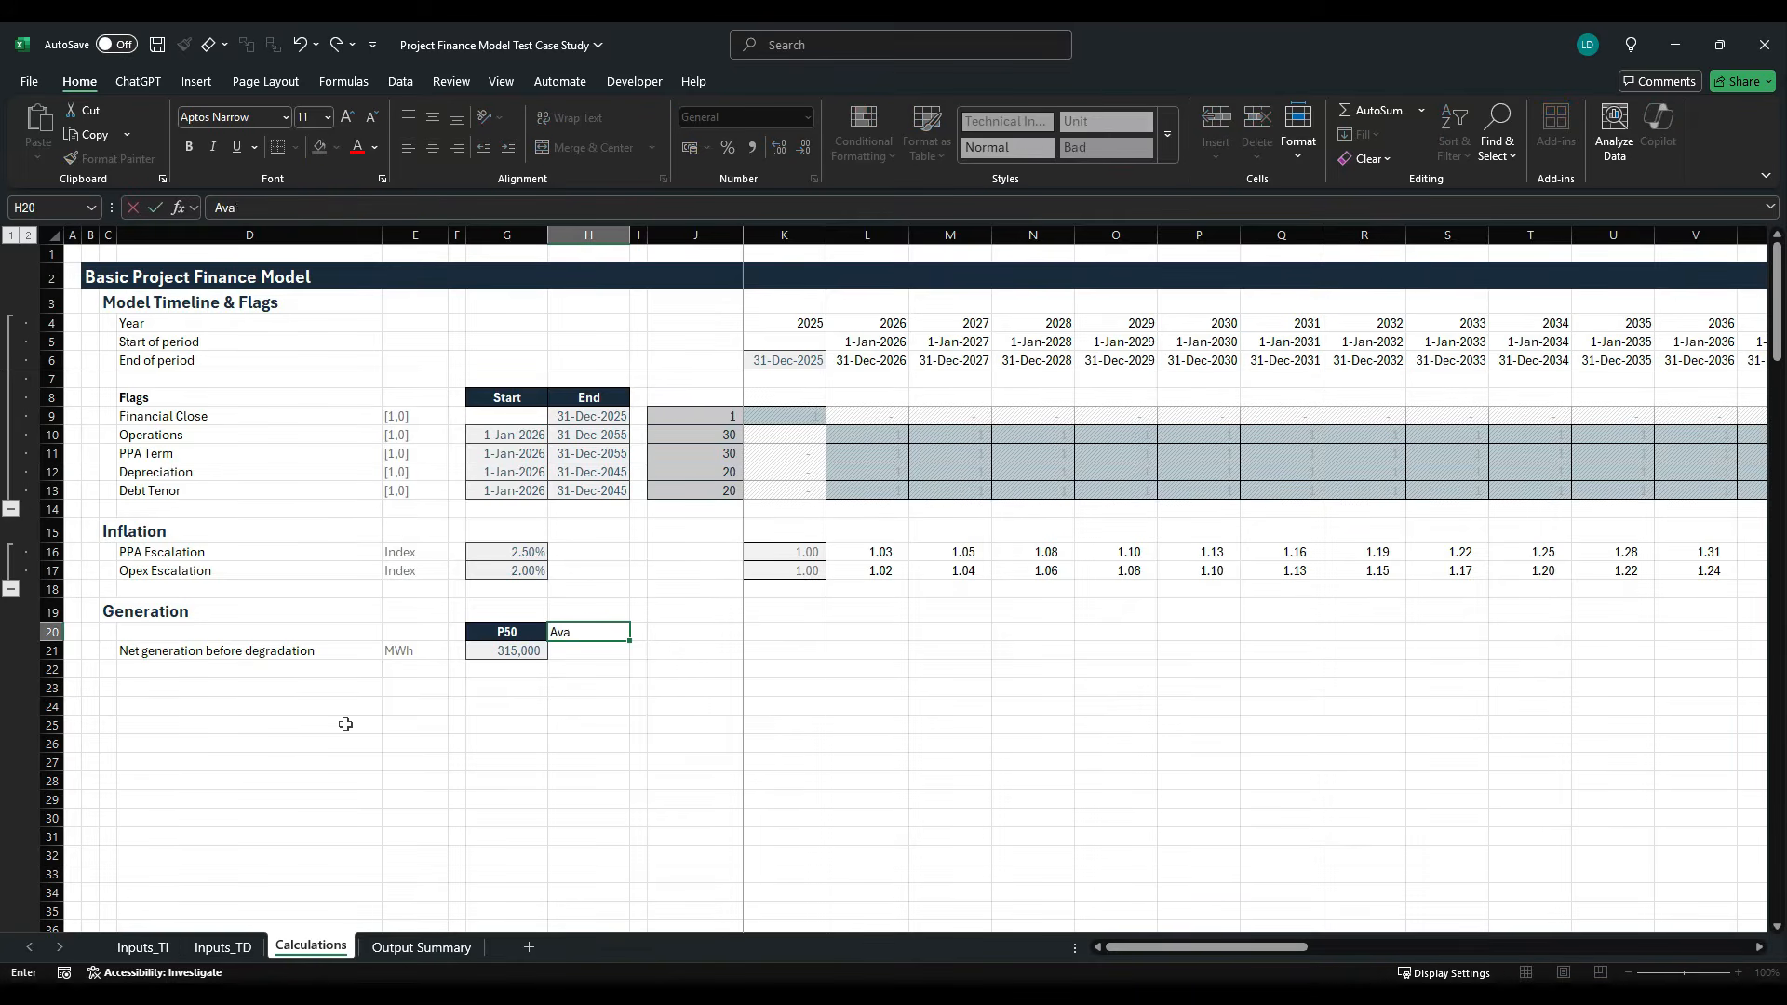
text(ilability)
key(ctrl+Return)
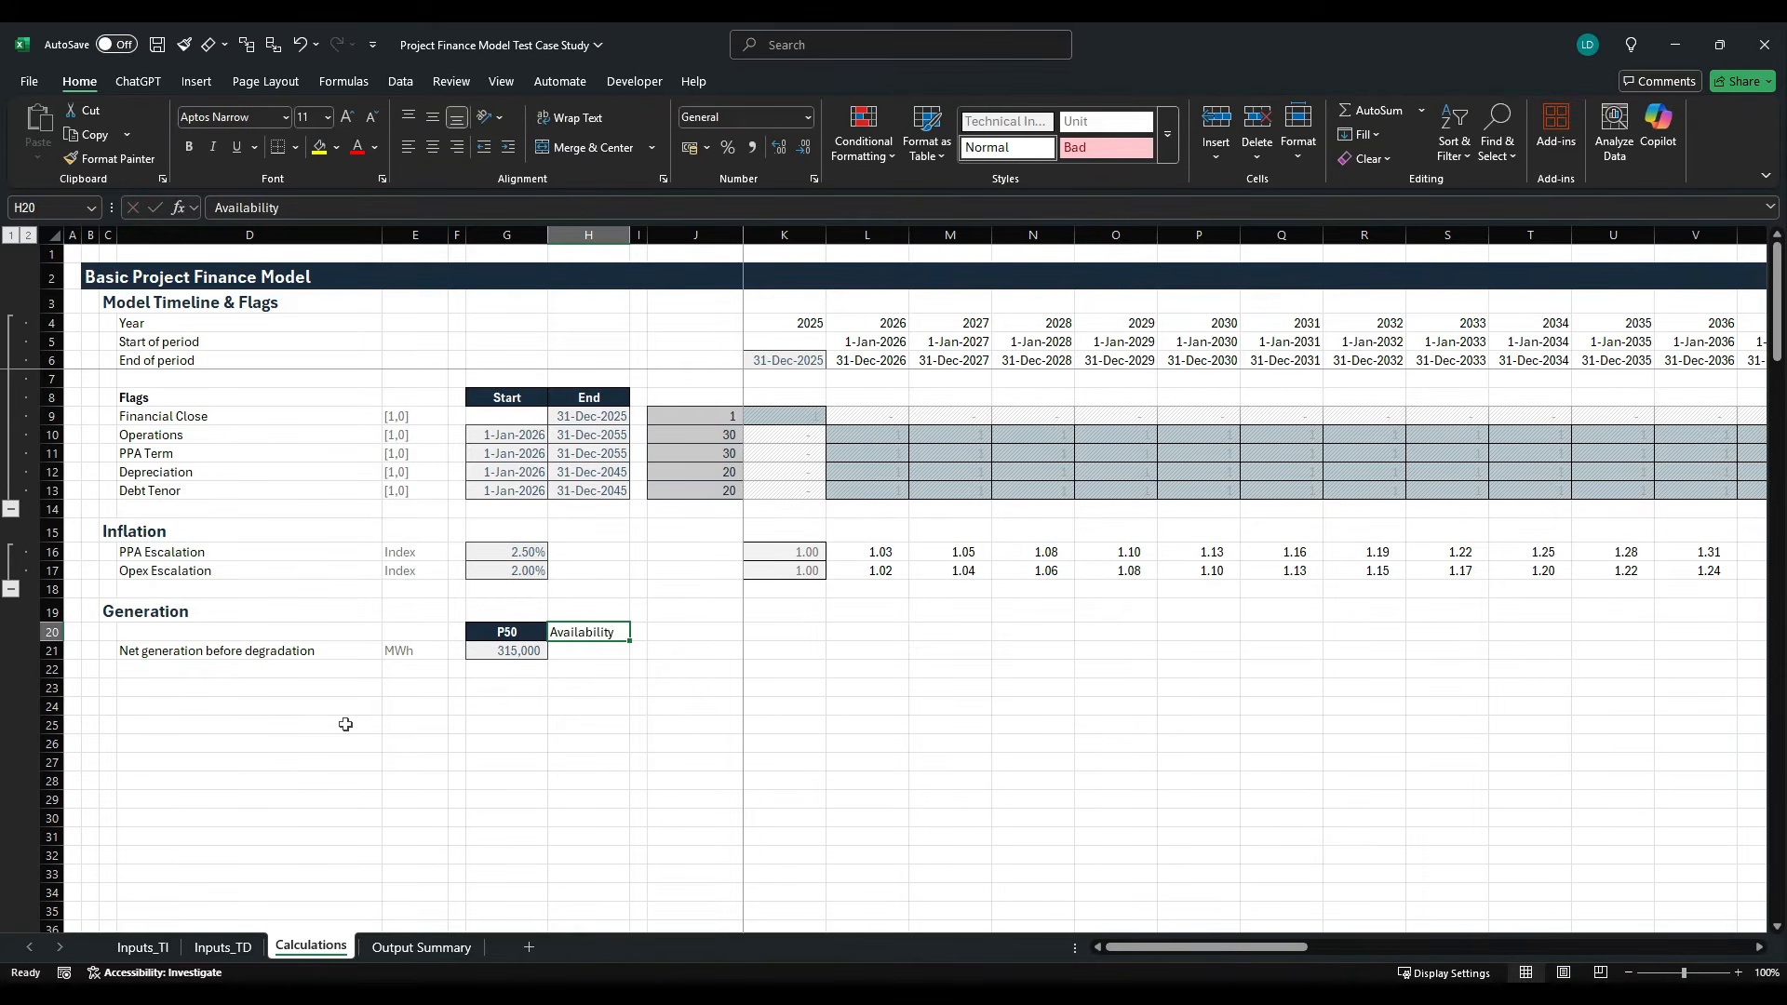
key(alt+h)
key(j)
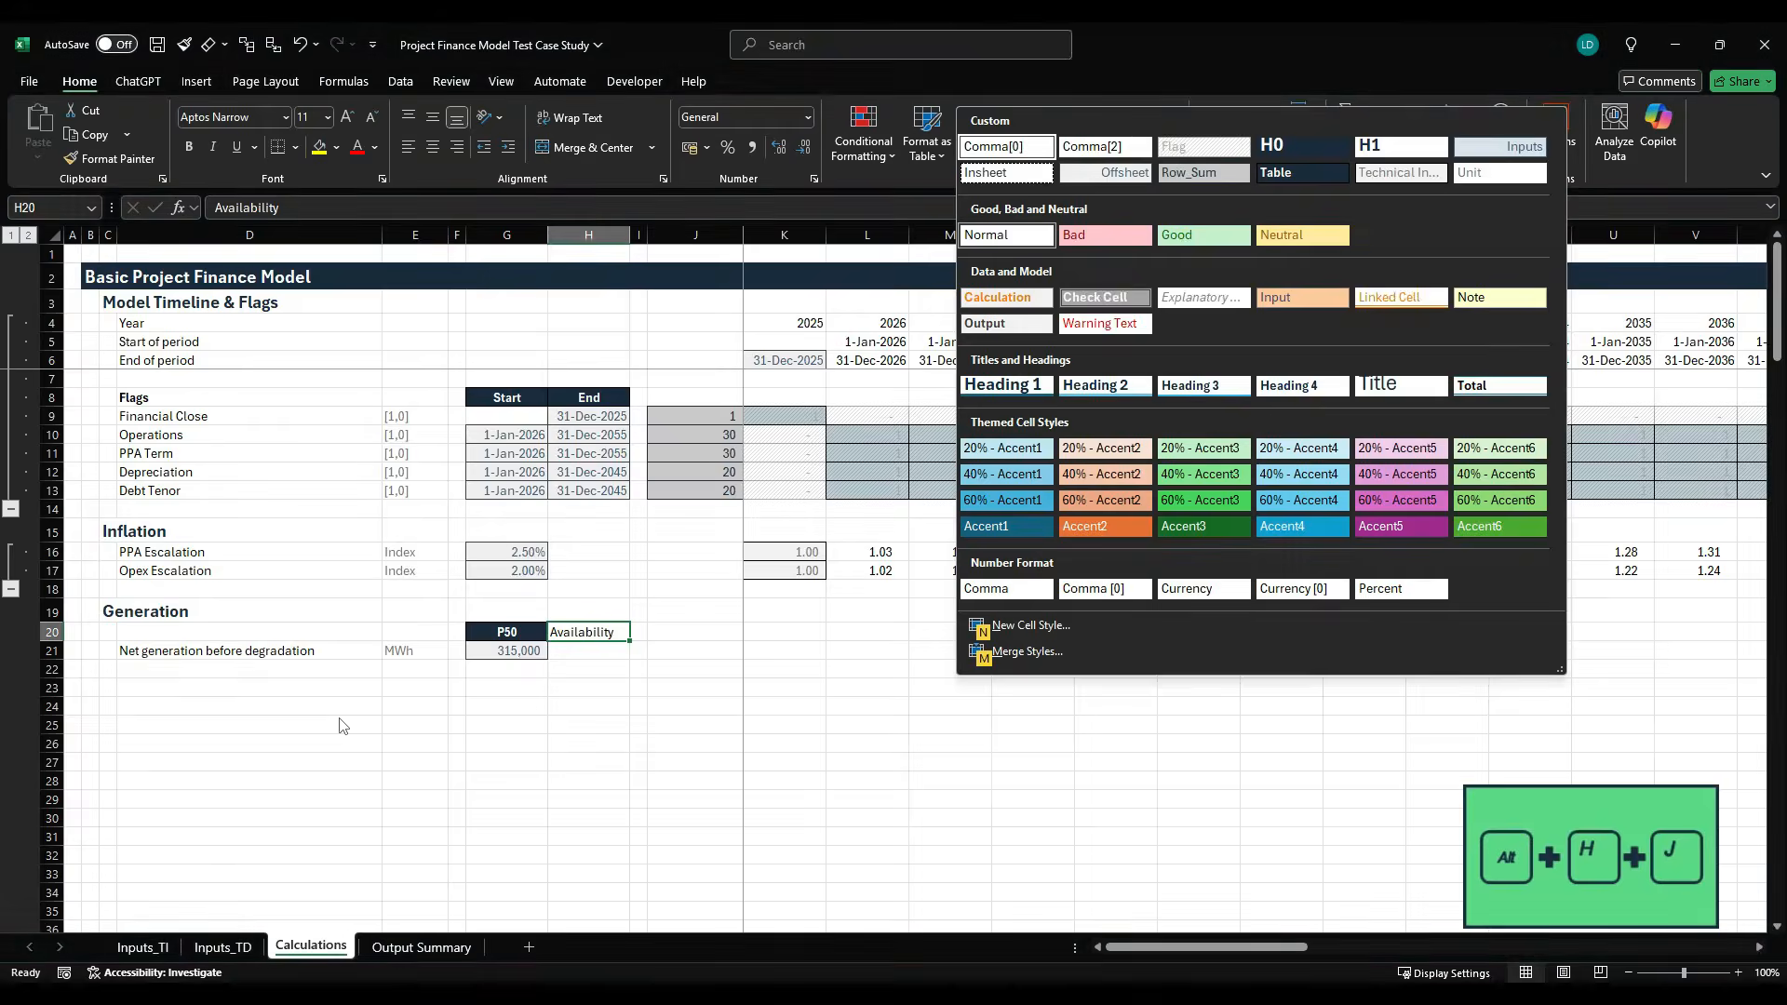
key(Right)
key(Down)
key(Return)
- Link H21 to the Plant Availability input in F13 of Inputs_TI and apply the Offsheet cell style
key(Down)
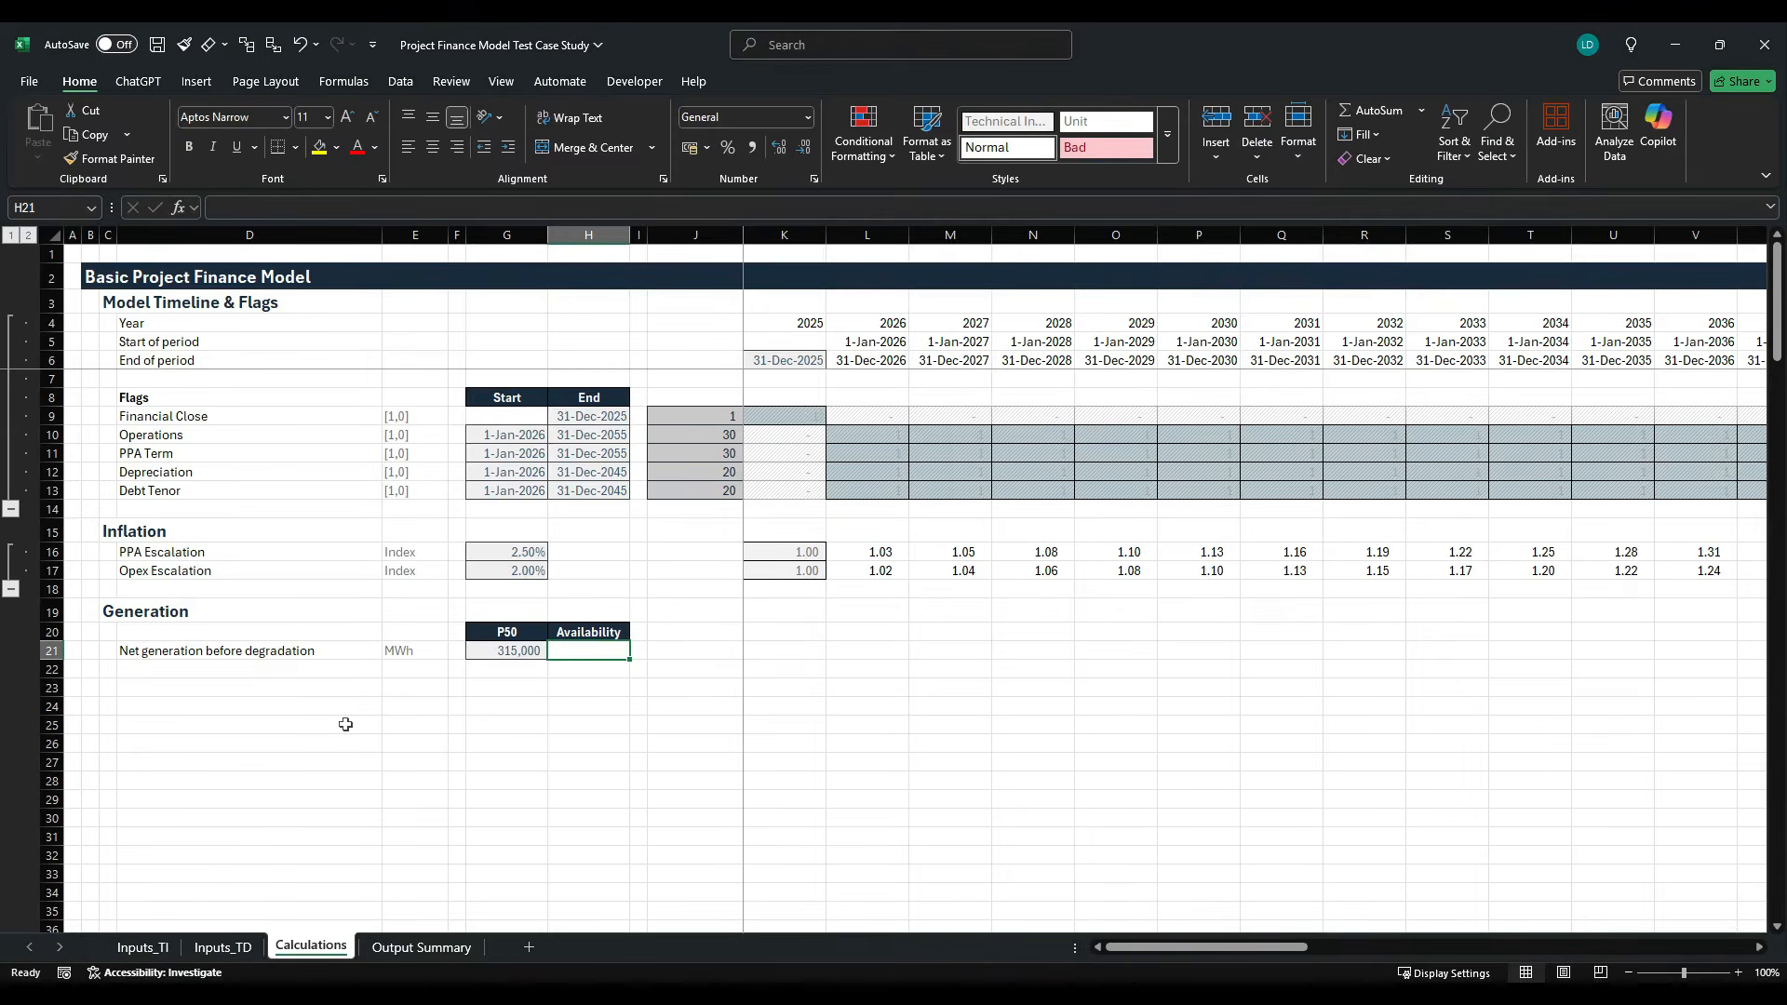
text(=)
click(141, 948)
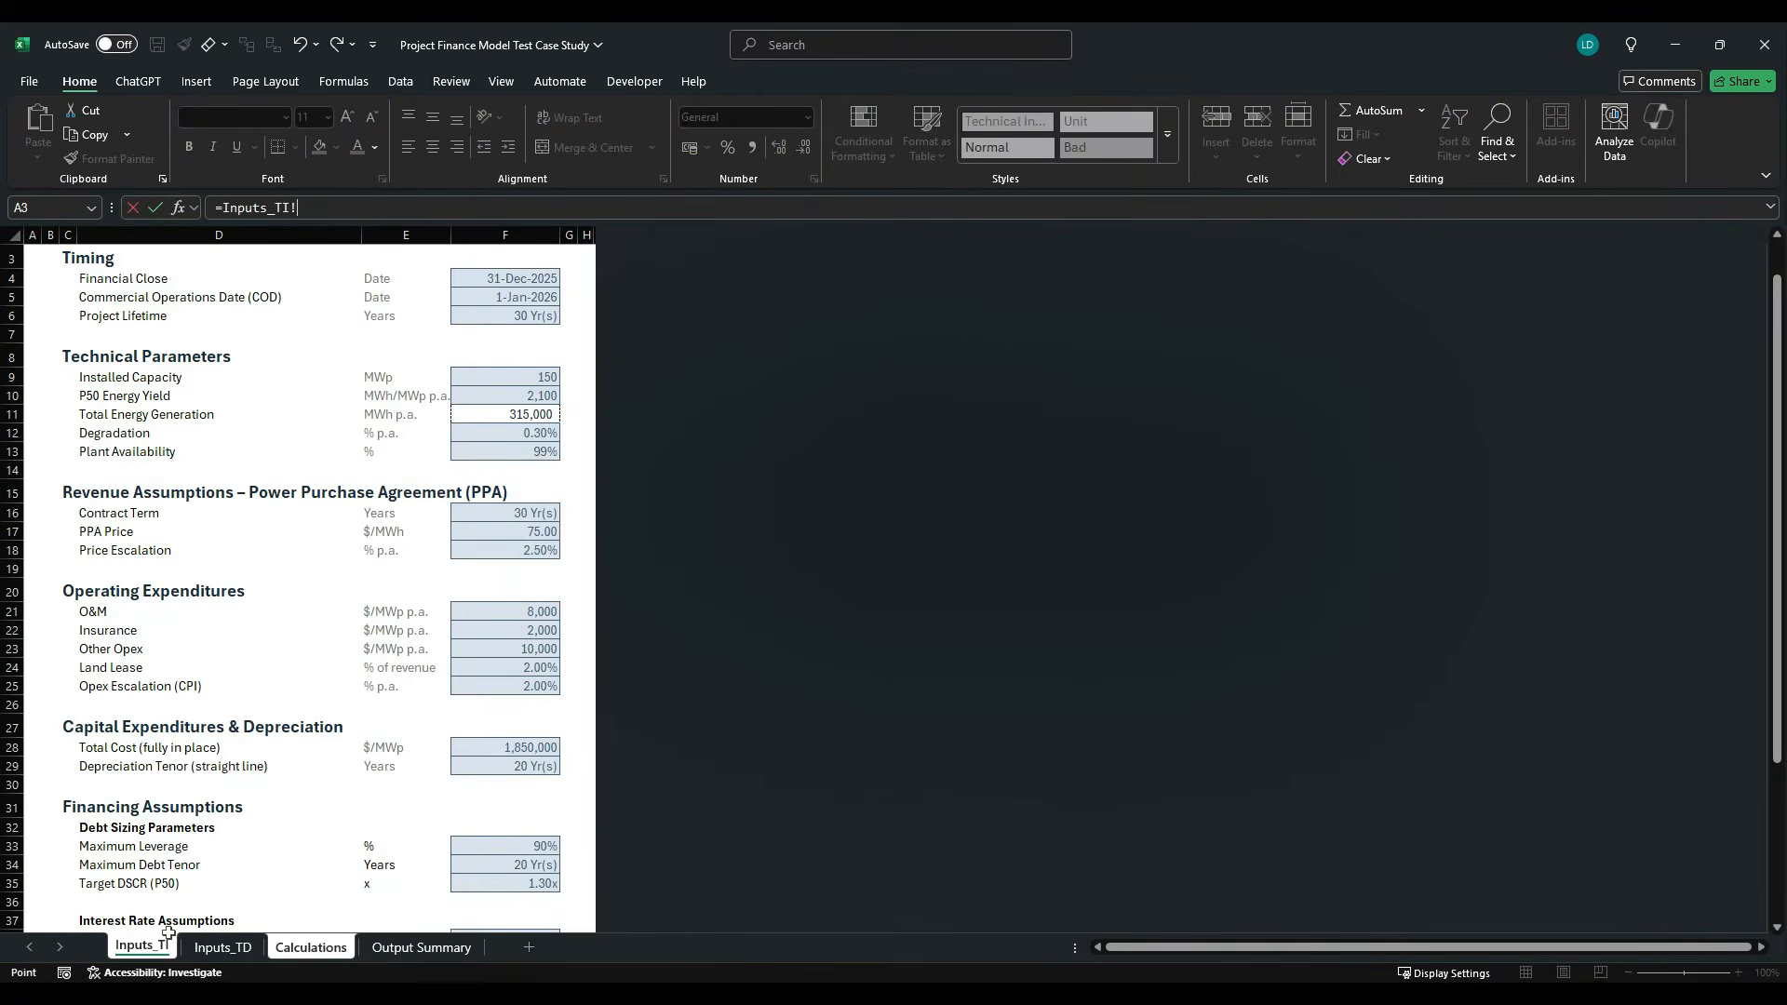
click(545, 452)
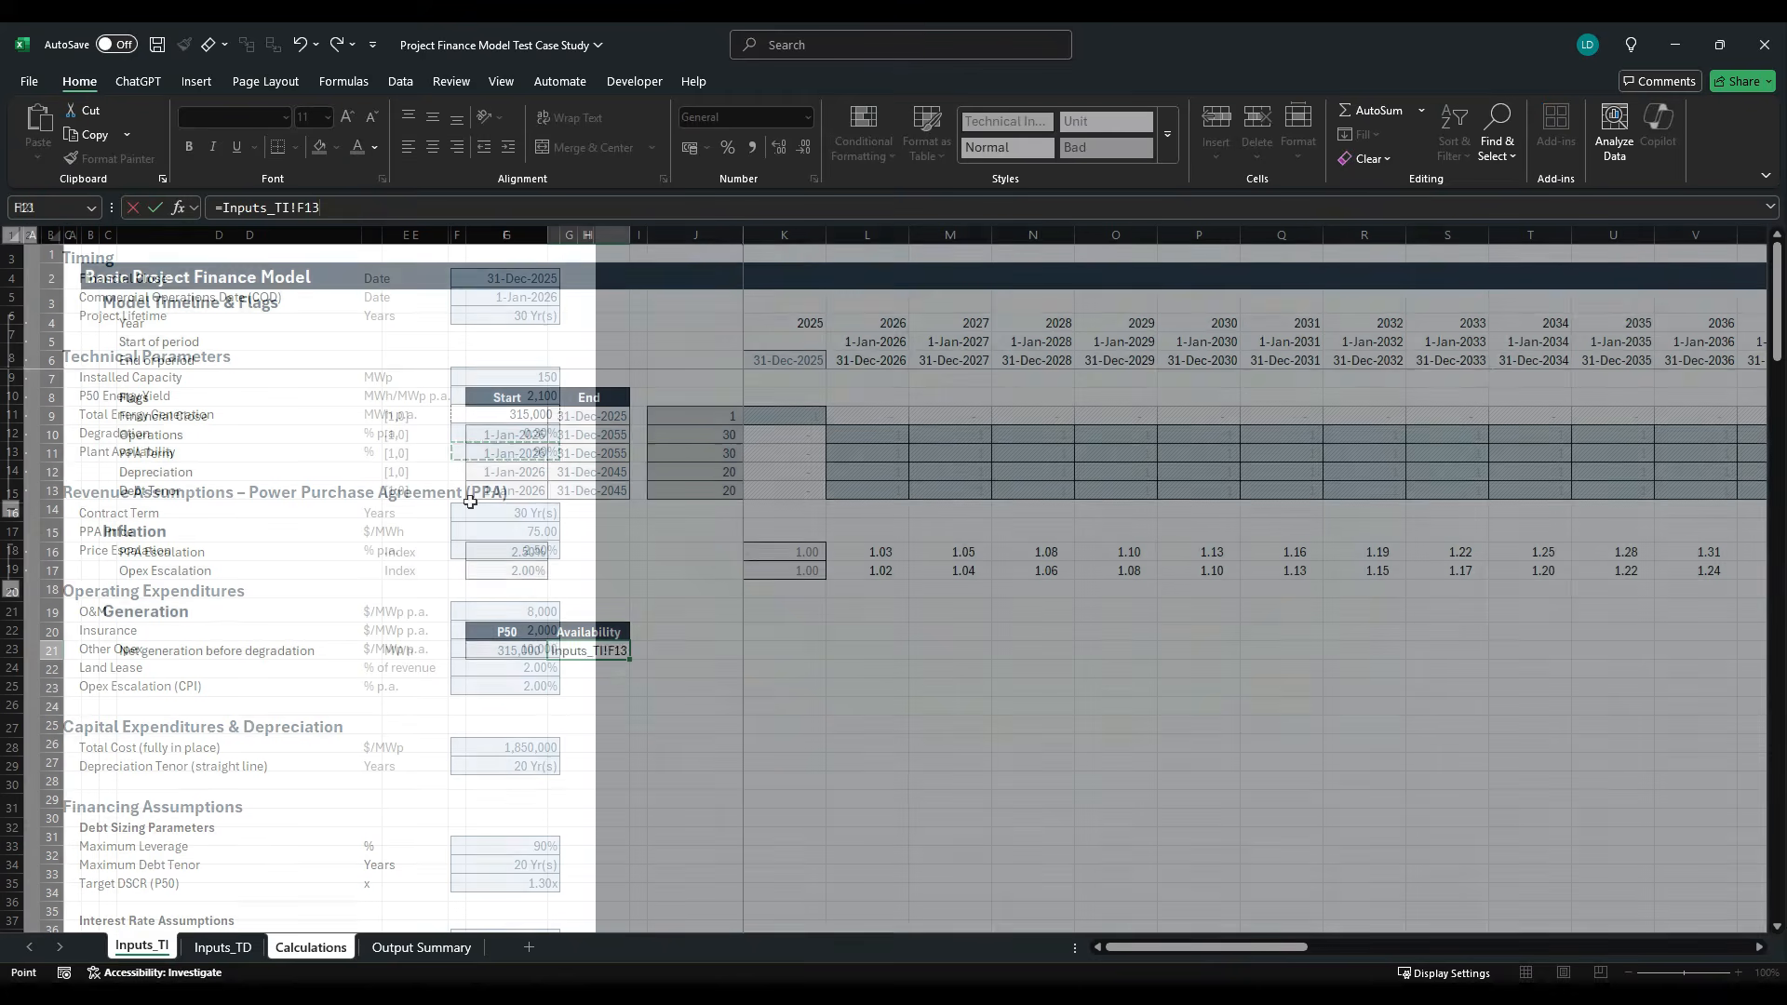
key(Return)
key(alt+h)
key(j)
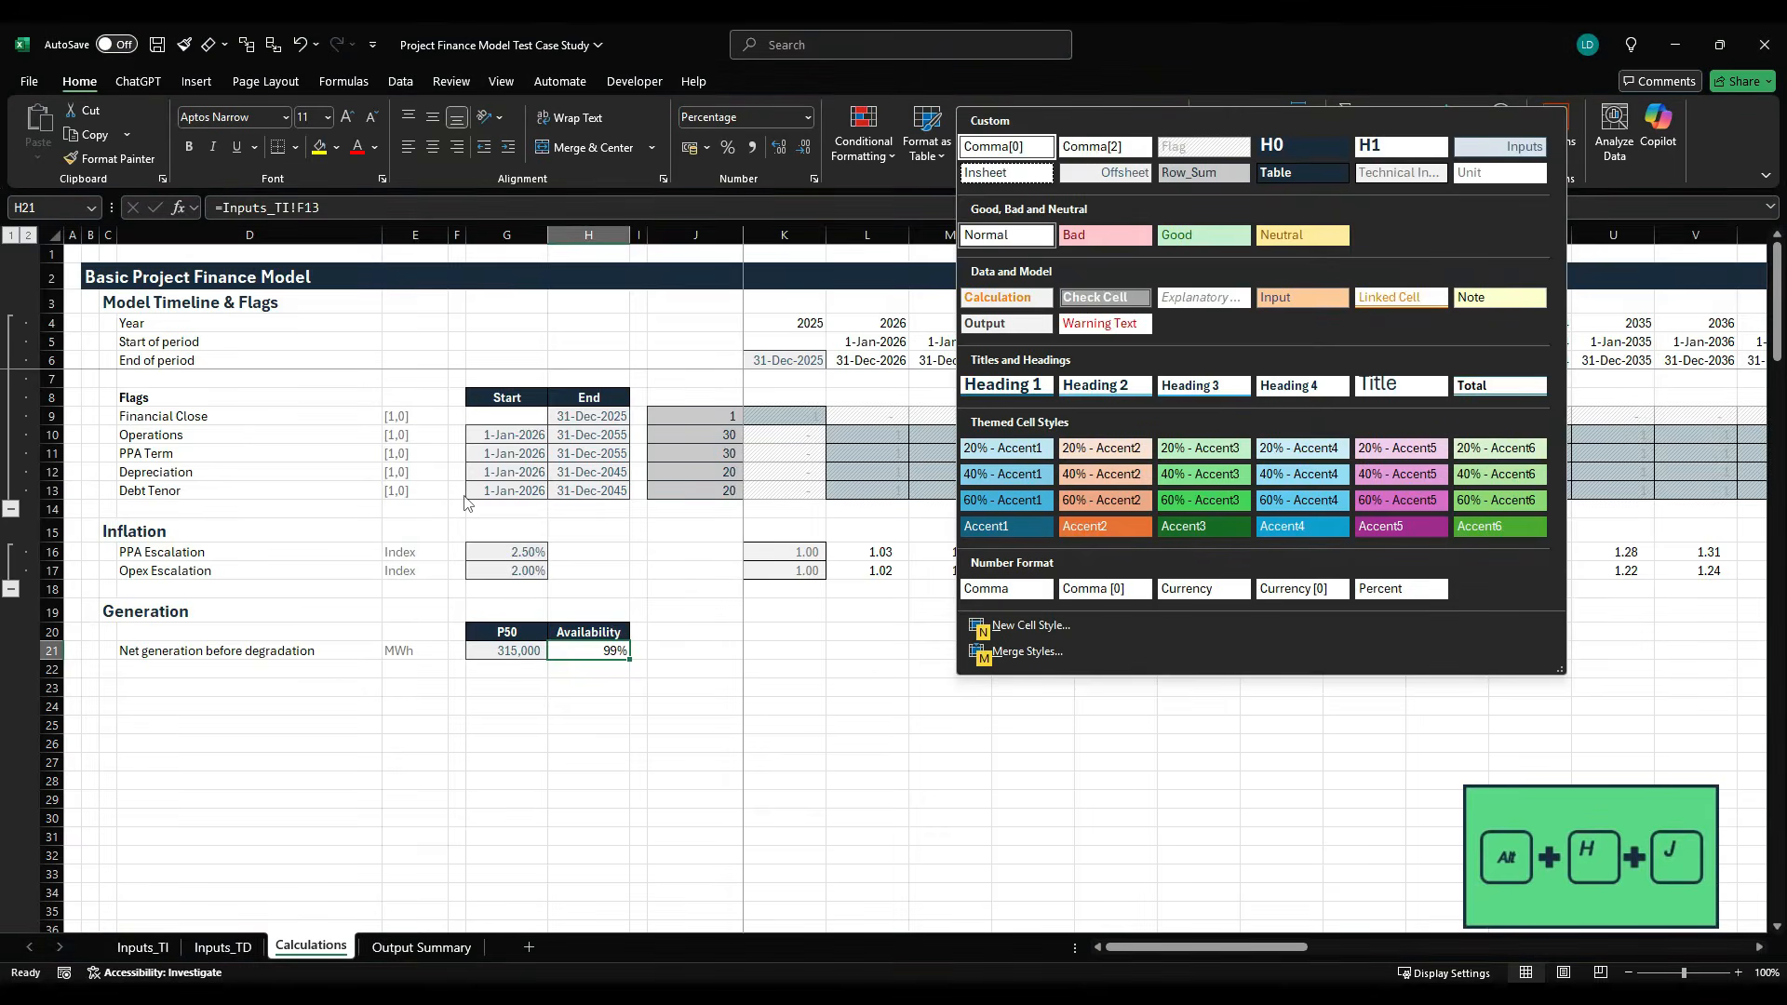
key(Right)
key(Escape)
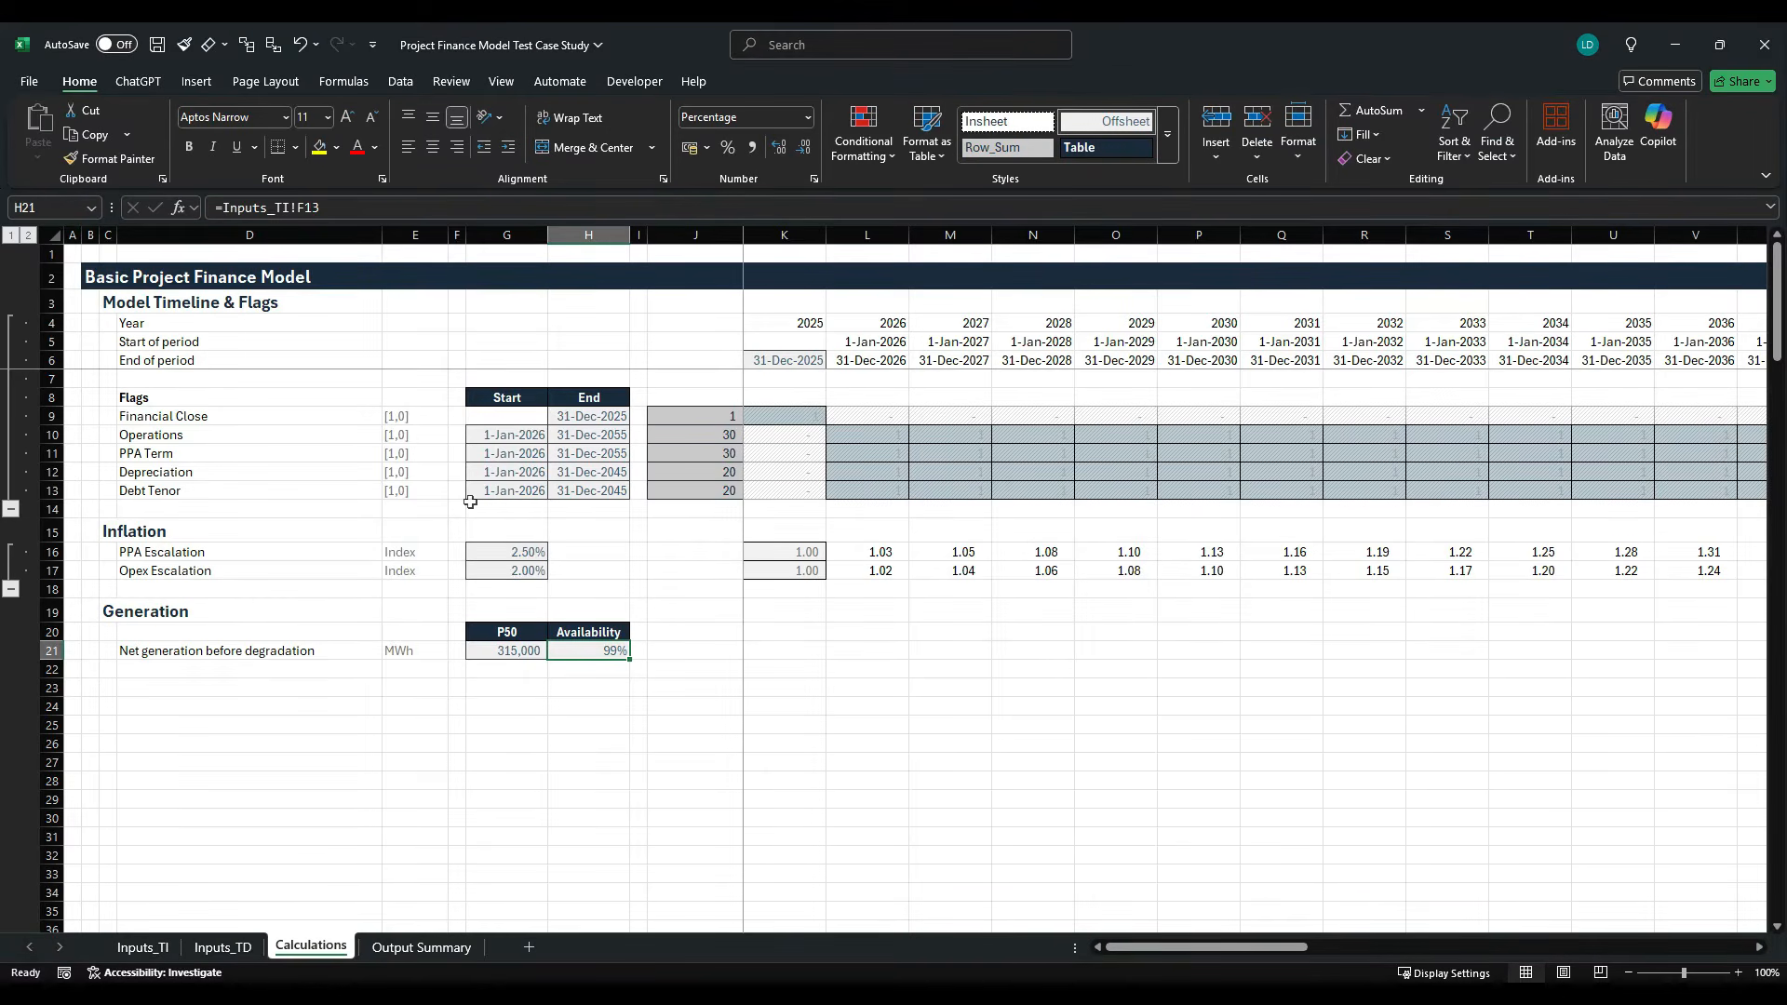
- Copy the row total from the Debt Tenor row in J13 into J21 of the net generation row
key(Right)
key(Right)
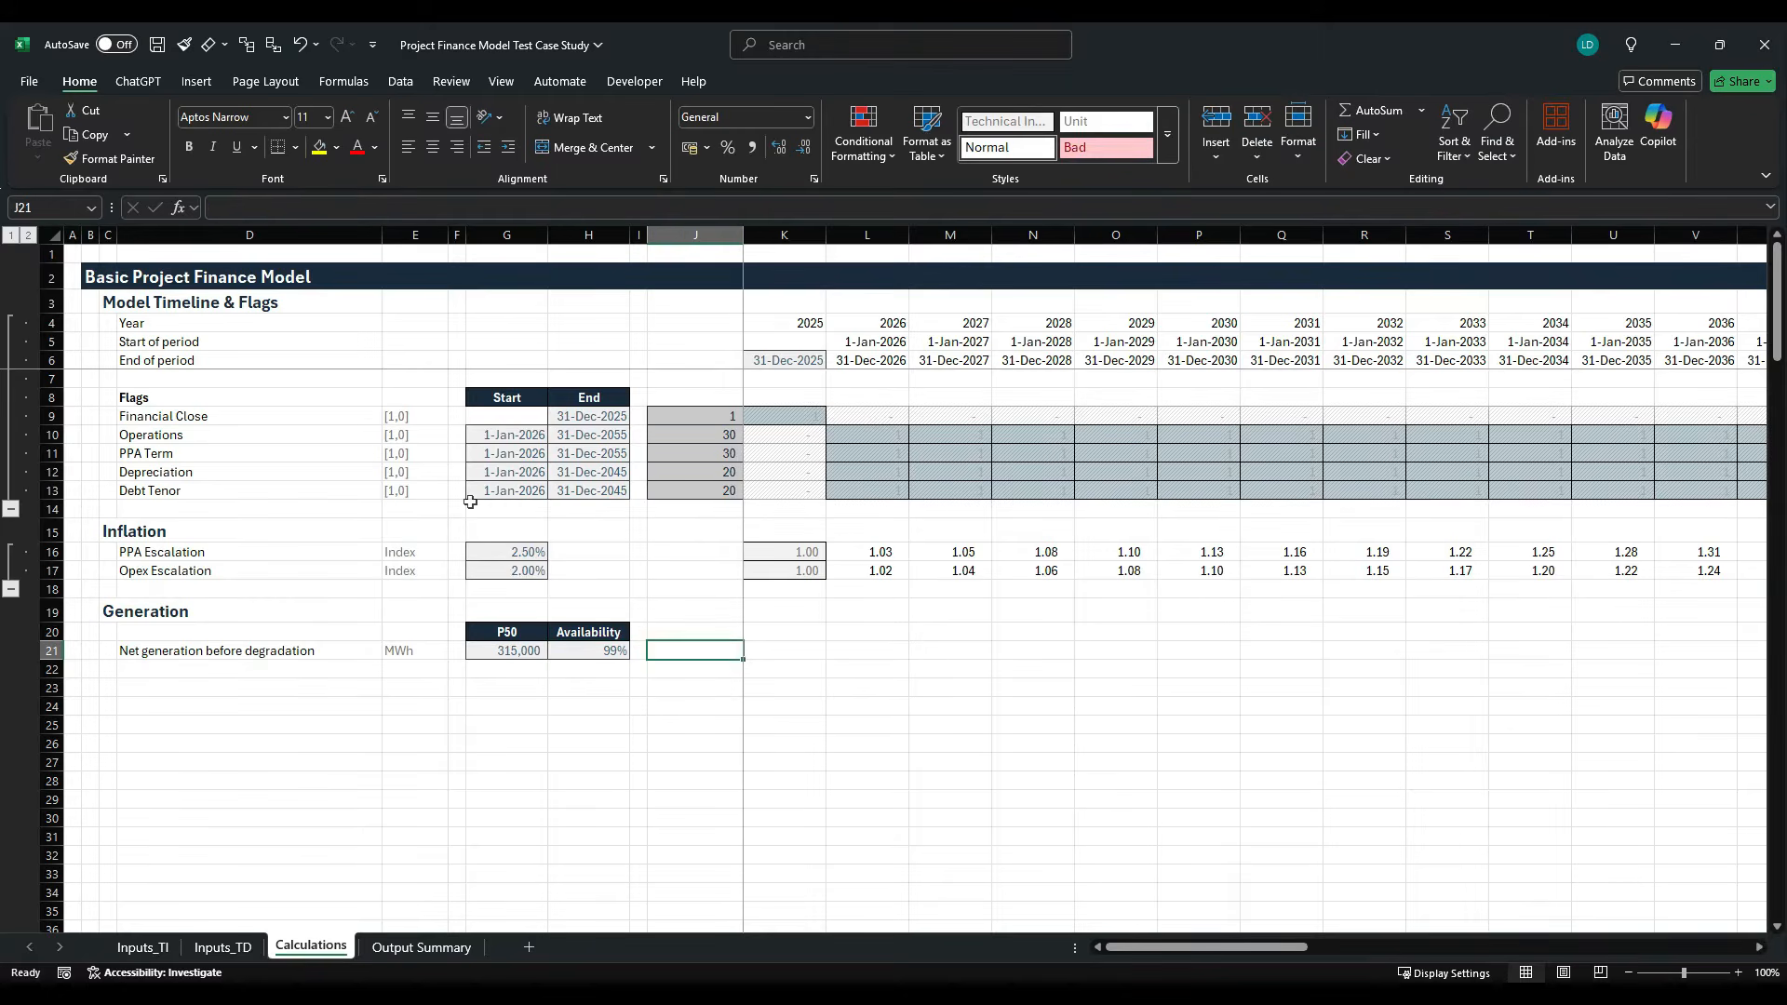
key(Up)
key(Up)
key(Up)
key(Up)
key(Up)
key(Up)
key(Up)
key(Up)
key(ctrl+c)
key(Down)
key(Down)
key(Down)
key(Down)
key(Down)
key(Down)
key(Down)
key(Down)
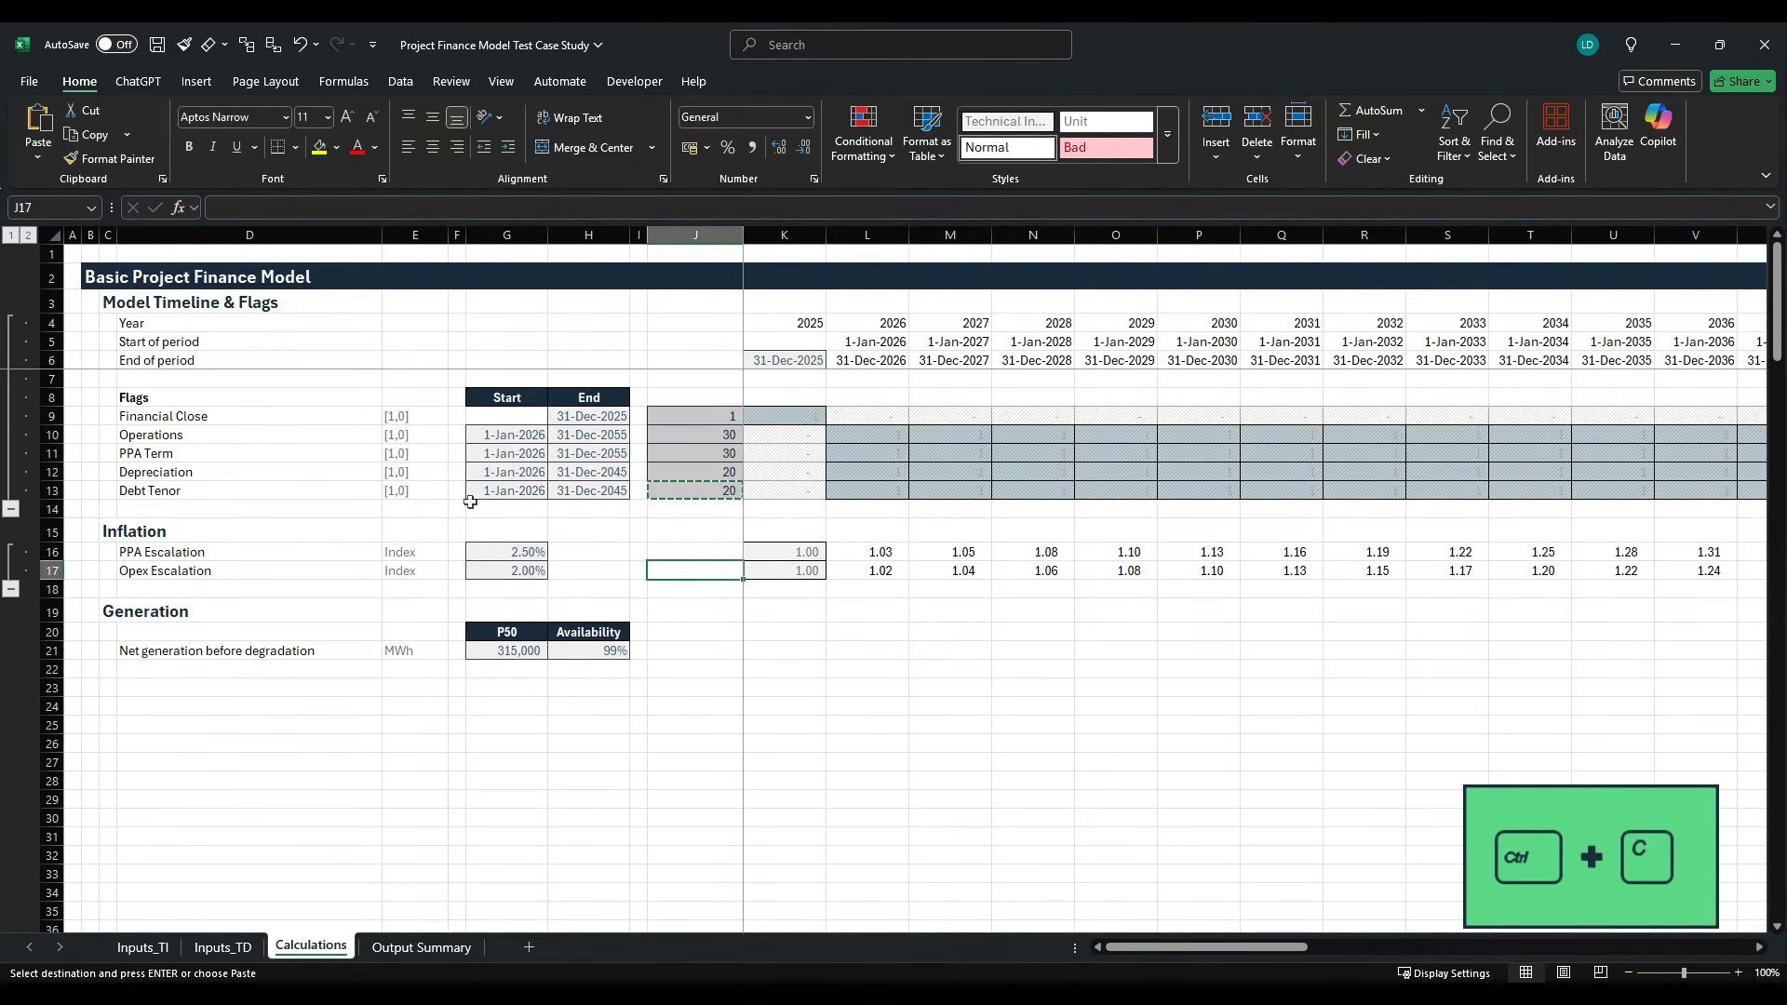
key(ctrl+v)
key(Escape)
- Enter the net generation formula =$G$21*$H$21*K10 in K21, multiplying P50, availability and the Operations flag
key(Right)
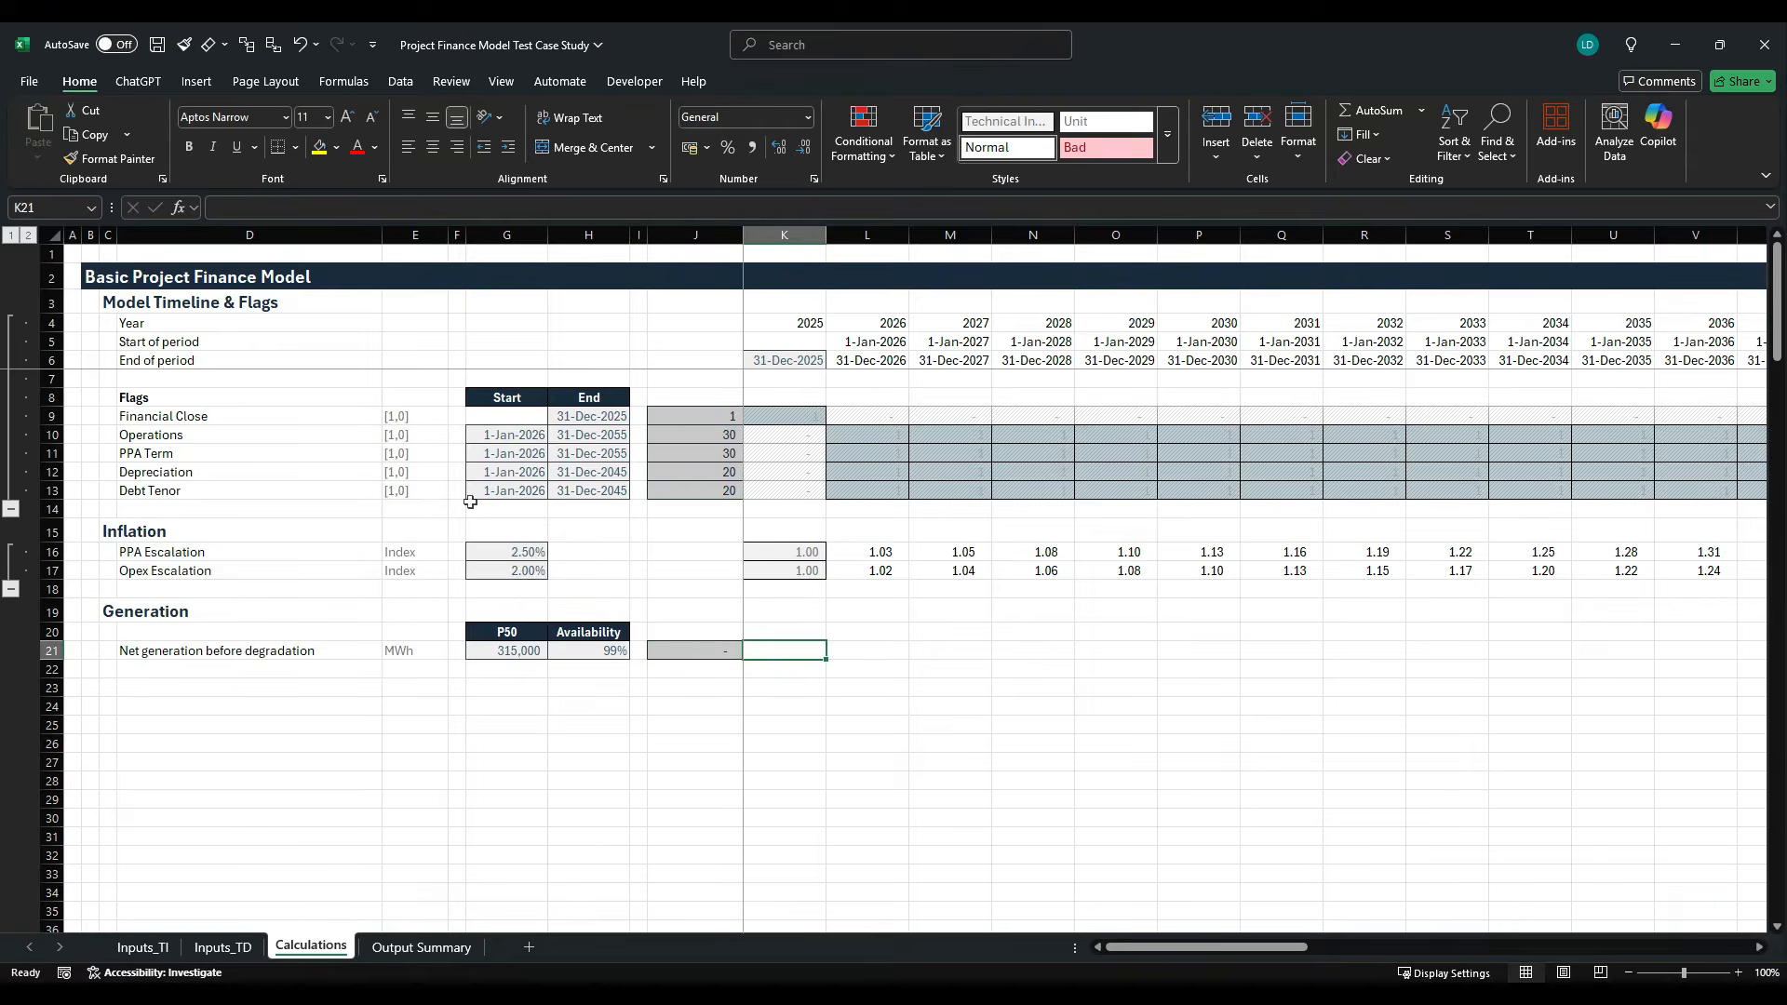
text(=)
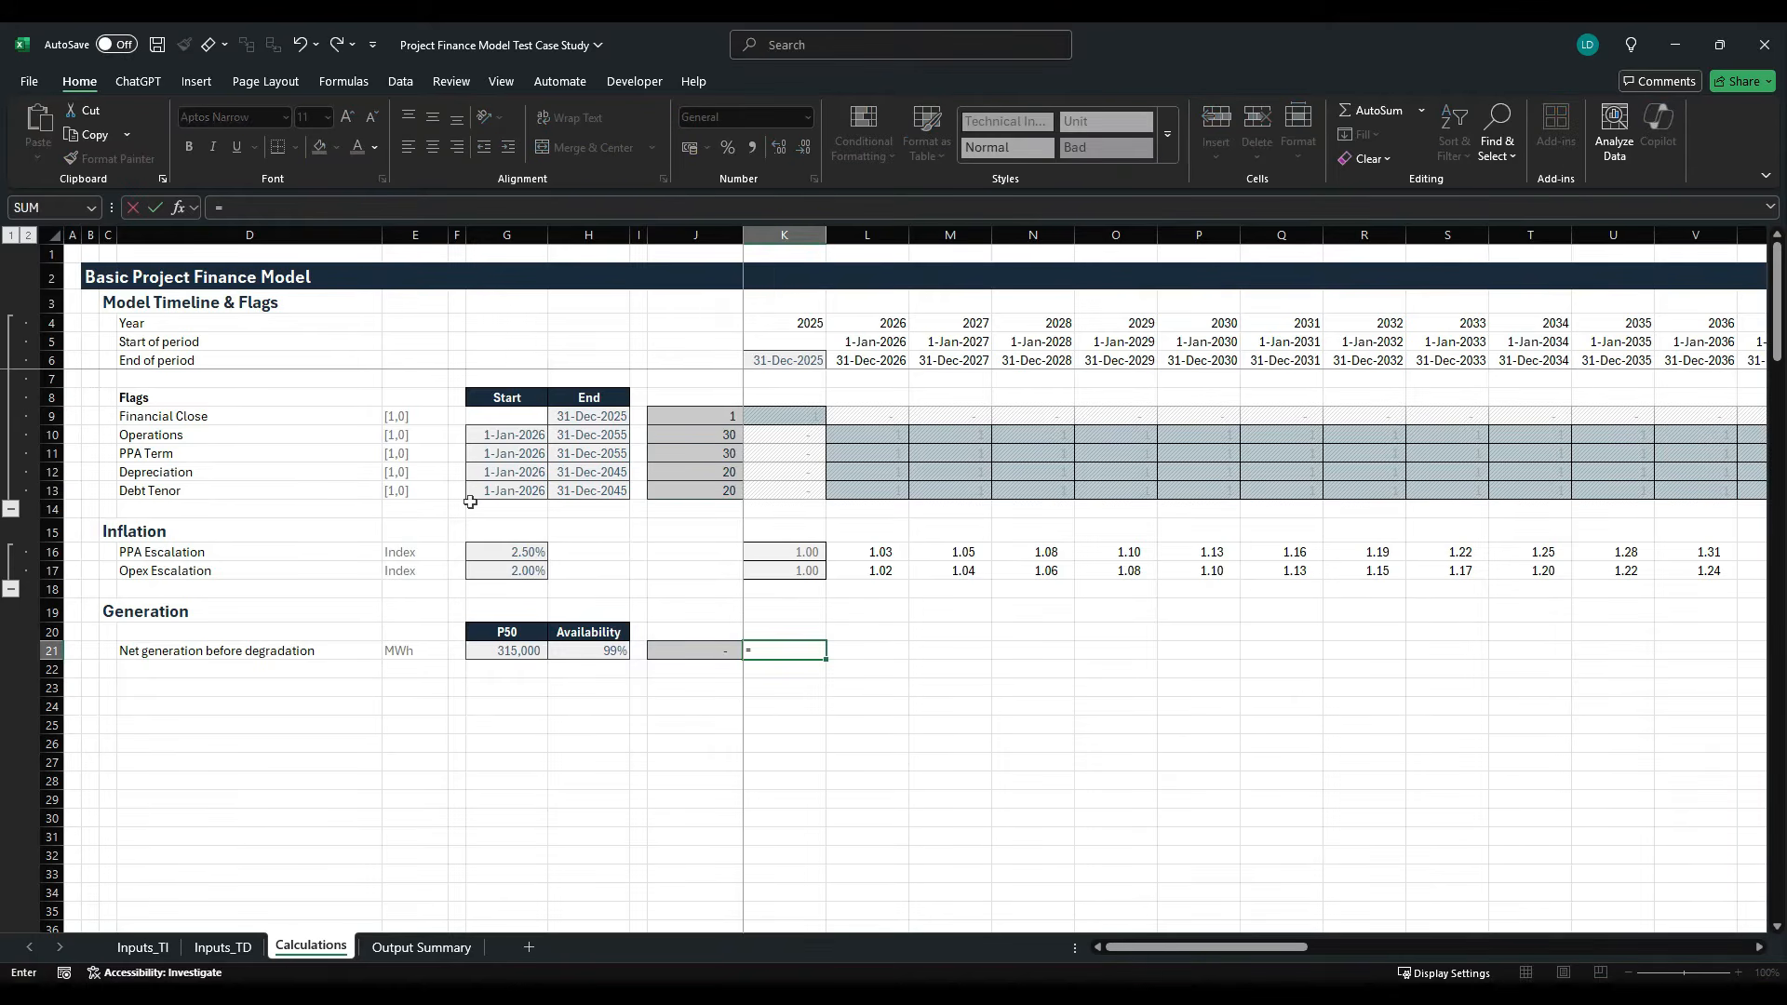
key(Left)
key(Left)
key(Left)
key(Left)
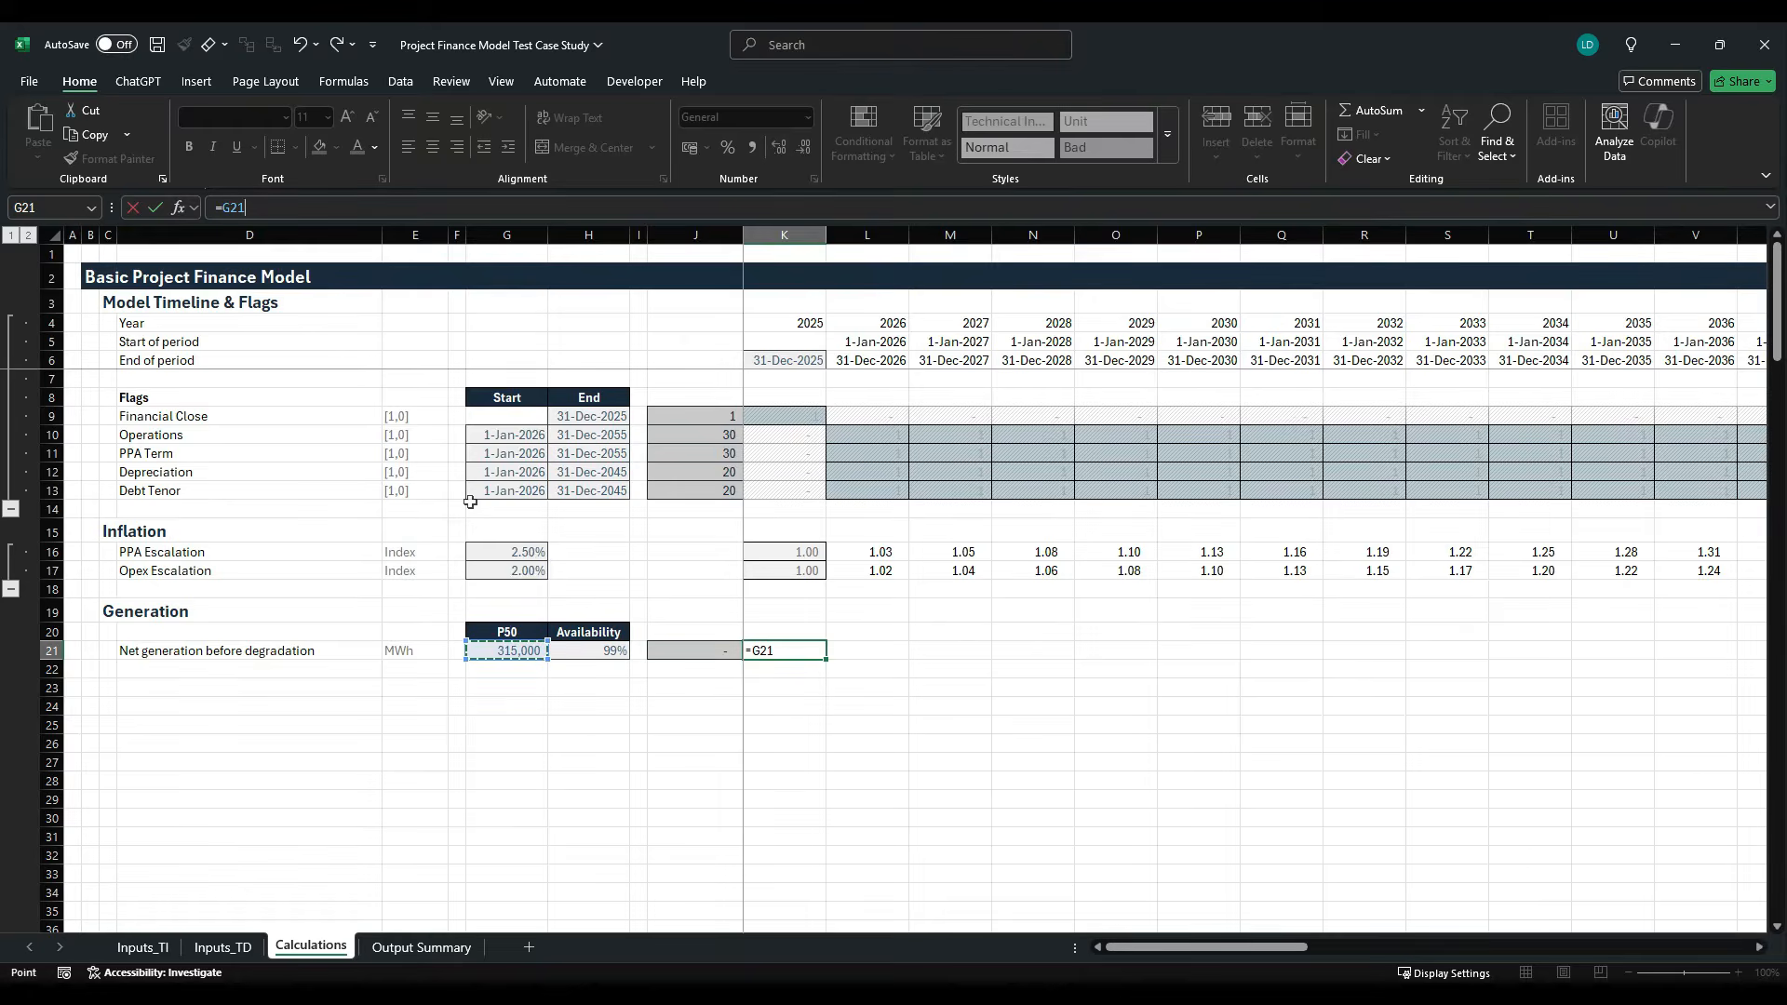
key(F4)
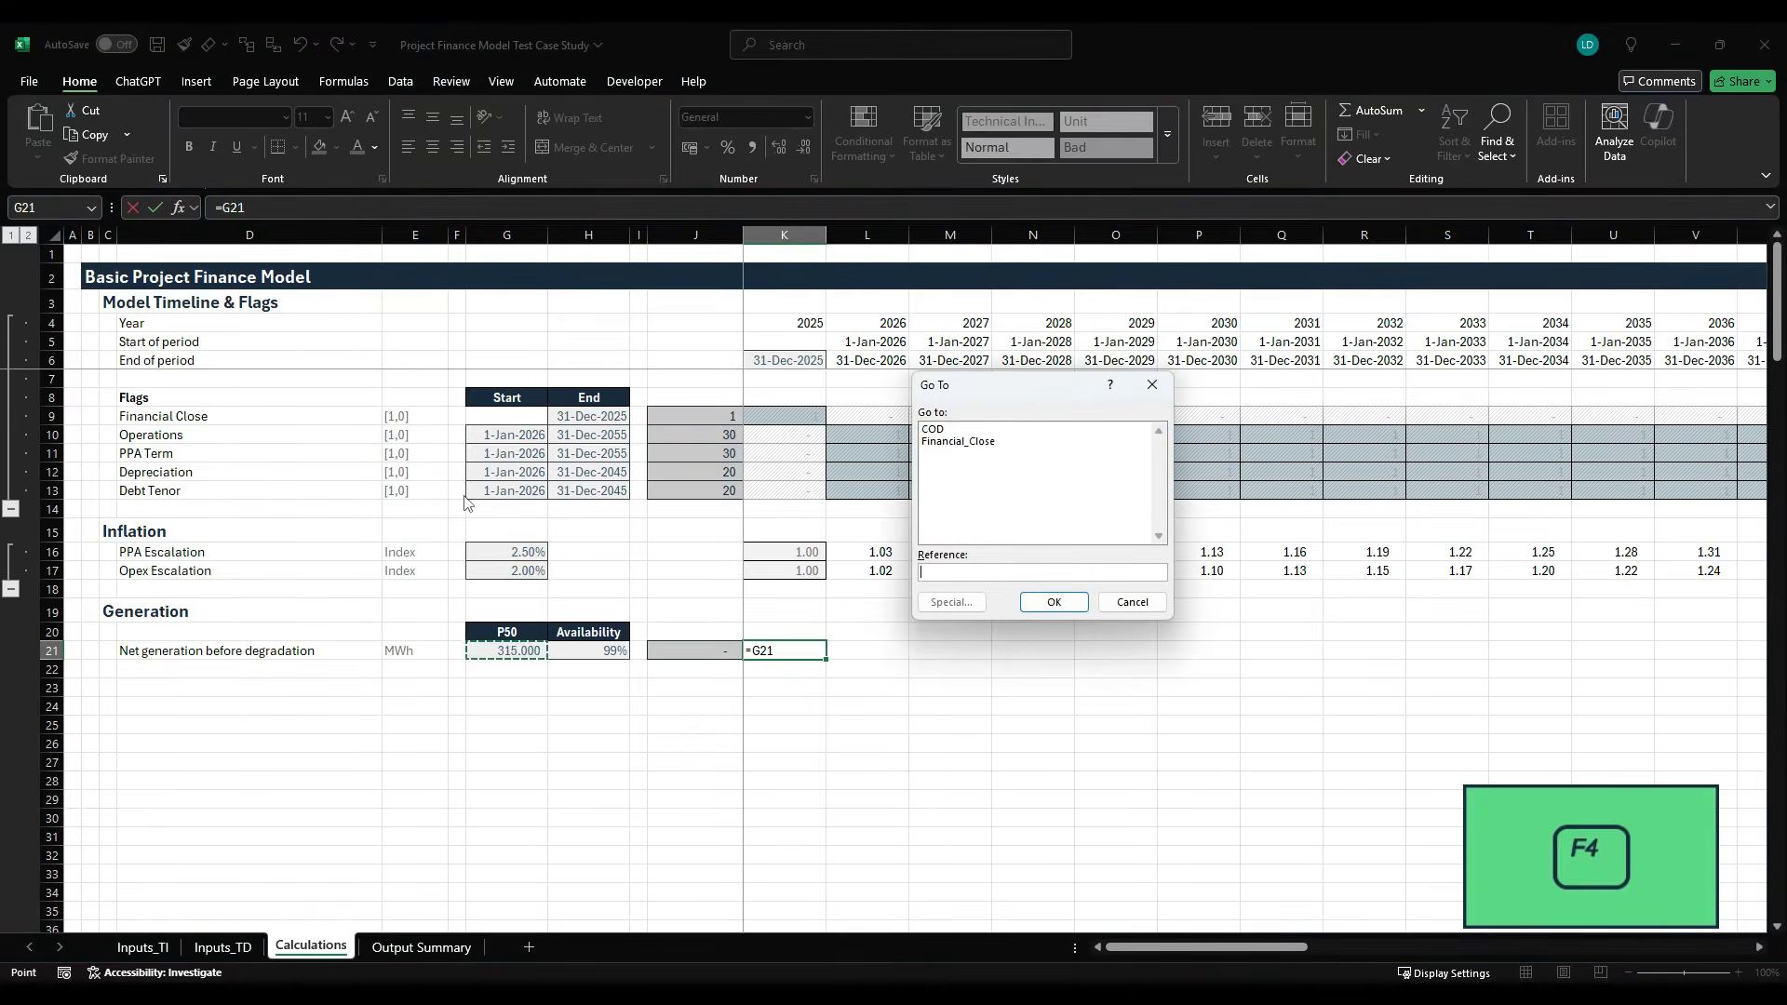
click(1131, 601)
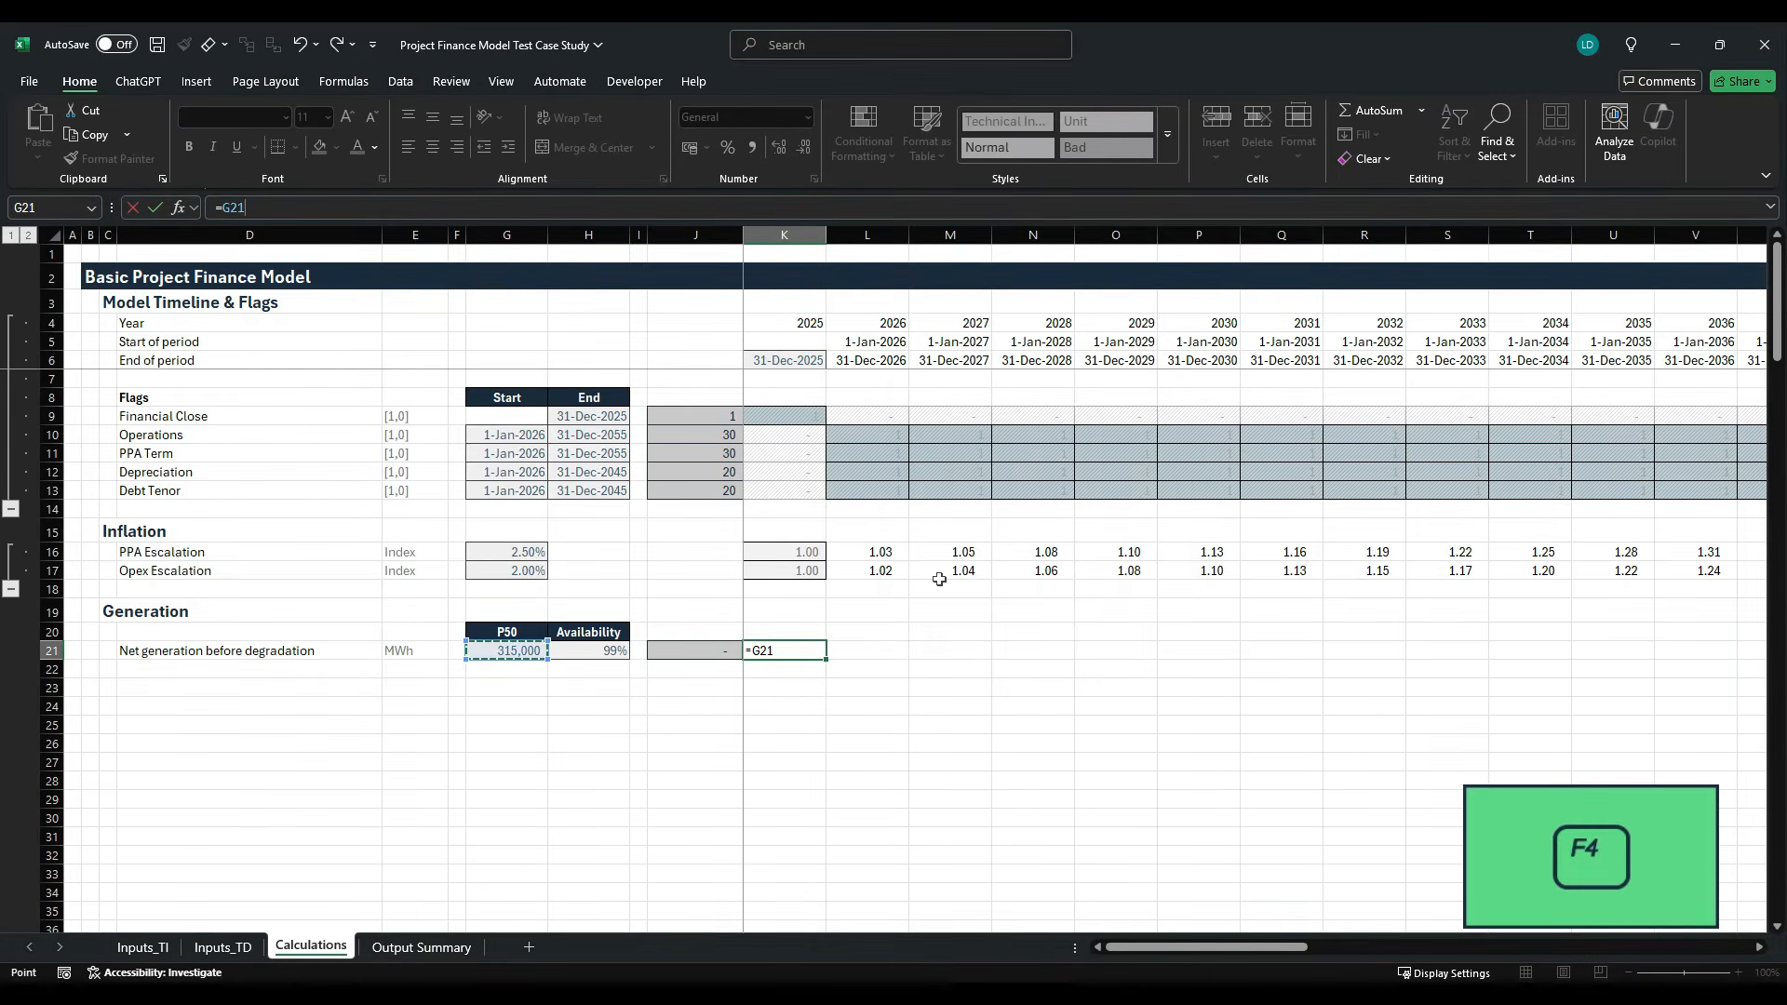
key(F4)
text(*)
key(Left)
key(Left)
key(Left)
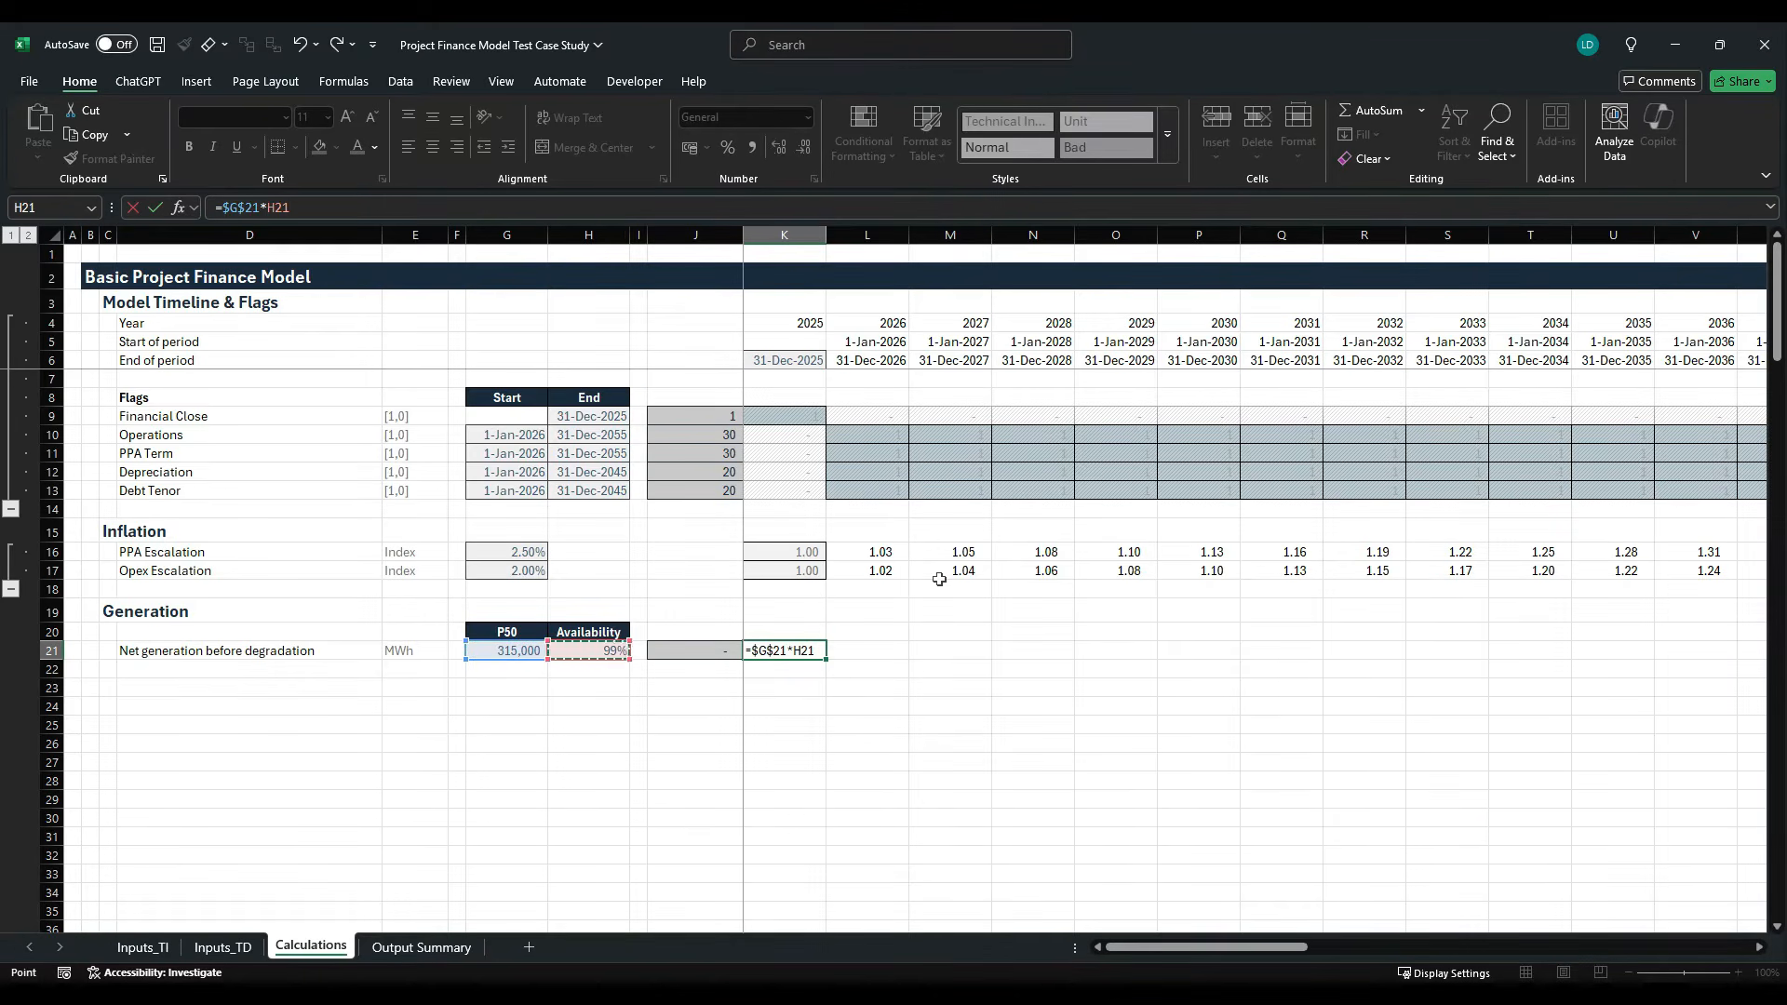
key(F4)
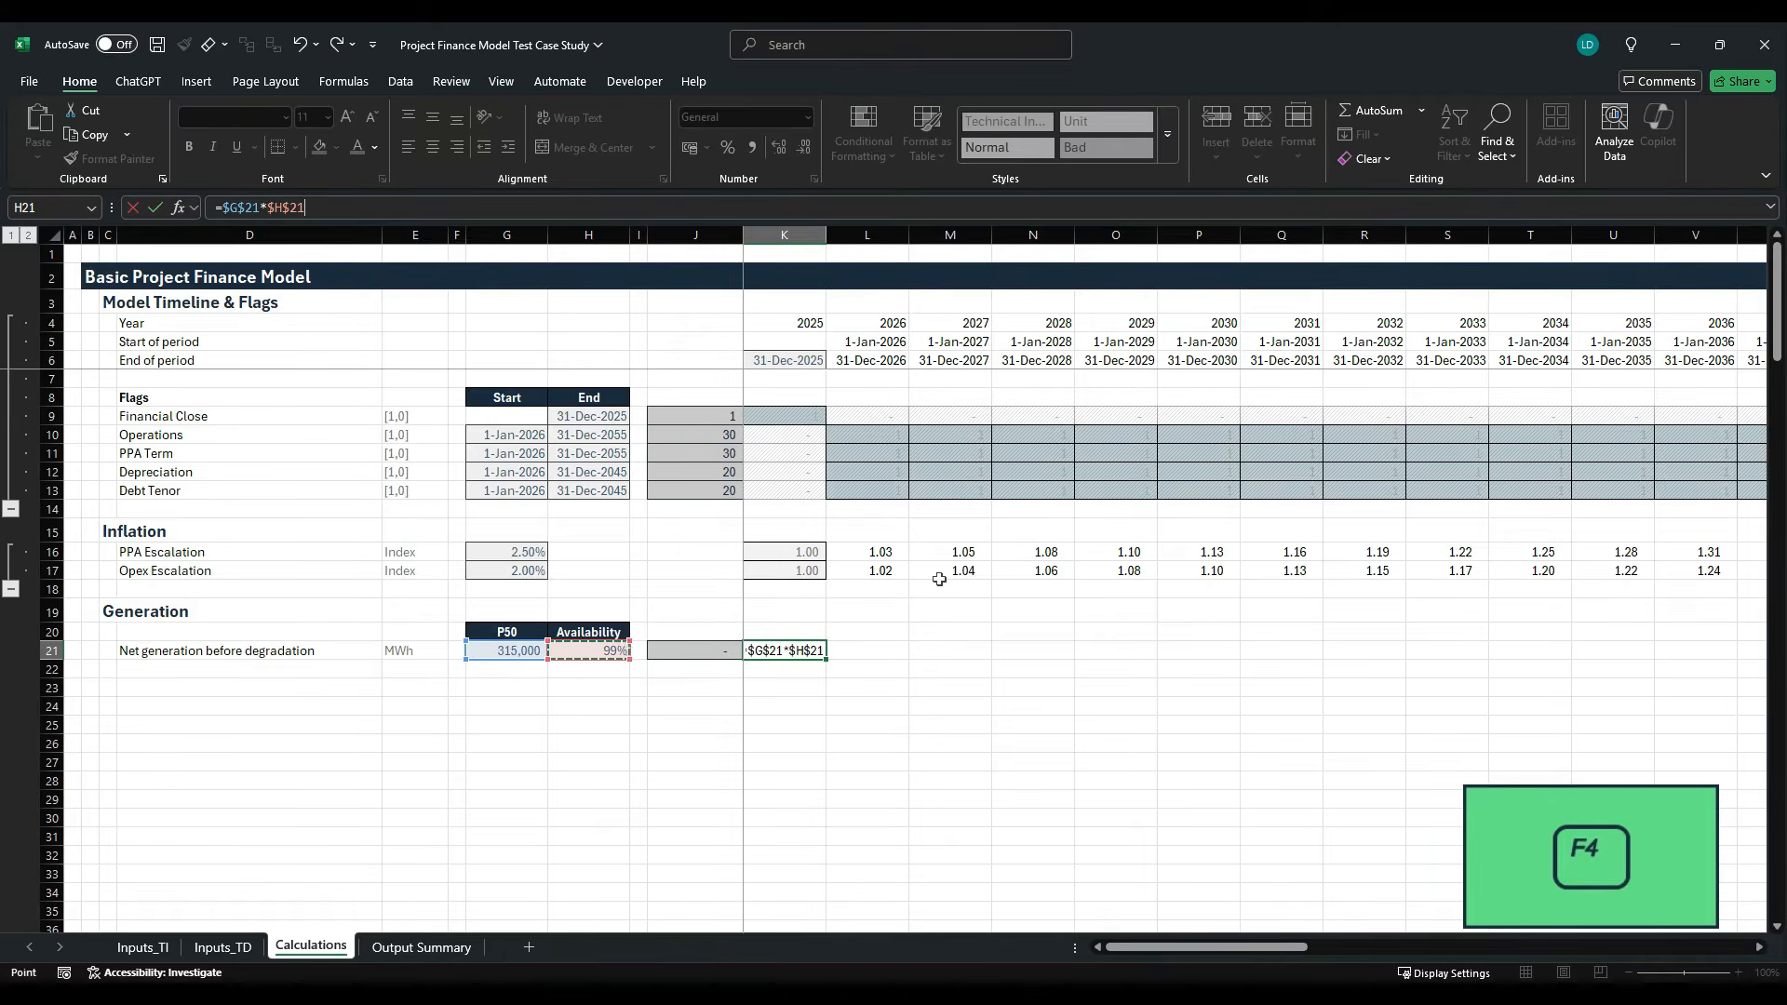
text(*)
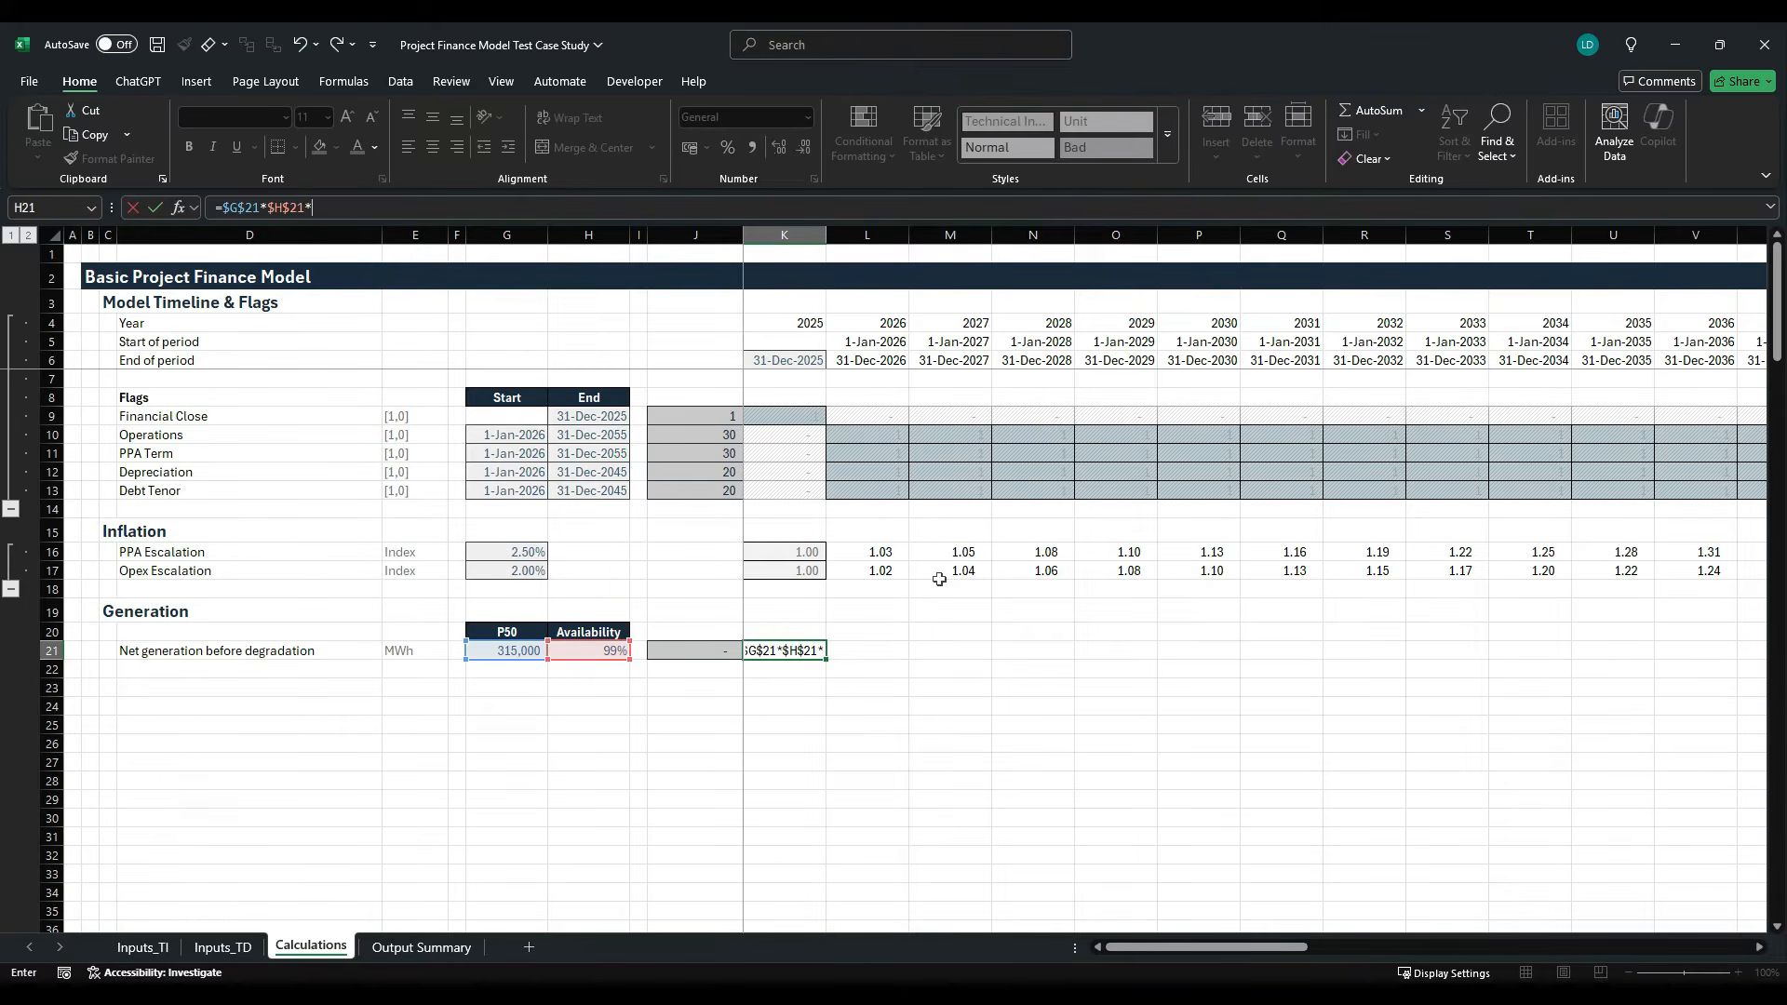
key(Up)
key(Up)
key(Up)
key(Up)
key(Up)
key(Up)
key(Up)
key(Up)
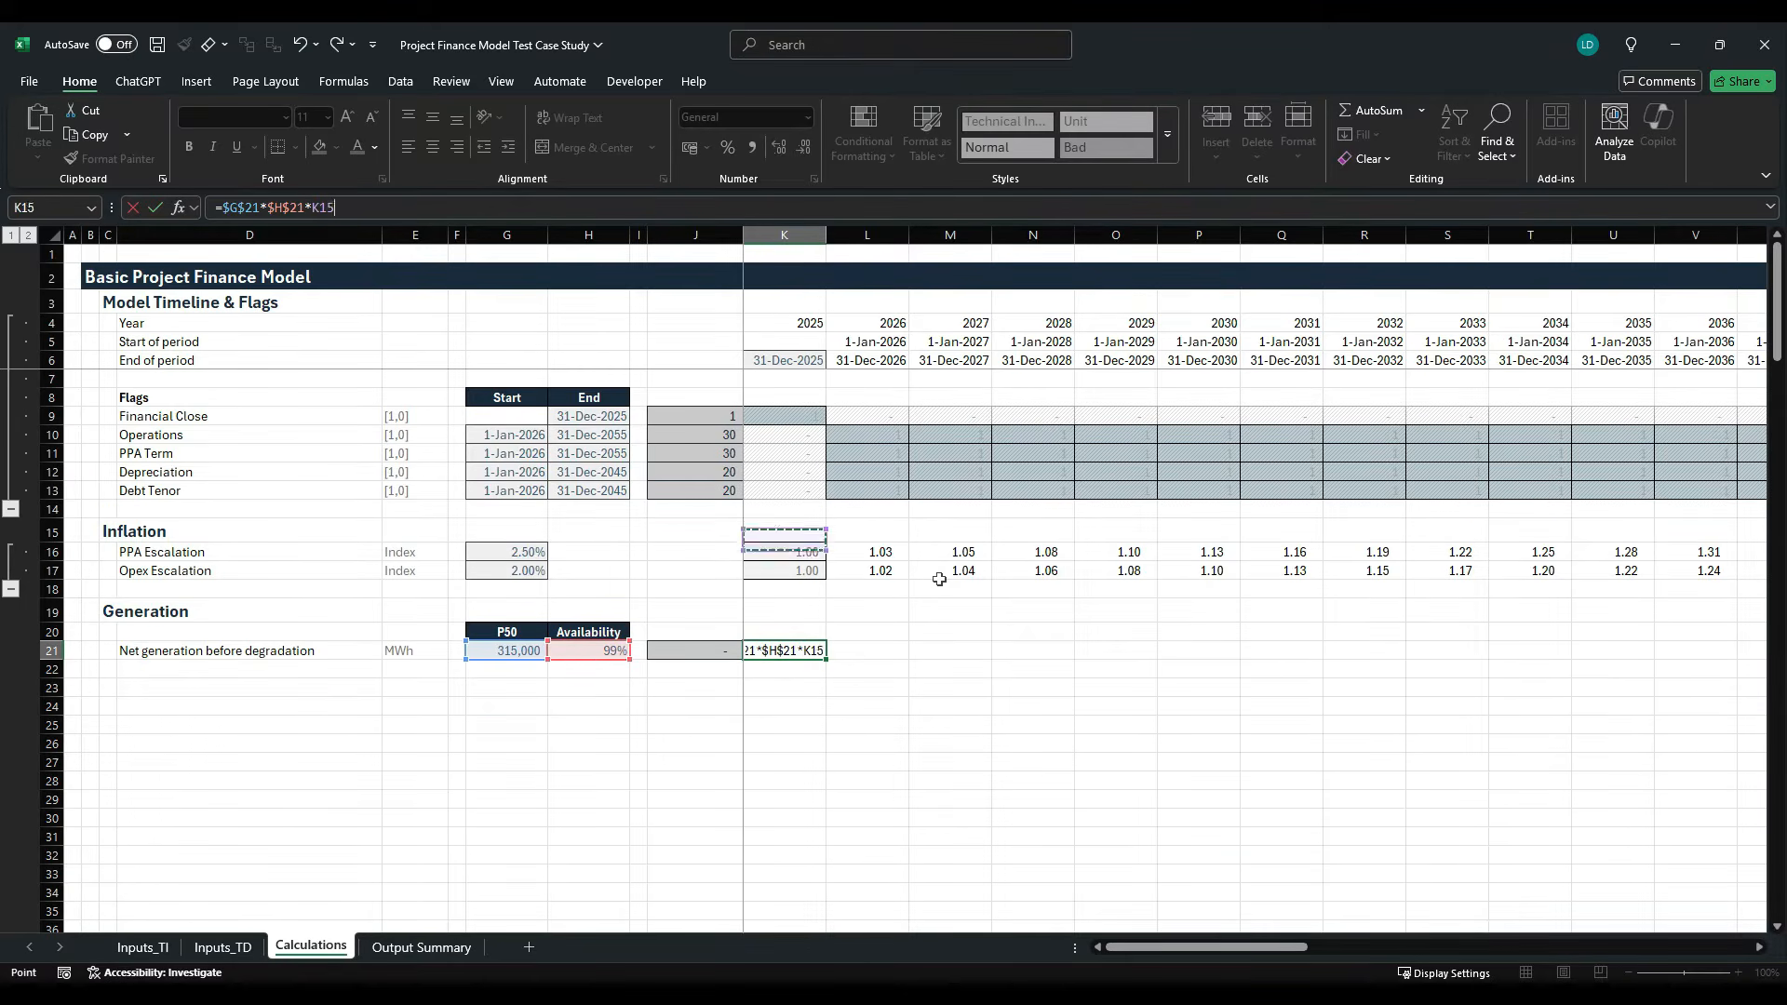
key(Up)
key(Up)
key(Up)
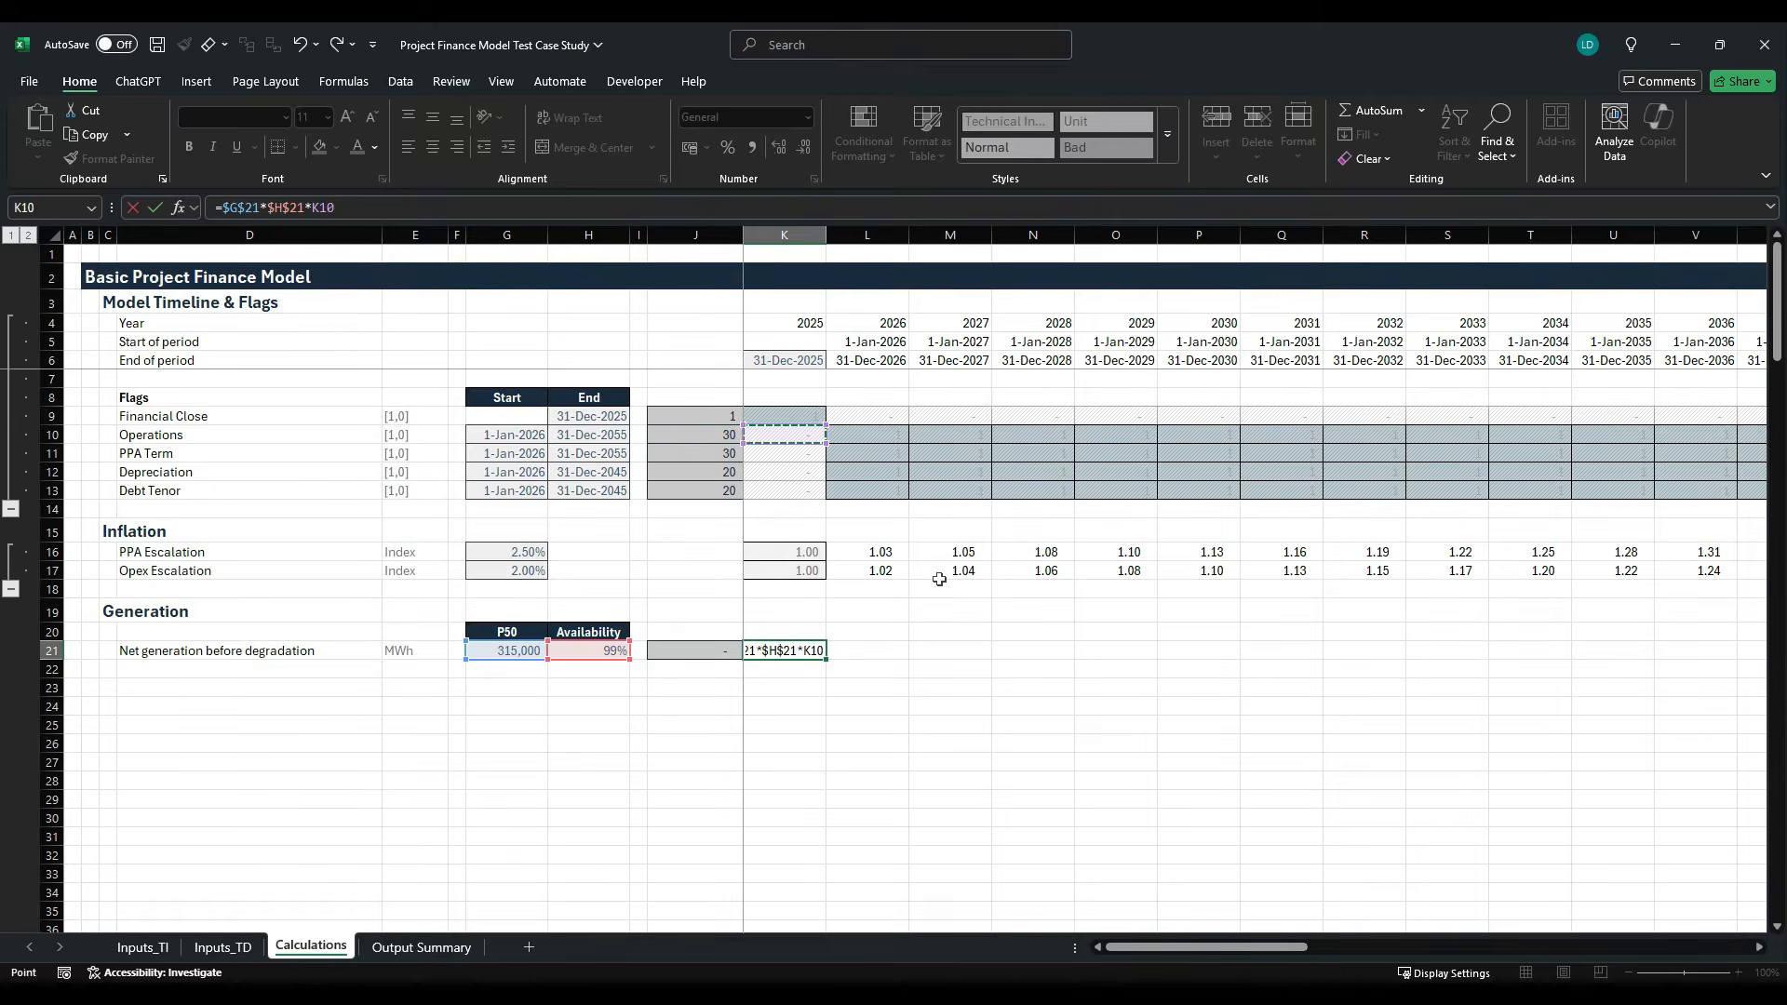
key(ctrl+Return)
- Apply the Comma[0] cell style to K21 and fill its formula across the timeline to 2060
key(alt)
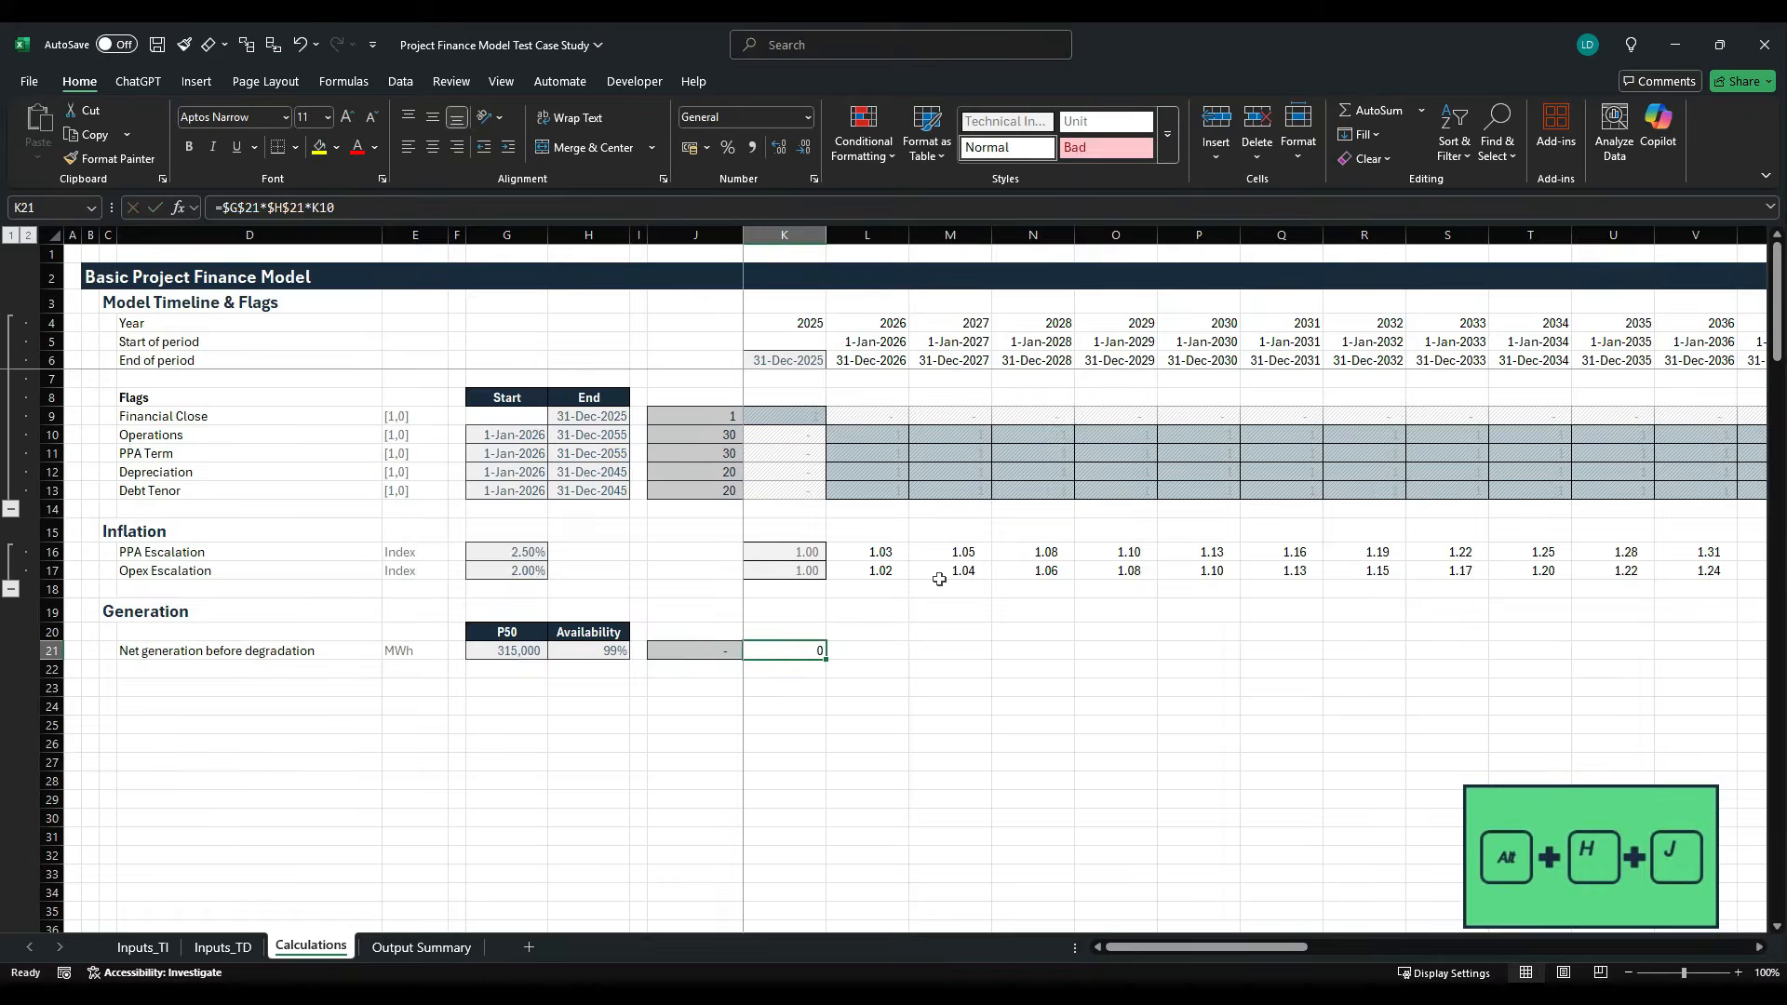
key(h)
key(j)
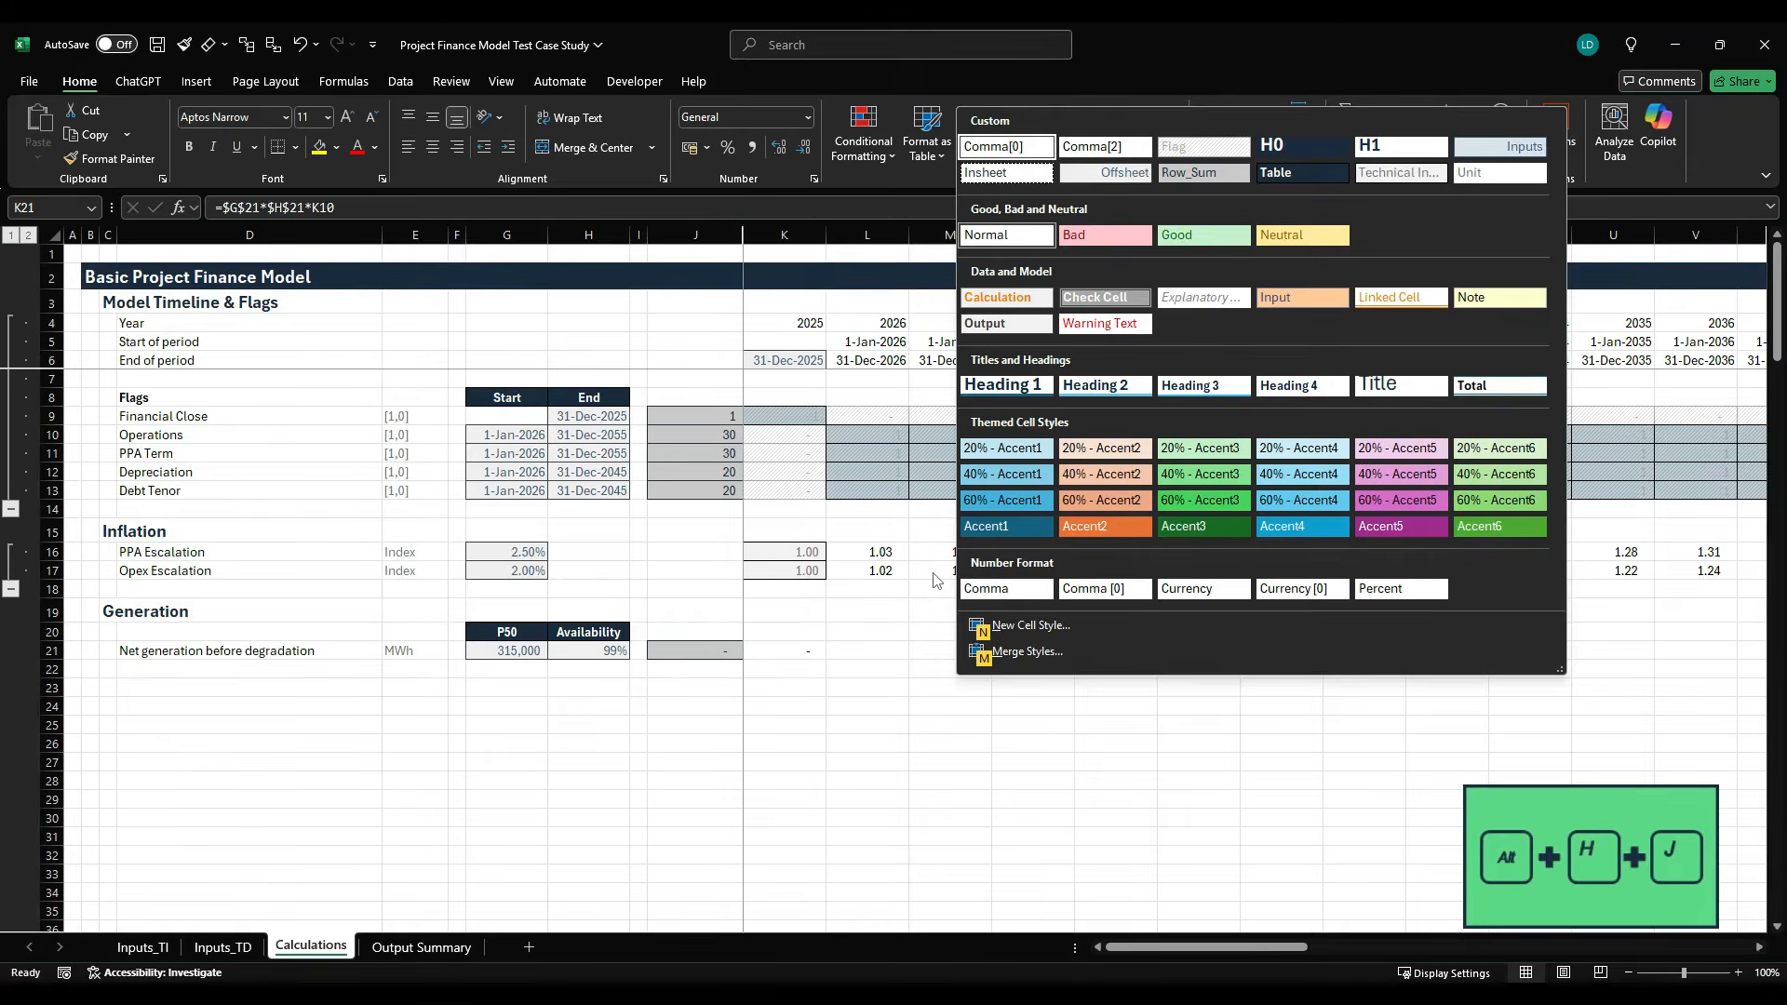
key(Return)
key(ctrl+shift+Right)
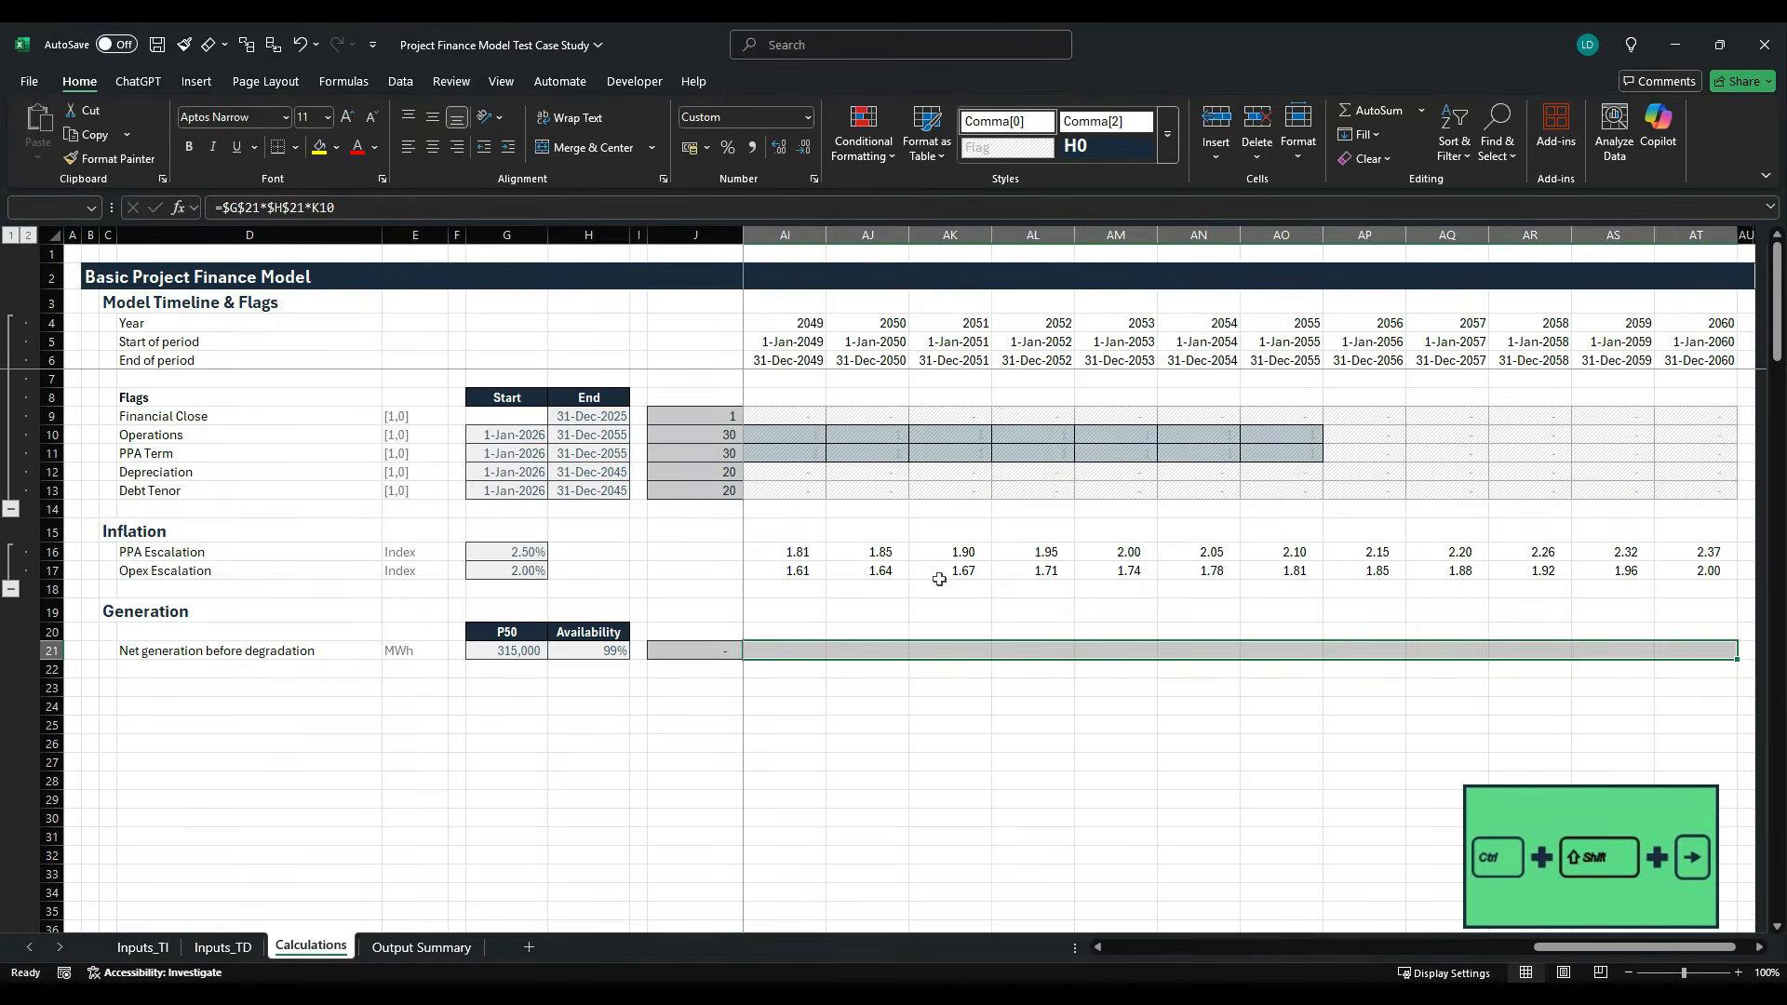
key(ctrl+r)
key(shift+BackSpace)
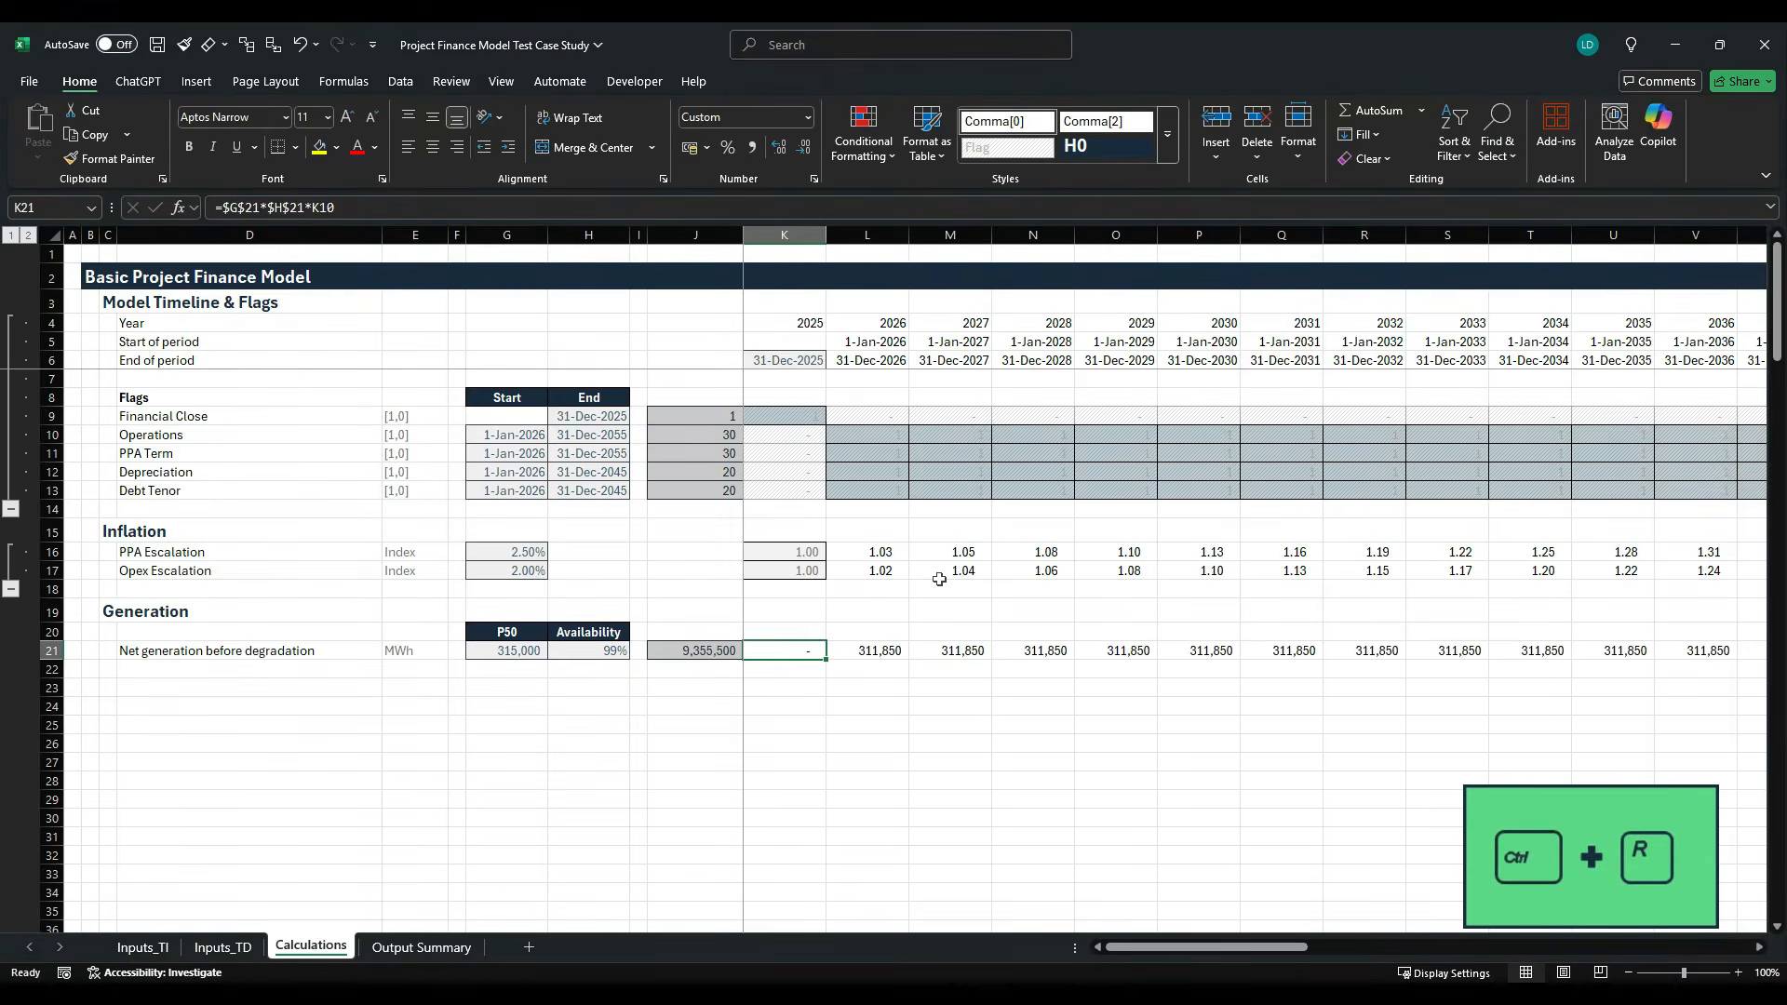
key(Right)
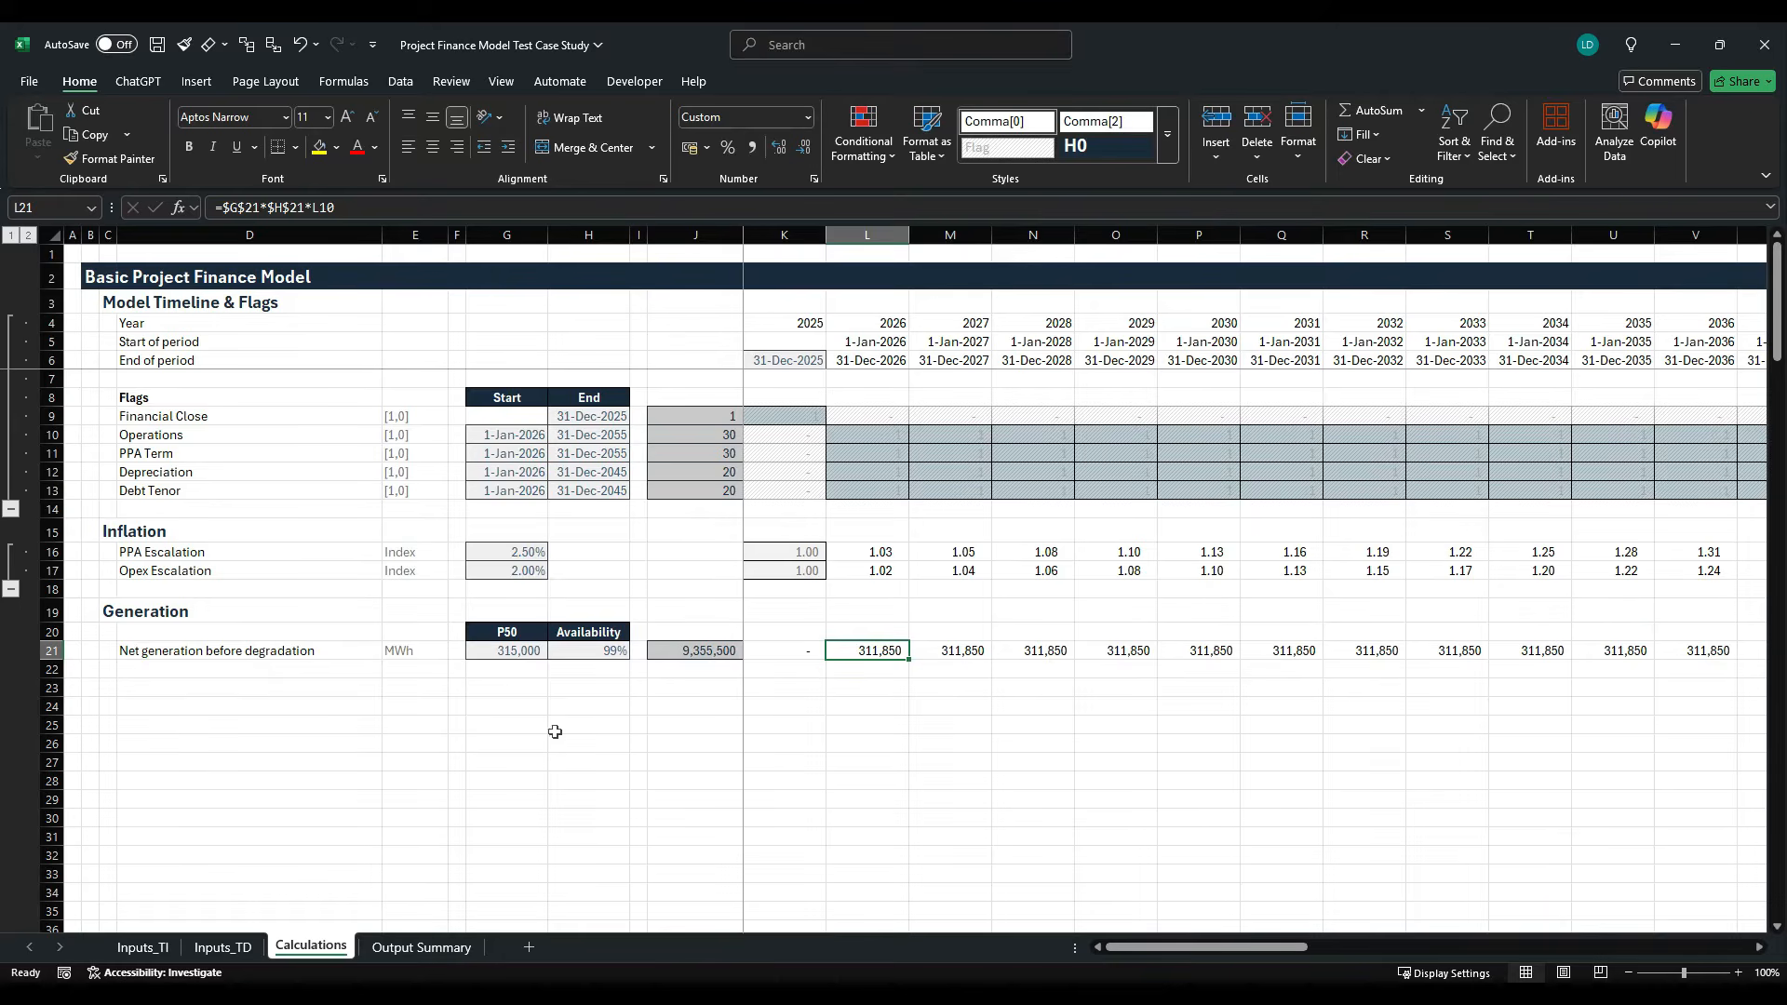
- Enter the row label Degradation discount factor in D22 below the net generation row
click(271, 673)
text(De)
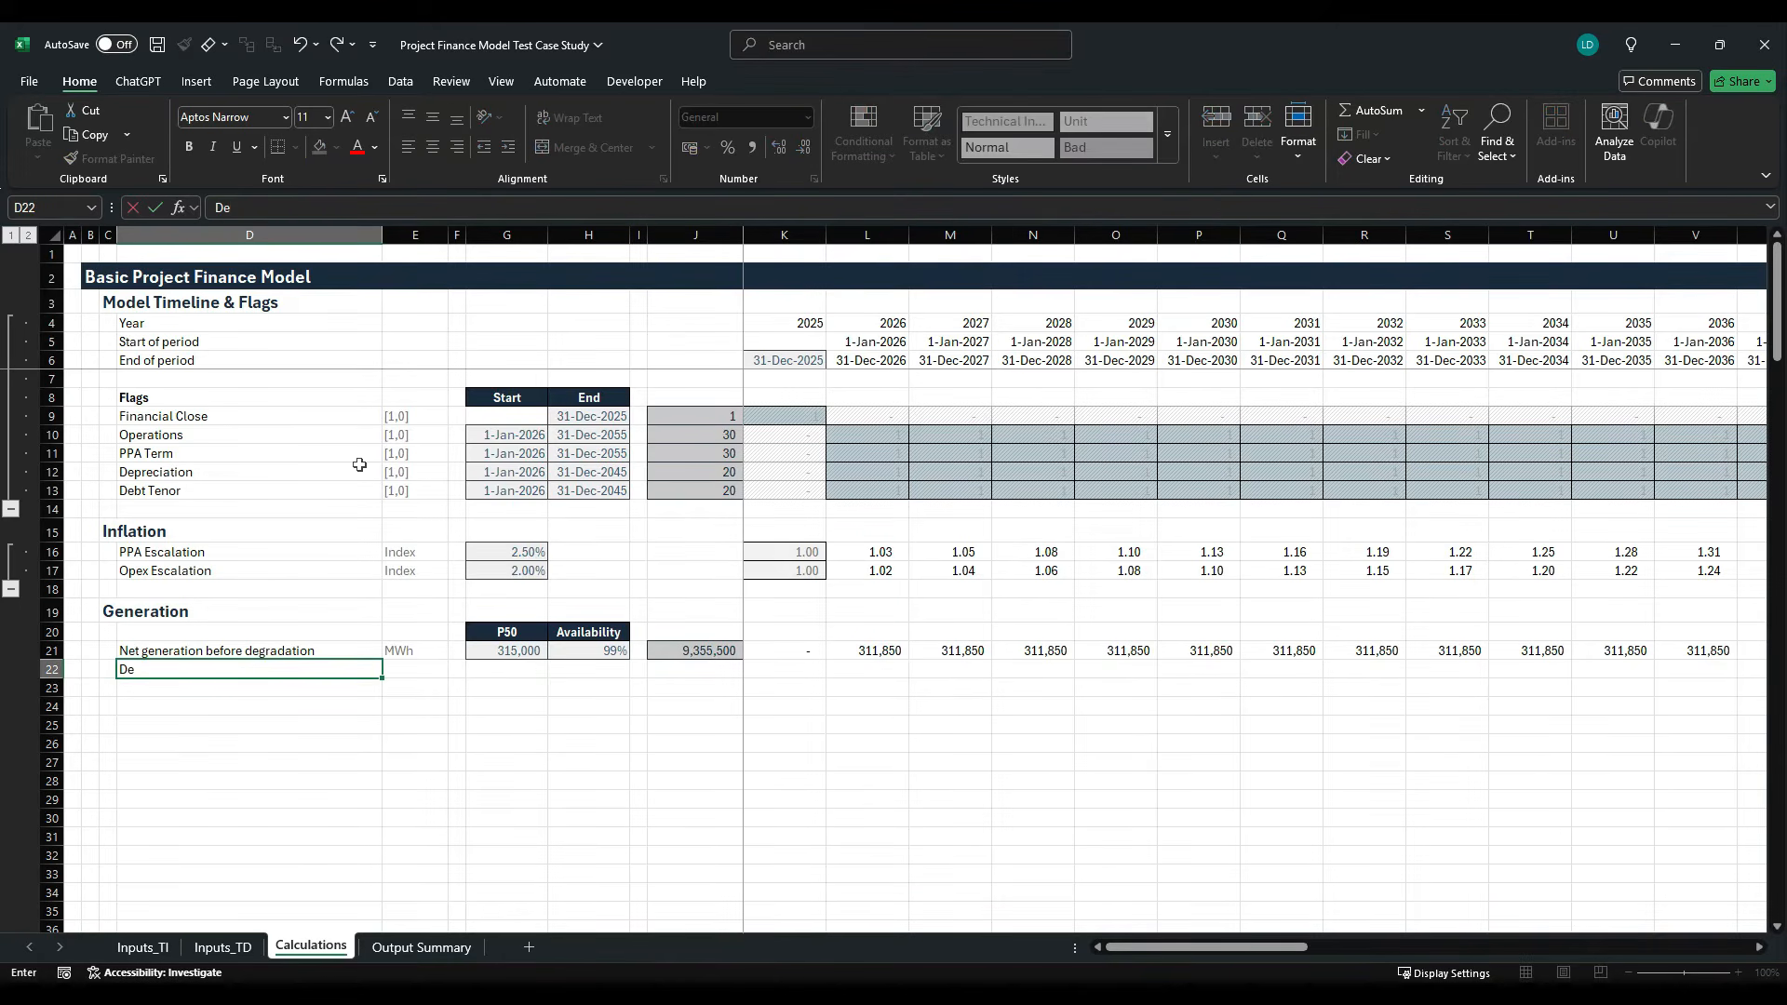
text(gradation discount fa)
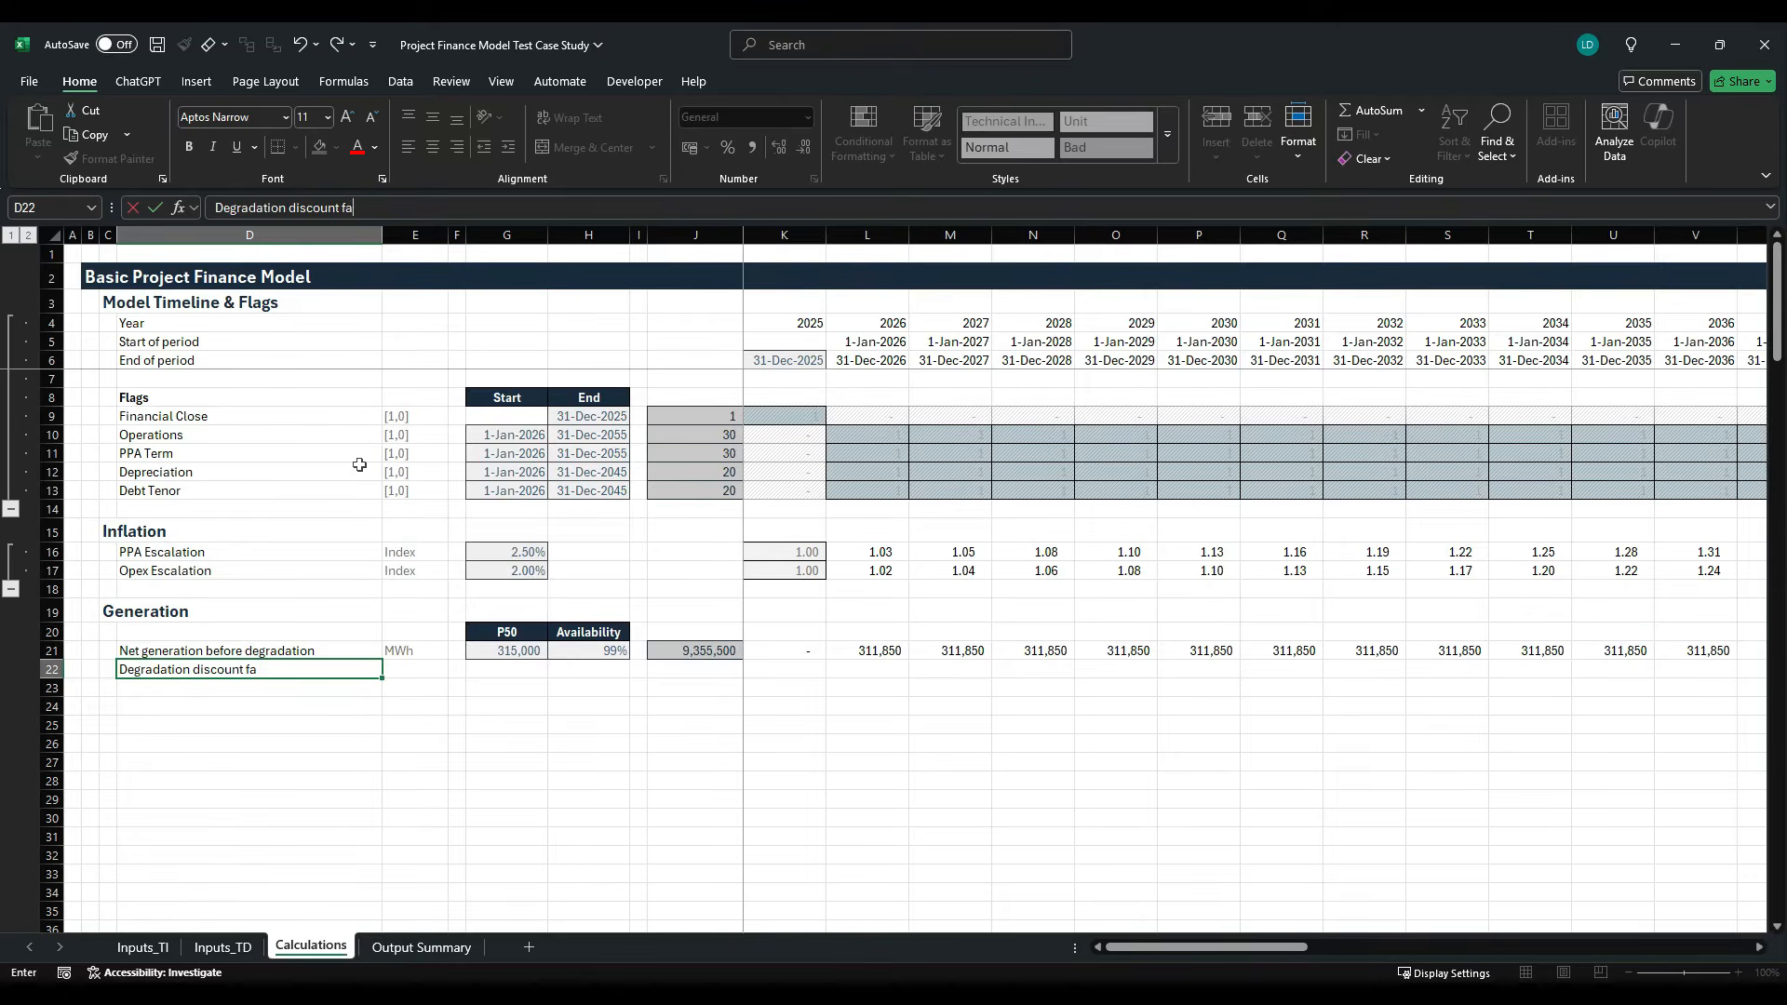
text(ctor)
key(Tab)
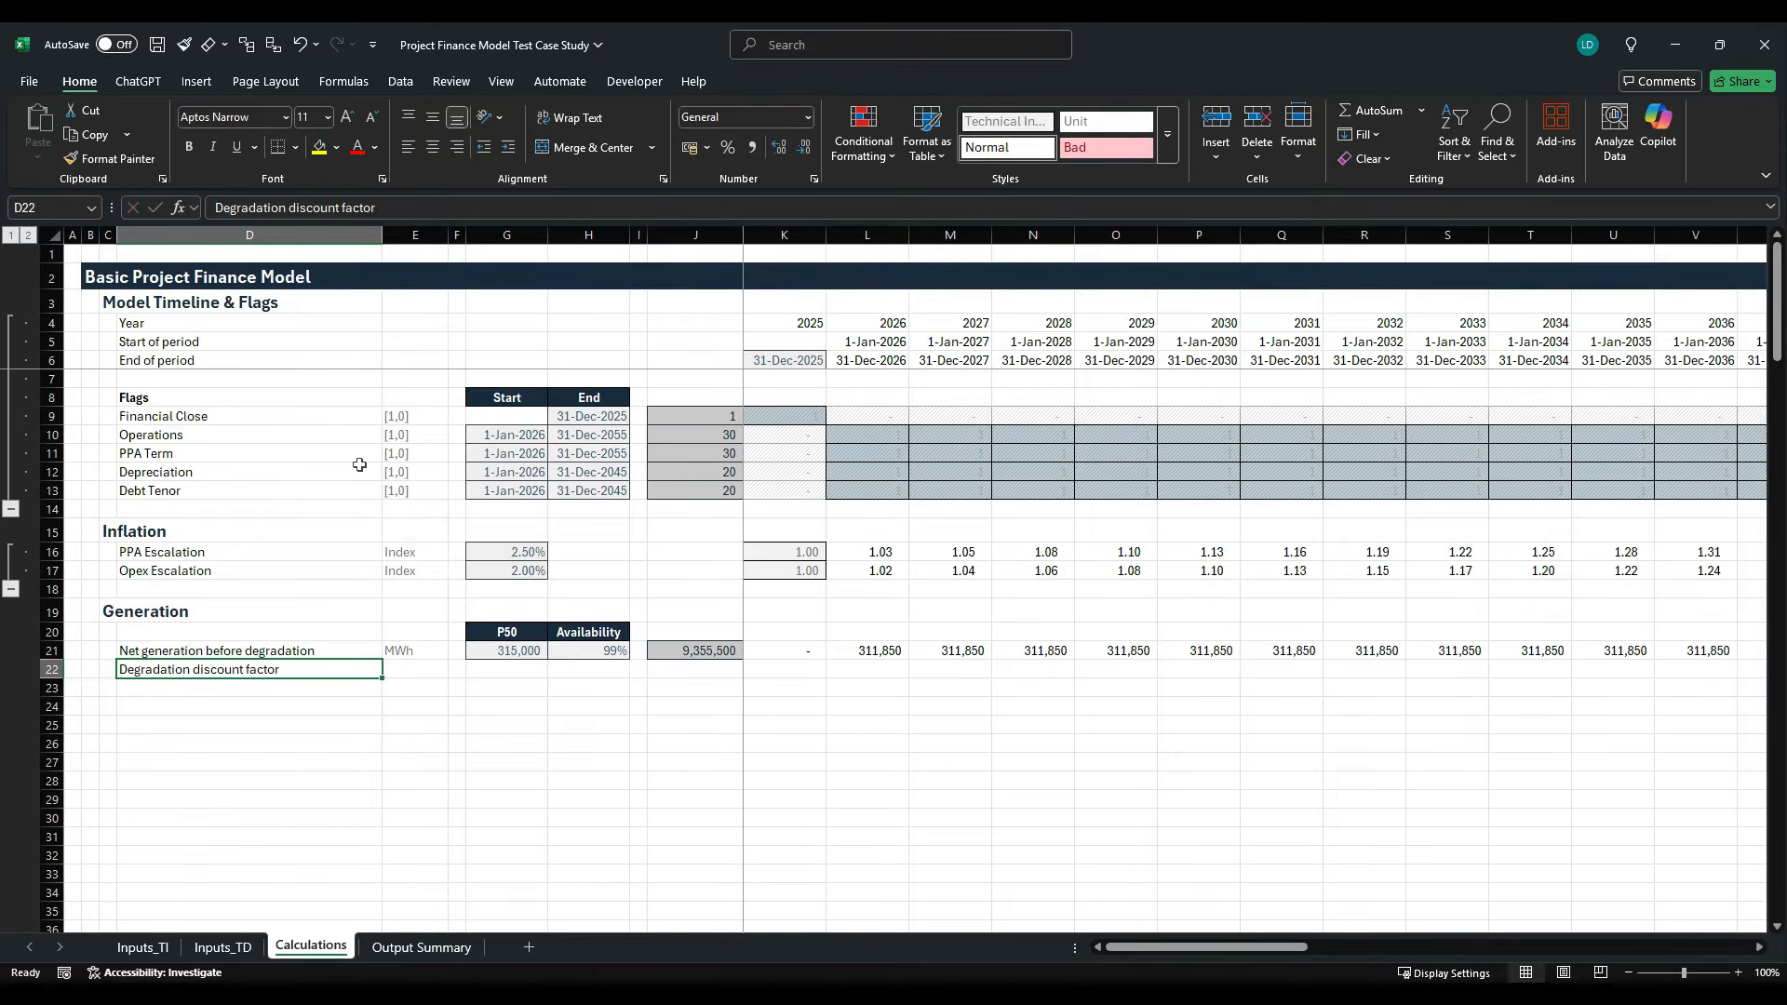
- Copy the unit formatting from E21 into E22 and set the degradation row's unit to %
key(ctrl+d)
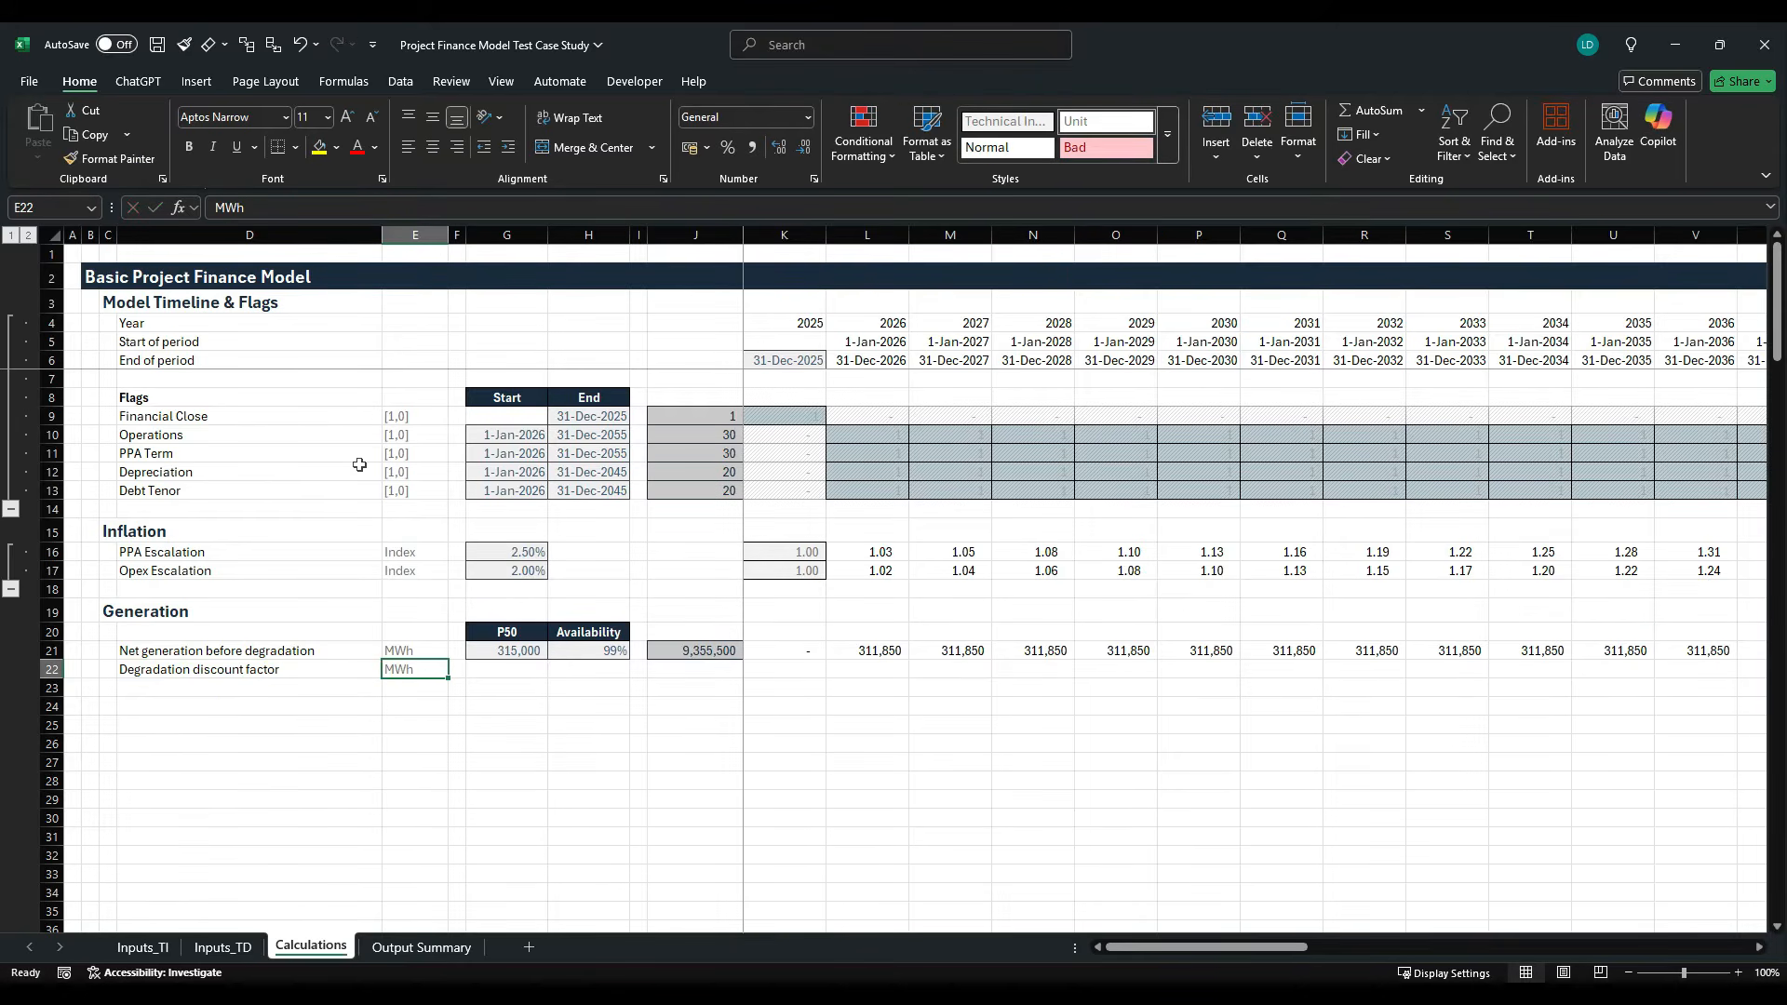
text($)
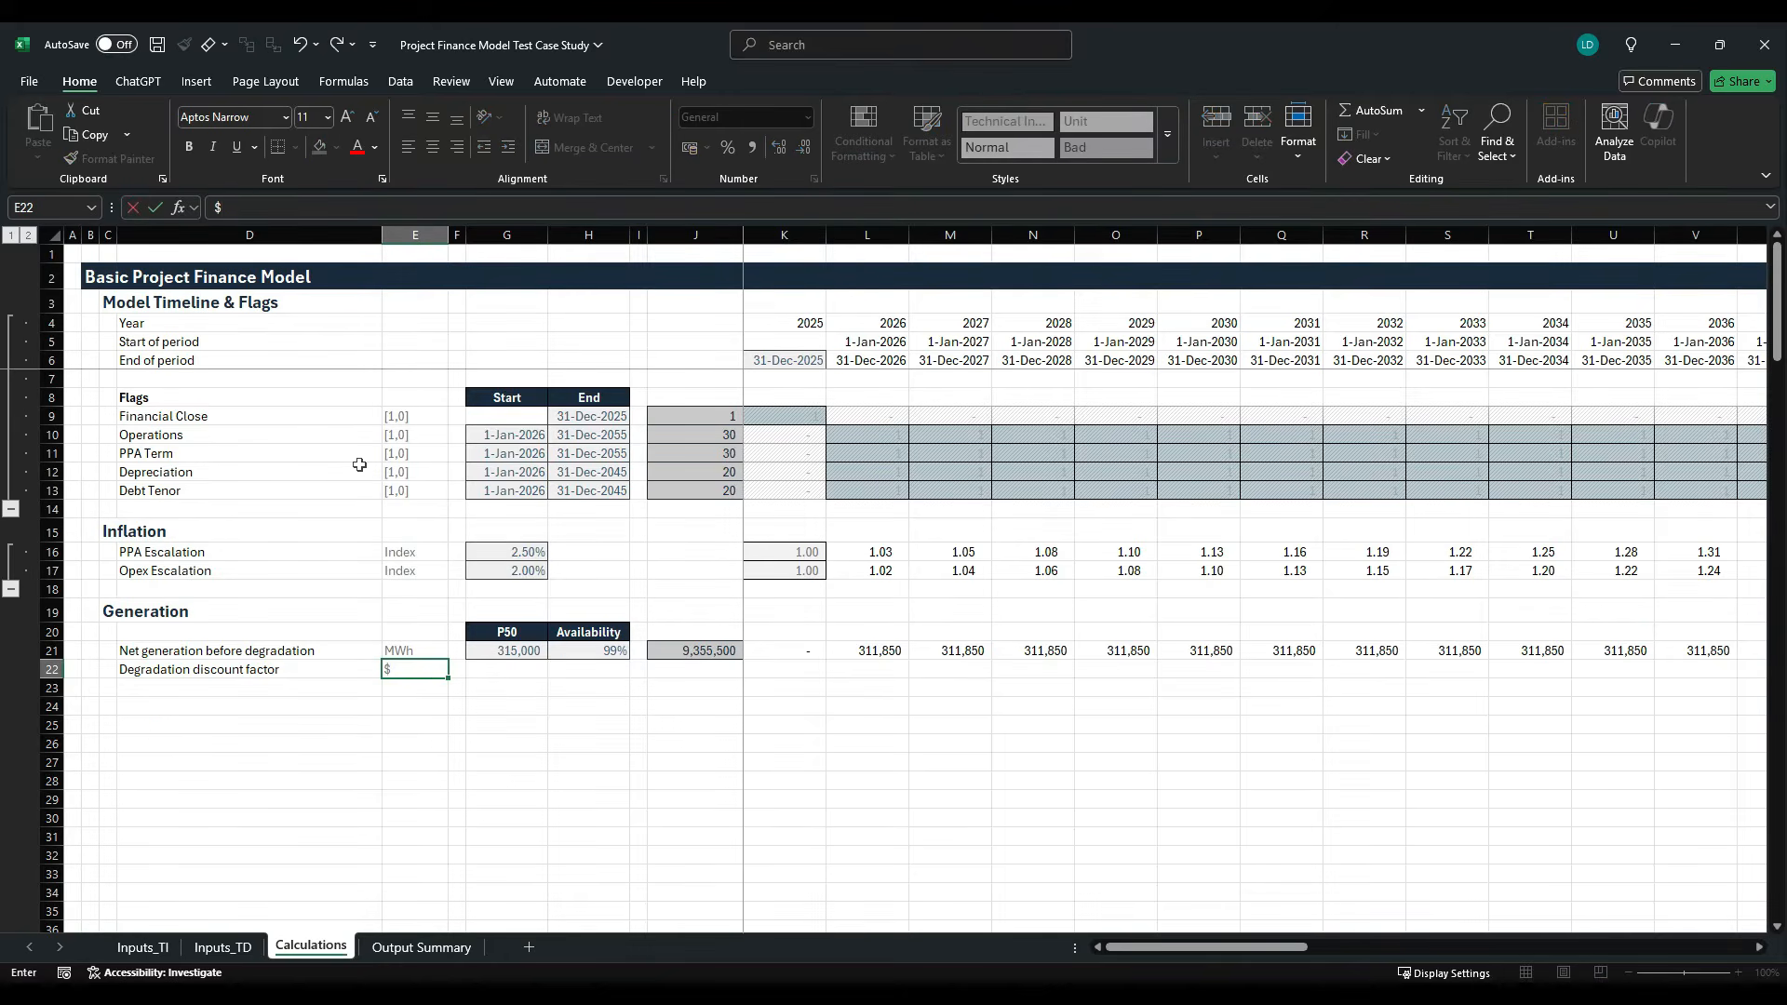
text(%)
key(Right)
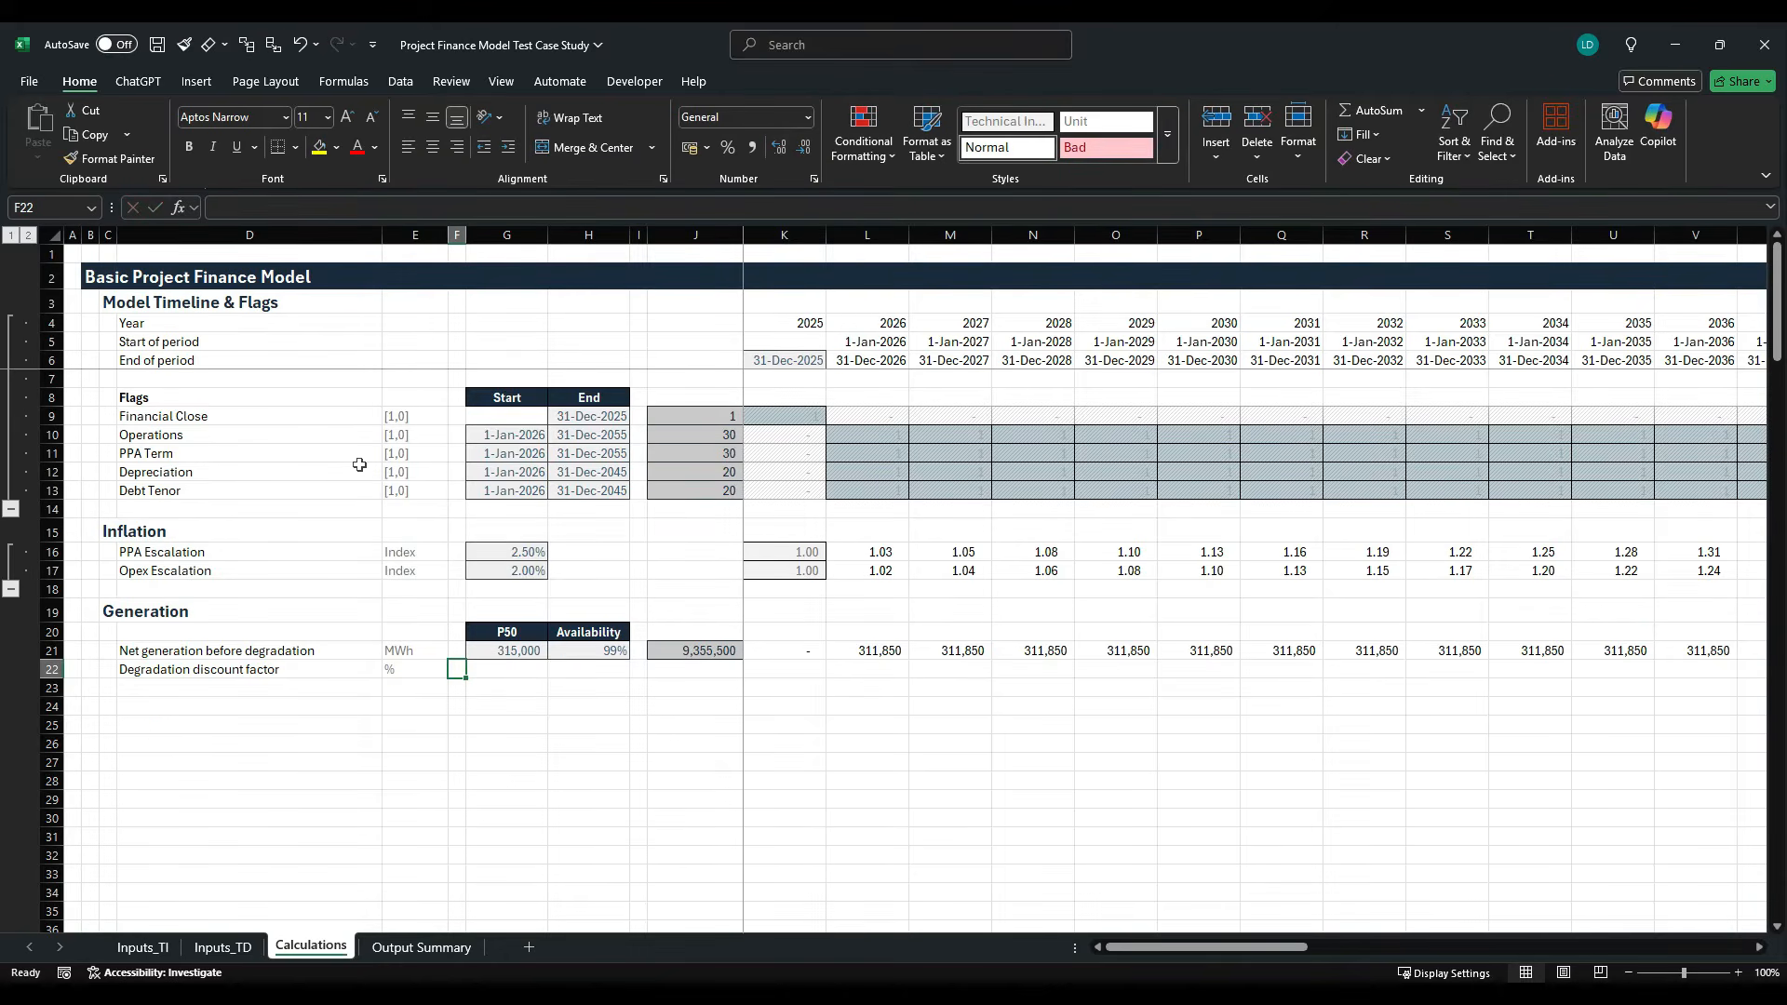
- Link G22 to the Degradation input in F12 of the Inputs_TI sheet
key(Right)
key(Right)
key(Left)
text(=)
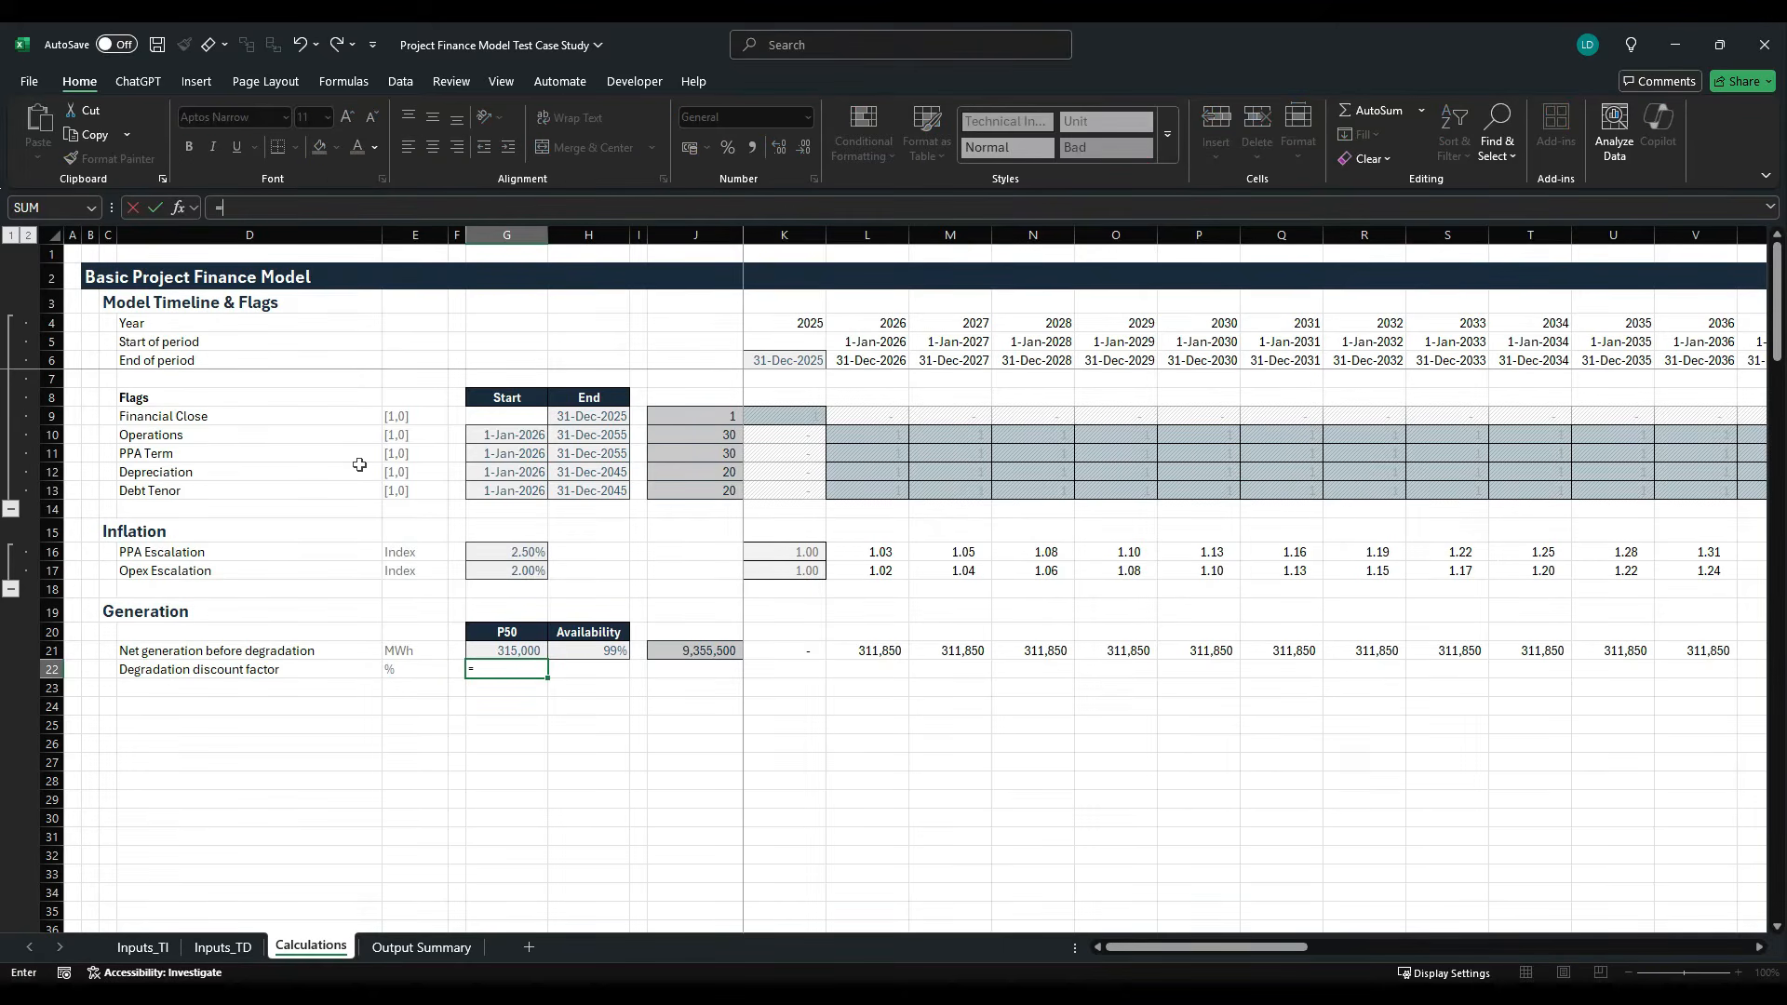
click(144, 948)
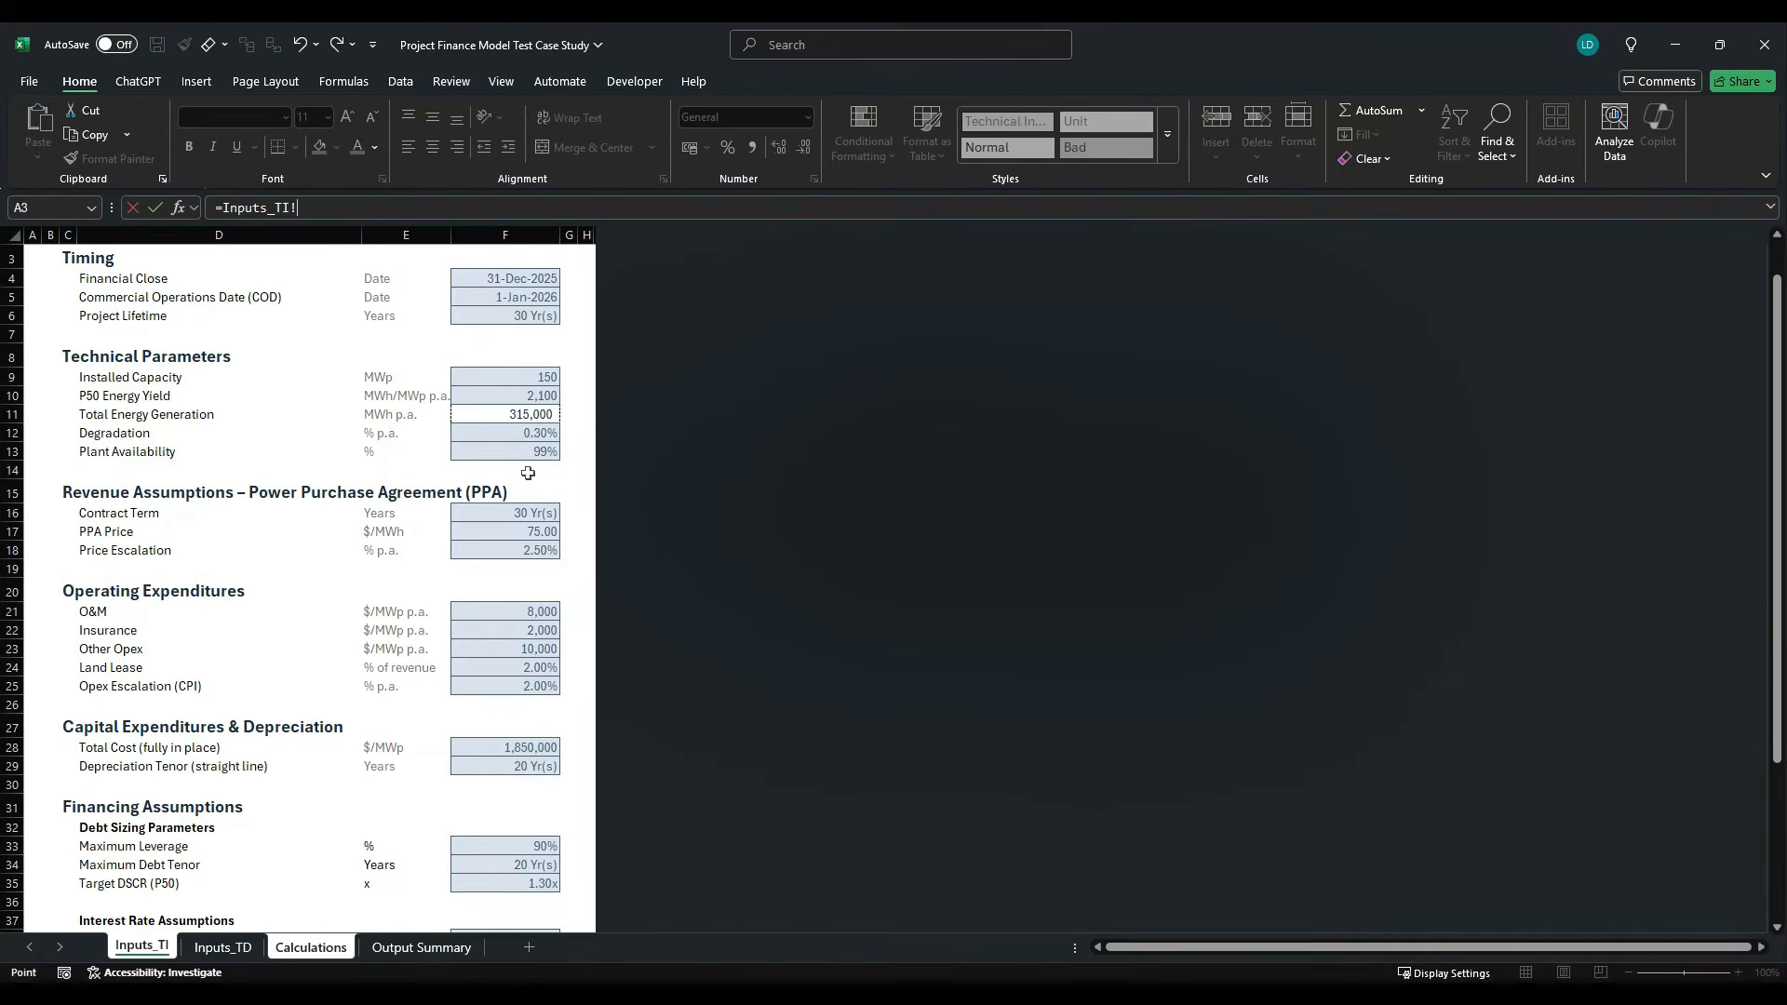
click(529, 434)
key(Return)
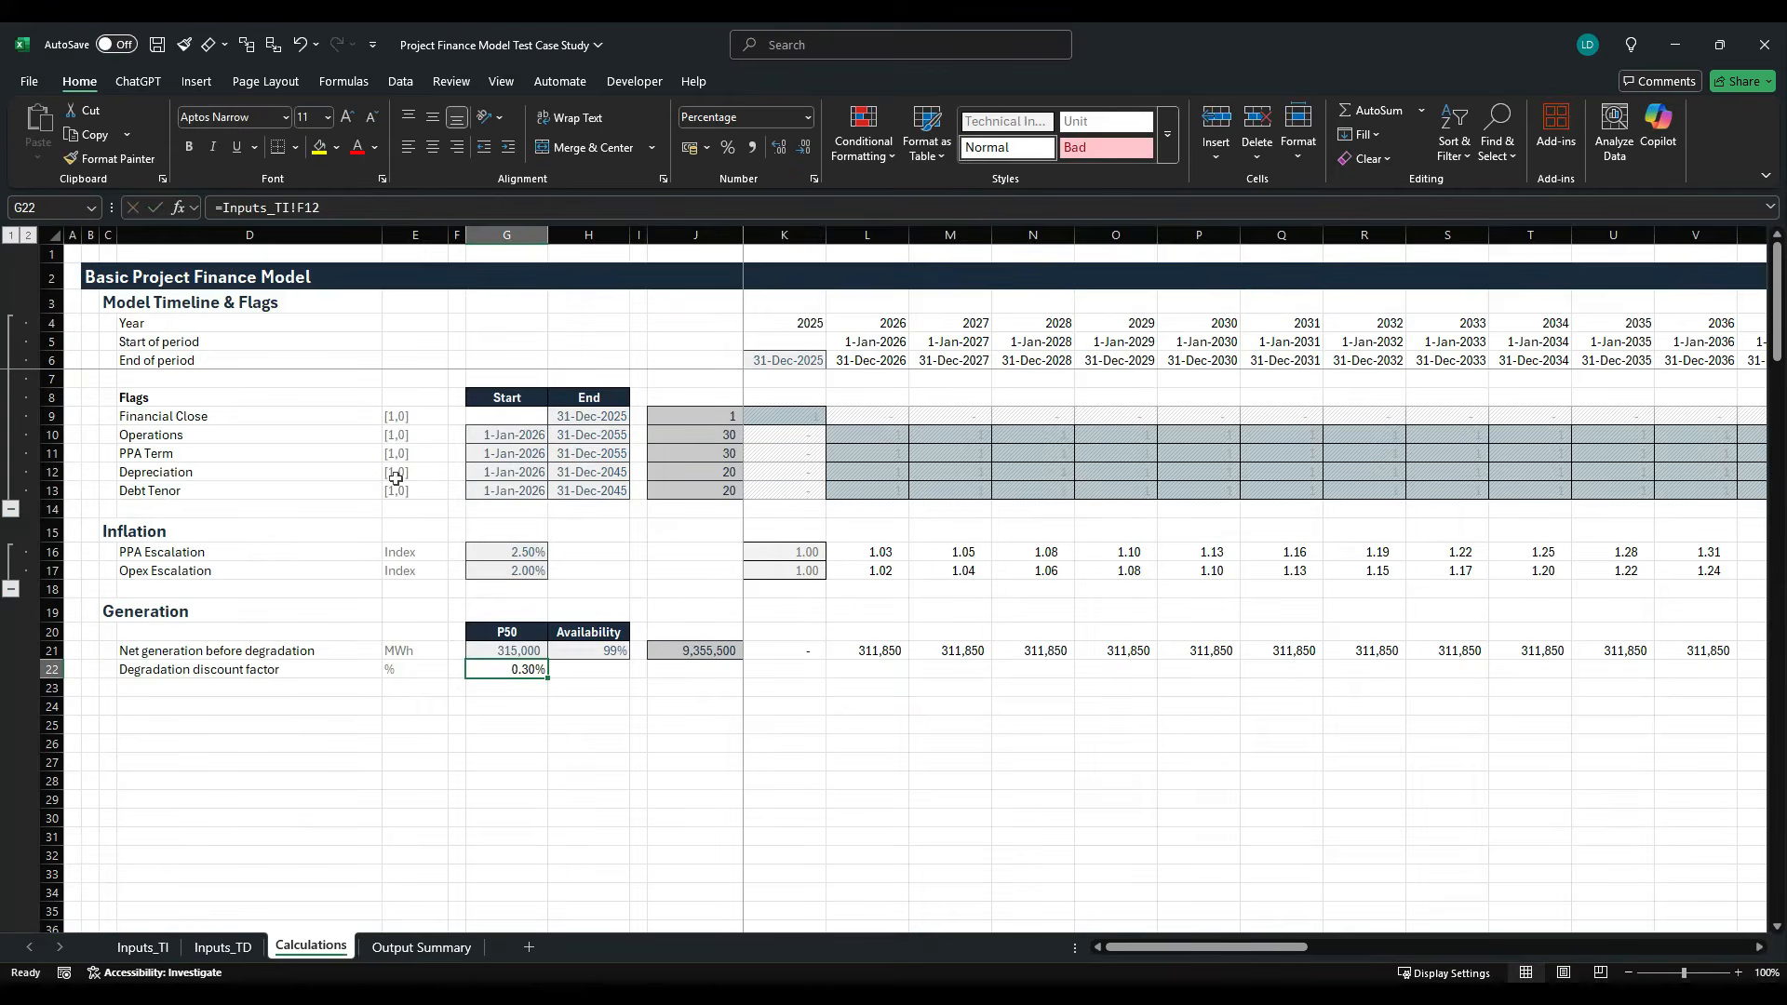
- Apply the Offsheet cell style to the linked degradation rate in G22
key(alt+h)
key(j)
key(Down)
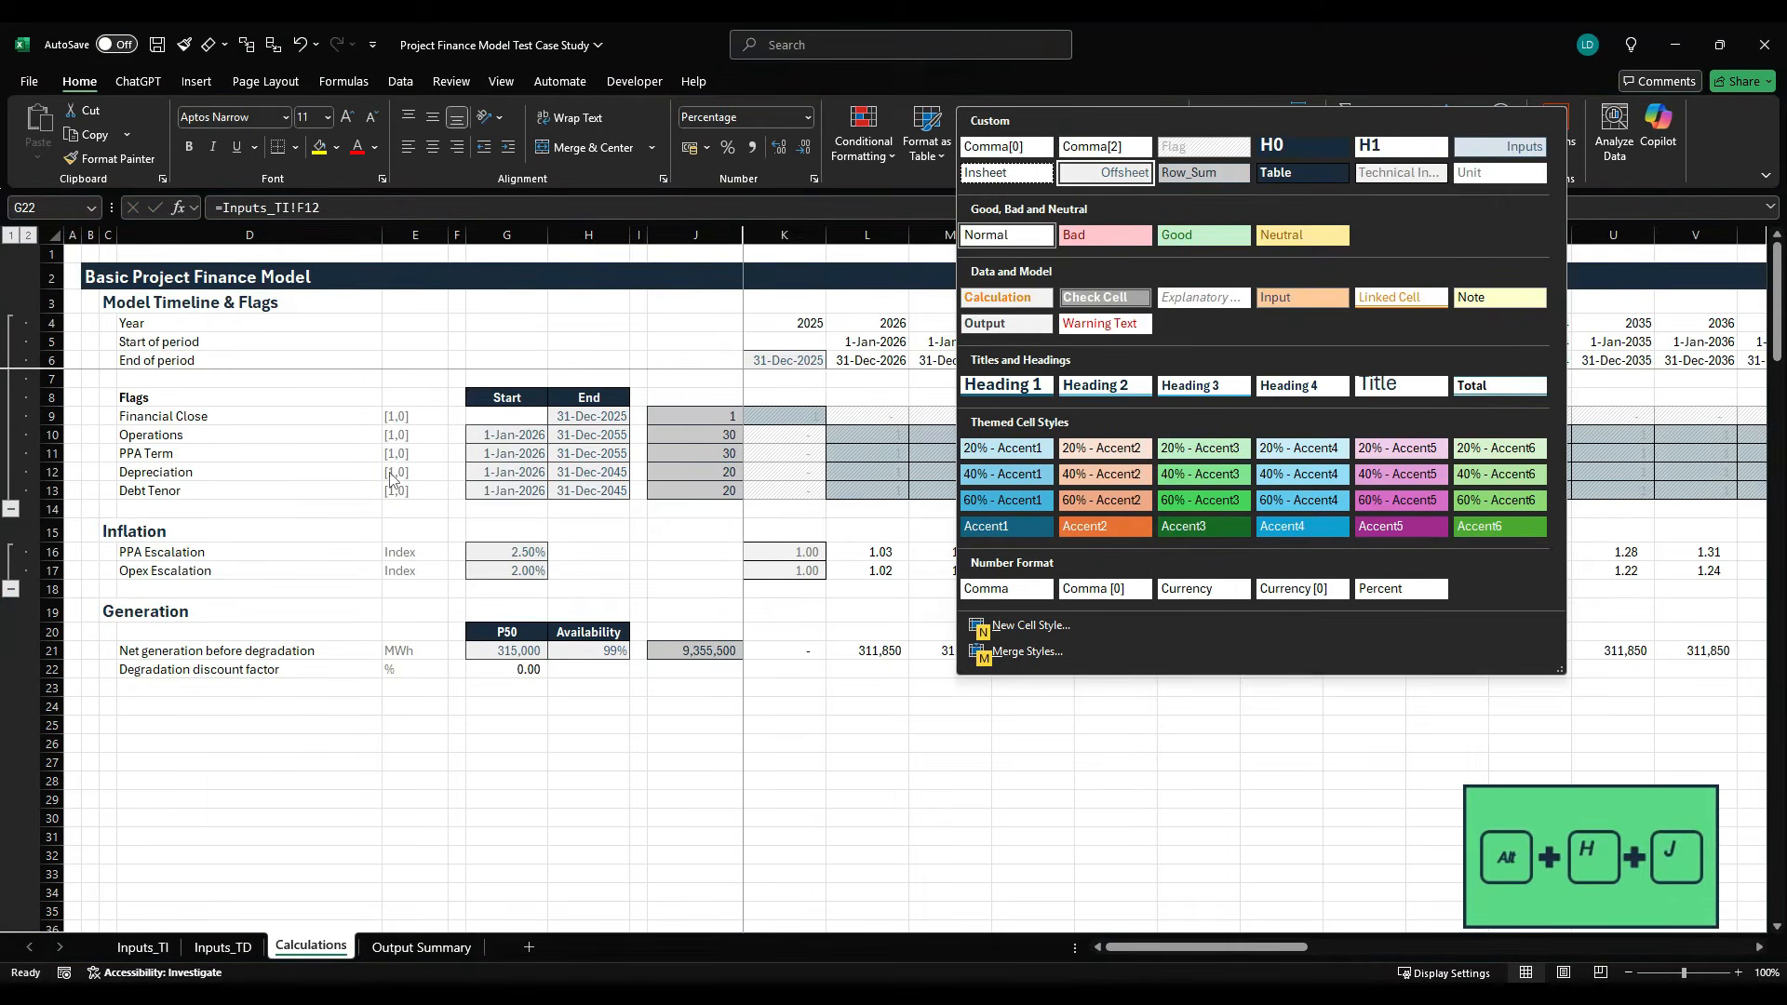
key(Return)
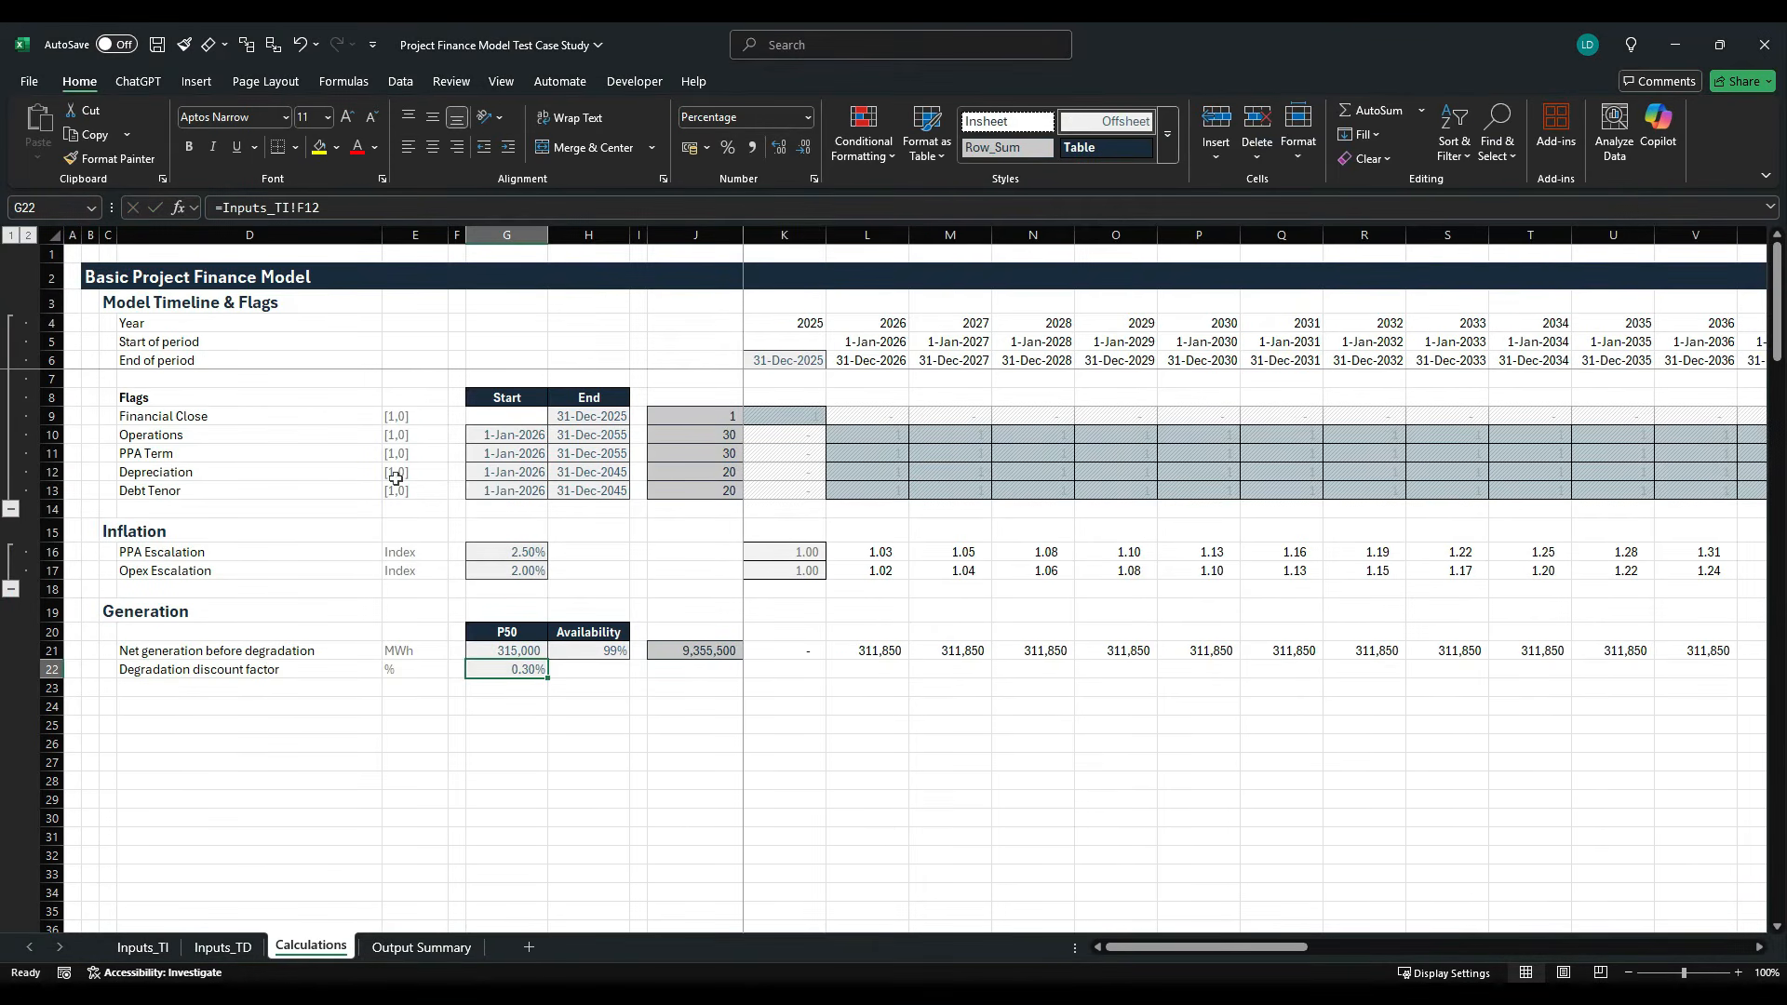
- Copy the opening index value of 1 from K17 into K22 as the degradation factor's starting value
key(Right)
key(Right)
key(Right)
key(Right)
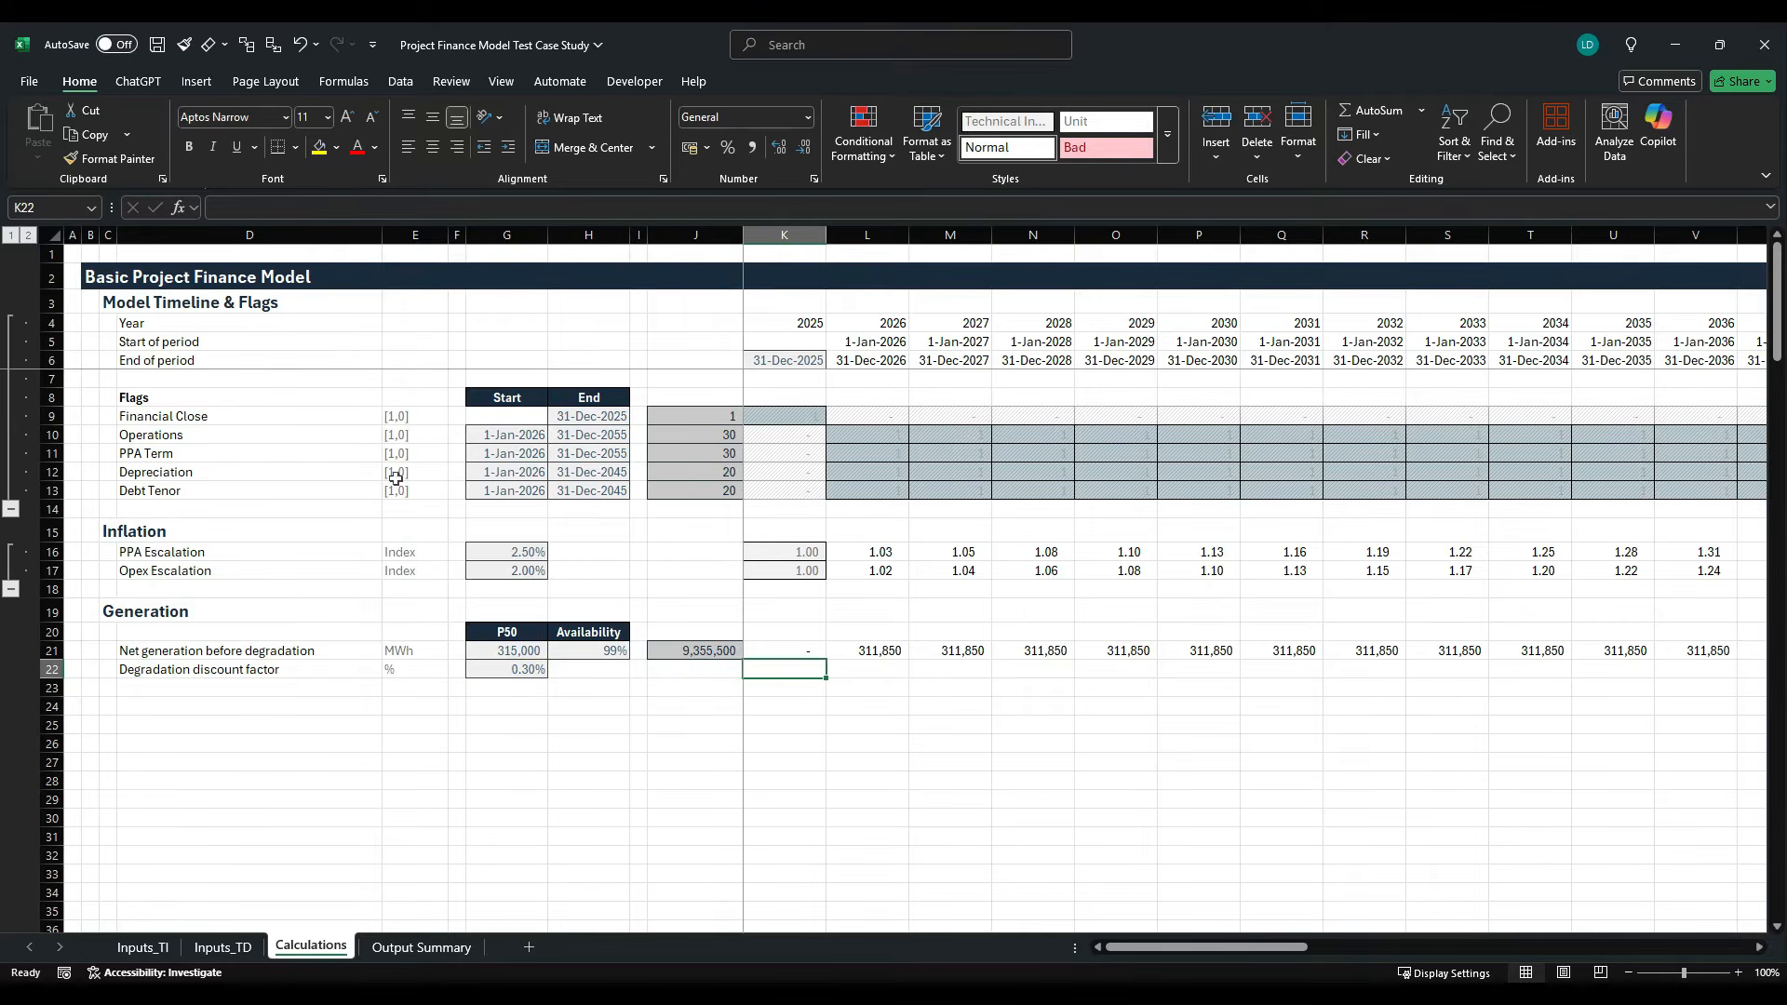
key(Up)
key(Up)
key(Up)
key(Up)
key(Up)
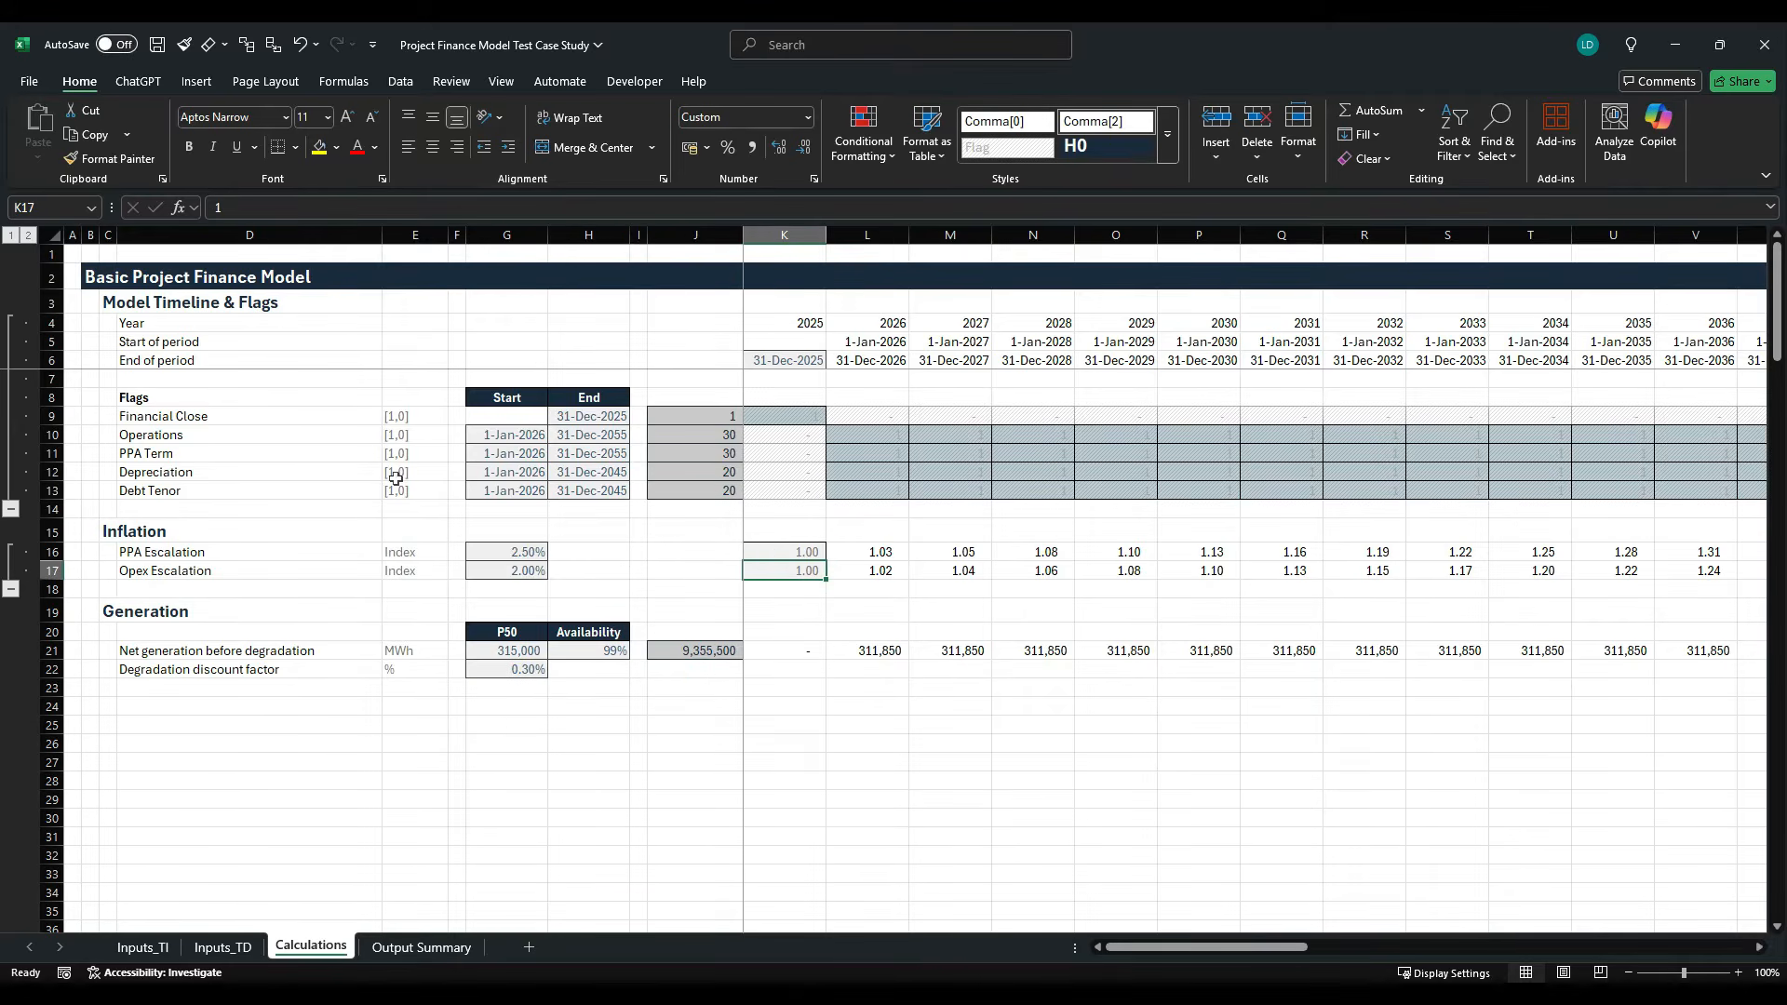
key(ctrl+c)
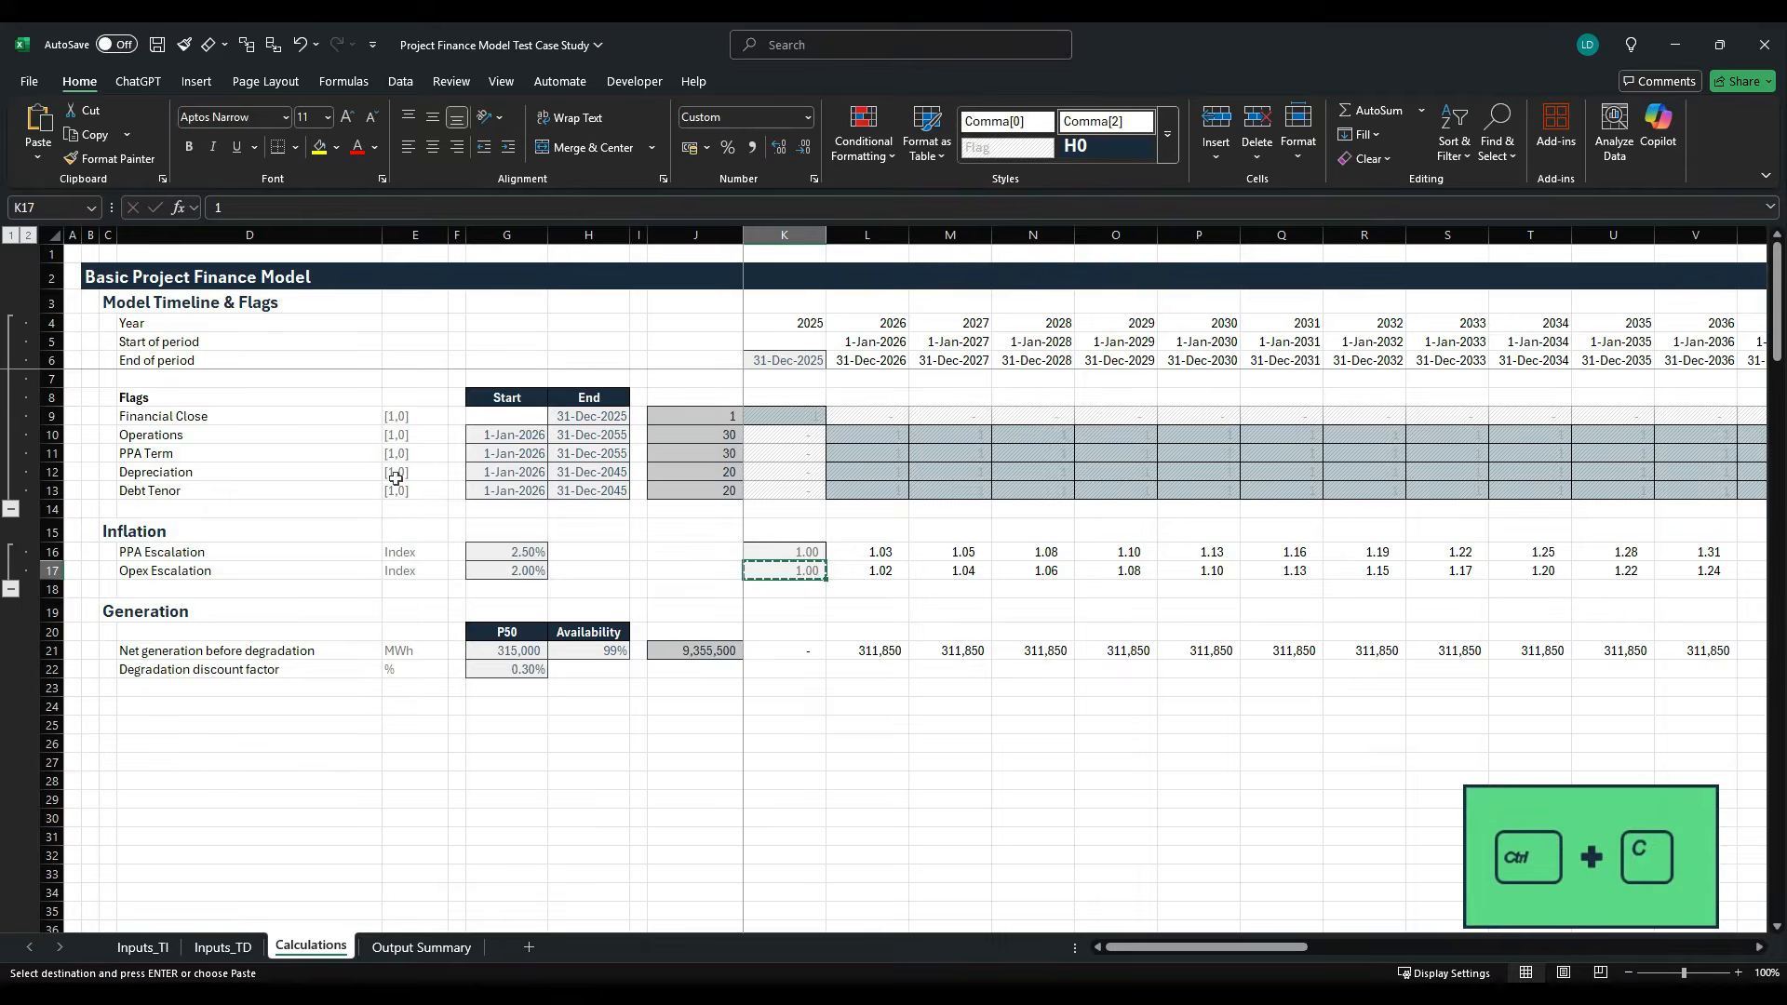
key(Down)
key(Down)
key(Down)
key(Down)
key(Down)
key(ctrl+v)
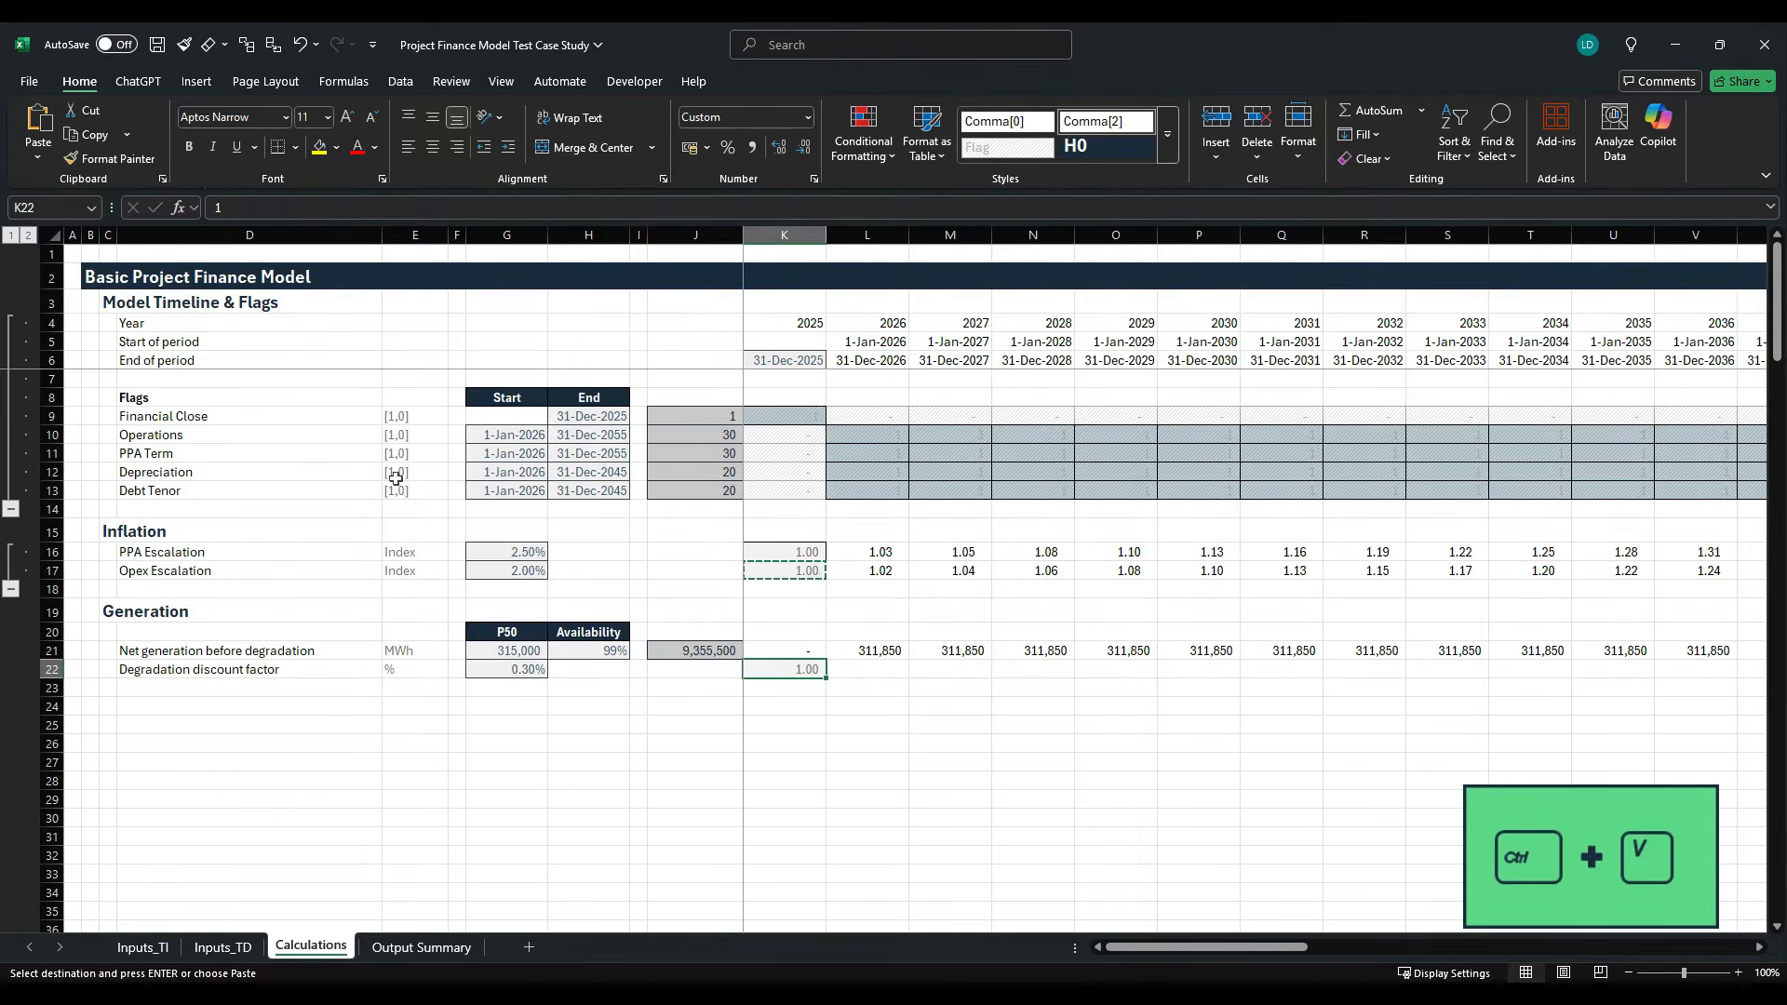
key(Escape)
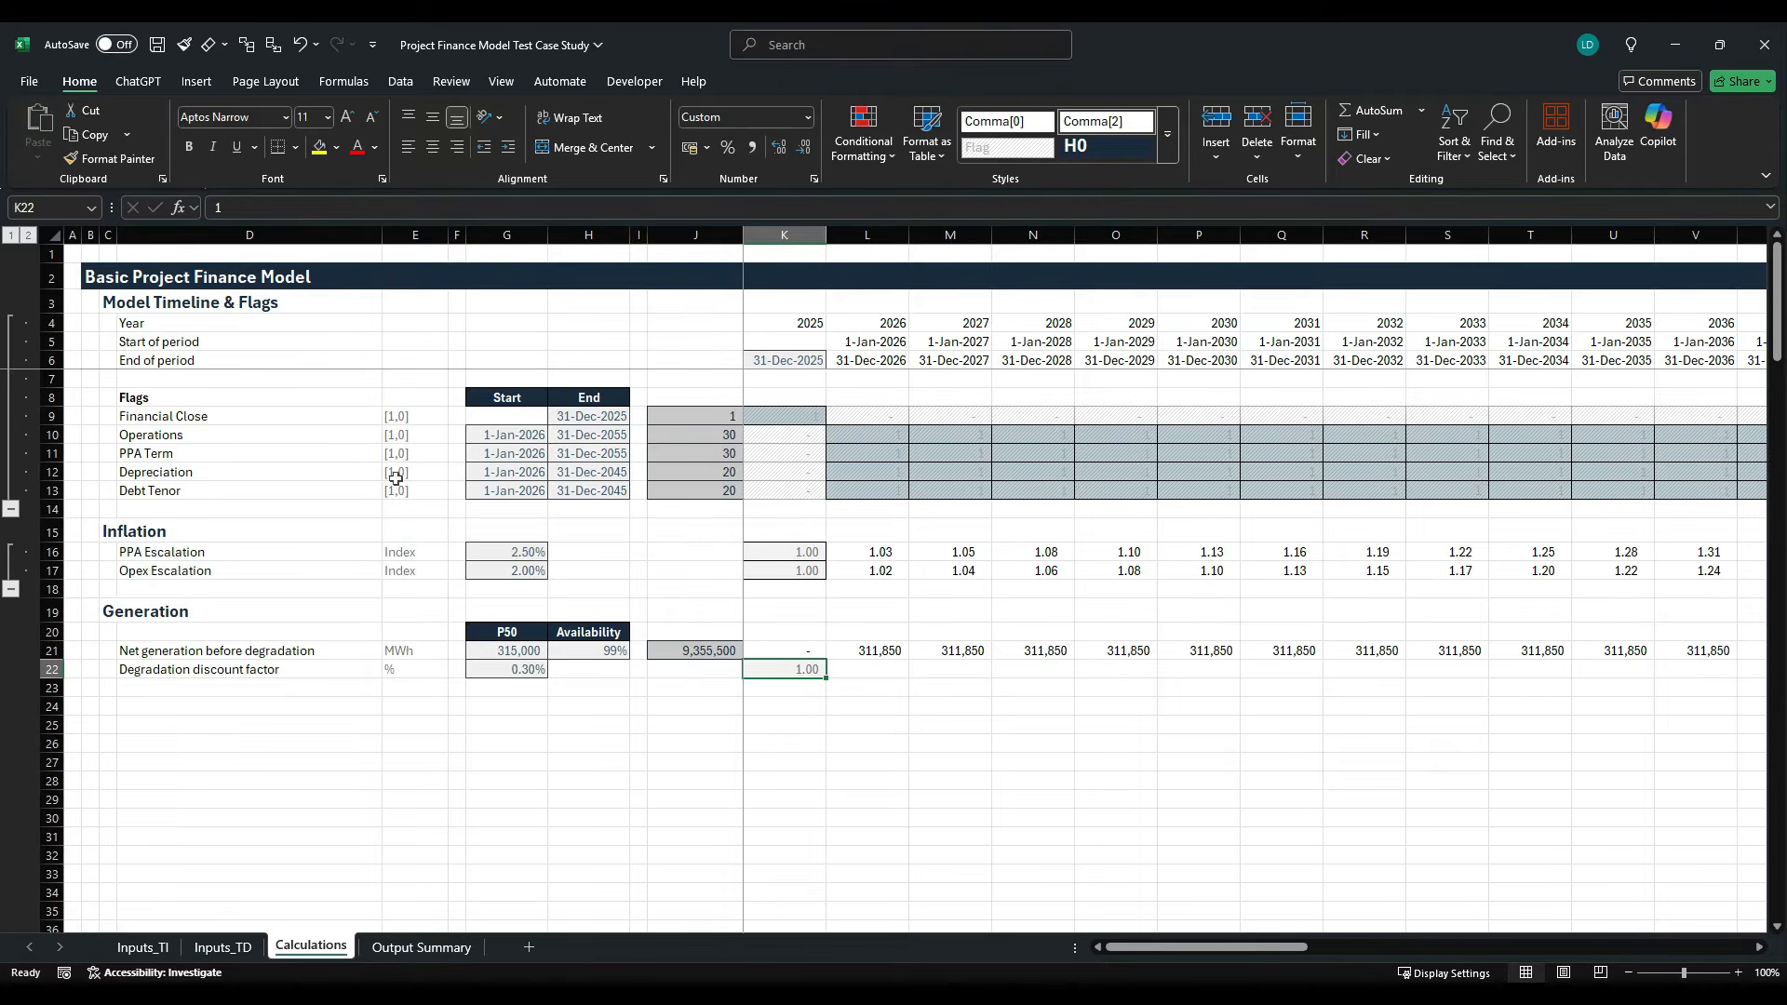
- Enter the formula =K22*(1-$G$22)*L10 in L22 to compute the degradation factor during operations
key(Right)
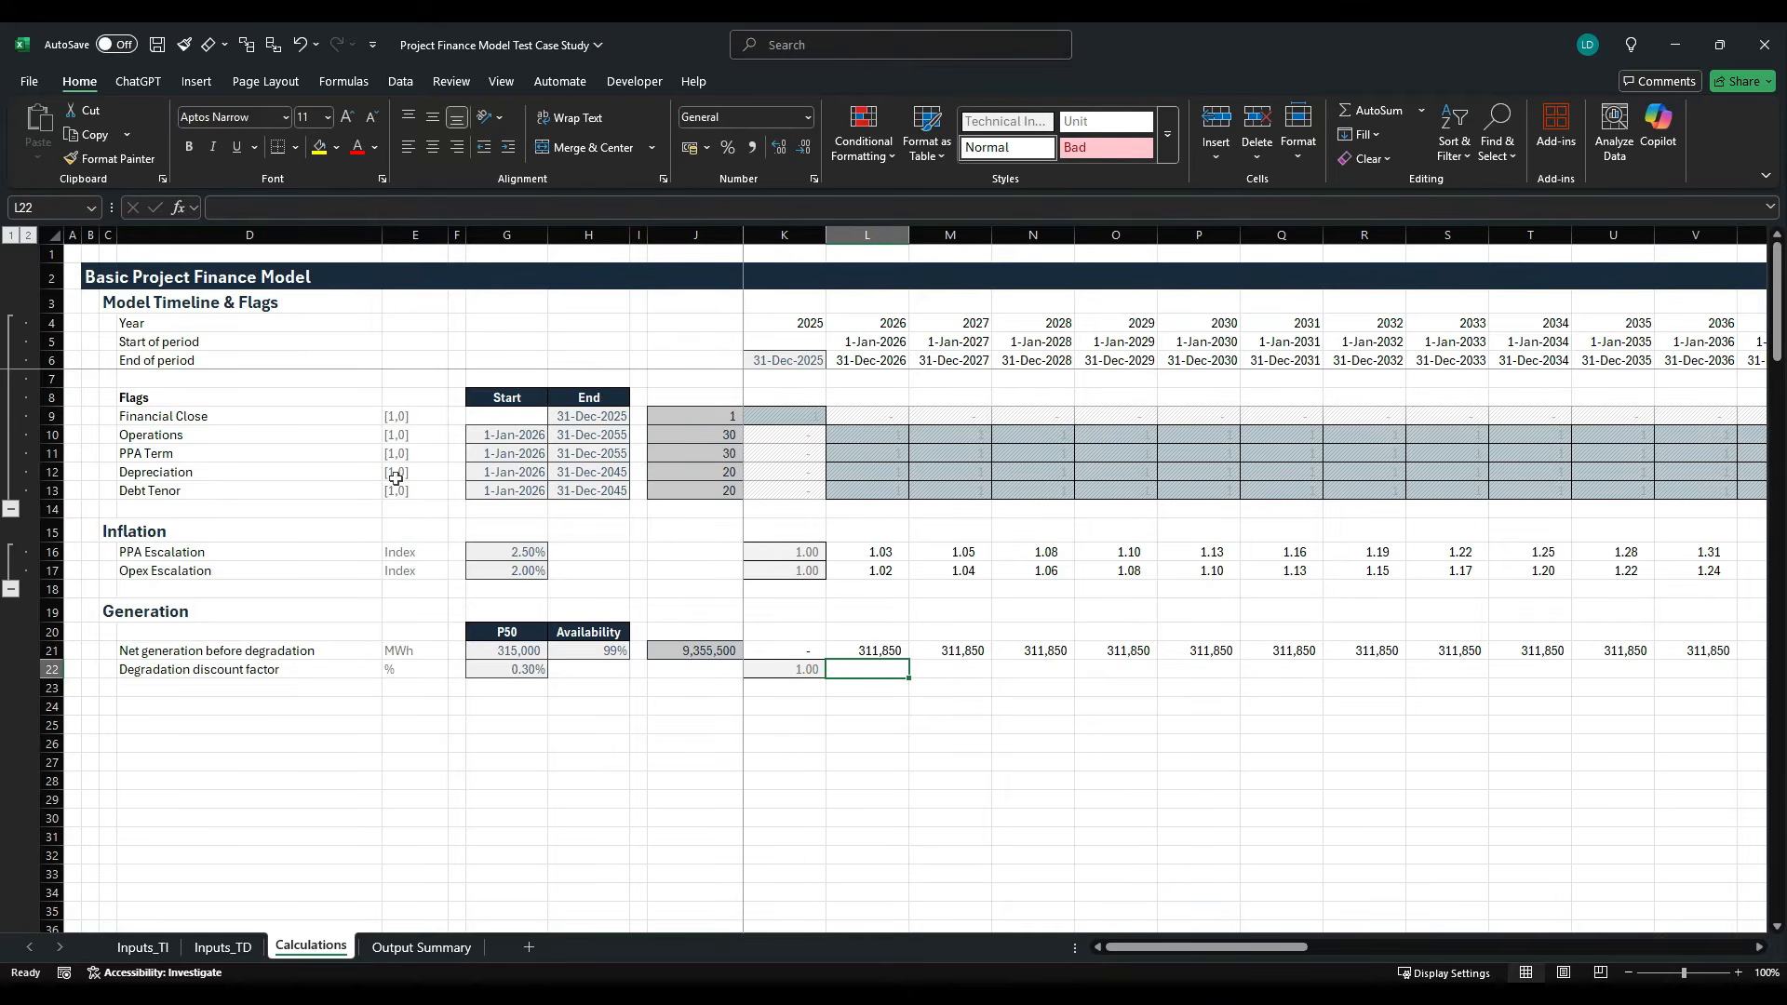
text(=)
key(Left)
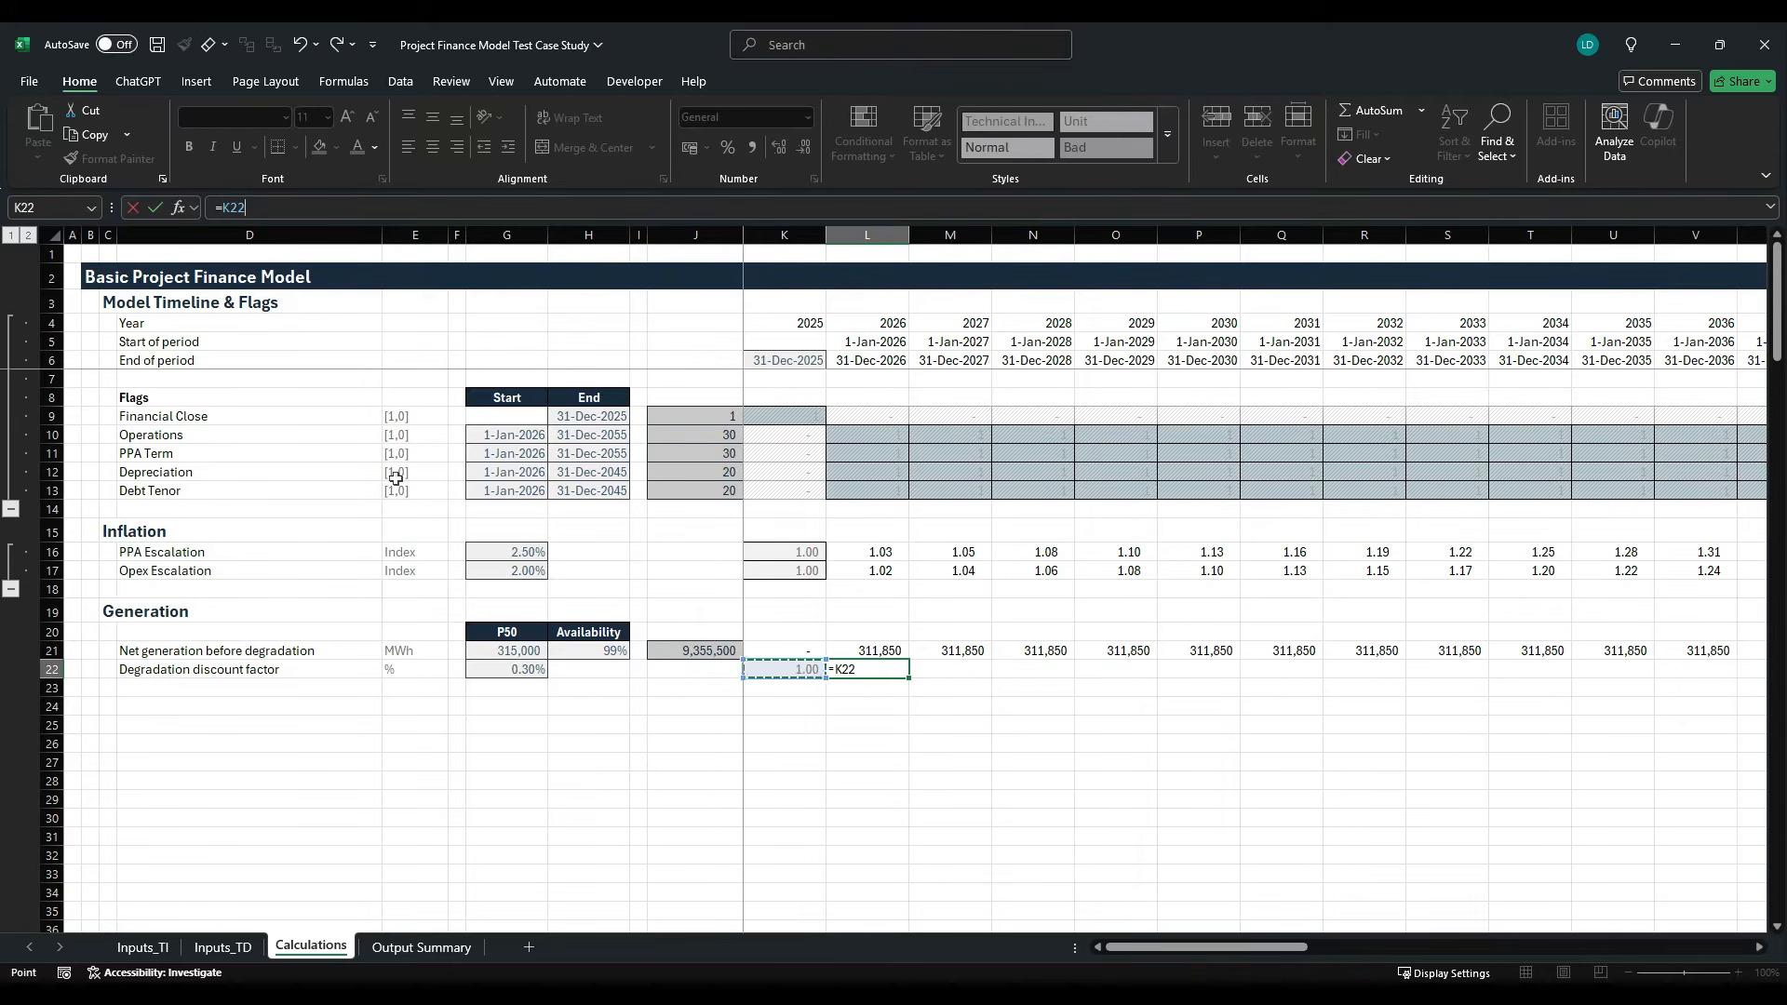
text(*(1-)
key(Left)
key(Left)
key(Left)
key(Left)
key(Left)
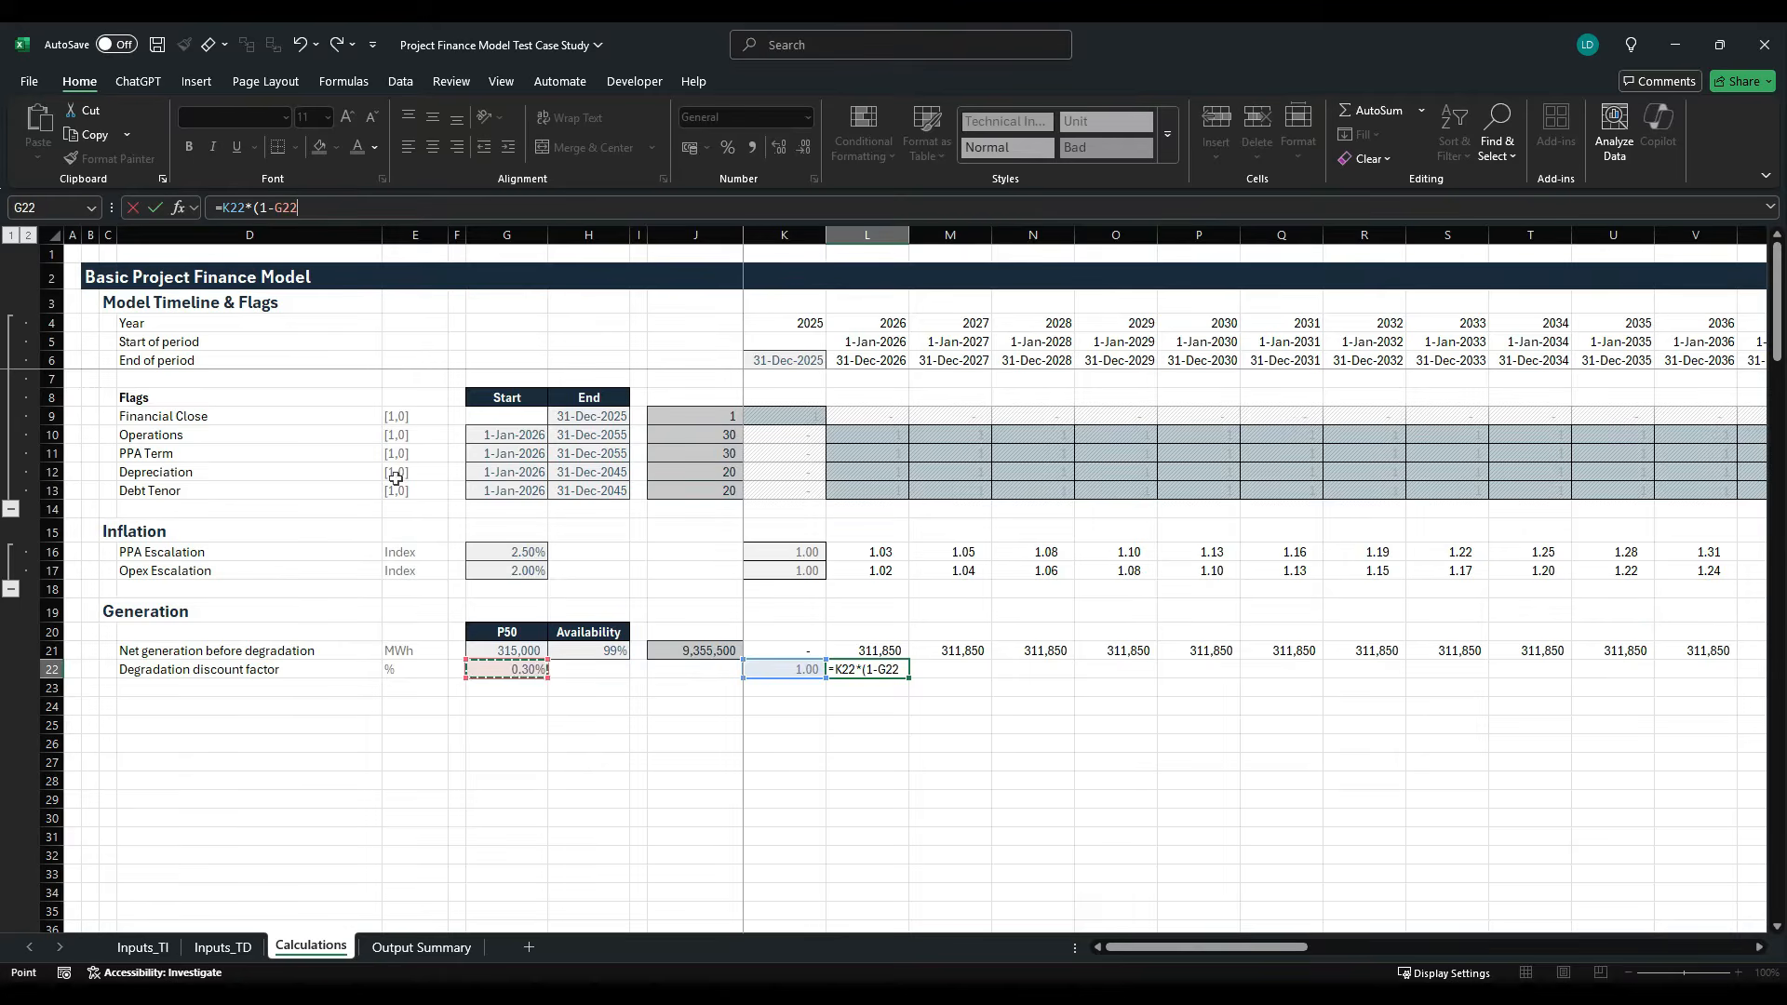
key(F4)
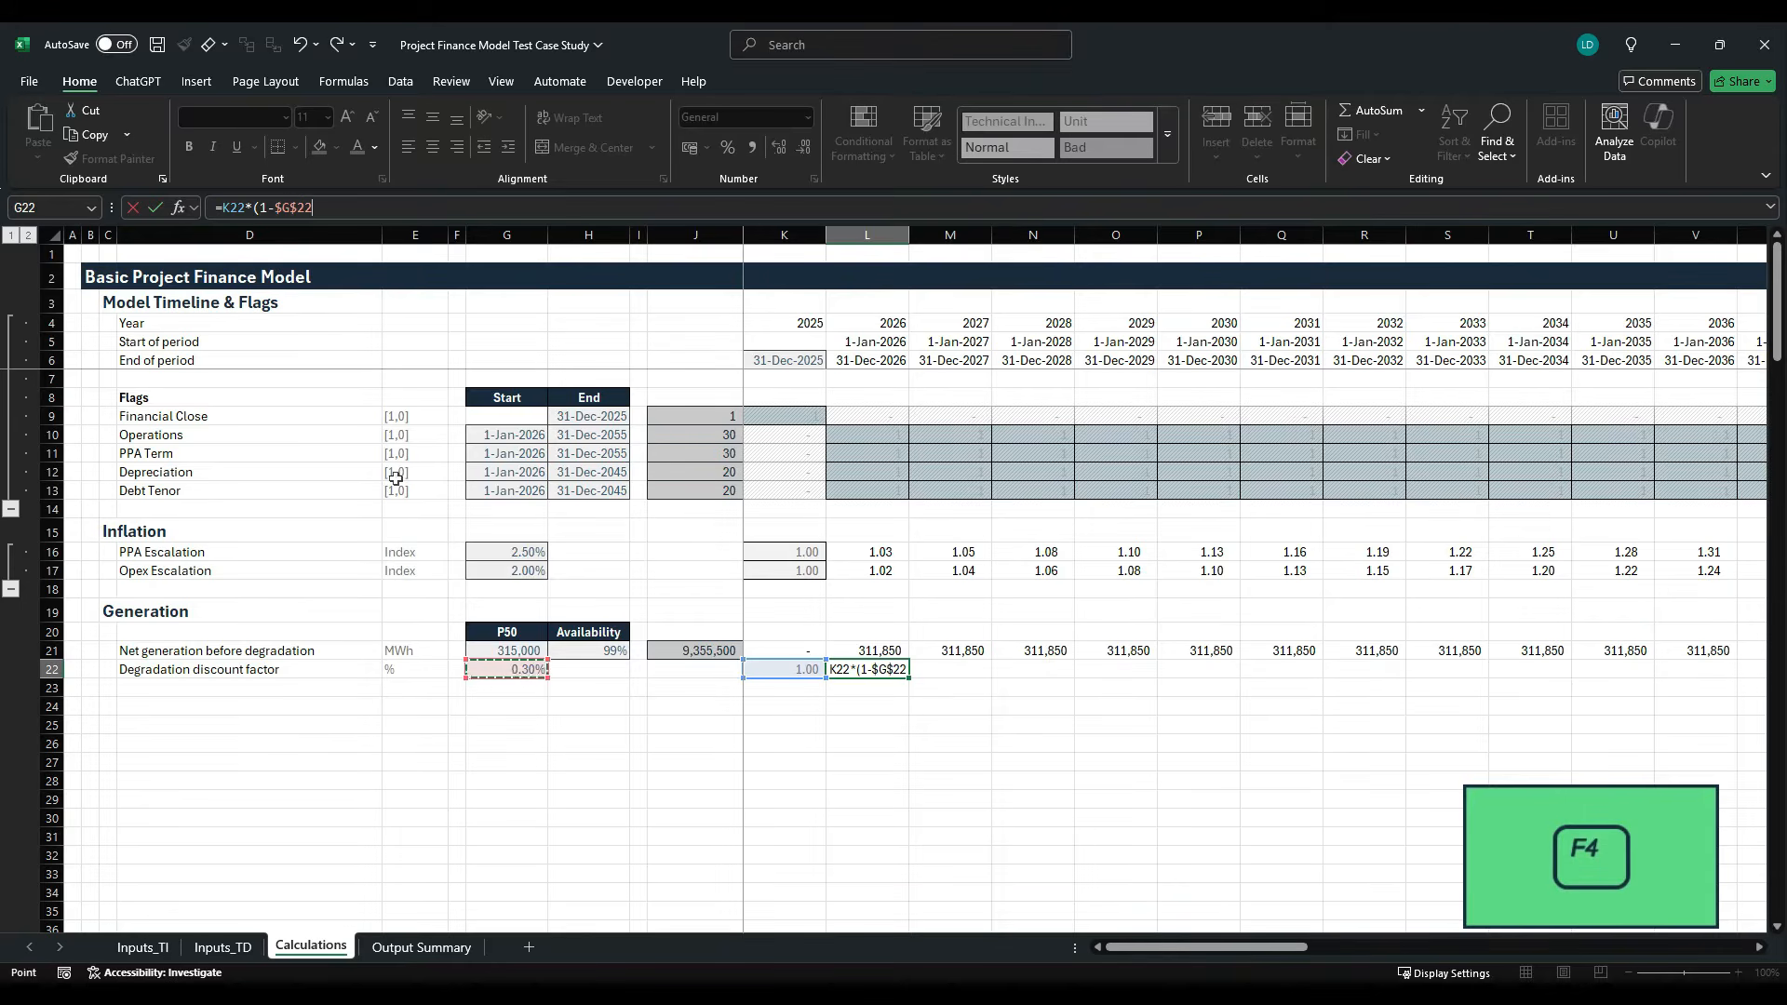
text())
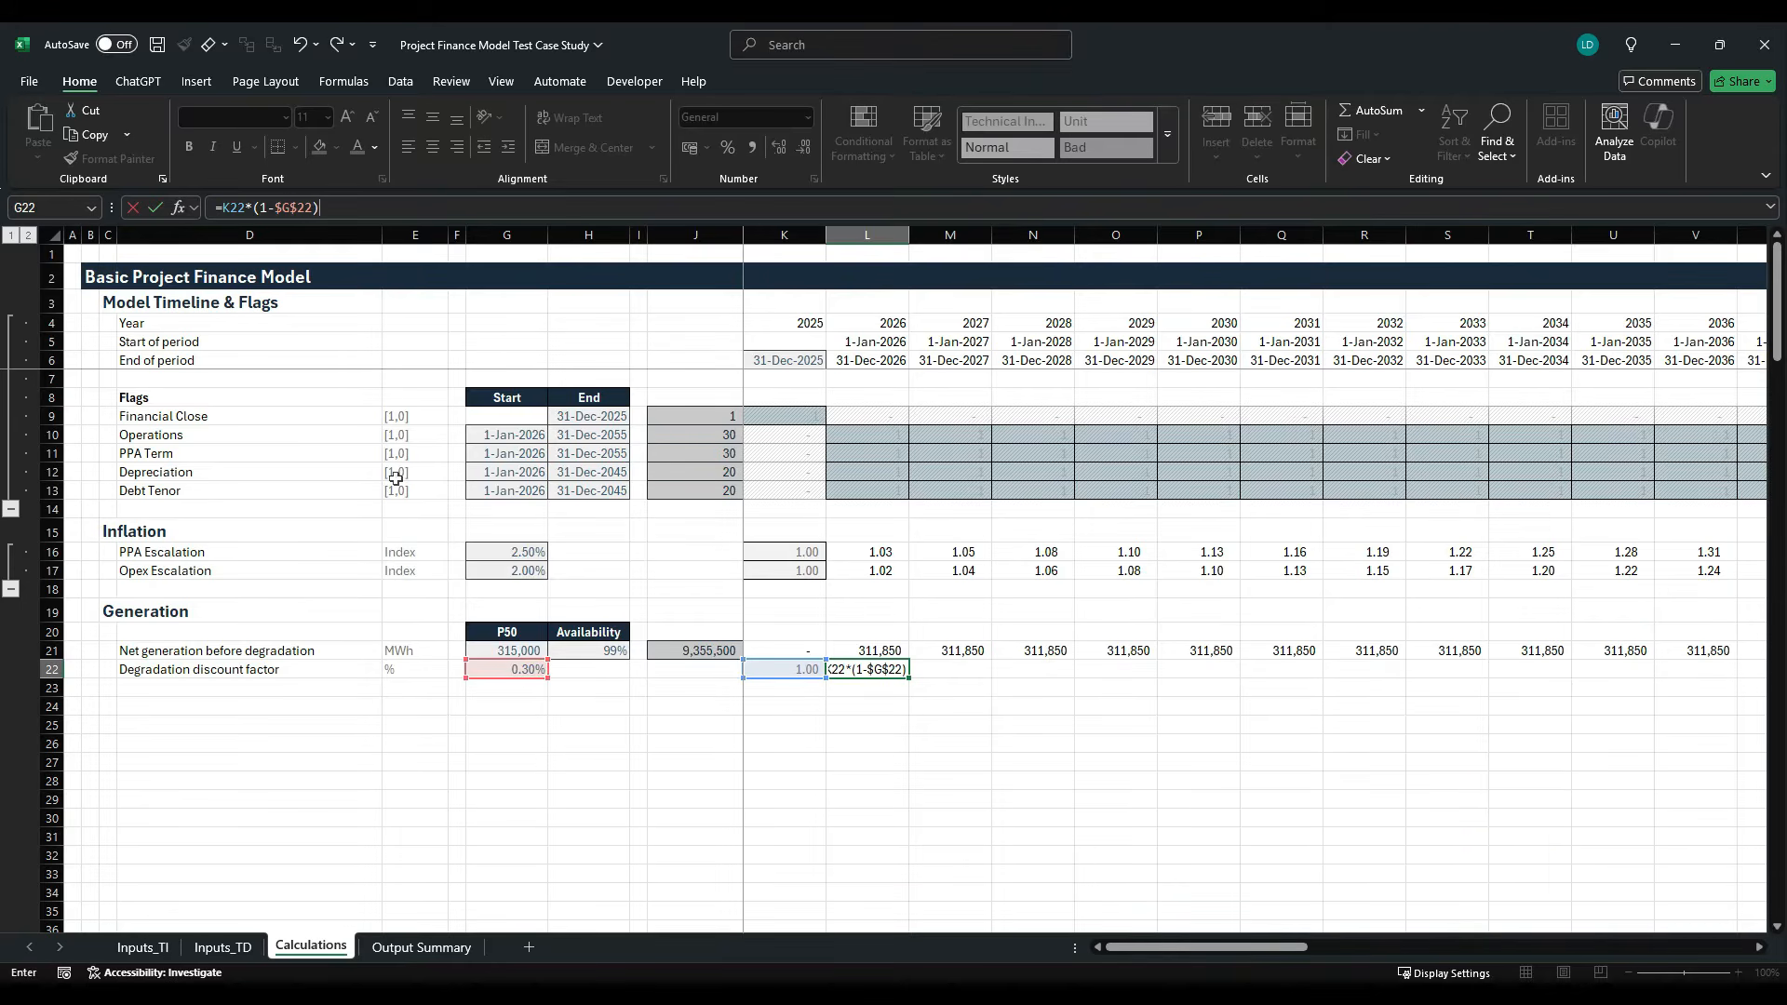
text(*)
key(Up)
key(Up)
key(Up)
key(Up)
key(Up)
key(Up)
key(Up)
key(Up)
key(Up)
key(Up)
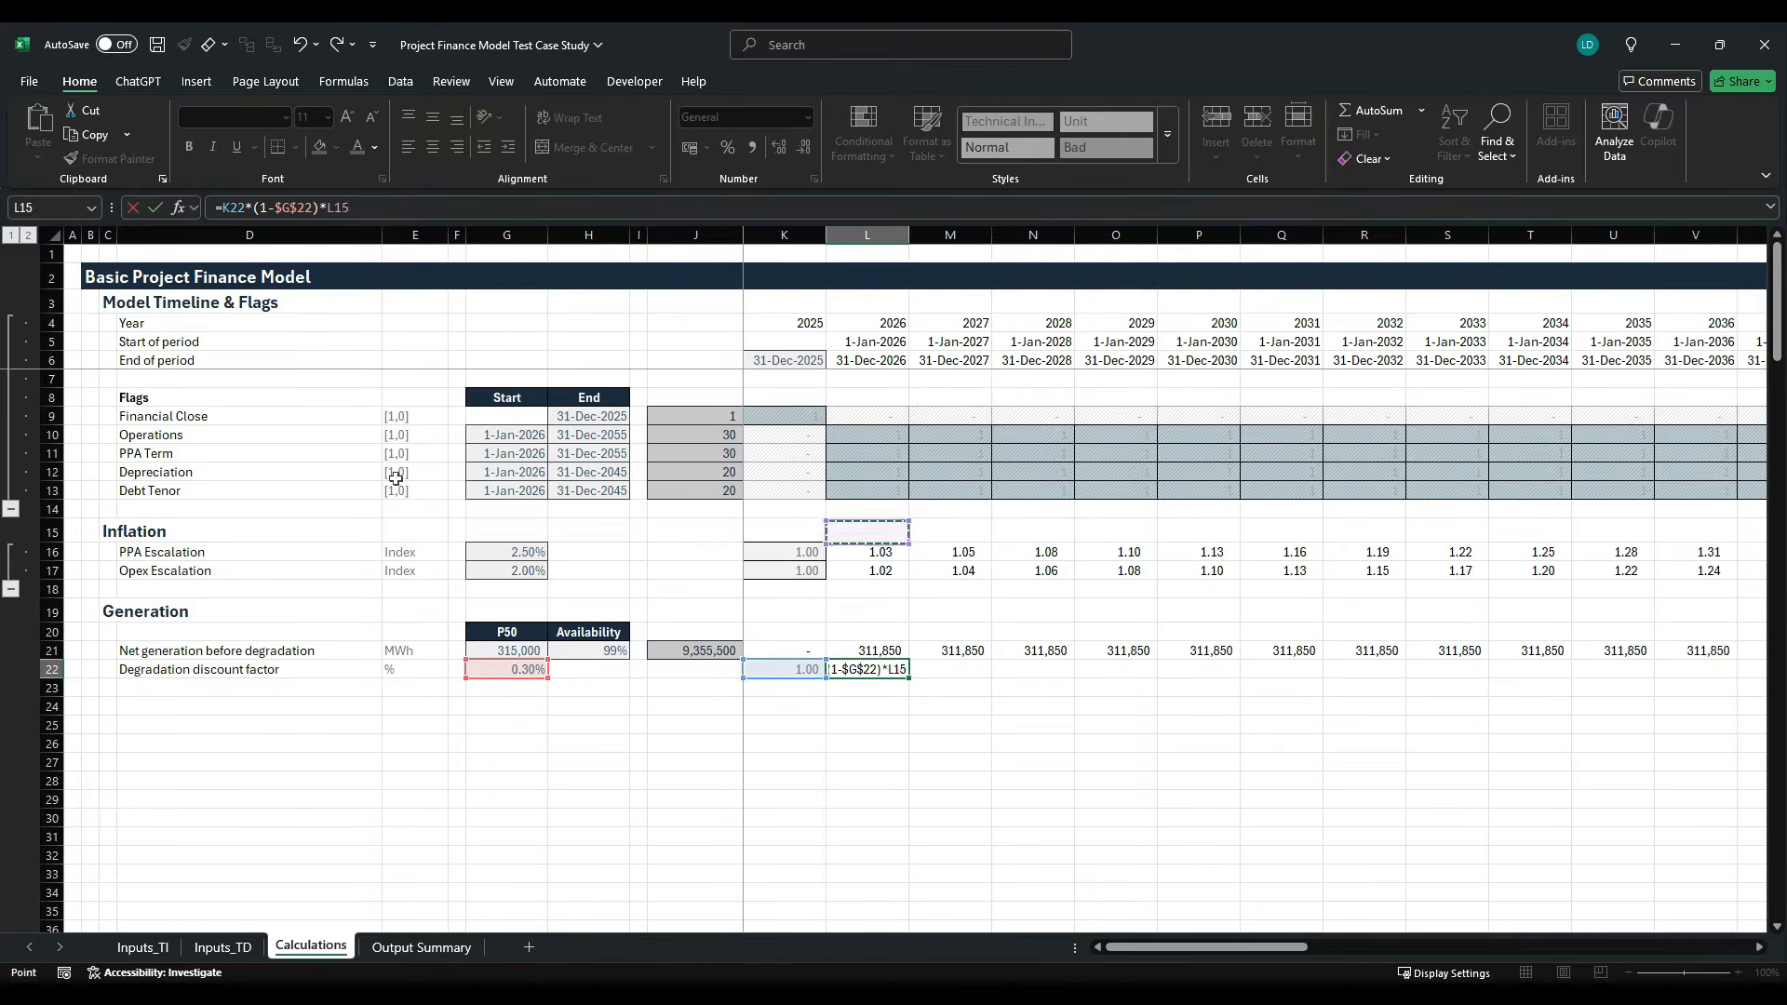
key(Up)
key(Up)
key(ctrl+Return)
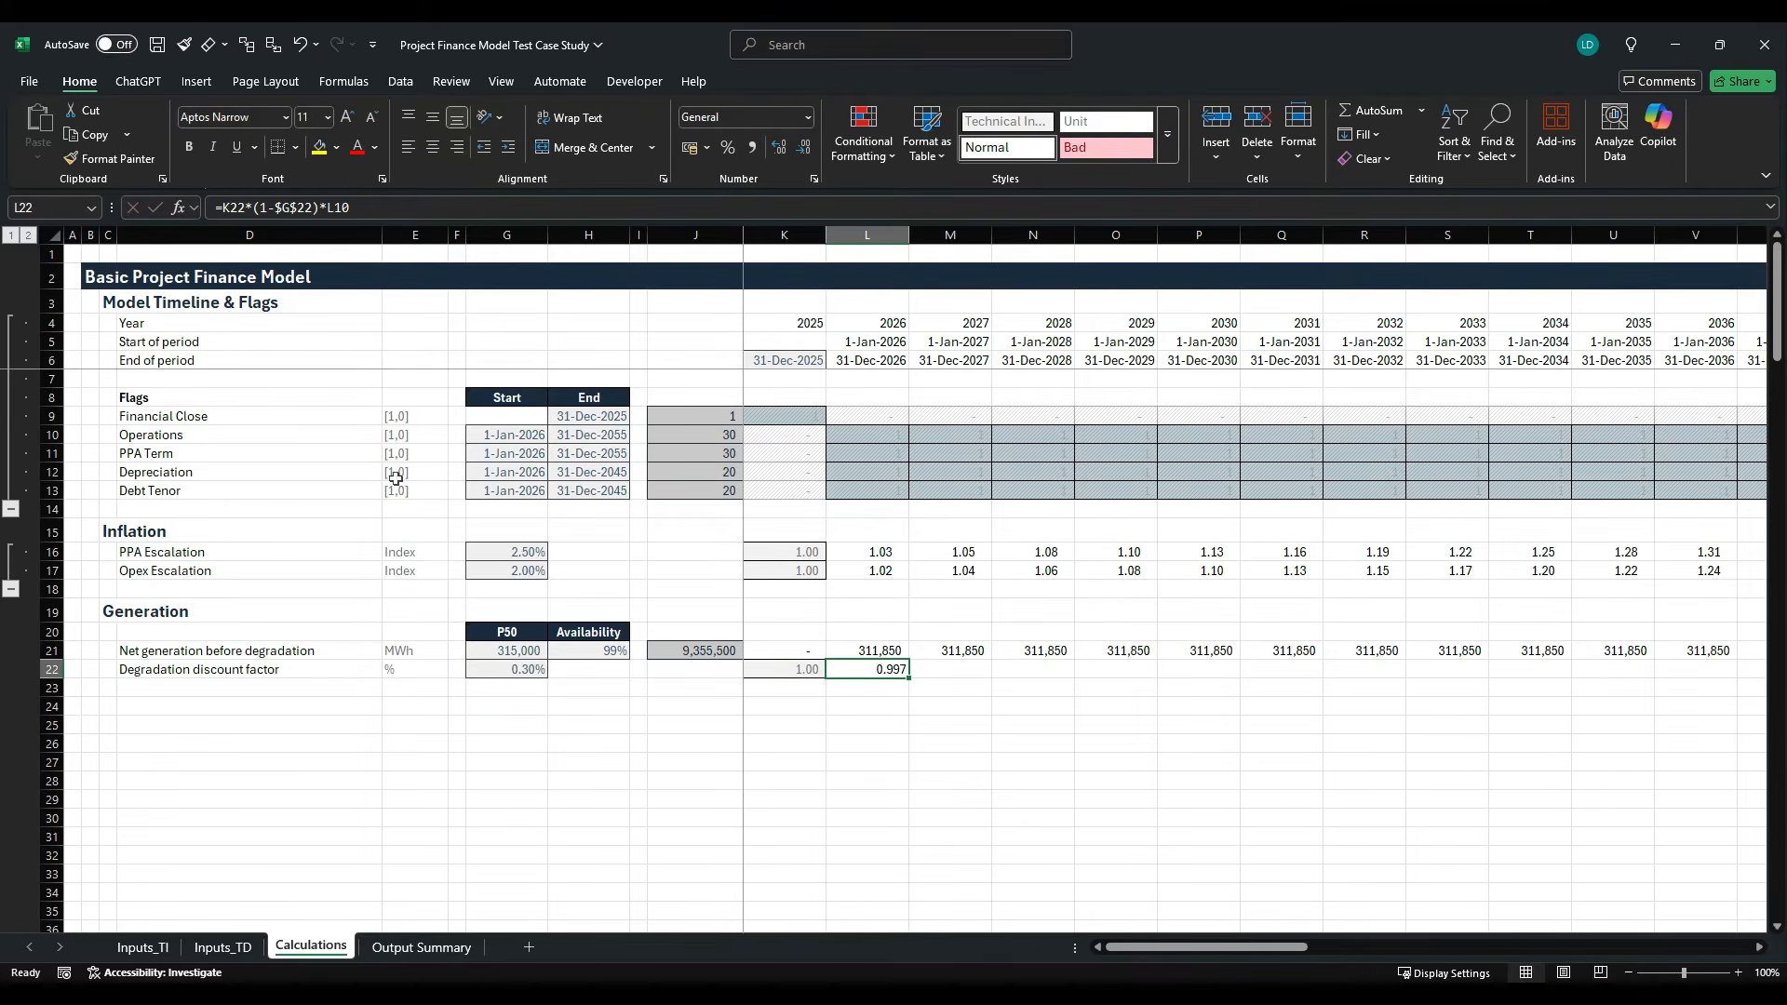
- Format L22 as a percentage with two decimals, fill it across the timeline to 2060 and check the 2055 column
click(728, 147)
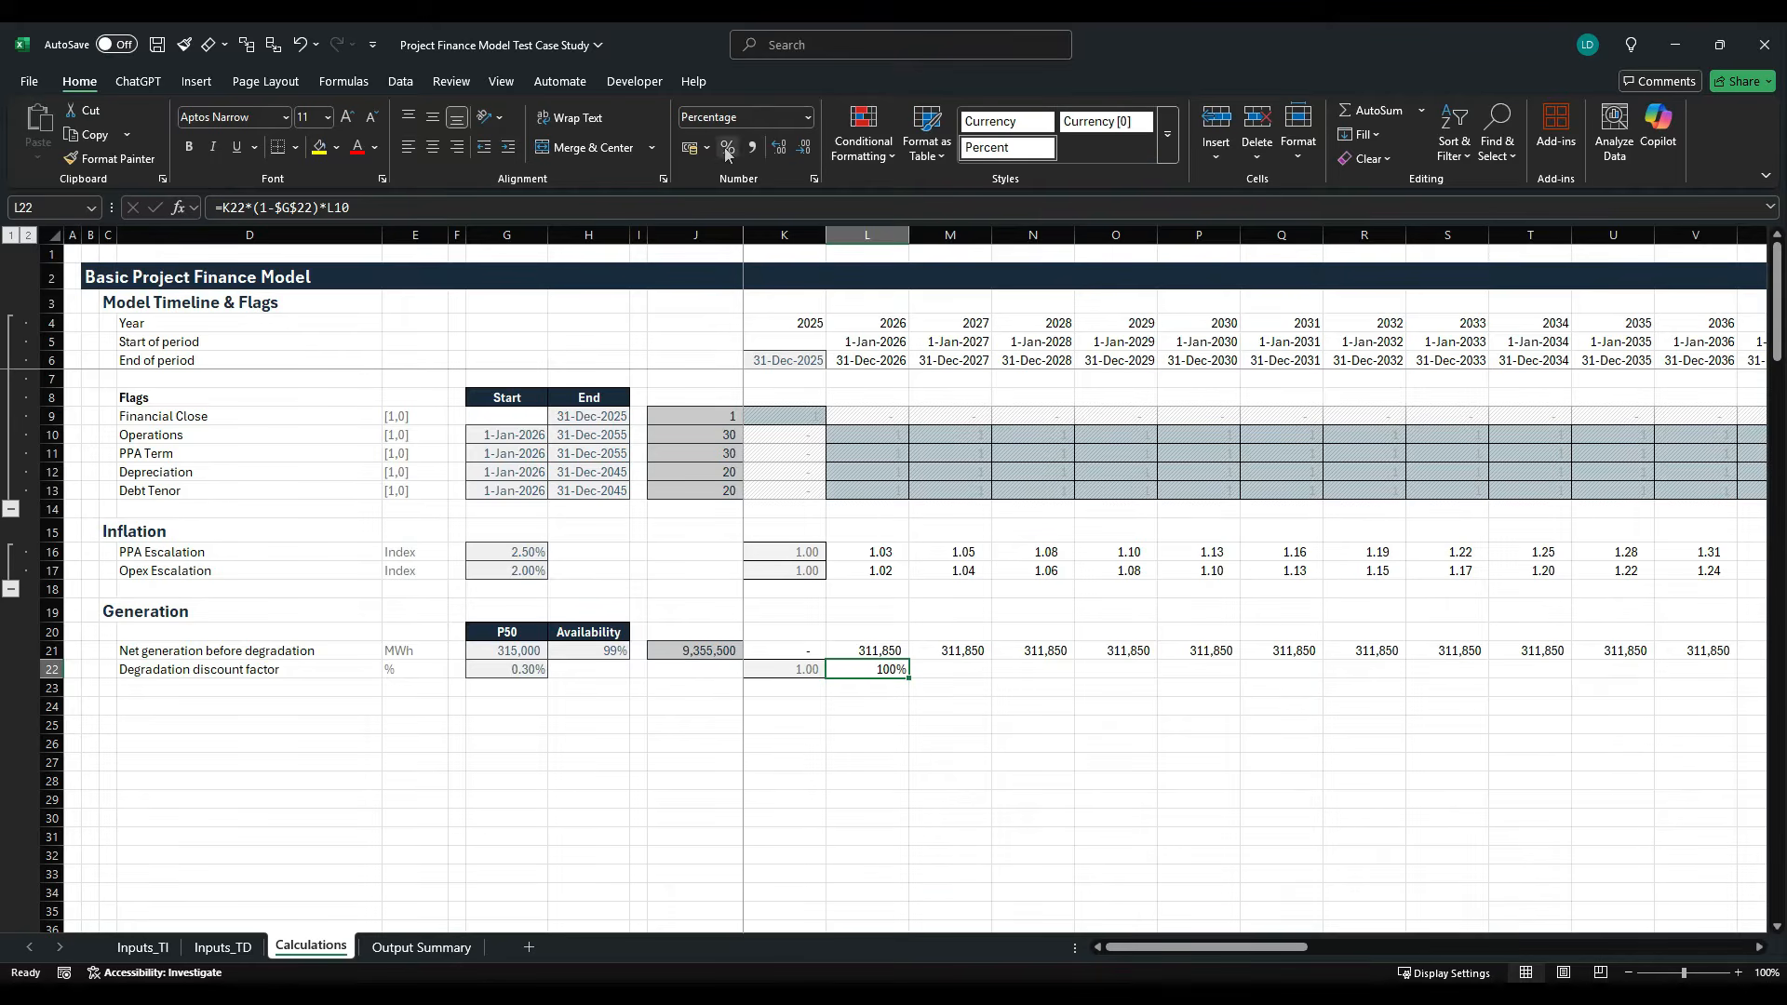
click(779, 150)
click(779, 151)
key(ctrl+shift+Right)
key(shift+Left)
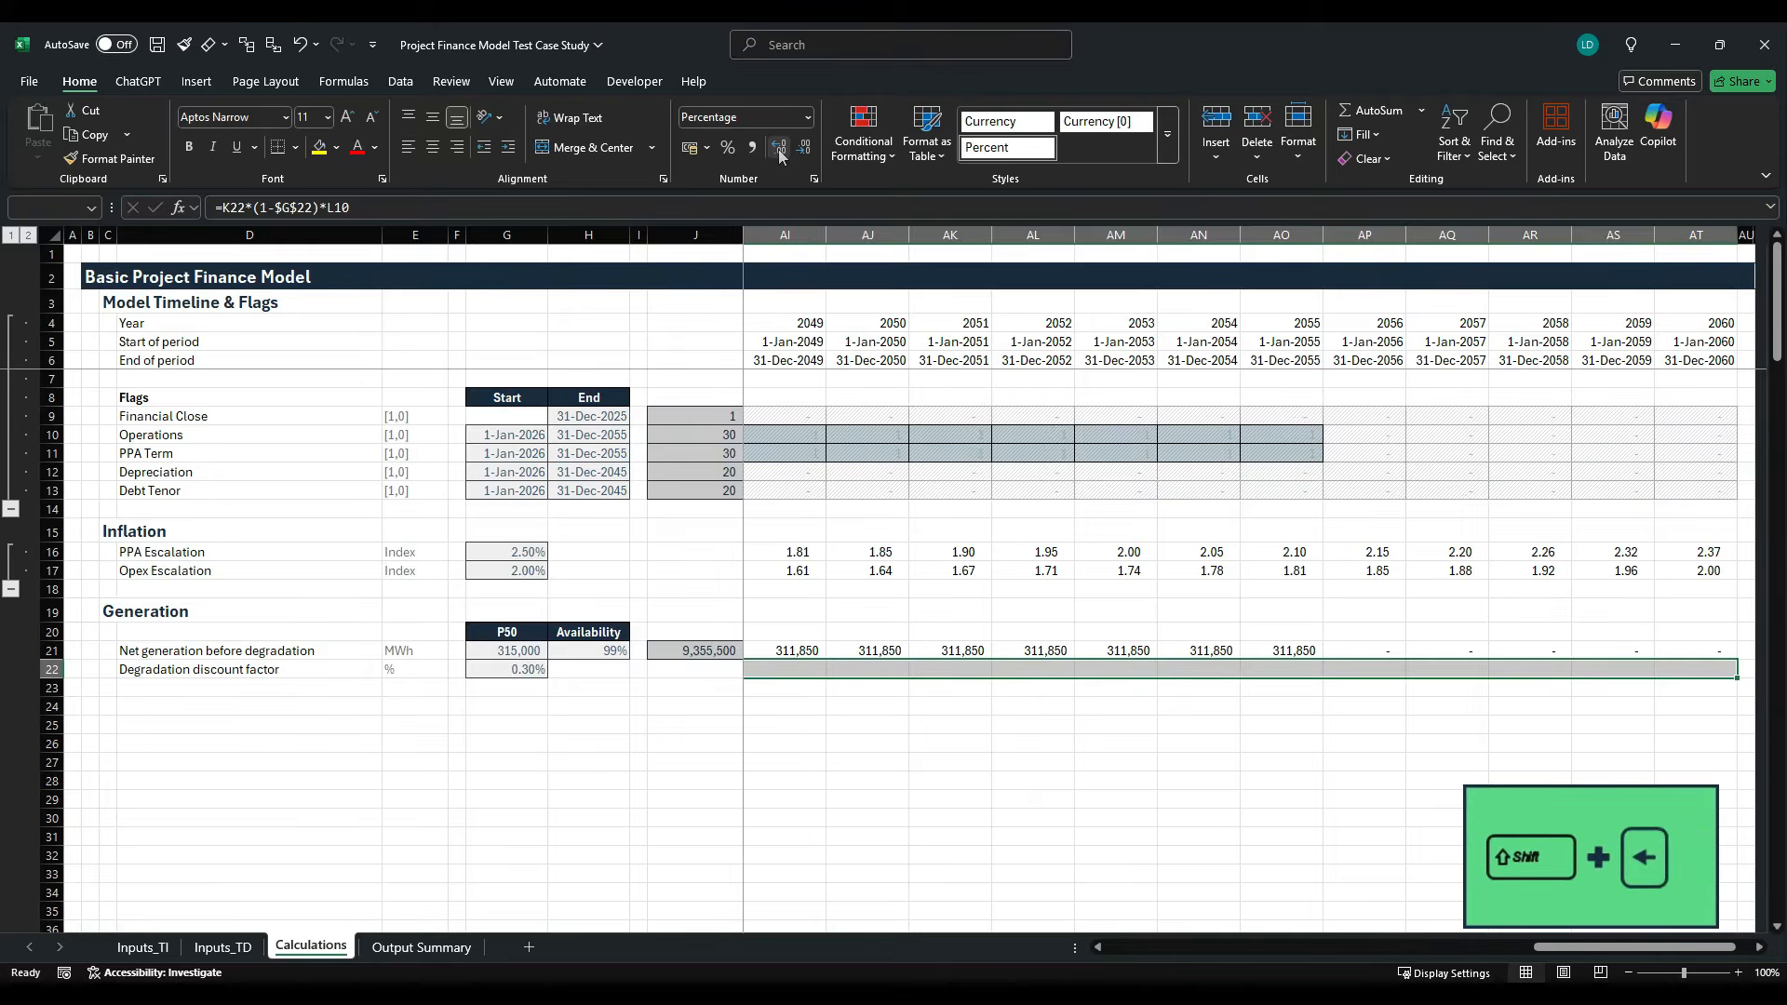
key(ctrl+r)
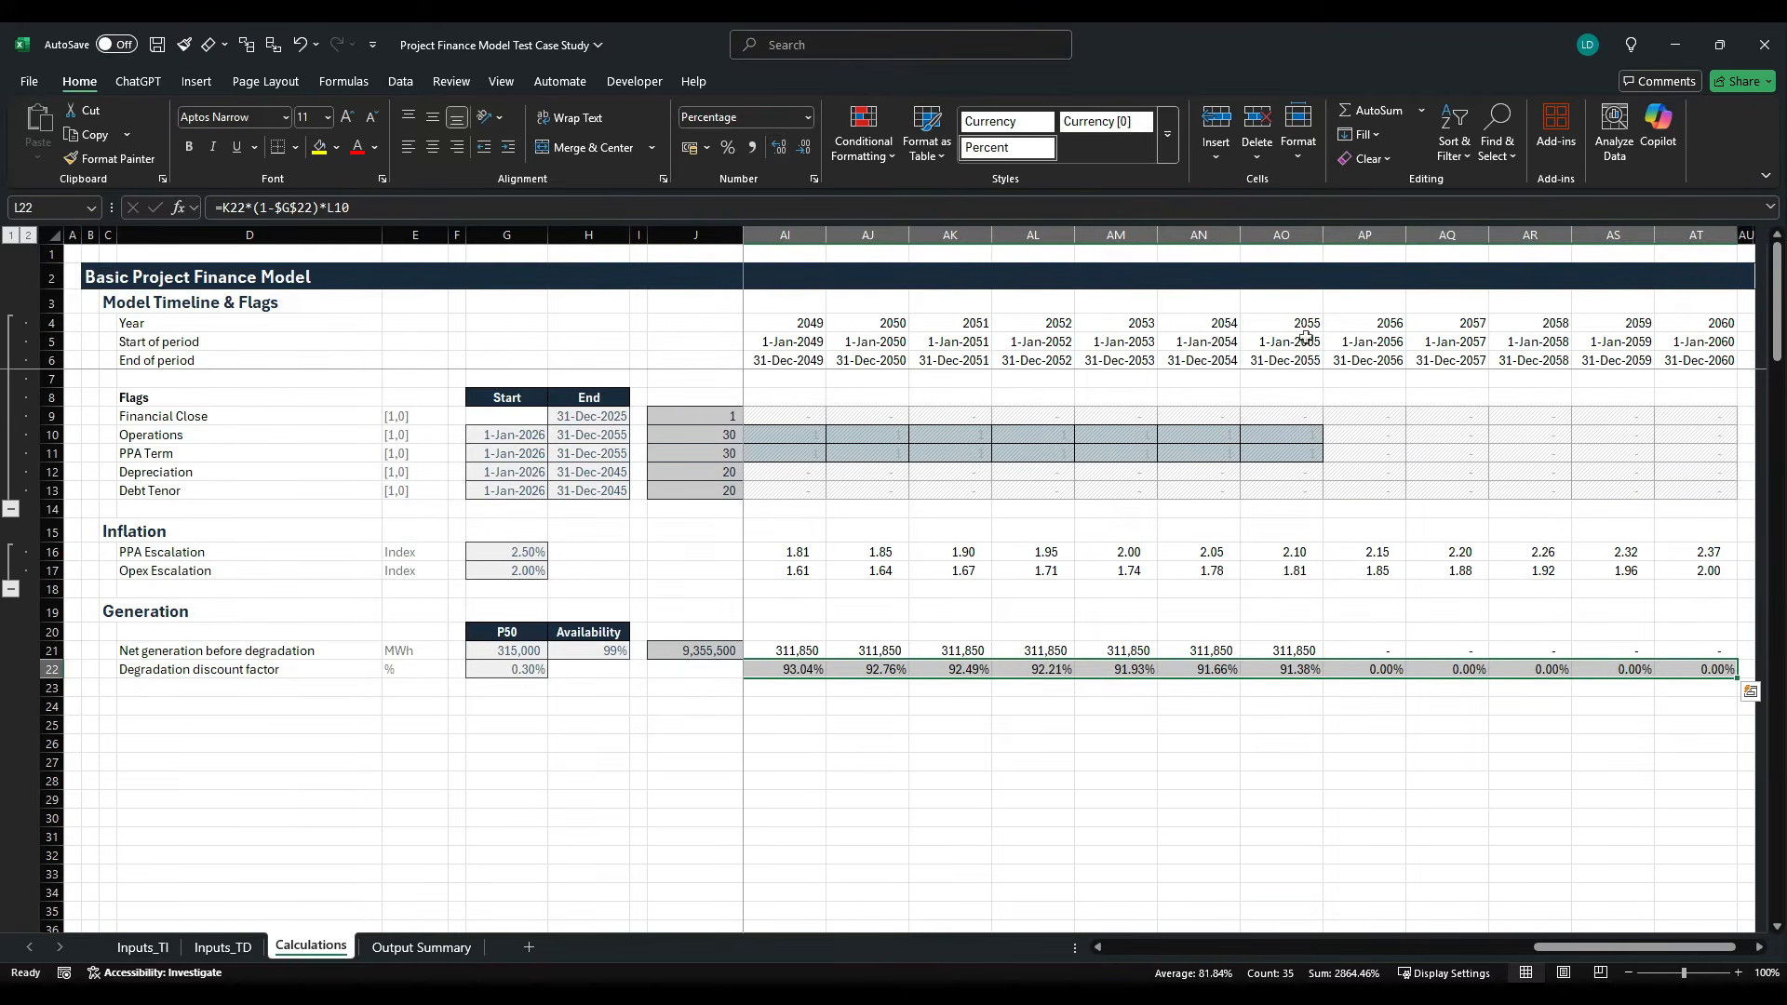
click(1284, 236)
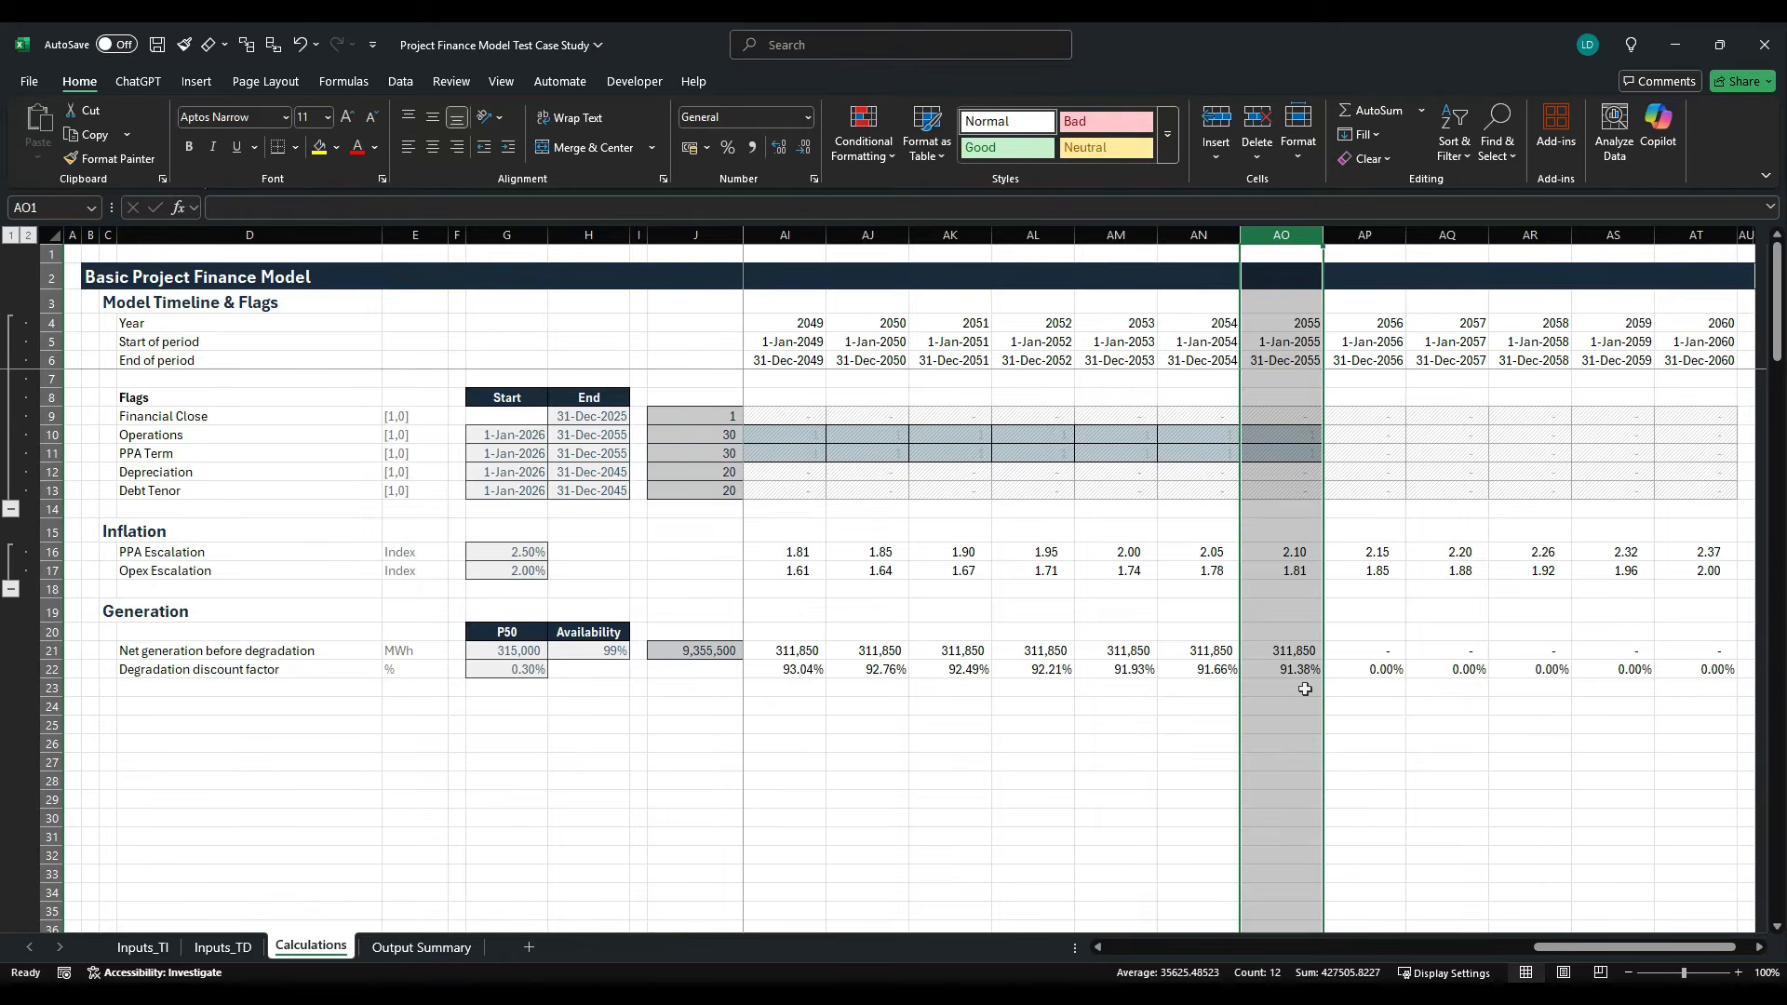
- Enter the row label Net generation after degradation in D23 below the degradation discount factor
click(274, 691)
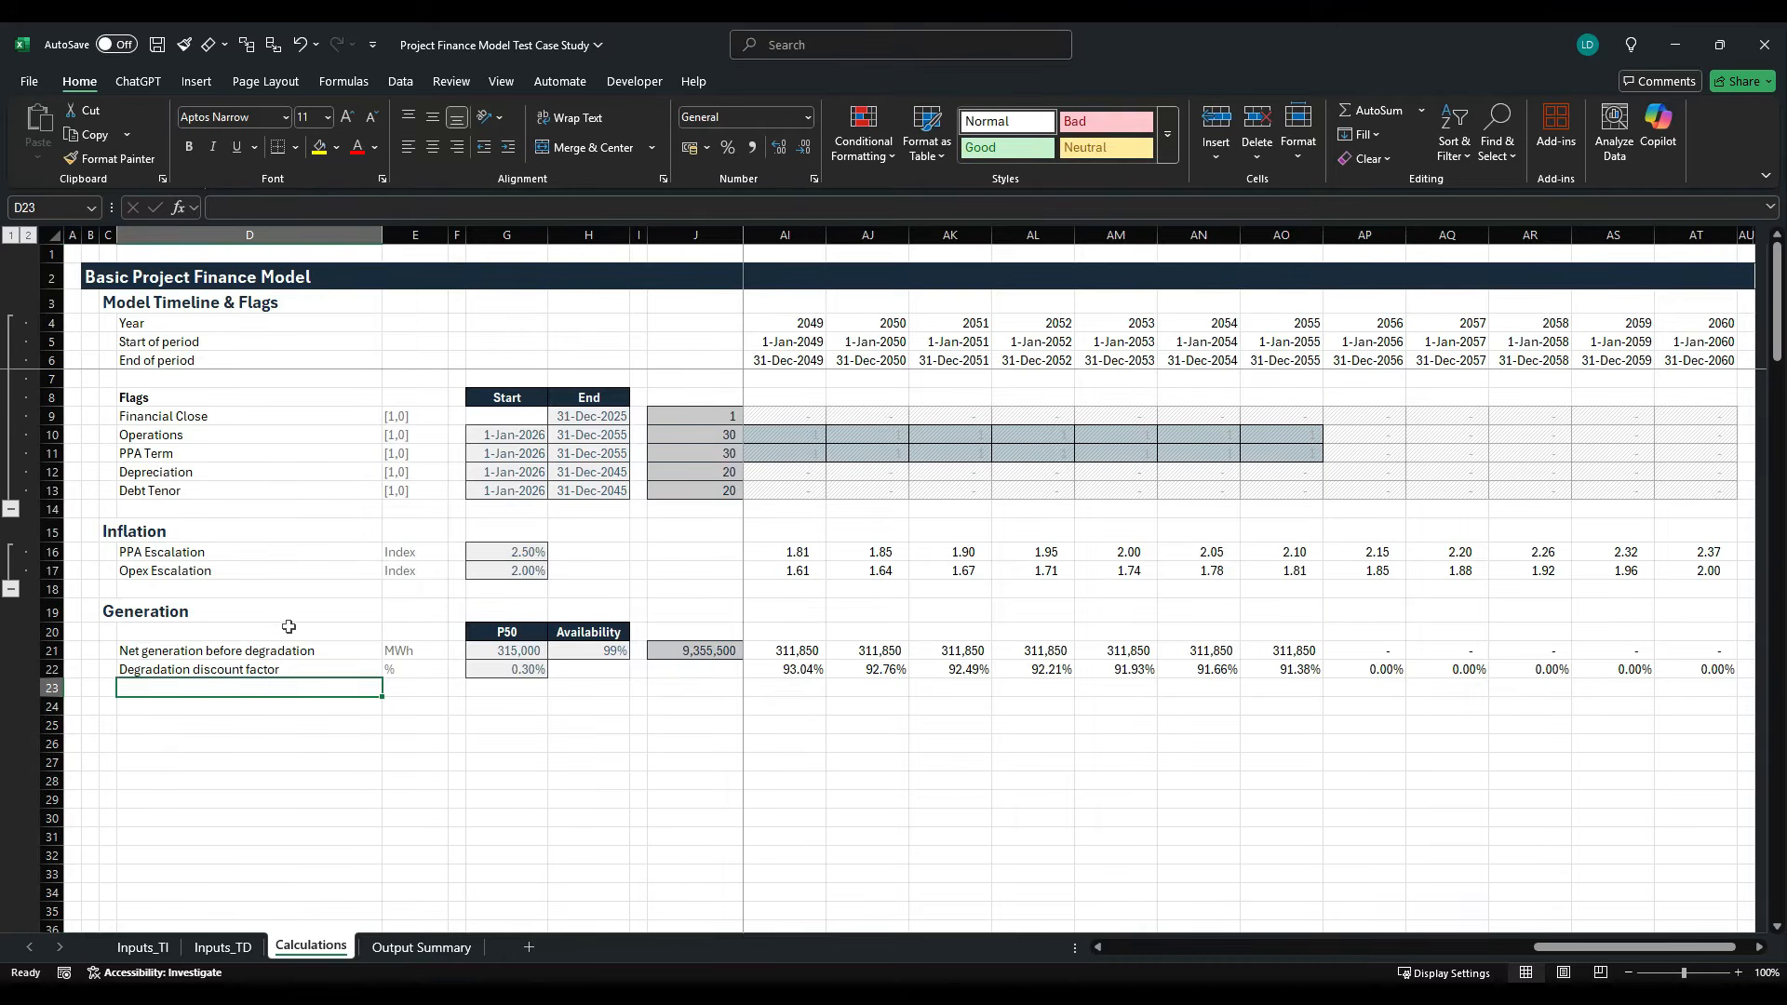
text(Net)
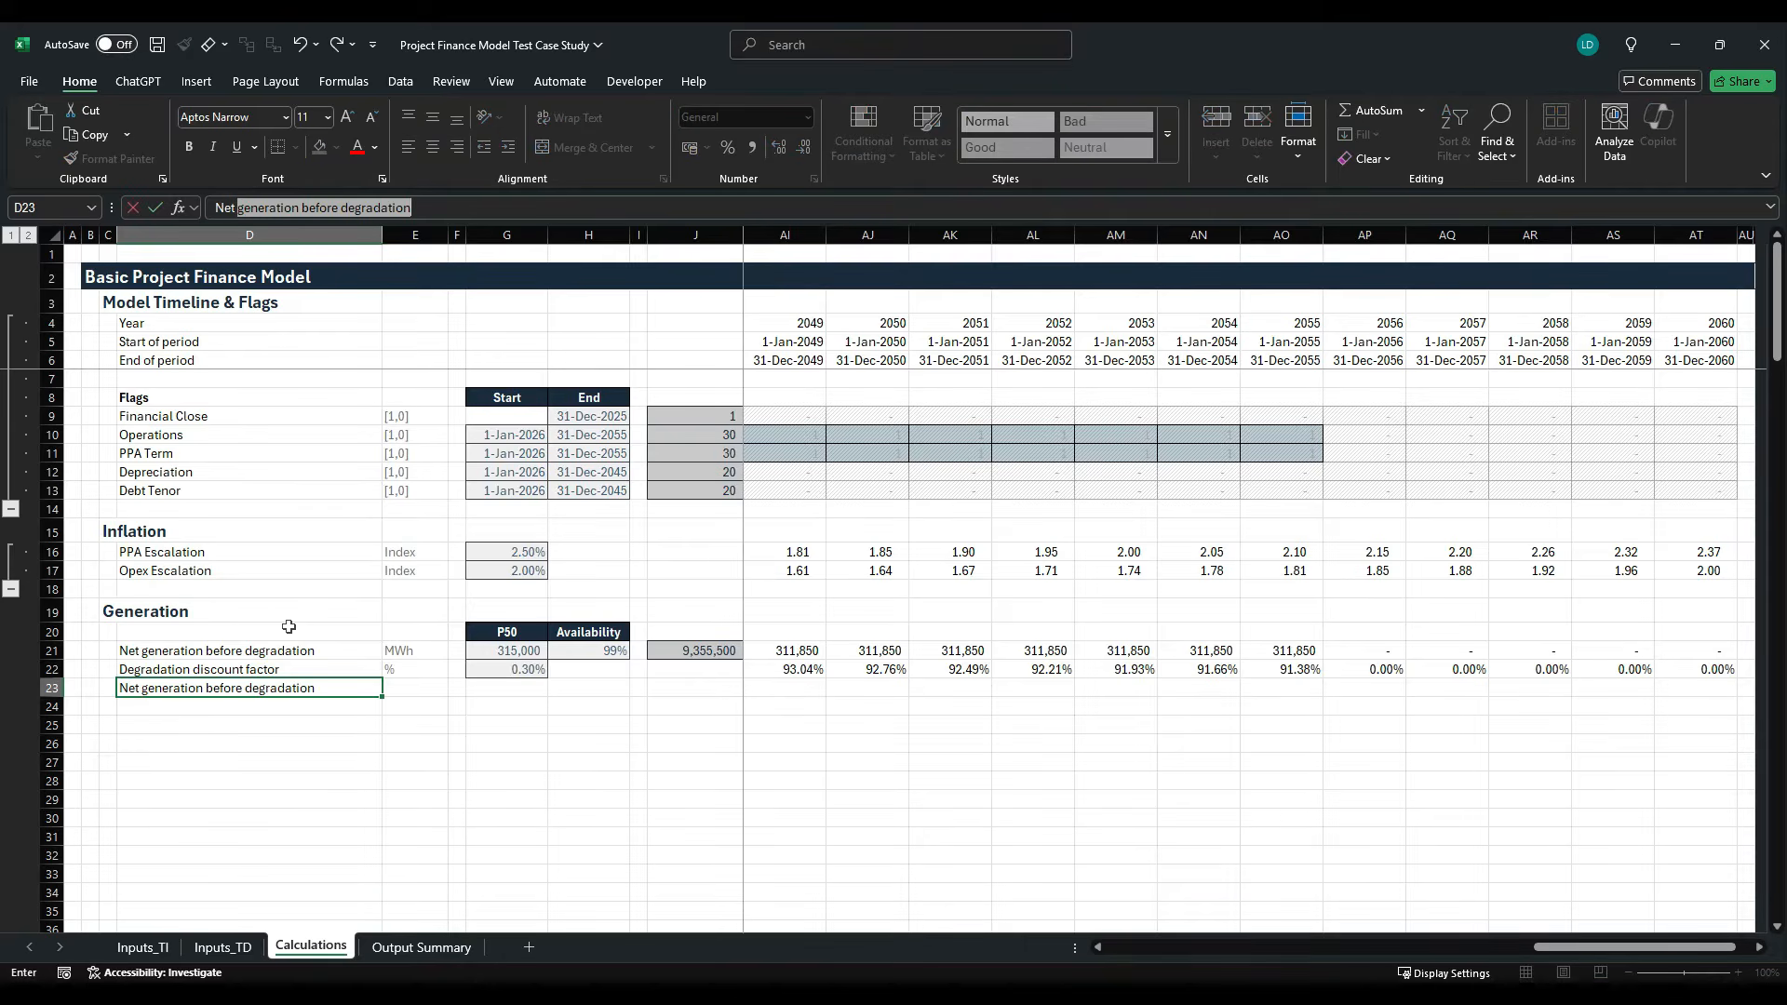
key(Return)
key(Up)
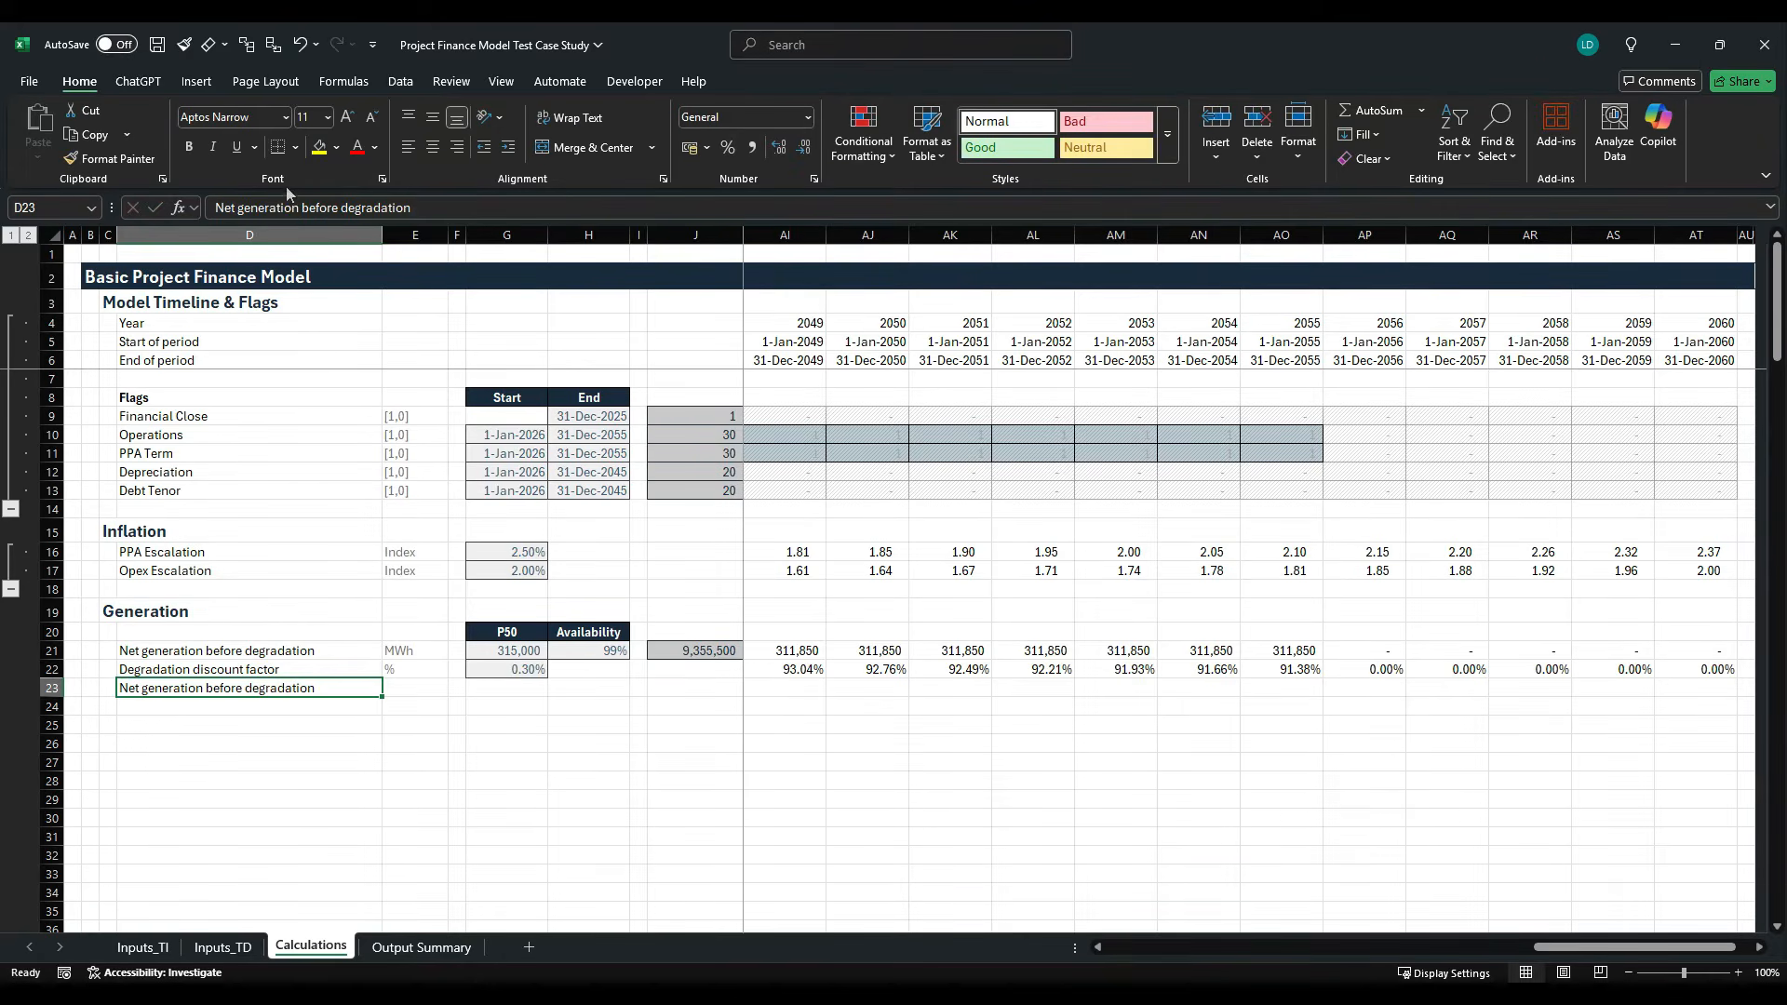
click(341, 211)
double_click(319, 207)
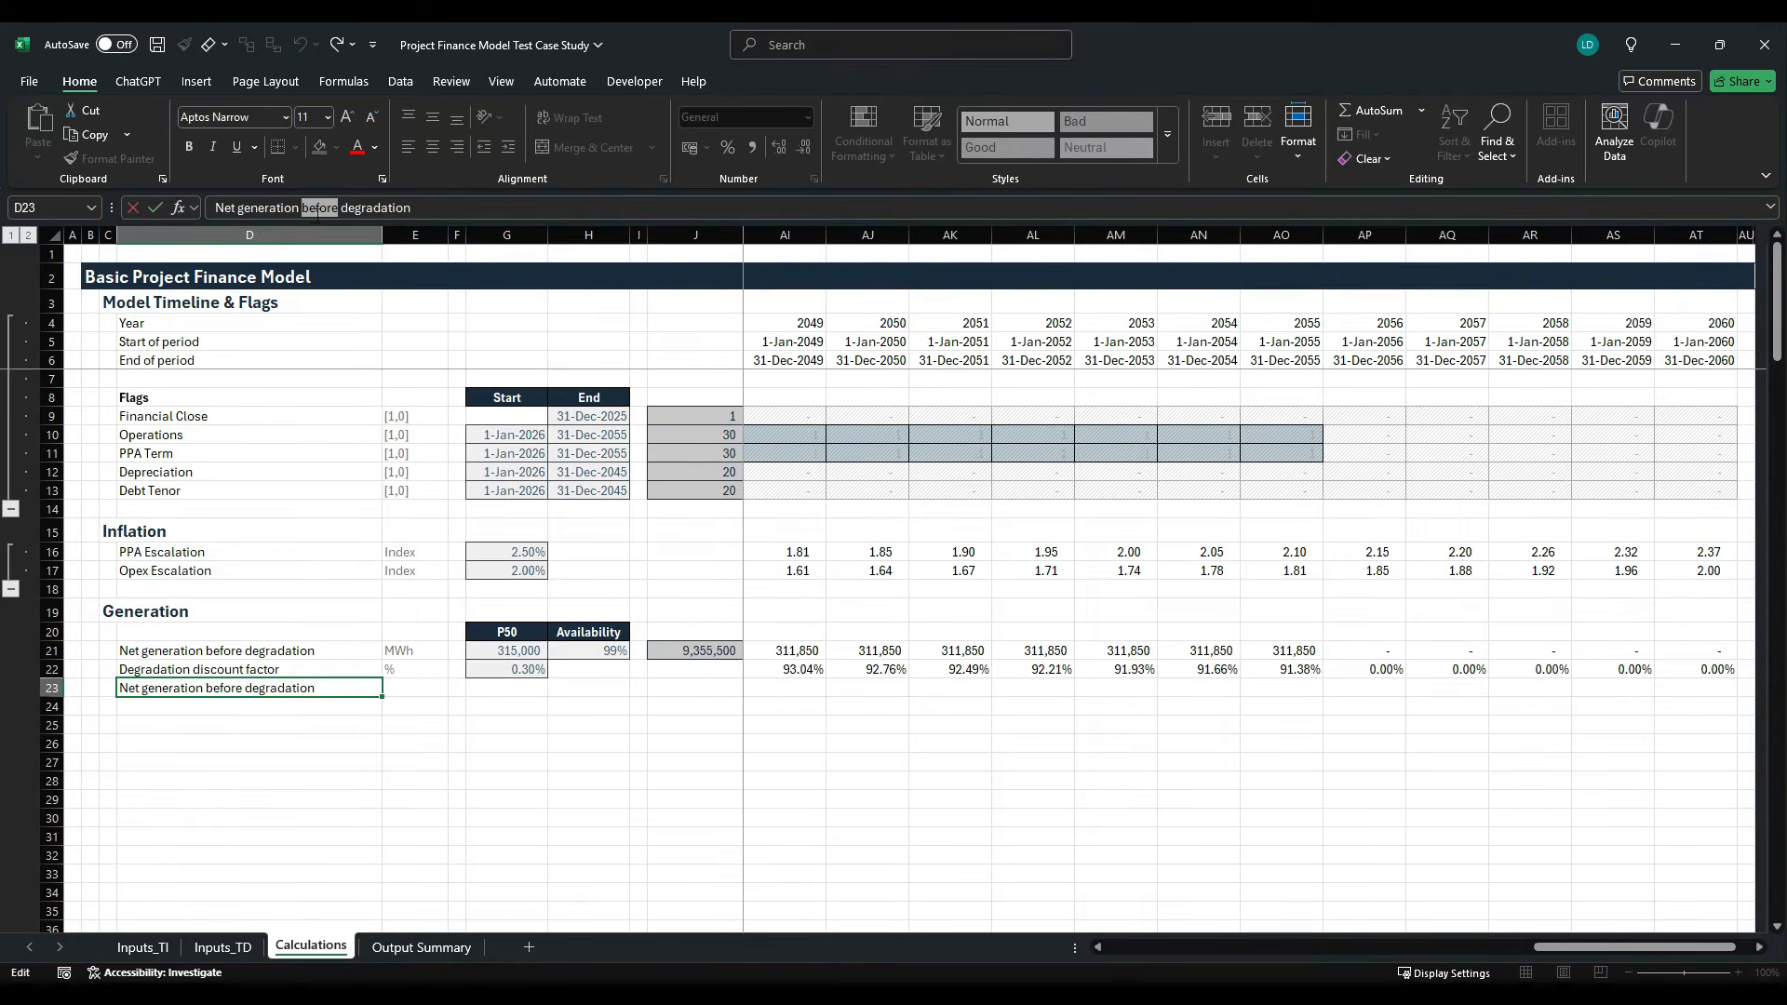
text(after)
key(Return)
key(Up)
- Copy the MWh unit from E21 into E23
key(Right)
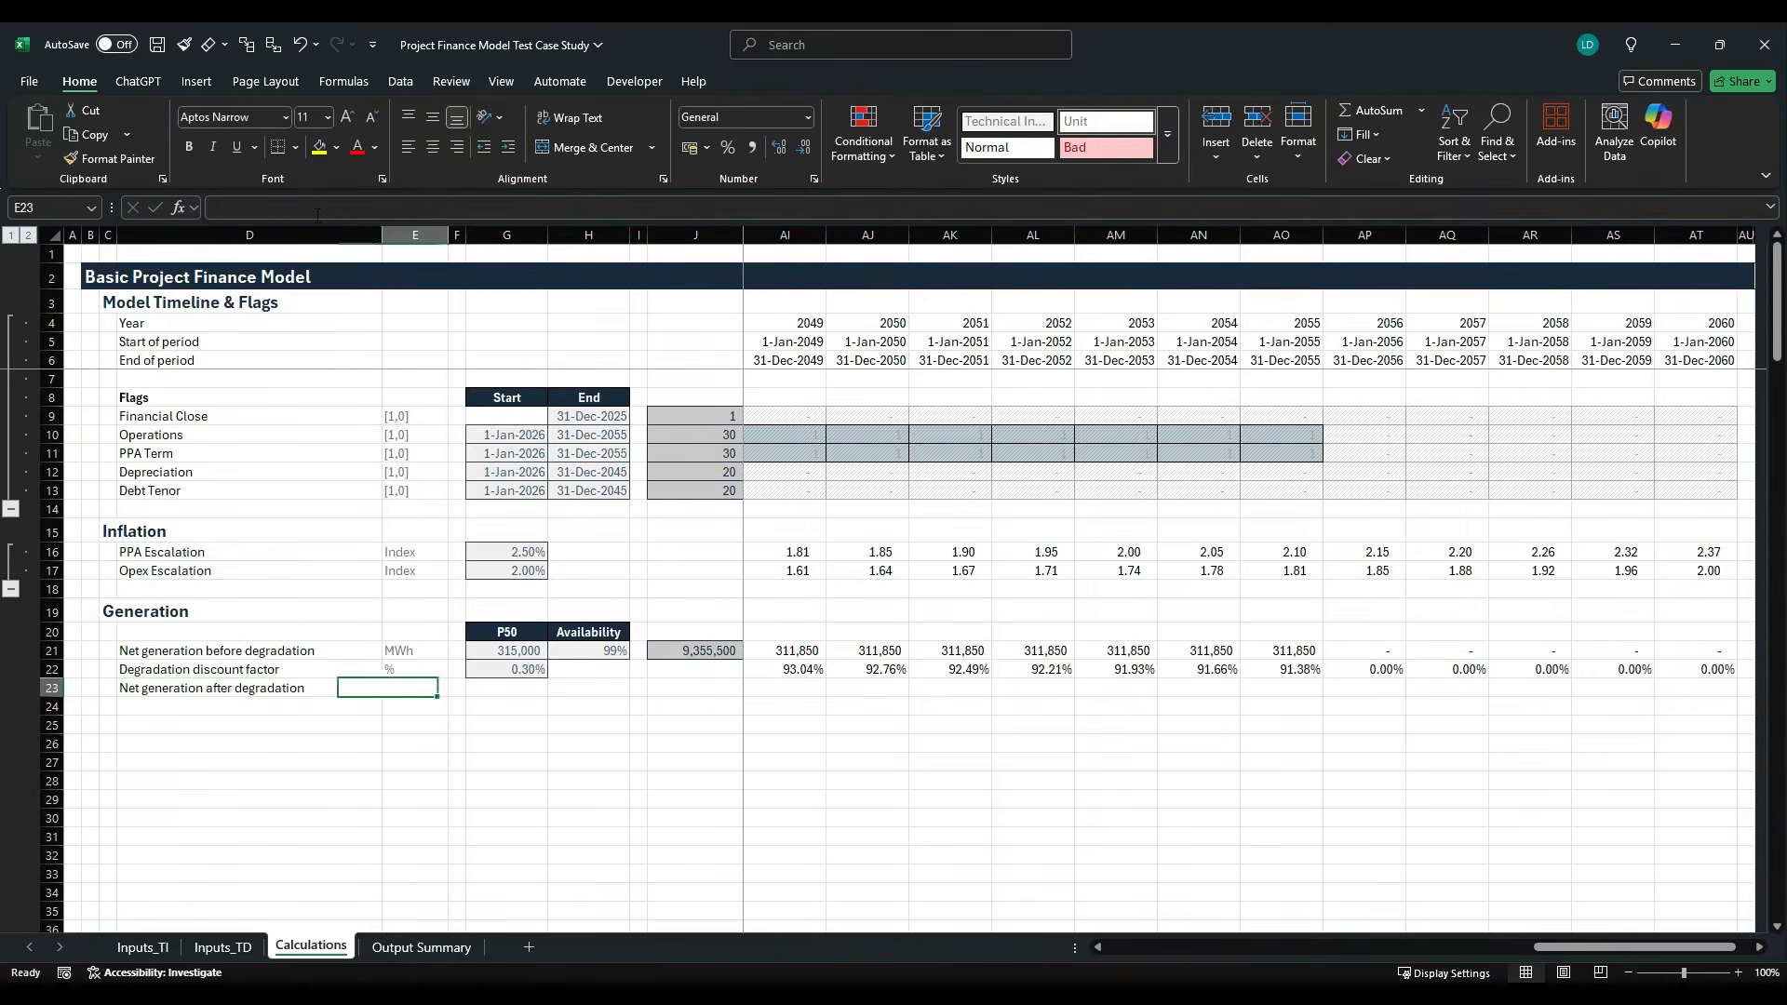
key(Up)
key(Up)
key(ctrl+c)
key(Down)
key(Down)
key(ctrl+v)
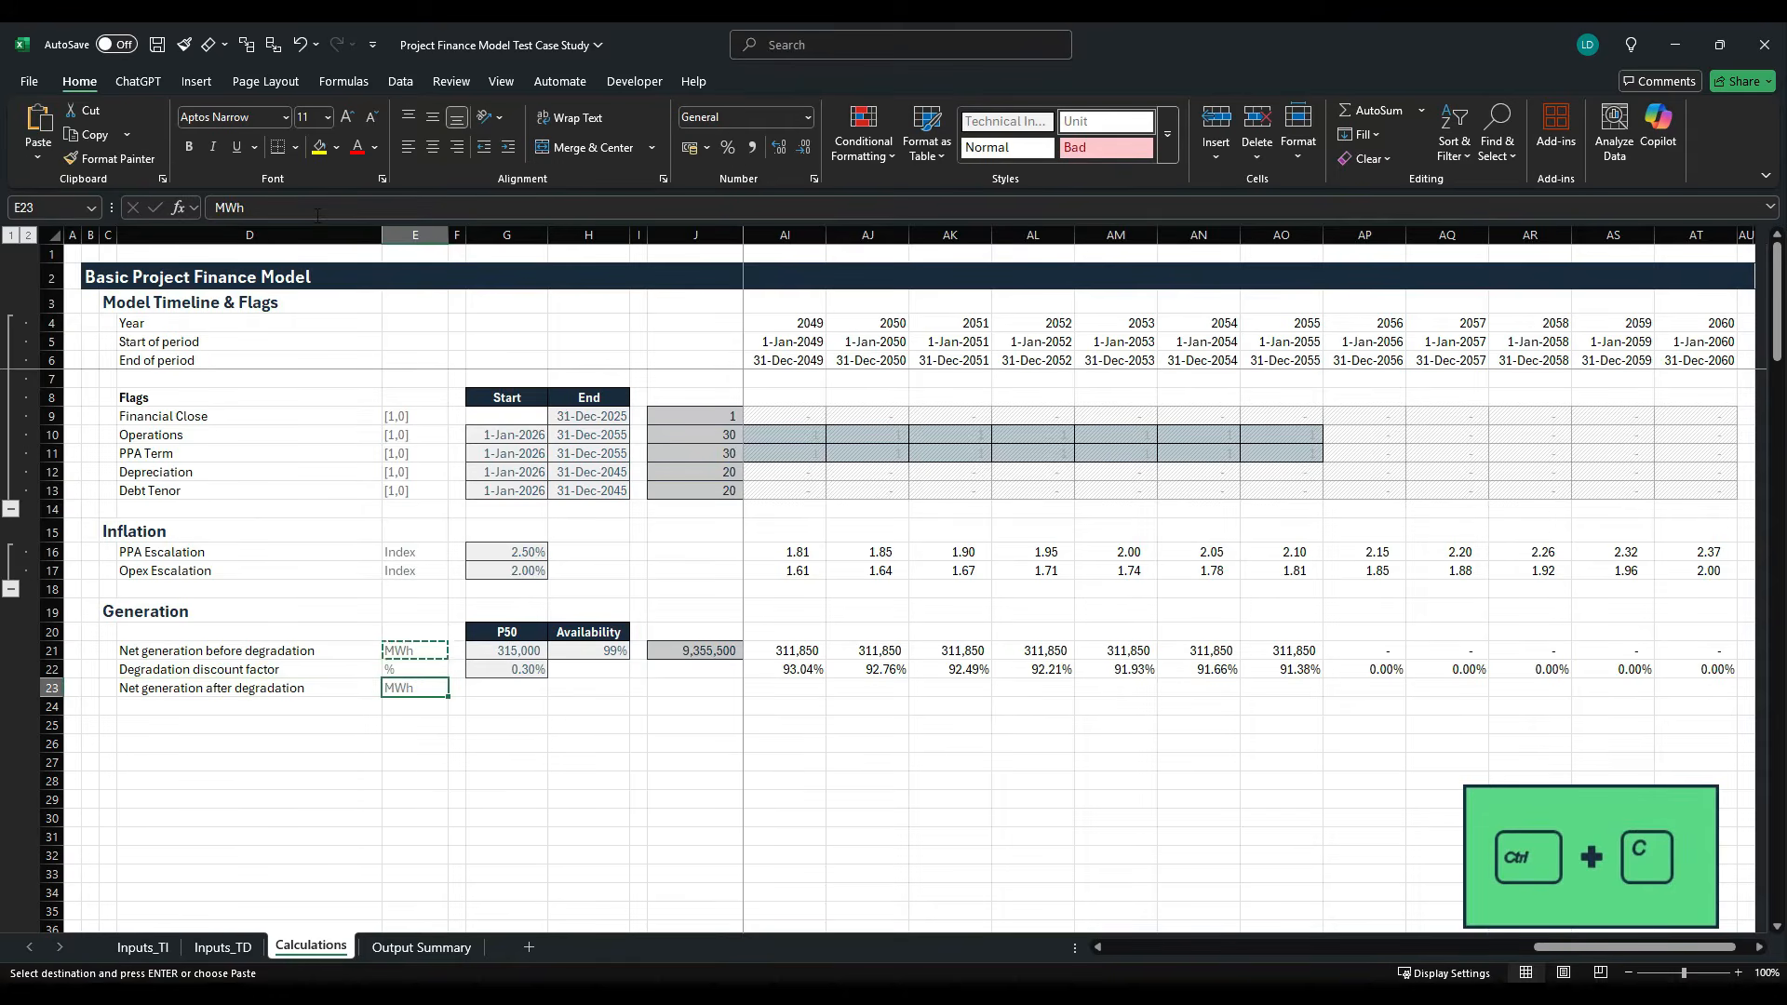
key(Escape)
- Copy the row total formula from J21 into J23 for net generation after degradation
key(Right)
key(Right)
key(Right)
key(Right)
key(Right)
key(Up)
key(Up)
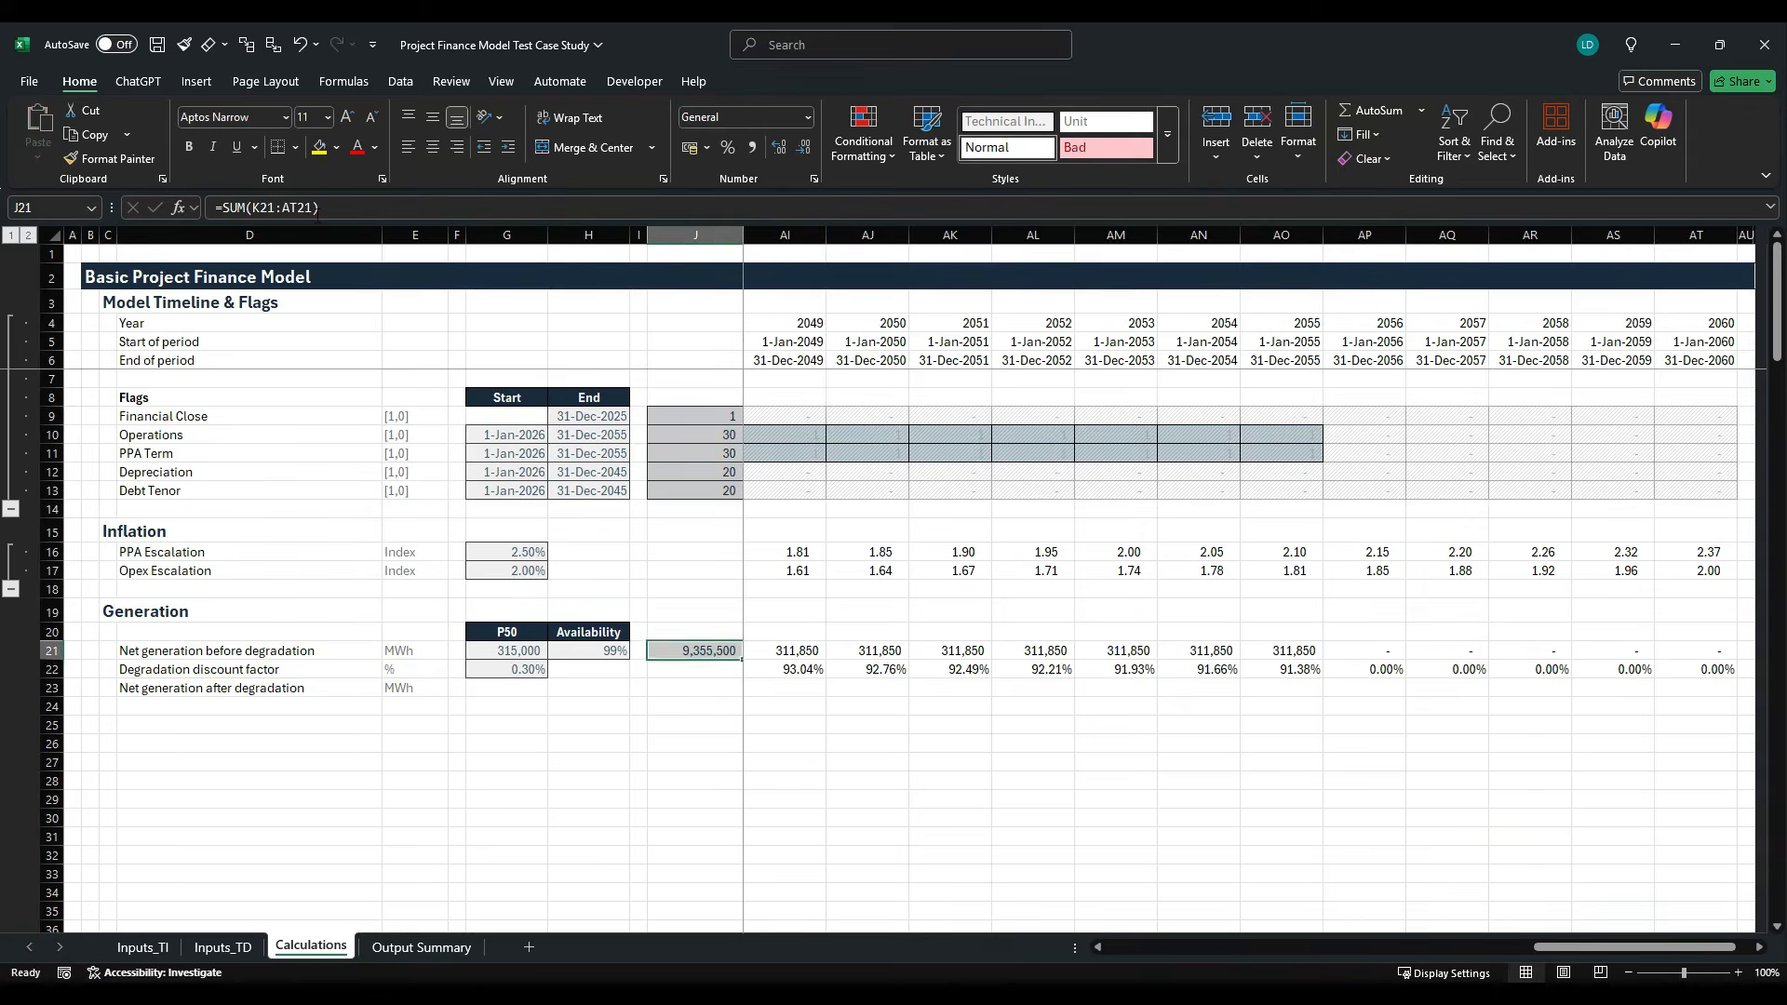
key(ctrl+c)
key(Down)
key(Down)
key(ctrl+v)
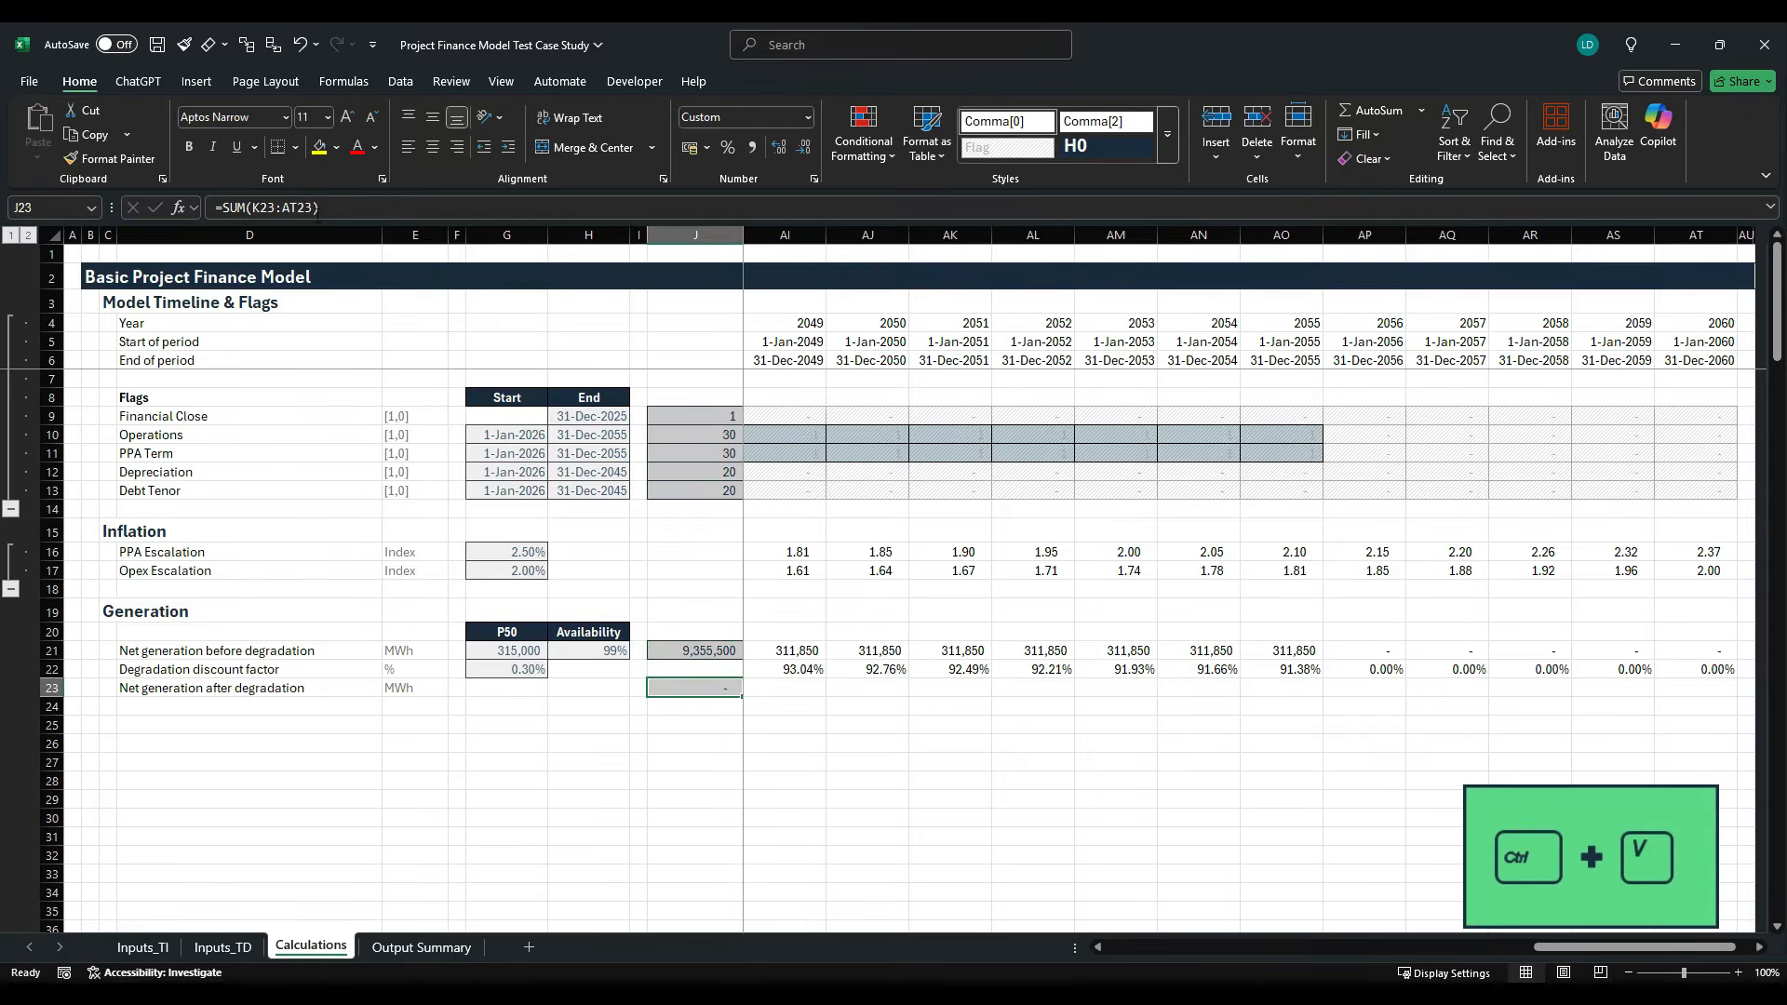
- Enter the formula =K21*K22 in K23 to calculate net generation after degradation
key(Right)
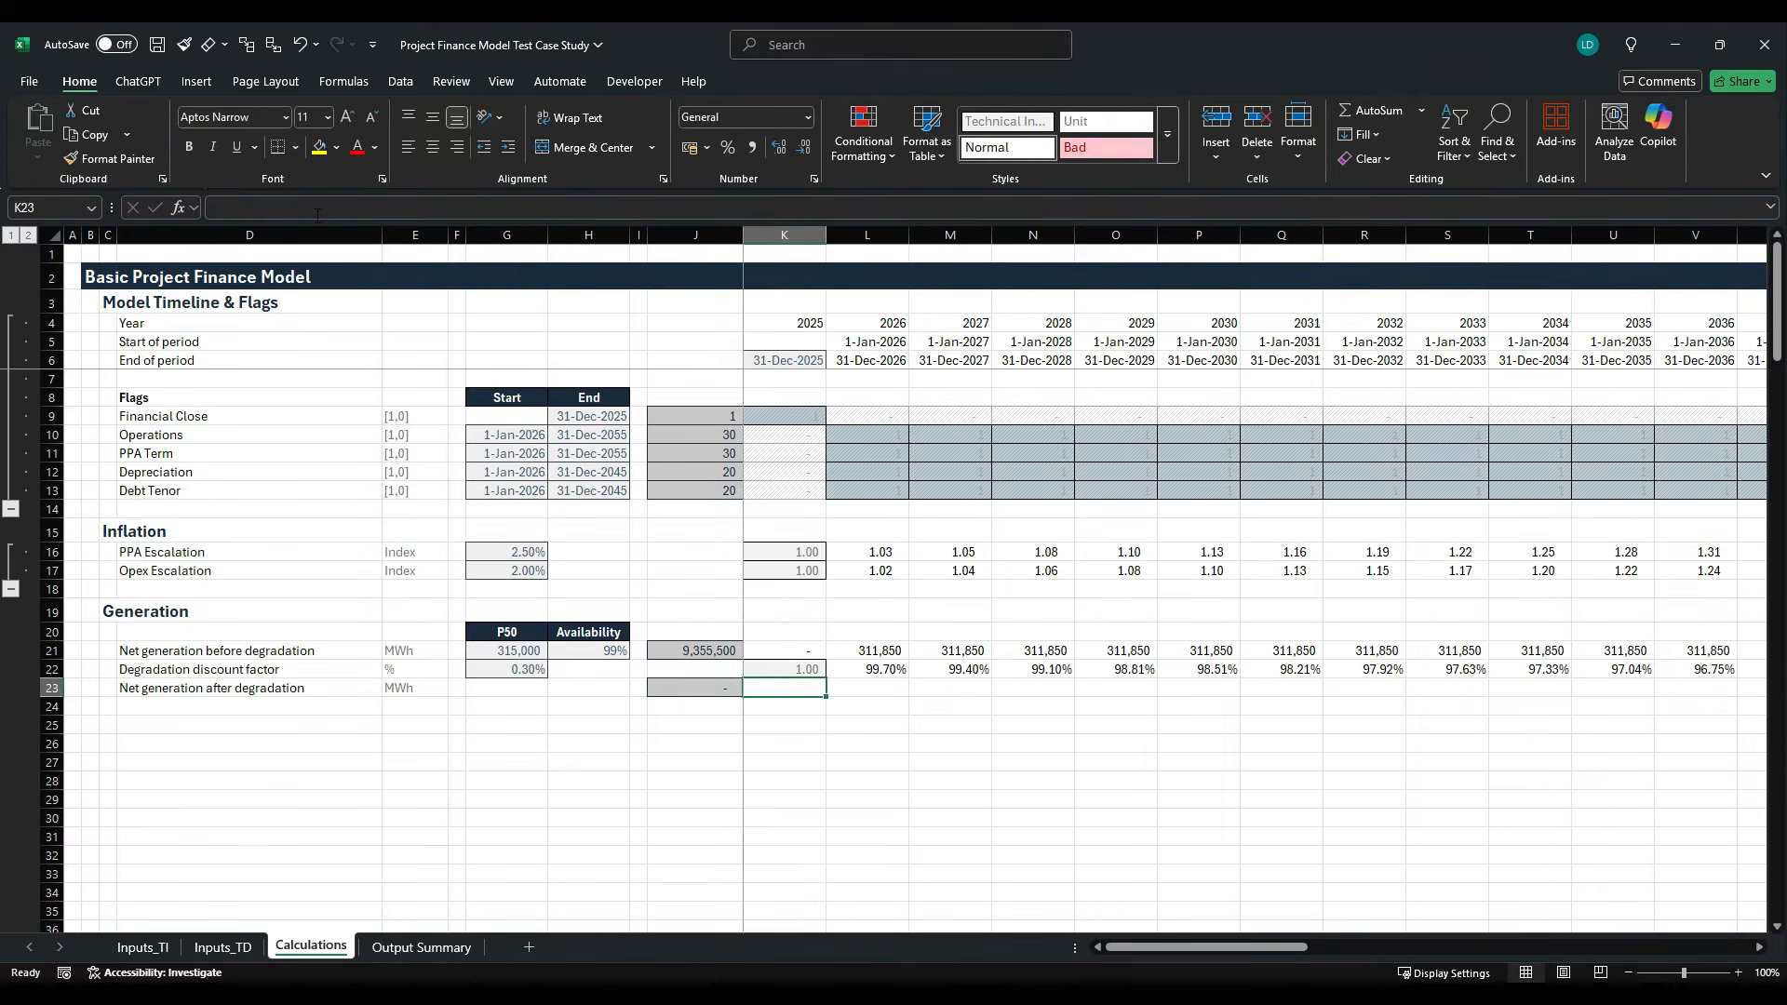
text(=)
key(Up)
key(Up)
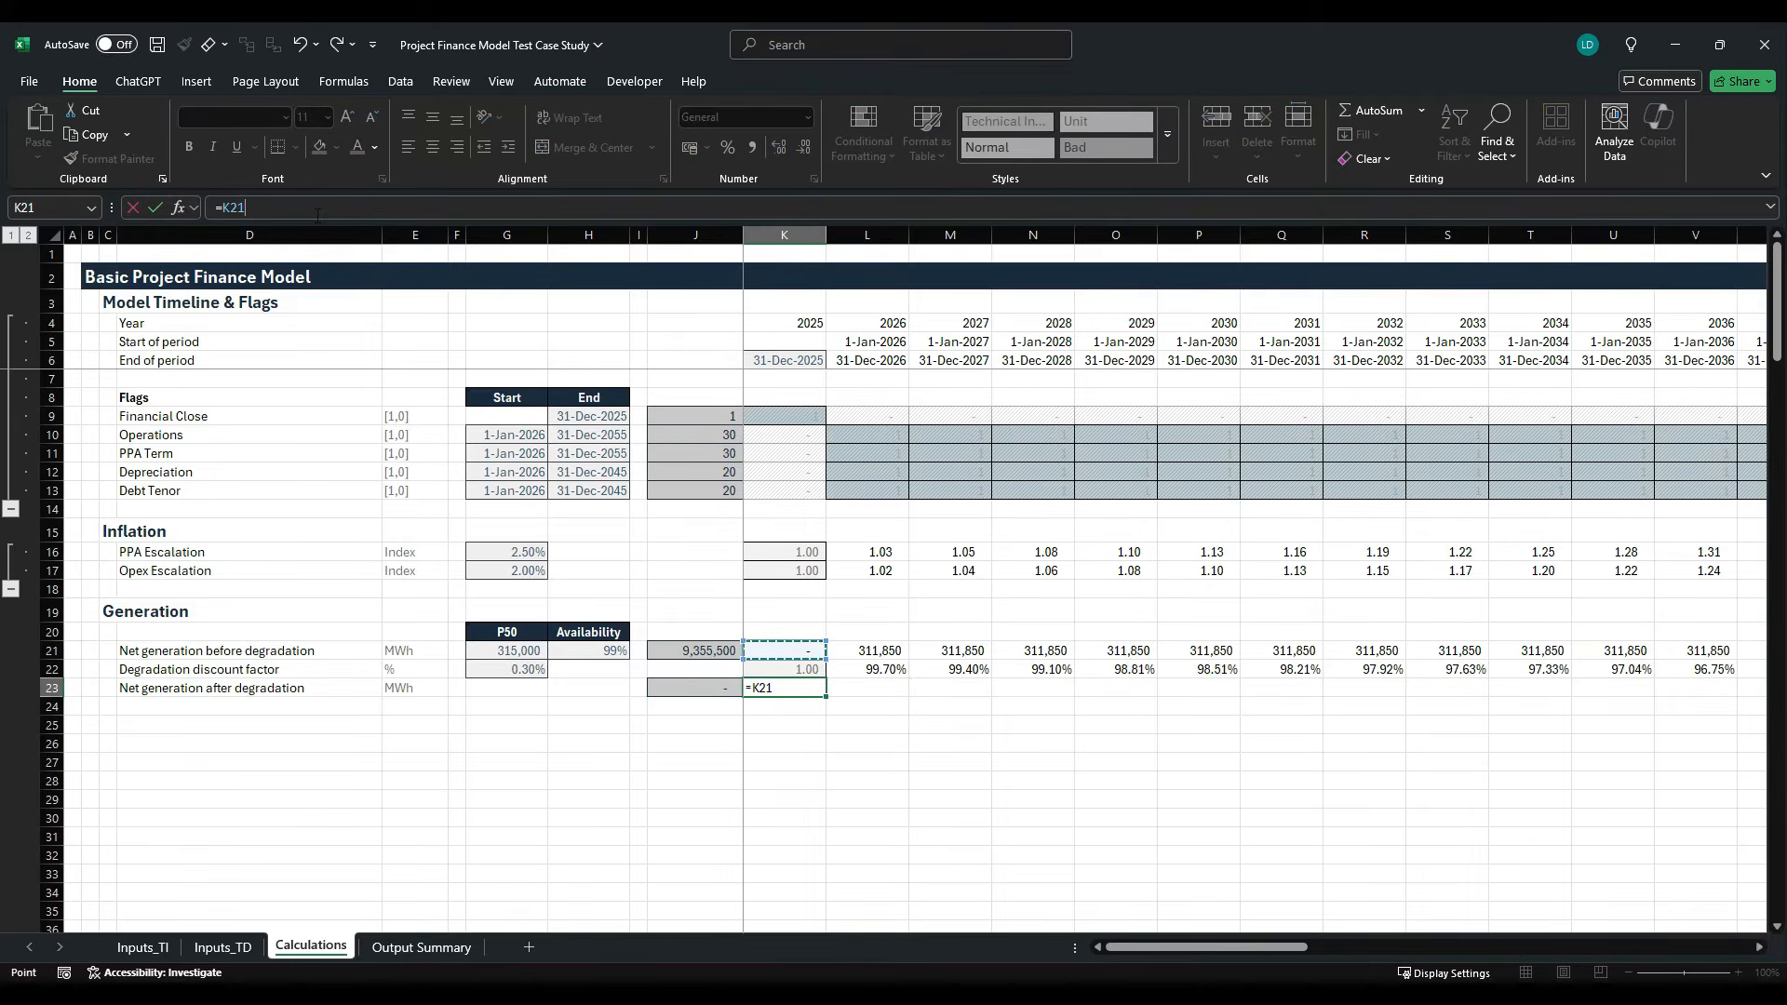
text(*)
key(Up)
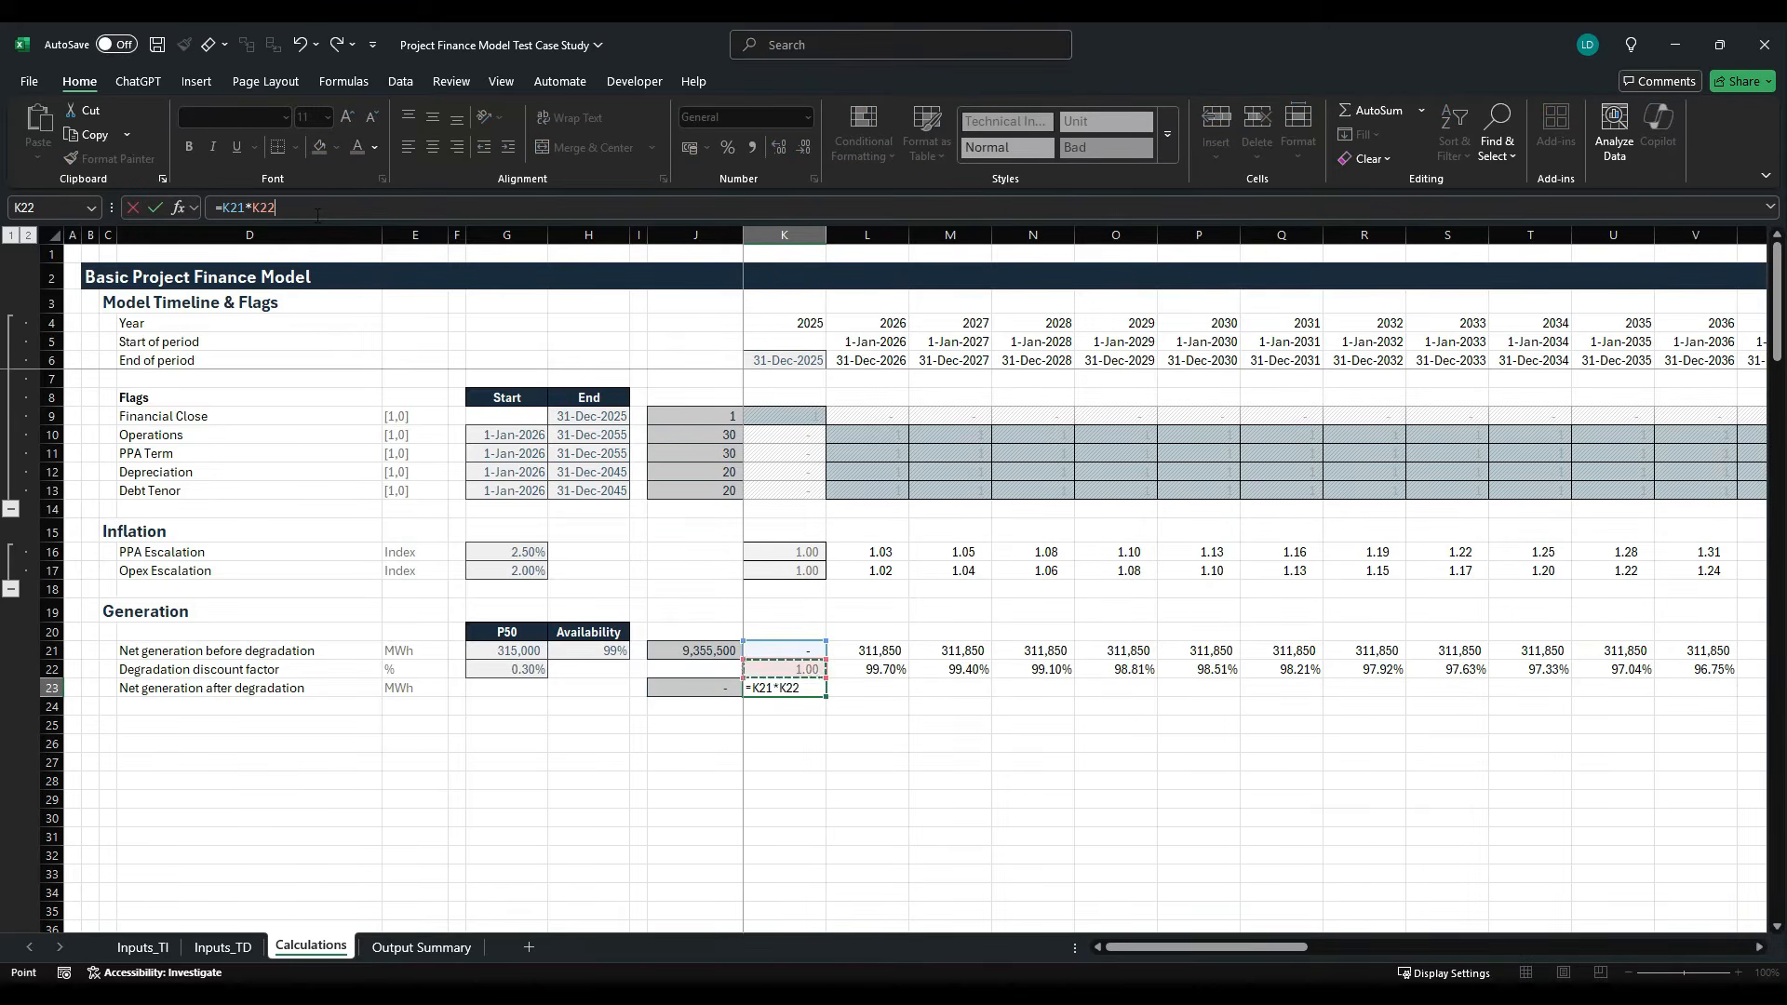
key(ctrl+Return)
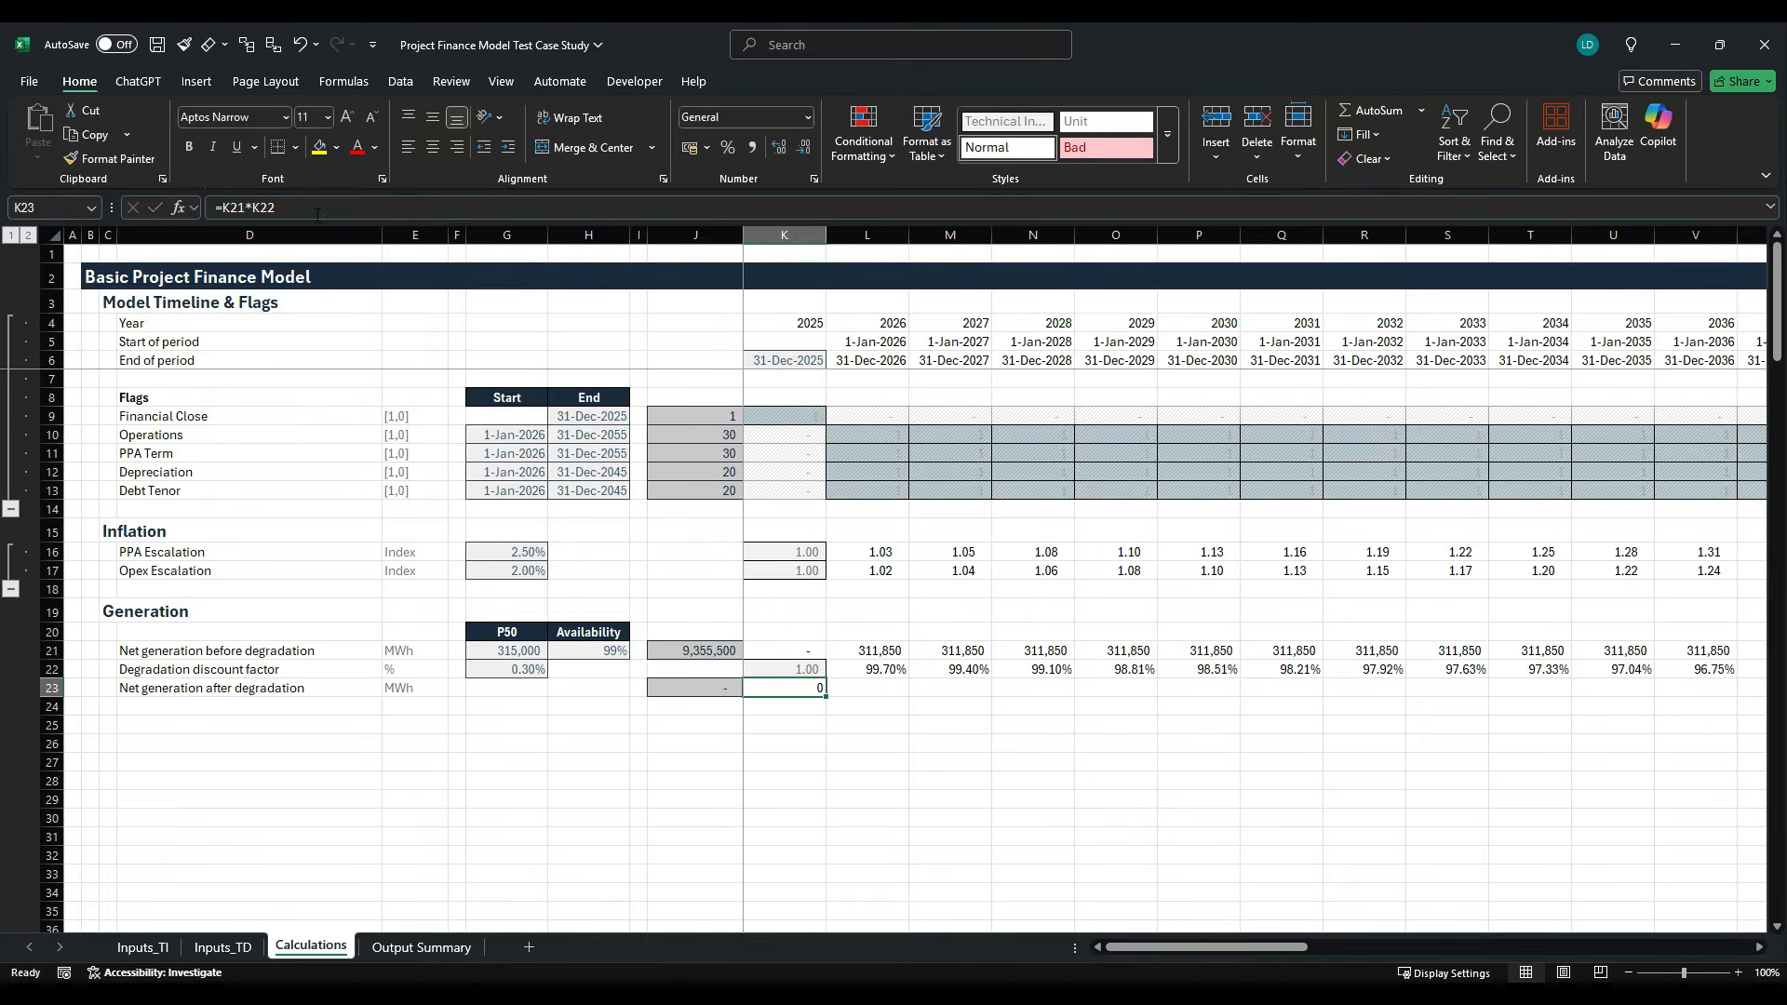
- Apply the Comma[0] cell style to K23 and fill its formula across the timeline to 2060
key(alt+h)
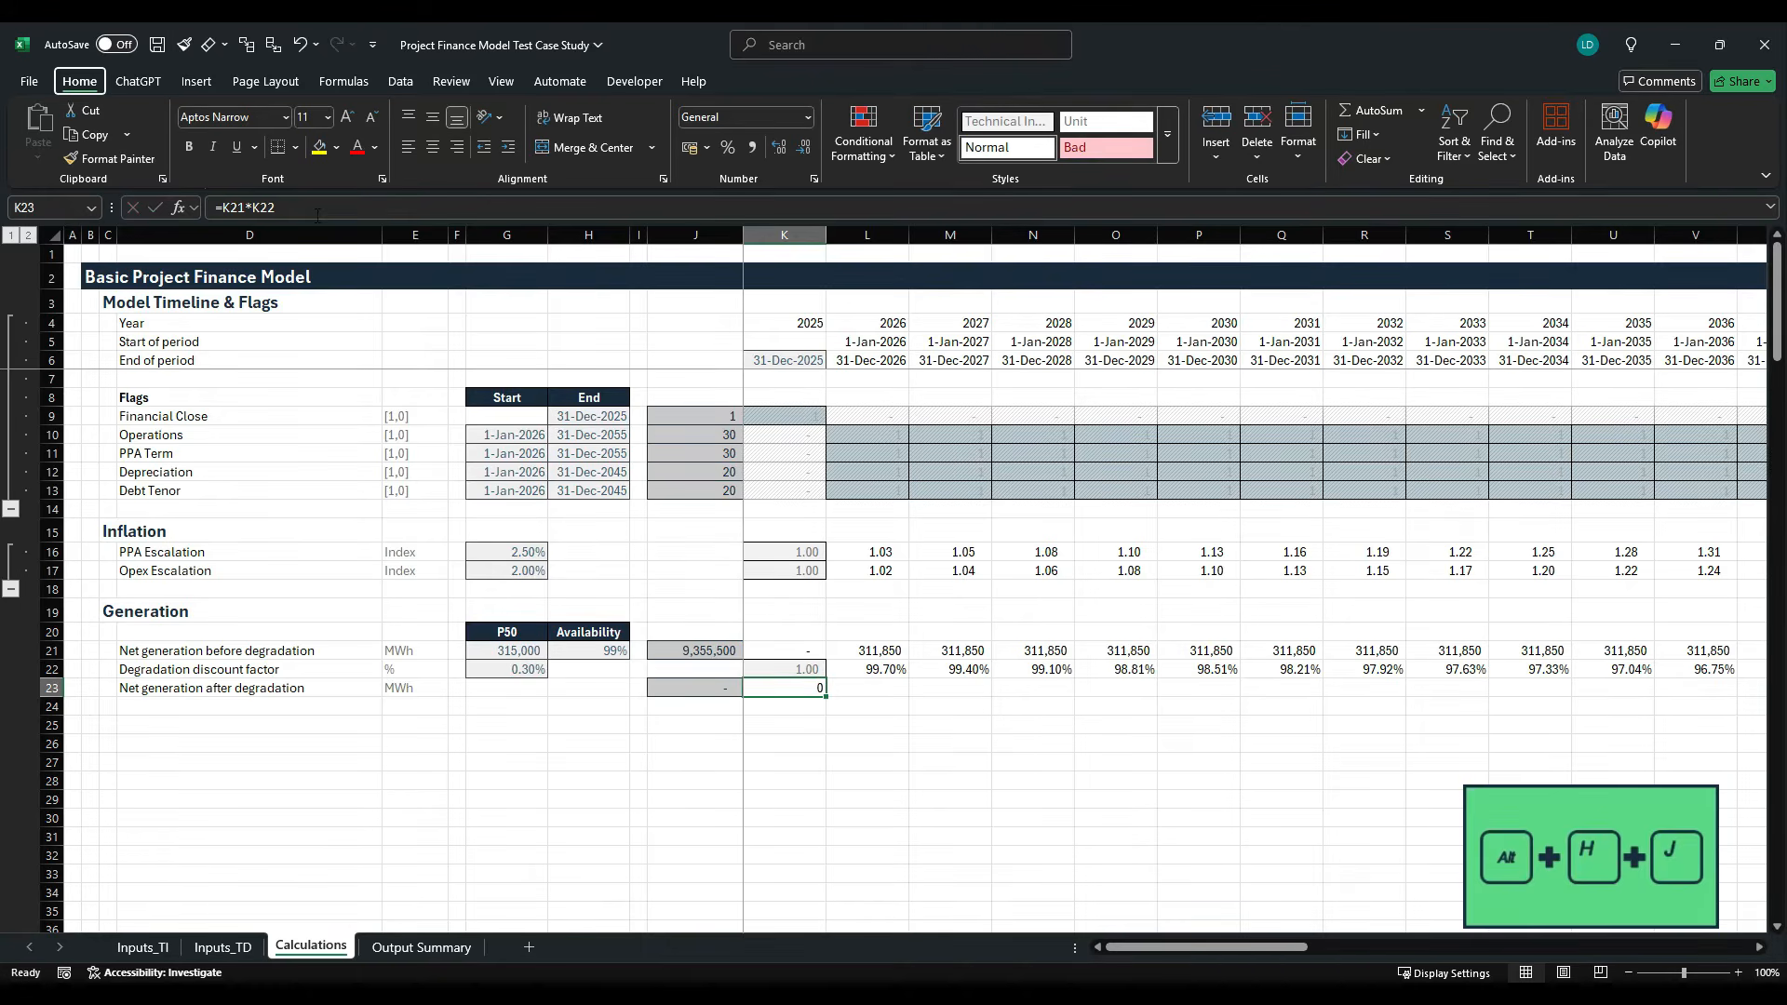
key(j)
key(Return)
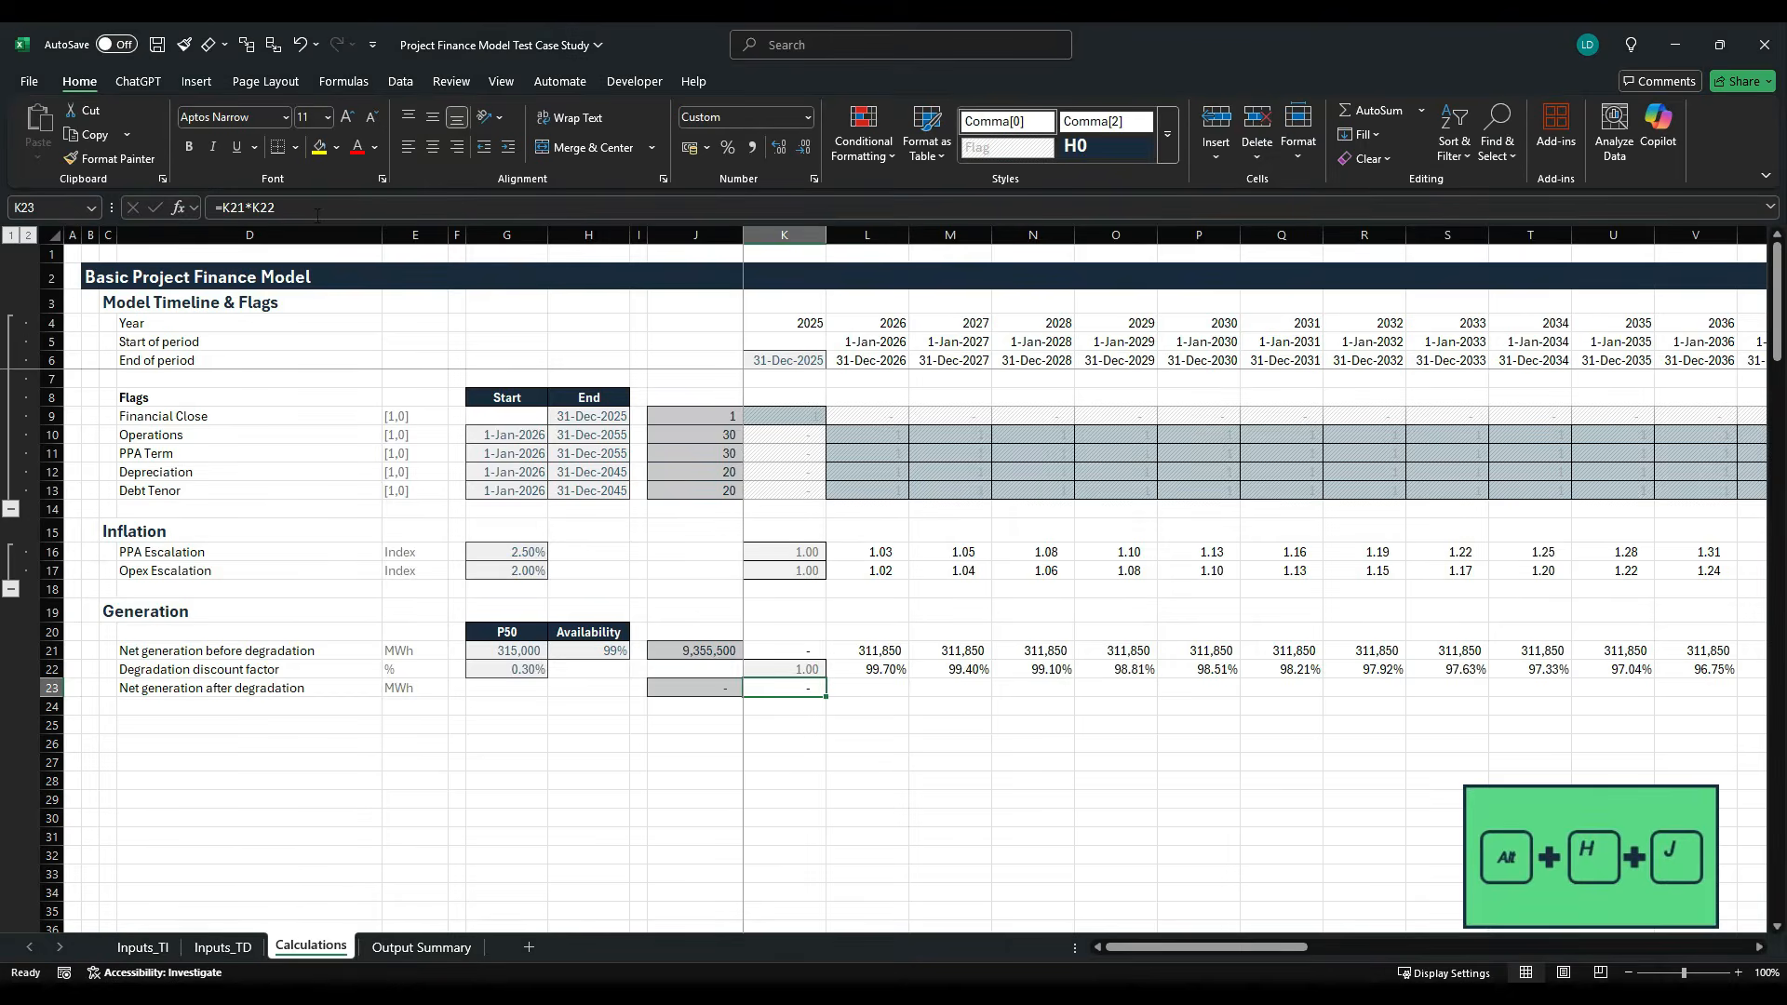
key(ctrl+shift+Right)
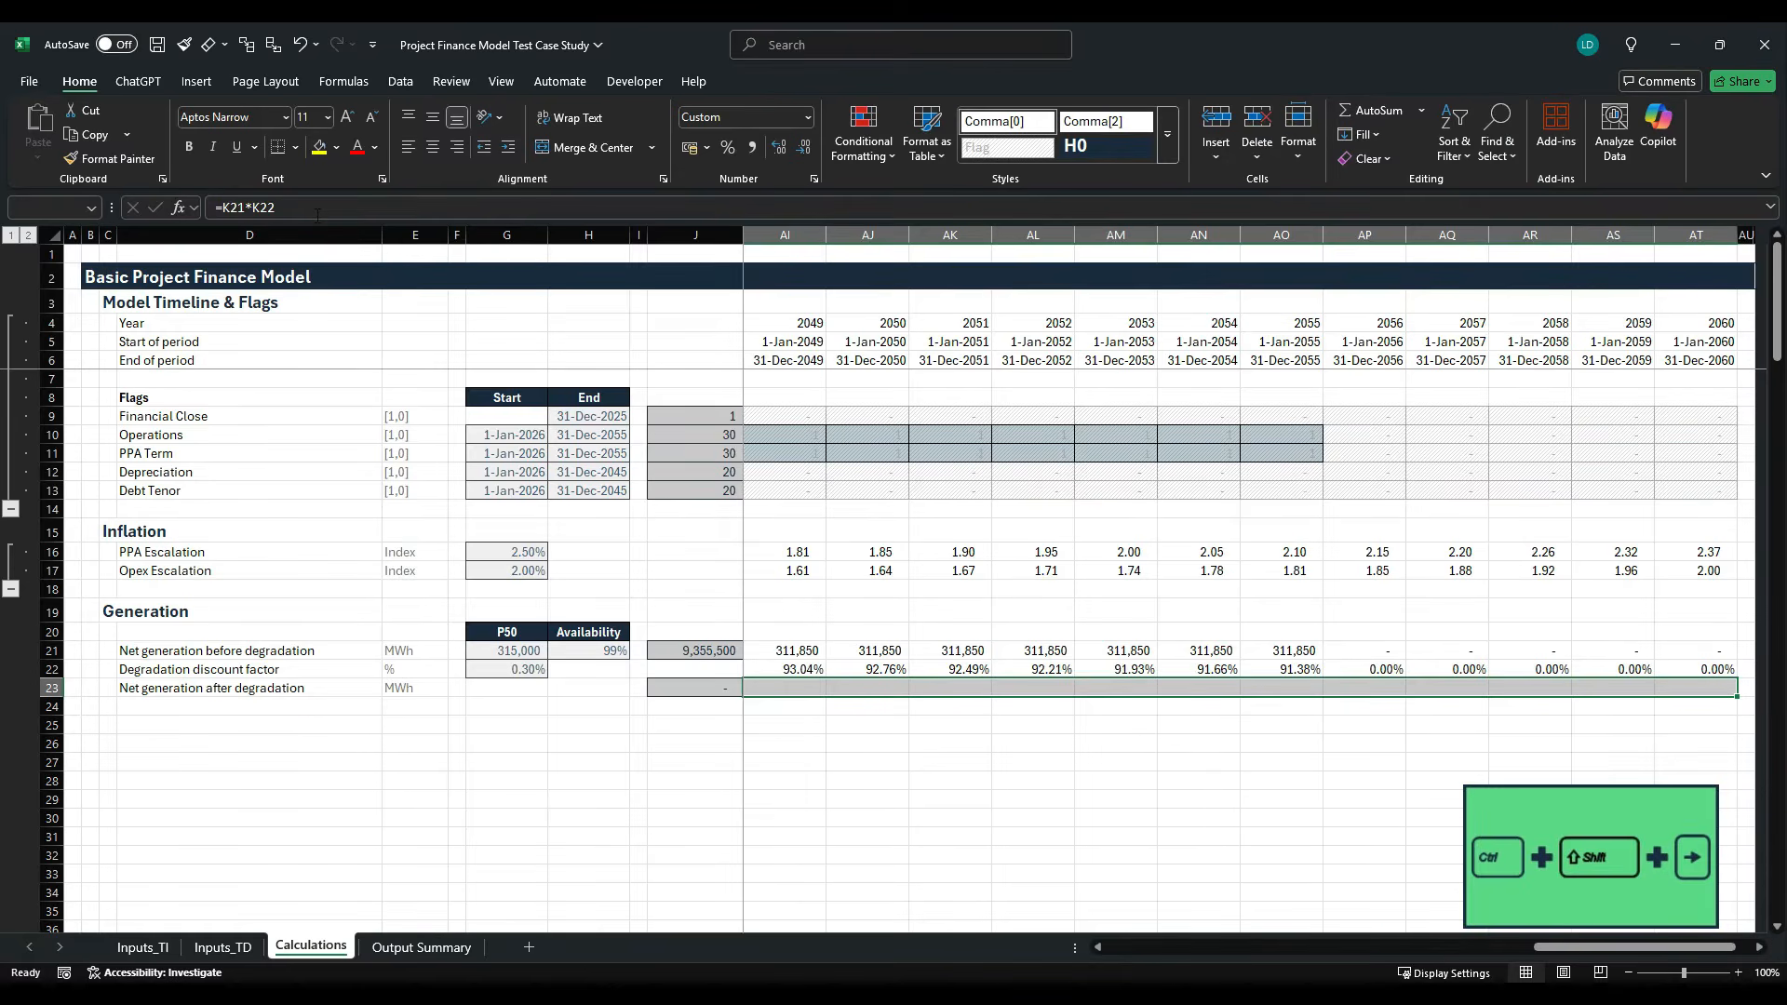
key(ctrl+r)
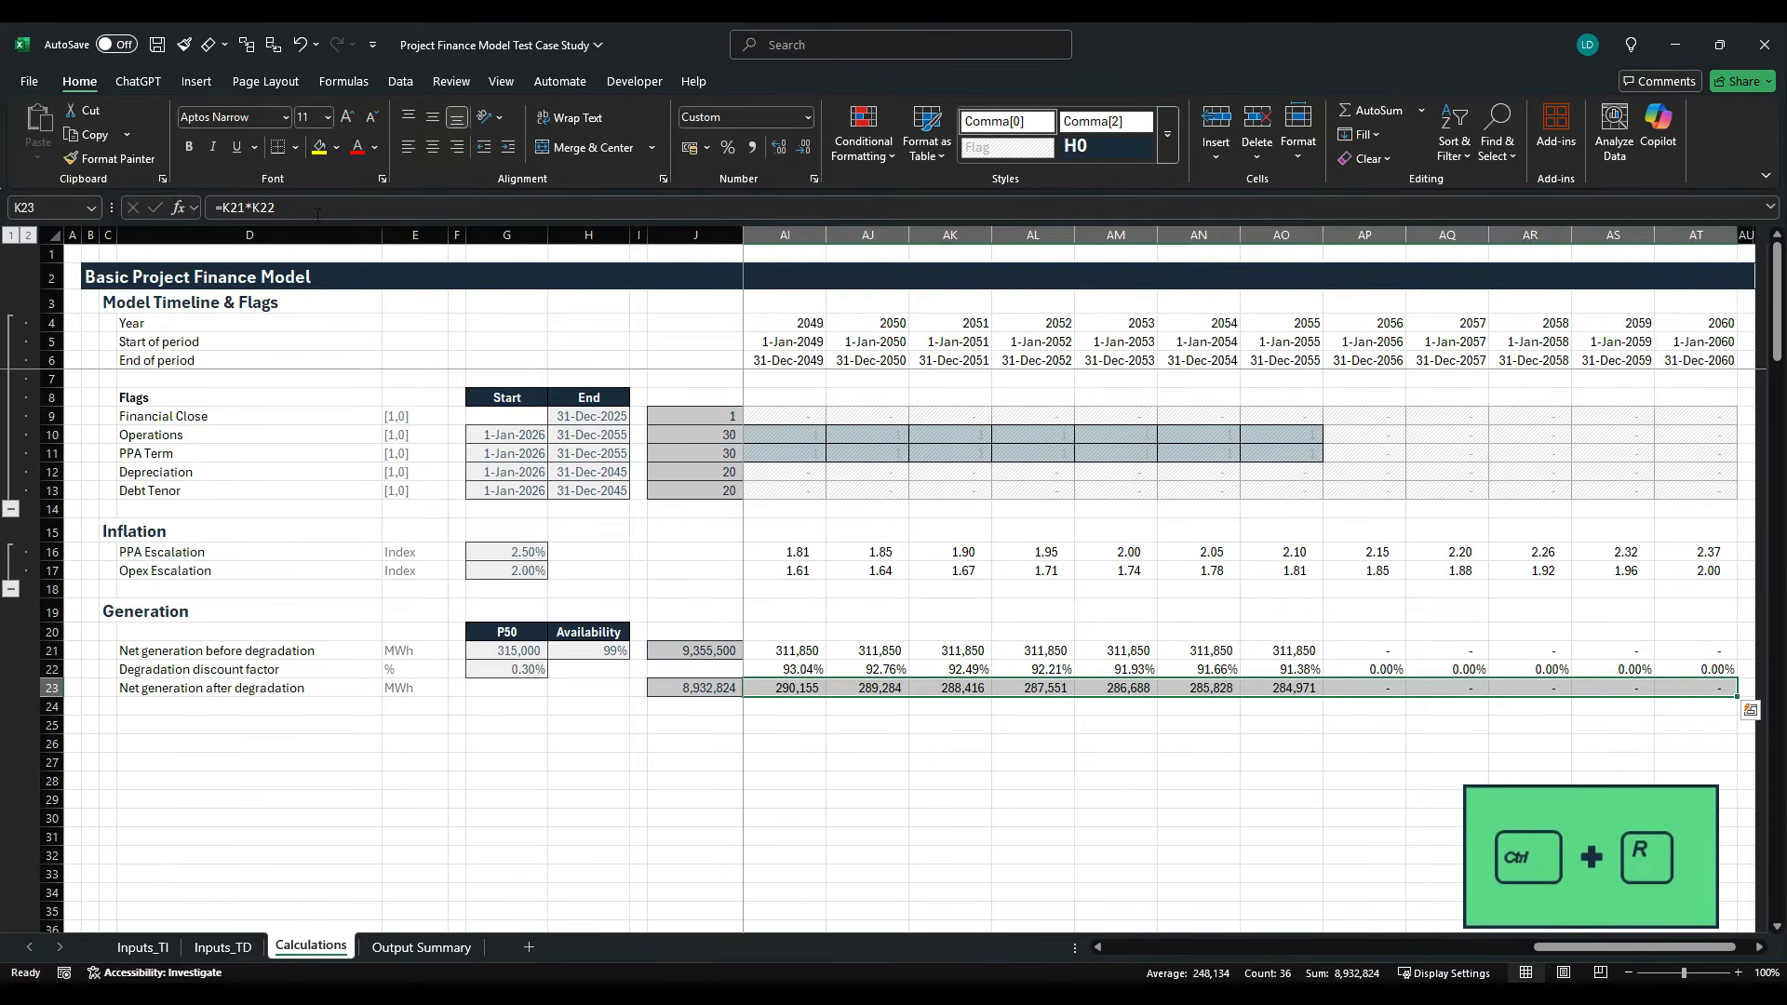
- Add a top border to the net generation after degradation row across the timeline in K23:AT23
click(296, 147)
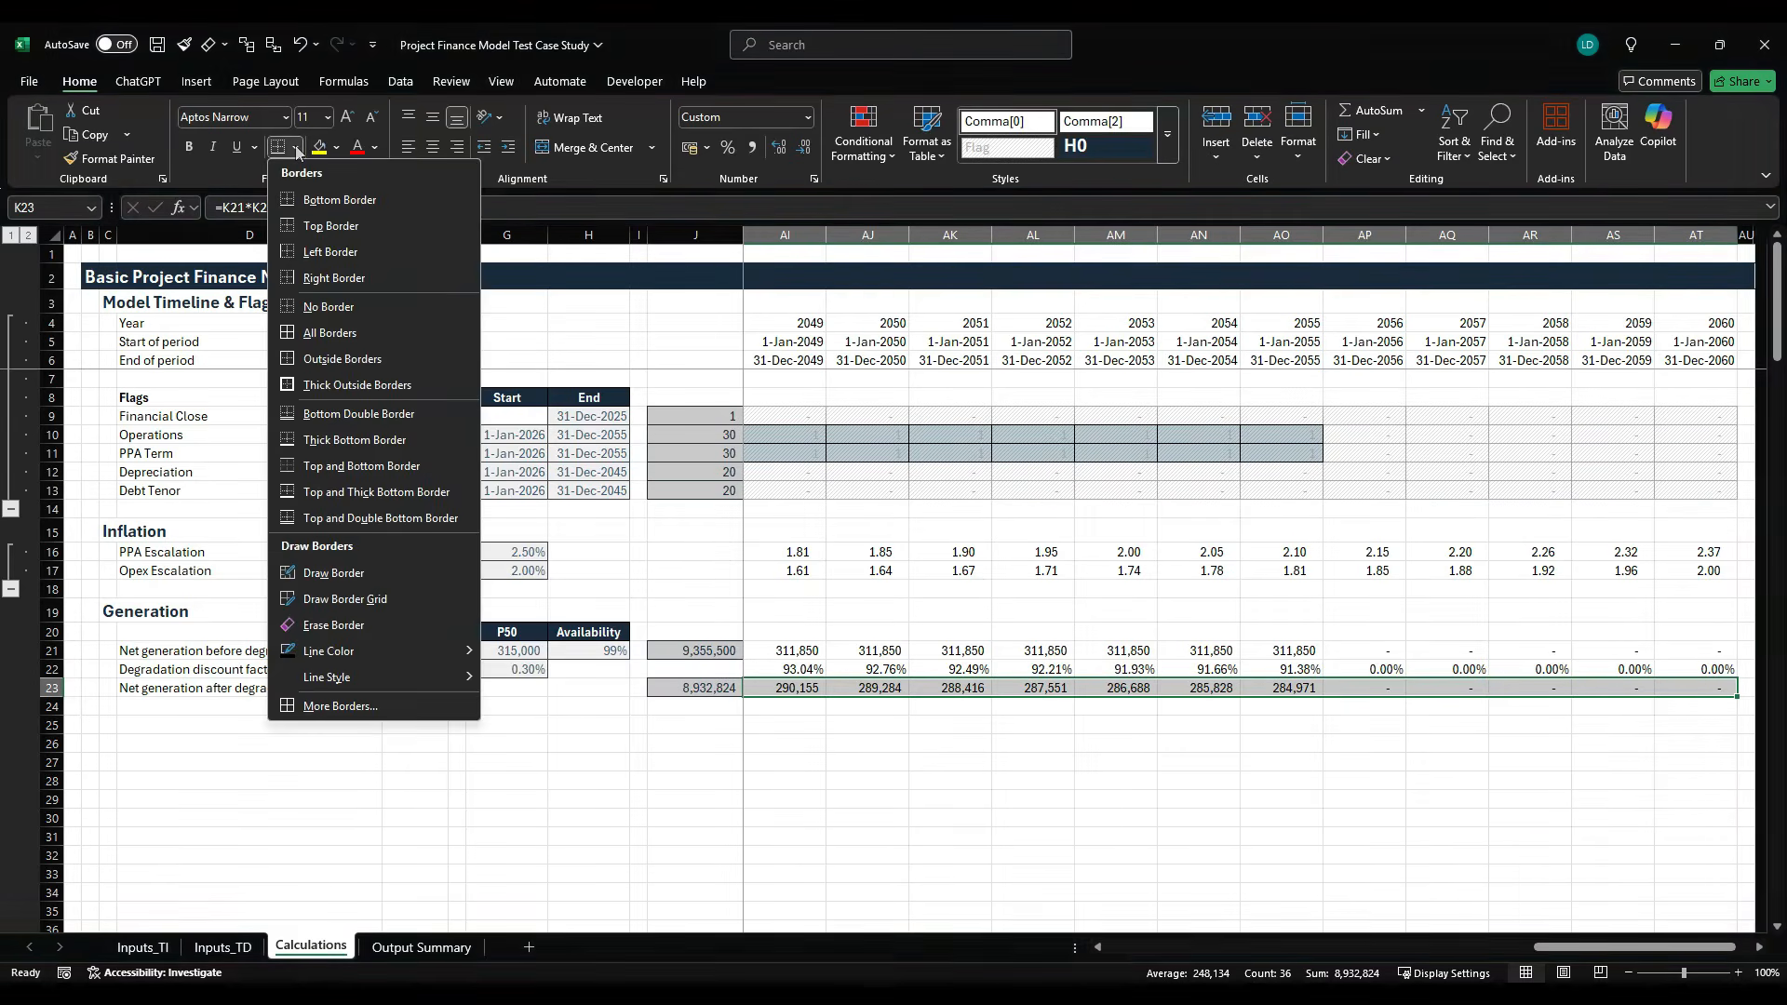
click(326, 229)
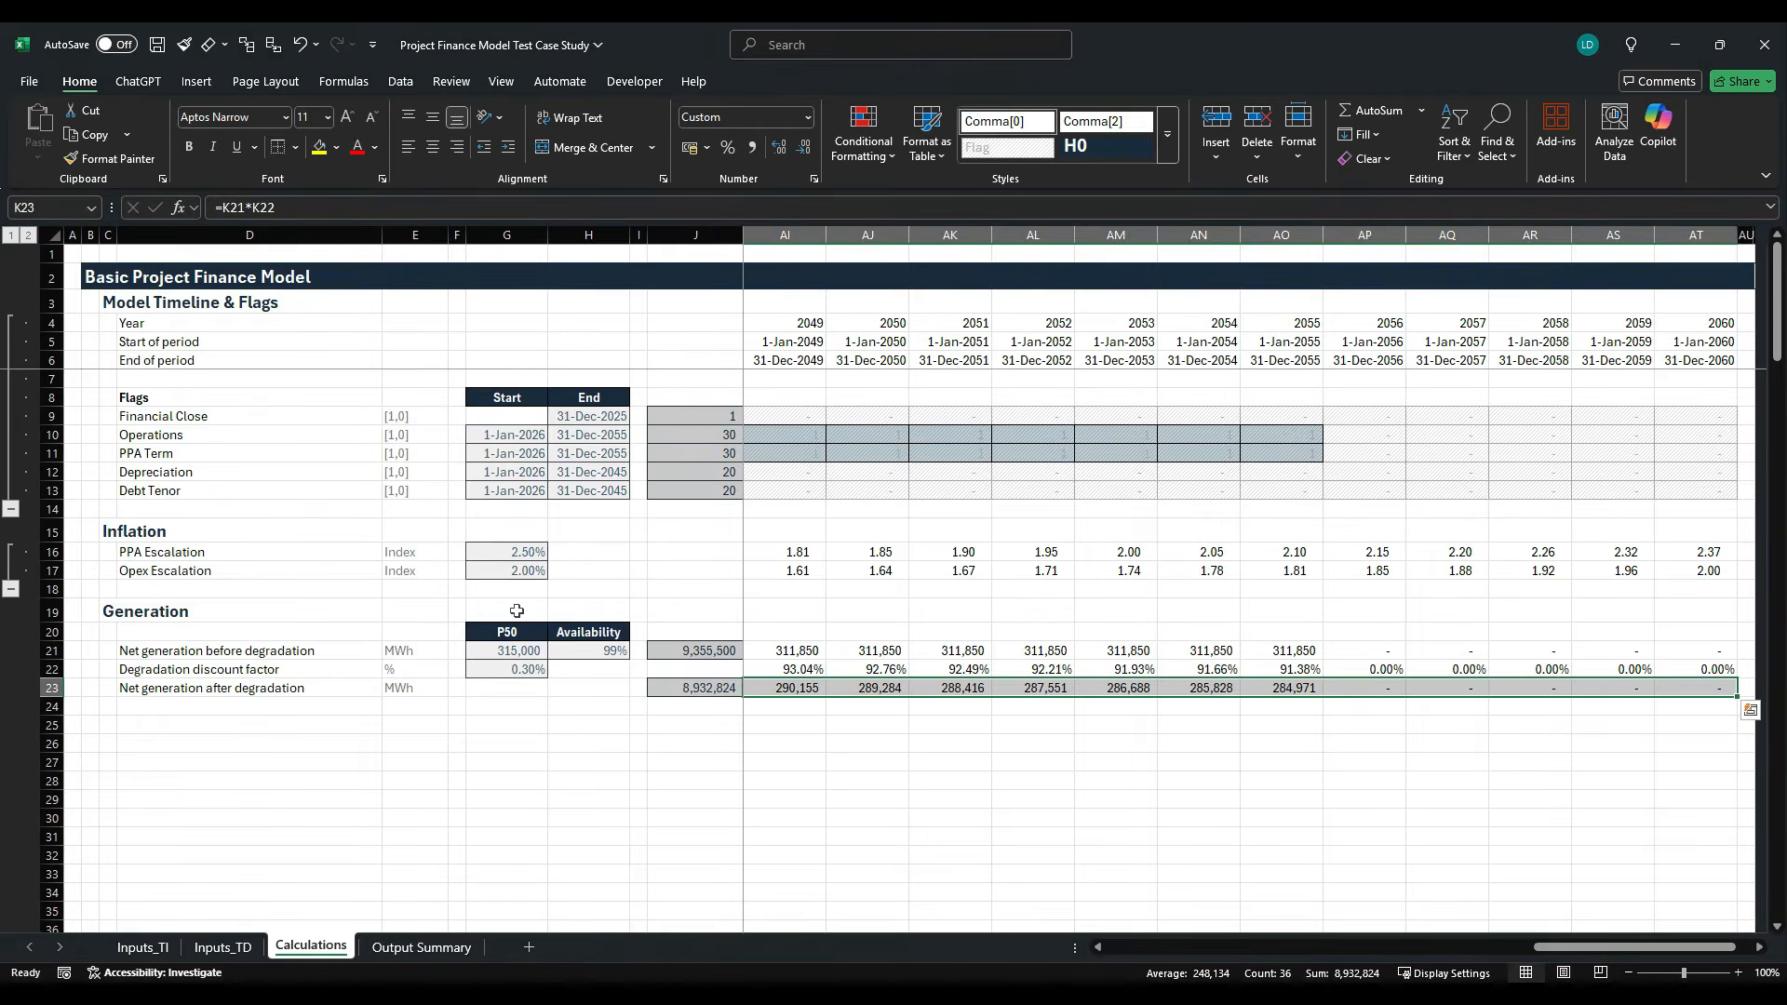
key(Left)
key(Right)
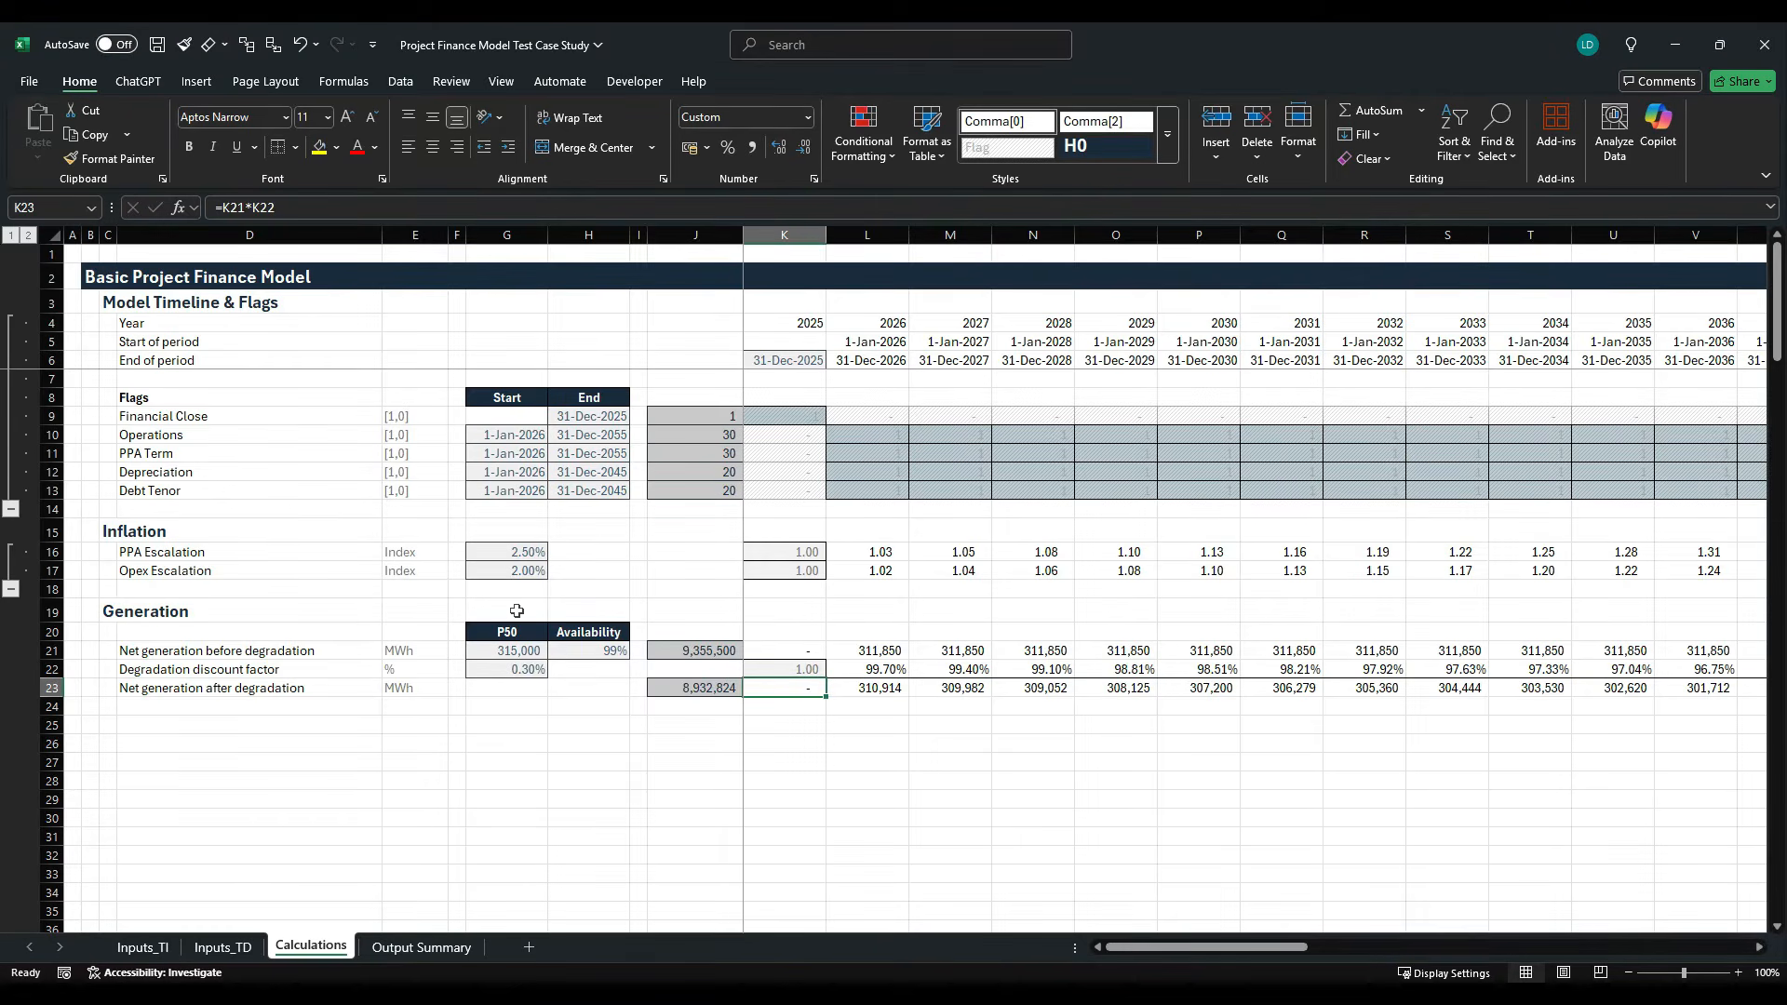
key(Left)
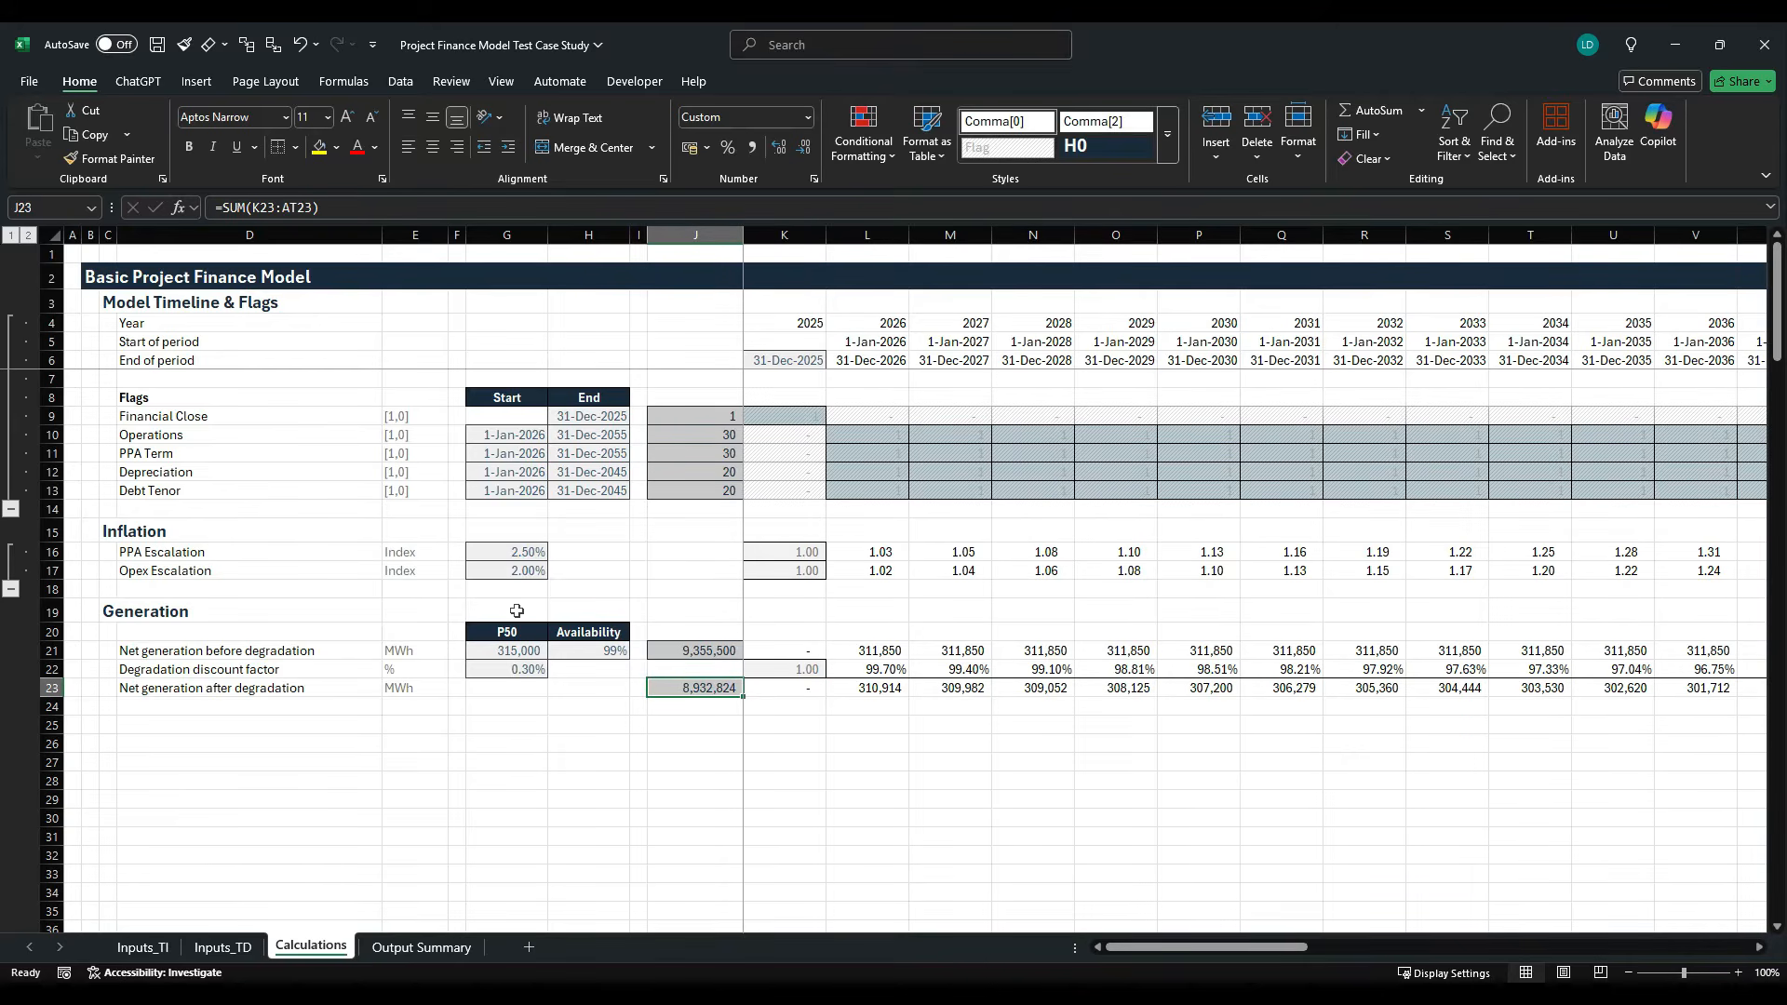
key(Up)
key(Up)
key(Down)
key(Down)
key(Down)
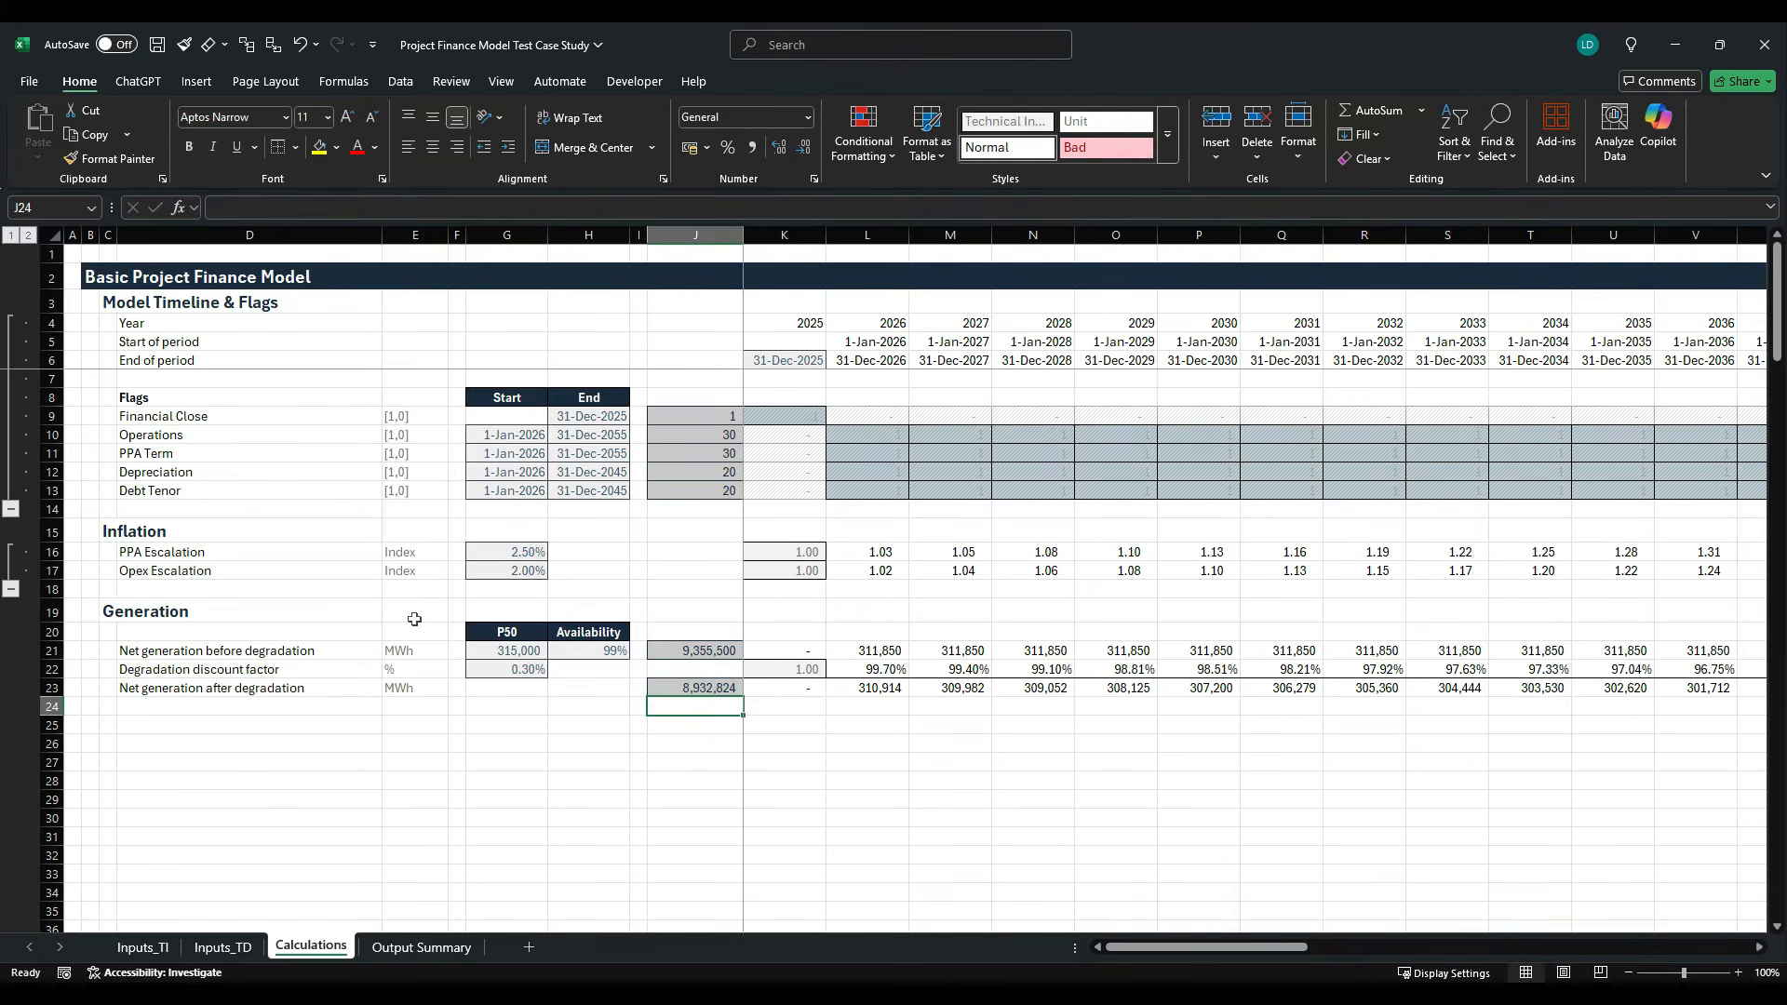
- Group rows 20 to 23 of the Generation section into a collapsible outline
drag(51, 632, 52, 697)
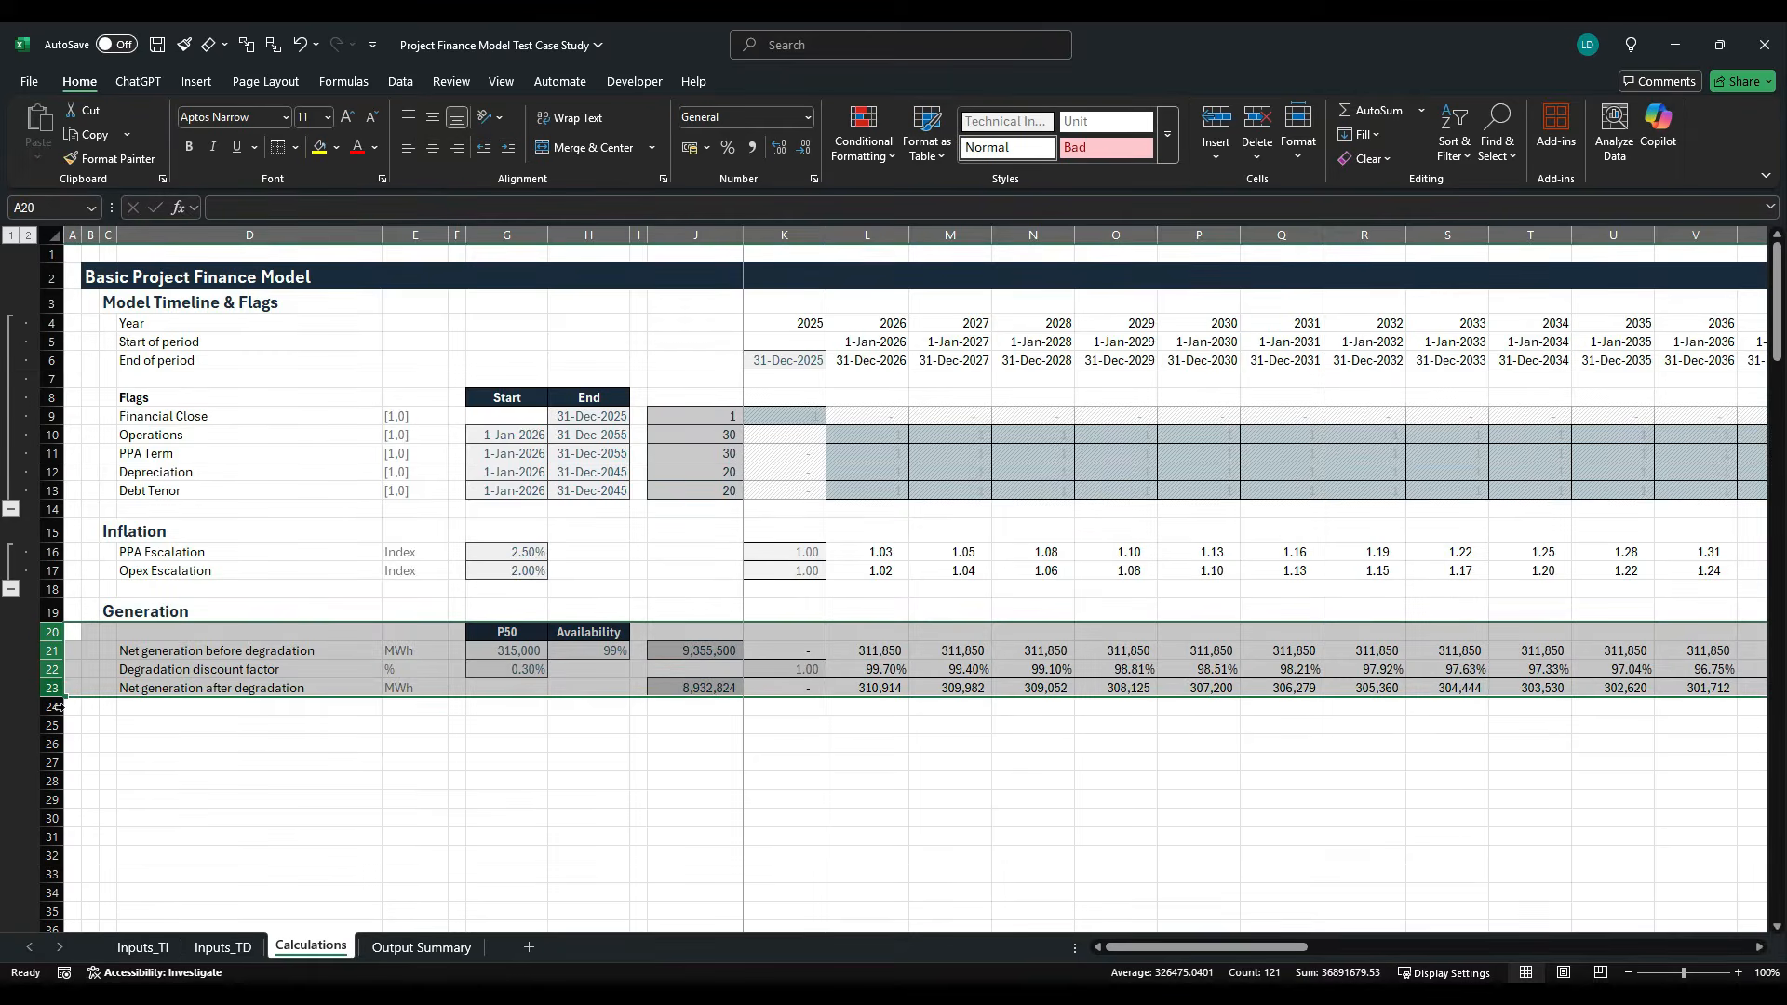
key(shift+alt+Right)
key(Down)
key(Down)
key(Down)
key(Down)
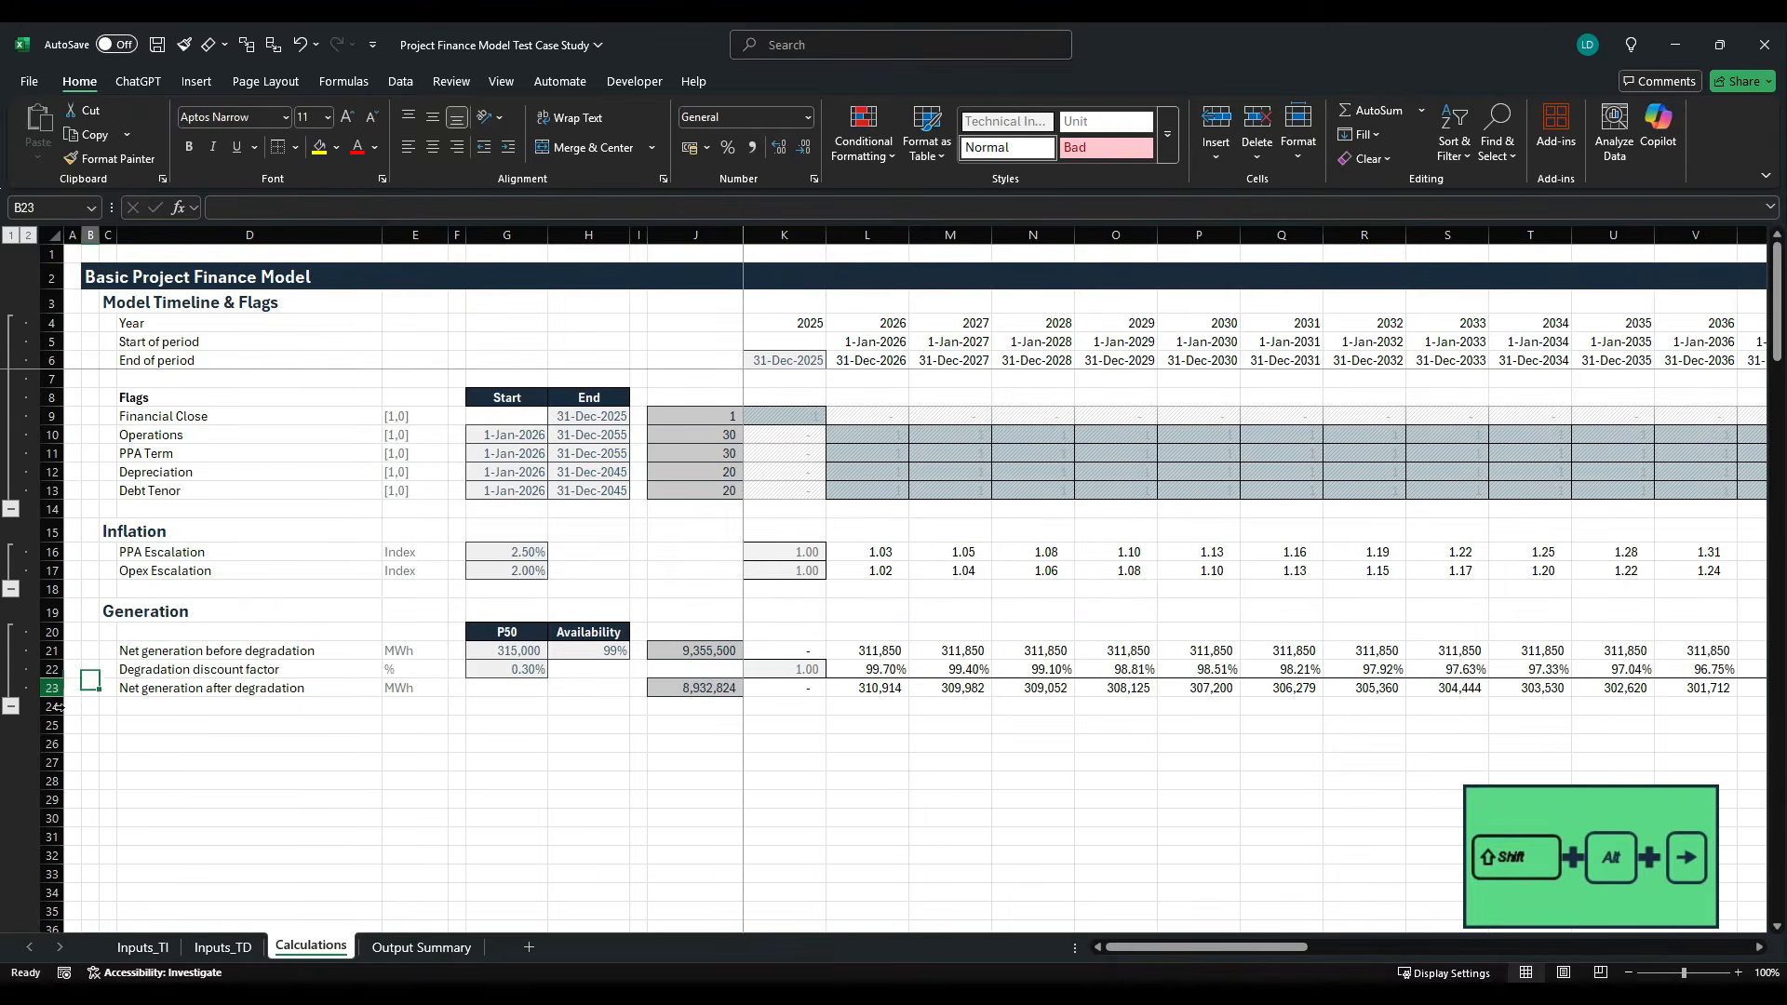
key(Right)
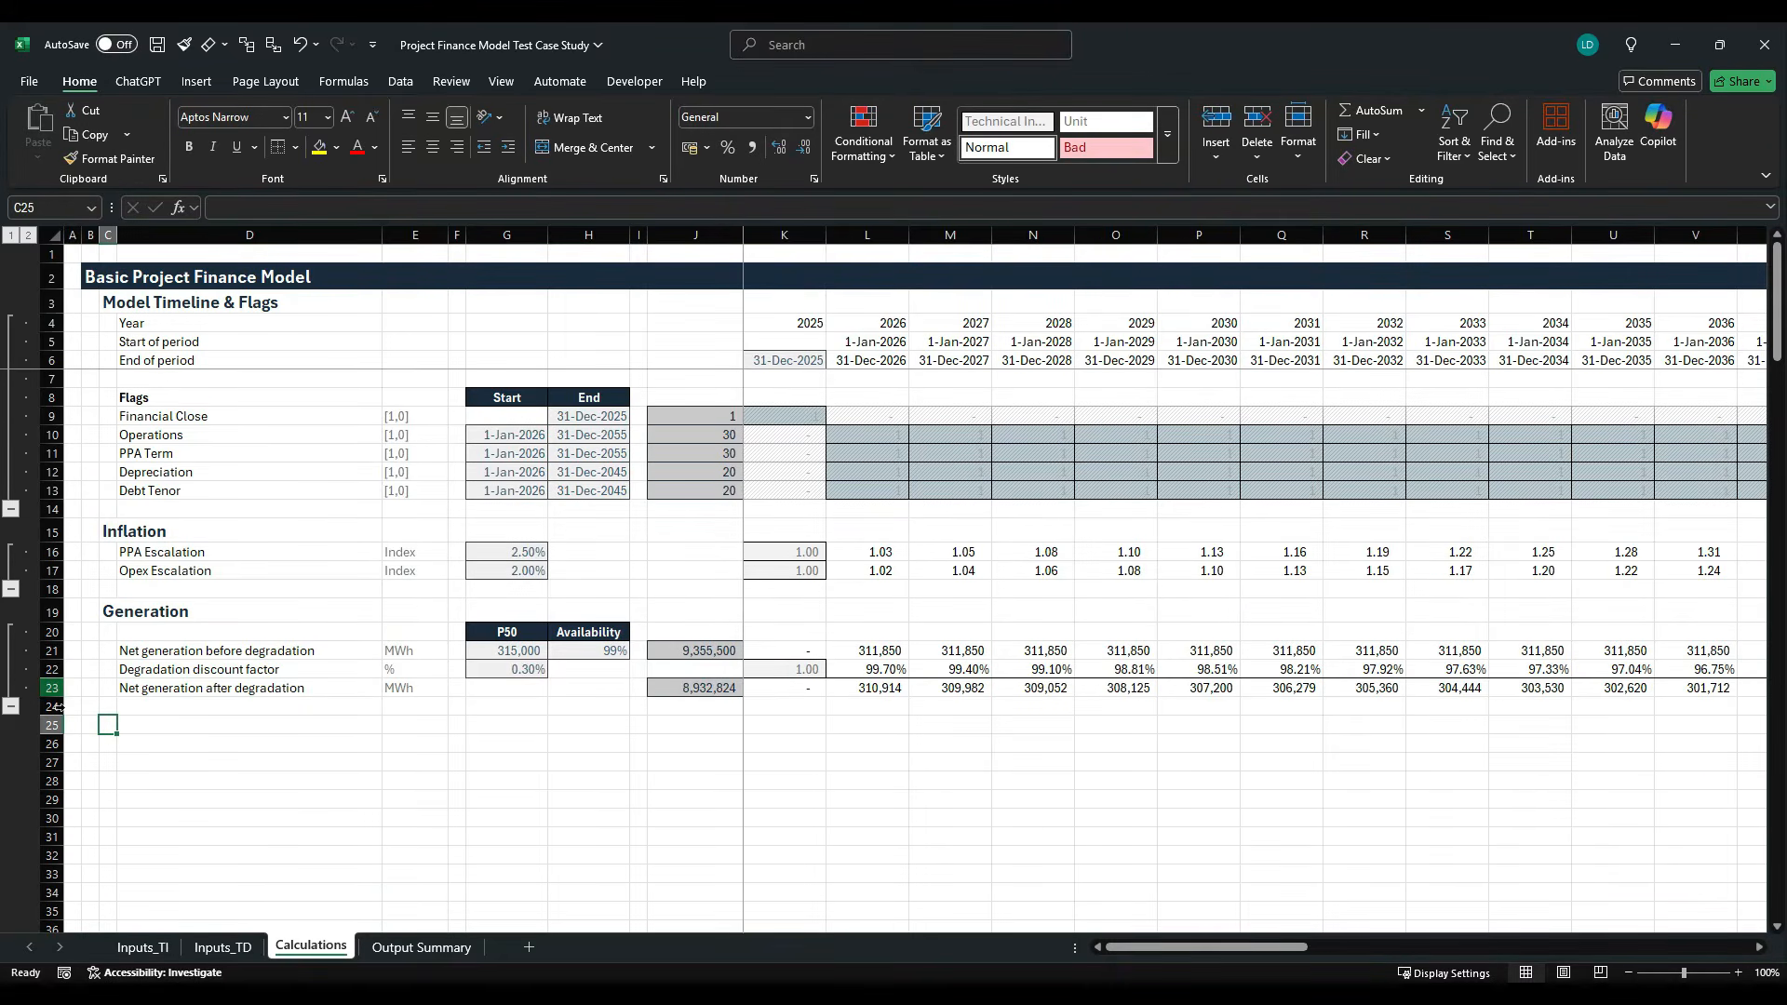
- Review the revenue, operating, capital and financing assumptions on the Inputs_TI sheet, and return to the Calculations sheet
click(147, 945)
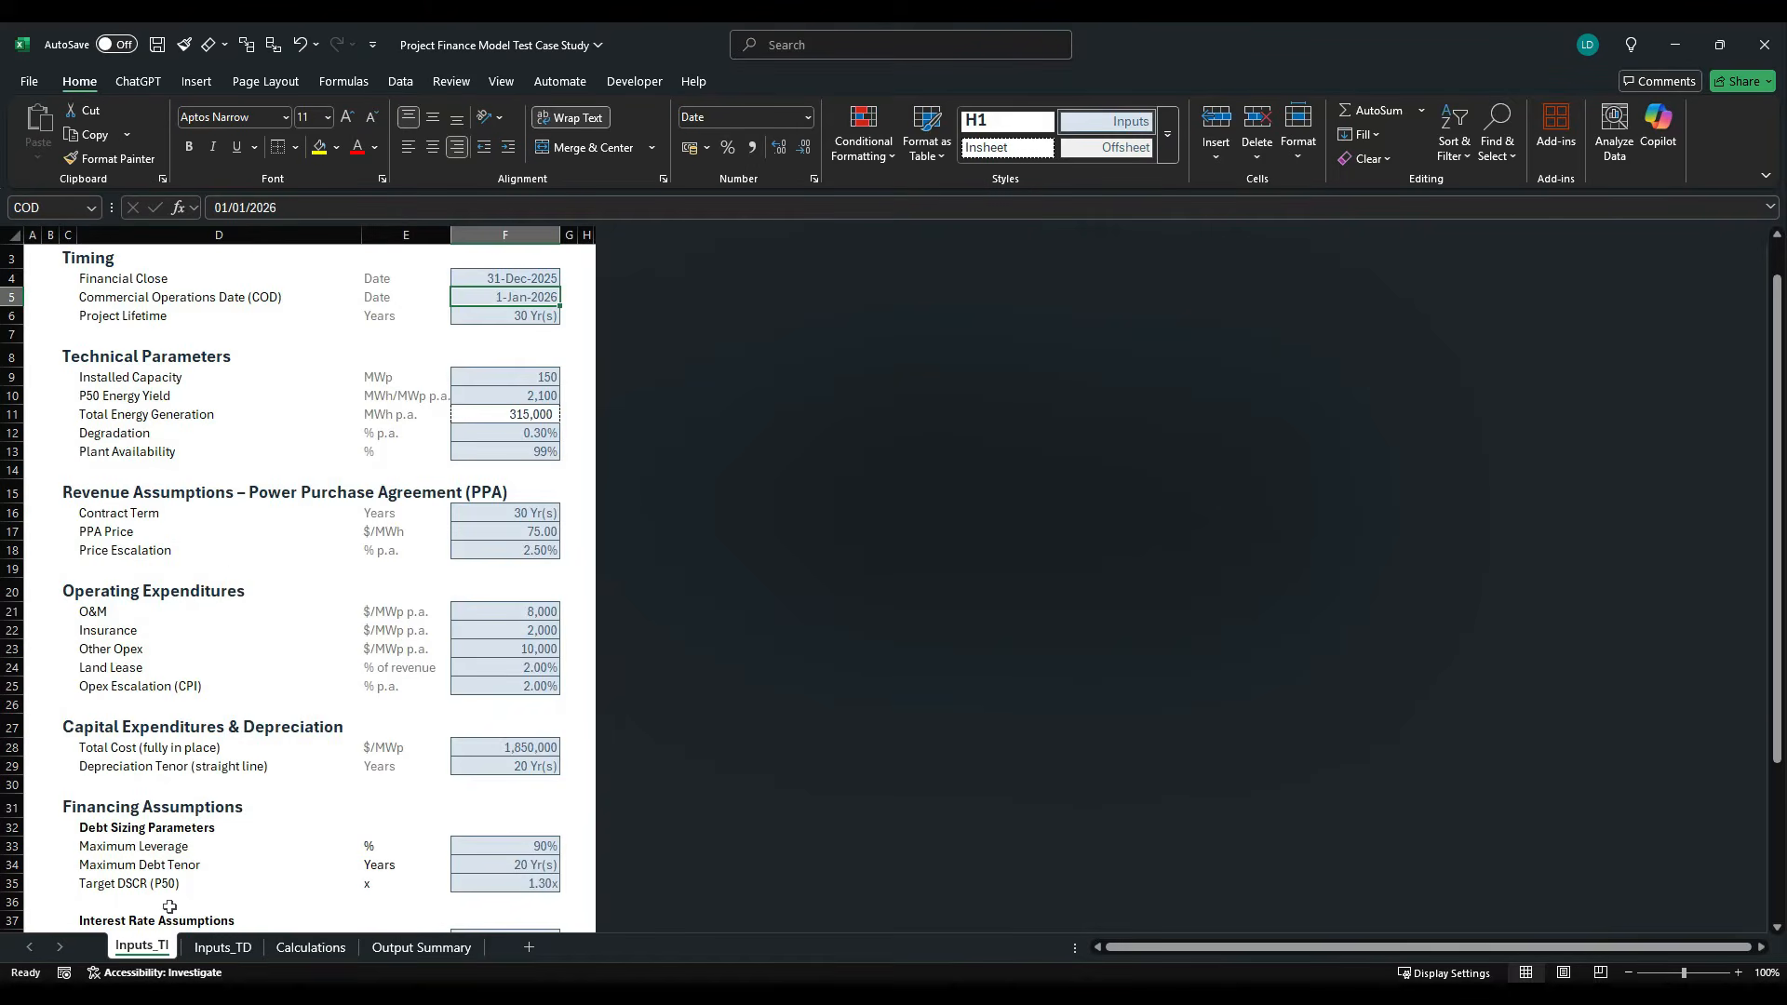
scroll(232, 557, up, 1)
scroll(187, 558, down, 5)
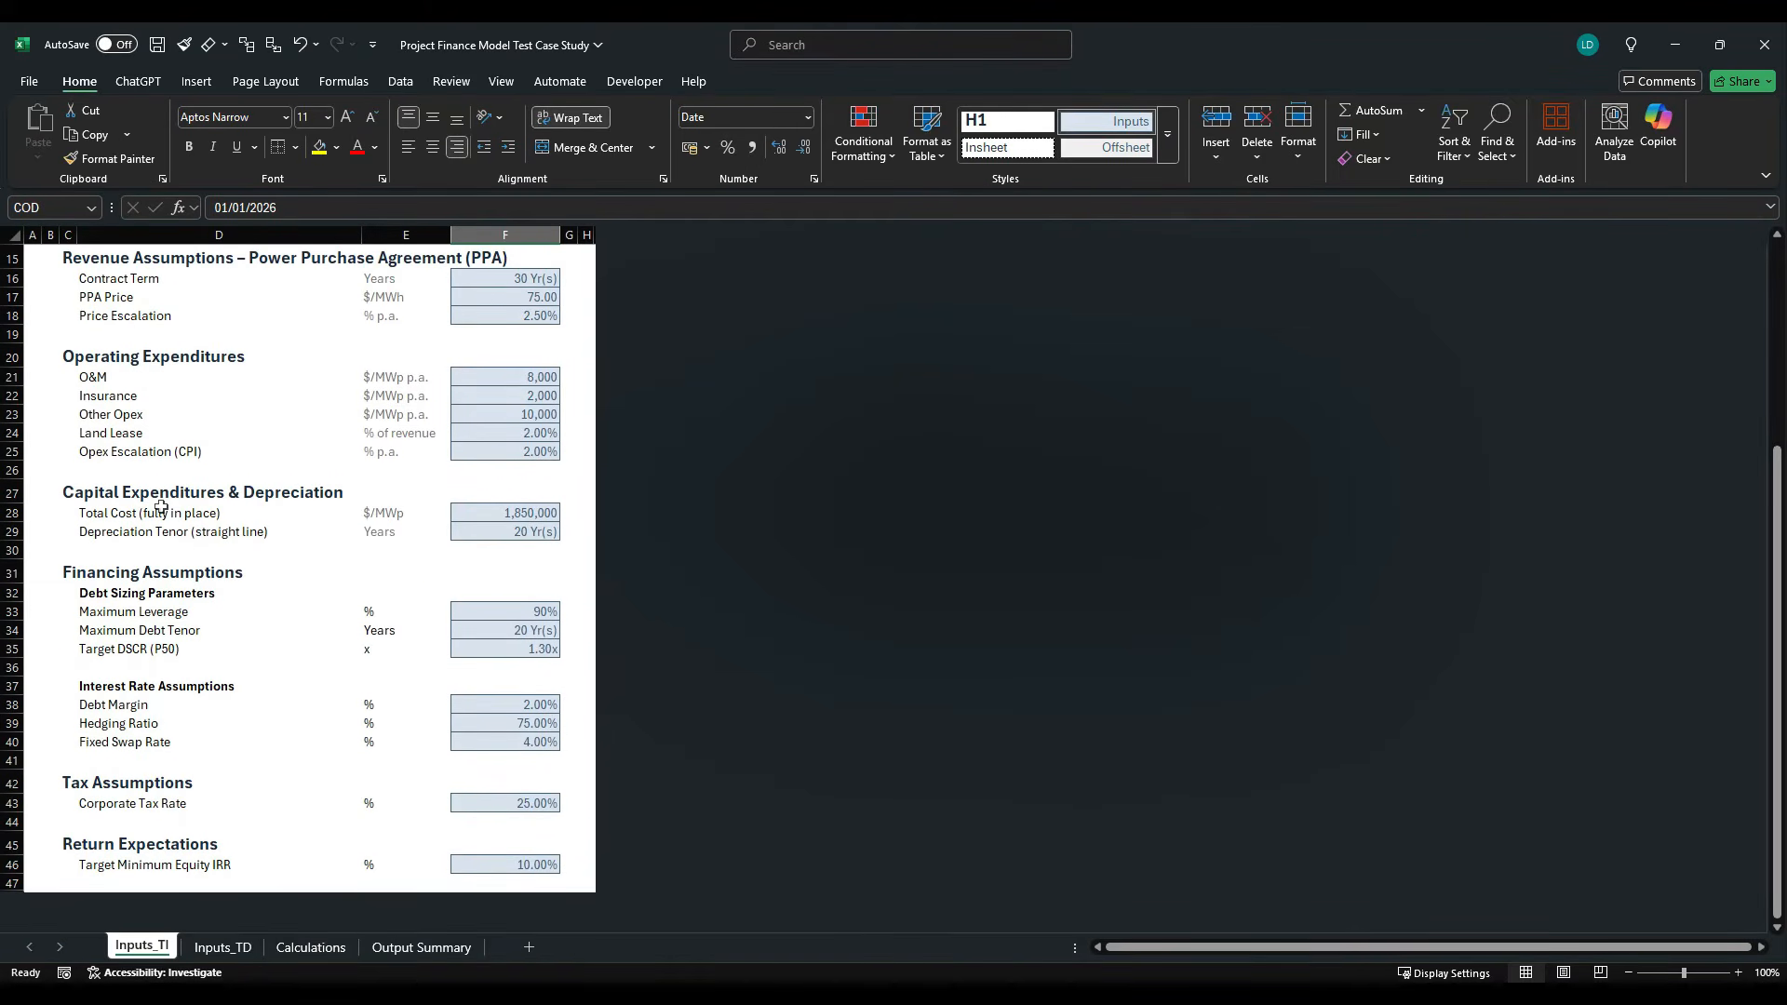
scroll(162, 521, up, 1)
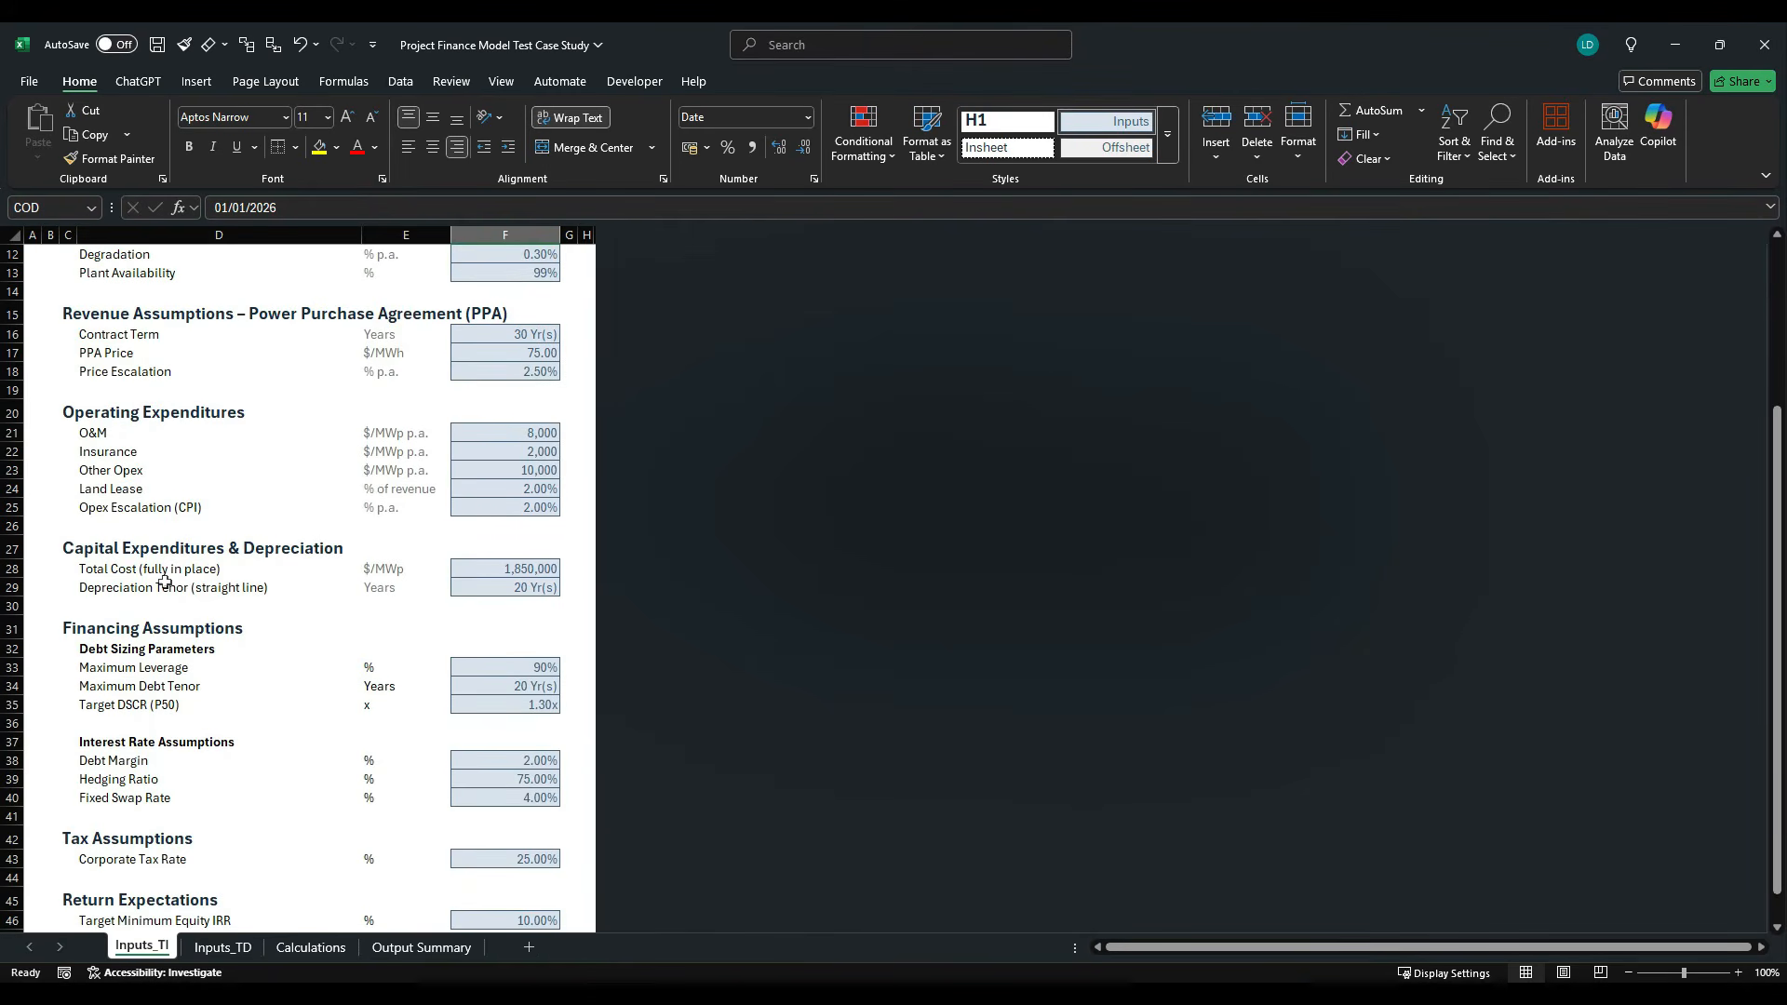
scroll(163, 581, up, 3)
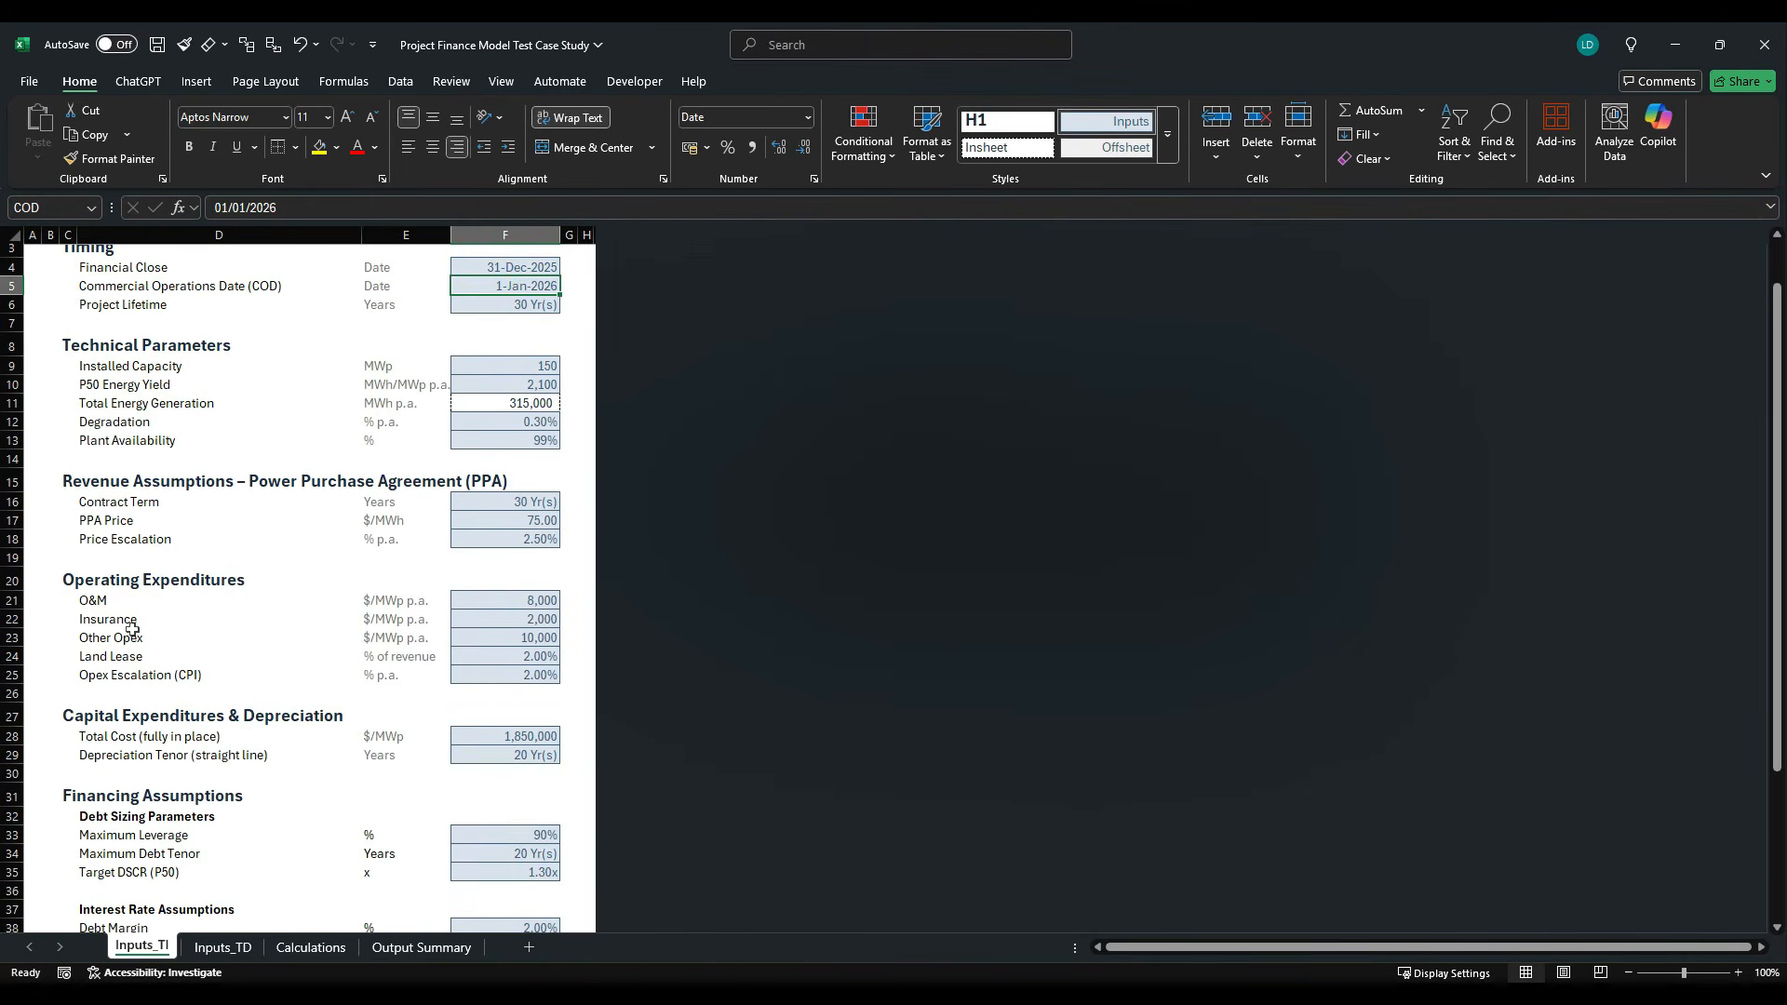
click(307, 947)
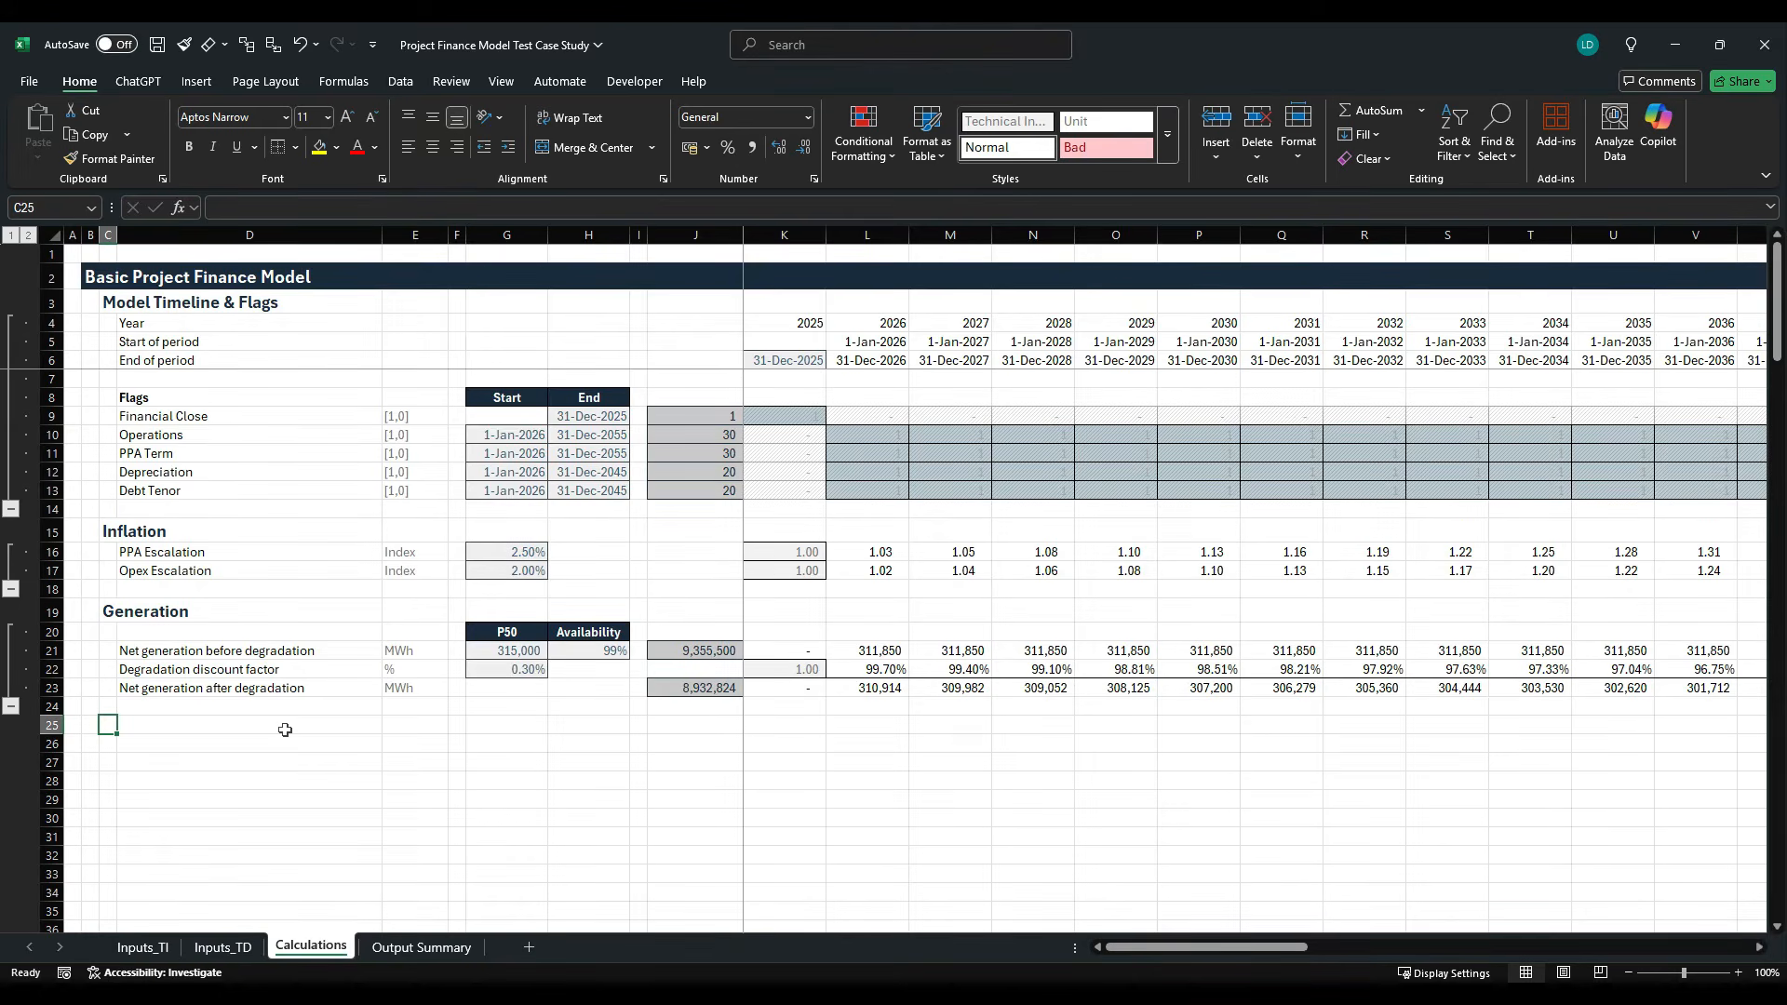
- Enter the section heading "Capex, Revenues, Opex" in C25 and apply the H1 cell style to it
text(Capex, )
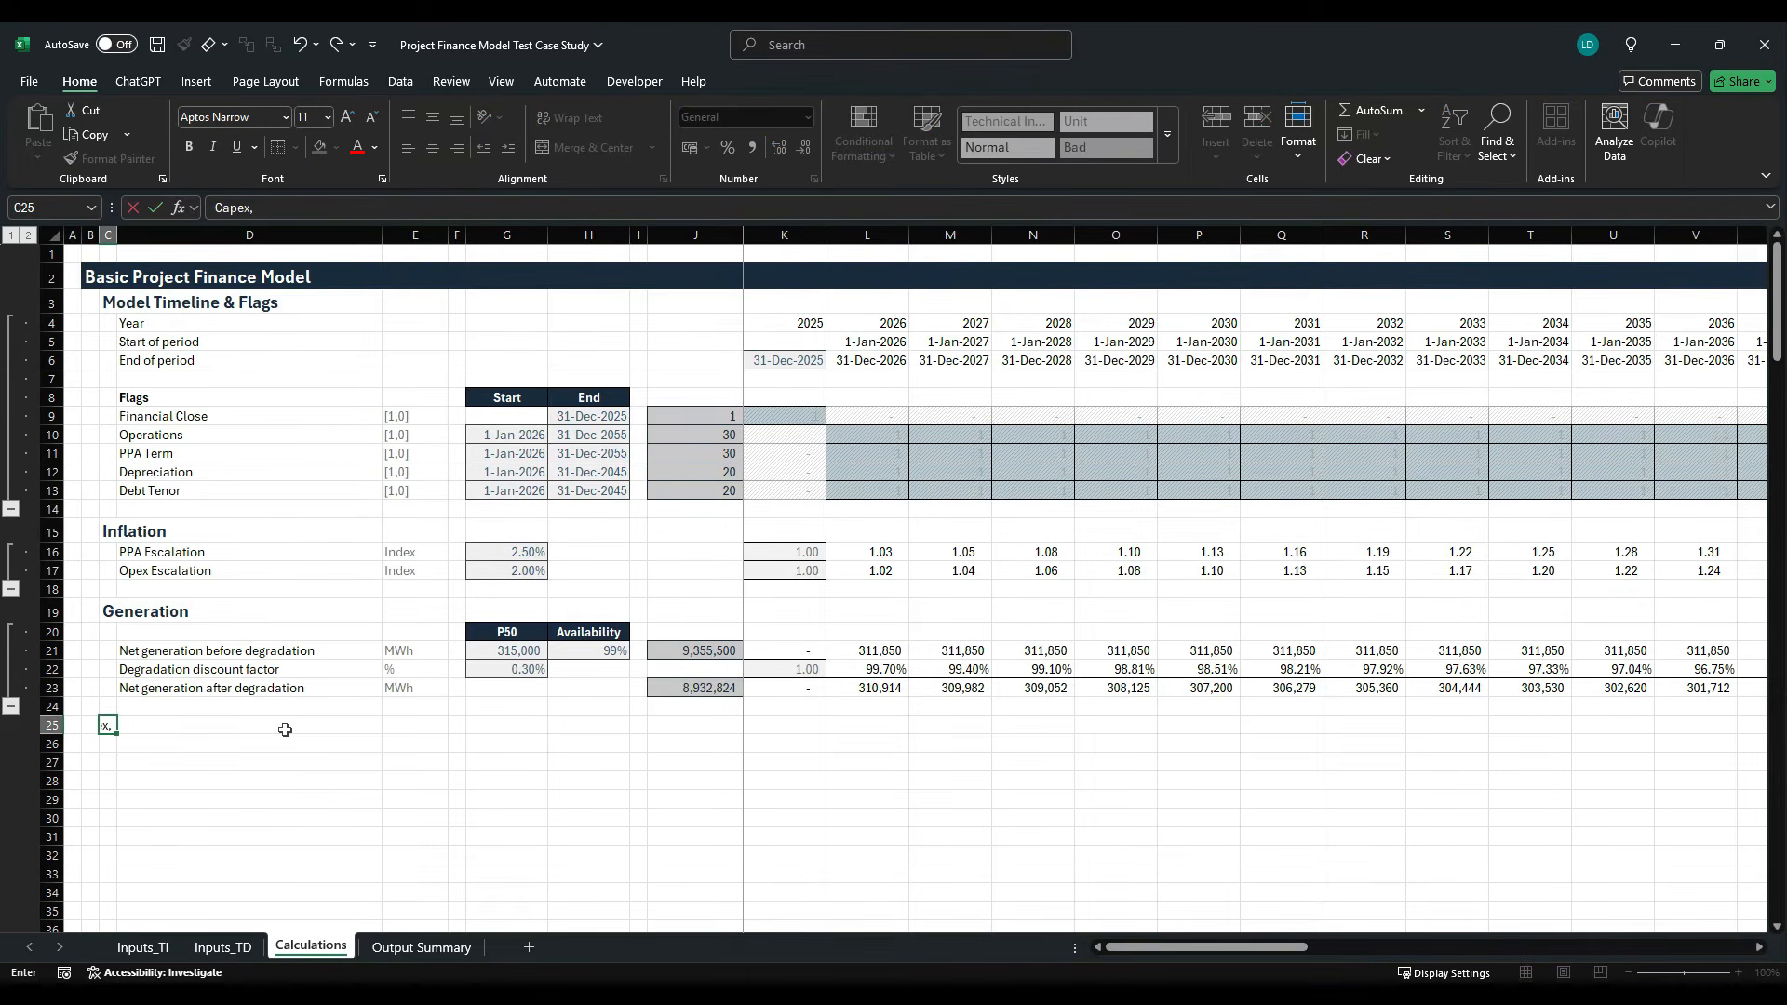
text(Revenues, Opex)
key(ctrl+Return)
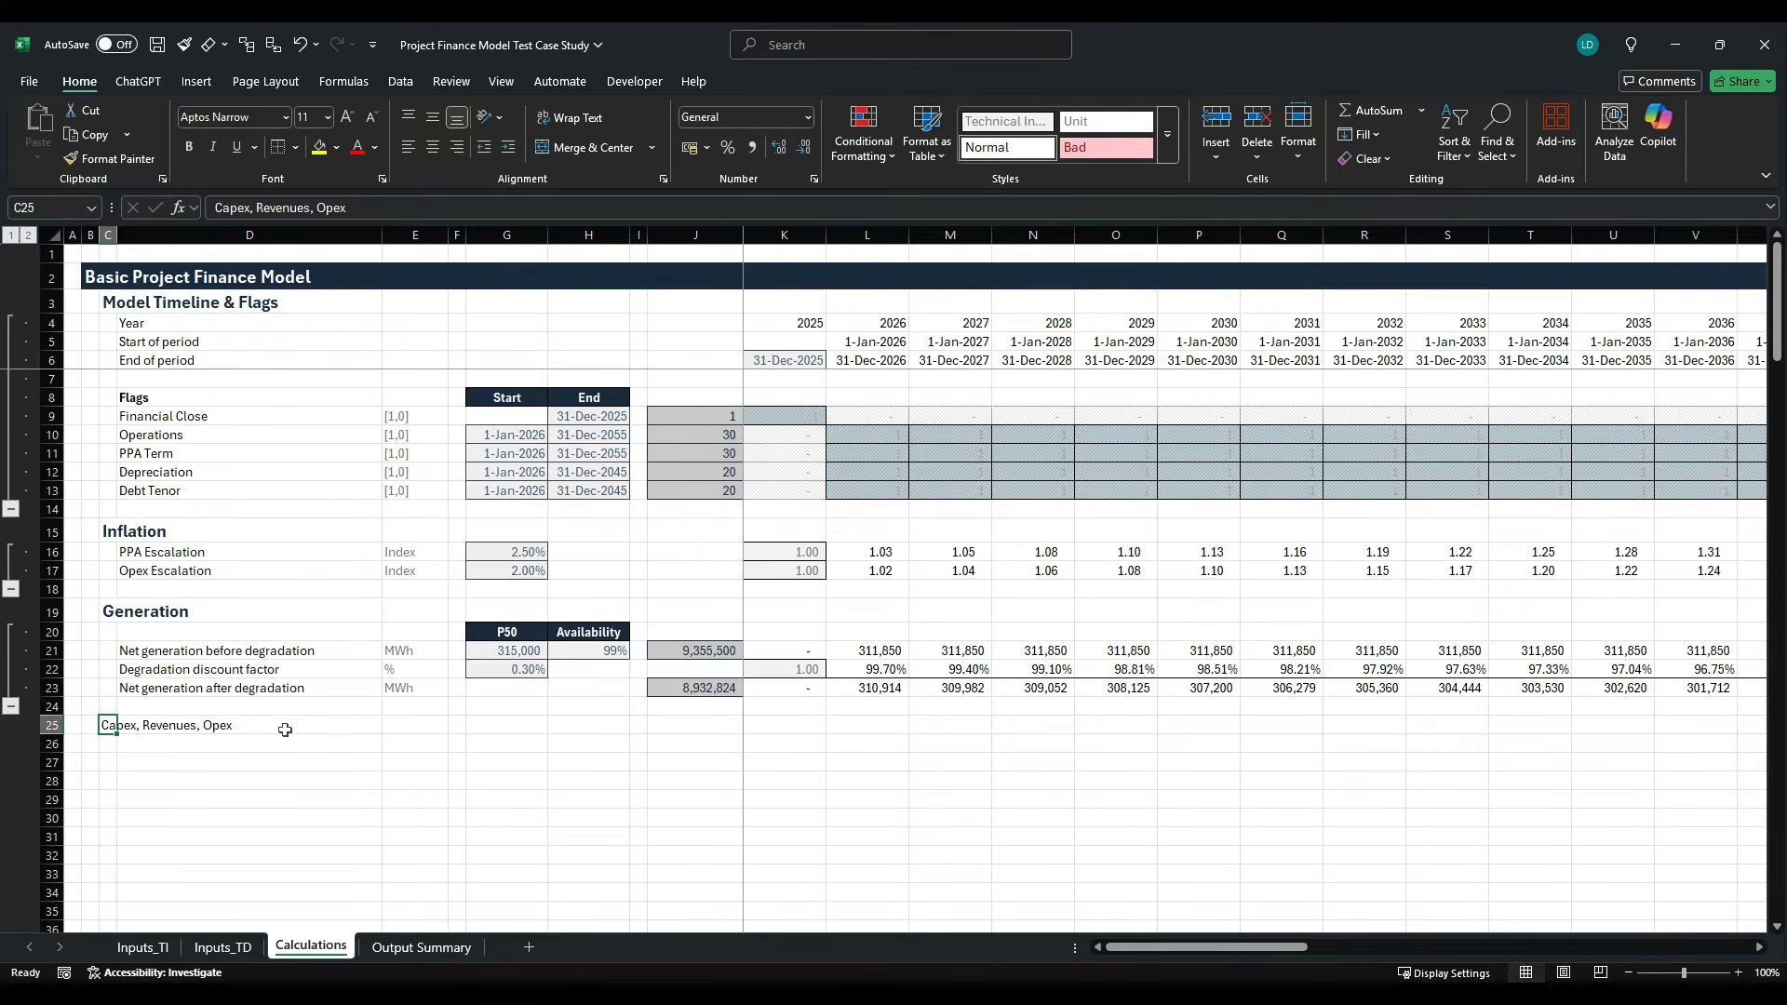
key(alt+h)
key(j)
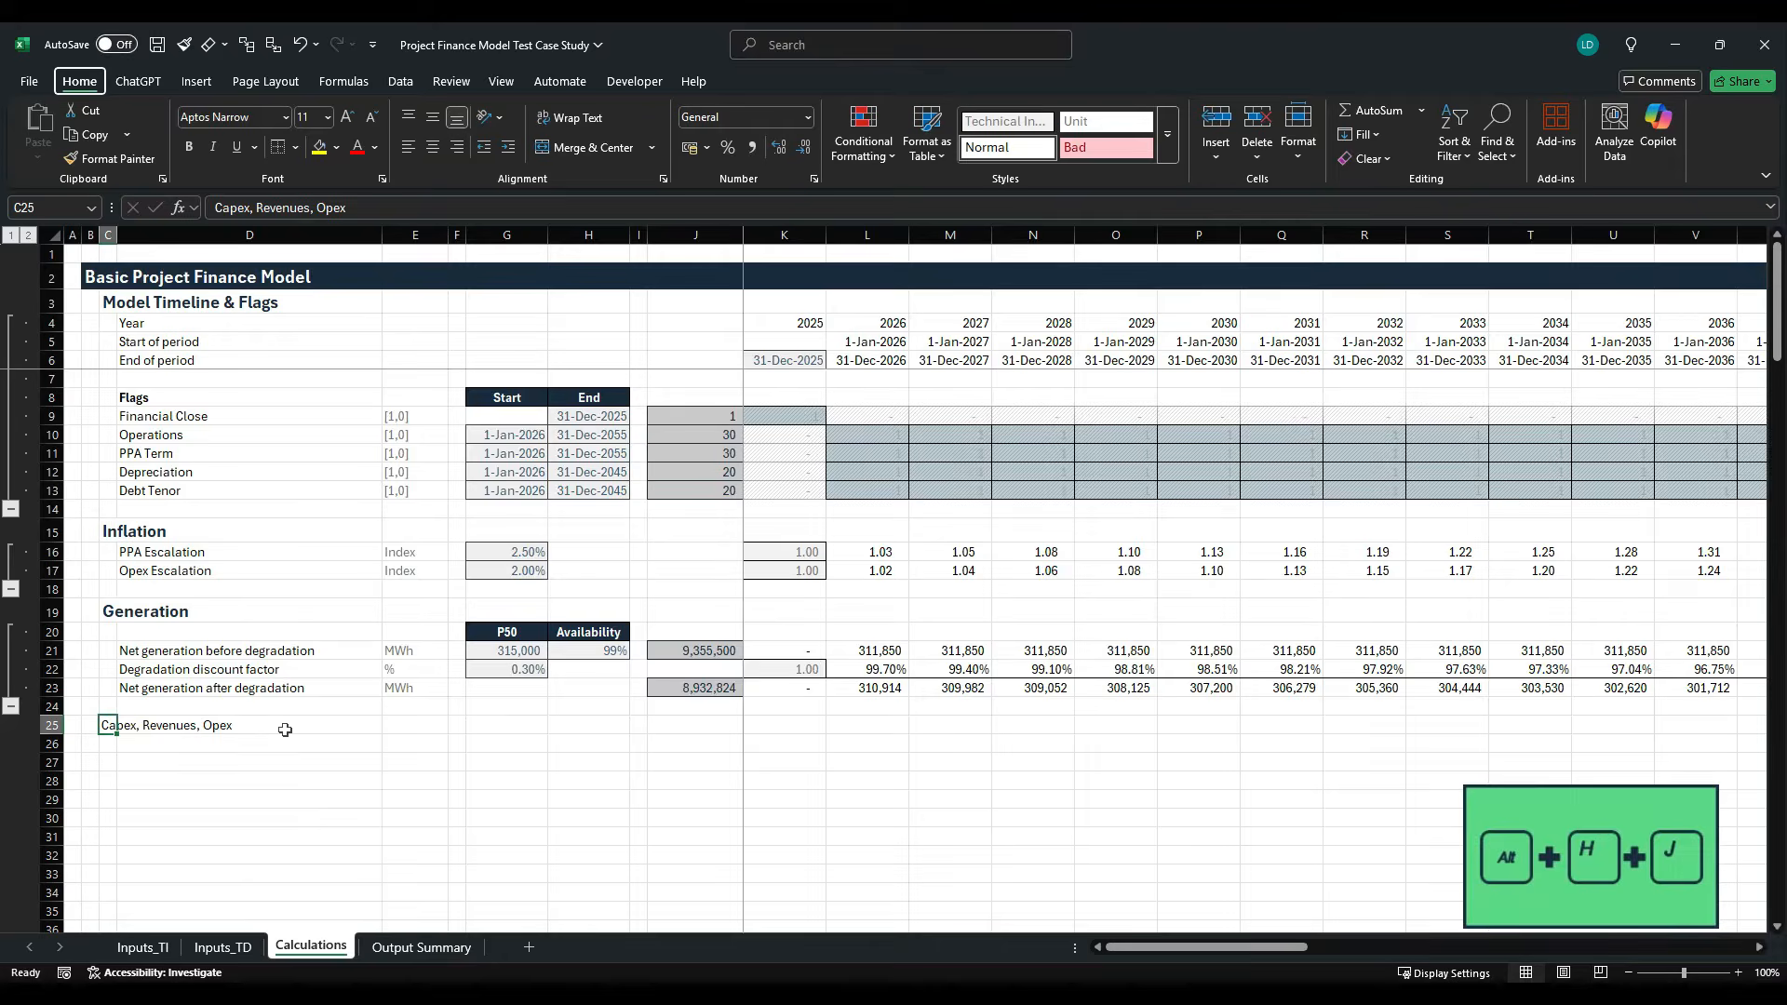
key(Right)
key(Right)
key(Right)
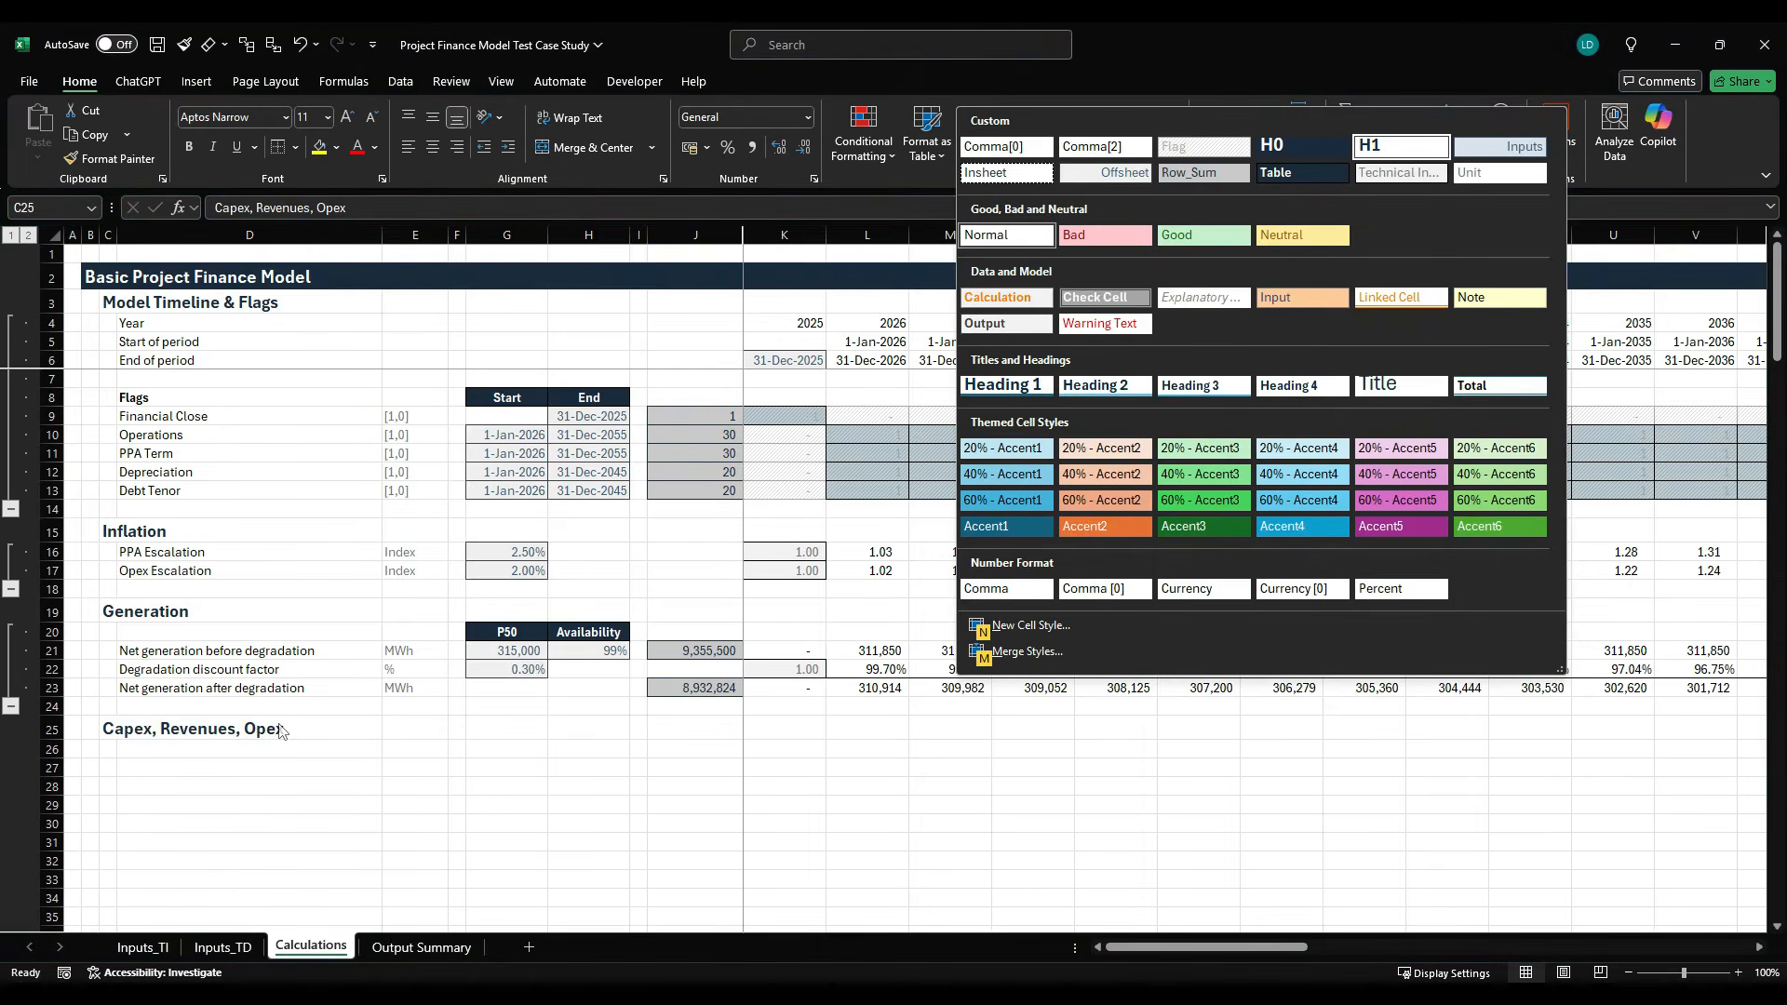
key(Return)
key(Down)
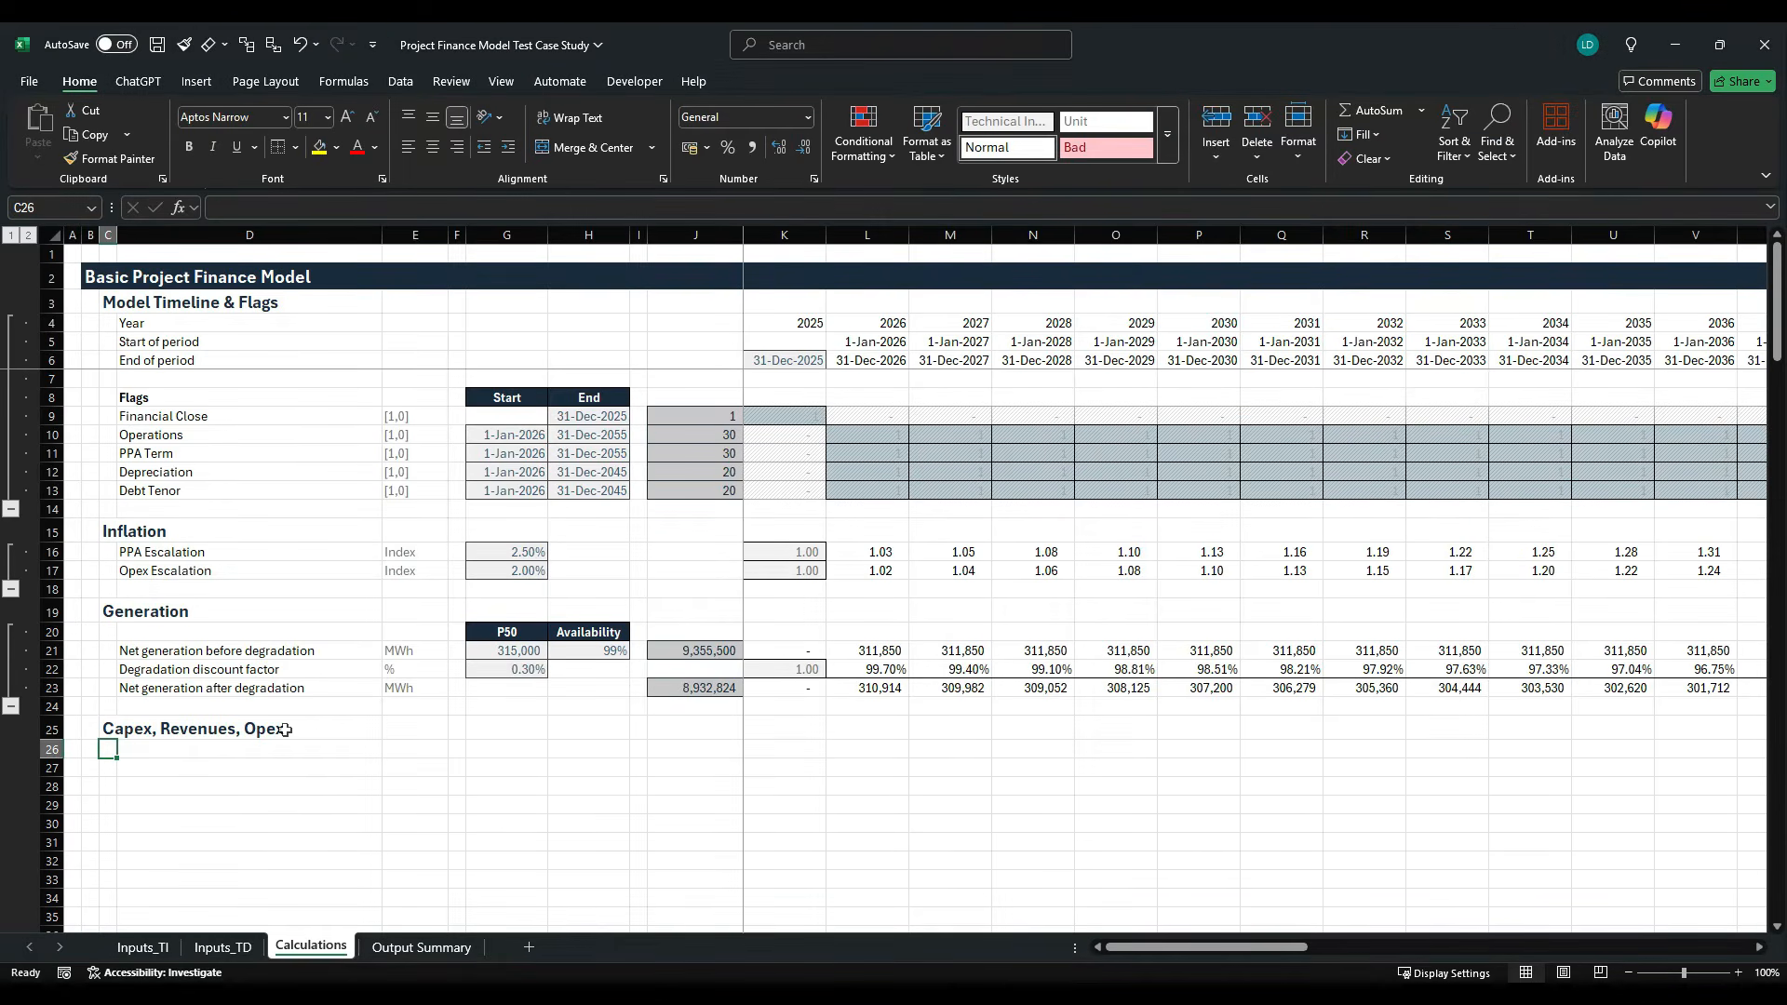
- Enter the subheading "Capital Expenditures" in D26 and make it bold
scroll(284, 730, down, 2)
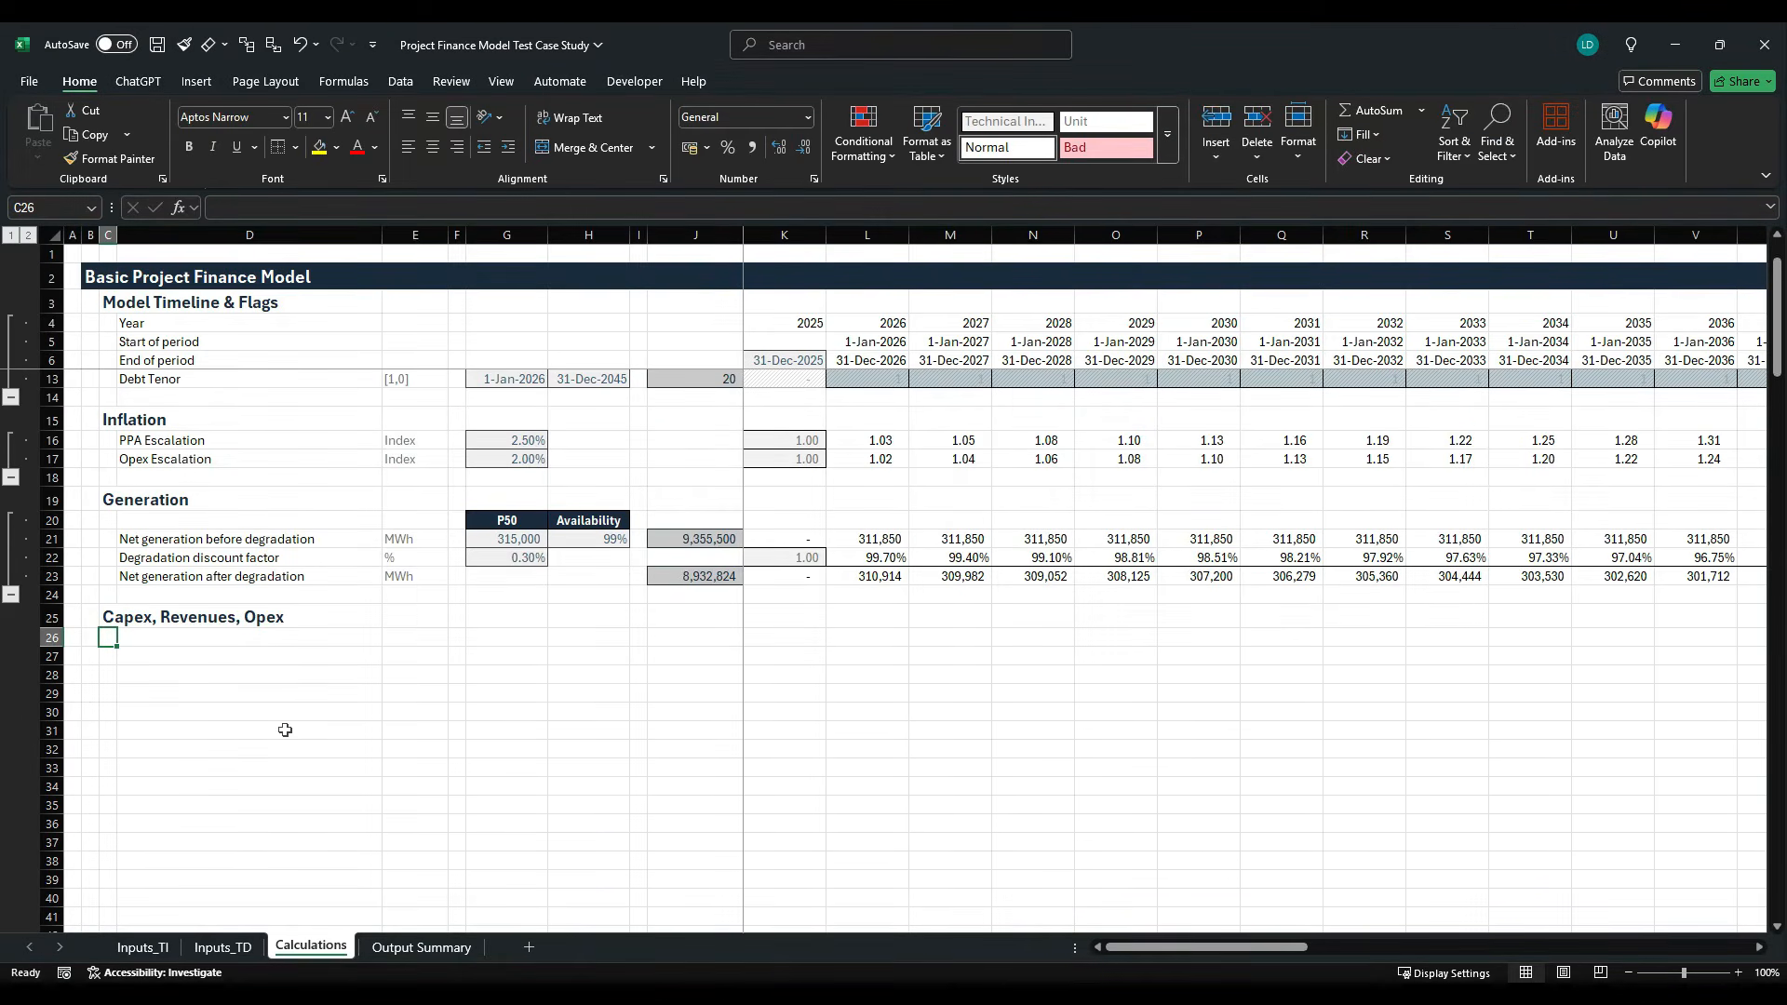
key(Right)
text(Ca)
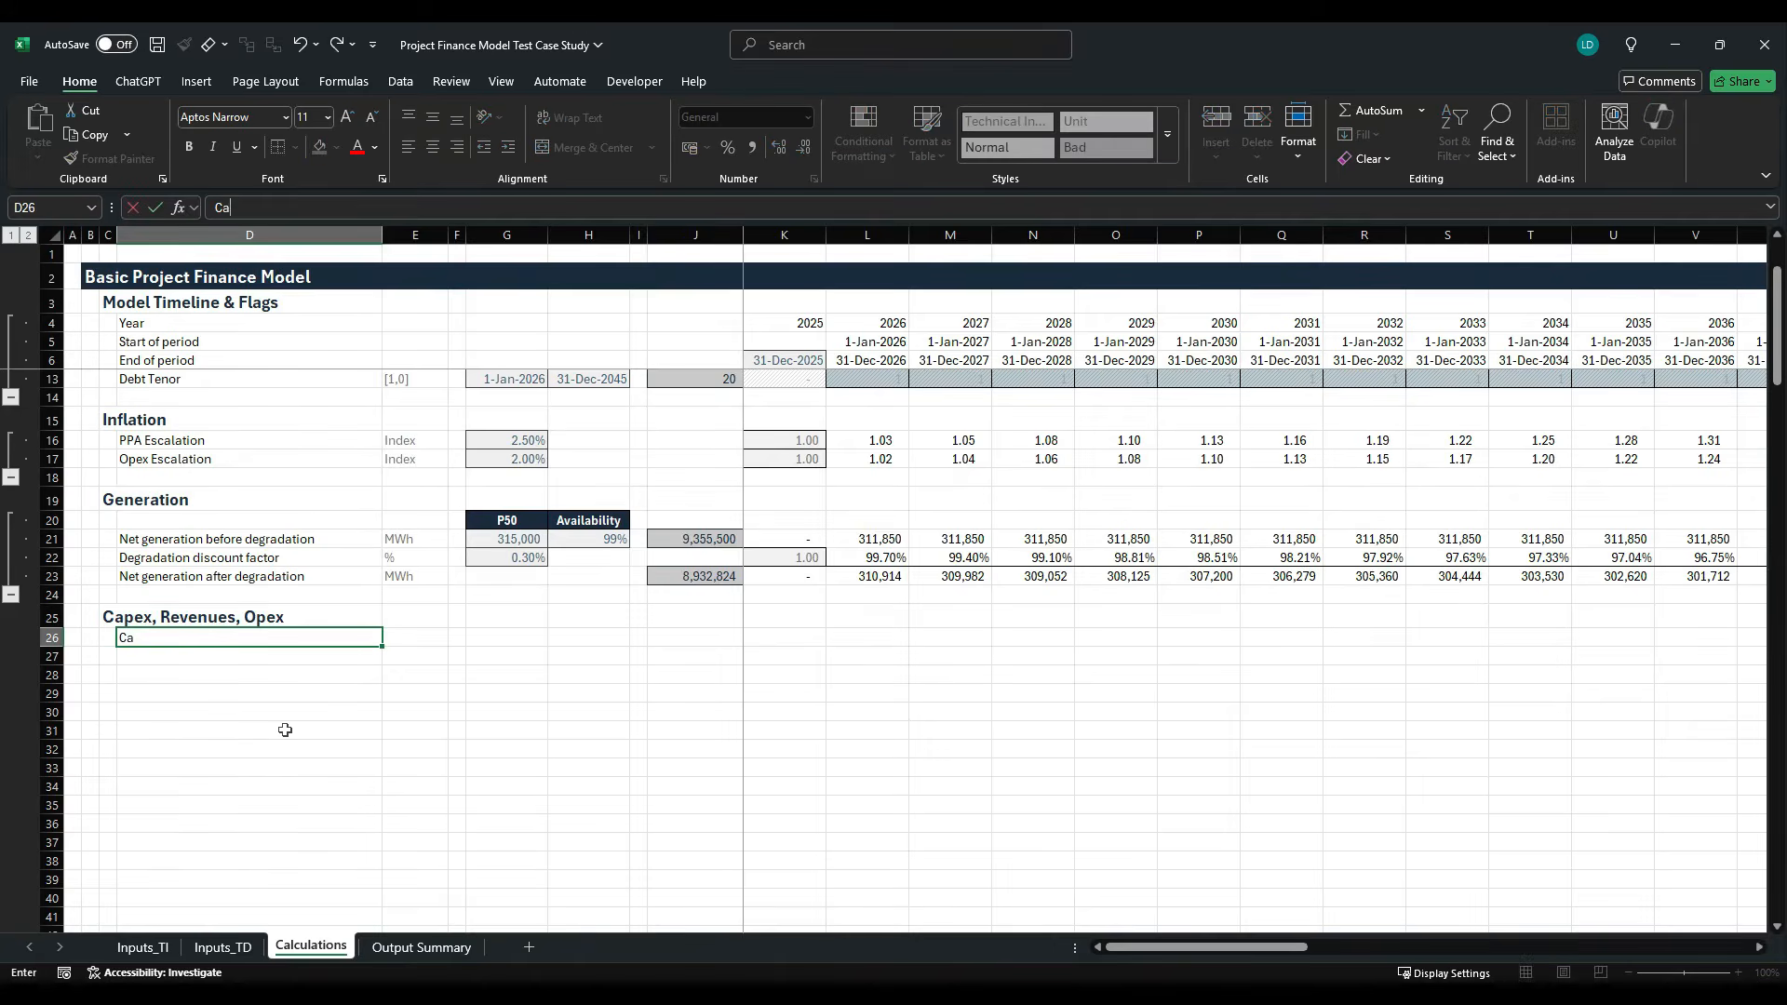
text(pital Expenditures)
key(ctrl+Return)
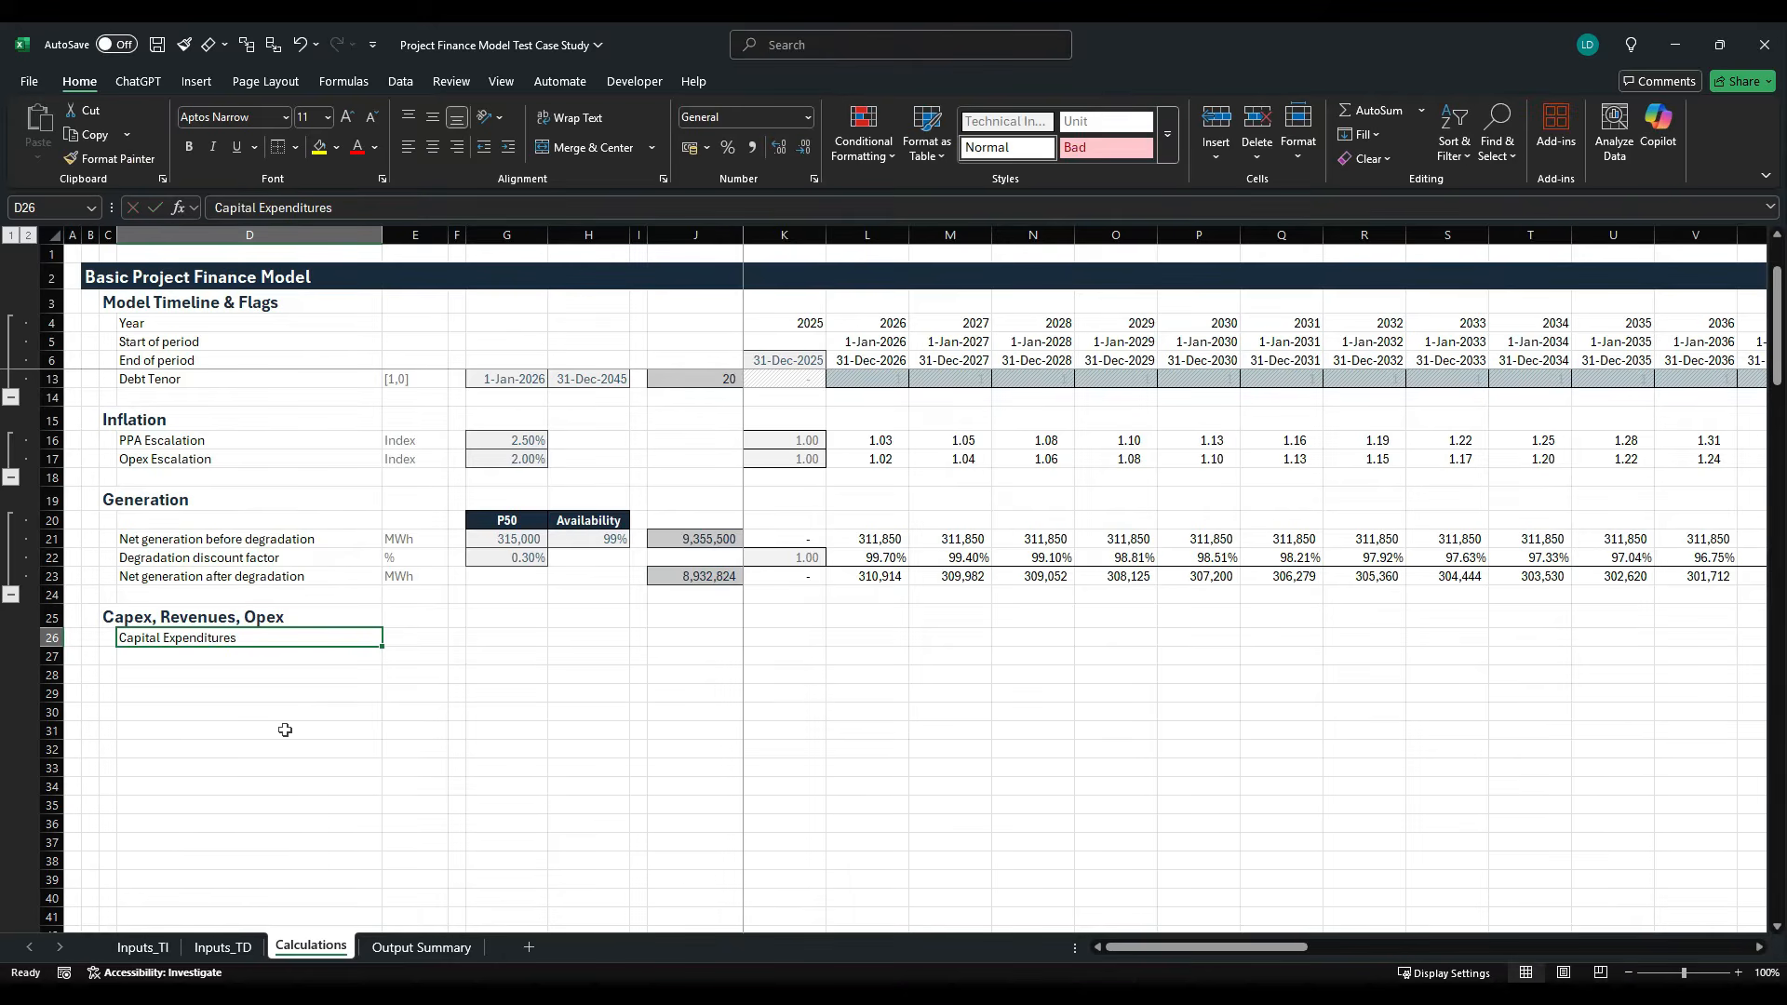
key(ctrl+b)
key(Down)
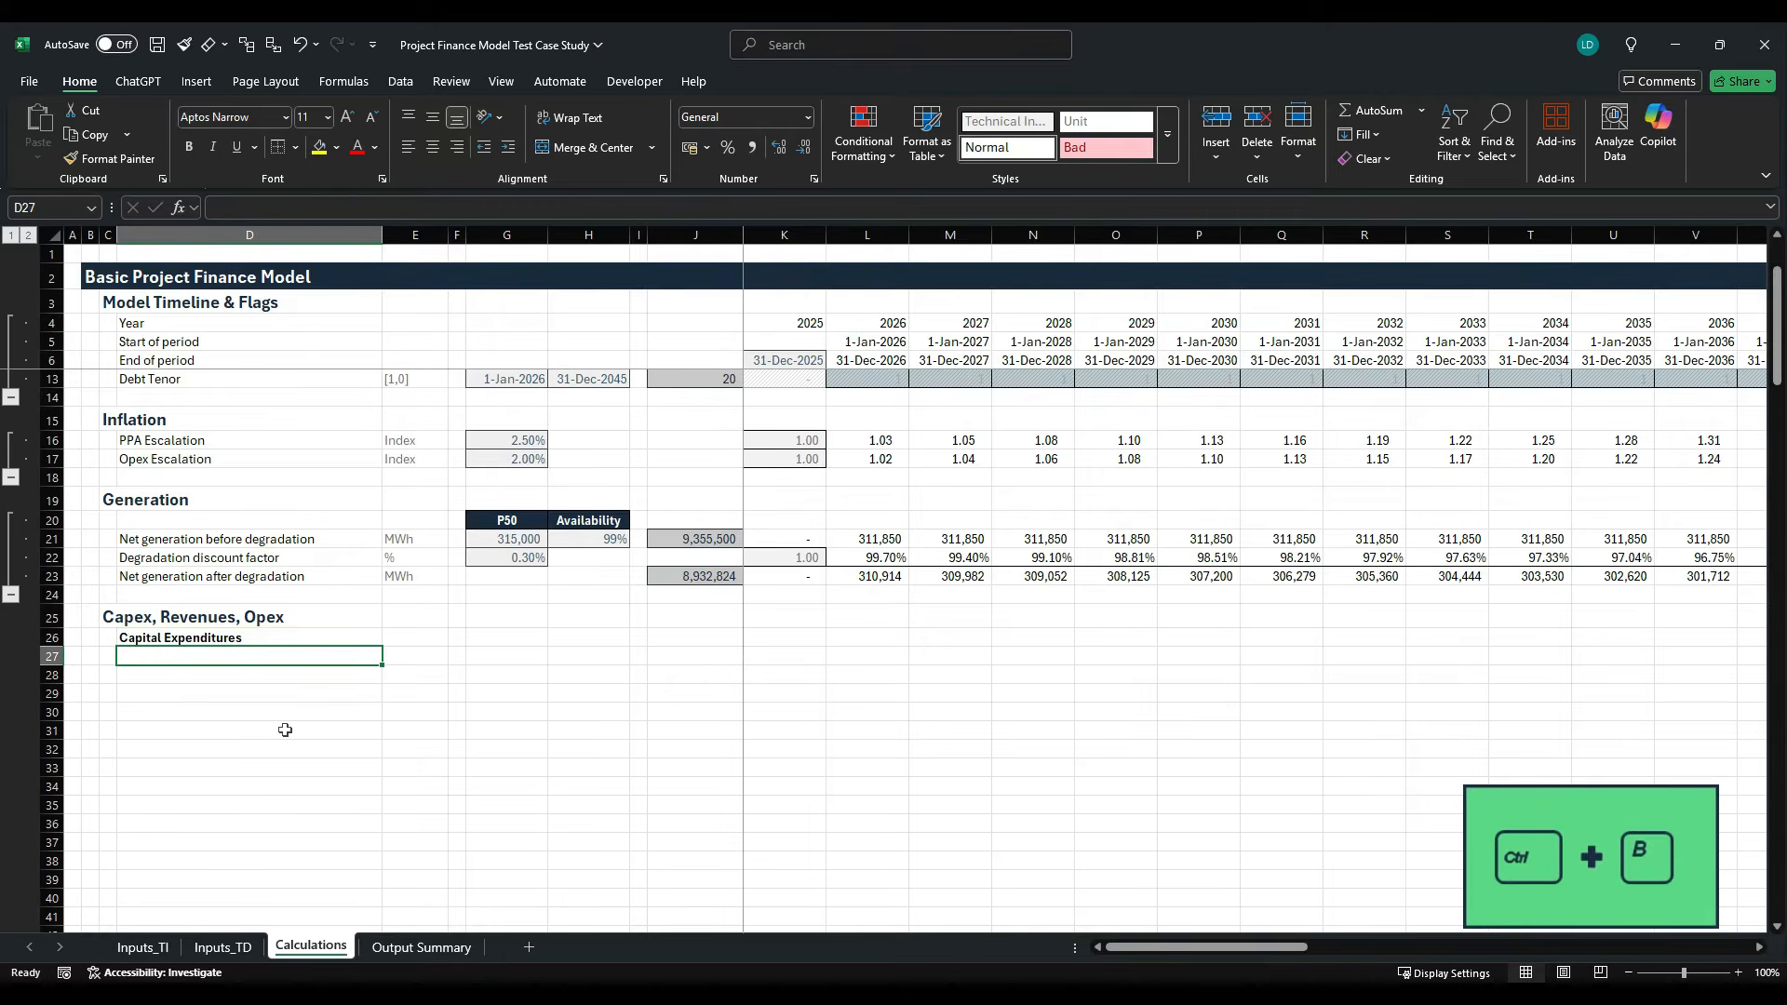
- Link the label in D27 to the Total Cost (fully in place) label with =Inputs_TI!D28
text(=)
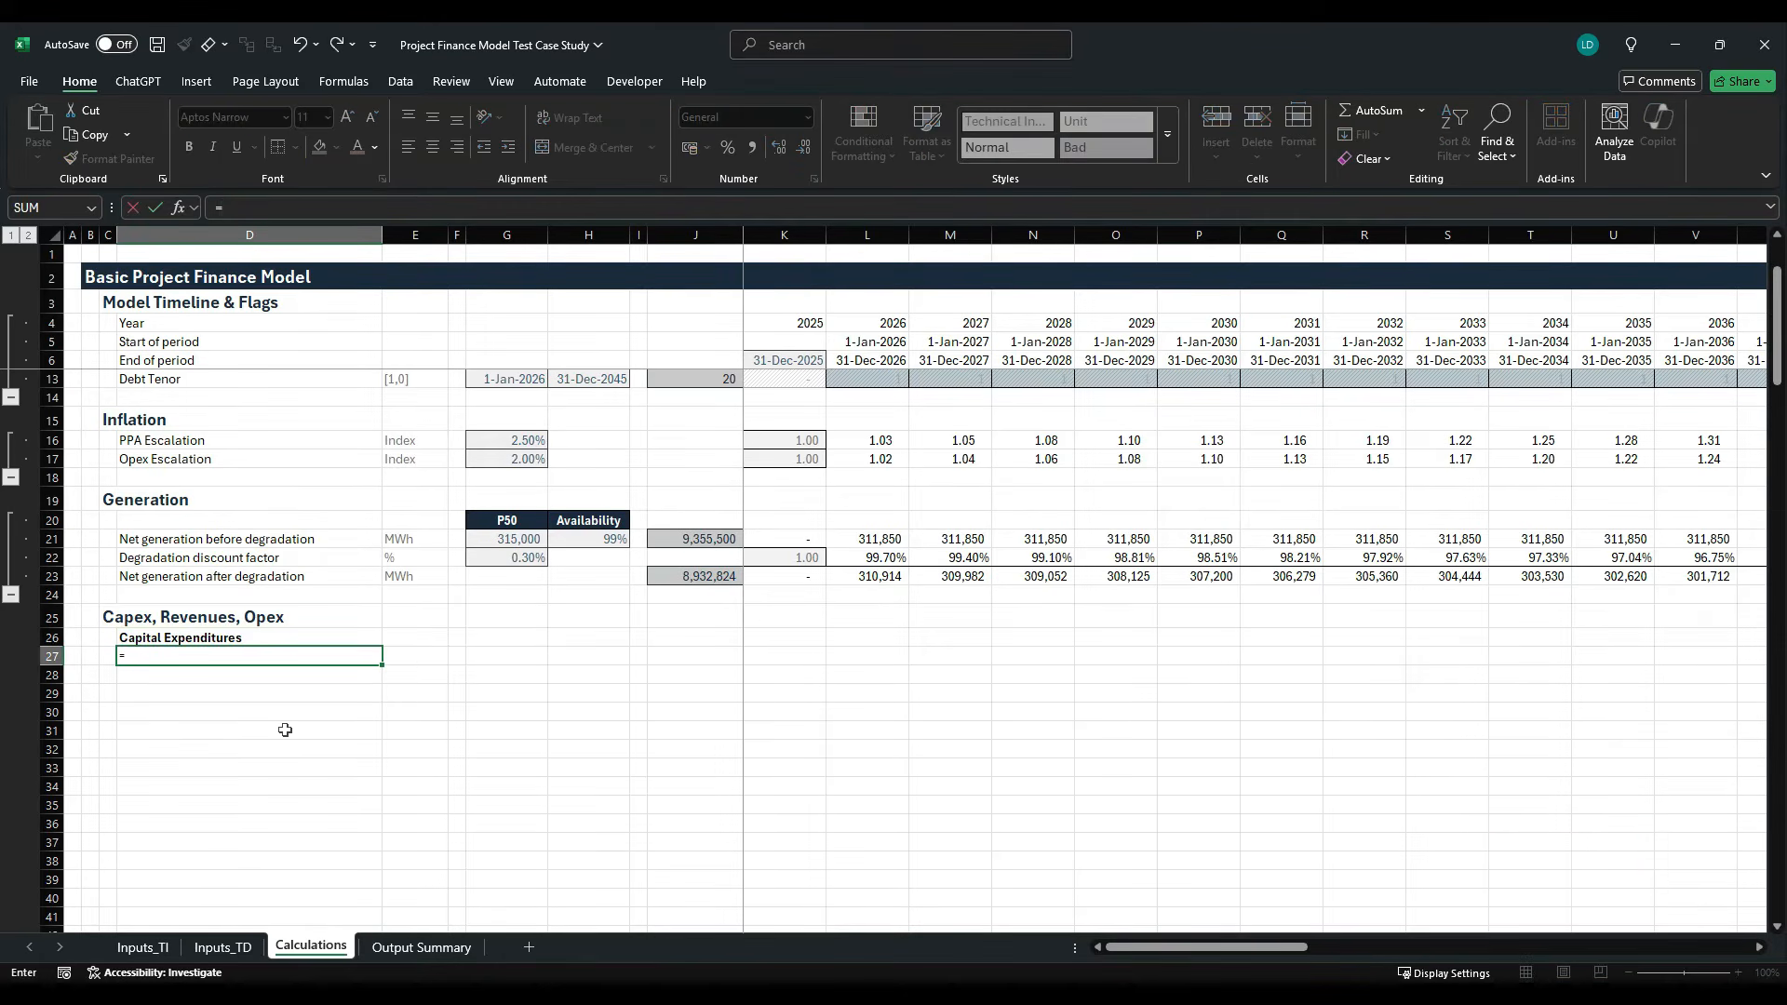
click(141, 947)
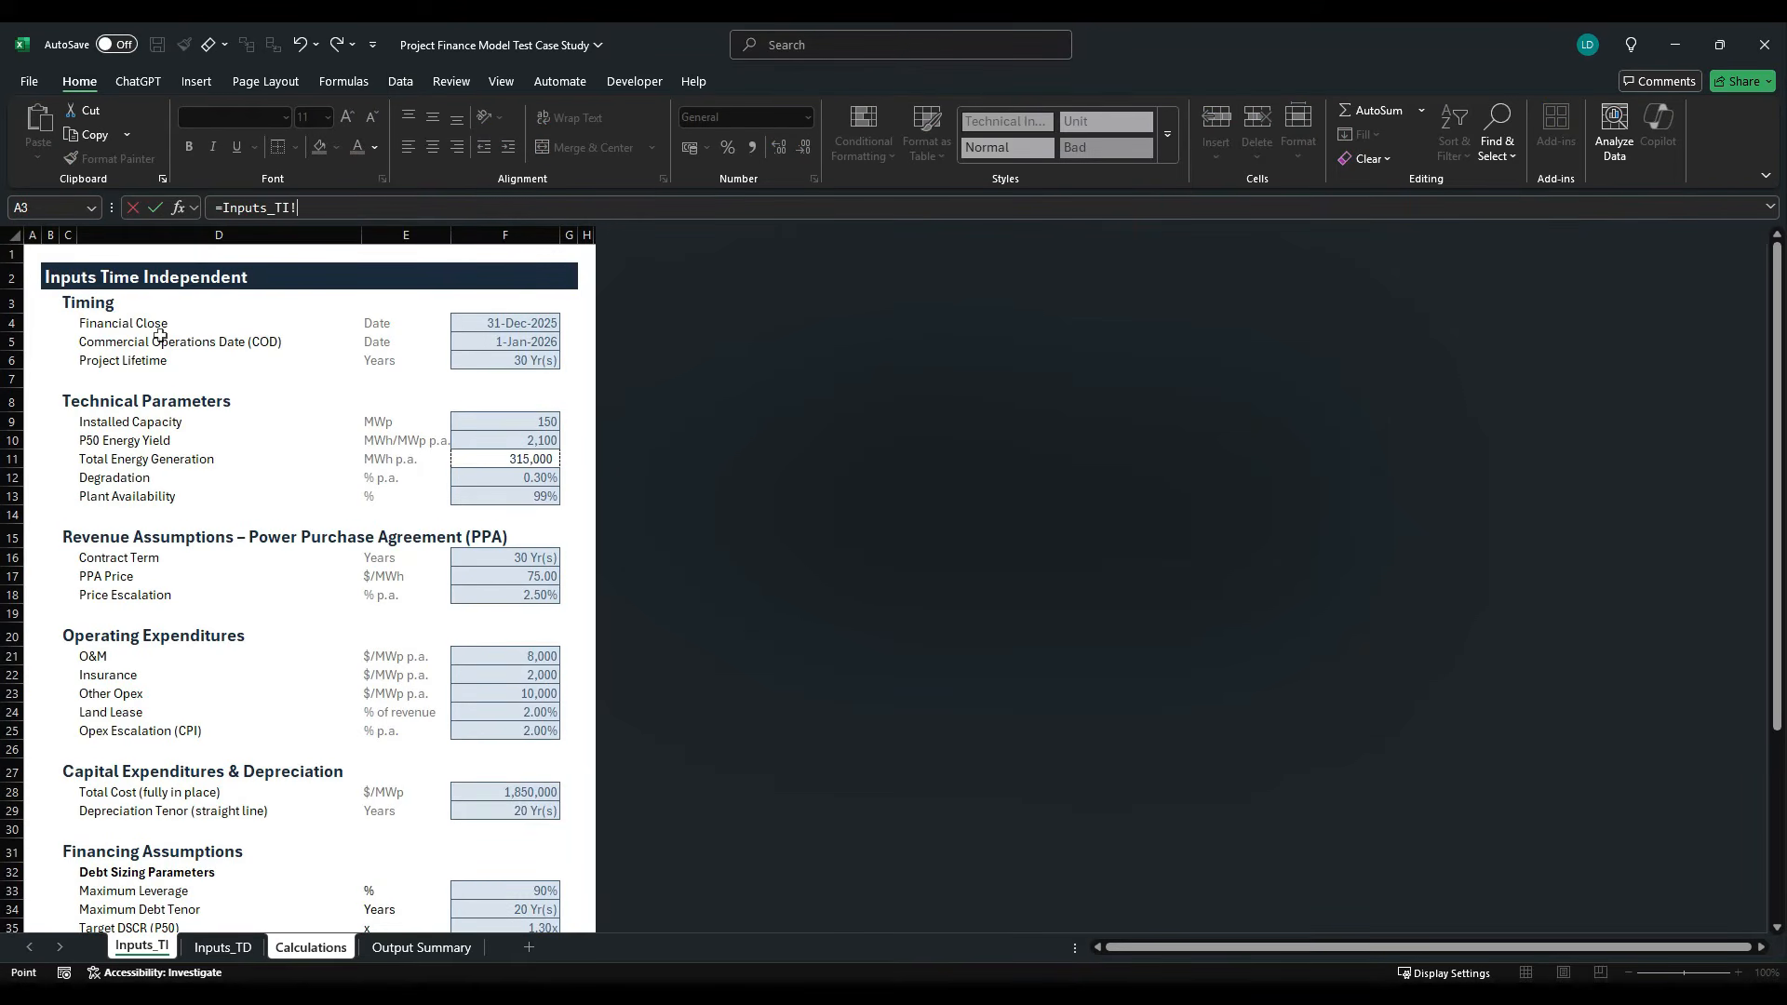
click(149, 794)
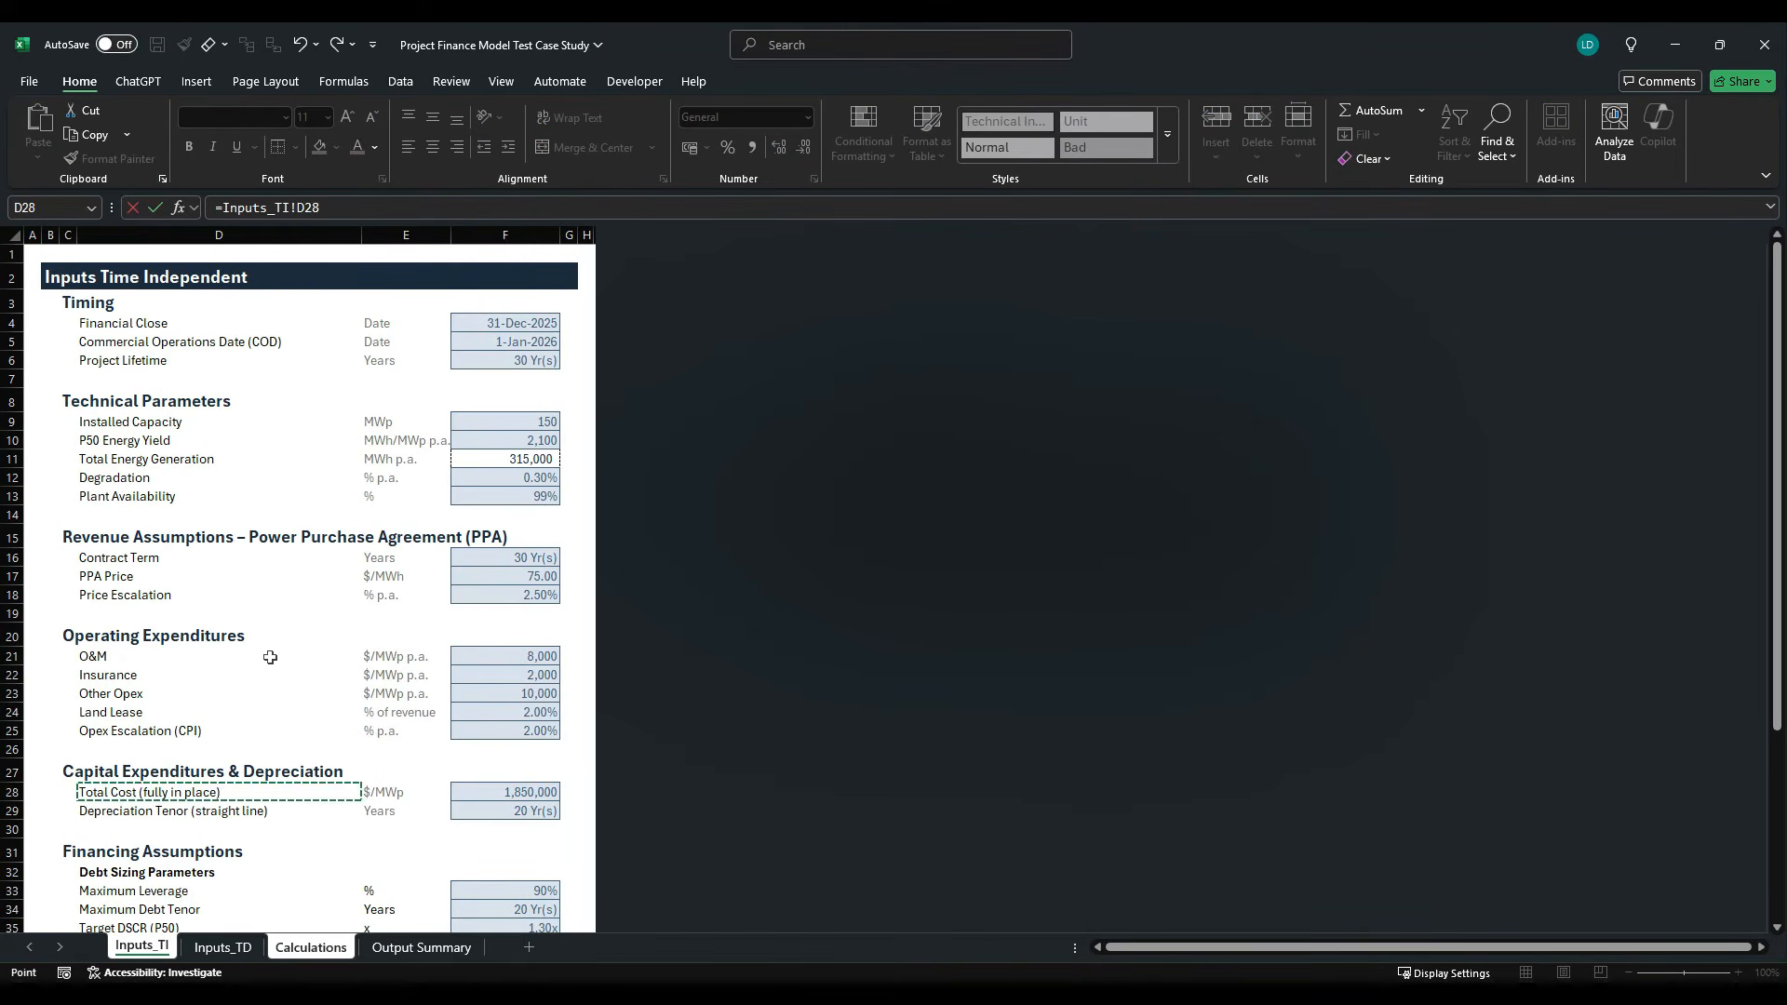
key(Return)
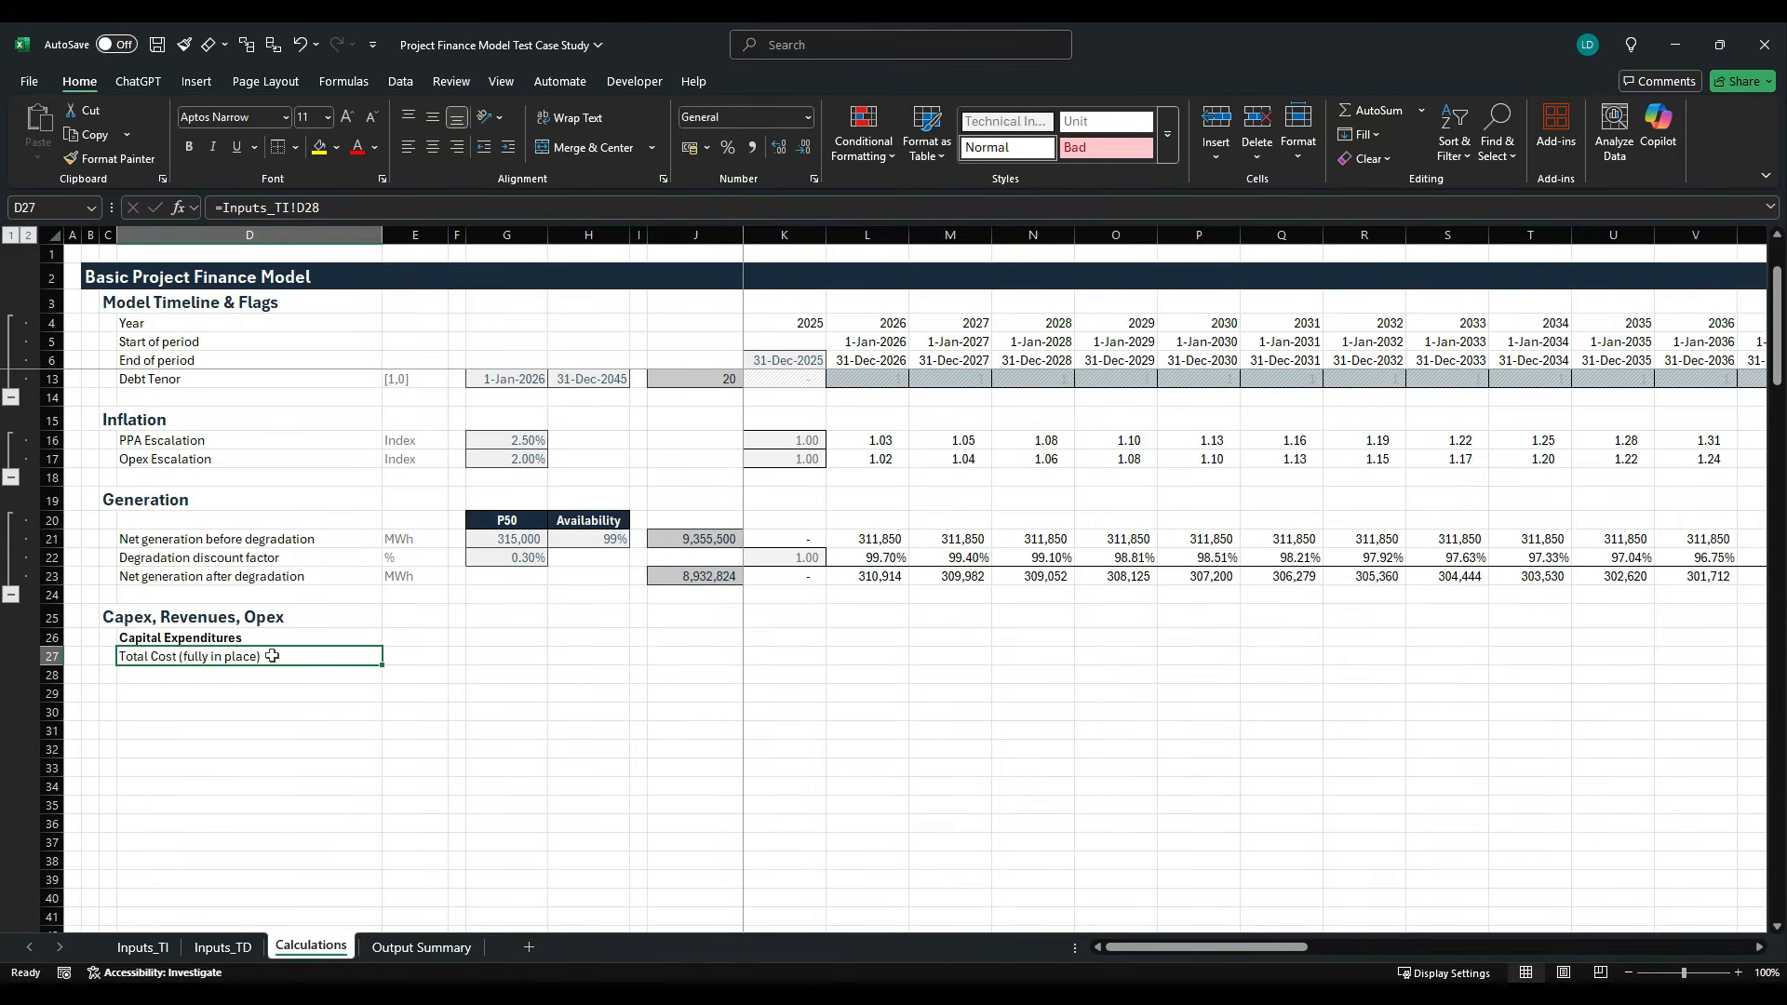
- Enter the unit $ in E27 for the total cost row
key(Right)
key(Right)
key(Right)
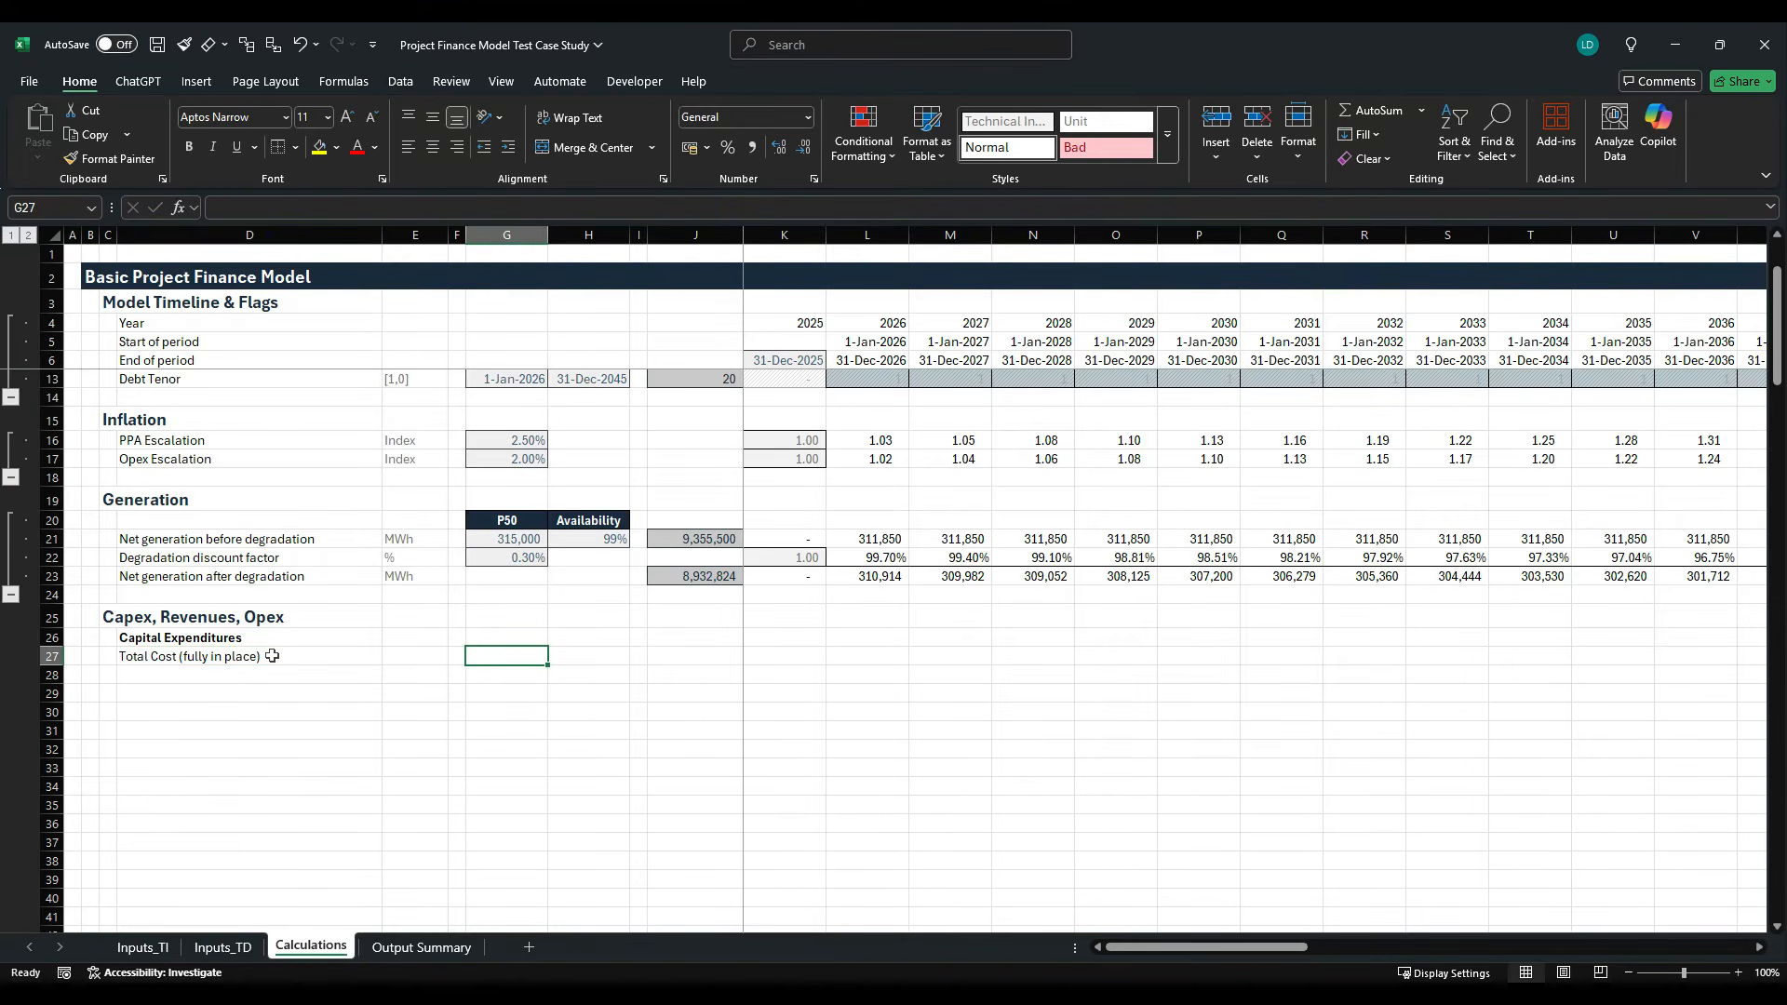
key(Left)
key(Left)
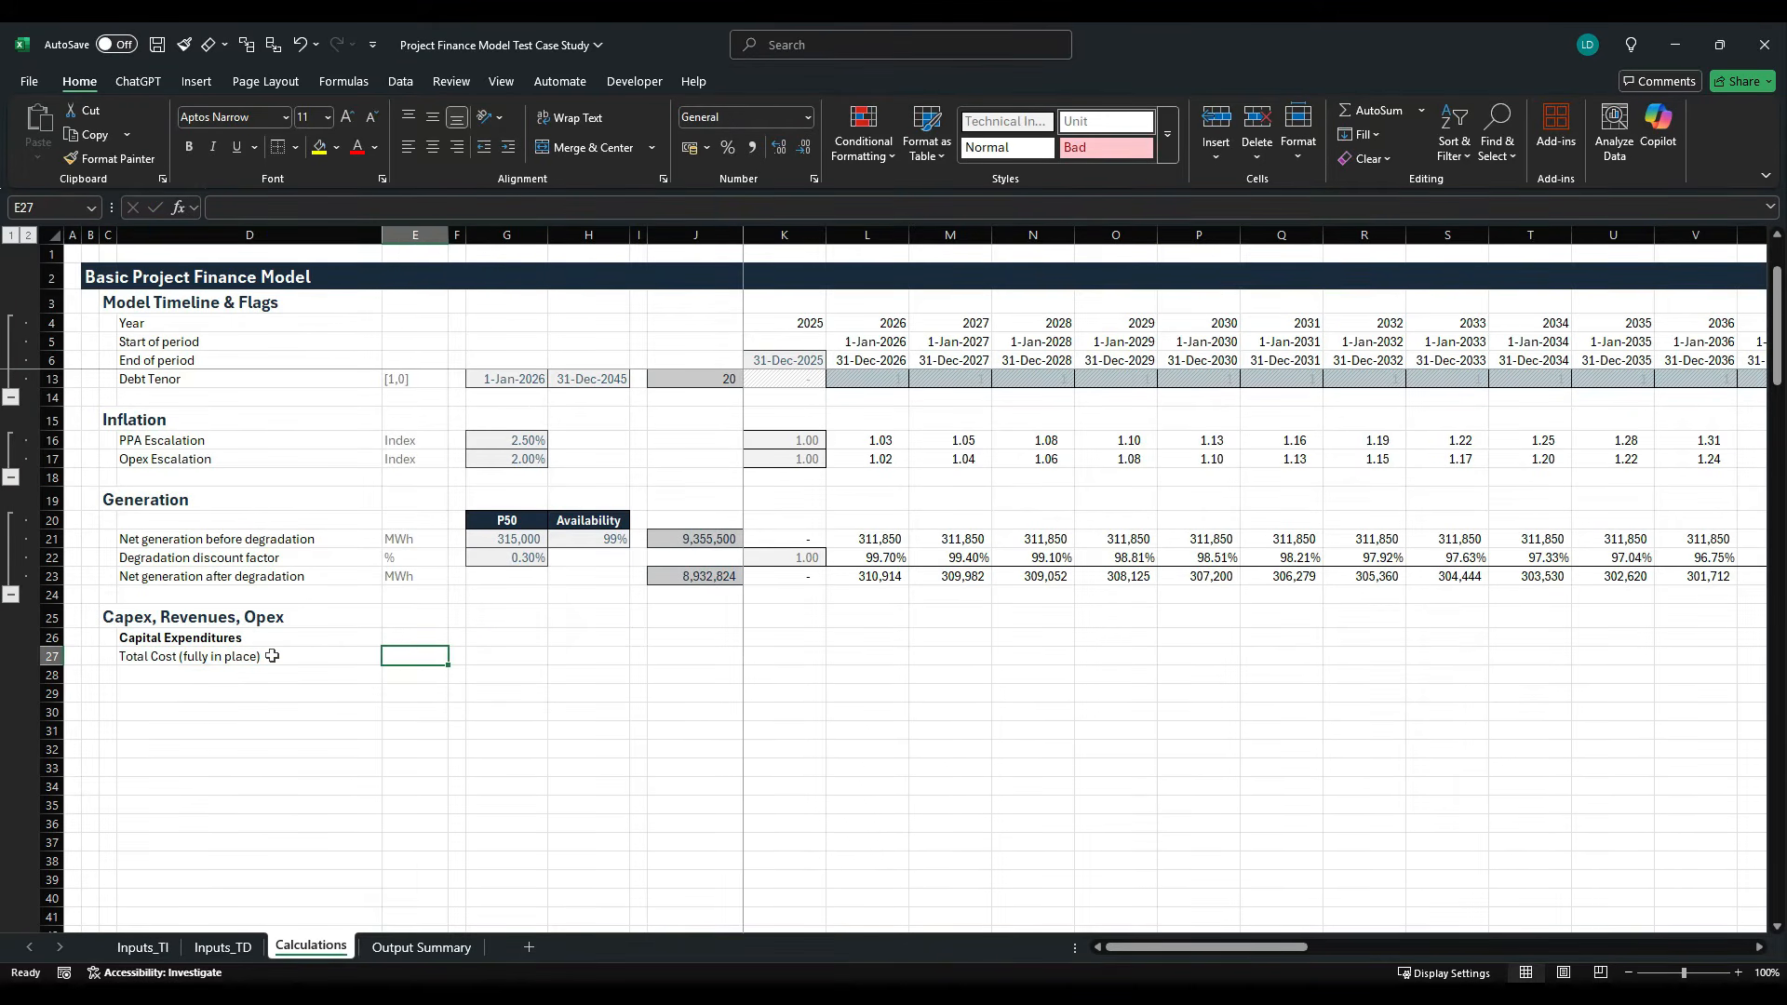
text($)
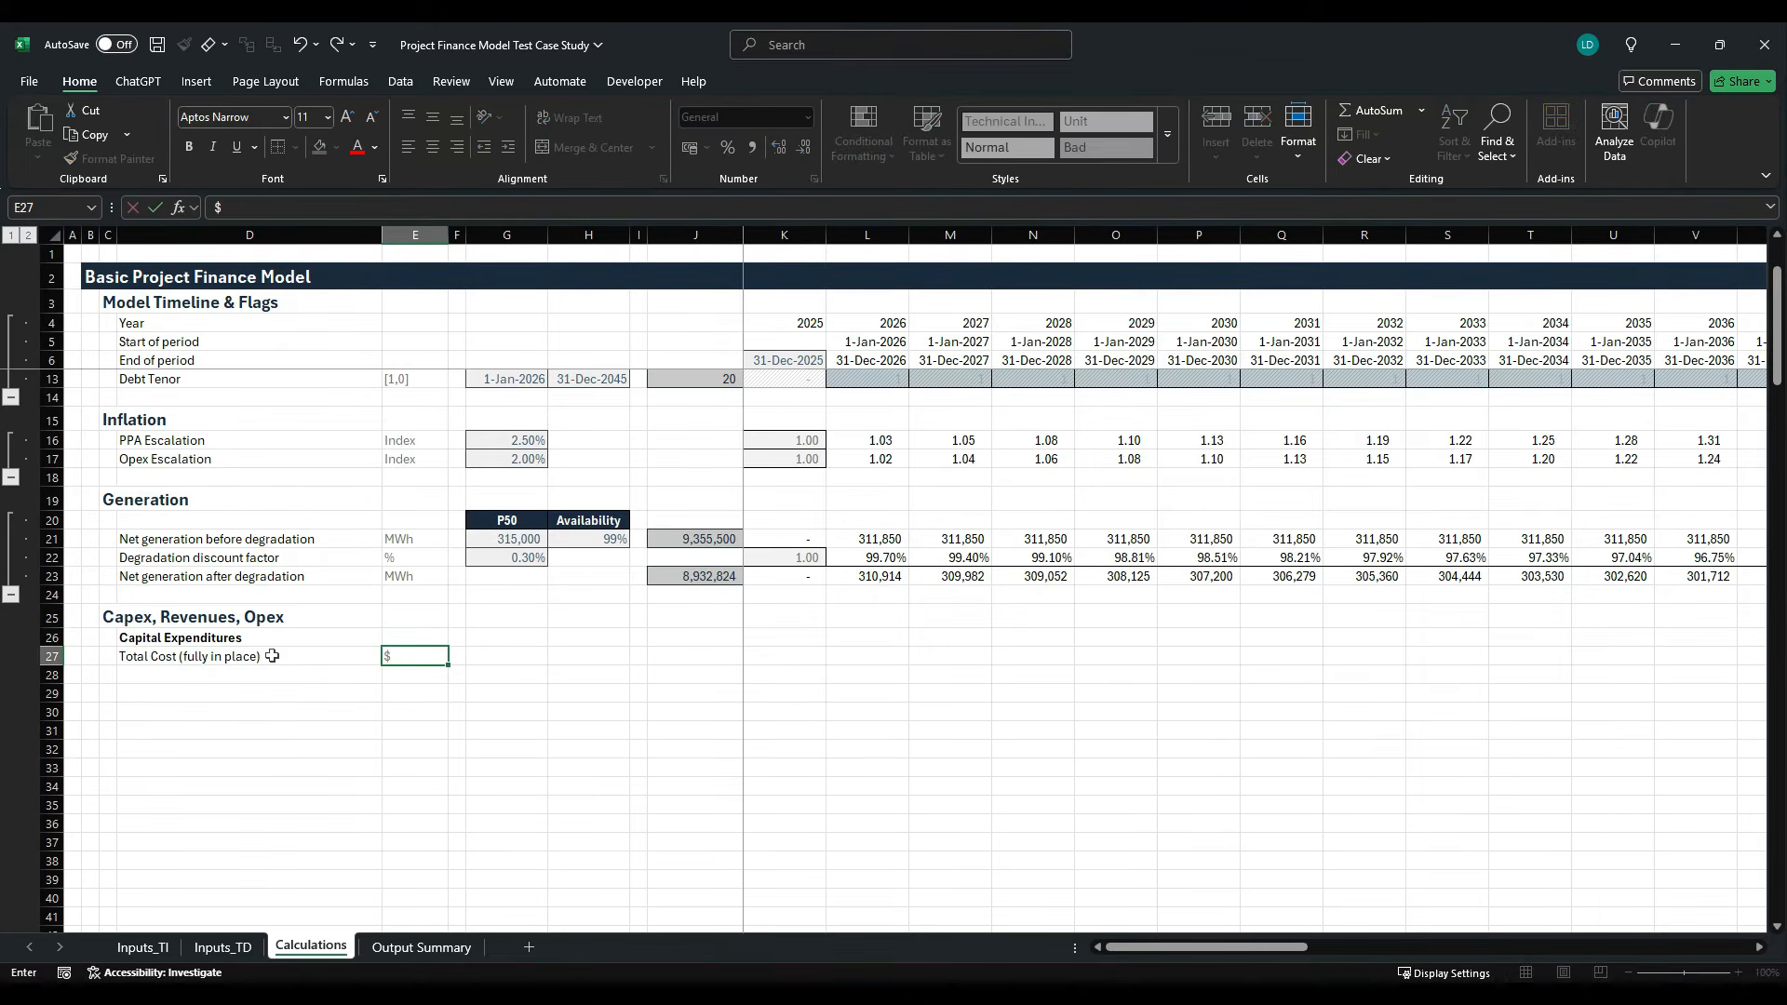
key(Right)
key(Right)
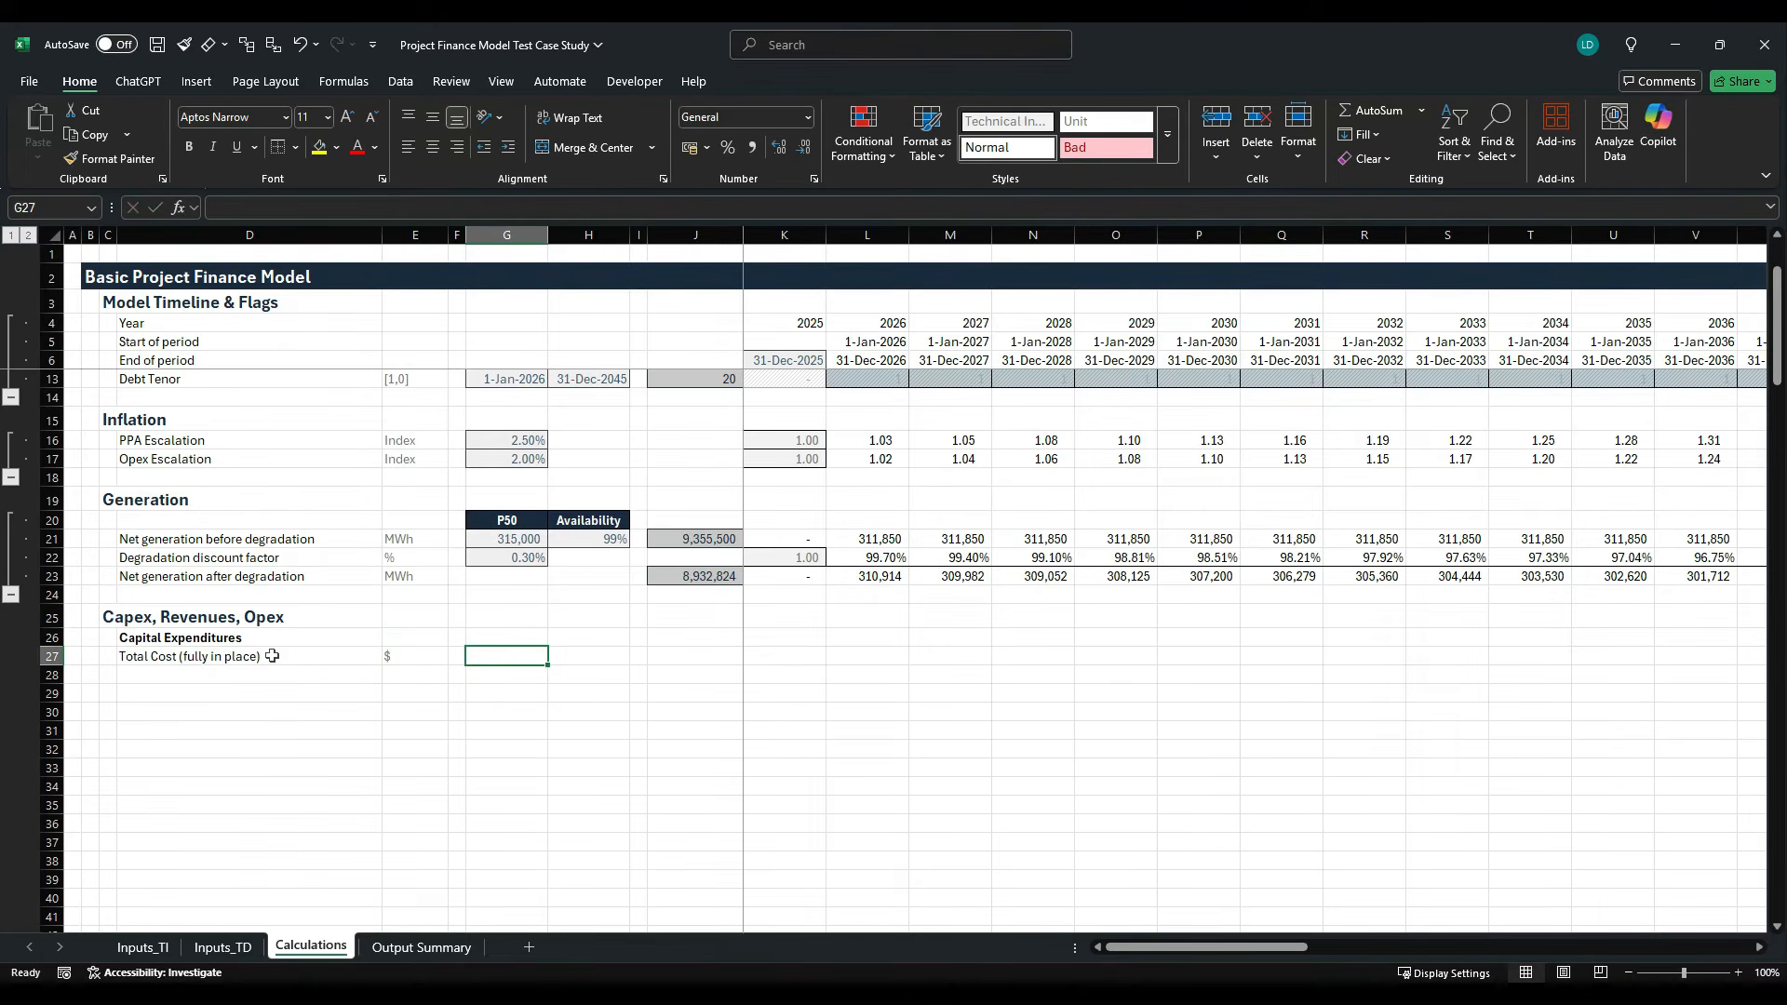
- Link G27 to the total cost input value with =Inputs_TI!F28
text(=)
click(142, 946)
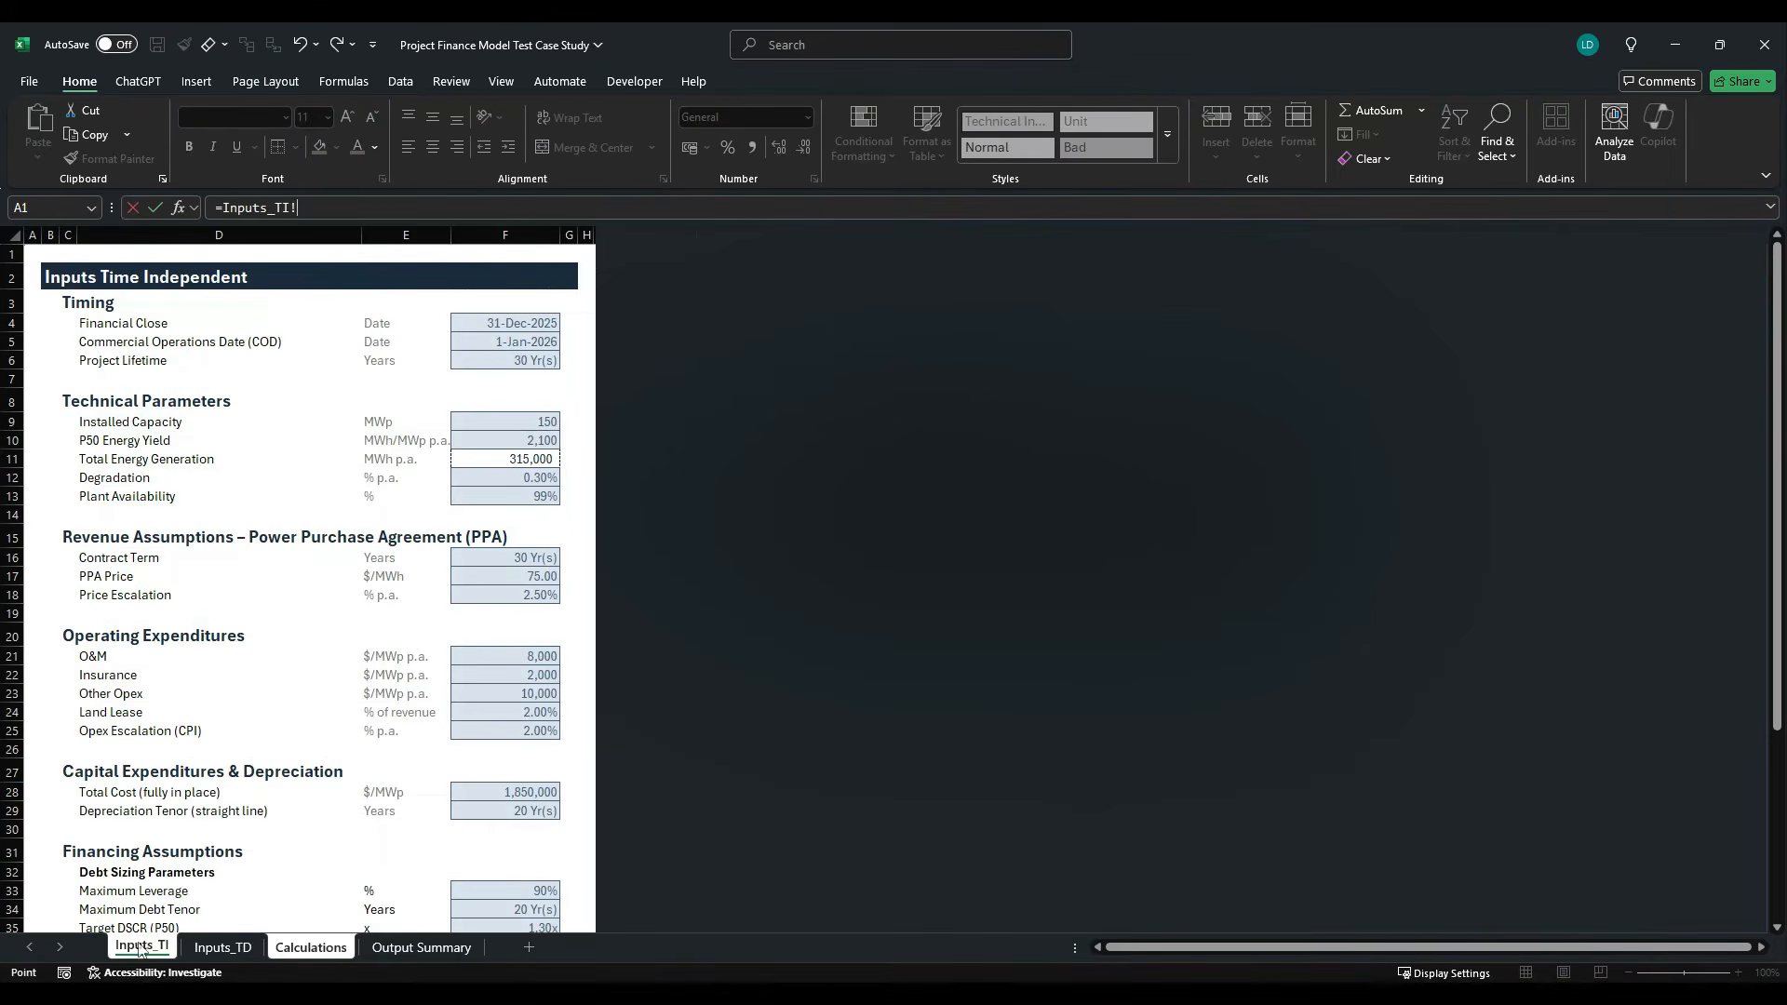
click(535, 798)
key(Return)
- Apply the Comma[0] and Offsheet cell styles to the total cost value in G27
key(alt+h)
key(j)
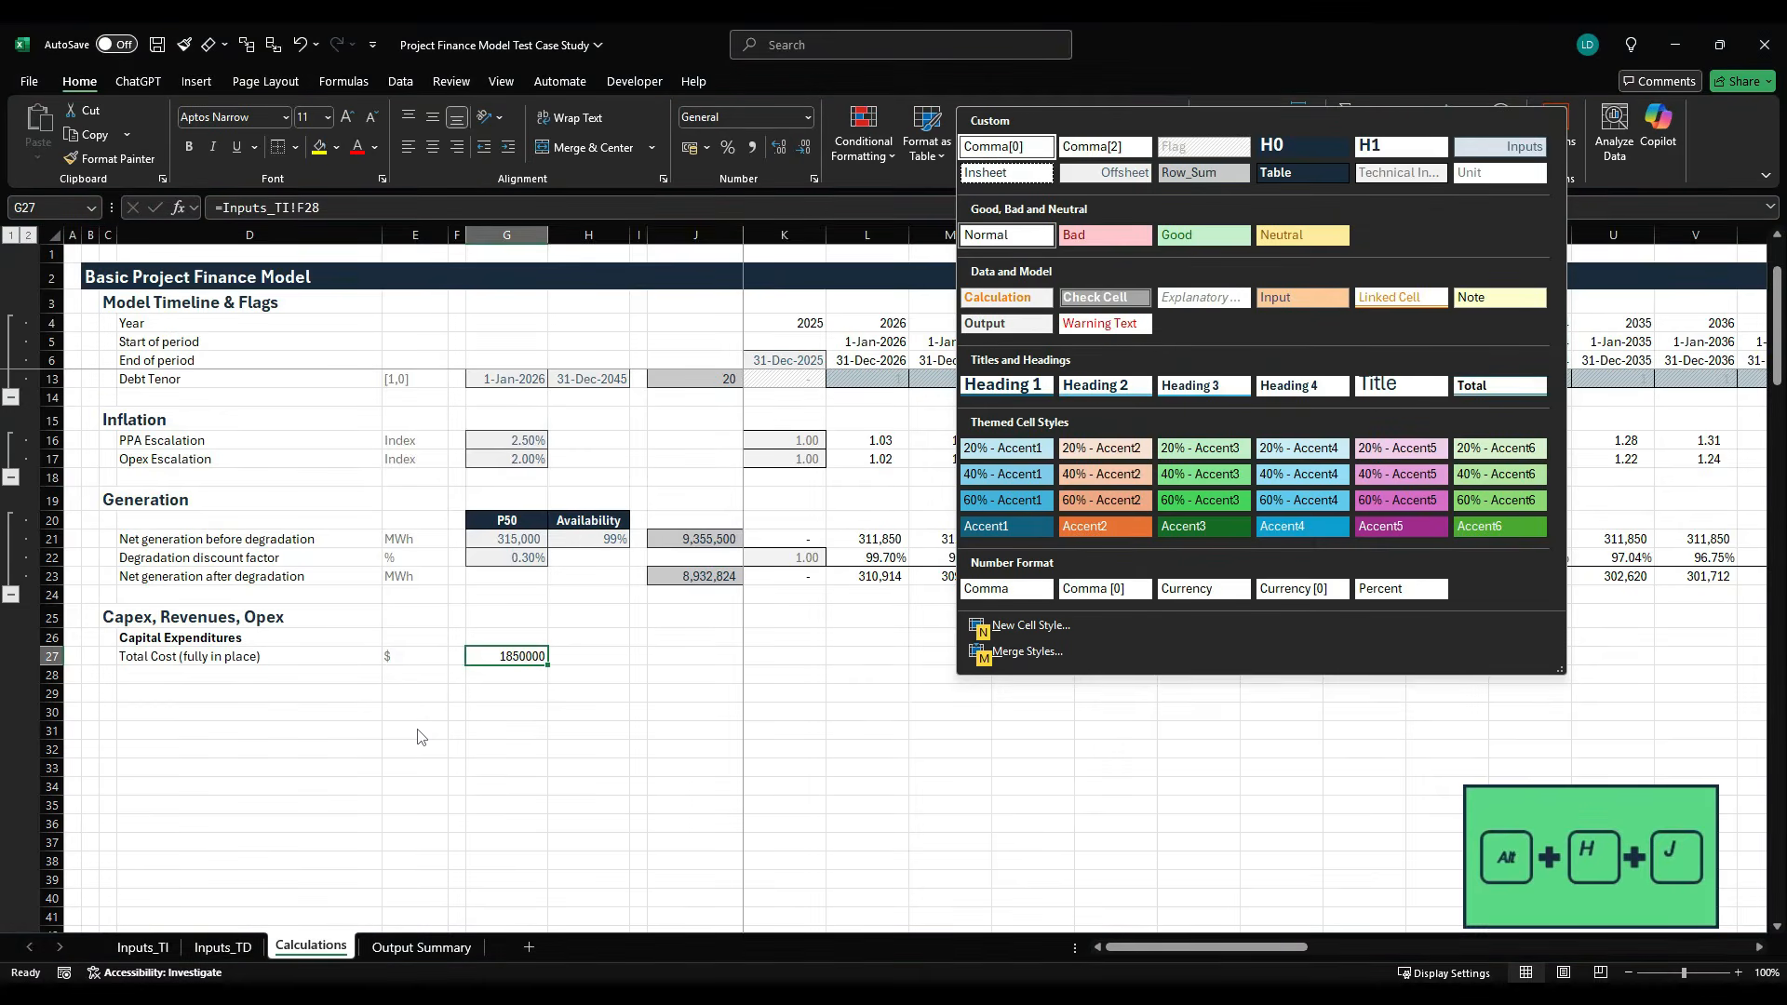
key(Return)
key(alt+h)
key(j)
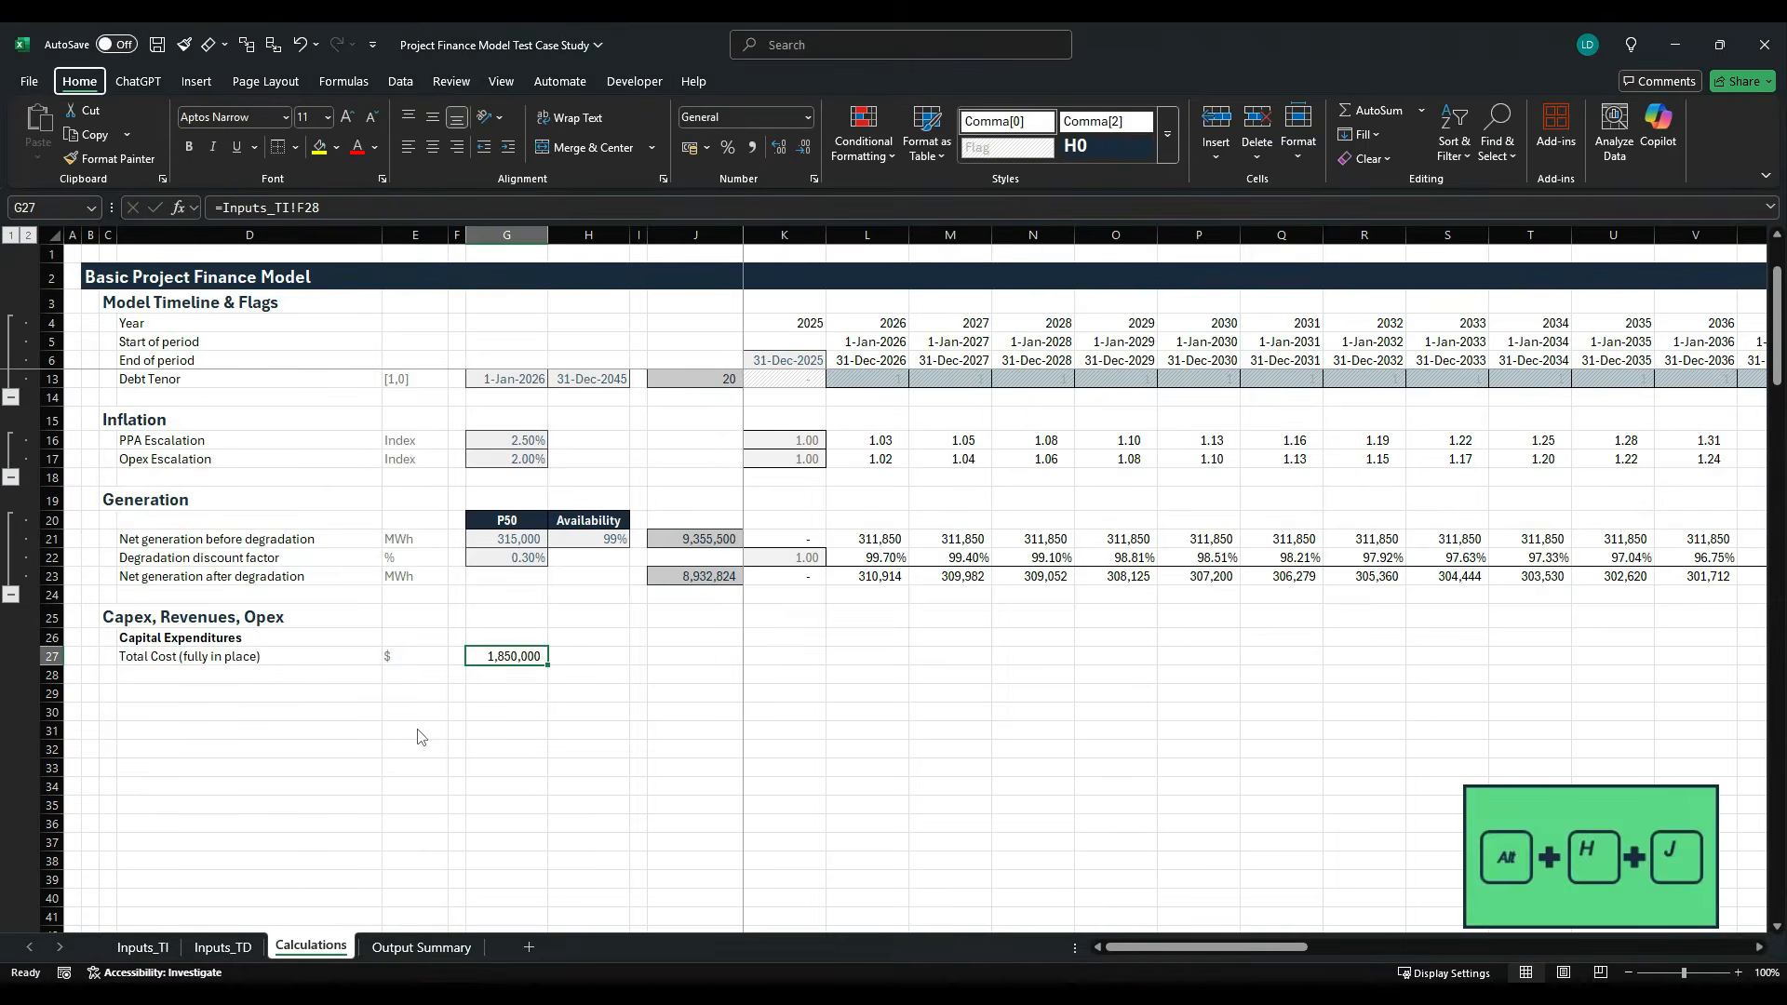
key(Down)
key(Return)
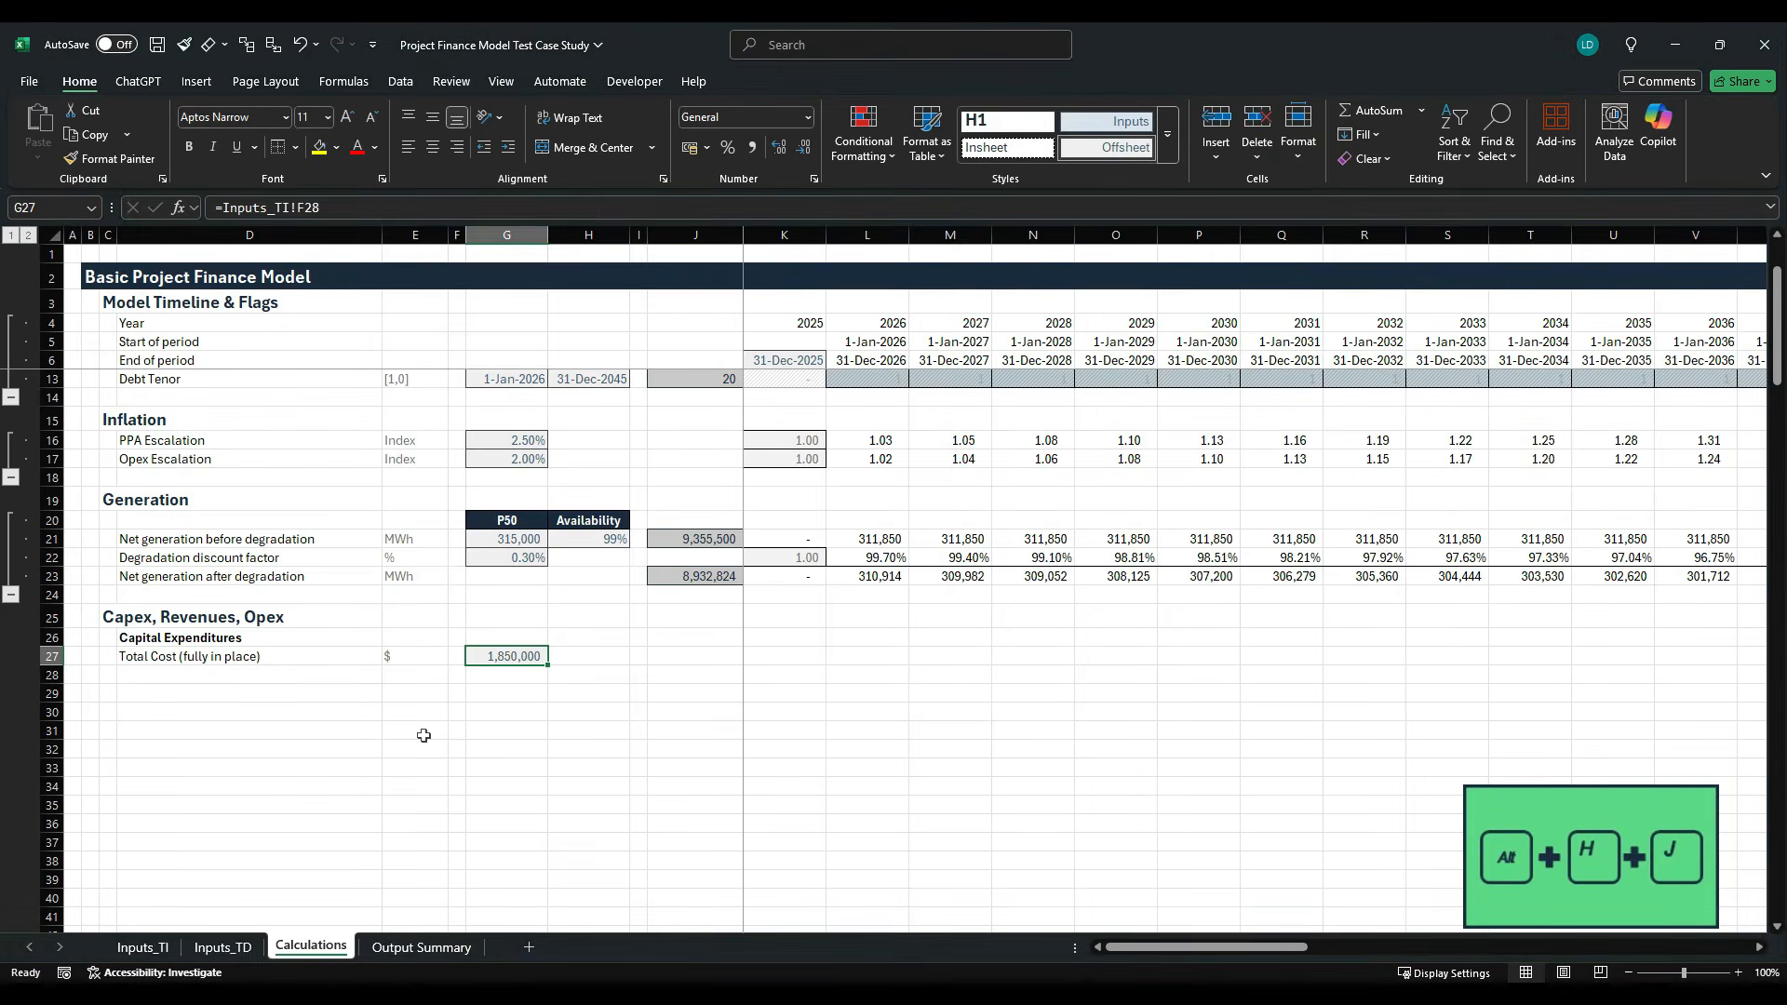
key(Up)
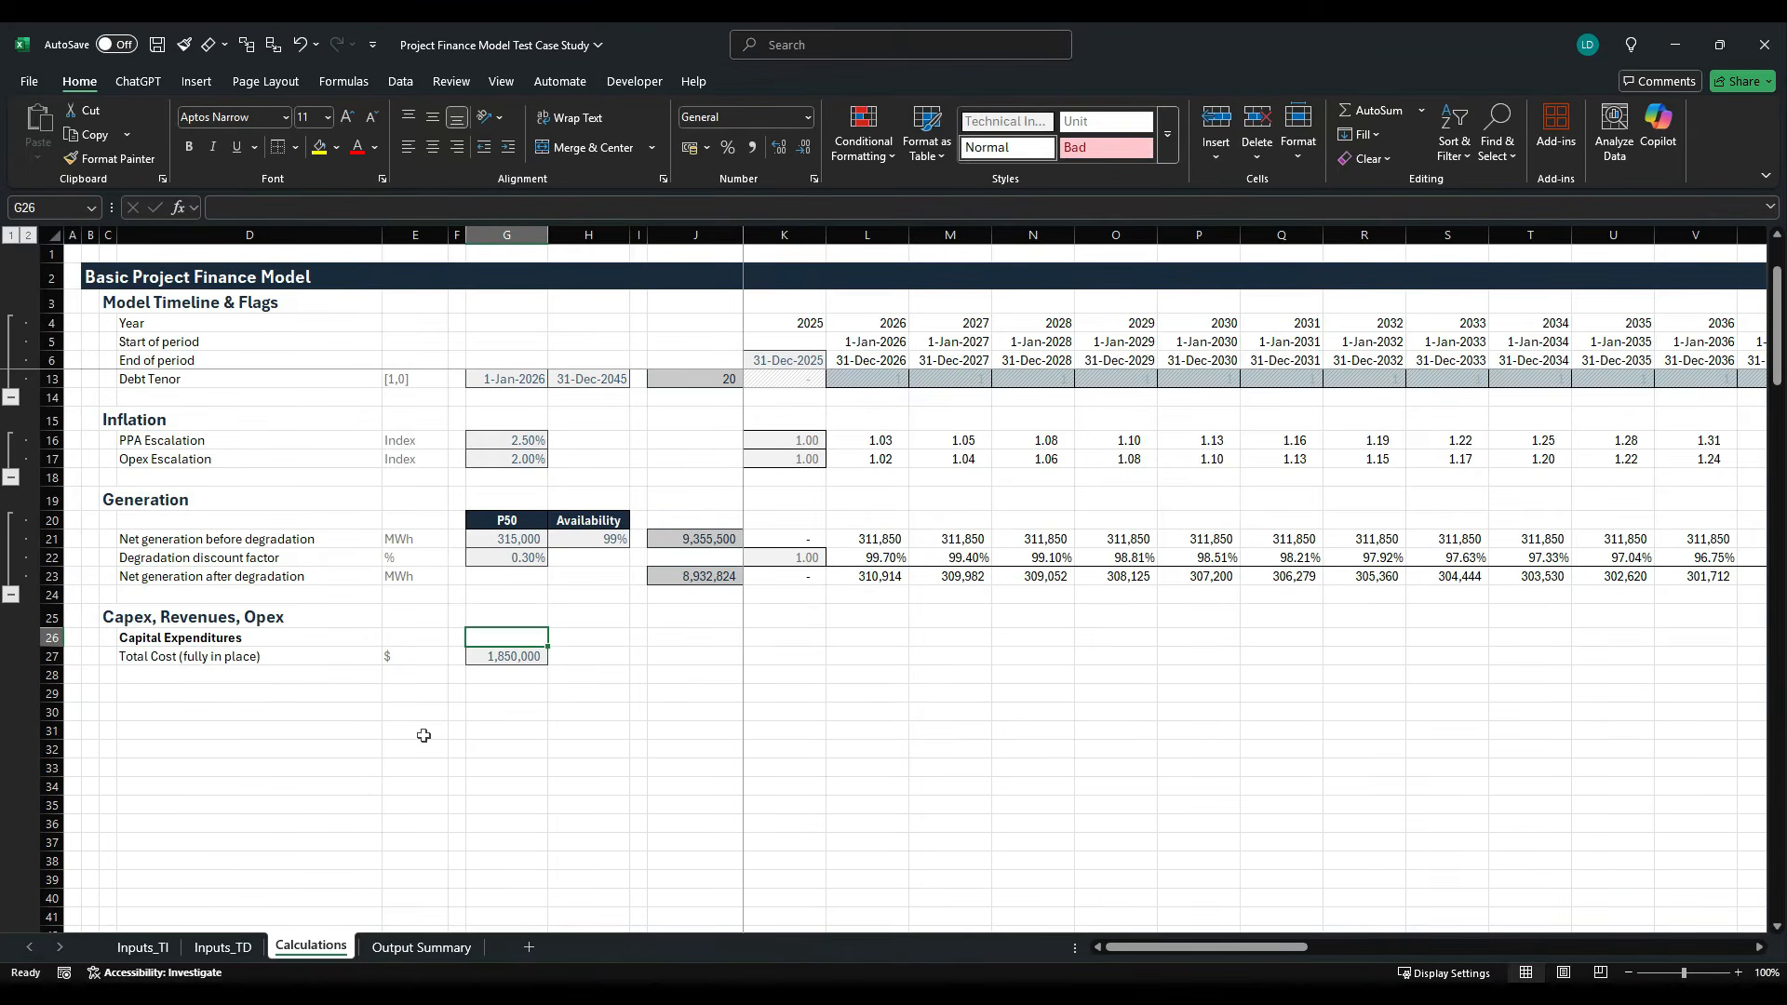
- Link the header in G26 to the total cost unit on the time-independent inputs sheet with =Inputs_TI!E28
click(143, 947)
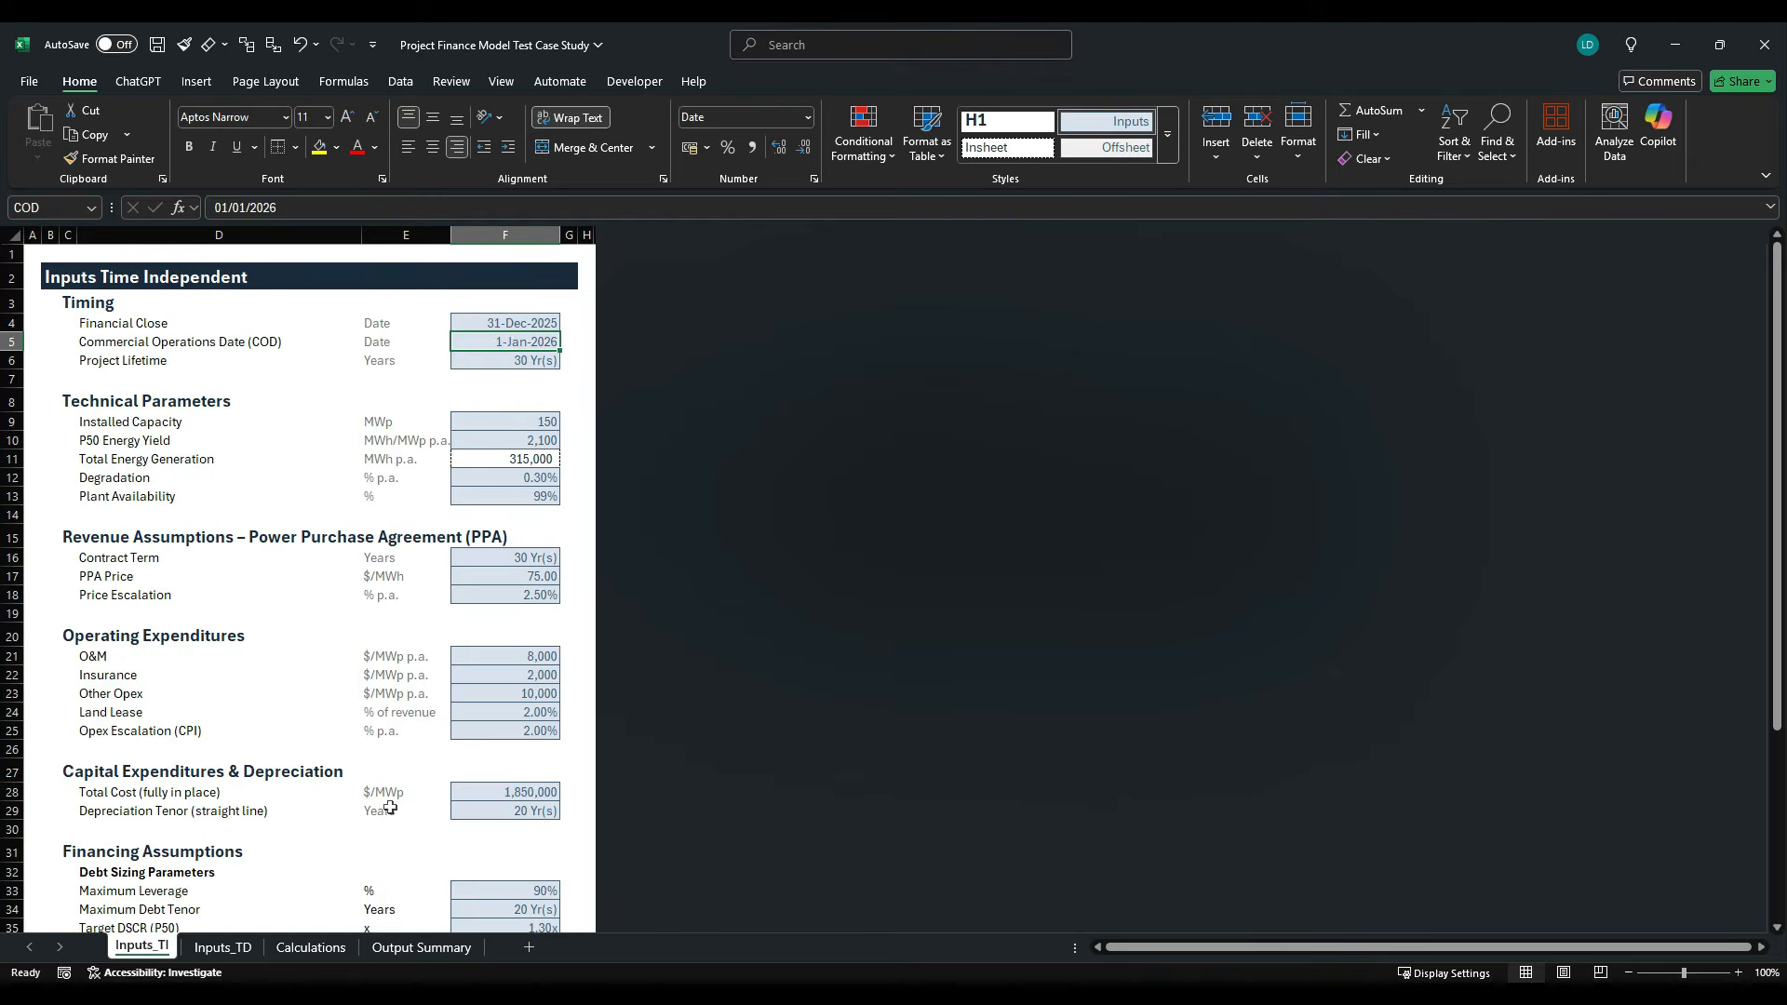
click(223, 947)
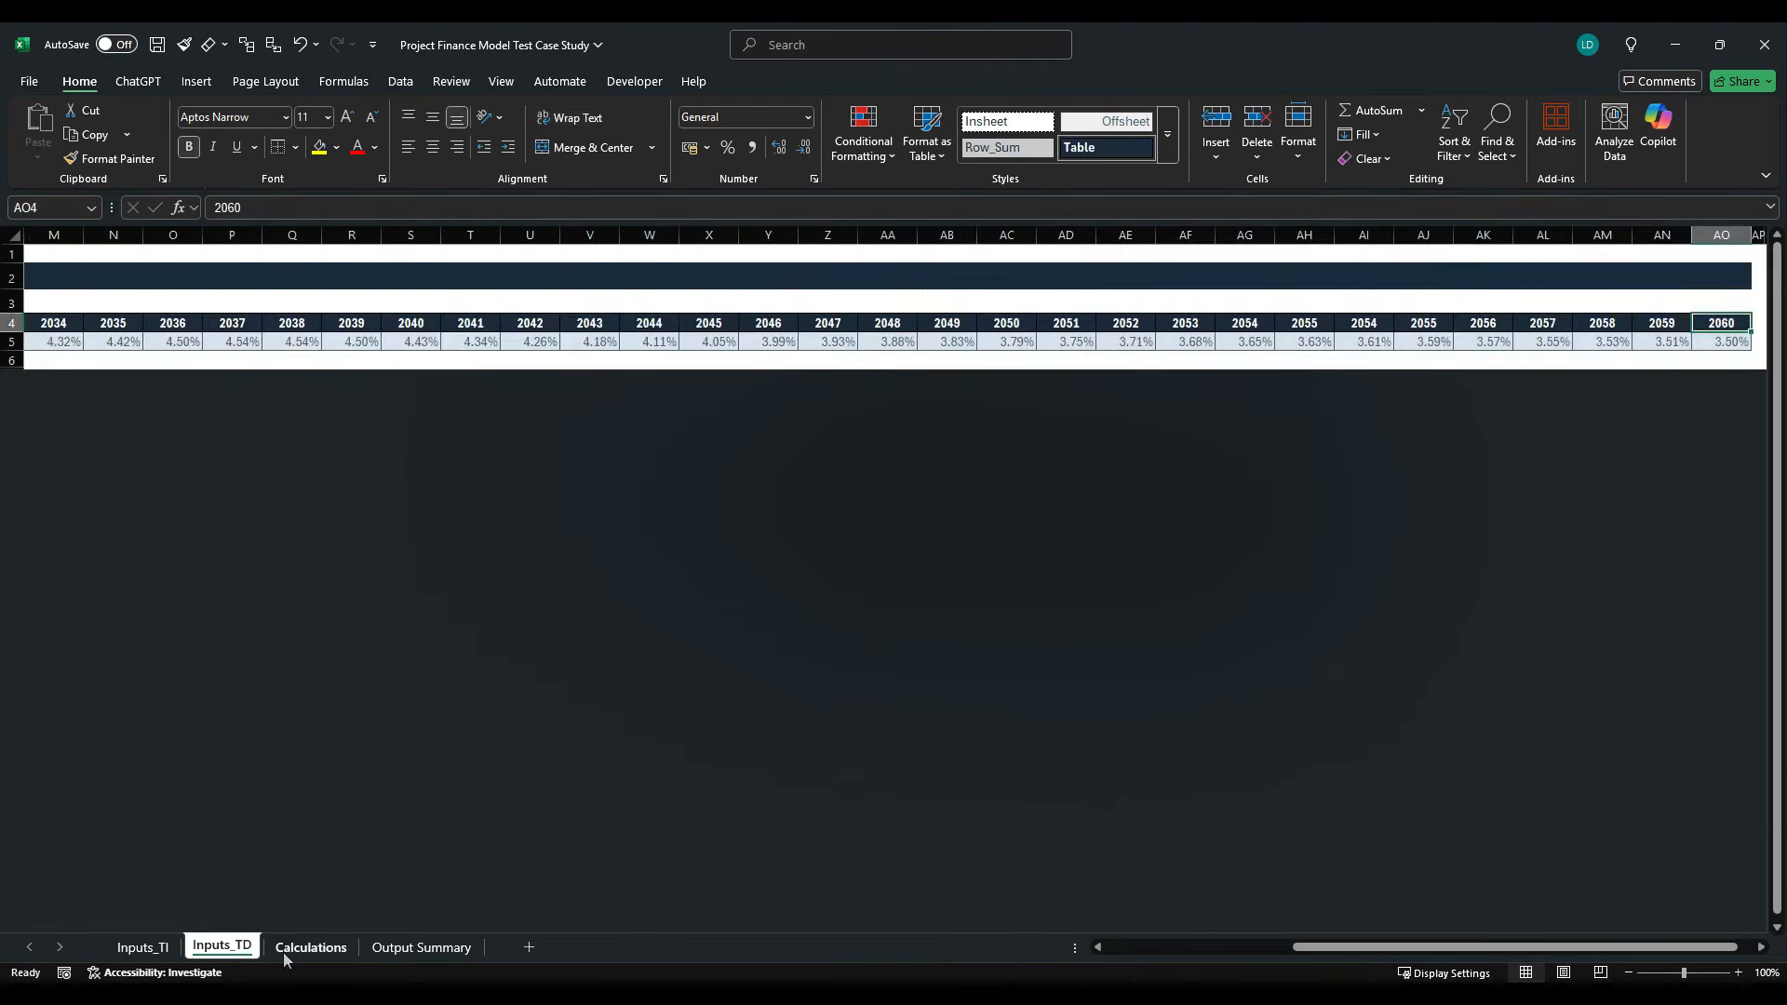
click(310, 947)
text(=)
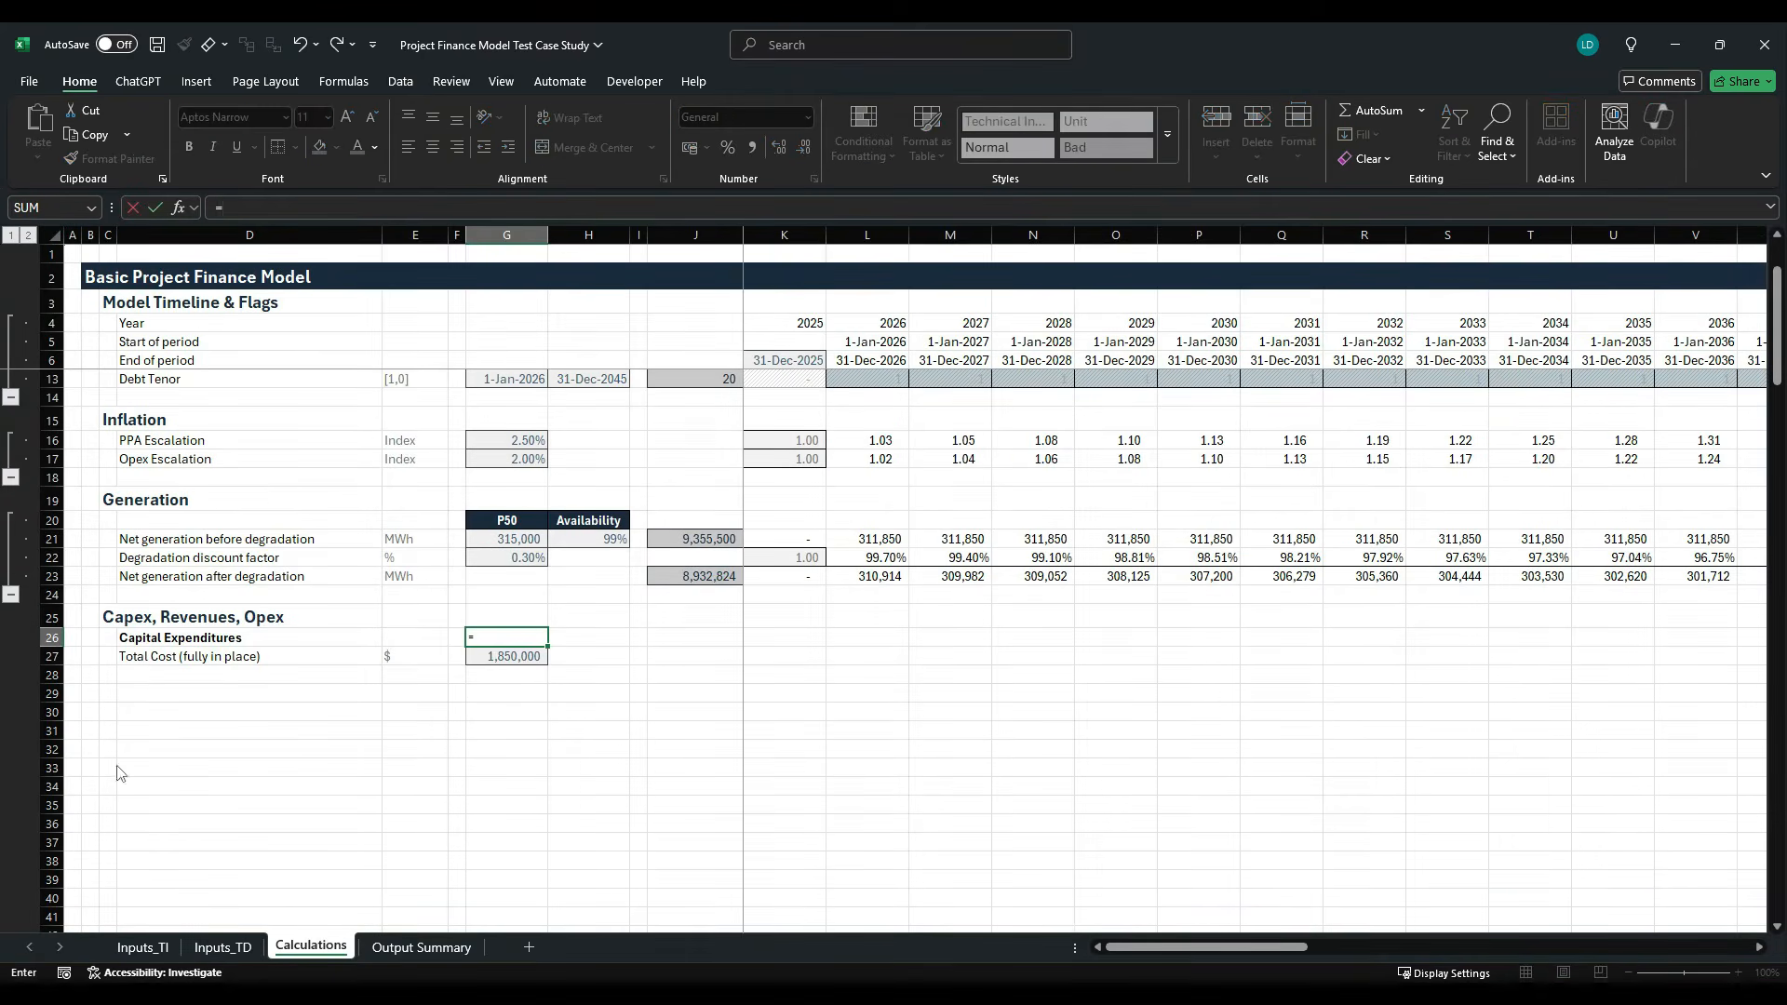
click(143, 946)
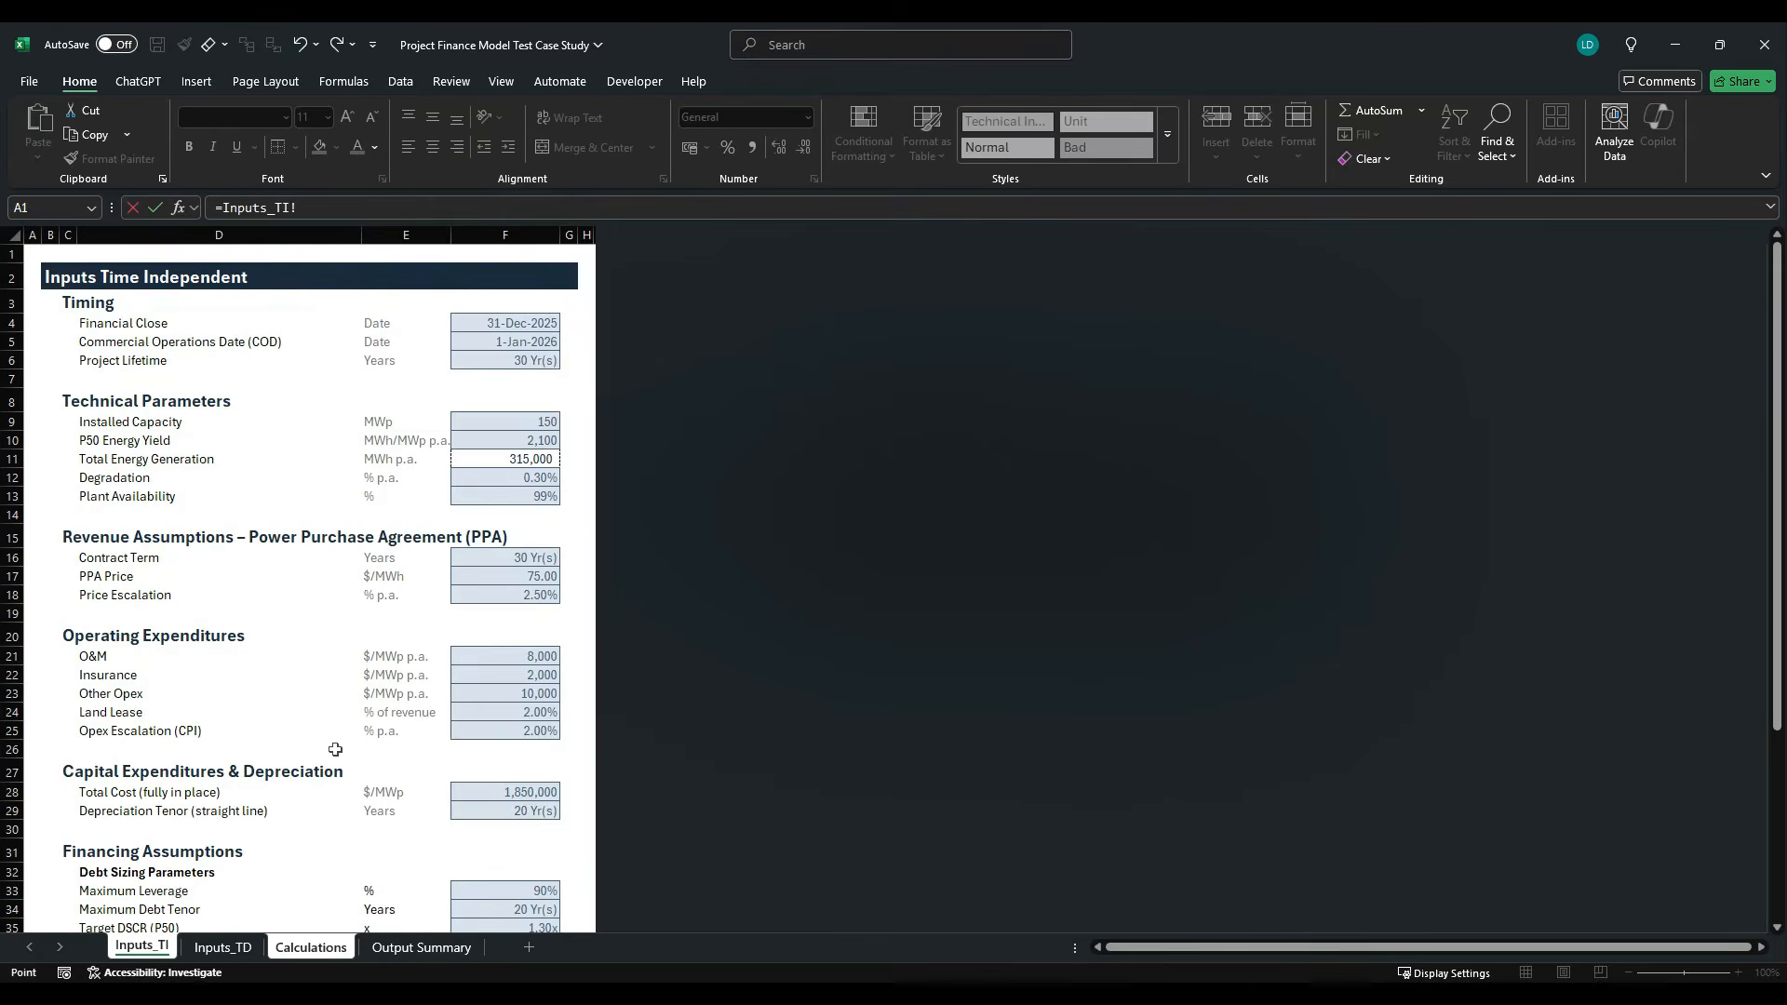
click(418, 792)
key(Return)
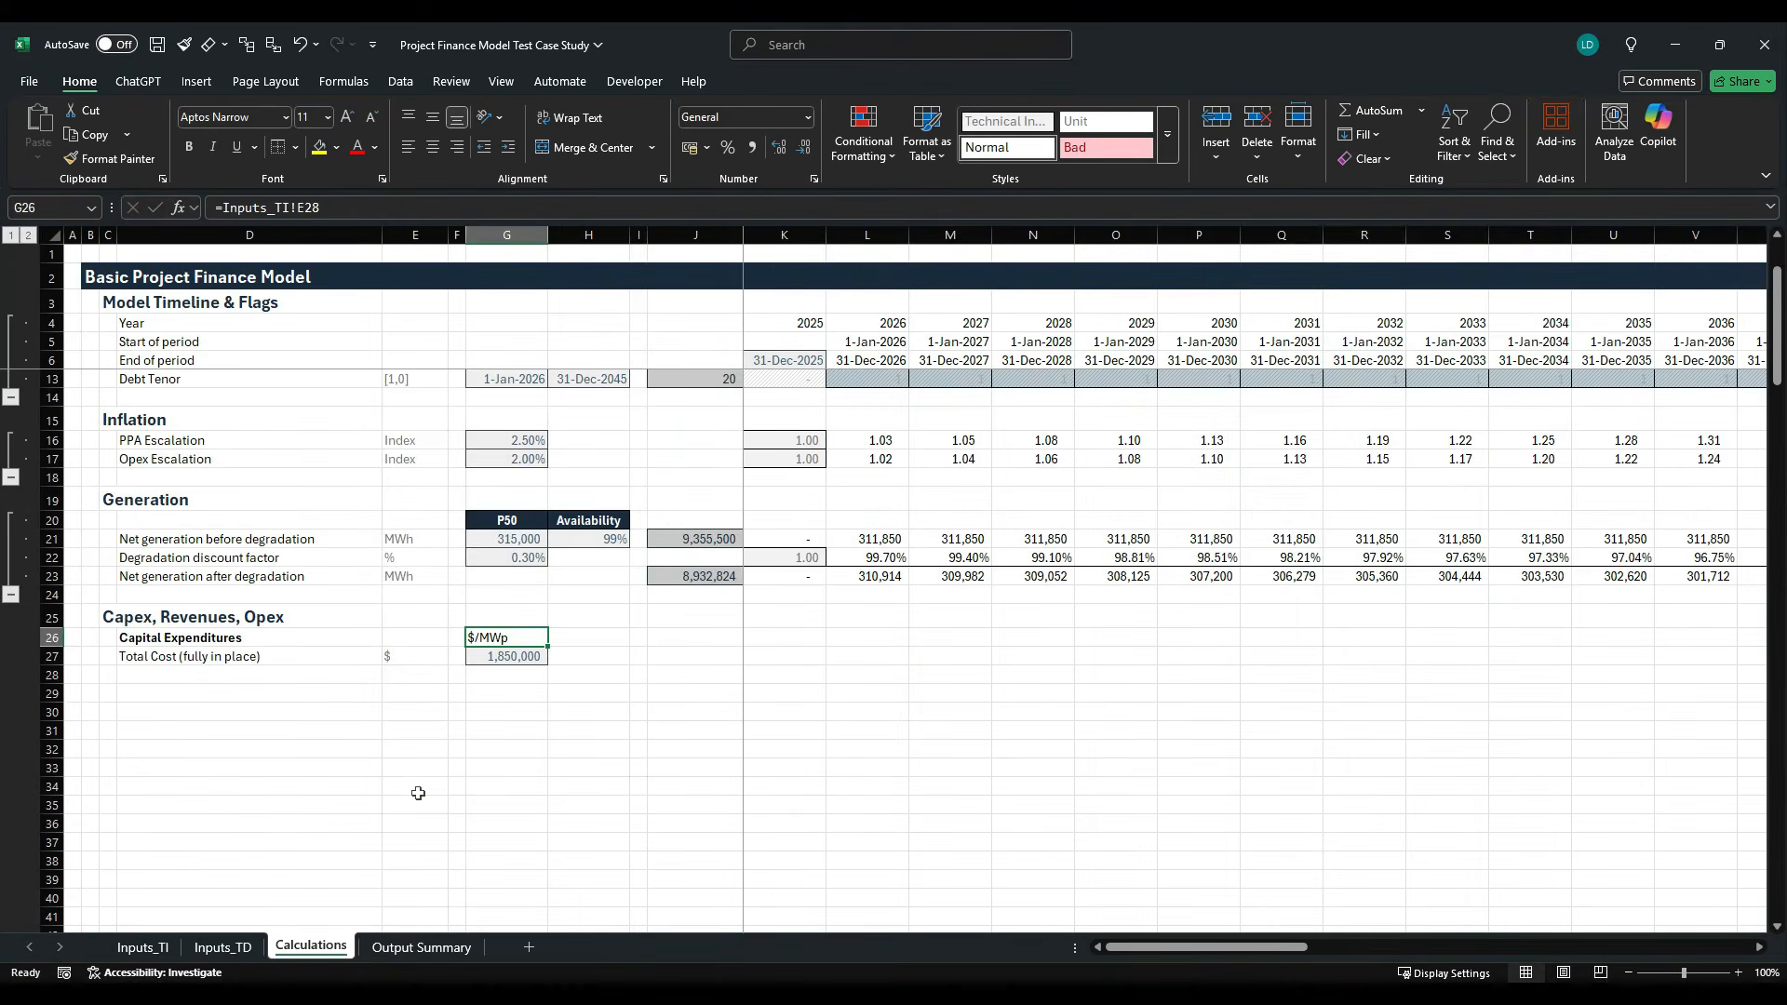
- Apply the Table cell style to the unit header in G26
key(alt+h)
key(j)
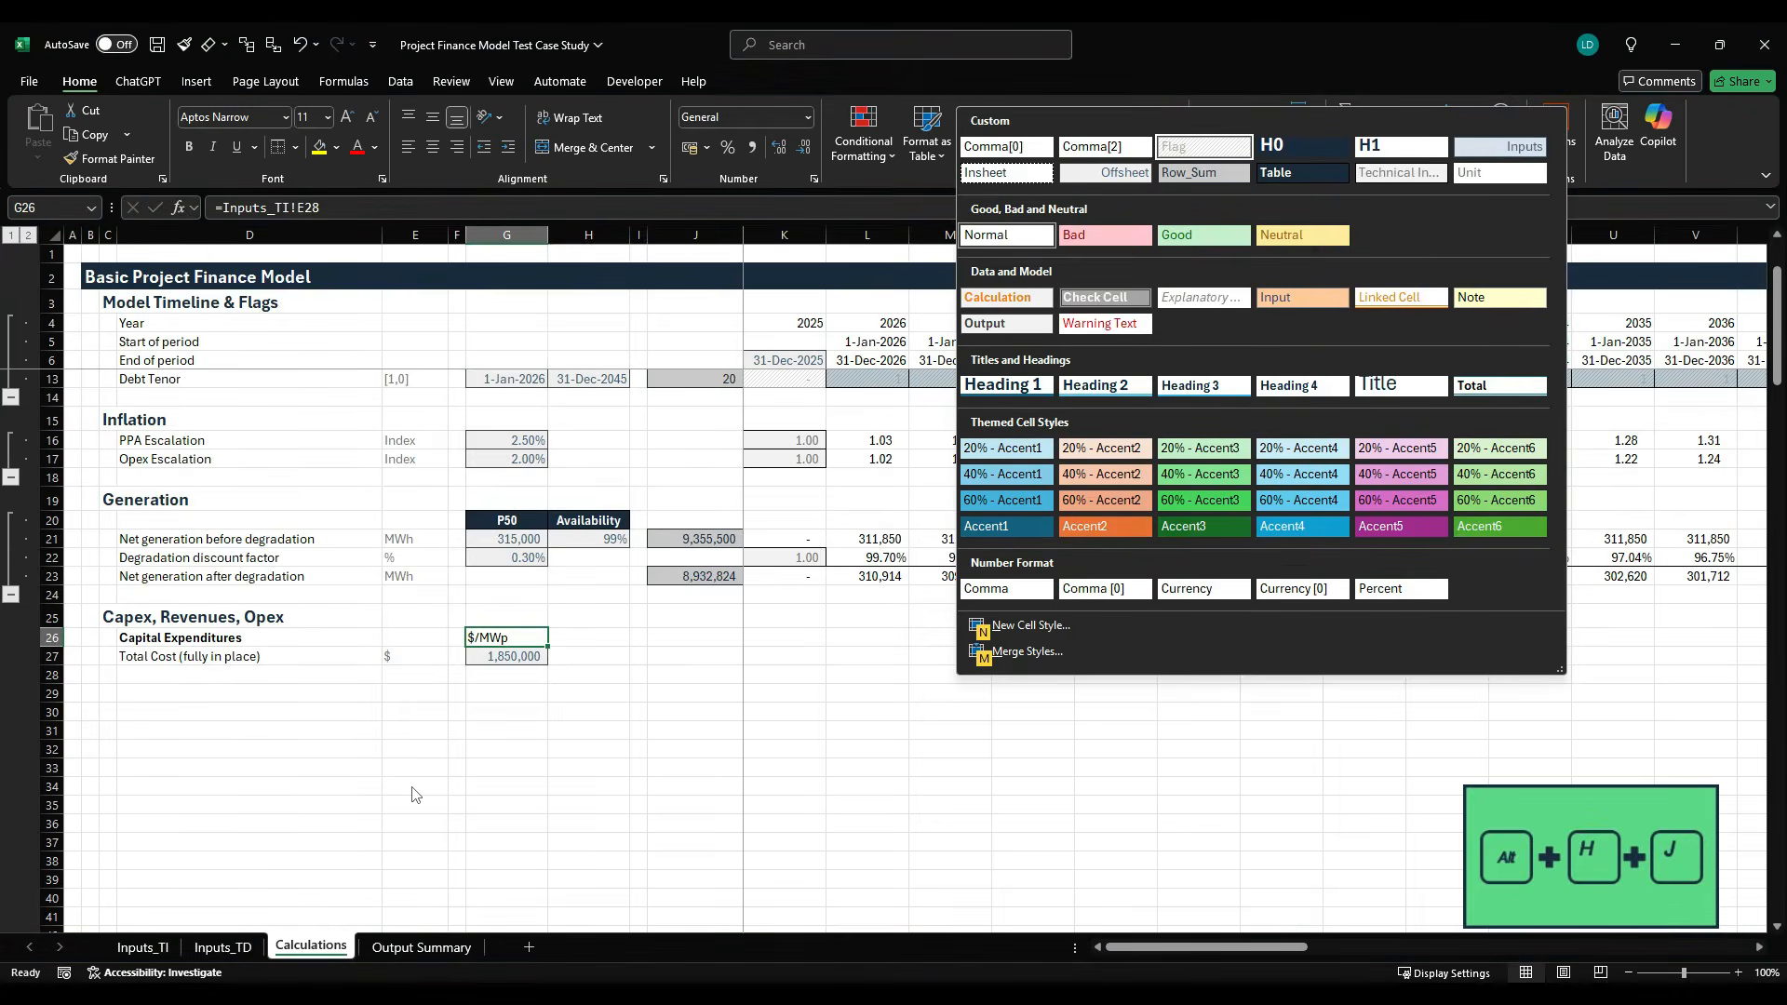
key(Right)
key(Down)
key(Return)
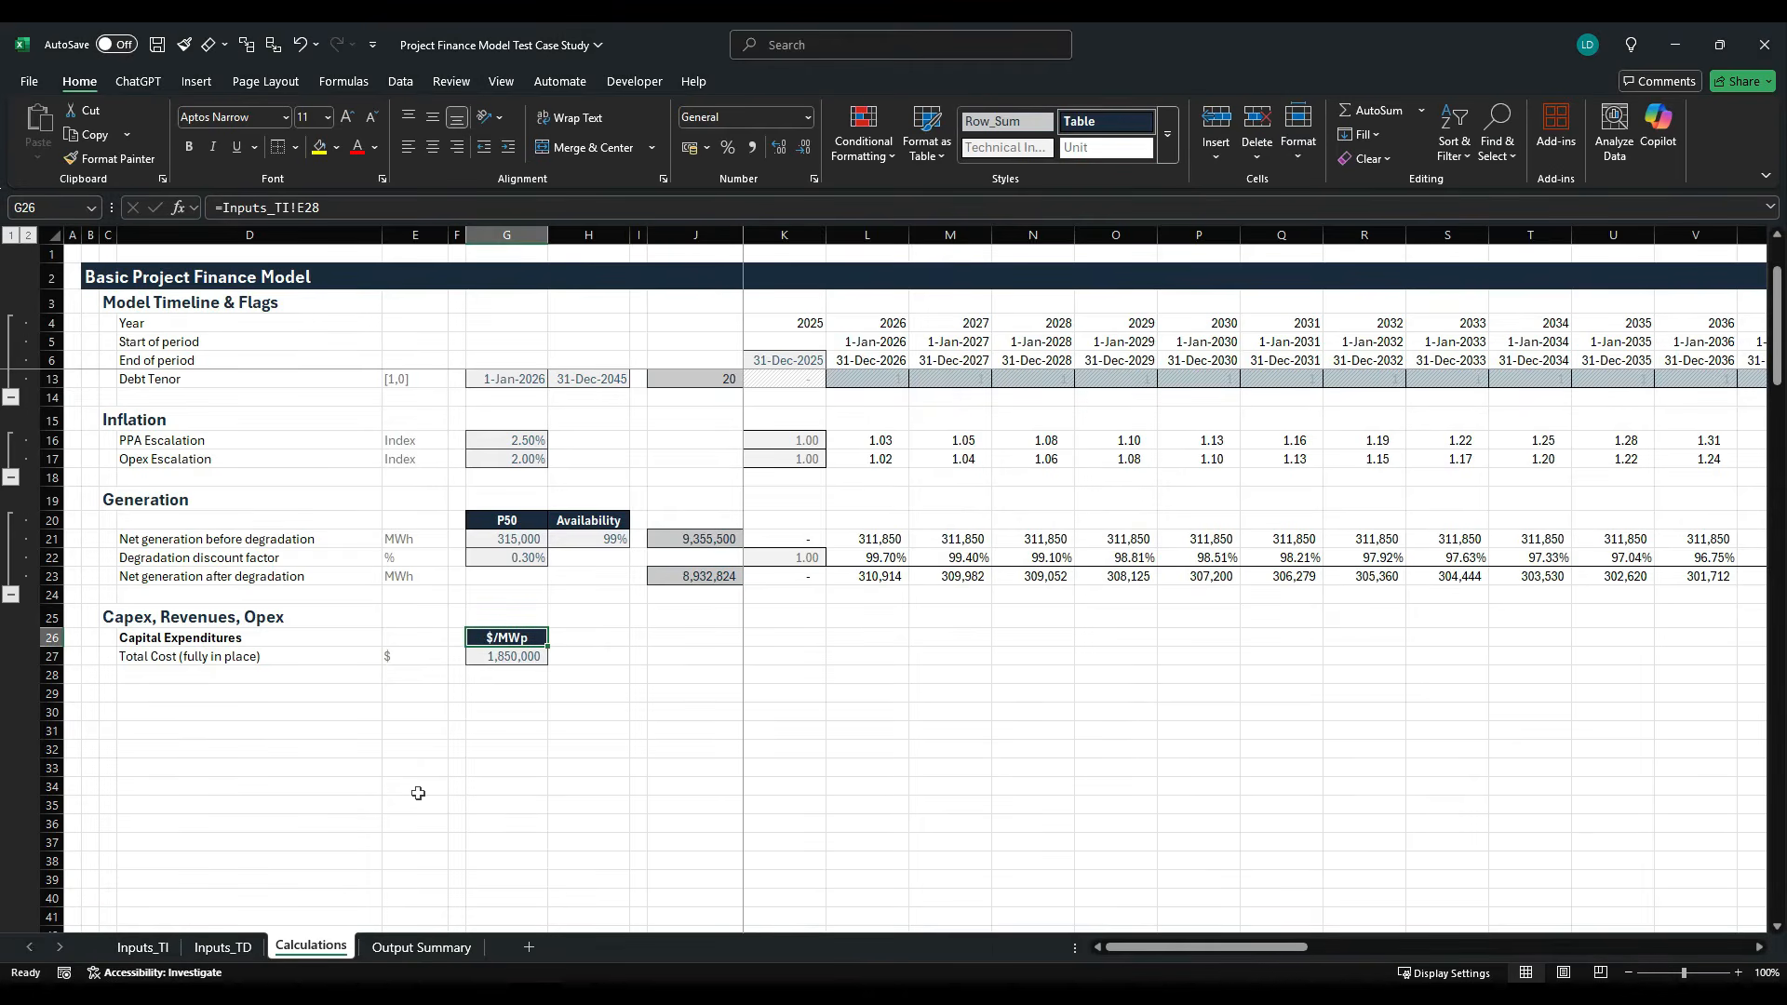
- Enter the header MW in H26 and apply the Table cell style to it
key(Right)
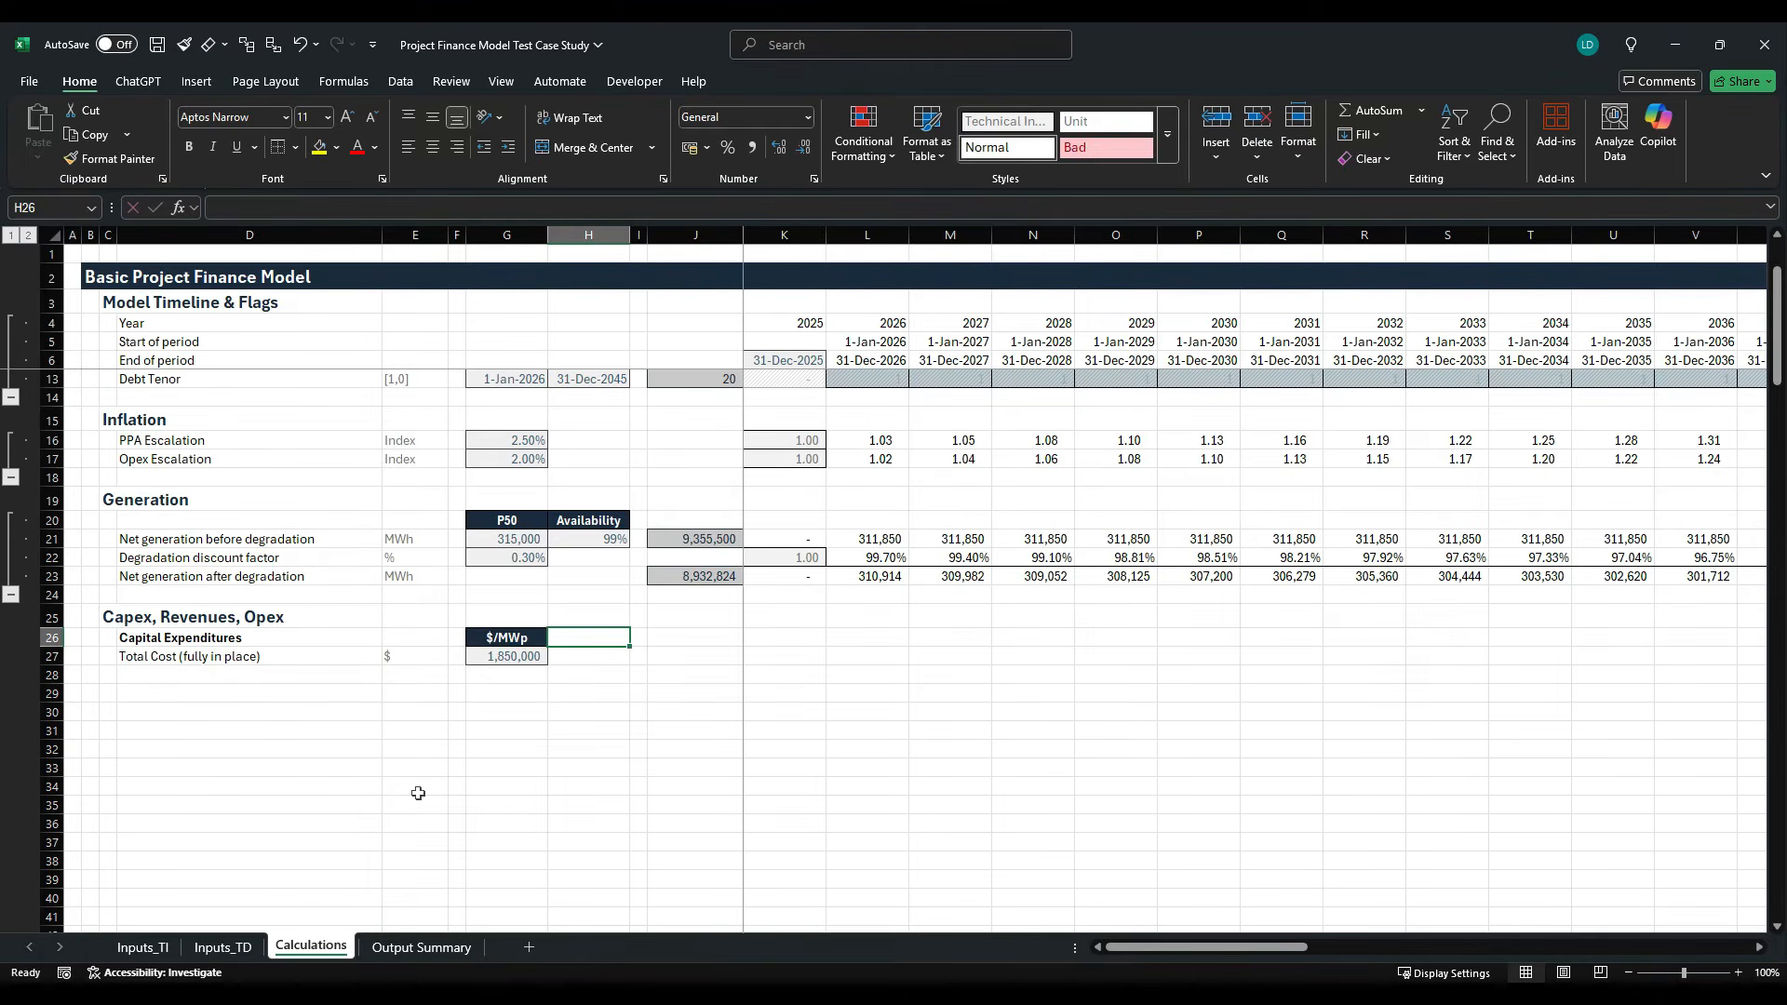
text(MW)
key(ctrl+Return)
key(Left)
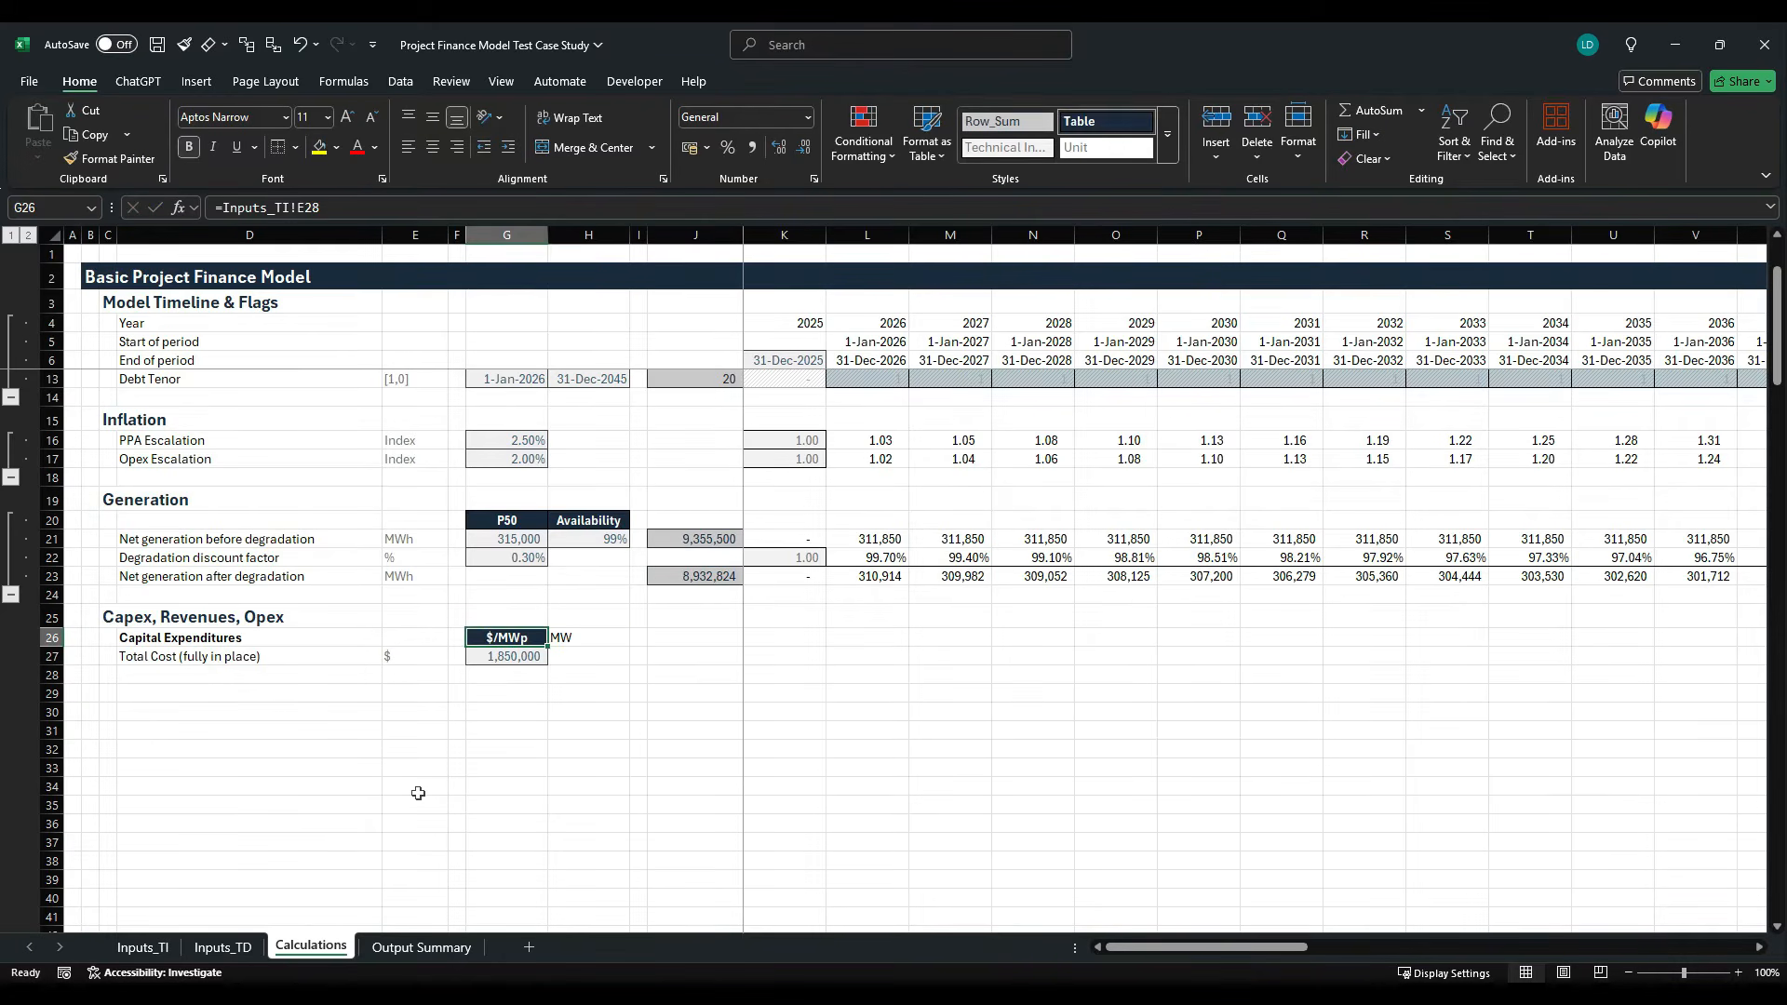
key(Right)
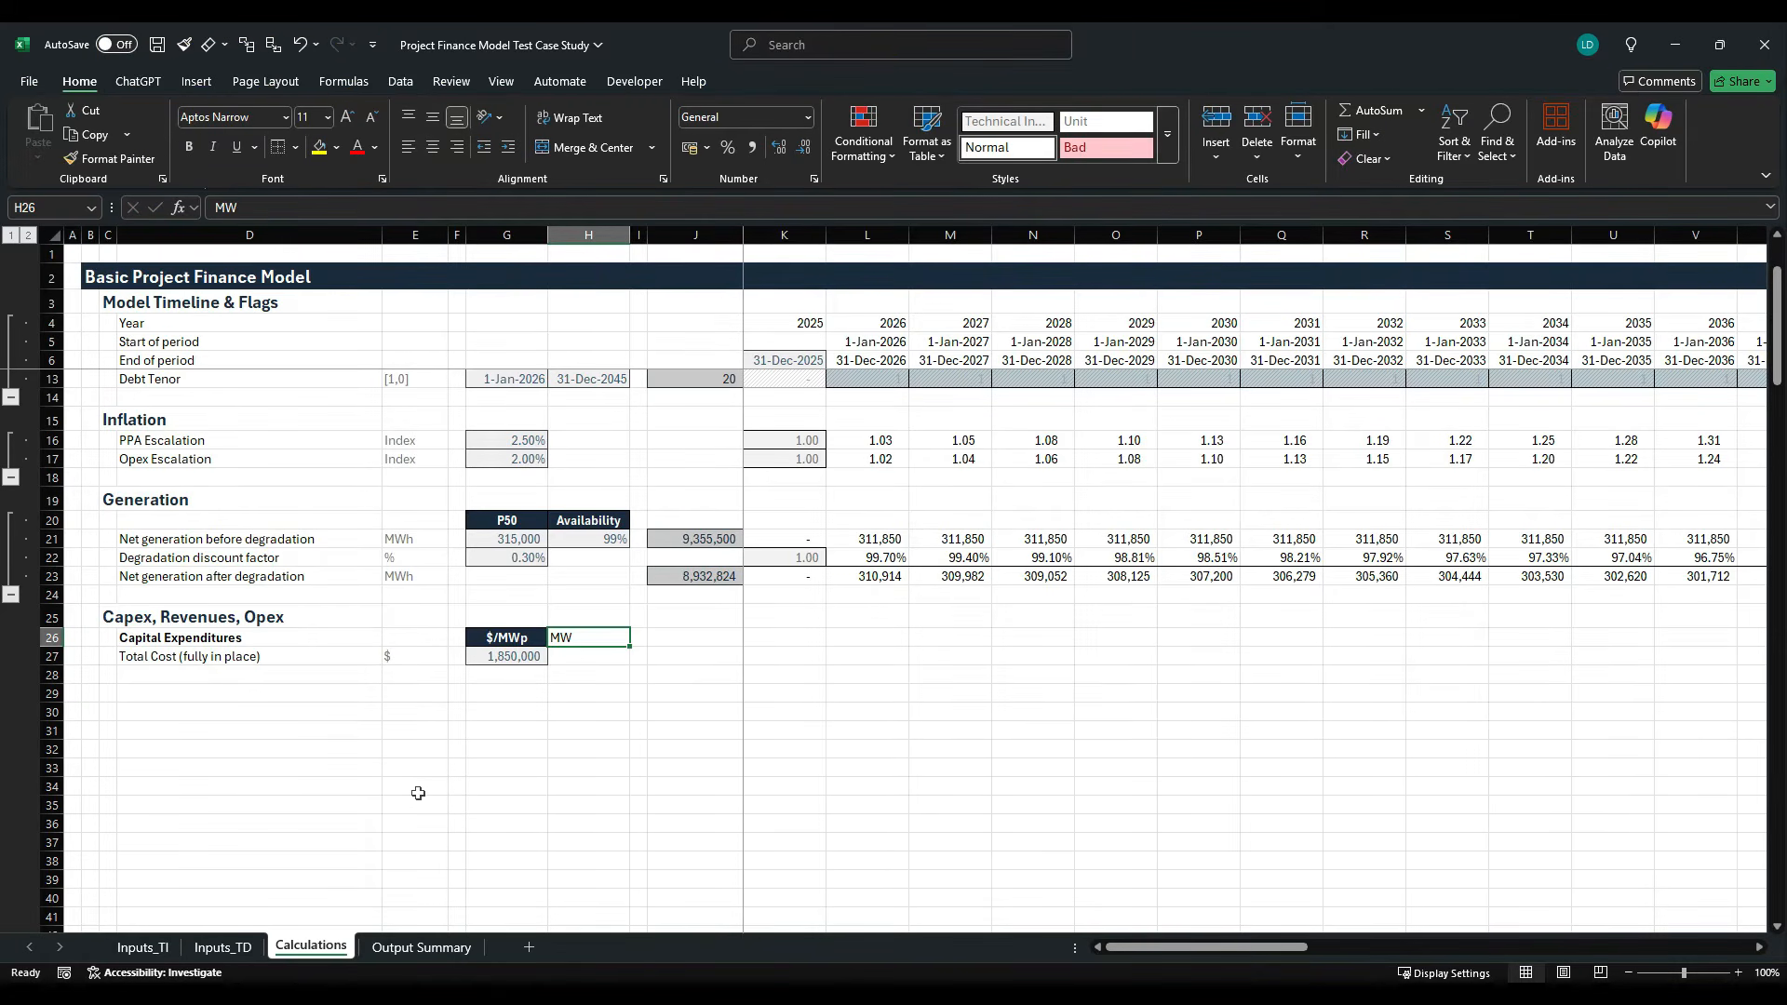
key(alt+h)
key(j)
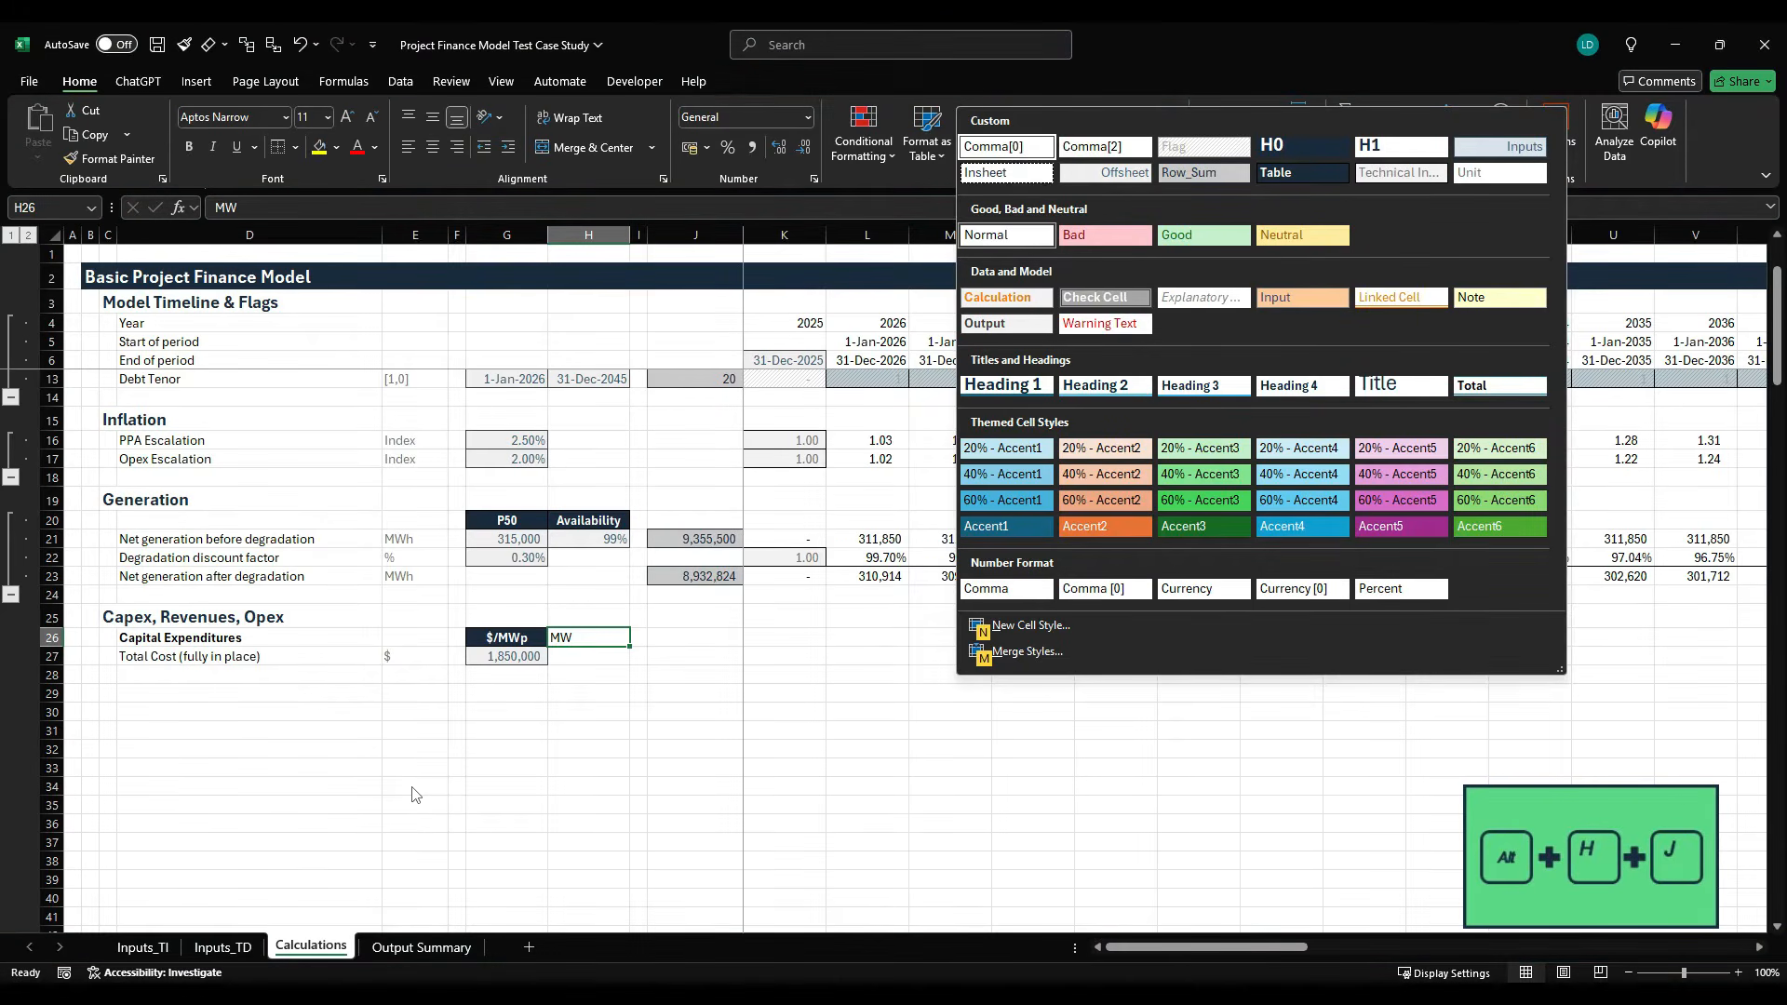
key(Return)
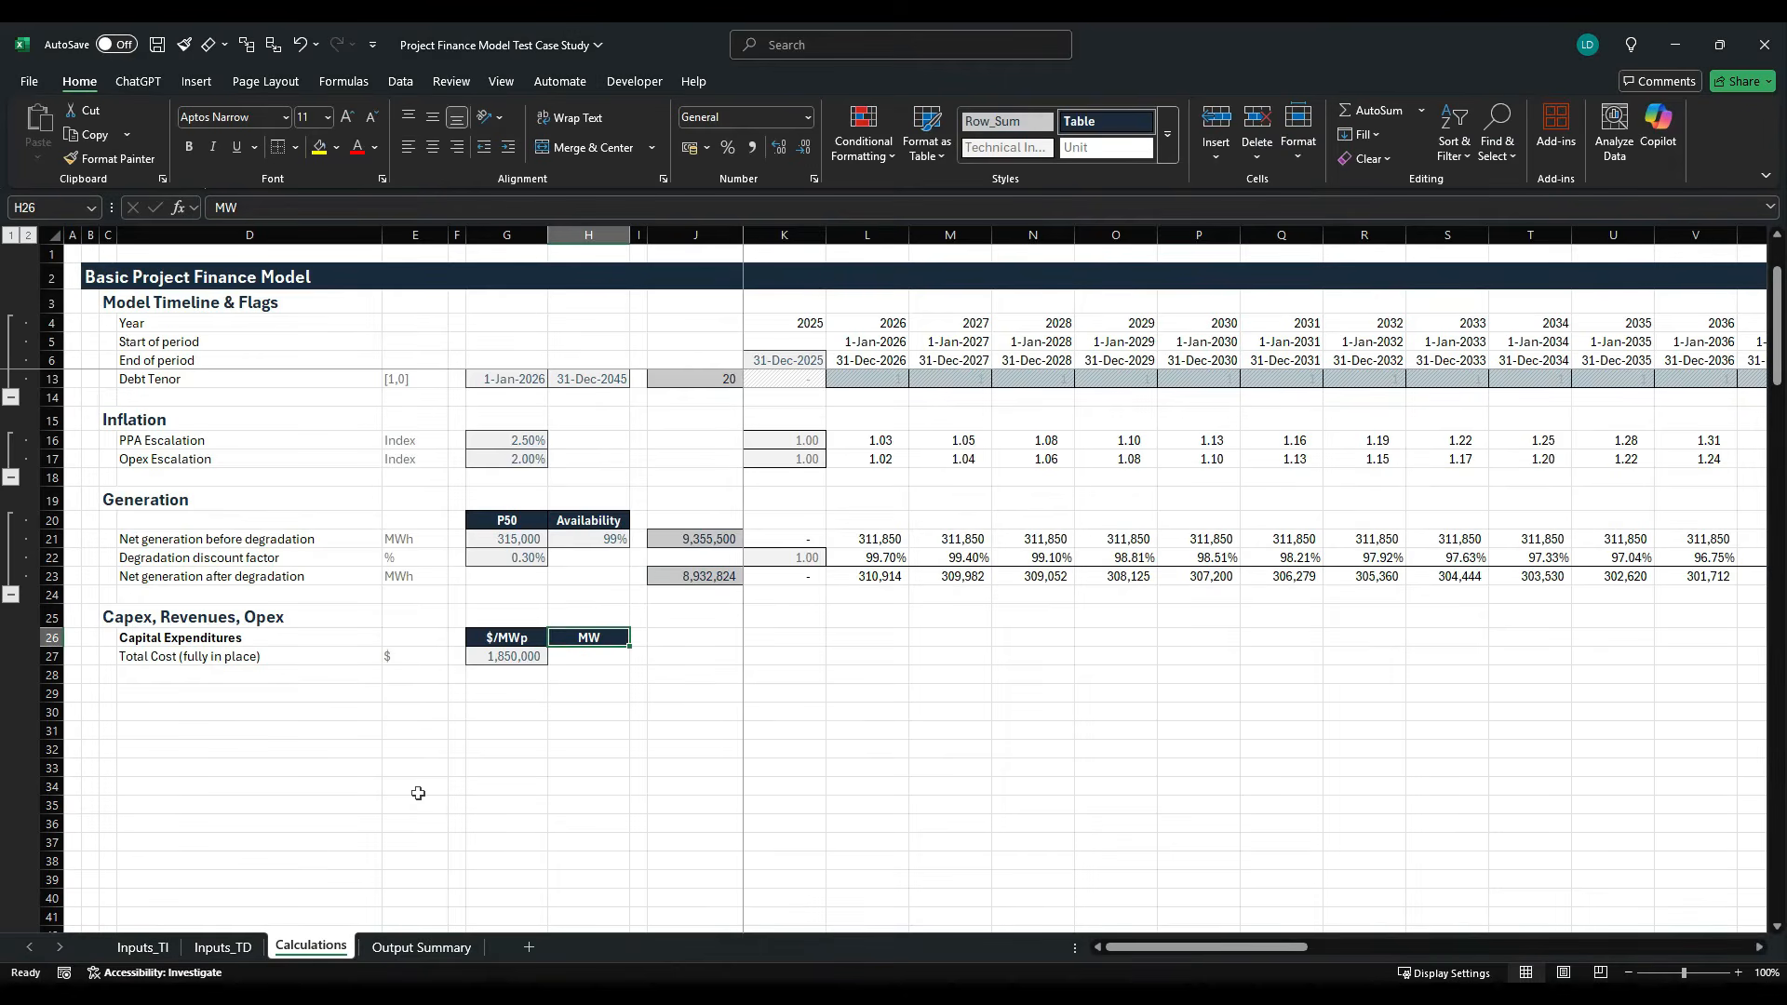
- Link H27 to the installed capacity input with =Inputs_TI!F9
key(Down)
text(=)
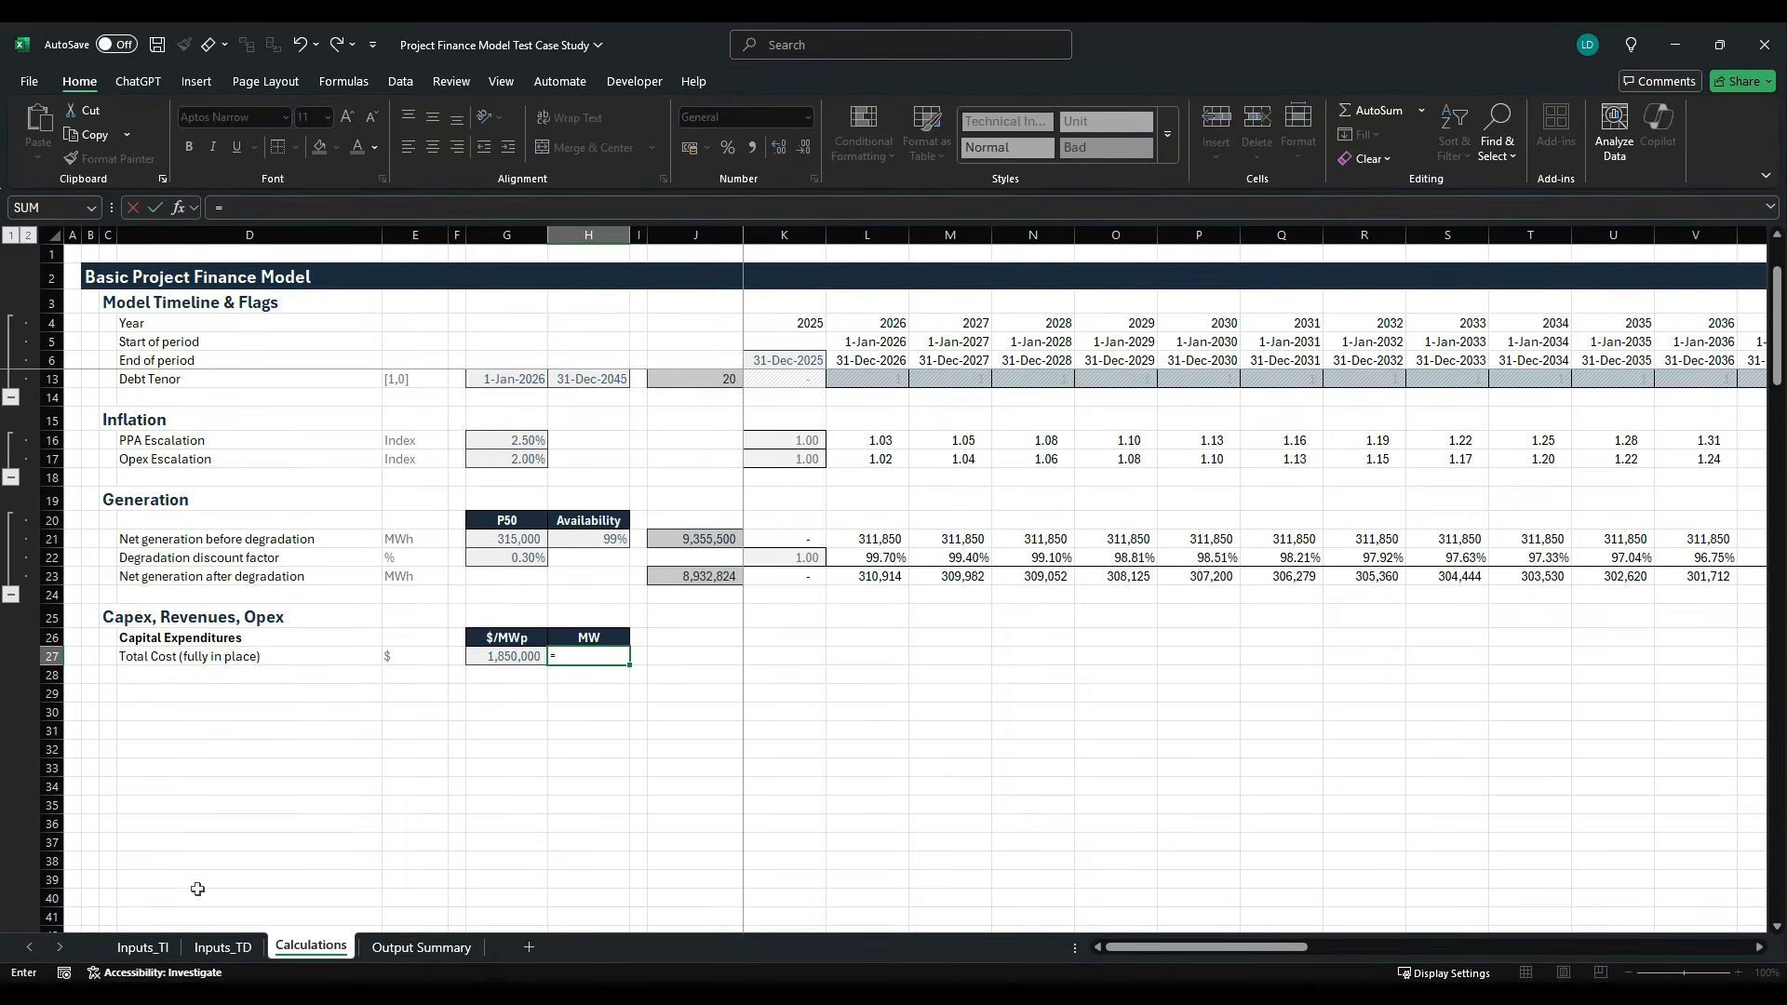
click(143, 946)
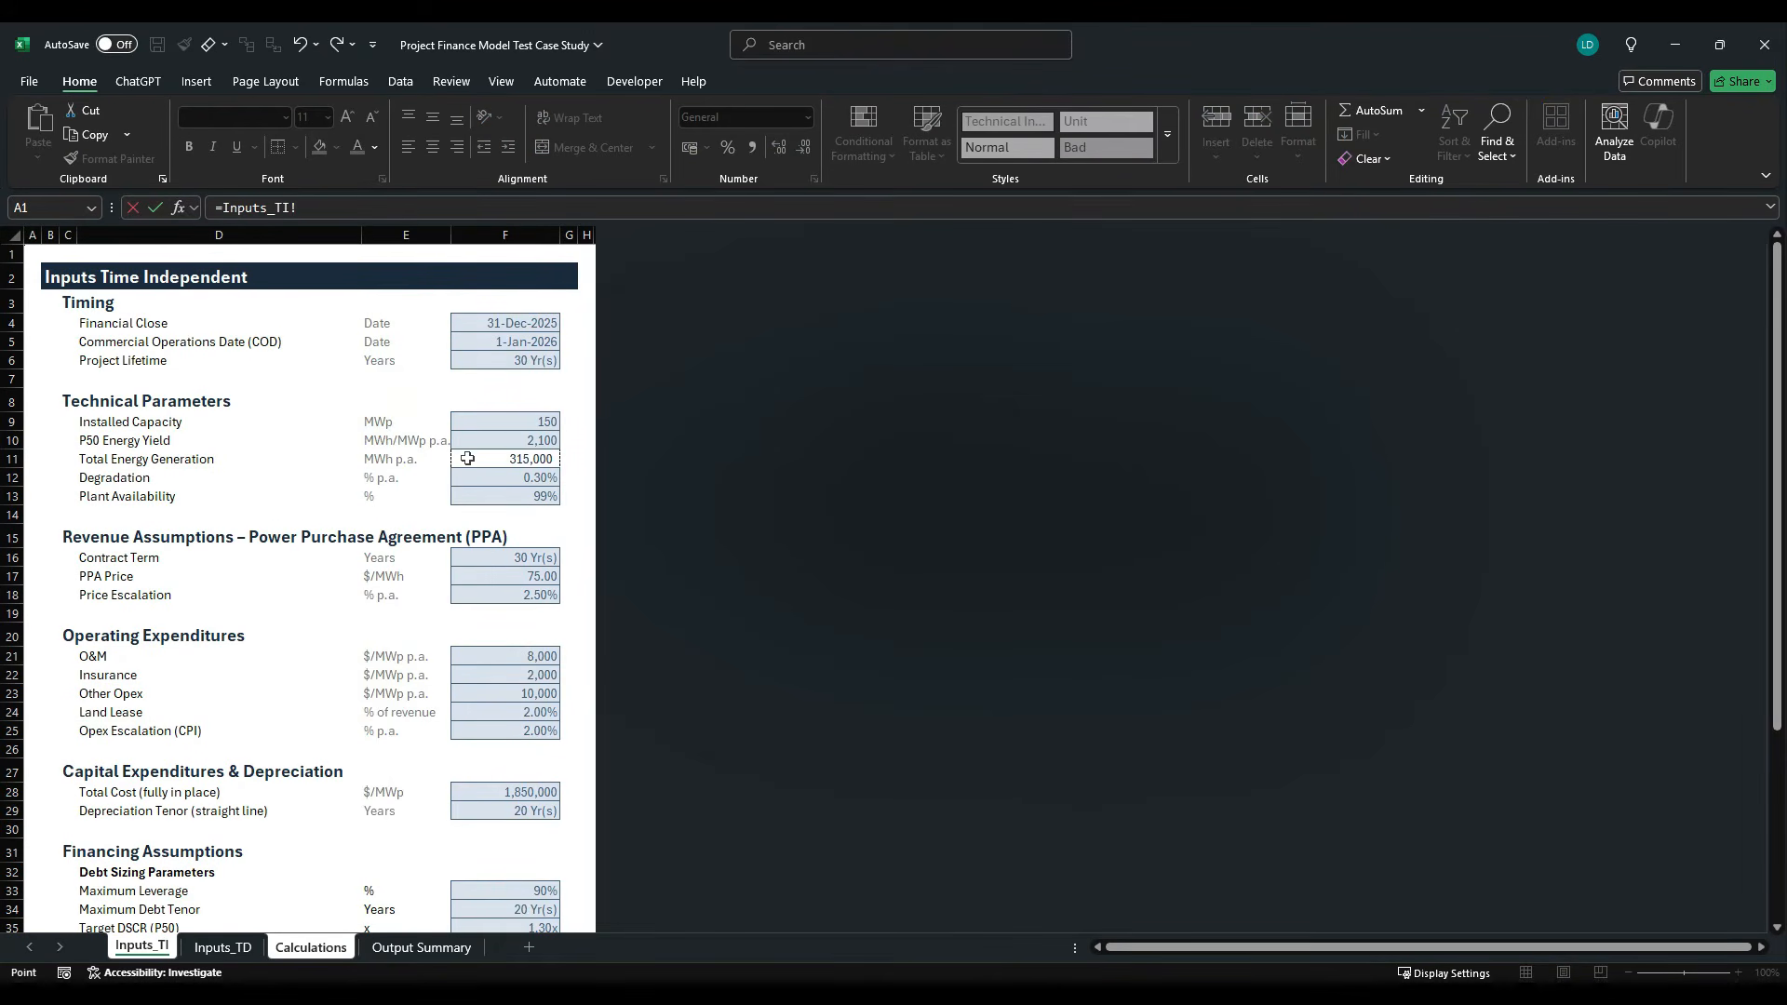
click(514, 430)
key(Return)
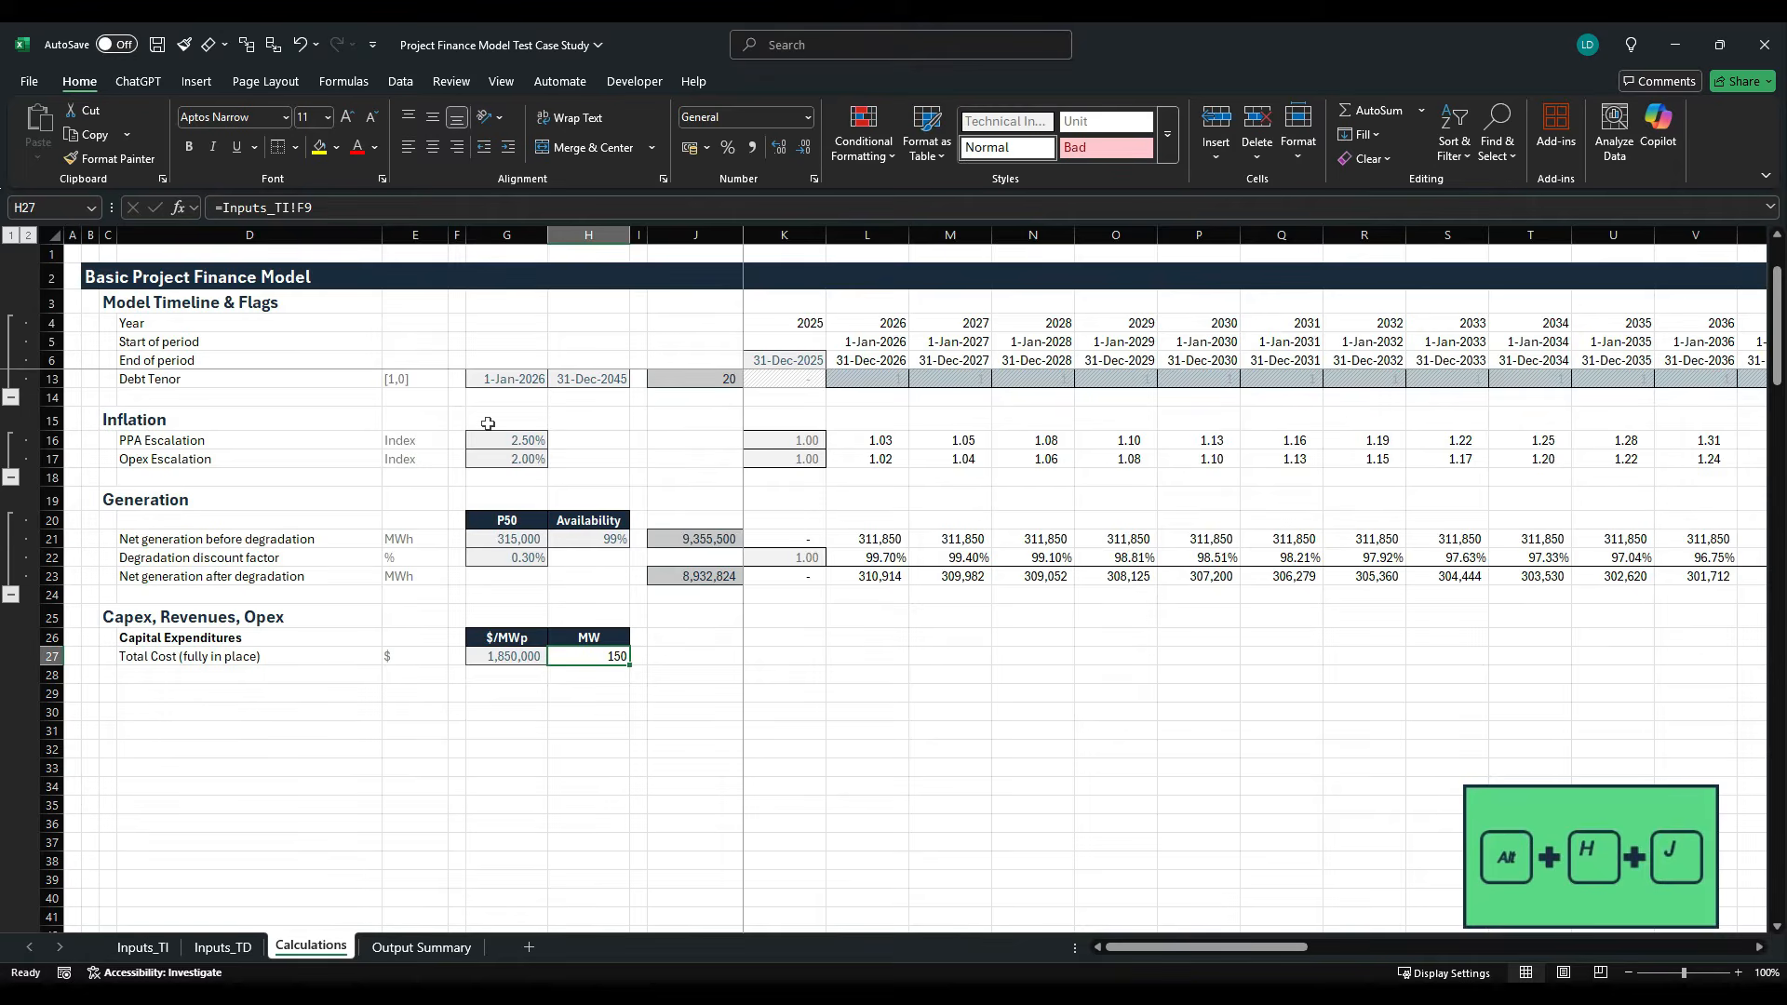
- Apply the Offsheet cell style to the installed capacity value in H27
key(alt+h)
key(j)
key(Right)
key(Right)
key(Right)
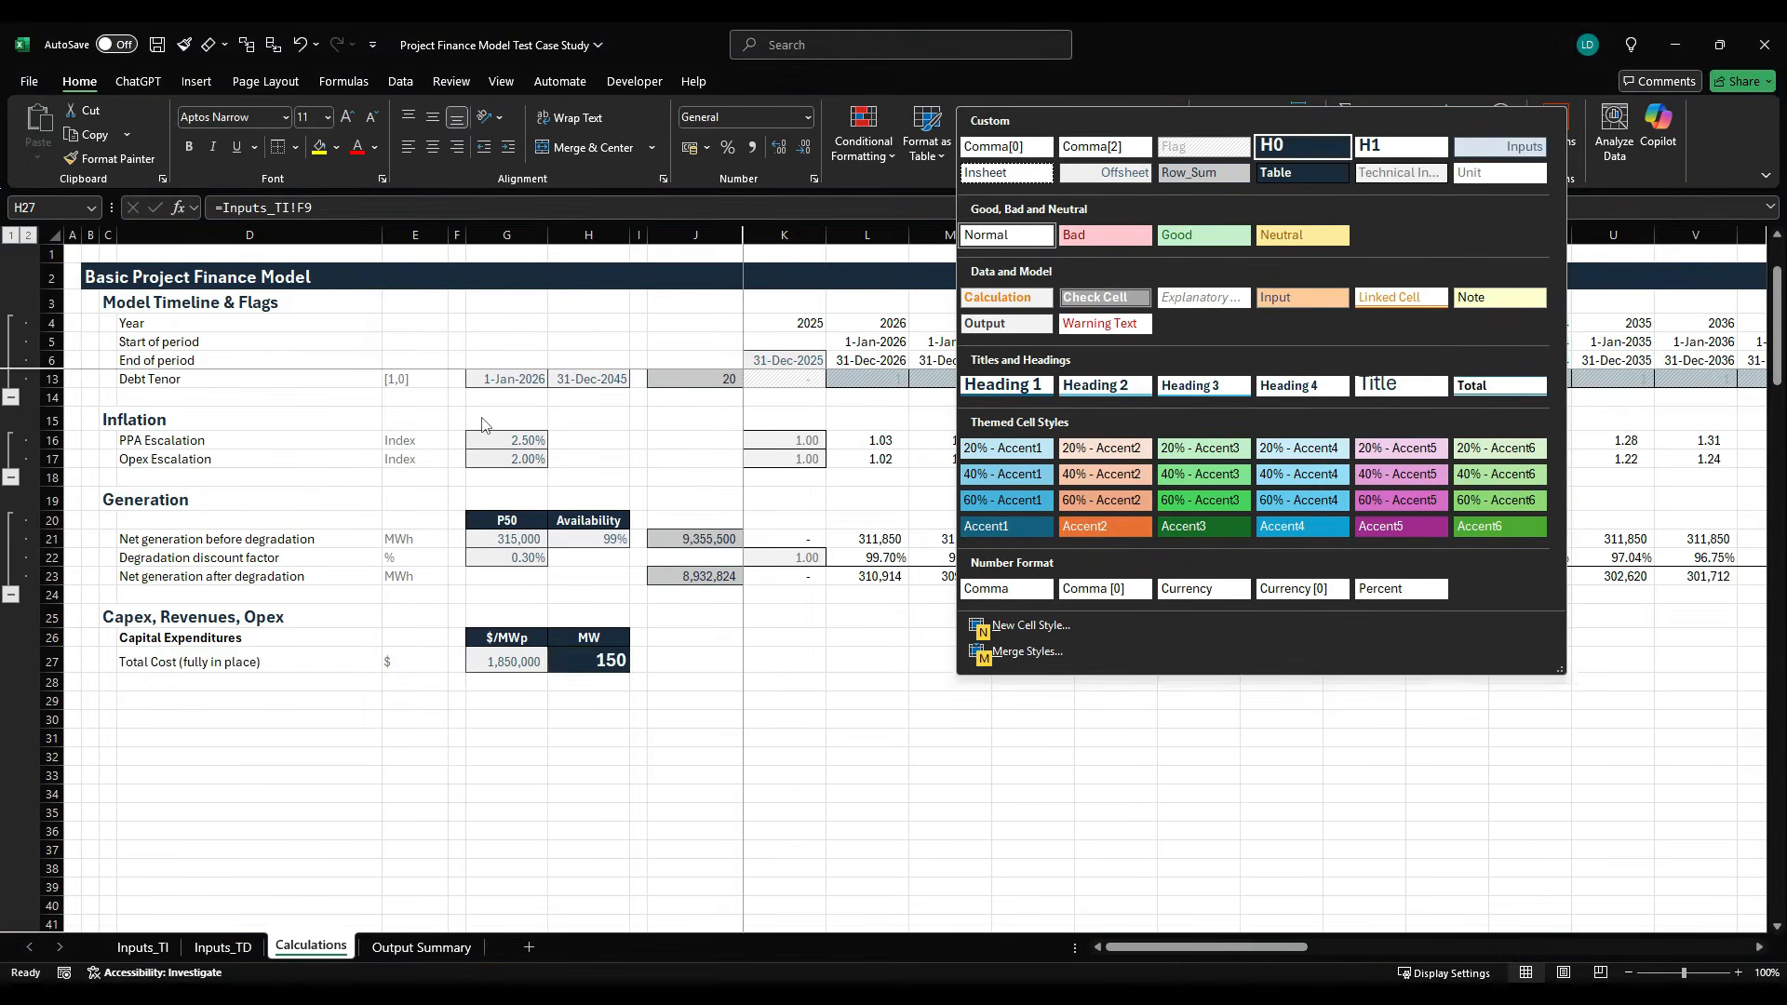
key(Escape)
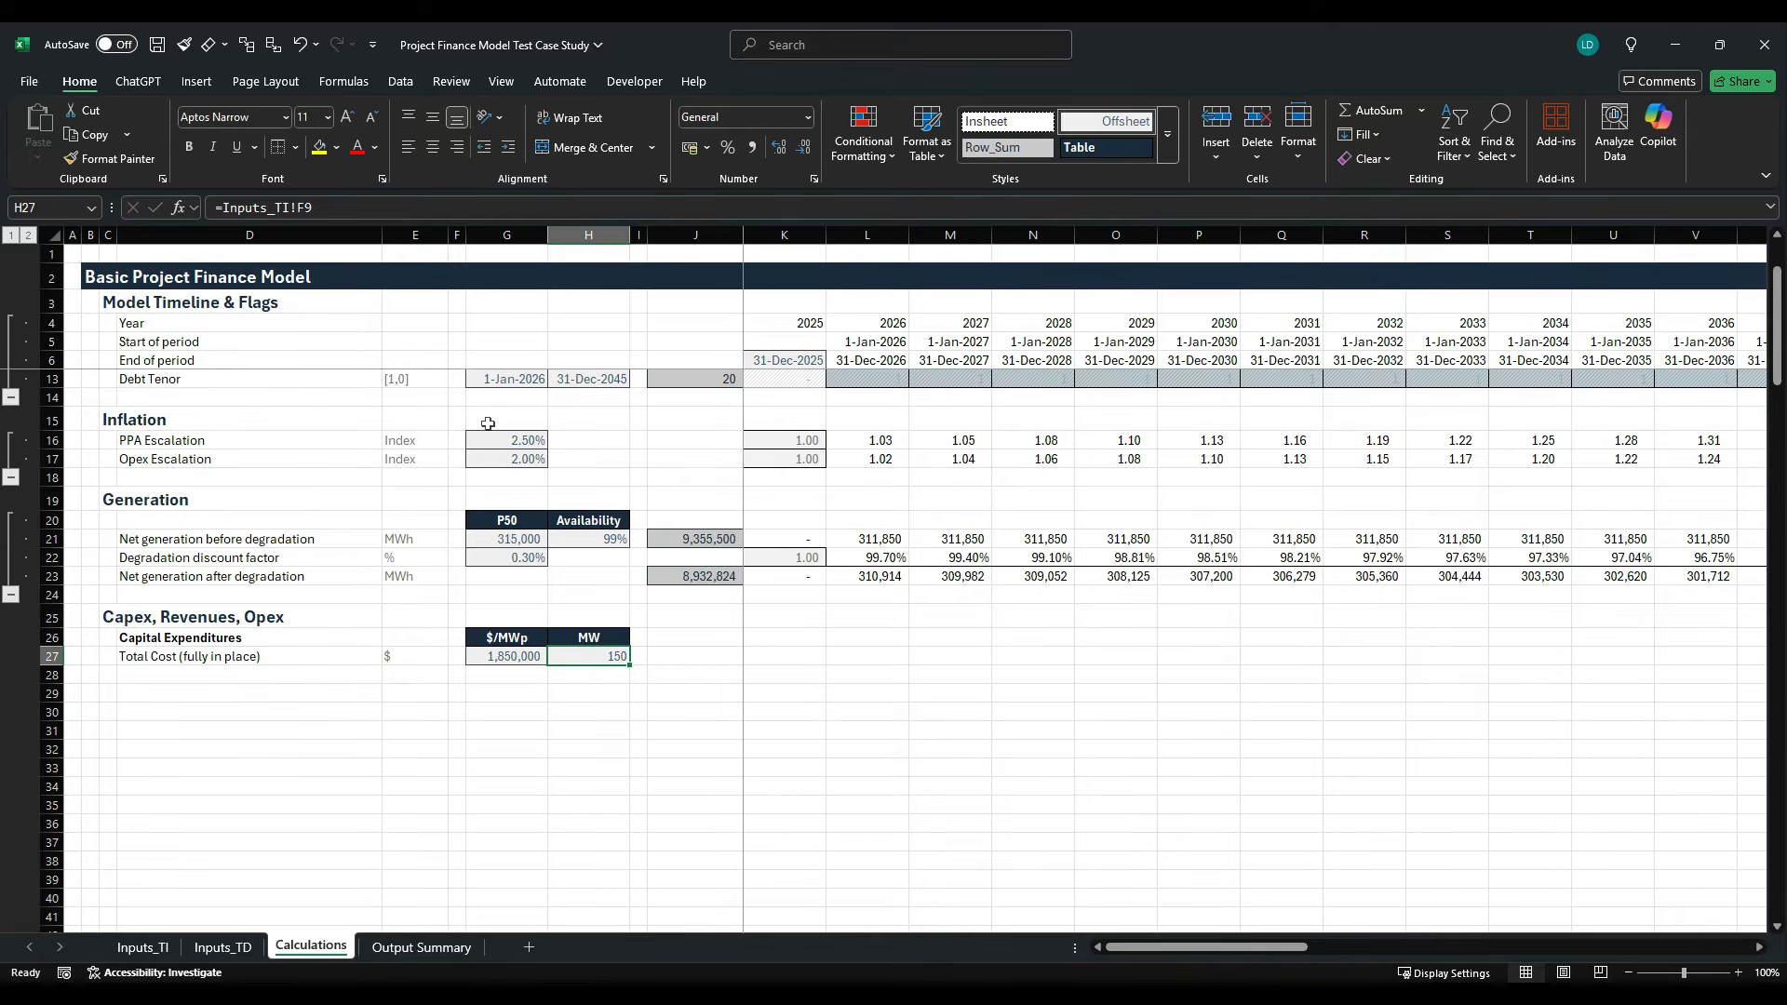
- Copy the row sum cell from J23 into J27 for the total cost row
key(Right)
key(Right)
key(Up)
key(Up)
key(Up)
key(Up)
key(ctrl+c)
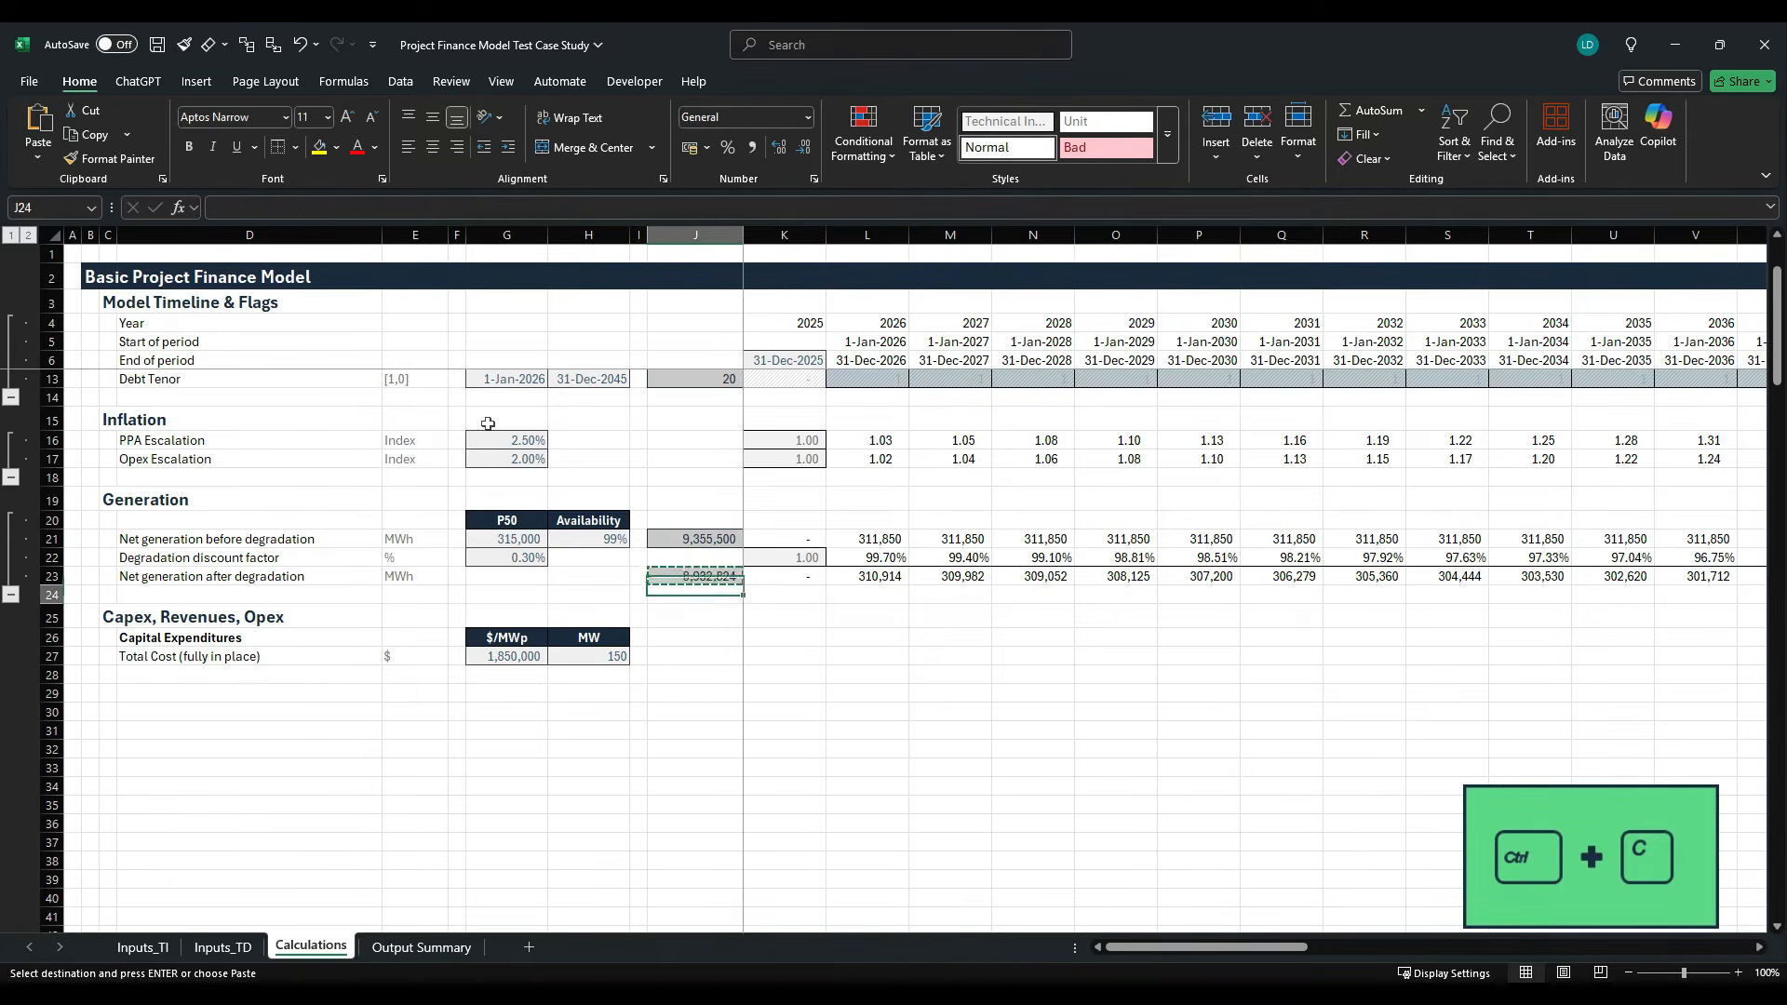
key(Down)
key(Down)
key(Down)
key(Down)
key(ctrl+v)
key(Escape)
- Calculate the 2025 total cost in K27 from cost per MWp, capacity and the Financial Close flag with =$G$27*$H$27*K9
key(Right)
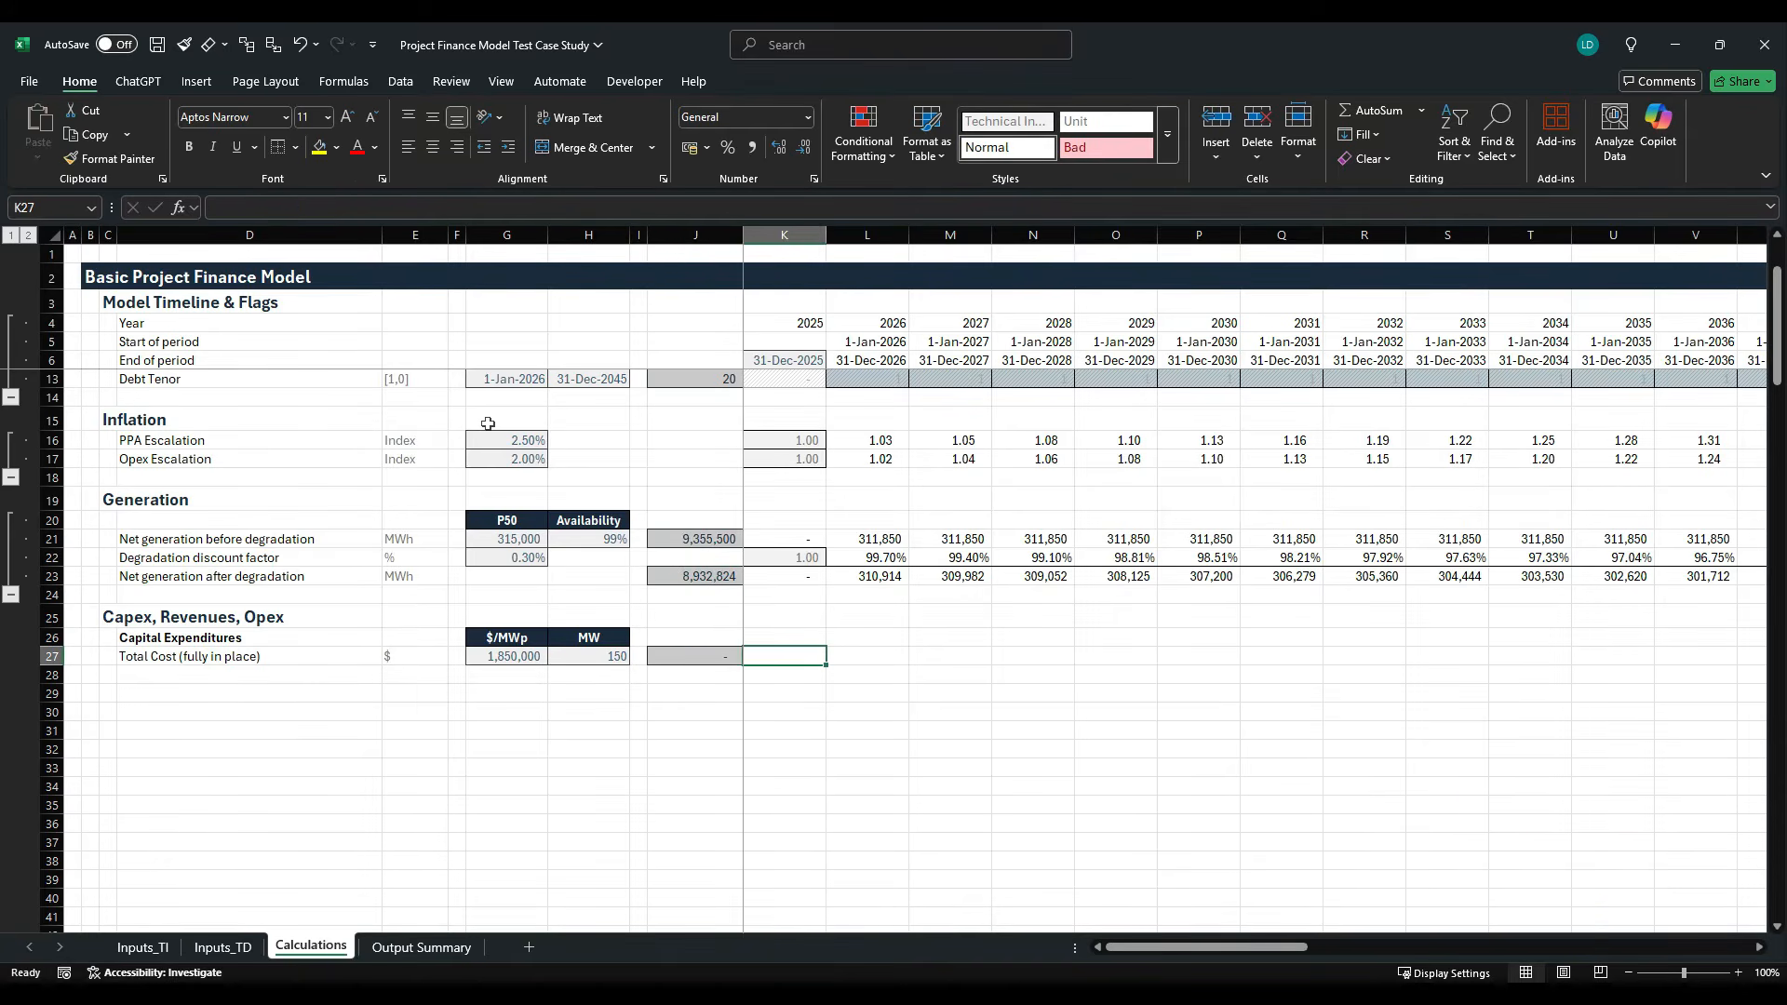
text(=)
key(Left)
key(Left)
key(Left)
key(Left)
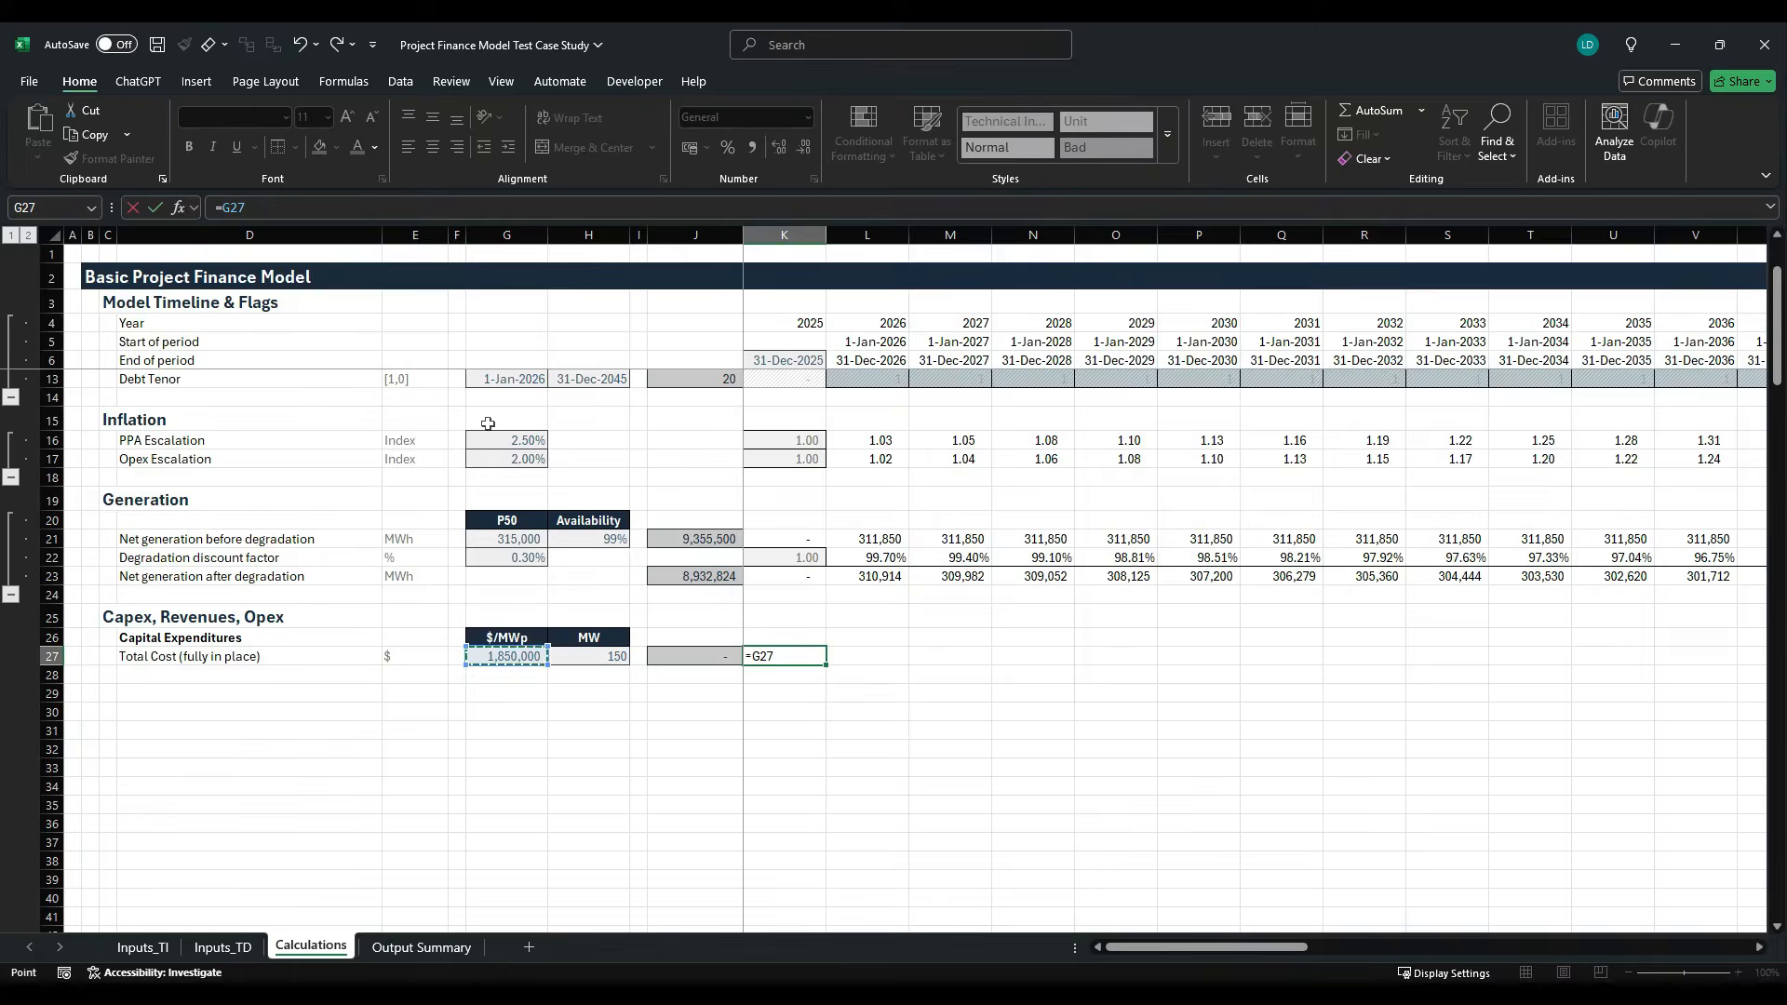
key(F4)
text(*)
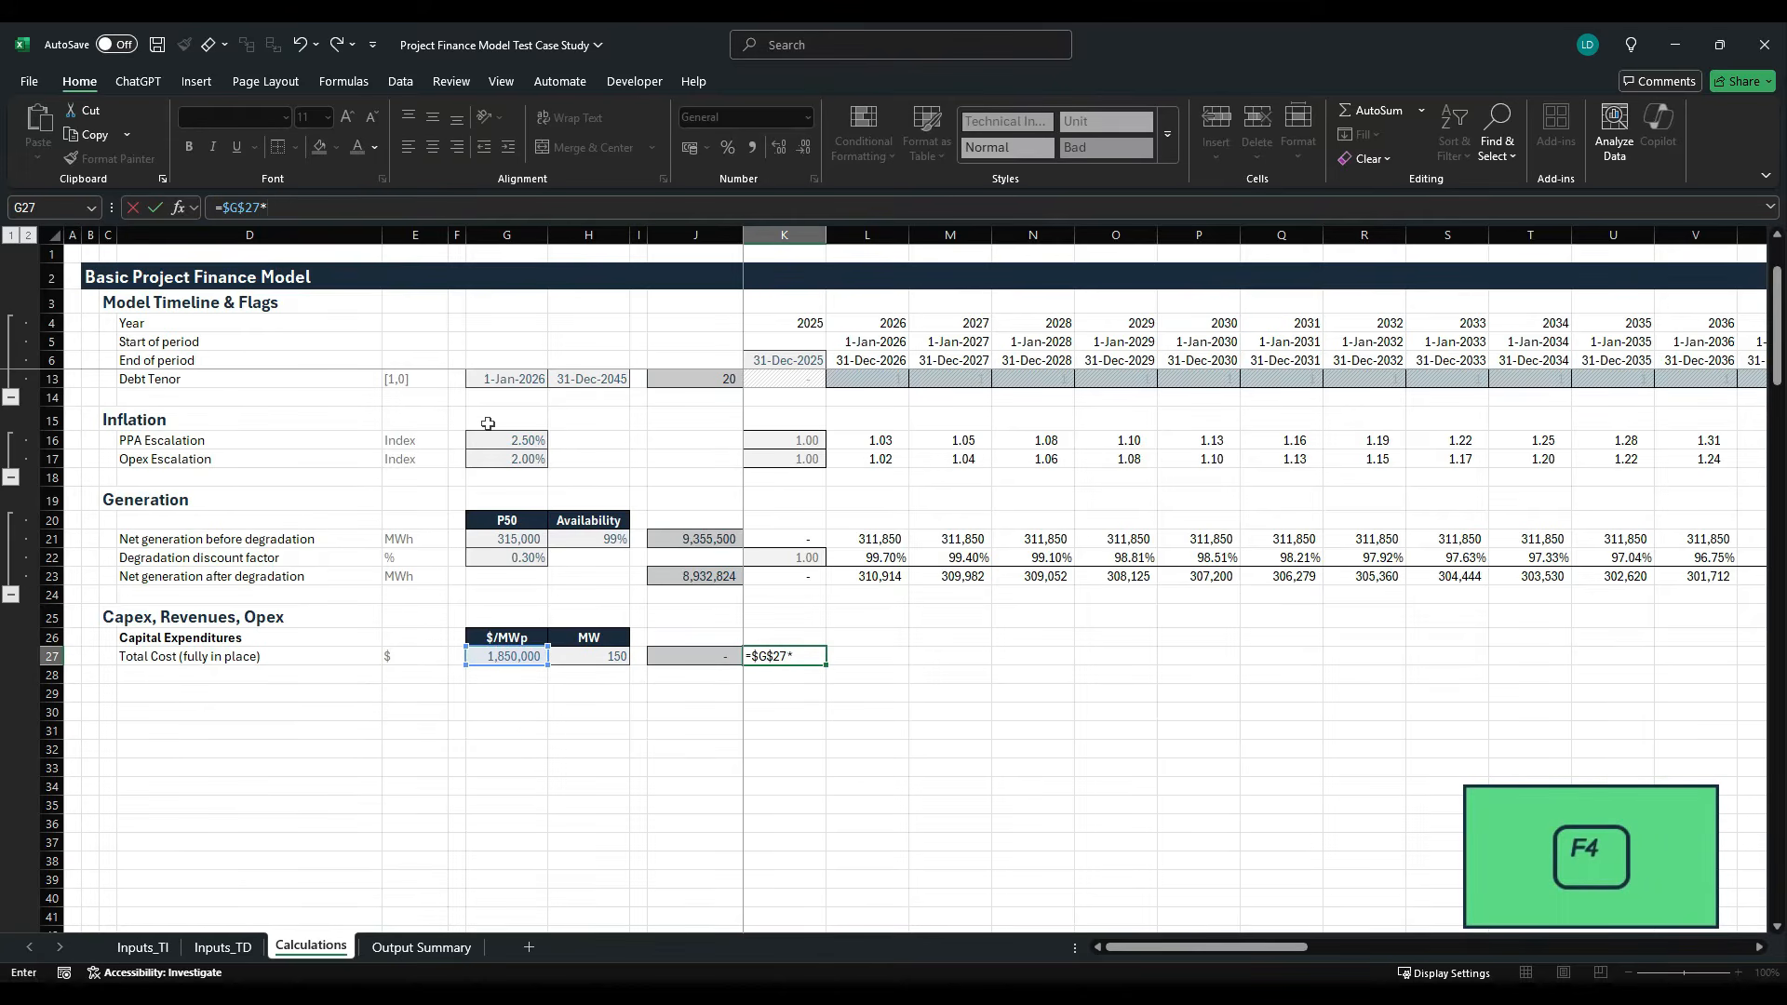
key(Left)
key(Left)
key(Left)
key(F4)
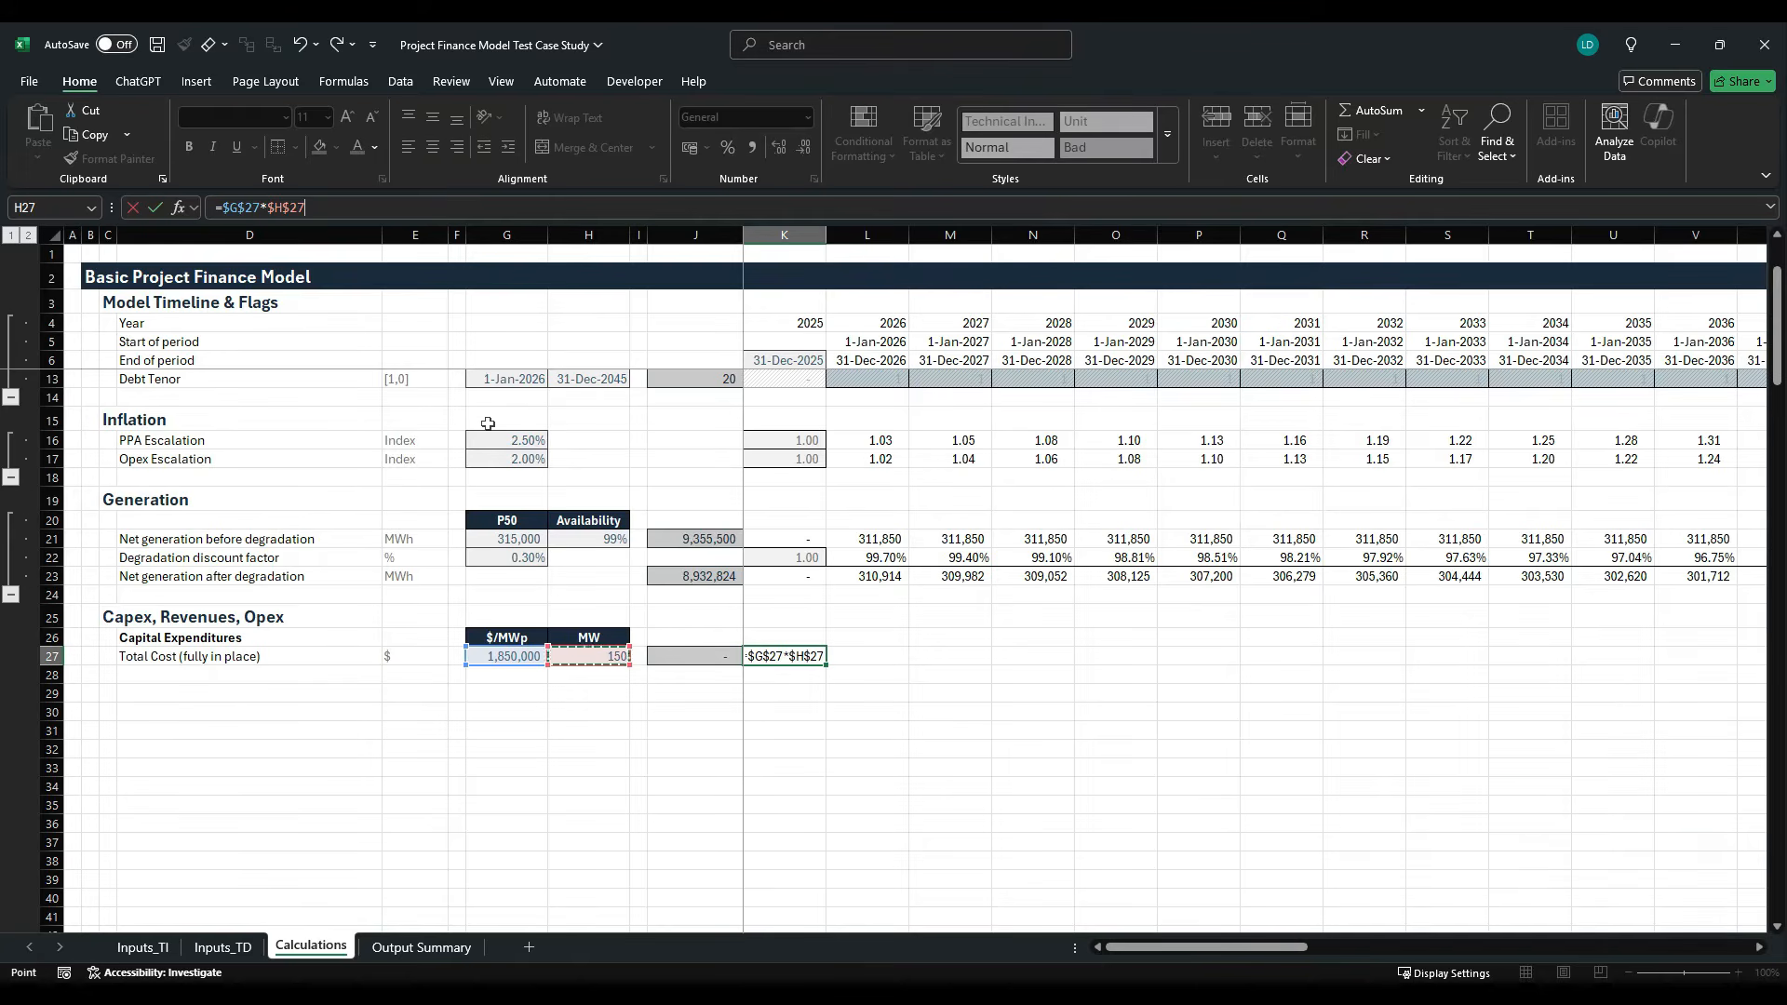
text(*)
scroll(558, 575, up, 2)
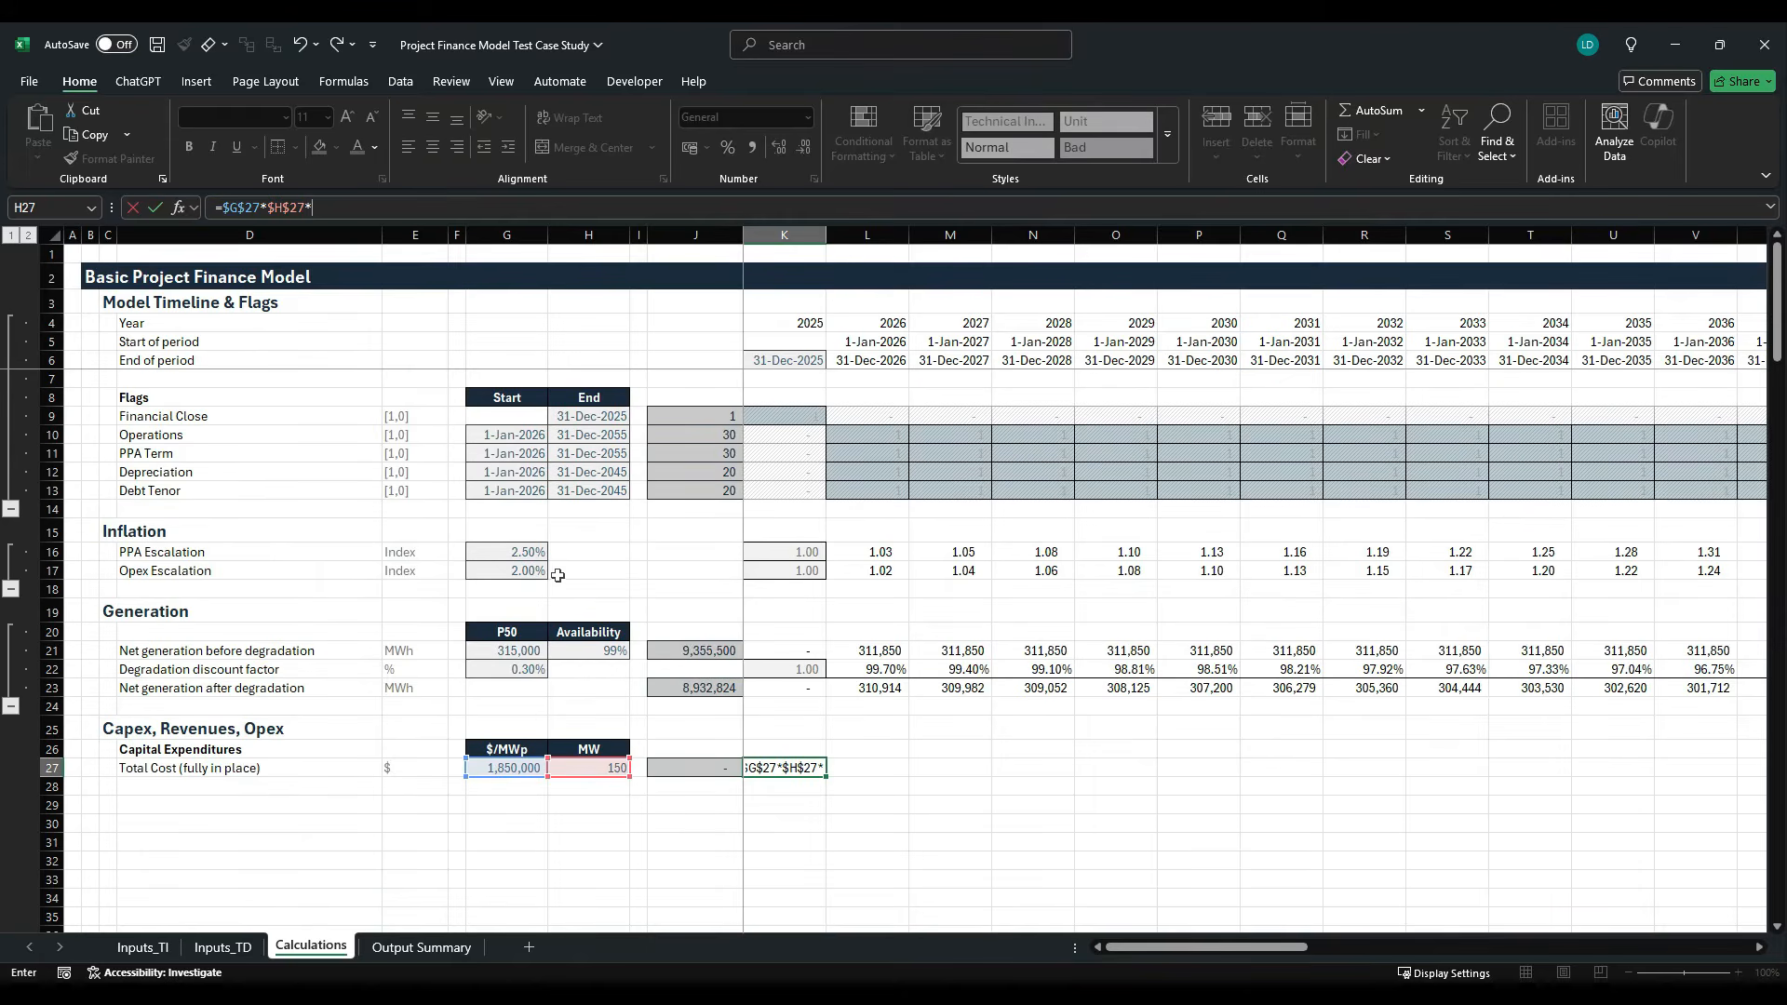
click(791, 417)
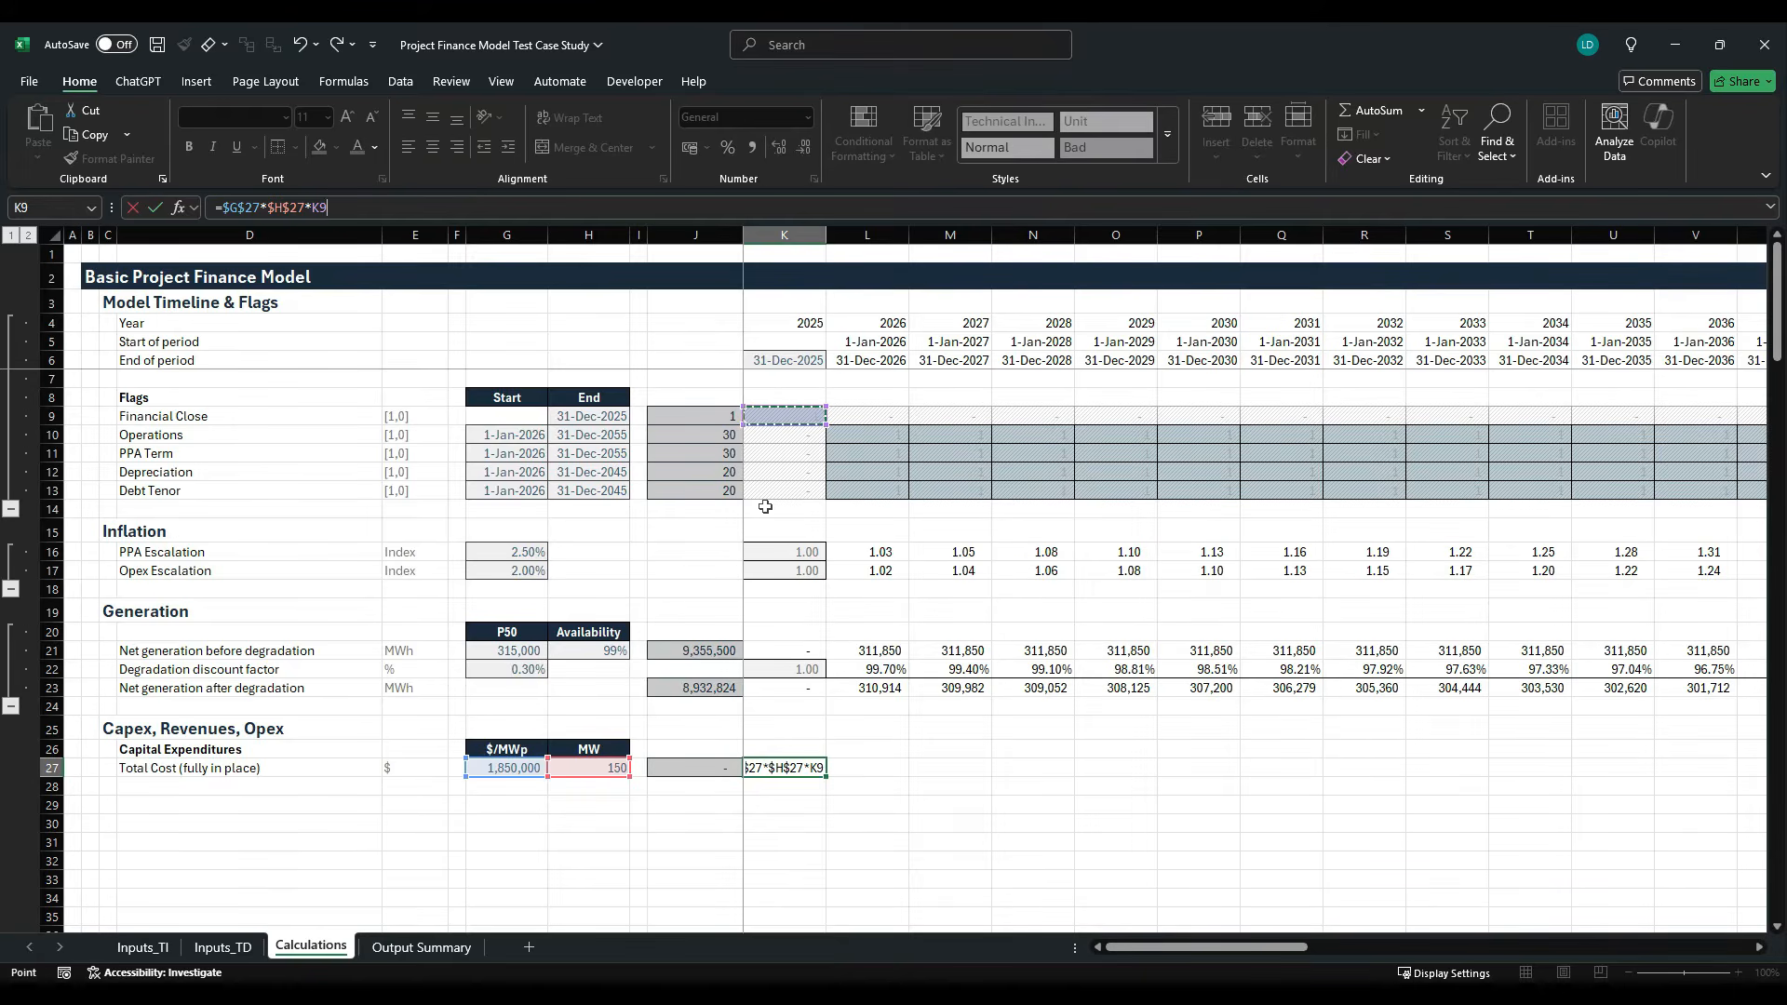
key(ctrl+Return)
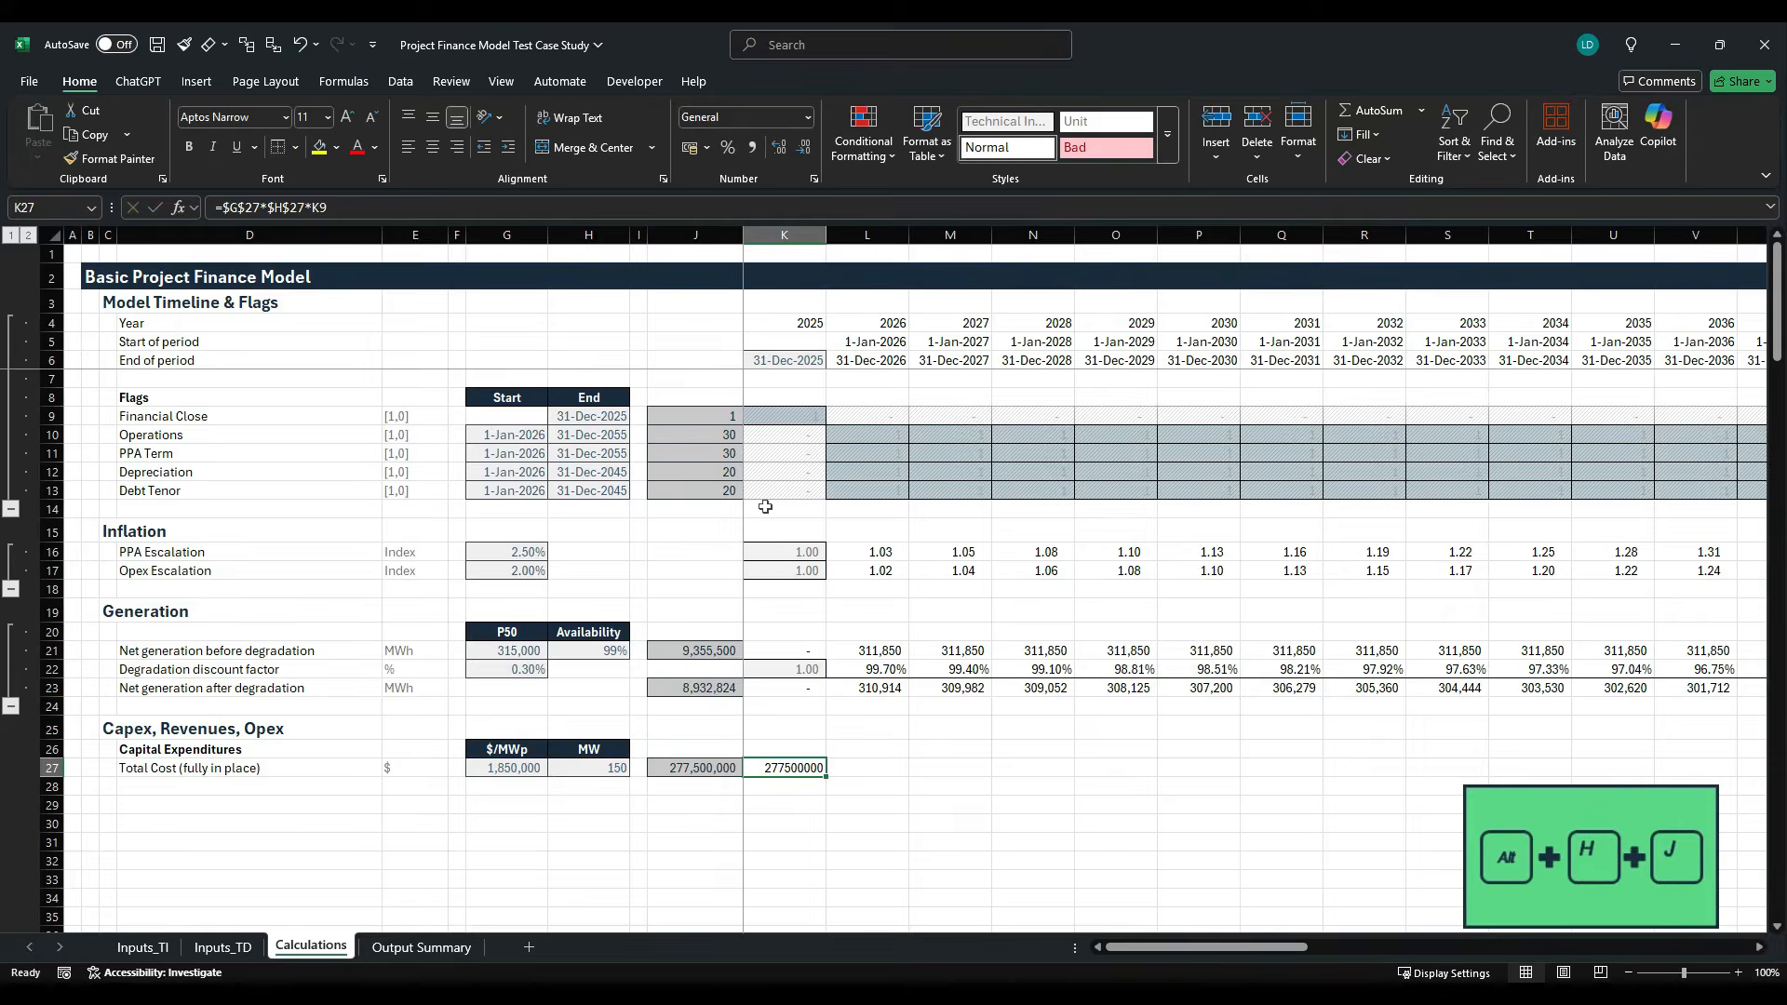
- Apply the Comma[0] cell style to the total cost result in K27
key(alt+h)
key(j)
key(Return)
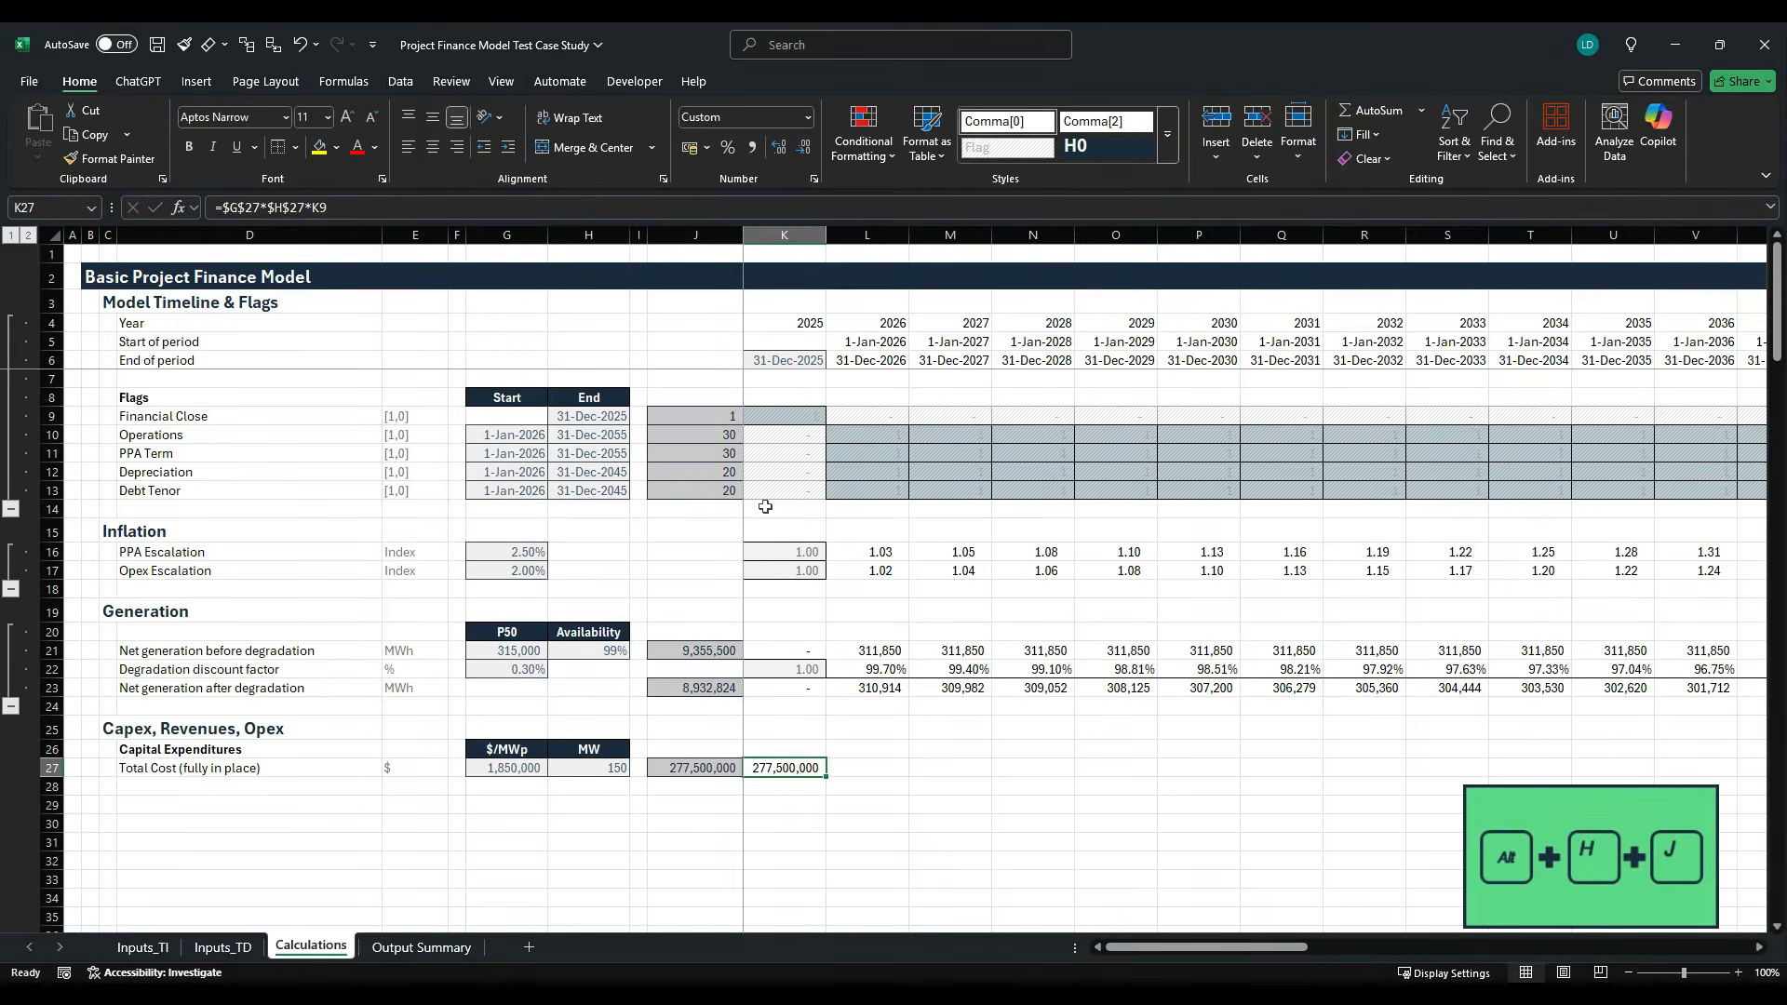
- Fill the total cost formula from K27 across the remaining timeline years in row 27
key(ctrl+shift+Right)
key(shift+Left)
key(Left)
key(Right)
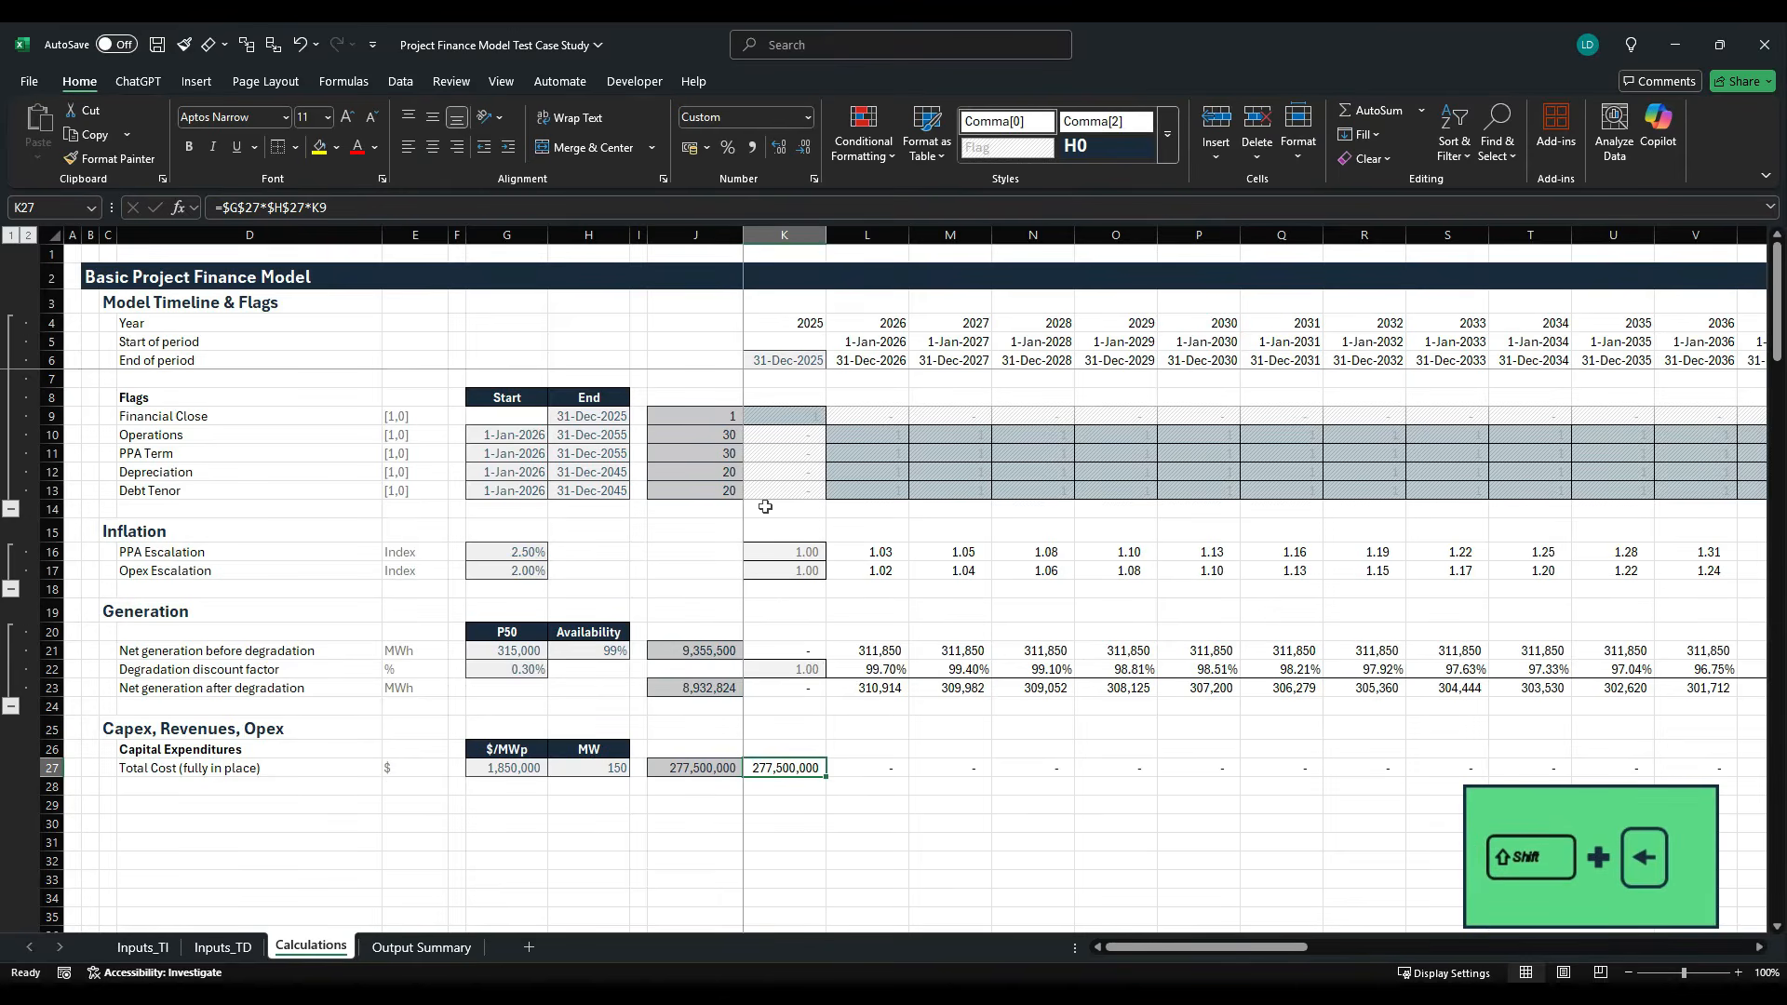
key(ctrl+r)
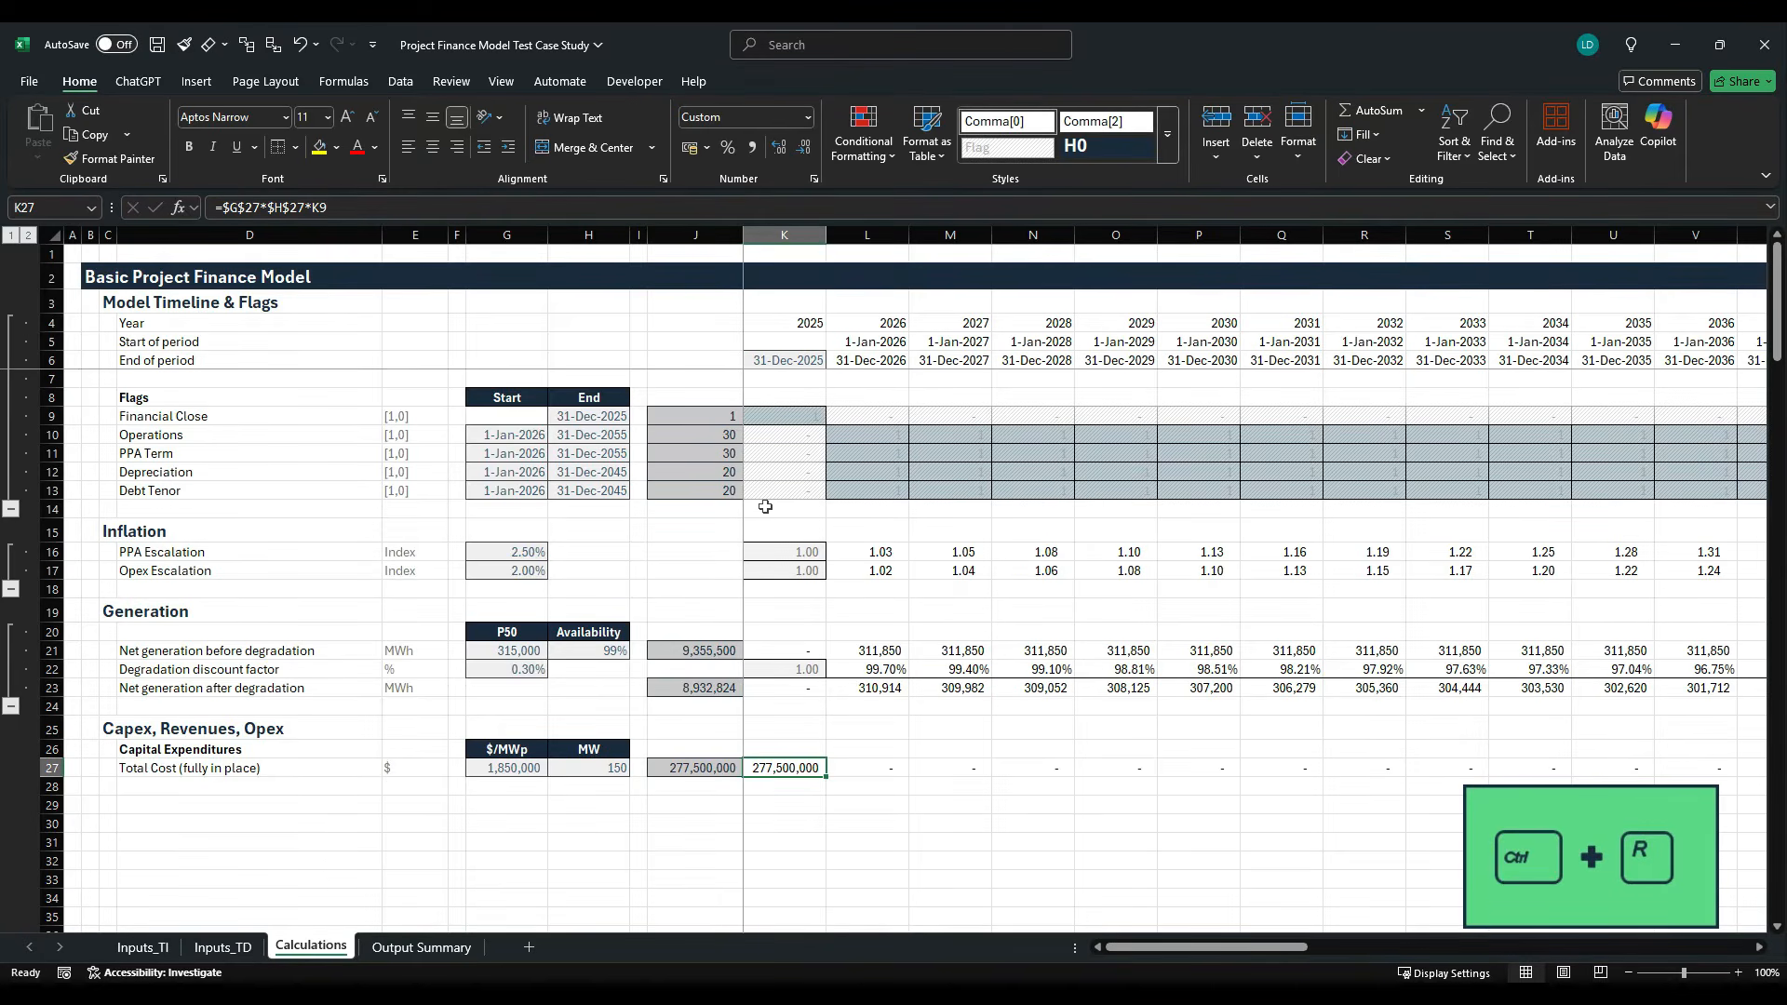
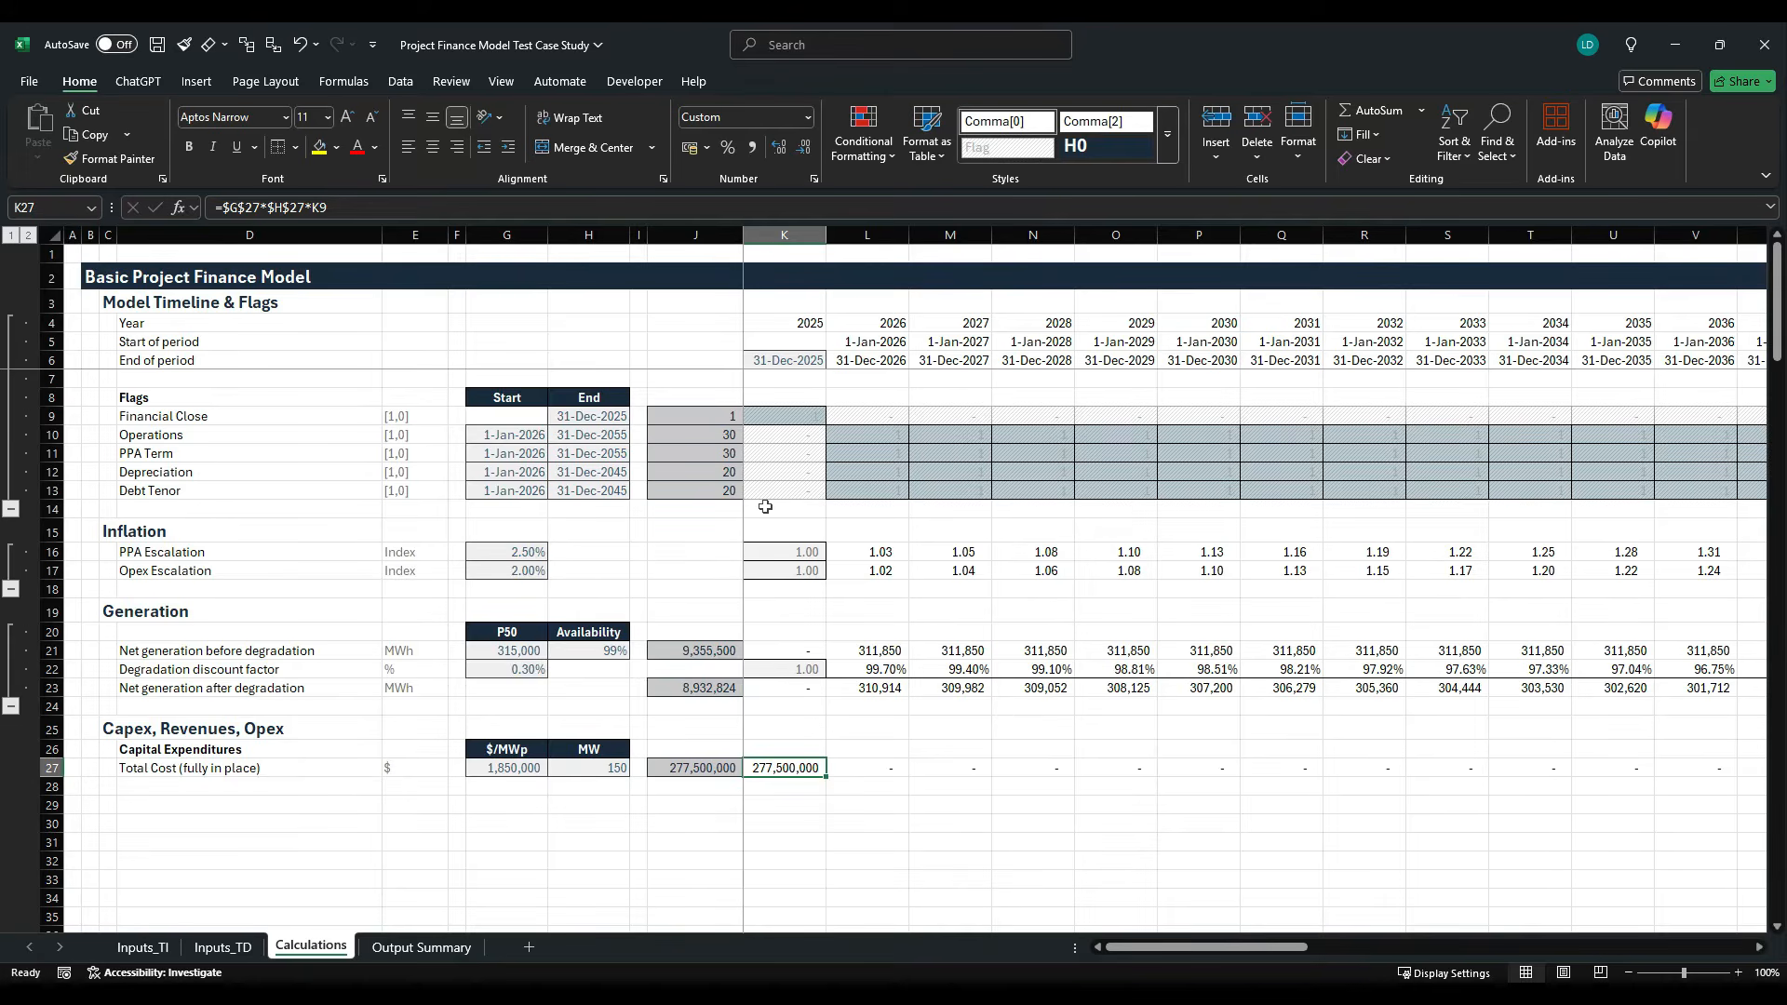
- Switch to the case study PDF and examine the required outputs, especially the unlevered pre-tax and after-tax Project IRR
key(alt+Tab)
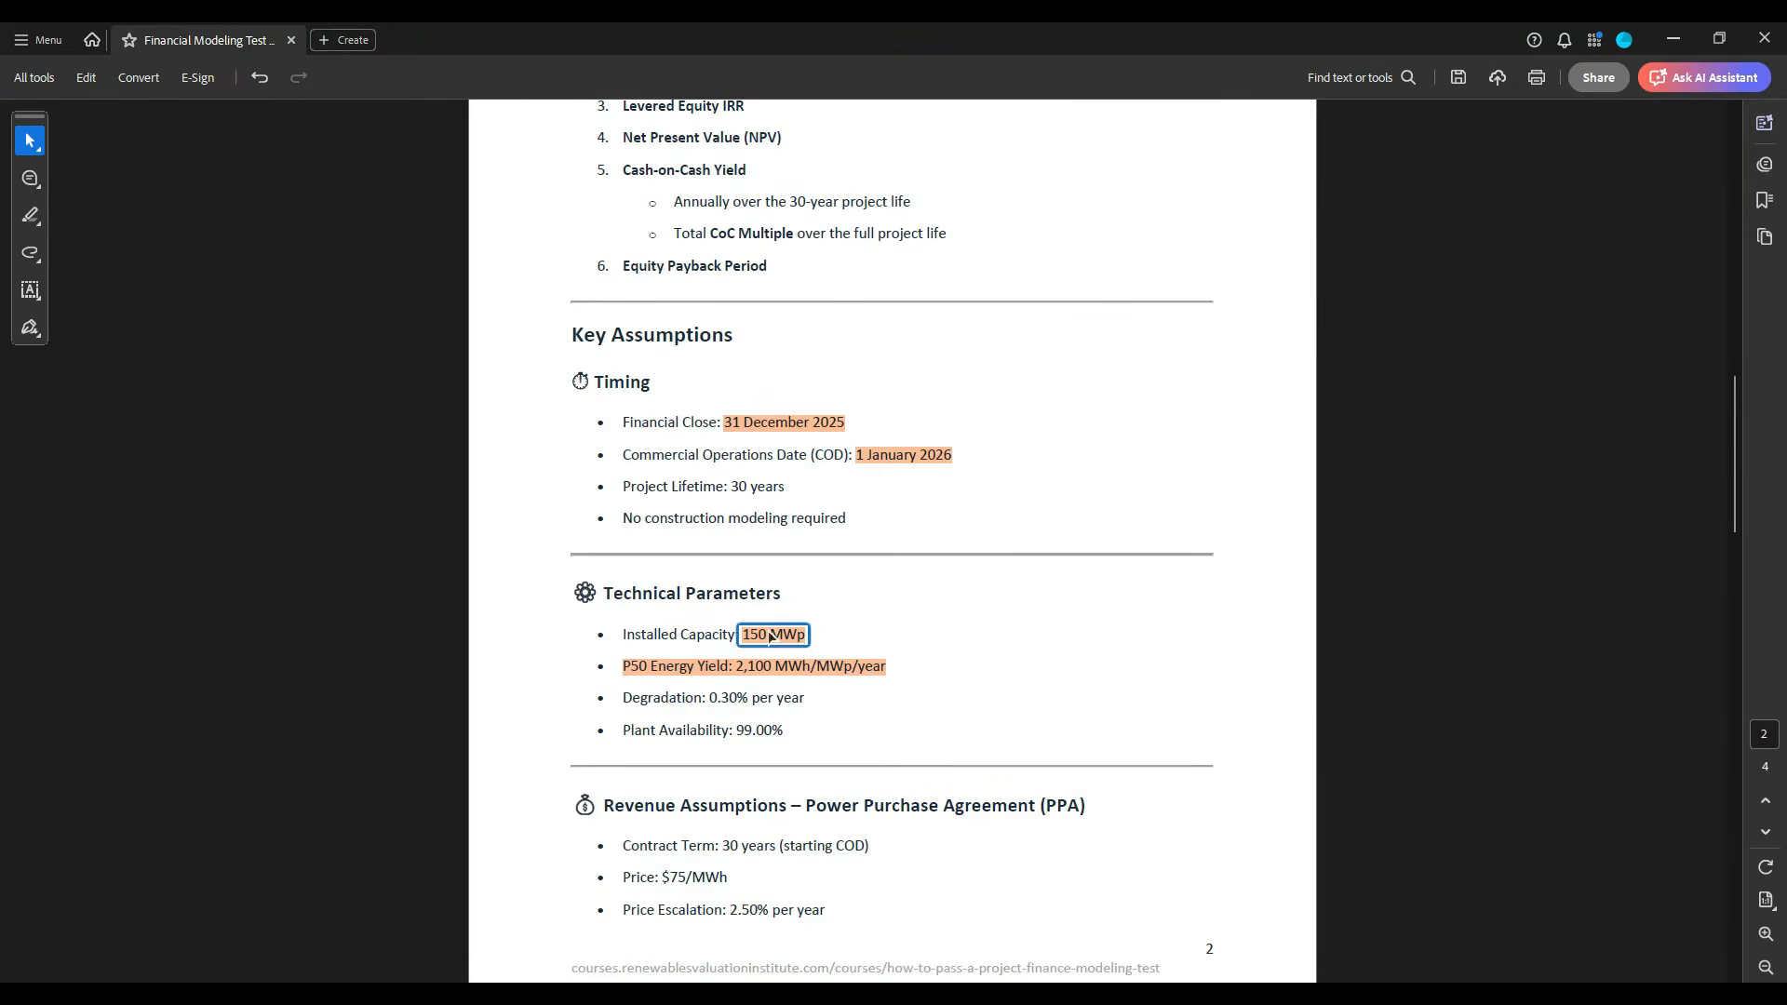
scroll(784, 688, up, 2)
scroll(777, 684, up, 5)
scroll(768, 674, down, 2)
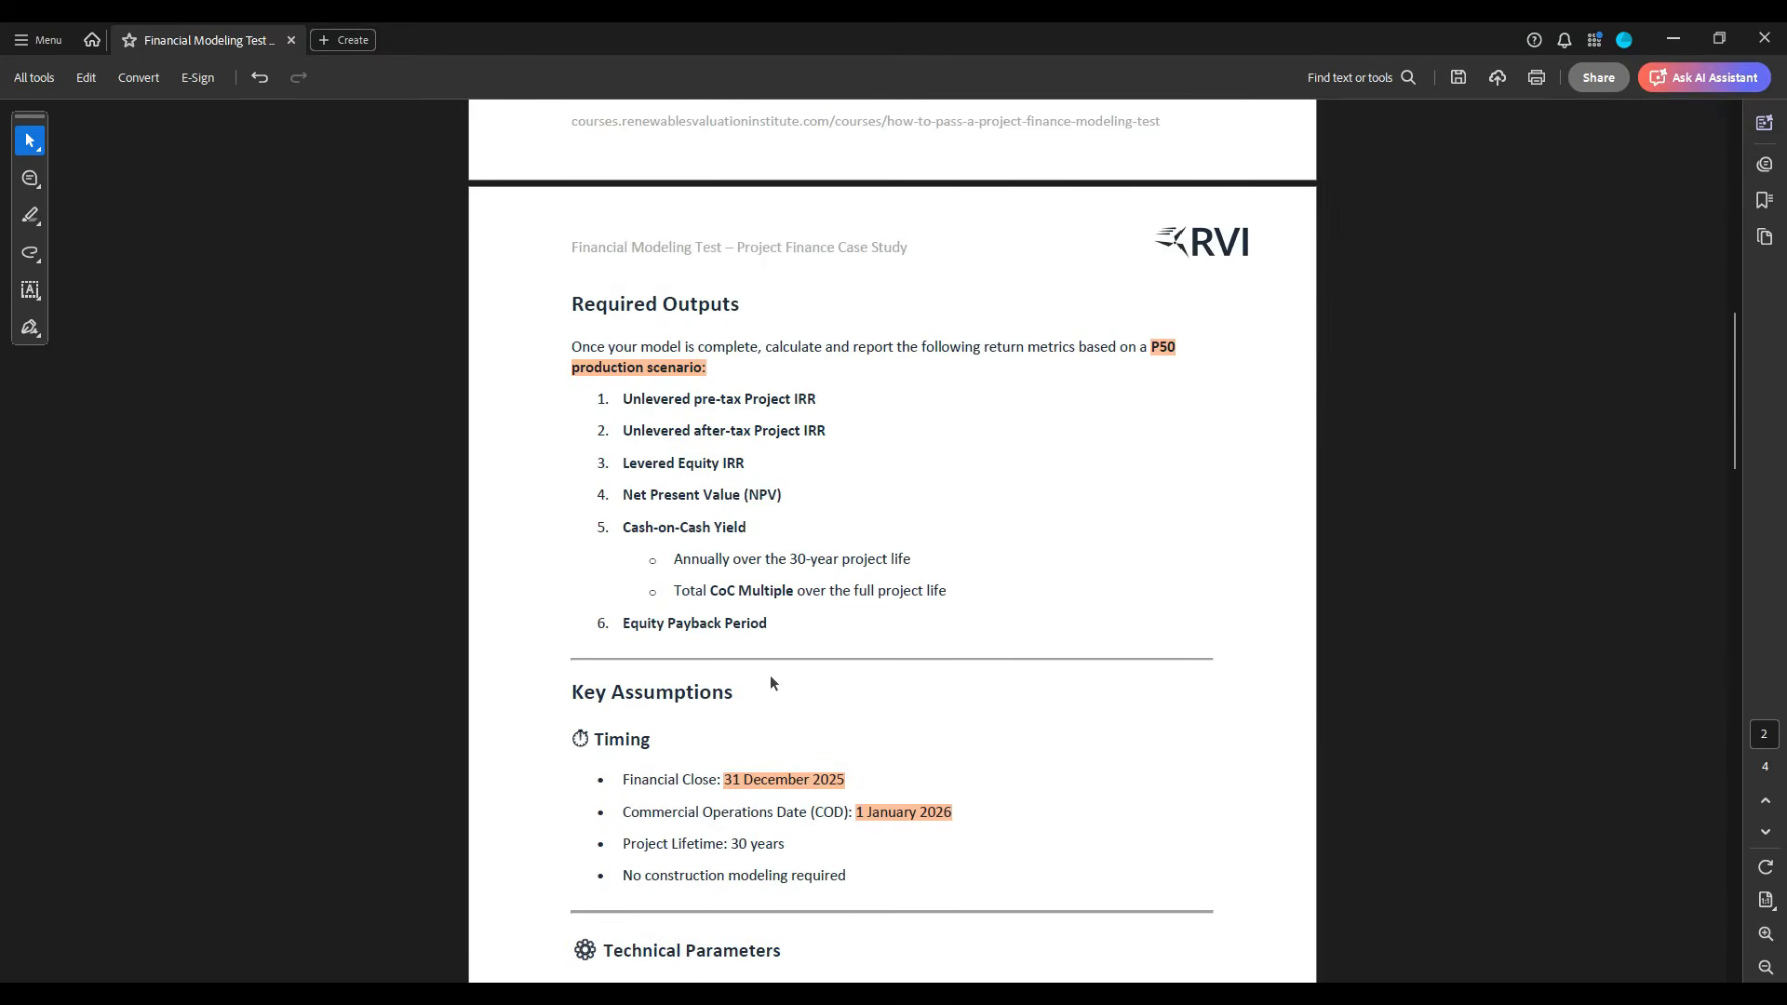
drag(622, 402, 822, 406)
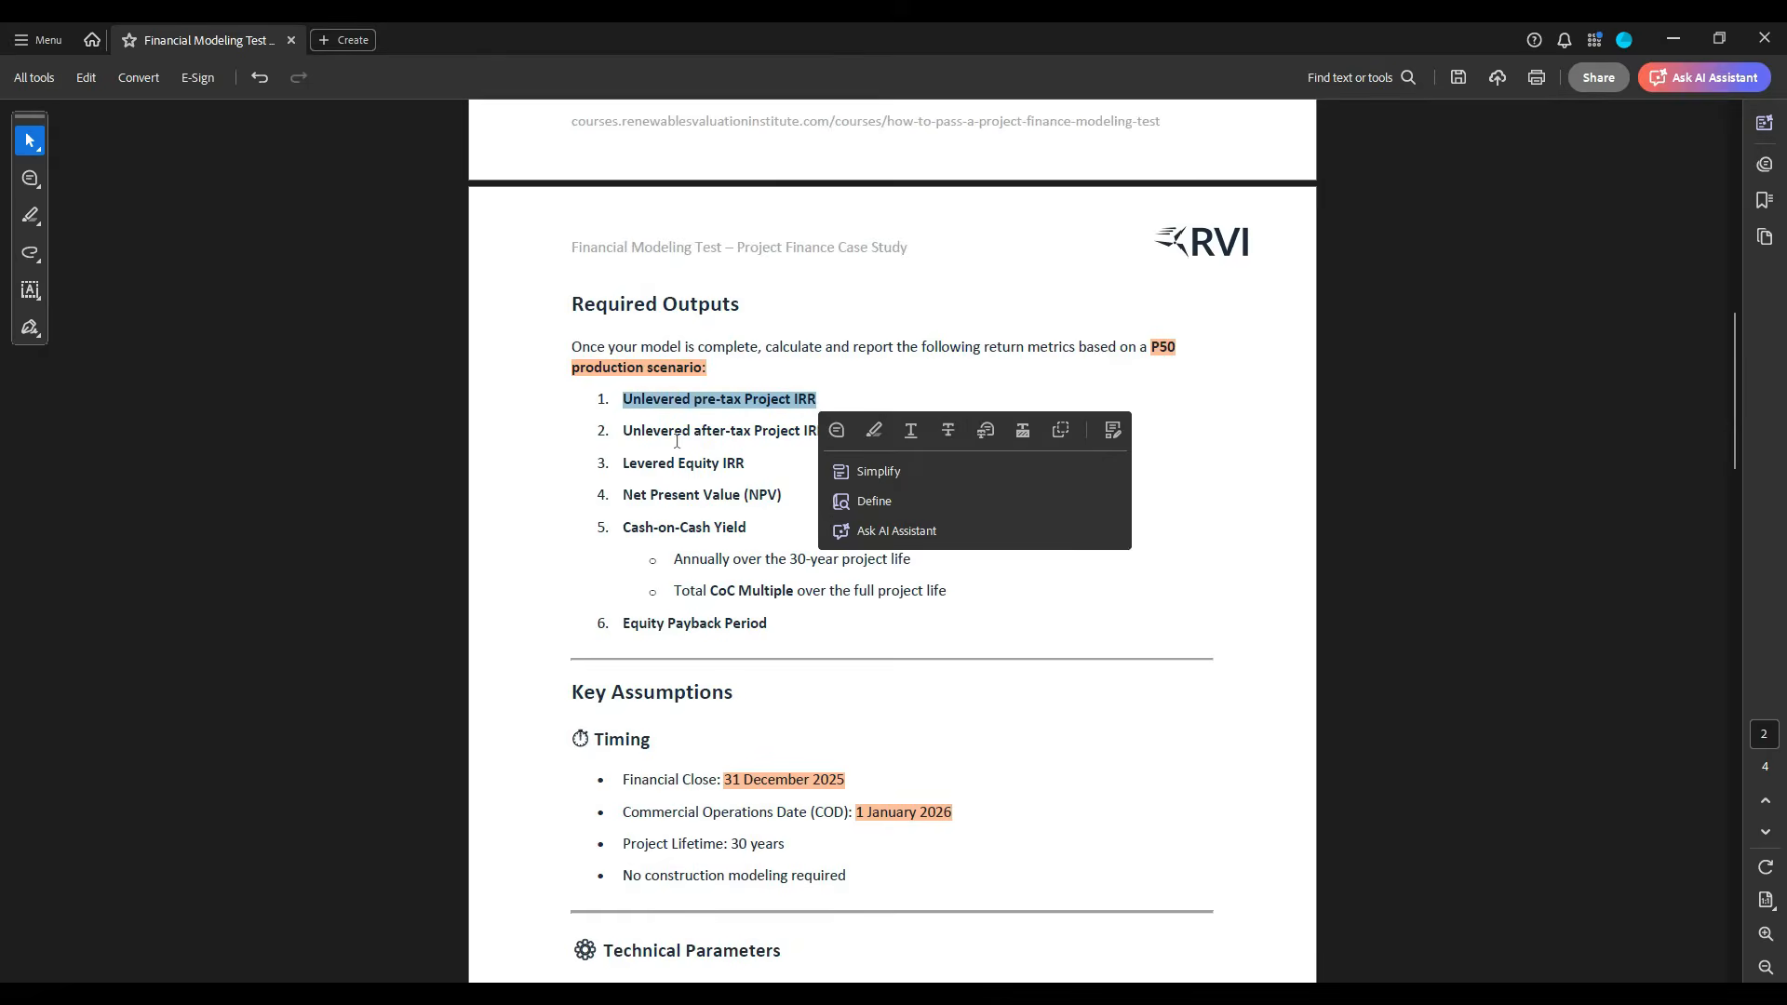
drag(654, 439, 800, 437)
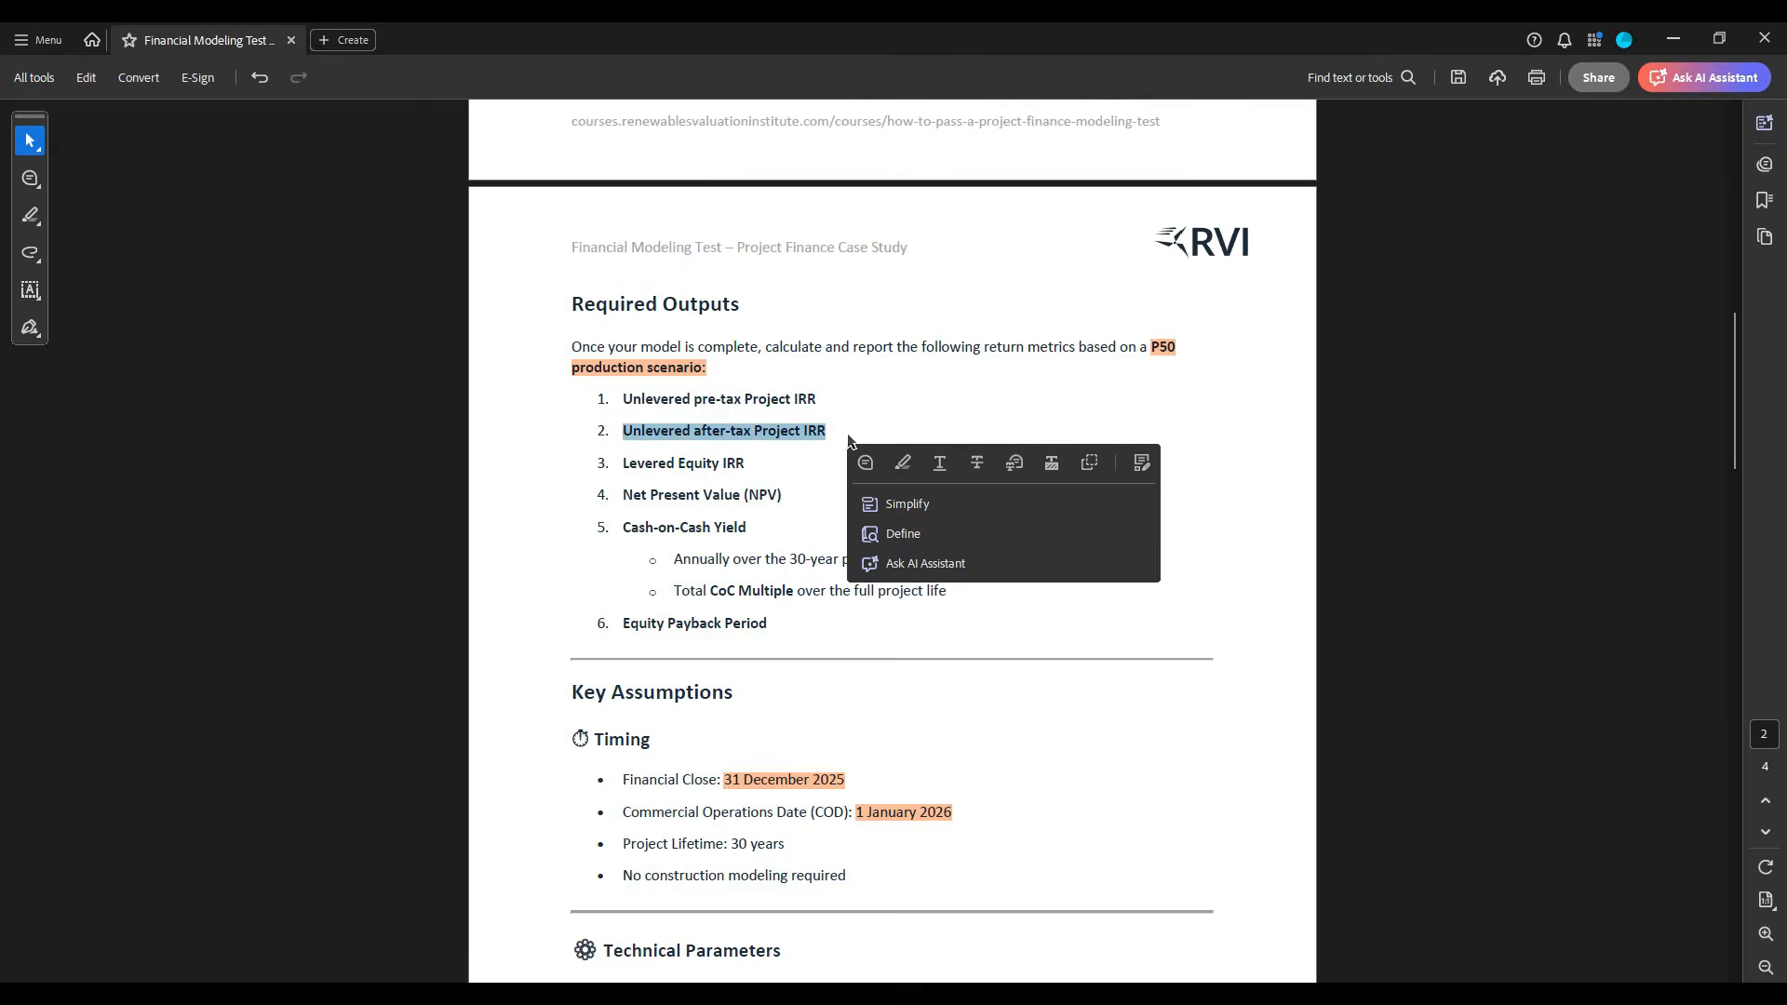
click(842, 444)
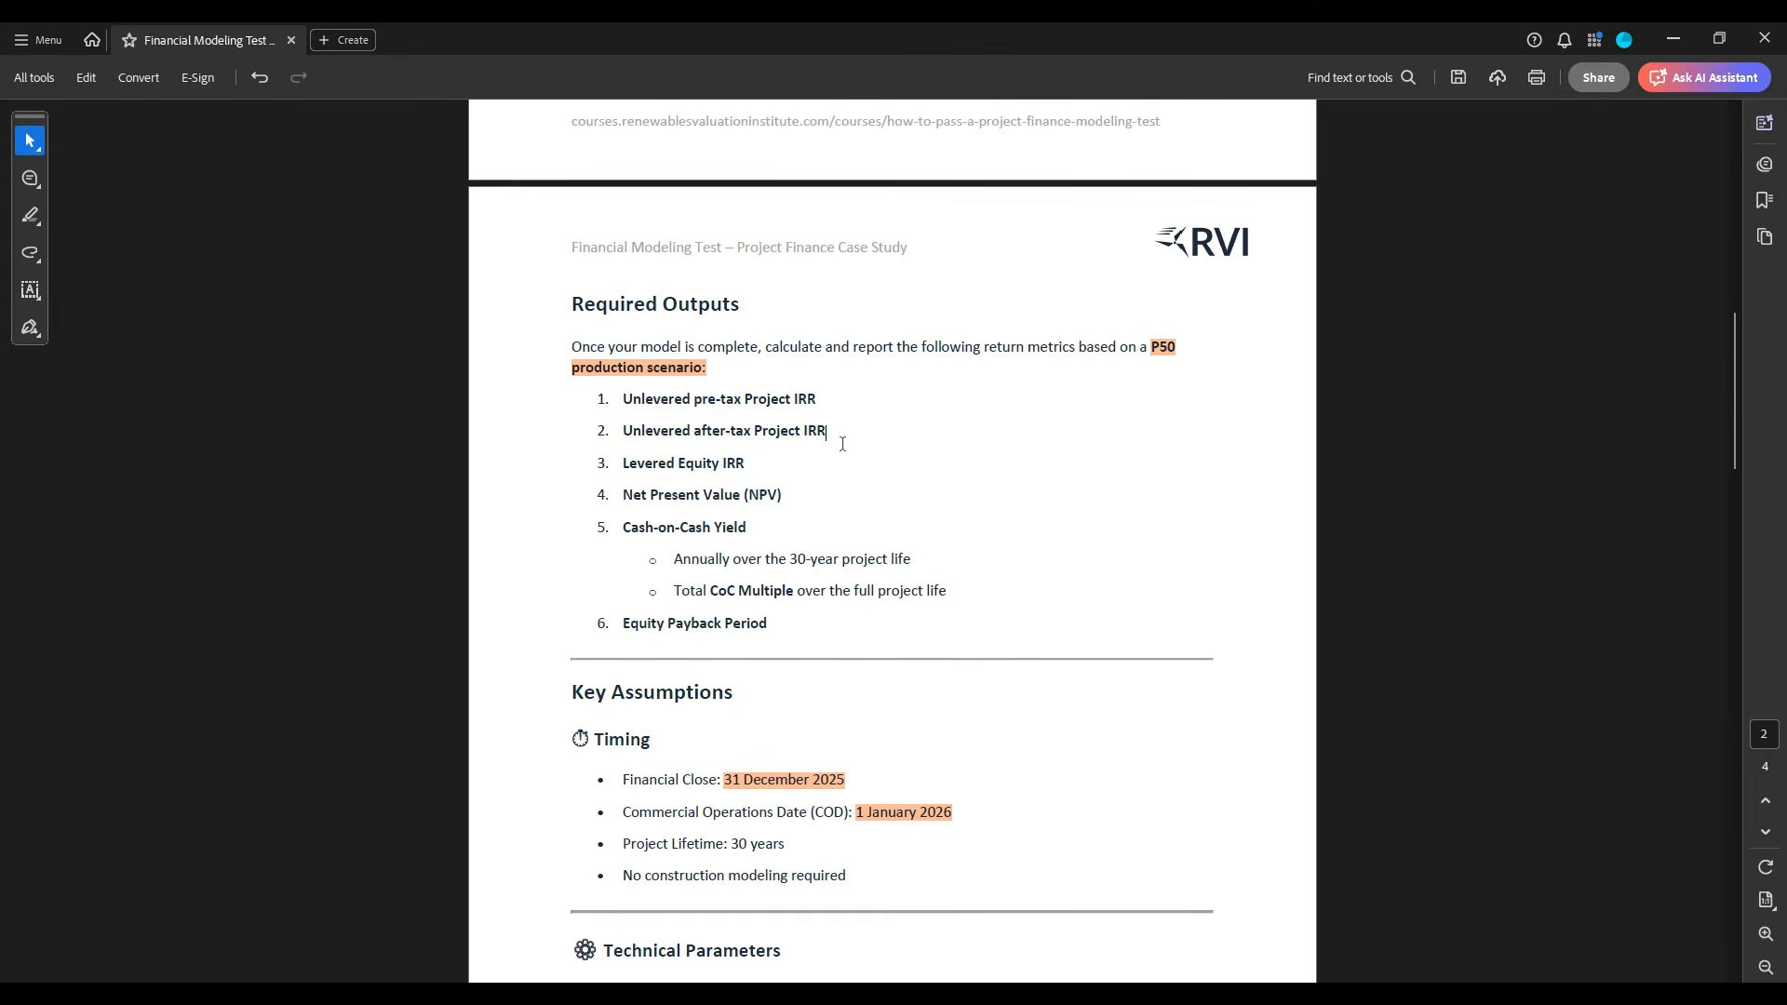
drag(842, 443, 651, 402)
click(651, 402)
drag(818, 407, 626, 404)
click(845, 398)
- Return to the Excel workbook and add a bold "Revenue" subheading in D29 of the Calculations sheet
key(alt+Tab)
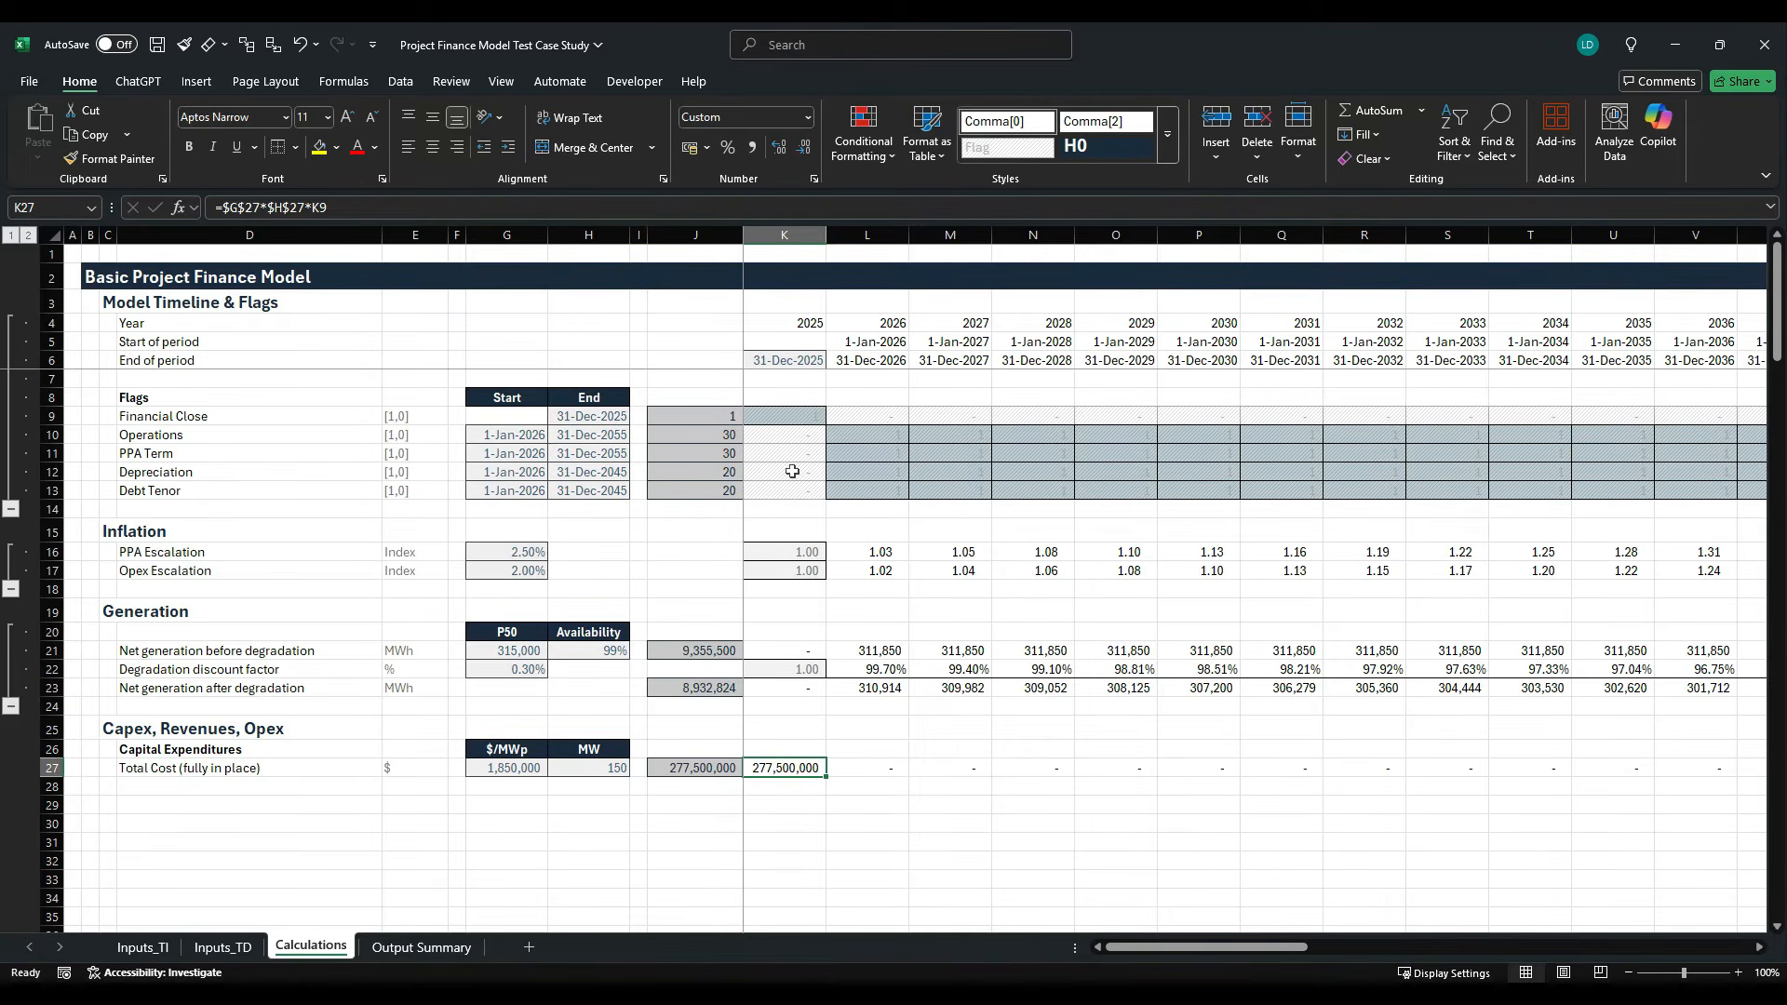
scroll(792, 472, down, 5)
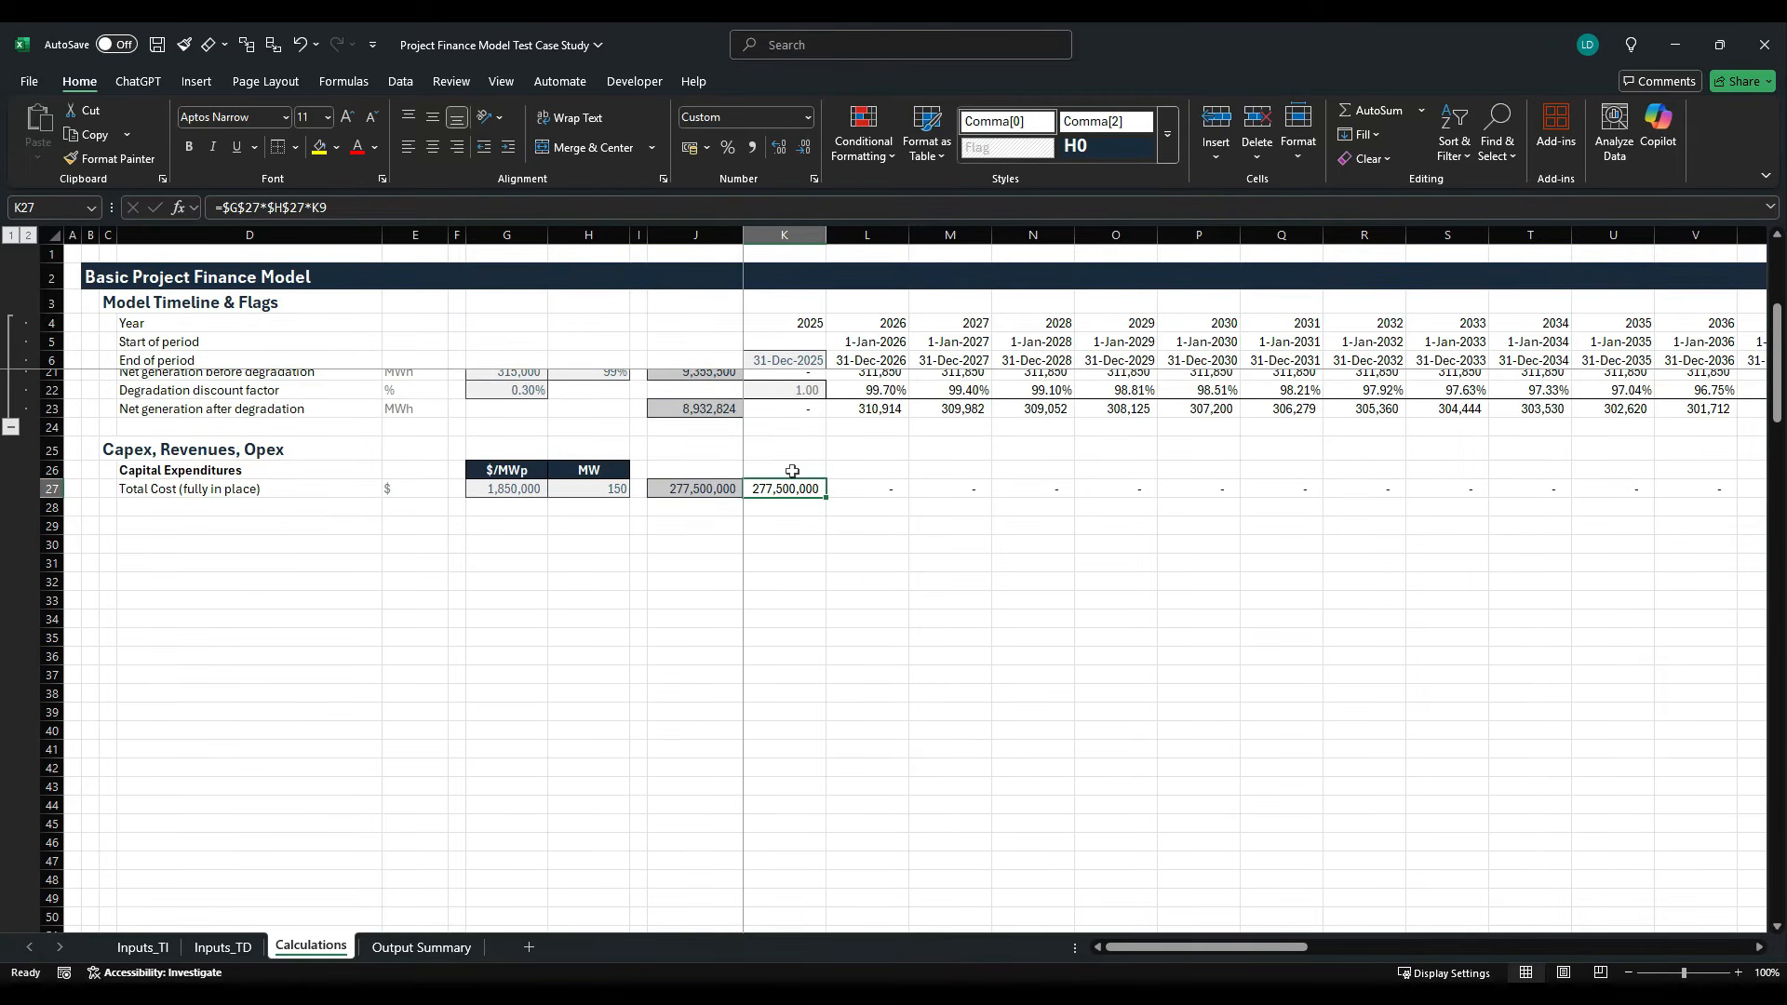
key(Down)
key(Down)
key(Left)
key(Left)
key(Left)
key(Left)
key(Left)
key(Left)
key(Left)
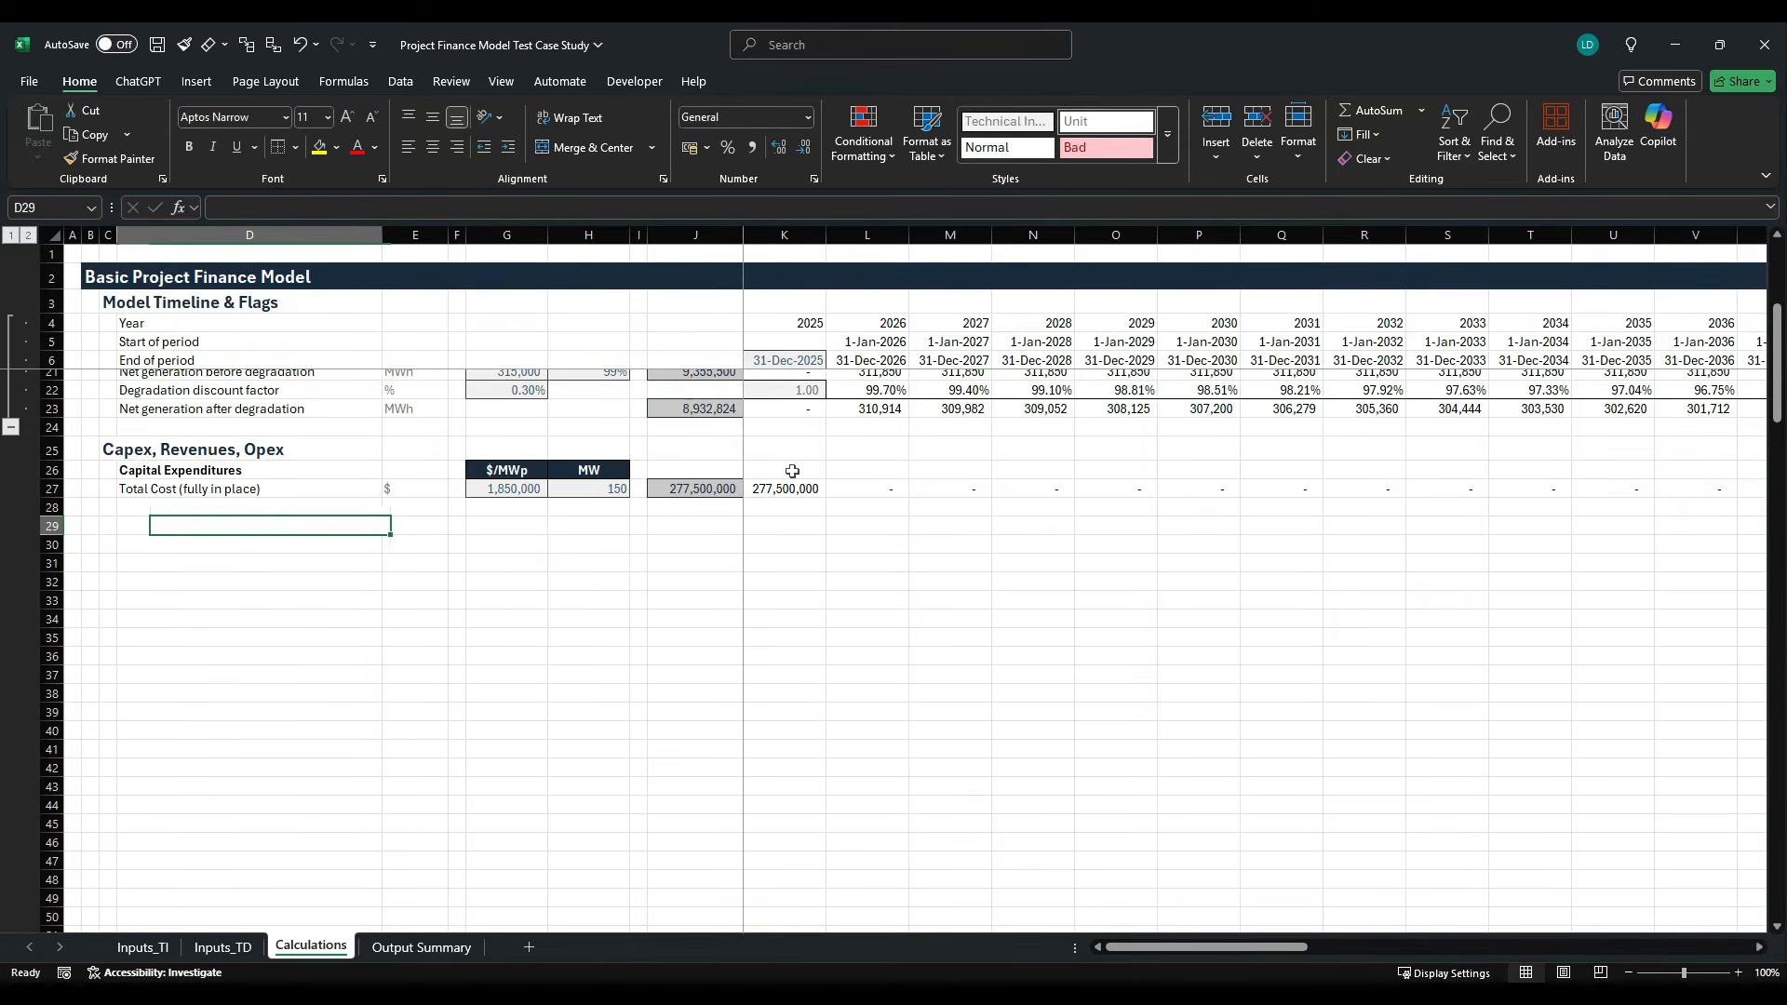
text(Revenue)
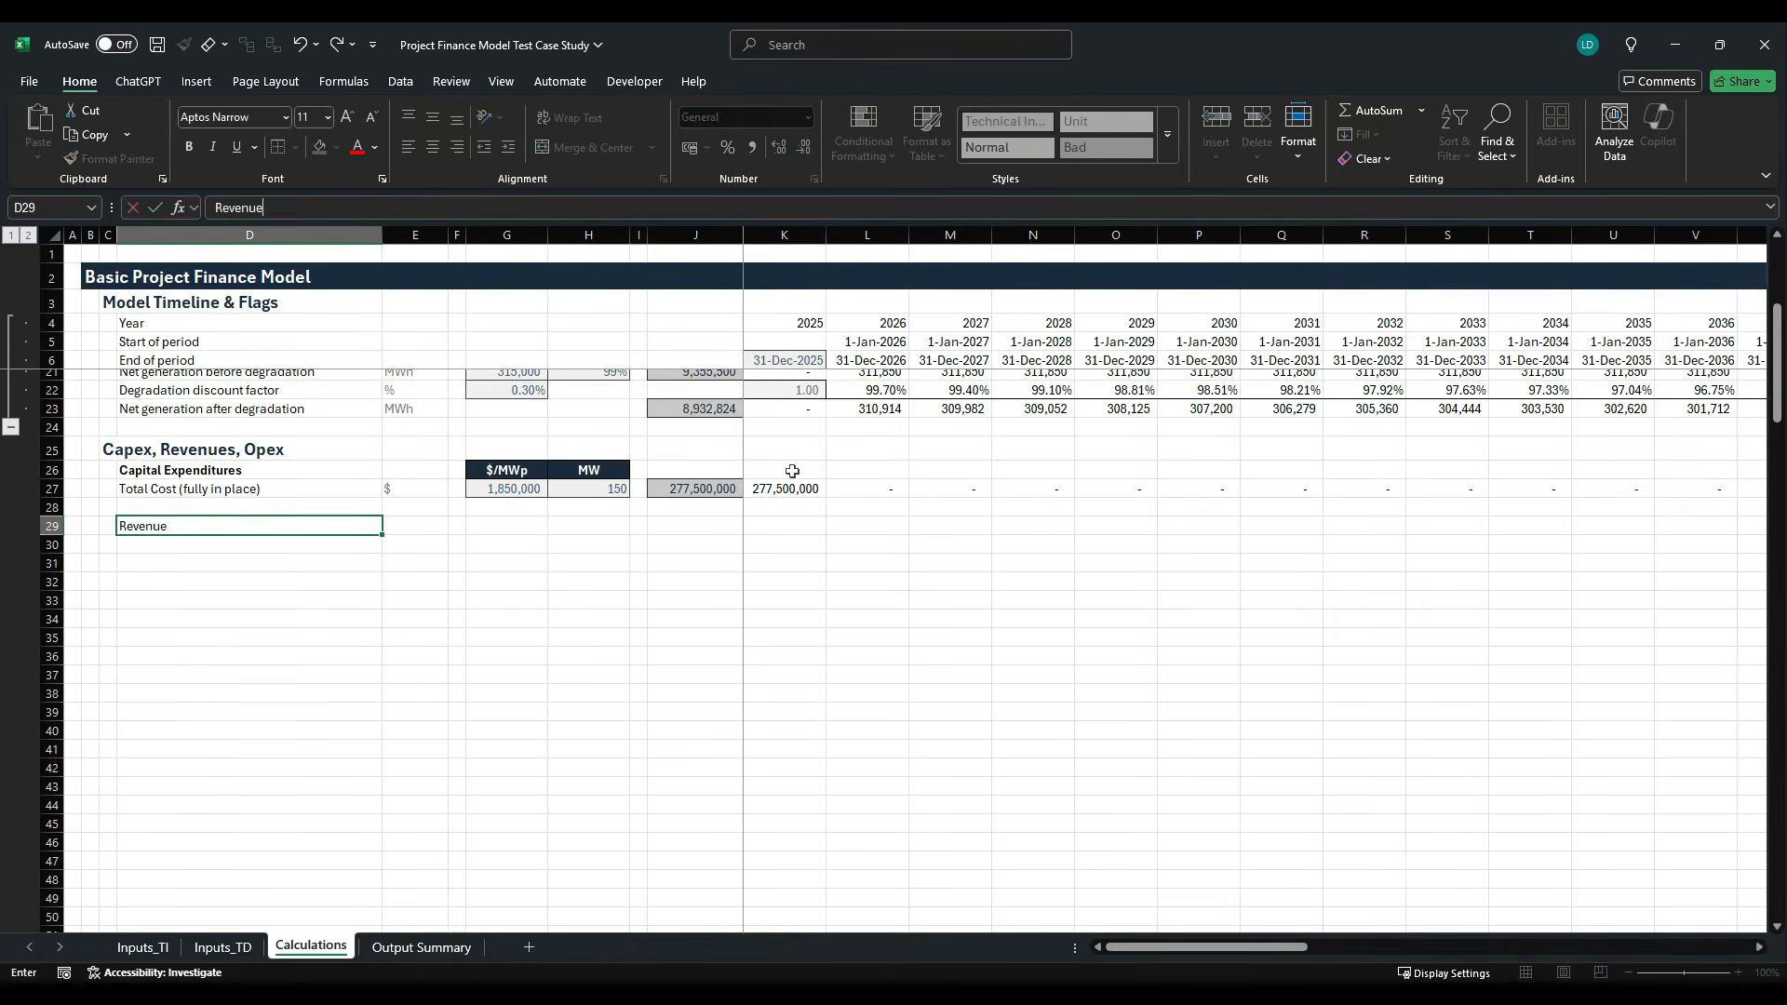
key(ctrl+b)
key(Return)
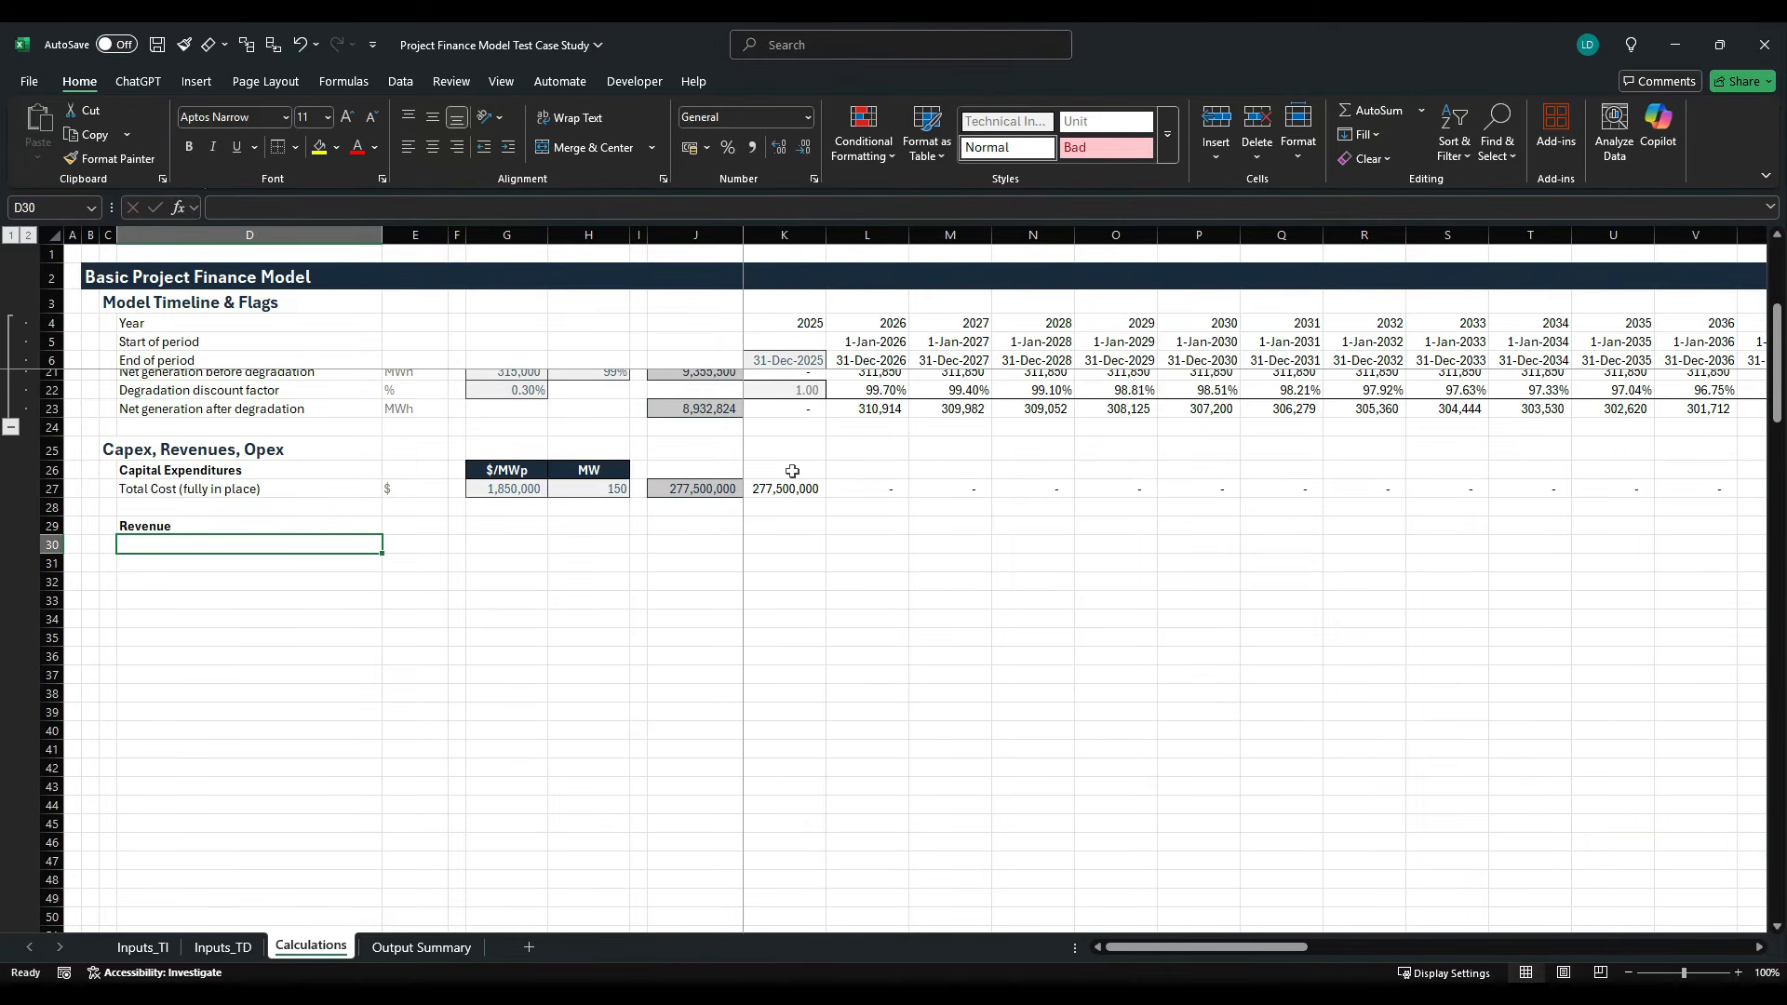
- Add the row labels "PPA Revenue" in D30 and "Total revenue" in D31
text(PPA Re)
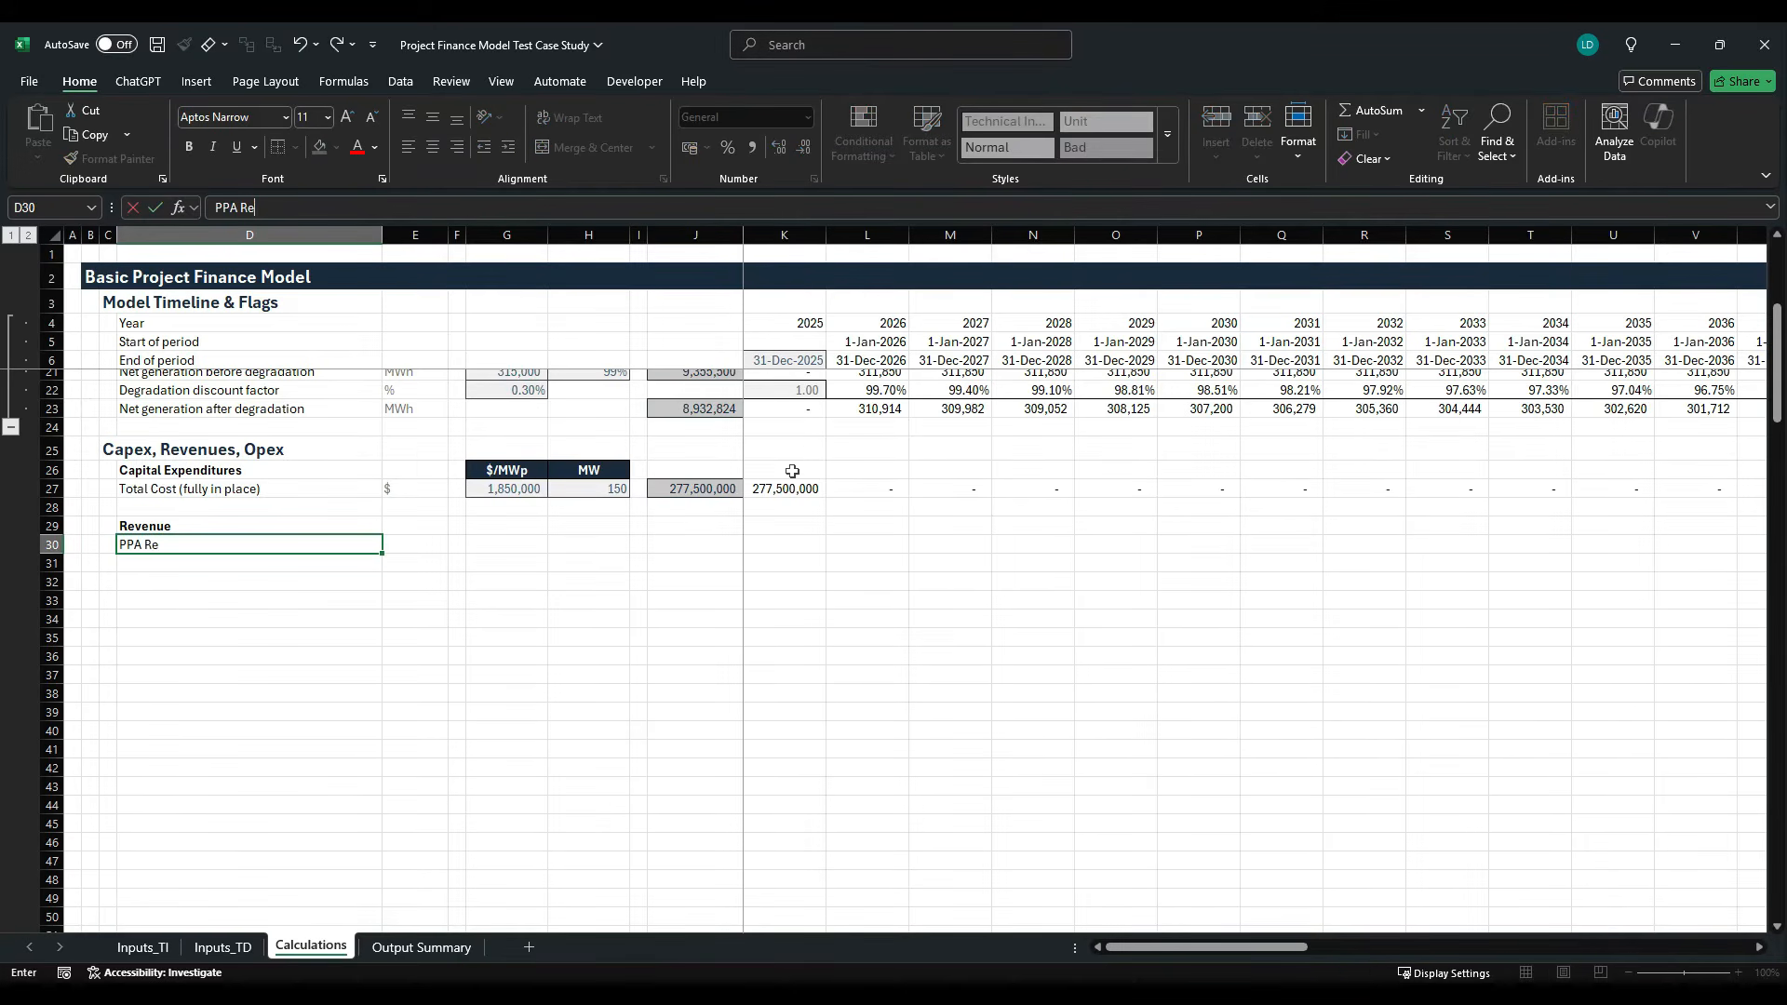
text(venue)
key(Return)
text(Total re)
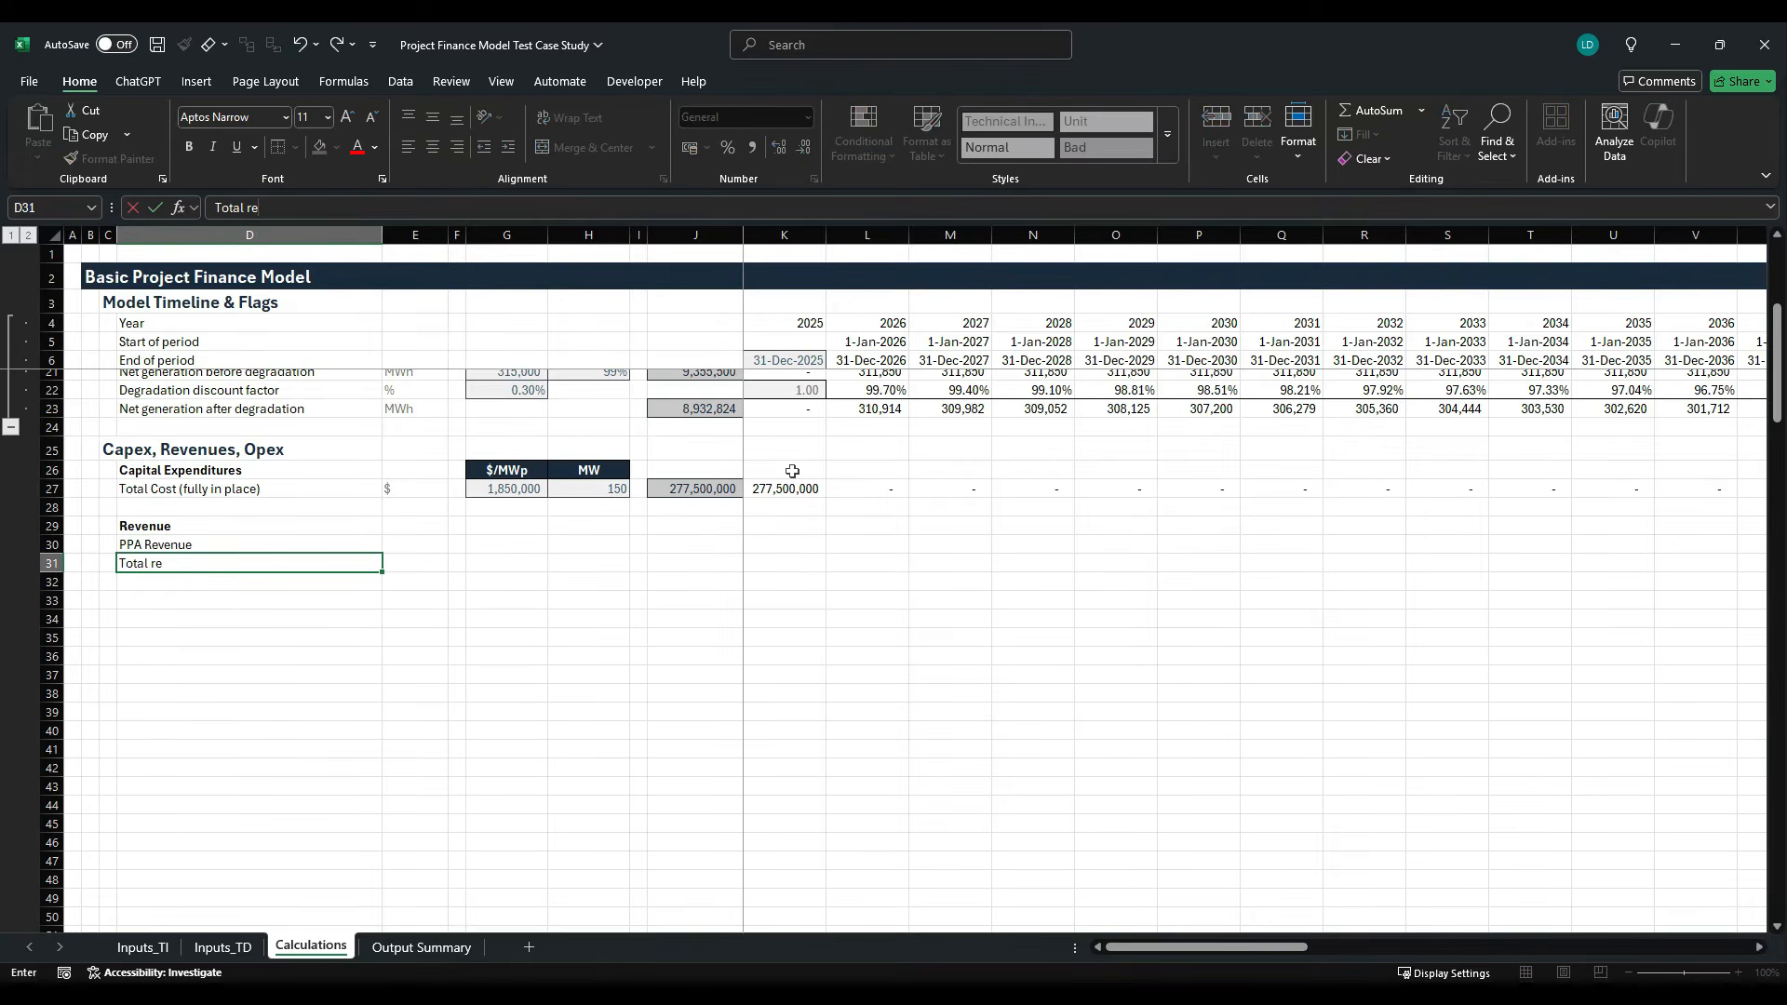
key(BackSpace)
text(evenue)
key(ctrl+Return)
- Enter the unit "$" for the PPA Revenue and Total revenue rows in E30 and E31
key(Up)
key(Right)
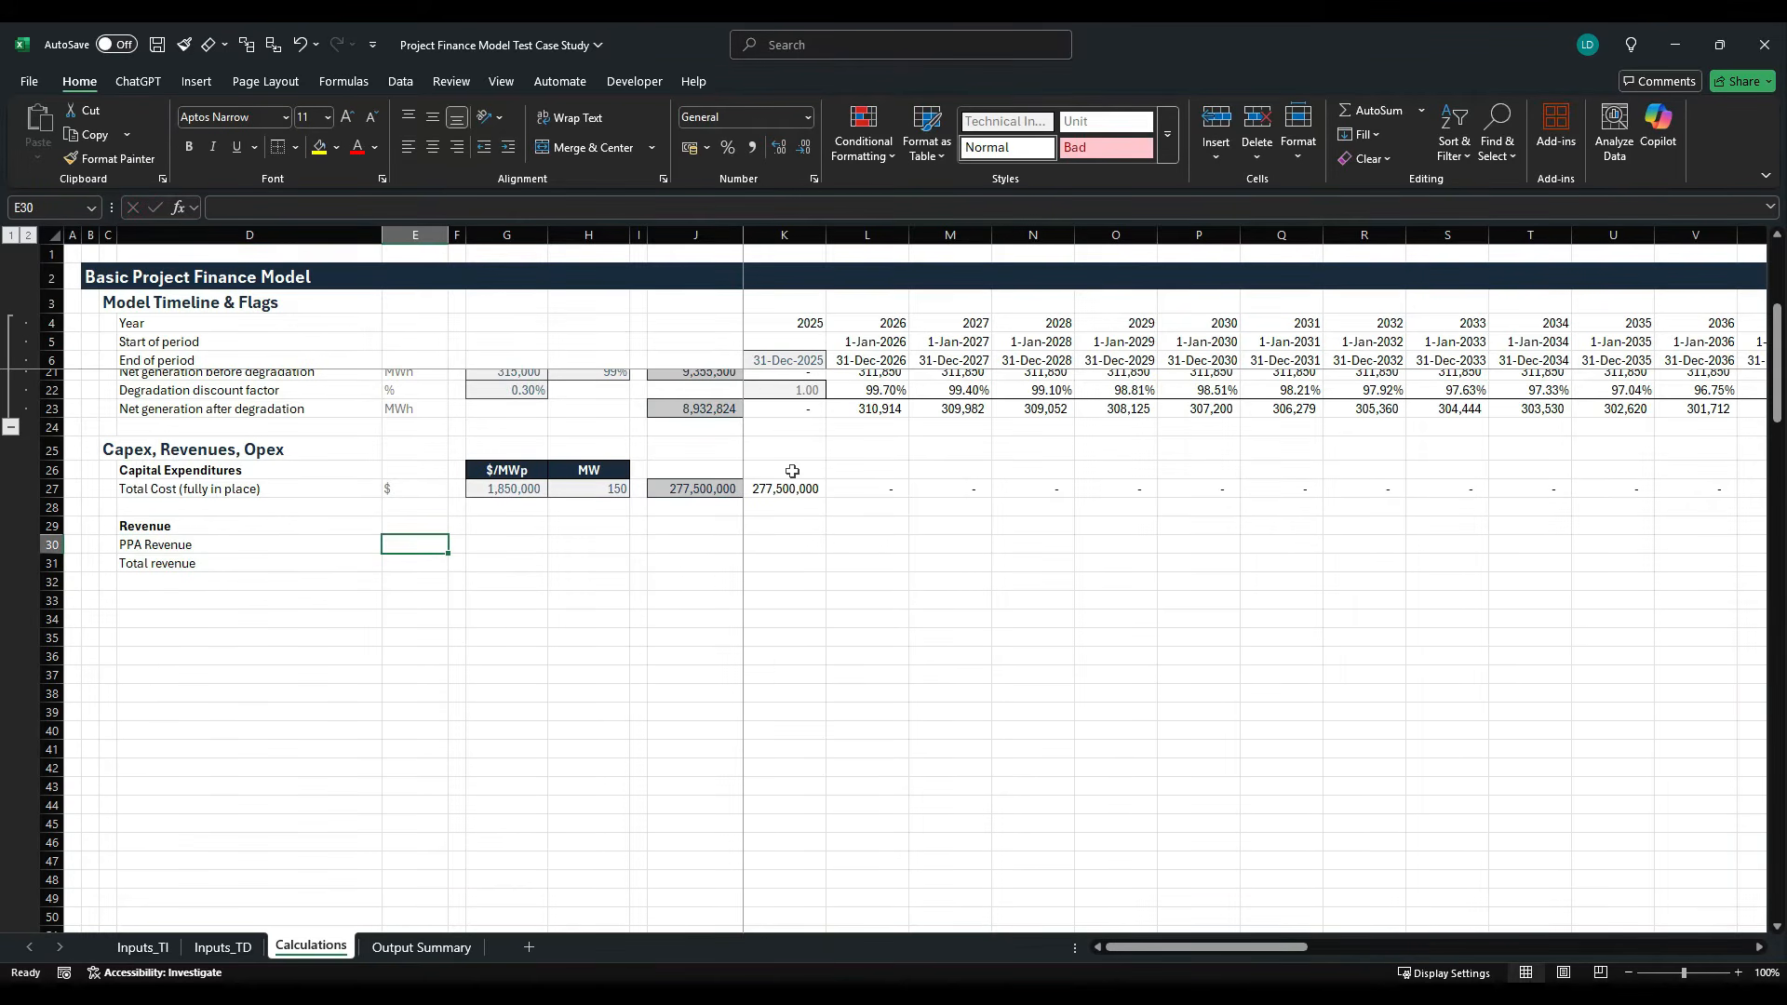
text($)
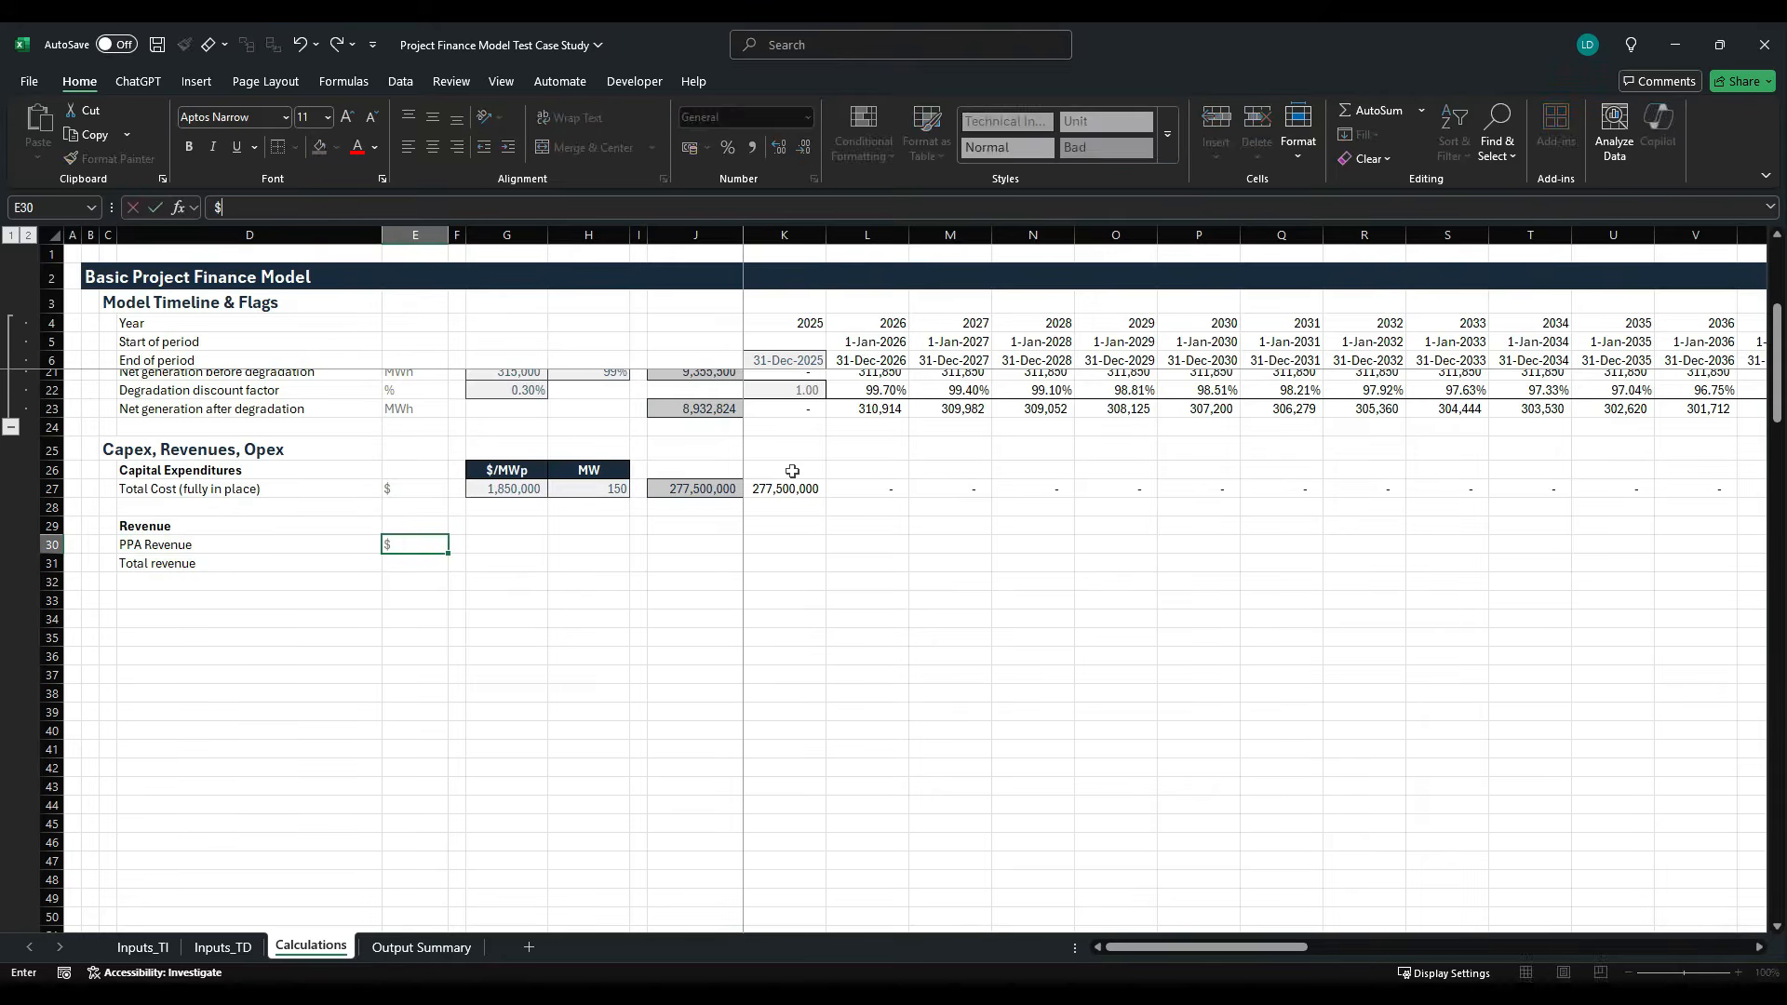
key(ctrl+Return)
key(Down)
key(ctrl+d)
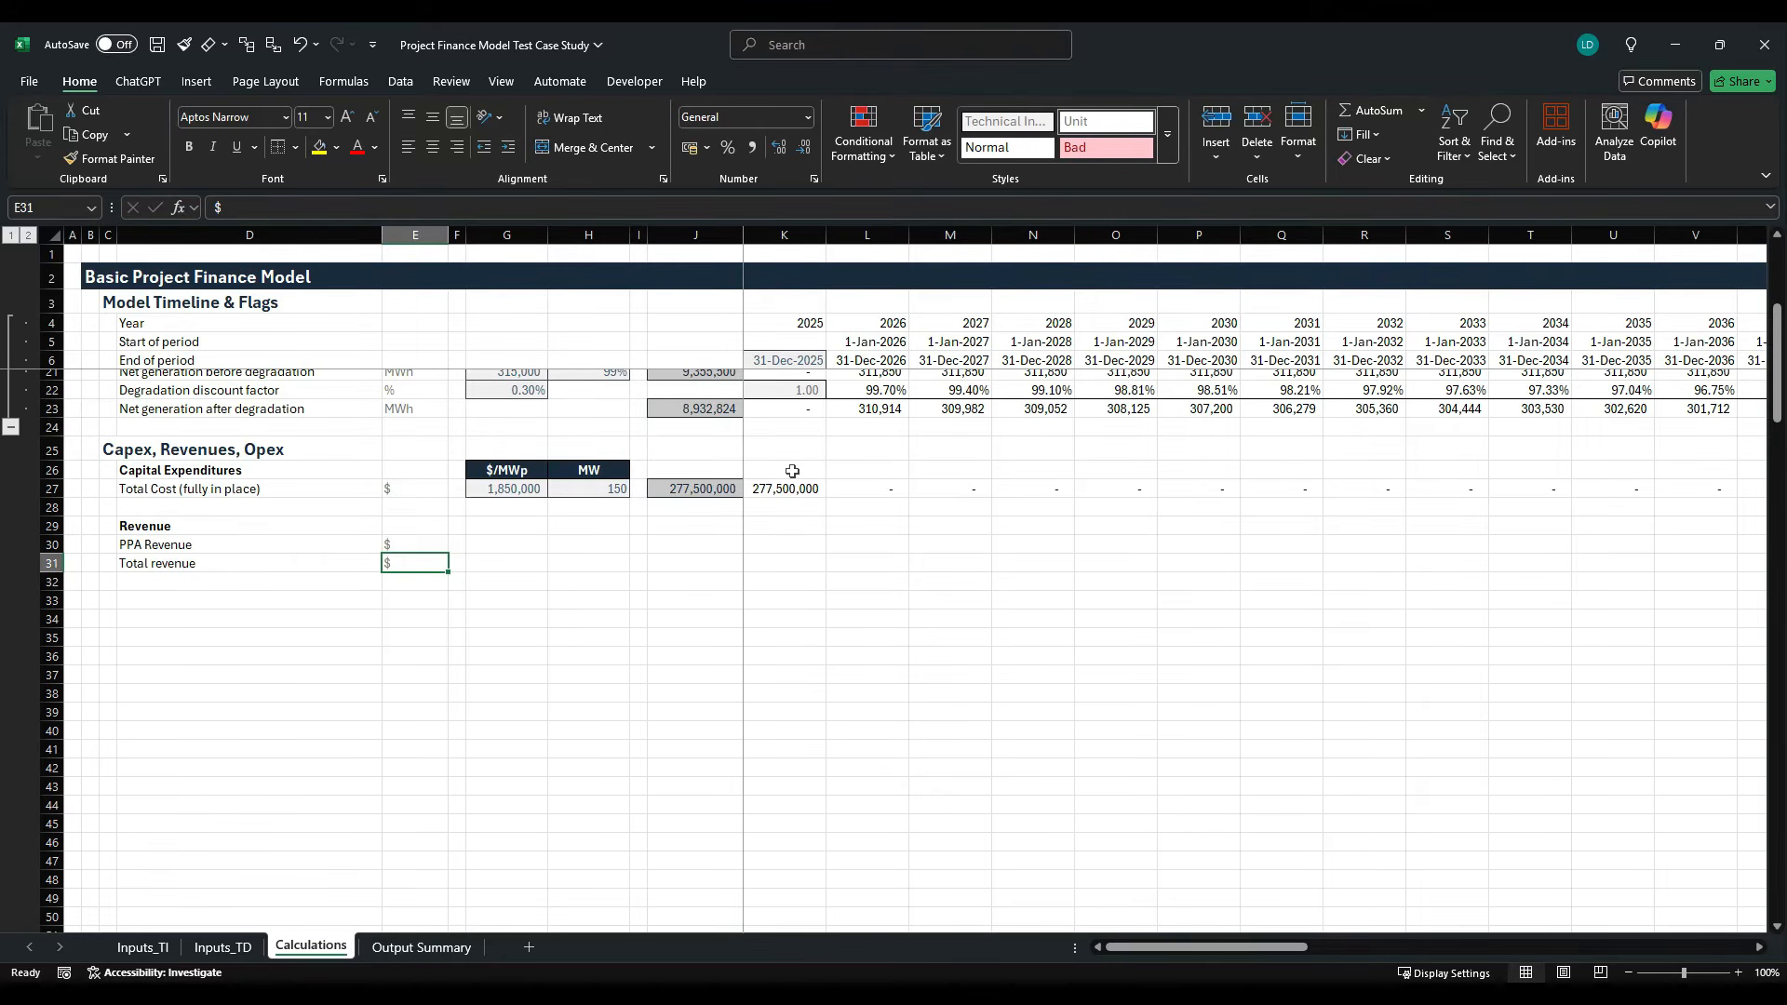
- Link G30 in the PPA Revenue row to the PPA Price input, =Inputs_TI!F17
key(Up)
key(Right)
key(Right)
text(=)
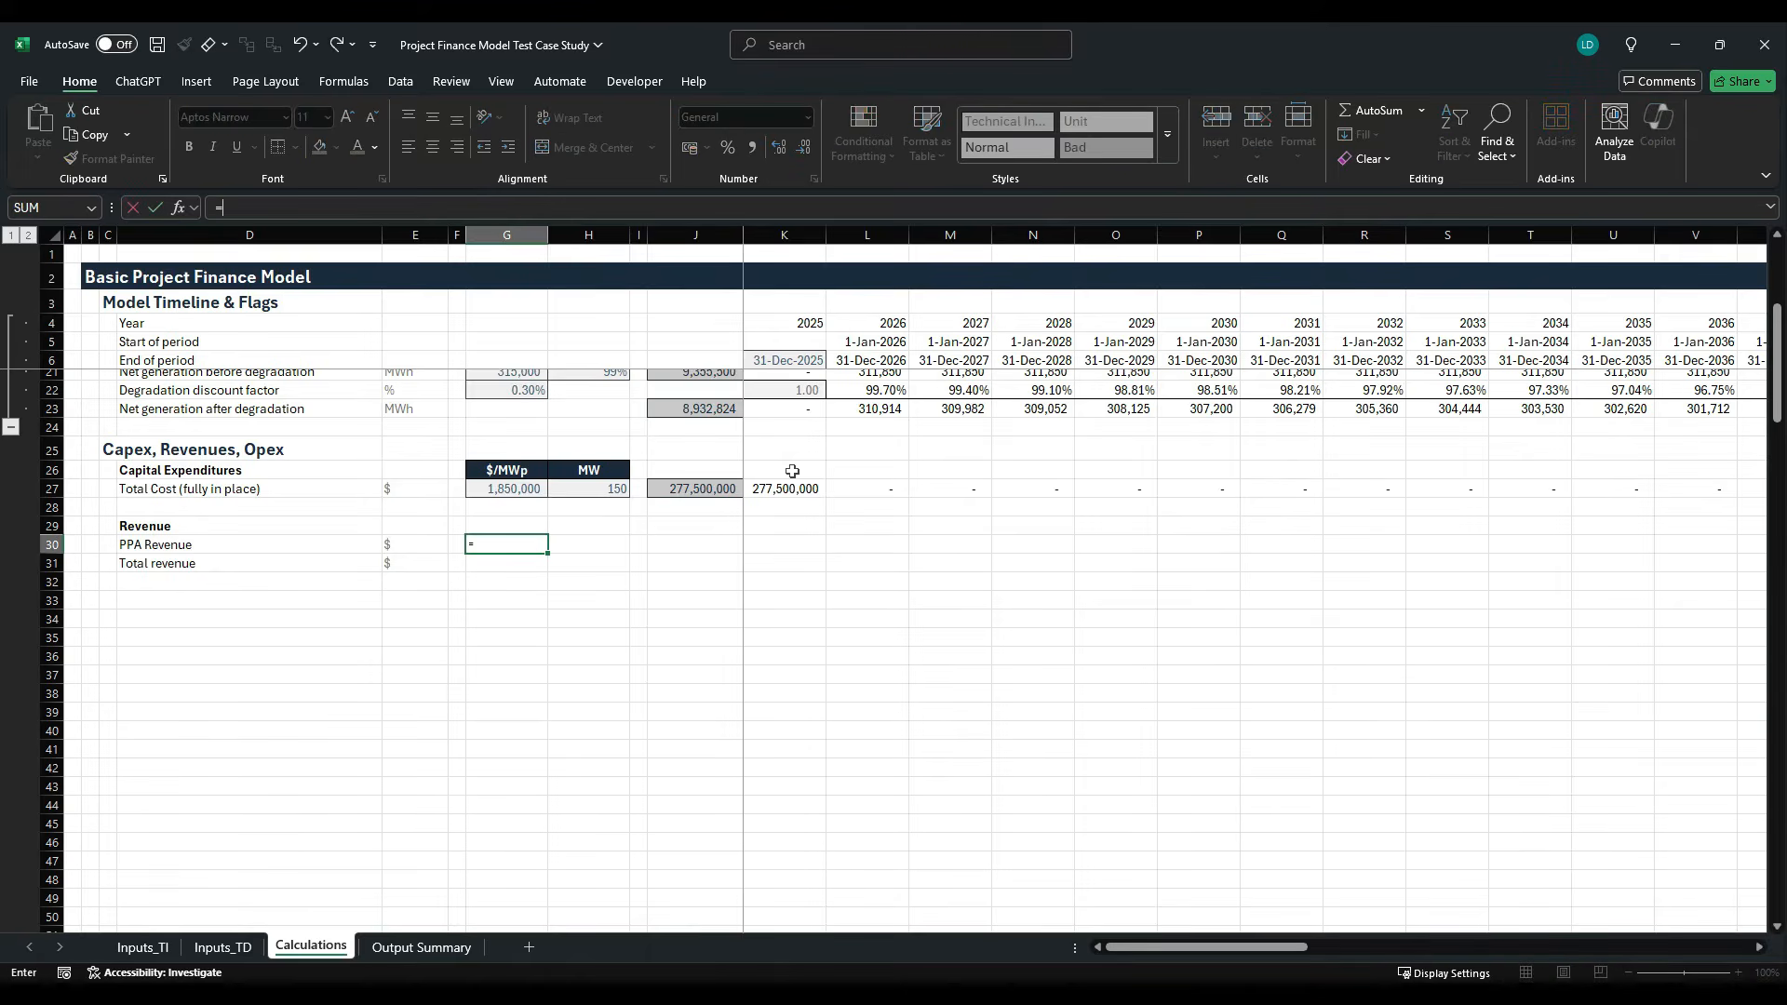
click(142, 946)
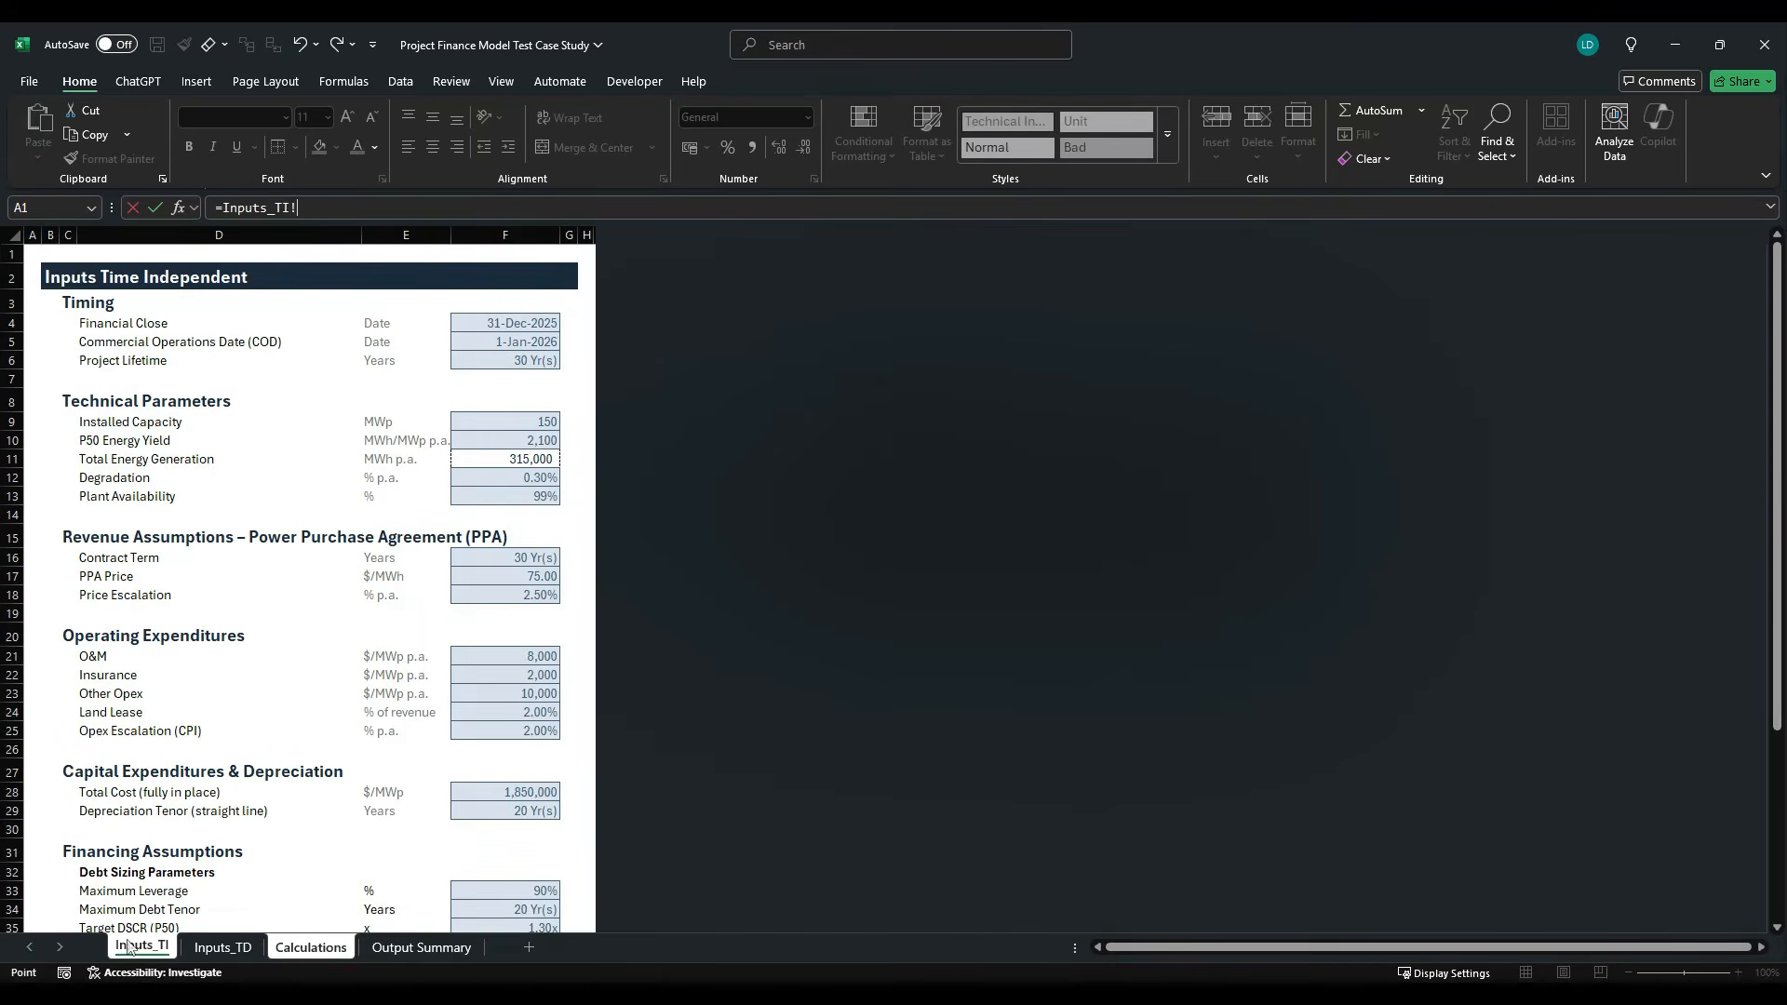
click(526, 576)
key(Return)
- Apply the Comma[2] and Offsheet cell styles to the linked PPA price in G30
key(alt+h)
key(j)
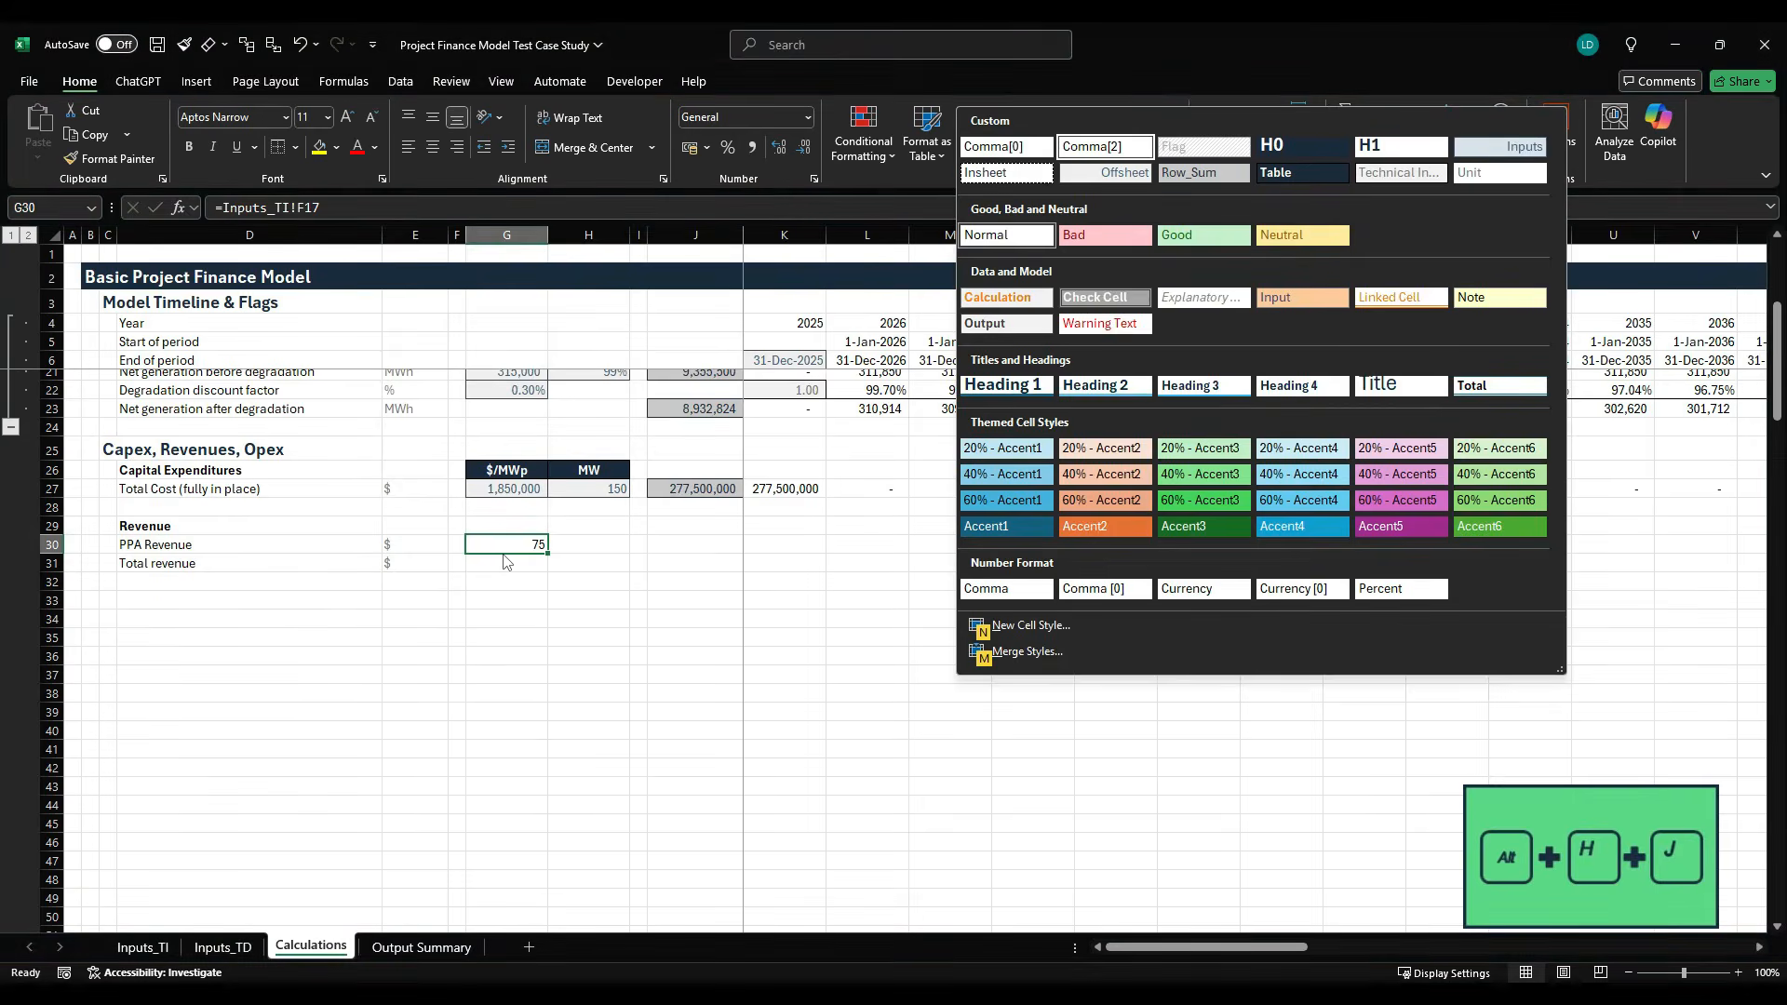
key(Up)
key(Up)
key(Right)
key(Return)
key(alt+h)
key(j)
key(Right)
key(Down)
key(Return)
- Add the column header "$/MWh" in G29 above the PPA price and apply the Table cell style
key(Up)
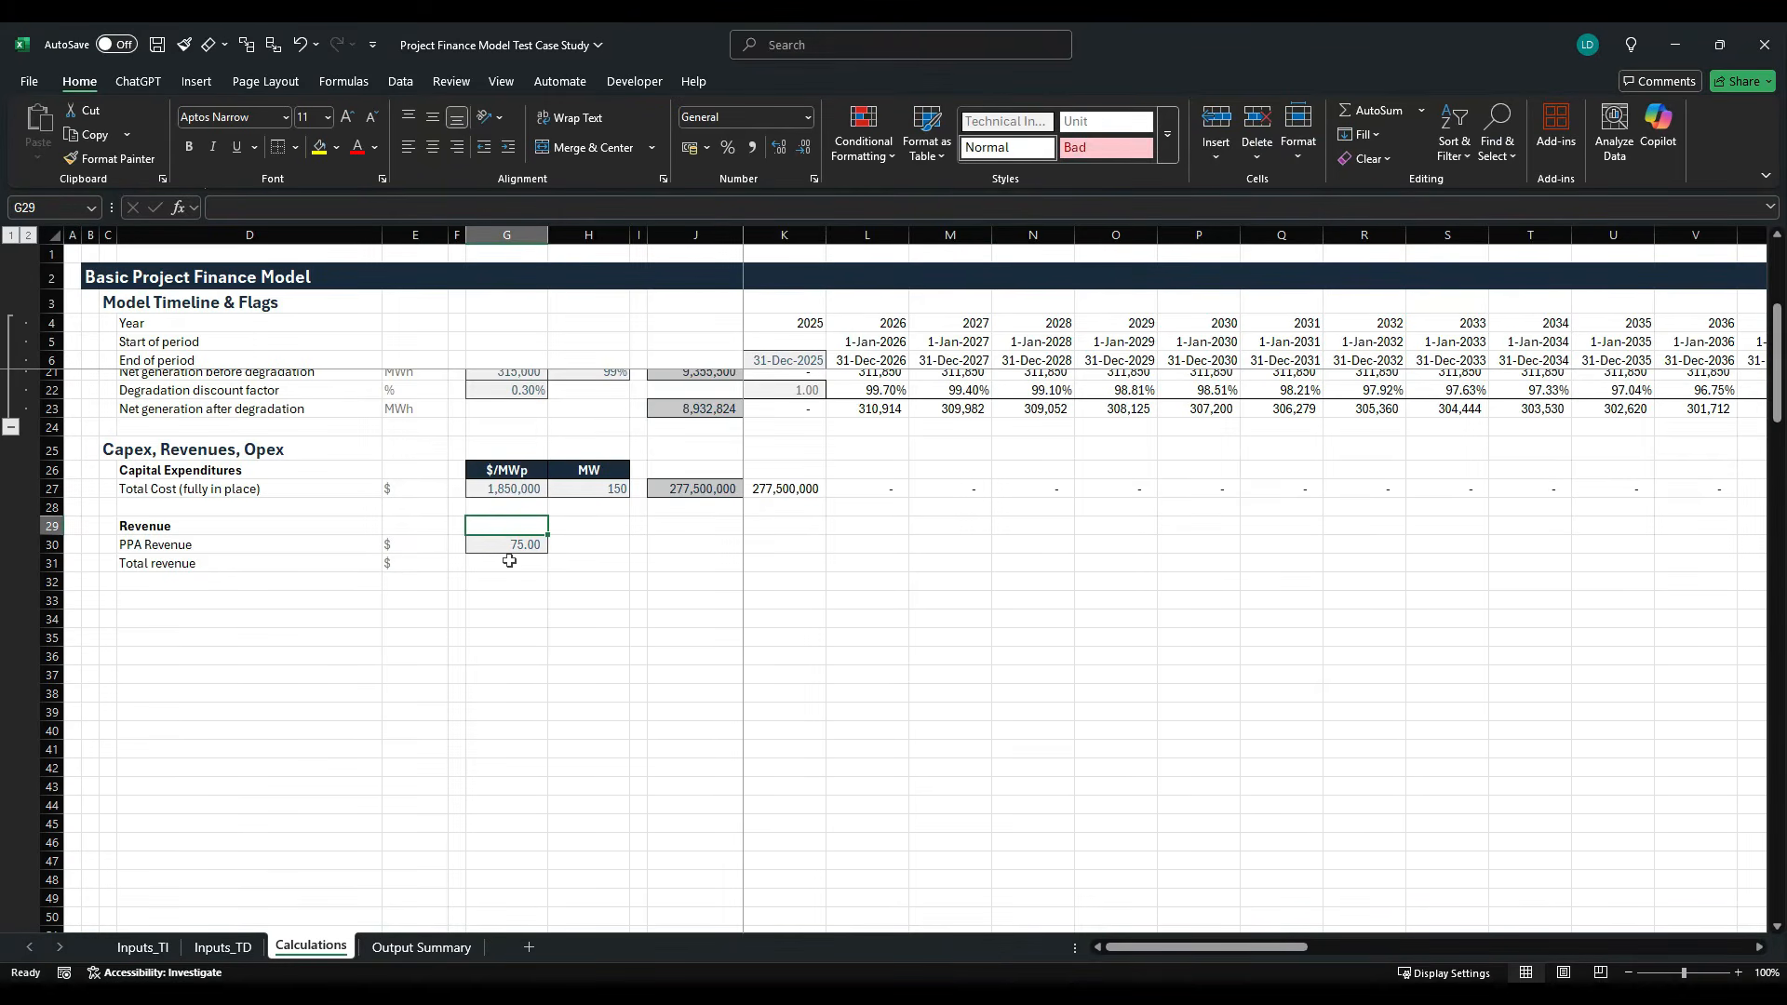
text($/)
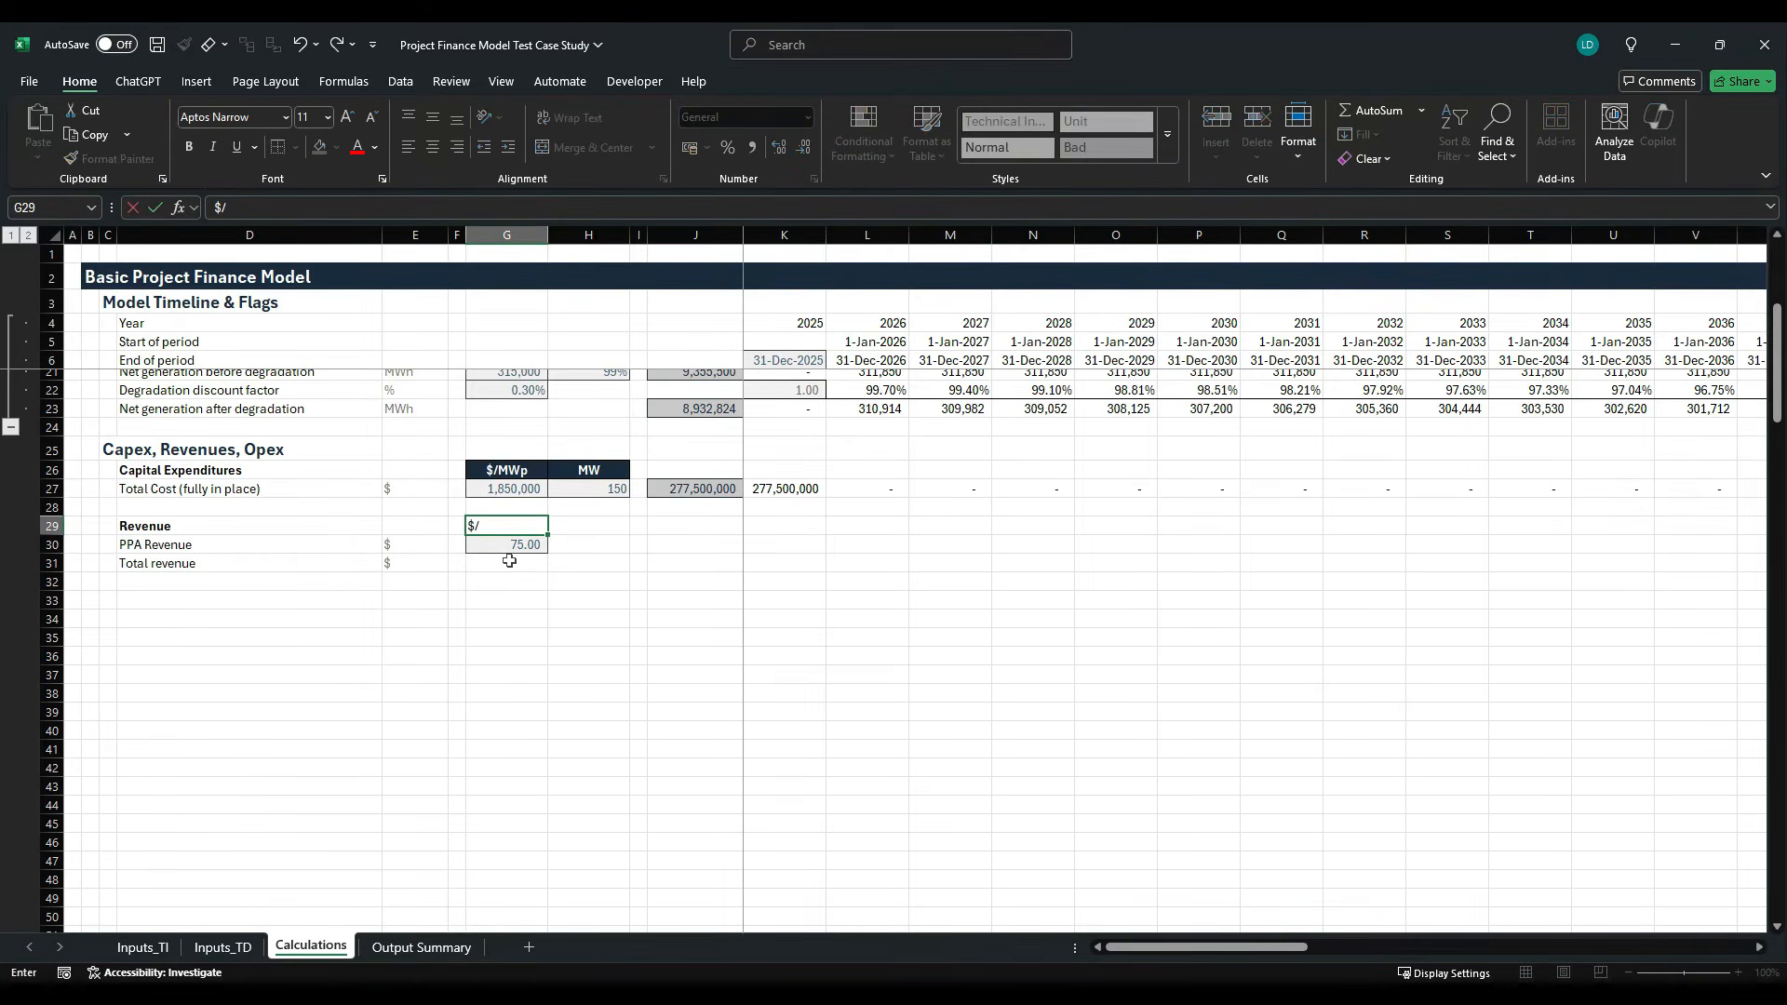
text(MWh)
key(ctrl+Return)
key(alt+h)
key(j)
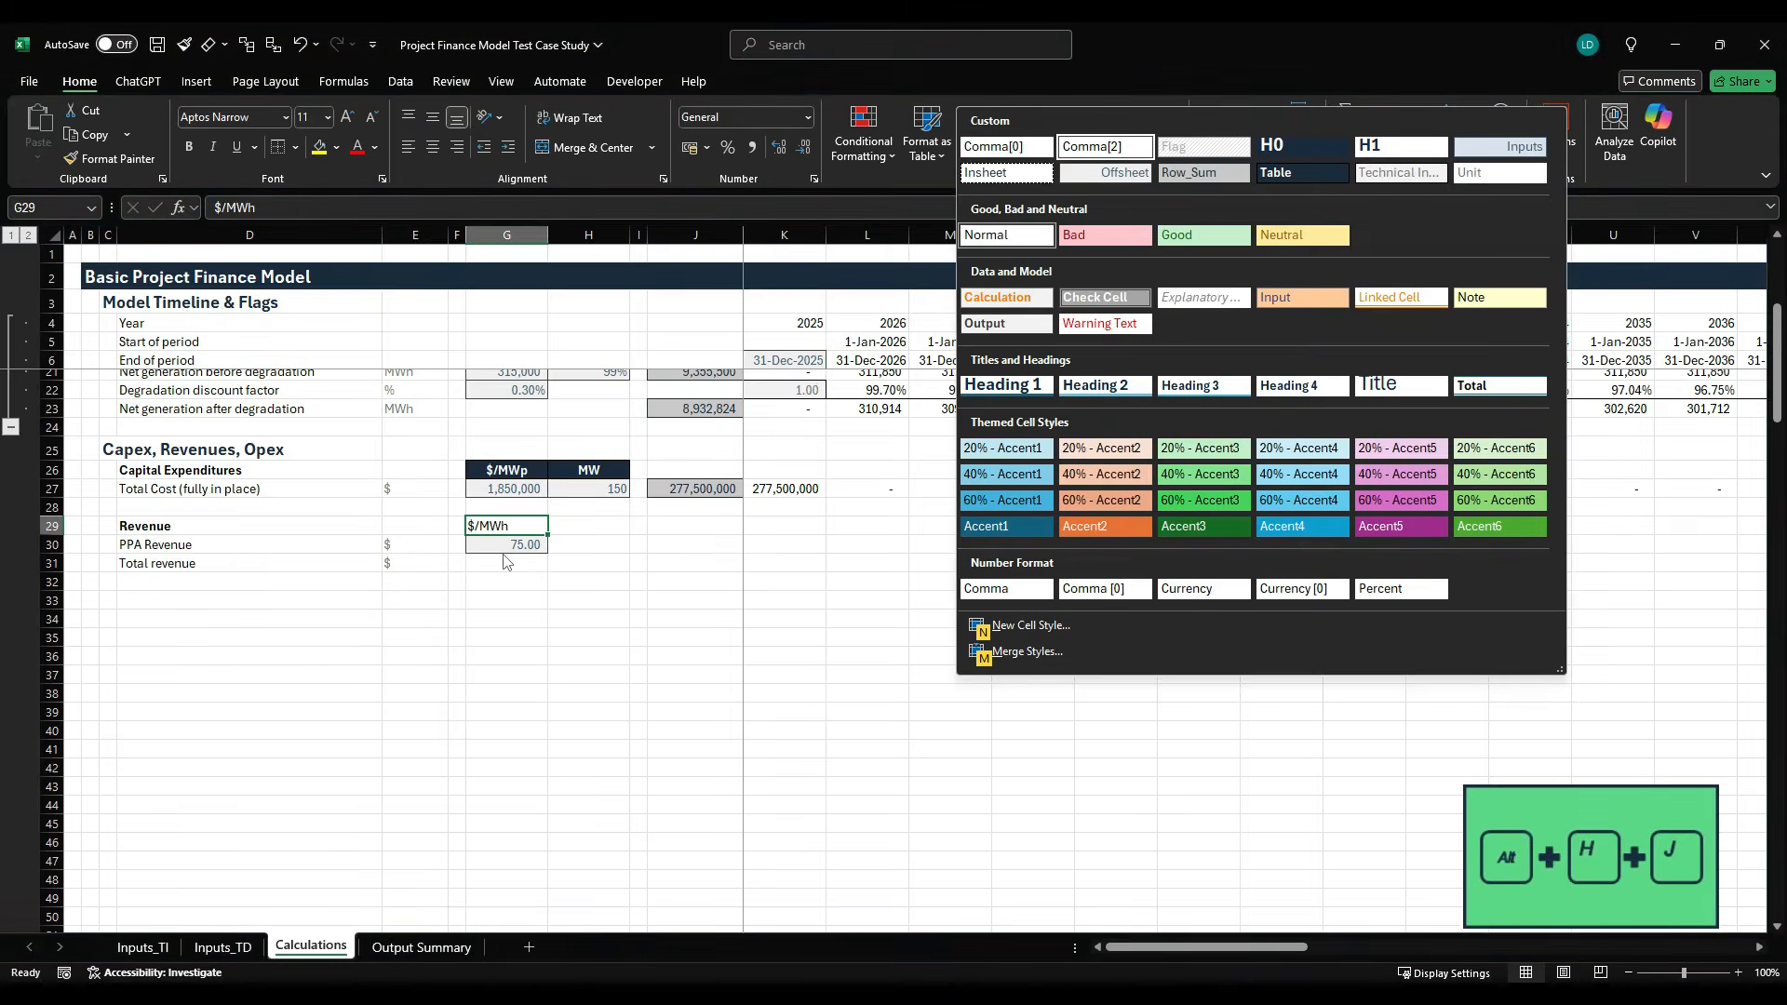
key(Right)
key(Right)
key(Down)
key(Return)
- Copy the row-total cell J27 of the Total Cost row to J30 in the PPA Revenue row
key(Down)
key(Down)
key(Right)
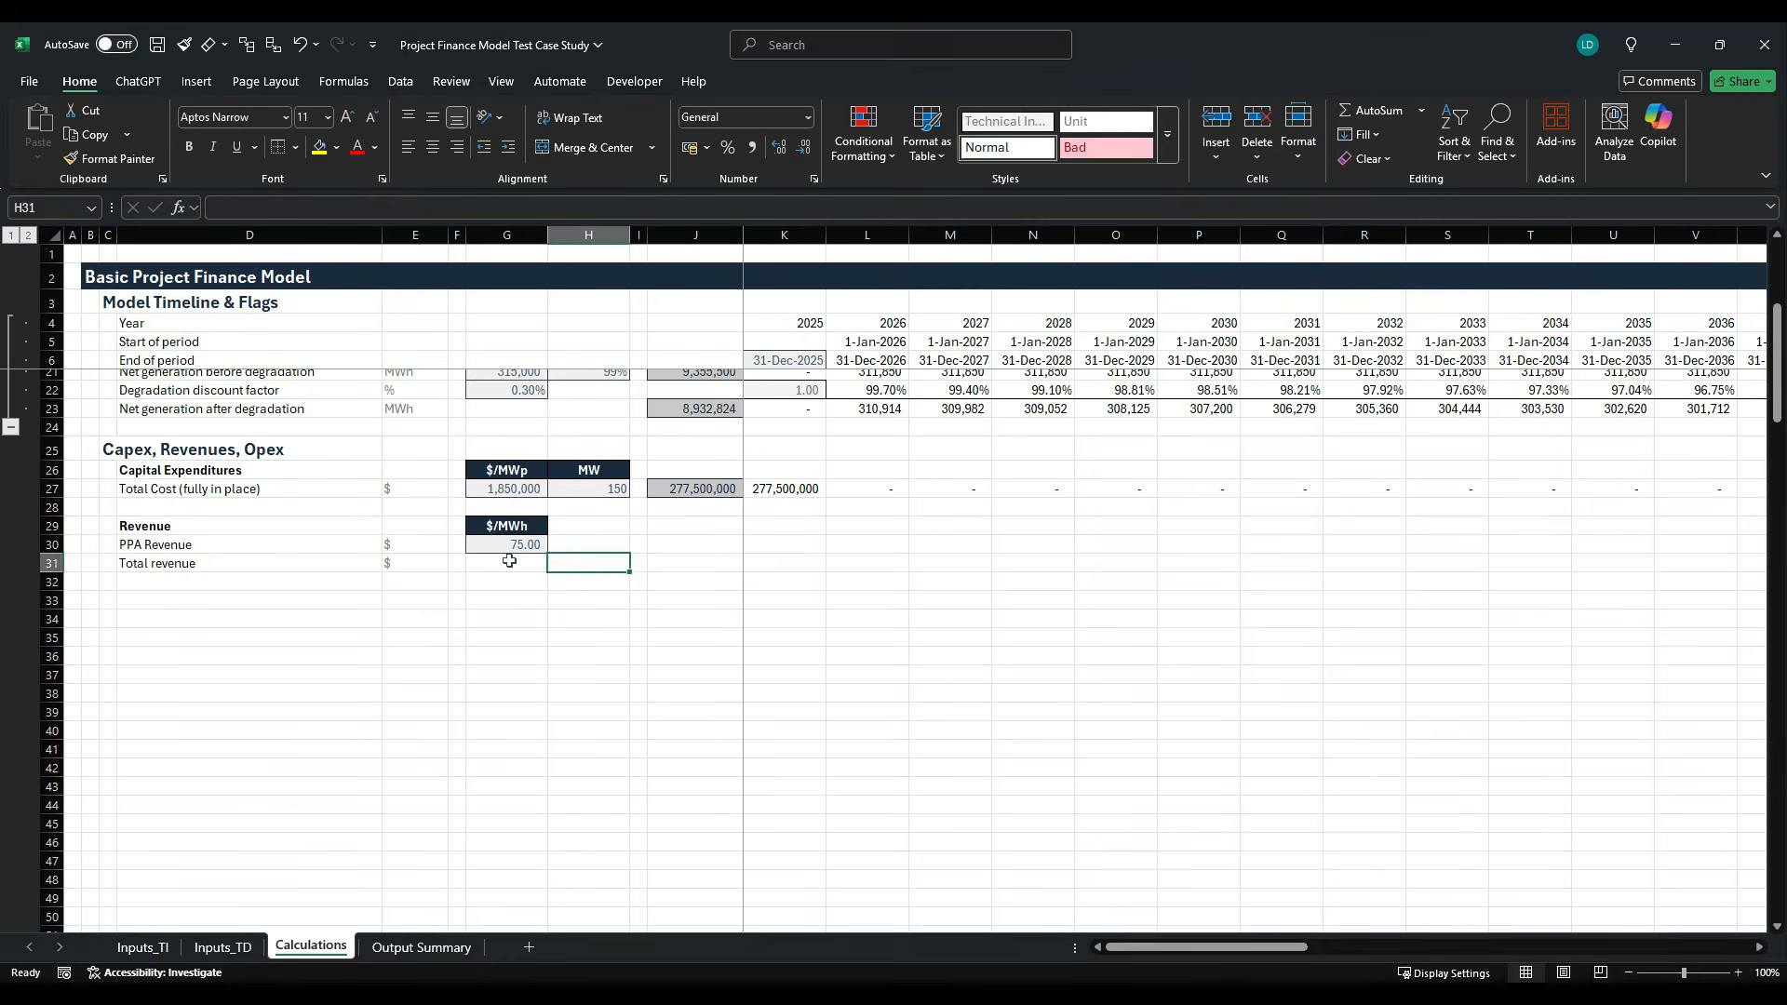
key(Up)
key(Right)
key(Right)
key(Up)
key(Up)
key(Up)
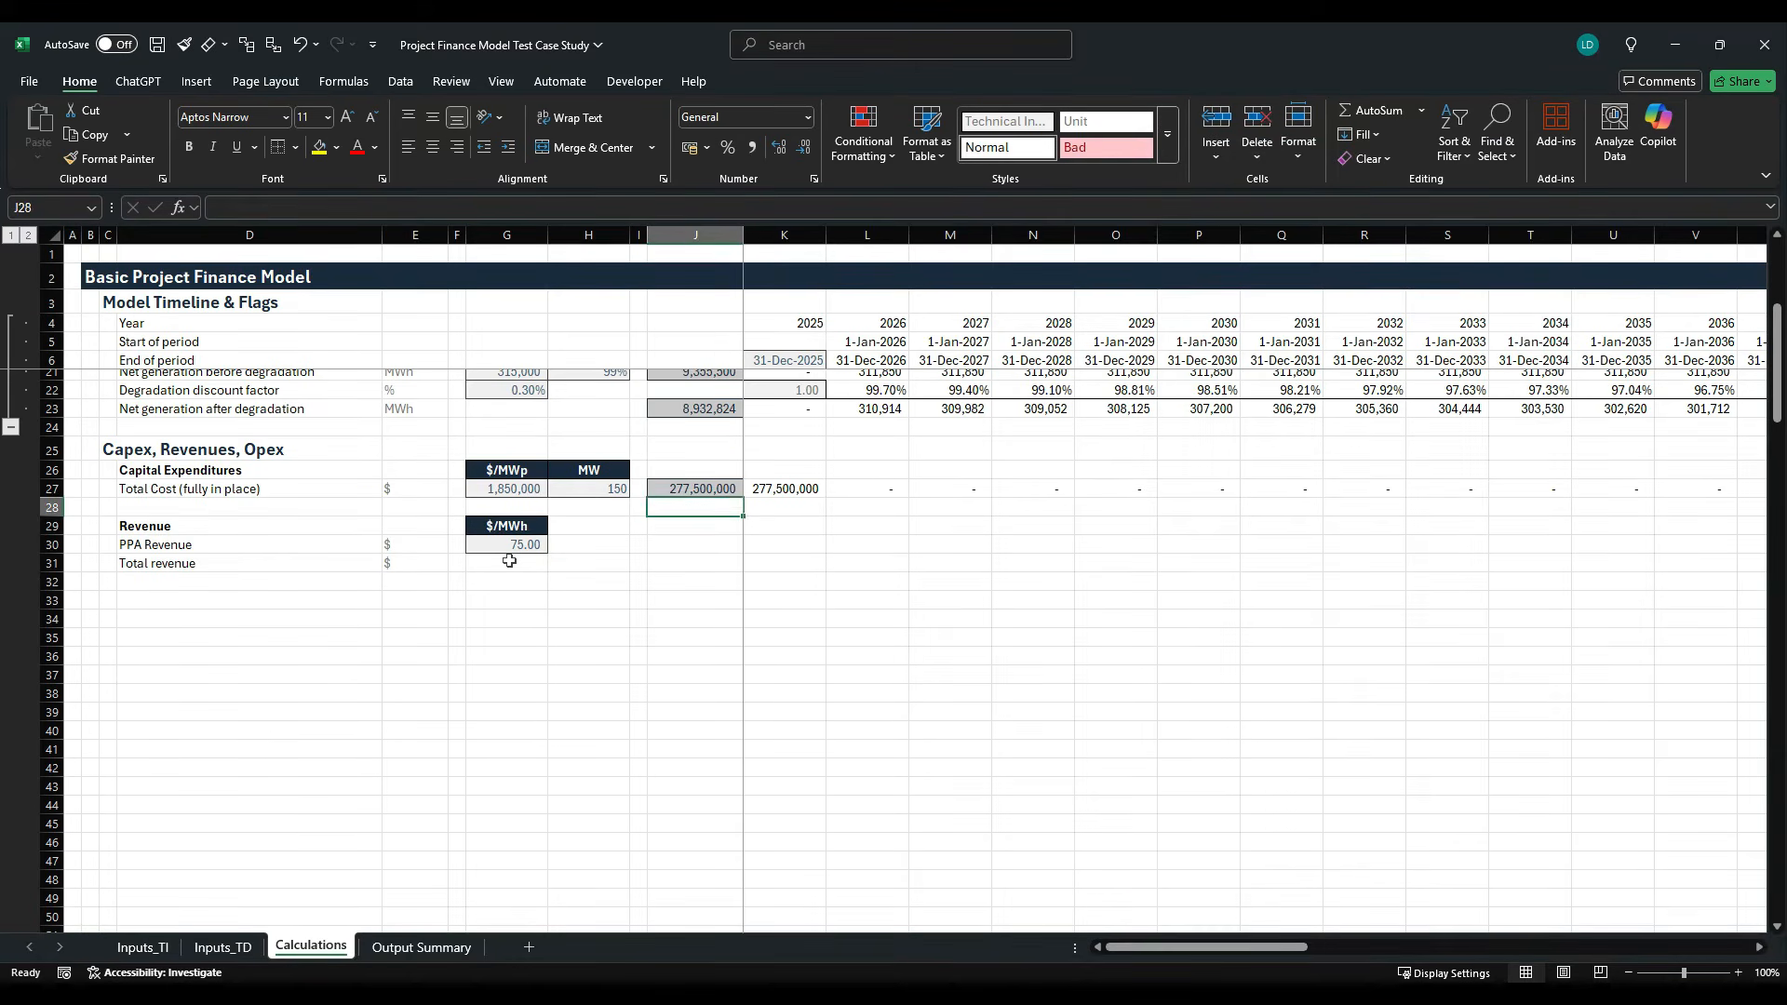
key(ctrl+c)
key(Down)
key(Down)
key(Down)
key(ctrl+v)
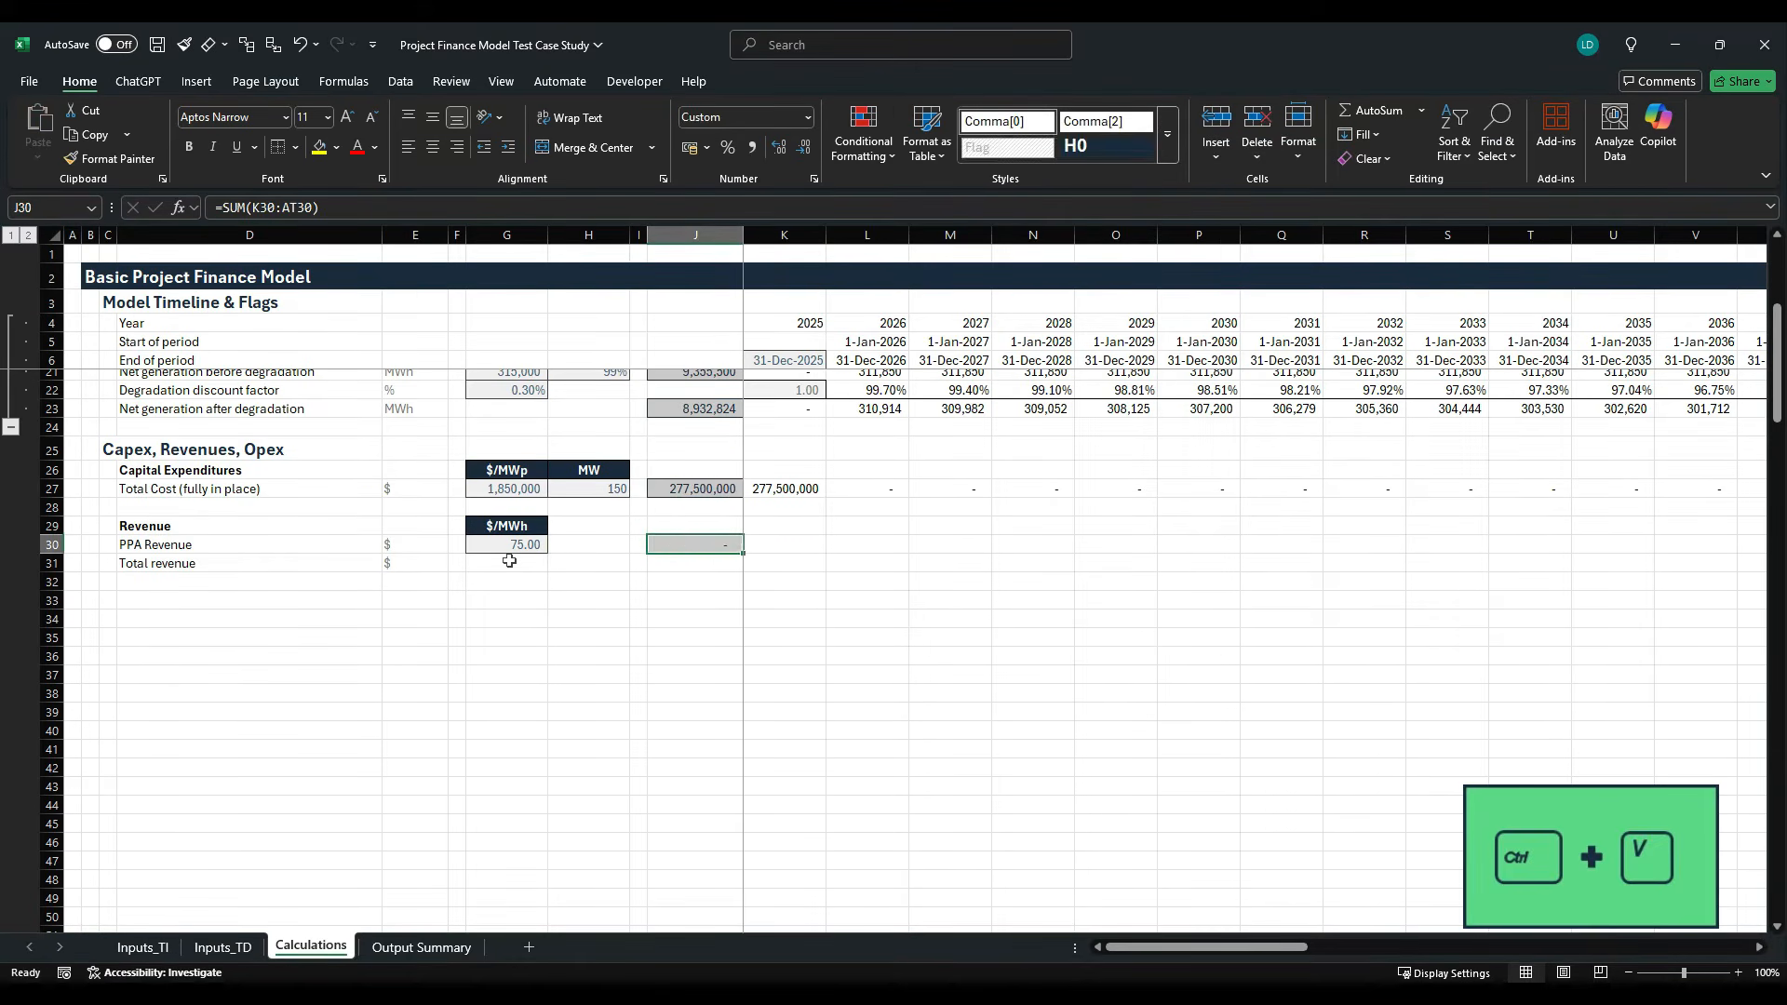
- Enter the 2025 PPA revenue formula =K23*$G$30*K10 in K30, multiplying net generation after degradation, PPA price and the operations flag
key(Right)
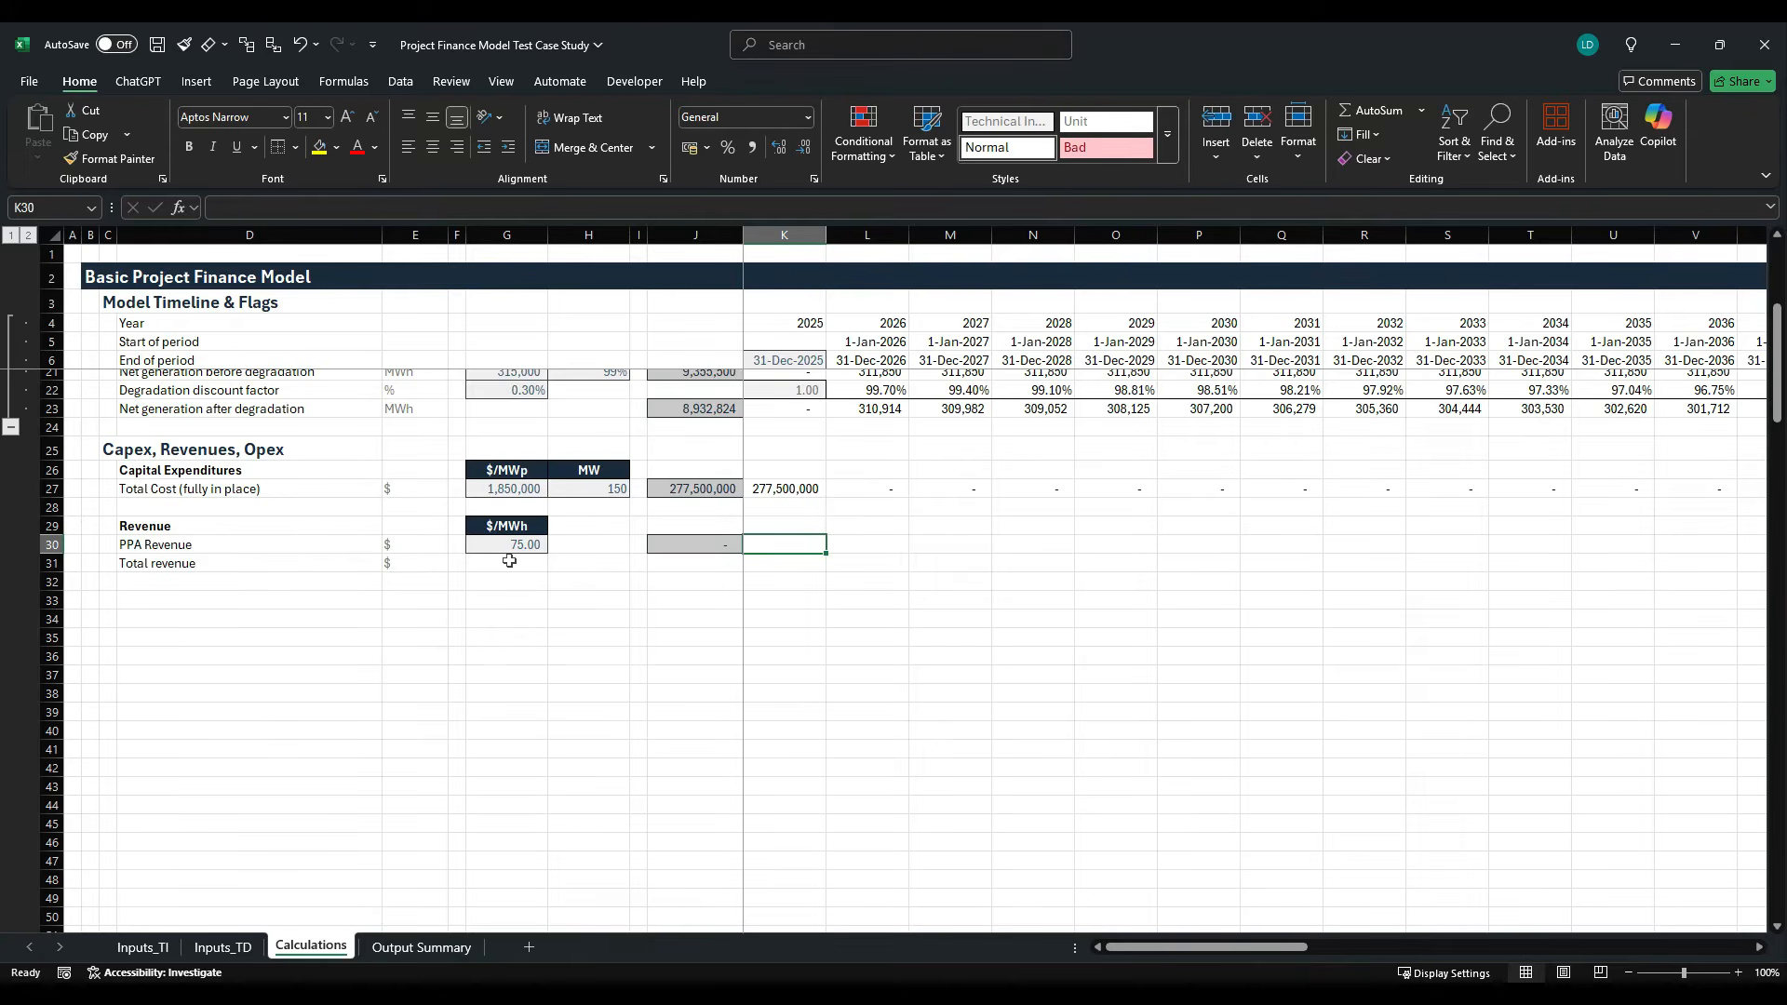
text(=)
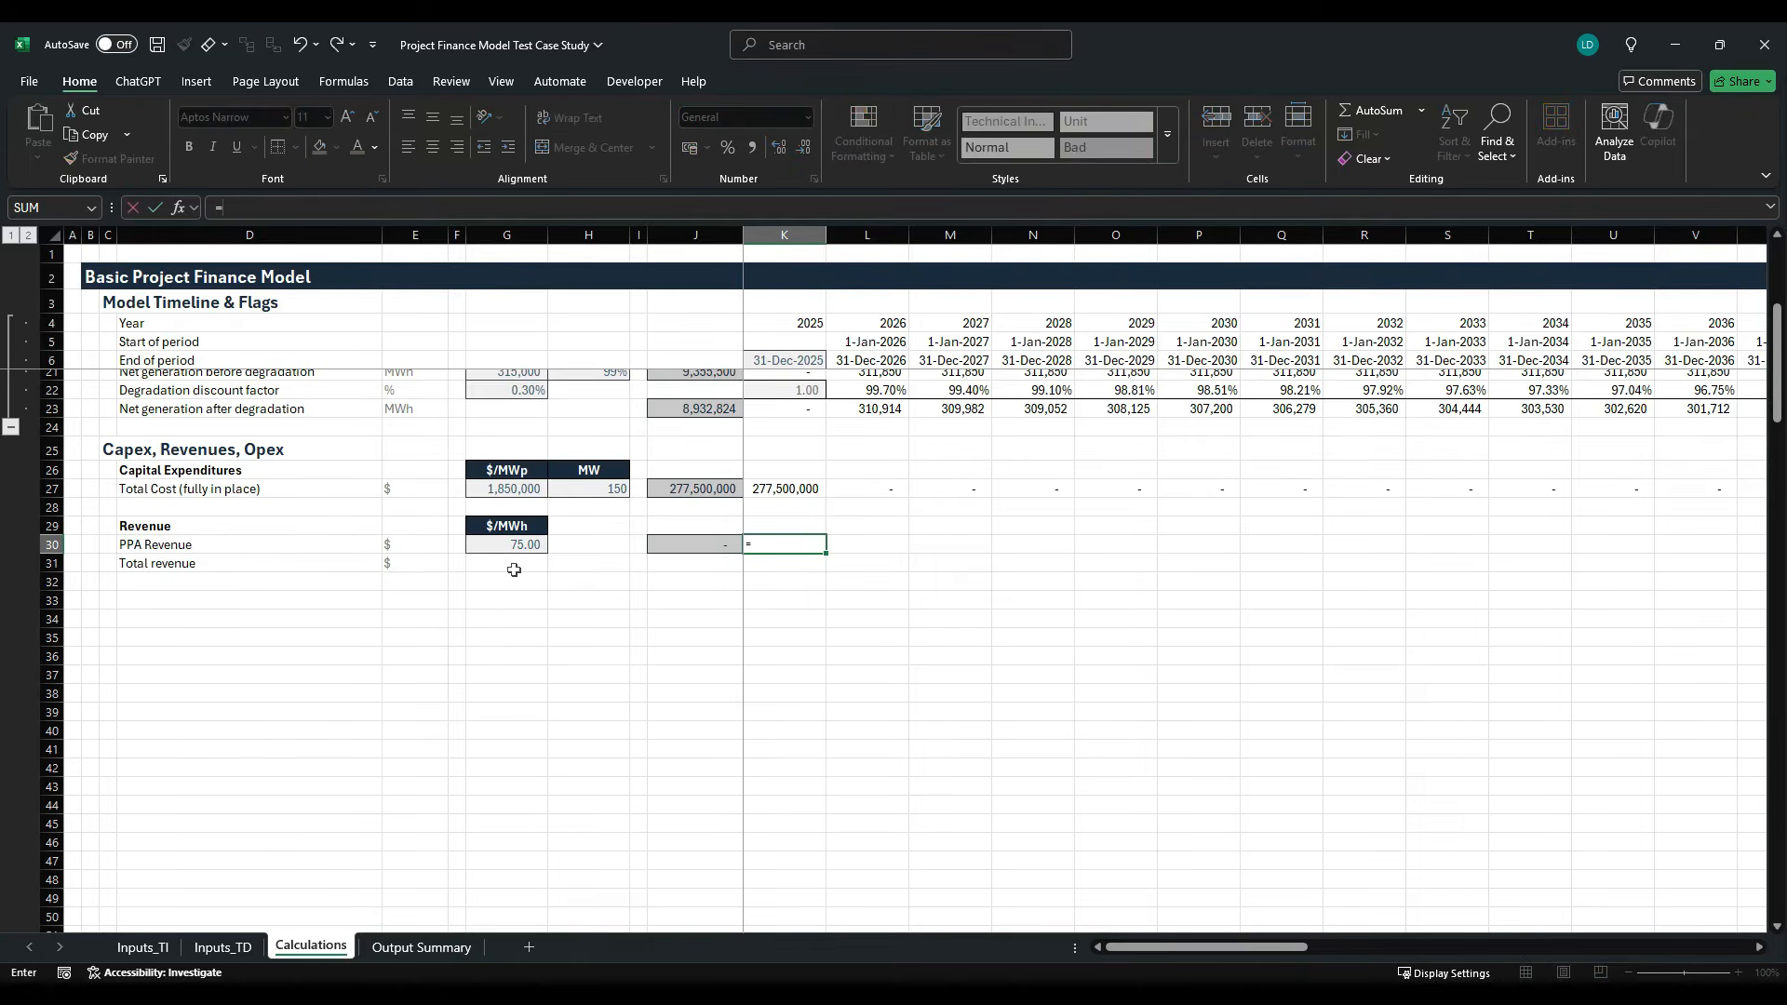
scroll(510, 562, up, 3)
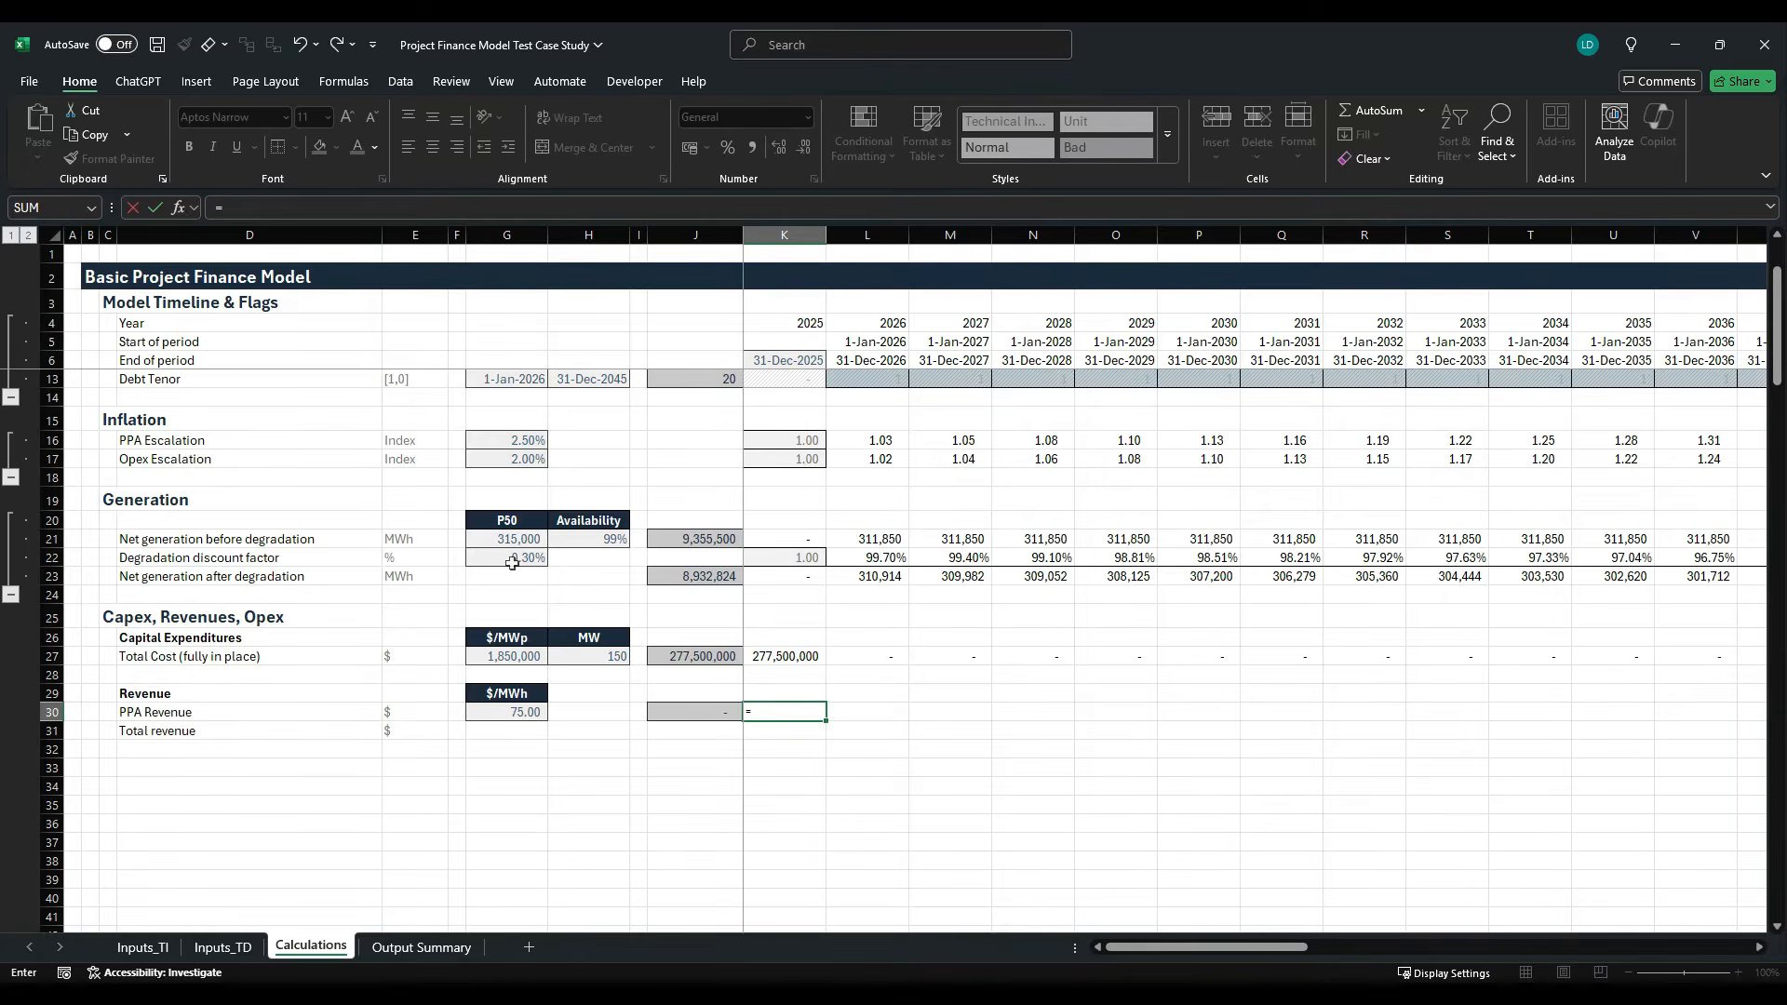
click(789, 585)
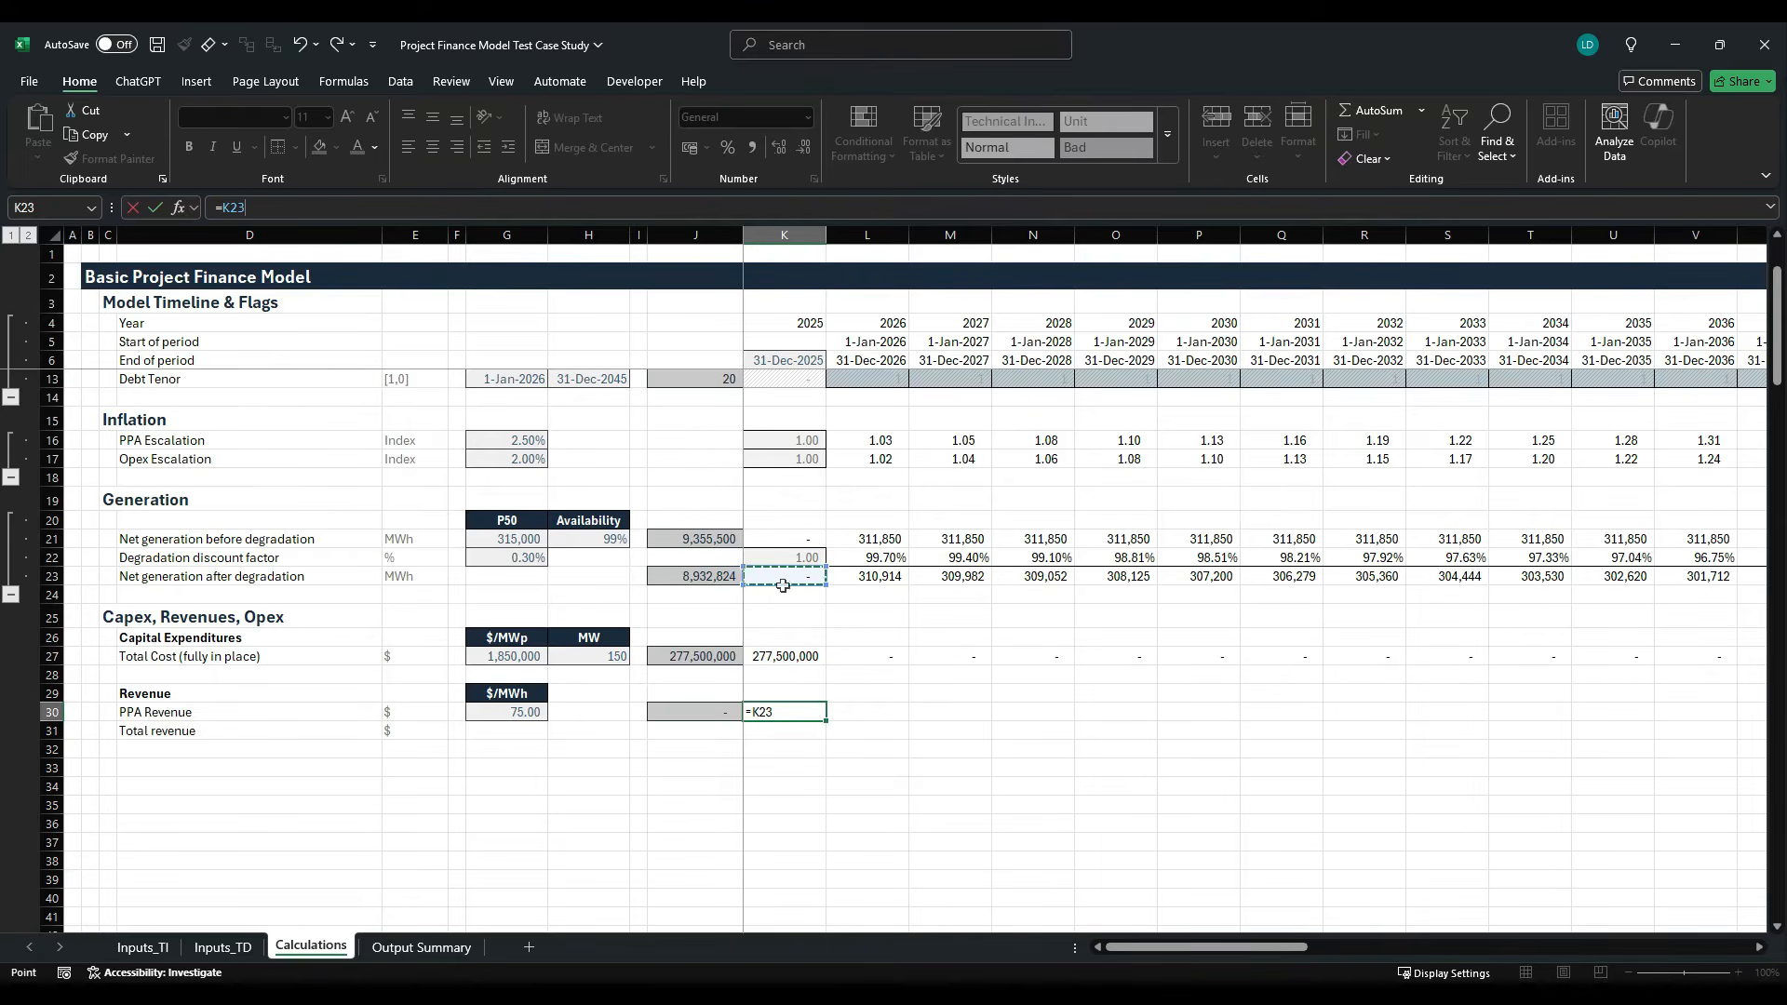
text(*)
key(Left)
key(Left)
key(Left)
key(Left)
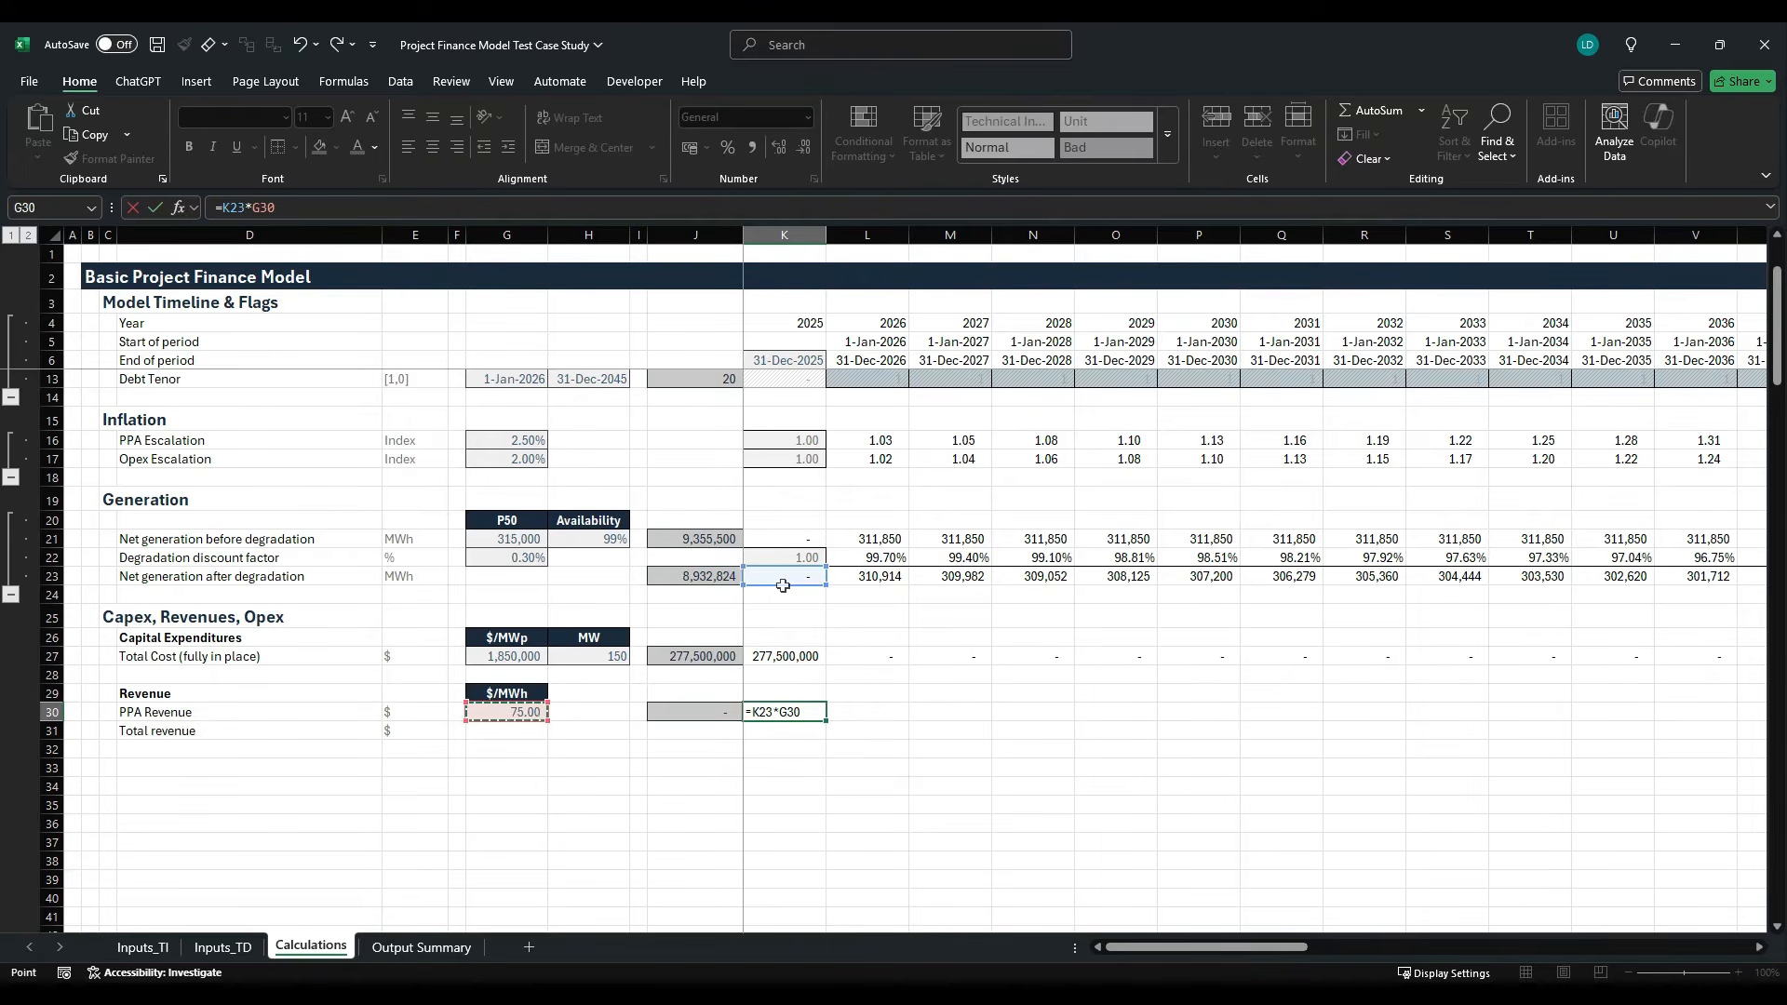
key(F4)
text(*)
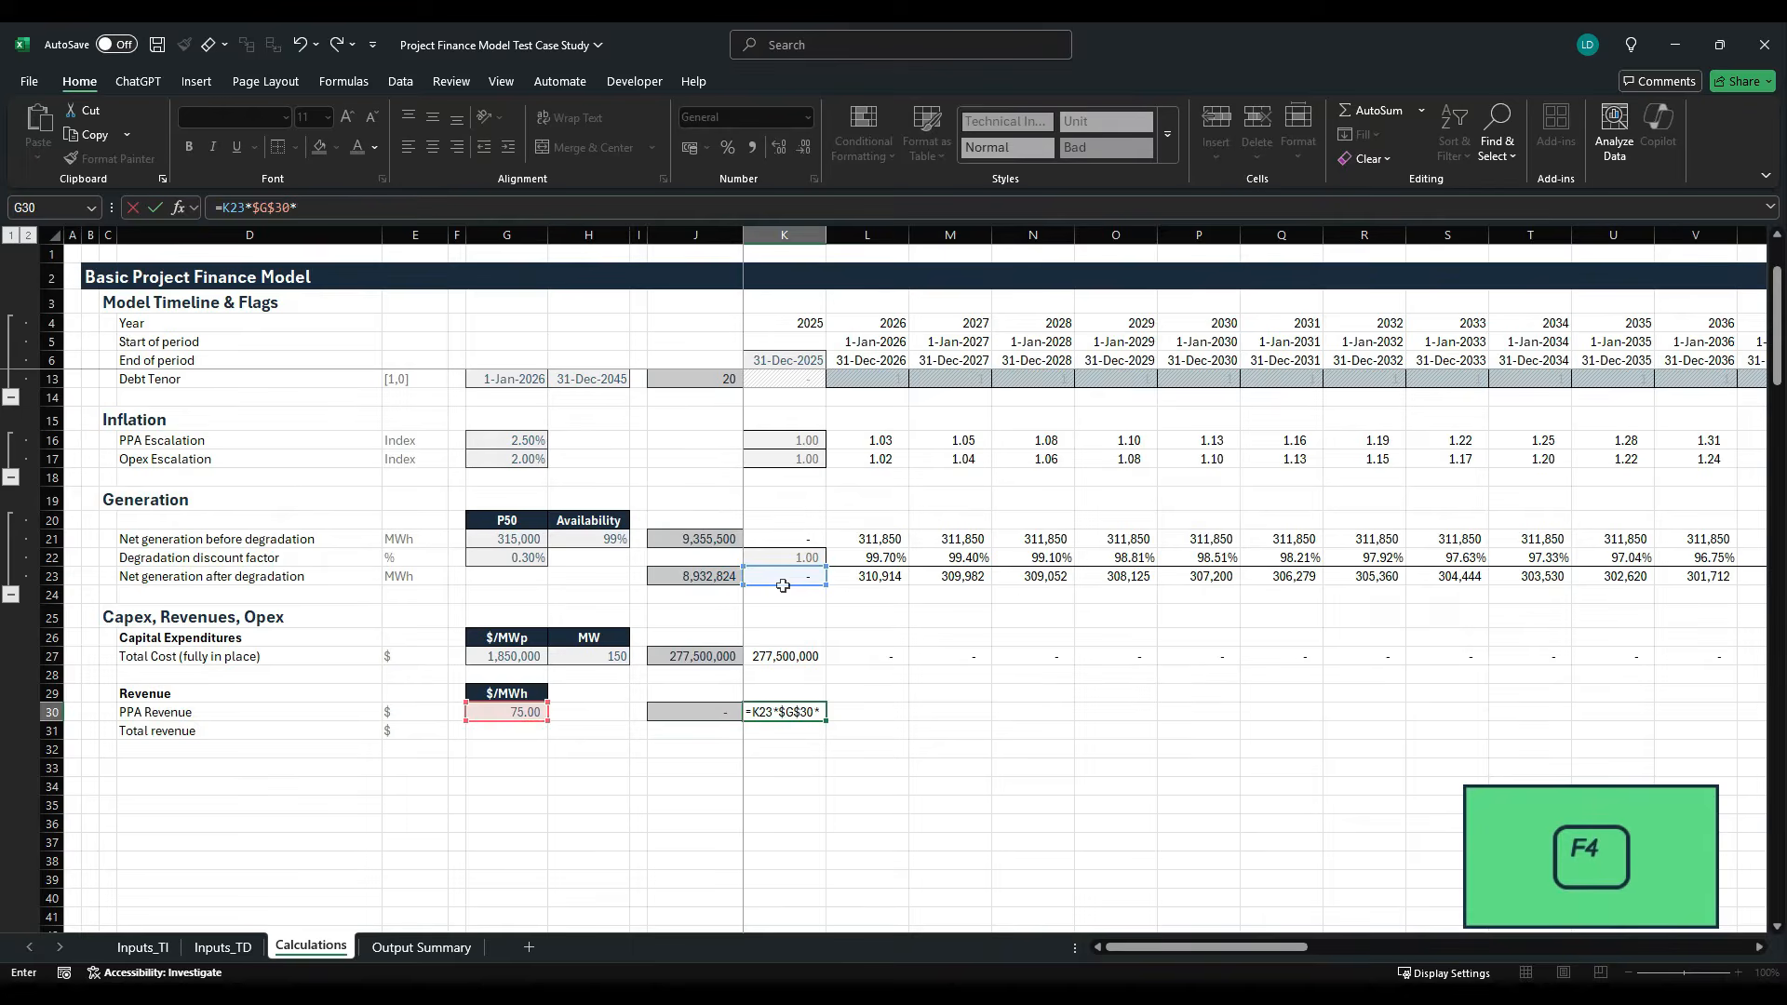
click(791, 434)
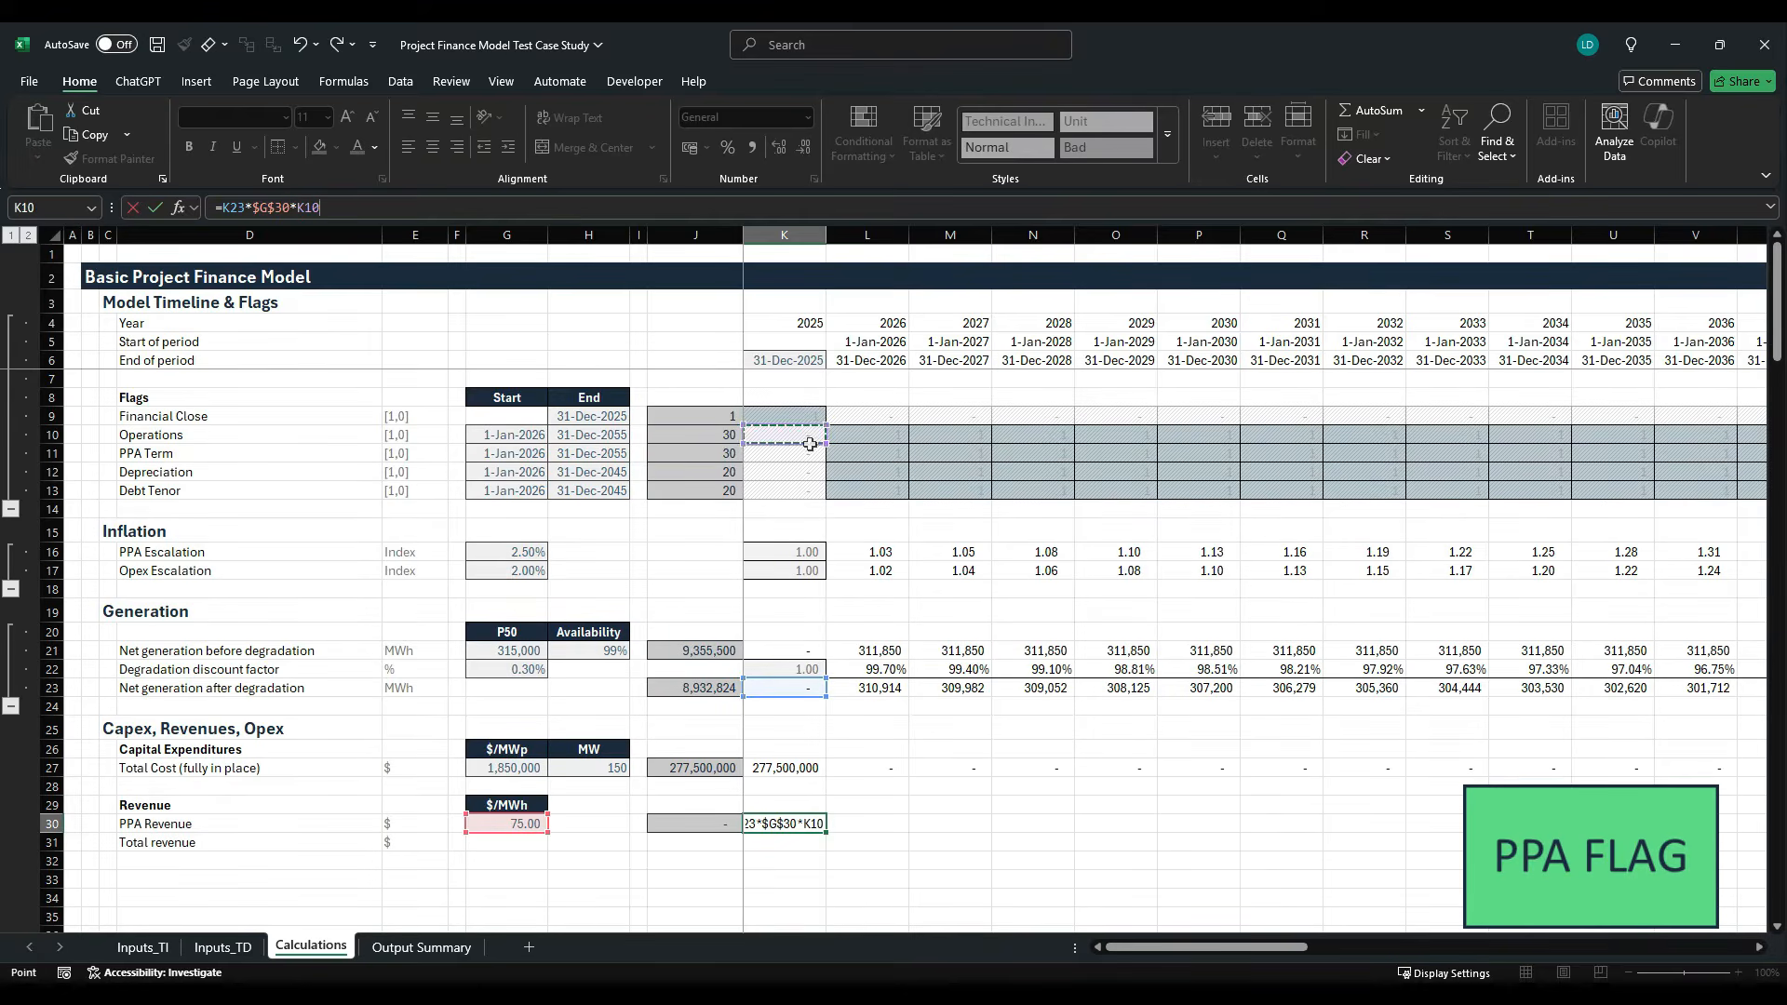
key(ctrl+Return)
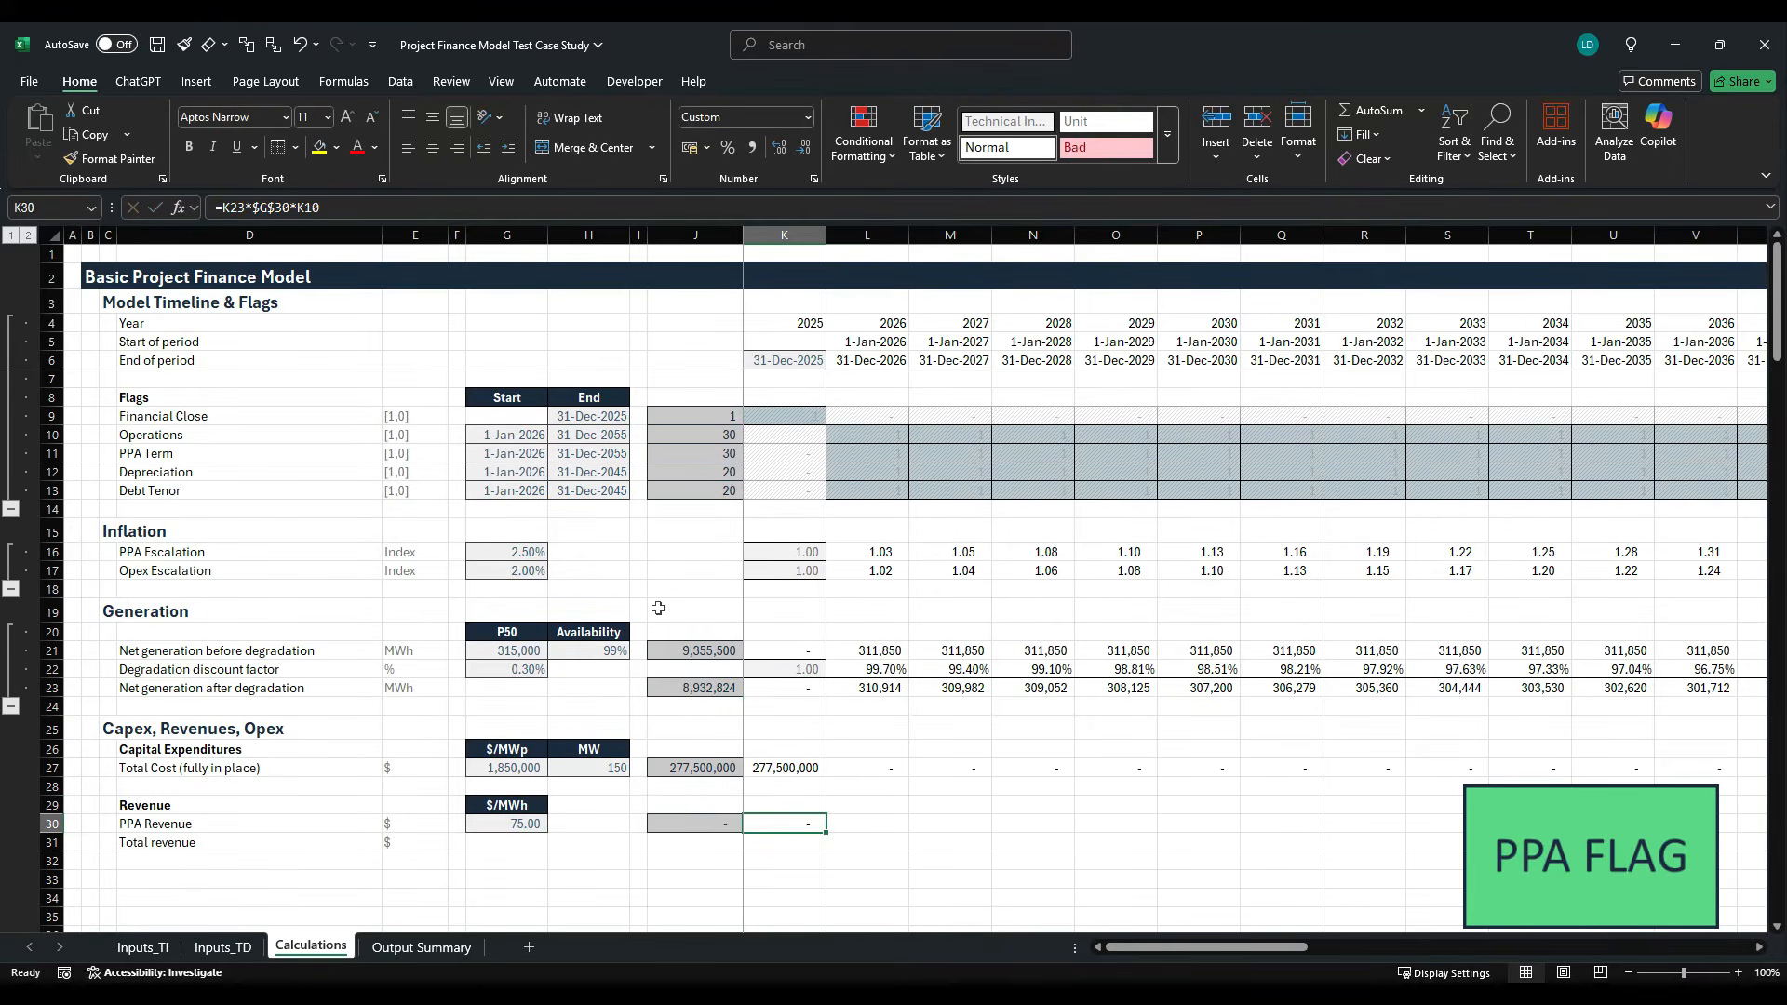
- Fill the PPA Revenue formula from K30 across all timeline years to column AT
key(ctrl+shift+Right)
key(shift+Left)
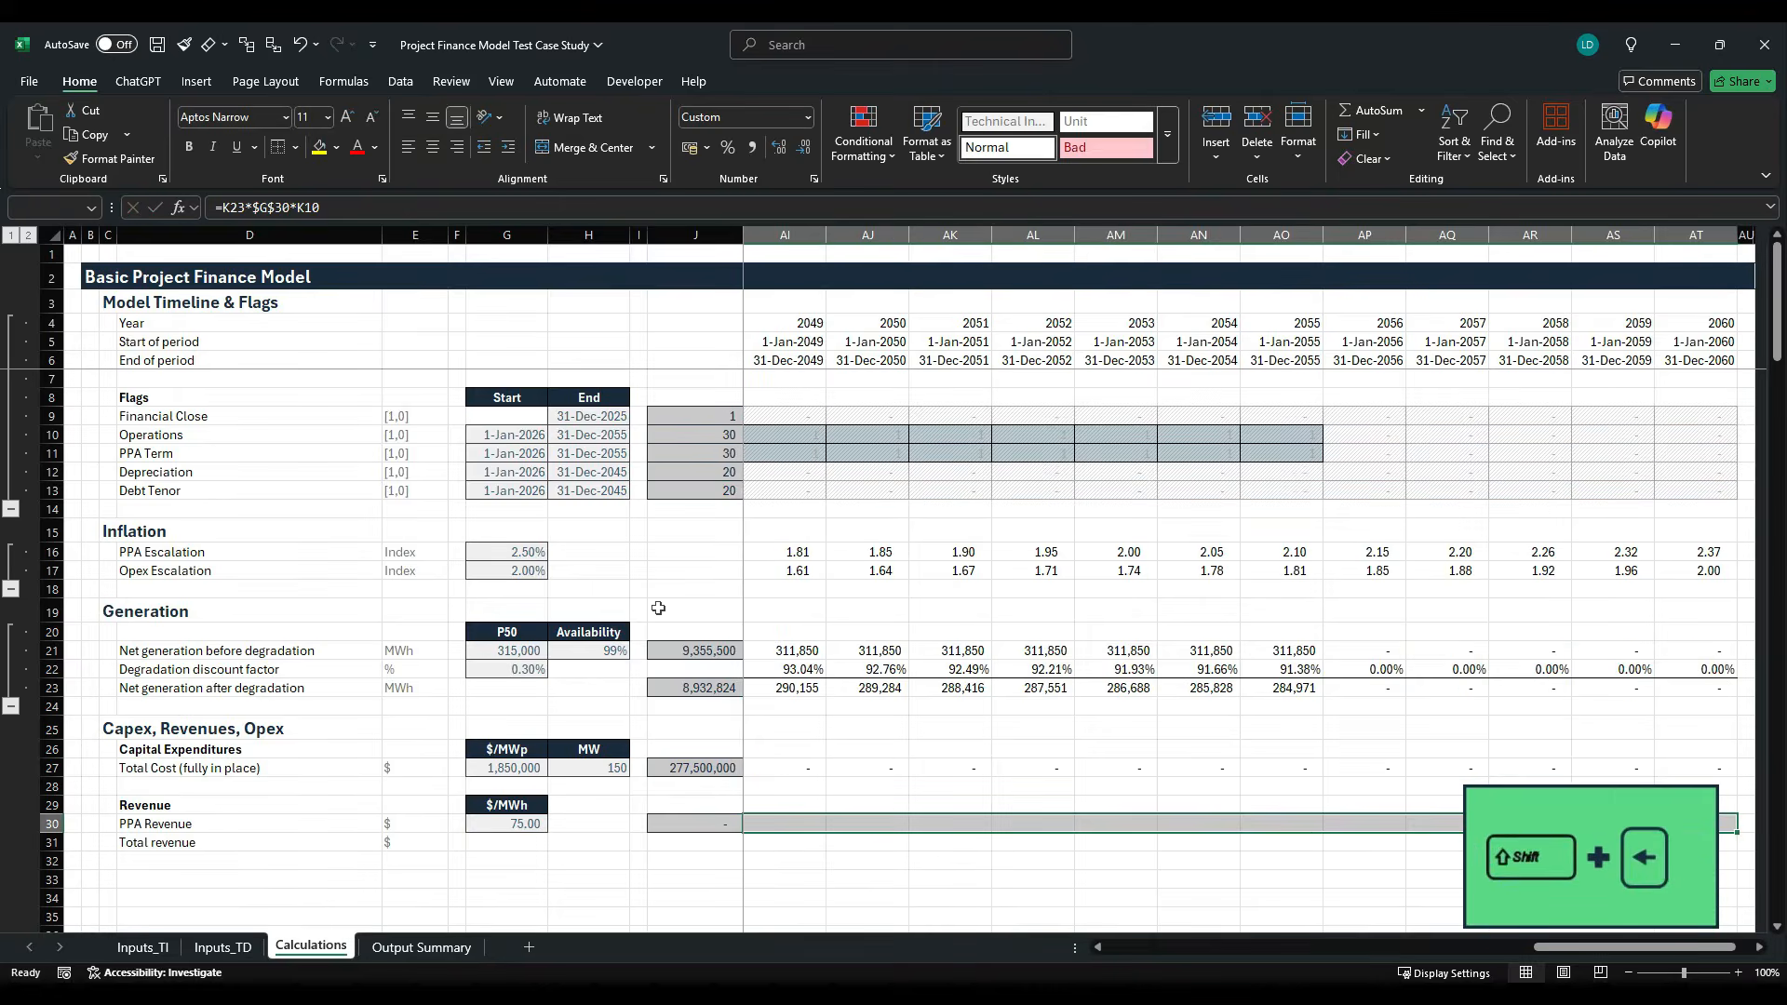
key(ctrl+r)
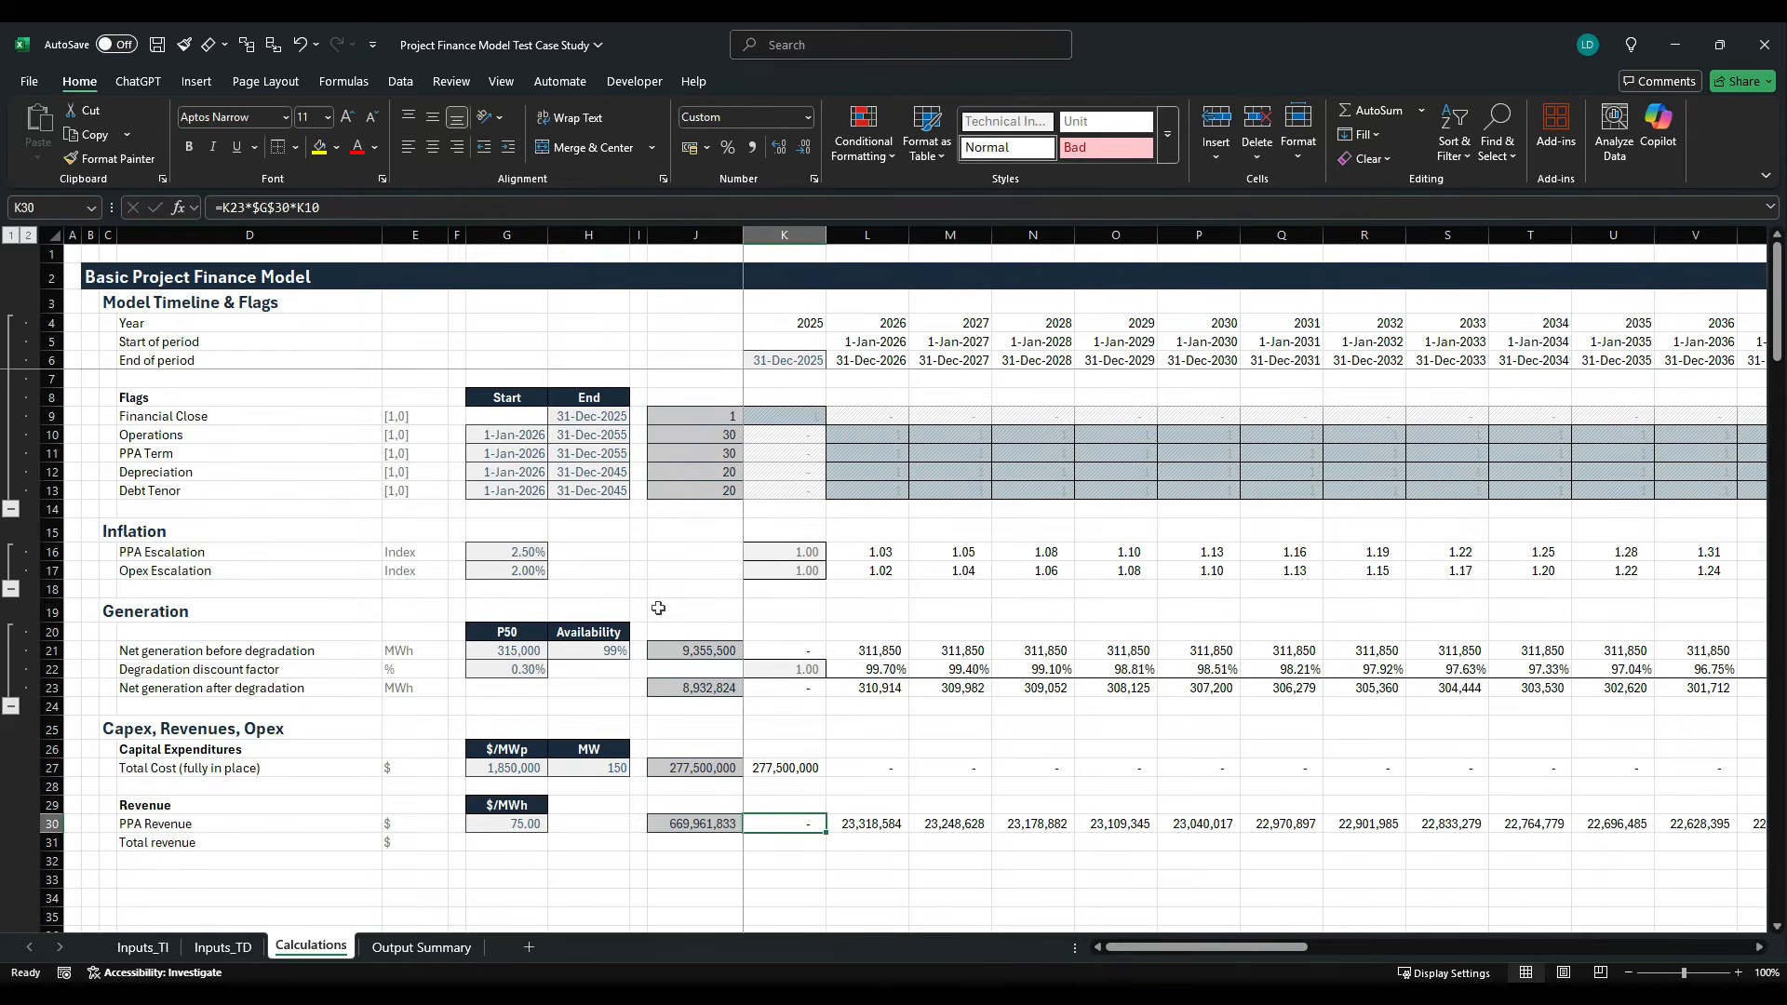
- Review the PPA Revenue formula in K30 and trace row 30 across the timeline to 2055
key(F2)
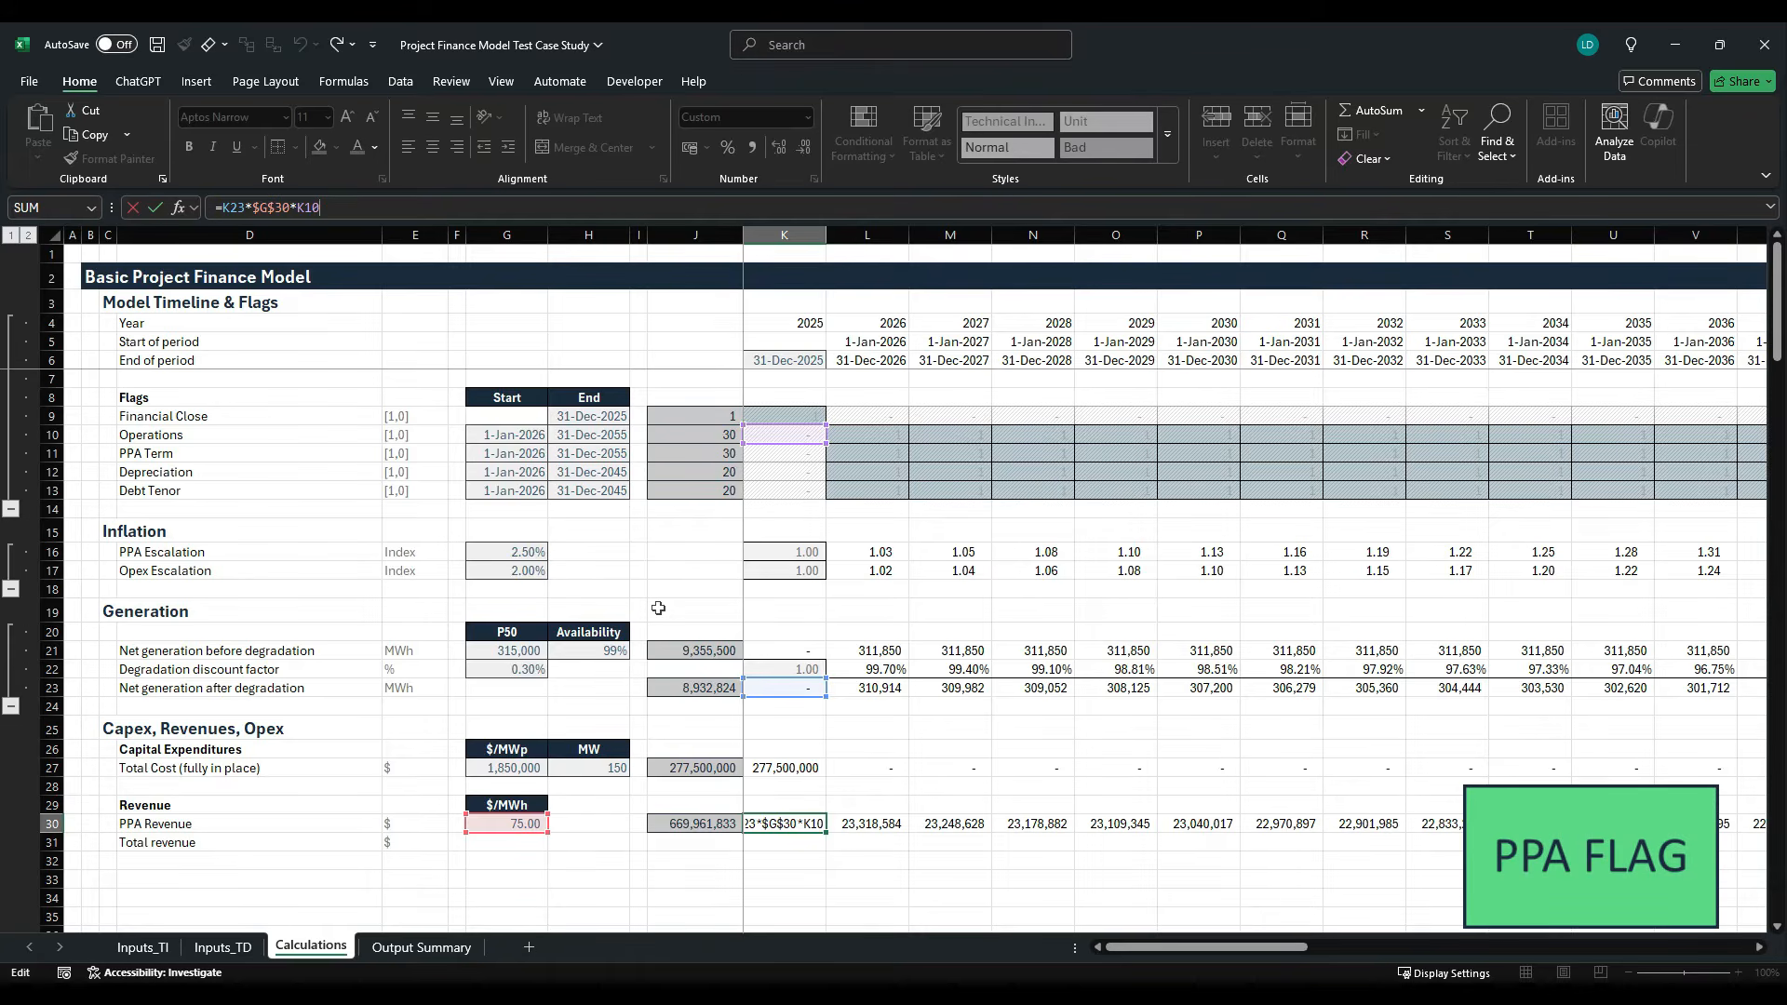
key(Escape)
key(Right)
key(Right)
key(Right)
key(Right)
key(Right)
key(Right)
key(Right)
key(Right)
key(Right)
key(Right)
key(Right)
key(Right)
key(Right)
key(Right)
key(Right)
key(Right)
key(Right)
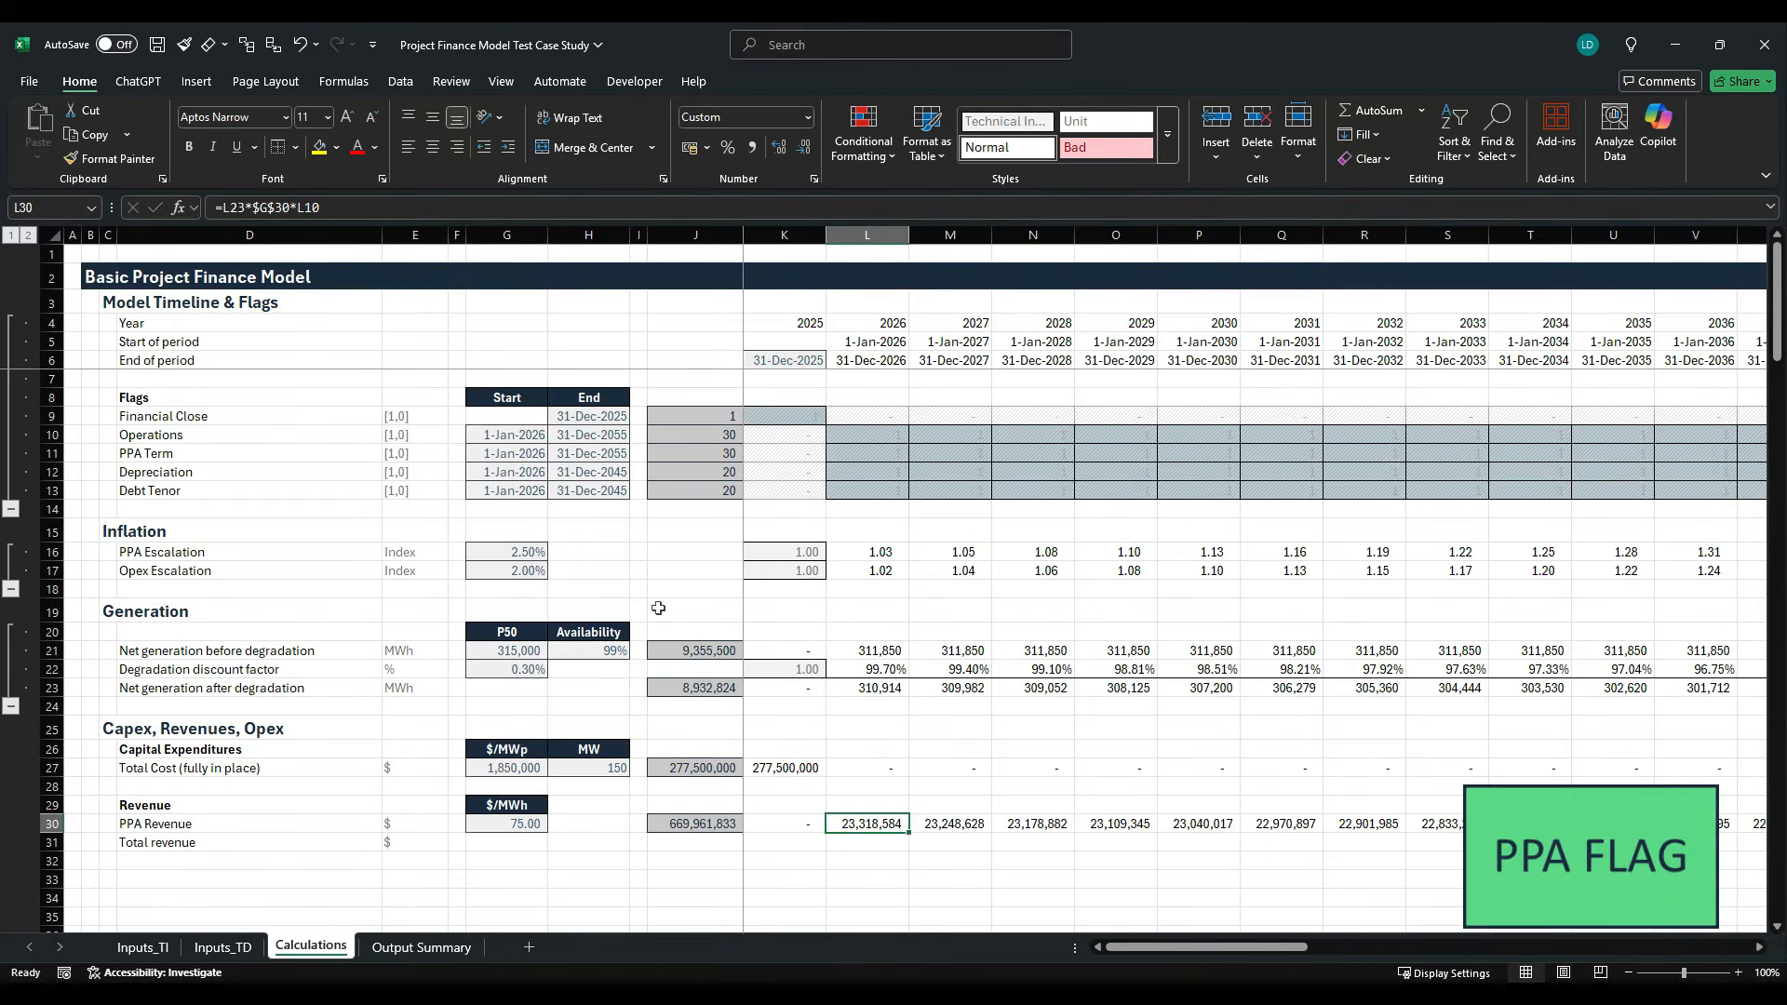
key(Right)
key(Right)
key(Right)
key(Right)
key(Right)
key(Right)
key(Right)
key(Right)
key(Right)
key(Right)
key(Right)
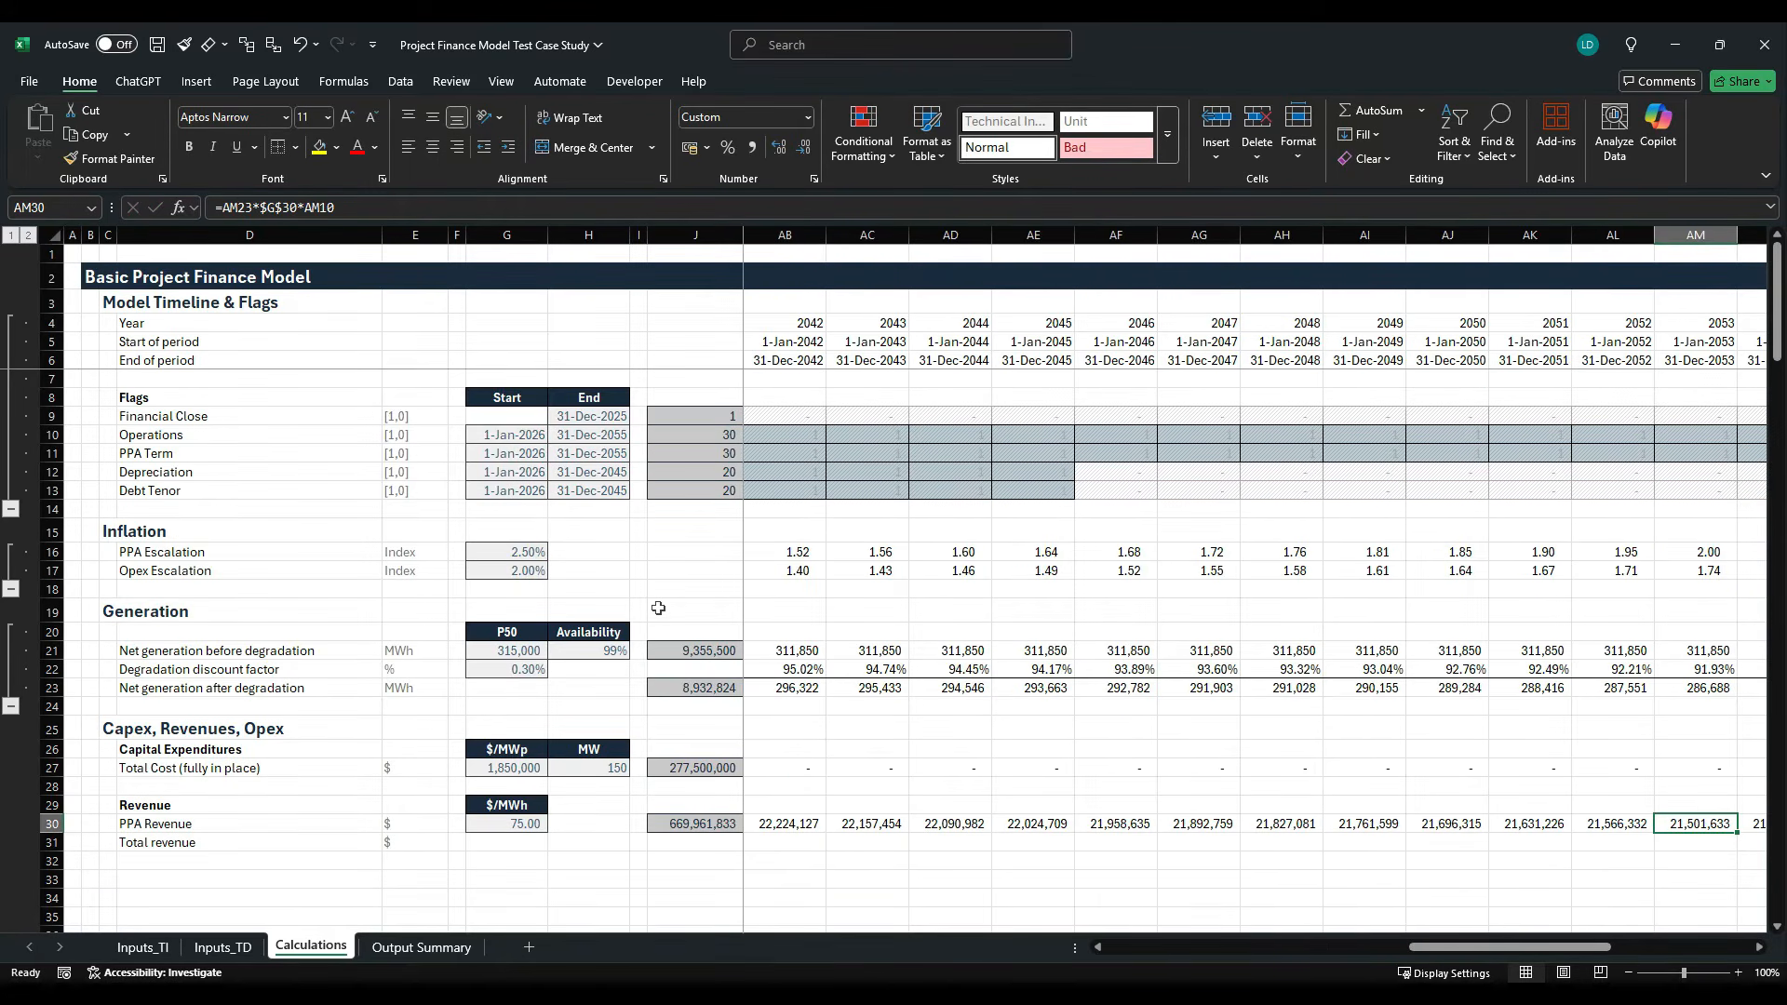
key(Right)
key(Right)
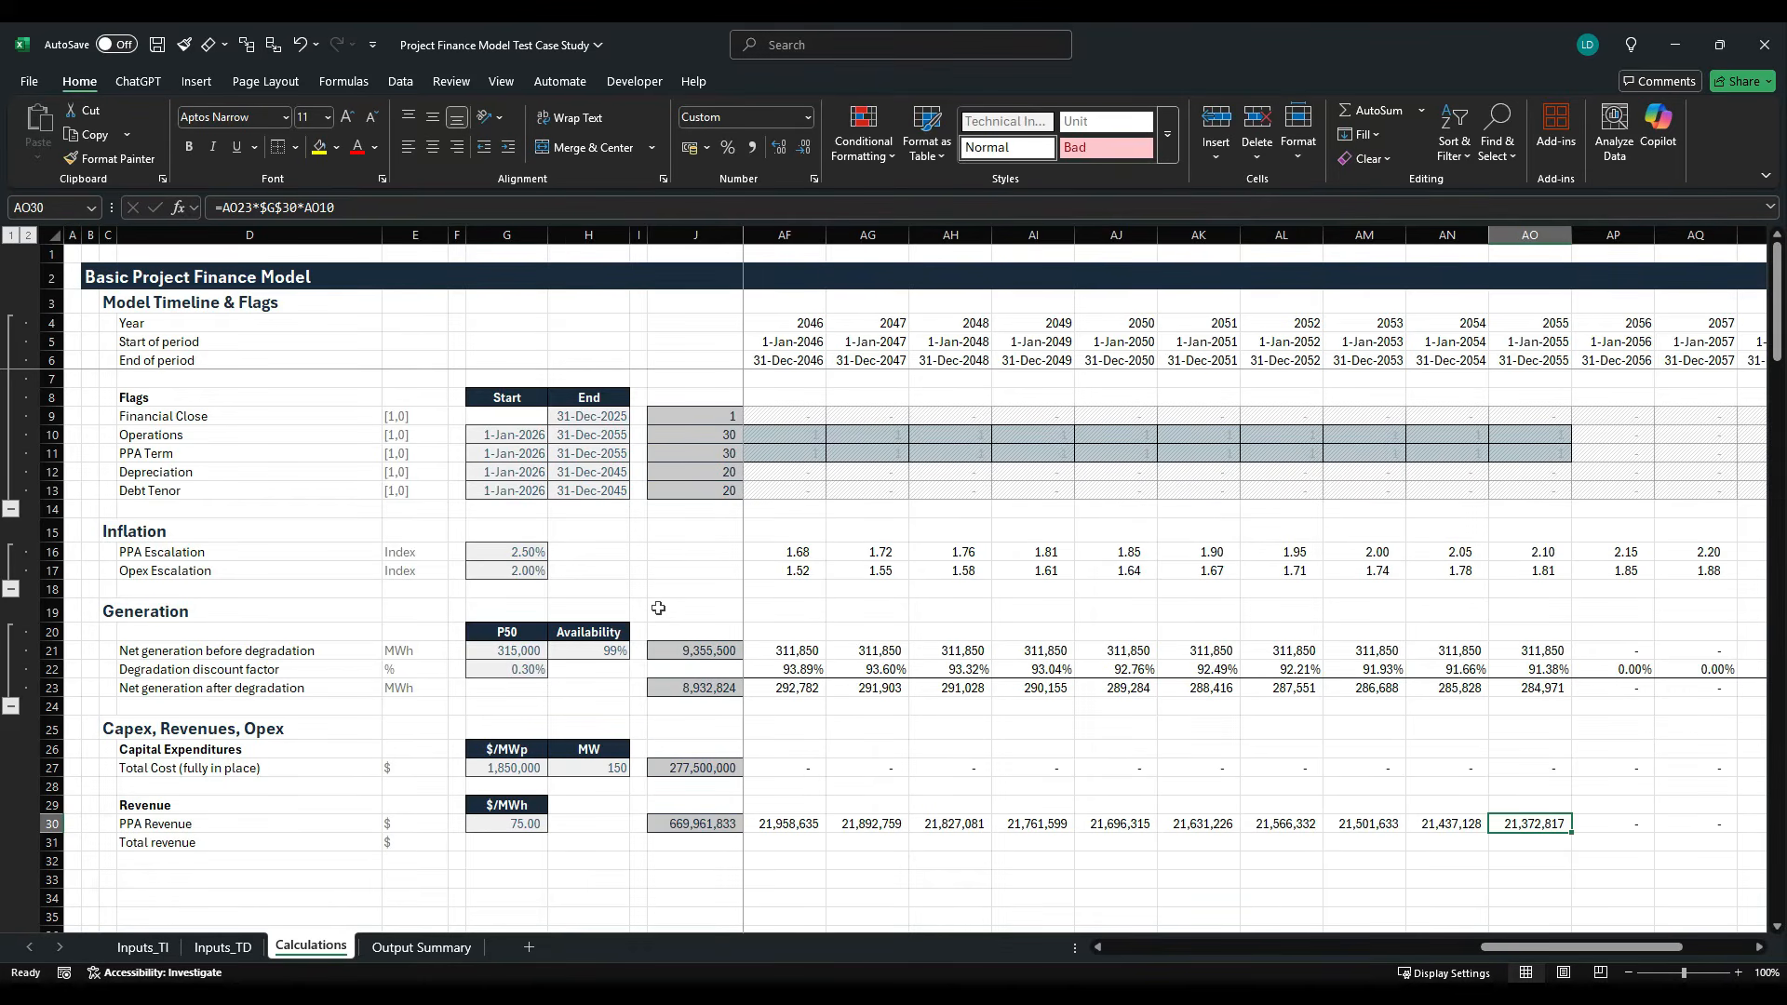
key(ctrl+Left)
key(Right)
key(Left)
key(Right)
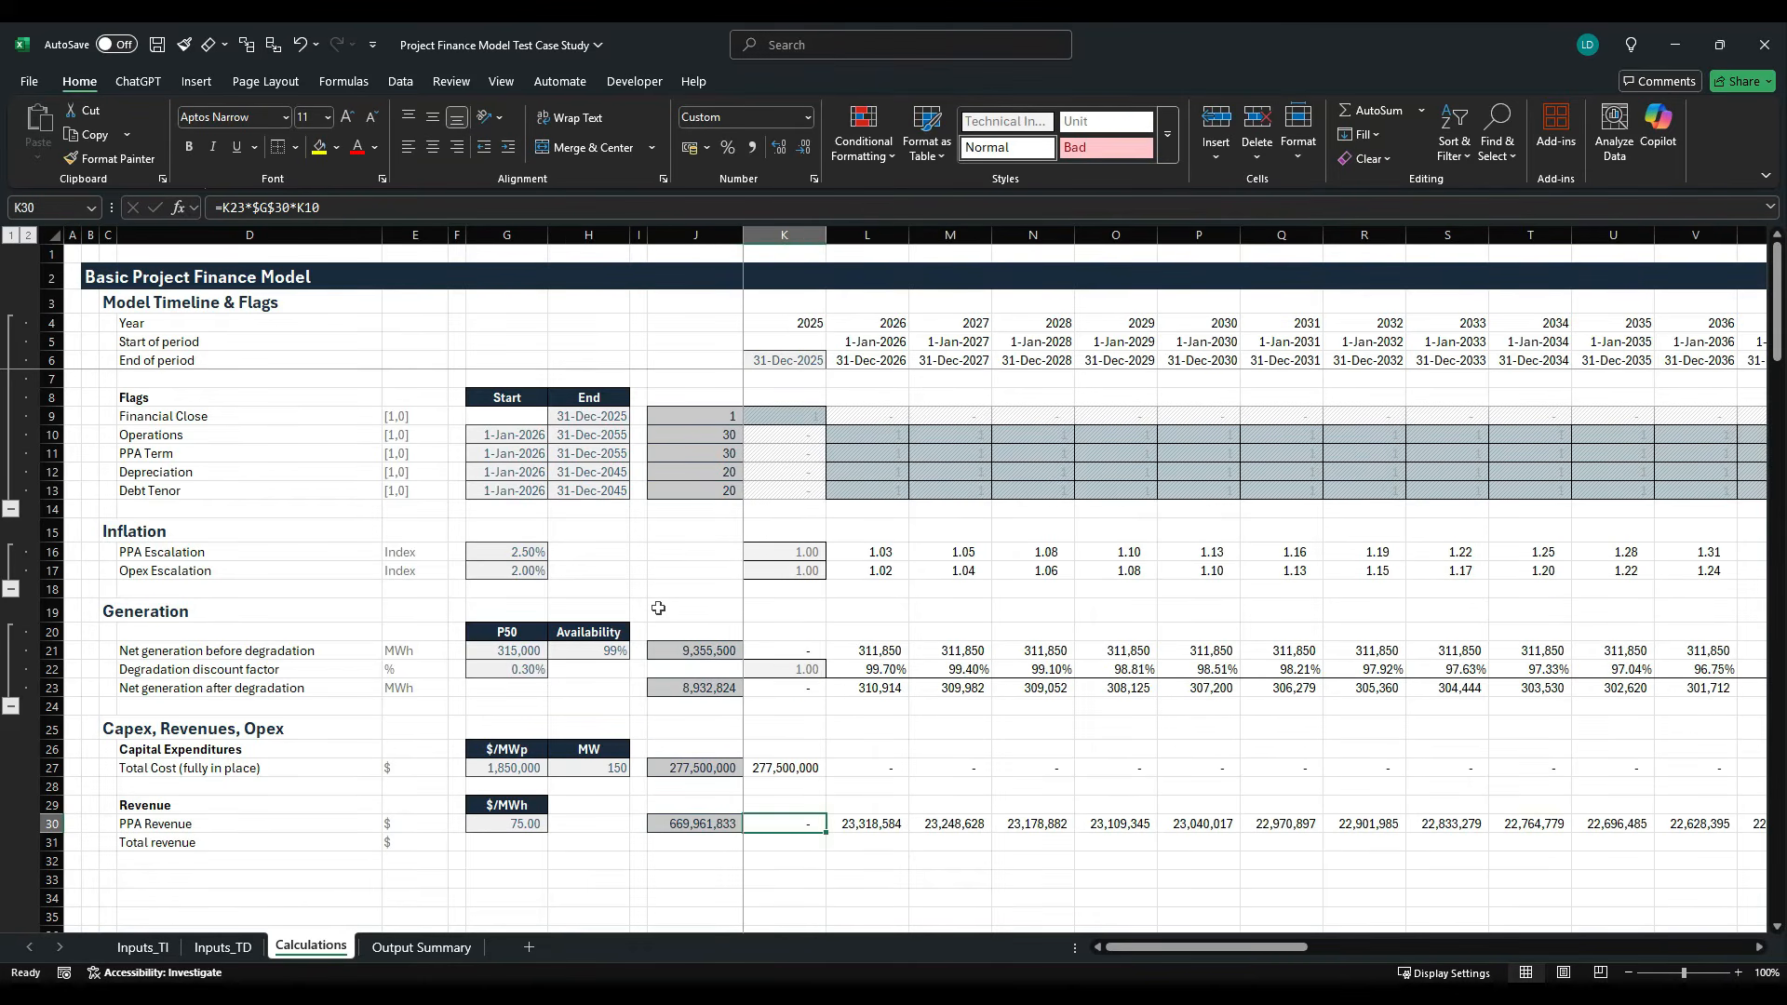
- Recheck the flag reference in K30's formula and compare PPA Revenue against the Operations and PPA Term flags around 2055 and 2056
key(Right)
key(Left)
key(F2)
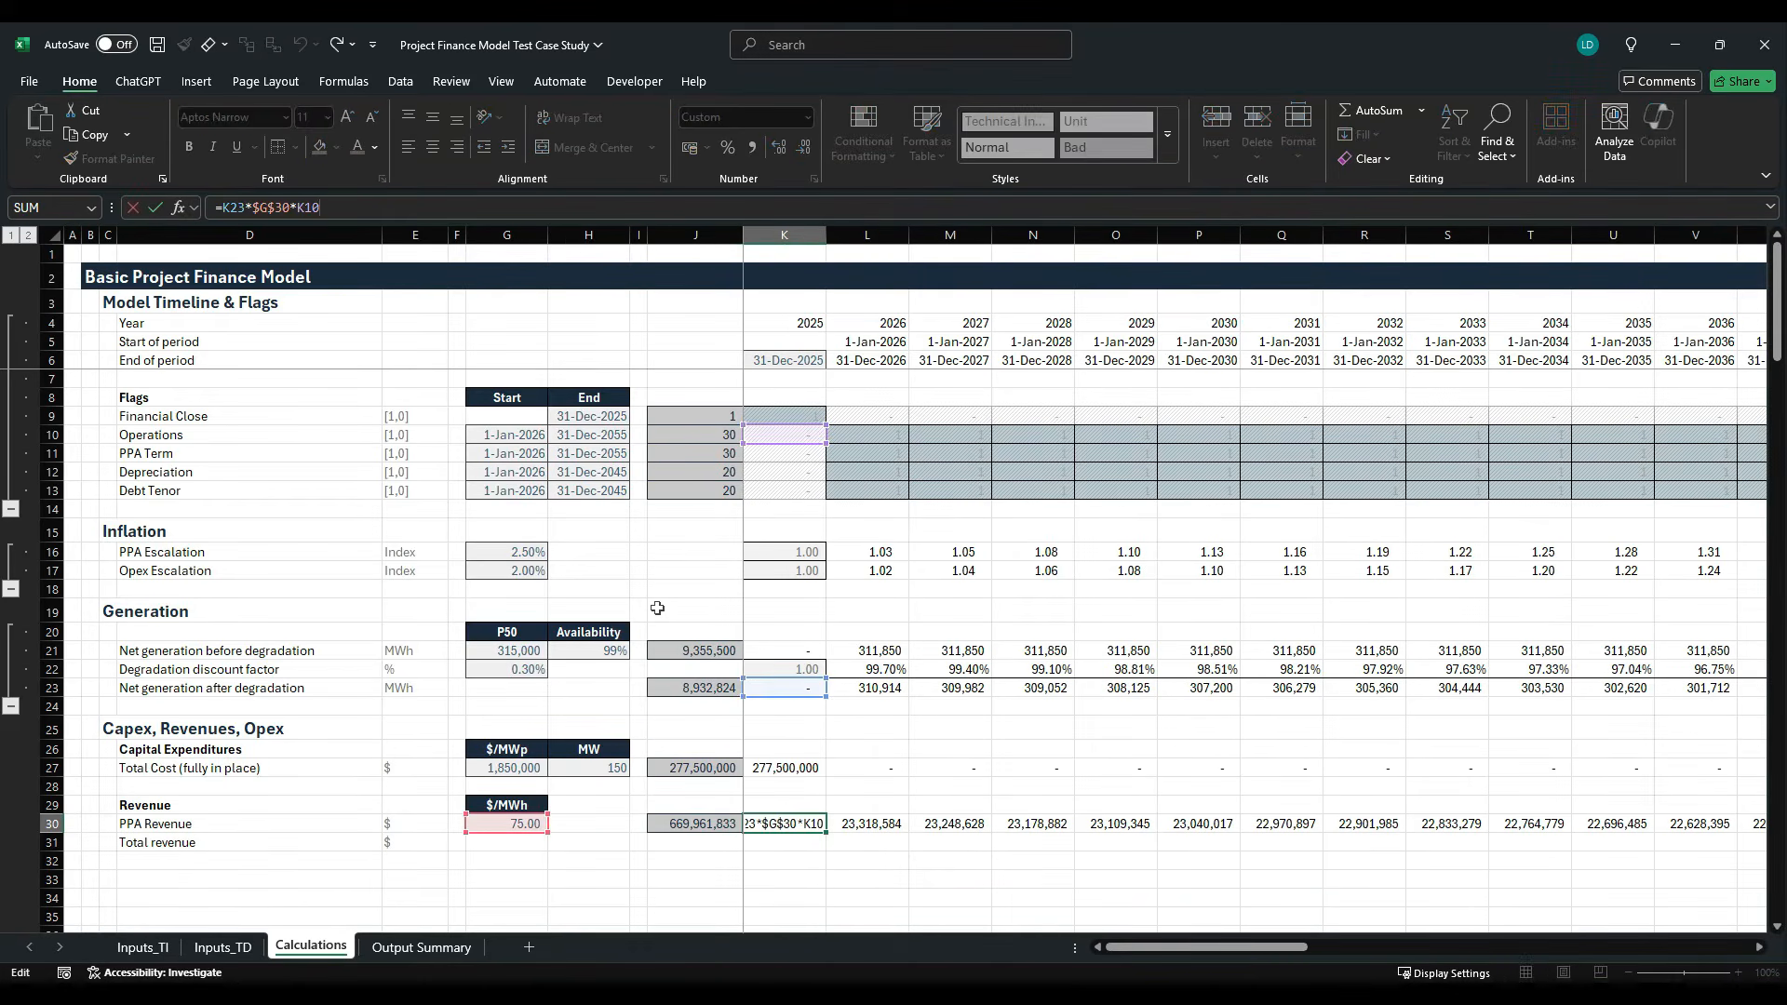
key(Escape)
key(Right)
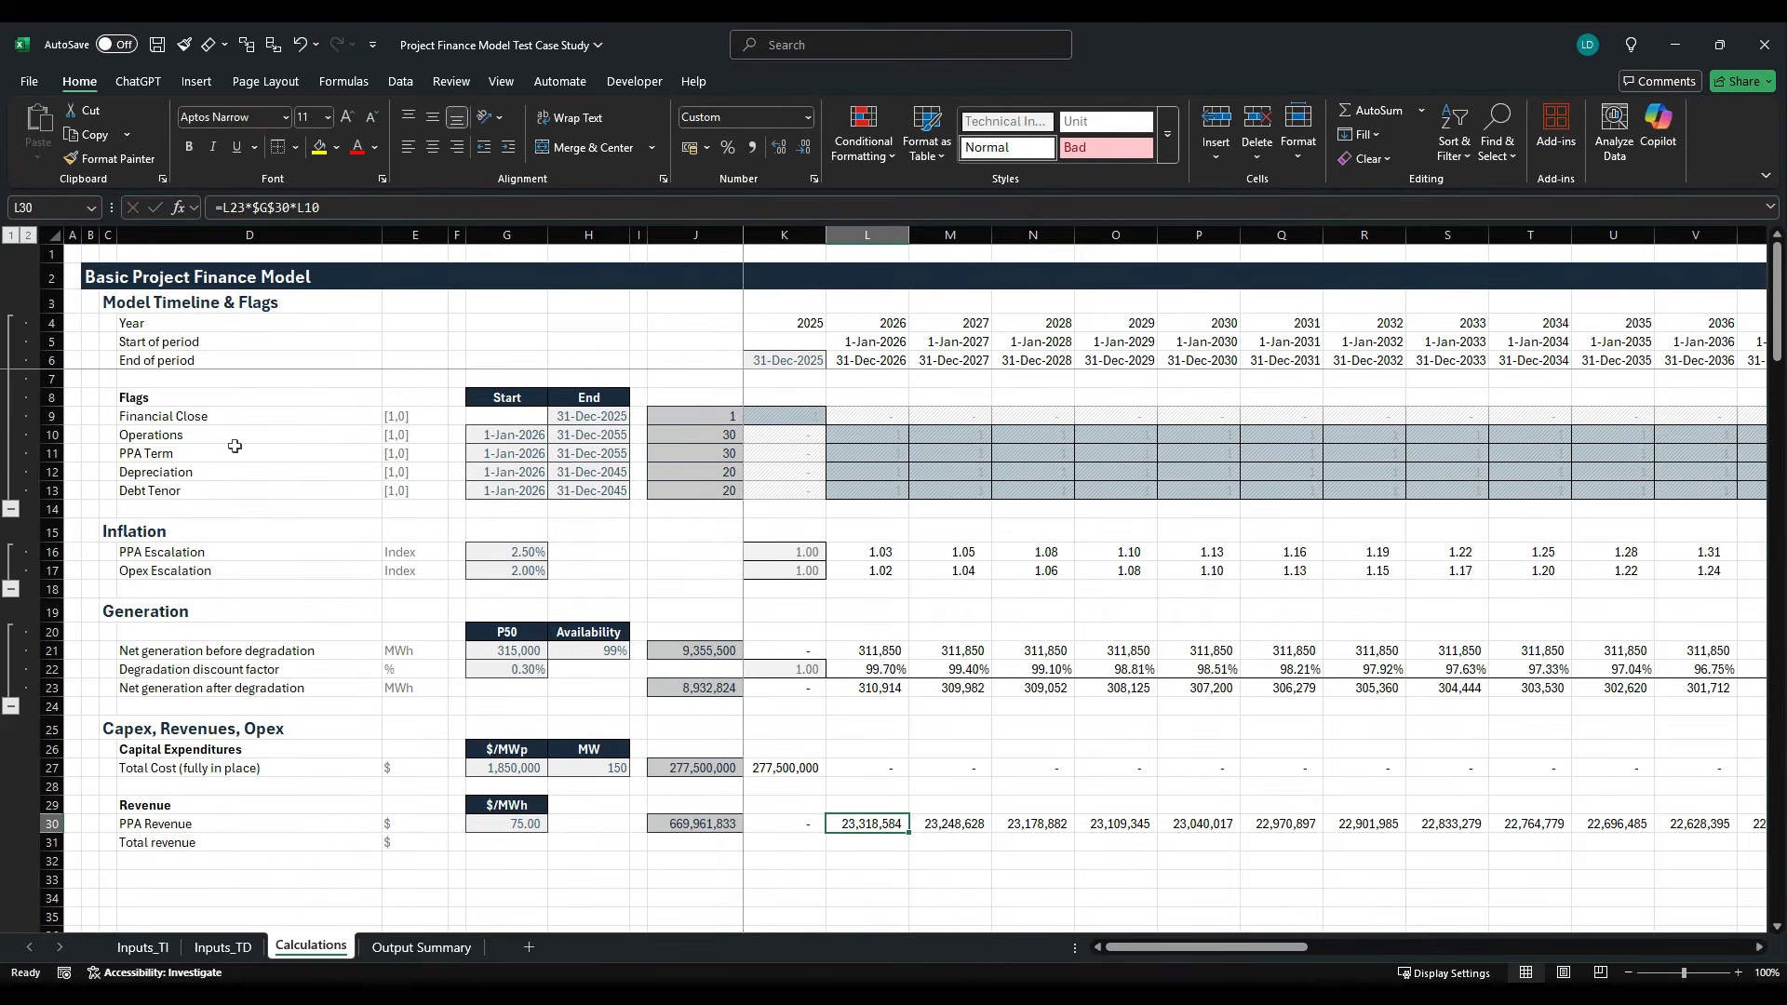
key(Right)
key(Right)
key(Right)
key(Right)
key(Right)
key(Right)
key(Right)
key(Right)
key(Right)
key(Right)
key(Right)
key(Right)
key(Right)
key(Right)
key(Right)
key(Right)
key(Right)
key(Right)
key(Right)
key(Right)
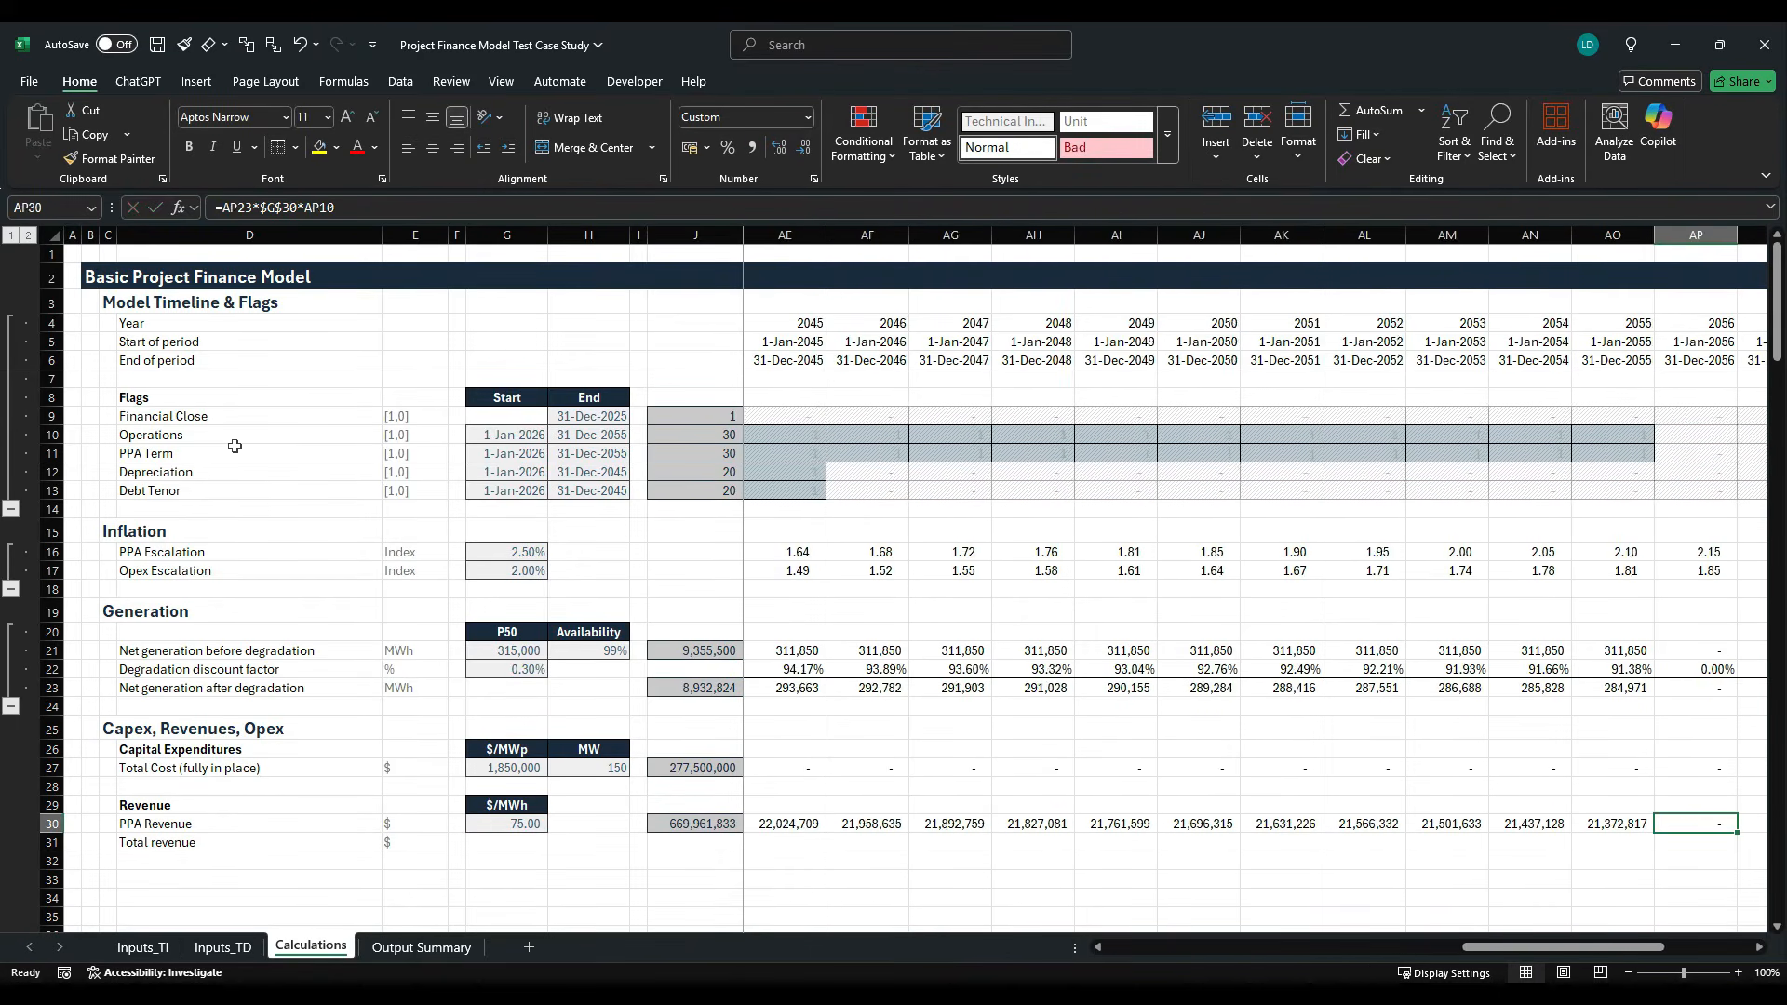
key(Right)
key(Right)
key(Left)
key(Left)
key(Left)
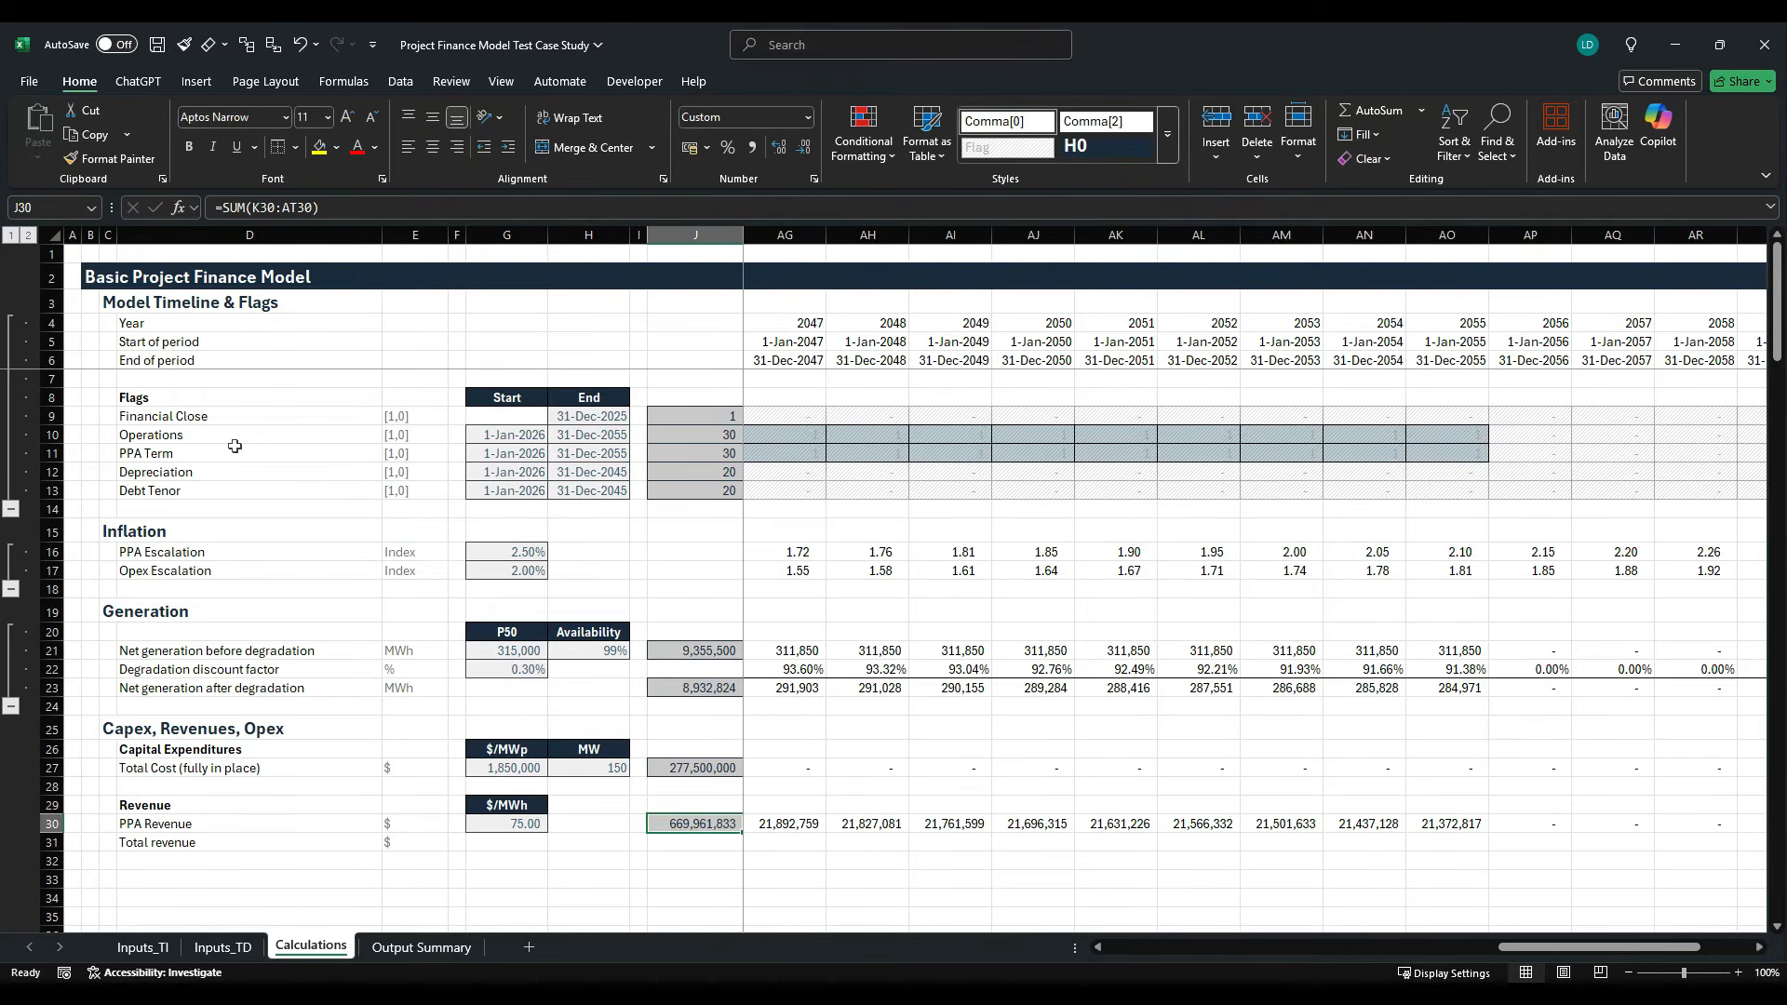
- Change the K30 formula to =K23*$G$30*K16 so it uses the PPA Escalation index, and fill it across to column AT
key(Home)
key(F2)
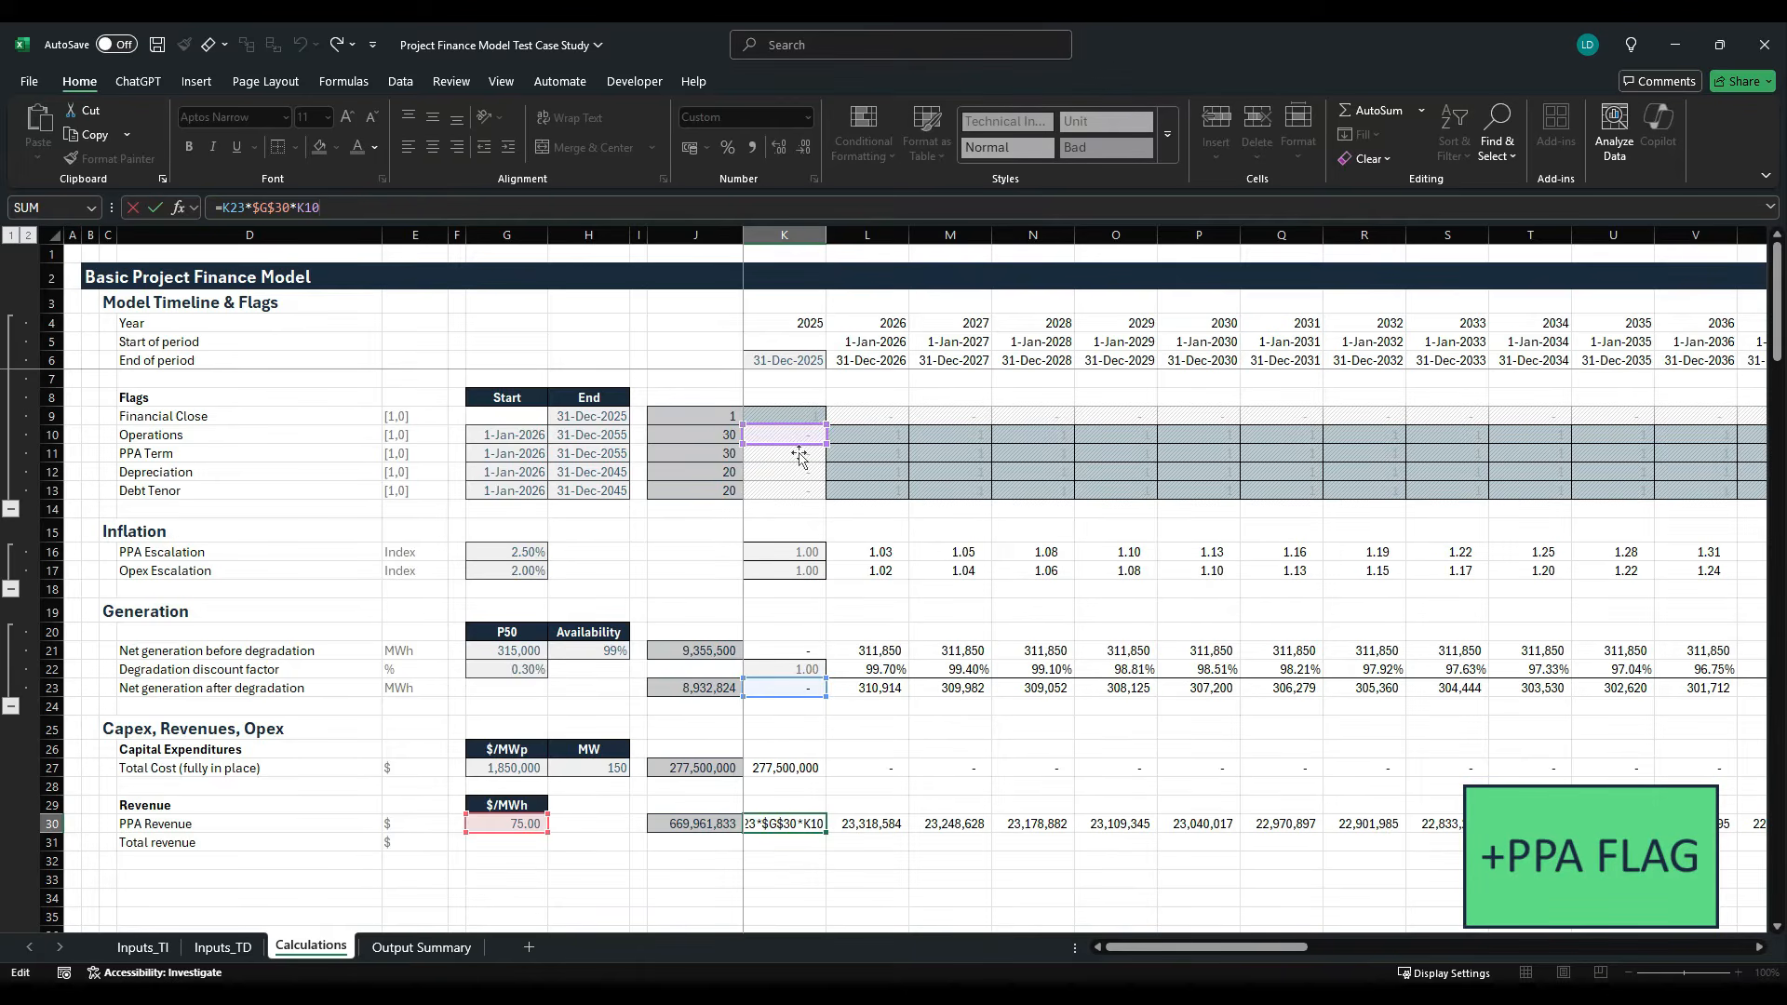
drag(799, 456, 796, 569)
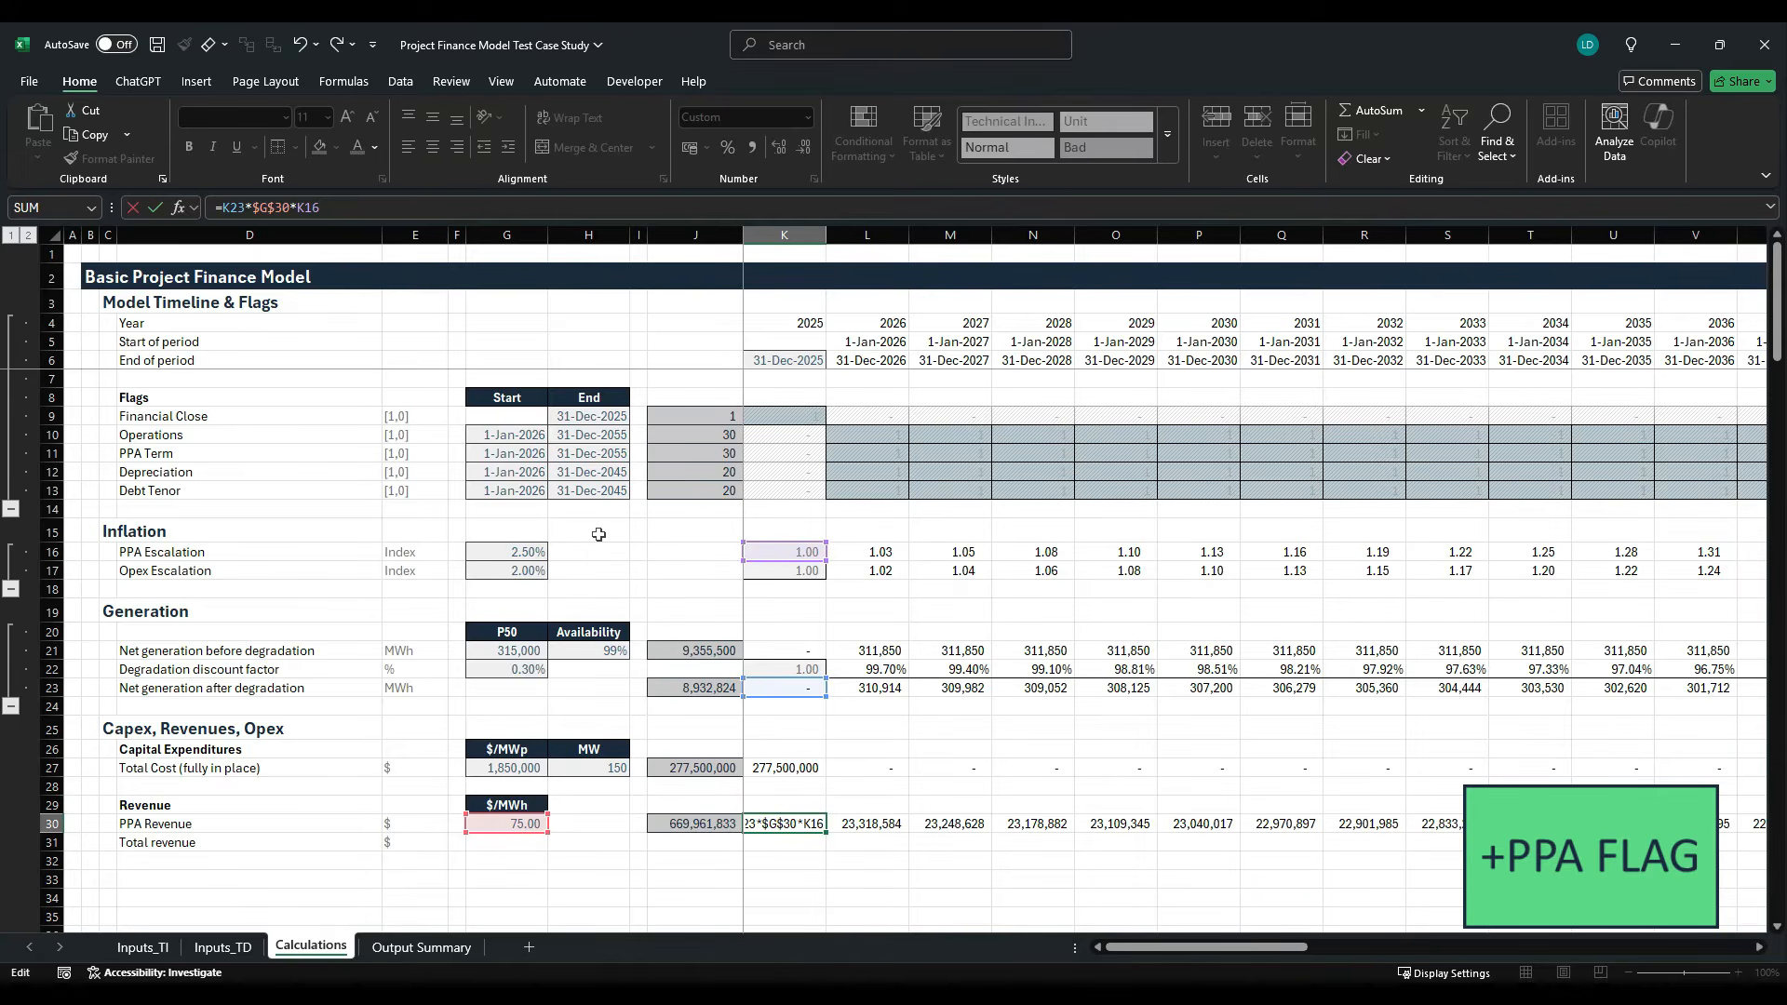
key(ctrl+Return)
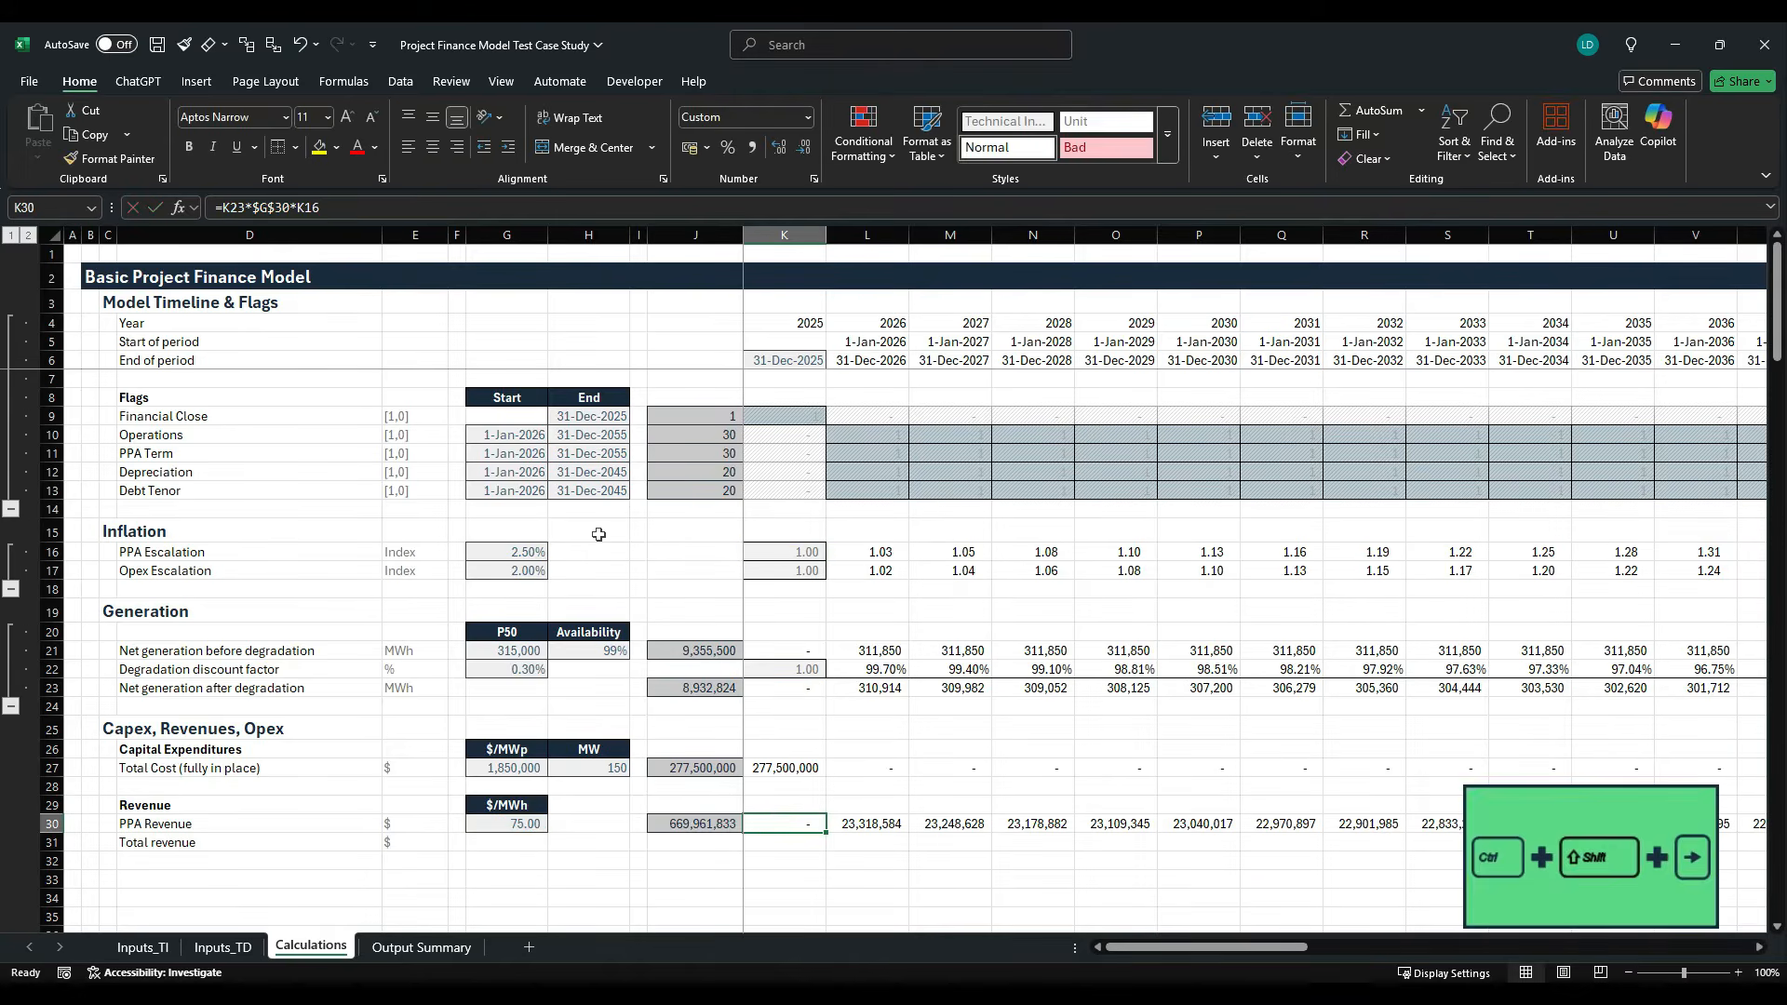
key(ctrl+shift+Right)
key(ctrl+r)
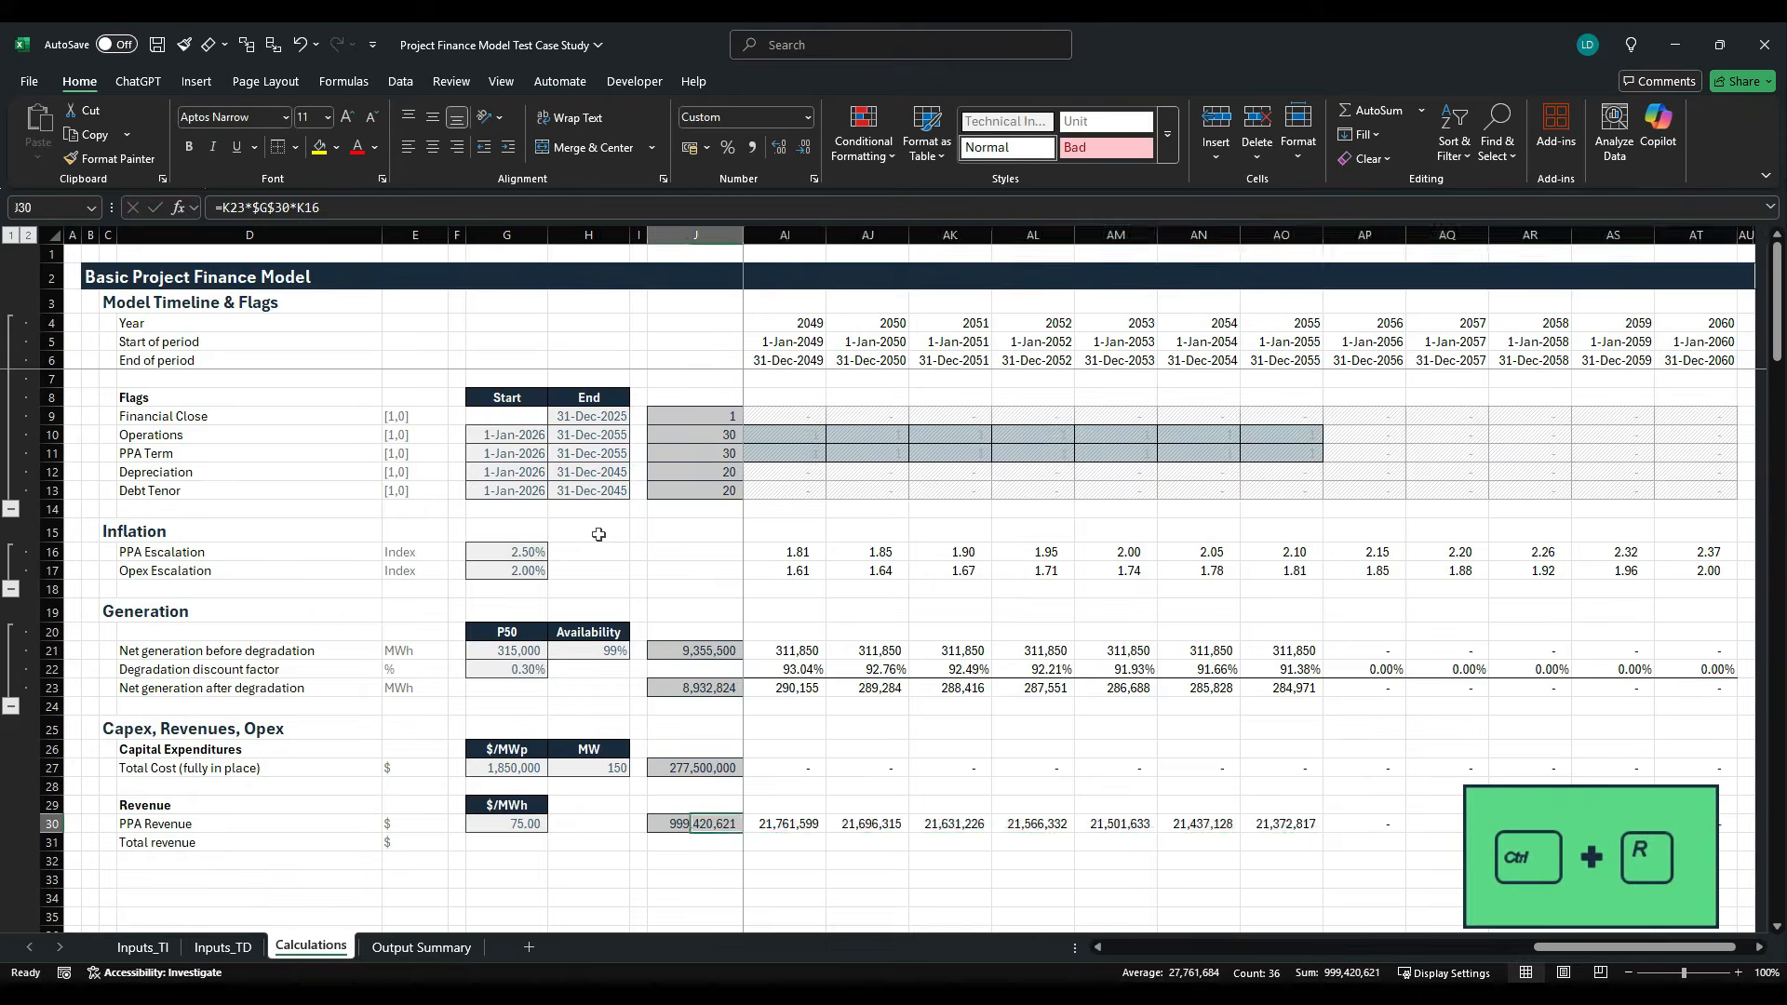
key(ctrl+shift+Left)
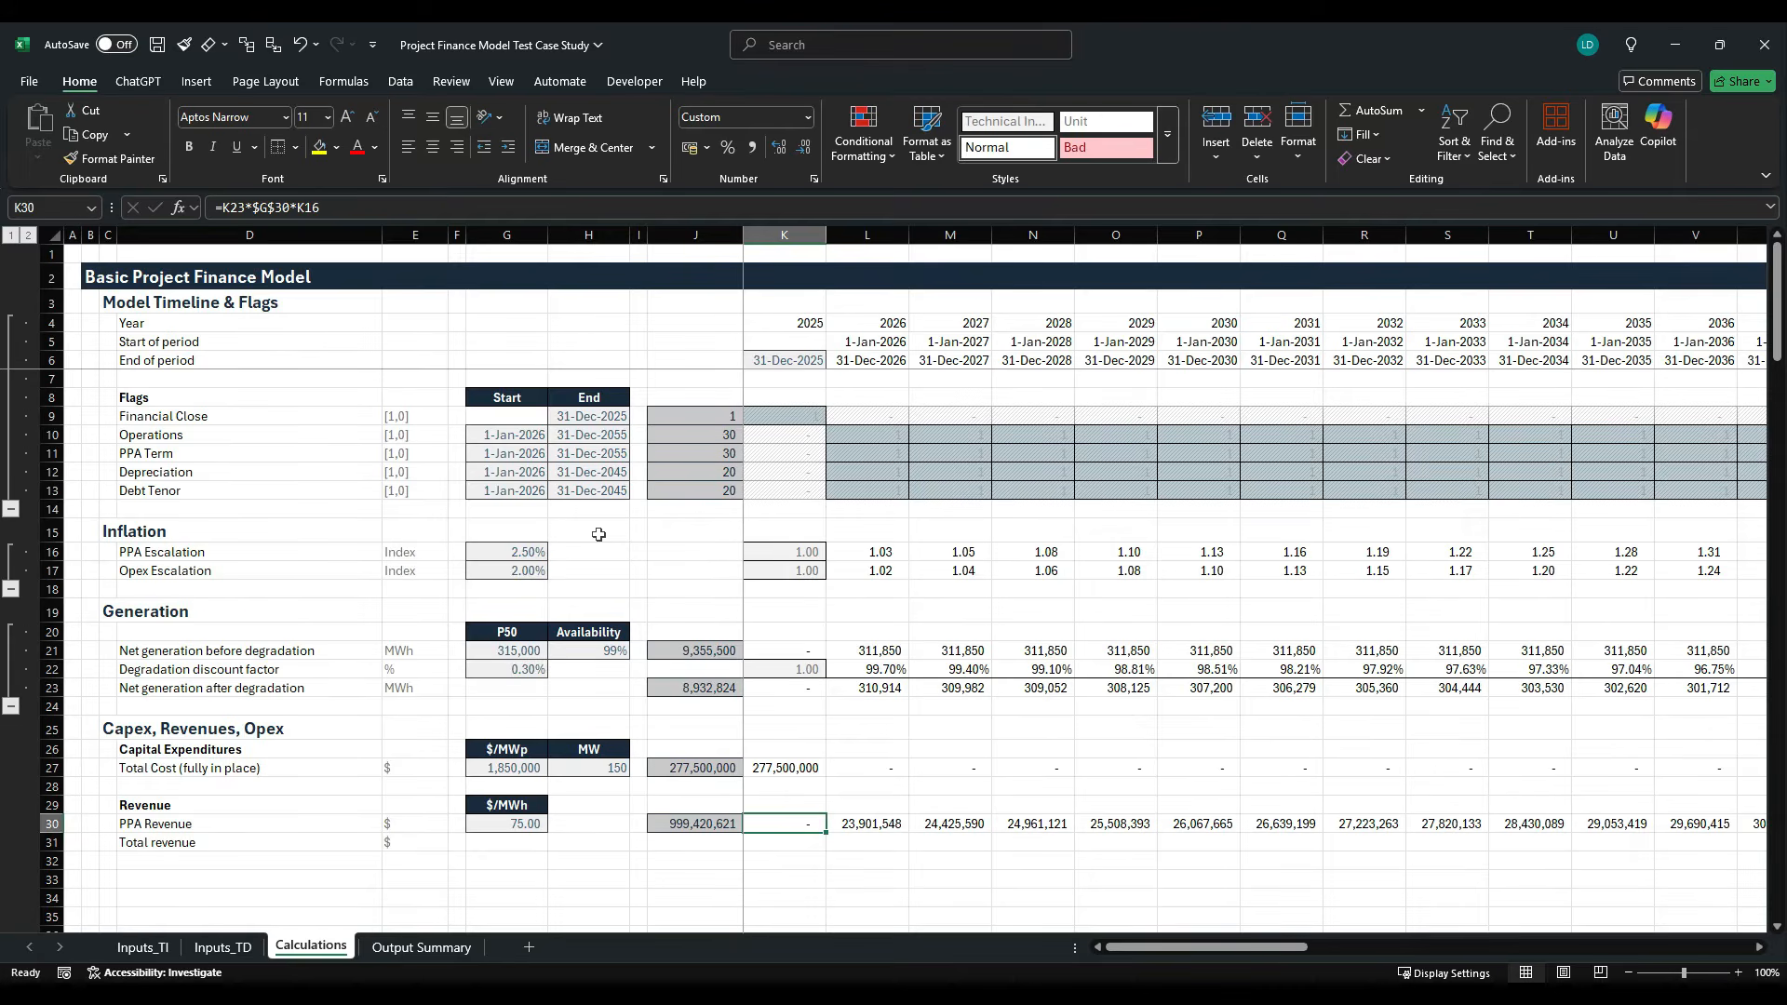
- Fill the row-total formula from J30 down to J31 in the Total revenue row
key(Down)
key(Left)
key(ctrl+d)
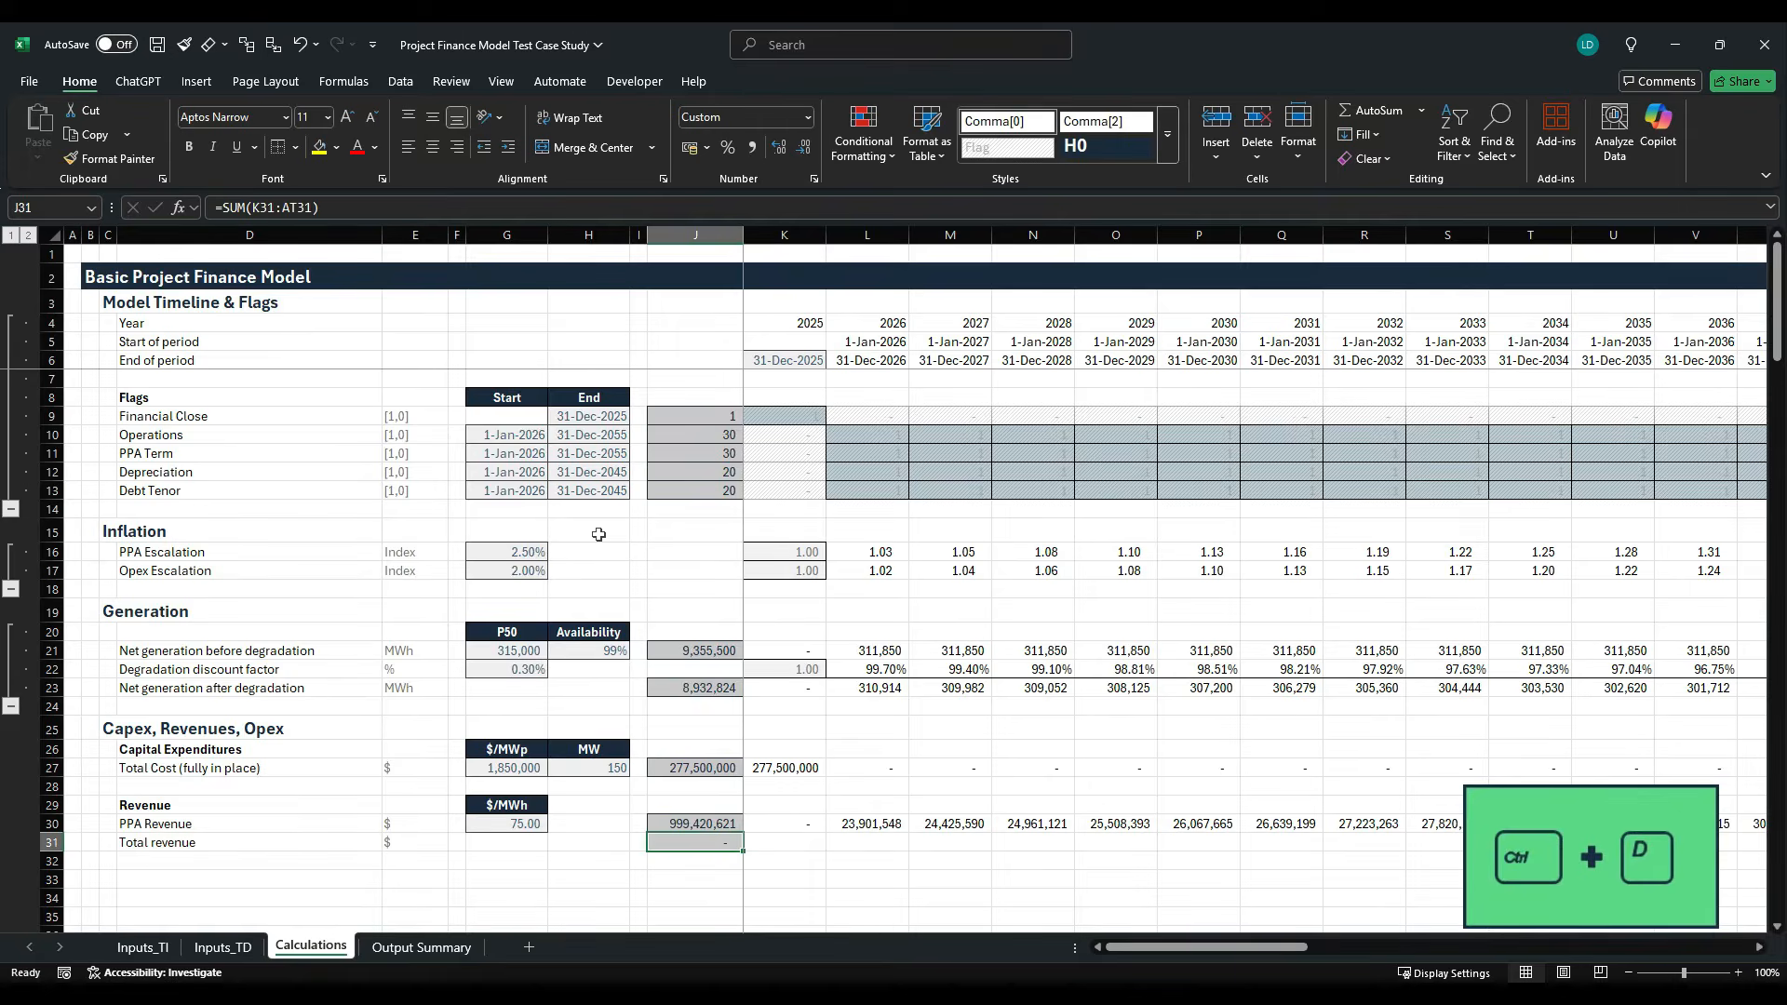
key(Left)
key(Left)
key(Right)
key(Right)
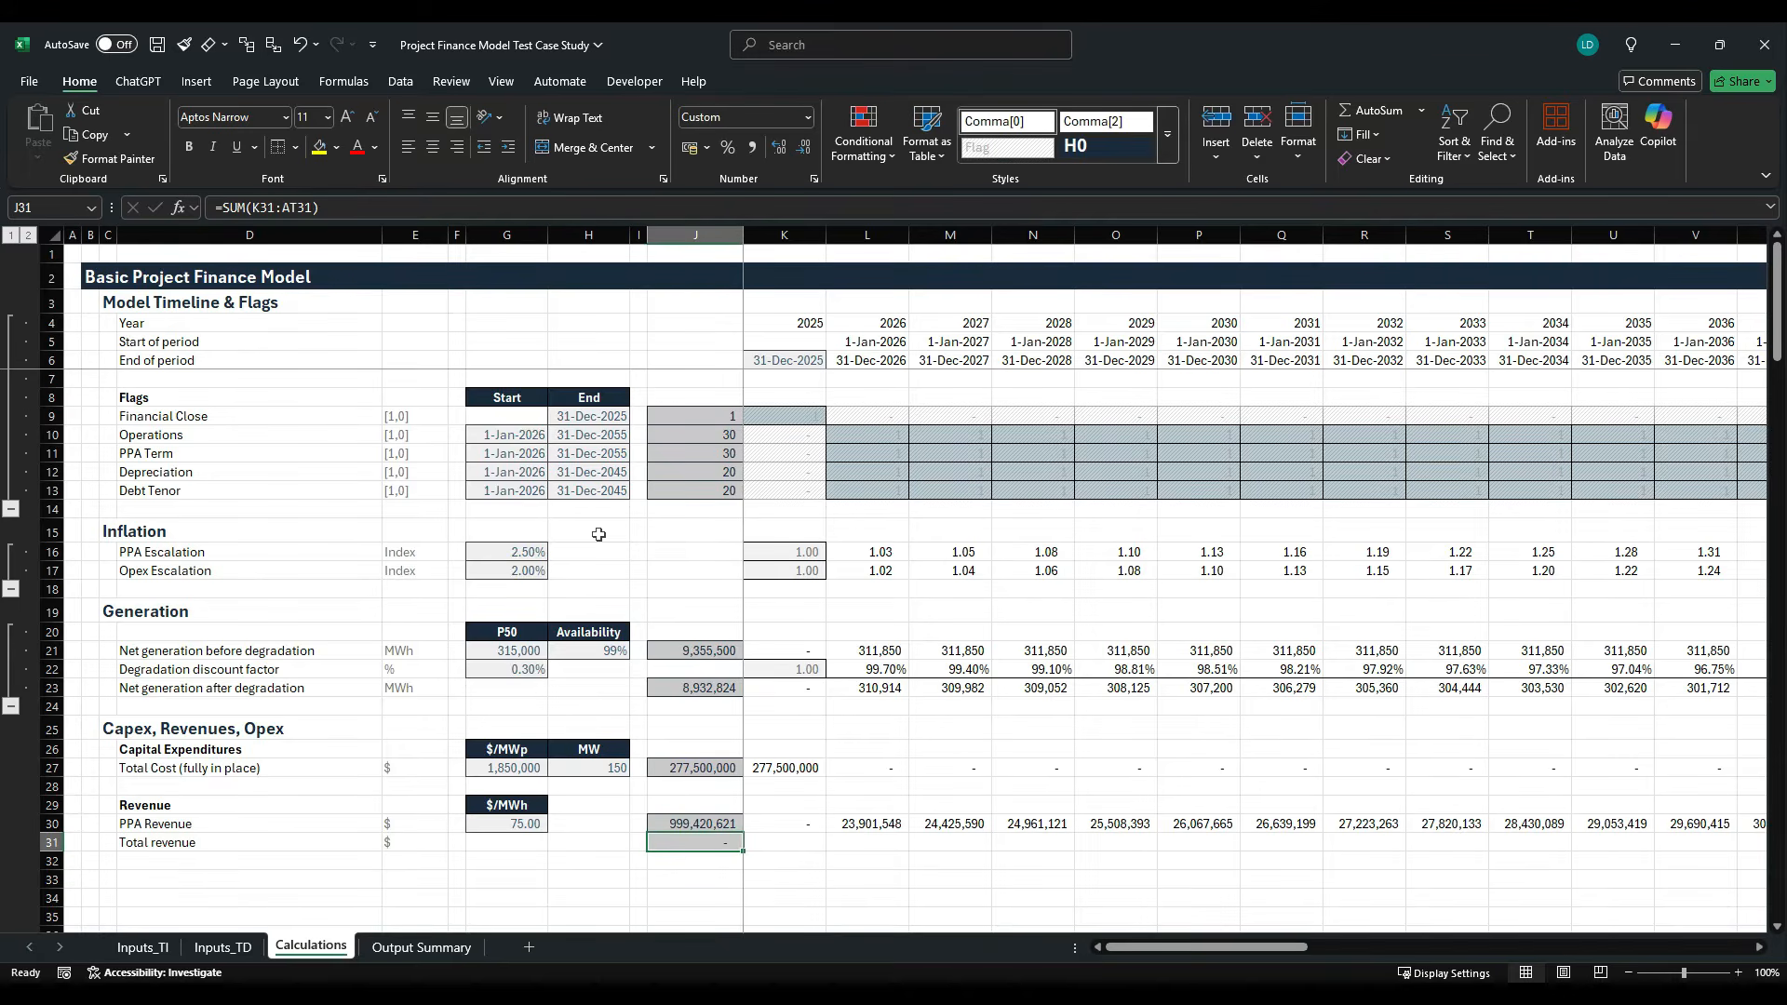
- Enter =SUM(K30:K30) in K31 for 2025 total revenue and fill it across the timeline to column AT
key(Right)
text(?=sum)
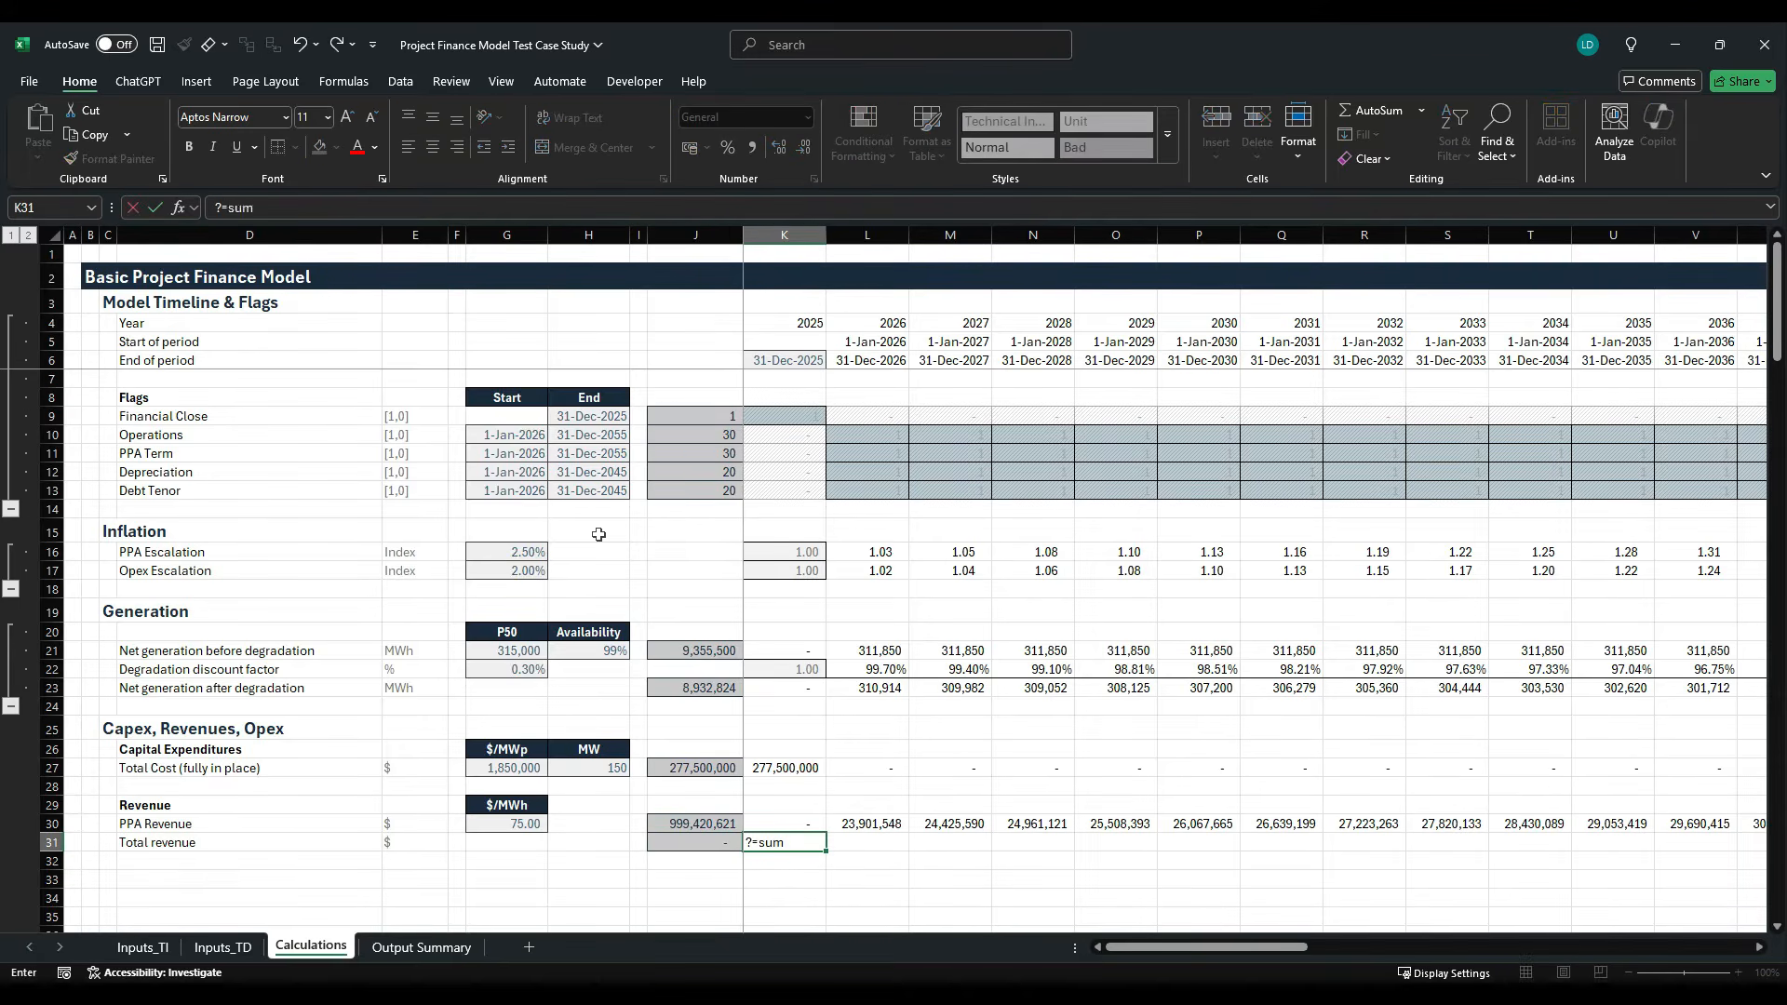
key(ctrl+Return)
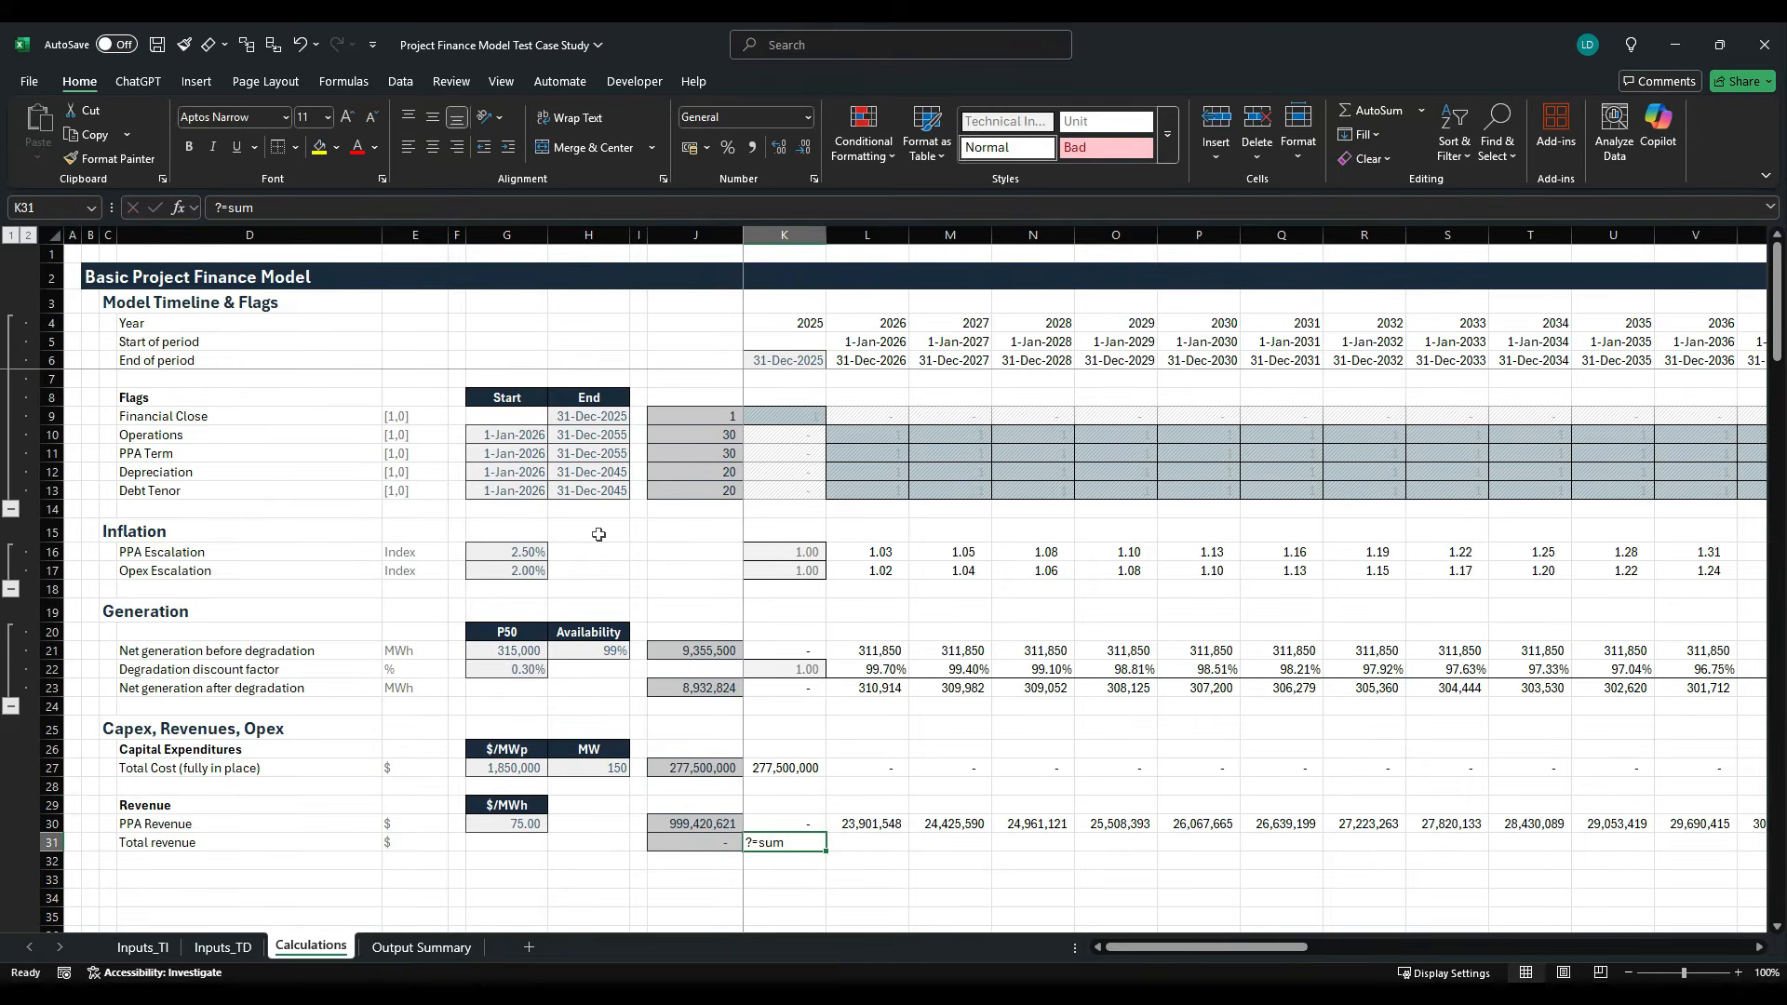
text(=sum)
key(Tab)
key(Up)
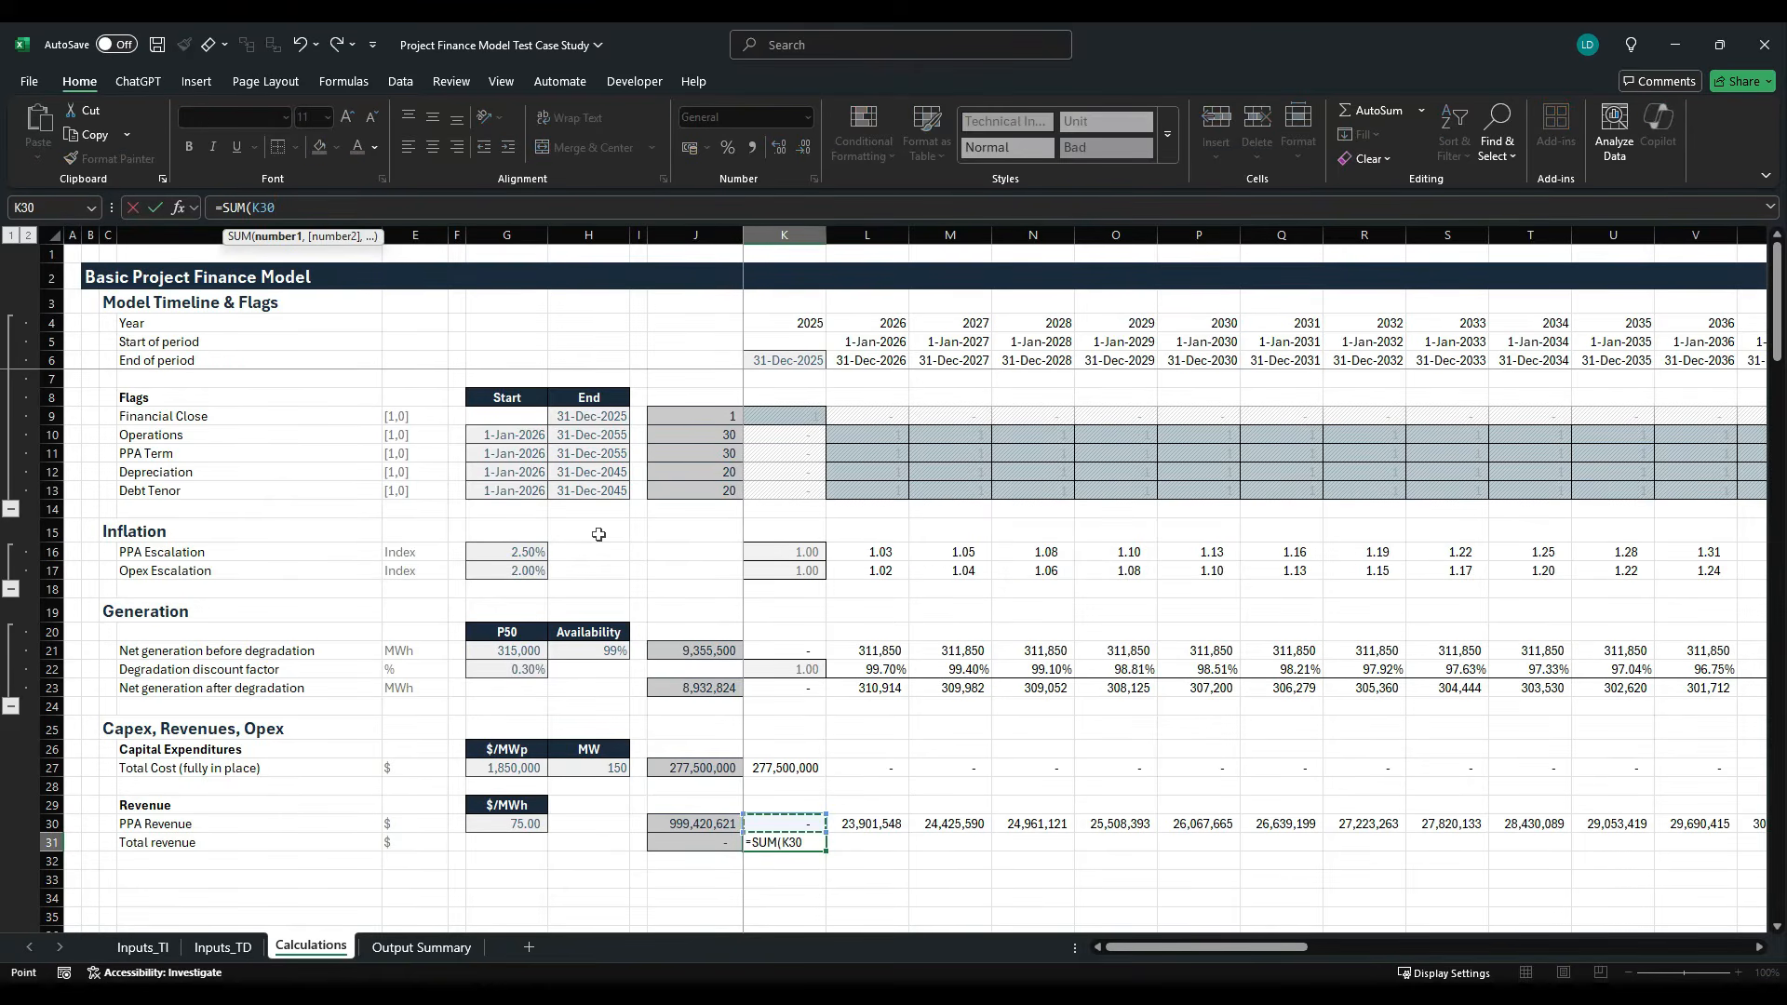
text(:)
key(Up)
key(ctrl+Return)
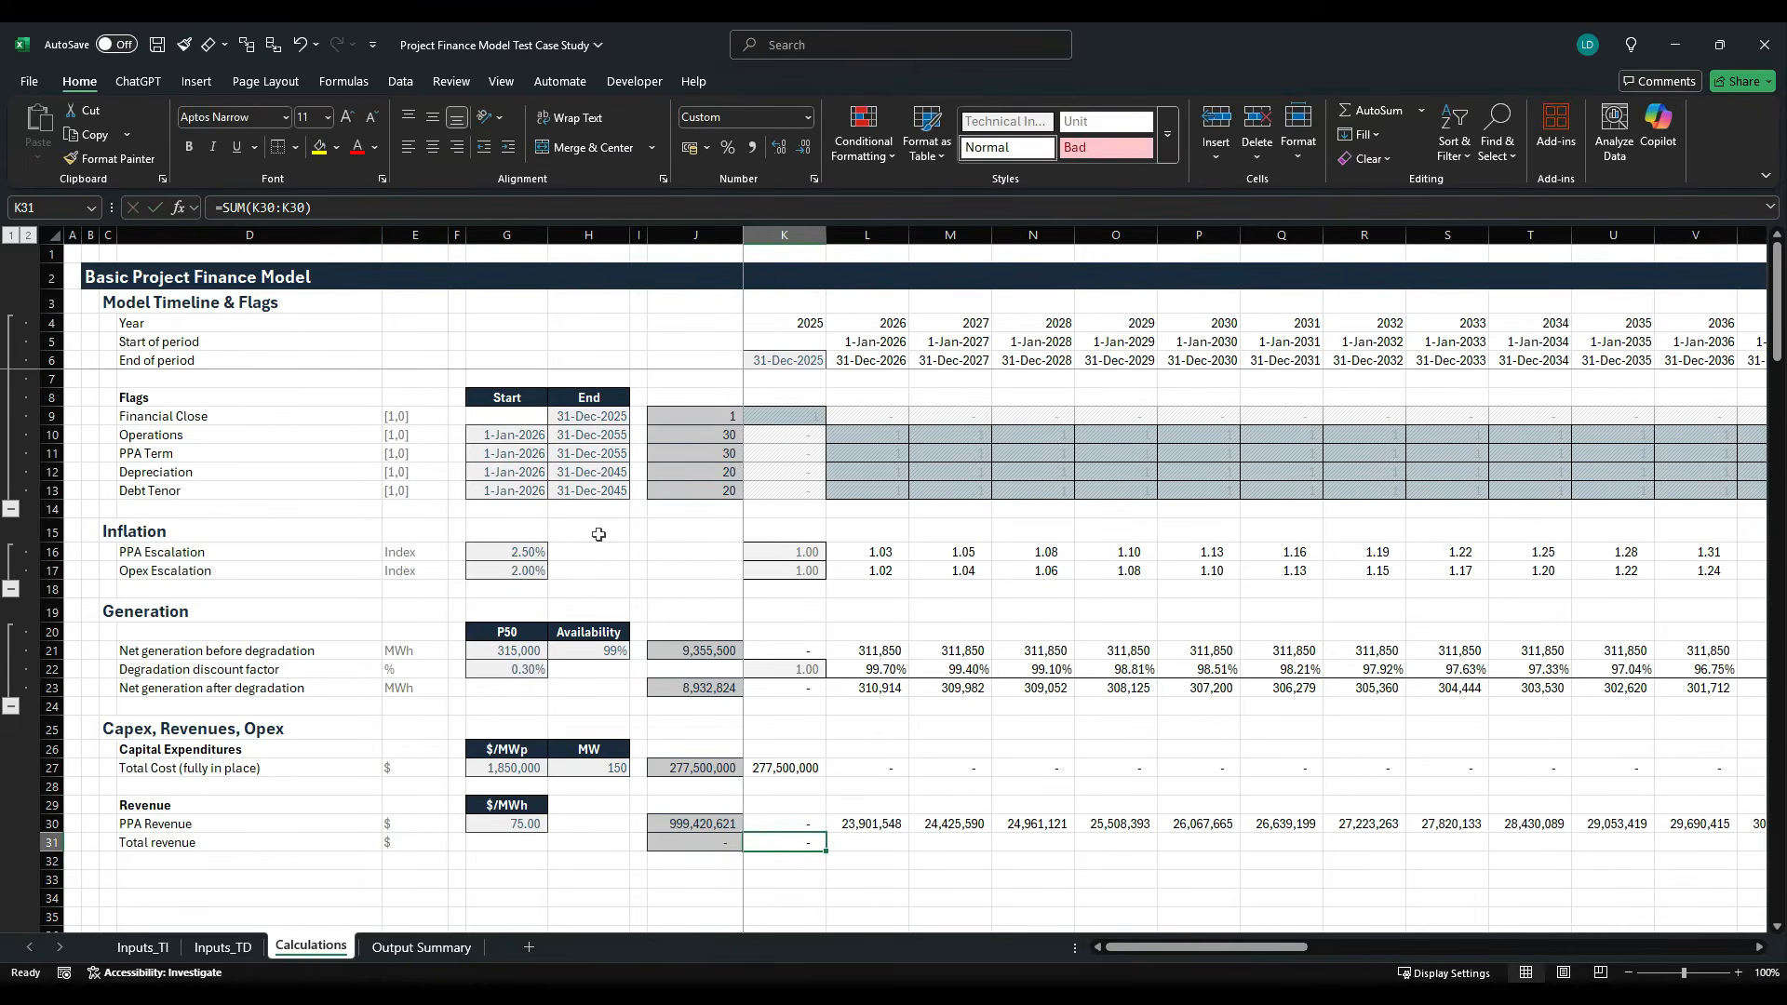
key(ctrl+shift+Right)
key(ctrl+r)
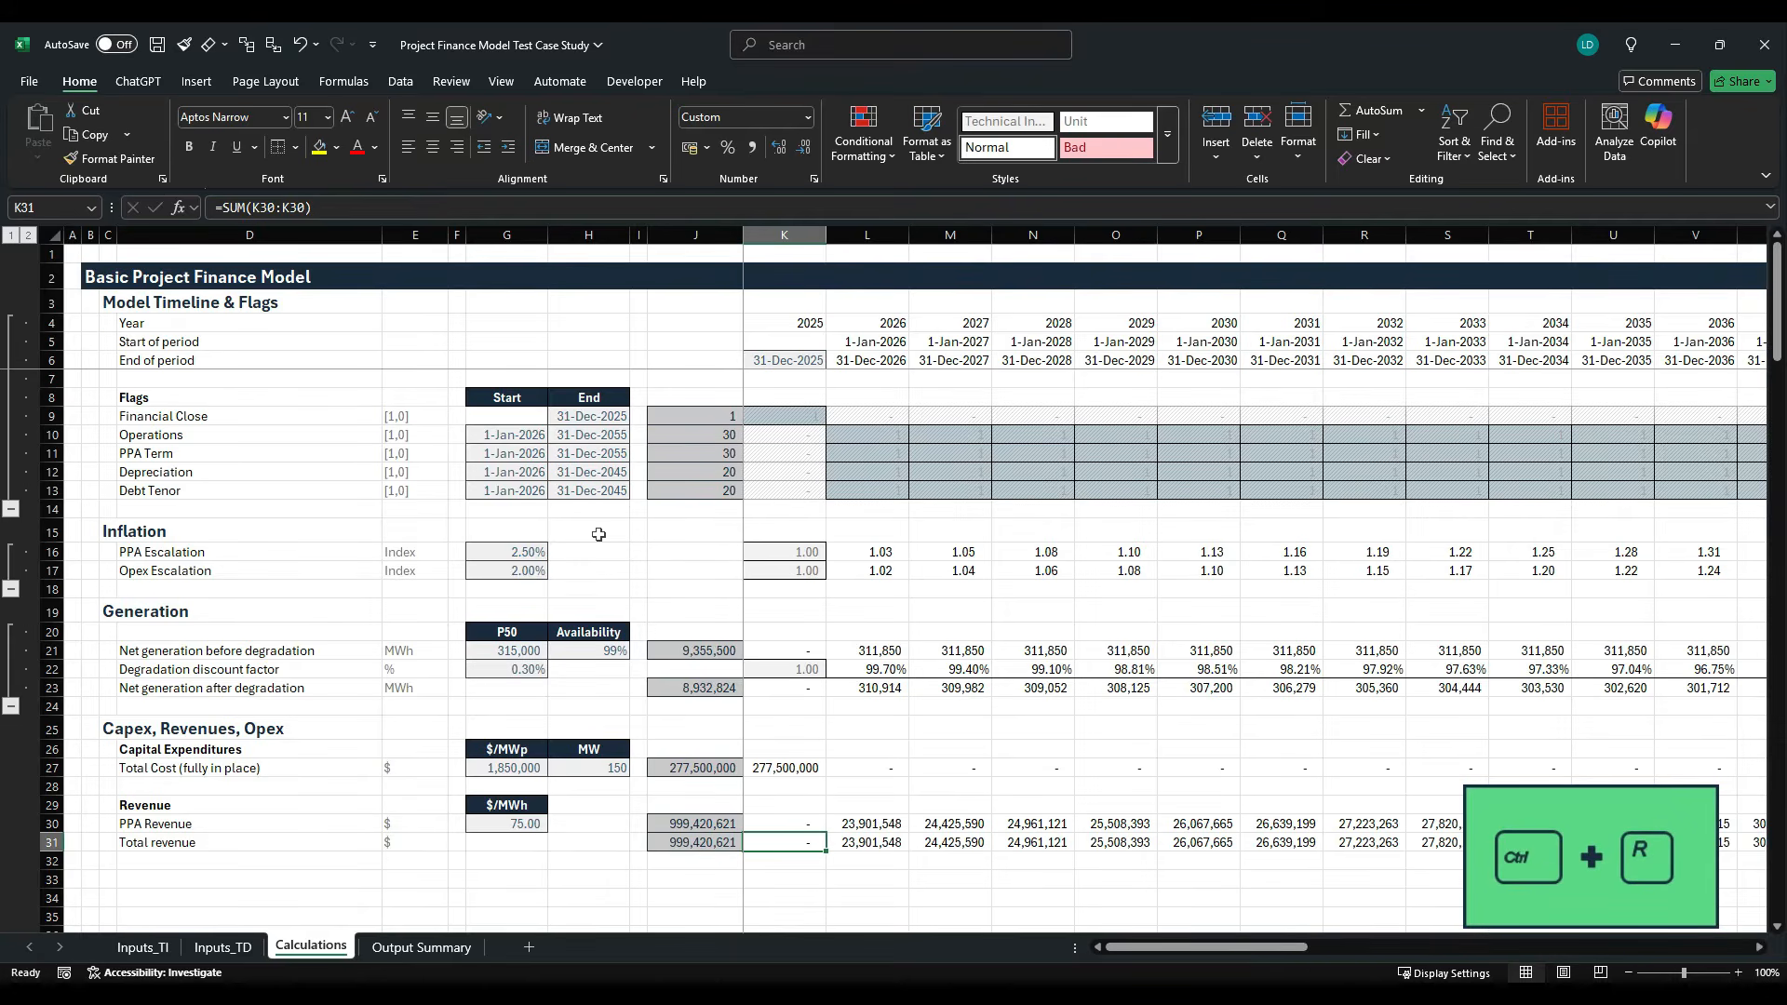
- Copy the Acc_Balance example cell E37 from the Project Finance Model Styles Template workbook and paste only its formats onto K31:AT31 in Calculations
key(alt+Tab)
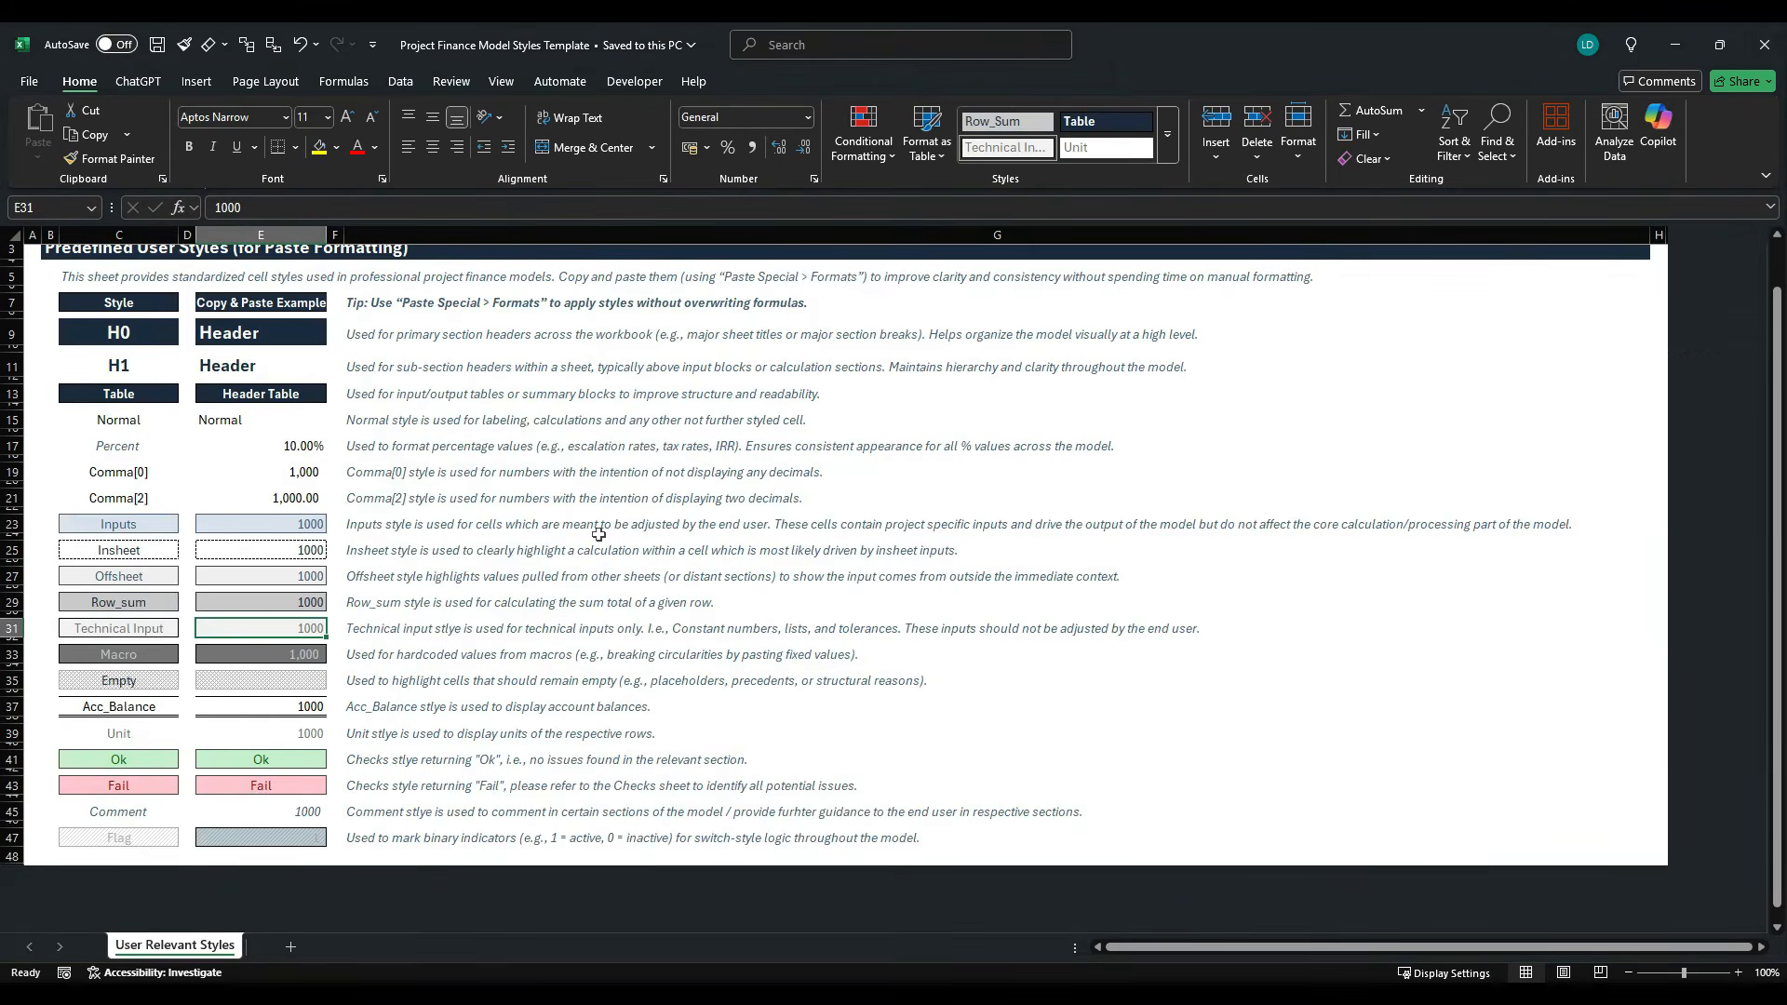
click(284, 715)
key(ctrl+c)
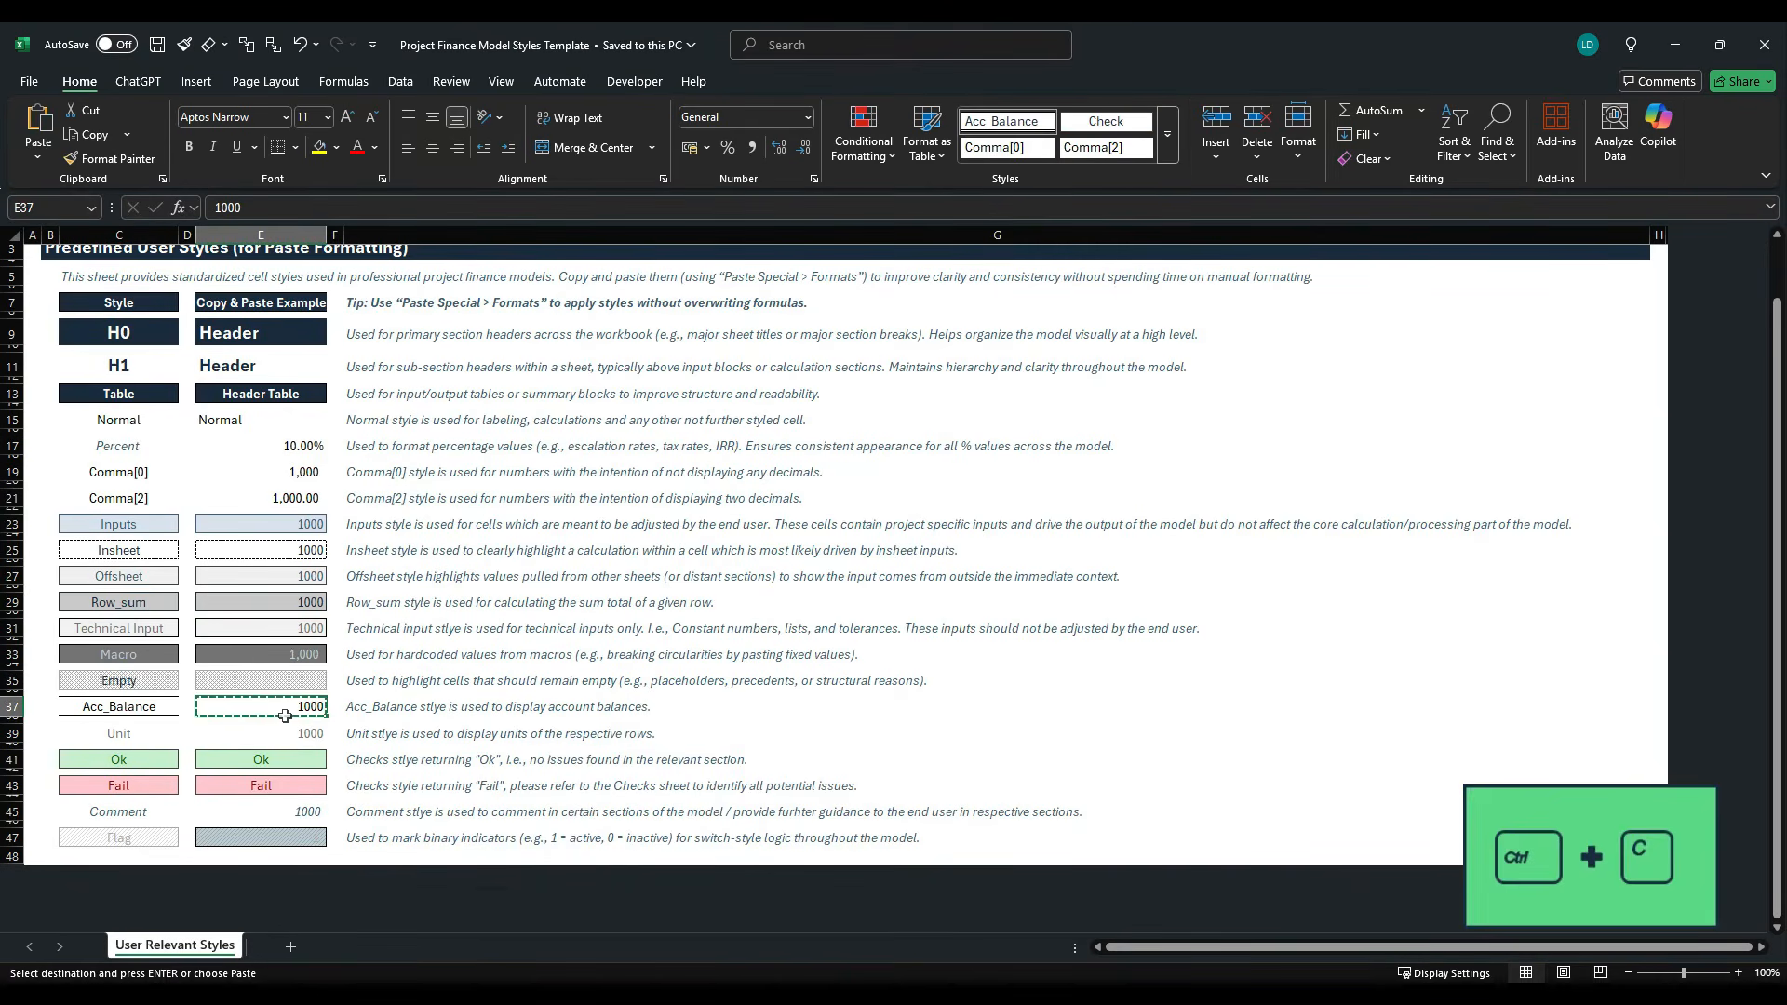
key(alt+Tab)
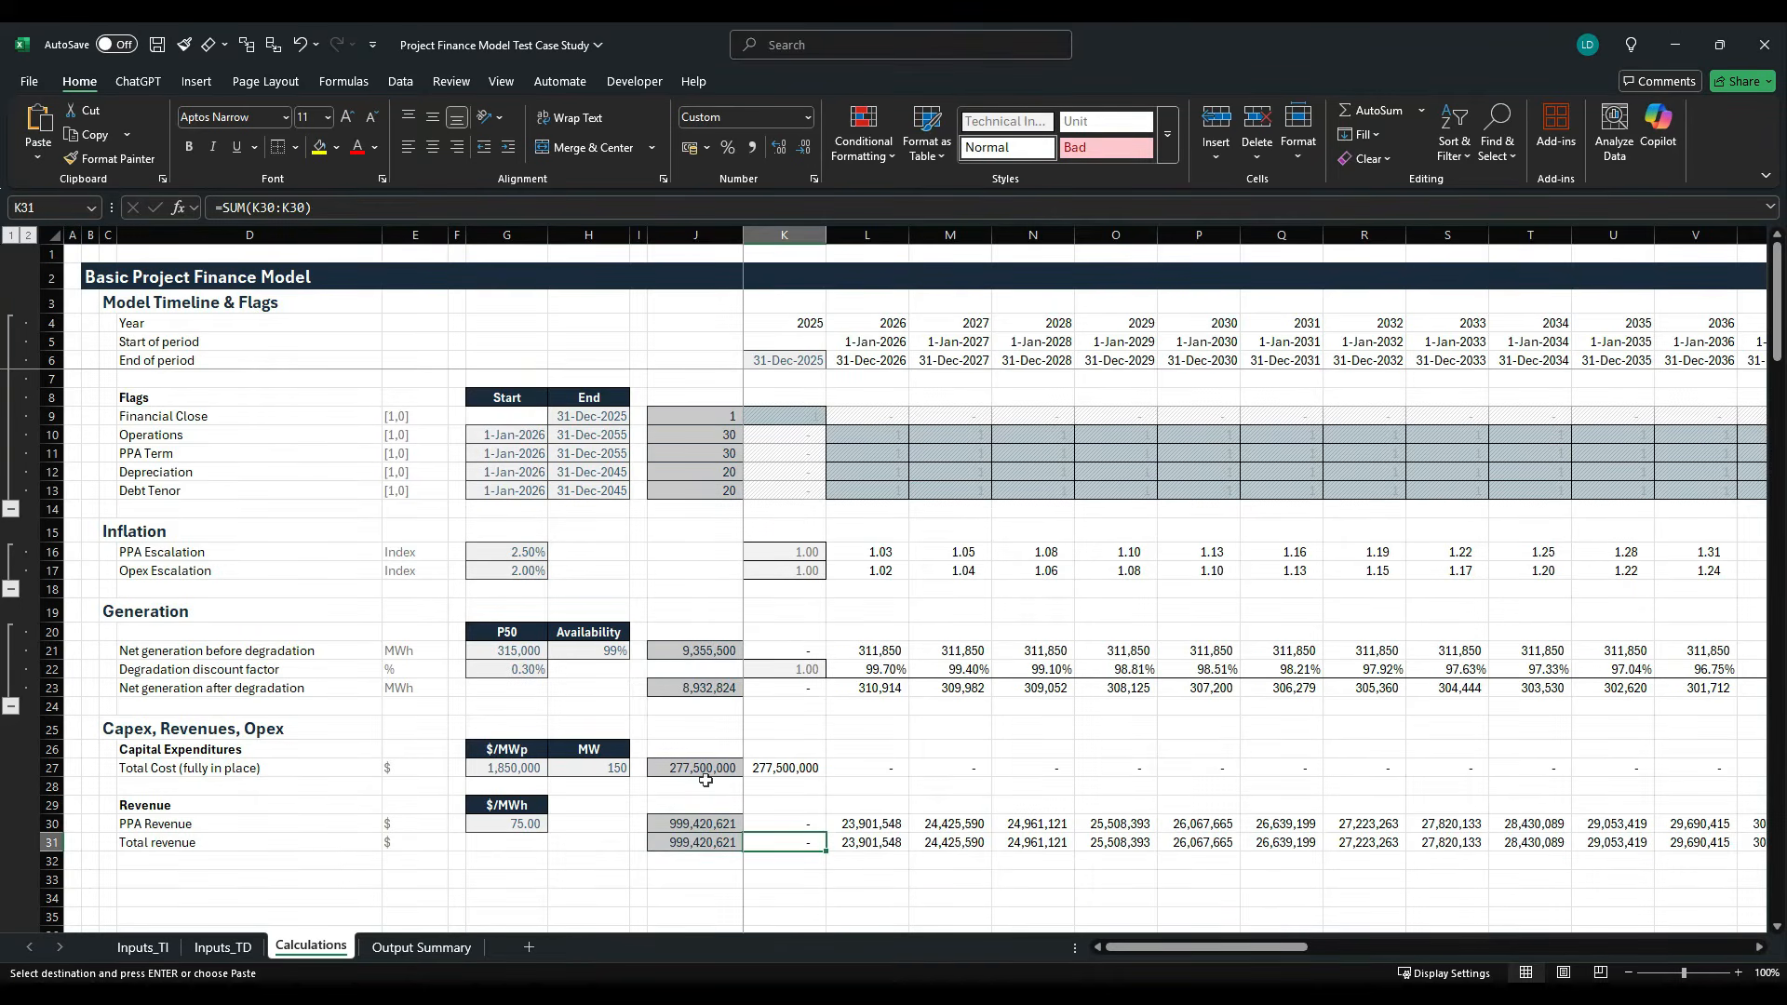
key(ctrl+shift+Right)
key(alt+h)
key(v)
key(s)
key(t)
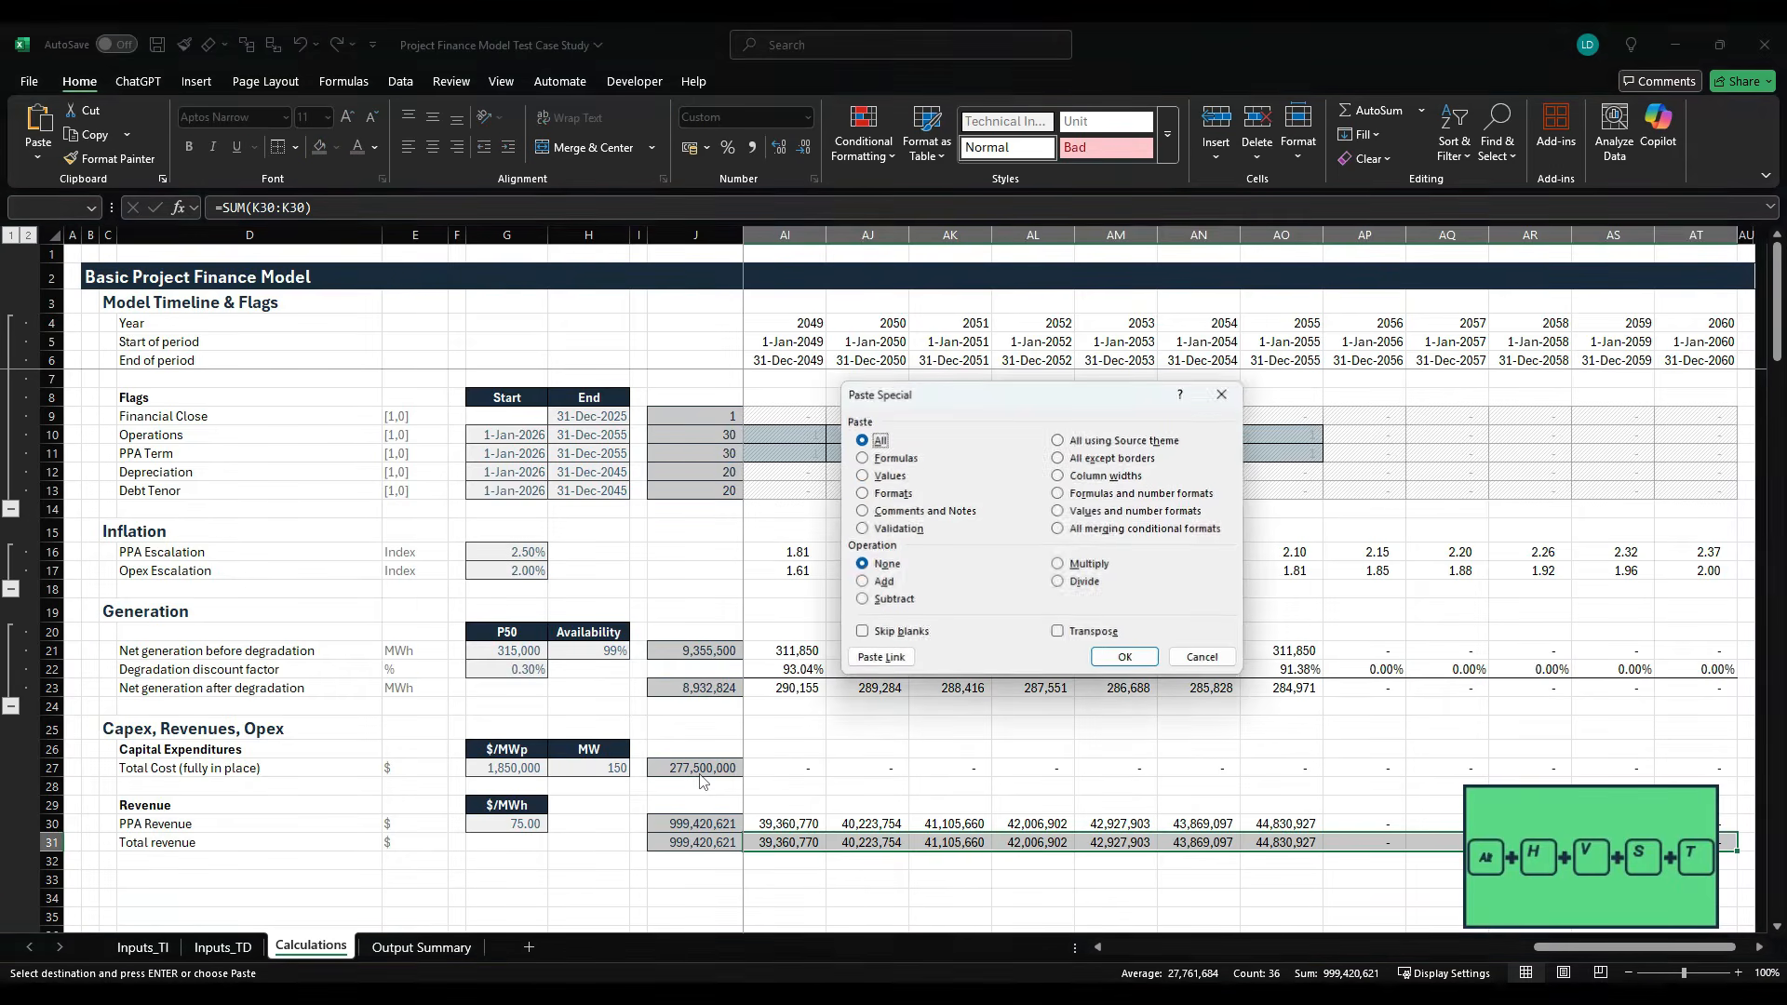
key(t)
key(Return)
key(Left)
key(Right)
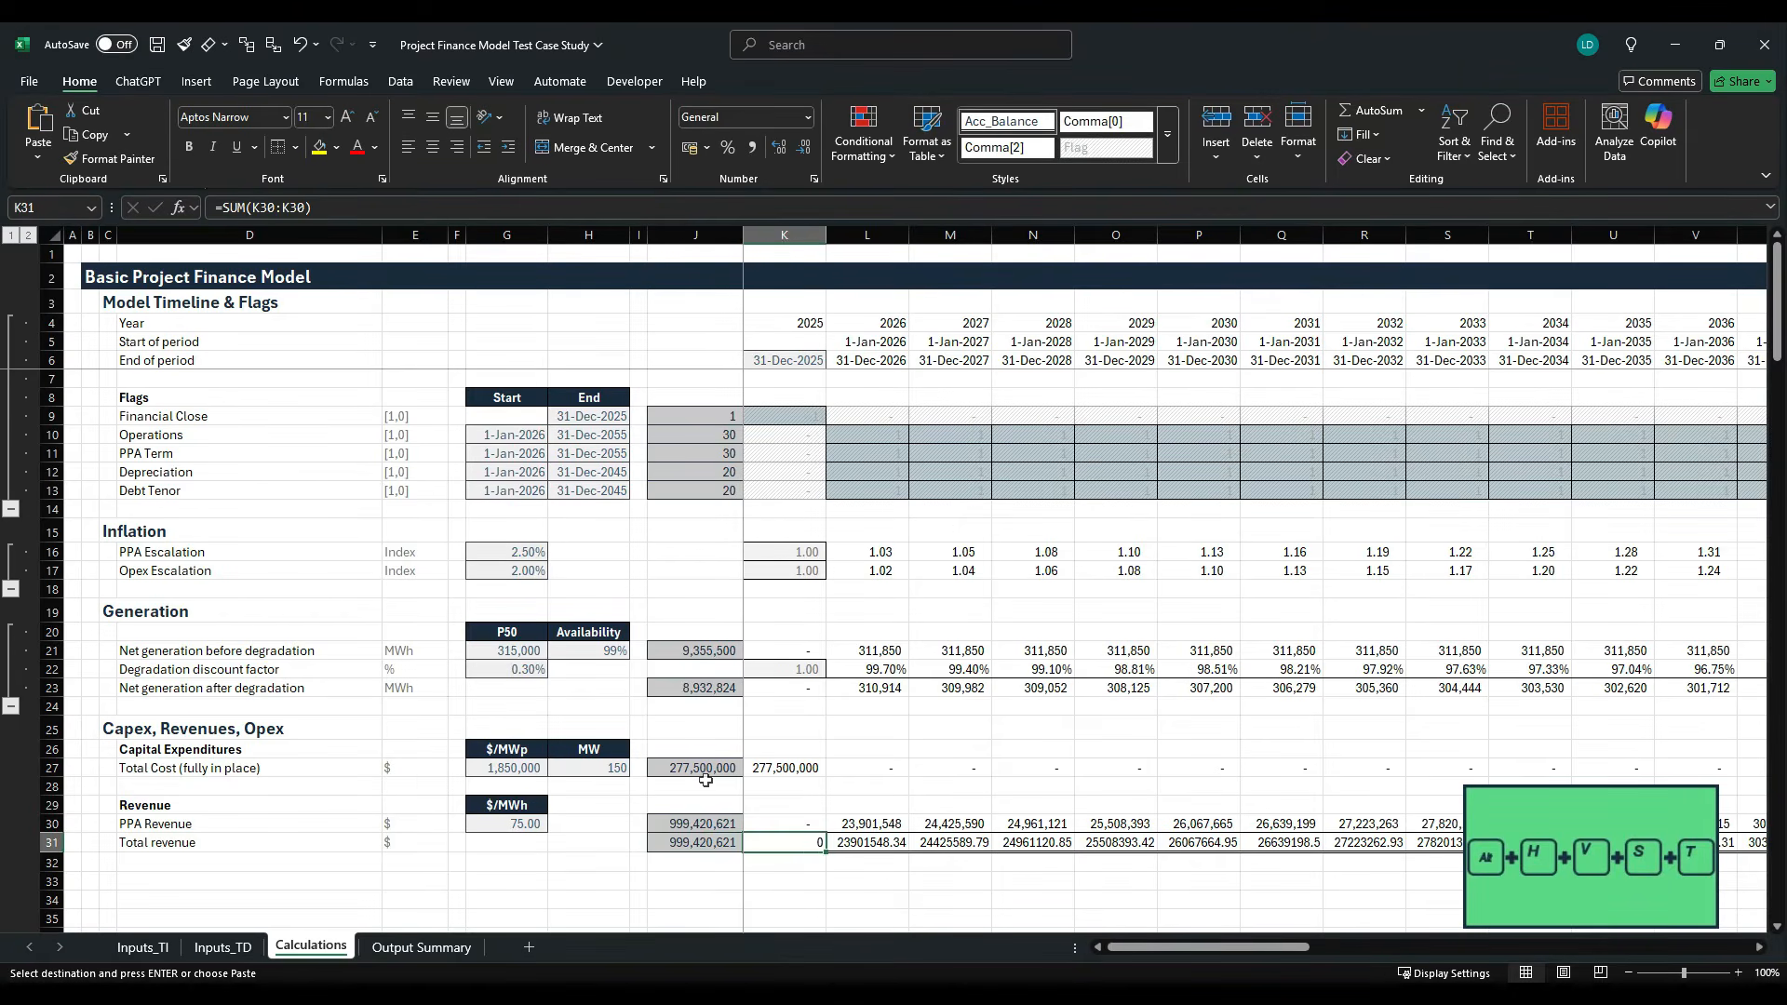
key(Left)
key(Right)
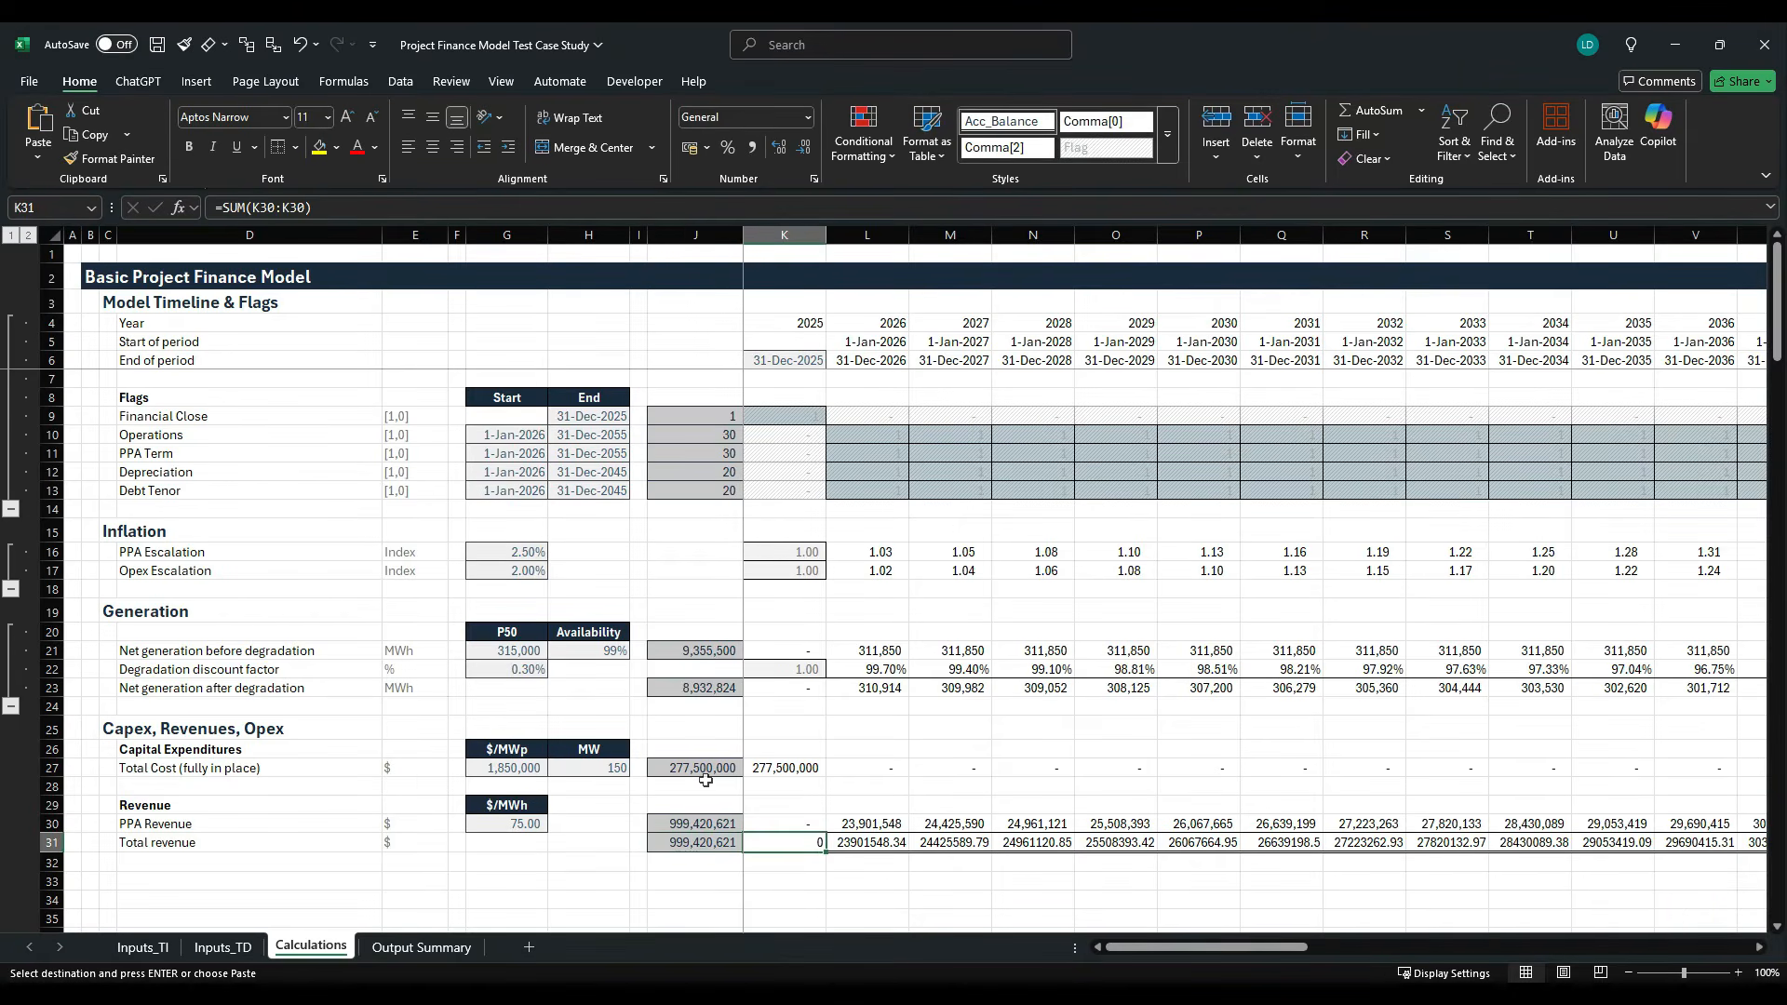
- Apply the Comma[0] cell style to the Total revenue values in K31:AT31
key(ctrl+shift+Right)
key(alt+h)
key(j)
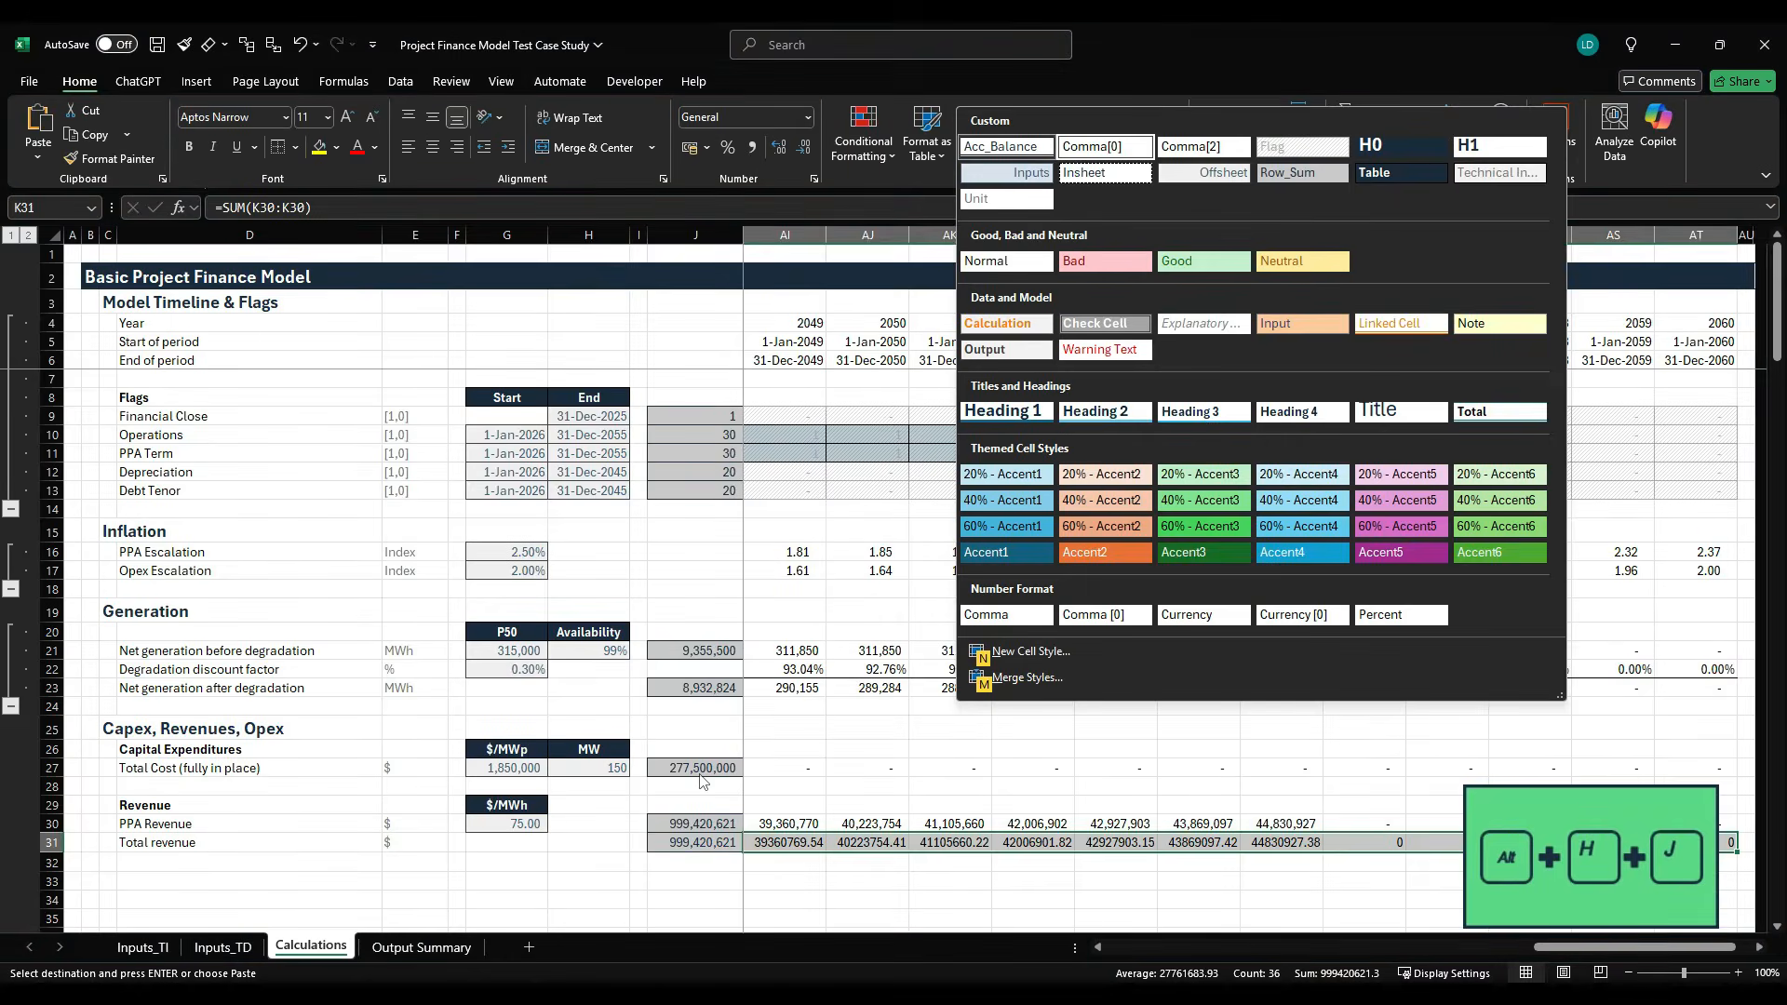
key(Return)
- Make the whole Total revenue row bold from the label in D31 to column AT
key(Left)
key(Left)
key(Left)
key(Left)
key(Left)
key(Left)
key(Left)
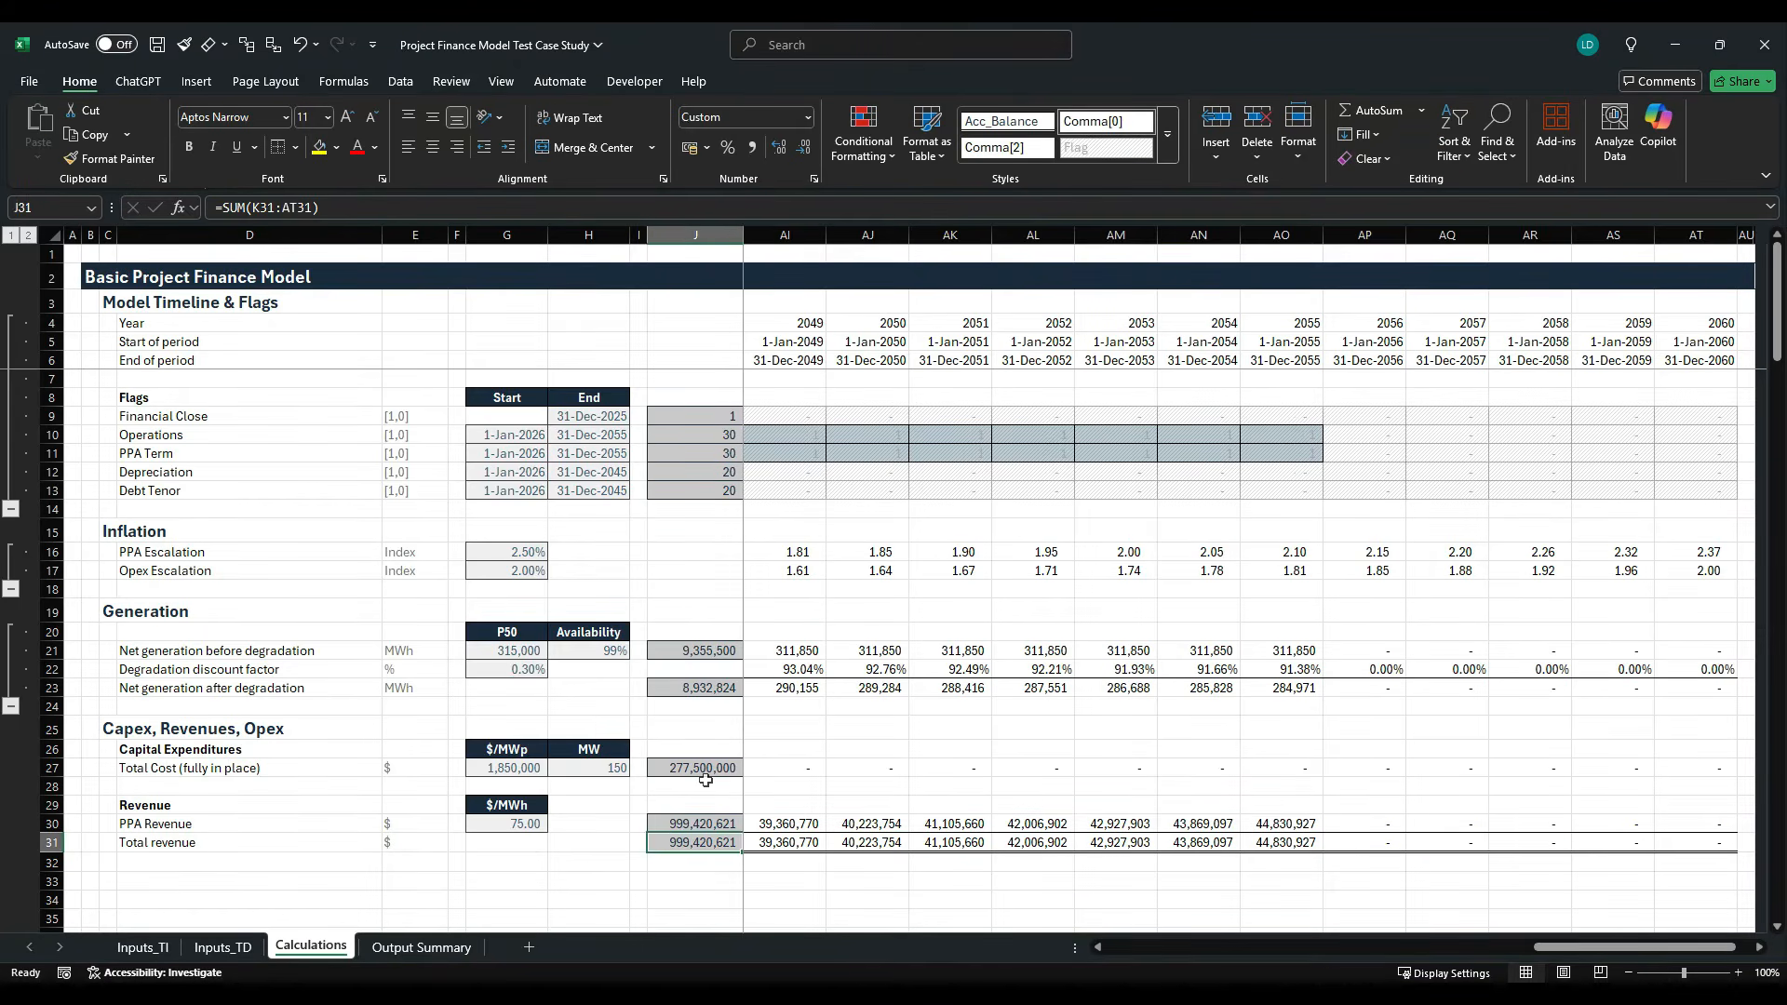
key(shift+Right)
key(shift+Right)
key(shift+Right)
key(shift+Right)
key(shift+Right)
key(shift+Right)
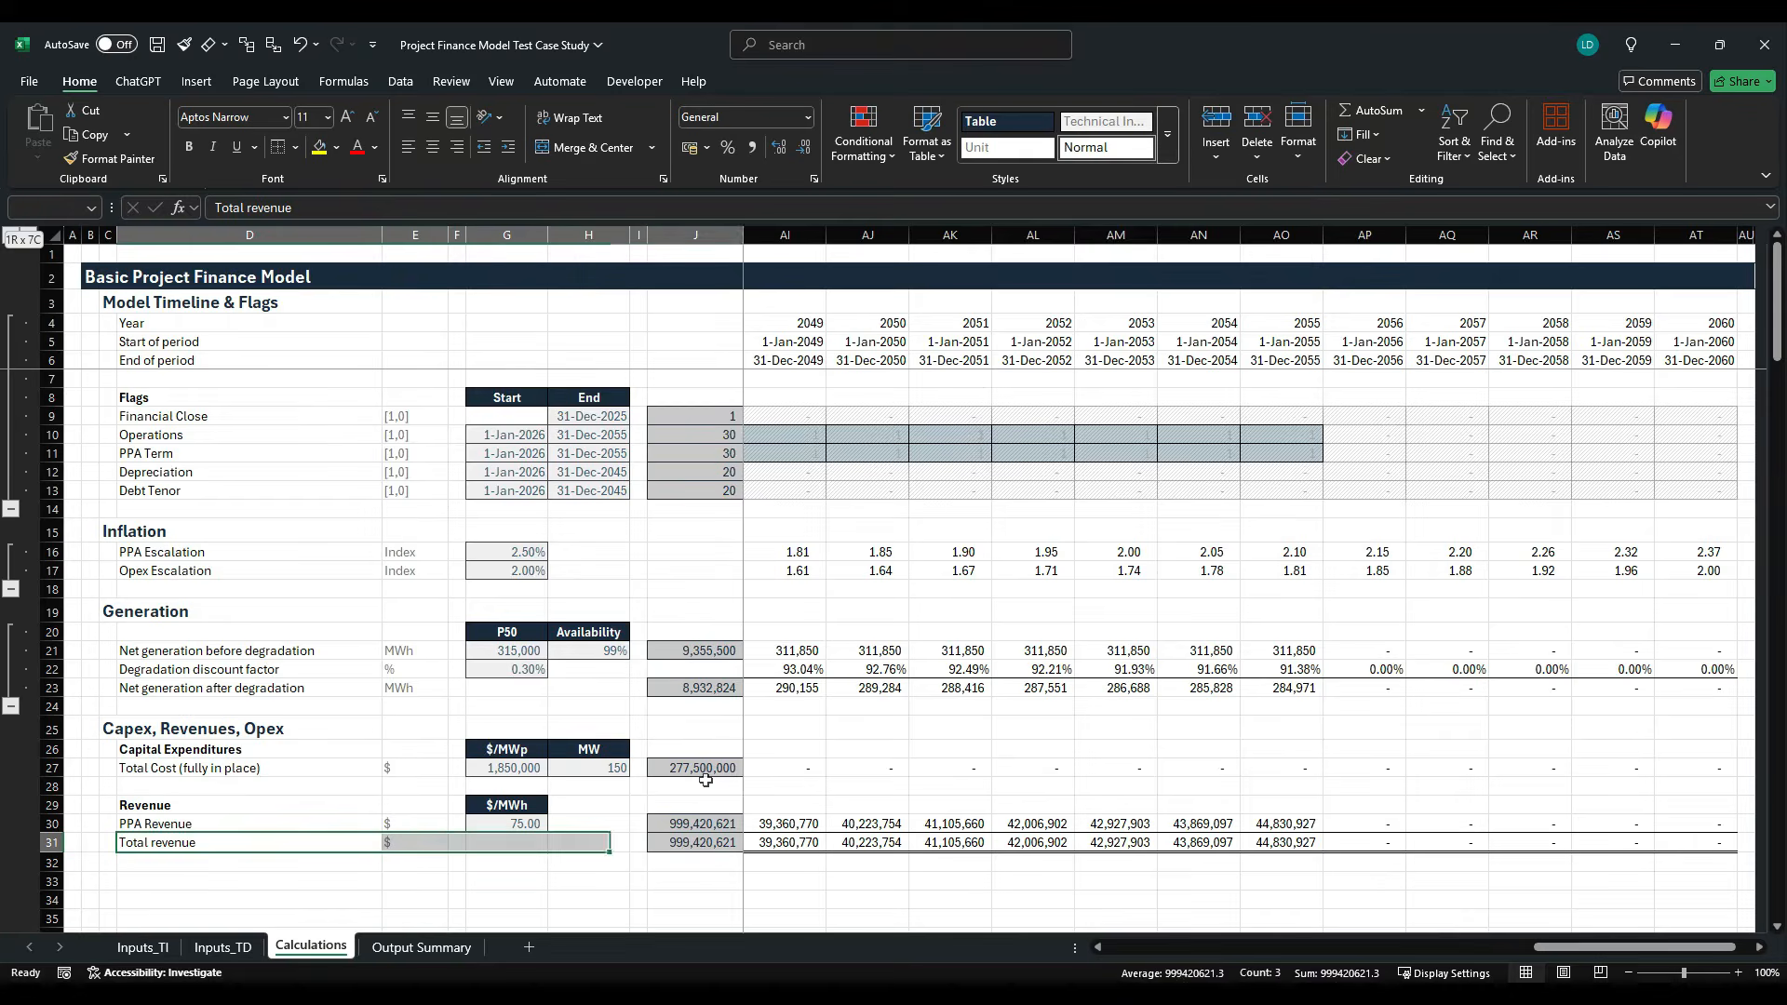
key(ctrl+shift+Right)
key(ctrl+b)
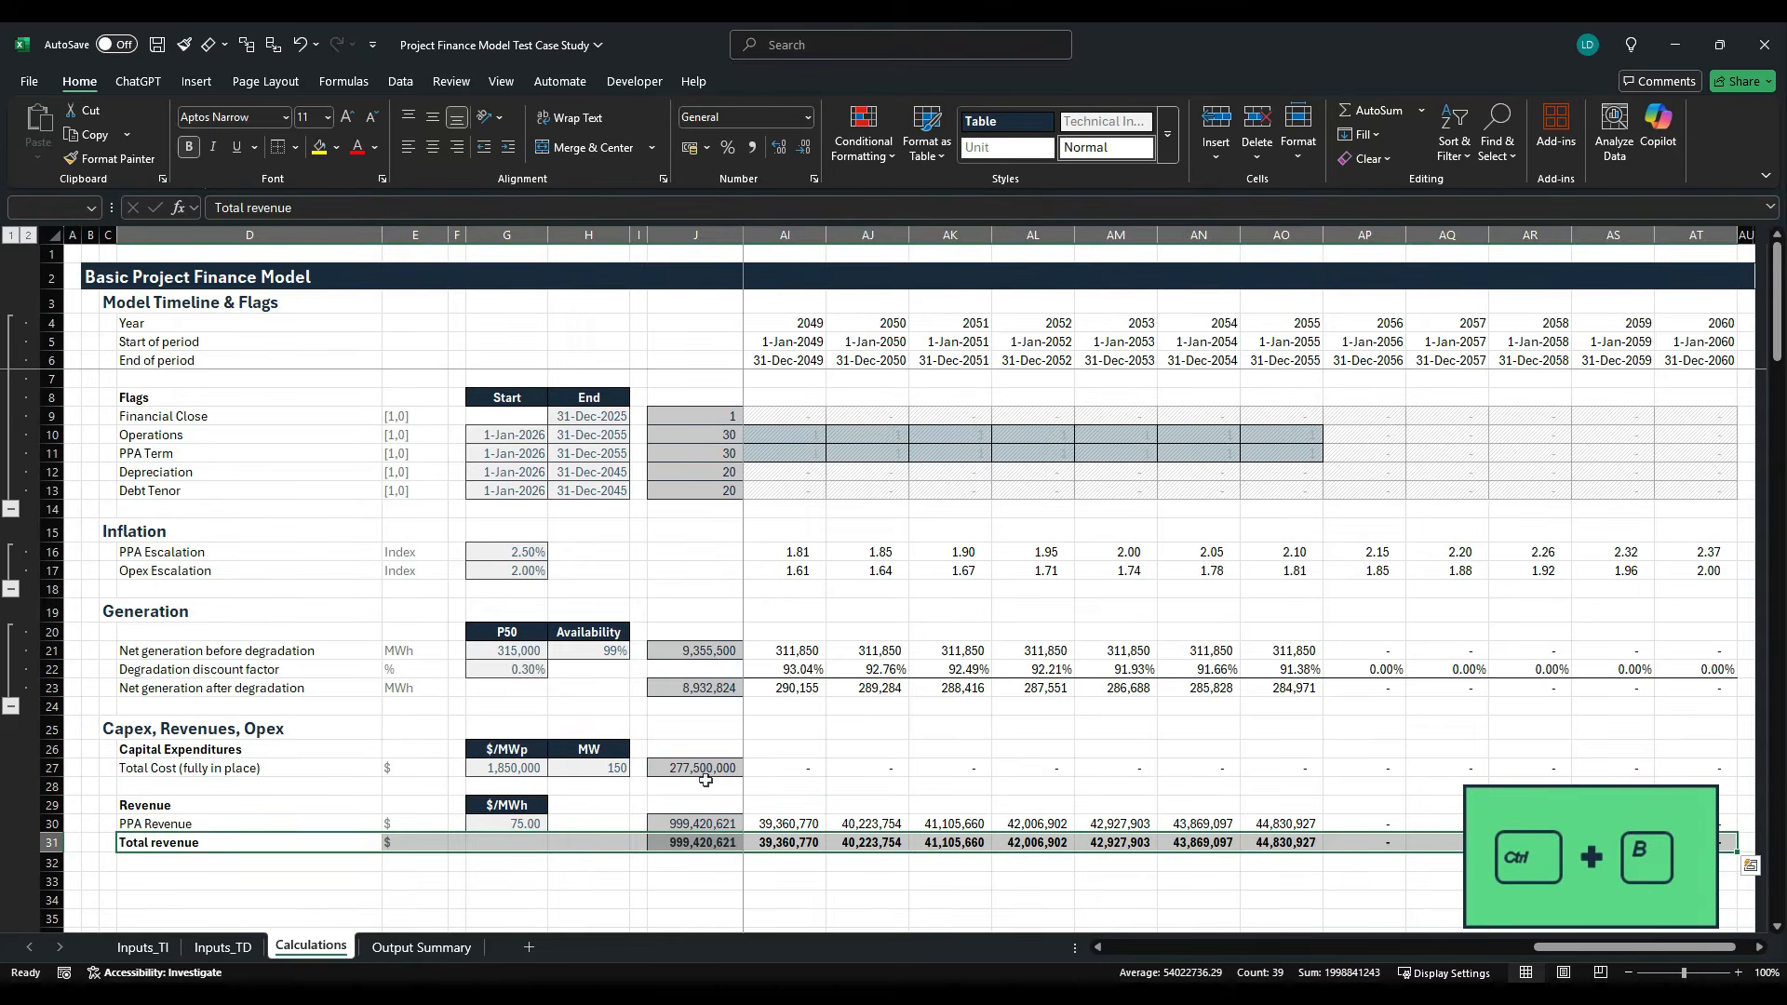
- Add a top and double bottom border to the Total revenue row, D31:AT31
click(295, 147)
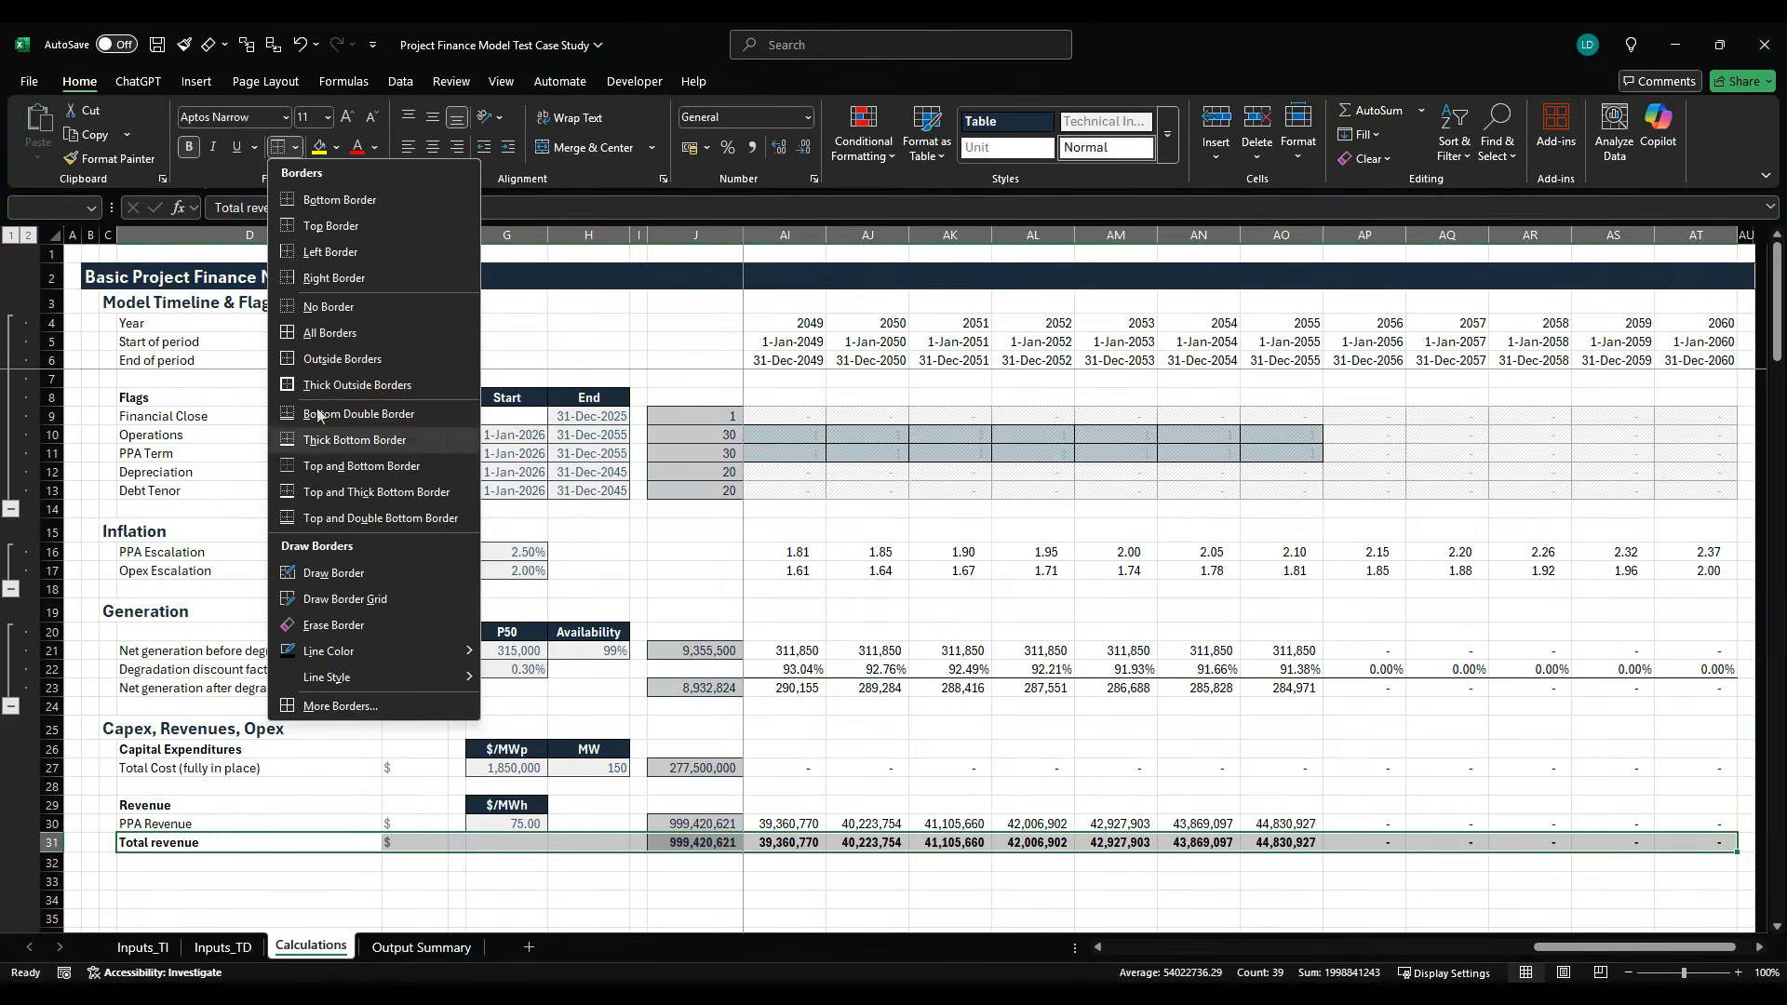
click(400, 530)
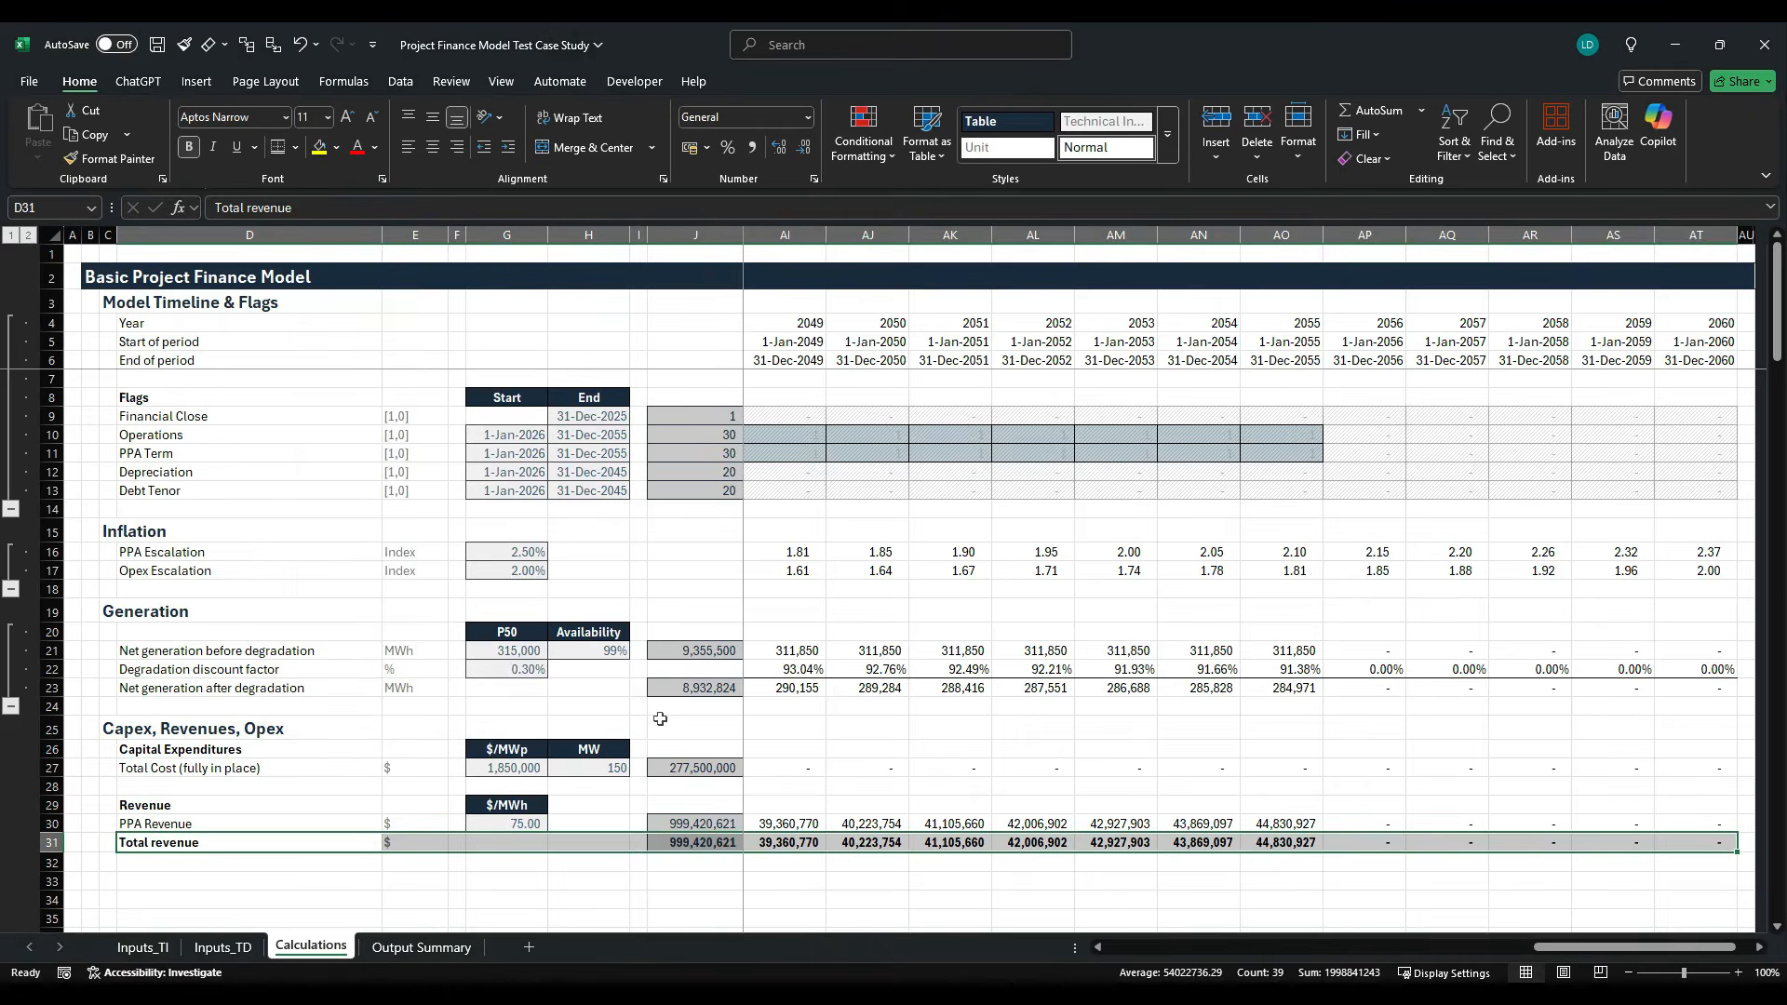
key(Right)
key(Right)
key(Right)
key(Right)
key(Right)
key(Right)
key(Right)
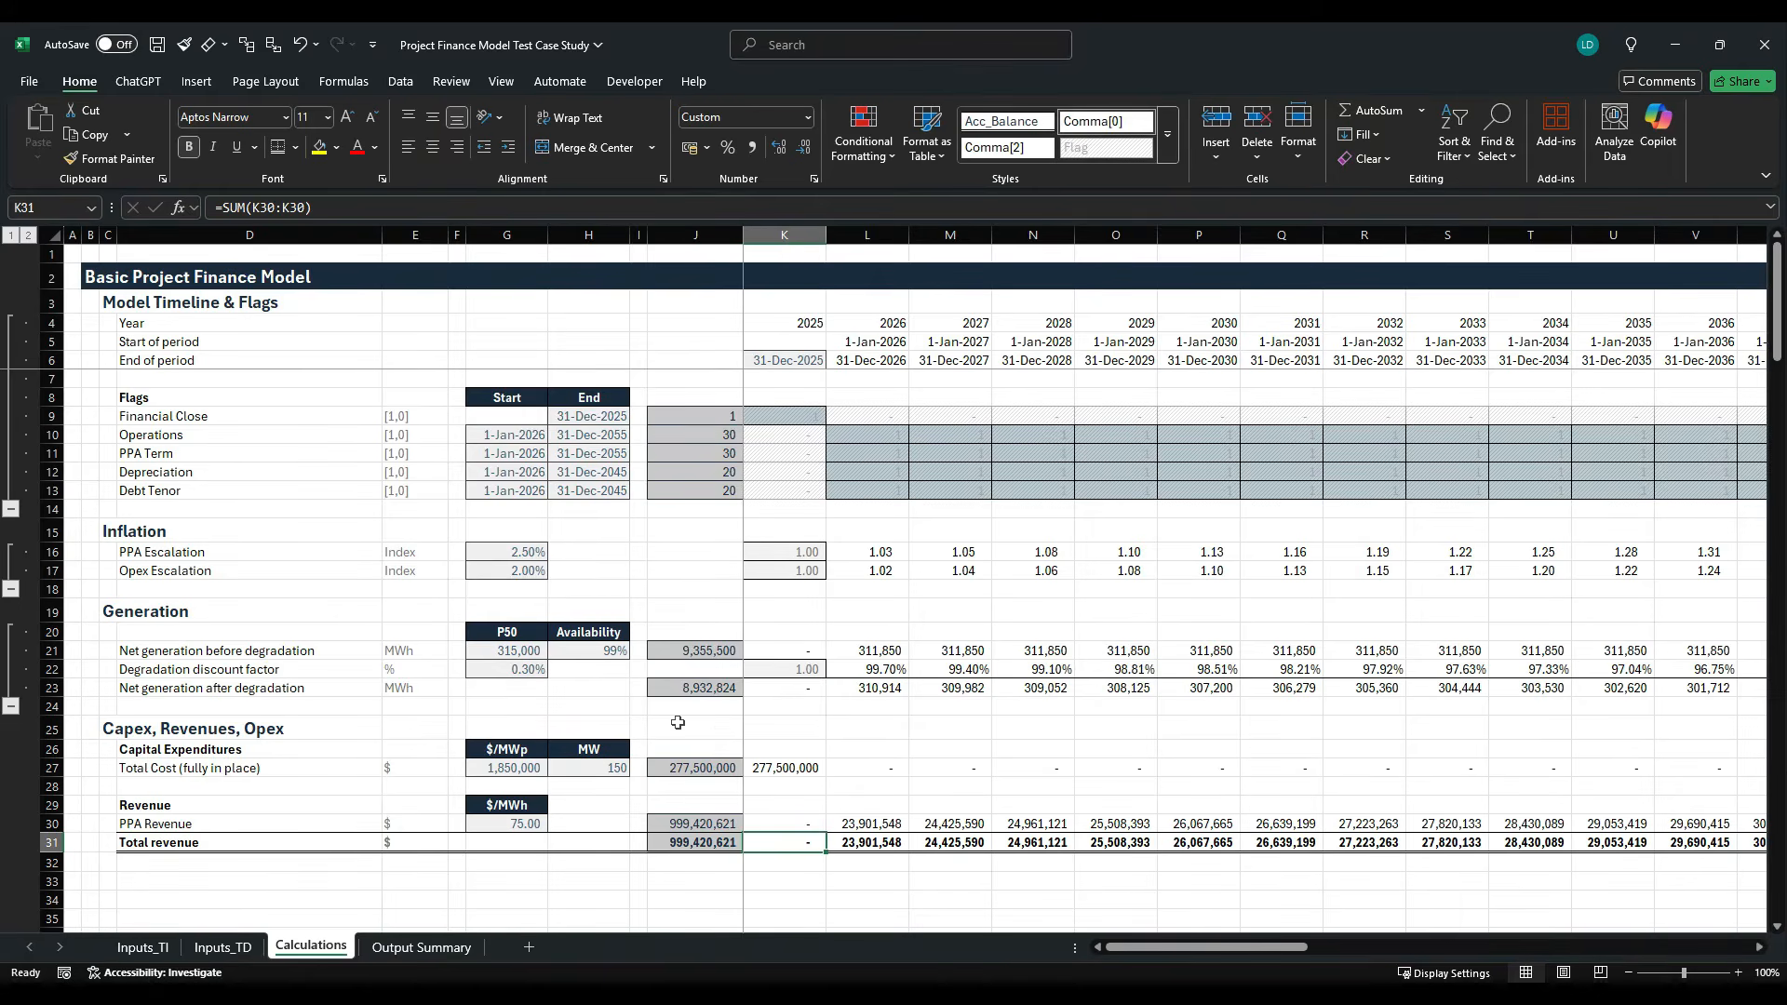
scroll(677, 722, down, 4)
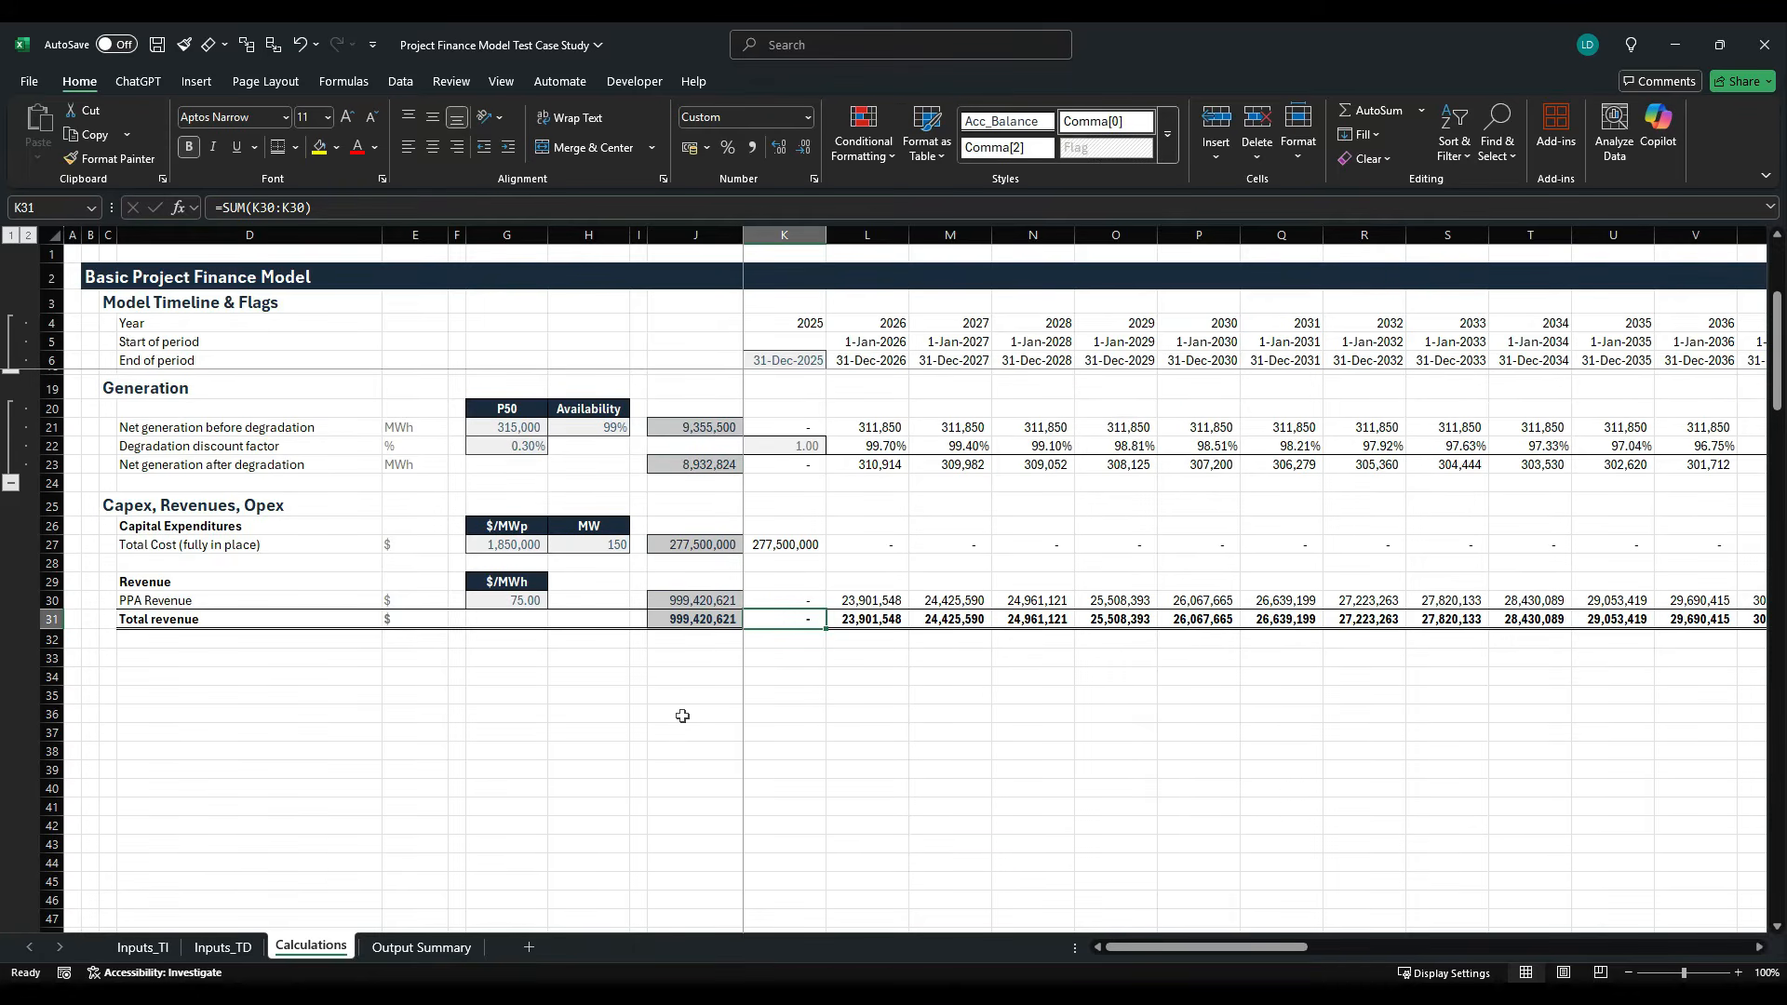
- Enter the bold heading "Operational expenditures" in D33 of Calculations
click(266, 658)
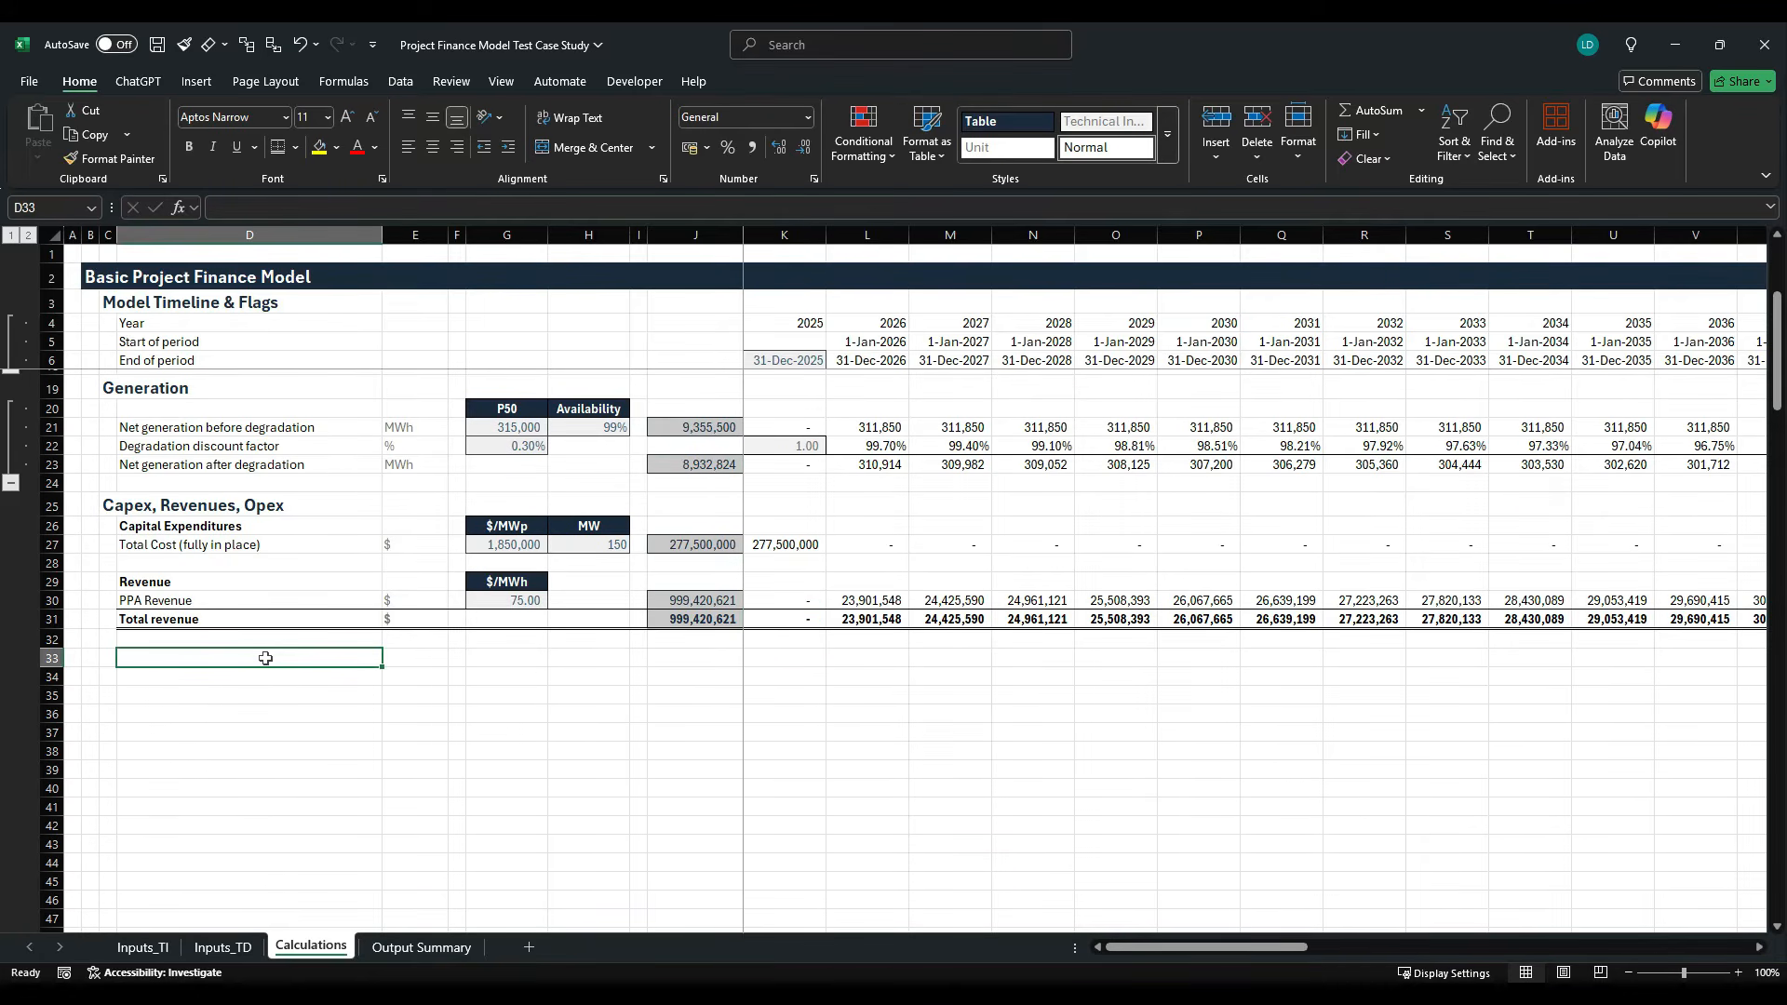
text(Operation)
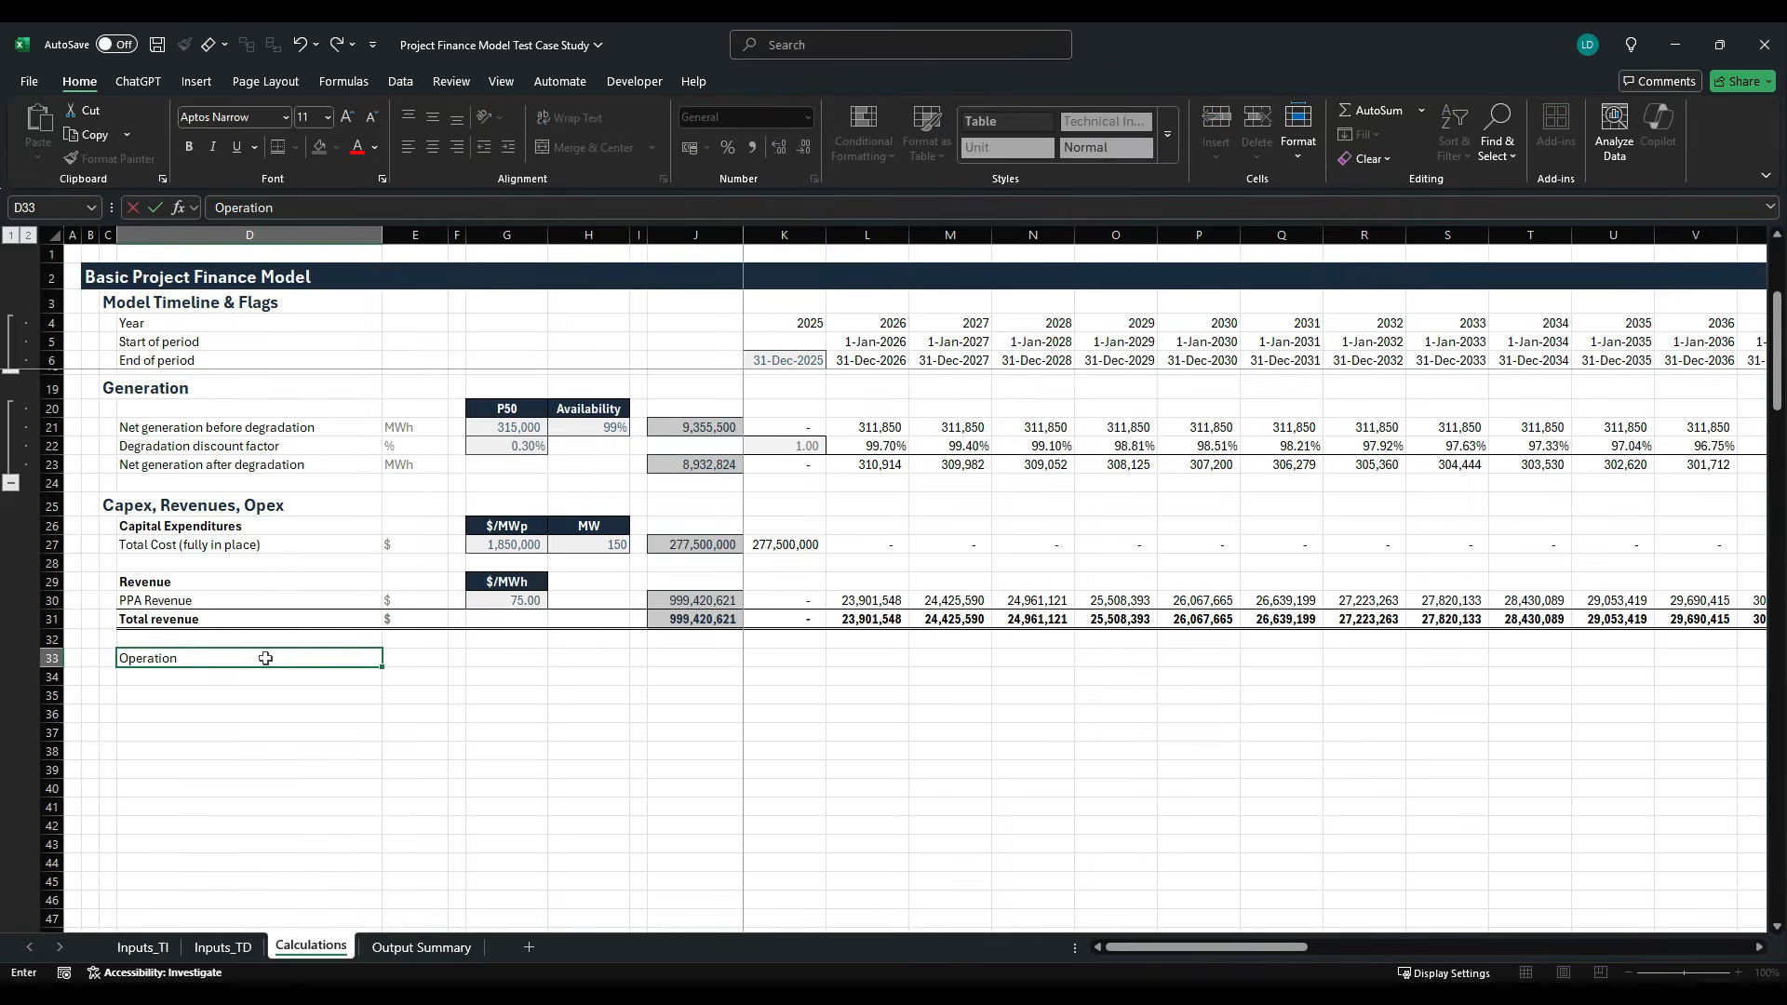
text(al expenditures)
key(ctrl+Return)
key(ctrl+b)
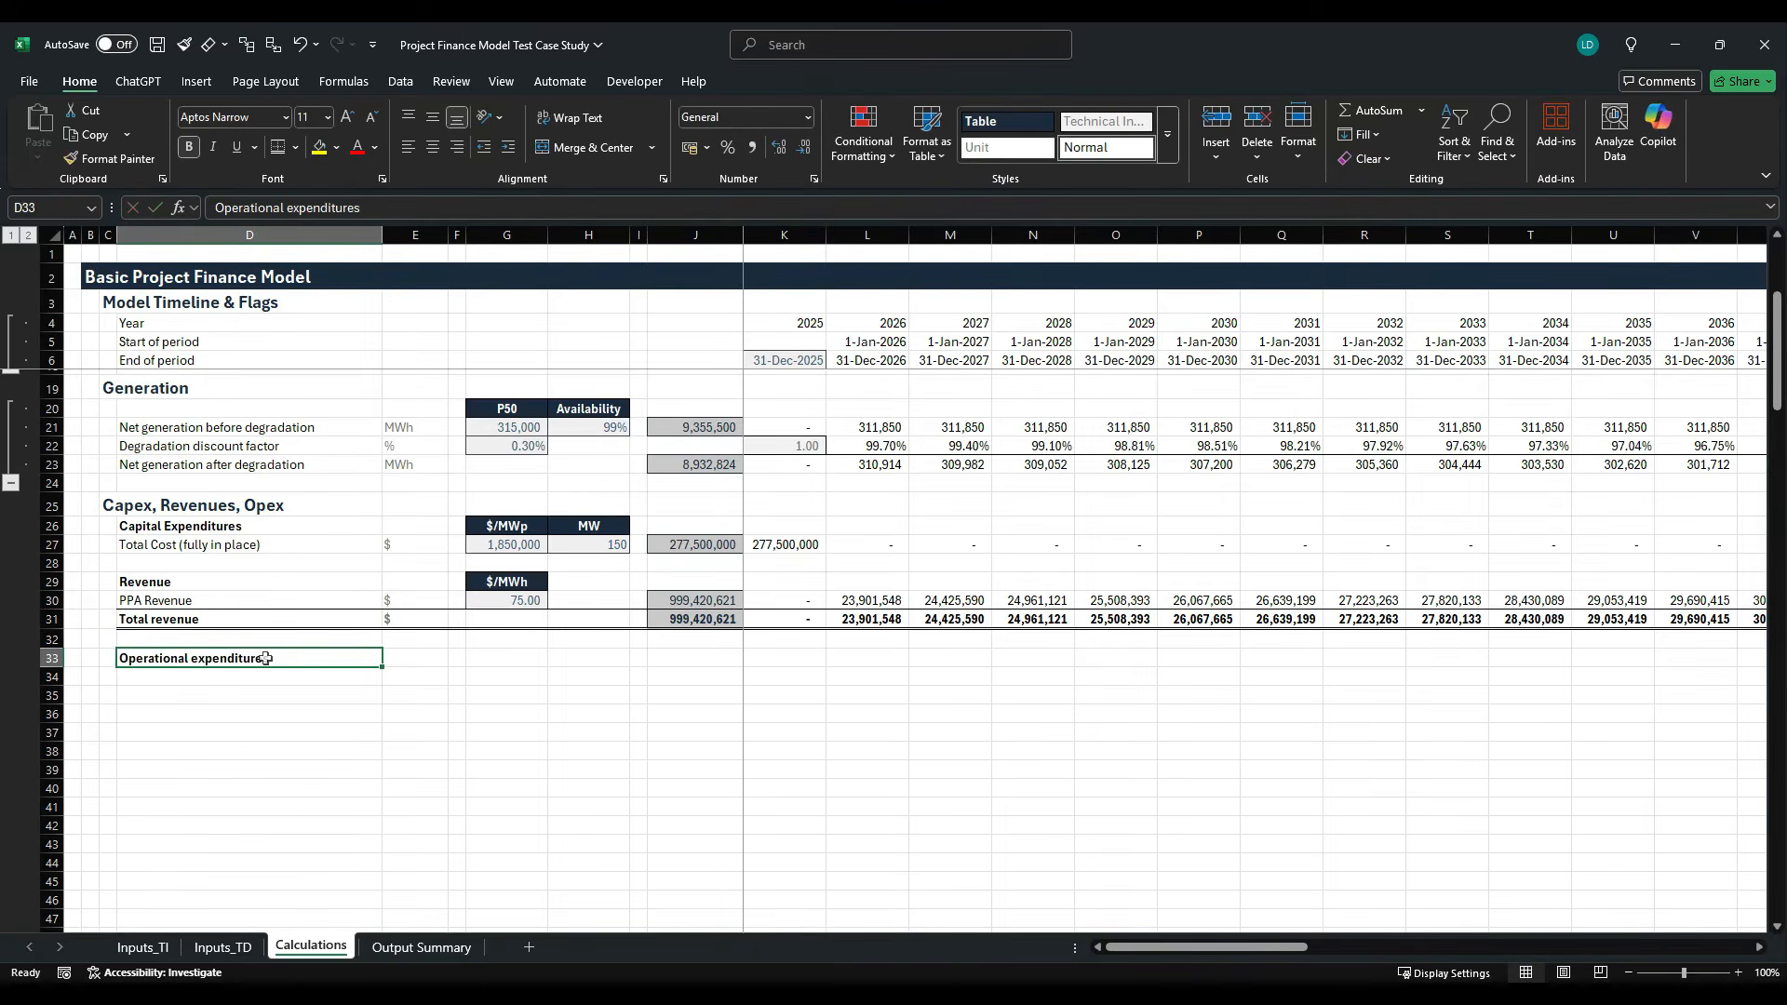
- Link D34 to the O&M label in Inputs_TI!D21 and fill the formula down through D38
key(Down)
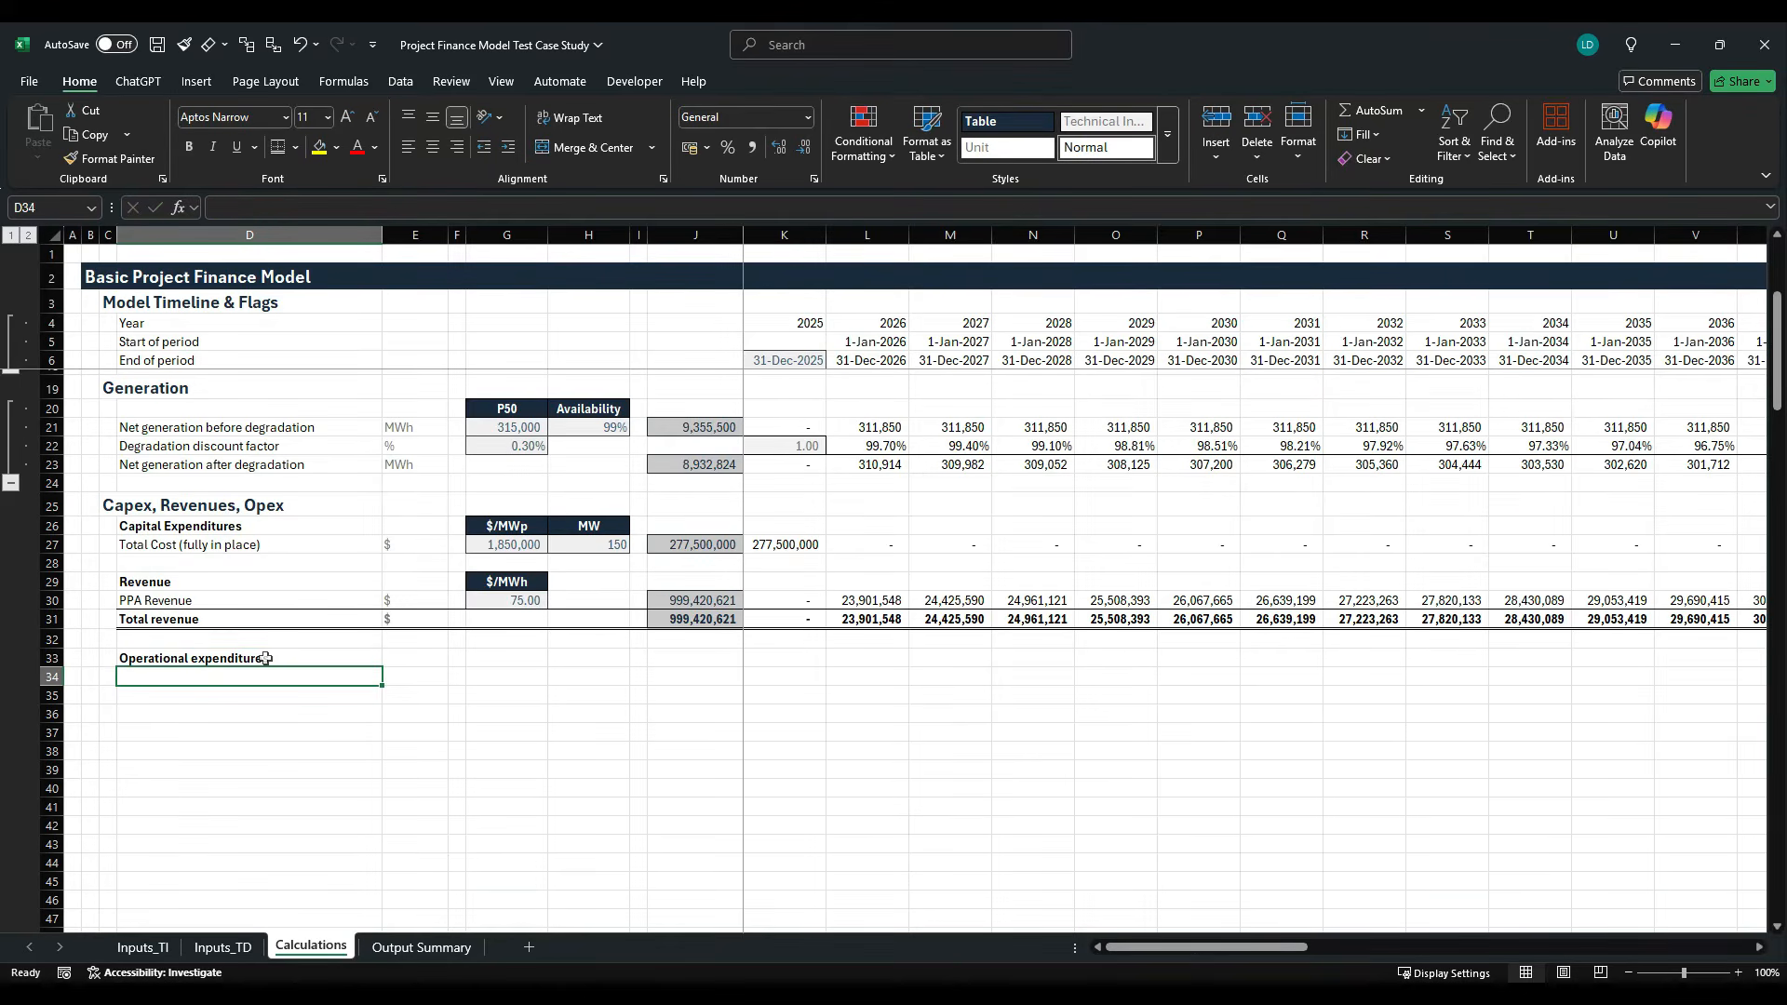
text(=)
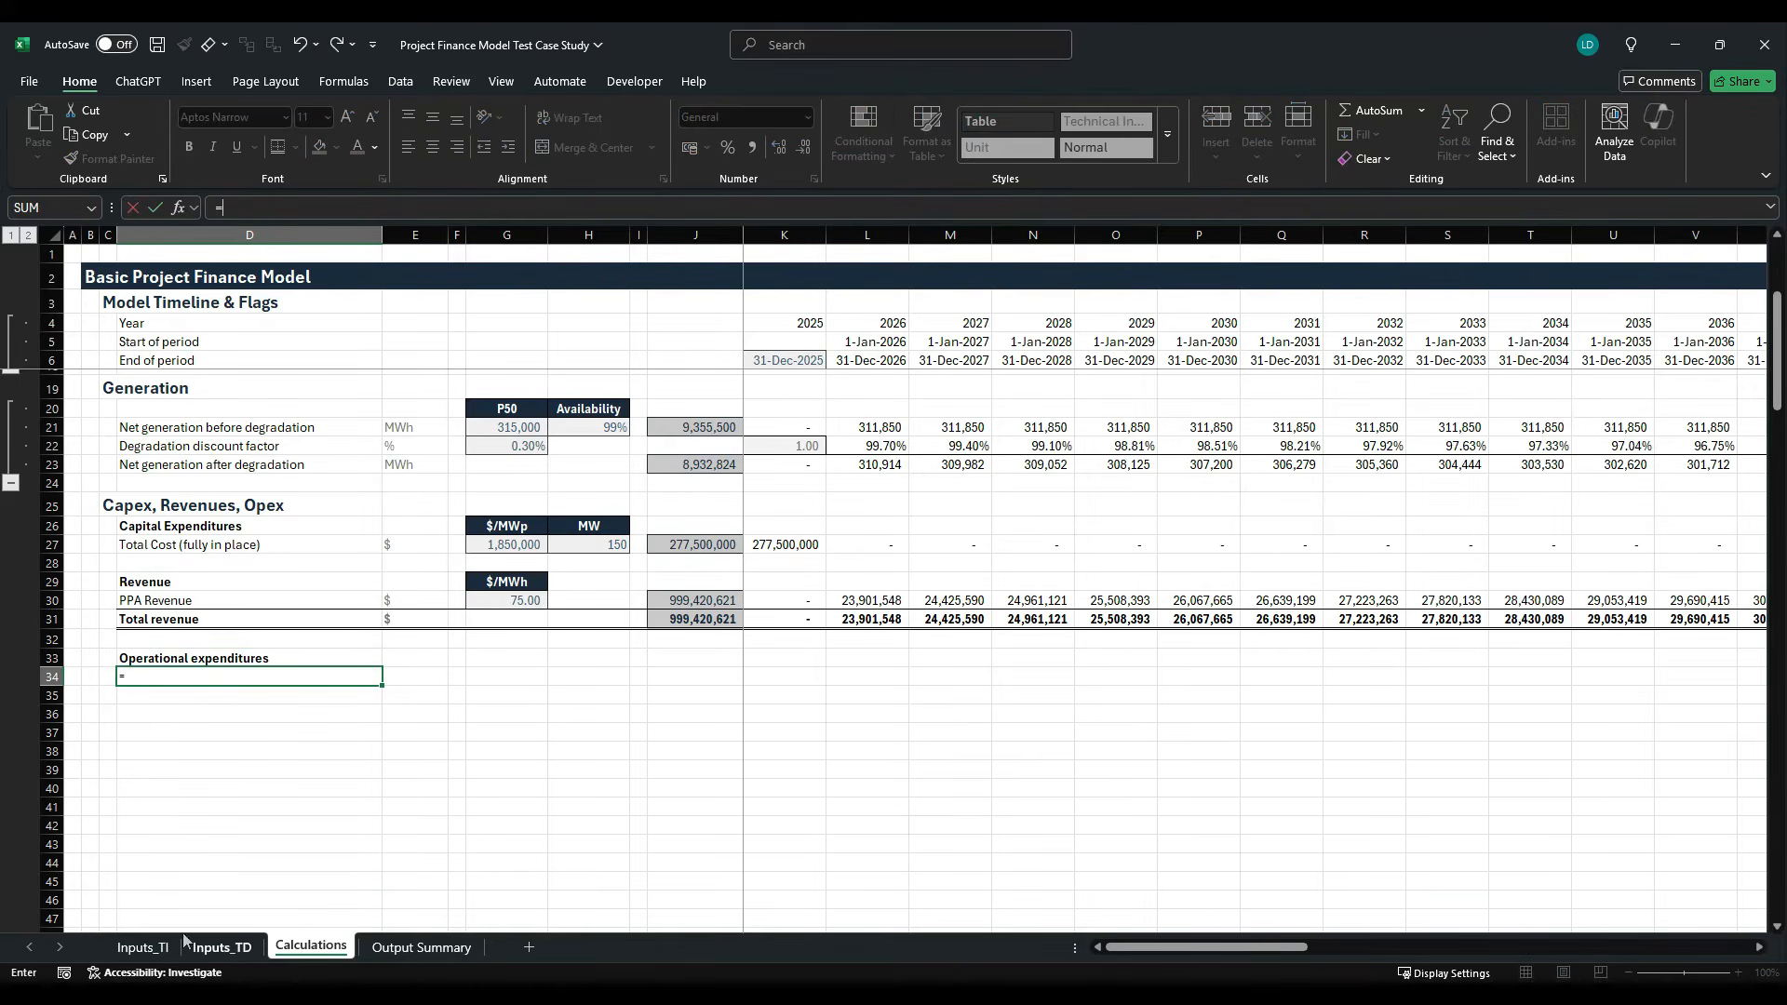
click(142, 947)
click(139, 657)
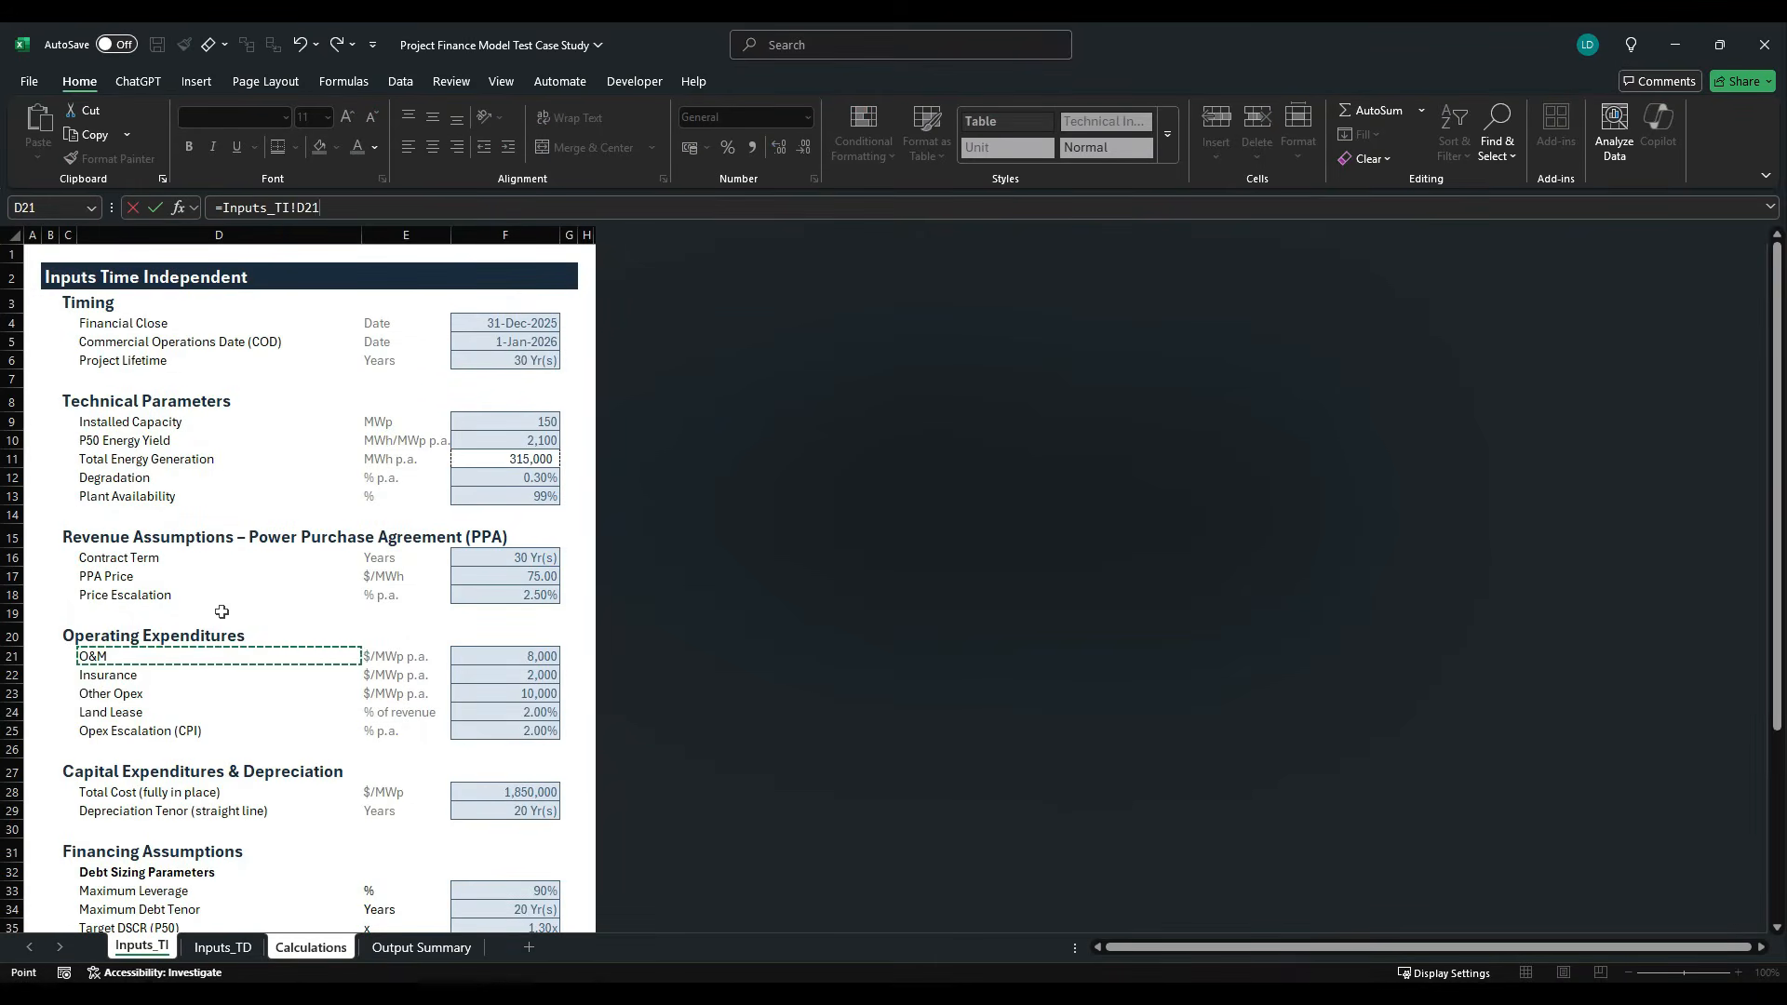
key(Return)
key(shift+Down)
key(shift+Down)
key(shift+Down)
key(shift+Down)
key(ctrl+d)
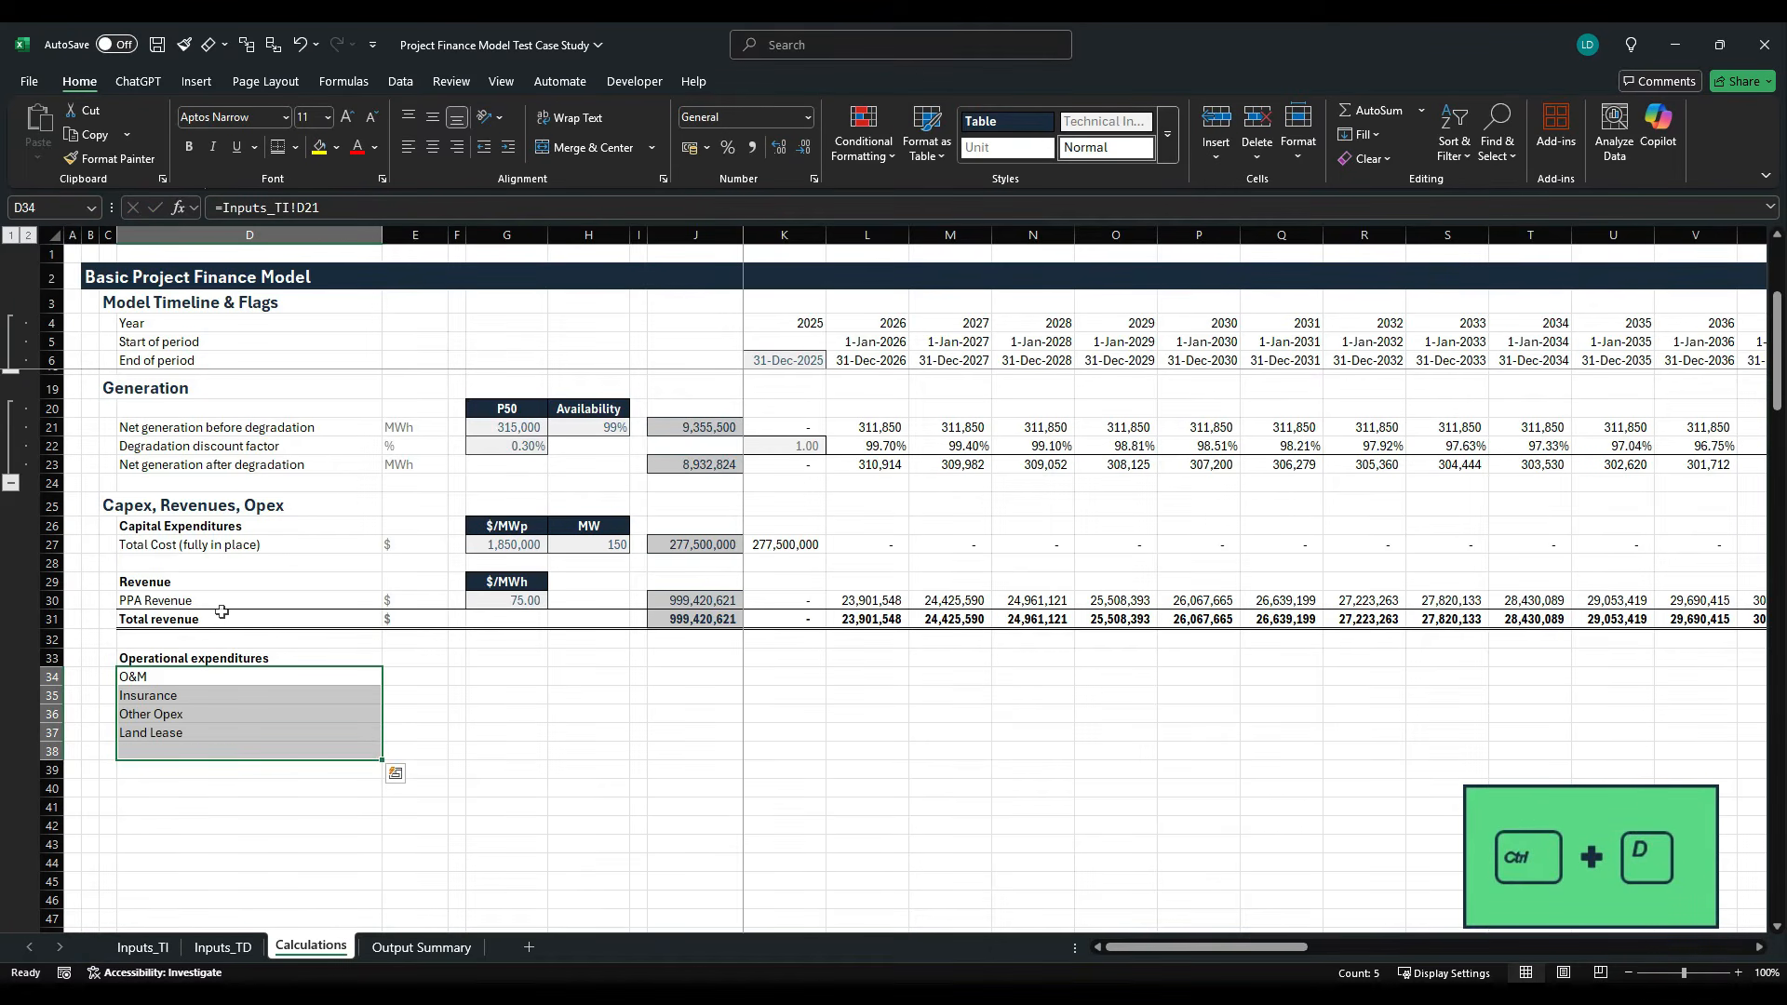
- Replace the Opex Escalation (CPI) label in D38 with "Total Opex"
key(Down)
key(Down)
key(Down)
key(Down)
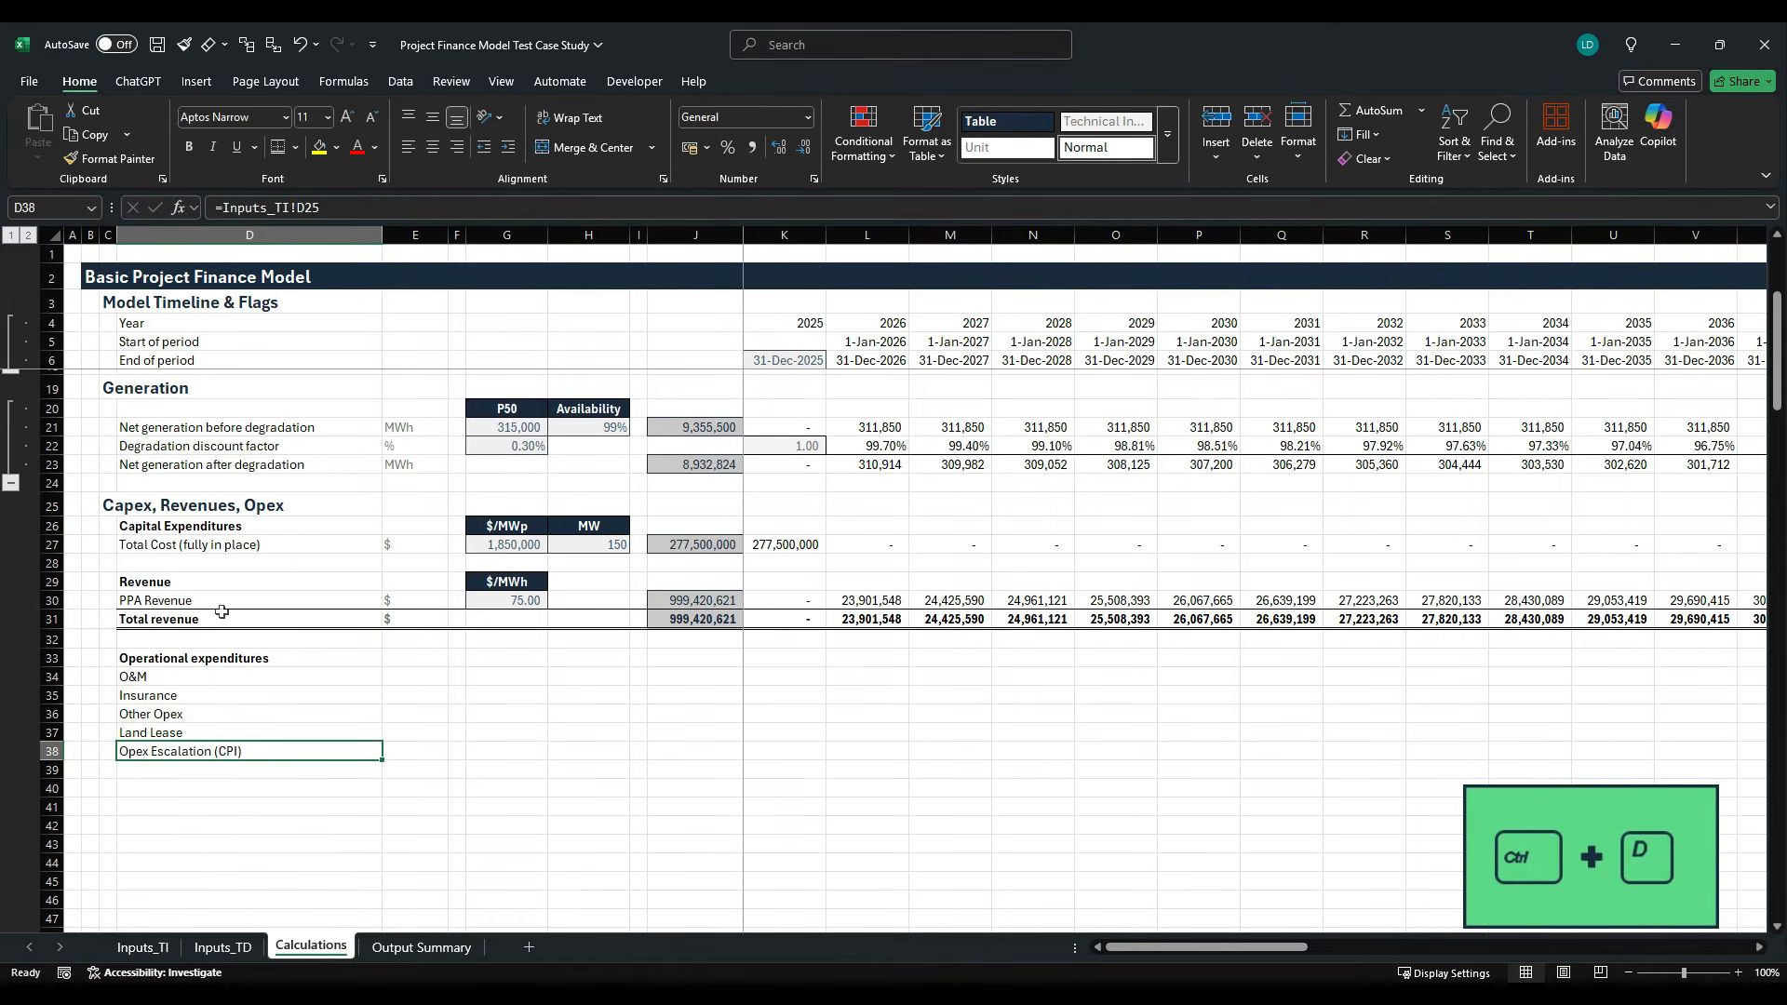
key(Delete)
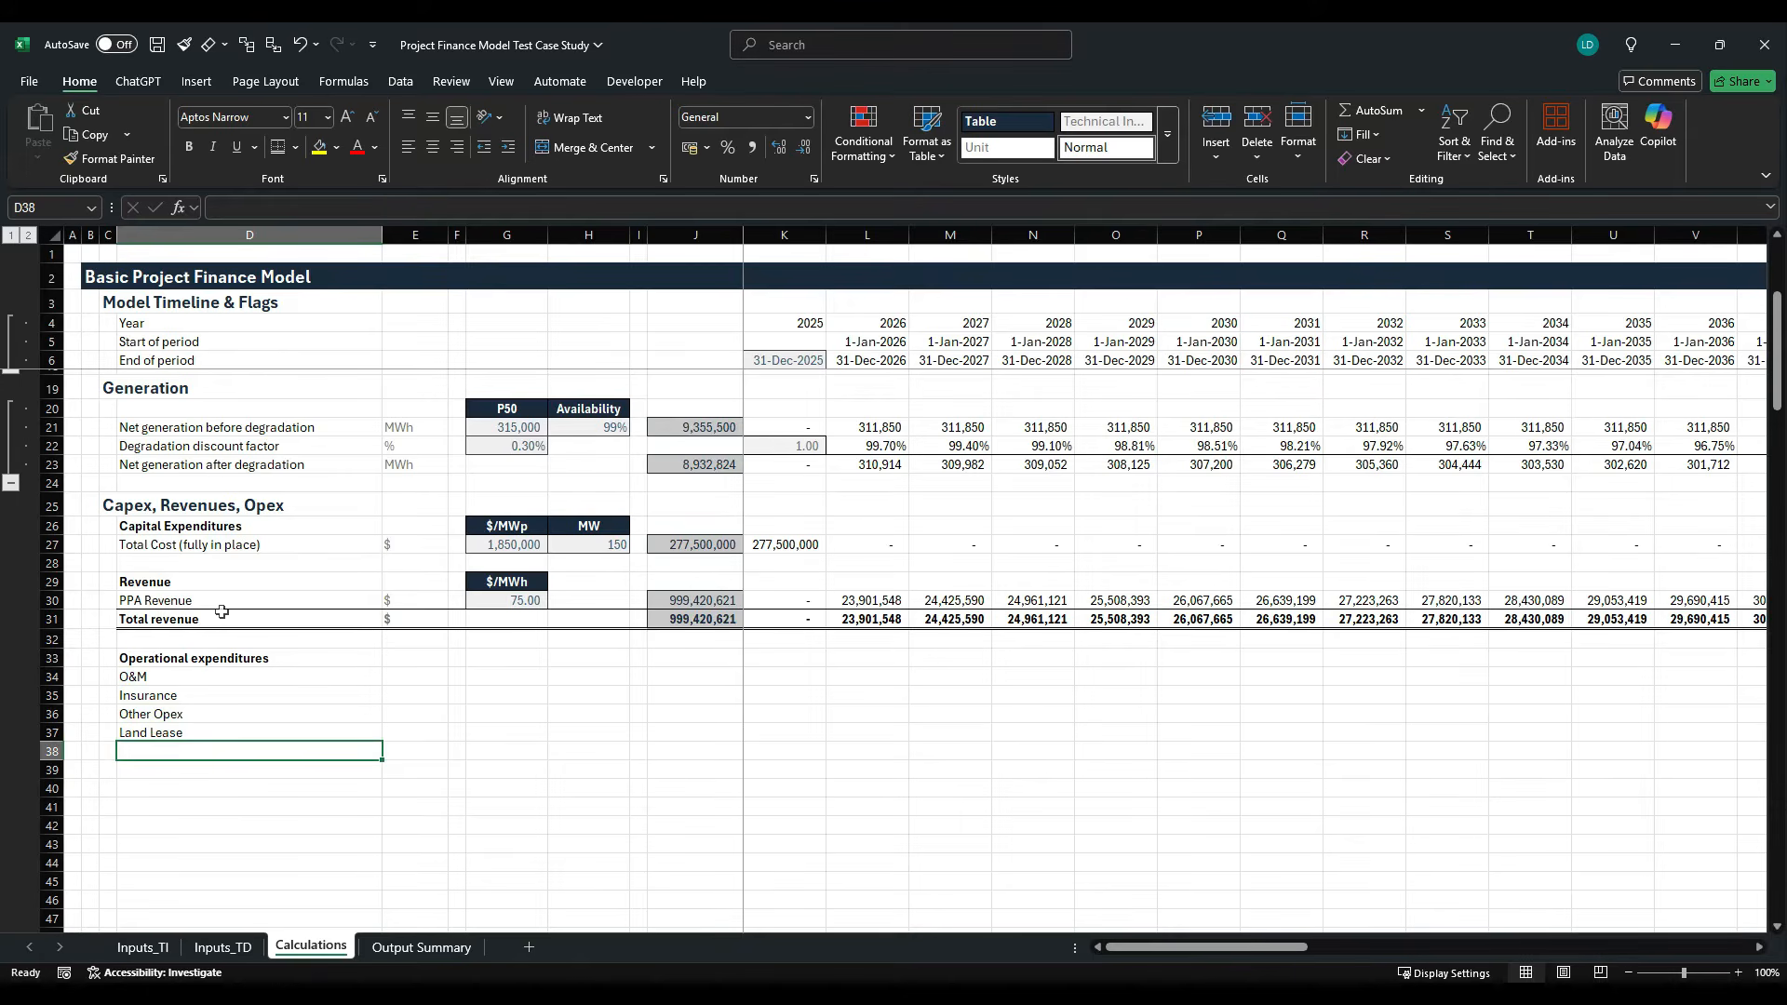
key(Up)
key(Up)
key(Up)
key(Up)
key(Down)
key(Down)
key(Down)
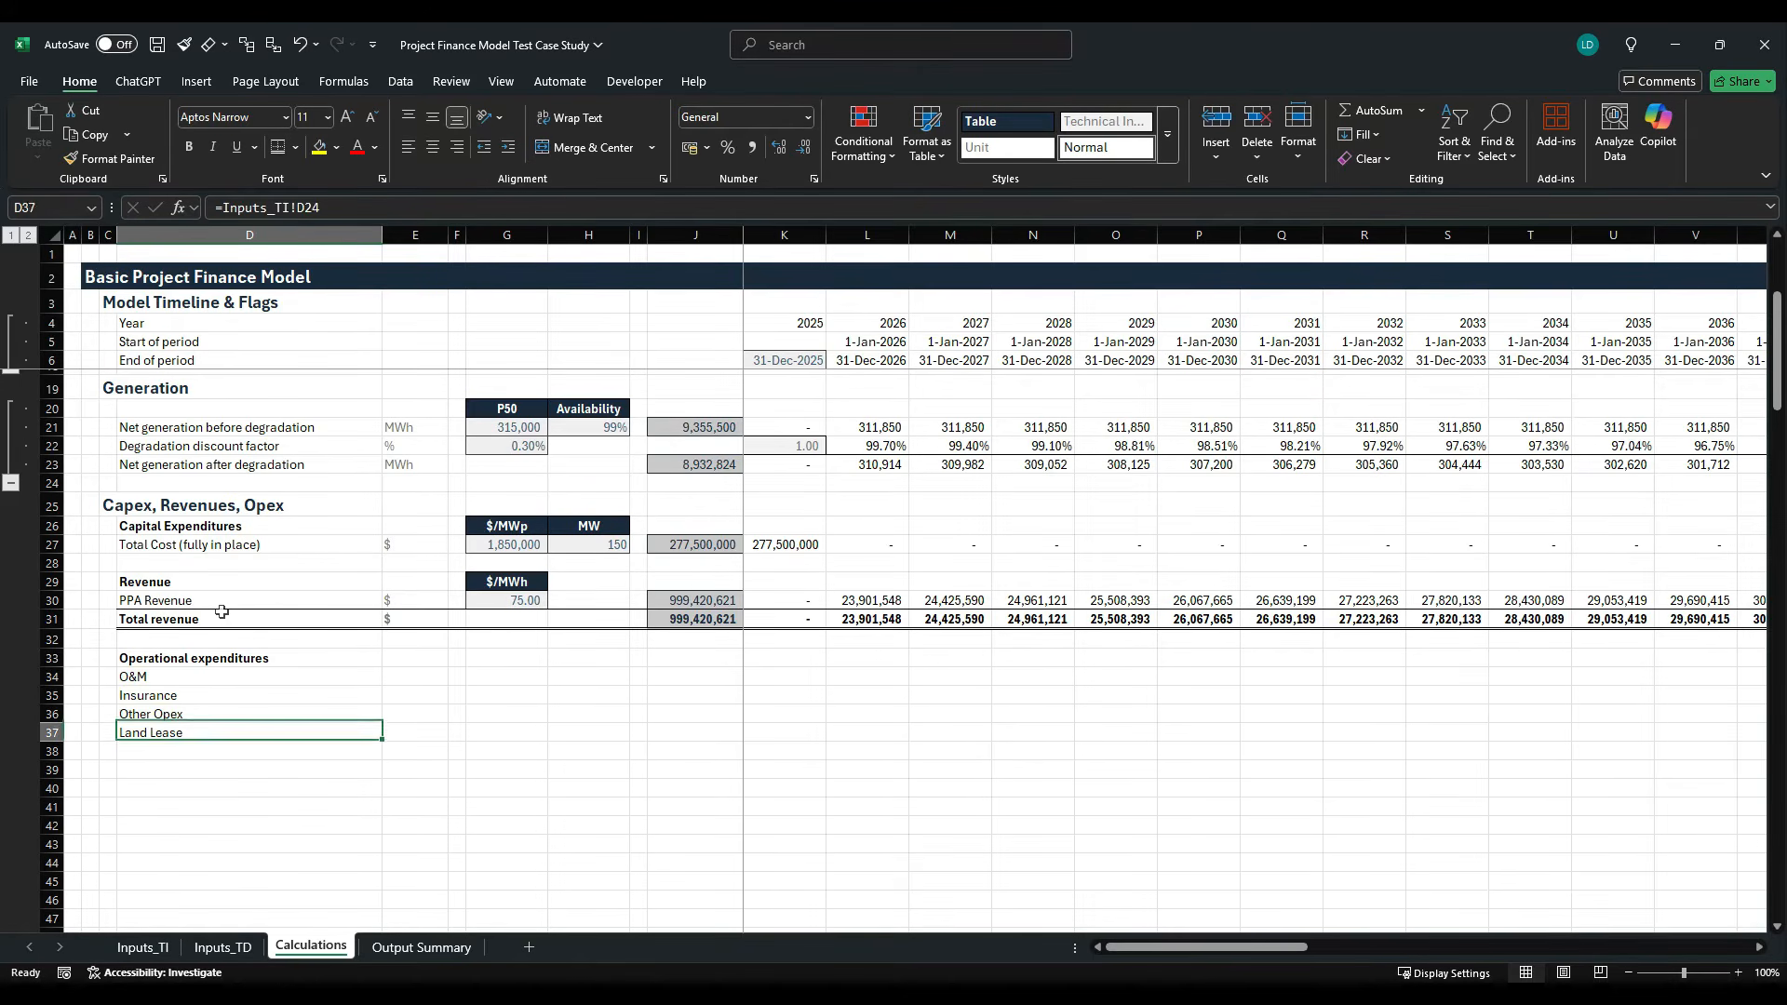
key(Down)
text(To)
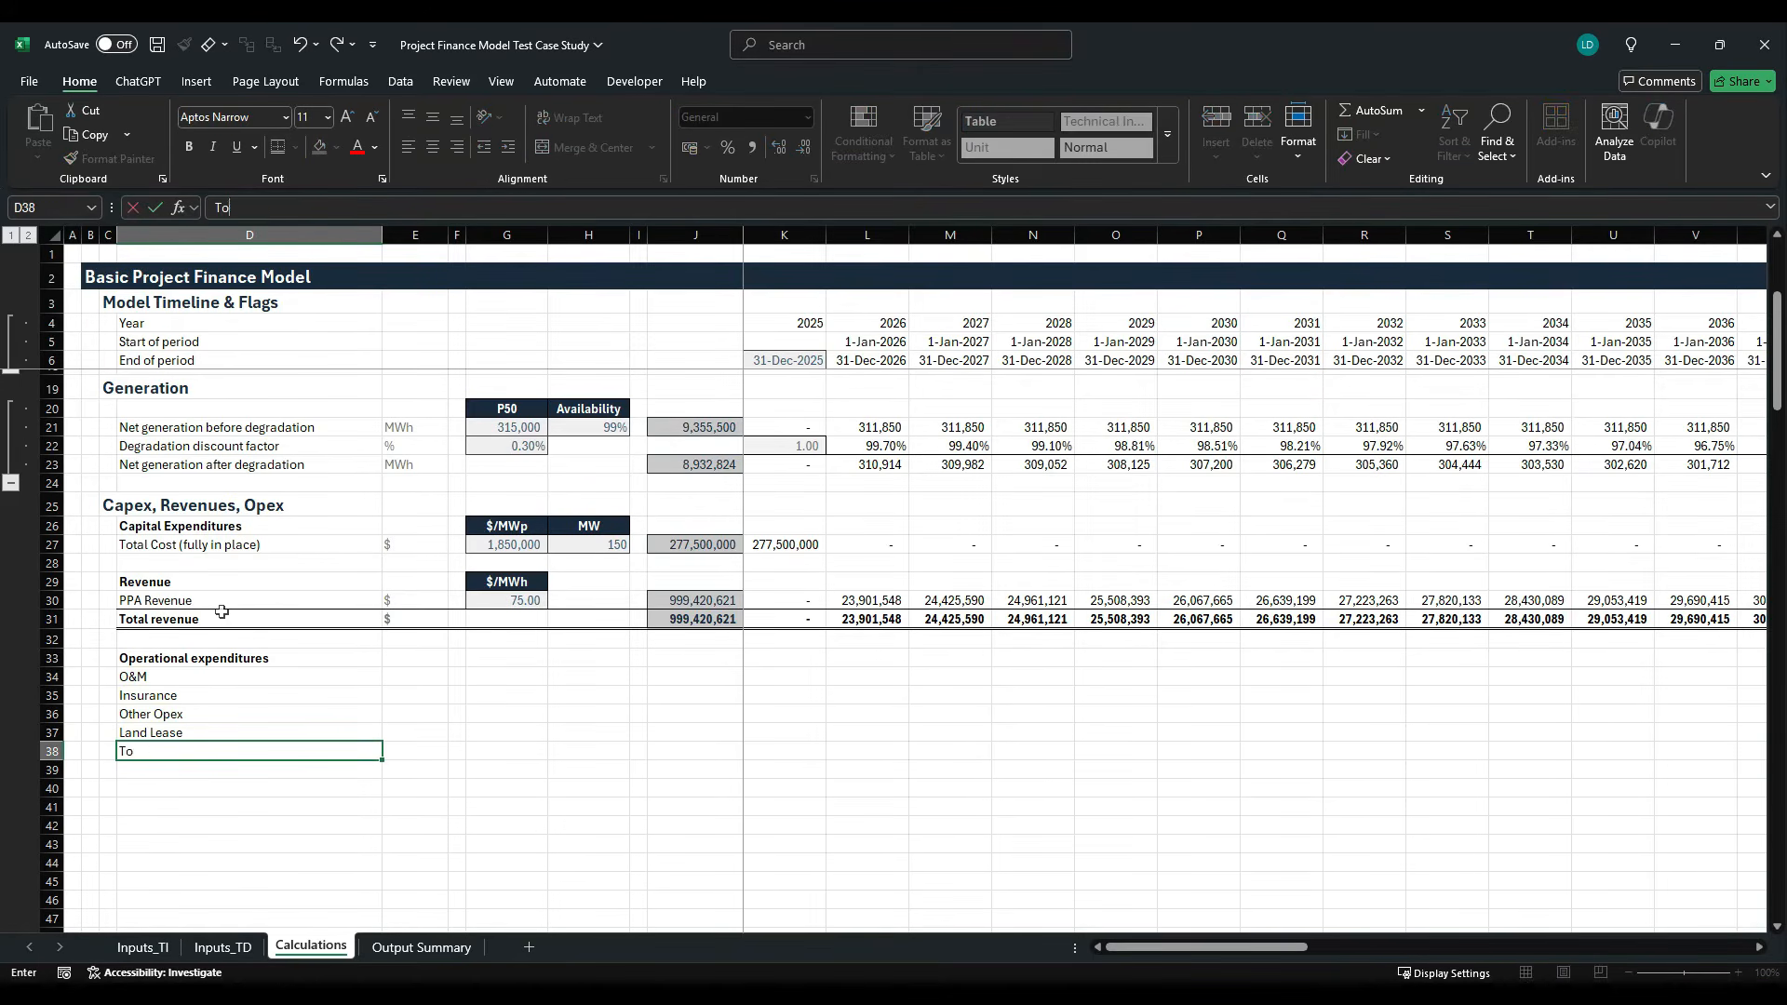
text(tal Opex)
key(Tab)
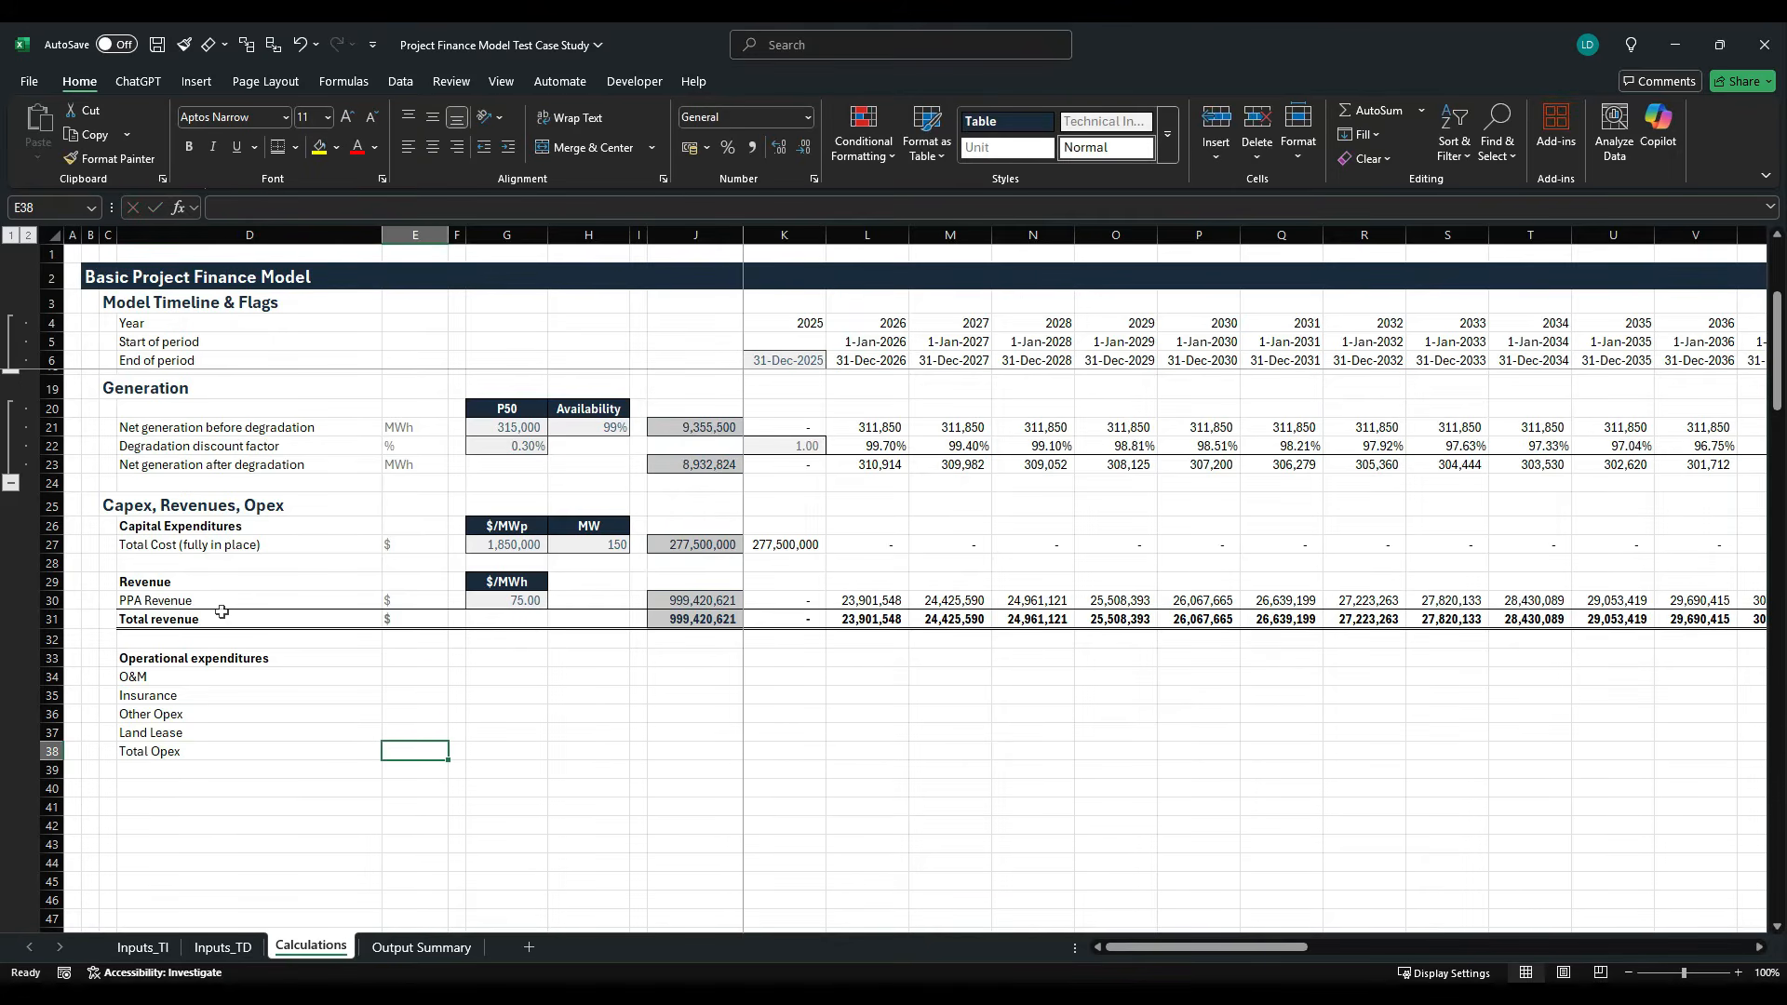
- Enter the unit $ in E34 and fill it down through the Total Opex row in E38
key(Up)
key(Up)
key(Up)
key(Up)
text($)
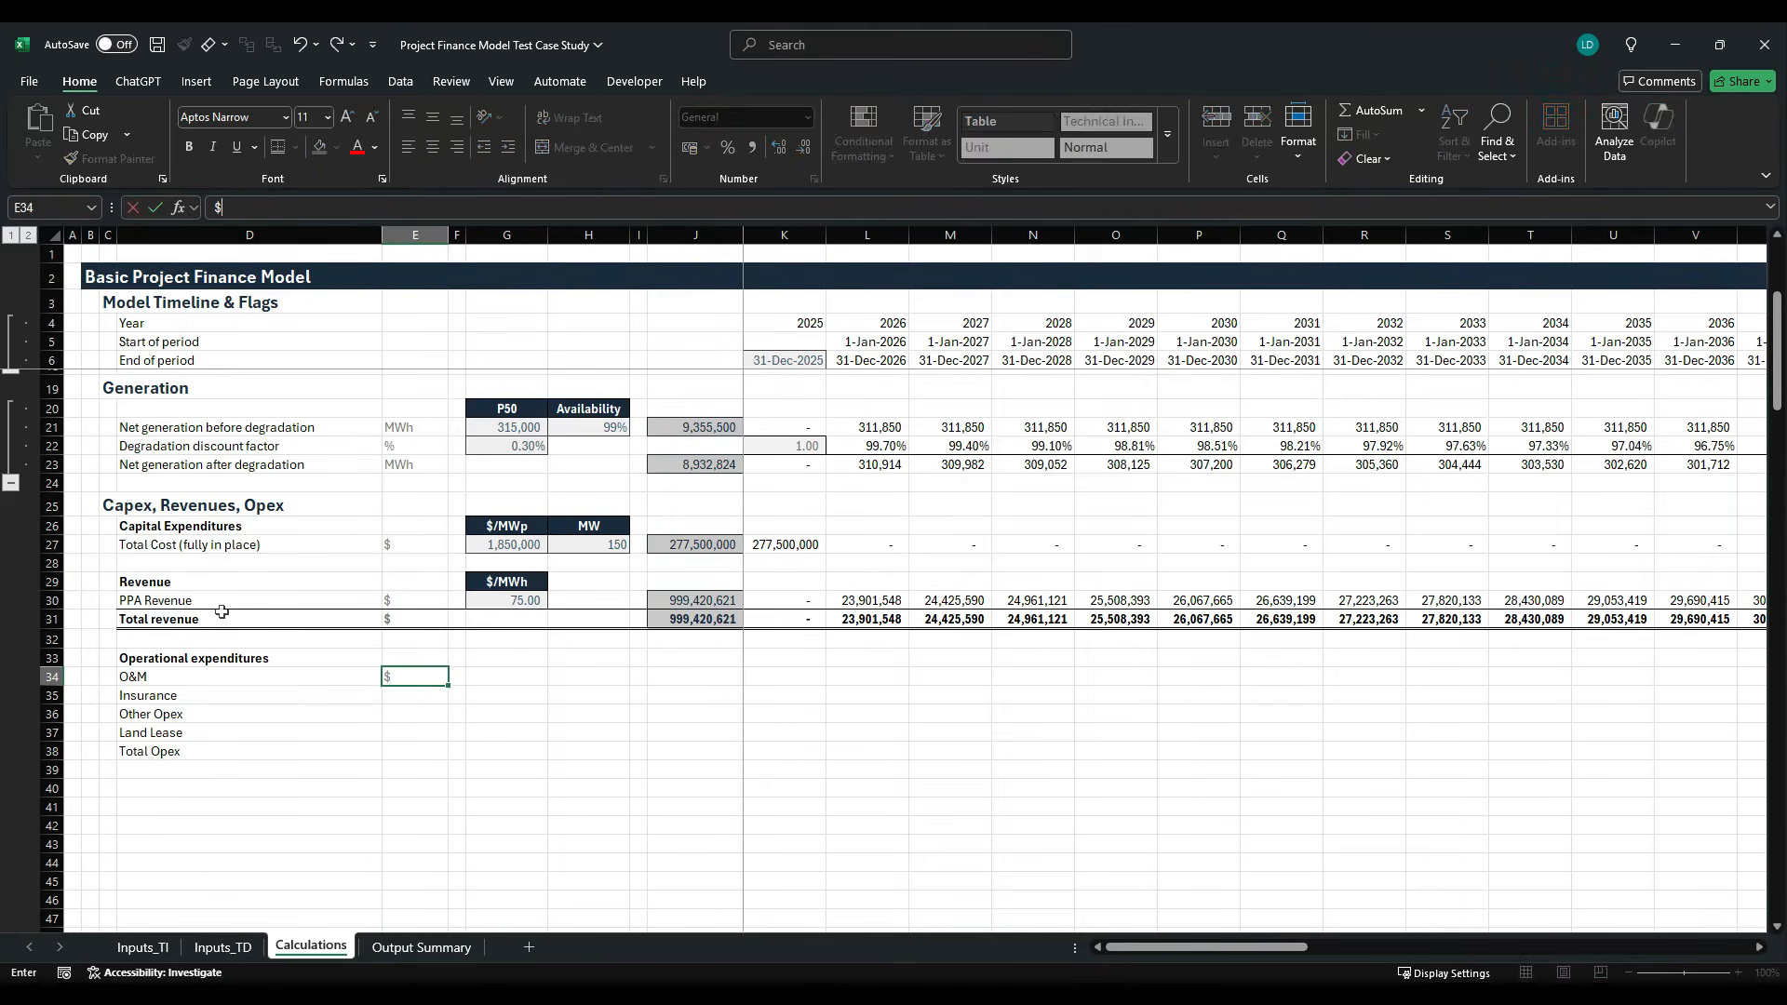
key(shift+Down)
key(shift+Down)
key(shift+Down)
key(shift+Down)
key(ctrl+d)
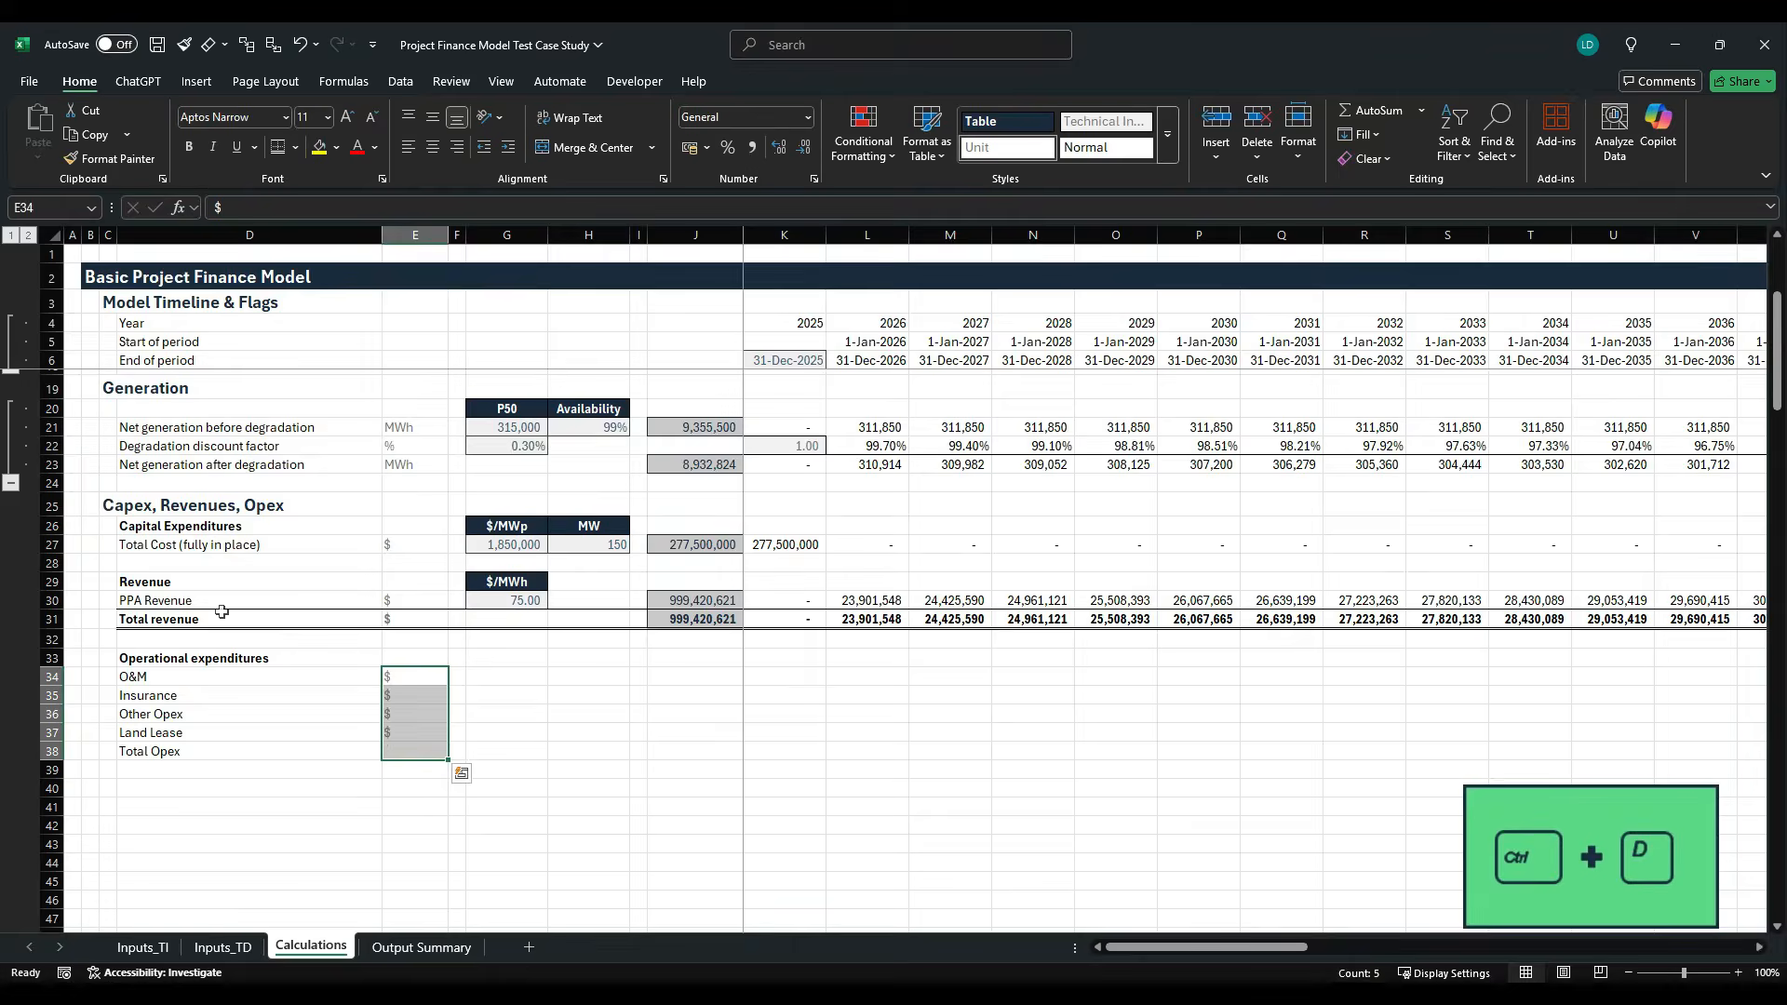
- Link G34 to the O&M cost in Inputs_TI!F21 and fill the formula down to the Land Lease row in G37
key(Right)
key(Right)
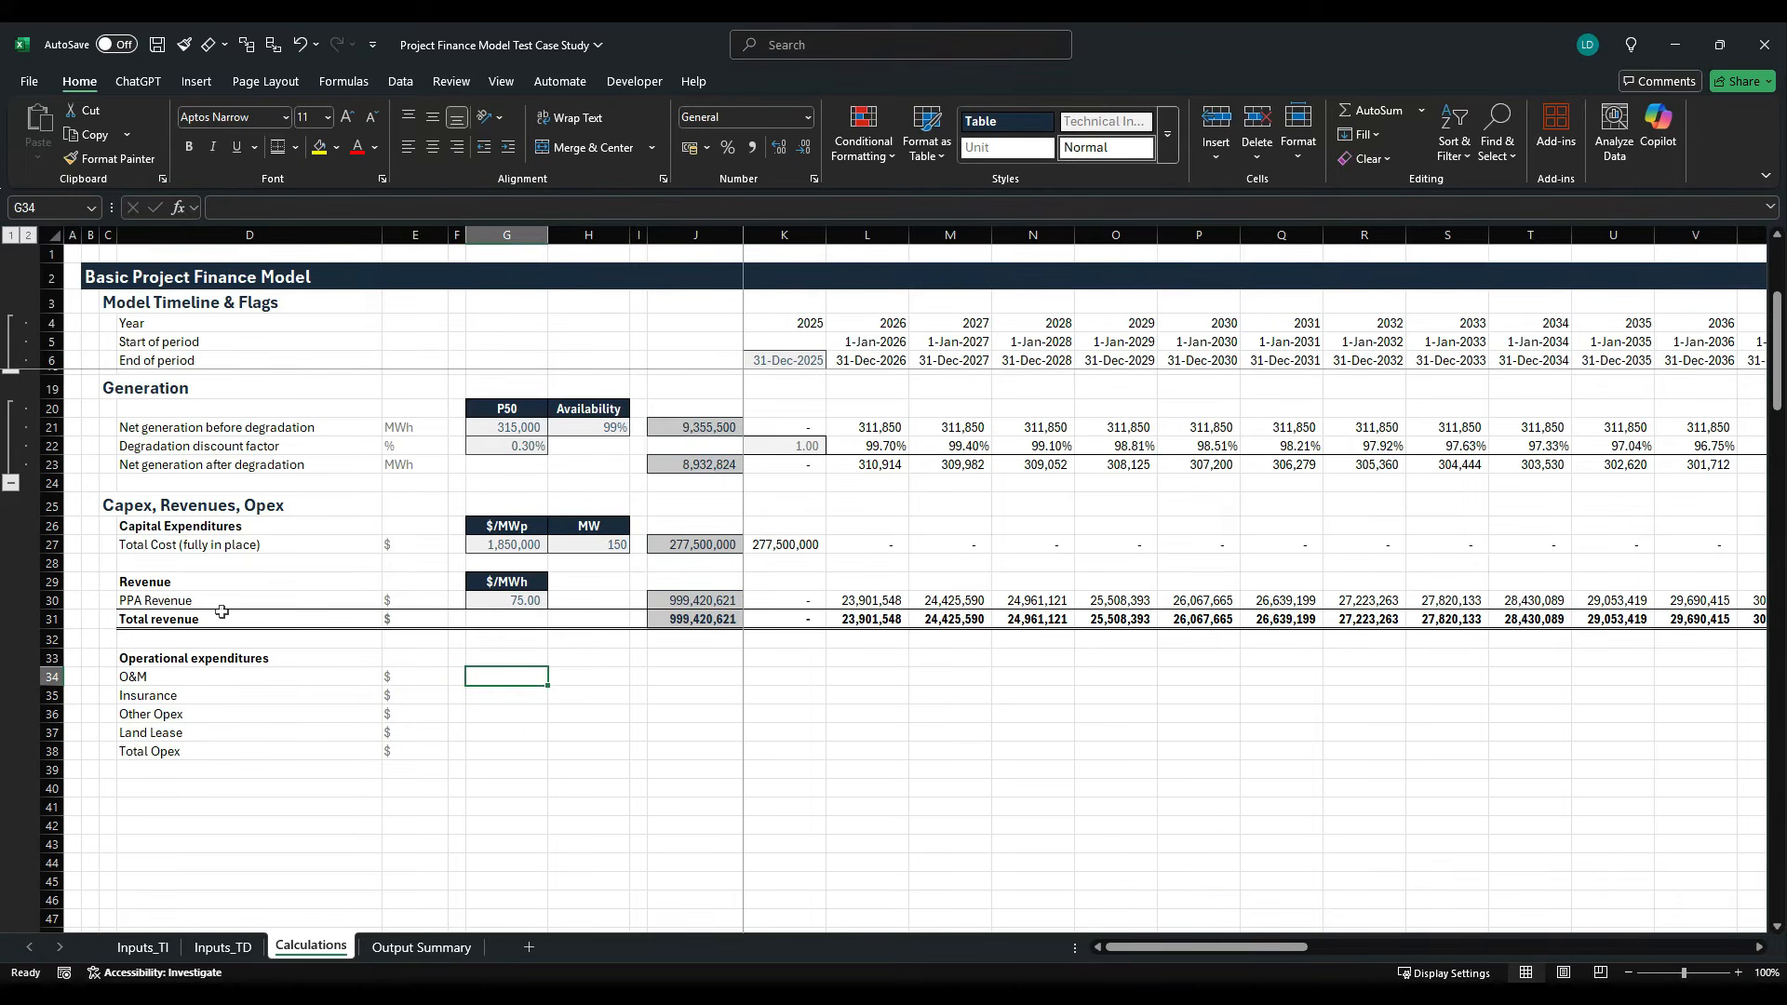
text(=)
click(164, 940)
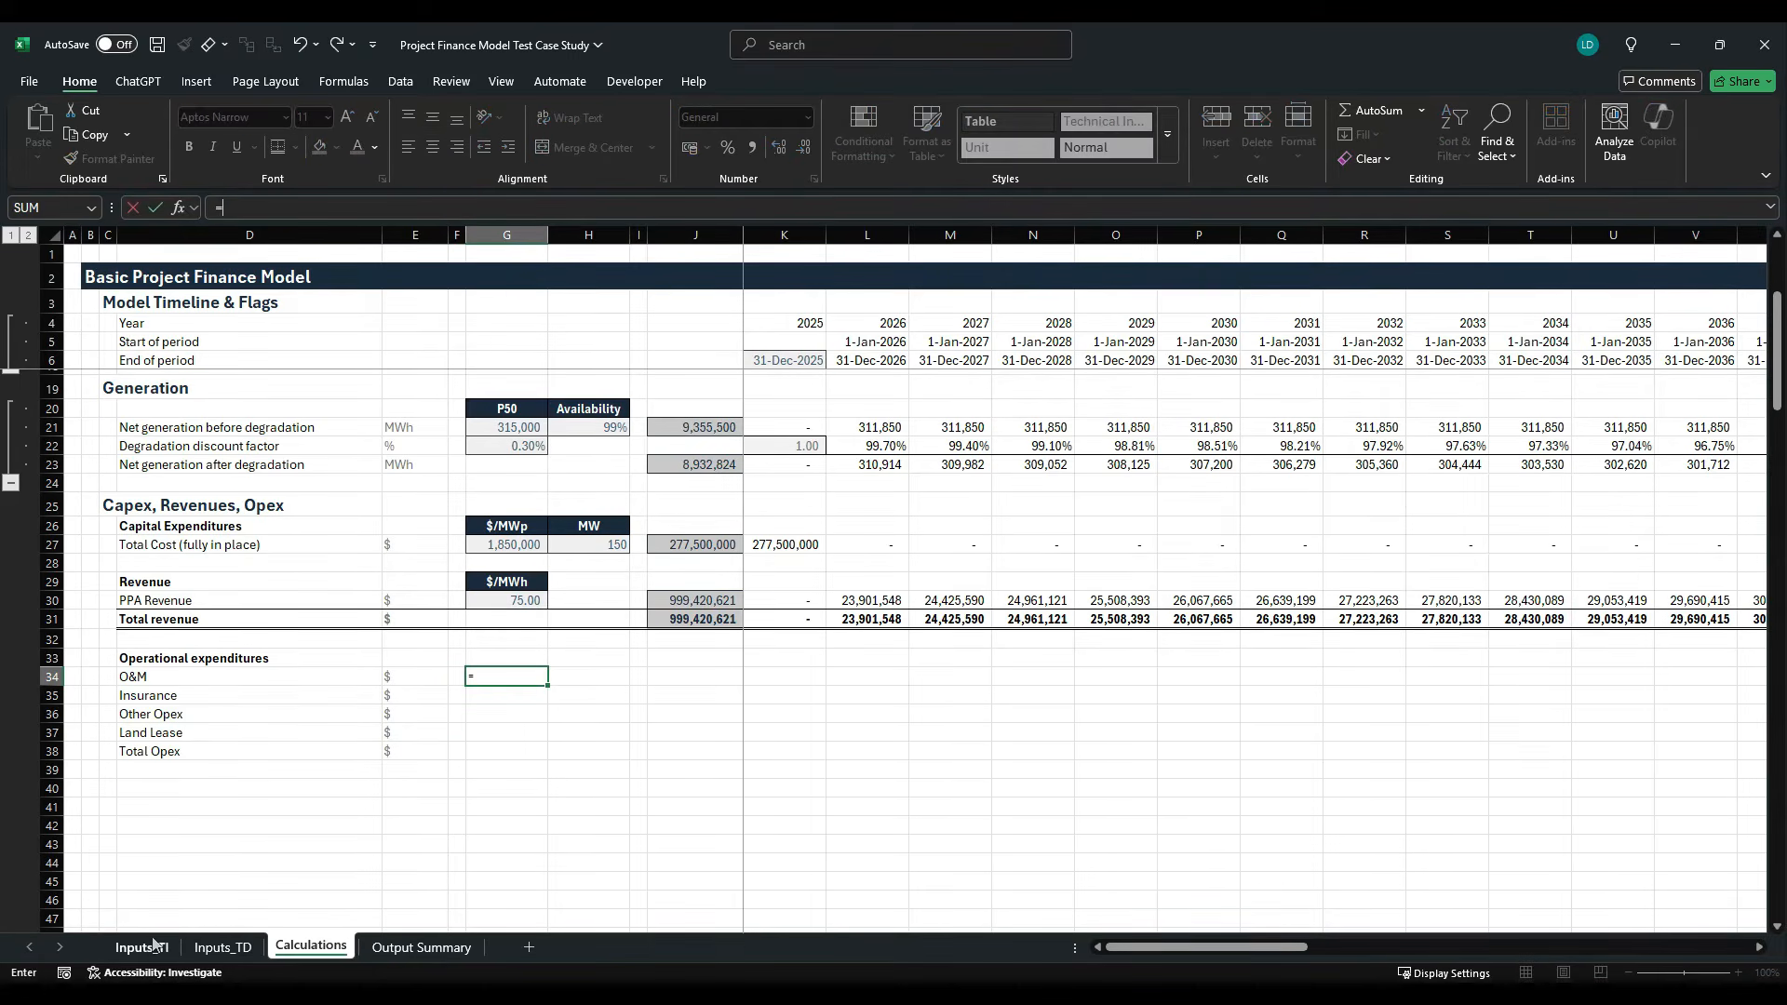
click(547, 664)
key(ctrl+Return)
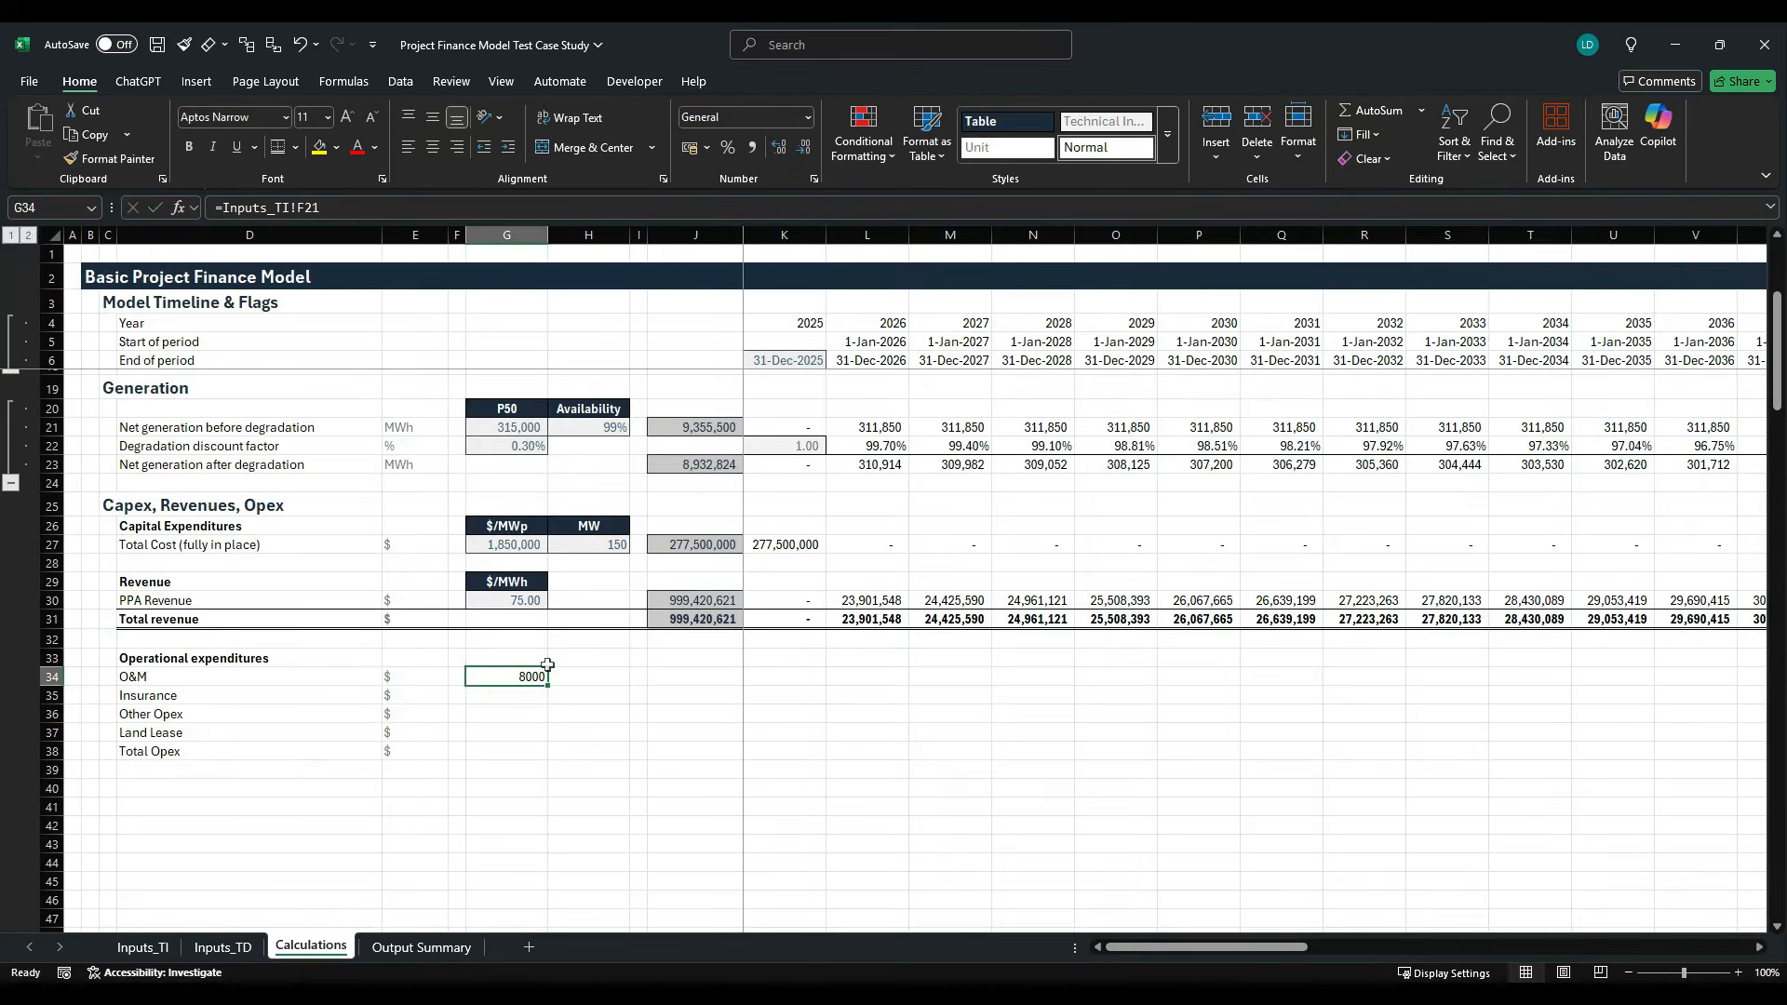
key(shift+Down)
key(shift+Down)
key(shift+Down)
key(ctrl+d)
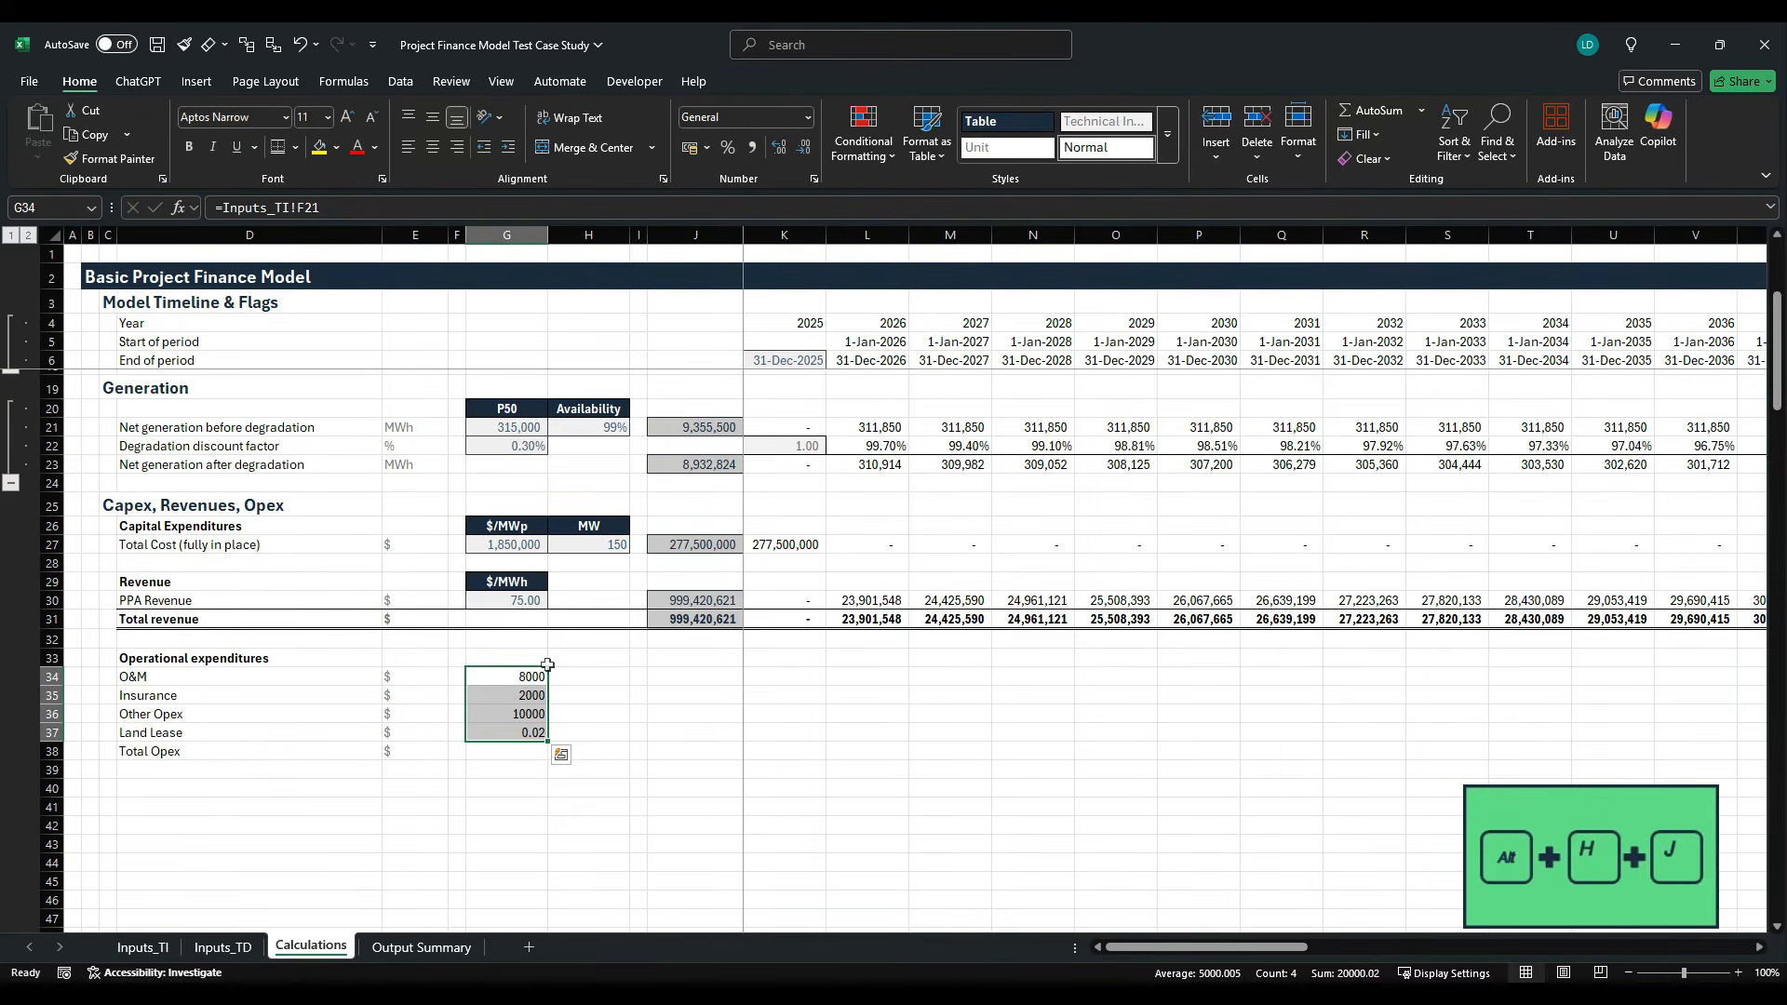
- Apply the Offsheet cell style to the linked opex inputs in G34:G37
key(alt+h)
key(j)
key(Right)
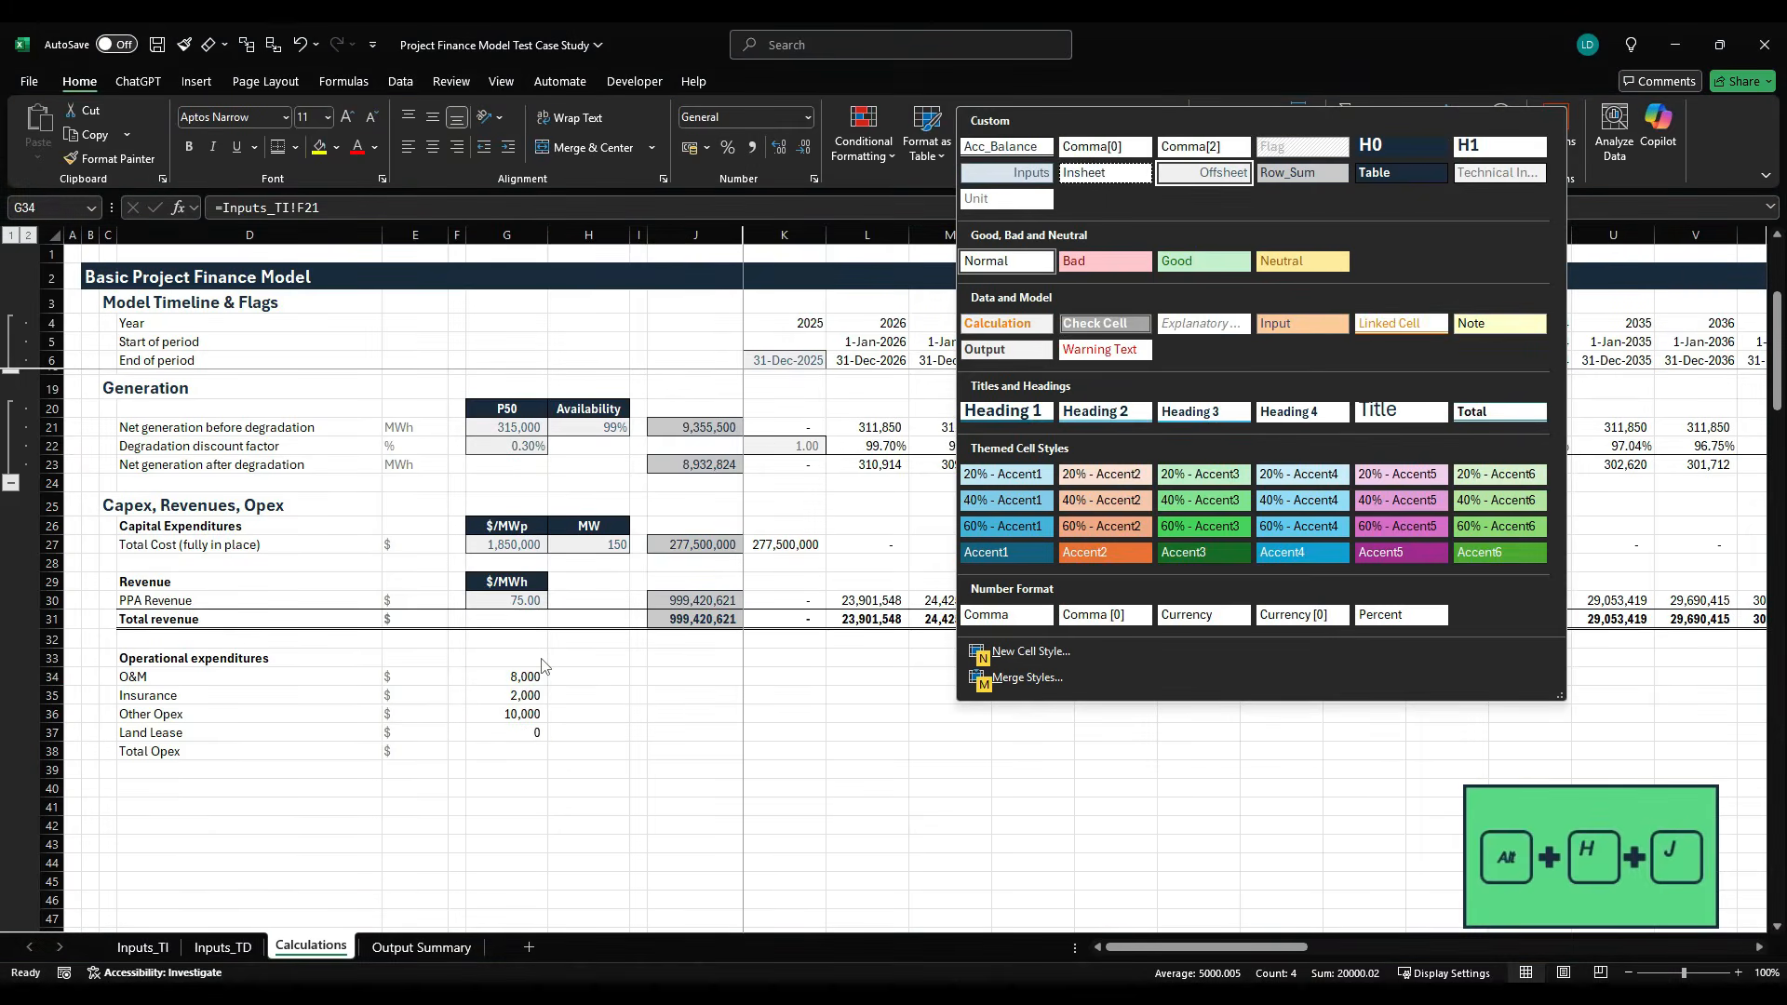
key(Right)
key(Down)
key(Return)
- Apply the Comma[0] cell style to the O&M, Insurance and Other Opex inputs in G34:G36
click(543, 668)
key(shift+Down)
key(shift+Down)
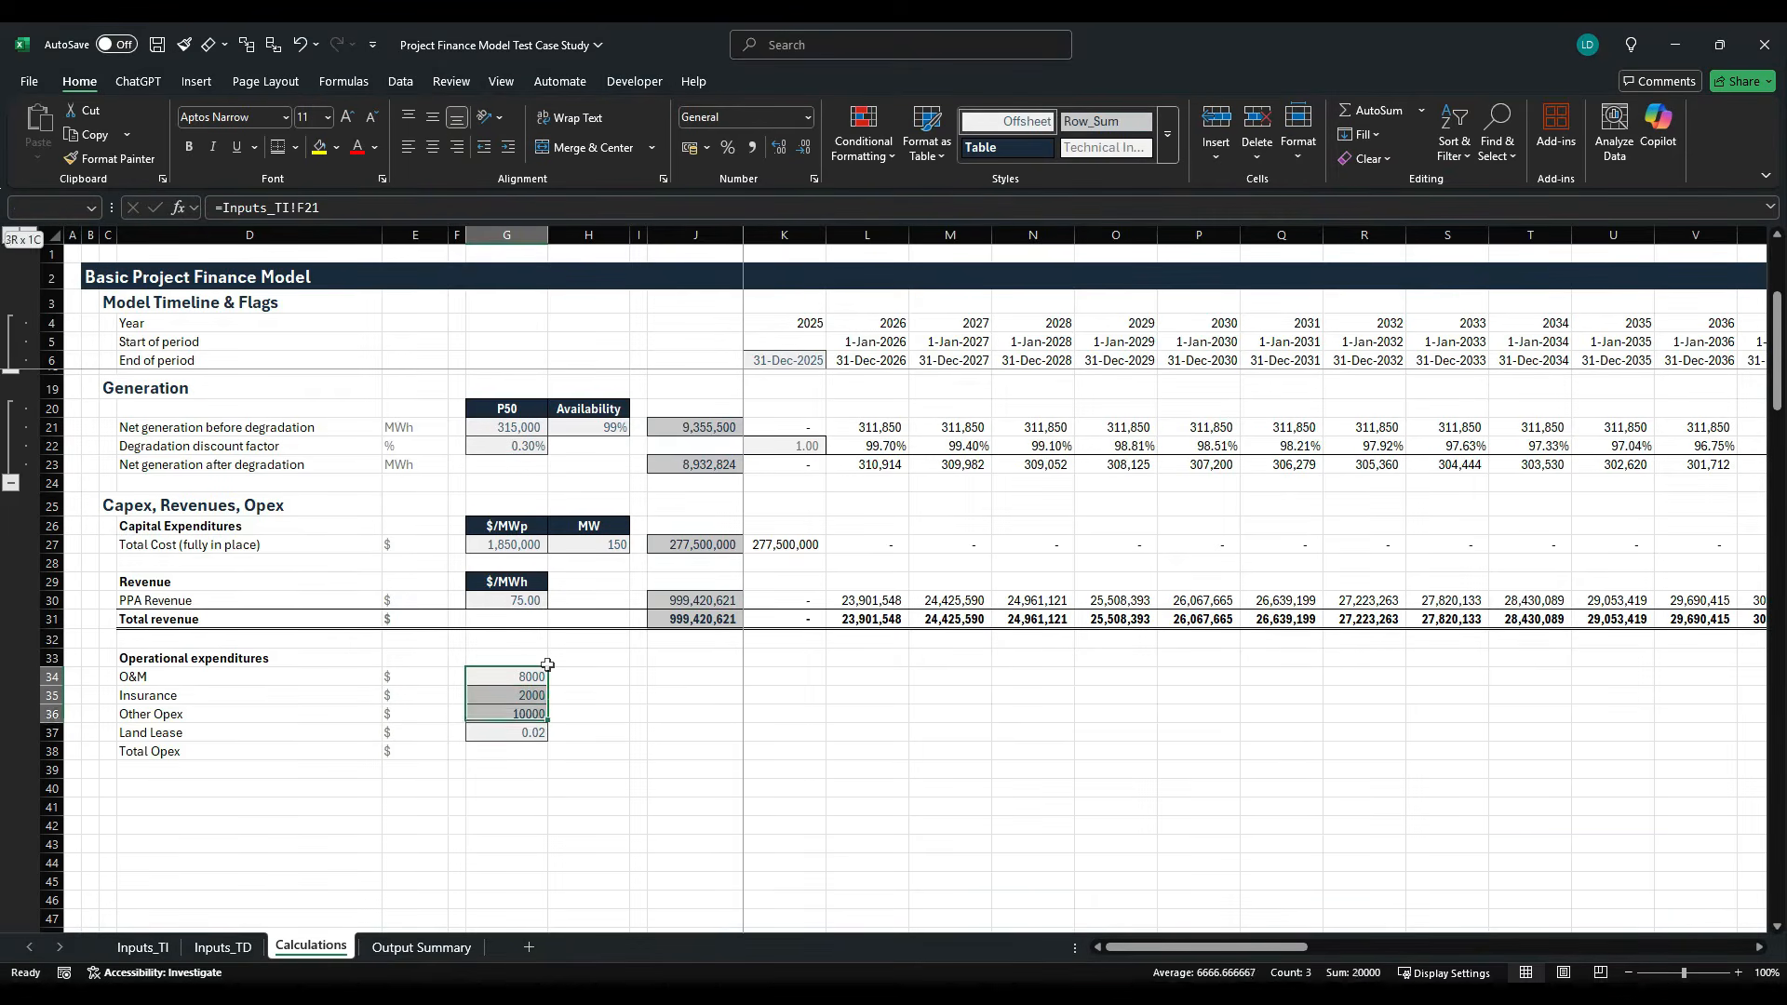
key(alt+h)
key(j)
key(Right)
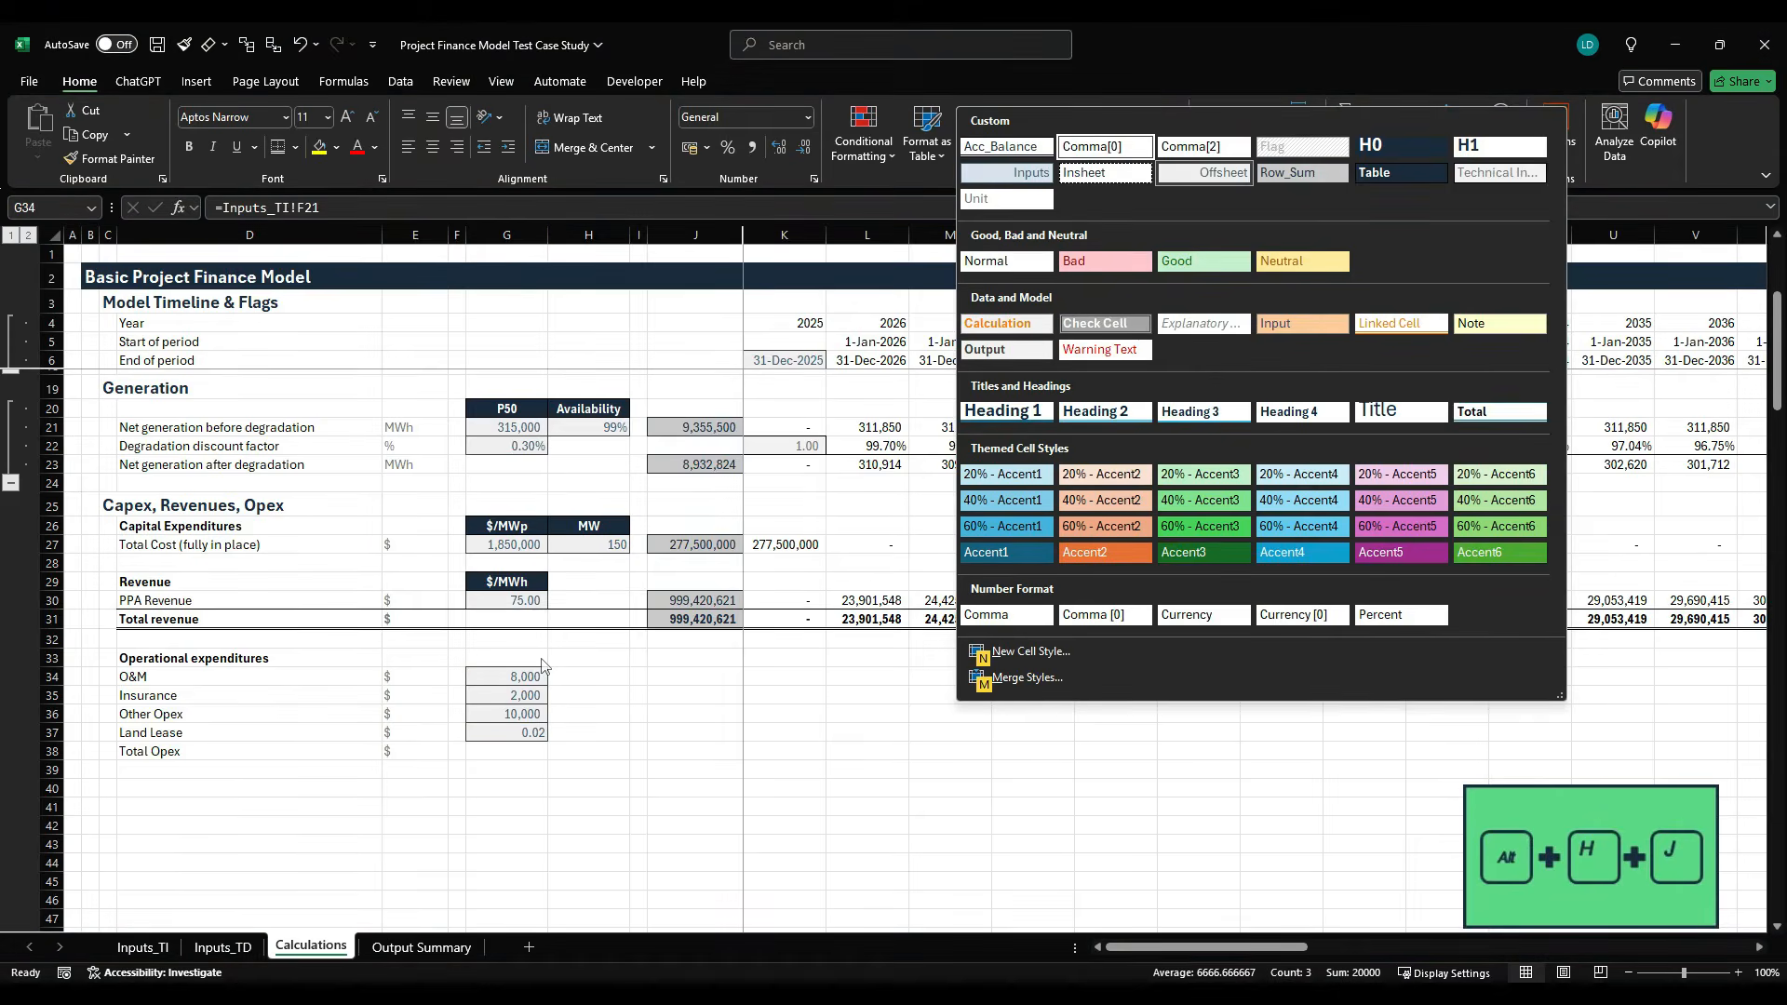
key(Return)
- Format the Land Lease input in G37 as a percentage with two decimal places
key(Down)
key(Down)
key(Down)
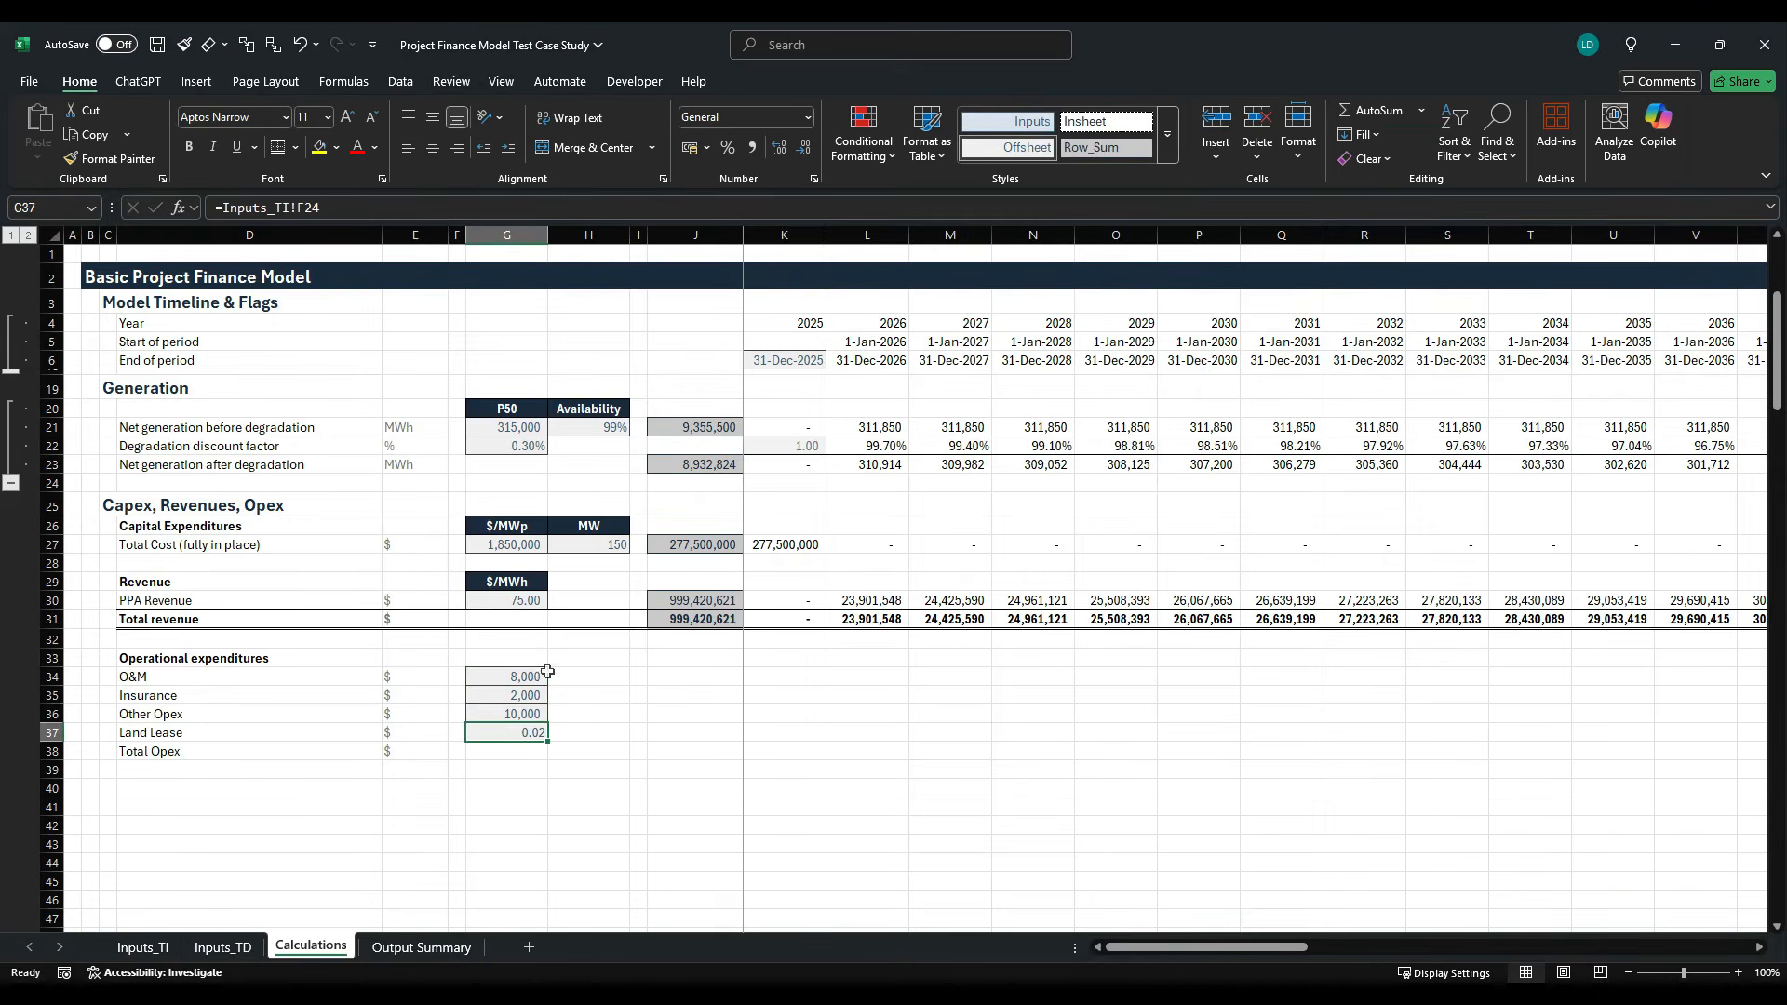
click(728, 147)
click(779, 147)
click(779, 147)
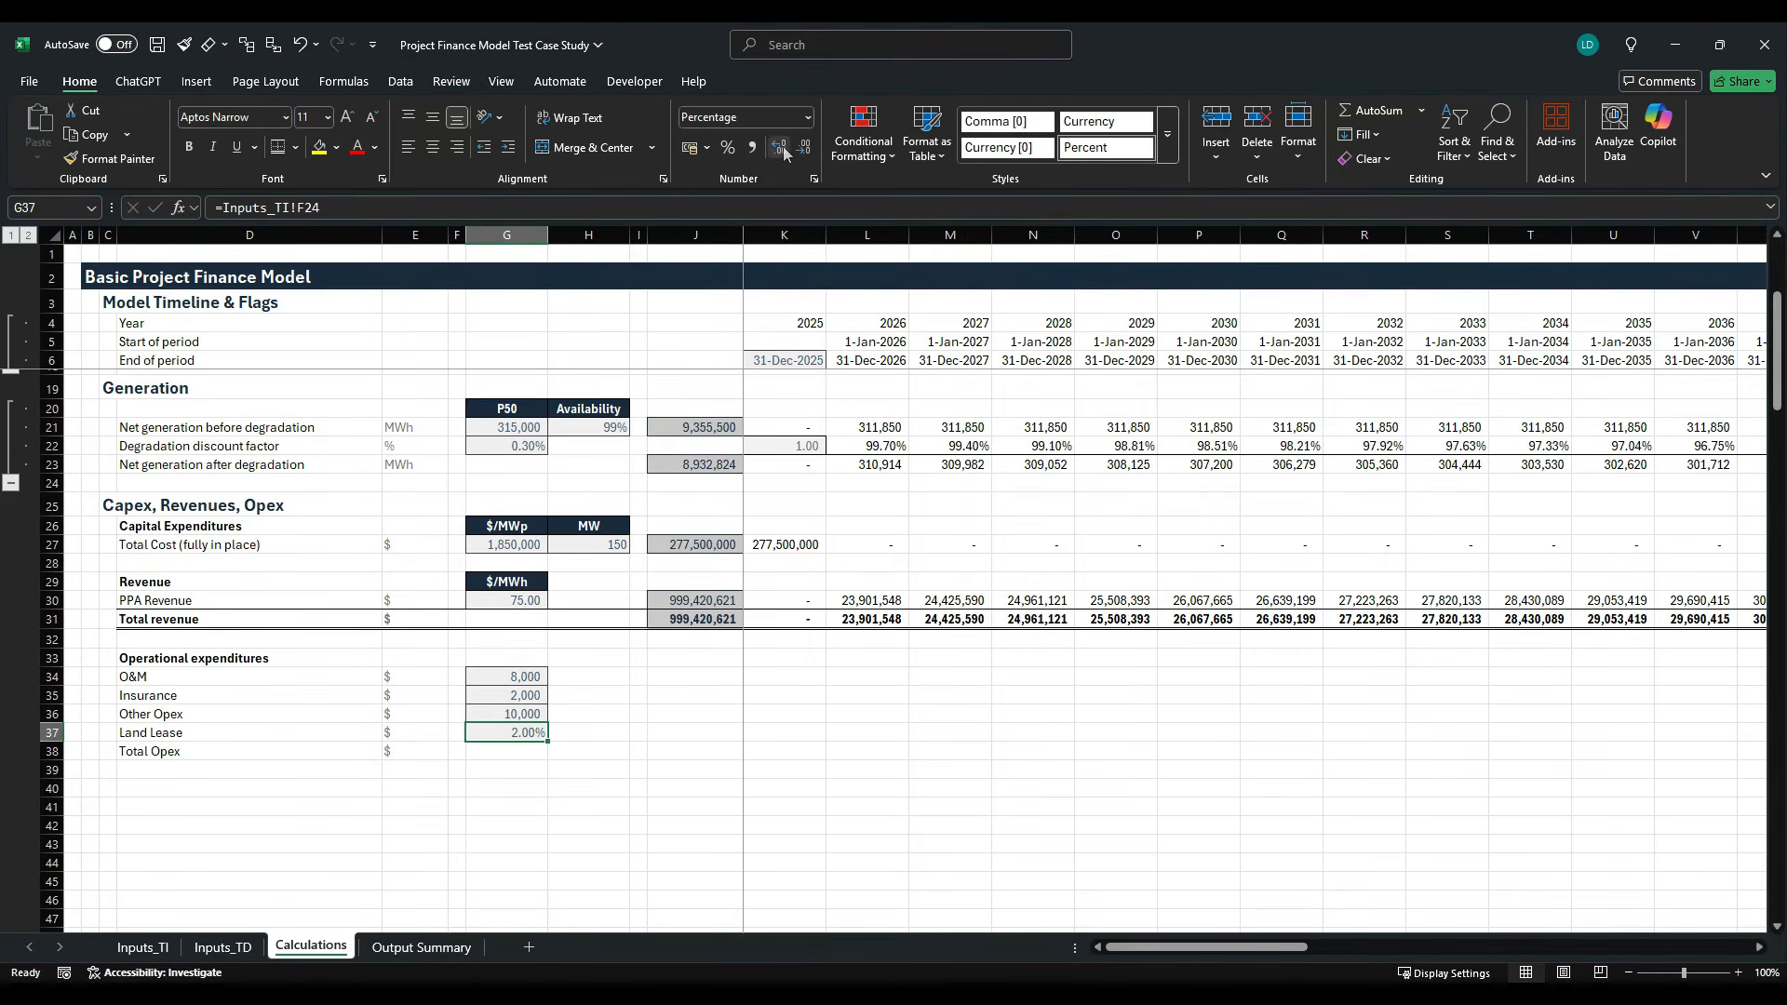
- Link H34 to the O&M unit in Inputs_TI!E21 and fill the formula down through H37
click(582, 688)
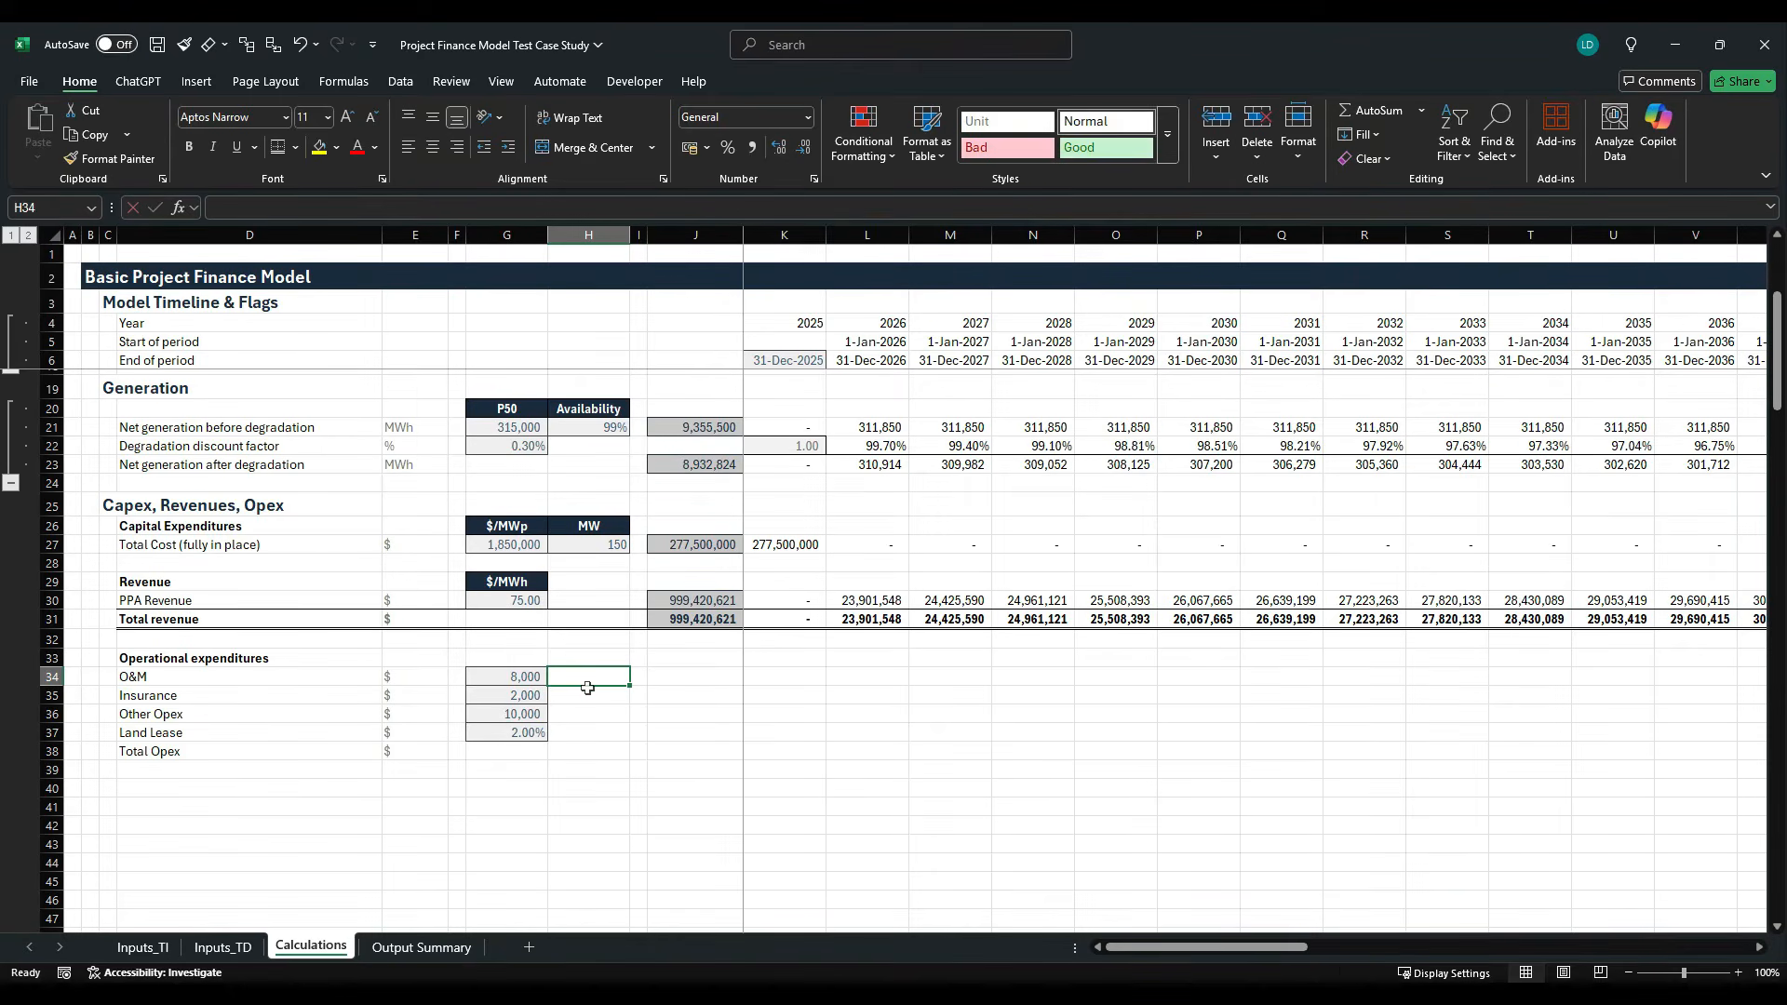
text(=)
click(142, 948)
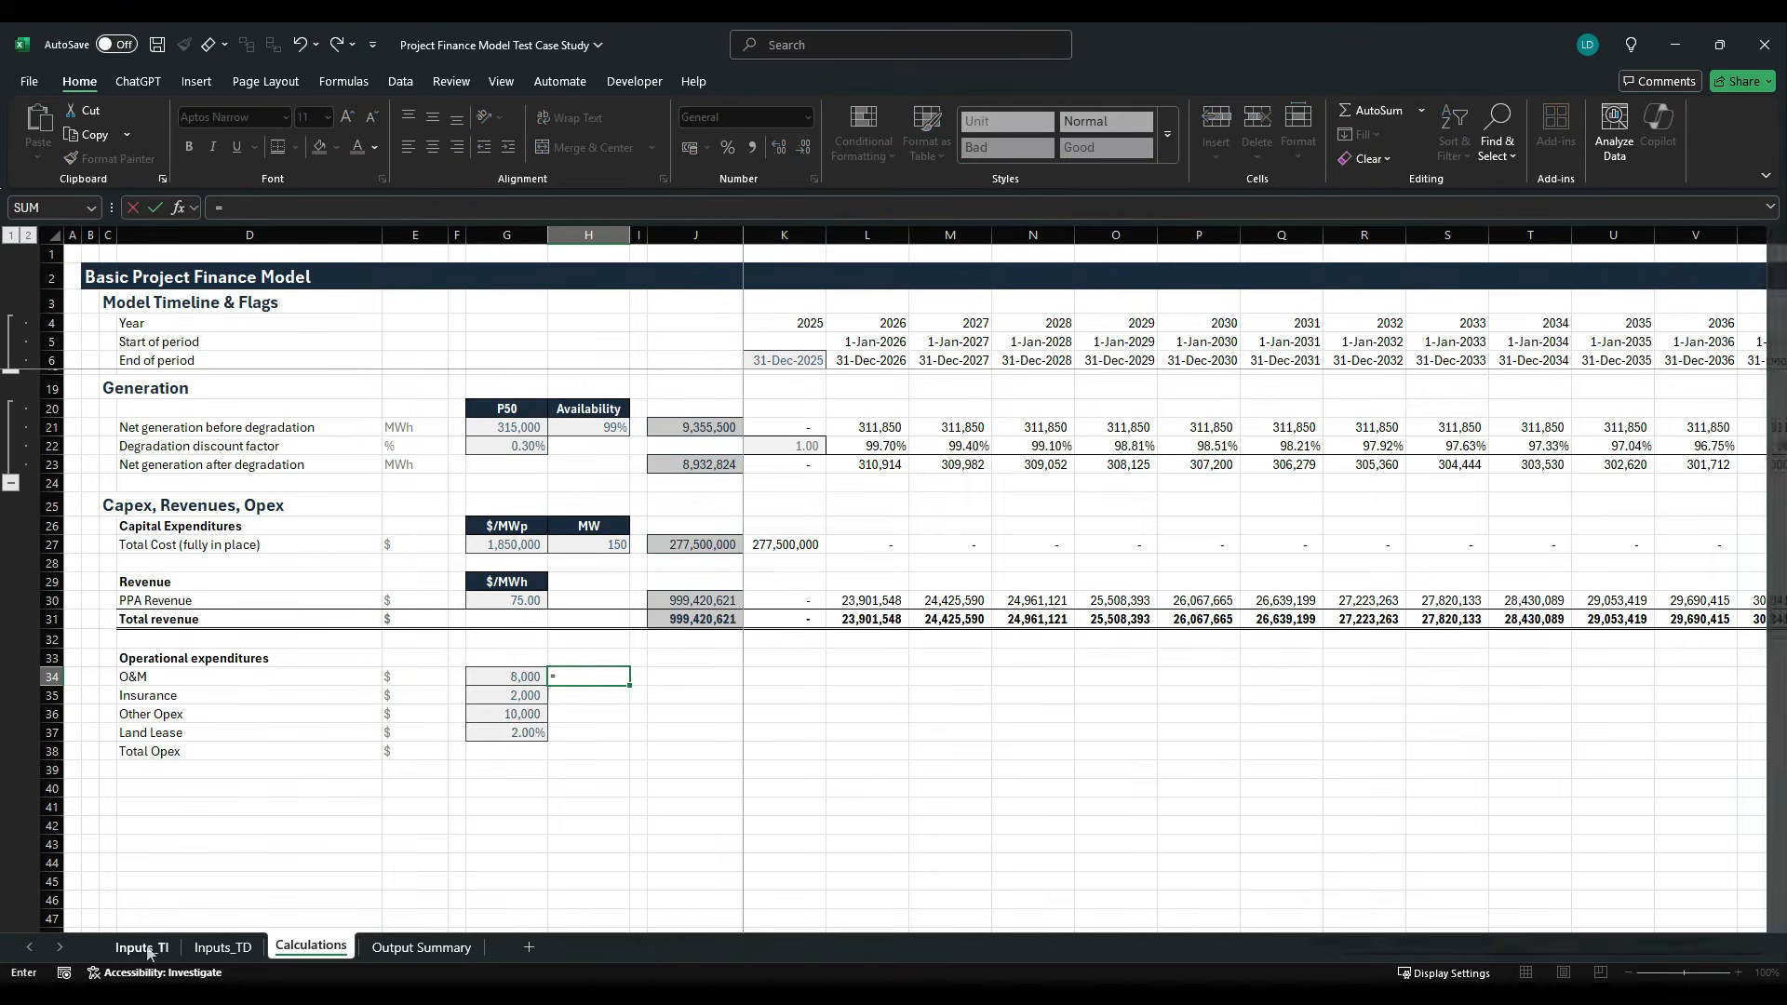
click(412, 658)
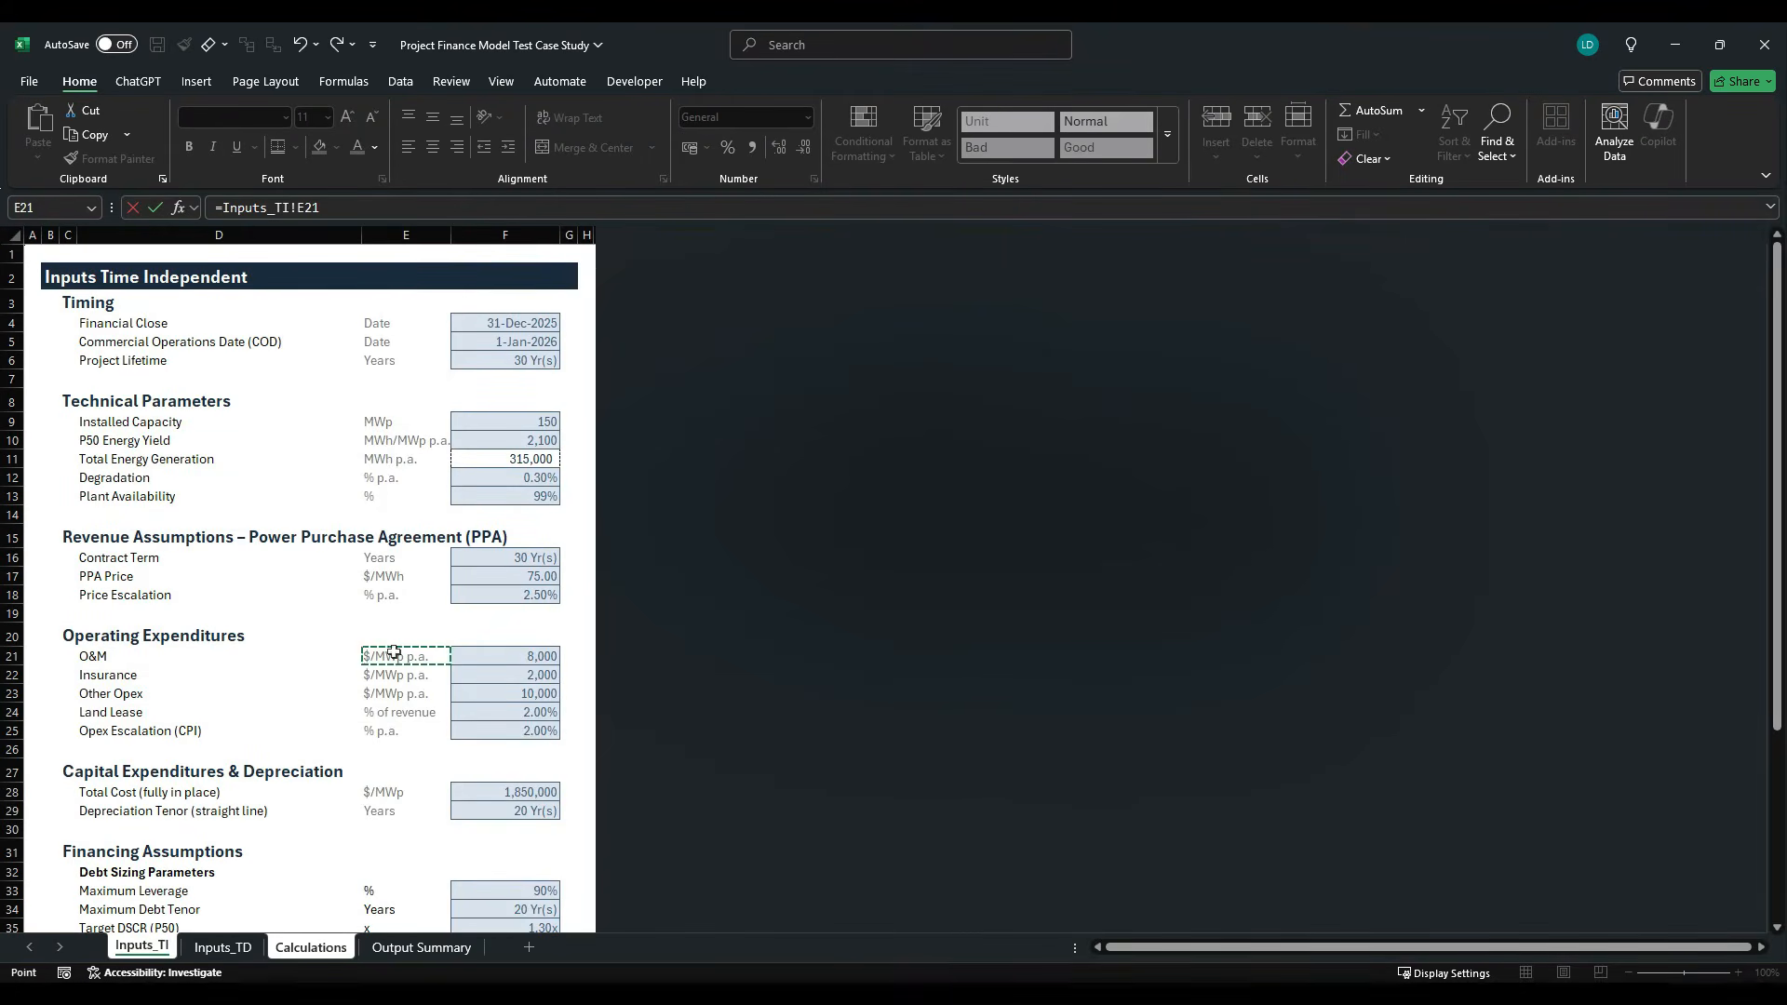
key(Return)
key(shift+Down)
key(shift+Down)
key(shift+Down)
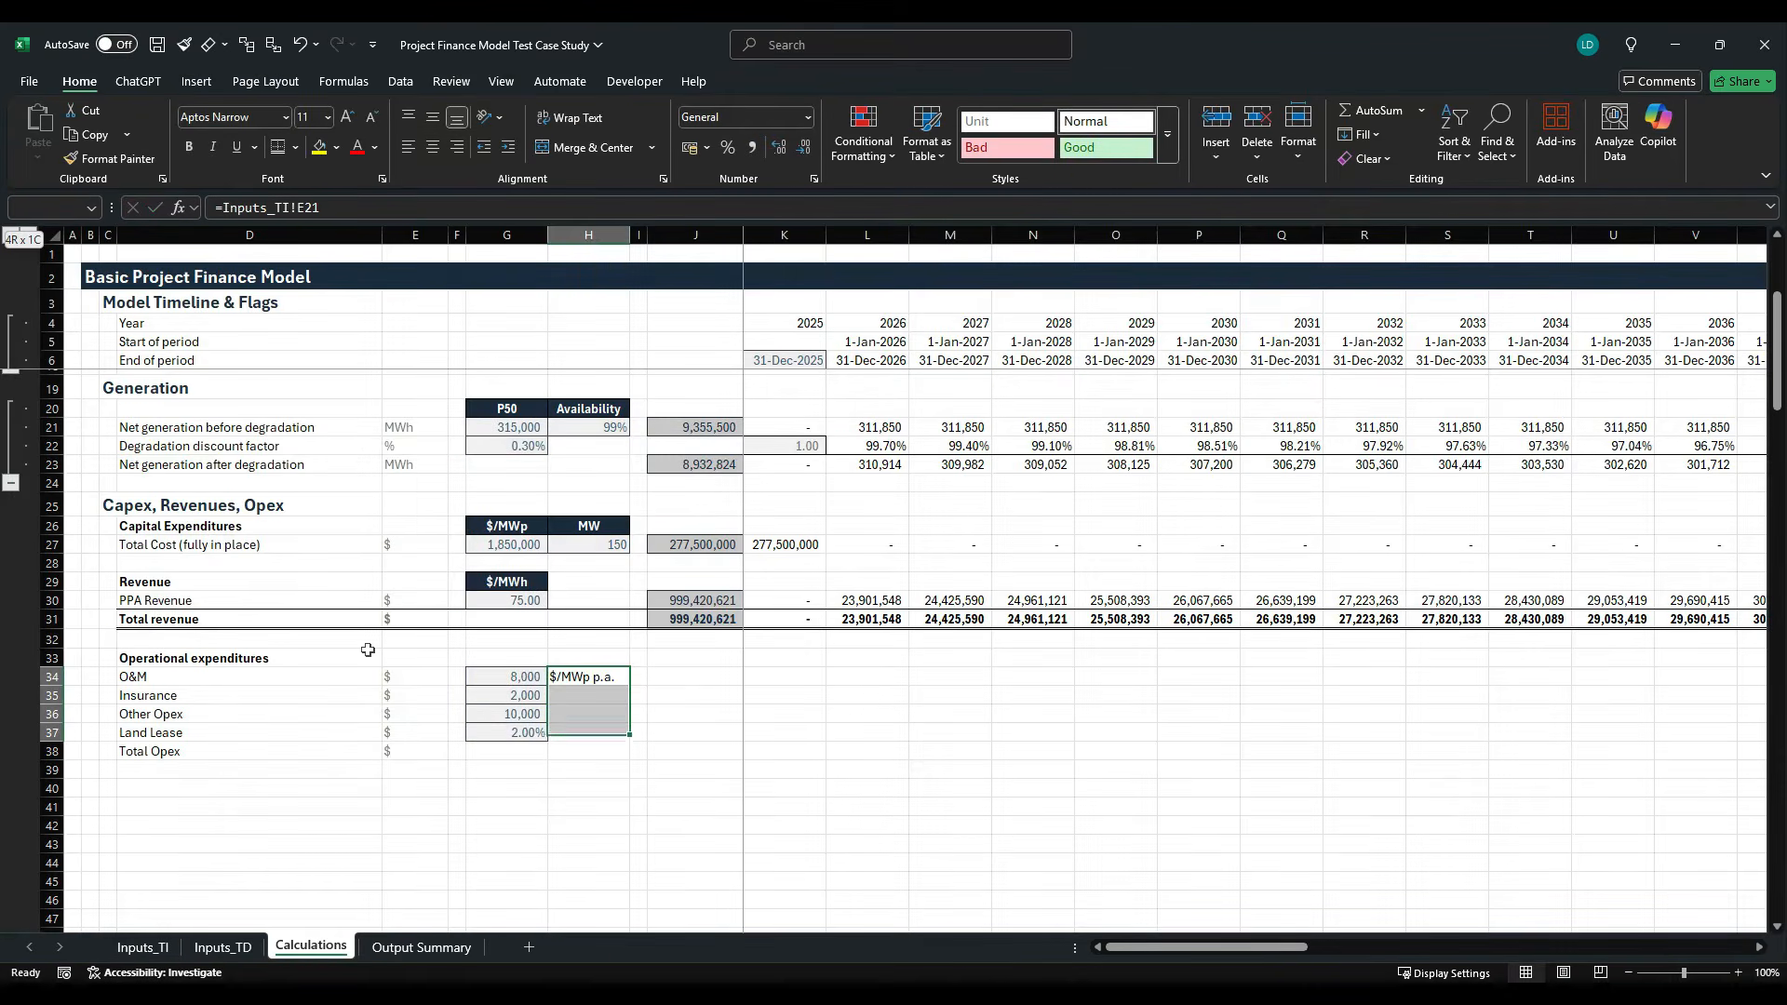
key(ctrl+d)
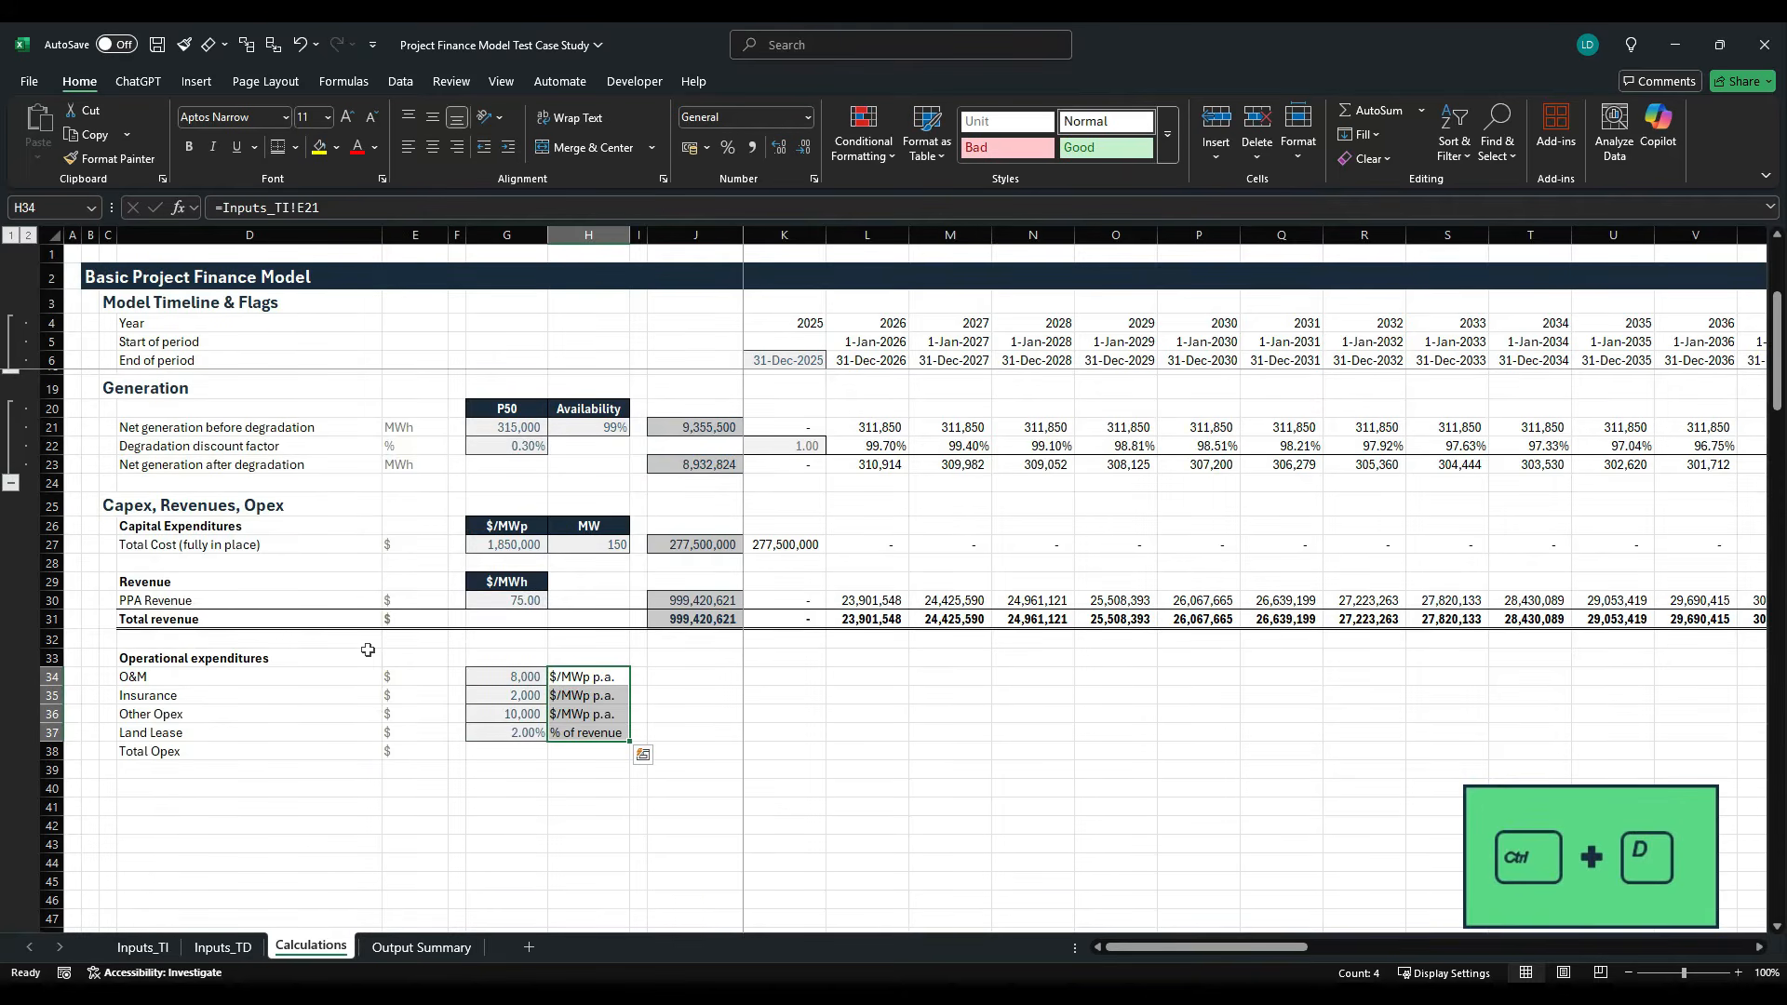
- Apply the Unit cell style to the opex unit labels in H34:H37
key(alt+h)
key(j)
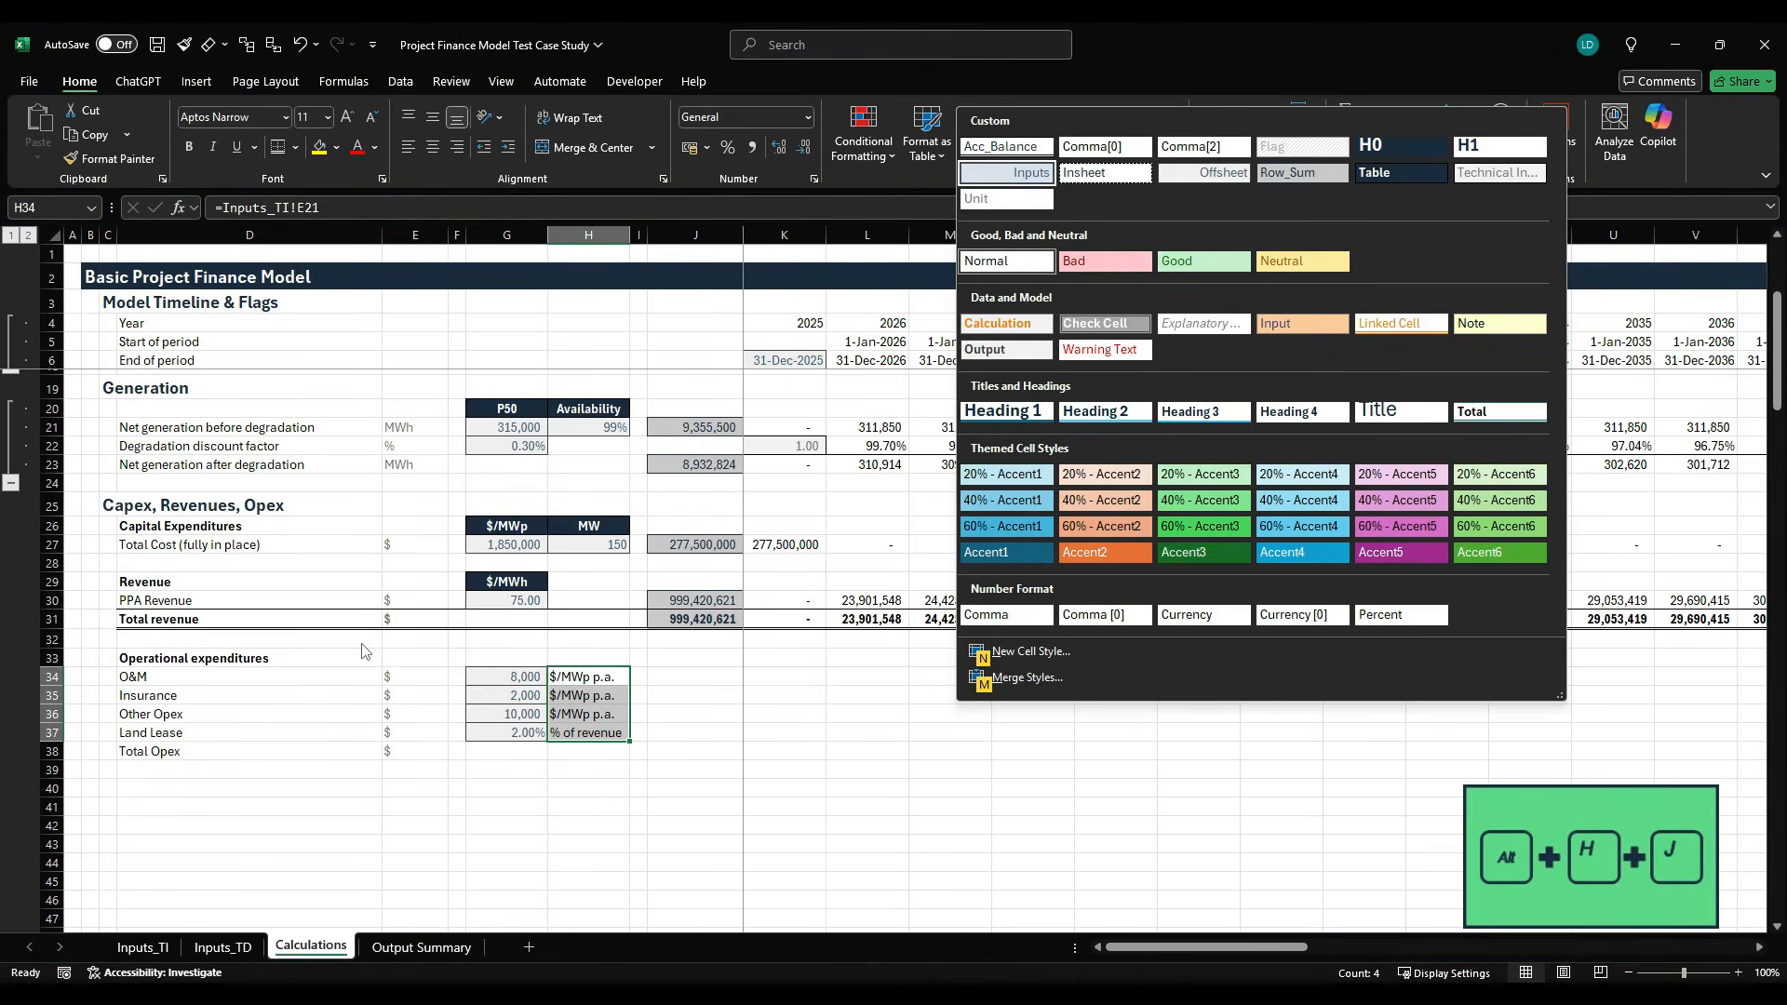
key(Right)
key(Right)
key(Left)
key(Left)
key(Down)
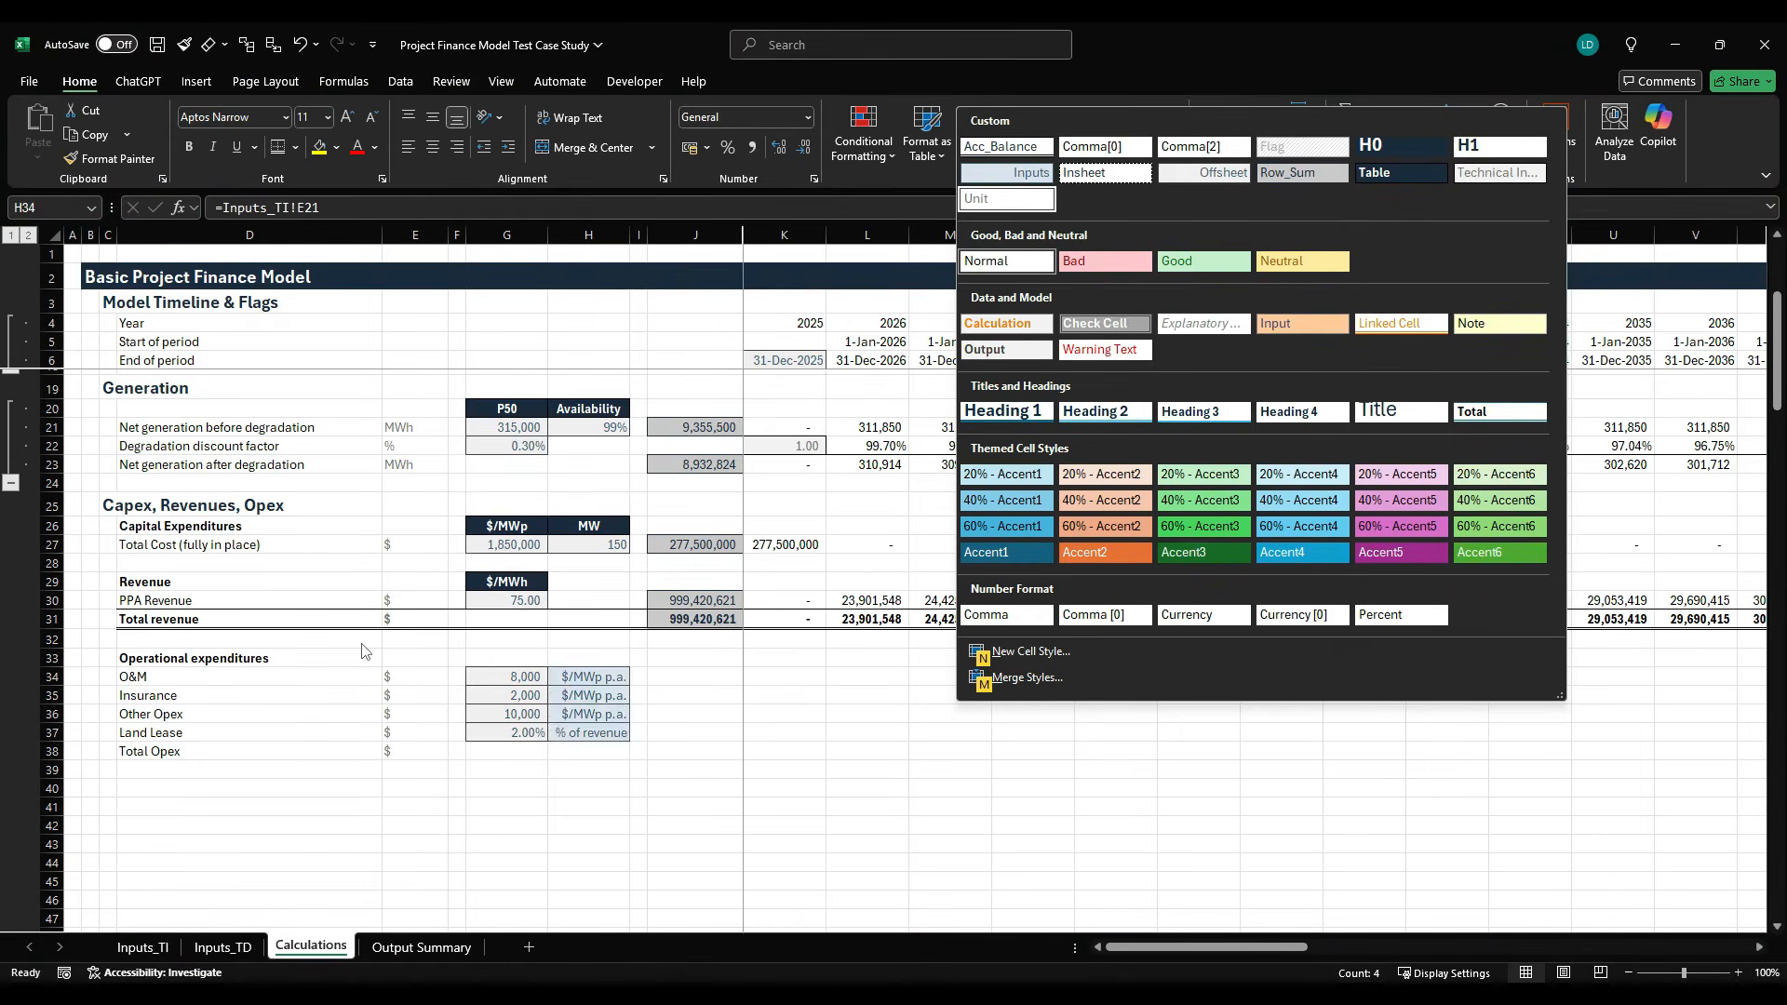
key(Return)
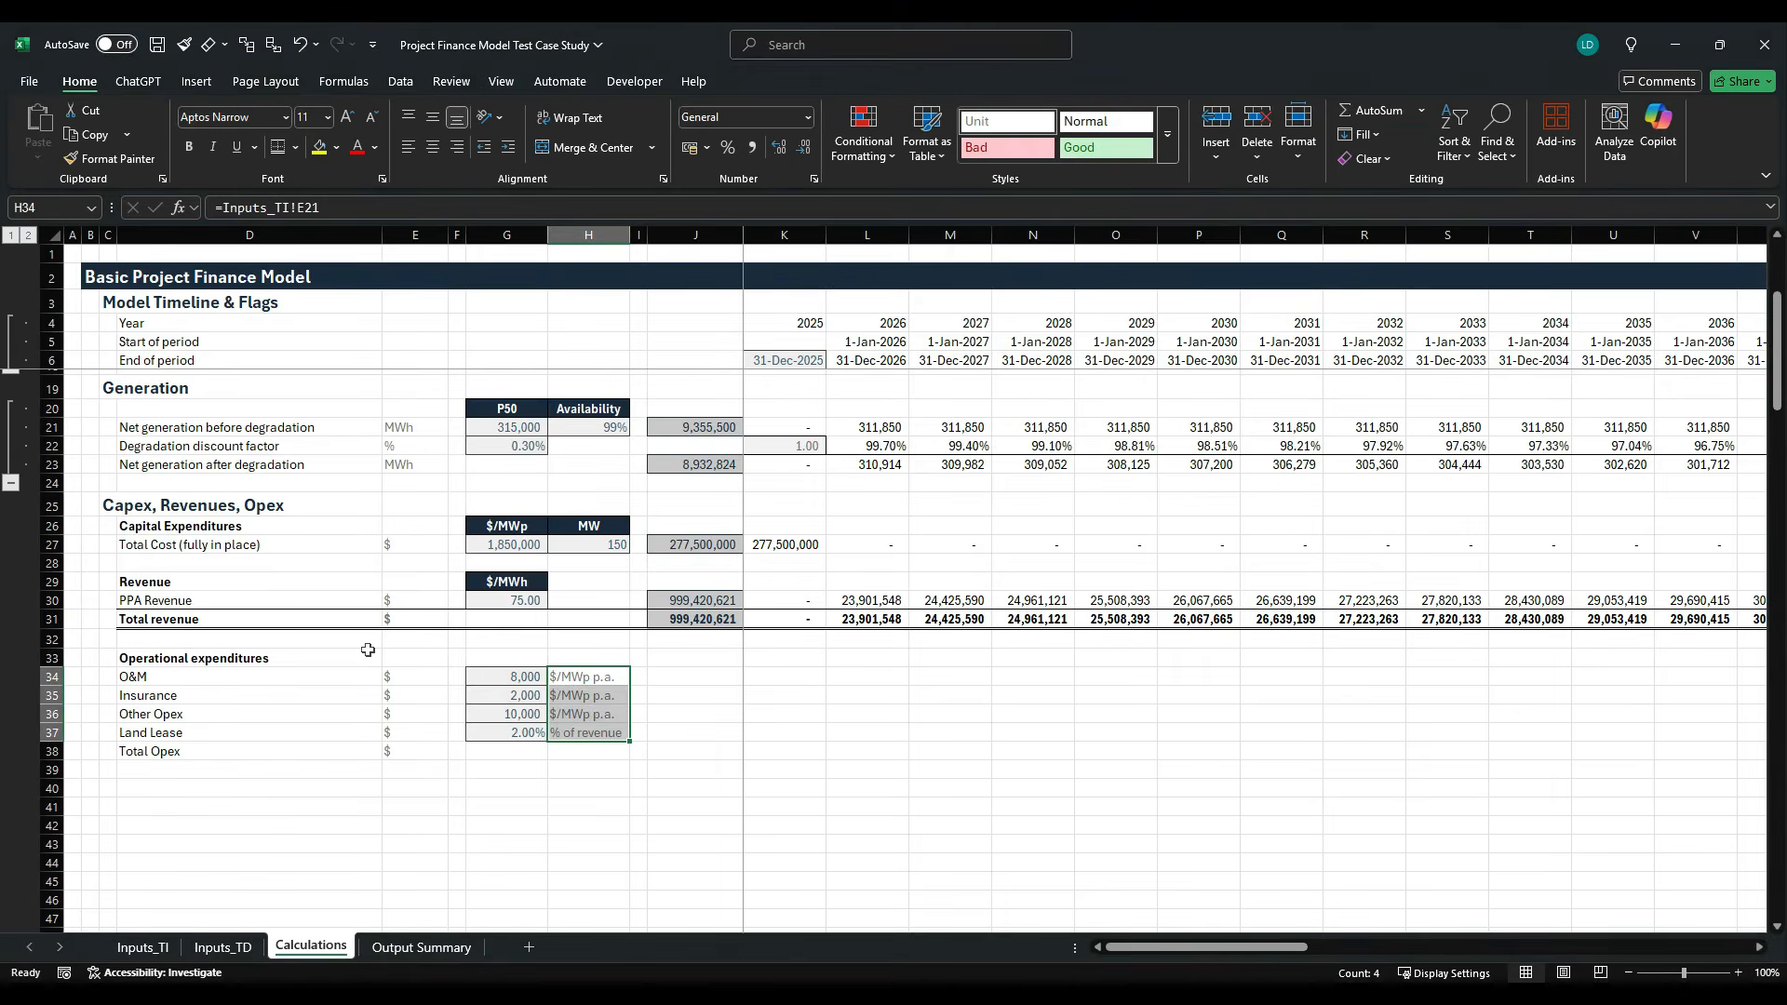
- Copy the PPA Revenue row sum from J30 into the opex rows J34:J37
key(Up)
key(Right)
key(Right)
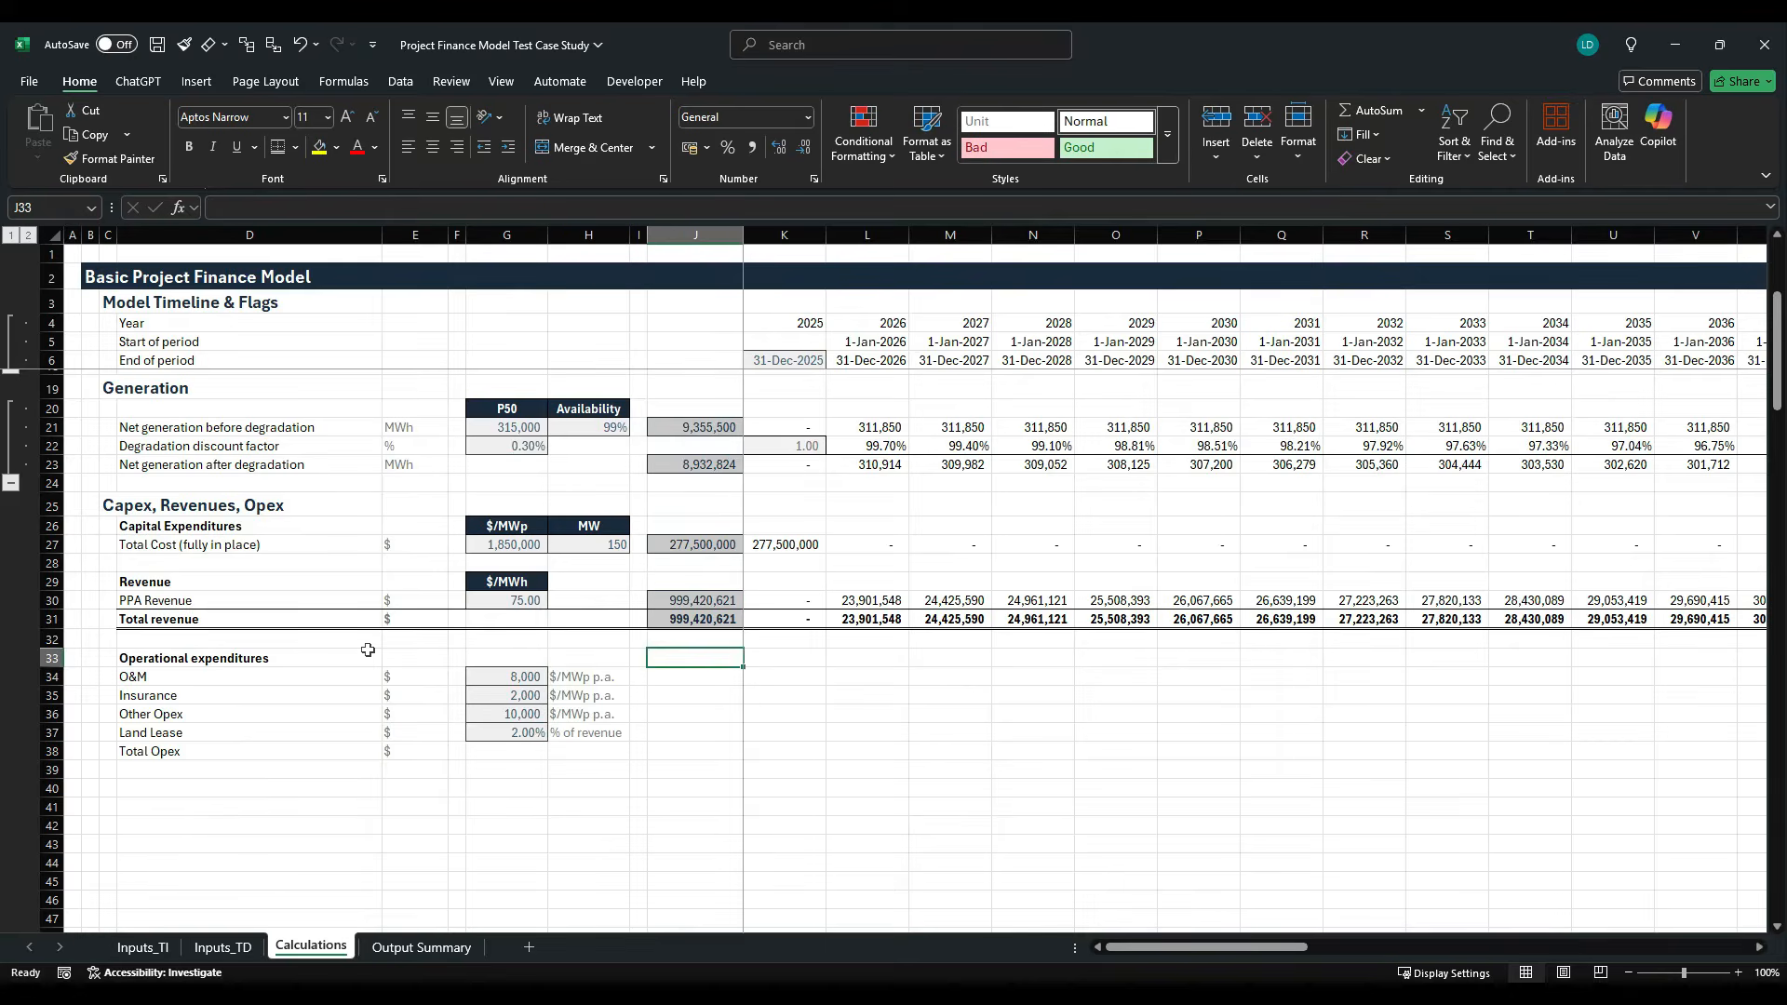
key(Up)
key(Up)
key(ctrl+c)
key(Down)
key(Down)
key(Down)
key(shift+Down)
key(shift+Down)
key(shift+Down)
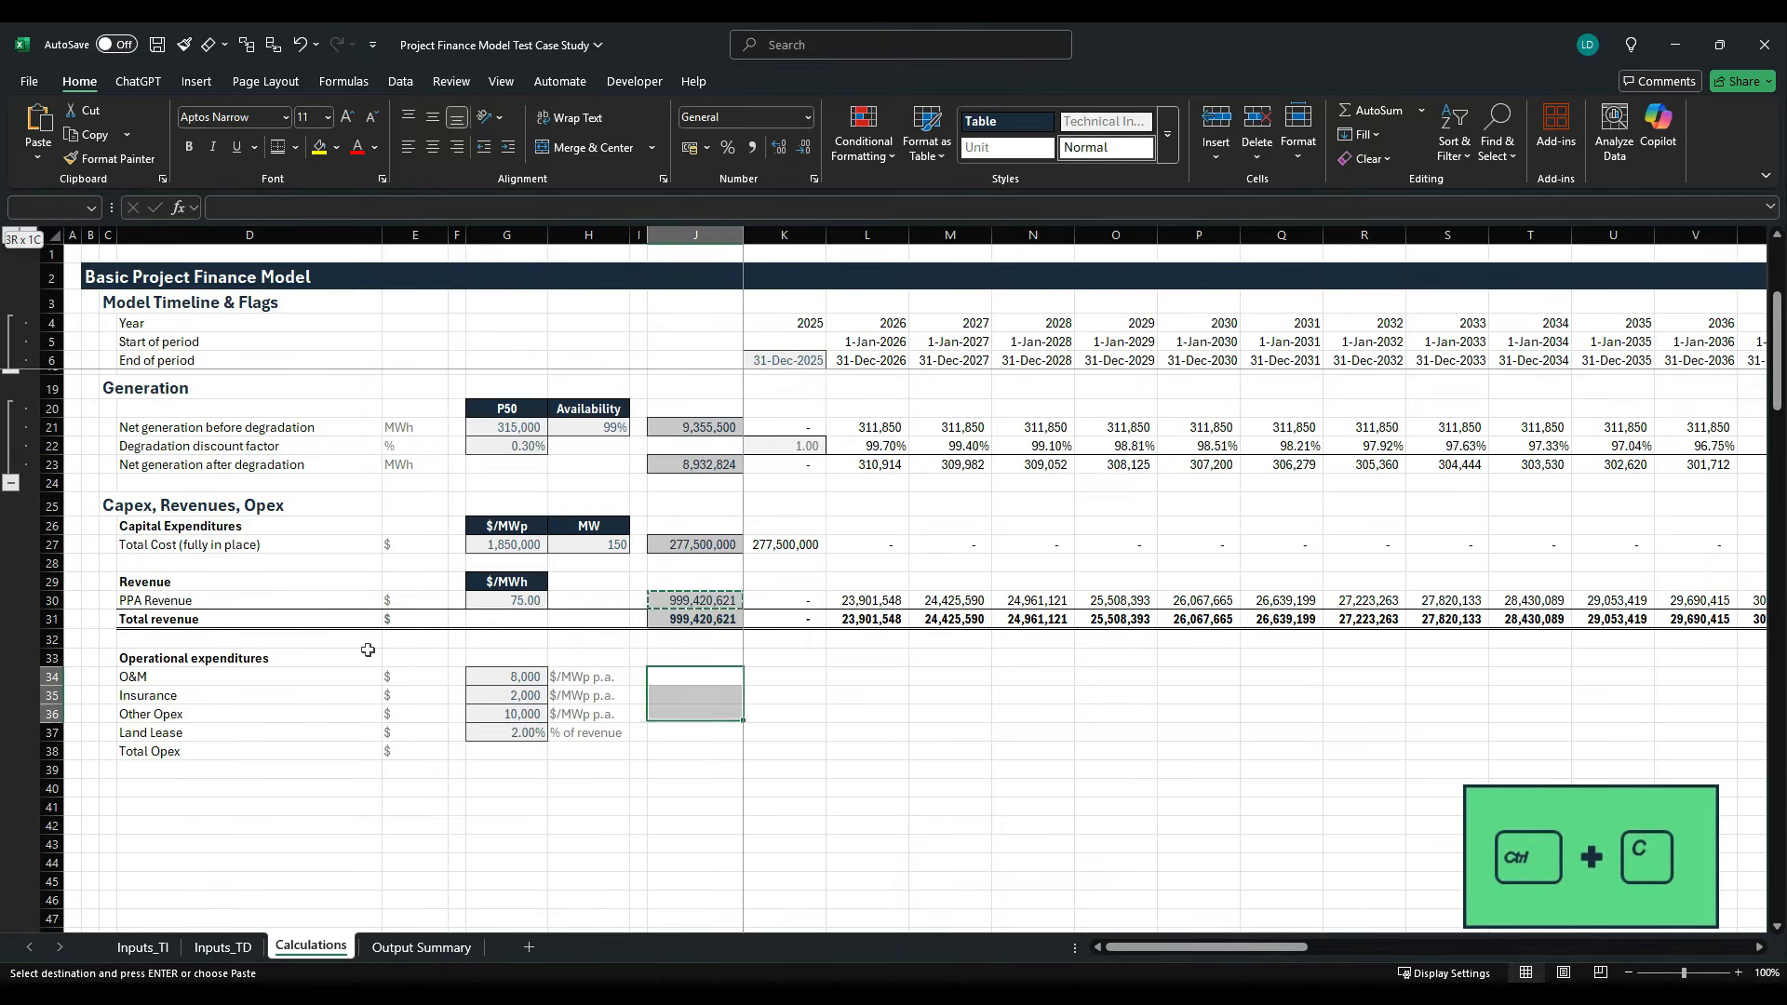
key(ctrl+v)
key(Down)
key(Down)
key(Down)
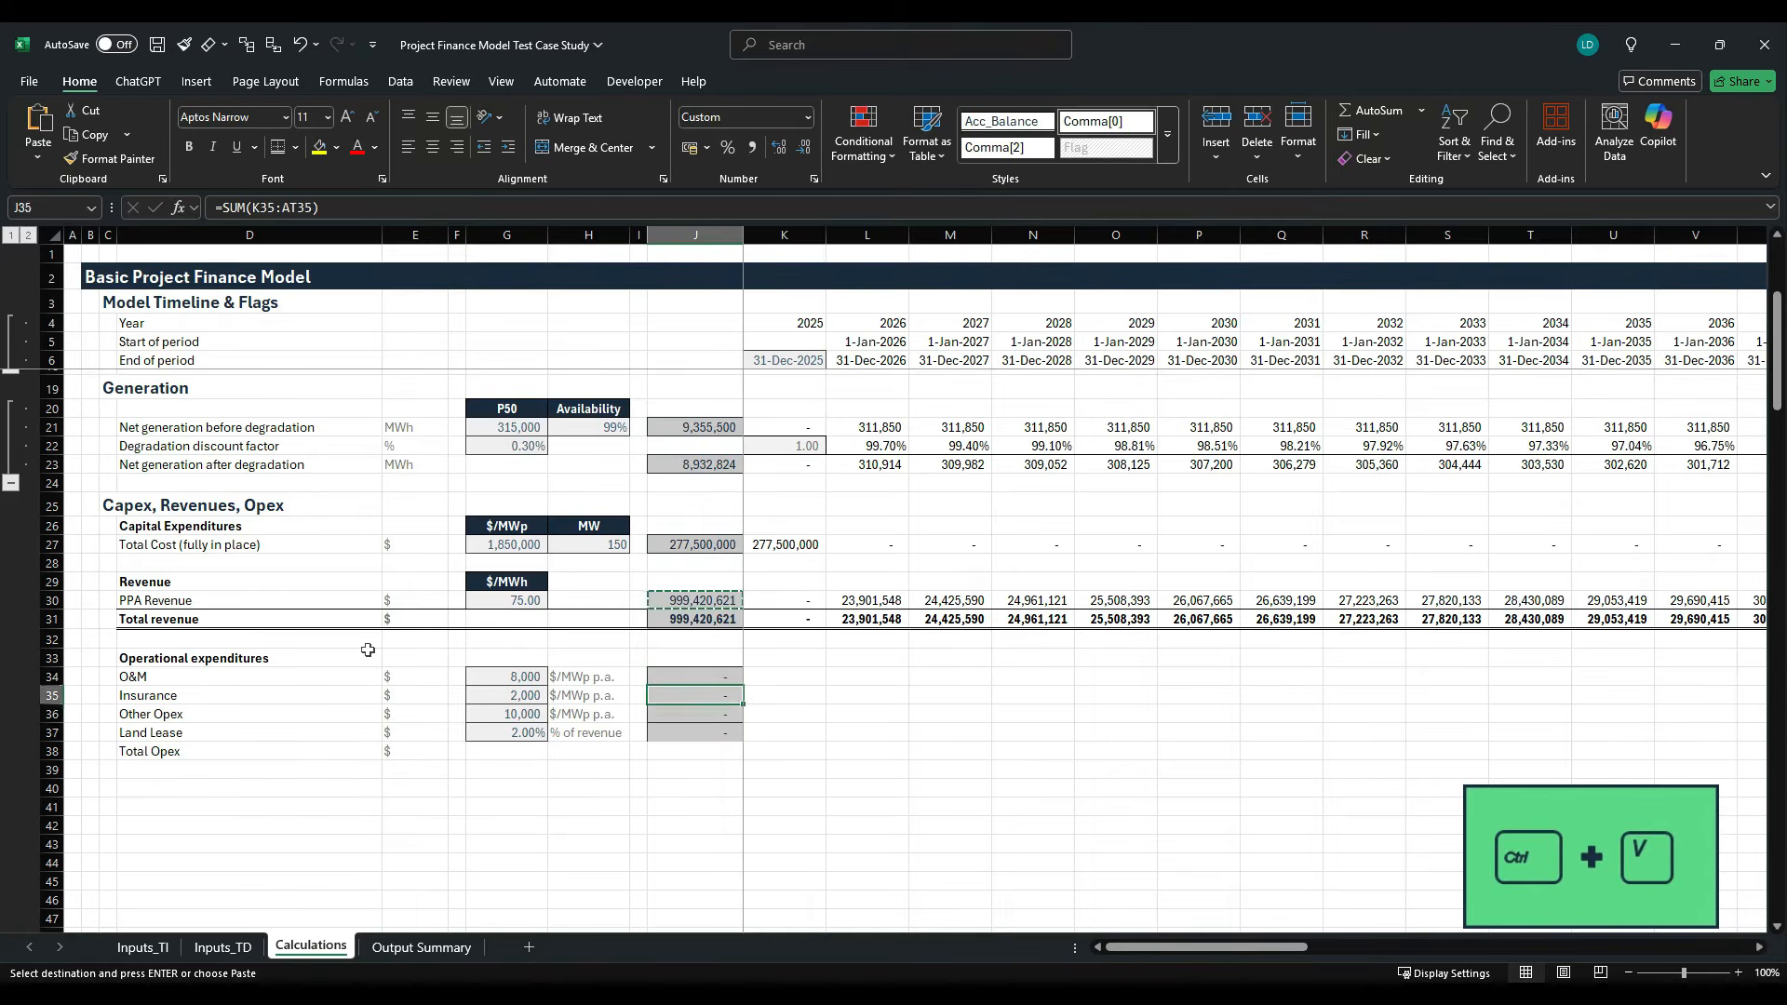
key(Up)
key(Up)
key(Up)
key(Up)
key(Up)
key(Up)
key(Up)
key(Up)
key(Up)
key(Up)
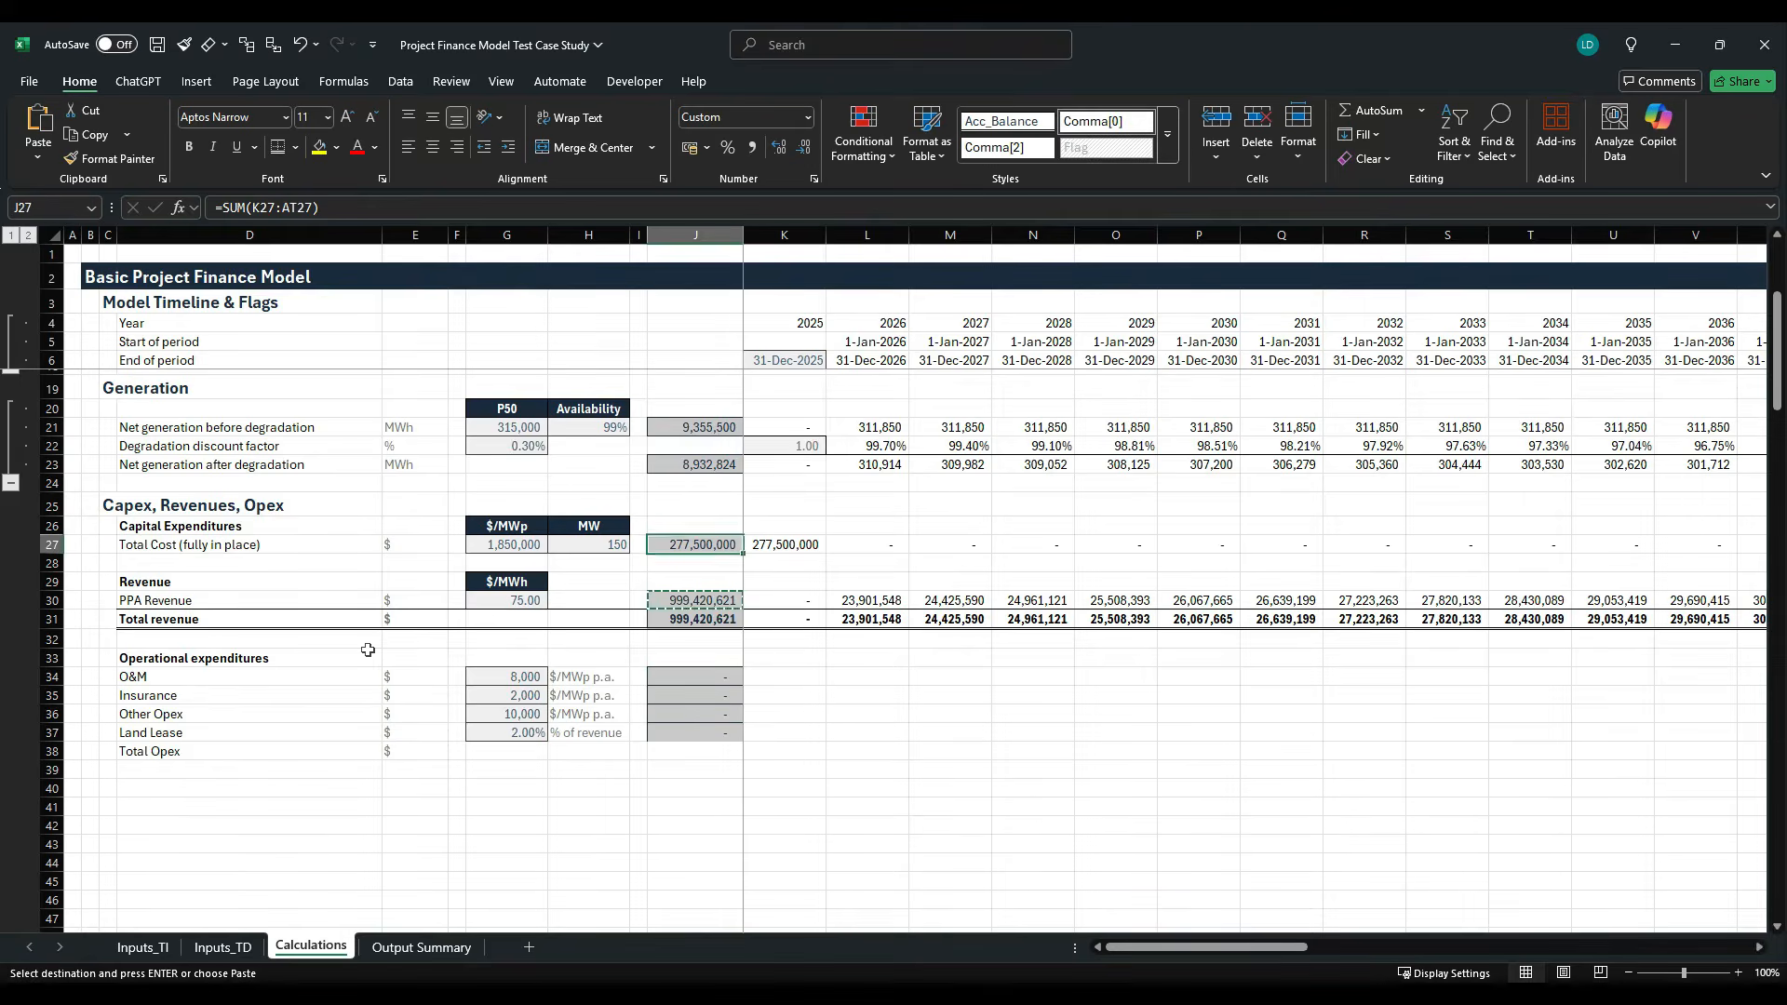
- Copy the Total Cost row sum from J27 into the Total Opex row at J38
key(ctrl+c)
key(Down)
key(Down)
key(Down)
key(Down)
key(Down)
key(Down)
key(Down)
key(Down)
key(Down)
key(Down)
key(Down)
key(ctrl+v)
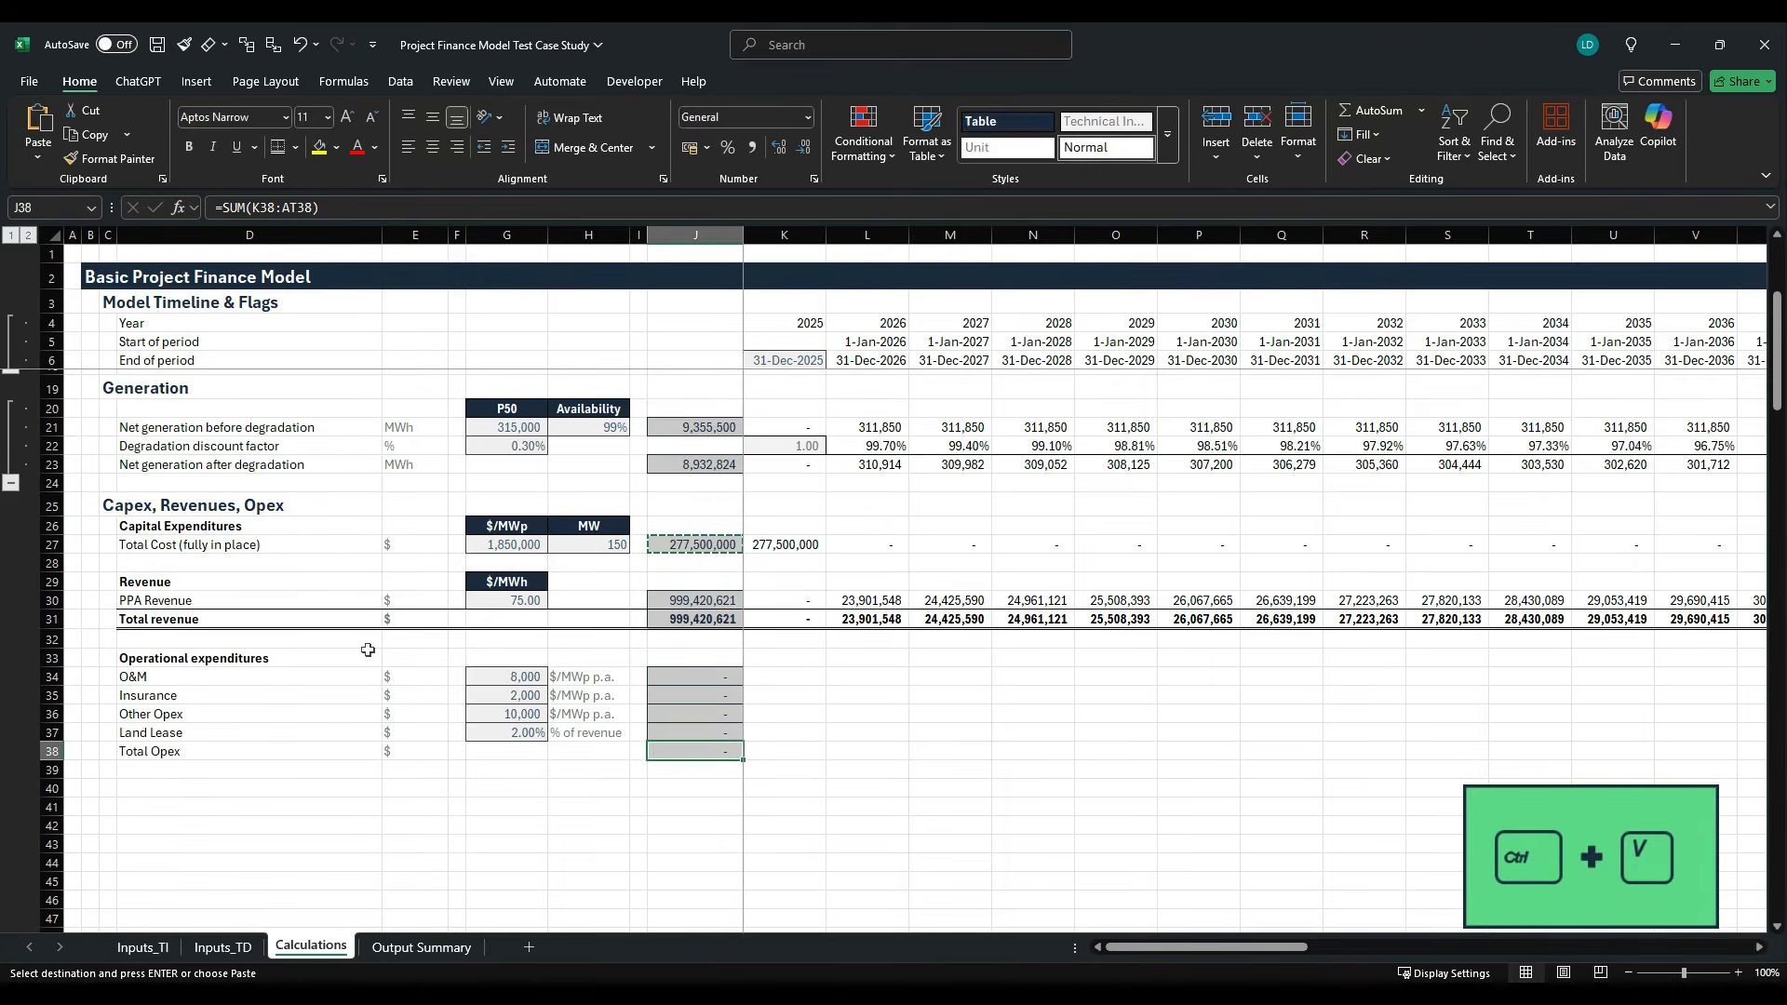
key(Escape)
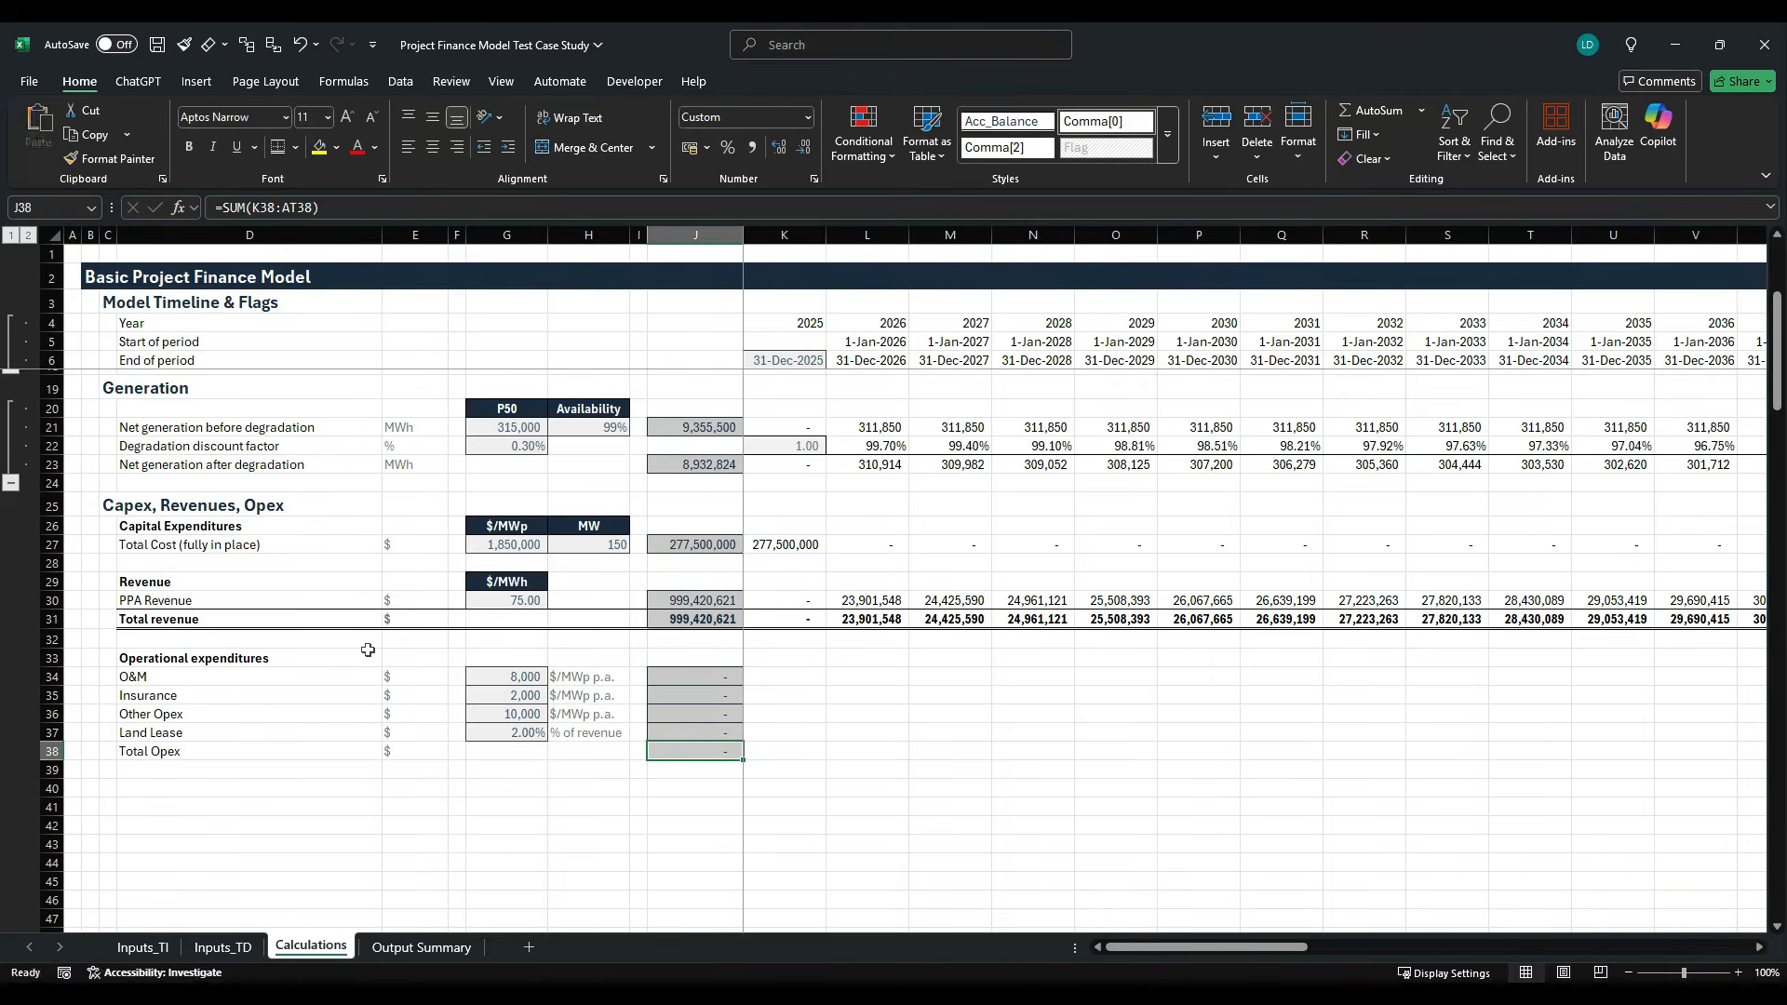
- Begin the O&M formula in K34 by multiplying the O&M rate $G34 by the MW capacity $H$27
key(Up)
key(Up)
key(Up)
key(Up)
key(Right)
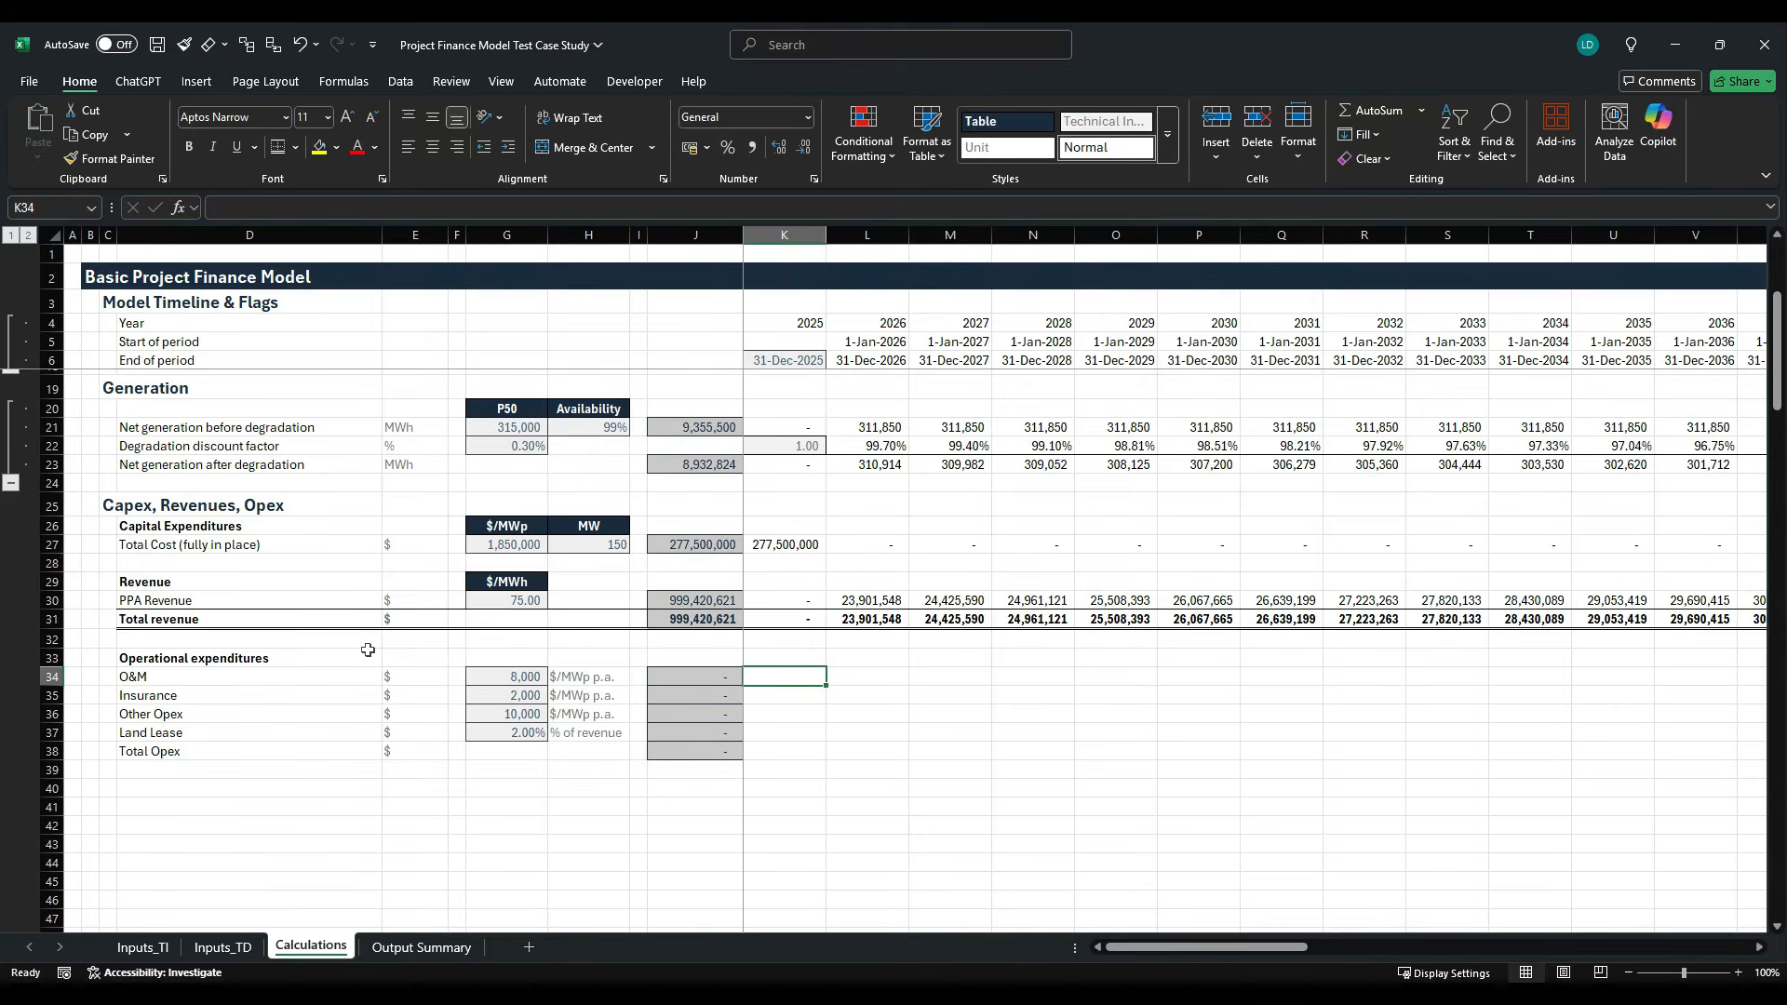
text(=)
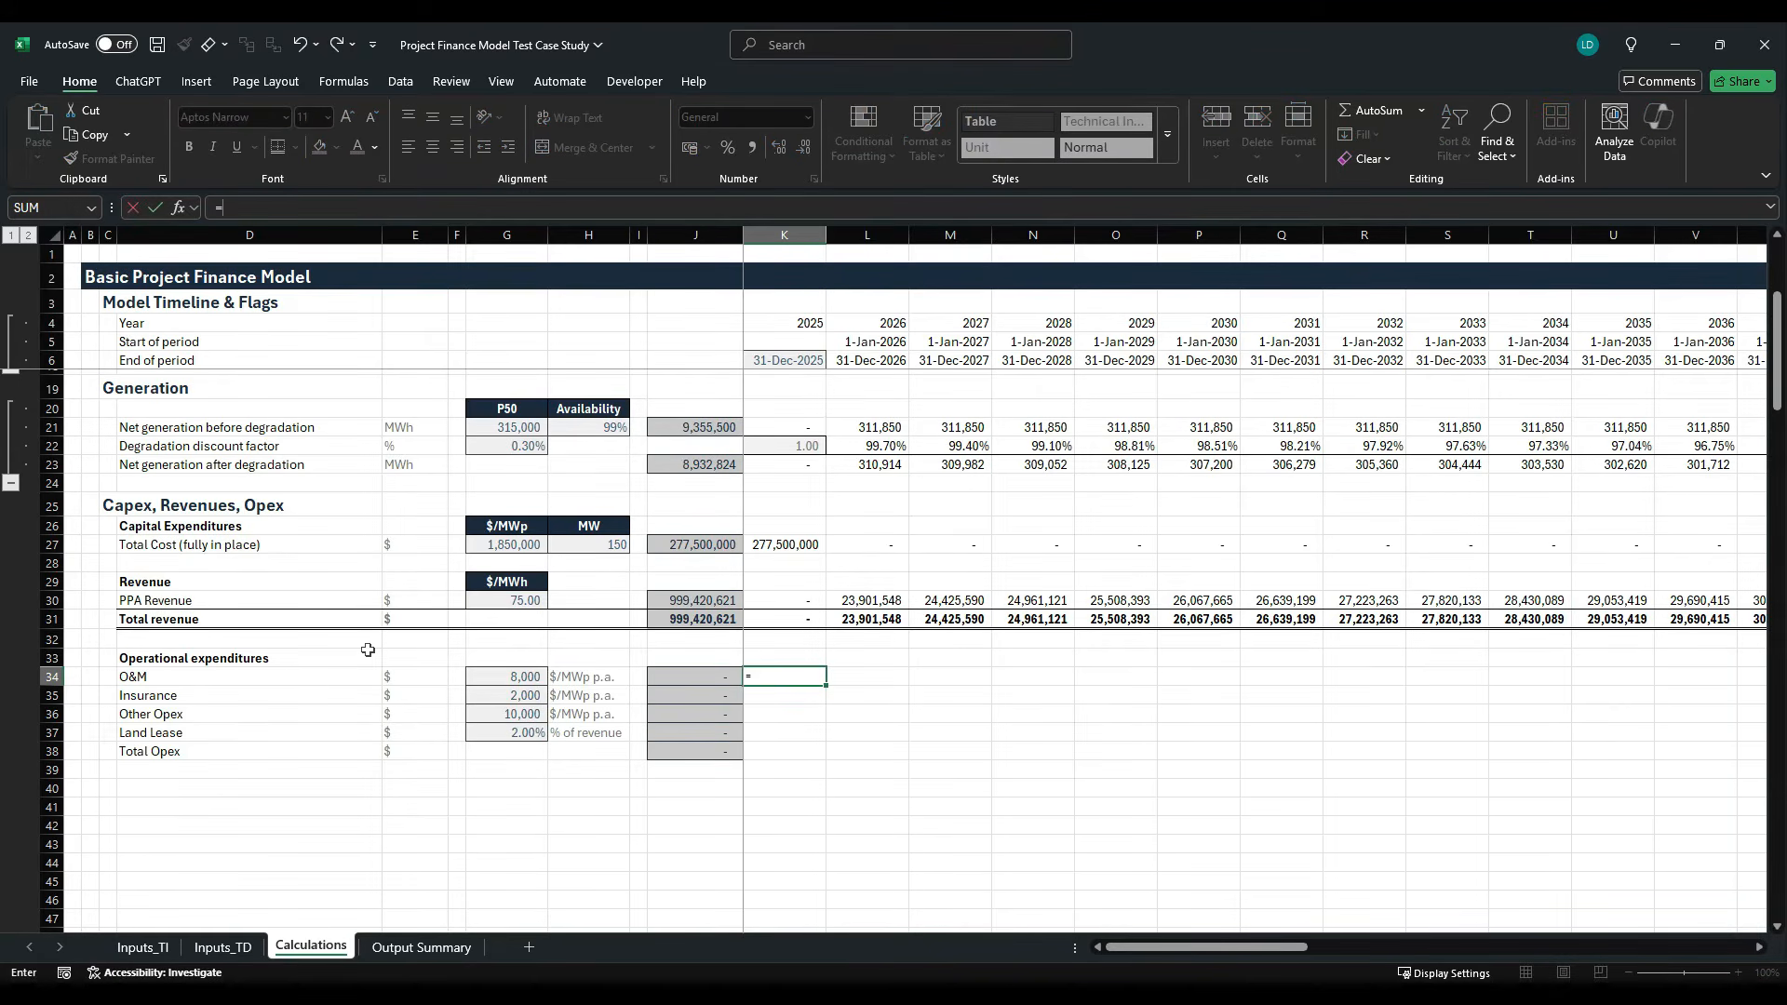
key(Left)
key(Left)
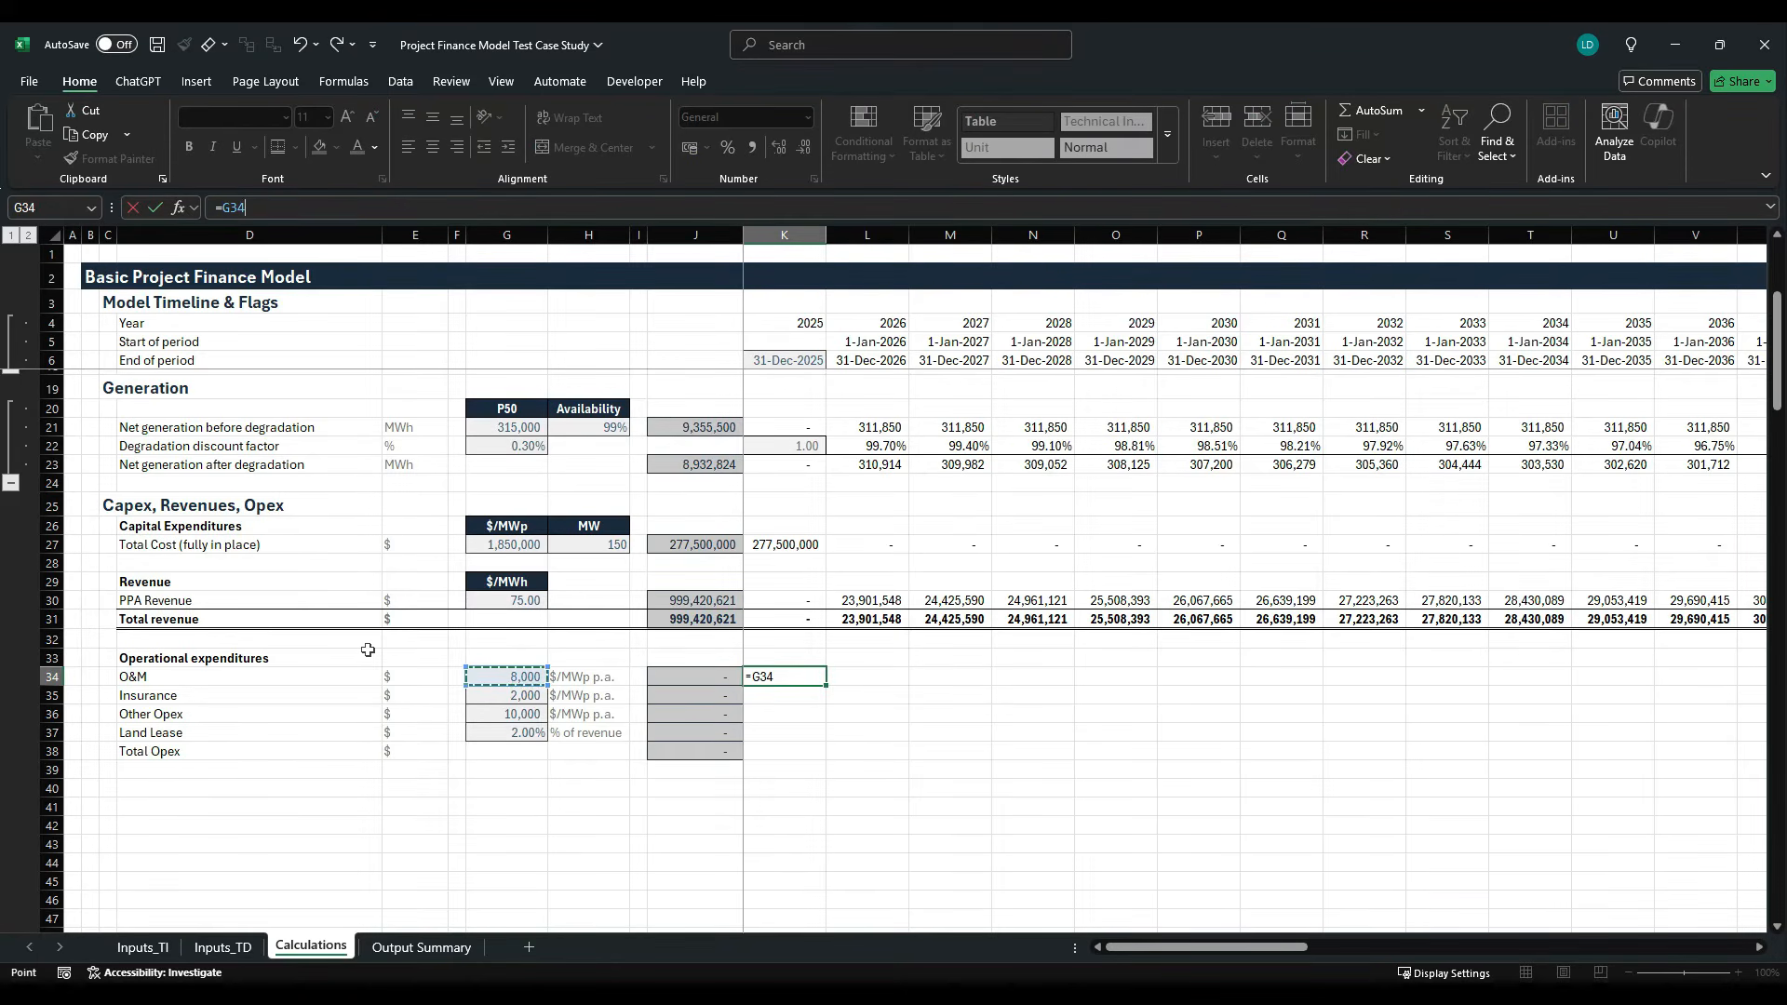
key(F4)
key(F4)
key(F4)
text(*)
key(Up)
key(Up)
key(Up)
key(Up)
key(Up)
key(Up)
key(Up)
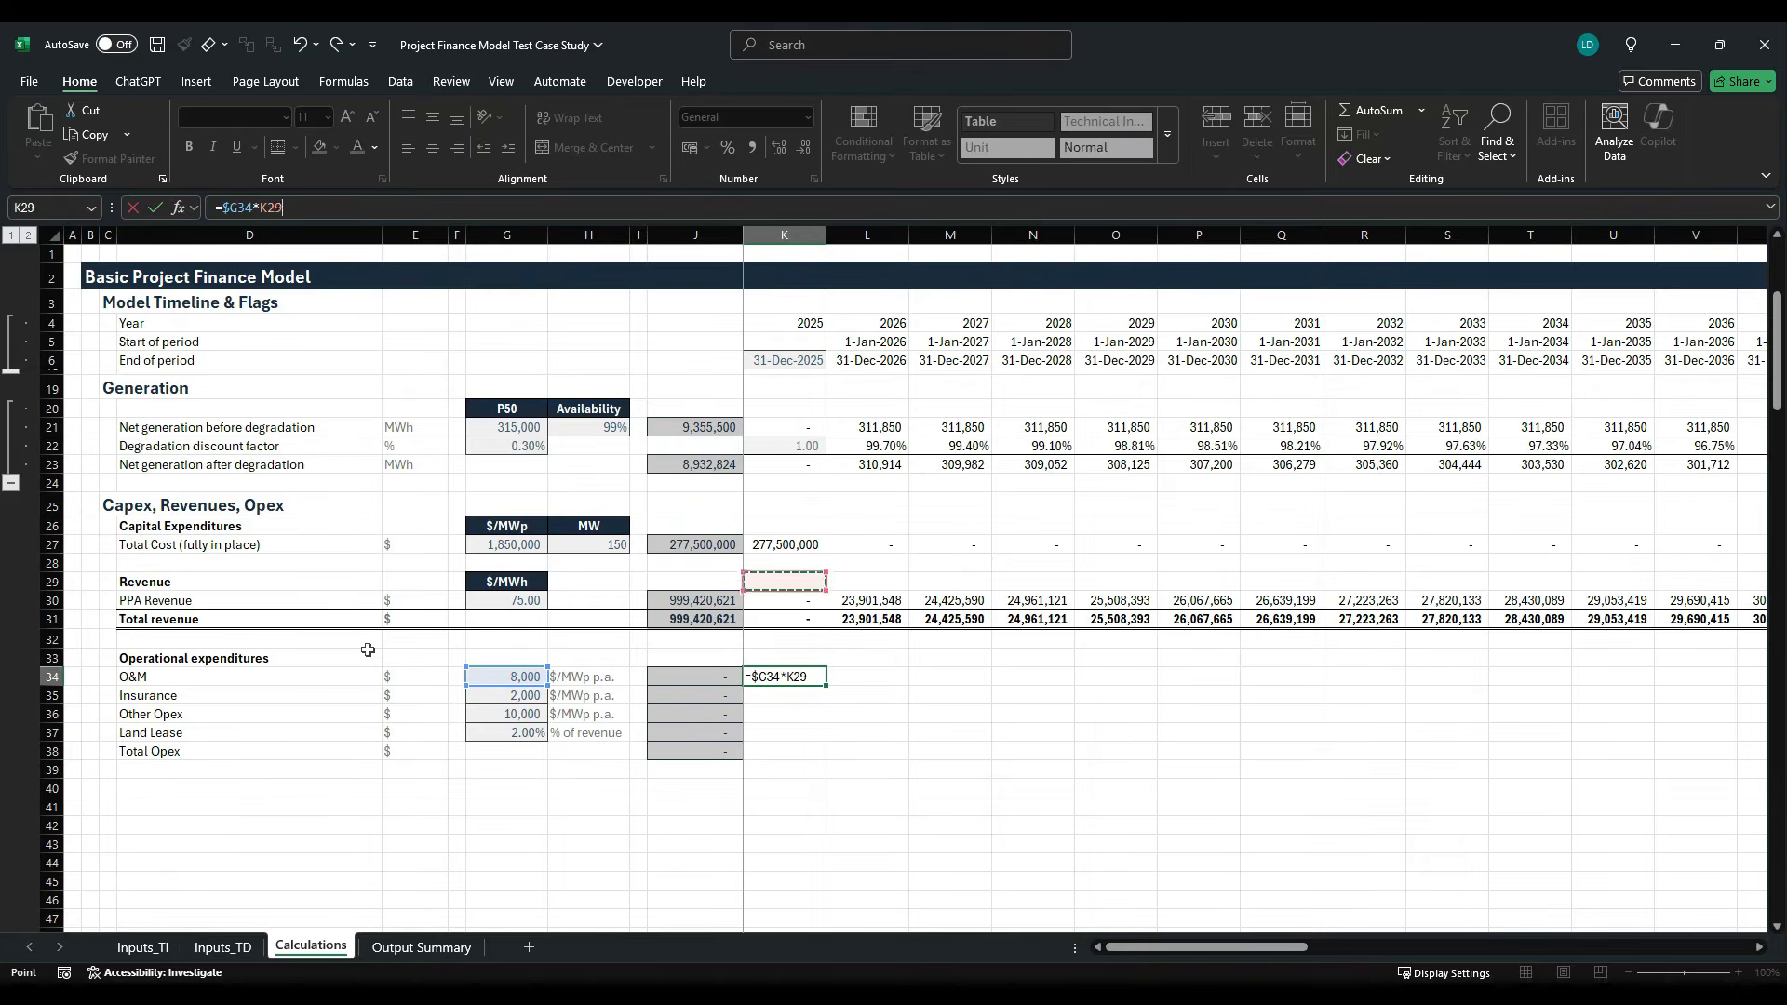
key(Left)
key(Left)
key(Left)
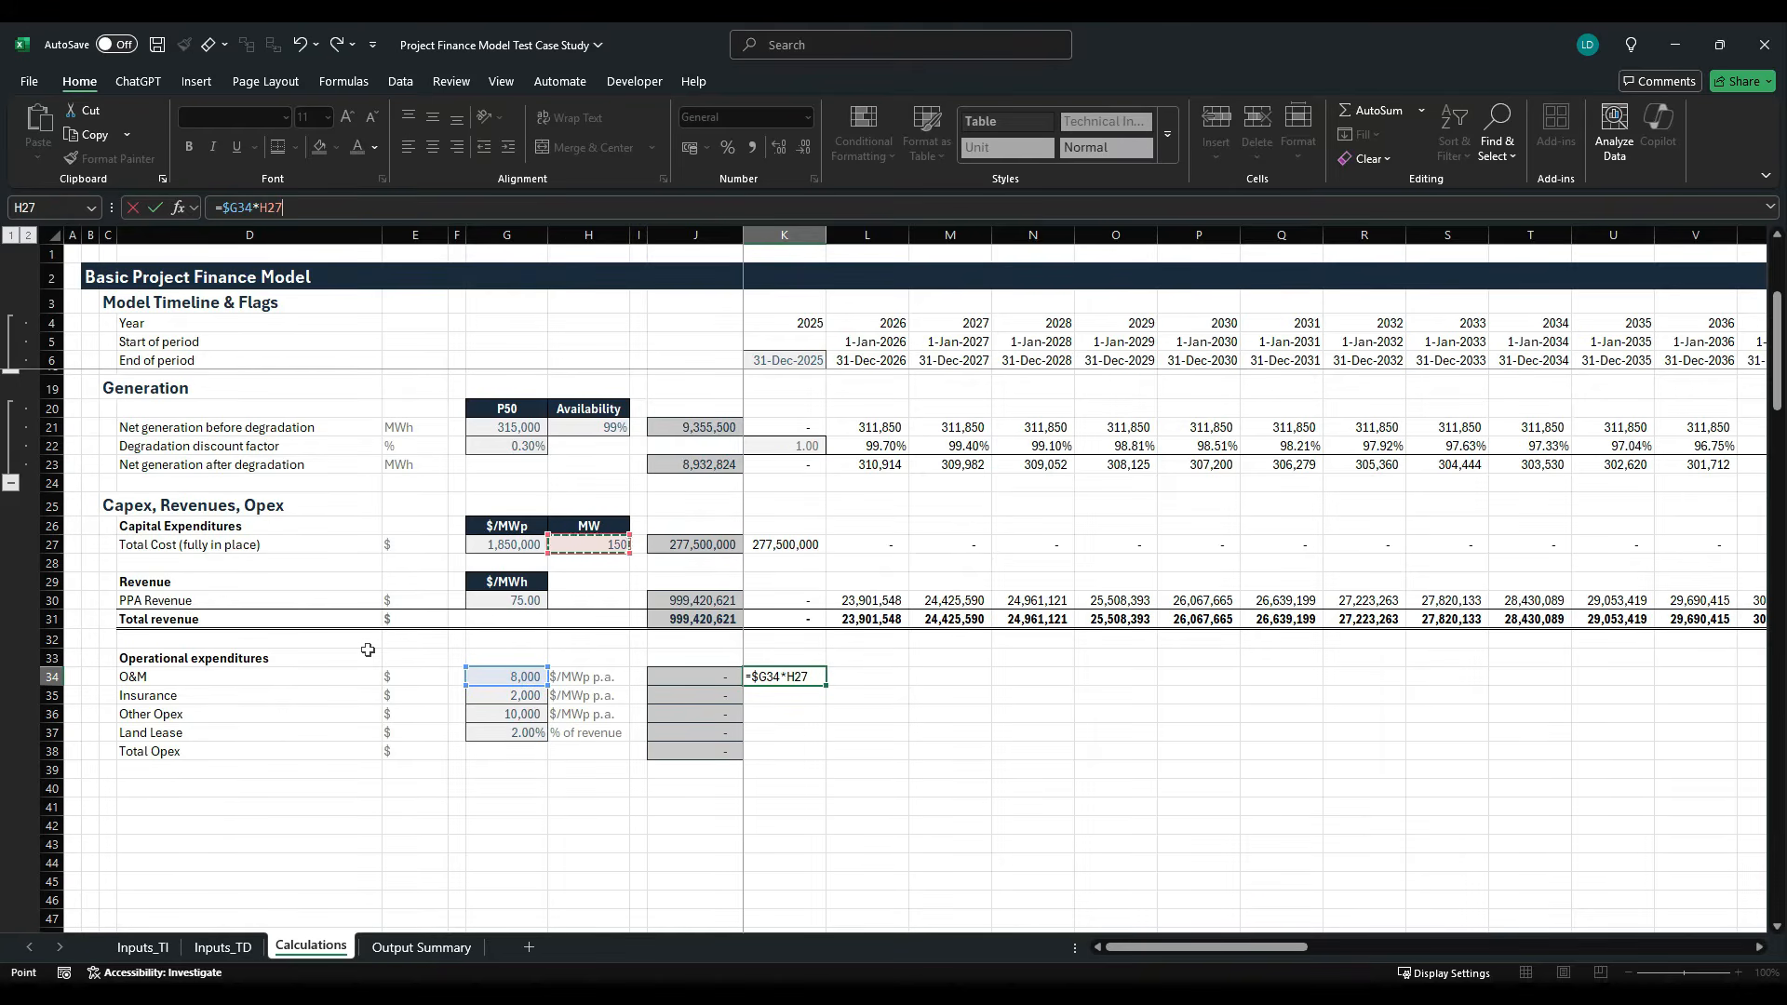
key(F4)
text(*)
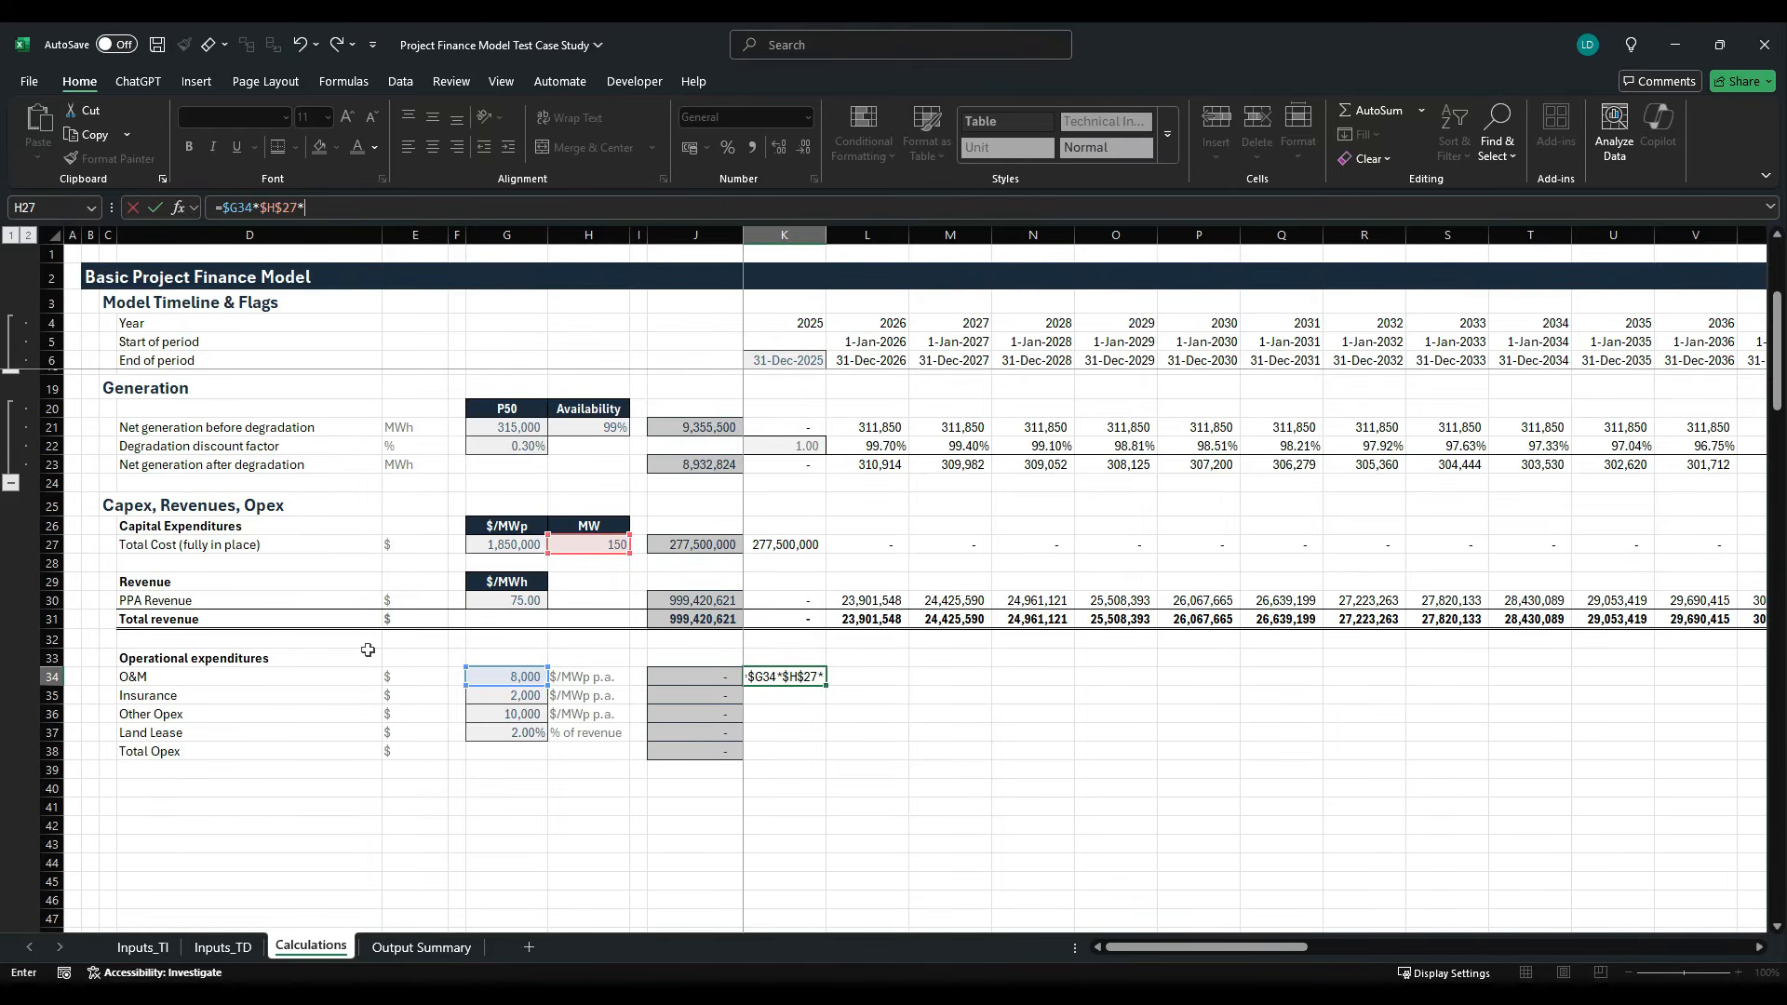
- Extend the K34 formula with multiplication by the Opex Escalation index K$17, locking only its row
key(Up)
key(Up)
key(Up)
key(Up)
key(Up)
key(Up)
key(Up)
key(Up)
key(Up)
key(Up)
key(Up)
key(Up)
key(Up)
key(Up)
key(Up)
key(Up)
key(Up)
key(Up)
key(Up)
key(Up)
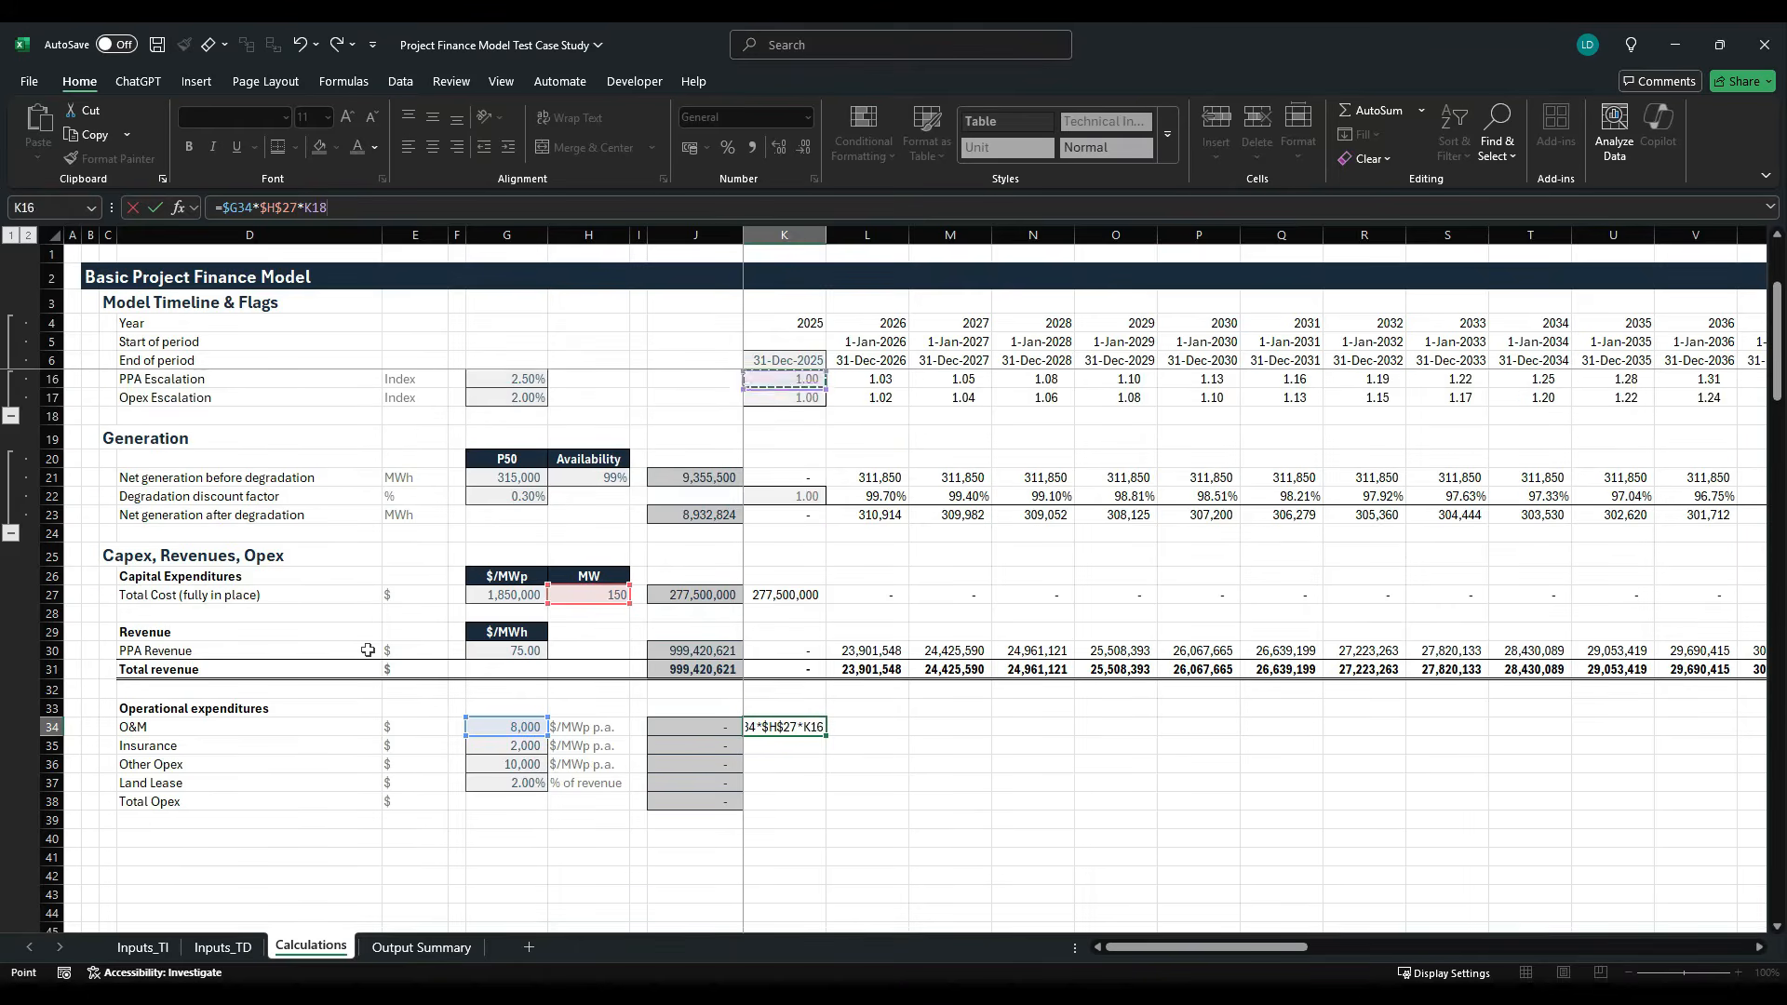
key(Down)
key(Down)
key(Down)
key(Down)
key(Down)
key(Down)
key(Down)
key(Down)
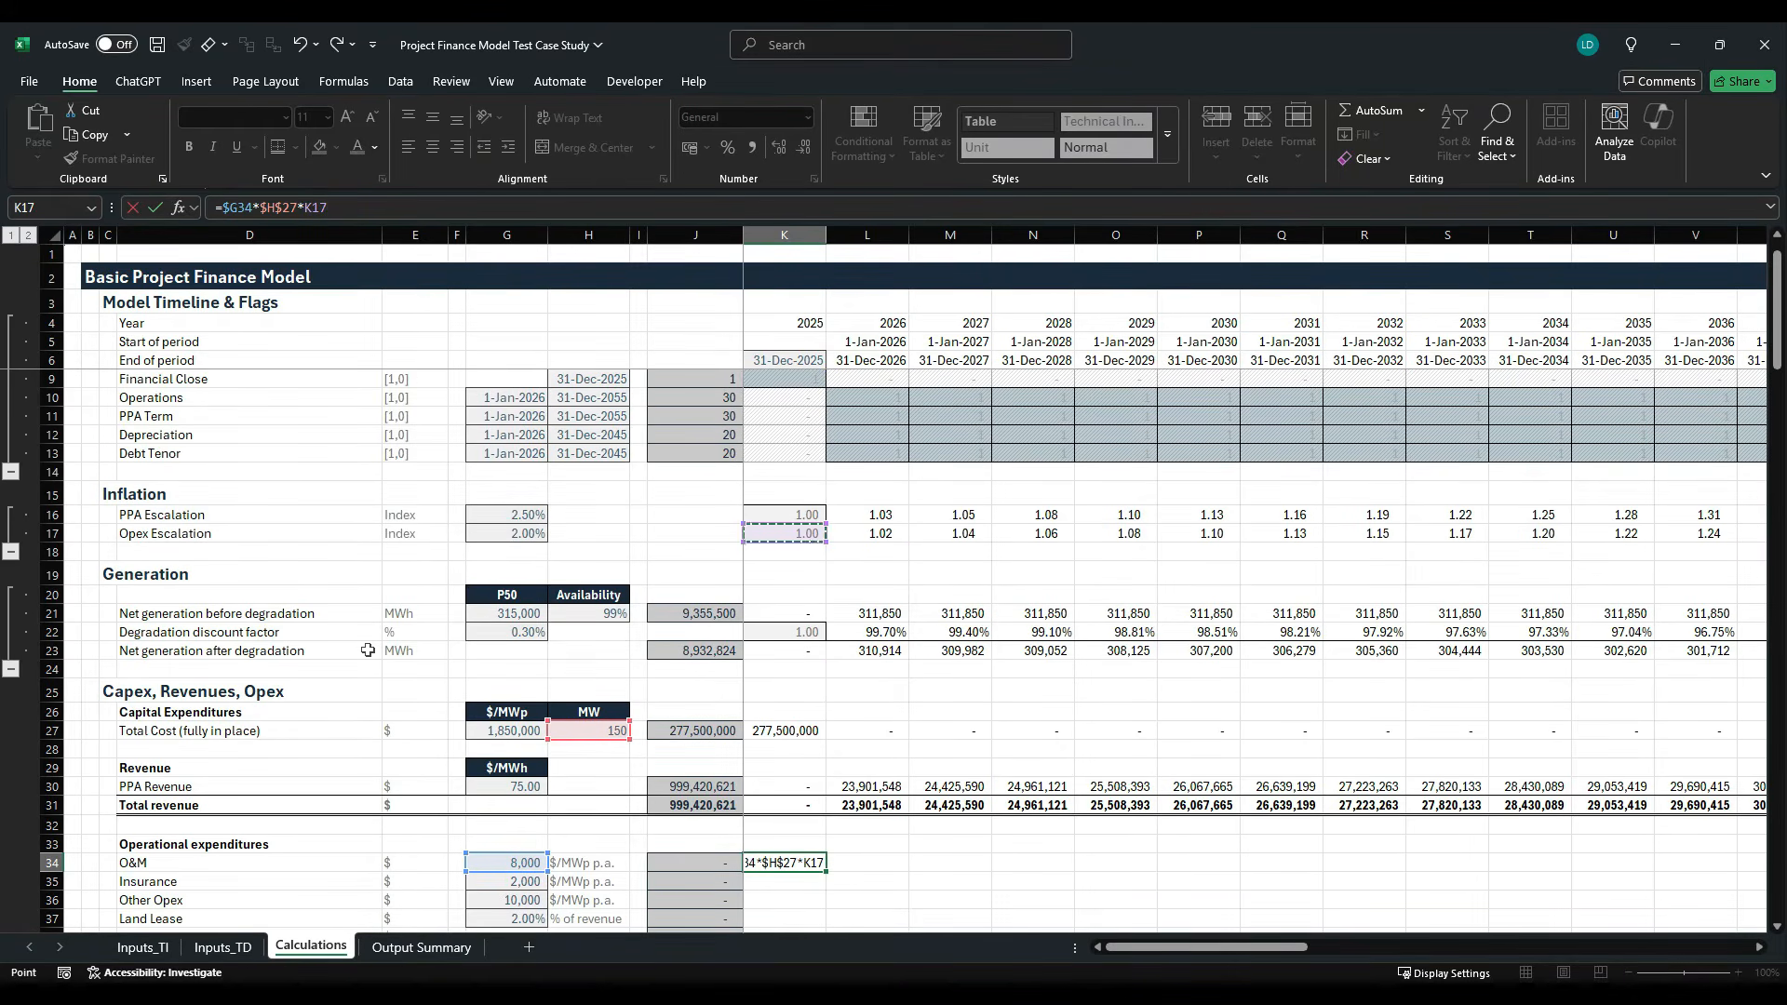
key(F4)
key(F4)
key(F4)
text(*)
- Complete the K34 formula with the Operations flag K$10 as =$G34*$H$27*K$17*K$10
key(Up)
key(Up)
key(Up)
key(Up)
key(Up)
key(Up)
key(Up)
key(Up)
key(Up)
key(Up)
key(Up)
key(Up)
key(Up)
key(Up)
key(Up)
key(Up)
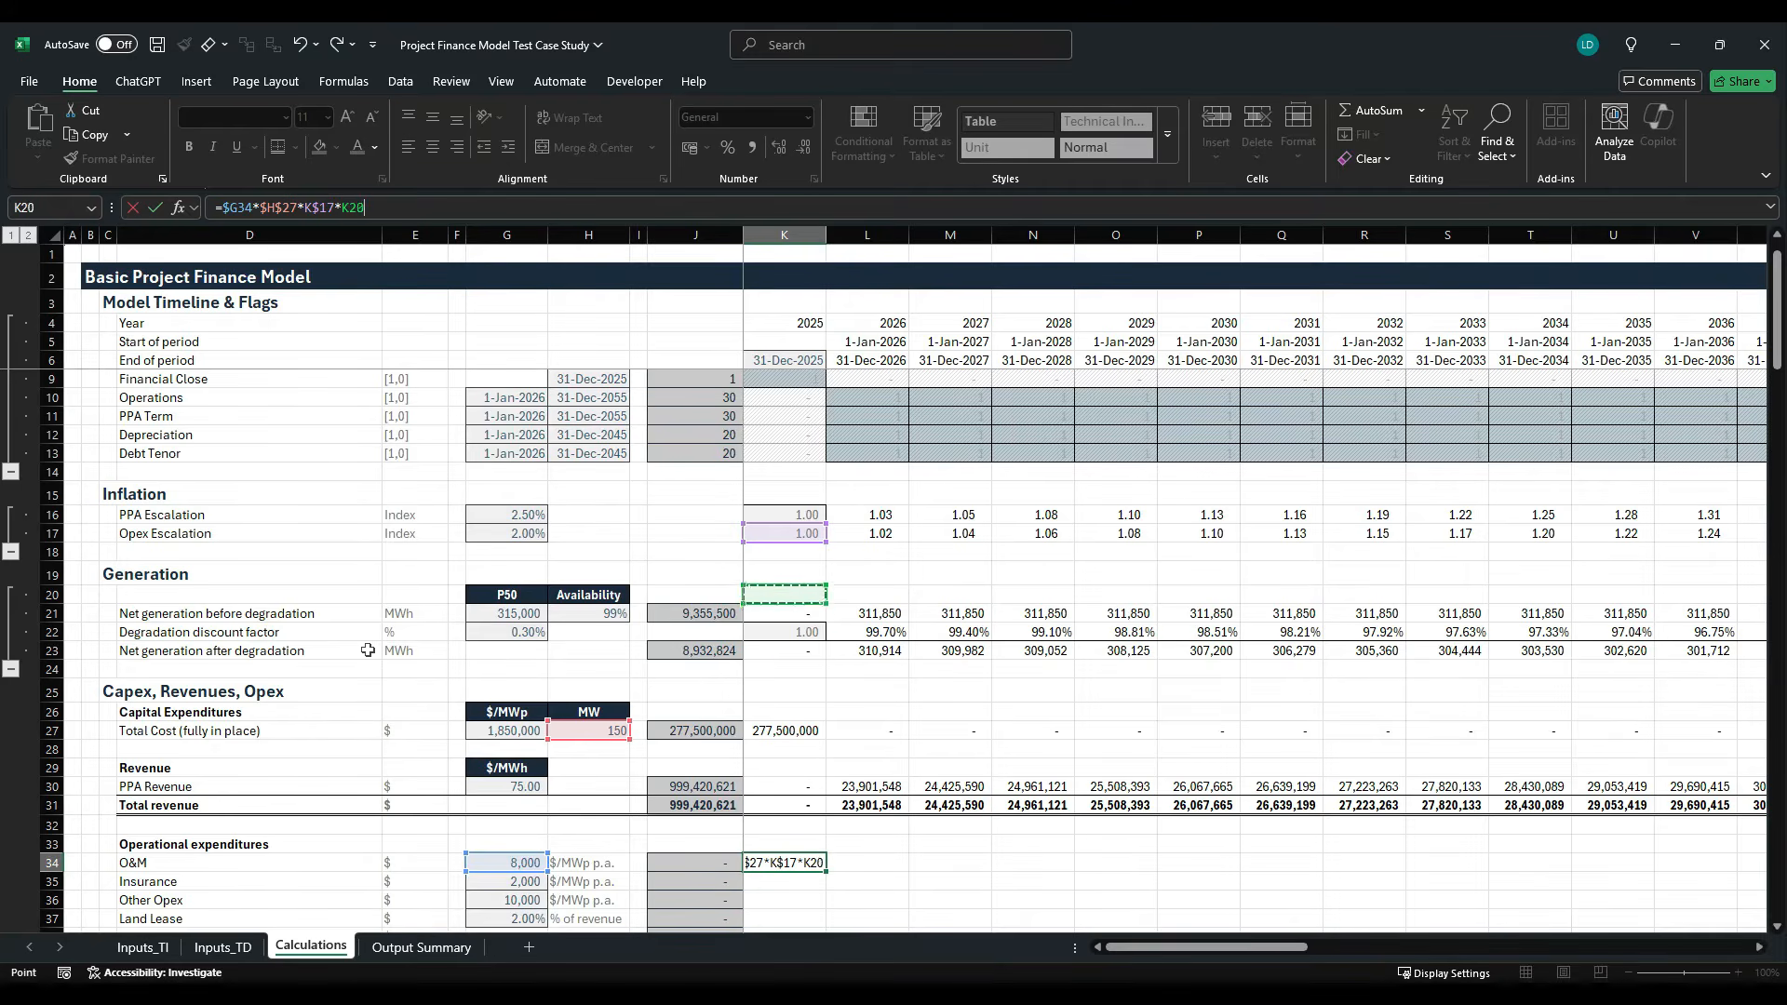
key(Up)
key(Up)
key(Up)
key(Up)
key(Up)
key(Up)
key(Up)
key(Up)
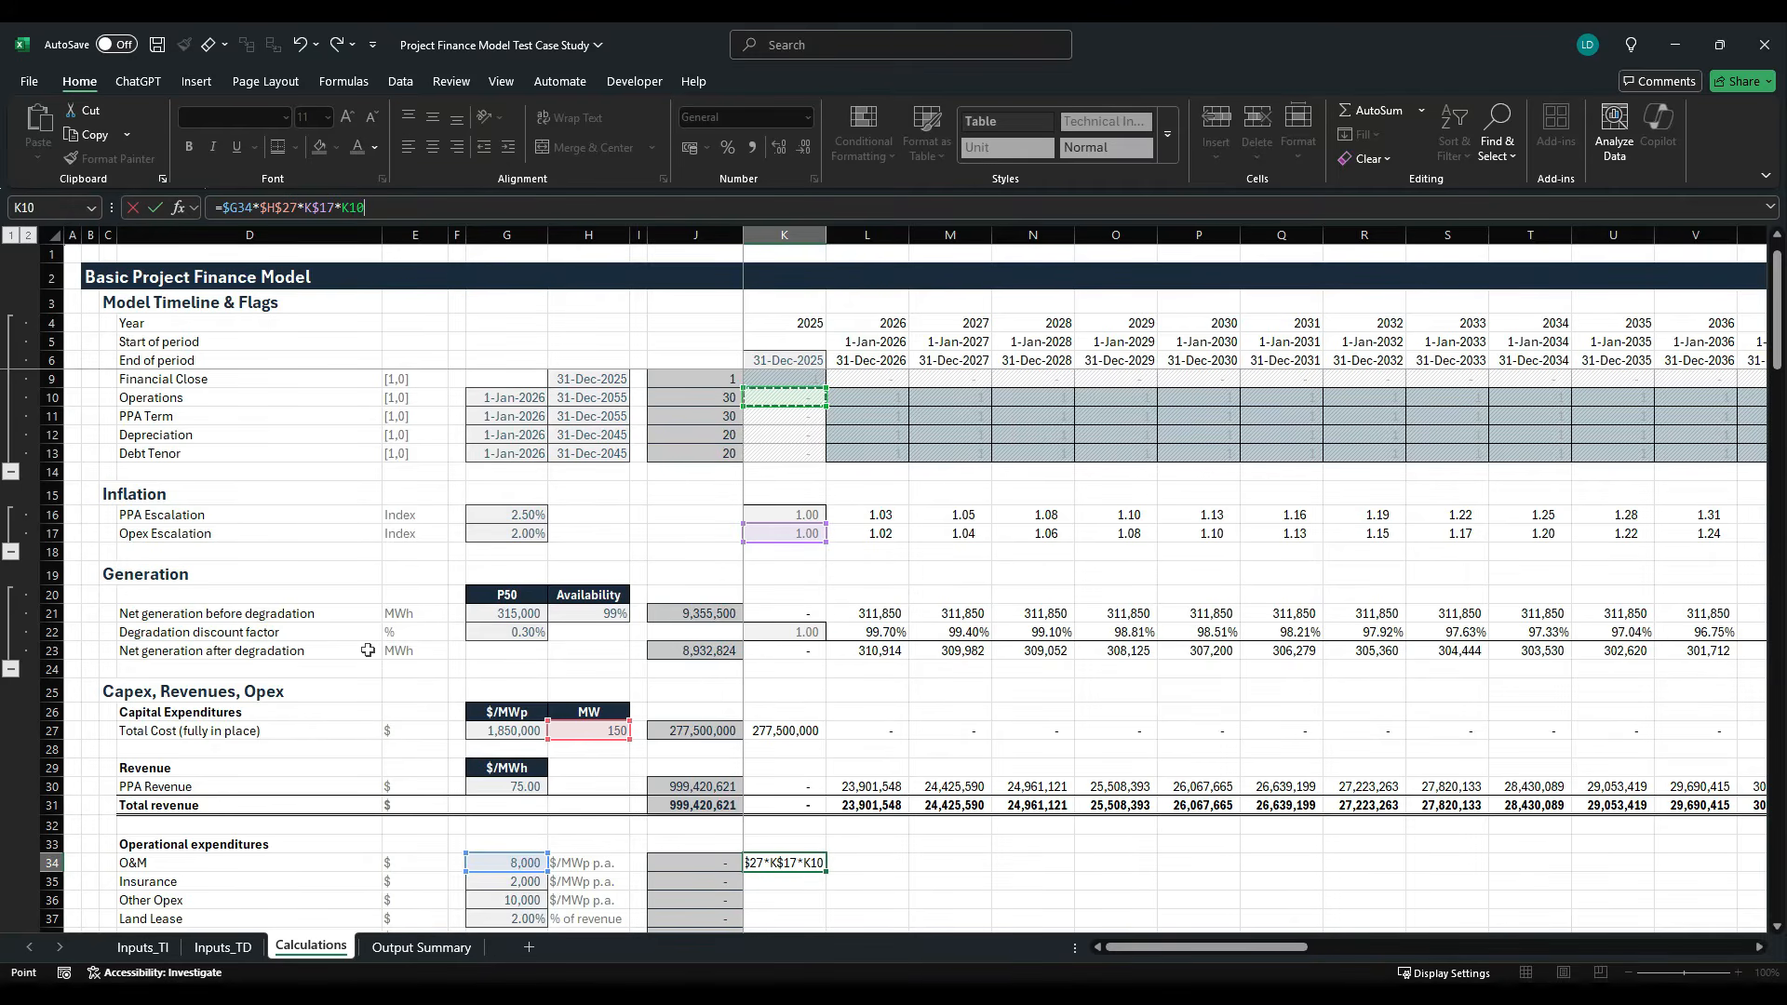
key(F4)
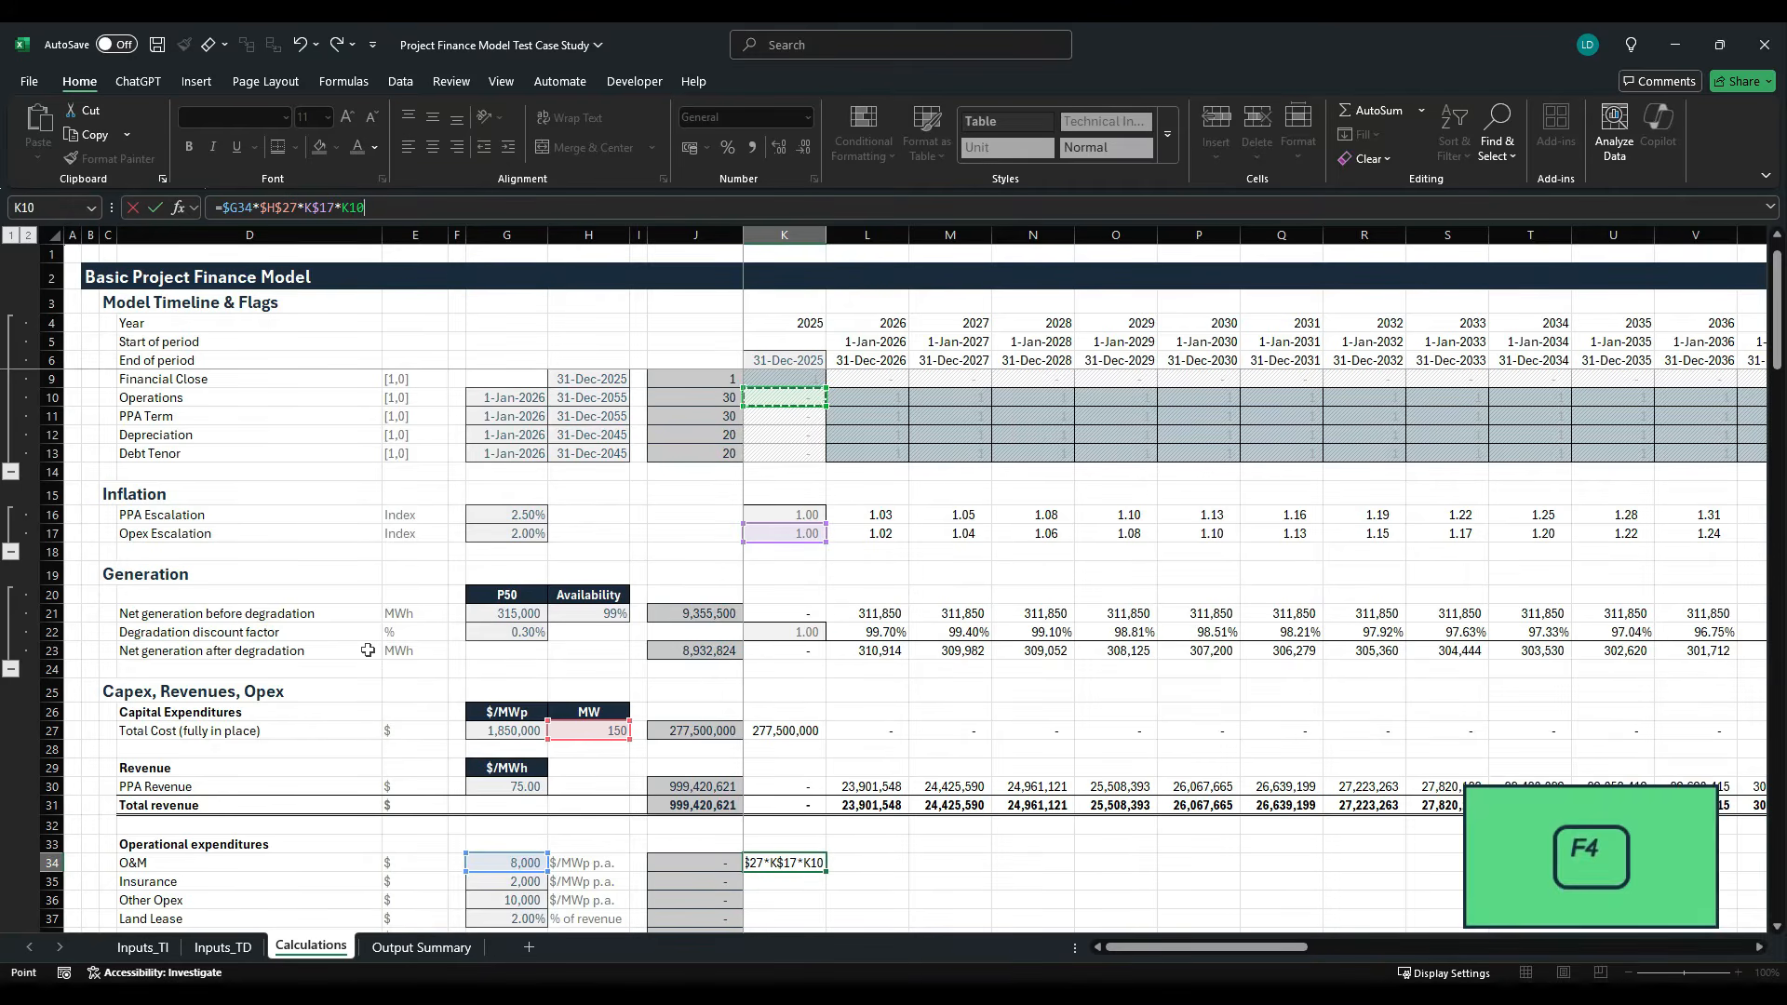
key(F4)
key(ctrl+Return)
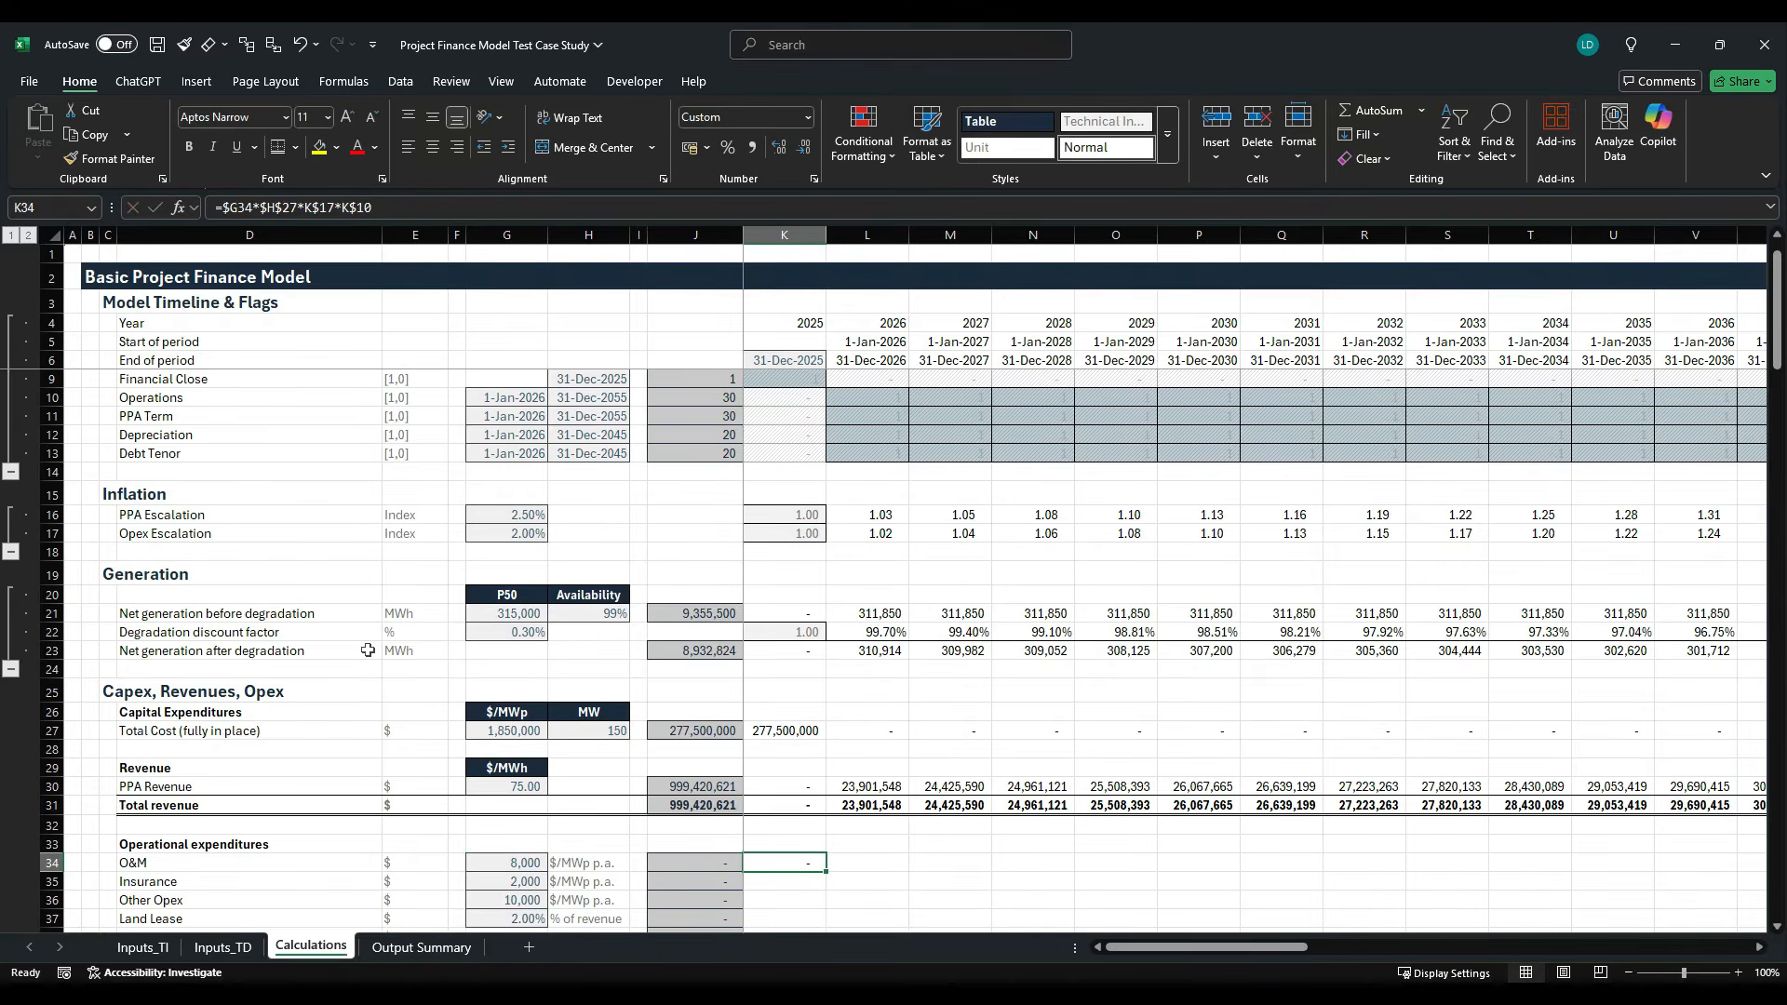
- Fill the K34 formula down through K37 and across the timeline to column AT
key(shift+Down)
key(shift+Down)
key(shift+Down)
key(ctrl+d)
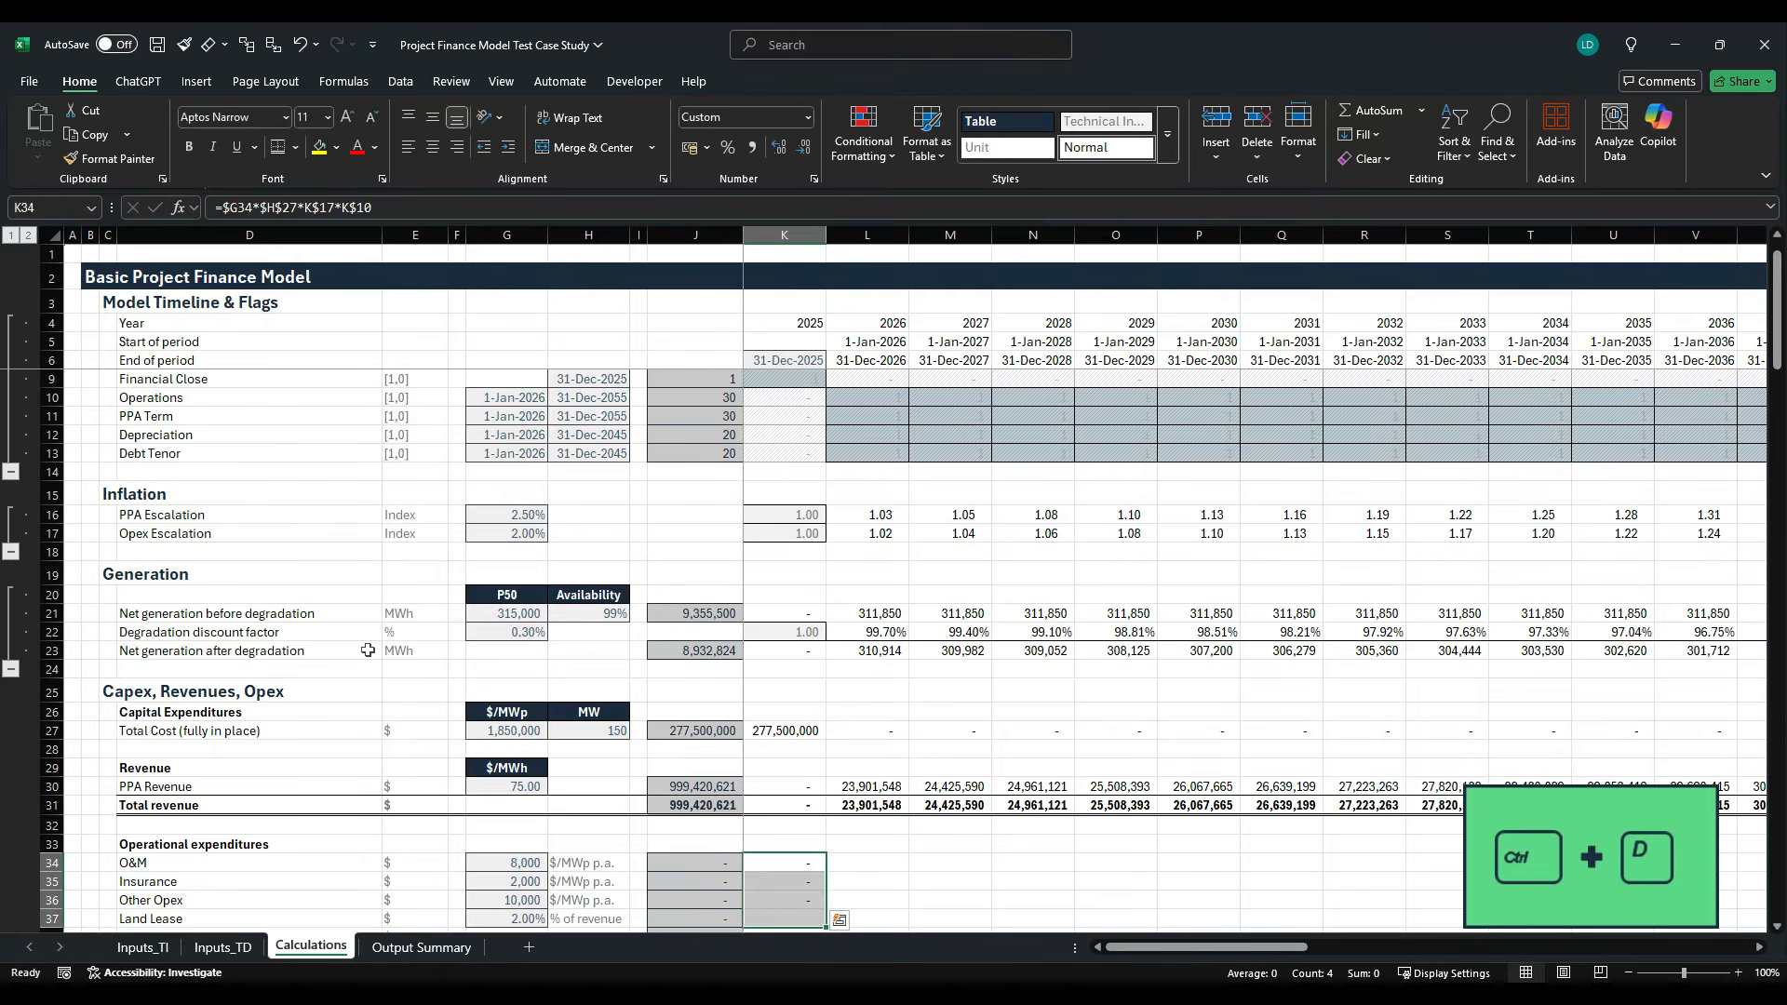
scroll(595, 837, down, 3)
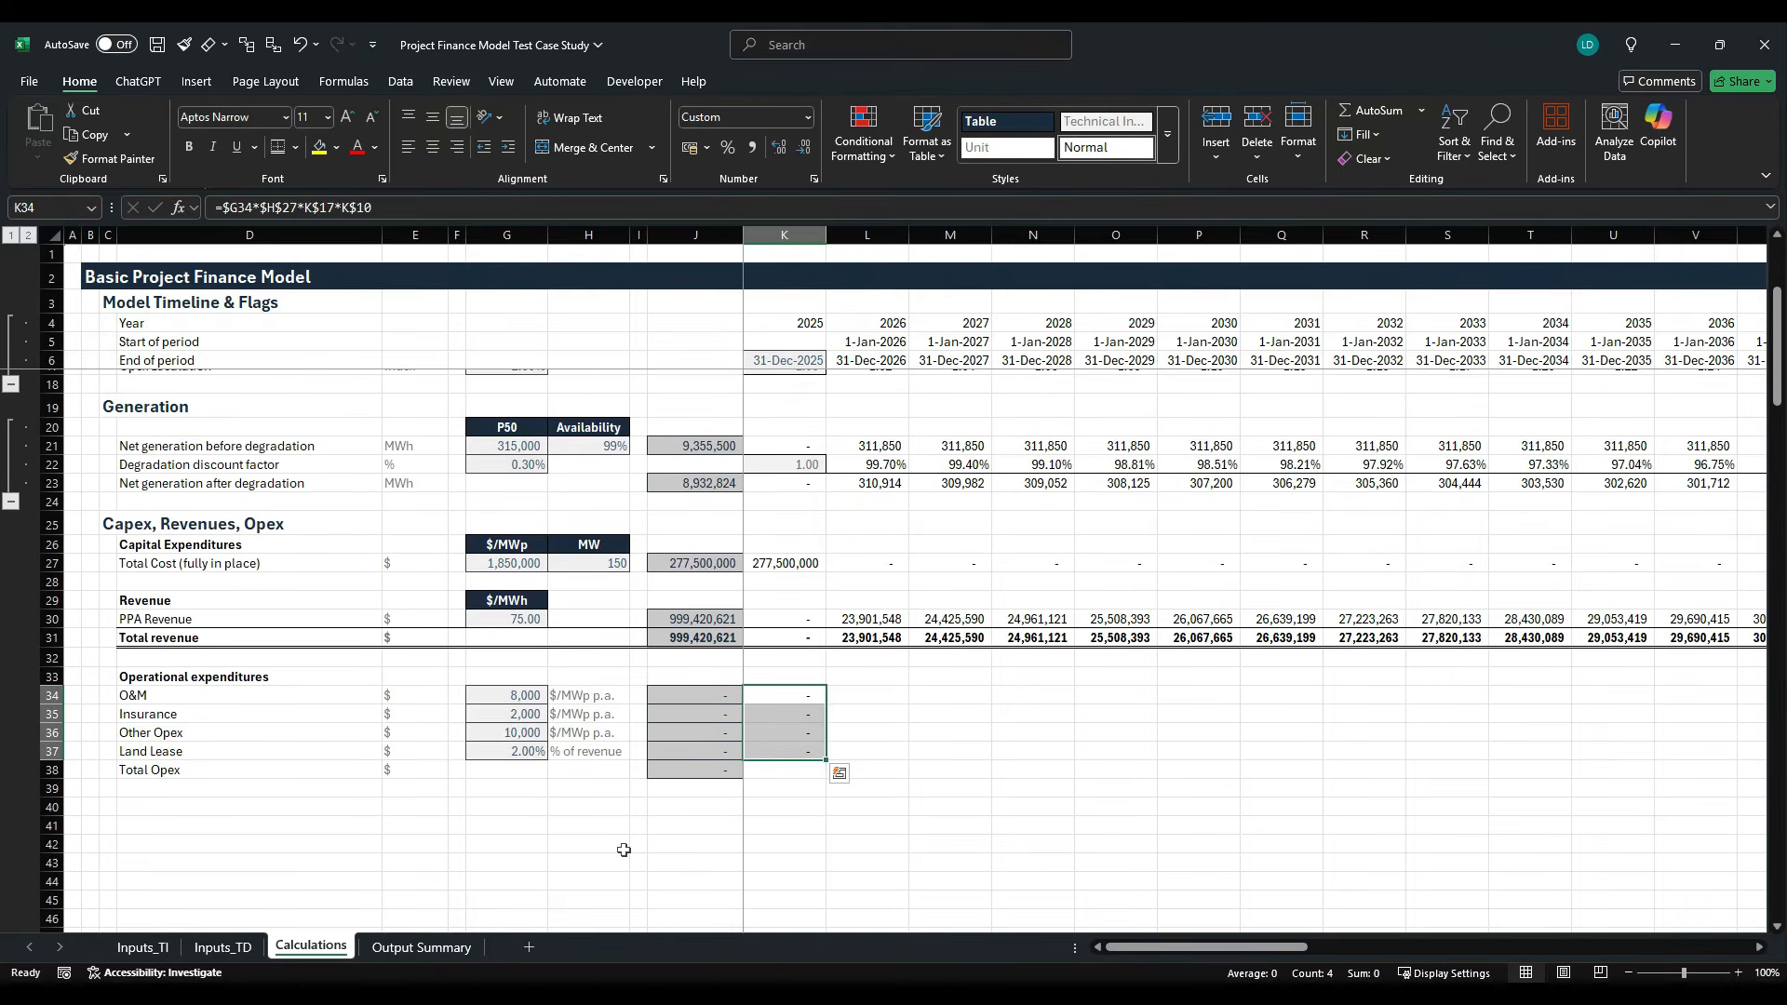
key(ctrl+shift+Right)
key(ctrl+r)
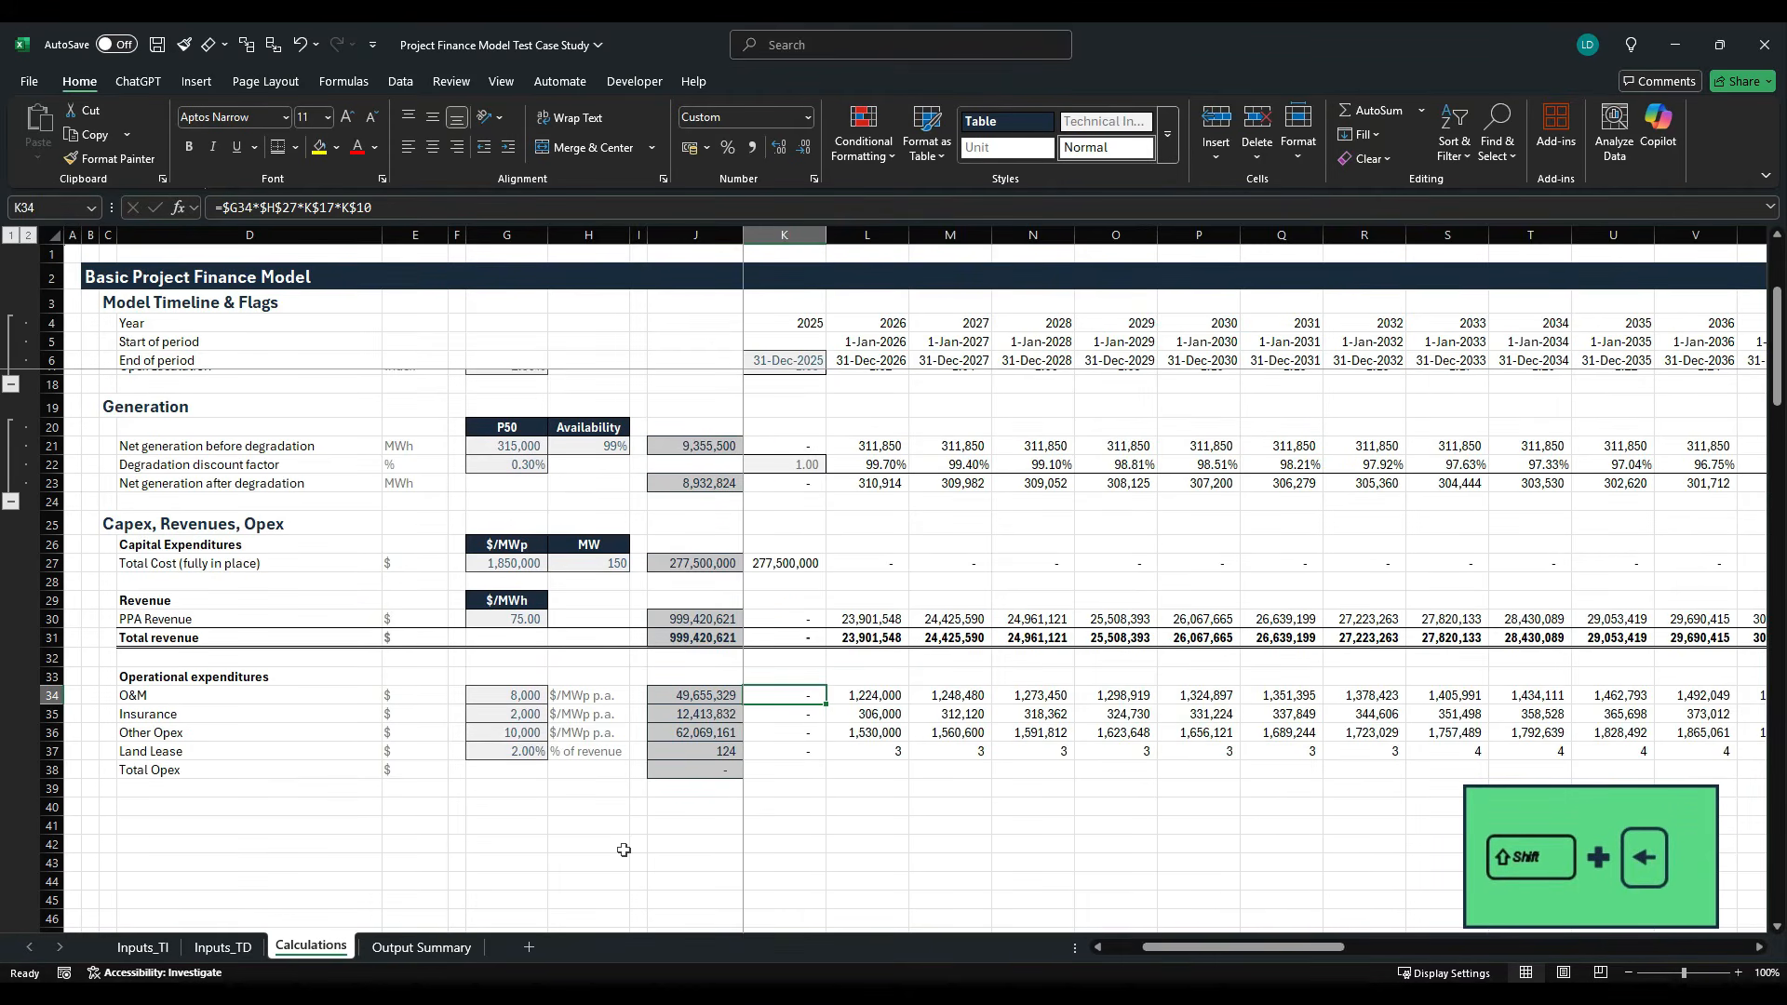
- Replace the Land Lease formula in K37 with =$G$37*K31, the lease percentage times total revenue
key(Down)
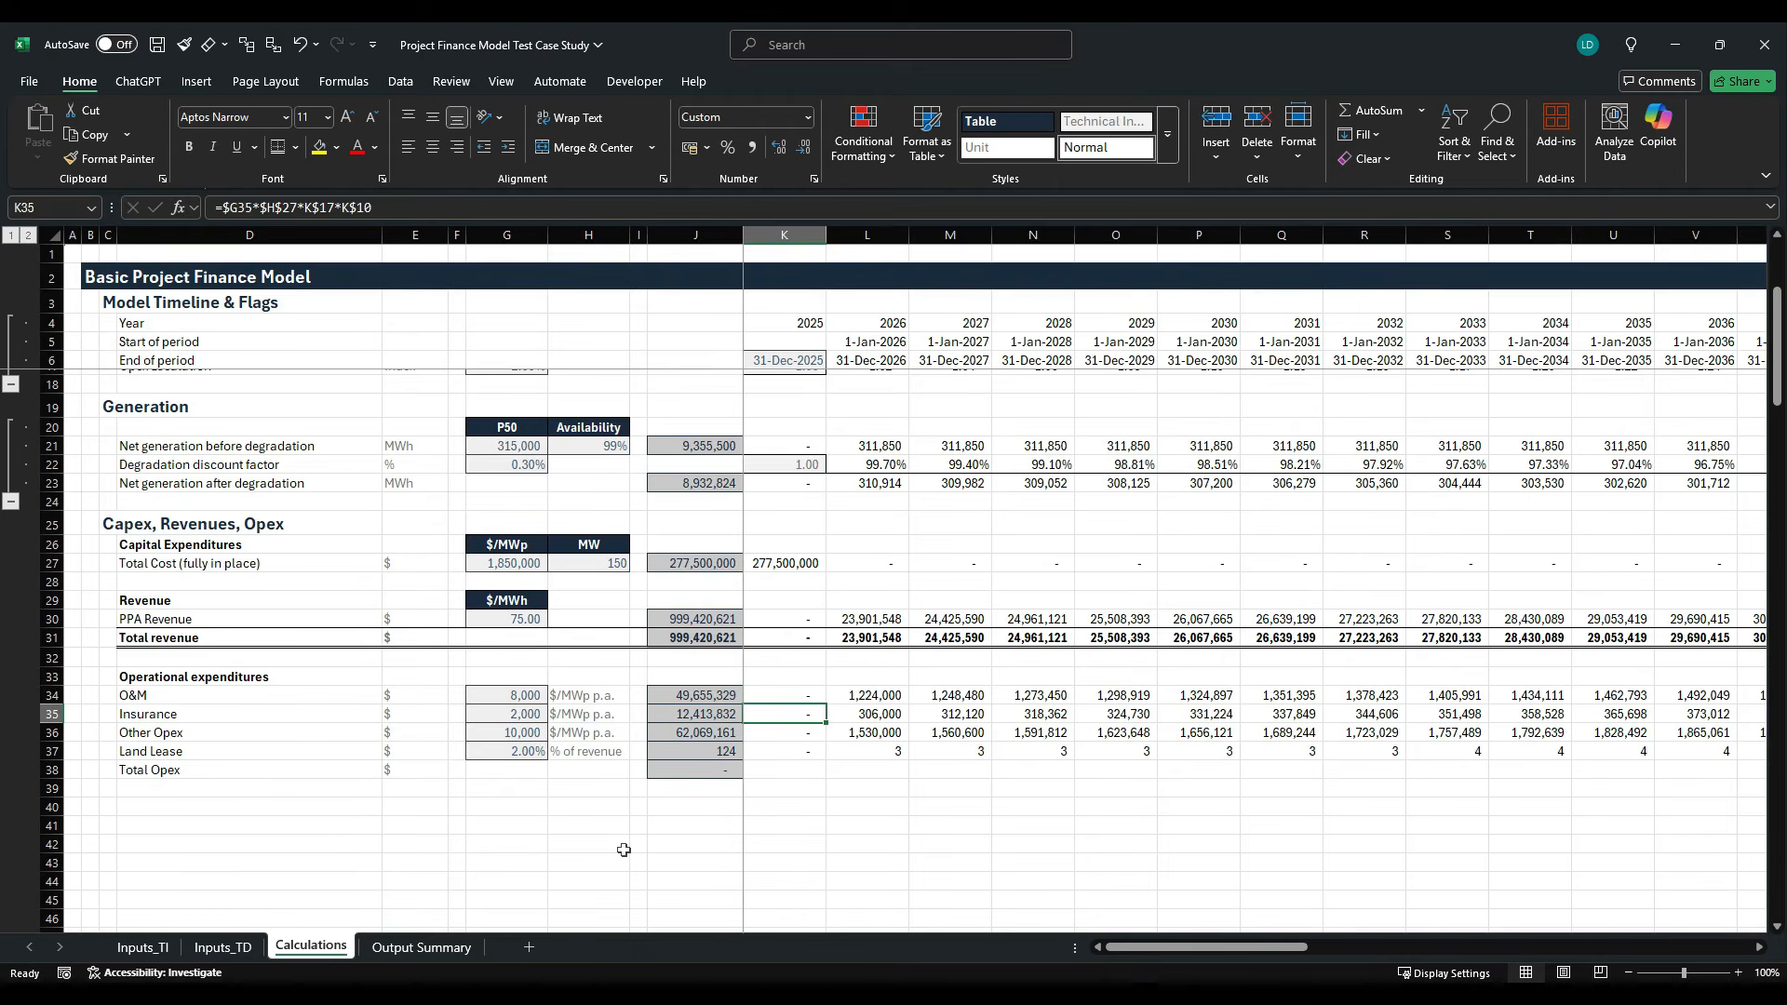
key(Down)
key(Down)
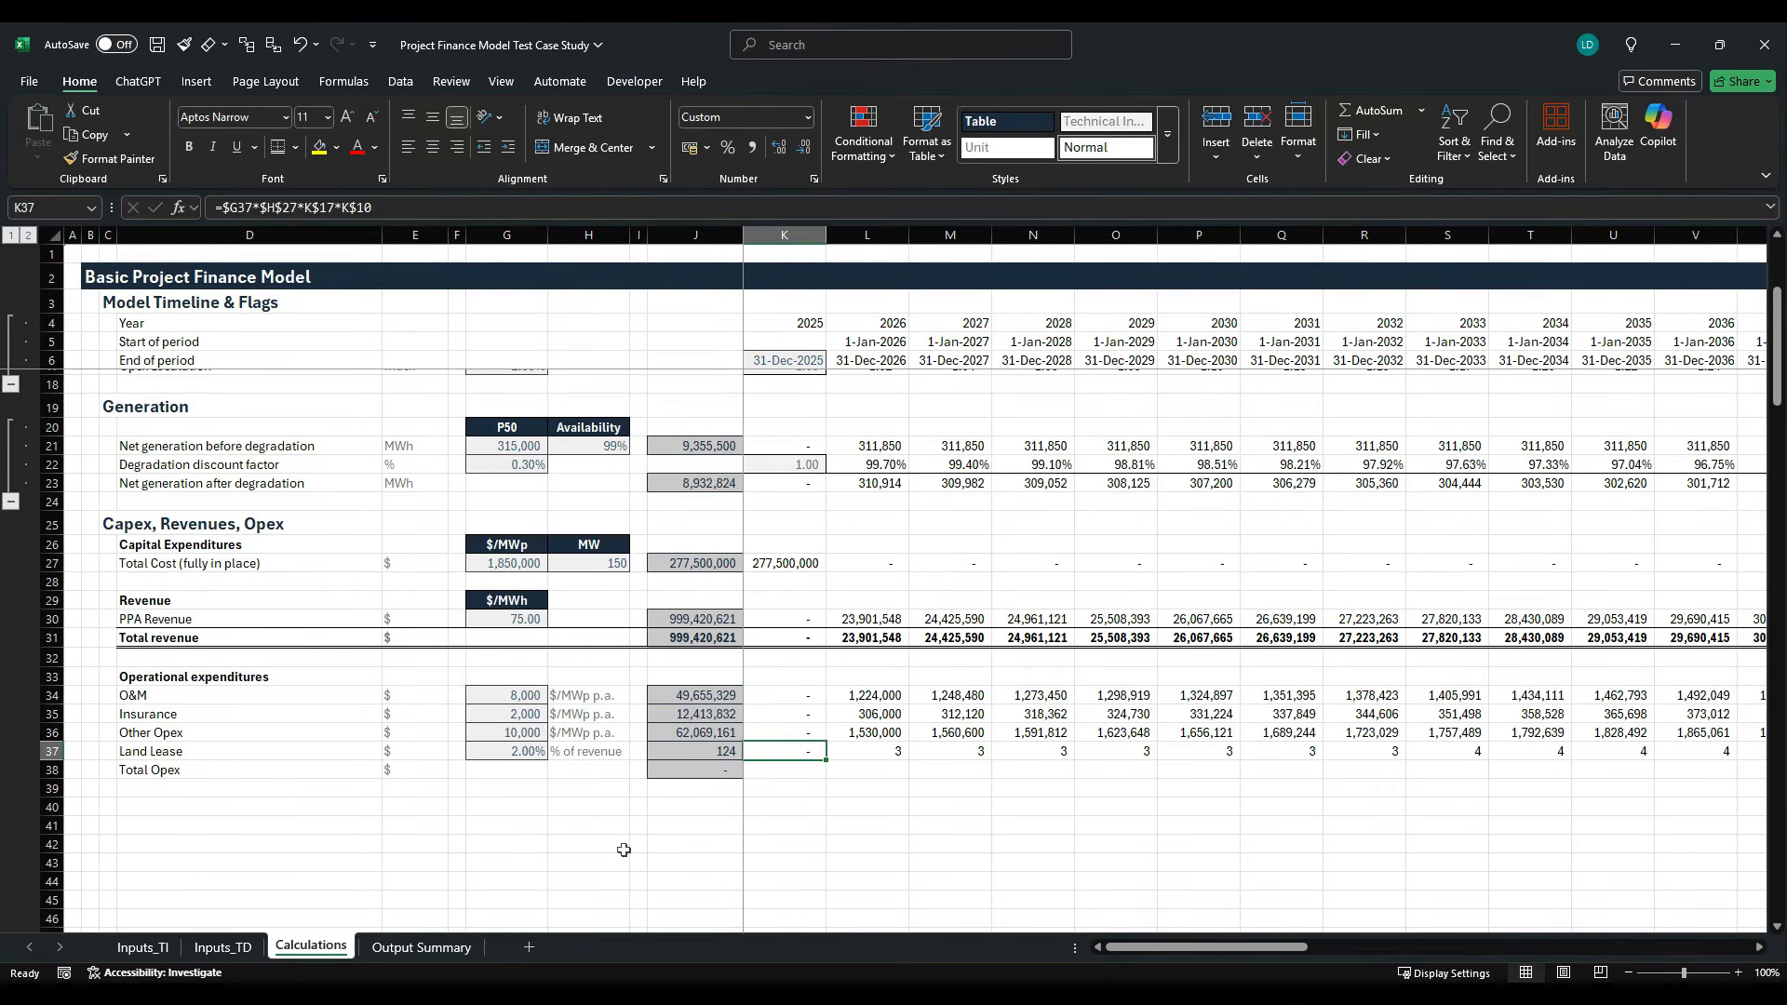
key(F2)
key(Escape)
text(=)
key(Left)
key(Left)
key(Left)
key(Left)
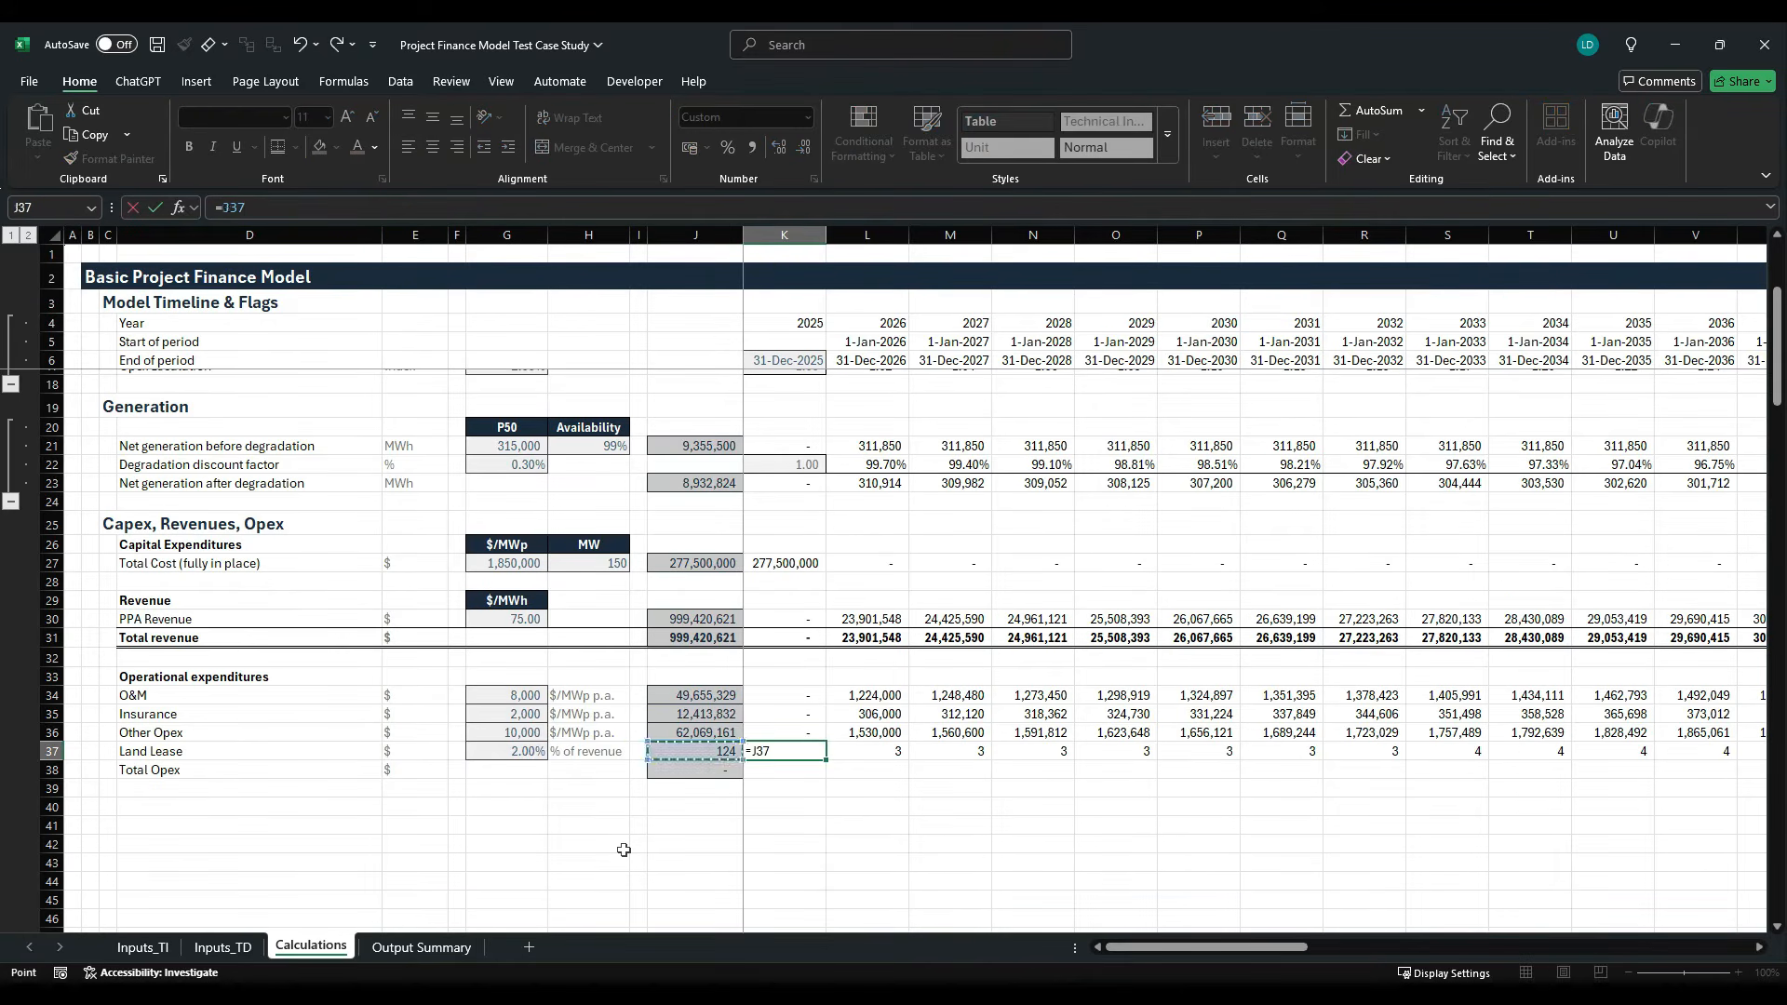
key(F4)
key(F4)
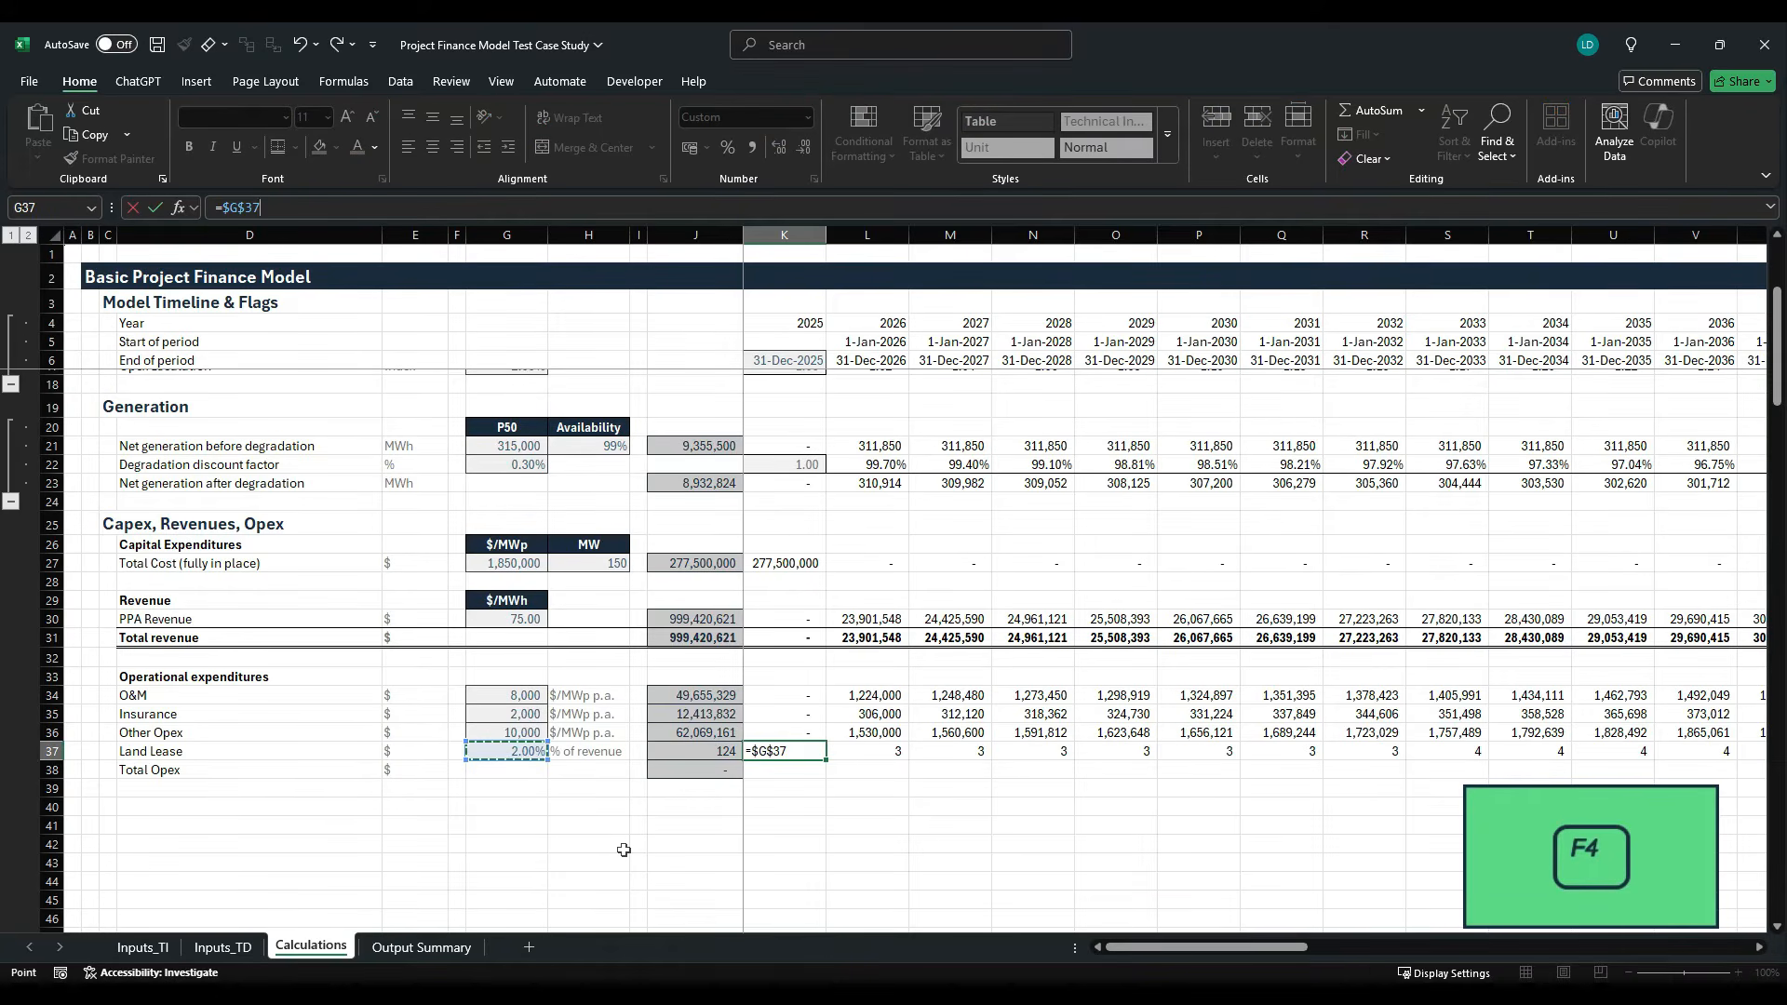
text(*)
key(Up)
key(Up)
key(Up)
key(Up)
key(Up)
key(Up)
key(ctrl+Return)
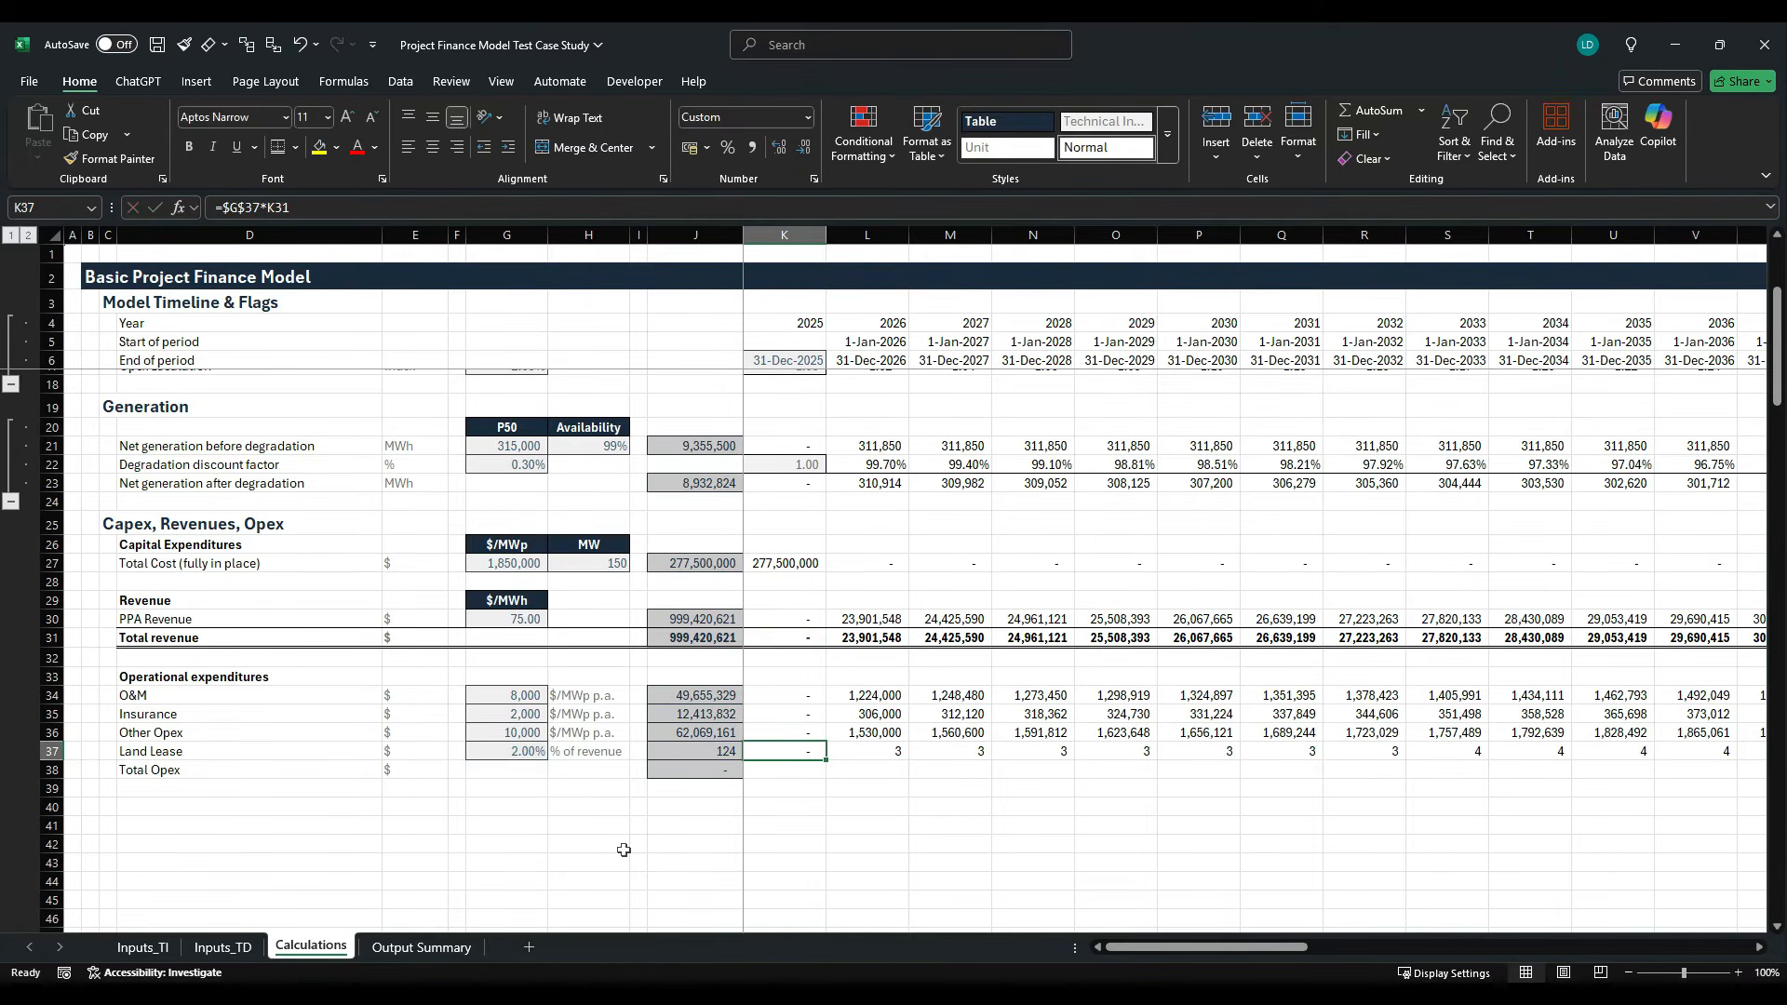
- Fill the Land Lease formula from K37 across the timeline to column AT
key(ctrl+shift+Right)
key(ctrl+r)
key(Left)
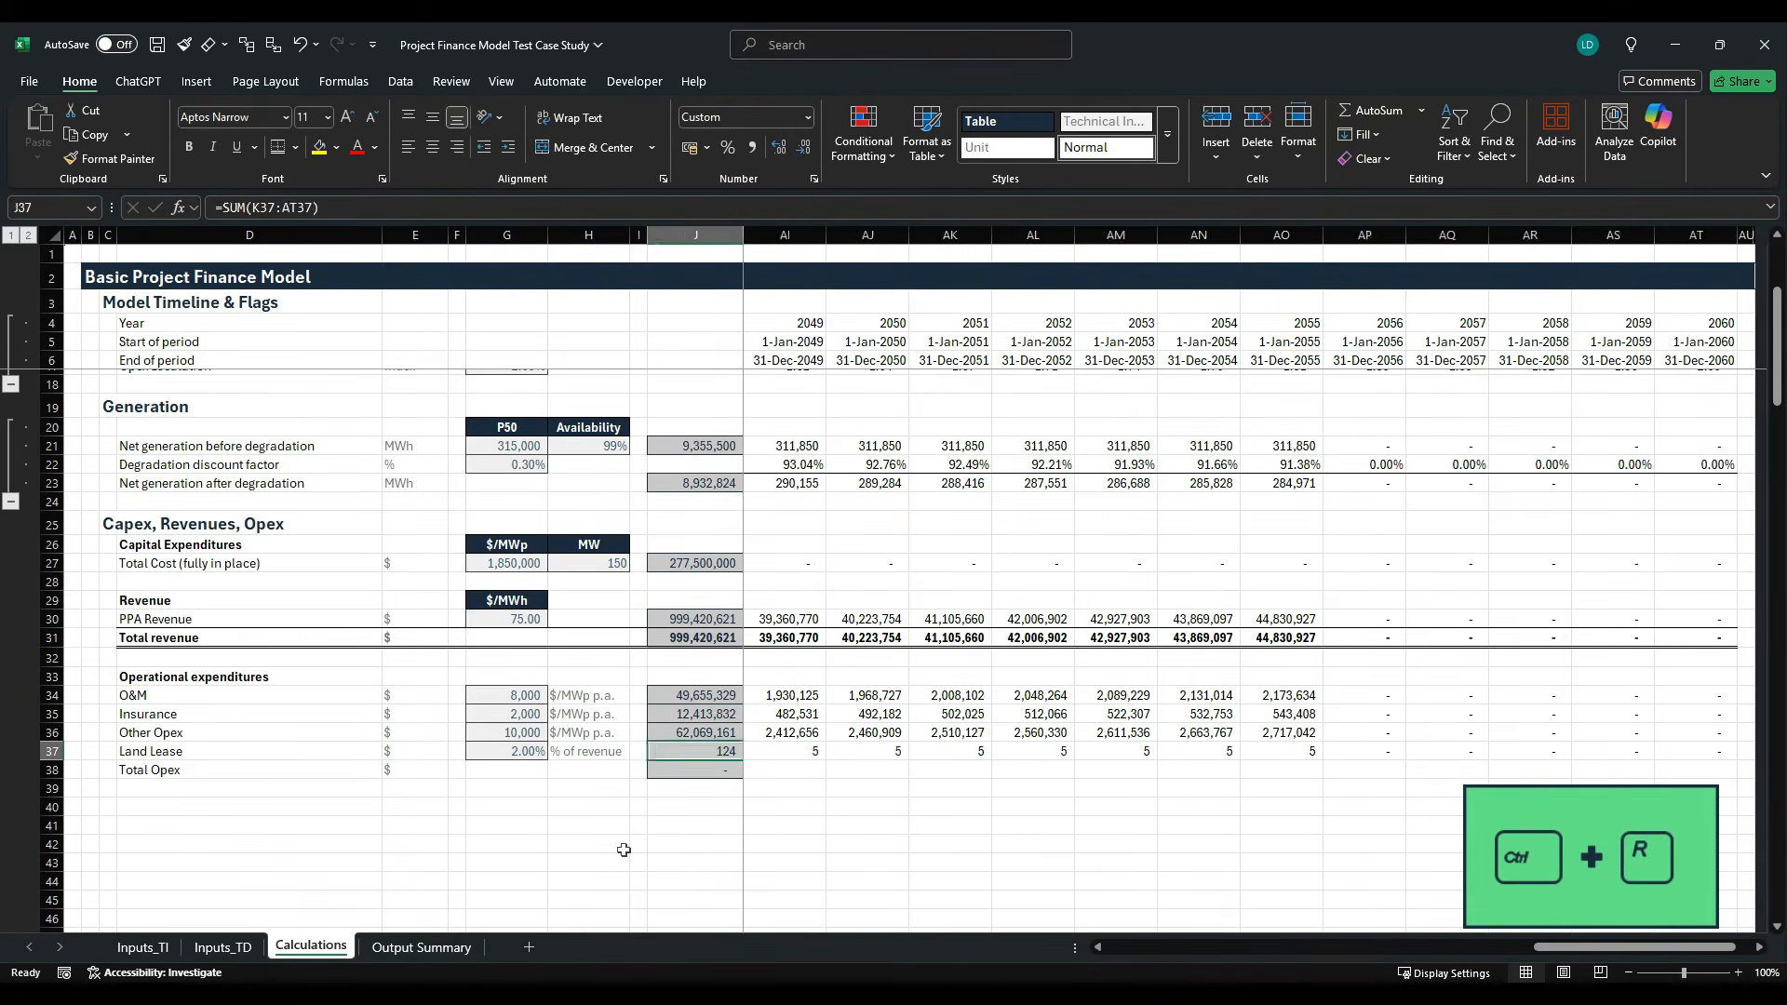
key(Right)
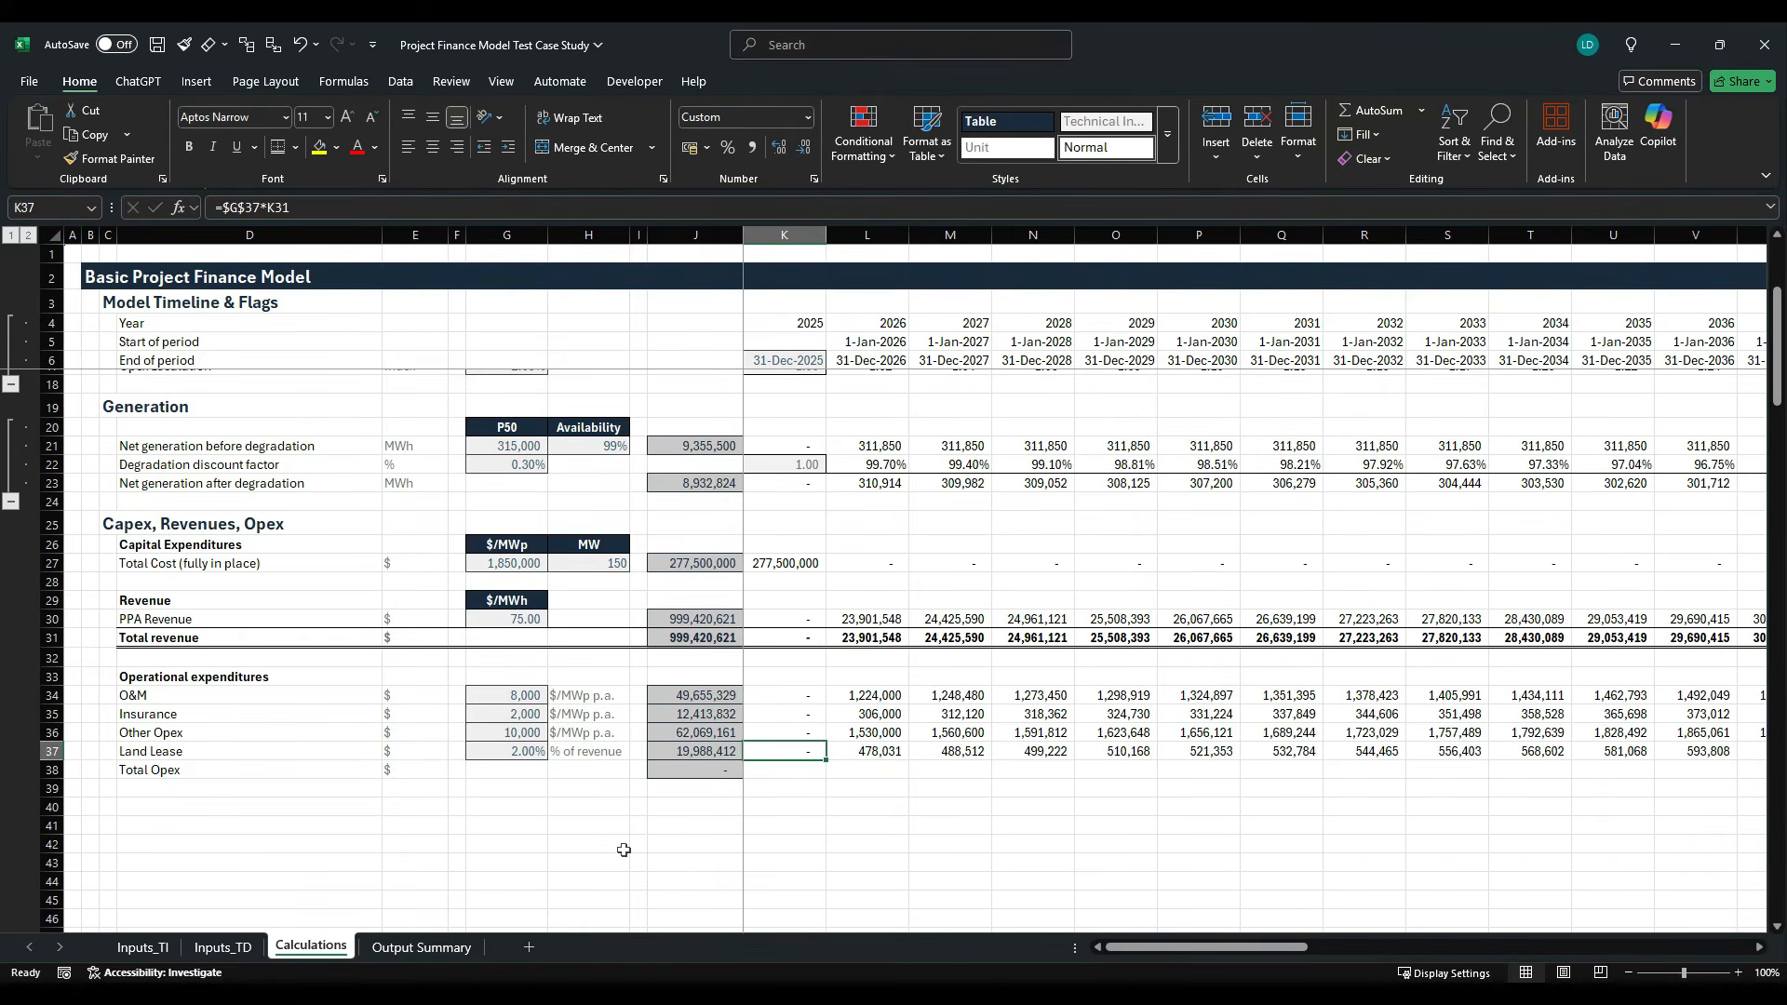
- Examine the opex row sums in J34:J37 against the revenue sums above them
key(Left)
key(shift+Up)
key(shift+Up)
key(shift+Up)
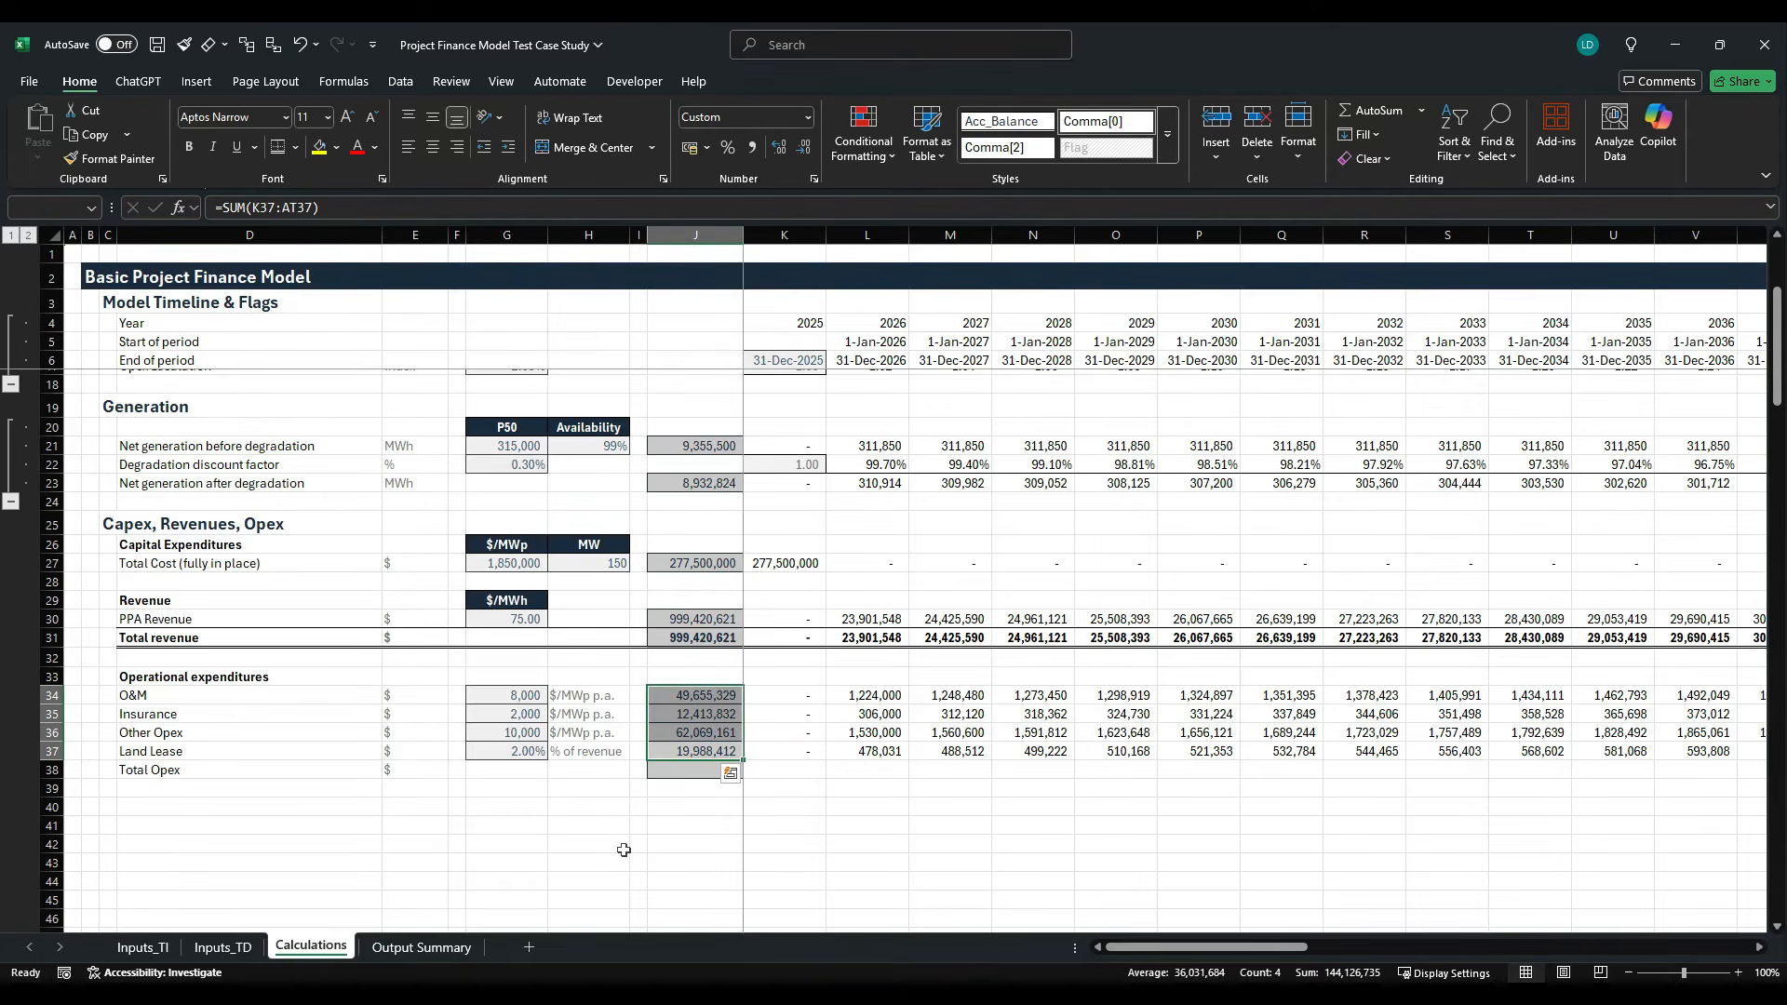
key(Up)
key(Up)
key(Up)
key(Up)
key(Up)
key(Up)
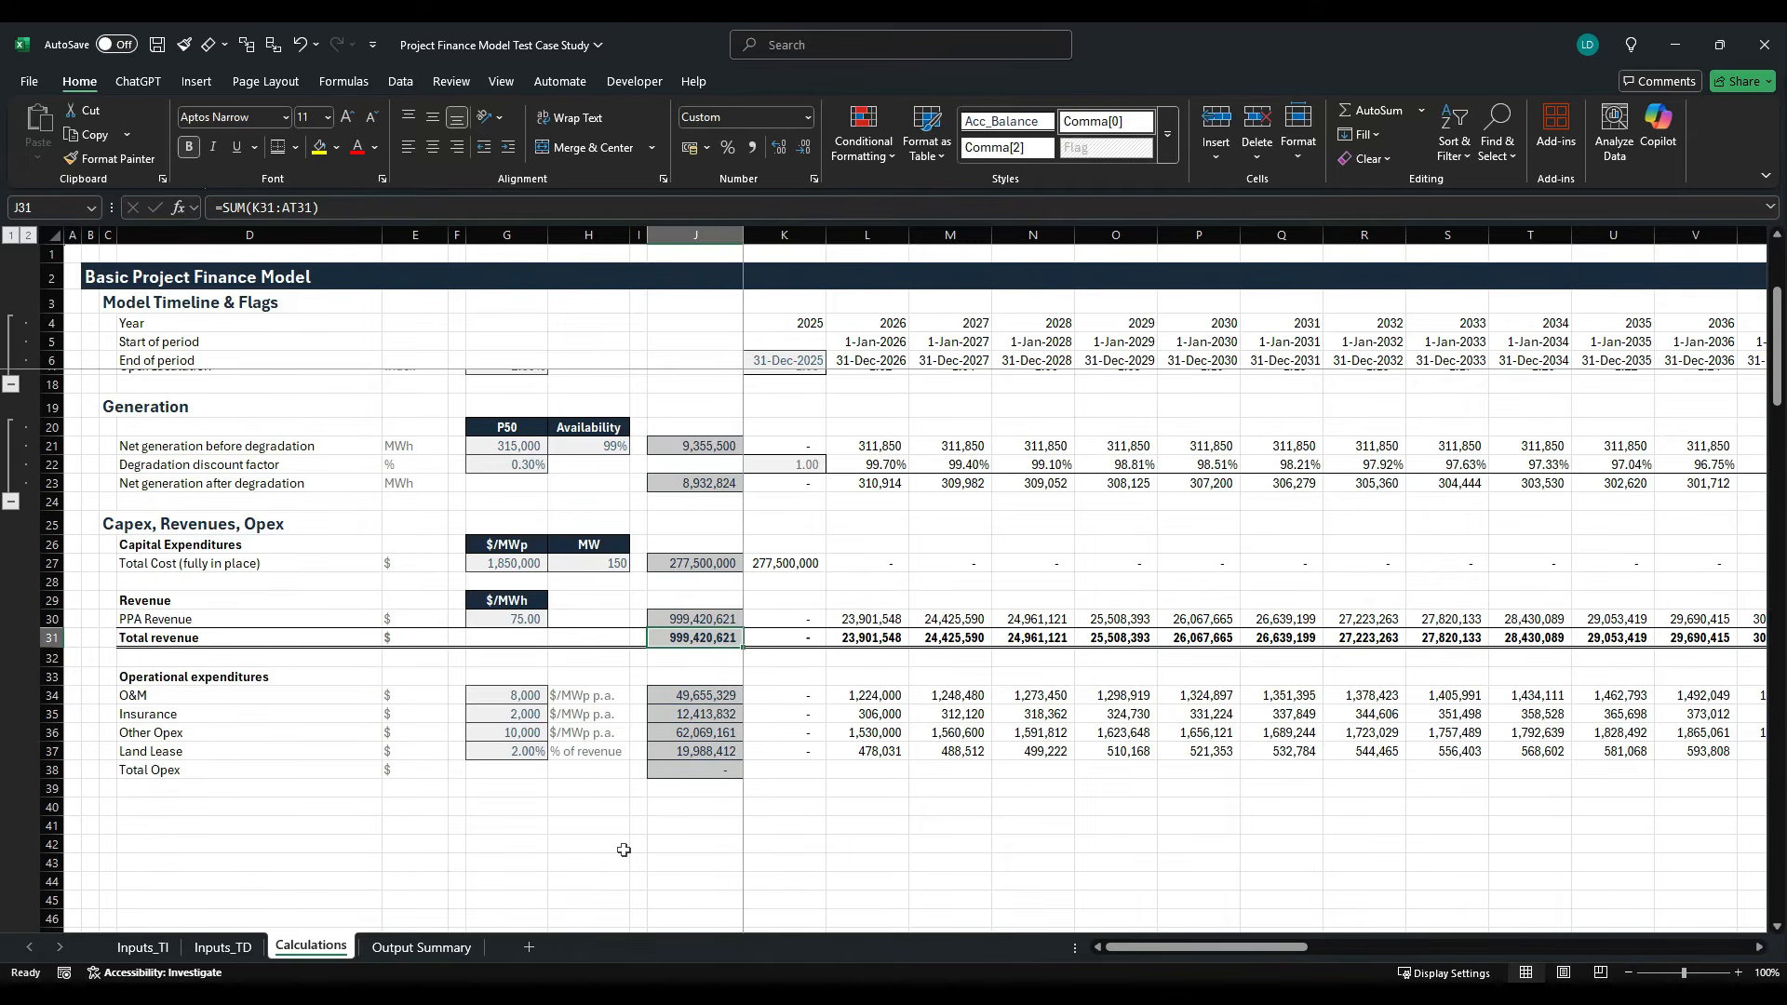
key(Down)
key(Up)
key(Up)
key(Down)
- Copy the Total revenue row D31:AT31 and paste only its formatting onto the Total Opex row starting at D38
key(Left)
key(Left)
key(Left)
key(Left)
key(Left)
key(Left)
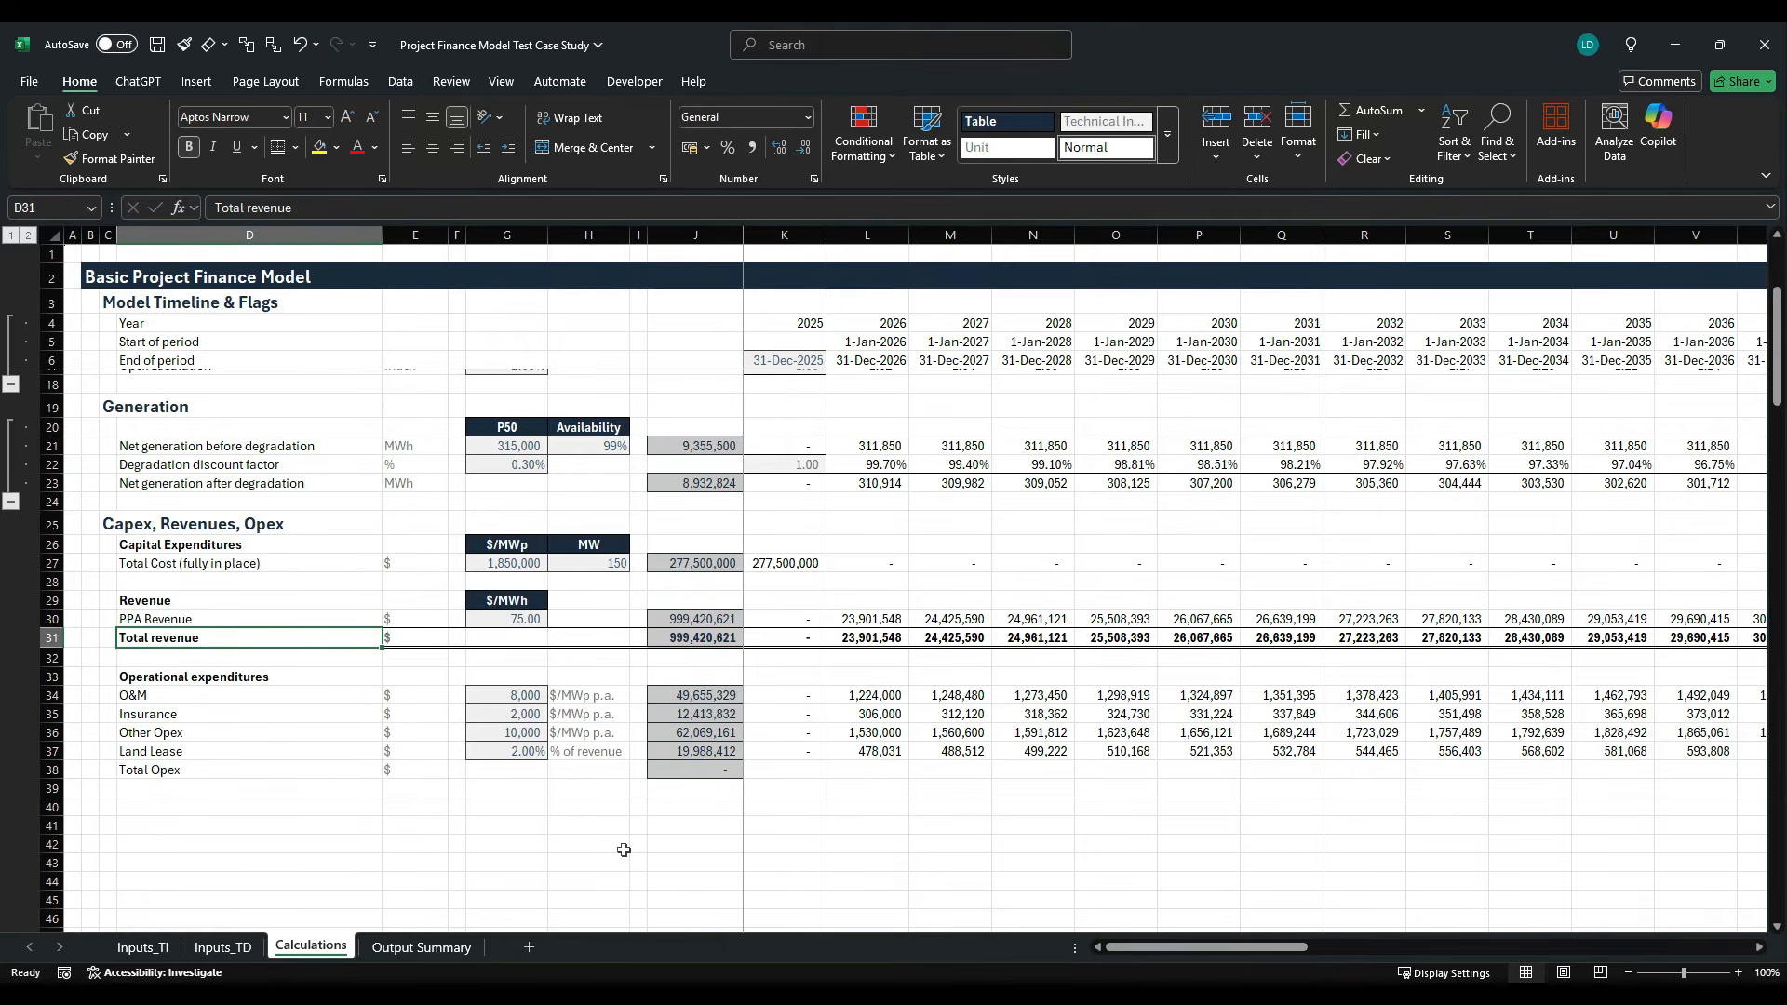
key(ctrl+shift+Right)
key(ctrl+shift+Right)
key(ctrl+shift+Right)
key(ctrl+c)
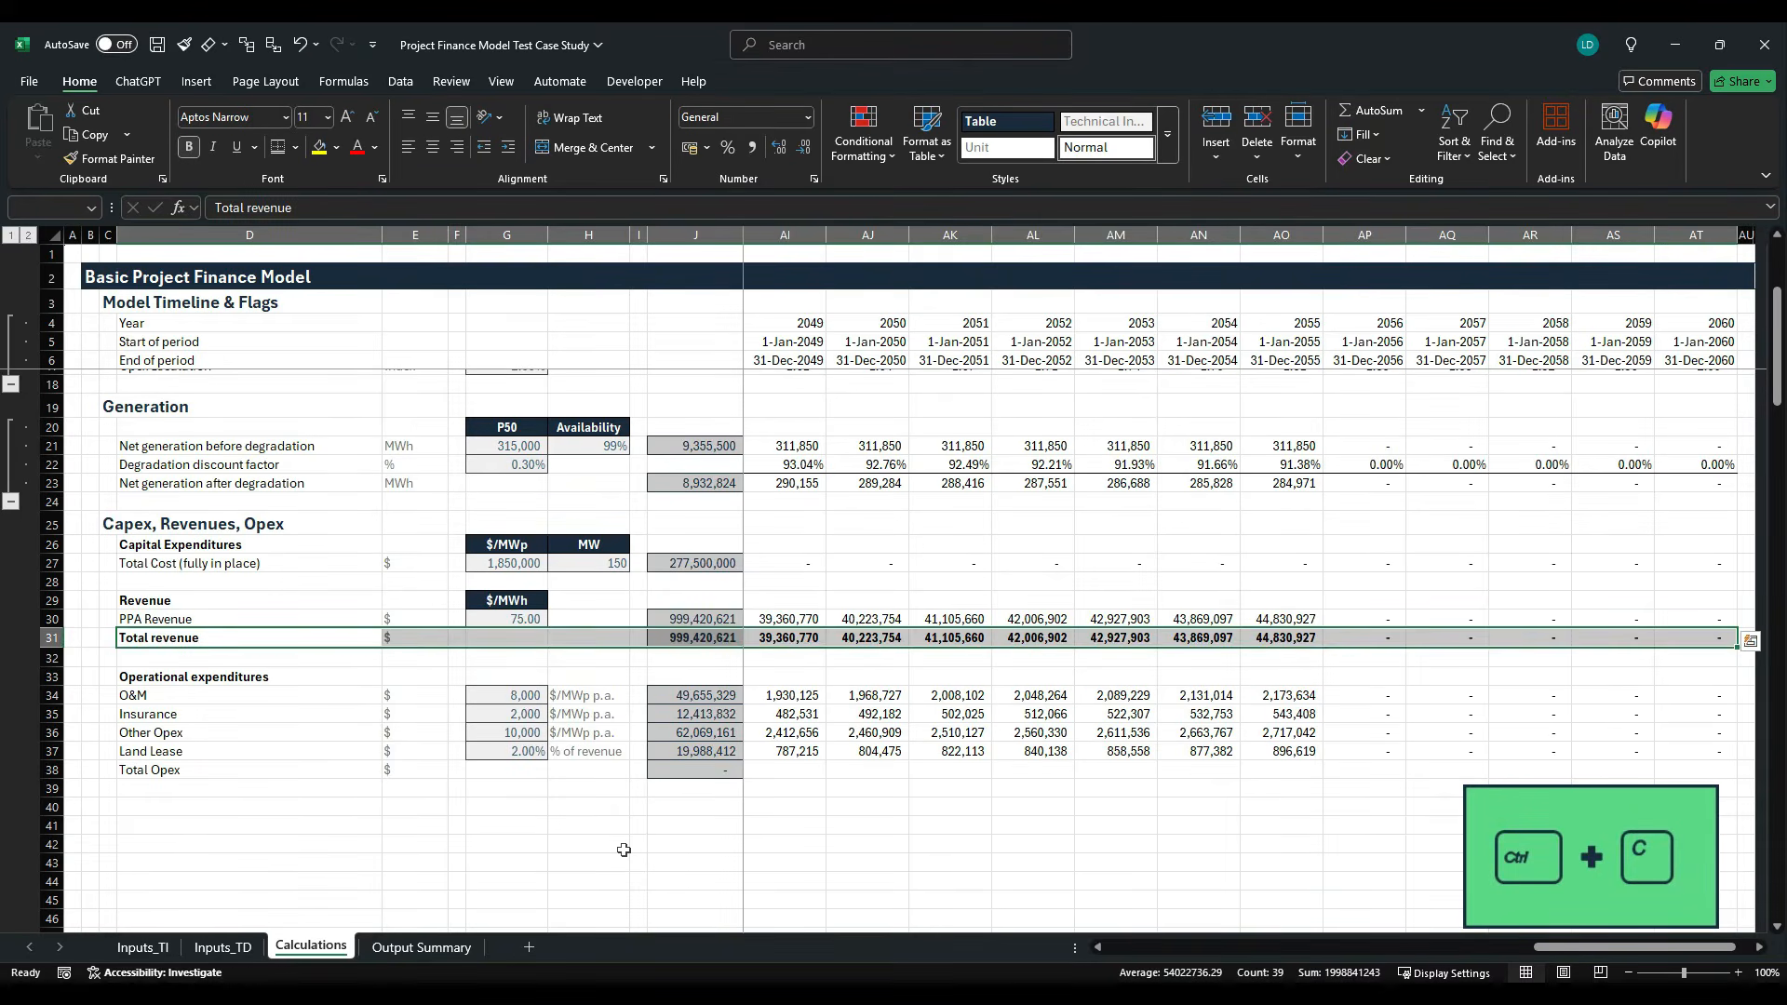
key(Down)
key(Down)
key(Down)
key(Down)
key(Down)
key(Down)
key(Down)
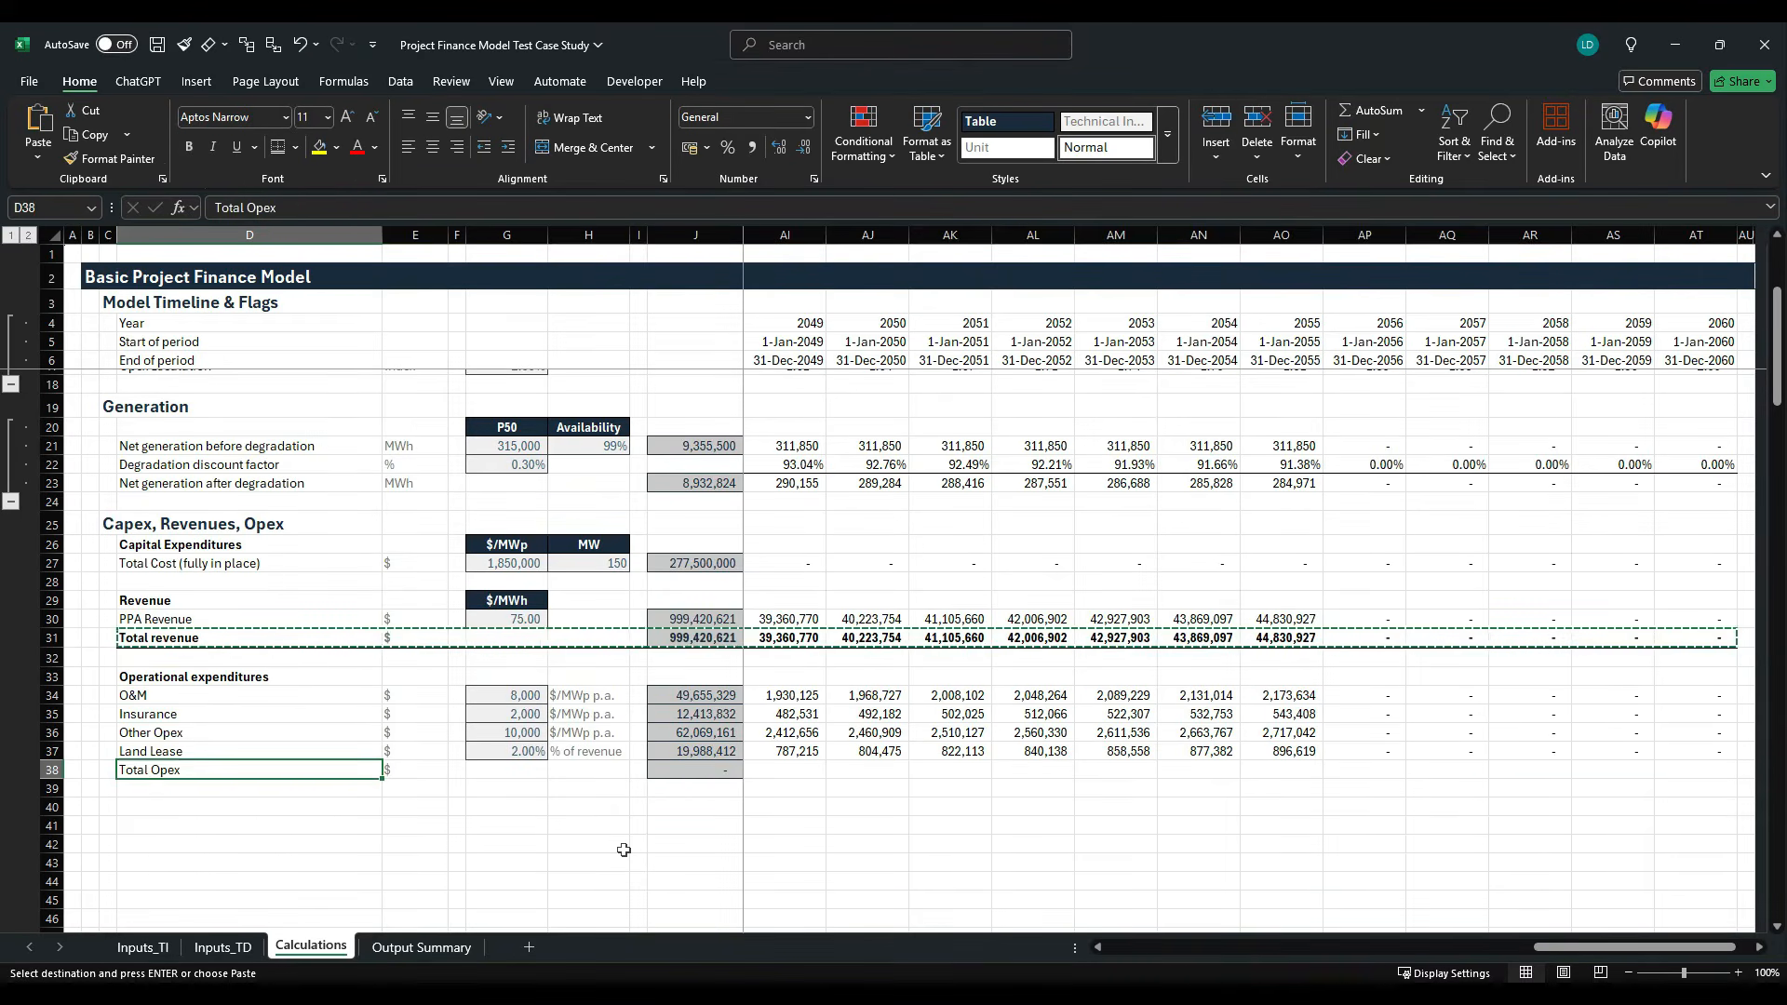
key(alt+h)
key(v)
key(s)
key(t)
key(Return)
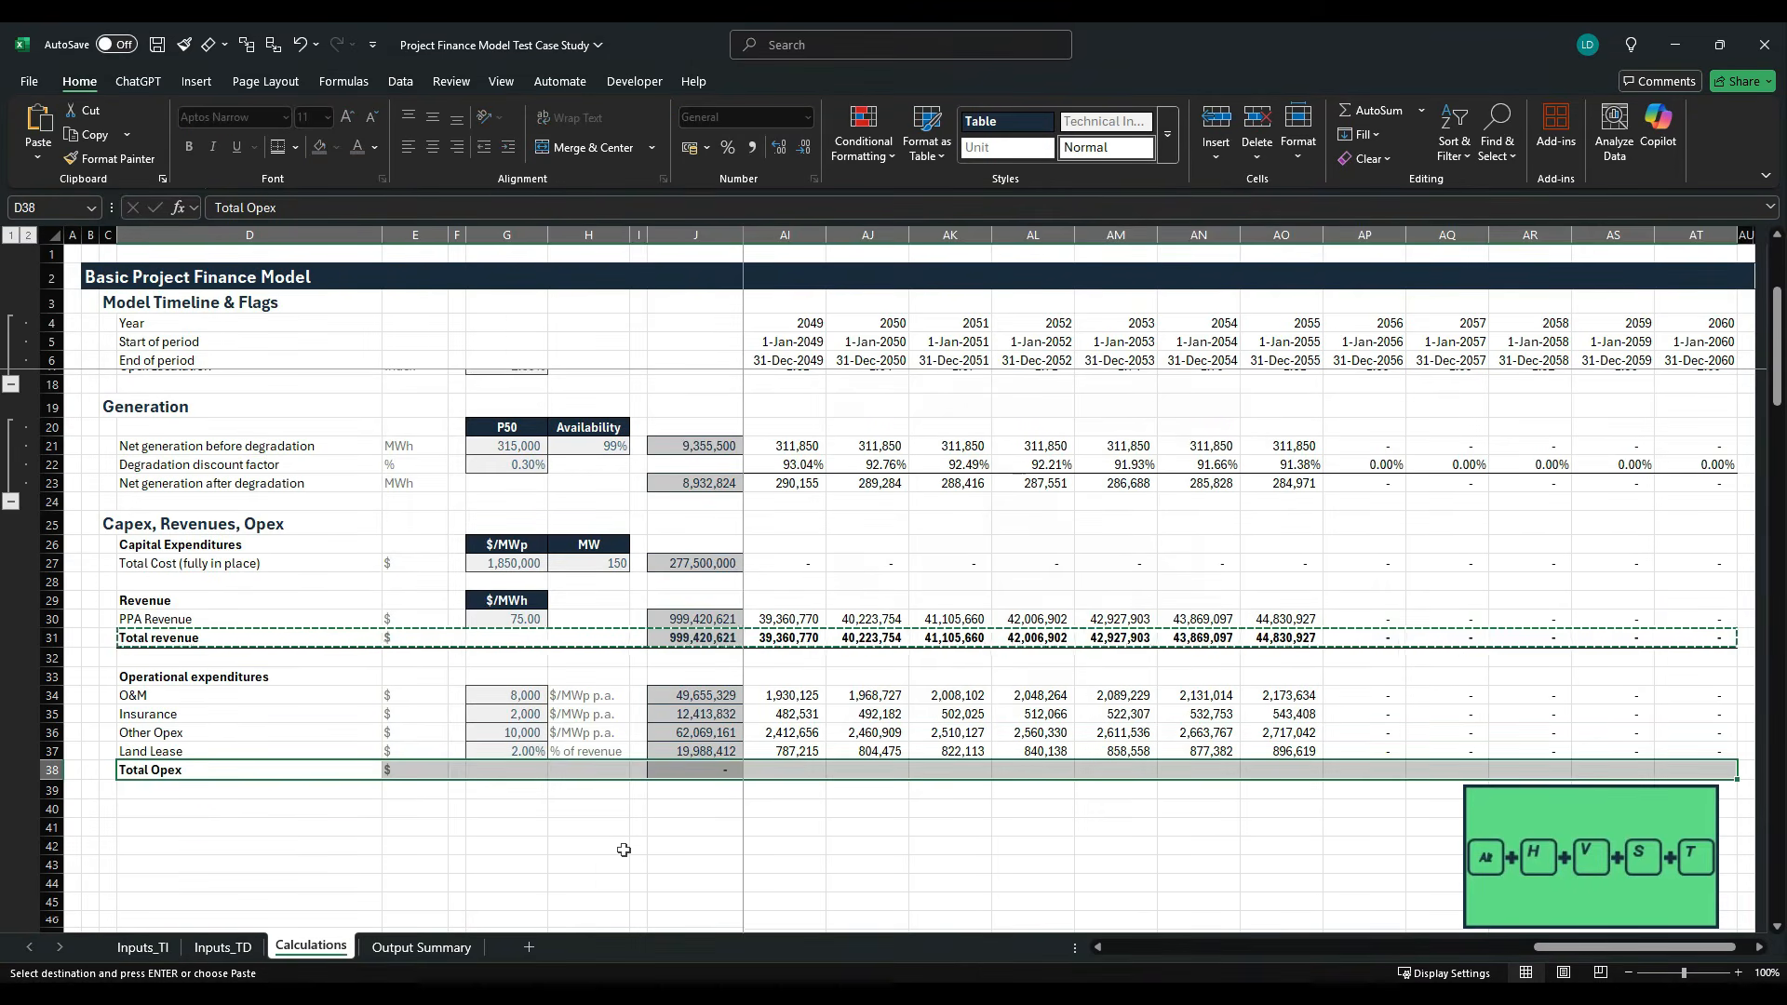
- Sum the opex lines K34:K37 in K38 and fill the Total Opex formula across the timeline to column AT
key(Right)
key(Right)
key(Right)
key(Right)
key(Right)
key(Right)
key(Right)
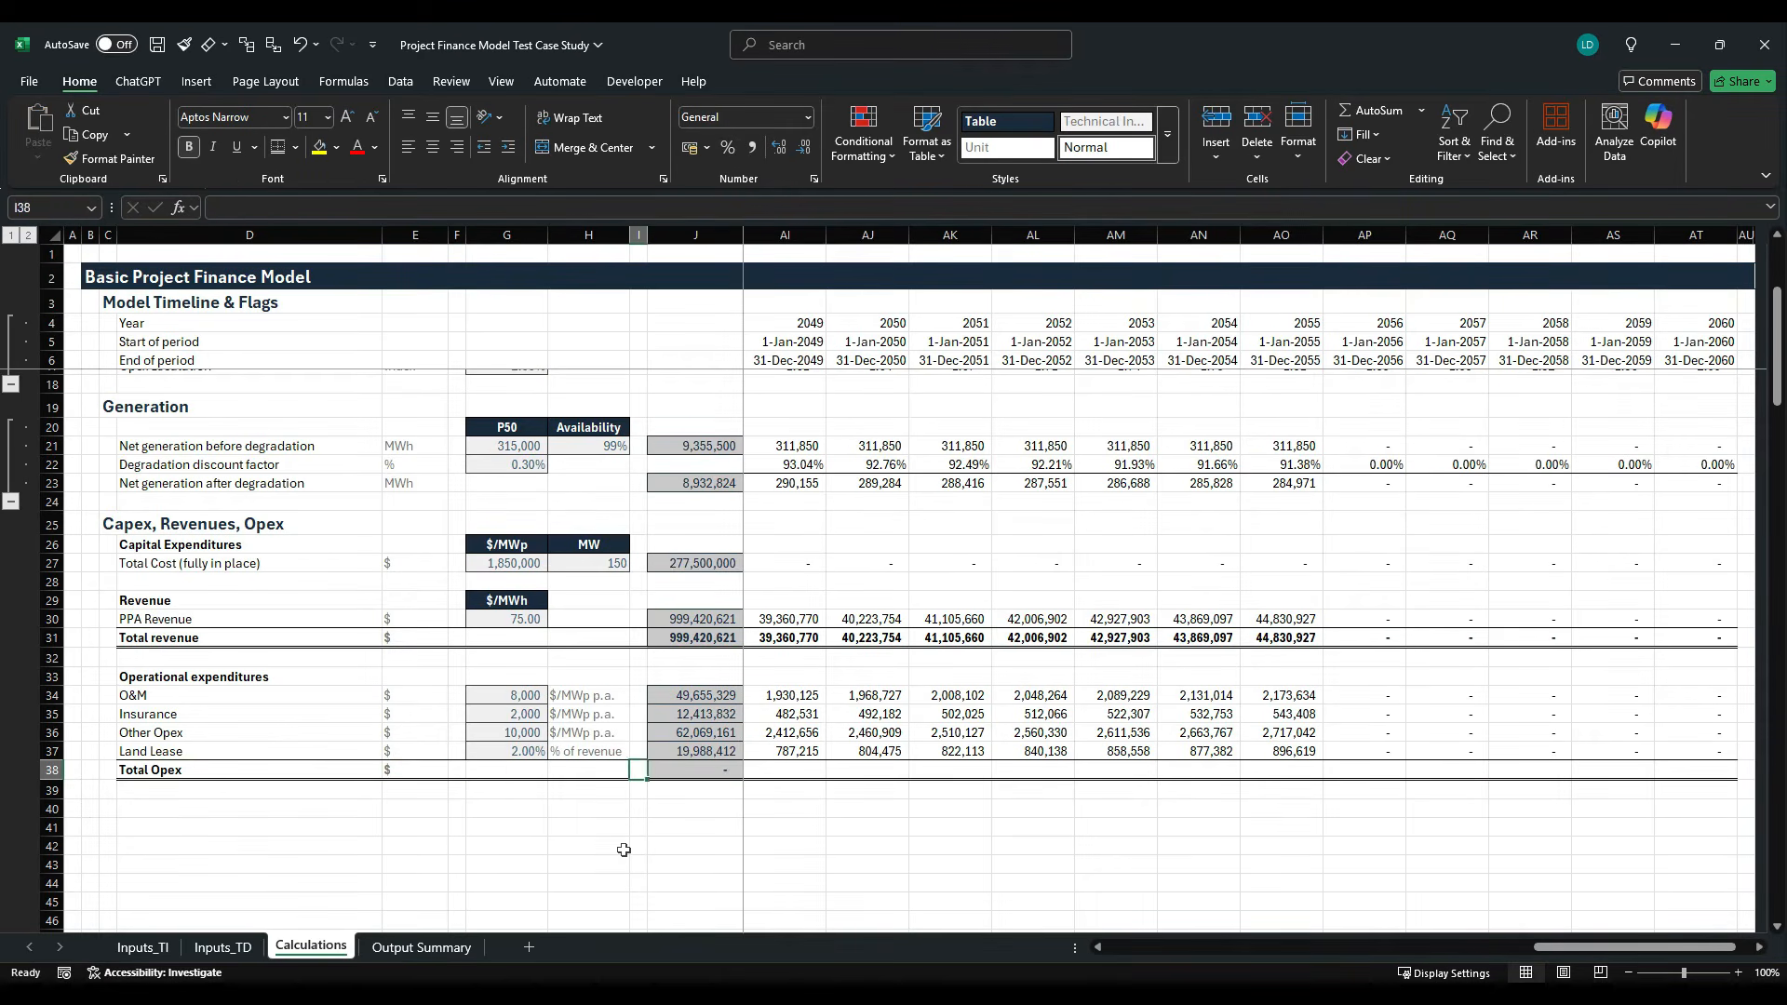
key(alt+equal)
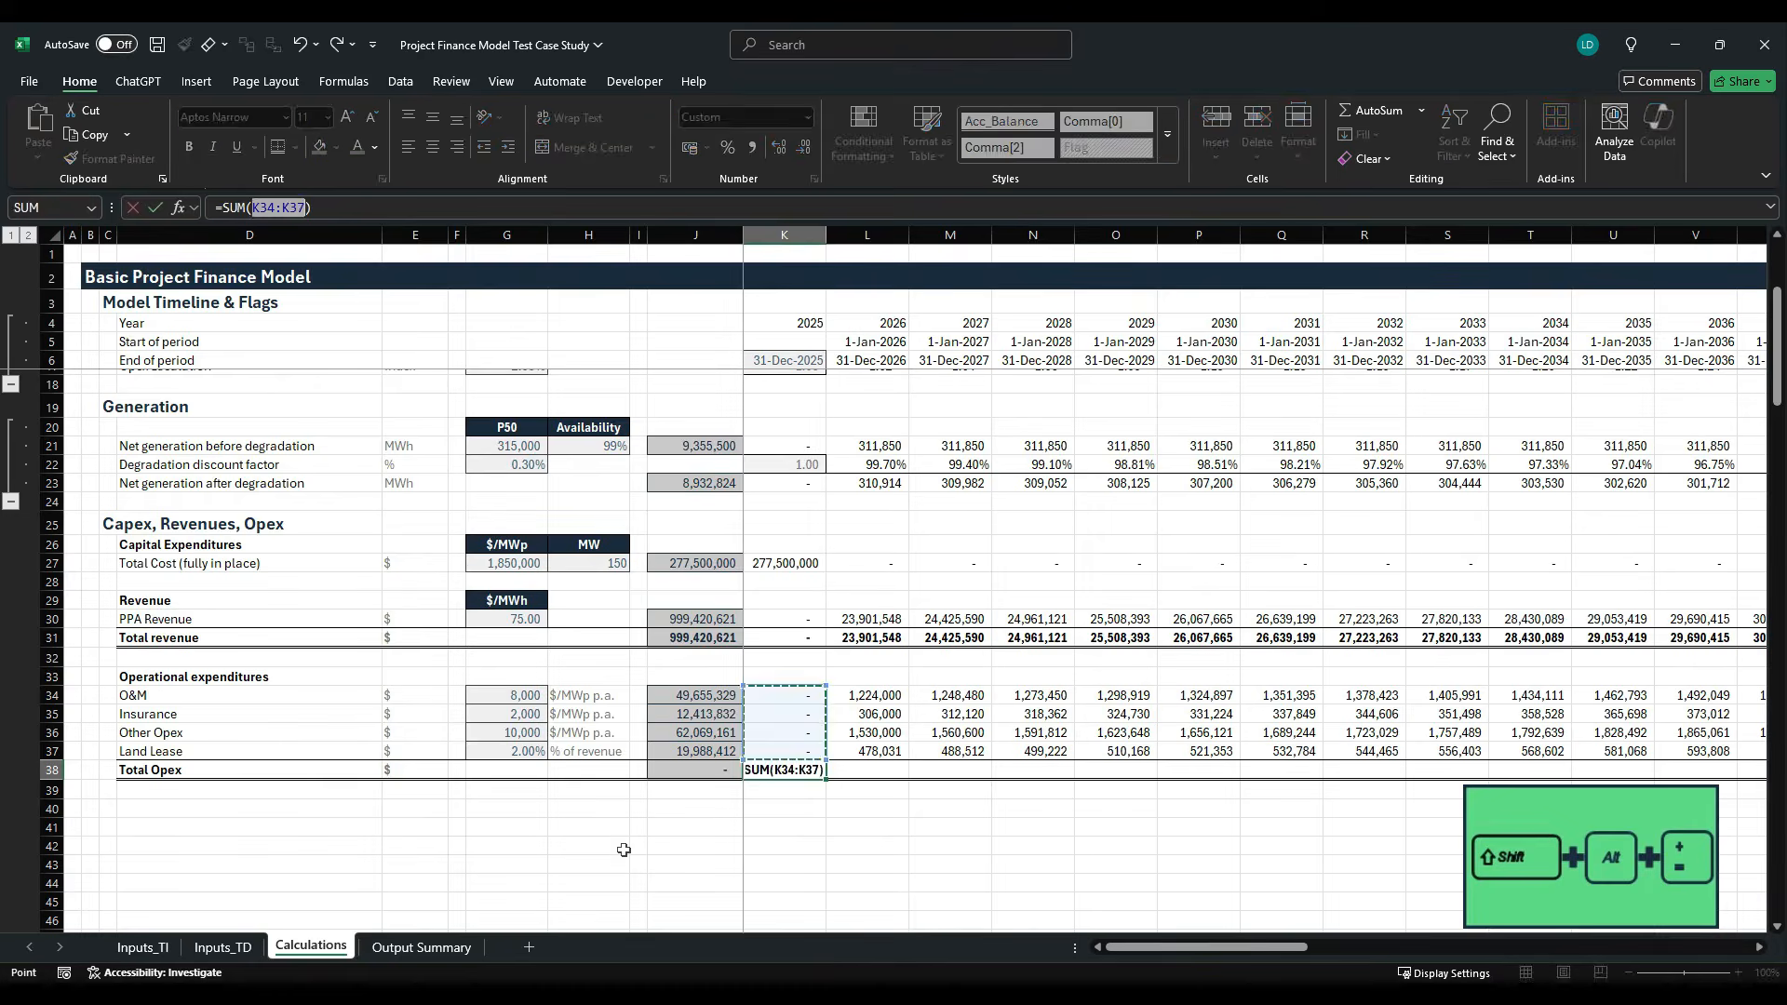
key(ctrl+Return)
key(ctrl+shift+Right)
key(ctrl+r)
key(shift+BackSpace)
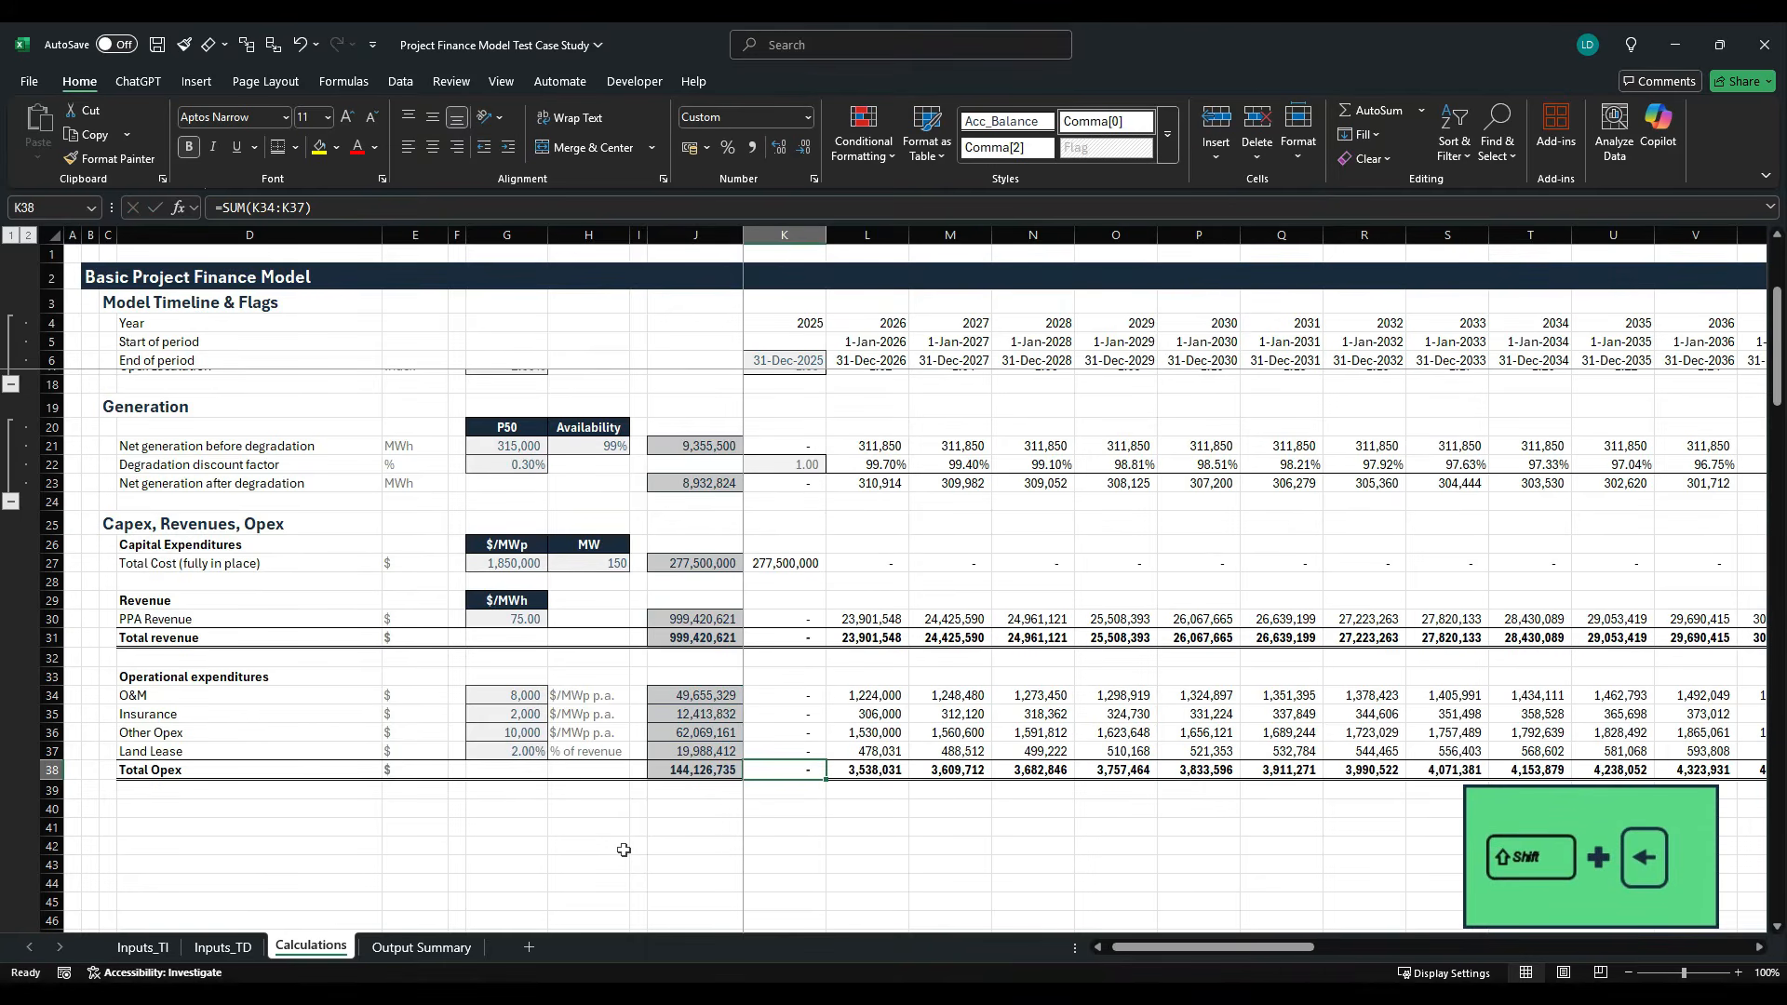
key(ctrl+r)
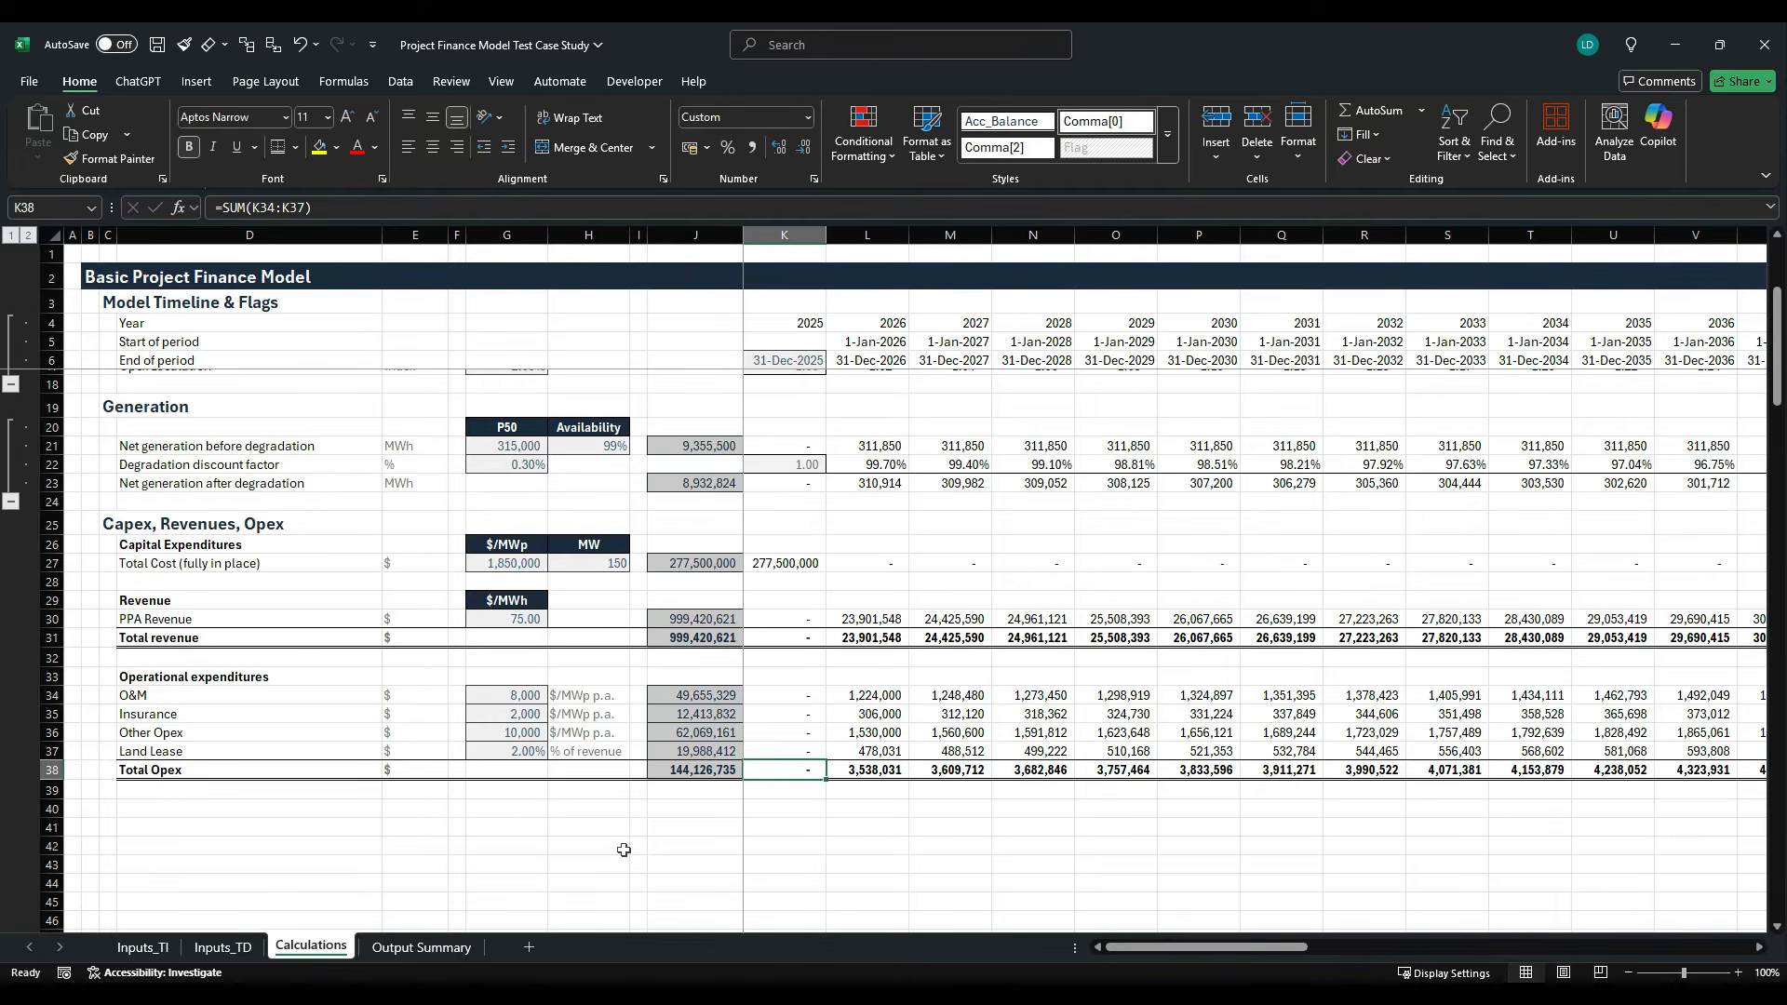
key(Down)
key(Down)
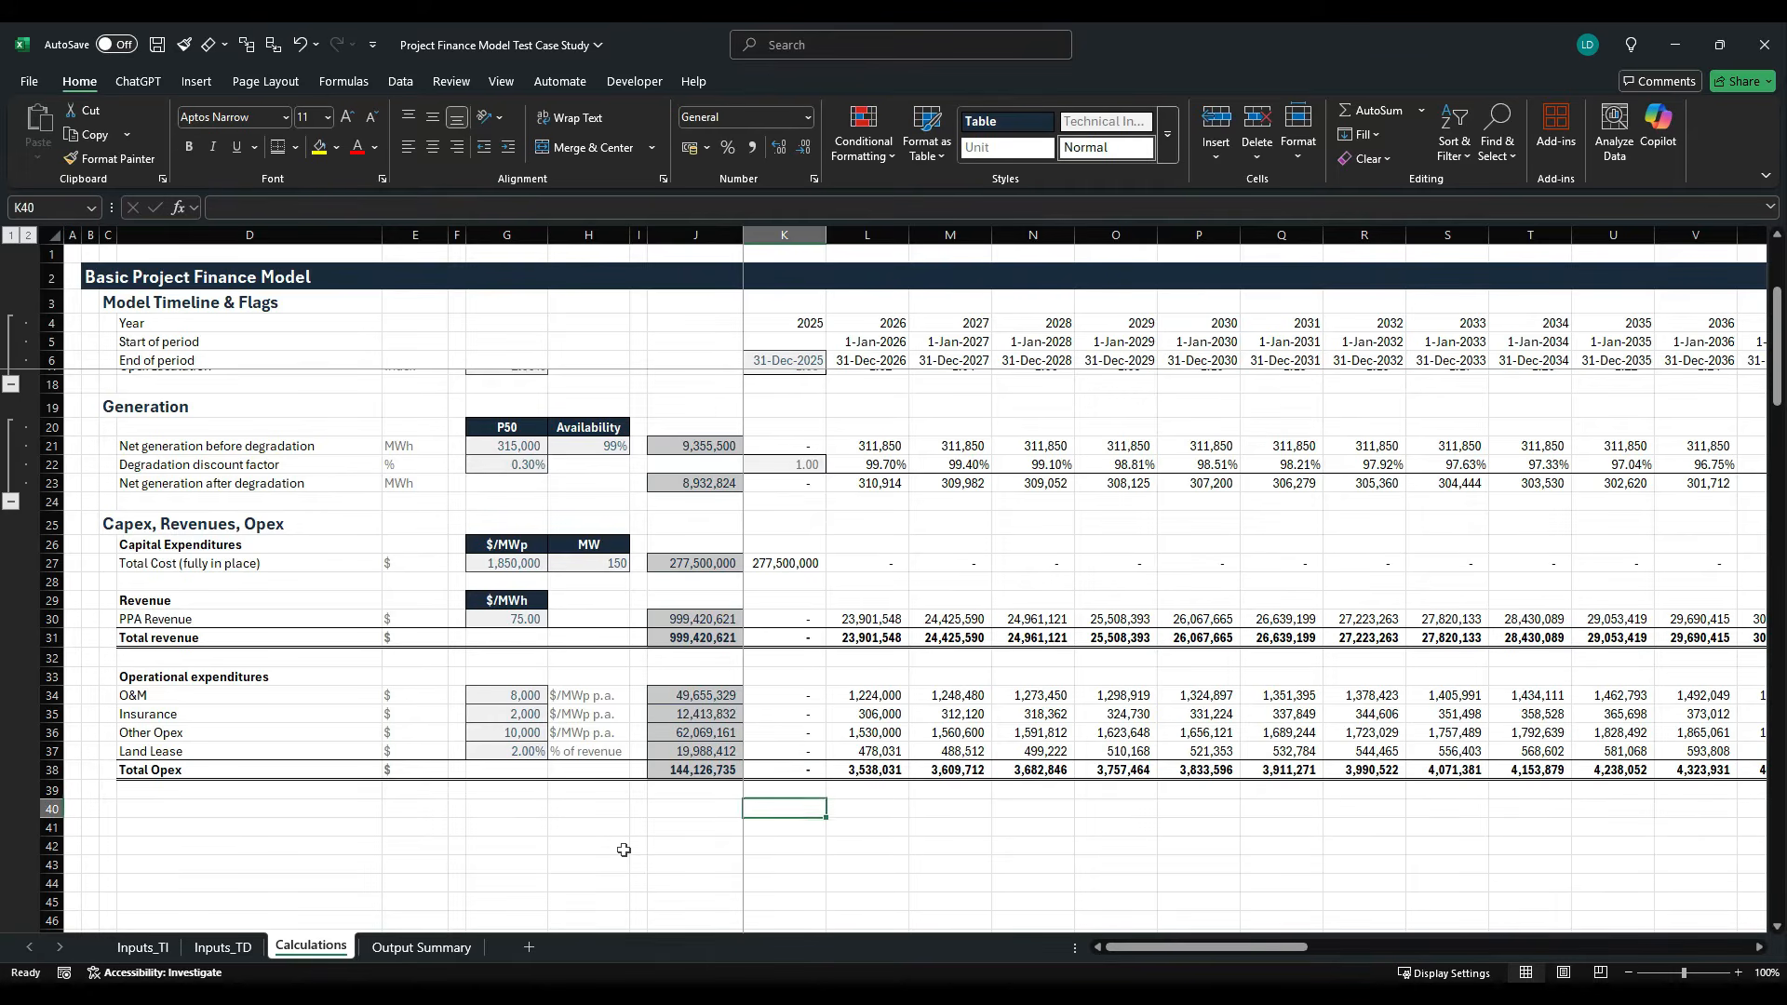
- Label row 40 as EBITDA in D40 and enter $ as its unit in E40
key(Left)
key(Left)
key(Left)
key(Left)
key(Left)
key(Left)
key(Left)
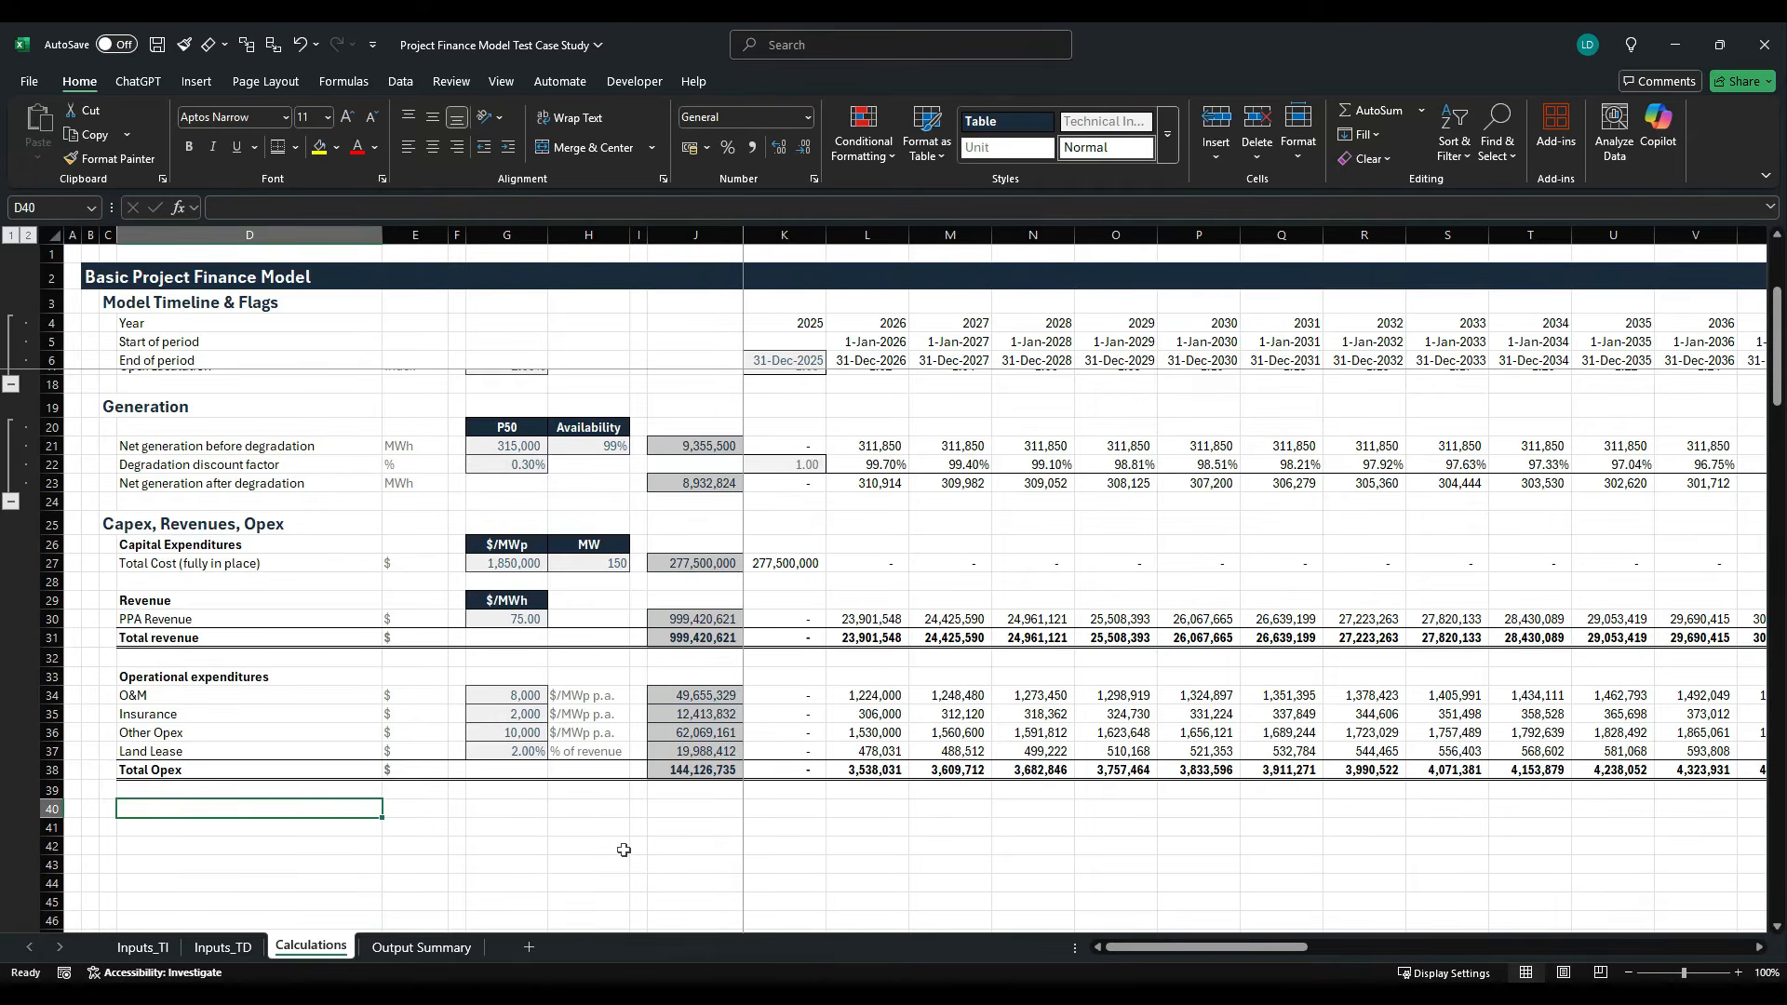
text(EBITDA)
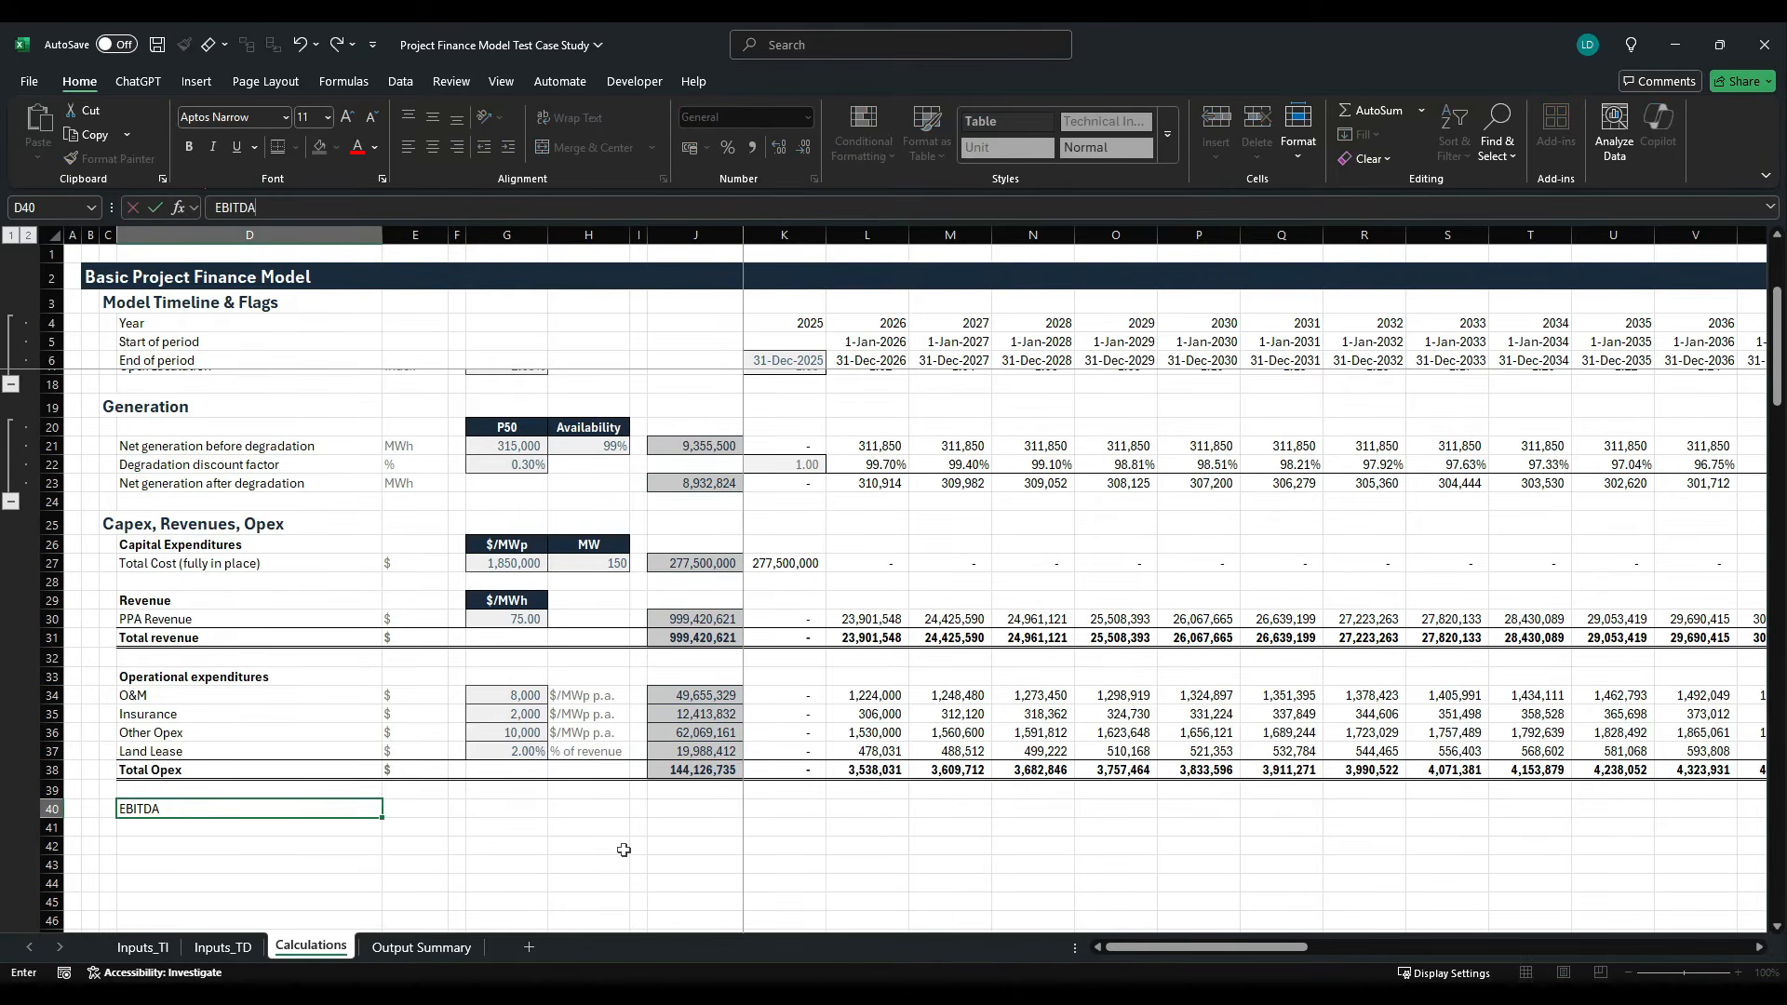
key(ctrl+Return)
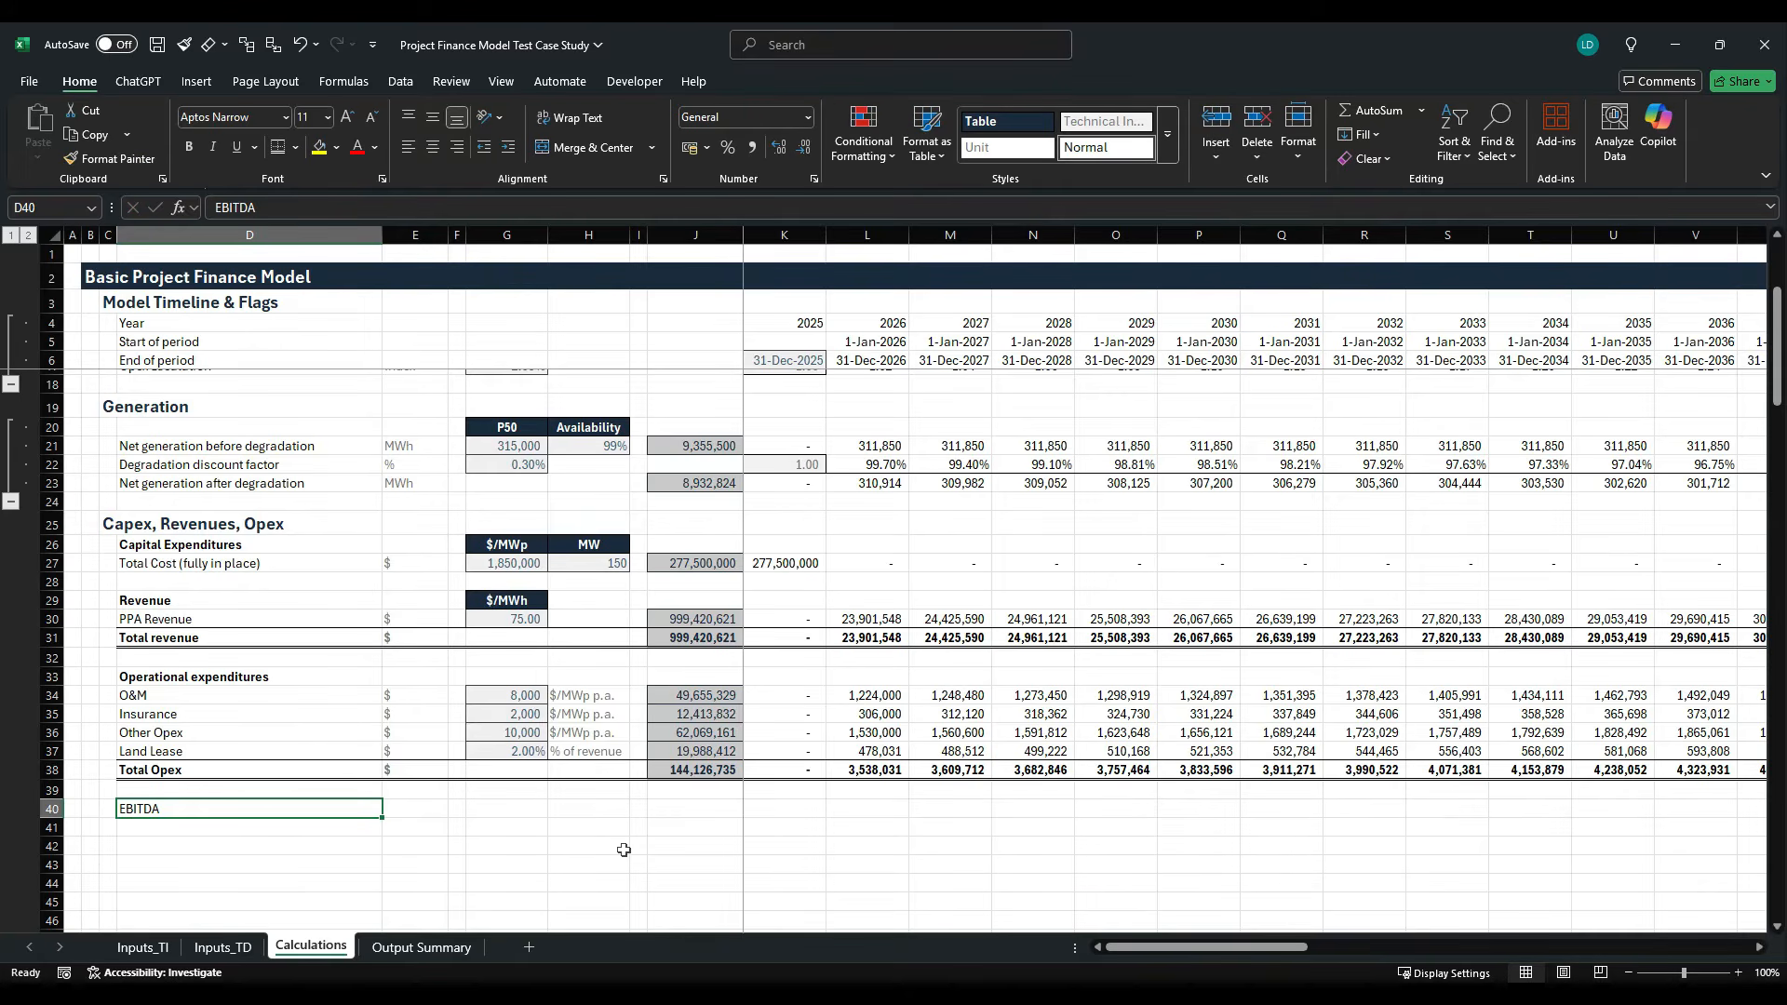
key(Right)
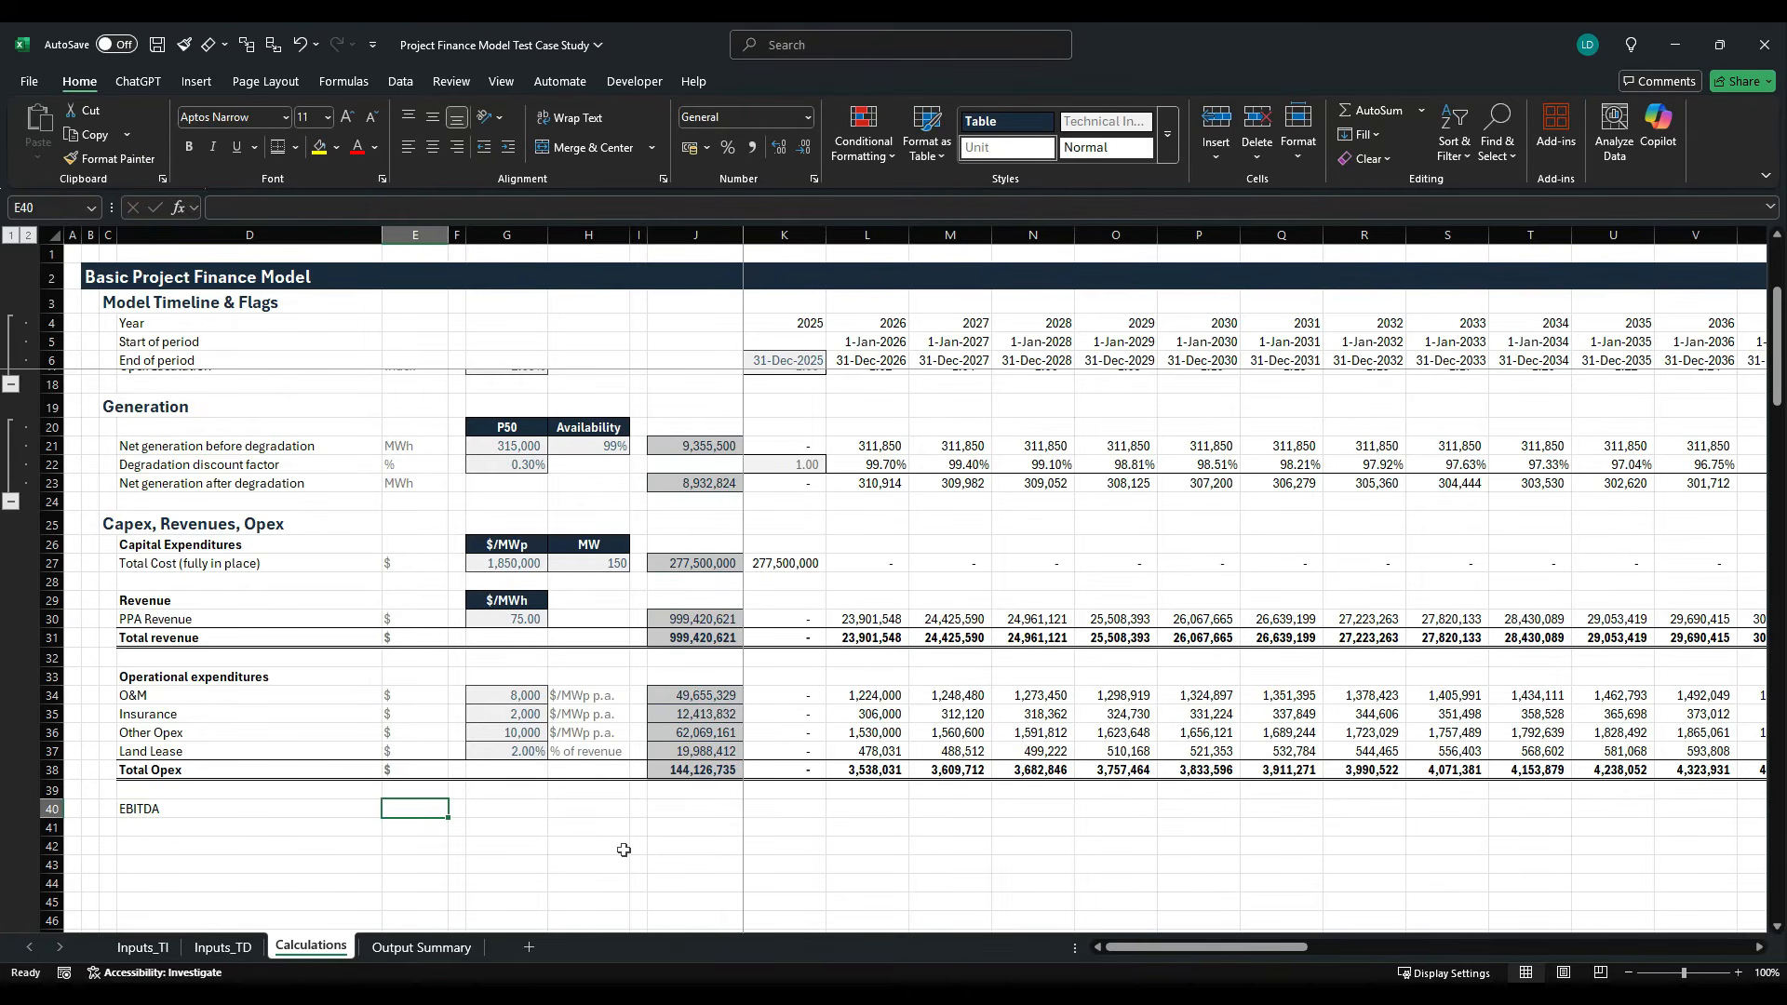
text($)
key(ctrl+Return)
- Copy the capex row's total formula from J27 into J40 so it sums the EBITDA row
key(Right)
key(Right)
key(Right)
key(Right)
key(Up)
key(Up)
key(Up)
key(Up)
key(Up)
key(Up)
key(Up)
key(Up)
key(Up)
key(Up)
key(Up)
key(Up)
key(Up)
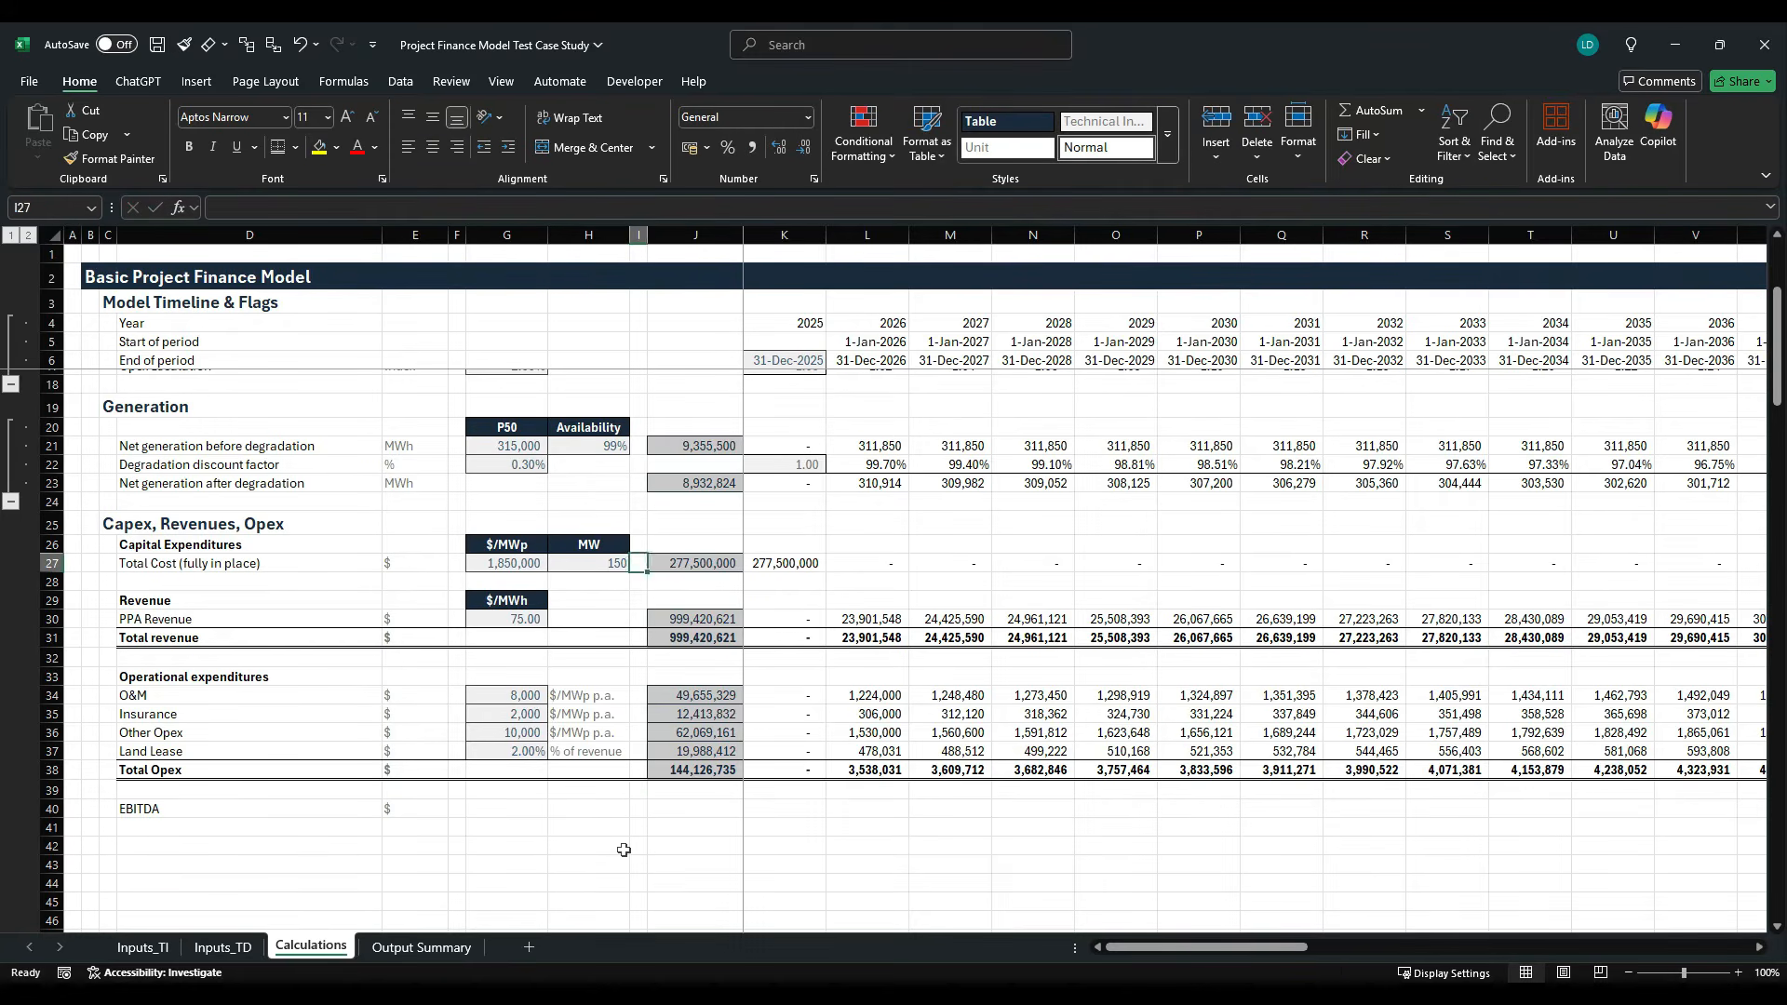
key(Right)
key(ctrl+c)
key(Down)
key(Down)
key(Down)
key(Down)
key(Down)
key(Down)
key(Down)
key(Down)
key(Down)
key(Down)
key(Down)
key(Down)
key(Down)
key(ctrl+v)
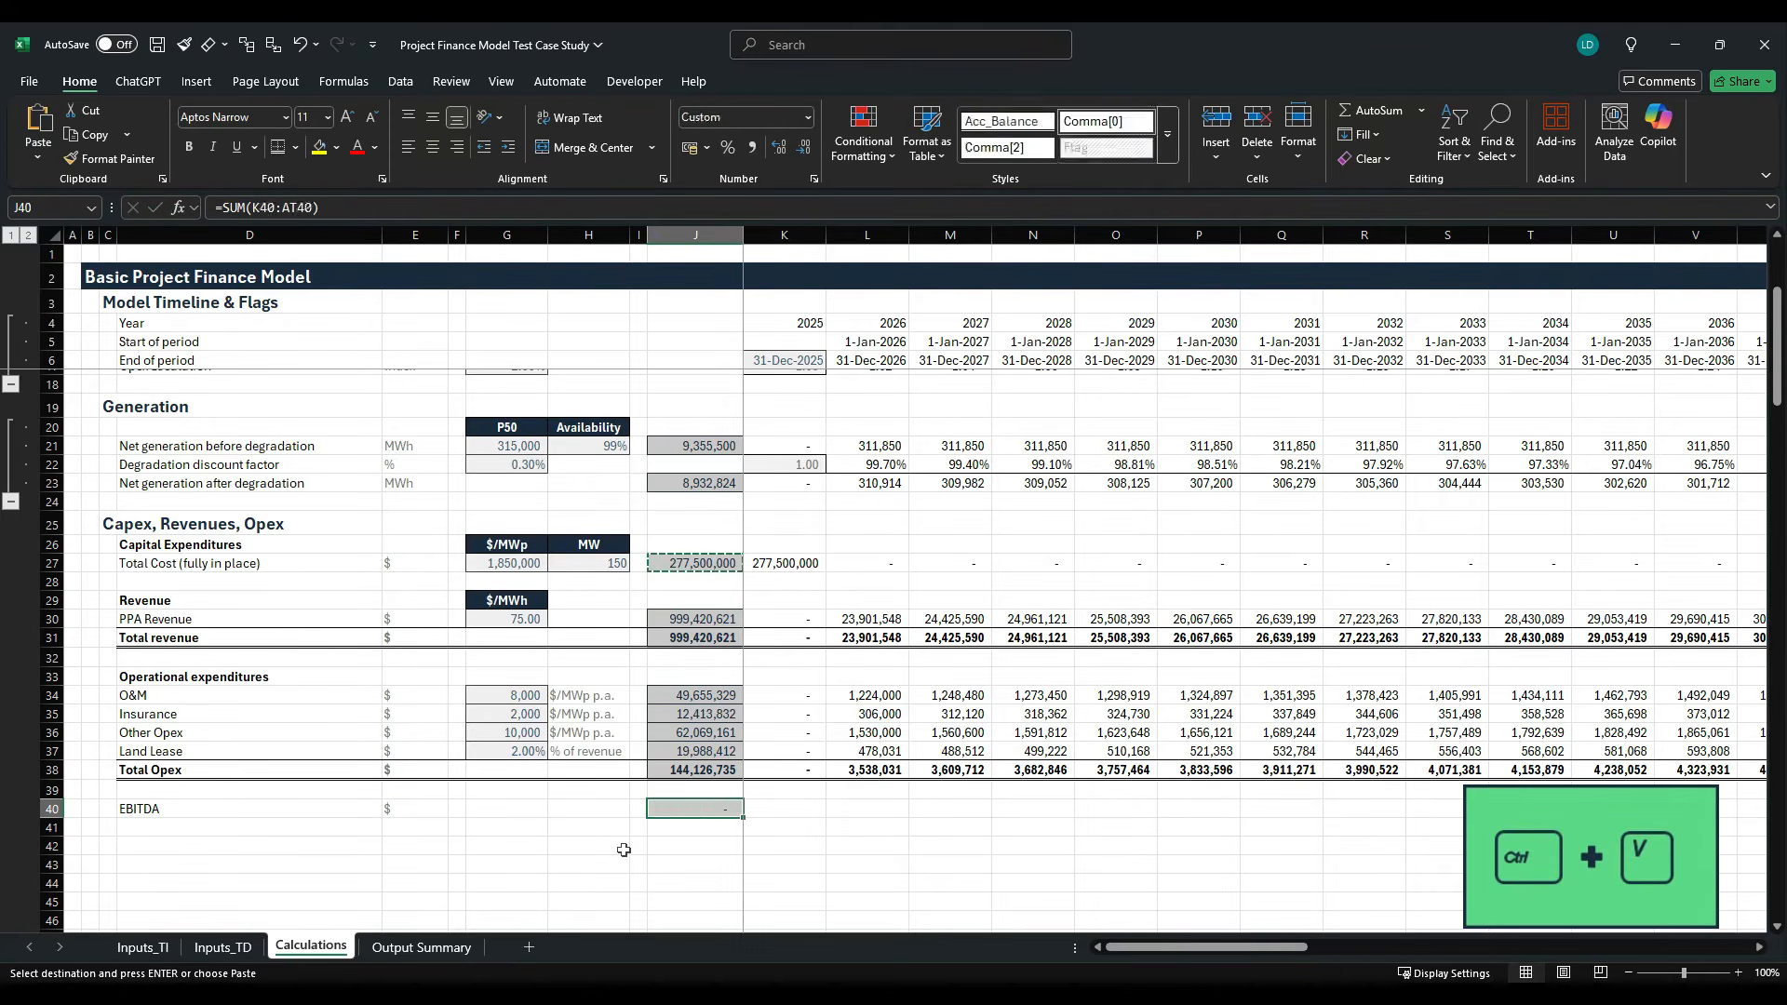
key(Right)
key(Escape)
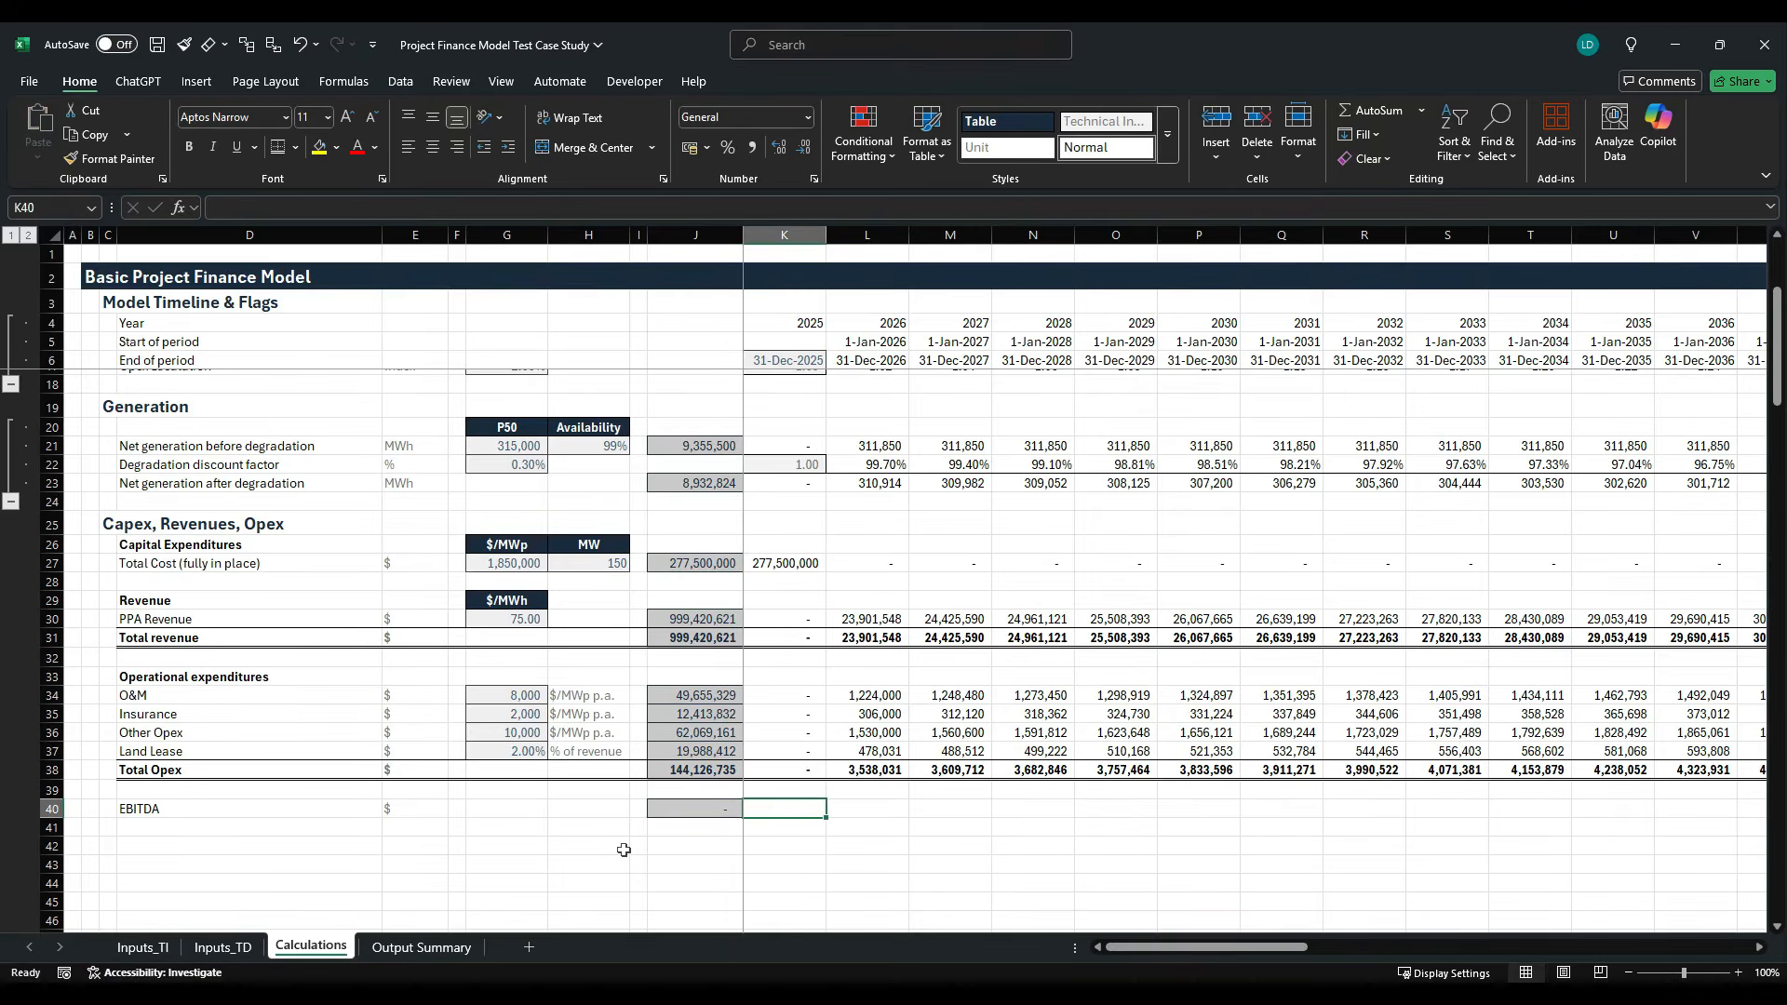
- Calculate EBITDA in K40 as total revenue minus total opex (=K31-K38) and fill the formula across the timeline to column AT
text(=)
key(Up)
key(Up)
key(Up)
key(Up)
key(Up)
key(Up)
key(Up)
key(Up)
key(Up)
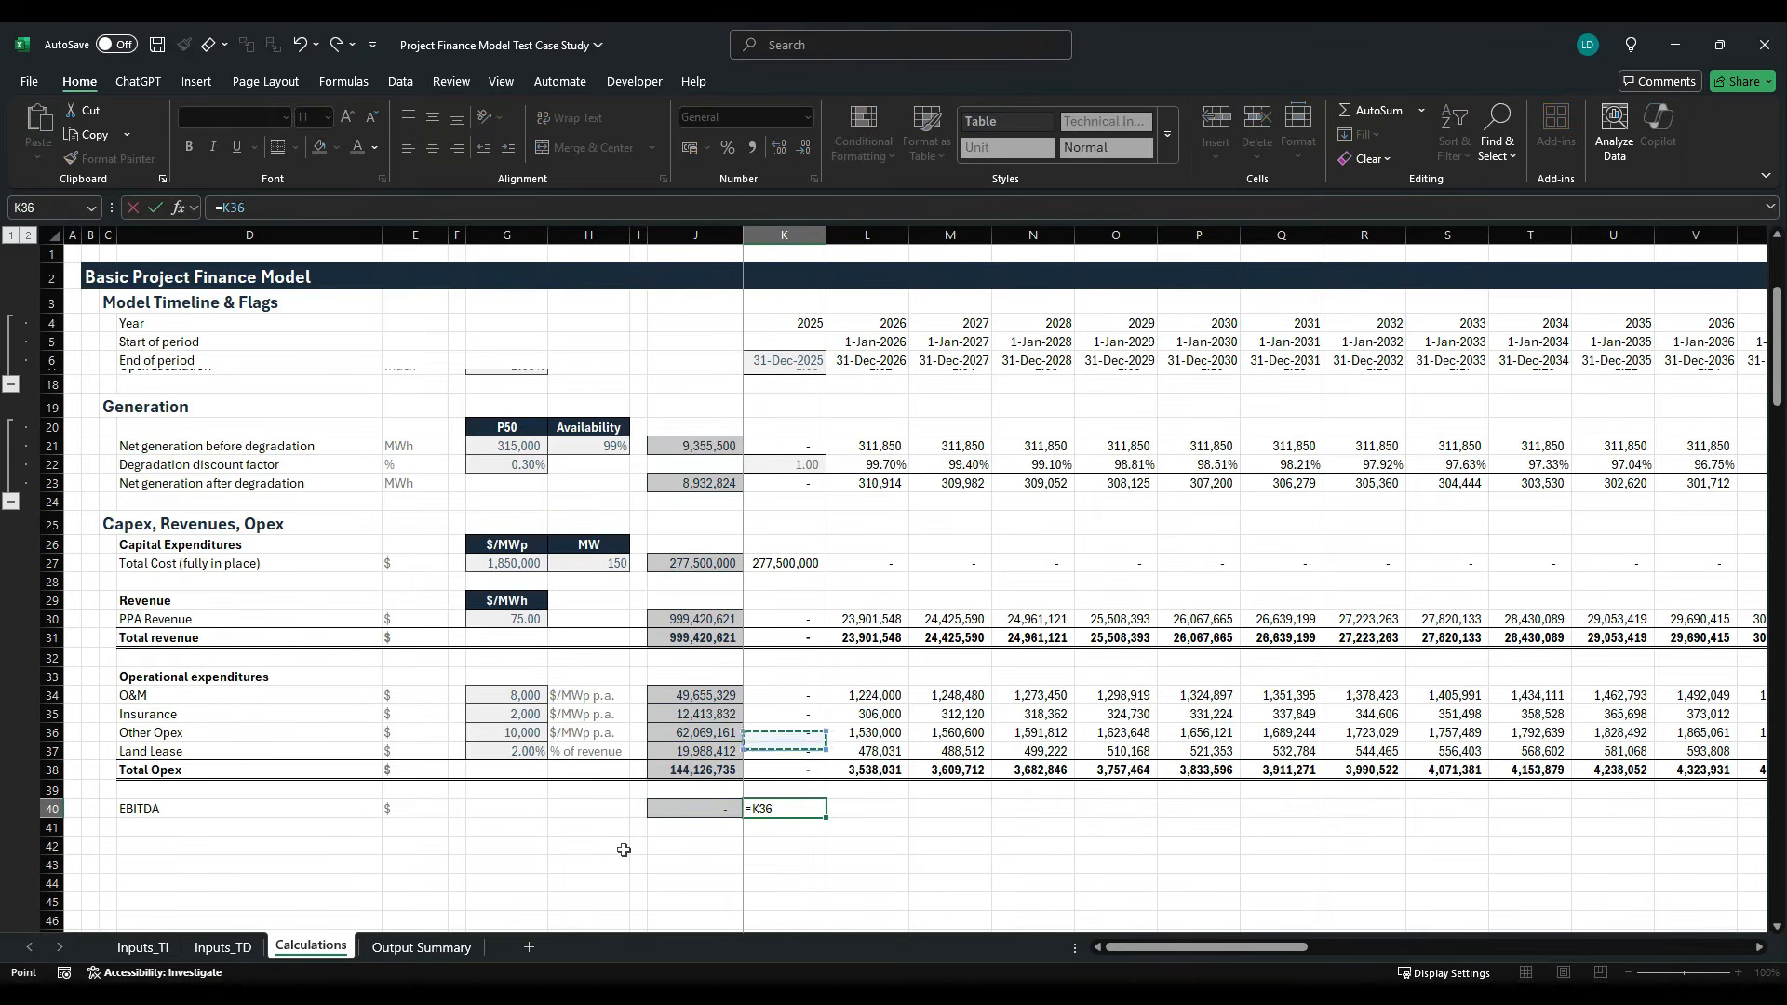
text(-)
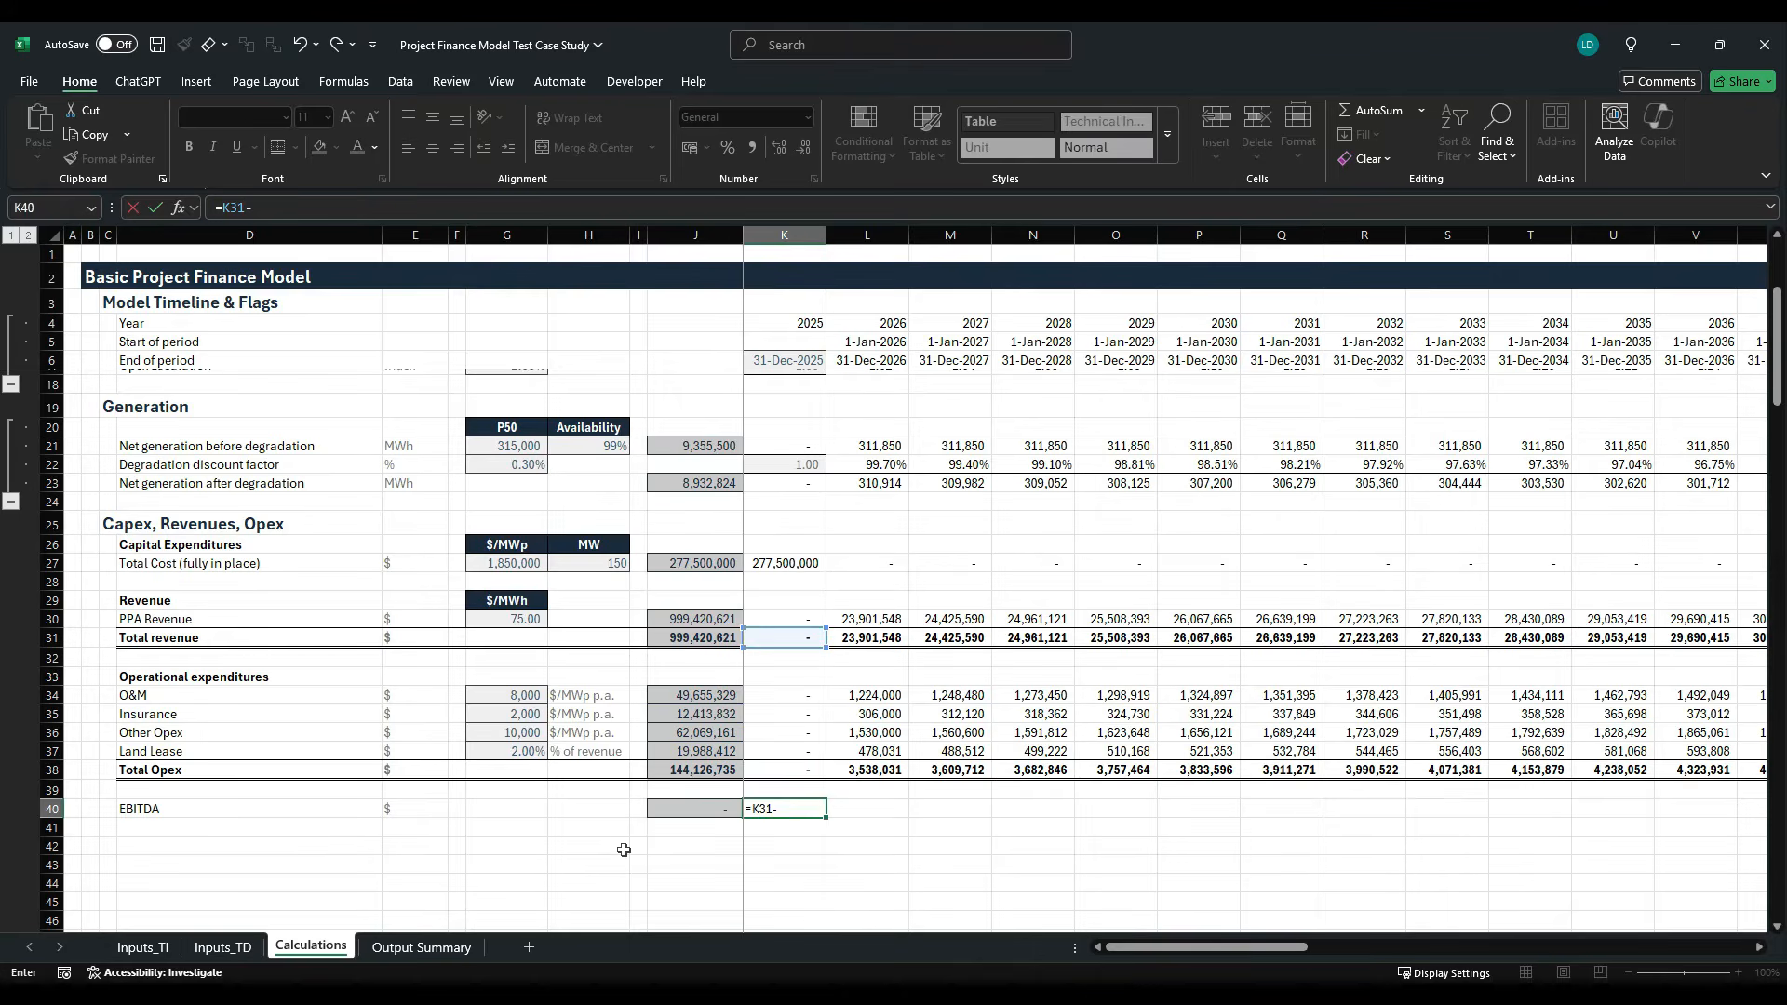
key(Up)
key(Up)
key(ctrl+Return)
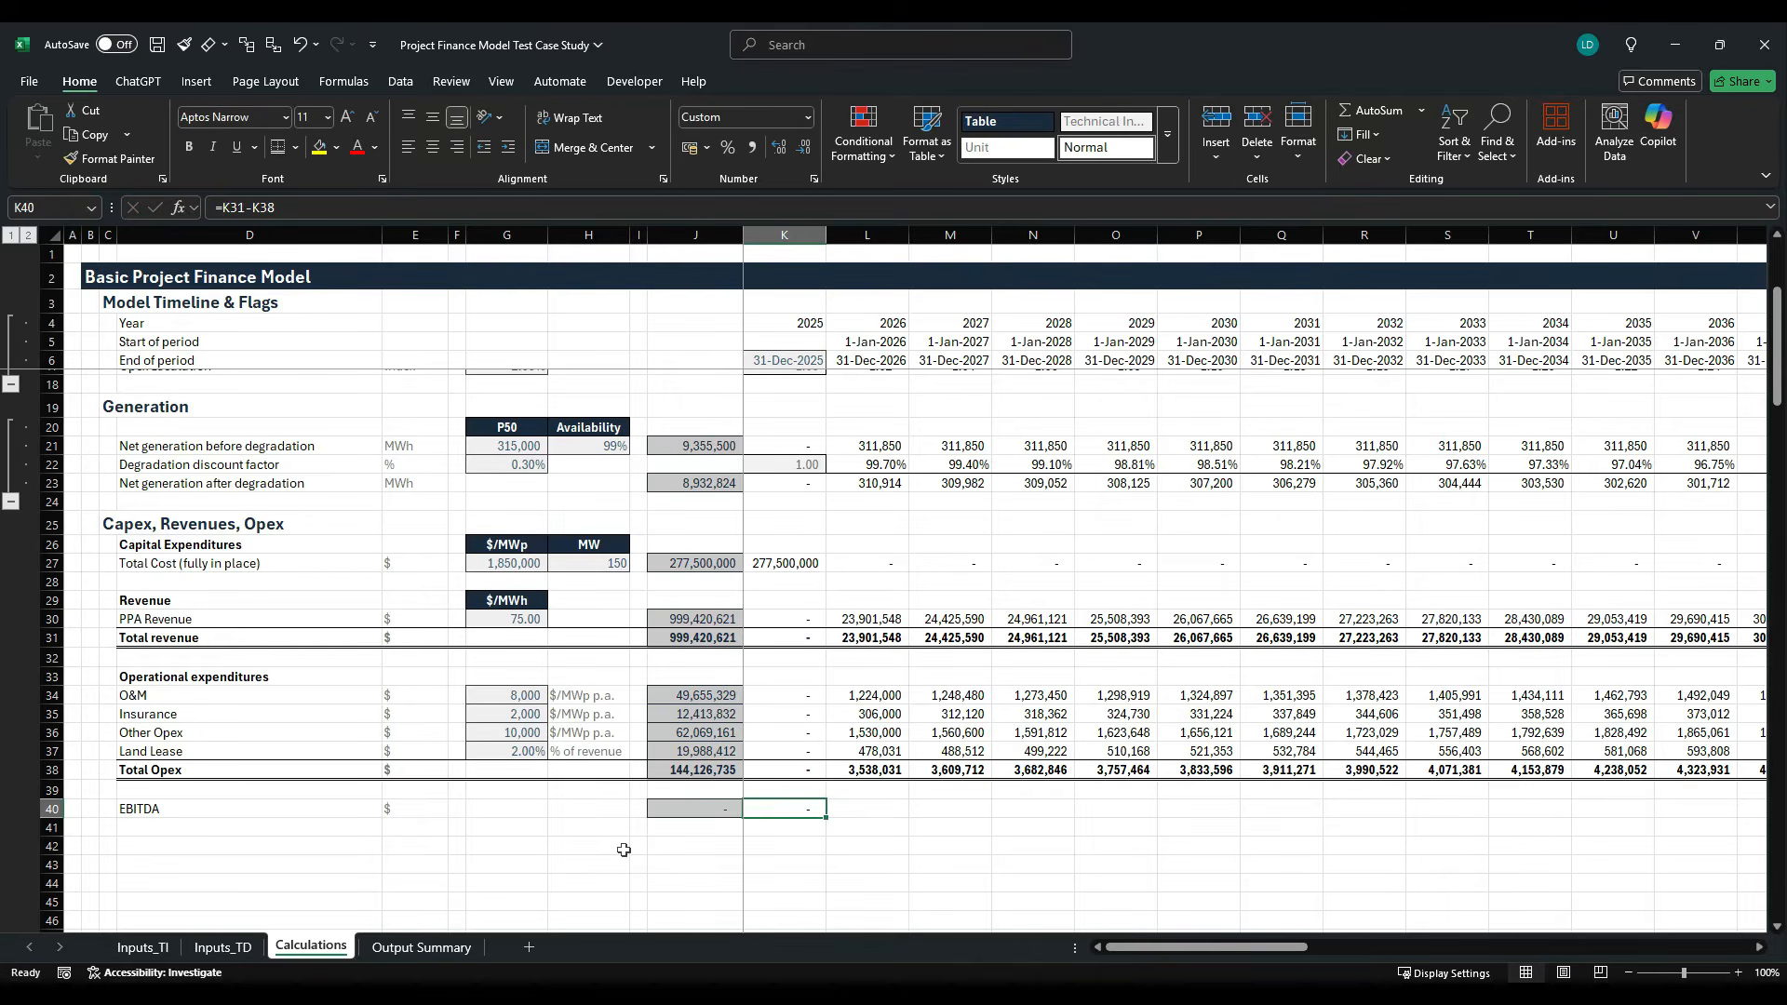
key(ctrl+shift+Right)
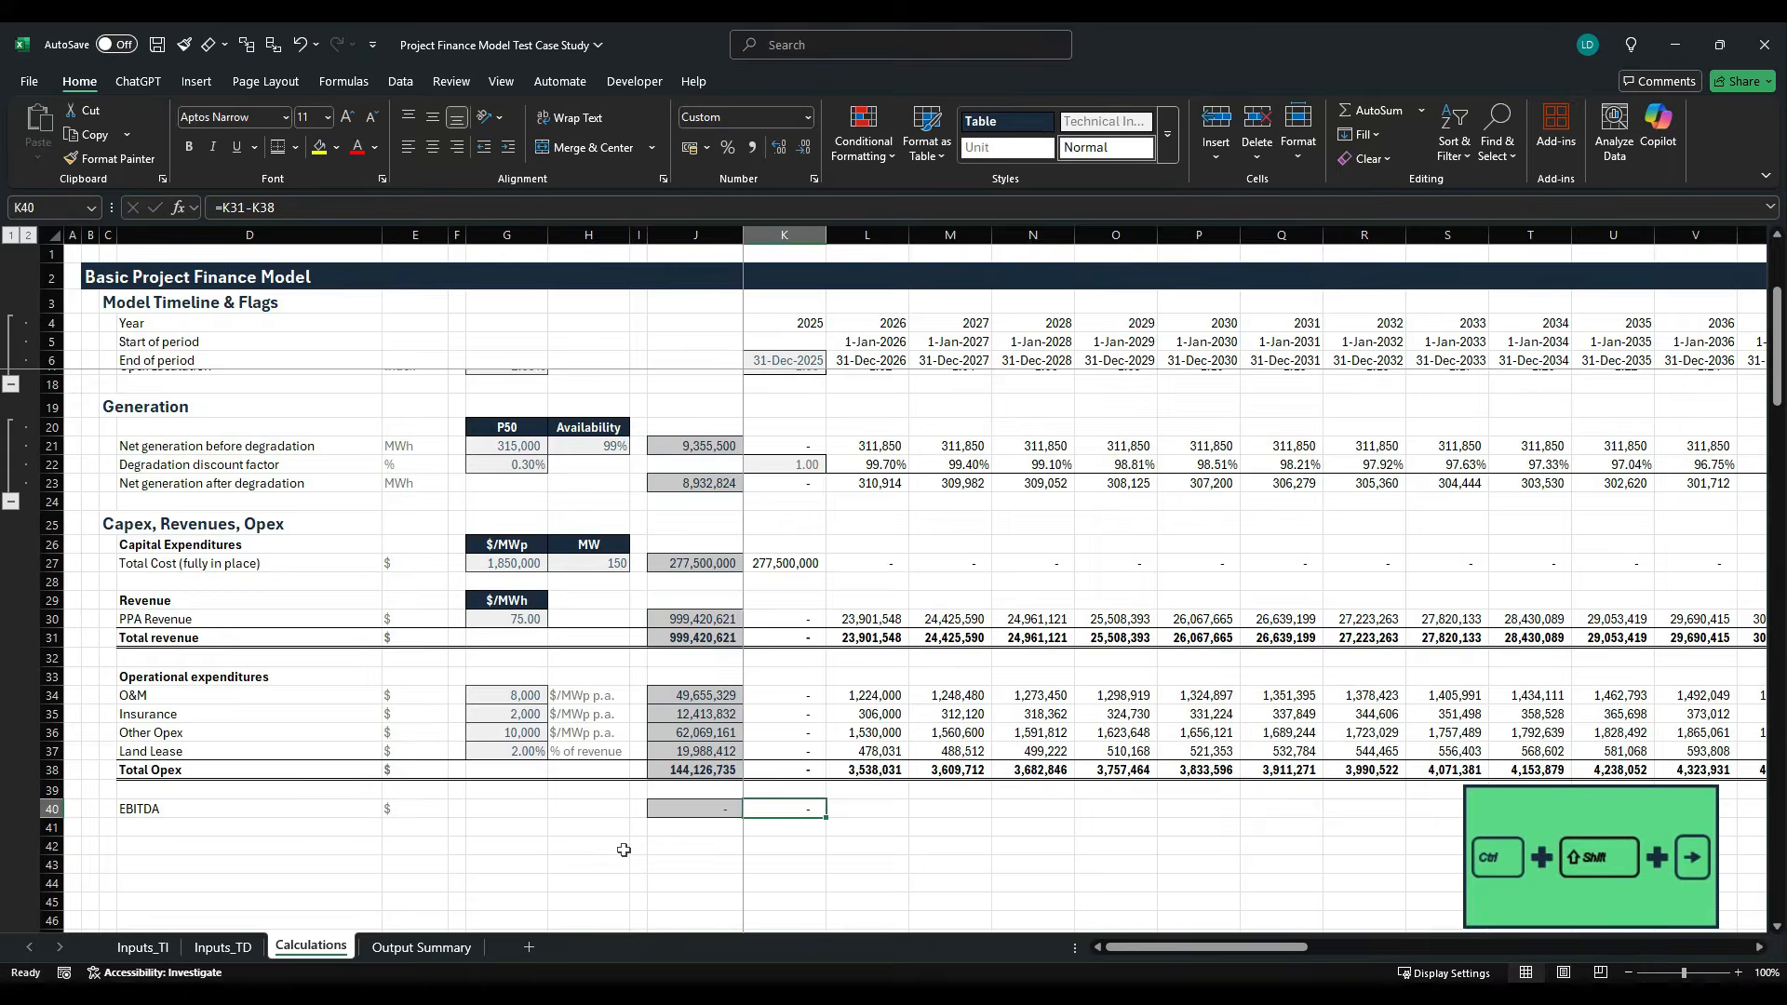
key(shift+Left)
key(ctrl+r)
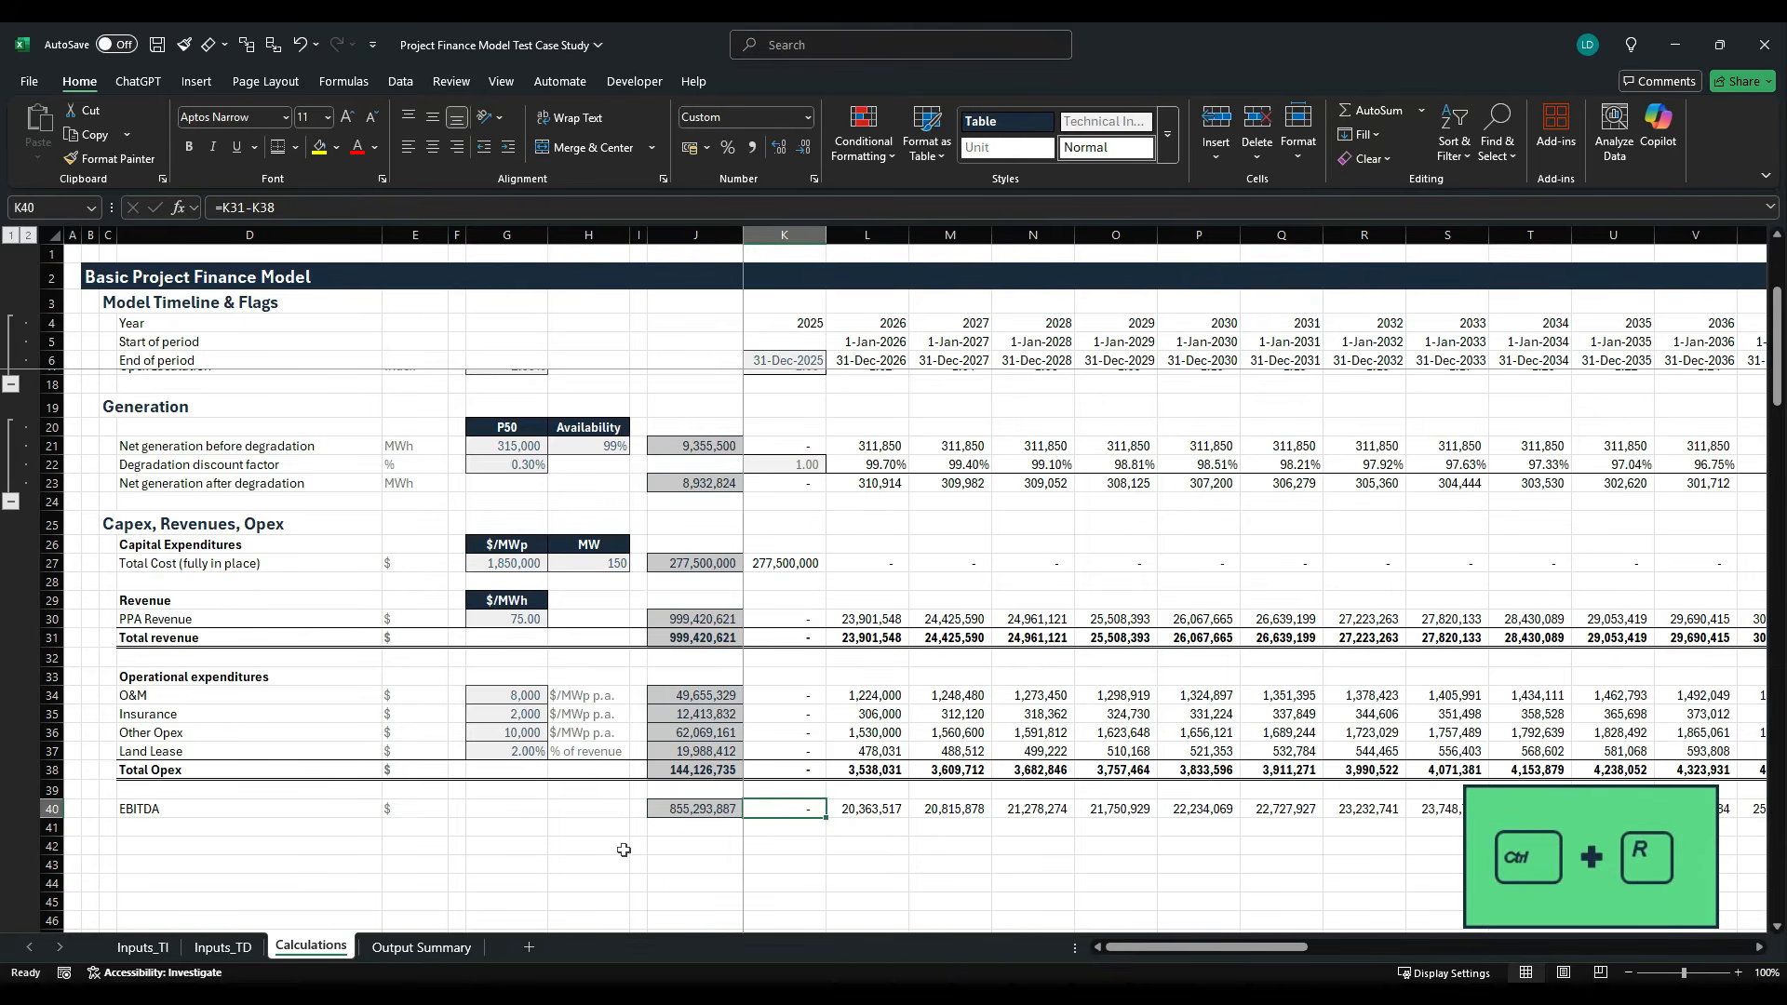
- Make the EBITDA row D40:AT40 bold and give it a top and bottom border
key(ctrl+Left)
key(ctrl+Left)
key(ctrl+Left)
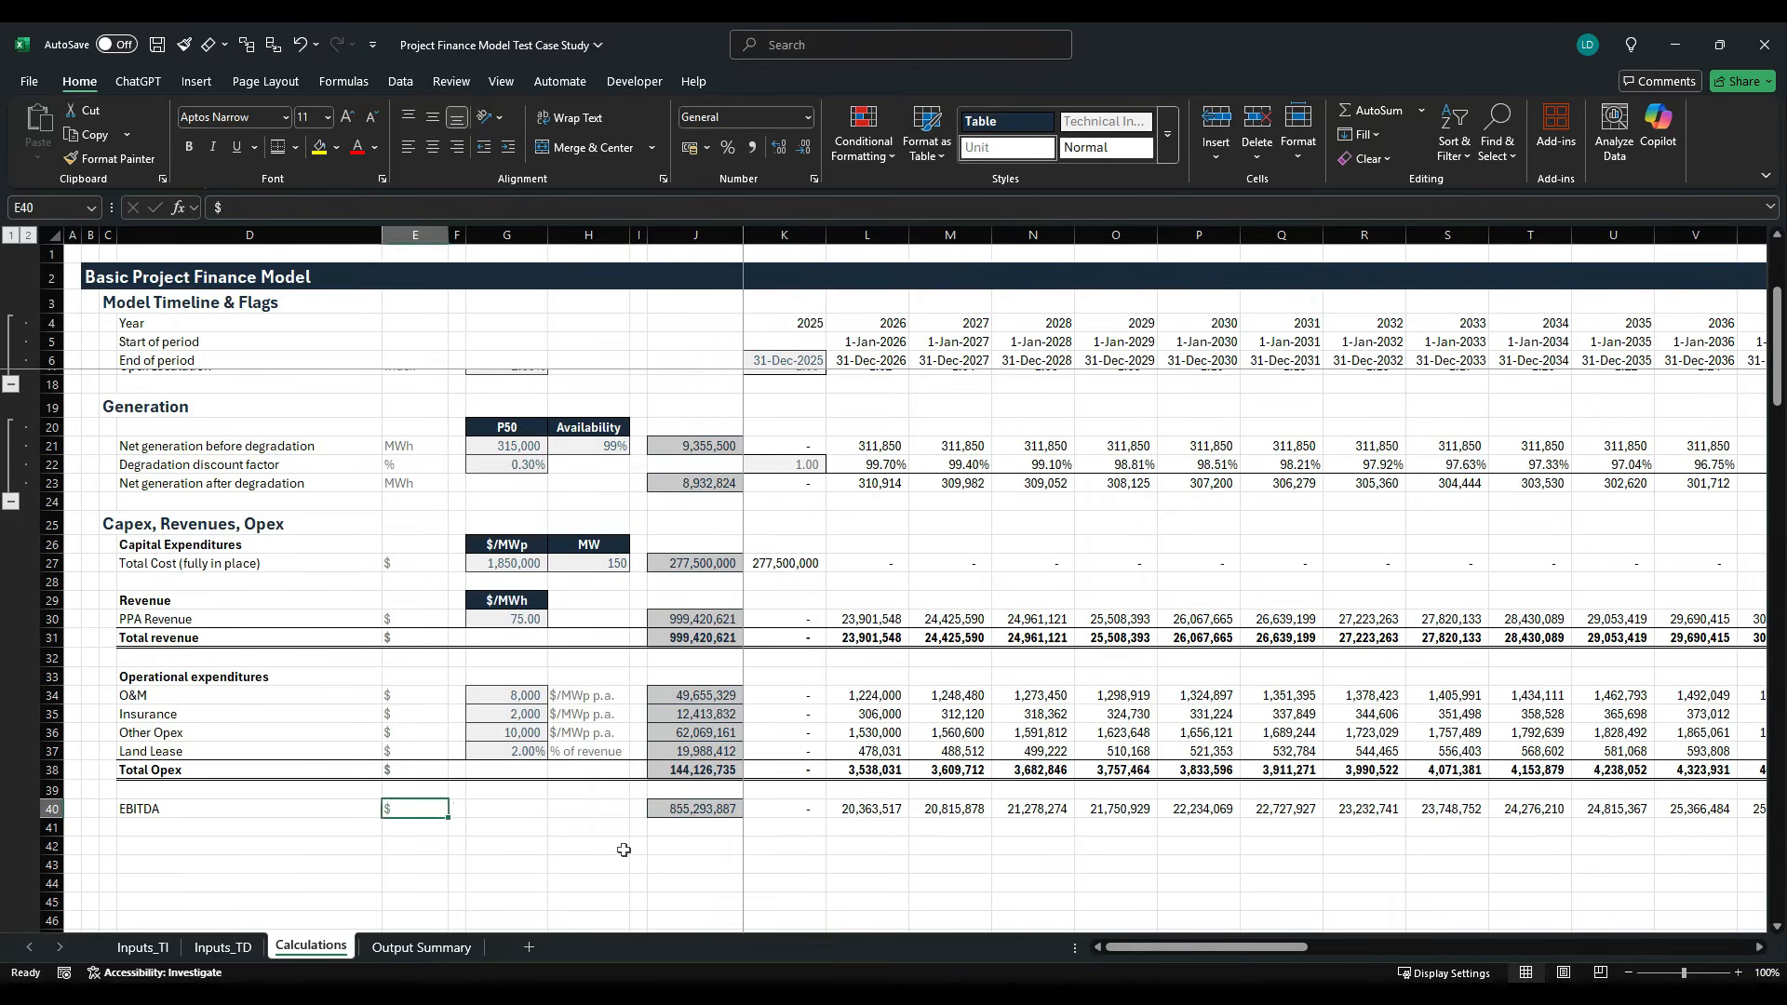
key(ctrl+shift+Right)
key(ctrl+shift+Right)
key(ctrl+shift+Right)
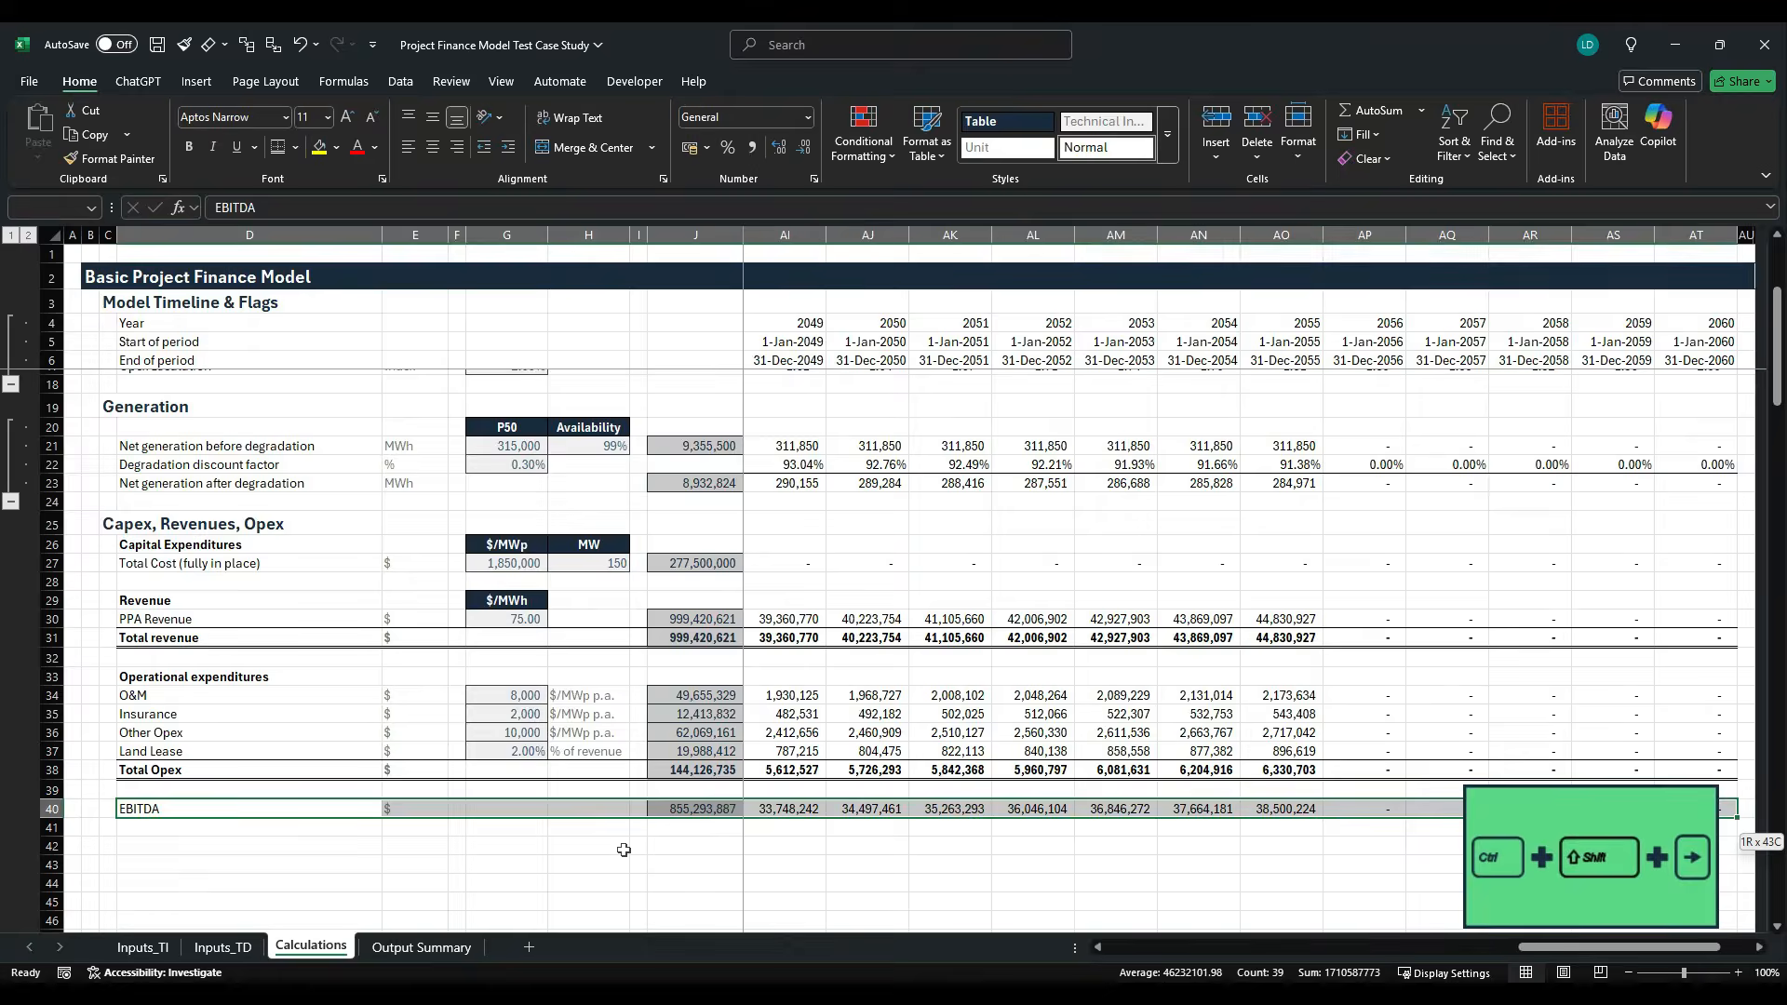
key(ctrl+b)
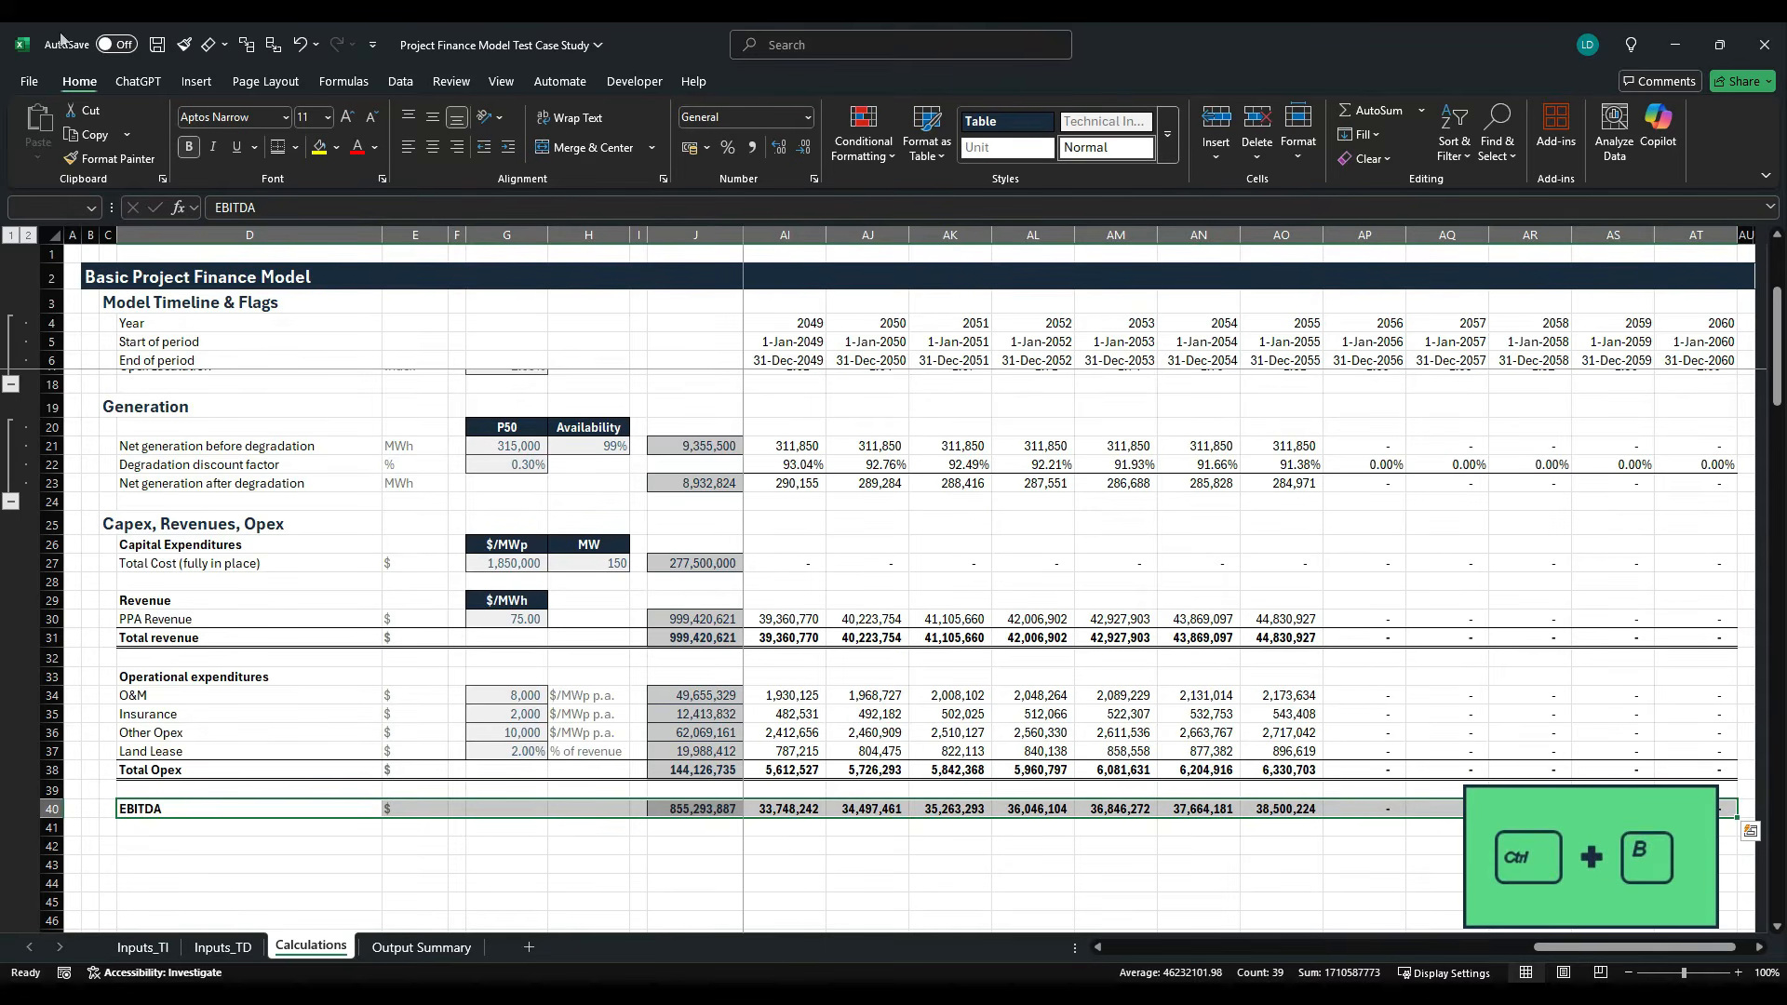
click(296, 148)
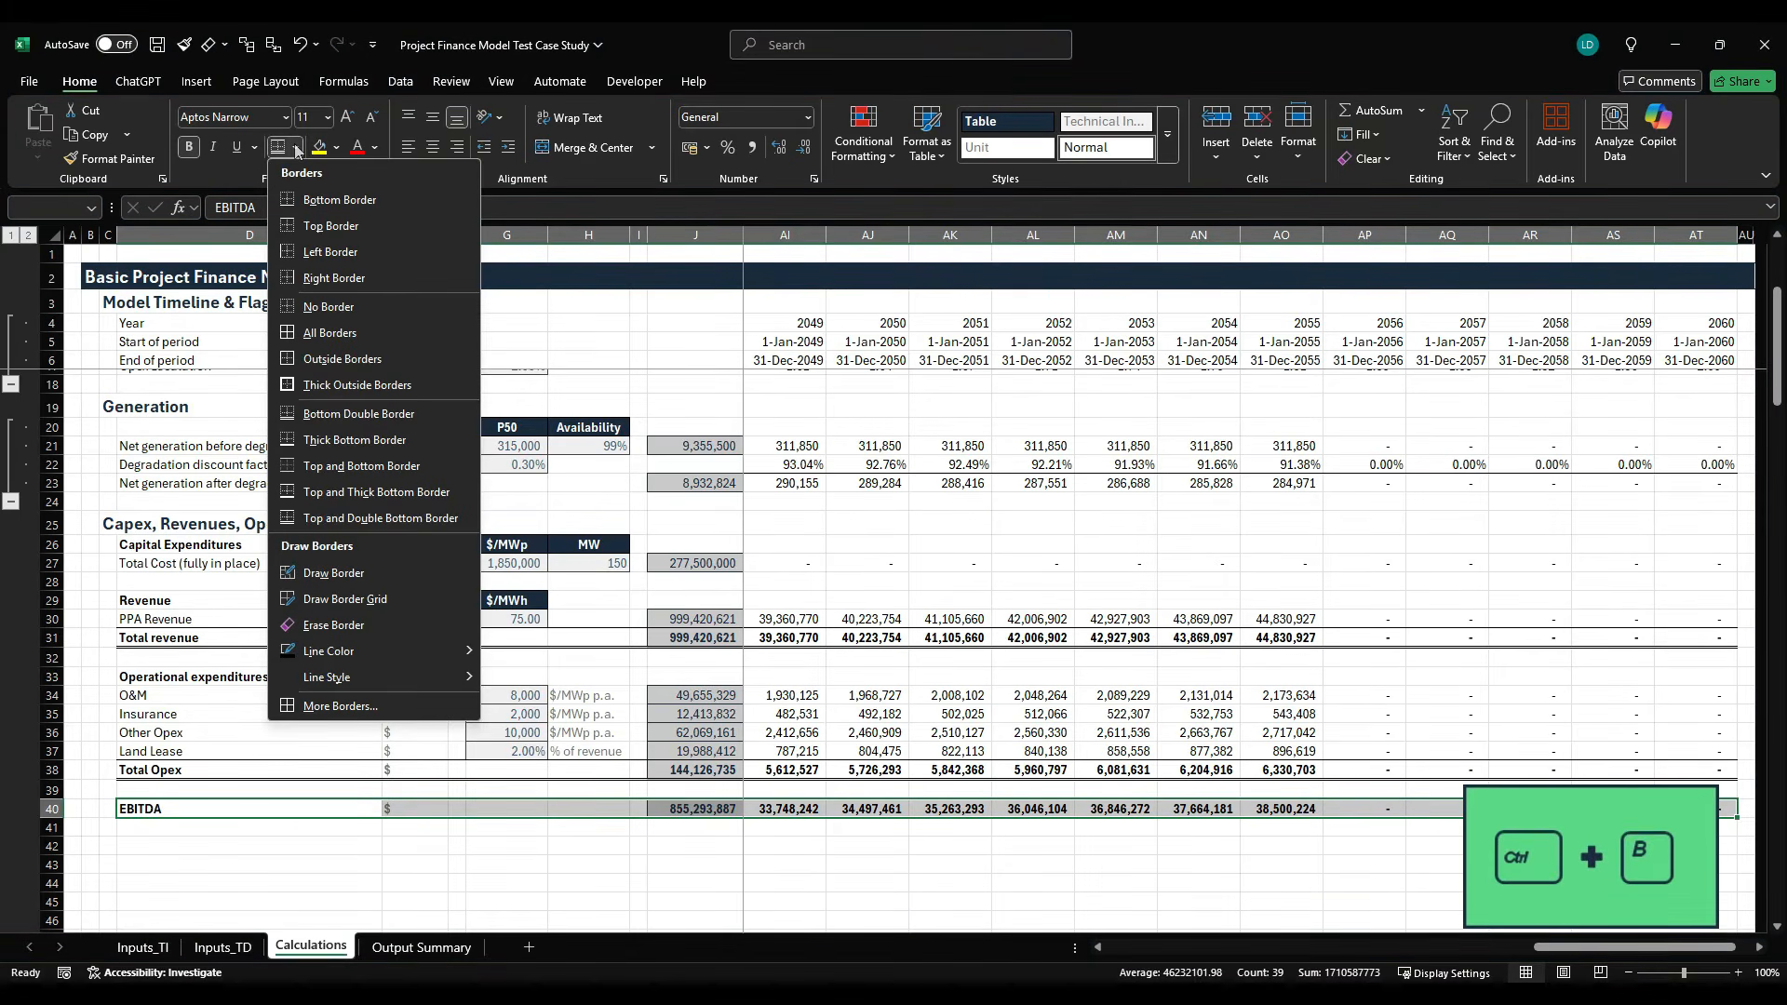
click(380, 466)
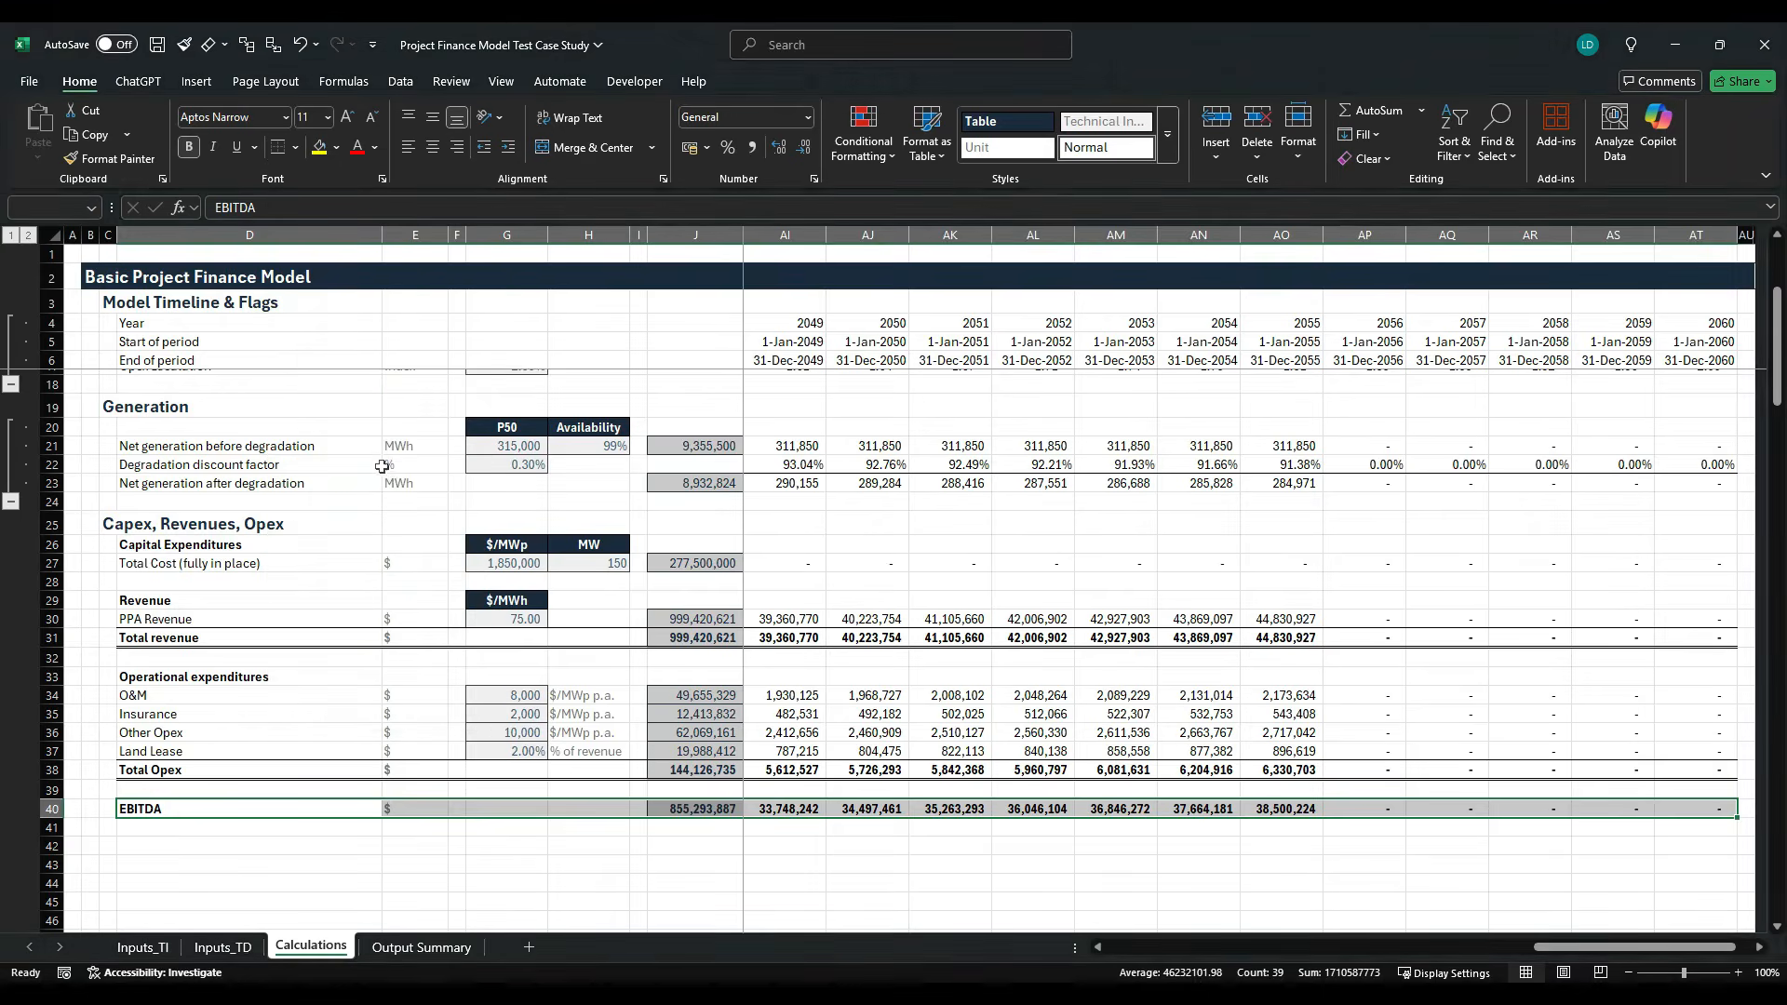
key(Down)
key(Down)
key(Down)
key(Right)
key(Right)
key(Right)
key(Right)
key(Right)
key(Right)
key(Right)
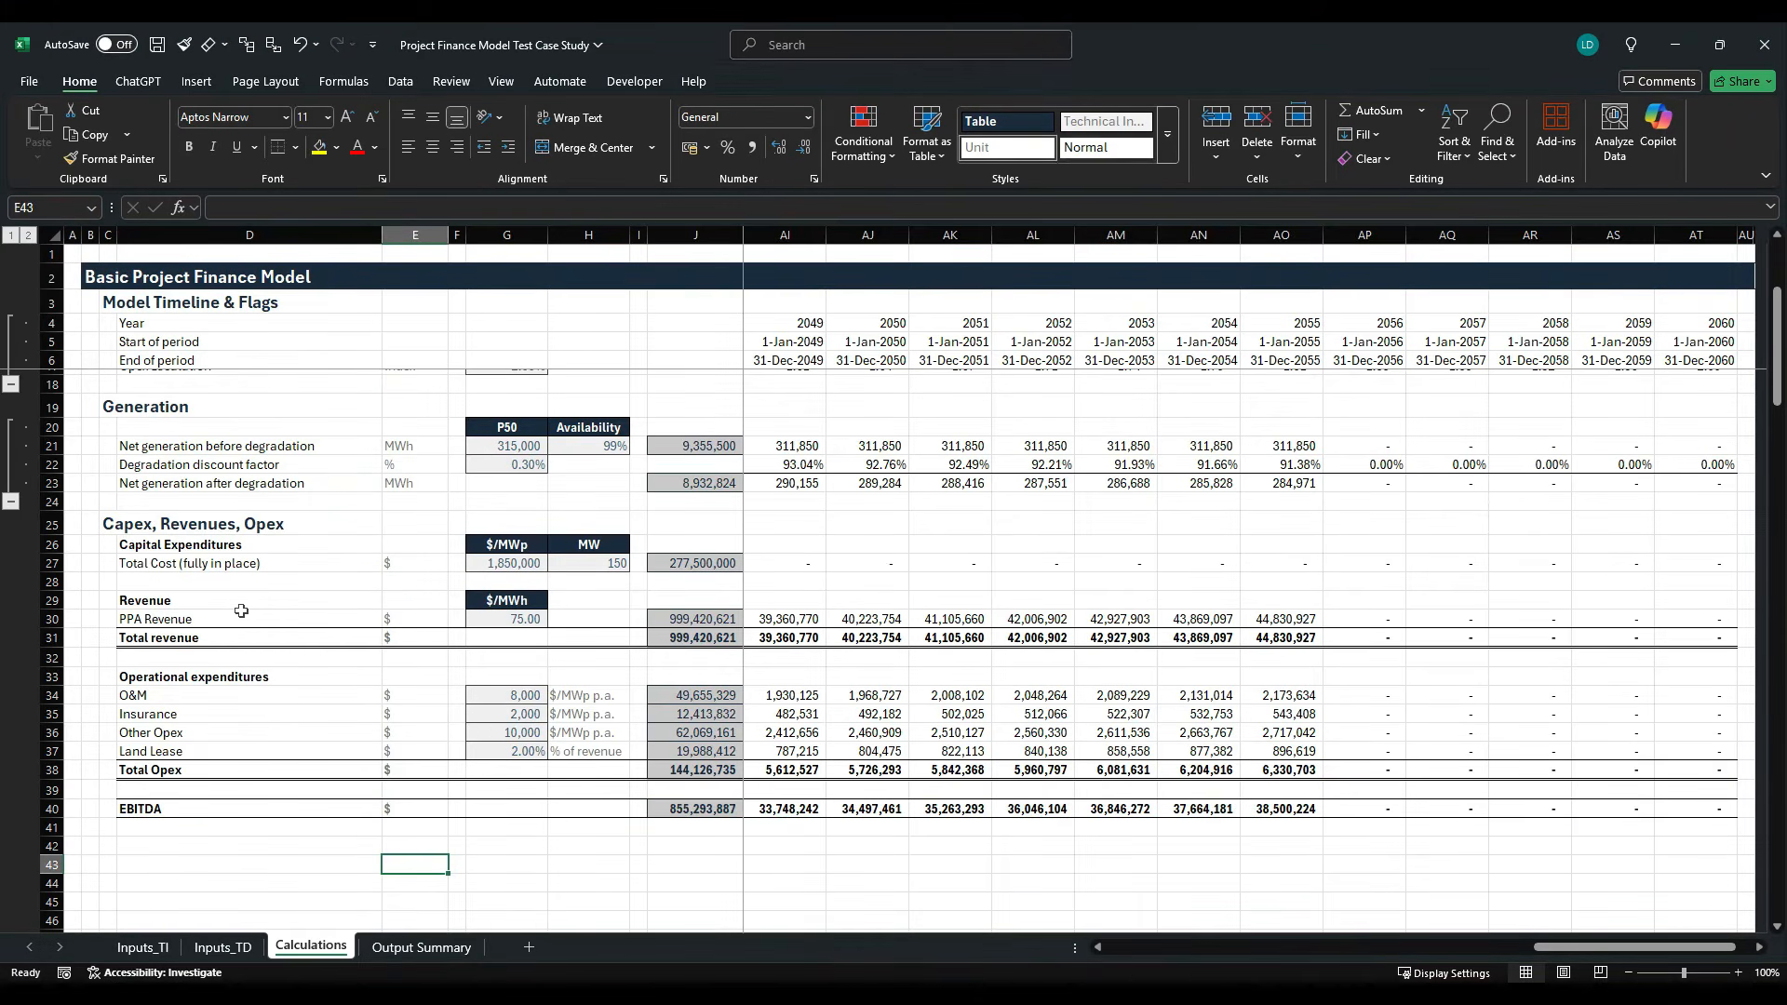
key(Left)
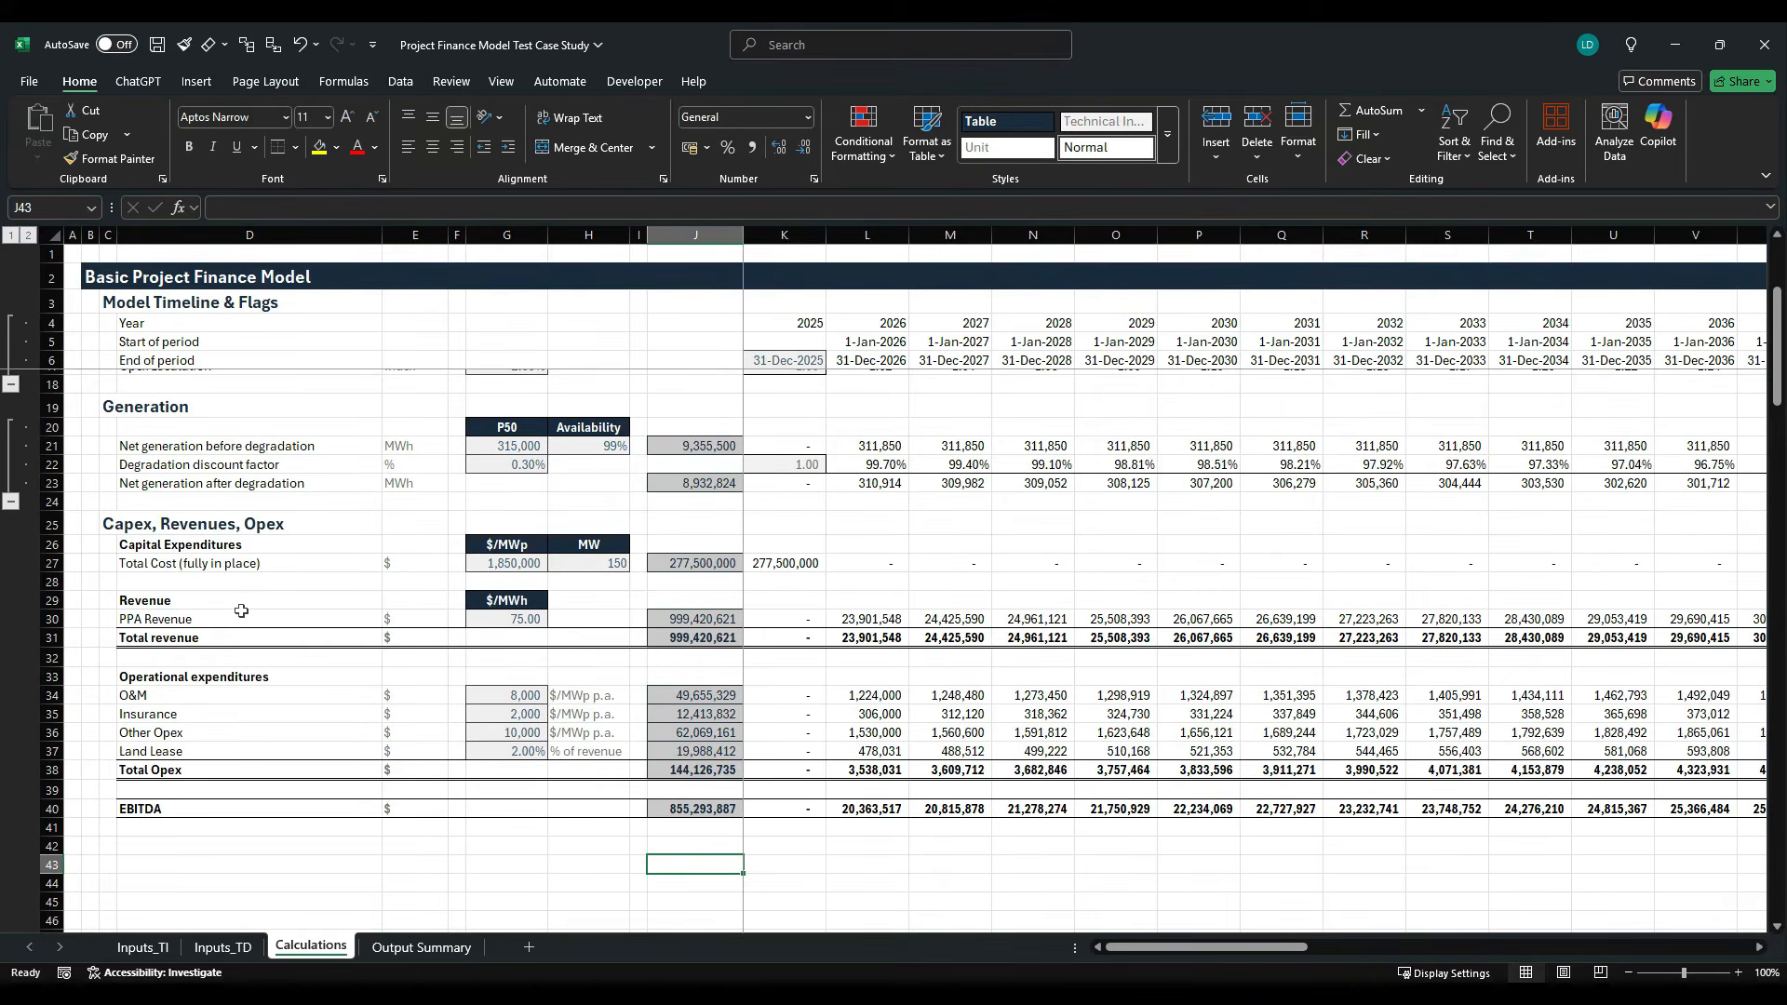
- Enter the bold label Pre-tax Free Cash Flow in D42 and $ as its unit in E42
scroll(241, 610, down, 3)
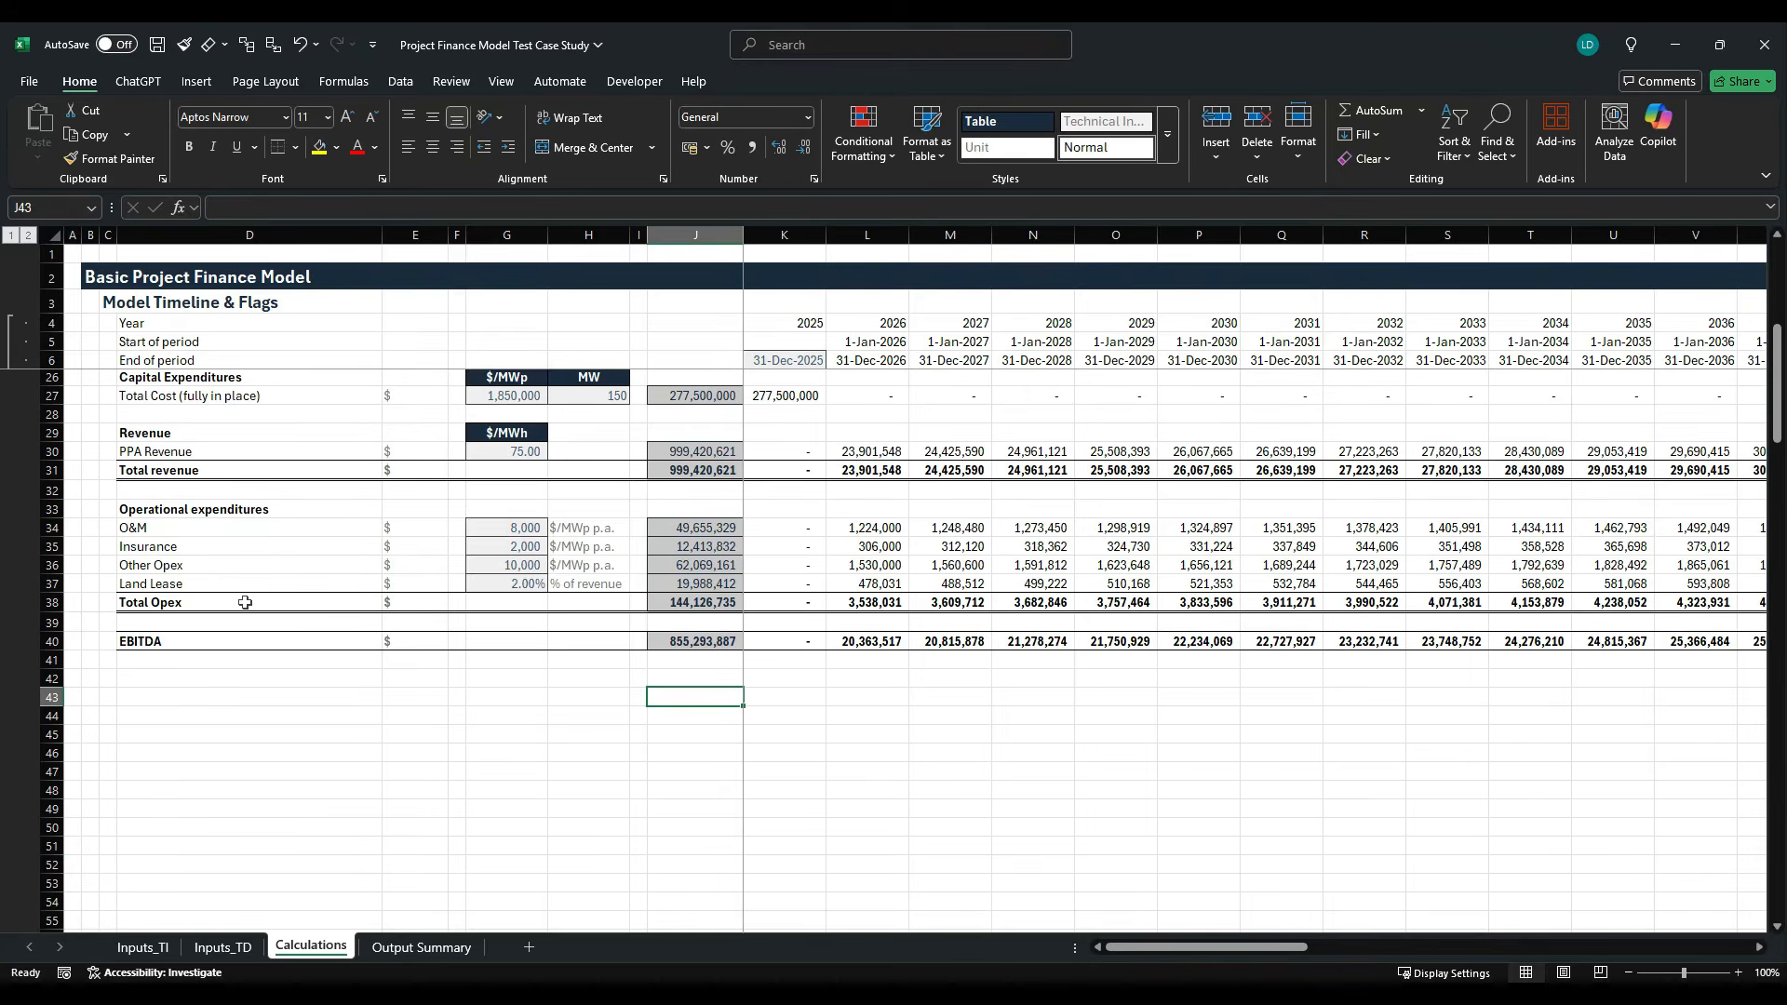
click(264, 686)
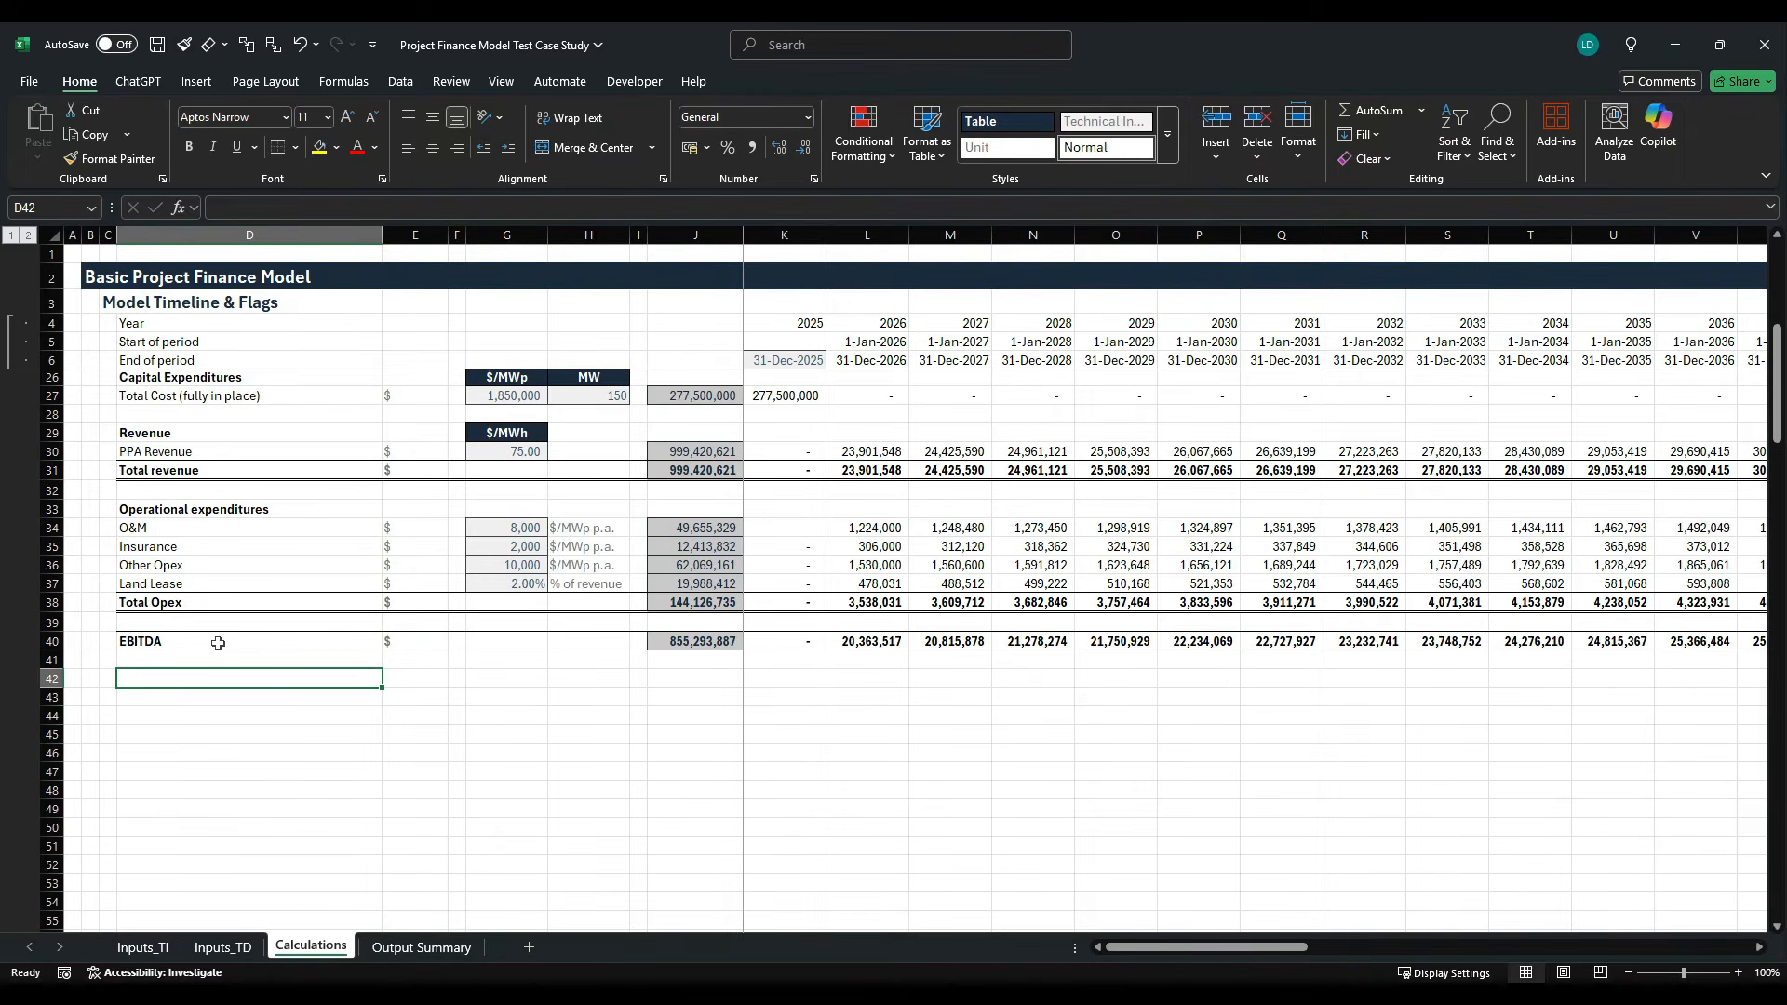
text(Pre-tax Free Cash F)
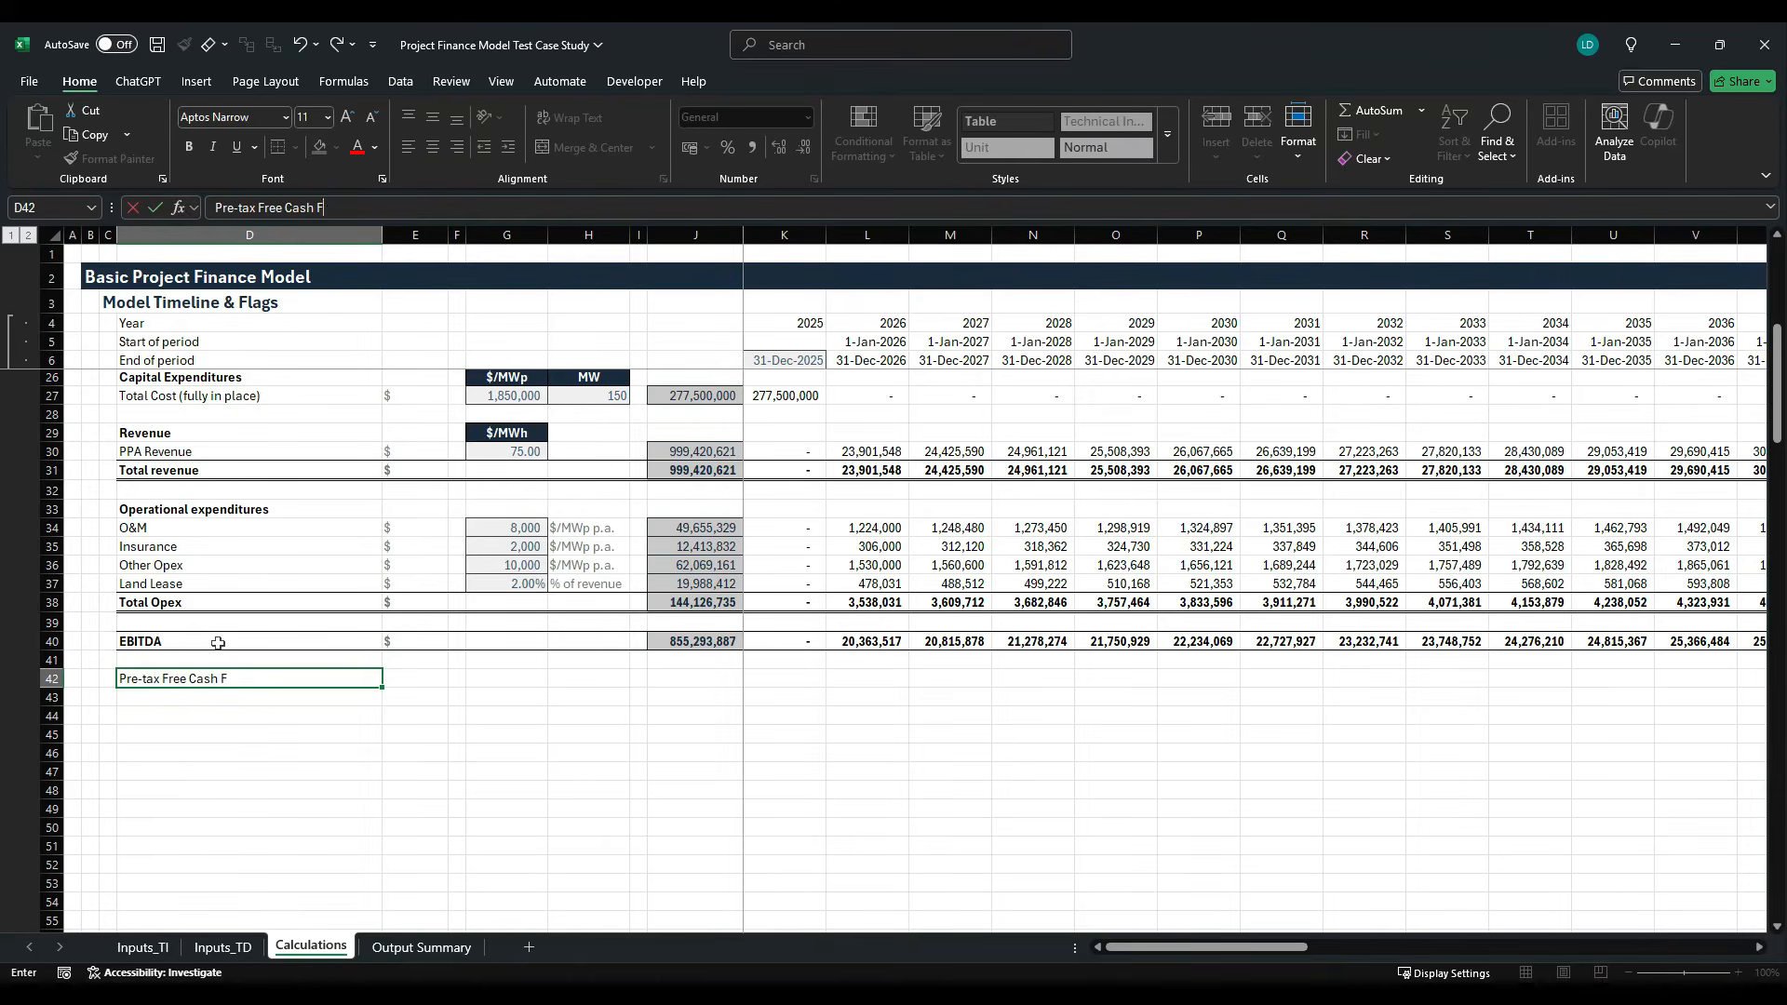
text(w)
key(ctrl+Return)
key(ctrl+b)
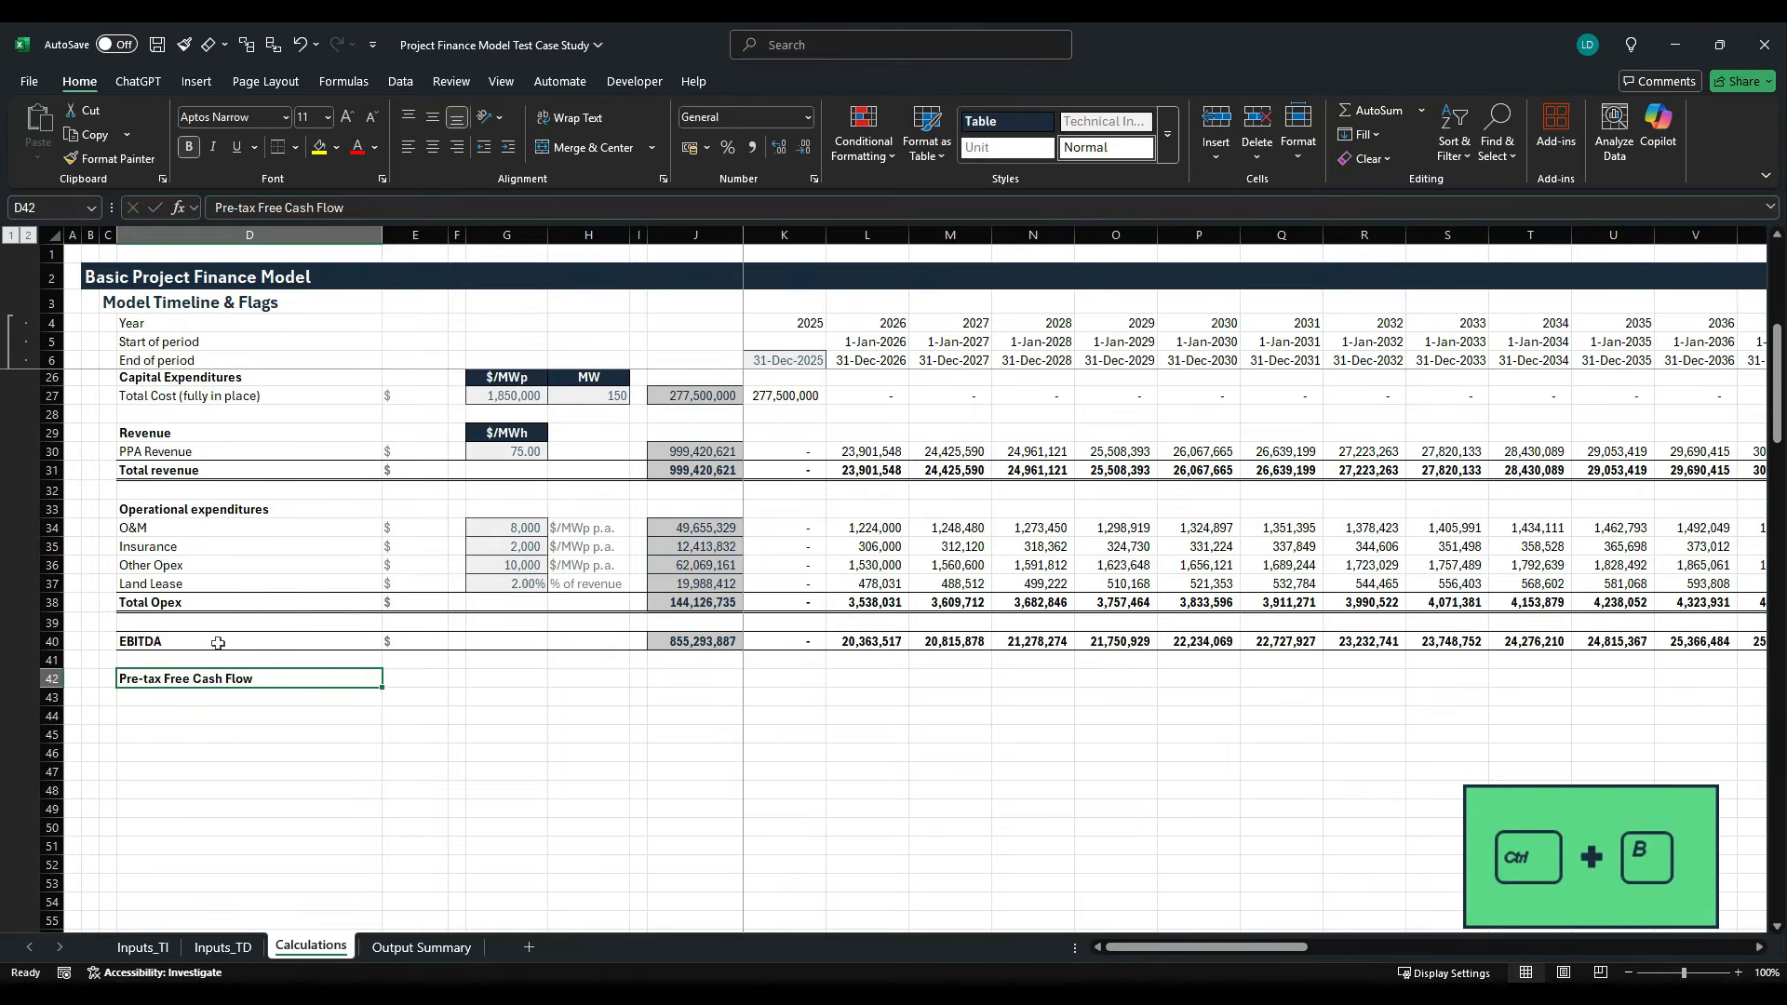
key(Right)
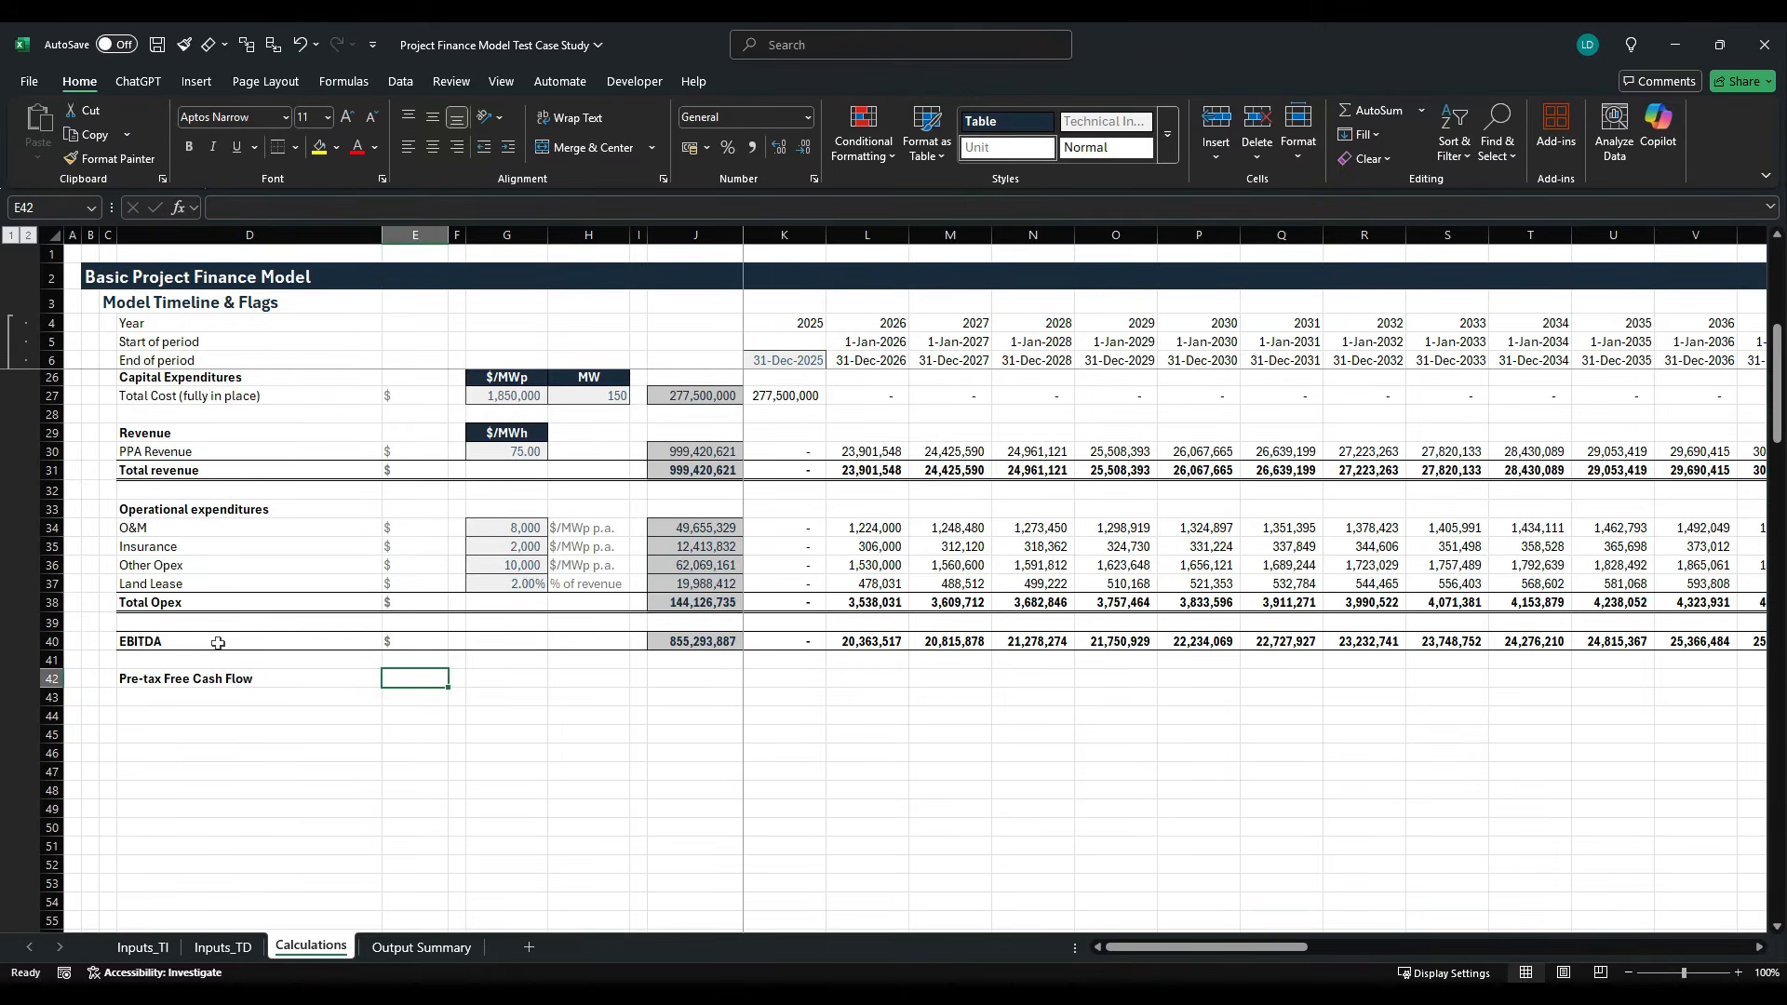
text($)
key(ctrl+Return)
- Copy the whole EBITDA row D40:AT40
key(Right)
key(Right)
key(Right)
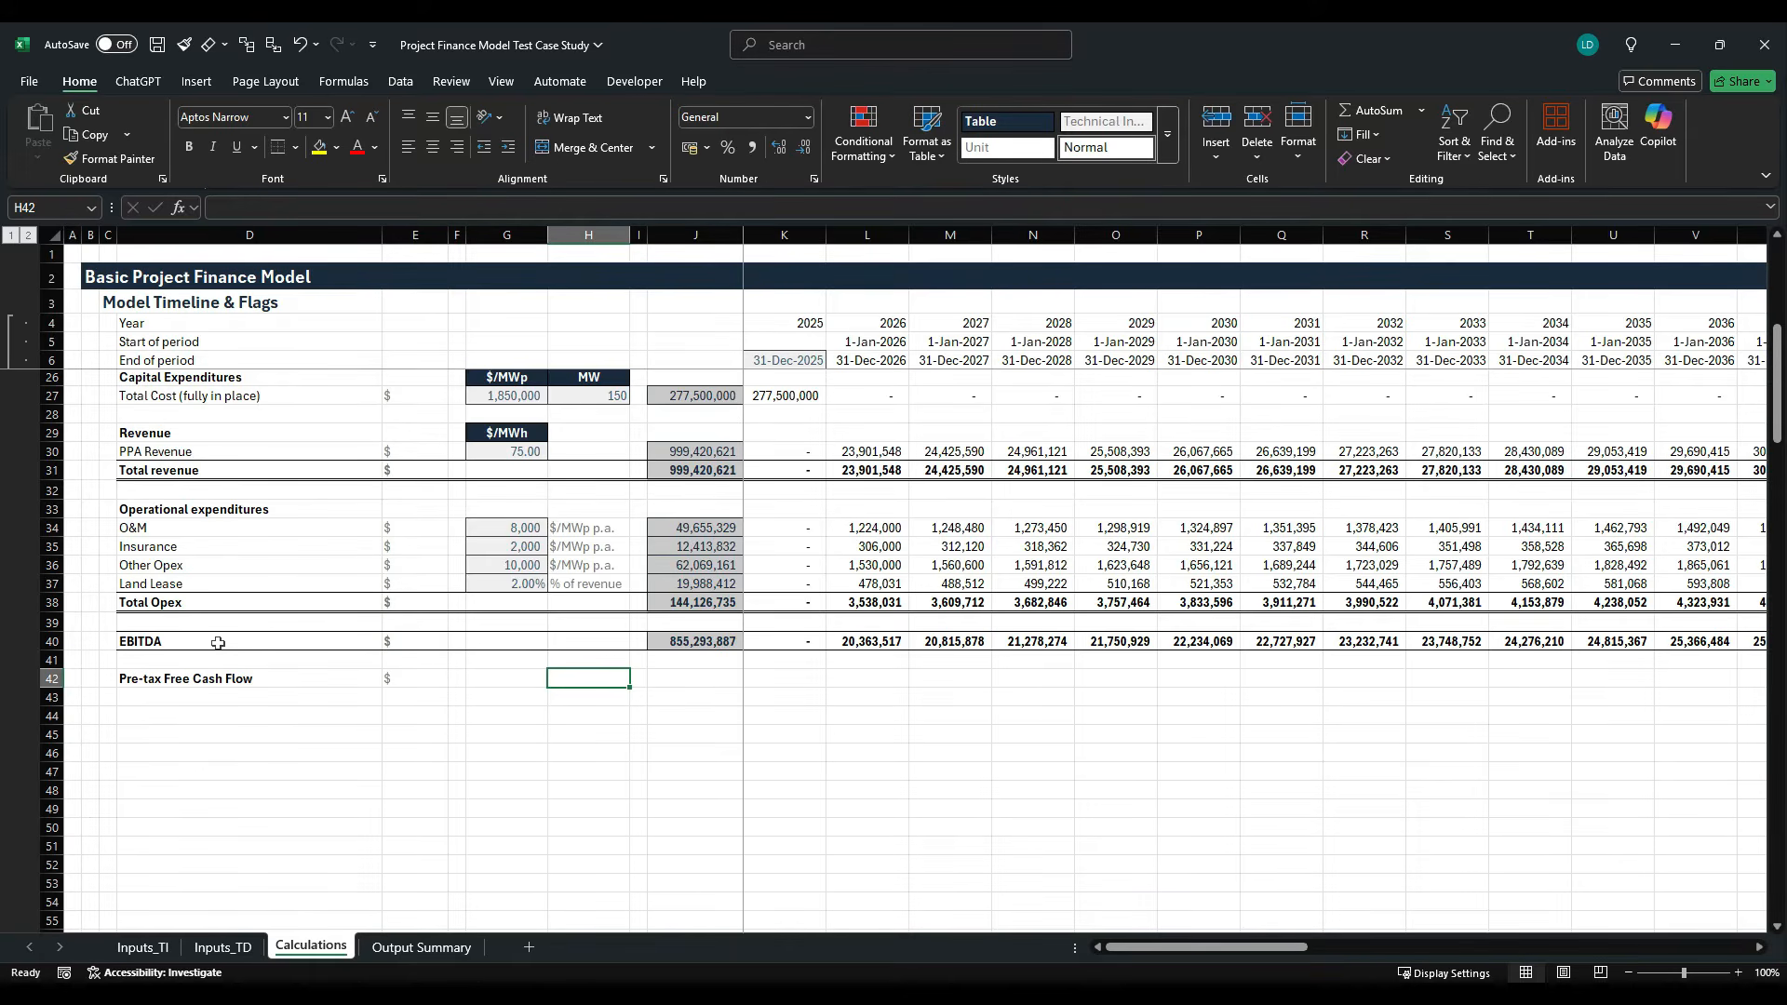
key(Right)
key(Right)
key(Up)
key(Up)
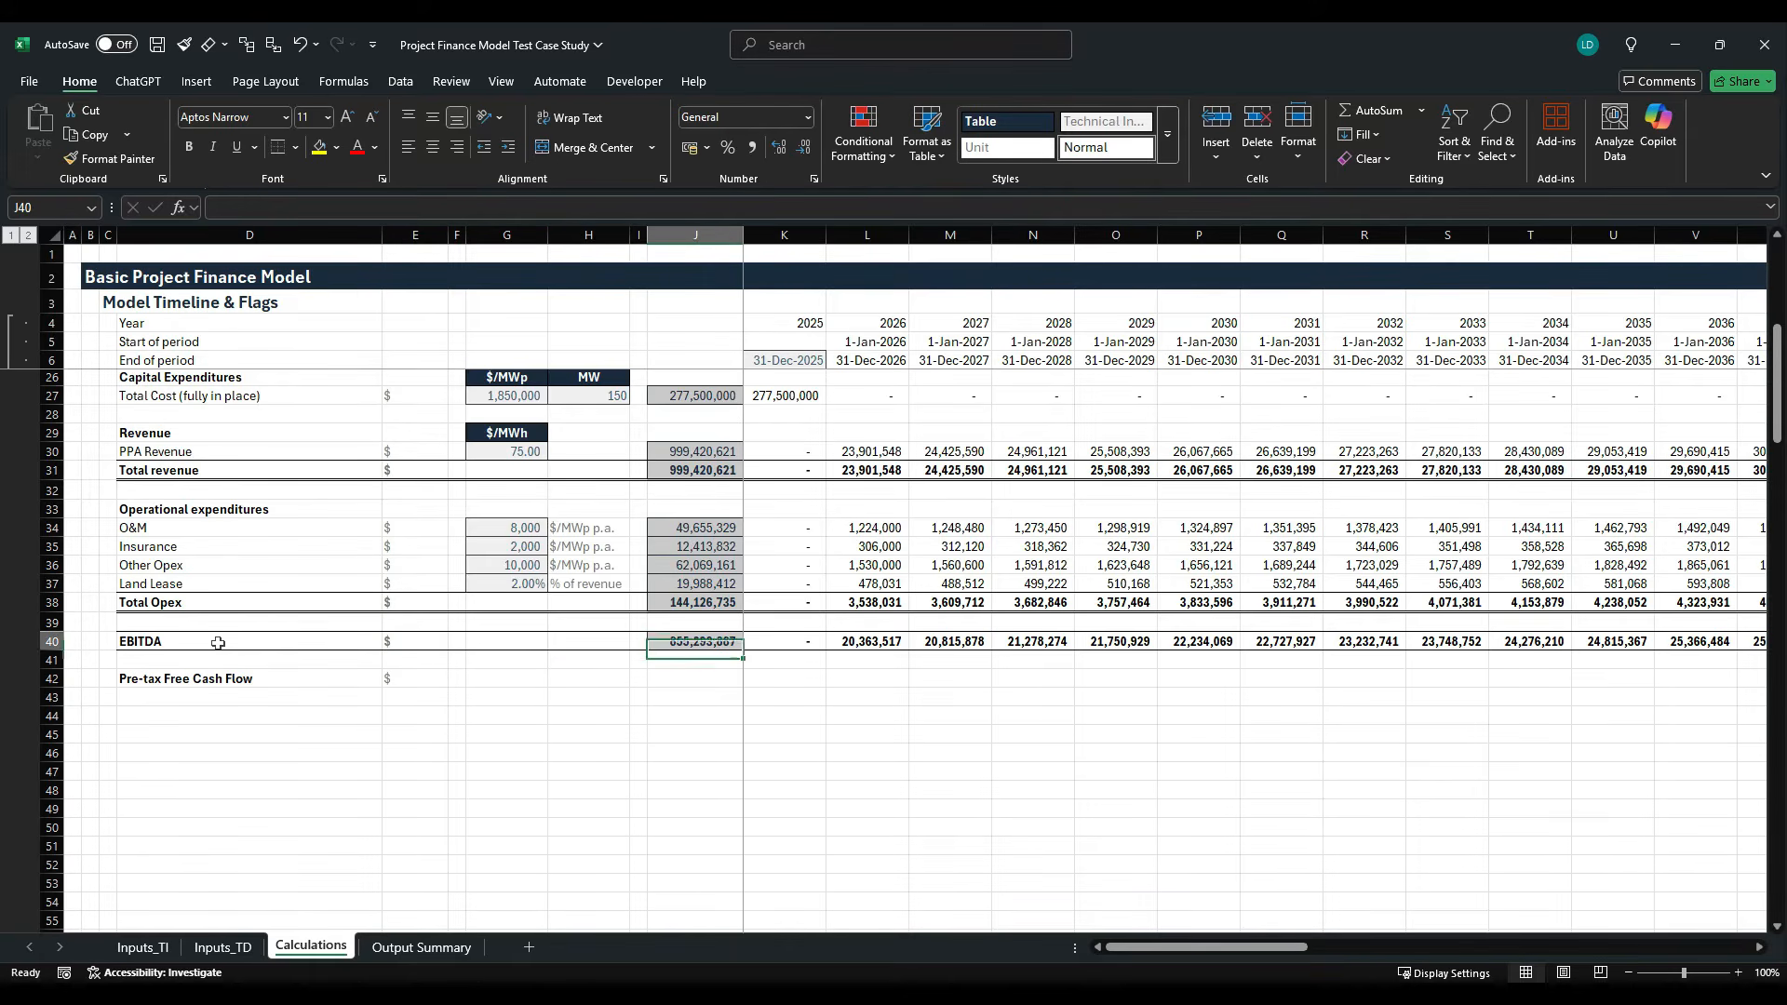
key(Left)
key(Left)
key(Left)
key(Left)
key(Left)
key(Left)
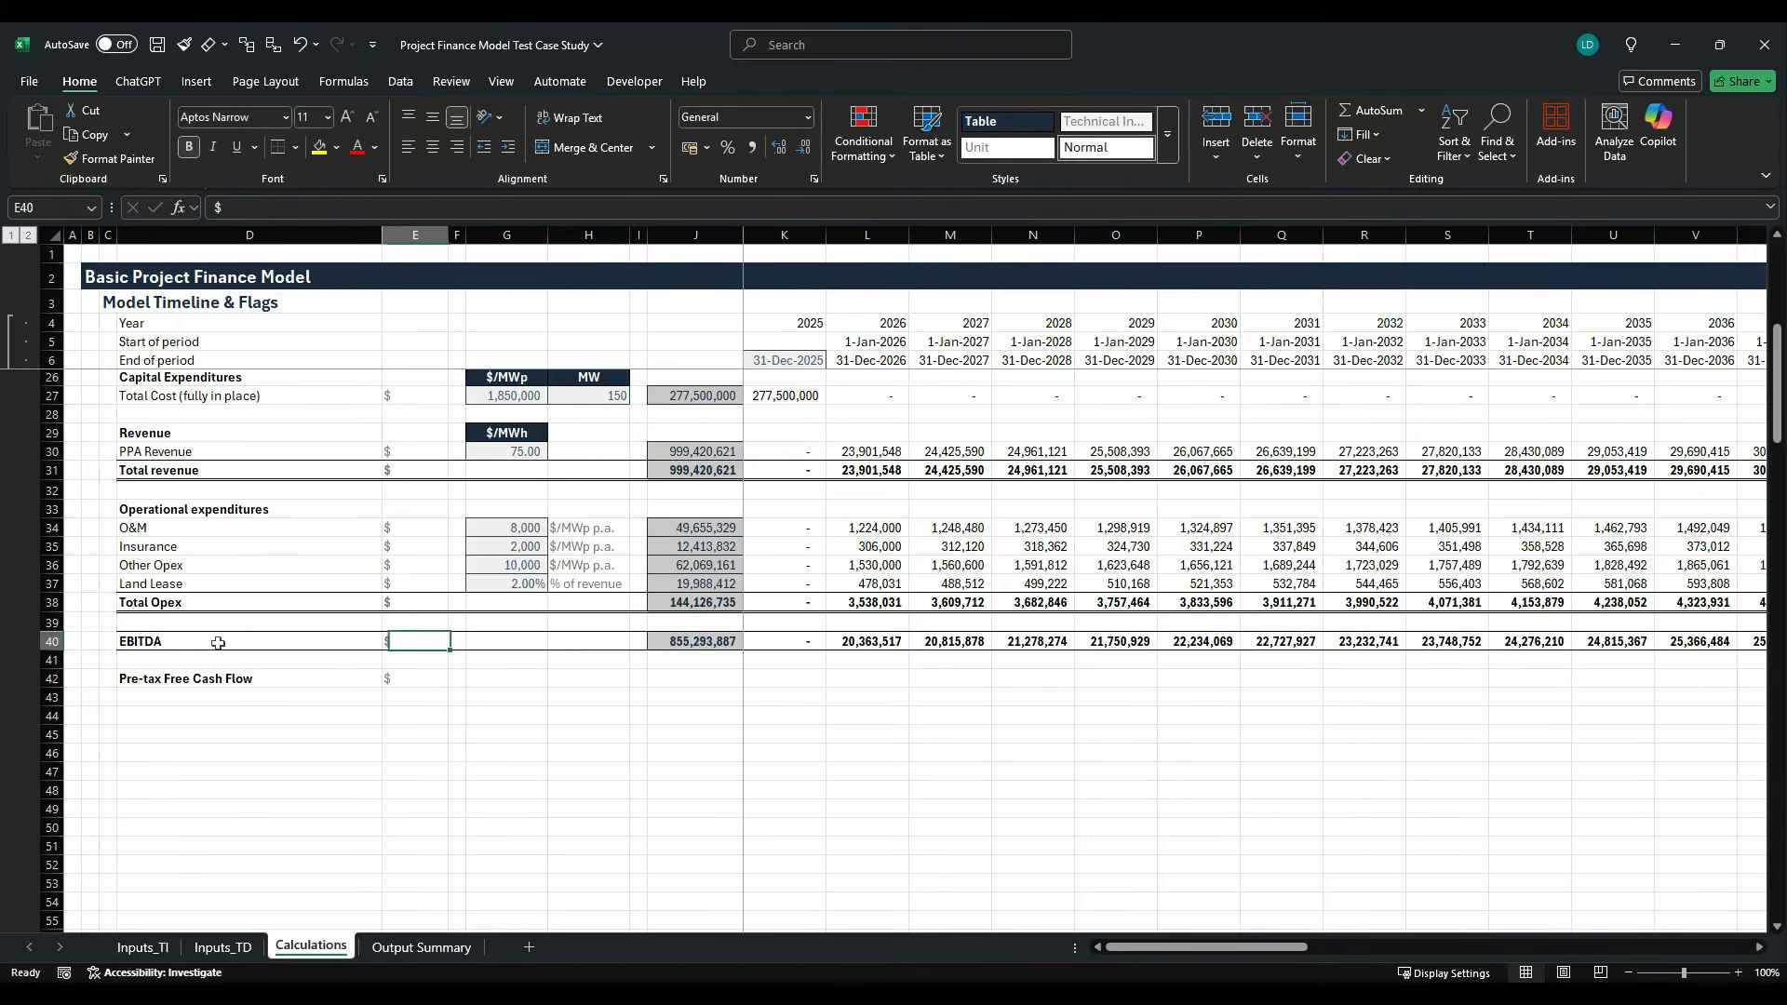
key(ctrl+shift+Right)
key(ctrl+shift+Right)
key(ctrl+shift+Right)
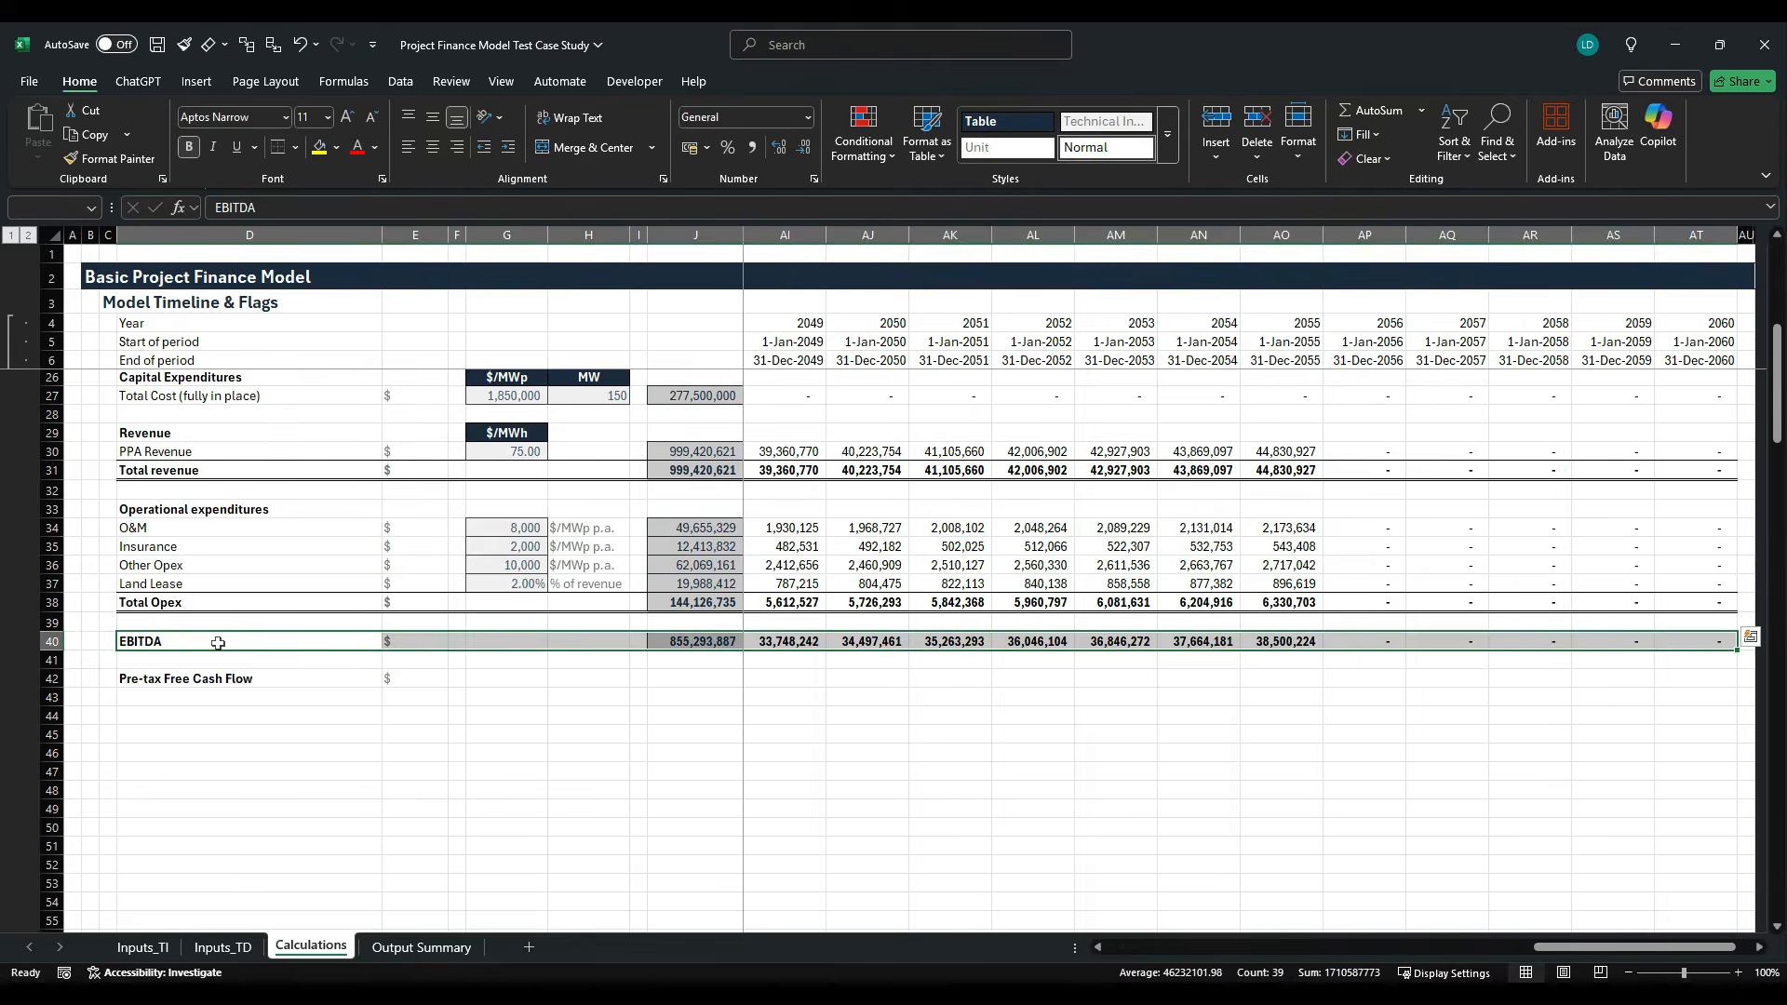
key(ctrl+c)
- Try to paste the full EBITDA row onto the Pre-tax Free Cash Flow row, and undo the paste
key(Down)
key(Down)
key(Return)
key(Right)
key(Right)
key(Right)
key(Right)
key(Right)
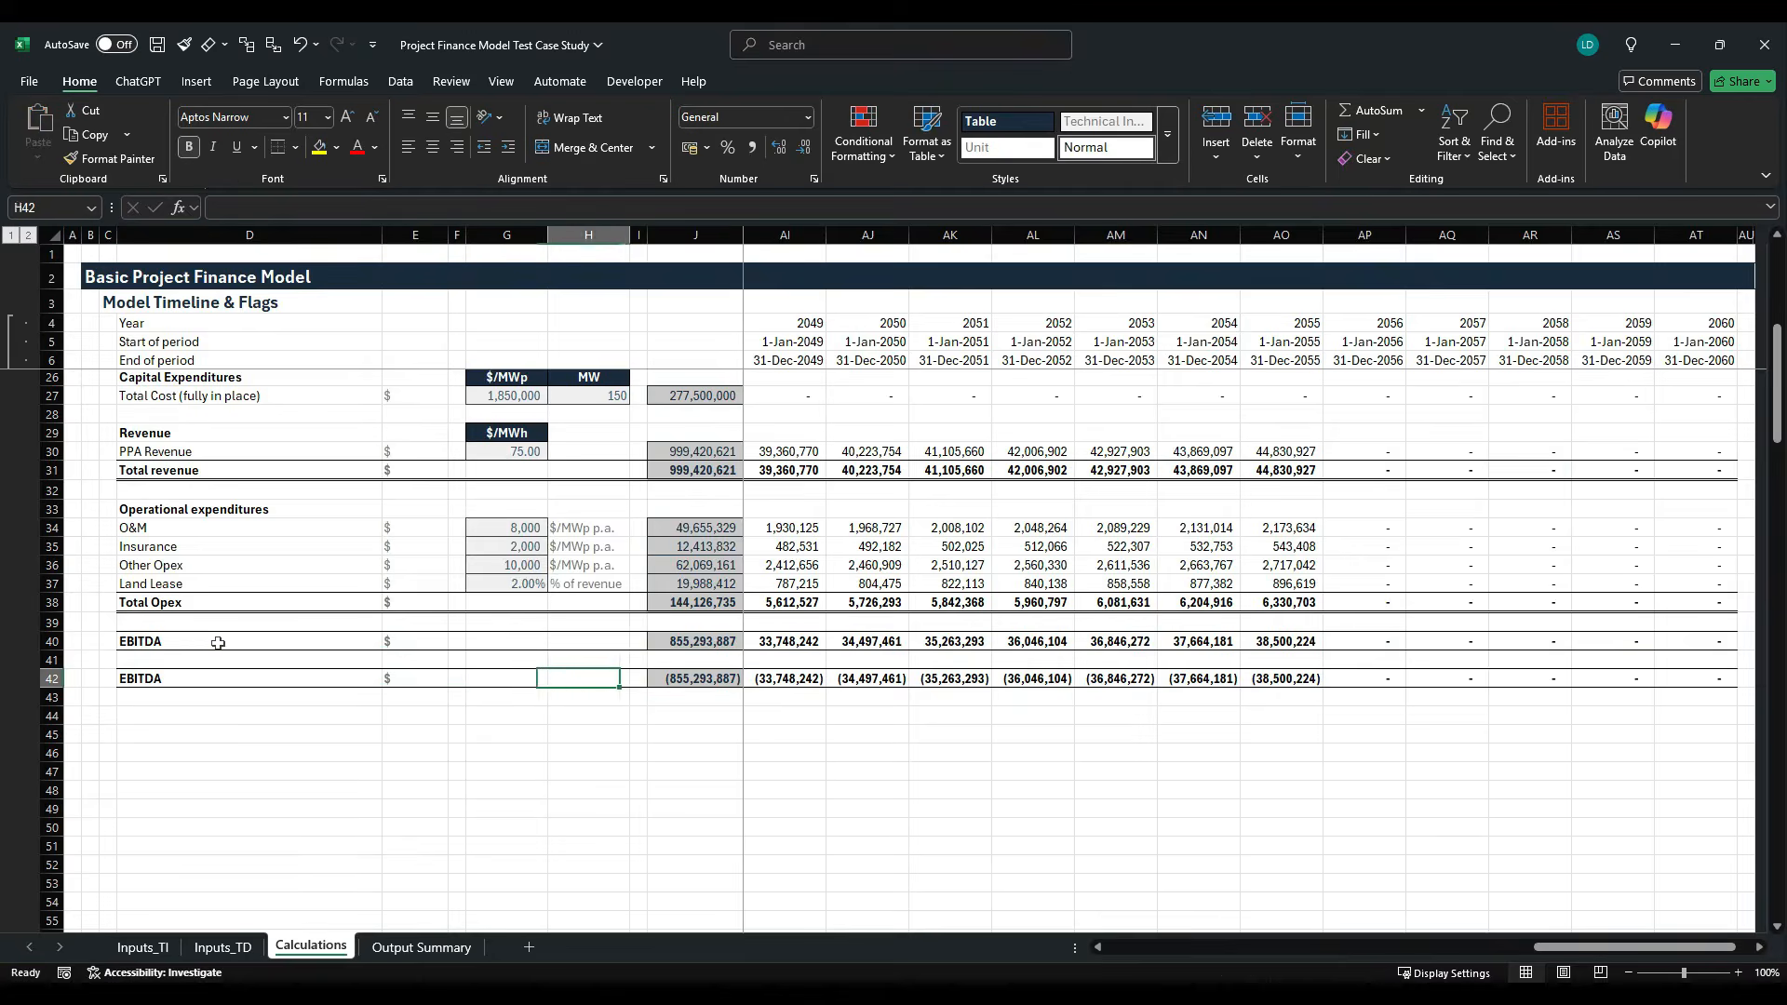
key(ctrl+z)
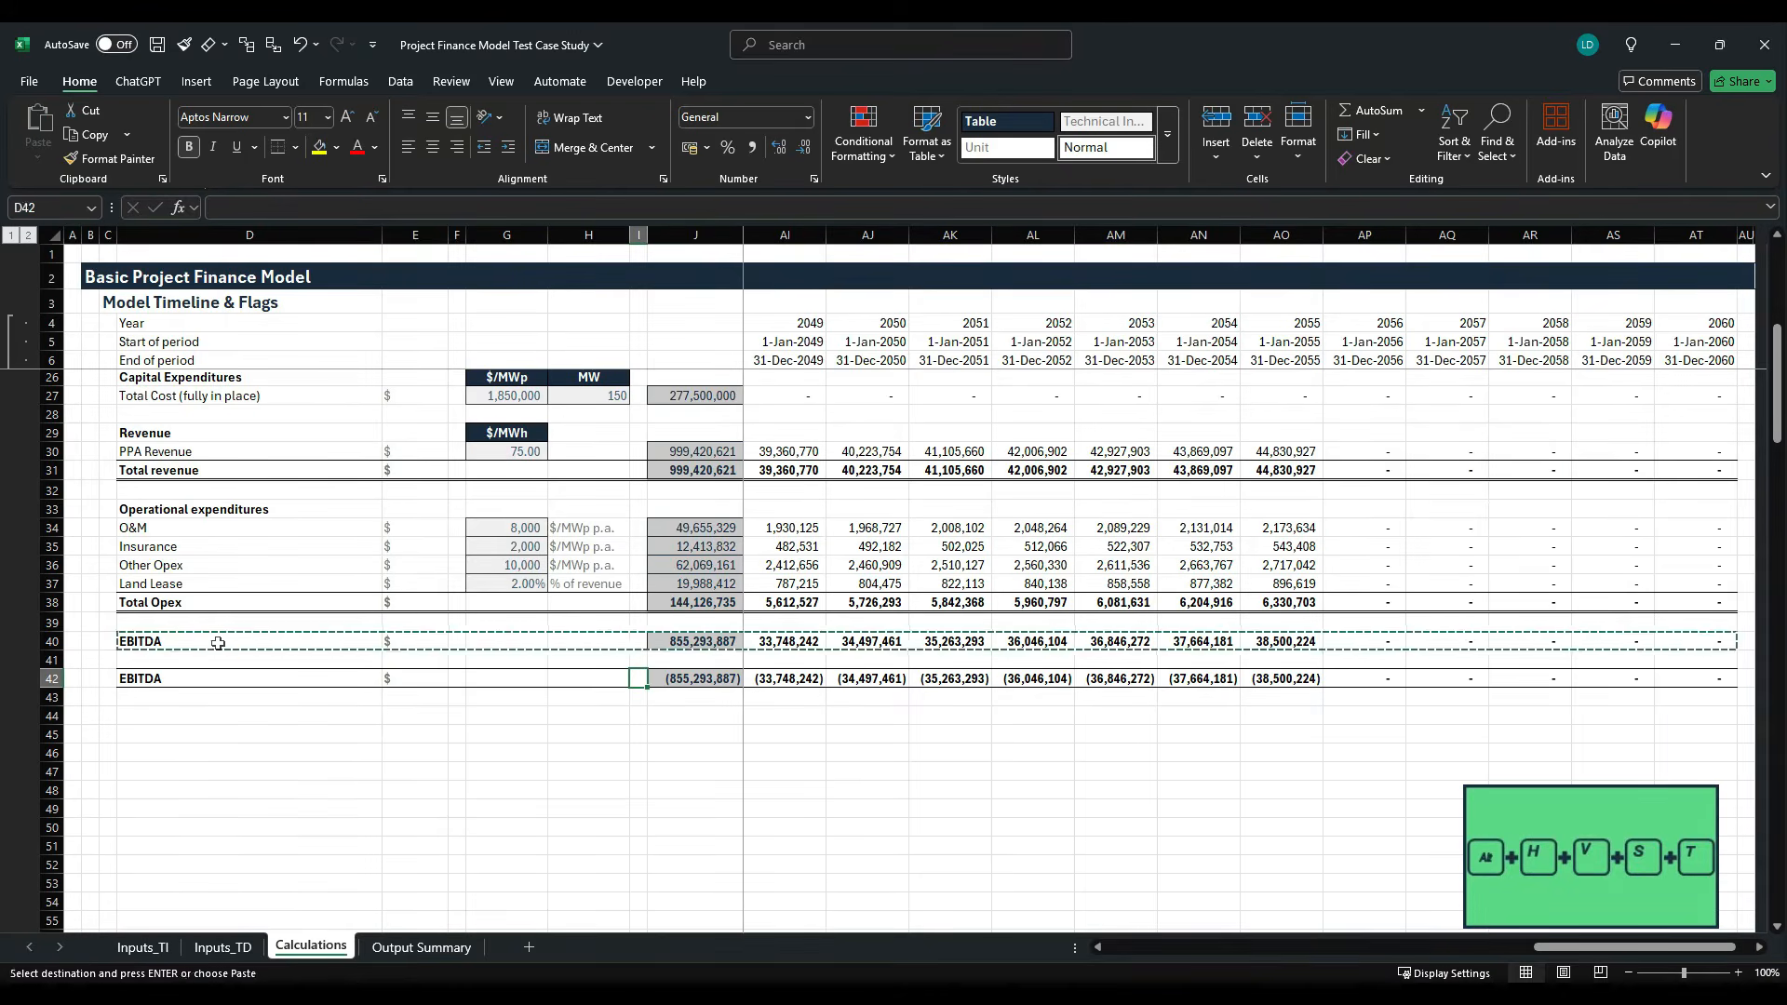
- Paste only the formatting of the copied EBITDA row onto the Pre-tax Free Cash Flow row starting at D42
key(alt+h)
key(v)
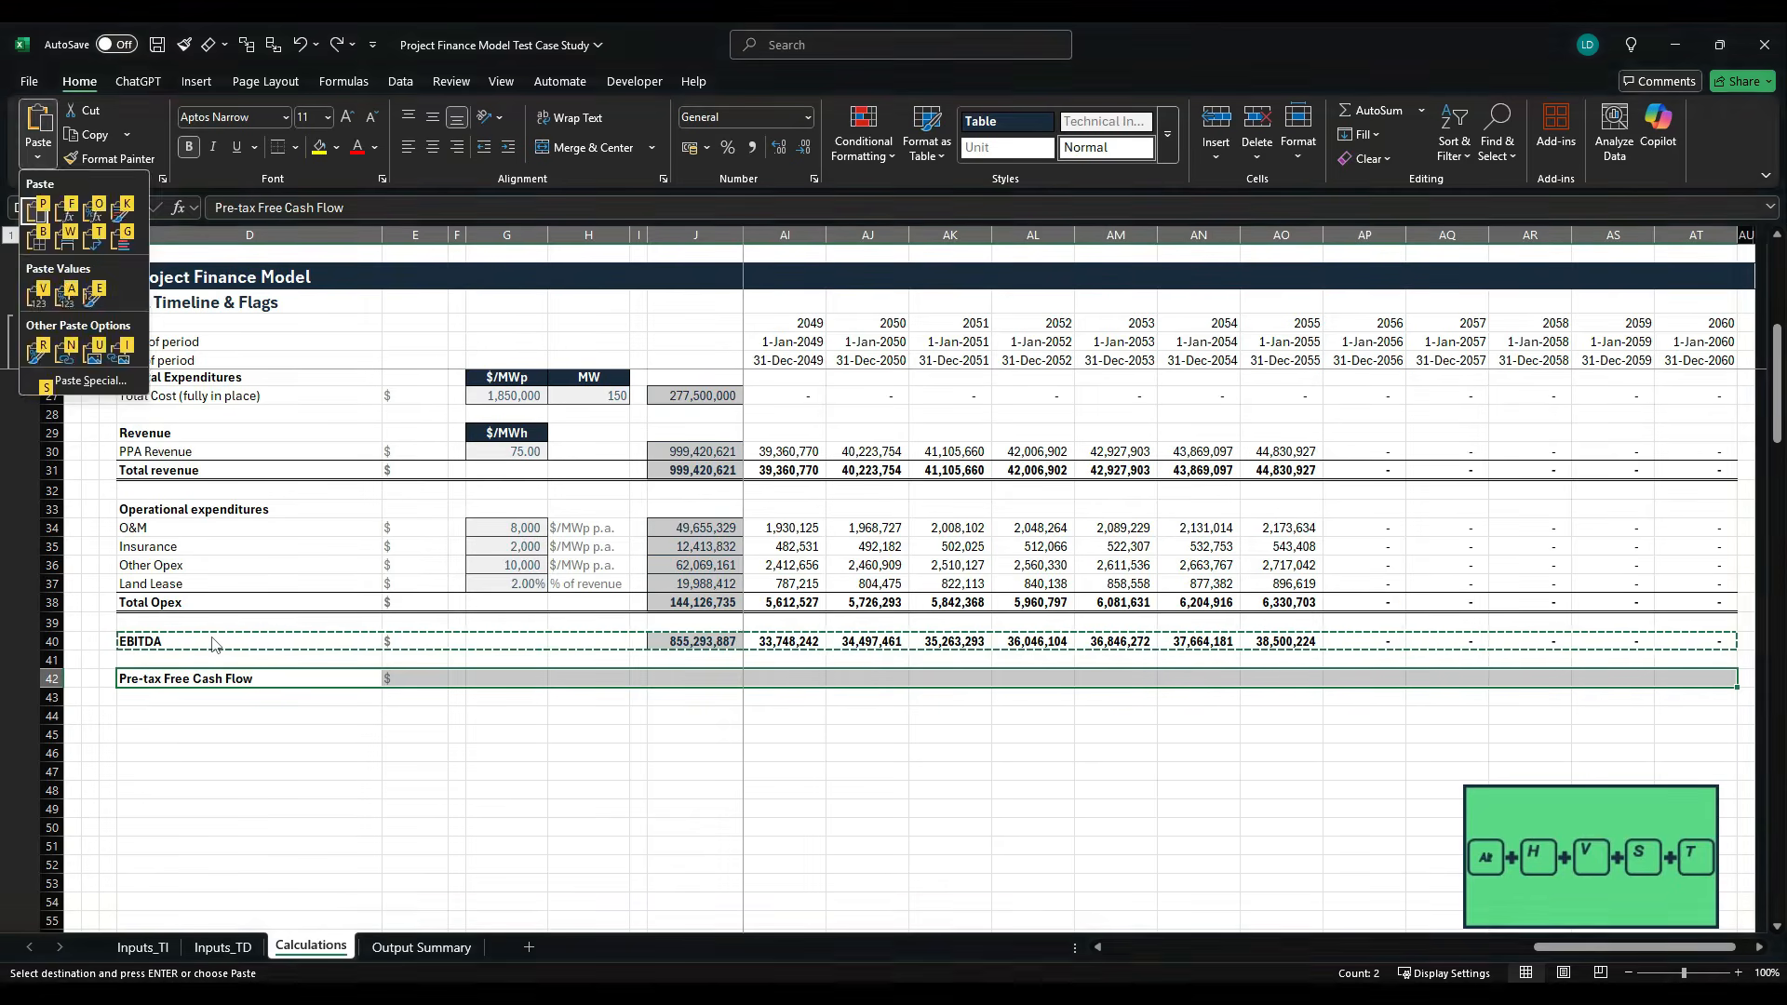
key(s)
key(t)
key(Return)
key(Escape)
key(Right)
key(Right)
key(Right)
key(Right)
key(Right)
key(Right)
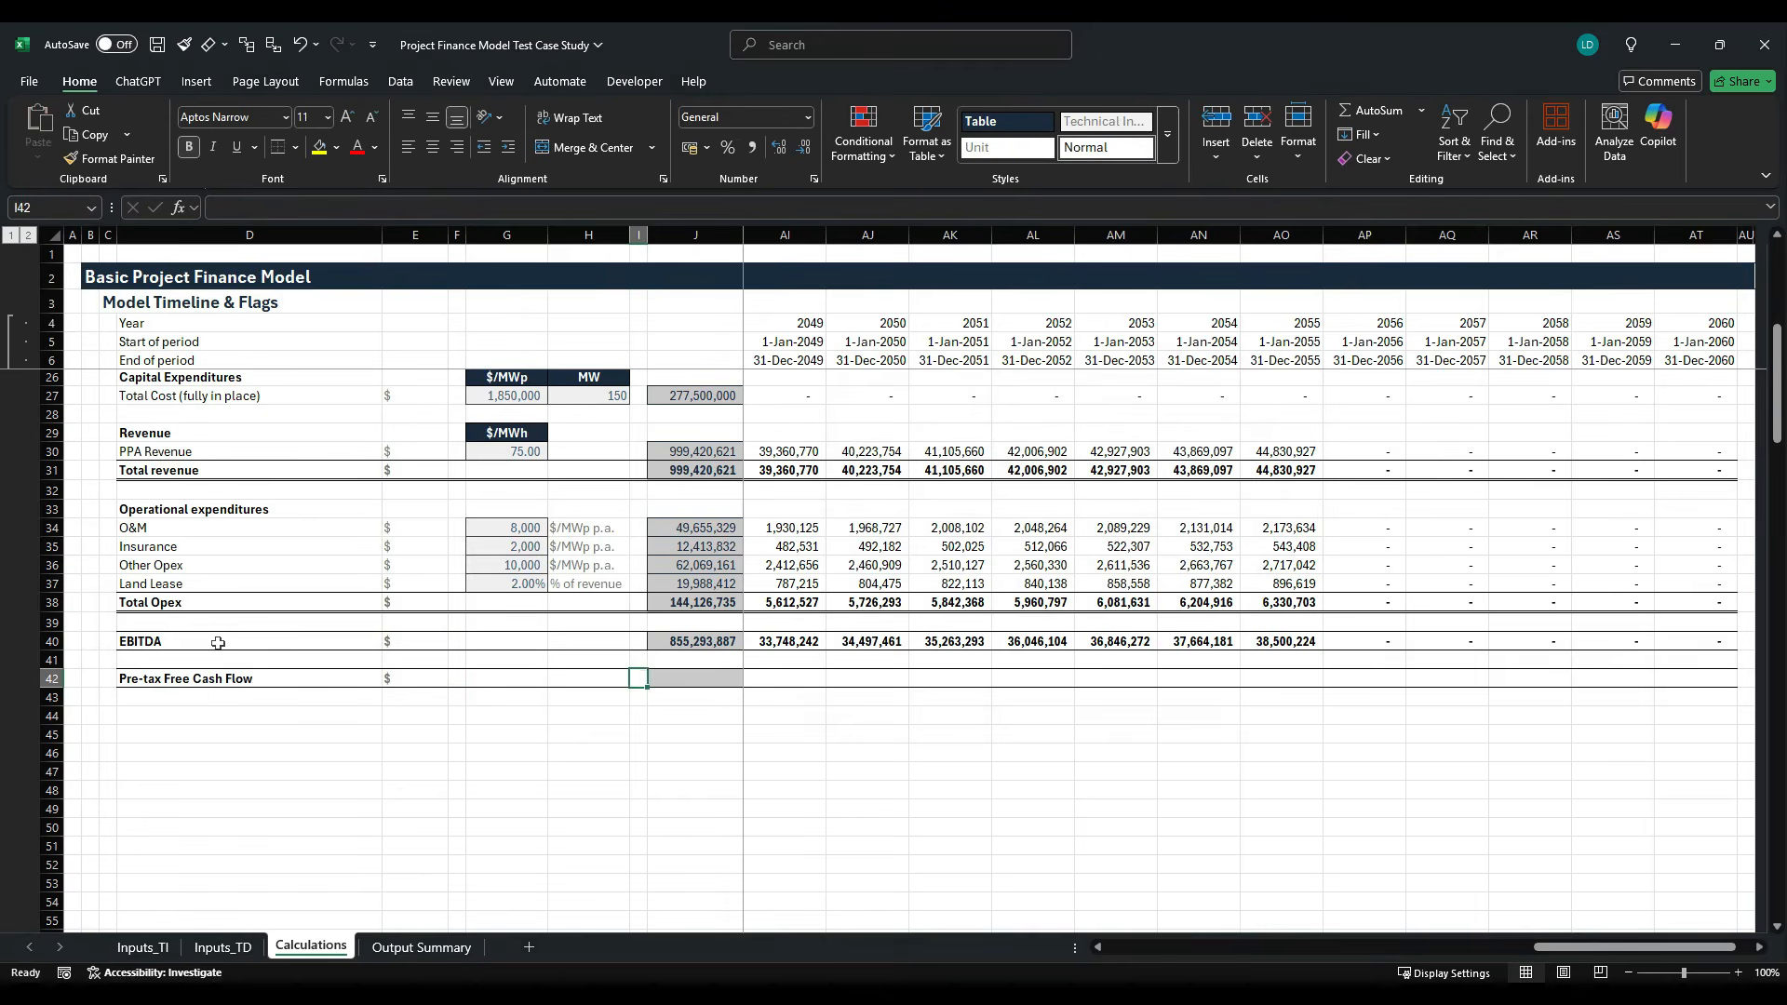
- Copy the EBITDA total formula from J40 into J42 to sum the Pre-tax Free Cash Flow row
key(ctrl+c)
key(ctrl+Down)
key(ctrl+Up)
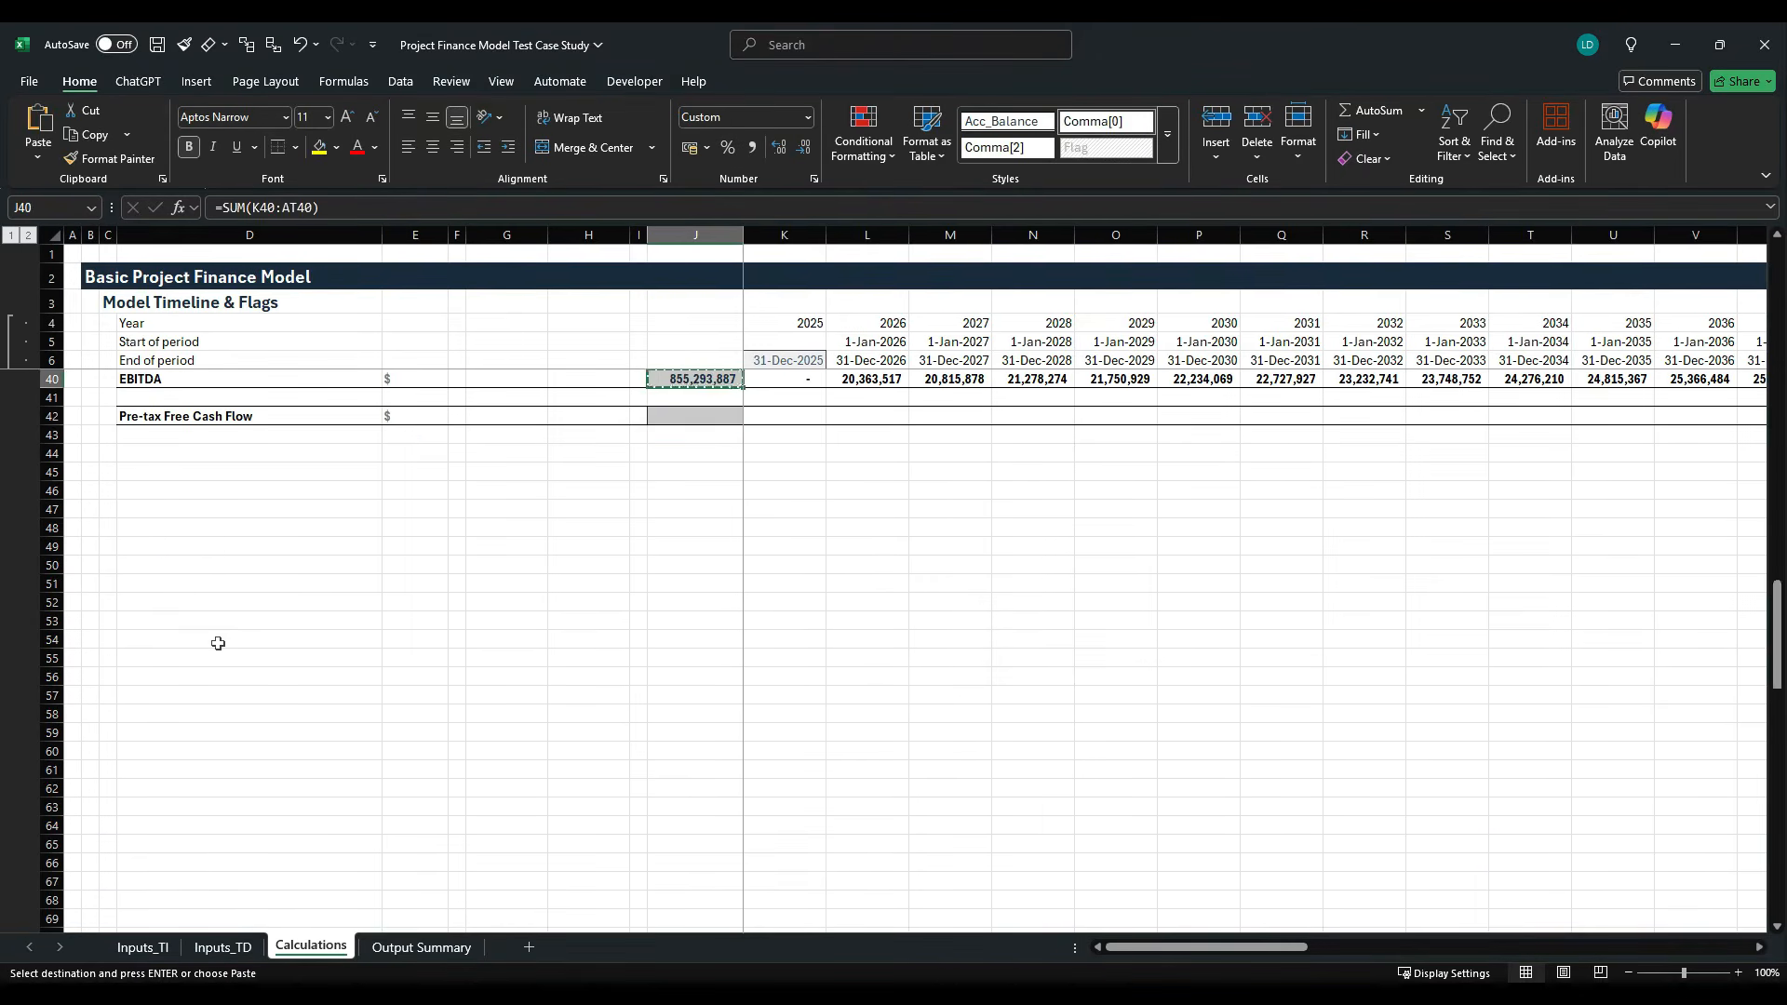
key(Down)
key(Down)
key(ctrl+v)
key(Up)
key(Up)
key(Up)
key(Up)
key(Up)
key(Up)
key(Up)
key(Up)
key(Up)
key(Up)
key(Up)
key(Up)
key(Up)
key(Up)
key(Up)
key(Up)
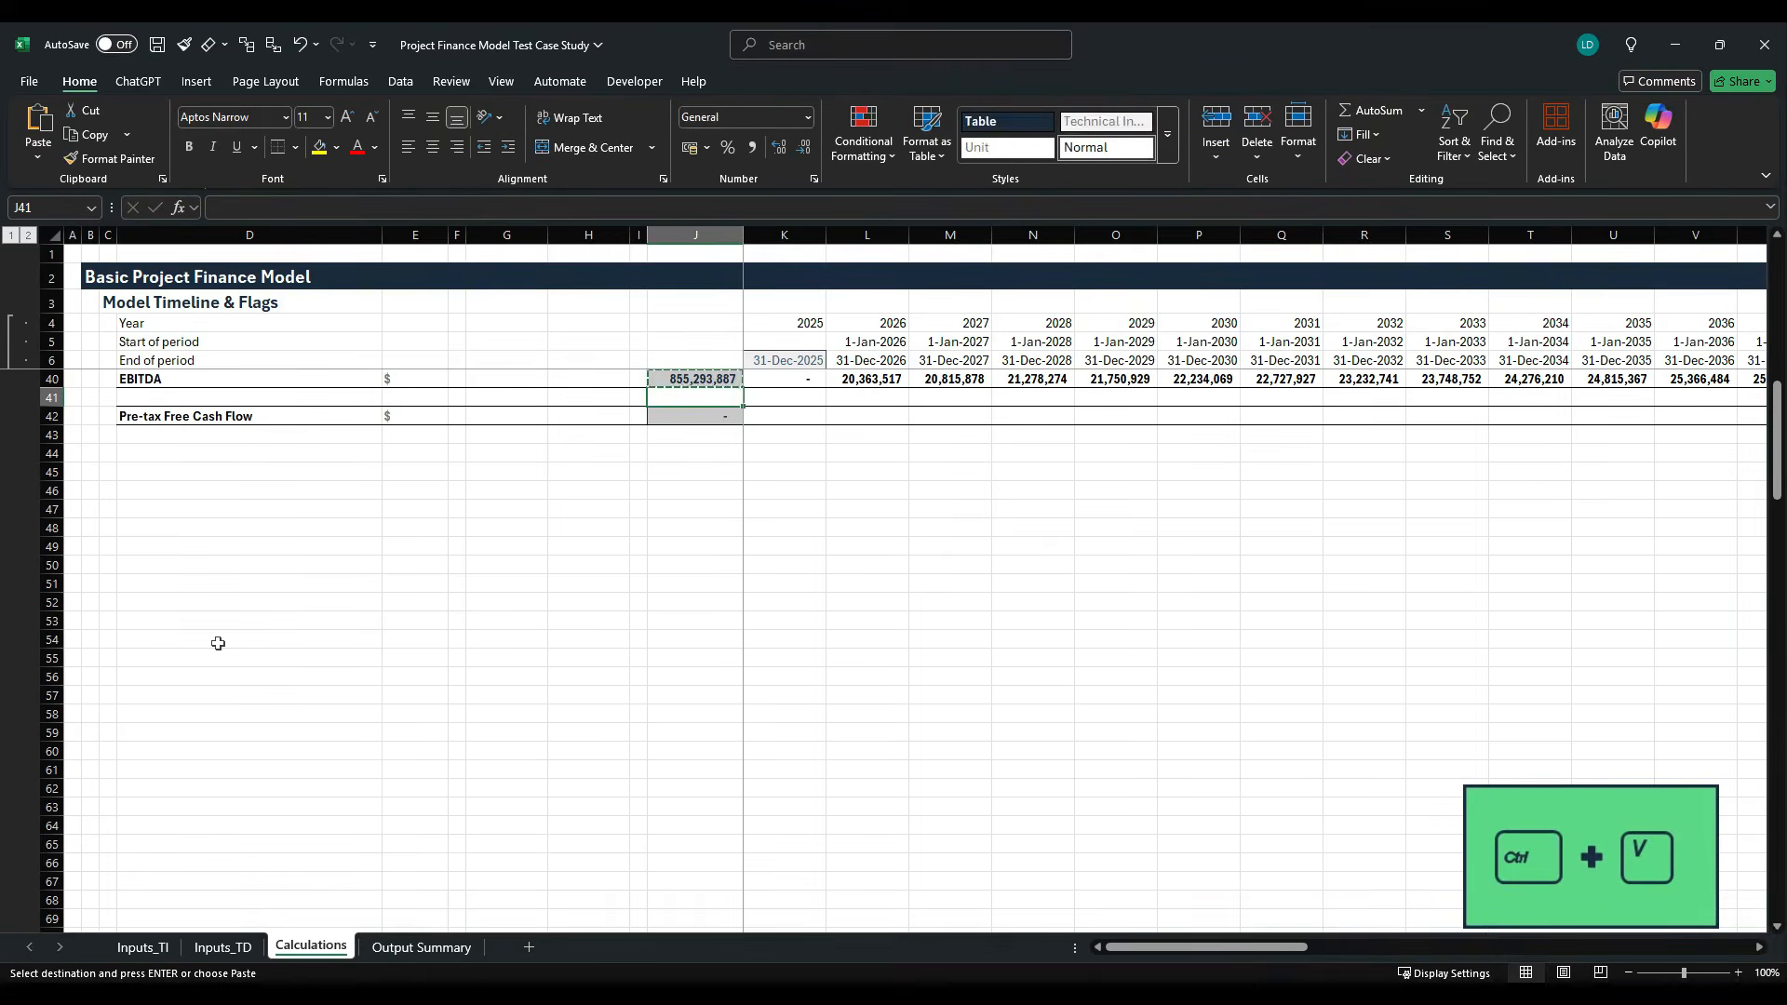
key(Down)
key(Down)
key(Down)
key(Down)
key(Down)
key(Down)
key(Down)
key(Down)
key(Down)
key(Down)
key(Down)
key(Down)
key(Down)
key(Down)
key(Down)
key(Down)
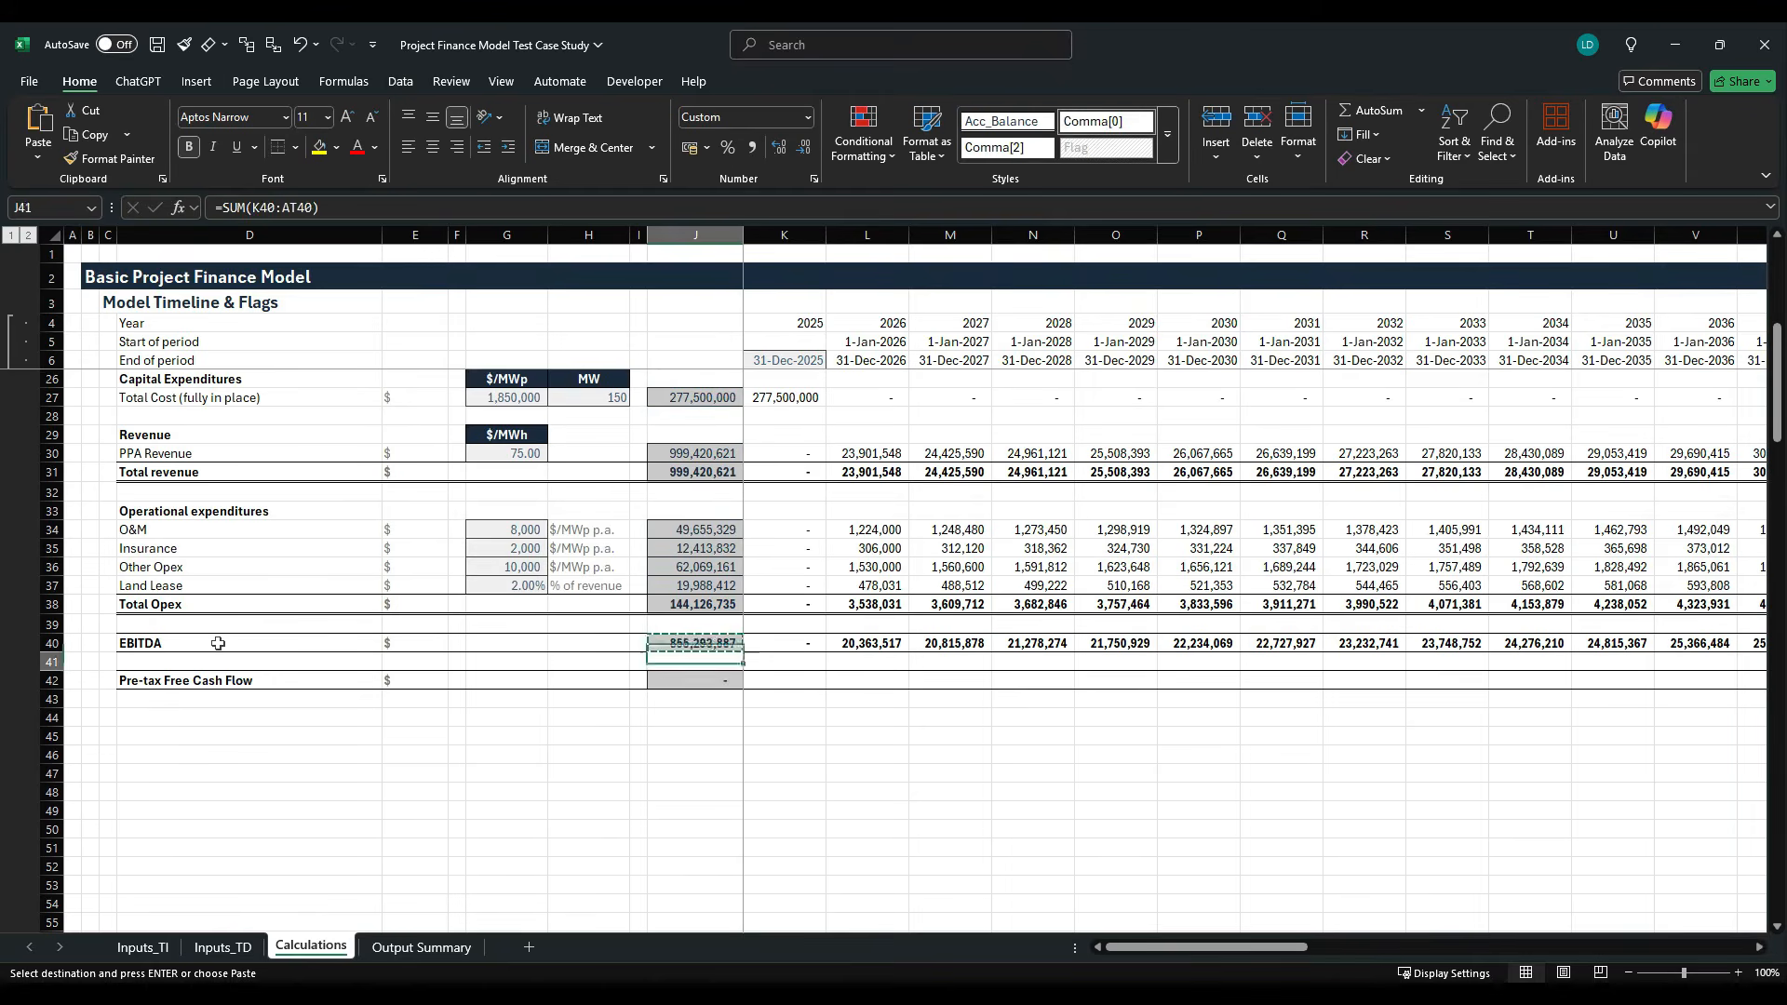
- Enter the formula =-K27+K40 in K42 to calculate the first period's Pre-tax Free Cash Flow
key(Right)
key(Escape)
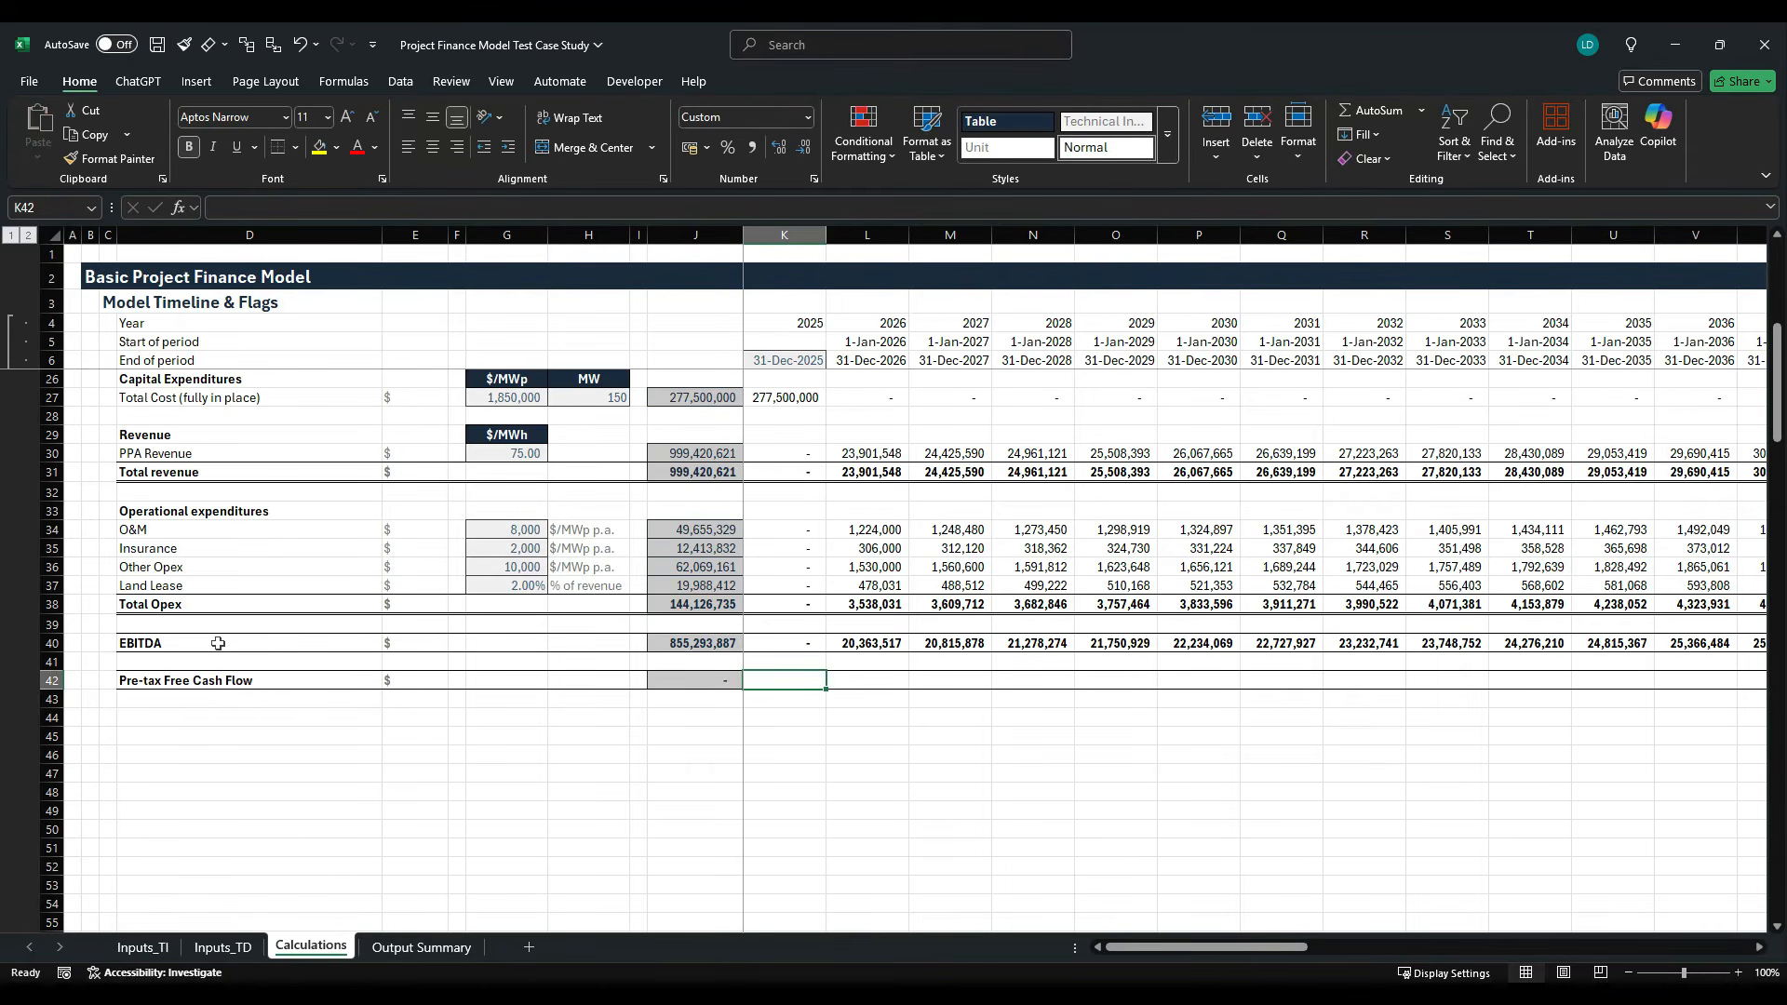
scroll(353, 596, up, 2)
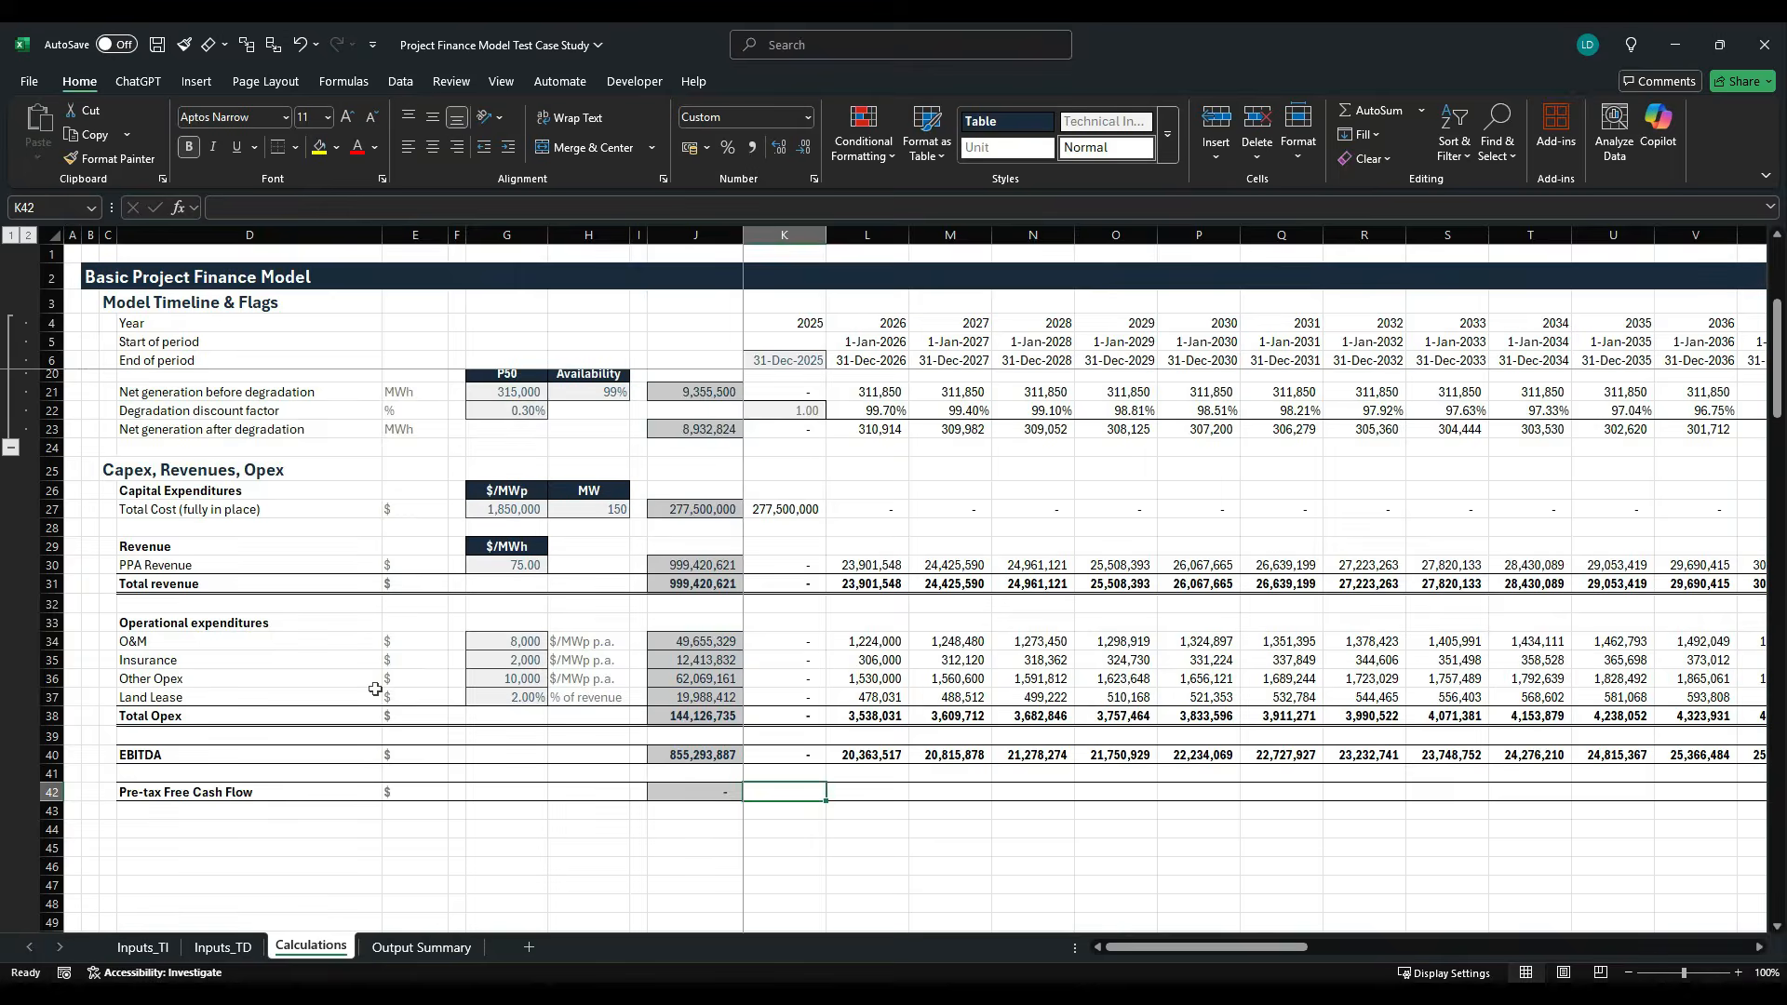
text(=)
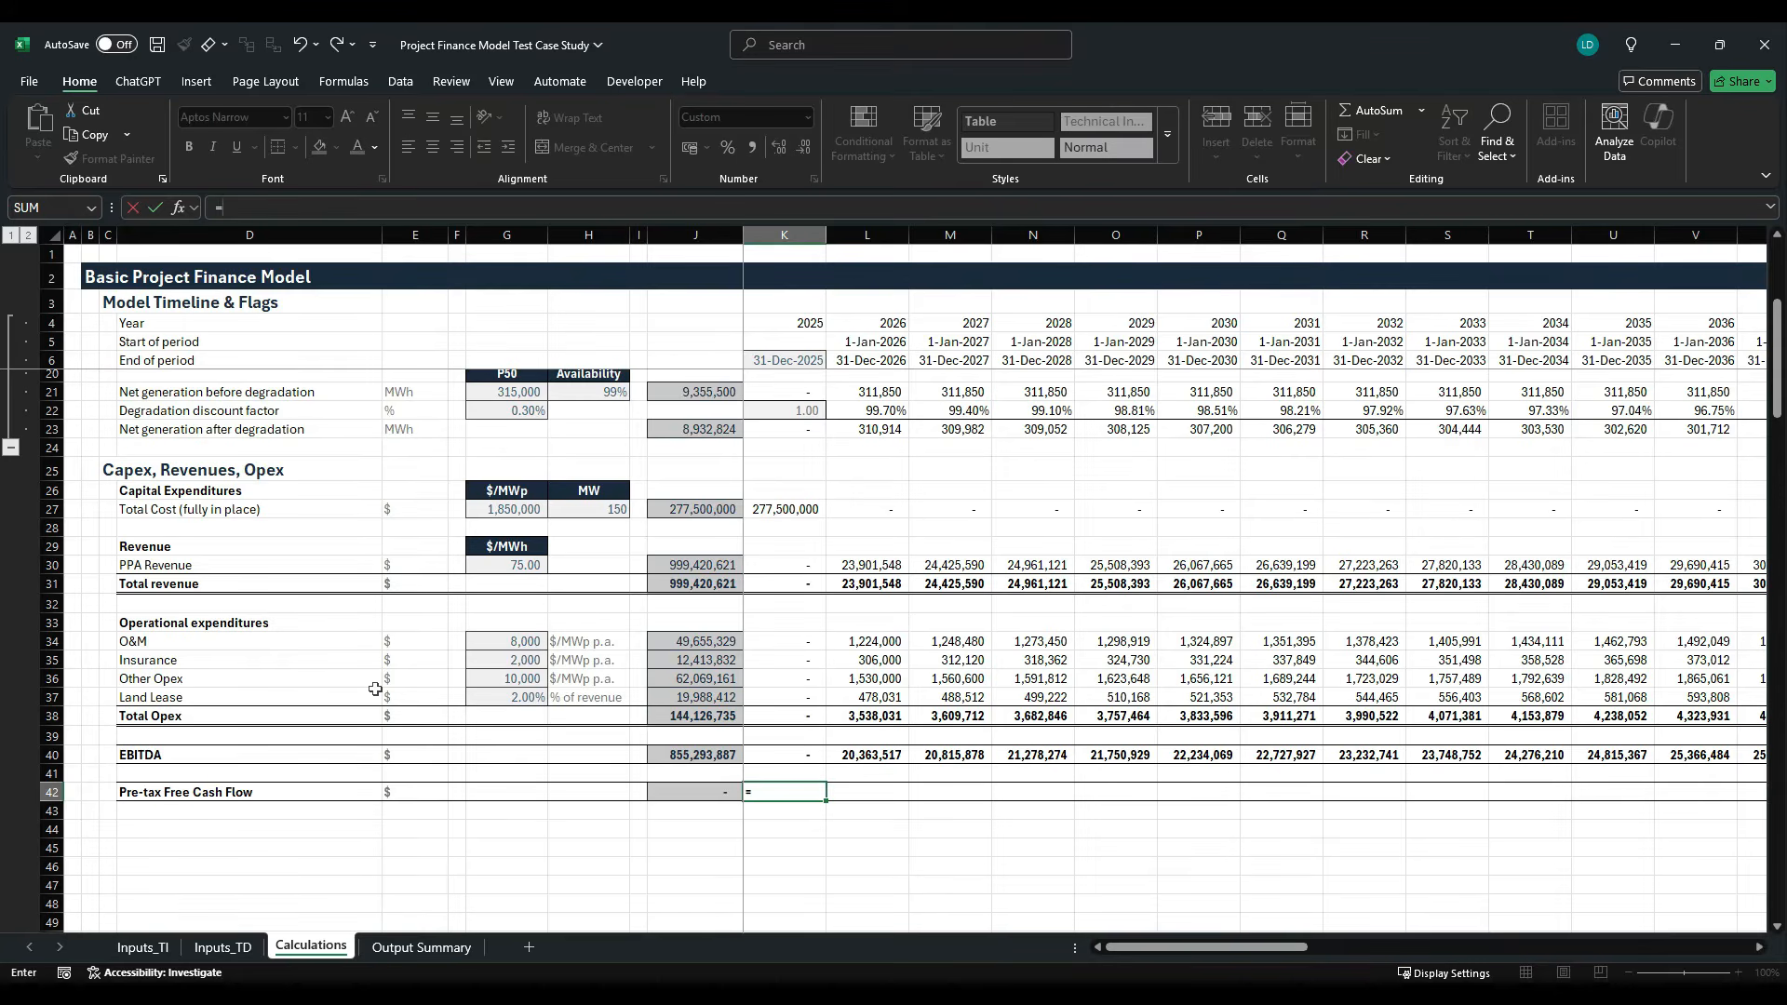
text(-)
click(763, 511)
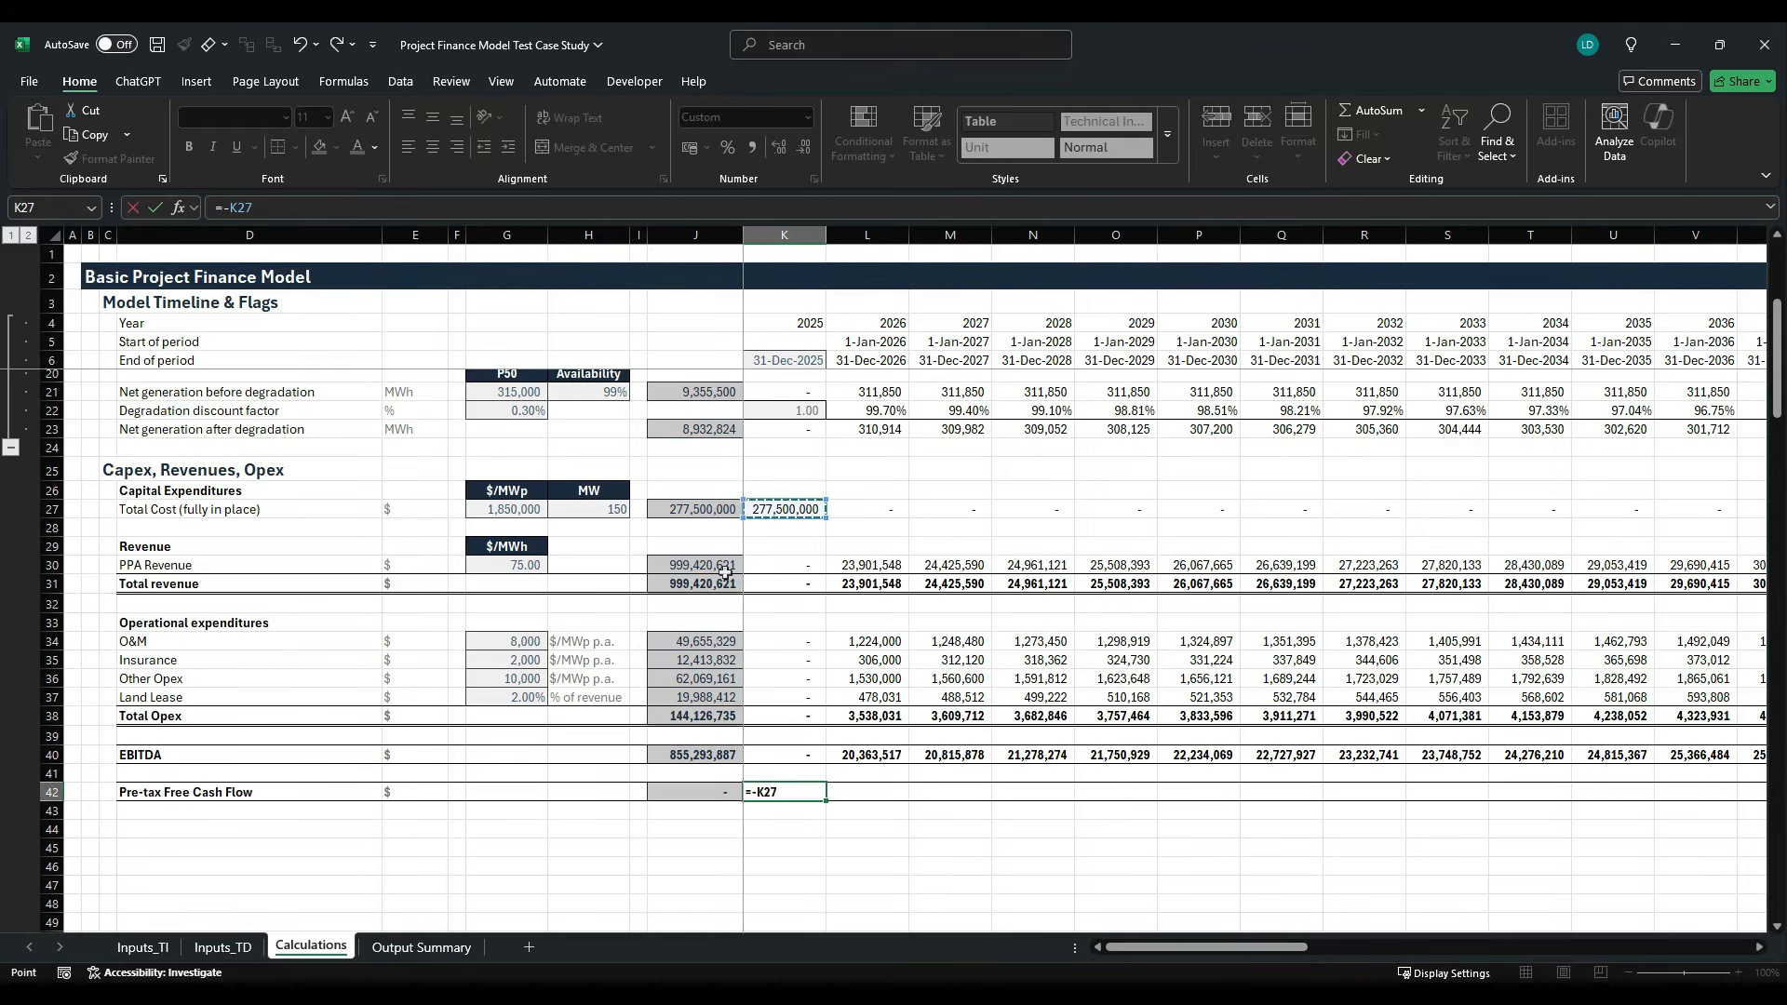
text(+)
key(Up)
key(Up)
key(ctrl+Return)
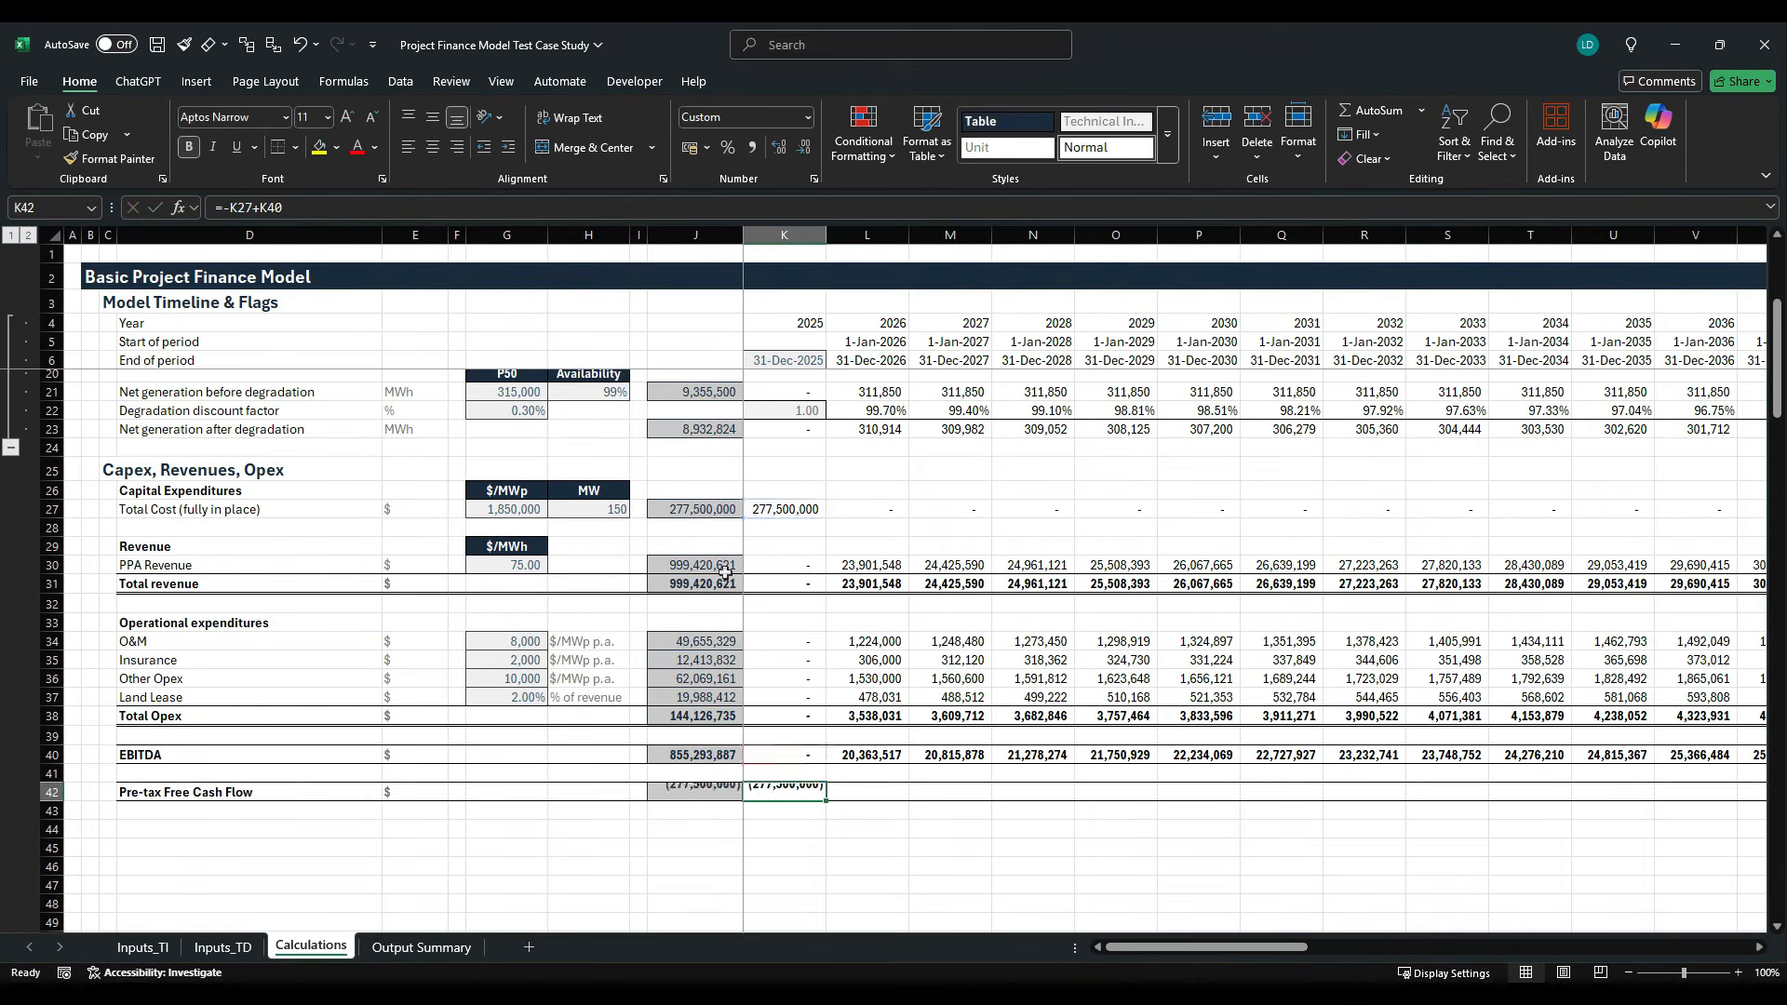
- Fill the Pre-tax Free Cash Flow formula from K42 across the timeline to AT42 and save the workbook
key(ctrl+shift+Right)
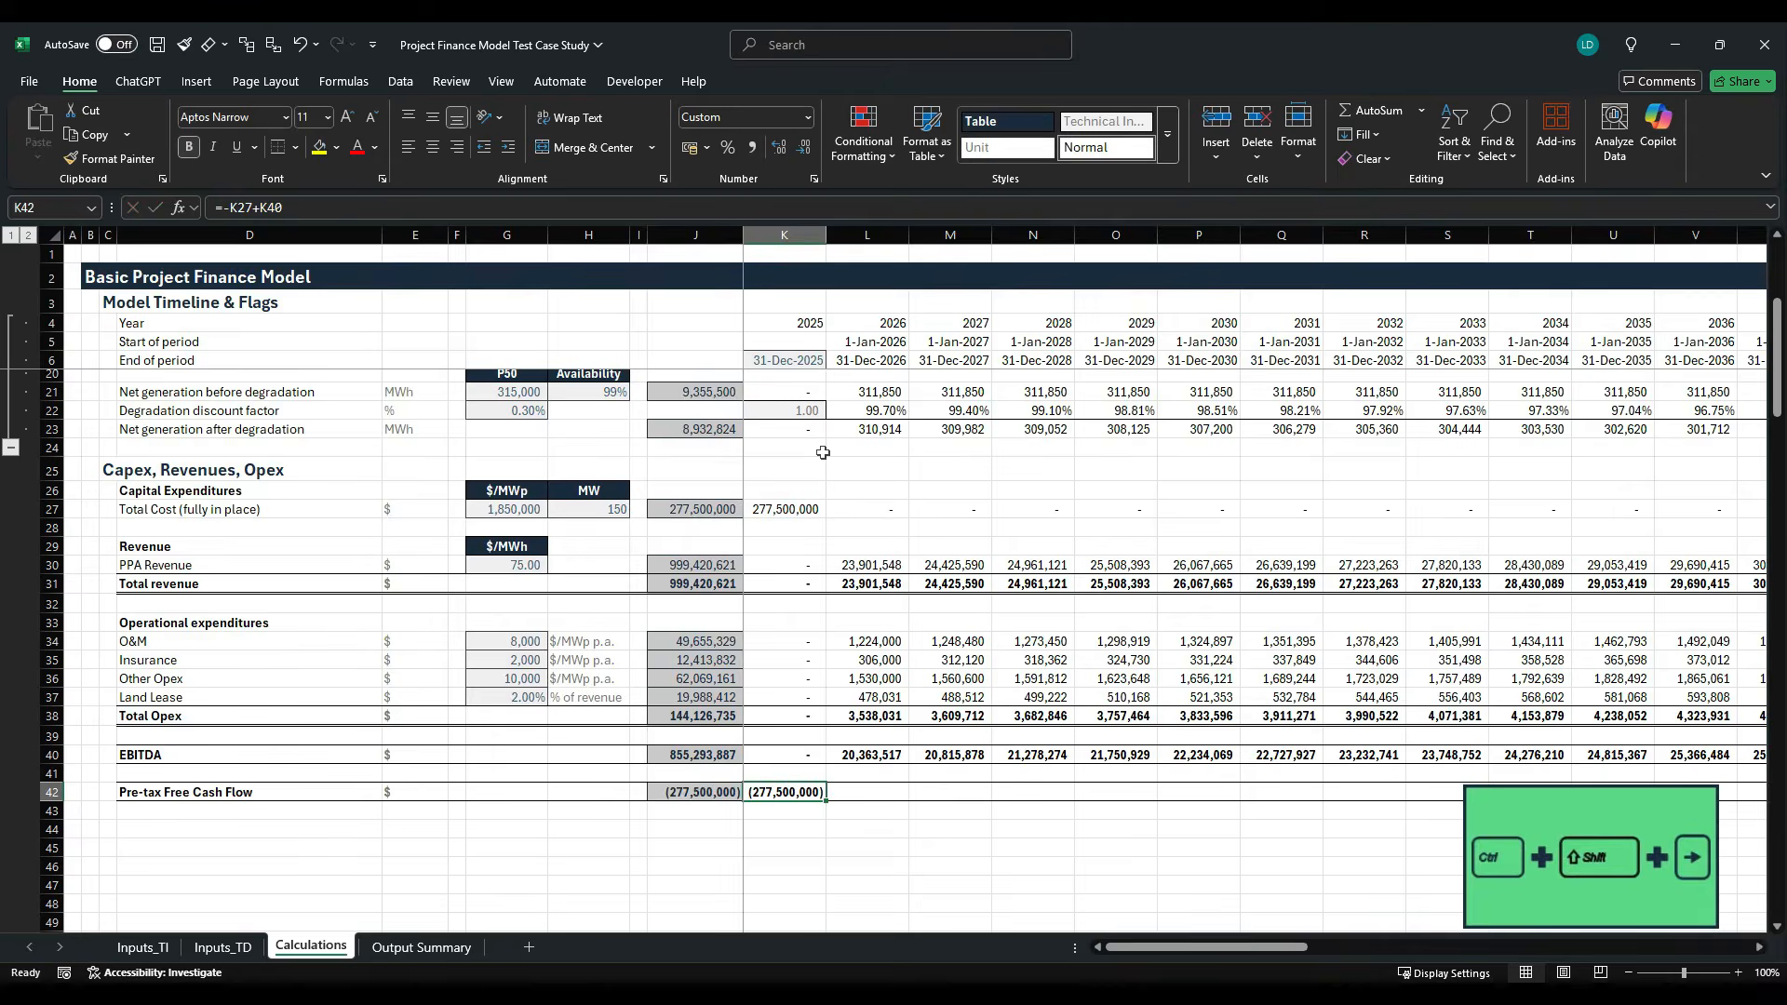
key(shift+Left)
key(ctrl+r)
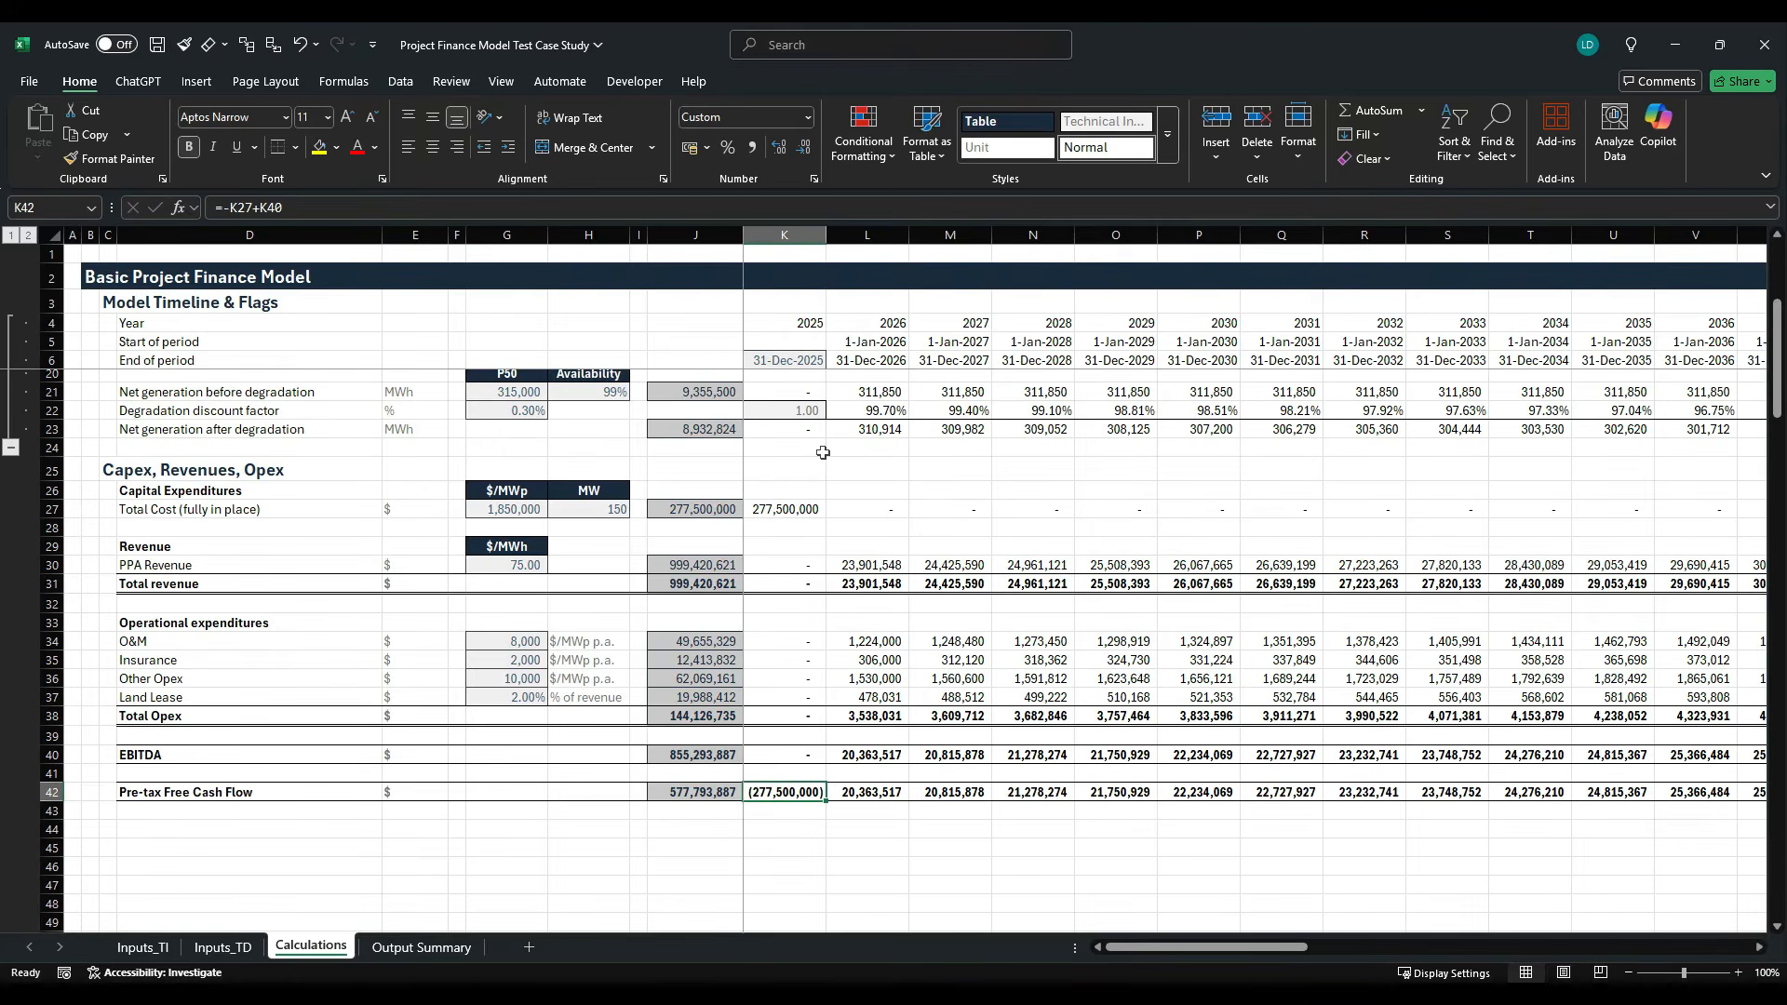
key(ctrl+s)
- Check the required outputs in the case study PDF, and add the bold label "Unlevered pre-tax Project IRR" in D44 of the Excel model
key(alt+Tab)
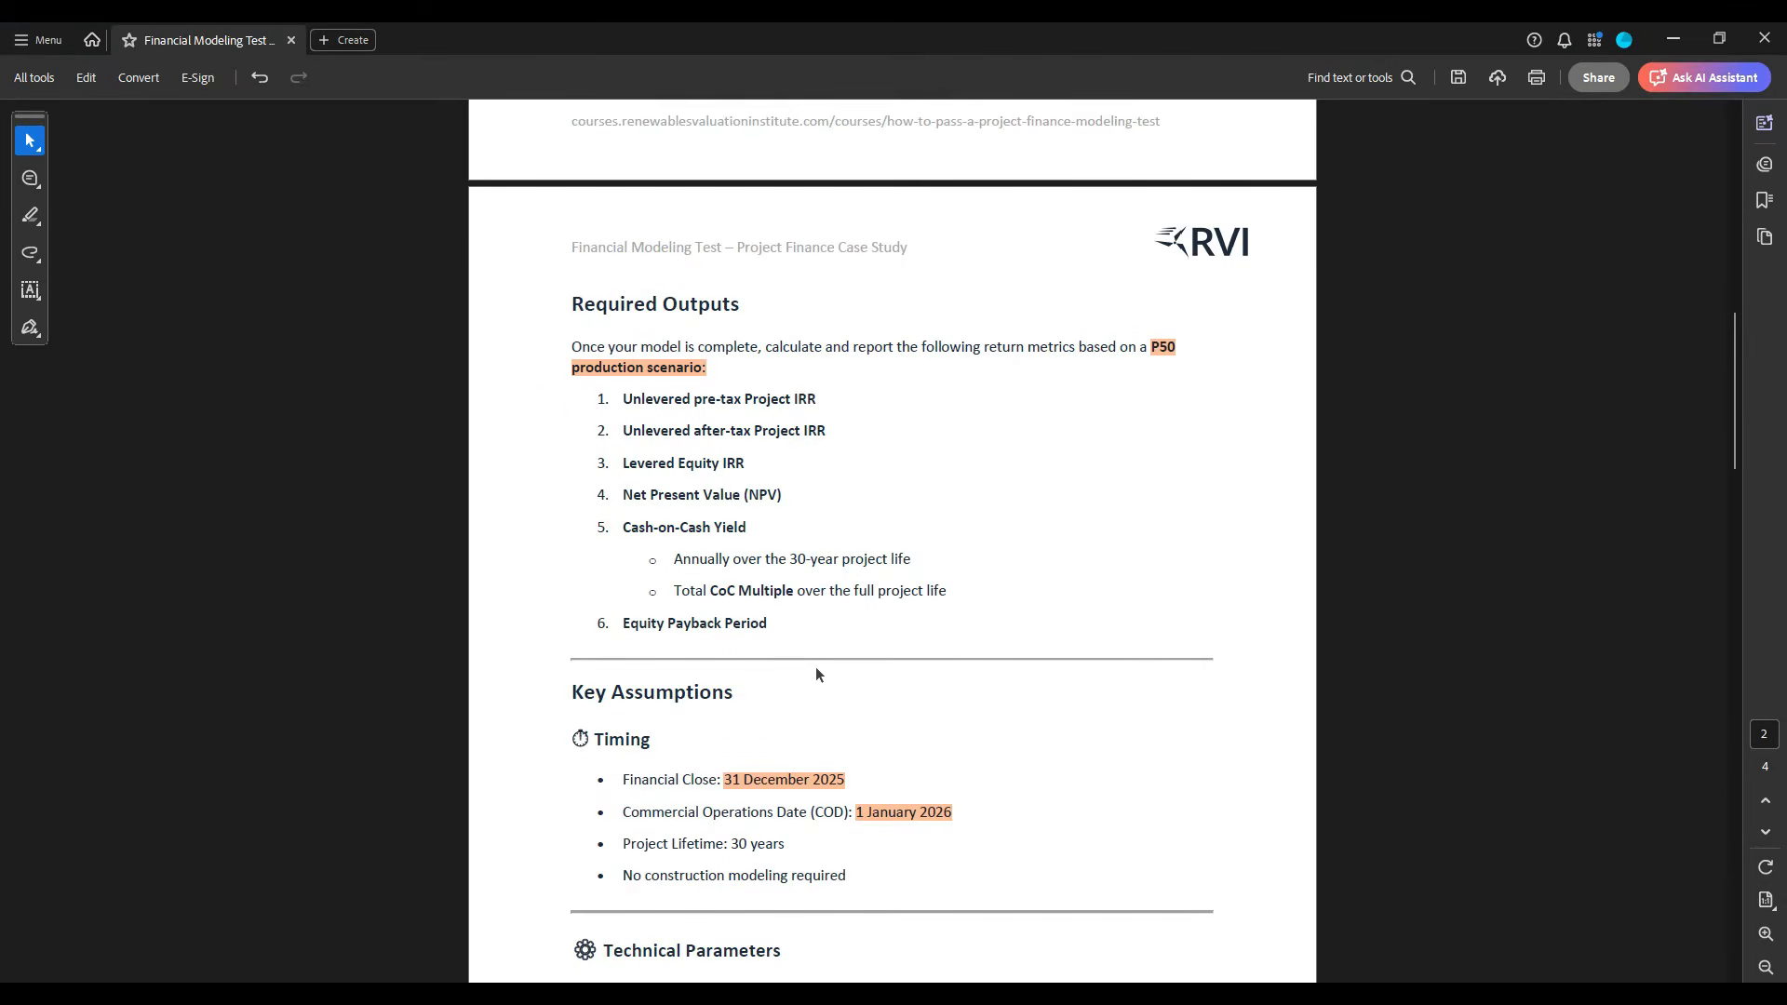
scroll(800, 668, up, 1)
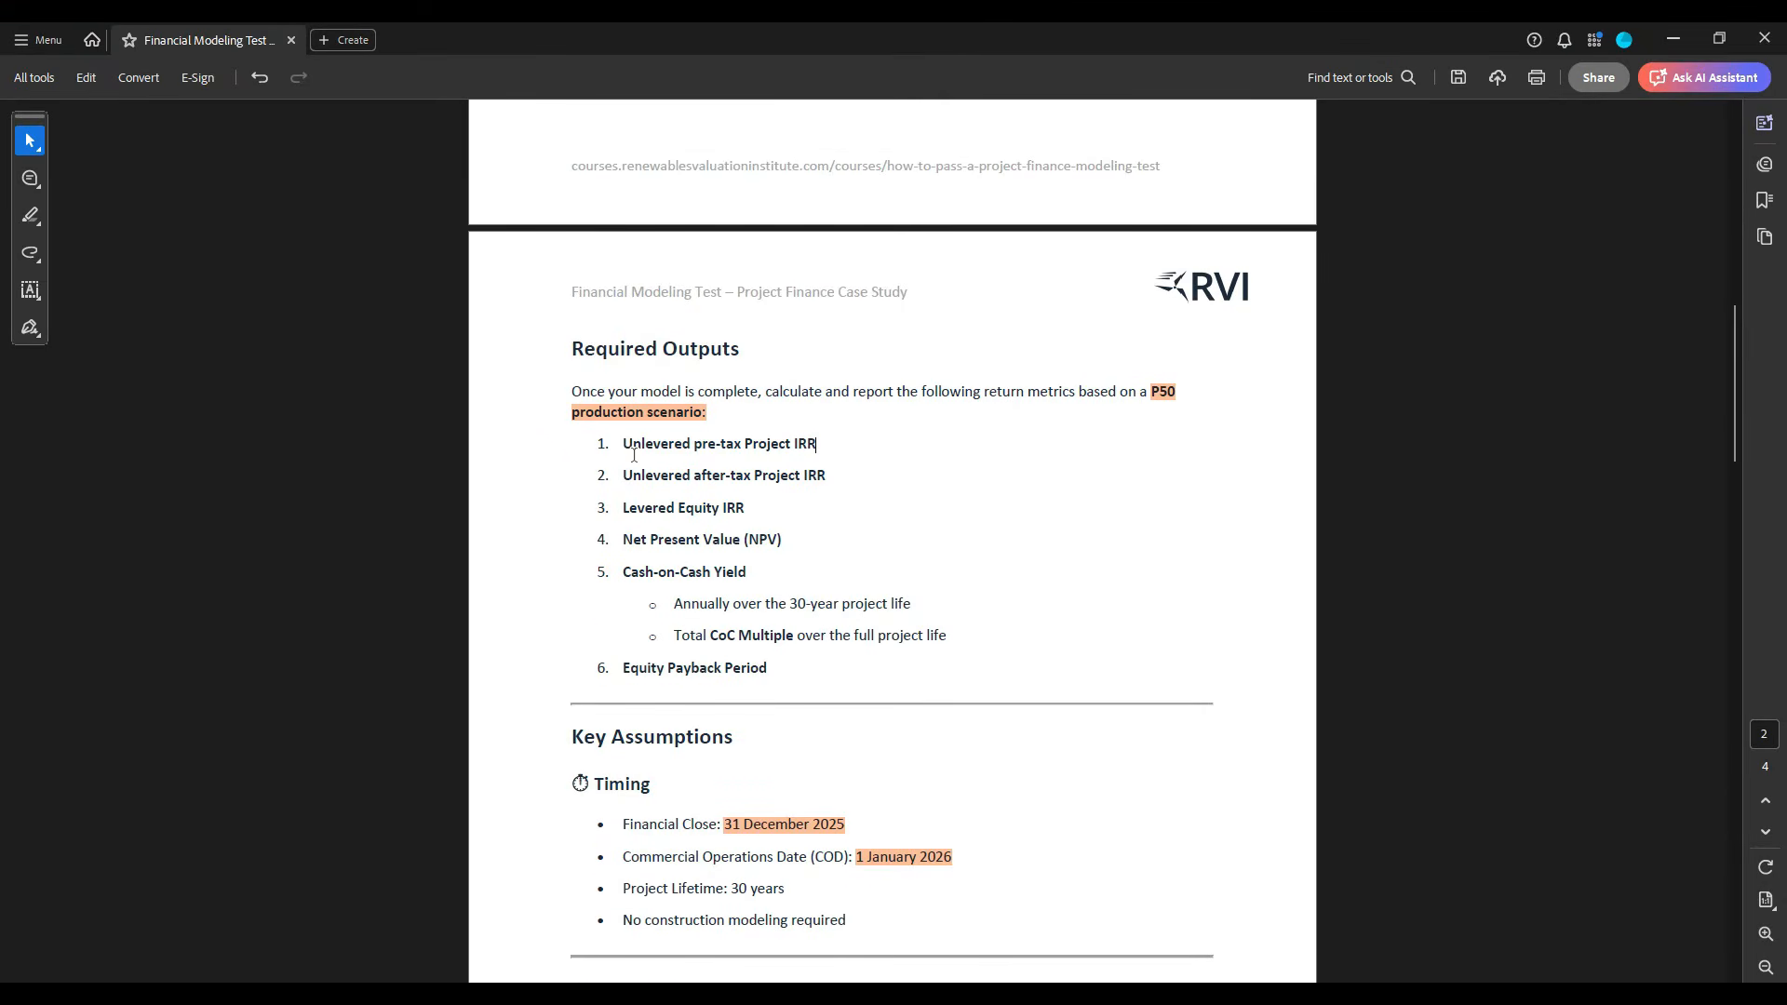
drag(624, 453, 827, 452)
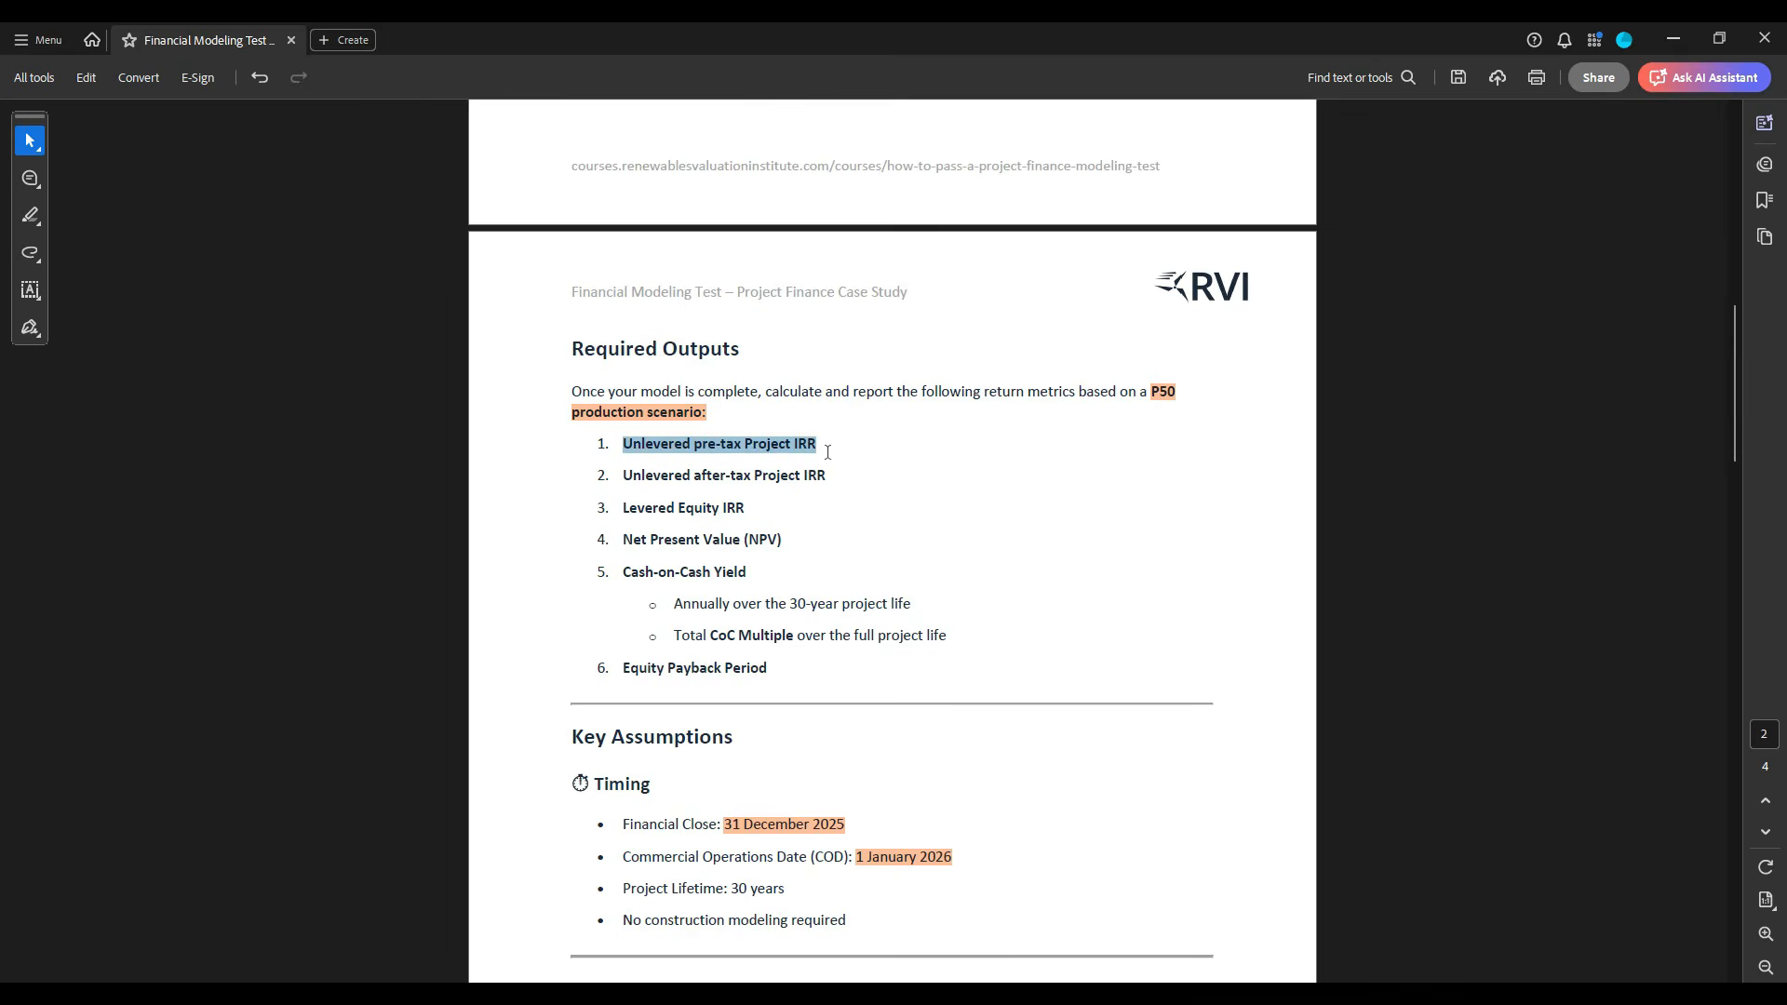
click(939, 412)
key(alt+Tab)
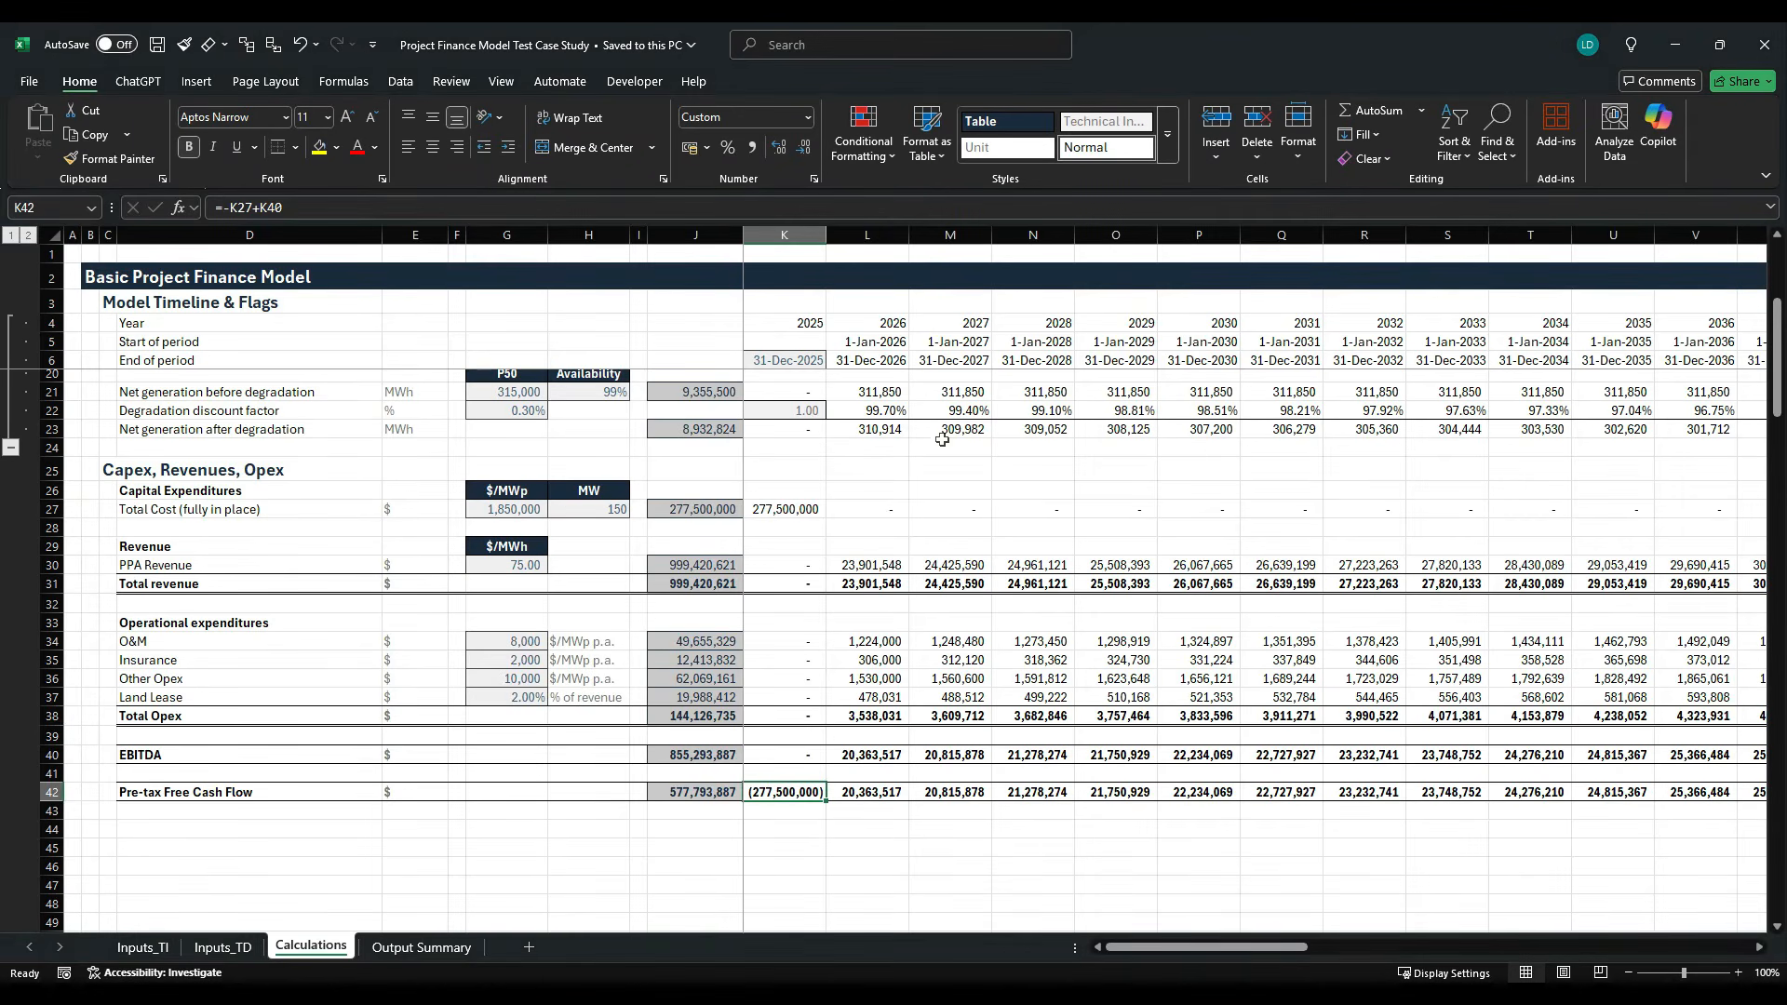
click(295, 831)
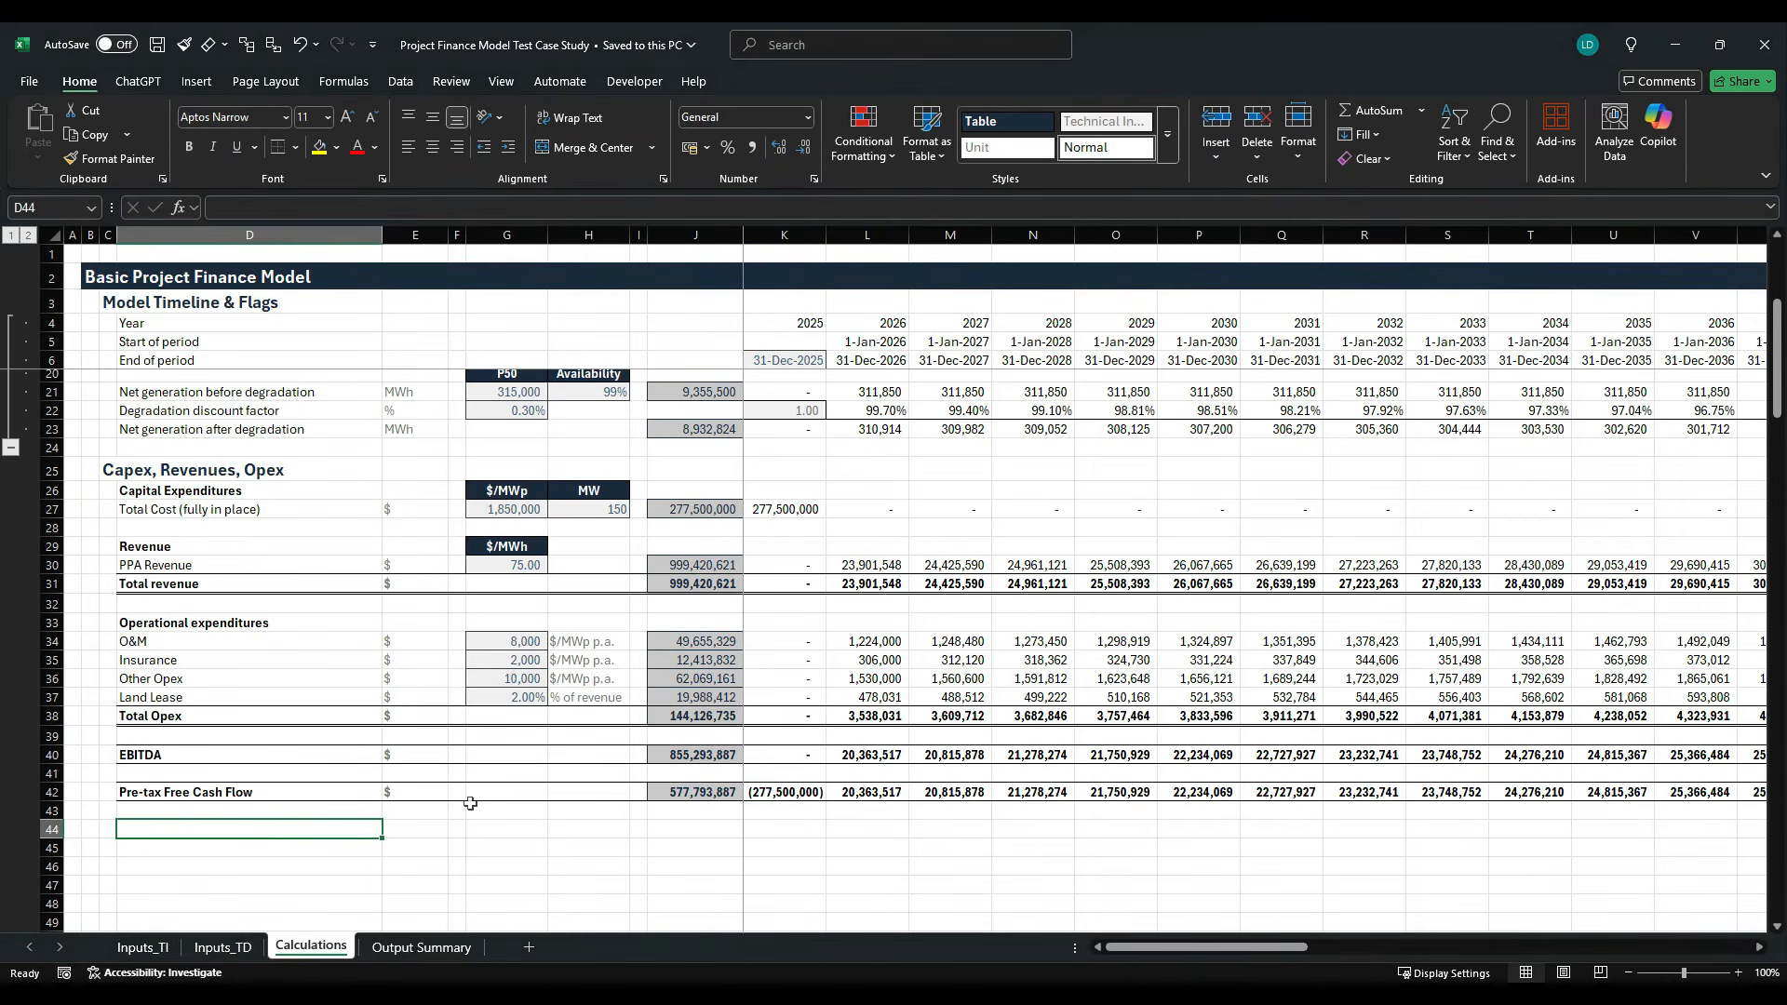
text(Un)
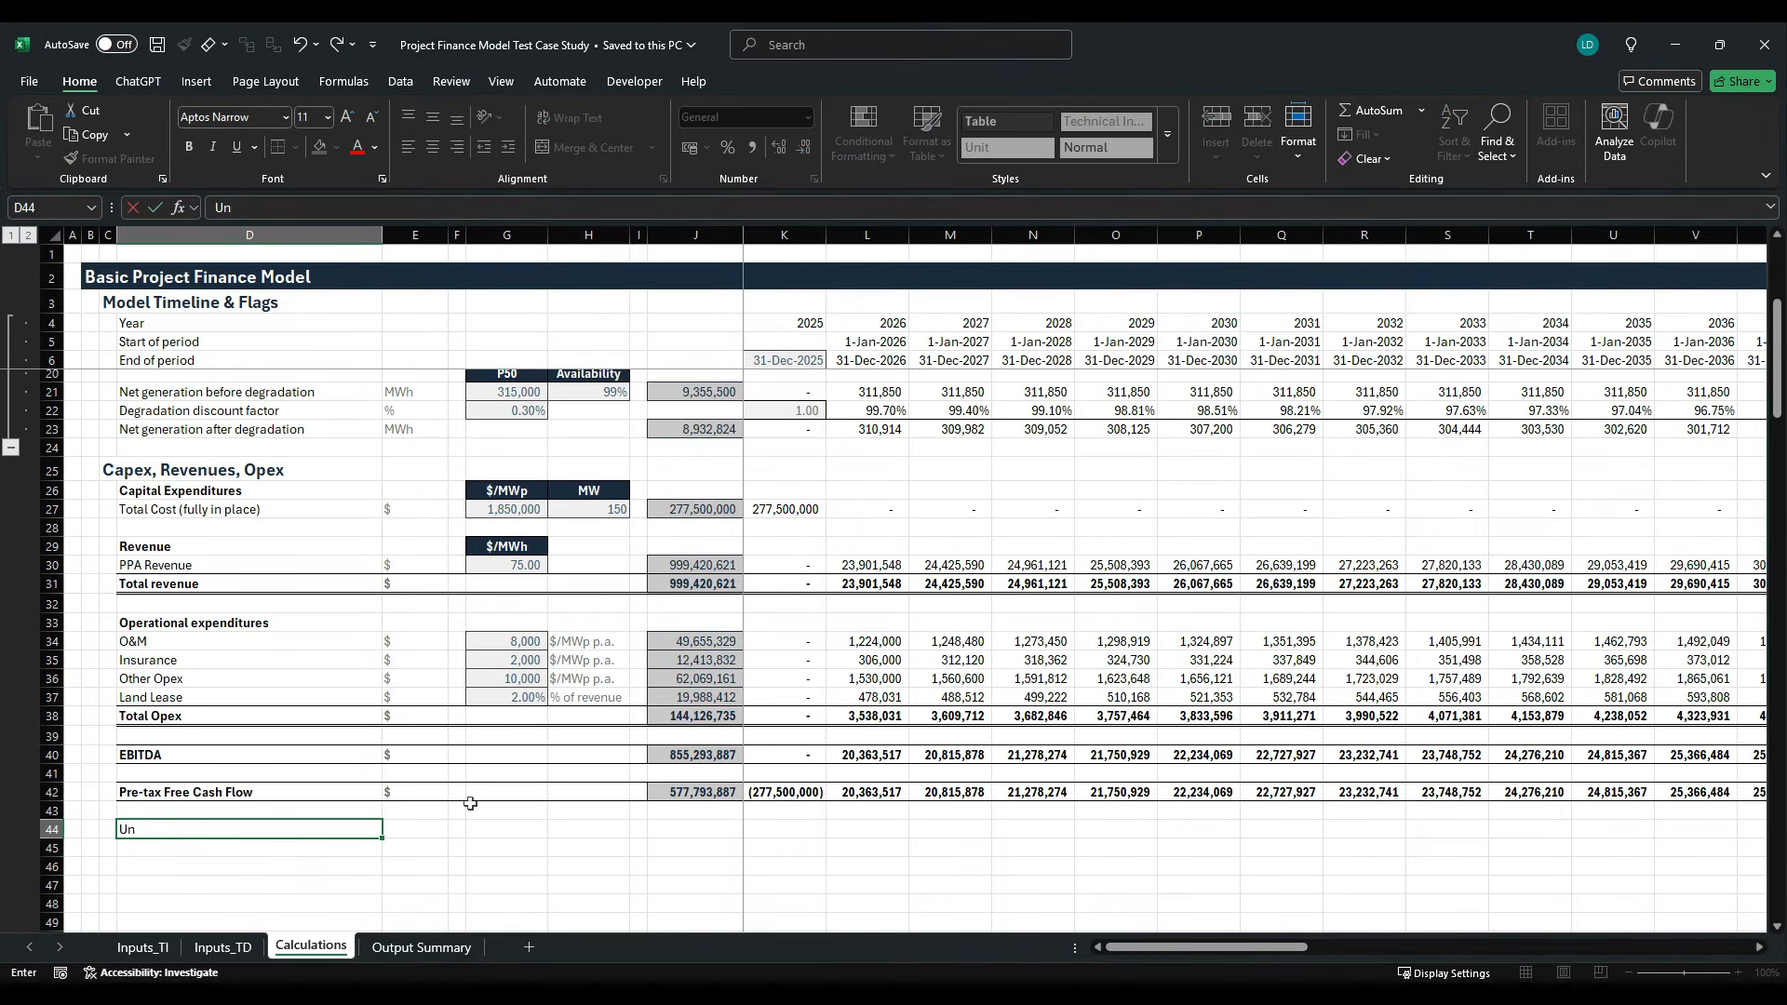
text(levered pre-tax Project I)
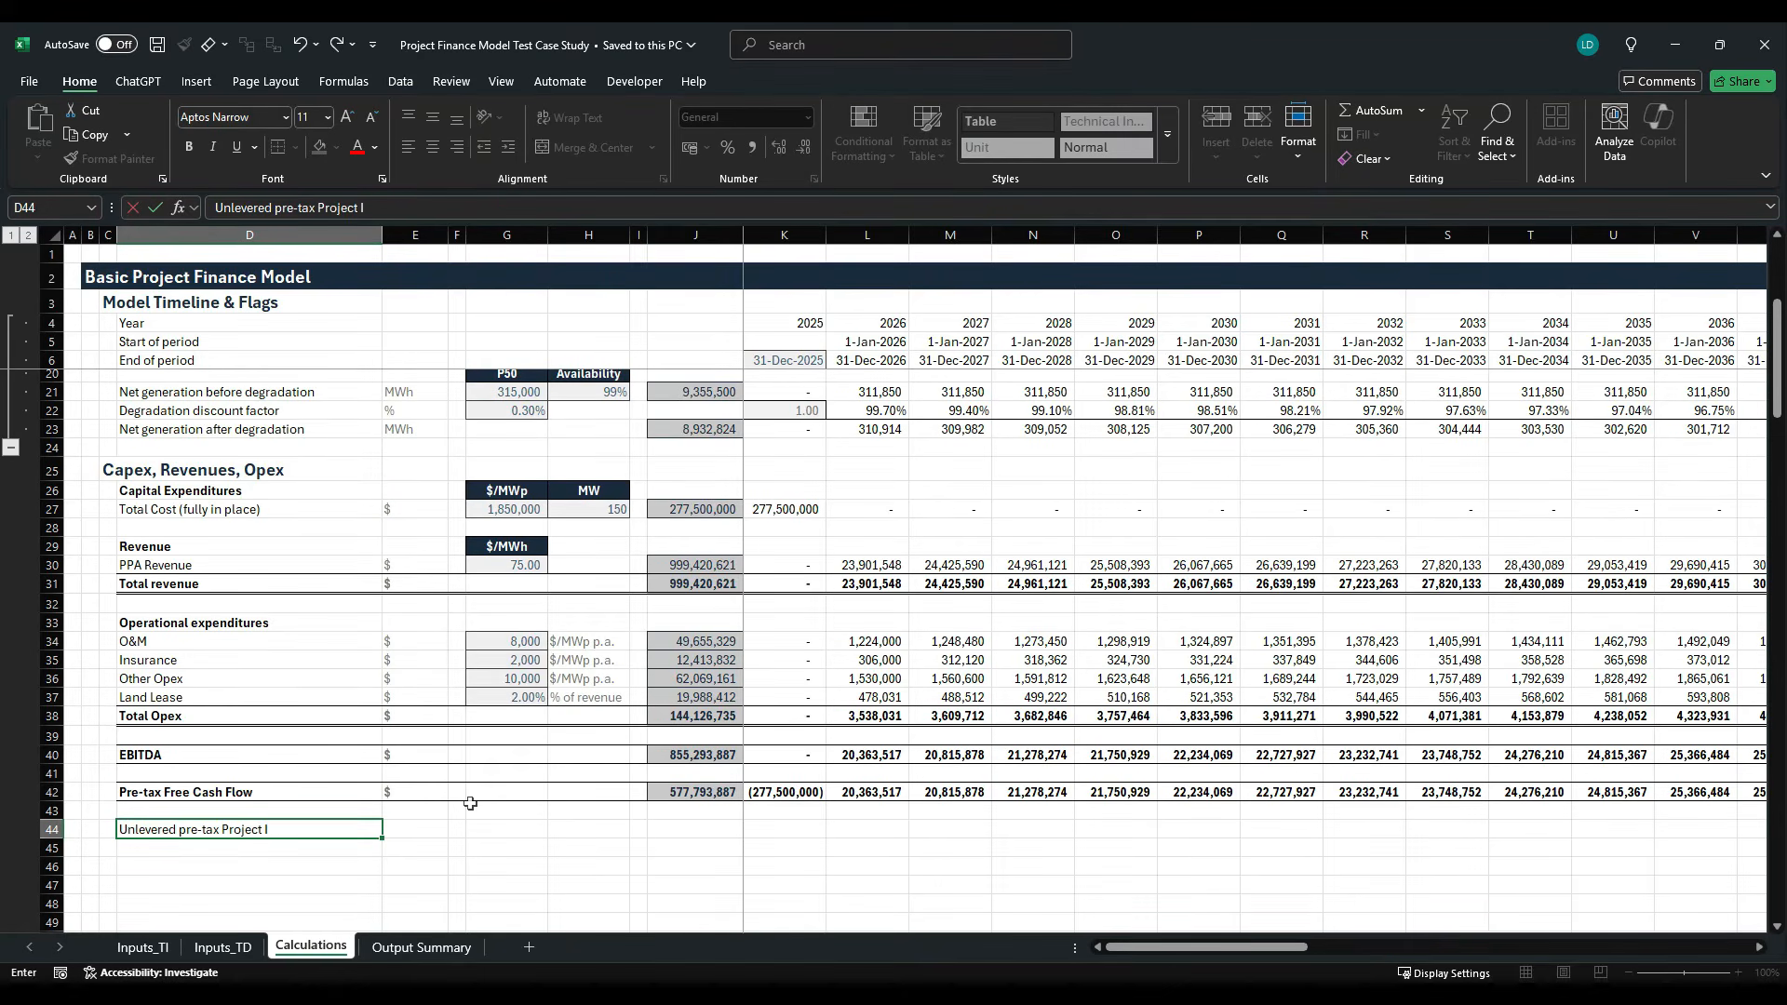
text(RR)
key(ctrl+Return)
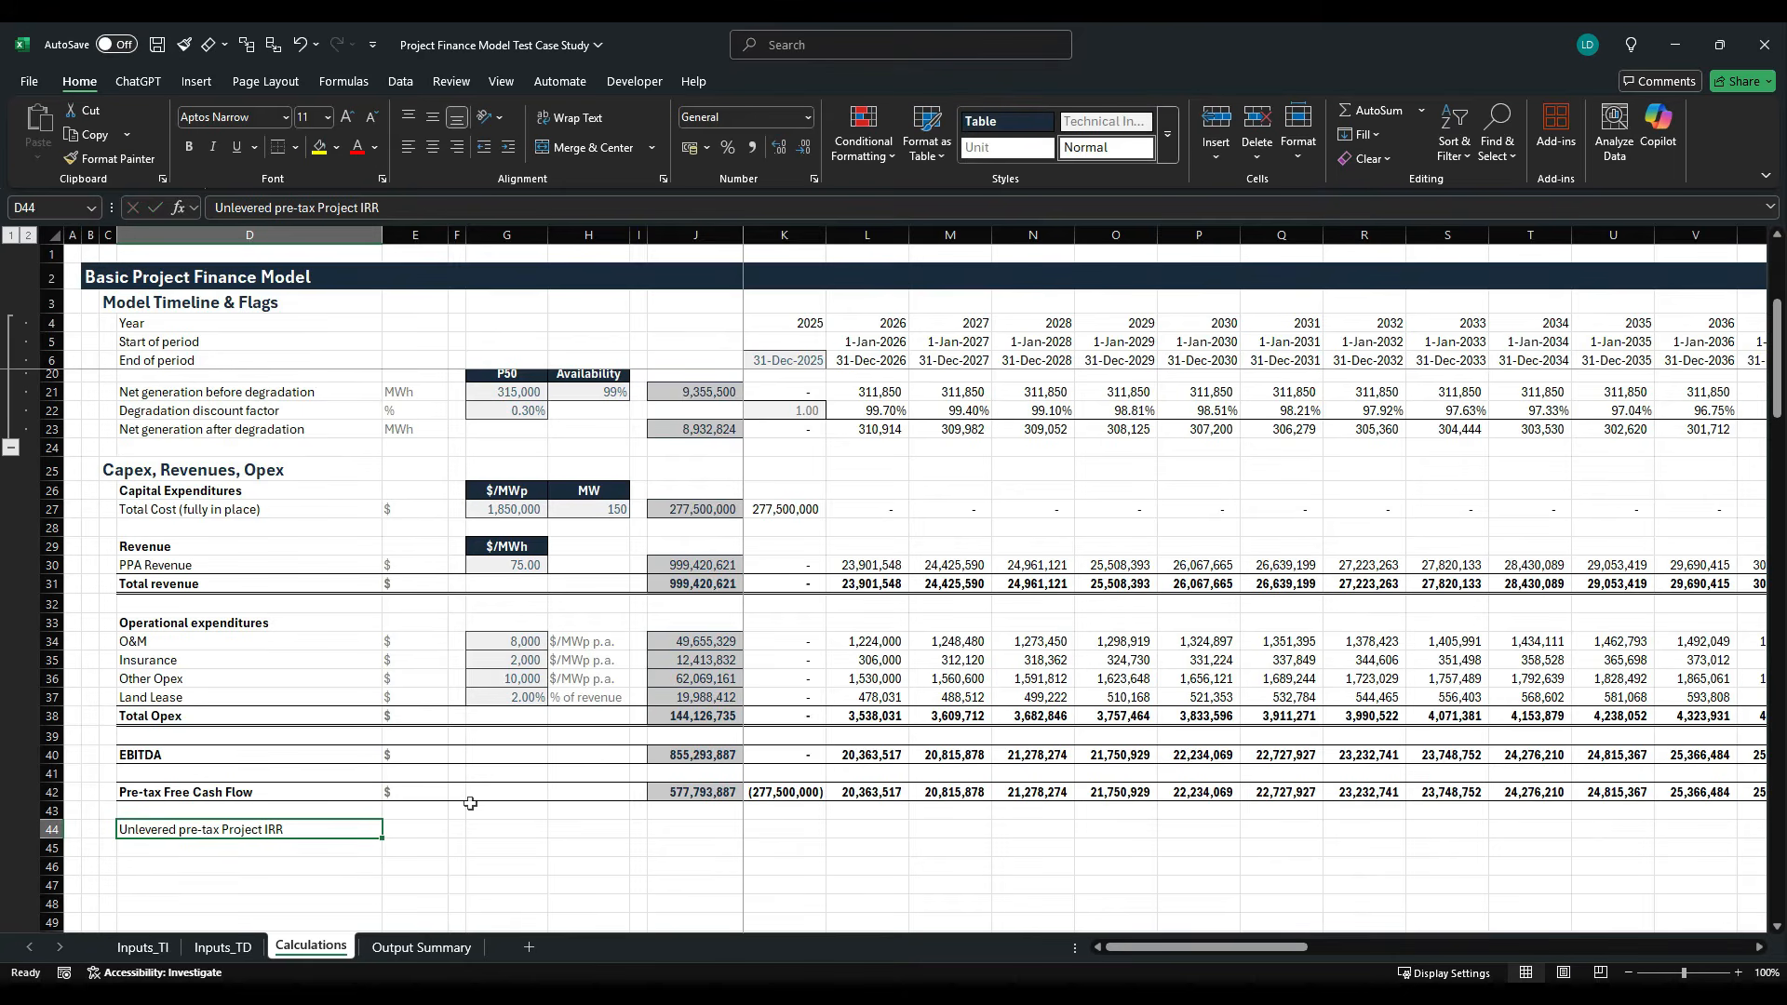
key(ctrl+b)
- Enter "% p.a." as the unit of the Unlevered pre-tax Project IRR in E44
key(Right)
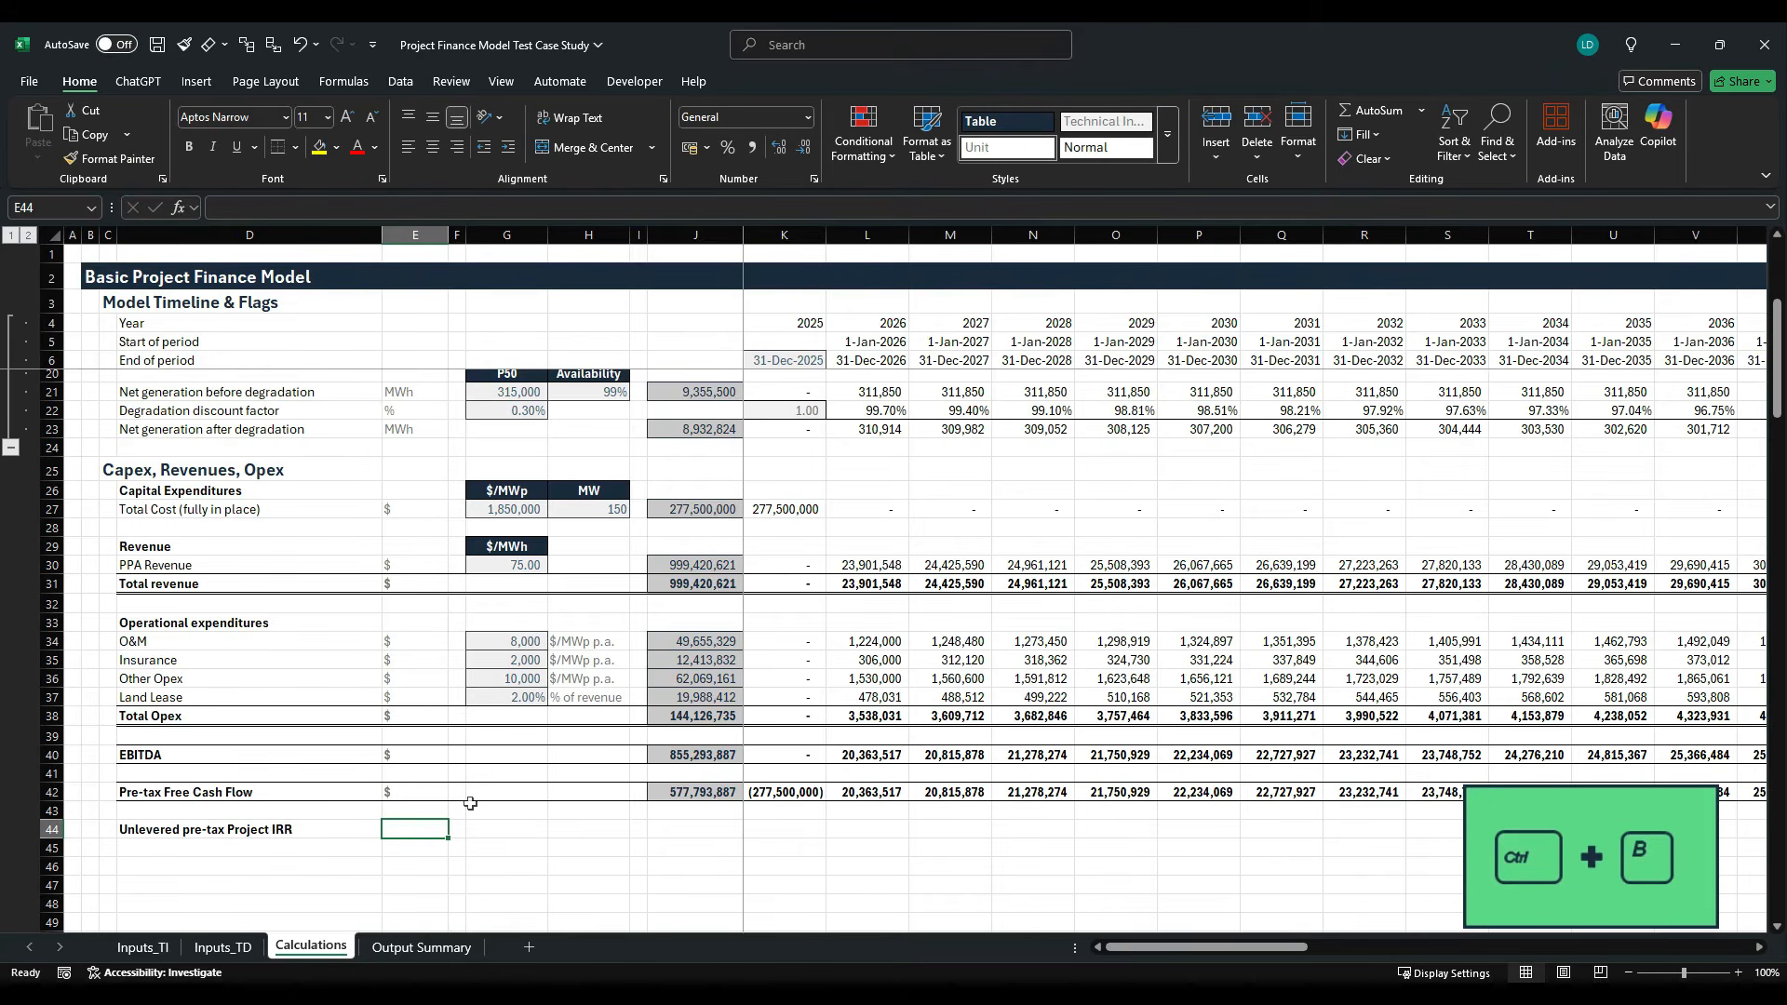
text(% p.a.)
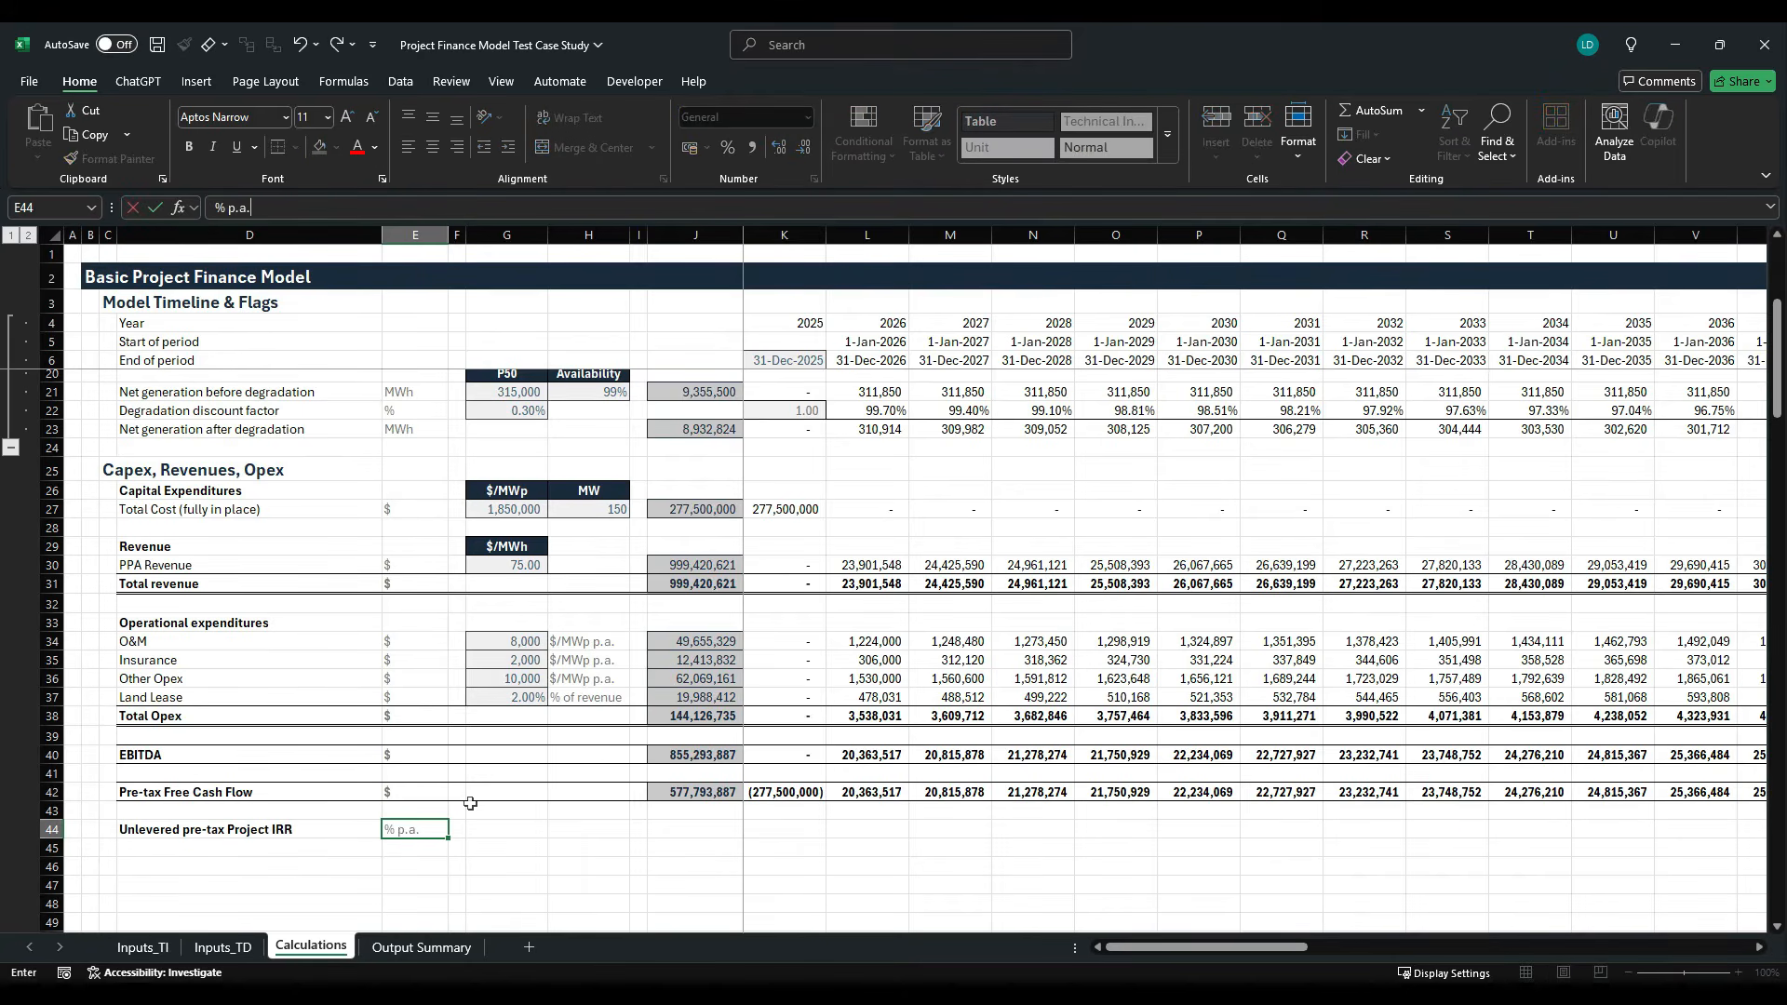
key(ctrl+Return)
- Calculate the project IRR in G44 with =XIRR(K42:AT42,$K$6:$AT$6), using the free cash flows and absolute period-end dates
key(Right)
key(Right)
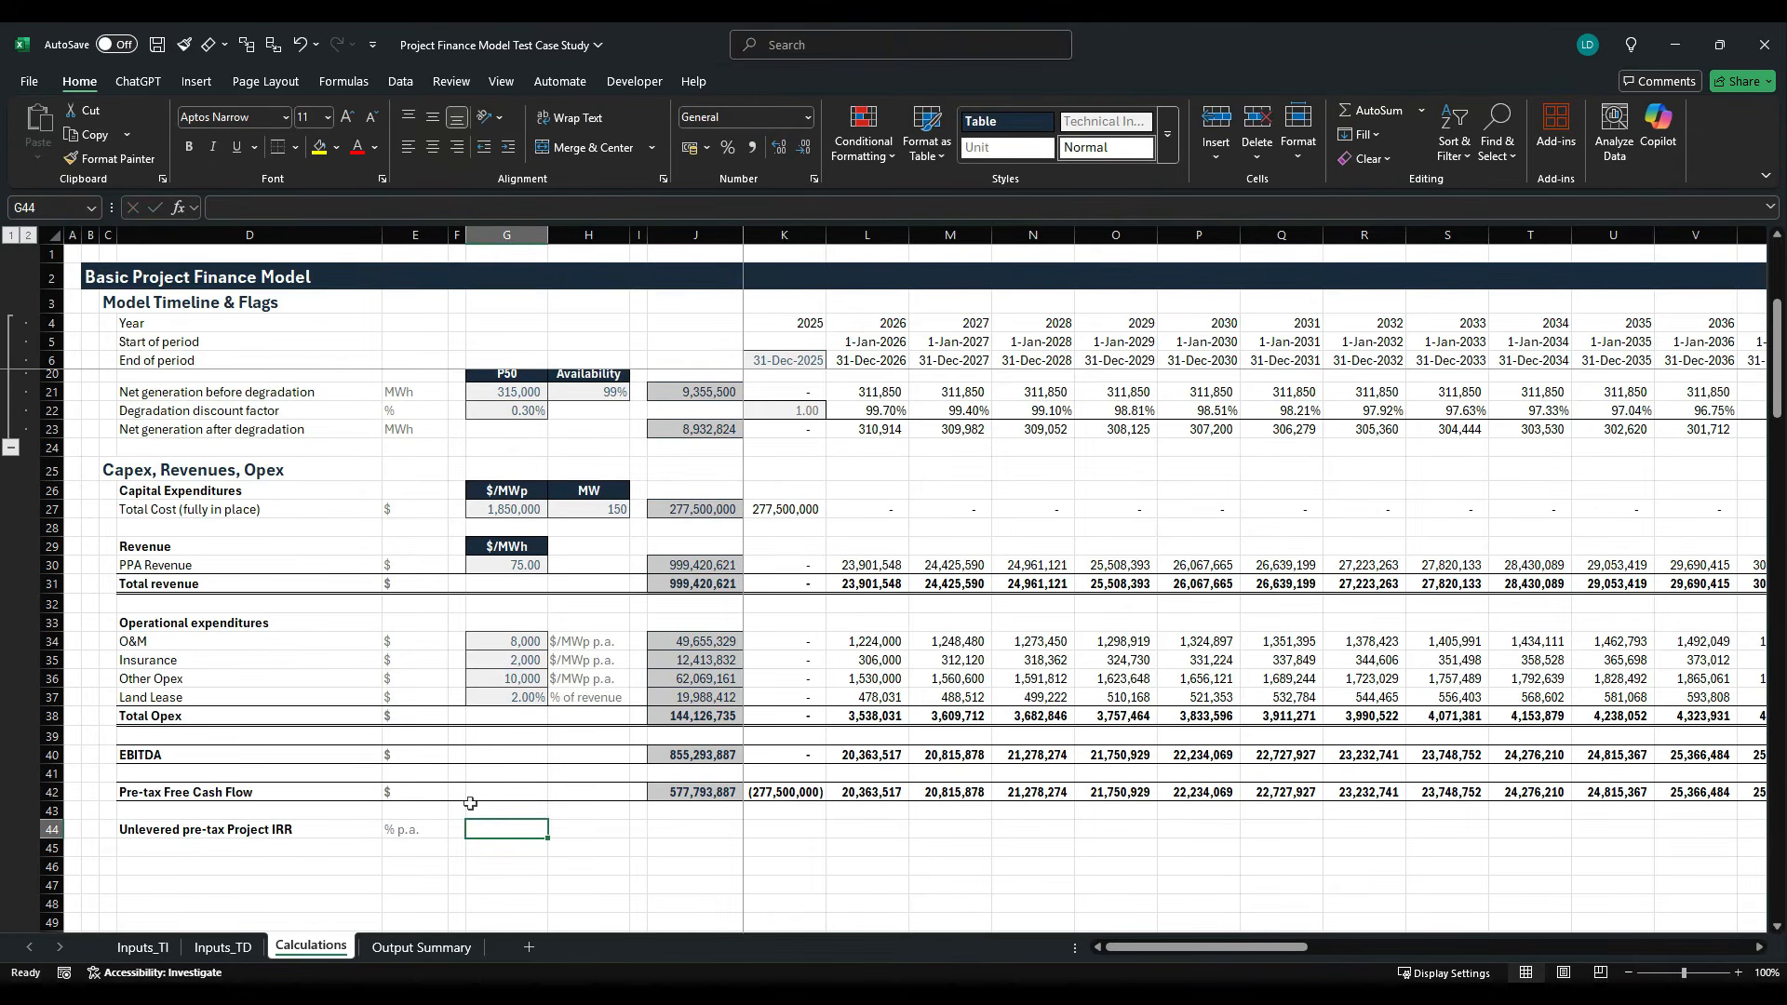
text(=)
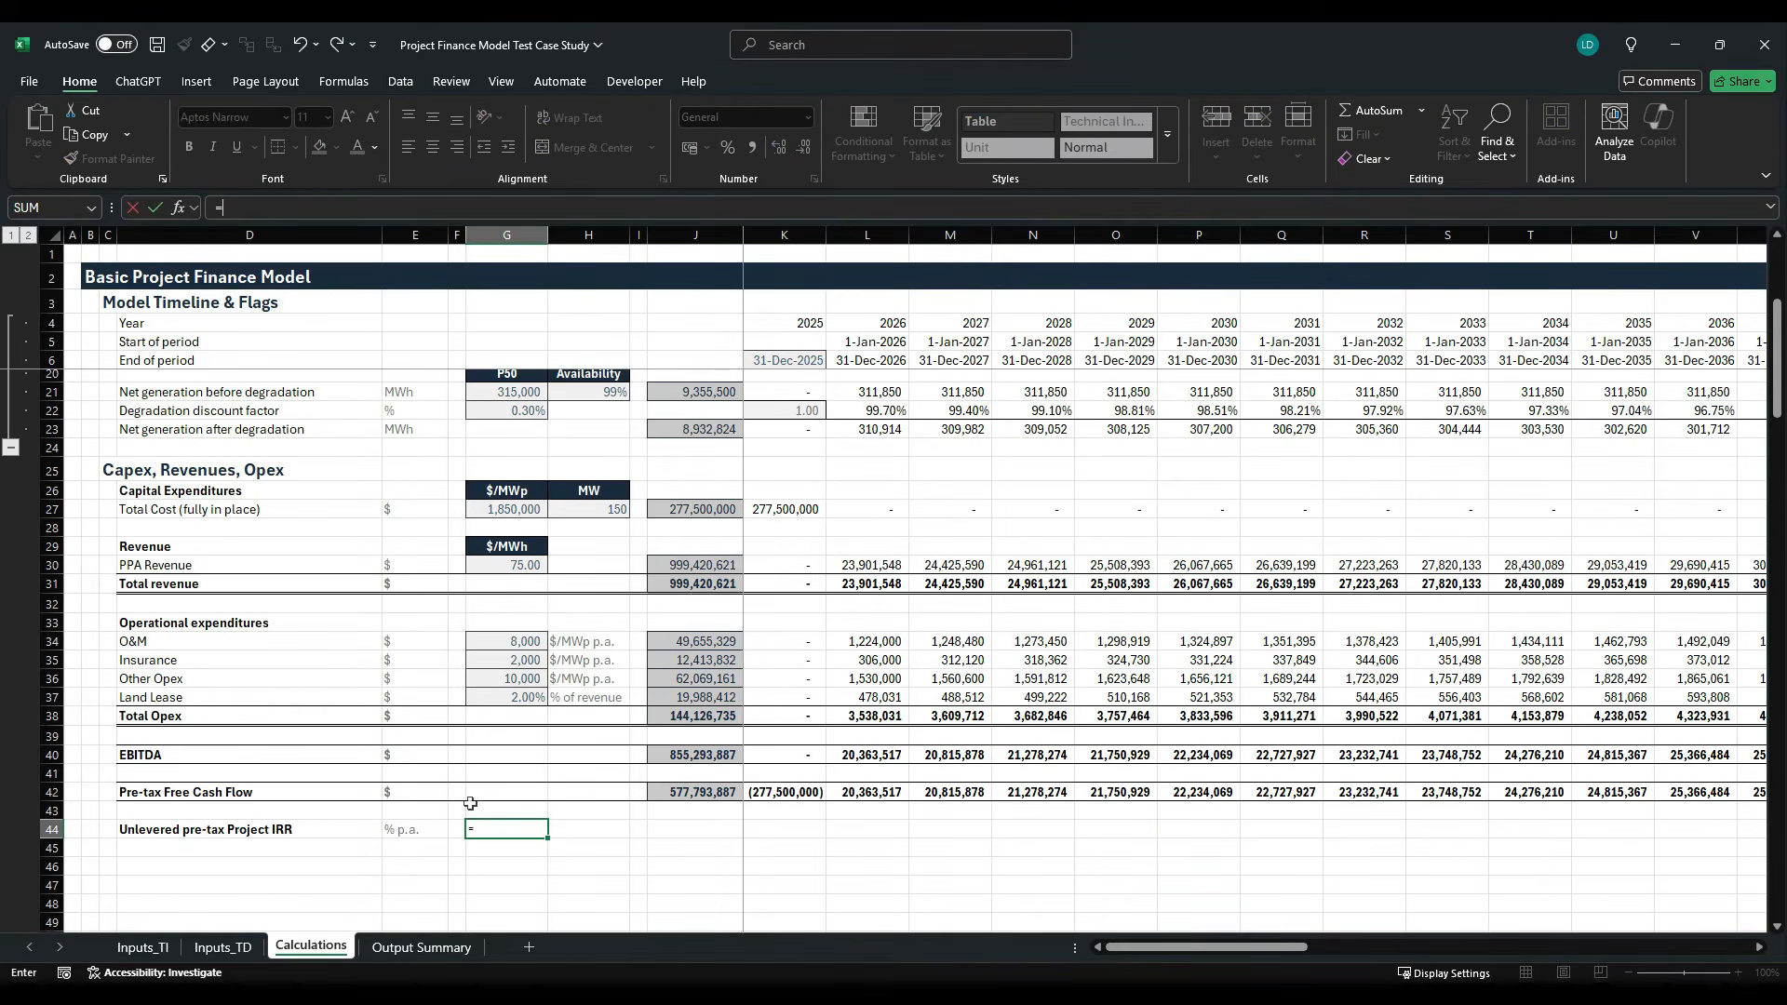
text(xi)
key(Tab)
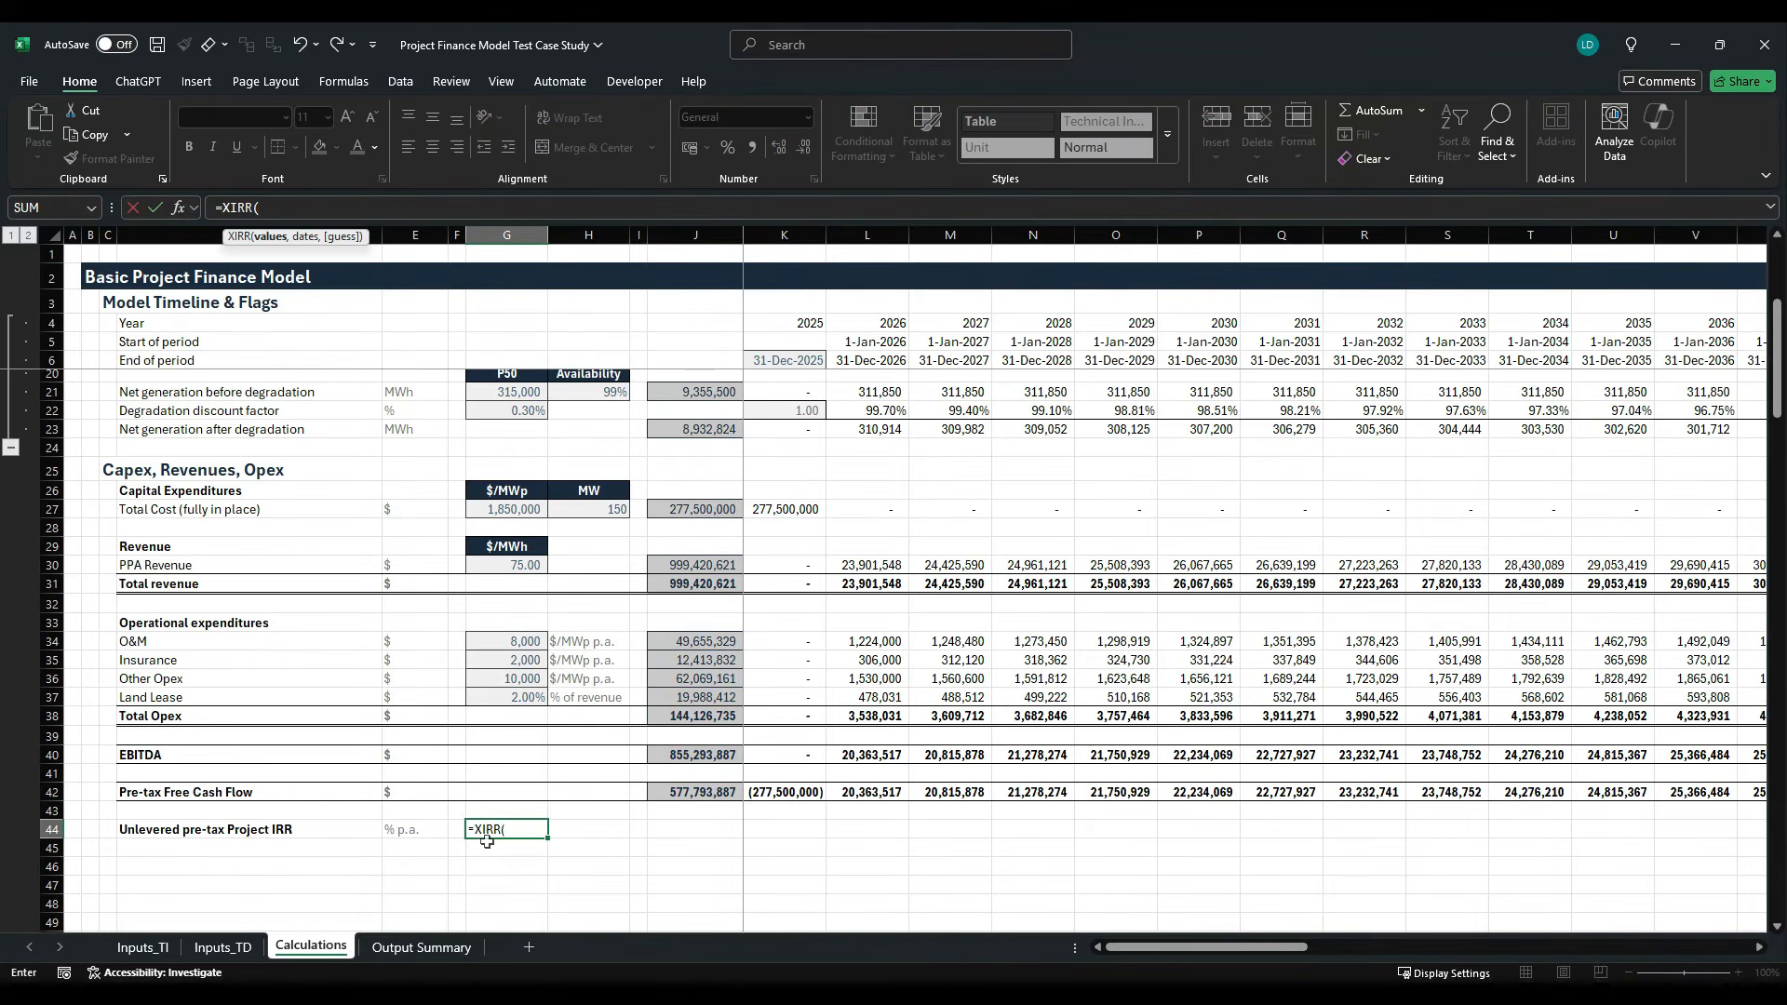
click(753, 791)
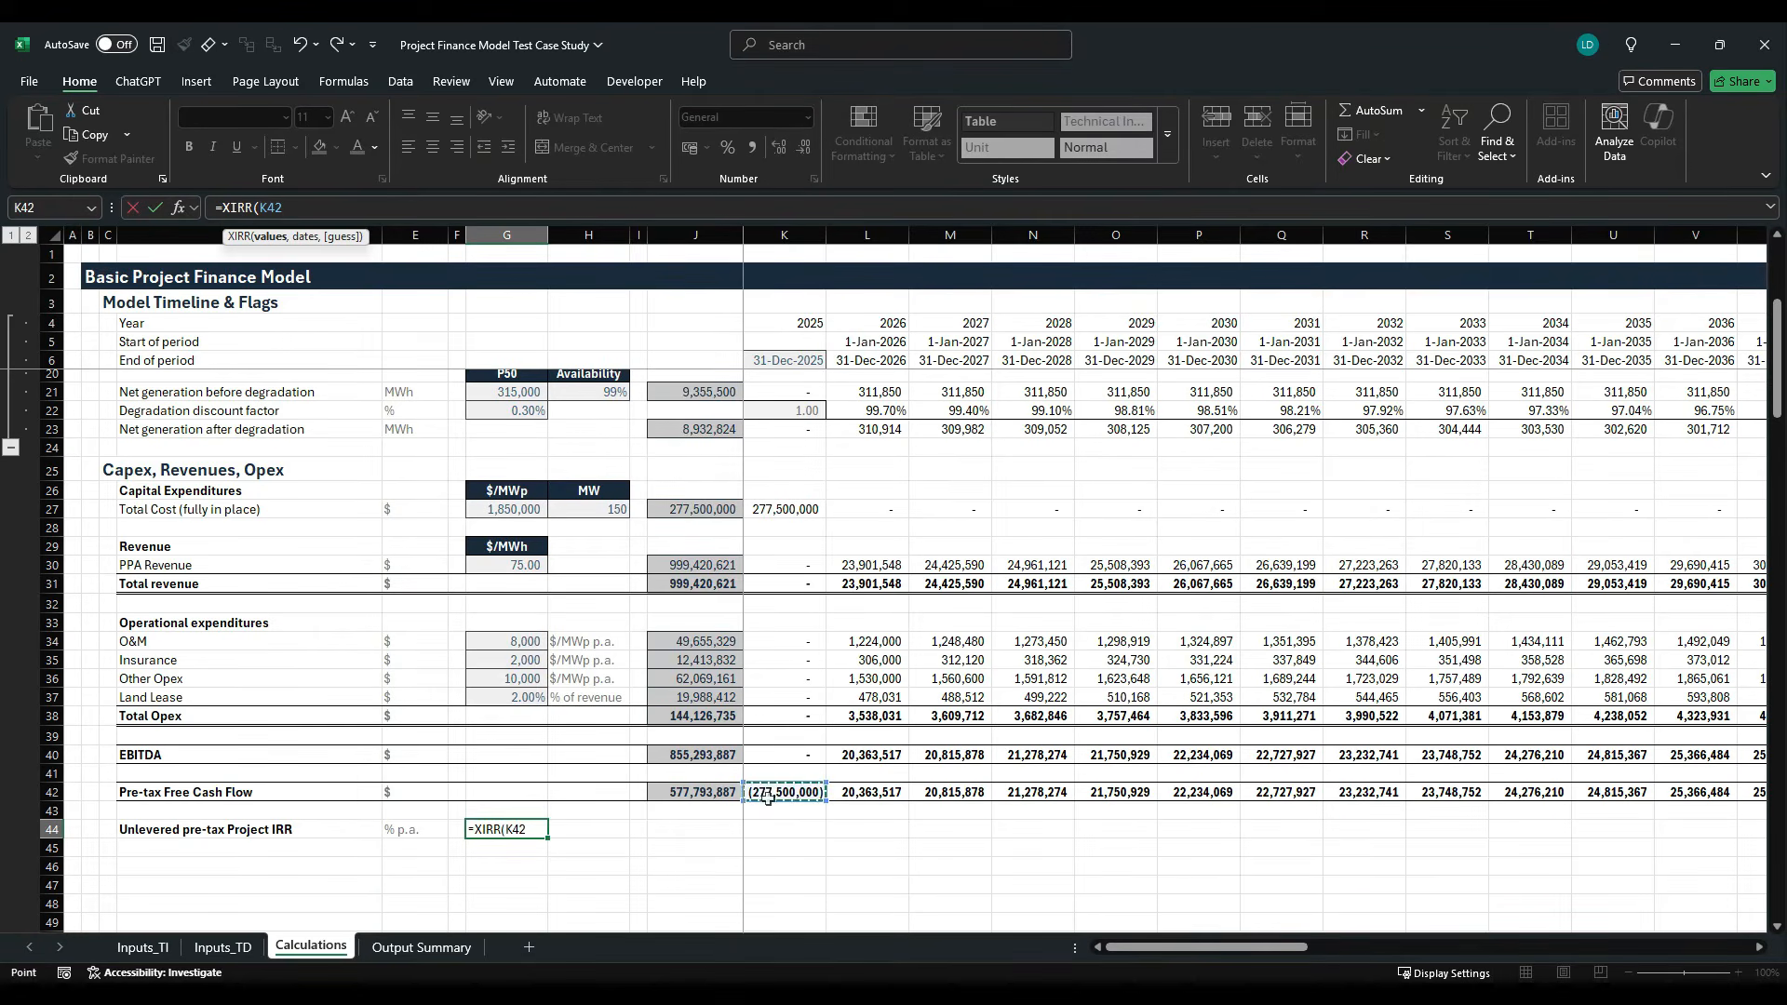
key(ctrl+shift+Right)
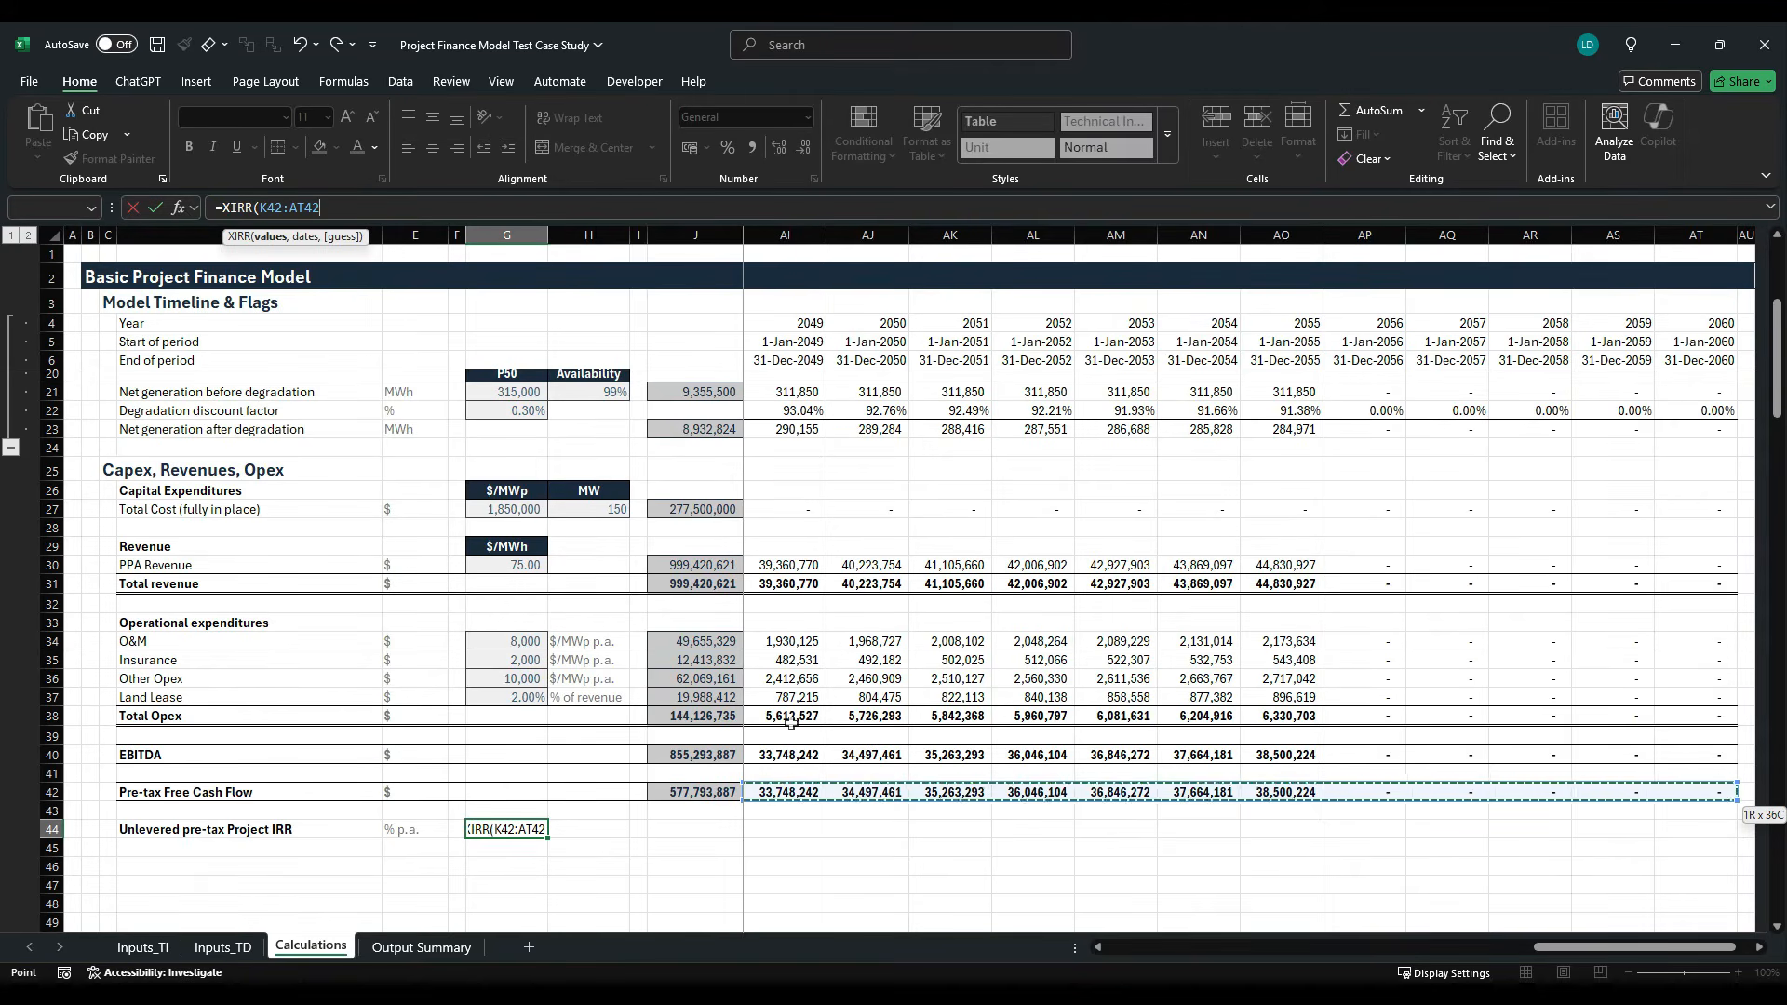
text(,)
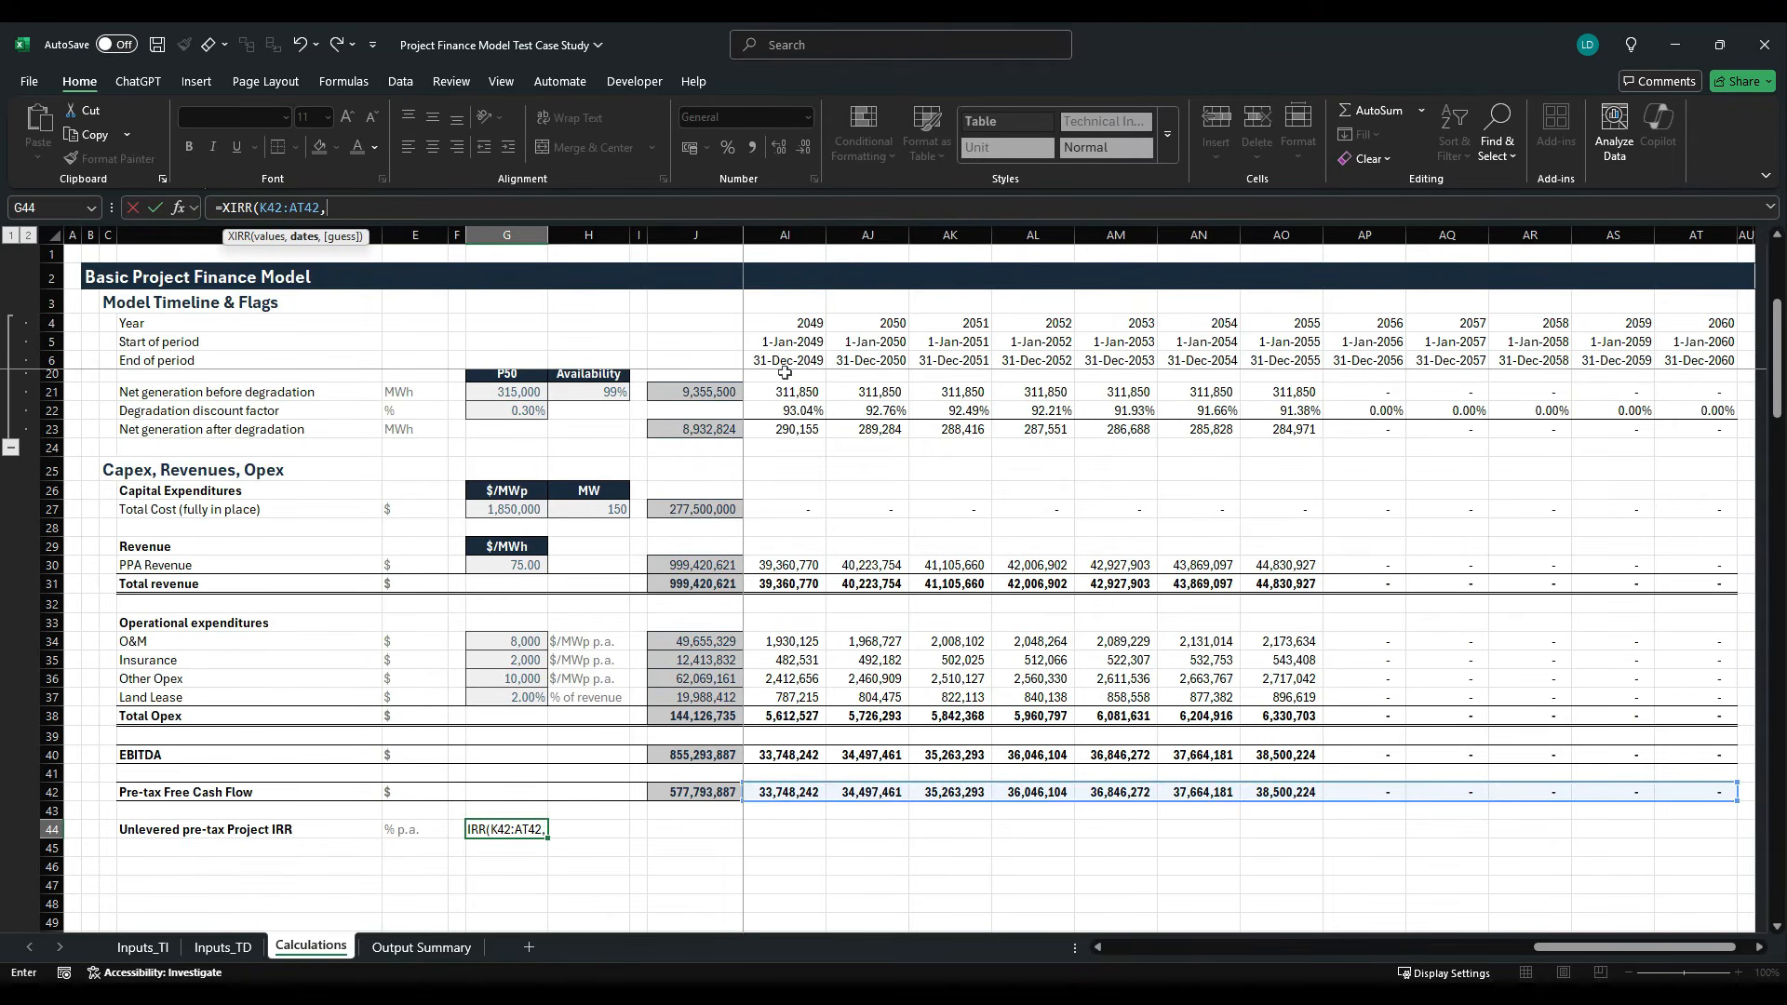
click(727, 366)
key(Right)
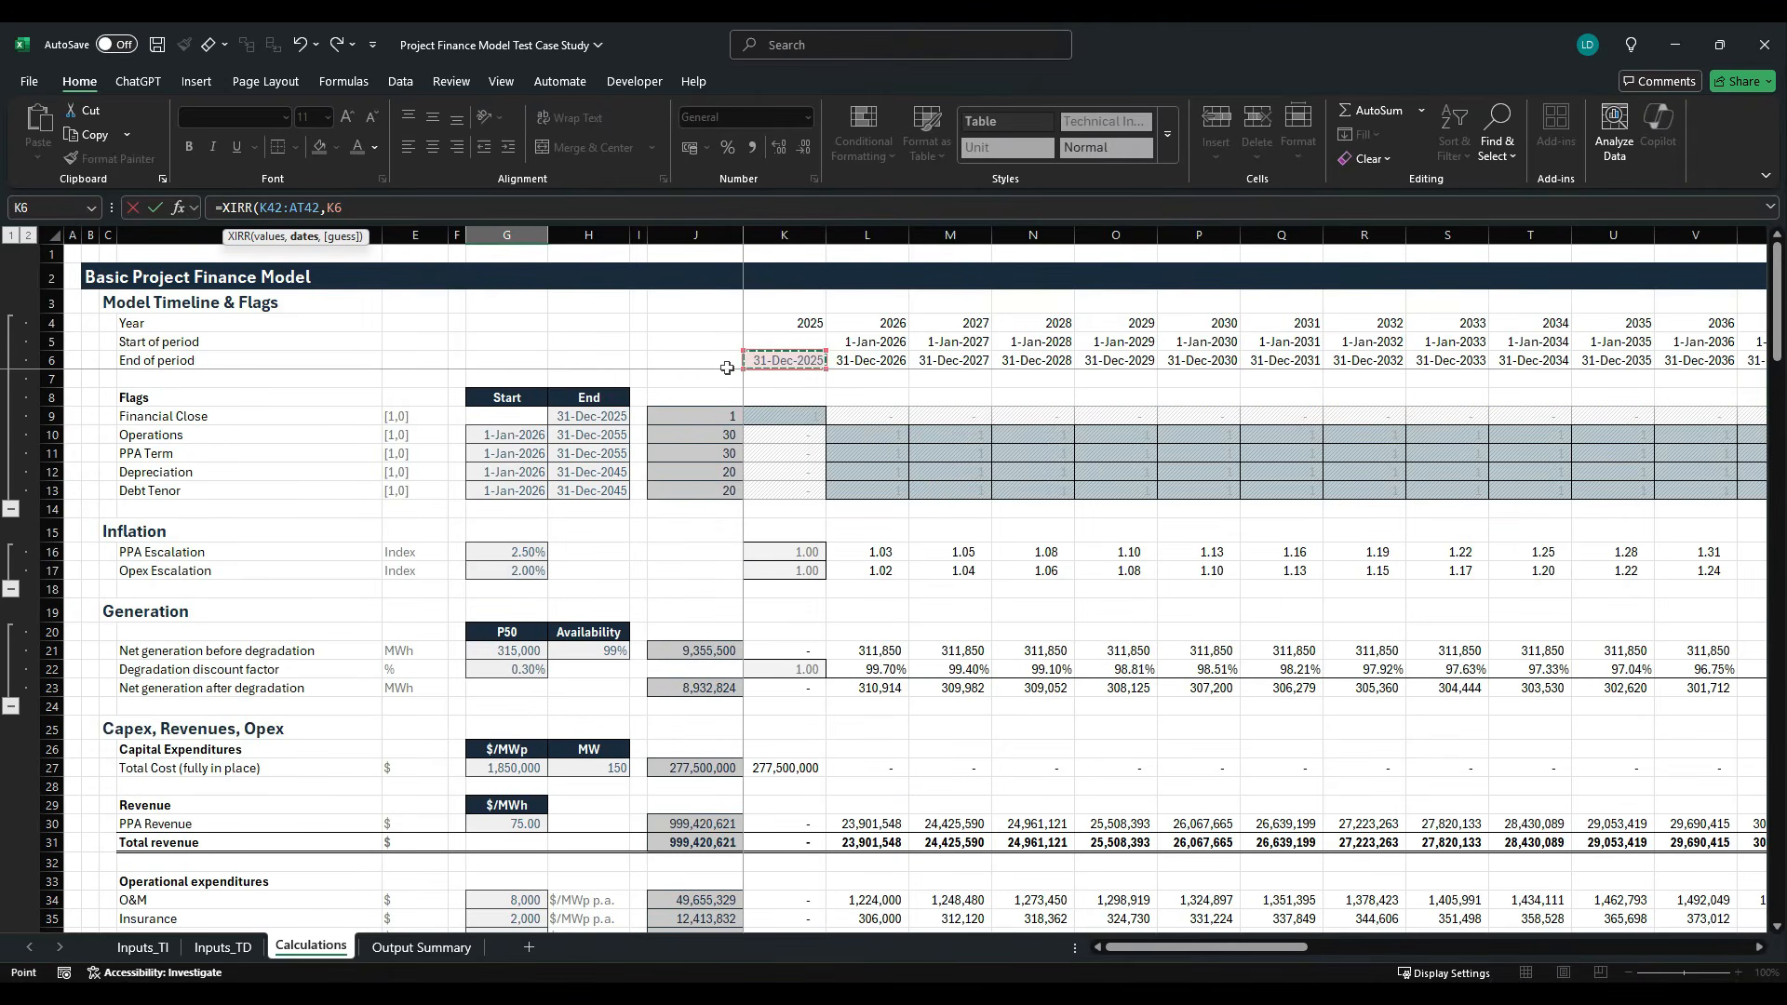
key(ctrl+shift+Right)
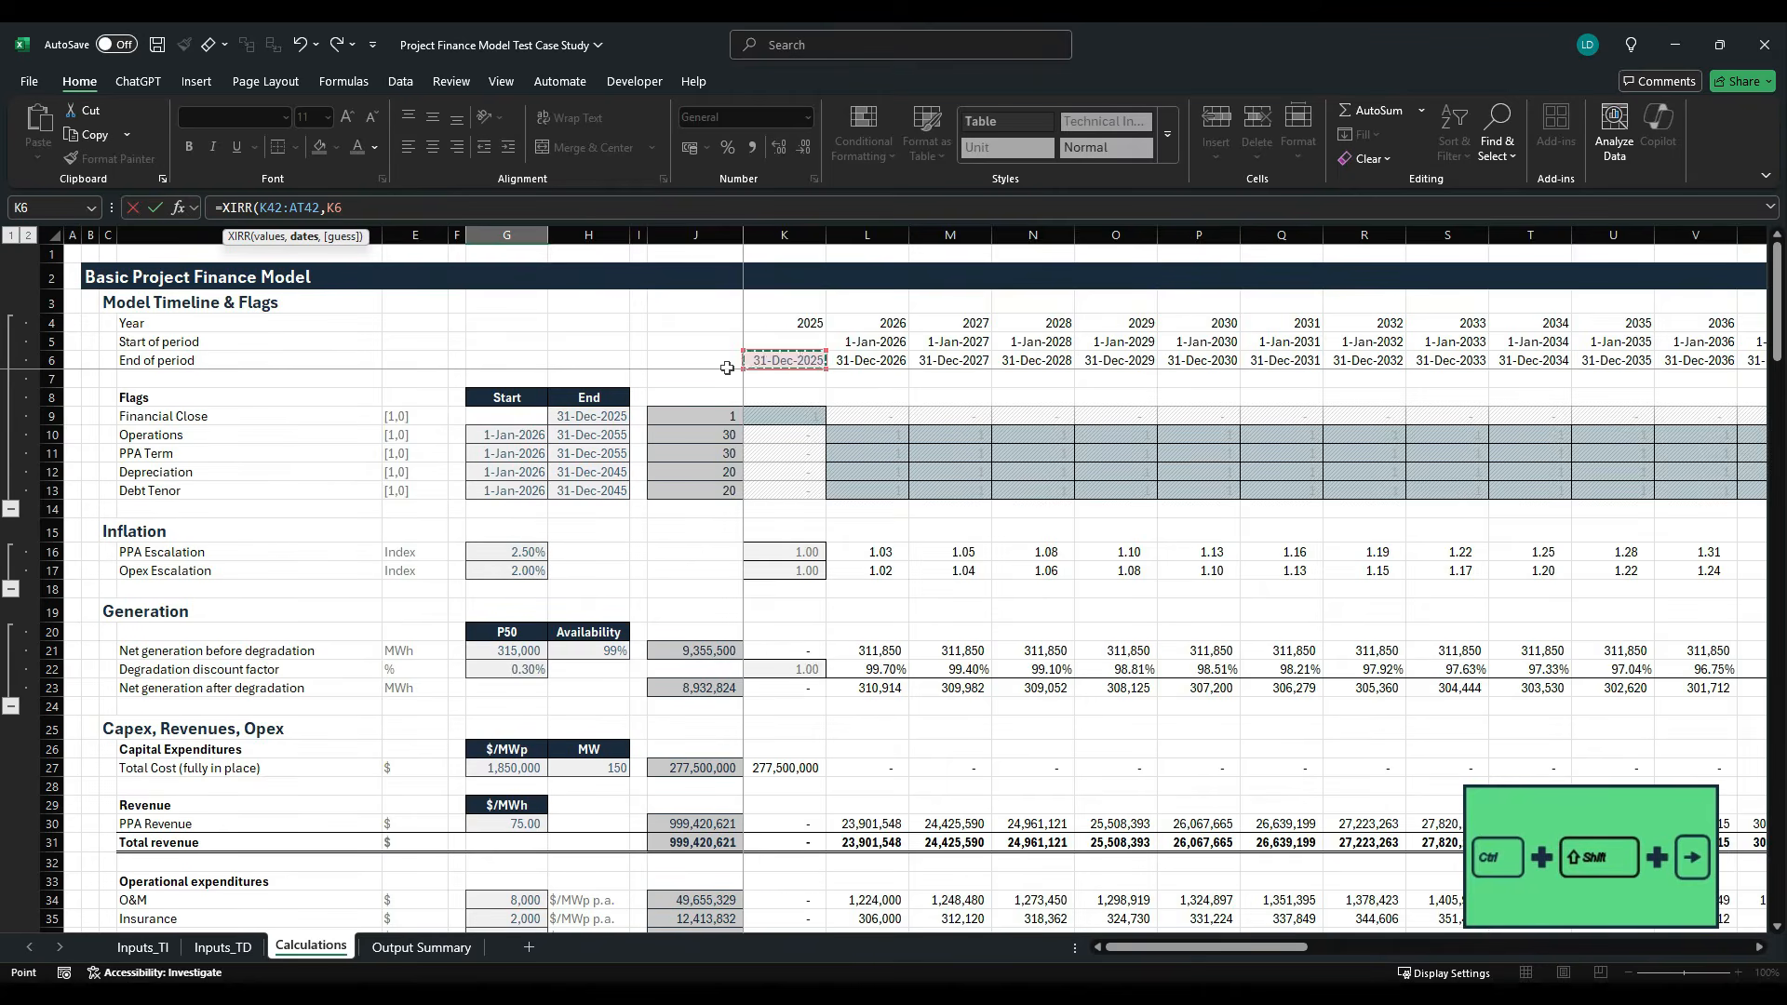
key(F4)
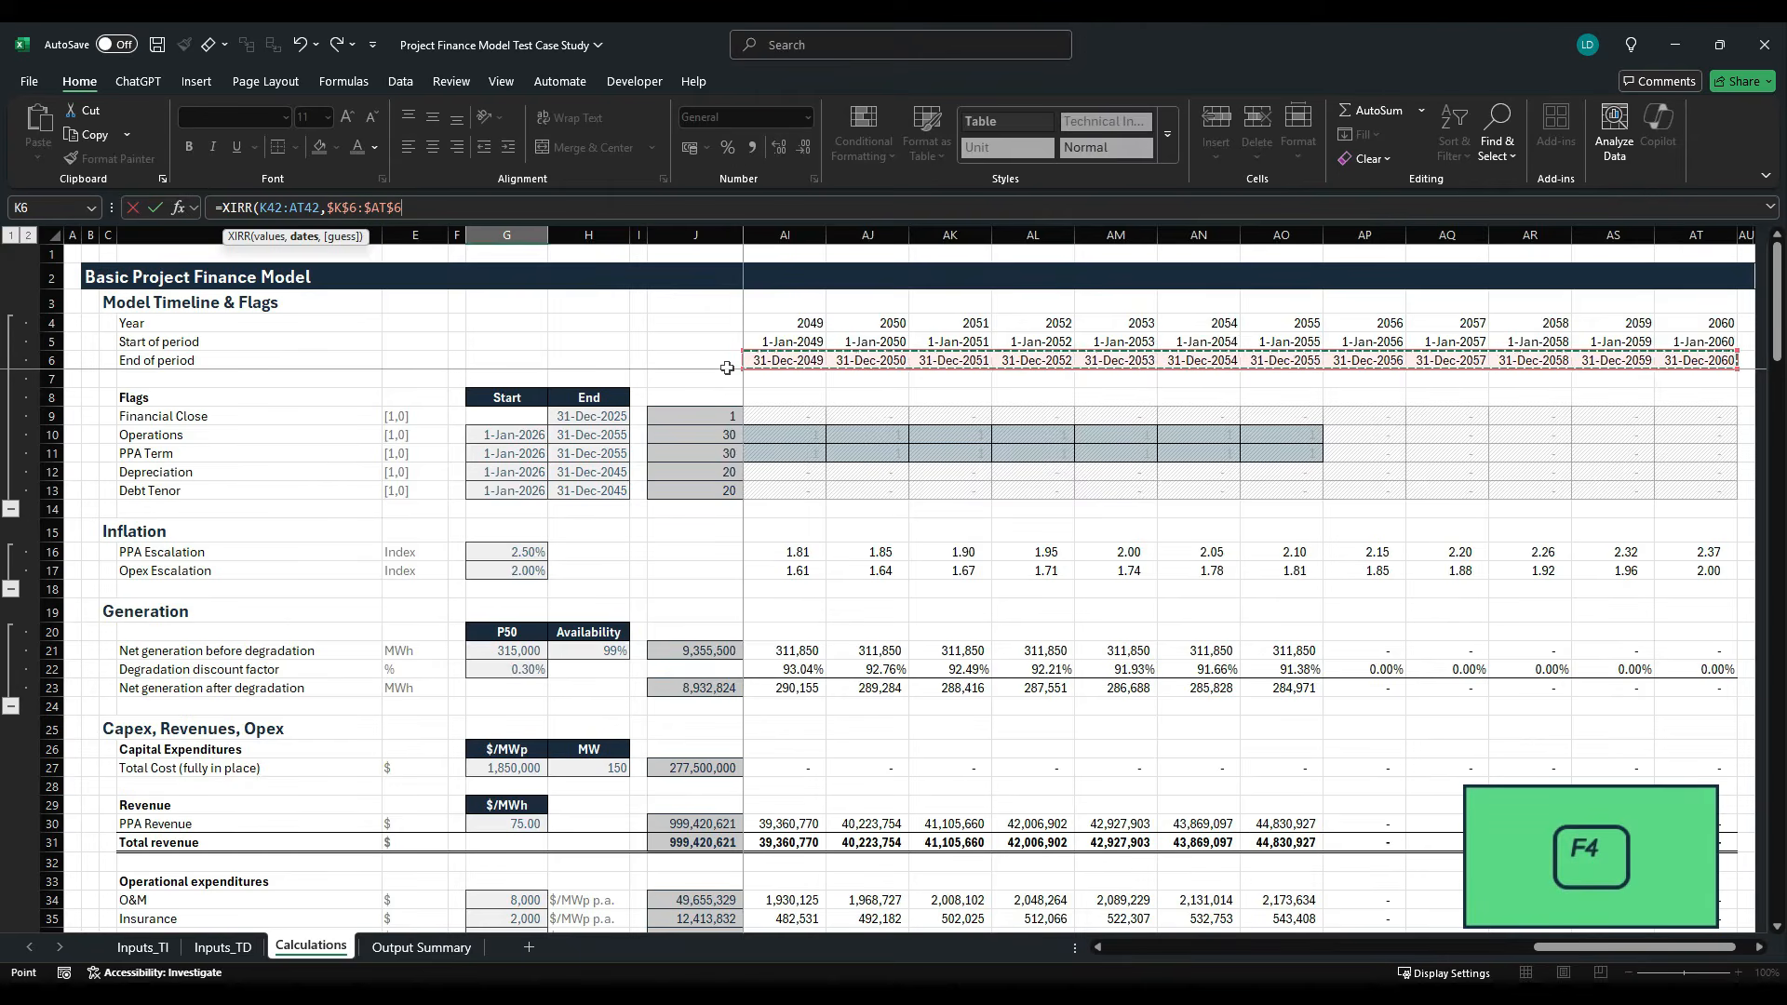
text())
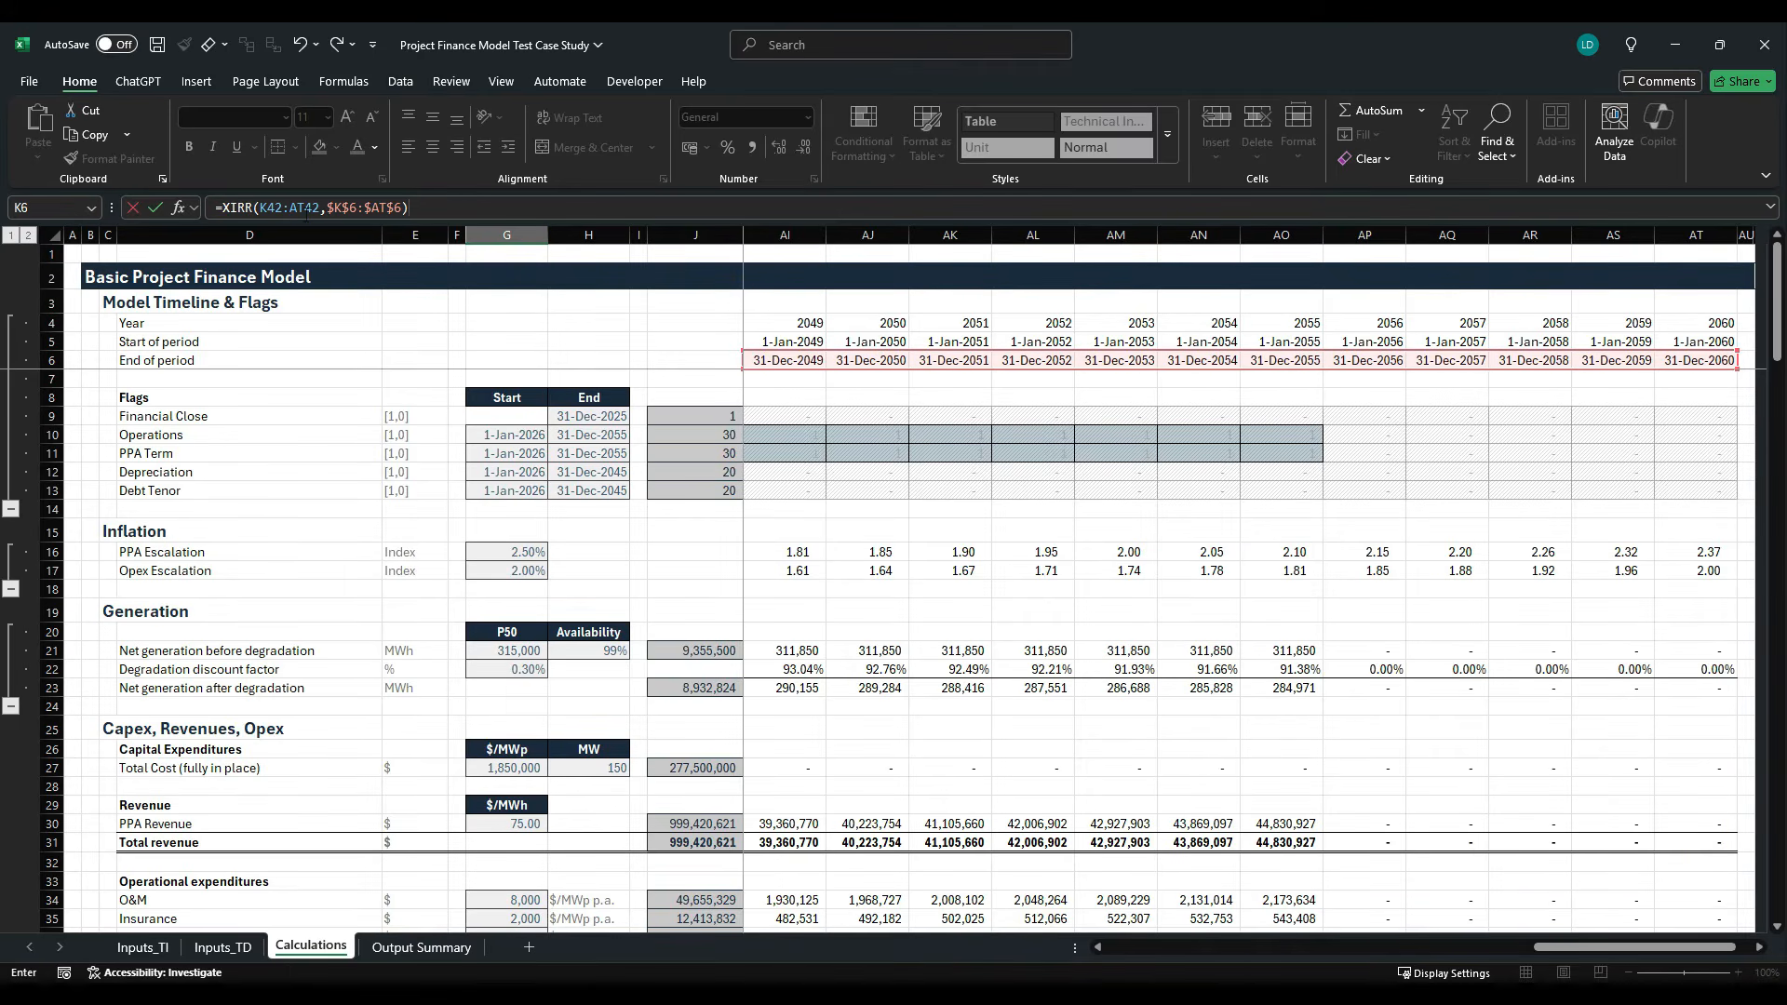
key(ctrl+Return)
scroll(503, 692, down, 4)
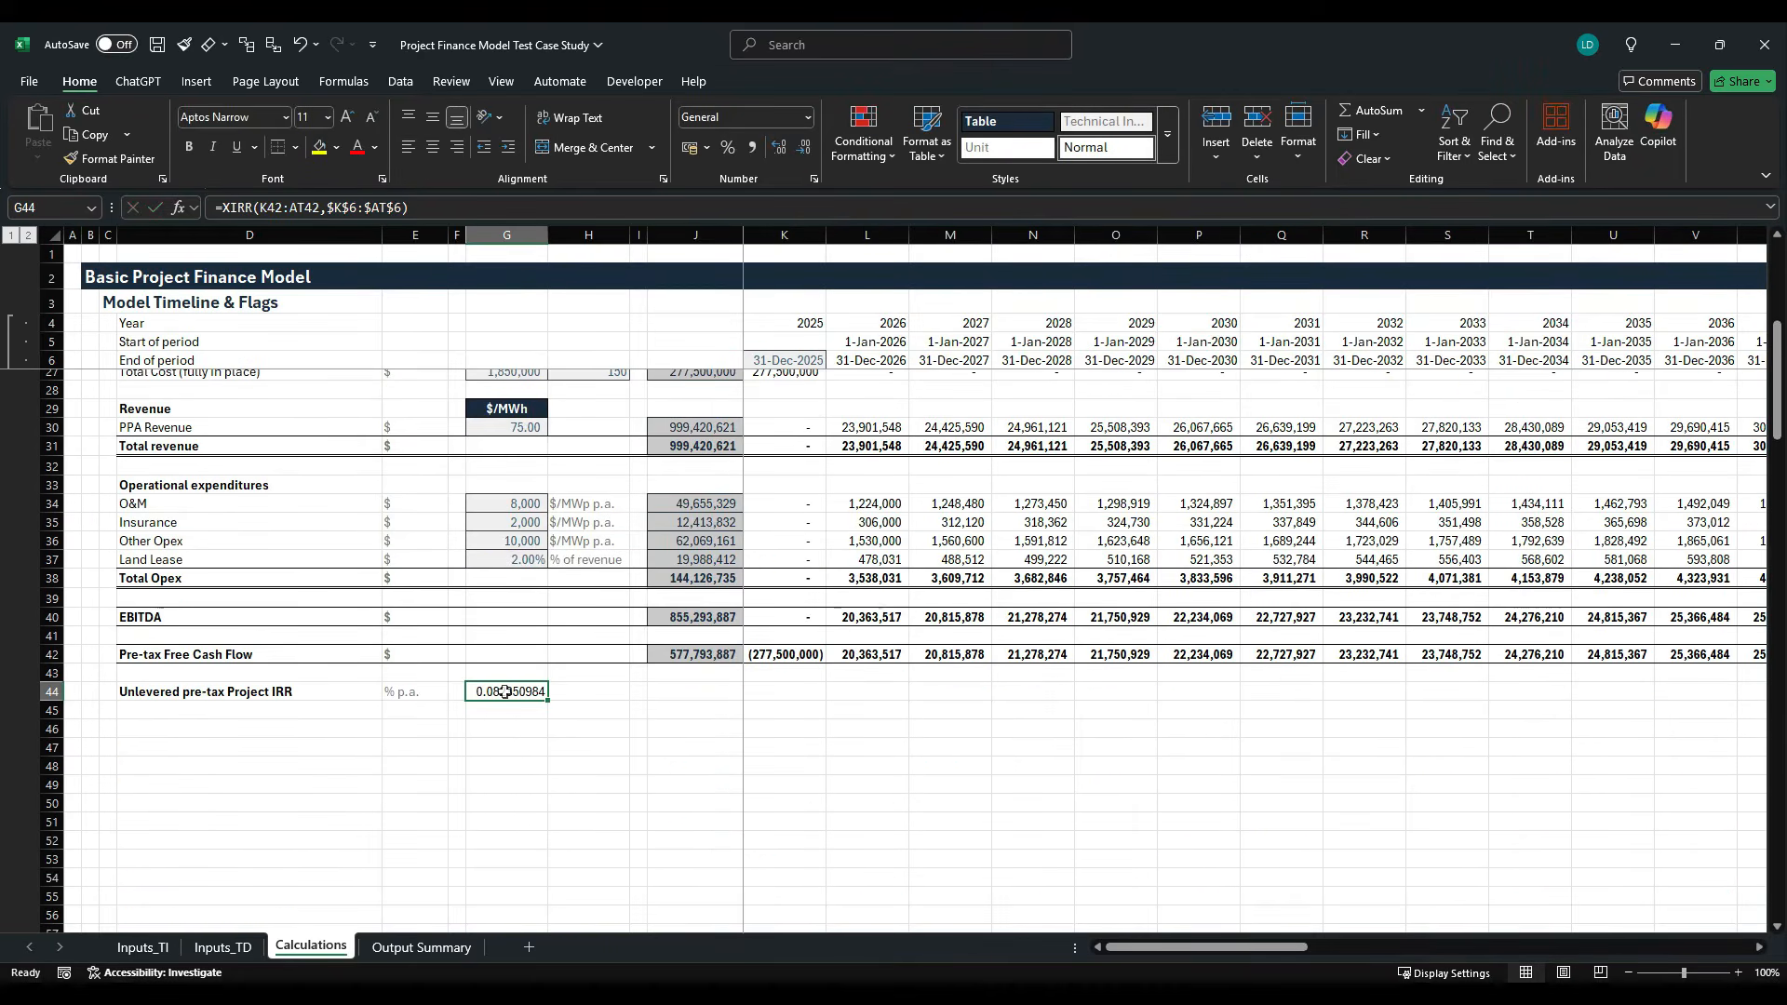
key(alt+h)
key(j)
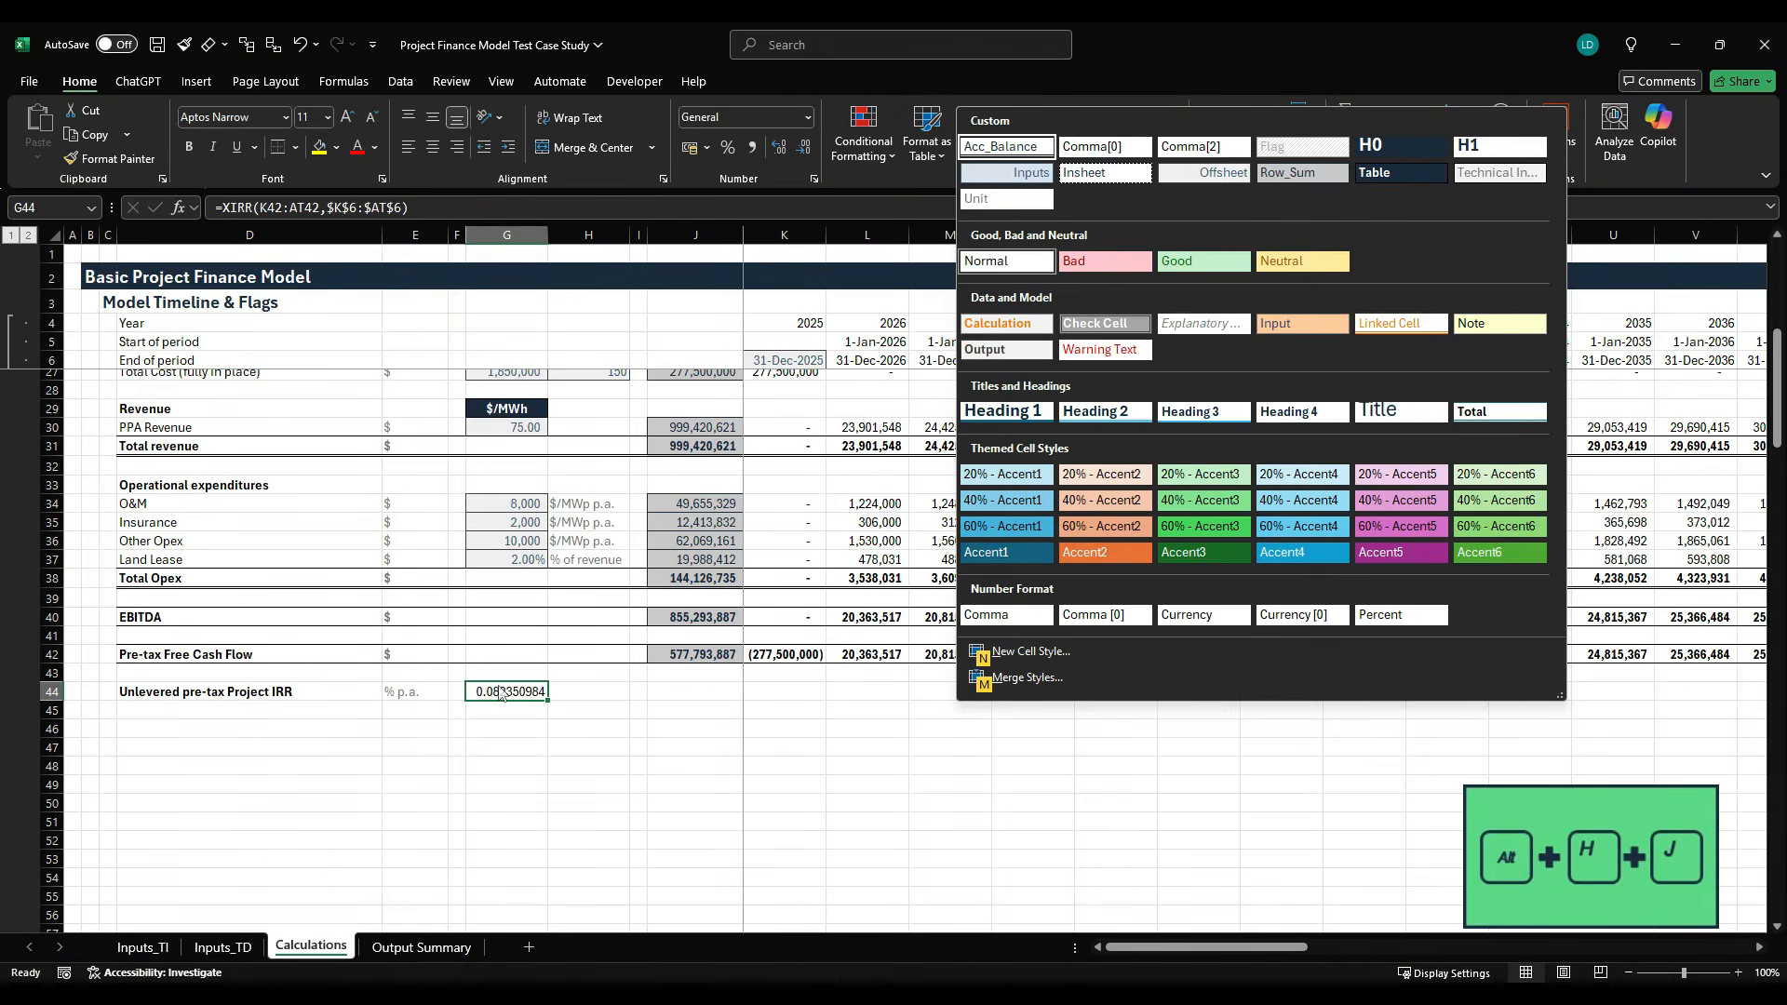
key(Escape)
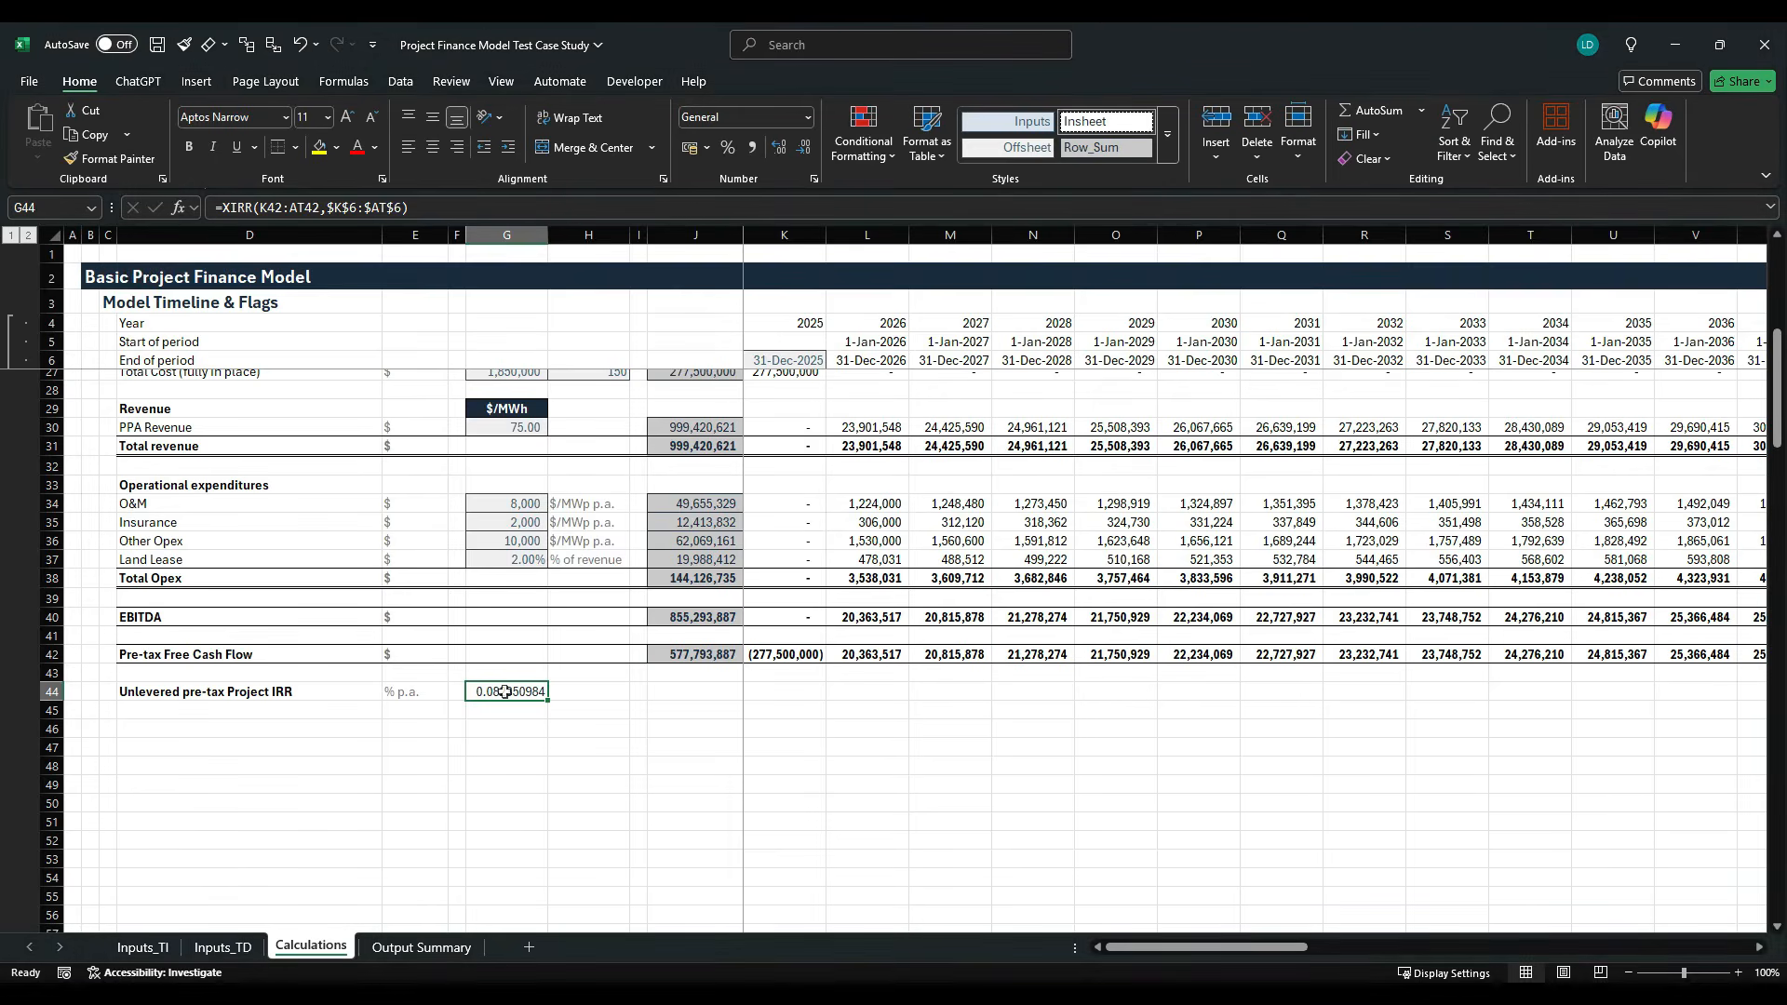
- Format the IRR result in G44 as a bold percentage with two decimals and a dashed border
click(728, 149)
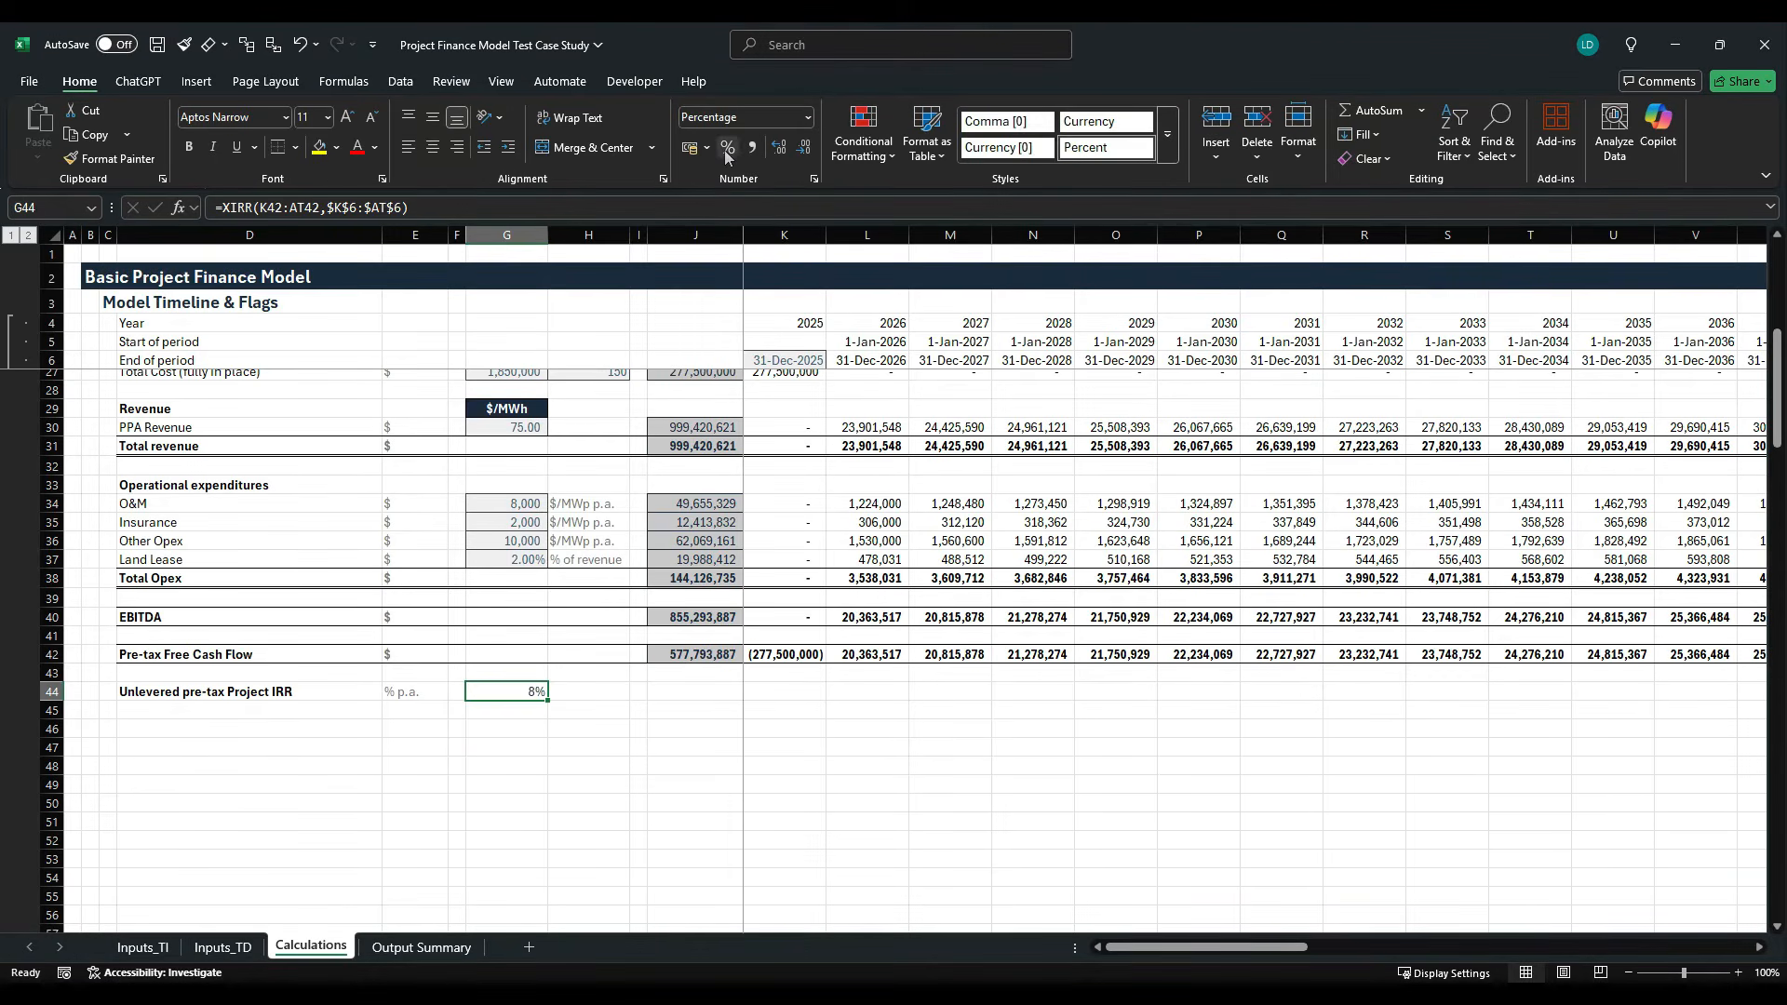
click(780, 151)
click(782, 156)
key(ctrl+b)
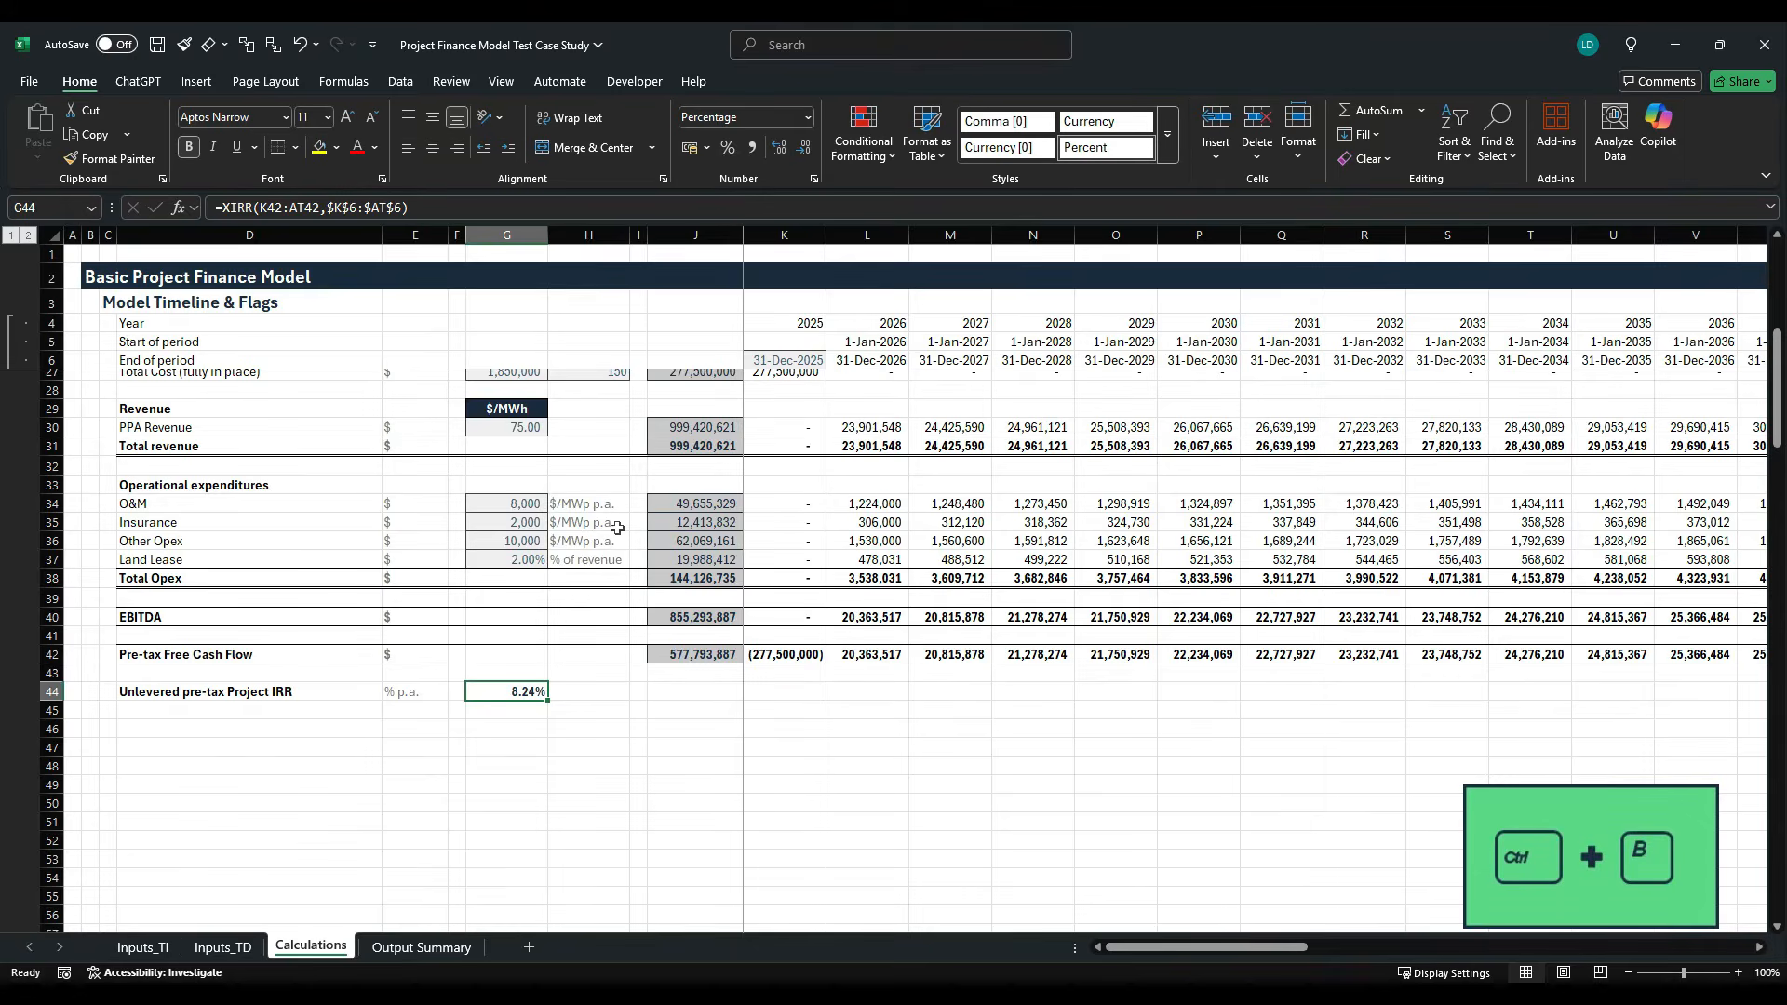
key(ctrl+c)
click(507, 747)
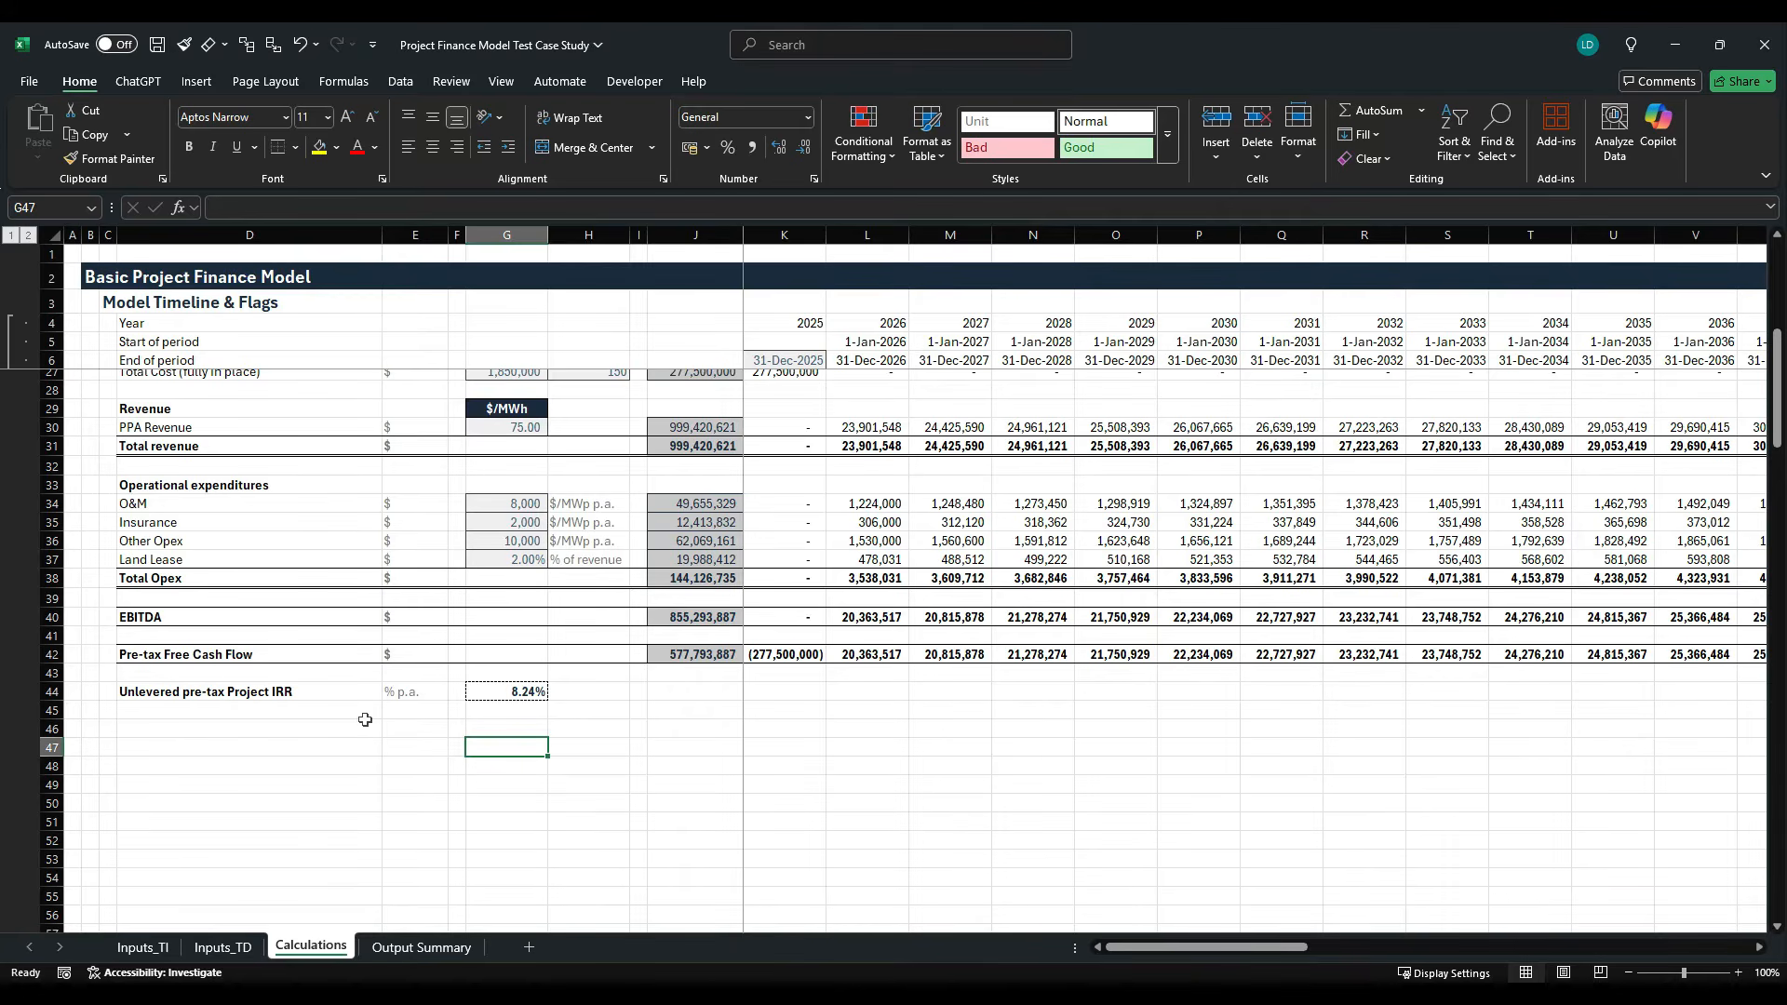
- Review the financing, tax and return assumptions on the Inputs_TI sheet, and return to the Calculations sheet
click(142, 946)
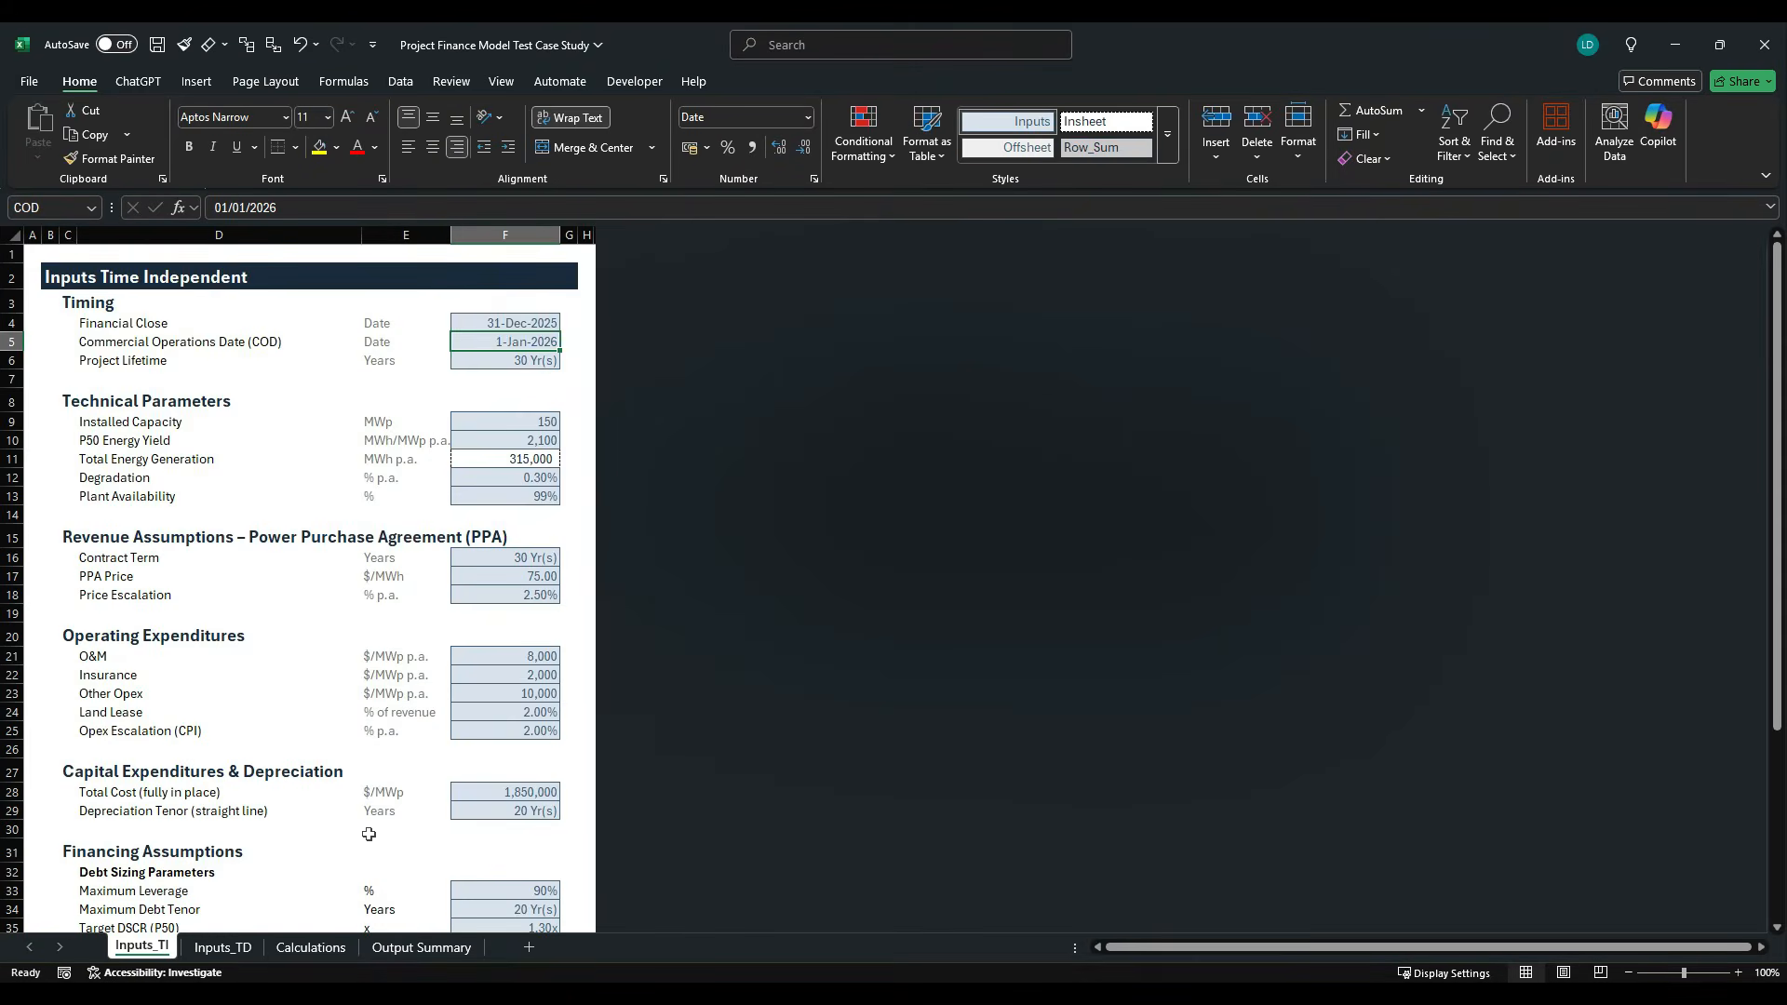
scroll(422, 823, down, 3)
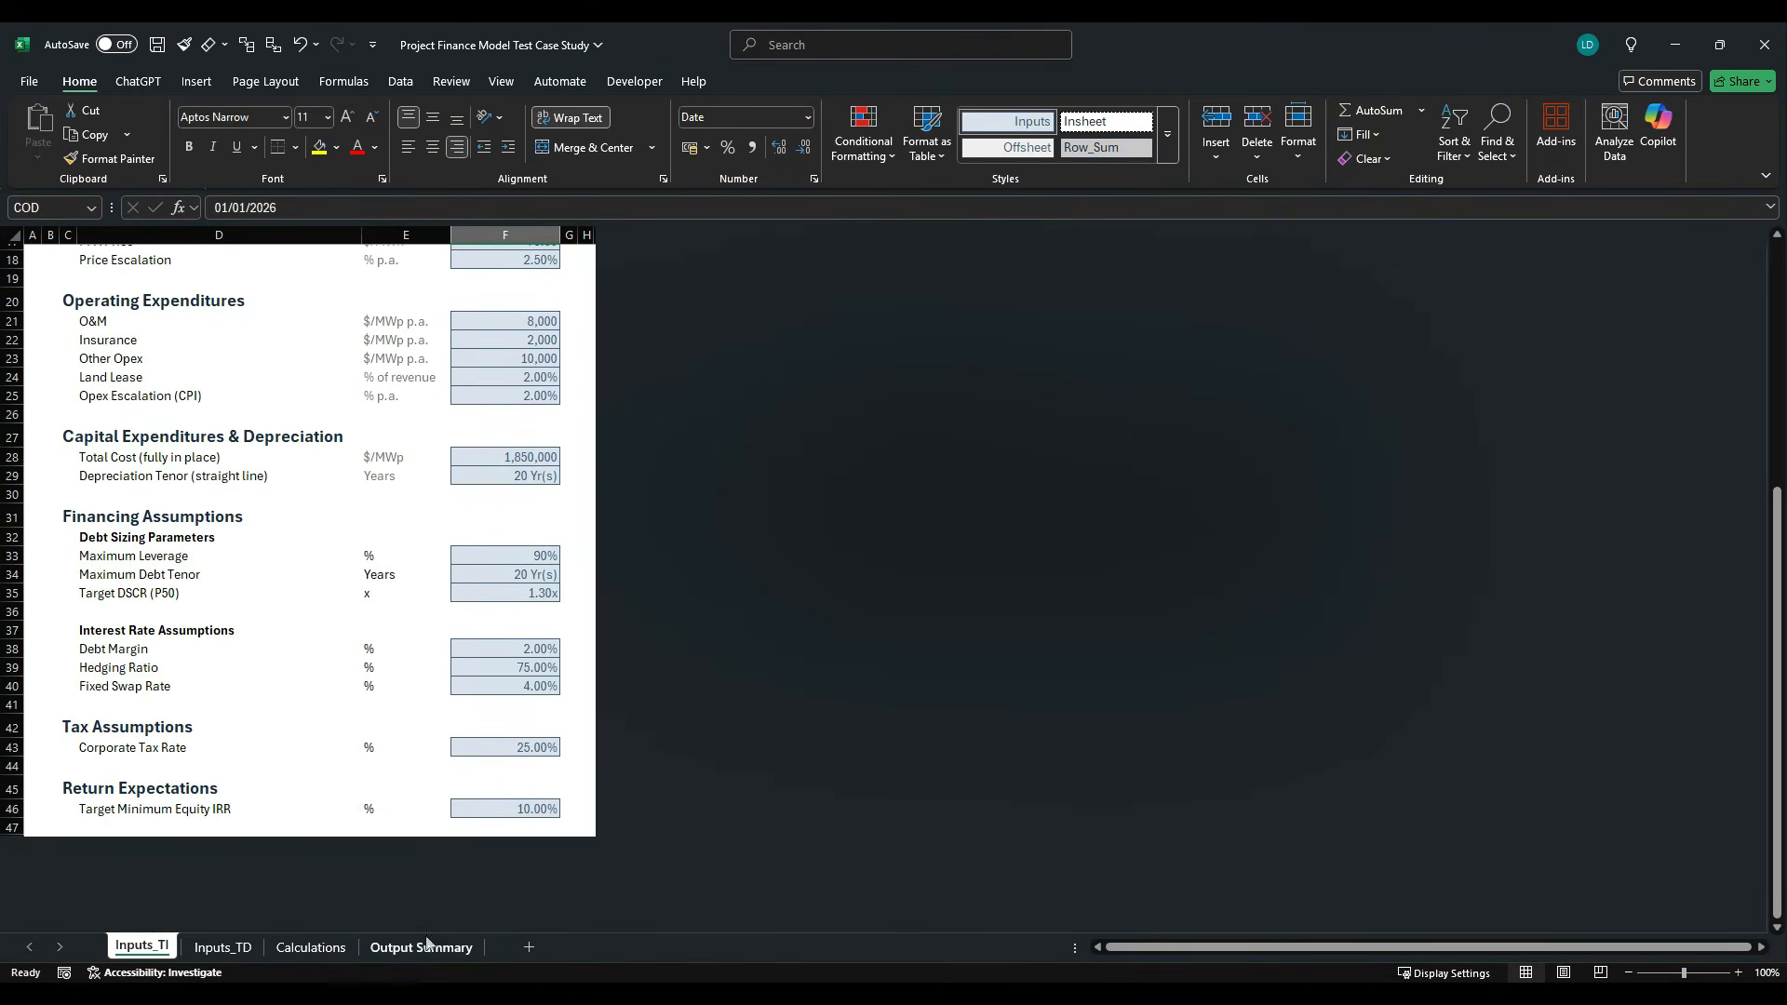
click(311, 946)
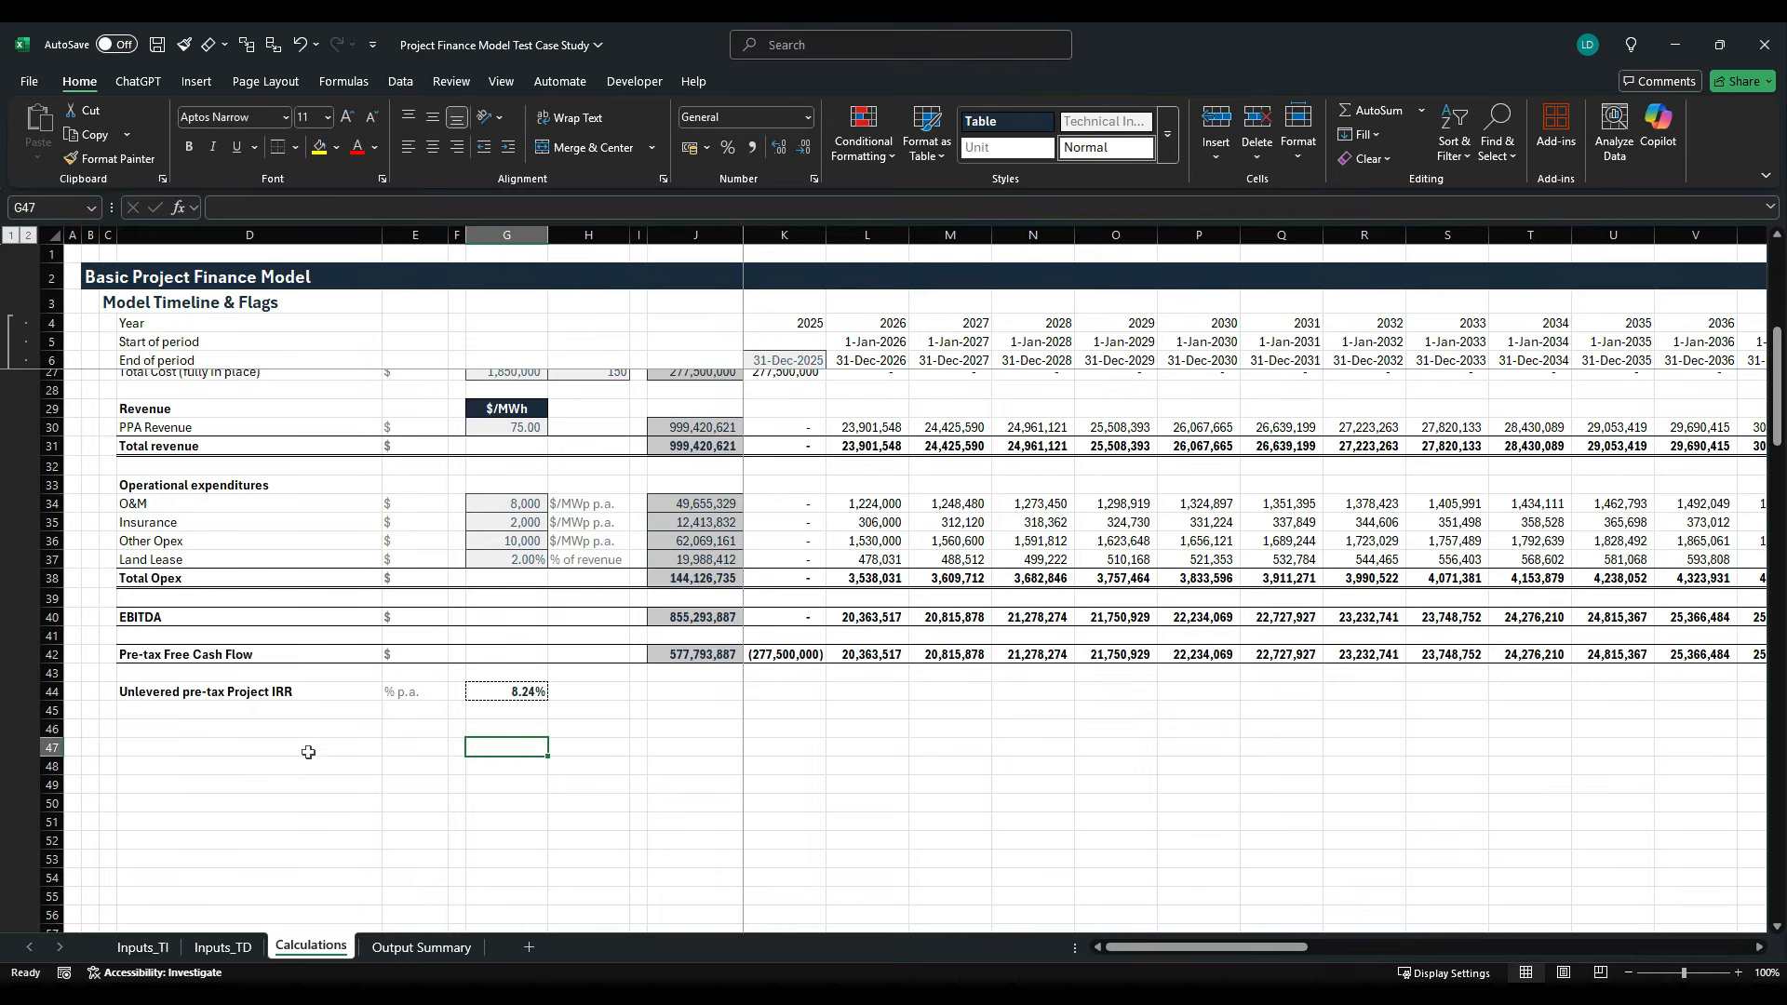
- Check the Unlevered after-tax Project IRR item under Required Outputs in the case study PDF, and return to the Excel model
key(alt+Tab)
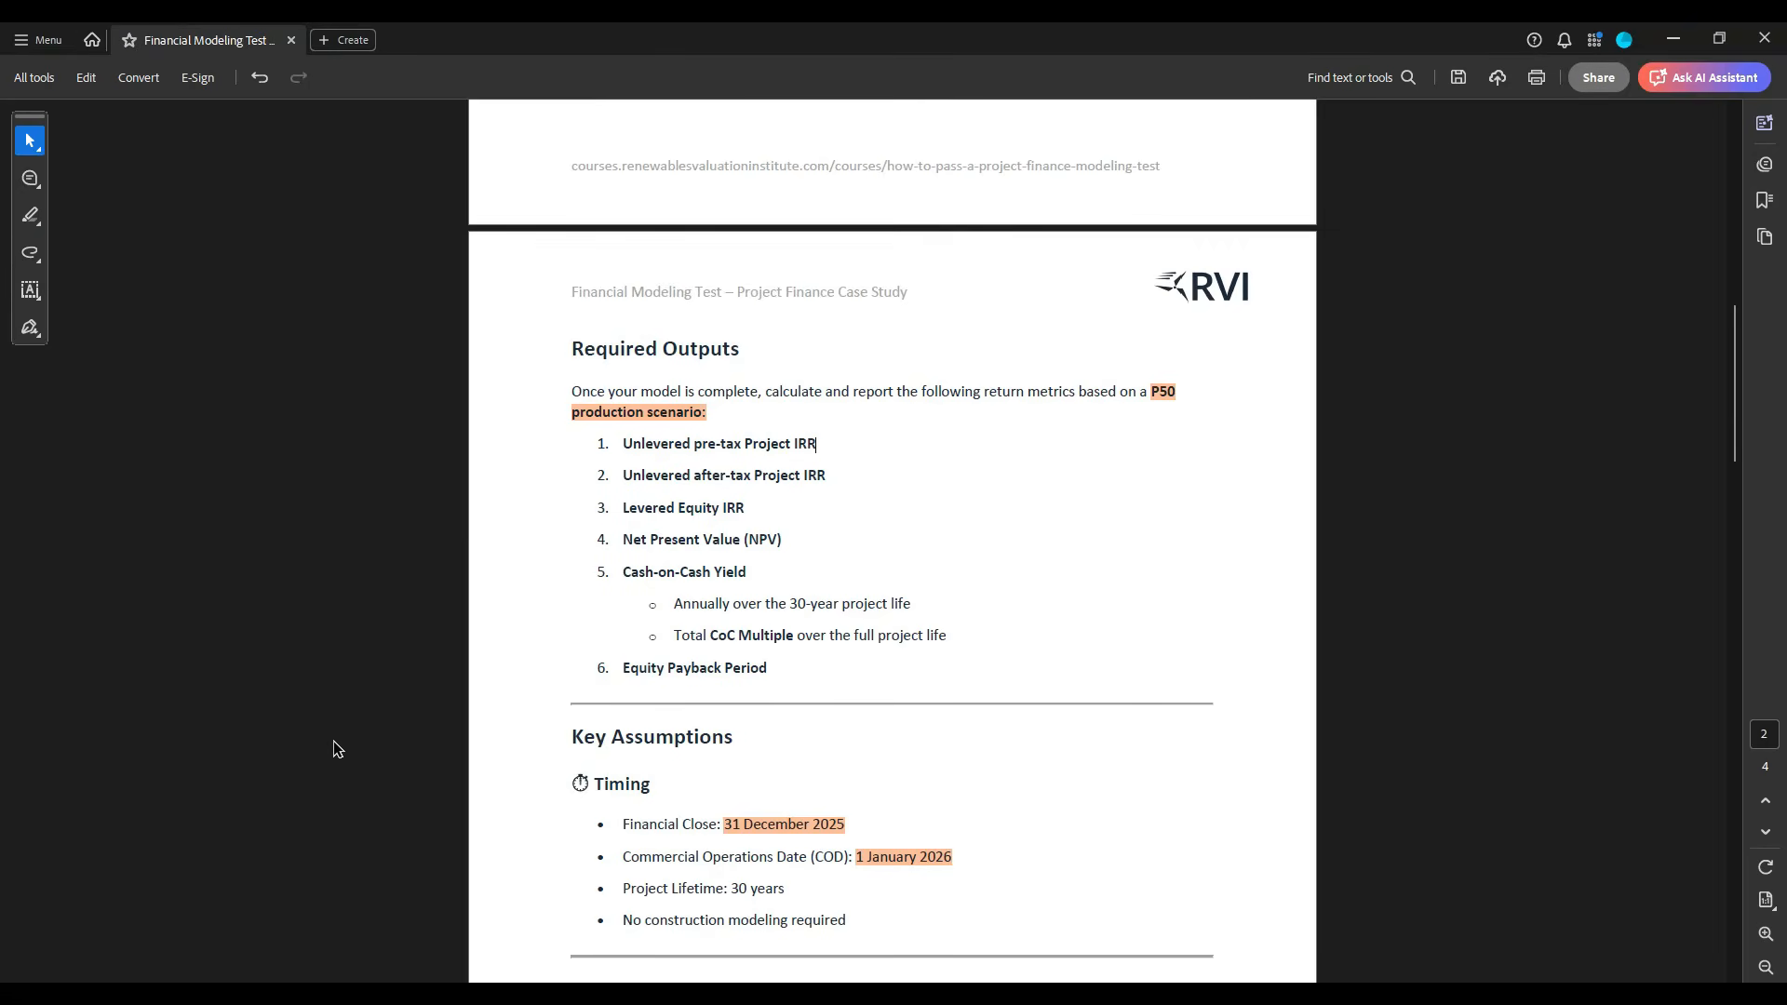
drag(623, 482, 845, 476)
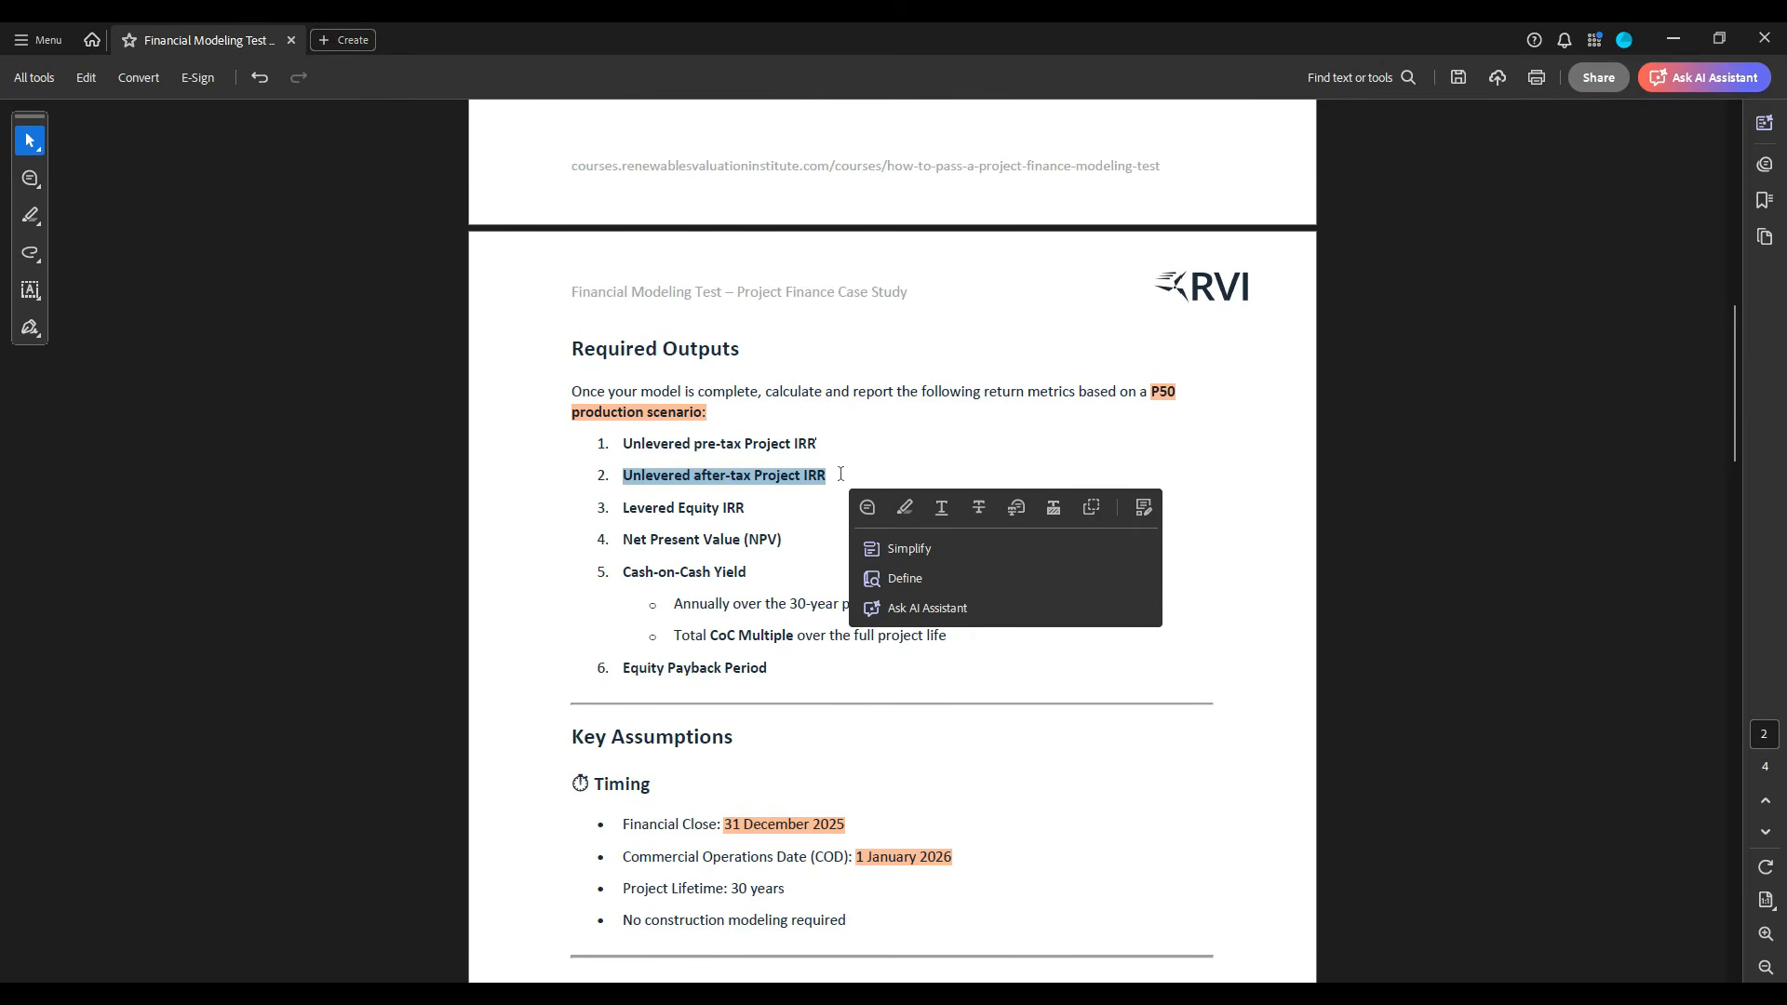
key(alt+Tab)
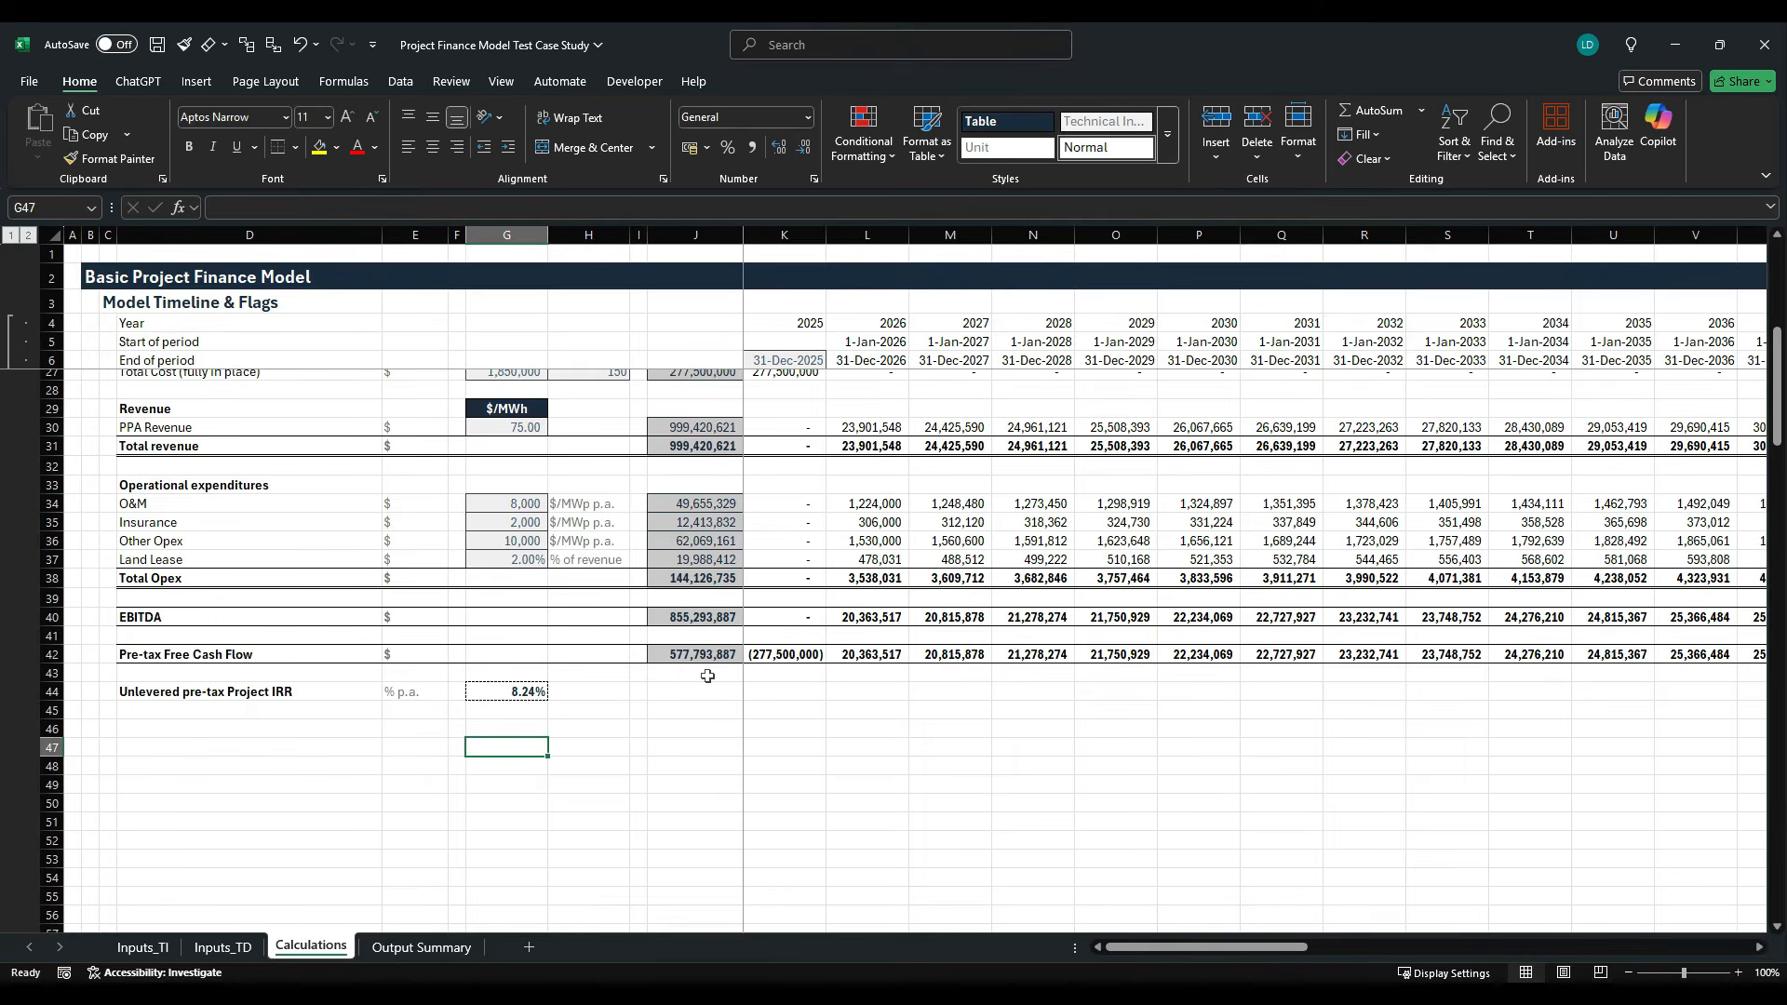
- Enter the section heading "Depreciation & Unlevered Taxes" in C46 of the Calculations sheet
key(Left)
key(Left)
key(Left)
key(Left)
key(Right)
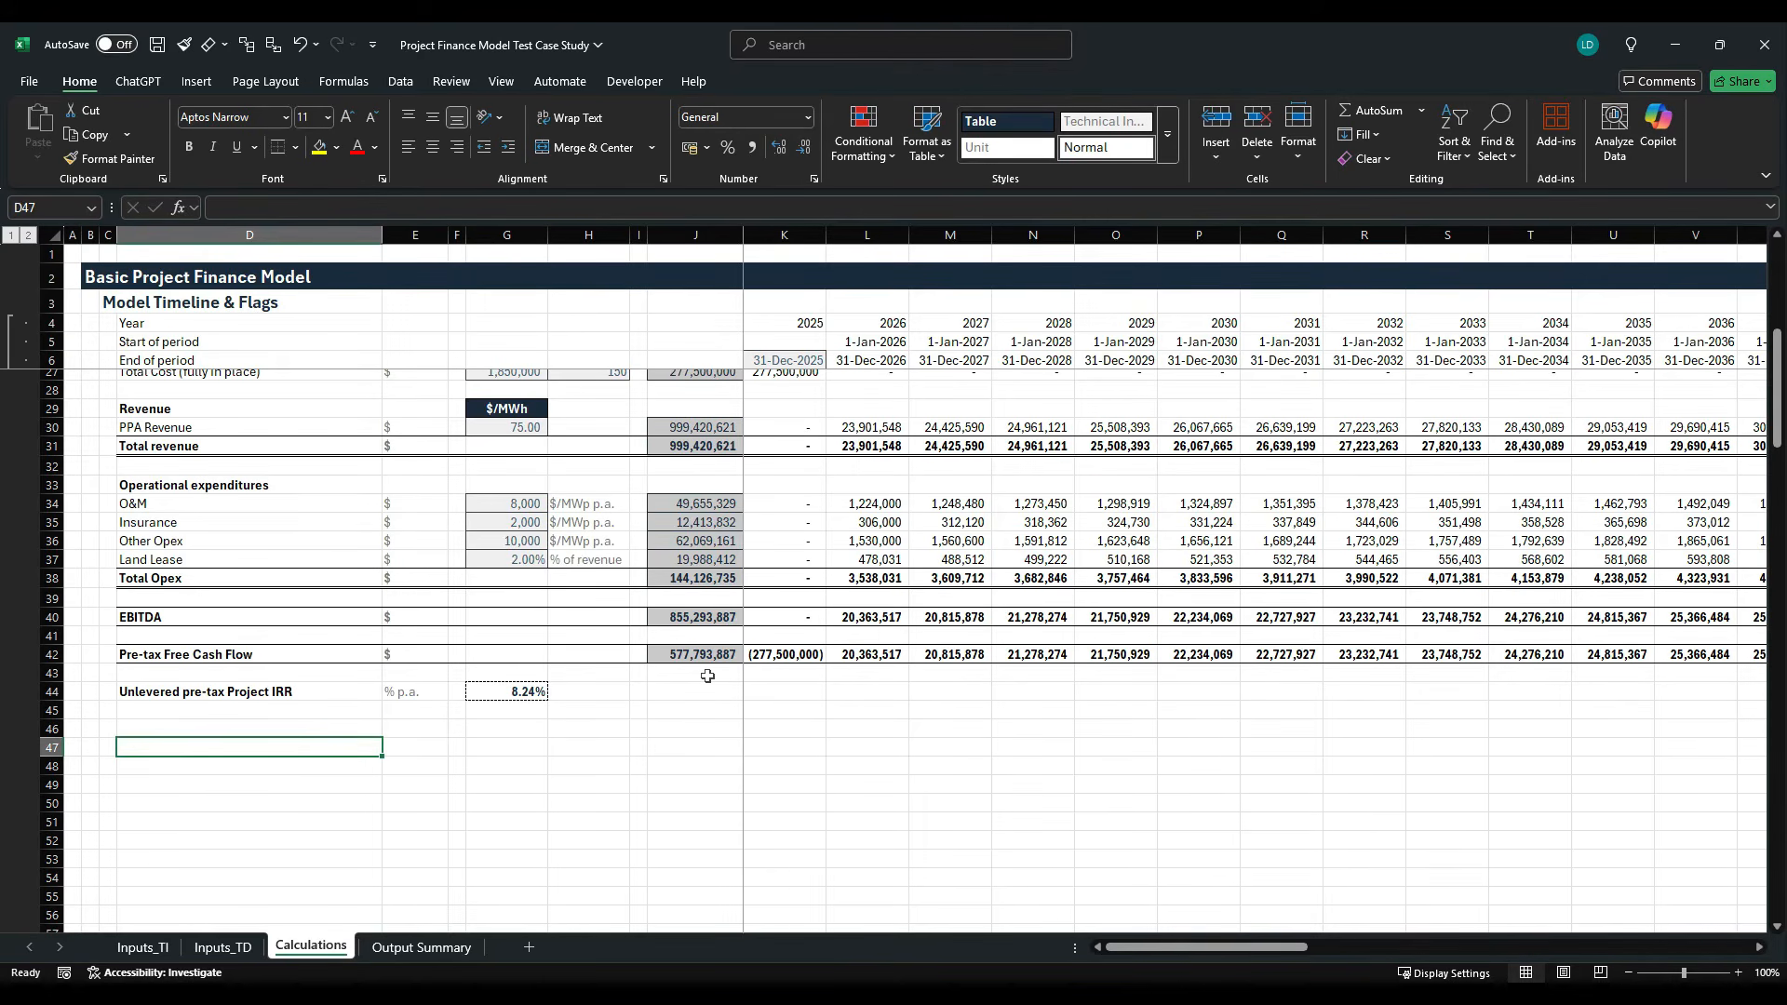
key(Up)
key(Left)
text(Depre)
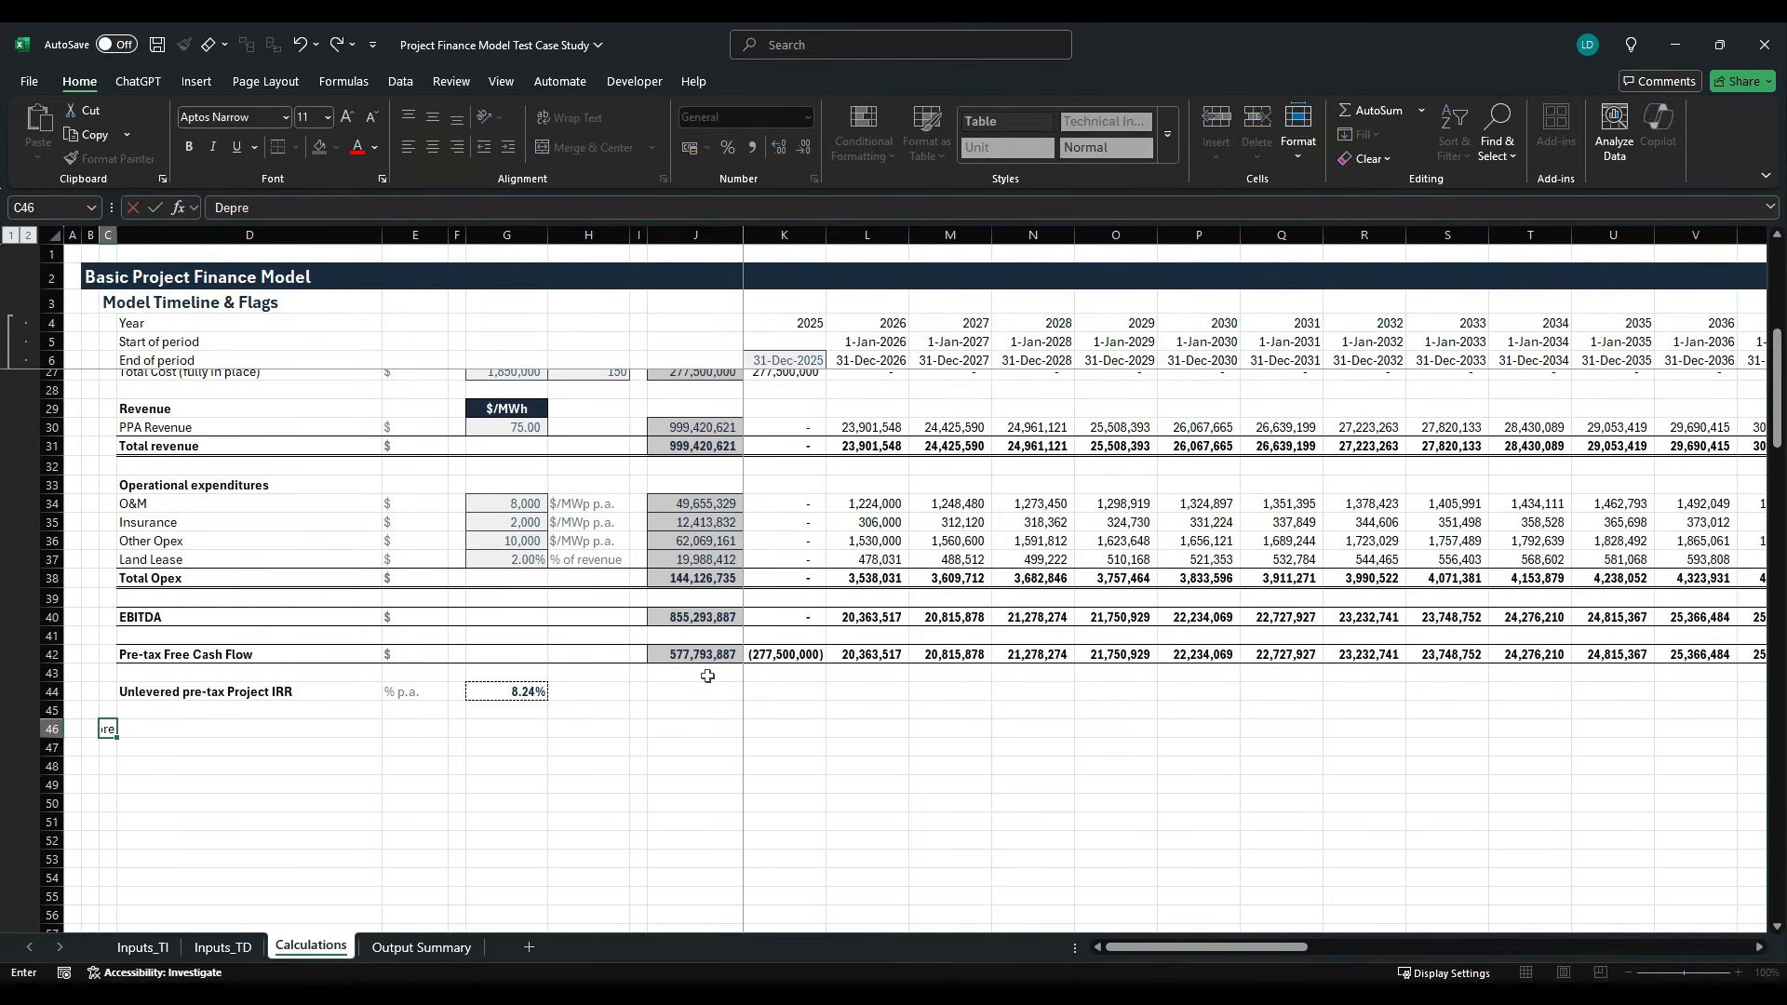
text(ciation & Unlevered Taxes)
key(ctrl+Return)
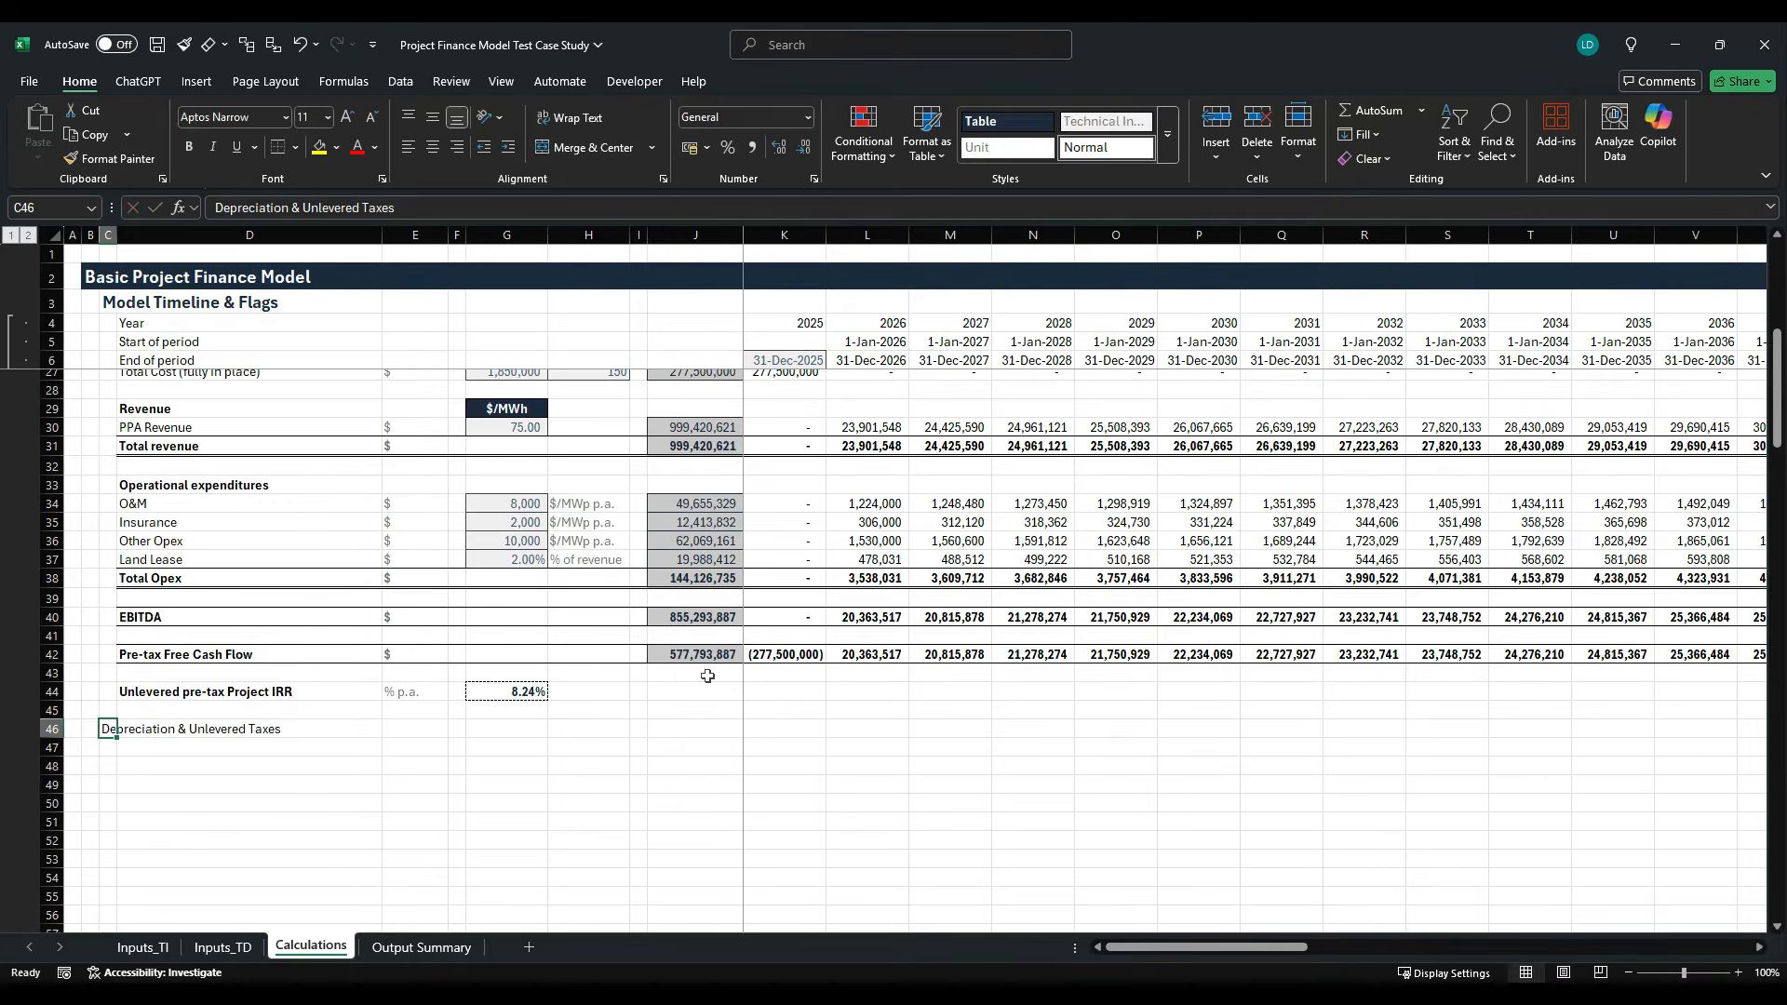
- Apply the H1 cell style to the section heading in C46
key(alt+h)
key(j)
key(Right)
key(Right)
key(Right)
key(Right)
key(Right)
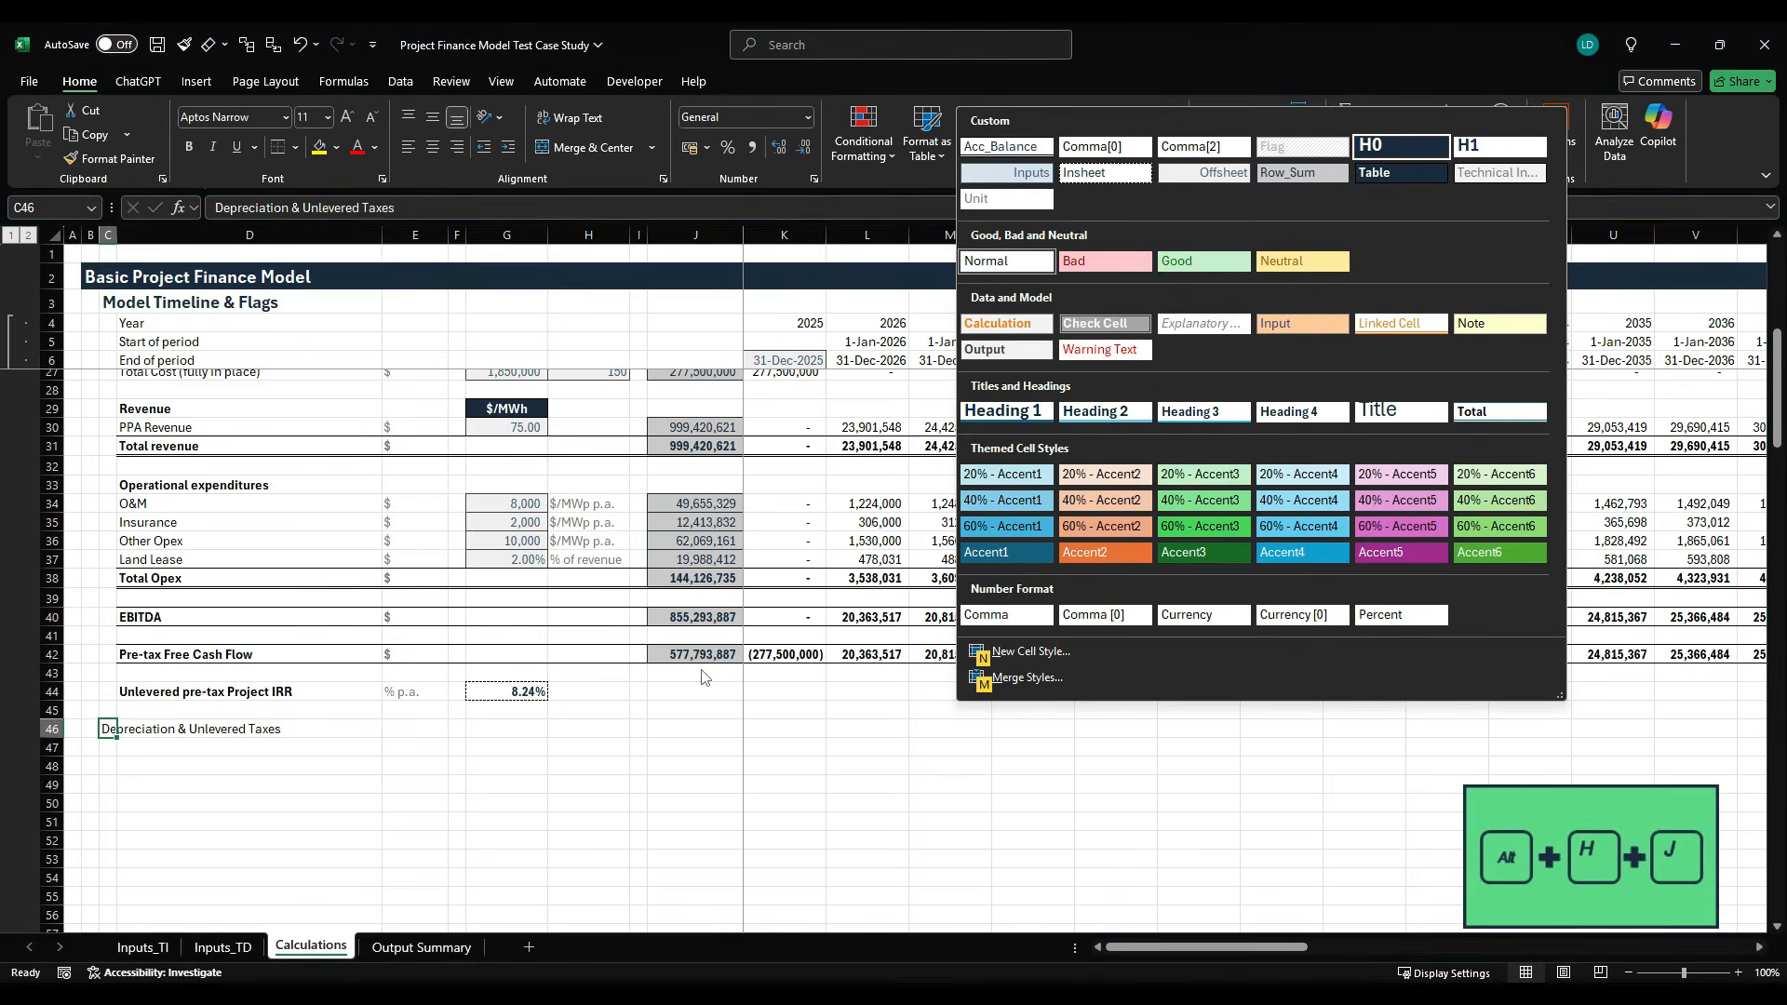
key(Return)
key(Return)
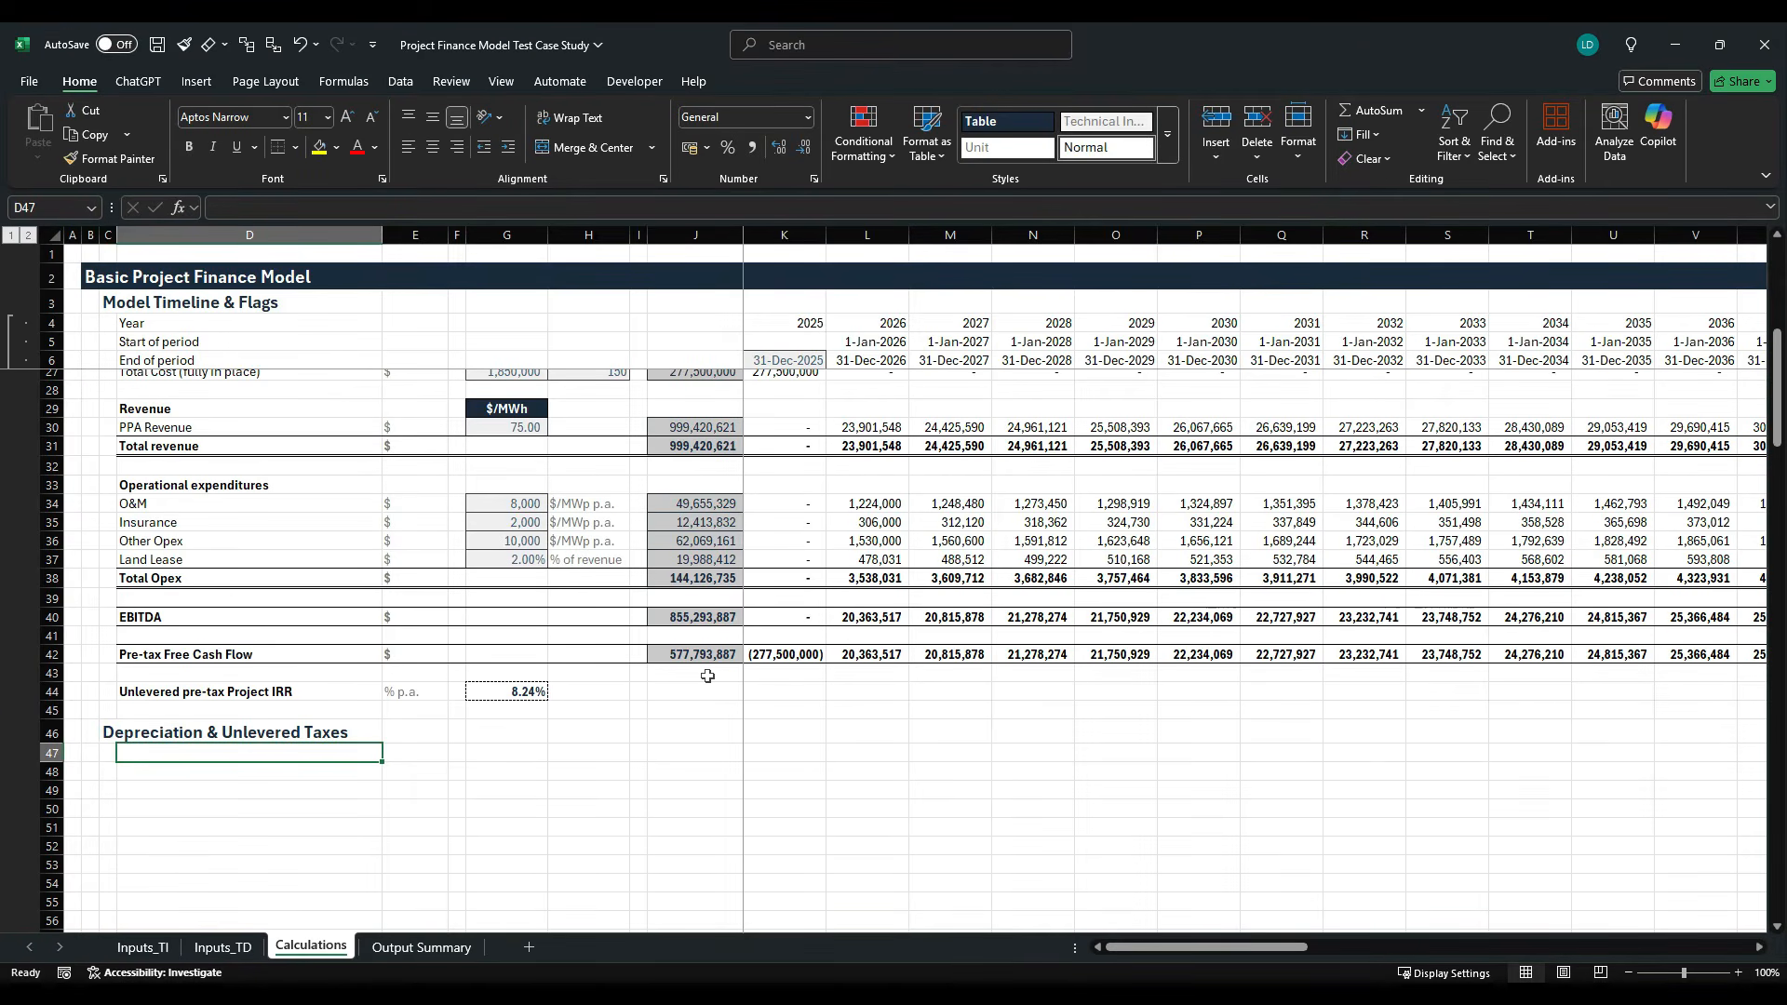
- Enter "Tax Depreciation" as a bold subheading in D47
text(Tax Deprec)
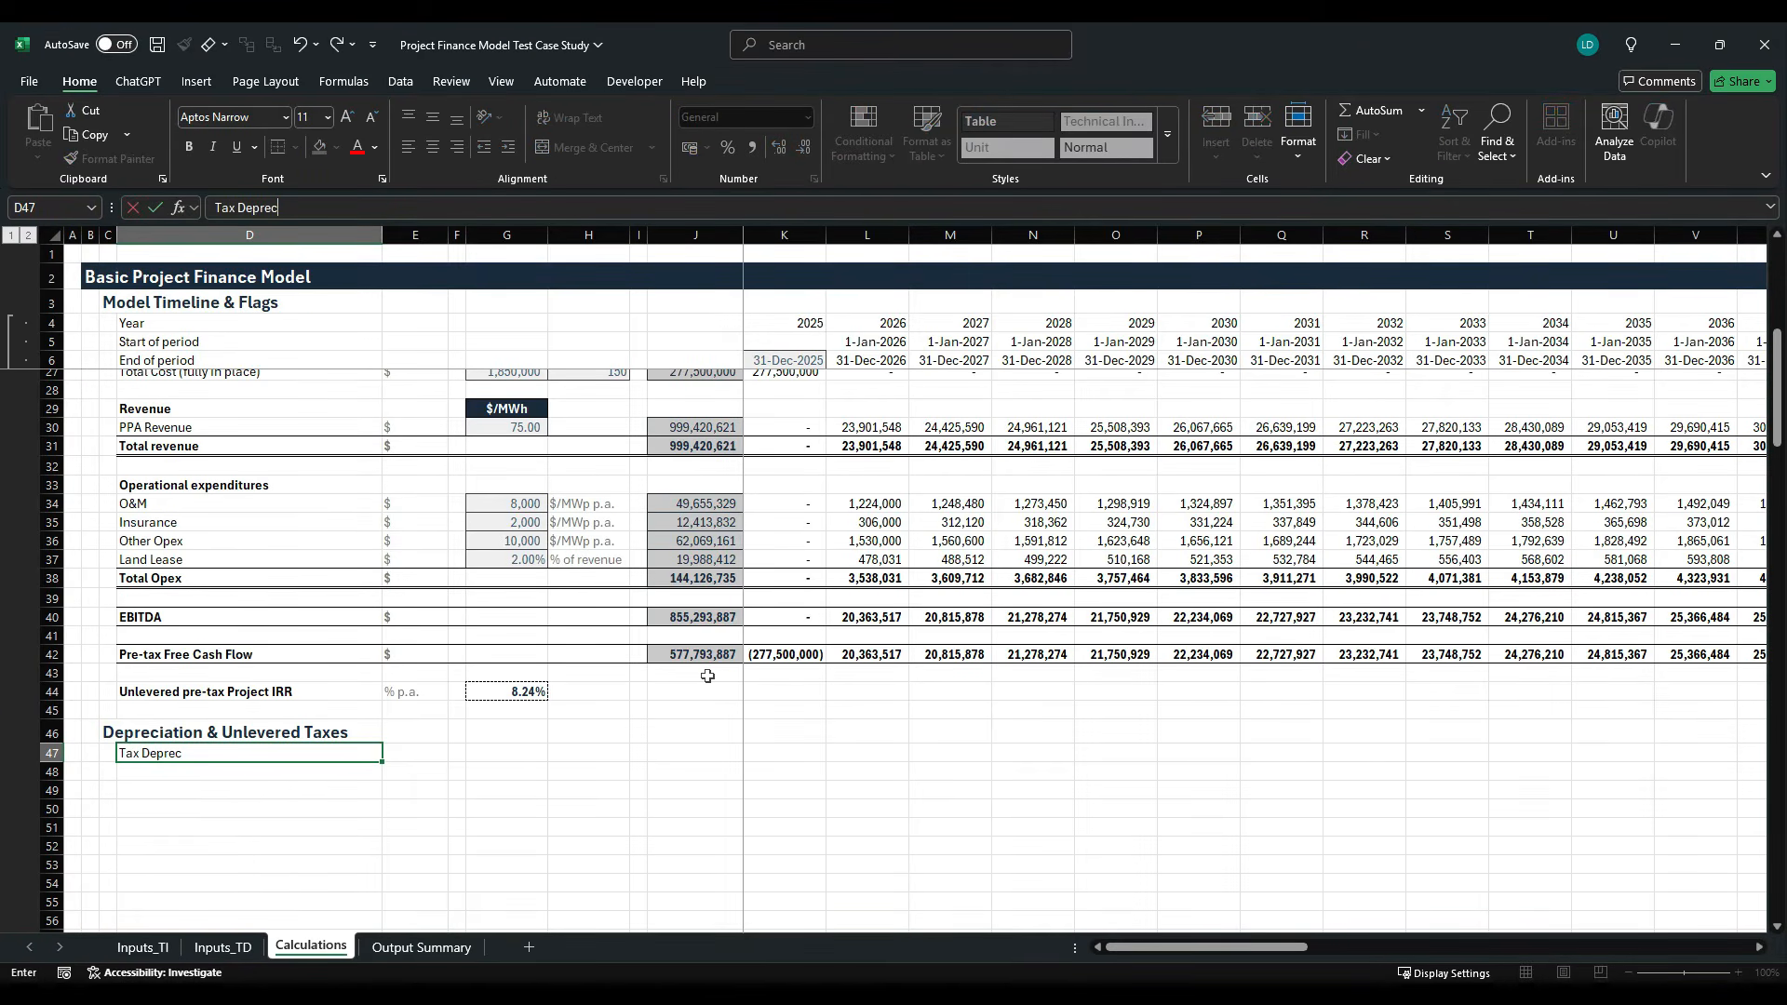
text(iation)
key(ctrl+Return)
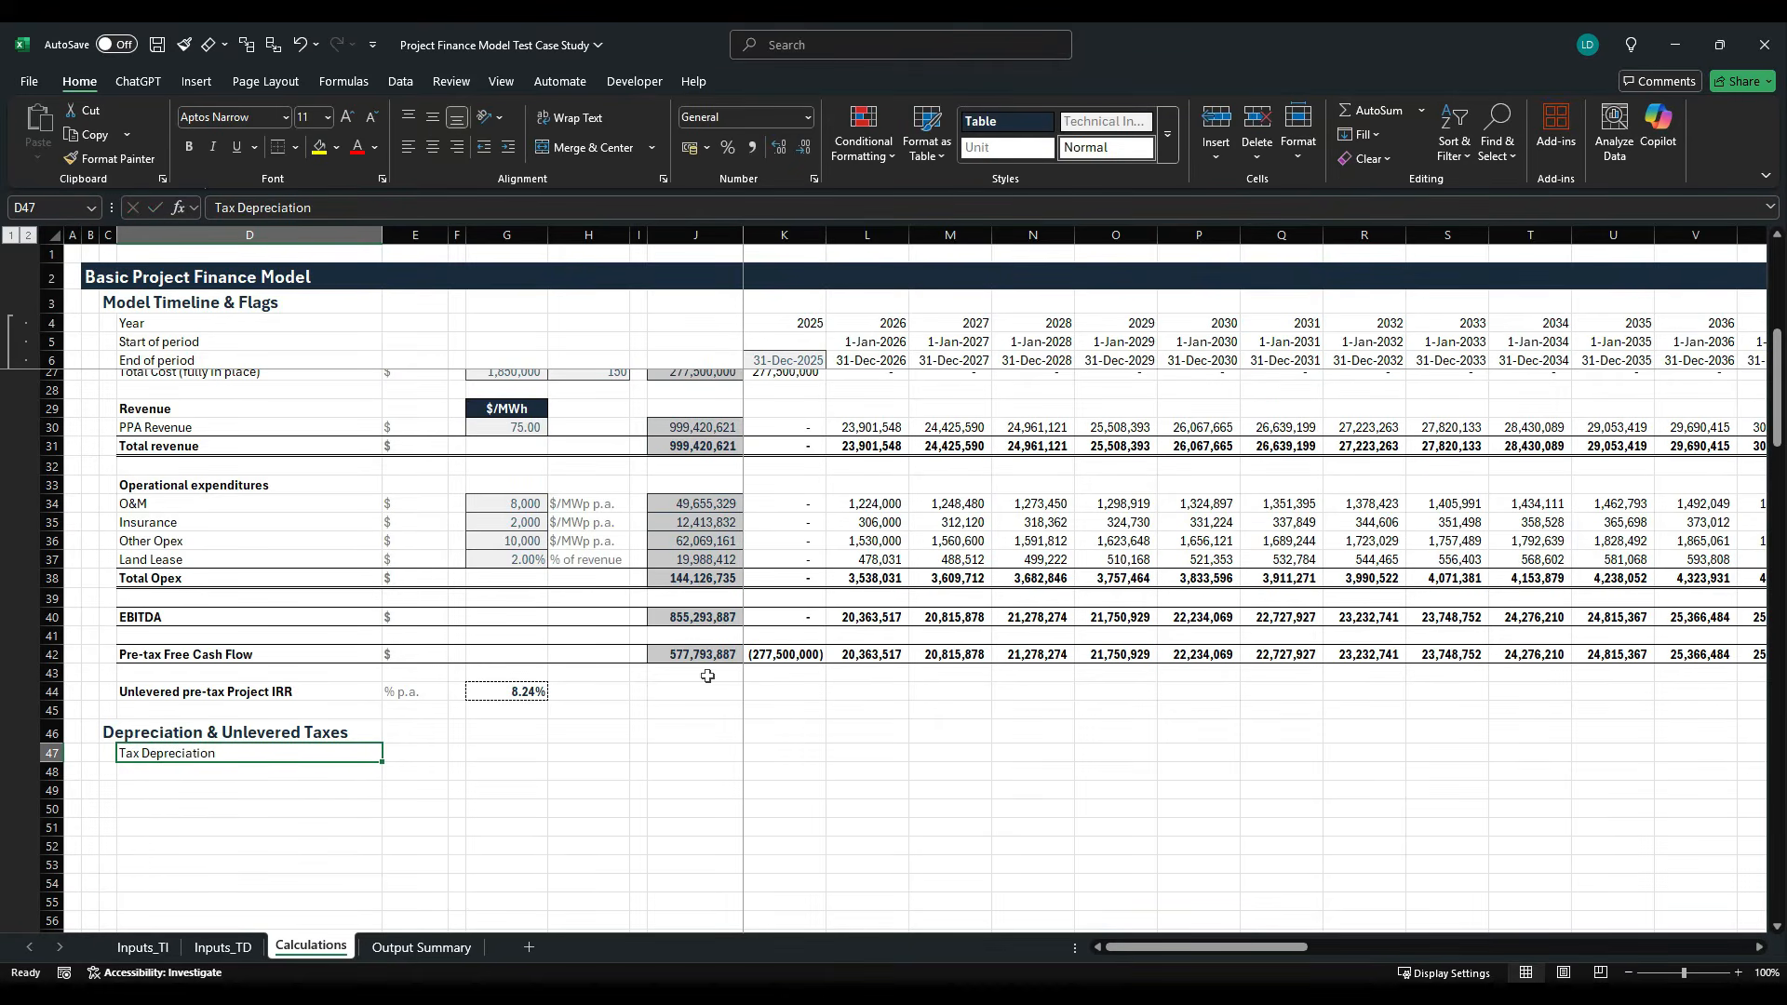
key(ctrl+b)
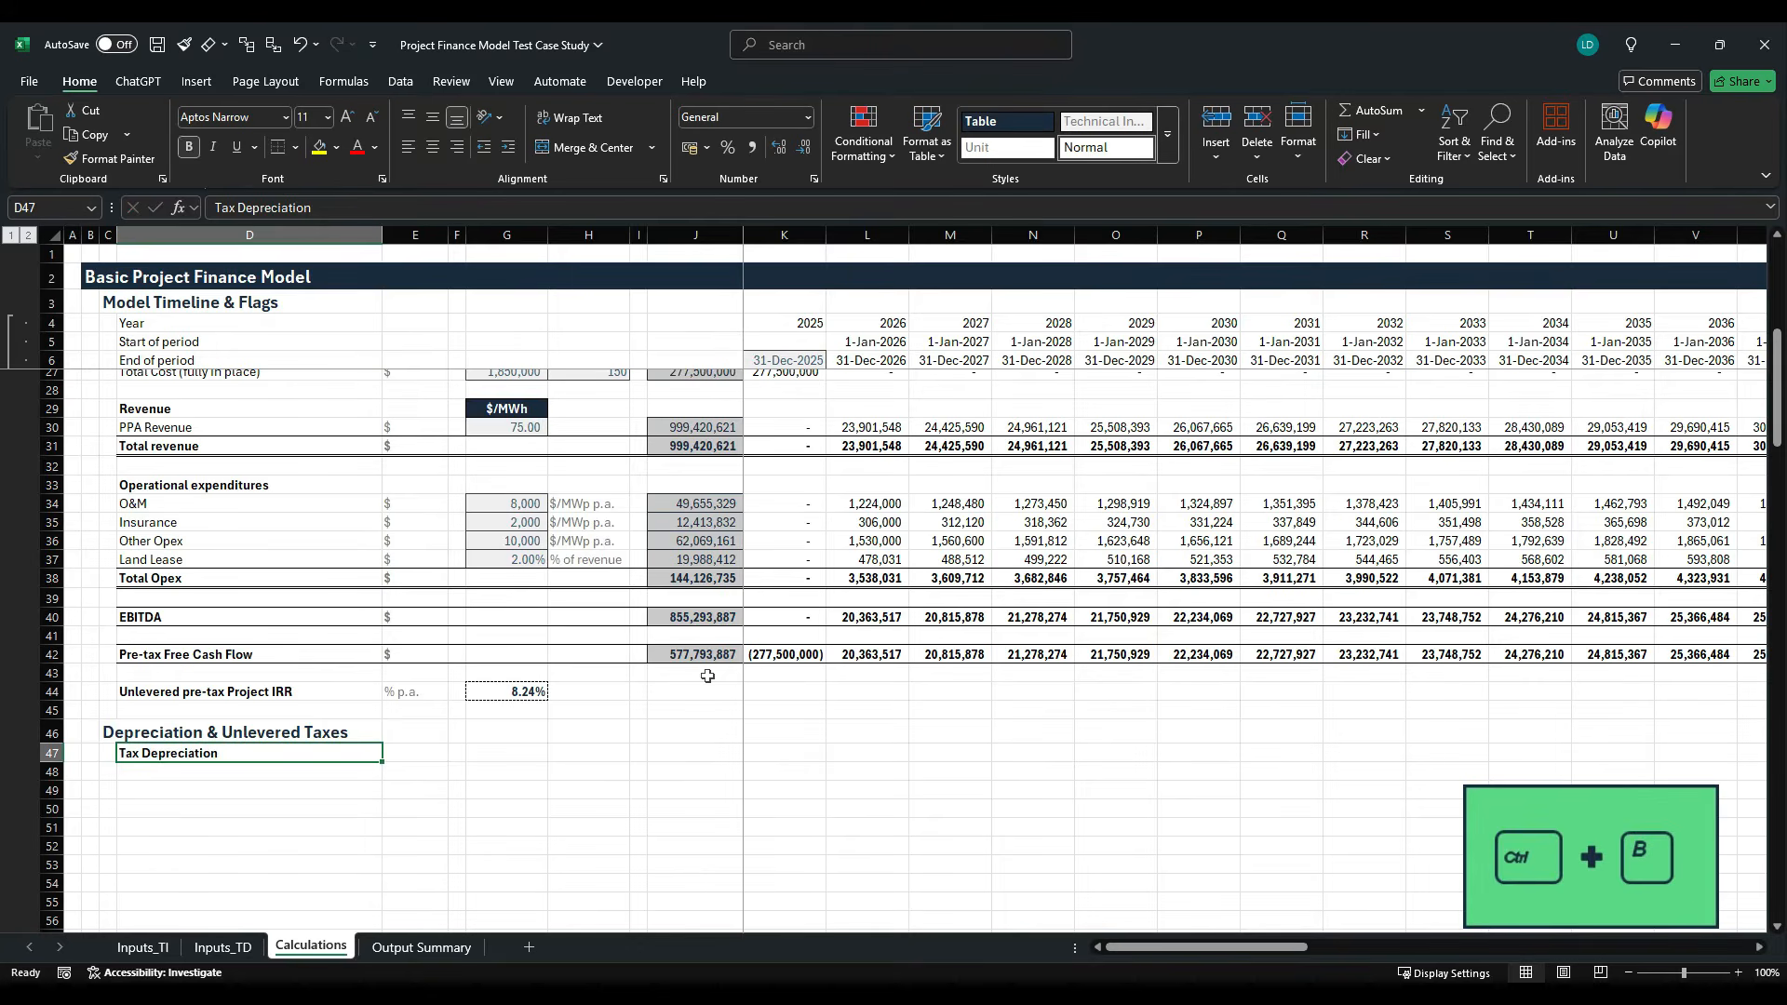
- Add a "Depreciation" line in D48 with "$" as its unit in E48
key(Return)
text(Depr)
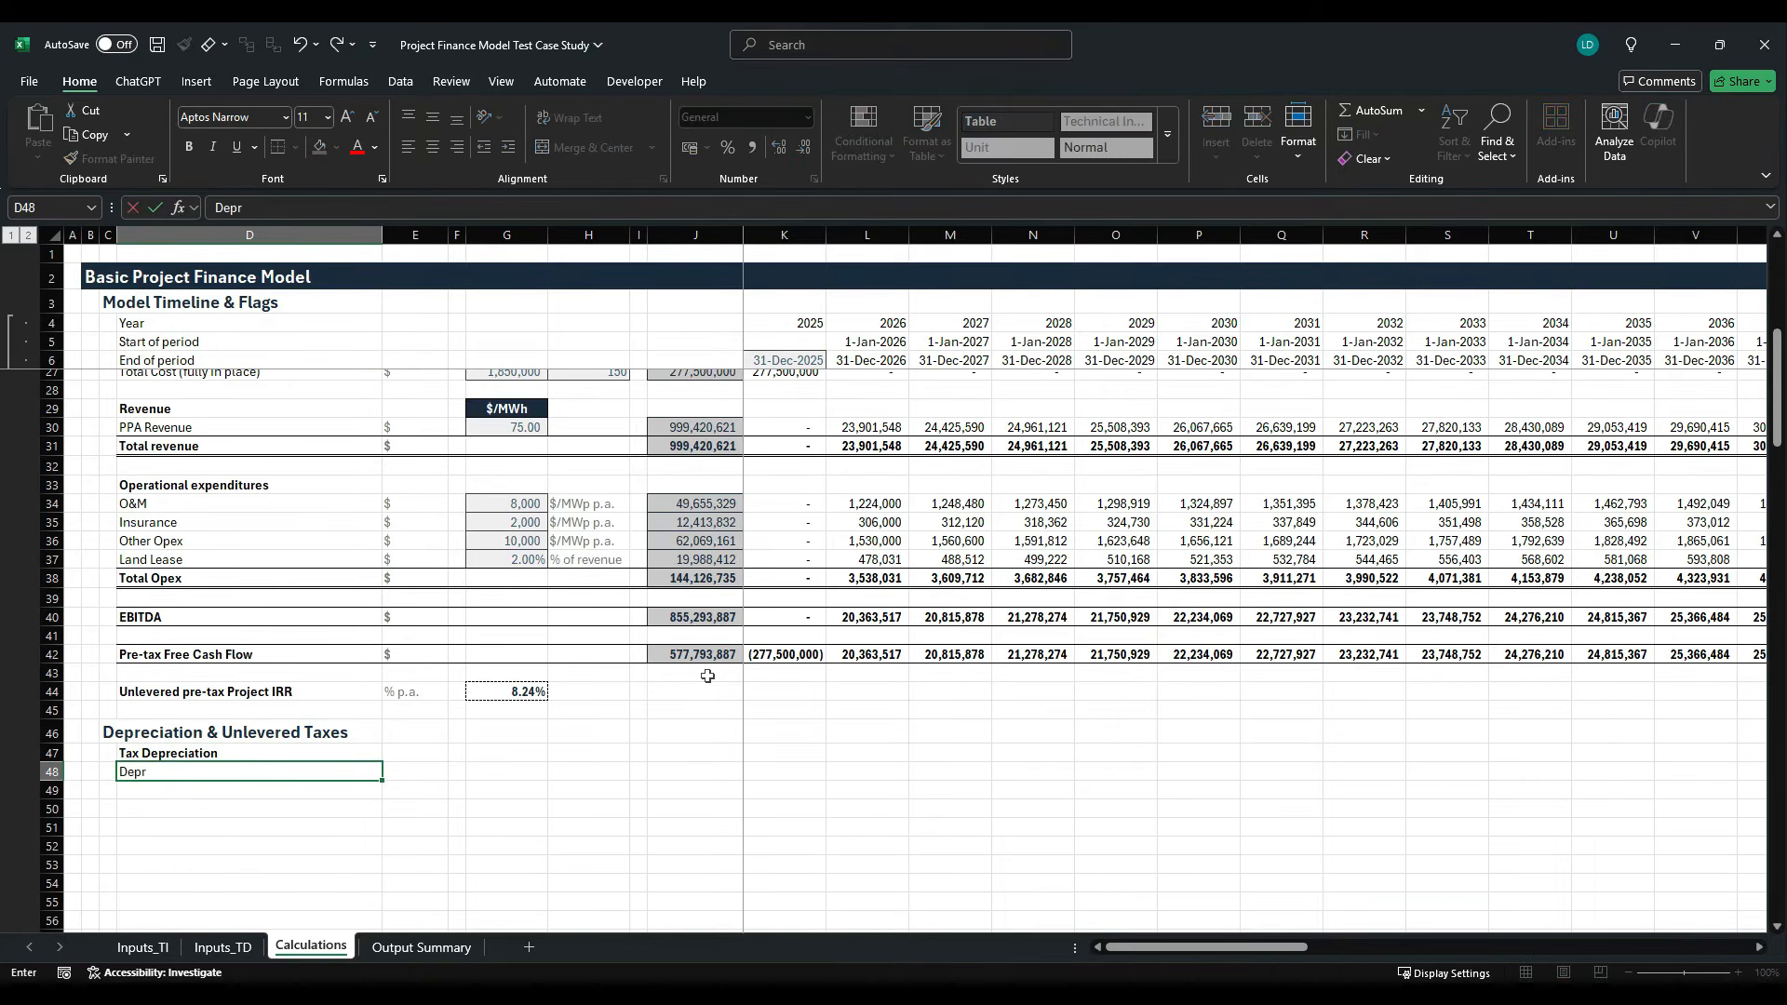
text(eciation)
key(ctrl+Return)
key(Right)
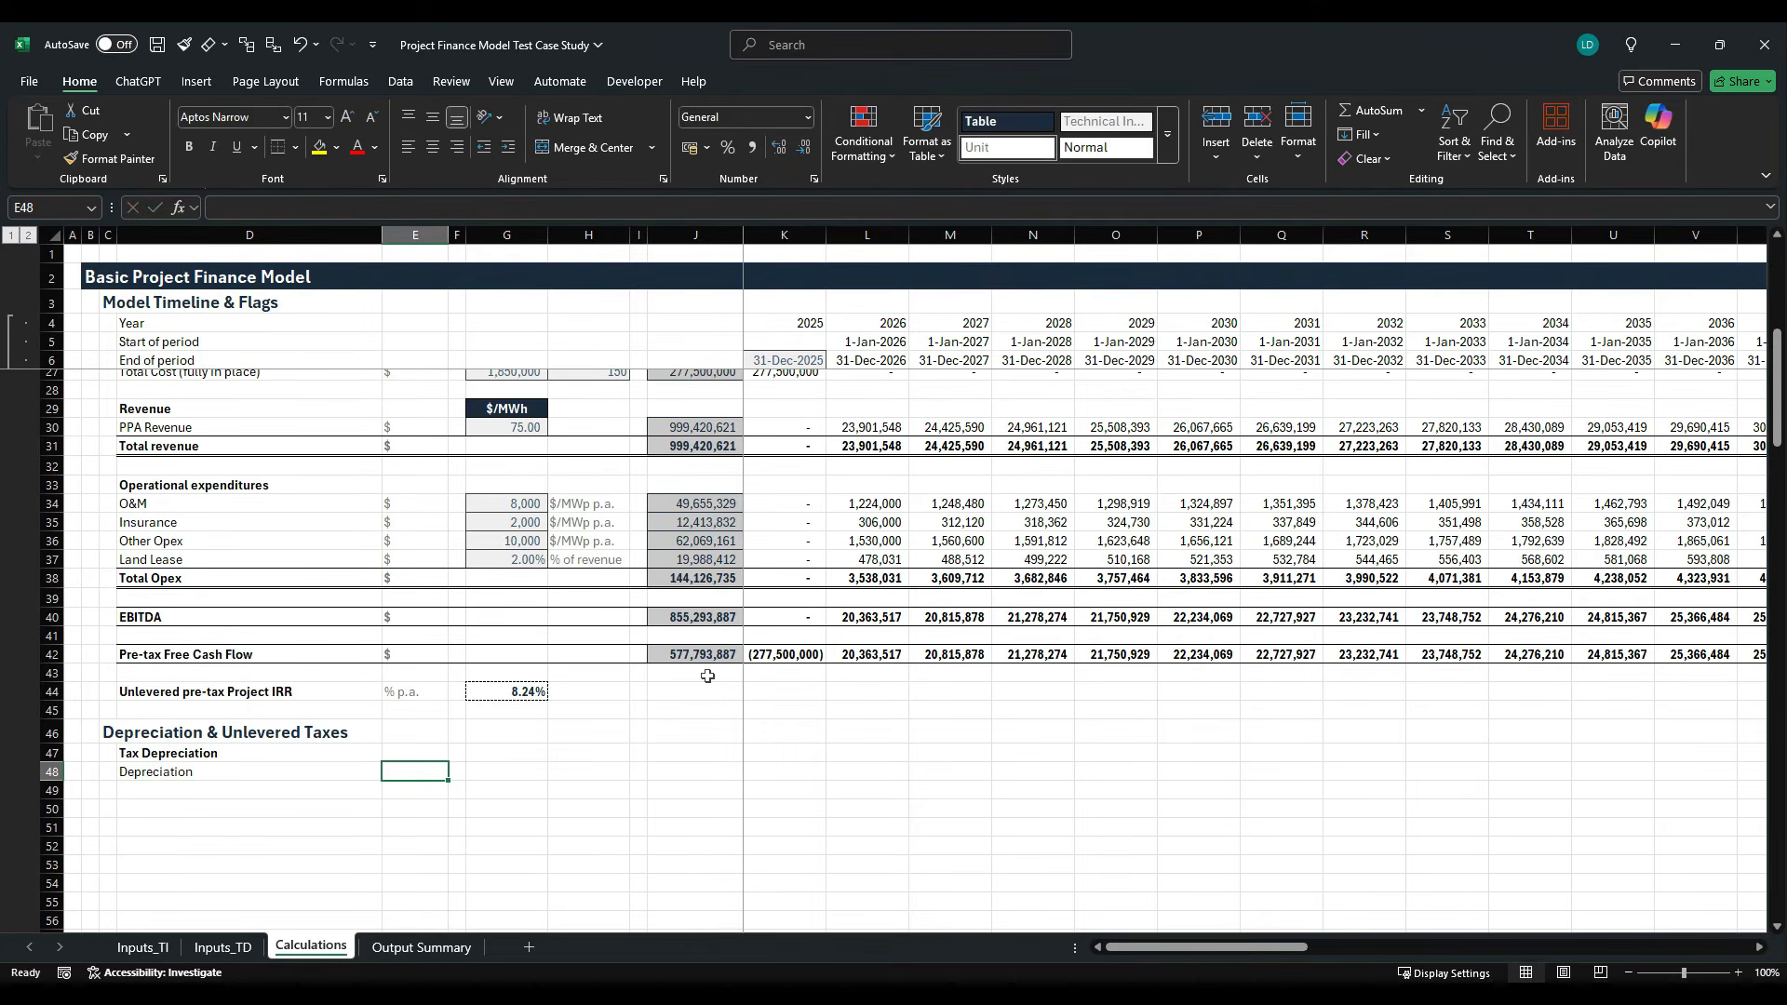
text($)
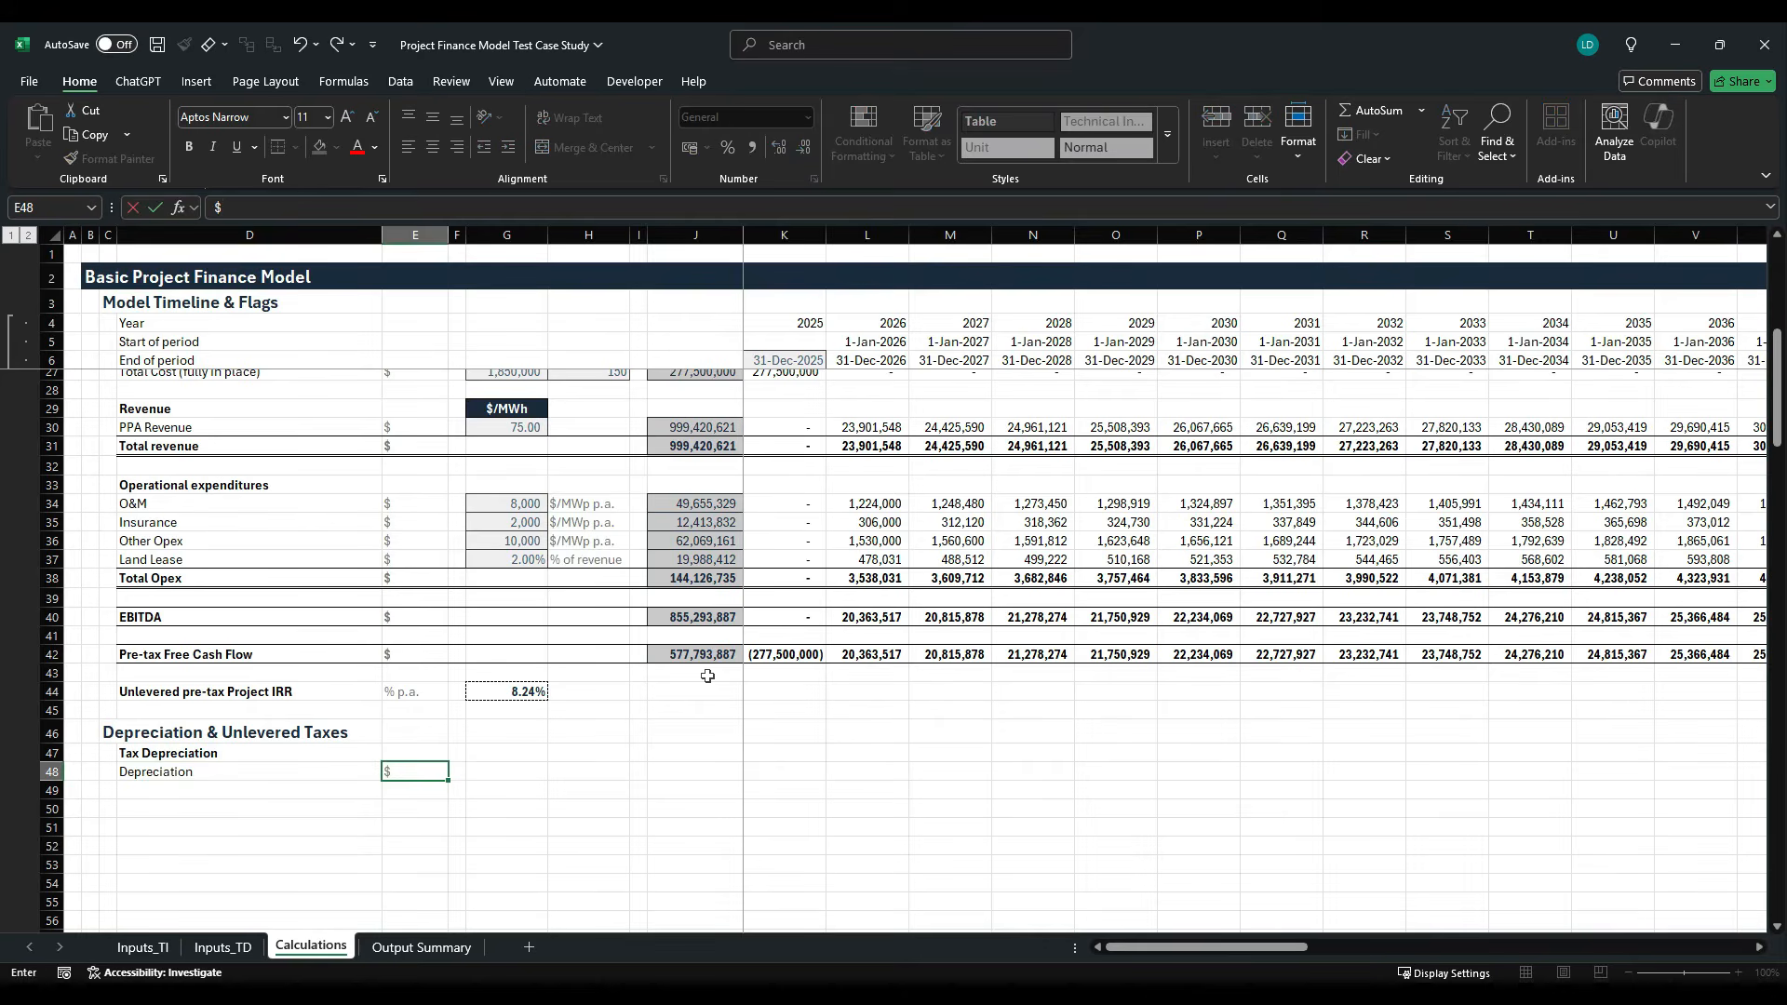
key(ctrl+Return)
- Enter the column header "Tax Basis" in G47 and apply the Table cell style to it
key(Right)
key(Right)
key(Up)
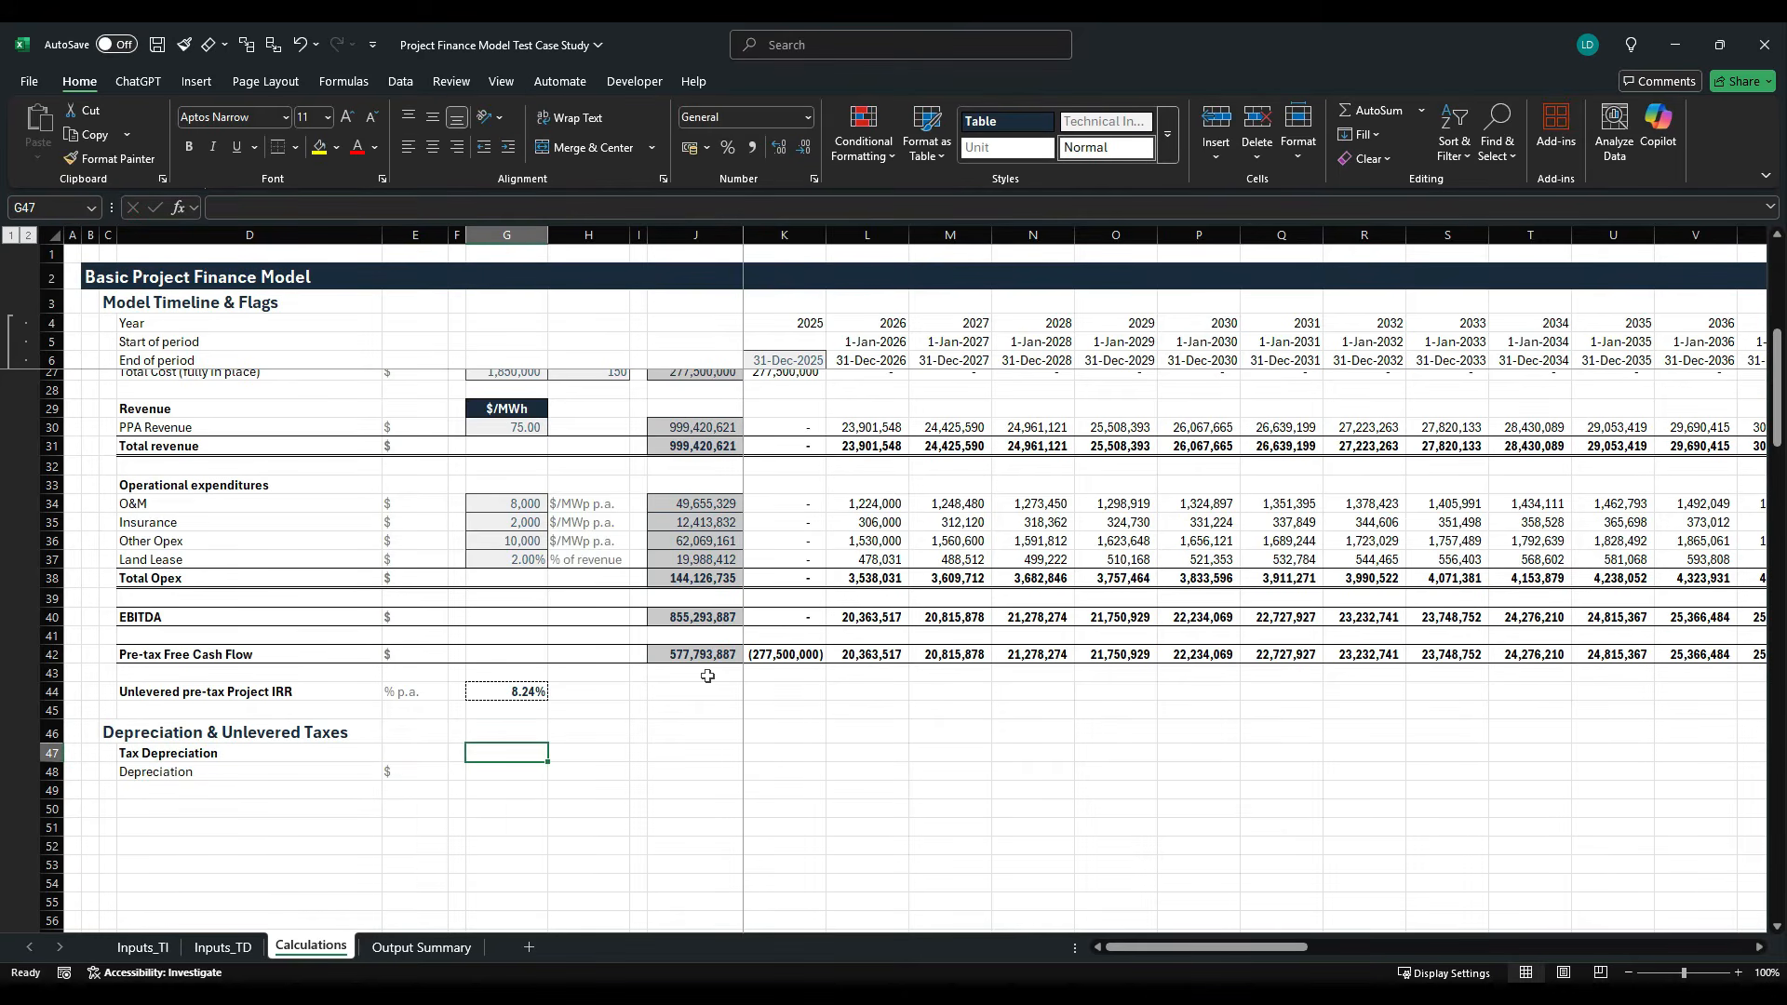
text(Tax Basis)
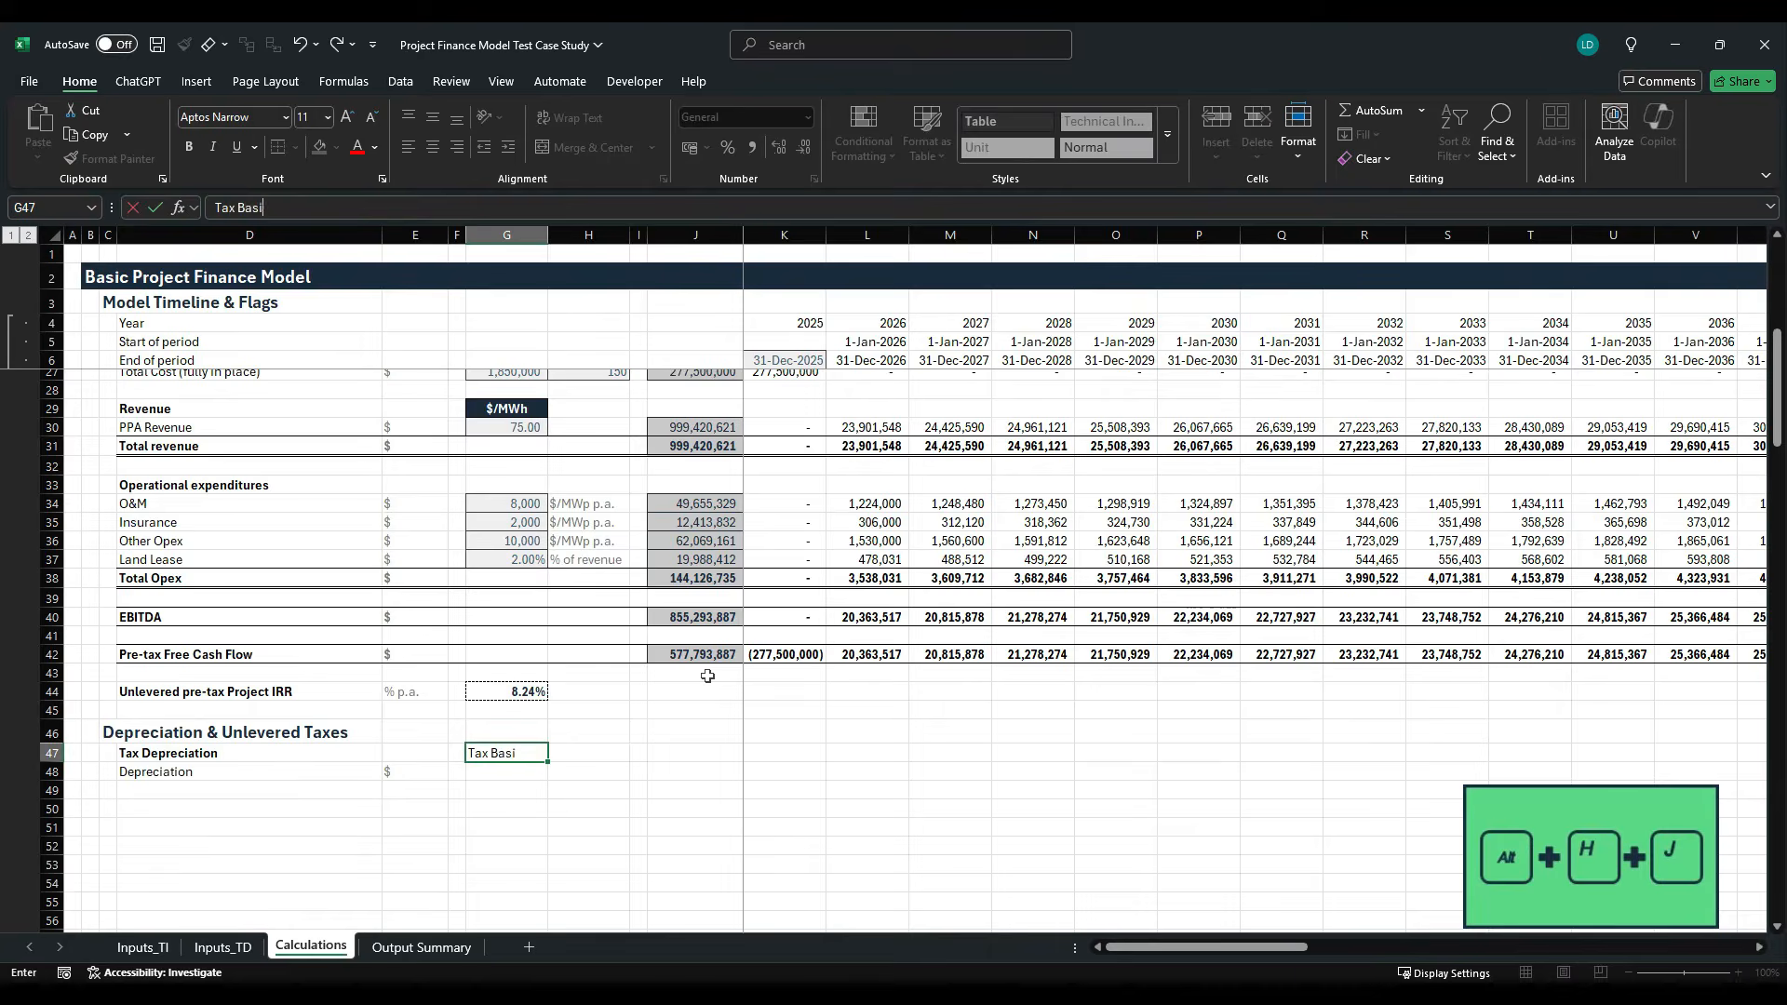
key(ctrl+Return)
key(alt)
key(h)
key(j)
key(Right)
key(Right)
key(Right)
key(Right)
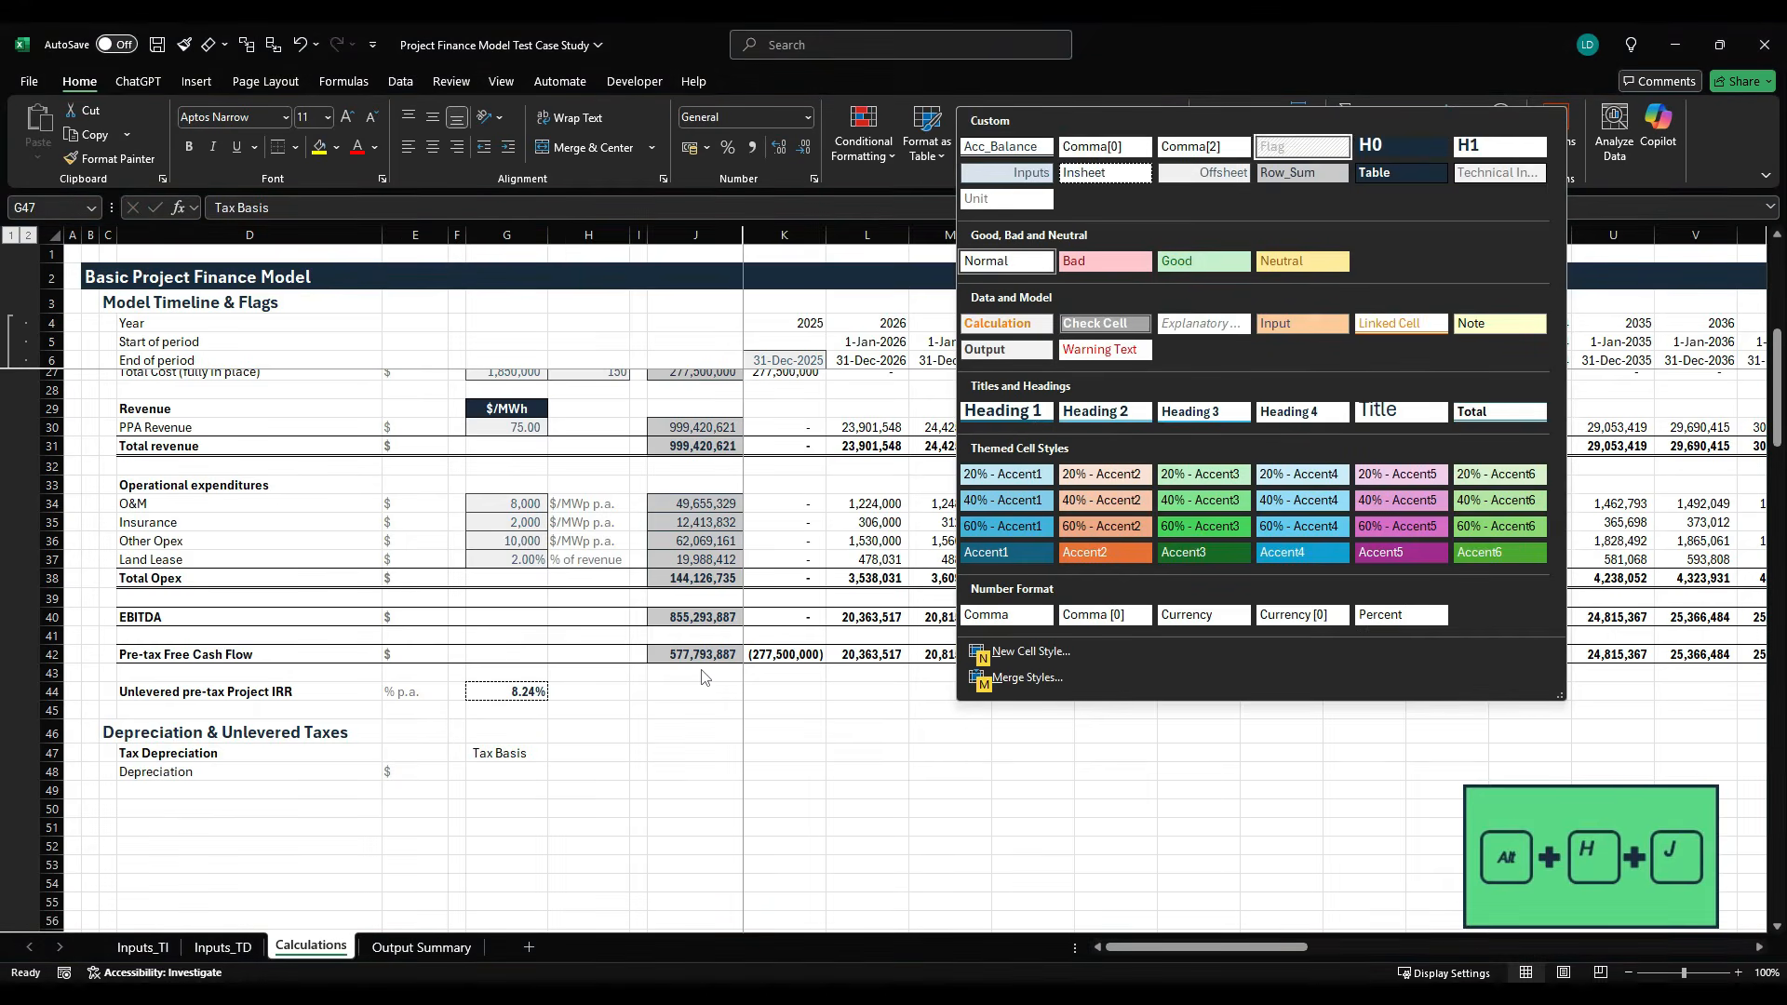
key(Down)
key(Return)
- Link the tax basis in G48 to the total capital cost with =J27
key(Down)
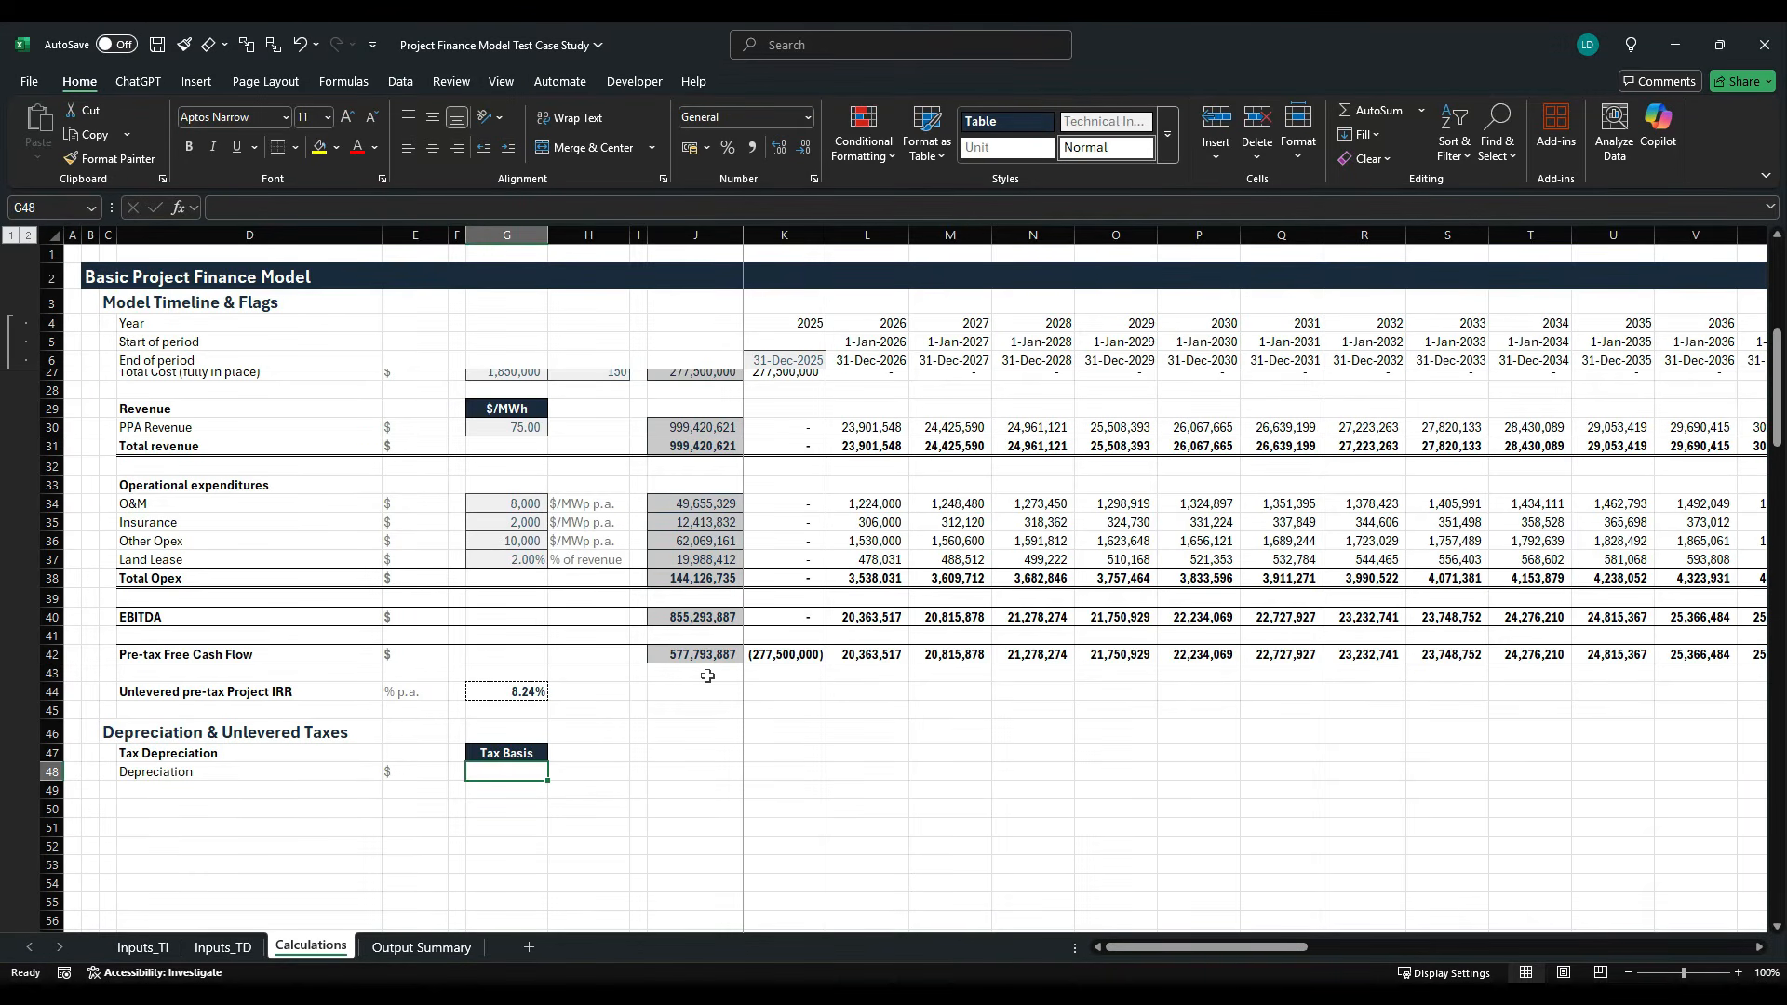
text(=)
scroll(703, 670, up, 2)
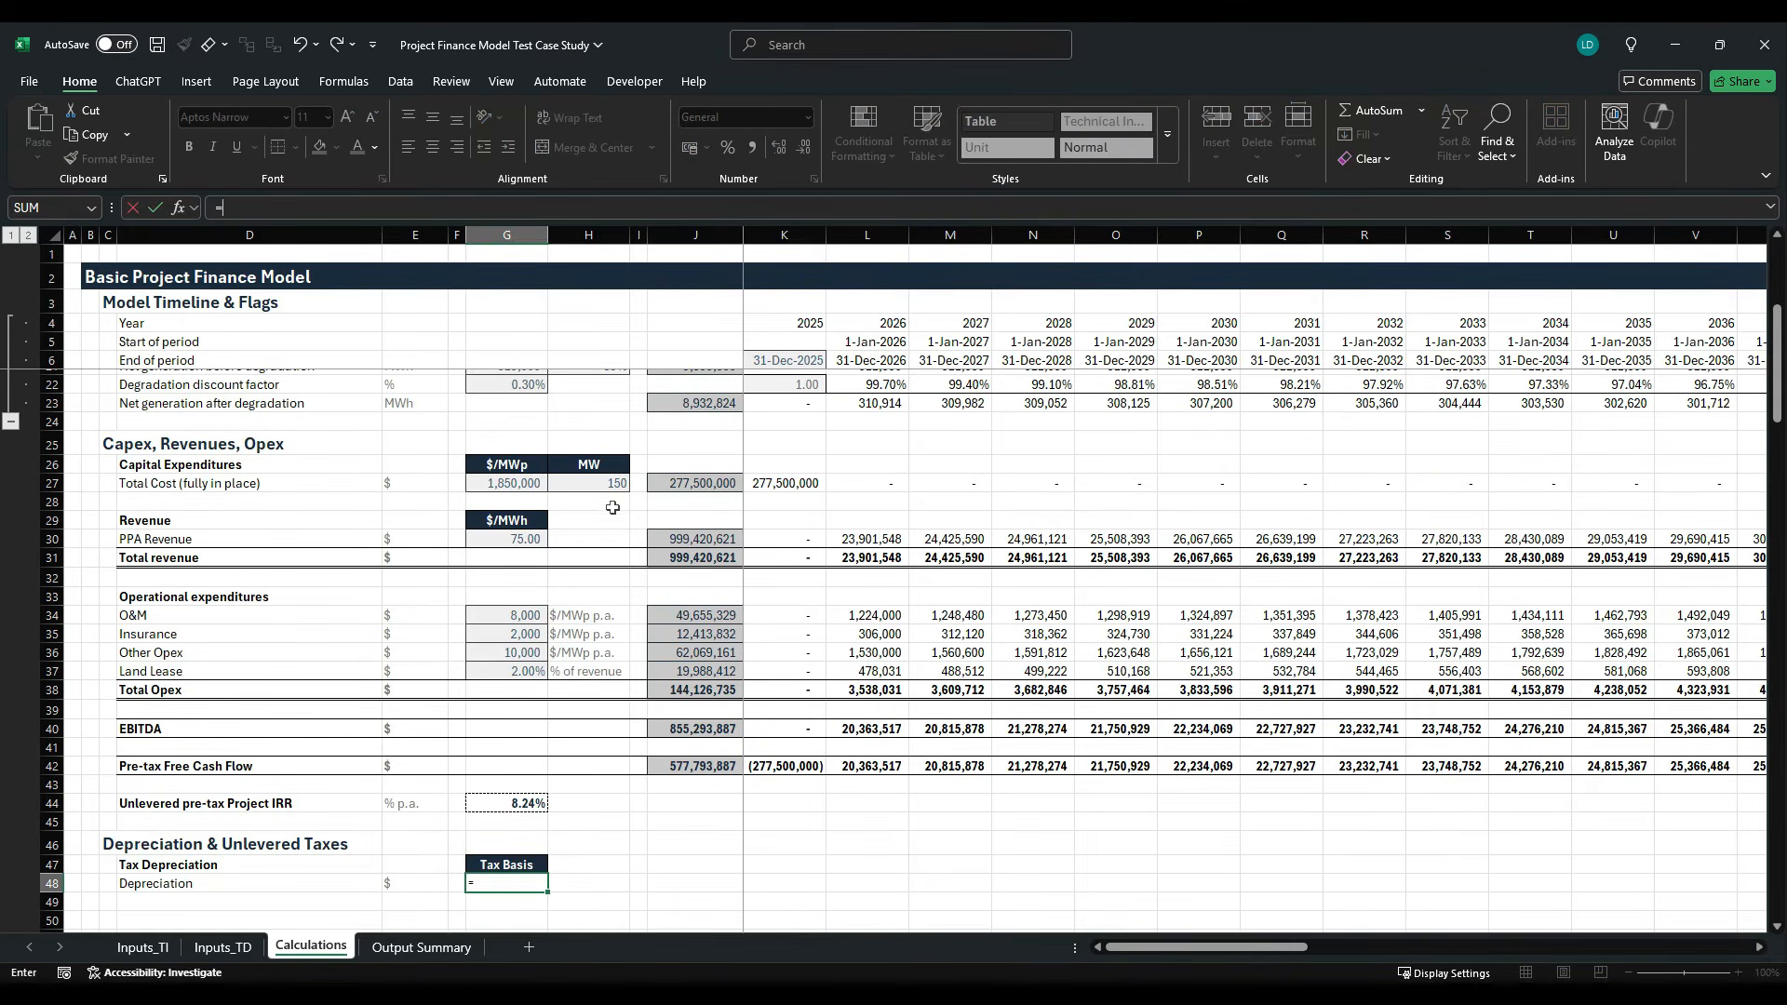
click(725, 488)
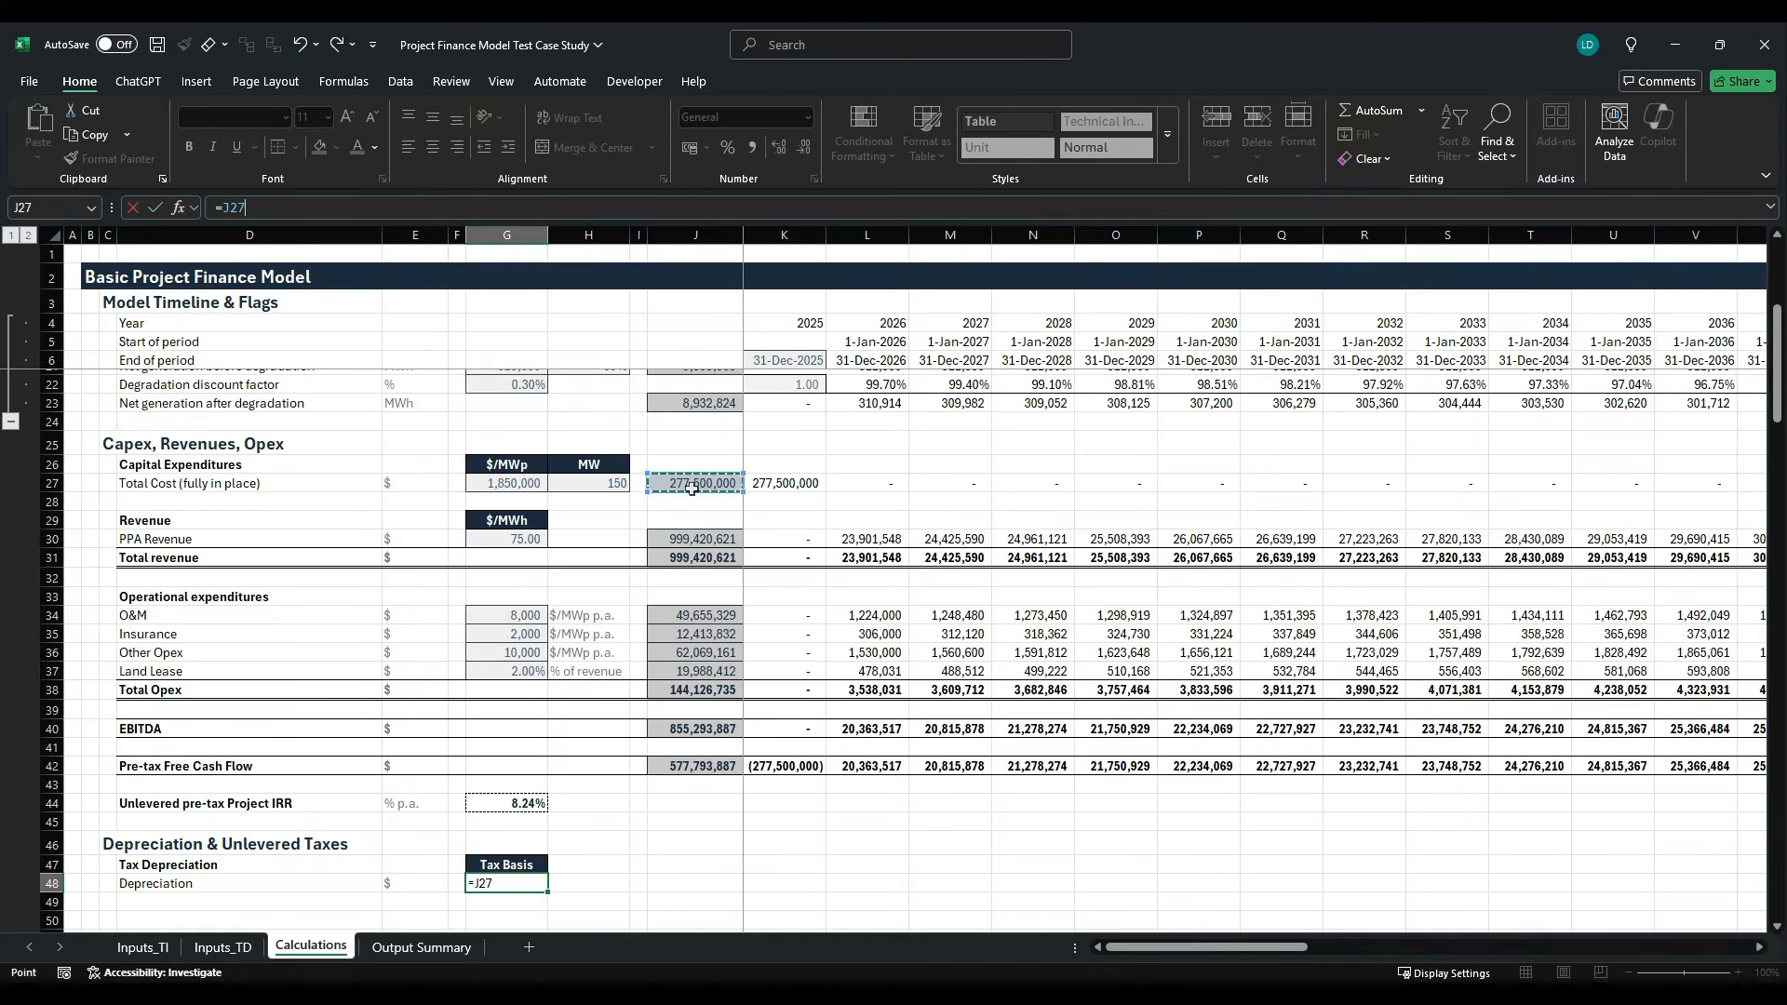
key(ctrl+Return)
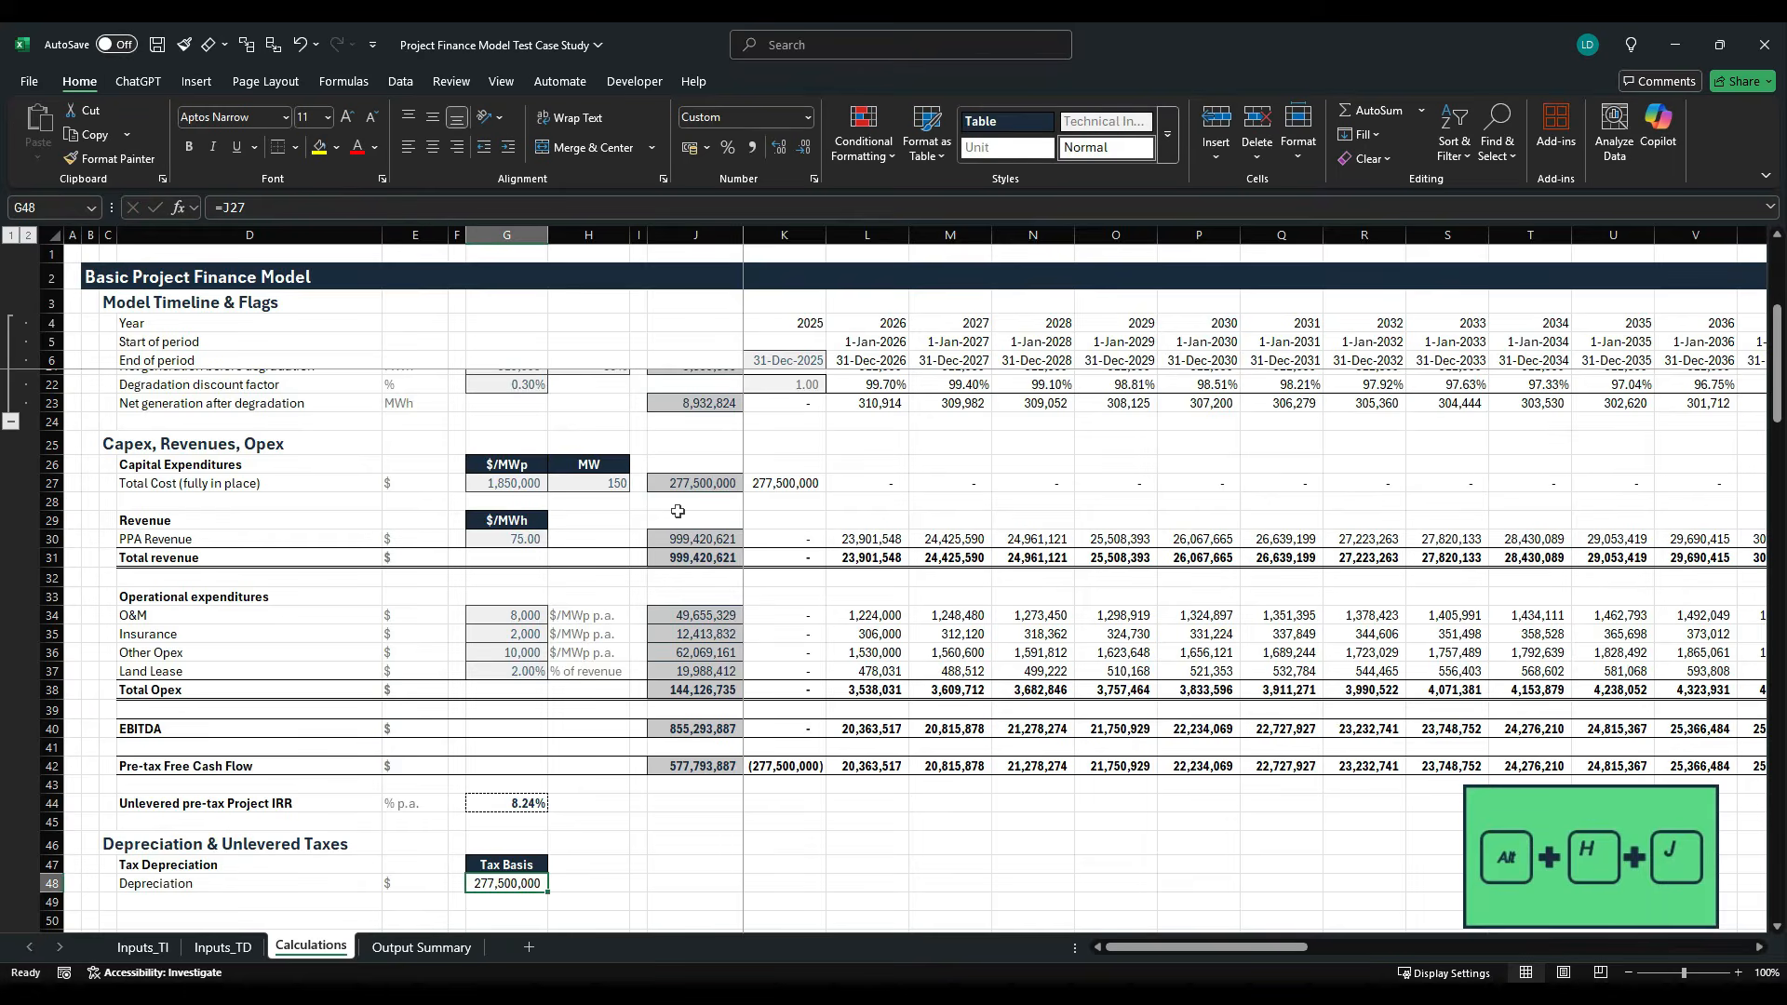
- Apply the Offsheet cell style to the tax basis in G48
key(alt+h)
key(j)
key(Right)
key(Right)
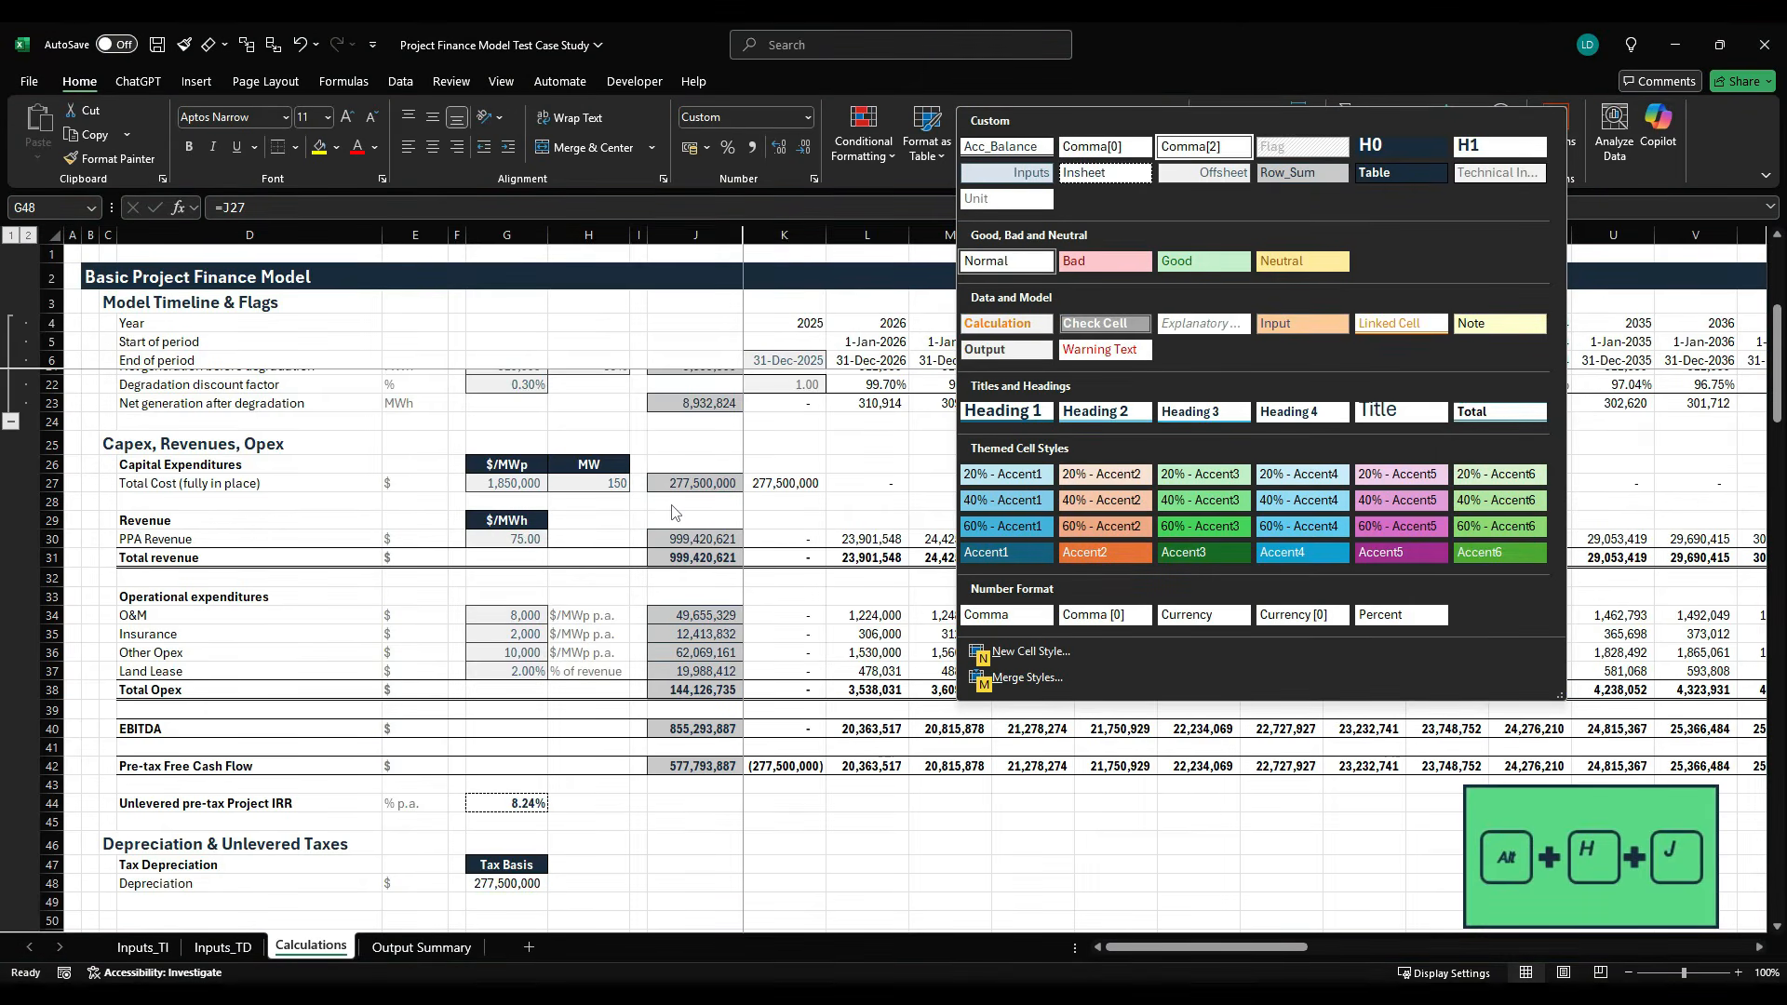
key(Down)
key(Escape)
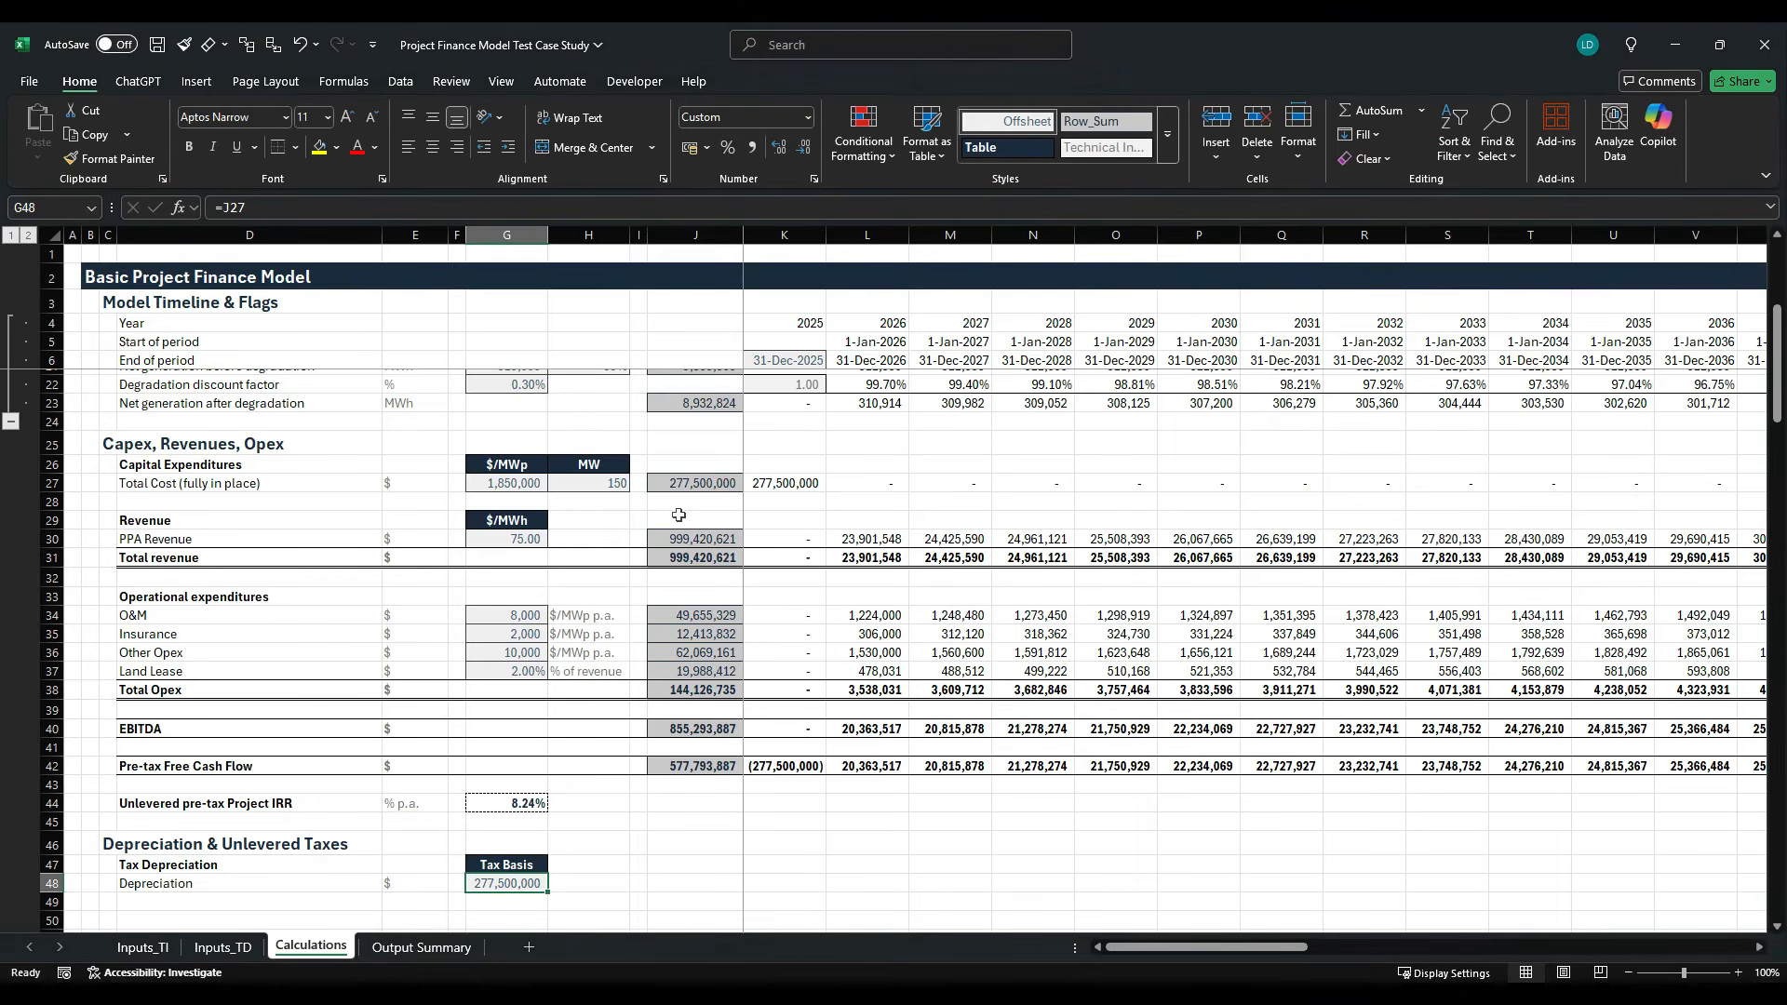
- Copy the row-total formula from J27 into J48 to sum the Depreciation row
scroll(678, 511, down, 2)
key(Right)
key(Right)
key(Right)
key(Up)
key(Up)
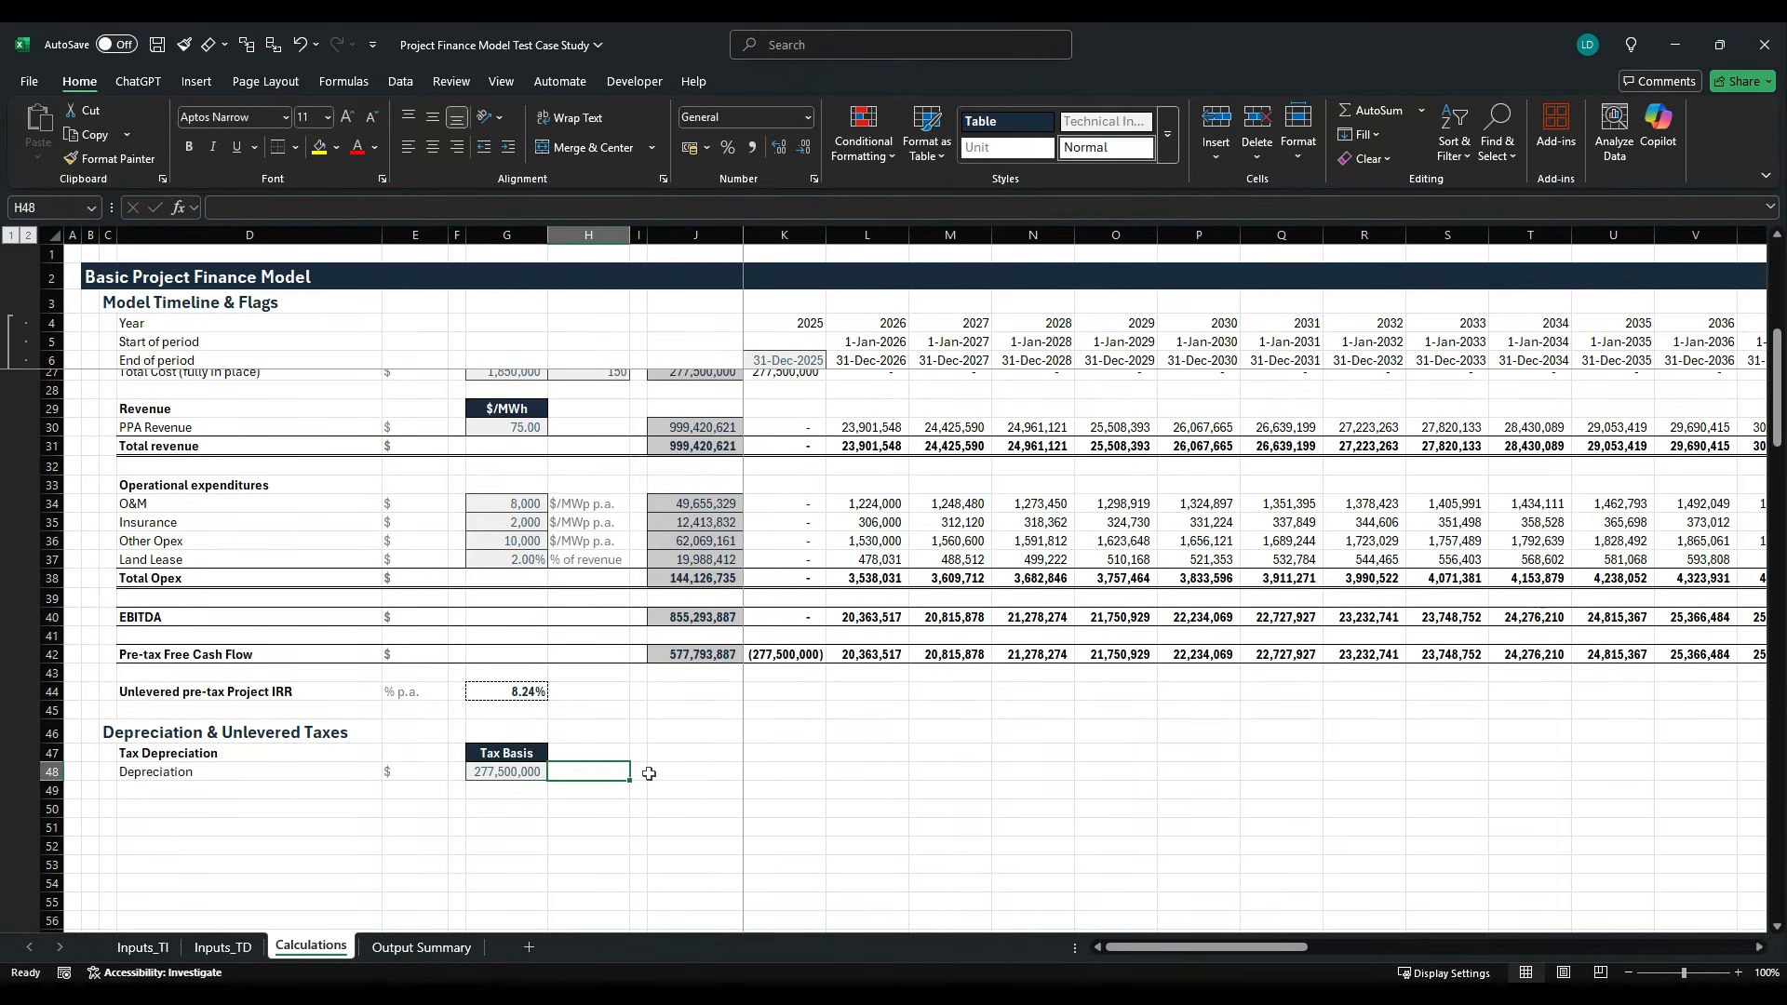
key(Up)
key(Up)
key(Up)
key(Up)
key(Up)
key(Up)
key(Up)
key(Up)
key(Up)
key(Up)
key(Up)
key(Up)
key(Up)
key(Up)
key(Up)
key(Up)
key(Up)
key(Up)
key(Up)
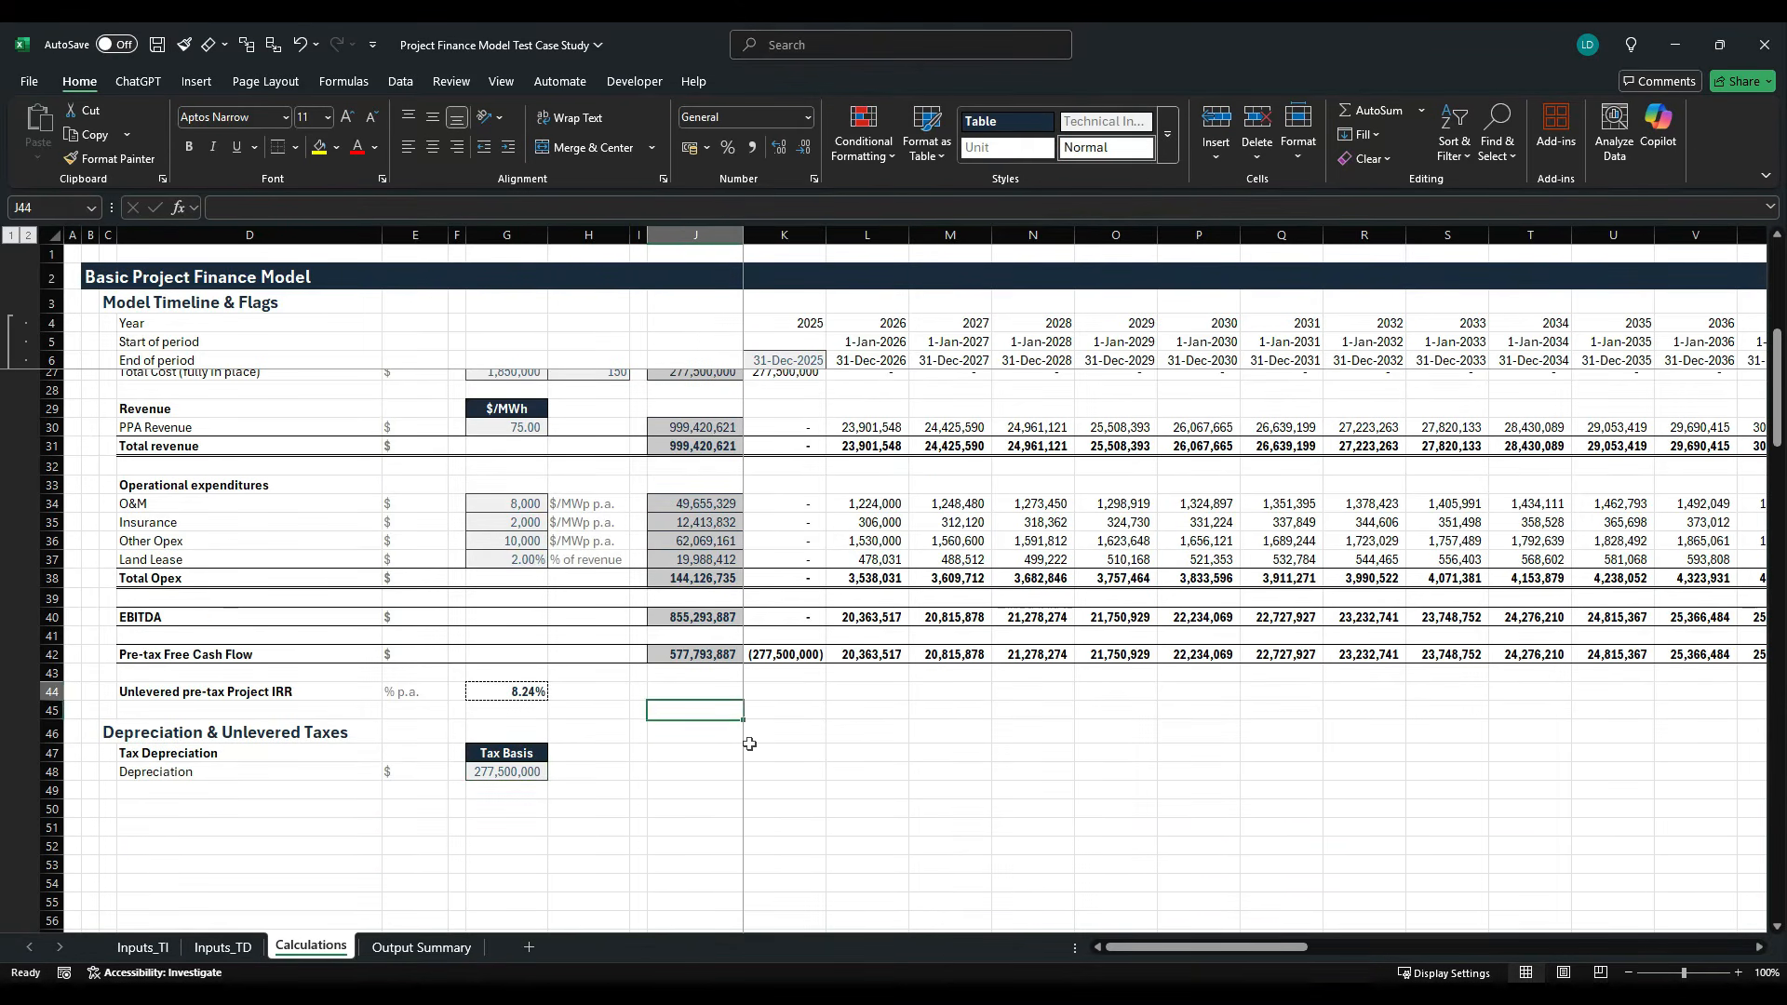
key(ctrl+c)
key(Down)
key(Down)
key(Down)
key(Down)
key(Down)
key(Down)
key(Down)
key(Down)
key(Down)
key(Down)
key(Down)
key(Down)
key(Down)
key(Down)
key(Down)
key(Down)
key(Down)
key(Down)
key(Down)
key(Down)
key(Down)
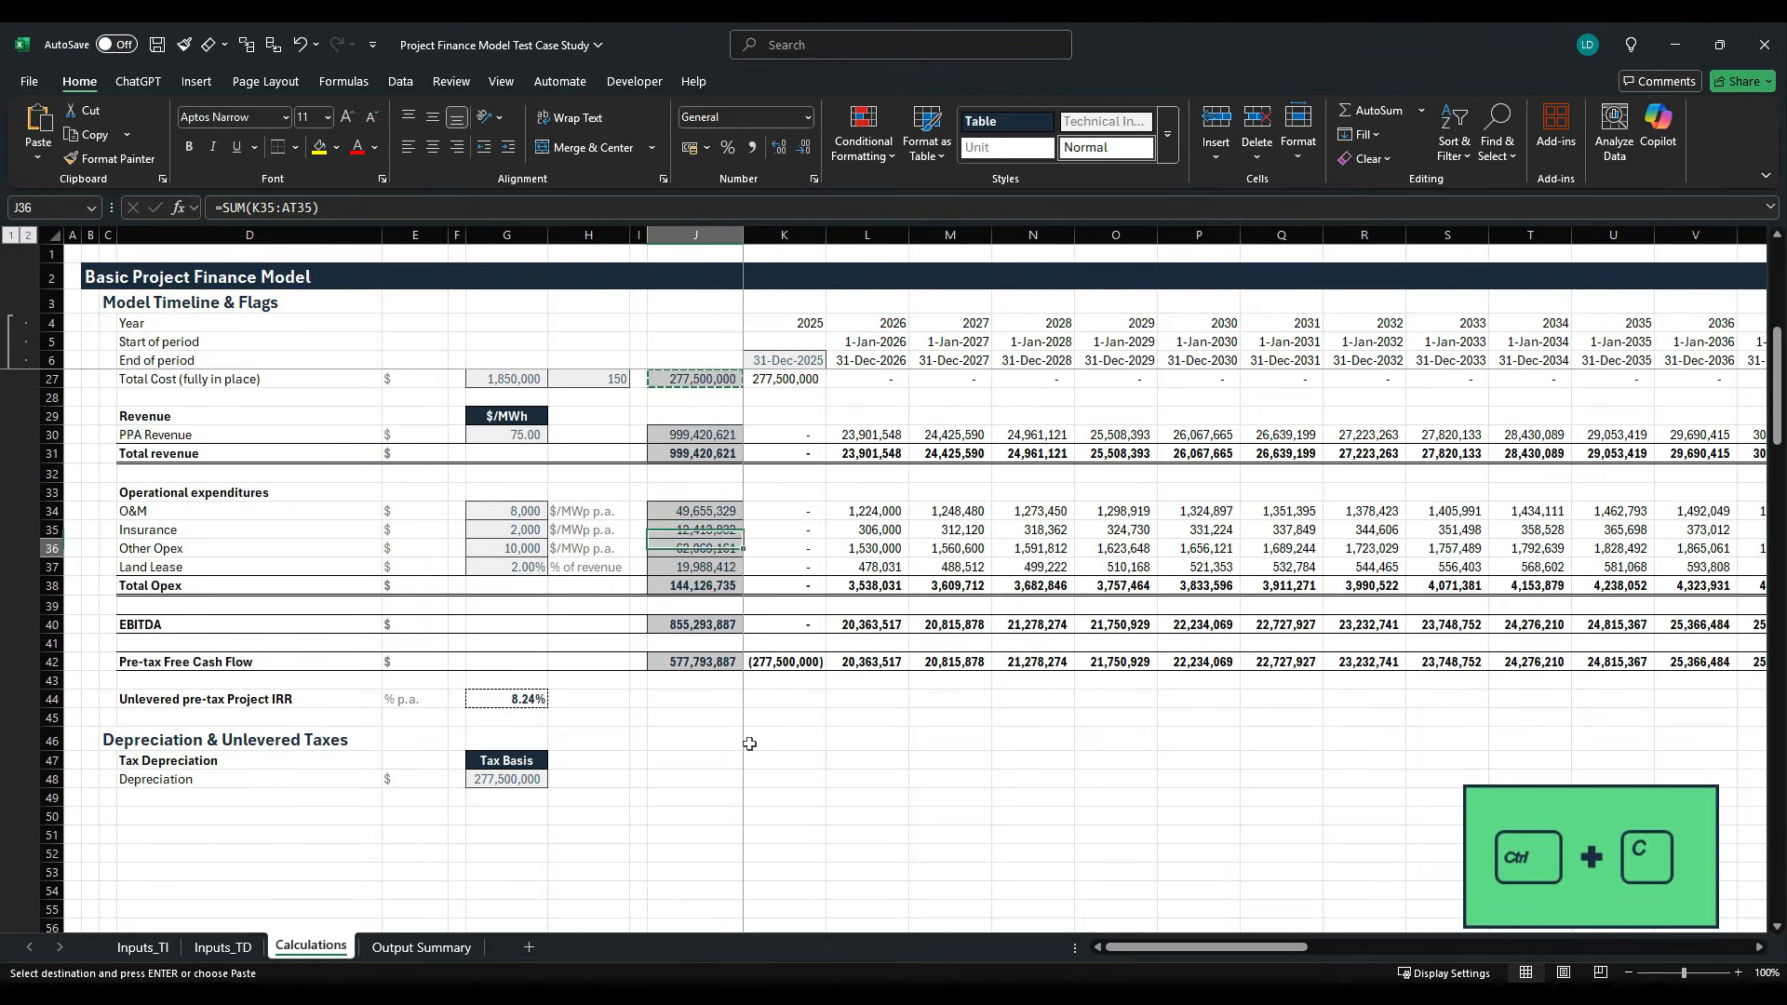
key(ctrl+v)
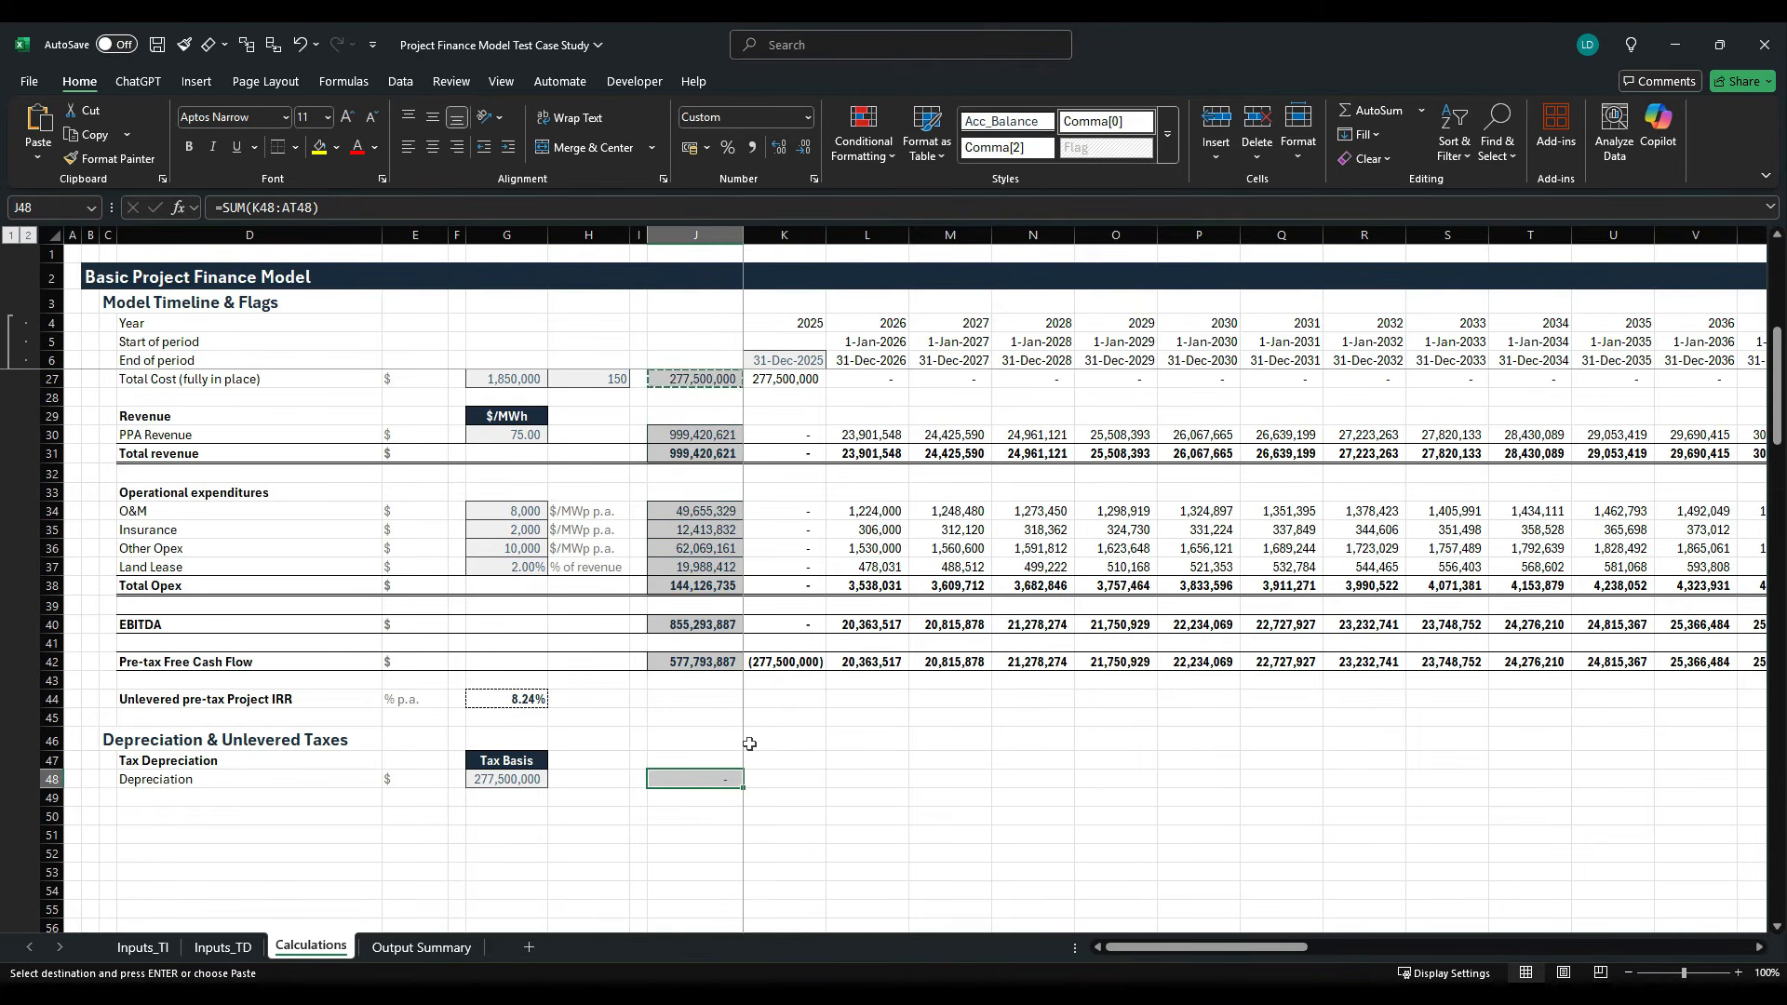
key(Escape)
- Enter the straight-line depreciation formula =-$G$48/$J$12*K12 in K48, spreading the tax basis over the depreciation flag periods
key(Right)
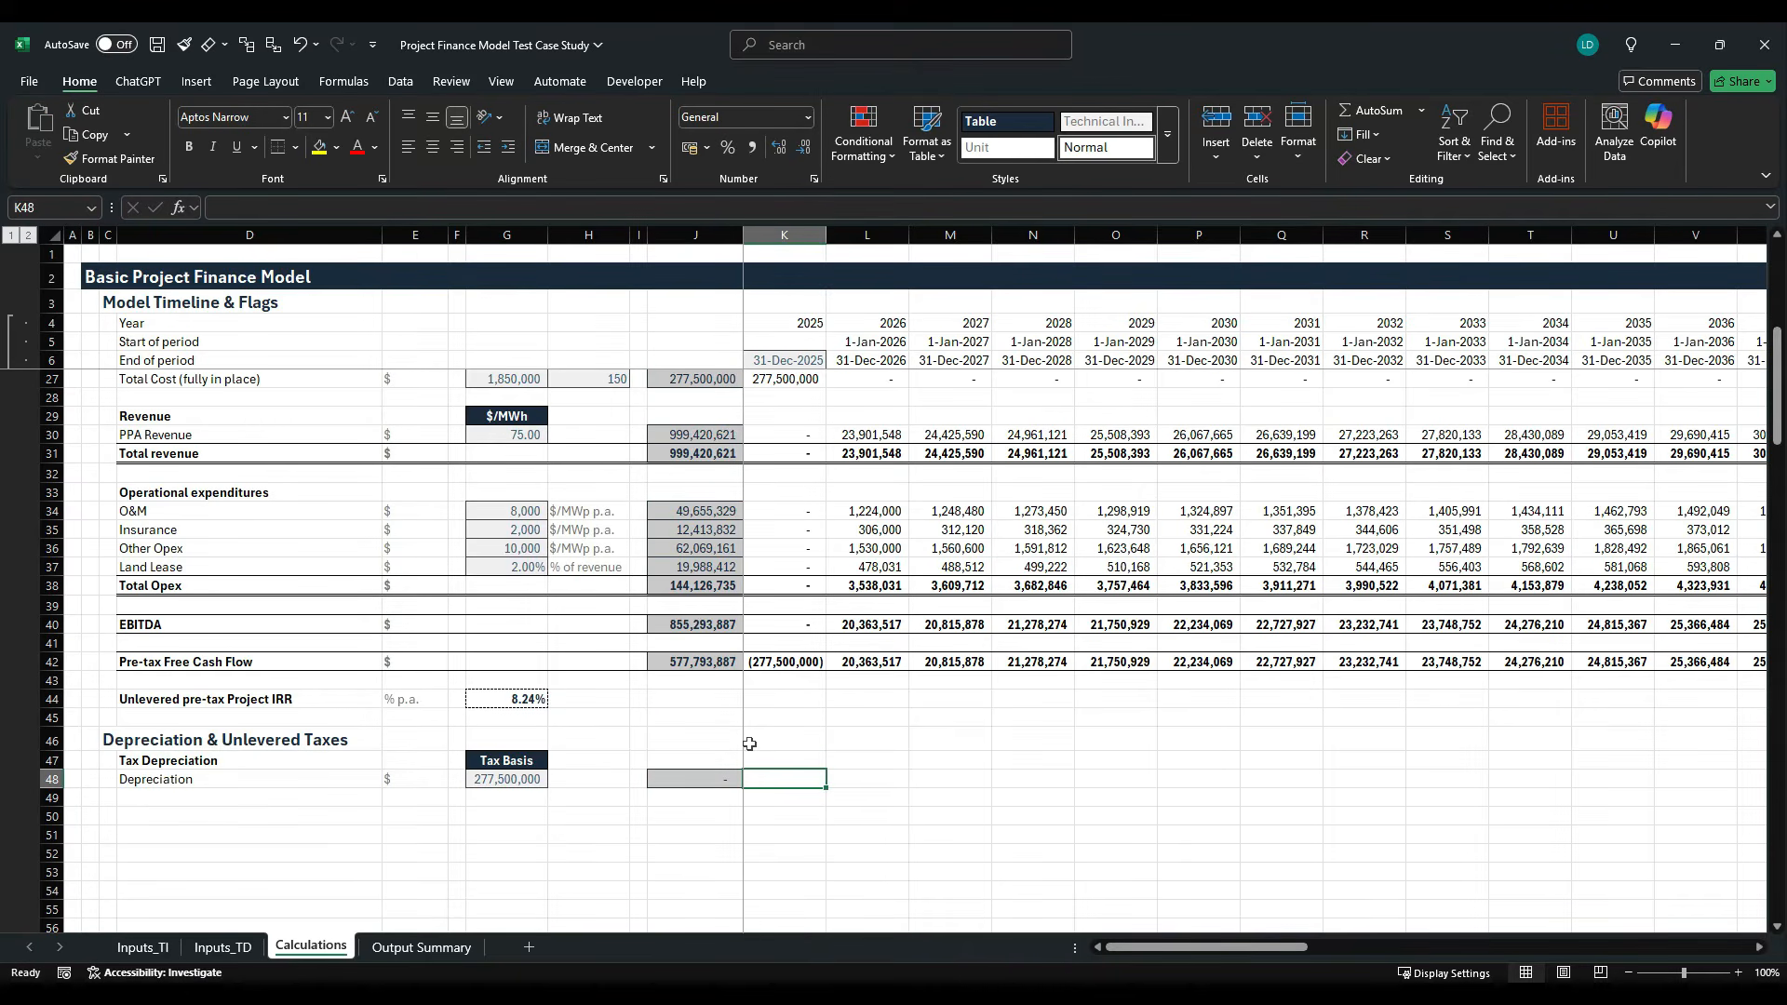
text(=)
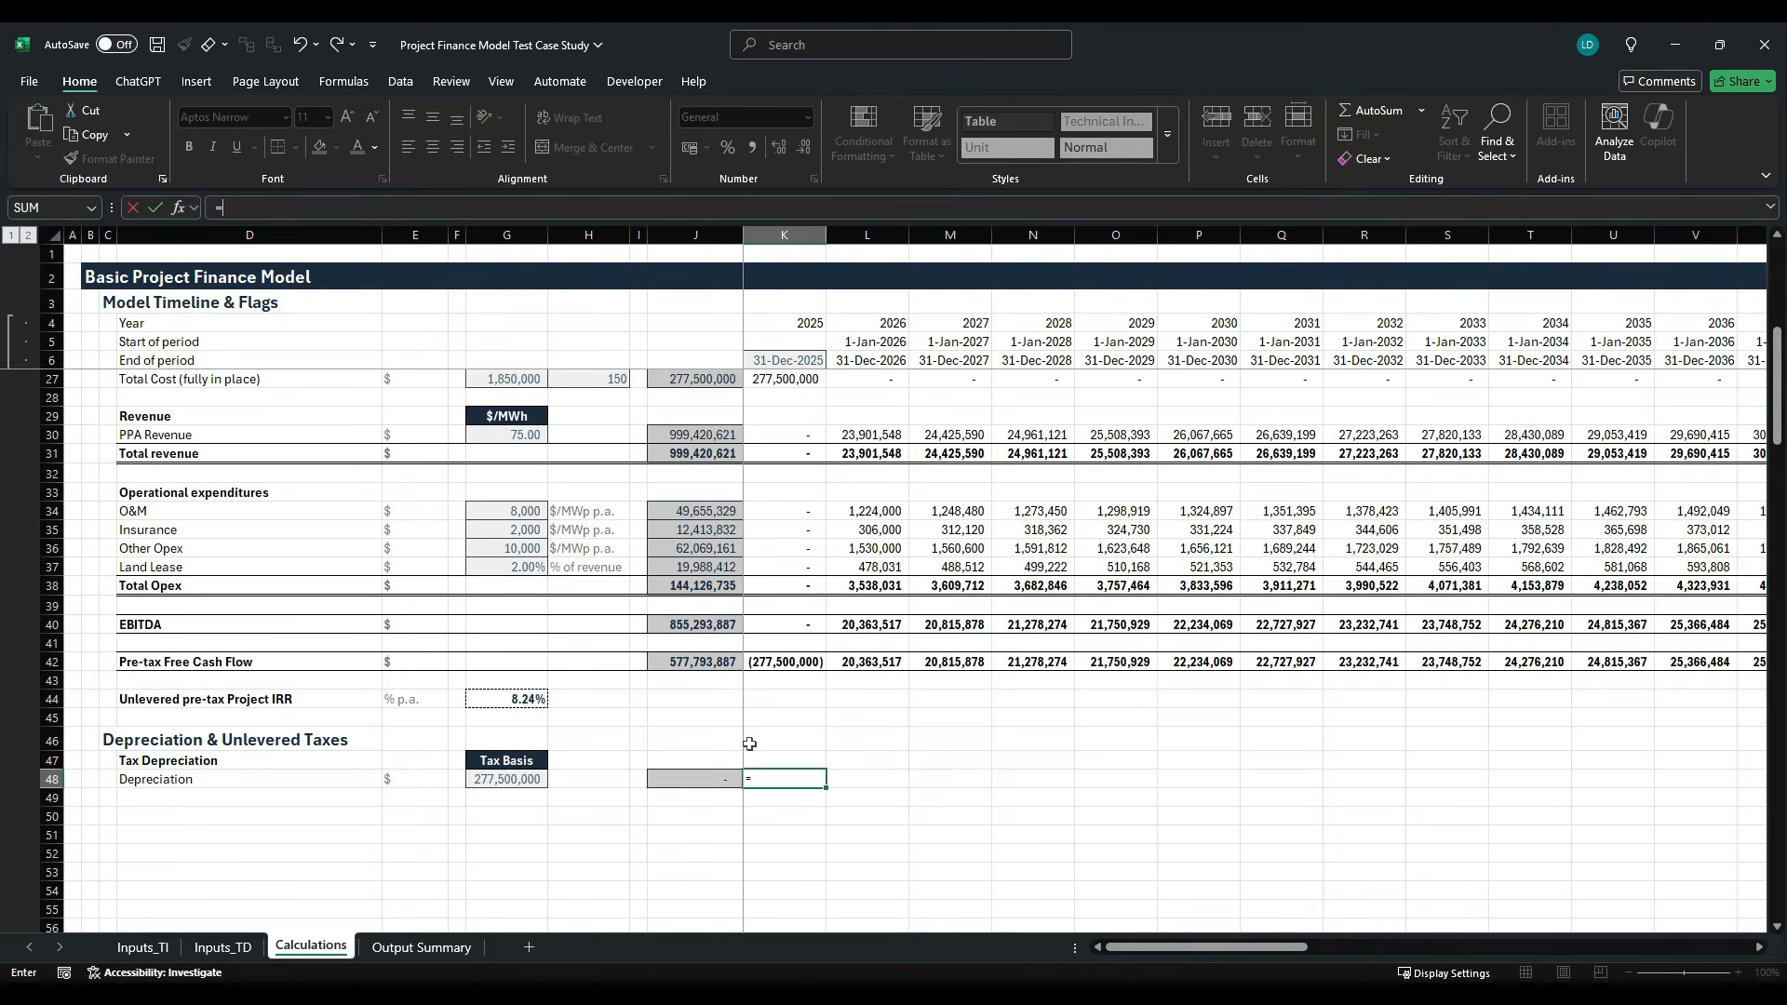
text(-)
click(501, 784)
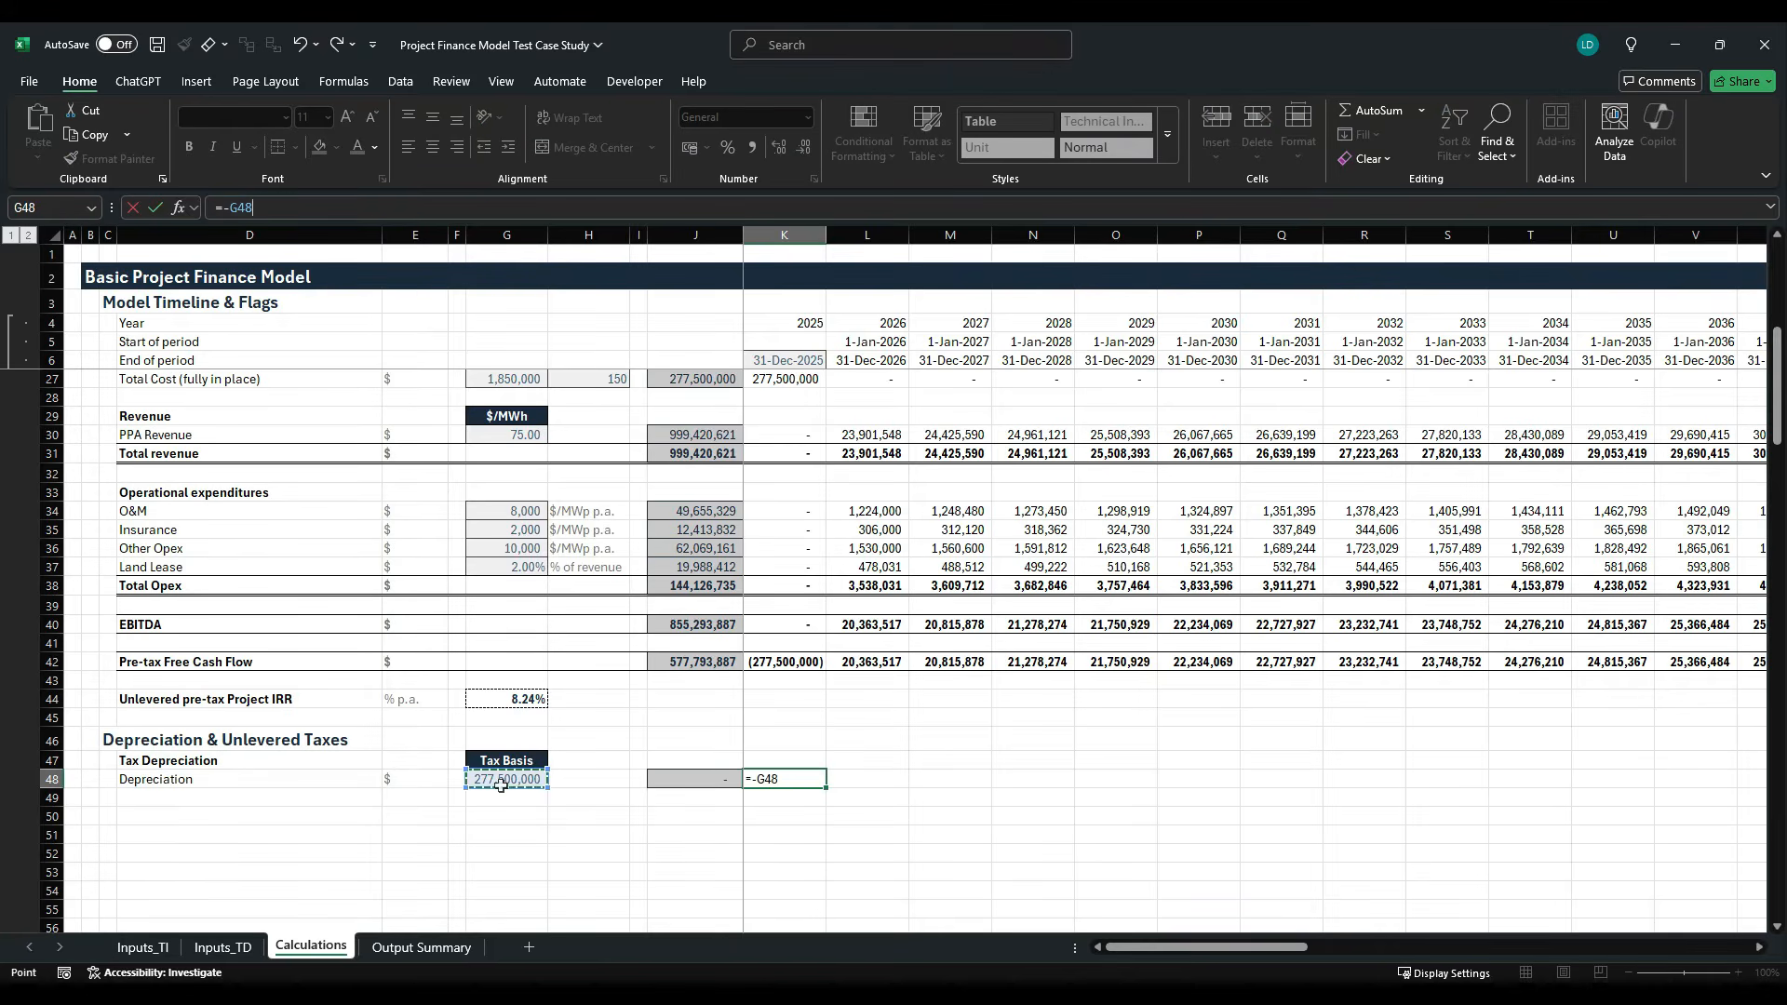
key(F4)
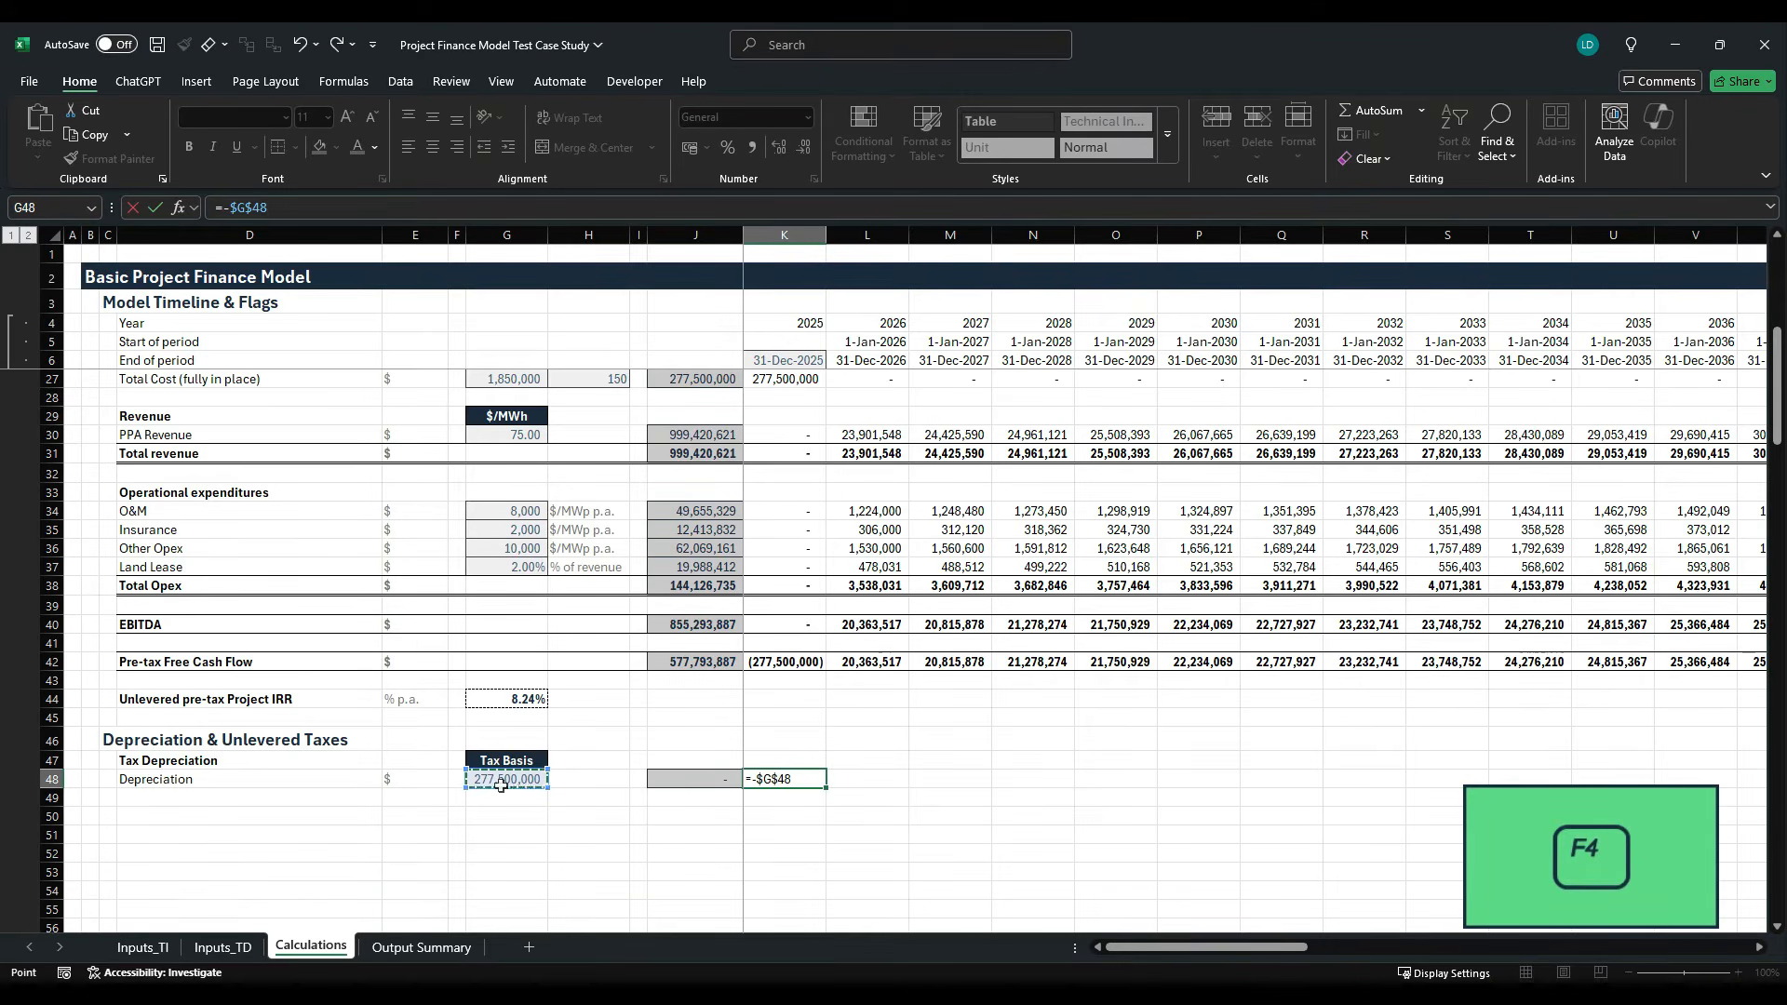
text(/)
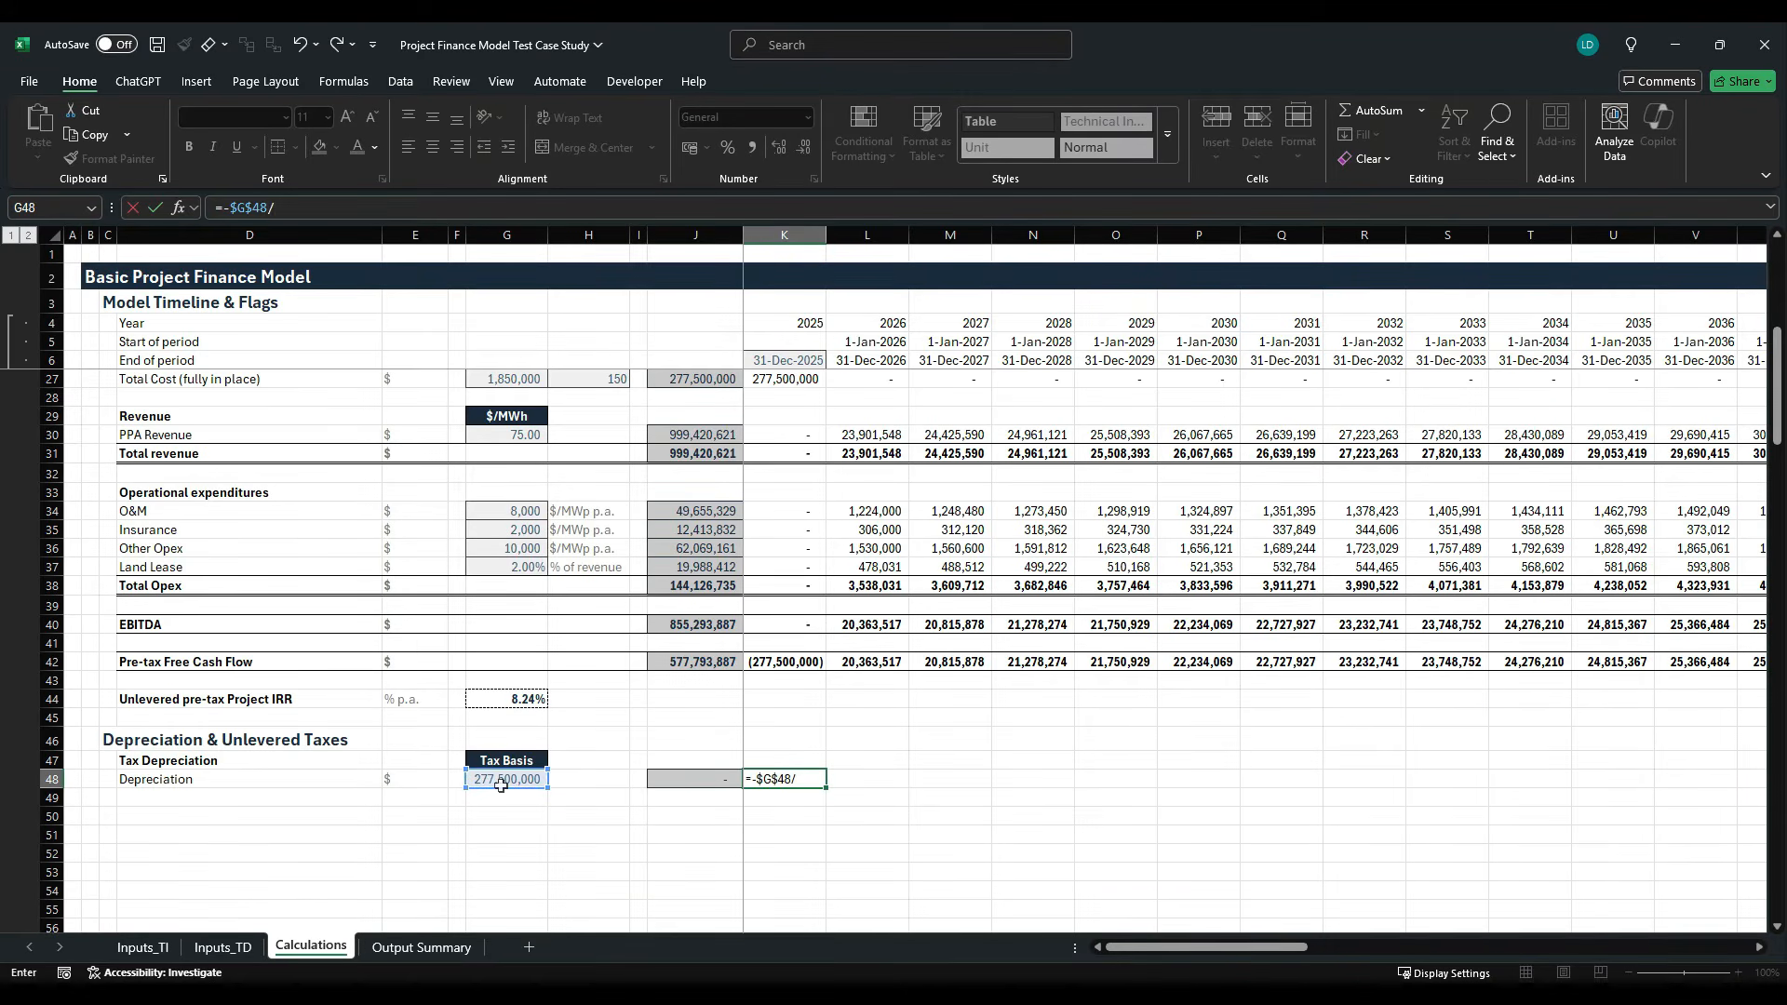
scroll(750, 719, up, 5)
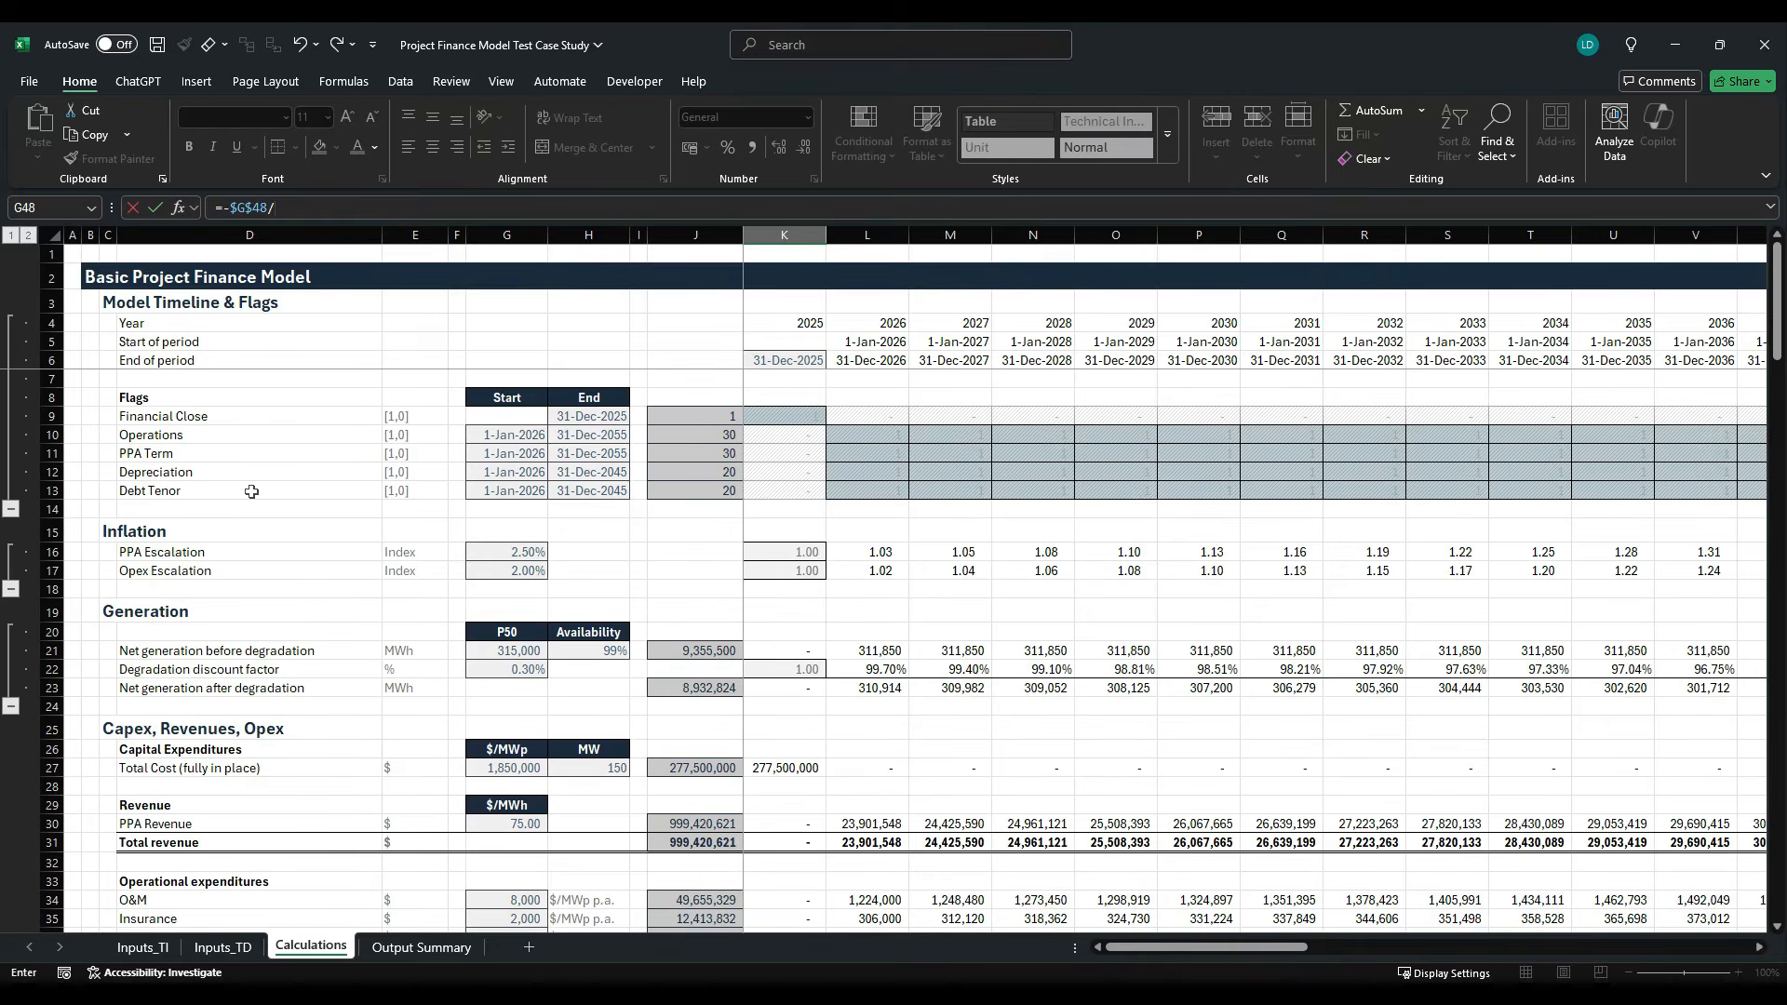
click(728, 477)
key(F4)
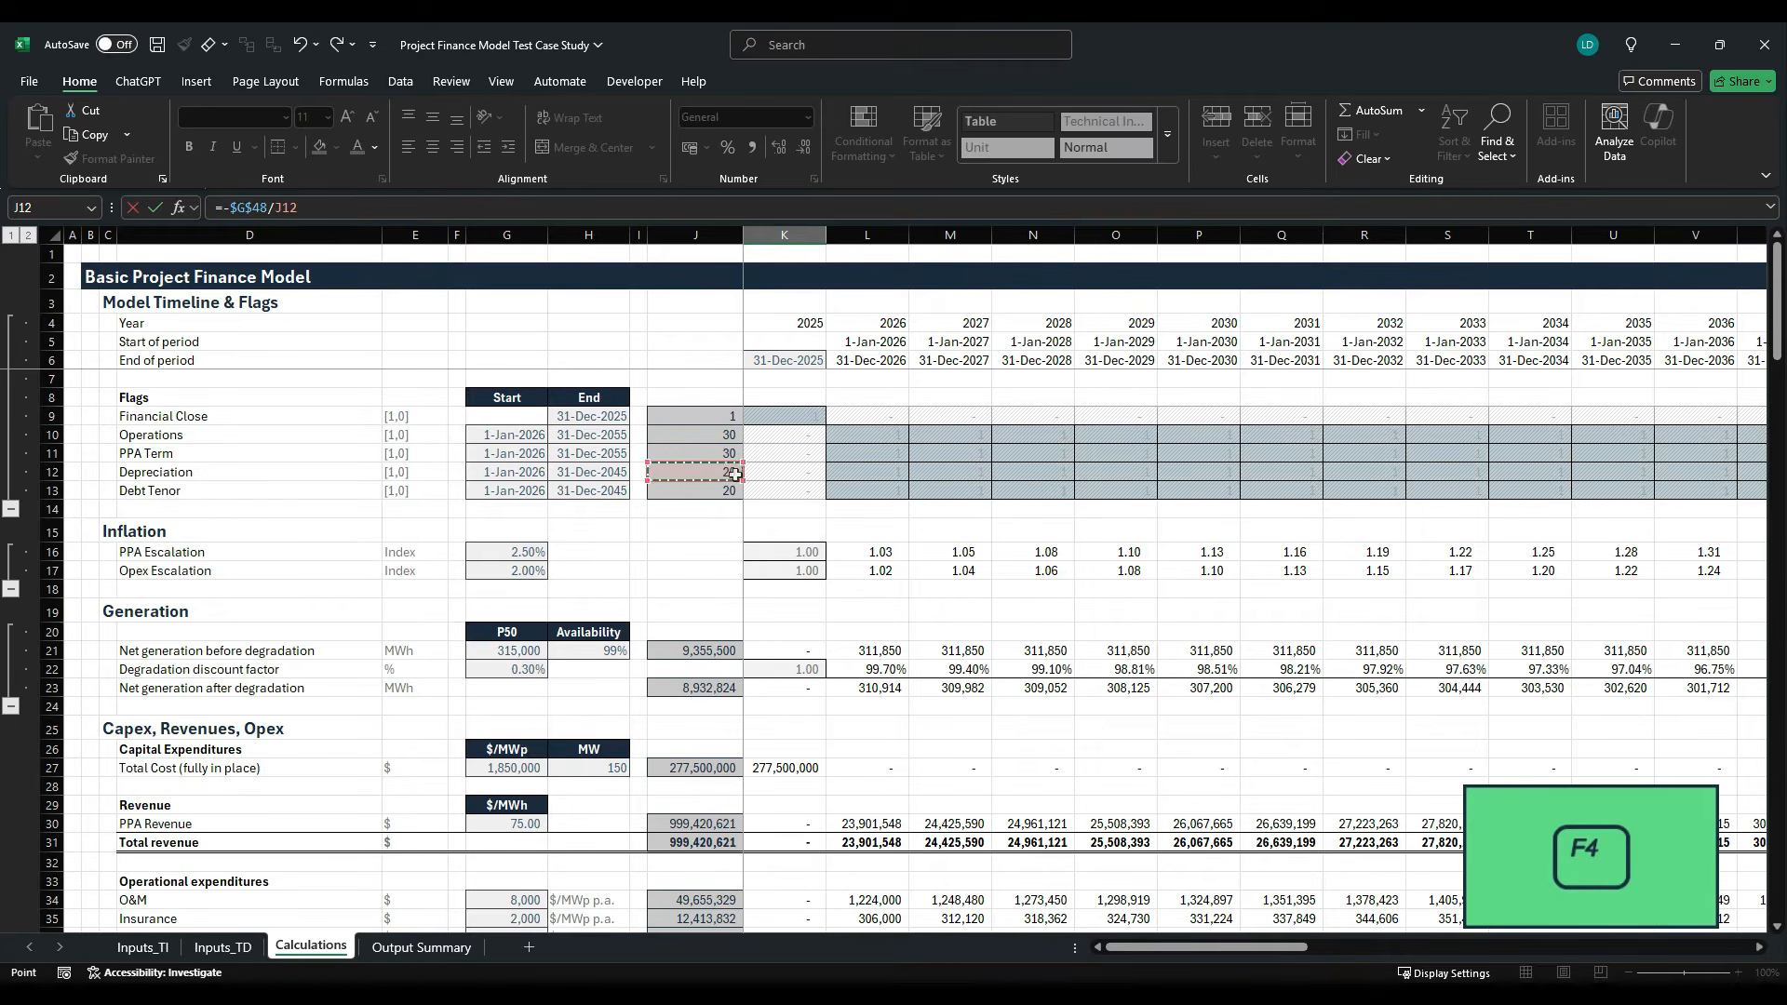
key(F4)
text(*)
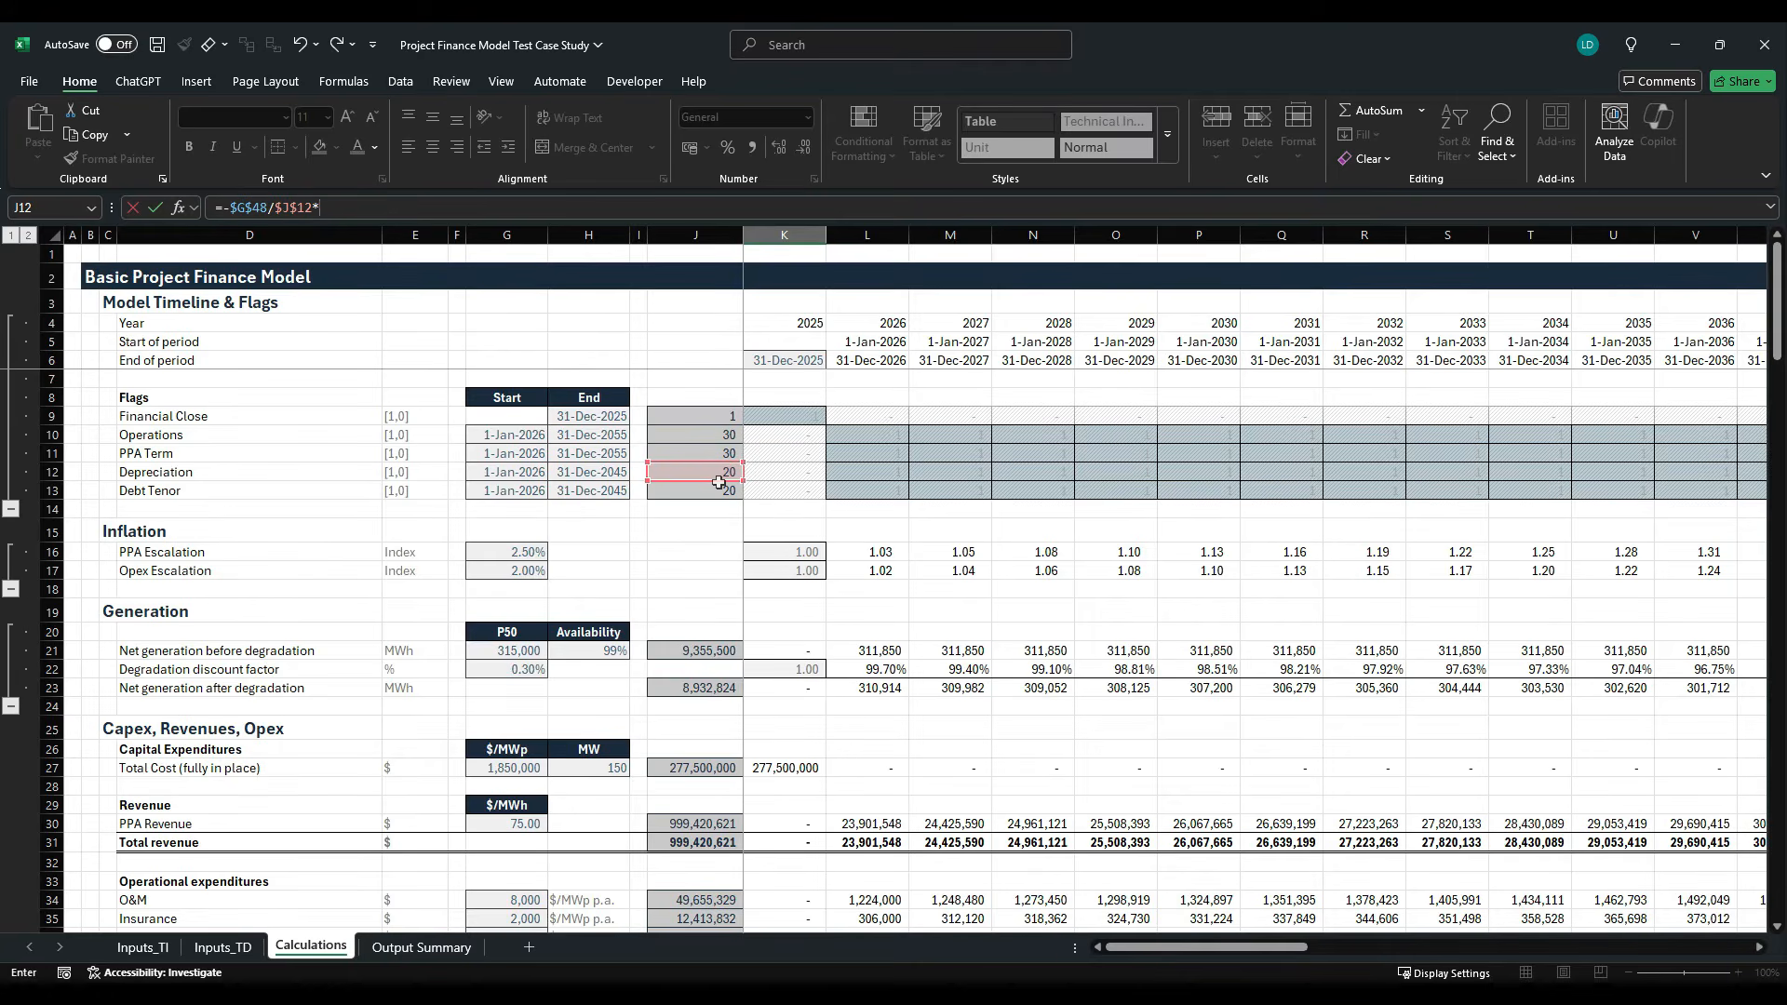
click(796, 482)
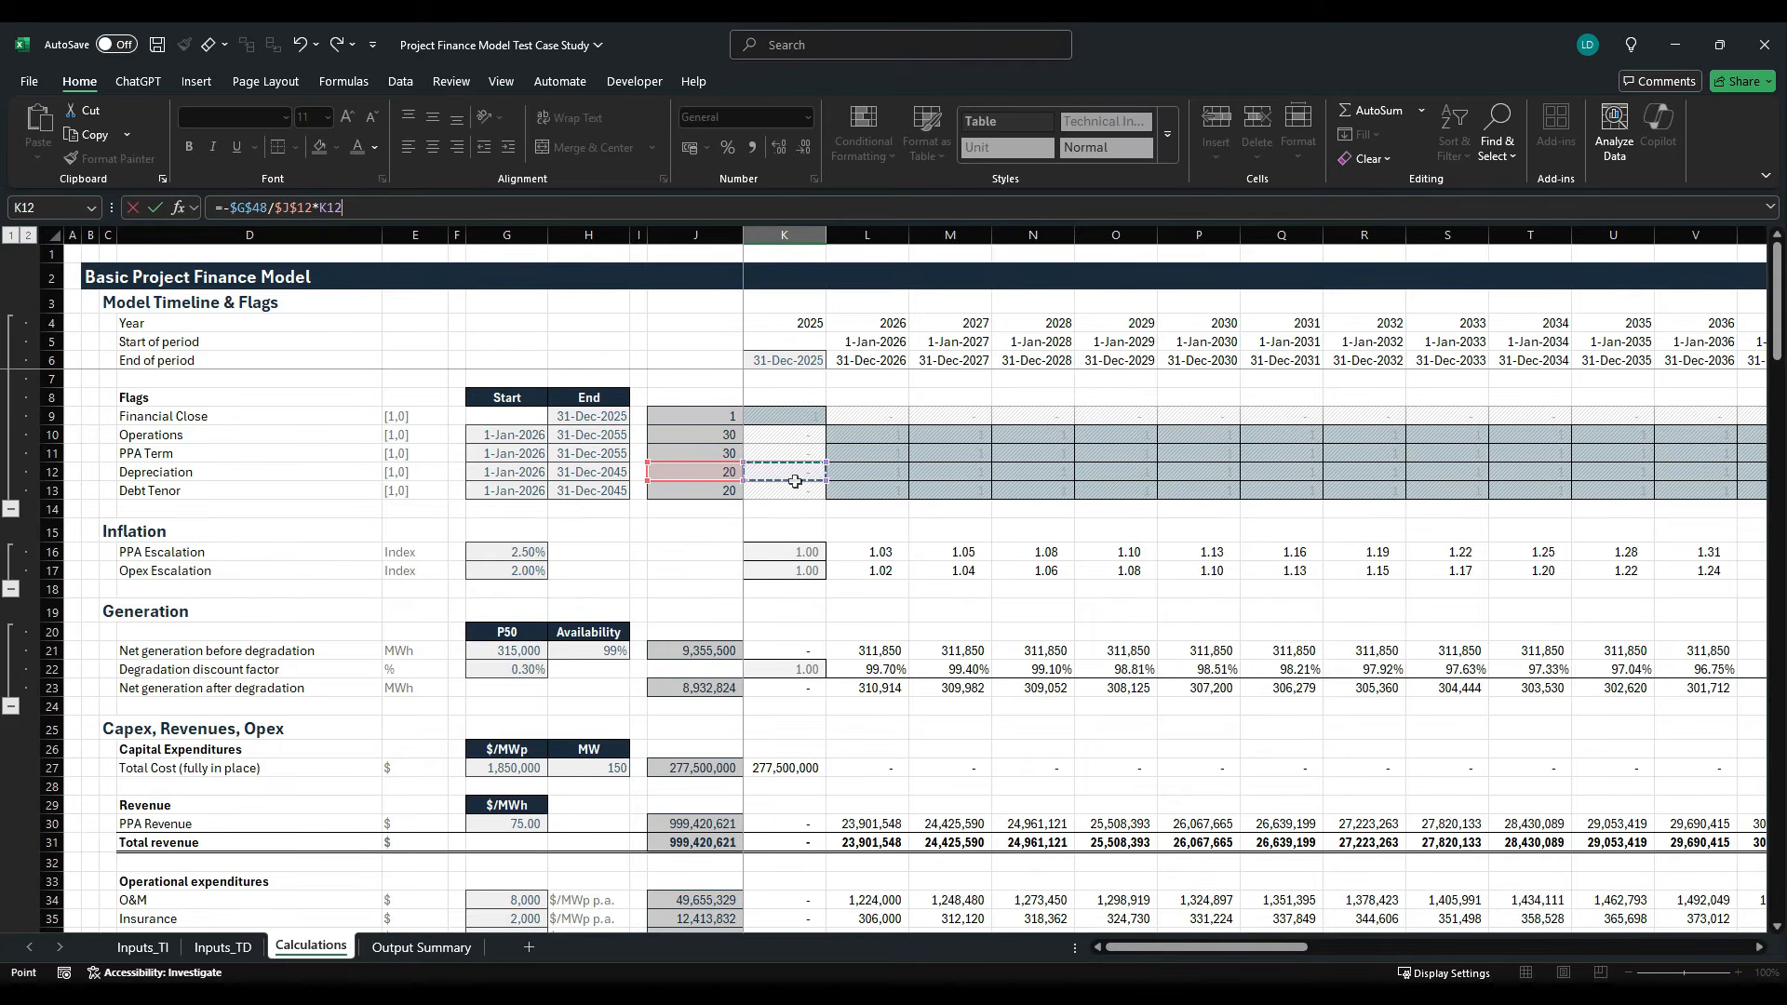
key(ctrl+Return)
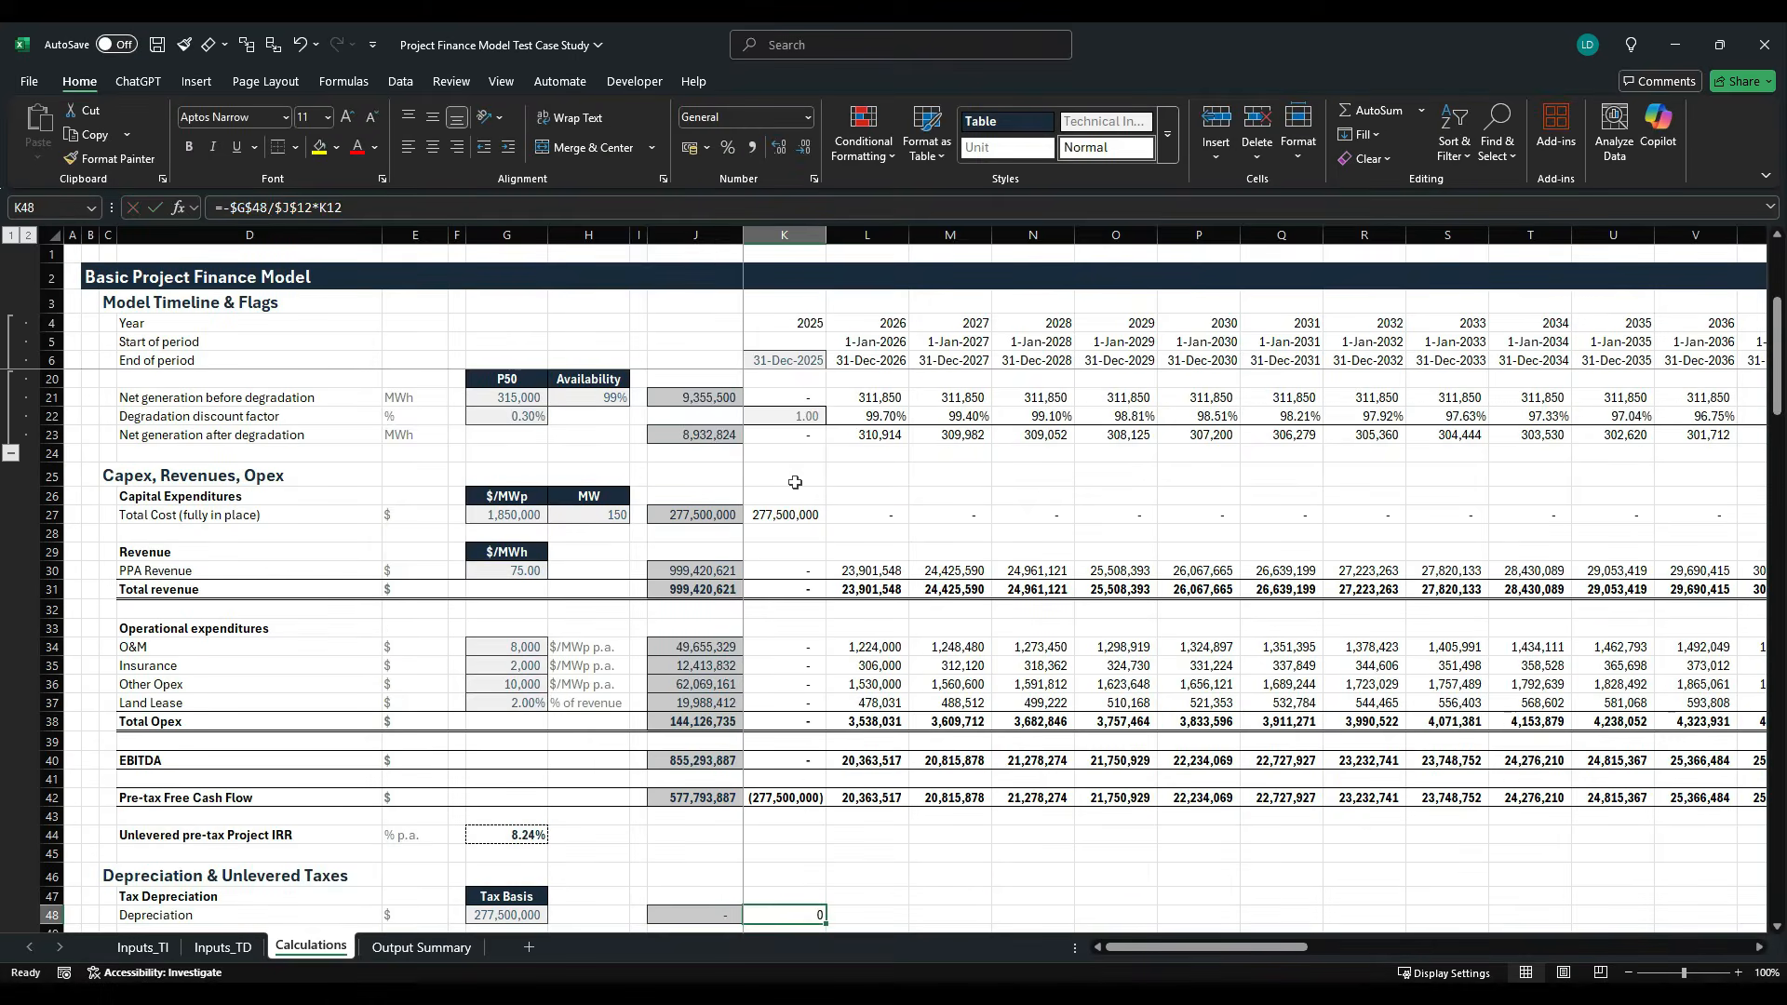
- Apply the Comma[0] cell style to the depreciation formula in K48
scroll(778, 493, down, 1)
key(alt)
key(h)
key(j)
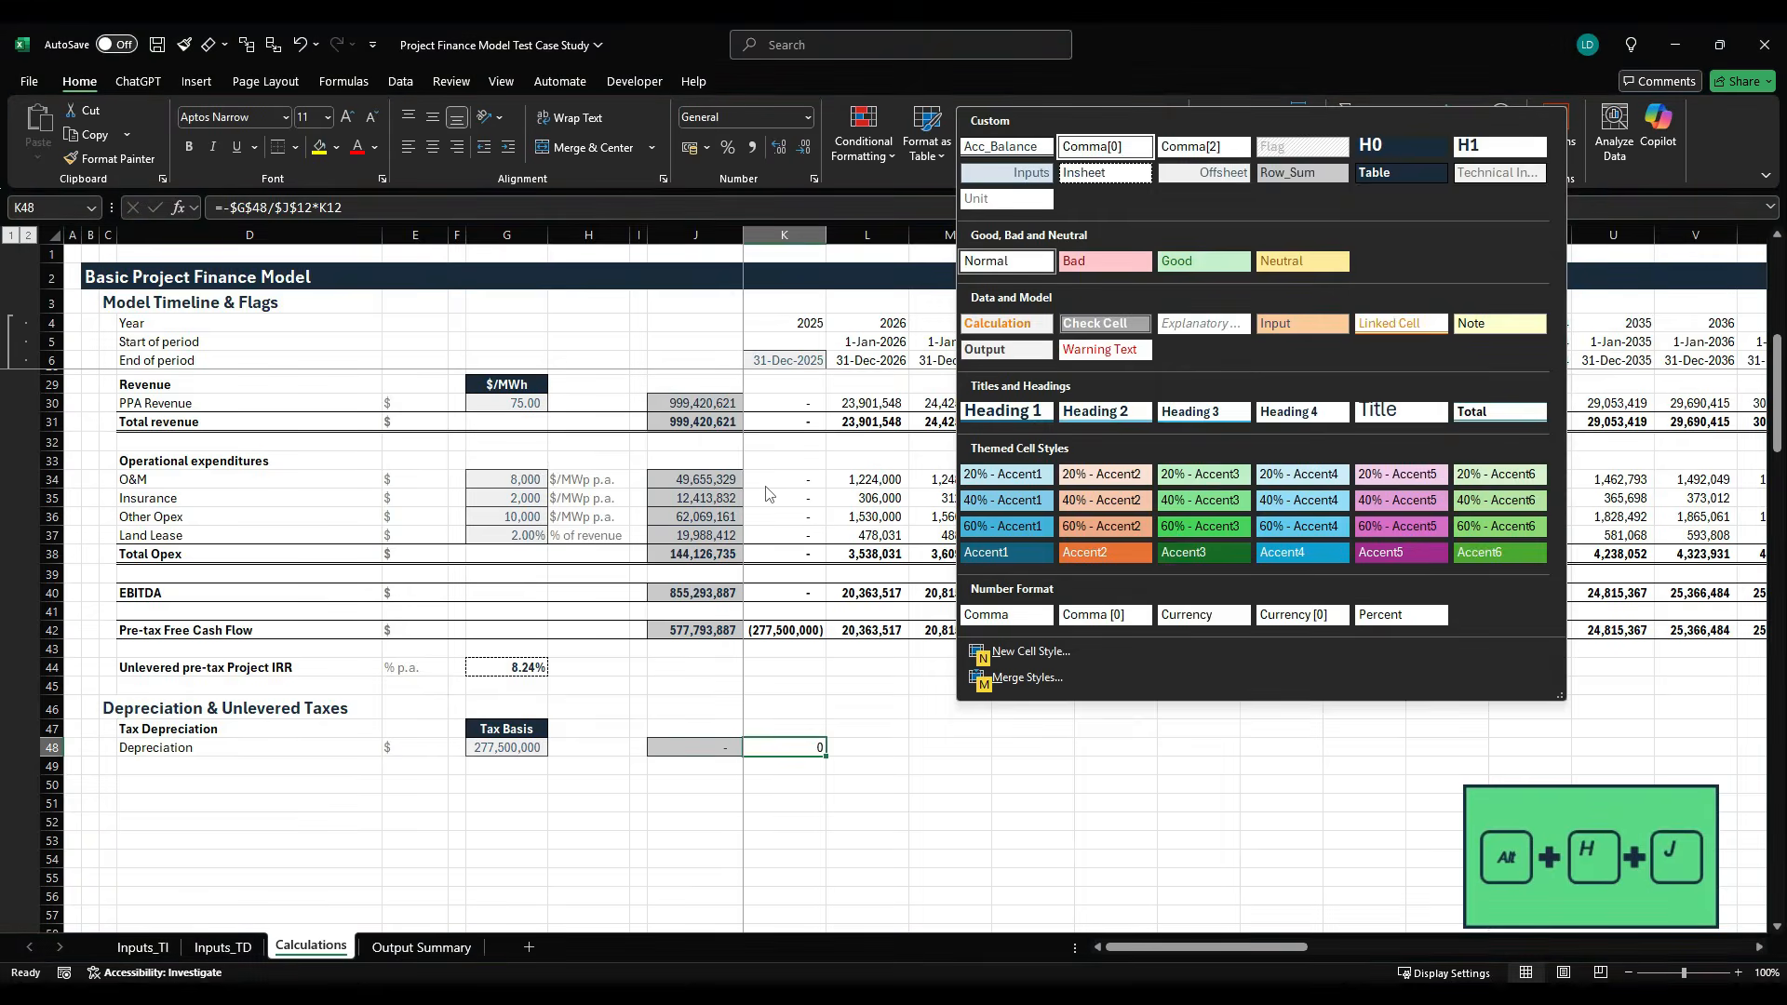
key(Right)
key(Return)
- Fill the depreciation formula from K48 across the timeline to AT48
key(ctrl+shift+Right)
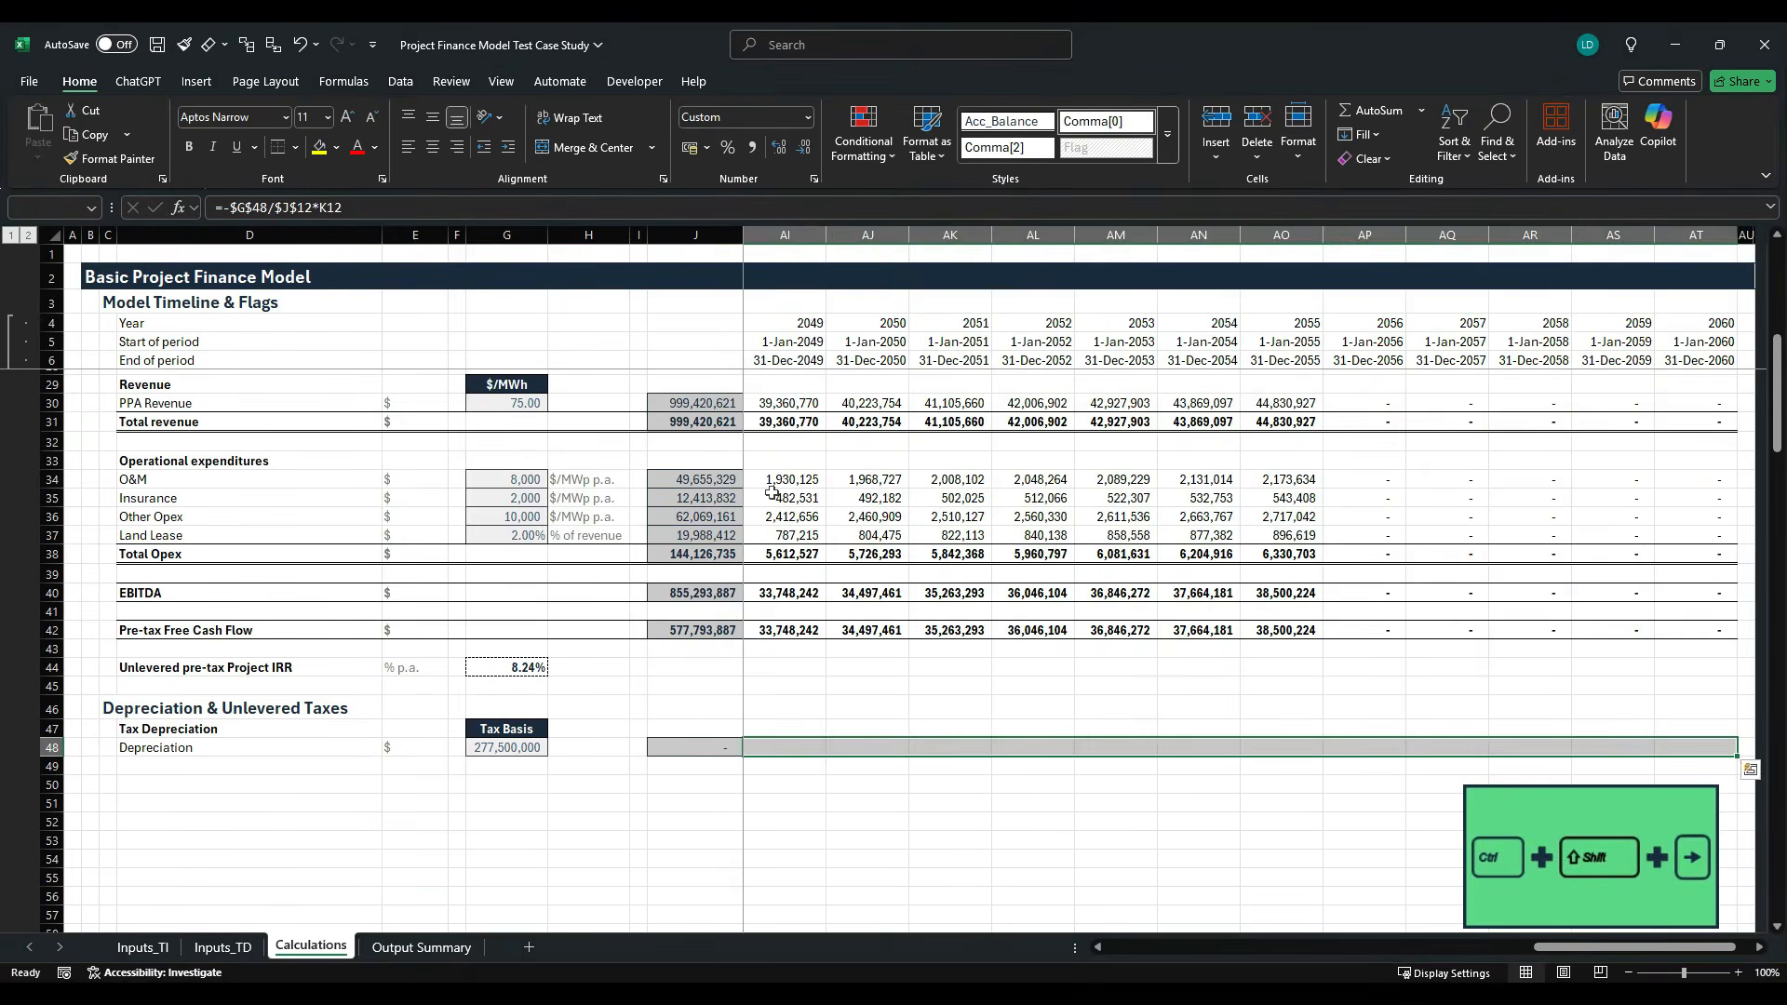
key(ctrl+r)
key(shift+BackSpace)
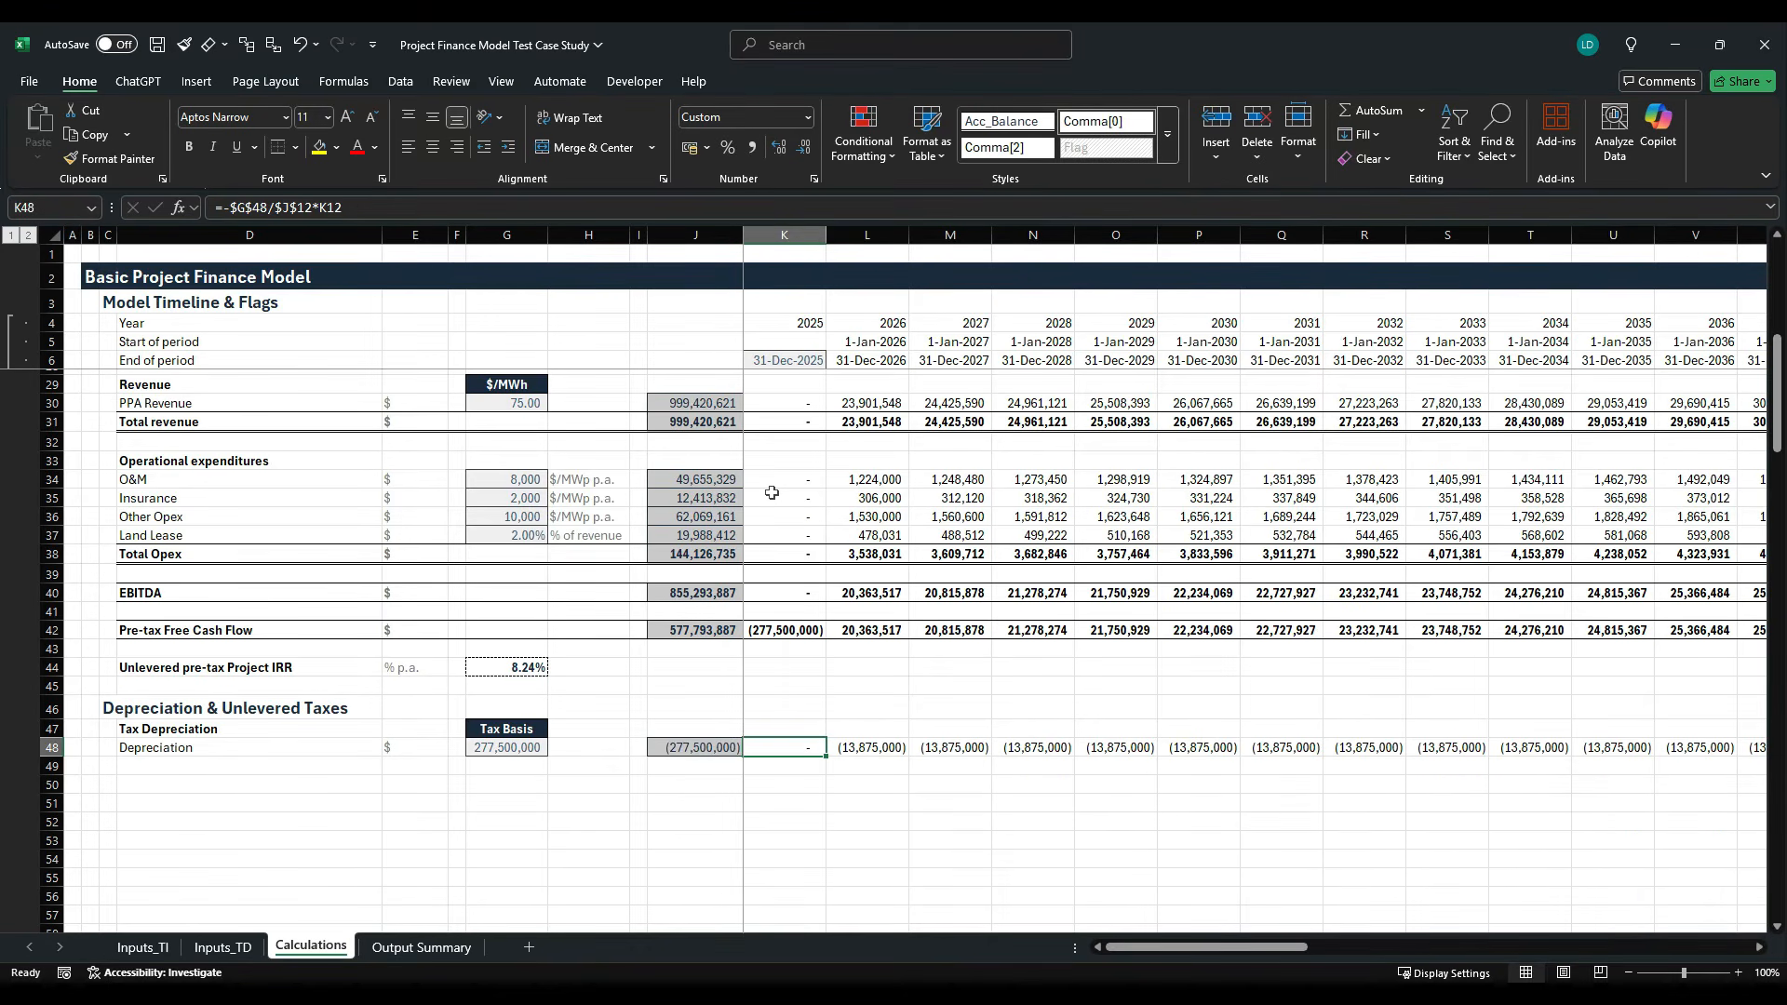
- Check the Depreciation row across the timeline, examining in which years the annual charge starts and ends
key(Right)
key(Right)
key(Right)
key(Right)
key(Right)
key(Right)
key(Right)
key(Right)
key(Right)
key(Right)
key(Right)
key(Right)
key(Right)
key(Right)
key(Right)
key(Right)
key(Right)
key(Right)
key(Right)
key(Right)
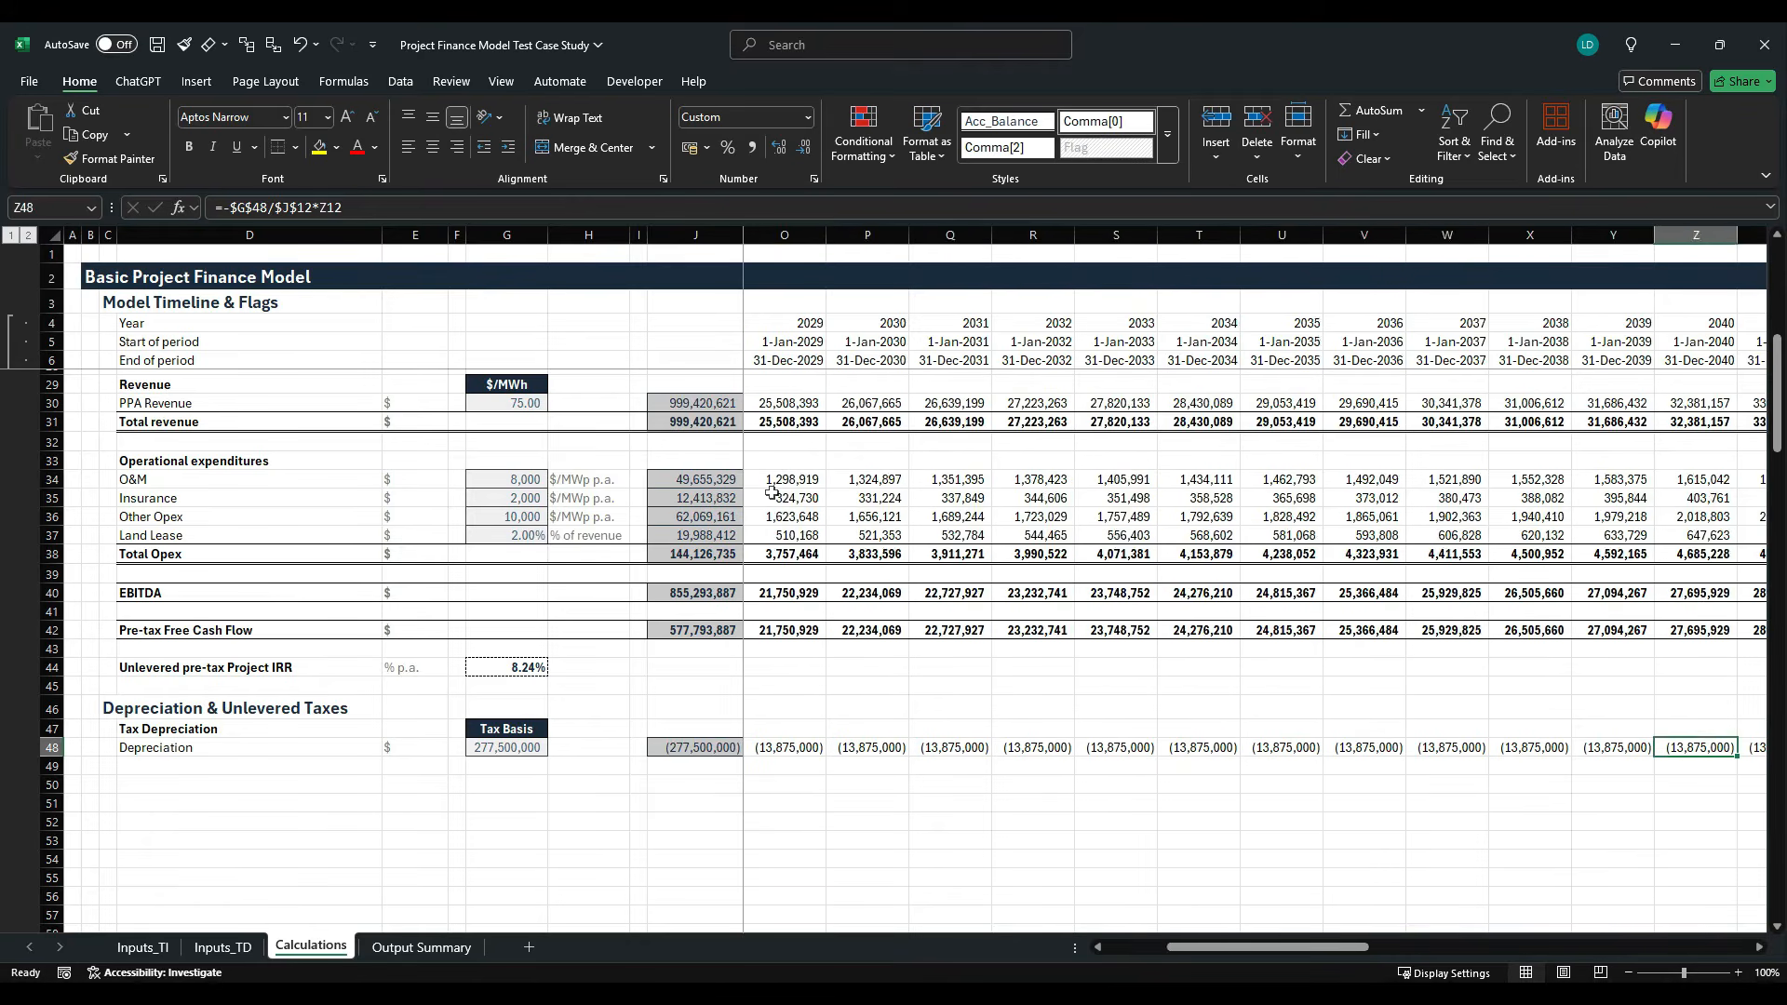
key(Left)
key(Left)
key(Left)
key(Left)
key(Left)
key(Left)
key(Left)
key(Left)
key(Left)
key(Left)
key(Left)
key(Left)
key(Left)
key(Left)
key(Left)
key(Left)
key(Left)
key(Left)
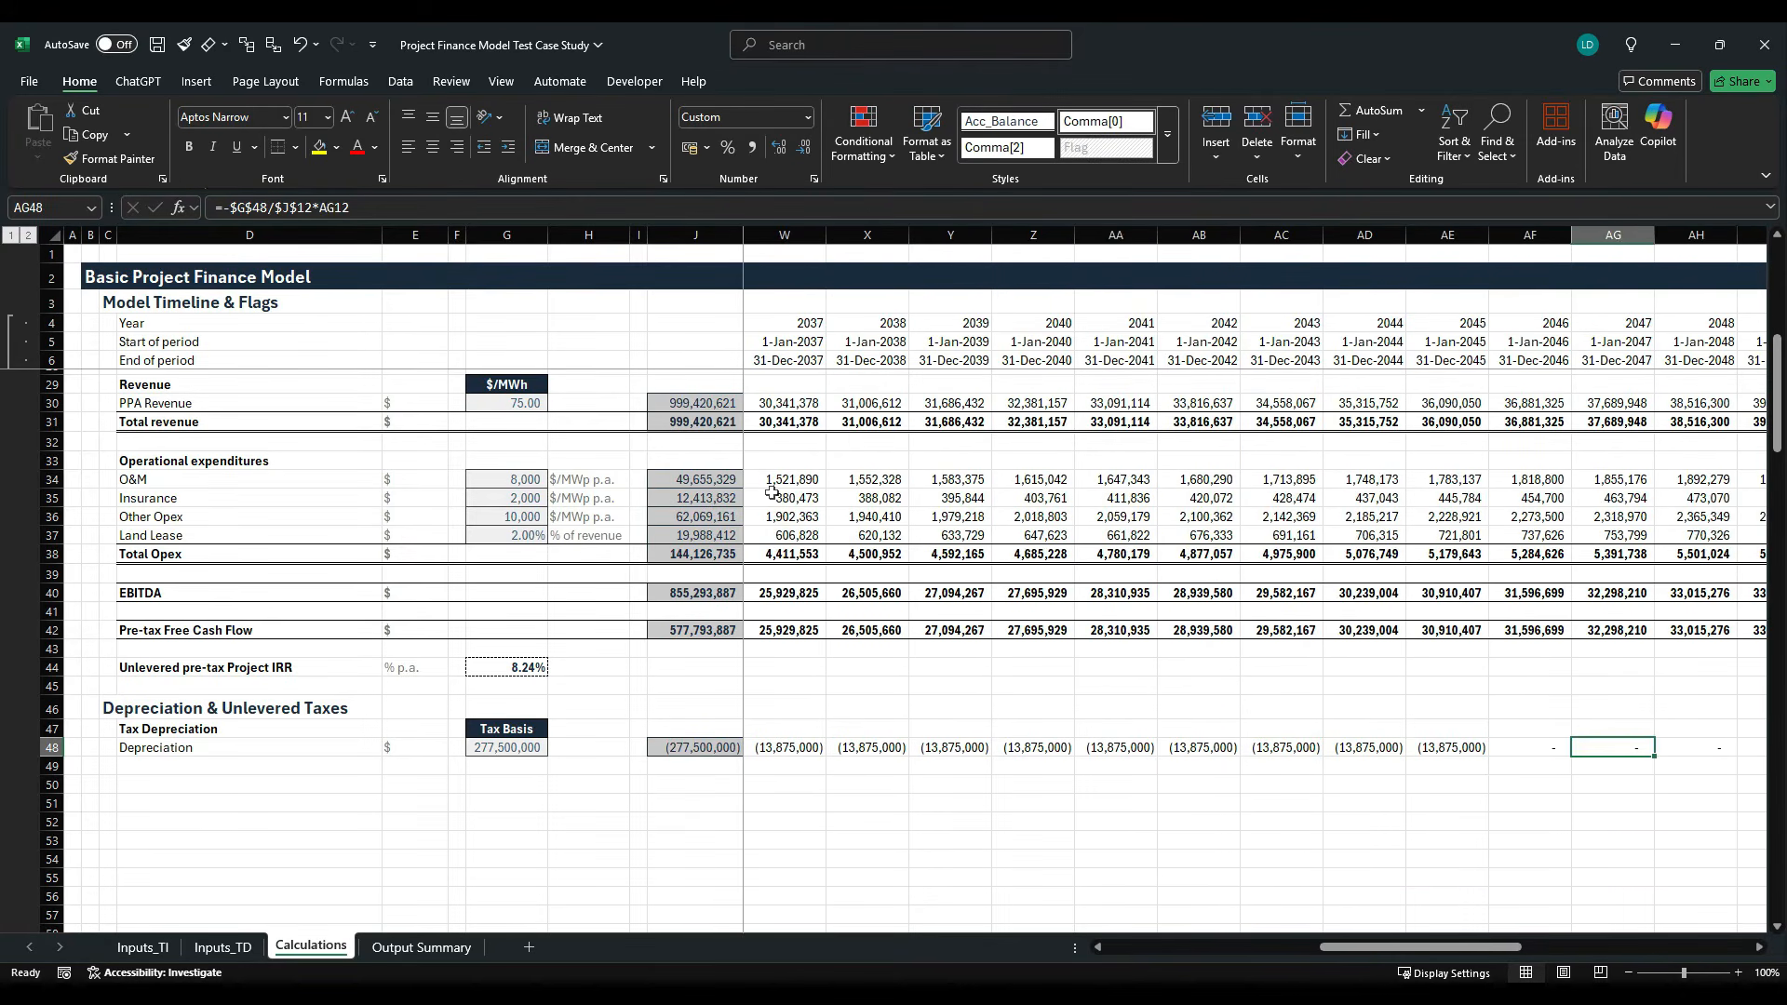
key(Left)
key(Left)
key(Left)
key(Left)
key(Left)
key(Left)
key(Left)
key(Left)
key(Left)
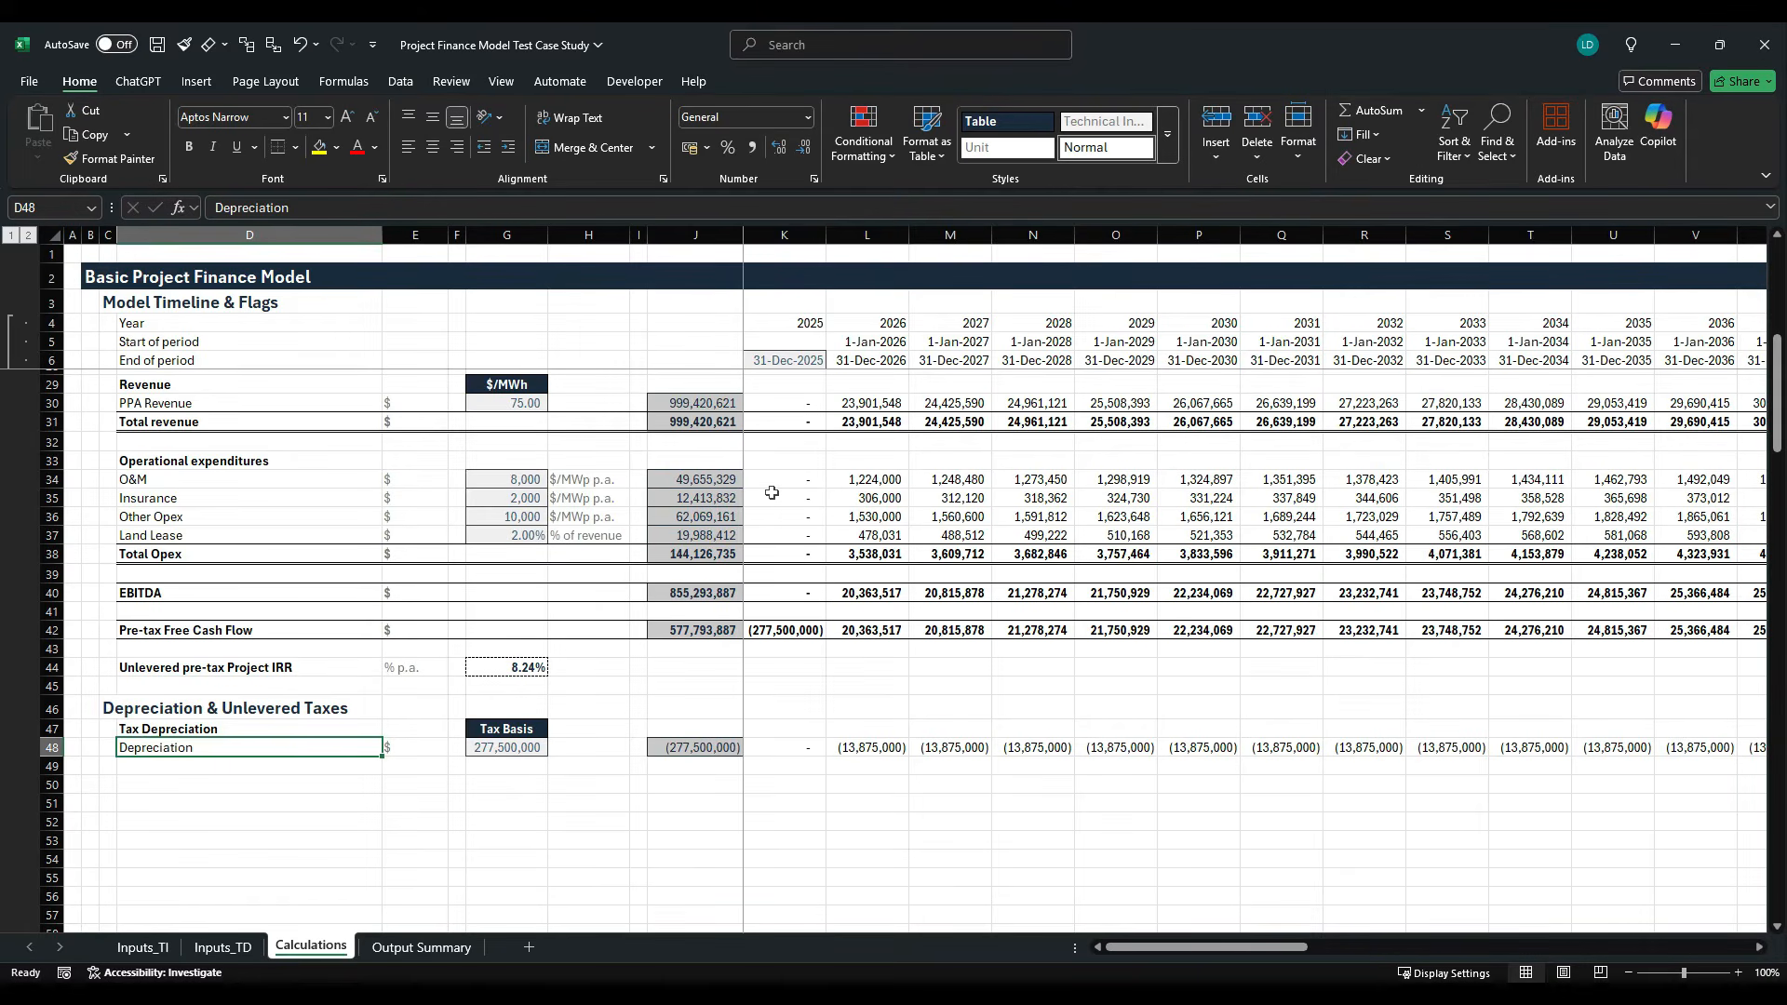
key(Right)
key(Right)
key(Right)
key(Right)
key(Right)
key(Right)
key(Right)
key(Right)
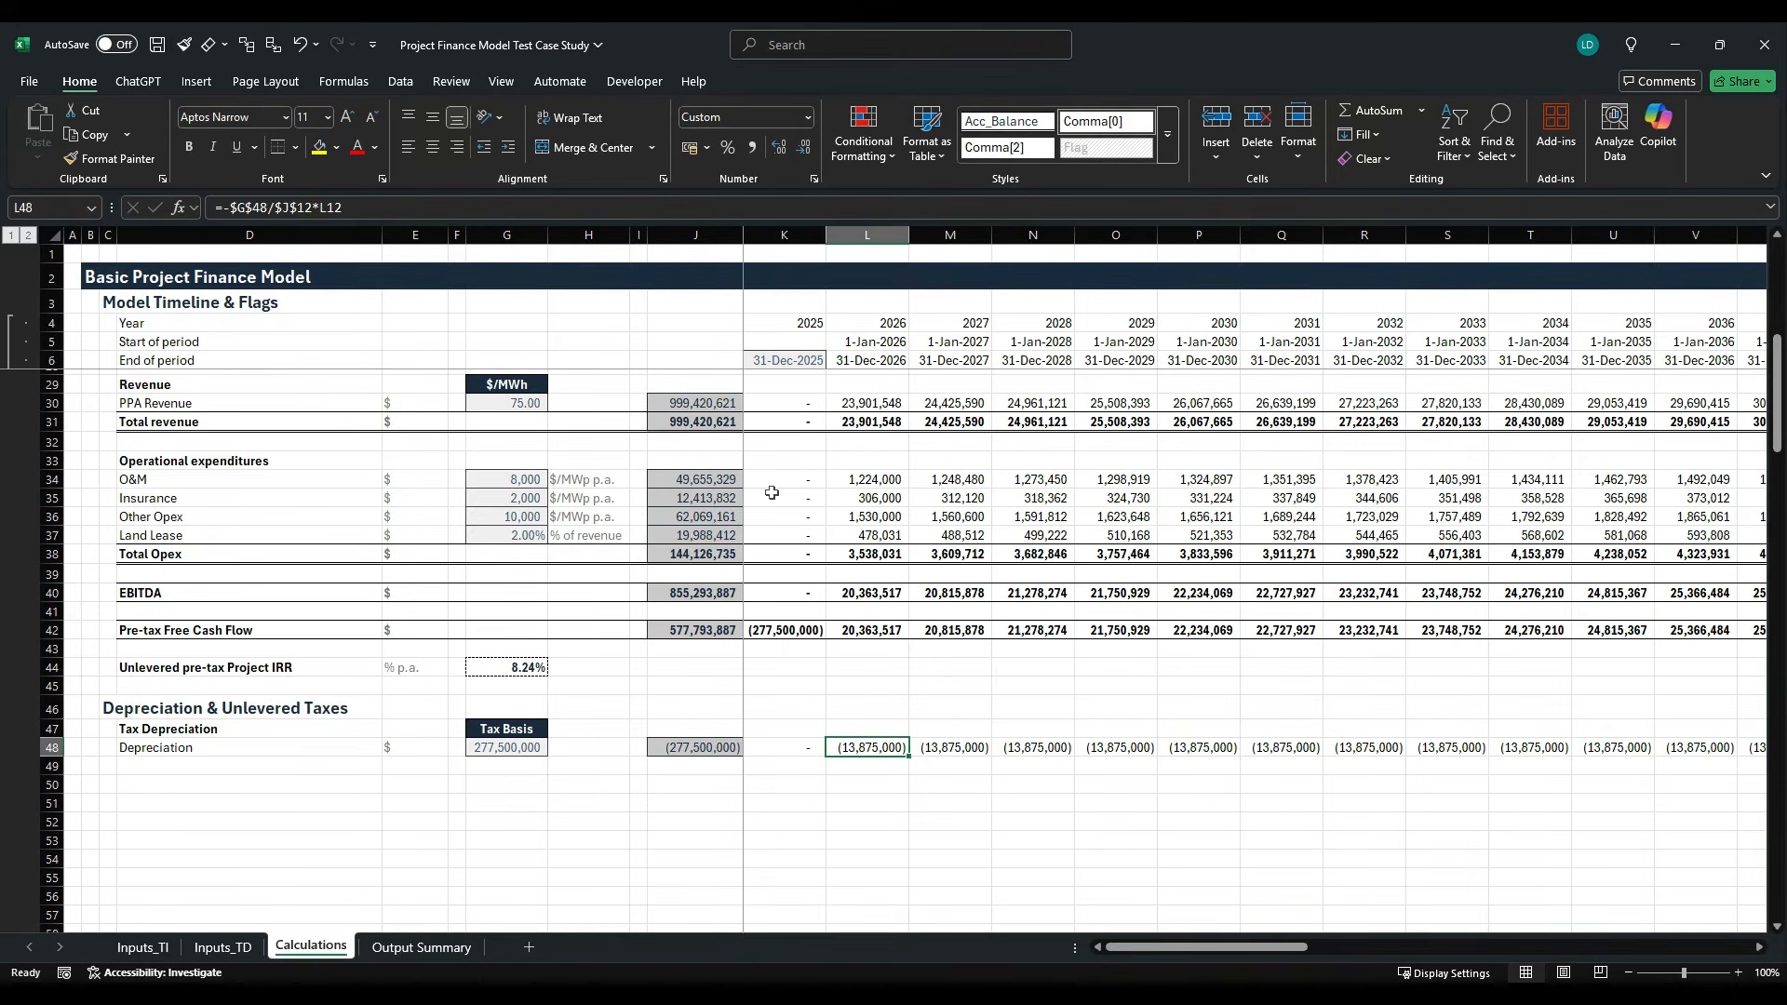
- Enter the row label "EBIT" in D50, two rows below Depreciation
key(Down)
key(Down)
key(Left)
key(Left)
key(Left)
key(Left)
key(Left)
key(Left)
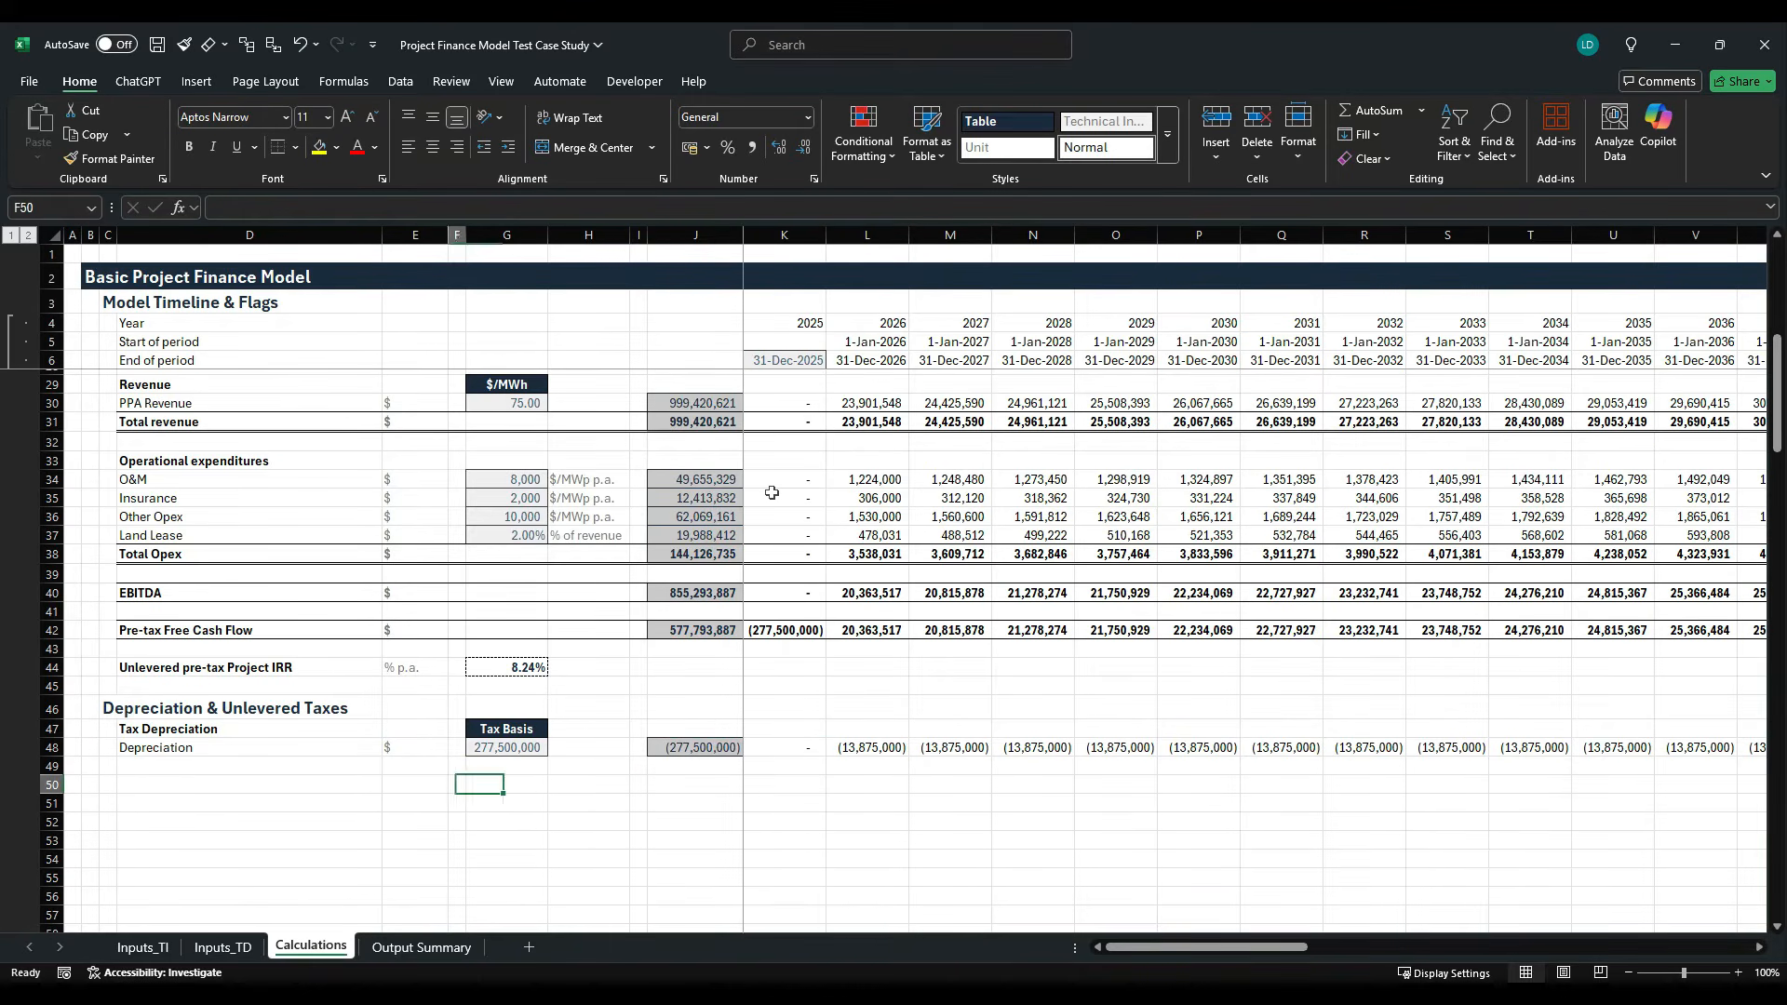
key(Left)
key(Left)
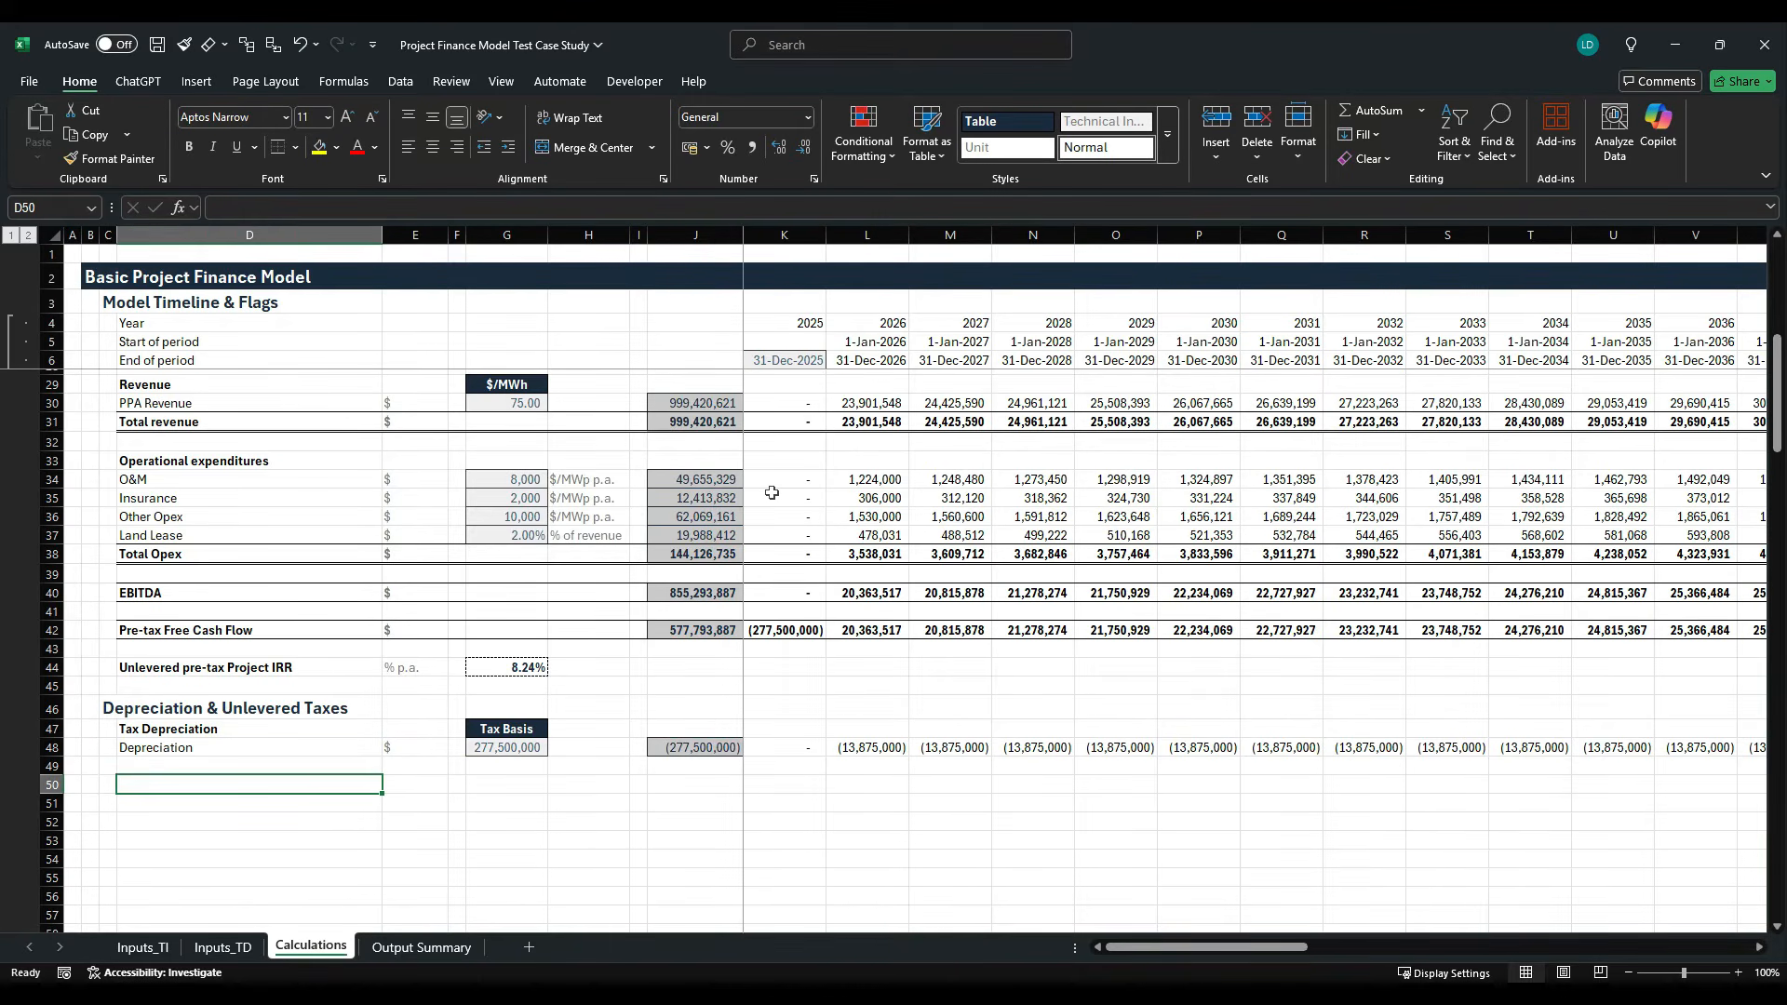
text(EBIT)
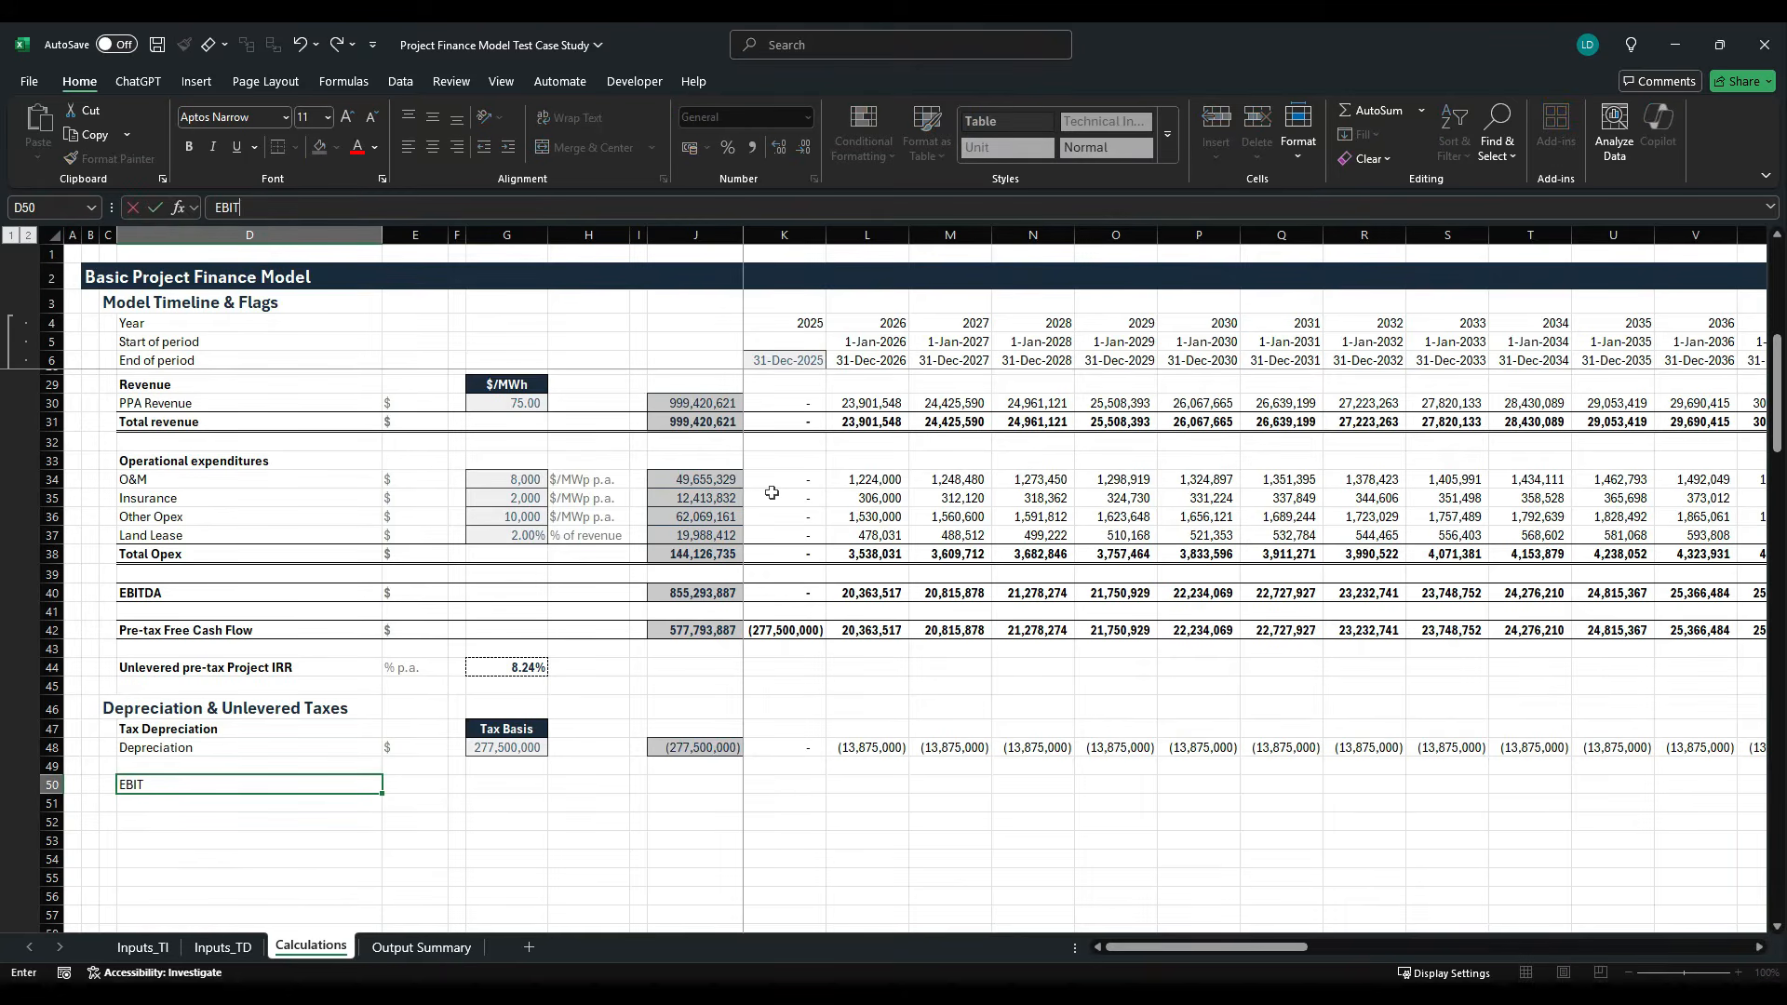
key(ctrl+Return)
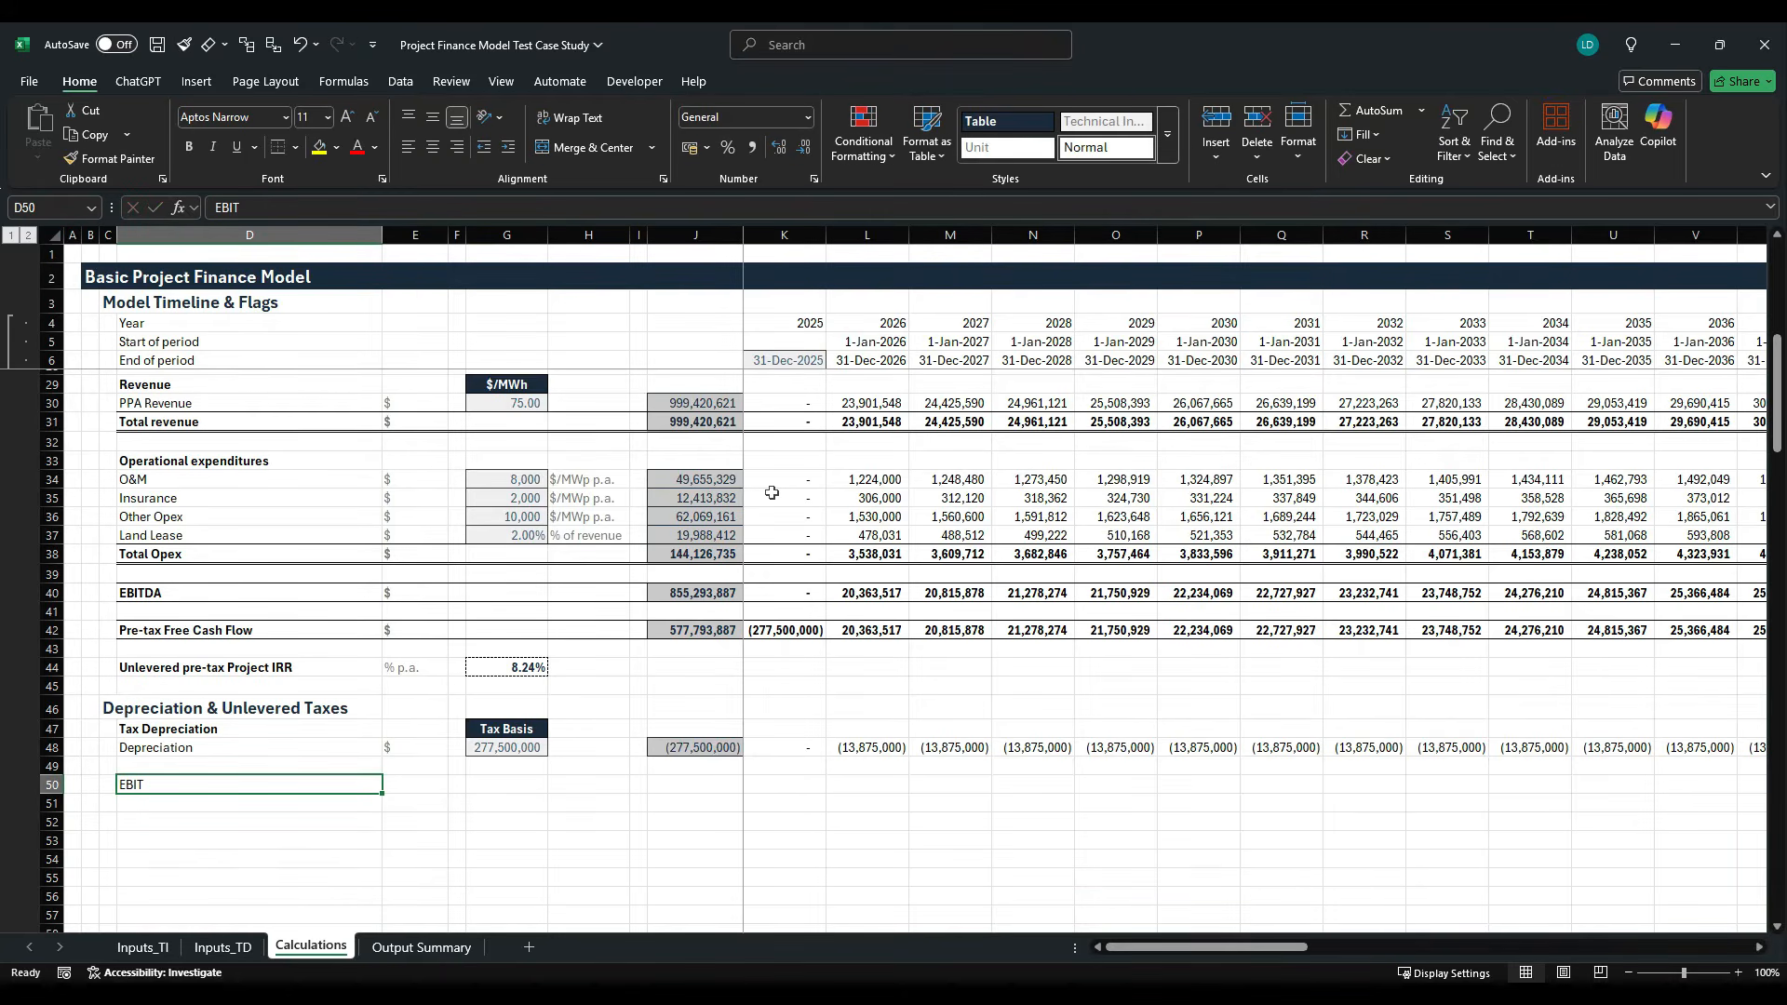
- Copy the EBITDA row from D40 to AT40 and paste only its formats onto the EBIT row starting at D50
key(ctrl+Up)
key(ctrl+Up)
key(ctrl+Up)
key(ctrl+Up)
key(ctrl+Up)
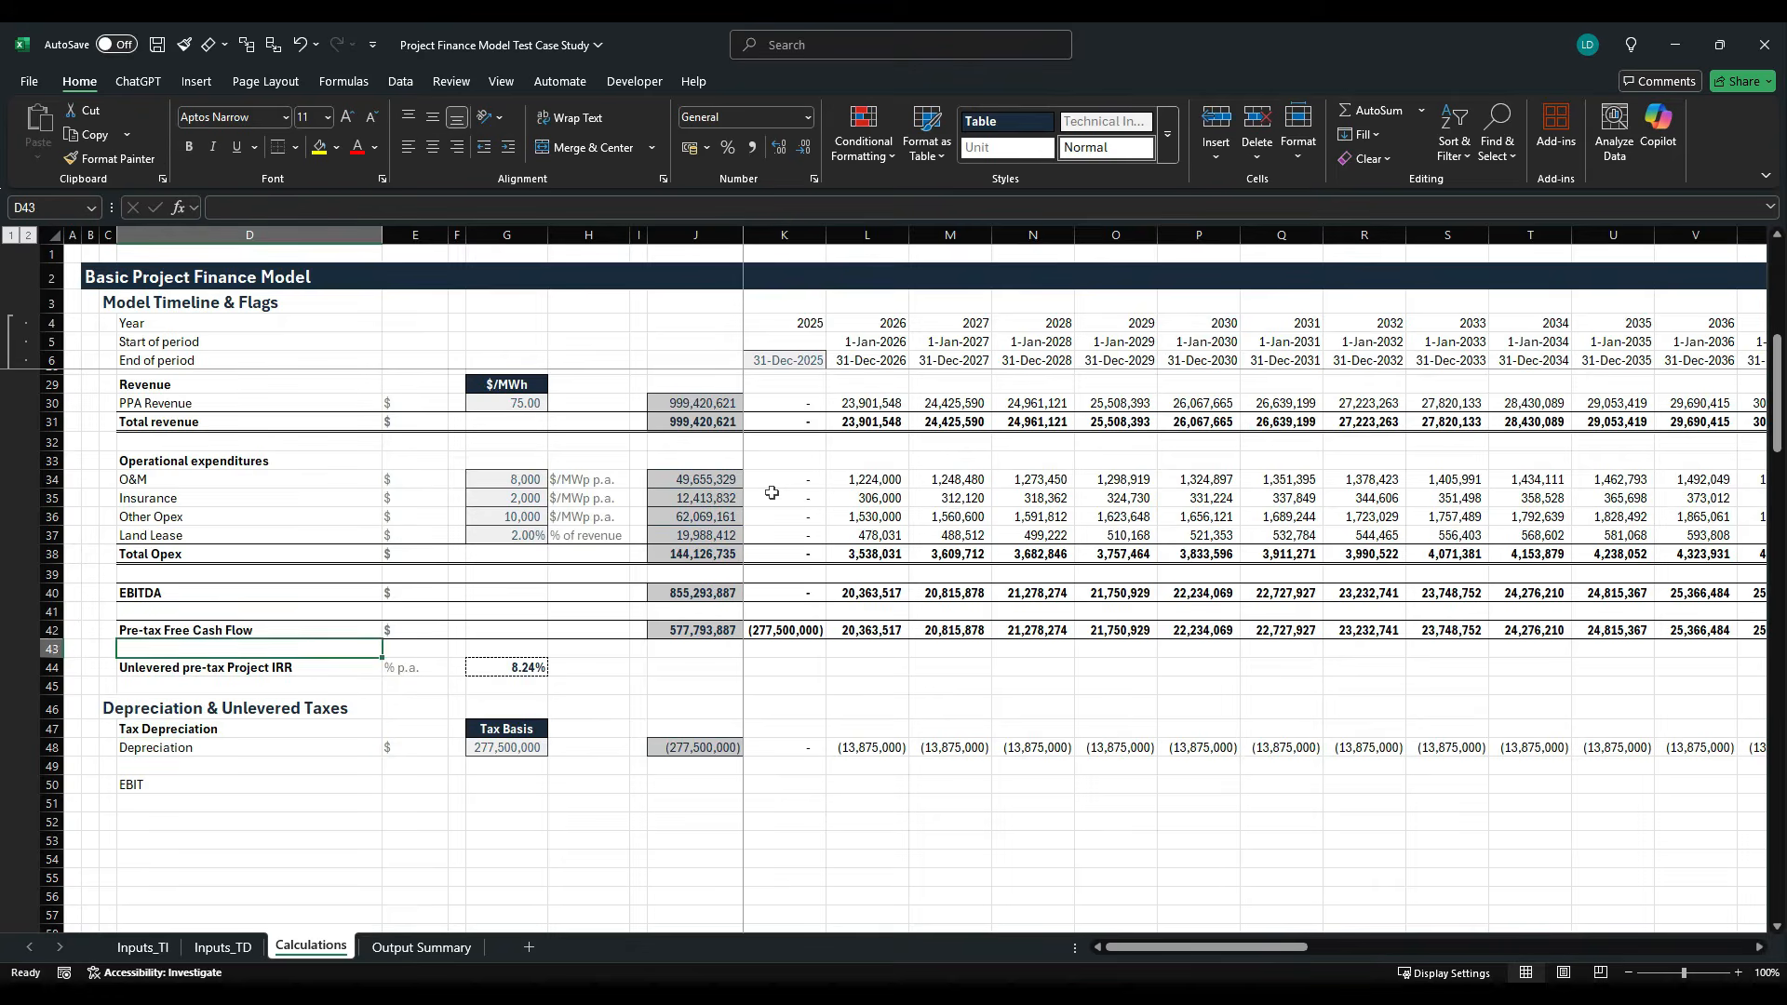
key(ctrl+shift+Right)
key(ctrl+shift+Right)
key(ctrl+shift+Right)
key(ctrl+c)
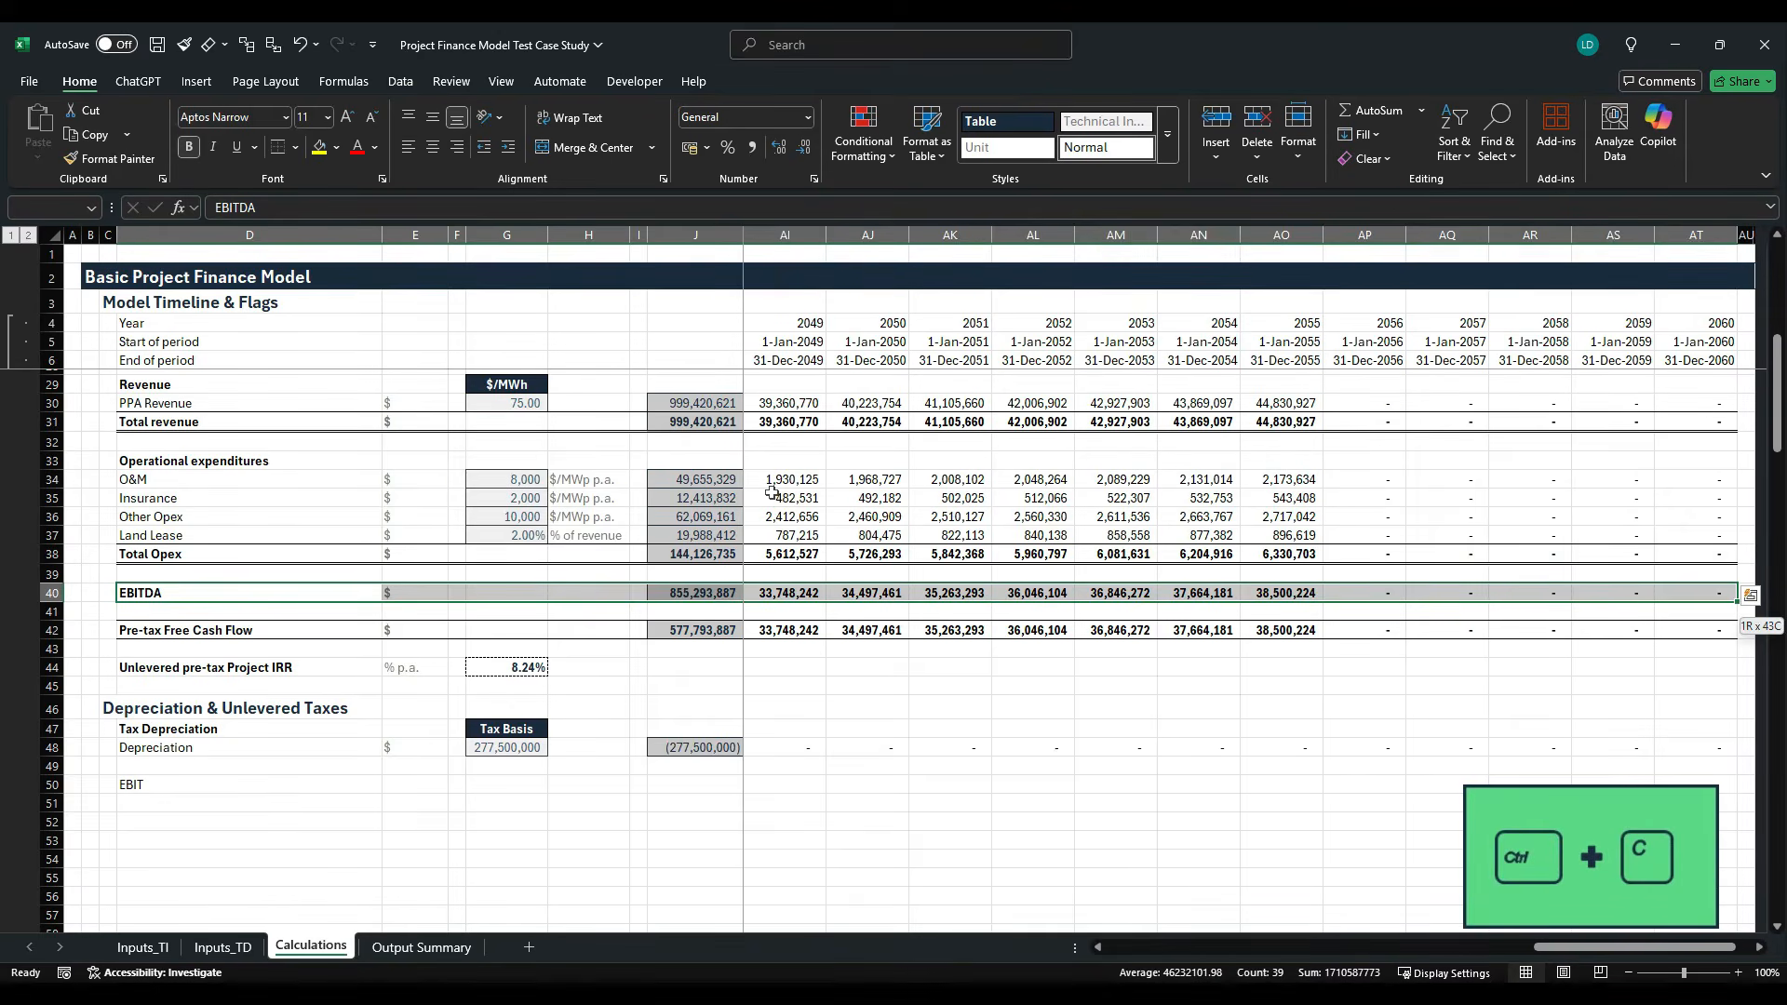
key(ctrl+Down)
key(ctrl+Down)
key(ctrl+Down)
key(ctrl+Down)
key(ctrl+Down)
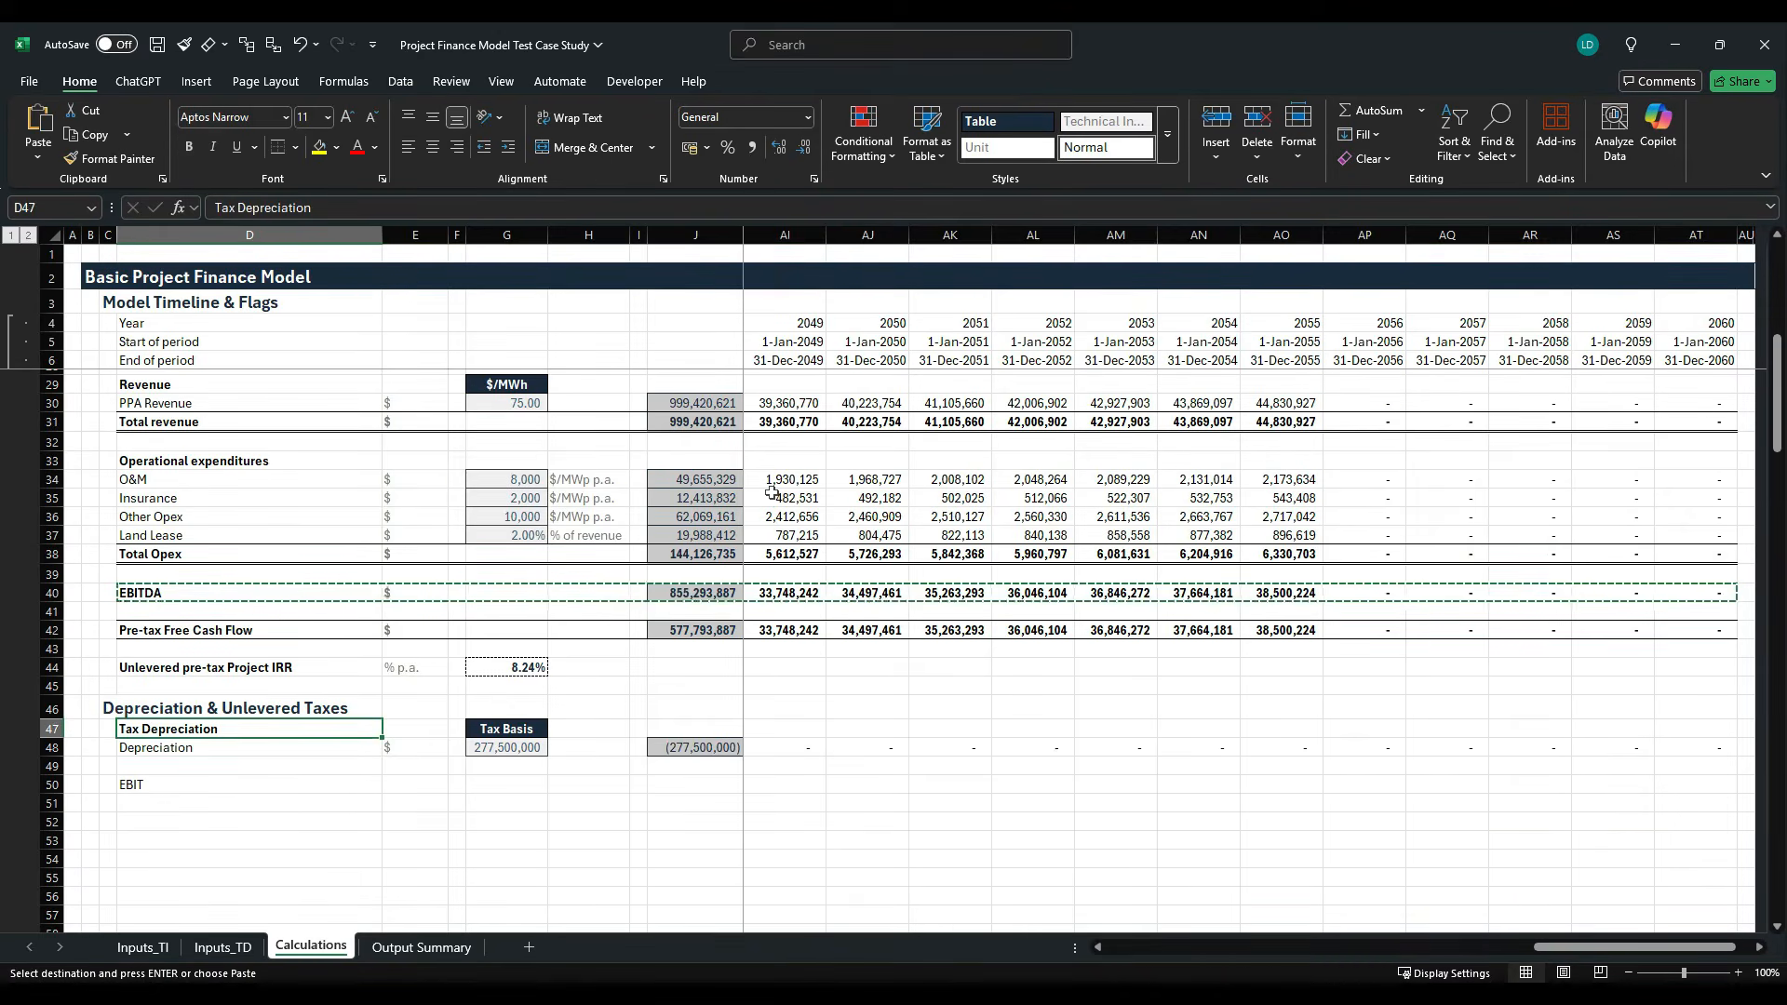
key(alt+h)
key(v)
key(s)
key(t)
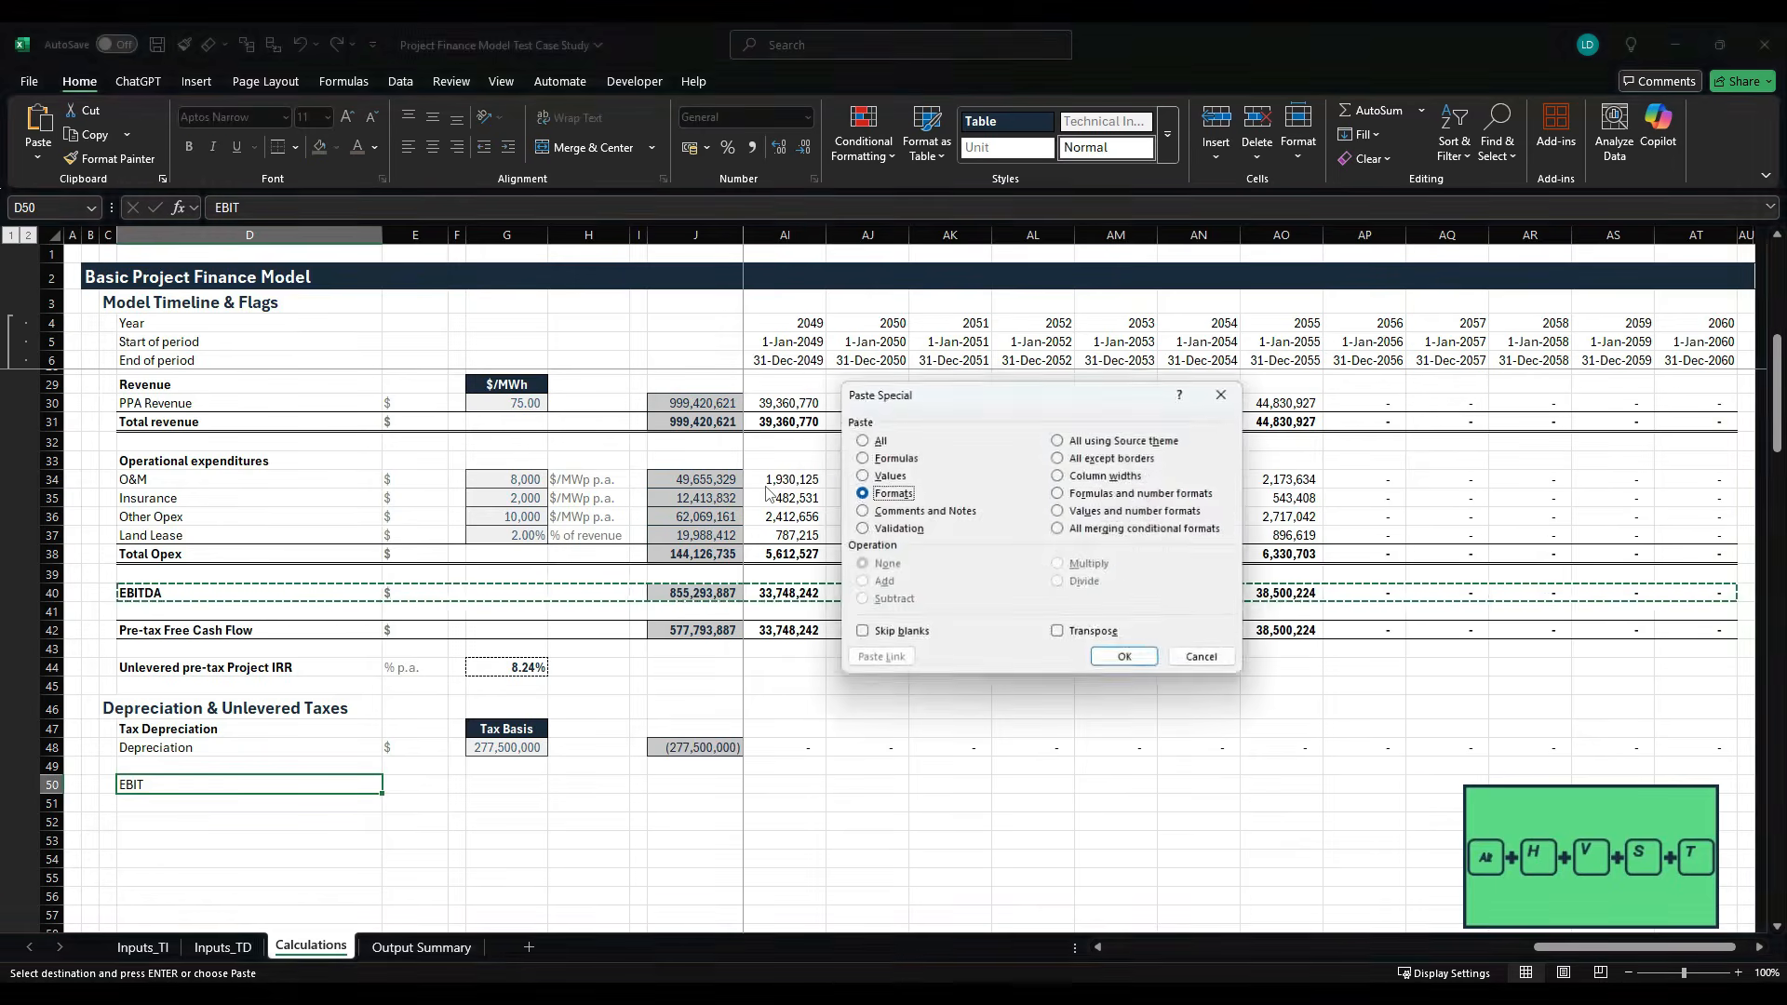
key(Return)
key(Escape)
- Enter the unit "$" for the EBIT row in E50
key(Right)
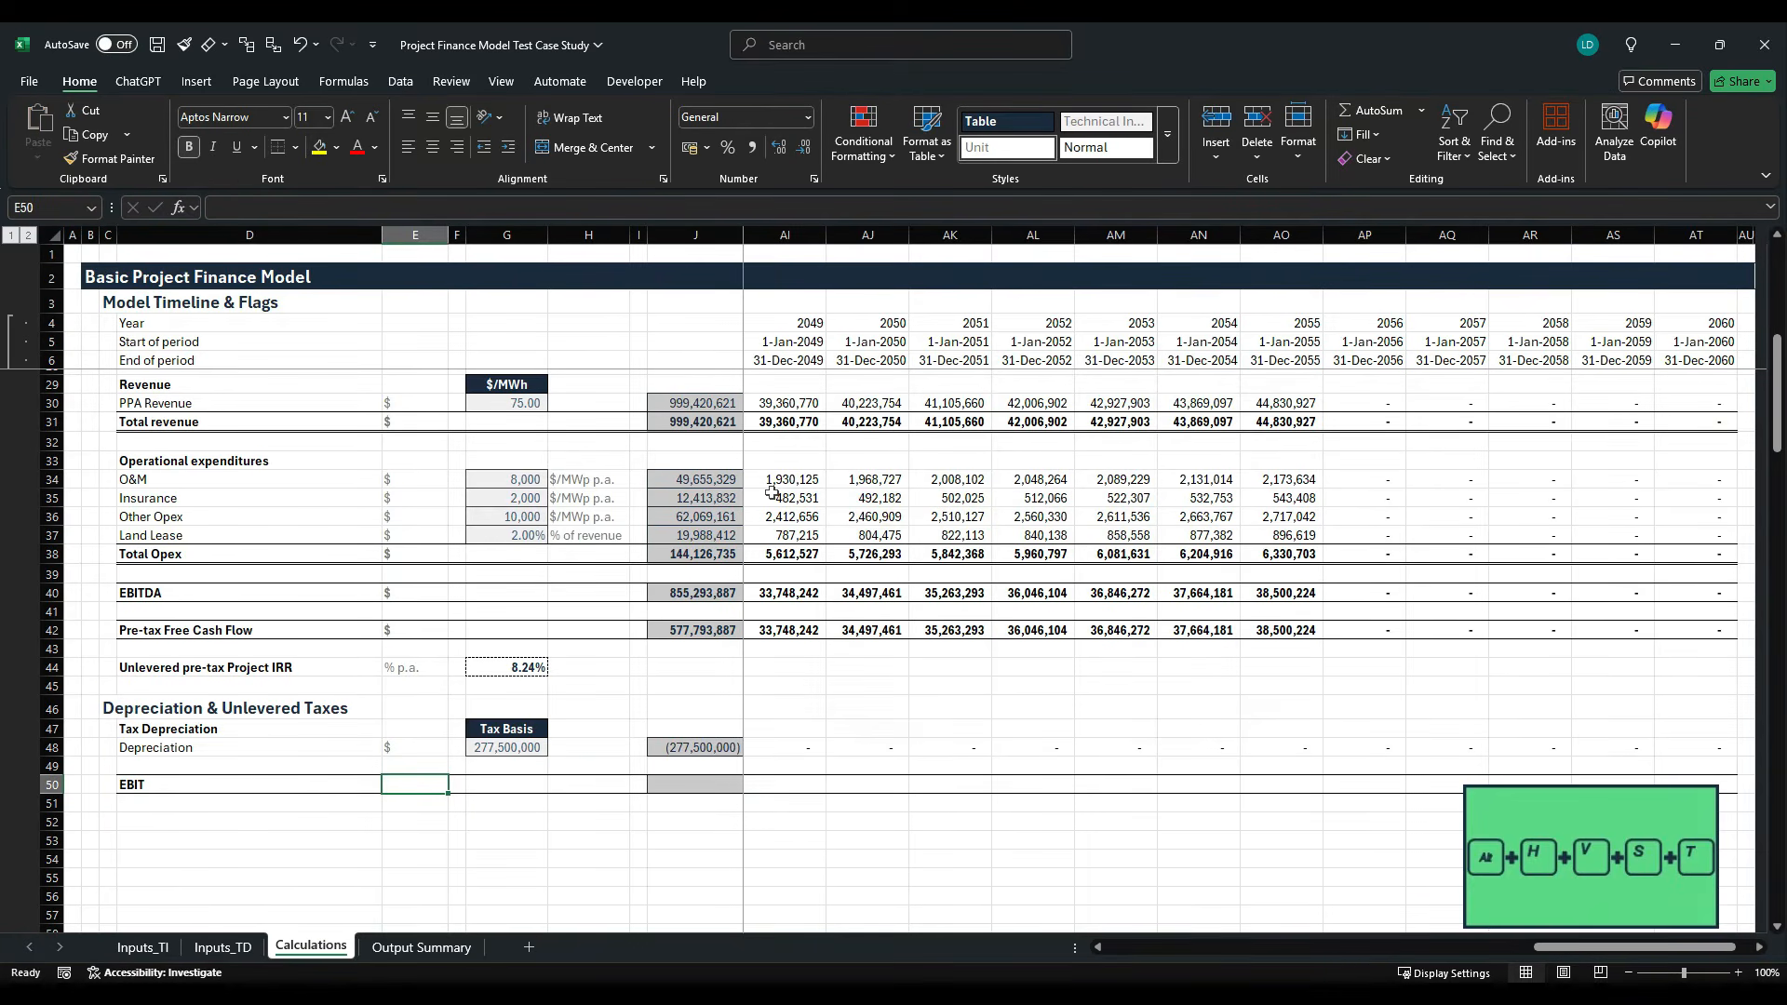
text($)
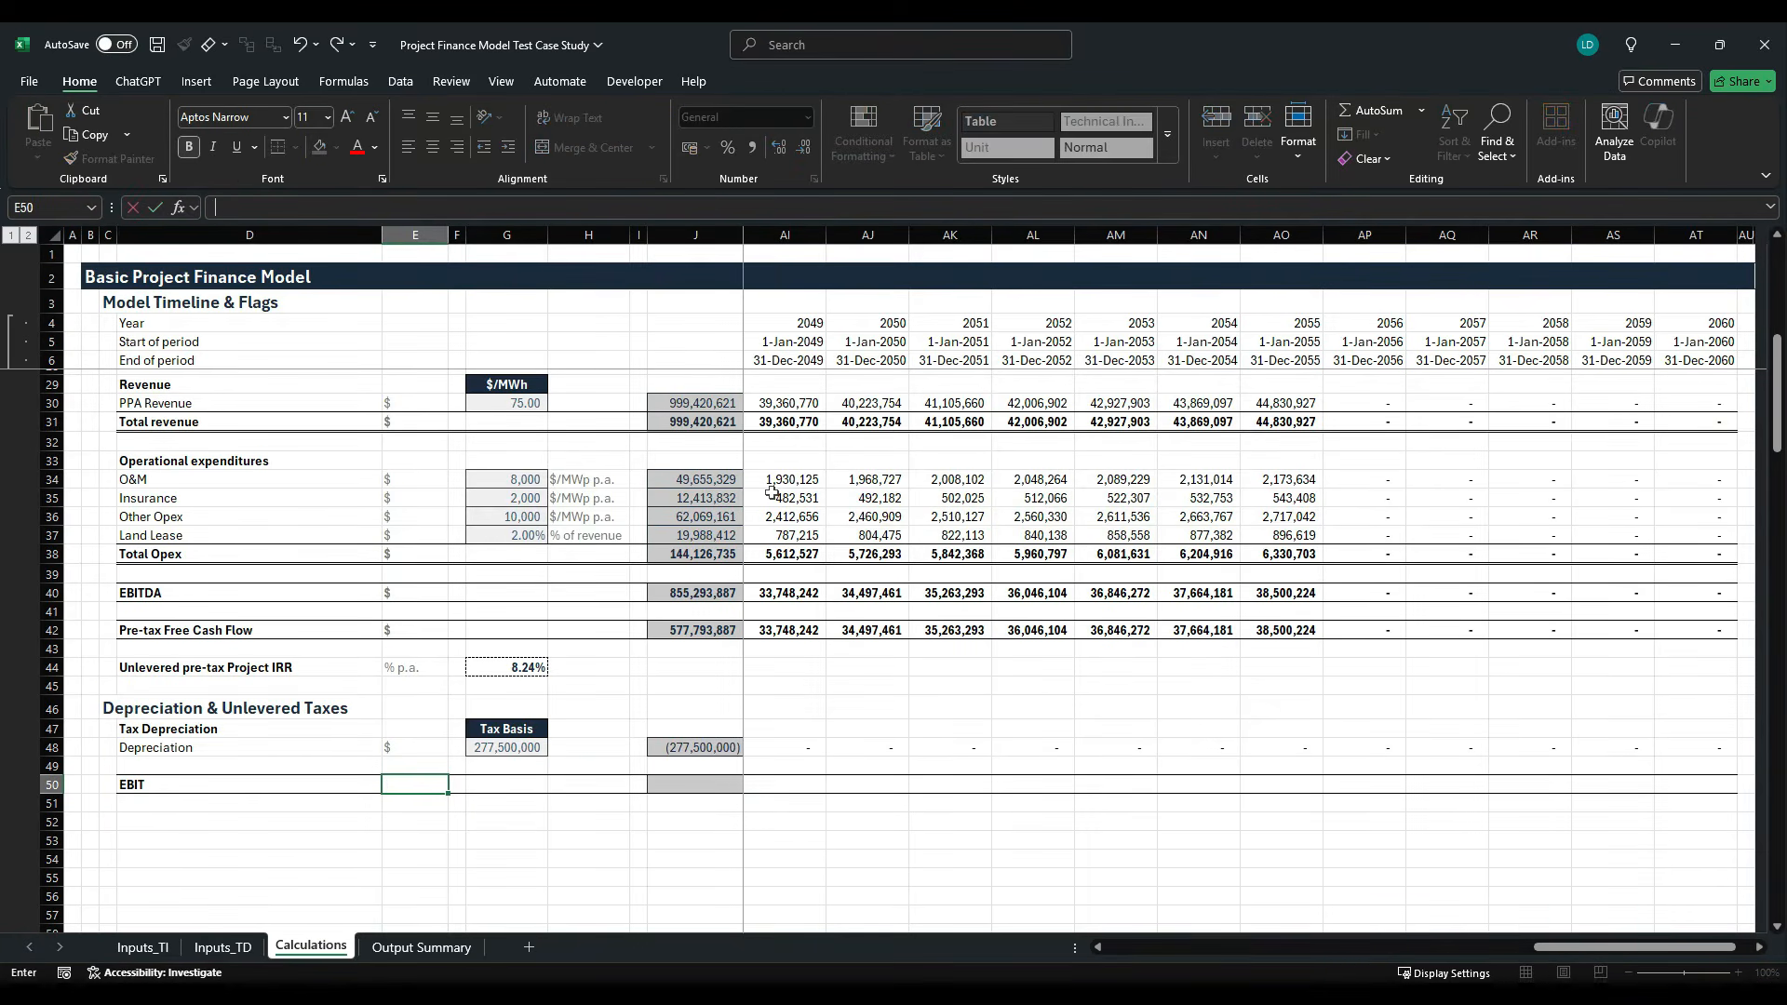
key(ctrl+Return)
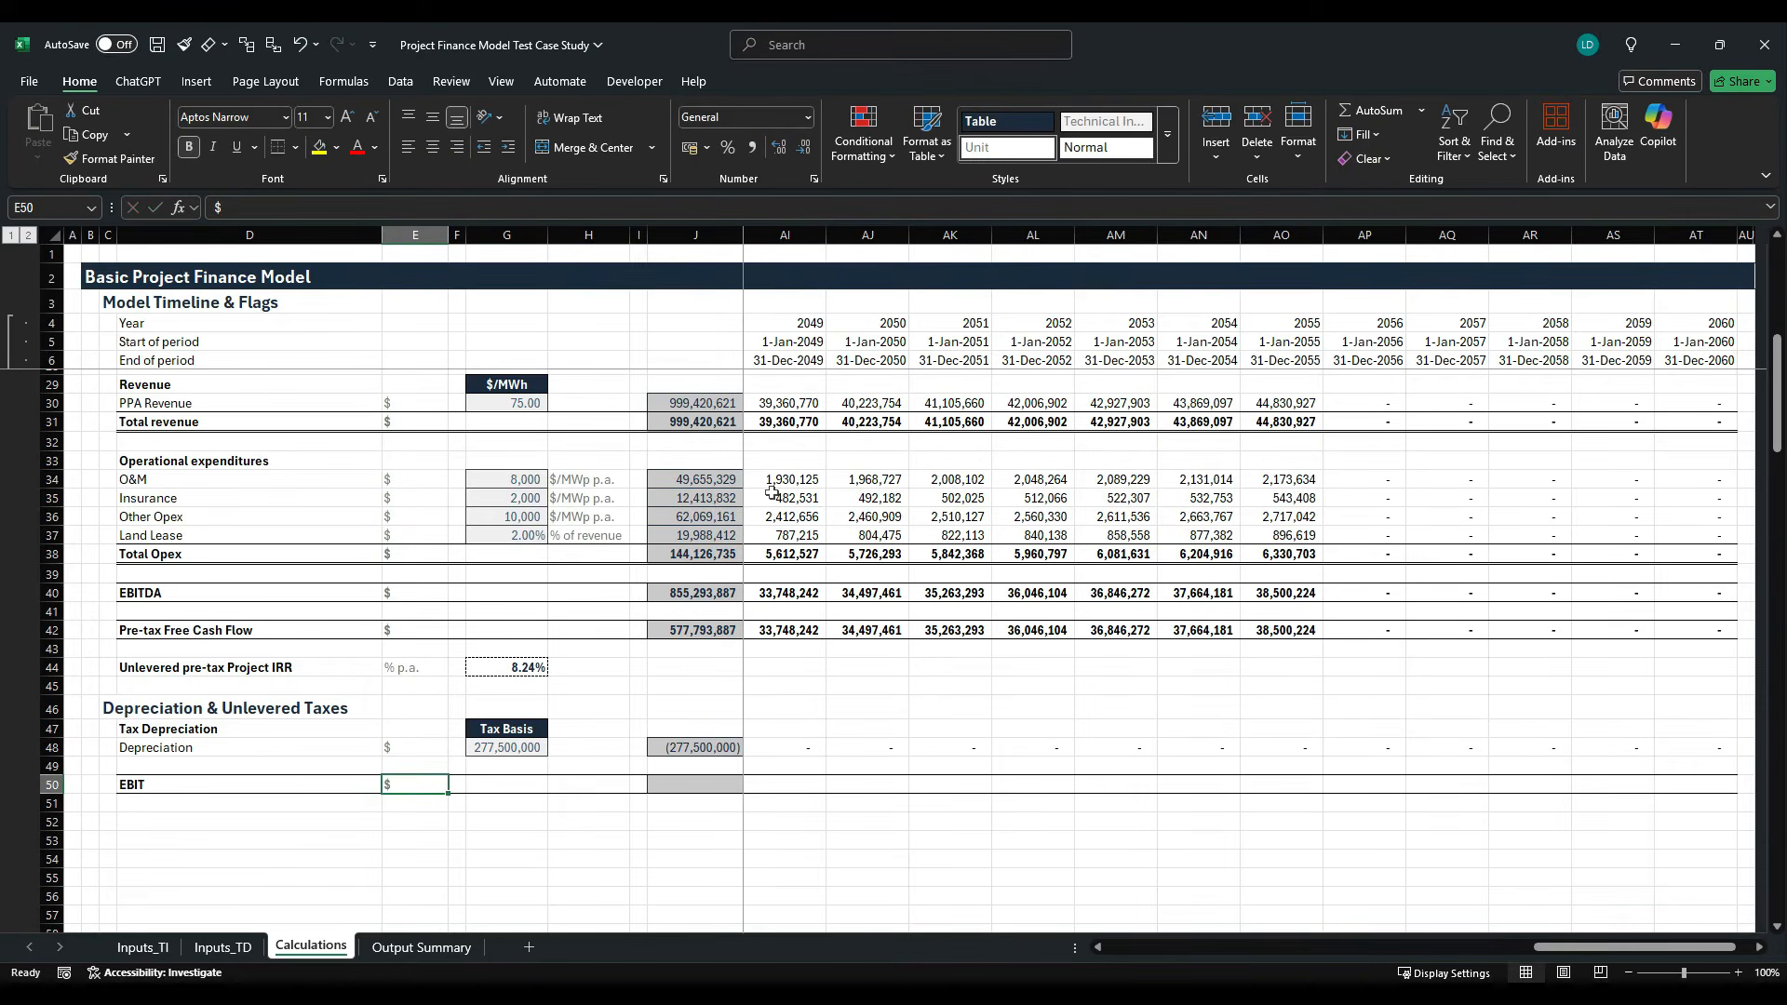
- Copy the row-total formula from the Pre-tax Free Cash Flow total in J42 into J50 for EBIT
key(Right)
key(Right)
key(Right)
key(Right)
key(Right)
key(Up)
key(Up)
key(Up)
key(Up)
key(Up)
key(Up)
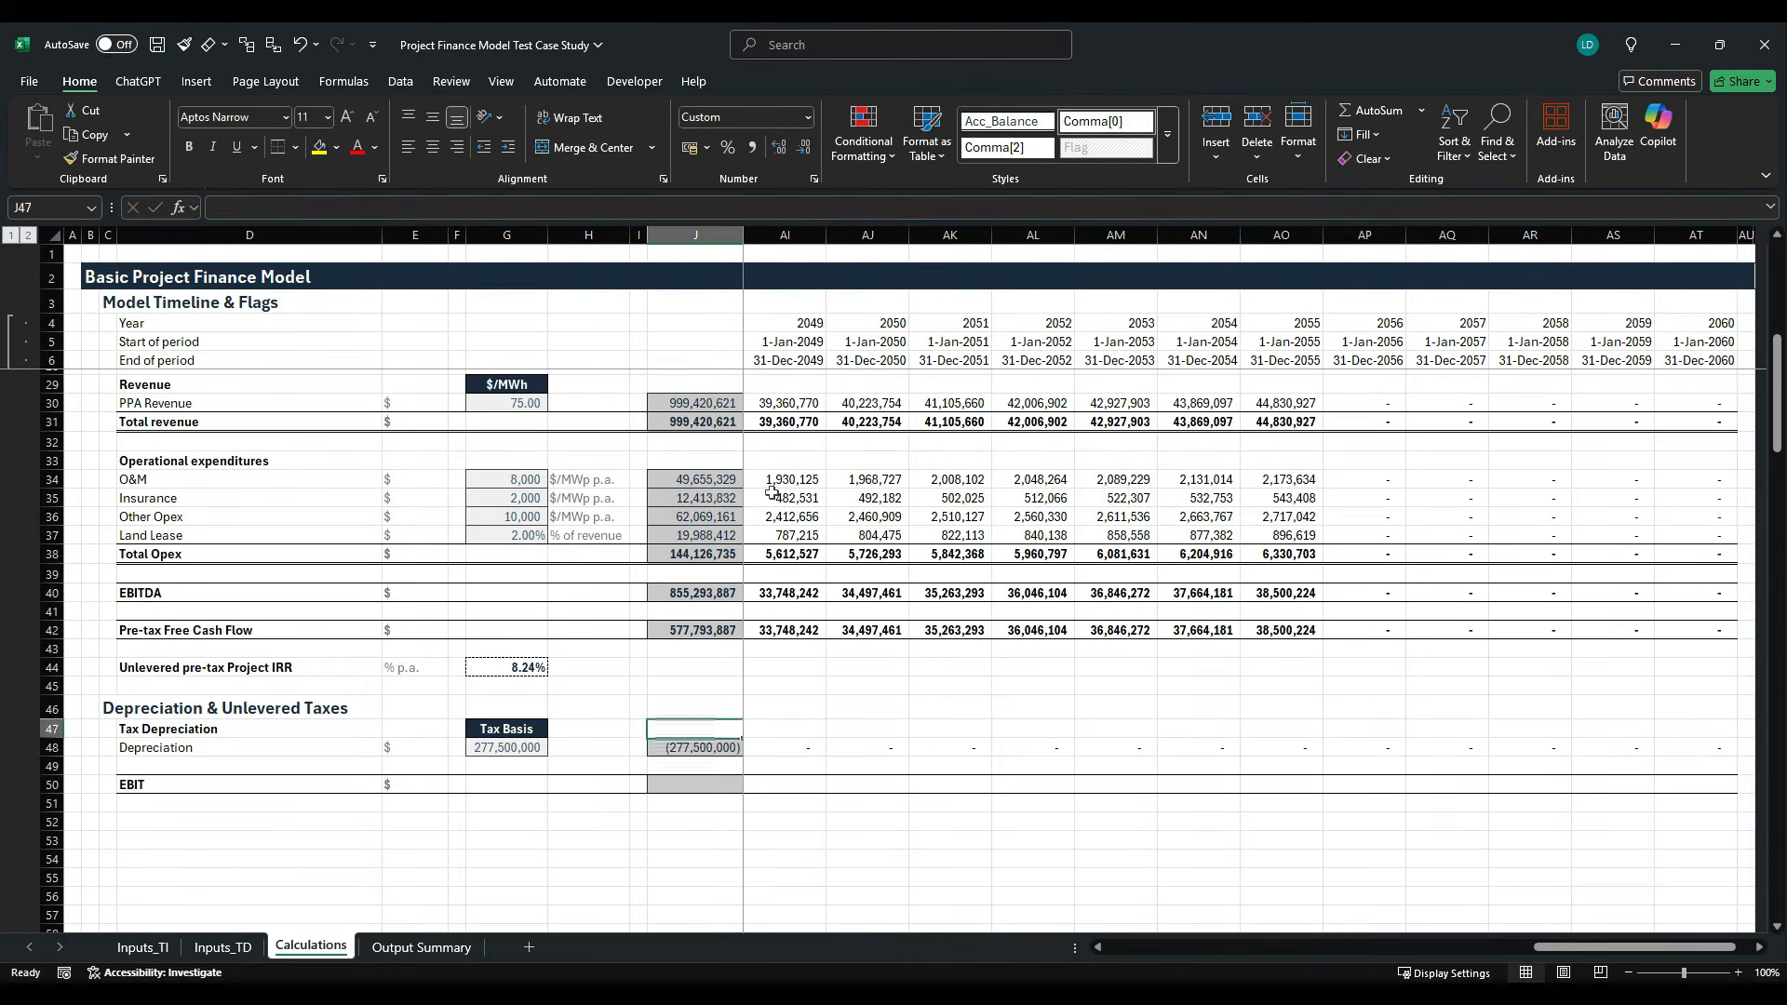
key(Up)
key(Up)
key(ctrl+c)
key(Down)
key(Down)
key(Down)
key(Down)
key(Down)
key(Down)
key(Down)
key(Down)
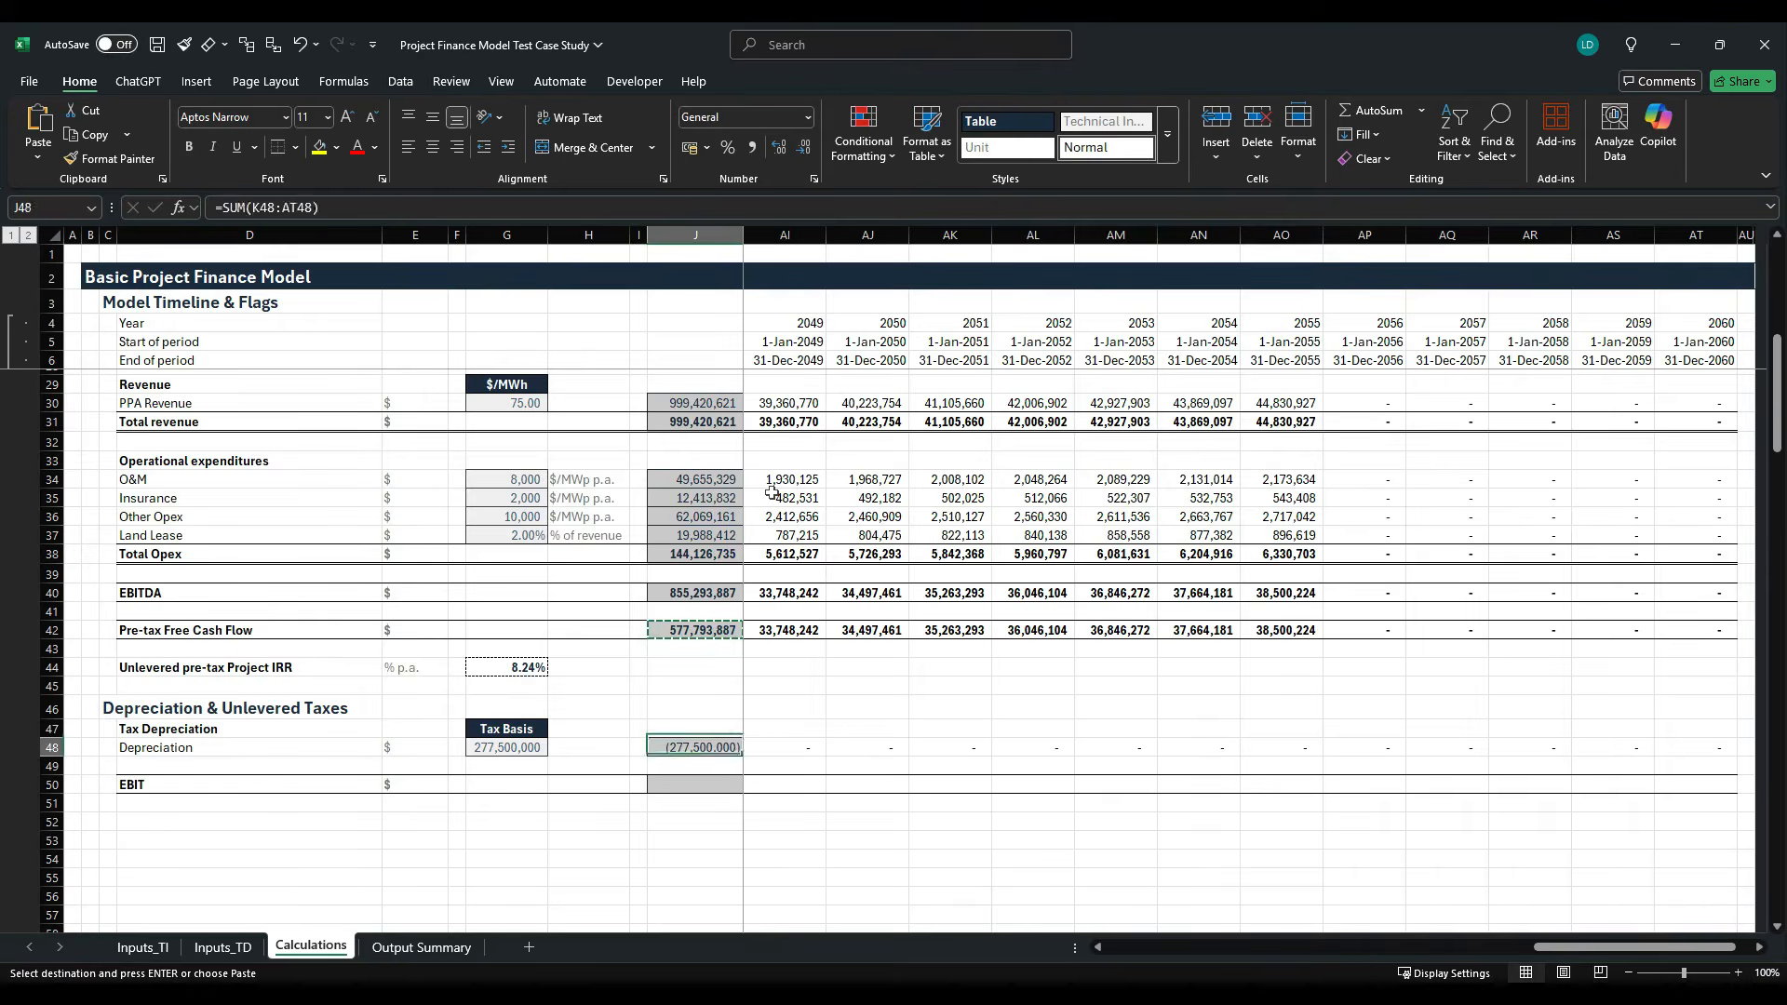
key(ctrl+v)
key(Escape)
- Enter the EBIT formula =K40+K48 in K50, adding EBITDA and the negative depreciation
key(Right)
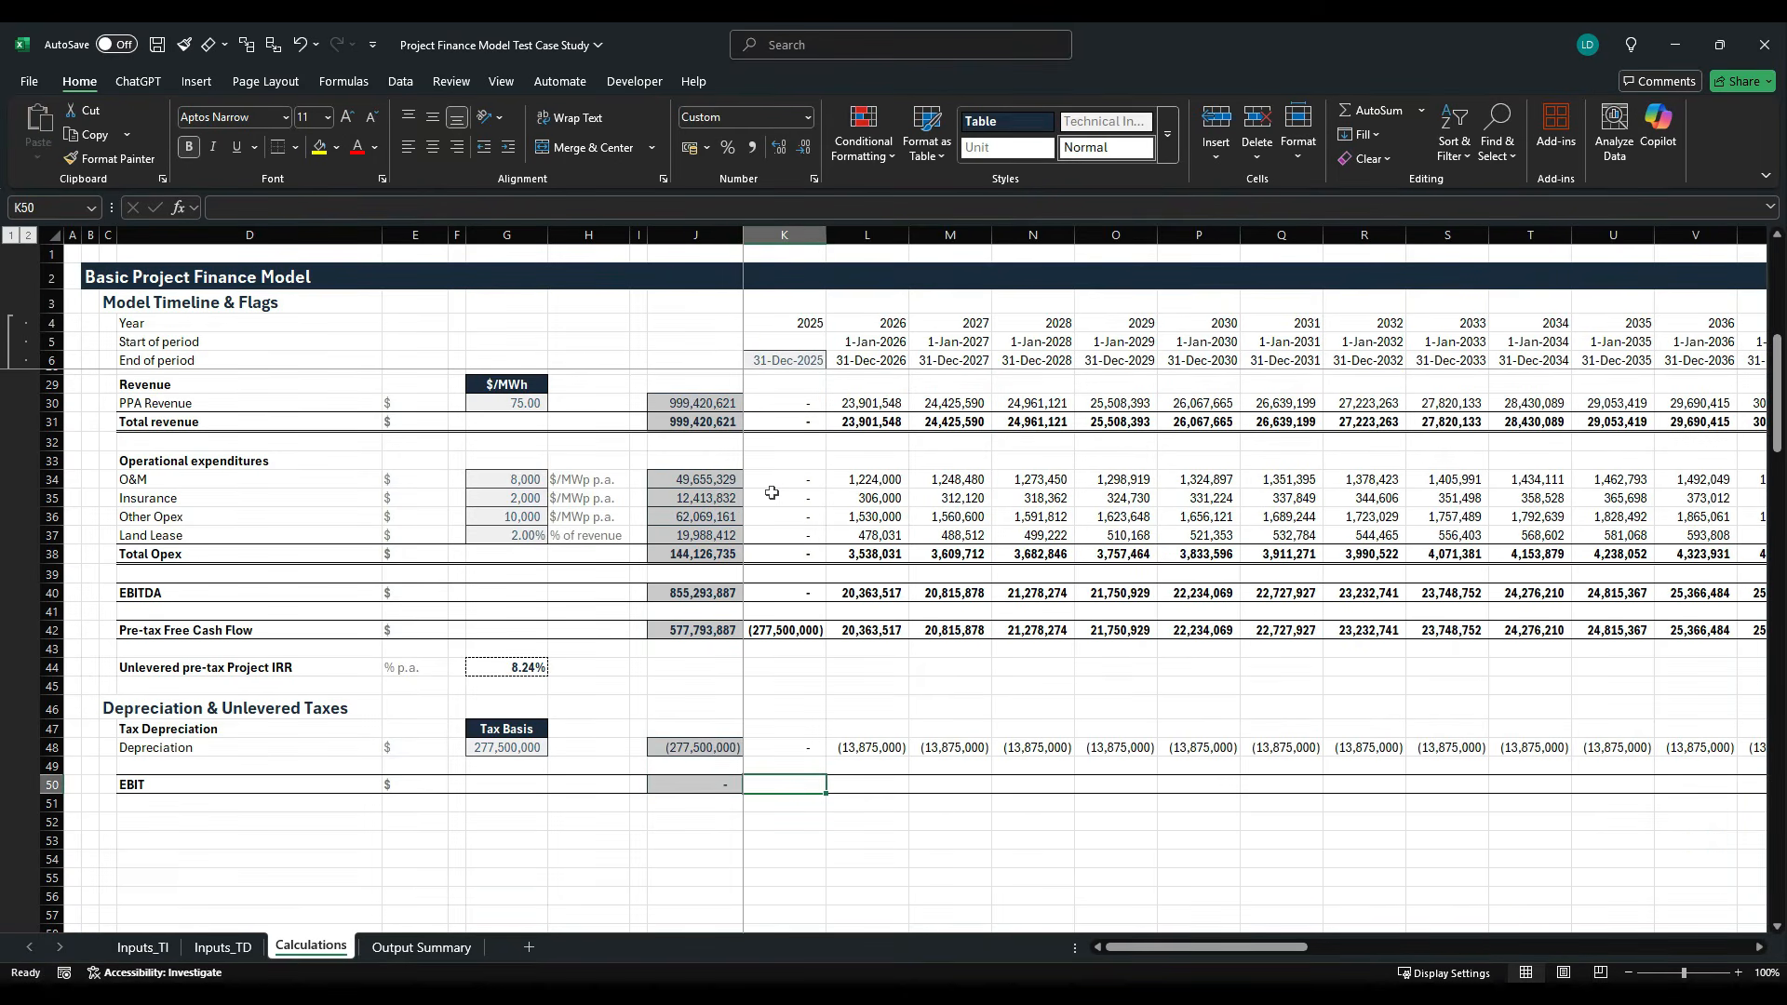
text(=)
key(Up)
key(Up)
key(Up)
key(Up)
key(Up)
key(Up)
key(Up)
key(Up)
key(Up)
key(Up)
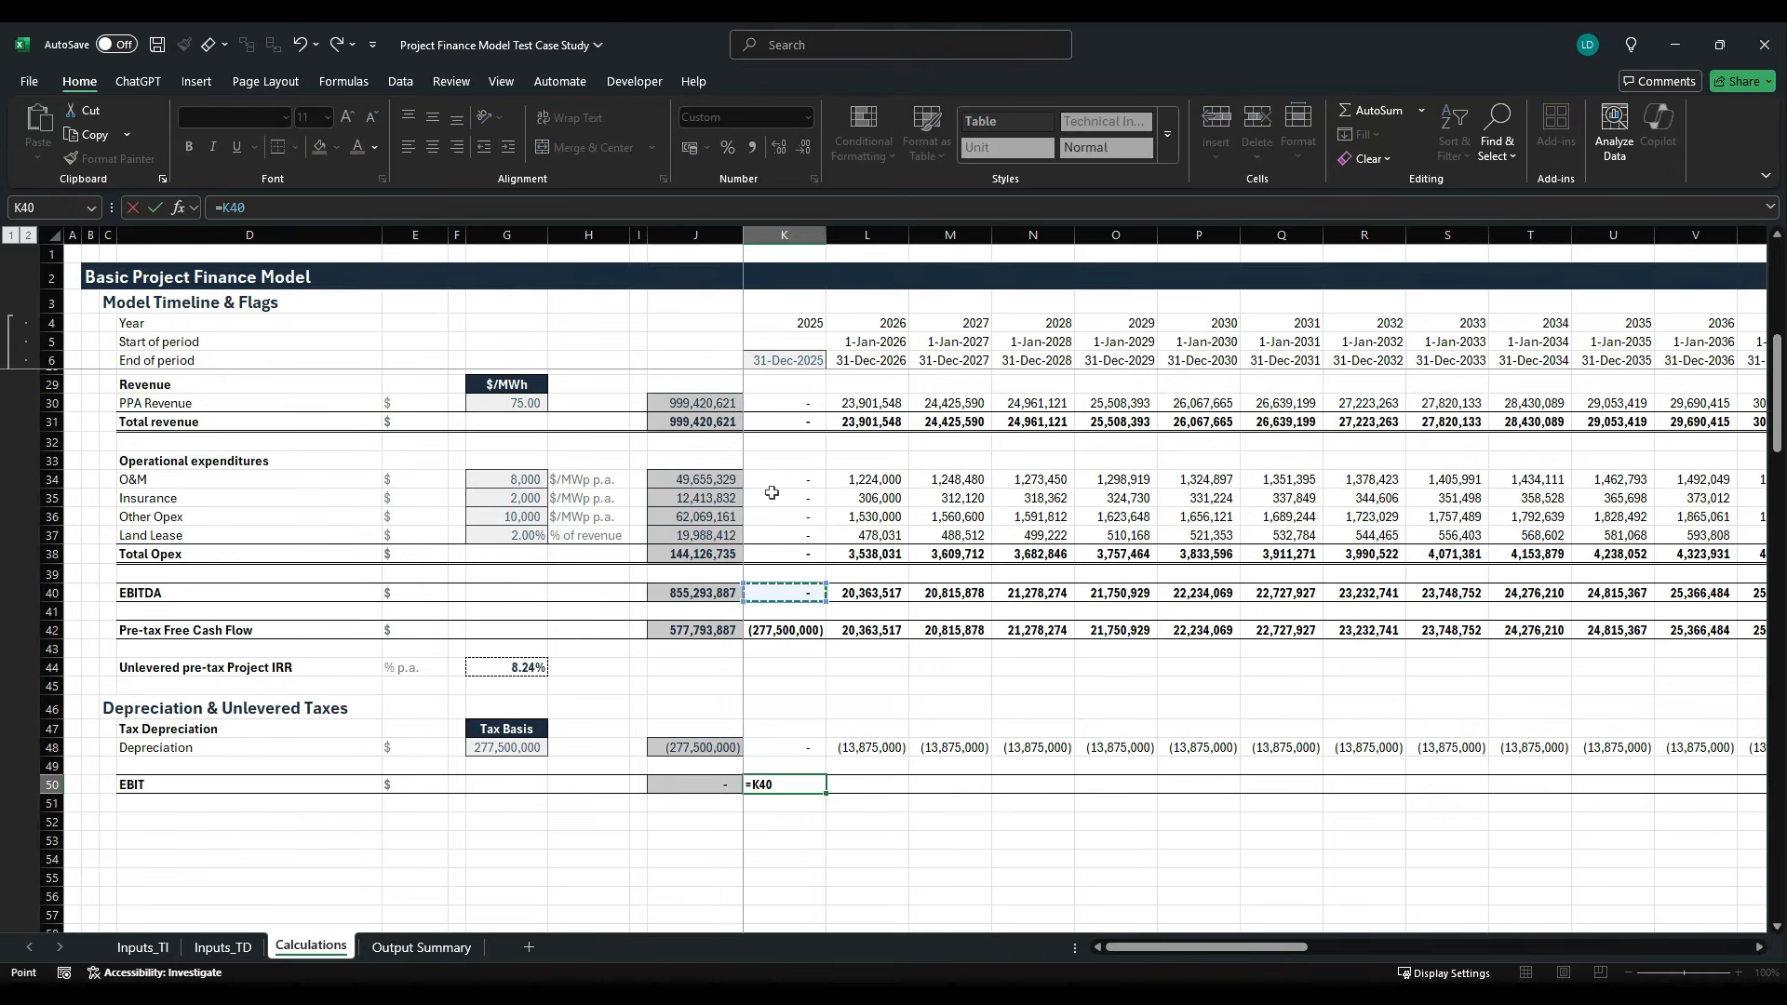
text(+)
key(Up)
key(Up)
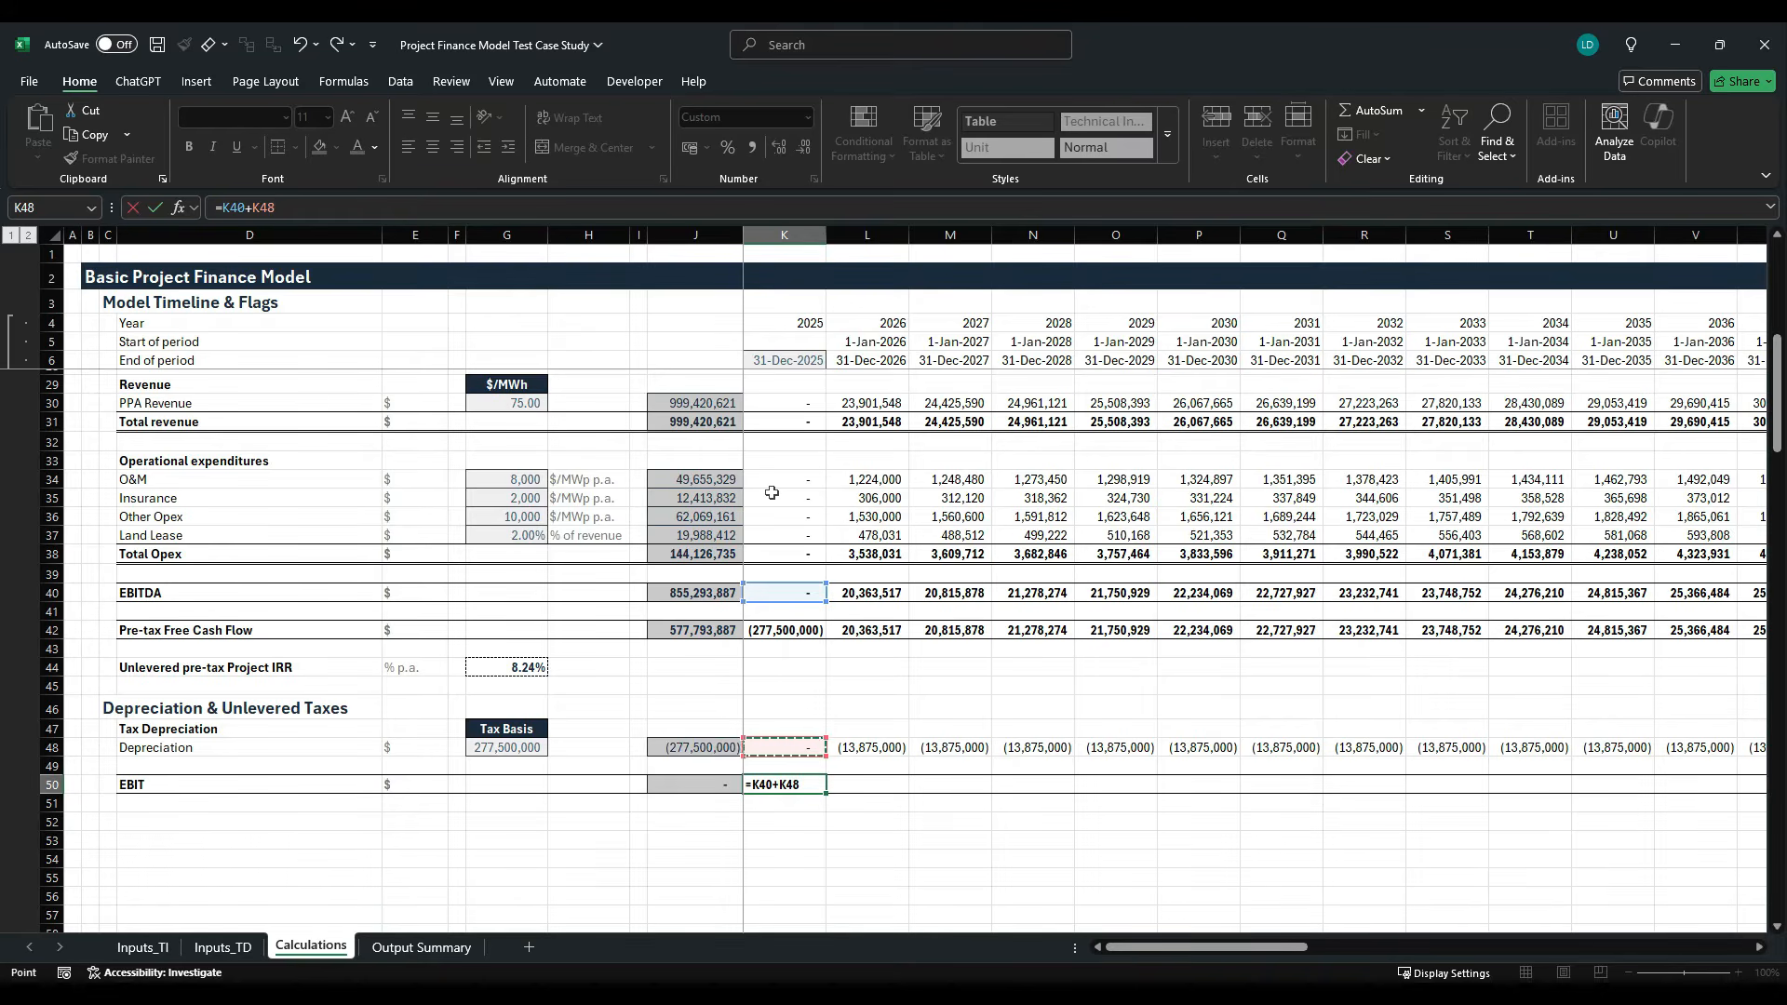
key(ctrl+Return)
- Fill the EBIT formula from K50 across the timeline to the last period
key(ctrl+shift+Right)
key(ctrl+r)
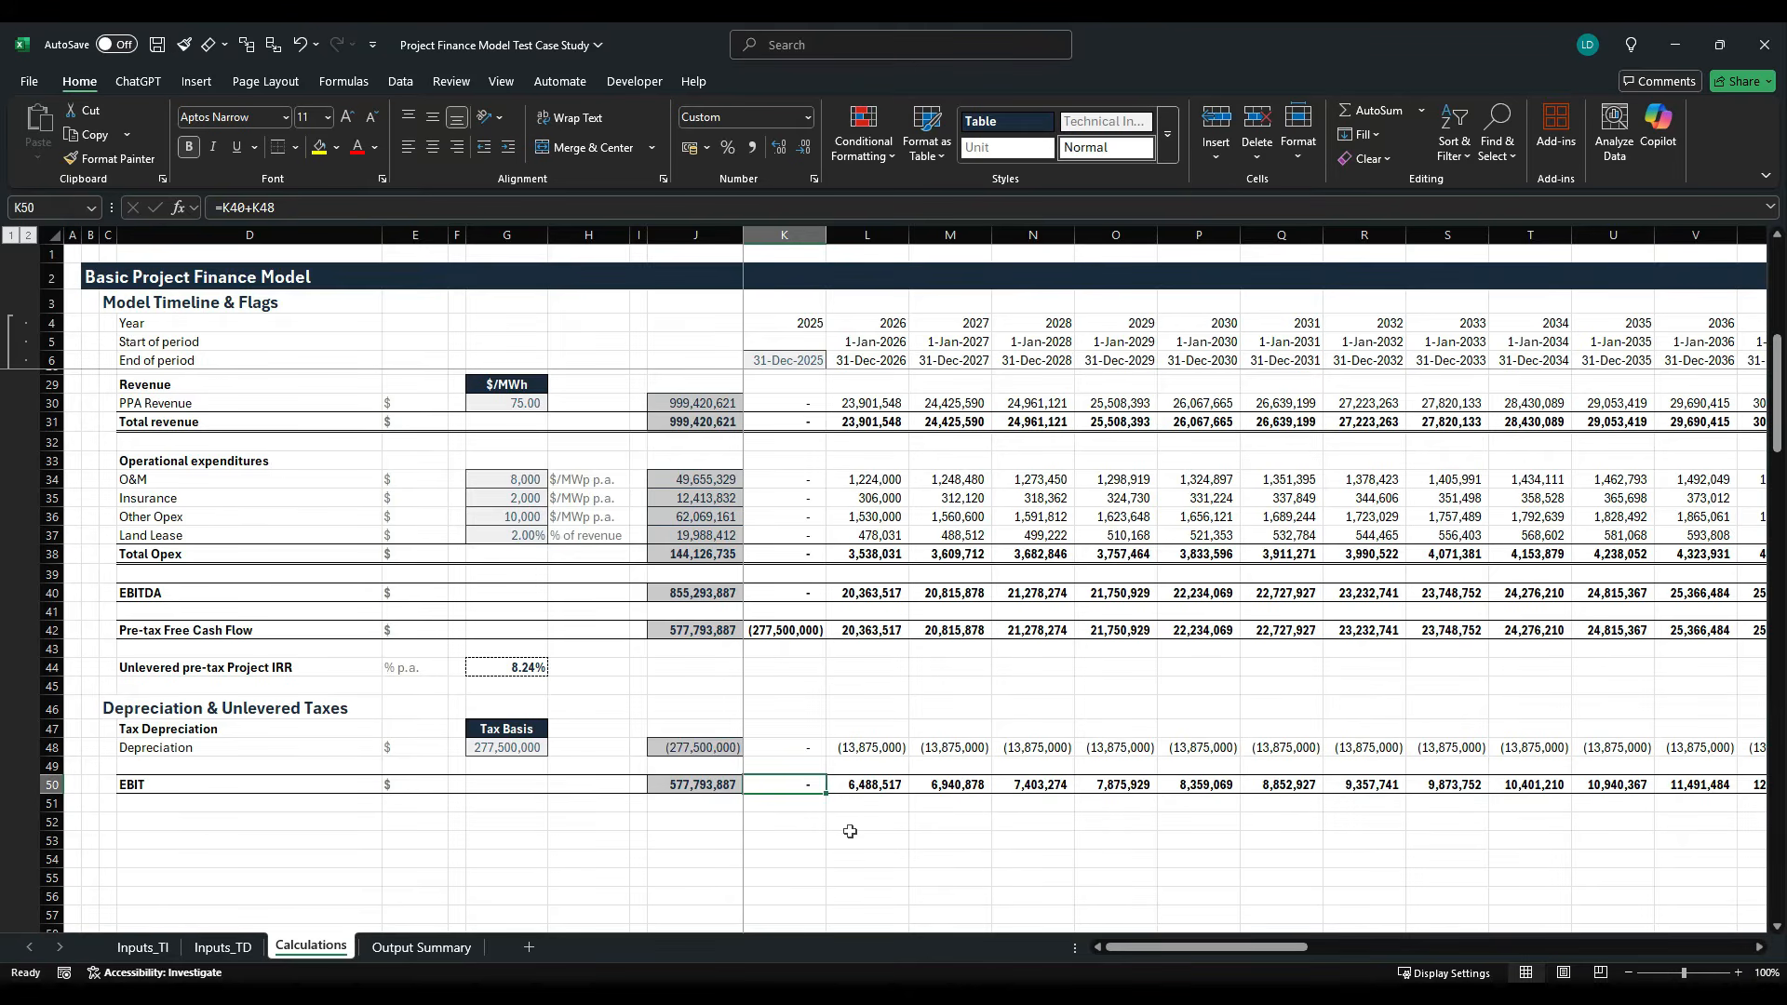
scroll(849, 829, down, 2)
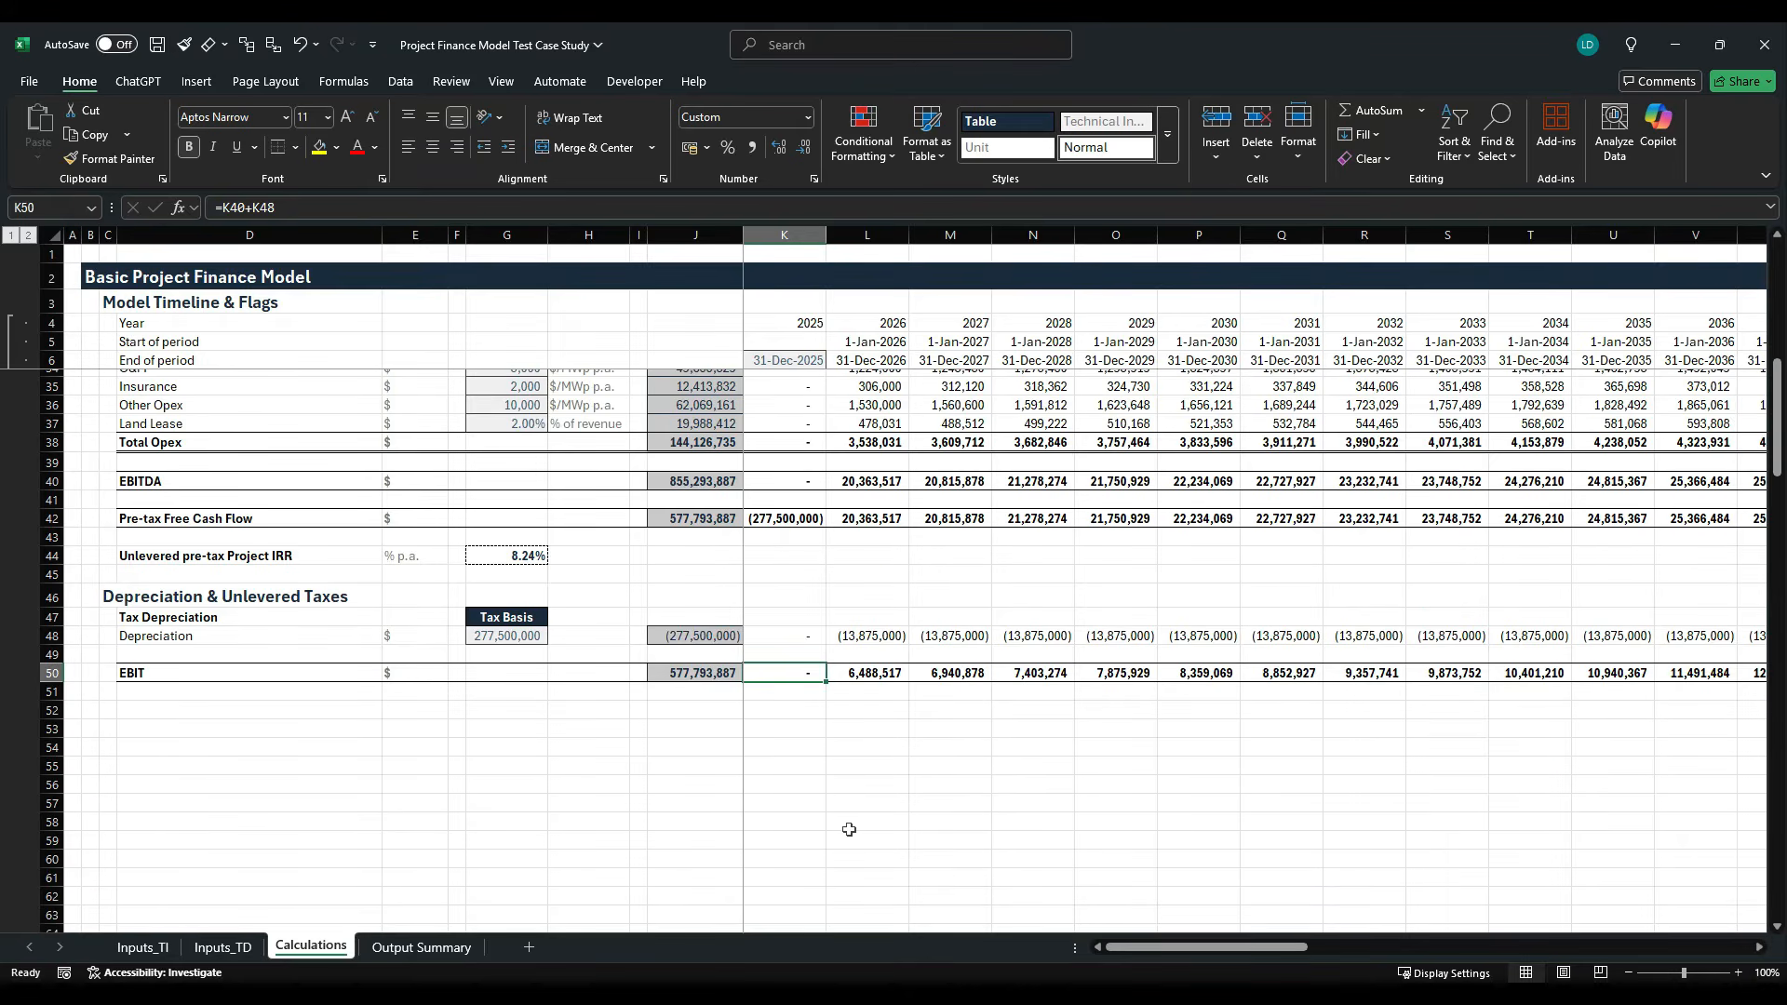
- Label D52 "Less: Unlevered Taxes" and enter the unit "$" in E52
click(192, 710)
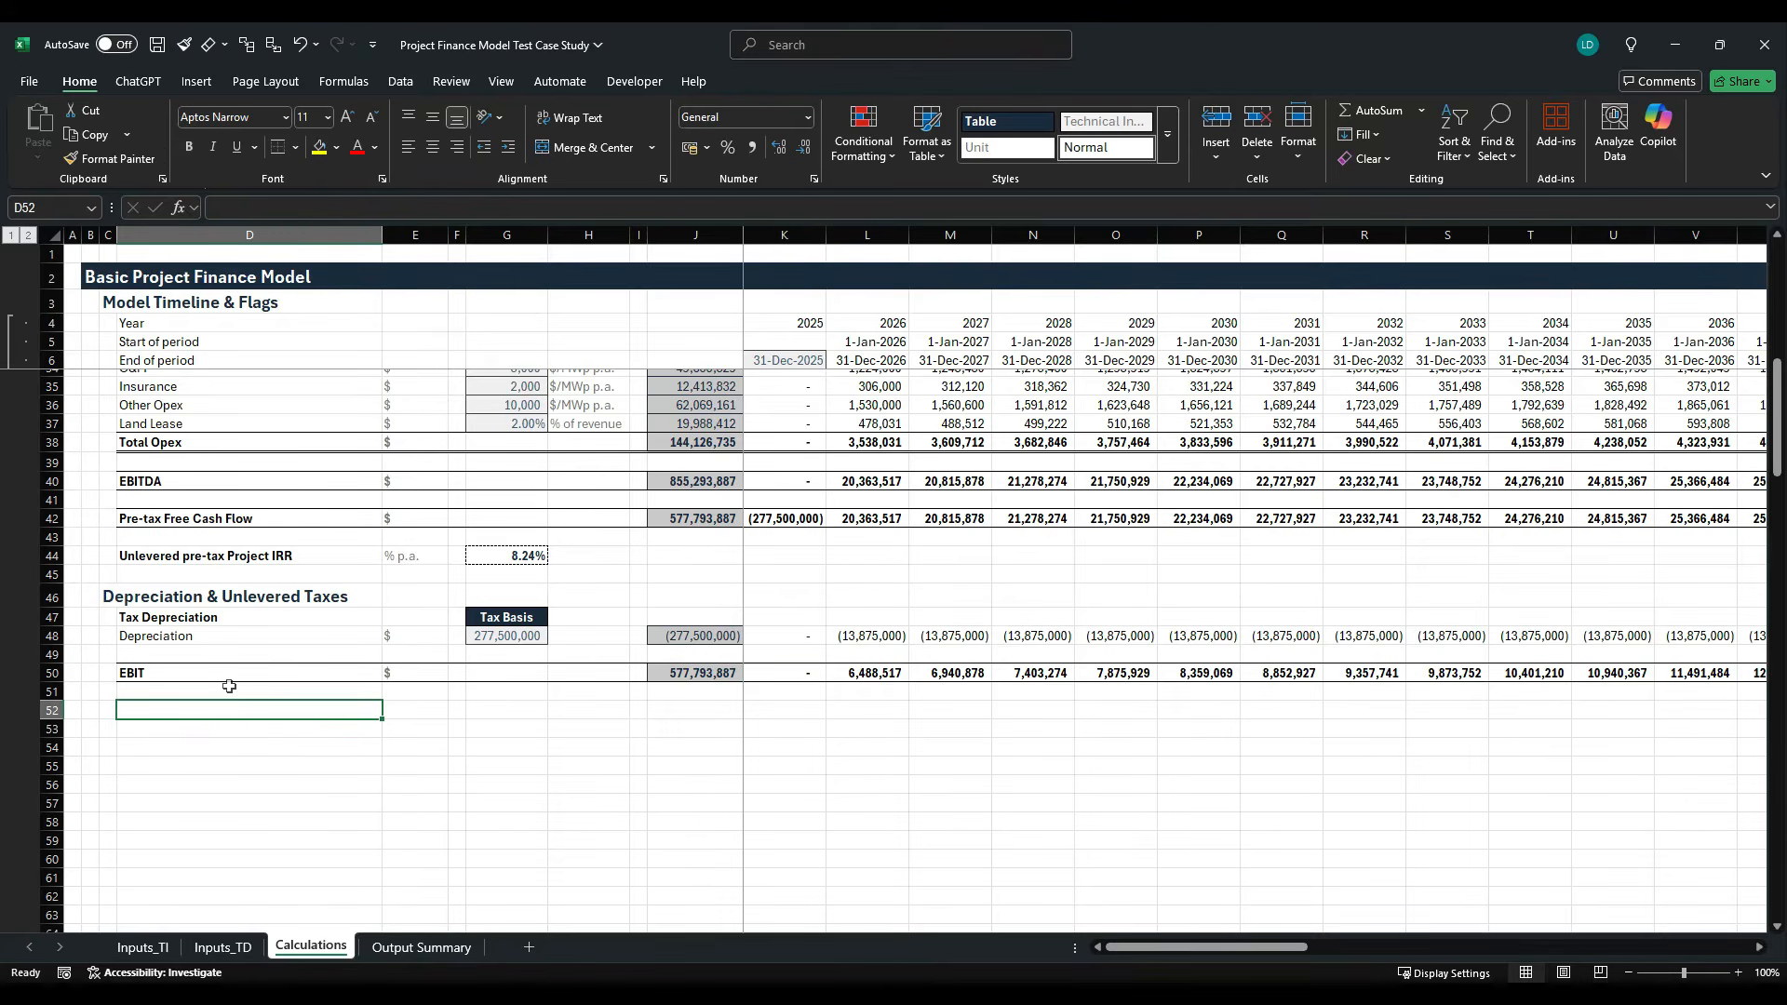
text(Less:)
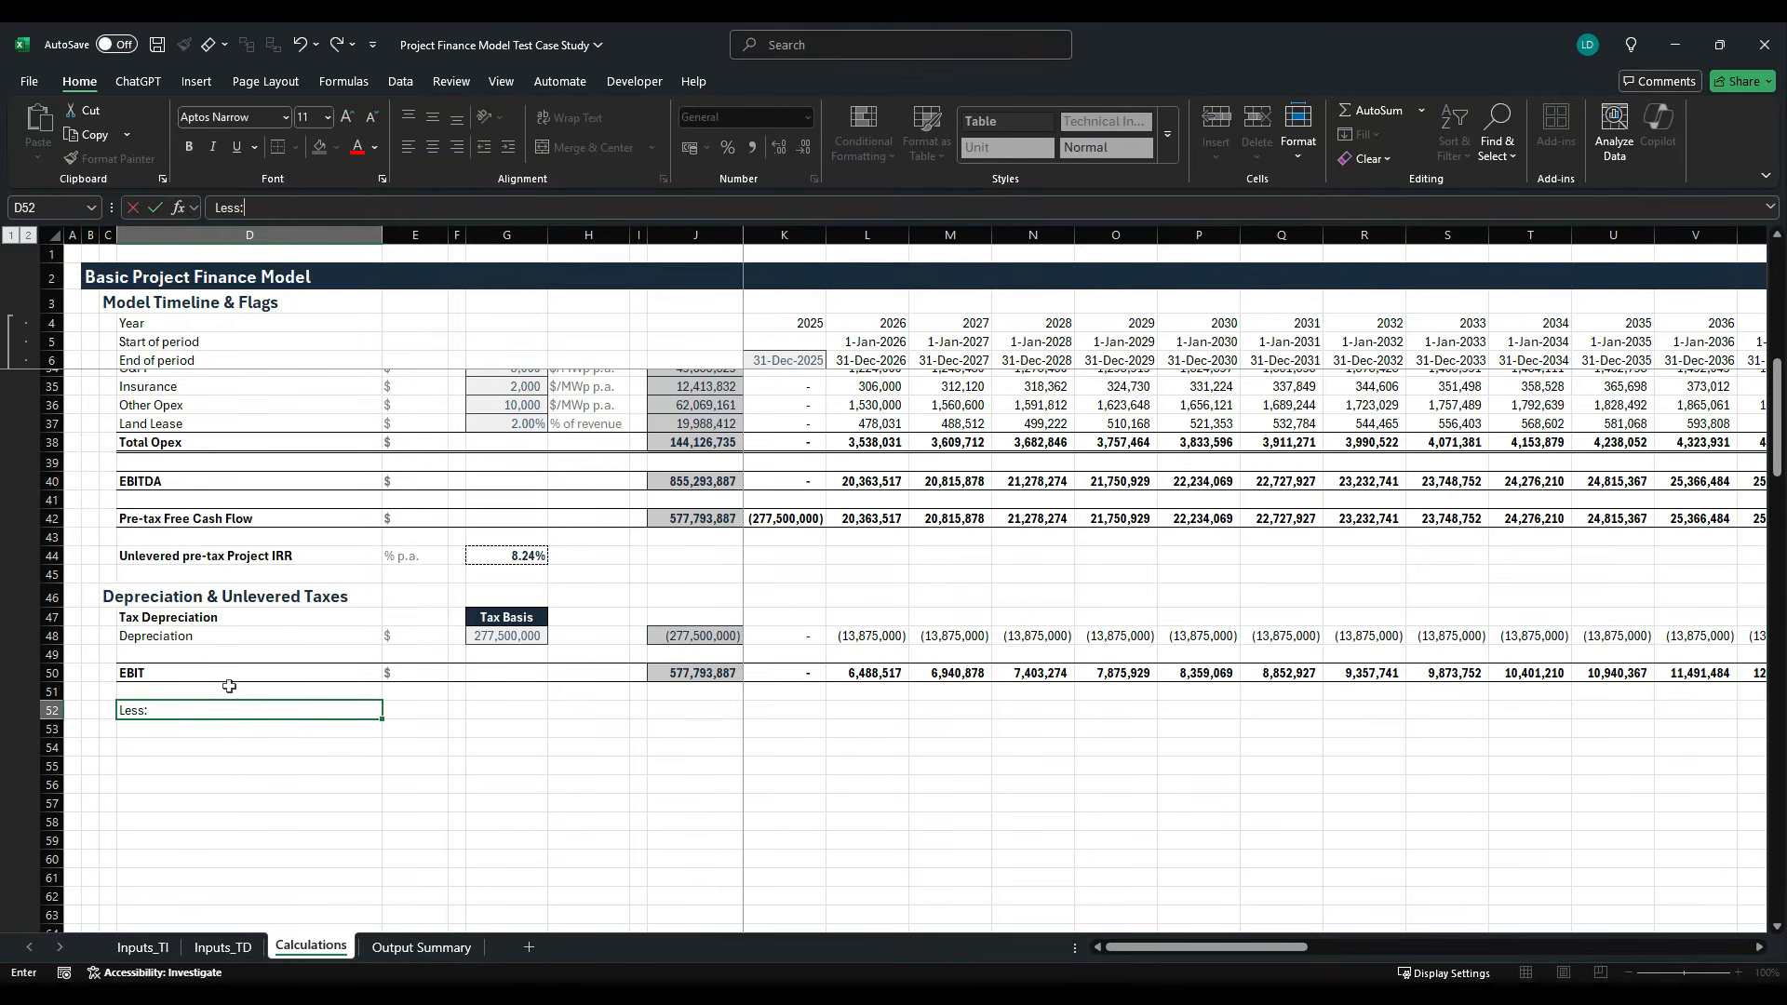
text( Unlevered Taxes)
key(ctrl+Return)
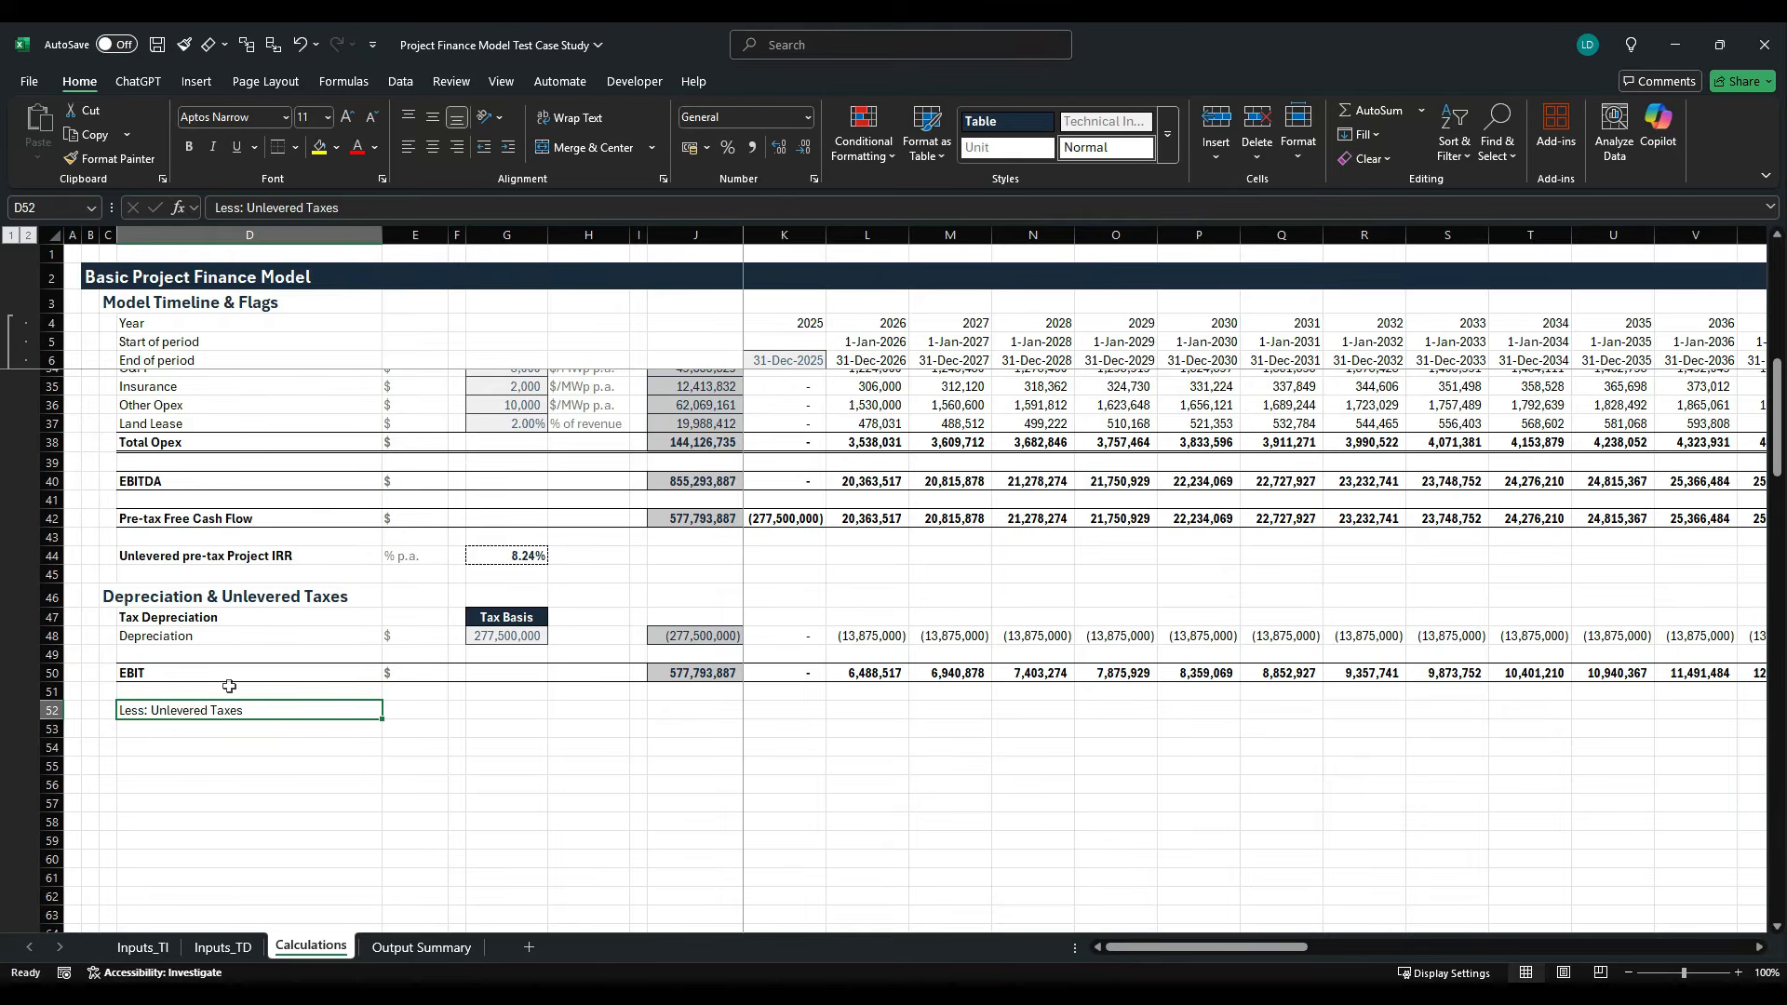
key(Right)
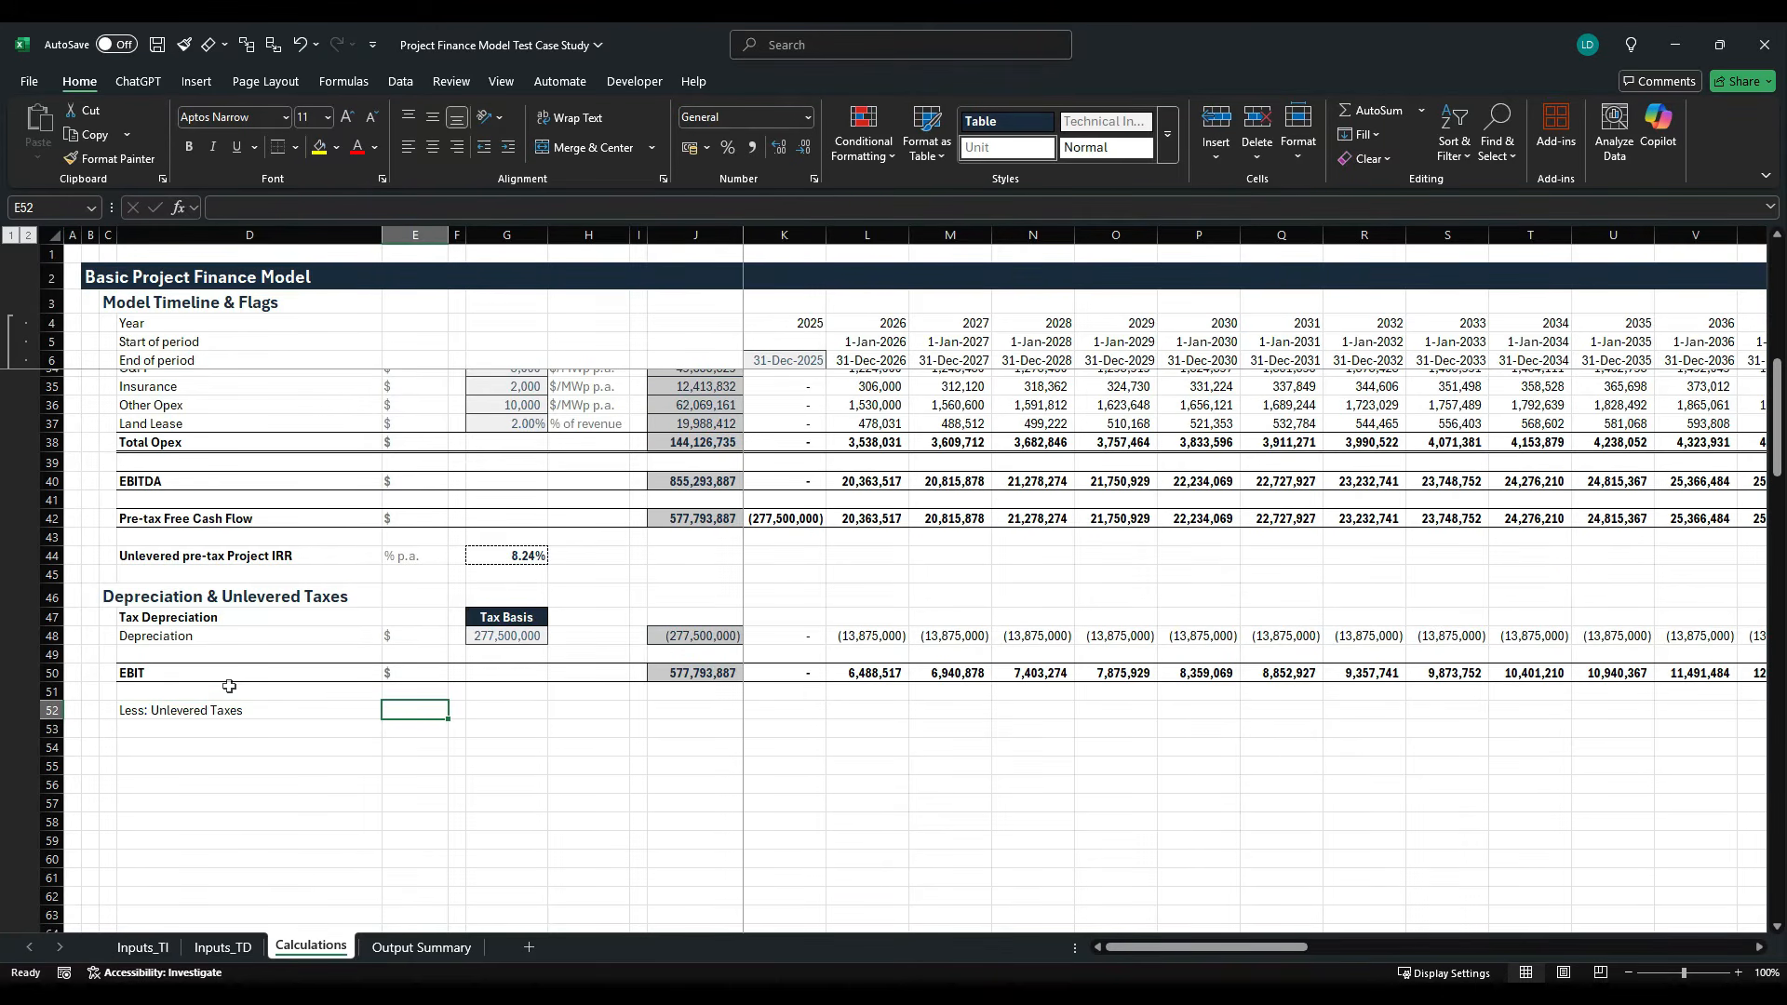
text($)
key(Right)
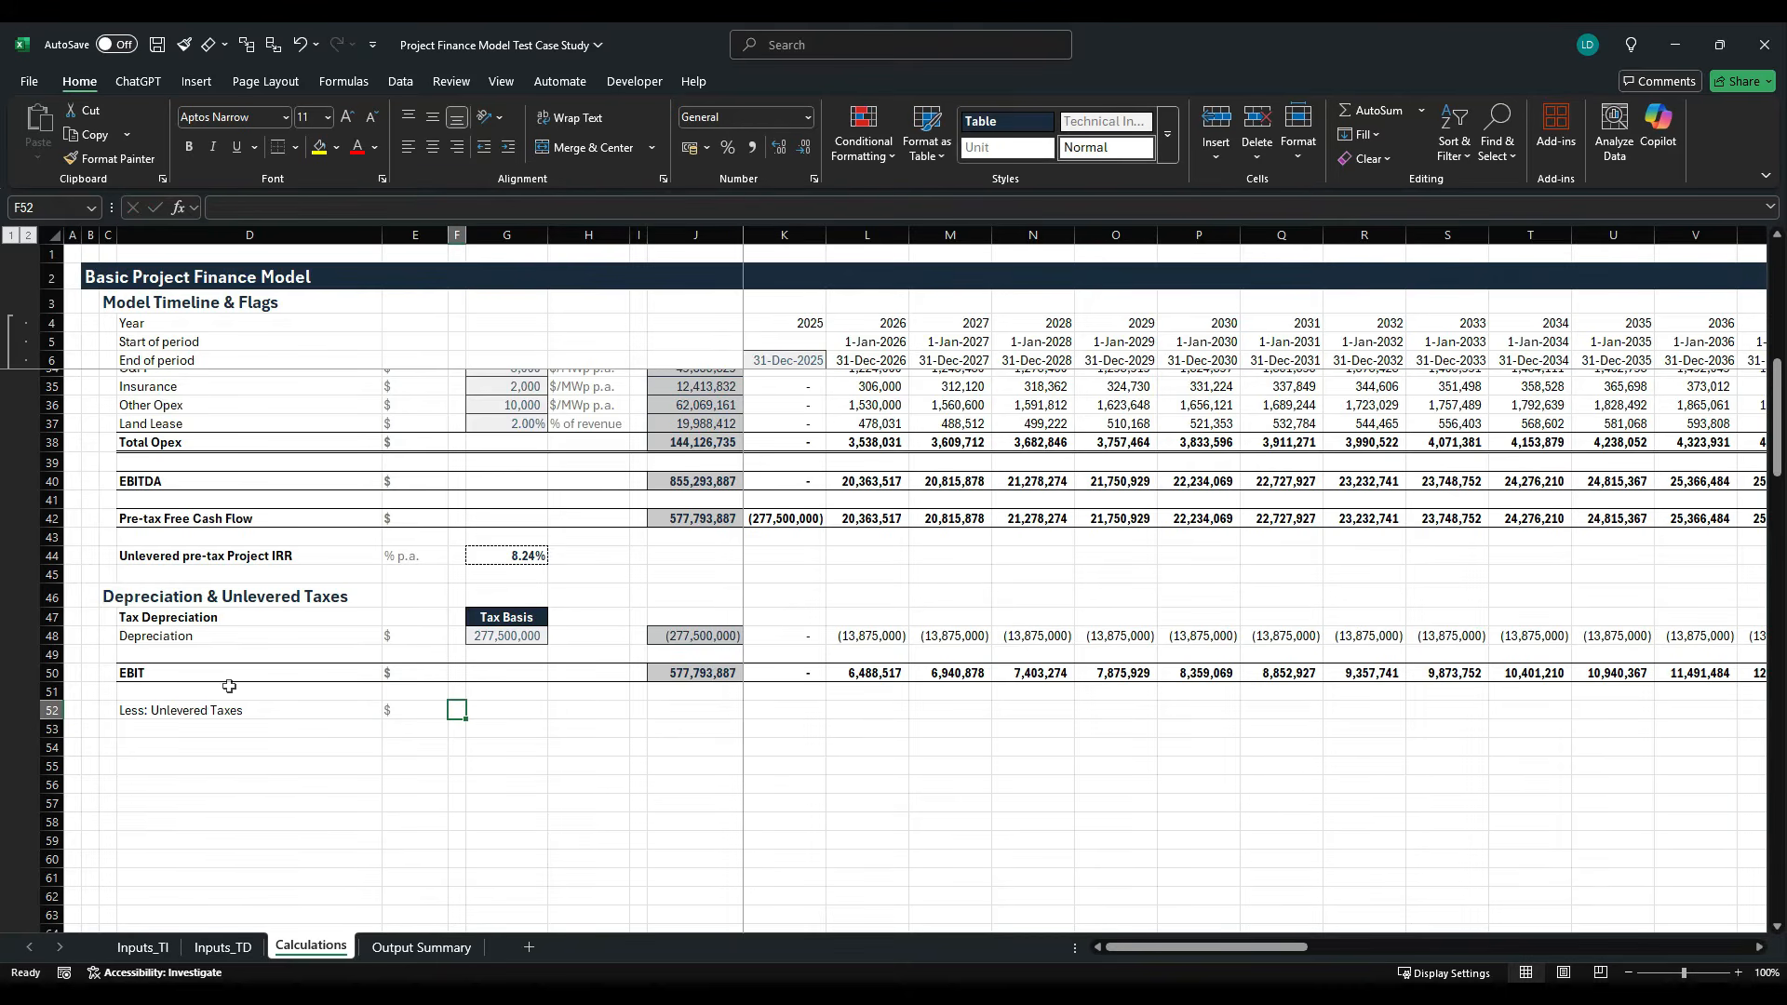
- Link the corporate tax rate into G52 with =Inputs_TI!F43 and apply the Offsheet cell style
key(Right)
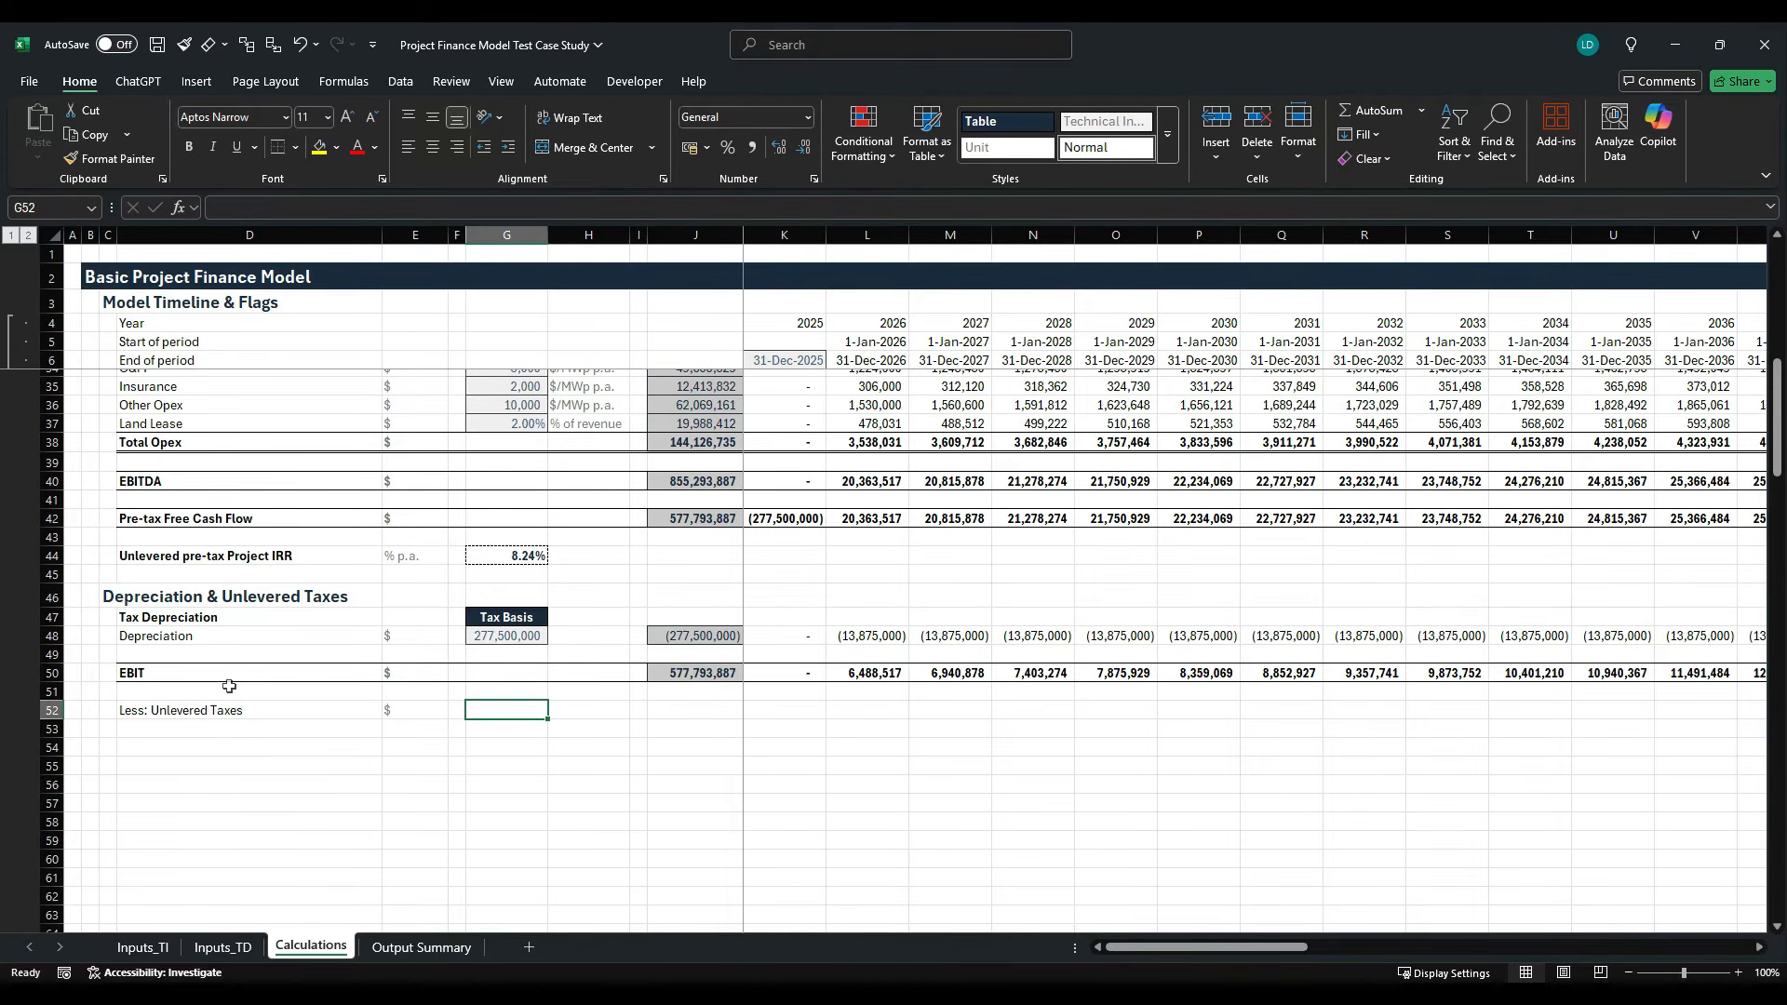
text(=)
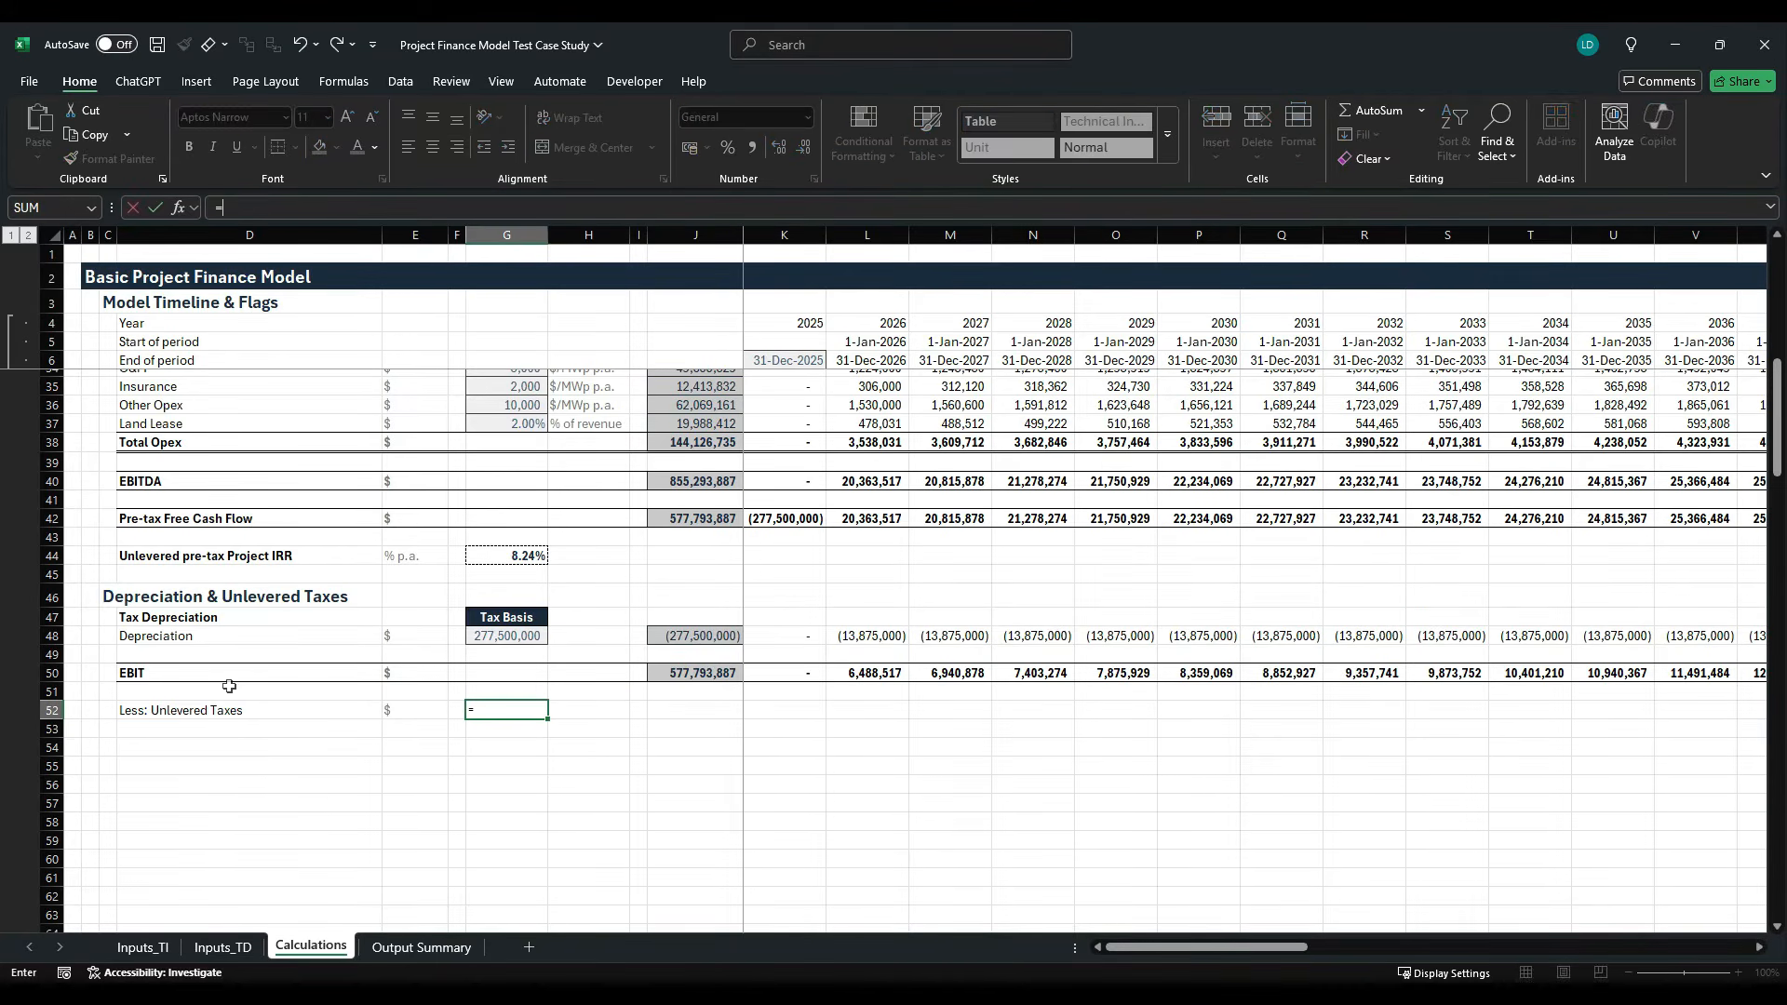
click(142, 946)
click(510, 717)
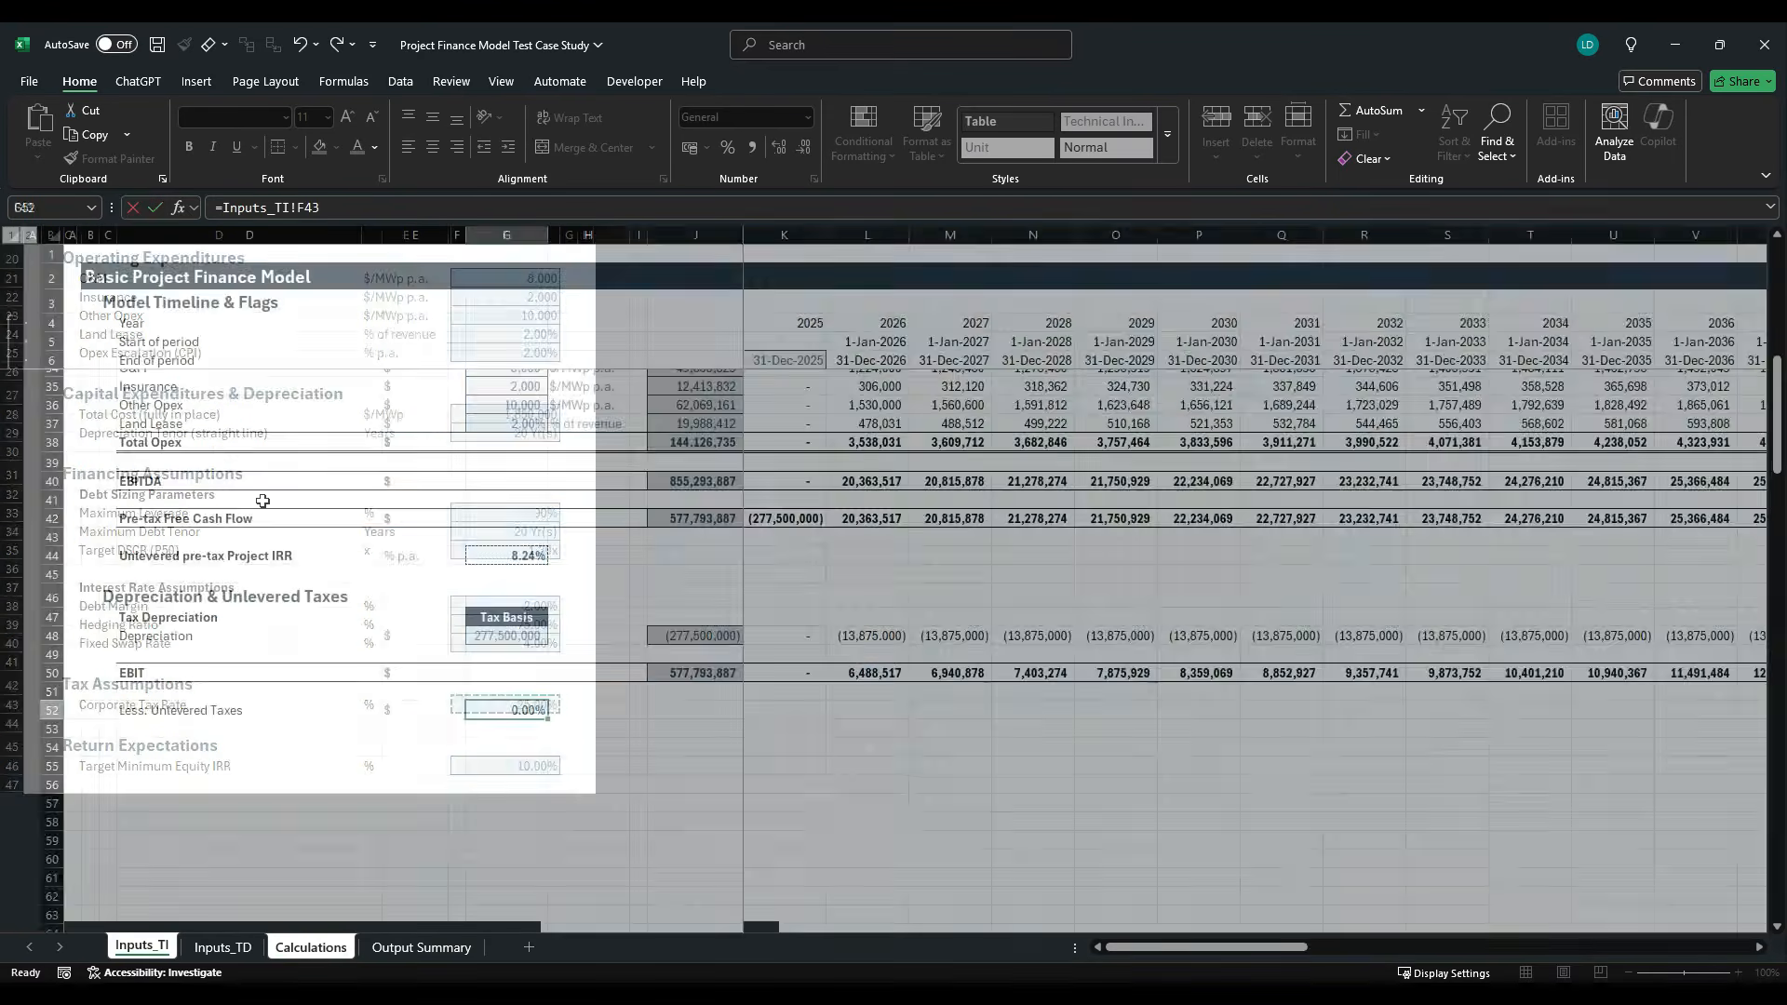
key(Return)
key(alt+h)
key(j)
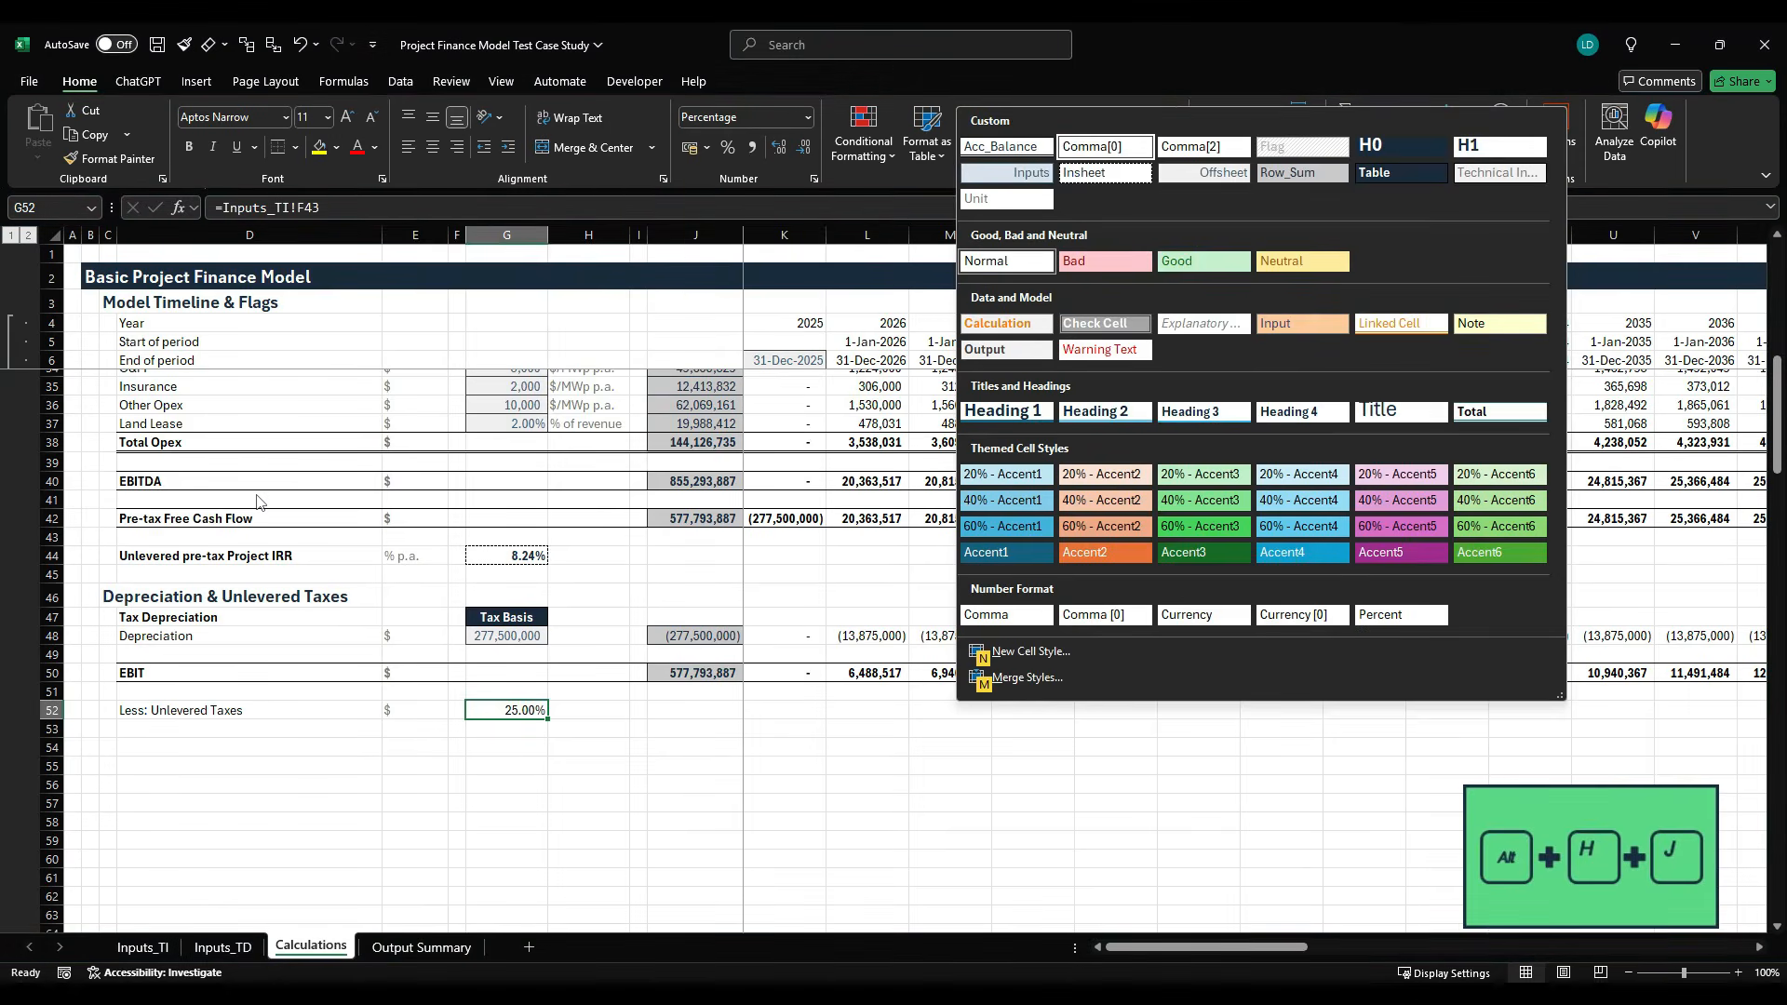
key(Return)
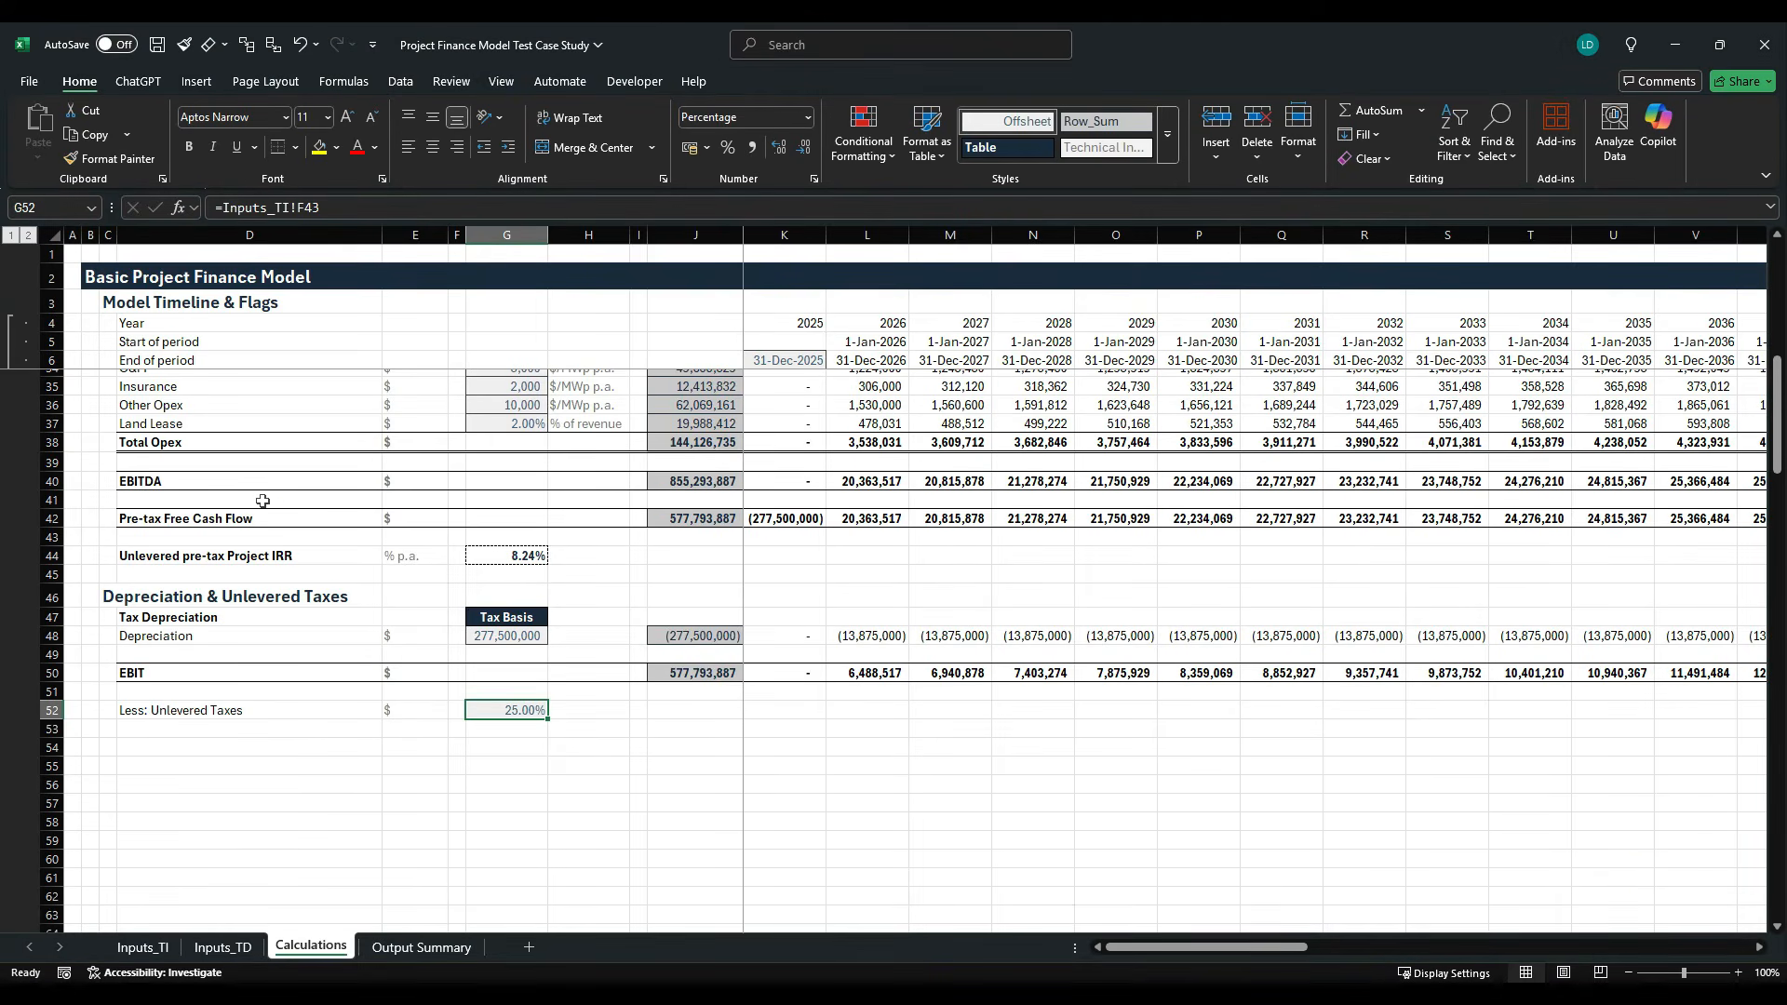
- Copy the row-total formula from the Depreciation total in J48 into J52 for unlevered taxes
key(Right)
key(Right)
key(Right)
key(Up)
key(Up)
key(Up)
key(ctrl+c)
key(Down)
key(Down)
key(Down)
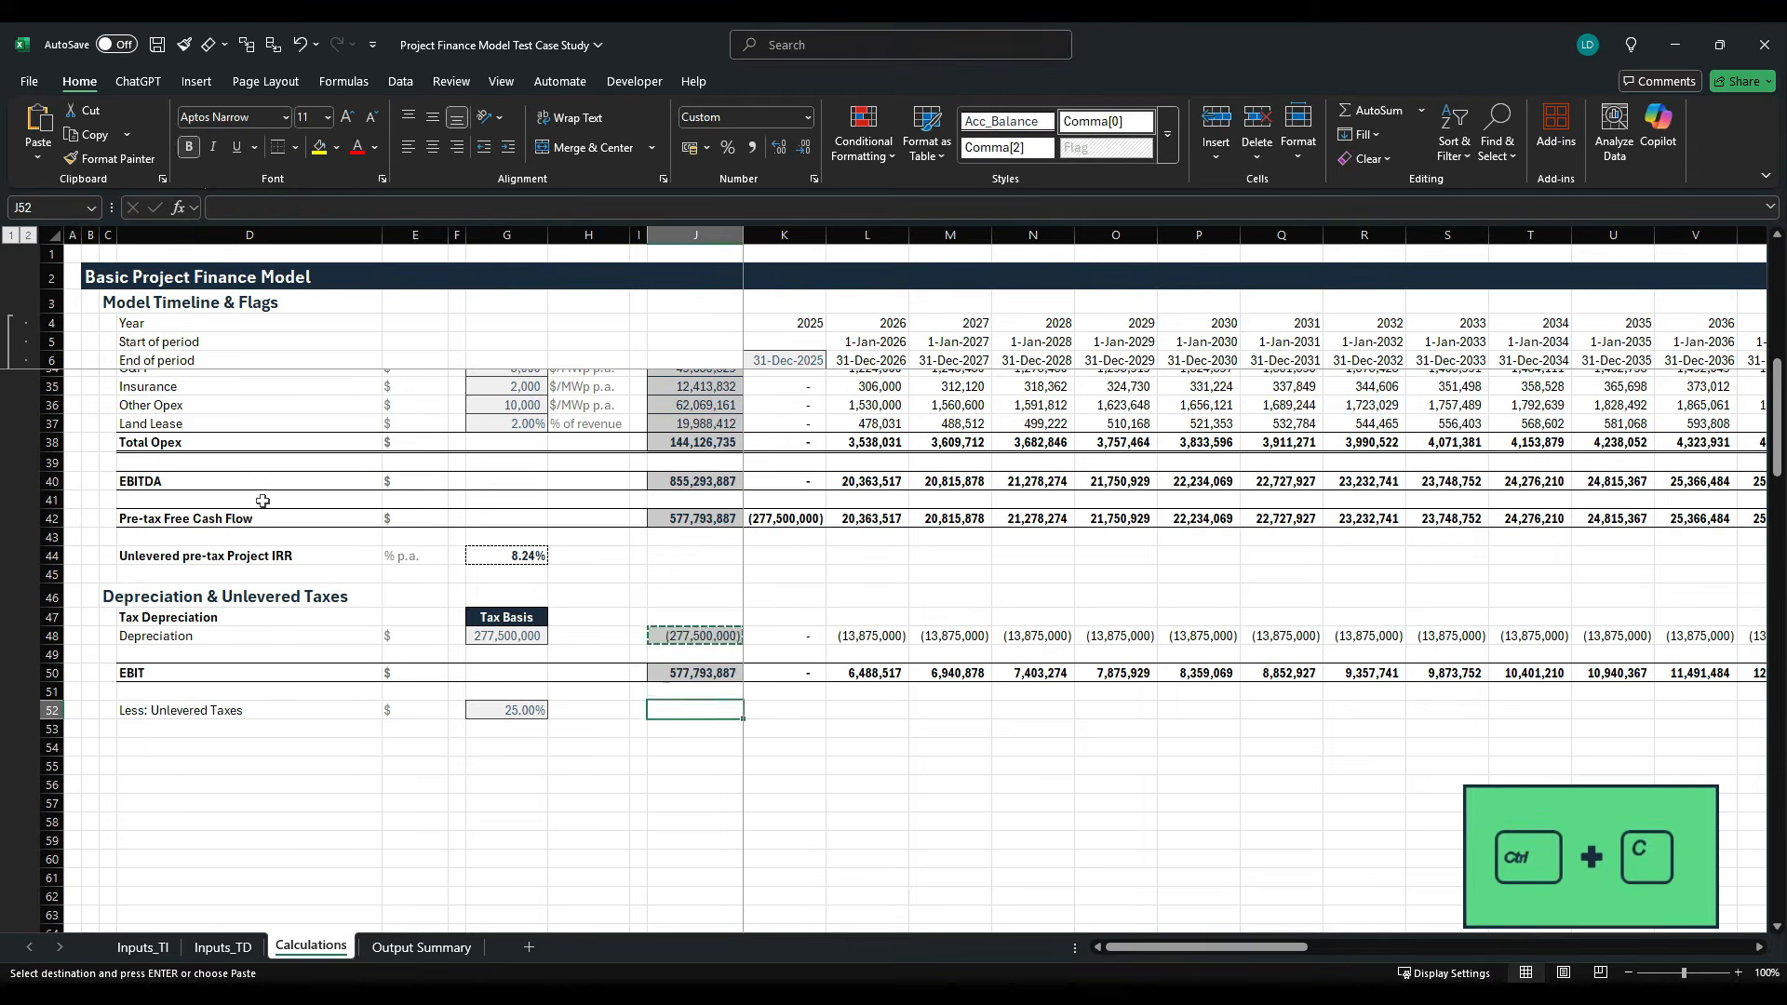
key(ctrl+v)
key(Escape)
- Enter the unlevered tax formula =K50*$G$52 in K52, multiplying EBIT by the fixed tax rate
key(Right)
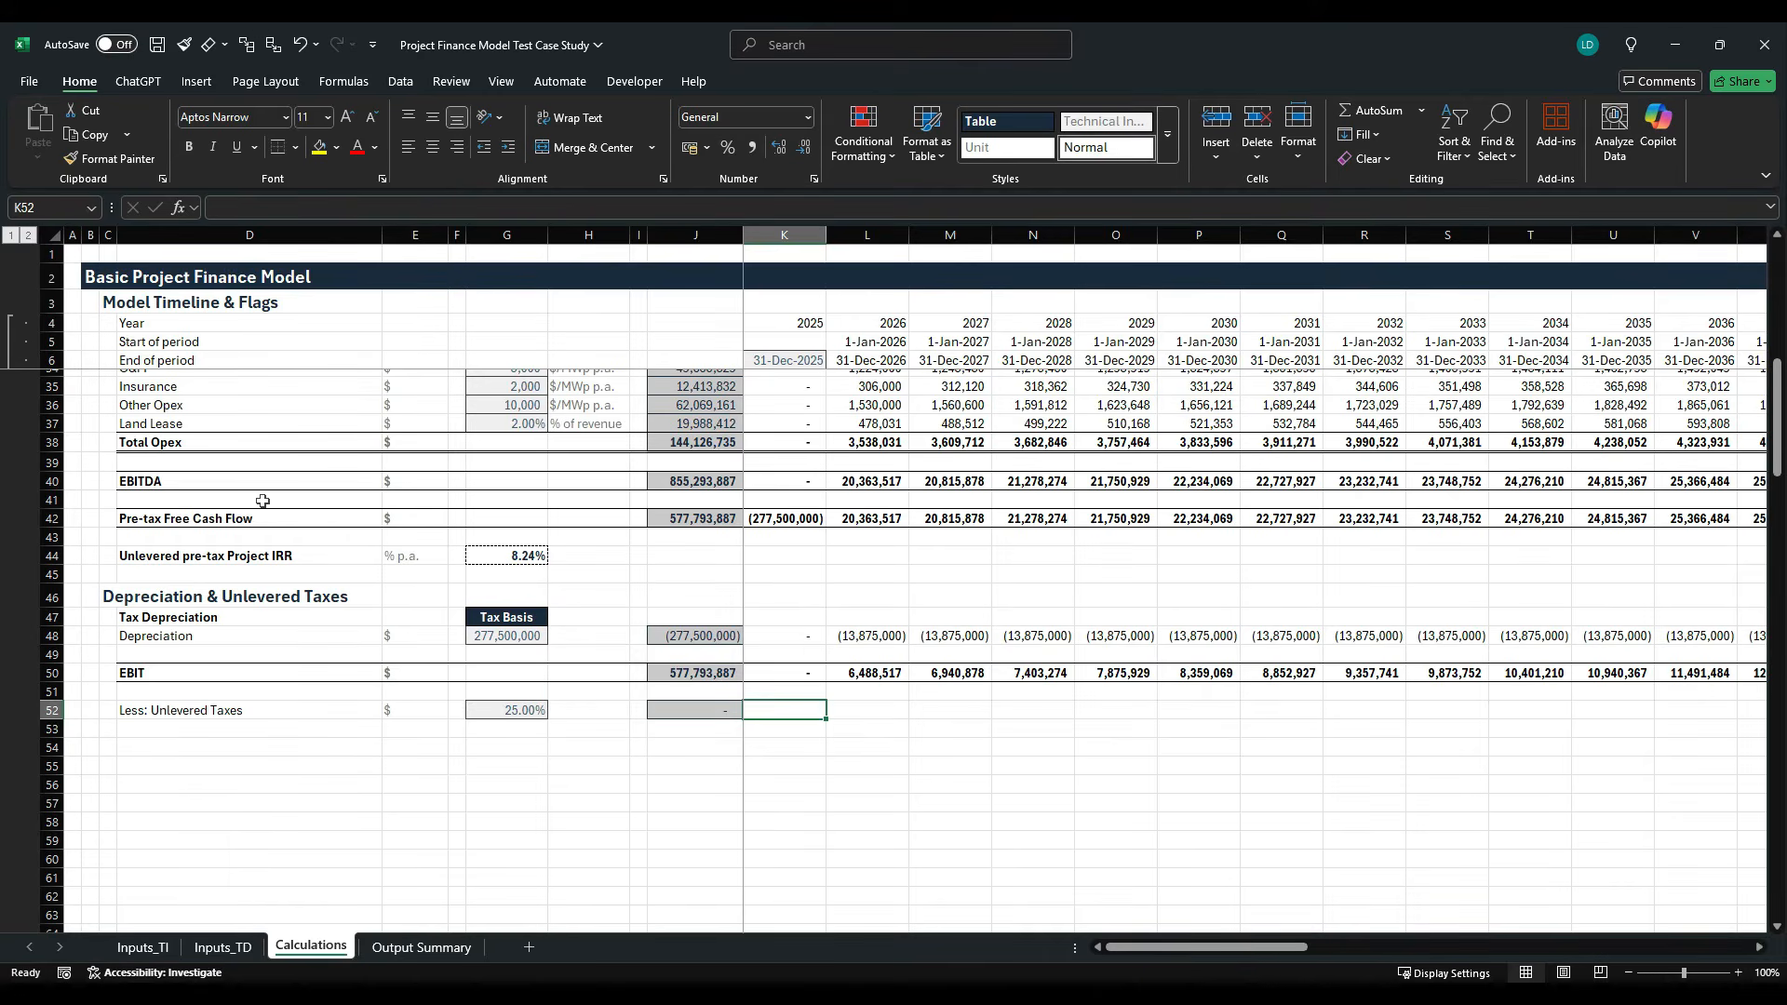
text(=)
key(Up)
key(Up)
text(*)
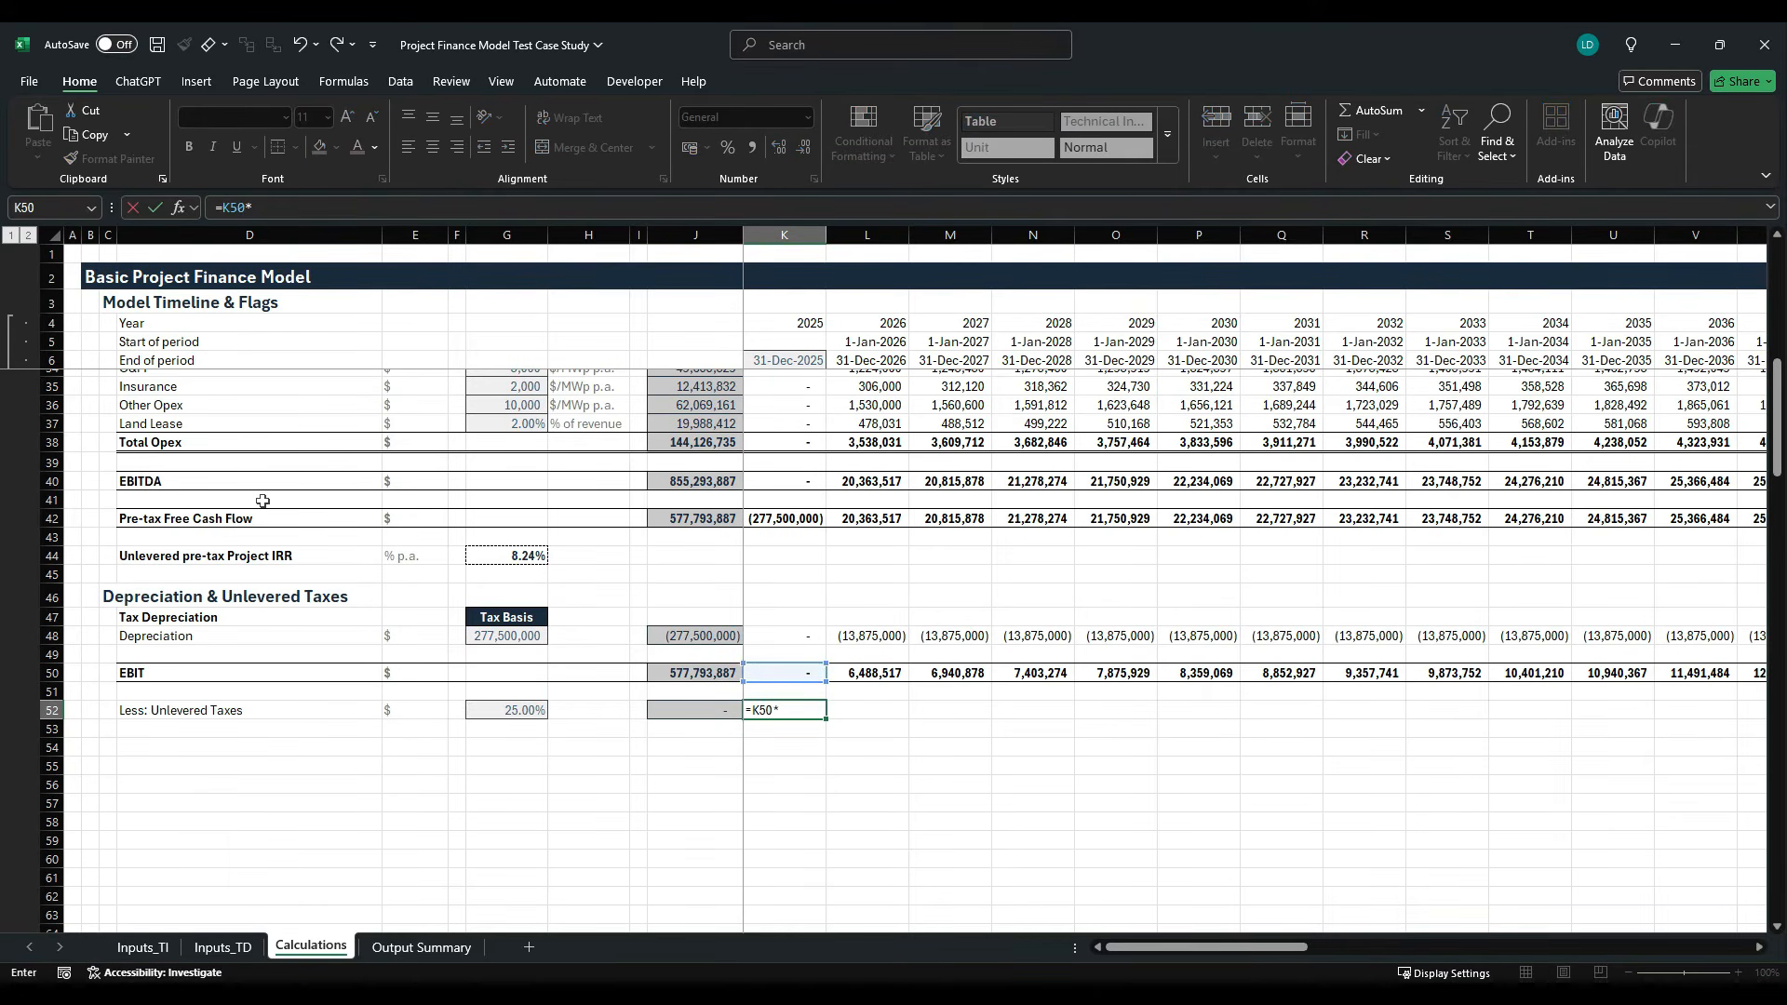
key(Left)
key(Left)
key(Left)
key(Left)
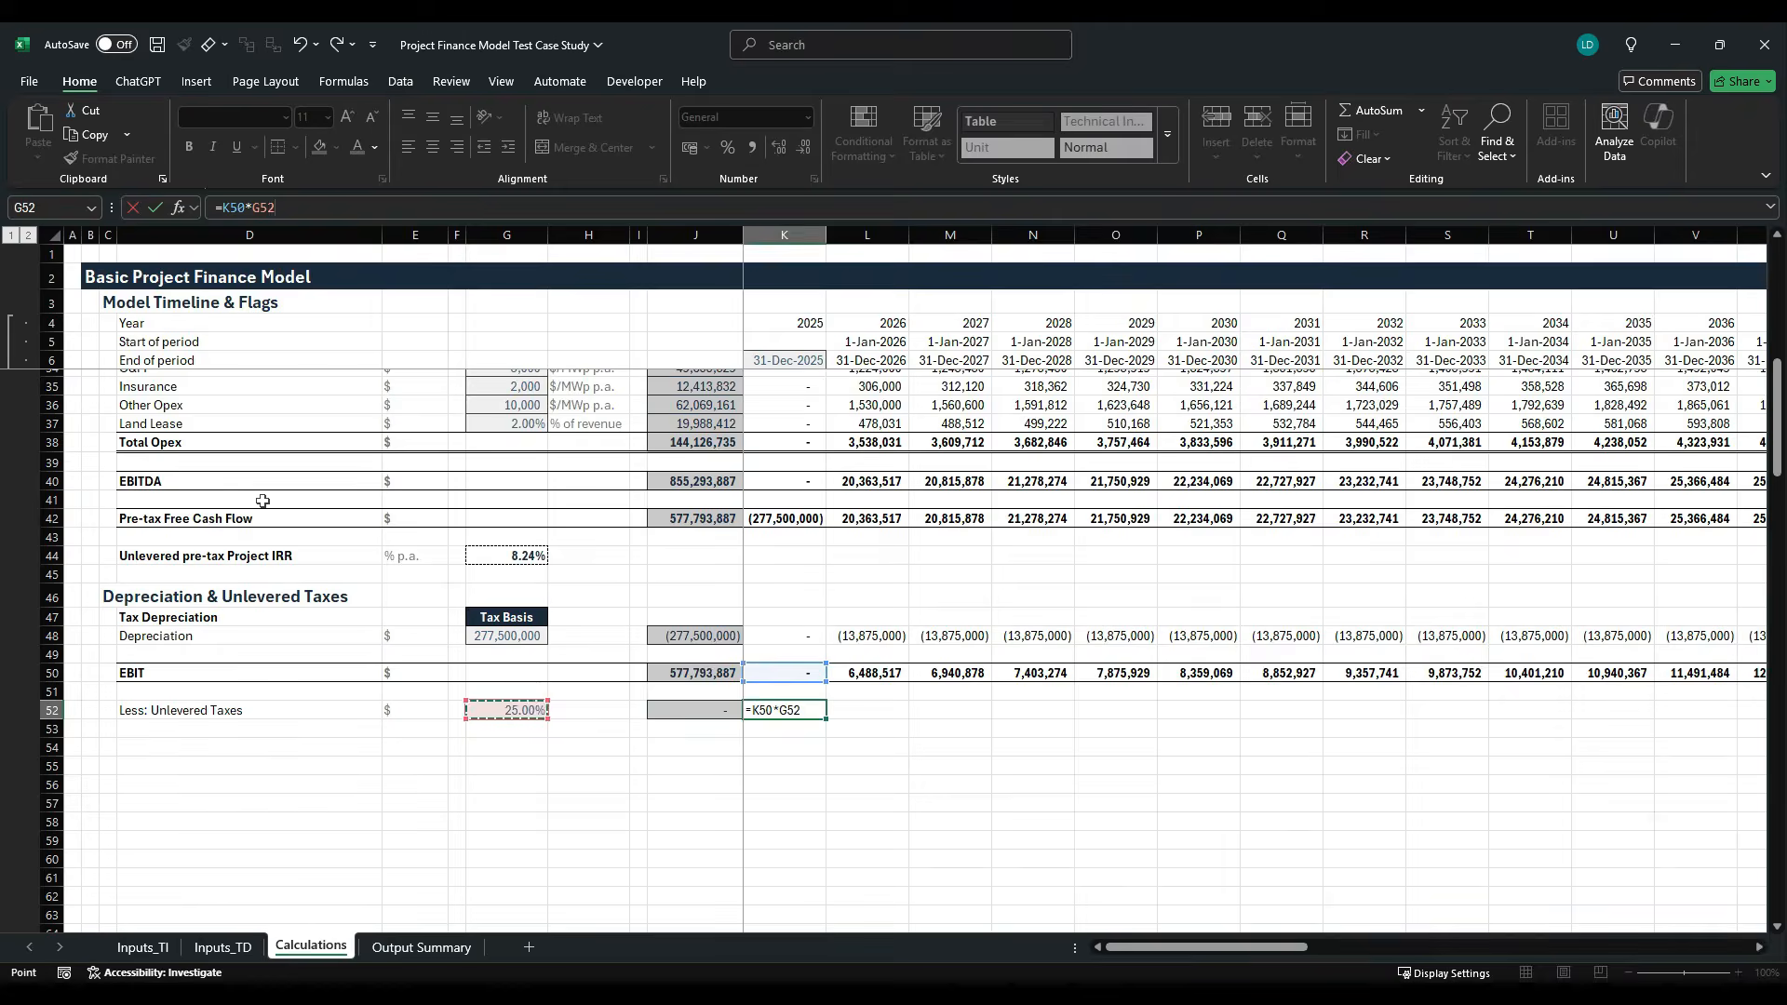
key(F4)
key(ctrl+Return)
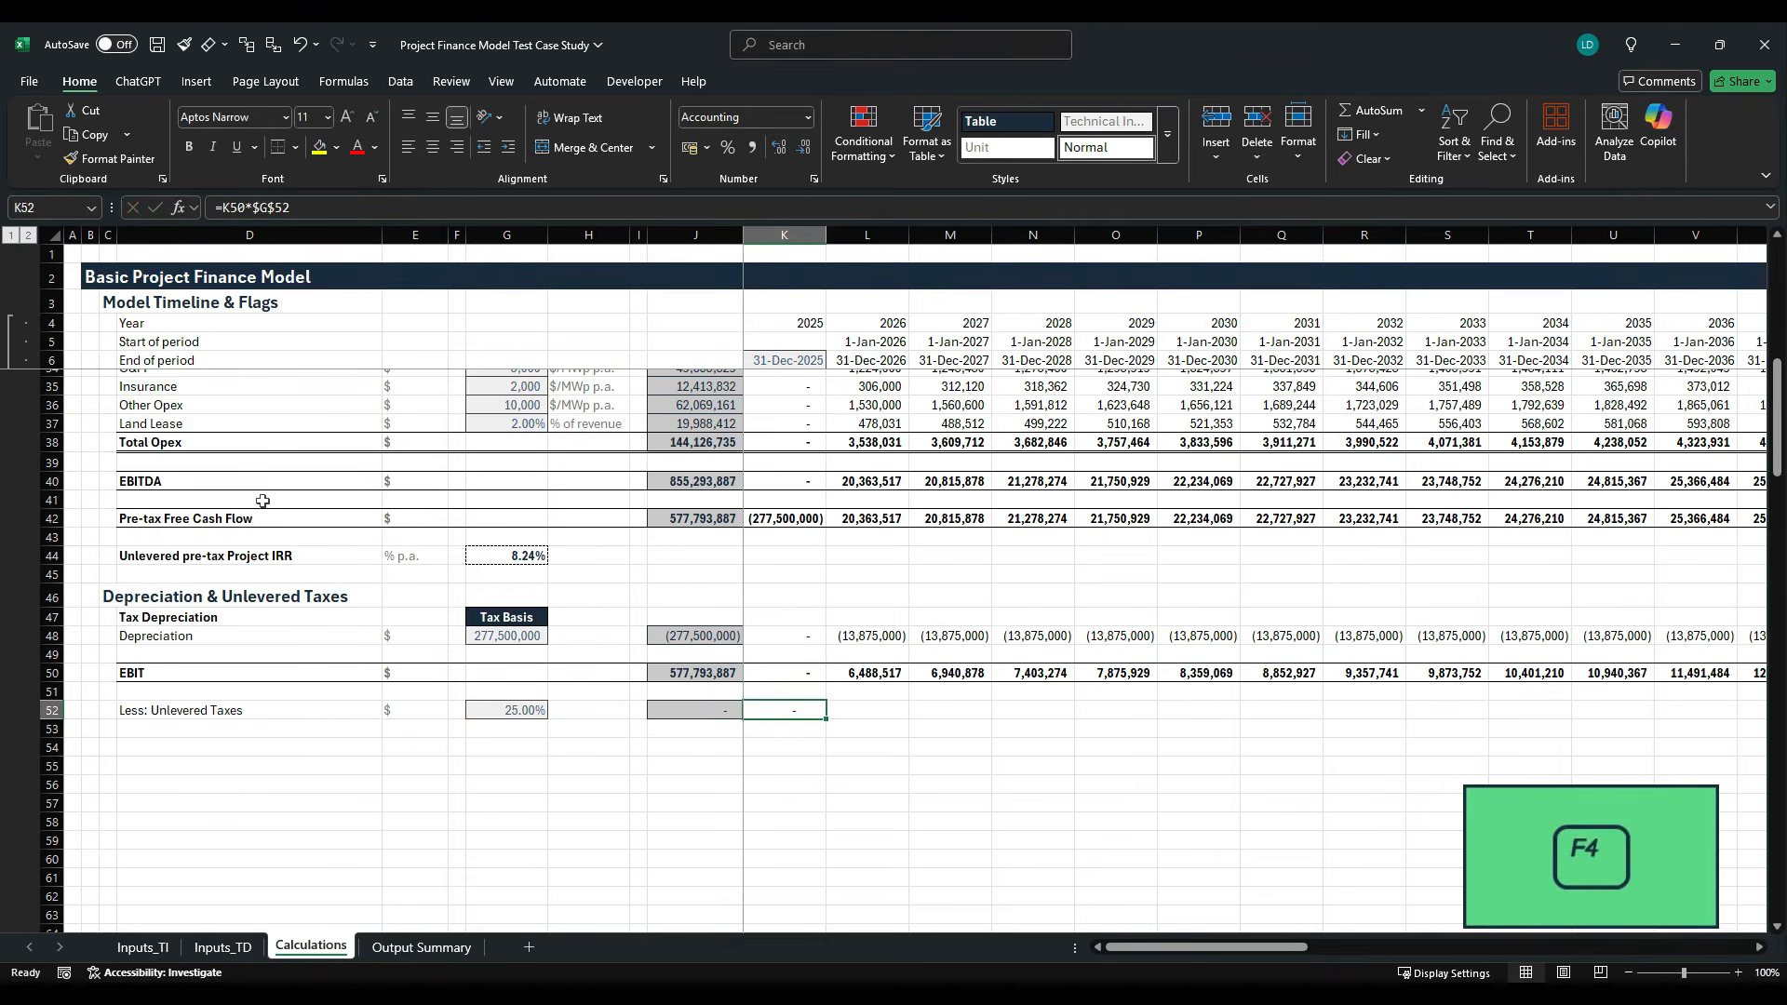
- Apply the Comma[0] cell style to the unlevered tax cell K52
key(alt+h)
key(j)
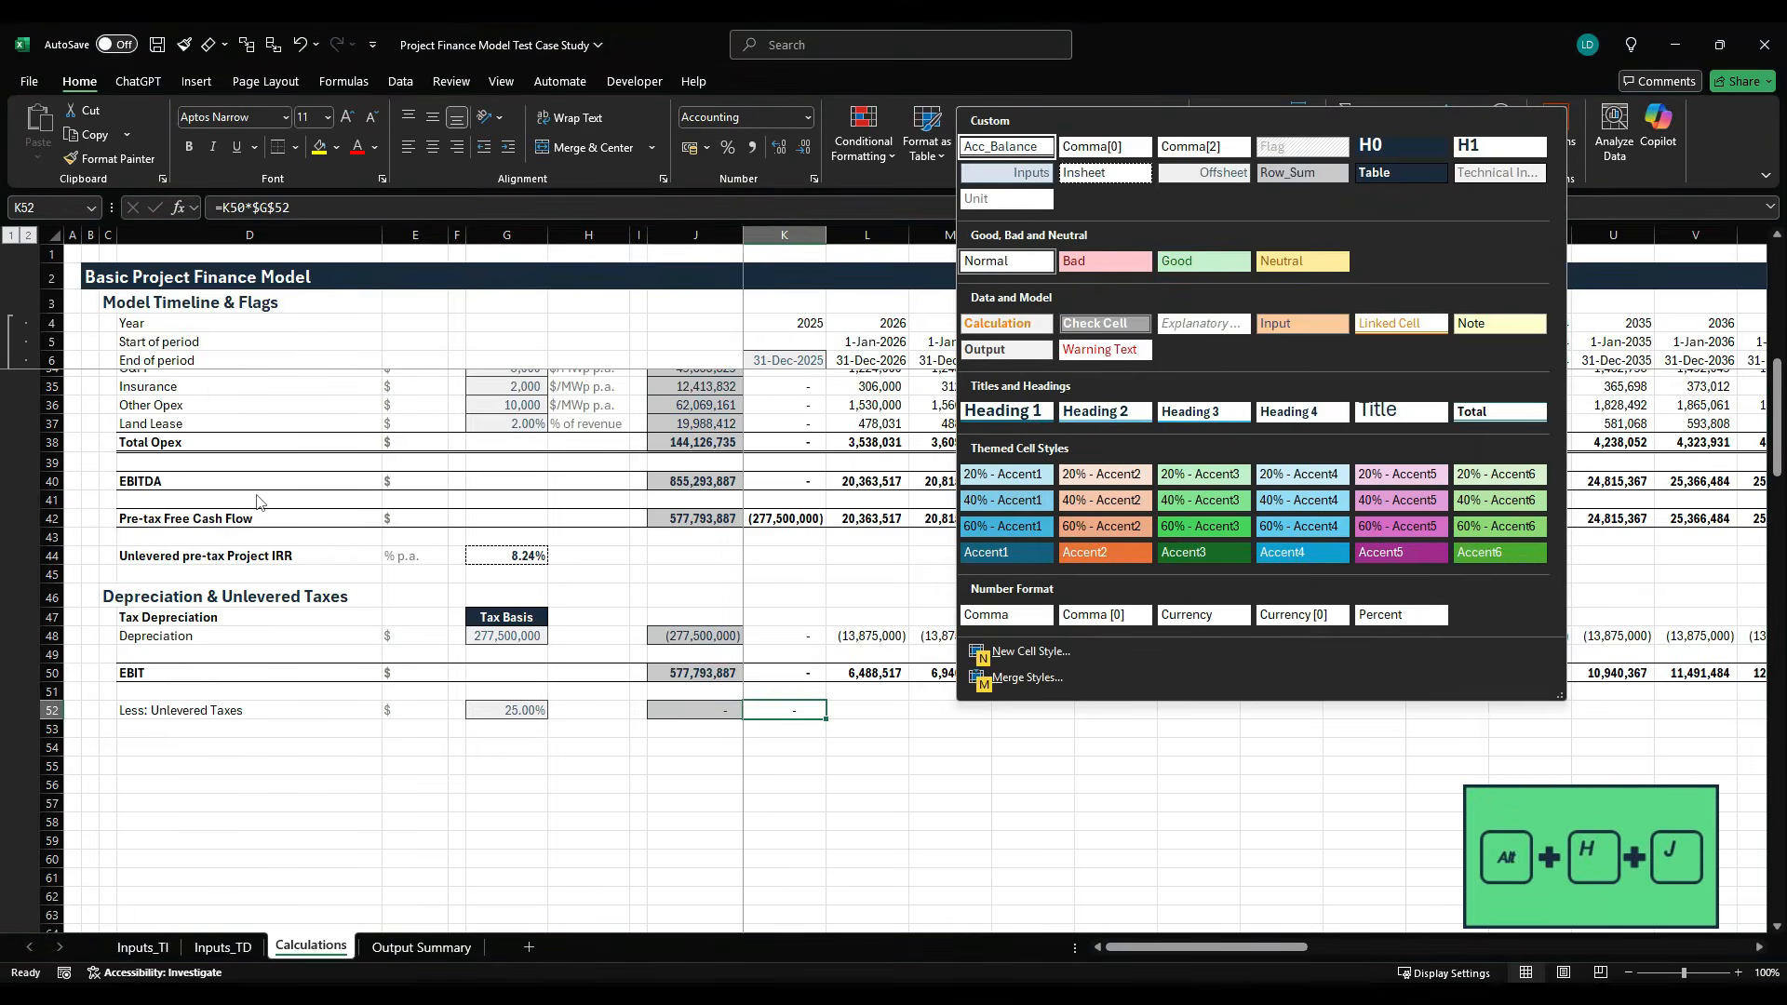
key(Right)
key(Right)
key(Left)
key(Return)
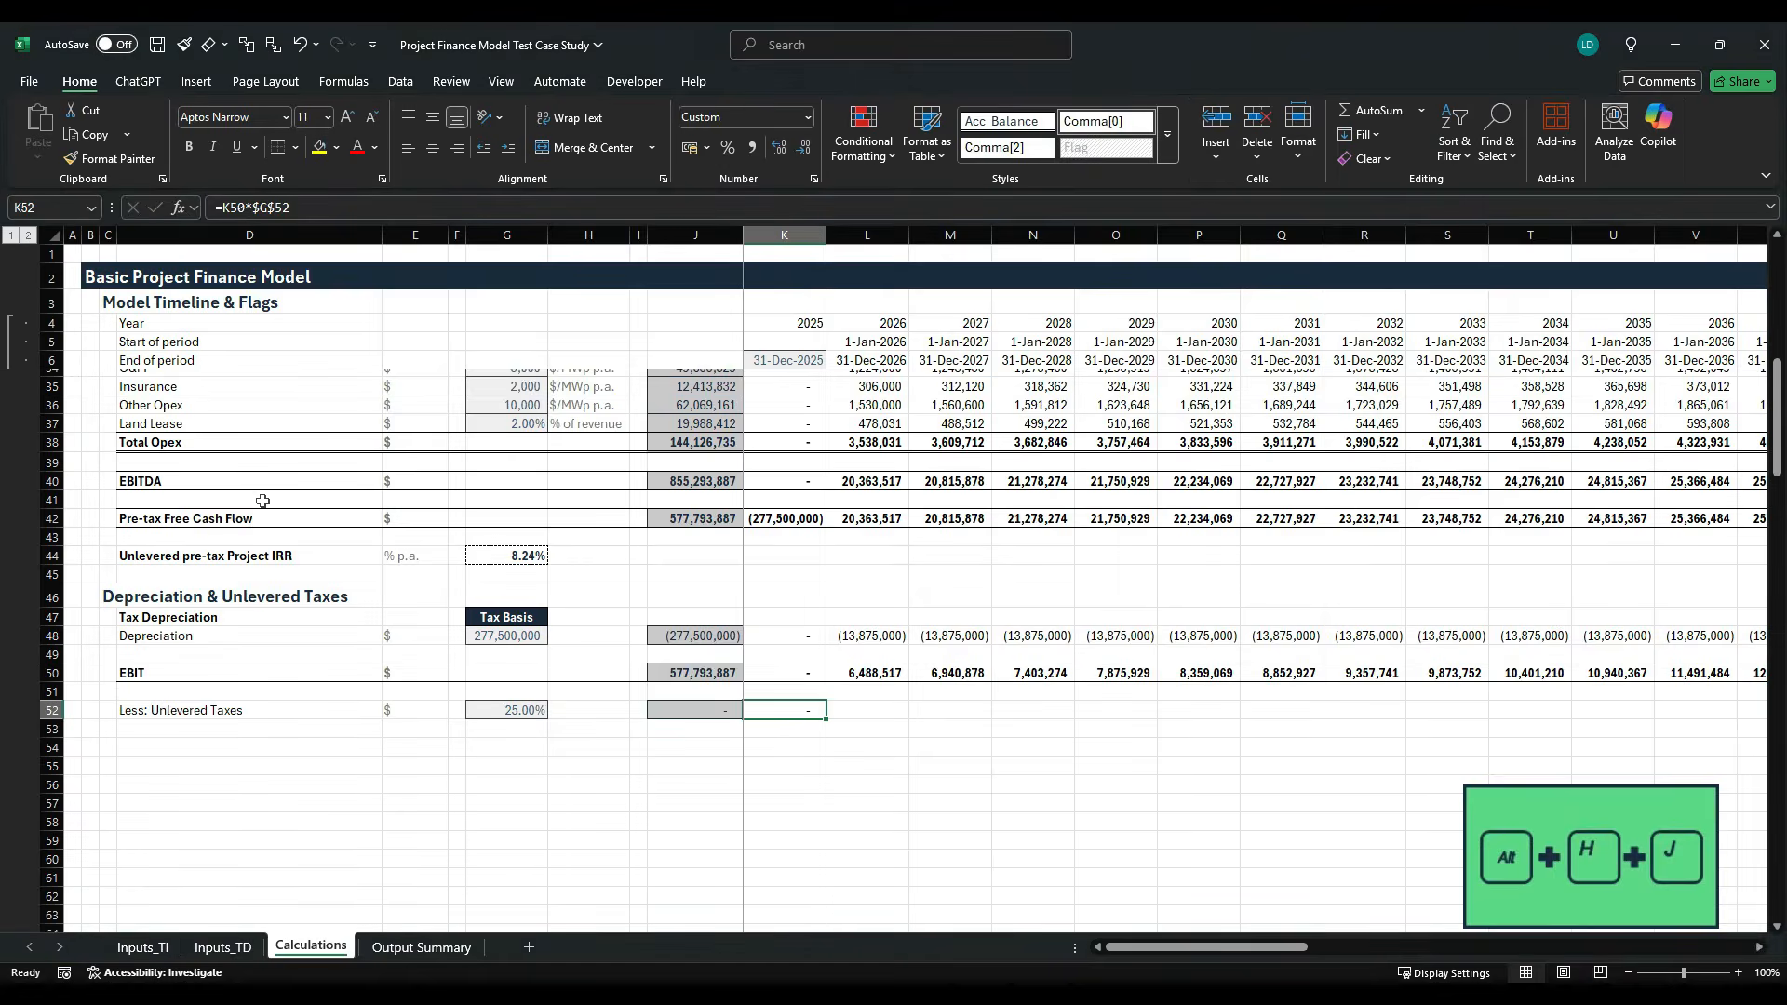
- Fill the unlevered tax formula from K52 across the timeline to the last period
key(ctrl+shift+Right)
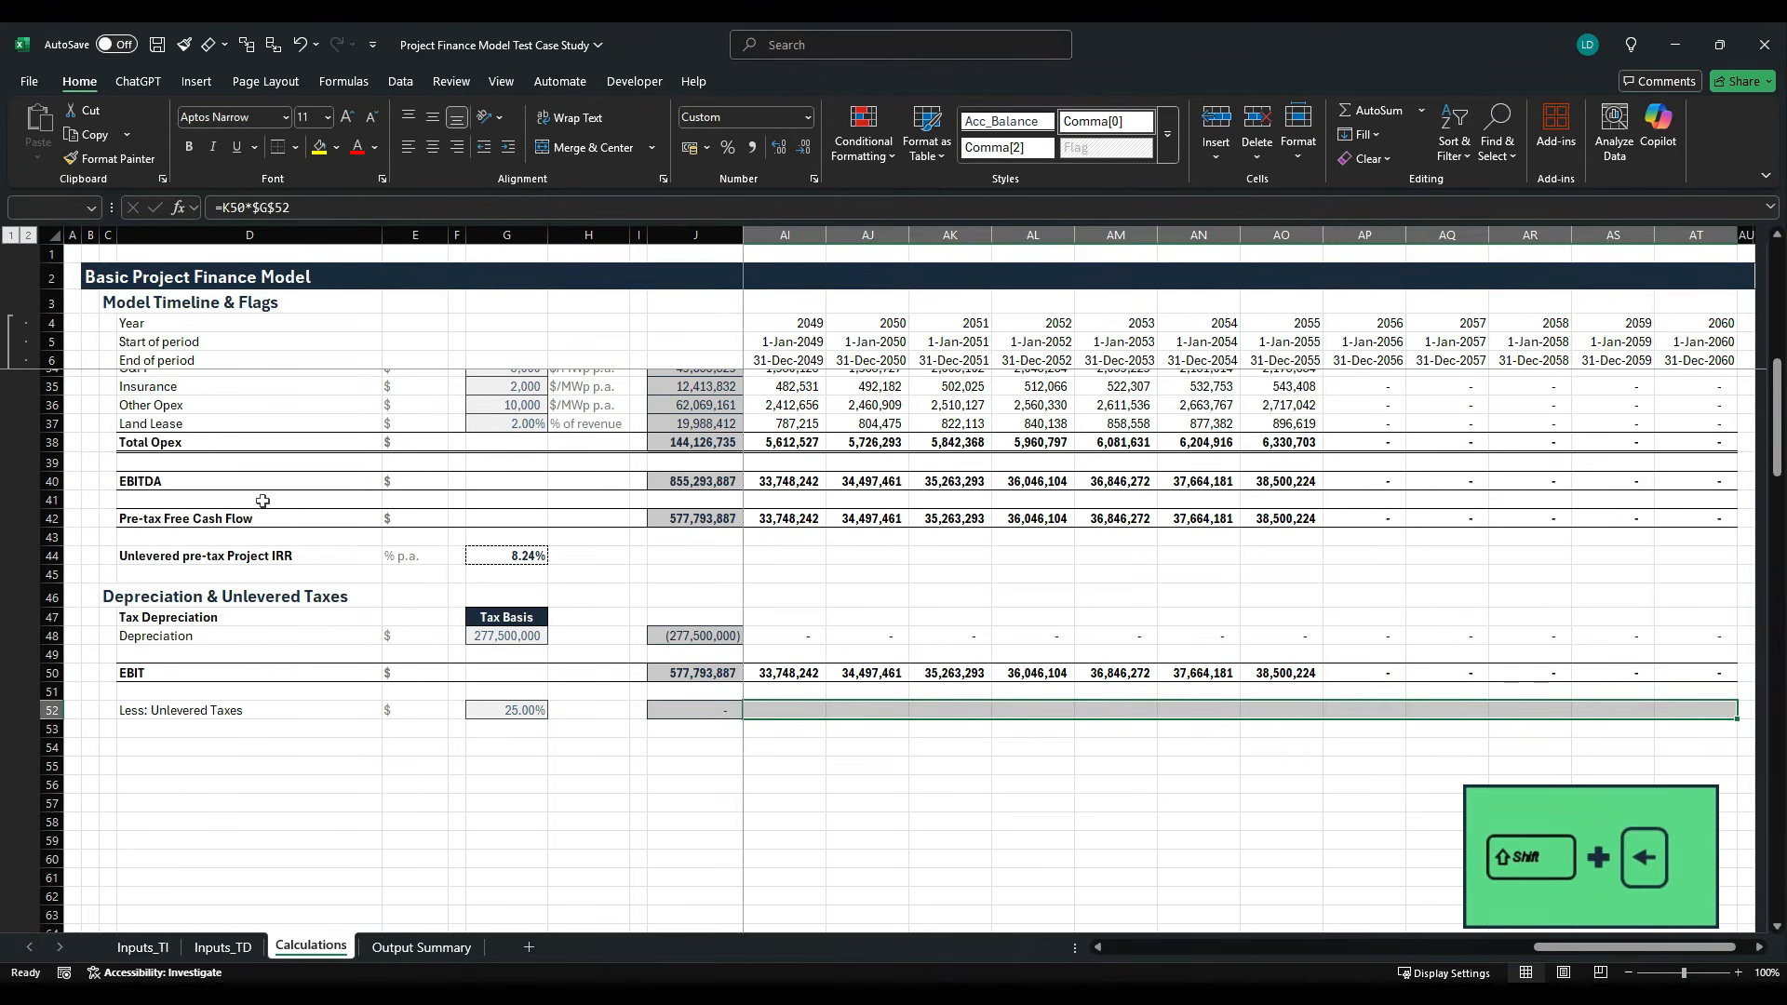
key(shift+Left)
key(ctrl+r)
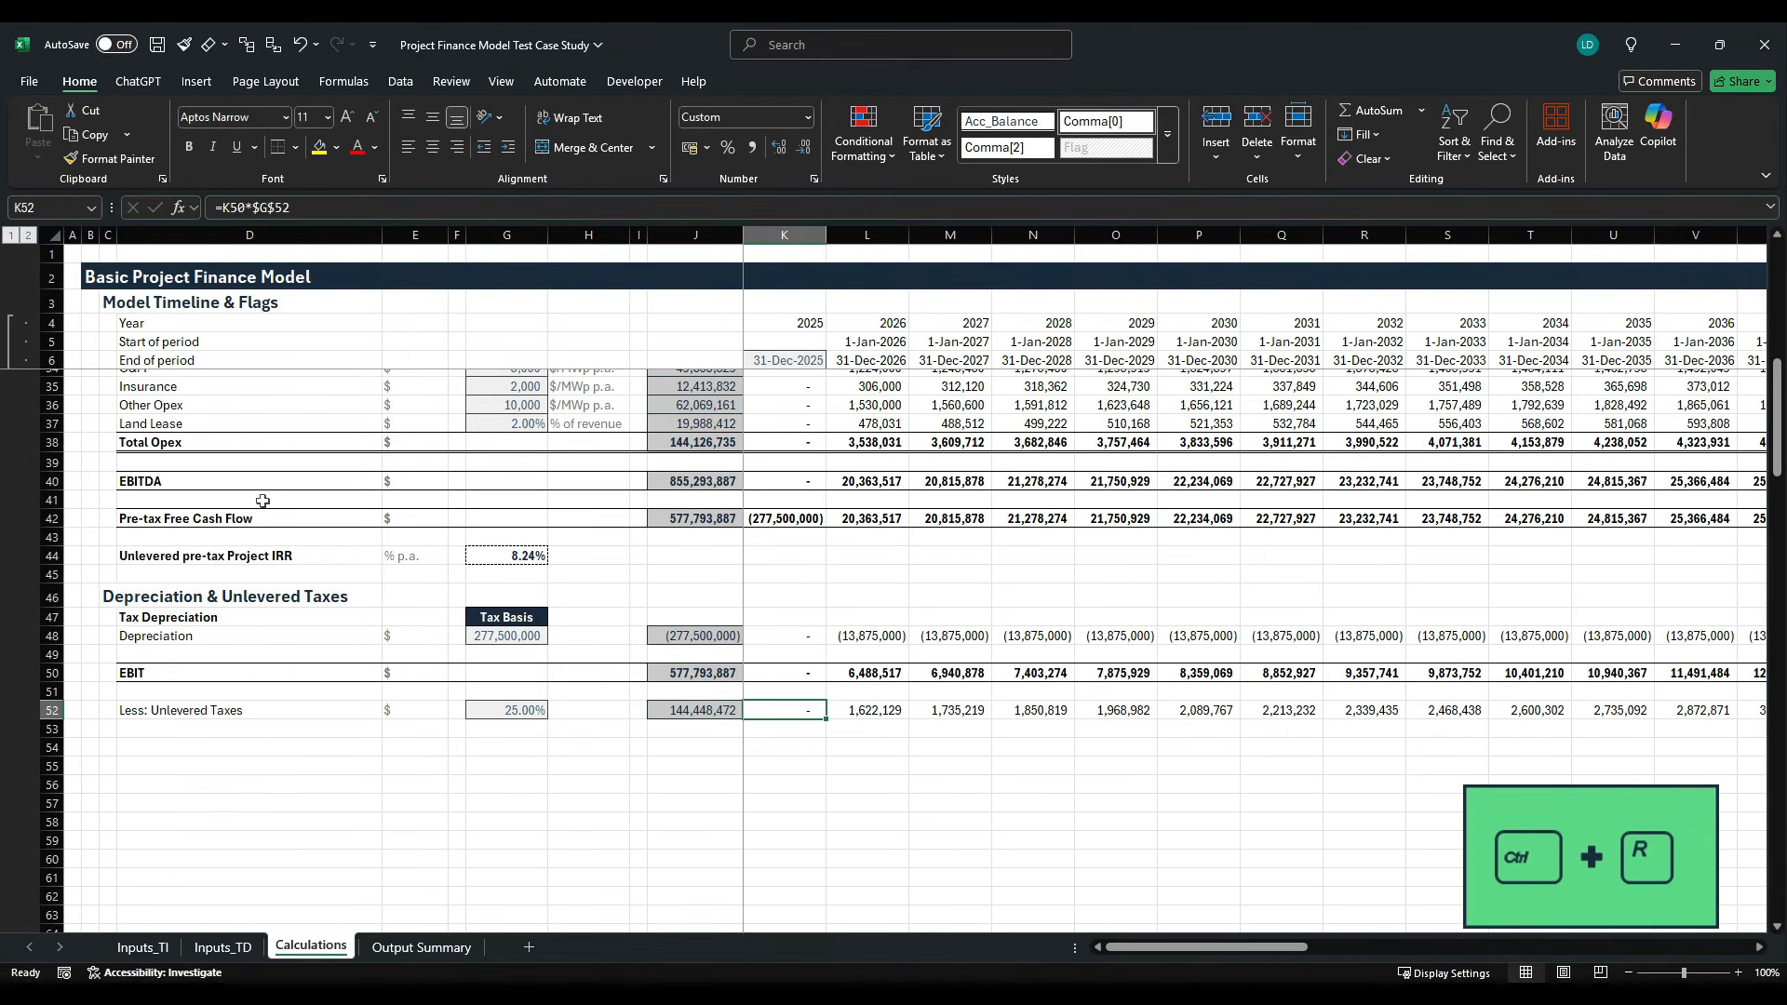
- Negate the unlevered tax formula in K52 so it reads =-K50*$G$52
key(Left)
key(Left)
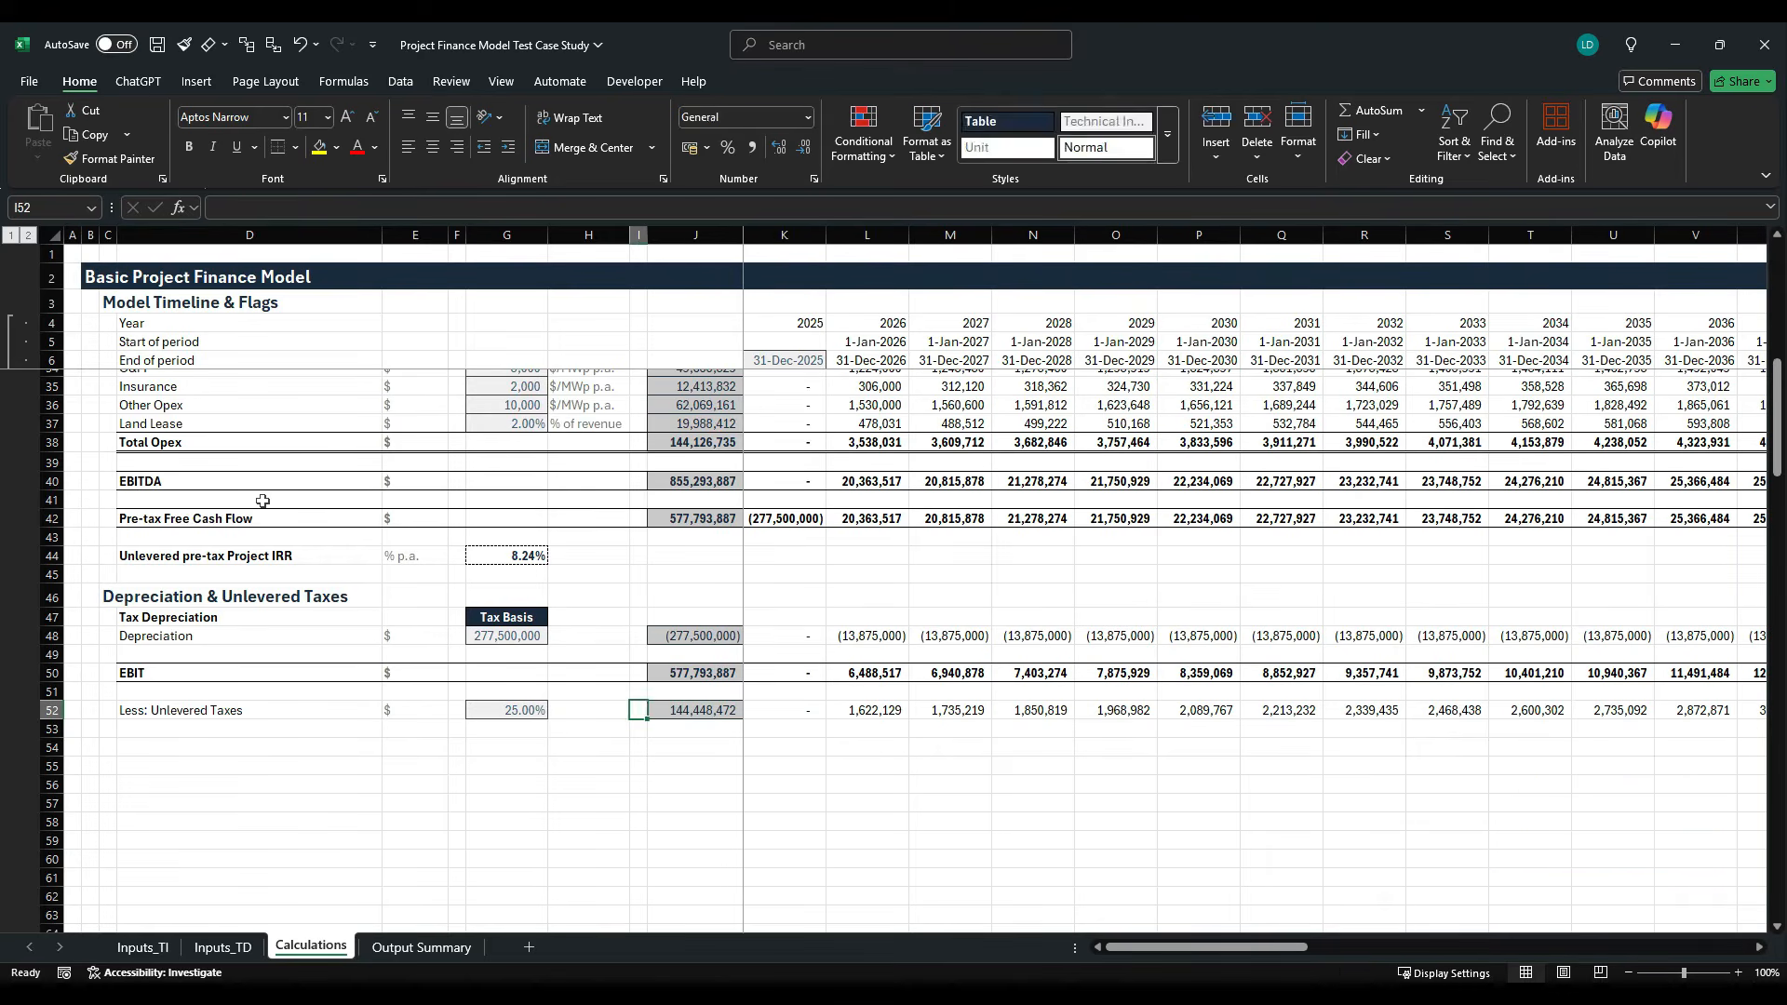
key(Right)
key(Right)
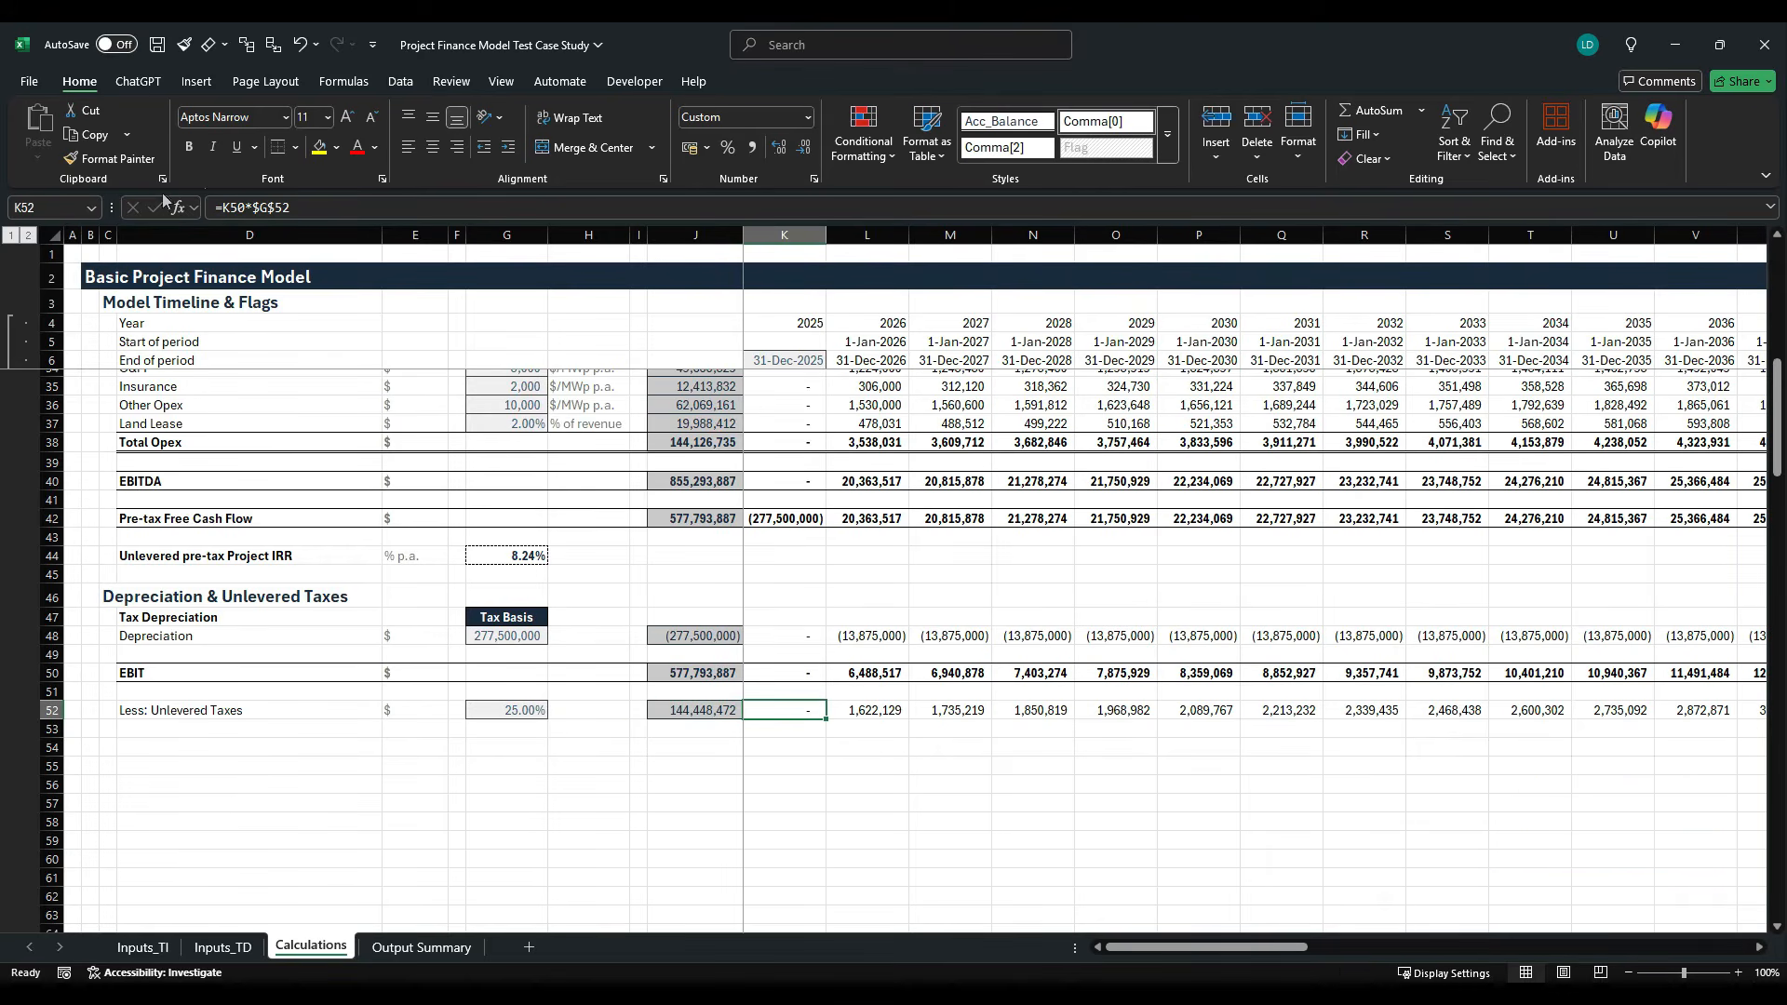
click(221, 206)
text(-)
key(ctrl+Return)
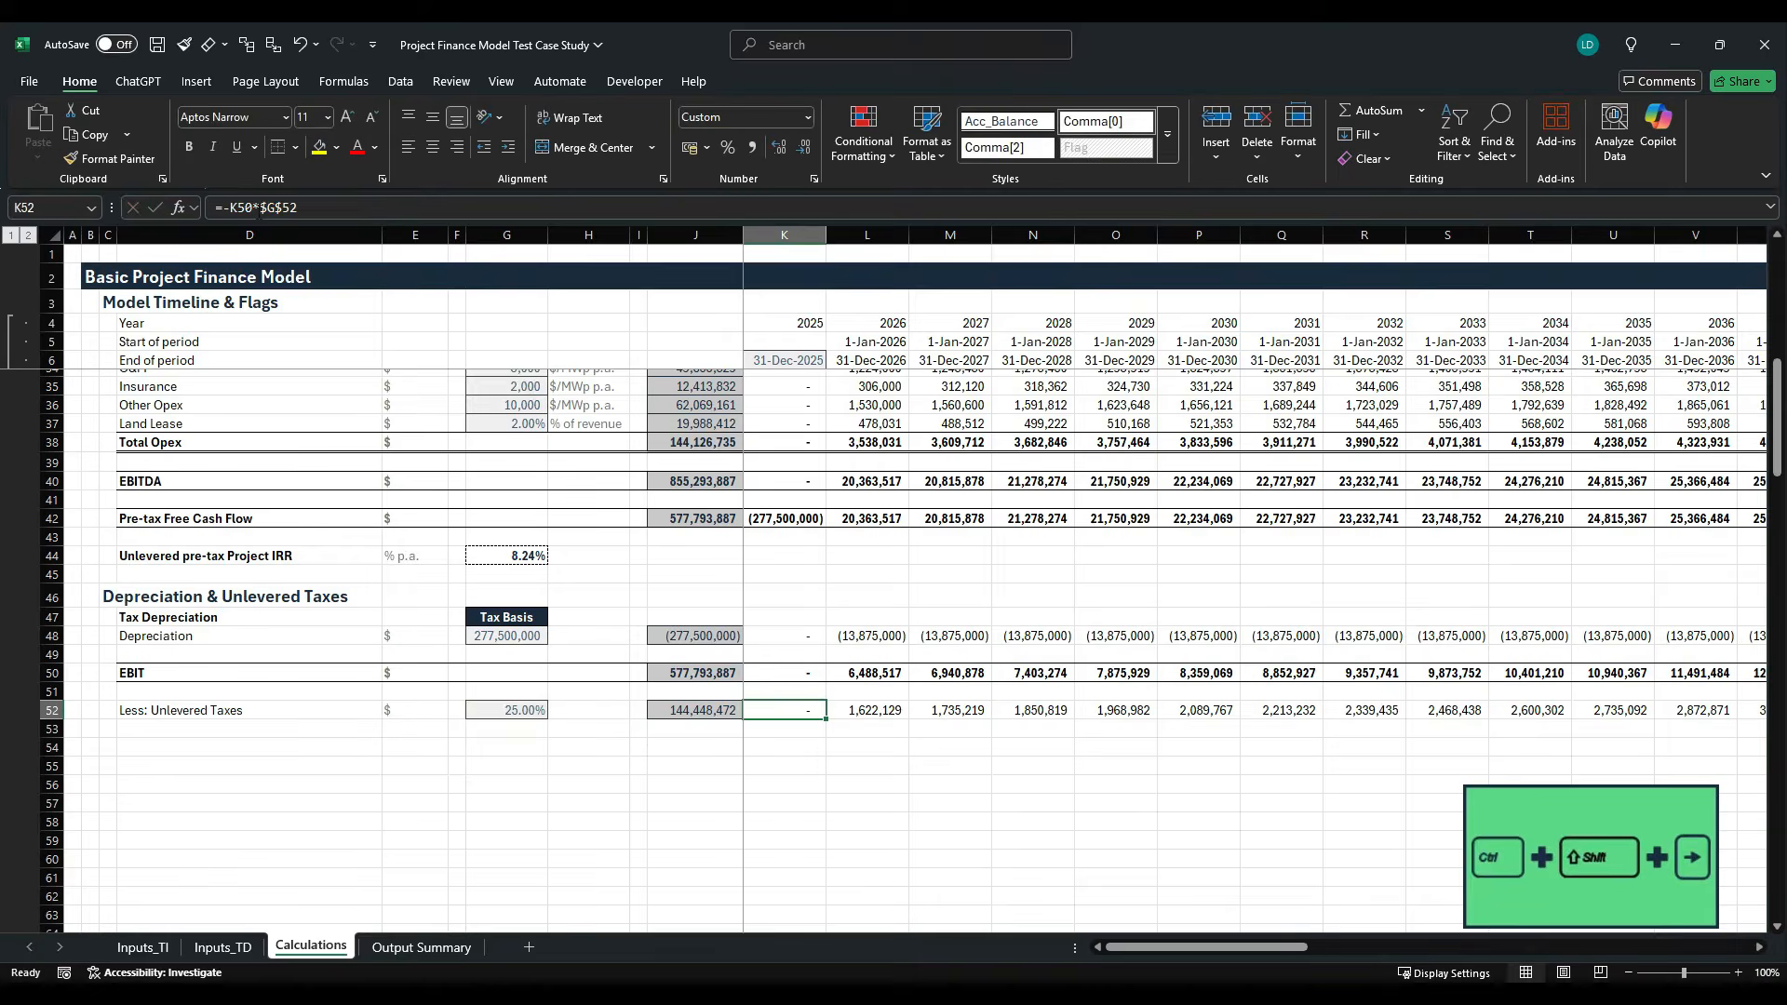
- Fill the negated unlevered tax formula from K52 through the last timeline period
key(ctrl+shift+Right)
key(ctrl+r)
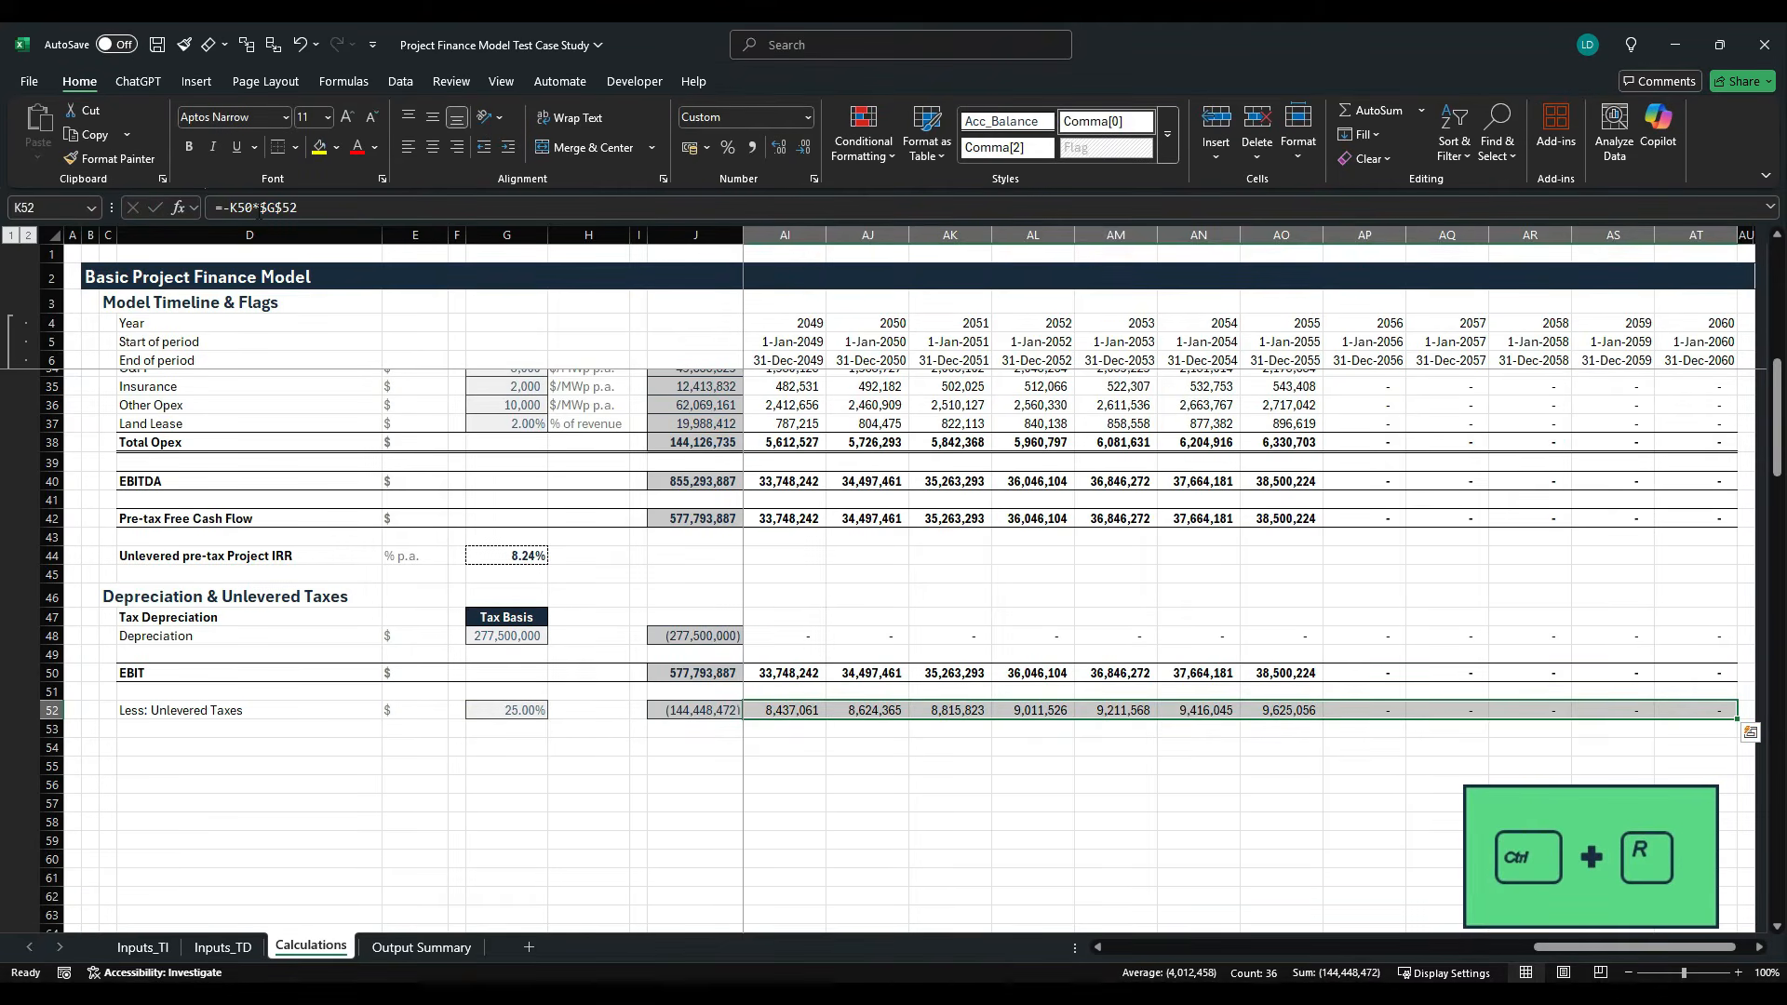
key(Home)
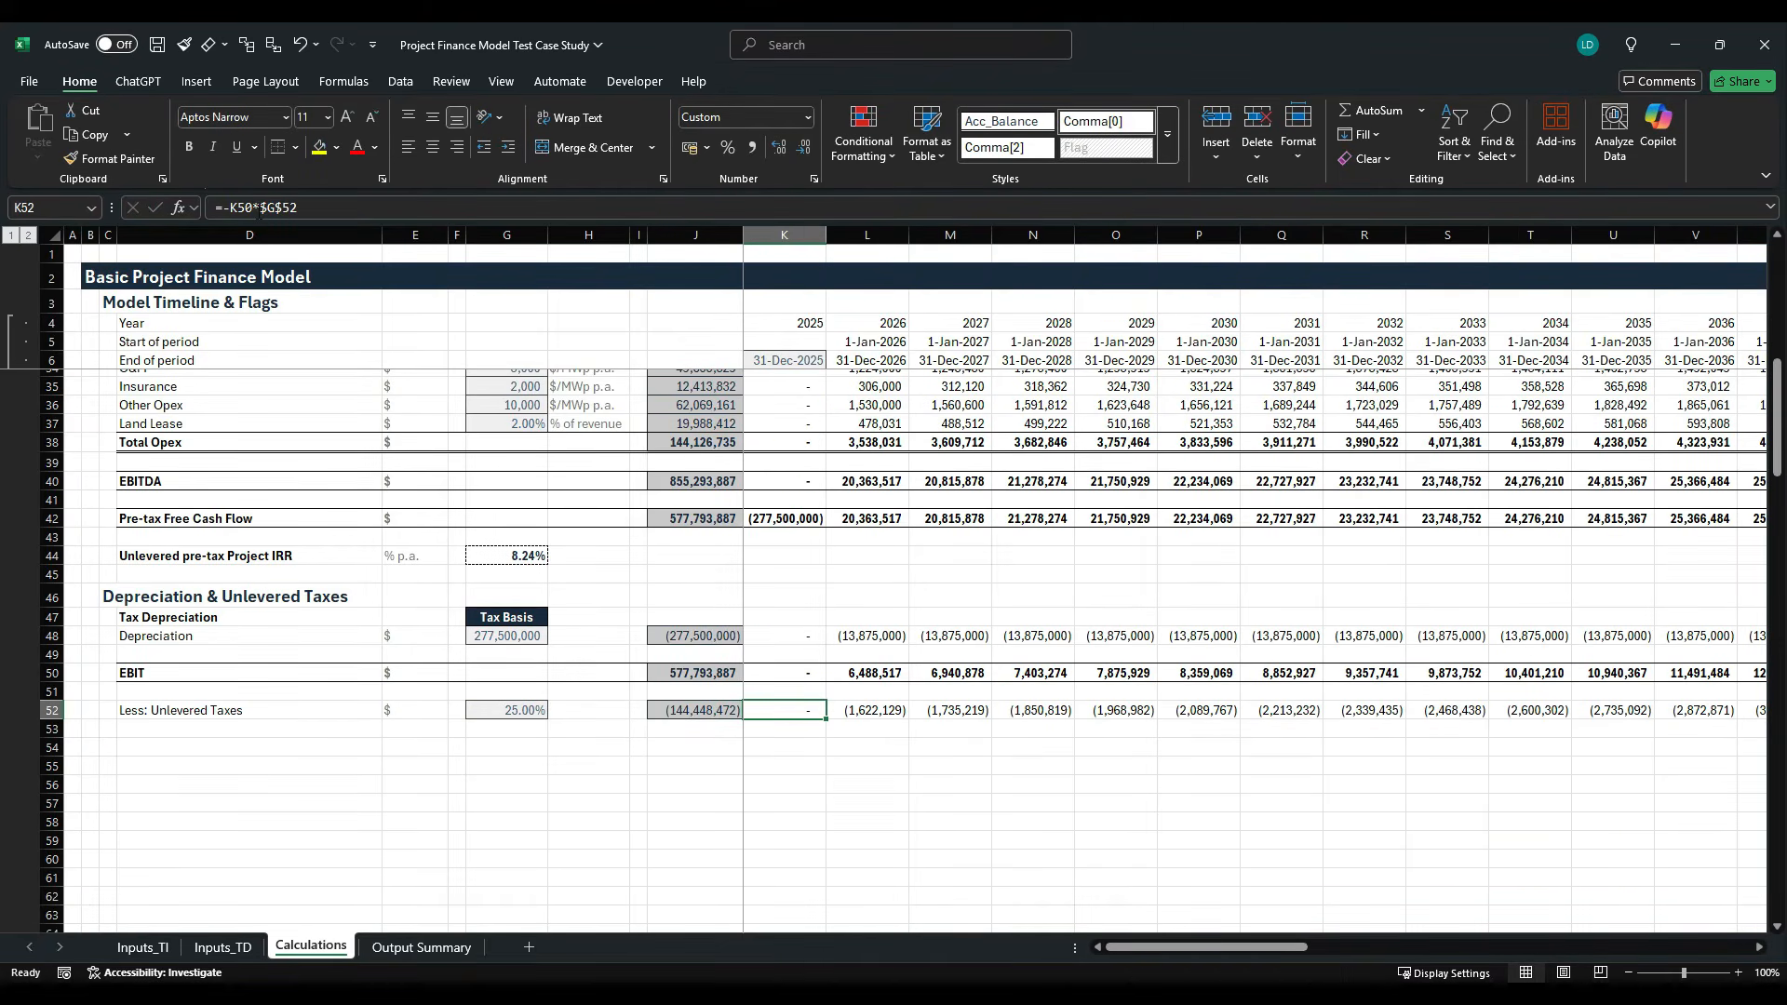
- Copy the whole Pre-tax Free Cash Flow row 42, from its label to the last period, into row 54
key(Down)
key(Down)
key(Left)
key(Left)
key(Left)
key(Left)
key(Left)
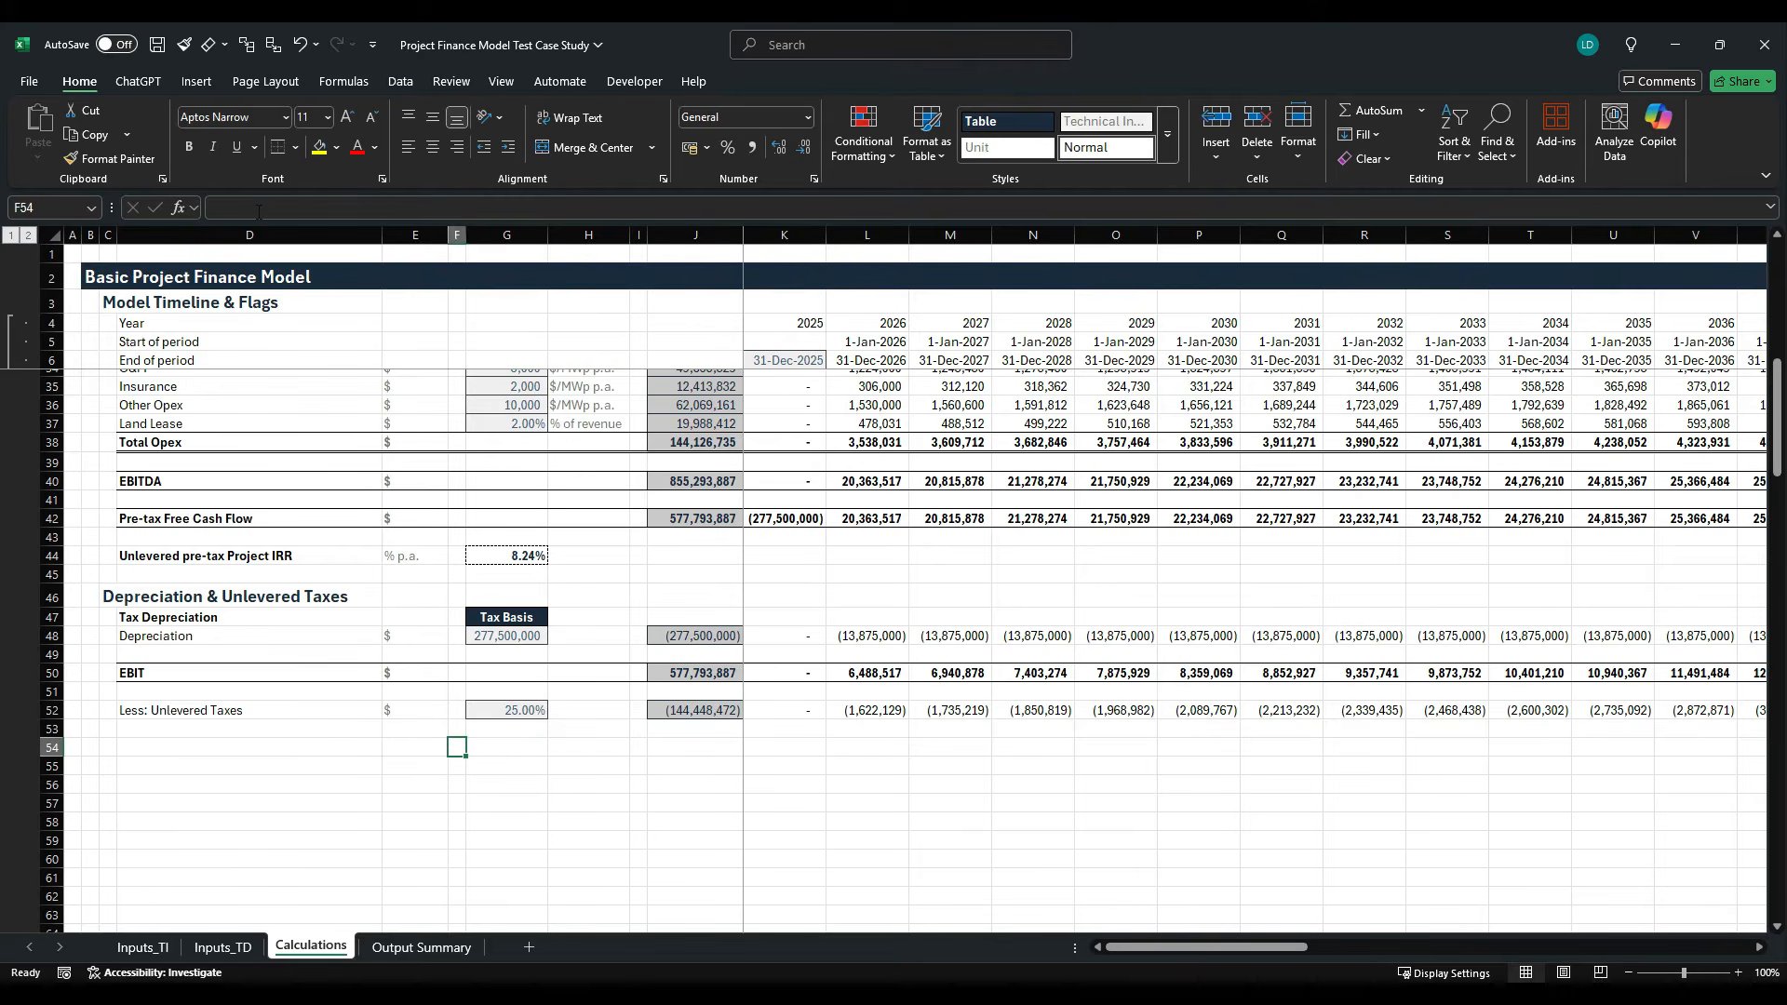
key(Left)
key(Left)
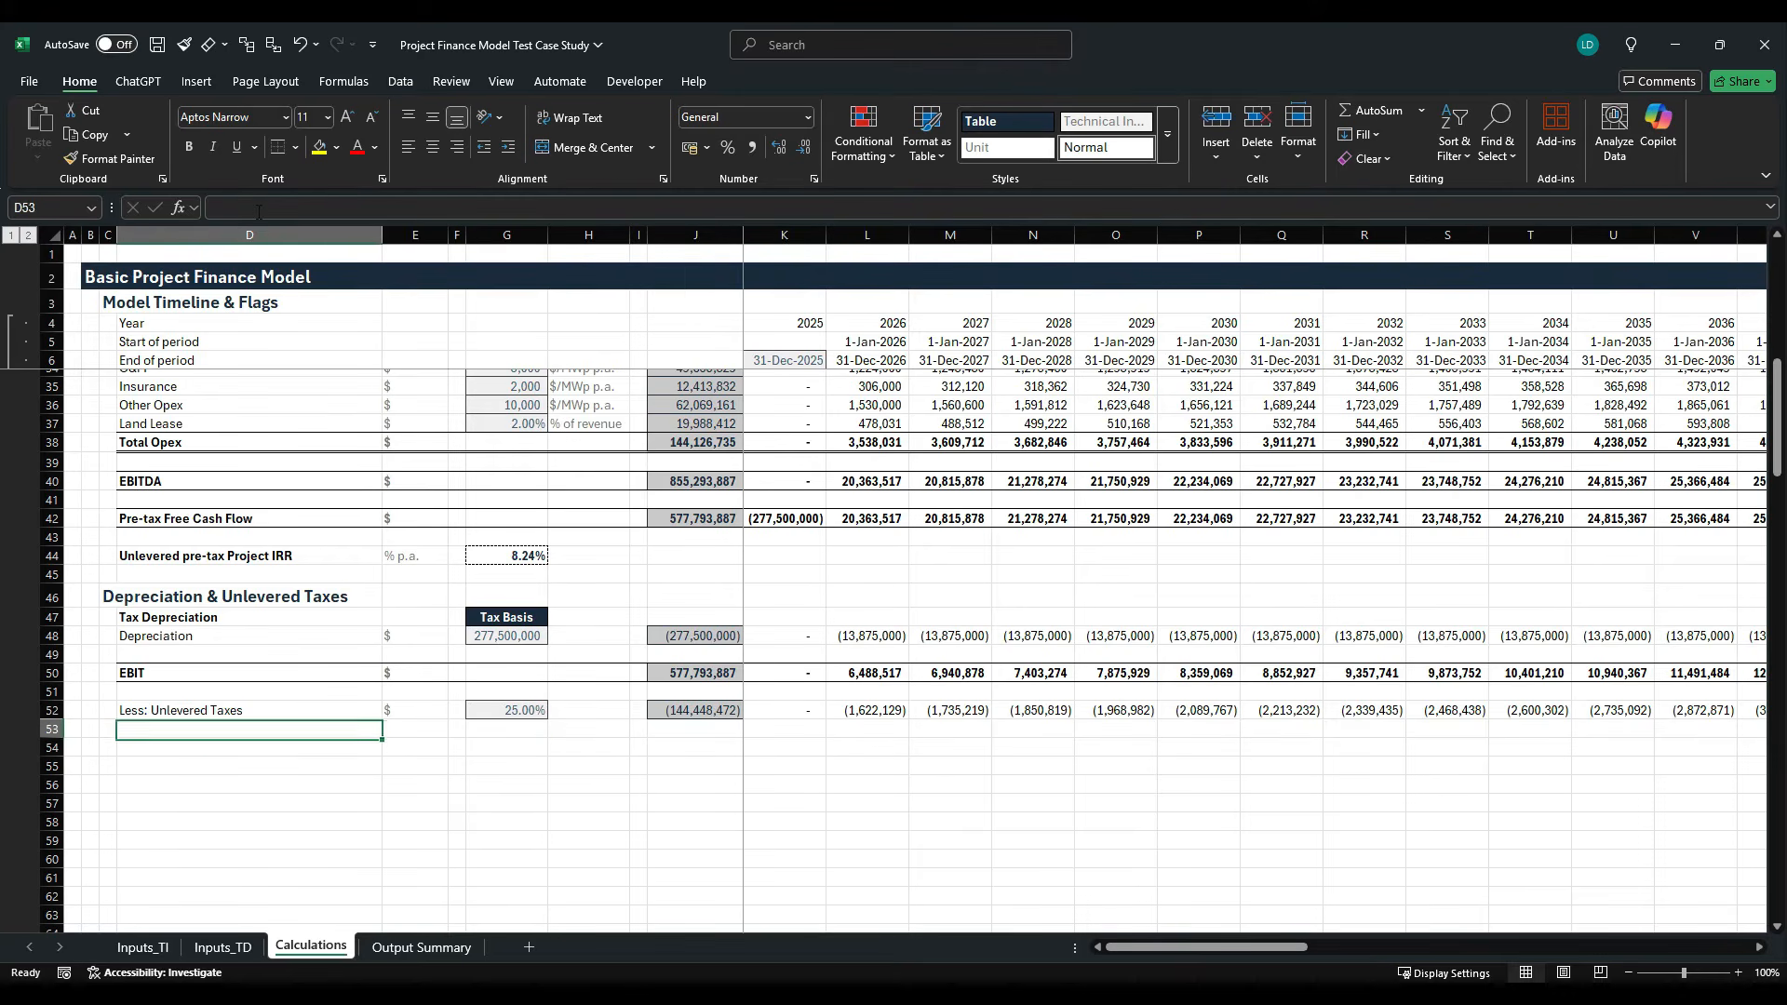
key(Up)
key(Up)
key(Up)
key(Up)
key(Up)
key(Up)
key(Up)
key(Up)
key(Up)
key(Up)
key(Up)
key(Up)
key(ctrl+shift+Right)
key(ctrl+shift+Right)
key(ctrl+shift+Right)
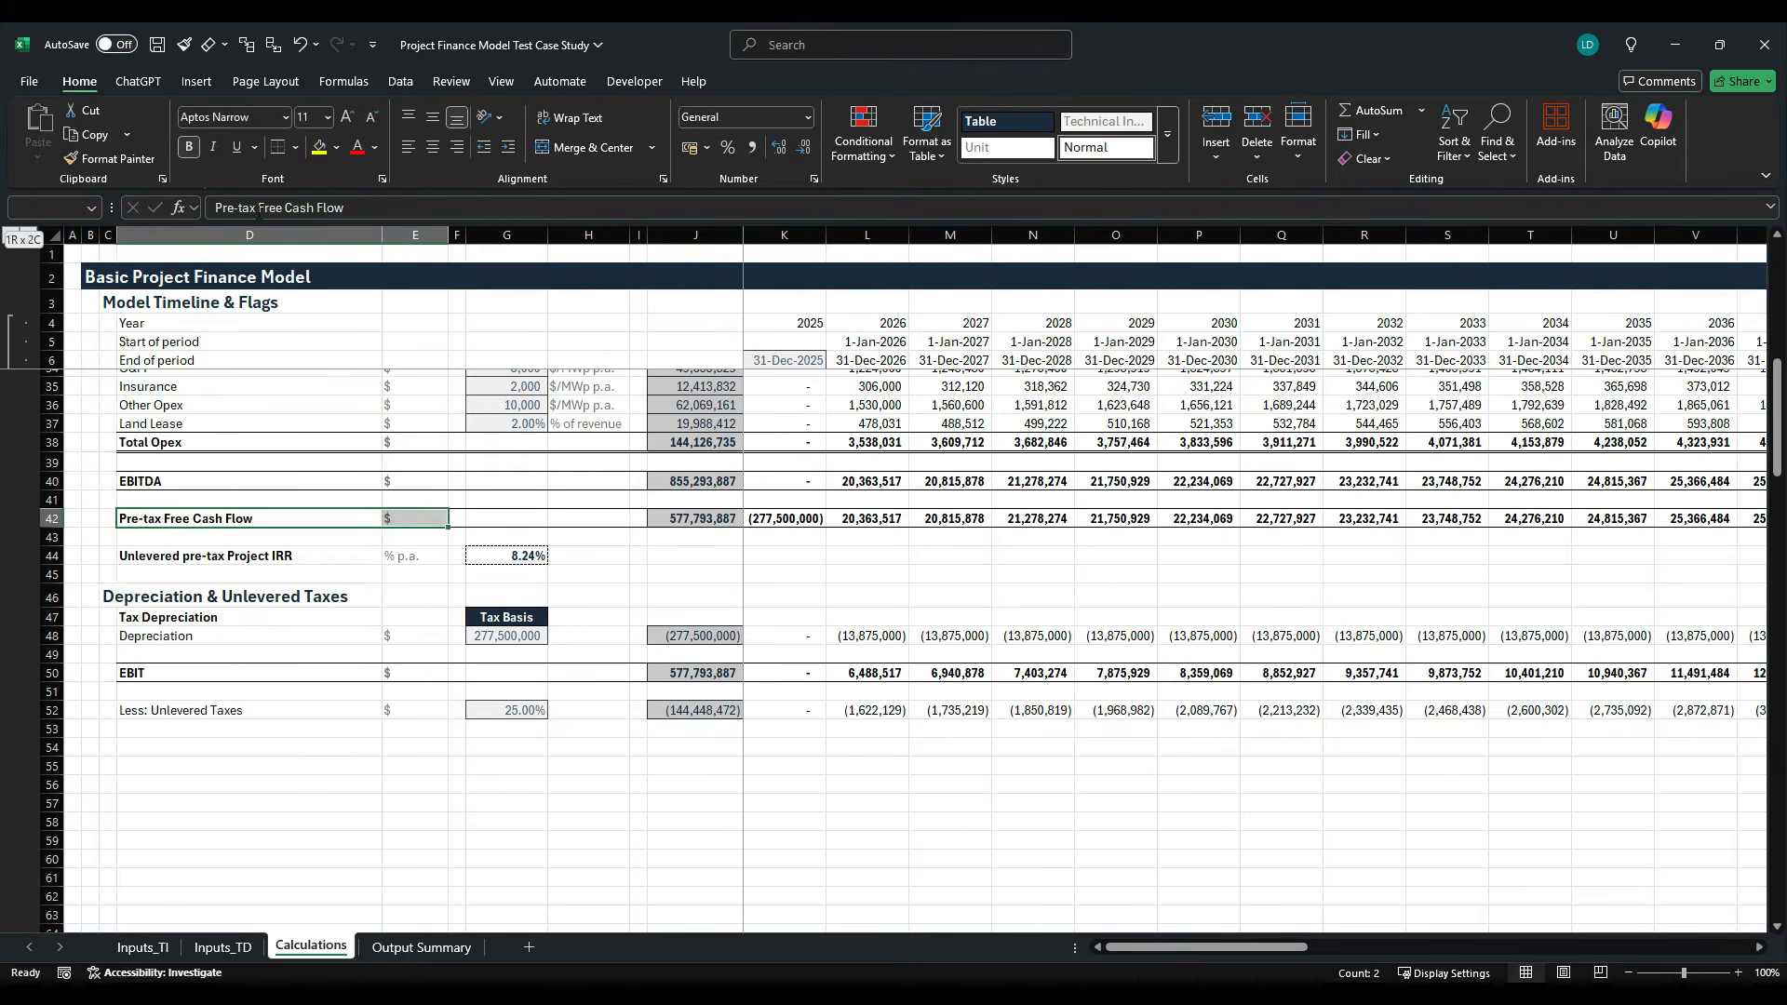
key(ctrl+c)
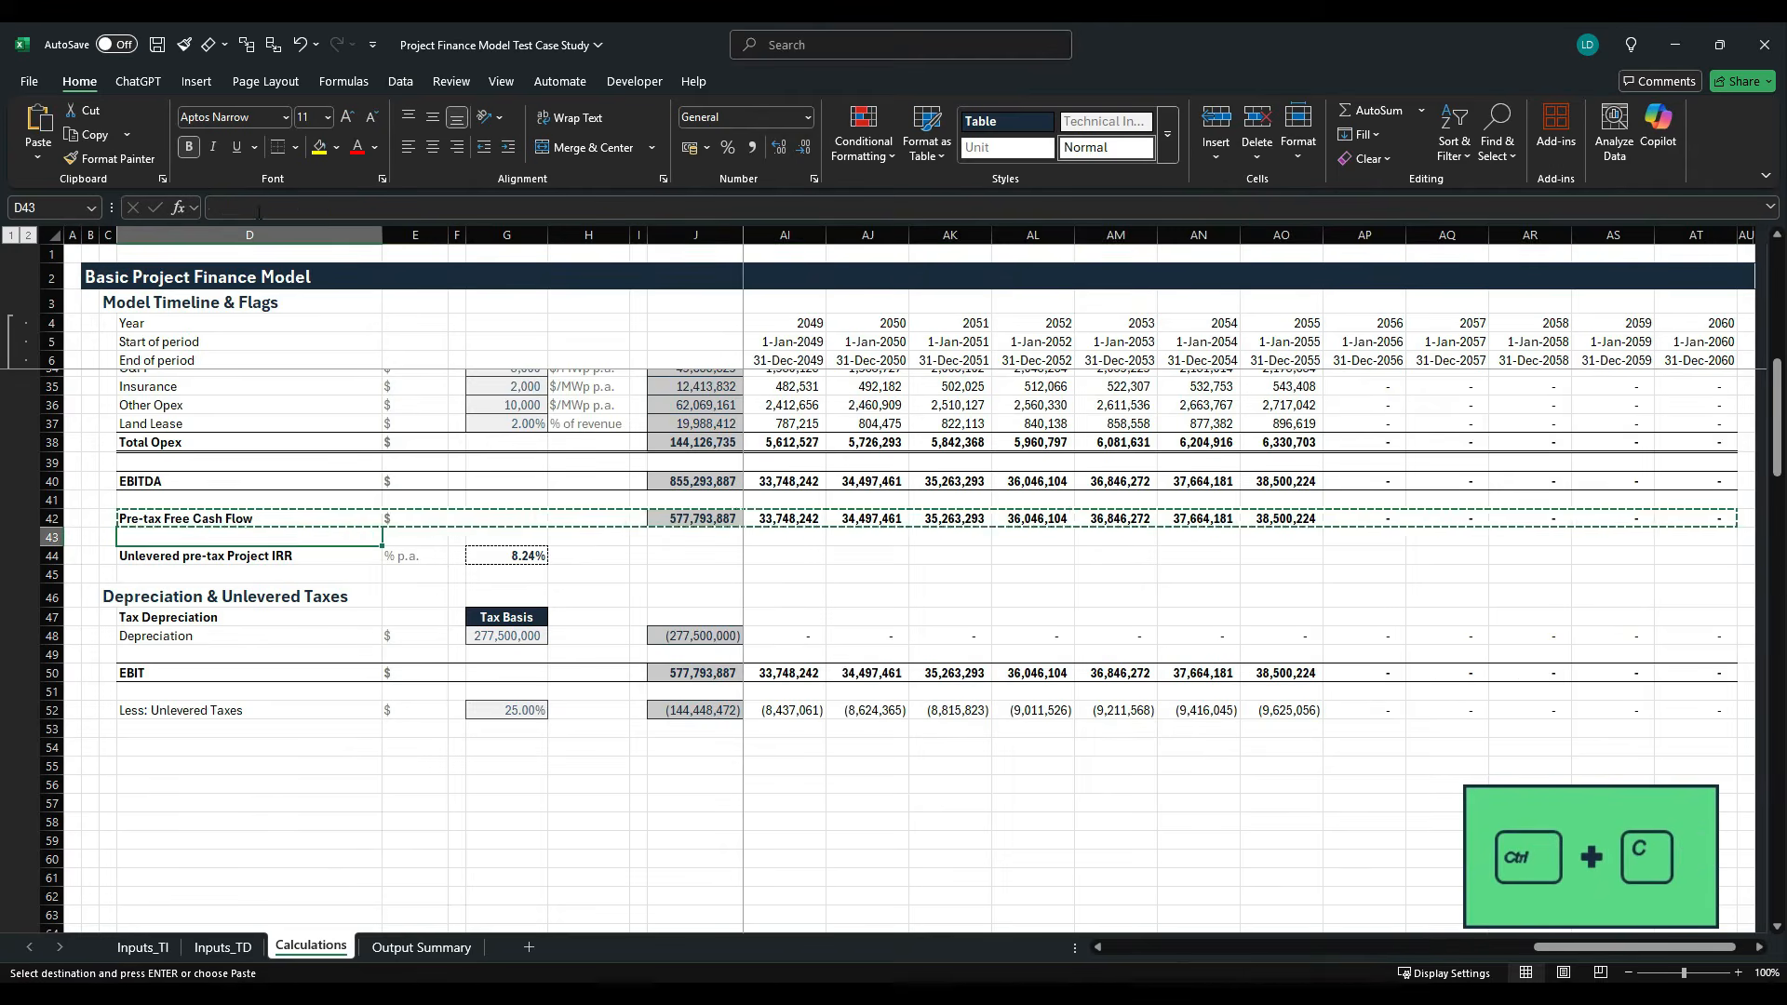
key(Down)
key(Down)
key(Down)
key(Down)
key(Down)
key(Down)
key(Down)
key(Down)
key(Down)
key(Down)
key(Down)
key(Down)
key(ctrl+v)
key(Escape)
key(shift+BackSpace)
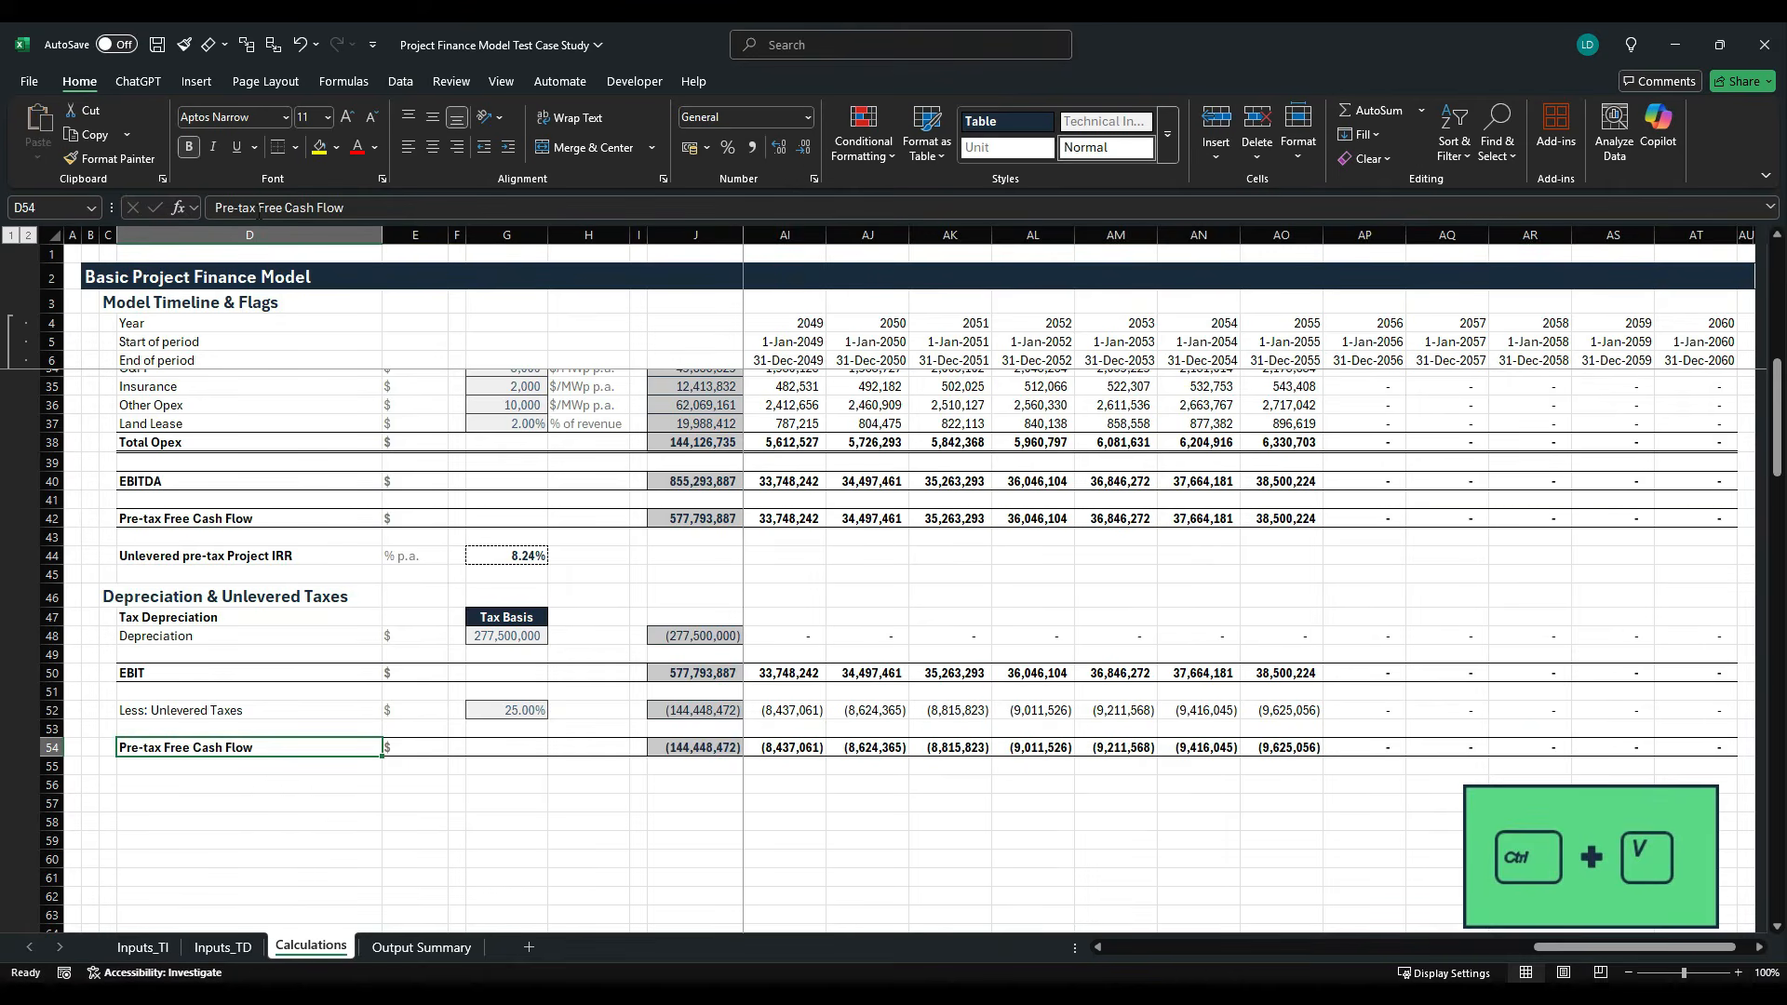
- Rename the copied row label in D54 to "After-tax Free Cash Flow"
drag(237, 208, 201, 207)
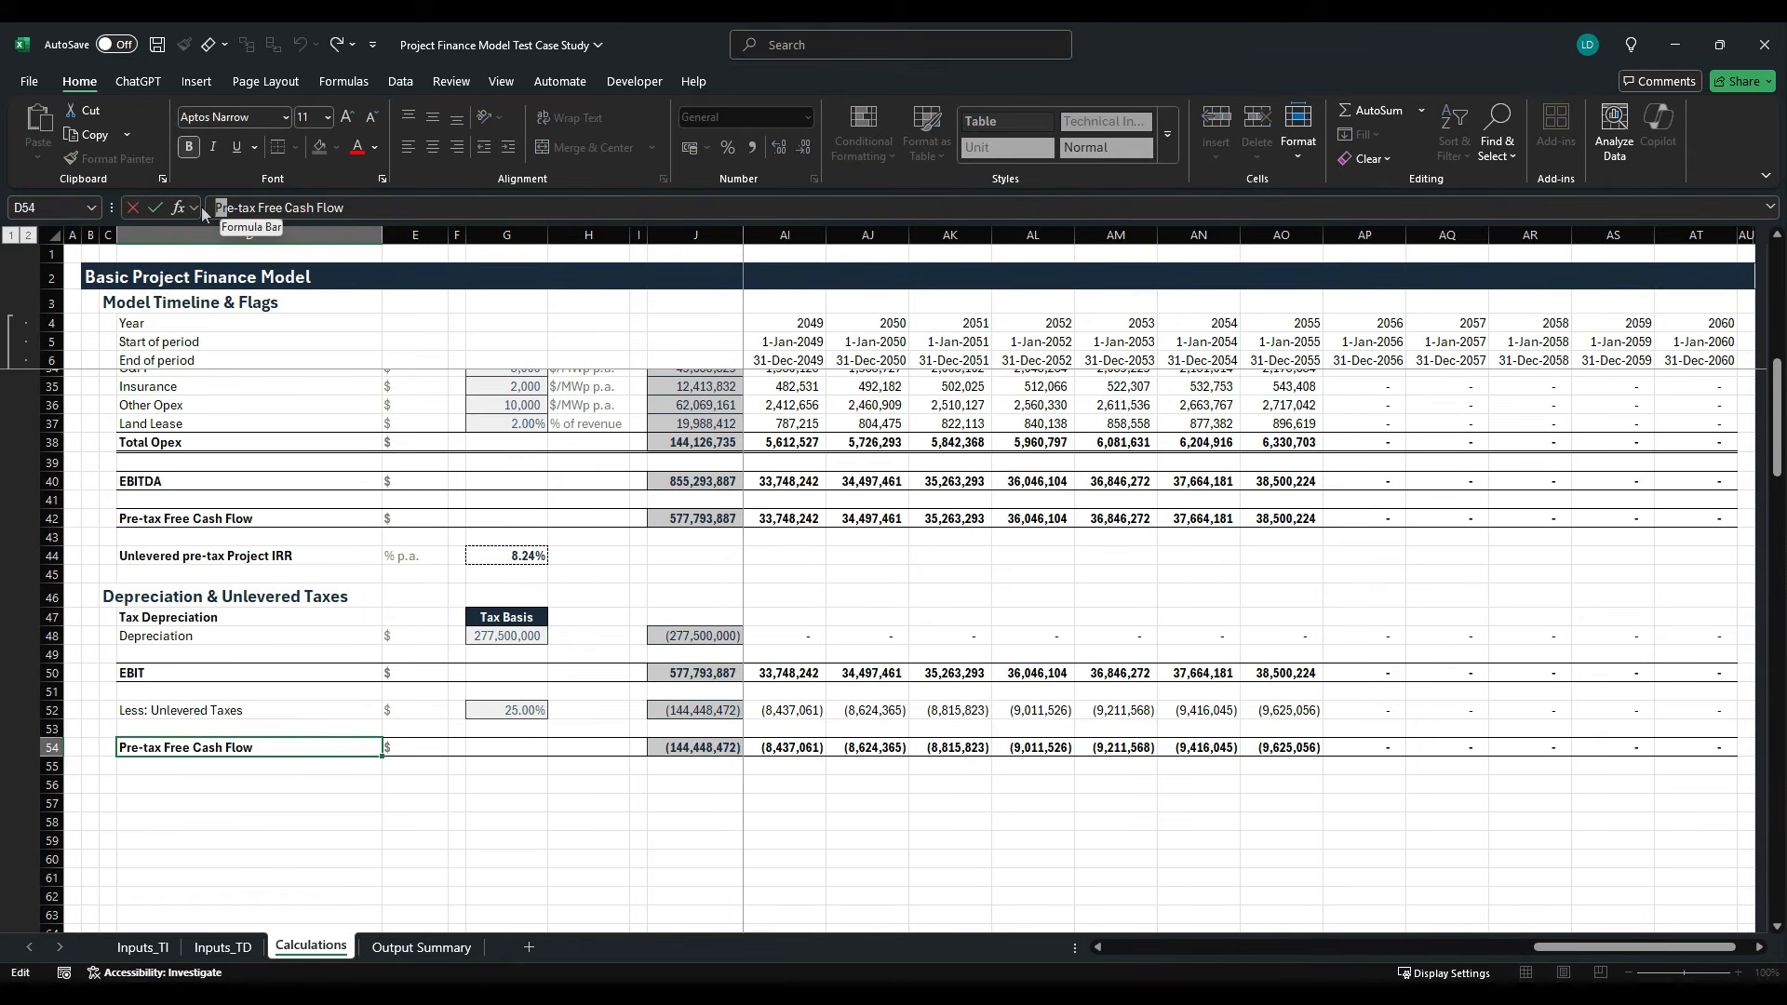
key(BackSpace)
text(After)
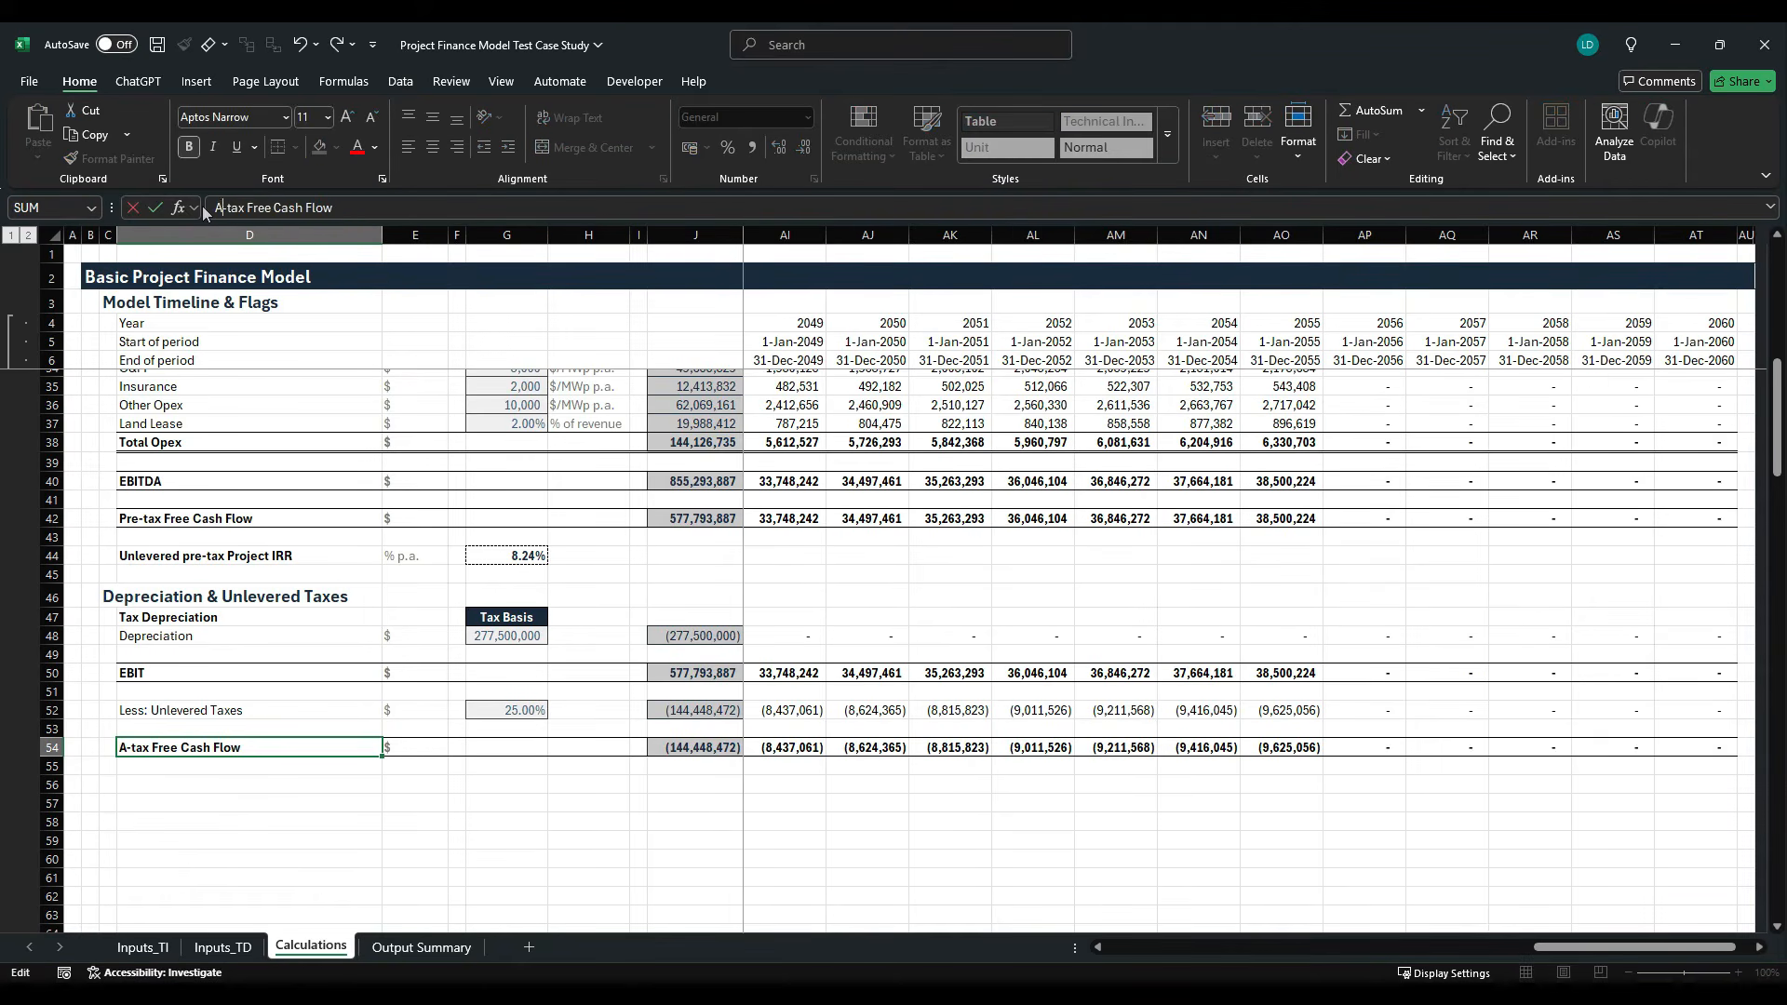
key(ctrl+Return)
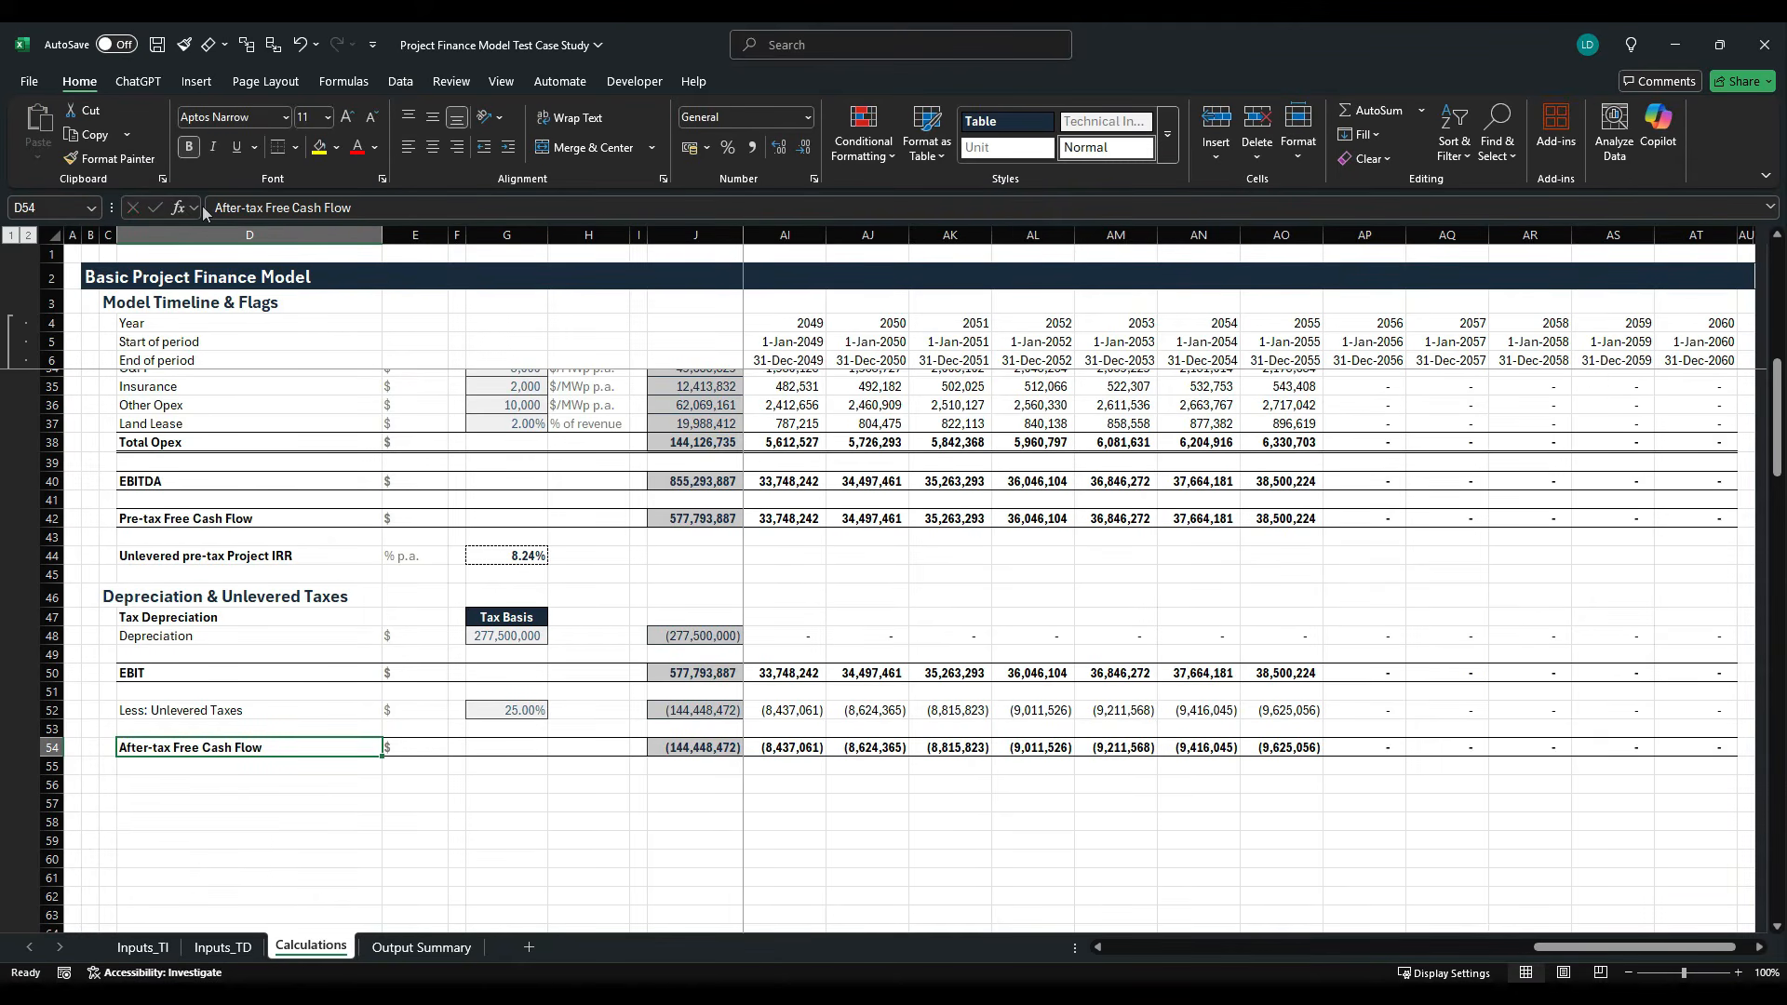
- Point the first reference of the After-tax Free Cash Flow formula in K54 to K42 and fill it through the last period
key(Right)
key(Right)
key(Right)
key(Right)
key(Right)
key(Right)
key(Right)
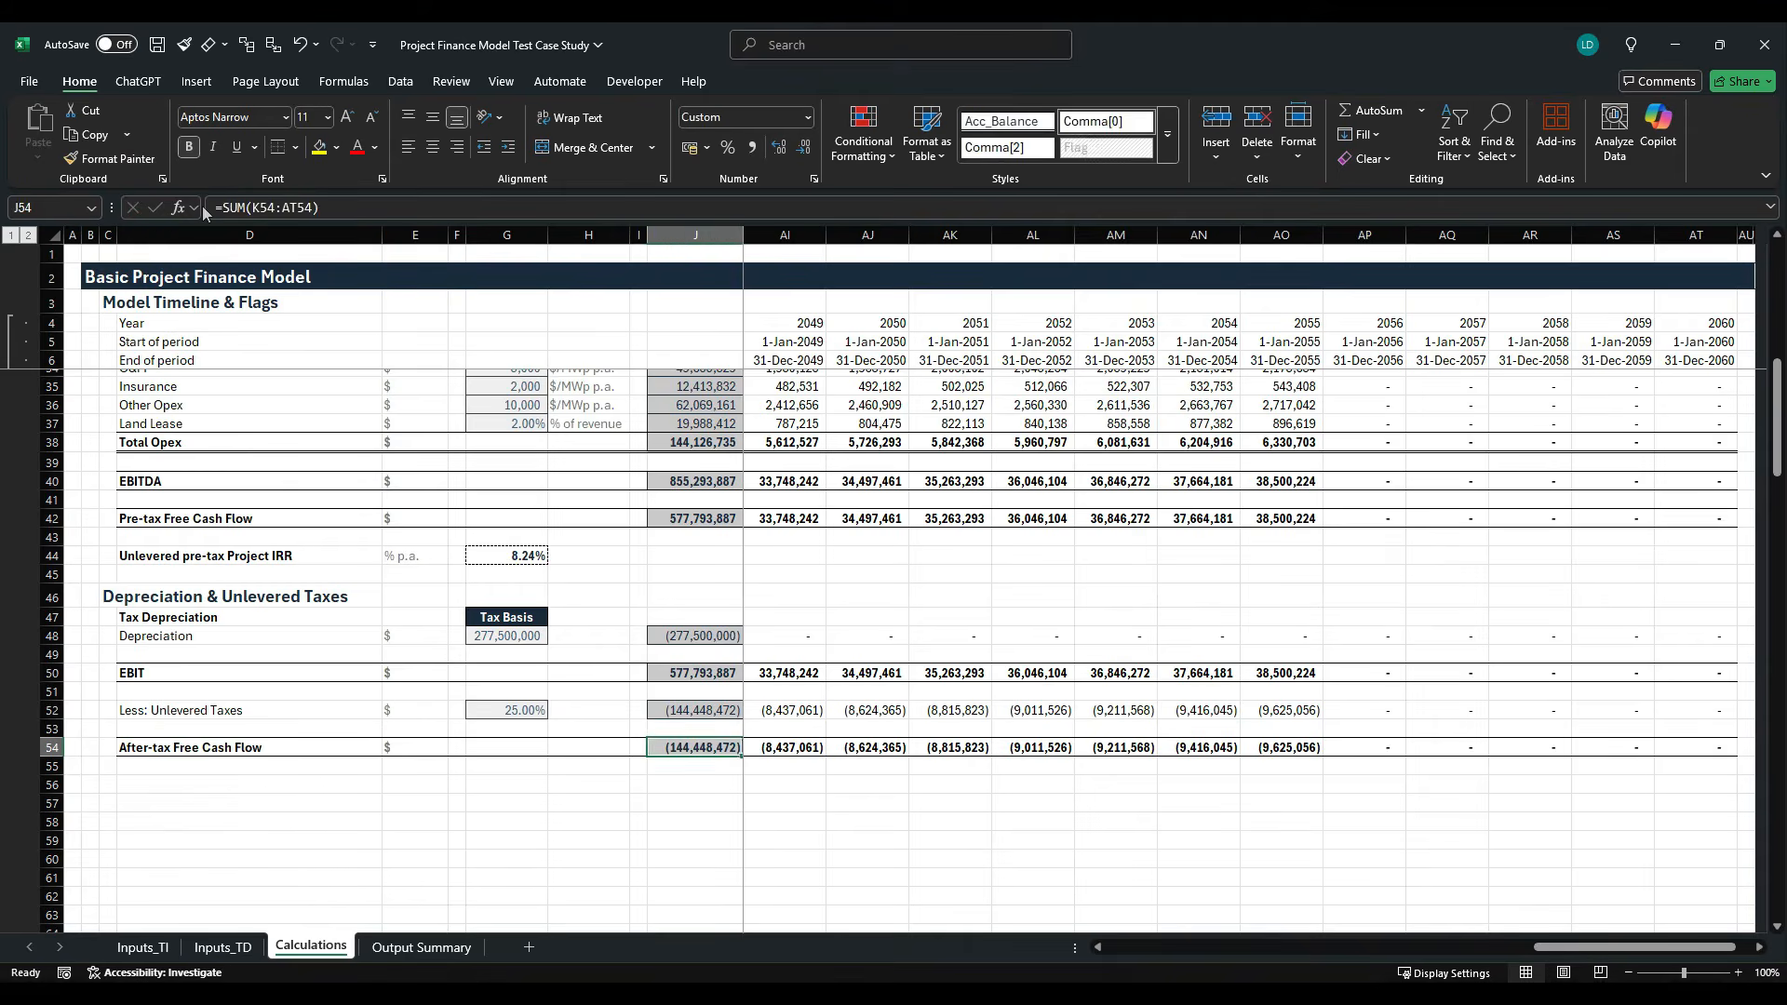
key(F2)
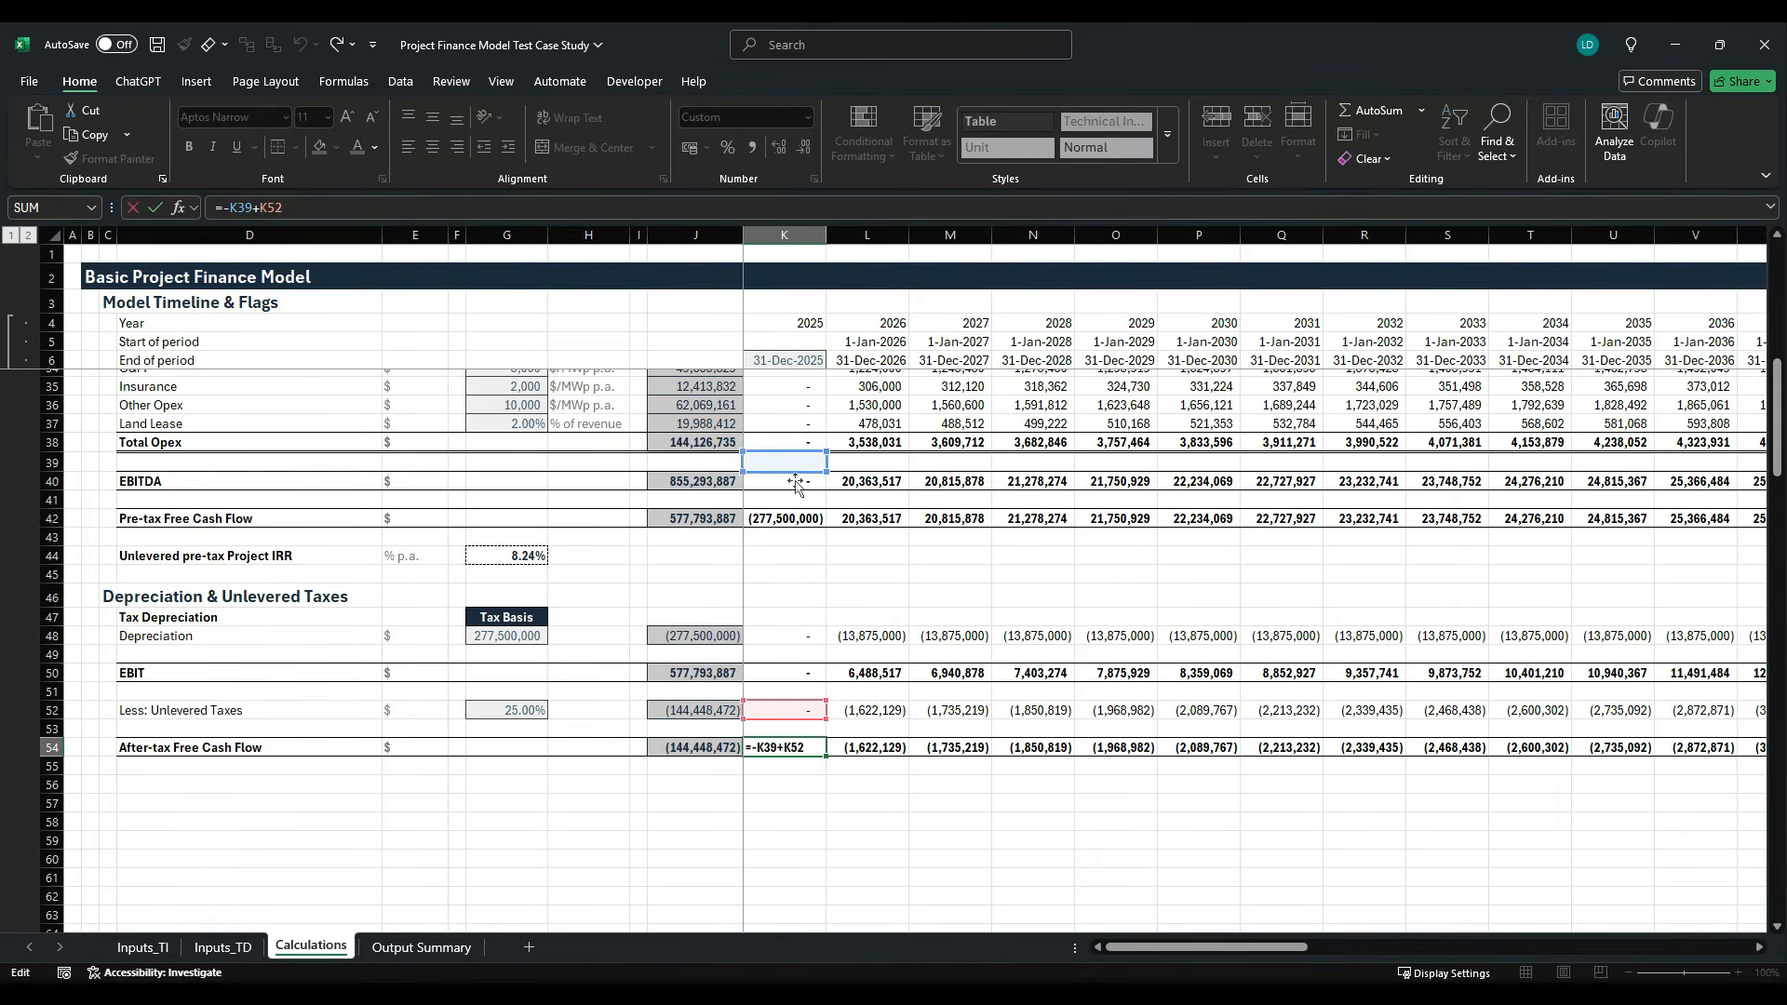
drag(795, 473, 789, 521)
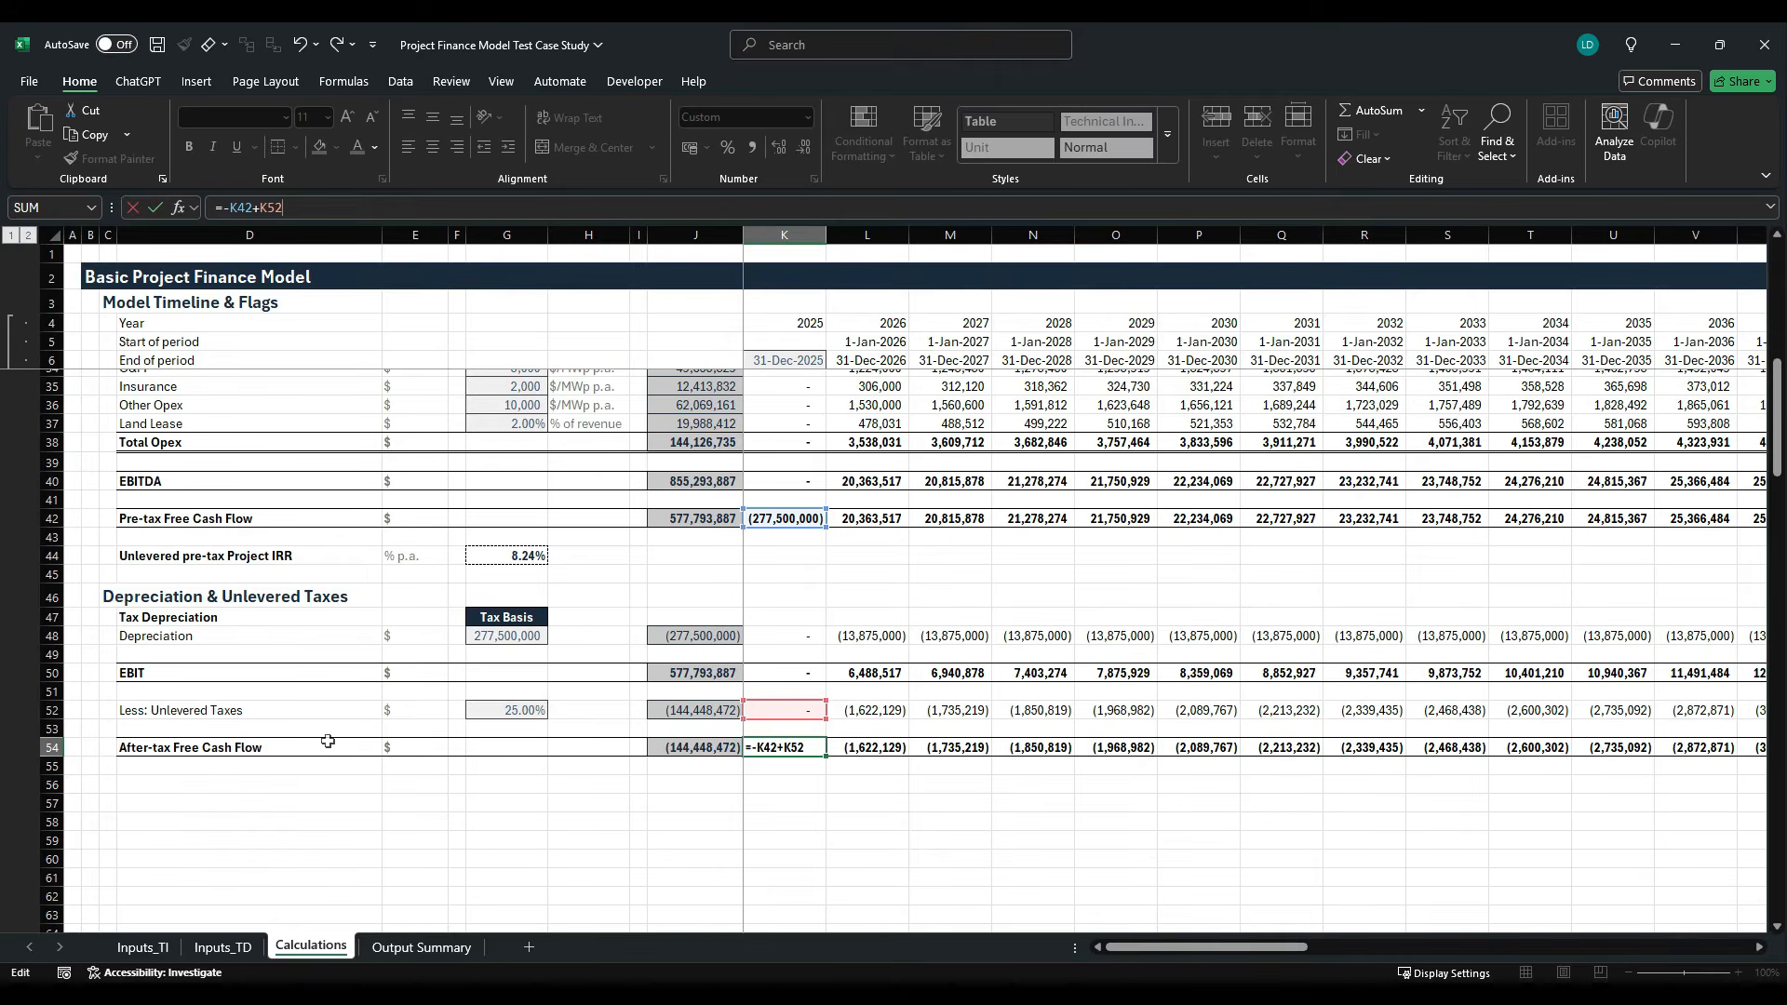
key(ctrl+Return)
key(ctrl+shift+Right)
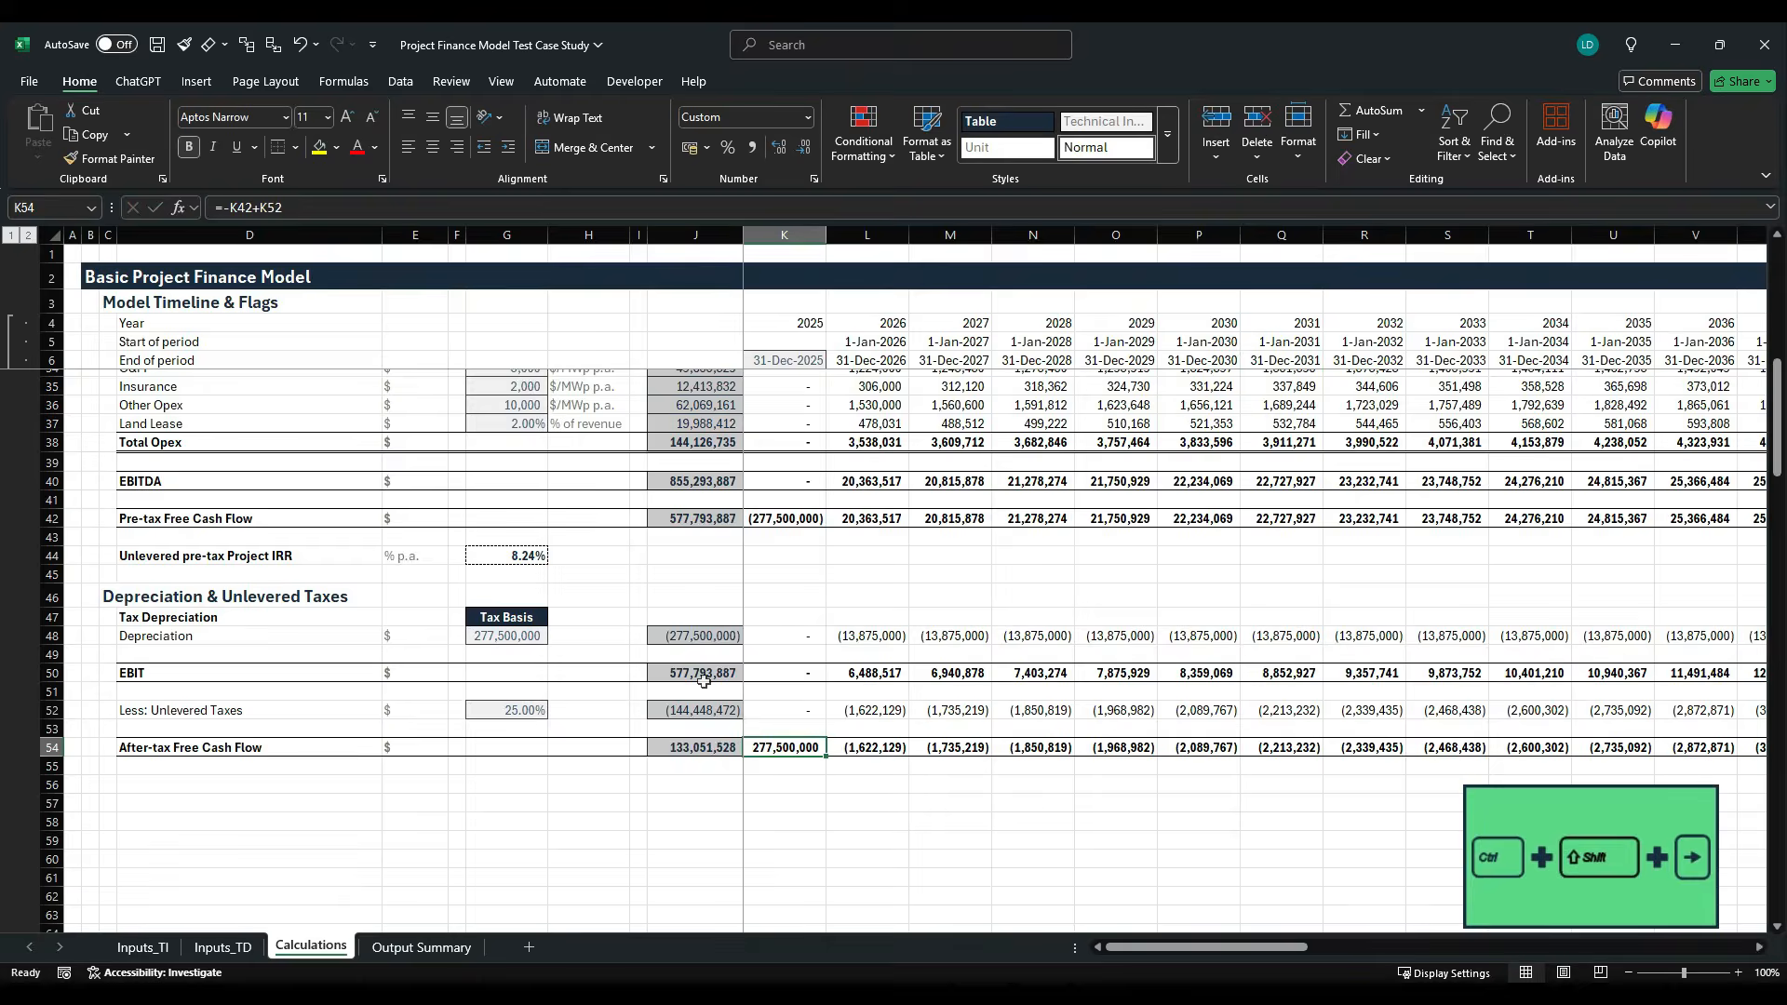
key(ctrl+r)
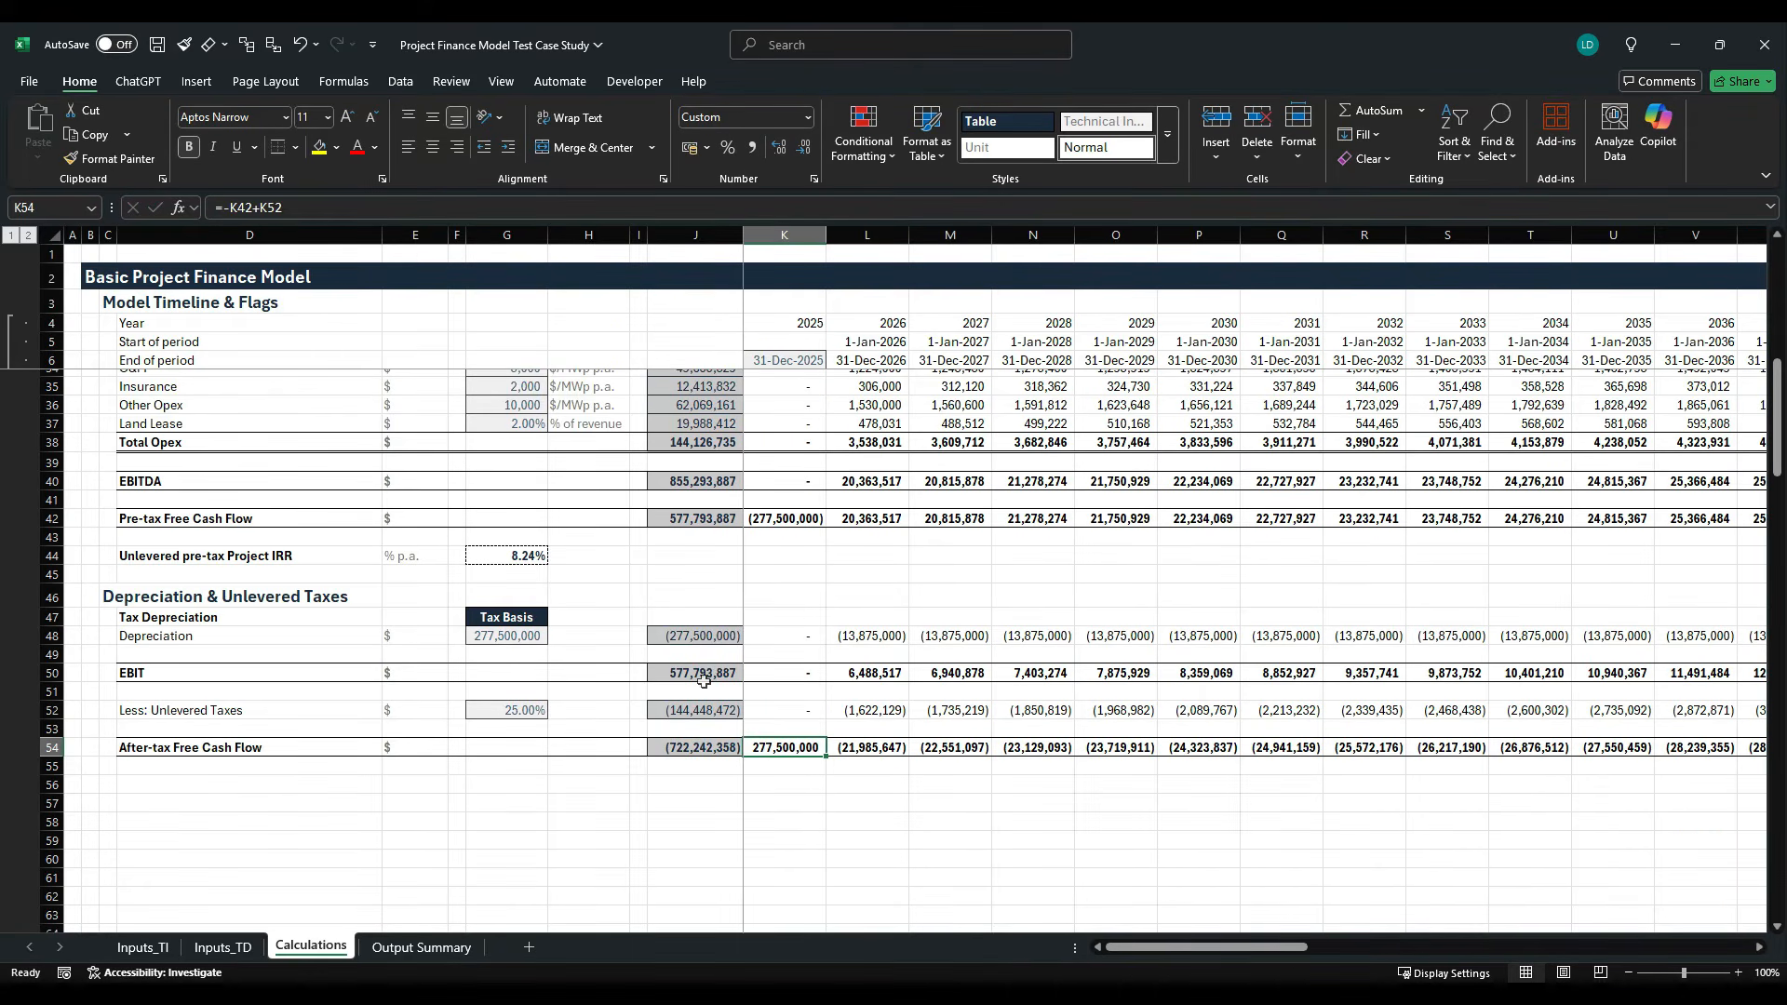
- Check the cell references of the After-tax Free Cash Flow formulas in L54 and K54
key(Right)
key(F2)
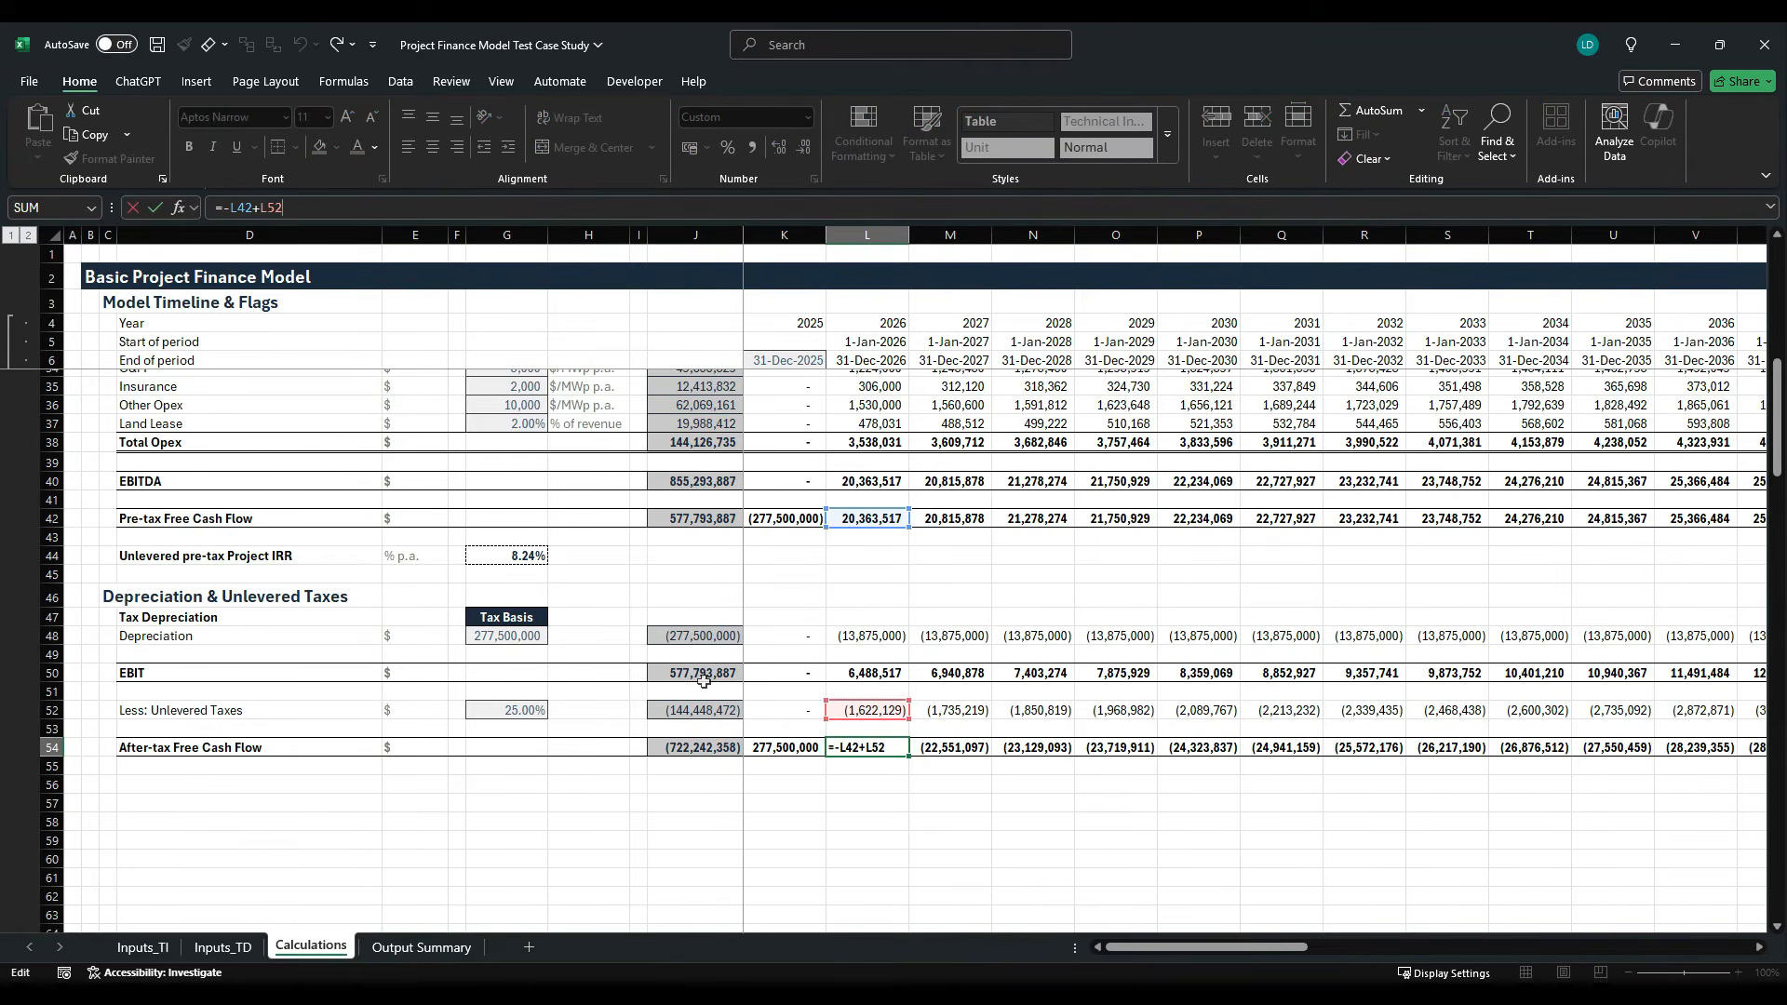
key(ctrl+Return)
key(Left)
key(F2)
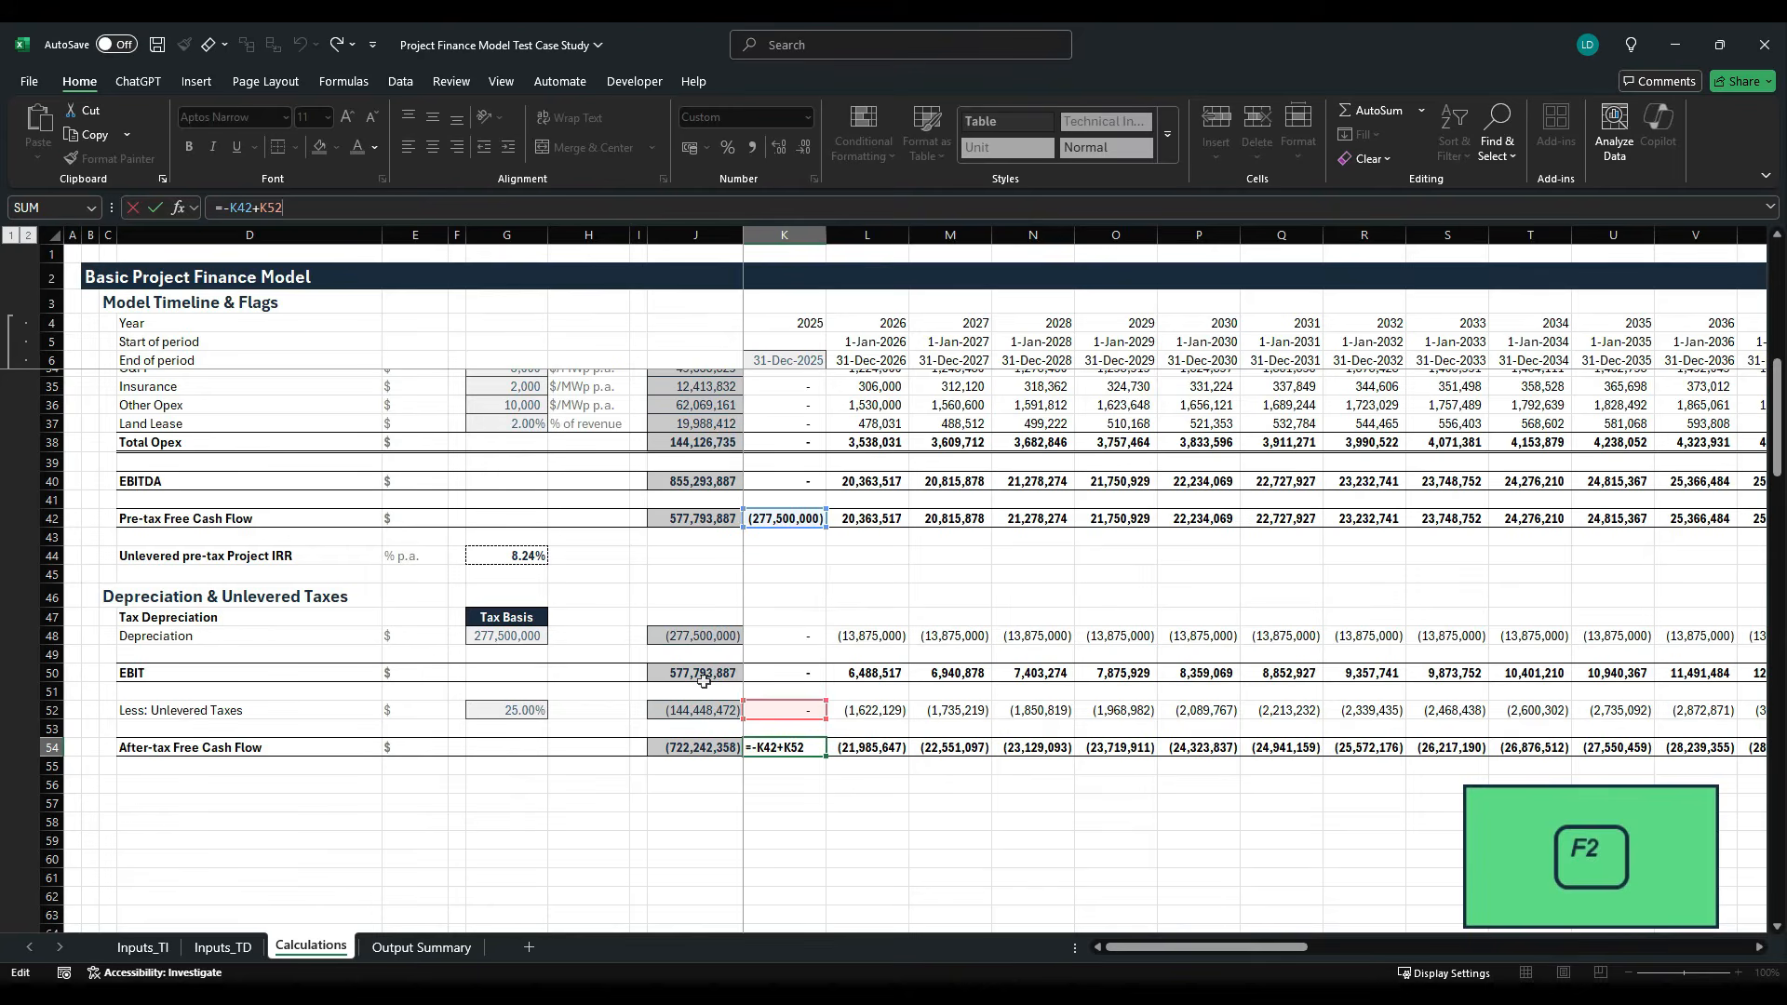
key(ctrl+Return)
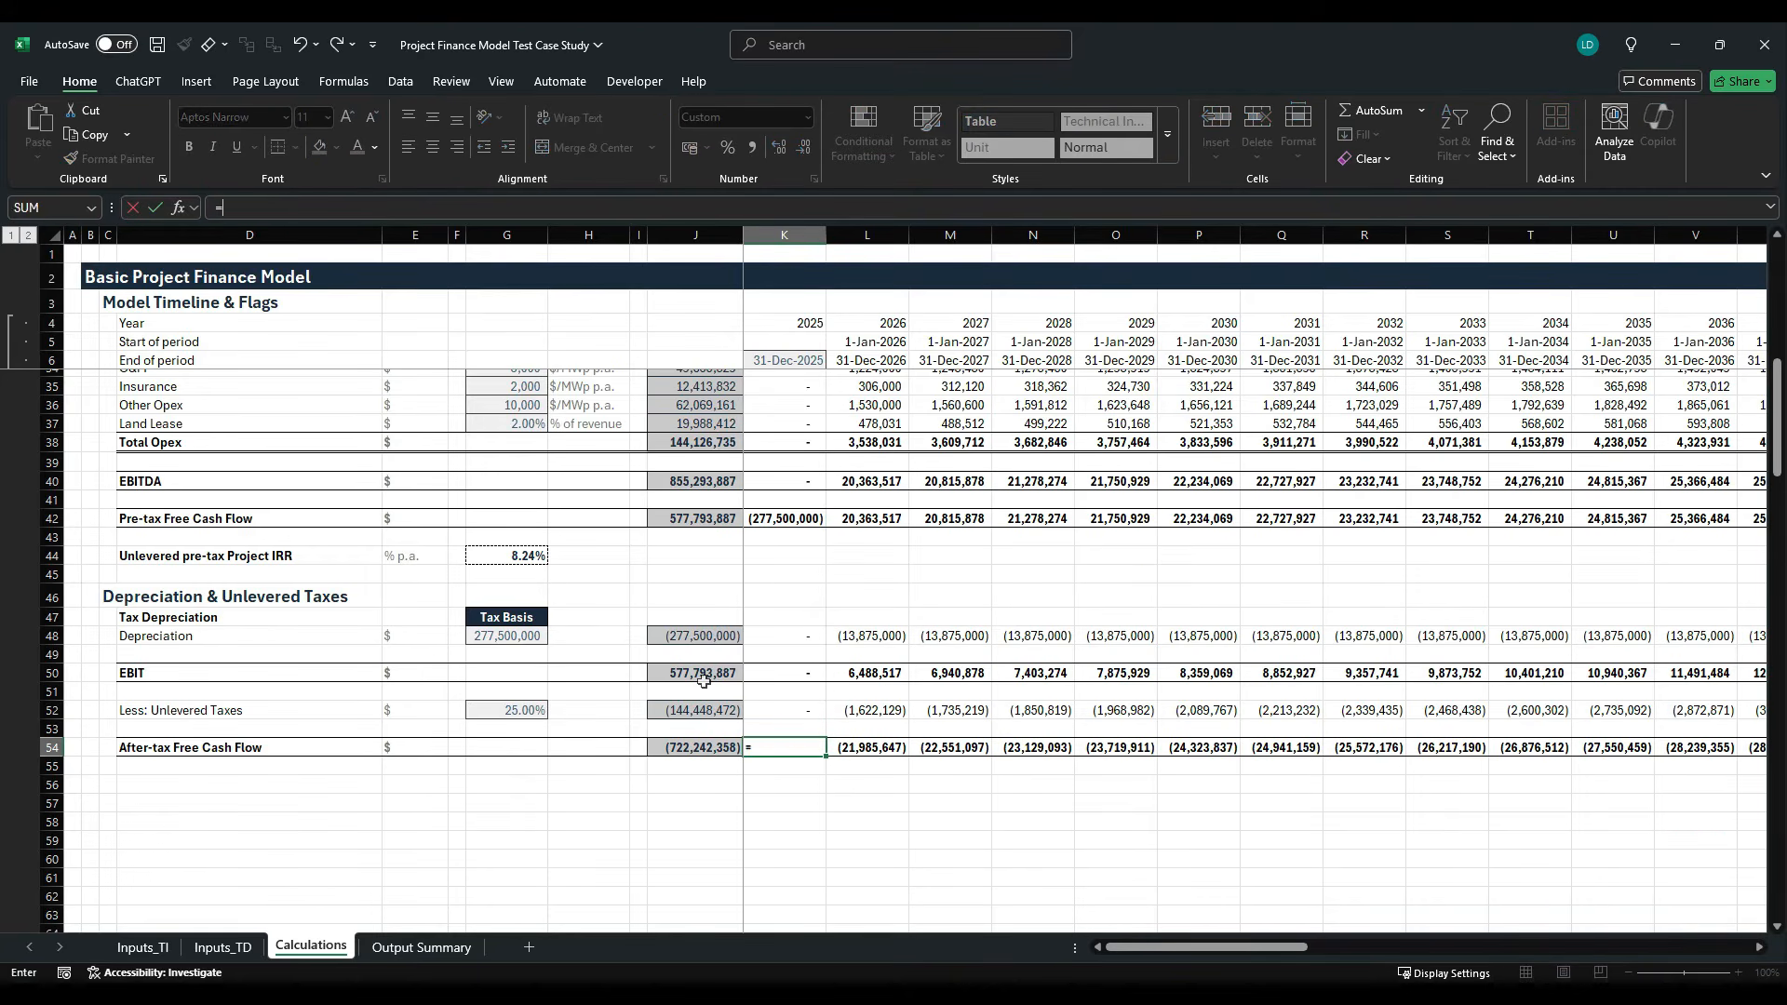
- Rewrite the After-tax Free Cash Flow formula in K54 as =K42+K52 and fill it through the last timeline period
text(=)
key(Up)
key(Up)
key(Up)
key(Up)
key(Up)
key(Up)
key(Up)
key(Up)
key(Up)
key(Up)
key(Up)
key(Up)
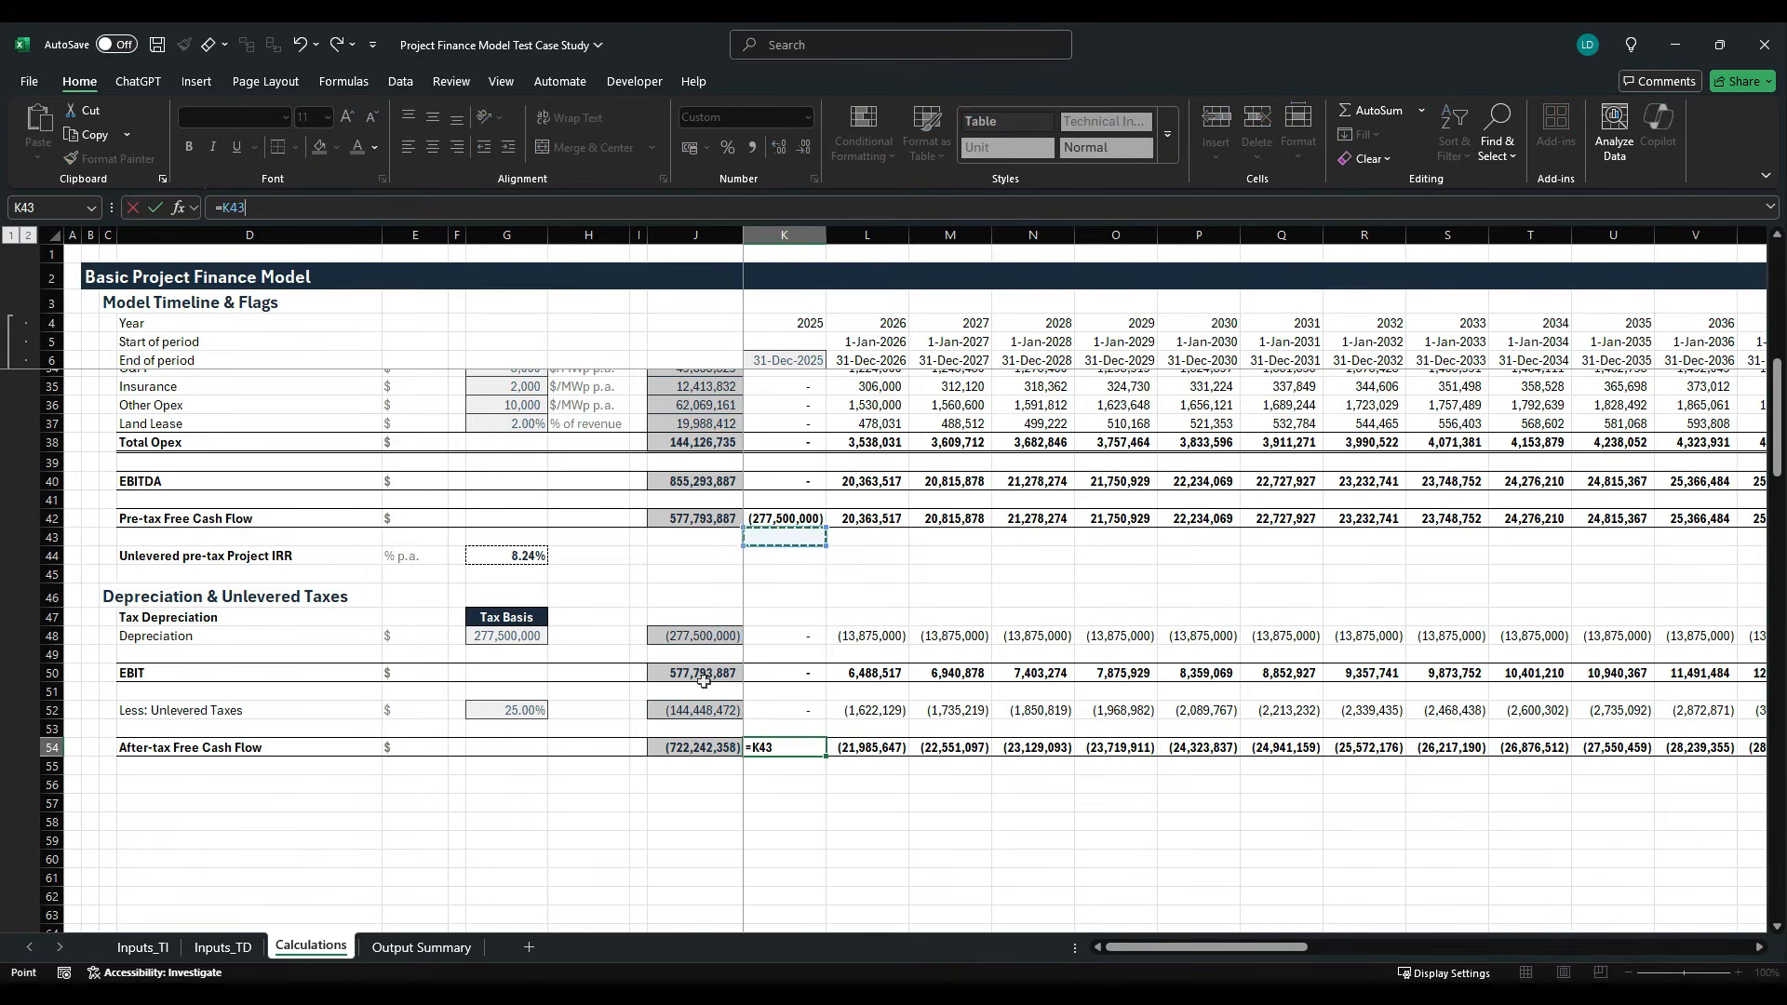
text(+)
key(Up)
key(Up)
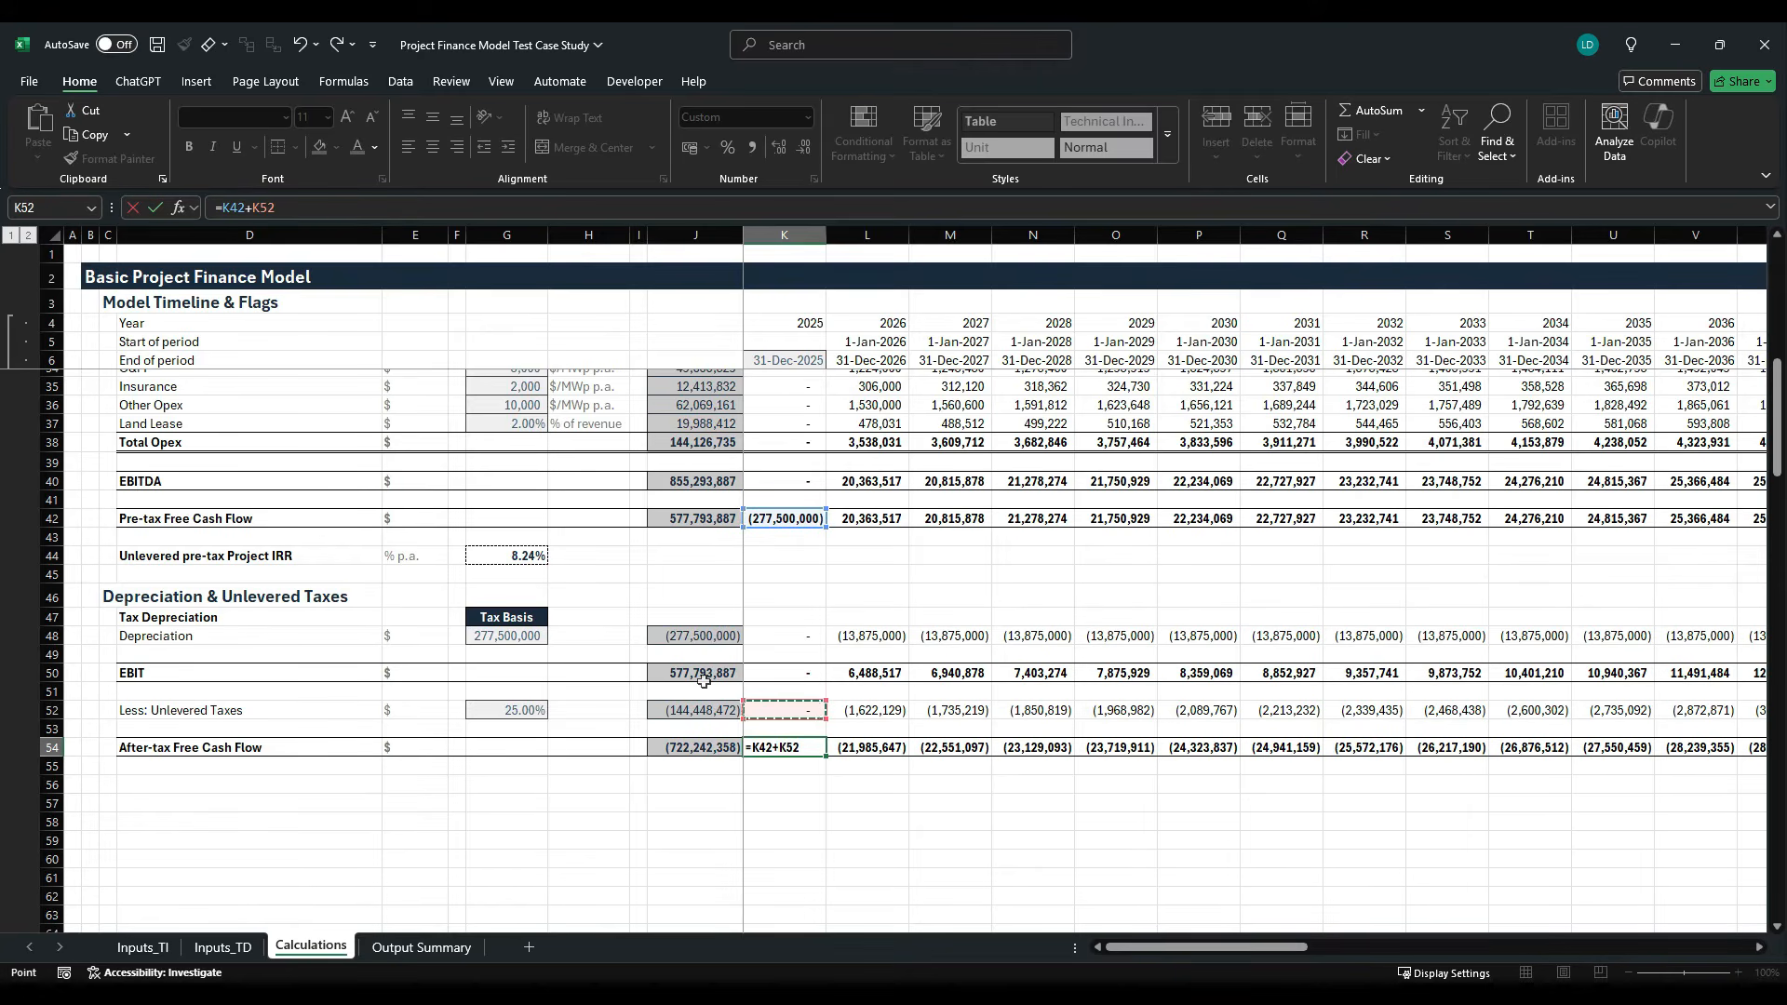
key(ctrl+Return)
key(ctrl+shift+Right)
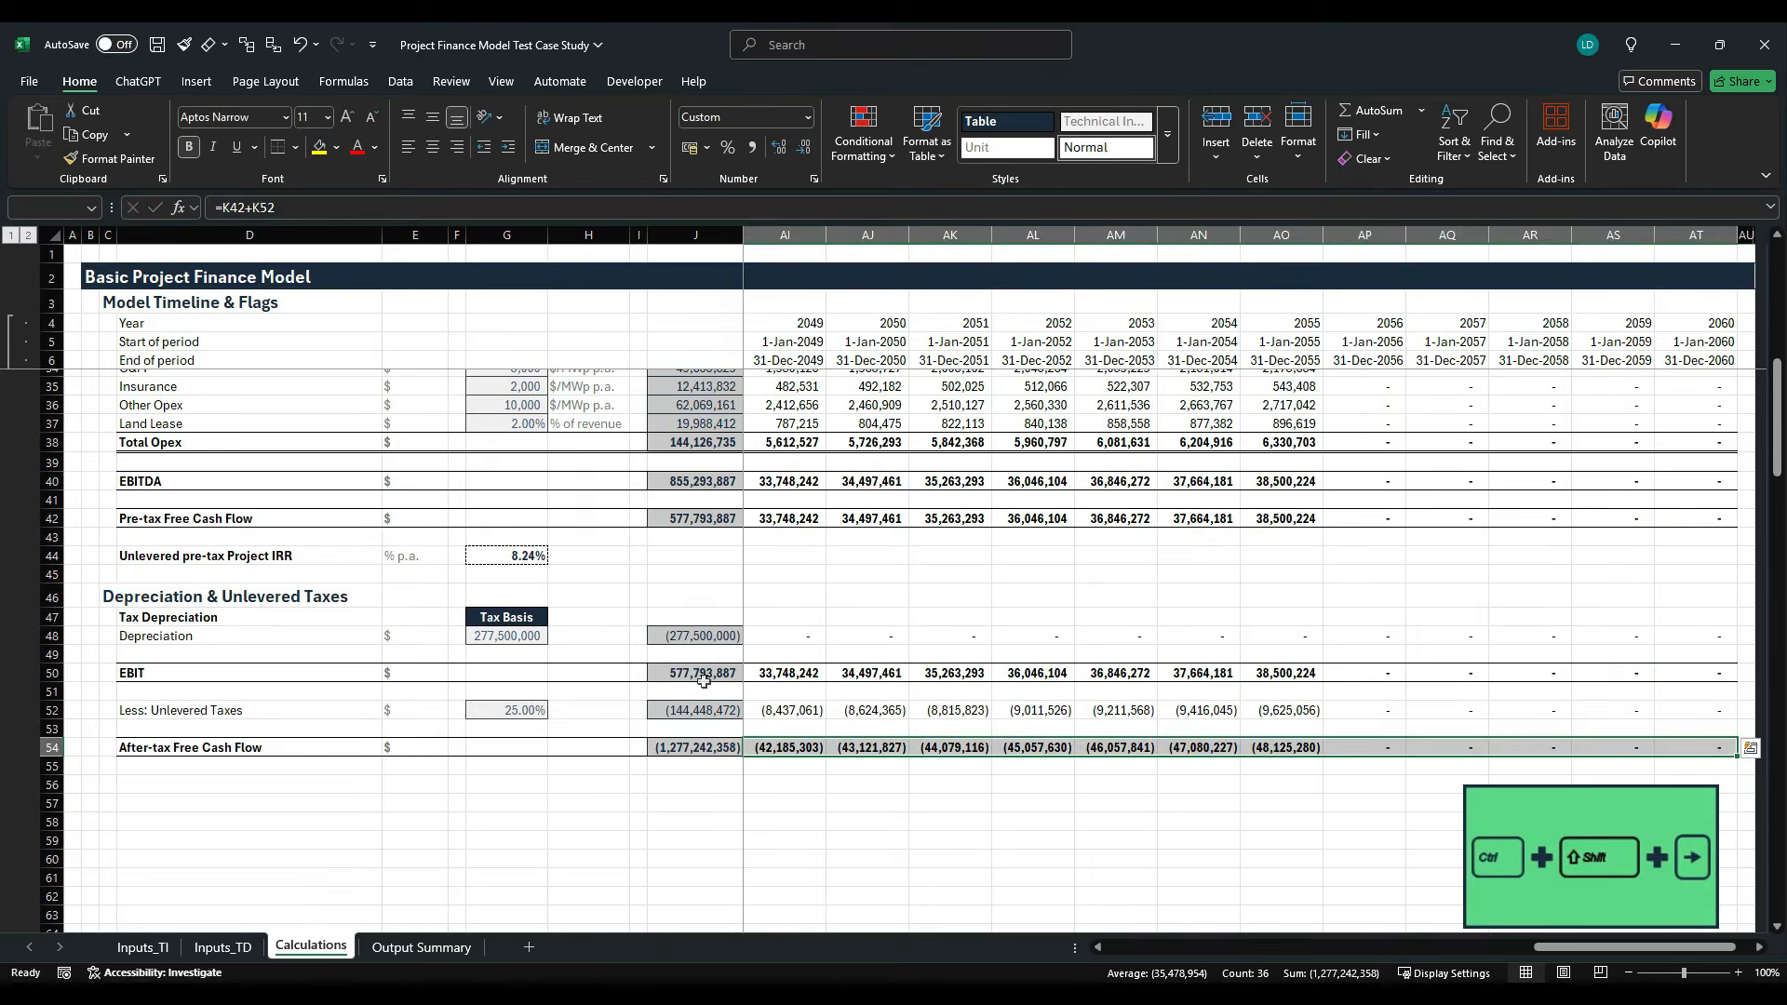
key(ctrl+r)
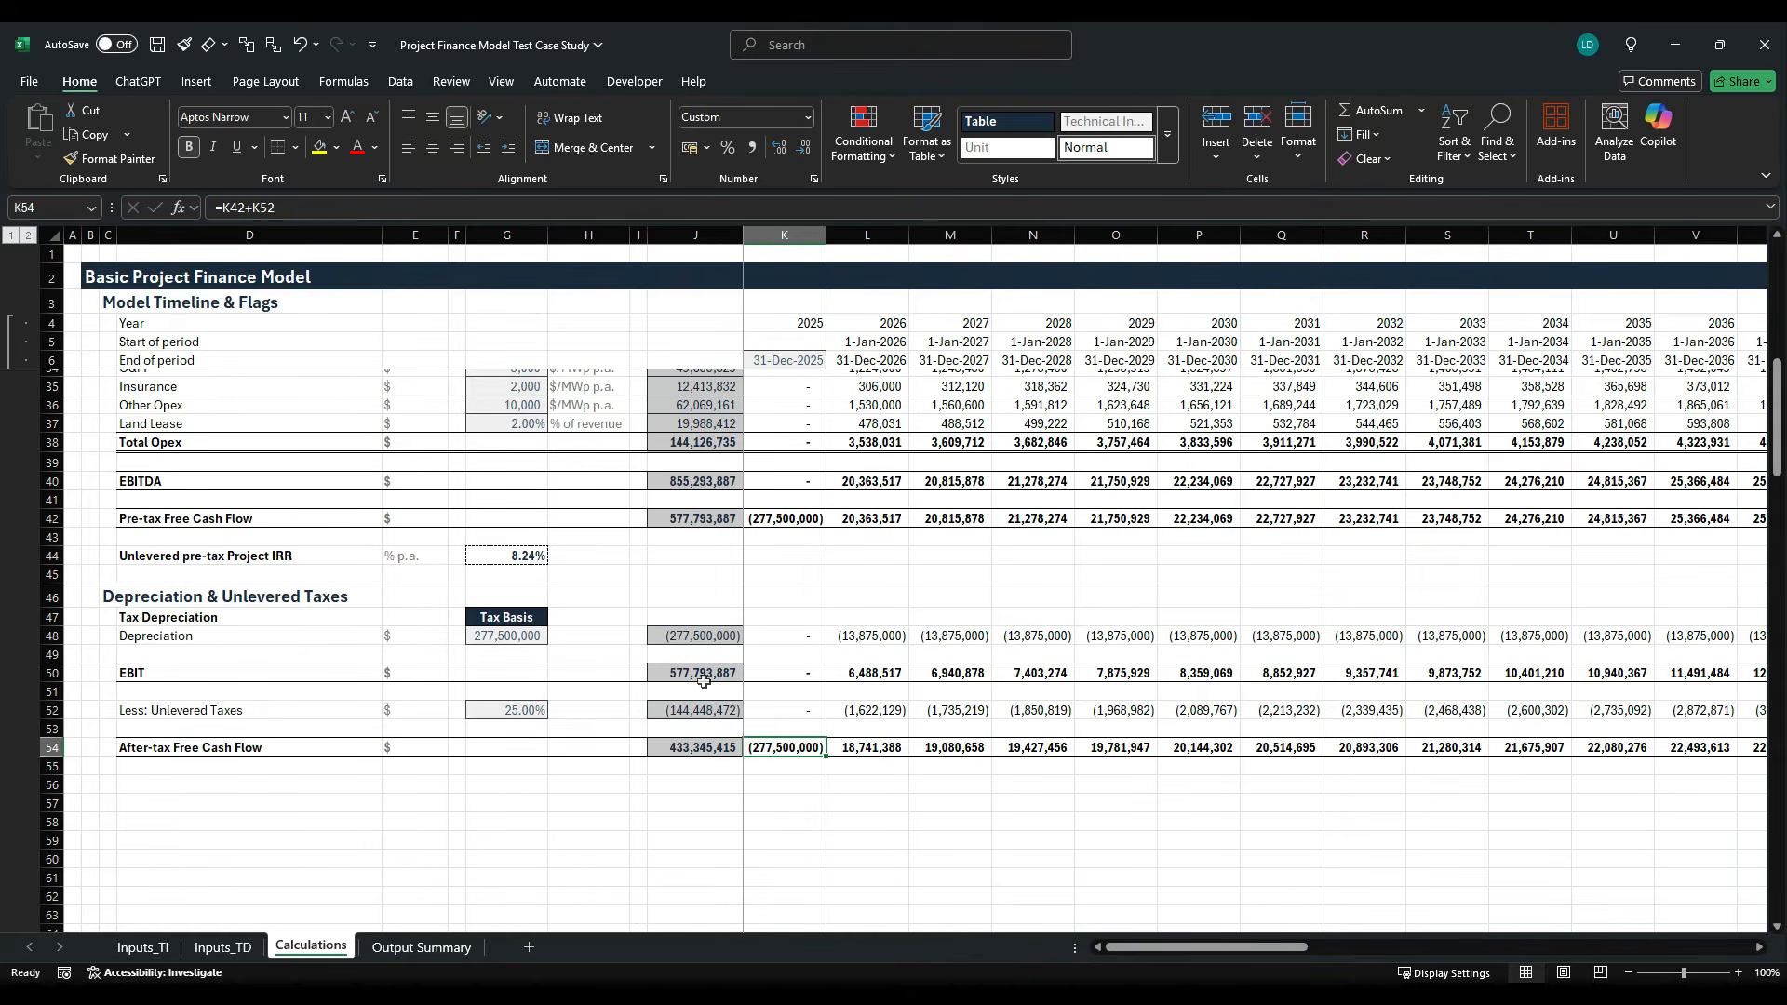
- Copy the Unlevered pre-tax Project IRR label, unit and formula from D44:G44 to row 56, starting at D56
key(Left)
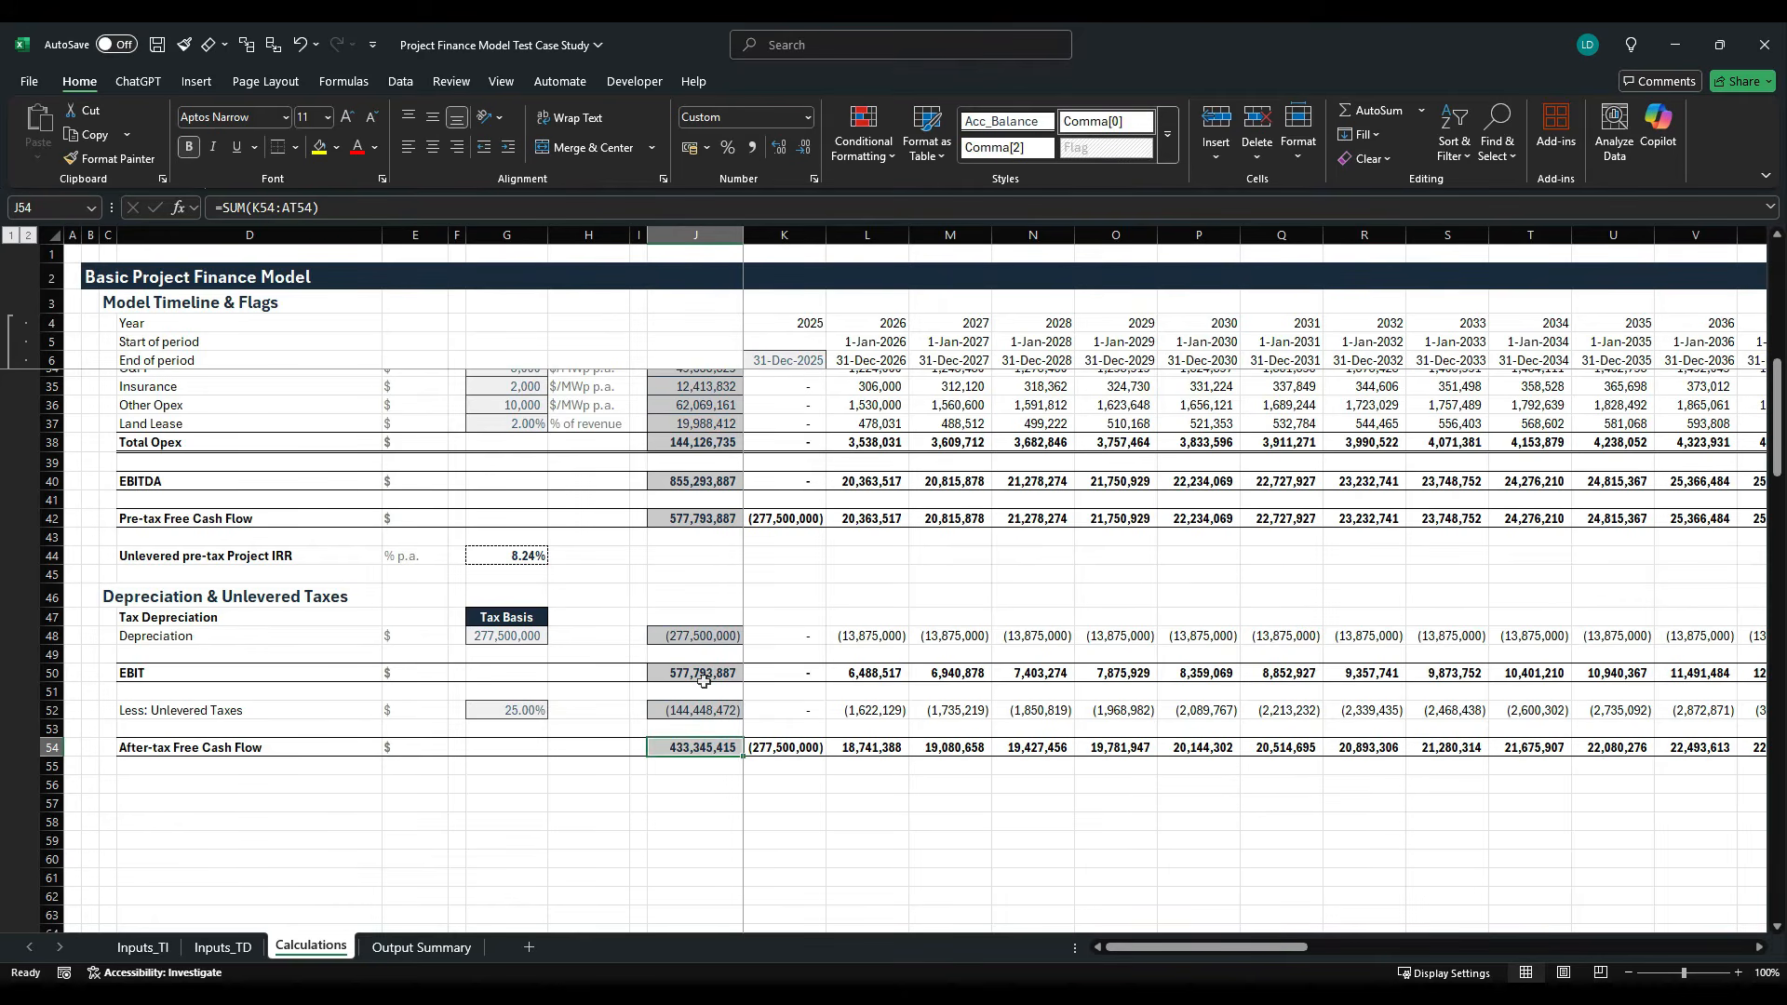
key(Down)
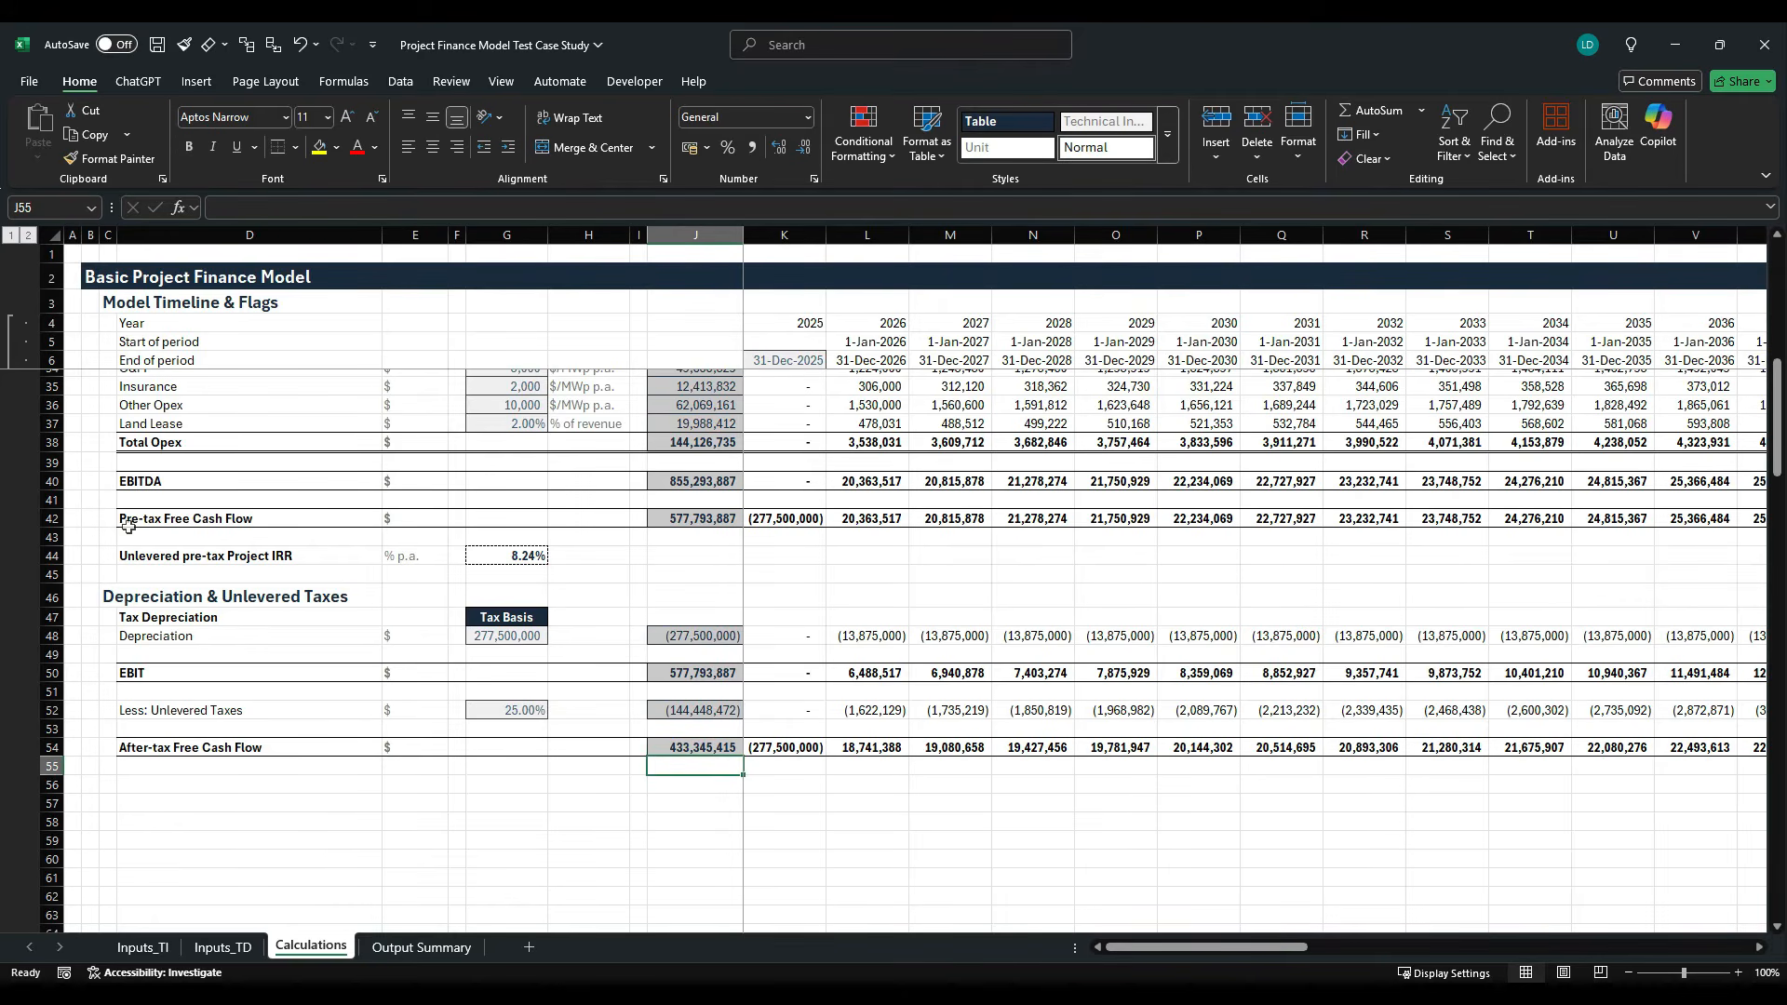
drag(177, 564, 507, 567)
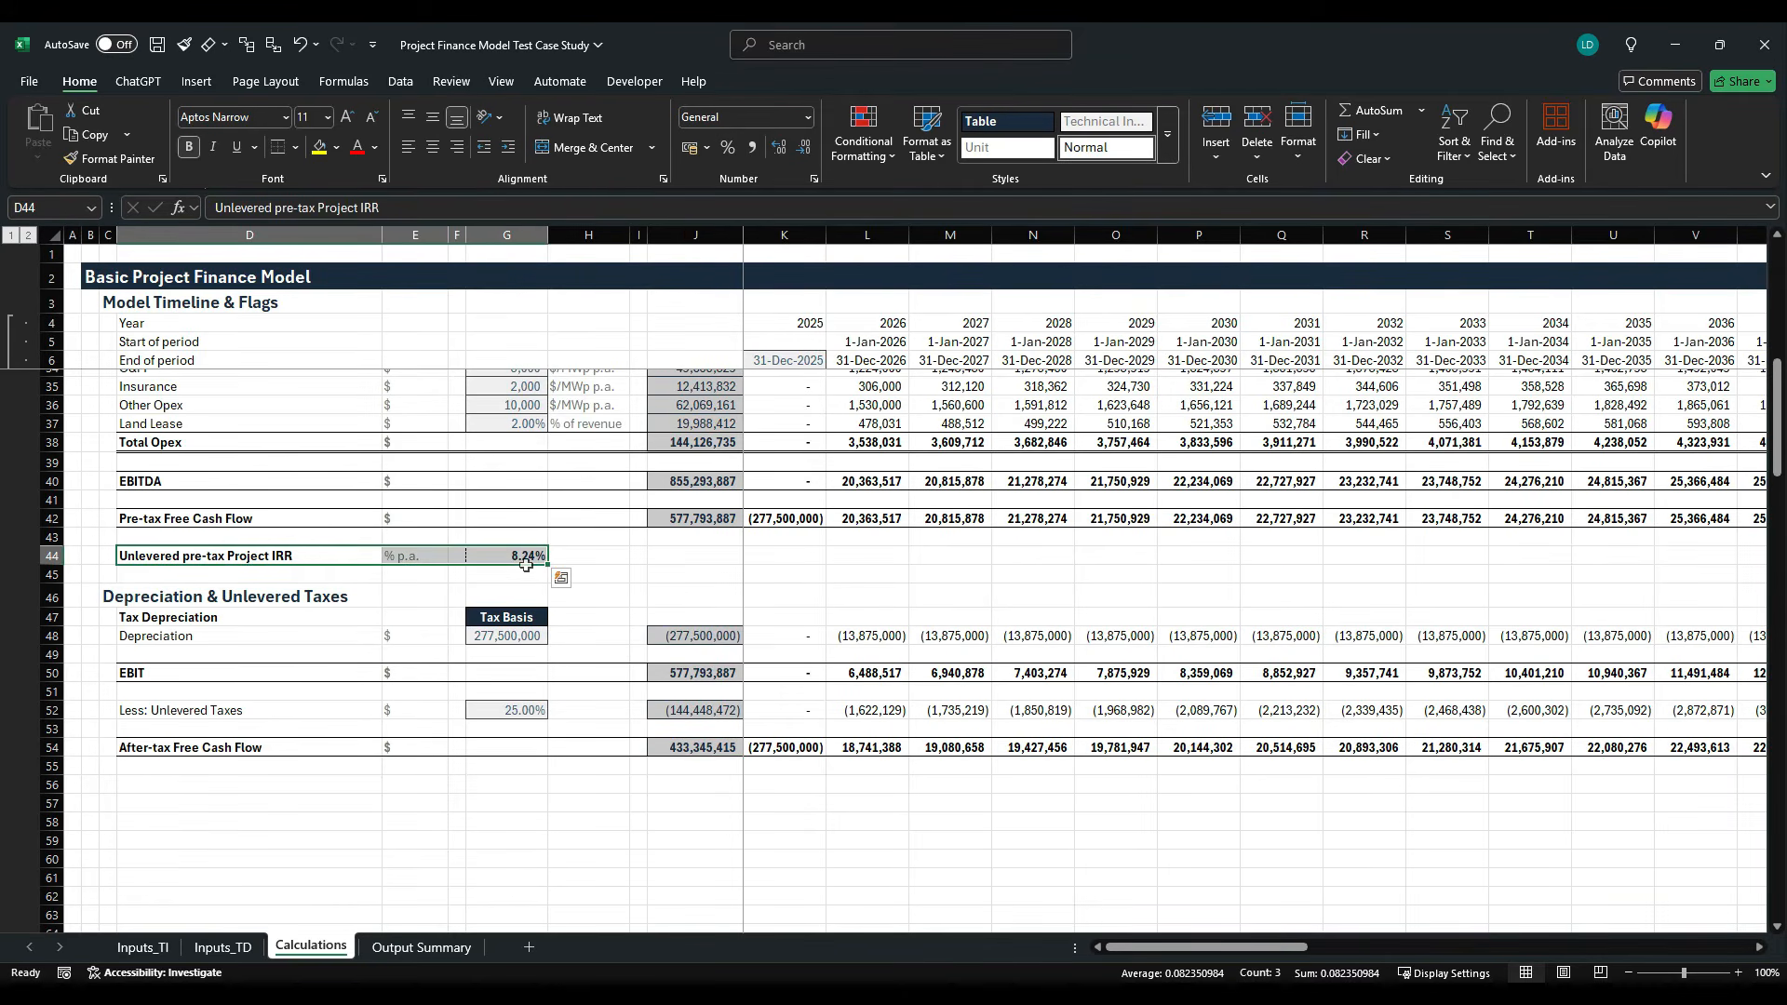
key(ctrl+c)
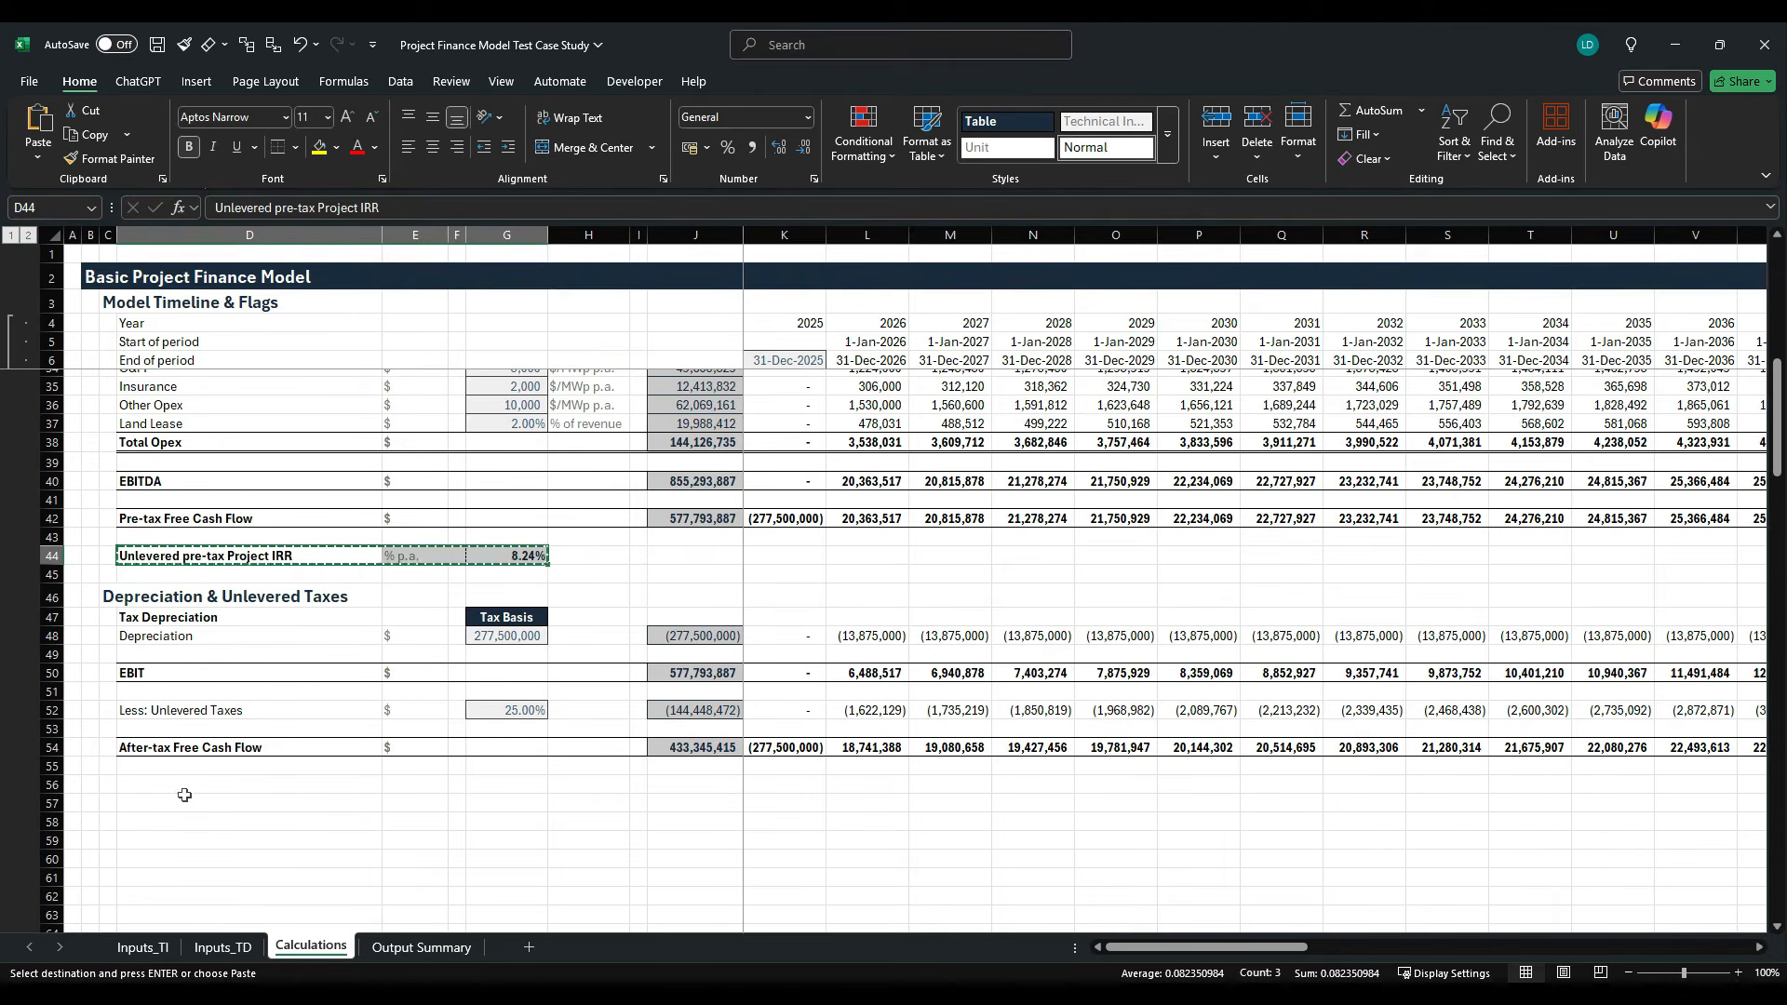
click(190, 785)
key(ctrl+v)
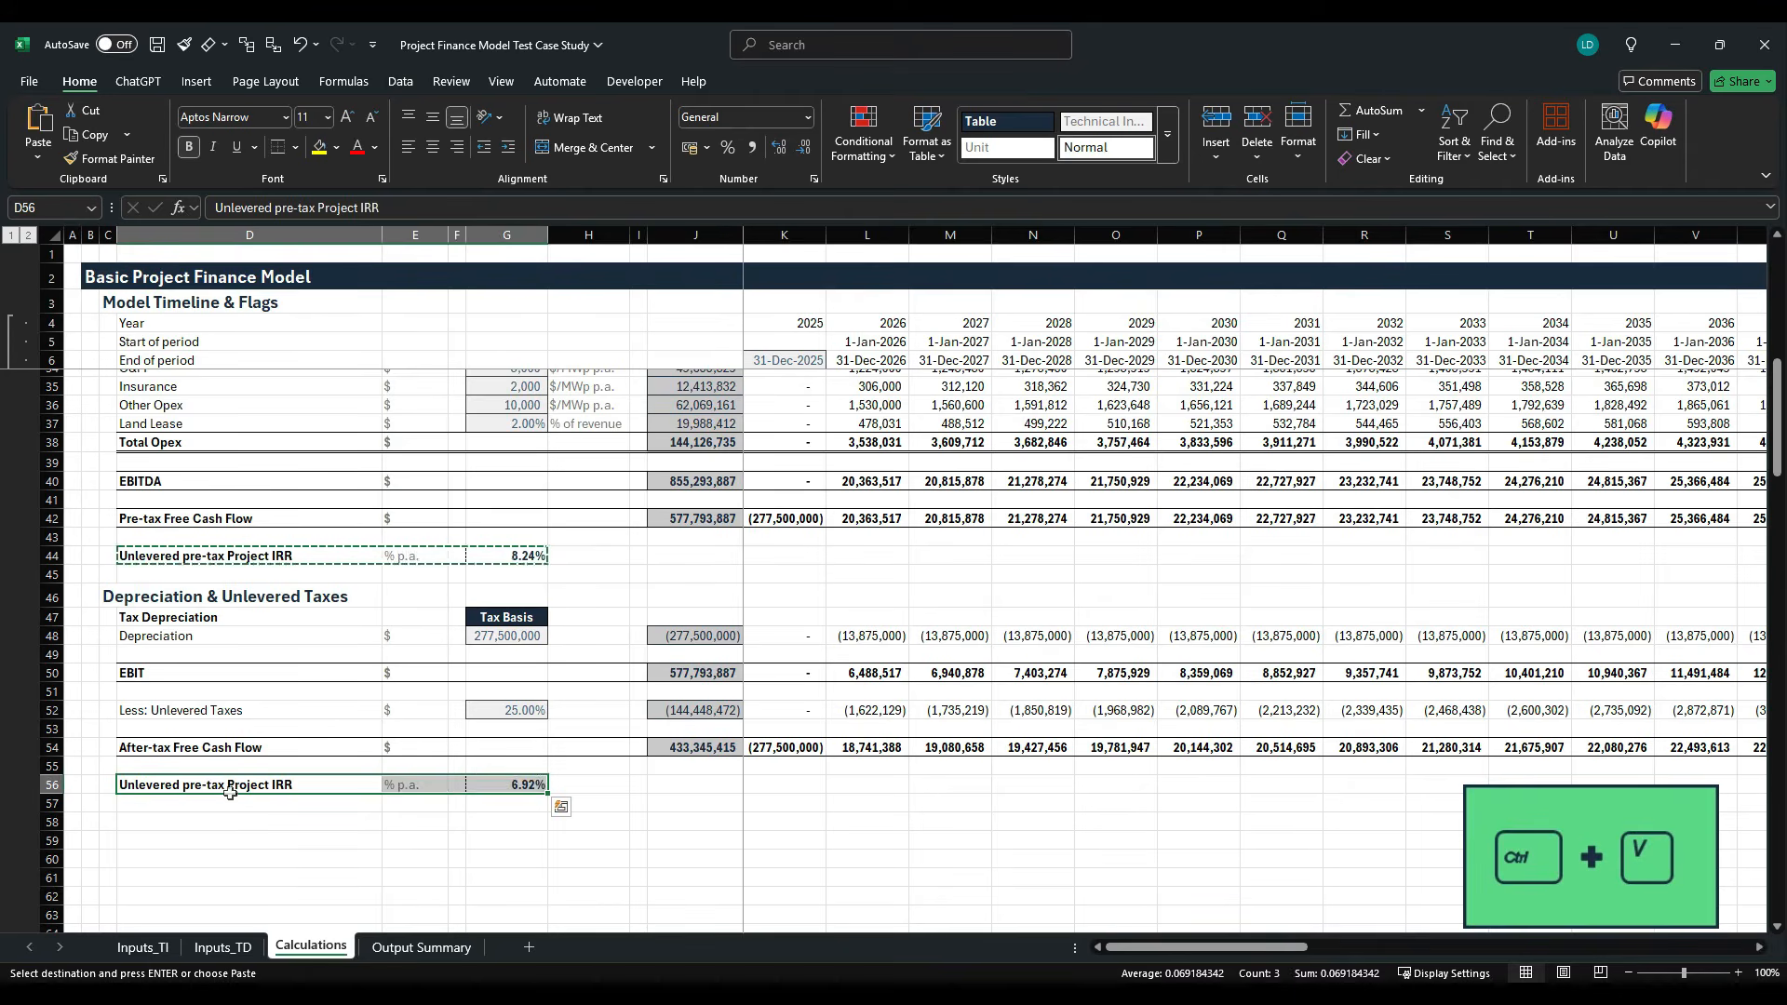
- Rename the copied IRR label in D56 to "Unlevered after-tax Project IRR"
click(229, 789)
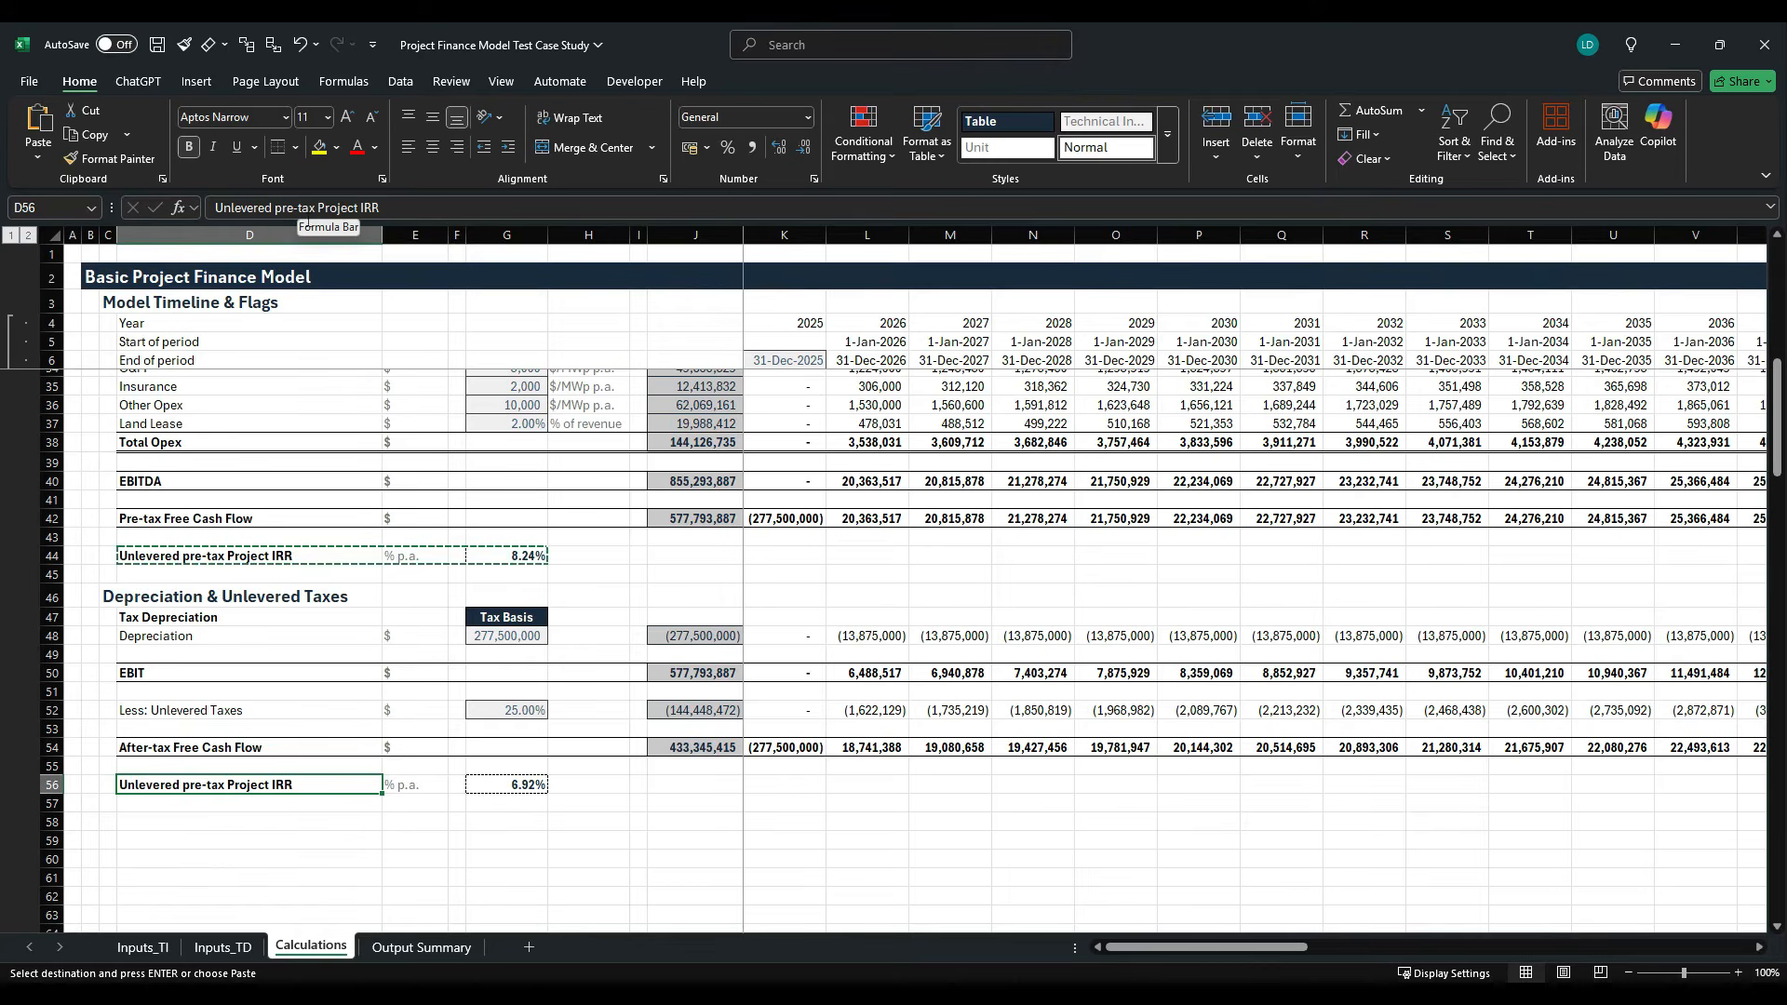
double_click(284, 207)
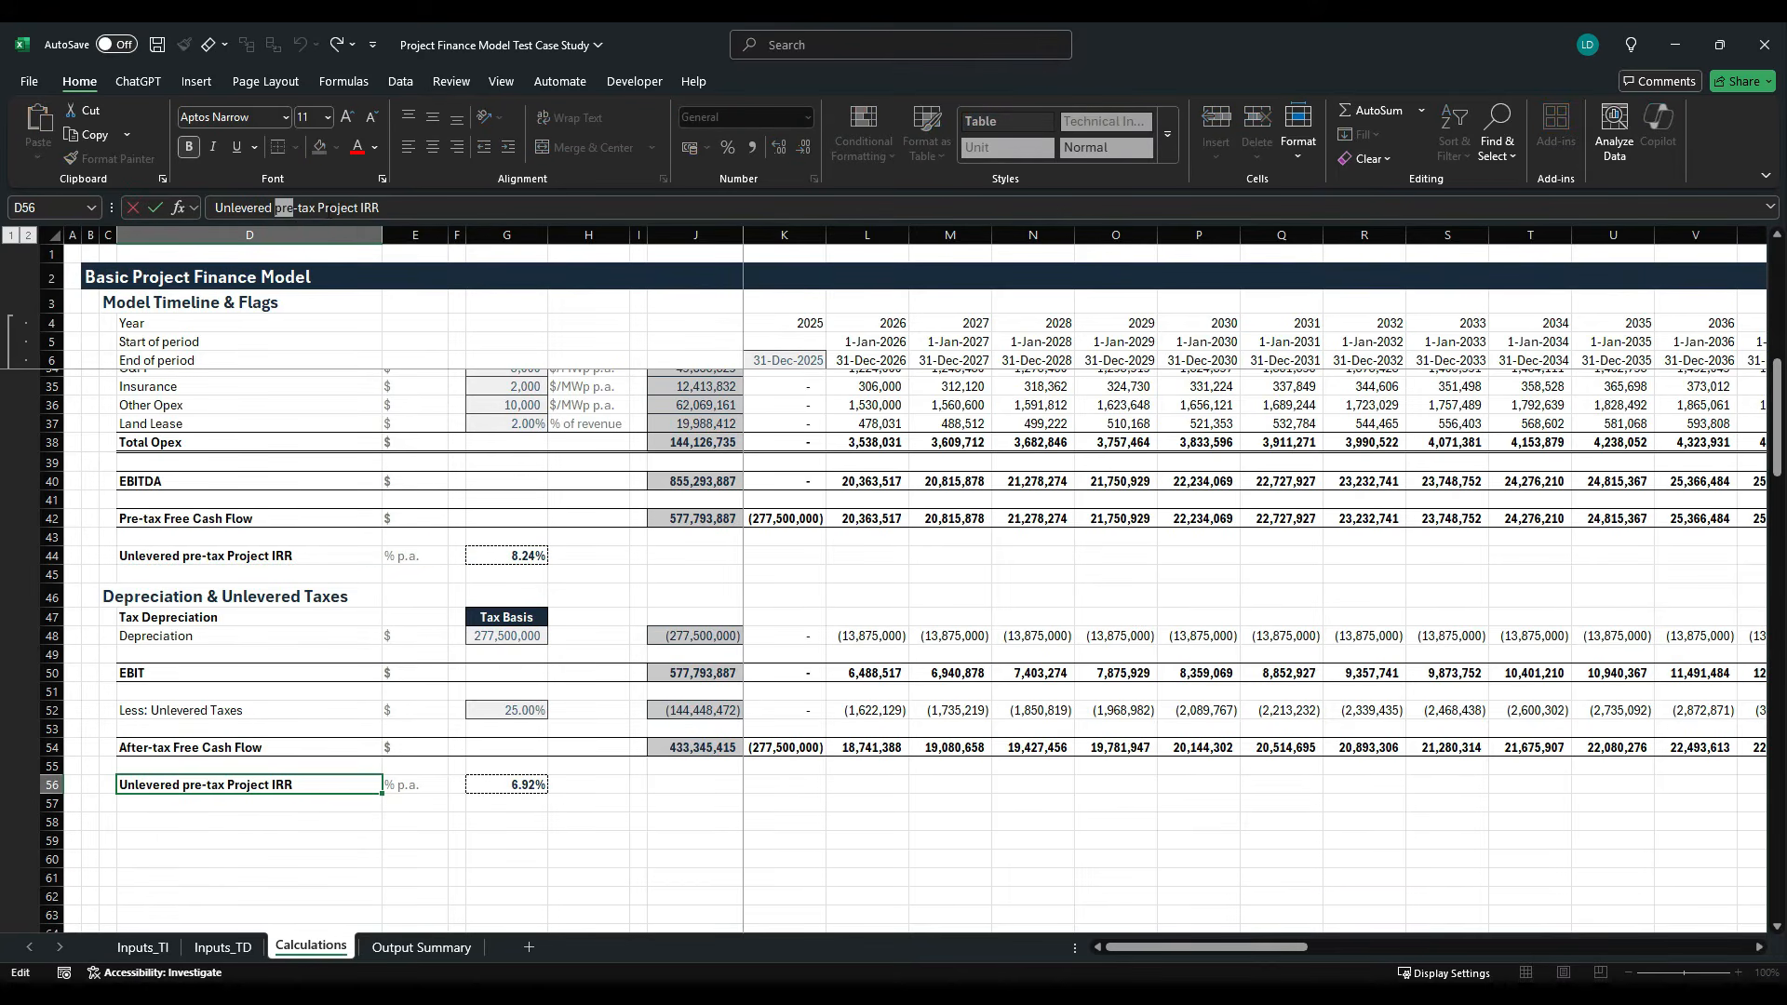
text(after)
key(Return)
- Check that the XIRR formula in G56 references the after-tax cash flows in row 54 and the period end dates in row 6
key(Right)
key(Right)
key(Right)
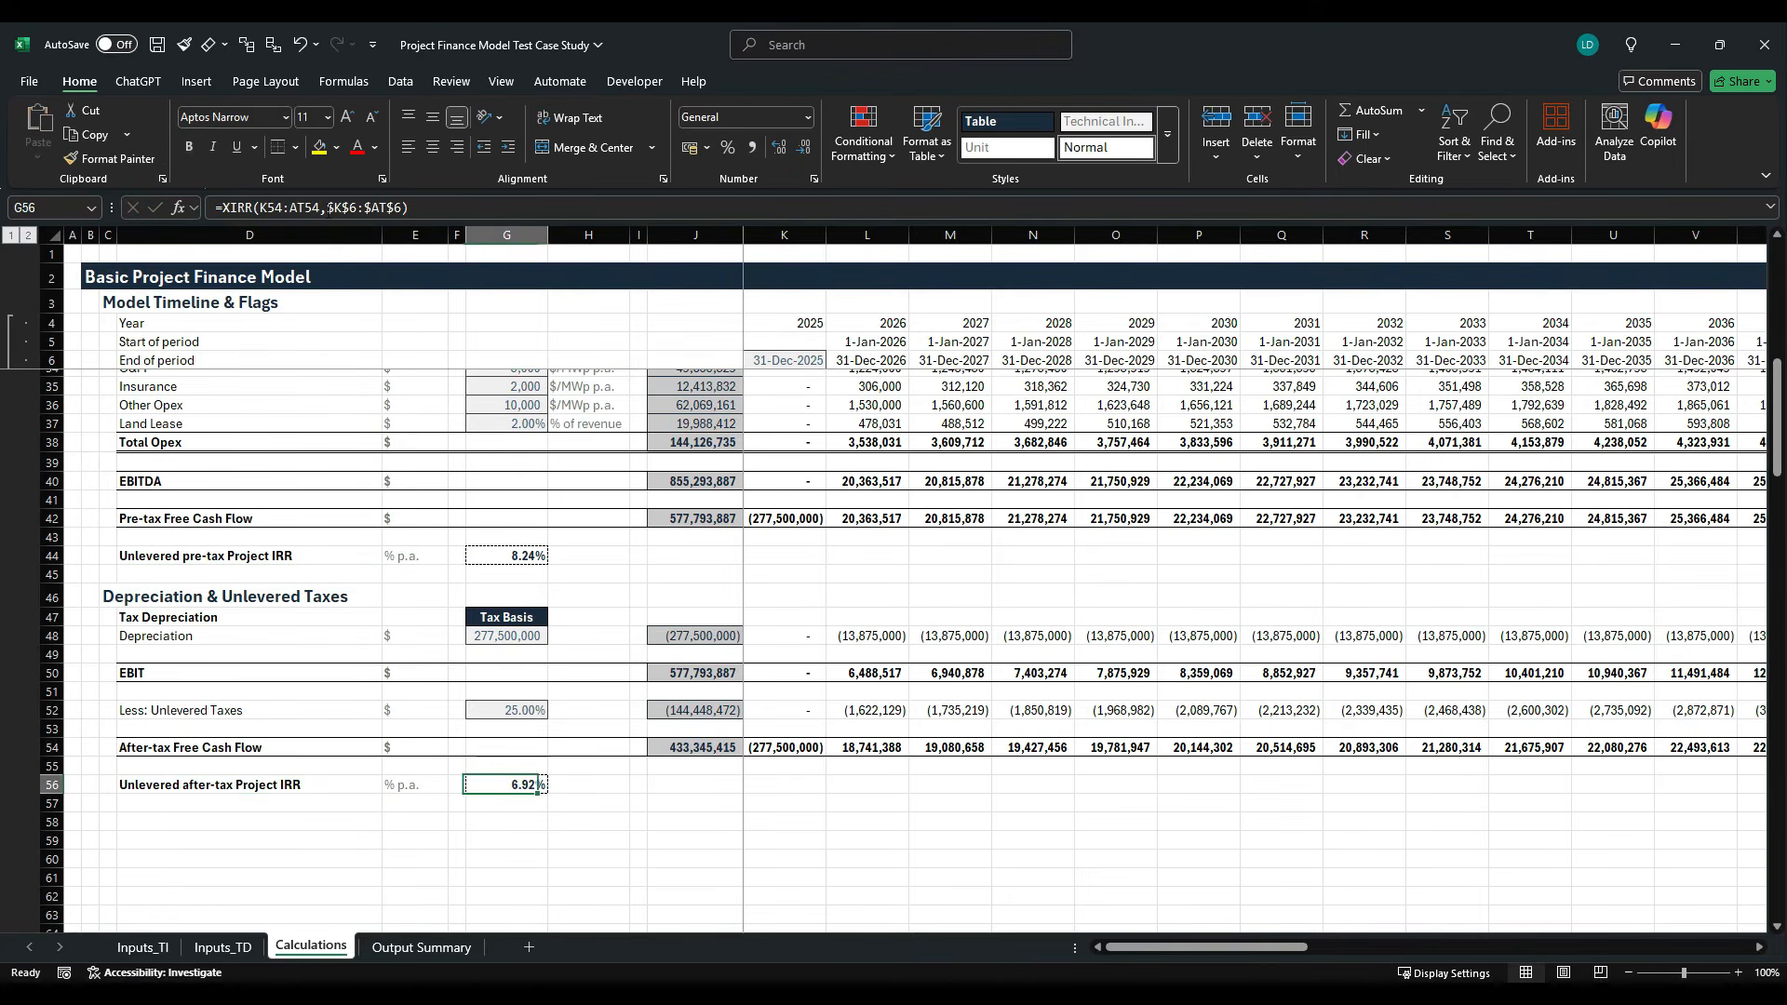
key(F2)
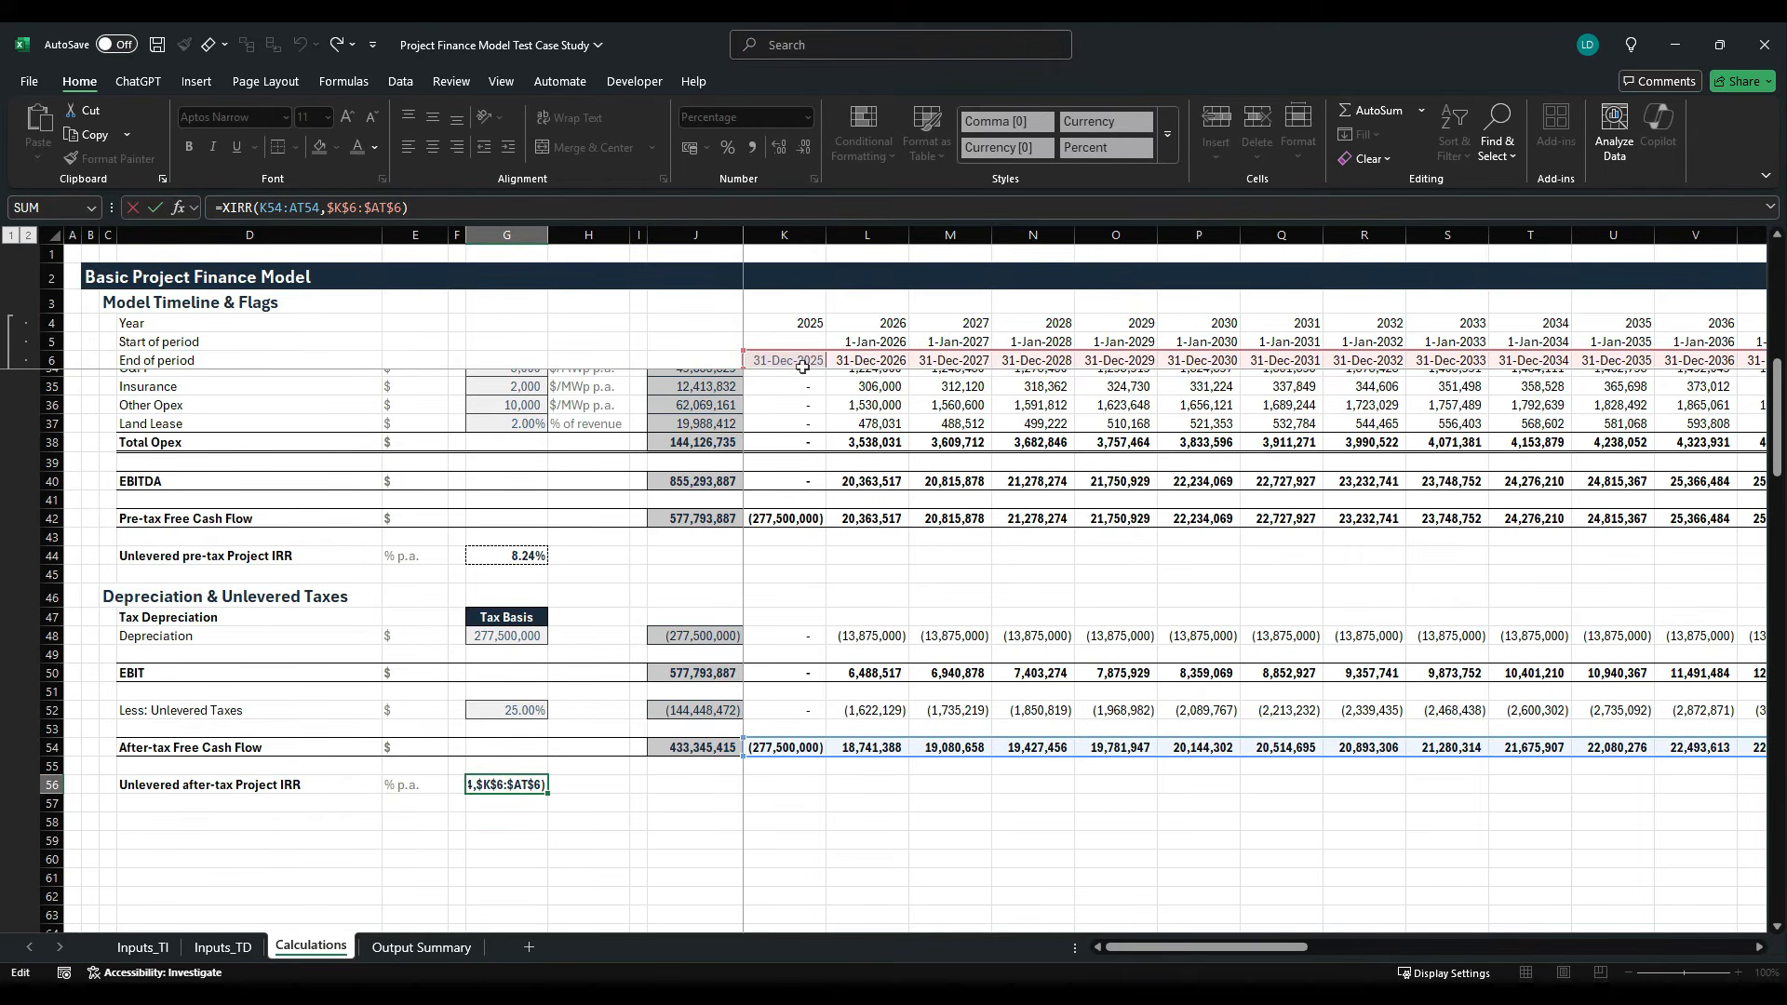
key(ctrl+Return)
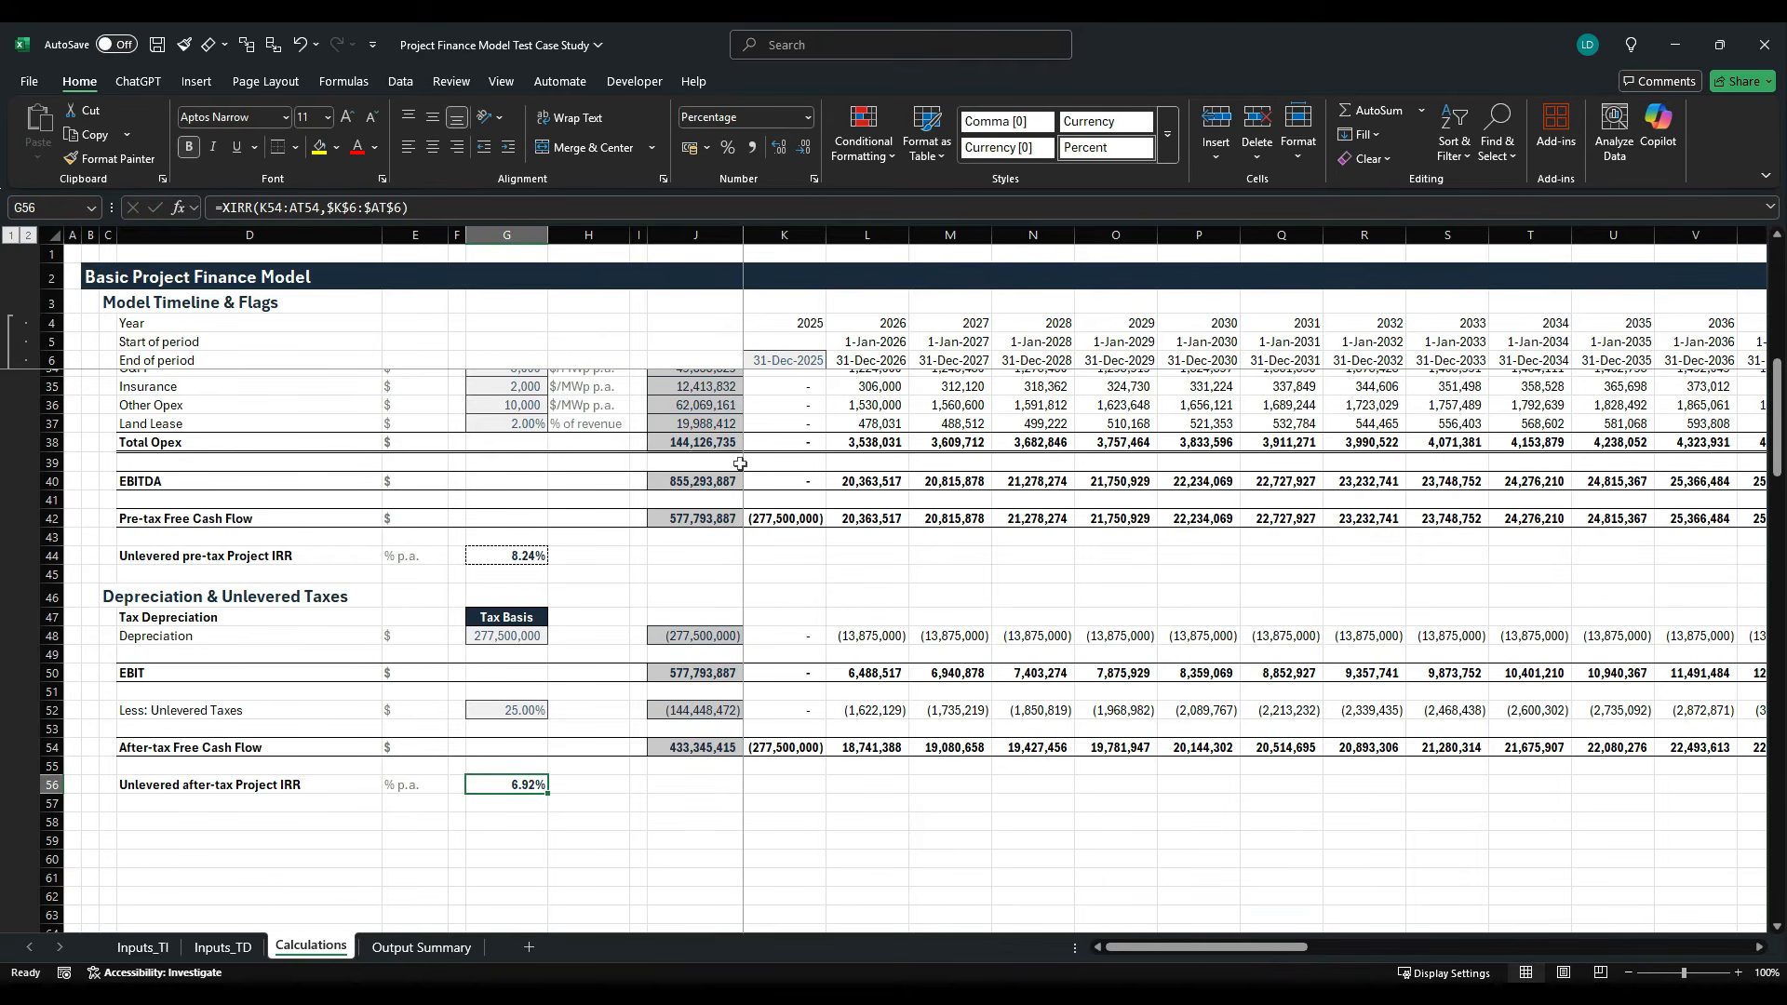
- Group rows 26 to 44 and rows 47 to 56 so each section can be collapsed under its heading
scroll(742, 460, up, 4)
drag(75, 442, 74, 780)
key(shift+alt+Right)
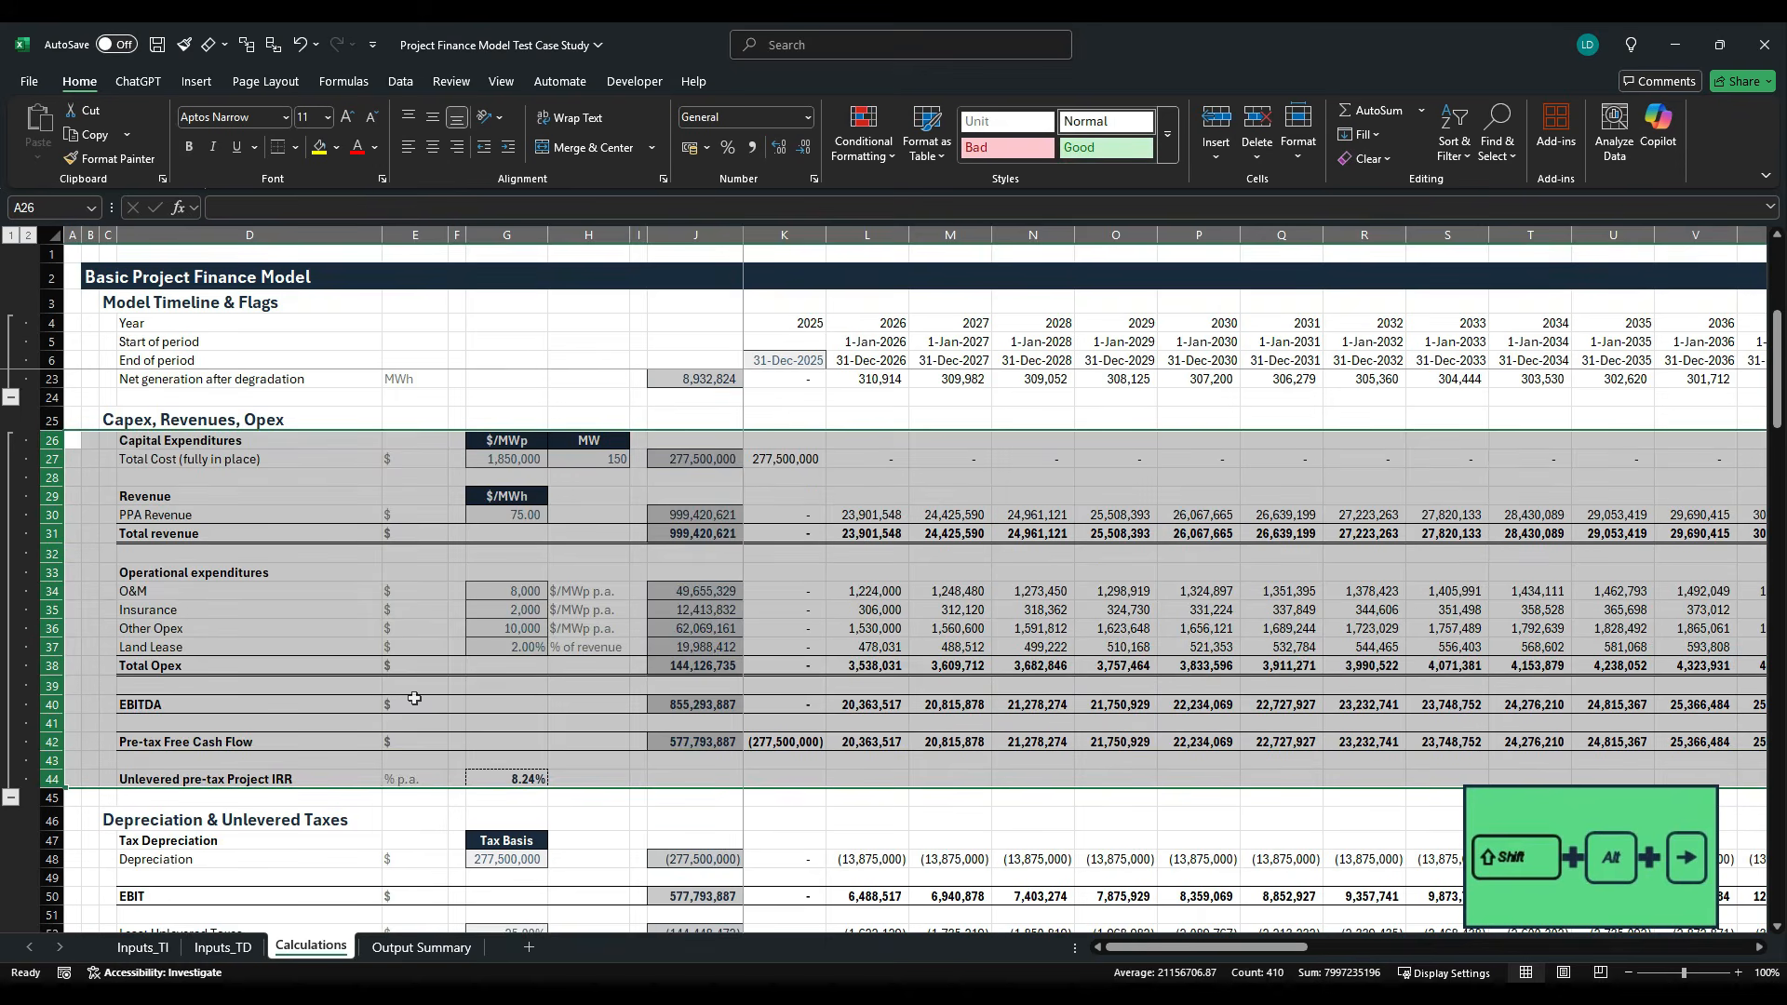
scroll(414, 700, down, 5)
drag(57, 561, 54, 731)
key(shift+alt+Right)
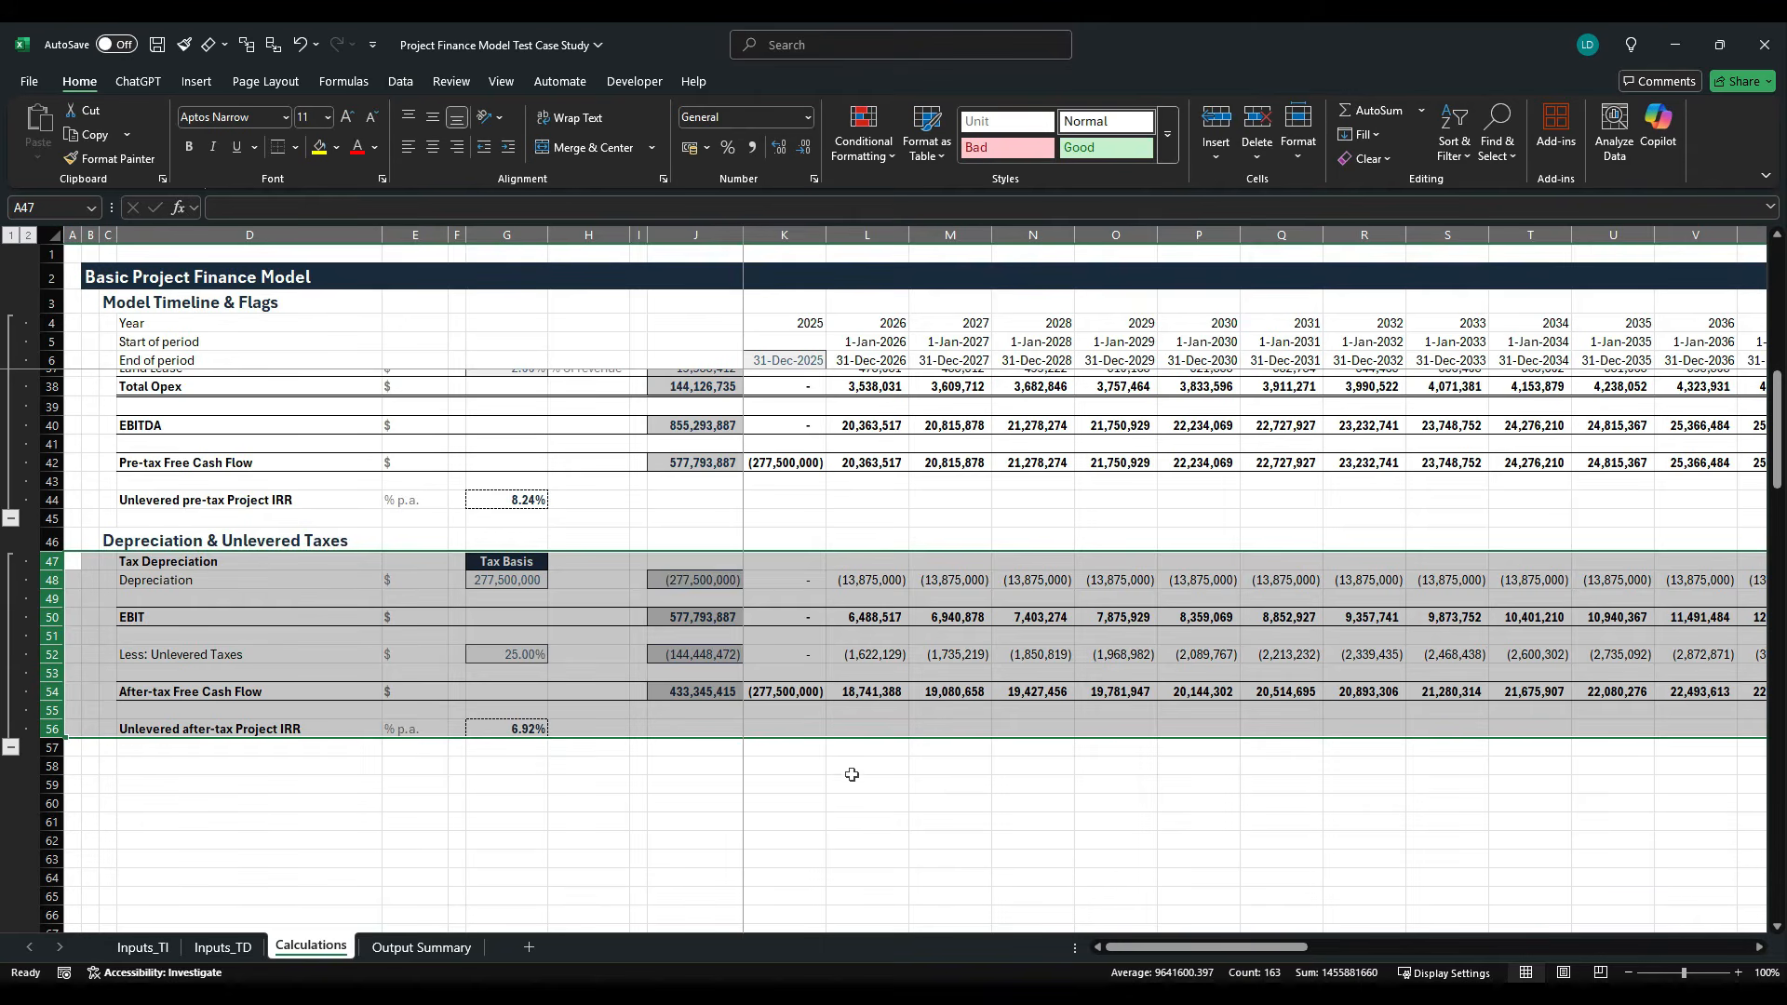
- Switch to the case study PDF in Acrobat, review the required outputs list, and return to the Excel workbook
key(alt+Tab)
click(781, 505)
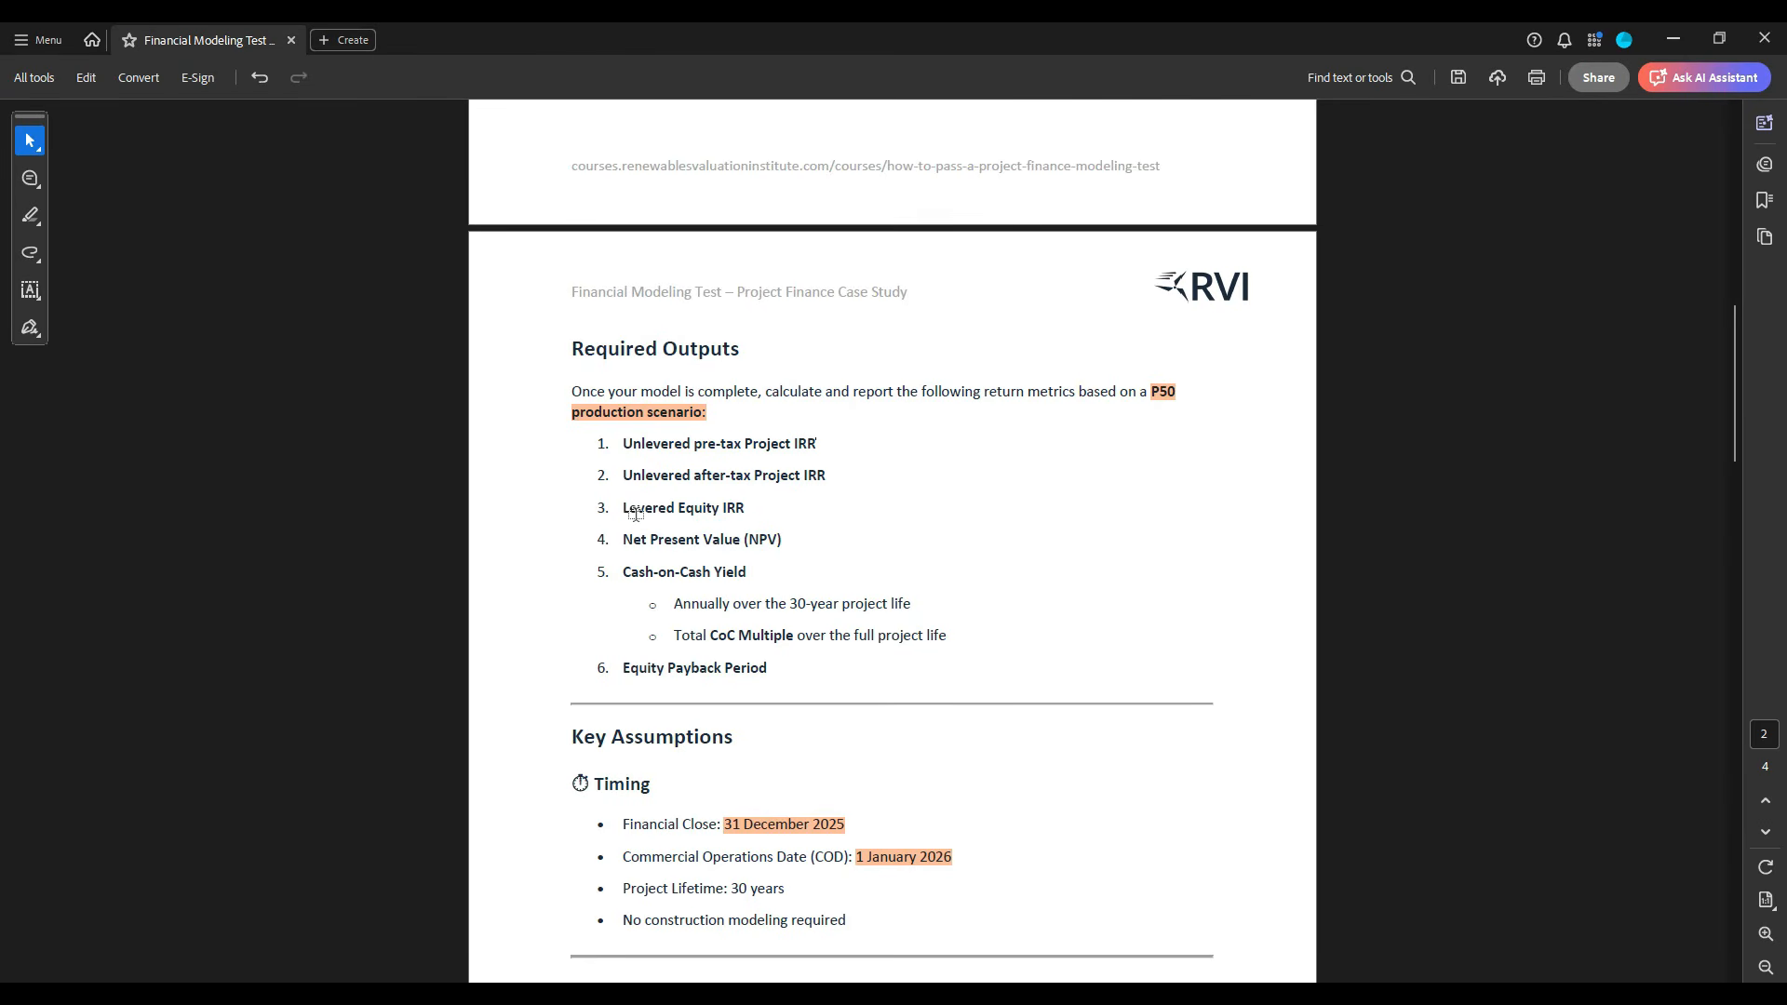
key(alt+Tab)
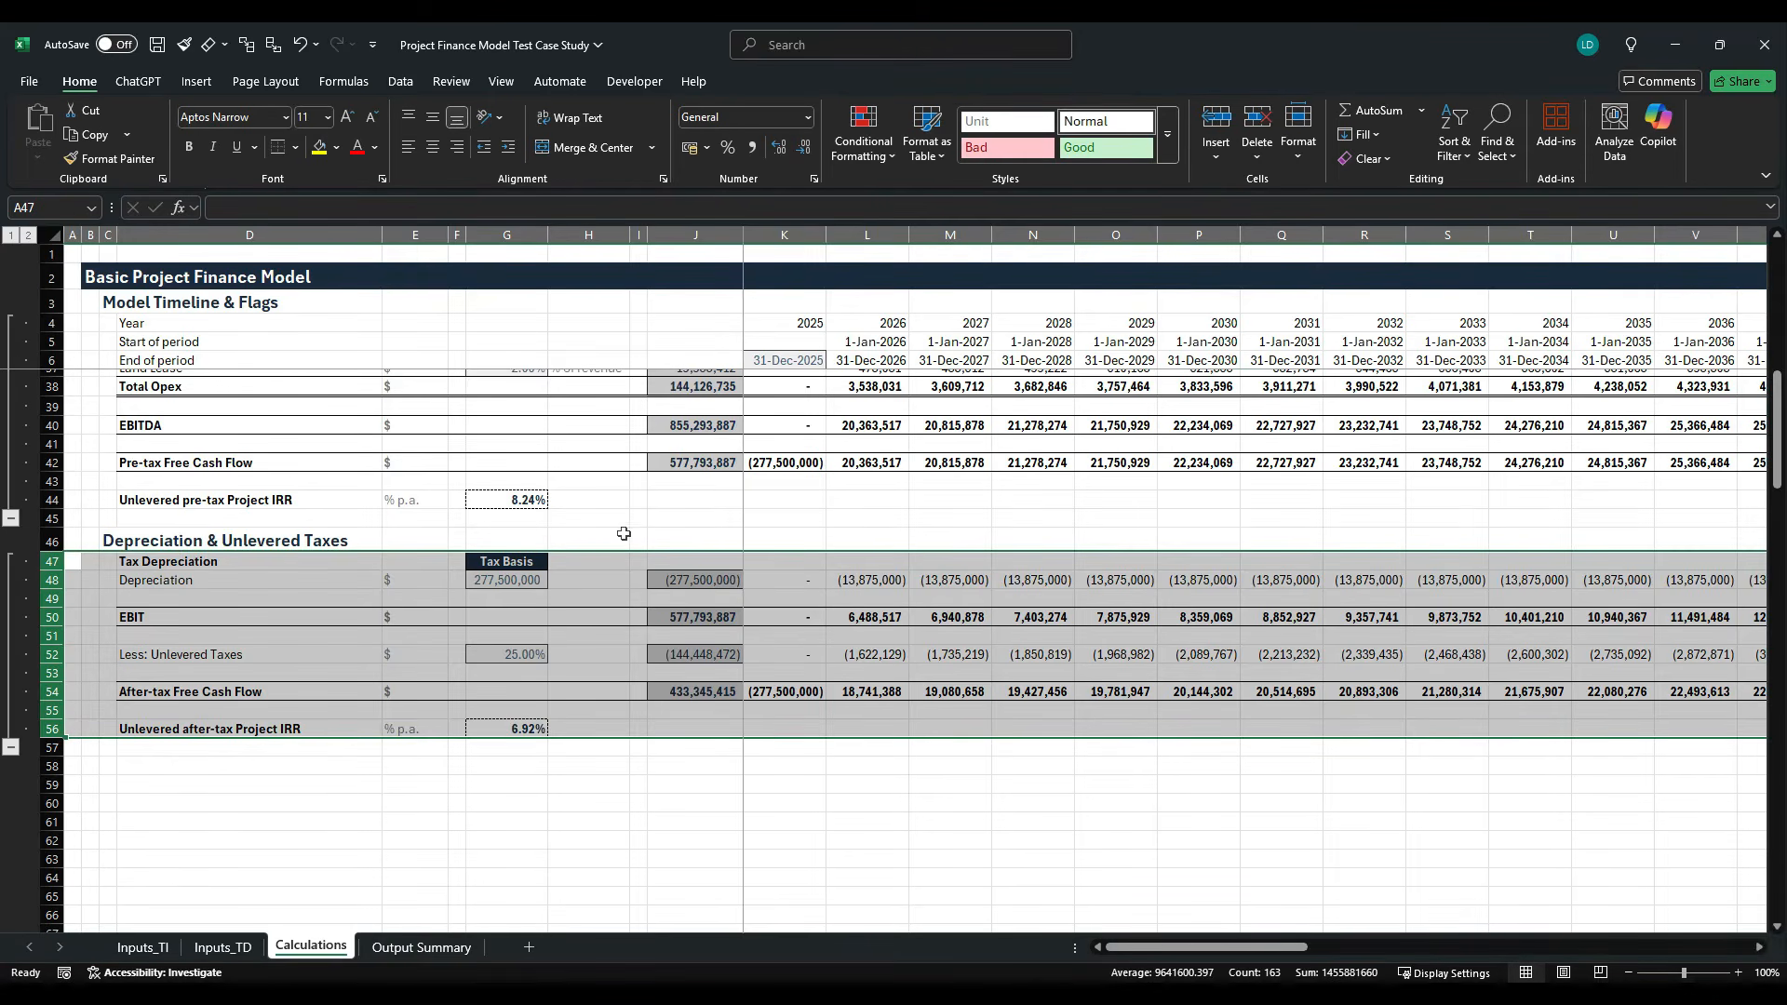
- Enter the section heading "Senior Debt" in C58, below the unlevered after-tax IRR
click(599, 580)
scroll(599, 580, down, 4)
click(101, 542)
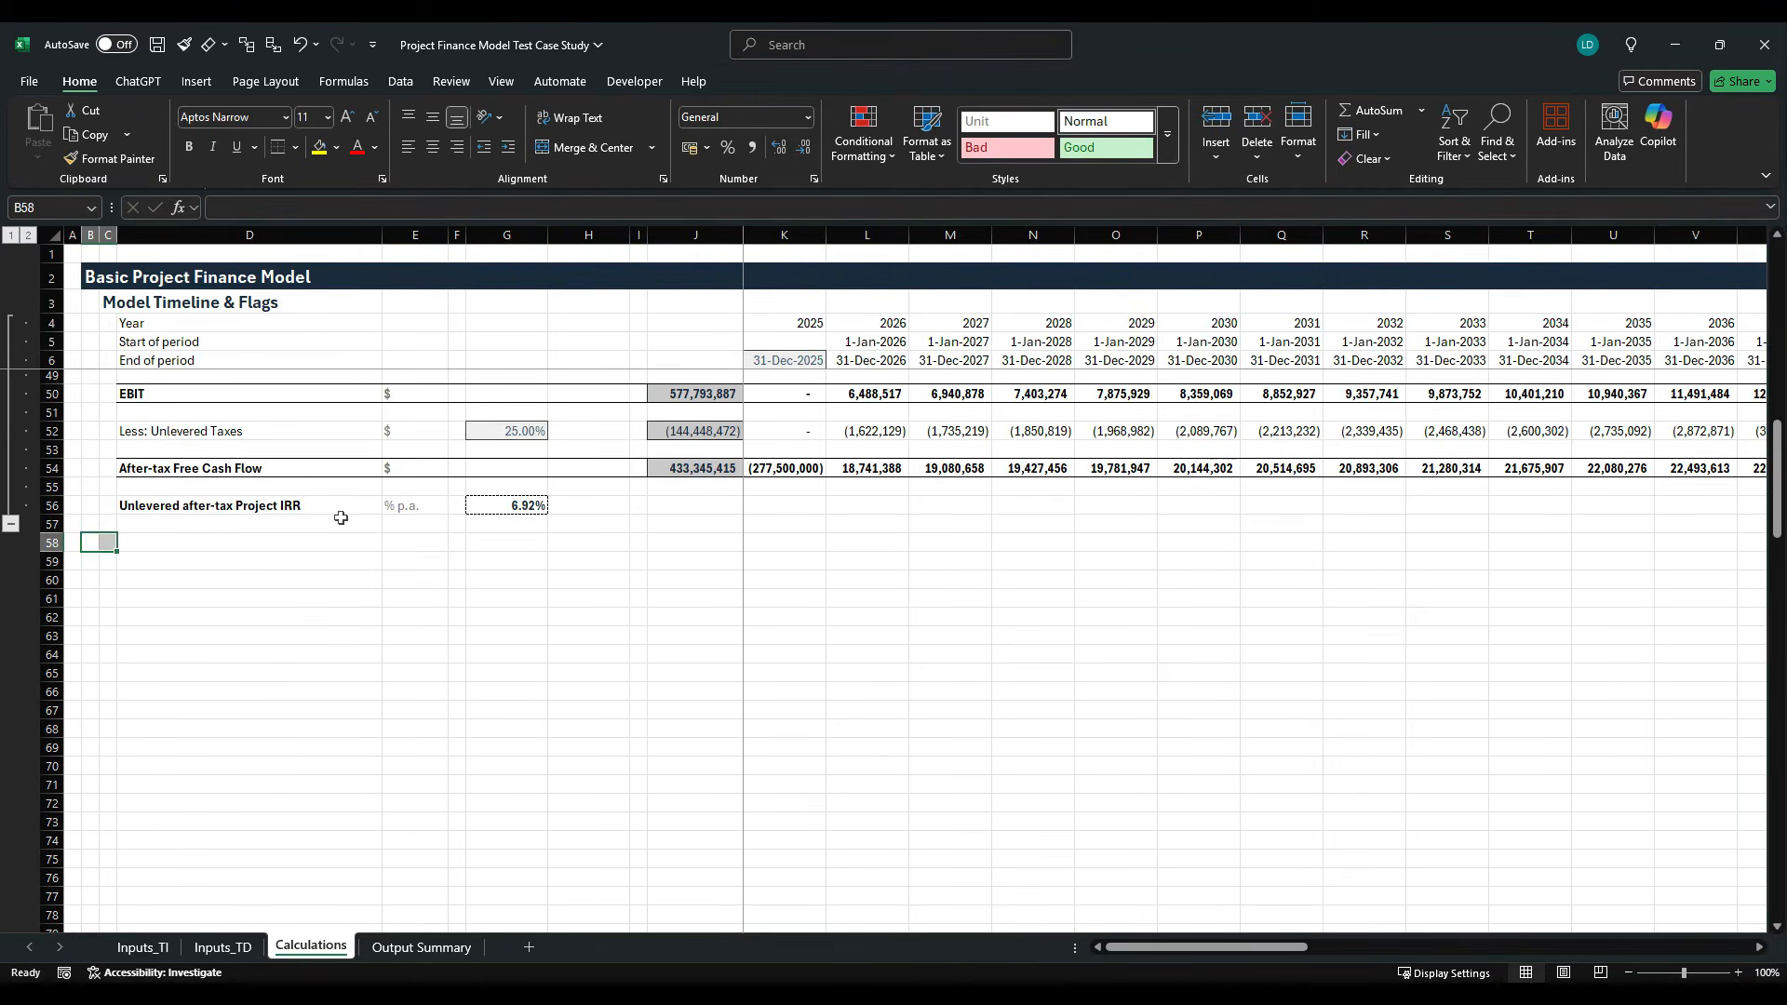
key(Right)
text(Sen)
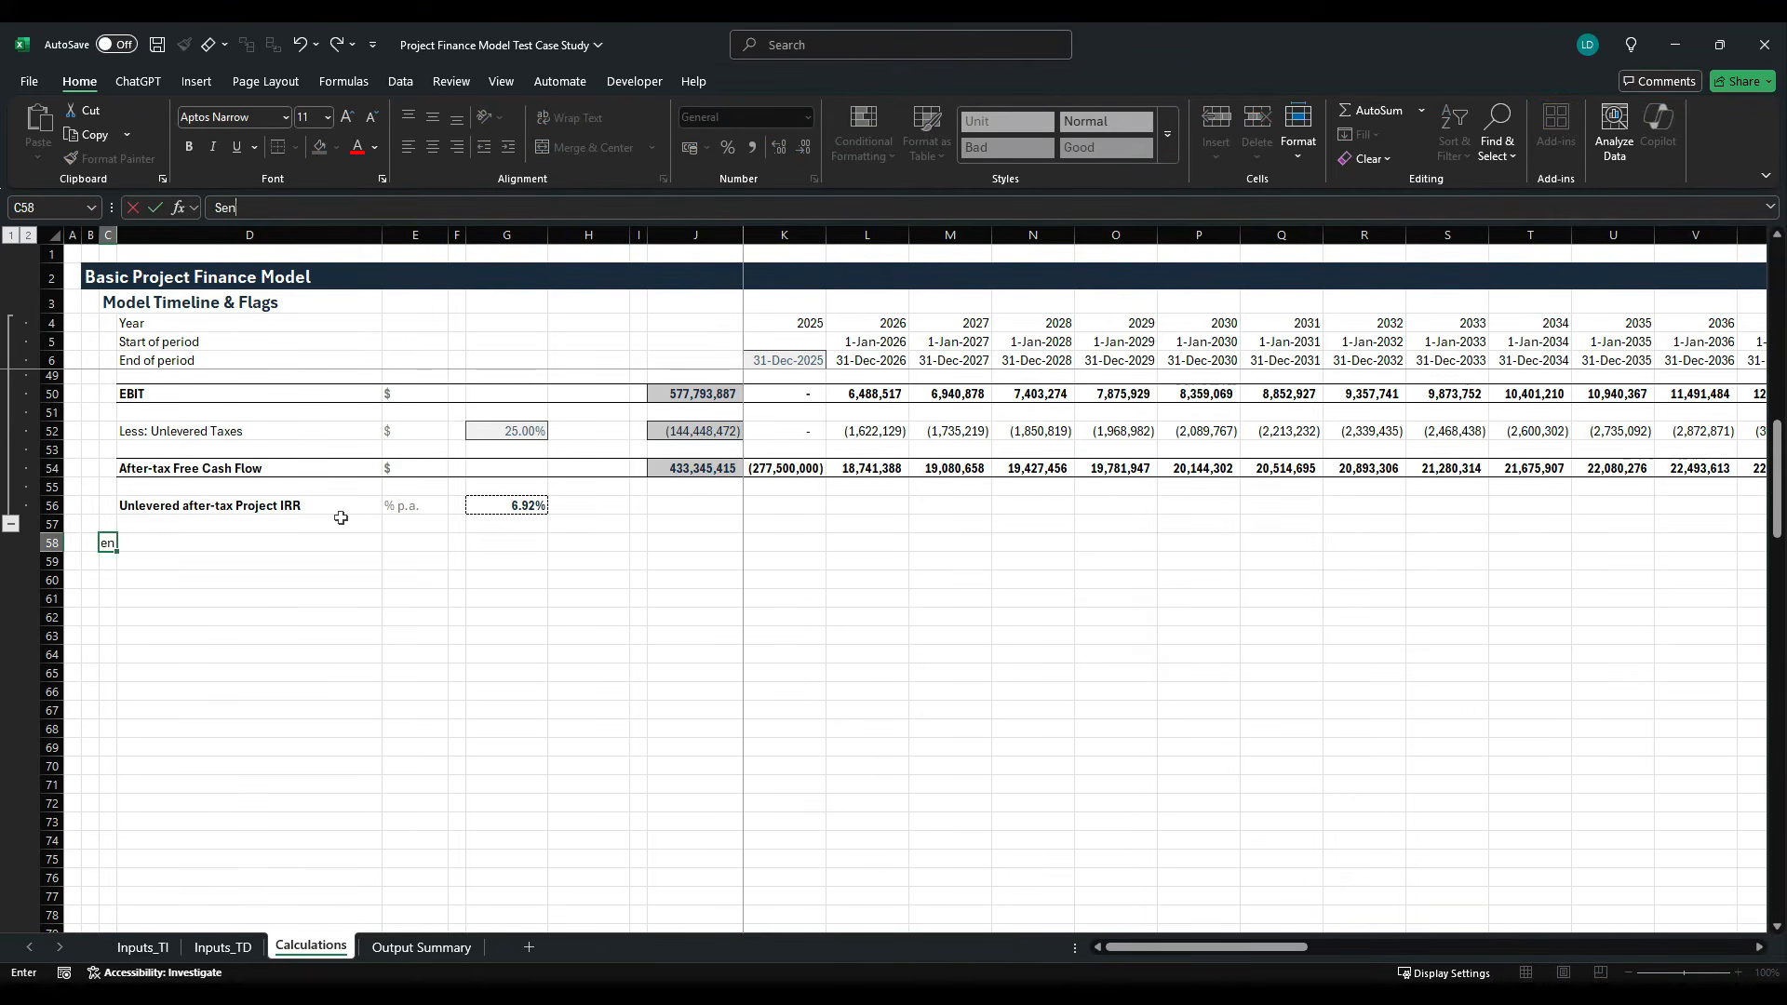
text(ior Debt)
key(ctrl+Return)
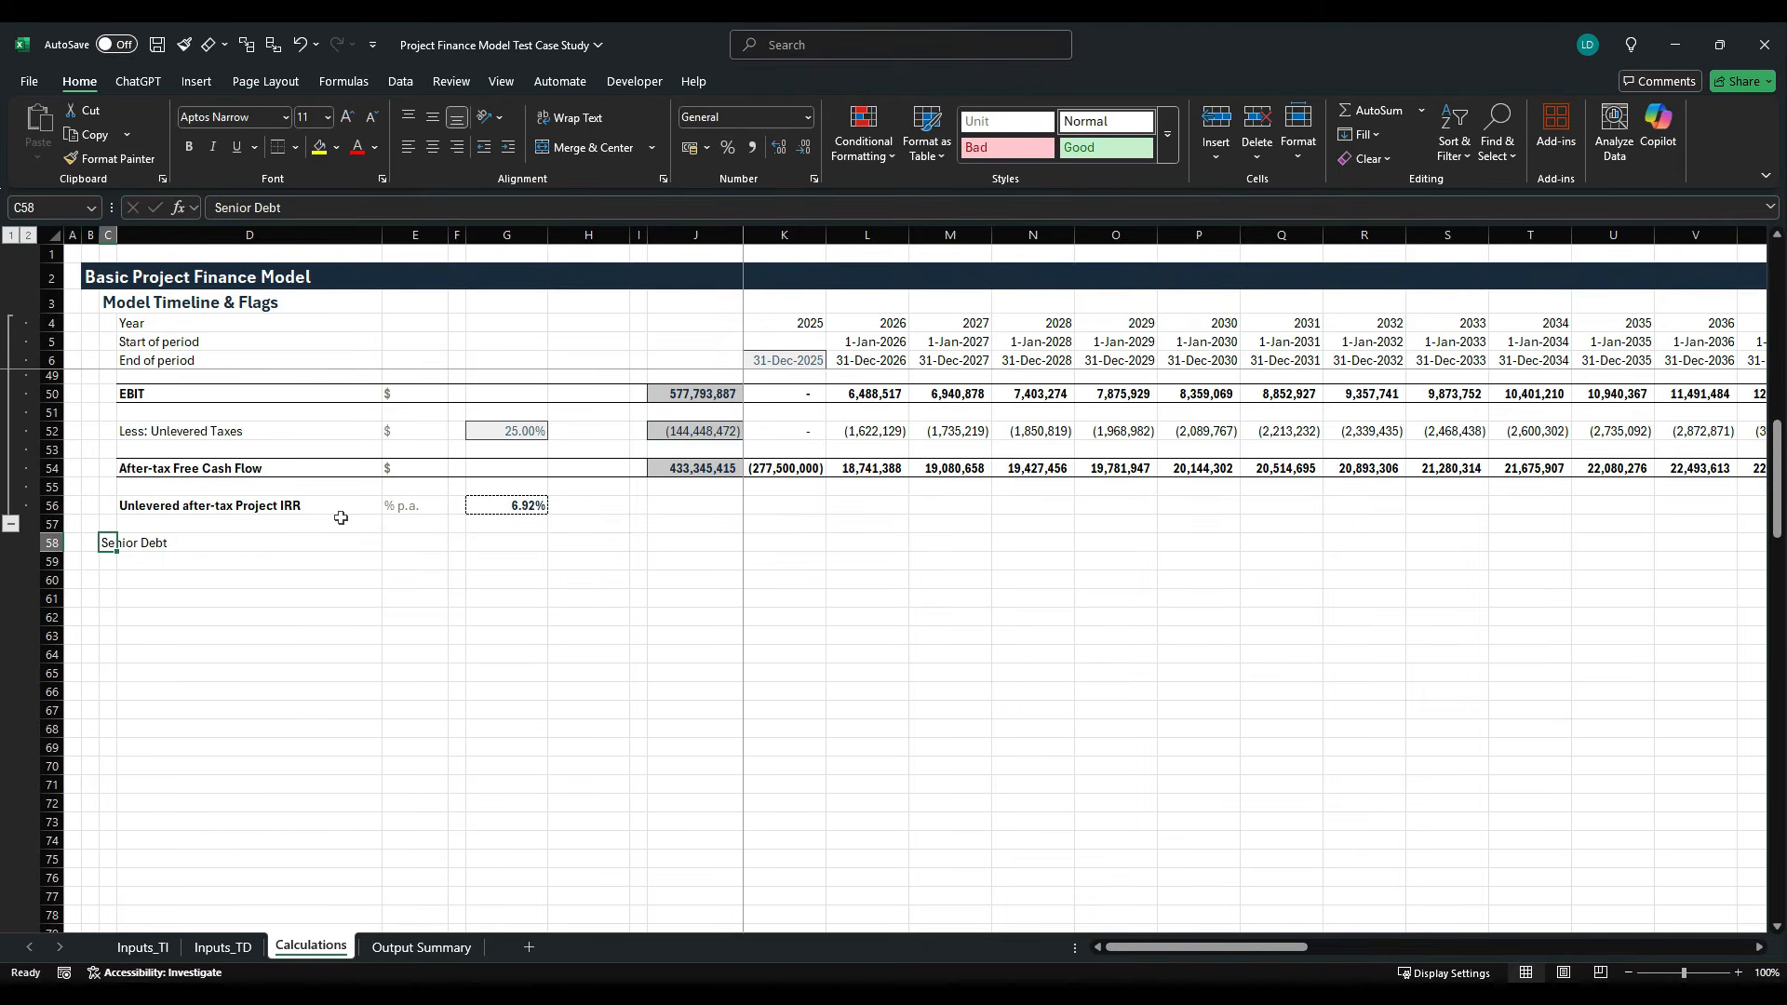
- Apply the custom H1 cell style to the Senior Debt heading in C58
key(alt+h)
key(j)
key(Right)
key(Right)
key(Right)
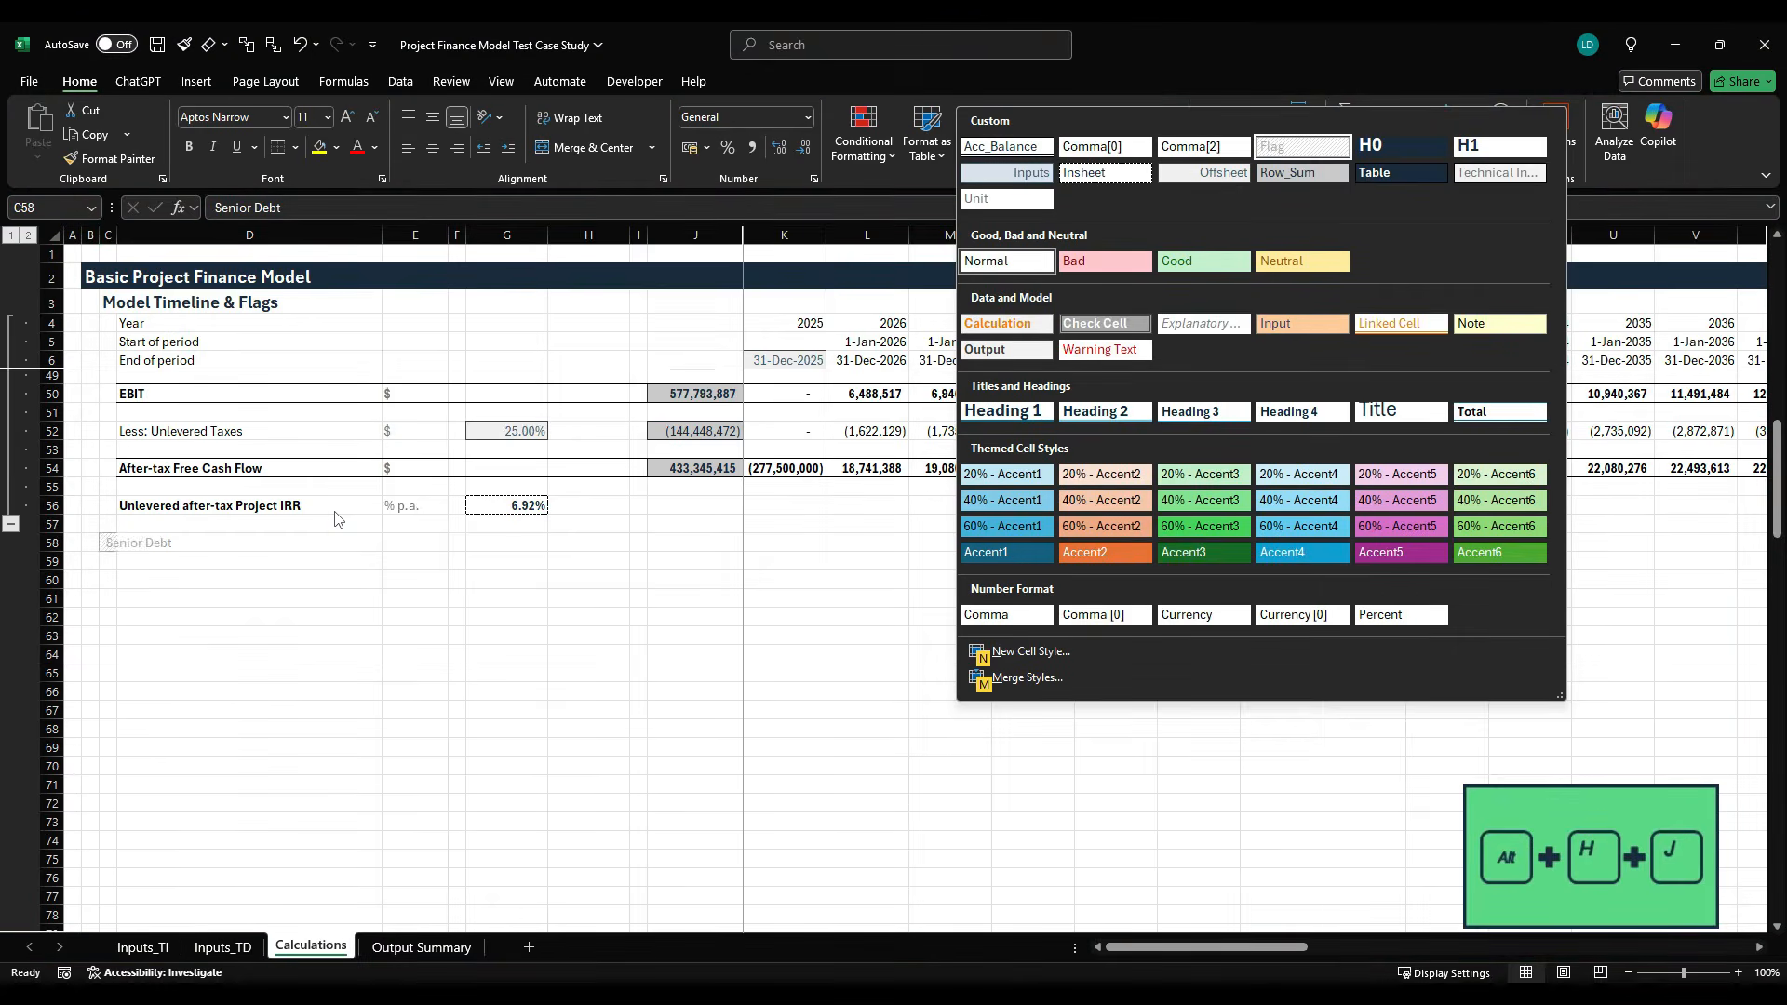
key(Return)
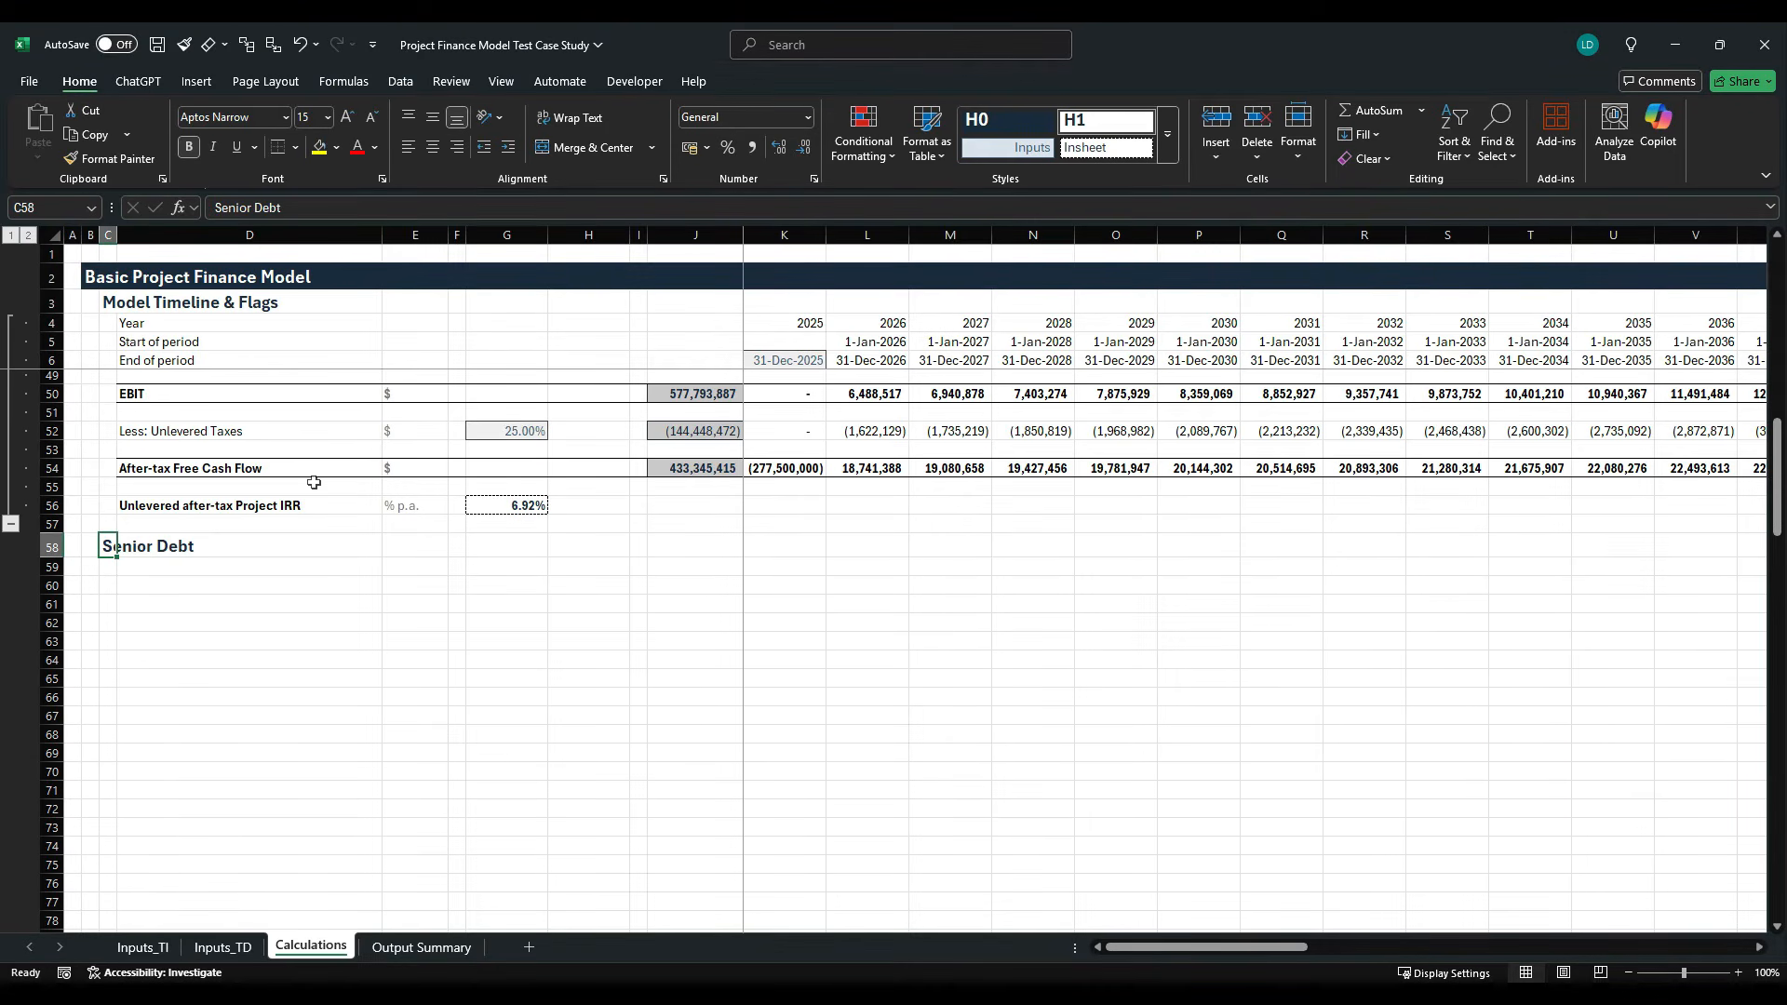
- Enter the label "Cash Flow Available to Debt Service" in D59 and make it bold
key(Down)
key(Right)
text(C)
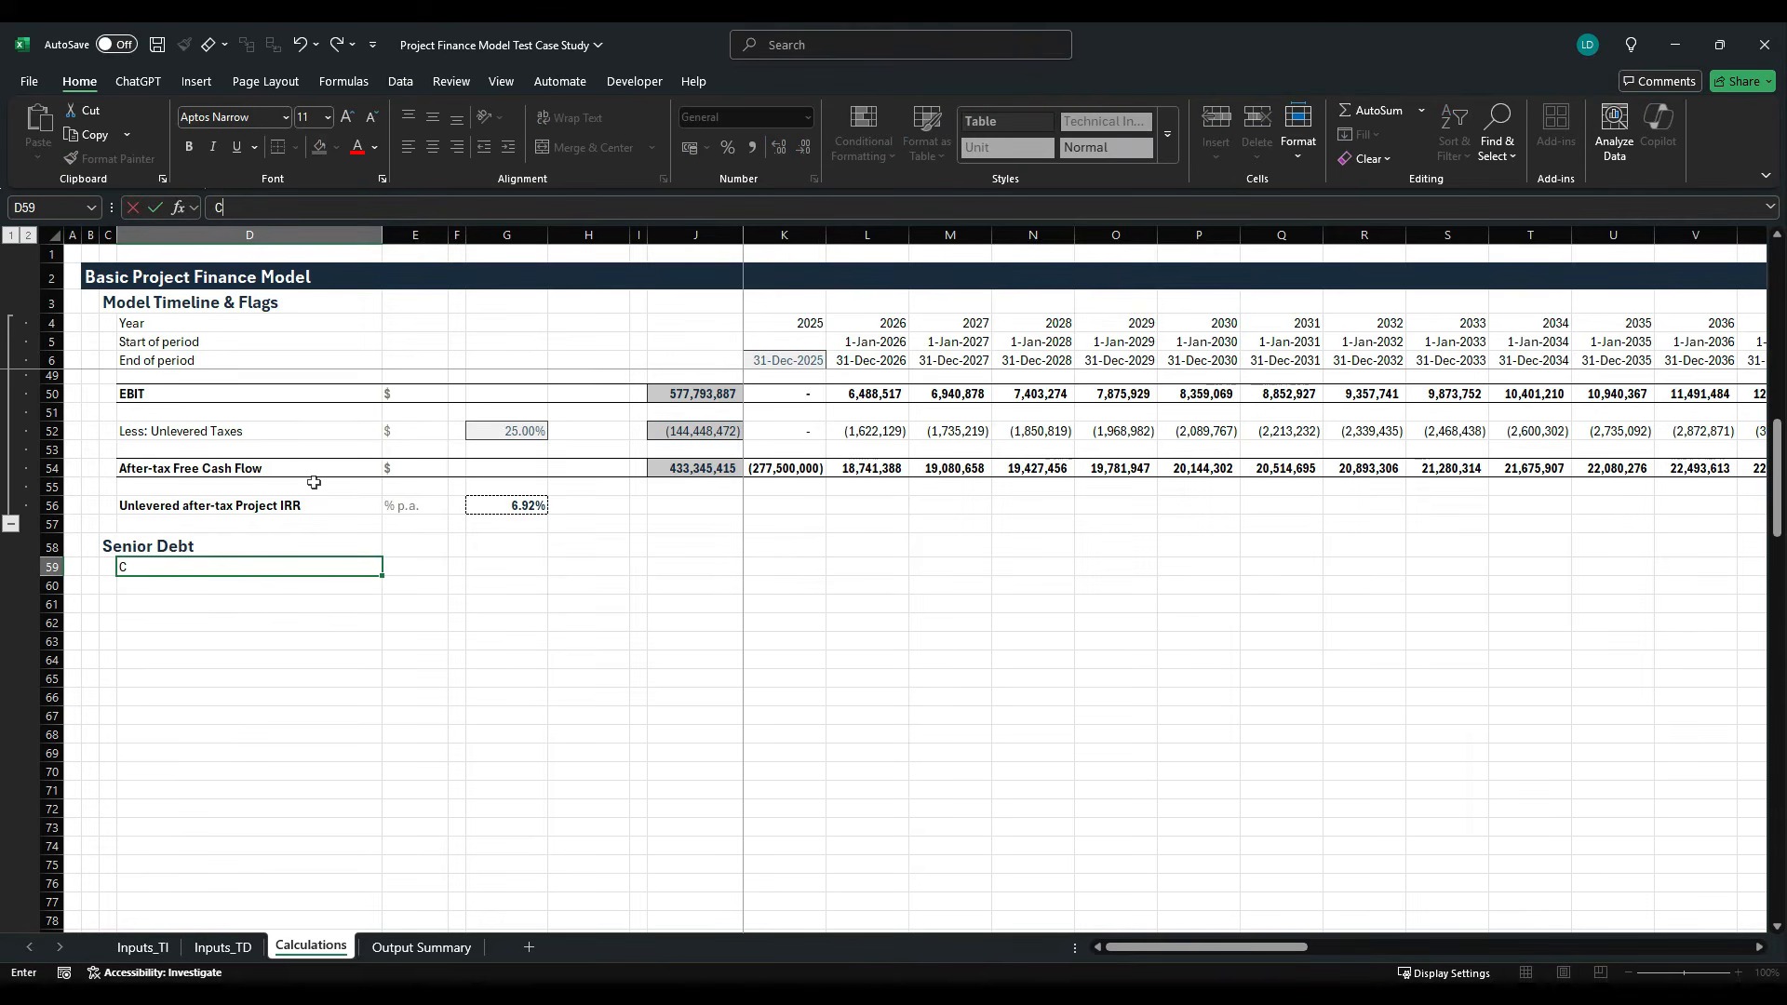
text(ash Flow Available)
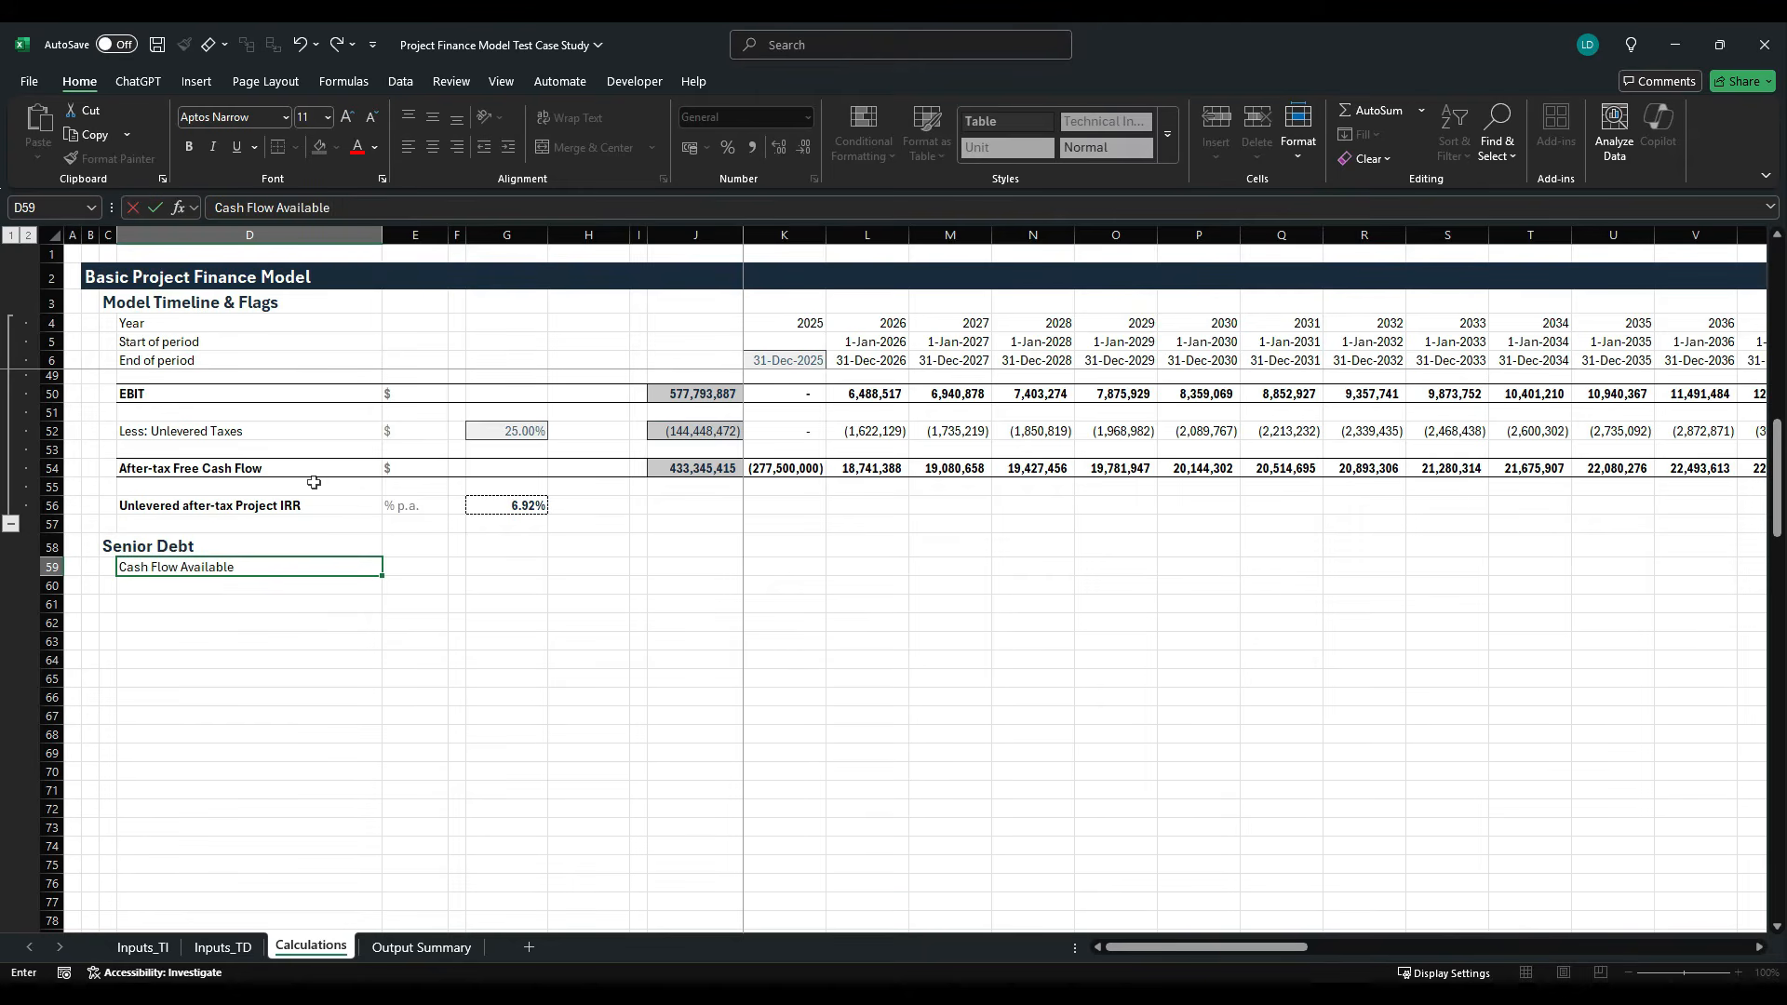
text( to Debt Service)
key(ctrl+Return)
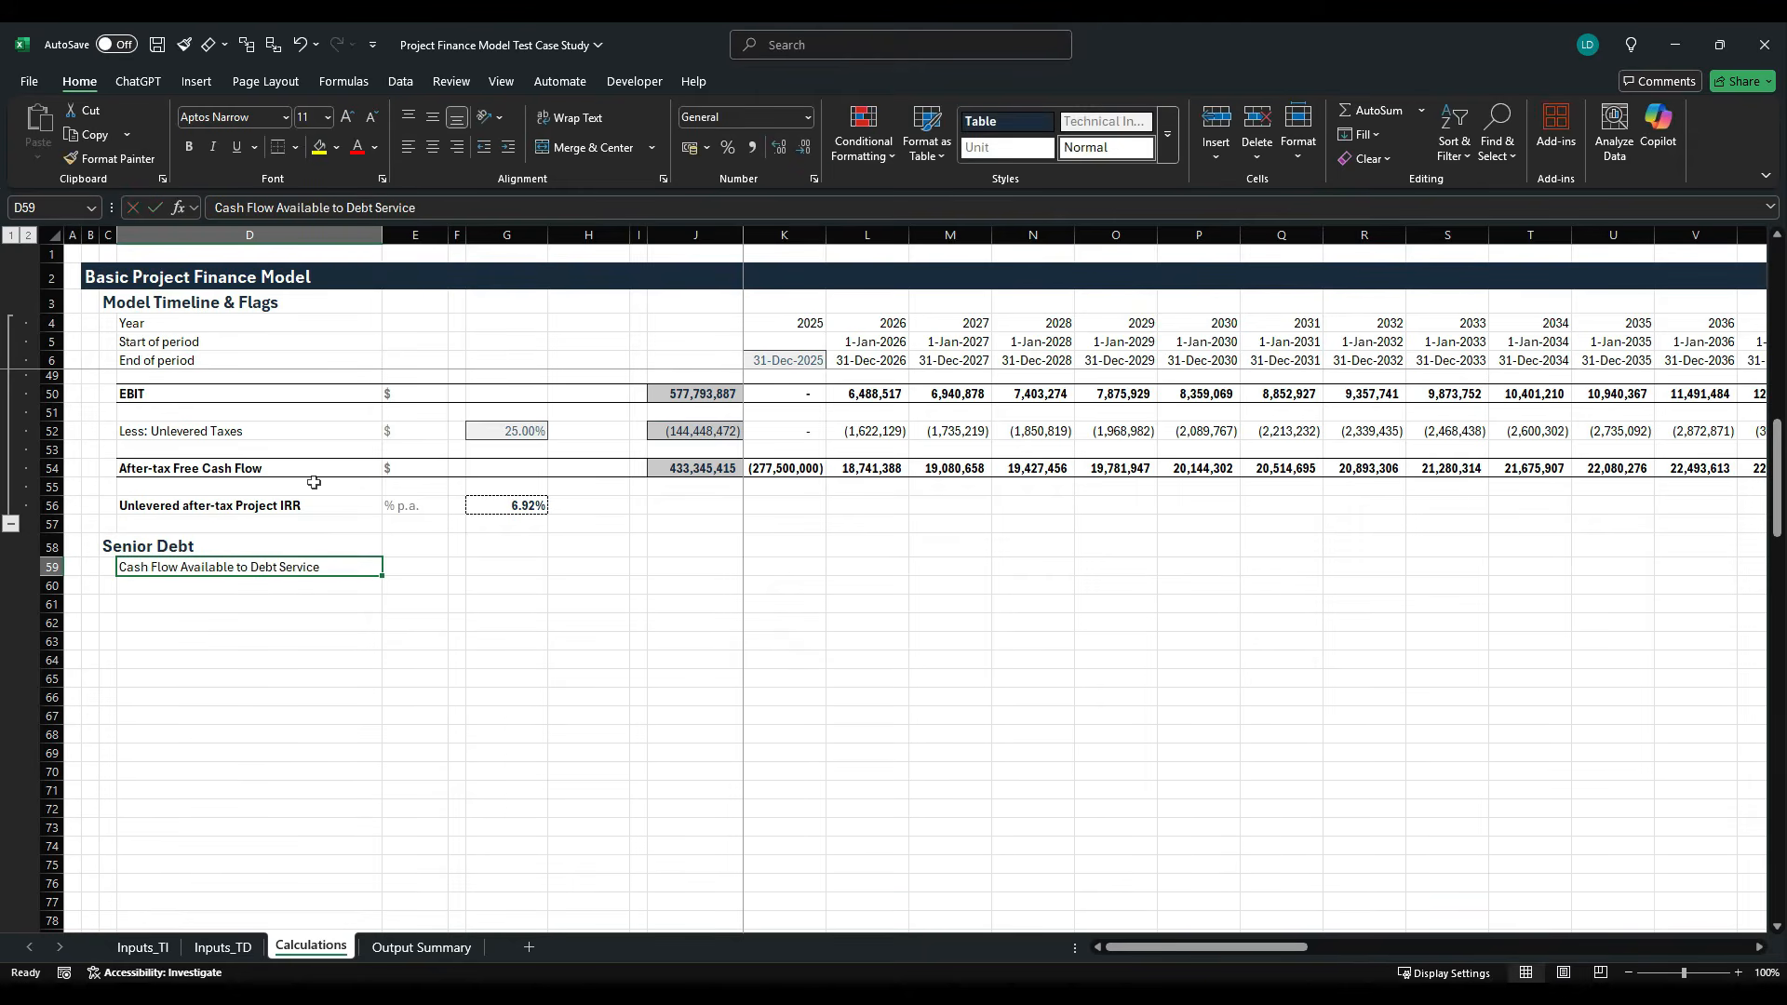
key(ctrl+b)
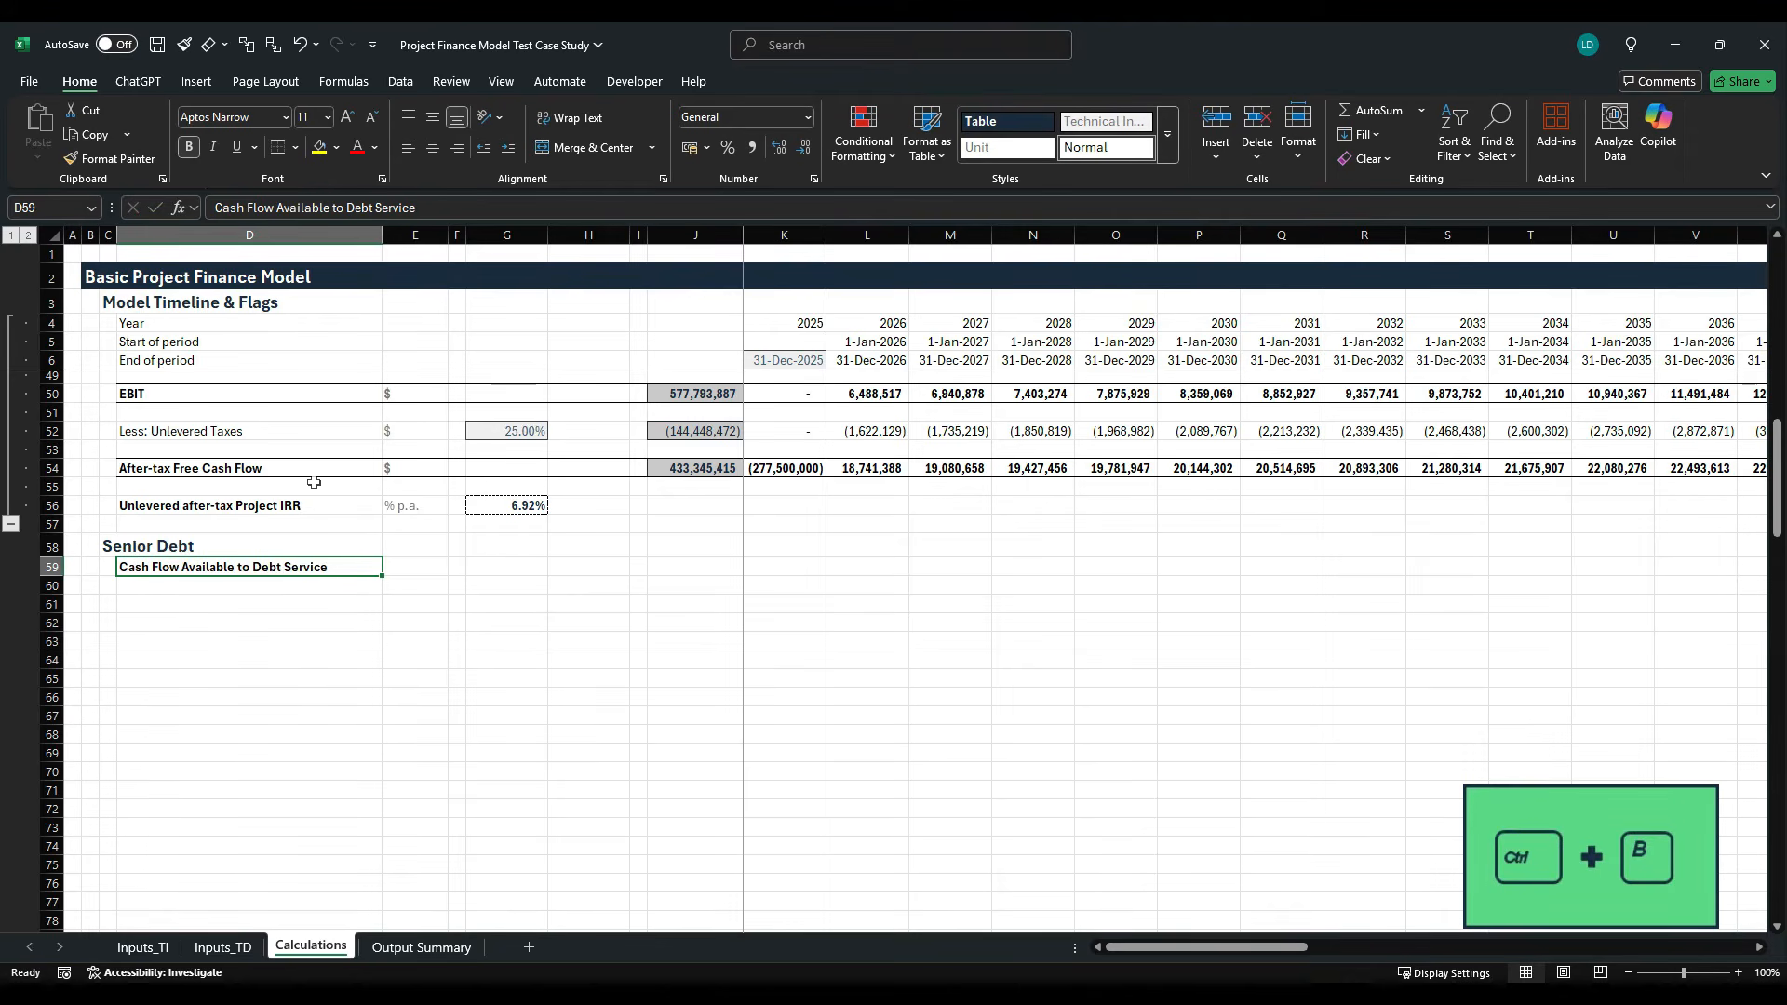
- Append the abbreviation "(CFADS)" to the Cash Flow Available to Debt Service heading in D59
click(472, 212)
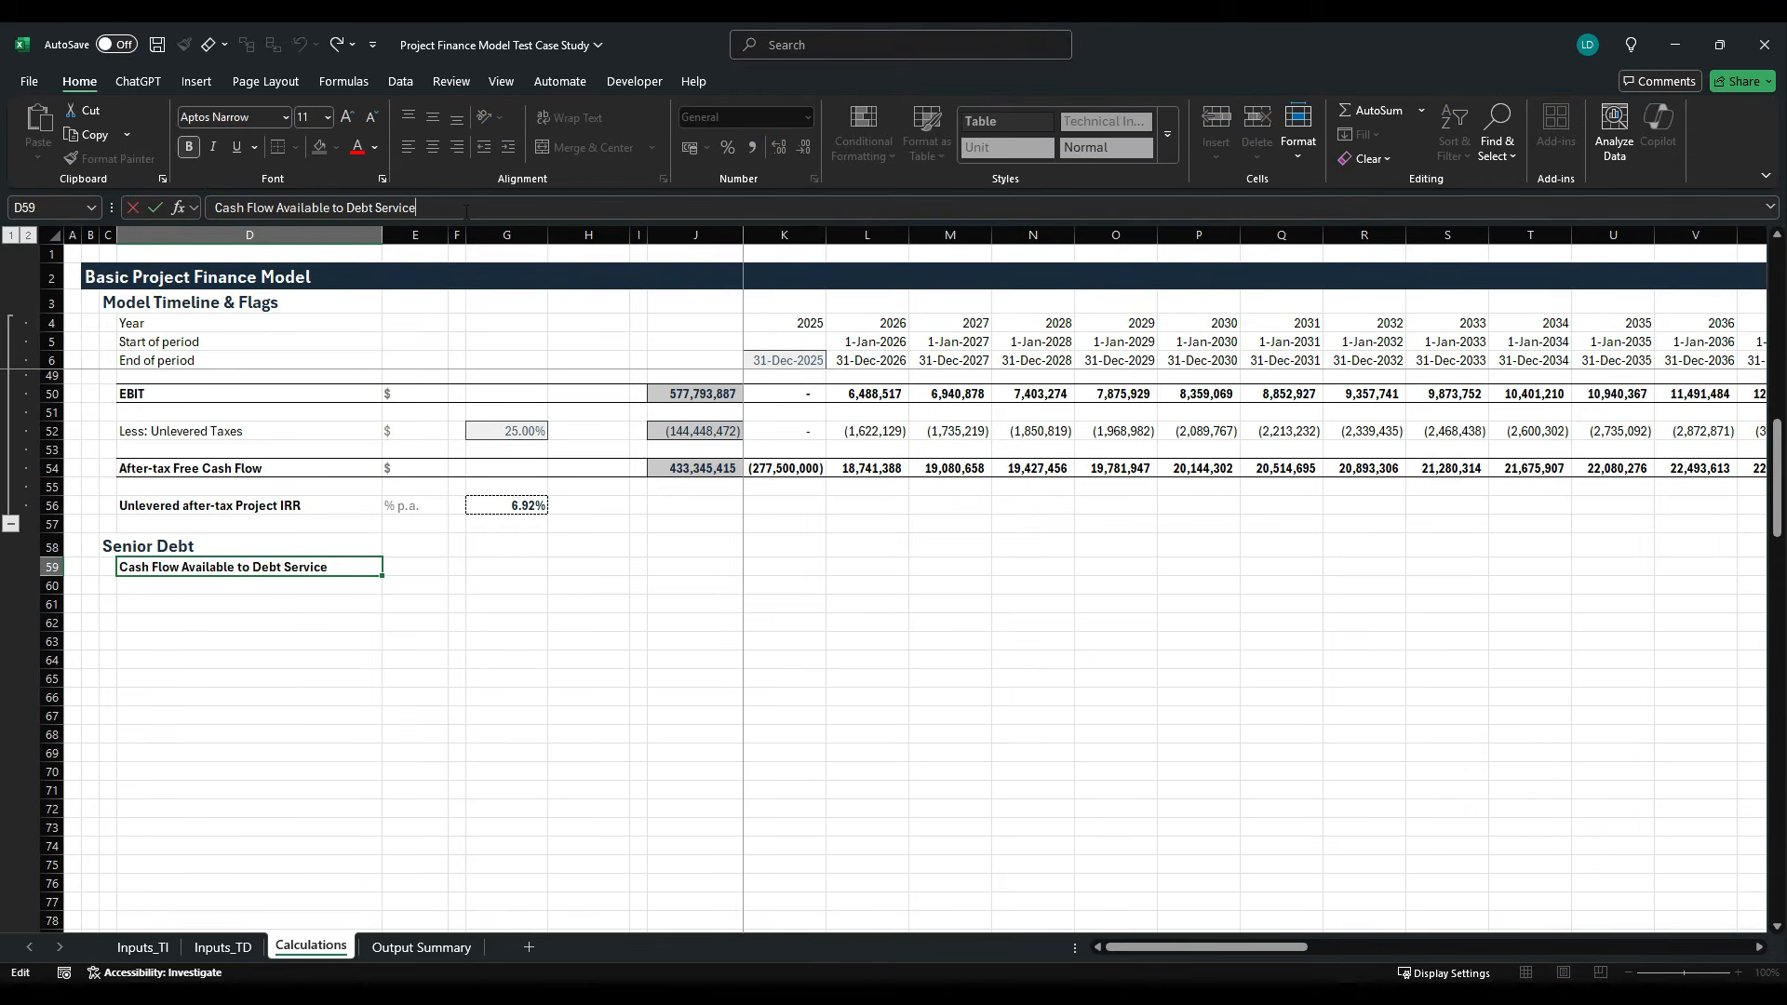
text(CFADS)
key(ctrl+Return)
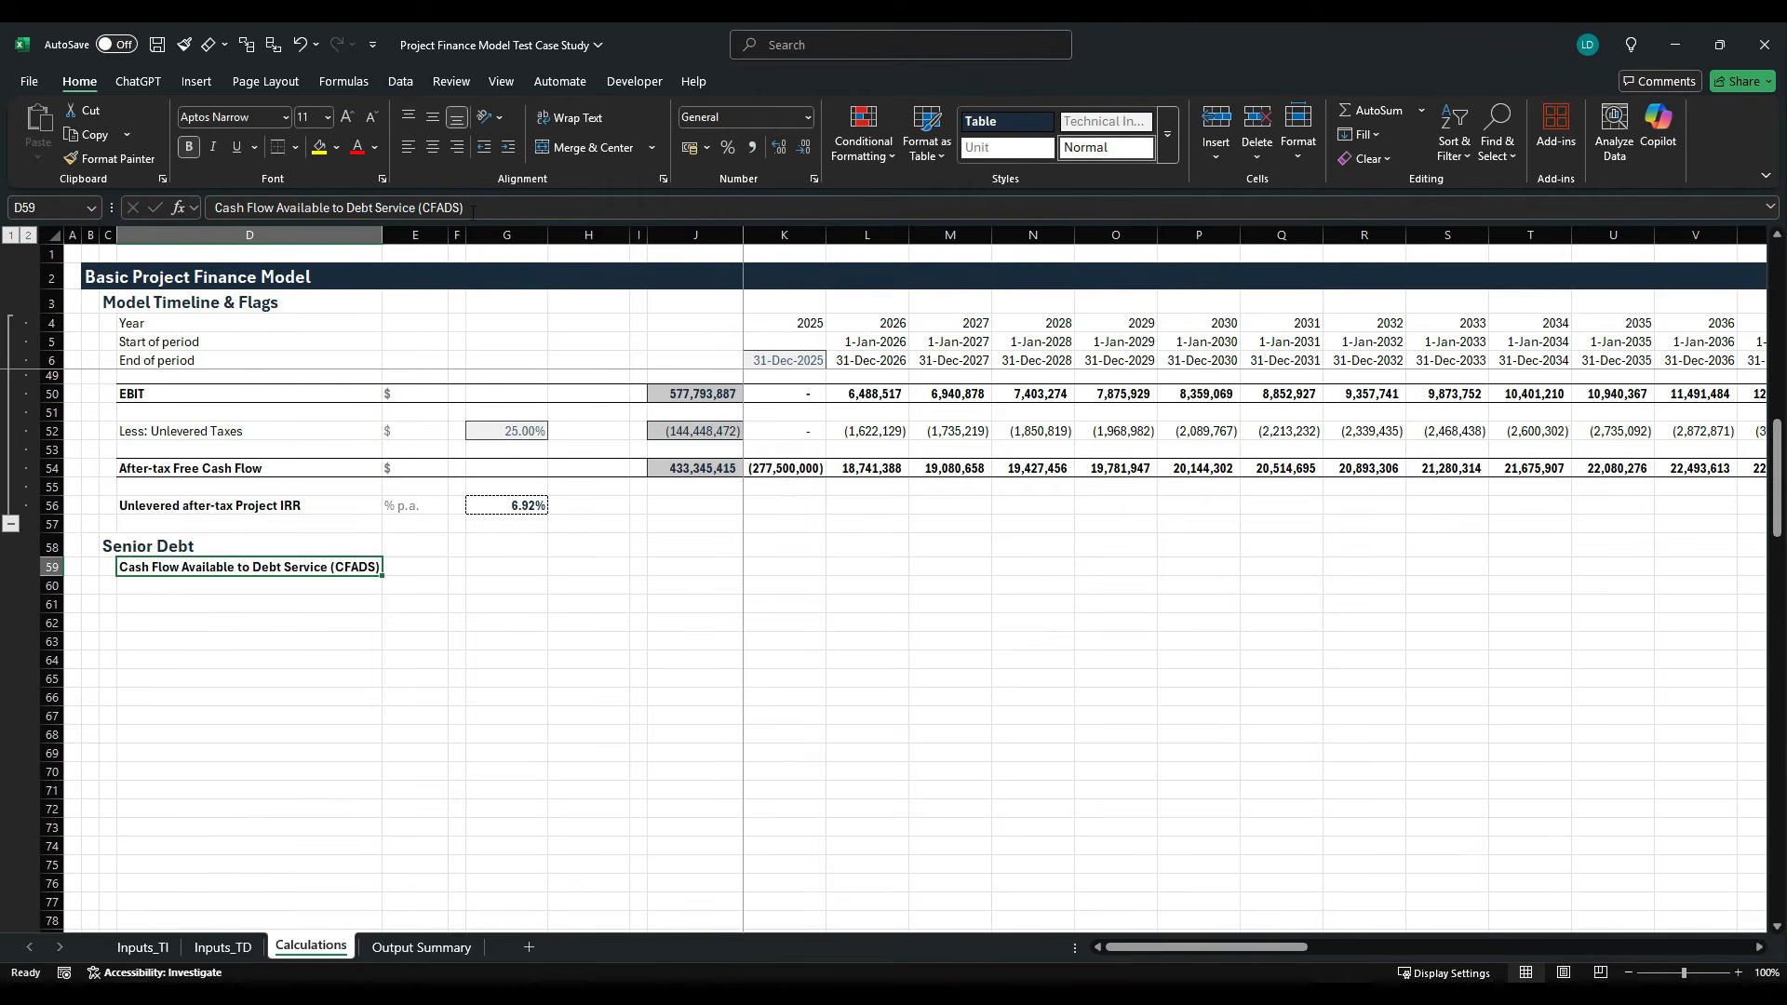
- Enter the line labels "EBITDA" in D60 and "Less: Levered Taxes" in D61
key(Down)
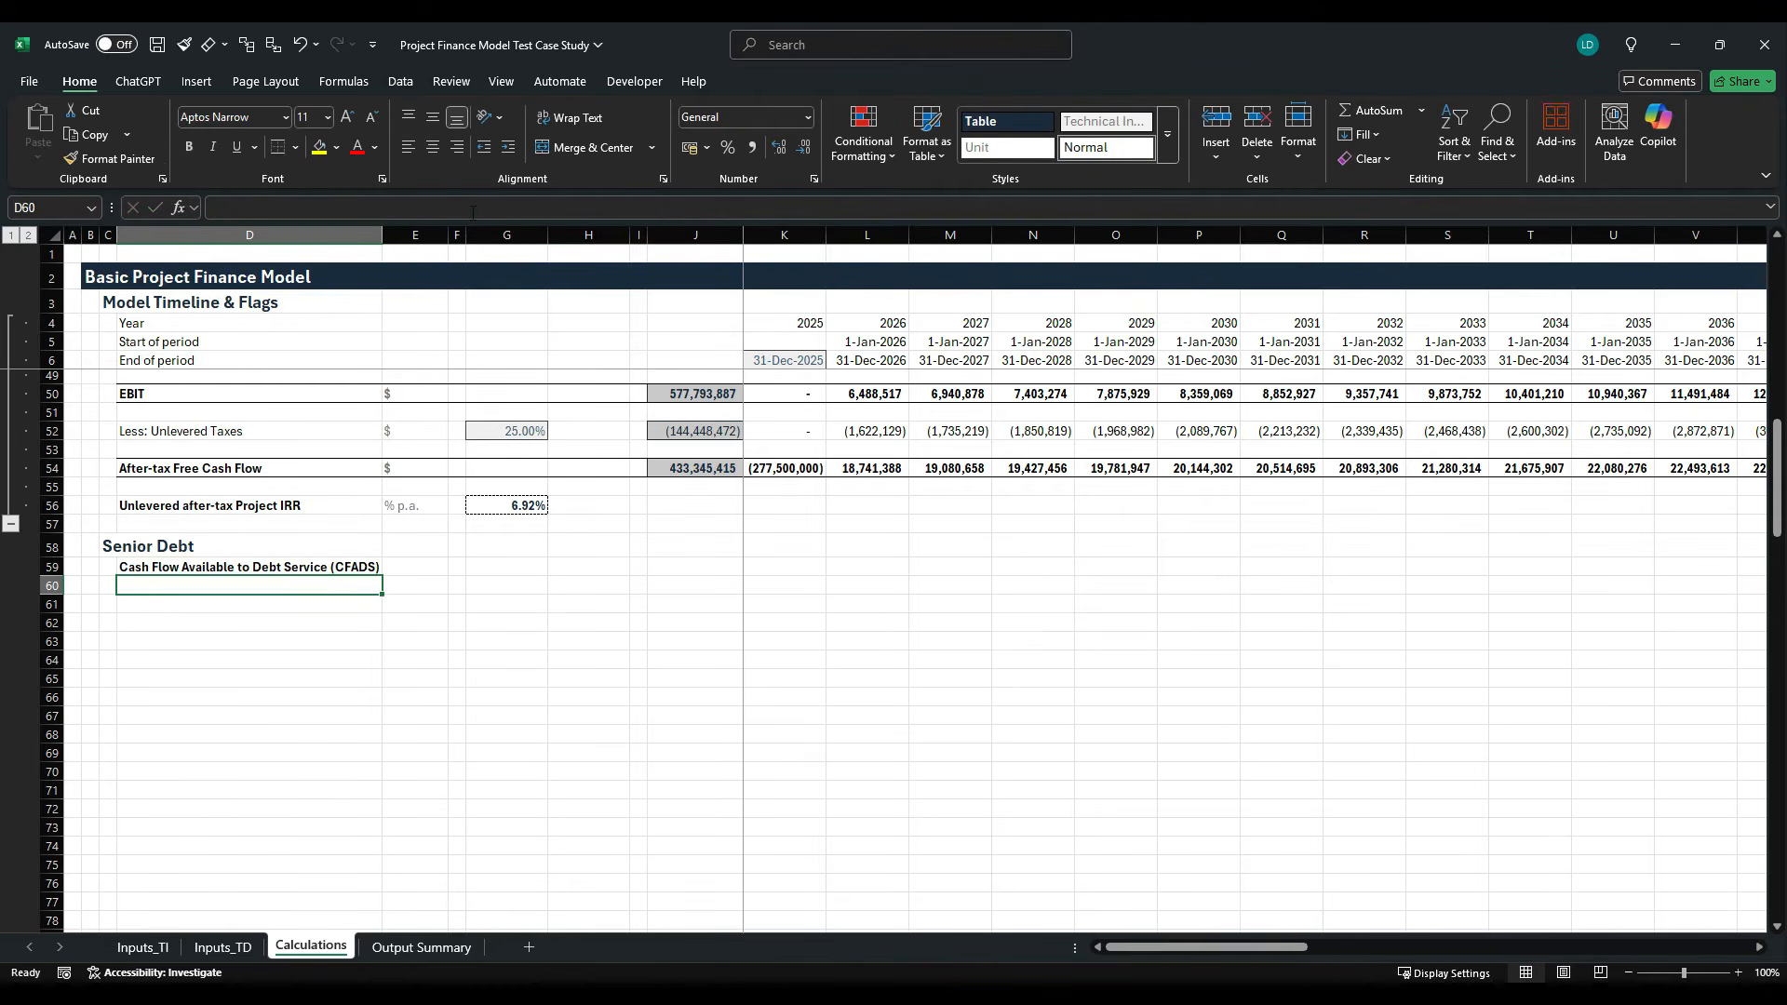
text(EBITDA)
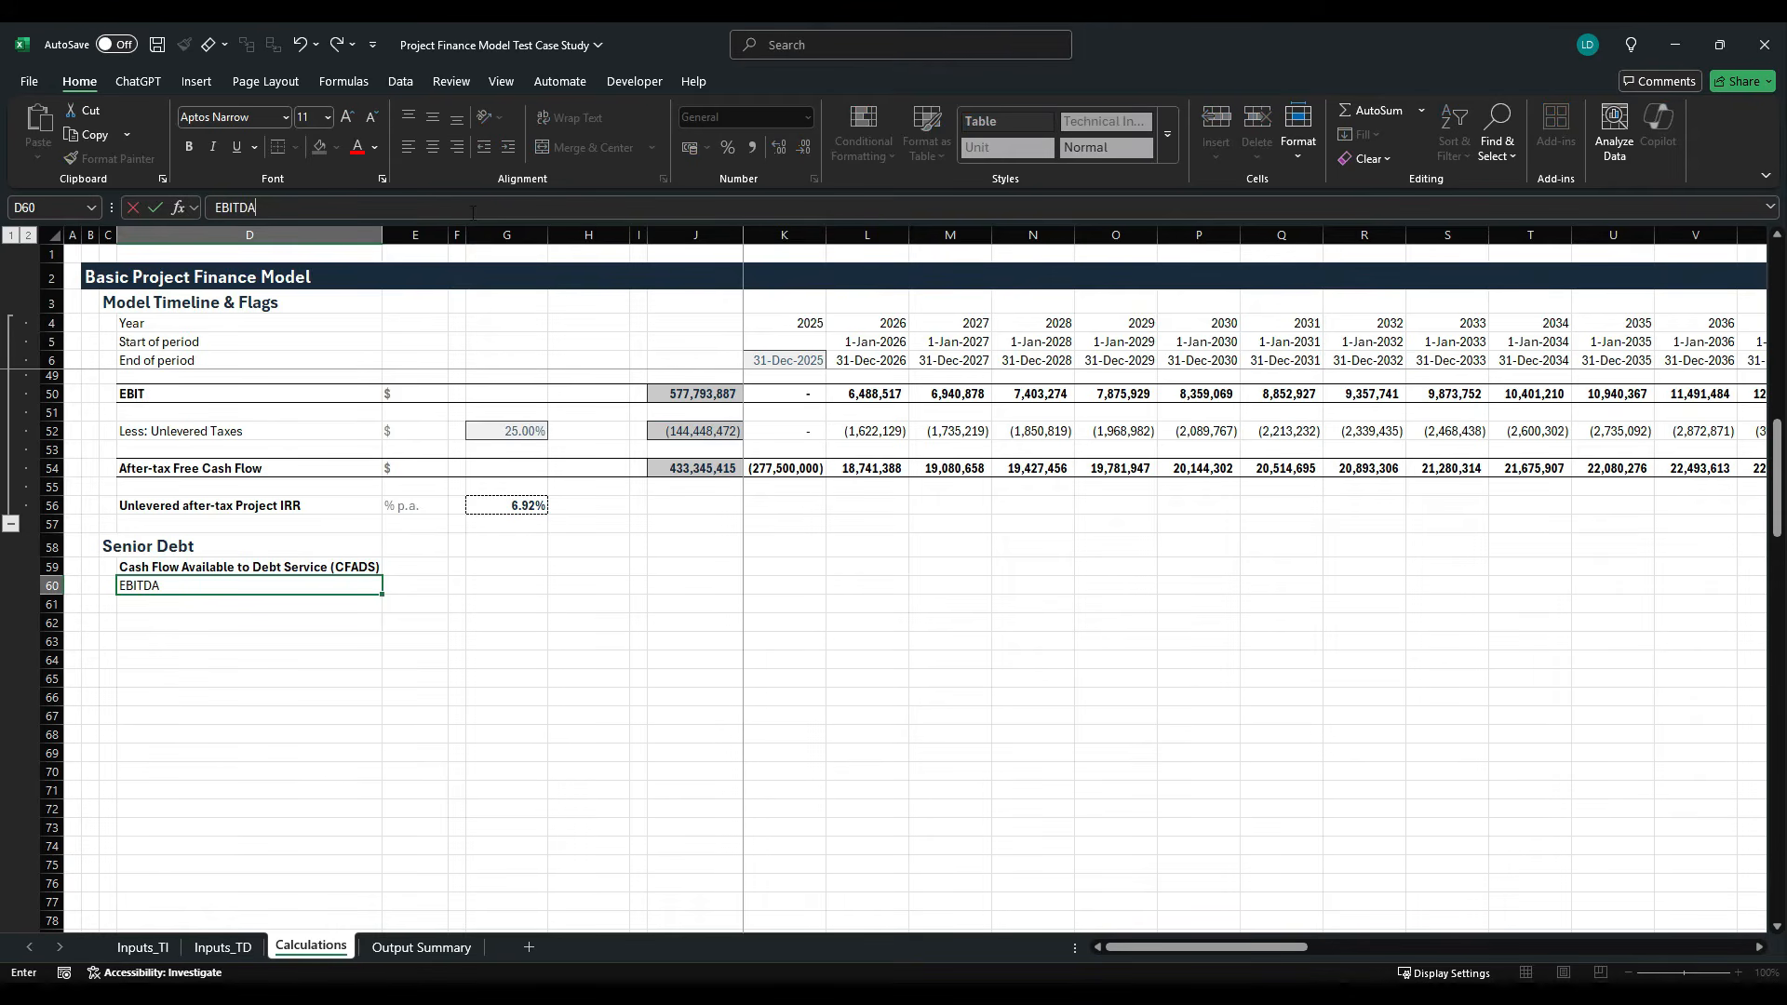
key(ctrl+Return)
key(Down)
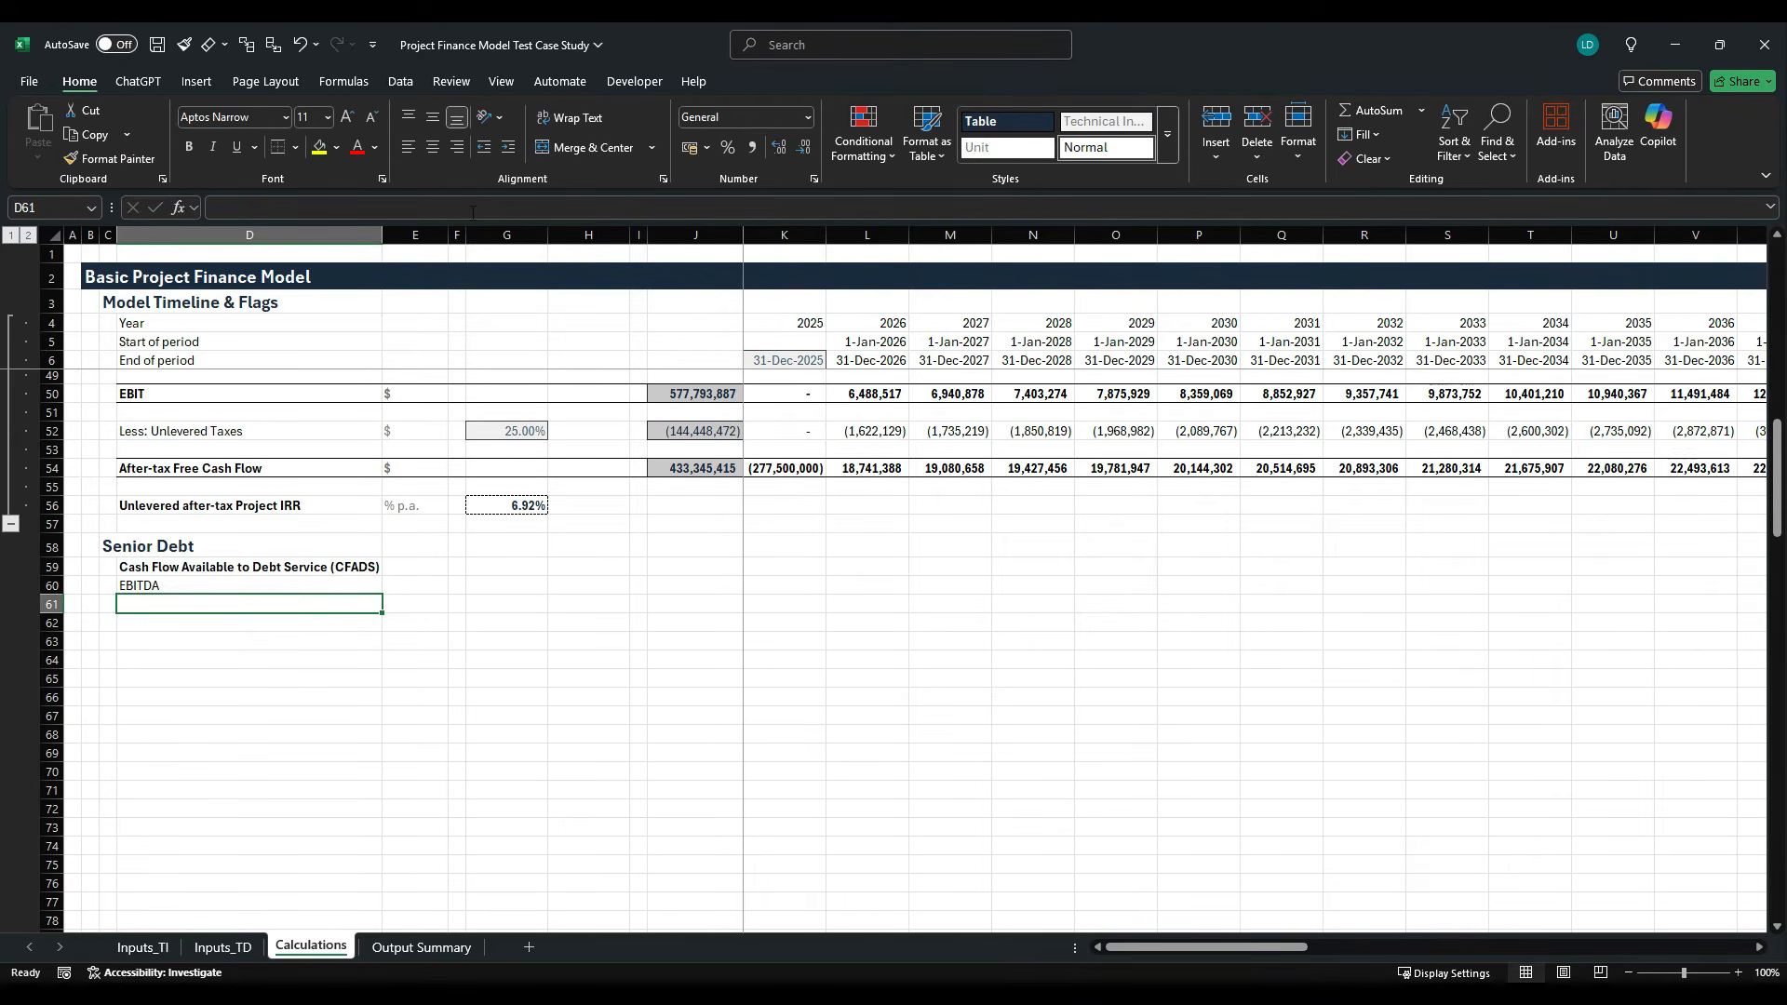
text(Less)
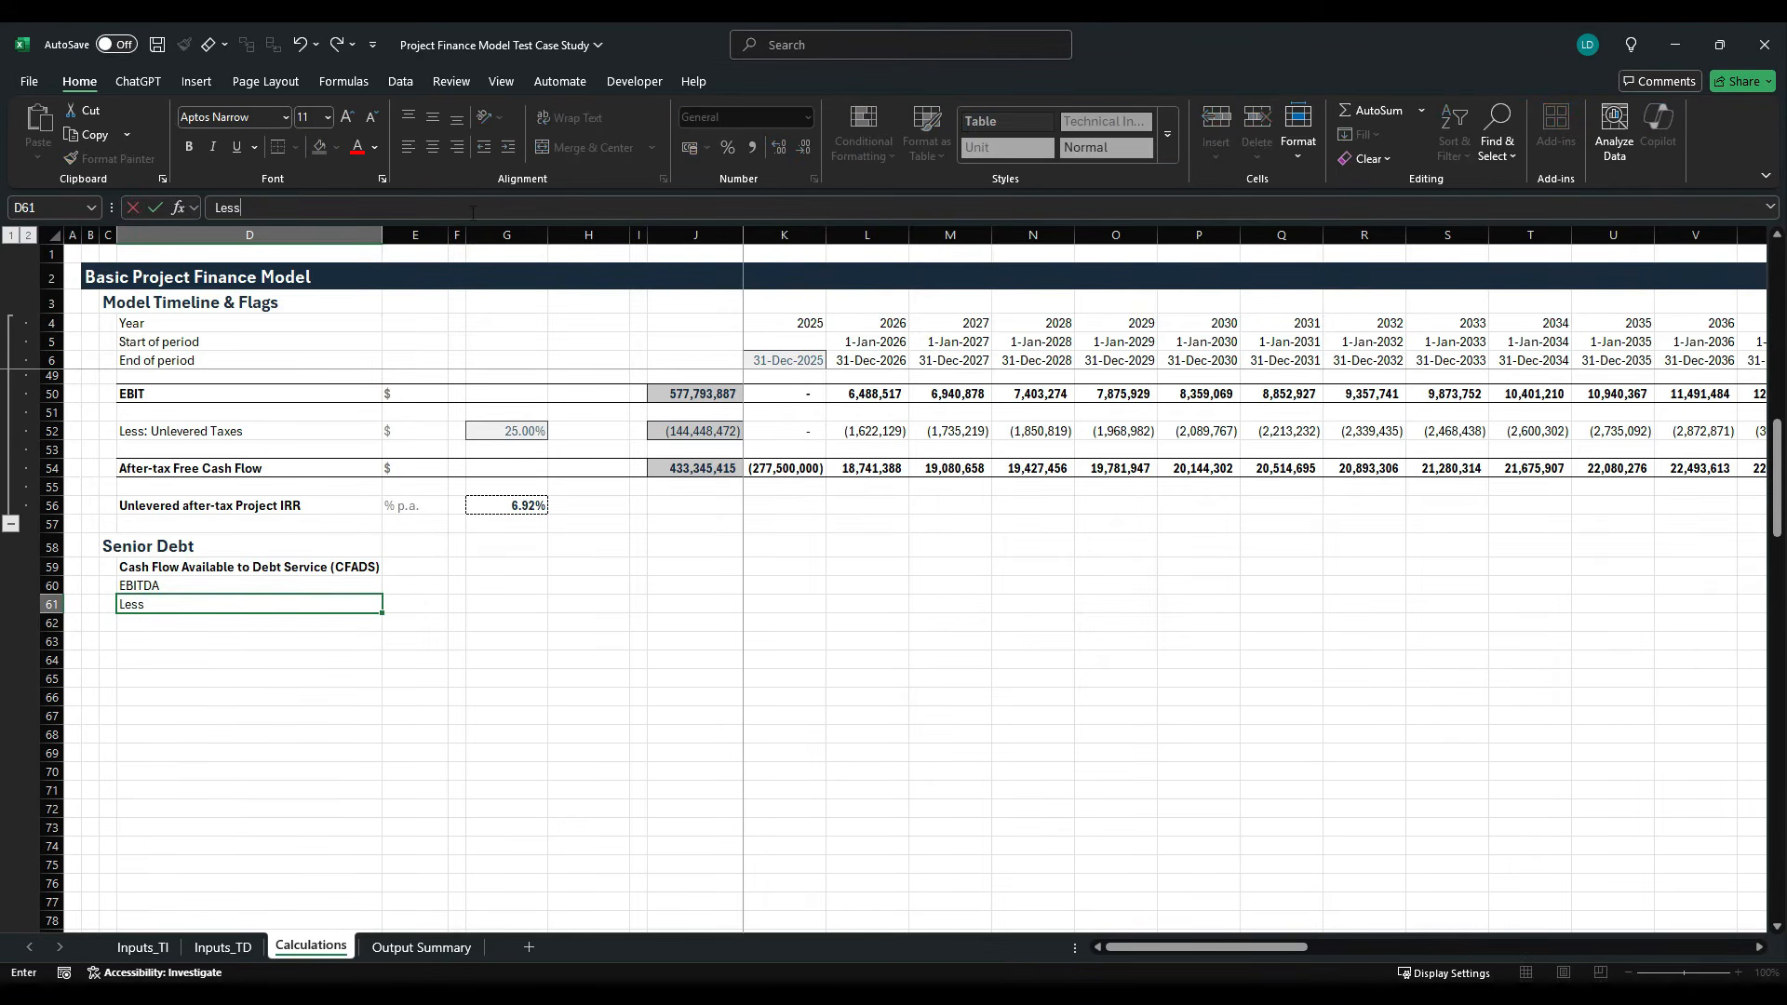
text(: Levered Taxes)
key(ctrl+Return)
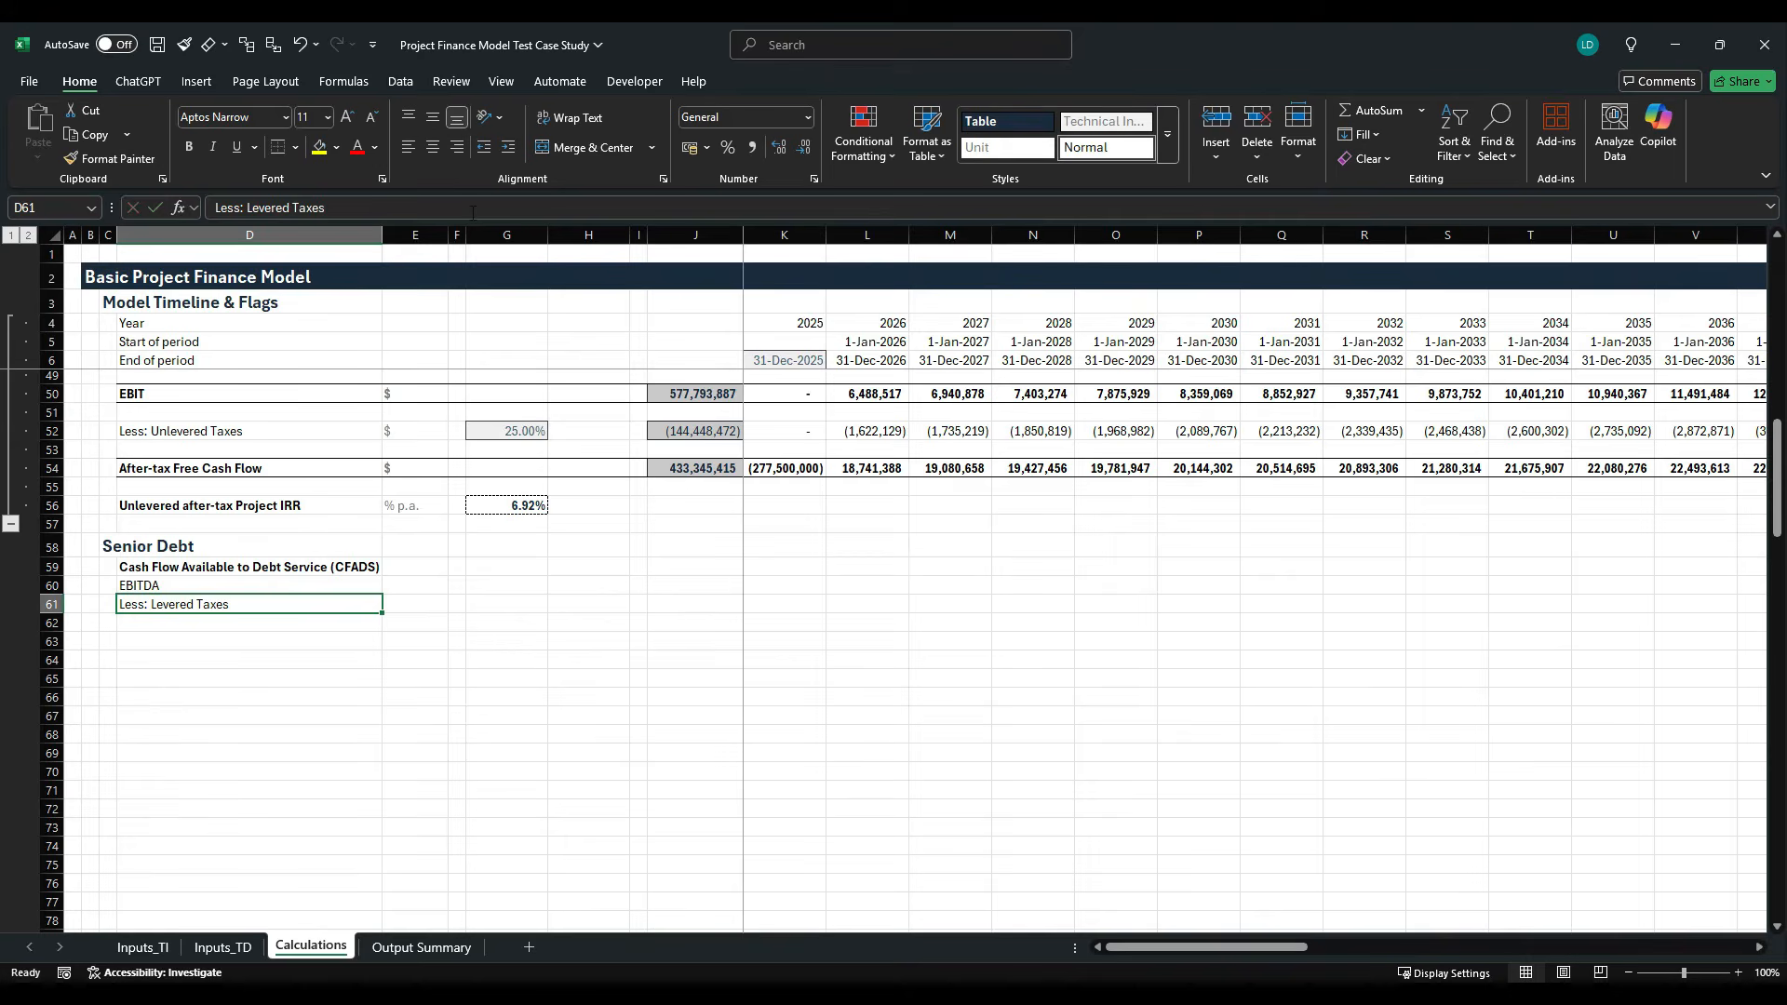
- Enter "$" as the unit for the EBITDA and Levered Taxes lines in E60 and E61
key(Right)
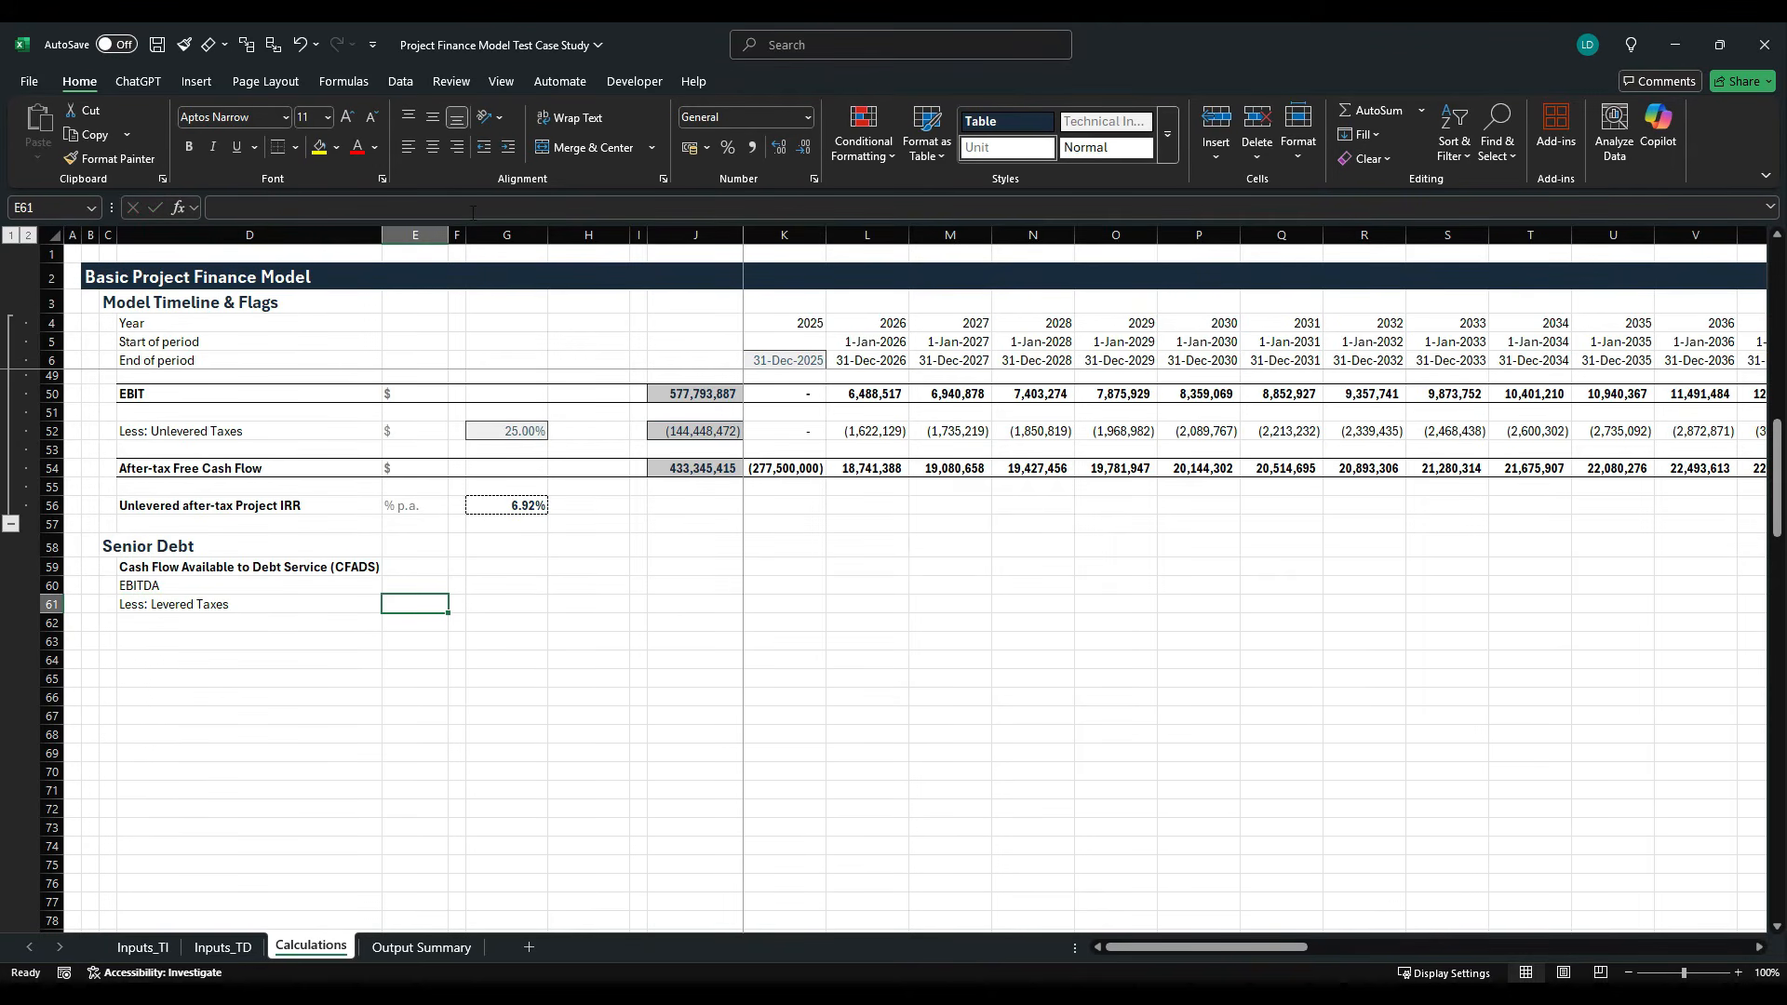
key(Up)
text($)
key(Return)
text($)
key(Right)
key(Right)
key(Right)
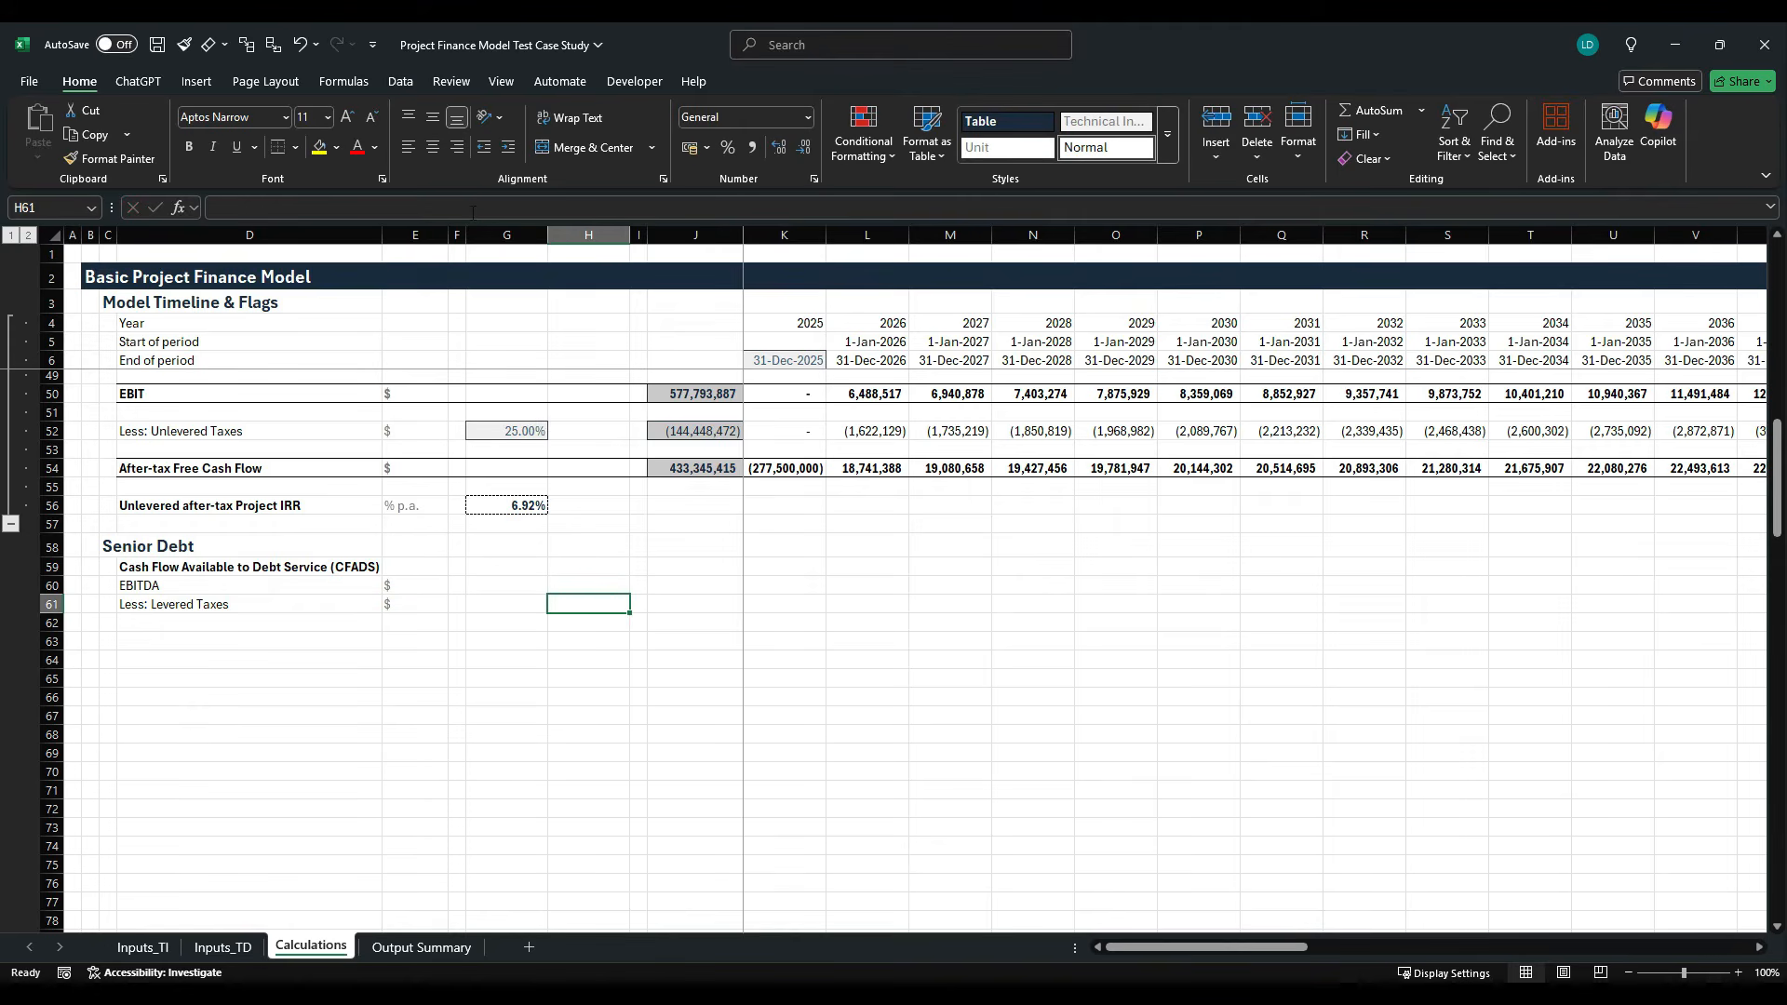
key(Up)
key(Right)
key(Right)
key(Right)
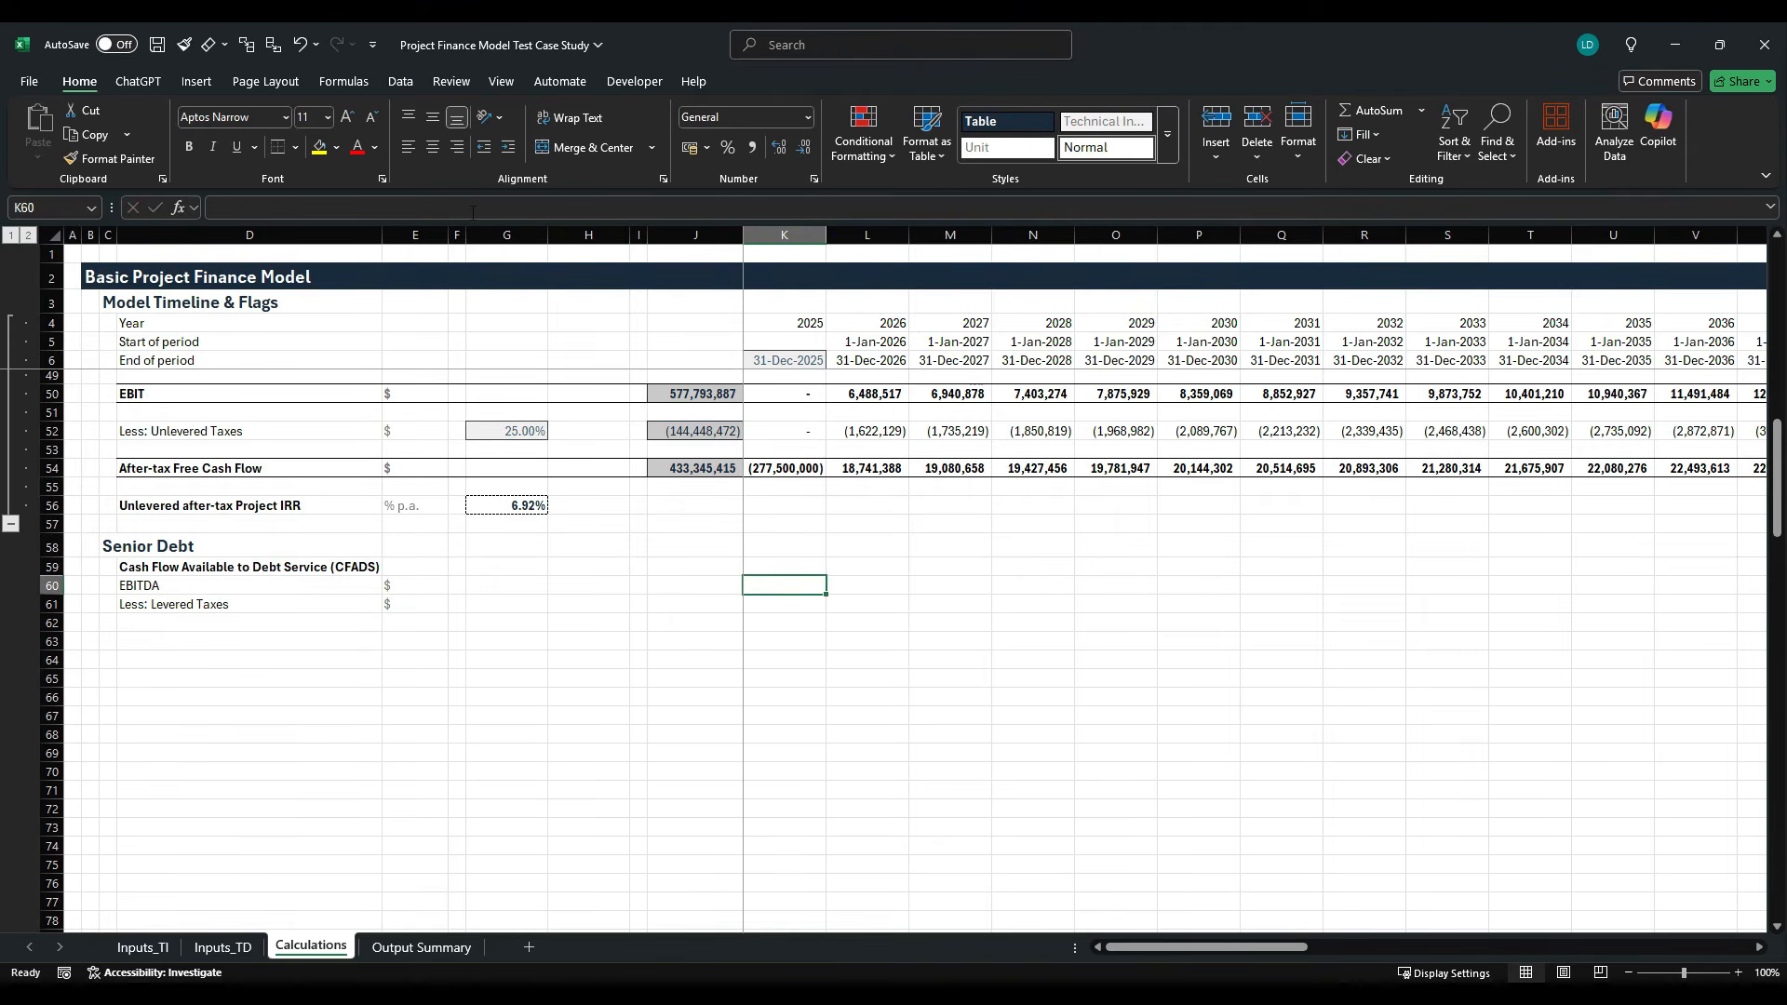
key(Left)
- Add a bold "CFADS" total label in D62 with the unit "$" in E62
scroll(518, 566, up, 8)
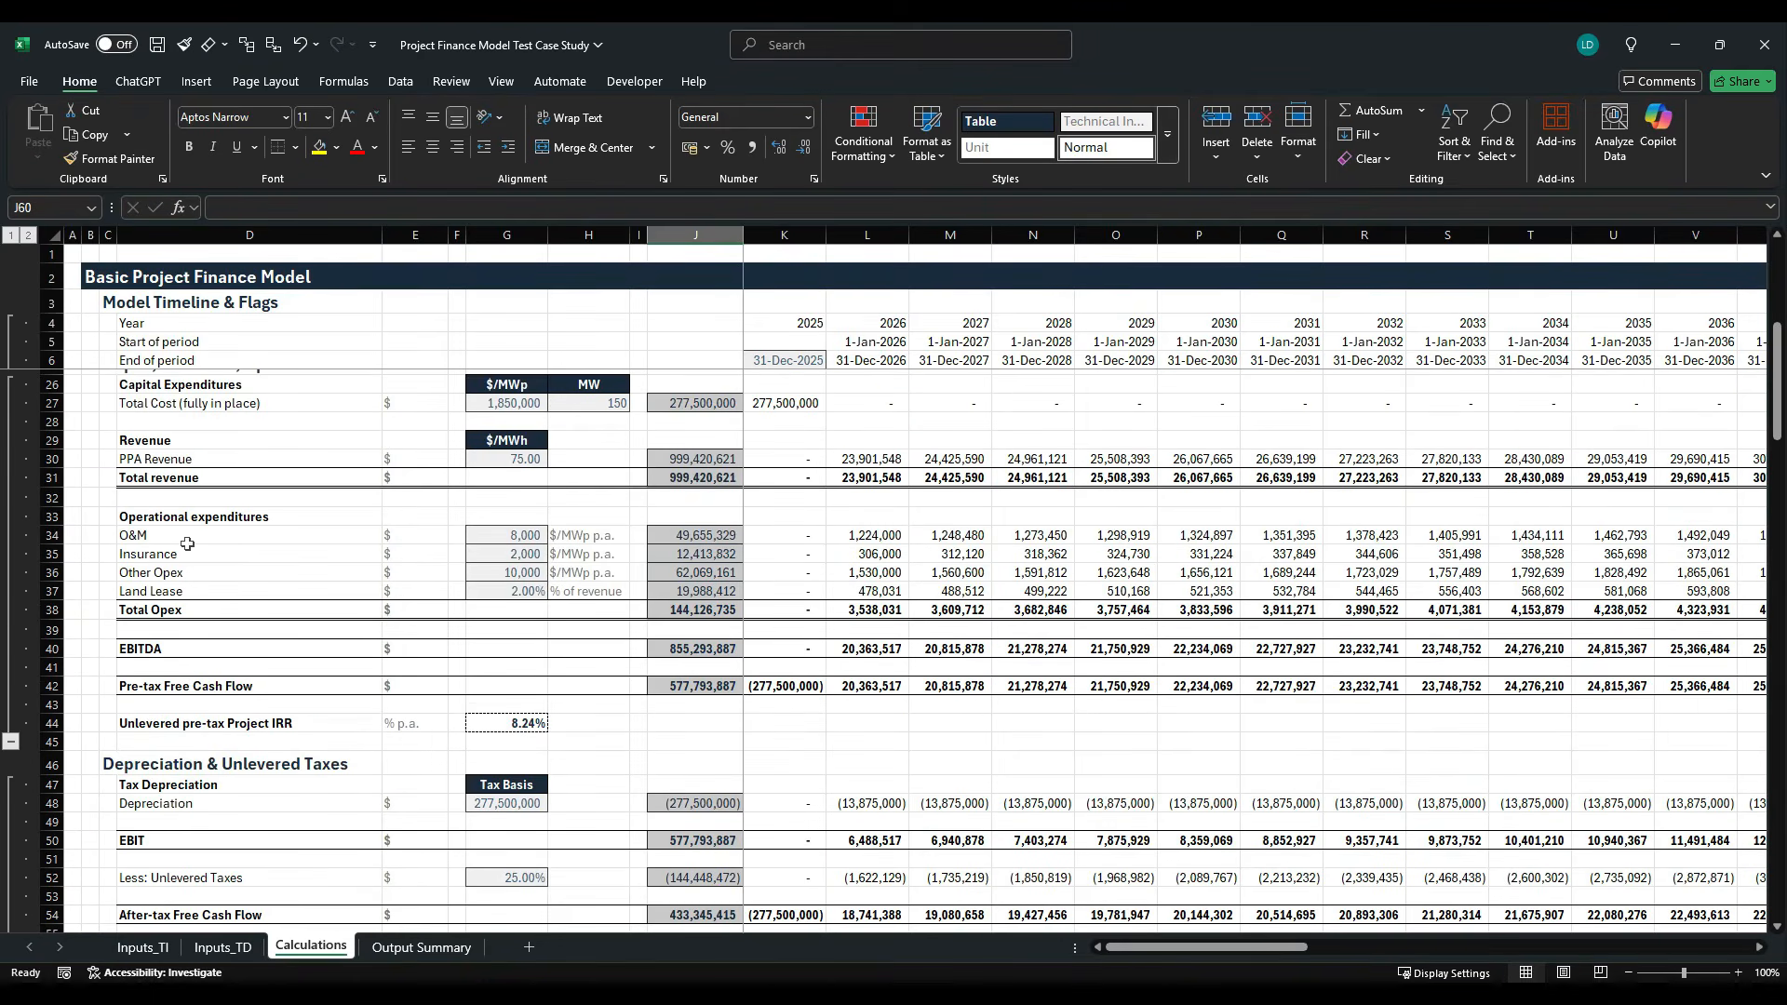
scroll(168, 613, down, 2)
scroll(251, 847, down, 3)
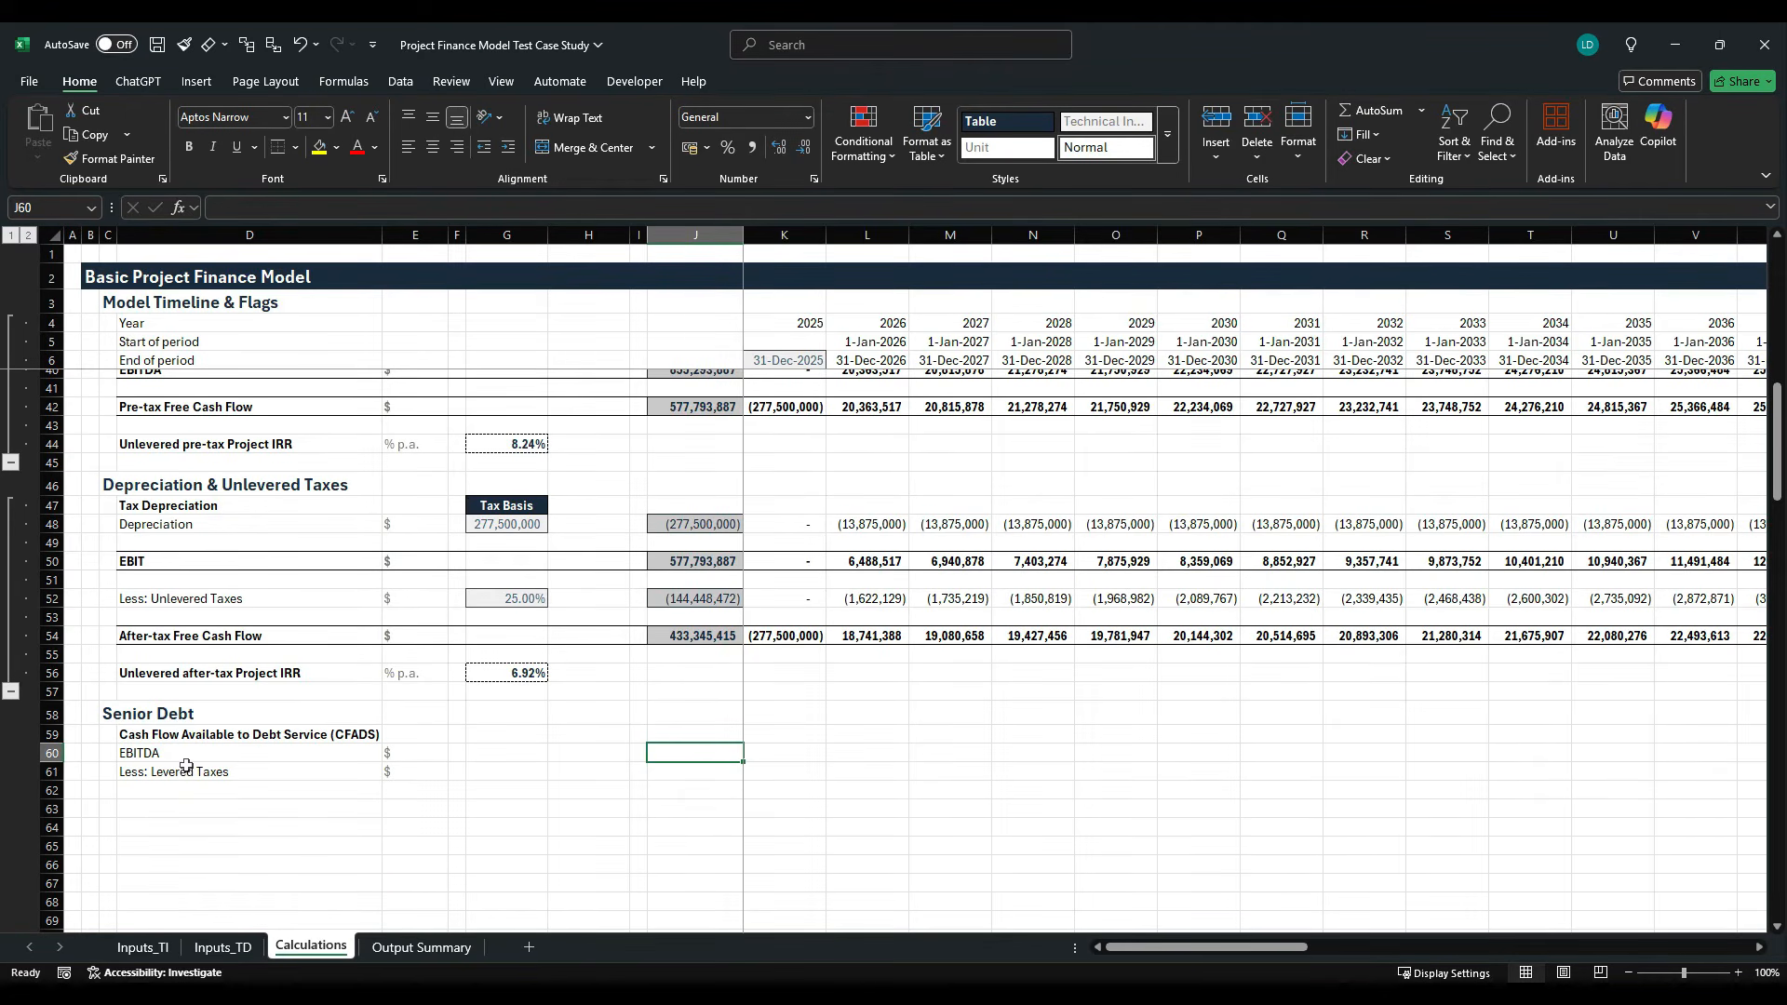
click(187, 793)
scroll(187, 793, down, 1)
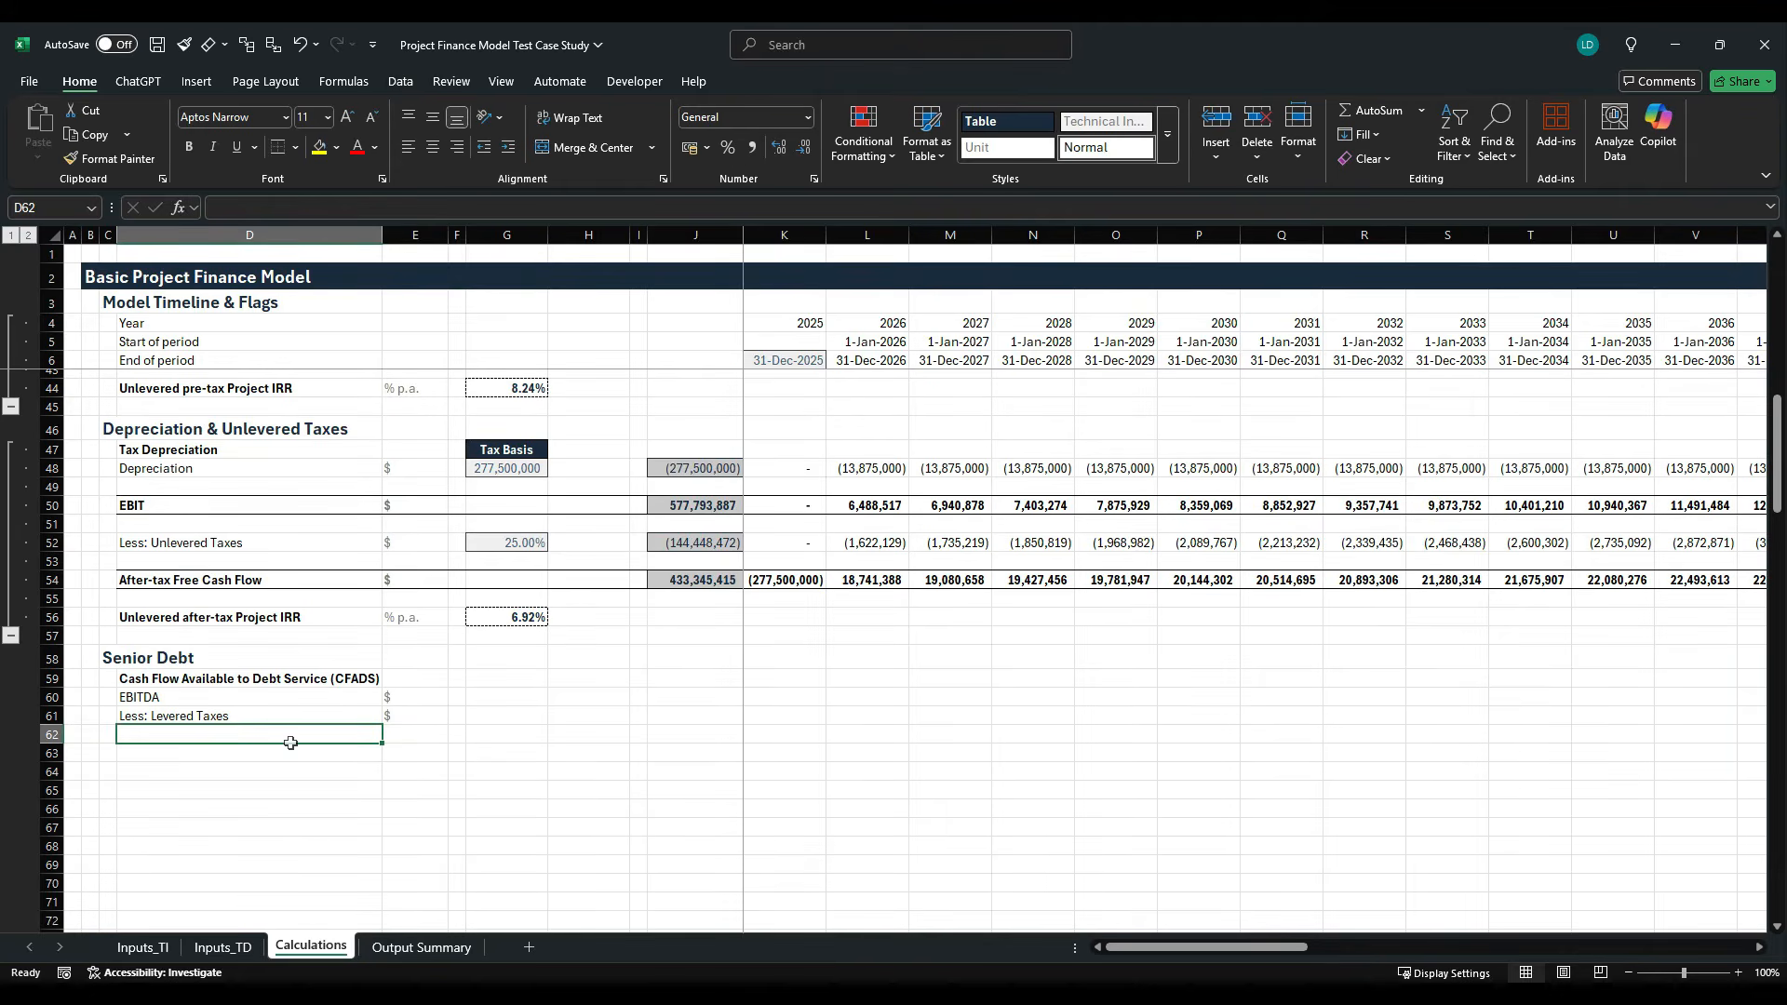
text(CFADS)
click(291, 743)
key(ctrl+b)
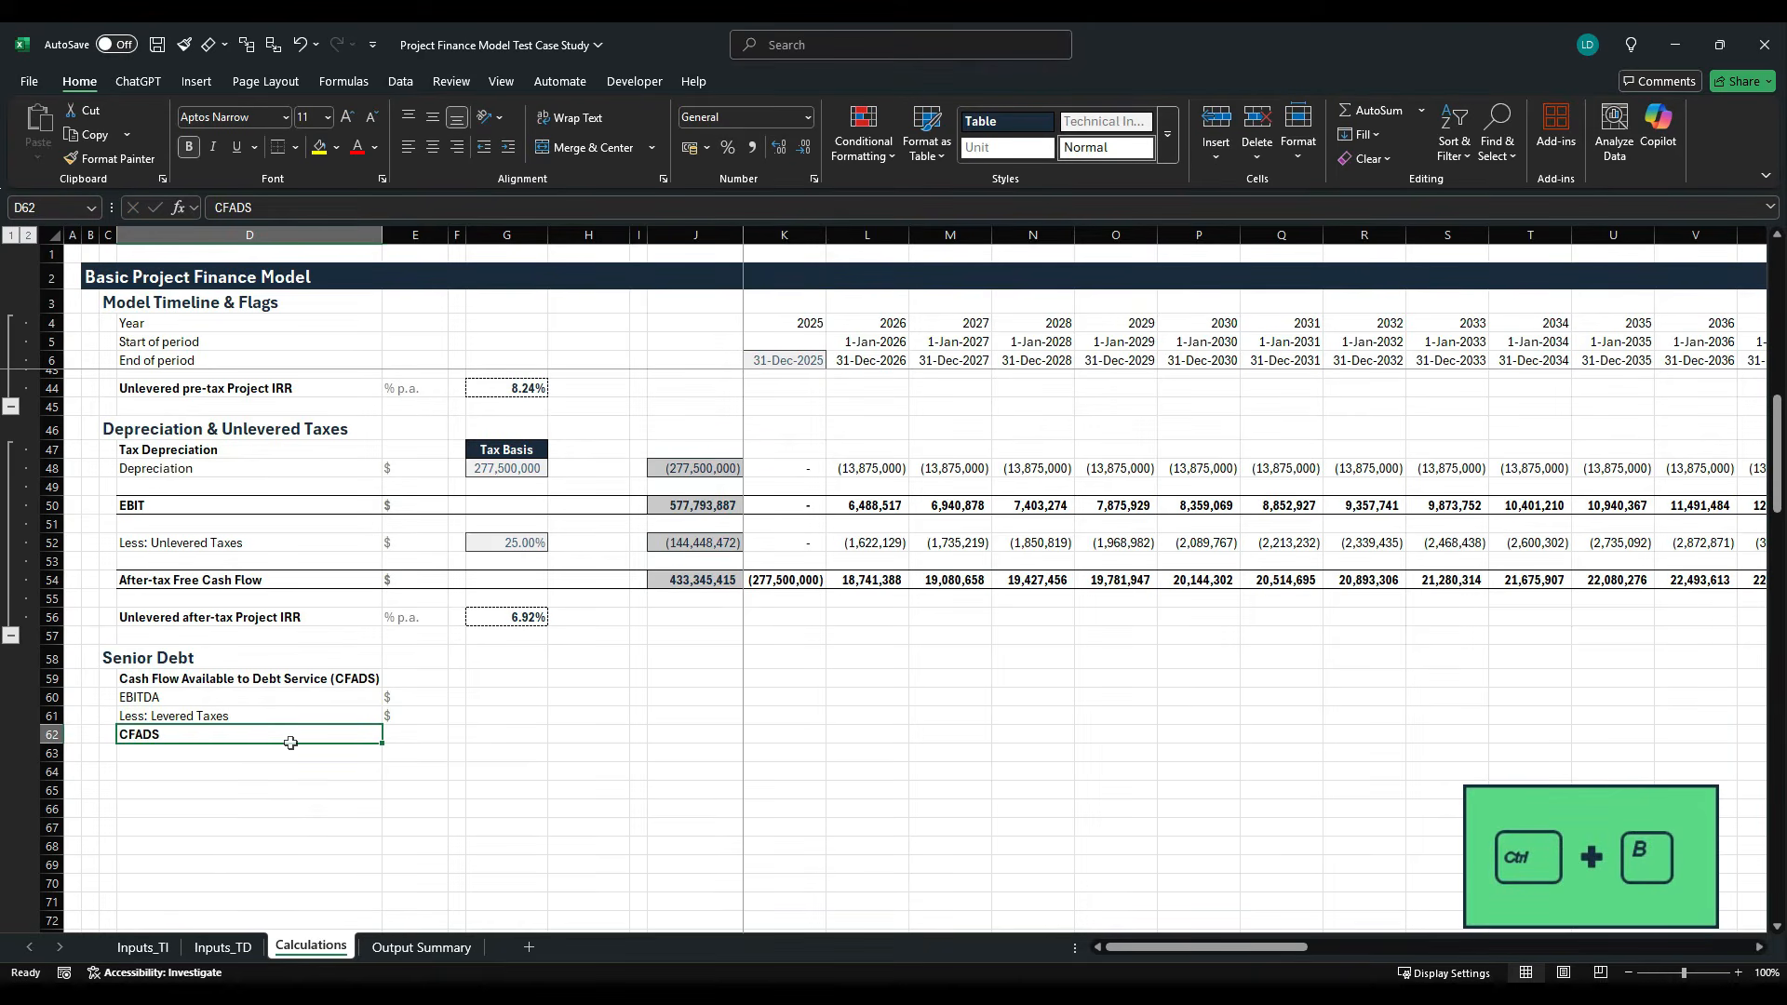
click(439, 736)
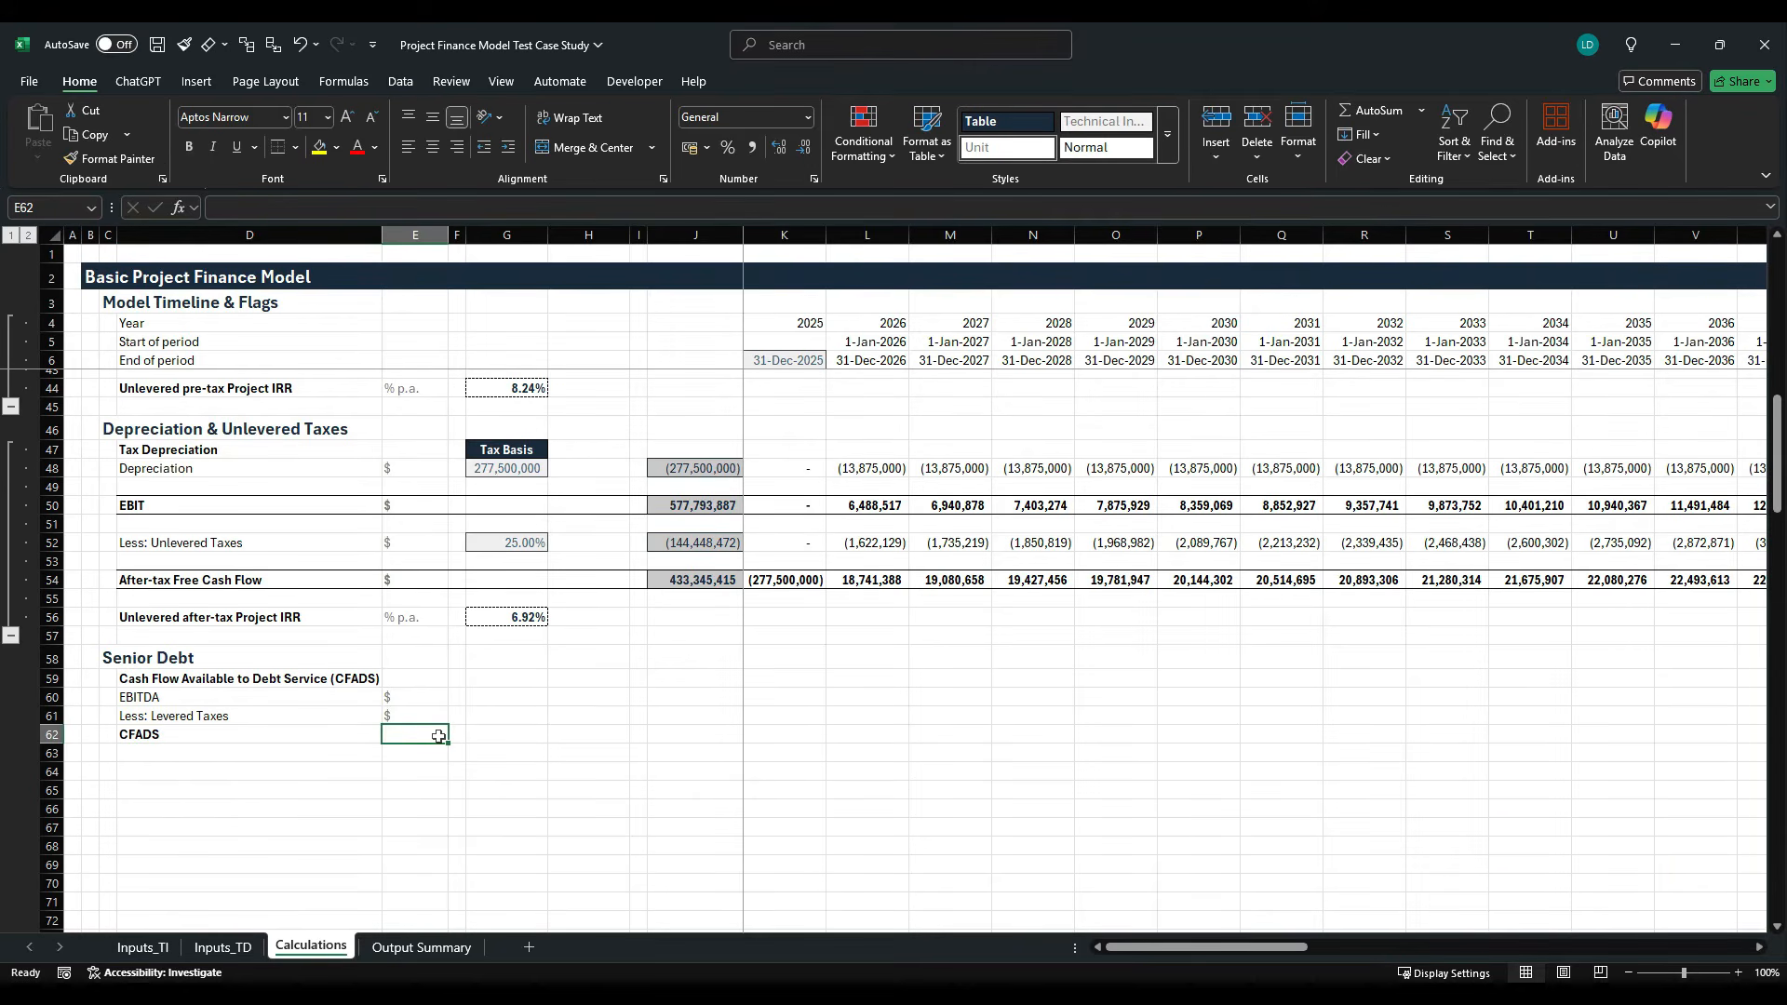
text($)
- Copy the row total formula from the Unlevered Taxes line in J52 into J60:J62
key(Up)
key(Up)
key(Right)
key(Right)
key(Right)
key(Right)
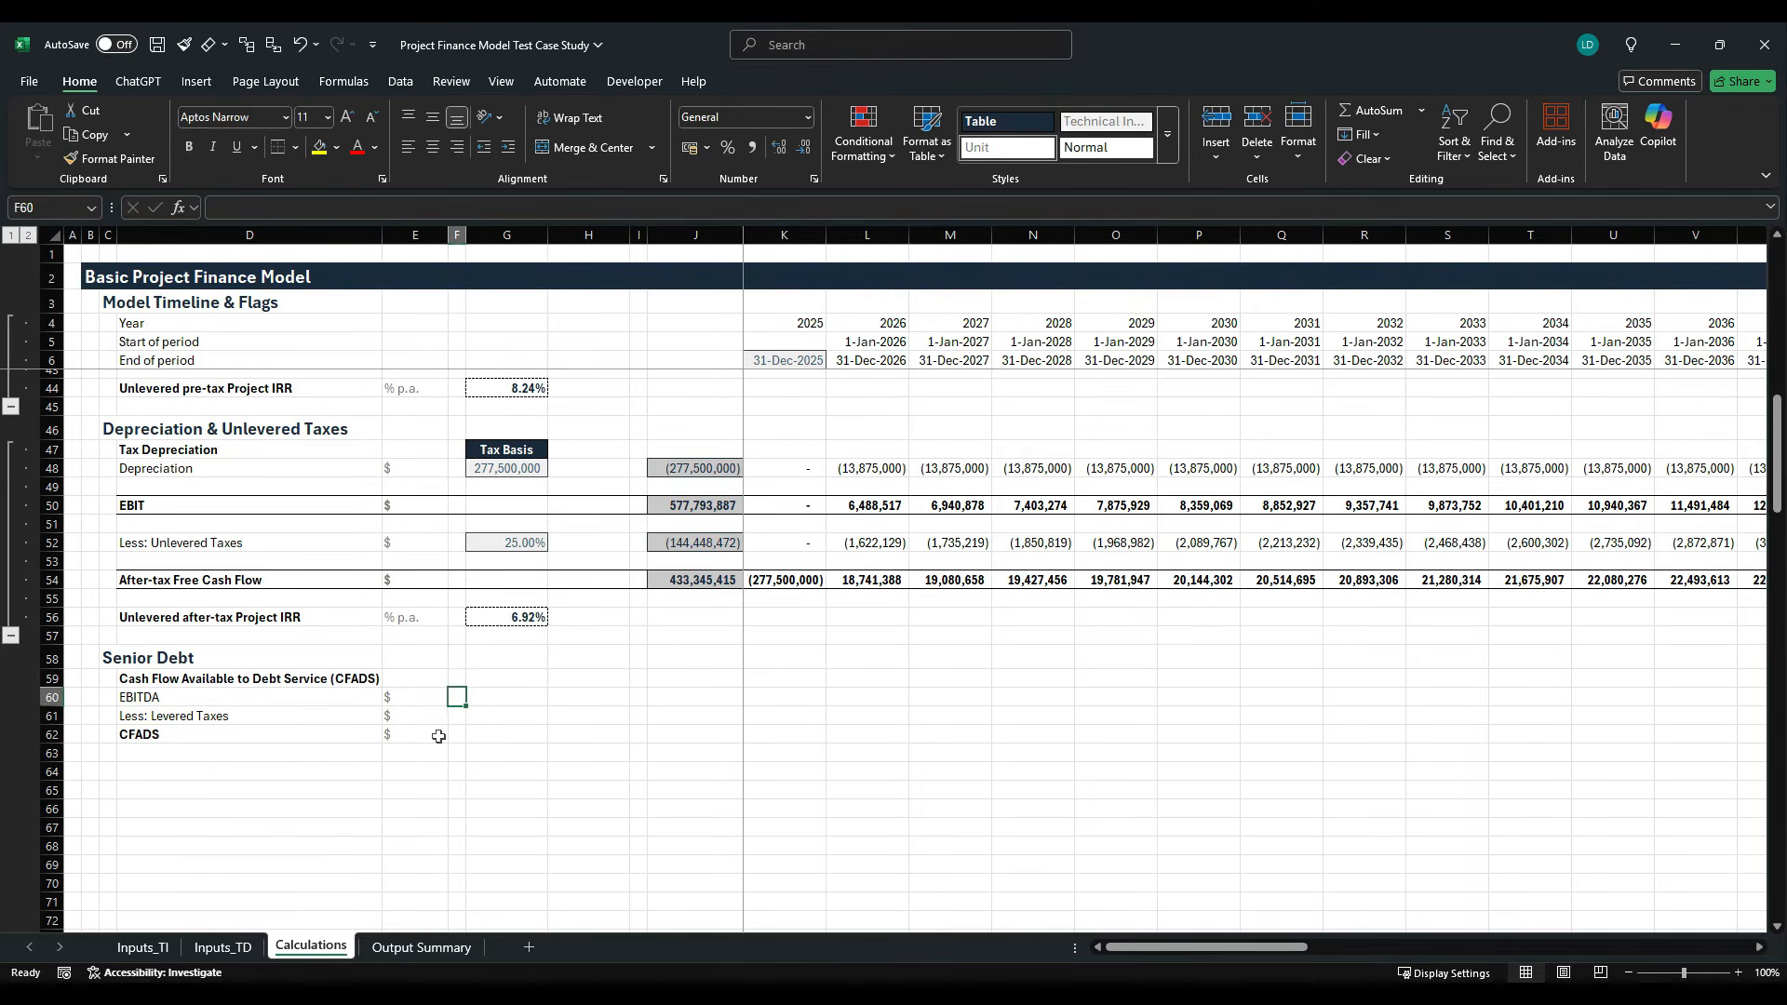
key(Right)
key(ctrl+Up)
key(ctrl+Up)
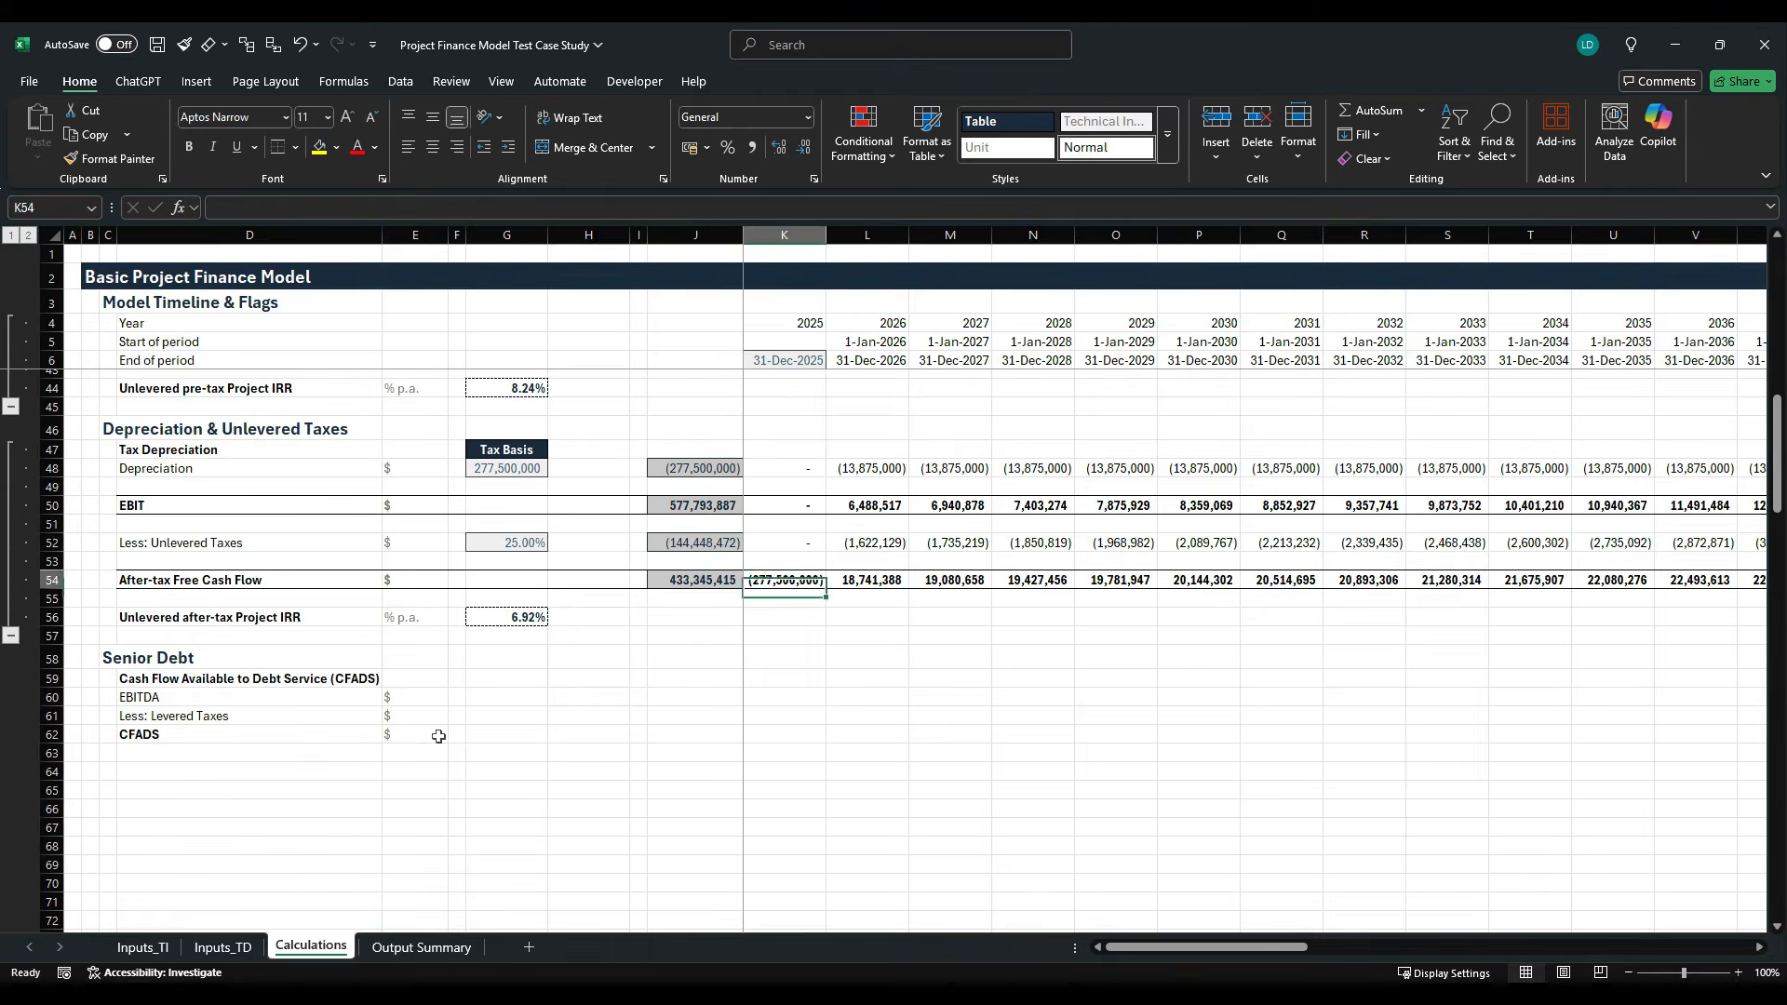
key(Left)
key(ctrl+c)
key(Down)
key(Down)
key(Down)
key(Down)
key(Down)
key(Down)
key(Down)
key(Down)
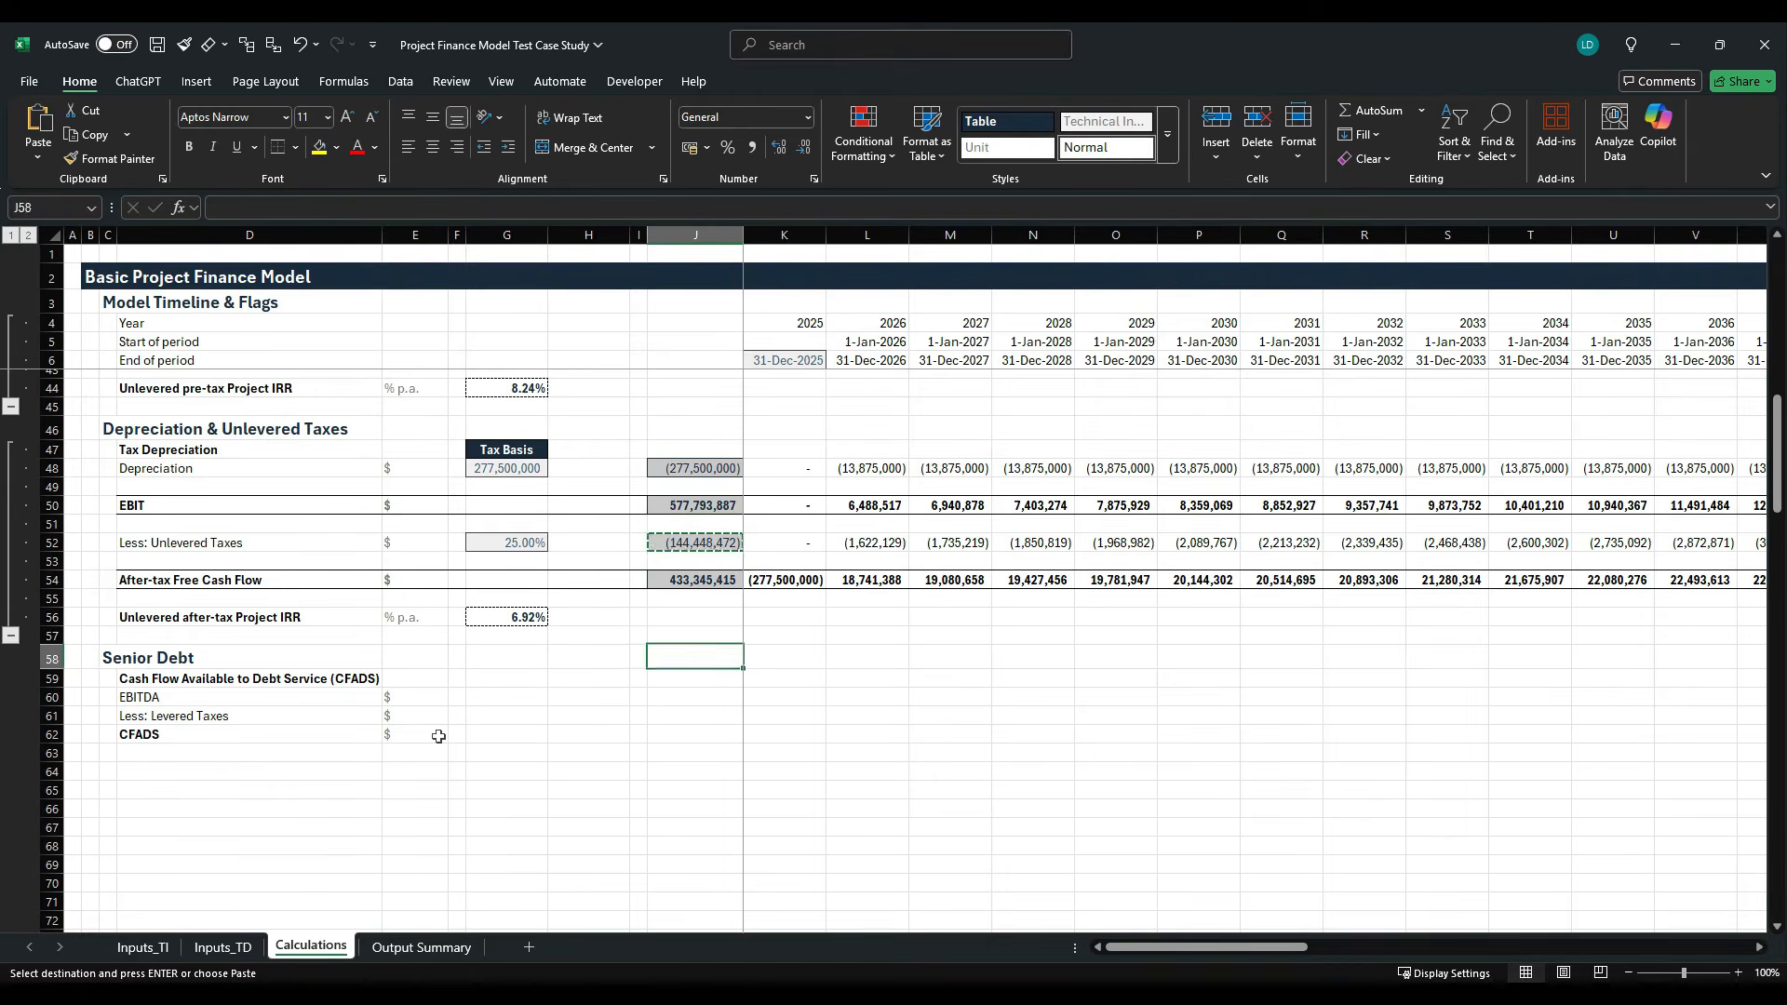
key(shift+Down)
key(shift+Down)
key(ctrl+v)
- Link the 2025 EBITDA cell K60 to the EBITDA row above, cell K40
key(Right)
text(=)
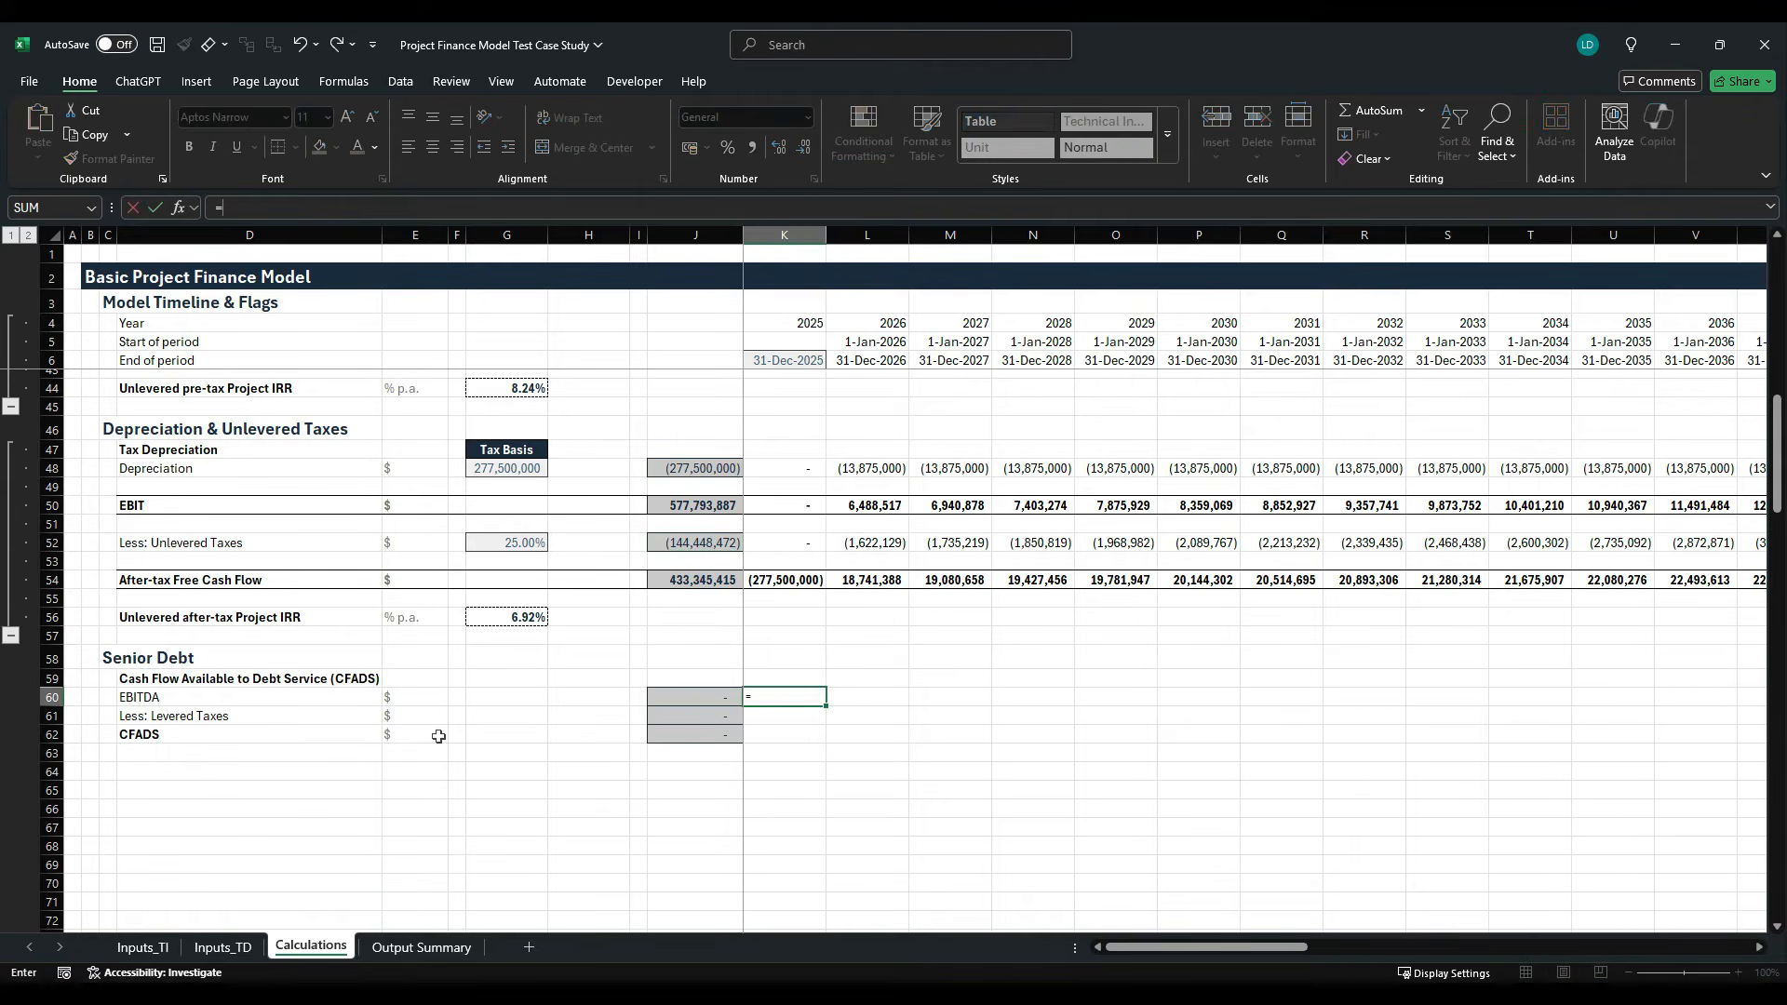
scroll(438, 736, up, 2)
scroll(431, 725, up, 1)
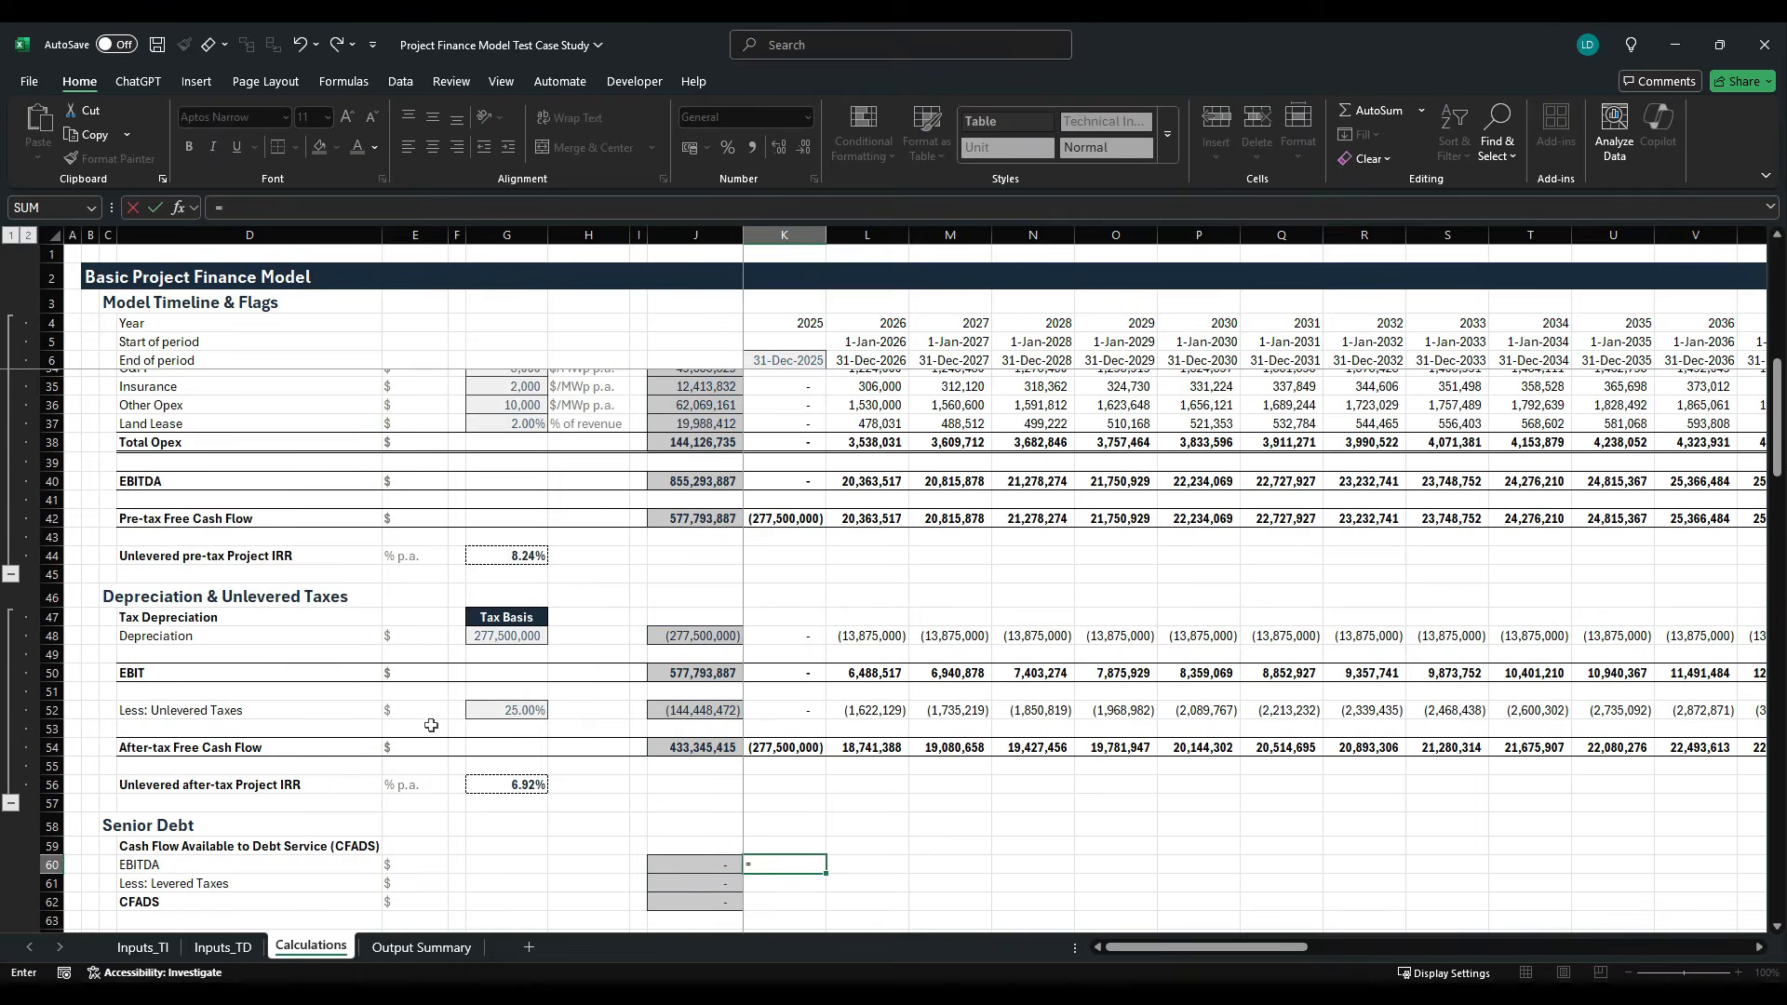
click(787, 481)
scroll(605, 666, down, 2)
key(ctrl+Return)
key(Down)
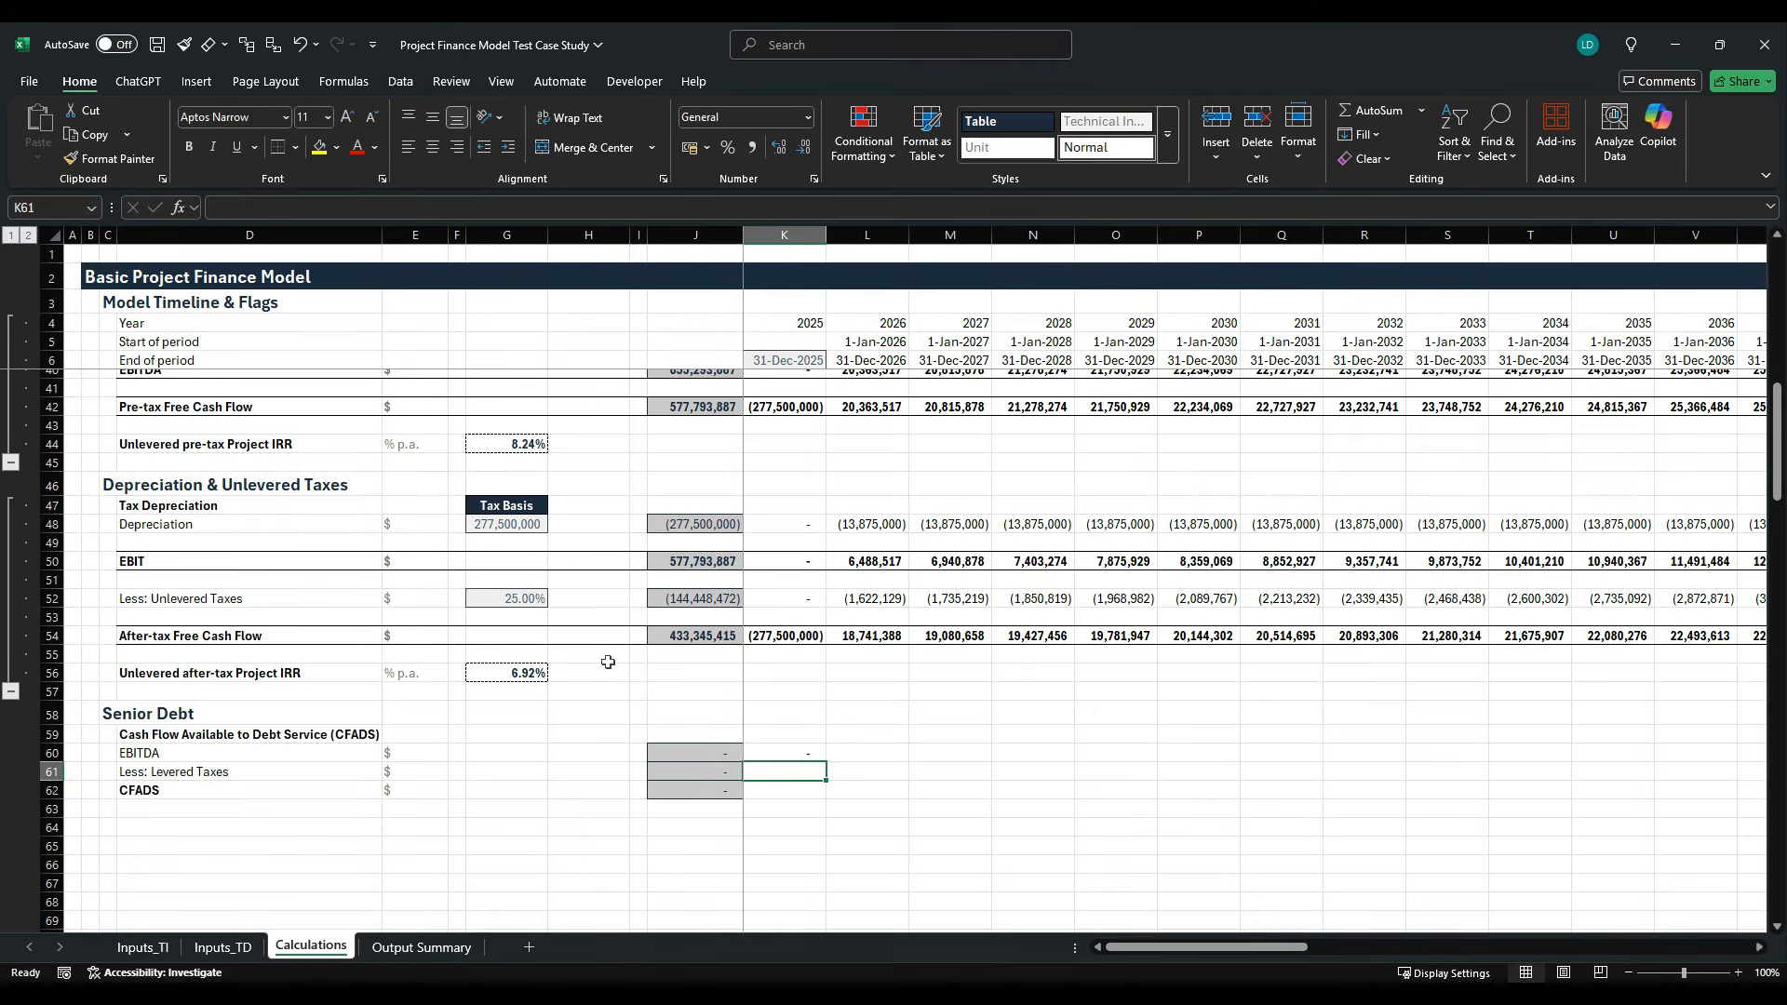
- Calculate the 2025 CFADS in K62 as the sum of K60:K61
key(Down)
key(alt+shift+equal)
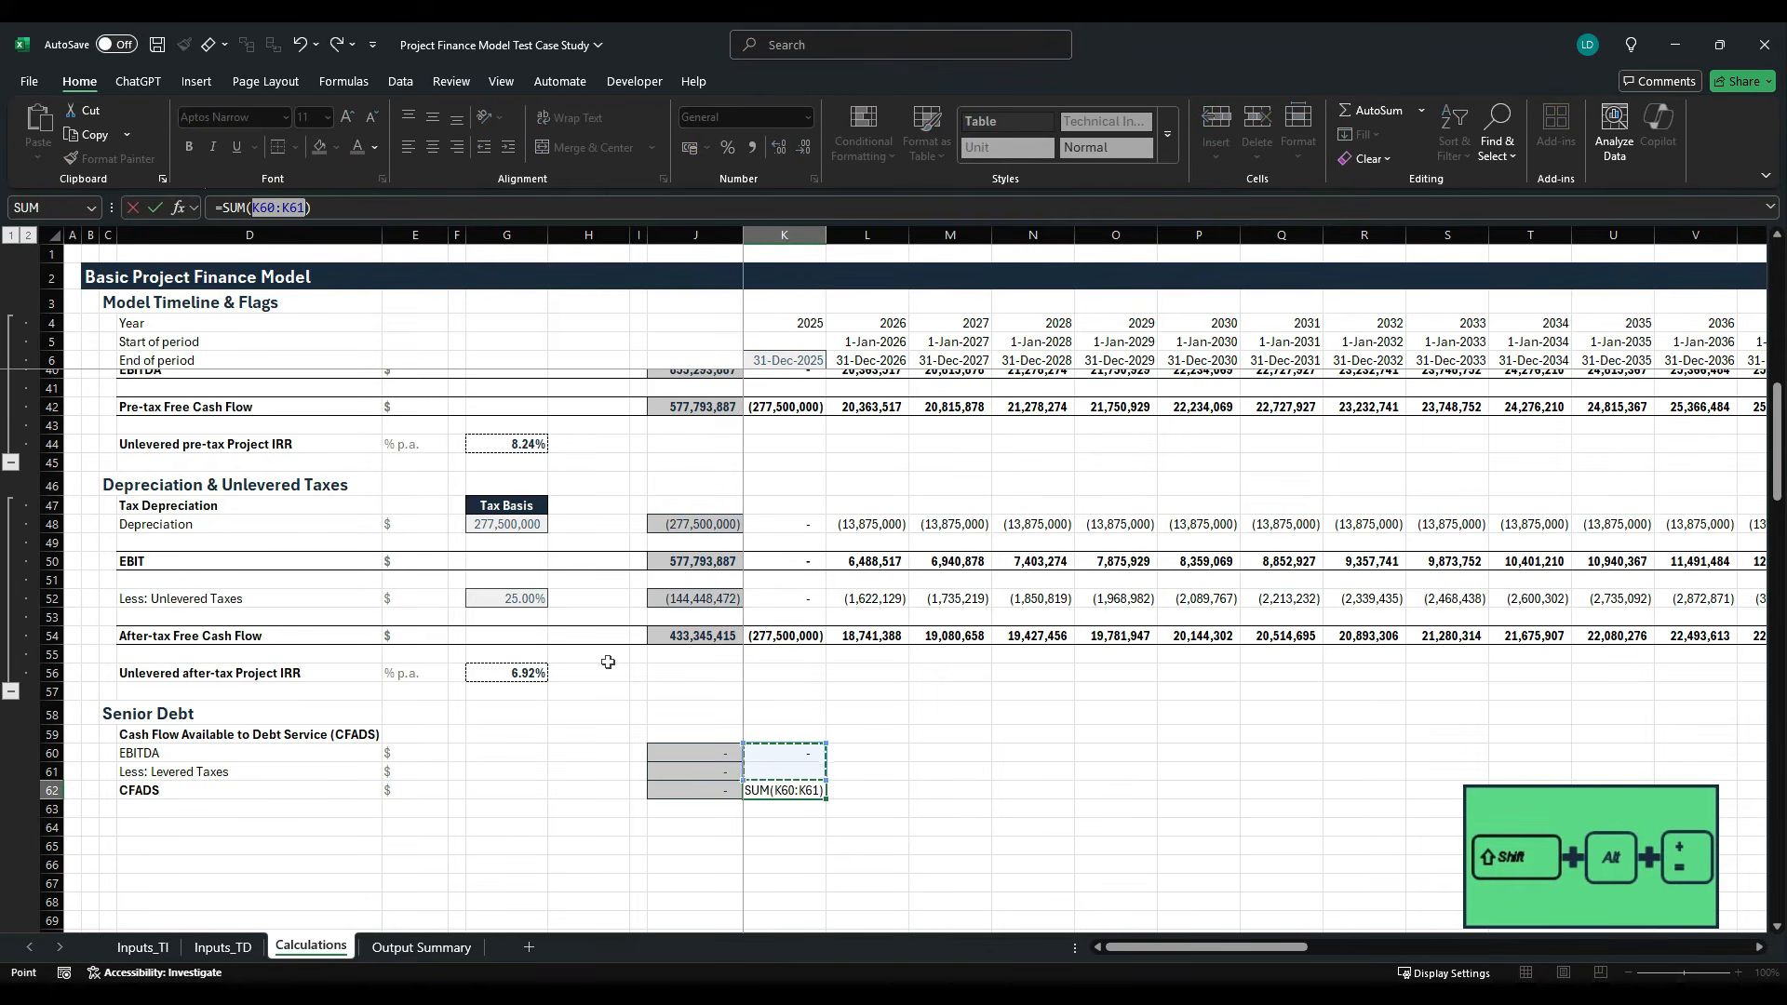
key(ctrl+Return)
- Fill the 2025 formulas in K60:K62 across all timeline columns through 2060
key(ctrl+shift+Up)
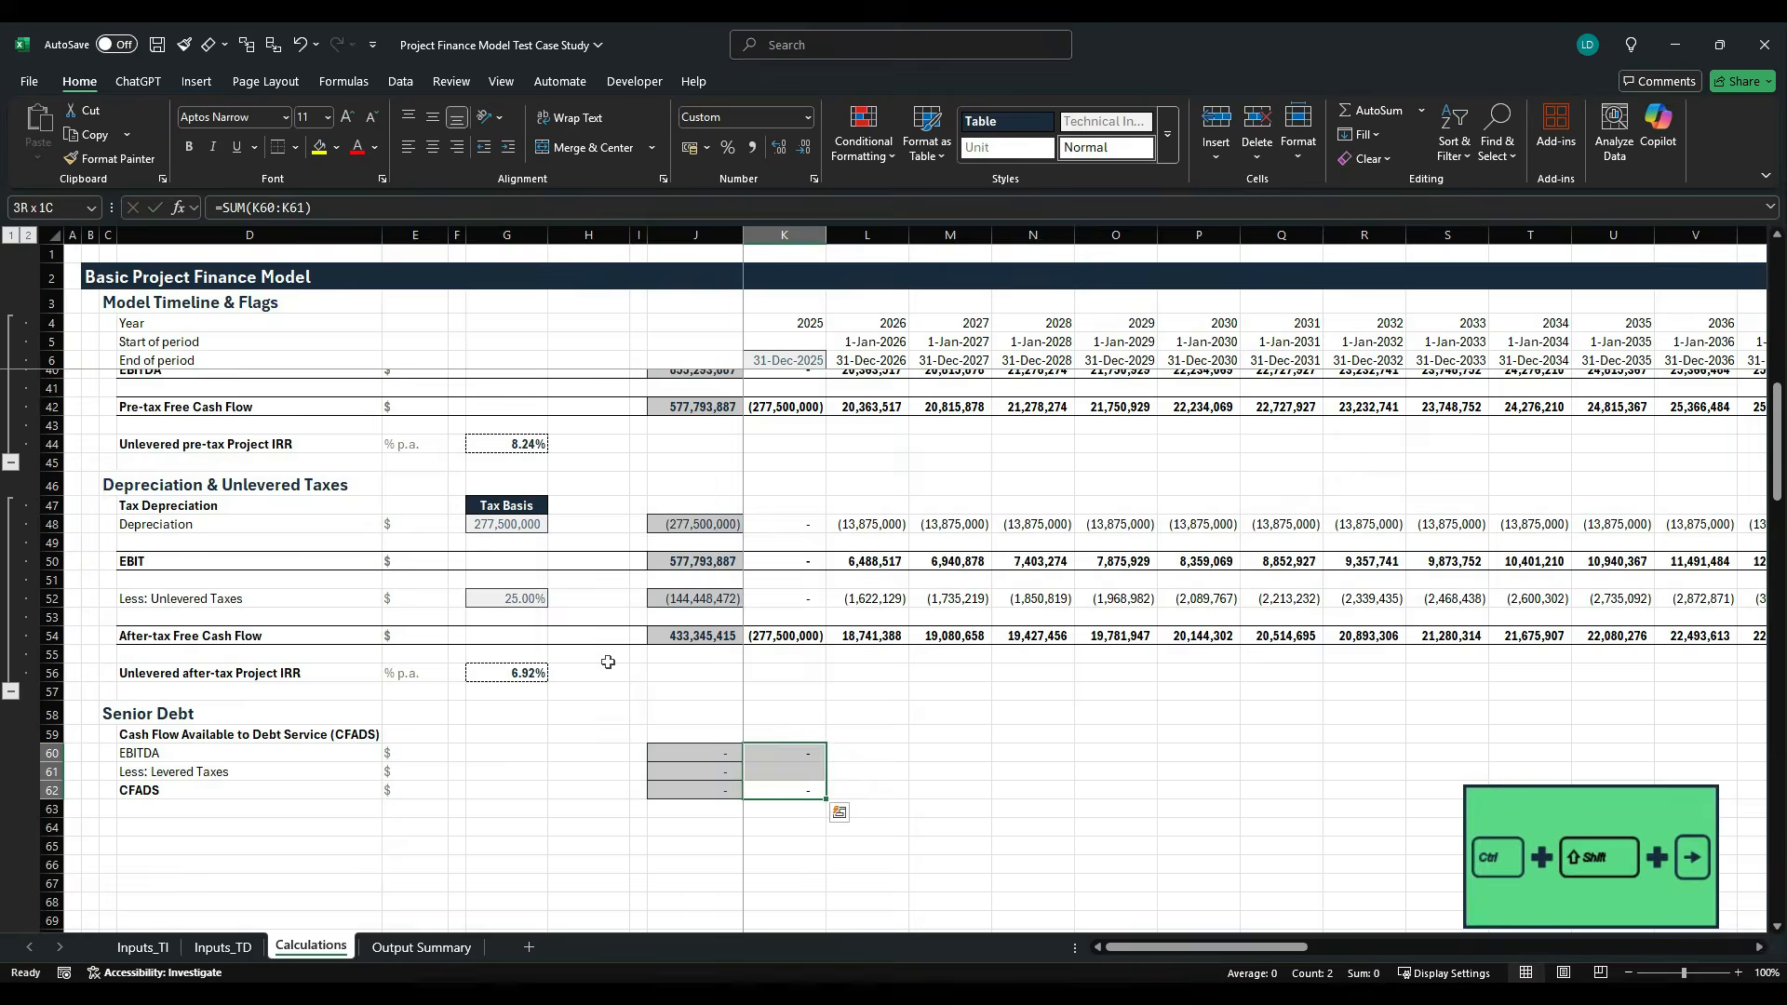
key(ctrl+shift+Right)
key(ctrl+r)
key(shift+Left)
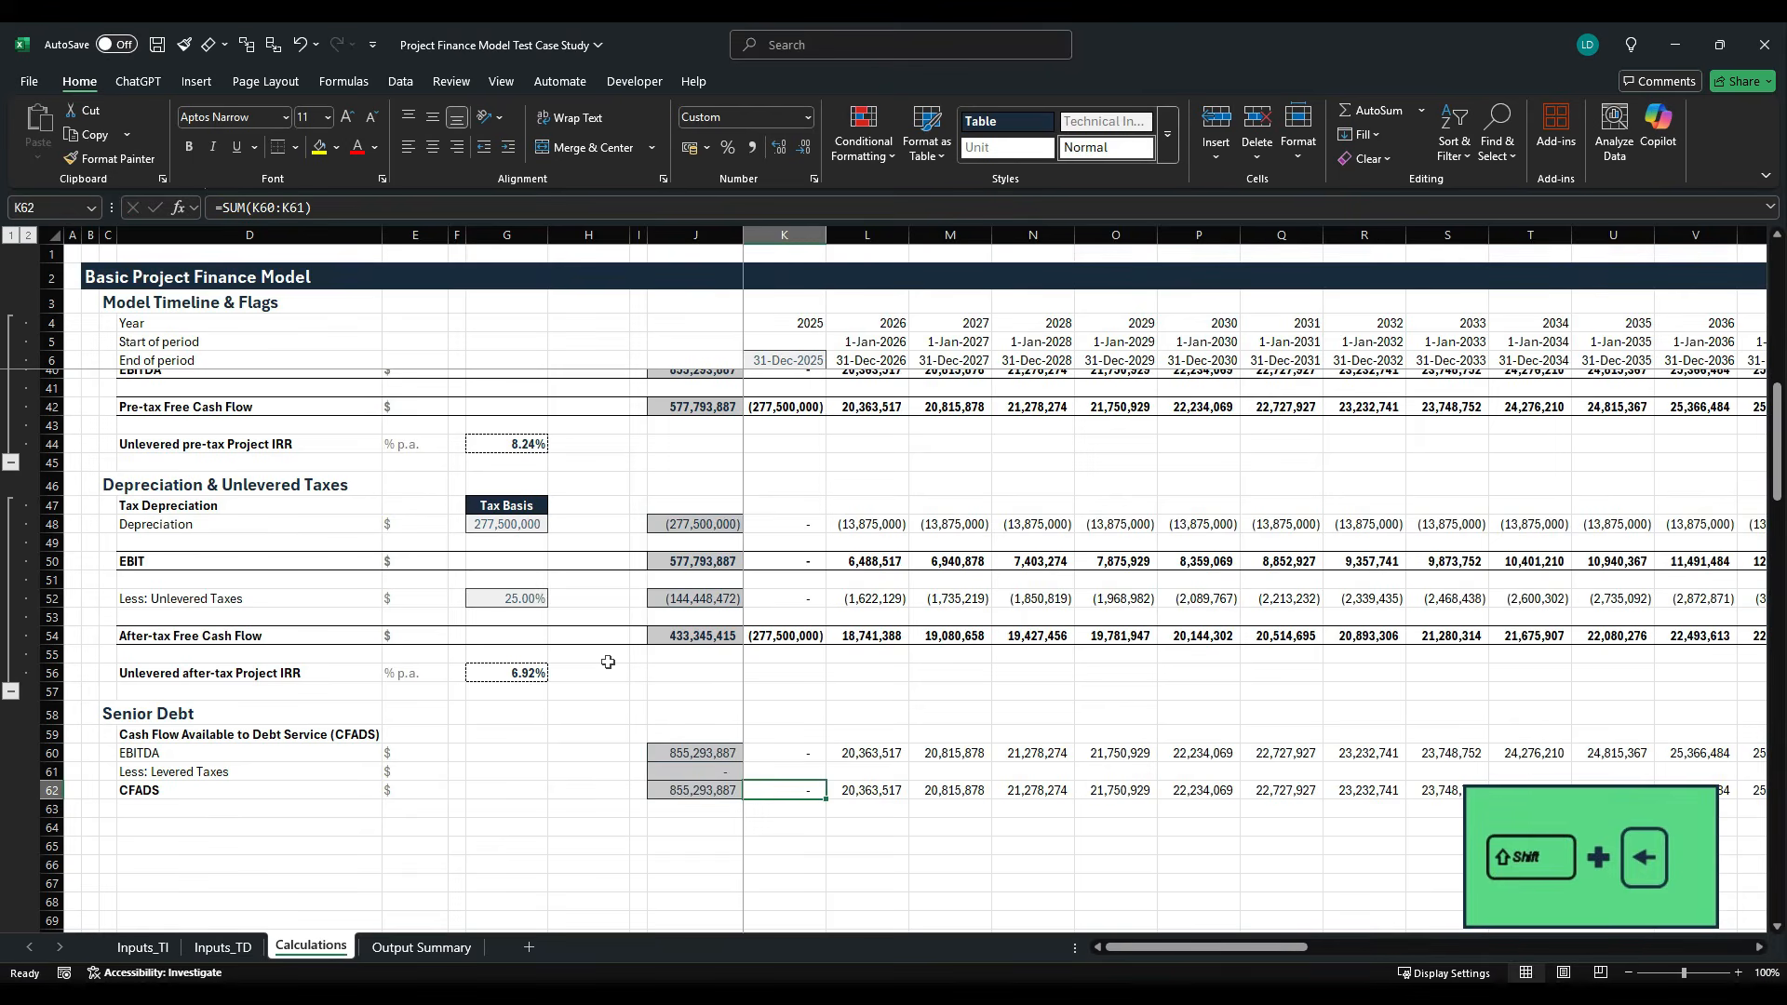
key(ctrl+r)
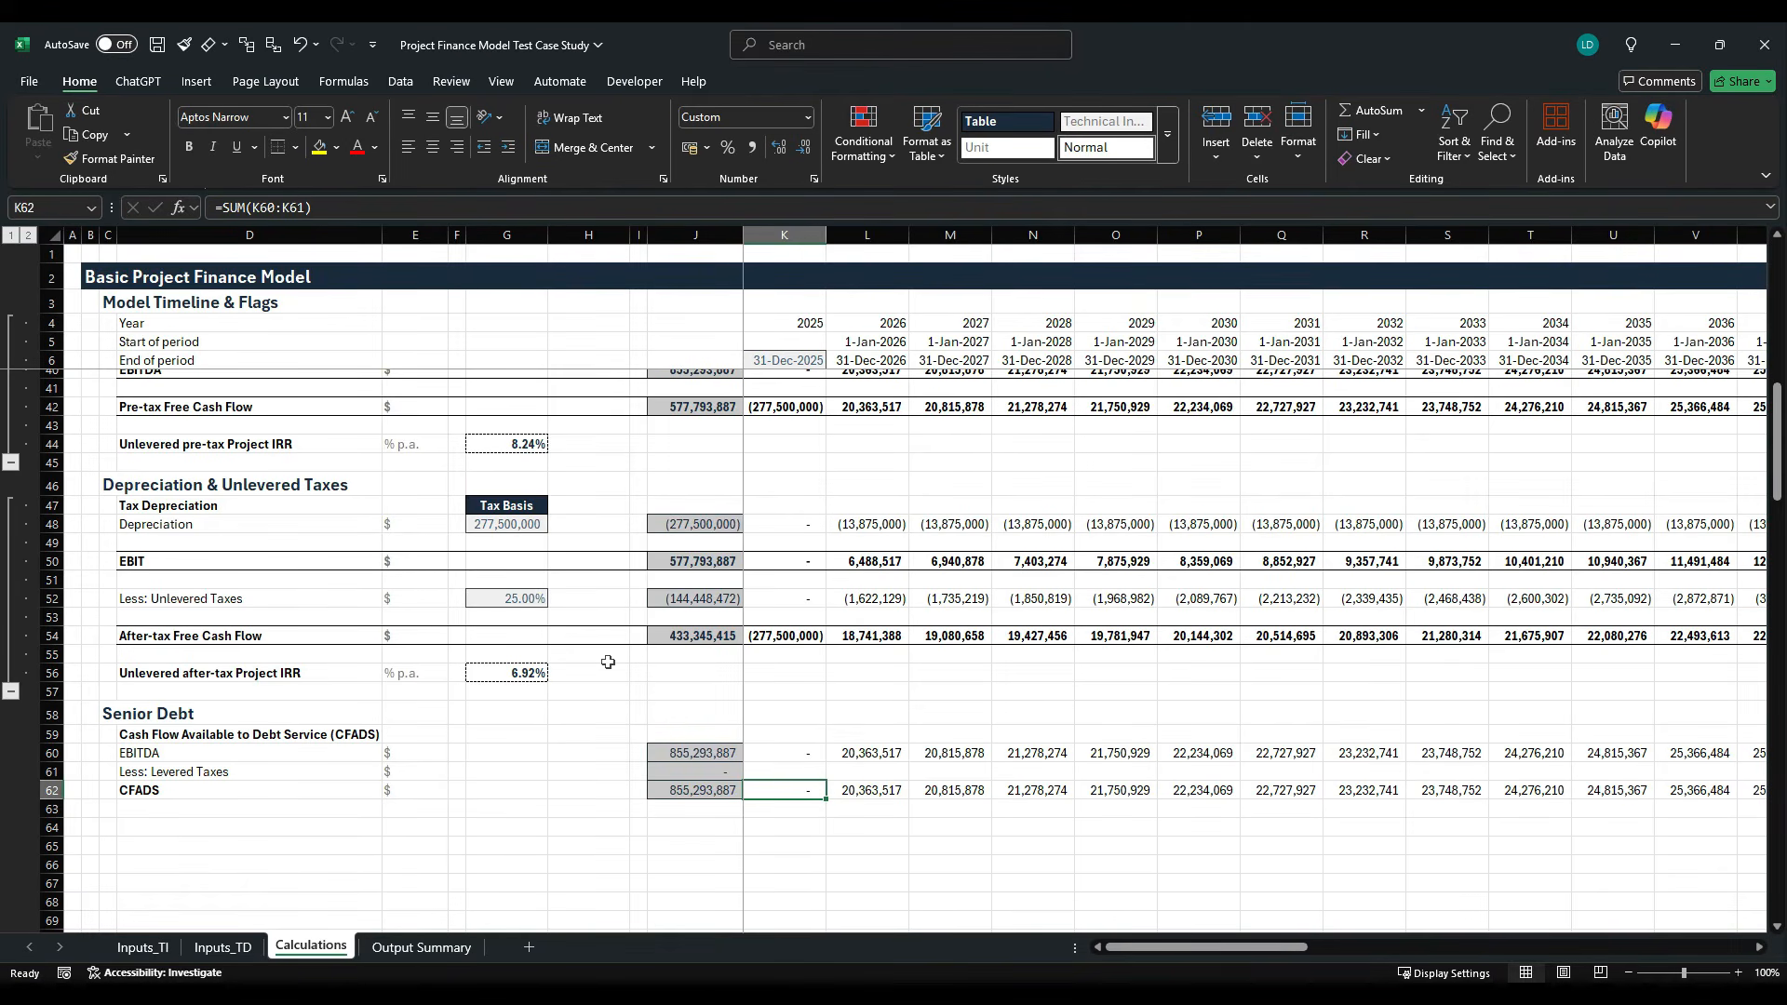
- Copy the After-tax Free Cash Flow row and paste only its formatting onto the CFADS row 62
click(189, 646)
key(ctrl+shift+Right)
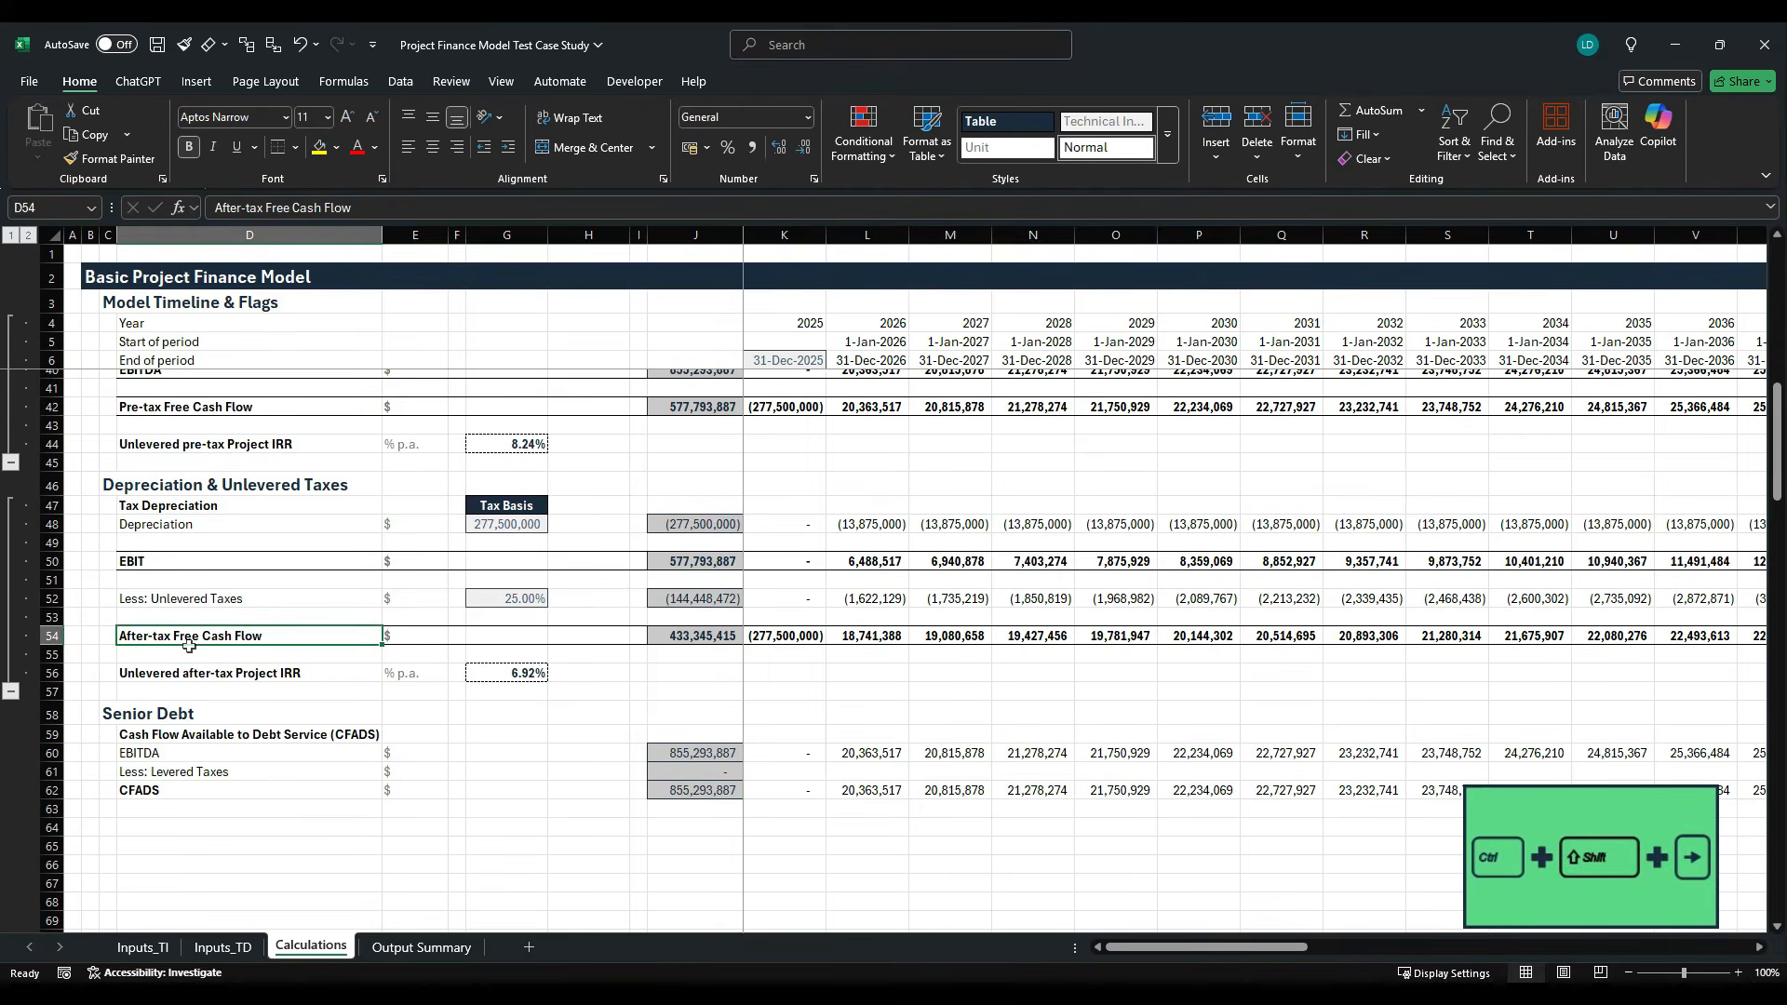
key(ctrl+shift+Right)
key(ctrl+c)
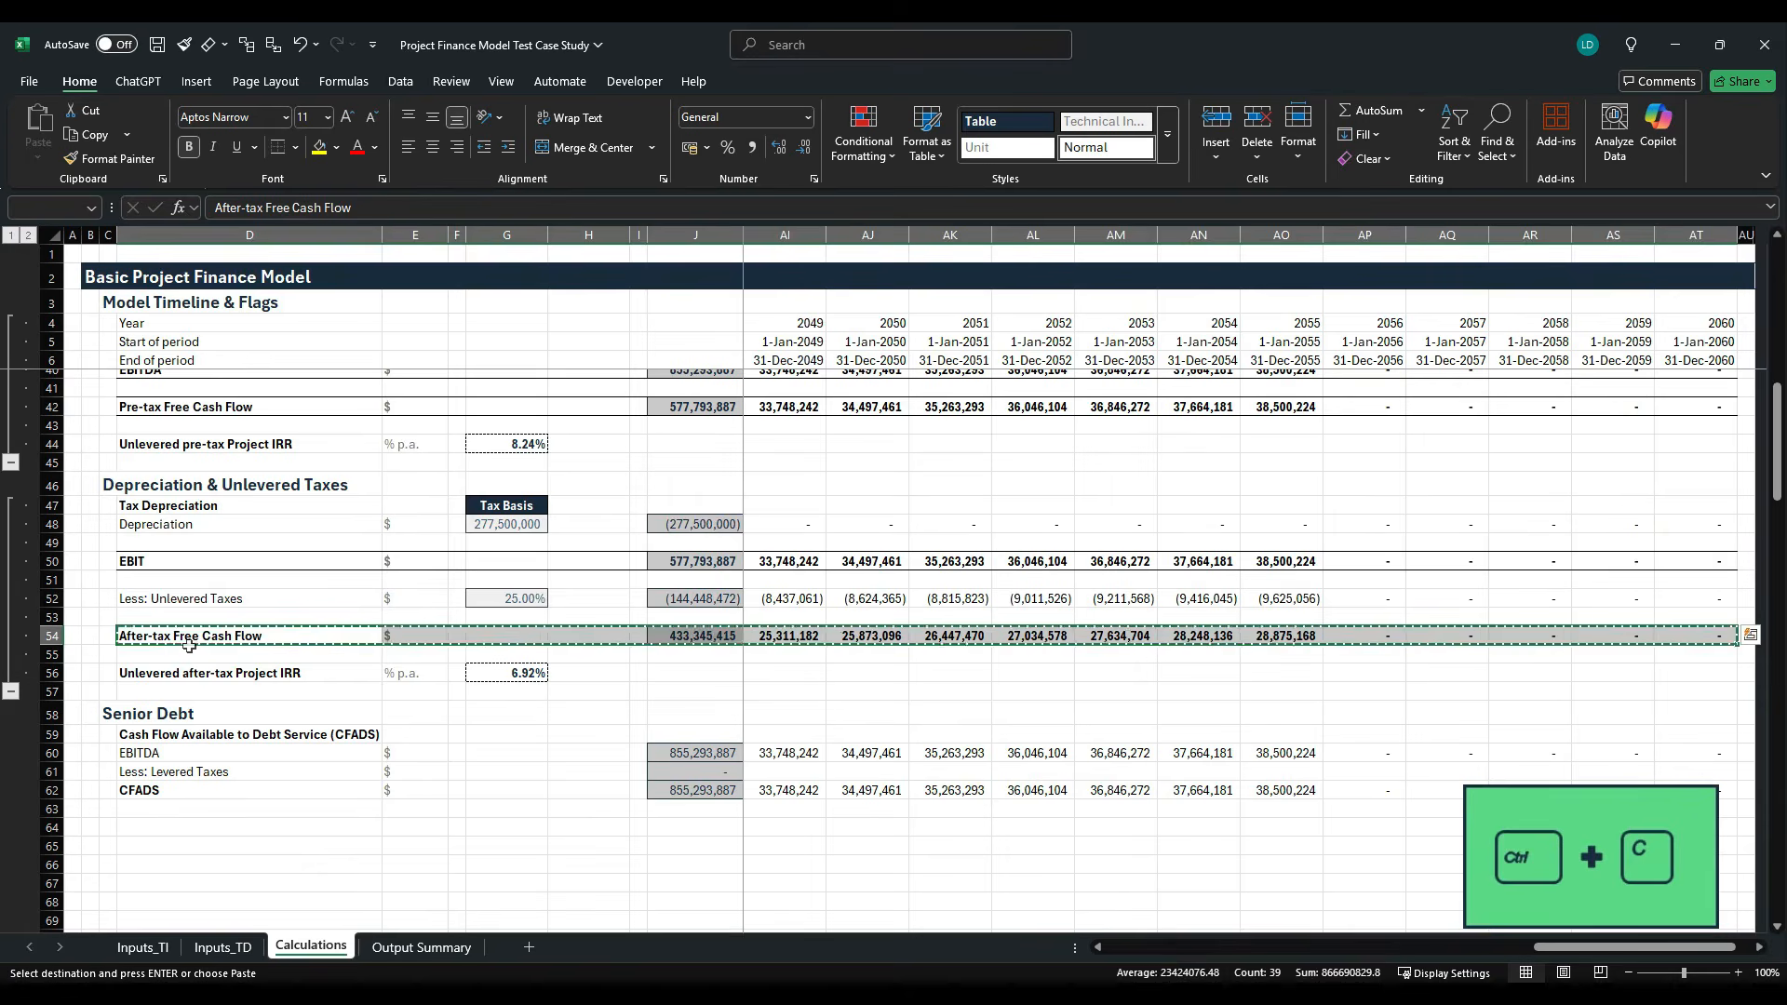
key(Down)
key(Down)
key(Down)
key(Down)
key(Down)
key(Down)
key(Down)
key(Down)
key(alt+h)
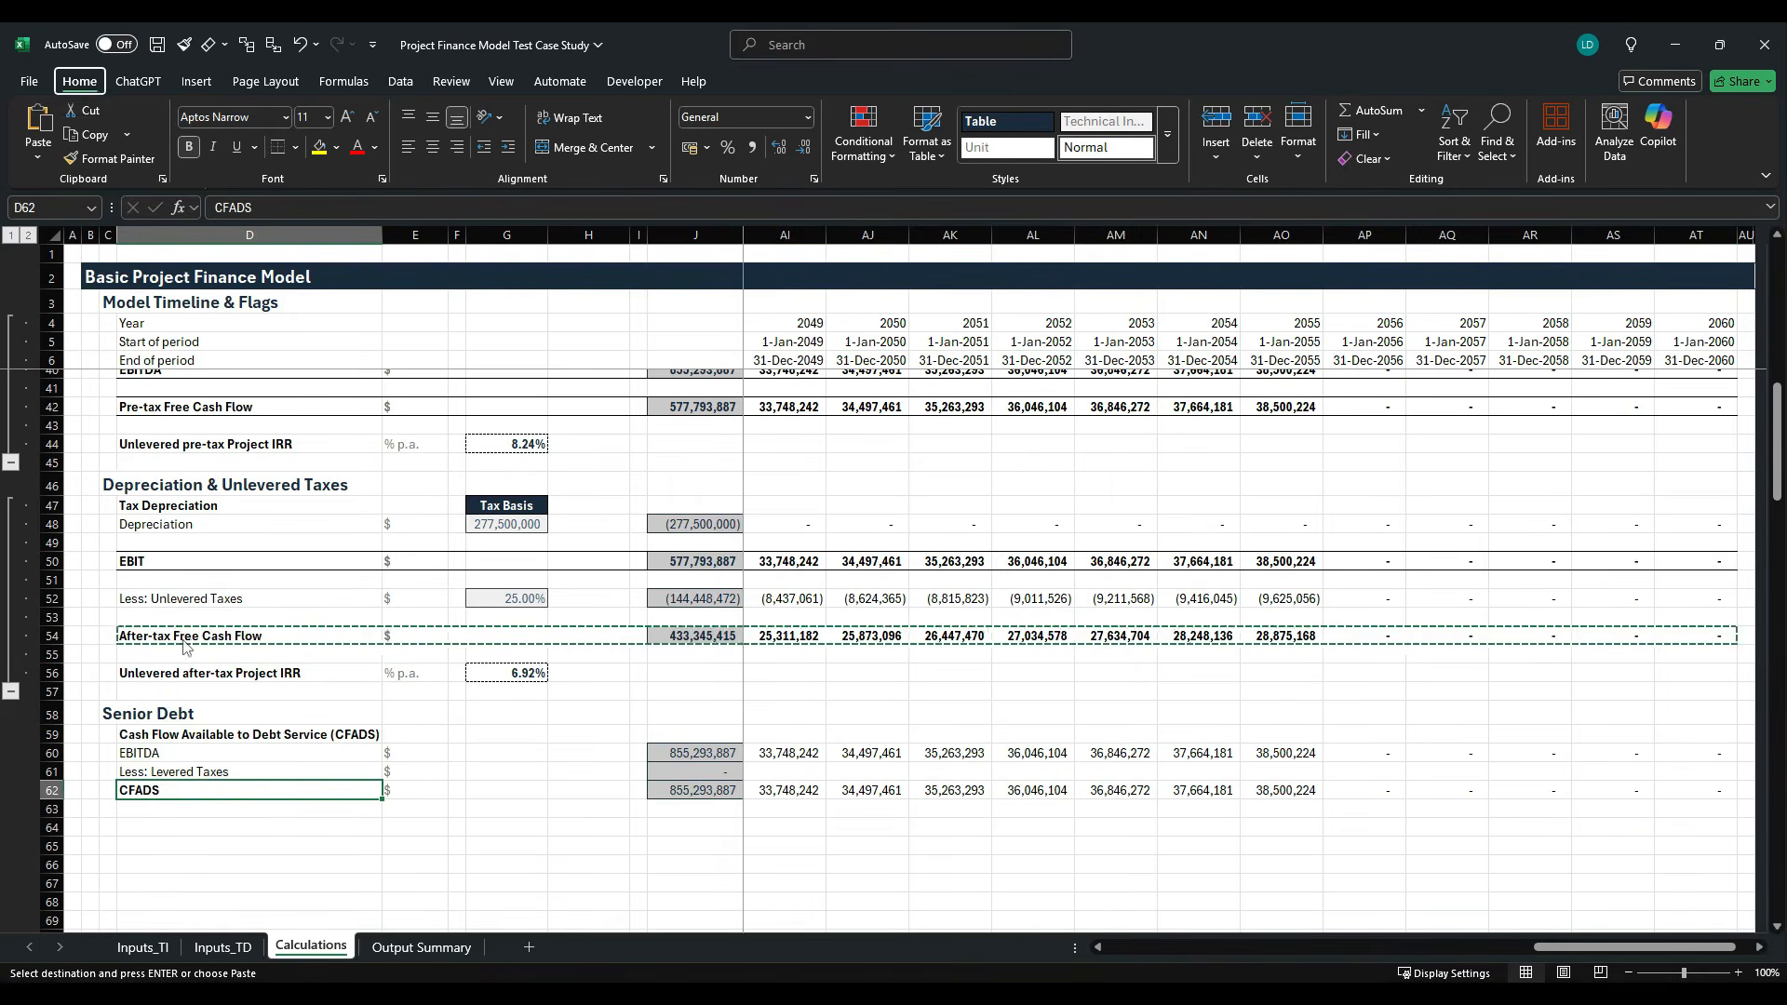
key(v)
key(s)
key(t)
key(Return)
key(Escape)
- Check the total formulas of the EBITDA and CFADS lines in column J
key(Right)
key(Right)
key(Right)
key(Right)
key(Right)
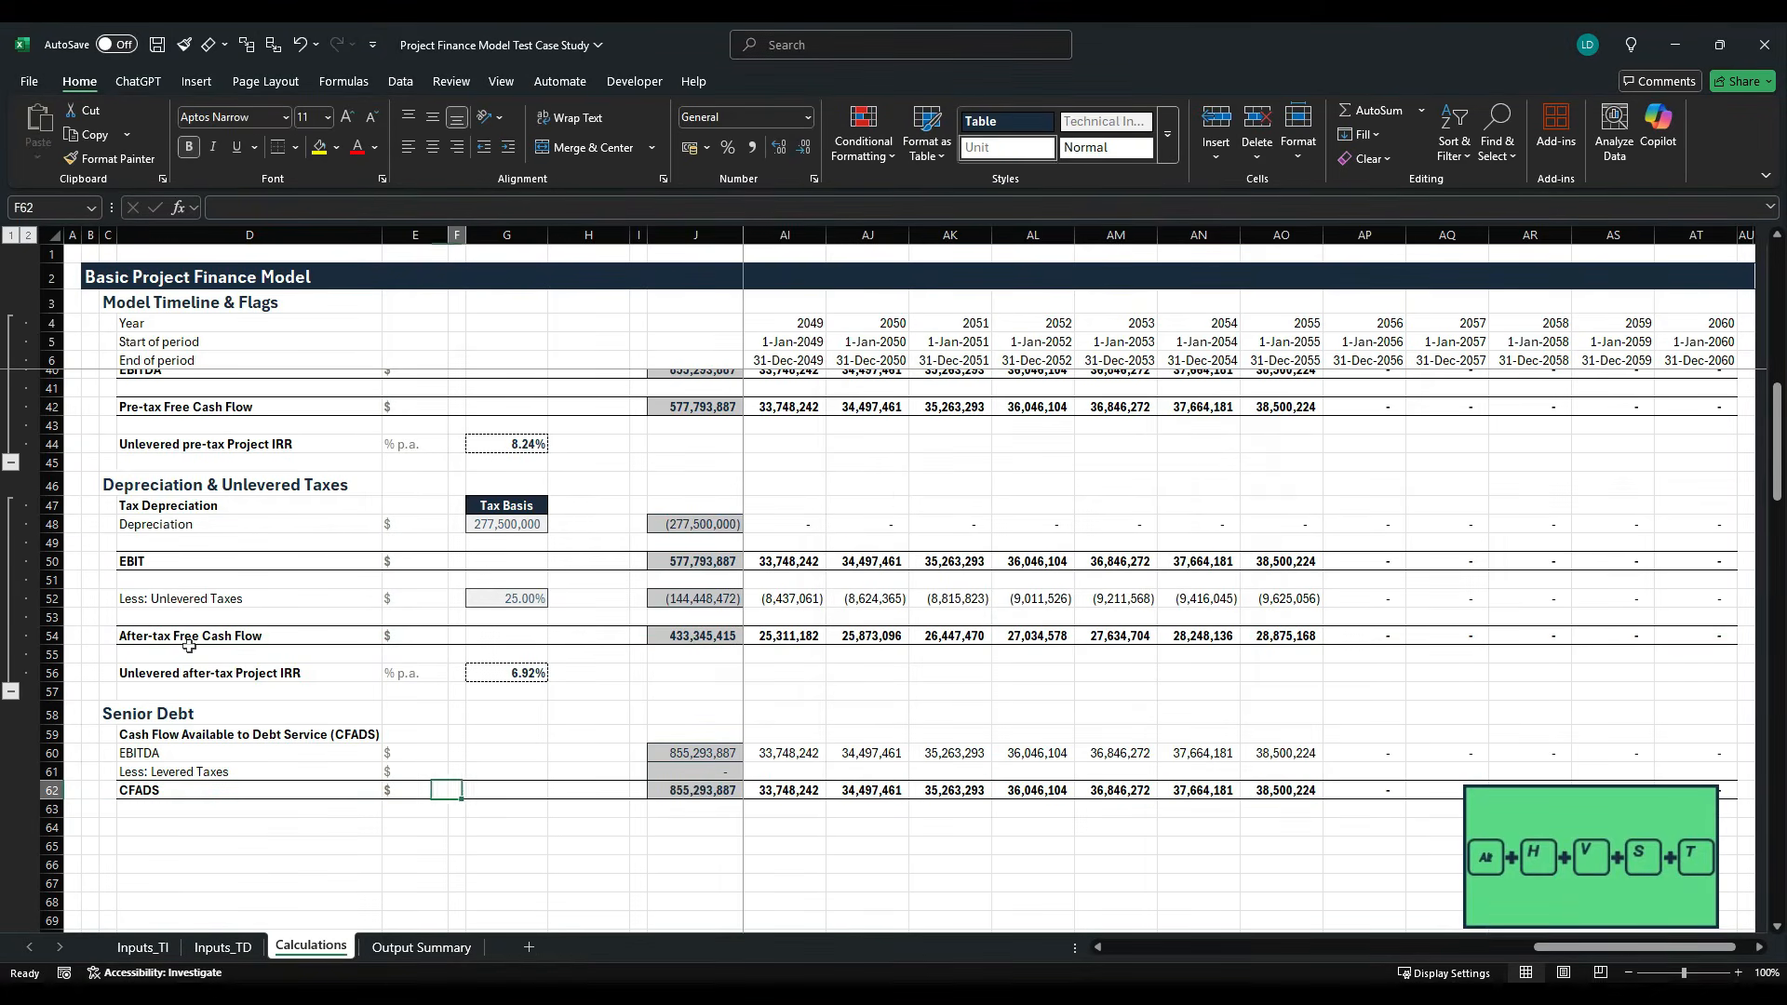
key(Right)
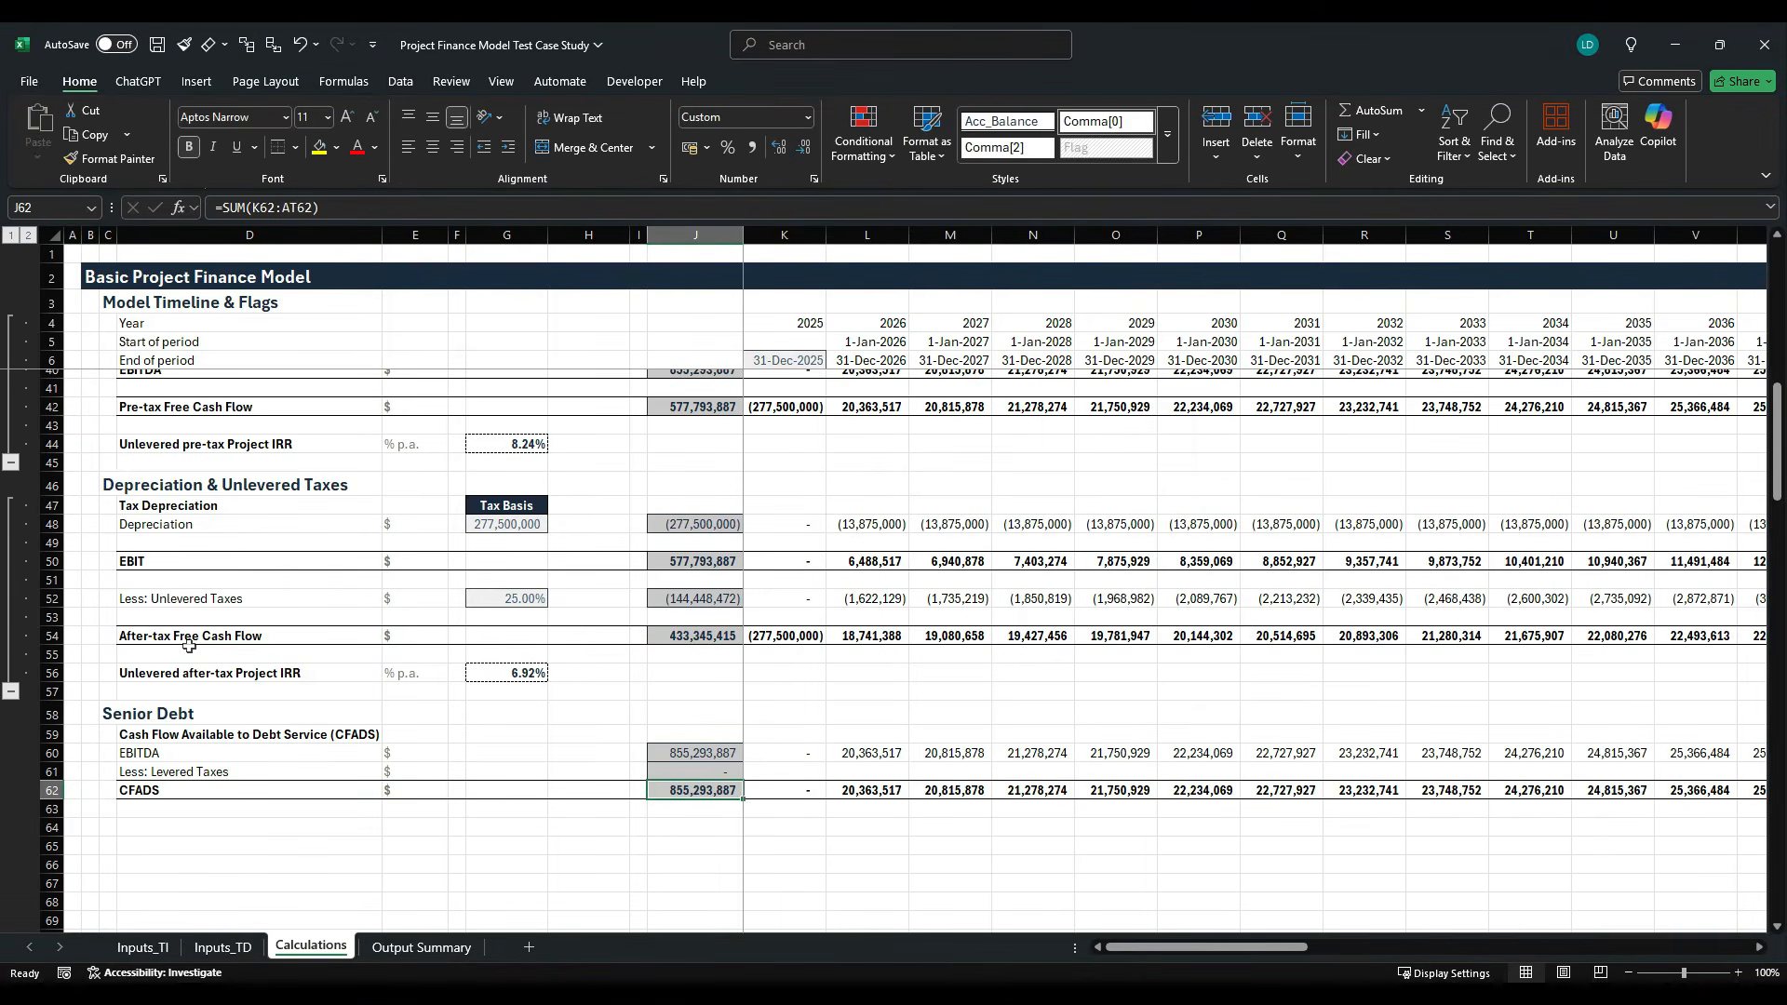
key(Up)
key(Up)
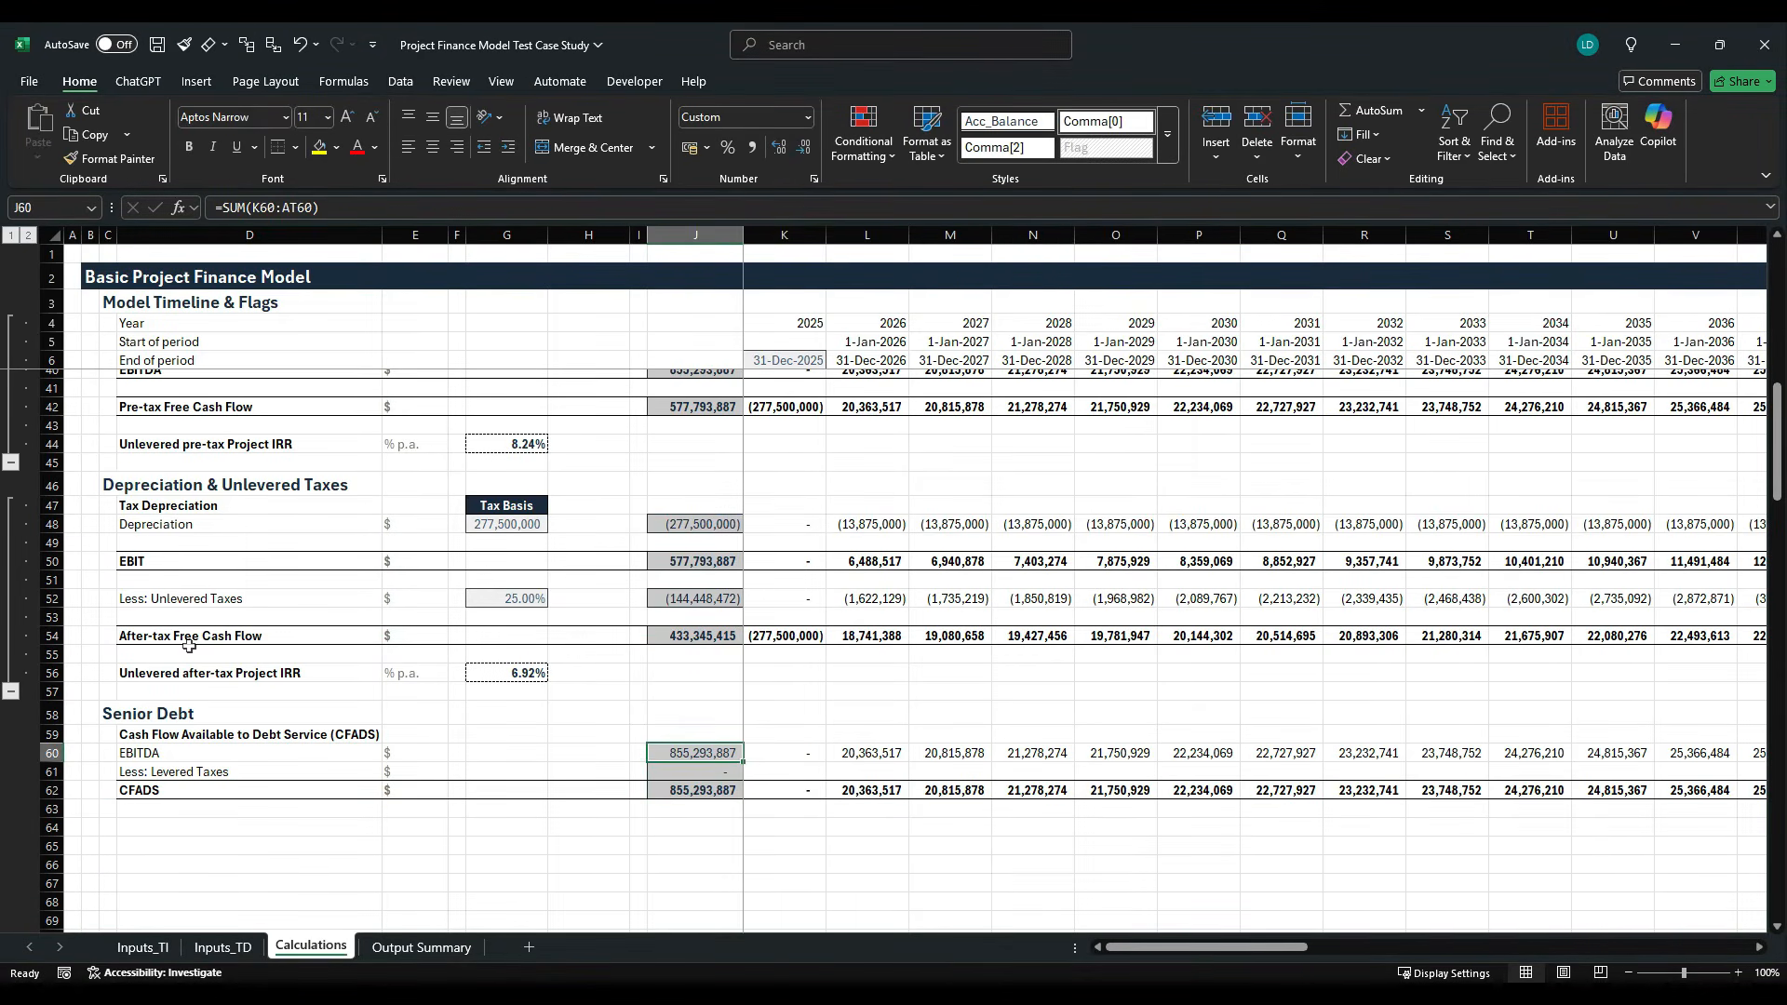
key(Down)
key(Down)
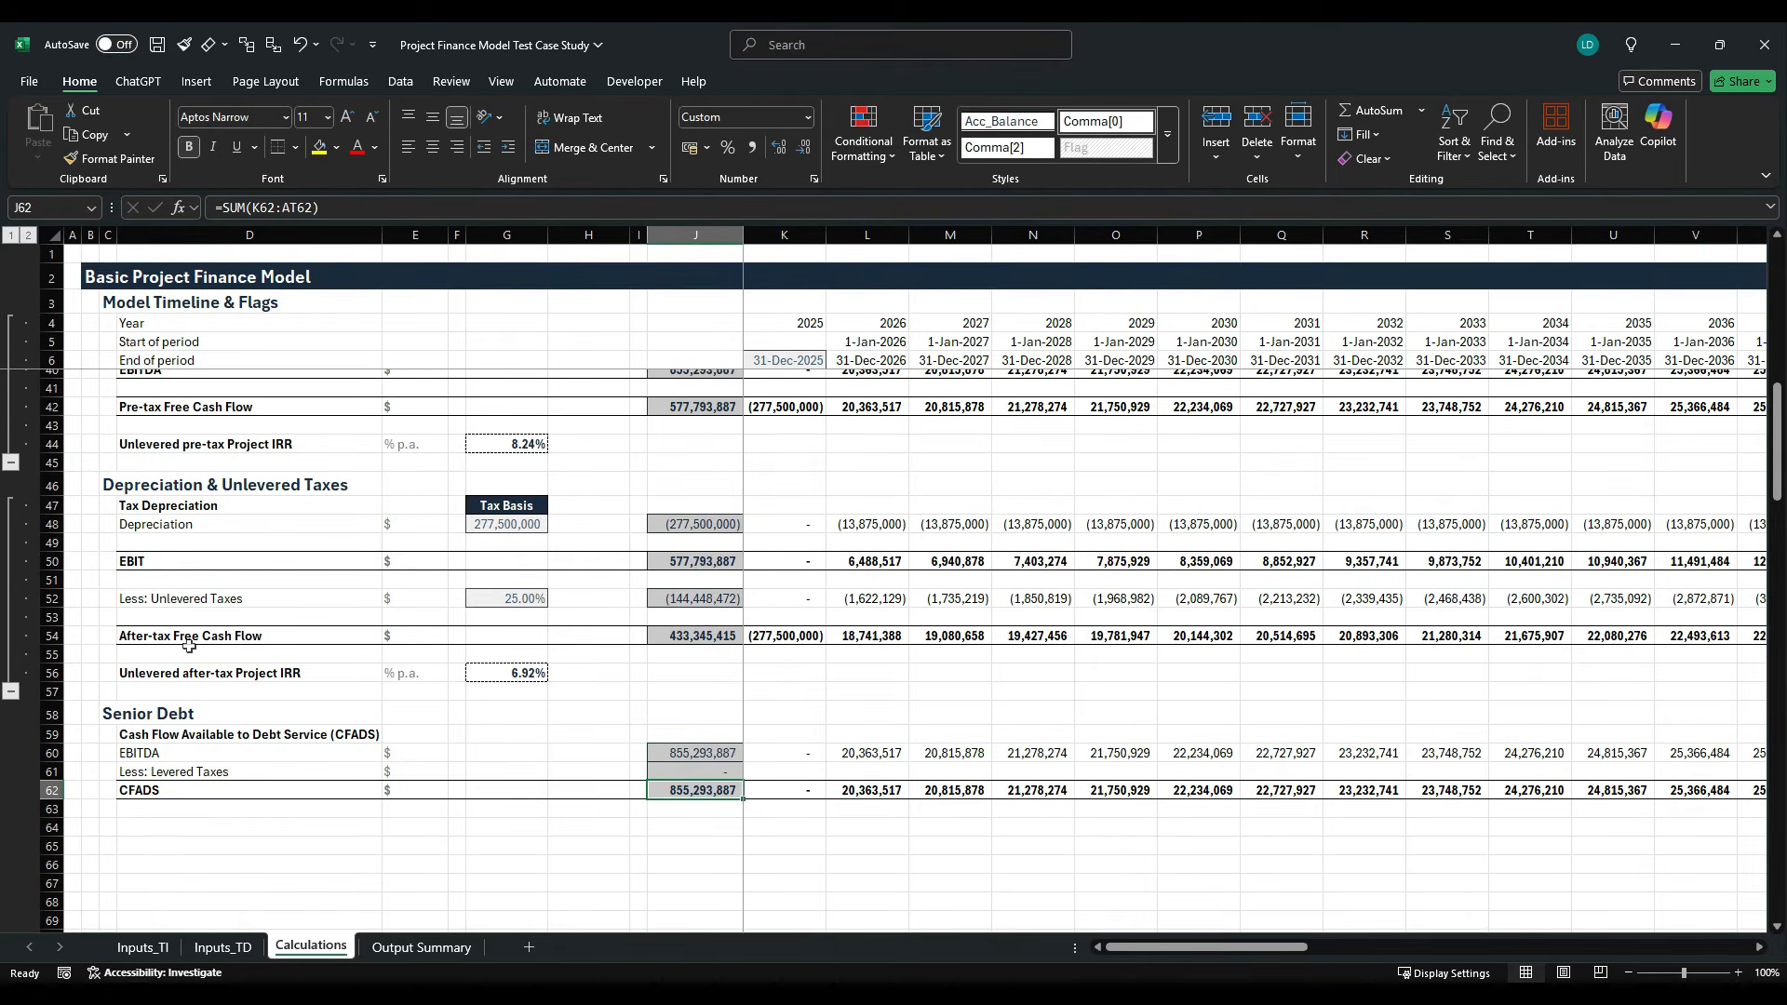
- Enter the subheading "Levered Taxes" in D64 below the CFADS block and make it bold
key(Down)
key(Down)
key(Left)
key(Left)
key(Left)
key(Left)
key(Left)
key(Left)
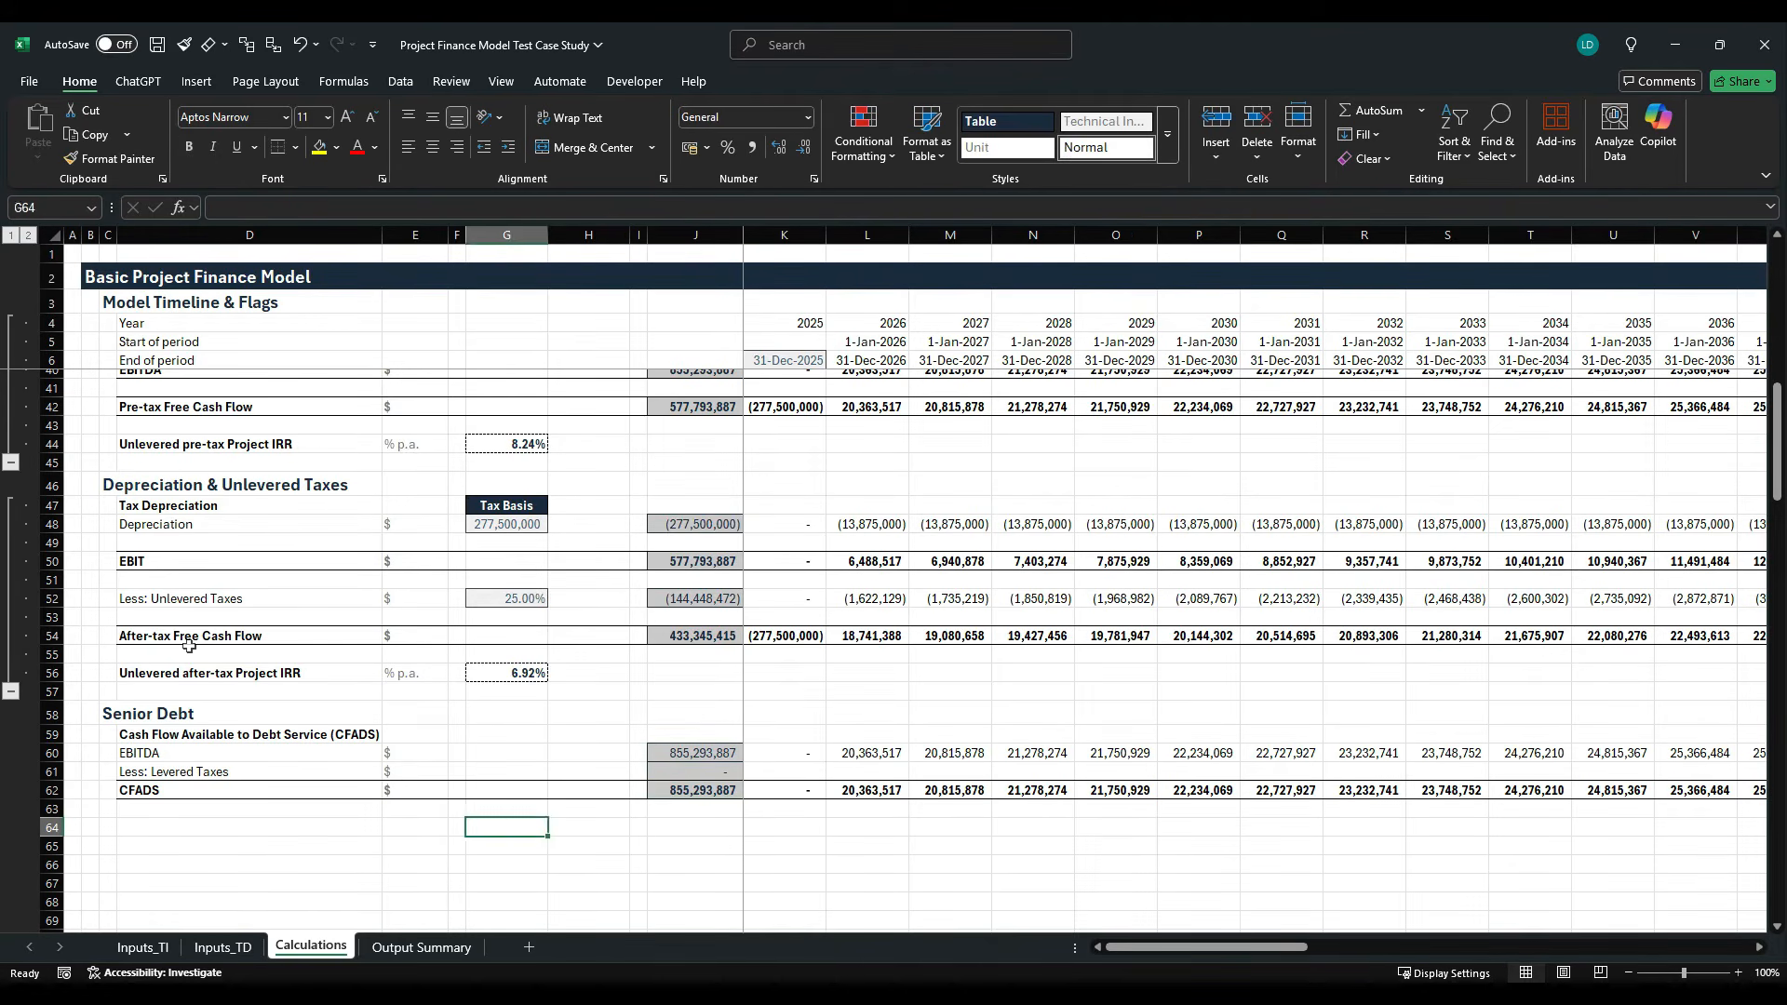
text(Lever)
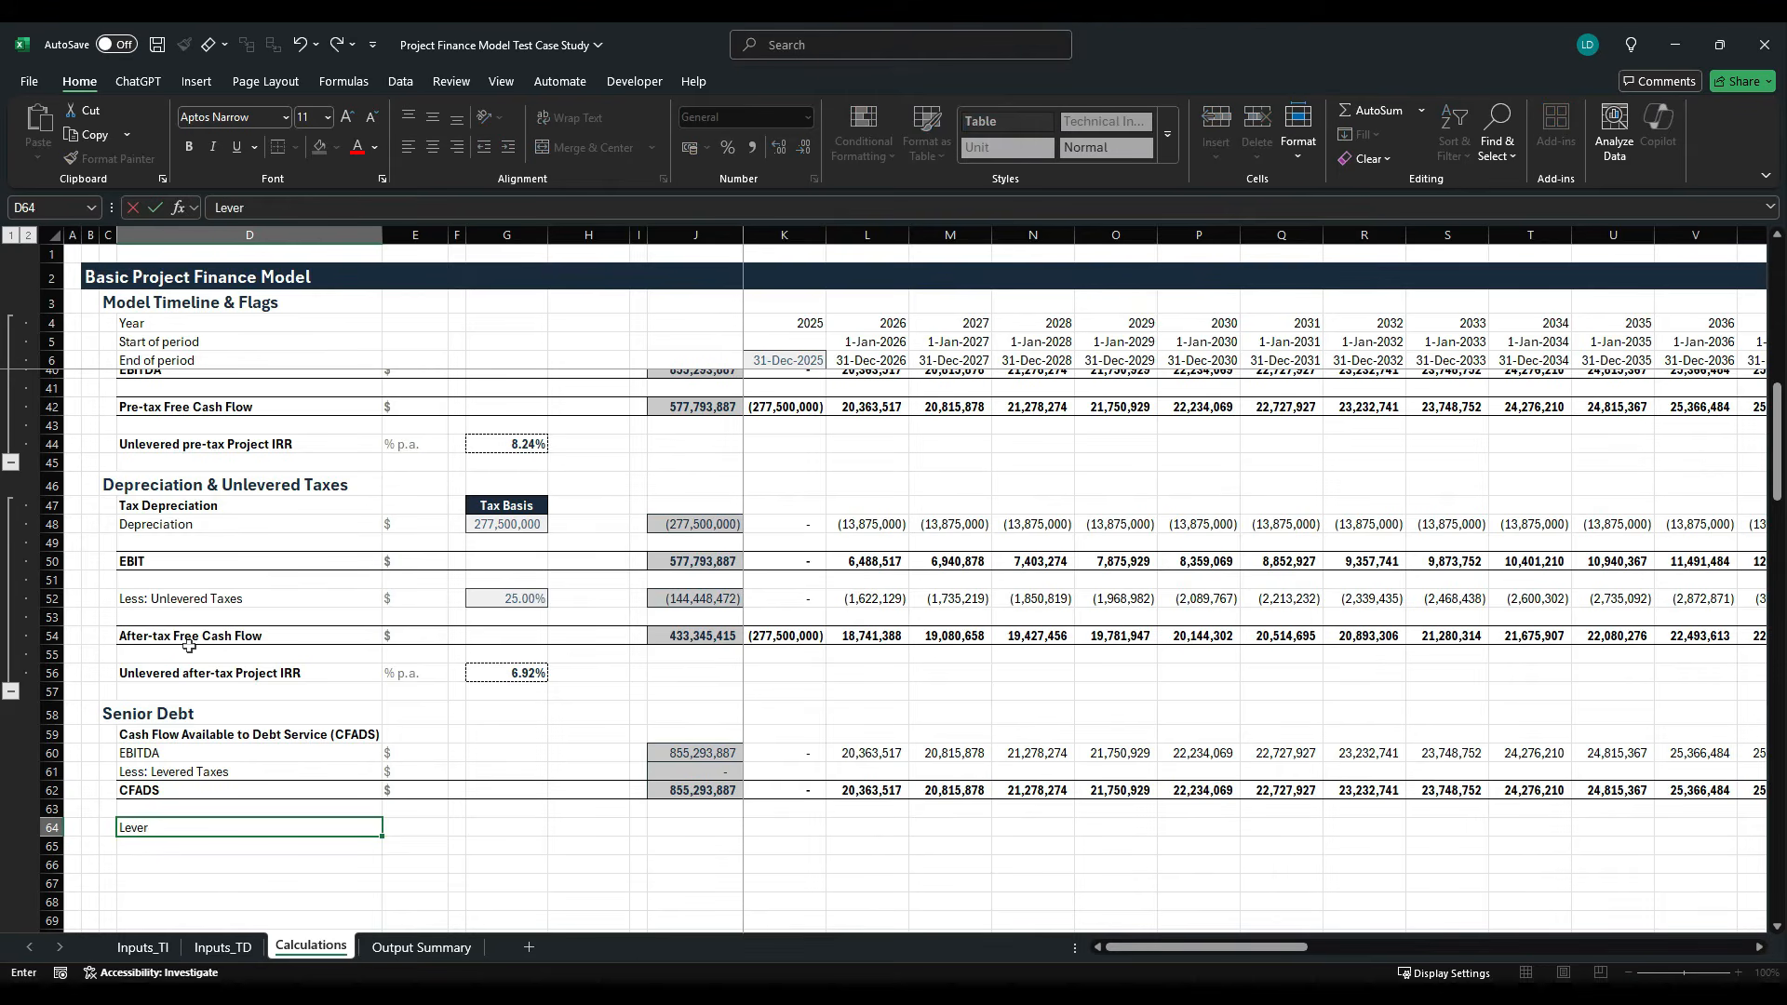
text(ed Taxes)
key(ctrl+Return)
key(ctrl+b)
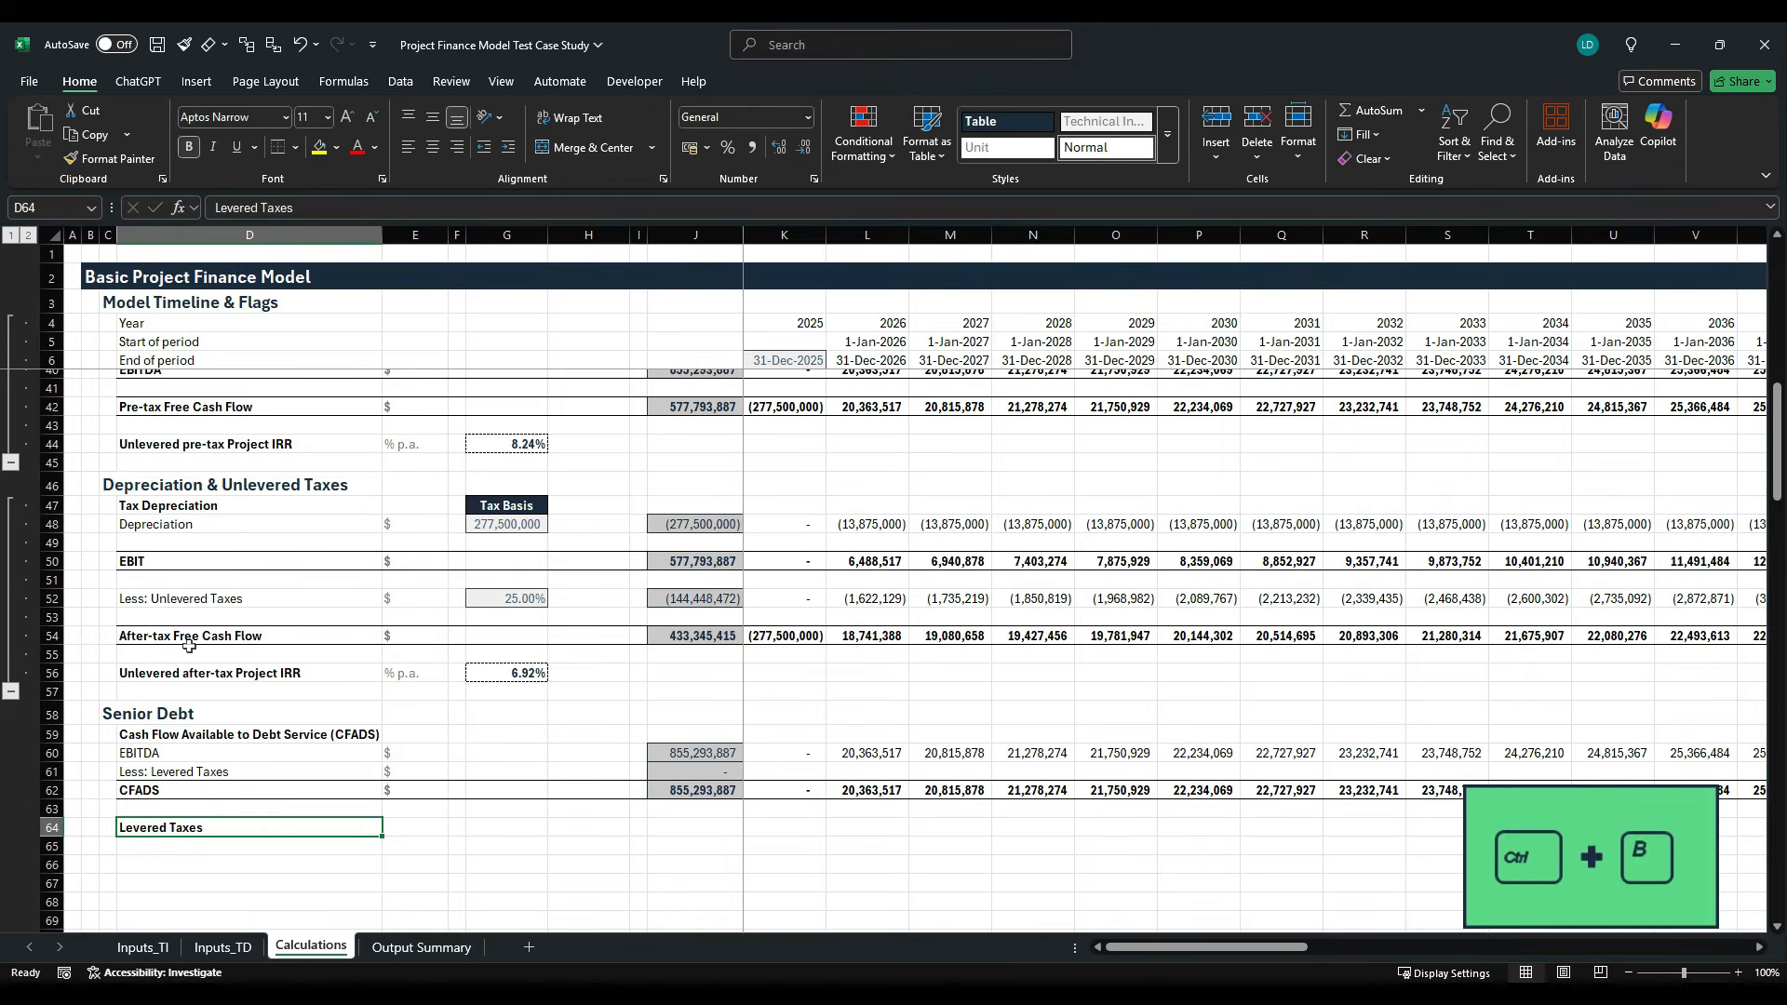
- Enter the row label "EBITDA" in D65 under the Levered Taxes subheading
key(Down)
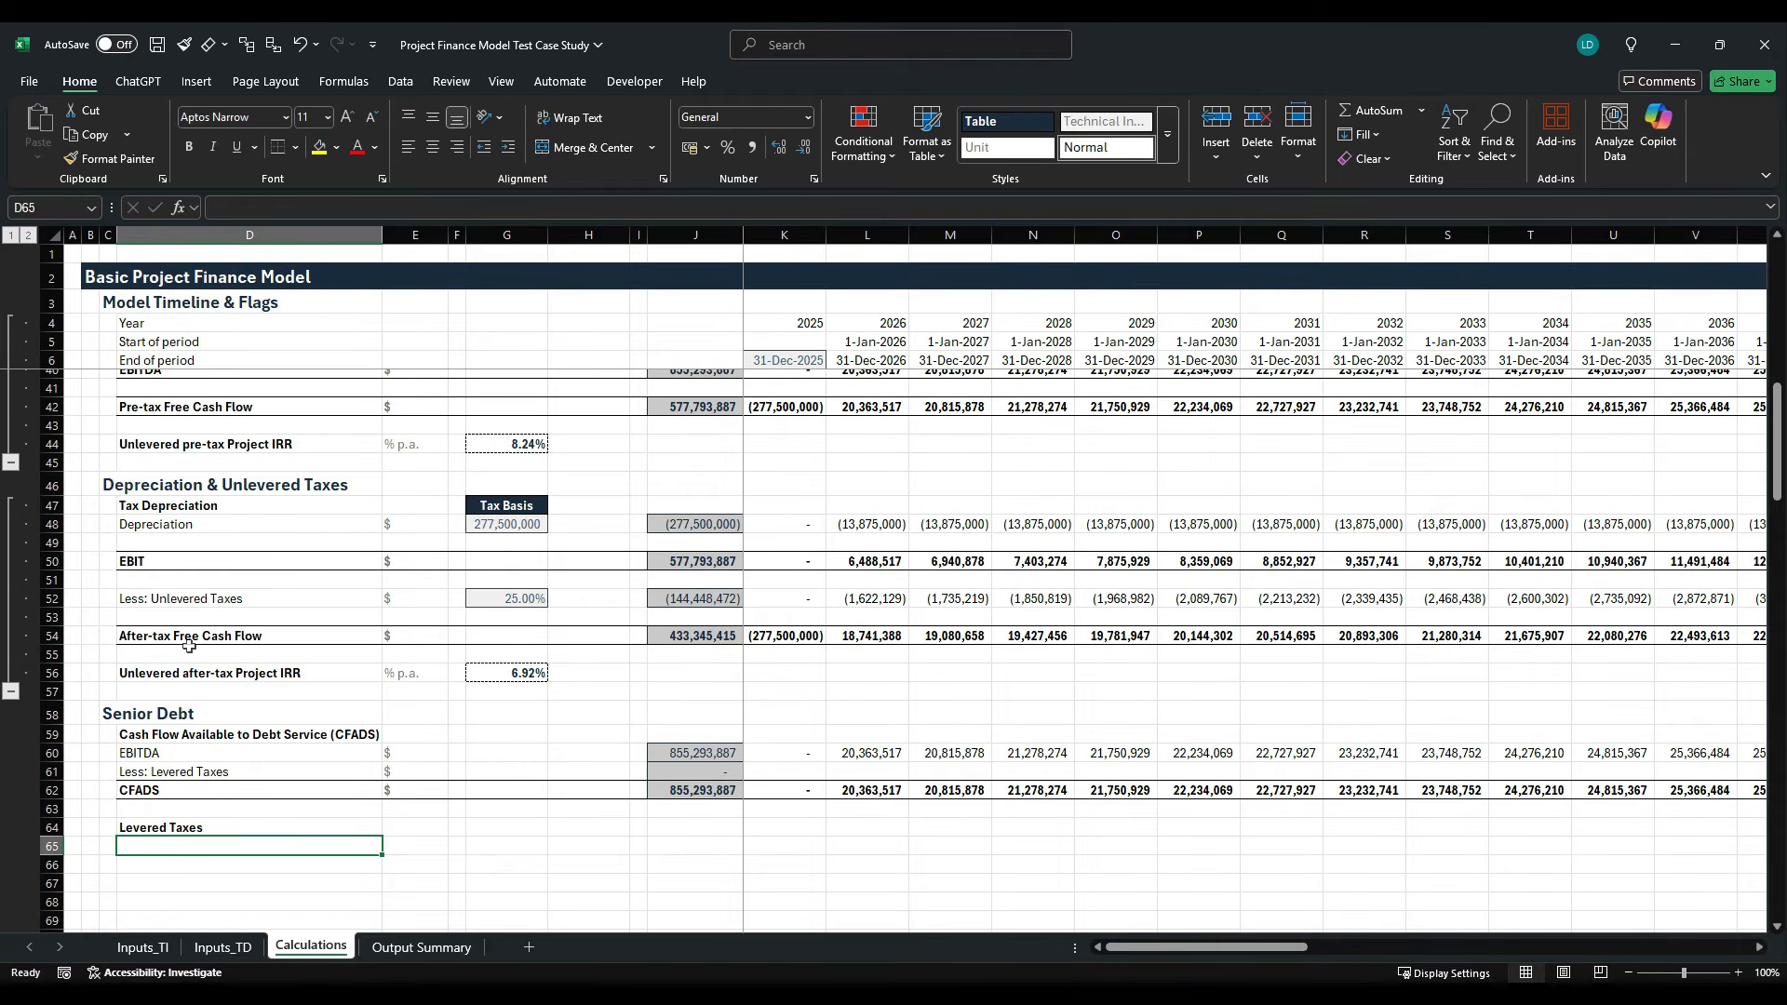
scroll(272, 698, down, 2)
scroll(509, 587, down, 2)
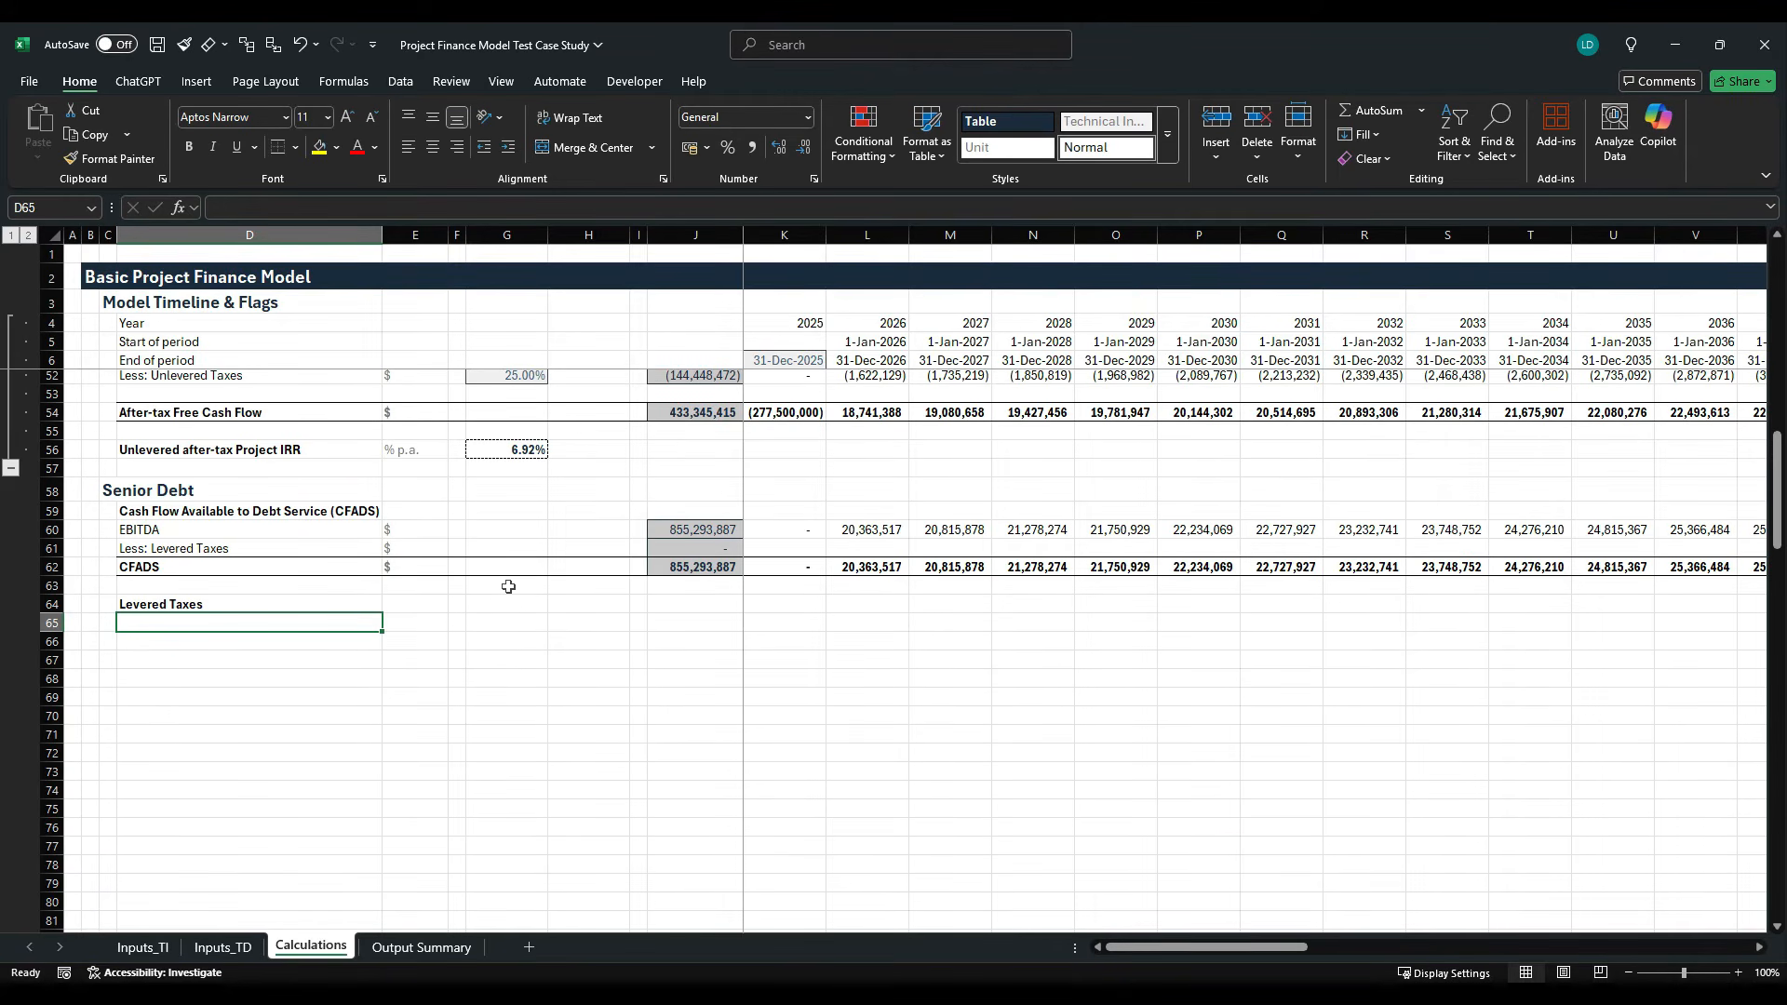
text(EBIZTD)
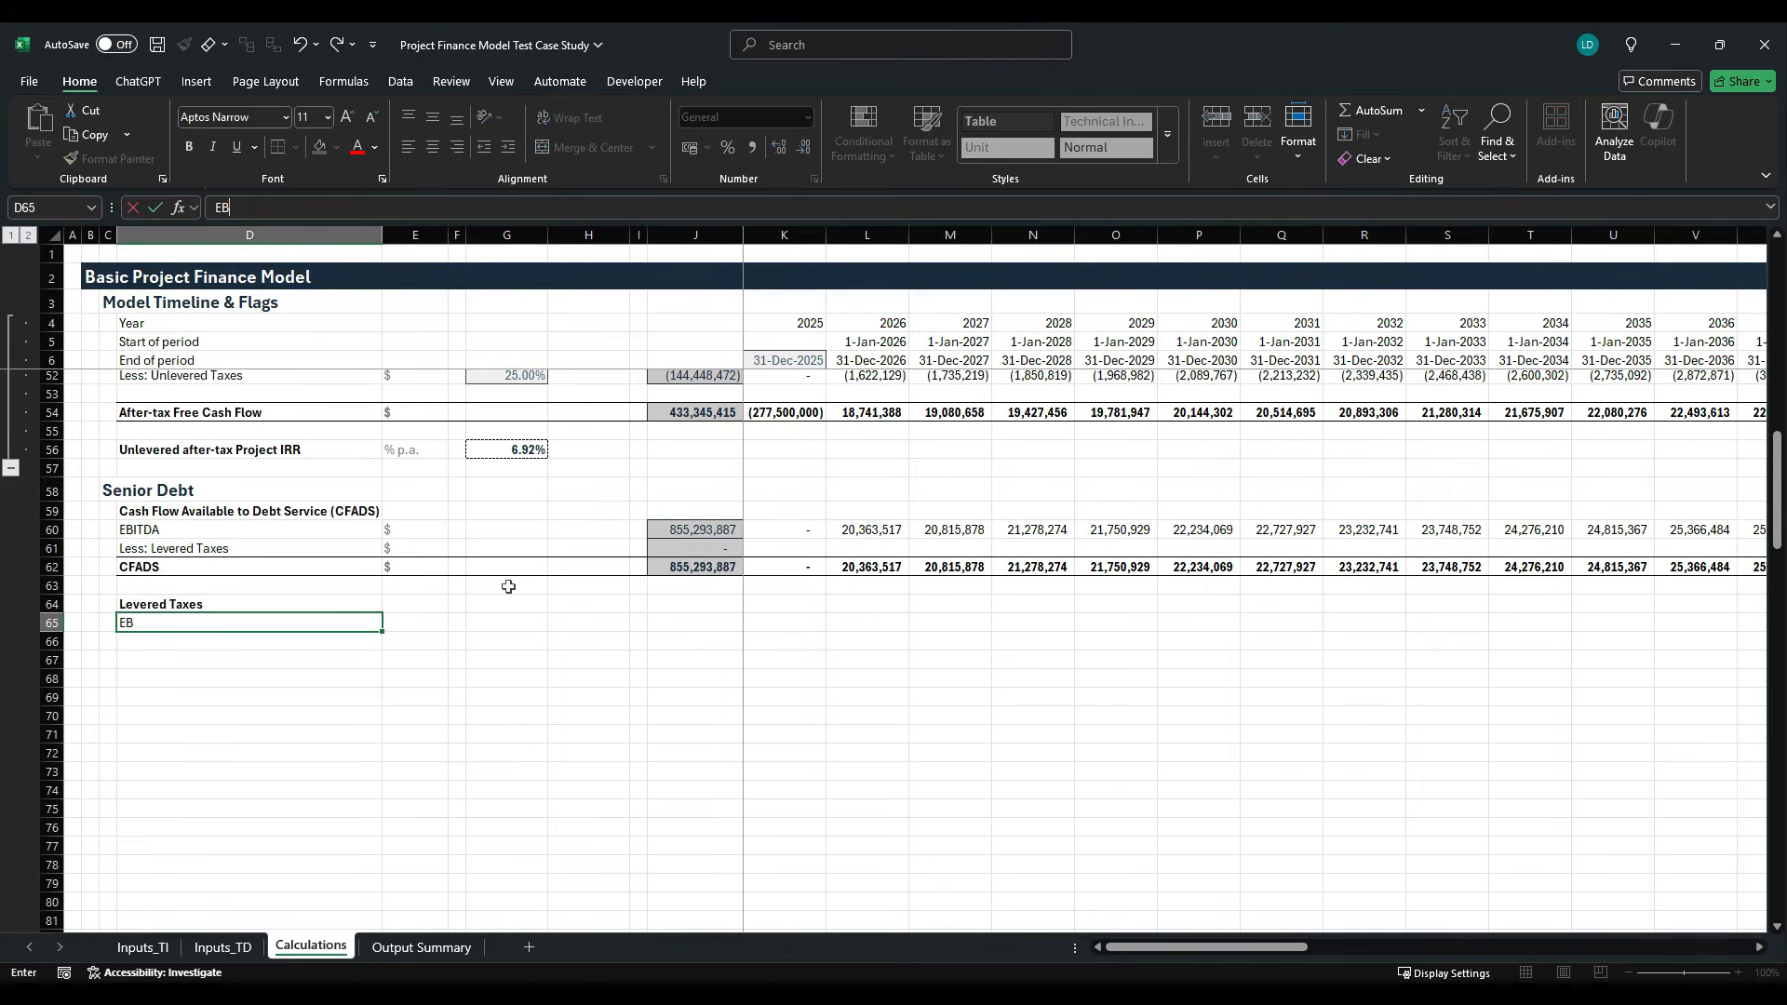
key(BackSpace)
key(BackSpace)
text(TDA)
key(Return)
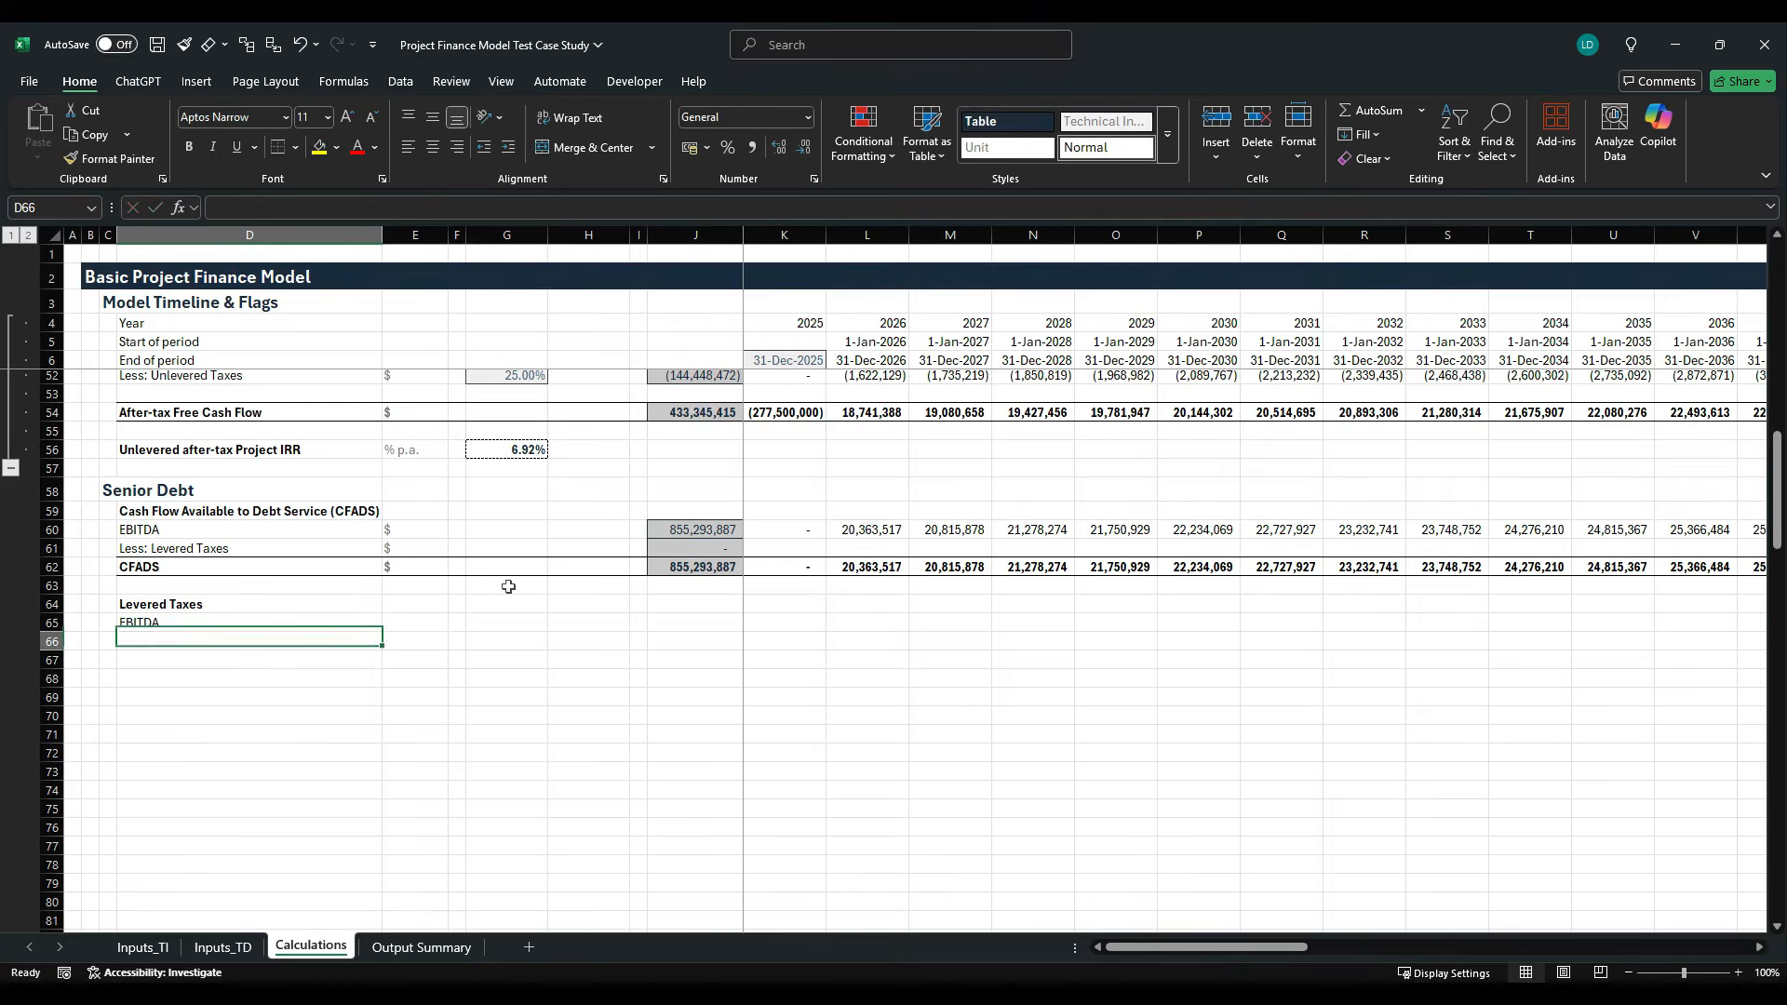
- Enter the label "Less: Depreciation" in D66 in regular, non-bold text
text(Le)
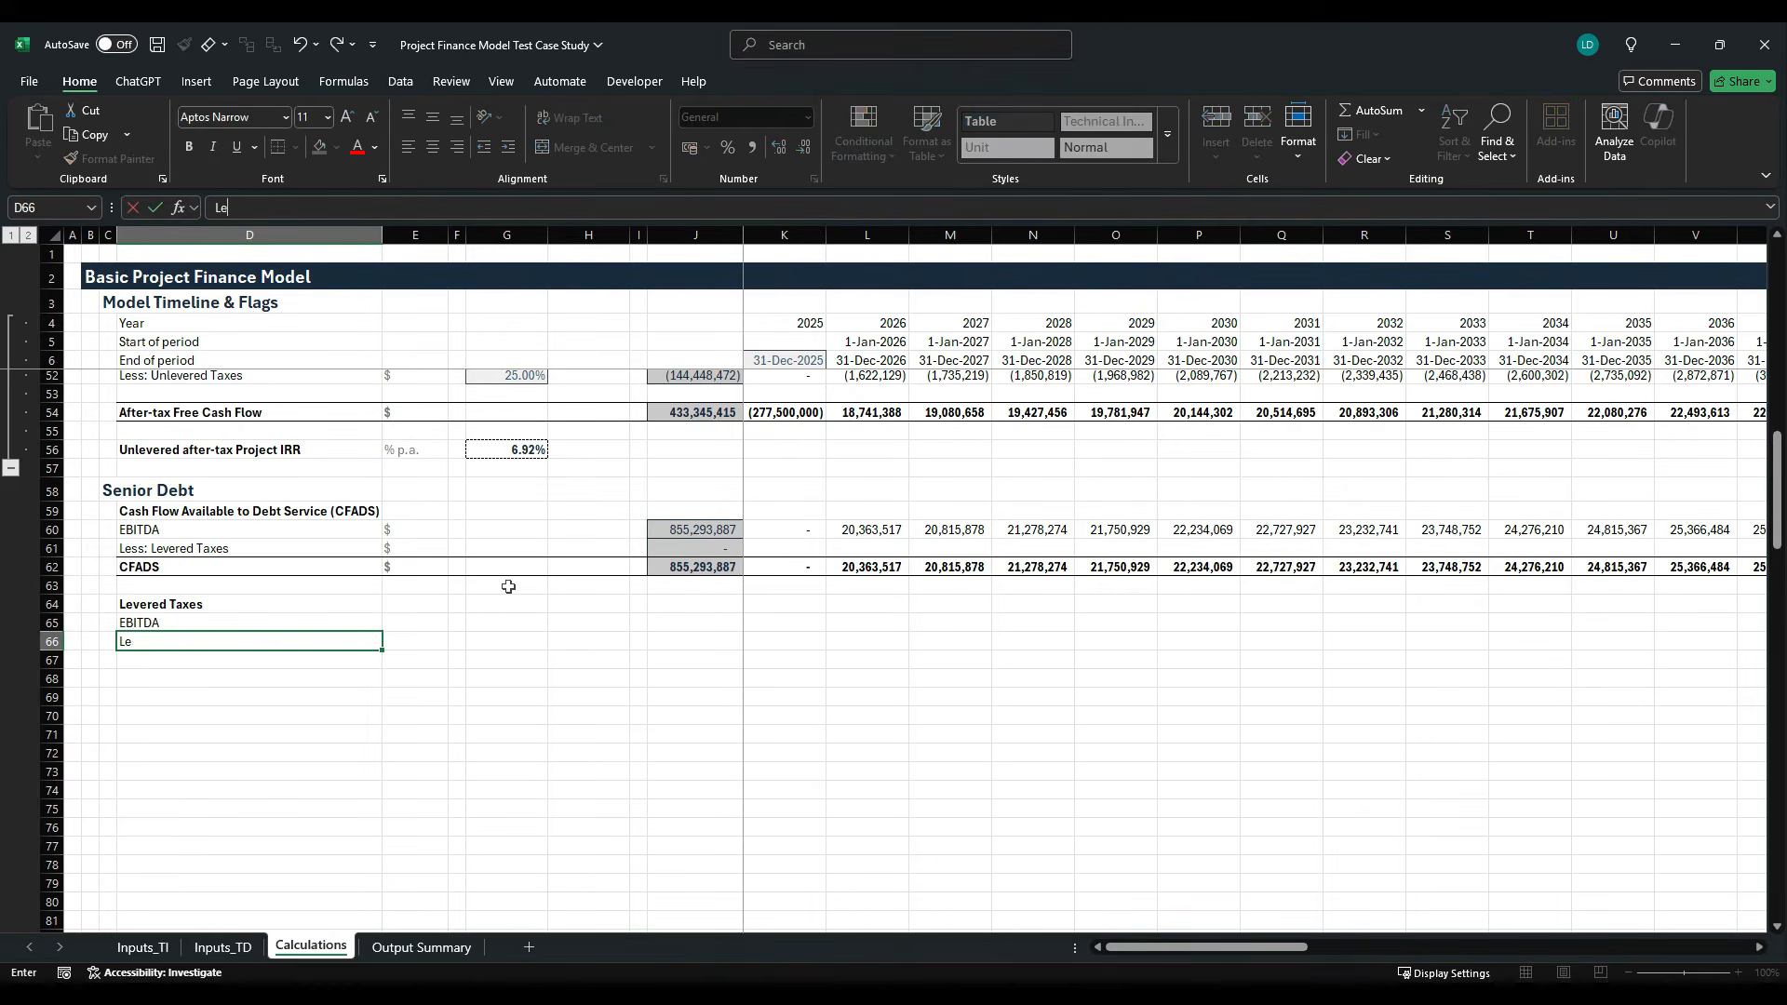
text(ss: Depreciation)
key(Return)
key(Up)
key(ctrl+b)
key(Down)
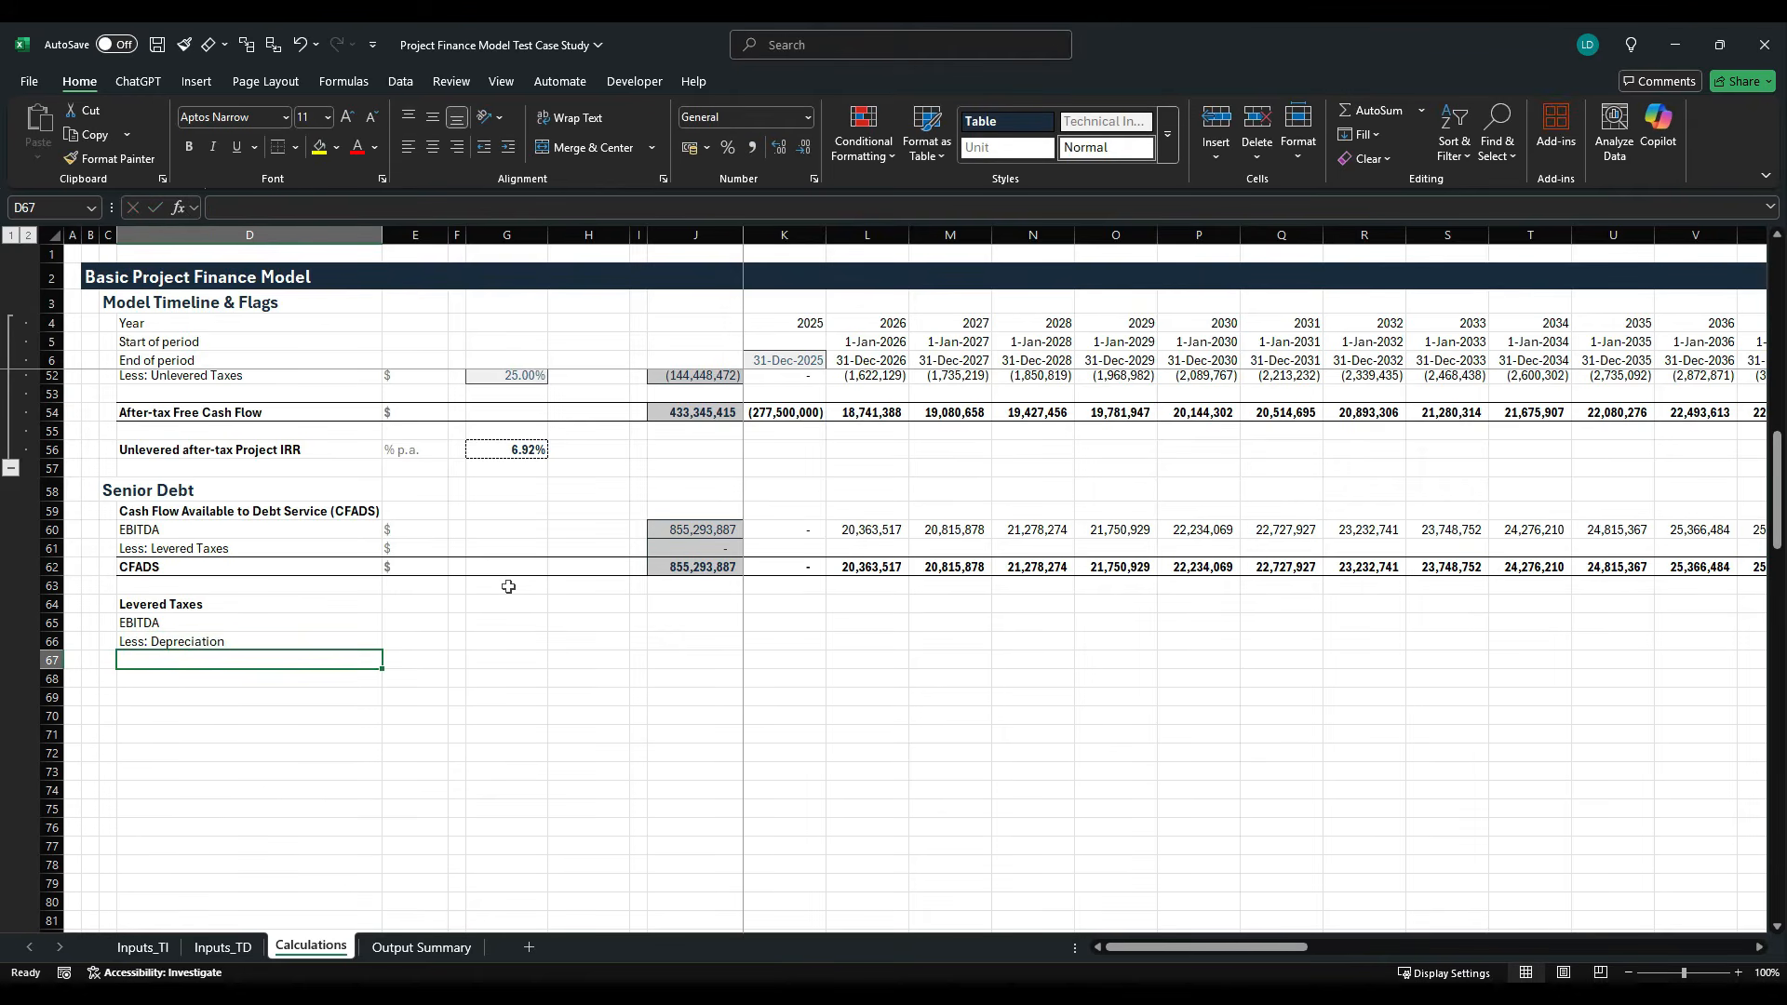
- Enter the labels "EBIT" in D67 and "Less: Debt Interest" in D68
text(EBIT)
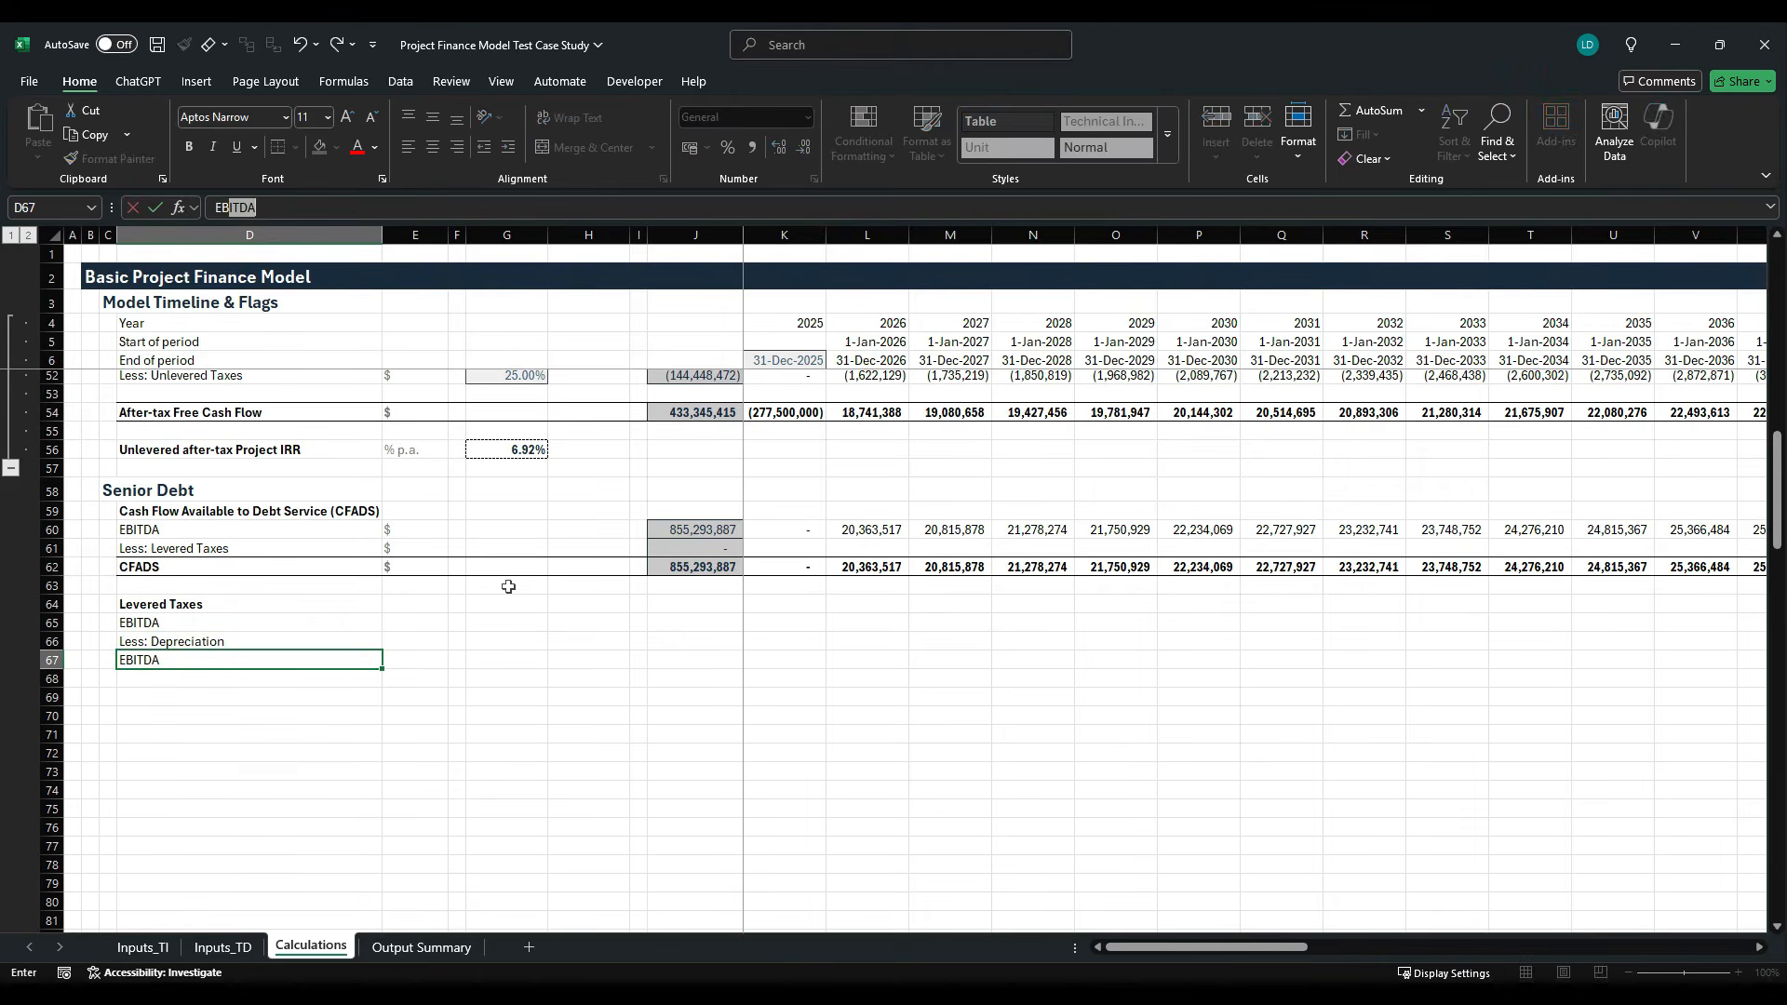
key(BackSpace)
key(Return)
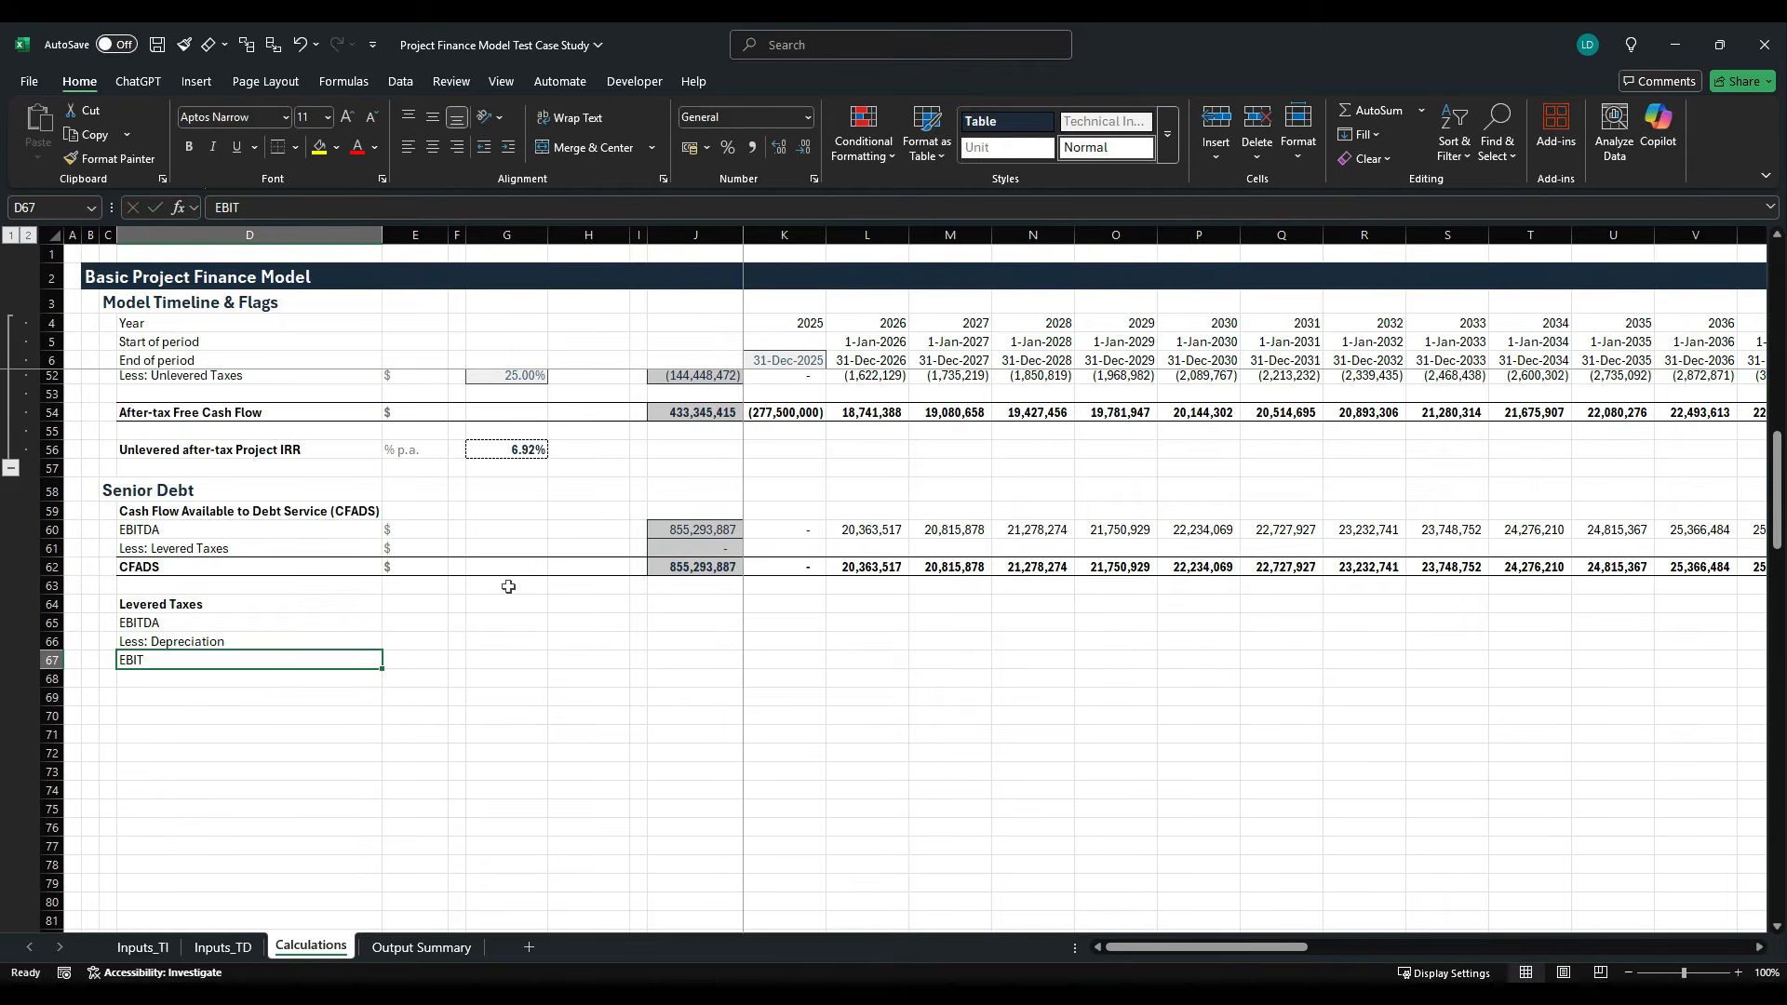
text(Less)
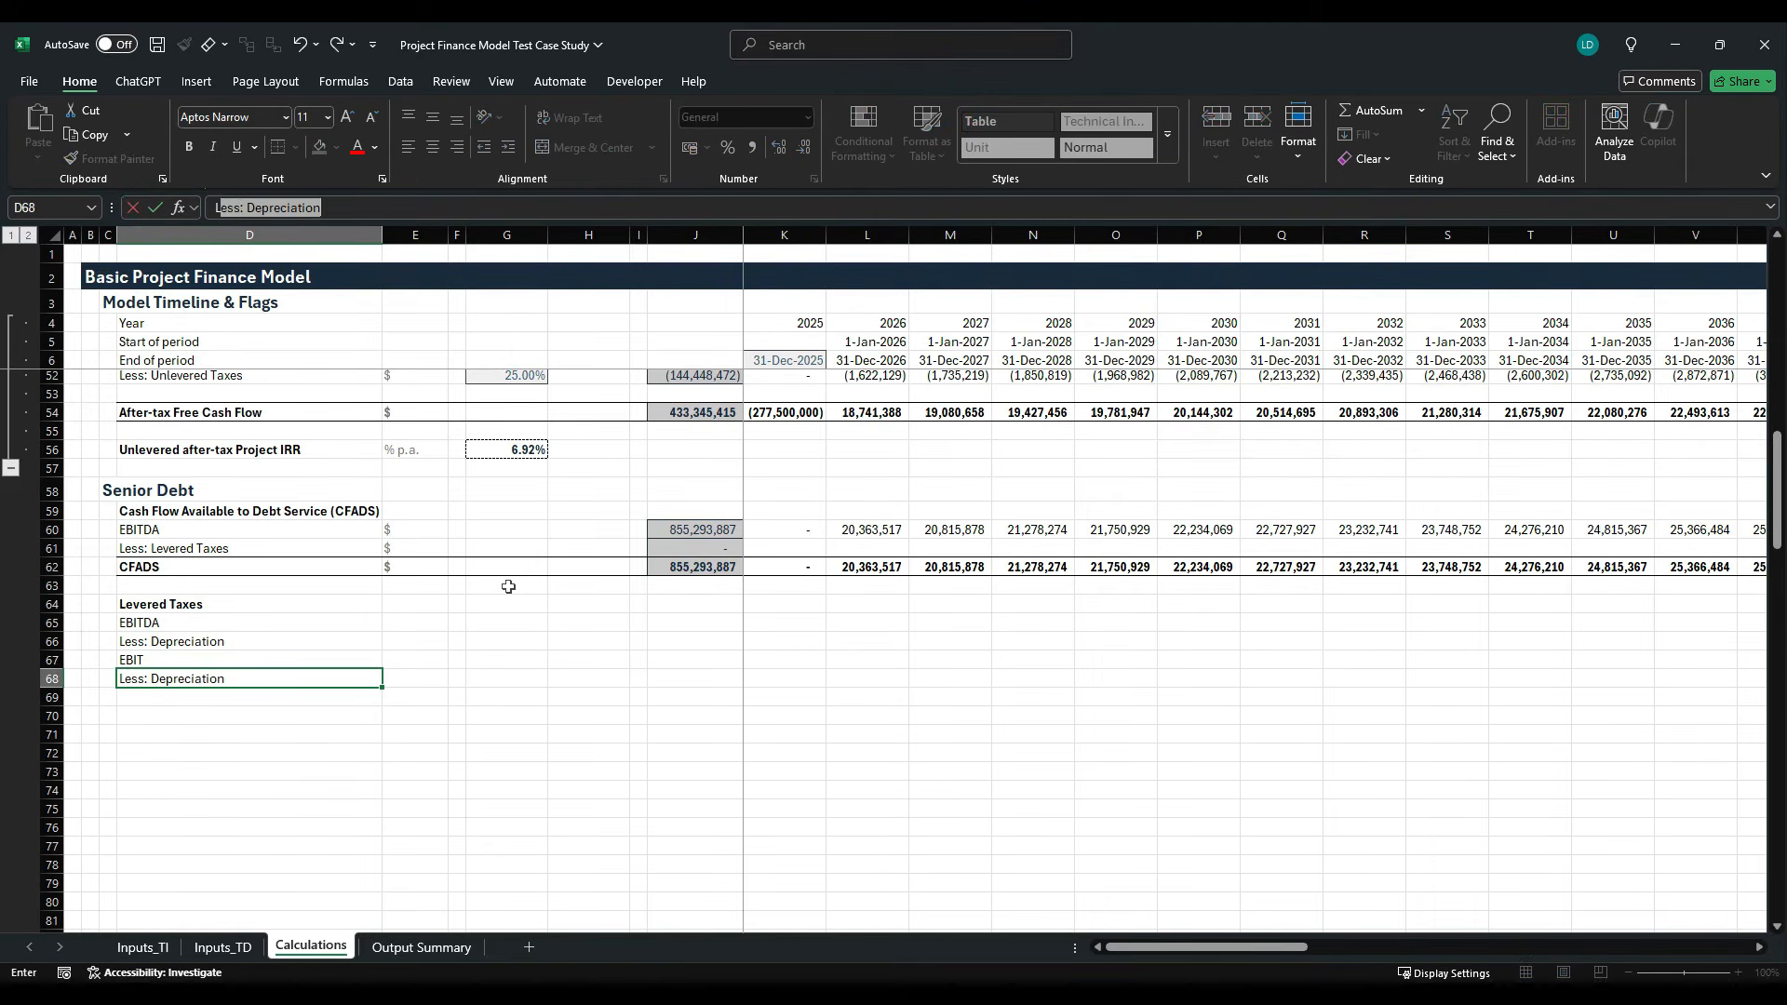
text(: Debt Interest)
key(Up)
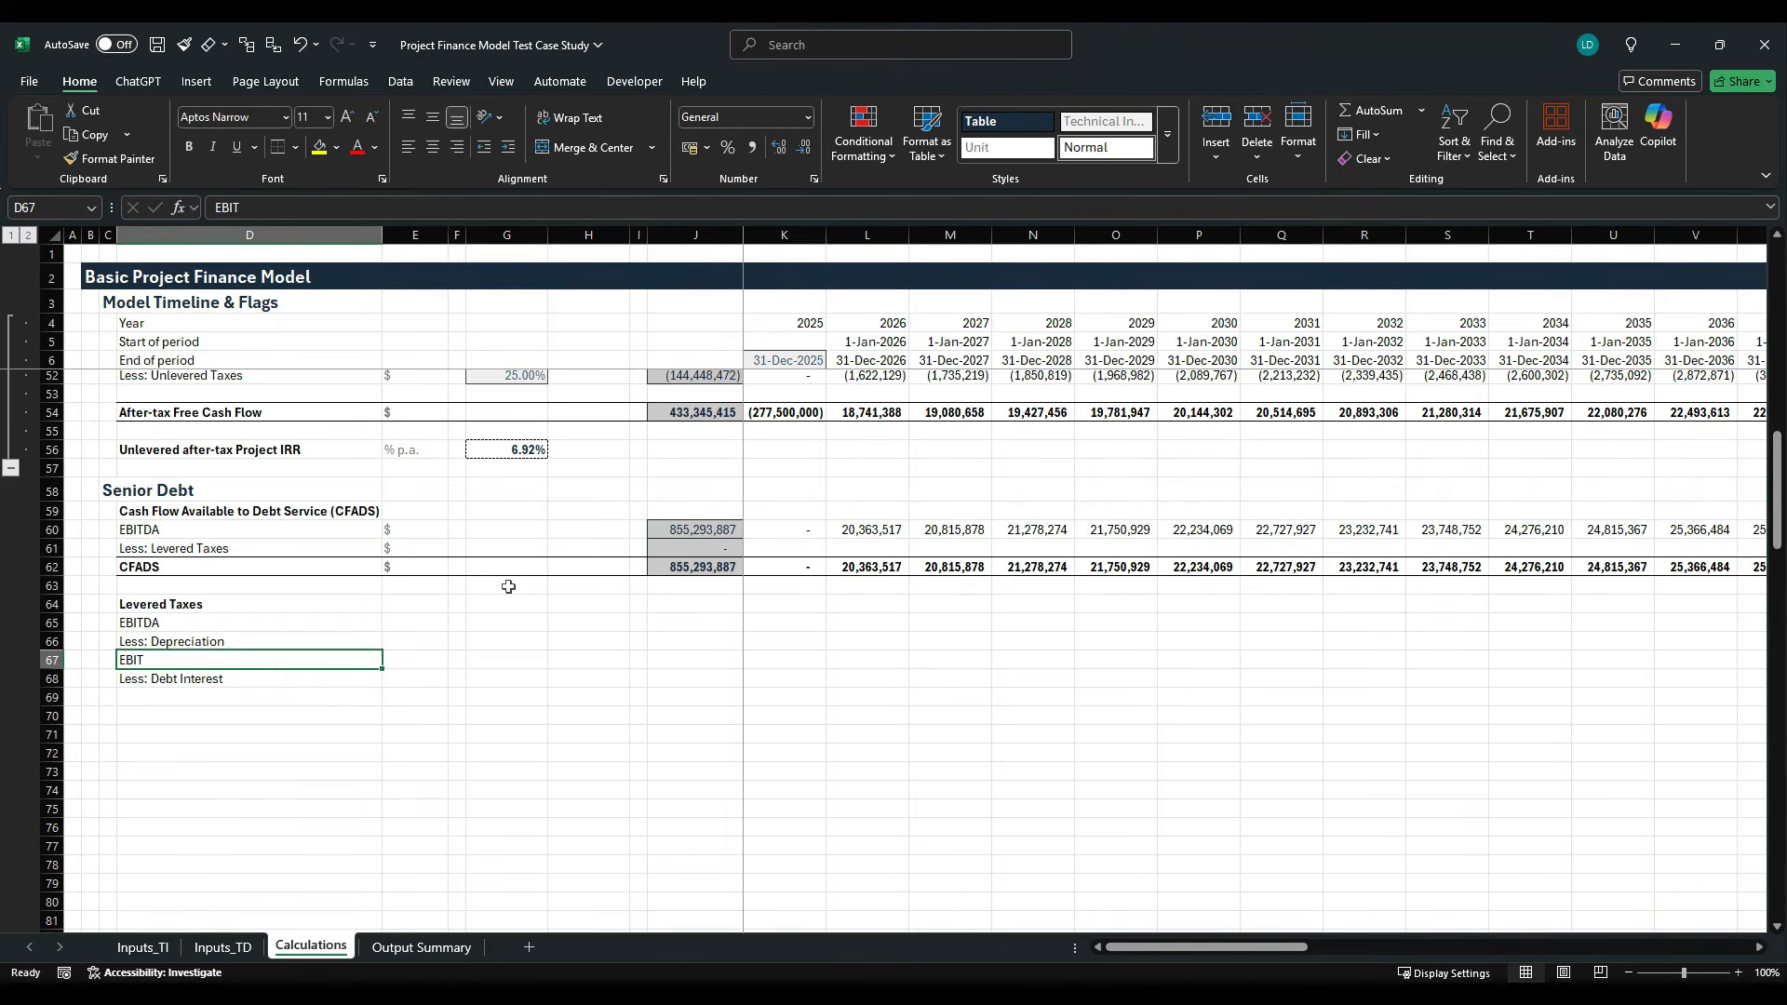
key(Down)
key(Down)
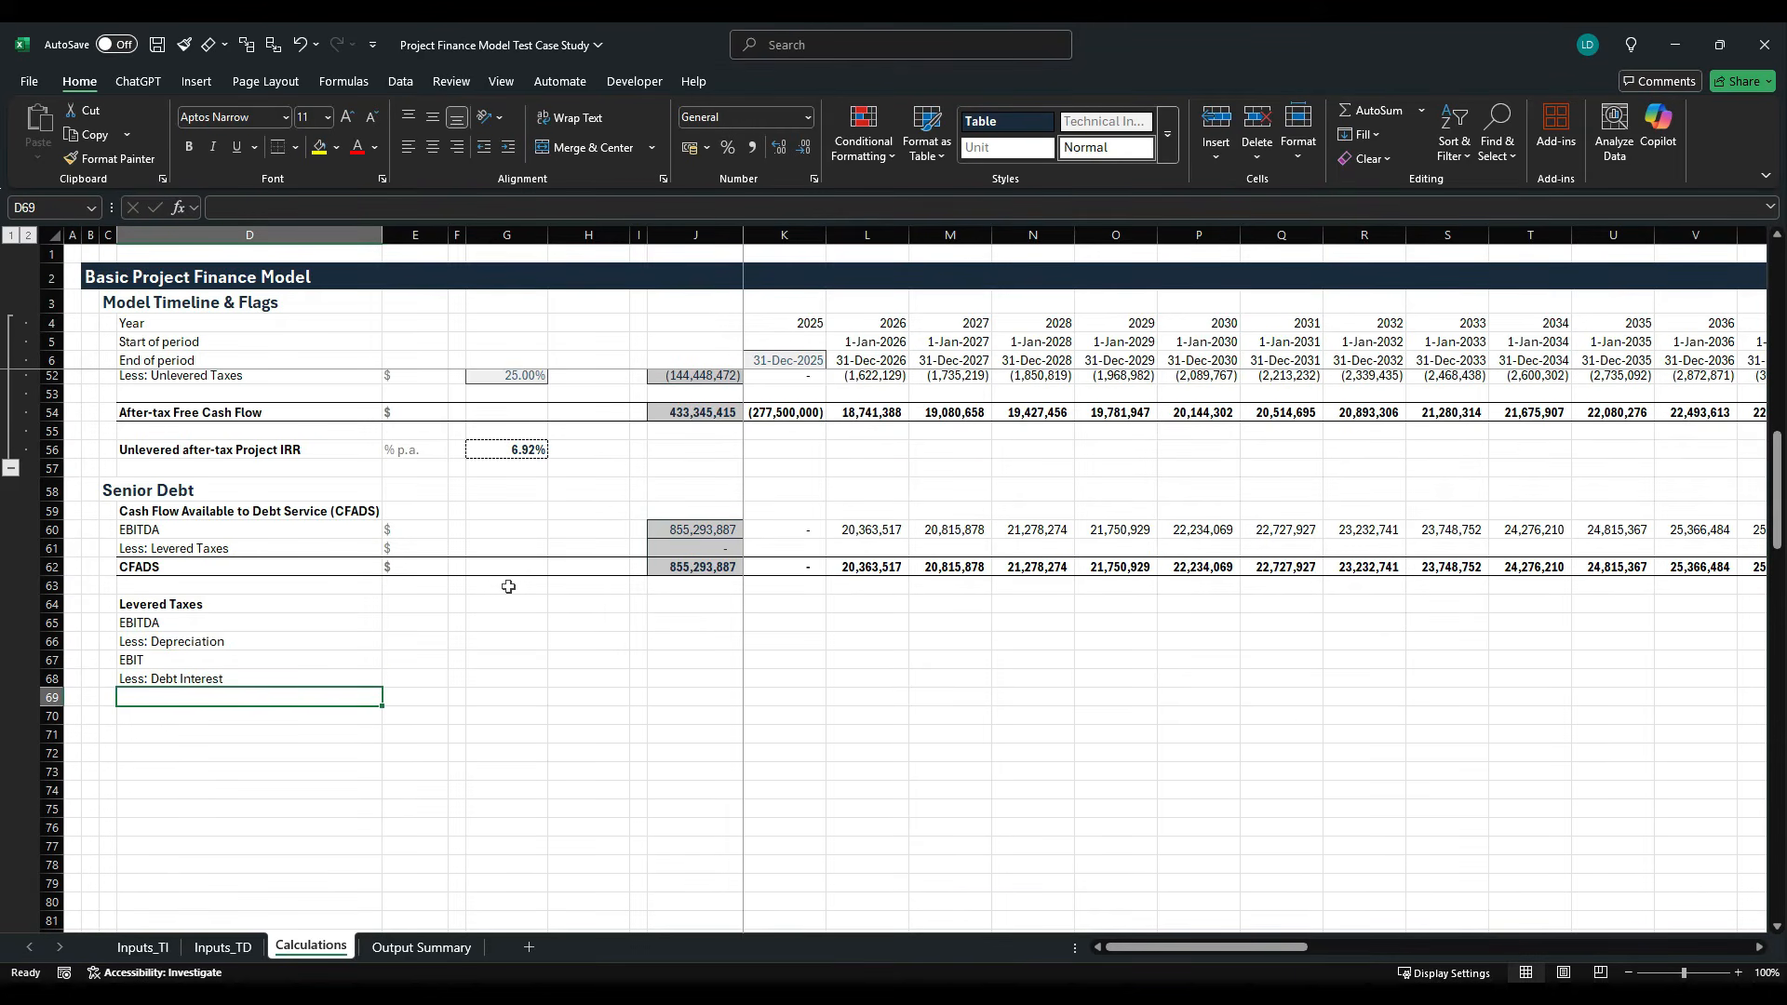
- Enter the labels "EBT" in D69 and "Levered Taxes" in D70 to complete the block's row labels
text(EBT)
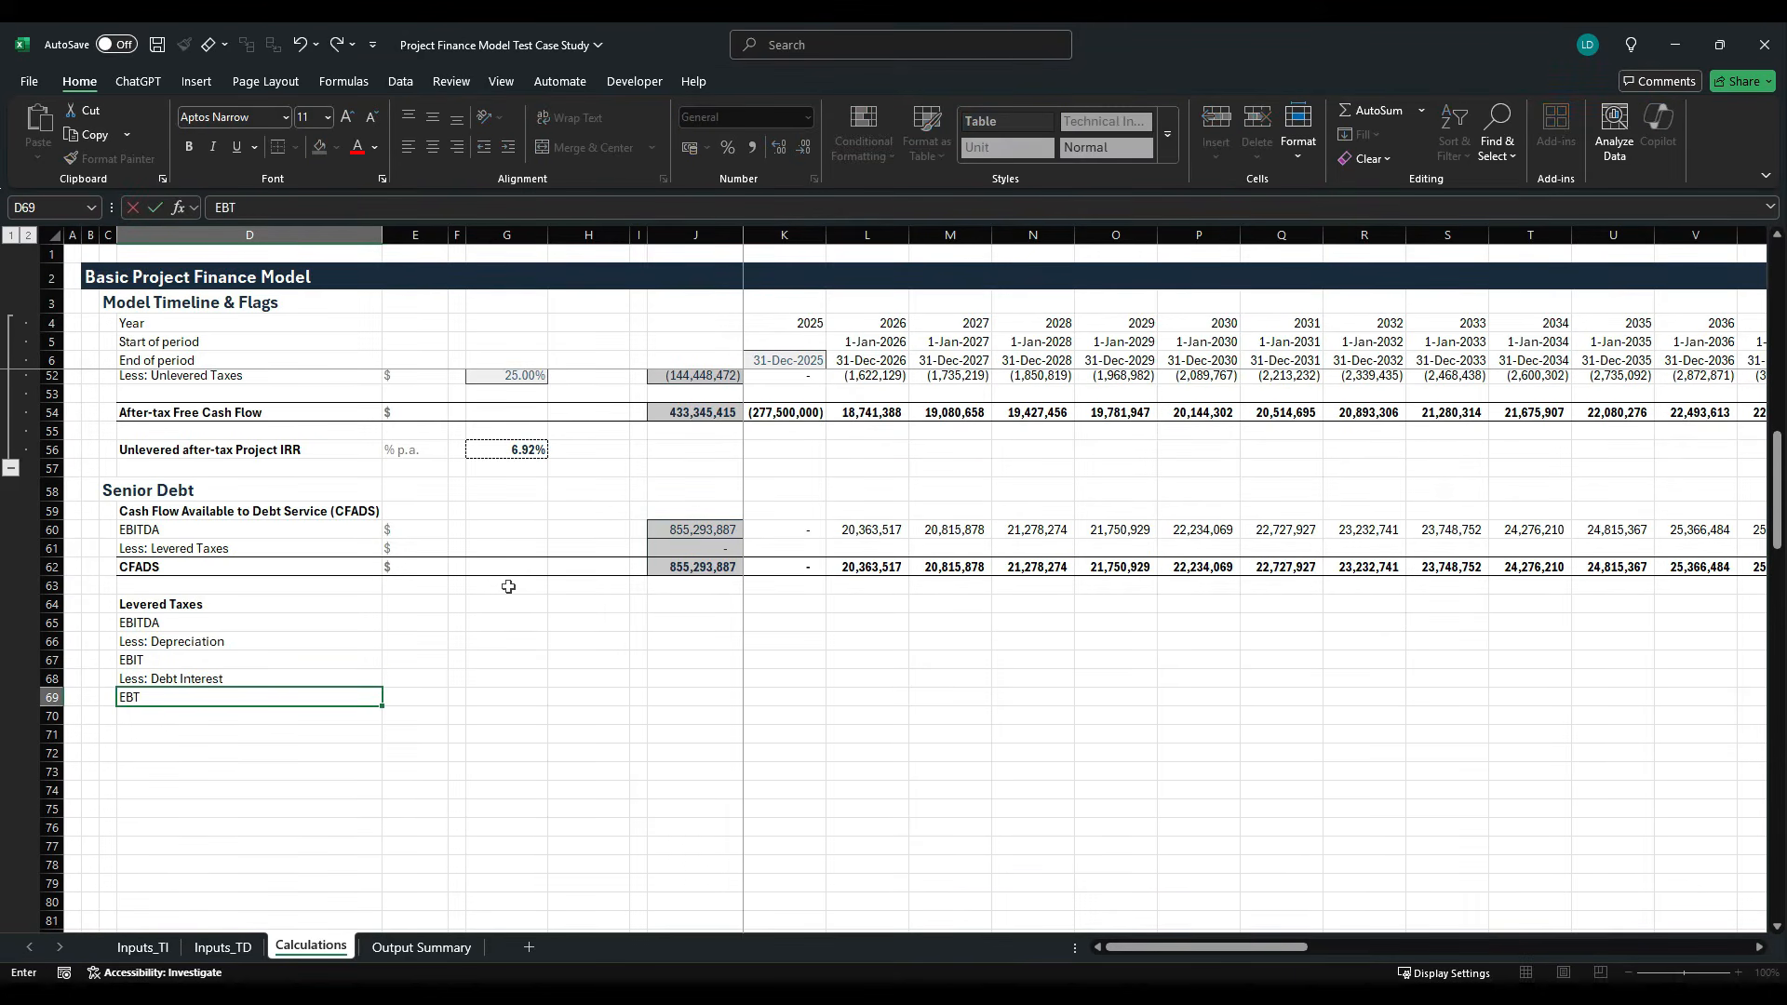
key(ctrl+Return)
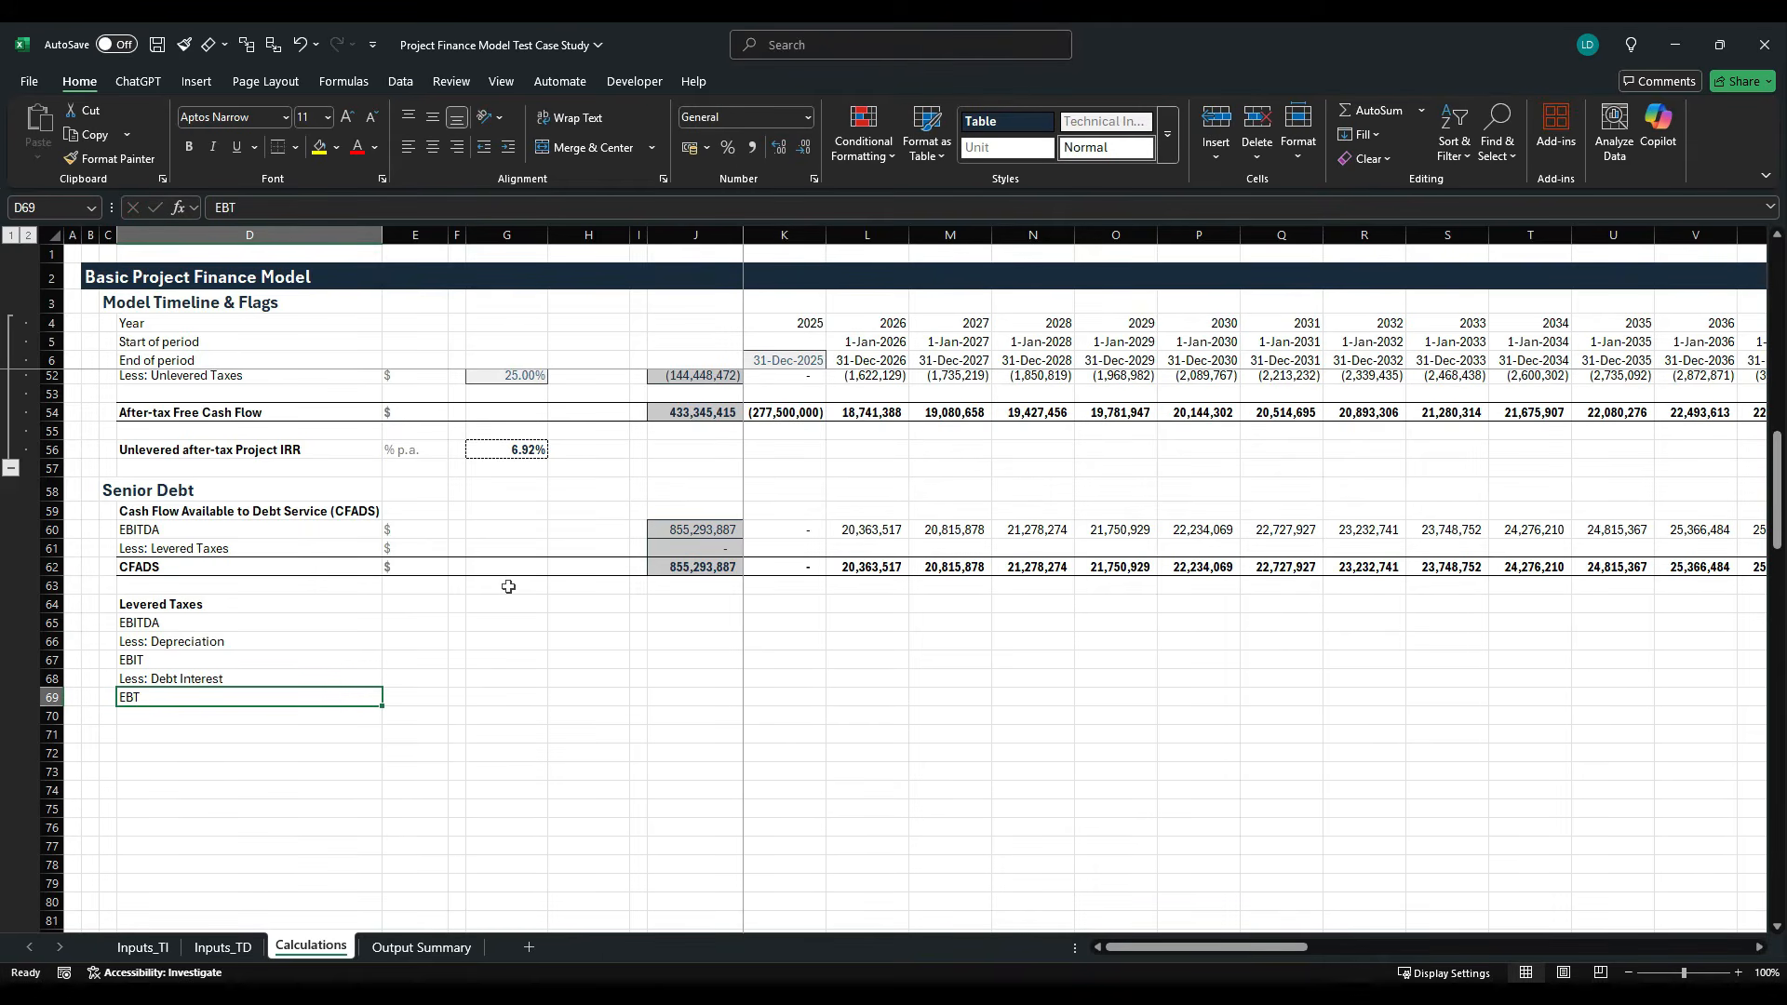
key(Down)
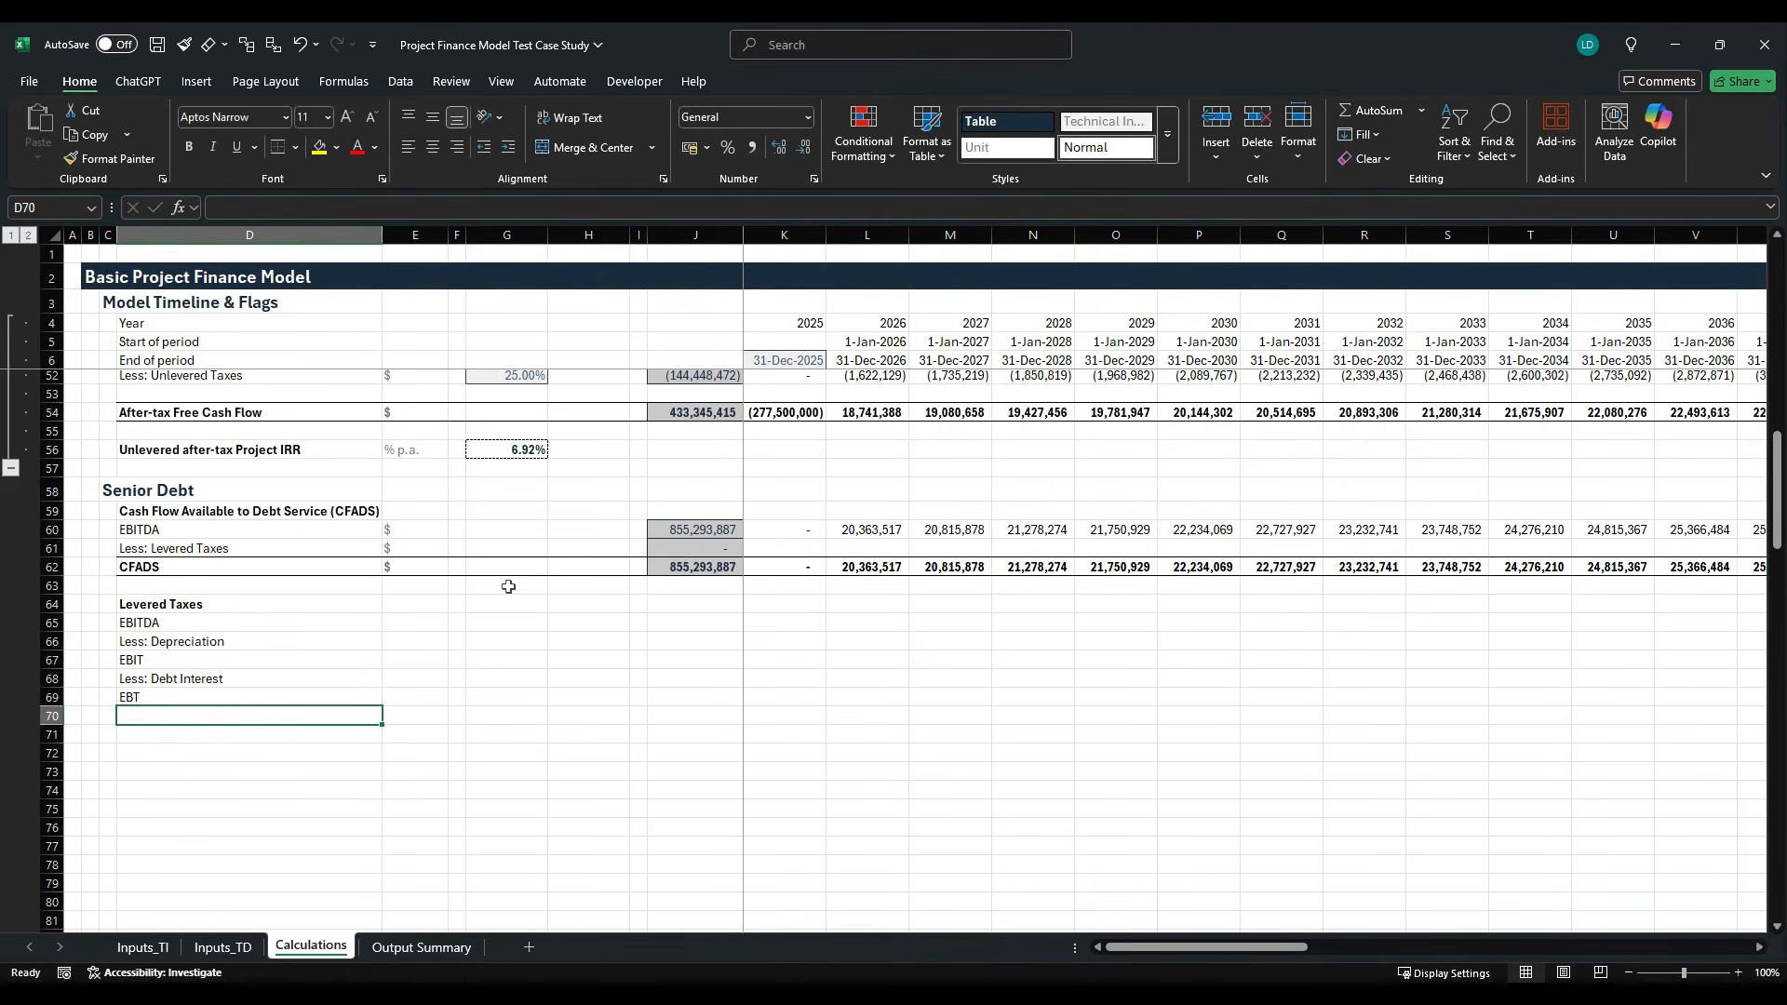
text(Levere)
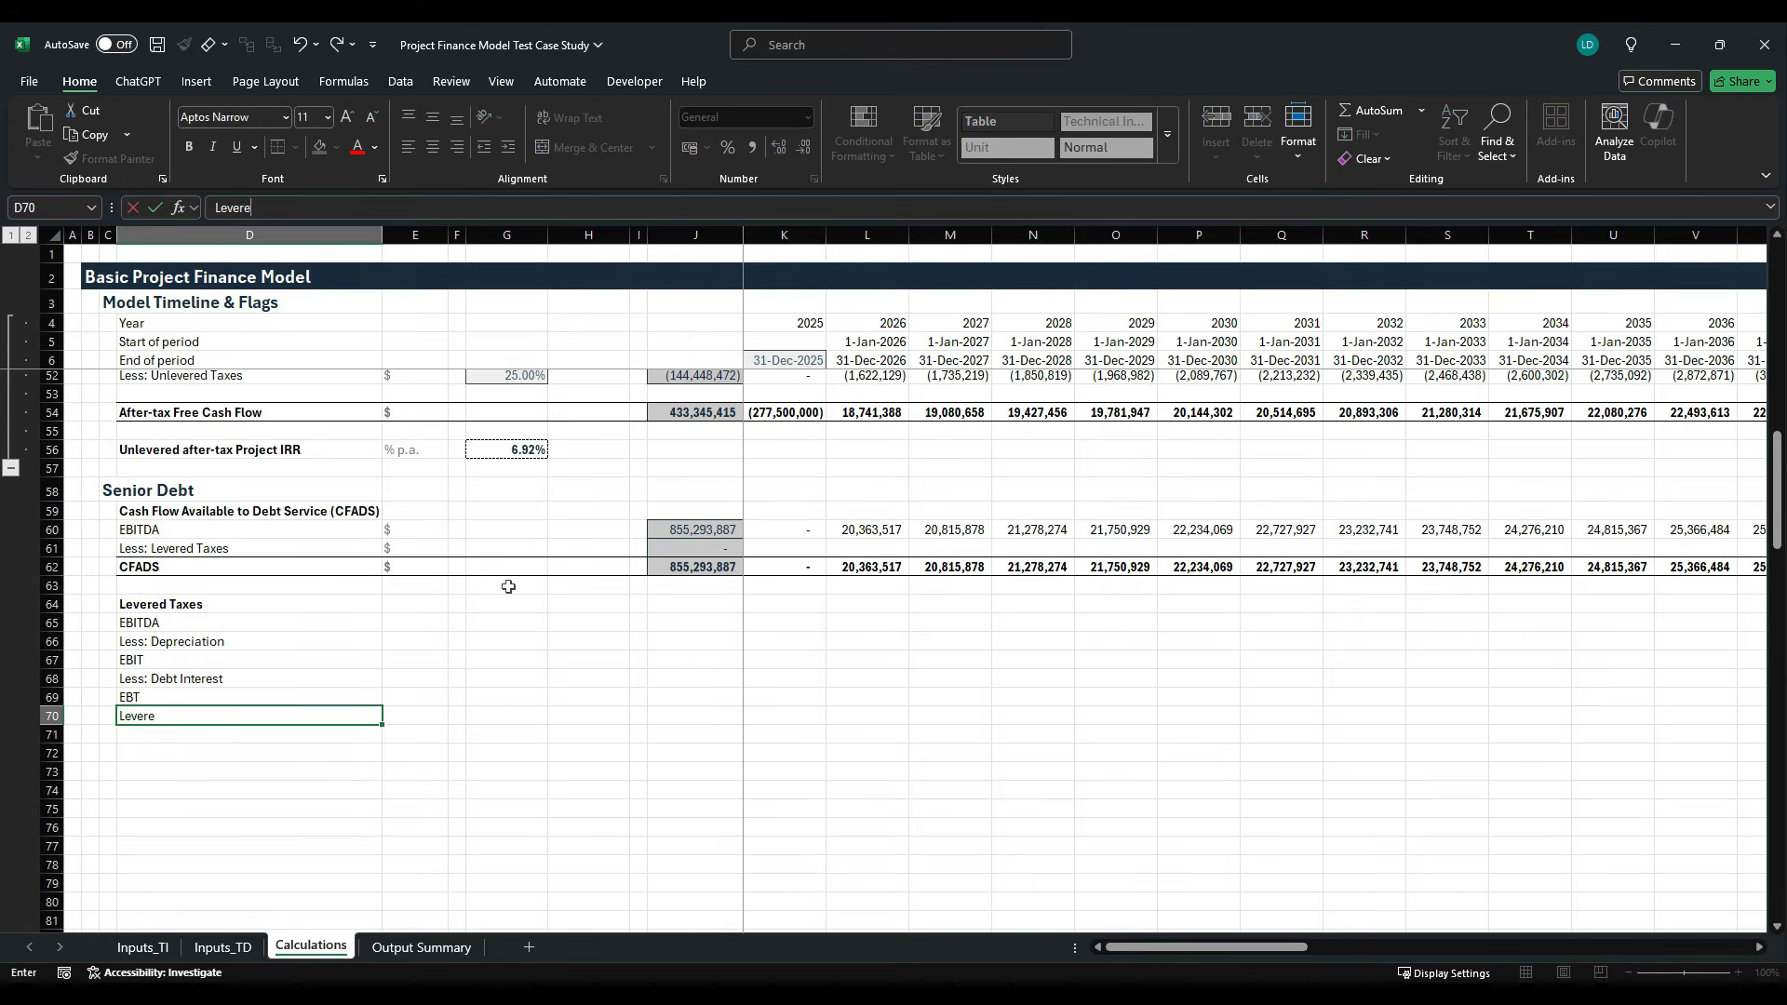
text(d Taxes)
key(ctrl+Return)
- Fill the "$" unit down E65:E70 for all rows of the Levered Taxes block
key(Right)
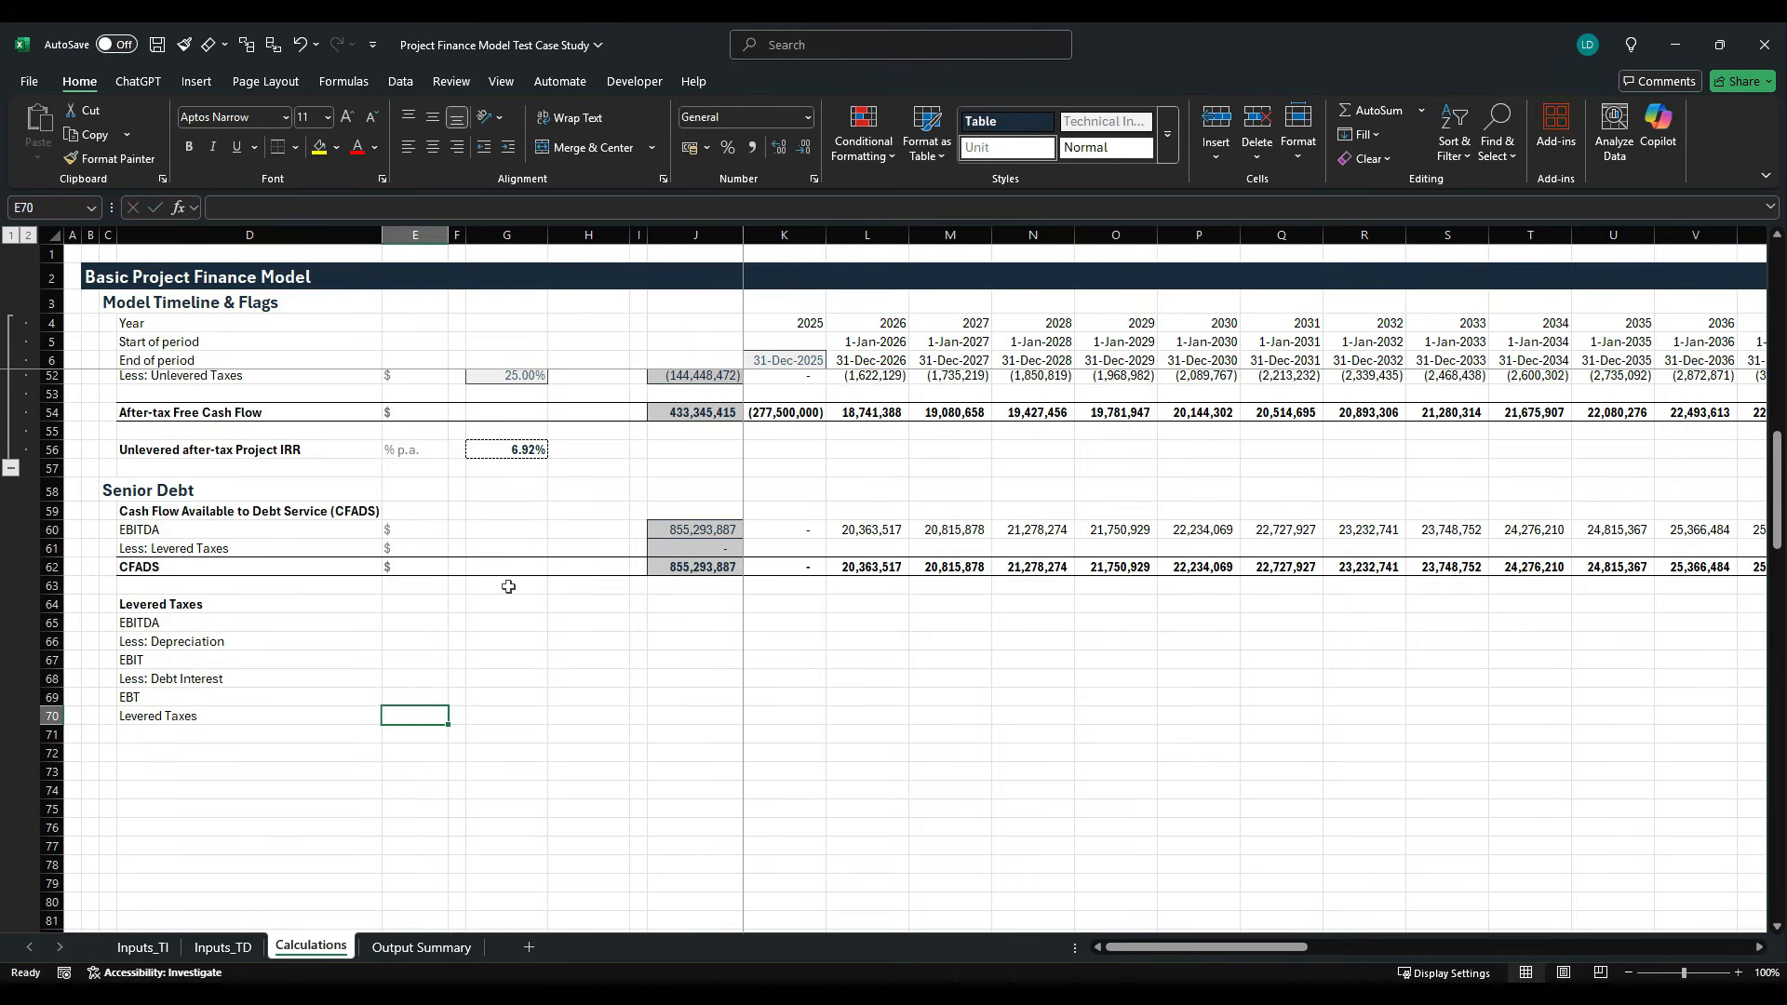
key(Up)
key(Up)
key(Up)
key(Up)
key(Up)
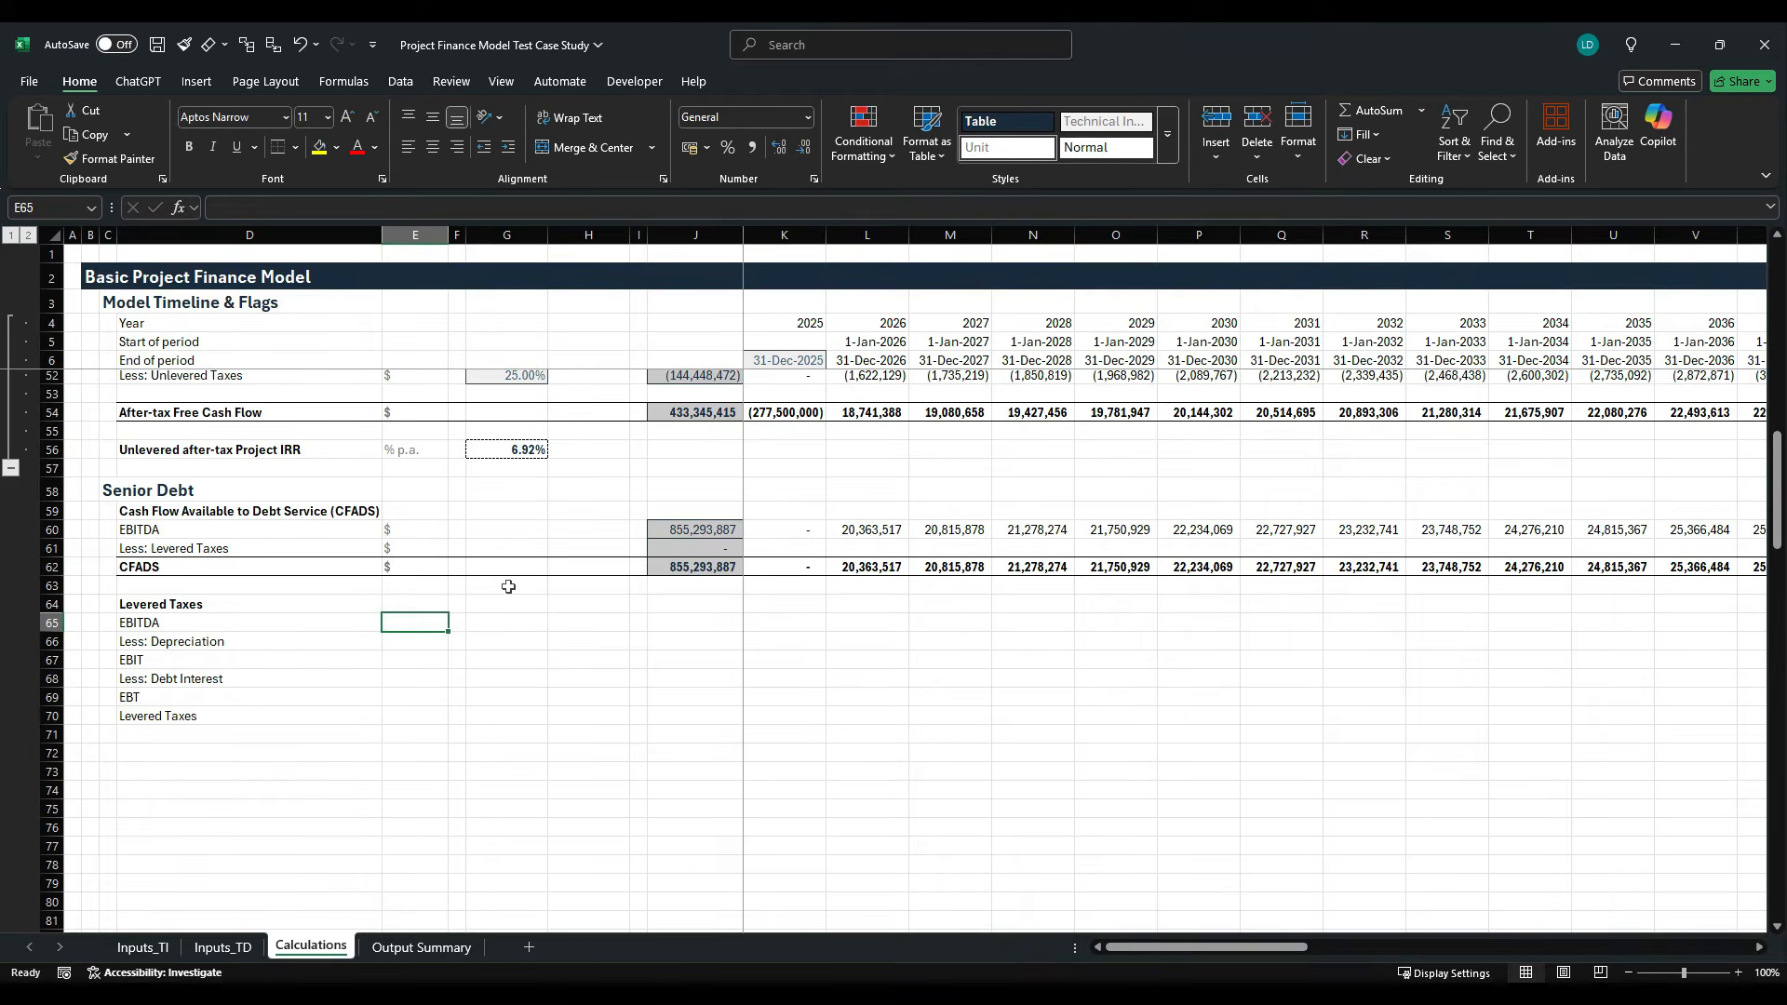
key(shift+Down)
key(shift+Down)
key(shift+Down)
key(shift+Down)
key(shift+Down)
key(ctrl+d)
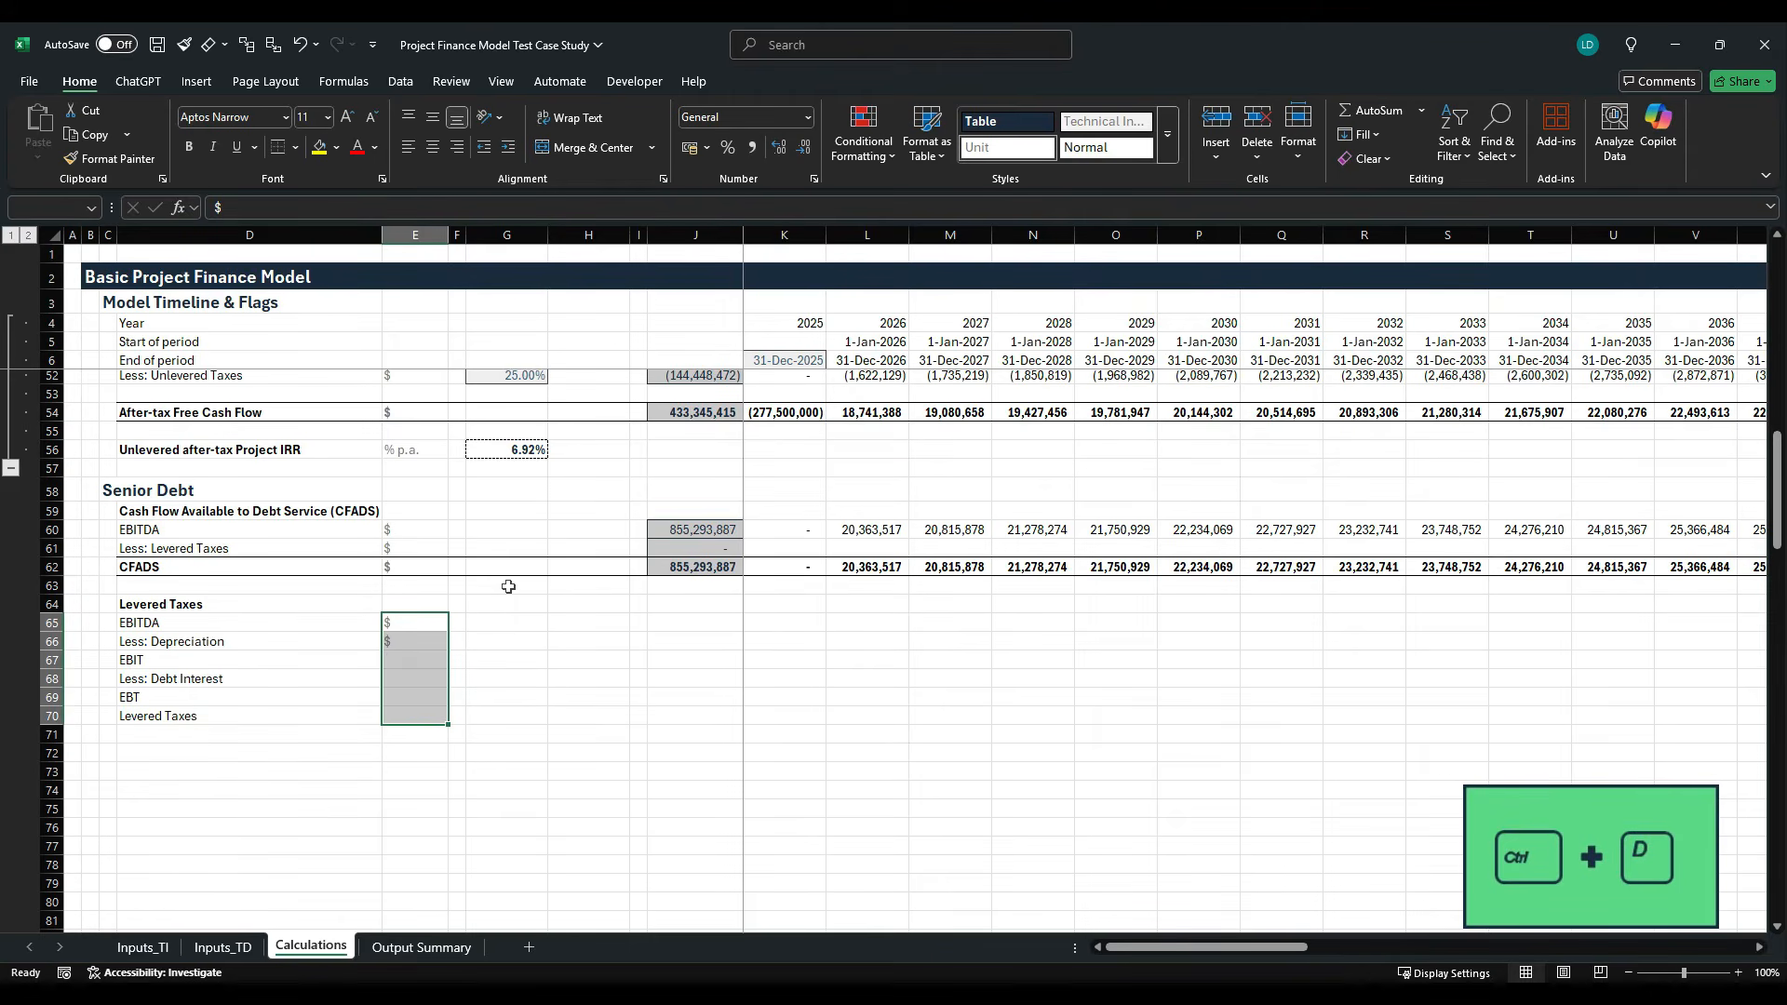
- Copy the EBITDA total formula from J60 into J65:J70 for the Levered Taxes rows
key(Right)
key(Right)
key(Right)
key(Right)
key(Right)
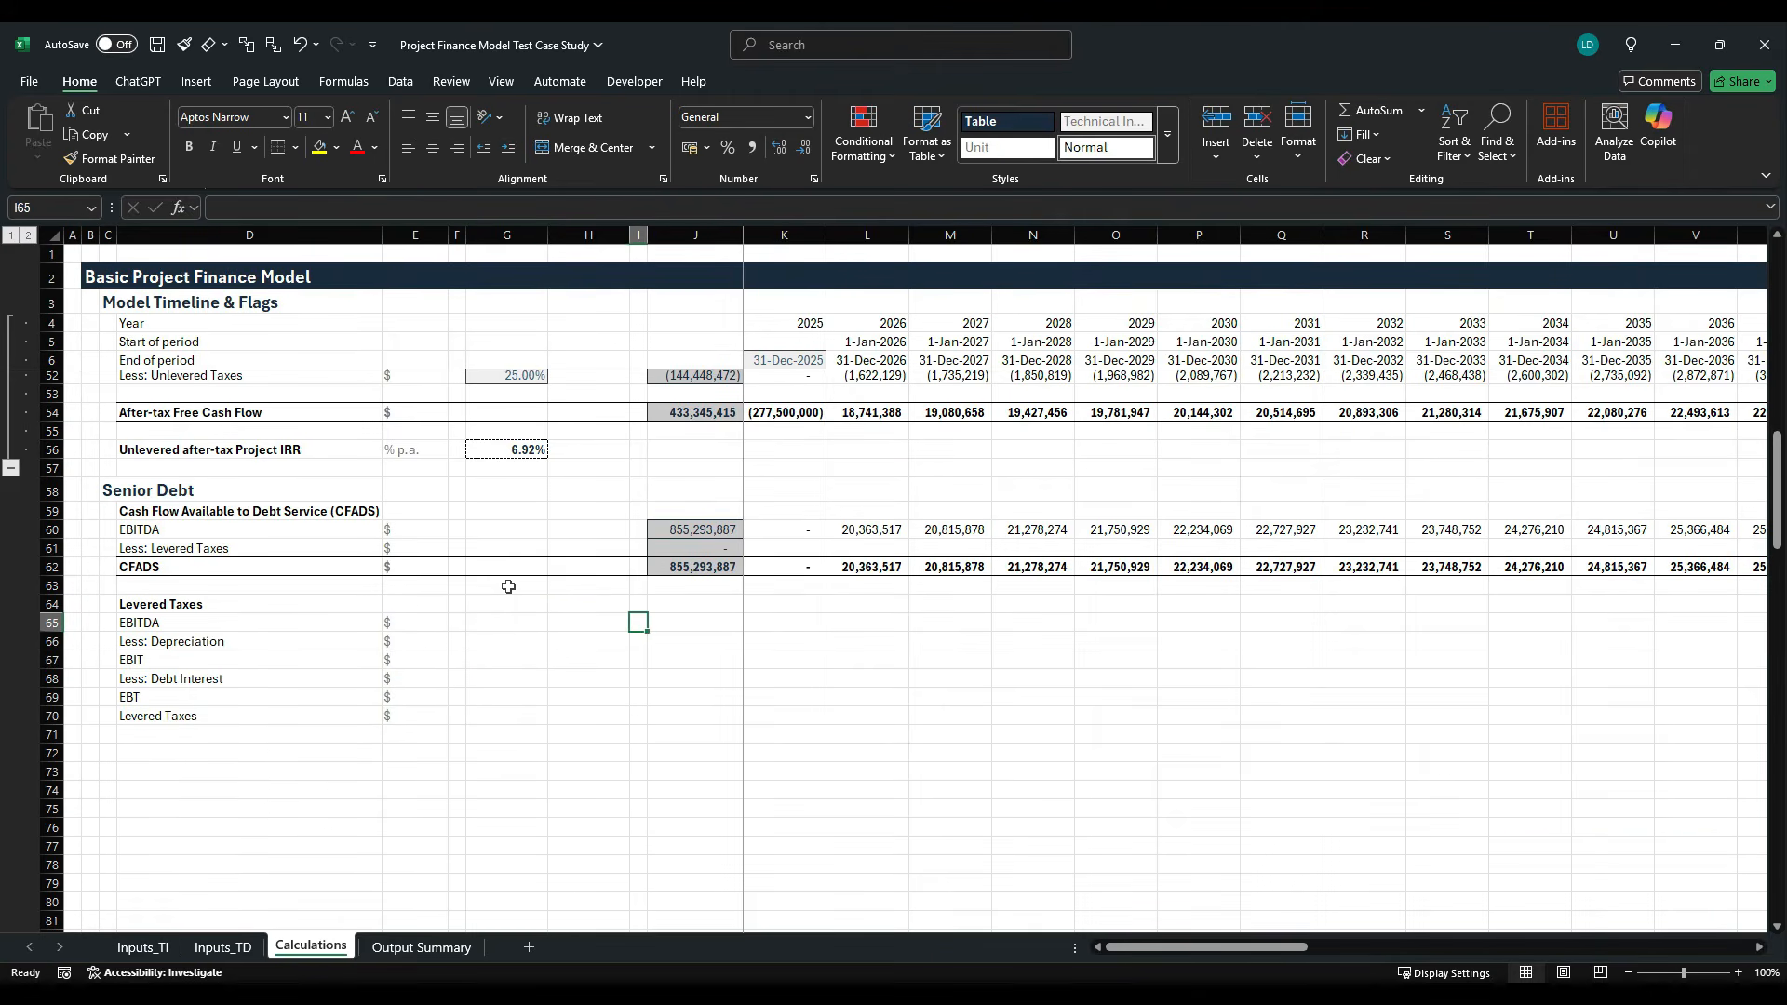
key(Up)
key(Up)
key(Up)
key(Up)
key(Up)
key(ctrl+c)
key(Down)
key(Down)
key(Down)
key(Down)
key(Down)
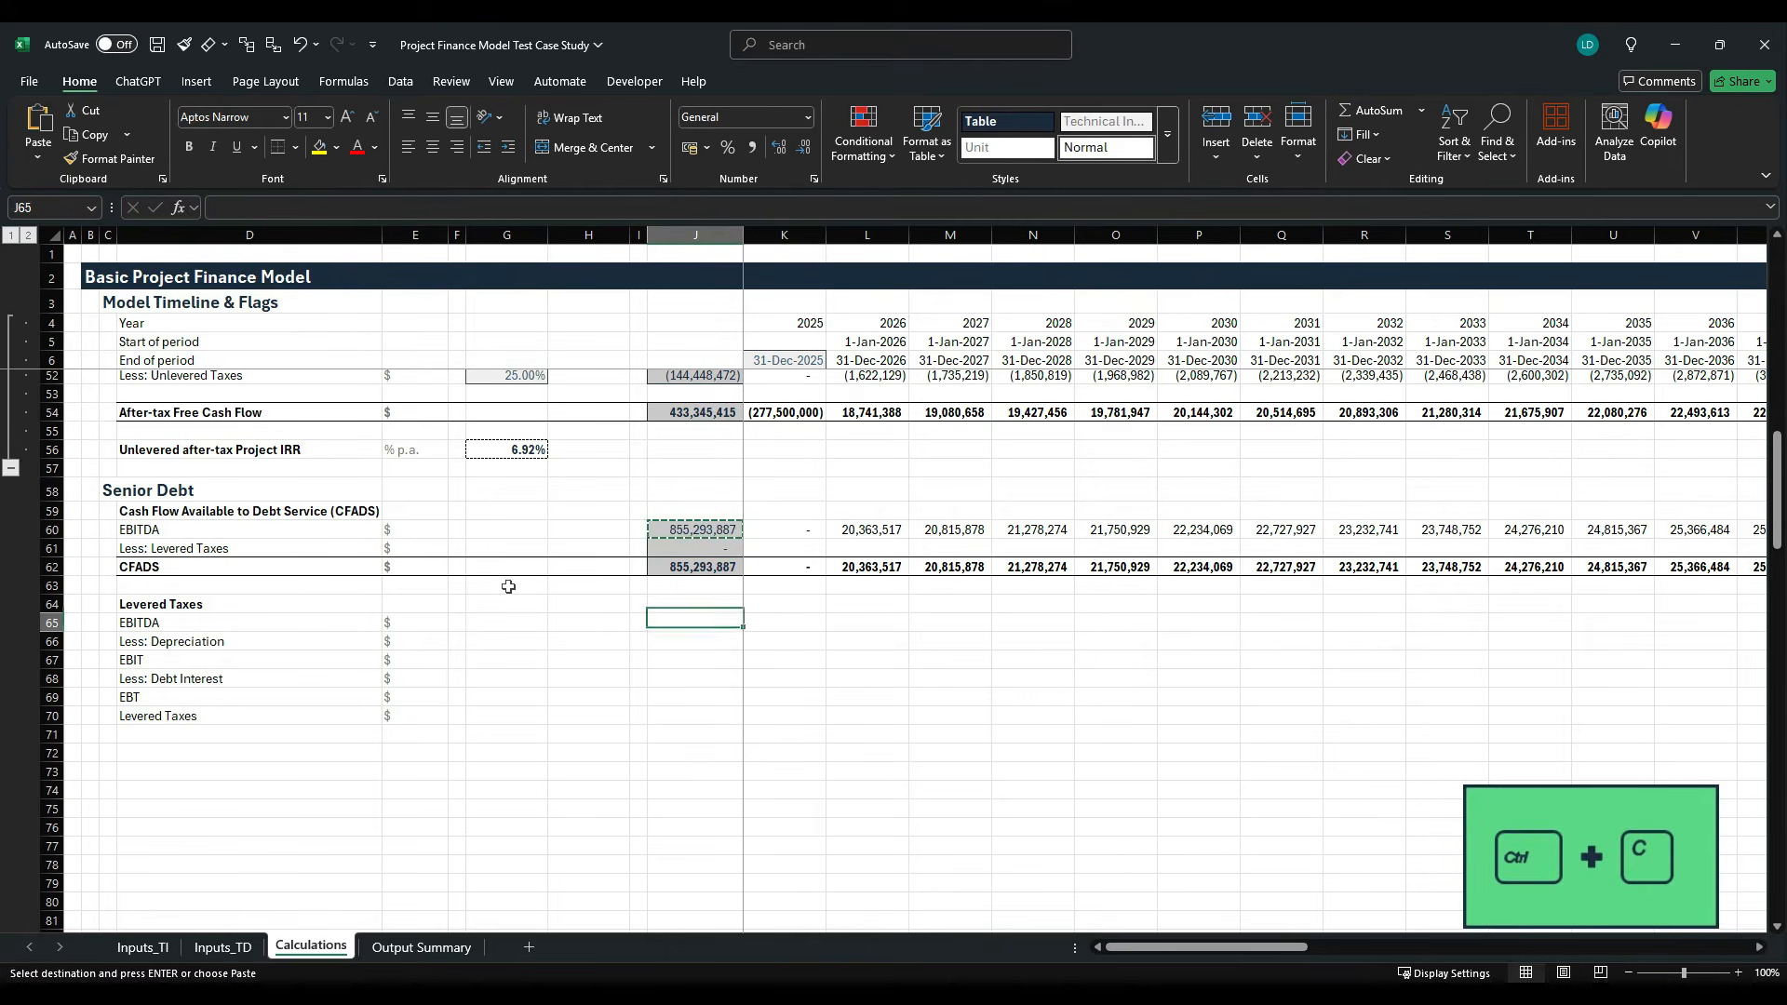
key(shift+Down)
key(shift+Down)
key(shift+Down)
key(shift+Down)
key(shift+Down)
key(ctrl+v)
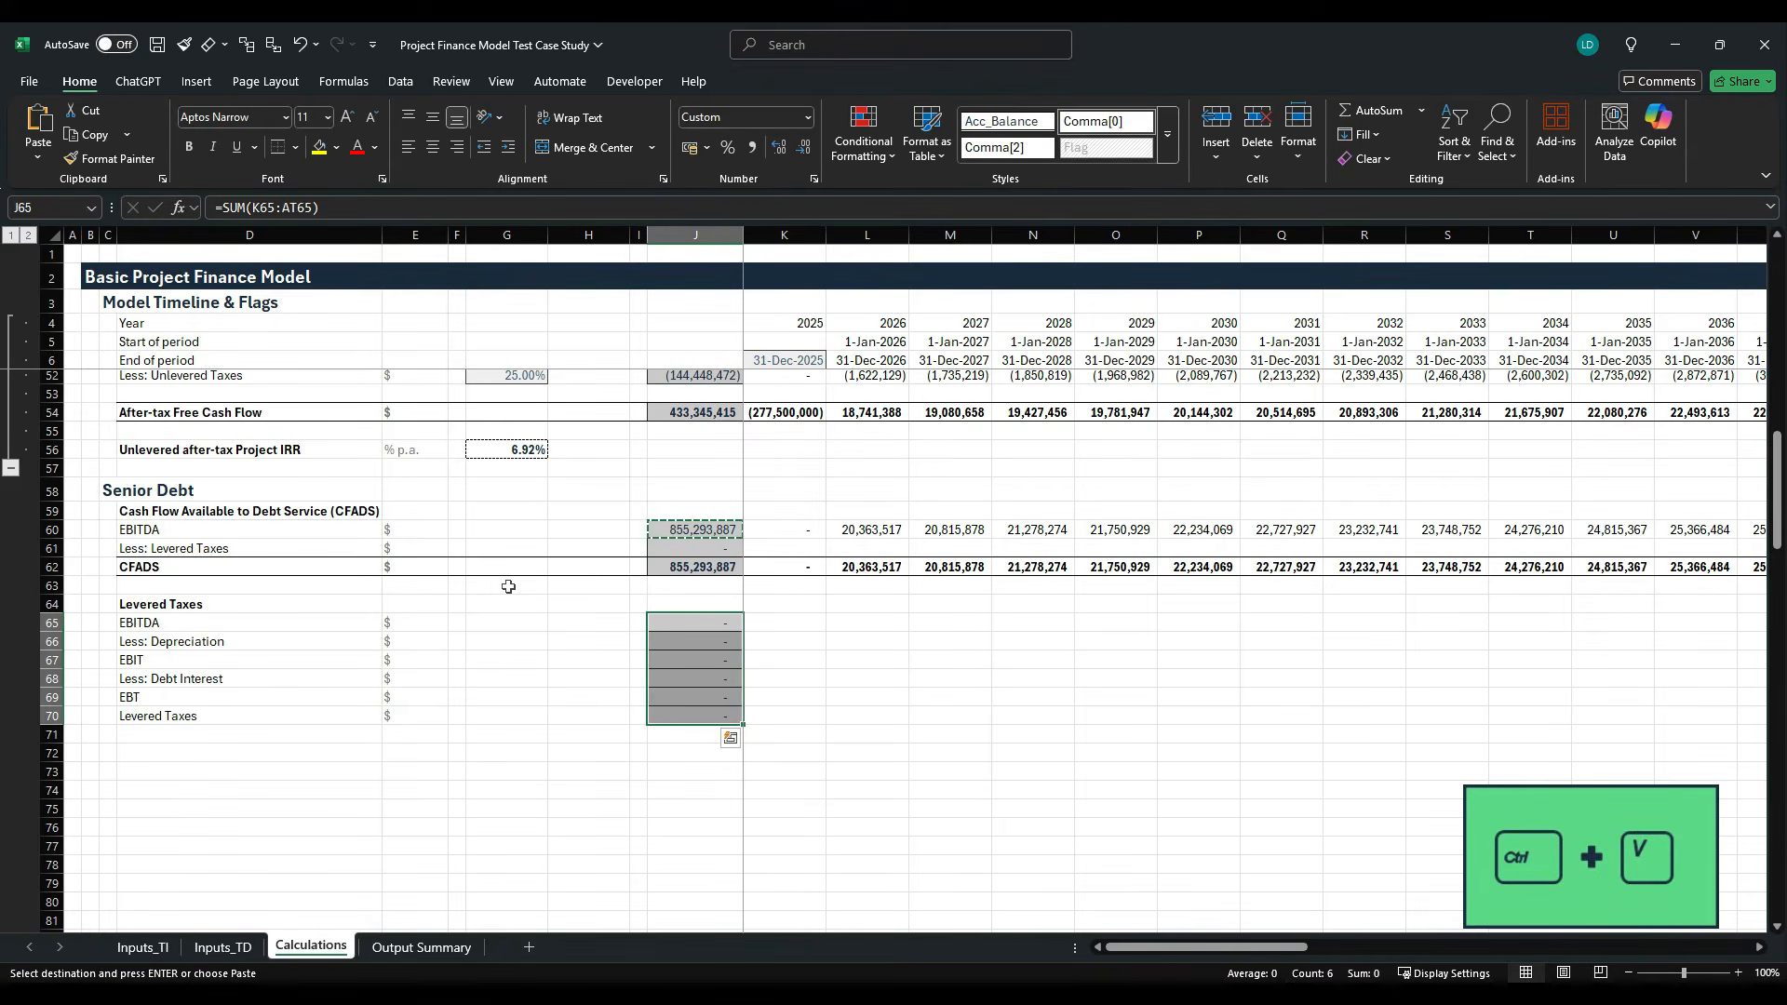
- Link the 2025 EBITDA cell K65 to the EBITDA line above Pre-tax Free Cash Flow
key(Up)
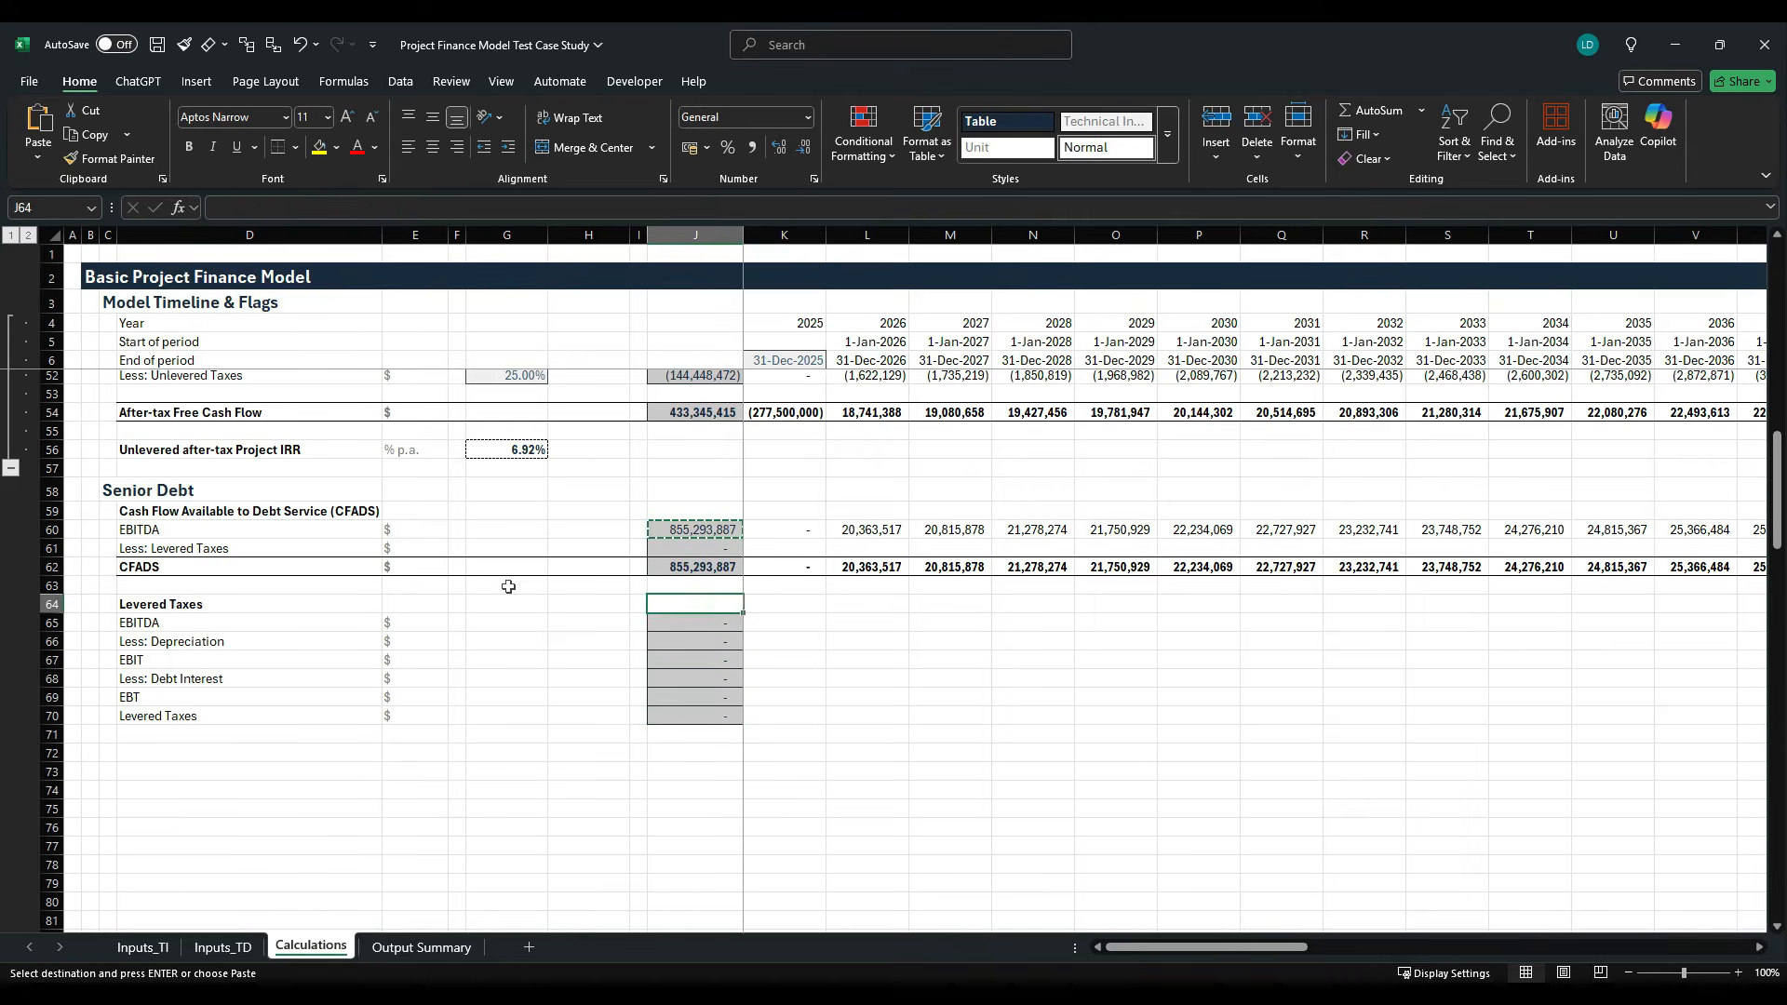
key(Down)
key(Right)
text(=)
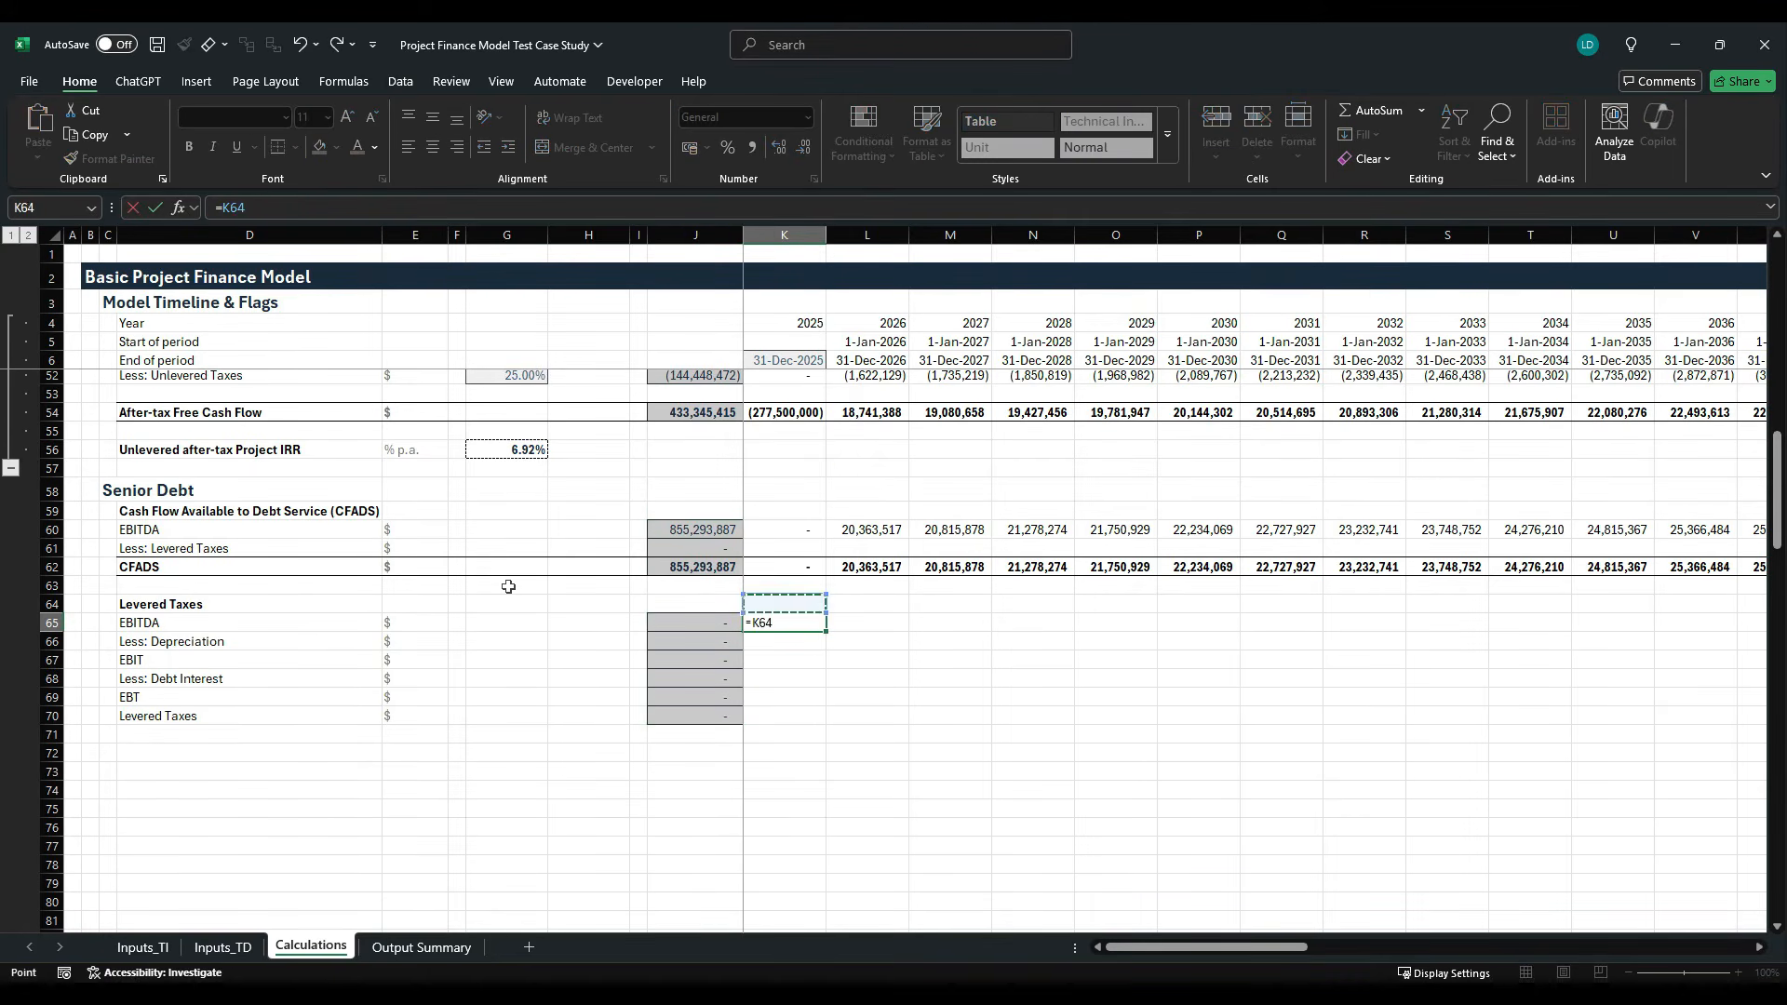
key(Up)
key(Up)
key(Up)
key(Up)
key(Up)
key(Up)
key(Up)
key(Up)
key(Up)
key(Up)
key(Up)
key(Up)
key(Up)
key(Up)
key(Up)
key(Up)
key(Up)
key(Up)
key(Up)
key(Up)
key(Up)
key(Up)
key(Up)
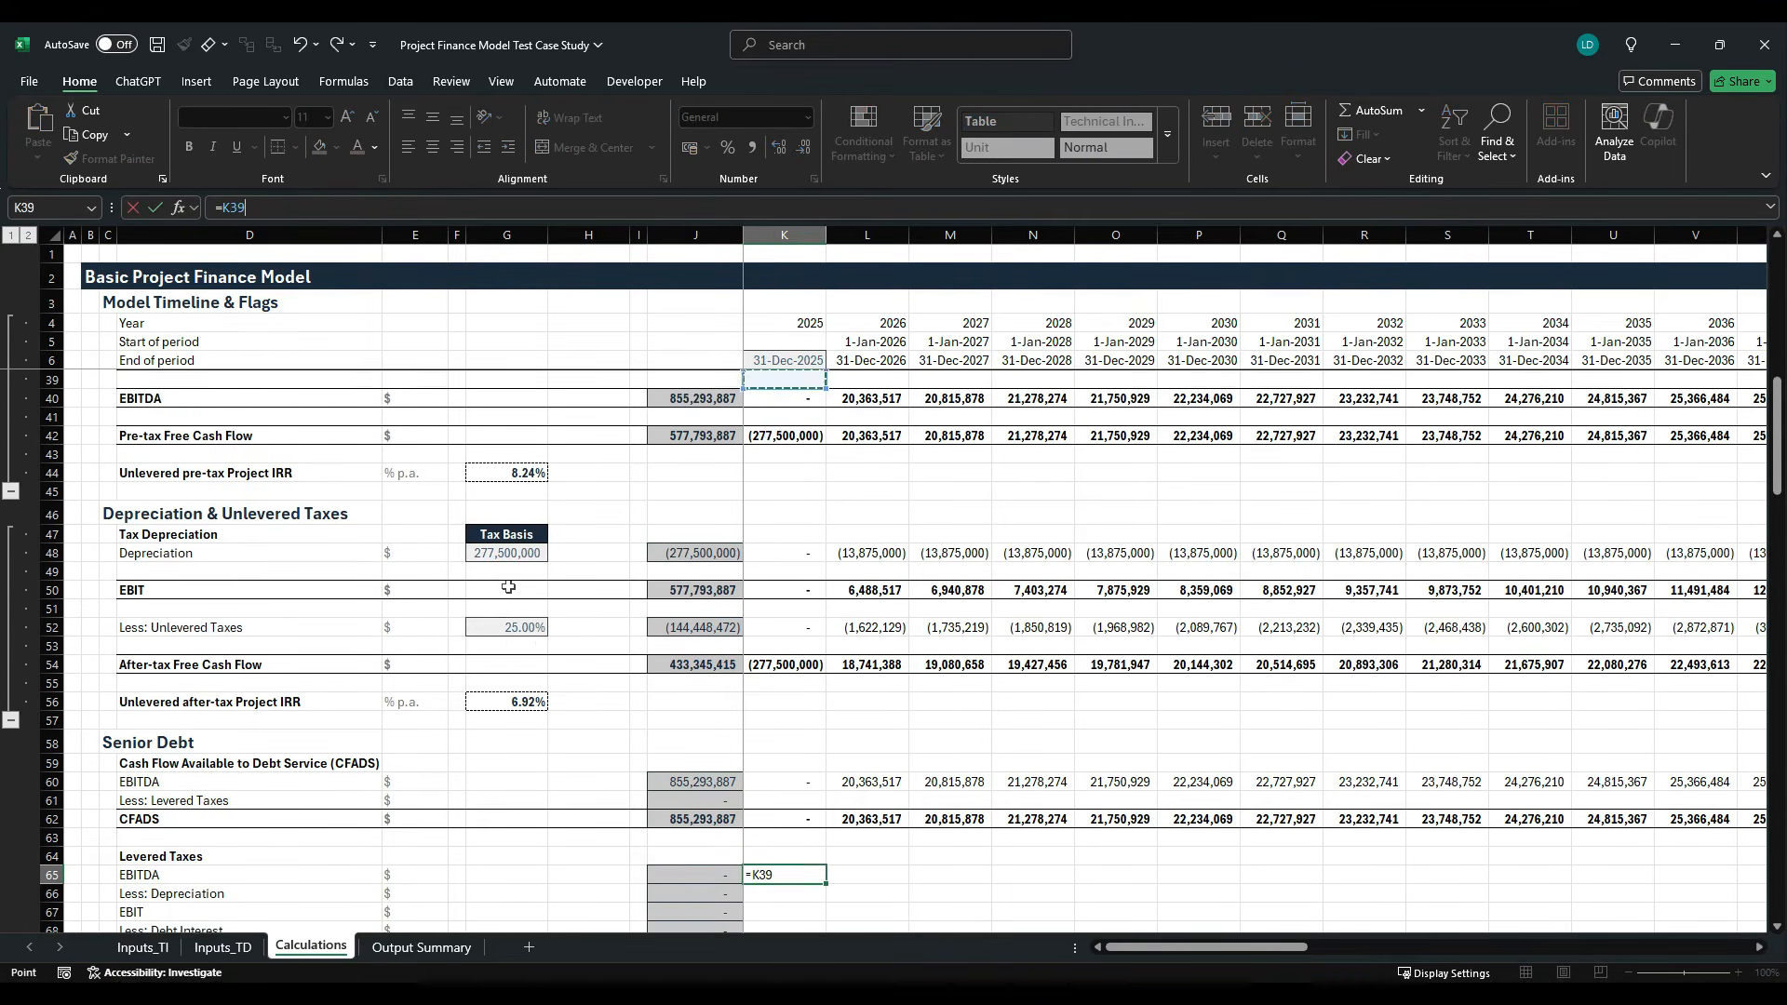
key(Return)
key(Down)
key(Down)
key(Down)
key(Down)
key(Down)
key(Down)
key(Down)
key(Down)
key(Down)
key(Down)
key(Down)
key(Down)
key(Down)
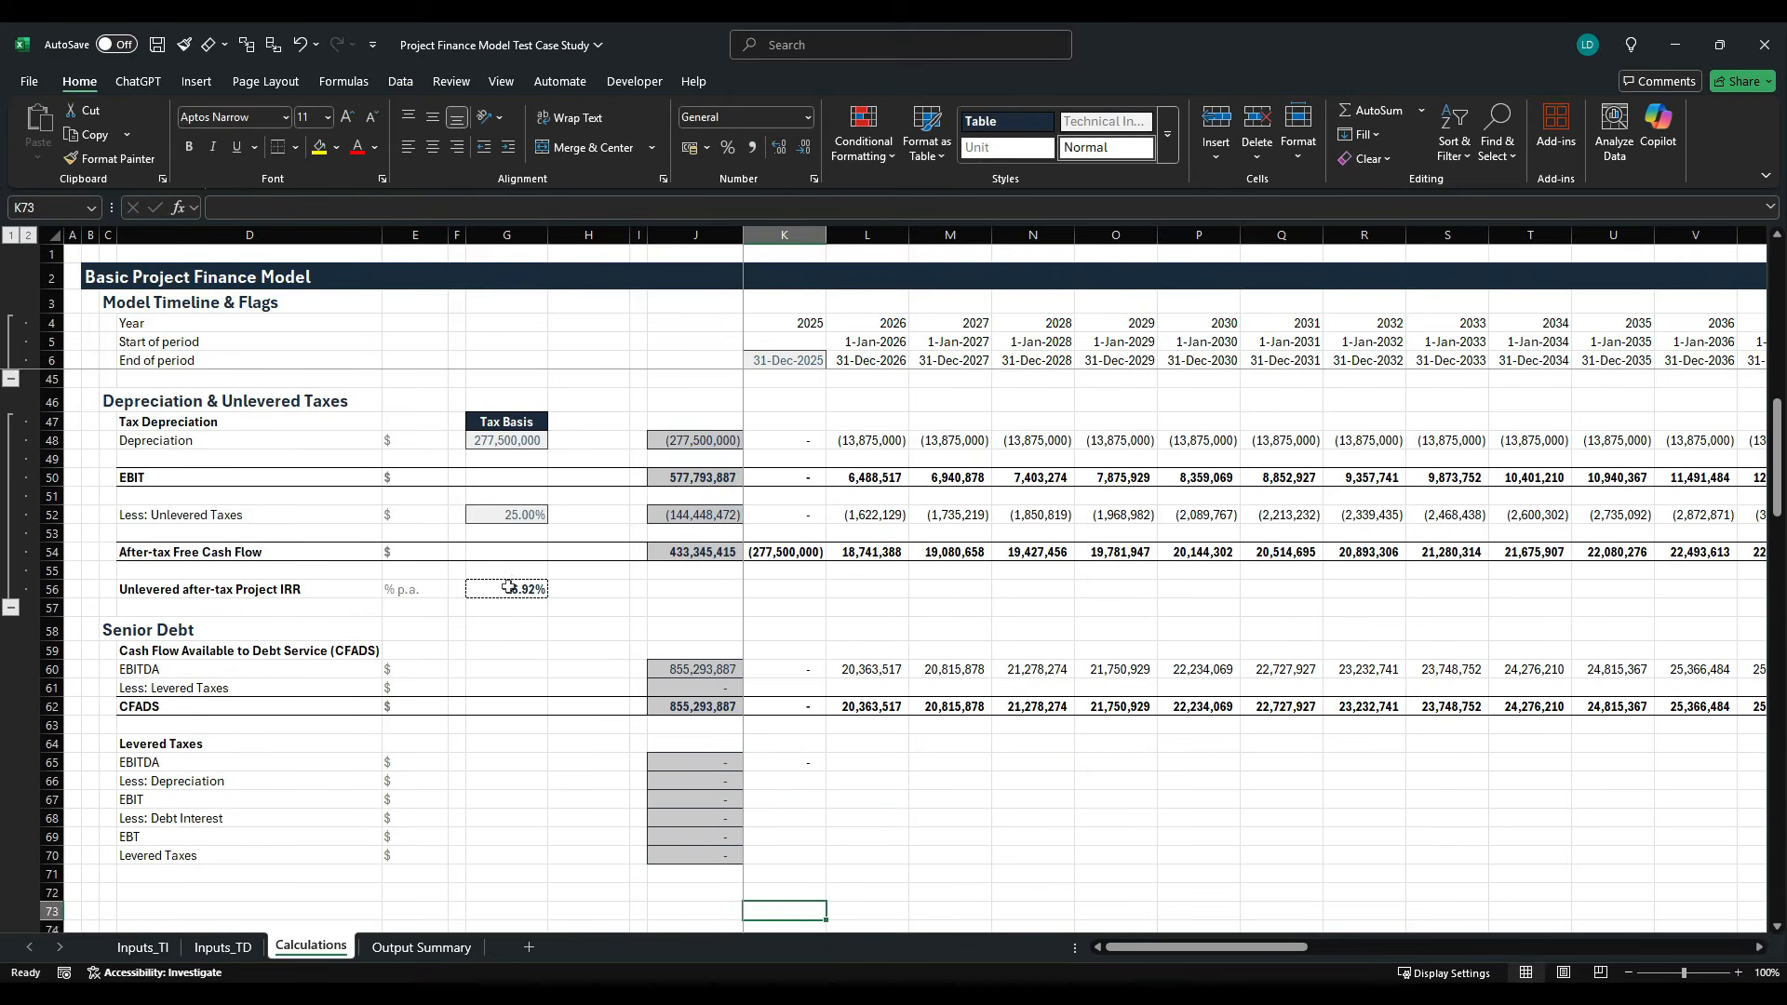
- Link the 2025 Less: Depreciation cell K66 to the Tax Depreciation line in K48
key(Up)
key(Up)
key(Up)
key(Up)
key(Up)
key(Up)
key(Up)
key(Up)
key(Up)
key(Up)
key(Up)
key(Up)
key(Up)
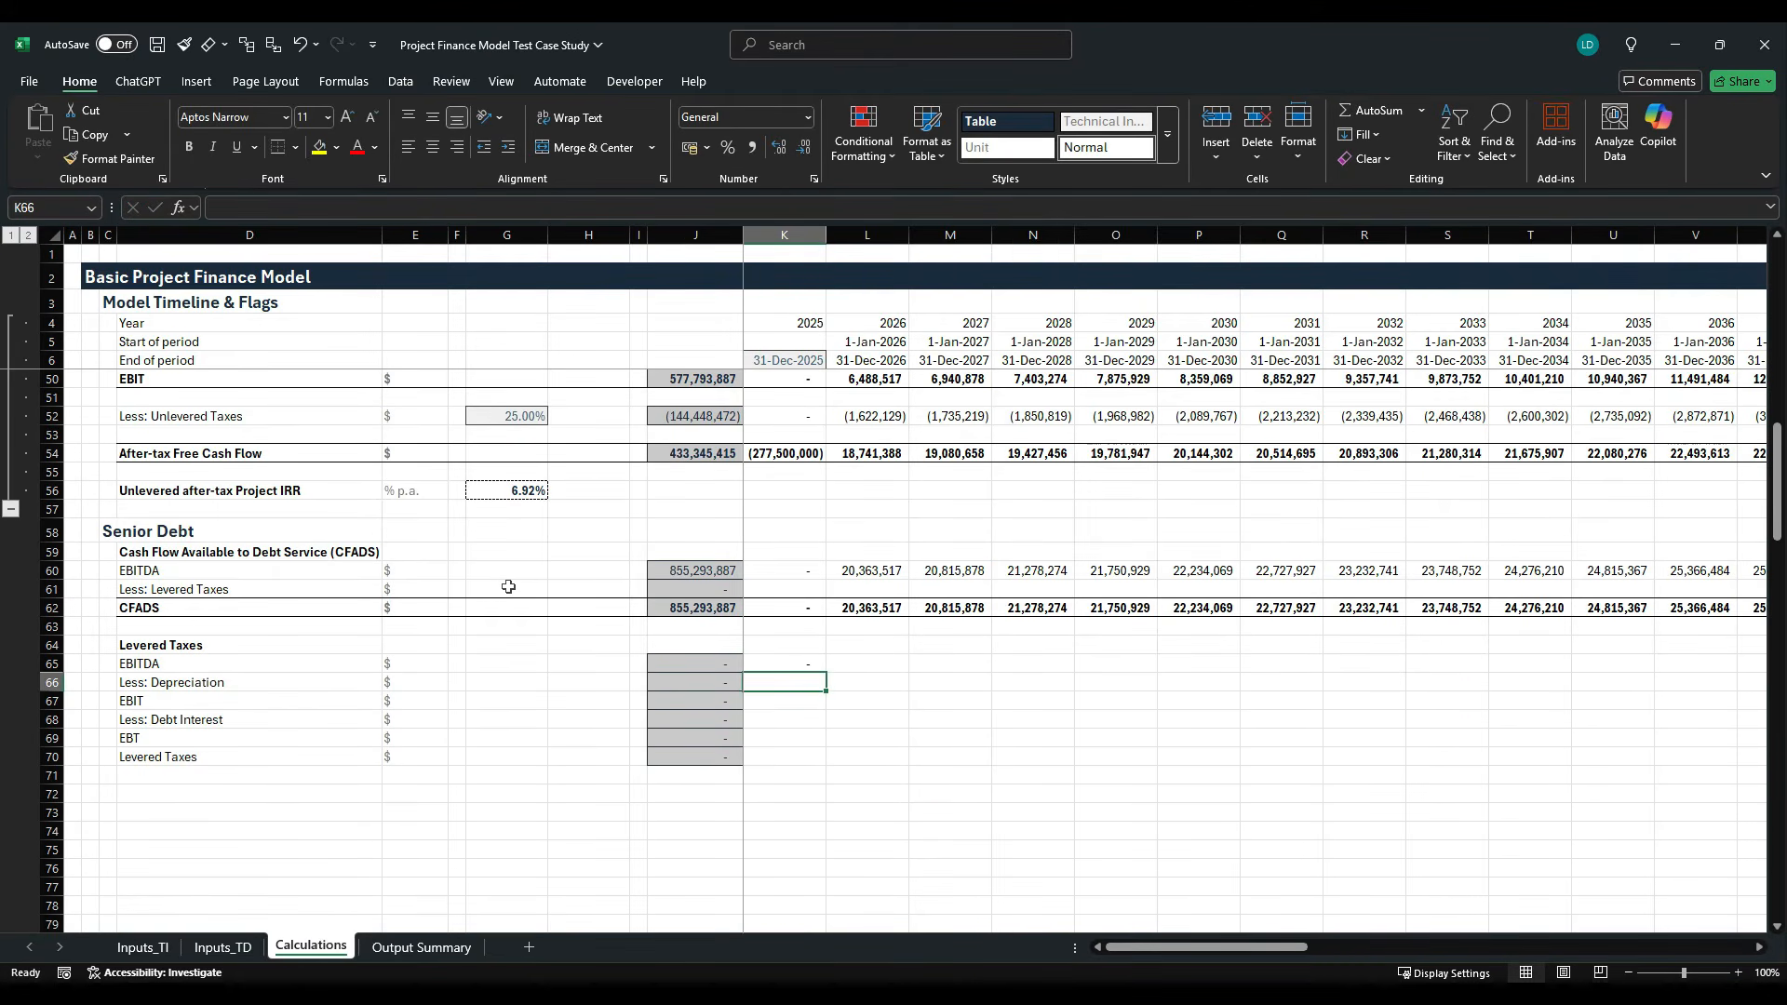
text(=)
key(Up)
key(Up)
key(Up)
key(Up)
key(Up)
key(Up)
key(Up)
key(Up)
key(Up)
key(Up)
key(Up)
key(Up)
key(Up)
key(Up)
key(Up)
key(Up)
key(Up)
key(Up)
key(Up)
key(Up)
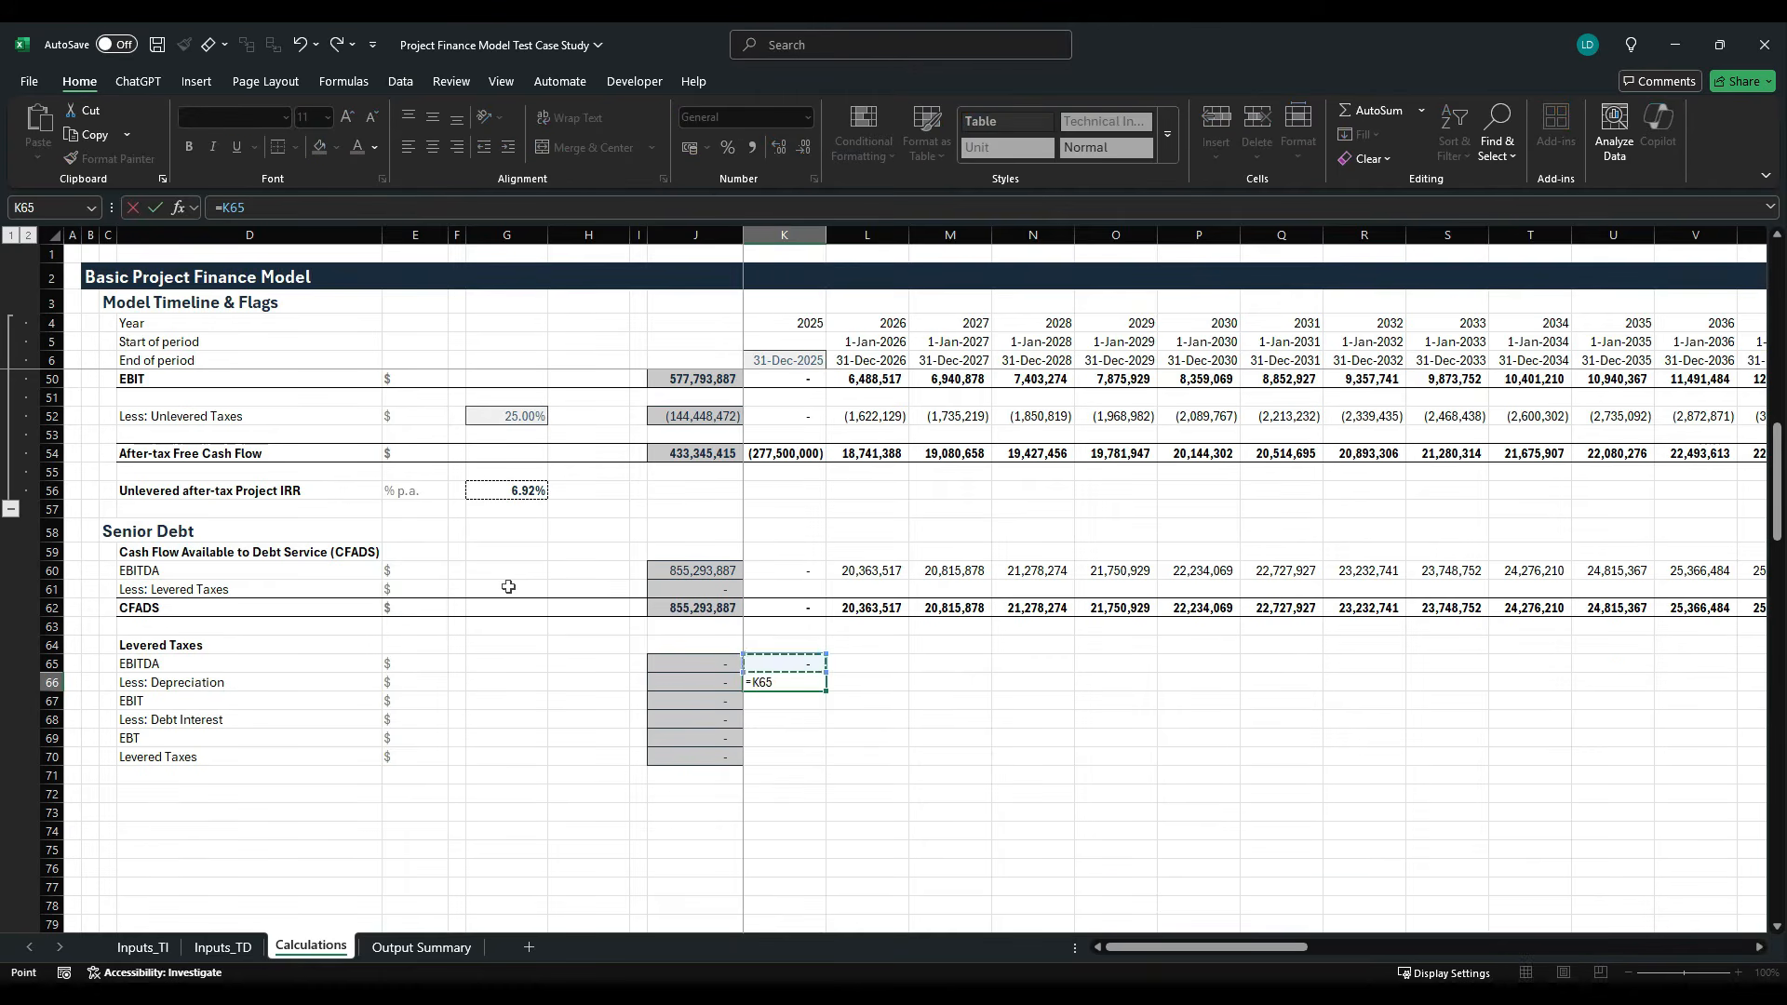
key(Up)
key(Up)
key(Up)
key(Up)
key(Down)
key(Down)
key(Down)
key(Down)
key(Down)
key(Down)
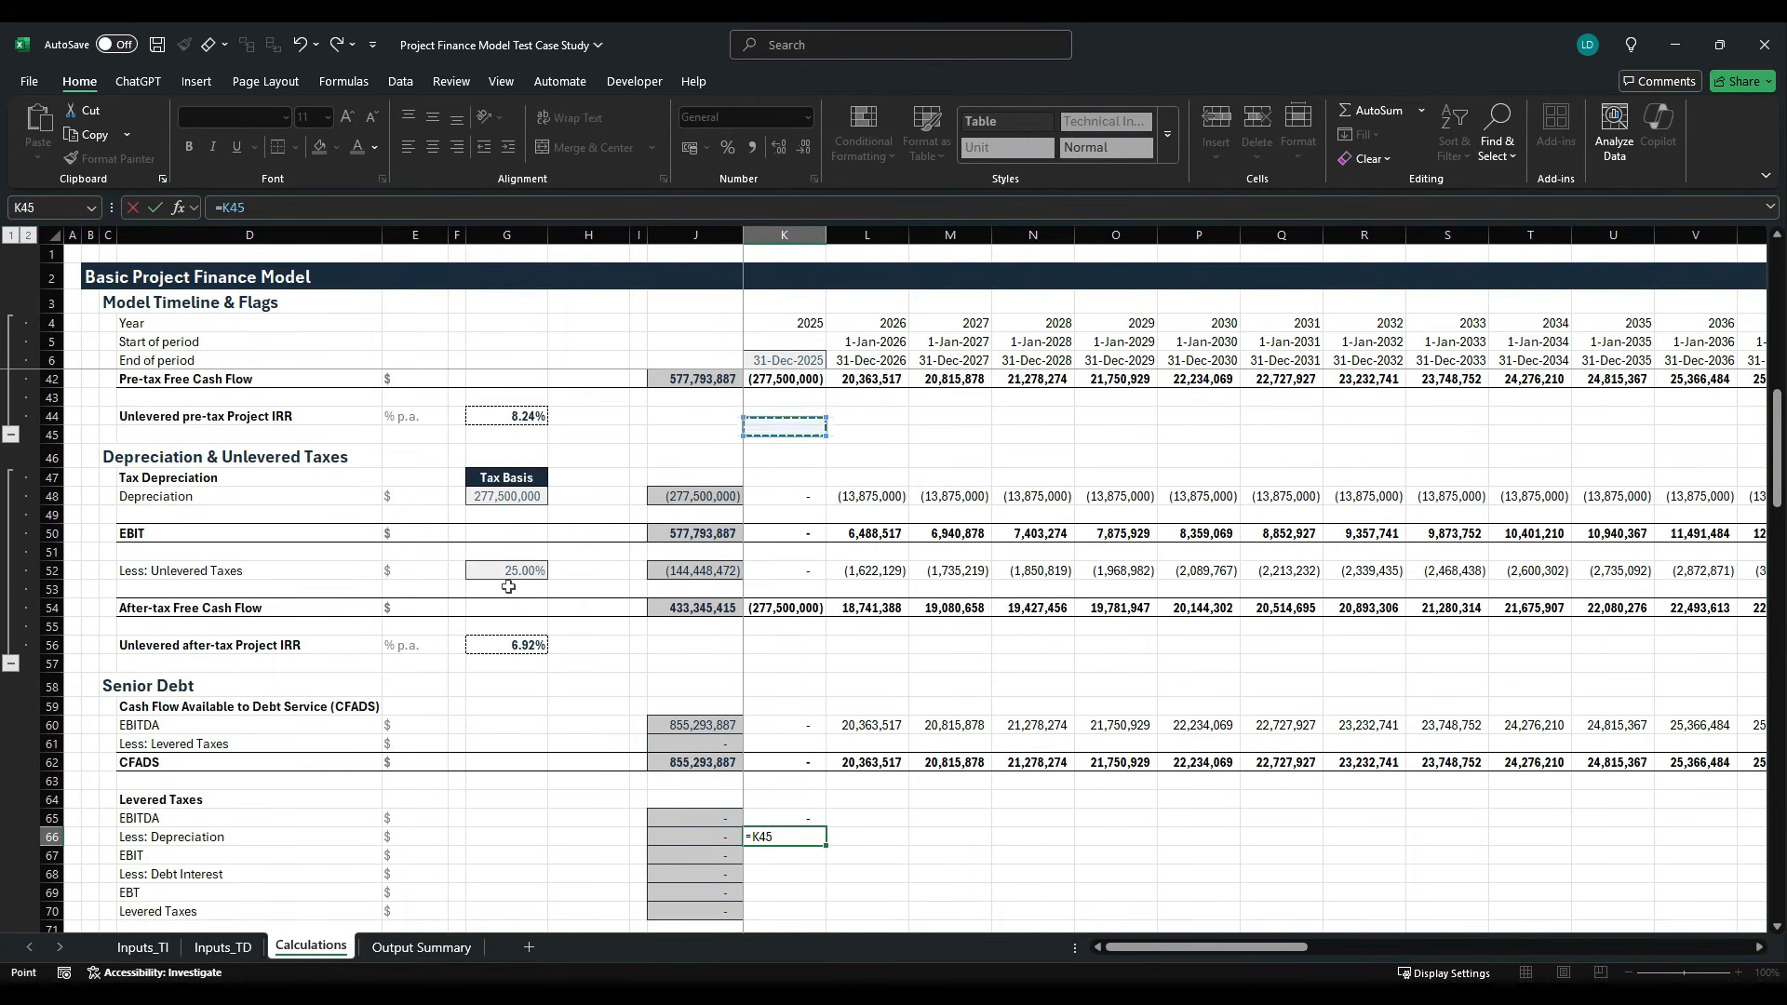
key(Return)
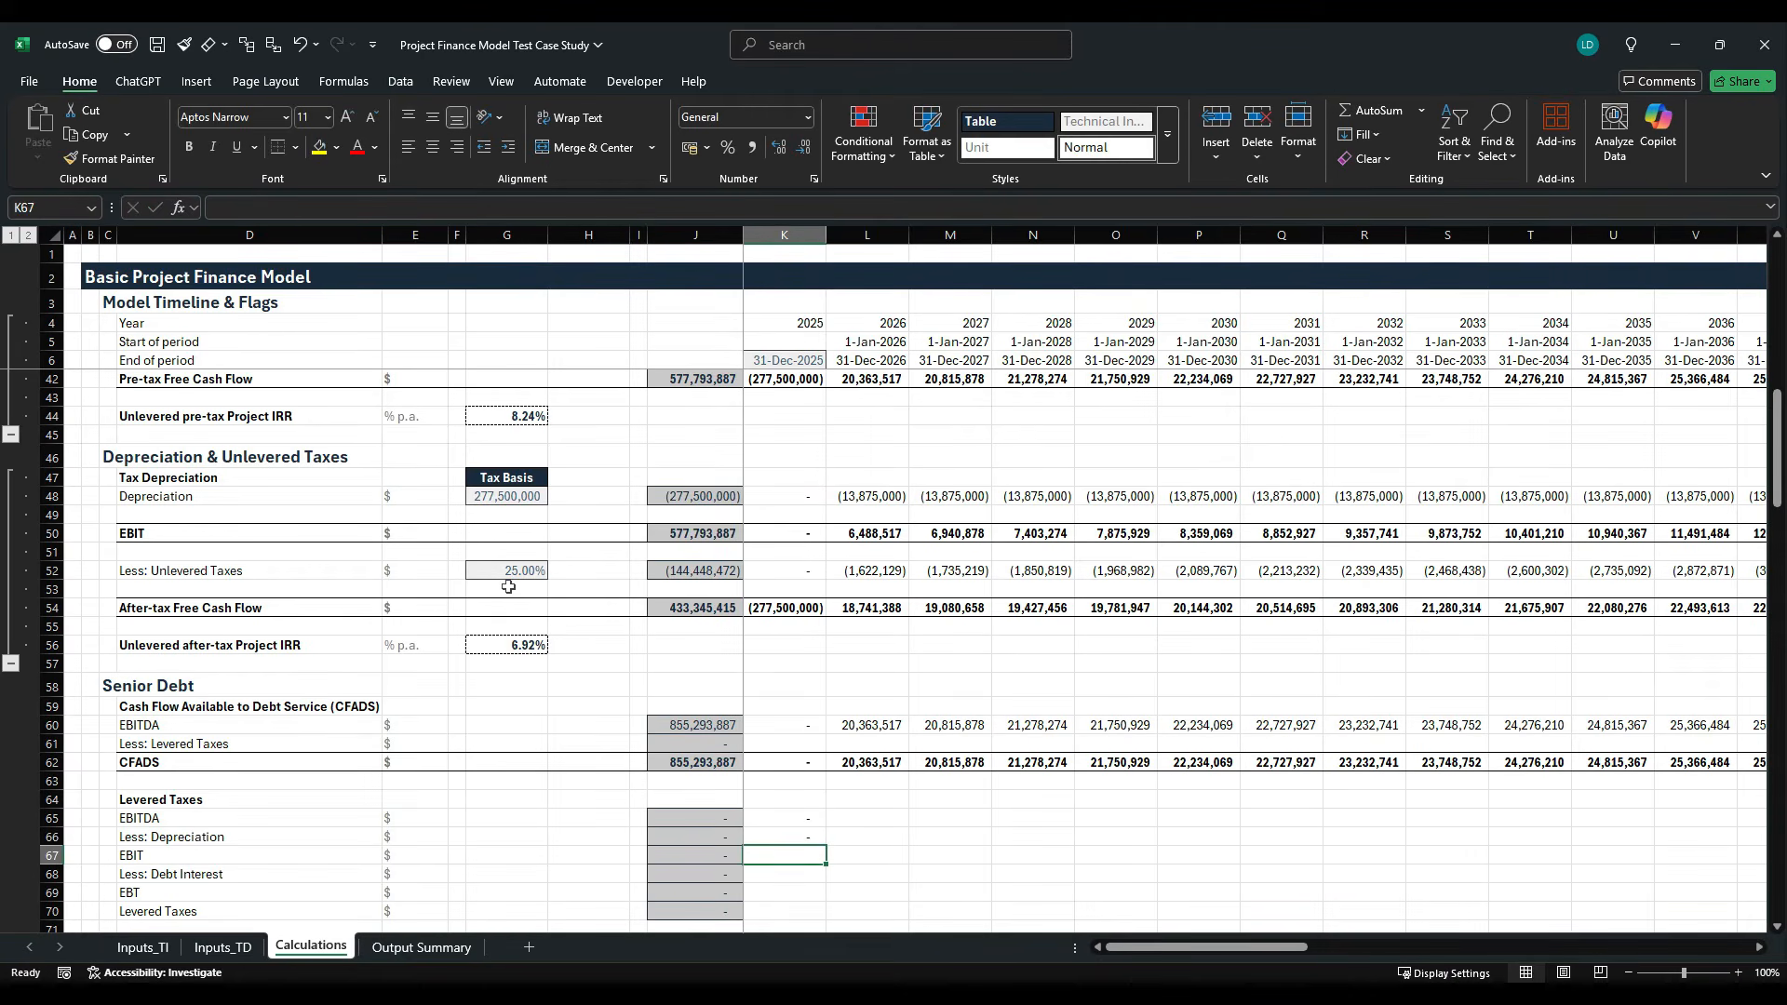
- Calculate the 2025 EBIT in K67 with =SUM(K65:K66)
key(alt+shift+equal)
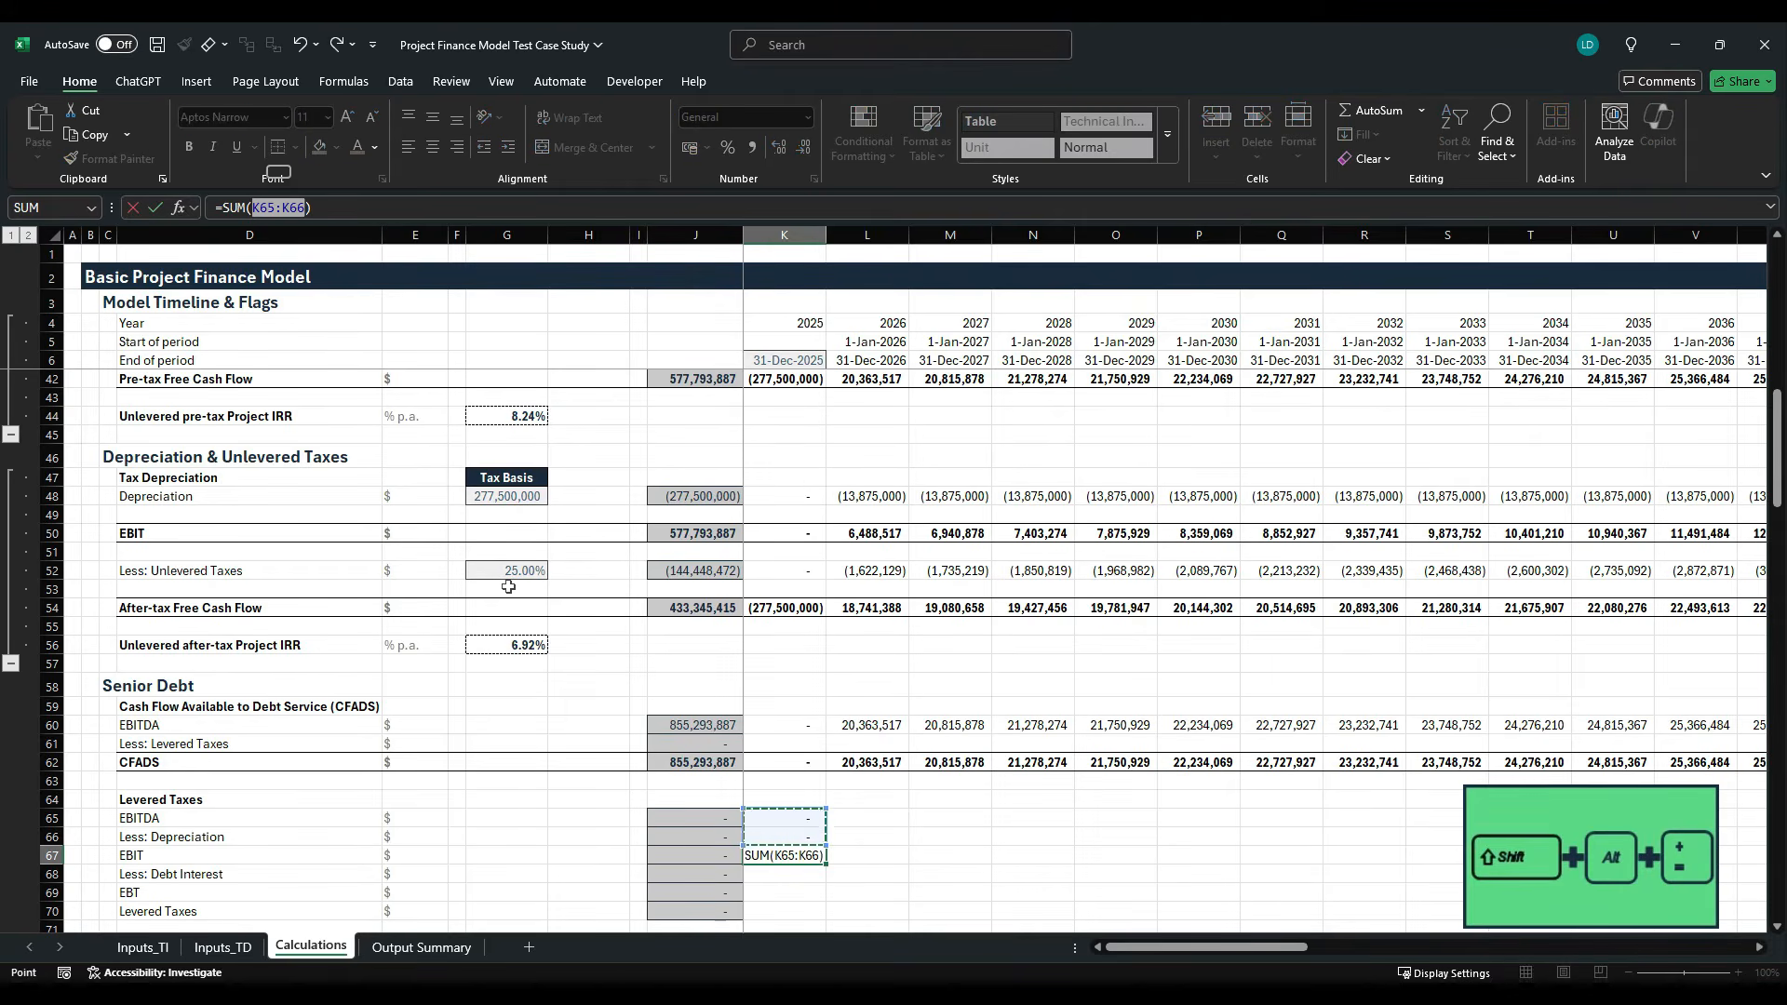
key(Return)
key(Down)
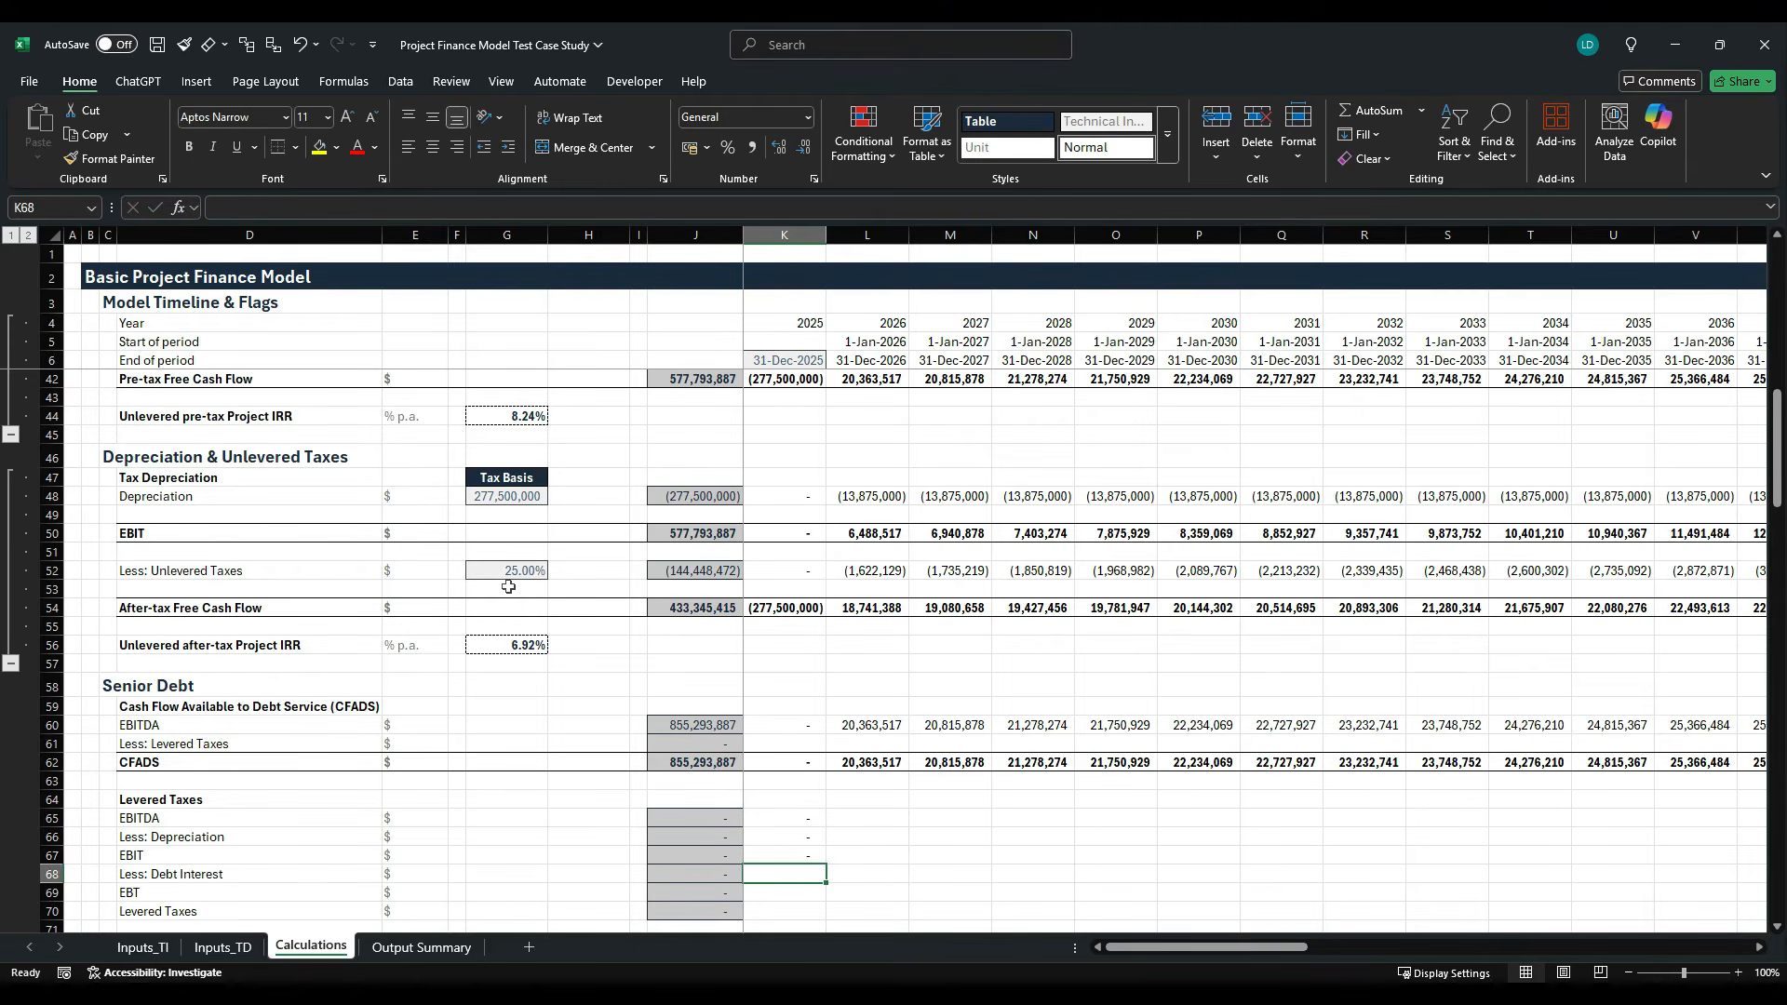
- Calculate the 2025 EBT in K69 with =SUM(K67:K68), leaving the Debt Interest cell empty
key(Down)
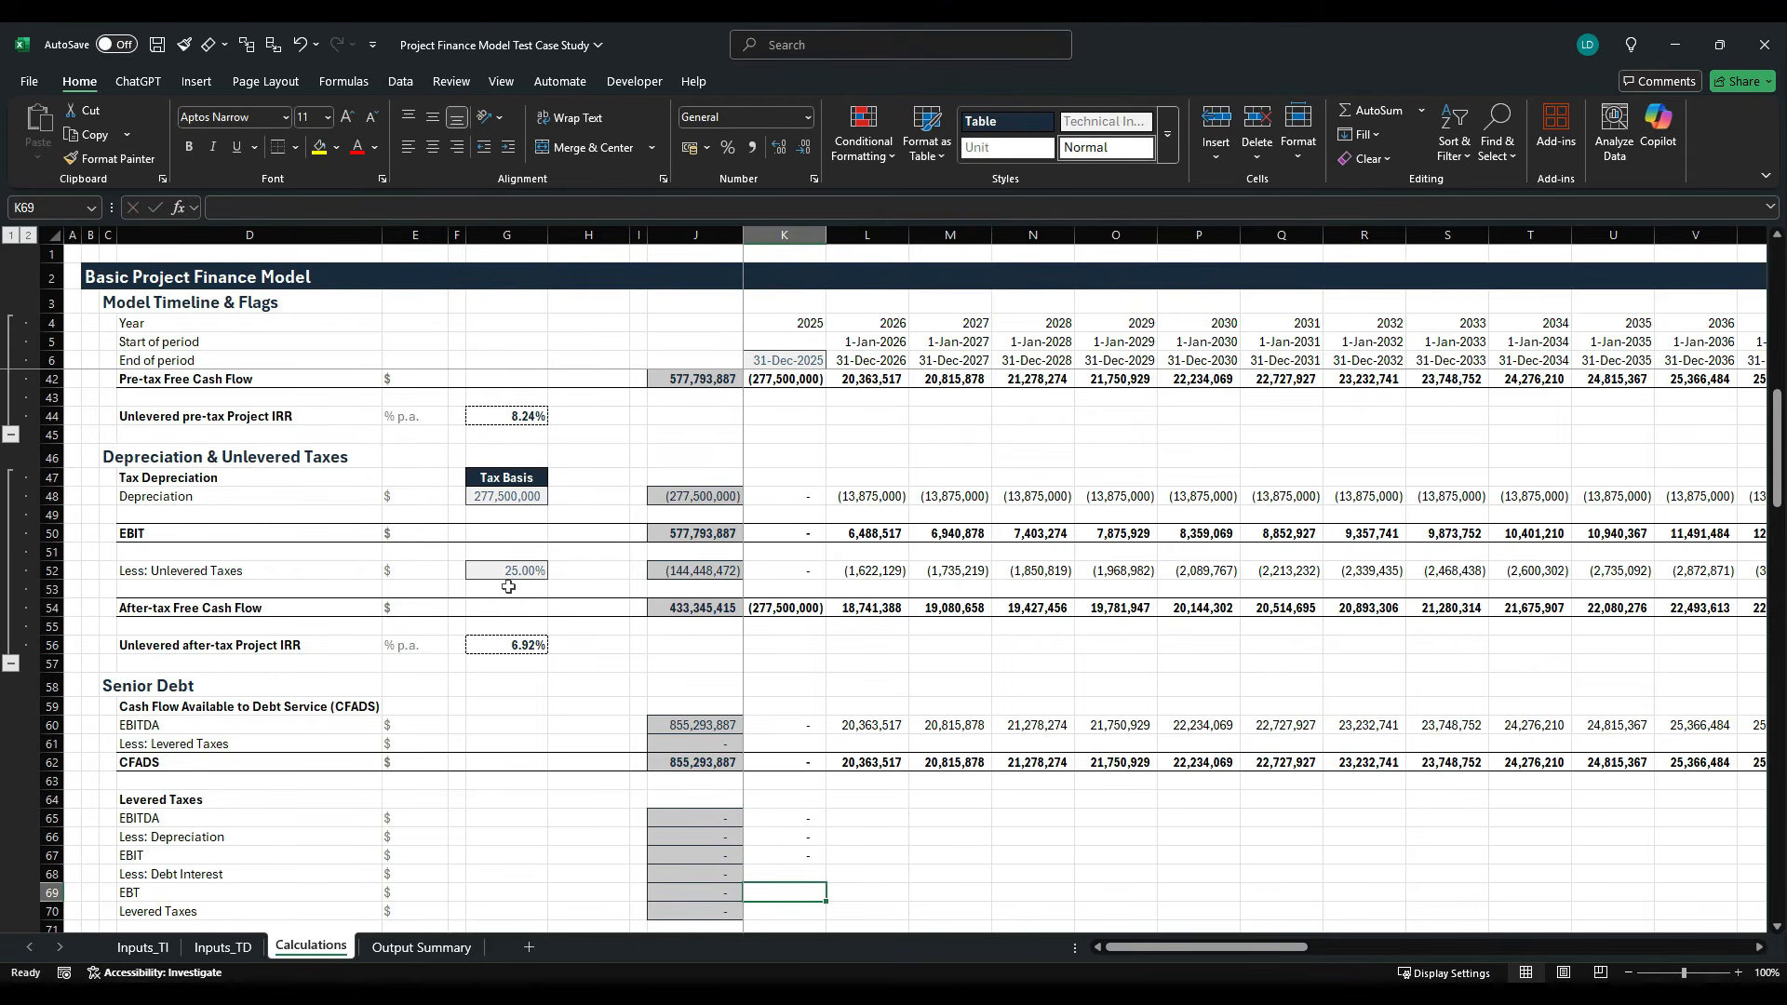
text(=SUM()
key(Up)
key(Up)
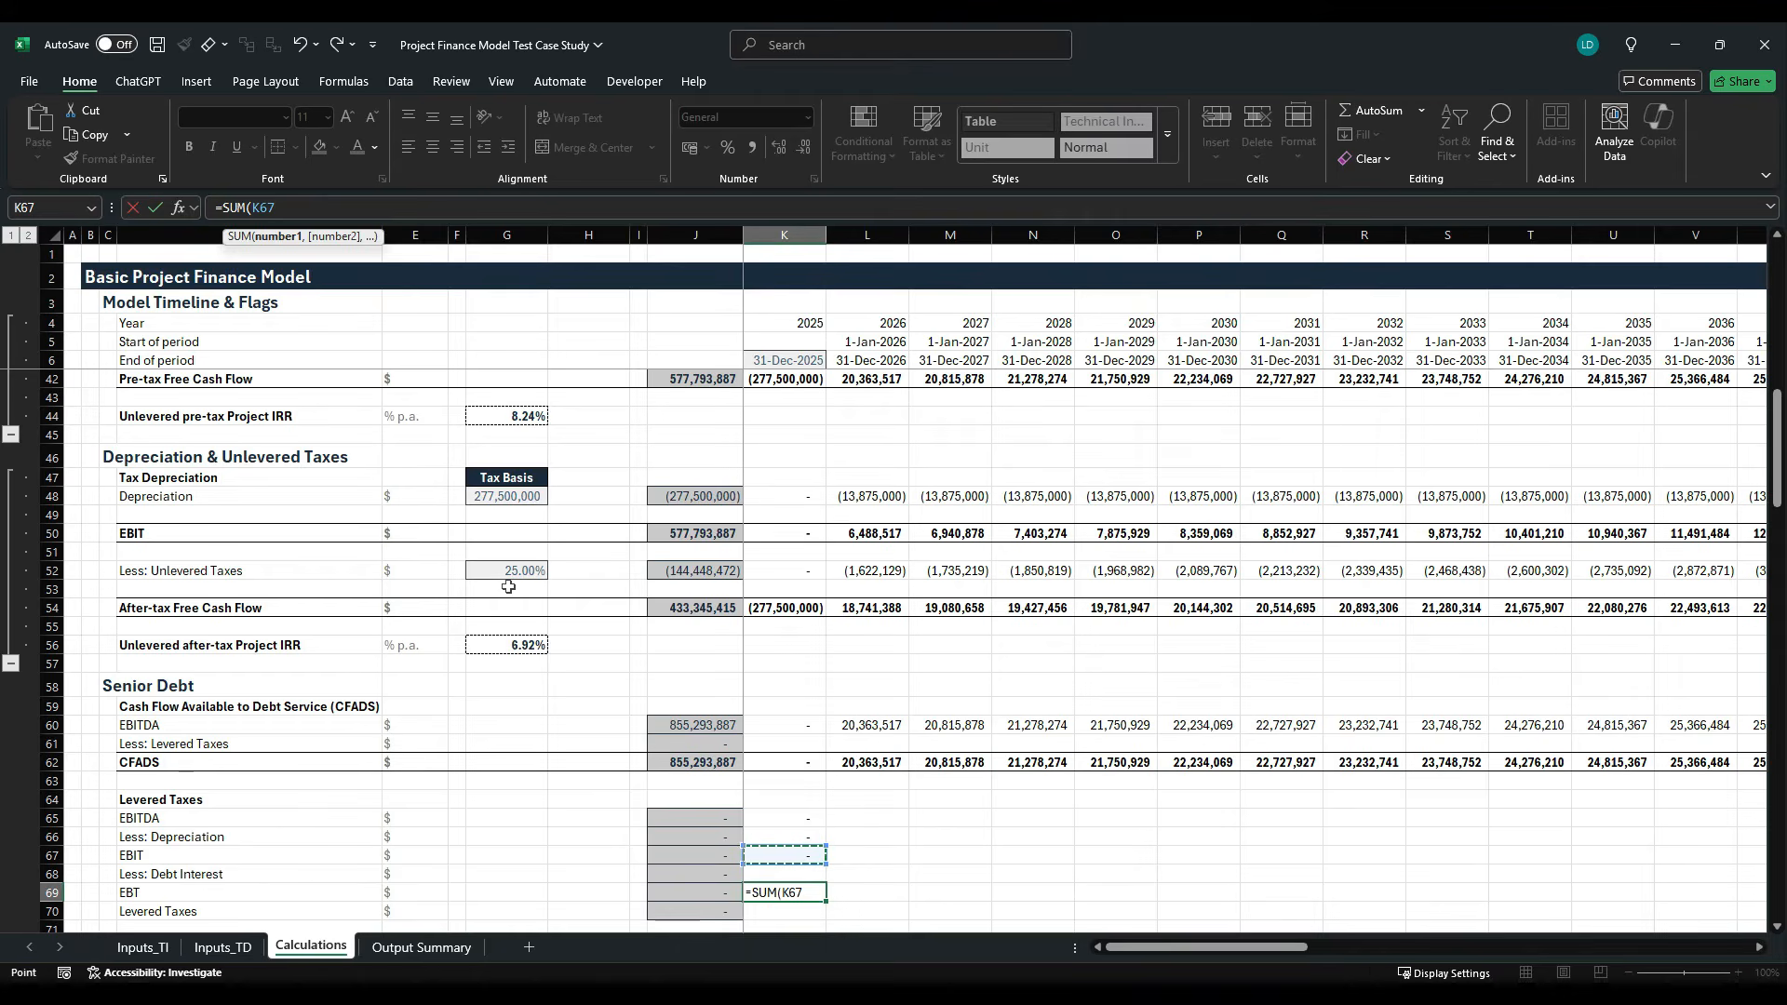
key(shift+Down)
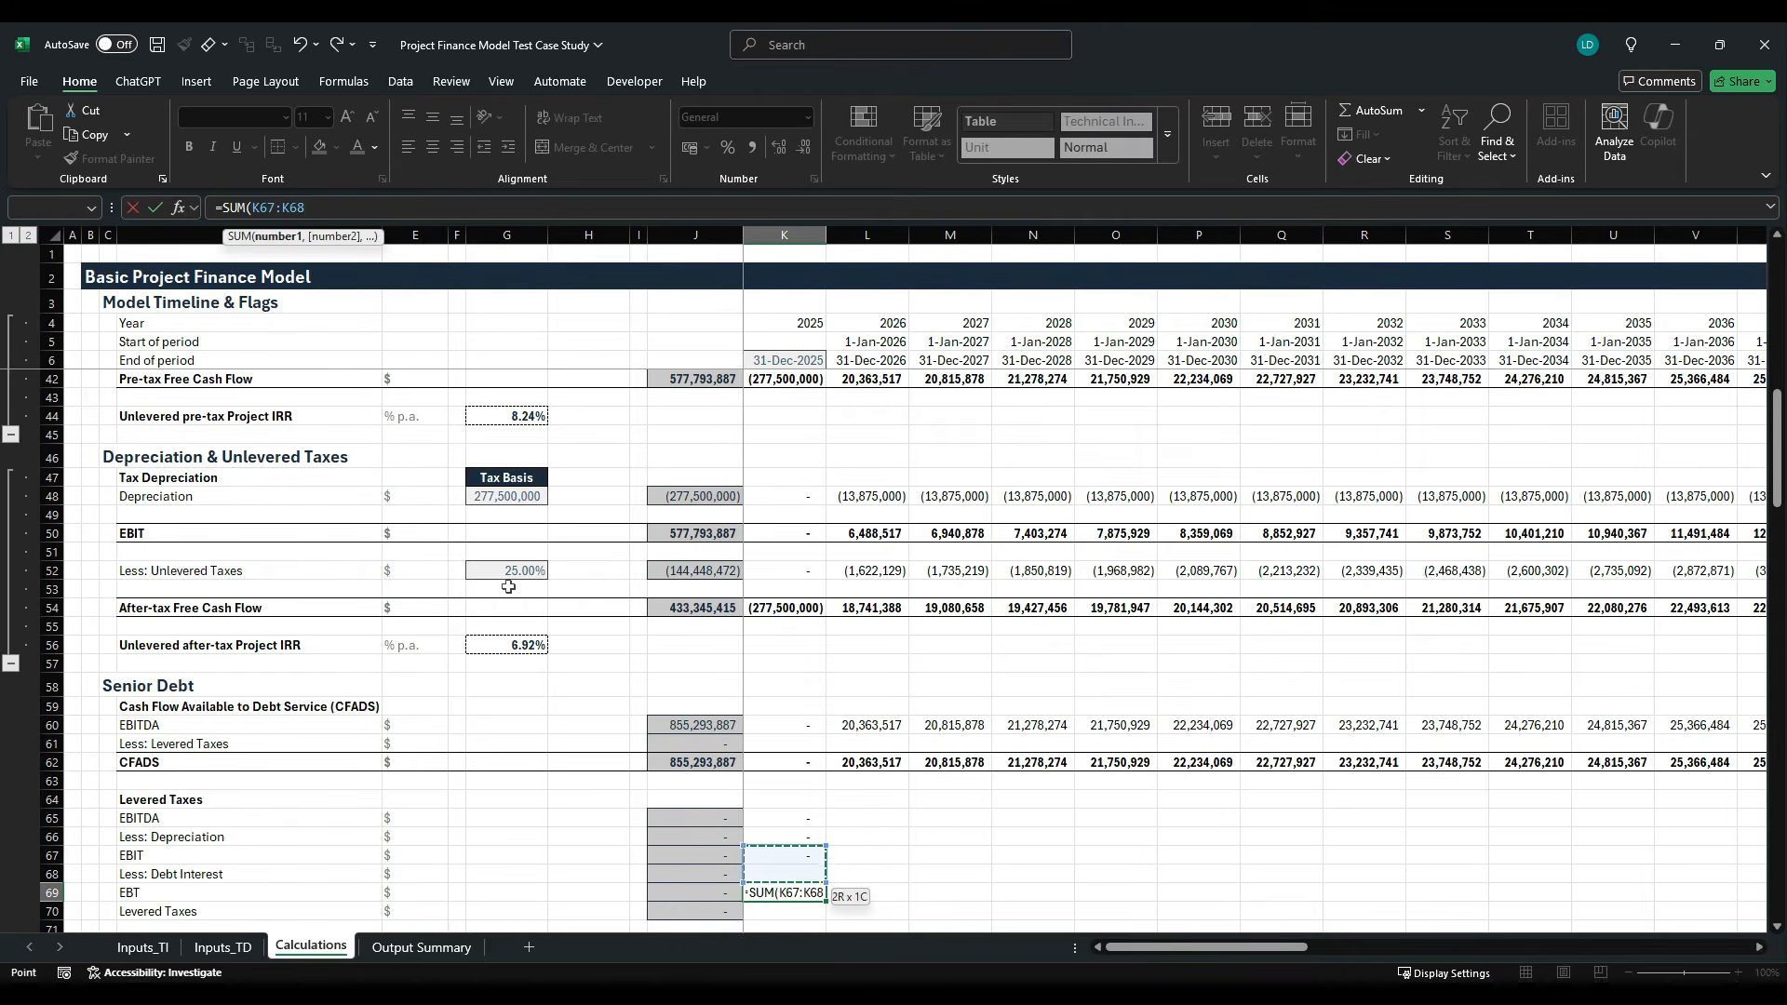
key(ctrl+Return)
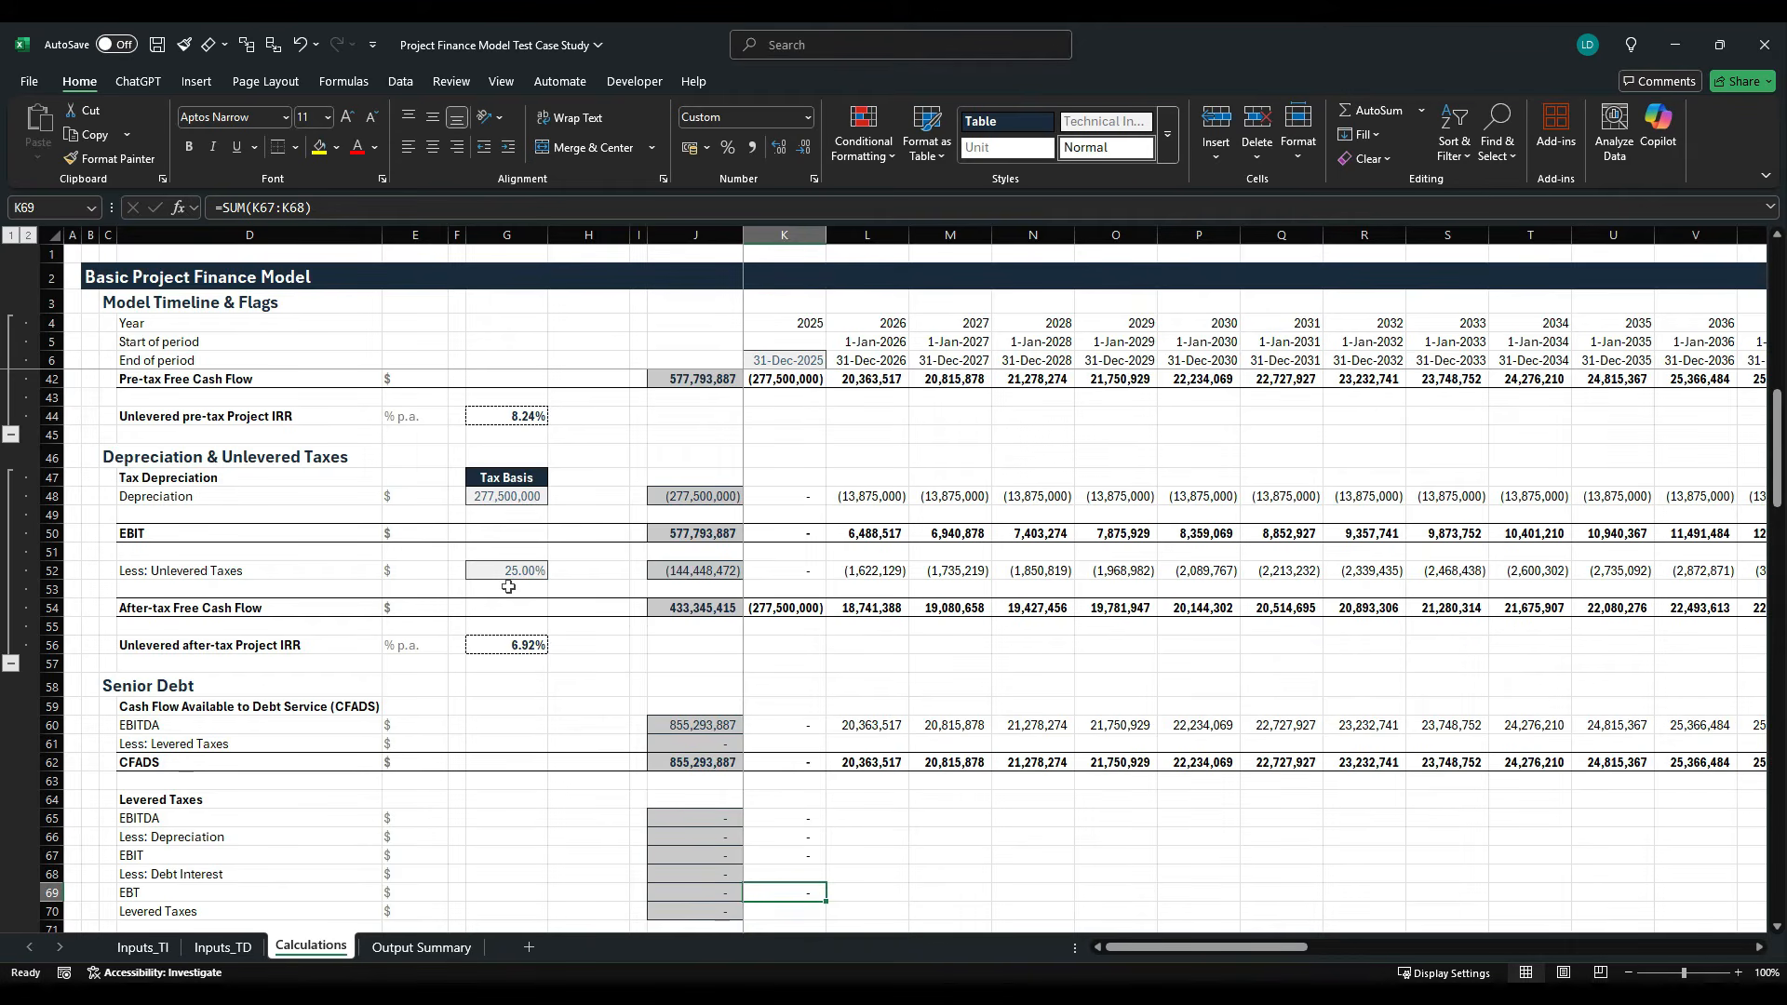
- Fill the 2025 Levered Taxes formulas in K65:K69 across the timeline through 2060 in column AT
key(F2)
key(Escape)
key(Down)
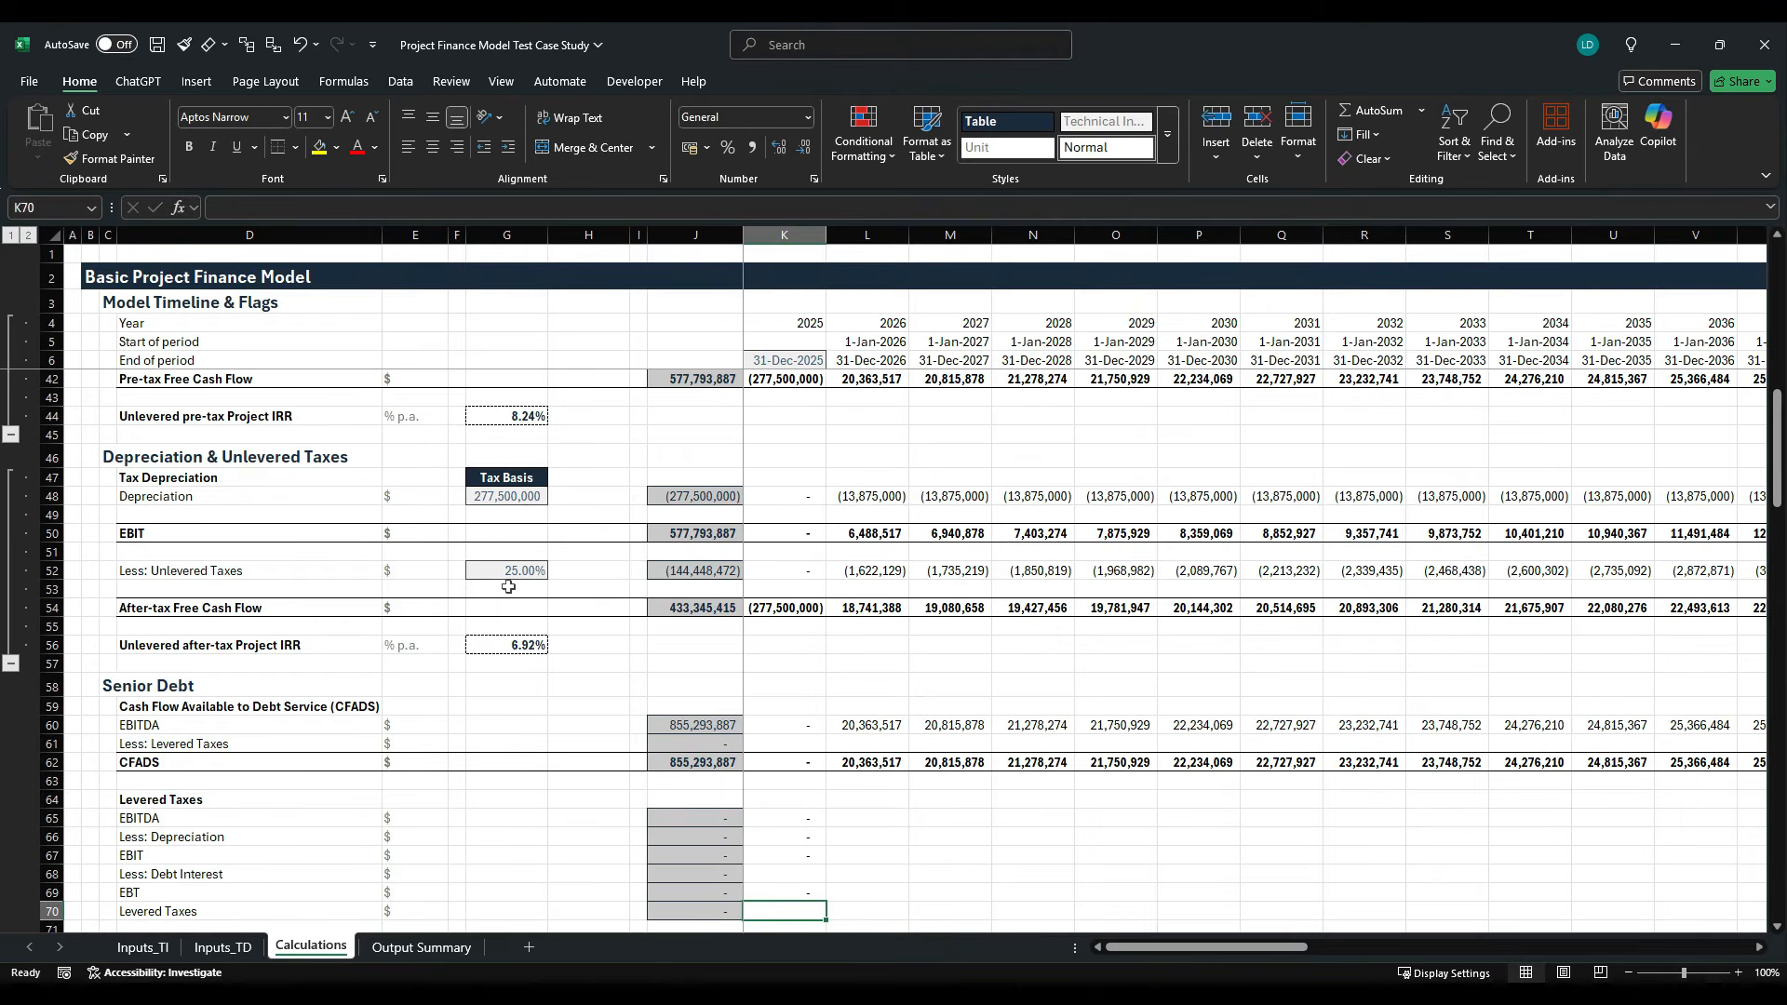
key(Up)
key(shift+Up)
key(shift+Up)
key(shift+Up)
key(shift+Up)
key(ctrl+shift+Right)
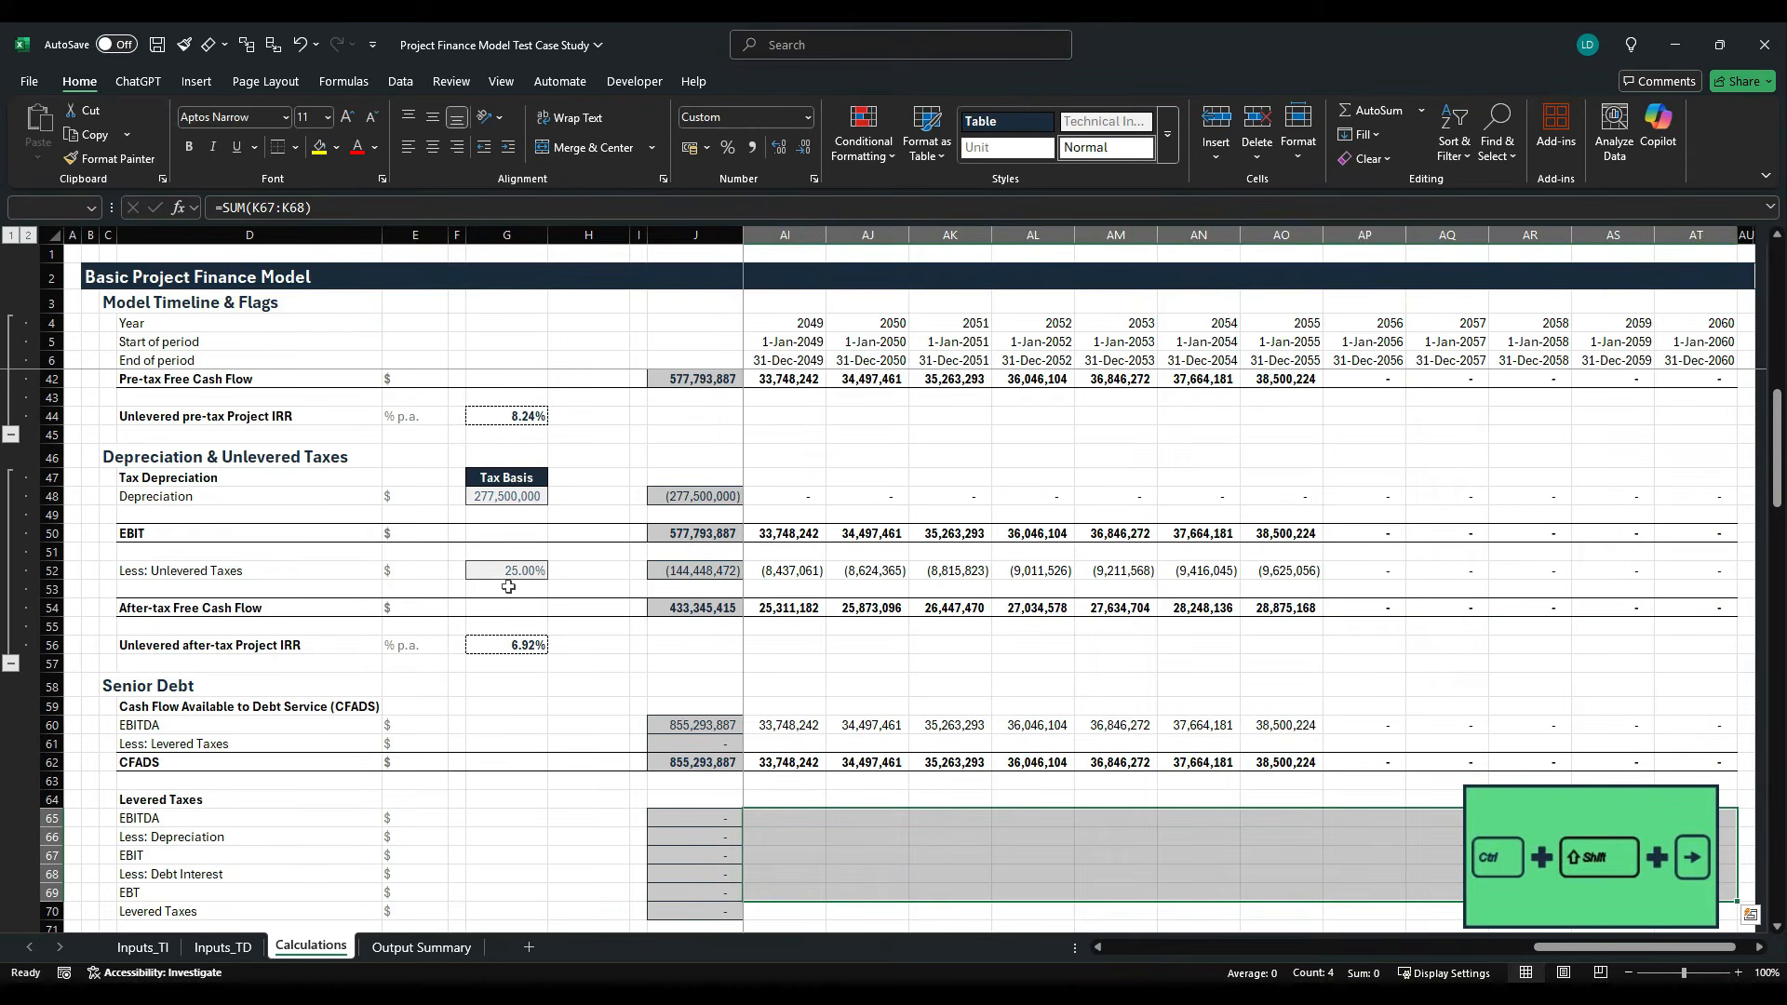
key(ctrl+r)
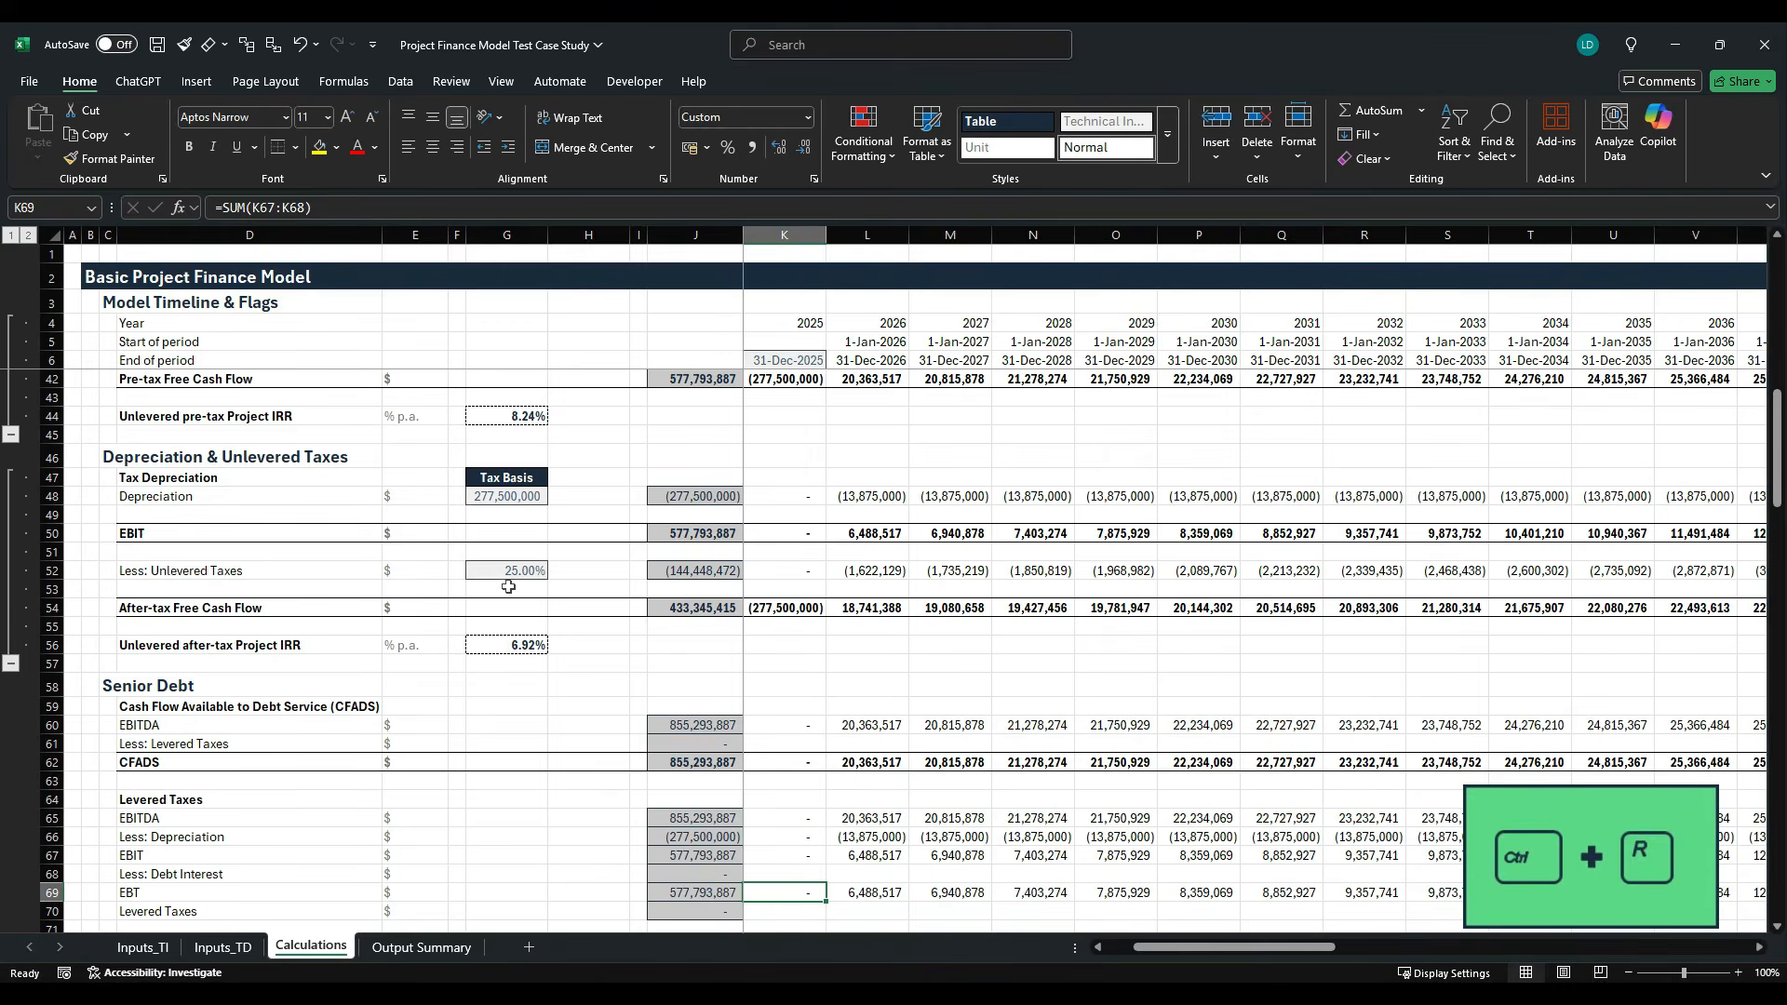
- Link the Levered Taxes rate cell G70 to the Corporate Tax Rate in F43 of the Inputs_TI sheet
key(Down)
key(Down)
key(Down)
key(Down)
key(Down)
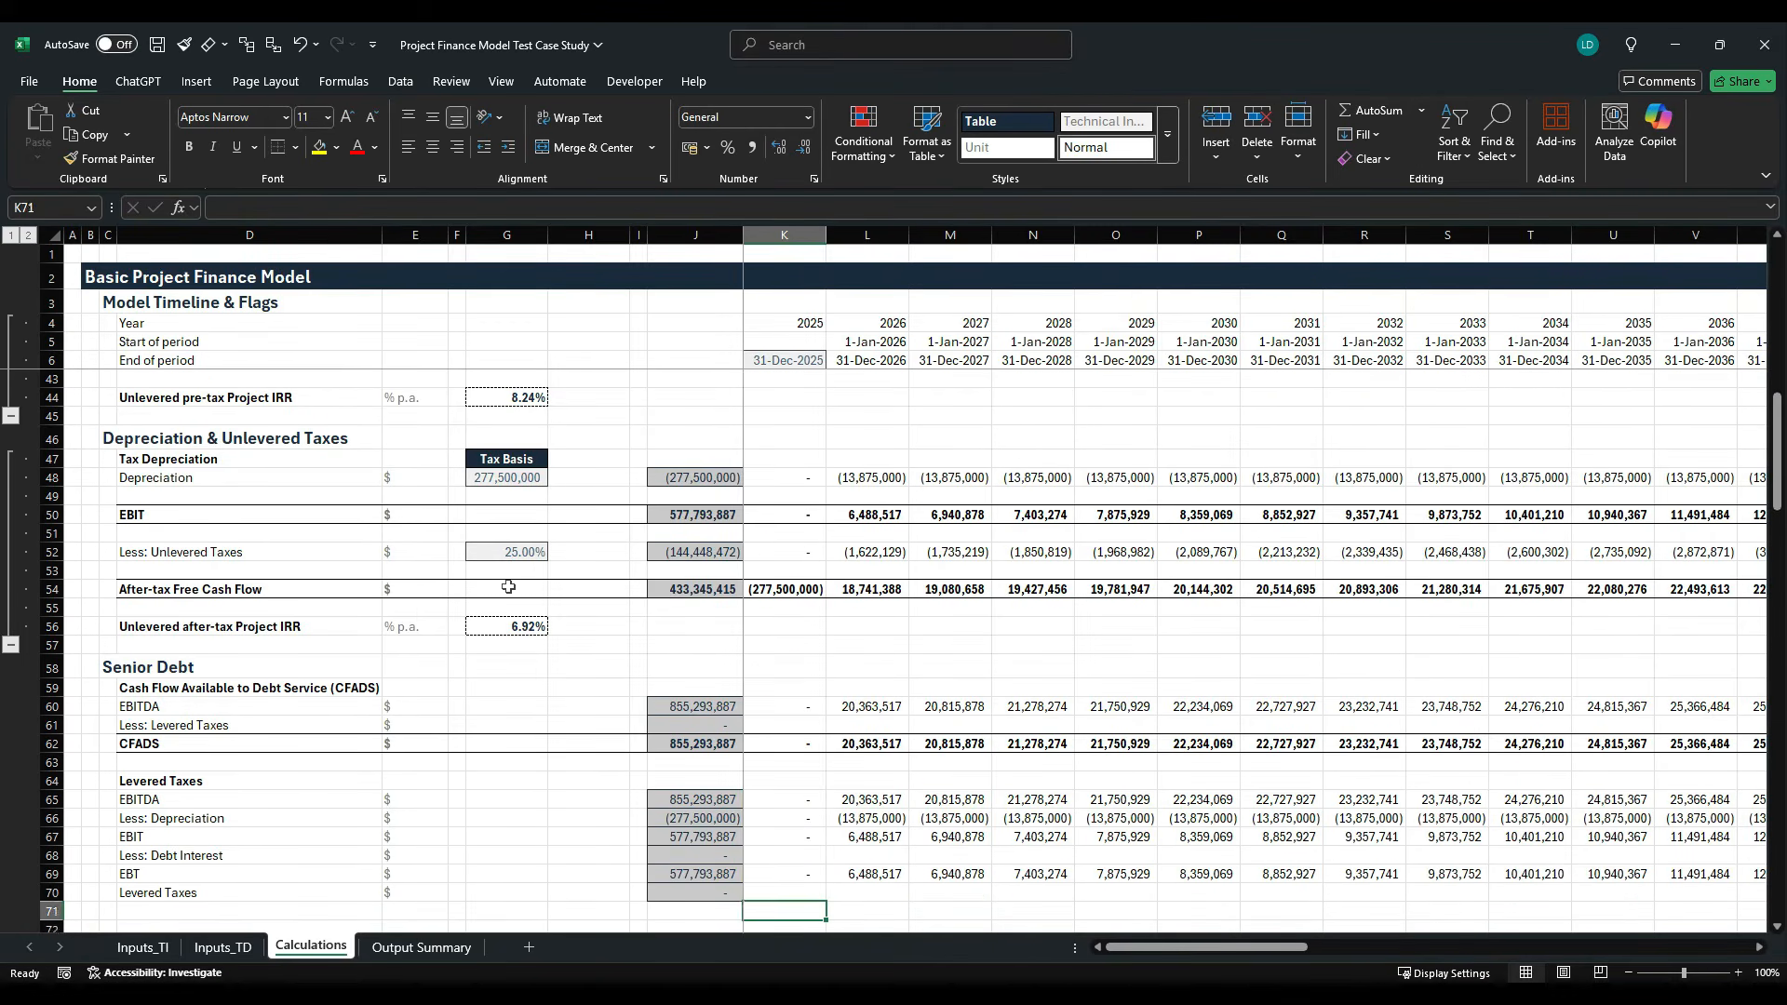
key(Up)
key(Up)
key(Up)
key(Up)
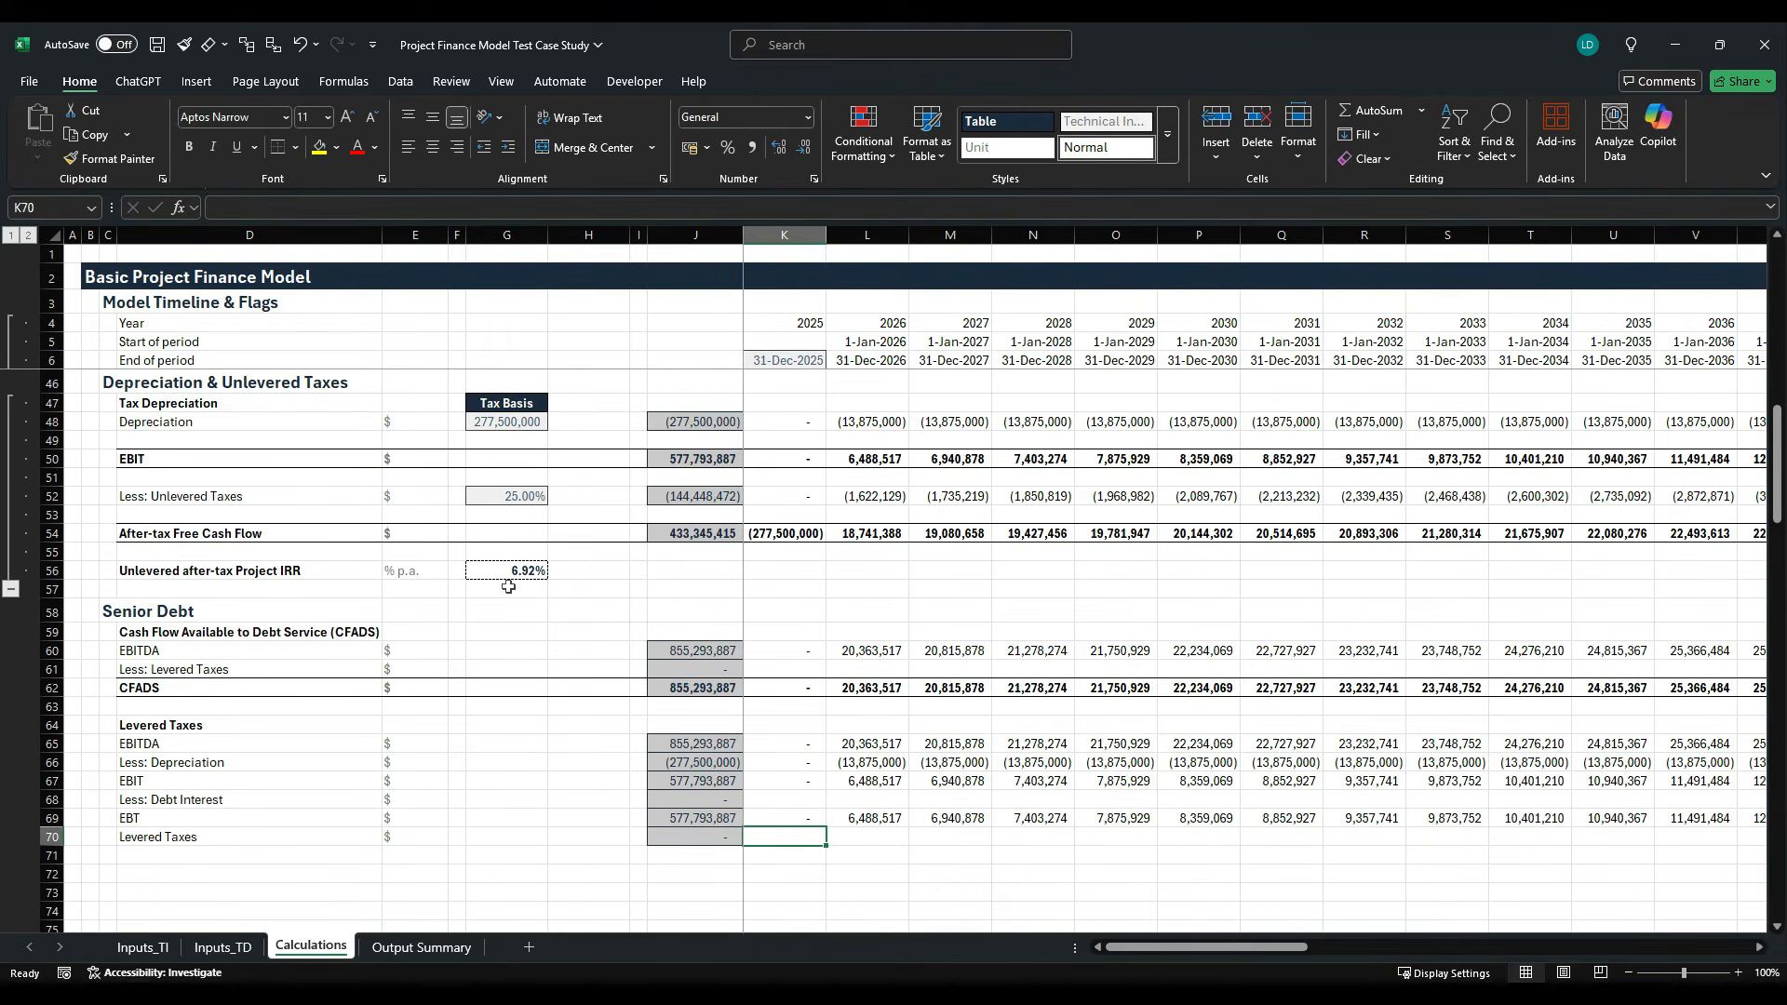
key(Left)
key(Left)
key(Left)
key(Left)
key(Left)
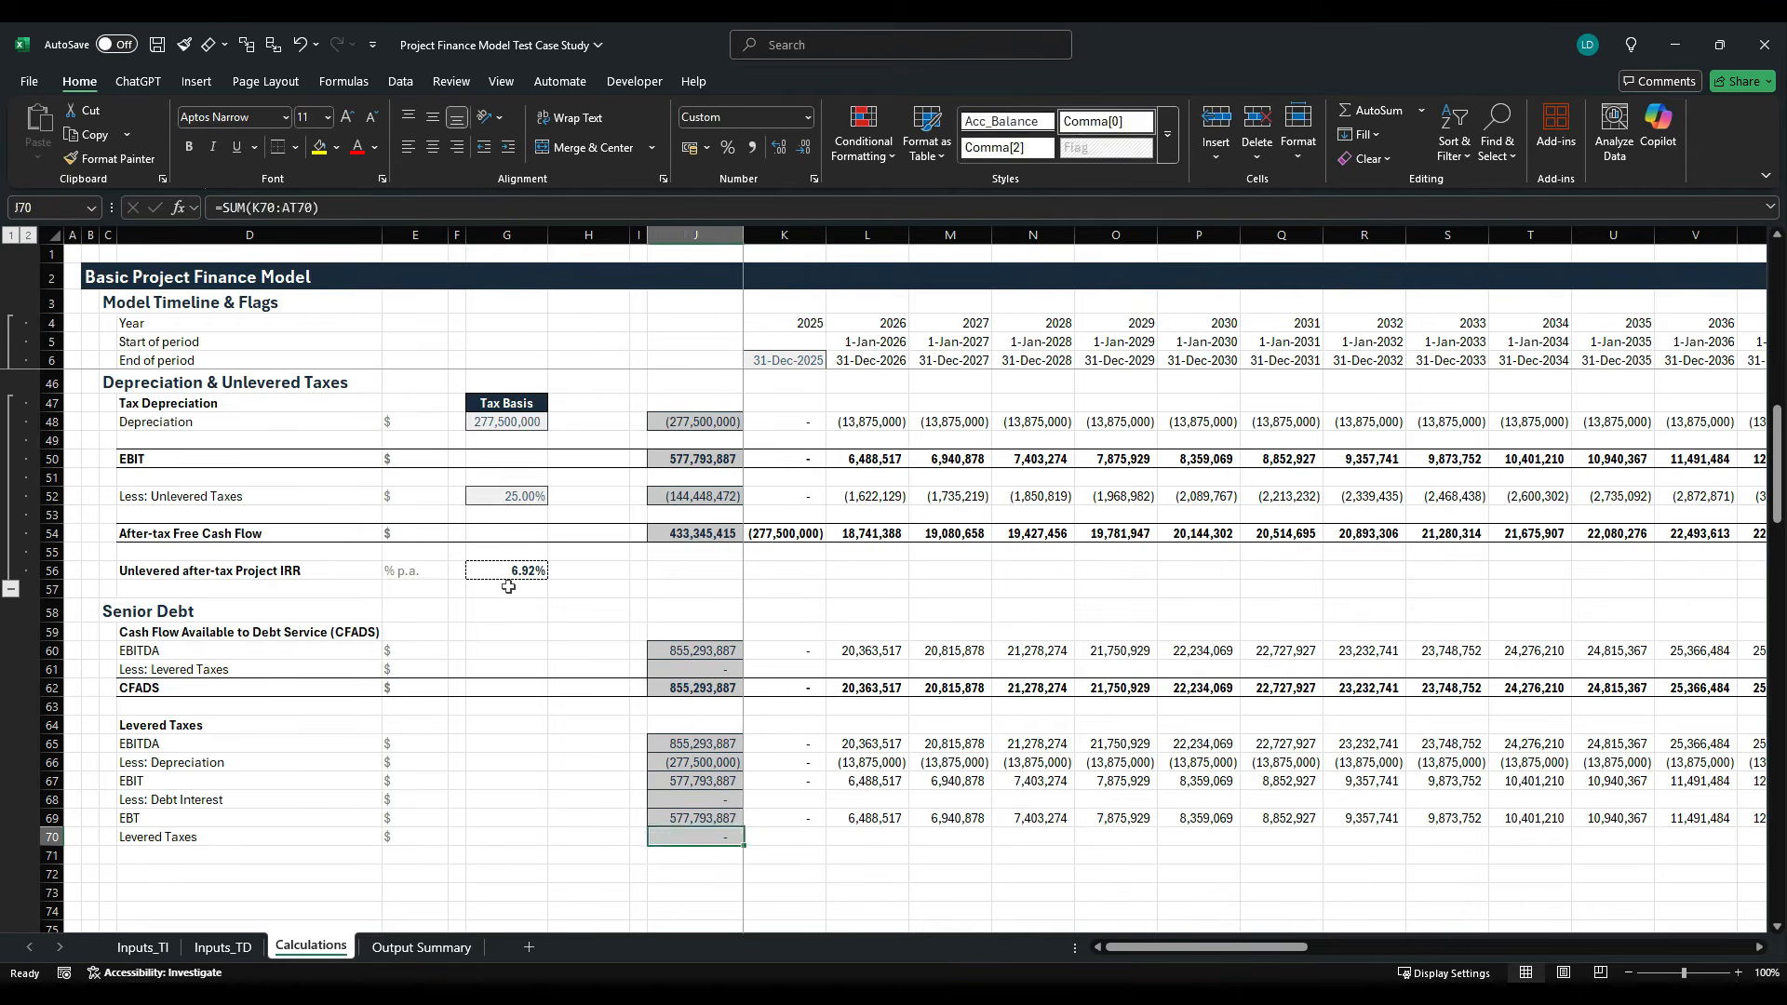
key(Right)
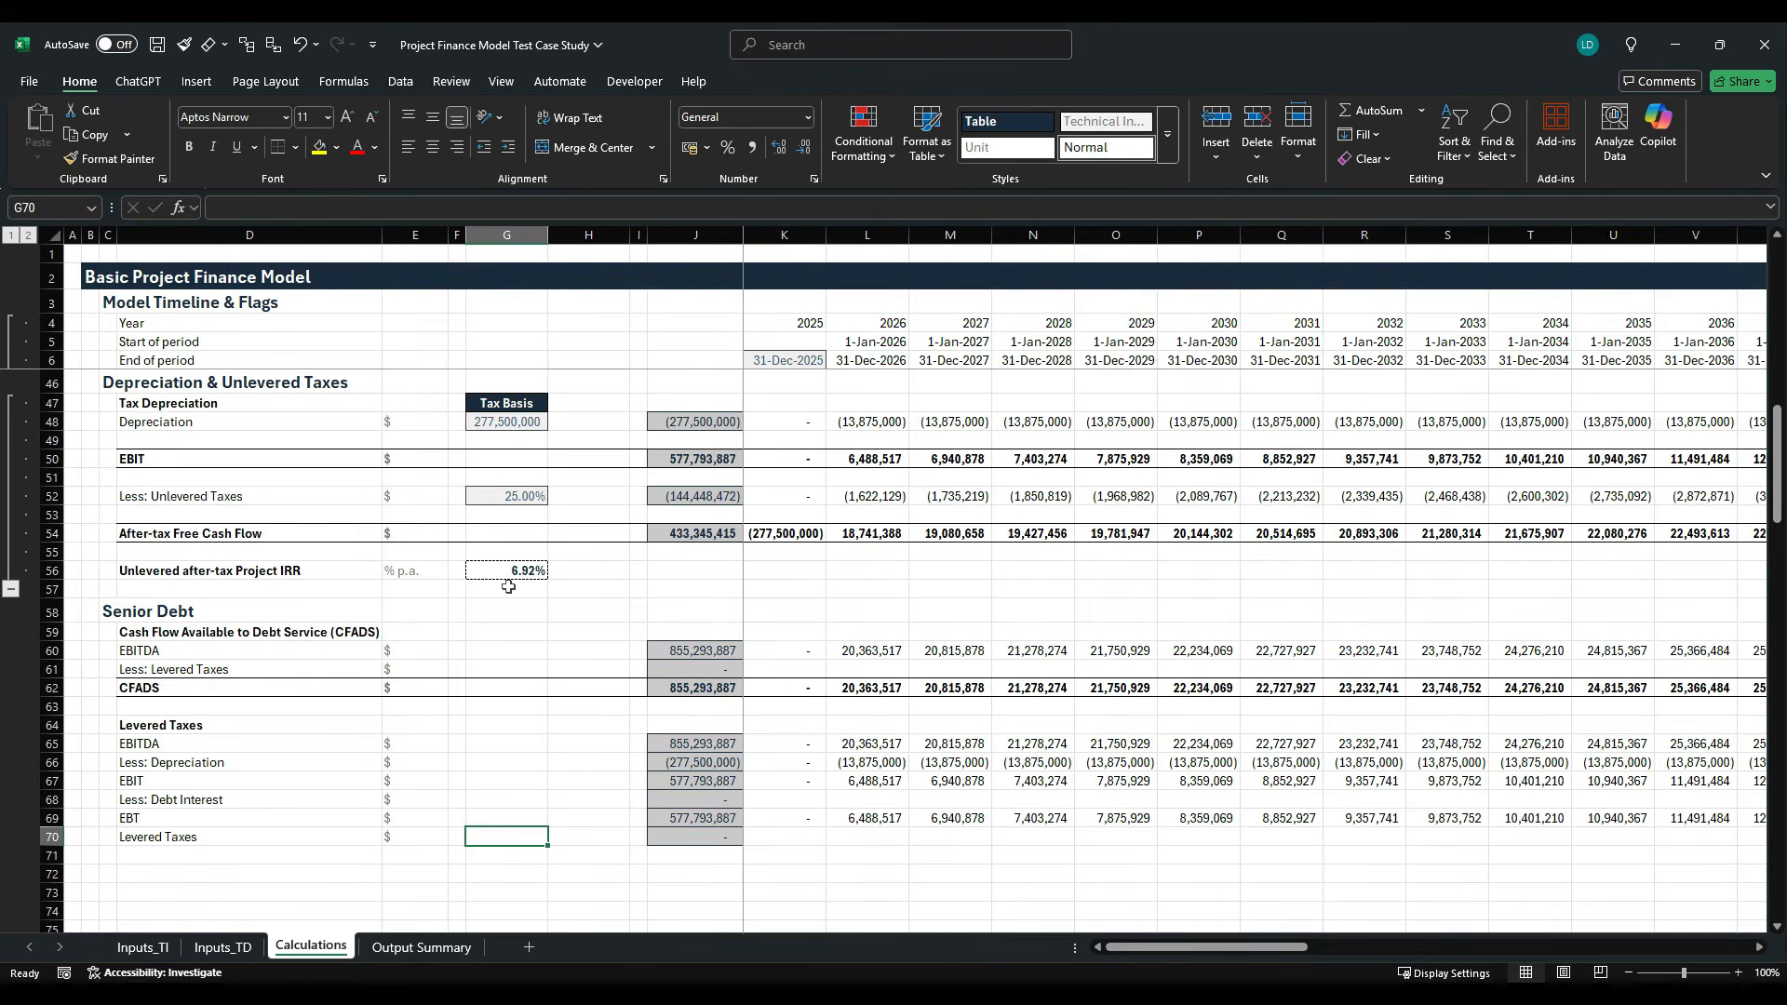
text(=)
click(141, 946)
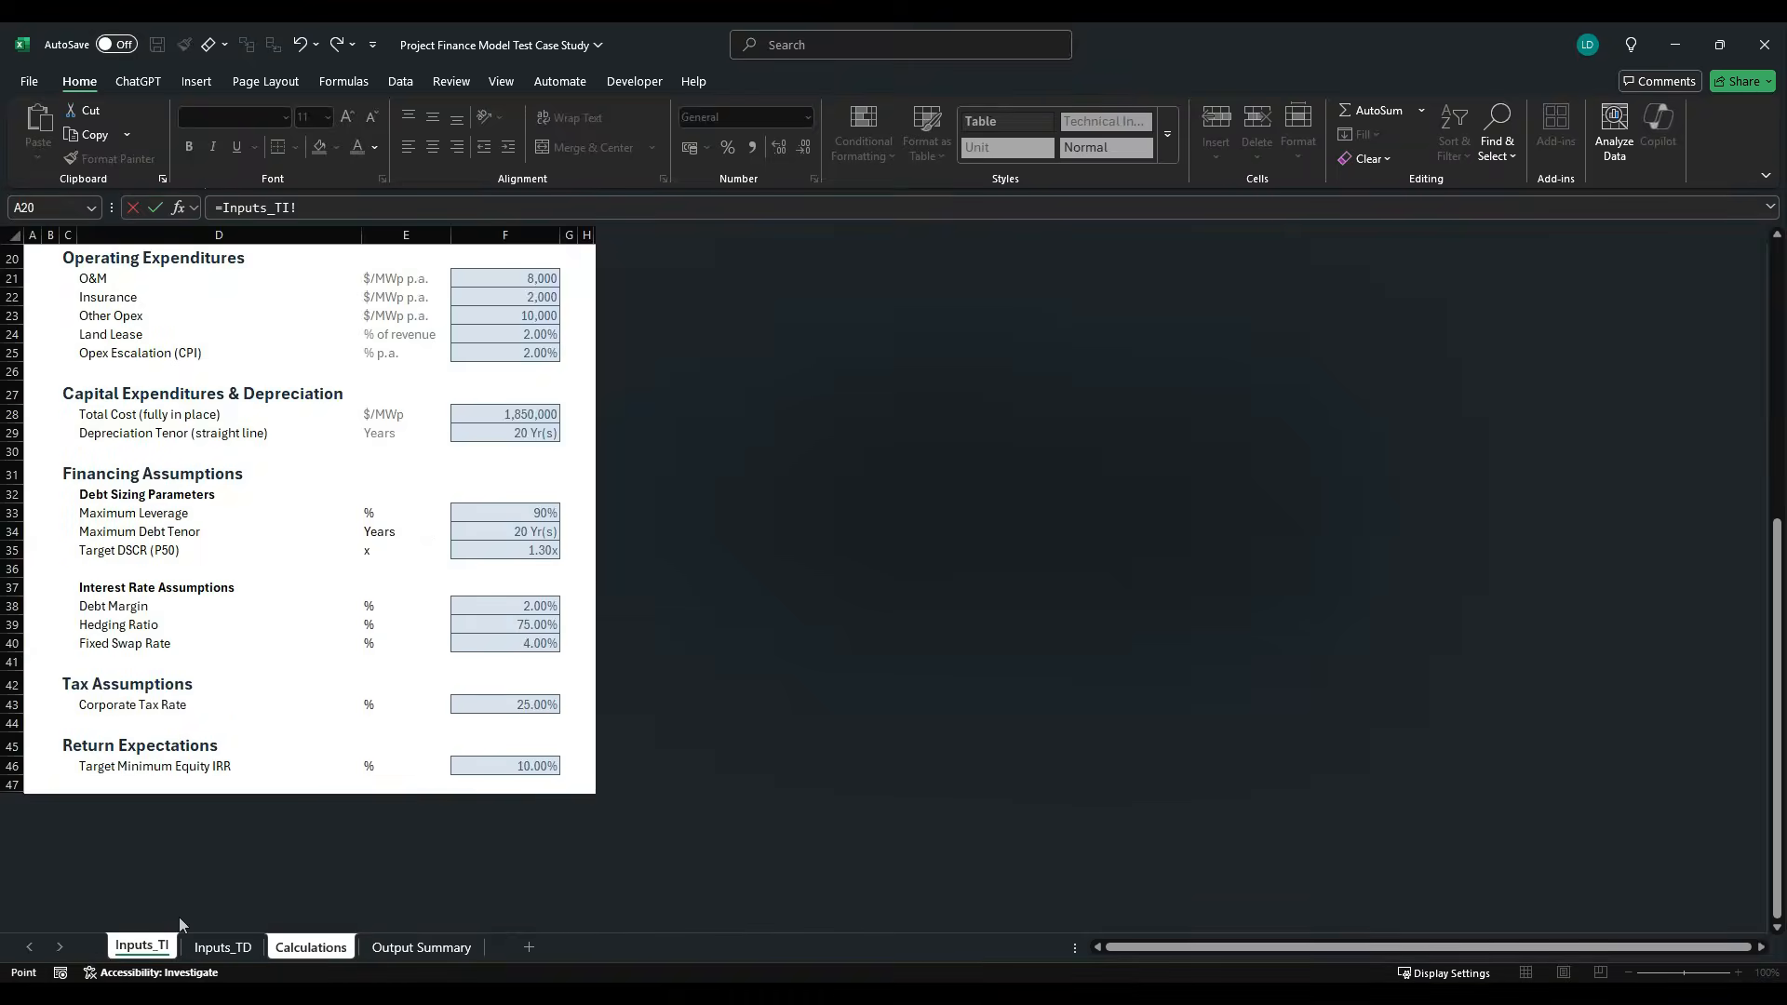
click(555, 705)
key(Return)
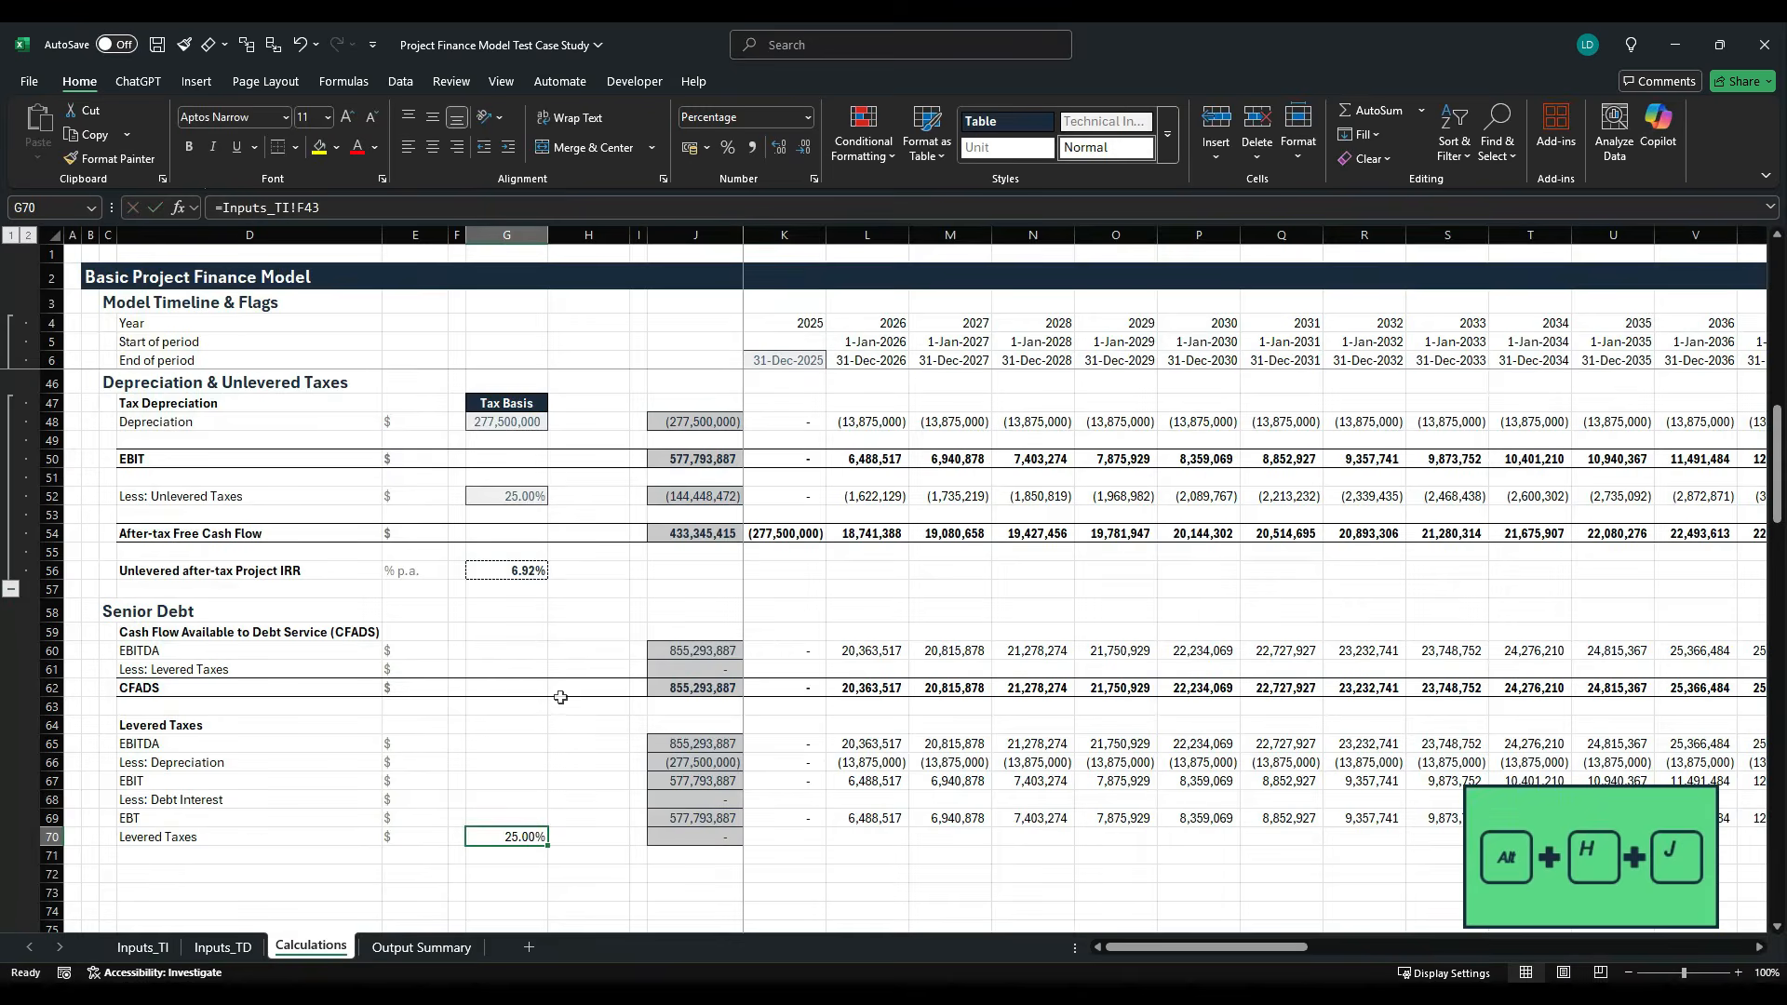
- Apply the custom Offsheet cell style to the tax rate in G70
key(alt+h)
key(j)
key(Right)
key(Right)
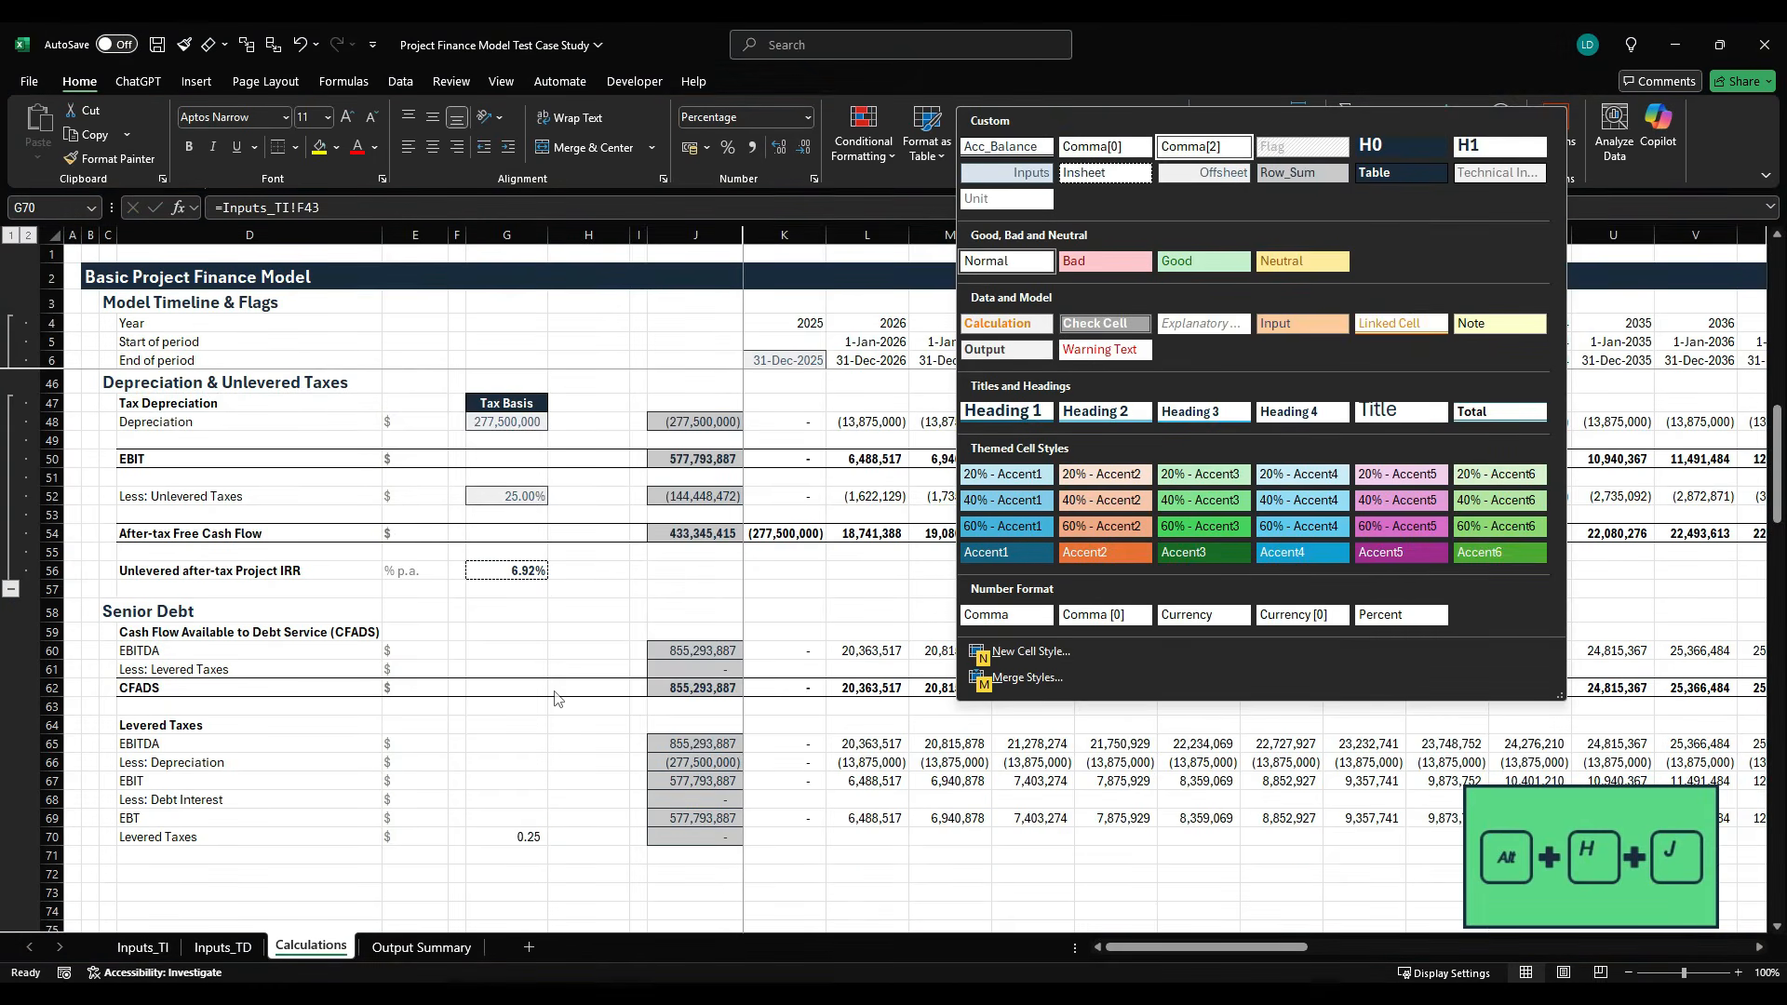
key(Down)
key(Return)
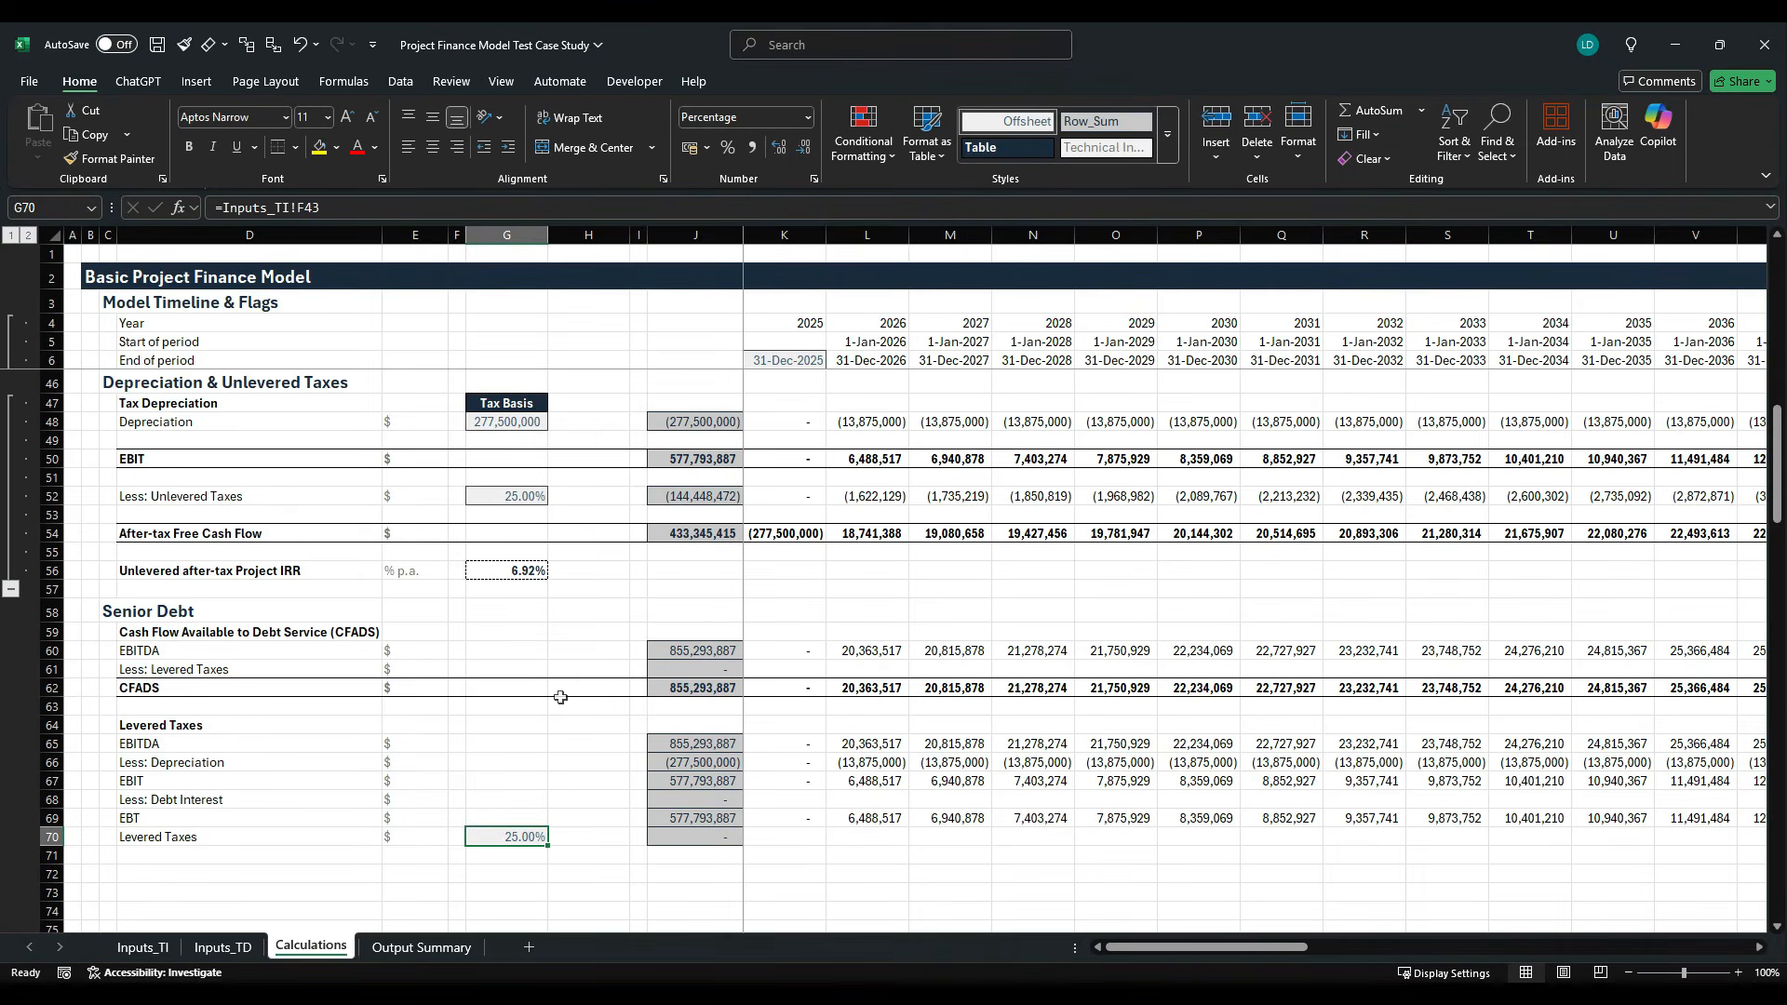
- Calculate the 2025 Levered Taxes in K70 with =$G$70*K69
key(Right)
key(Right)
key(Right)
key(Right)
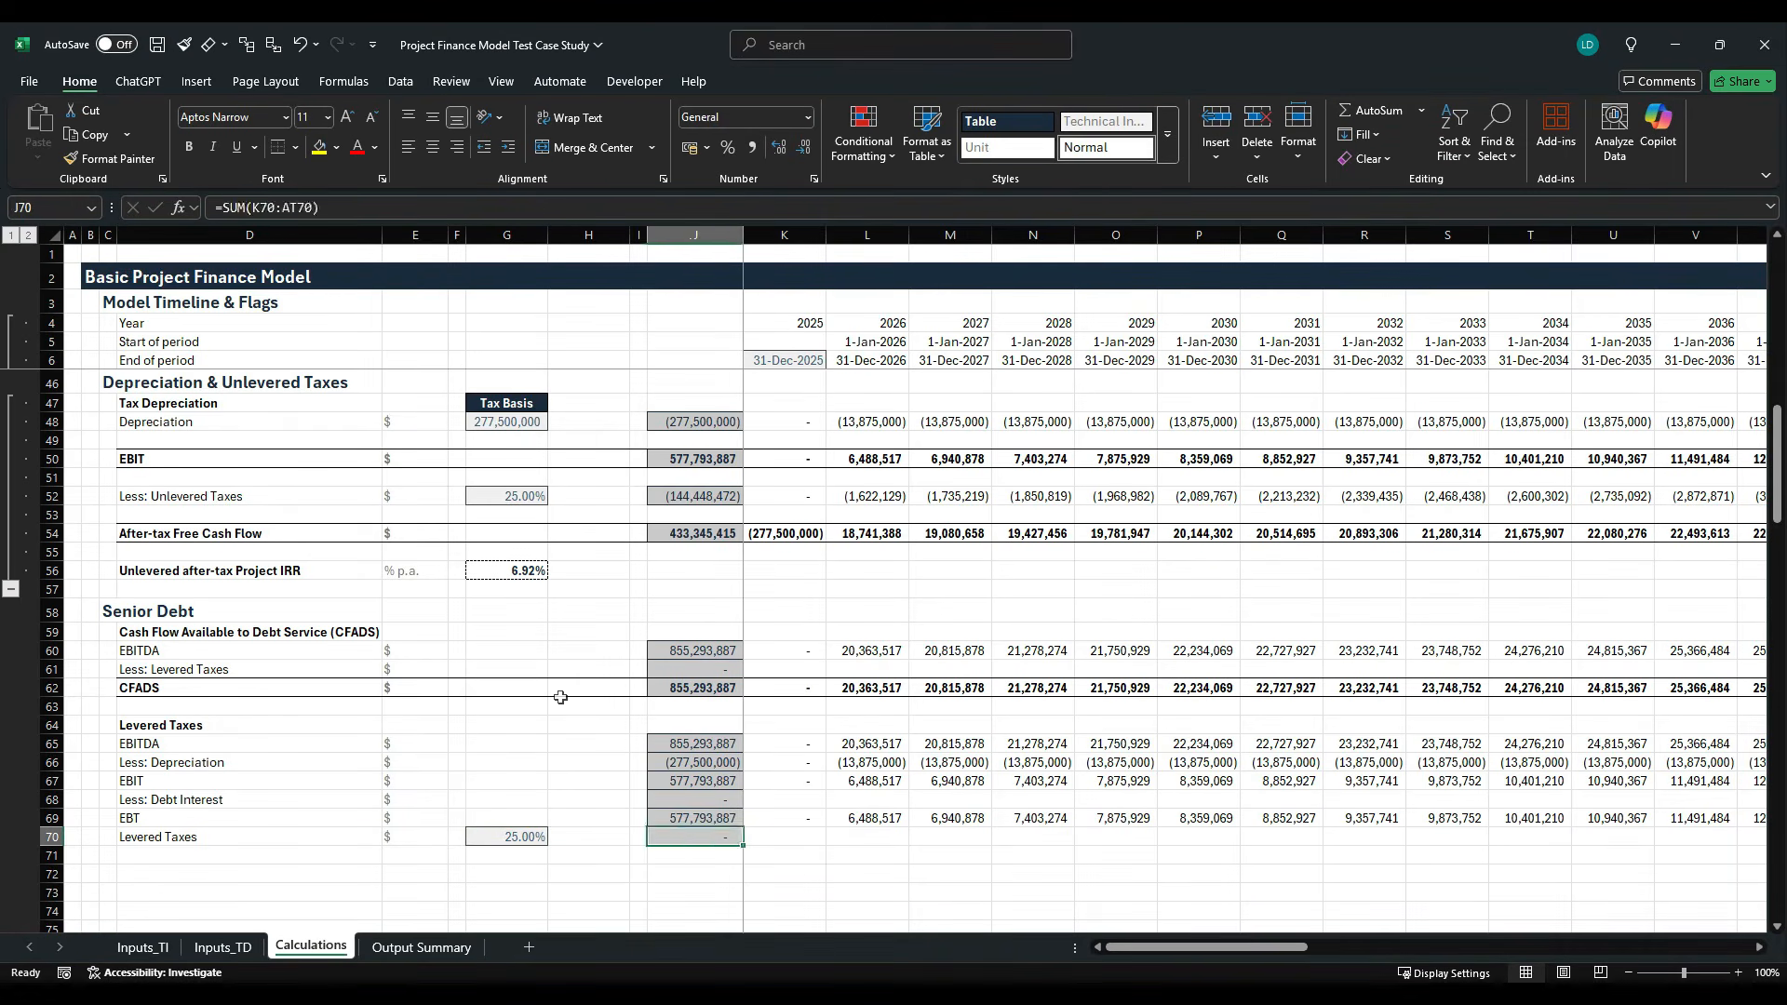
text(=)
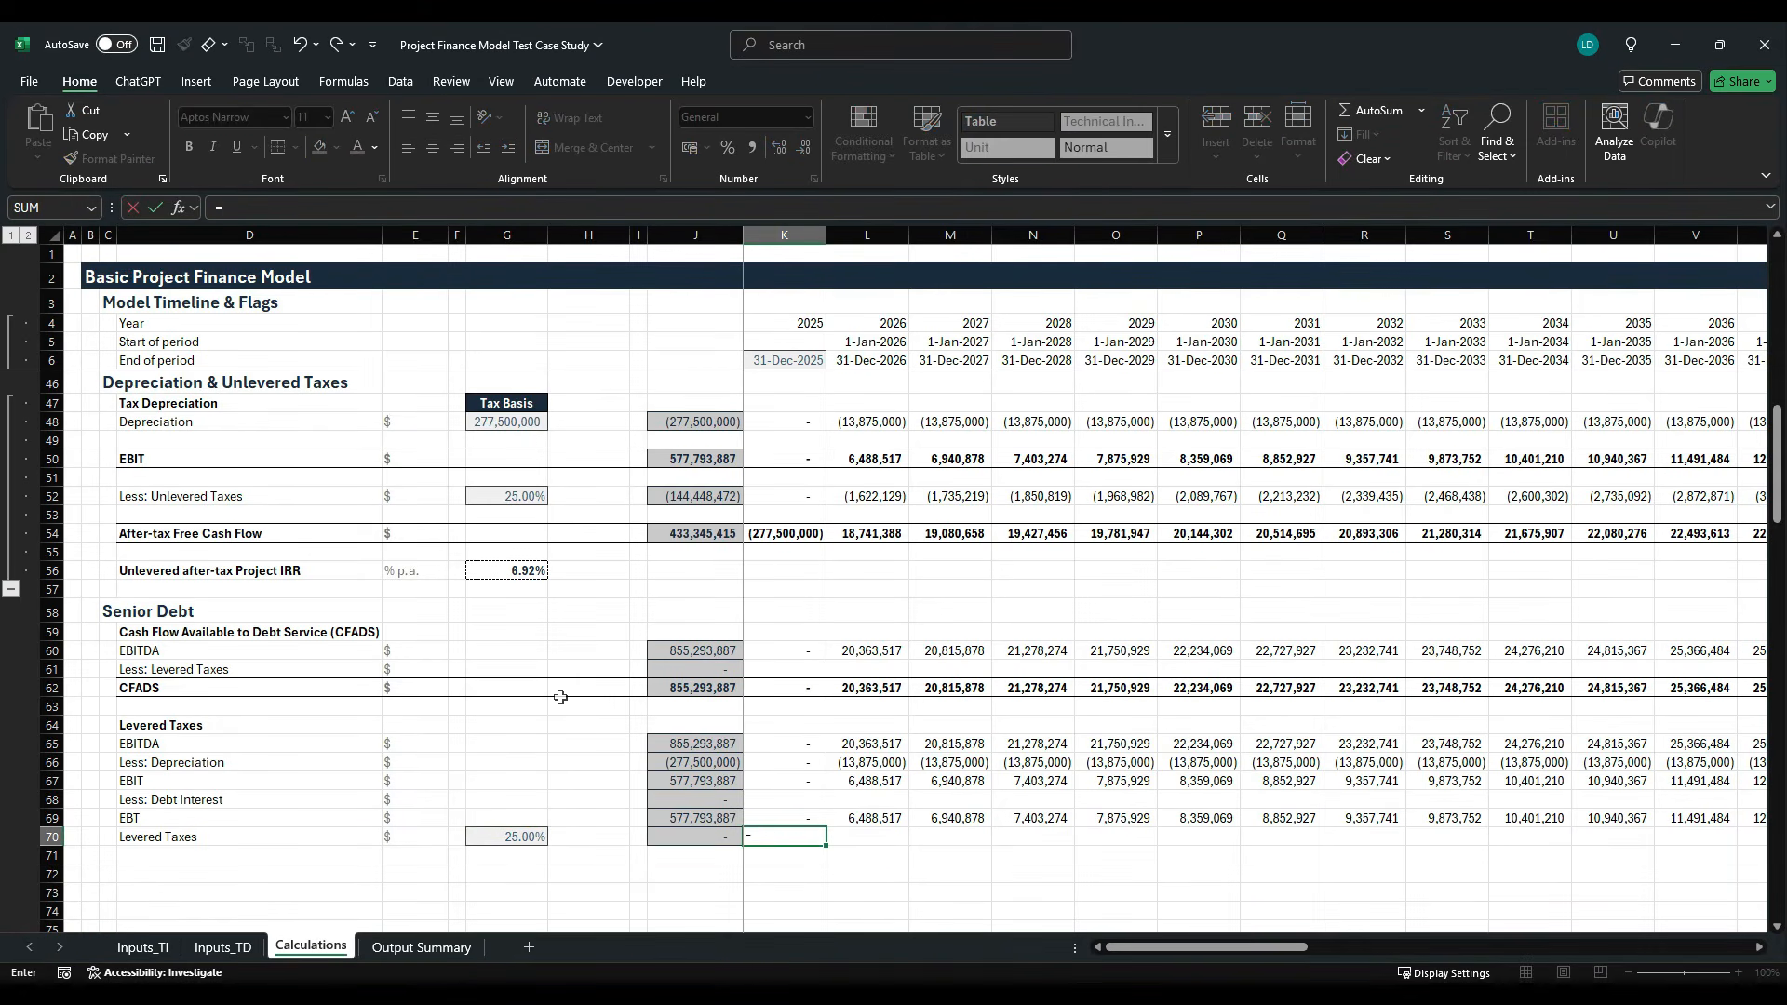
key(Left)
key(Left)
key(Left)
key(Left)
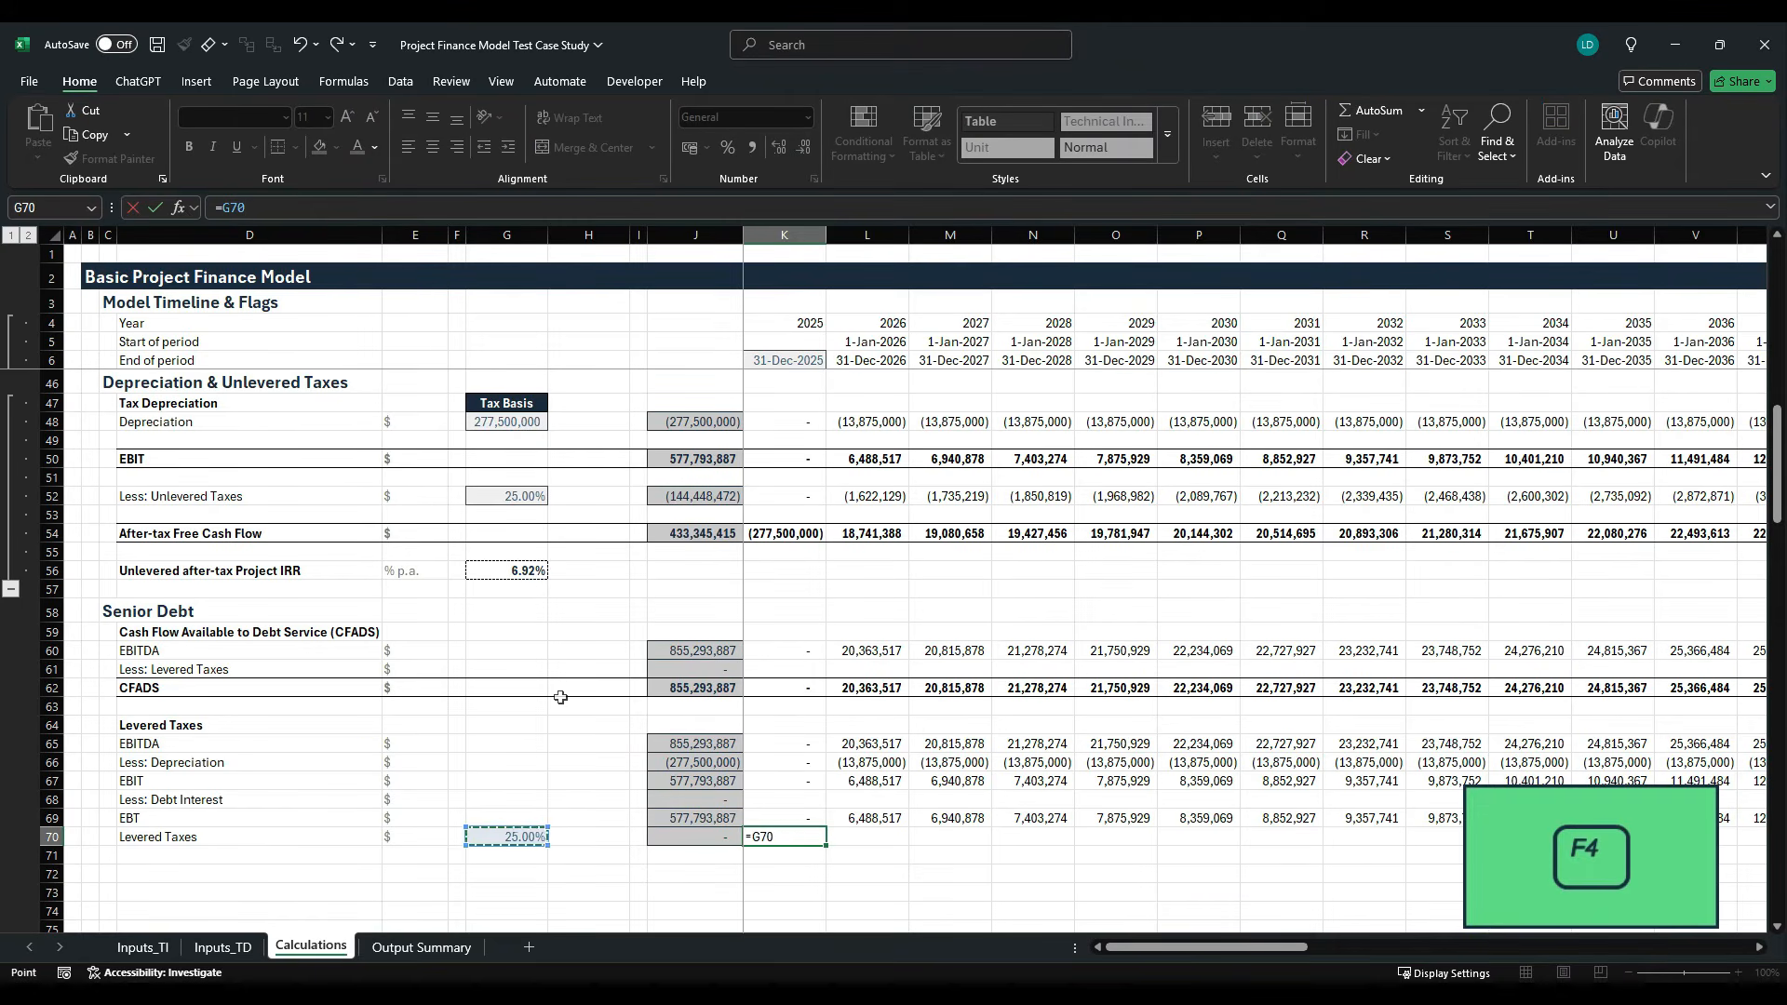
key(F4)
text(*)
key(Up)
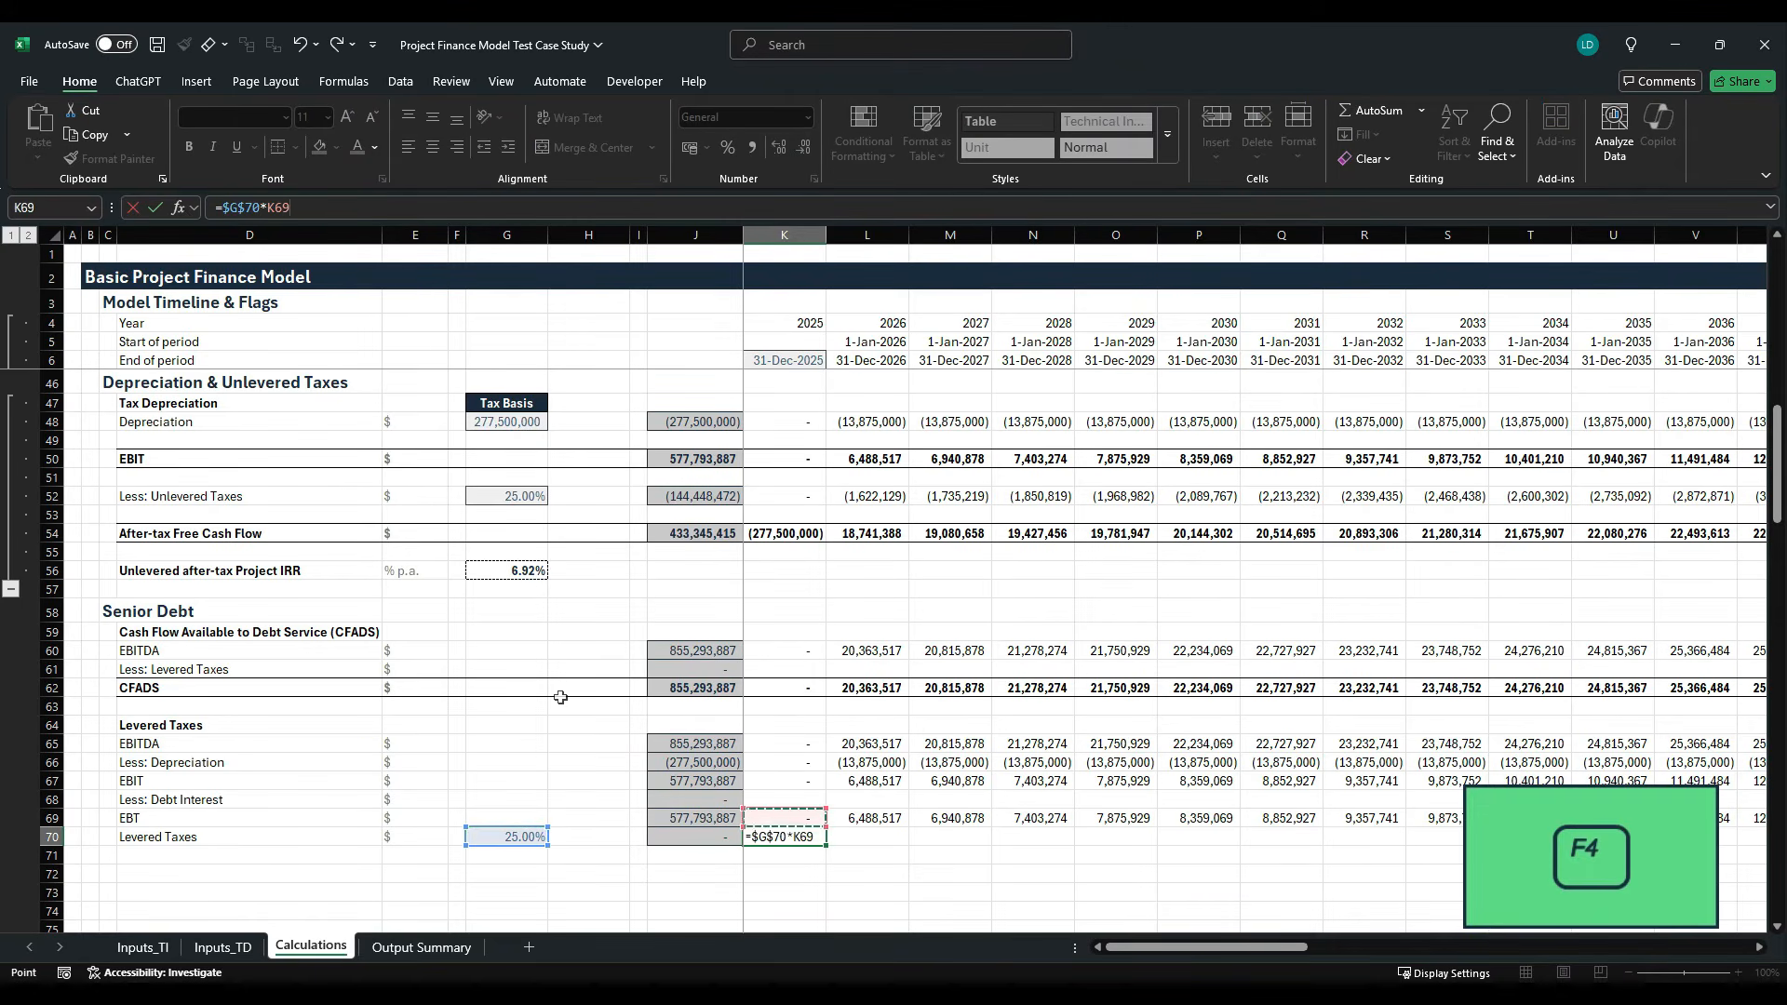
key(ctrl+Return)
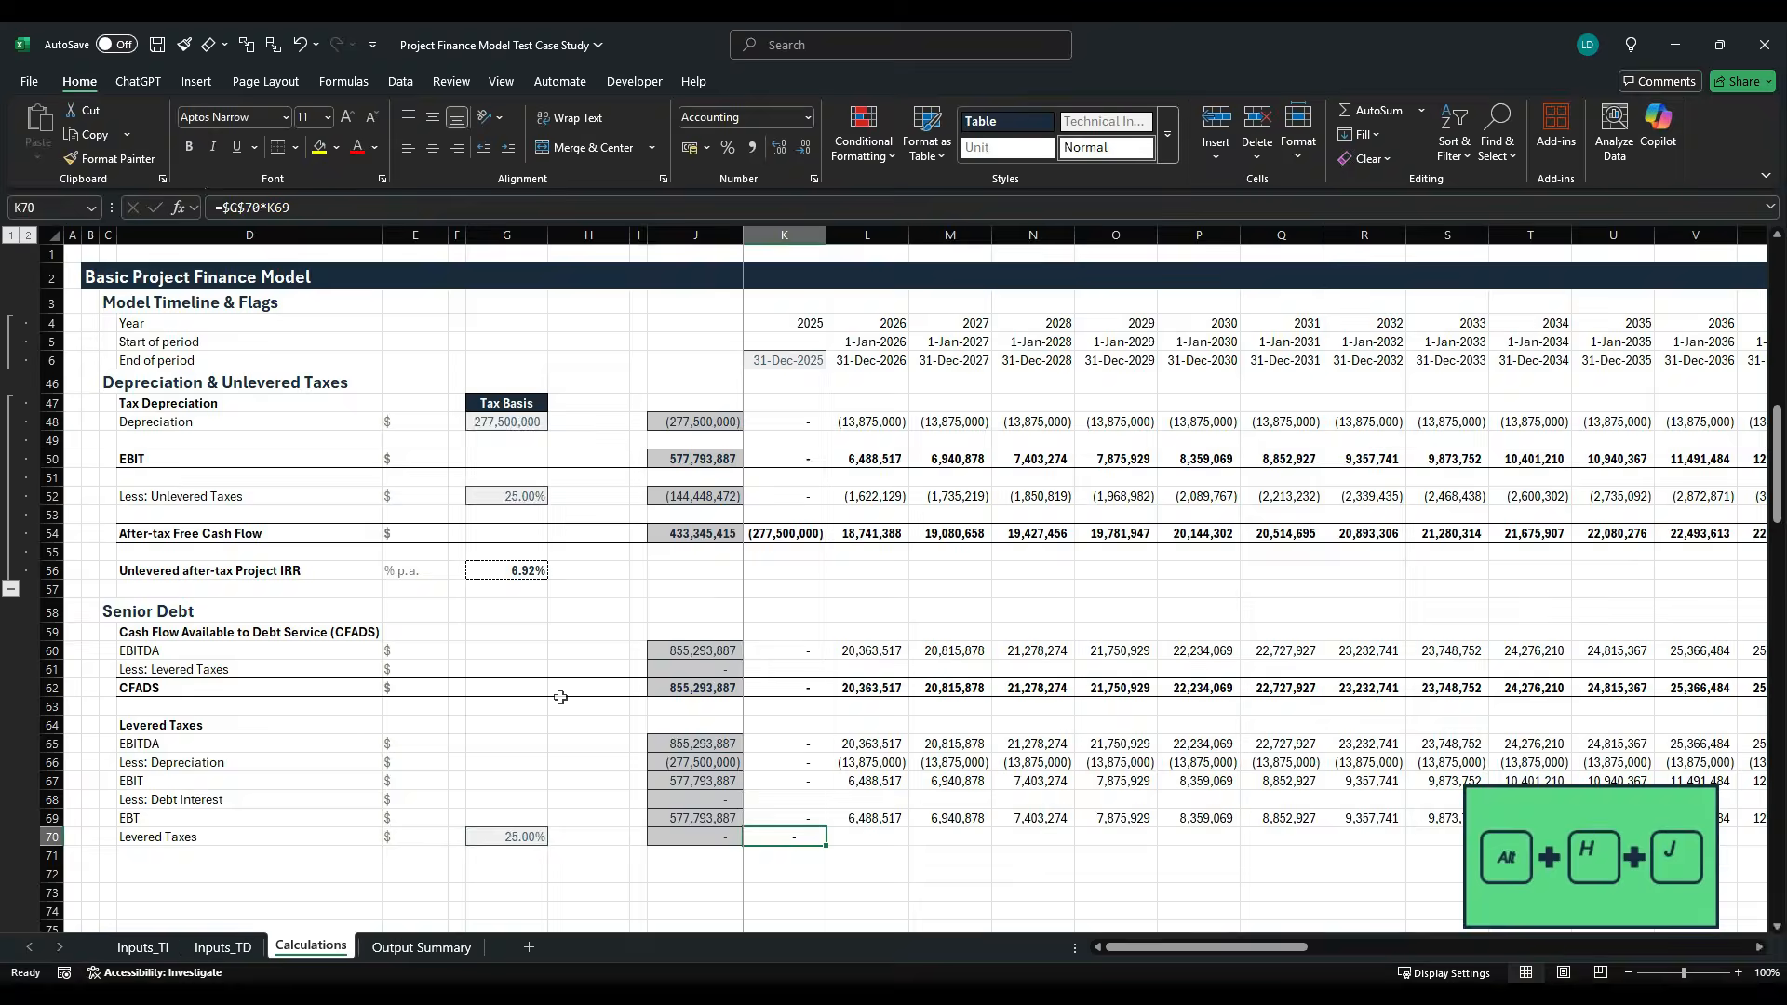
- Apply the Comma[0] style to K70 and fill its Levered Taxes formula across the timeline through 2060
key(alt+h)
key(j)
key(Right)
key(Return)
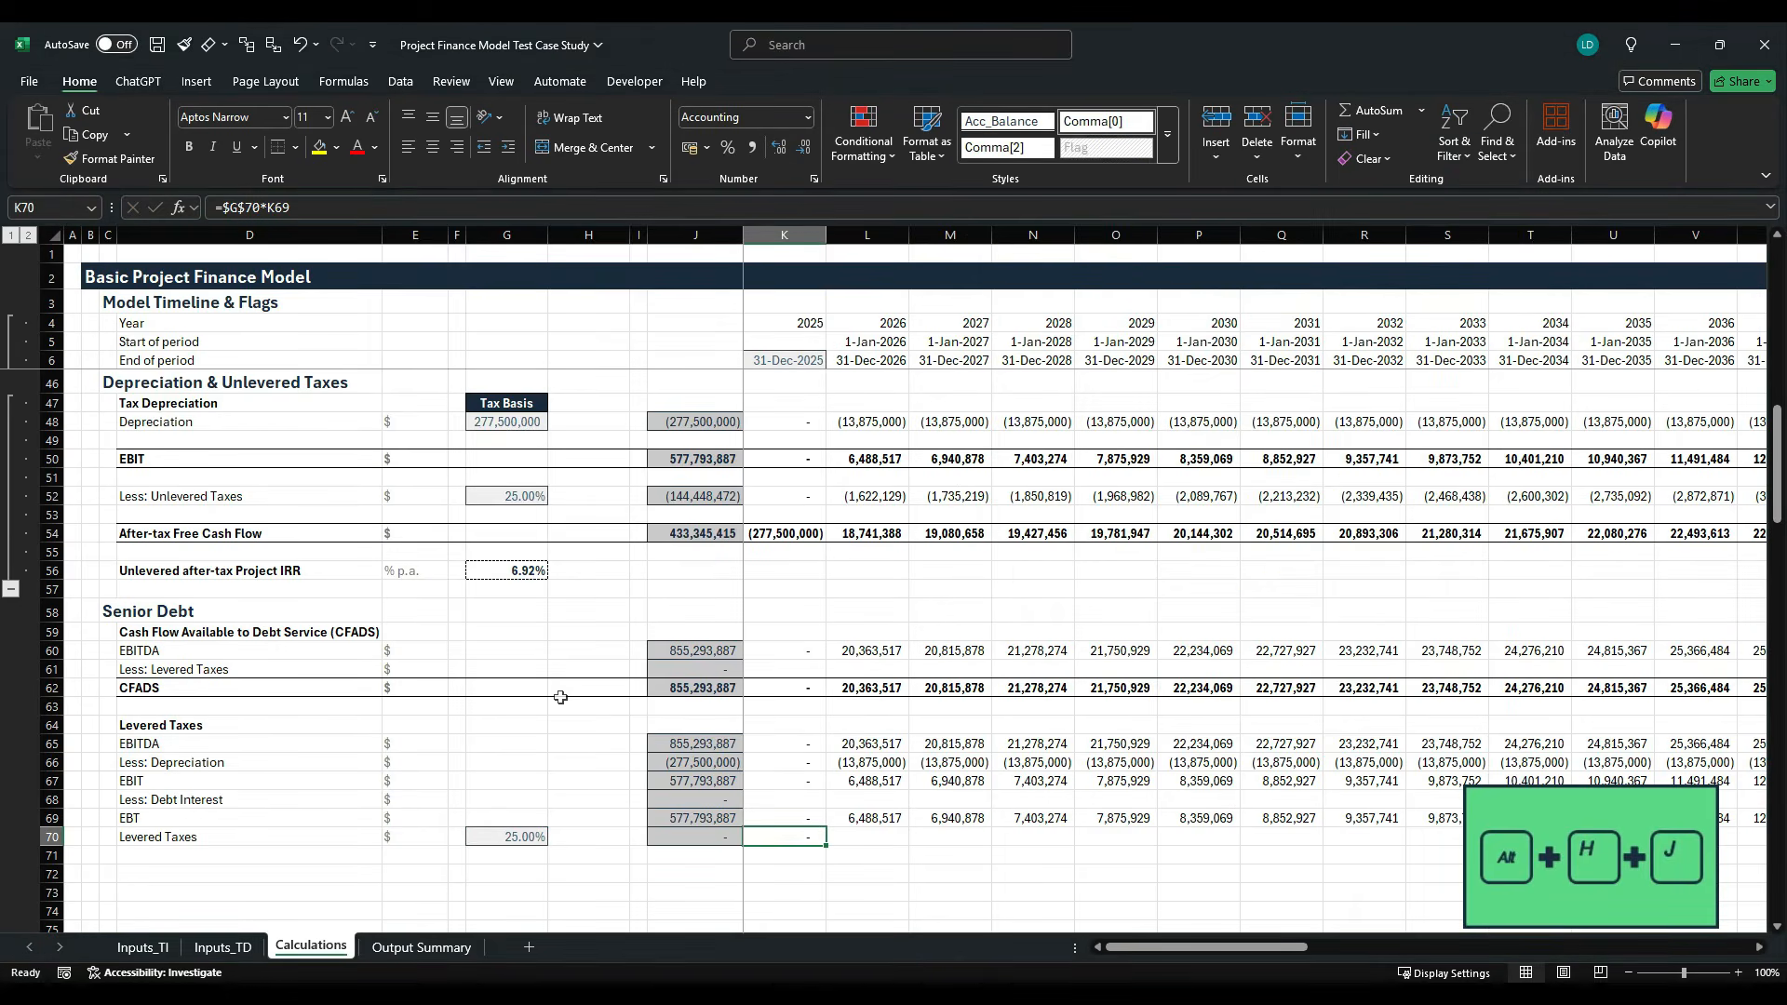
key(ctrl+shift+Right)
key(ctrl+d)
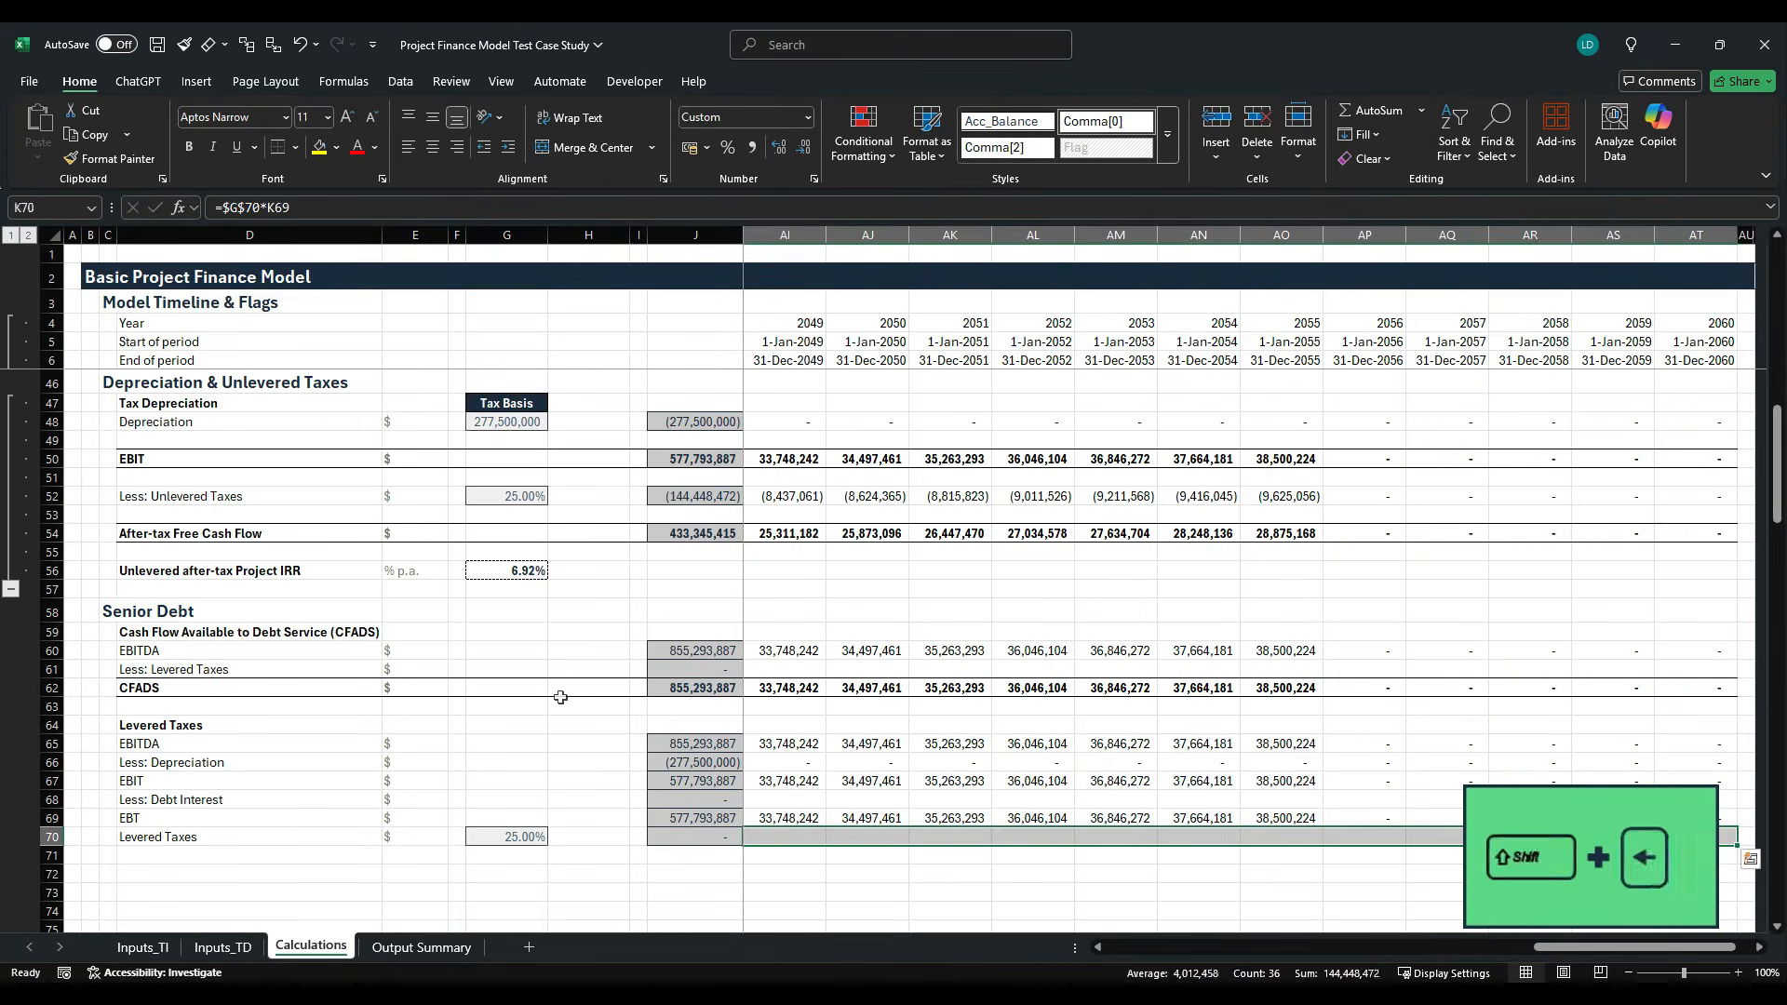
key(shift+BackSpace)
key(ctrl+r)
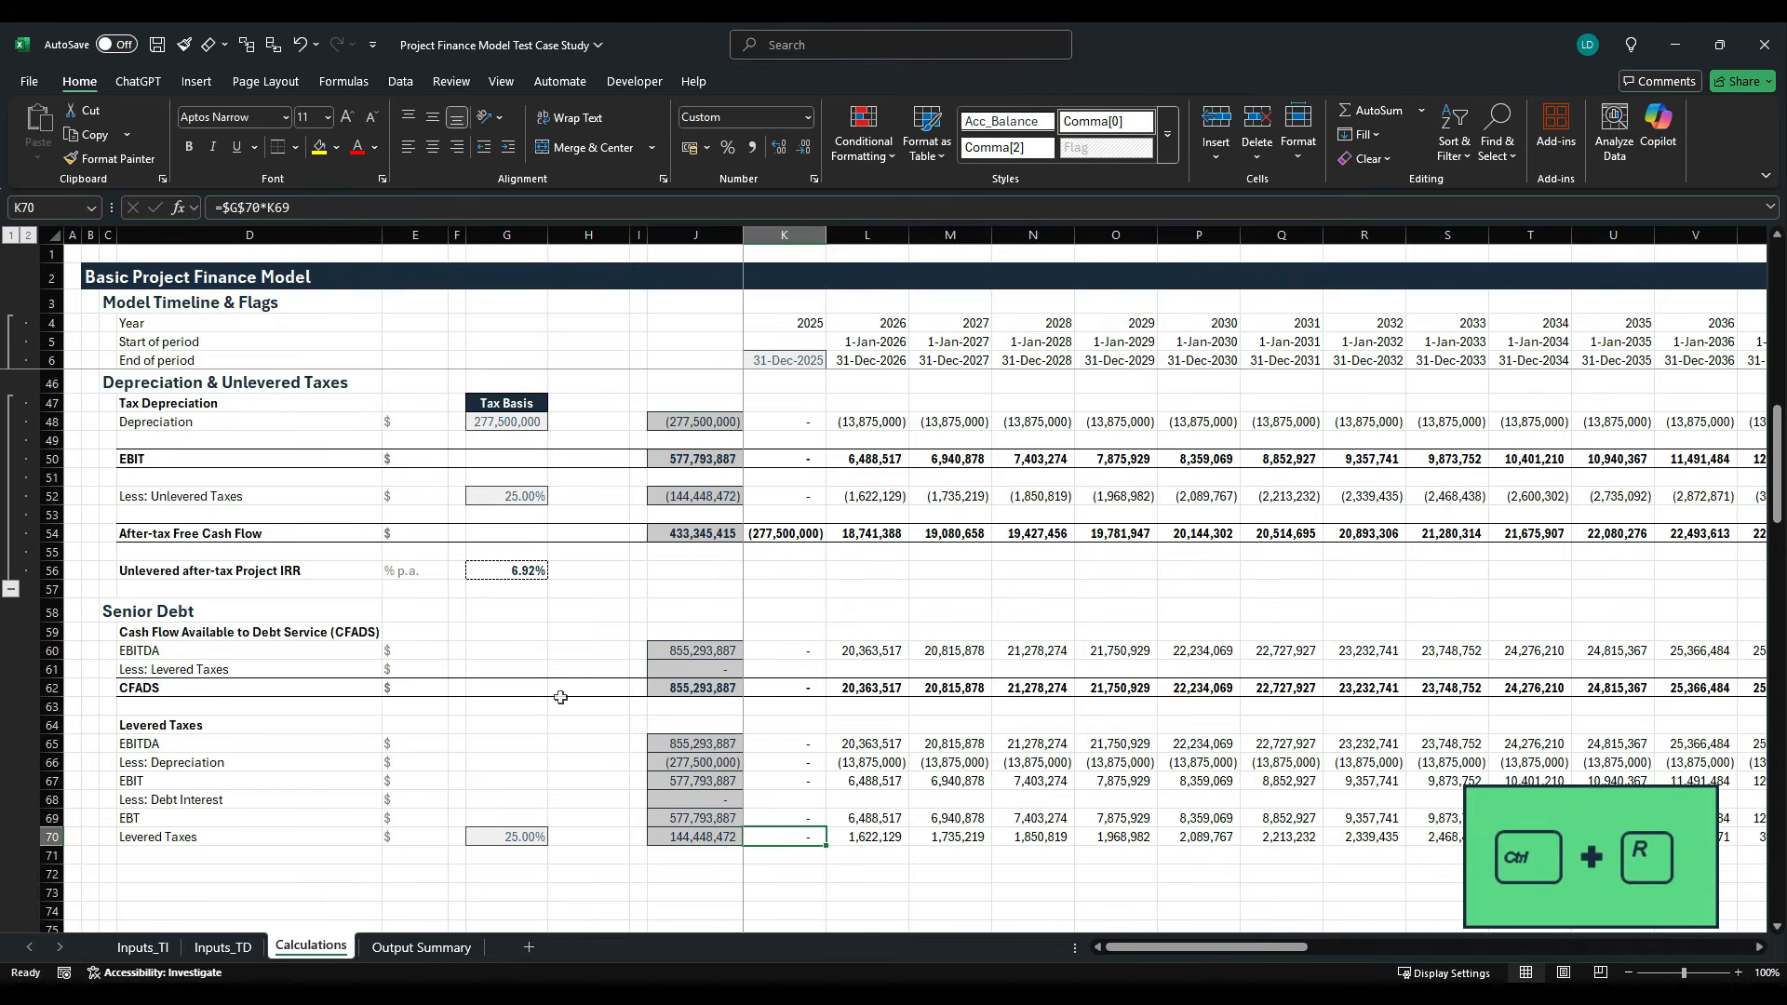
- Format the Levered Taxes row D70:AT70 in bold with top and bottom borders
key(Left)
key(Left)
key(Left)
key(Left)
key(Left)
key(Left)
key(Left)
key(Left)
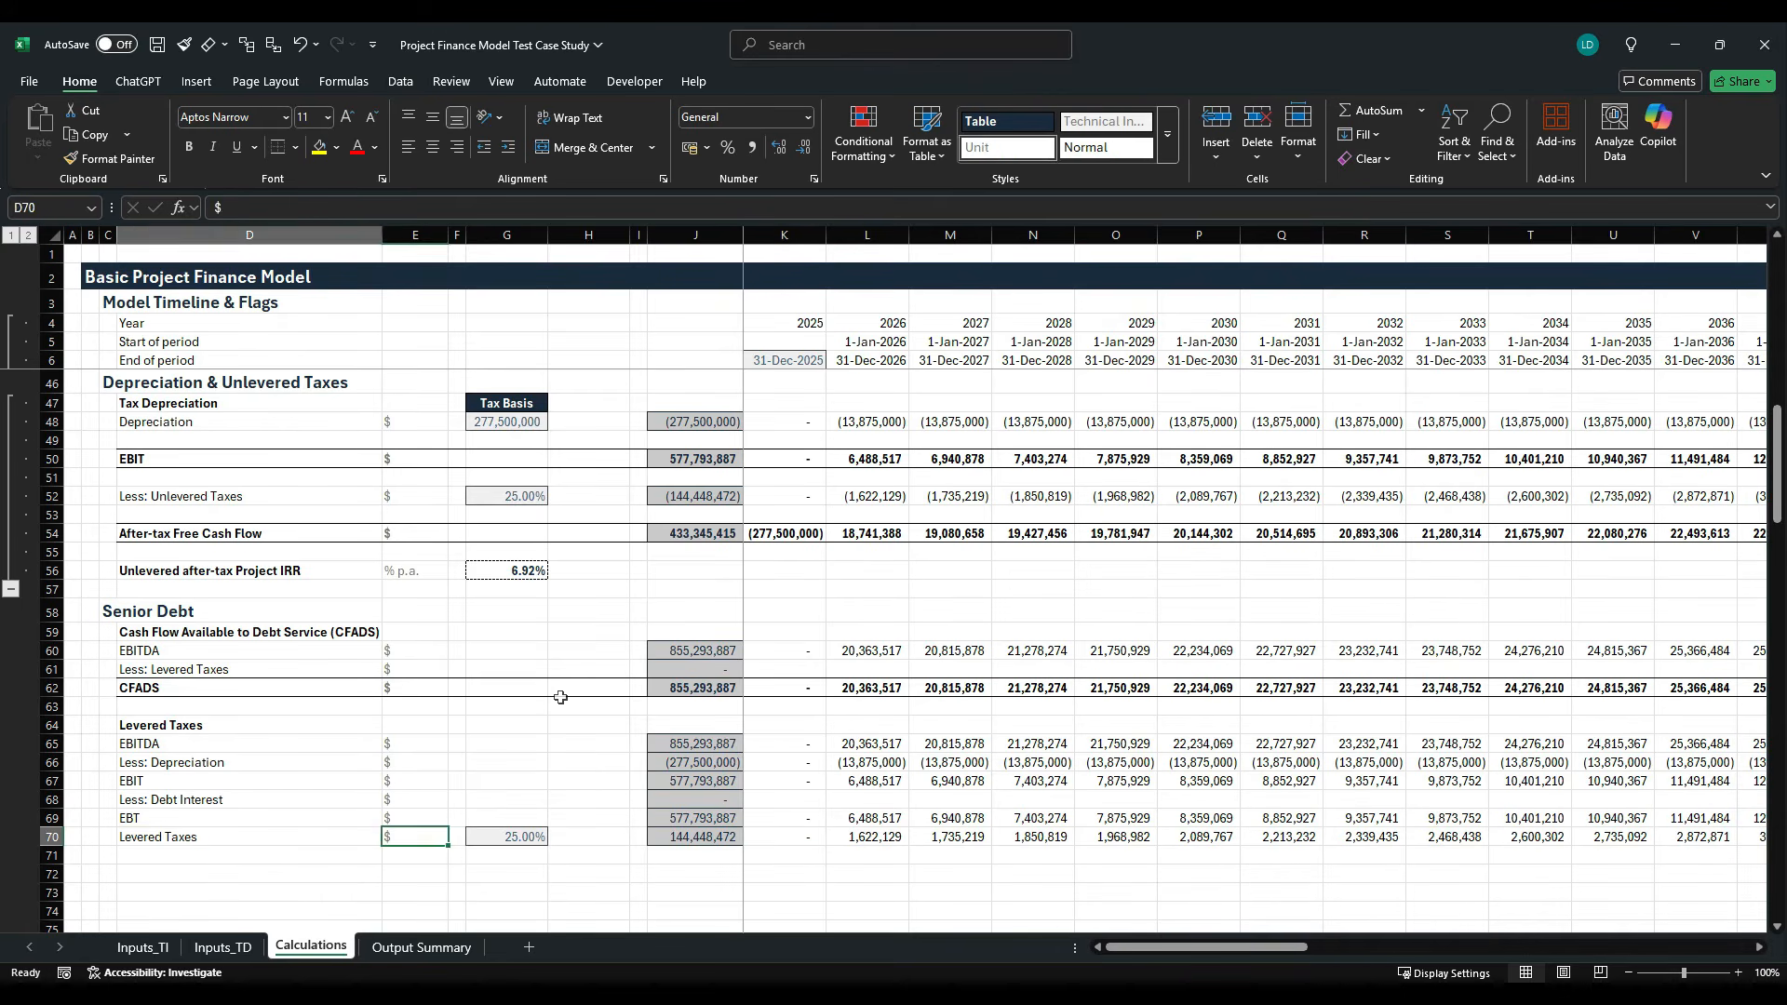
key(Right)
key(shift+Right)
key(shift+Right)
key(shift+Right)
key(shift+Right)
key(shift+Right)
key(shift+Right)
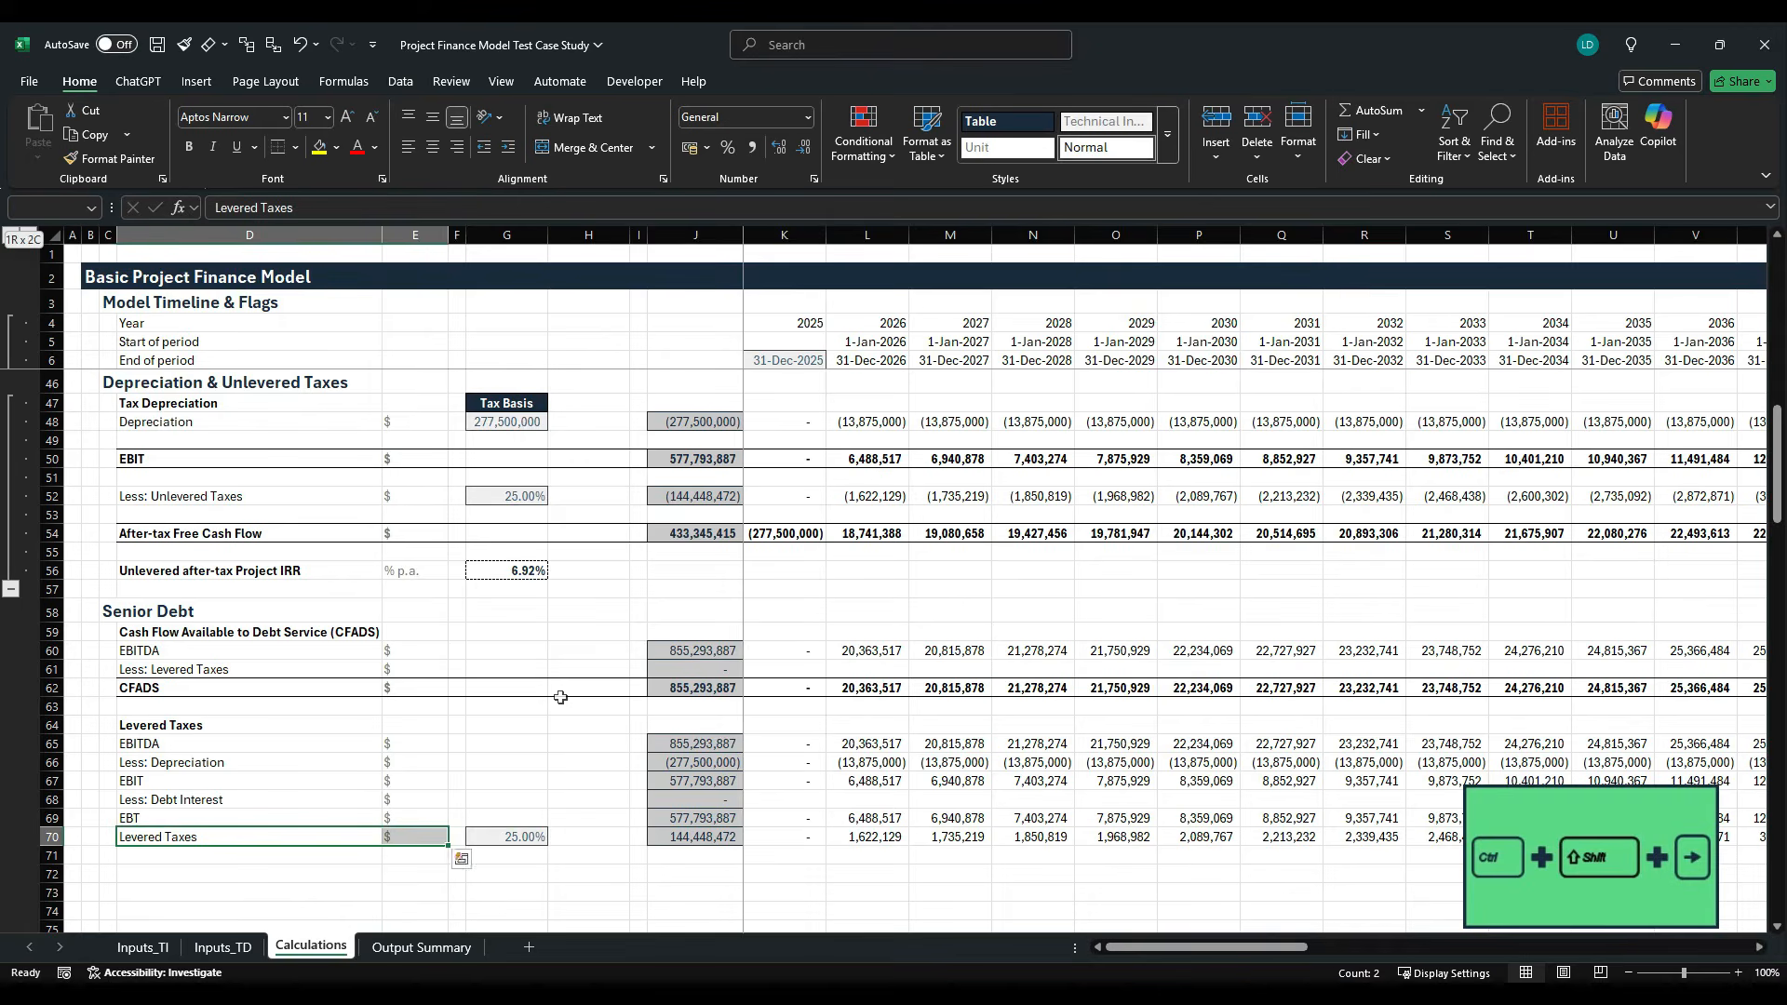
key(ctrl+shift+Right)
key(ctrl+b)
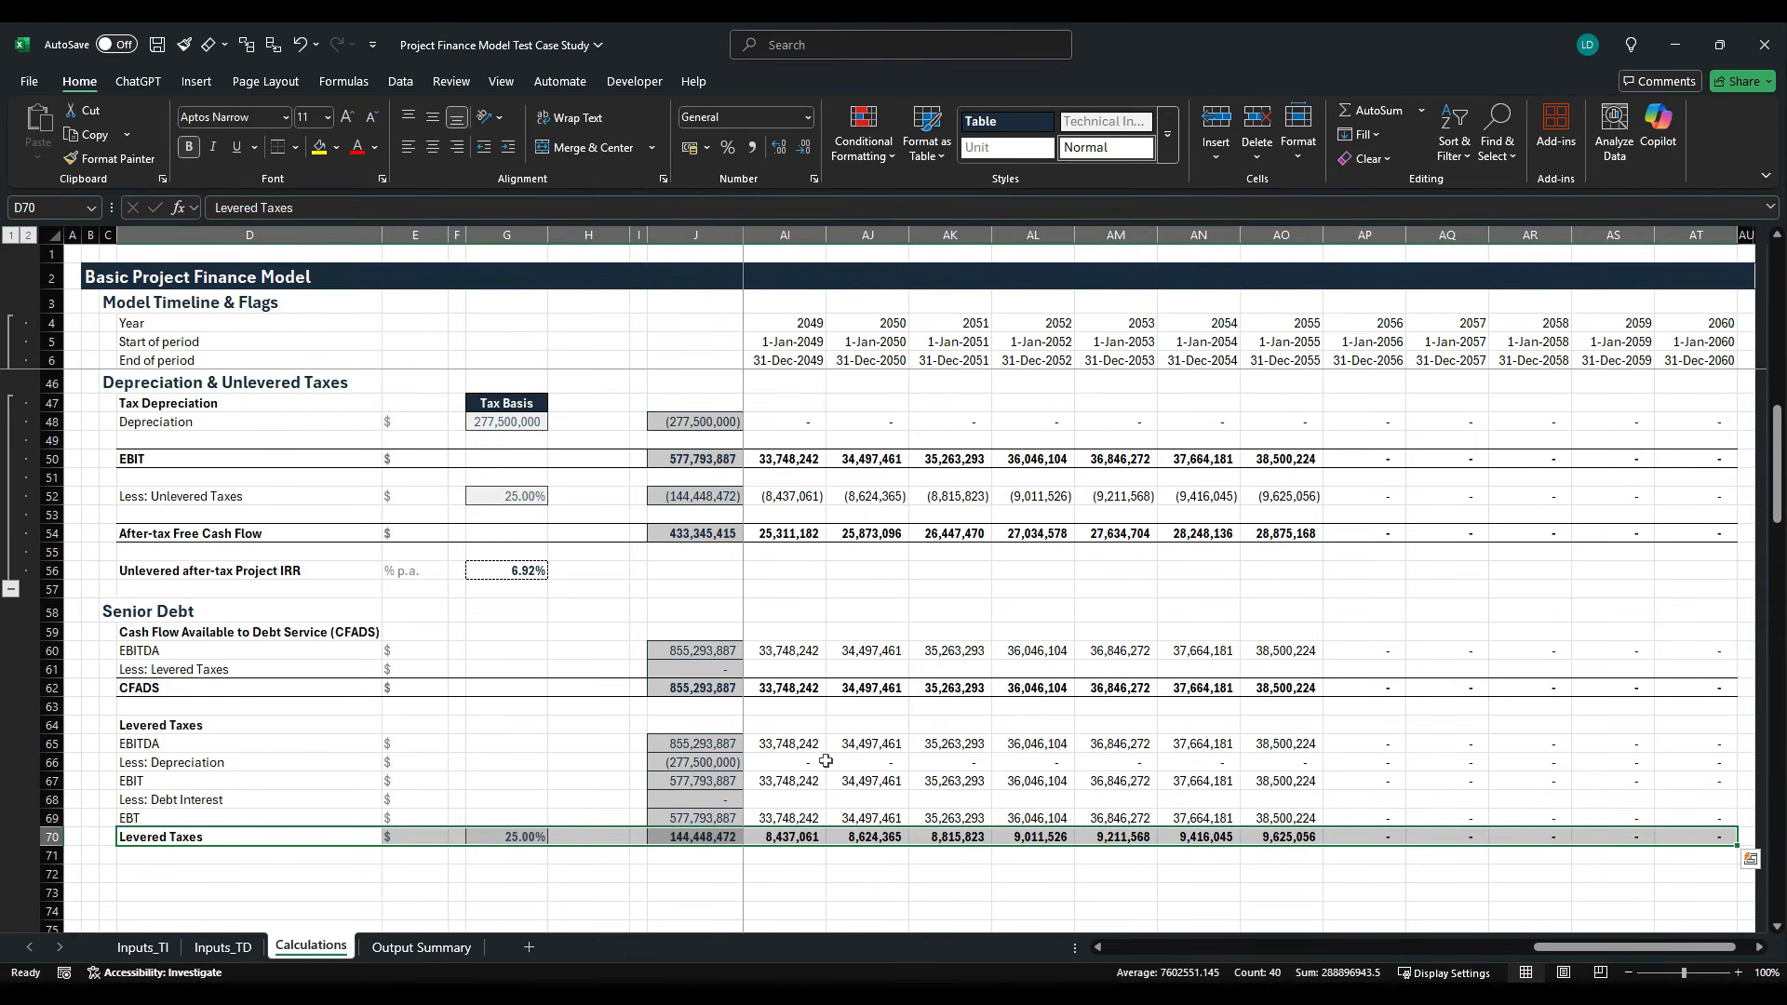
key(Right)
key(Right)
key(Right)
key(Right)
key(Right)
key(Right)
key(Right)
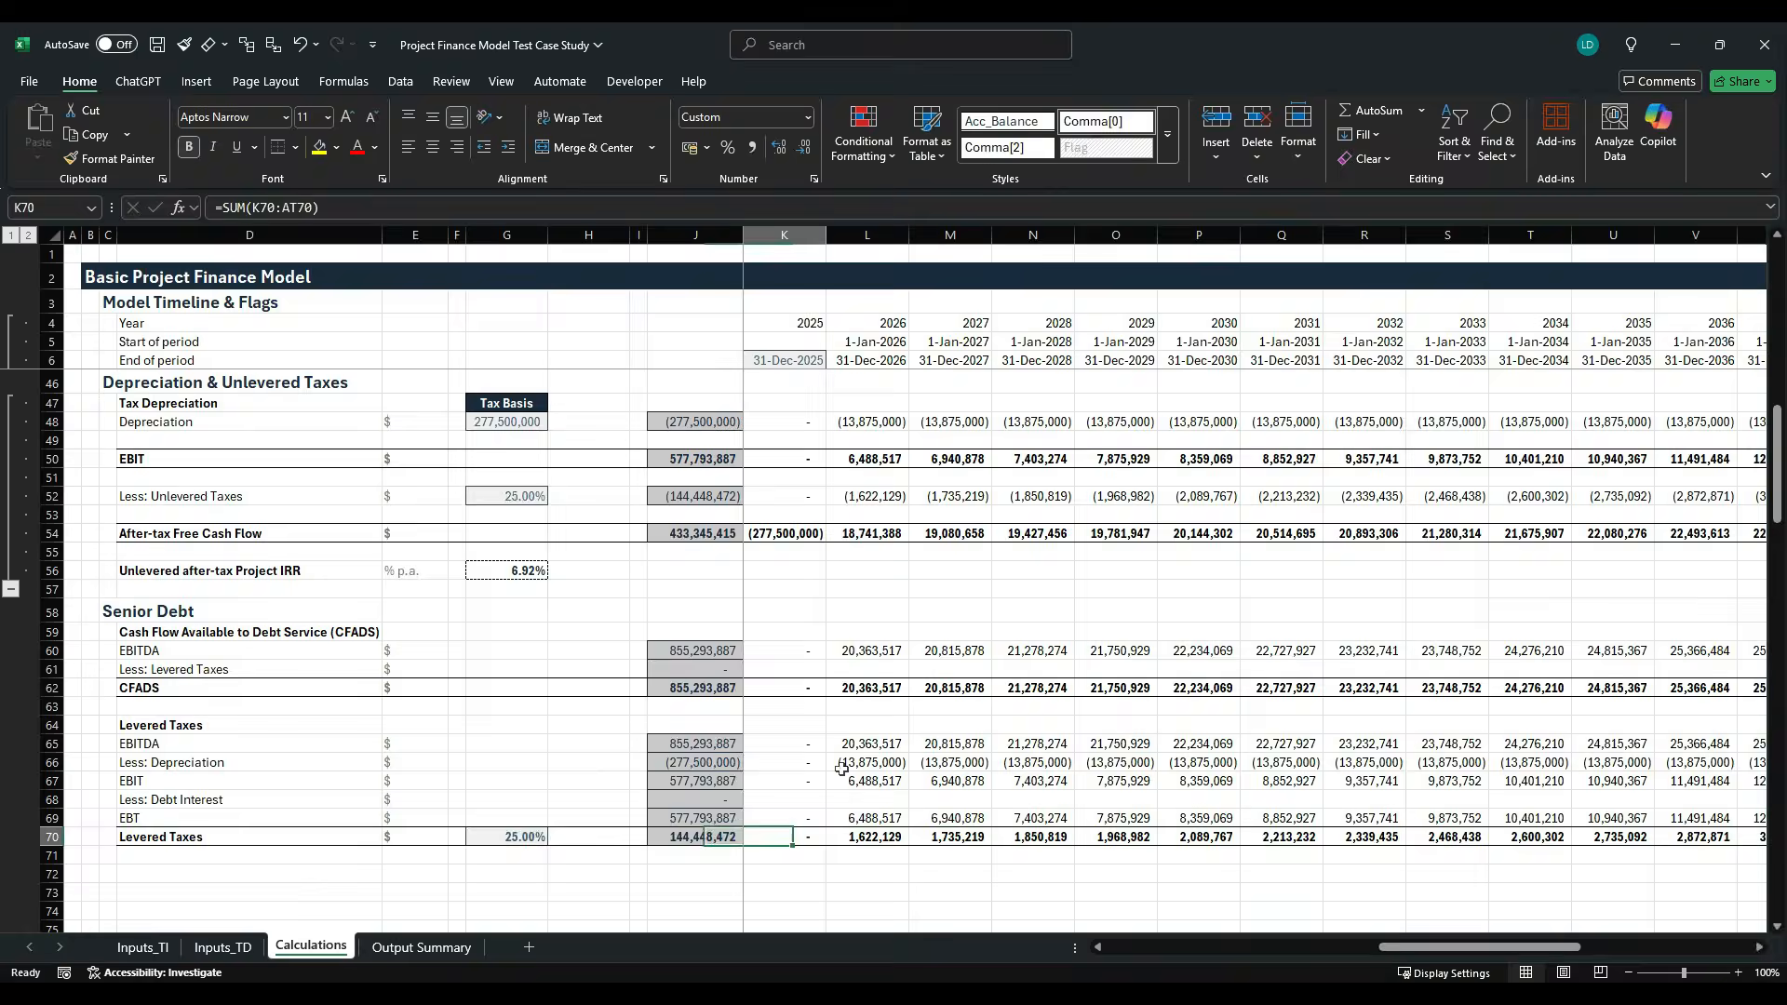
key(Left)
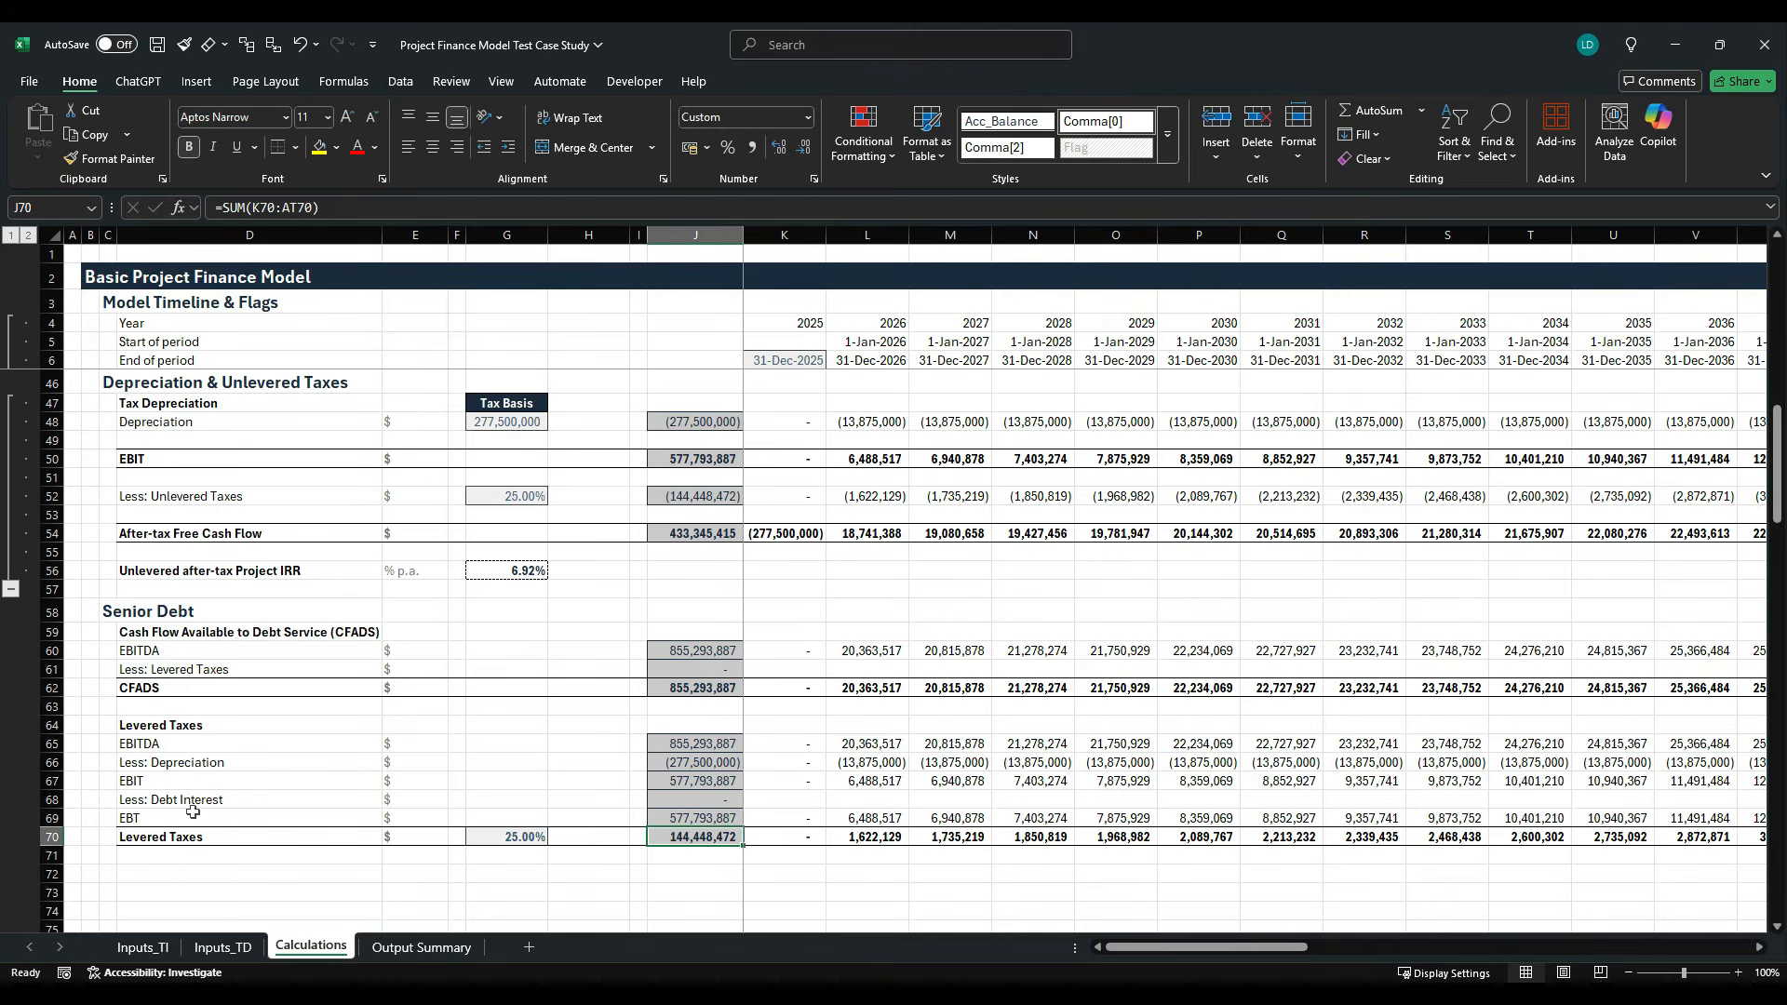
- Enter =-K70 in K61 for the CFADS Less: Levered Taxes line and fill it across the timeline through 2060
scroll(632, 745, down, 3)
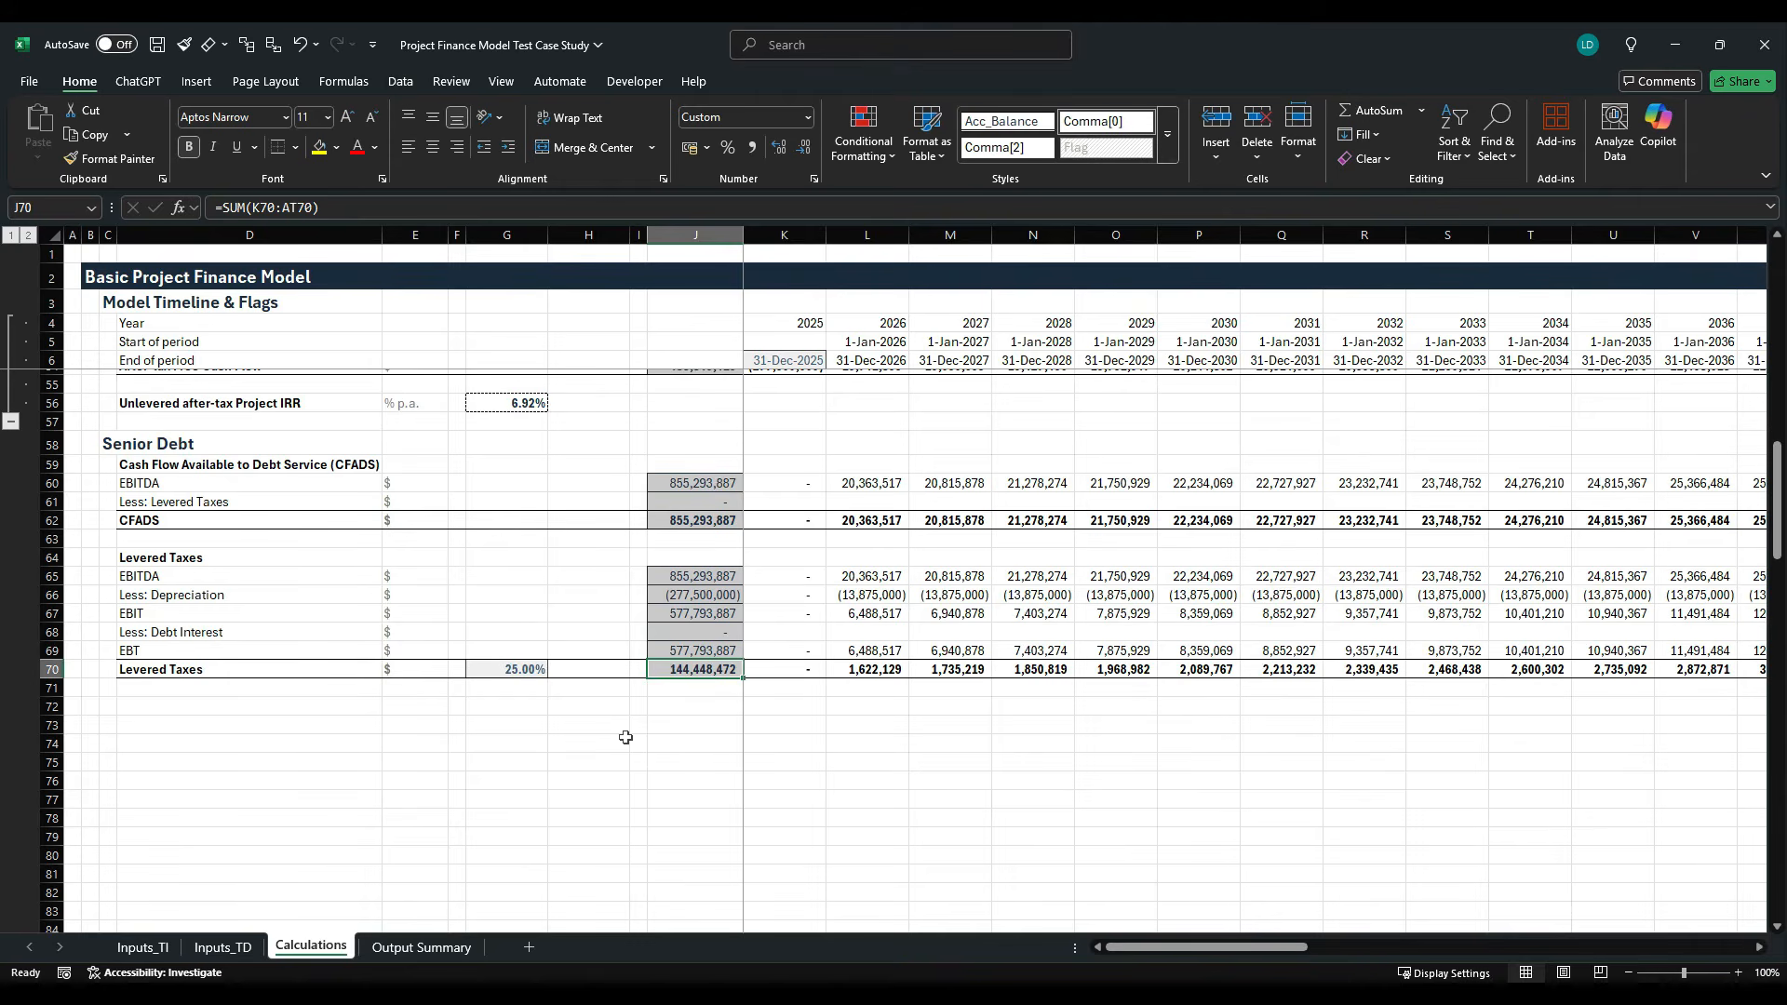
click(785, 502)
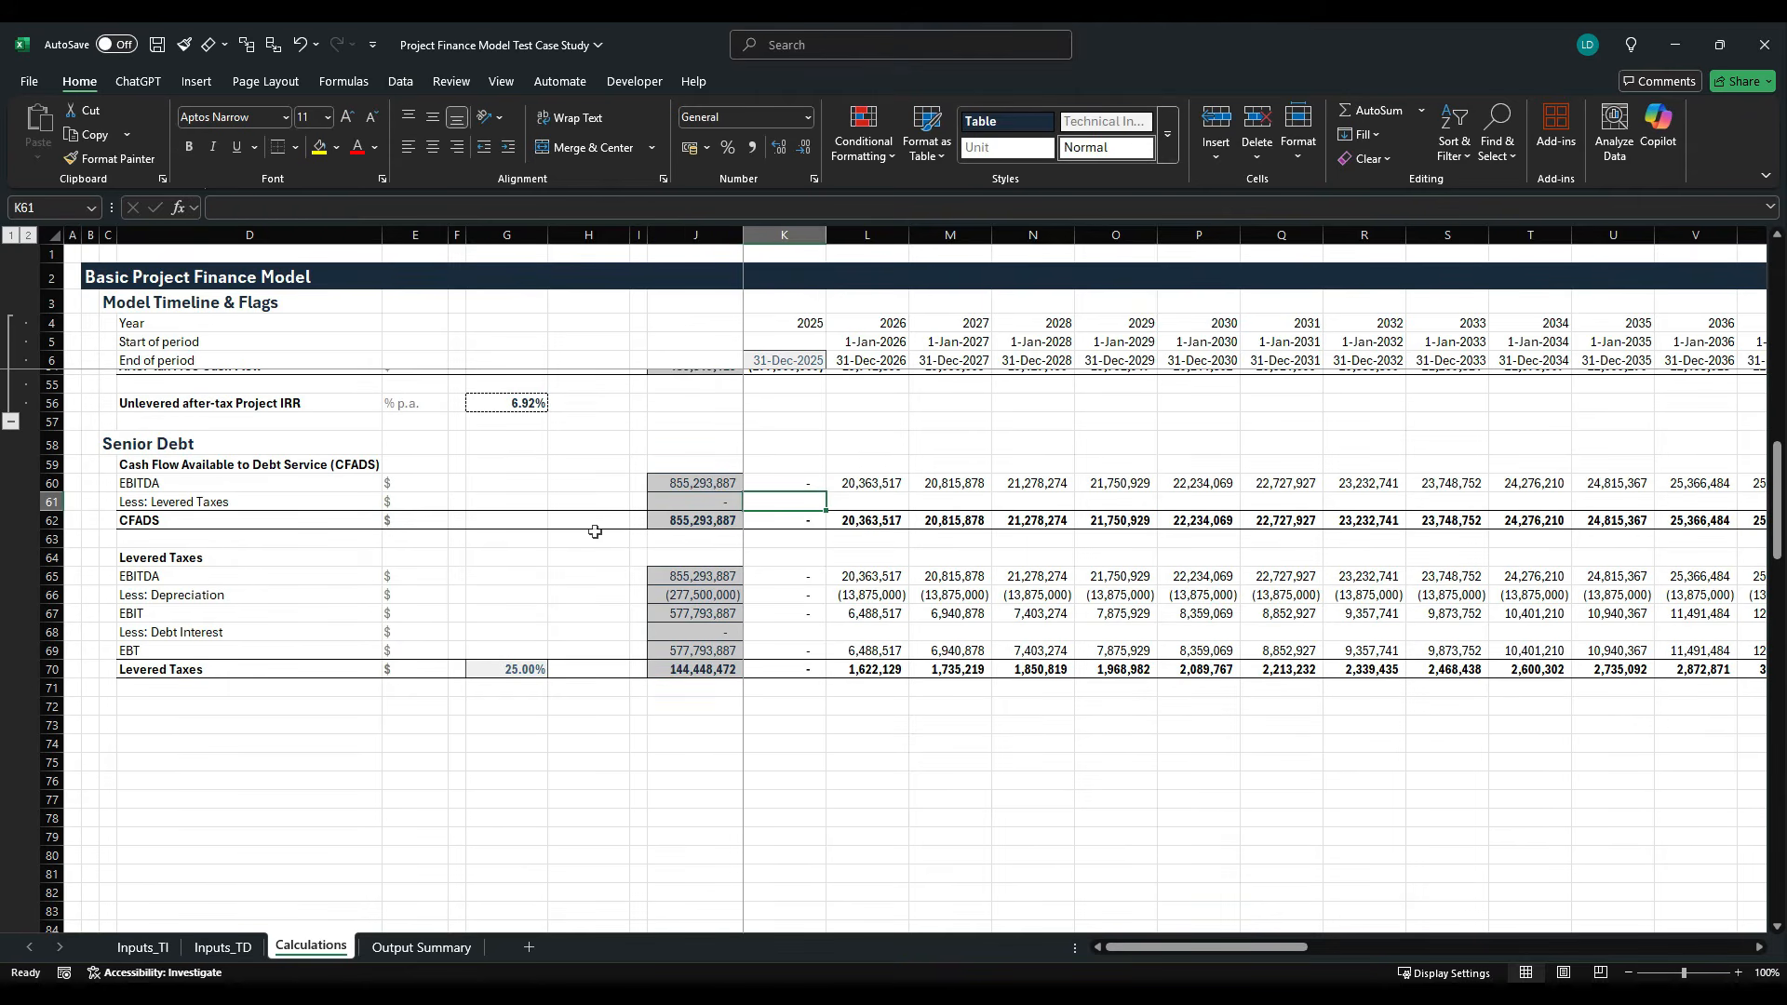
text(=)
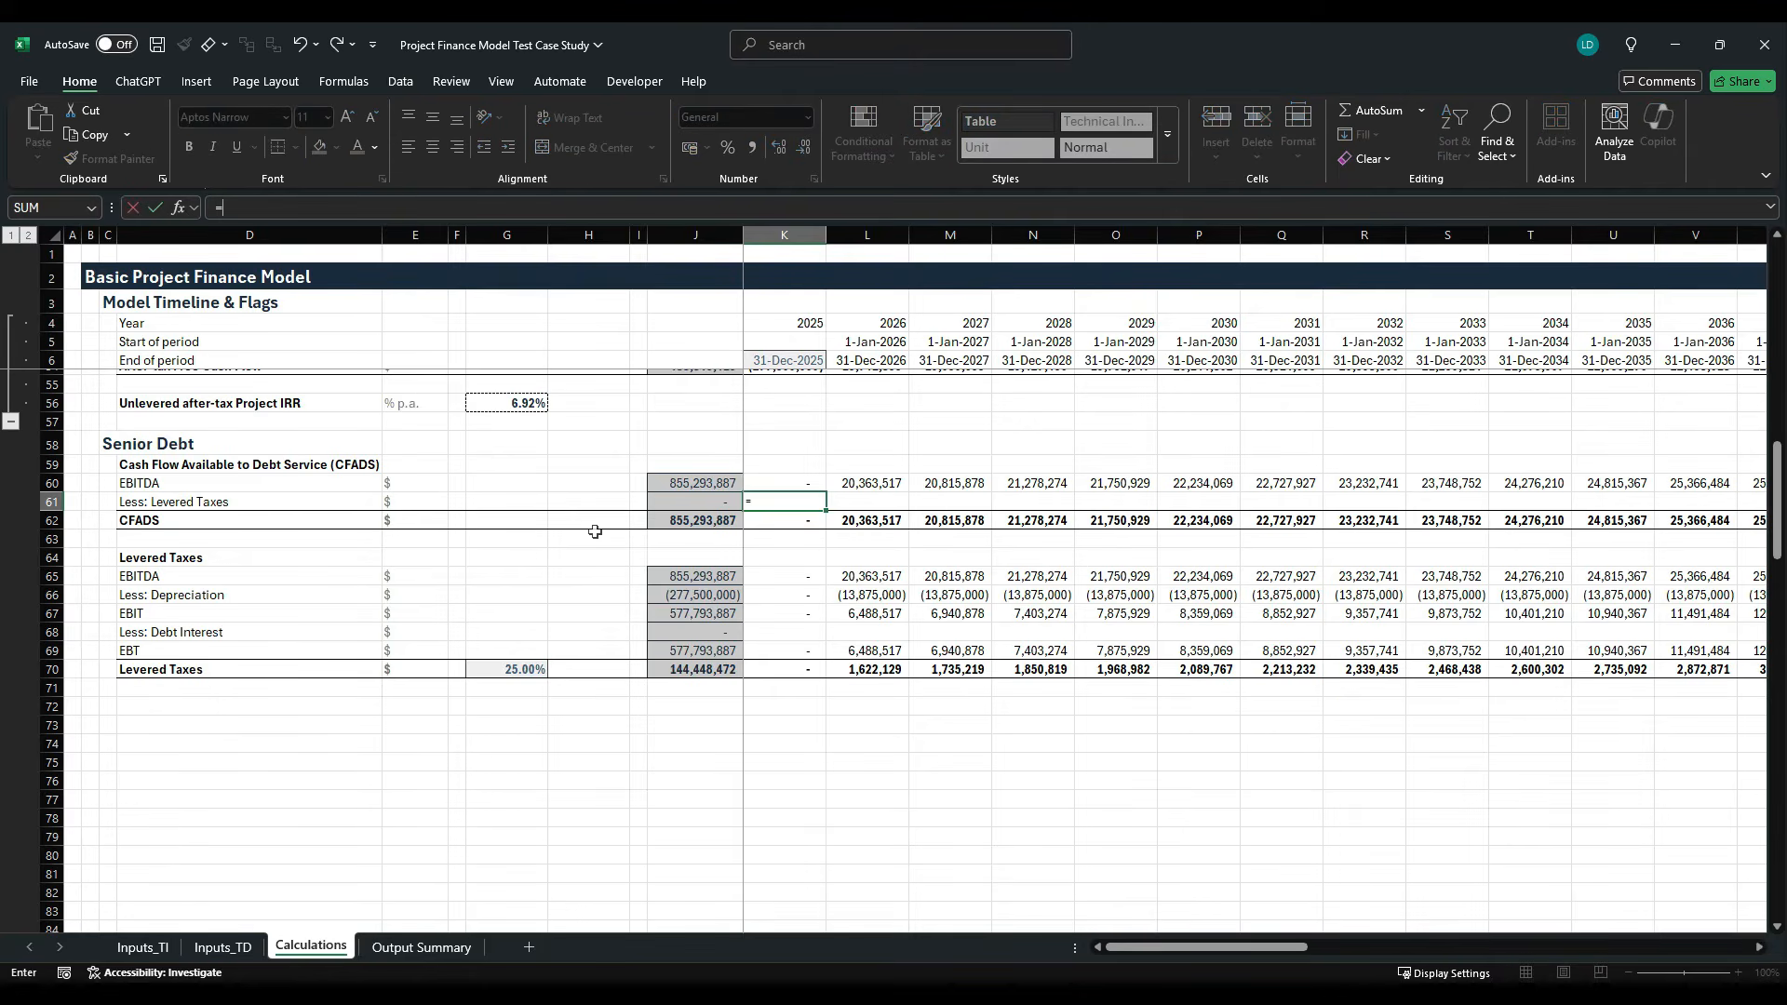
text(-)
click(798, 671)
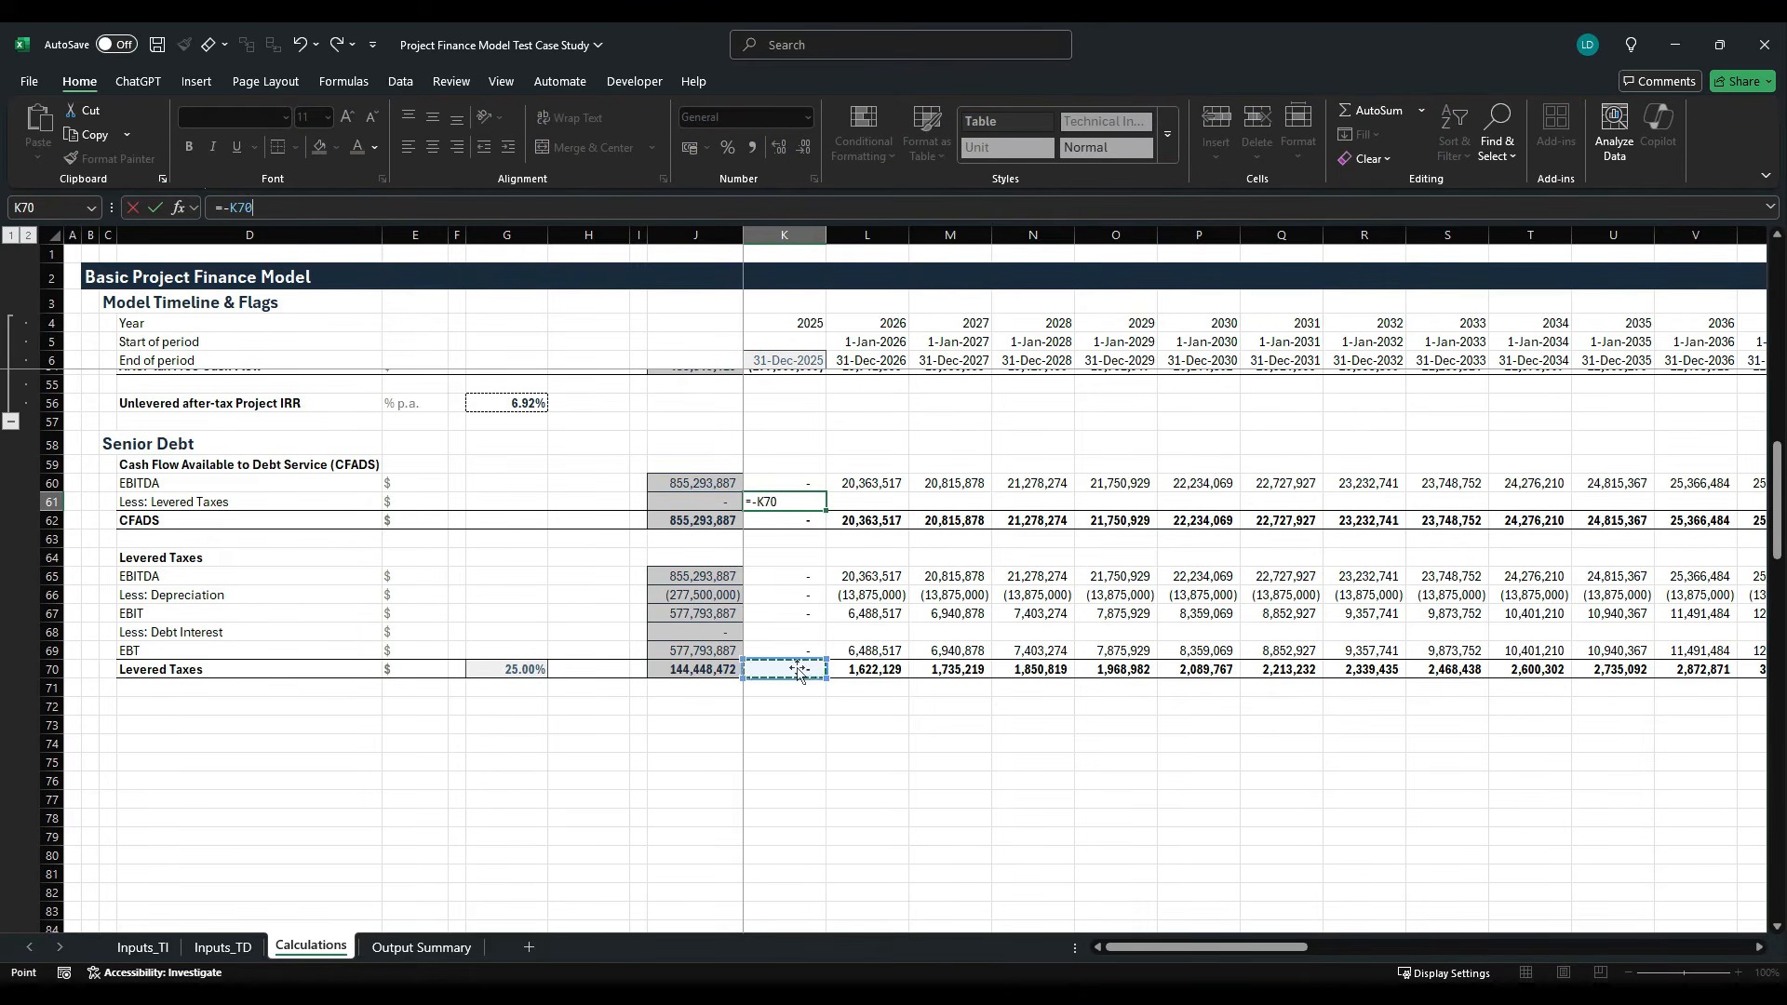
key(ctrl+Return)
key(ctrl+shift+Right)
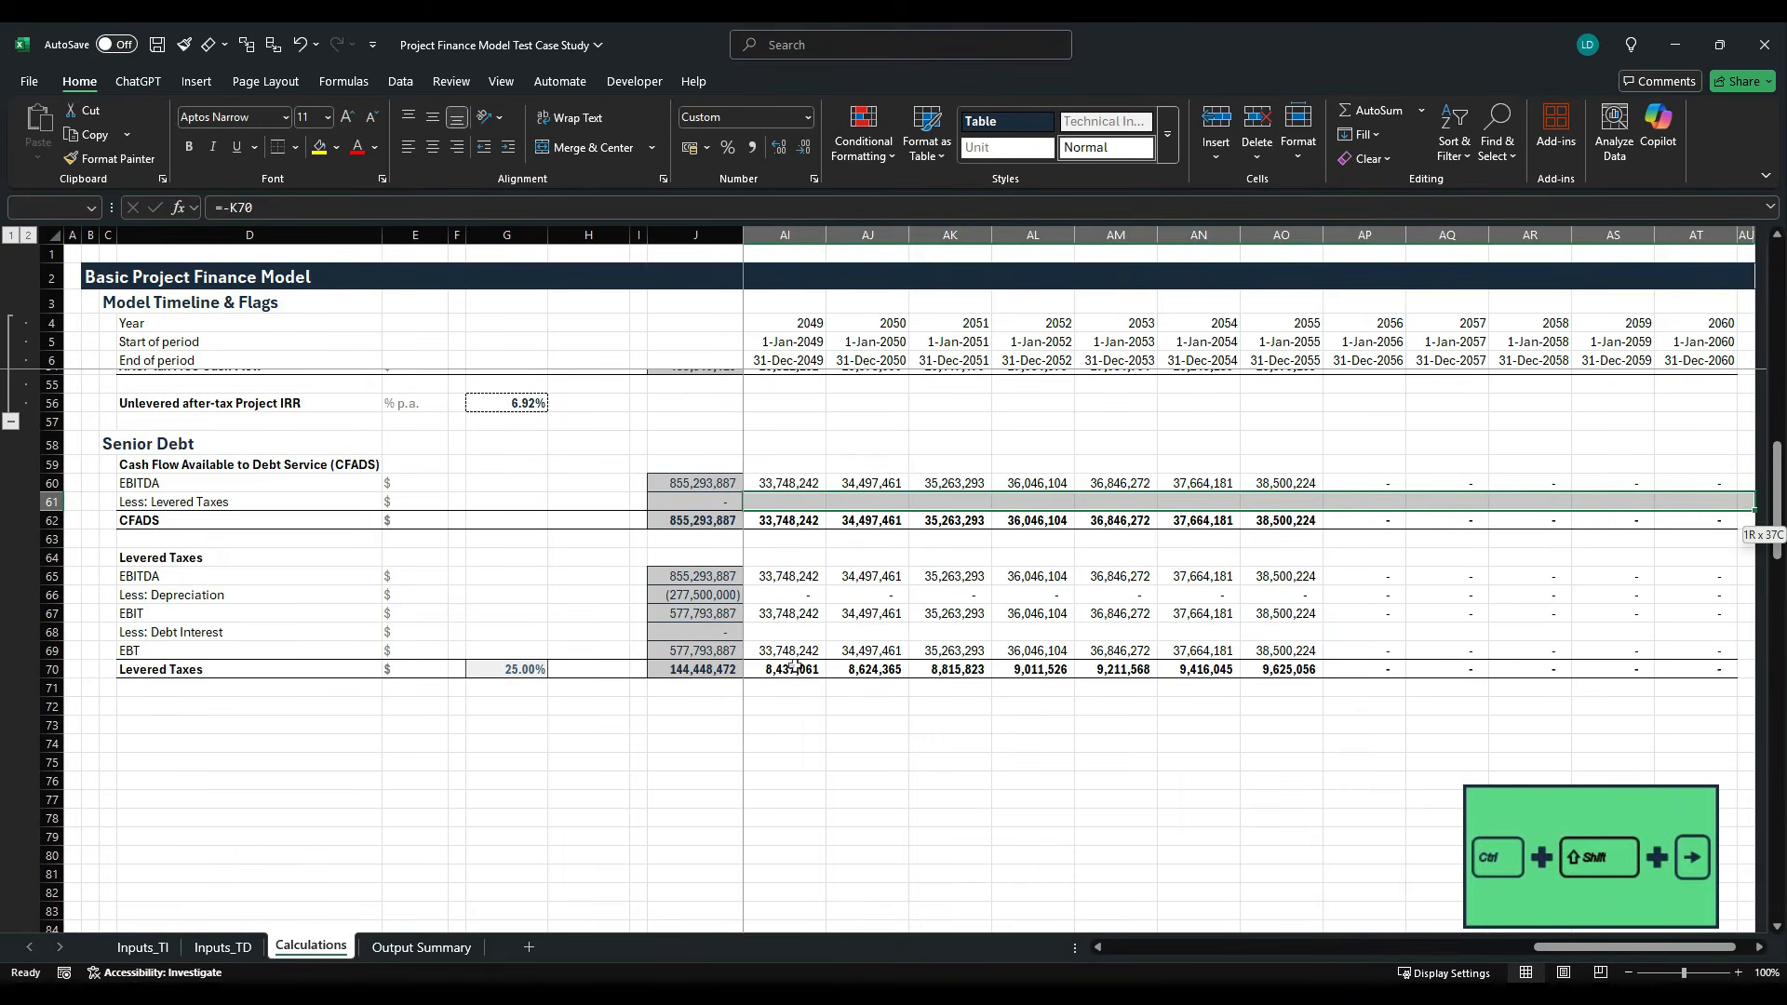
key(ctrl+r)
key(ctrl+shift+Left)
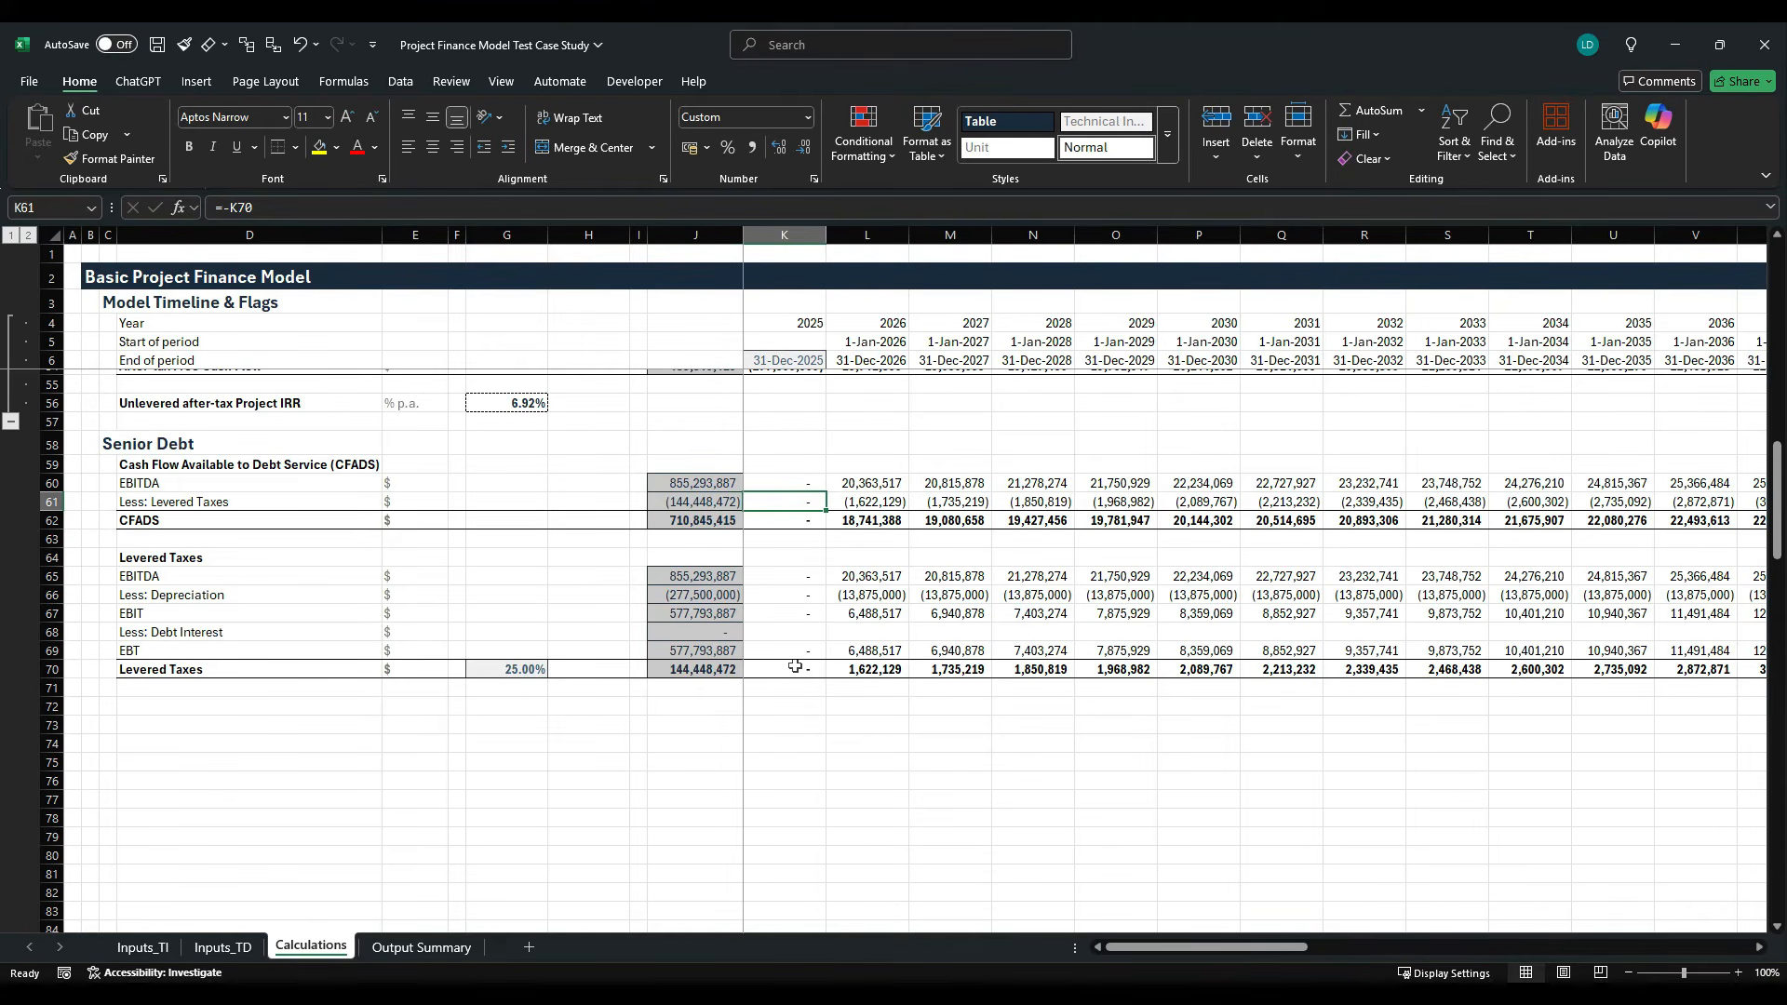
- Enter the heading Debt Sizing in D72, below the Levered Taxes block, and make it bold
key(Down)
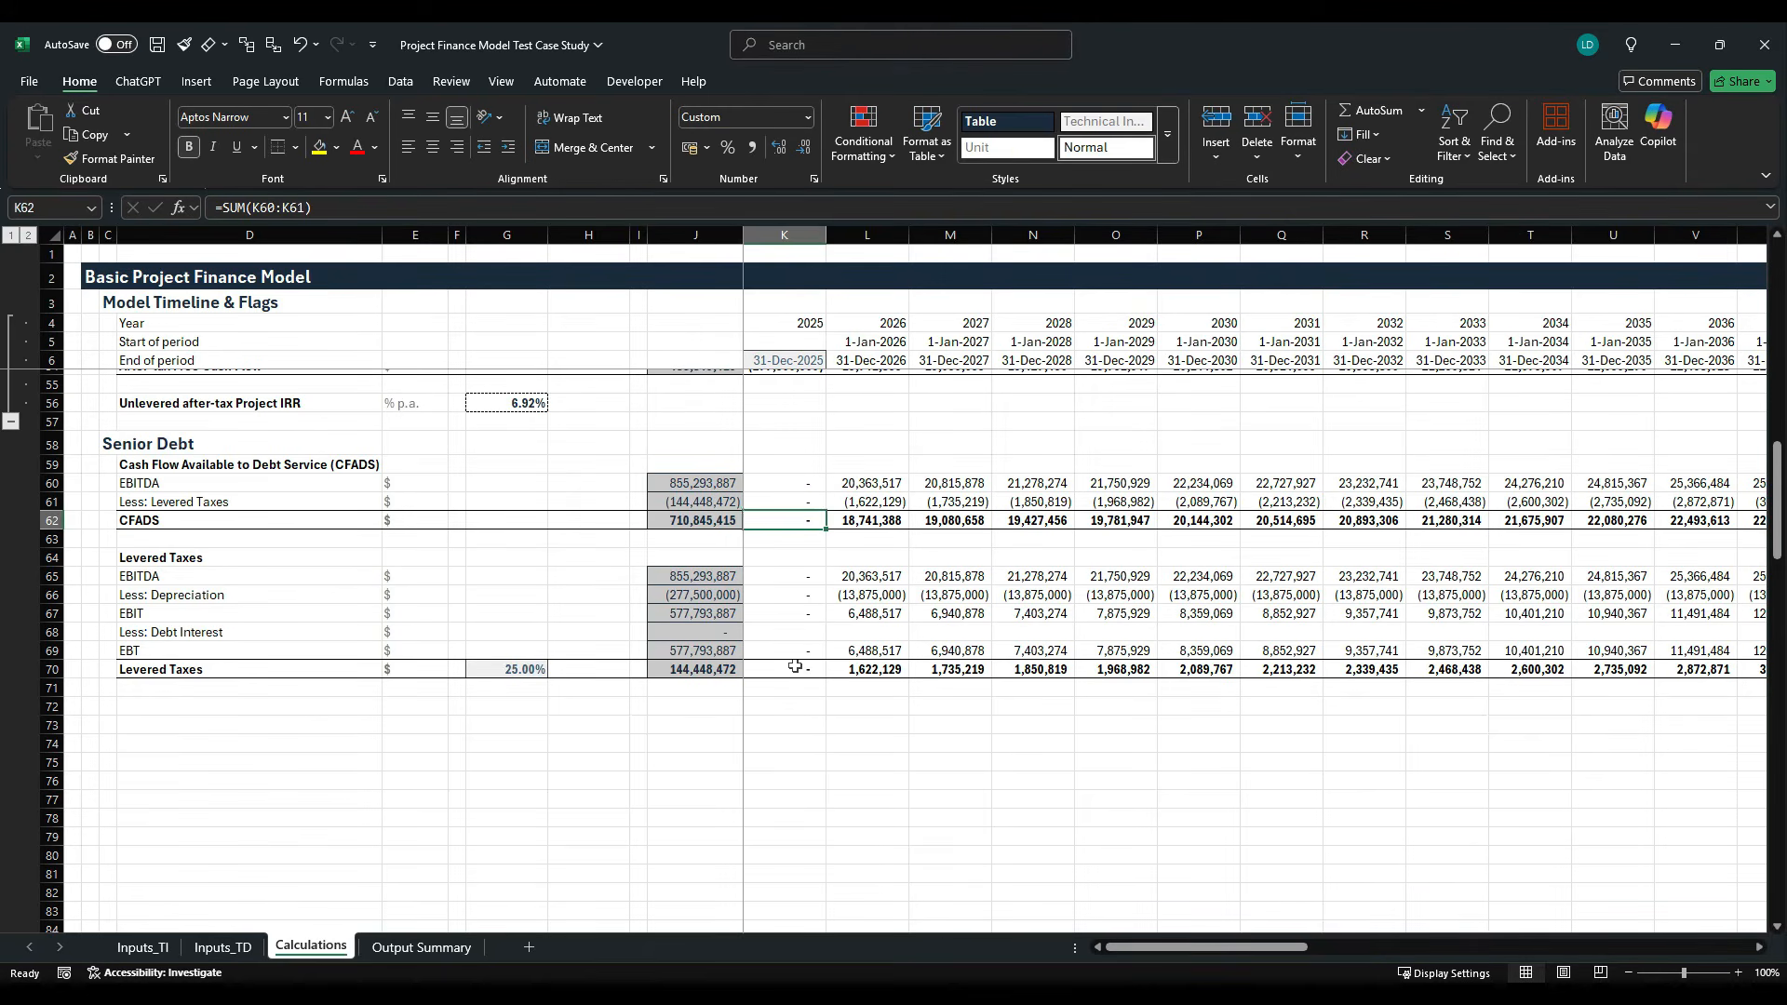
key(Left)
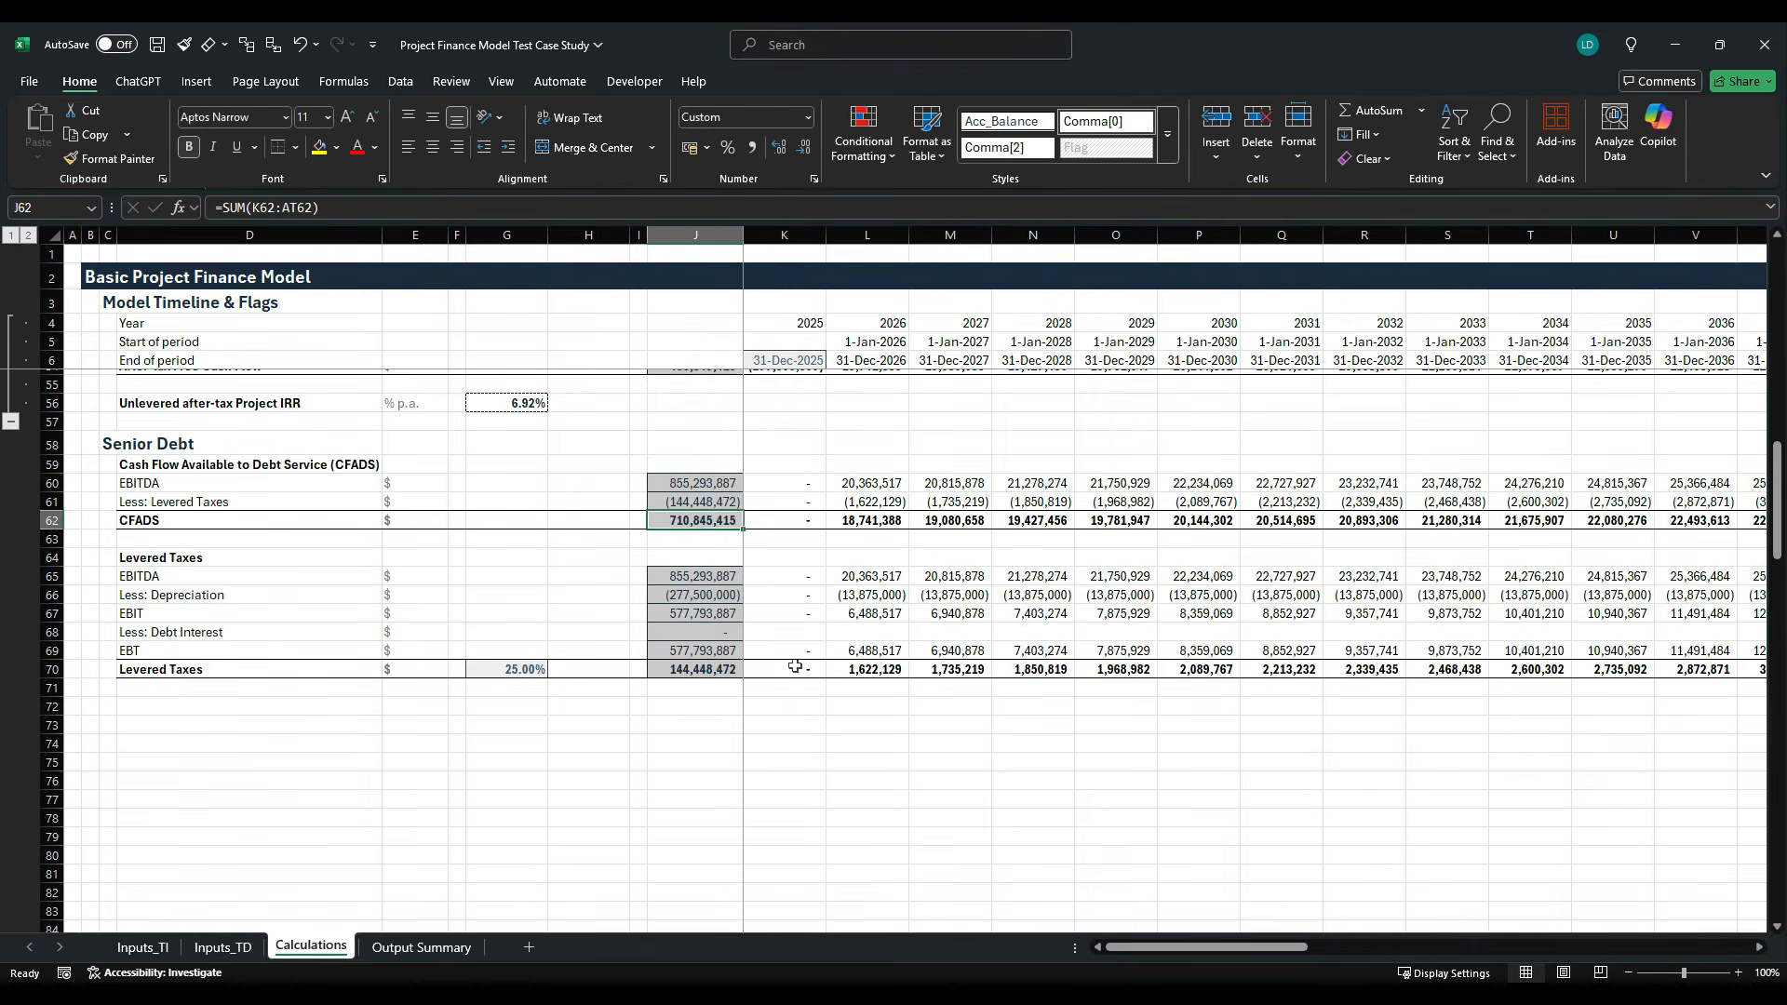
key(Down)
key(Down)
key(Down)
key(Down)
key(Down)
key(Down)
key(Down)
key(Down)
key(Down)
key(Down)
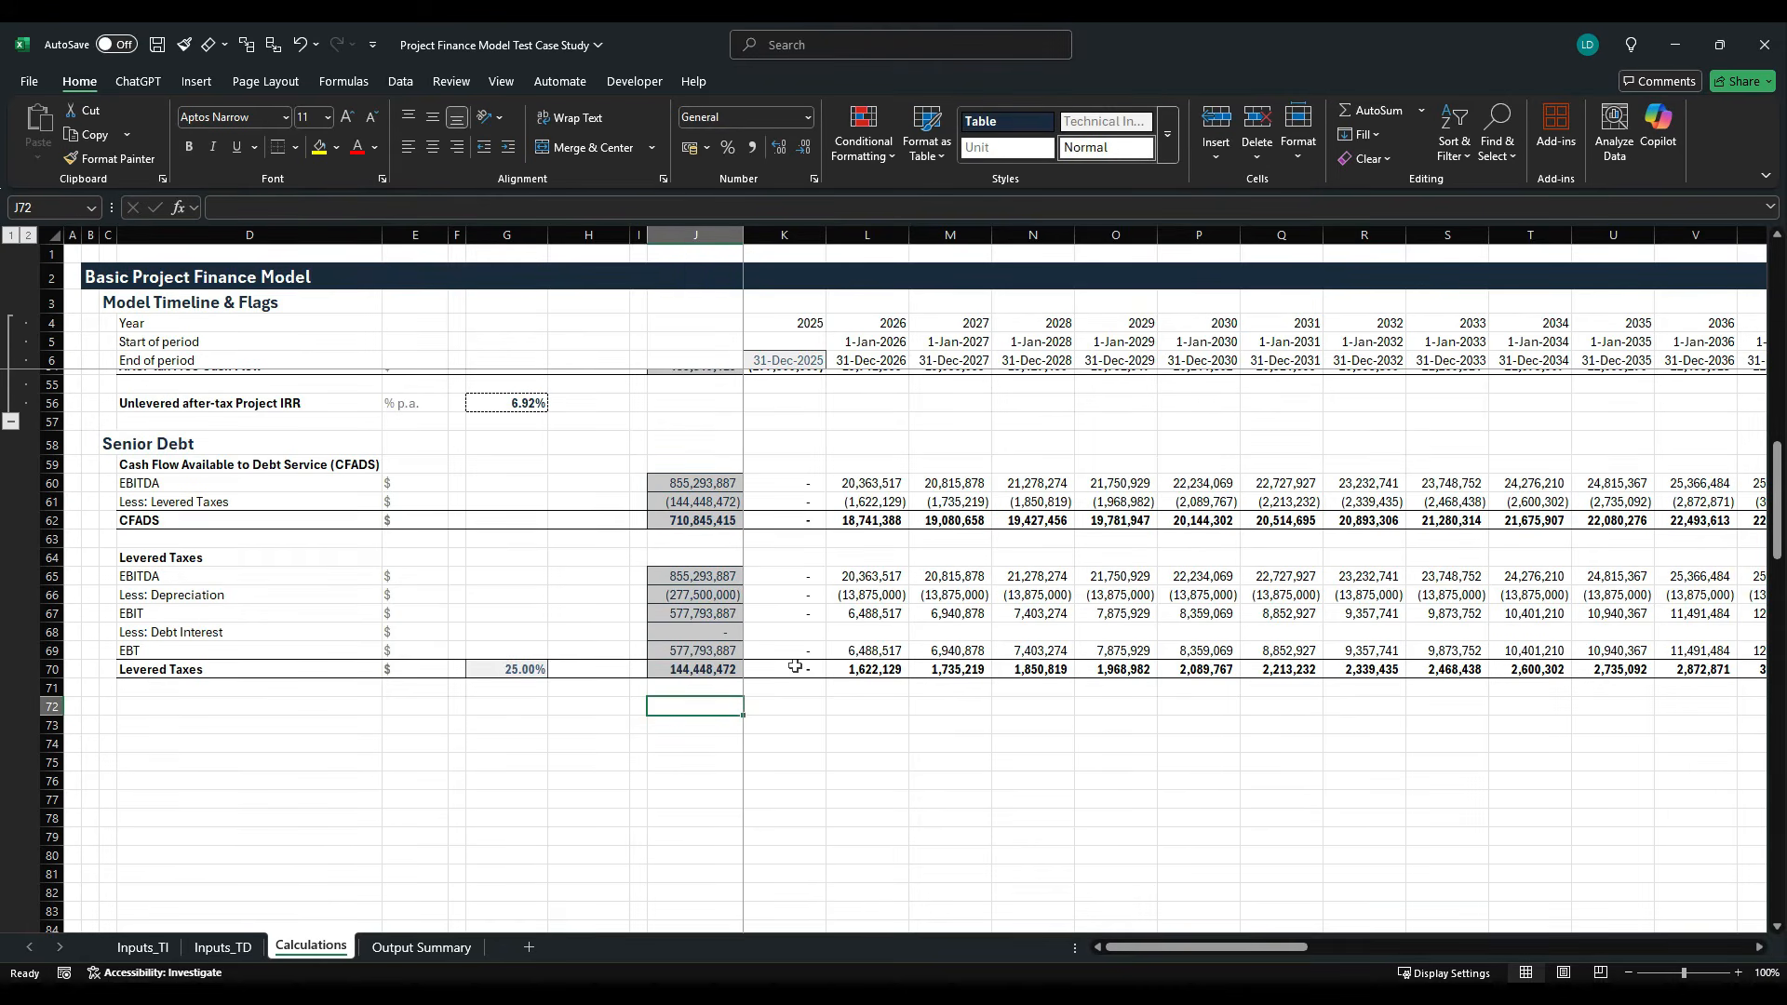
key(Left)
key(Left)
key(Left)
key(Left)
key(Left)
key(Left)
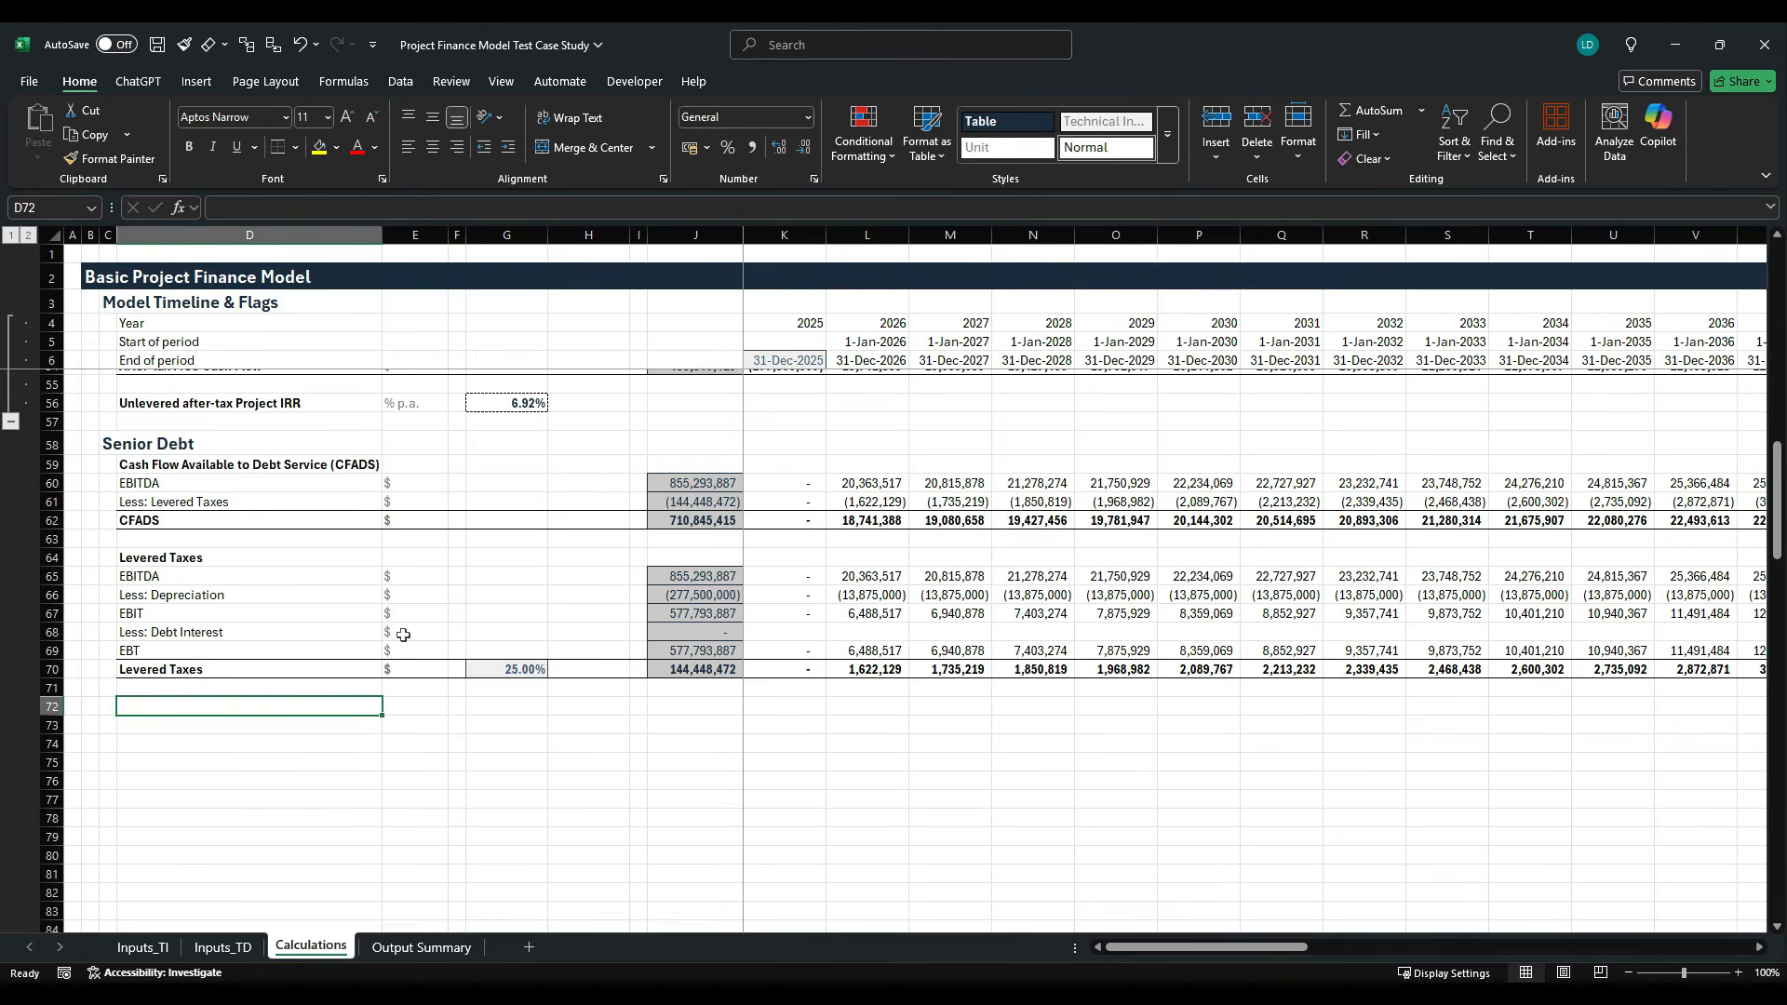
text(Debt)
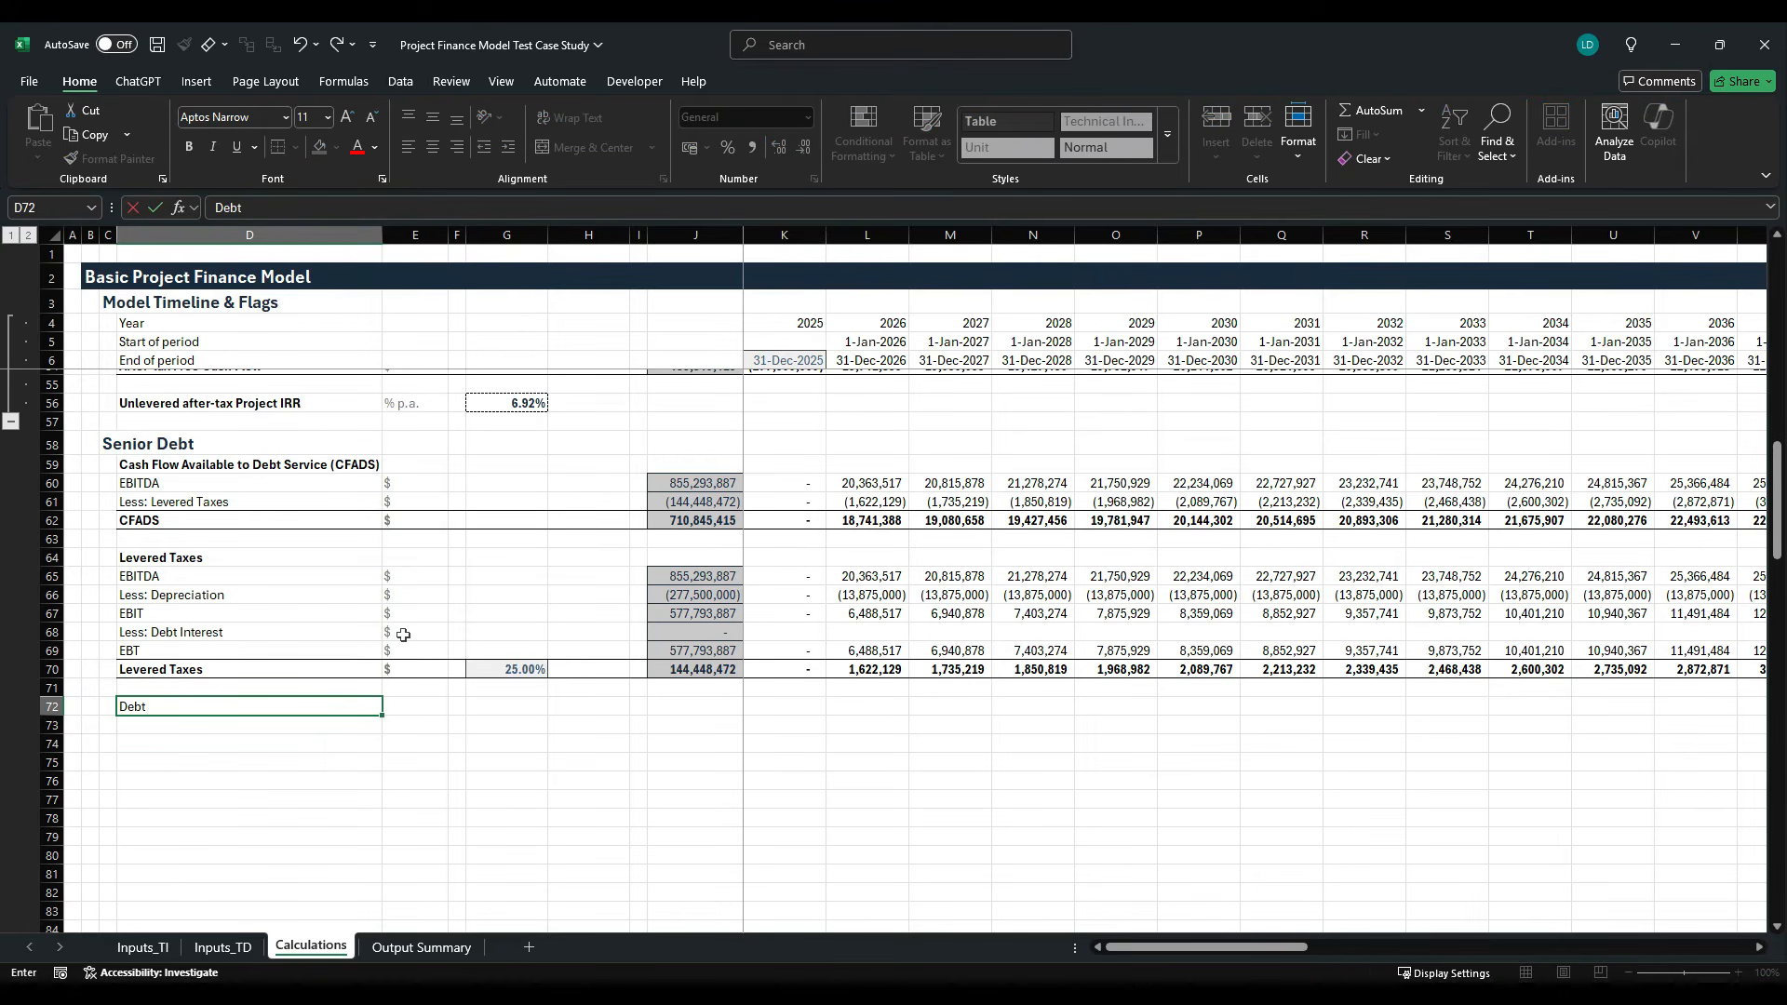
text( Sizing)
key(ctrl+Return)
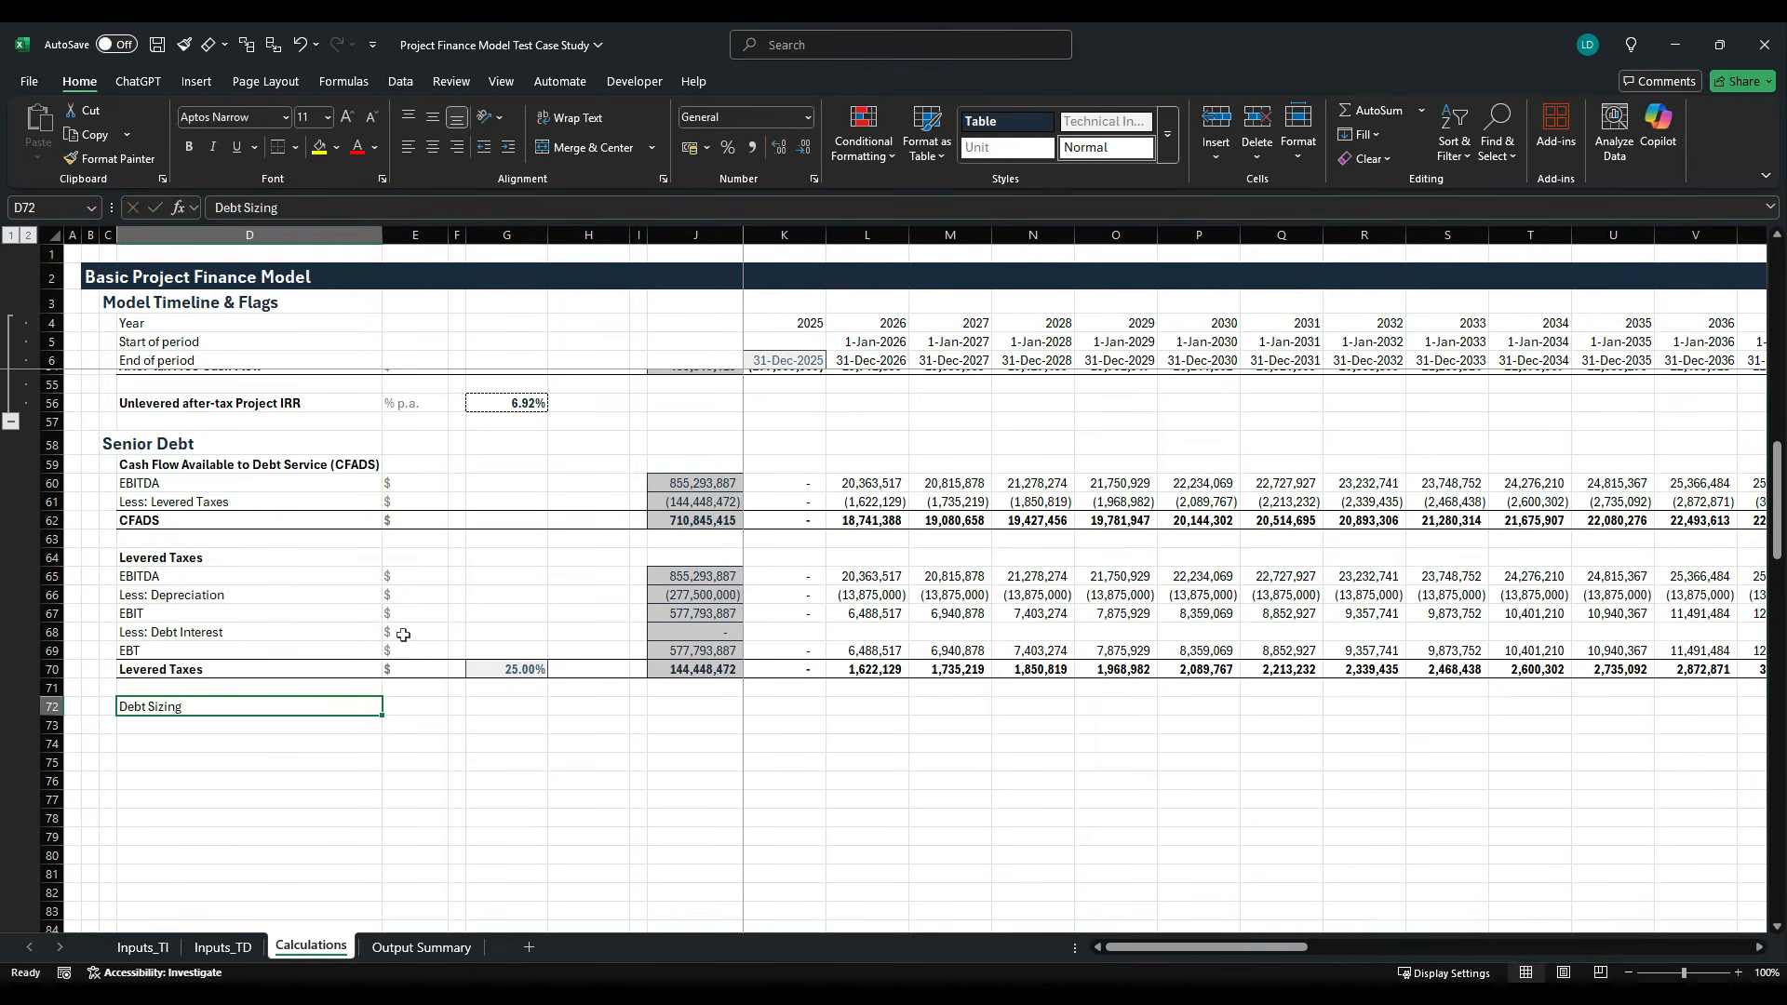
key(ctrl+b)
- Label the first Debt Sizing row Debt Tenor in D73
key(Down)
text(De)
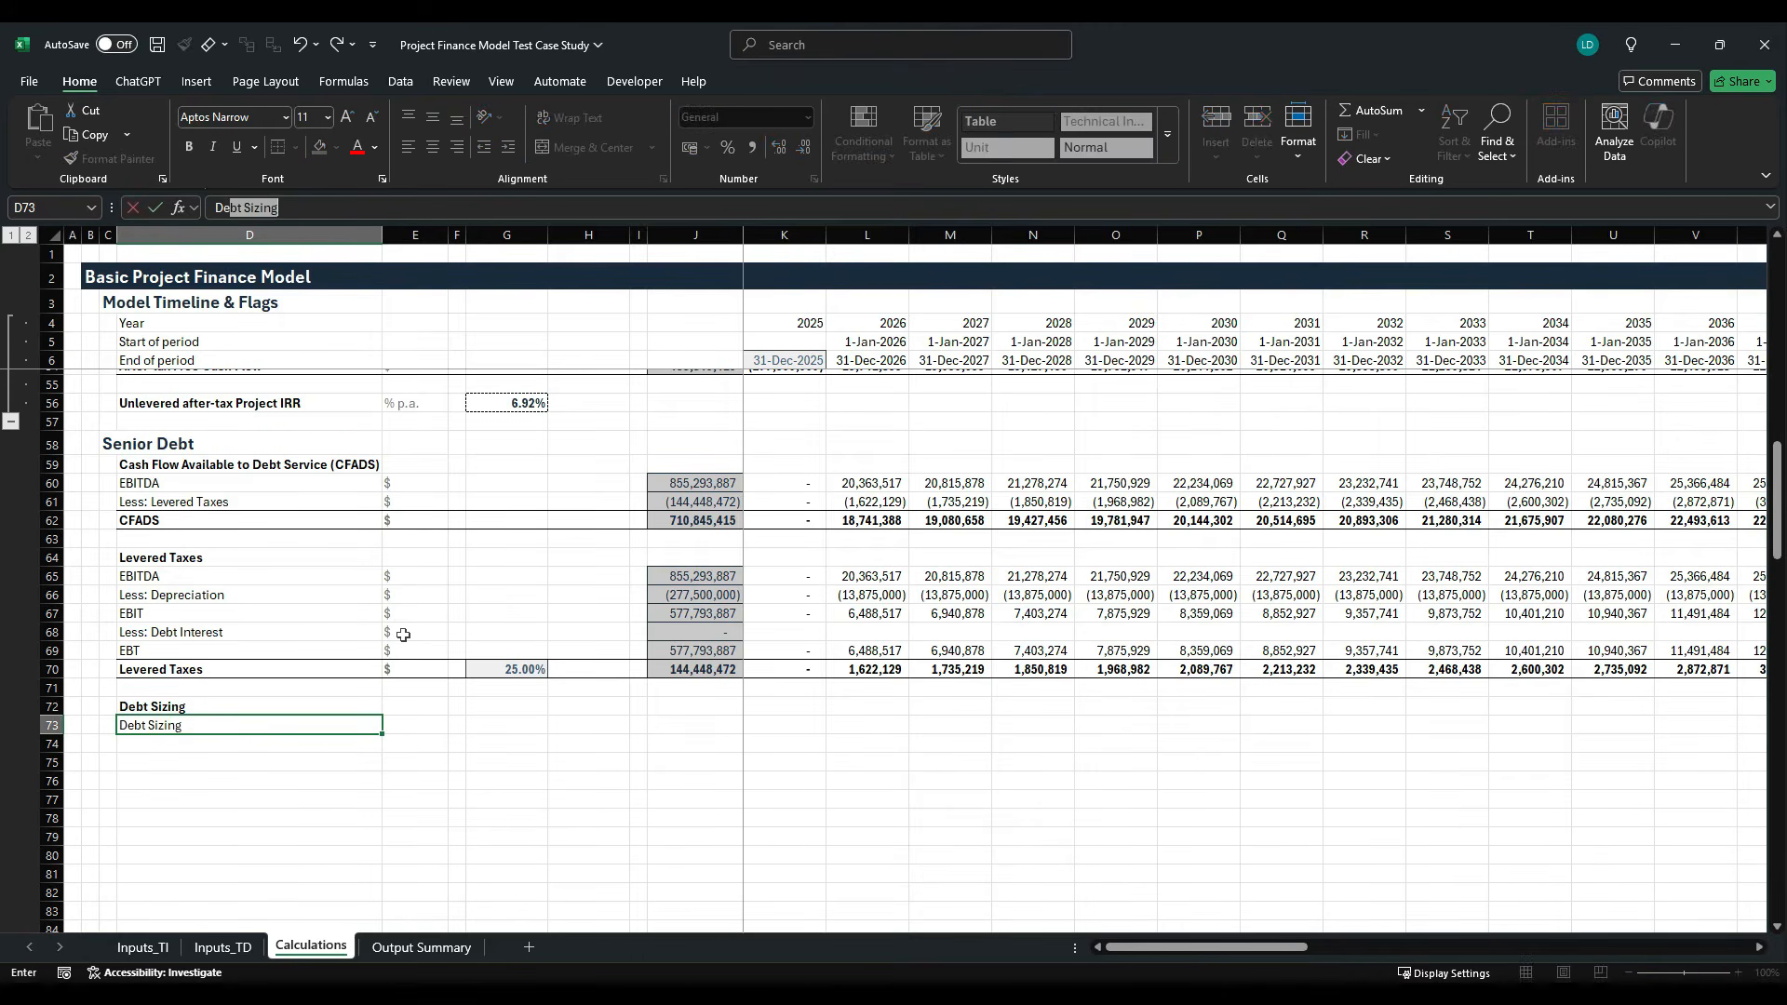
text(bt Tenbor)
key(ctrl+Return)
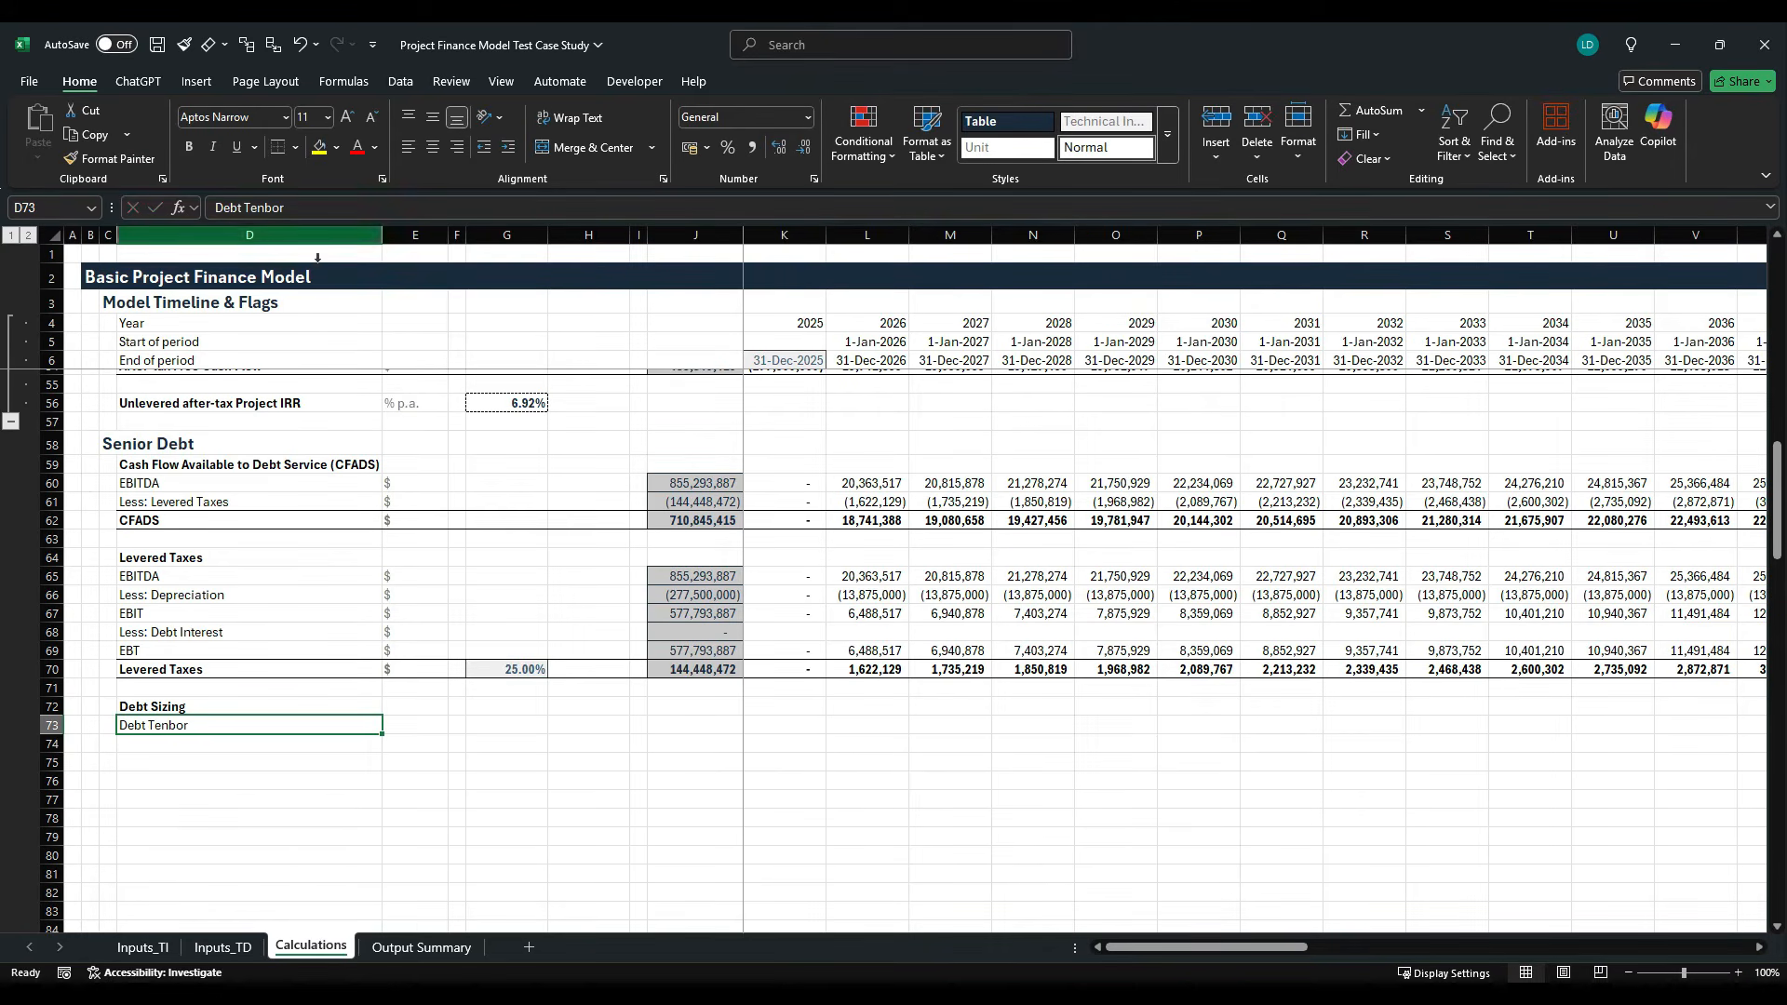
drag(286, 207, 264, 208)
text(or)
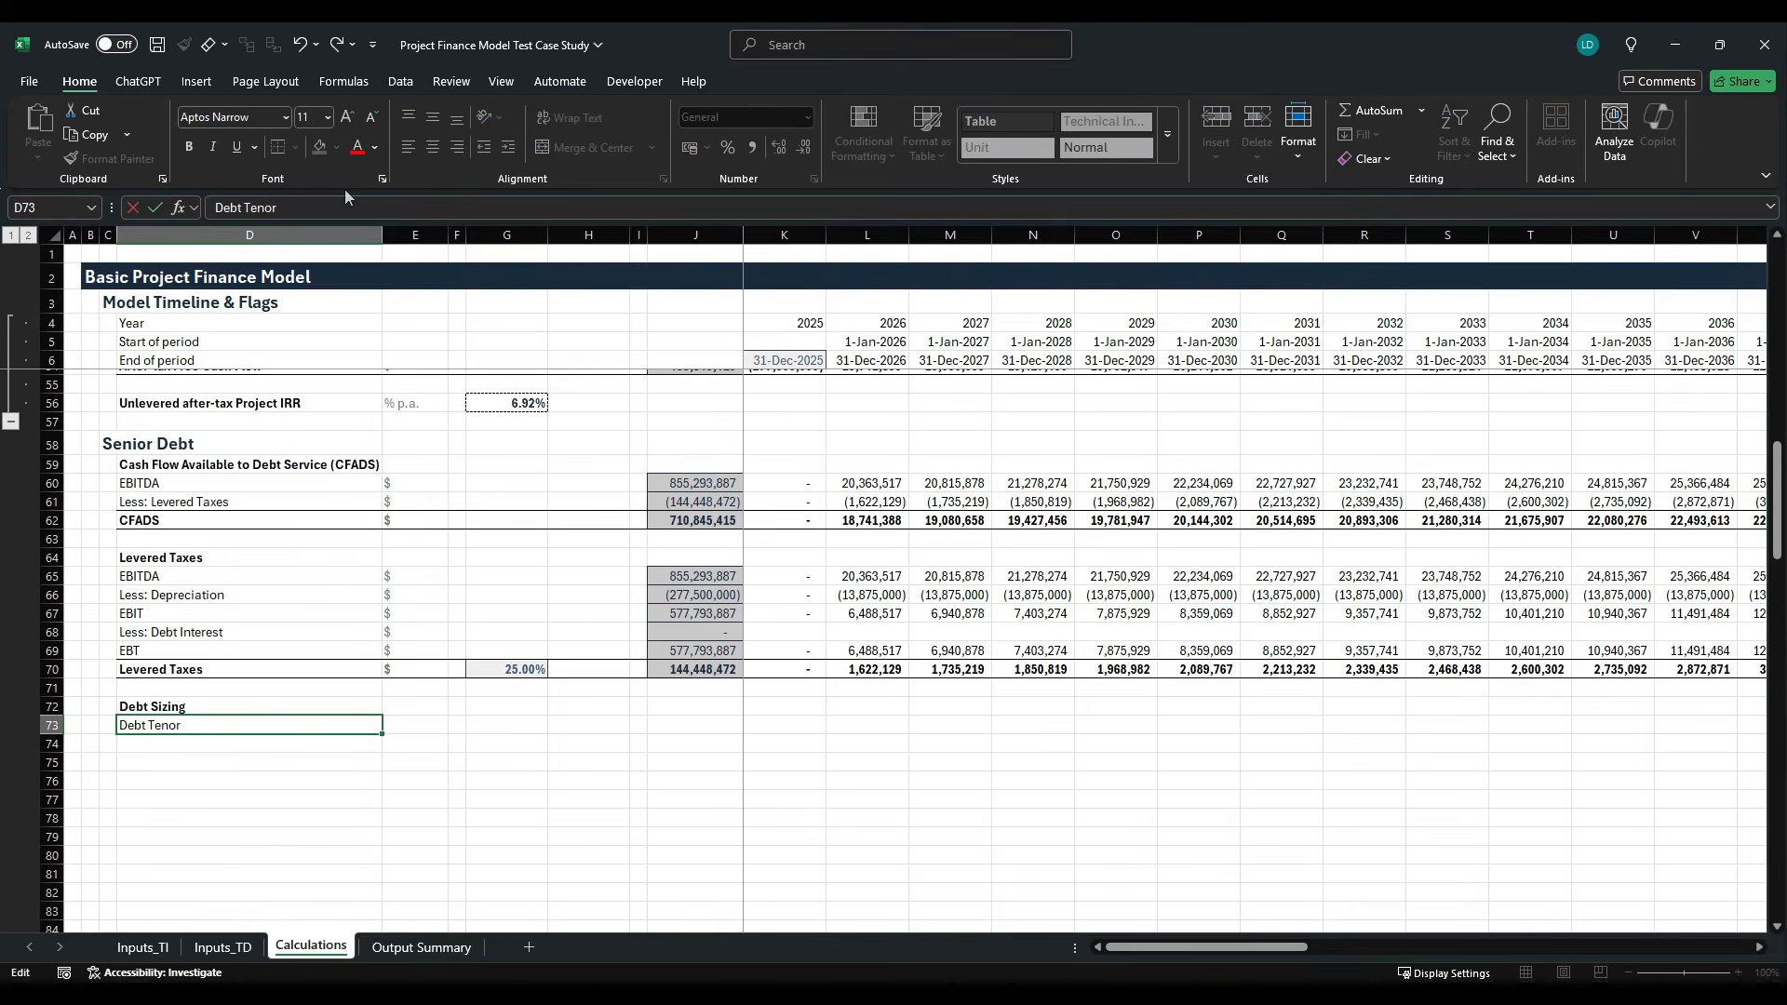
key(ctrl+Return)
- Enter the flag unit [1,0] in E73 for the Debt Tenor row
key(Right)
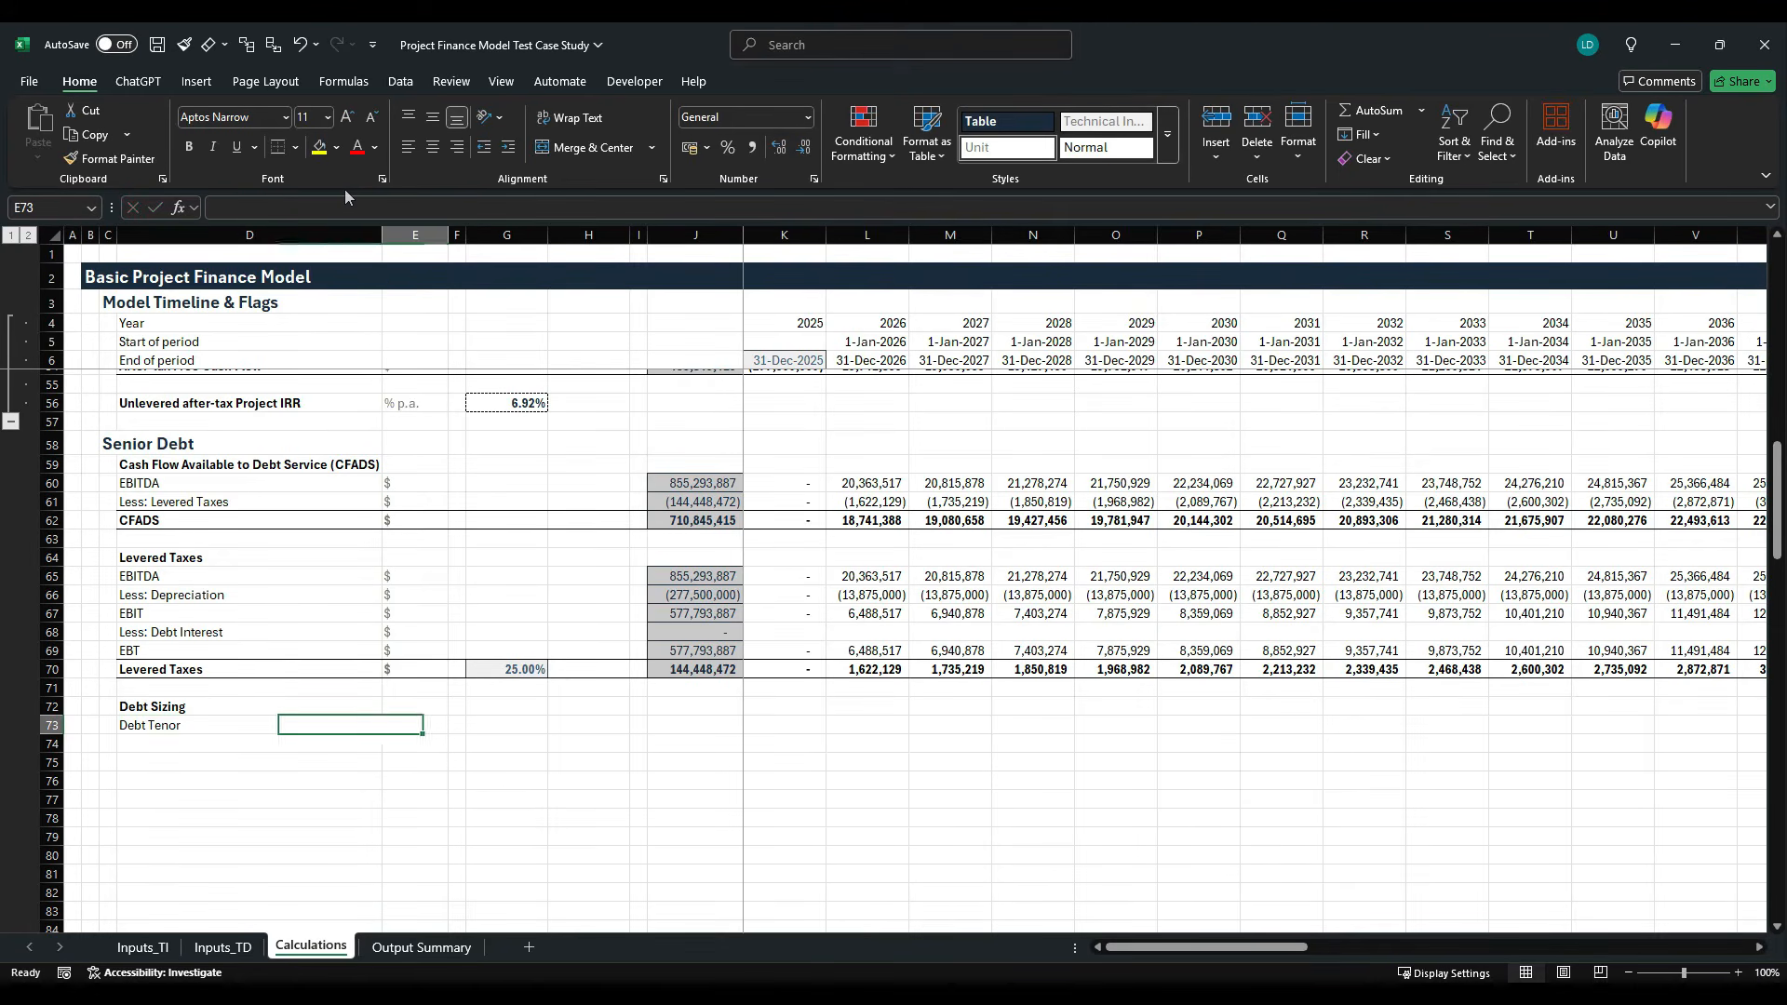
text([1)
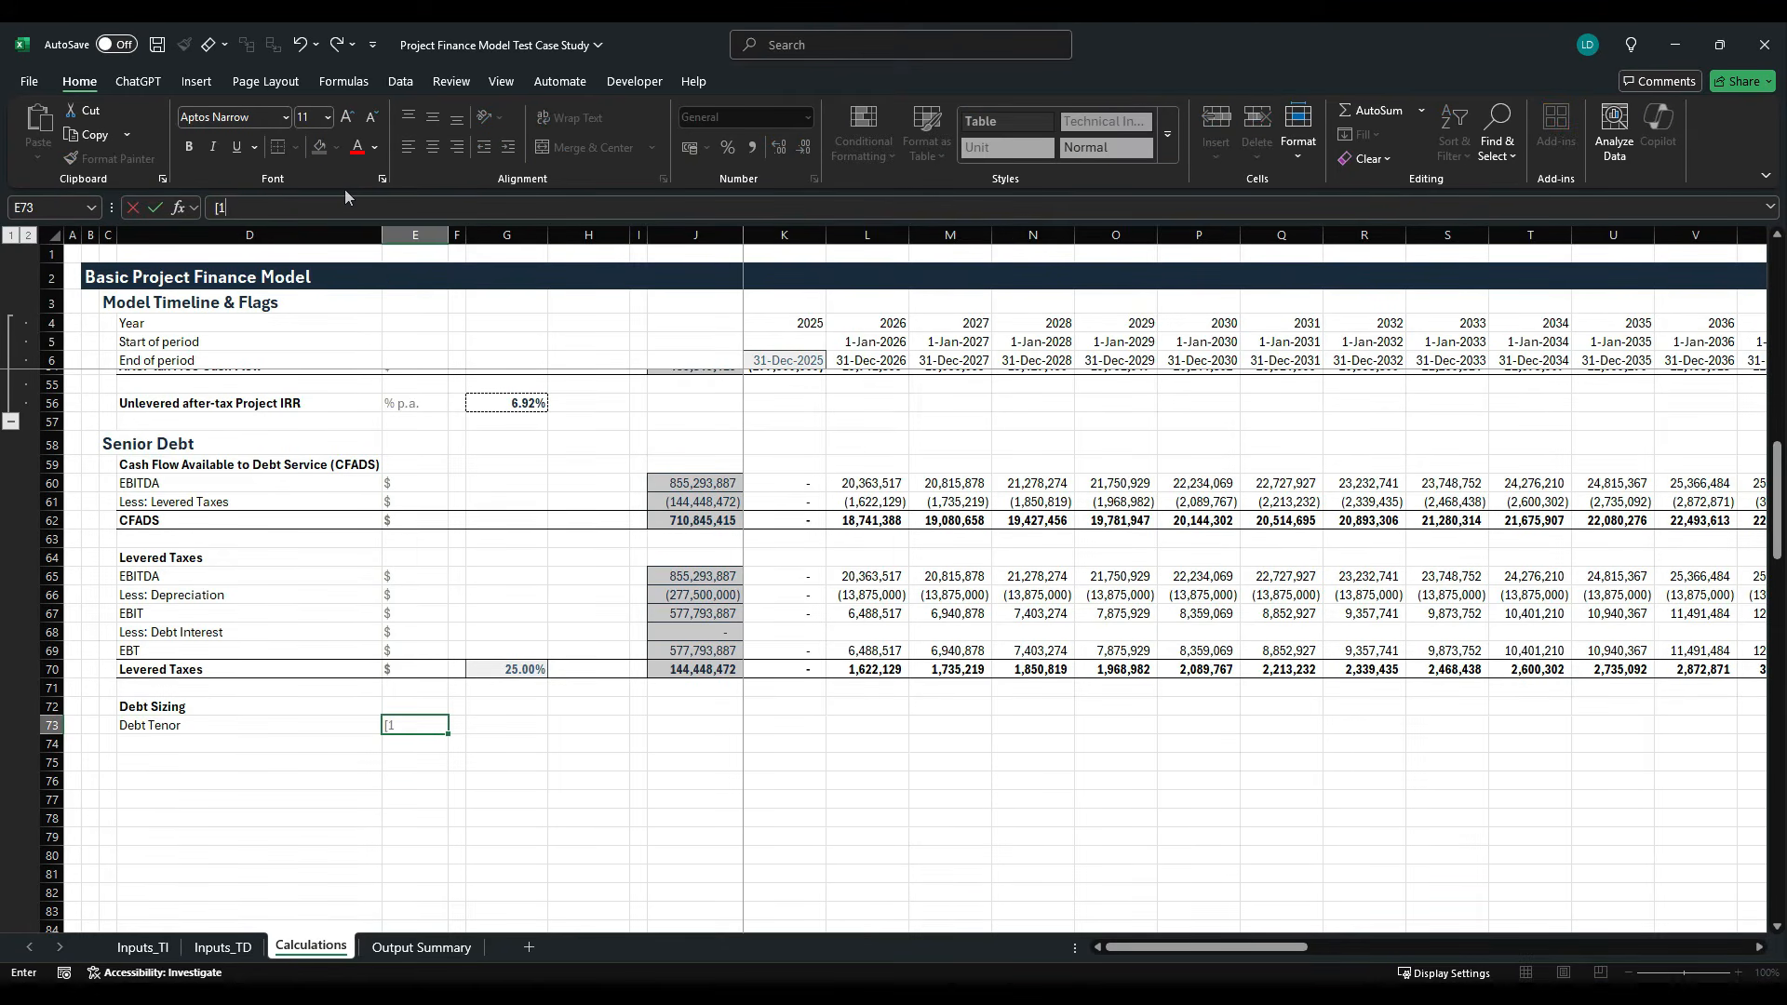
text(,0])
key(Right)
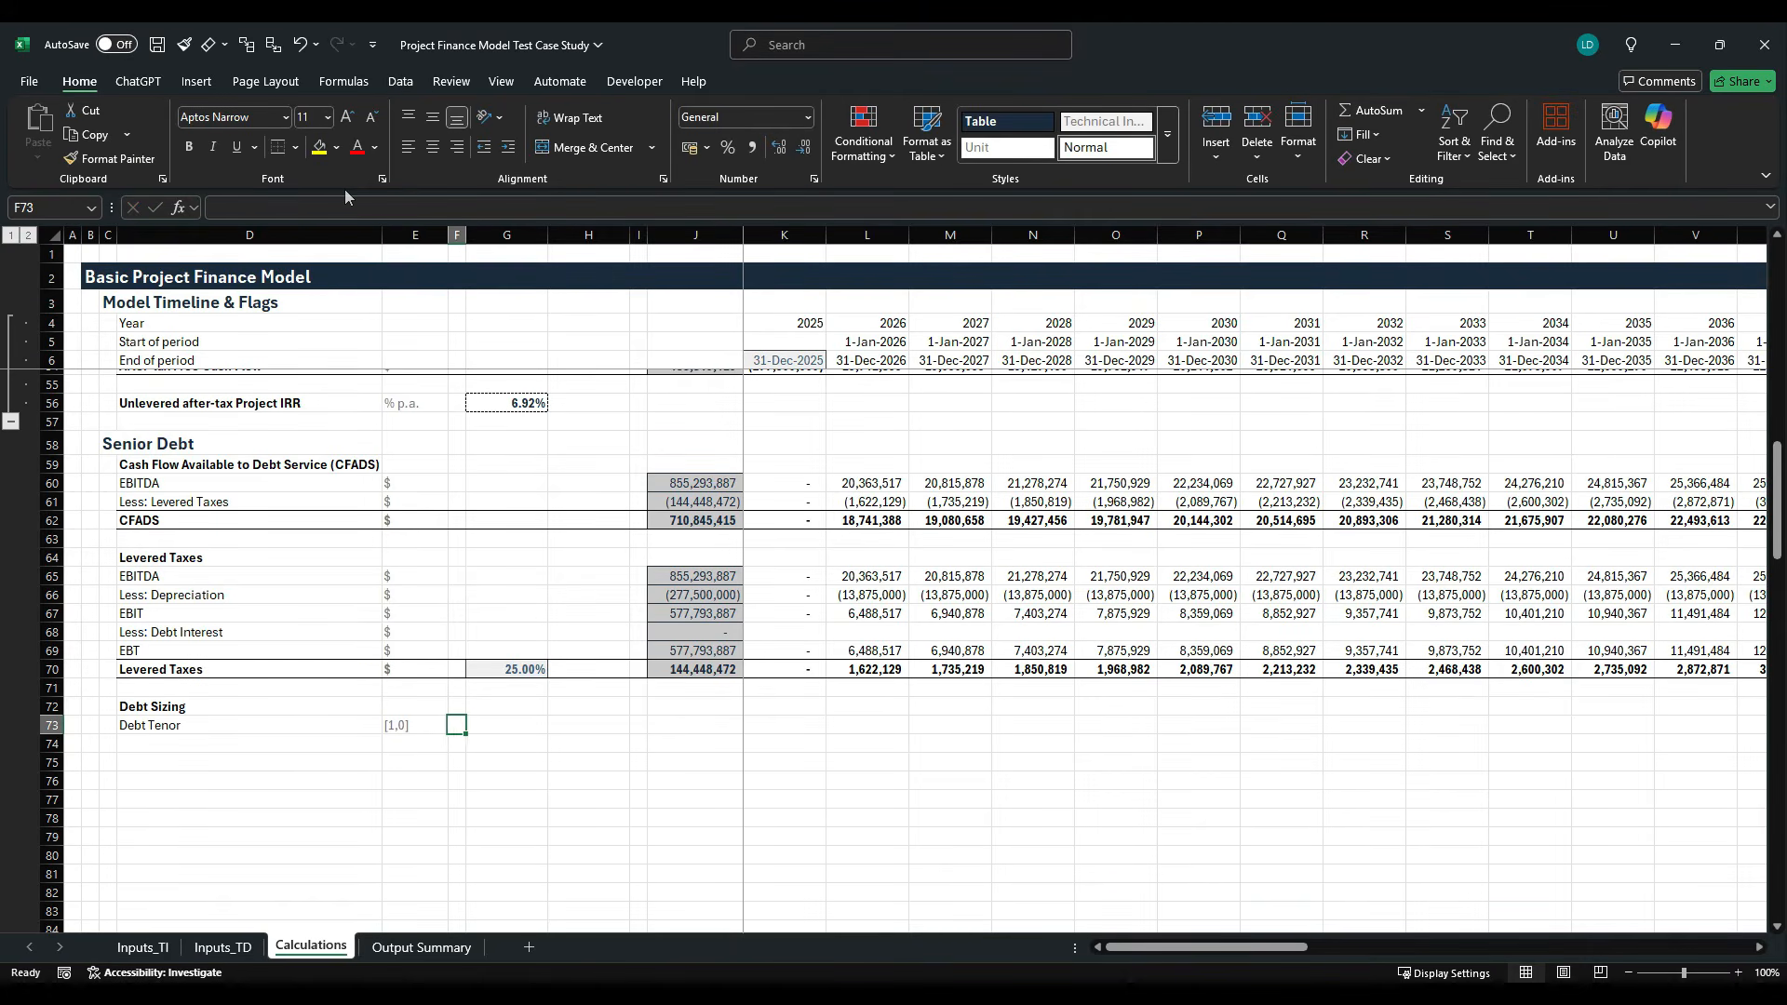
- Copy the Start and End headers from G8:H8 in the Flags block to G72:H72 beside Debt Sizing
key(Up)
key(Right)
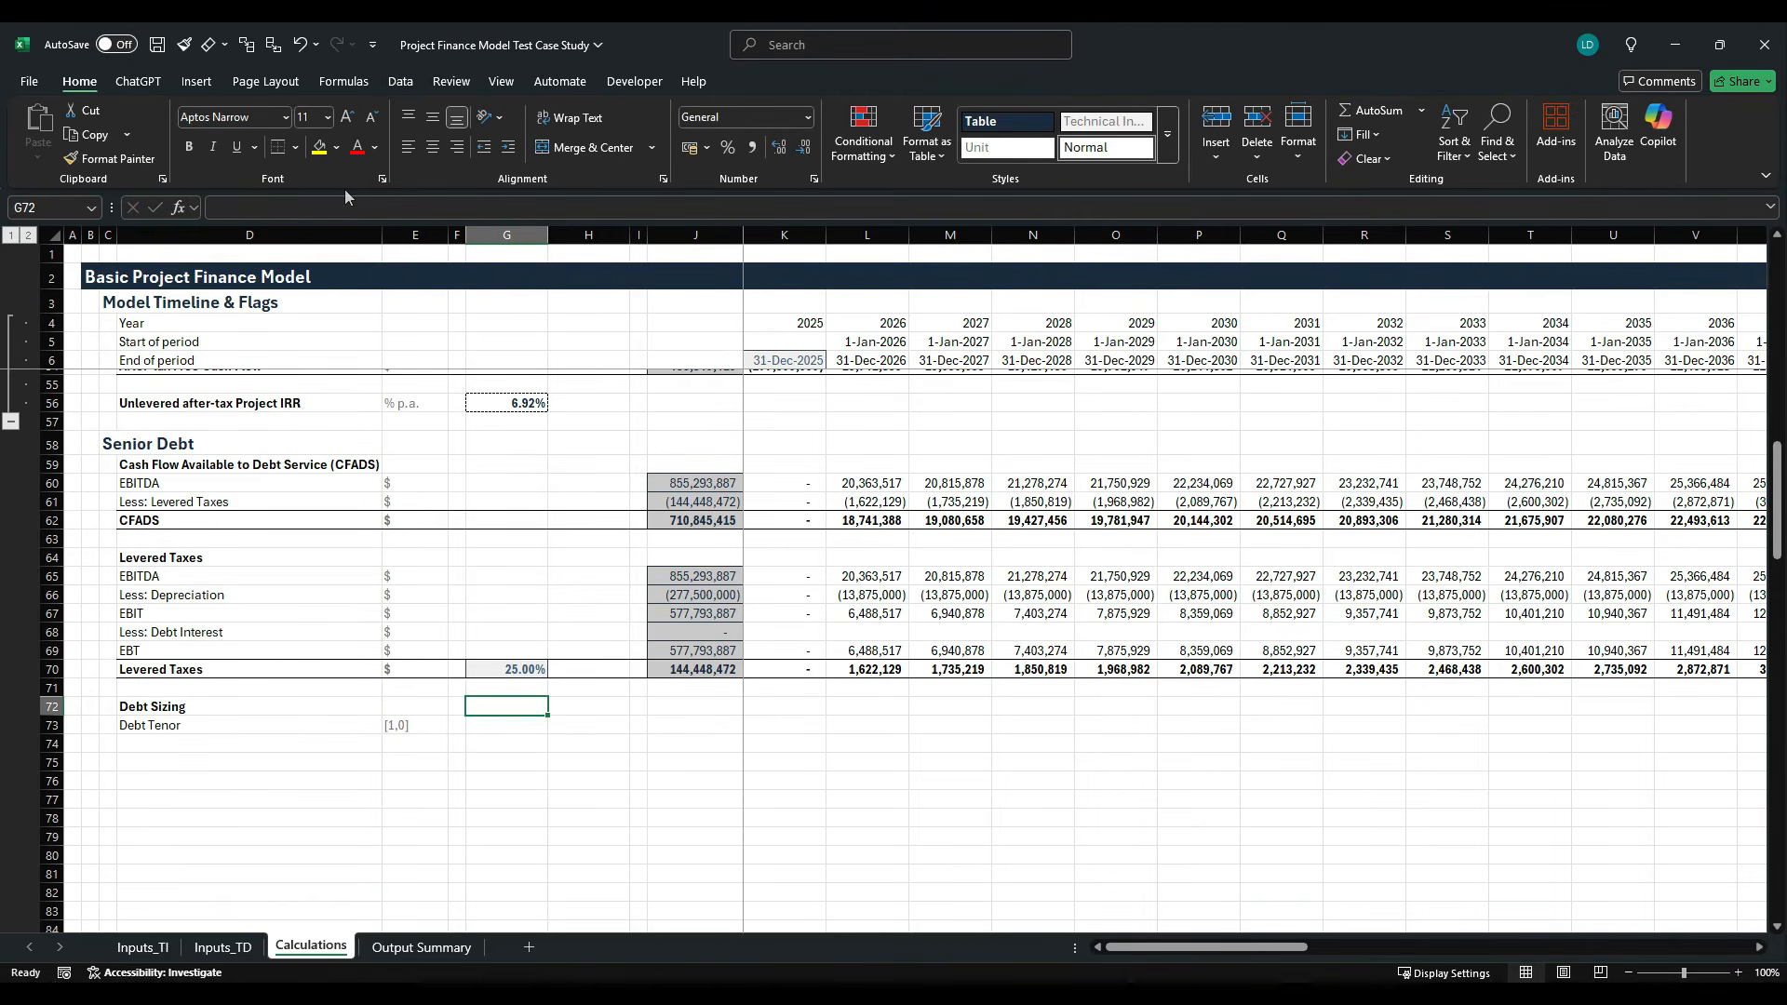
scroll(549, 354, up, 16)
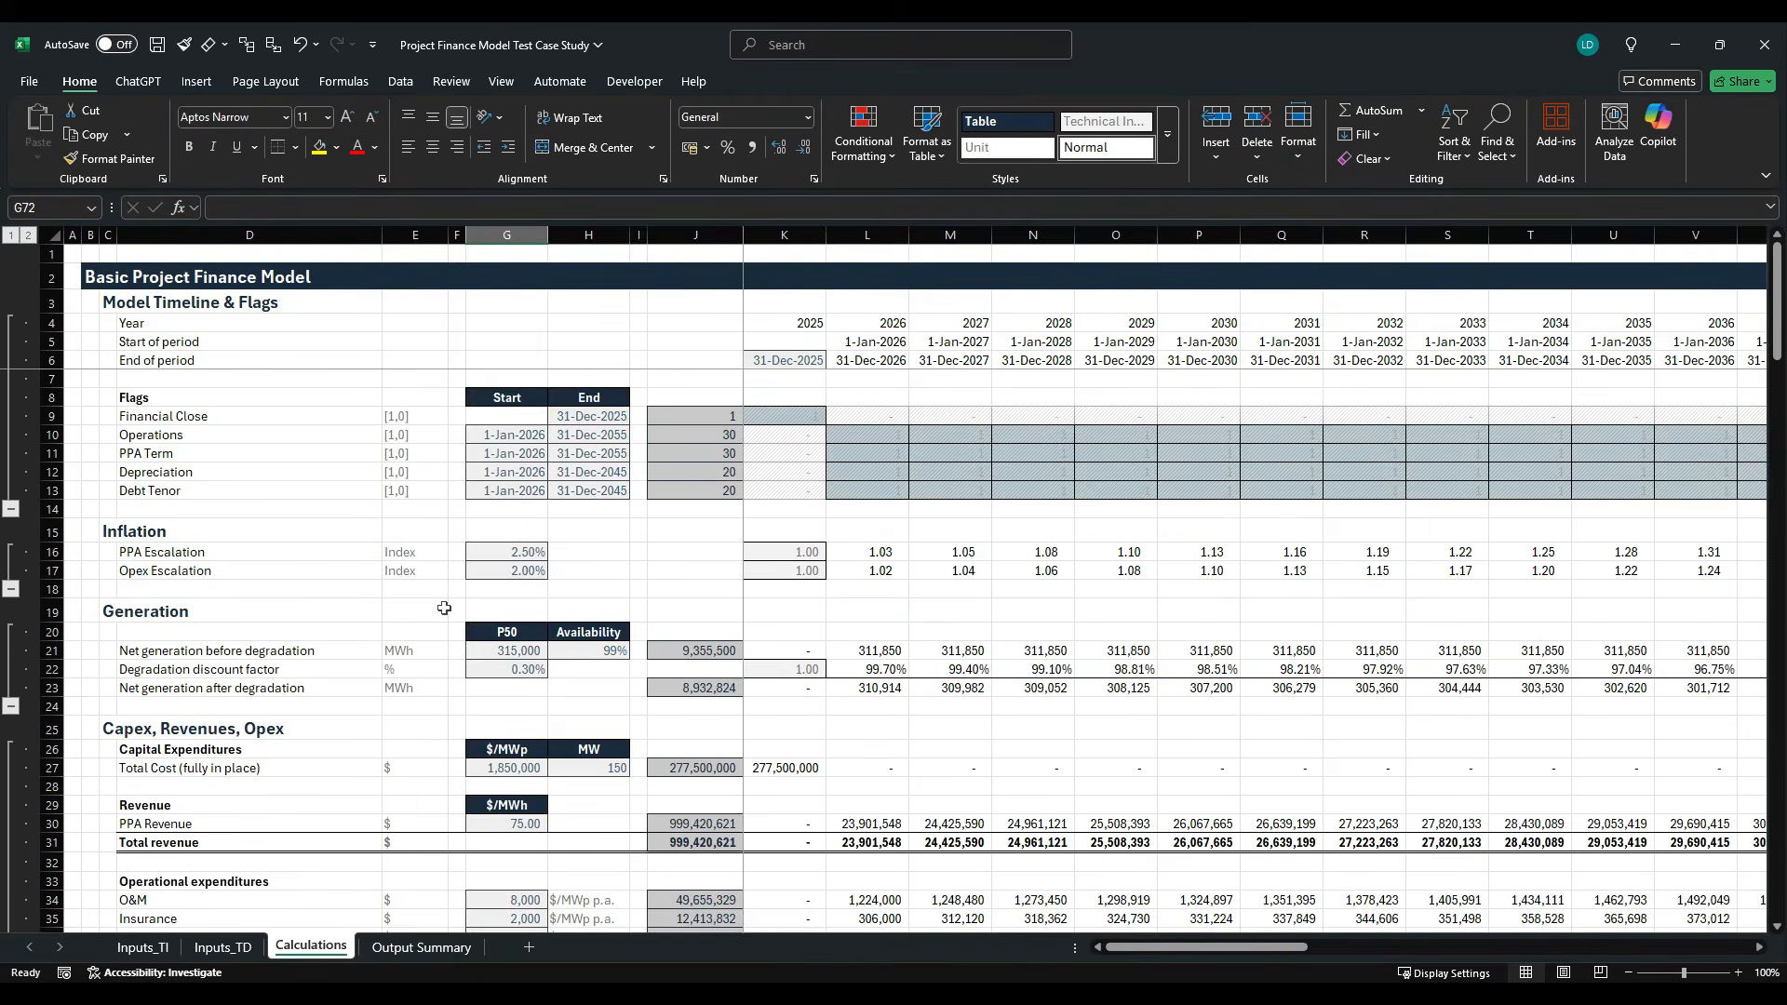
drag(519, 400, 578, 402)
key(ctrl+c)
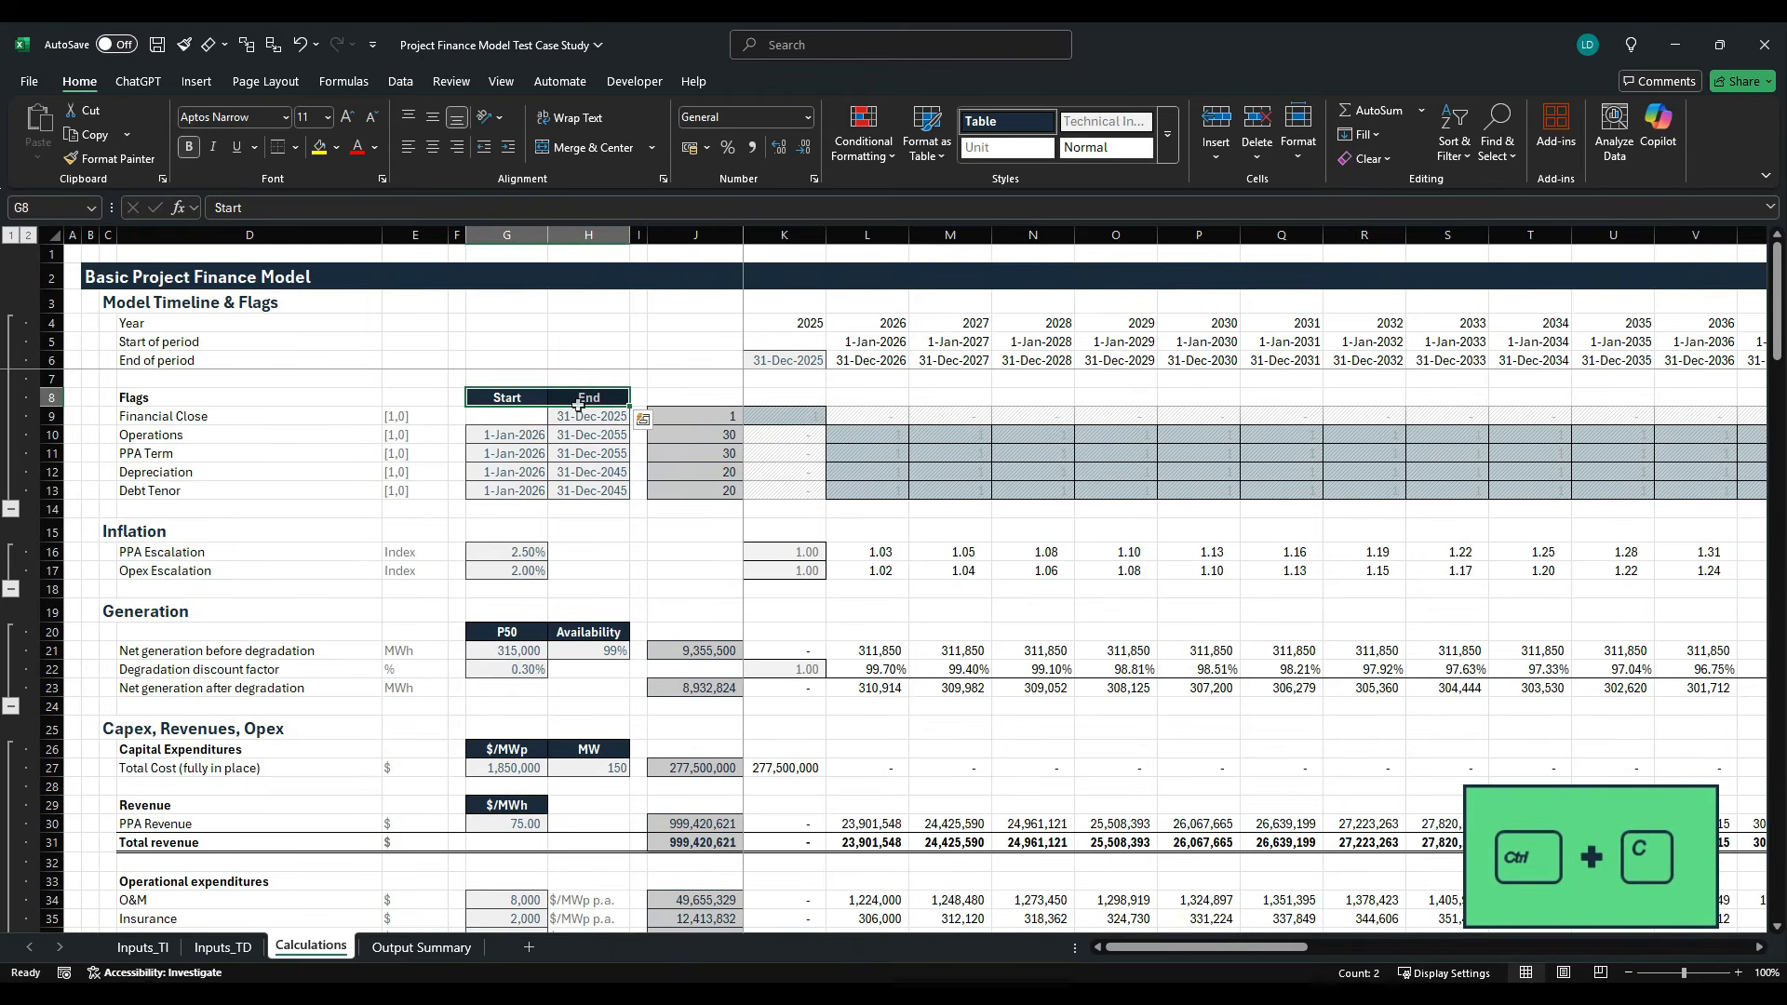
scroll(484, 620, down, 17)
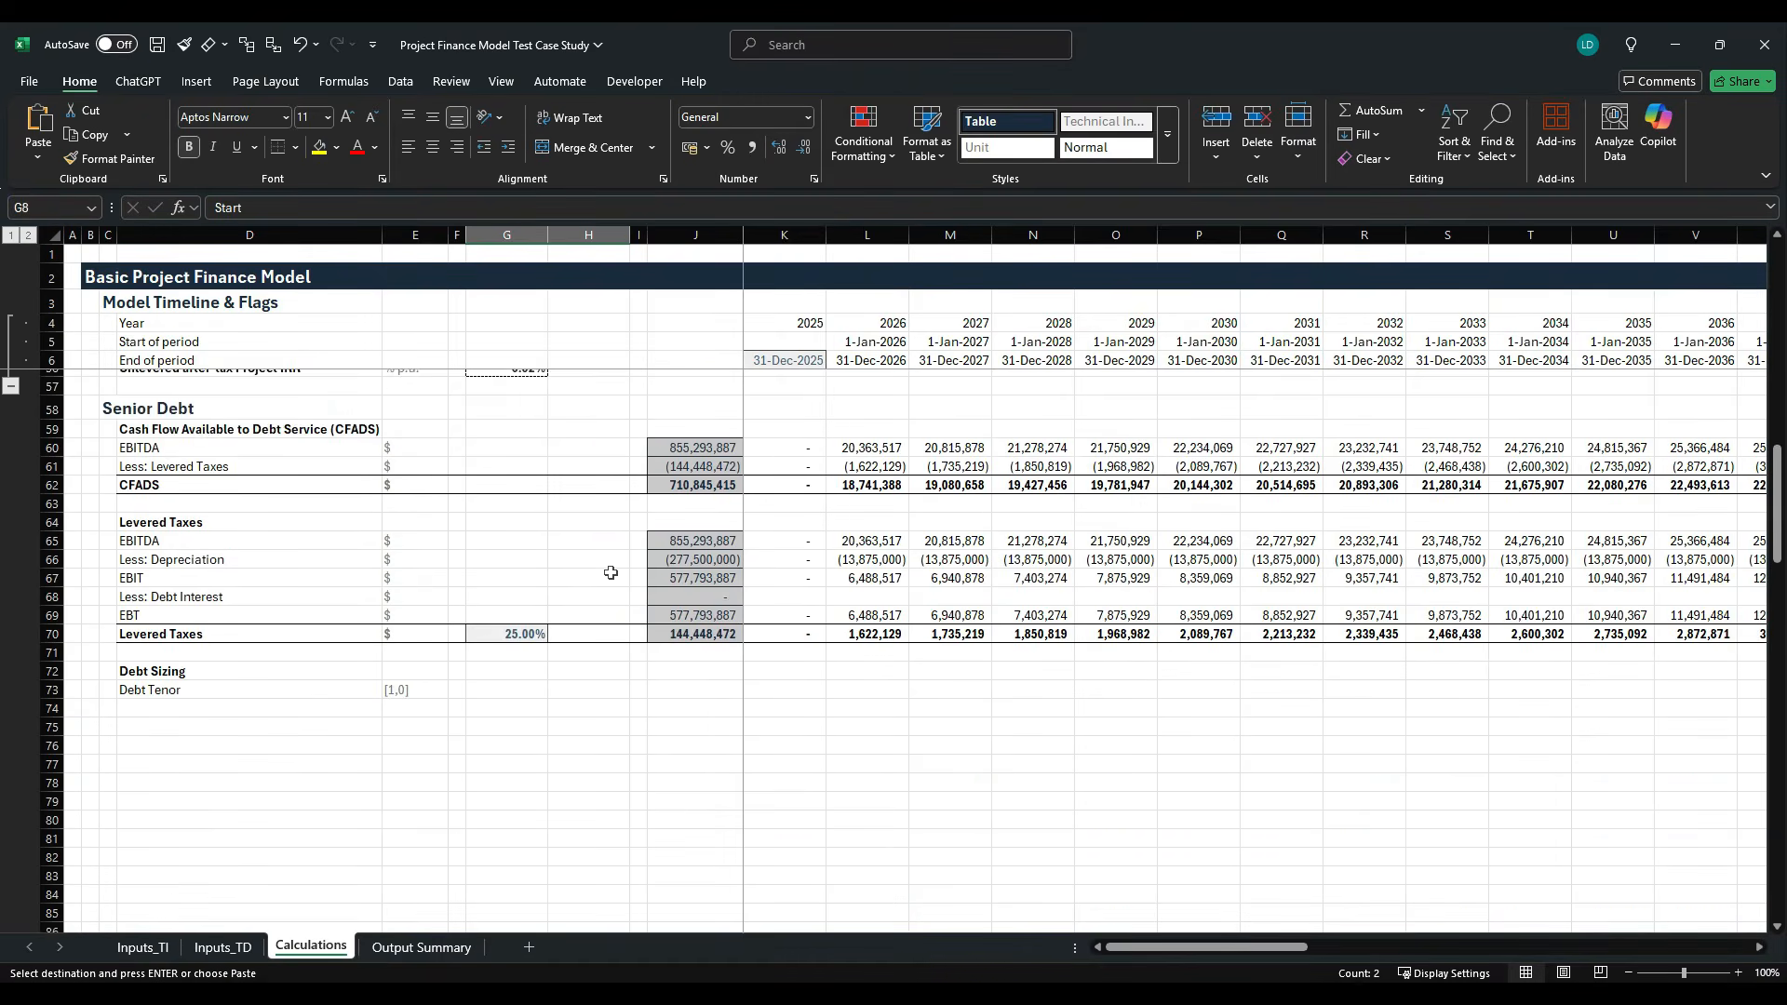
click(484, 620)
key(ctrl+v)
- Copy the Debt Tenor start and end date formulas from G13:H13 to G73:H73
scroll(500, 468, up, 17)
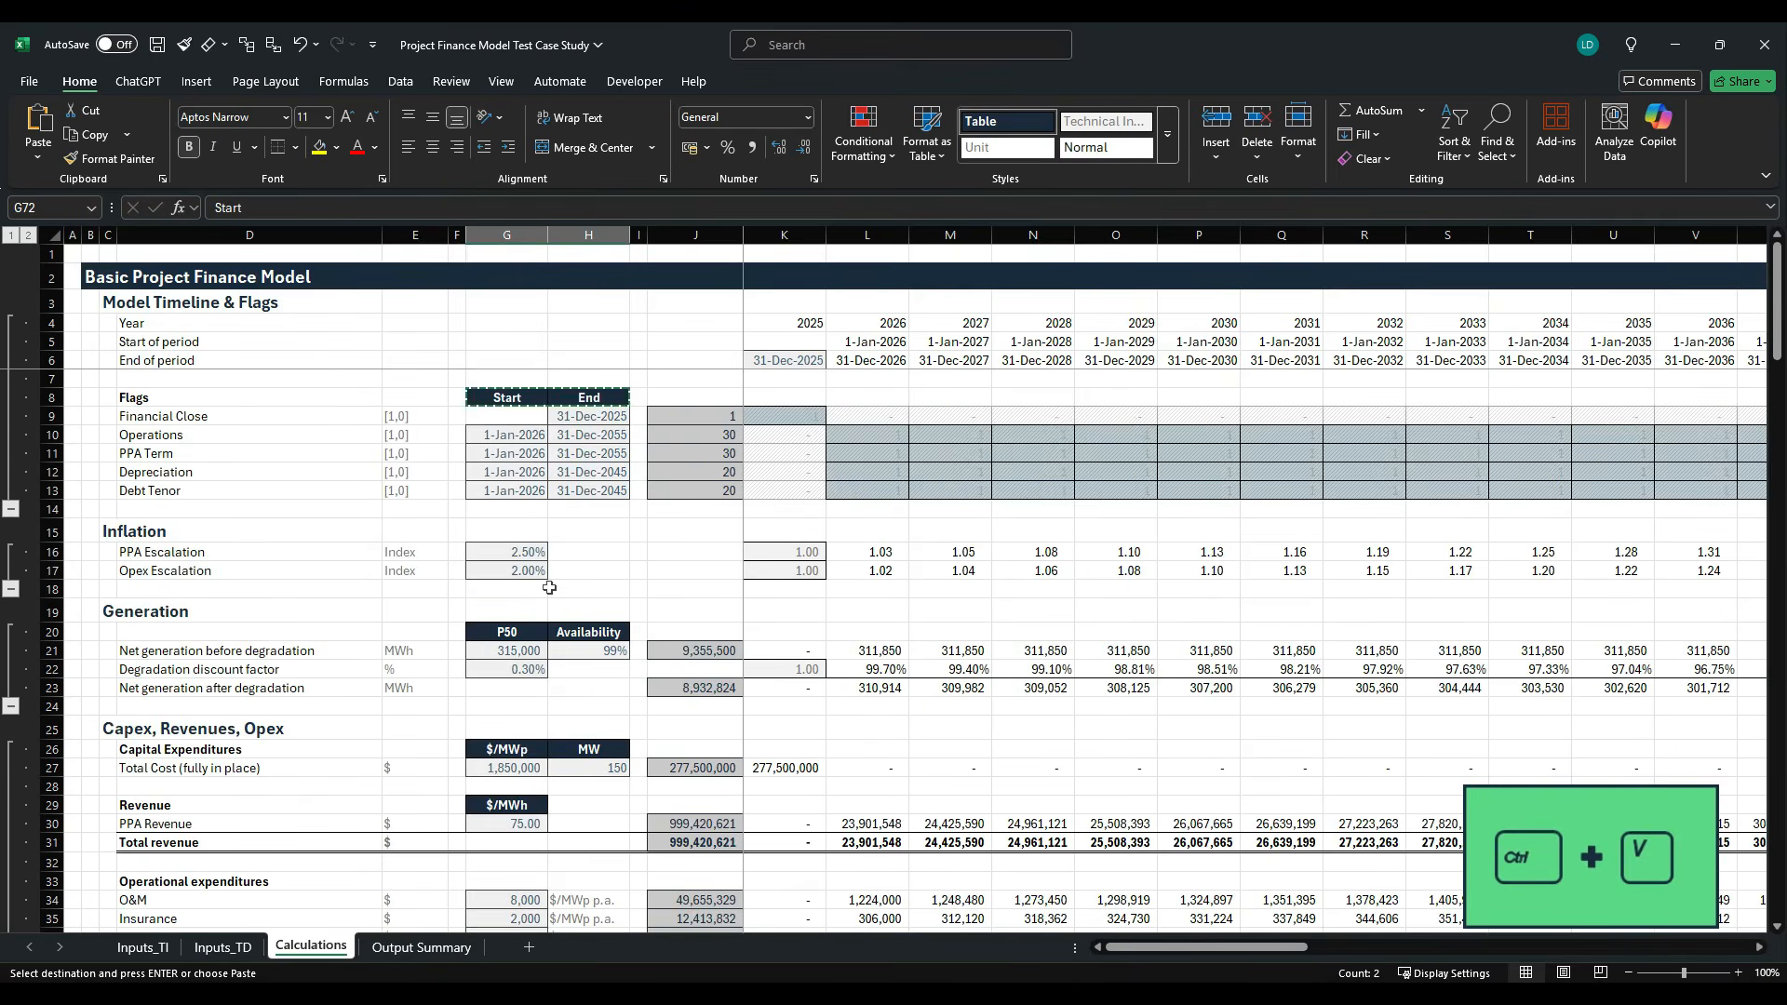
drag(507, 490, 593, 499)
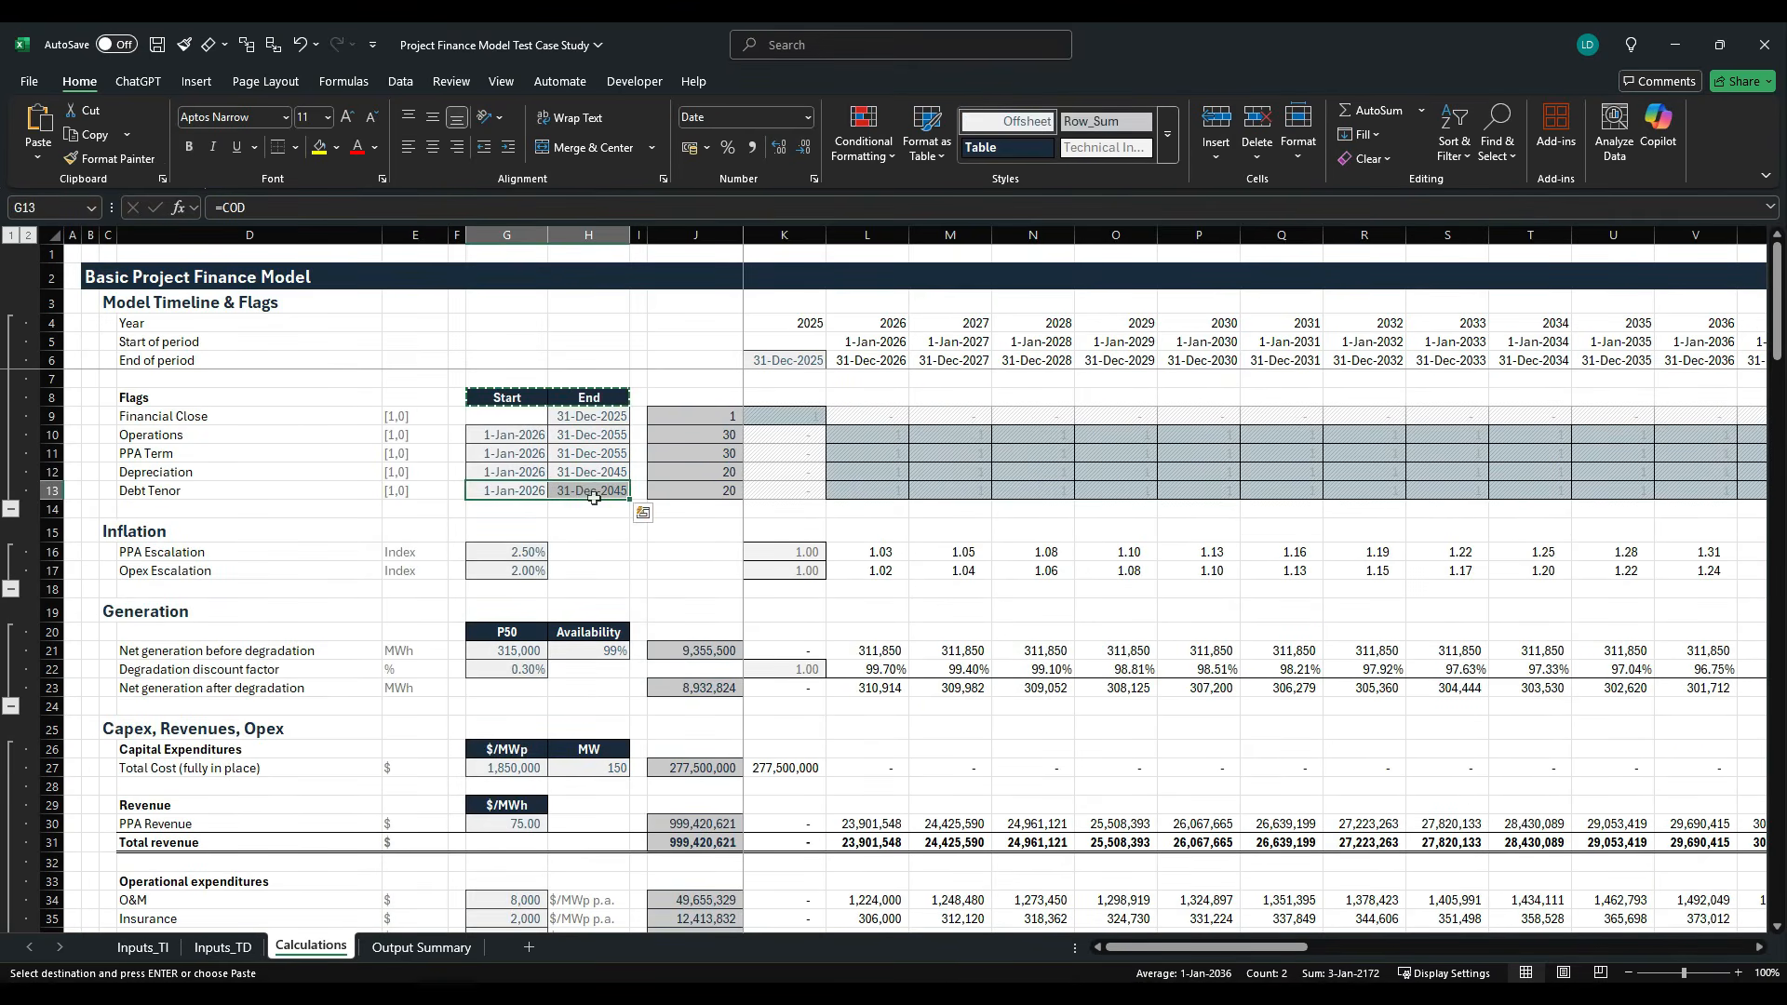
key(ctrl+c)
scroll(594, 499, down, 15)
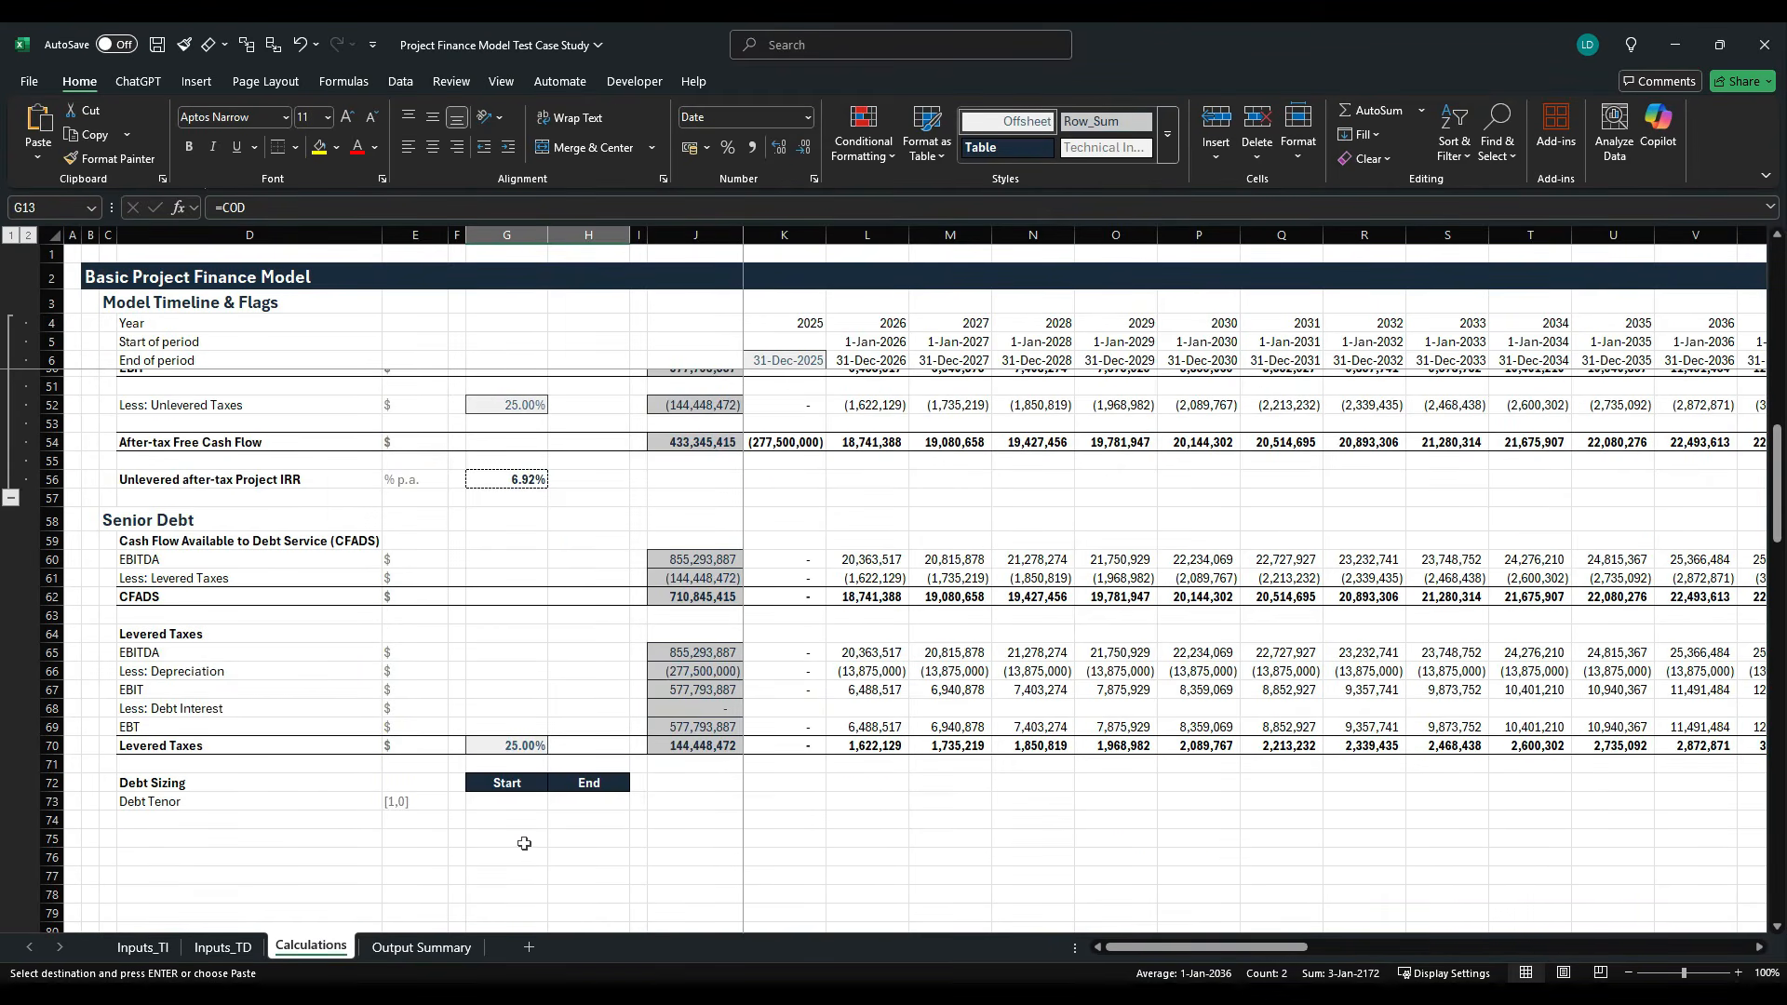
click(517, 804)
key(ctrl+v)
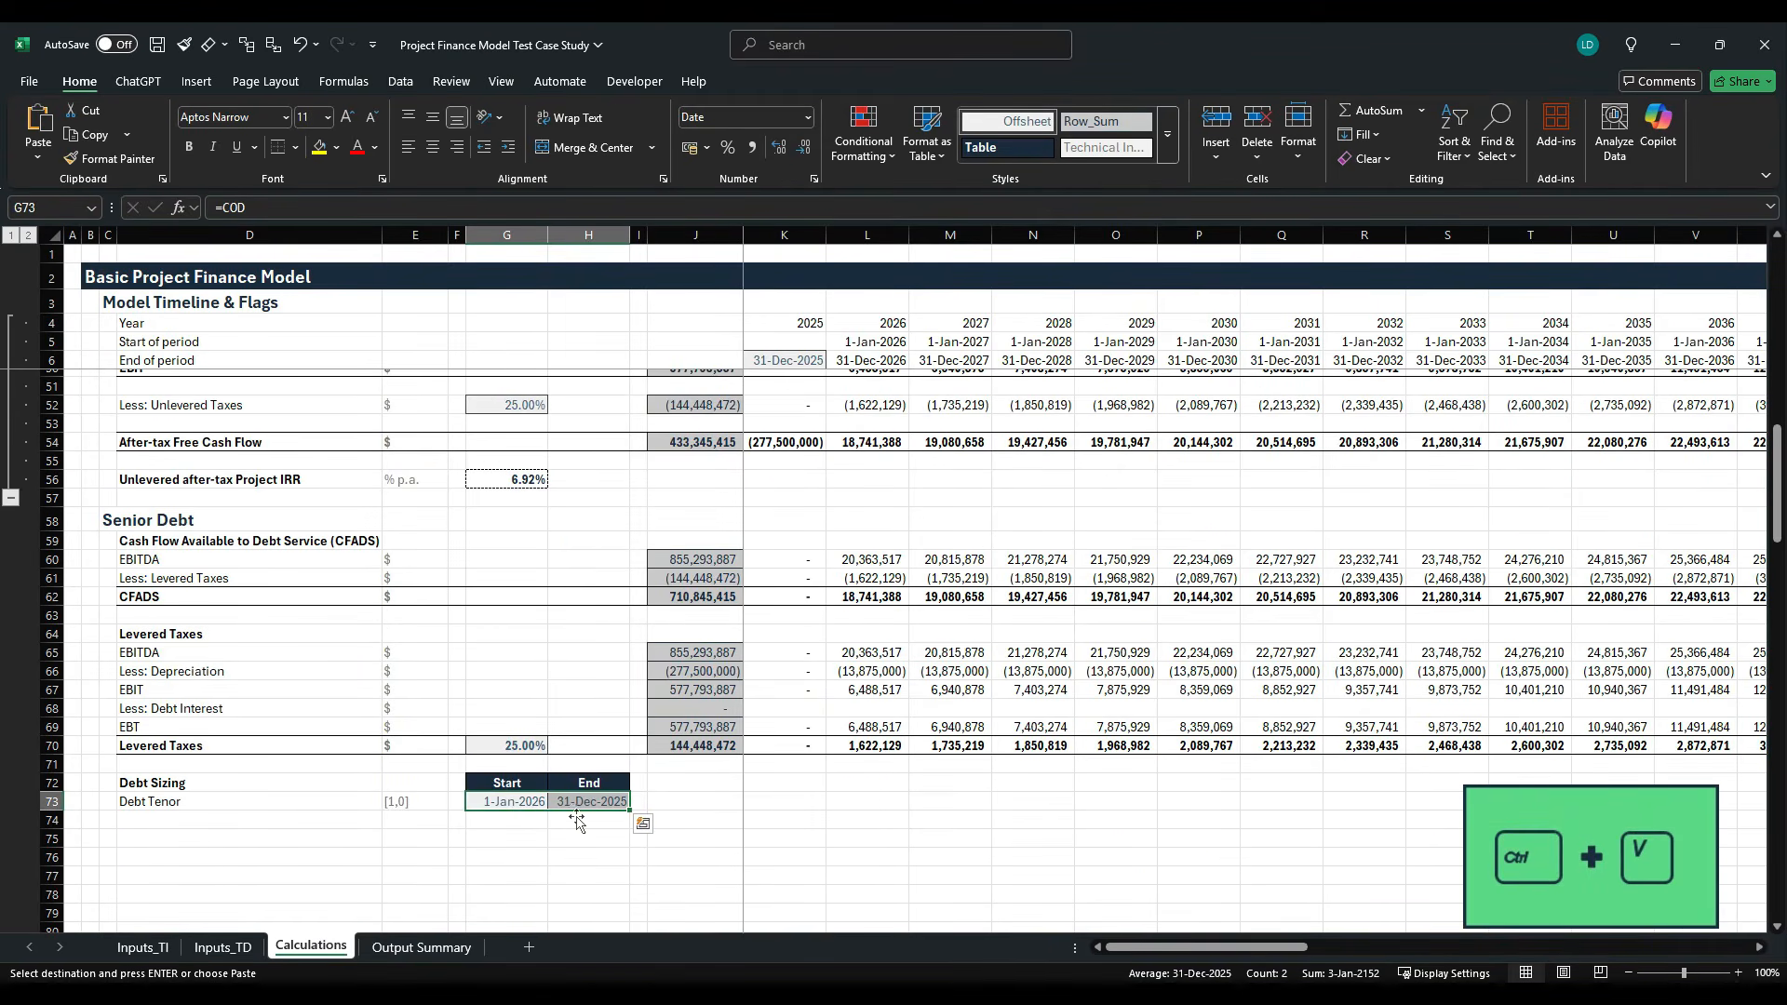
- Relink the H73 end date to the Maximum Debt Tenor input with =EOMONTH(G73,Inputs_TI!F34*12-1)
scroll(575, 825, down, 1)
click(579, 747)
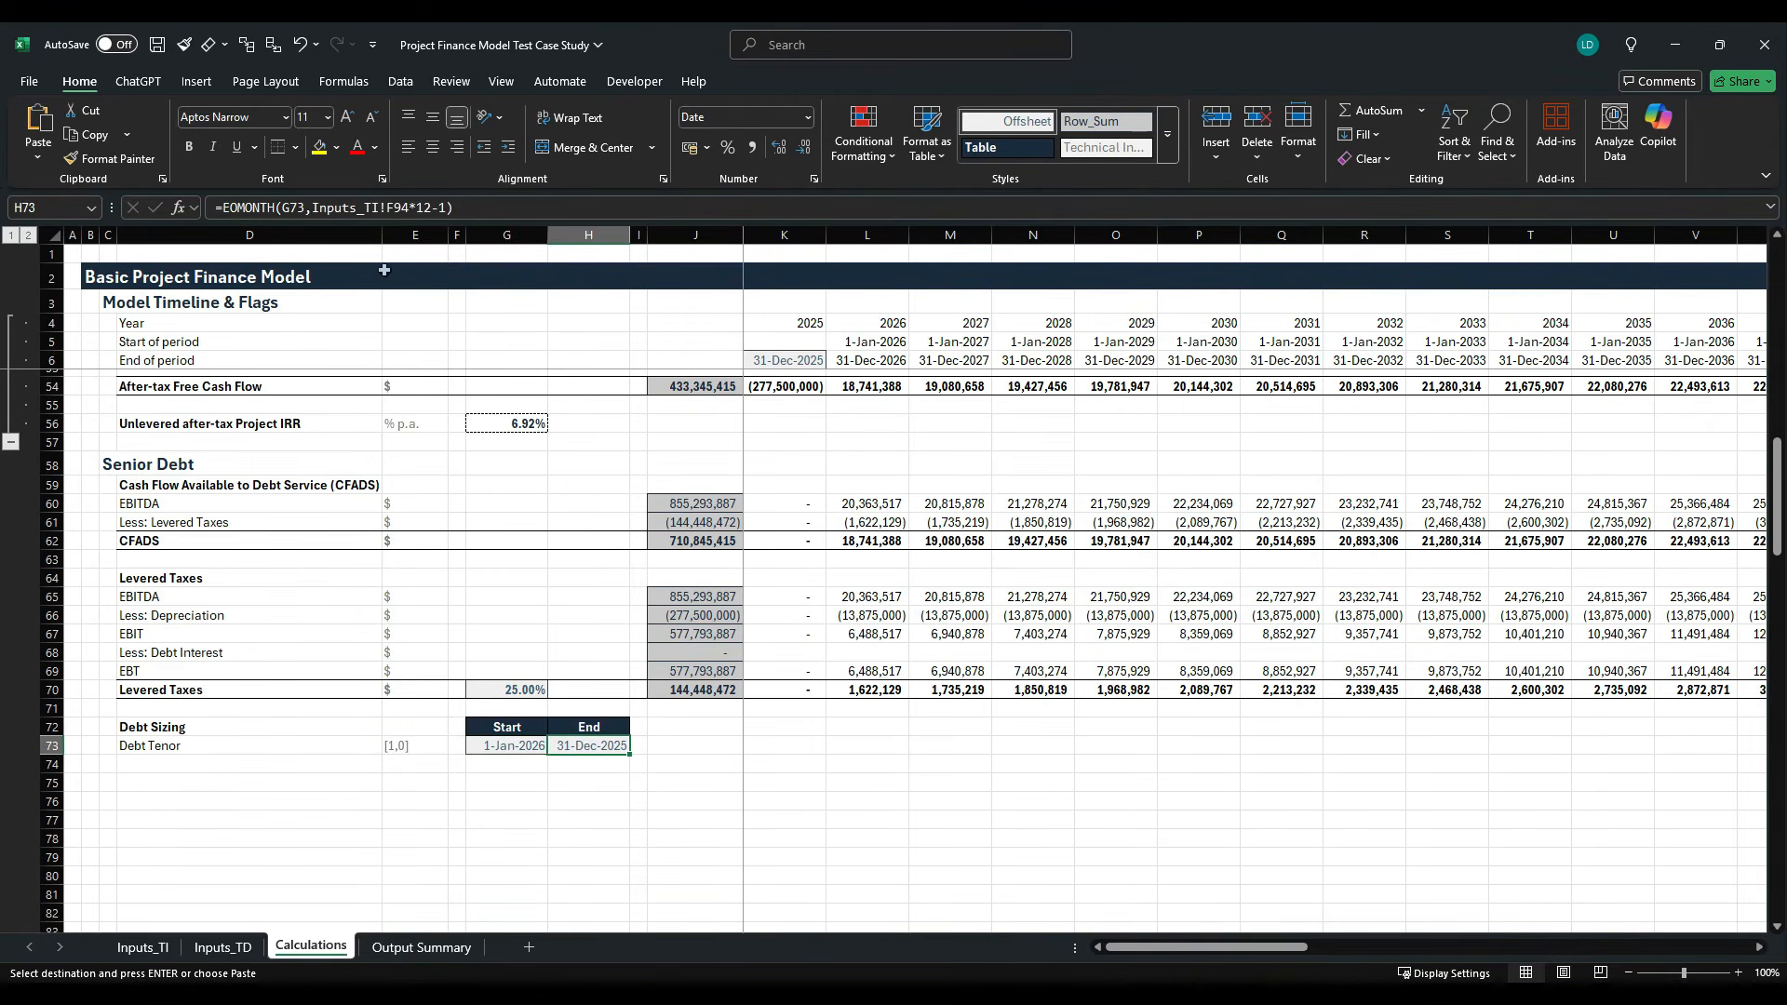
click(373, 208)
drag(409, 207, 318, 210)
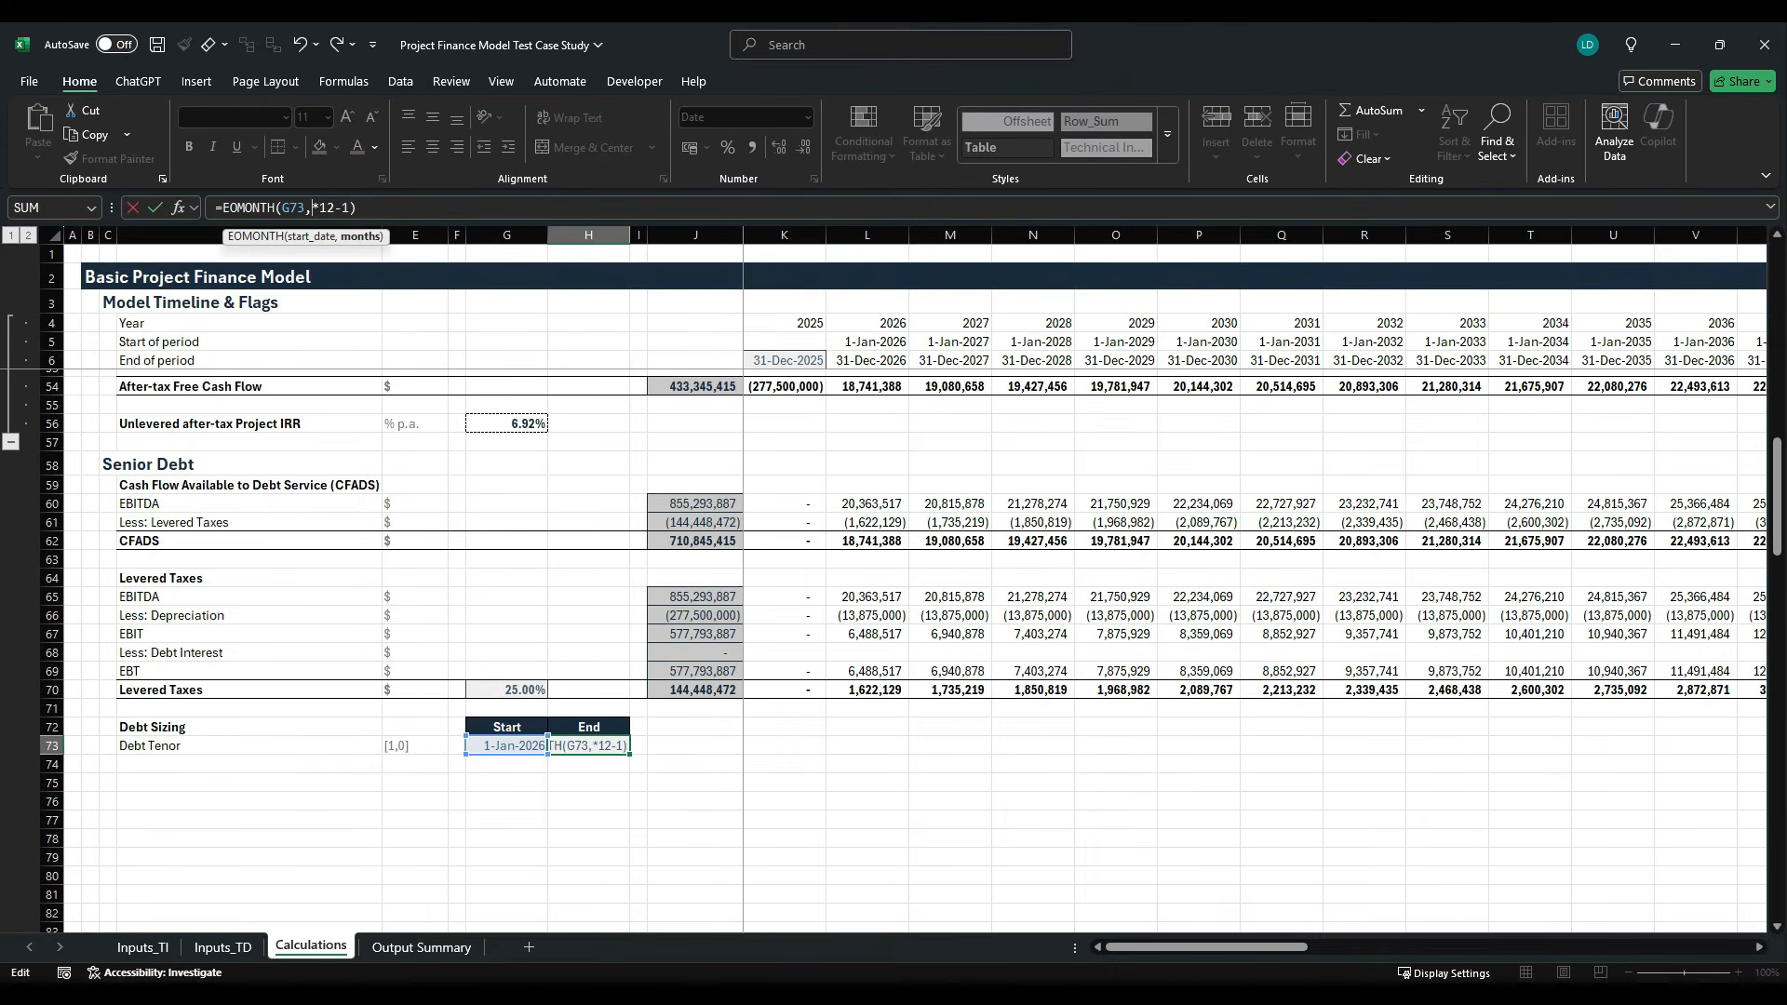
click(139, 947)
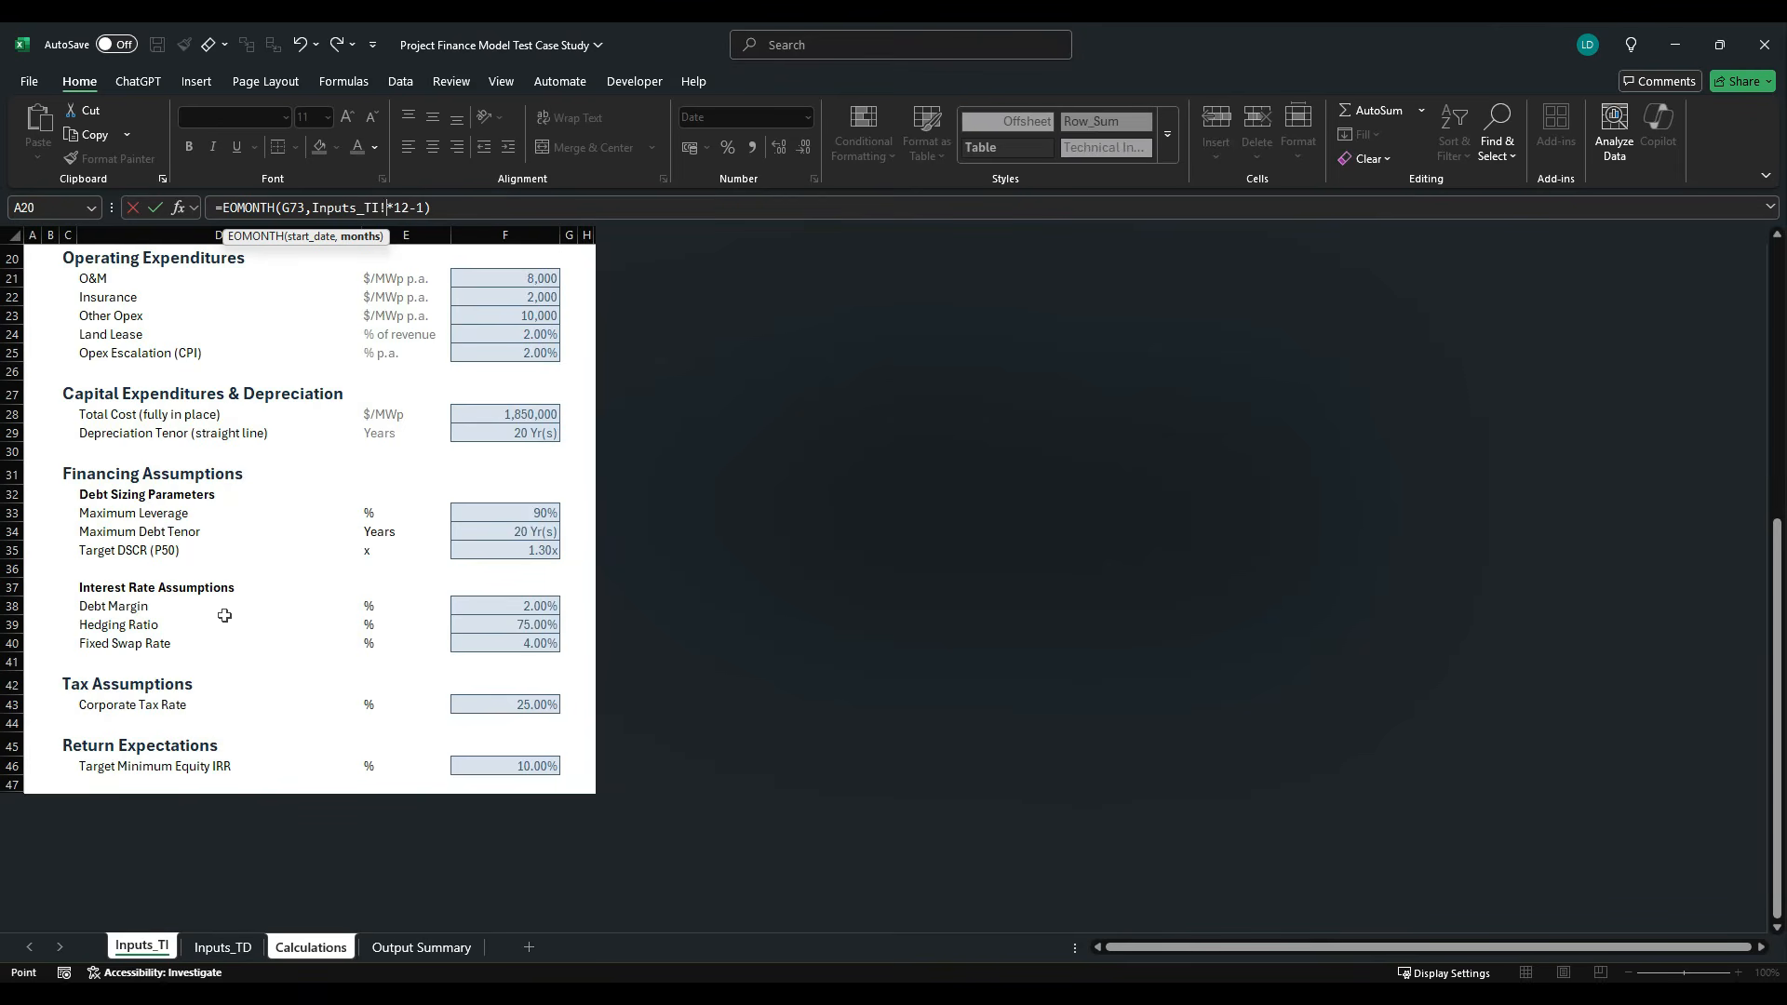
click(530, 533)
key(Return)
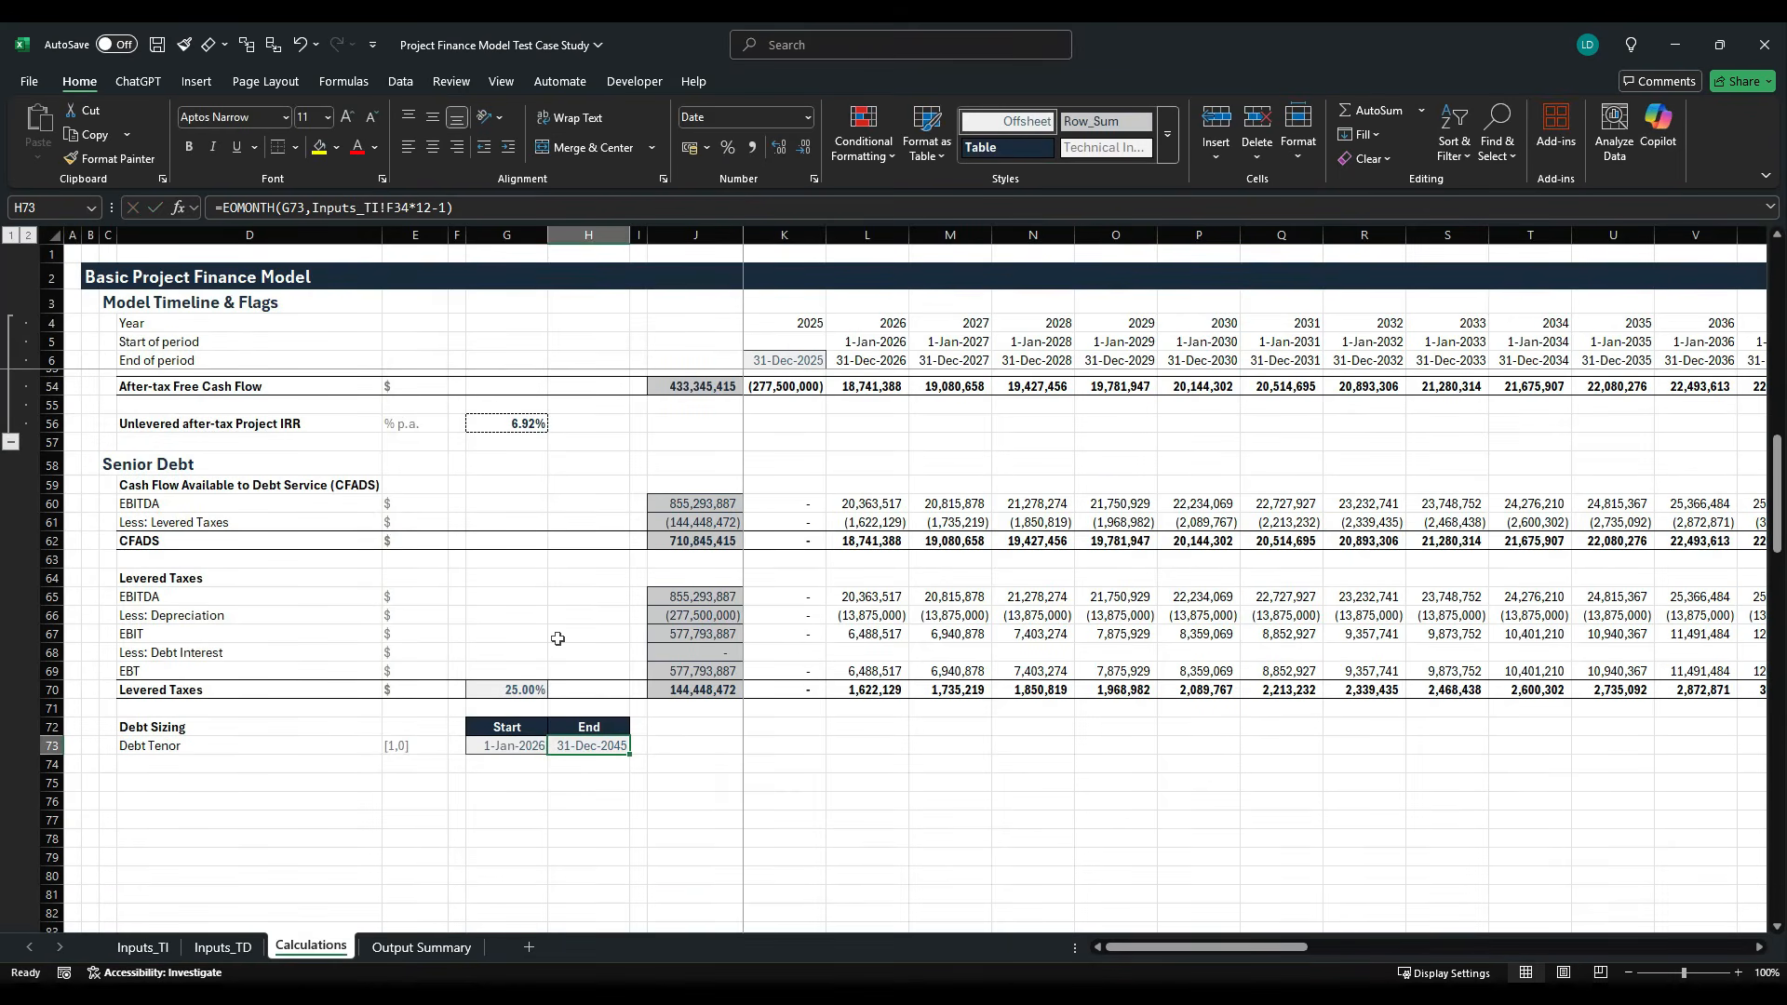
- Copy the Debt Tenor row sum and 2025 flag formula from J13:K13 to J73:K73
scroll(556, 638, up, 16)
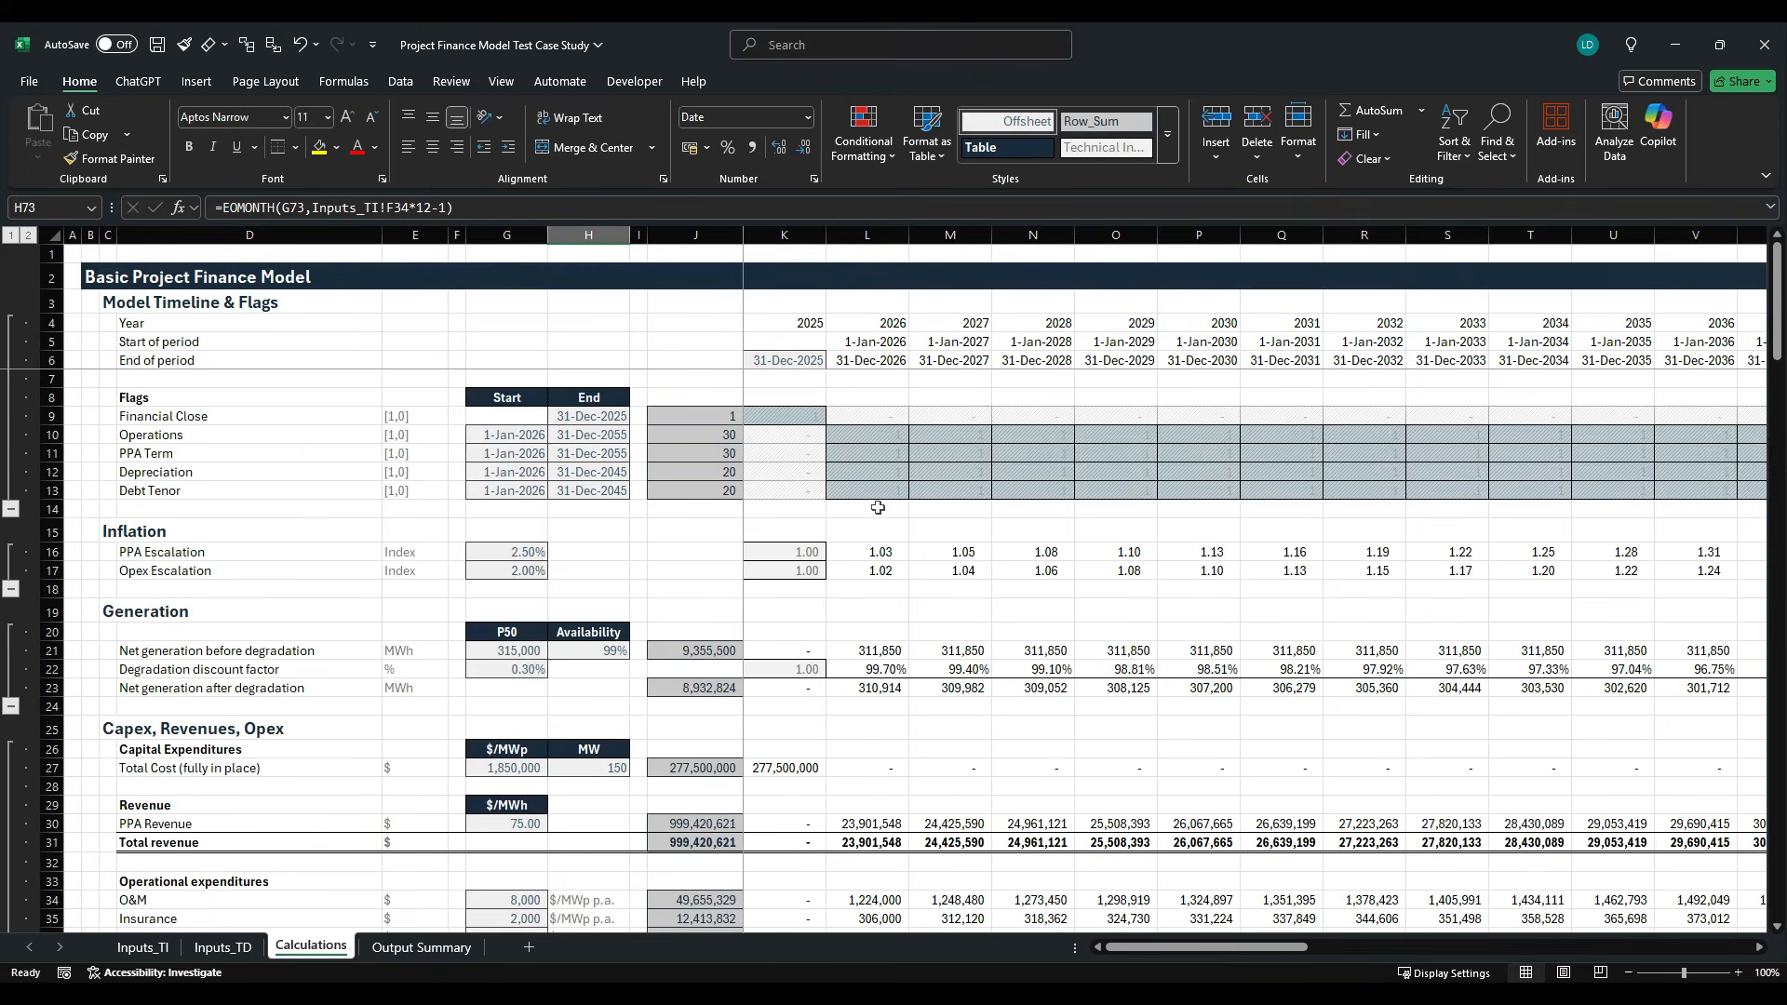
click(724, 493)
shift+click(776, 495)
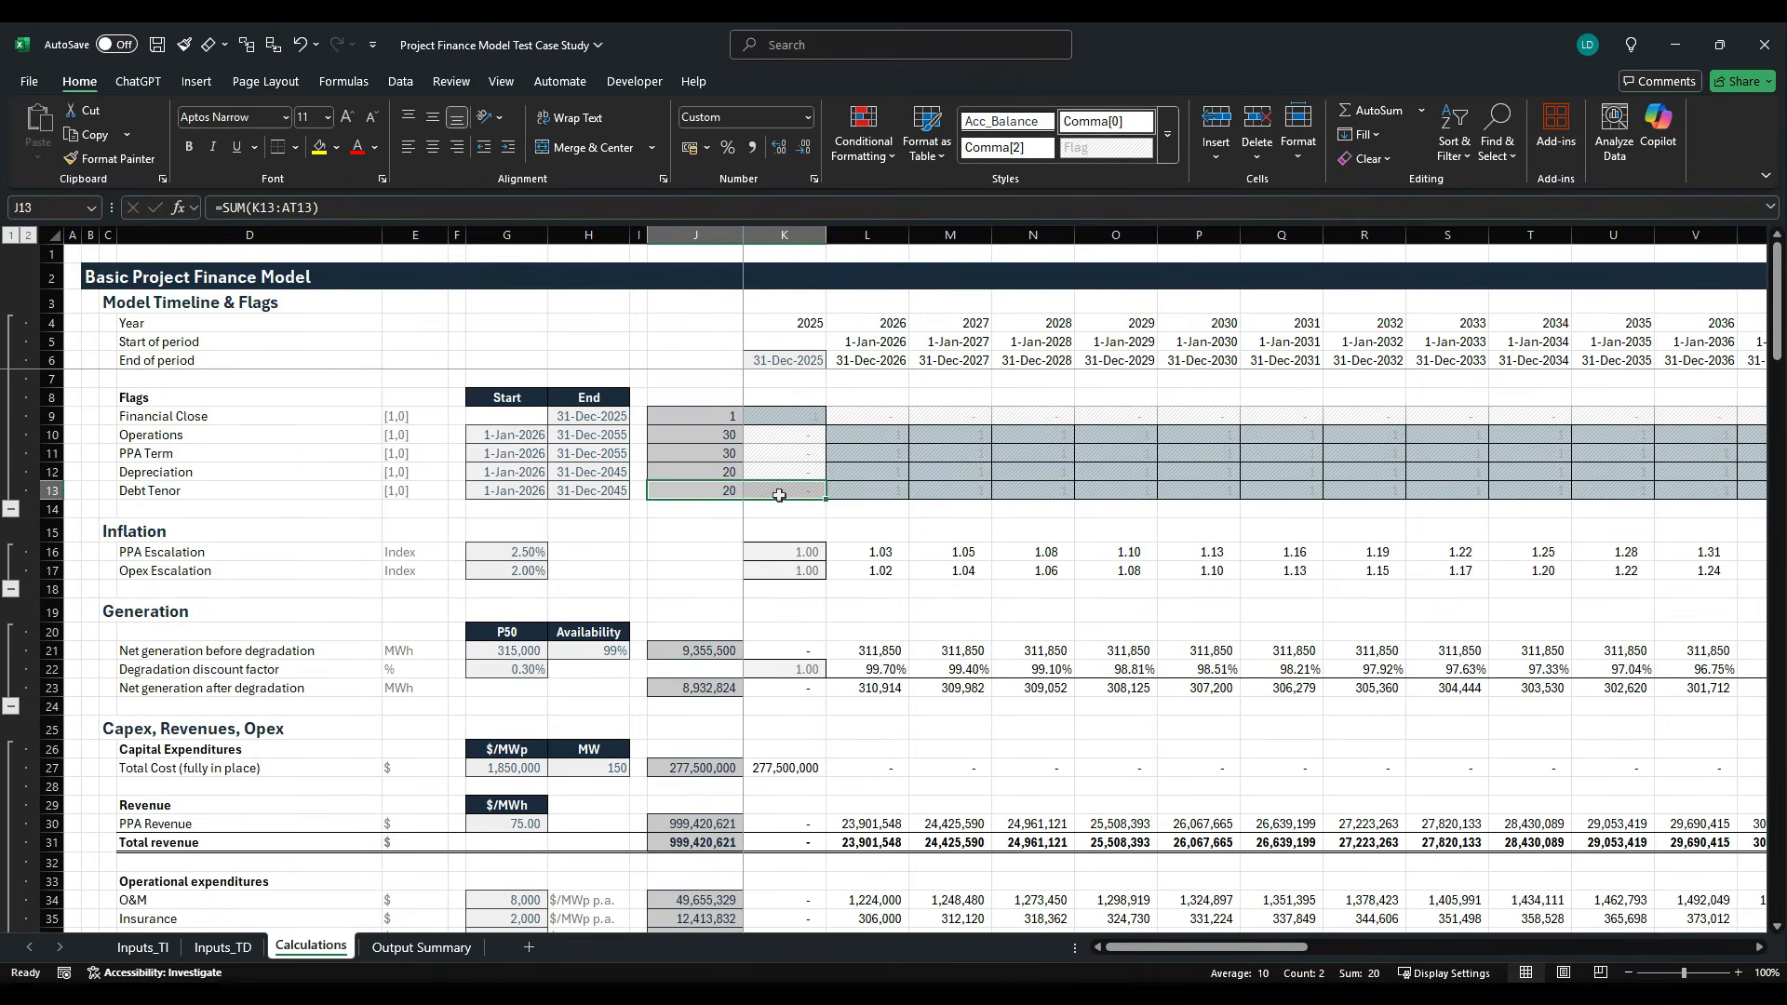
key(ctrl+c)
scroll(777, 533, down, 6)
scroll(777, 533, down, 11)
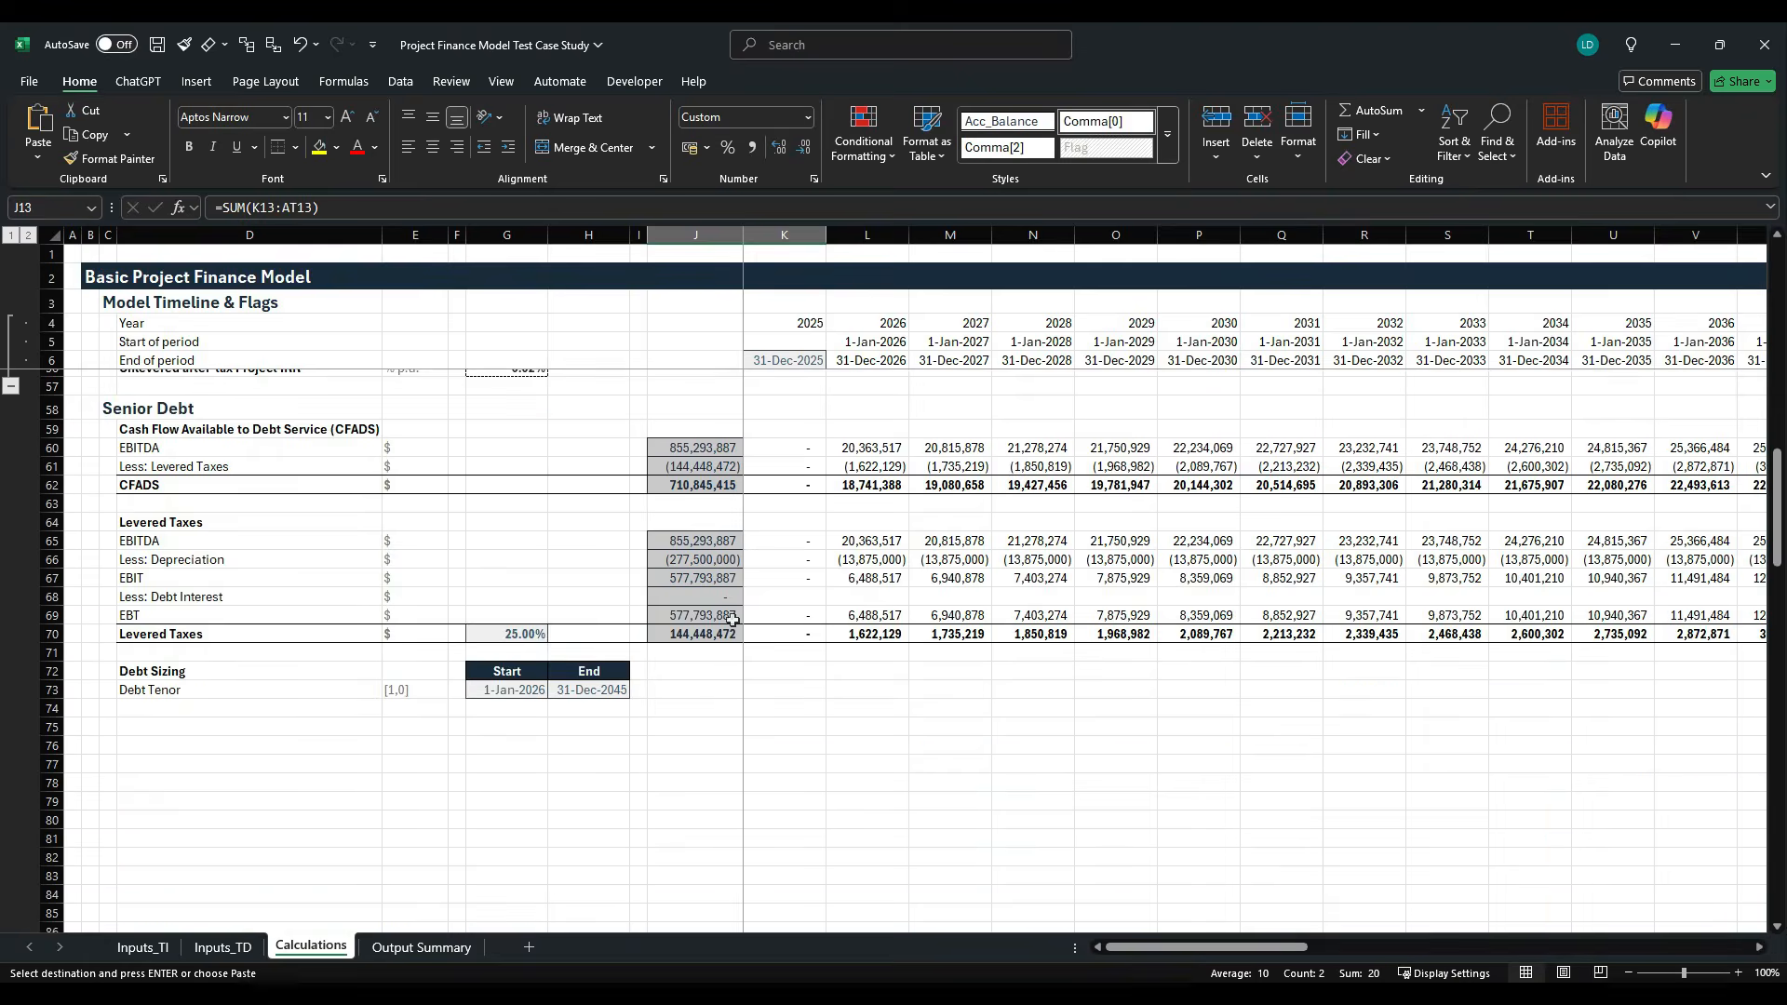
click(700, 690)
key(ctrl+v)
- Fill the K73 Debt Tenor flag formula across the timeline
click(744, 695)
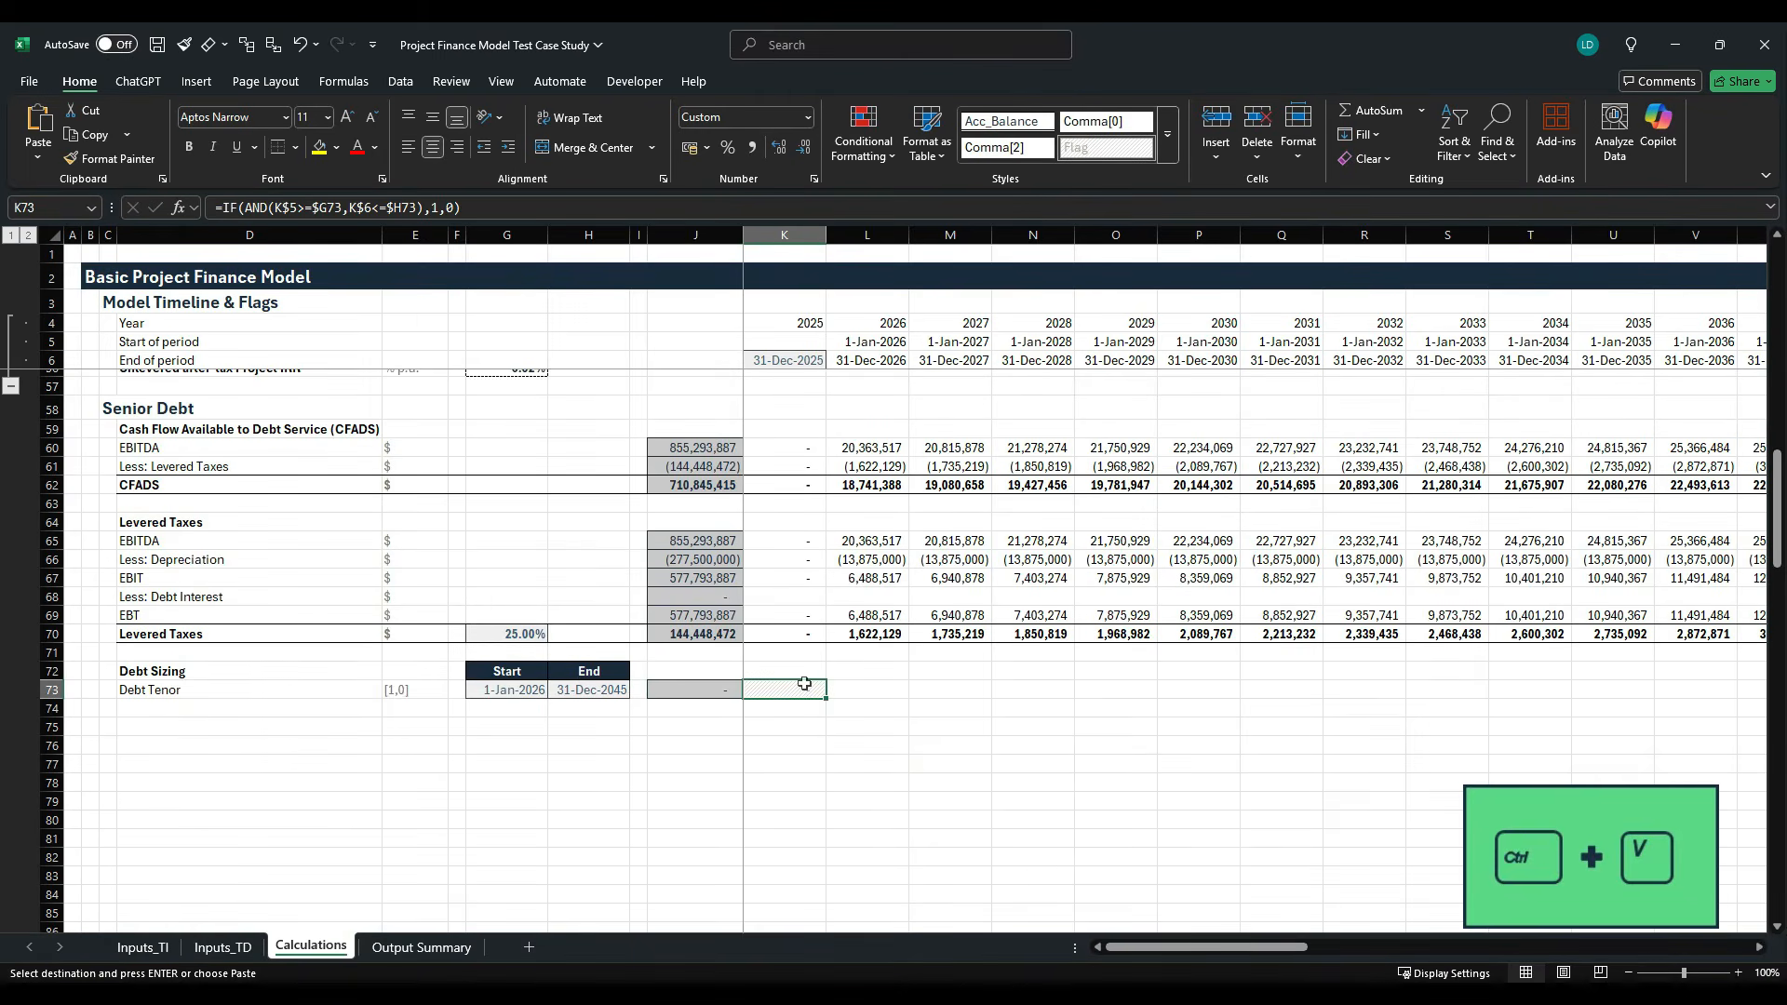
key(ctrl+shift+Right)
key(Return)
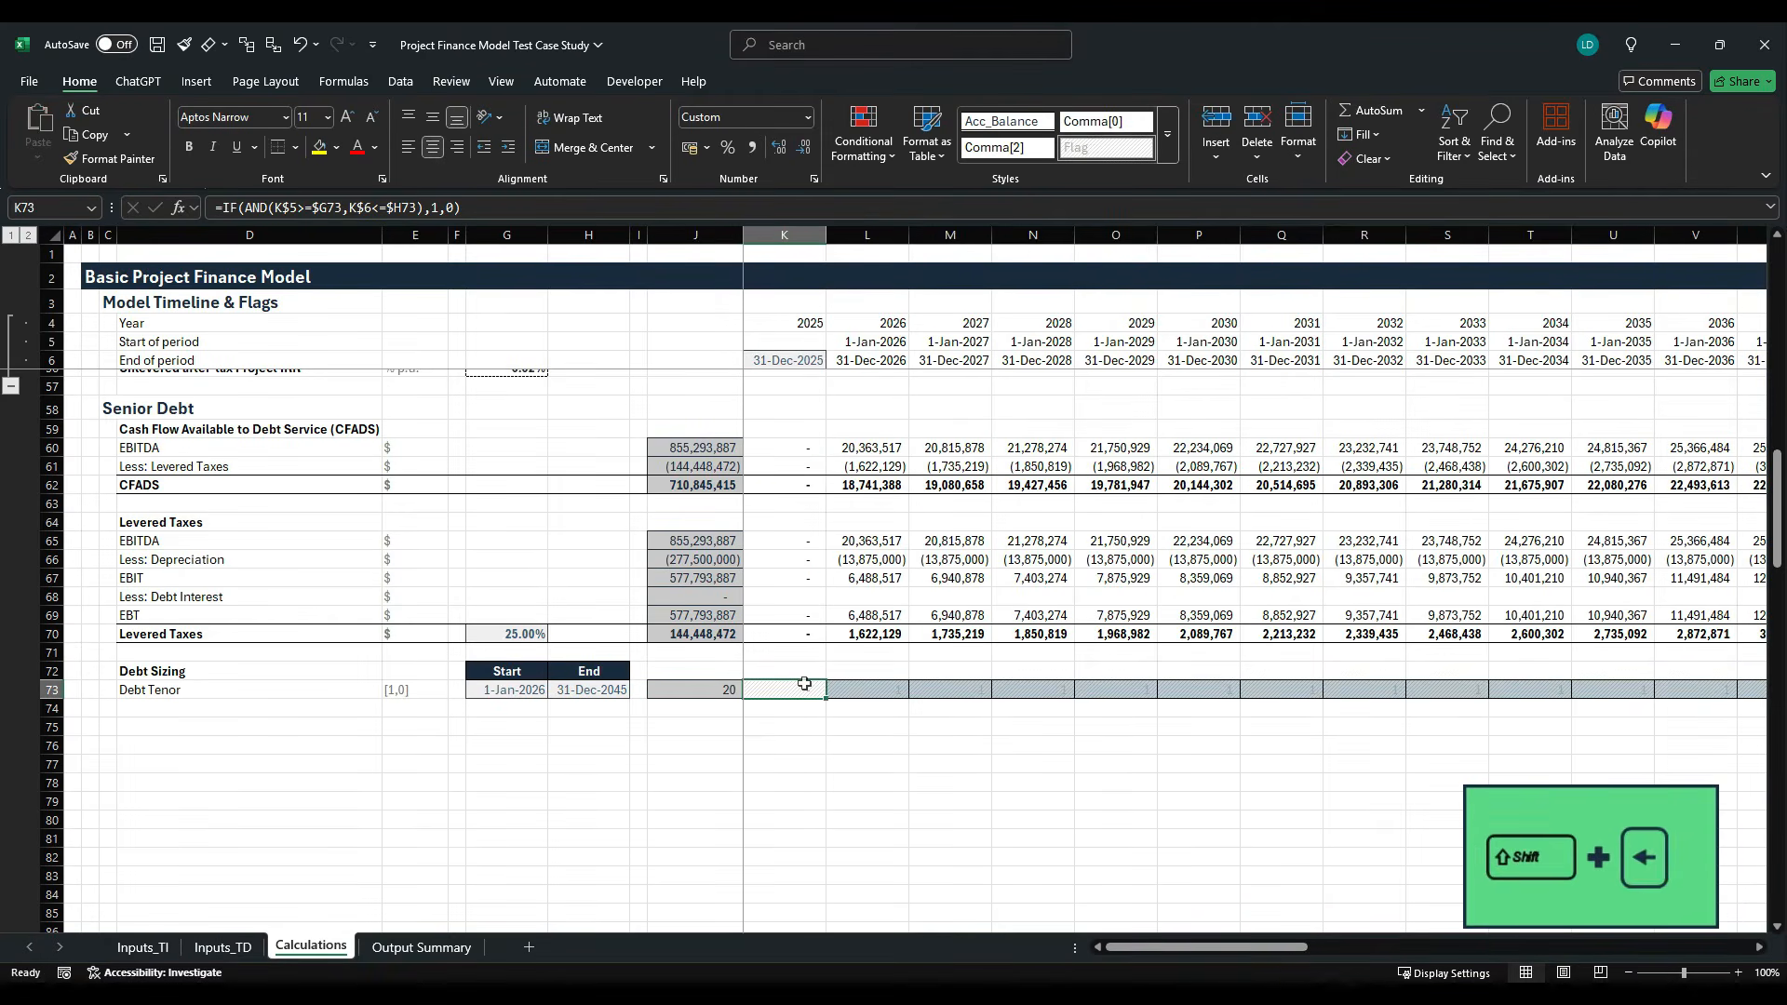
key(ctrl+r)
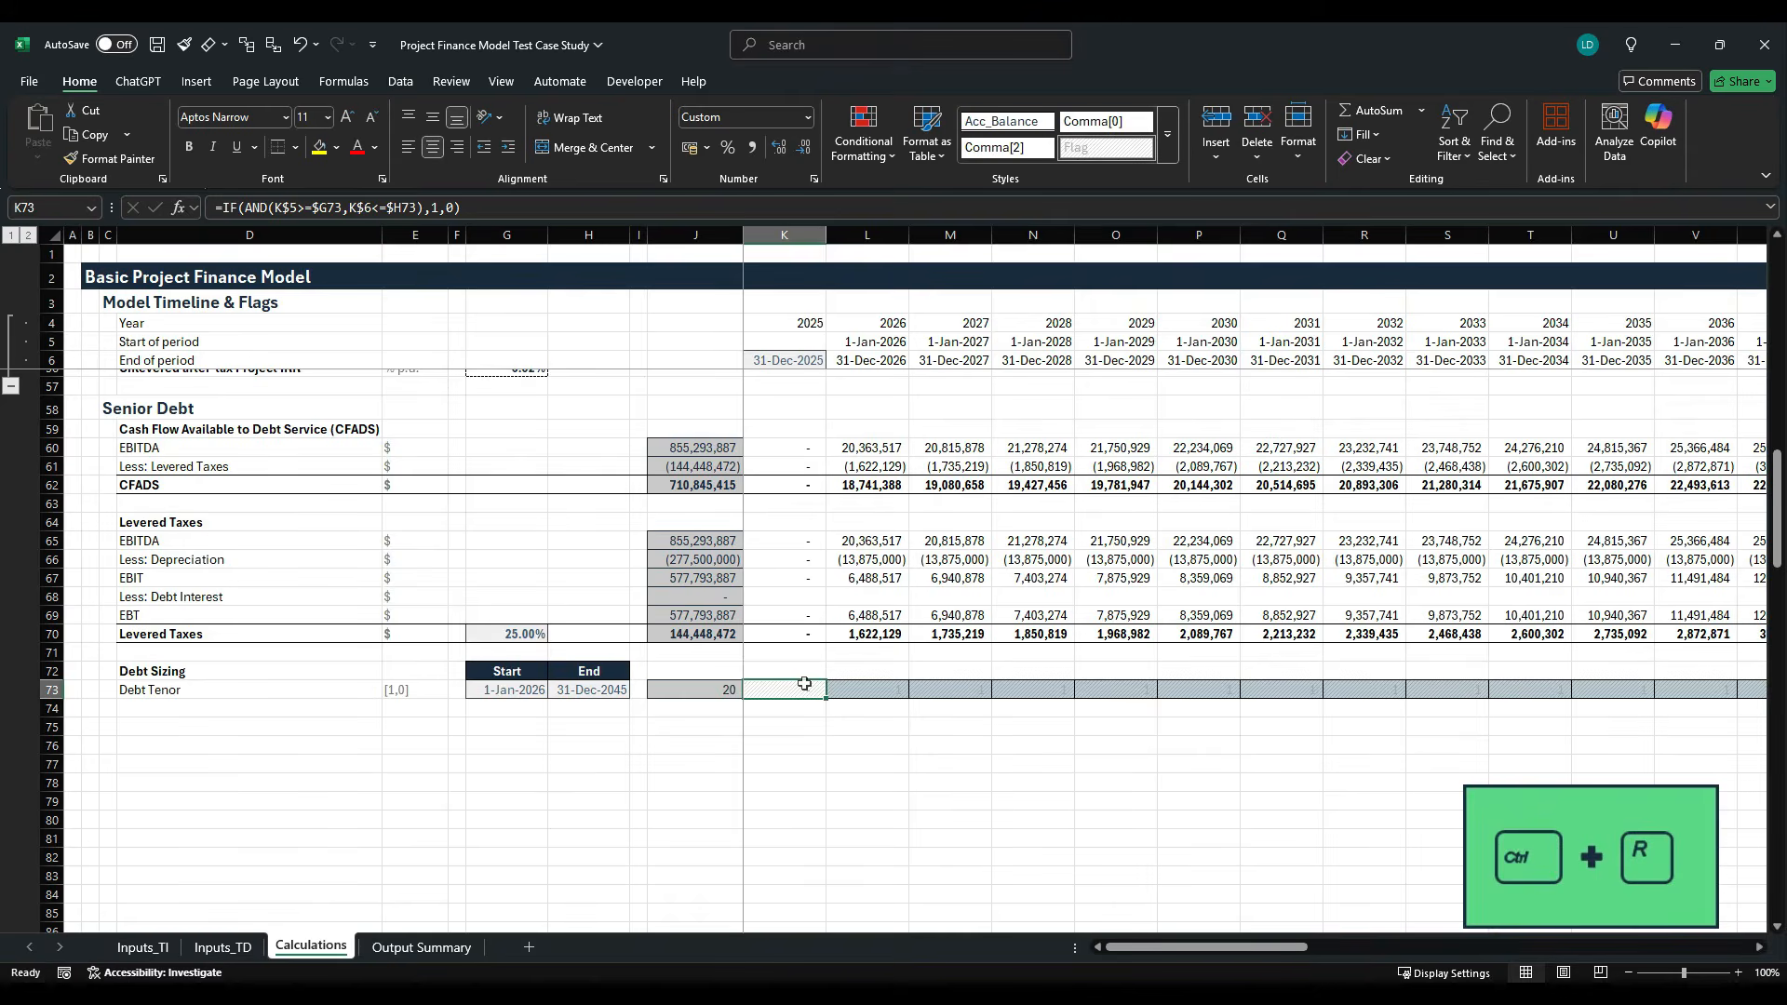
- Select D74 below Debt Tenor, and view the Debt Sizing Parameters on the Inputs_TI sheet
scroll(706, 742, down, 2)
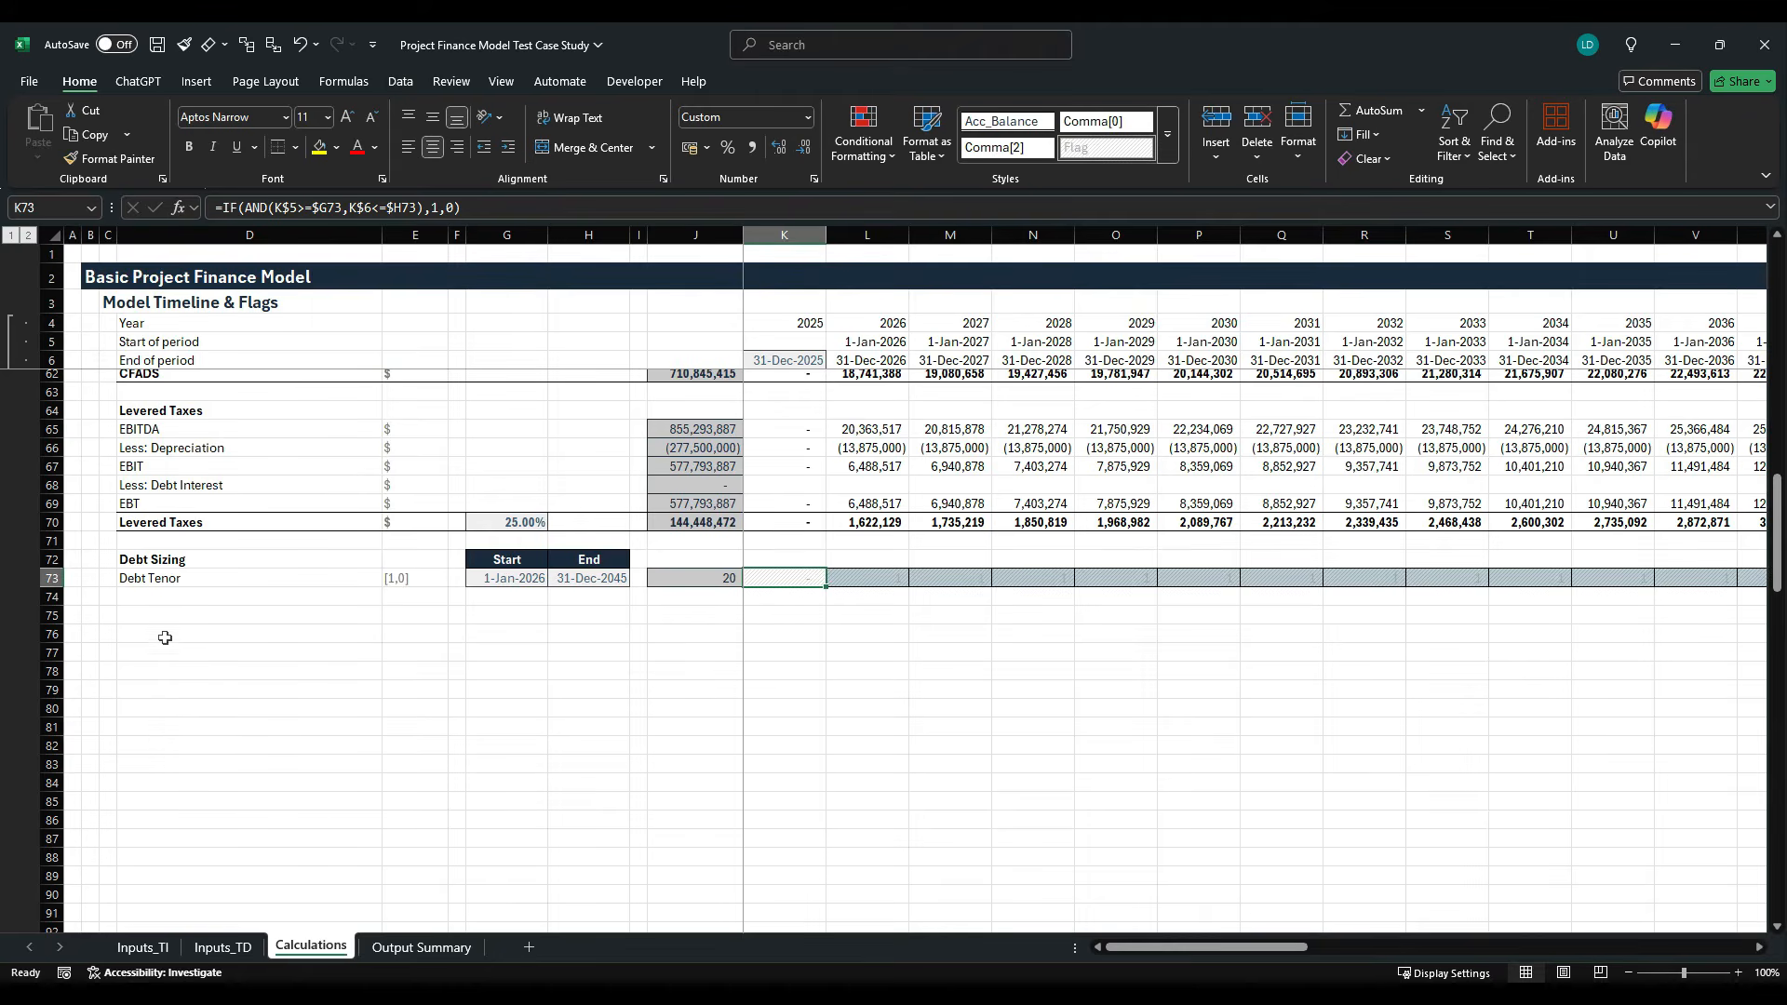
click(162, 606)
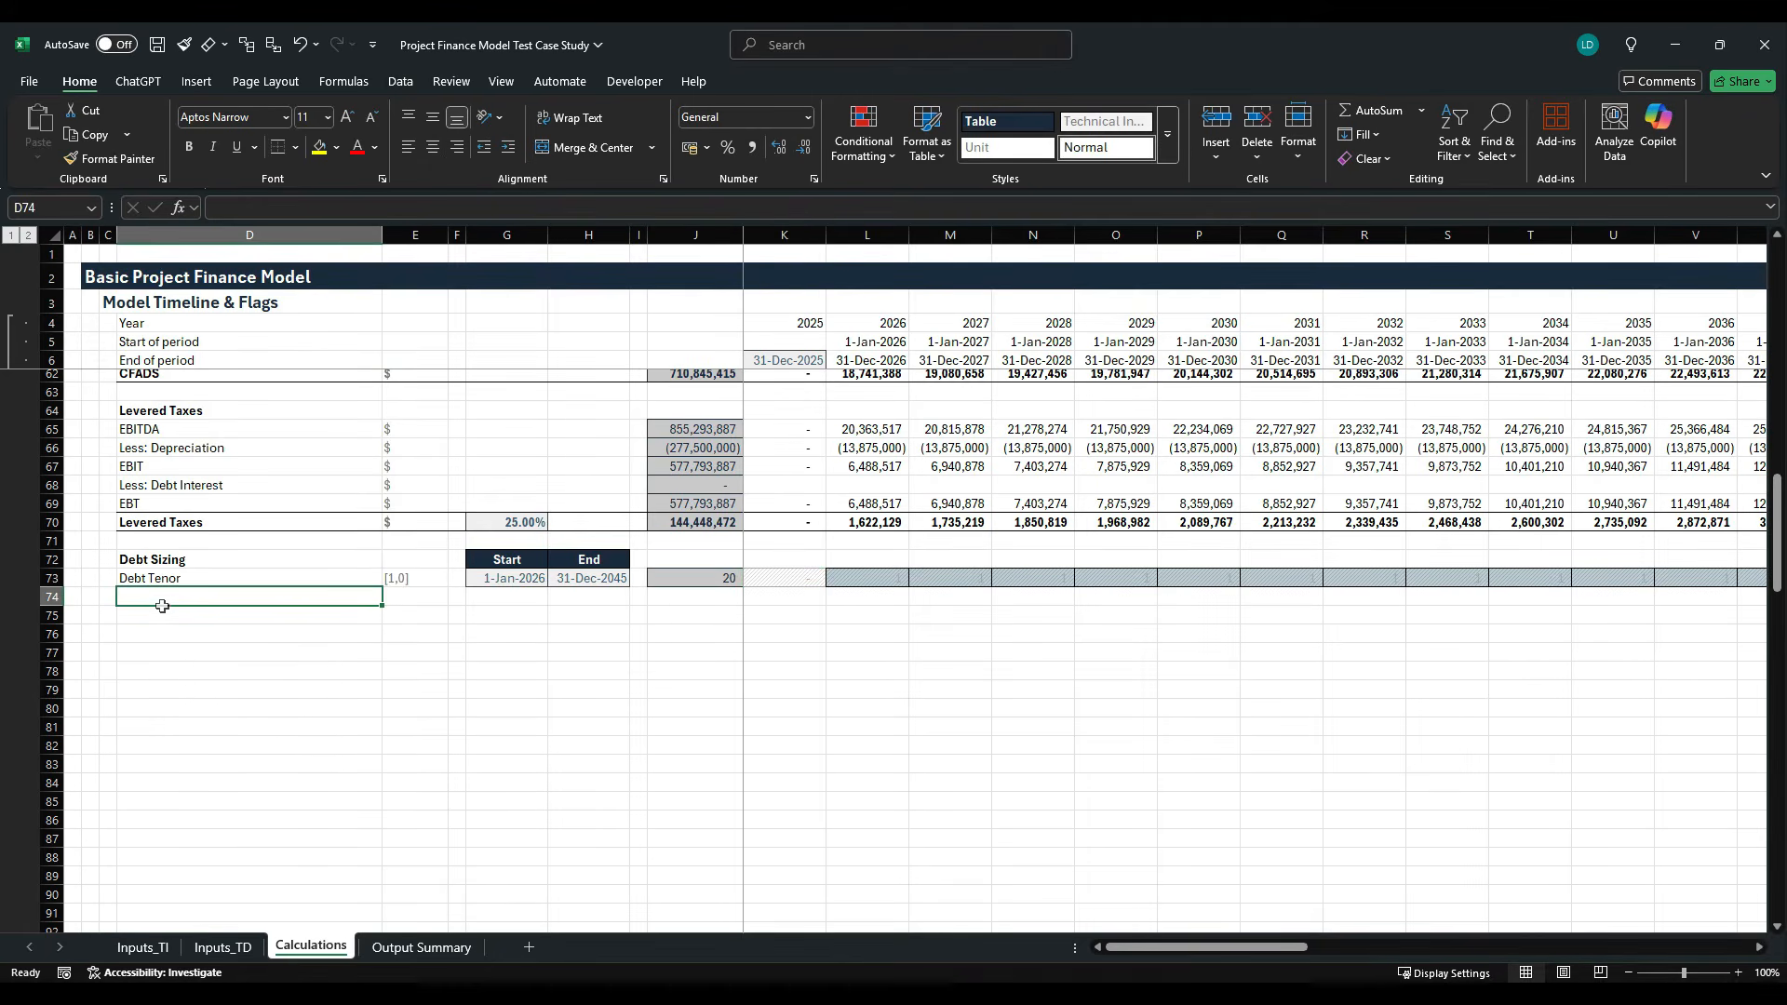
click(142, 948)
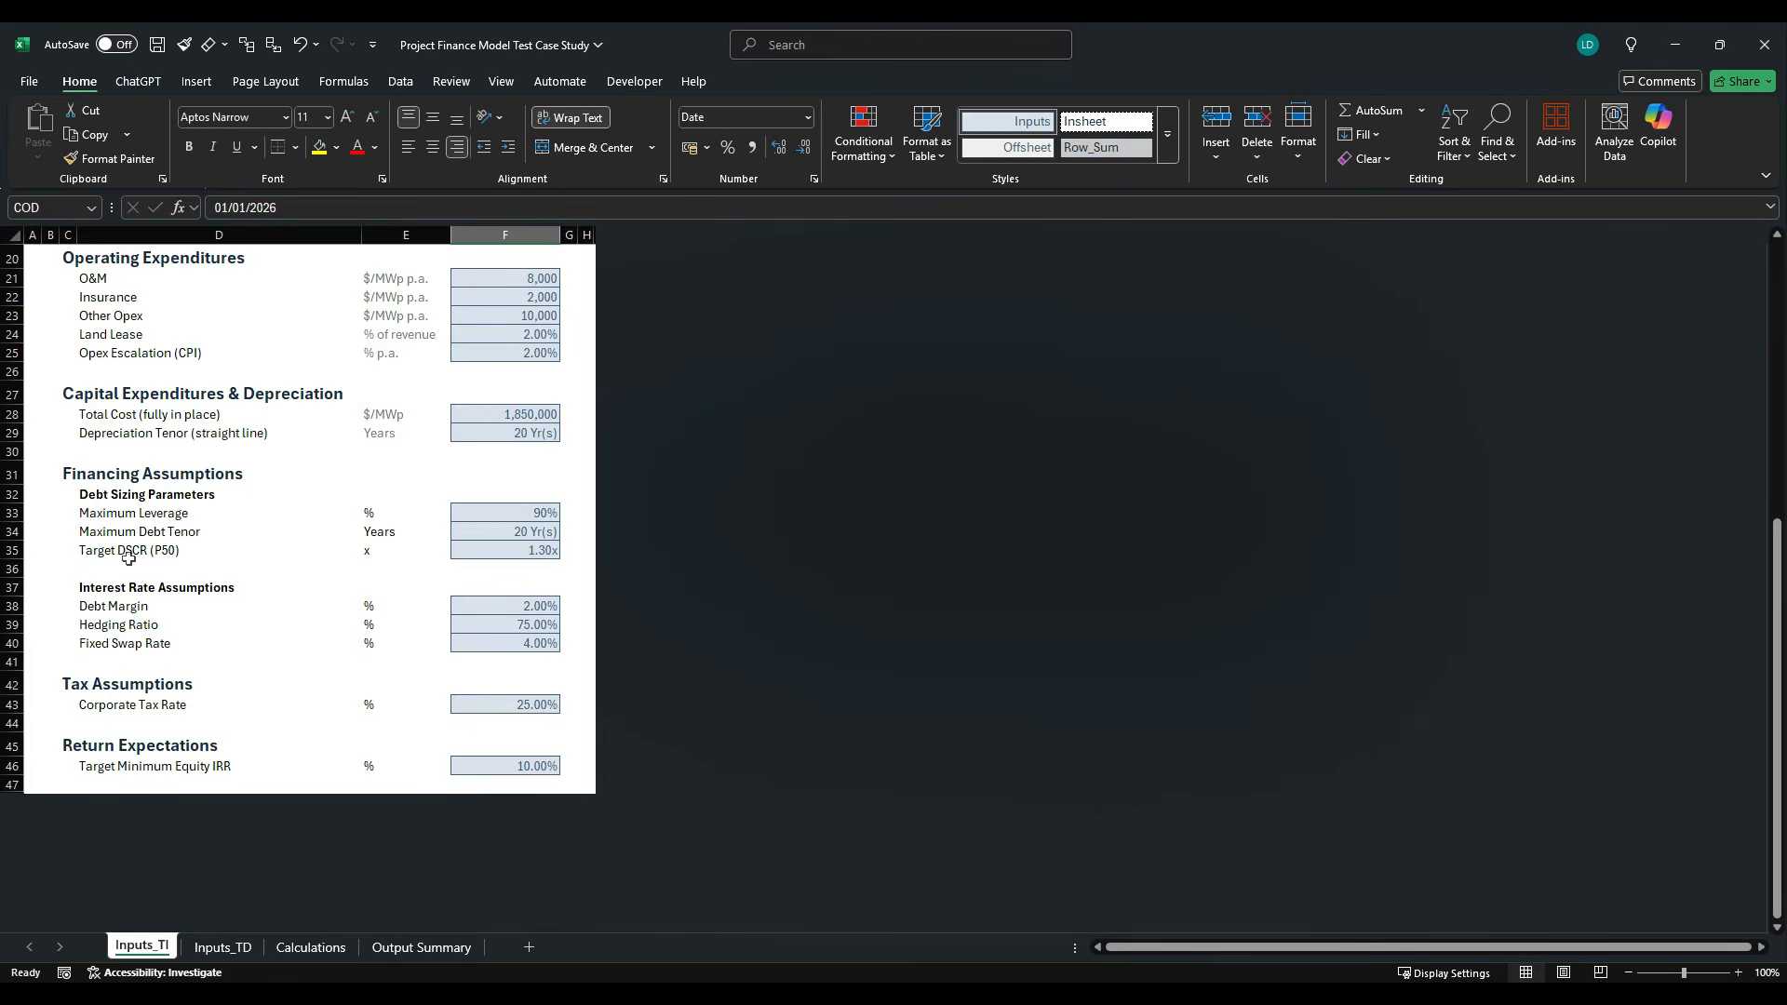
- Link the D74 label to the Target DSCR (P50) name with =Inputs_TI!D35, and enter x as its unit in E74
click(321, 943)
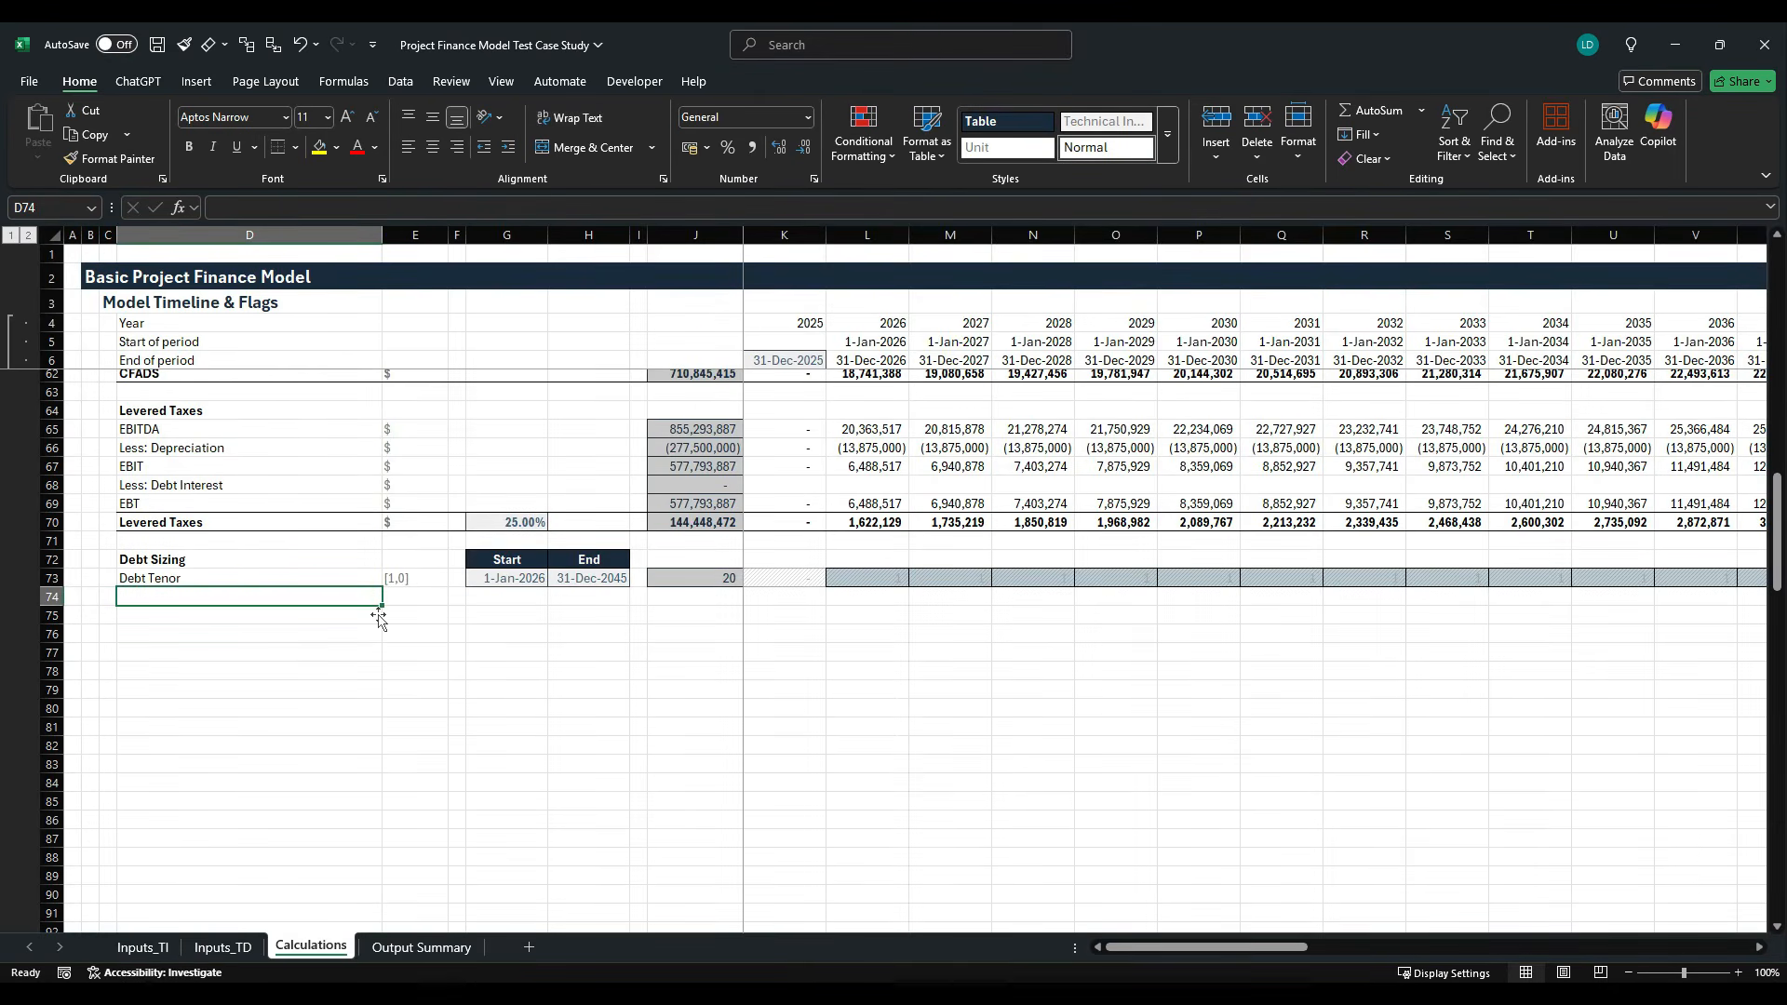
text(=)
click(143, 945)
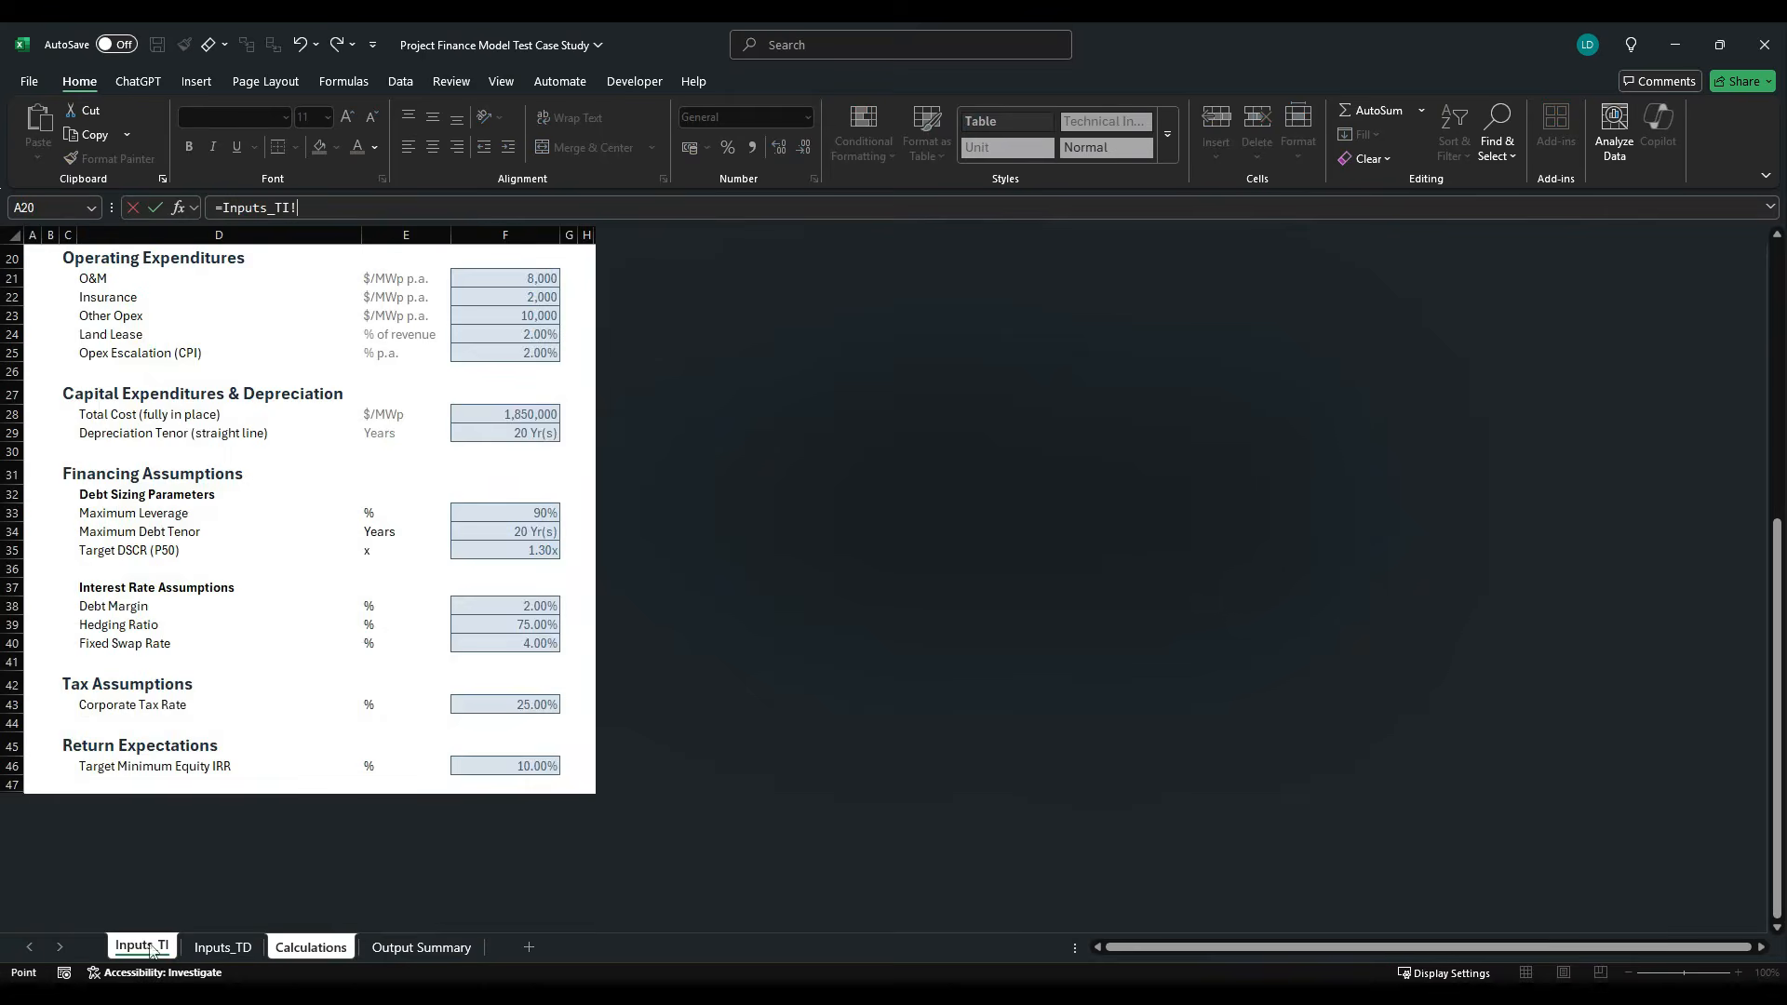
click(186, 553)
key(ctrl+Return)
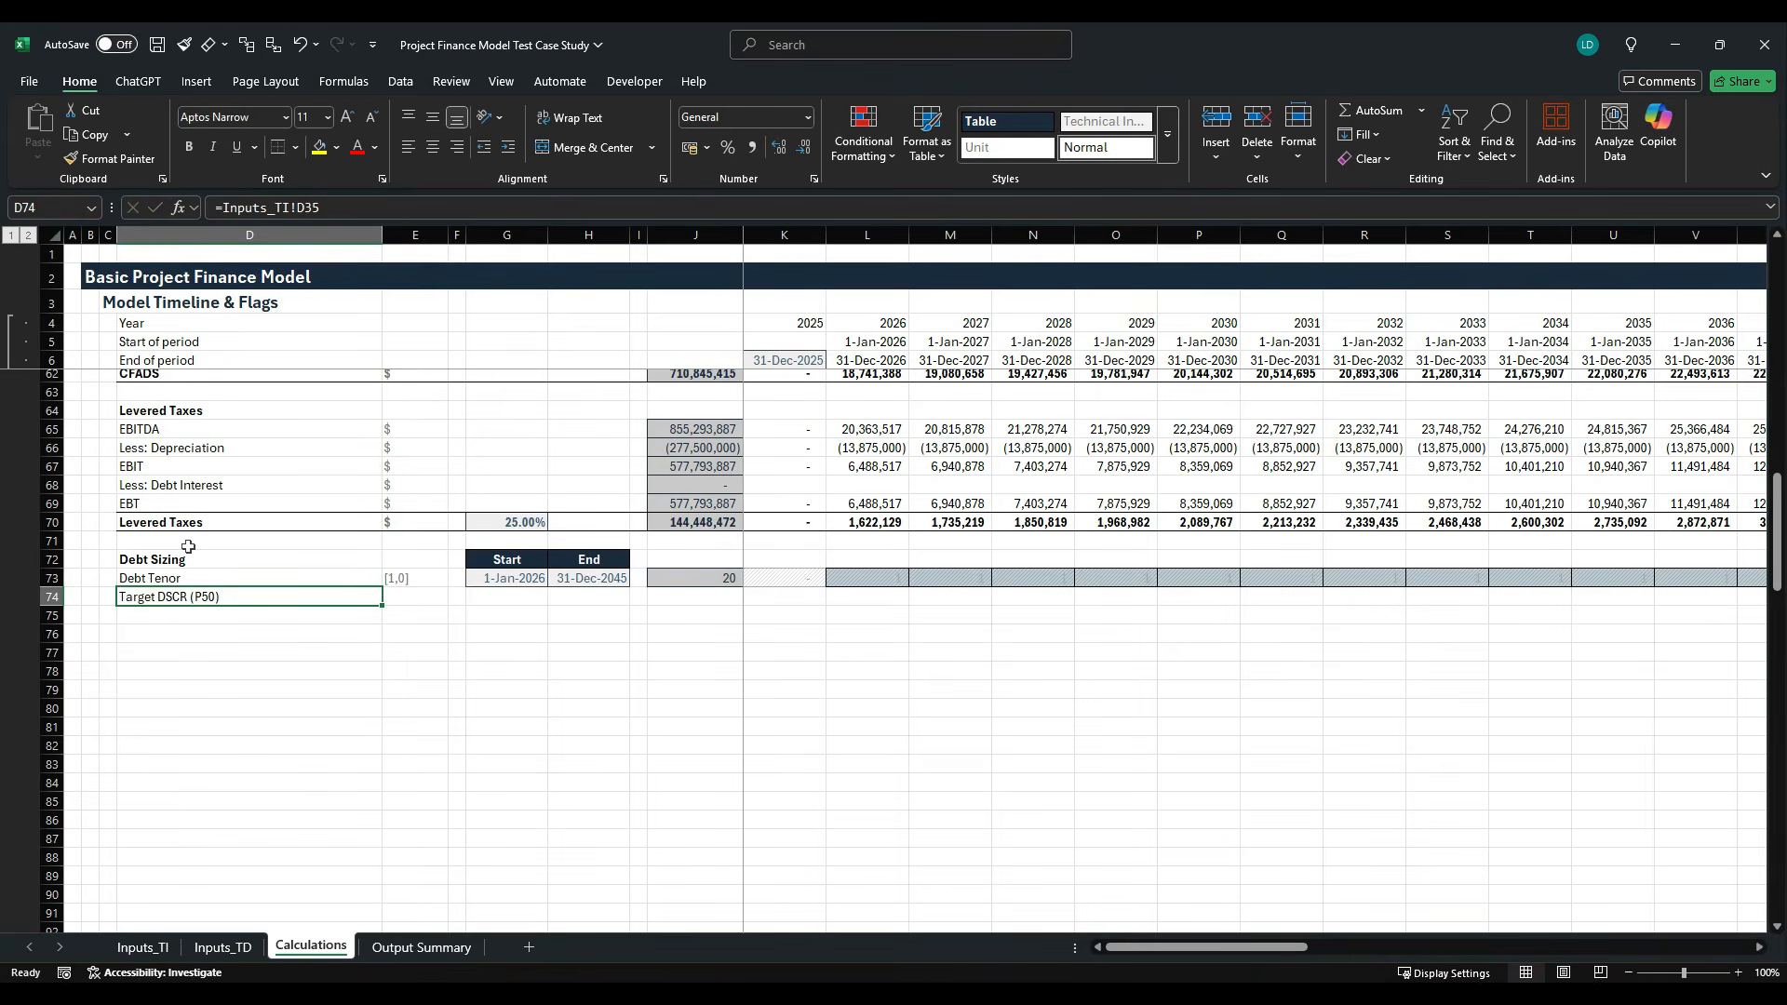
key(Right)
text(x)
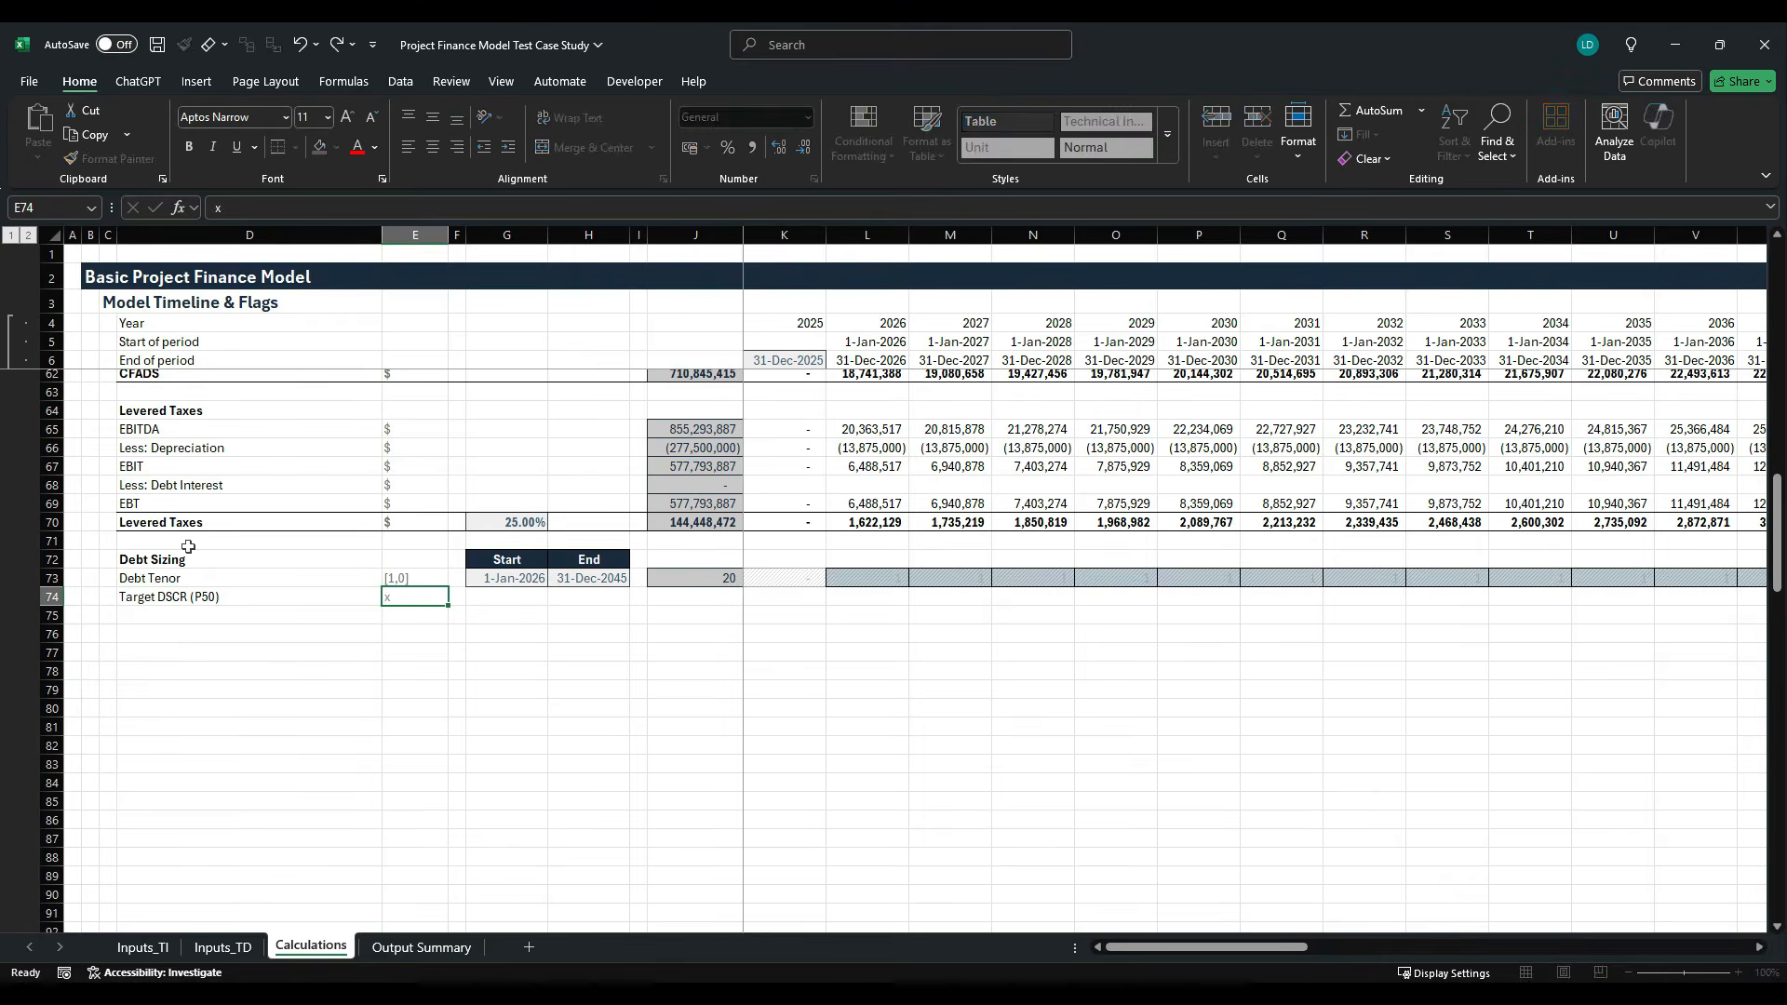
- Link G74 to the Target DSCR input value with =Inputs_TI!F35
key(Right)
key(Right)
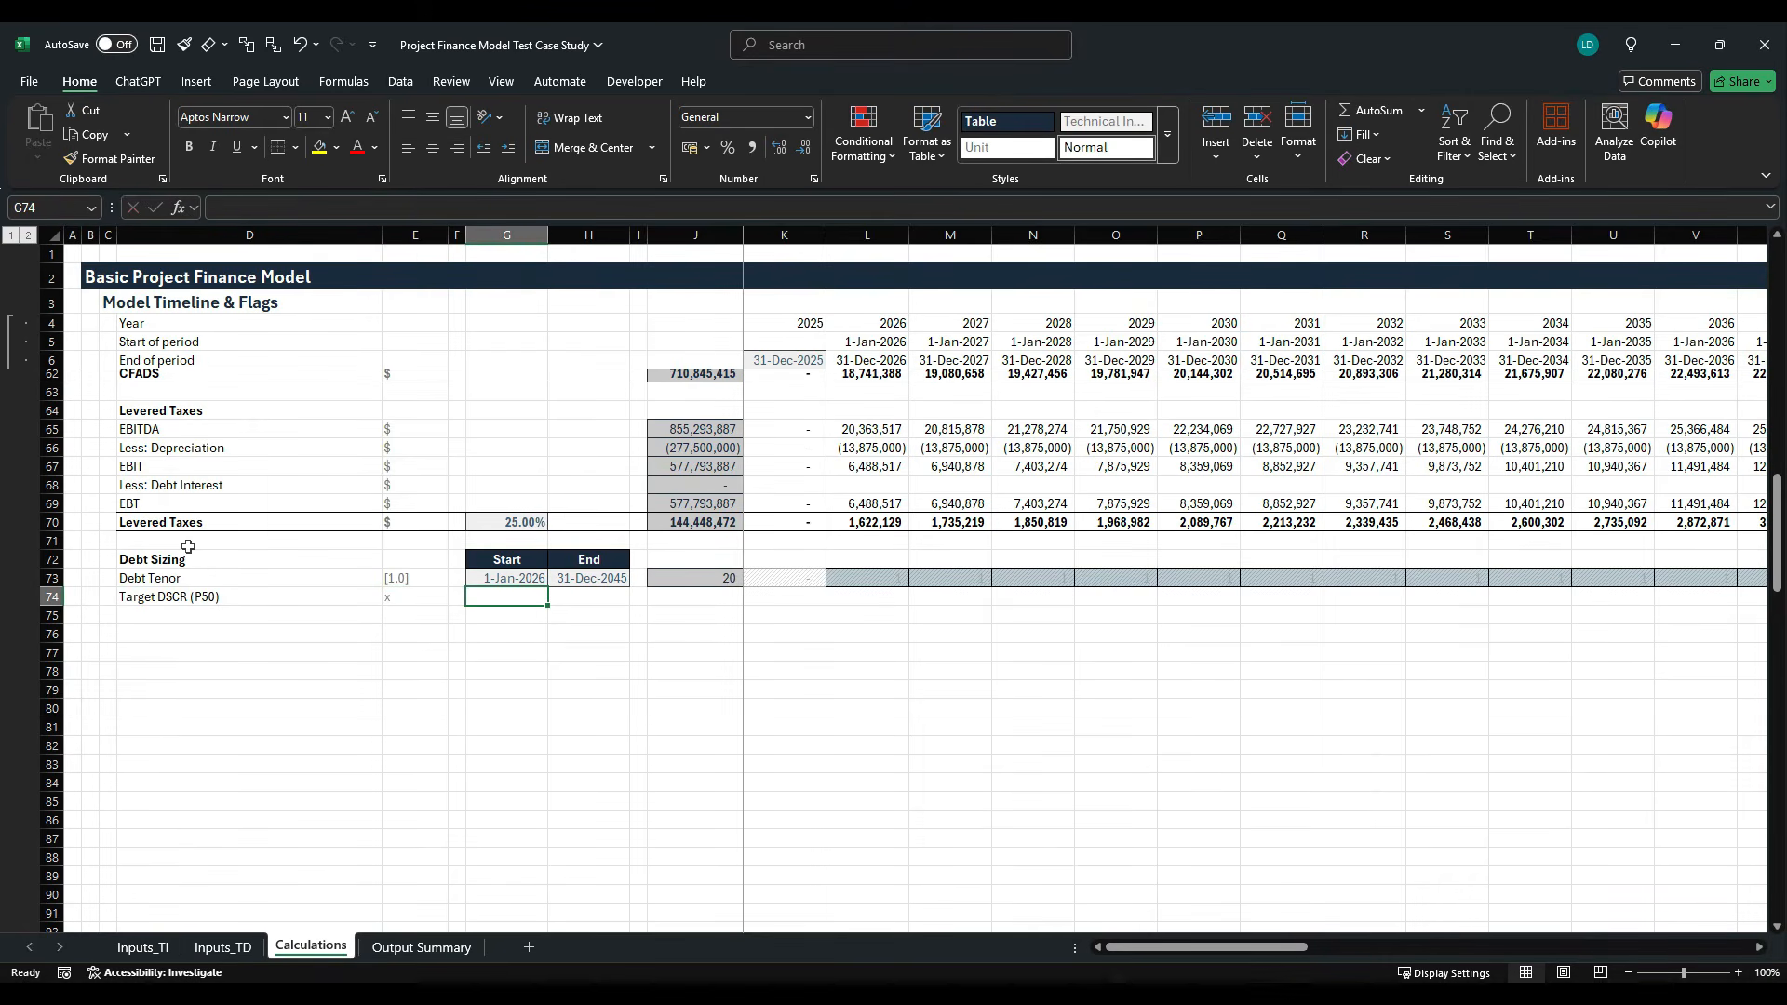
text(=)
click(142, 946)
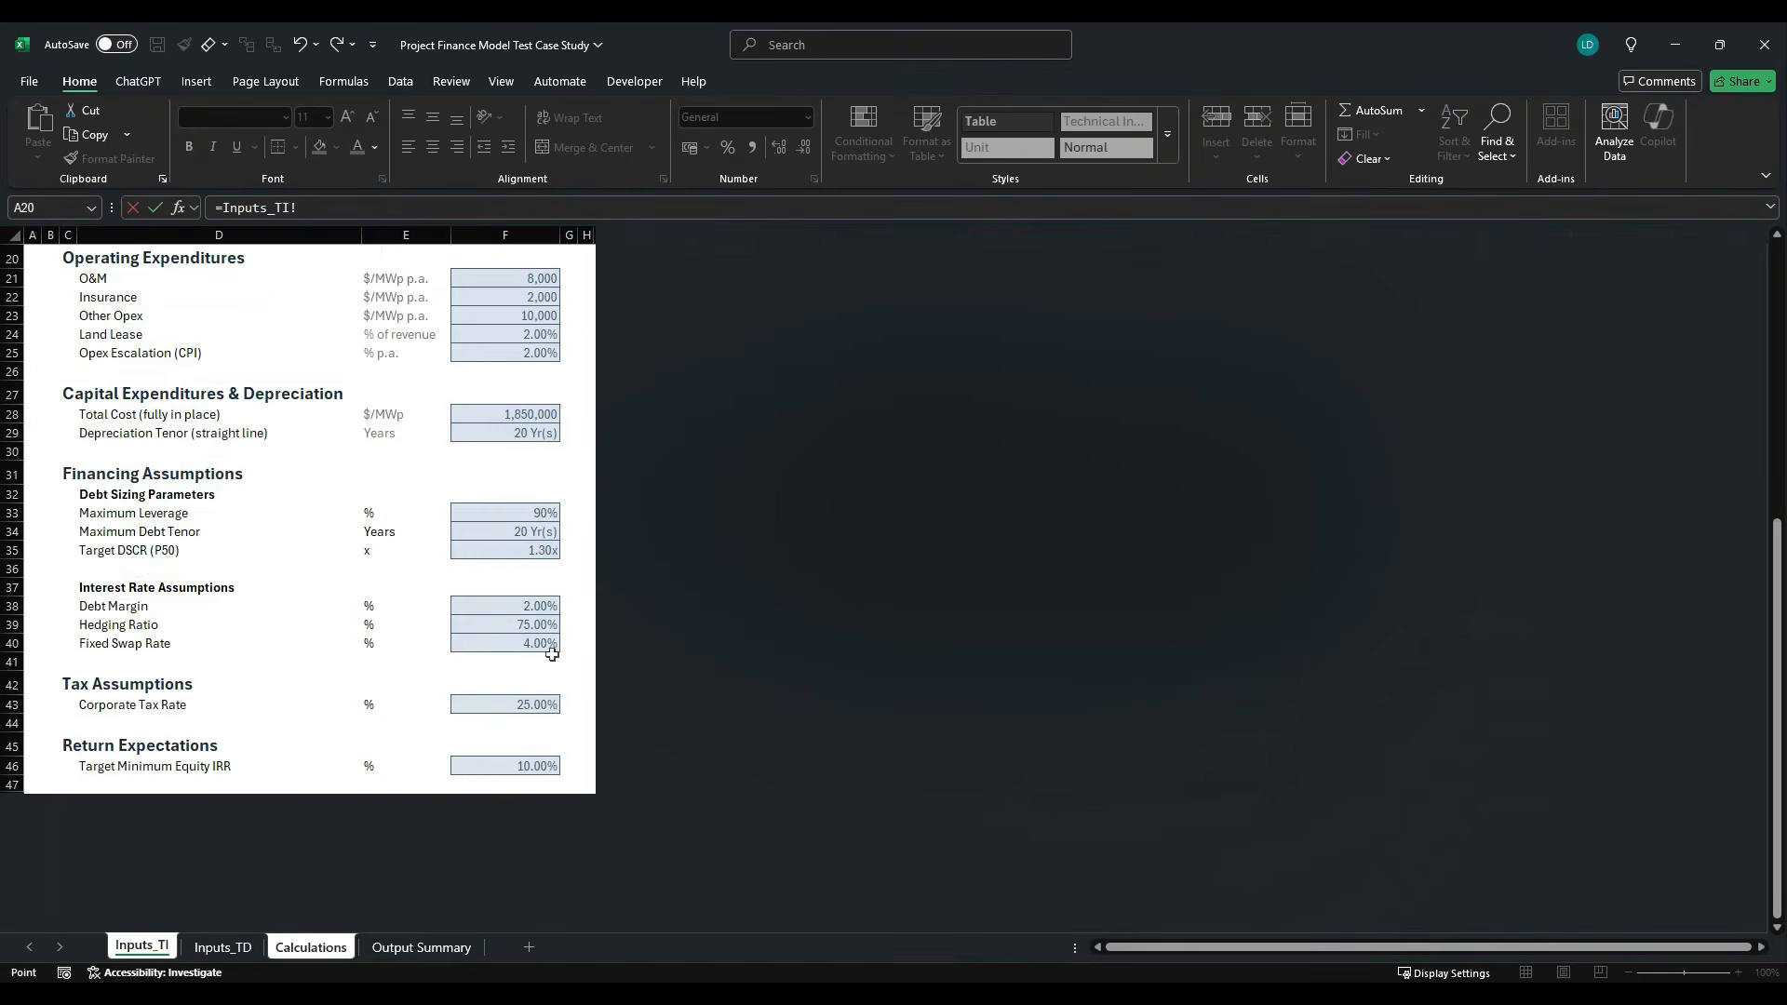
click(547, 553)
key(Return)
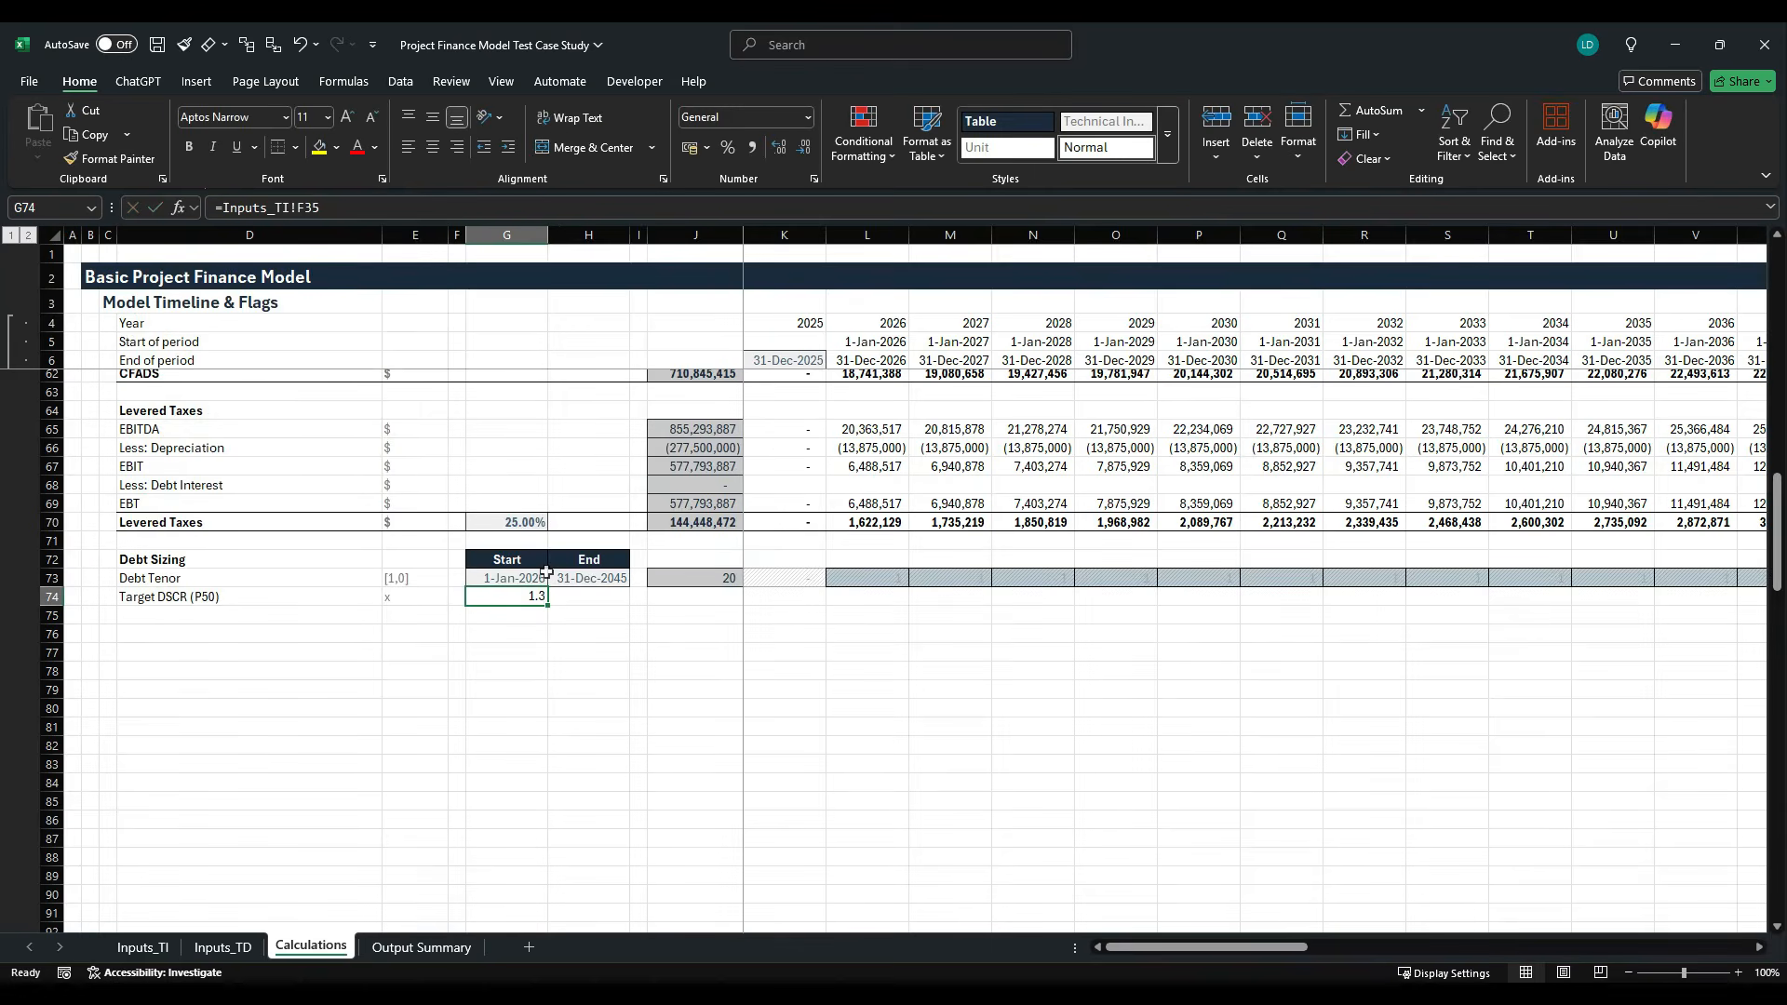
- Apply the Offsheet cell style to the Target DSCR value in G74
key(alt+h)
key(j)
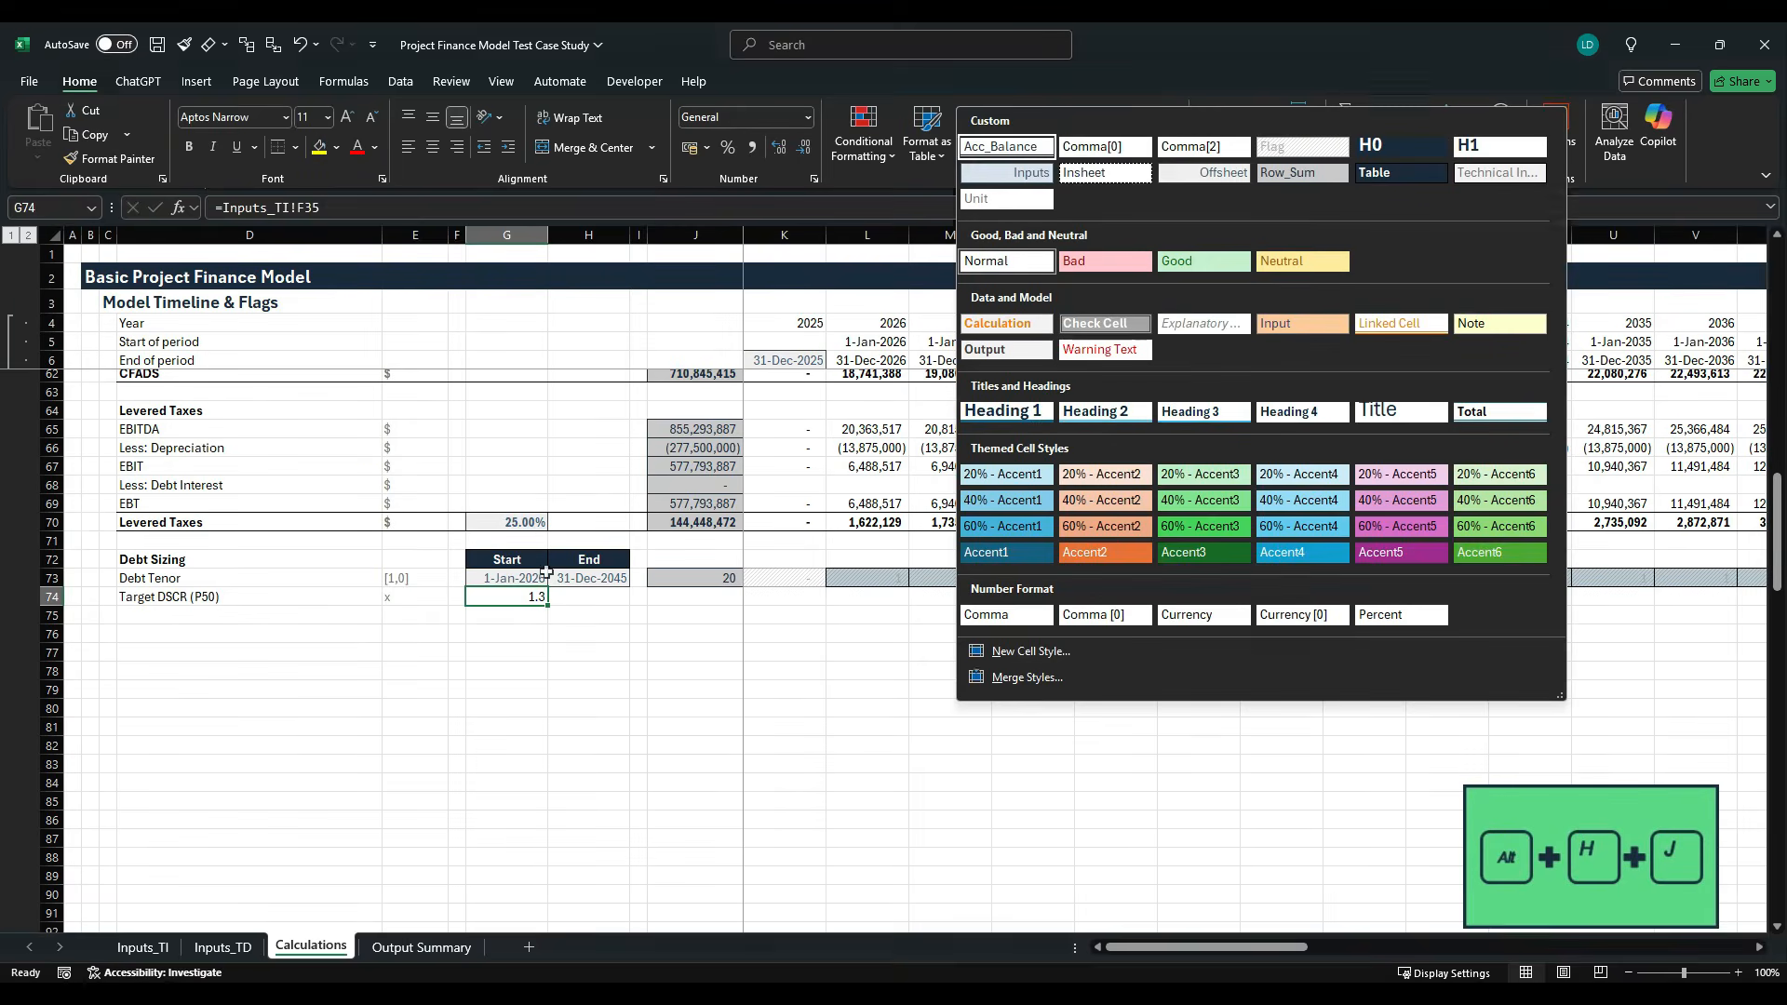
key(Right)
key(Right)
key(Down)
key(Escape)
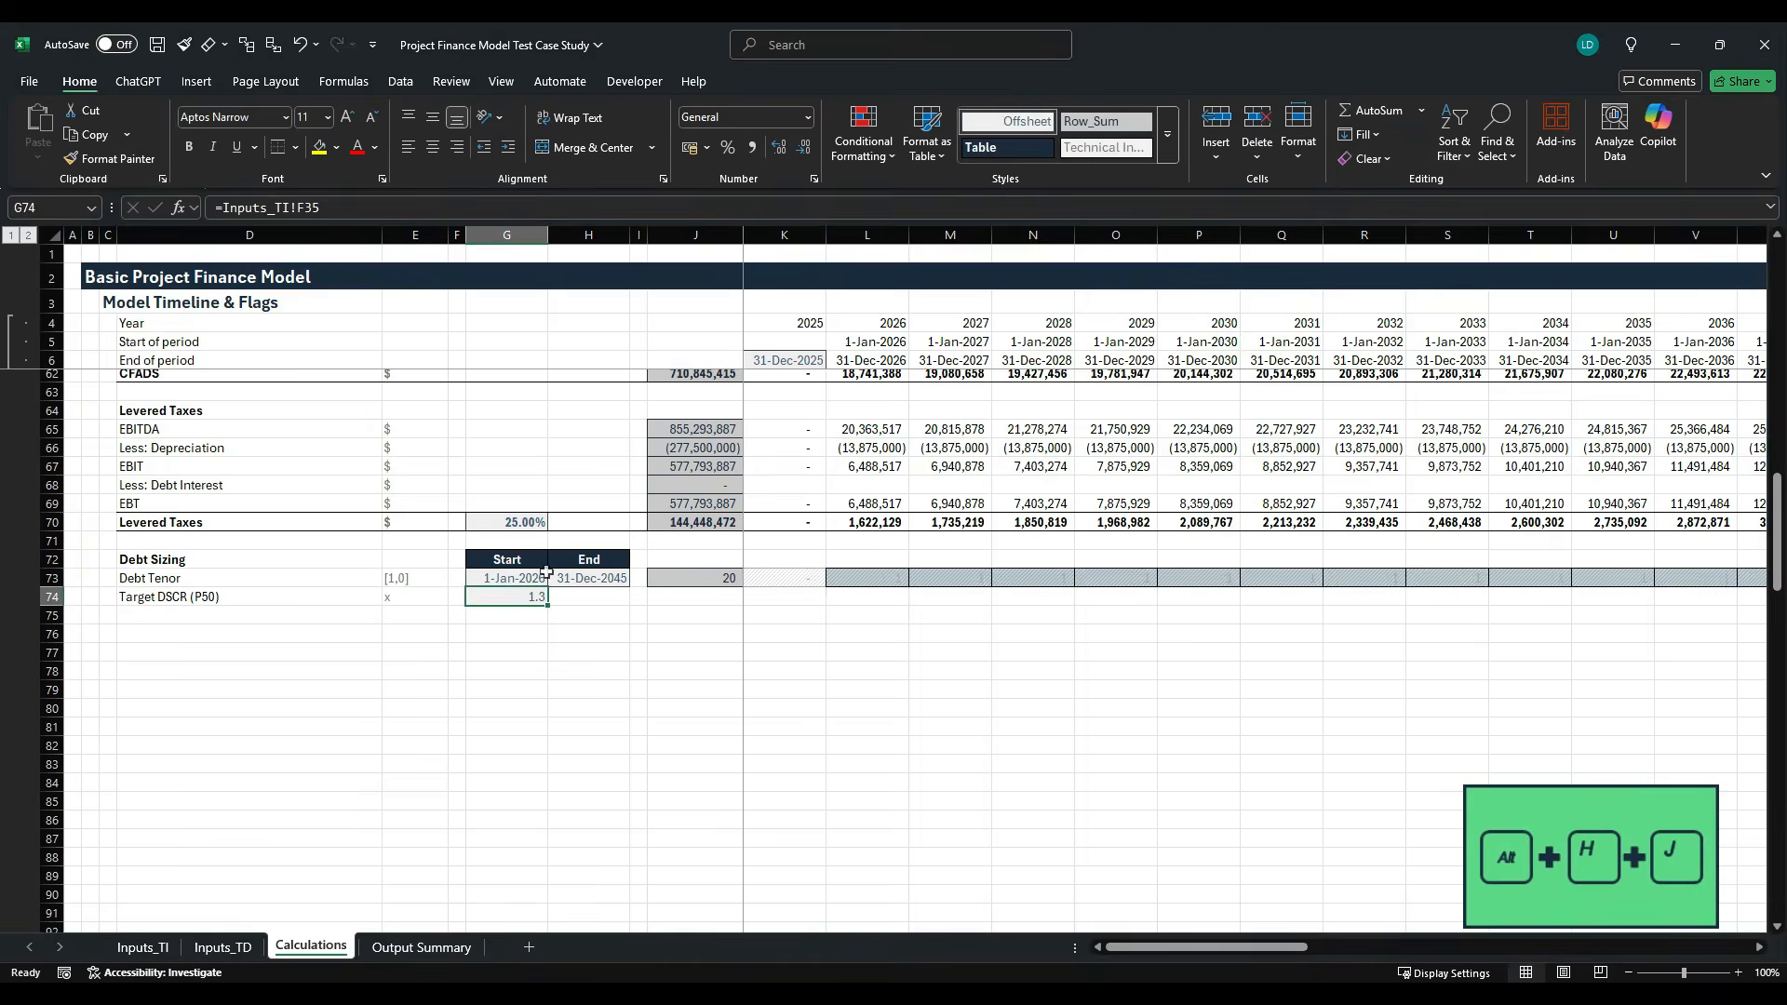
- Give G74 the custom number format #,##0.00"x"
key(ctrl+1)
click(877, 491)
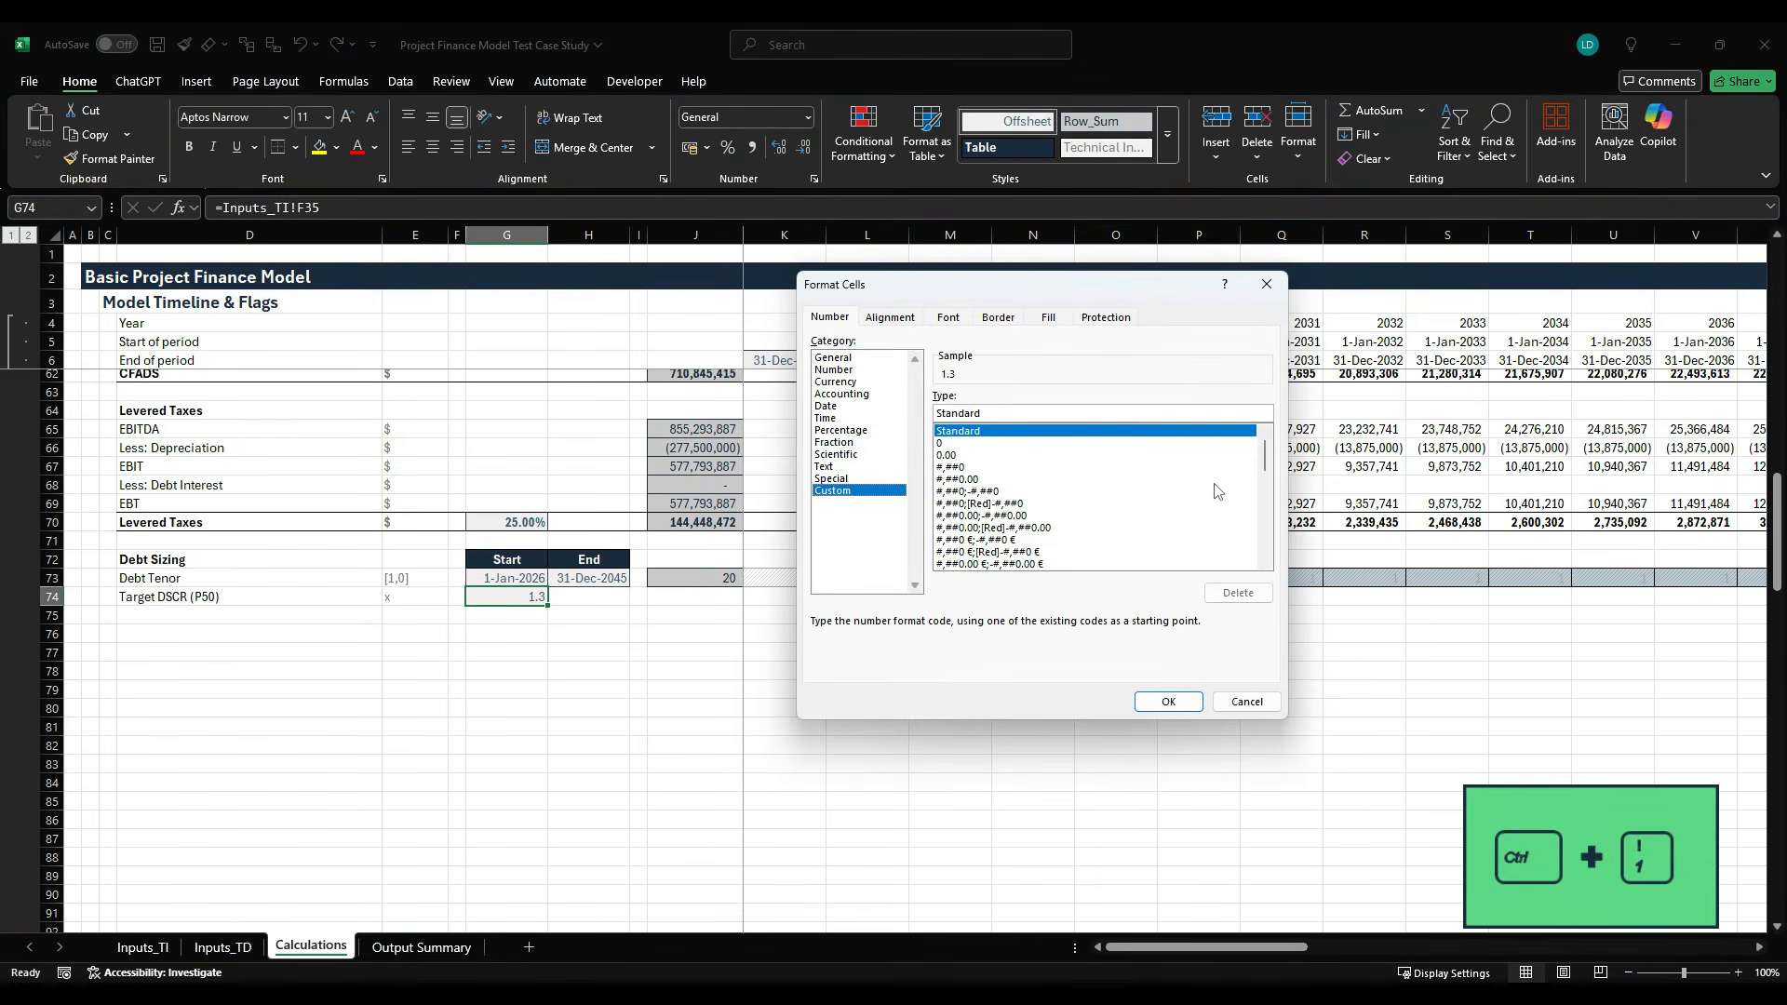
drag(1266, 460, 1267, 563)
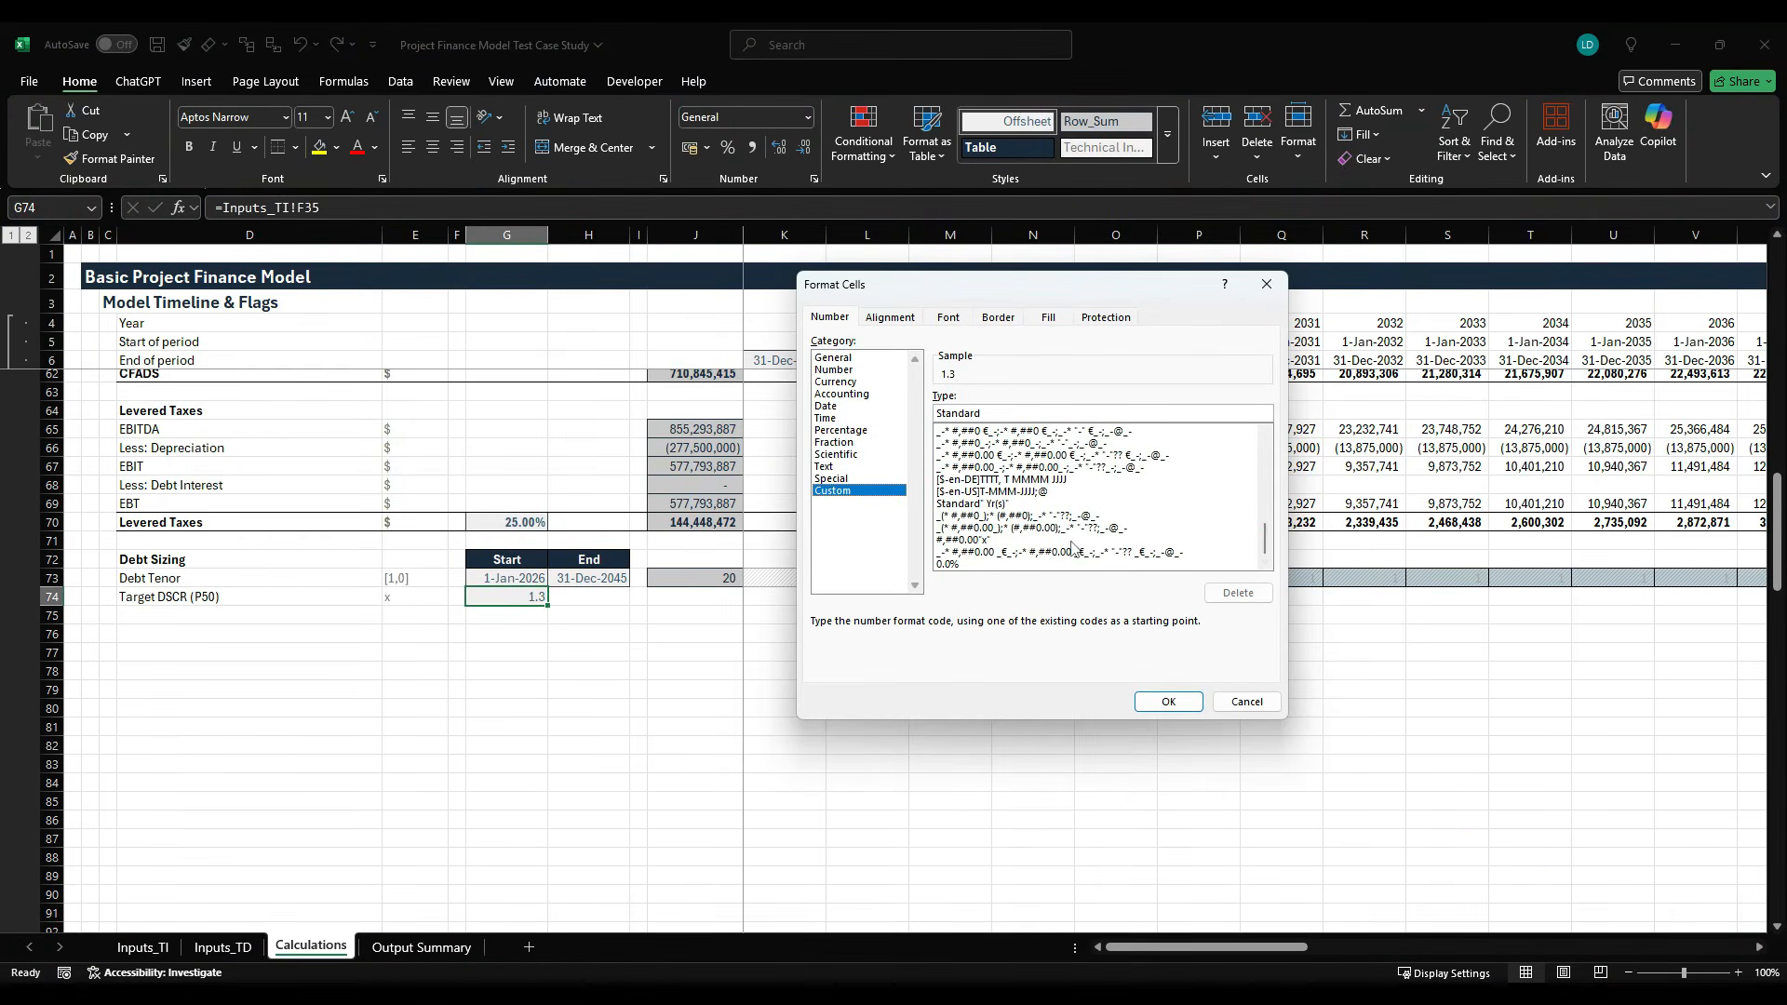
click(1009, 540)
click(1144, 698)
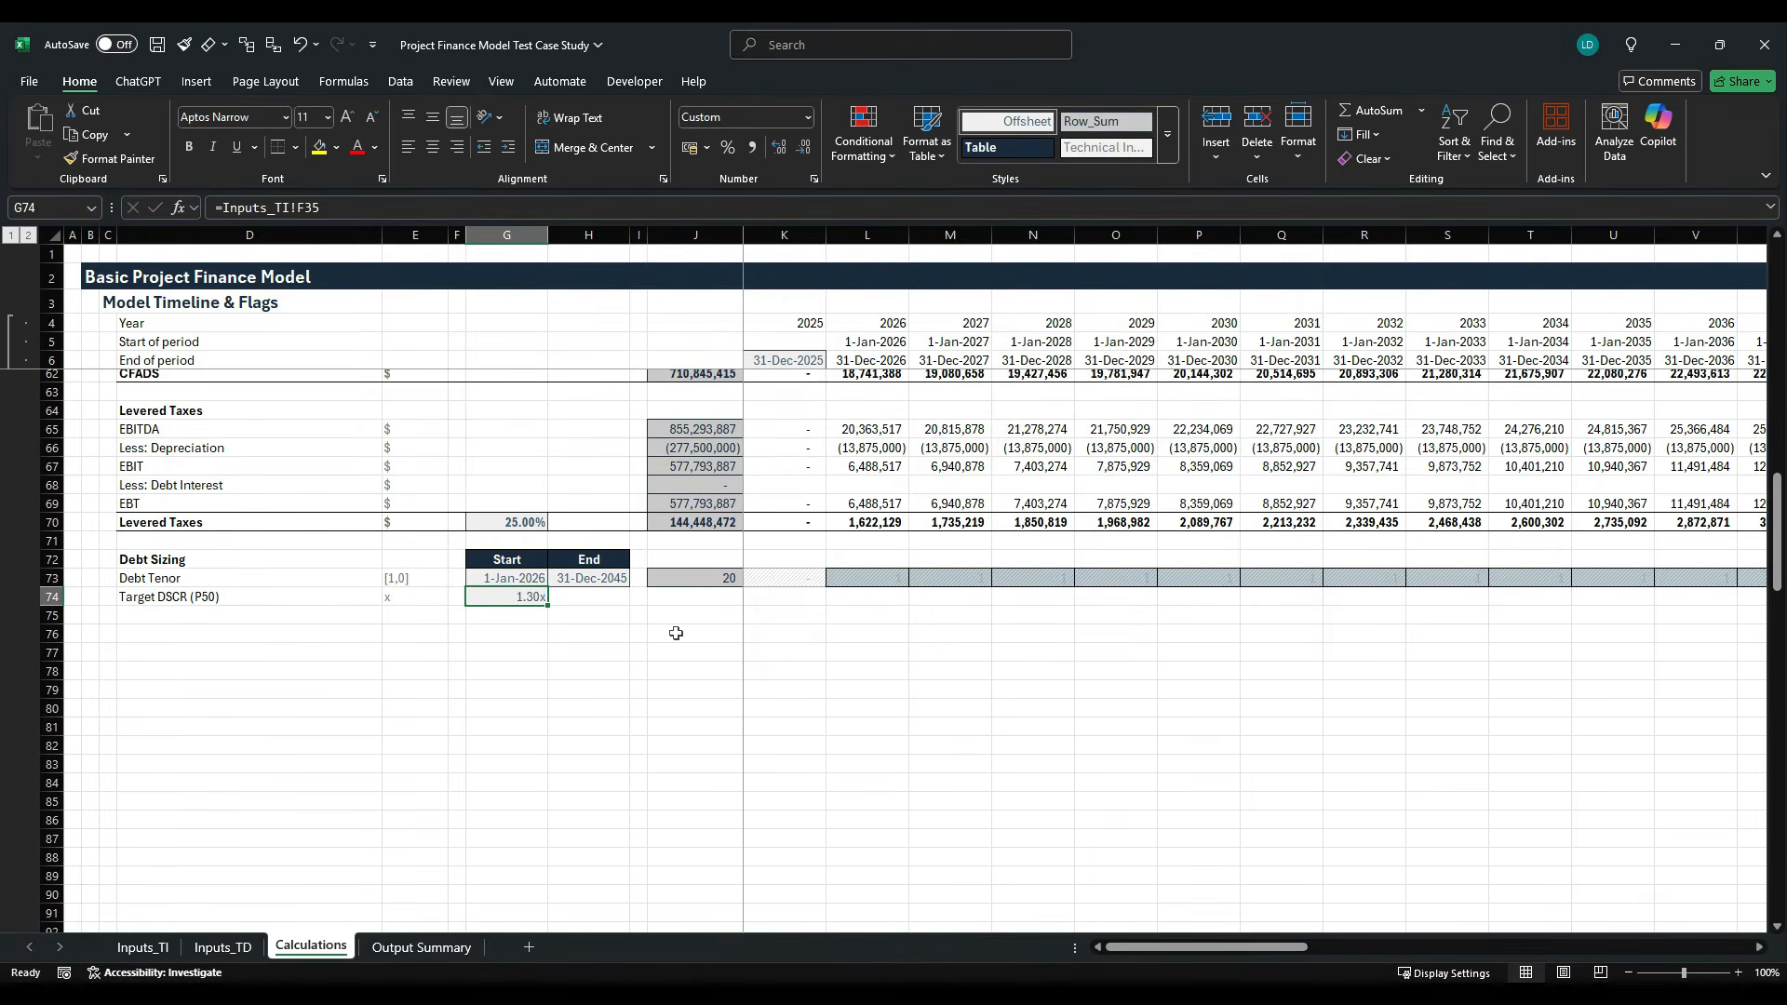
- Calculate the 2025 Target DSCR in K74 with =$G$74*K73, multiplying the fixed target by the Debt Tenor flag
key(Right)
key(Right)
key(Right)
key(Right)
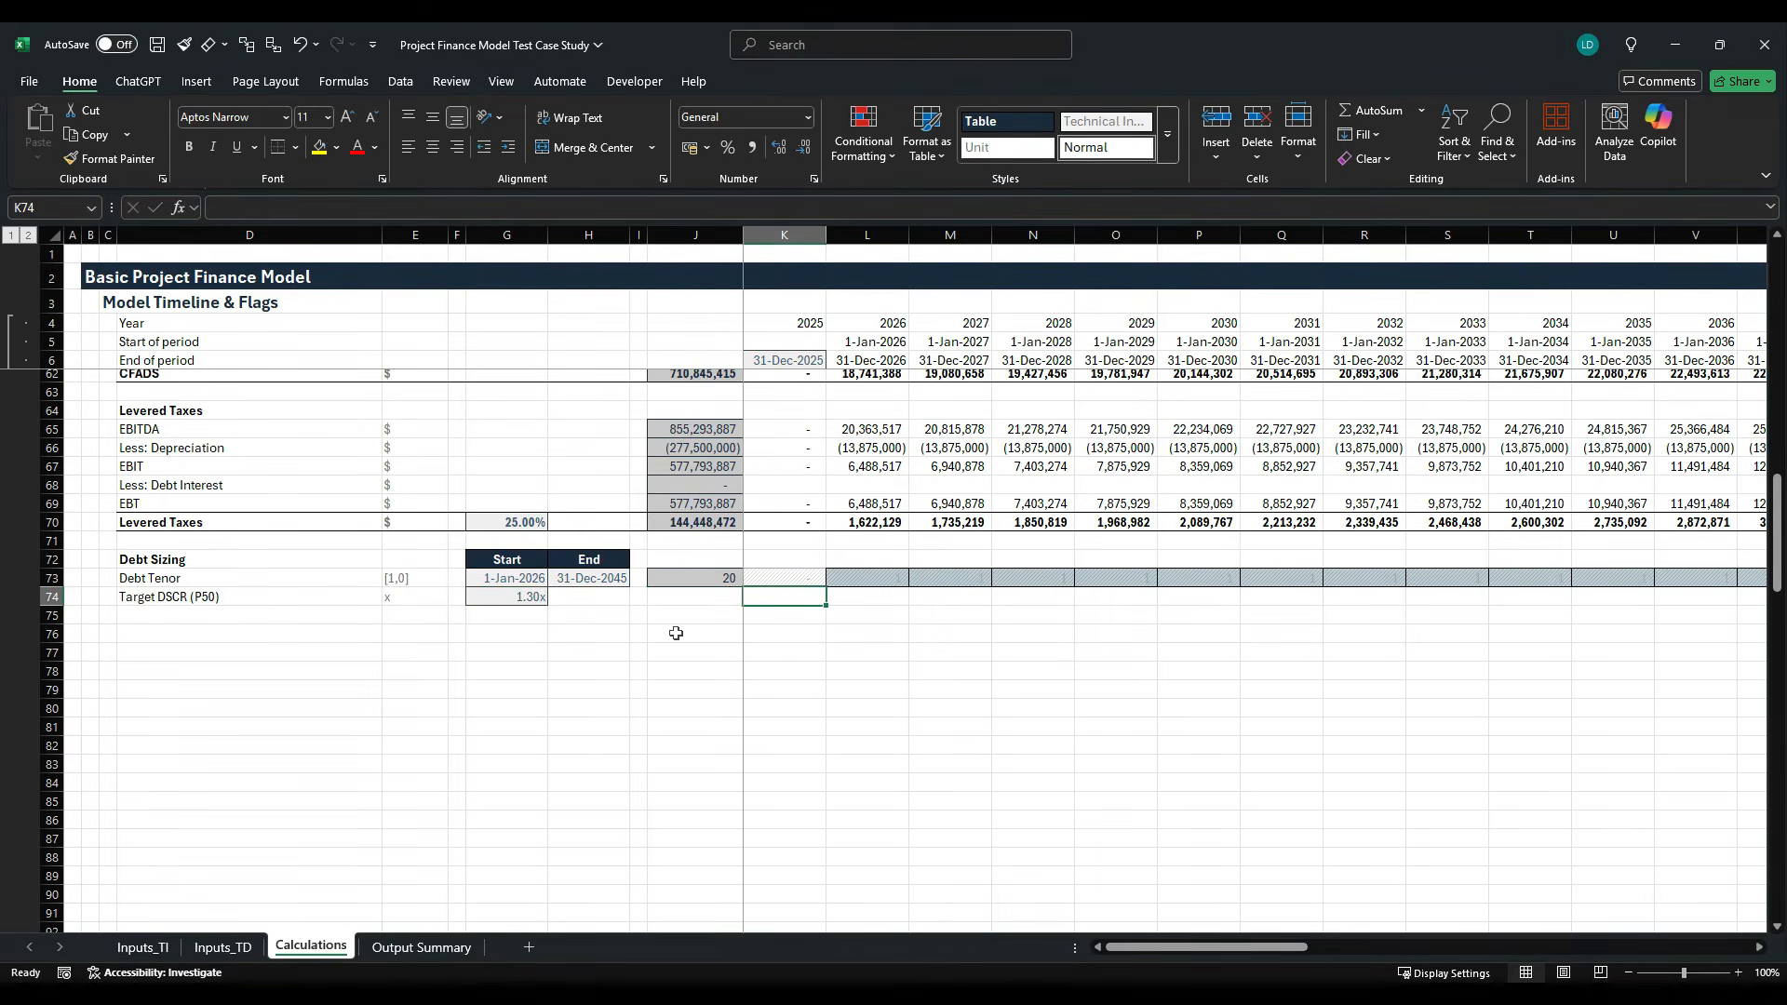
text(=)
key(Left)
key(Left)
key(Left)
key(Left)
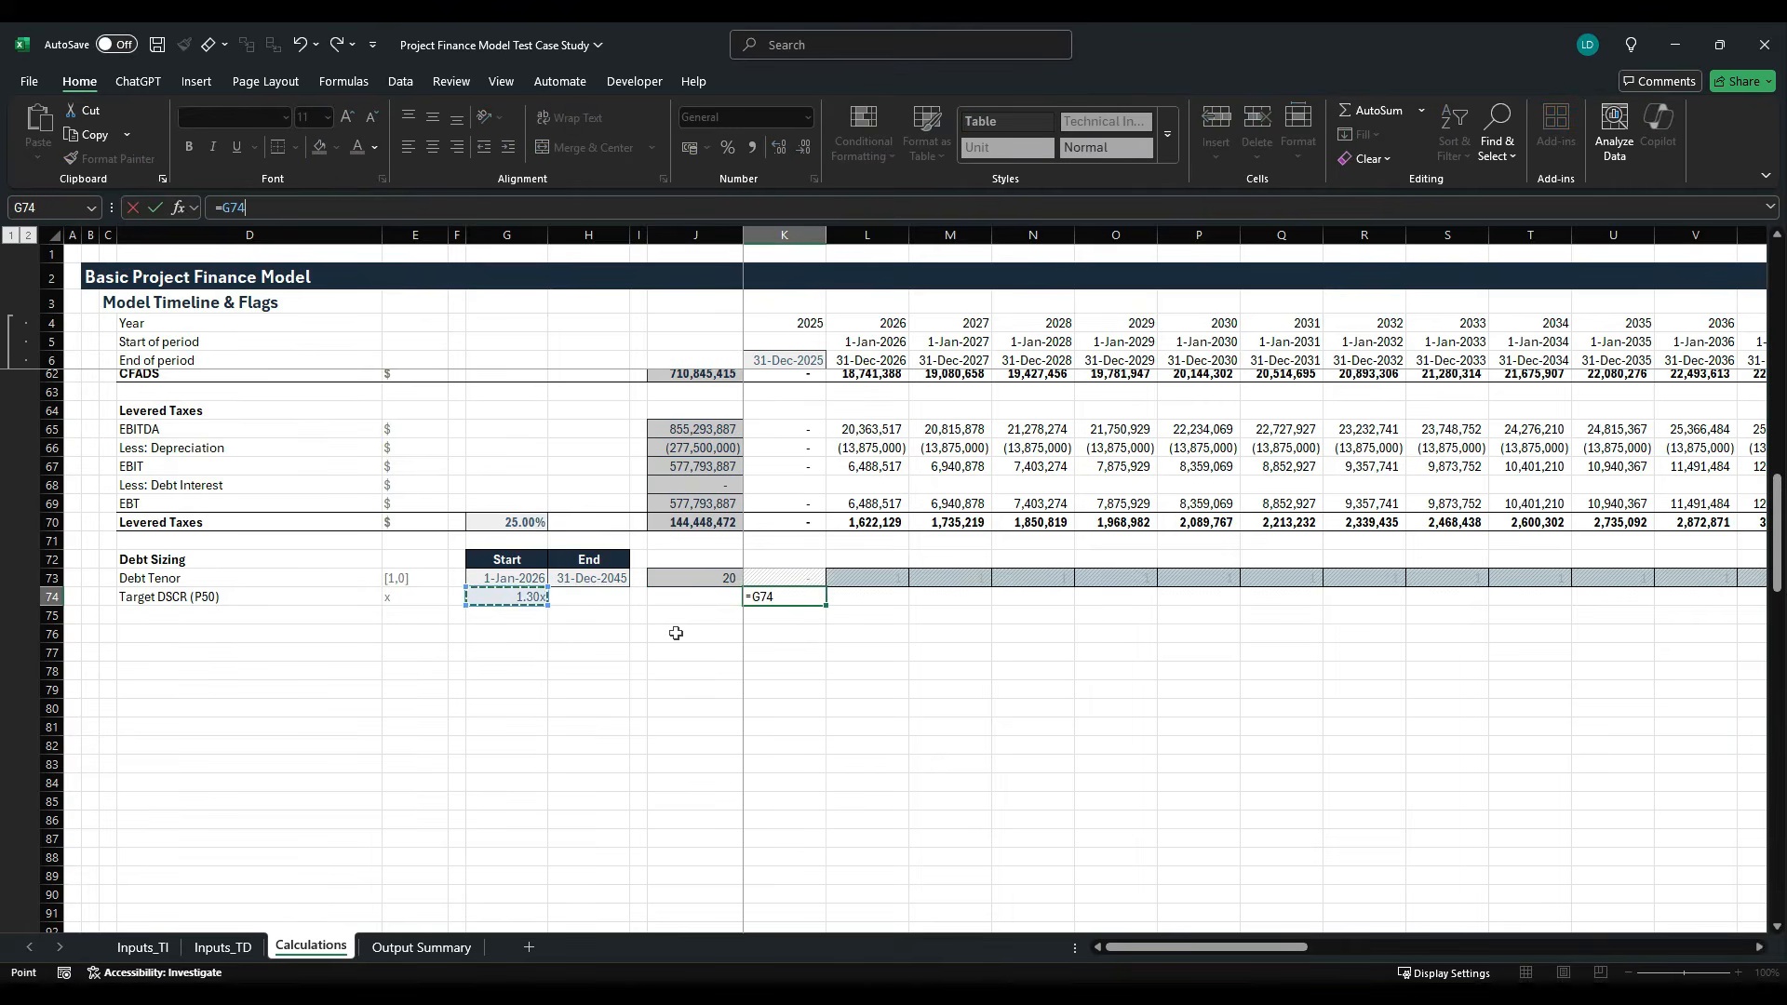
key(F4)
text(*)
key(Up)
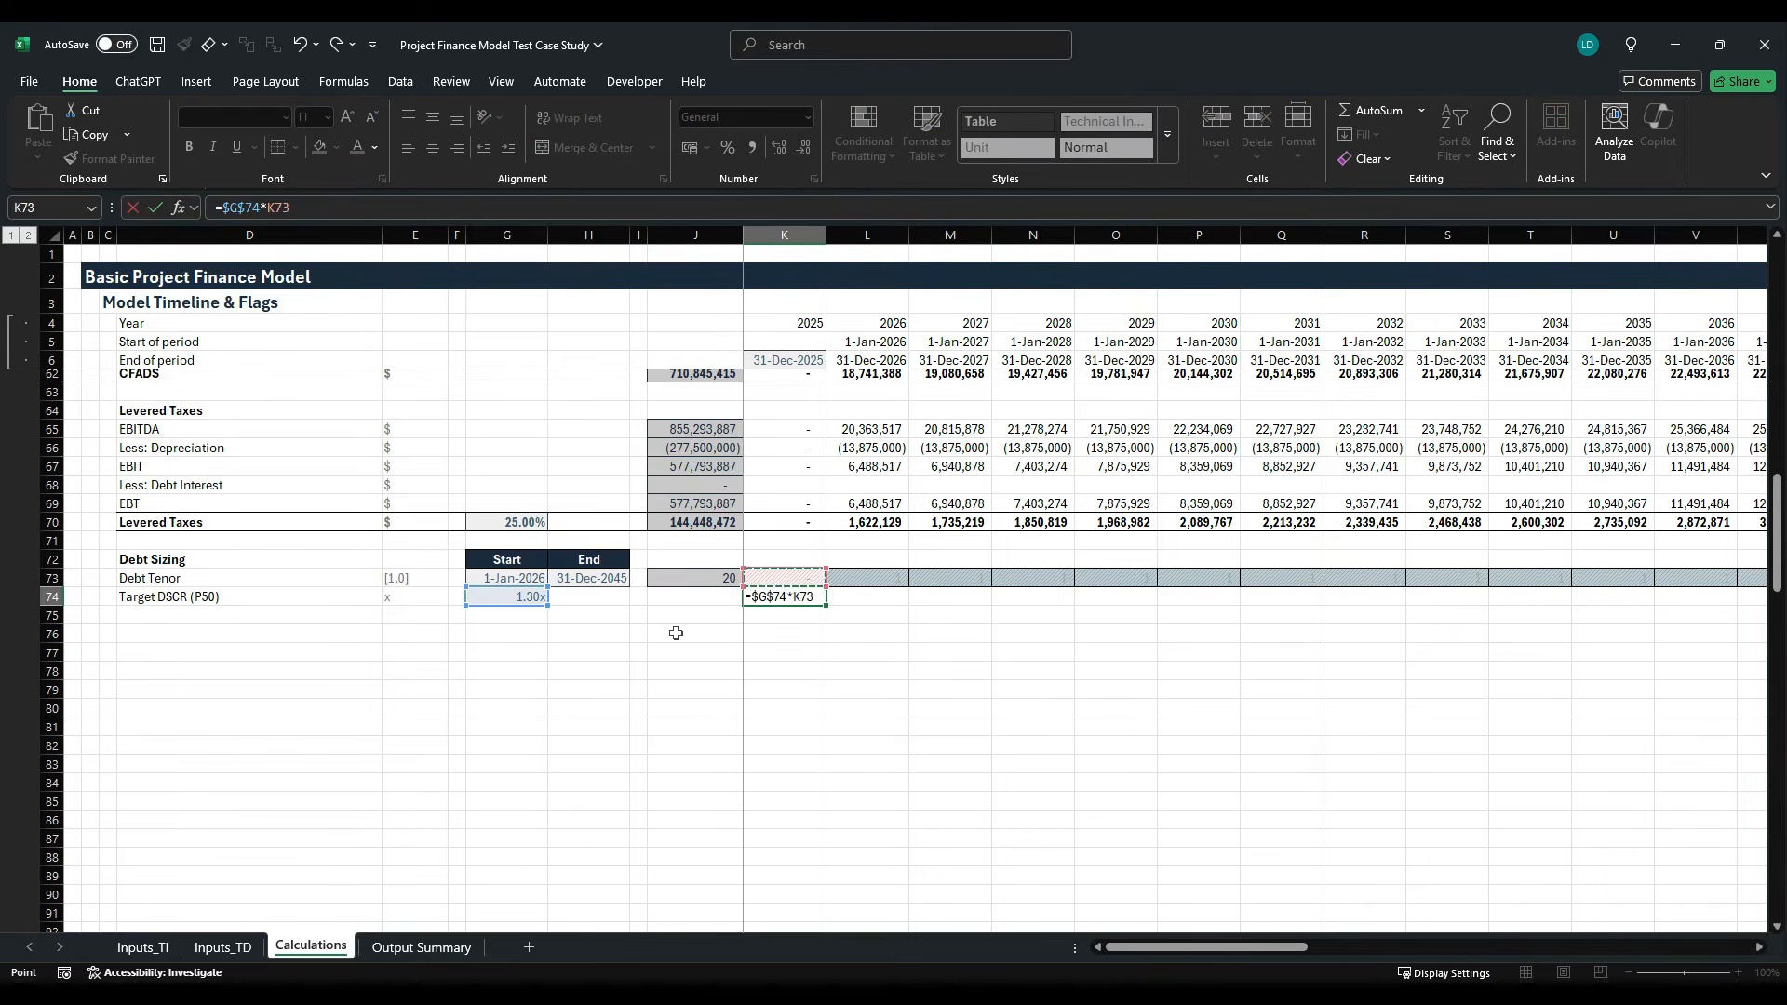
key(ctrl+Return)
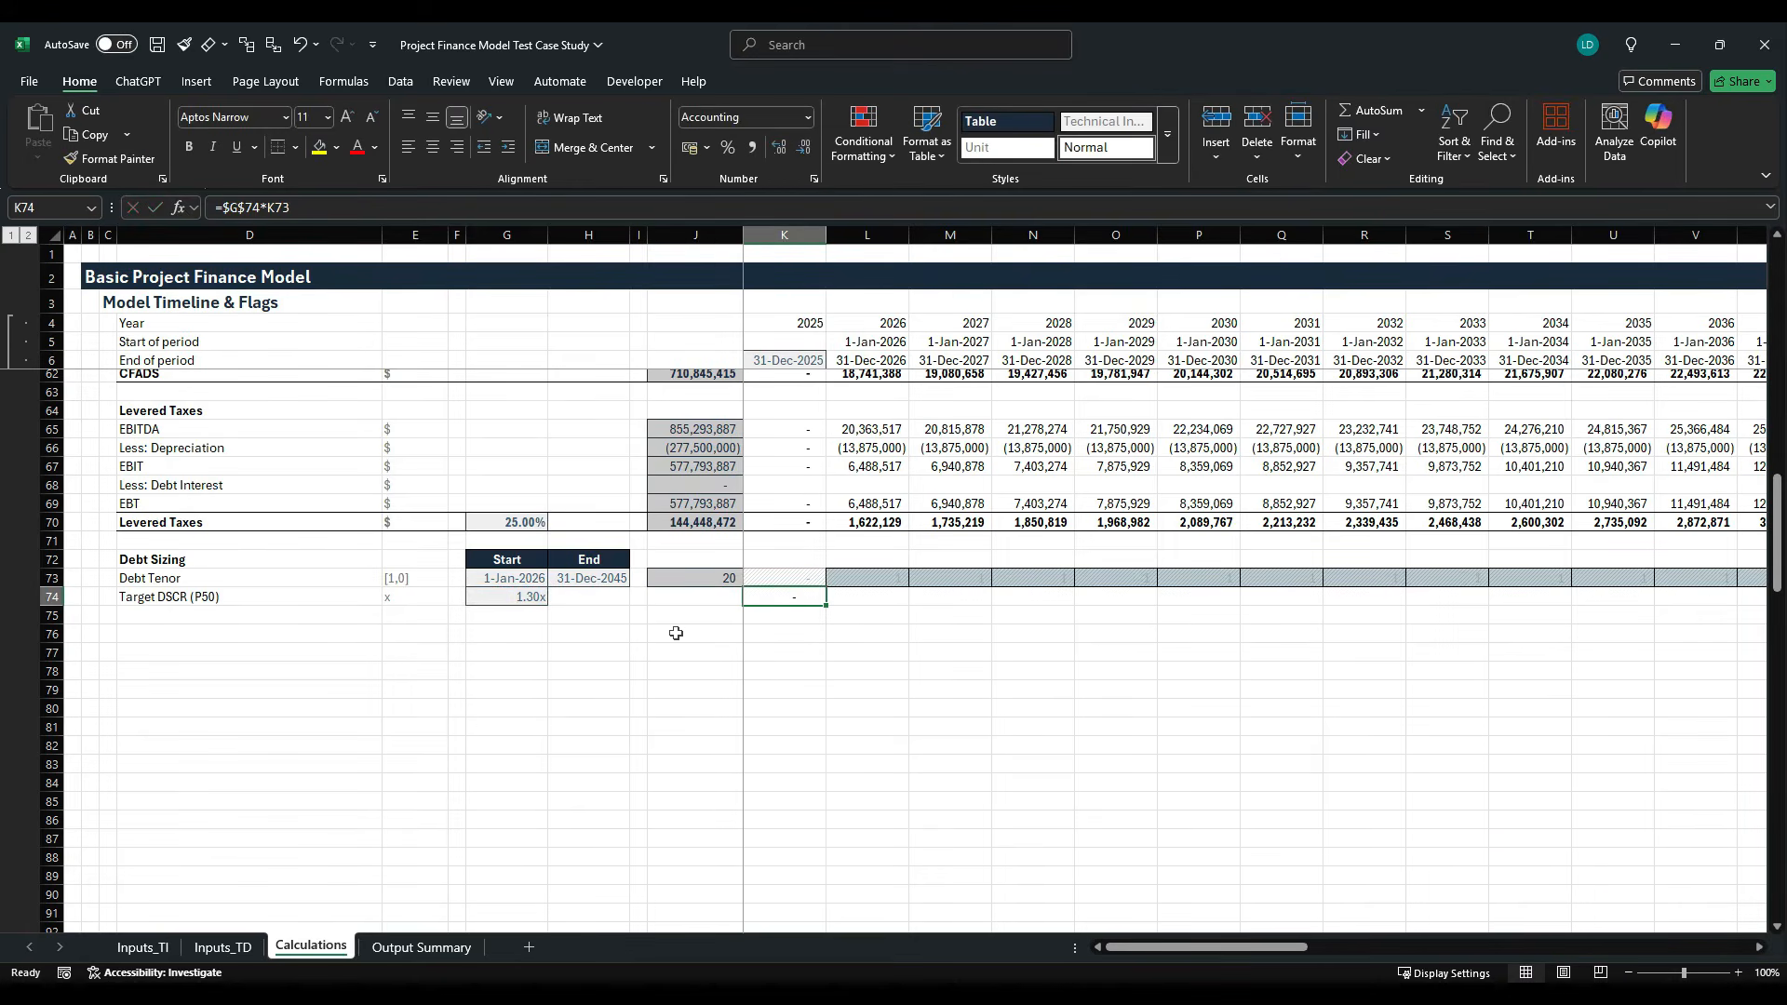
- Format K74 with the custom number format #,##0.00"x" and fill its formula across the timeline
key(ctrl+1)
click(832, 492)
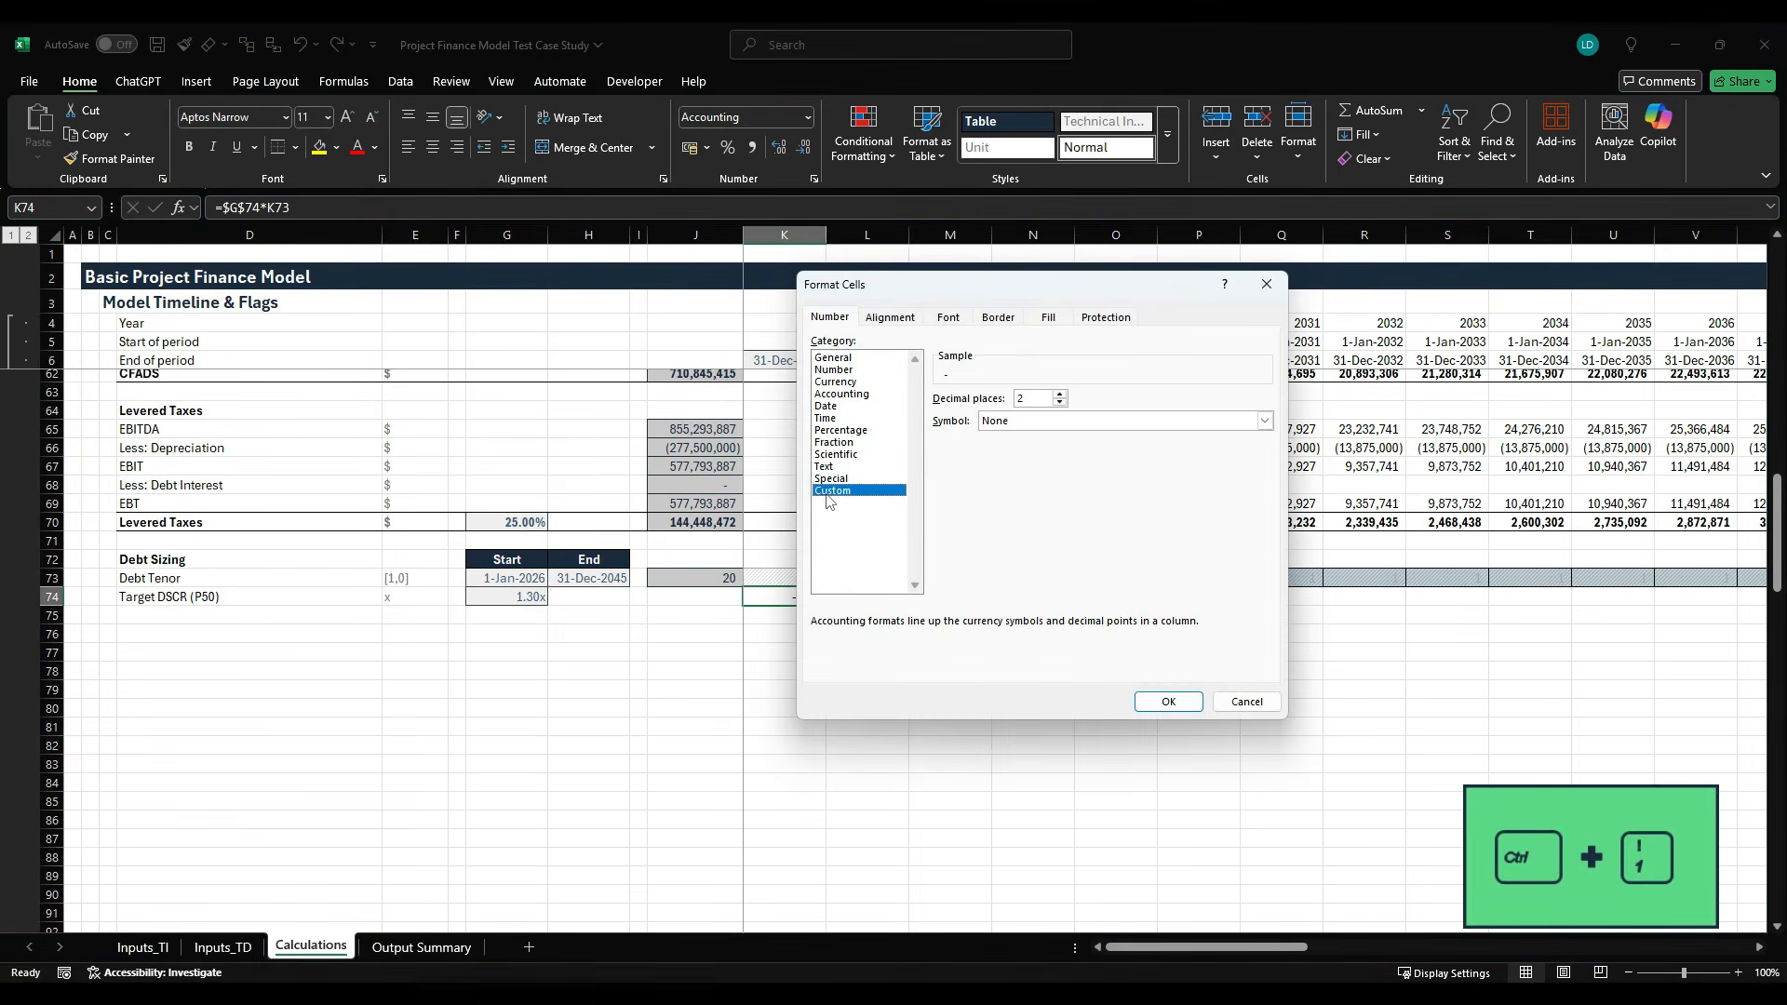
click(998, 540)
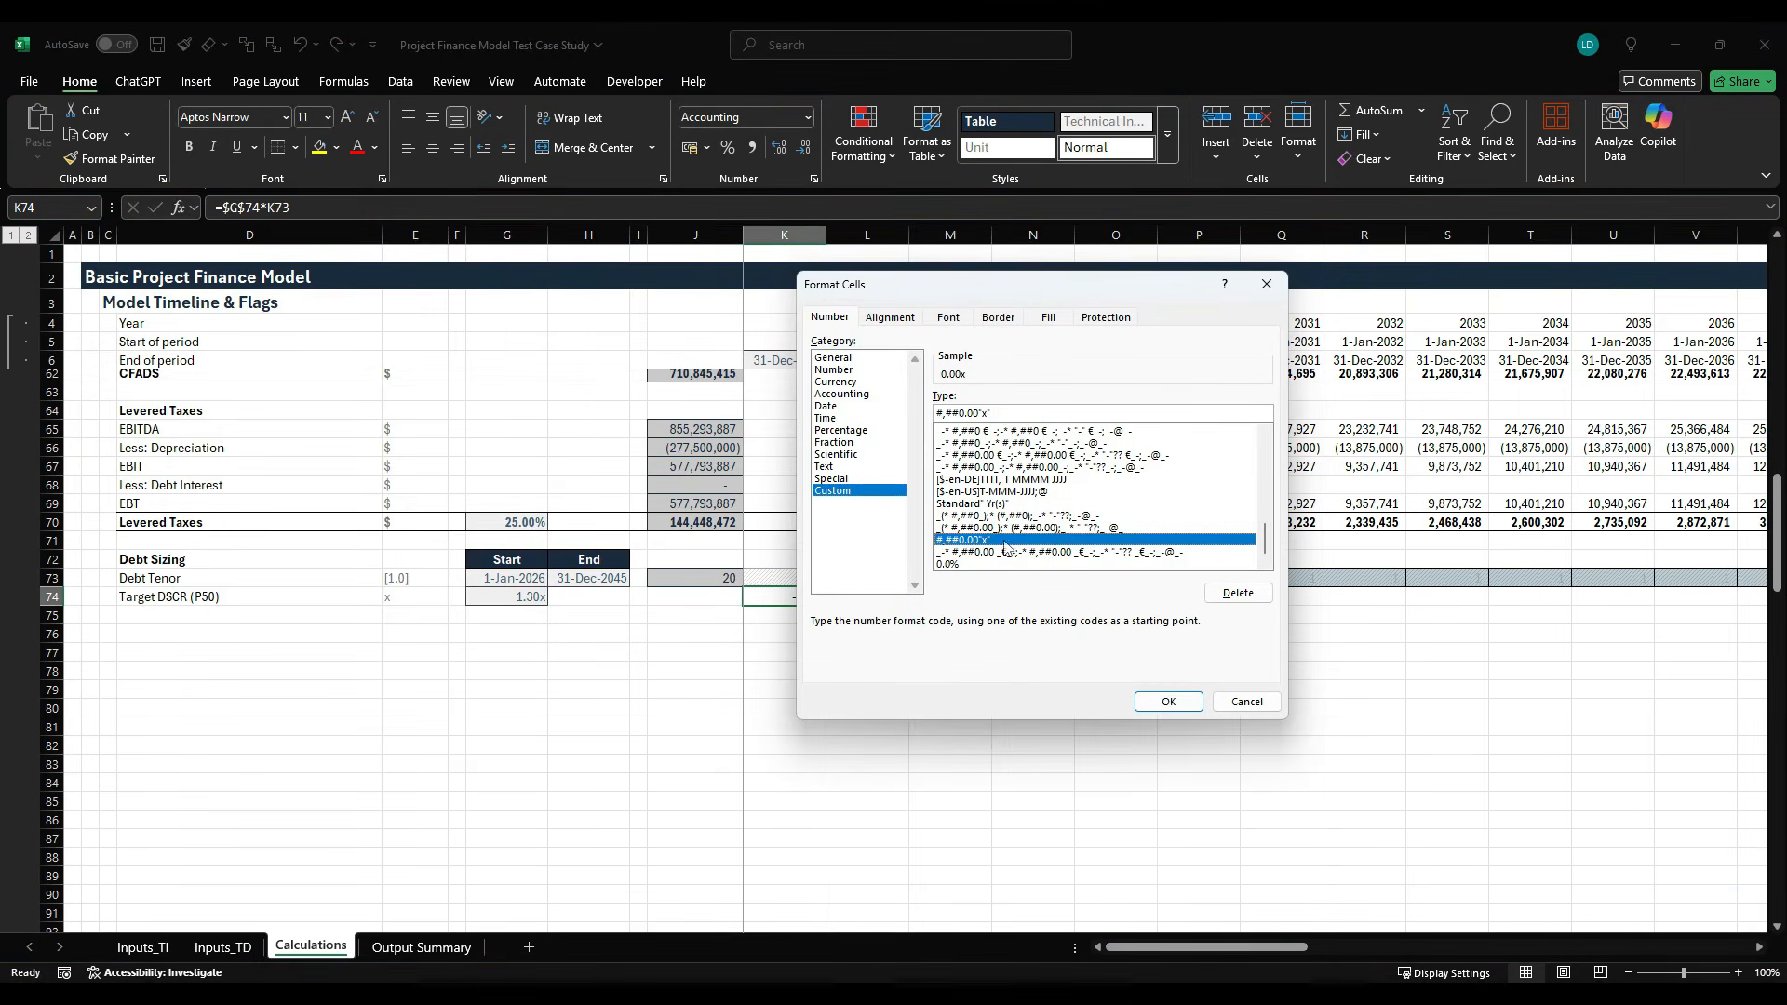
click(1163, 703)
key(ctrl+shift+Right)
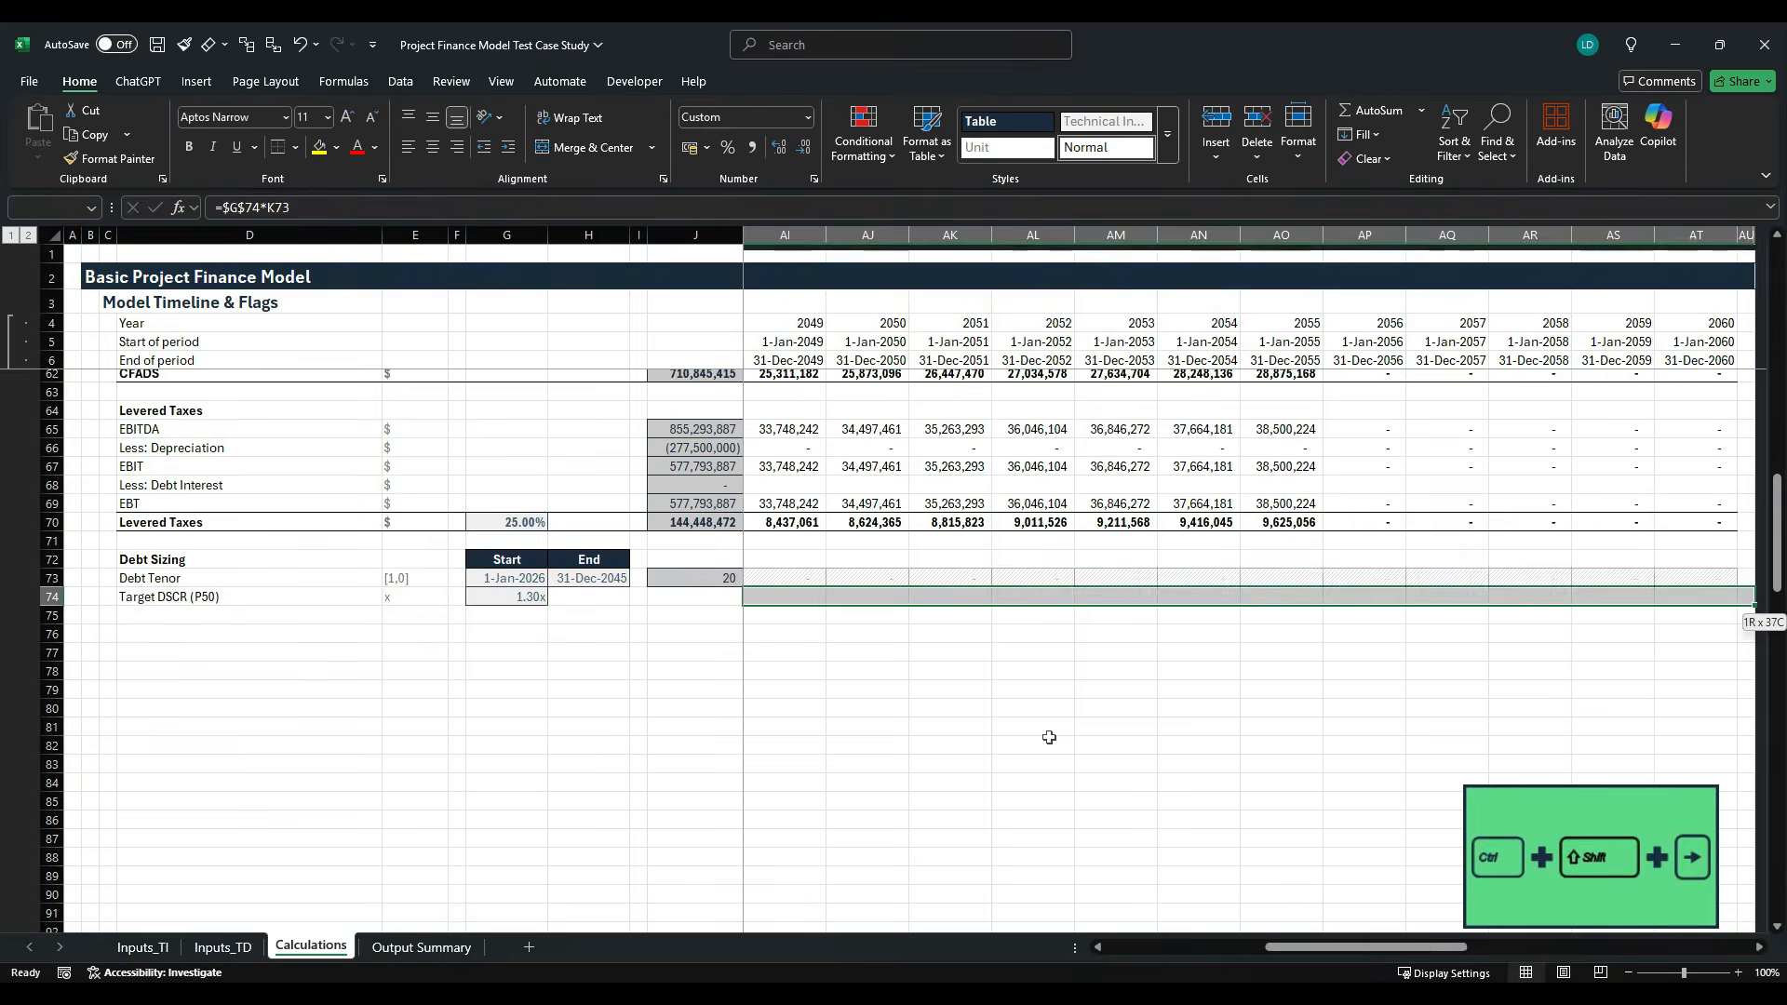
key(ctrl+r)
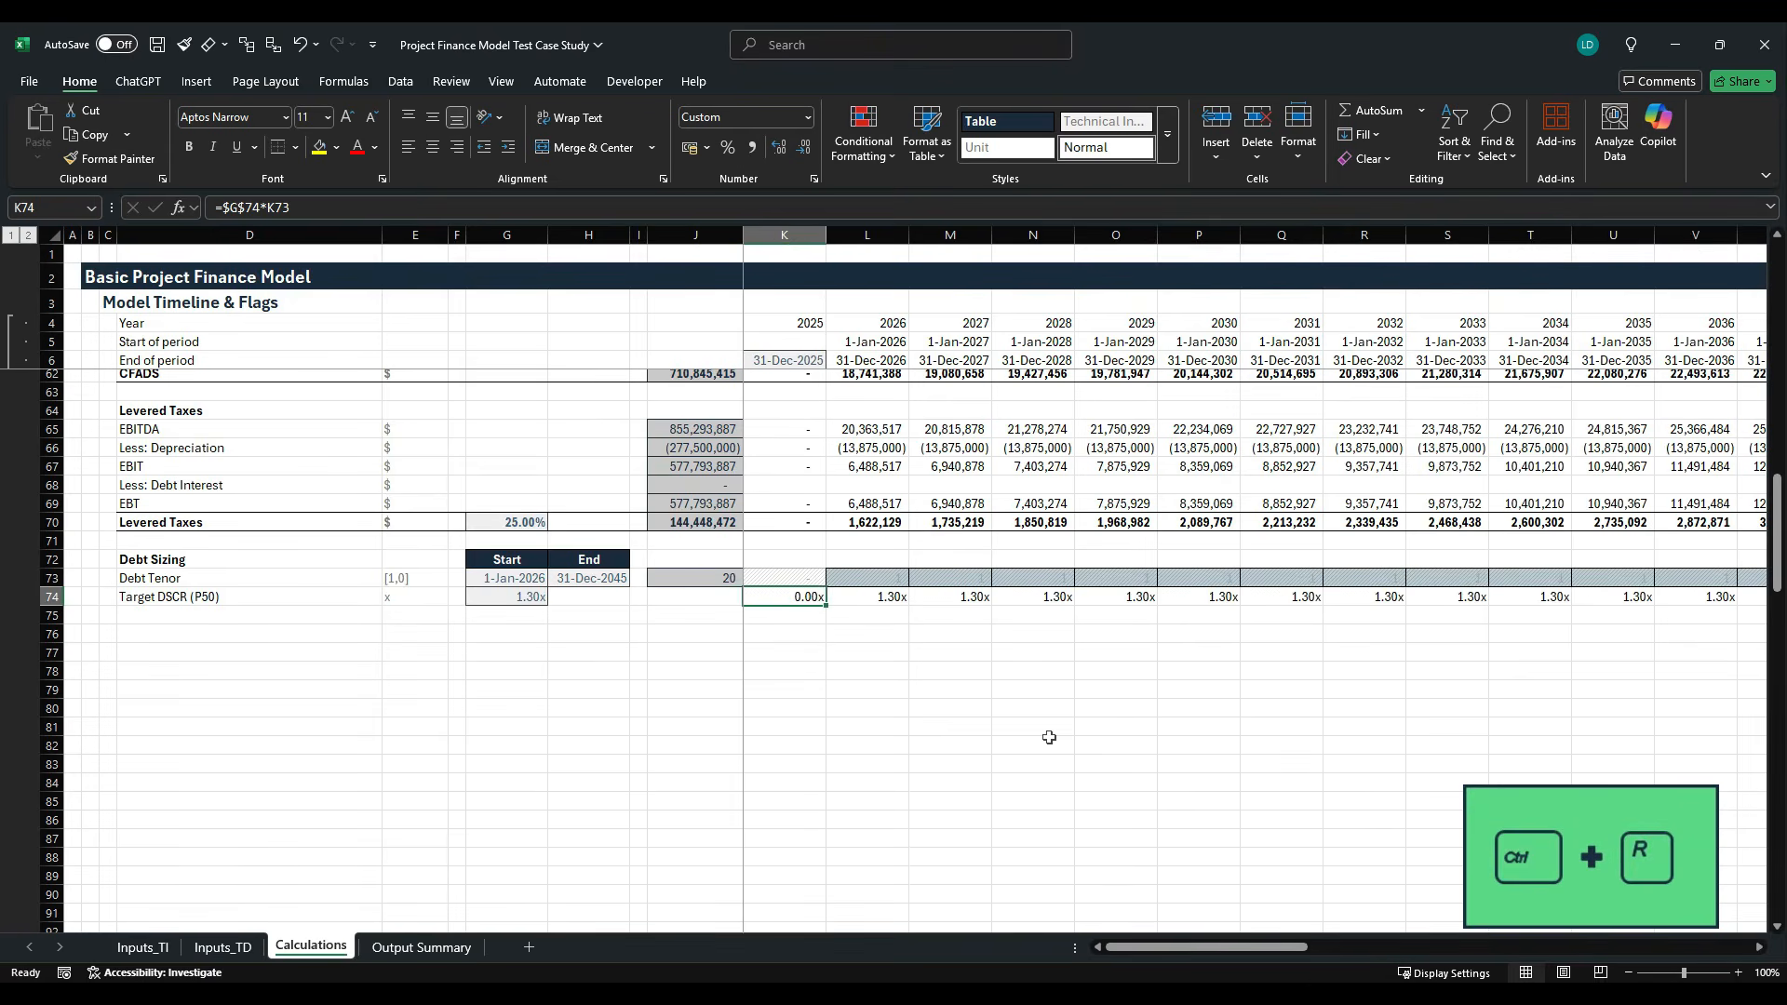
- Review the Target DSCR row across the timeline against the Debt Tenor flags, including the years around the tenor's end
key(Right)
key(Right)
key(Right)
key(Right)
key(Right)
key(Right)
key(Right)
key(Right)
key(Right)
key(Right)
key(Right)
key(Right)
key(Right)
key(Right)
key(Right)
key(Right)
key(Right)
key(Right)
key(Right)
key(Right)
key(Right)
key(Right)
key(Right)
key(Right)
key(Right)
key(Right)
key(Right)
key(Right)
key(Left)
key(Left)
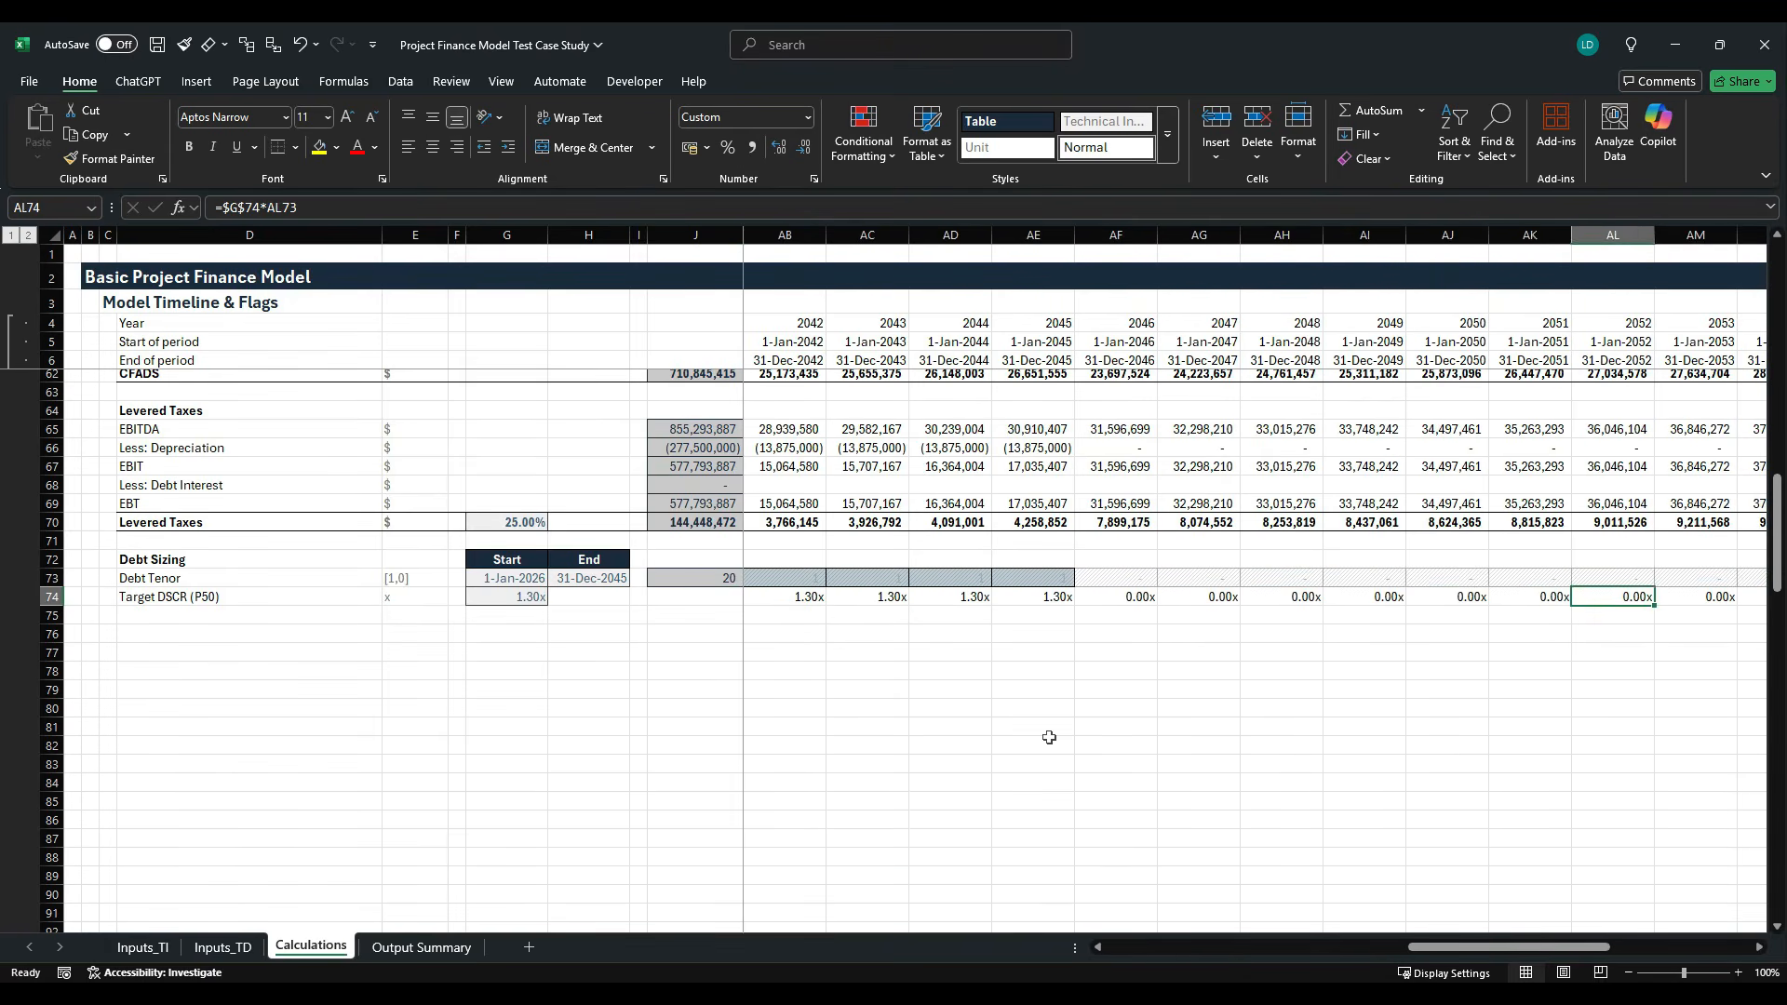
key(ctrl+Left)
key(Left)
key(Left)
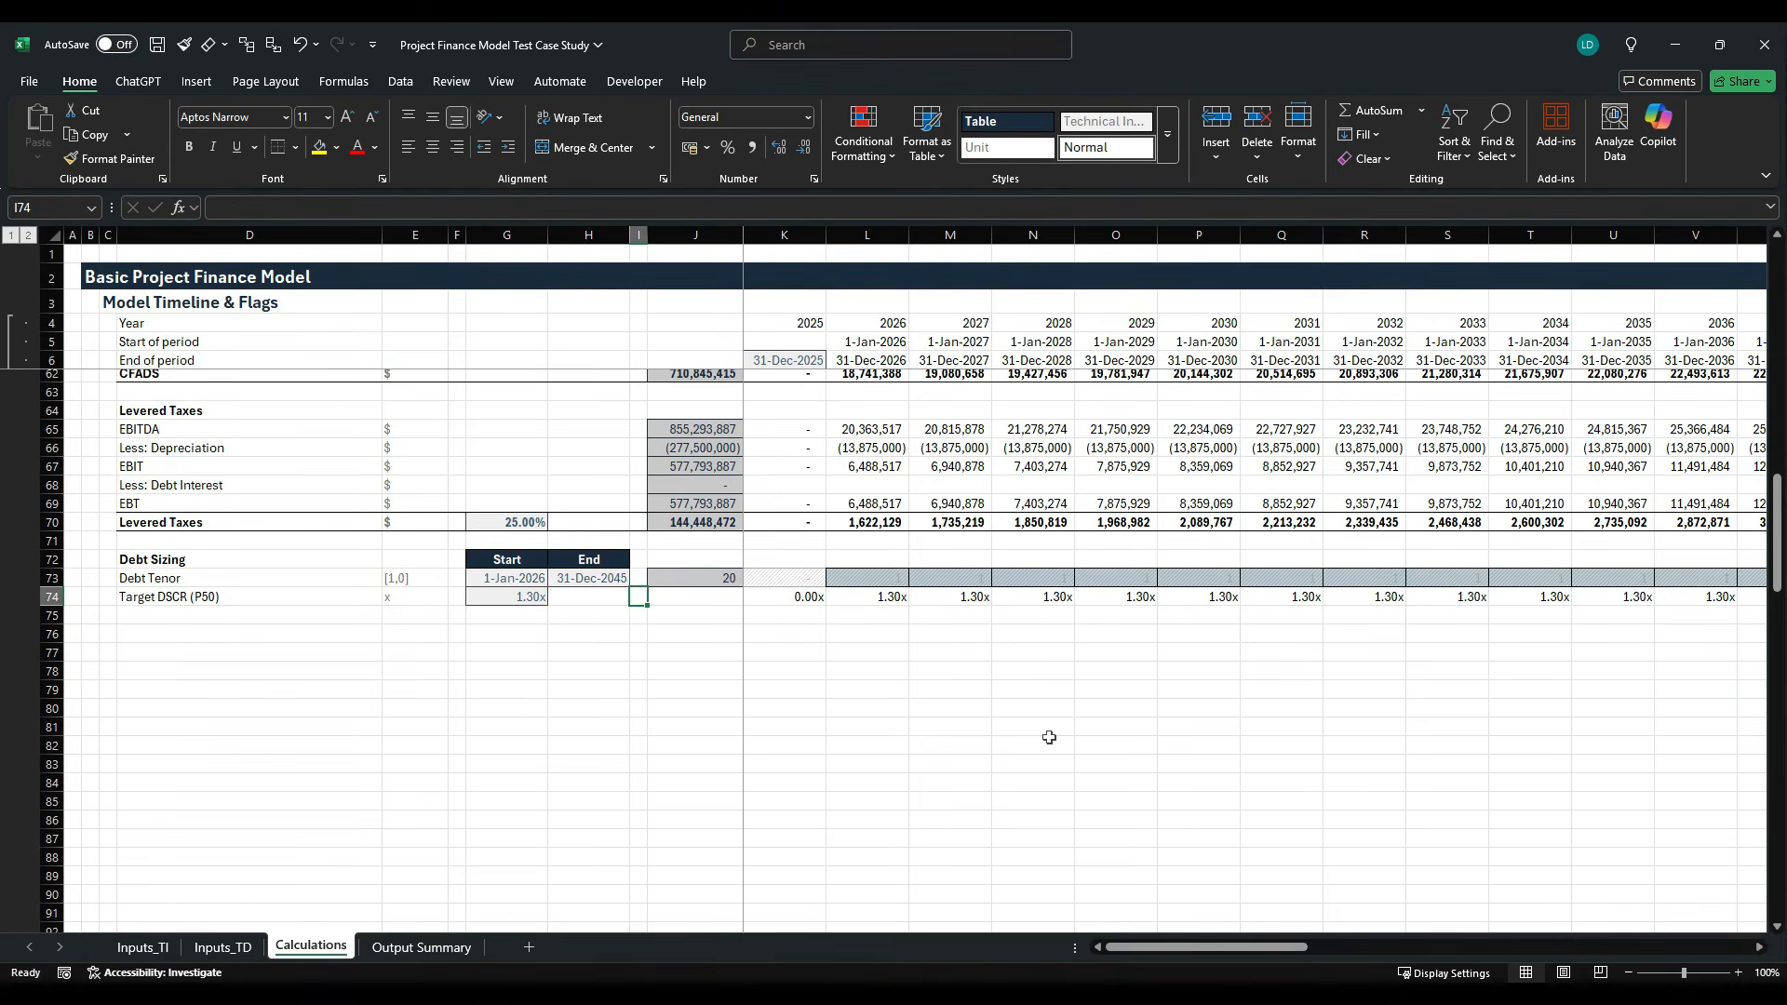
- Add the row label Target Debt Service in D75 with the unit $ in E75
key(Left)
key(Left)
key(Left)
key(Left)
key(Left)
key(Left)
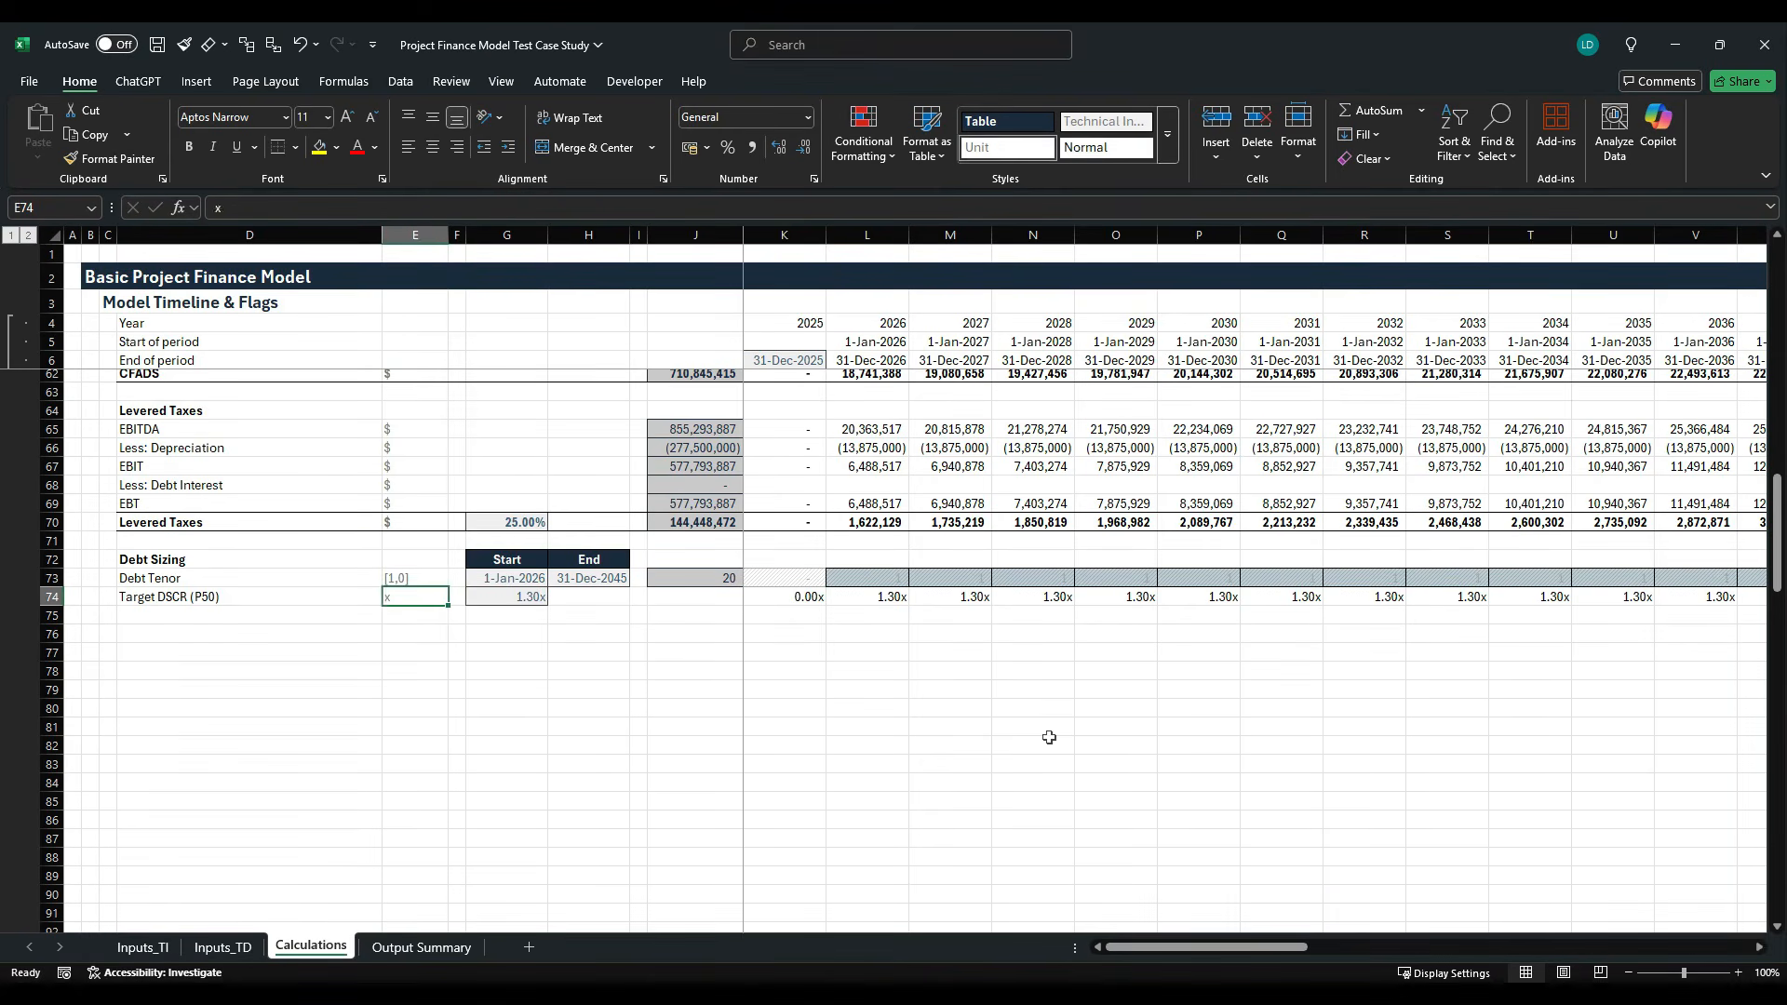
key(Right)
key(Down)
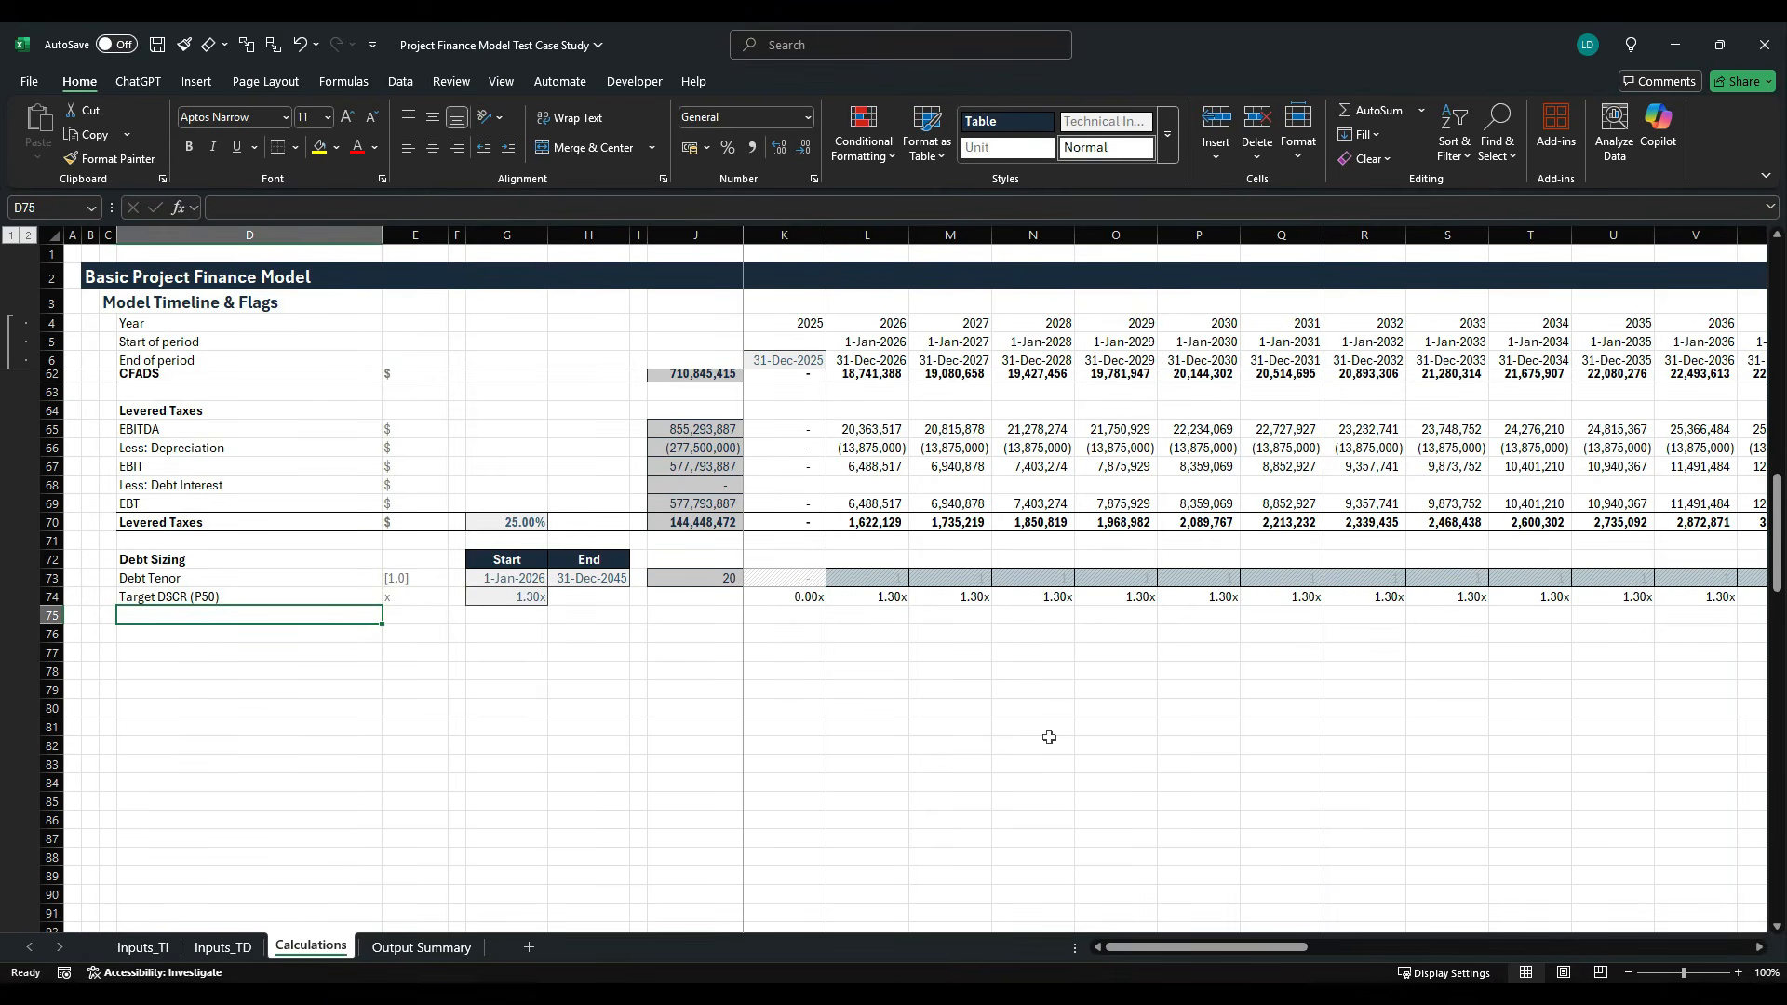
text(Target Debt Service)
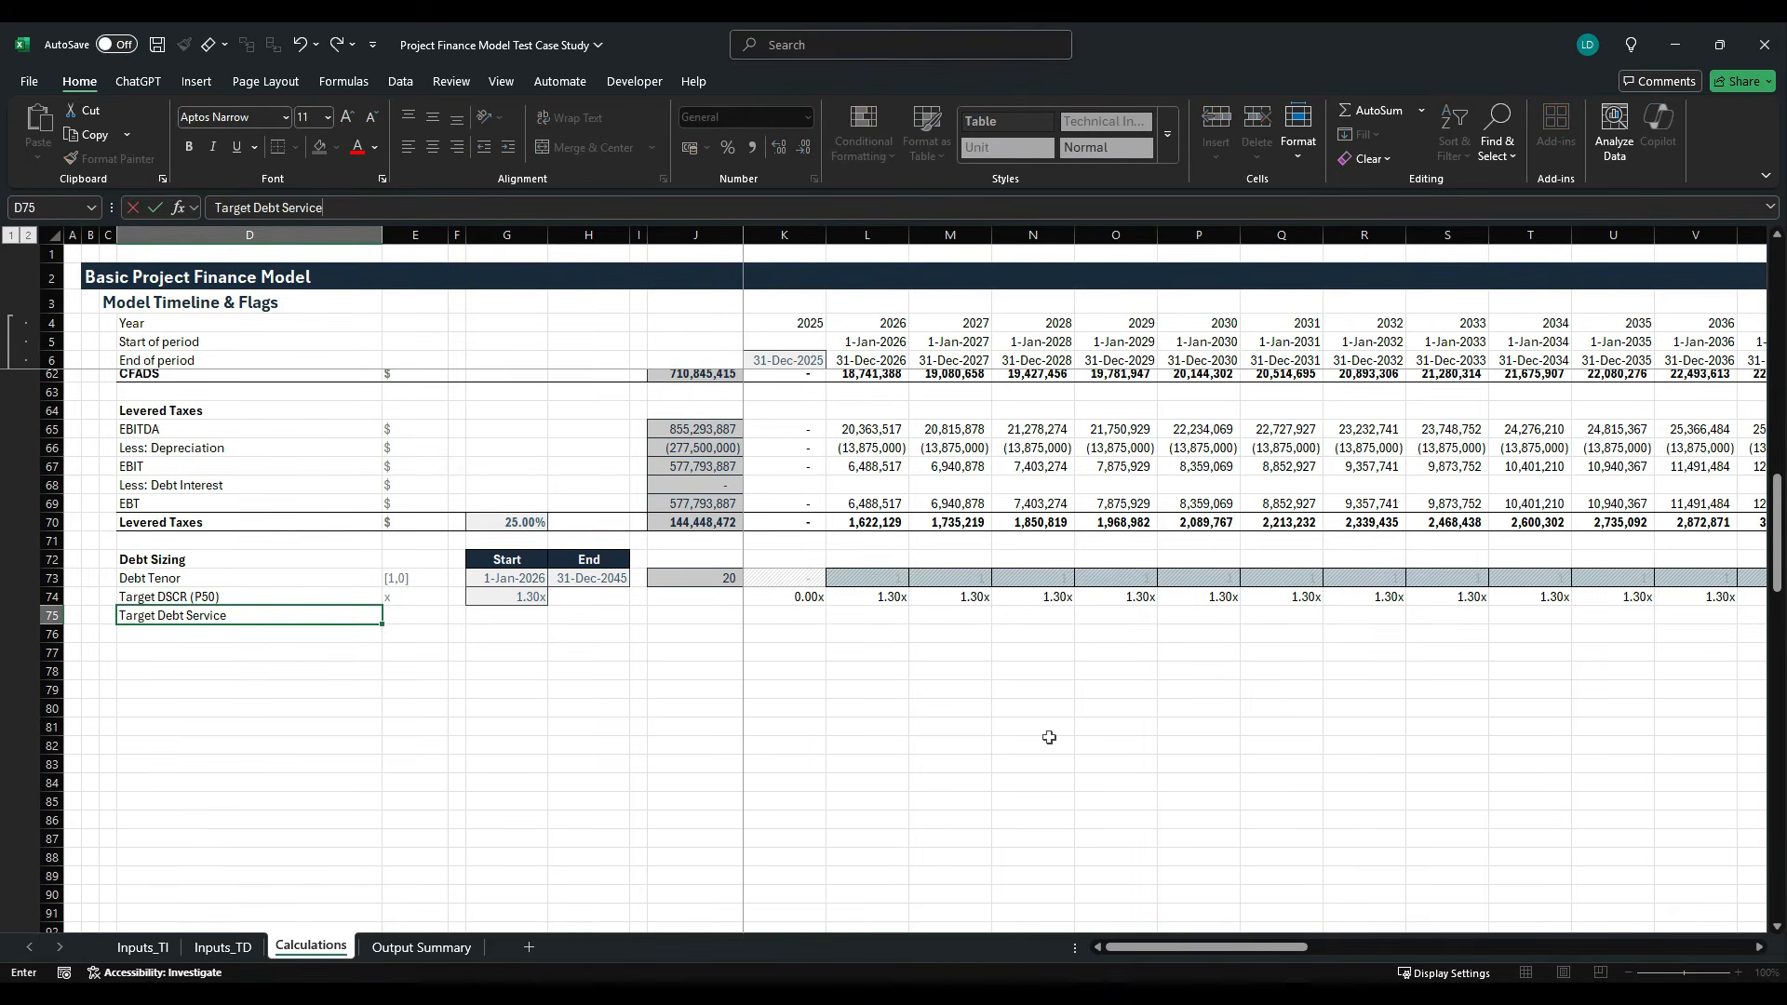
key(Tab)
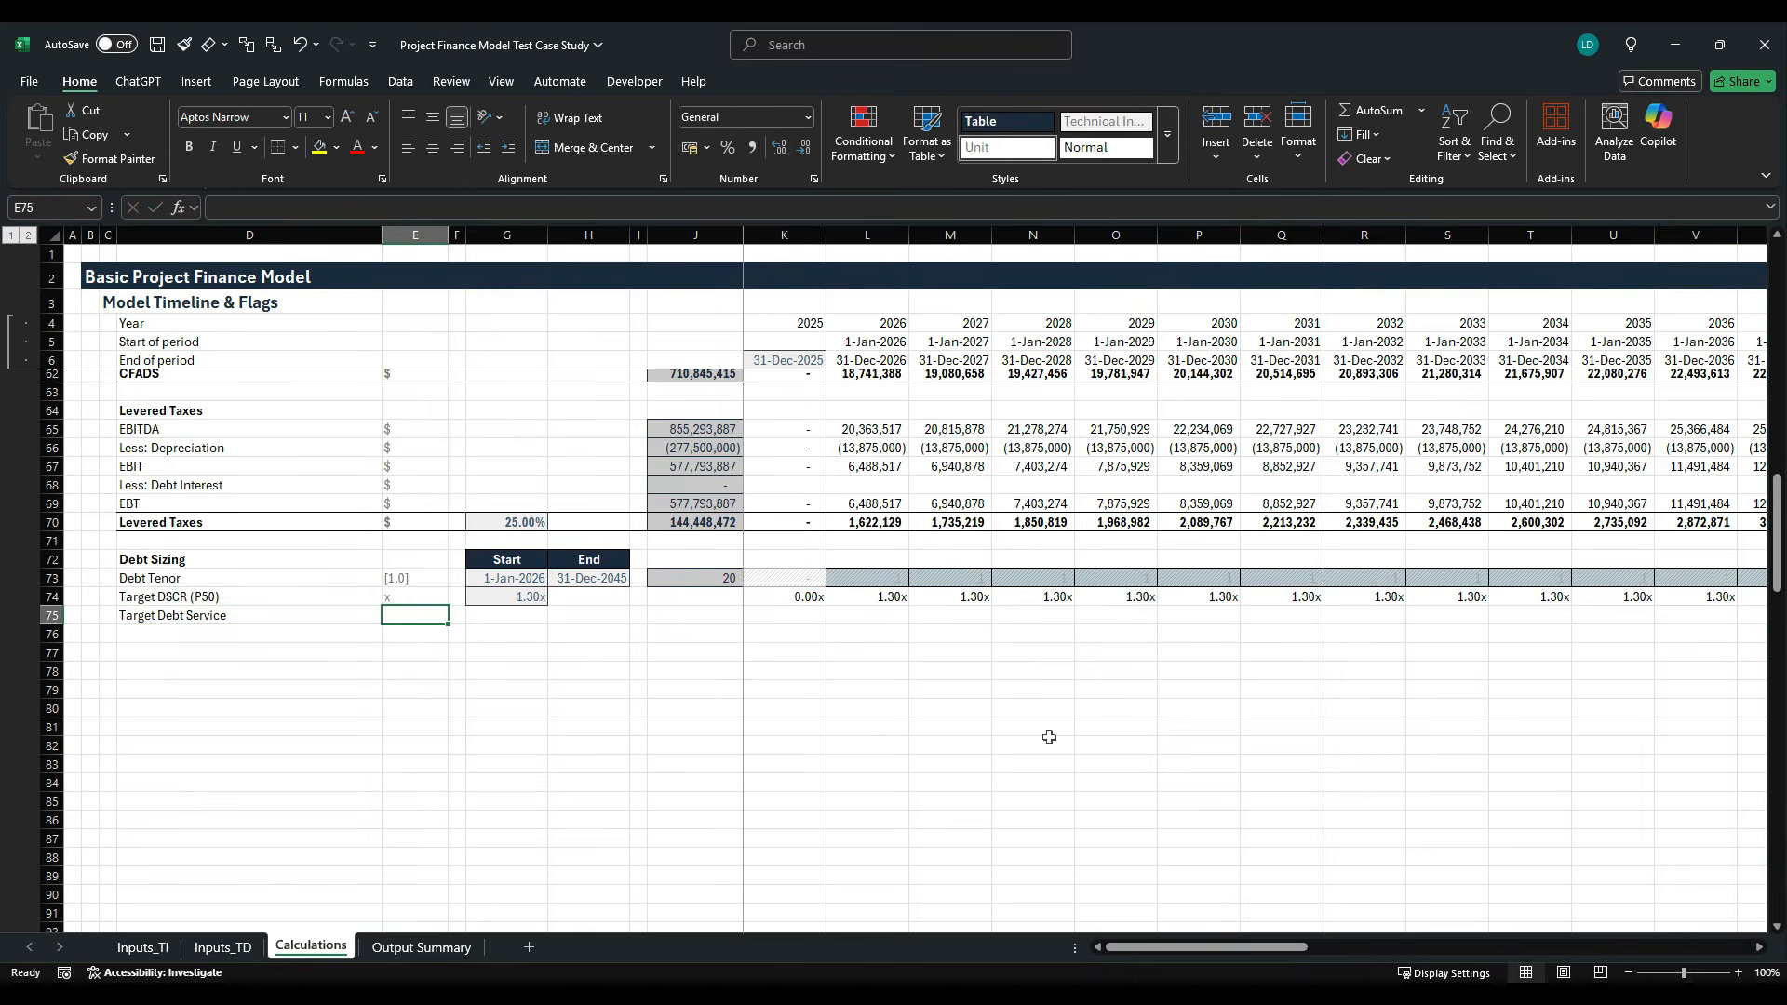
key(Left)
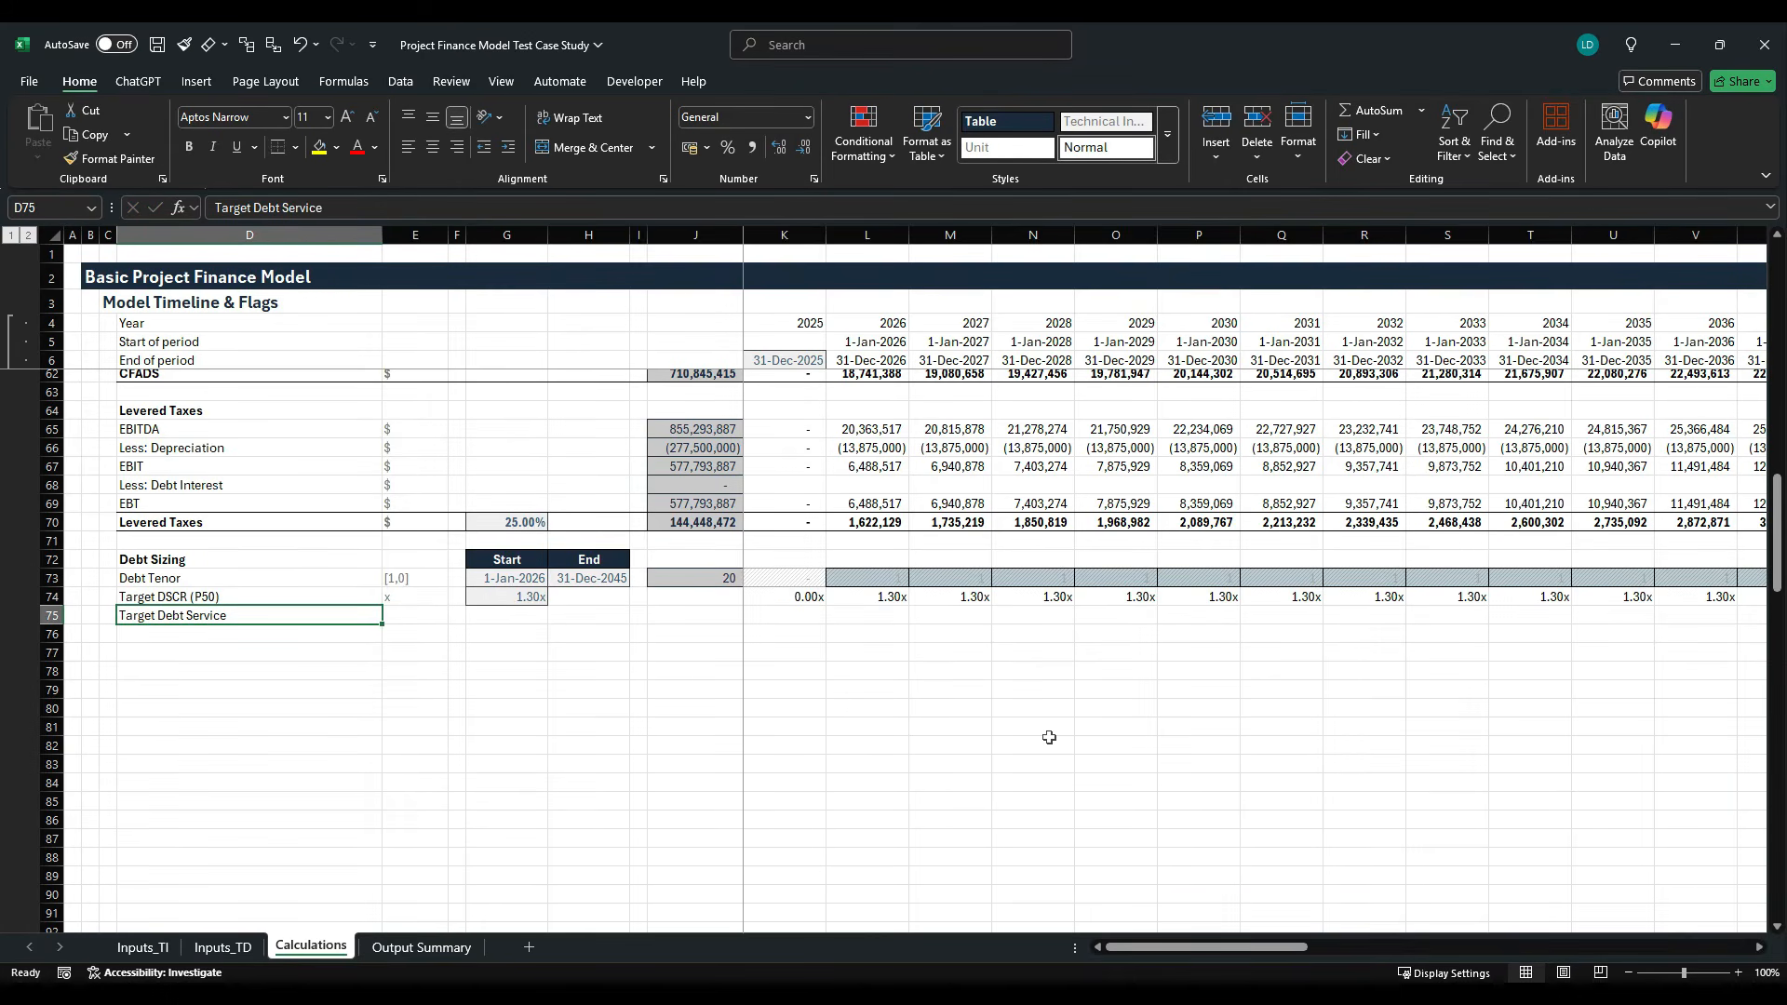
key(Right)
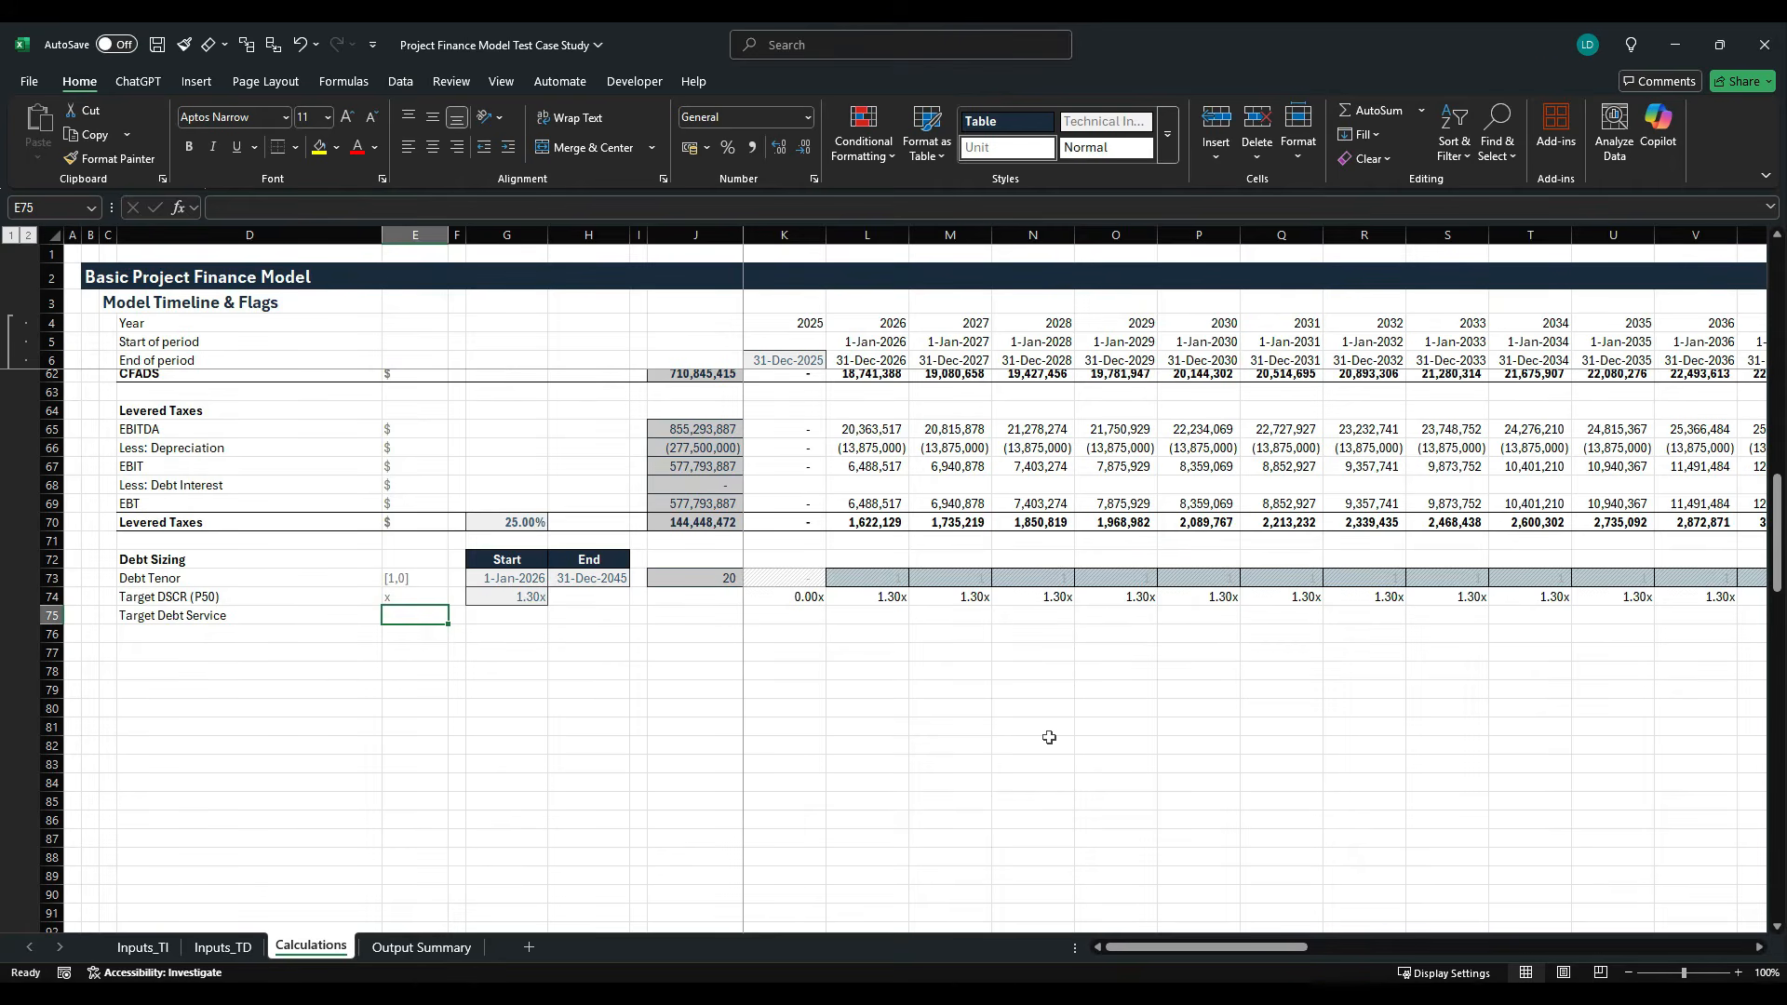
text($)
- Calculate the 2025 Target Debt Service in K75 as CFADS divided by Target DSCR, using =K62/K74
key(Right)
key(Right)
key(Right)
key(Right)
key(Right)
key(Right)
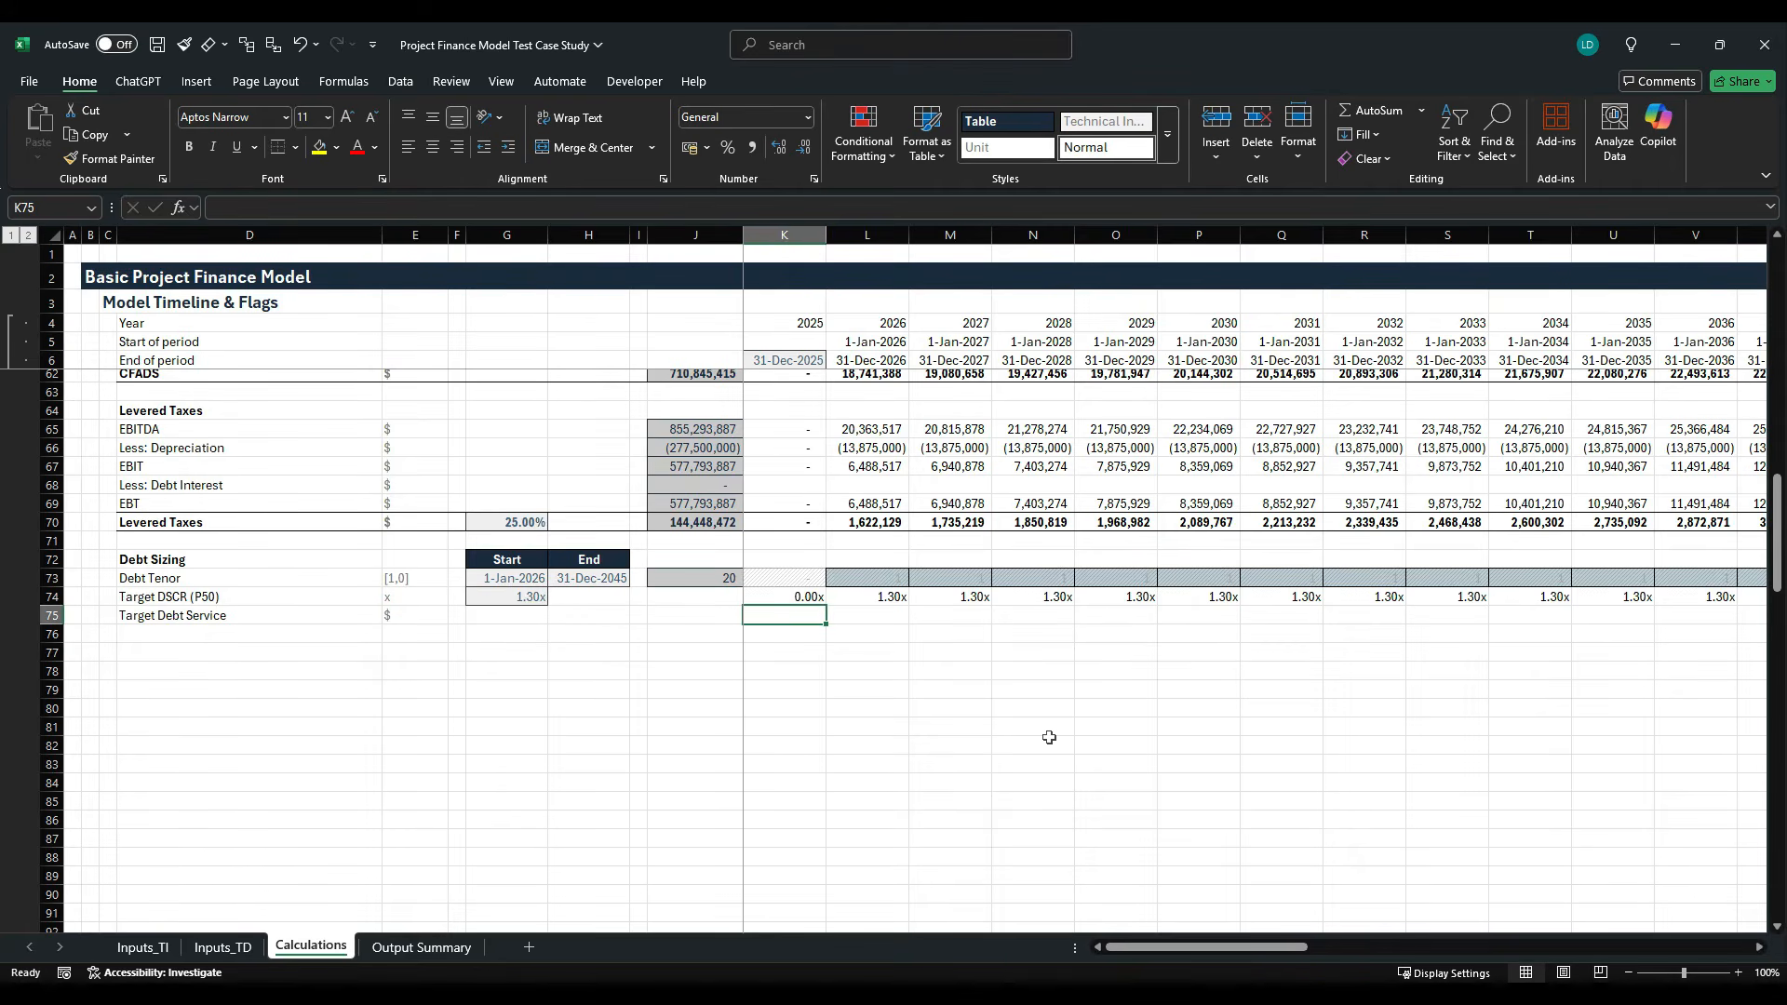
text(=)
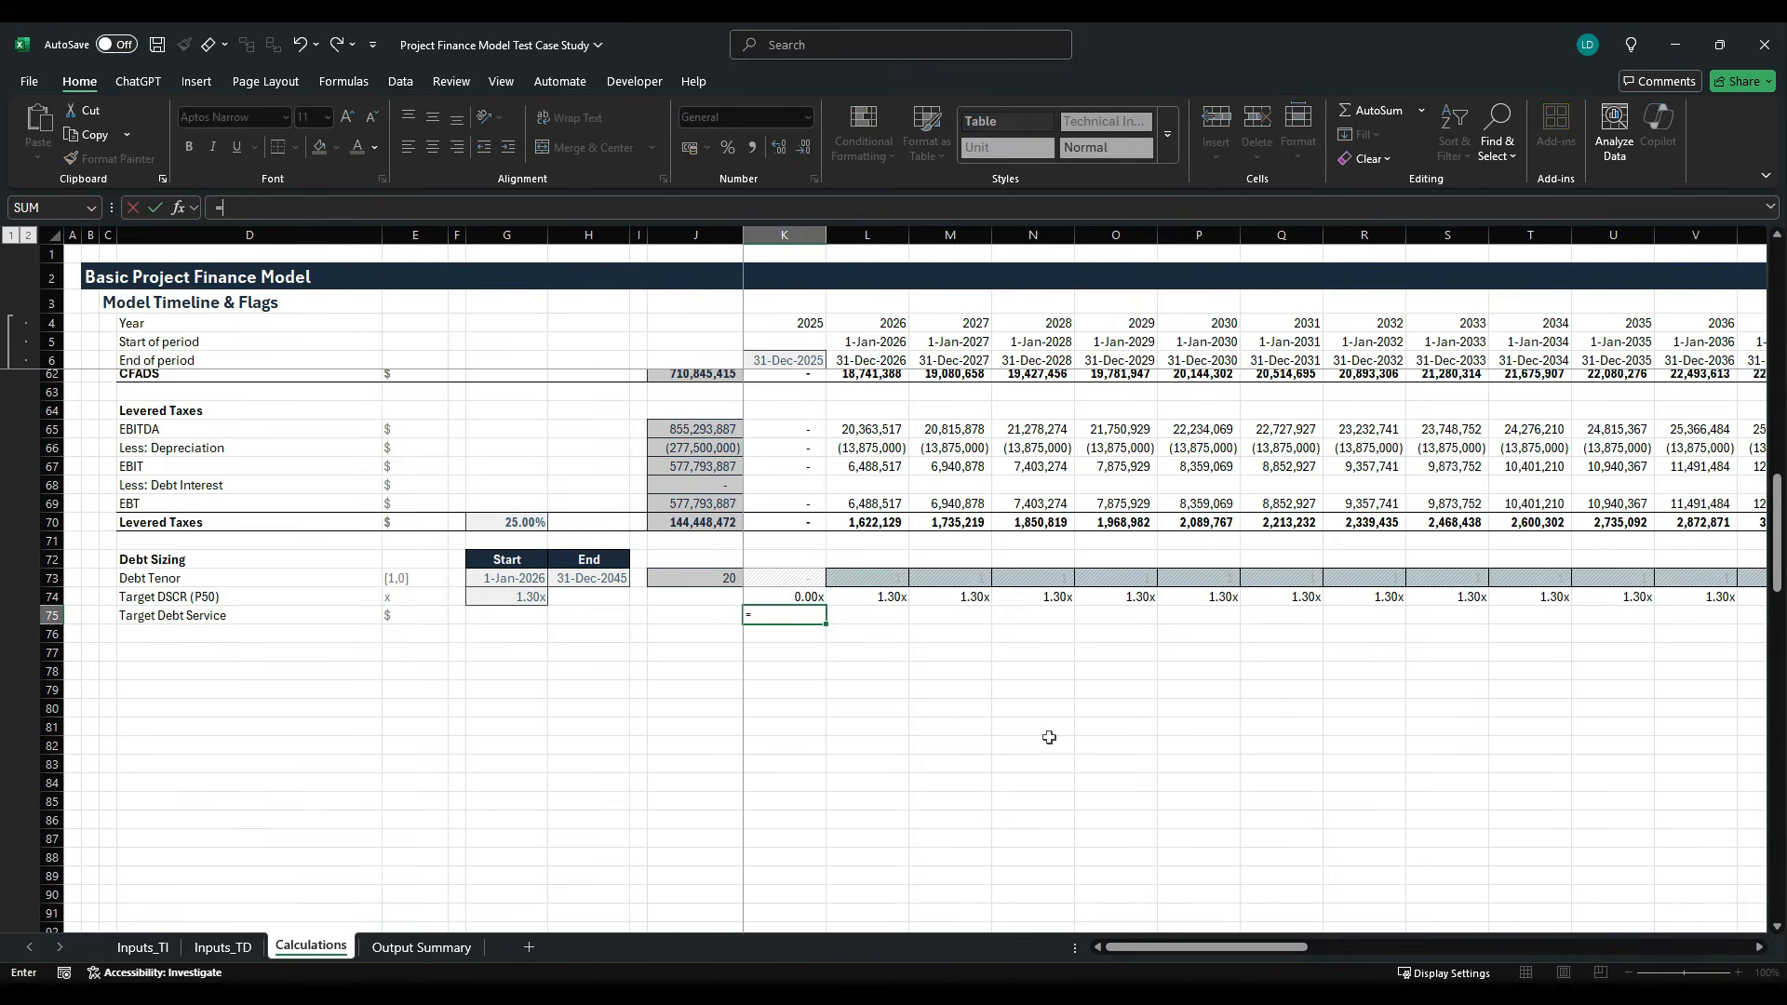
scroll(1005, 731, up, 3)
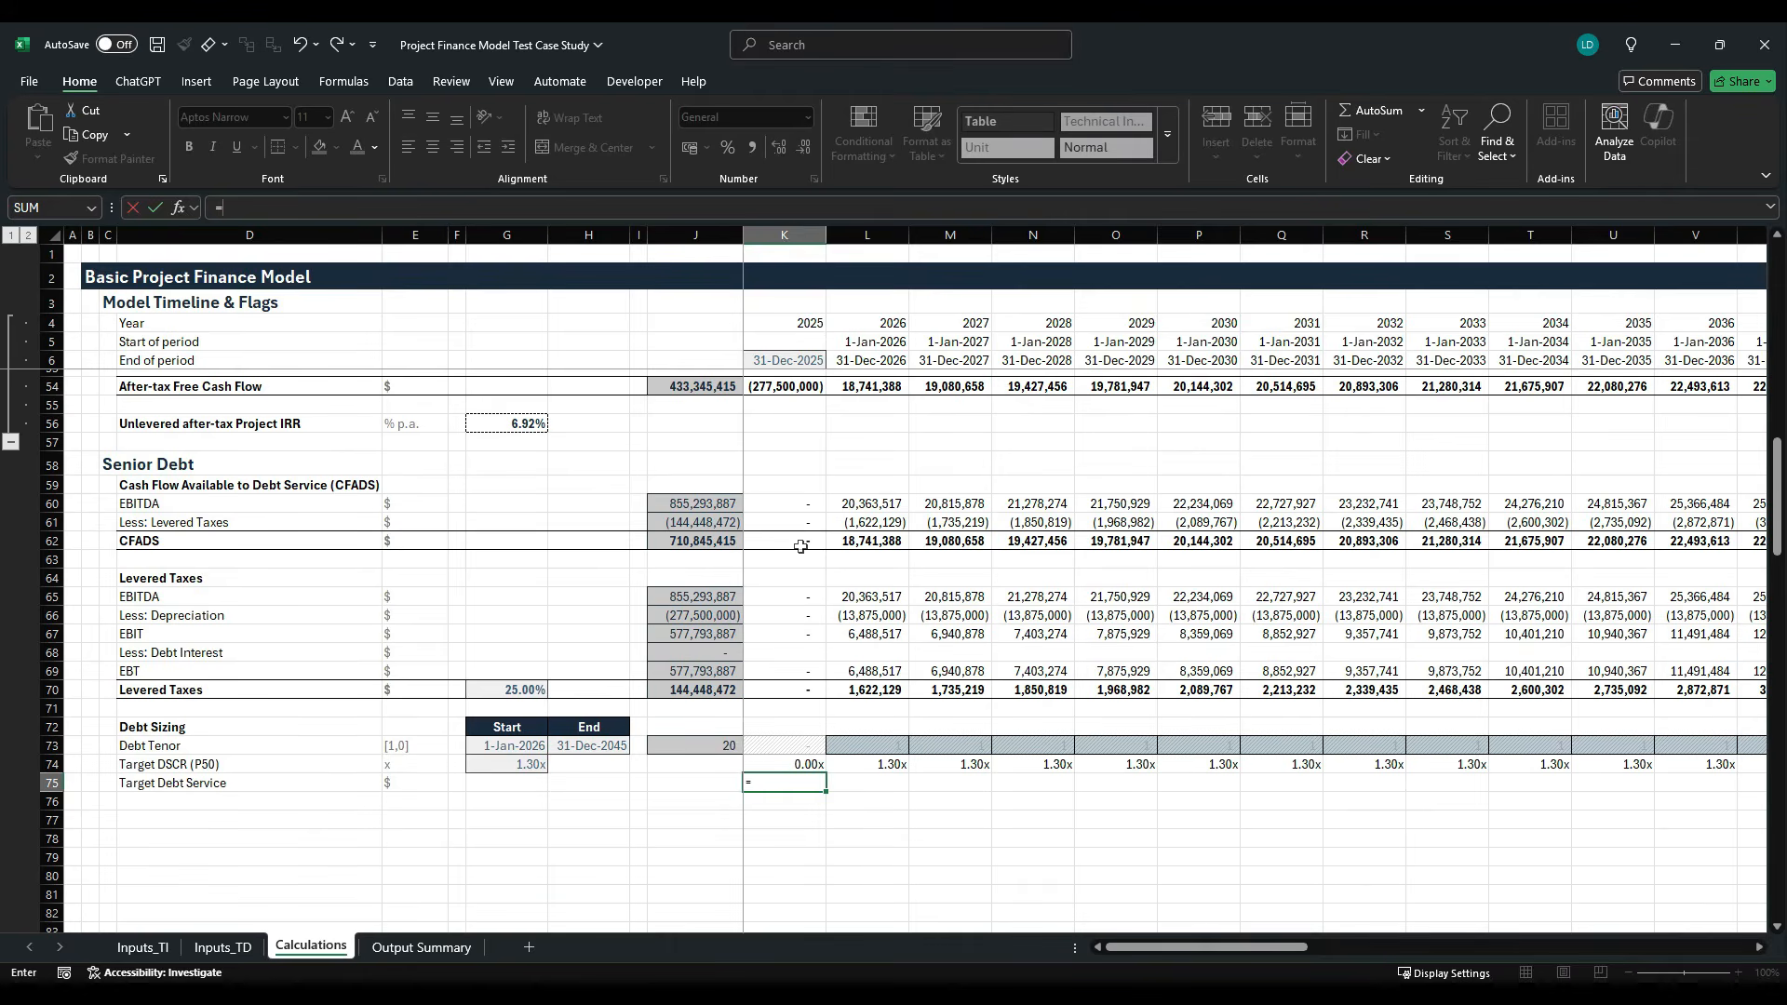
click(801, 546)
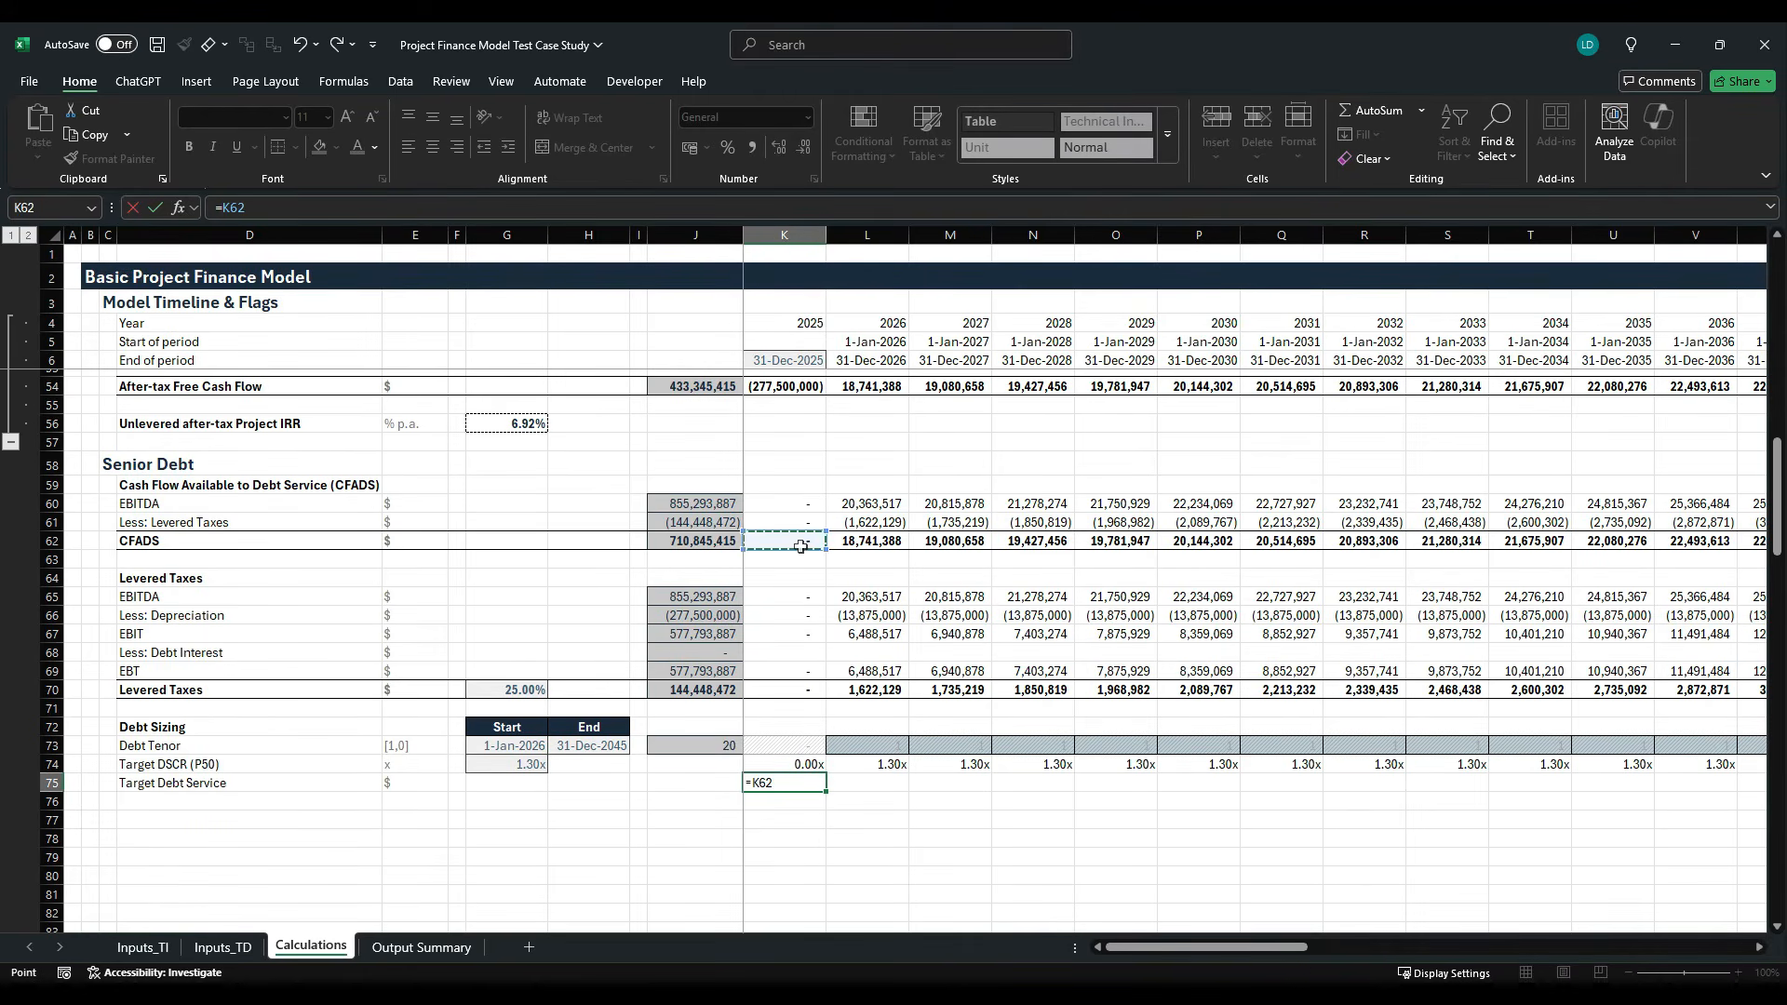
text(/)
key(Up)
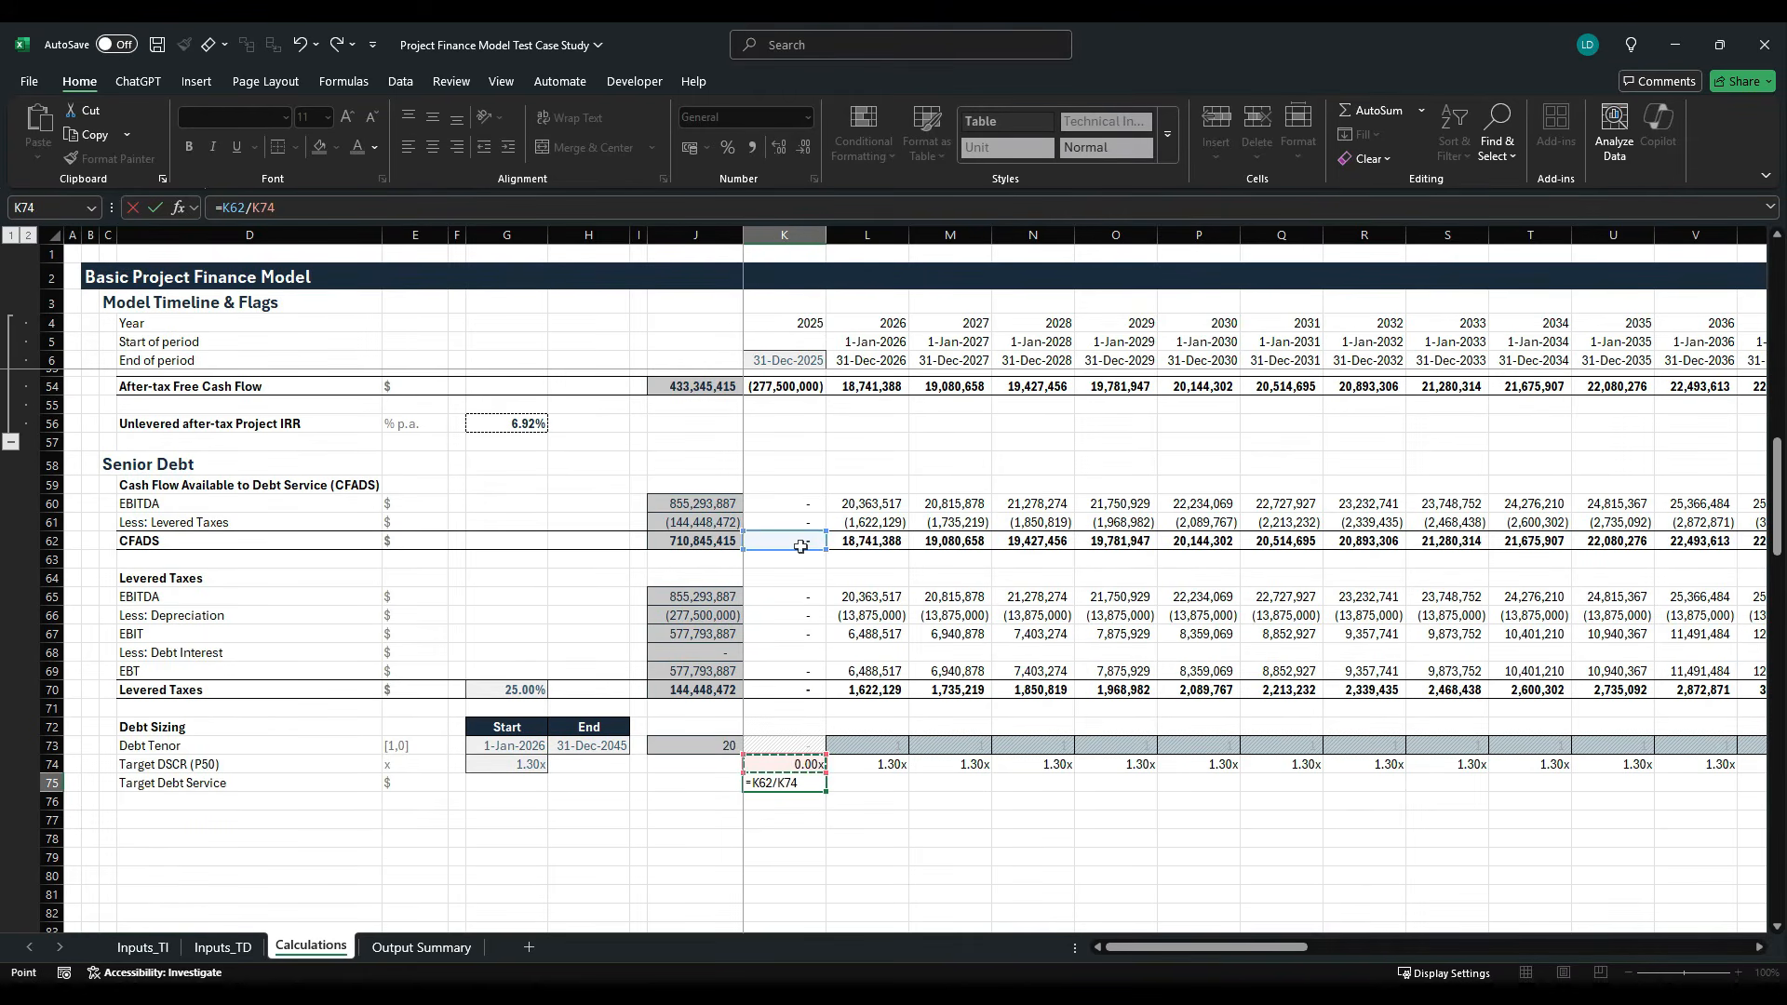
key(ctrl+Return)
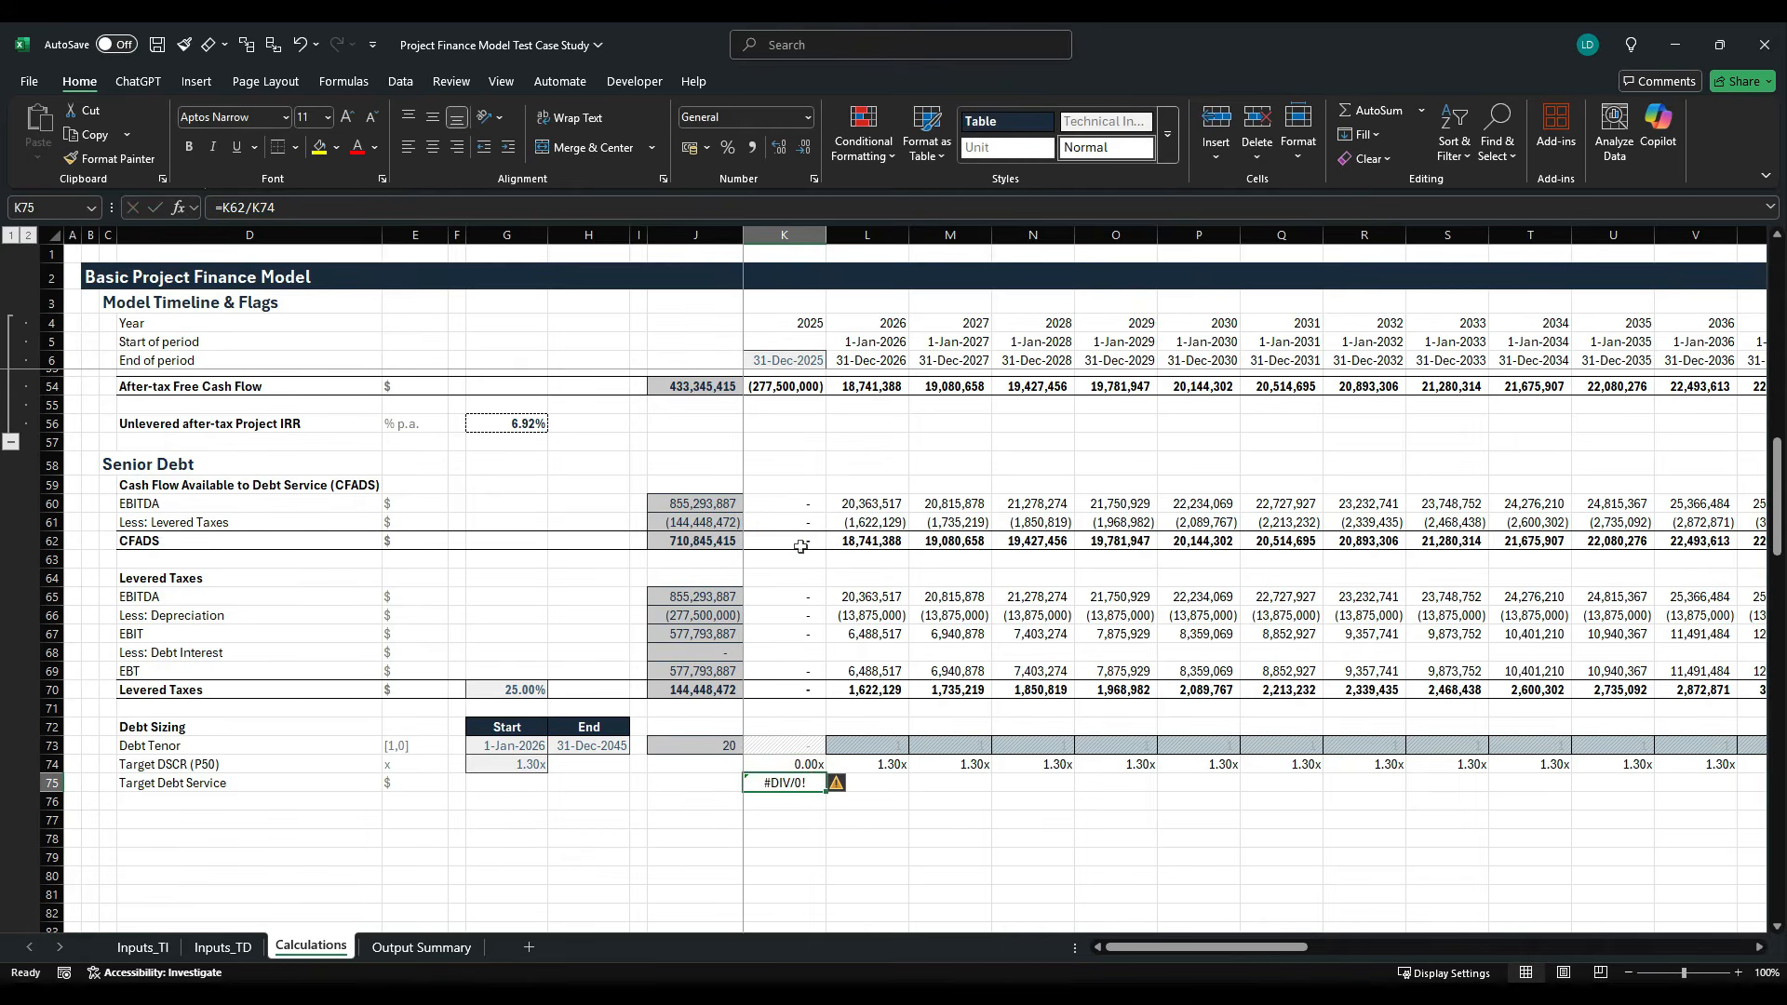
- Wrap the 2025 Target Debt Service formula in K75 with an error fallback of zero, using =IFERROR(K62/K74,0)
click(223, 207)
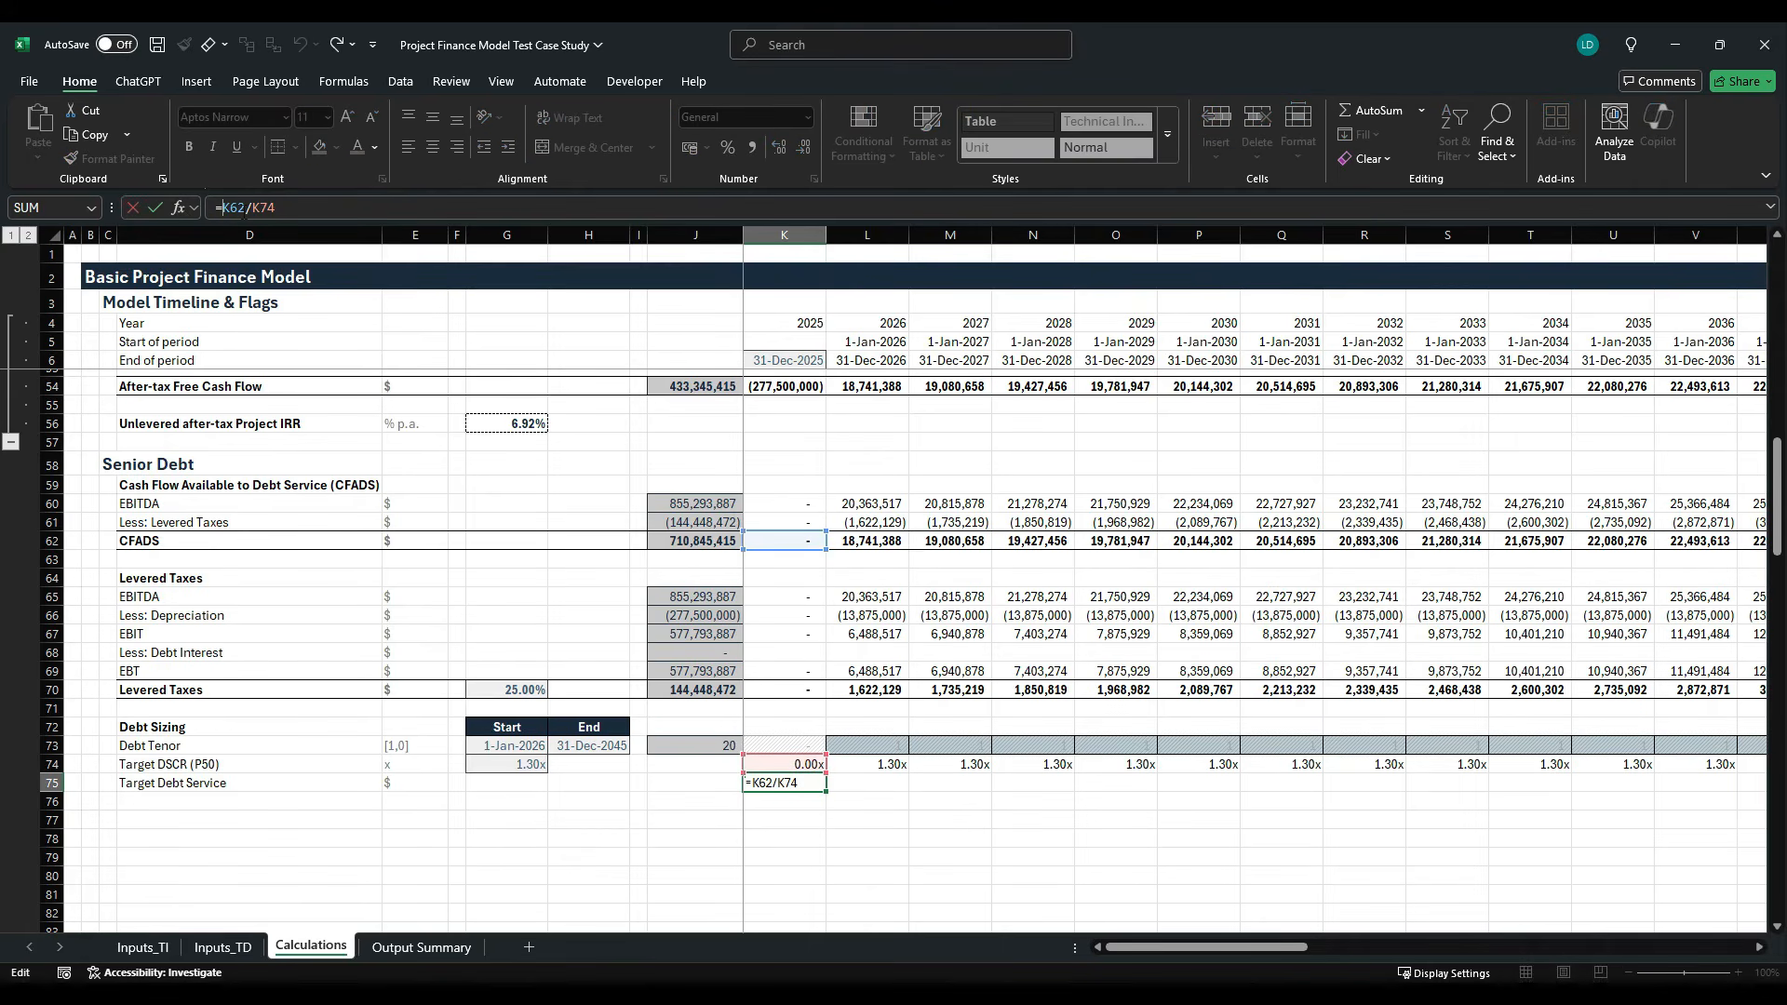
text(if)
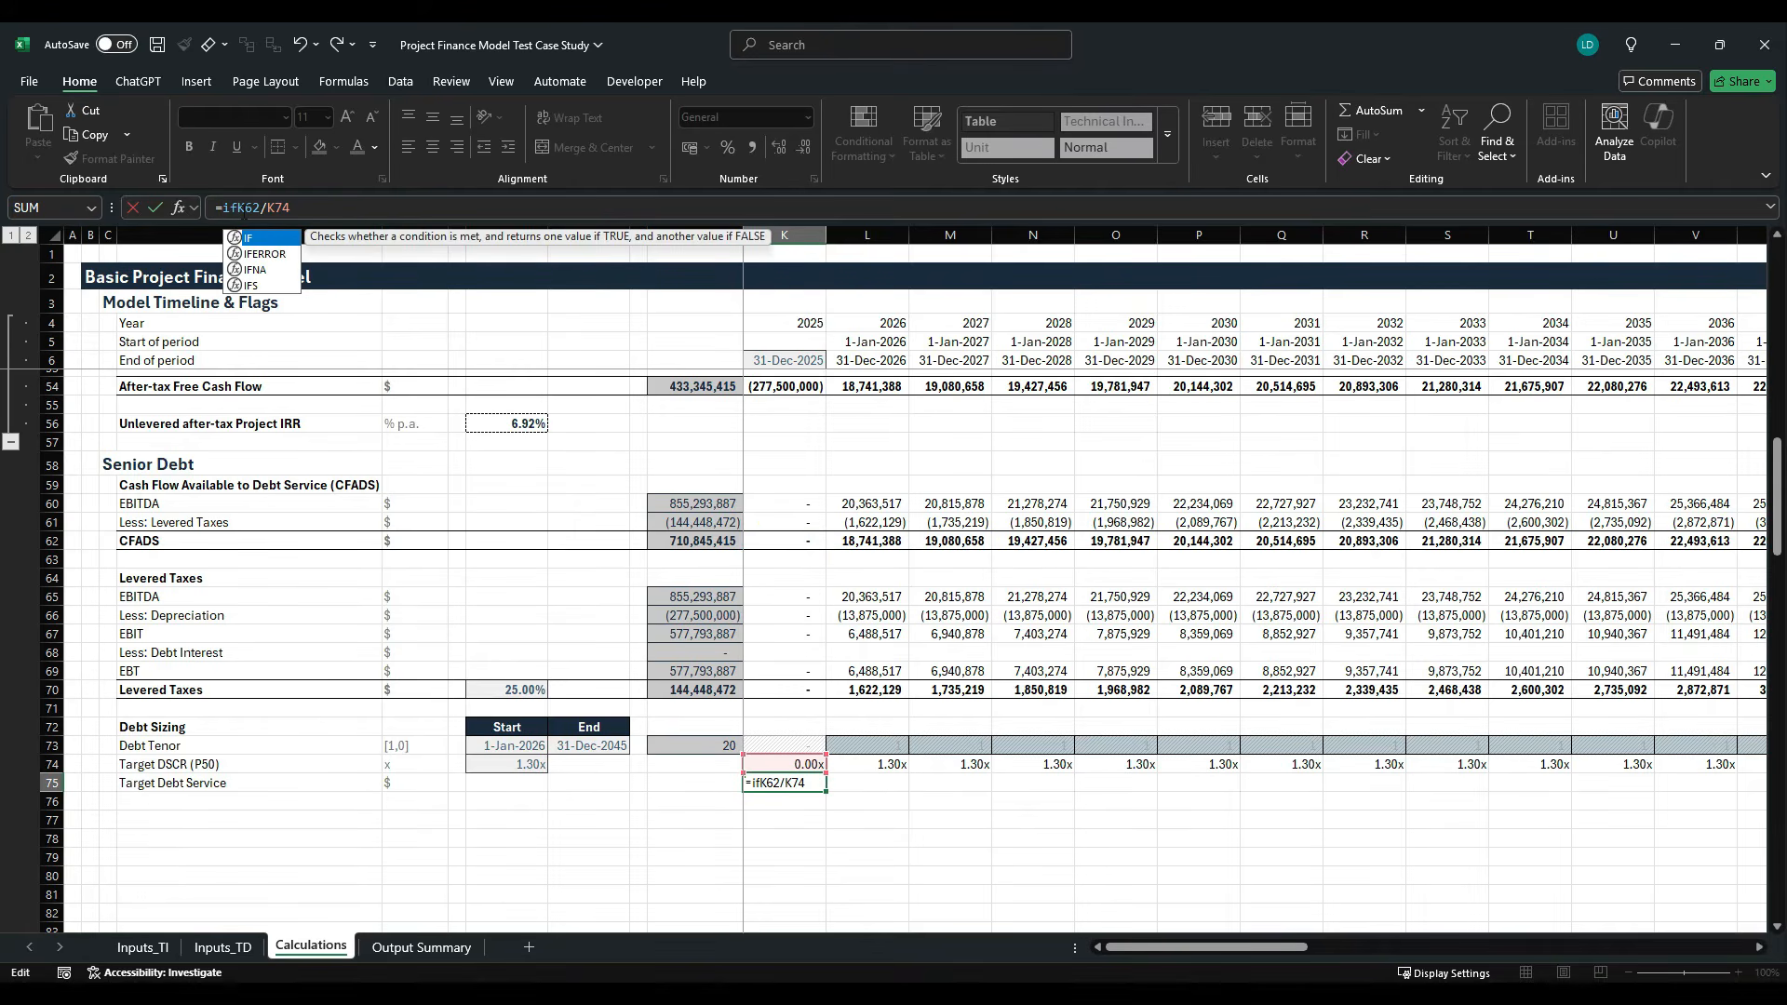
key(Down)
key(Tab)
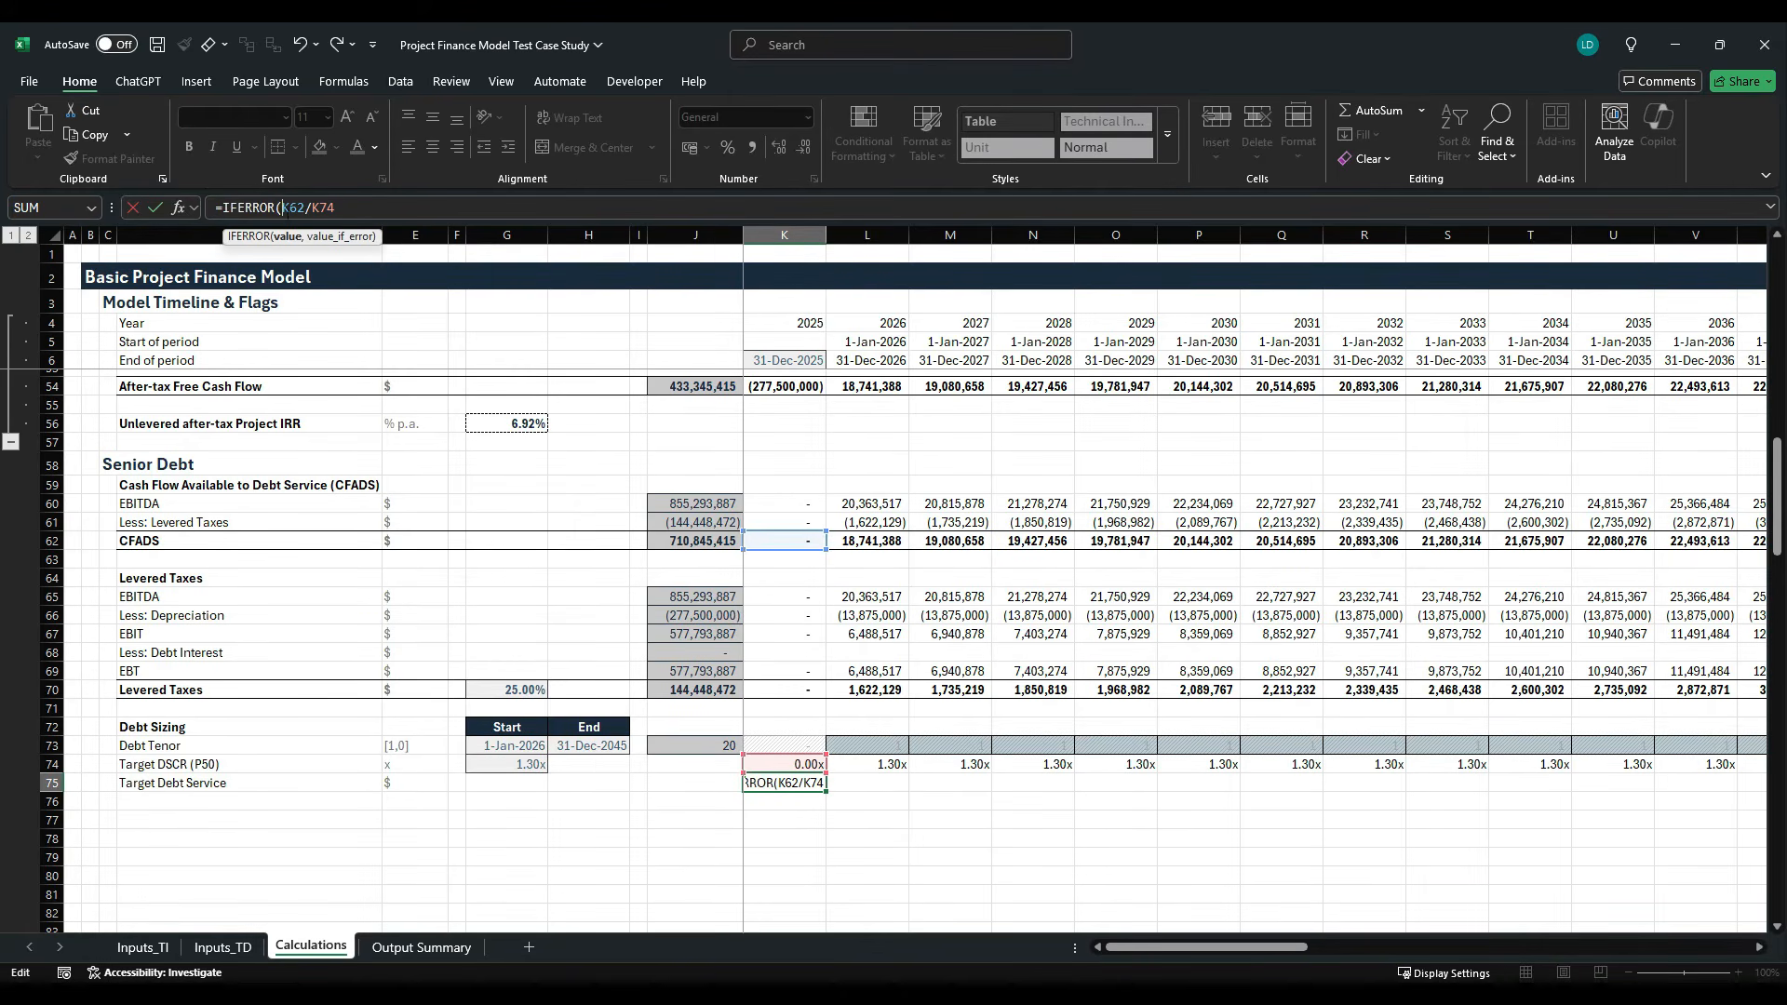
text(,0))
key(Return)
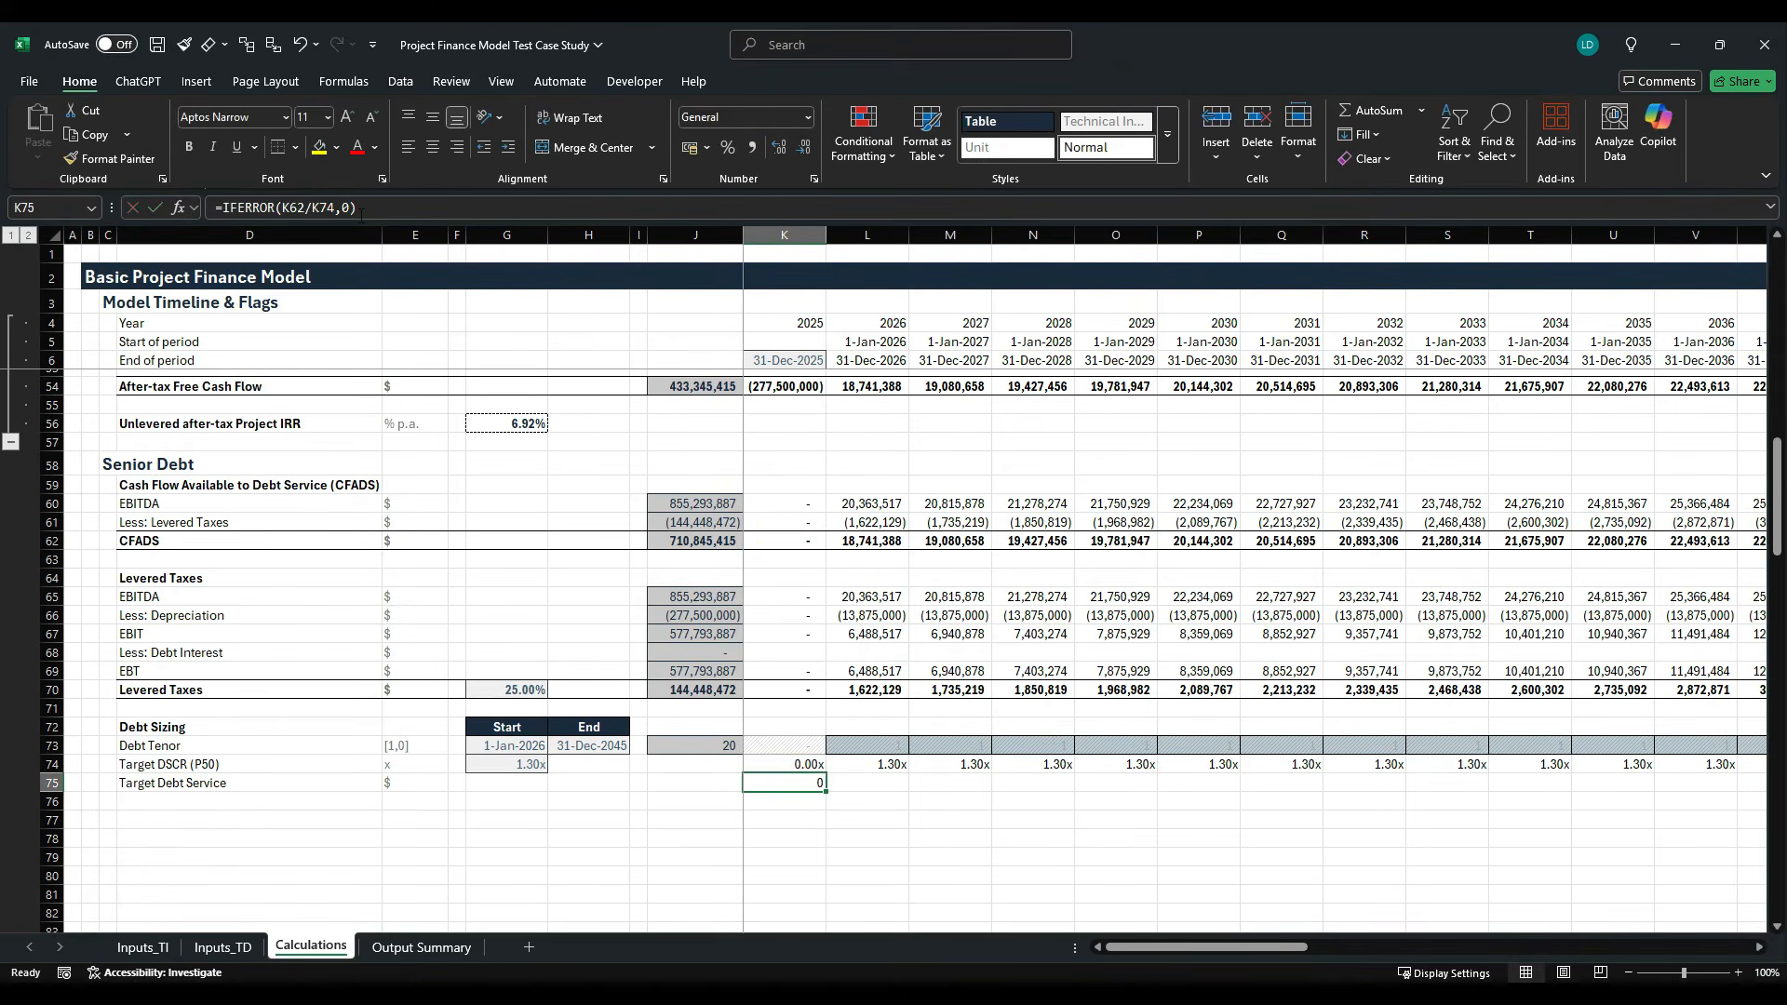
- Apply the Comma[0] cell style to K75 and fill its formula across the timeline through 2060 in column AT
key(alt+h)
key(j)
key(Right)
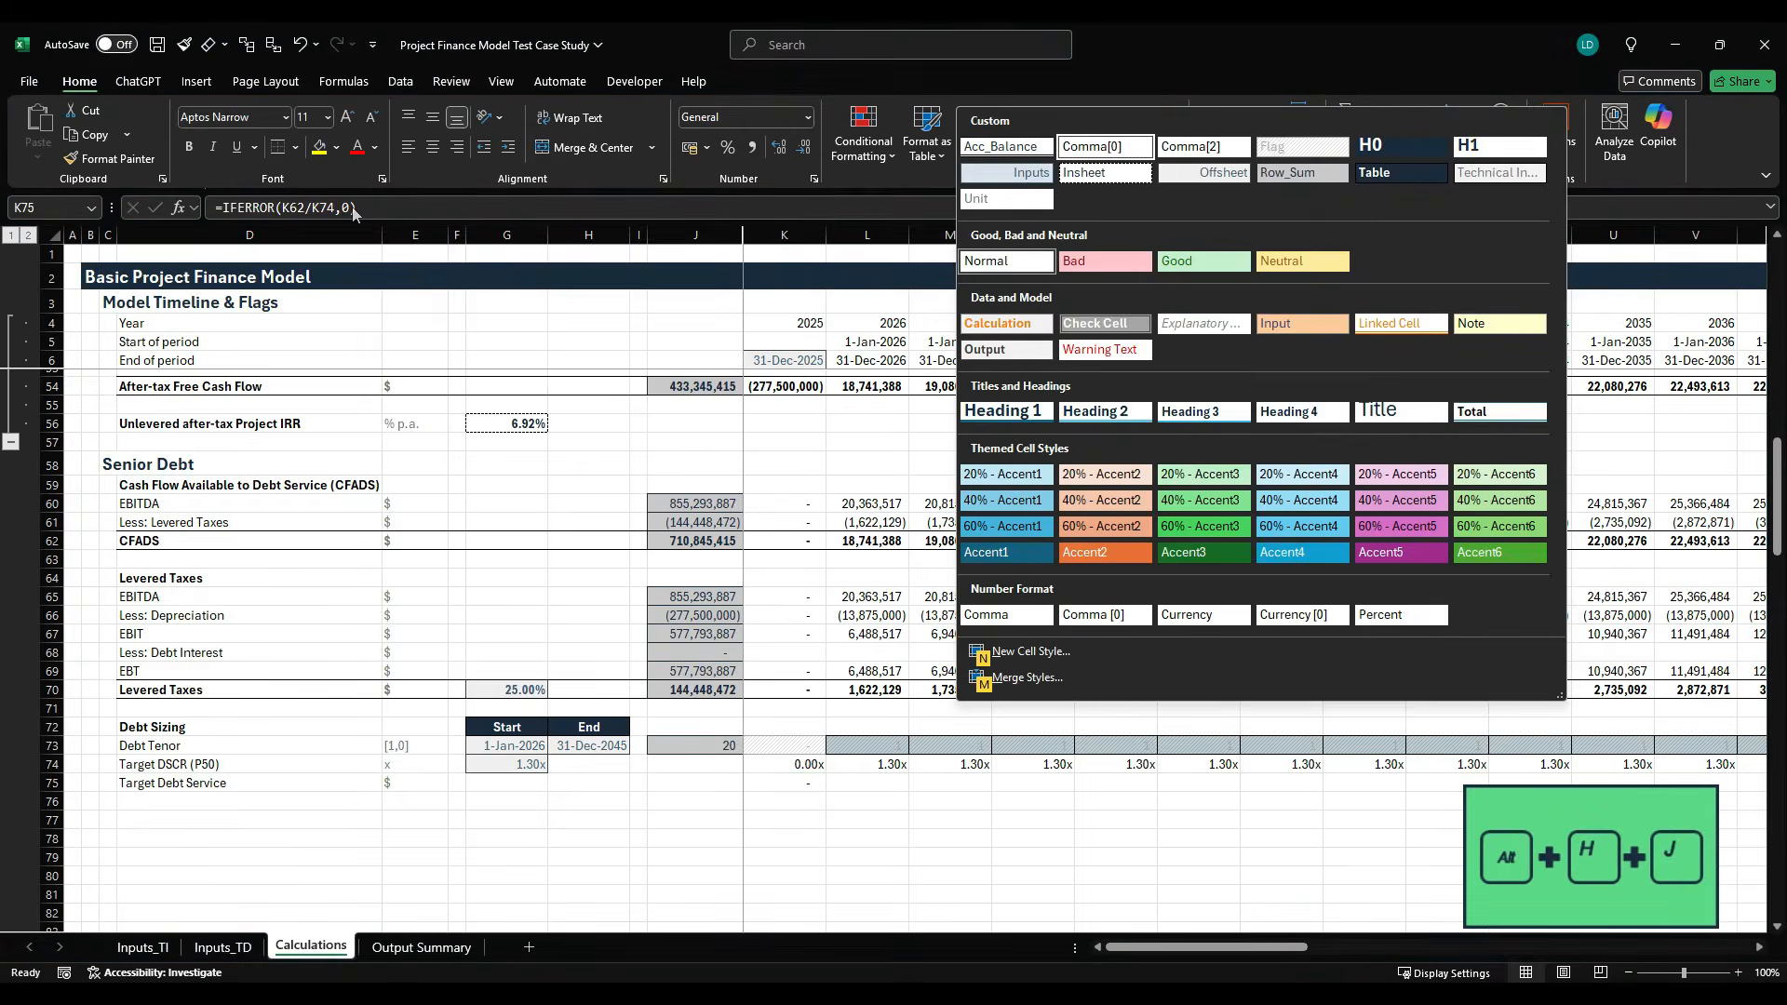
key(Return)
key(ctrl+shift+Right)
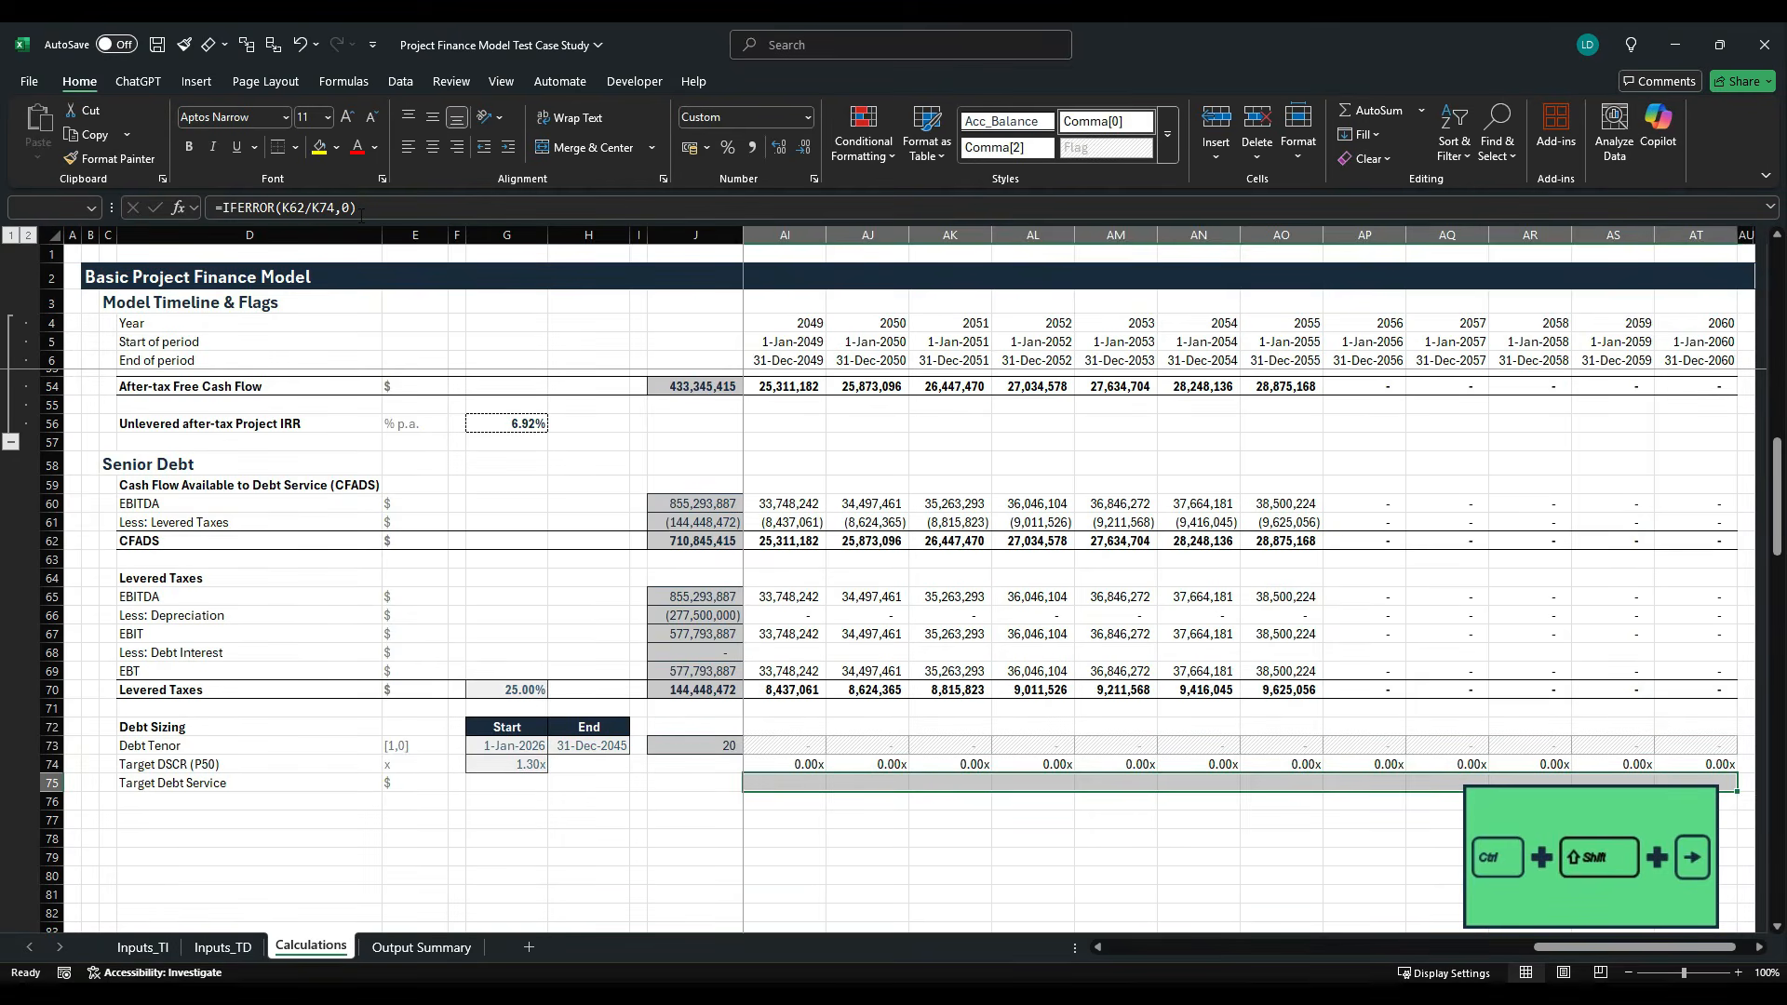
key(ctrl+q)
key(ctrl+r)
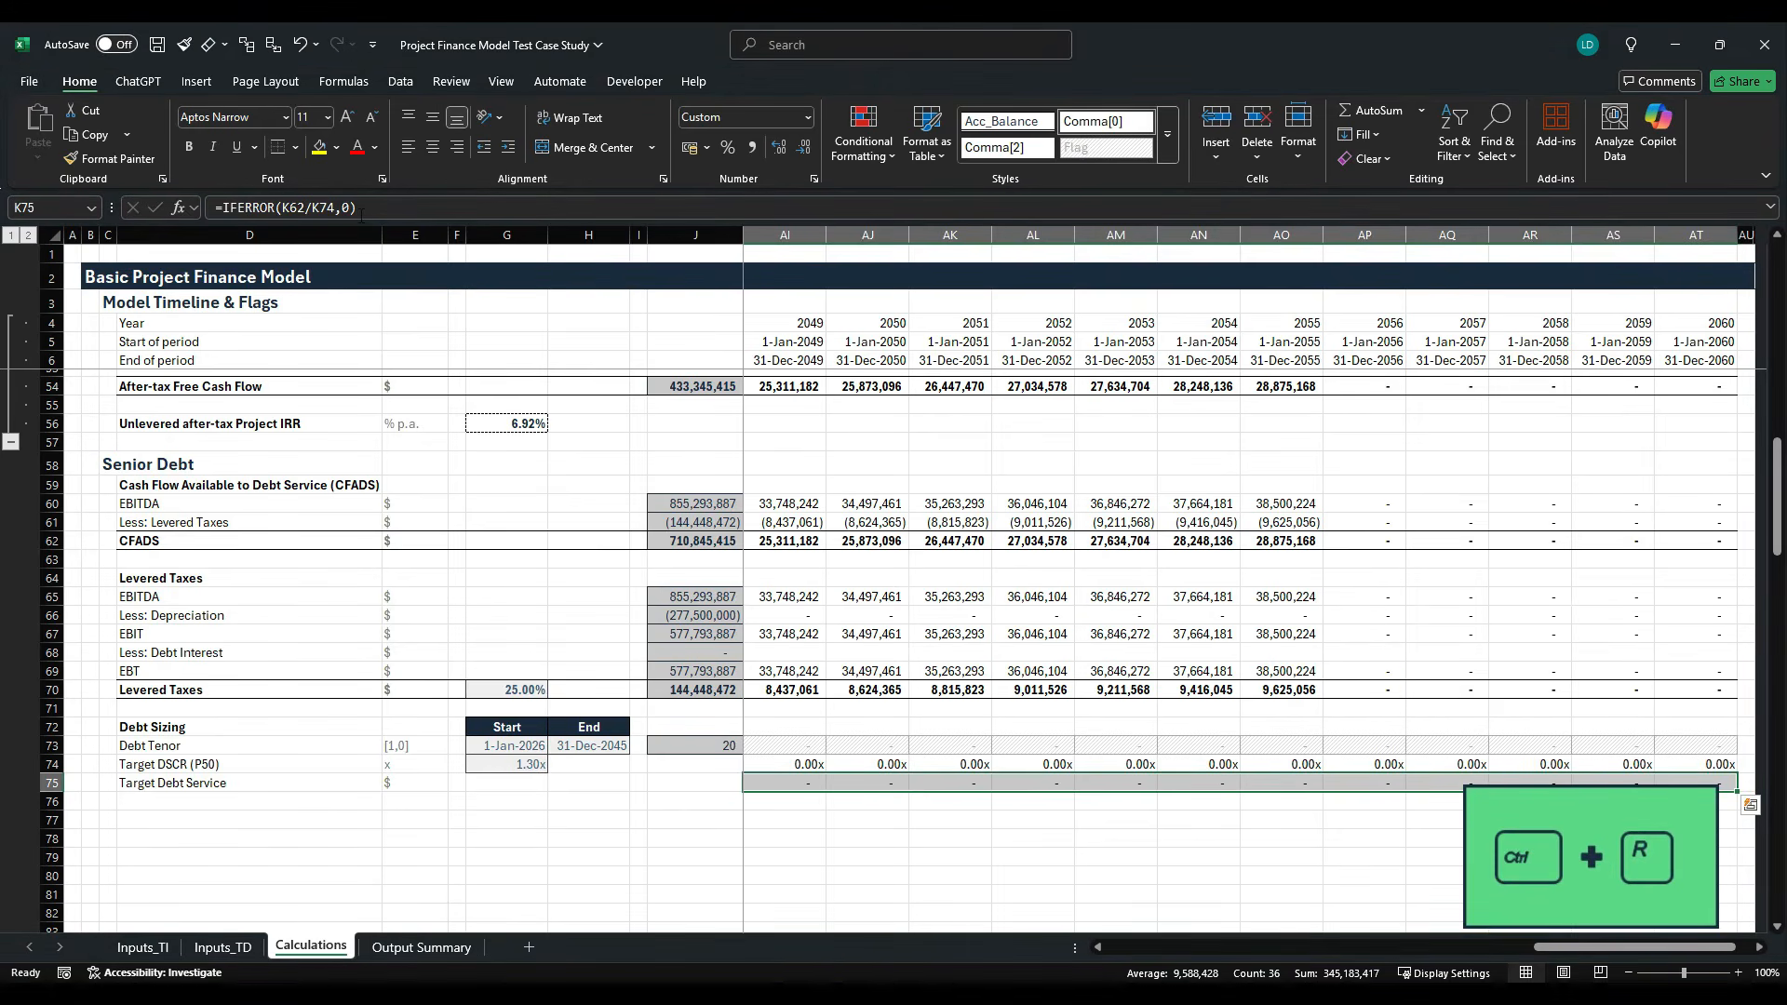
key(ctrl+q)
key(Escape)
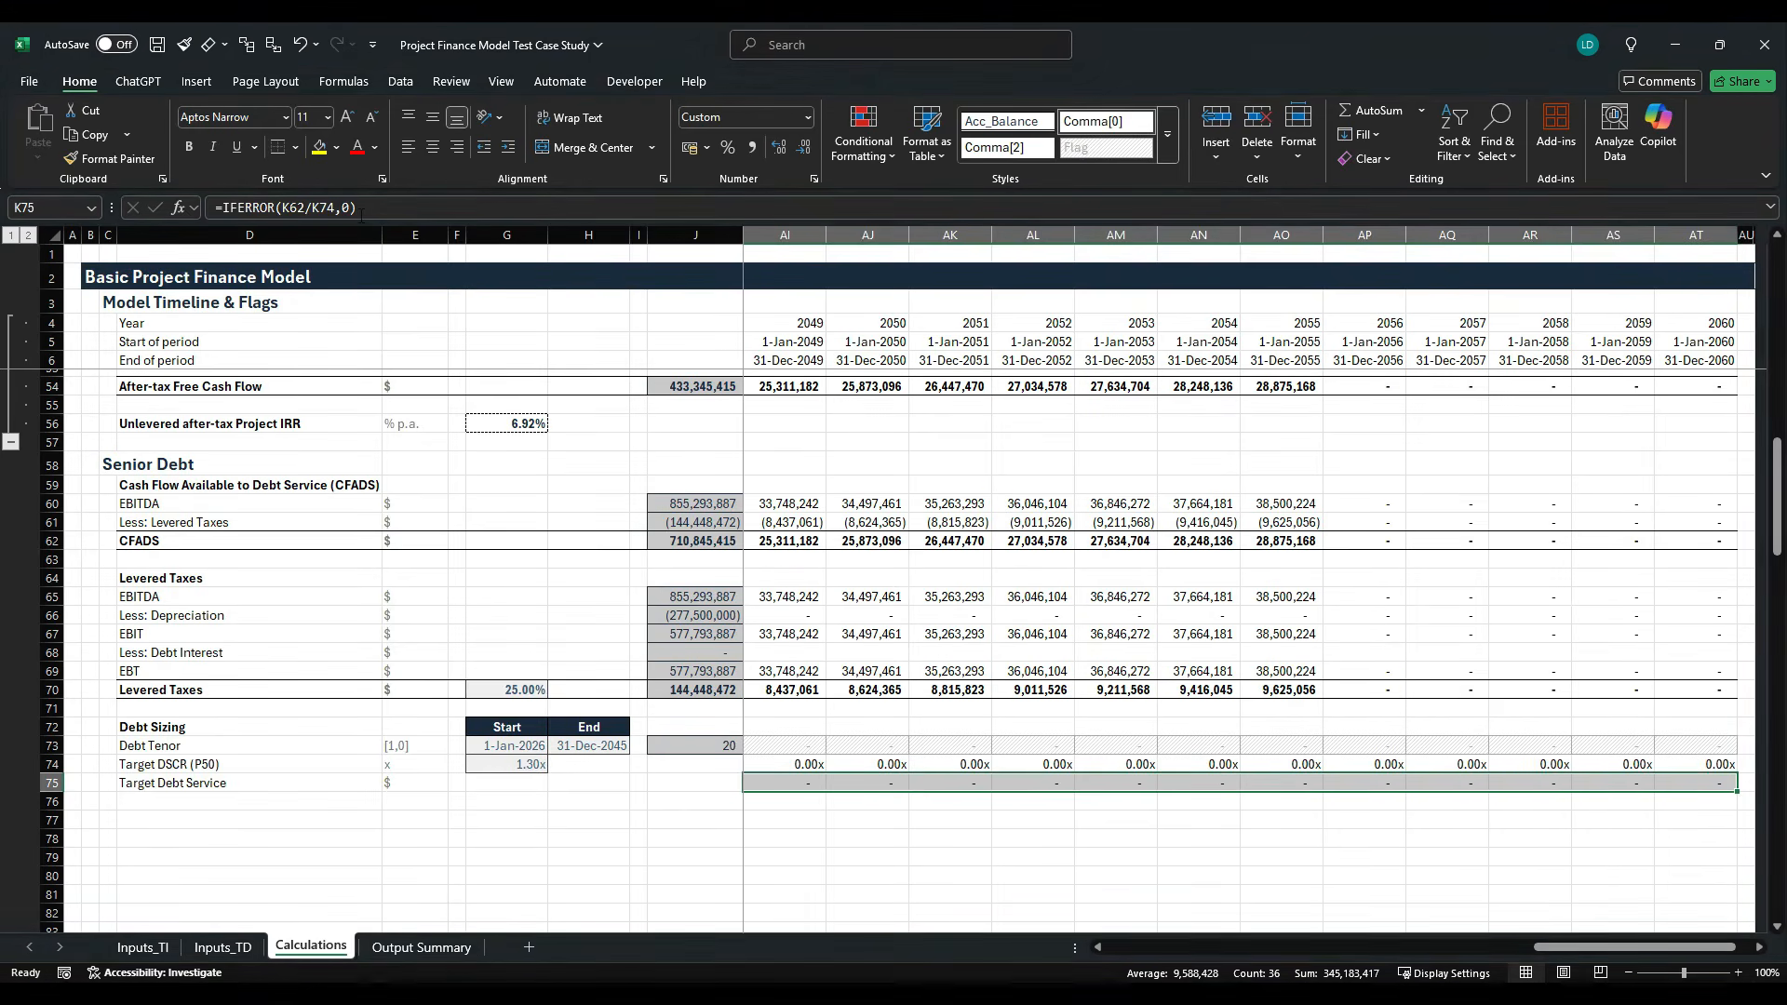
- Review the Target Debt Service row across the timeline, including the years around the end of the debt tenor
key(Home)
key(Right)
key(Right)
key(Right)
key(Right)
key(Right)
key(Right)
key(Right)
key(Right)
key(Right)
key(Right)
key(Right)
key(Right)
key(Right)
key(Right)
key(Right)
key(Right)
key(Right)
key(Right)
key(Right)
key(Right)
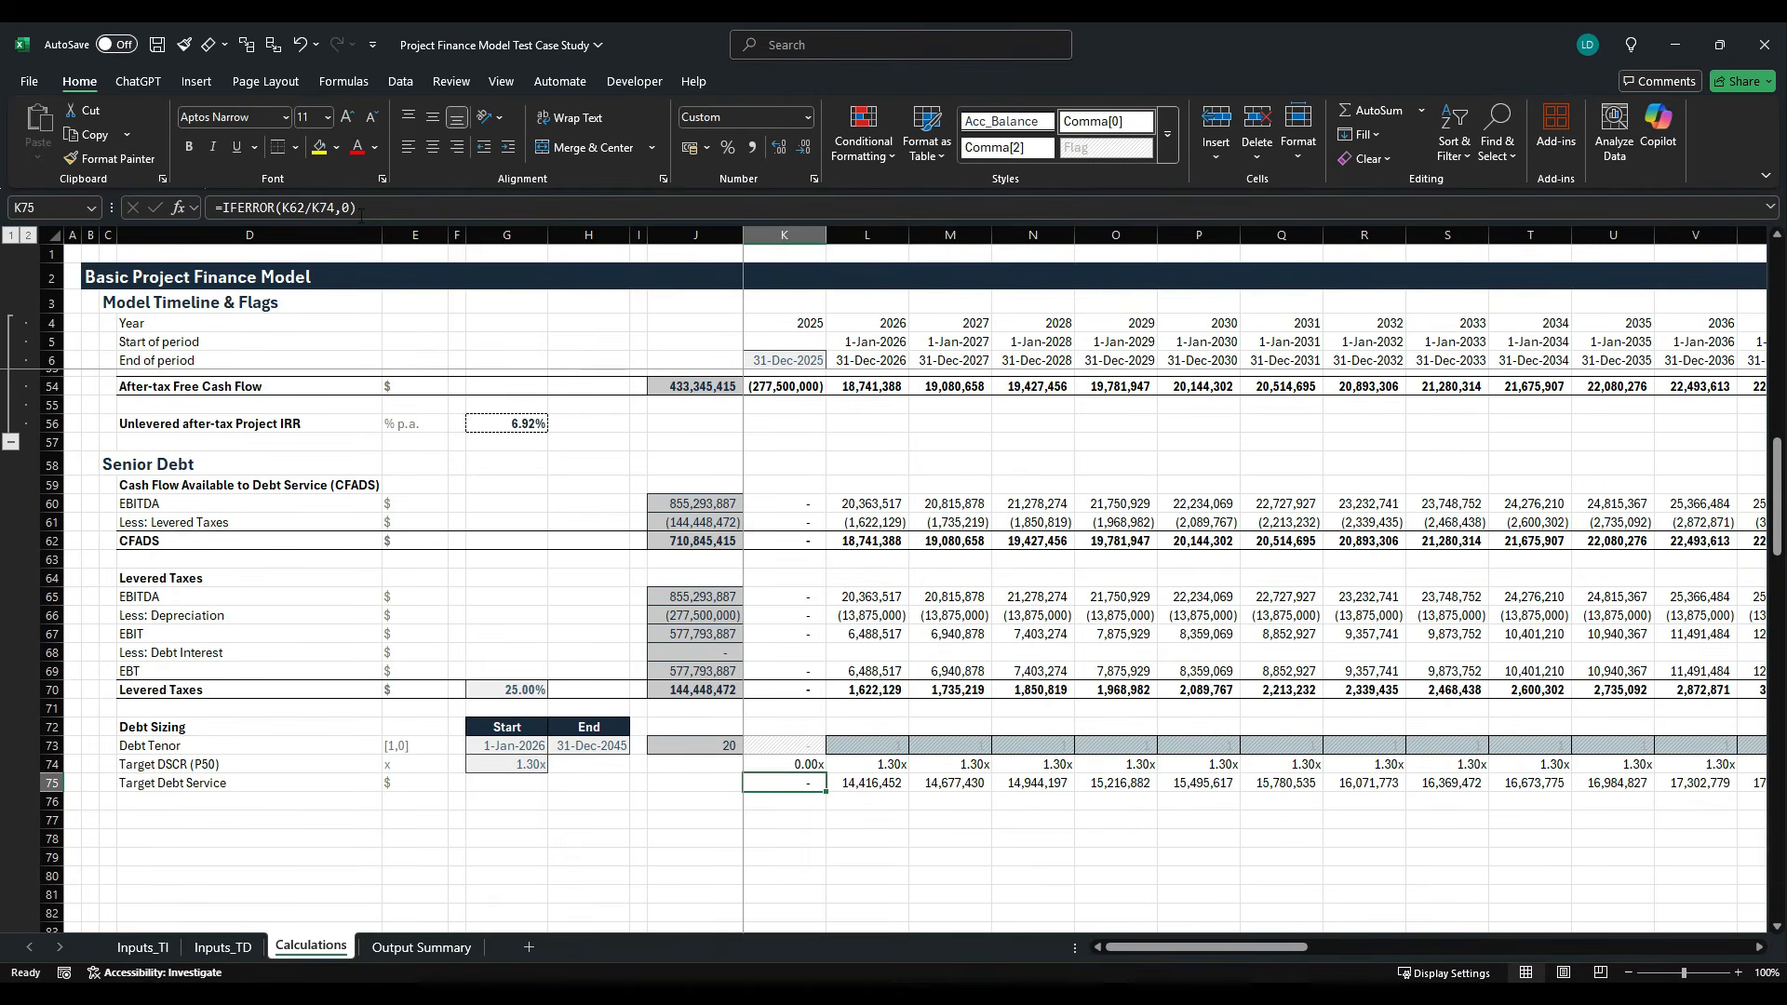
key(Left)
key(Left)
key(Left)
key(Left)
key(Left)
key(Left)
key(Left)
key(Left)
key(Left)
key(Left)
key(Left)
key(Left)
key(Left)
key(Left)
key(Left)
key(Left)
key(Left)
key(Left)
key(Left)
key(Left)
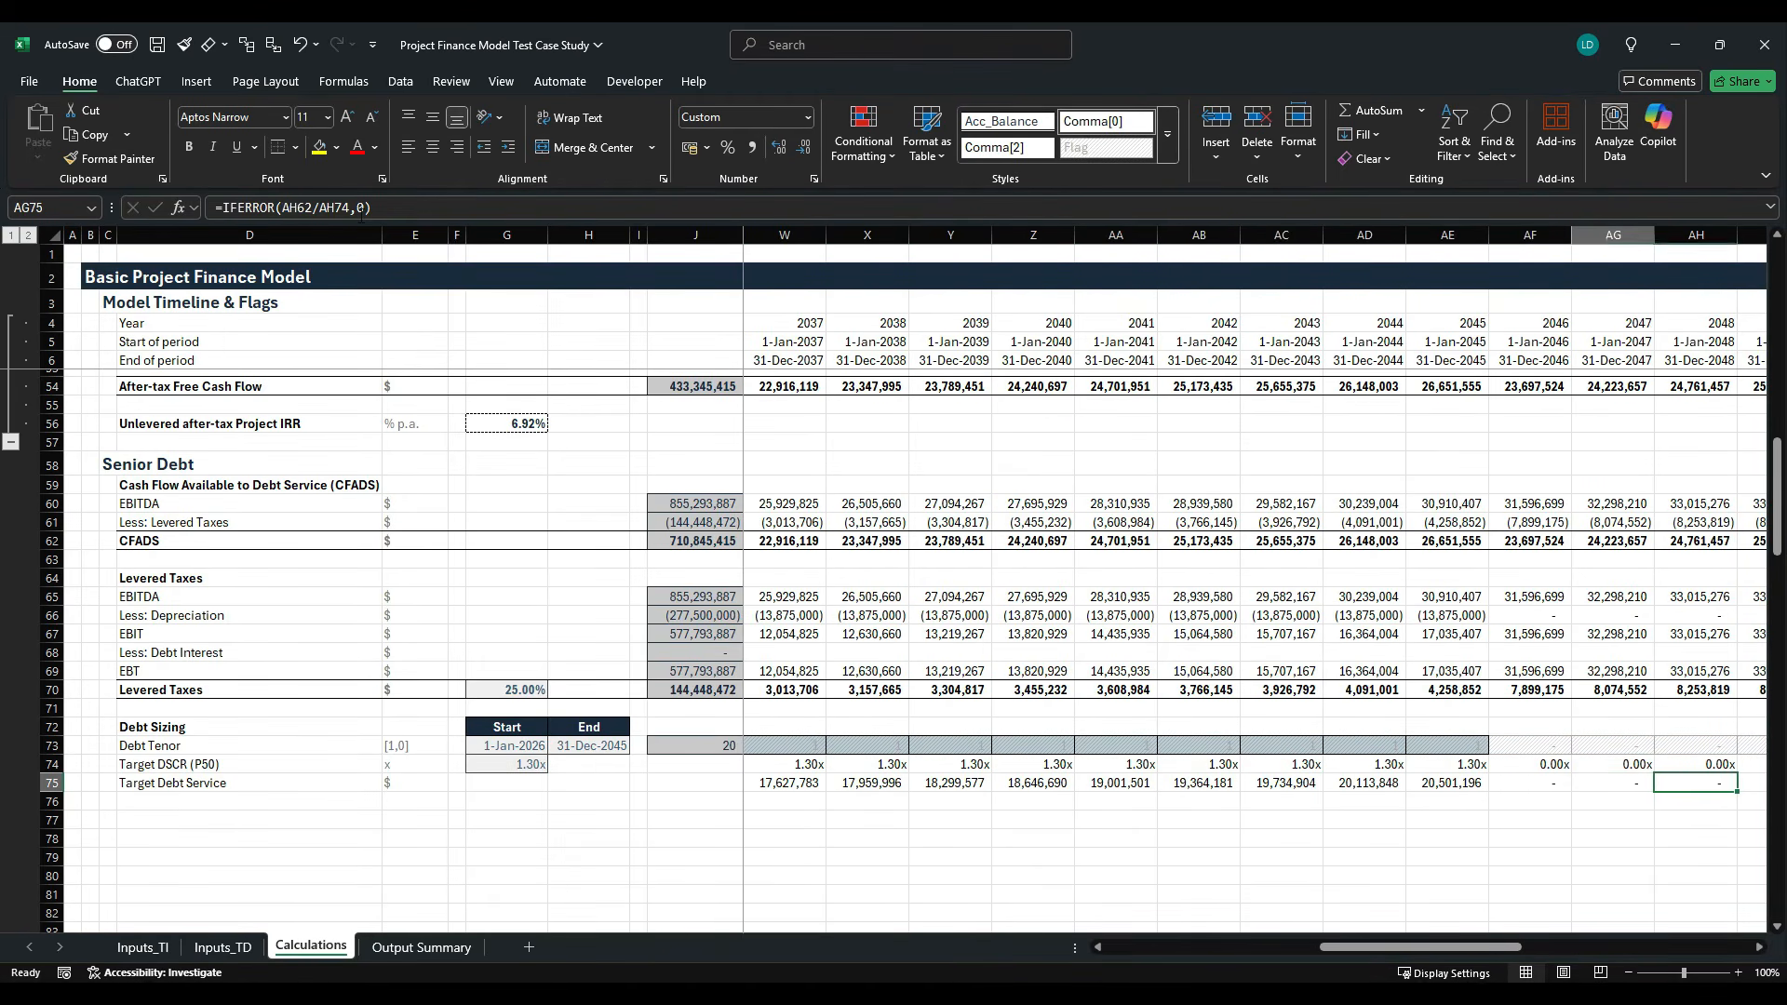
key(Right)
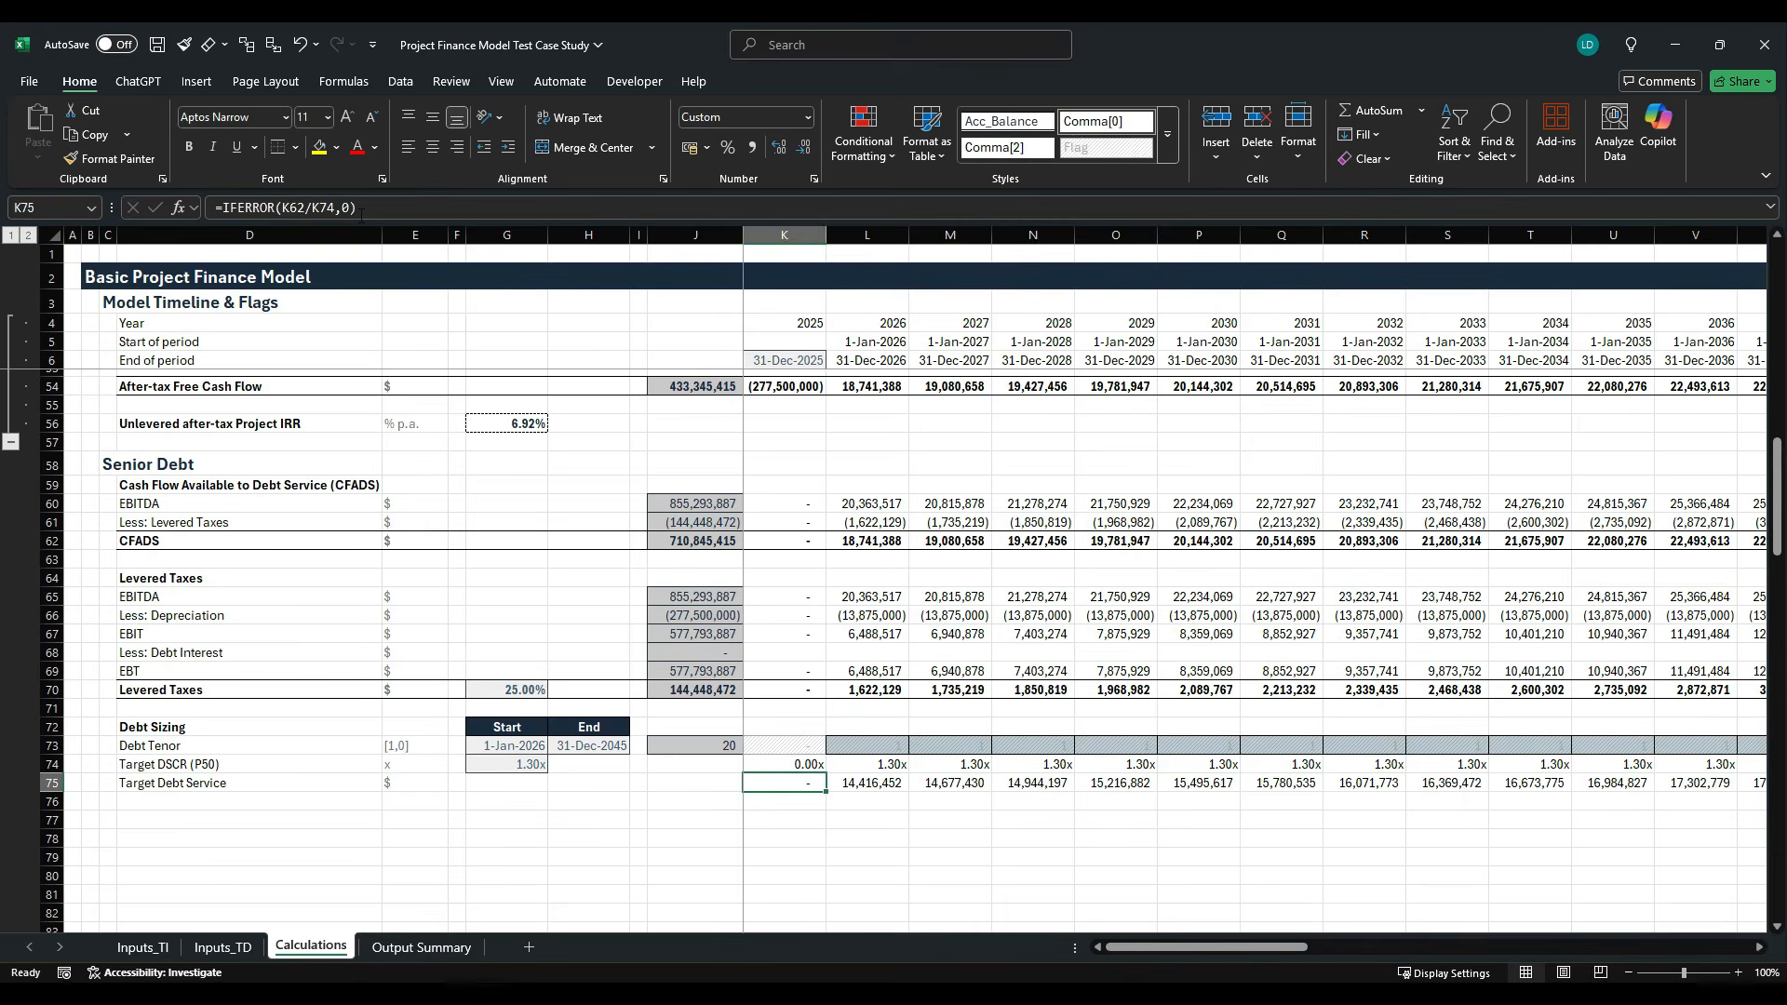
- Copy the row total from J73 into J75 to sum Target Debt Service over the timeline
key(Up)
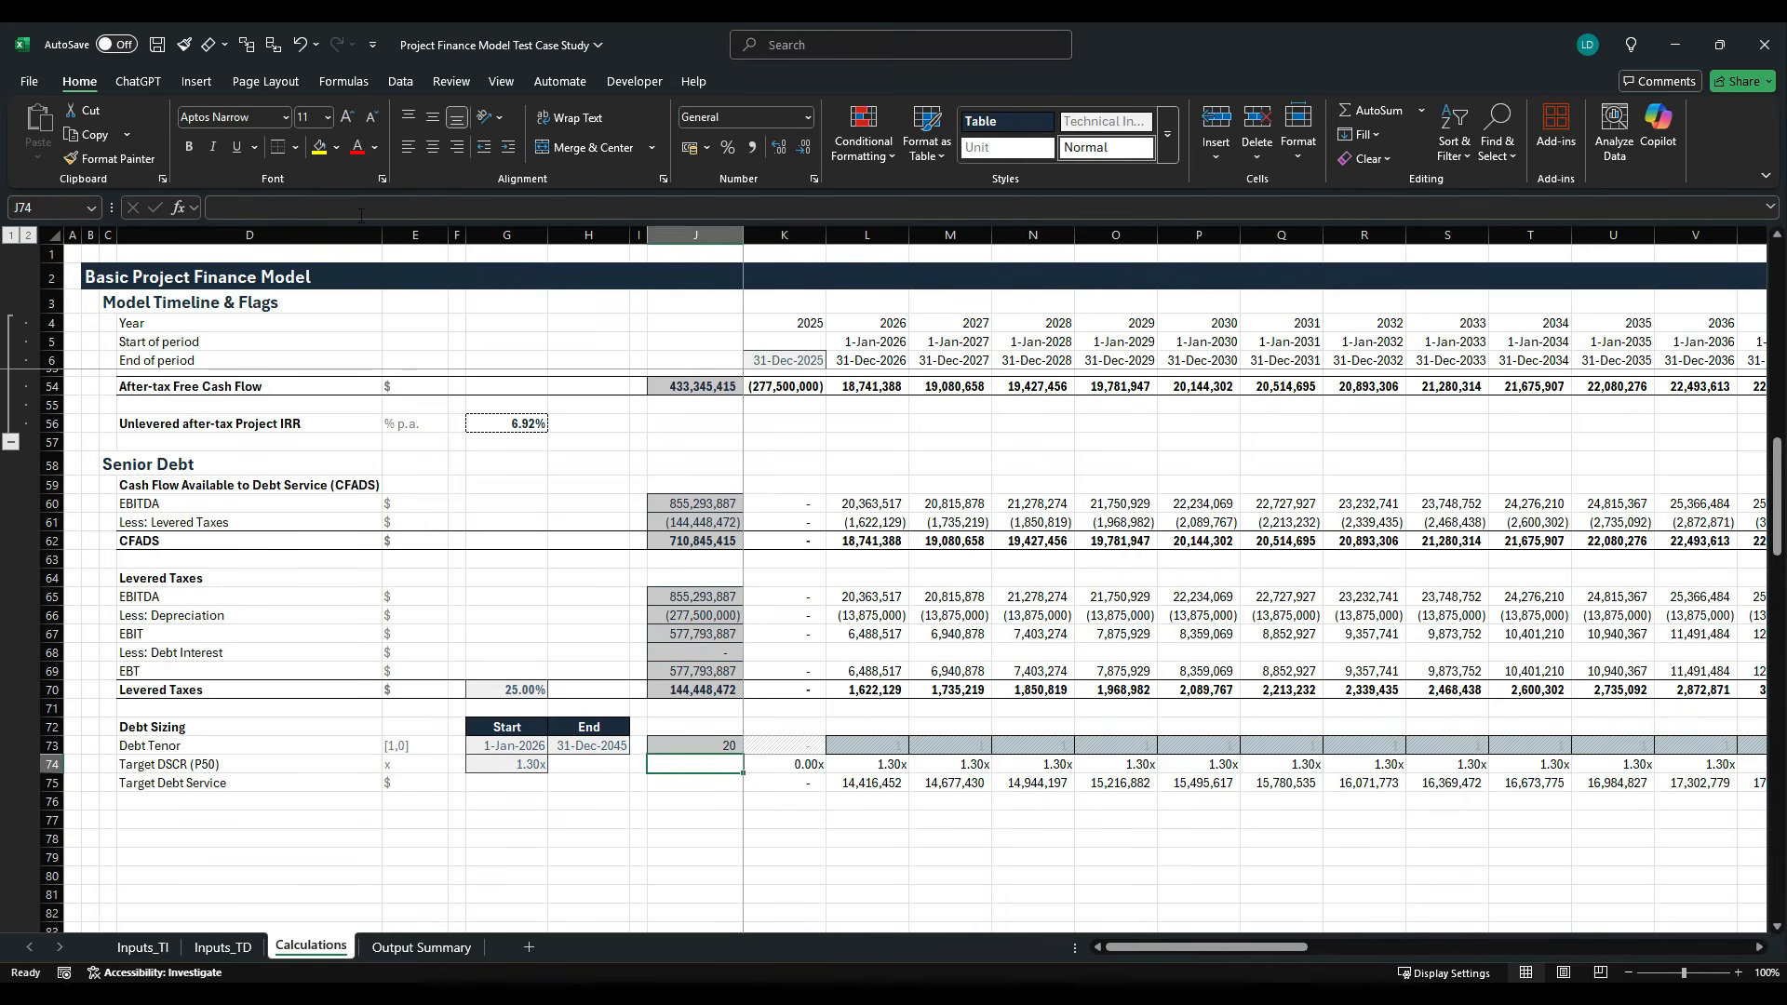
key(Up)
key(ctrl+c)
key(Down)
key(Down)
key(ctrl+v)
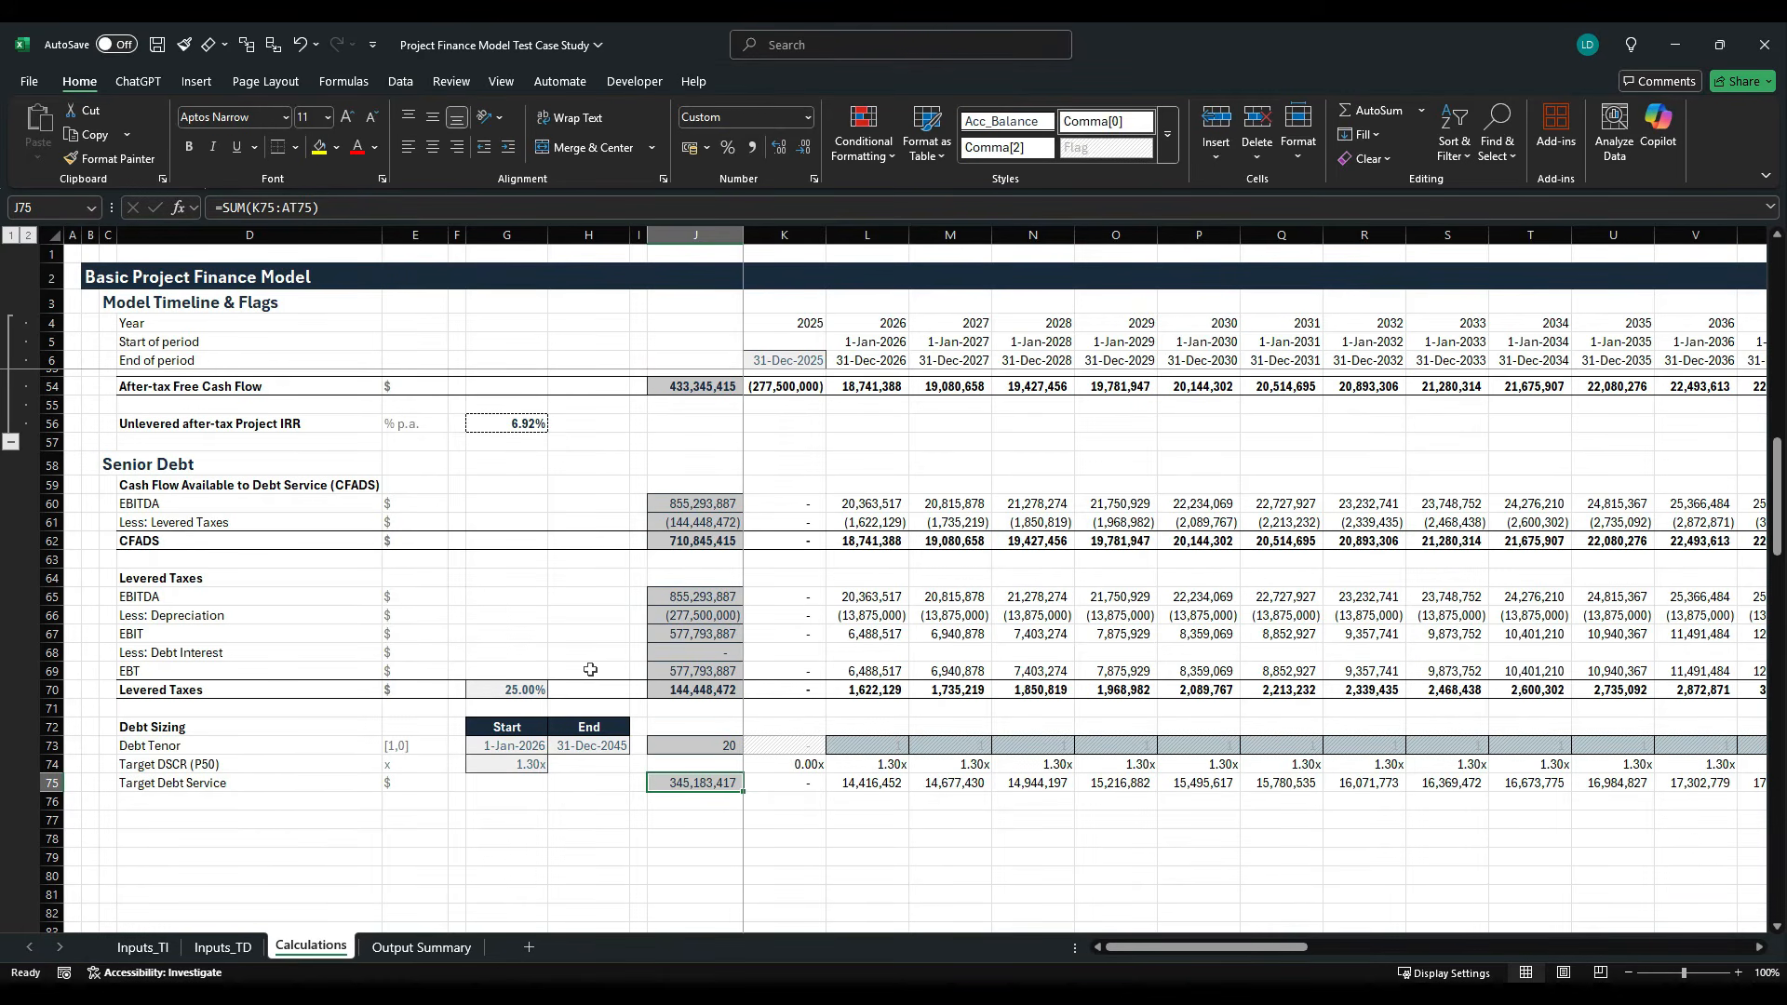
- Add the underlined subheading Interest Rates in D77, below the debt sizing rows
scroll(590, 670, down, 2)
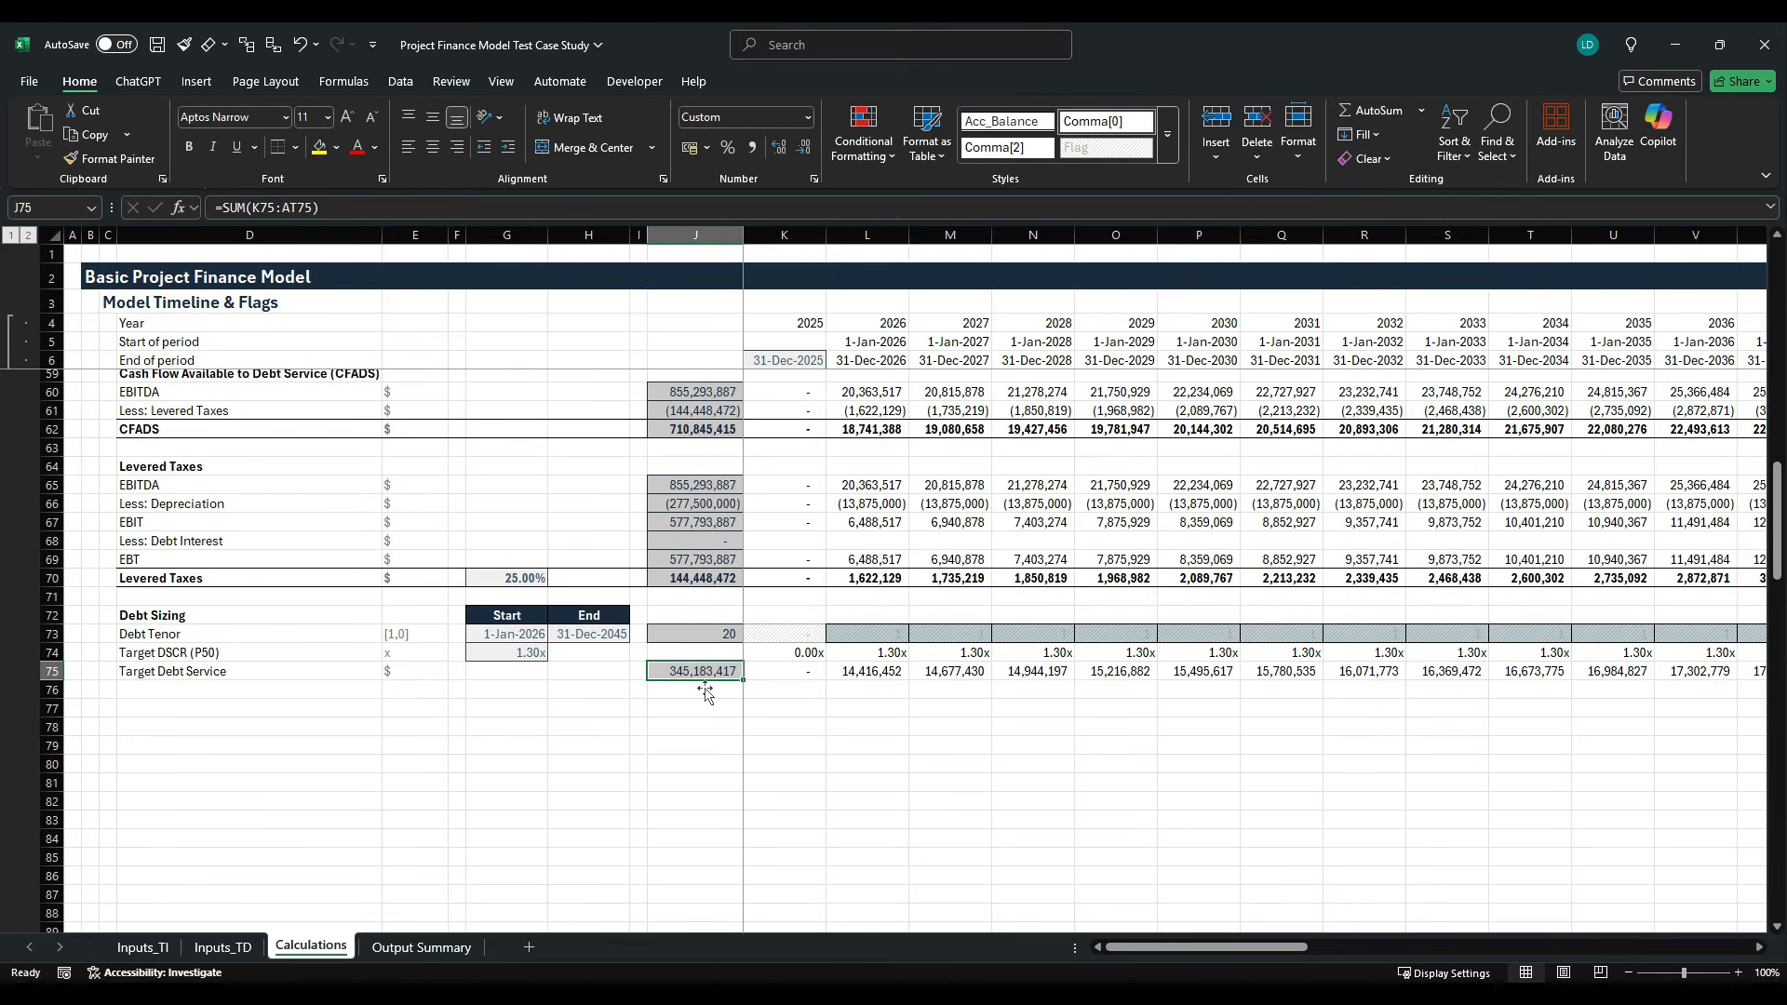
click(213, 708)
text(Inter)
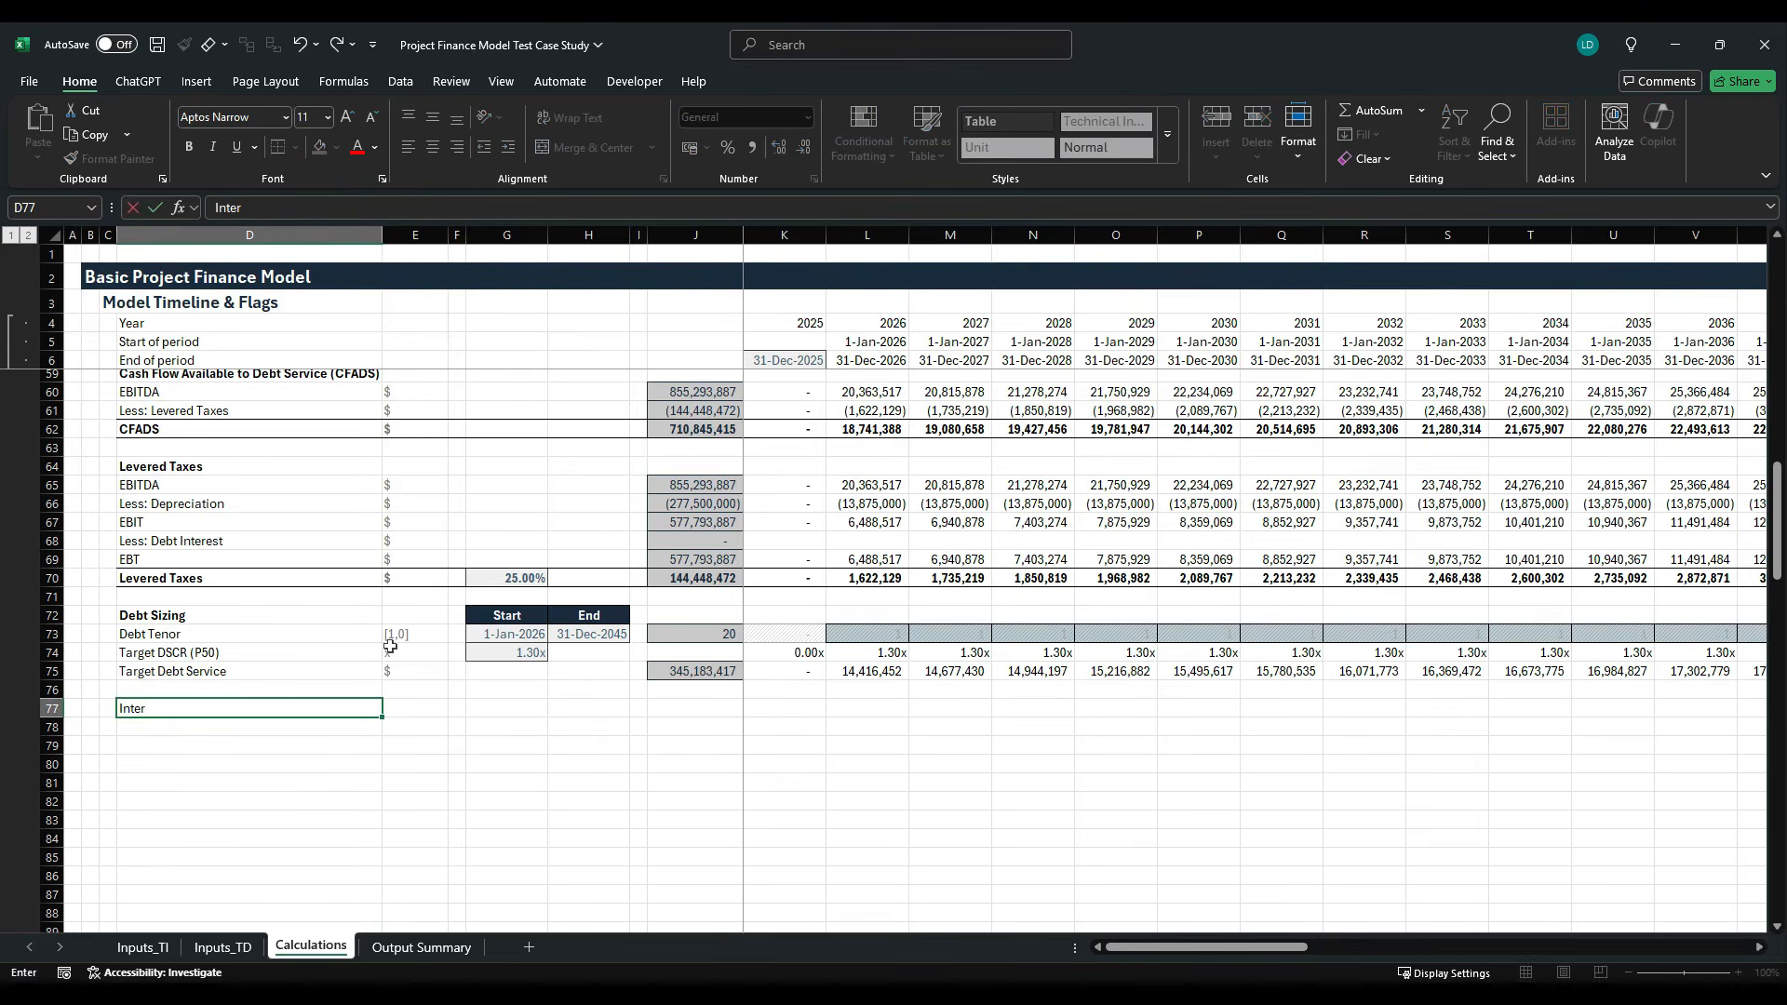
text(est Rates)
key(ctrl+u)
key(Down)
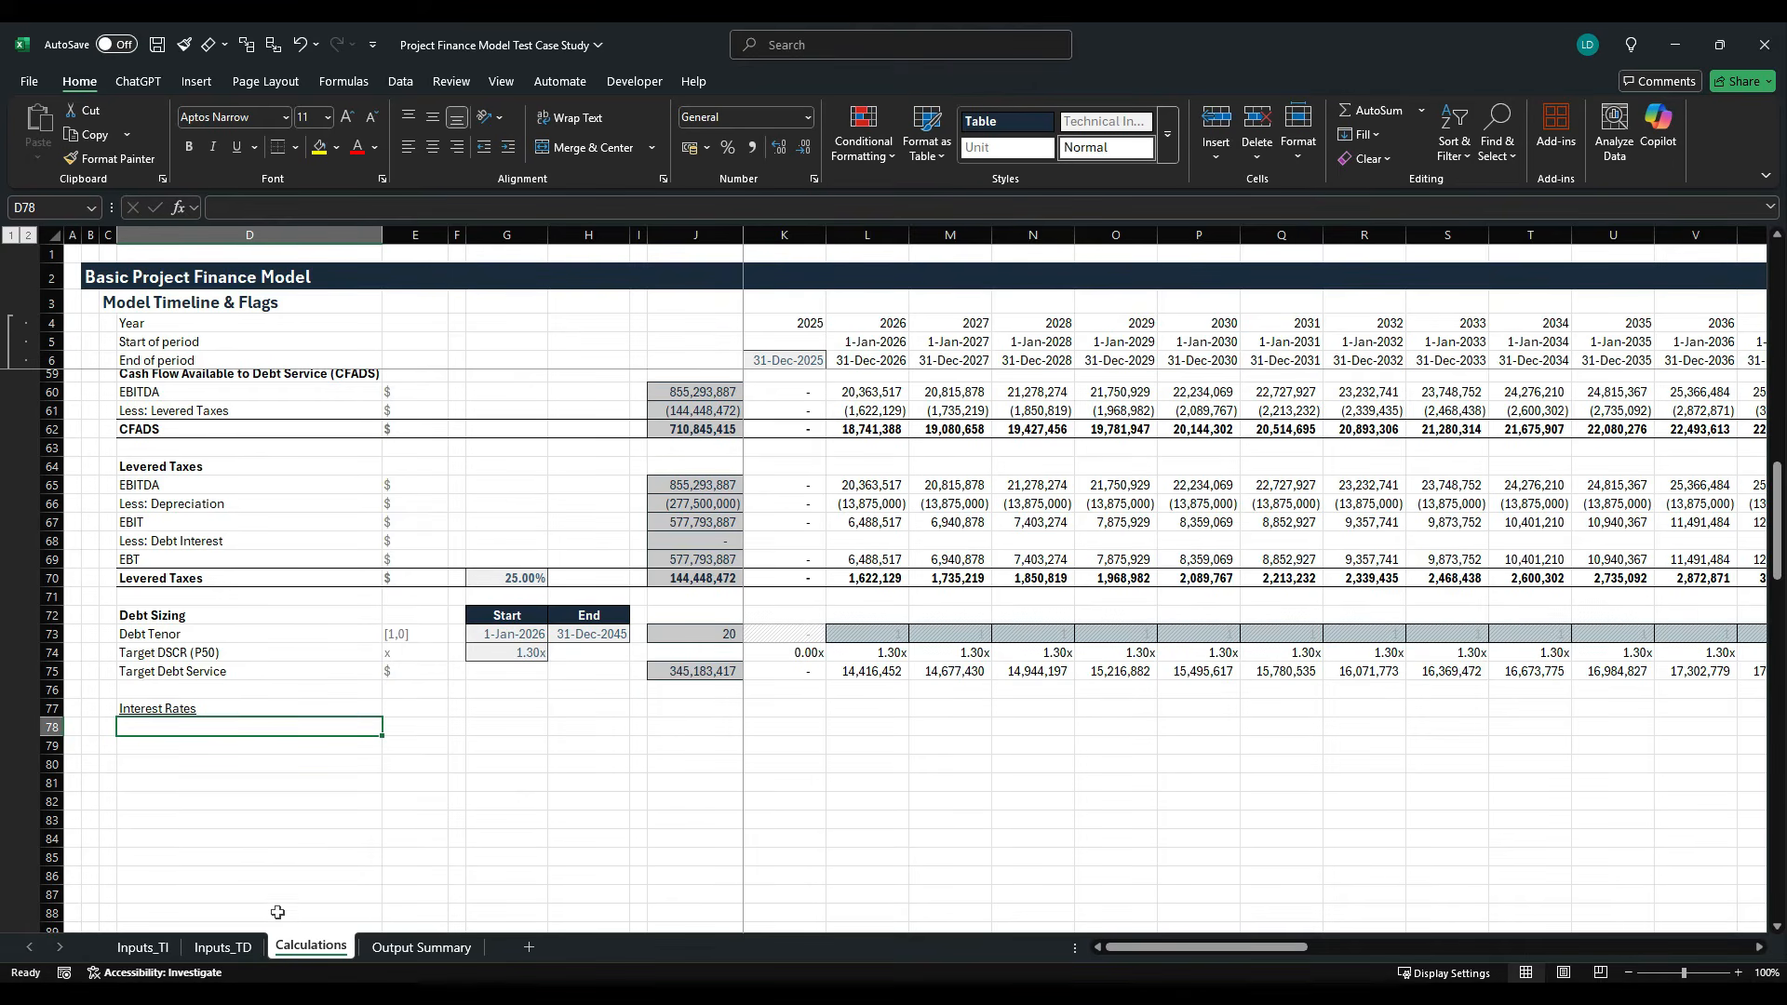
- Examine the interest rate assumptions on the Inputs_TI sheet and the SOFR Forward Curve on the Inputs_TD sheet
click(165, 944)
scroll(176, 635, up, 1)
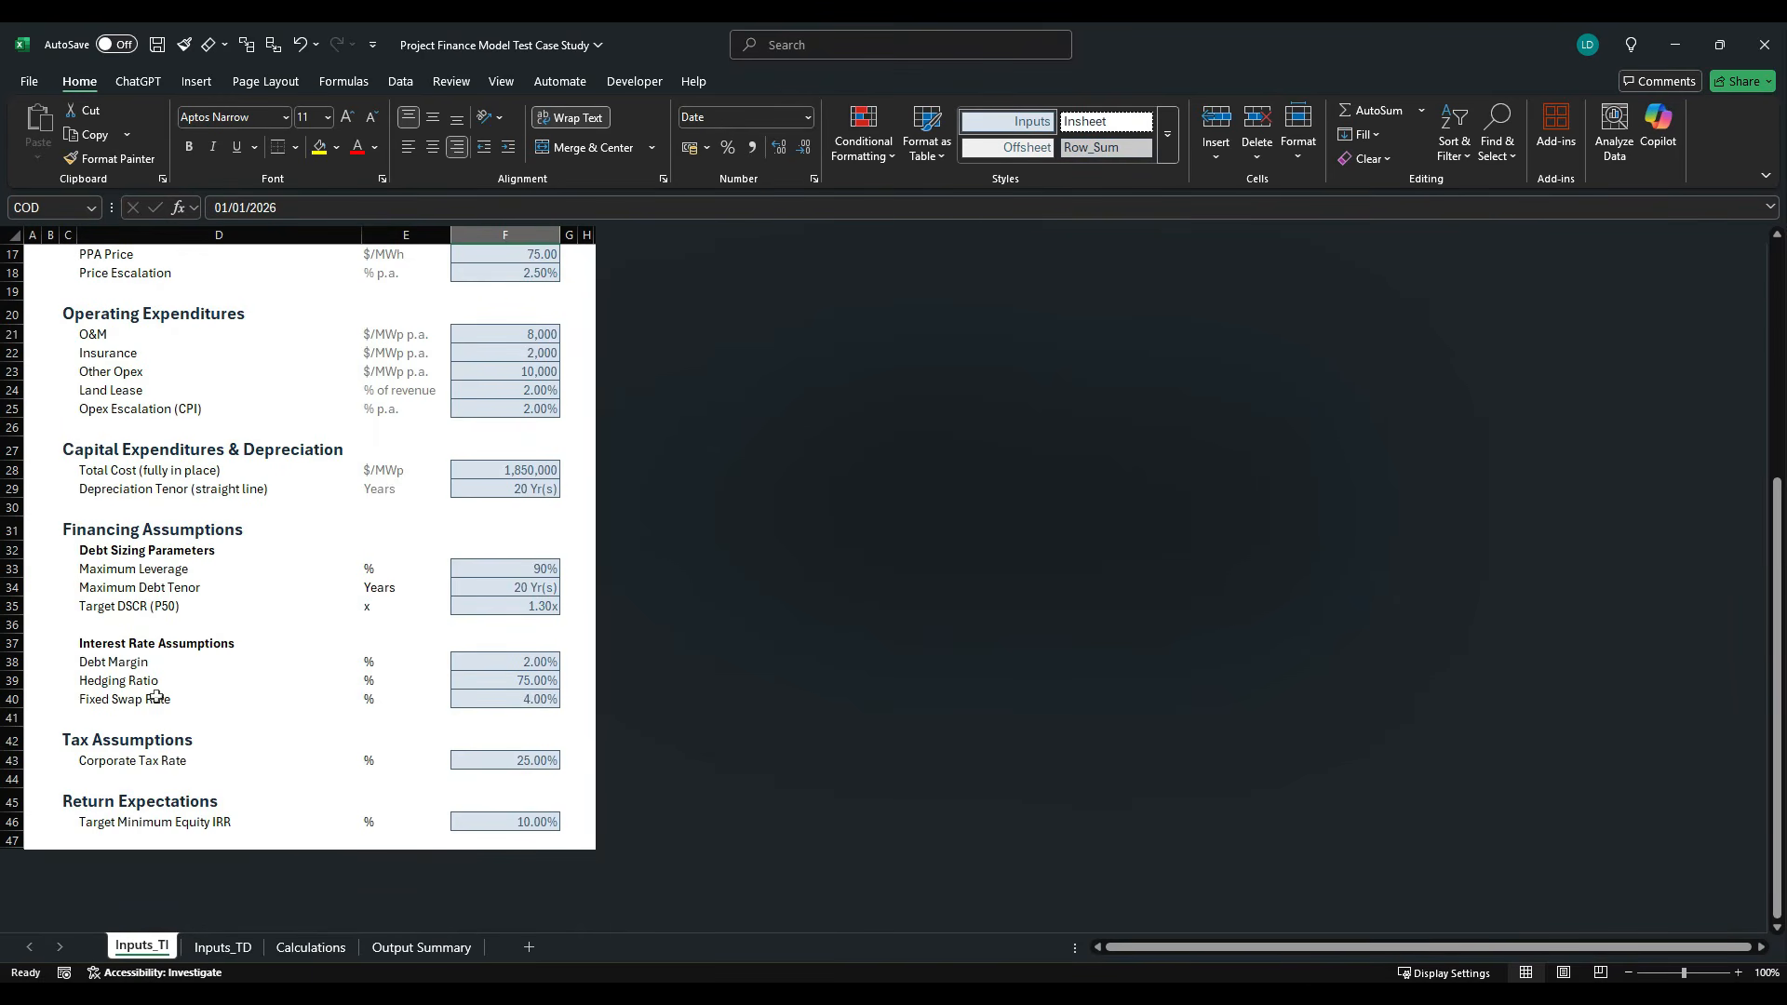
click(222, 947)
click(433, 279)
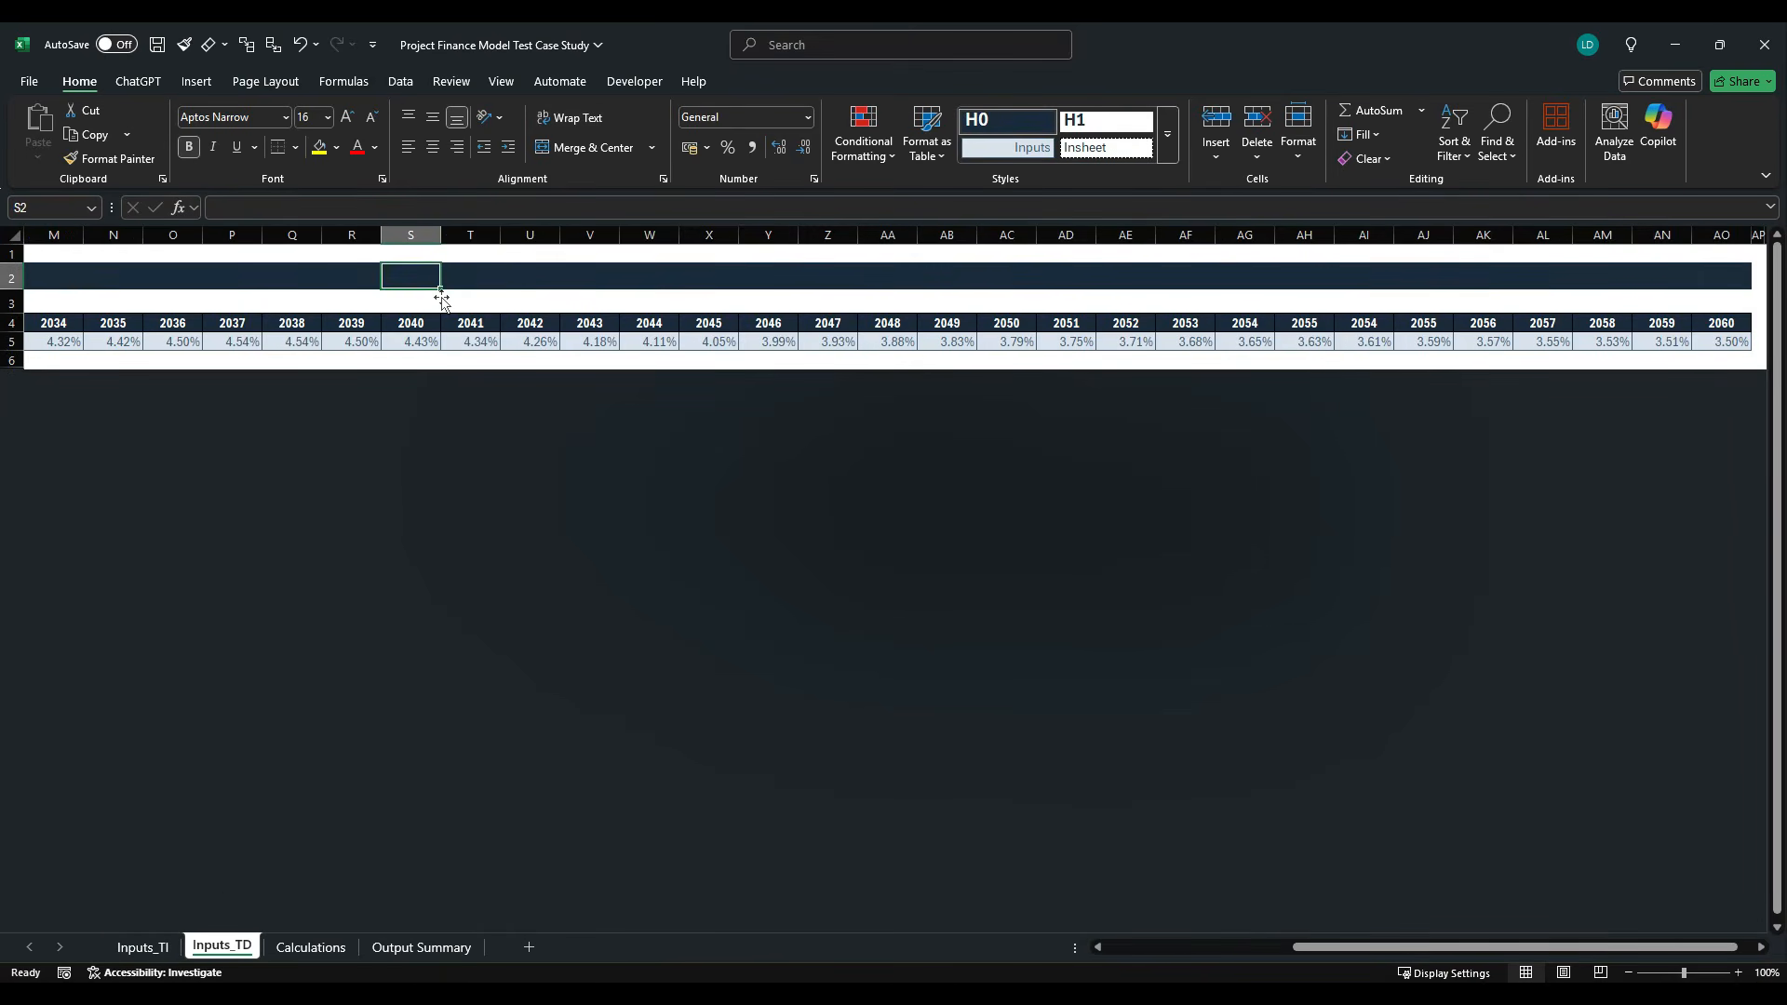
key(ctrl+Left)
key(ctrl+Left)
key(Right)
key(Right)
key(Down)
key(Down)
key(Down)
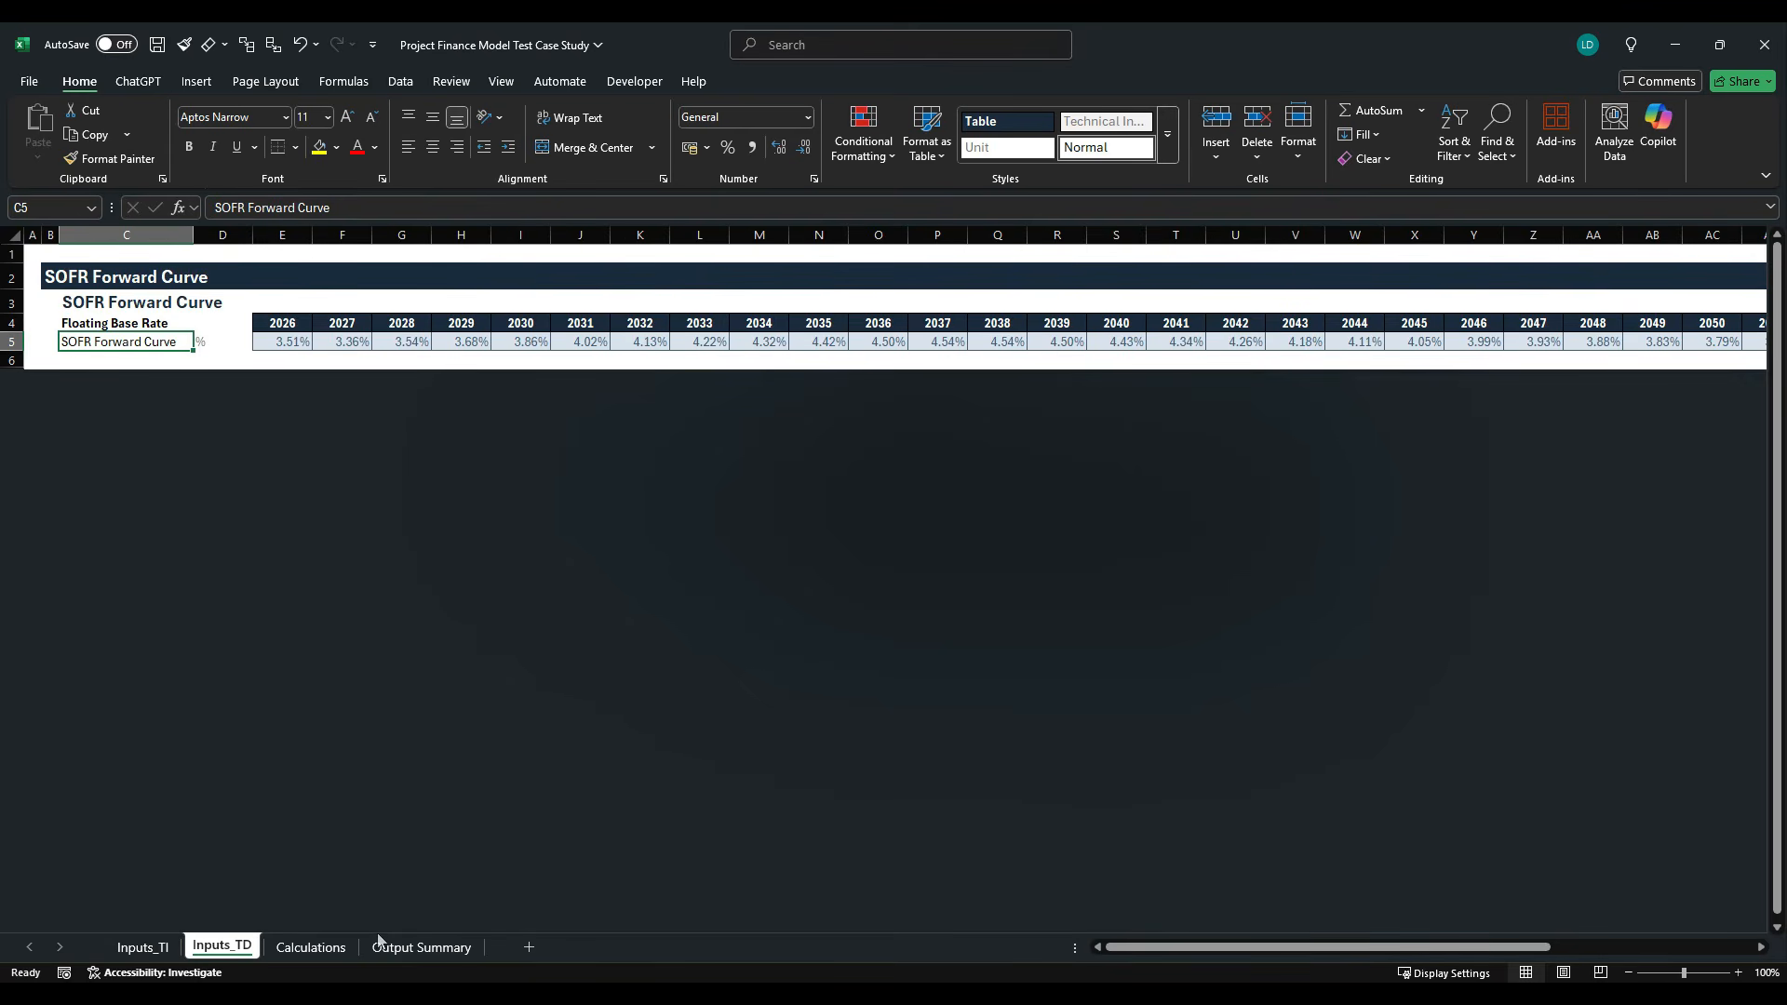
- Add the row label Unhedged Rate (SOFR) in D78 of the Calculations sheet with the unit % in E78
click(291, 948)
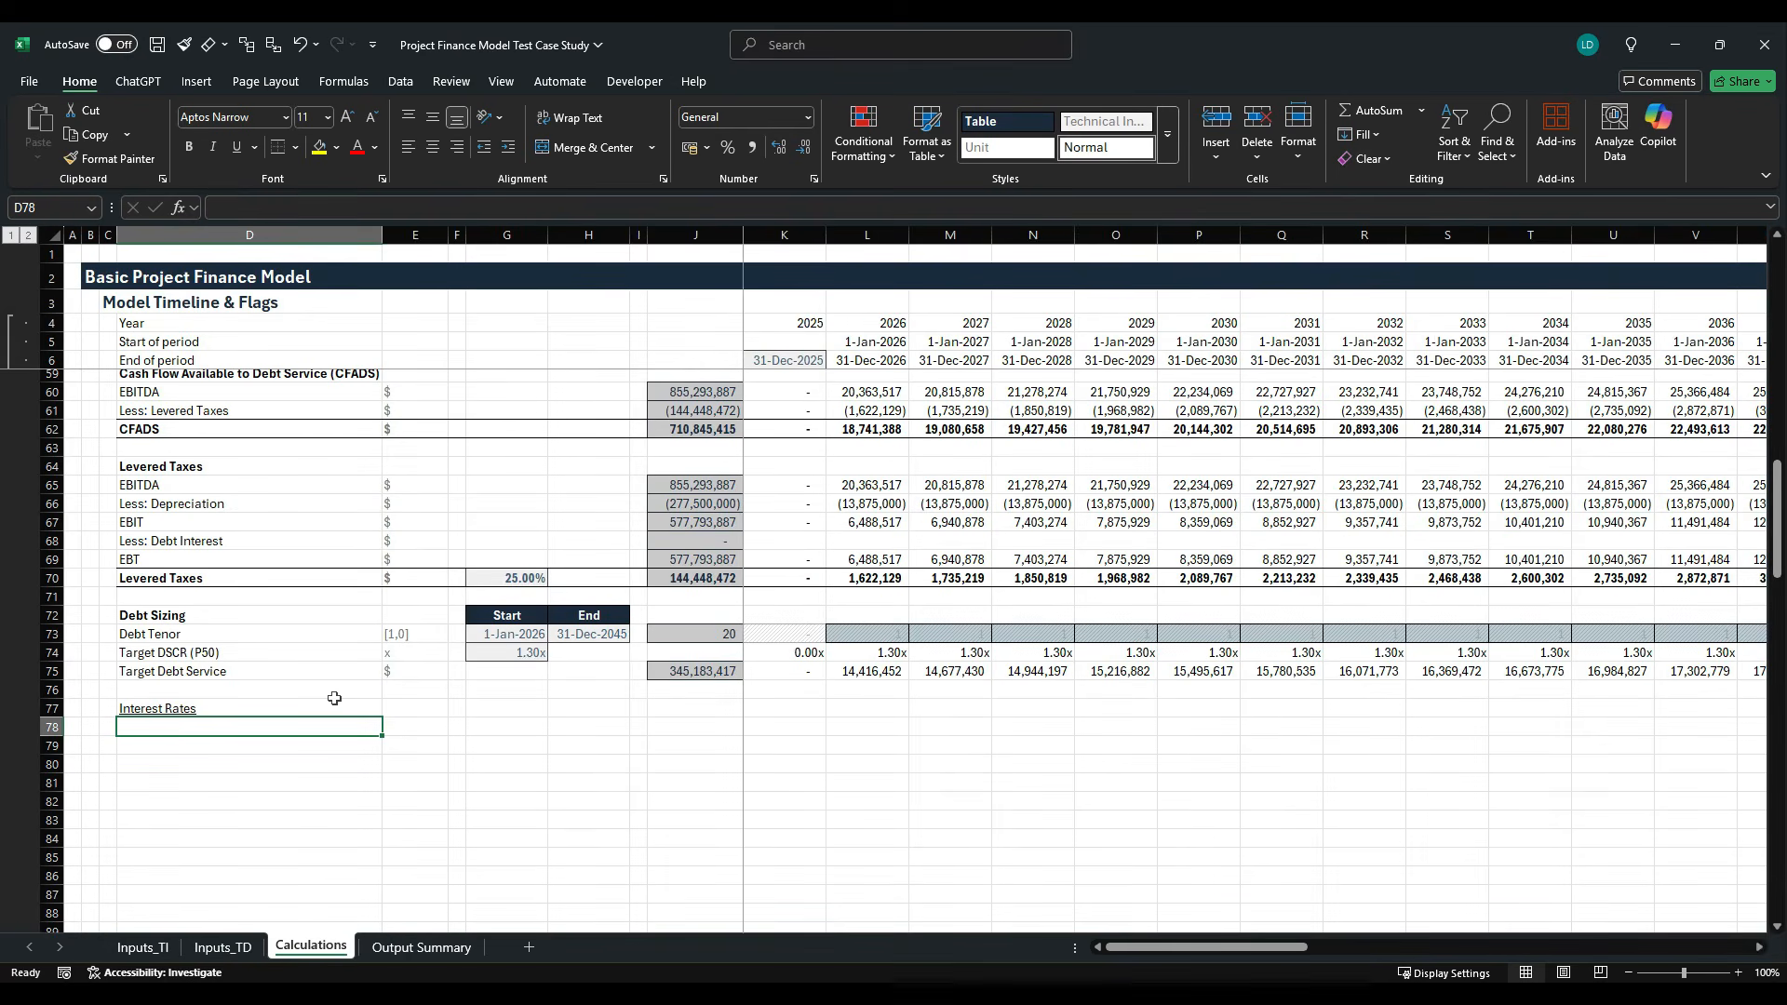
text(Un)
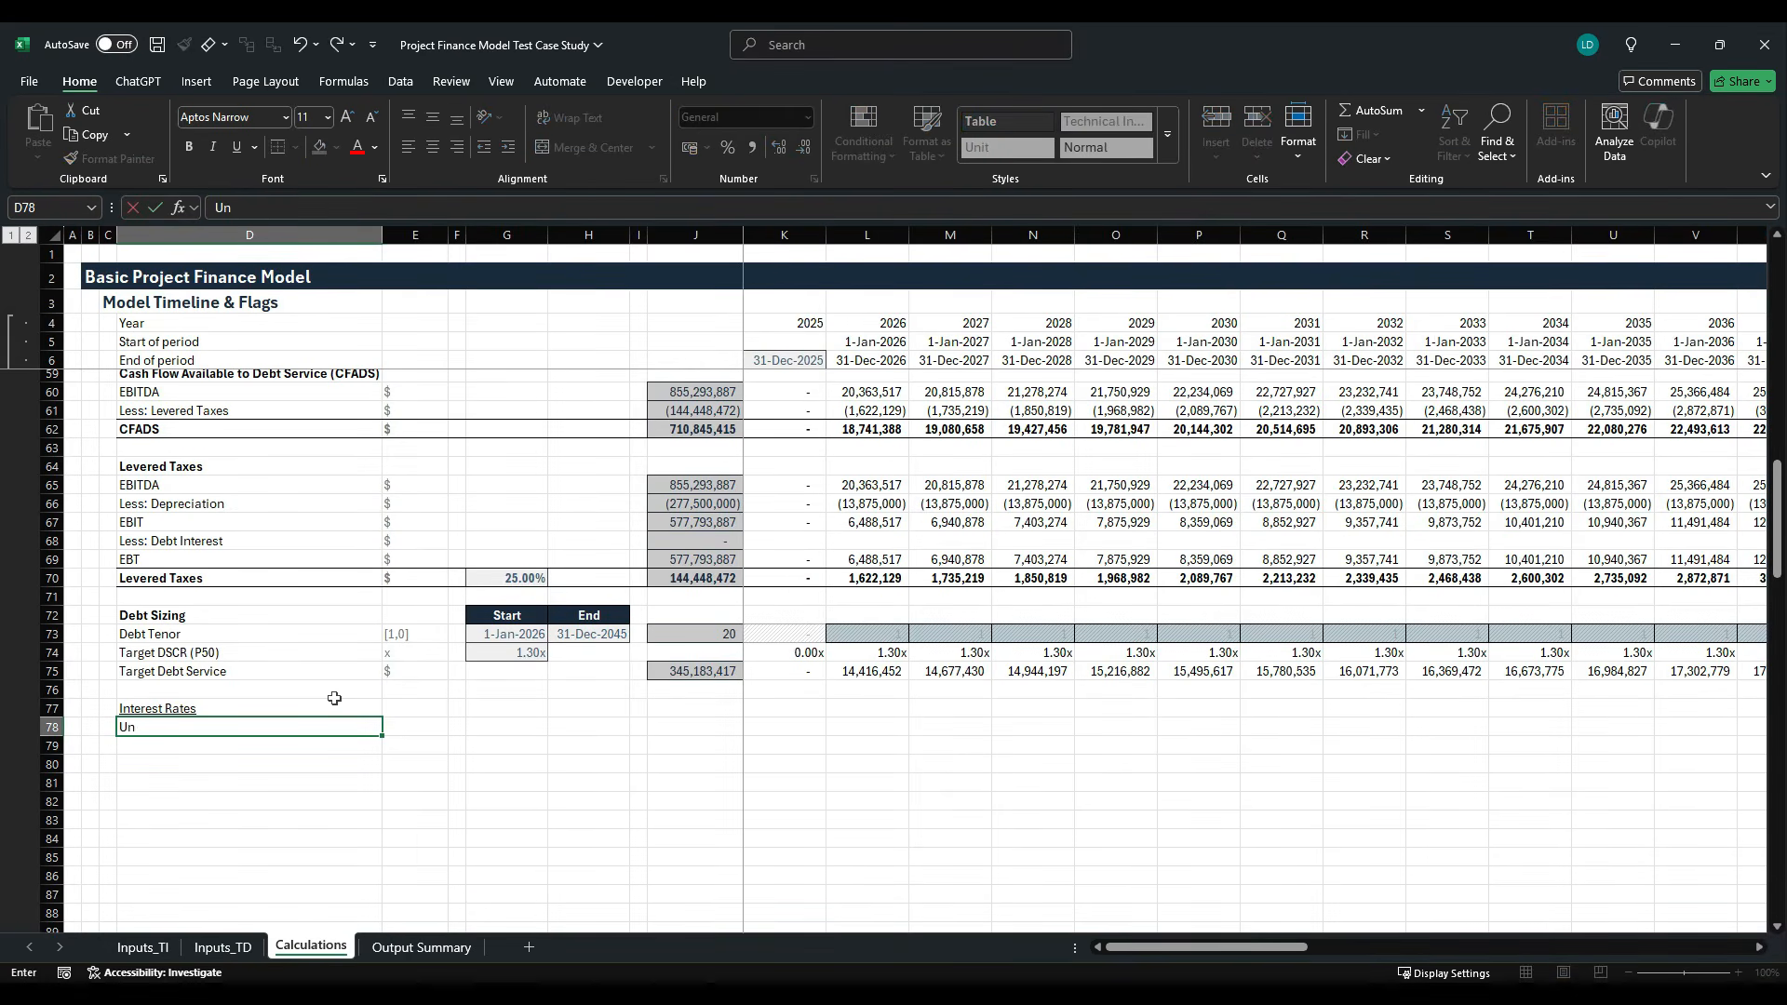
text(hedged Rate (SOFR)
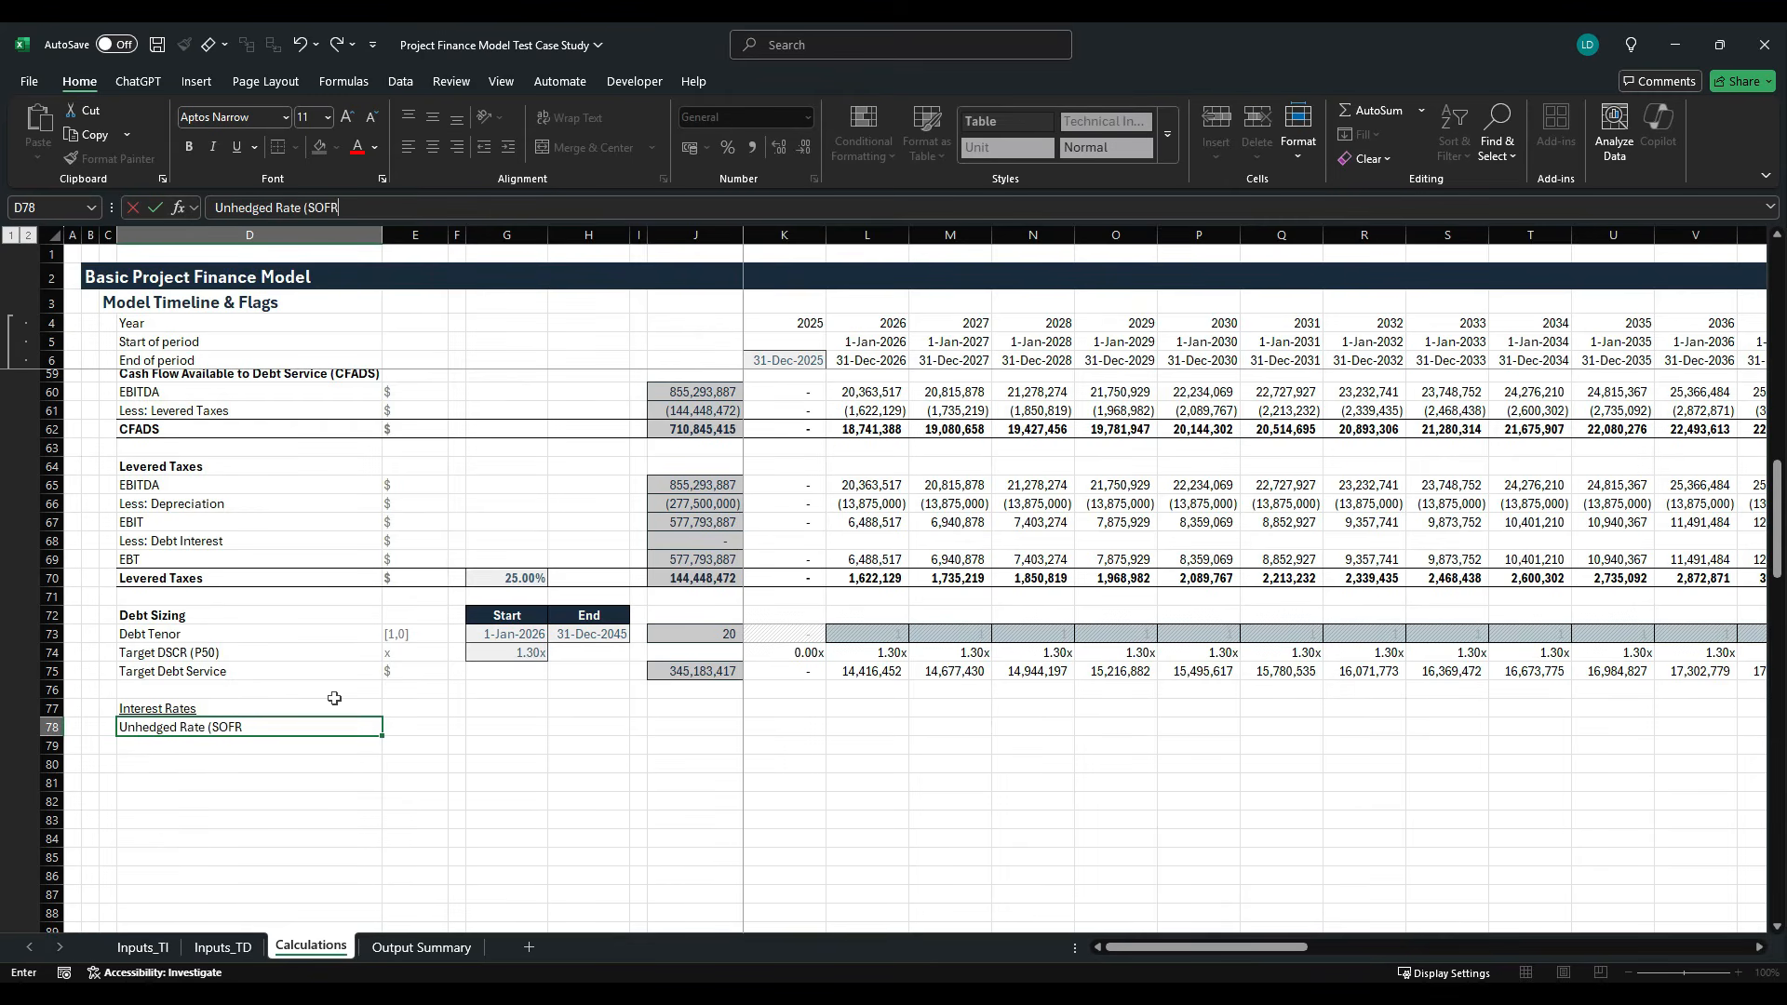
text())
key(Tab)
text(%)
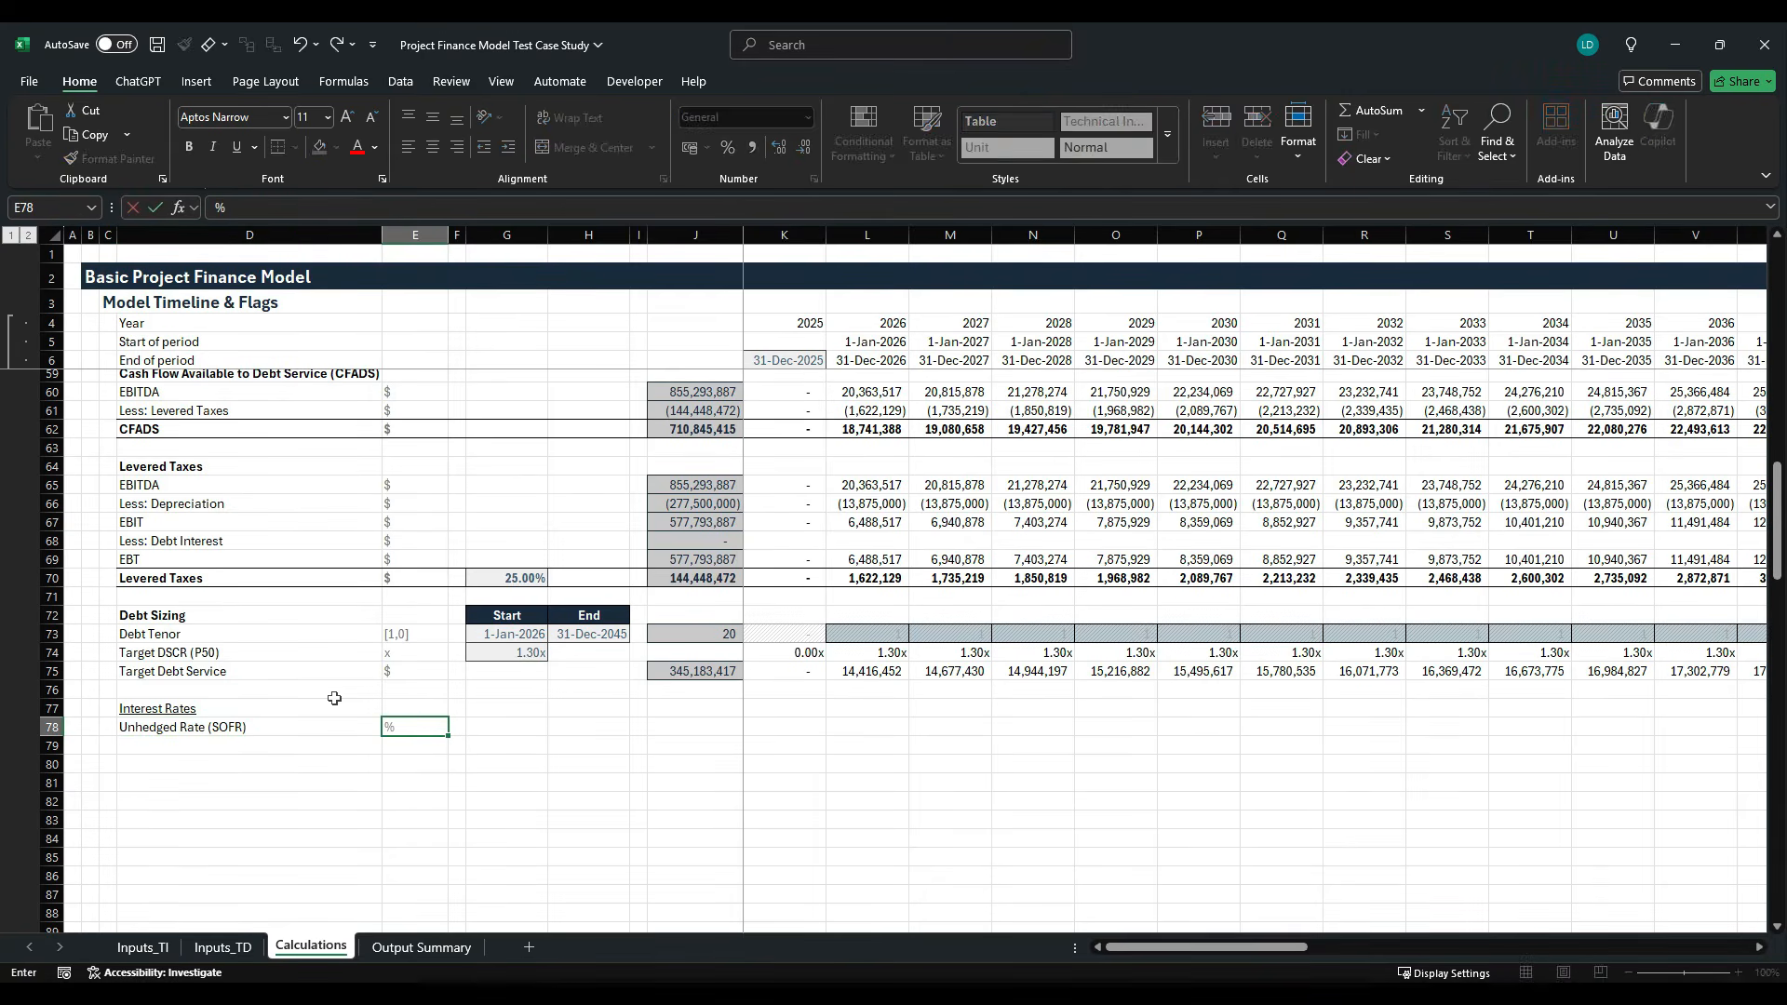
key(ctrl+Return)
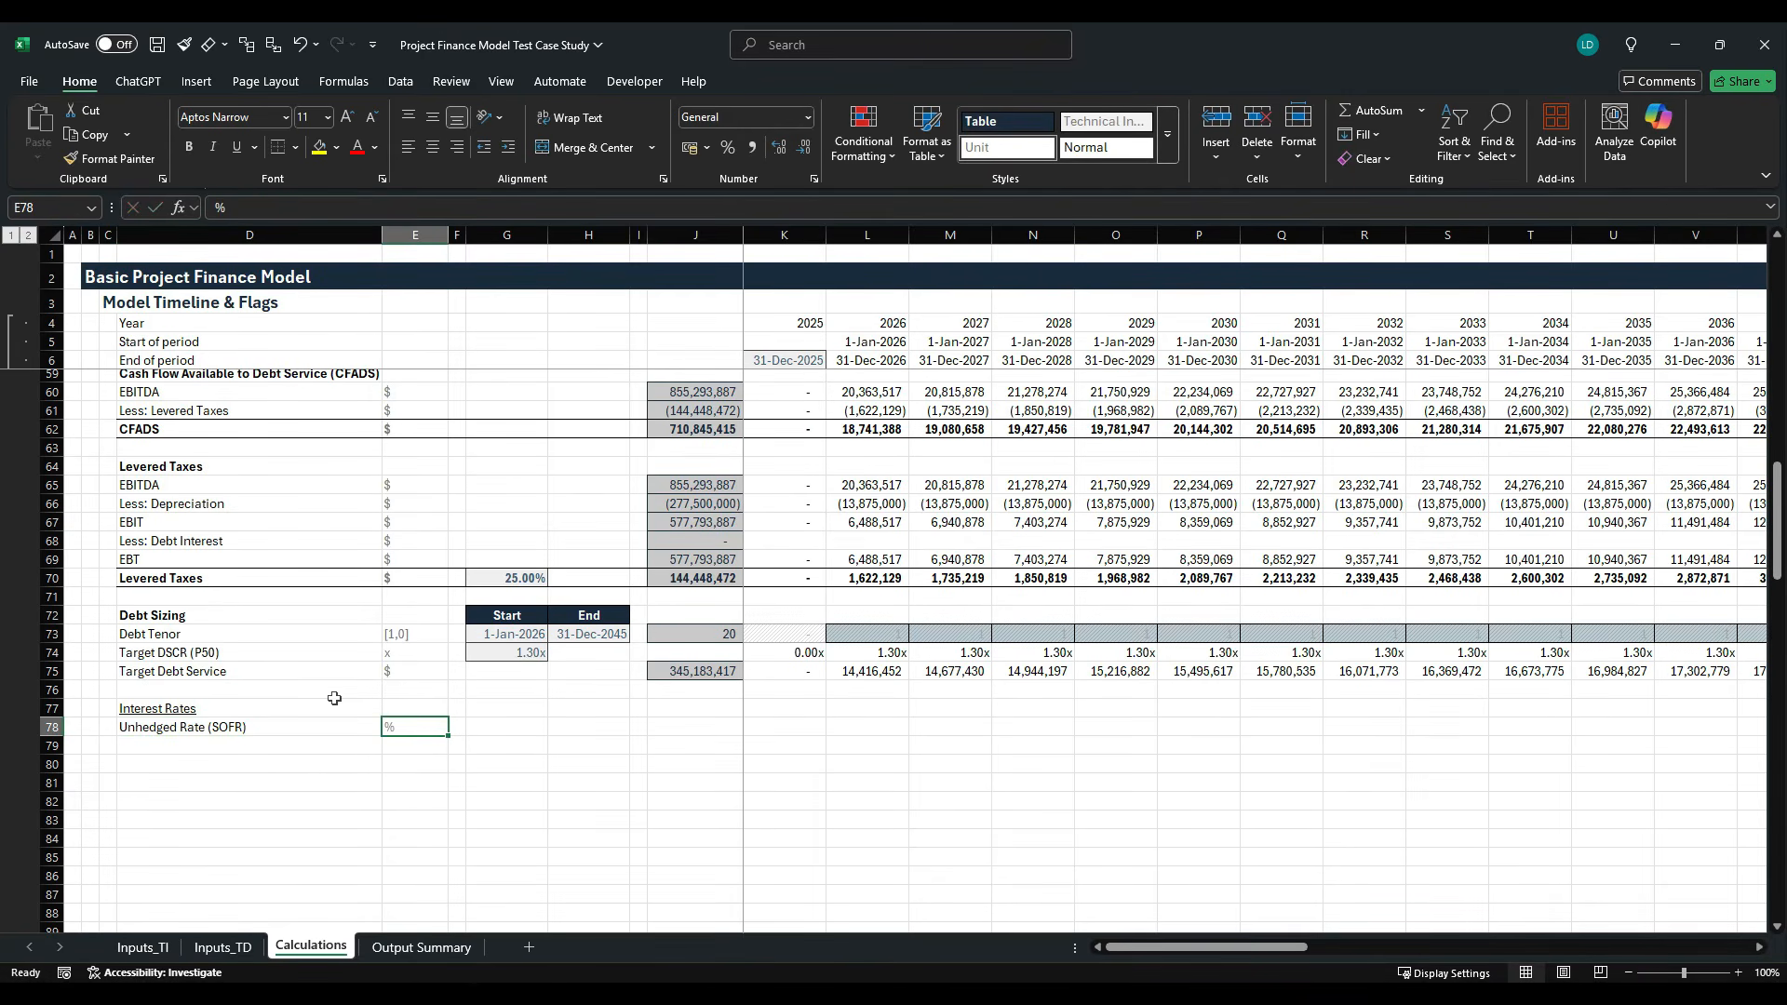
- Start a LOOKUP formula in K78 that matches the year in K4 against the absolute range Inputs_TD!$E$4:$AO$4
key(Right)
key(Right)
key(Right)
key(Right)
key(Right)
key(Right)
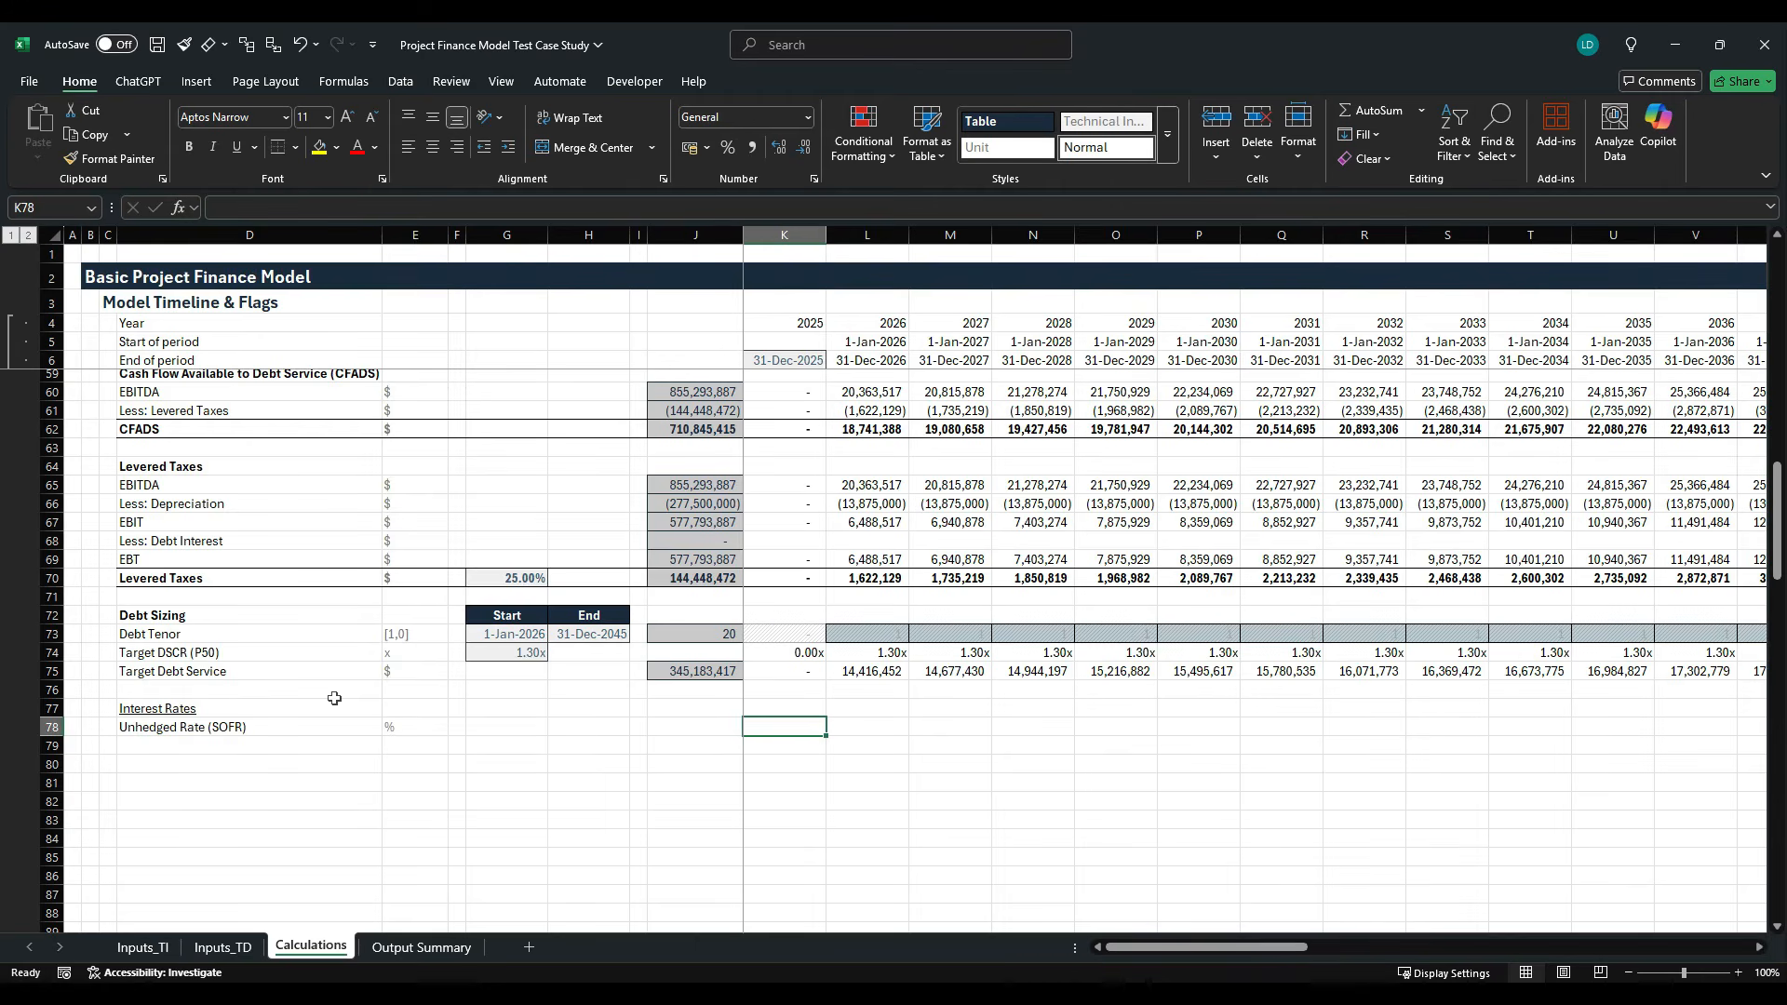
text(=)
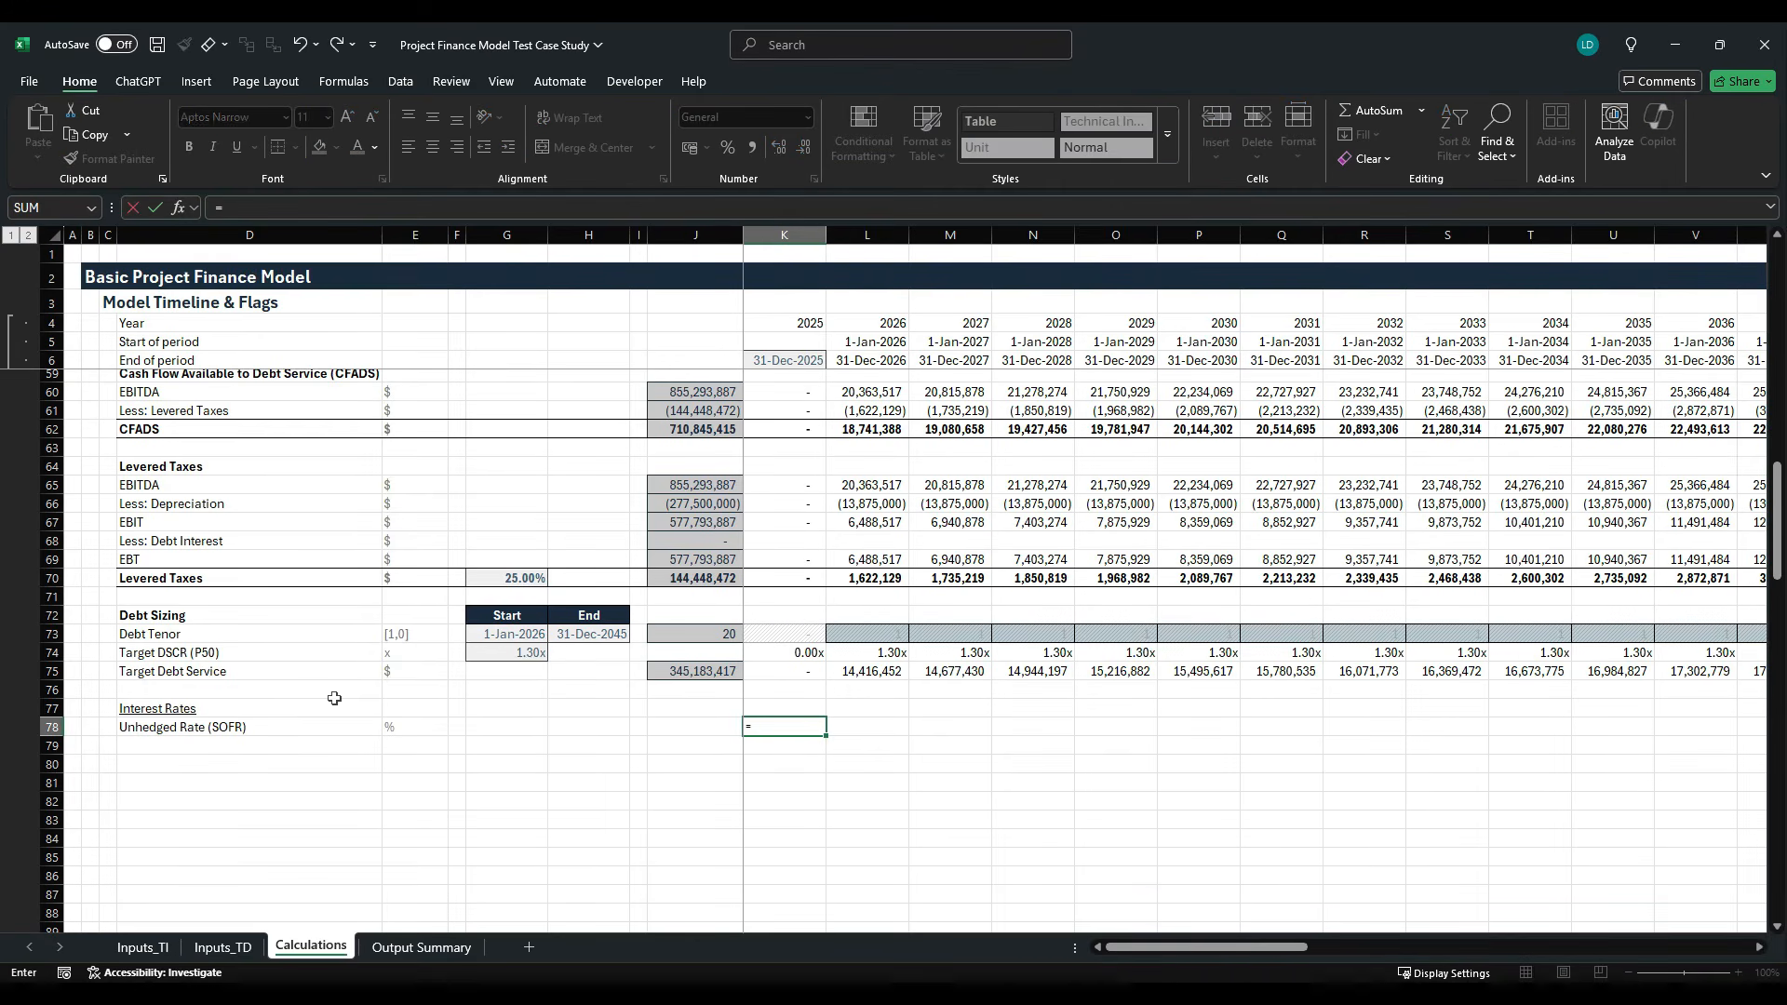
text(look)
key(Tab)
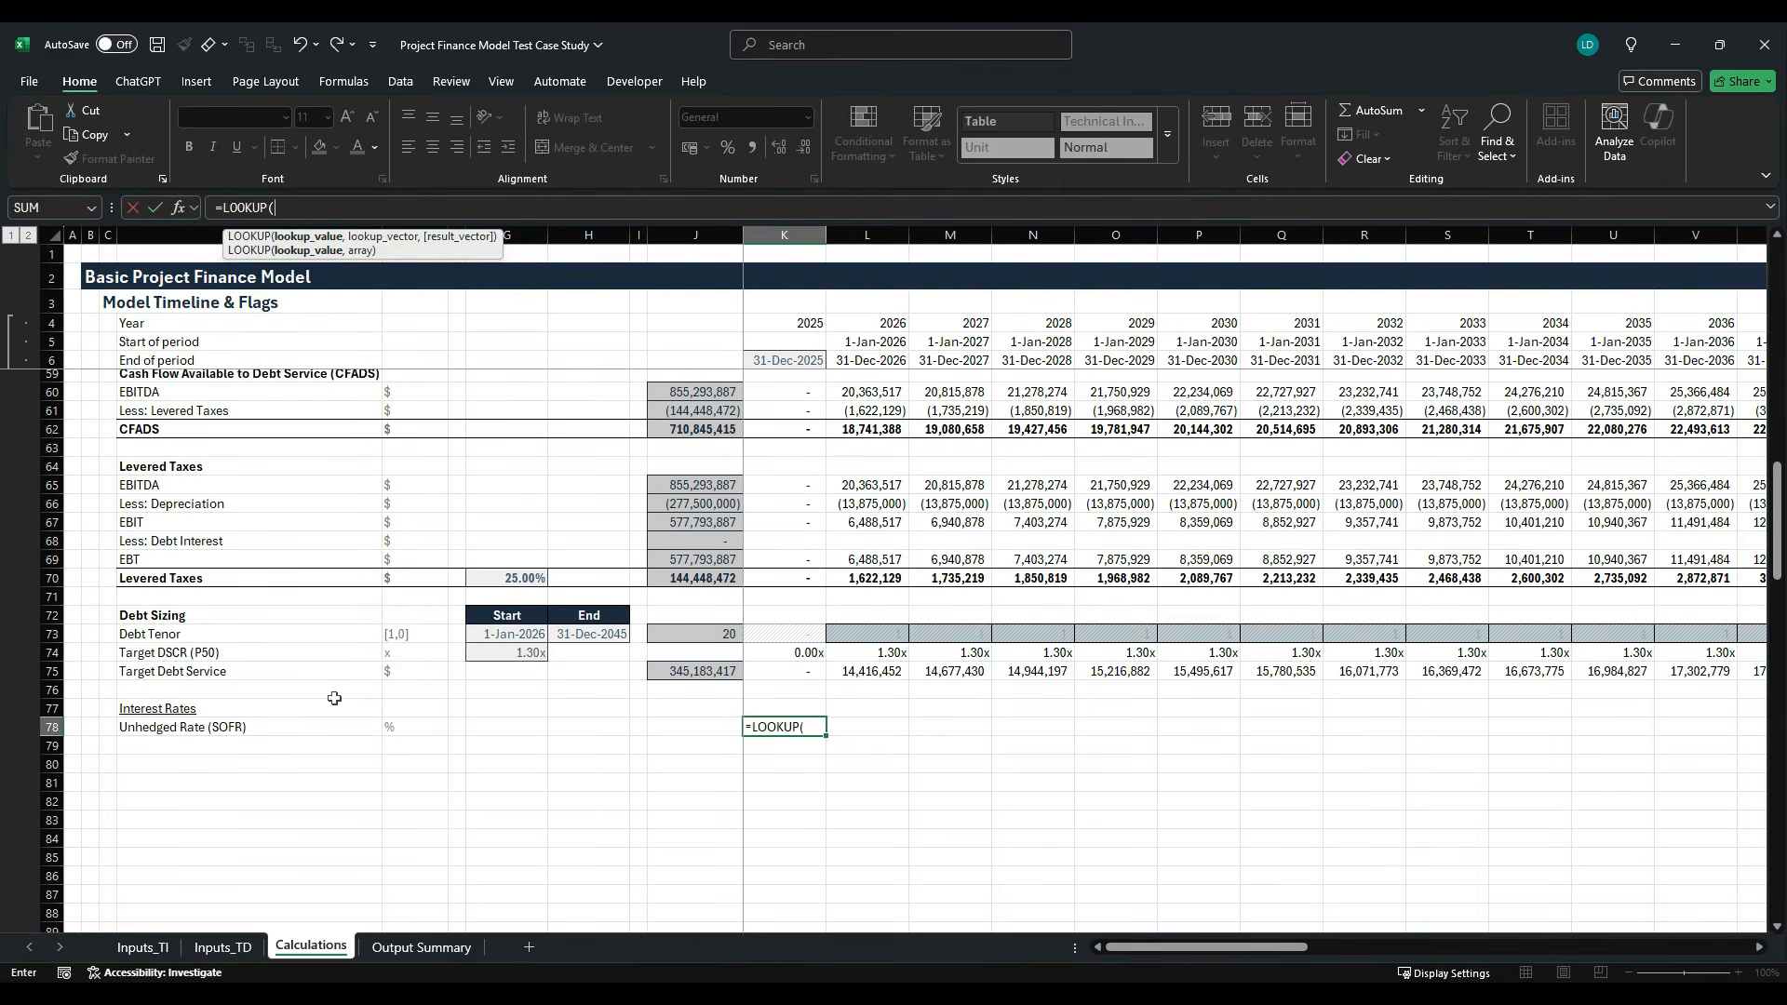
click(800, 327)
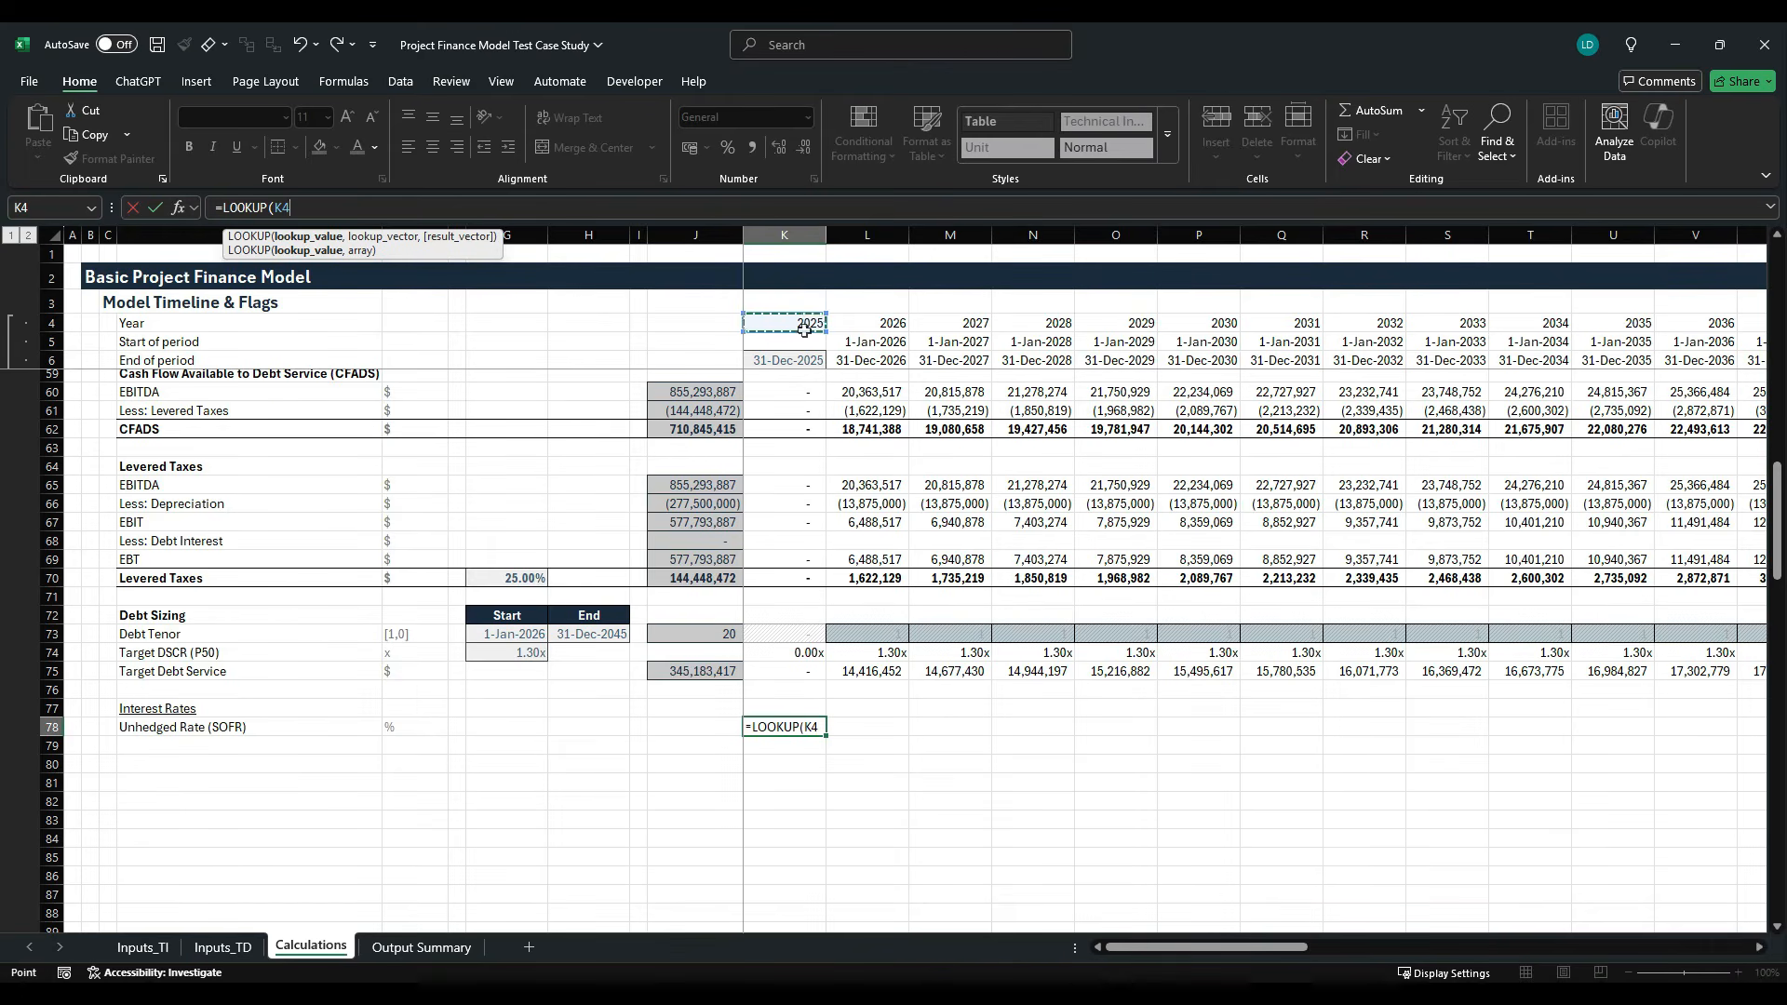
text(,)
click(223, 947)
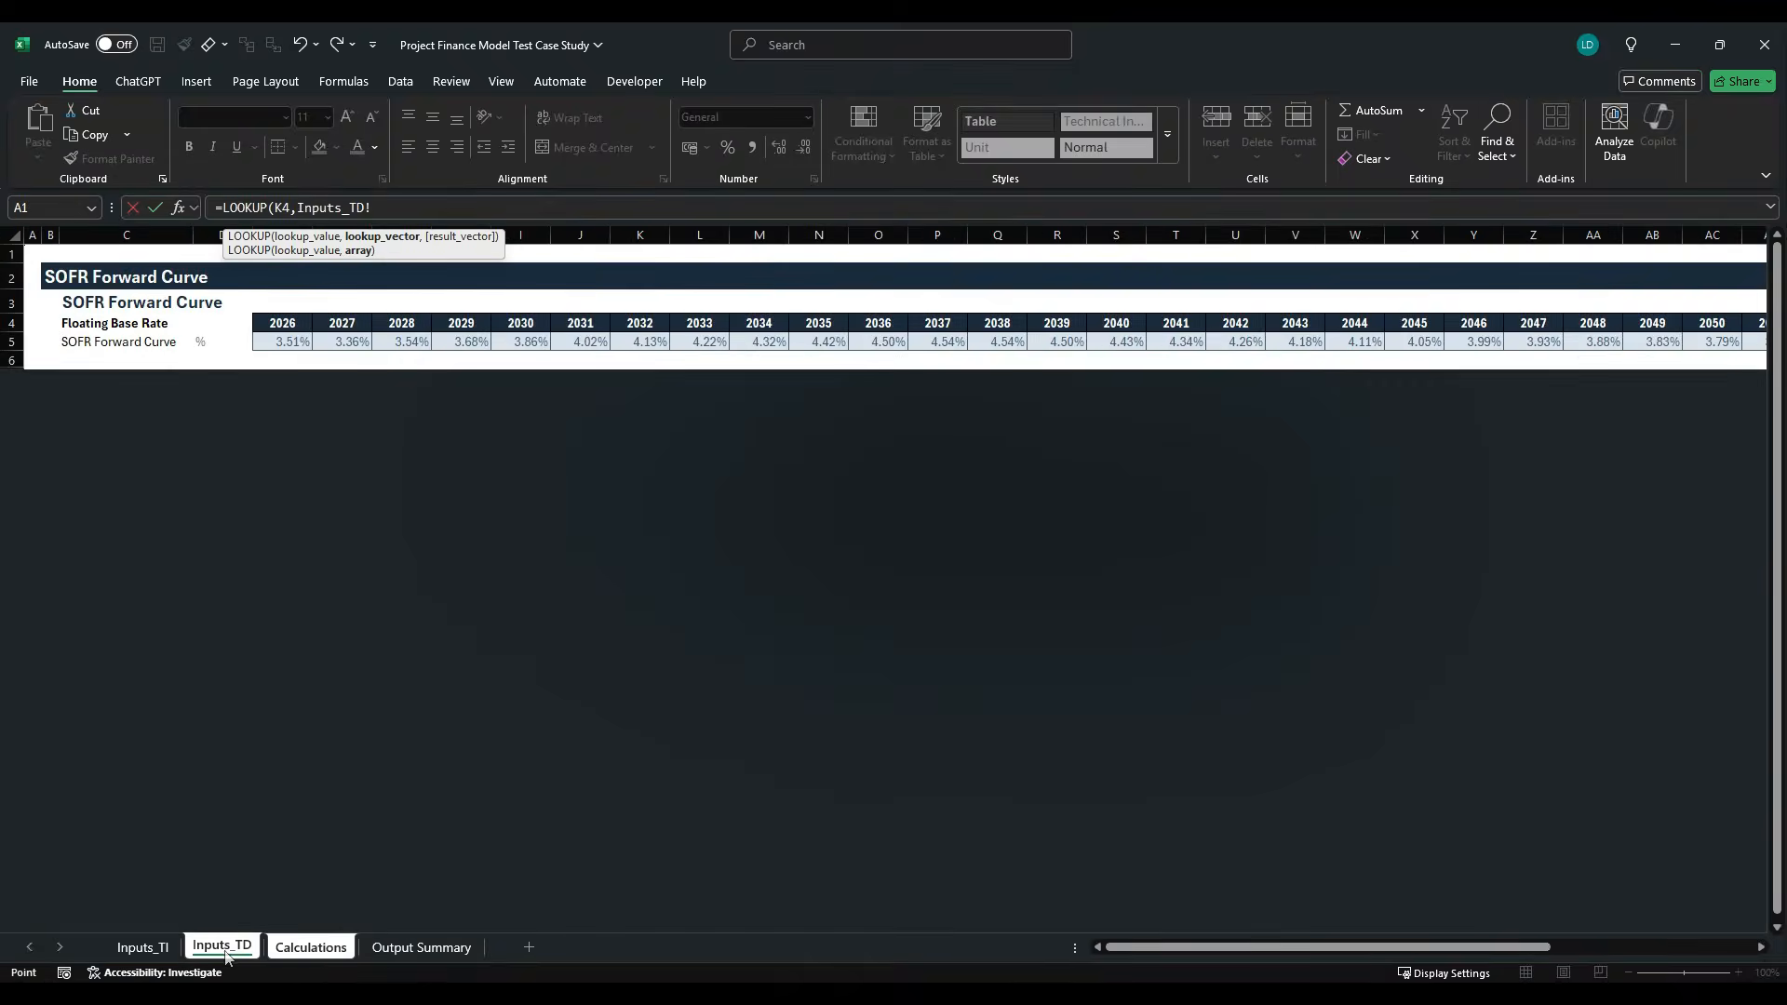
click(265, 326)
key(ctrl+shift+Right)
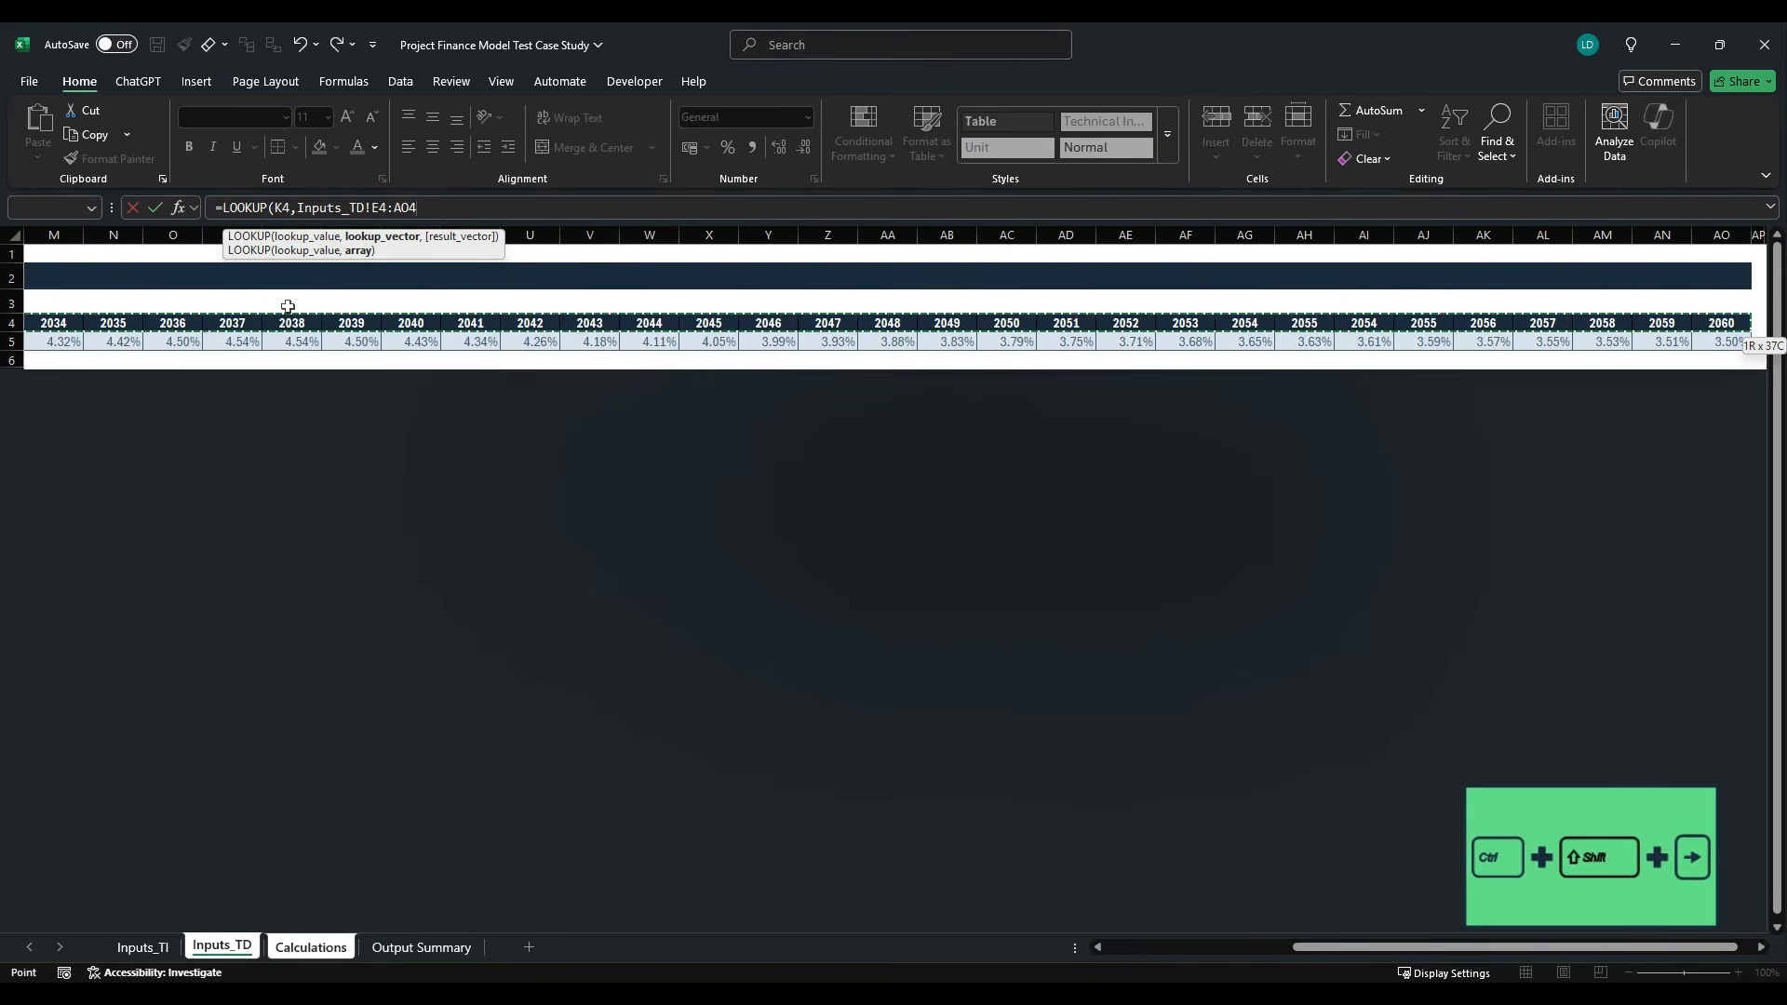
key(F4)
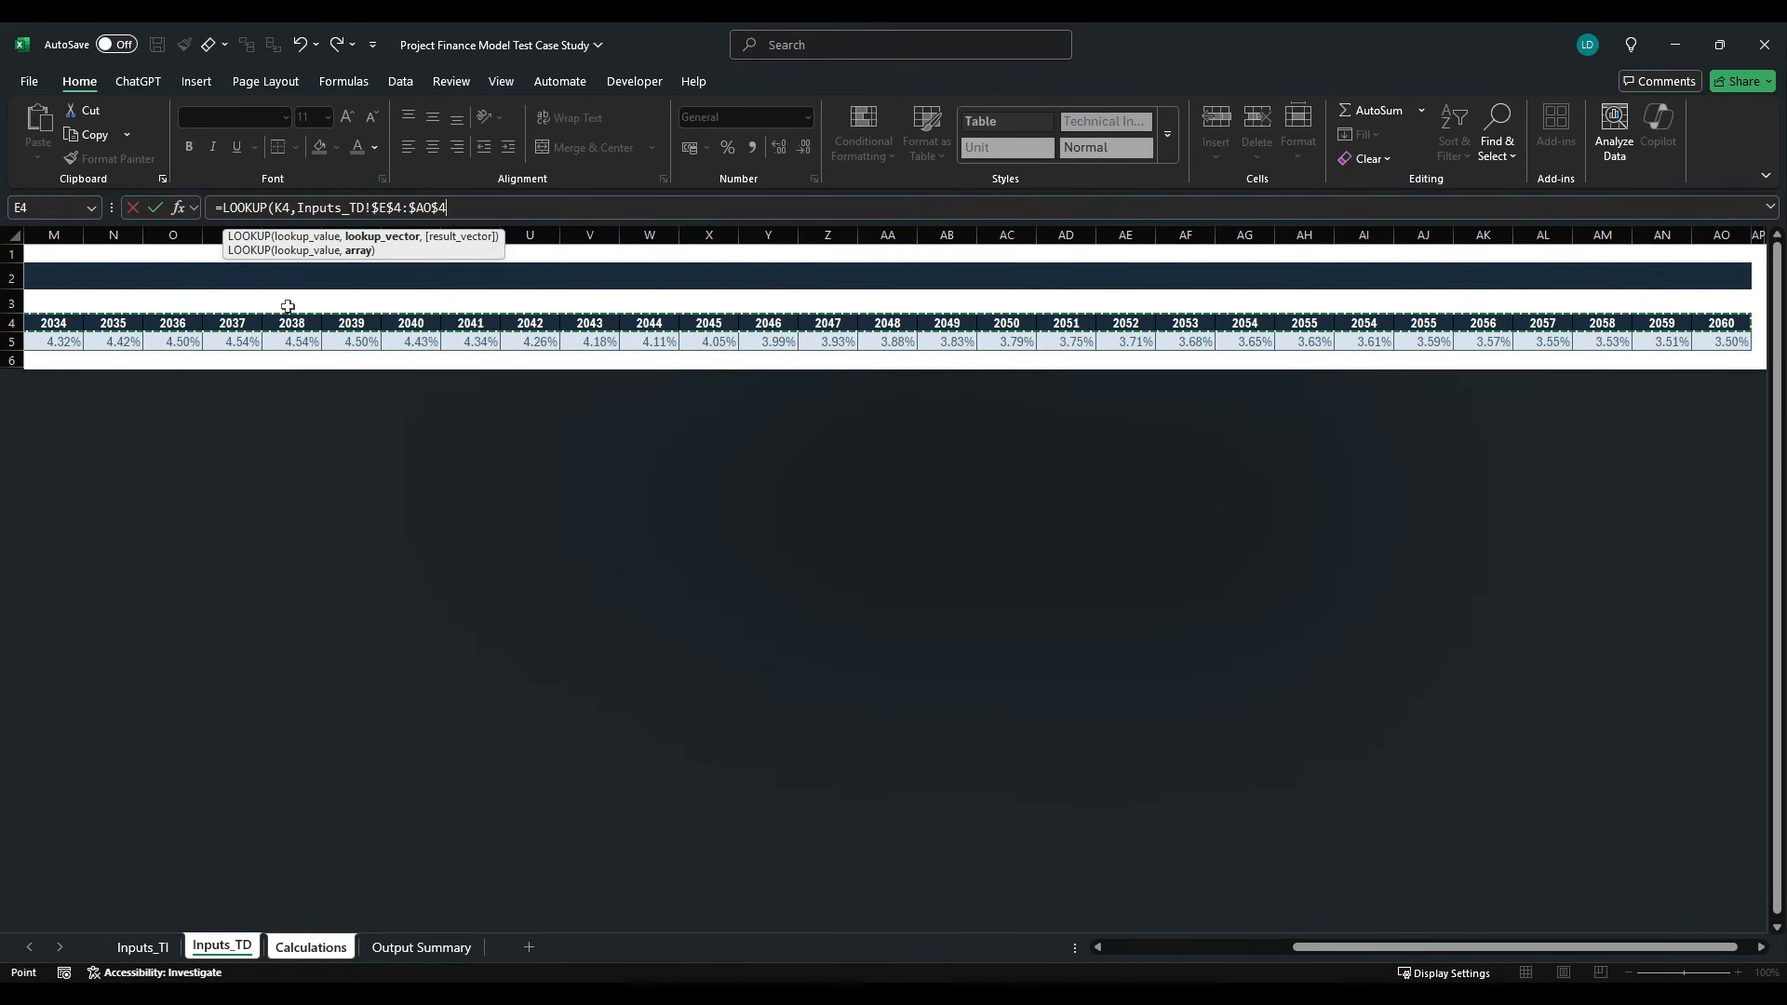
- Complete the LOOKUP formula in K78 with the absolute result range Inputs_TD!$E$5:$AO$5
text(,)
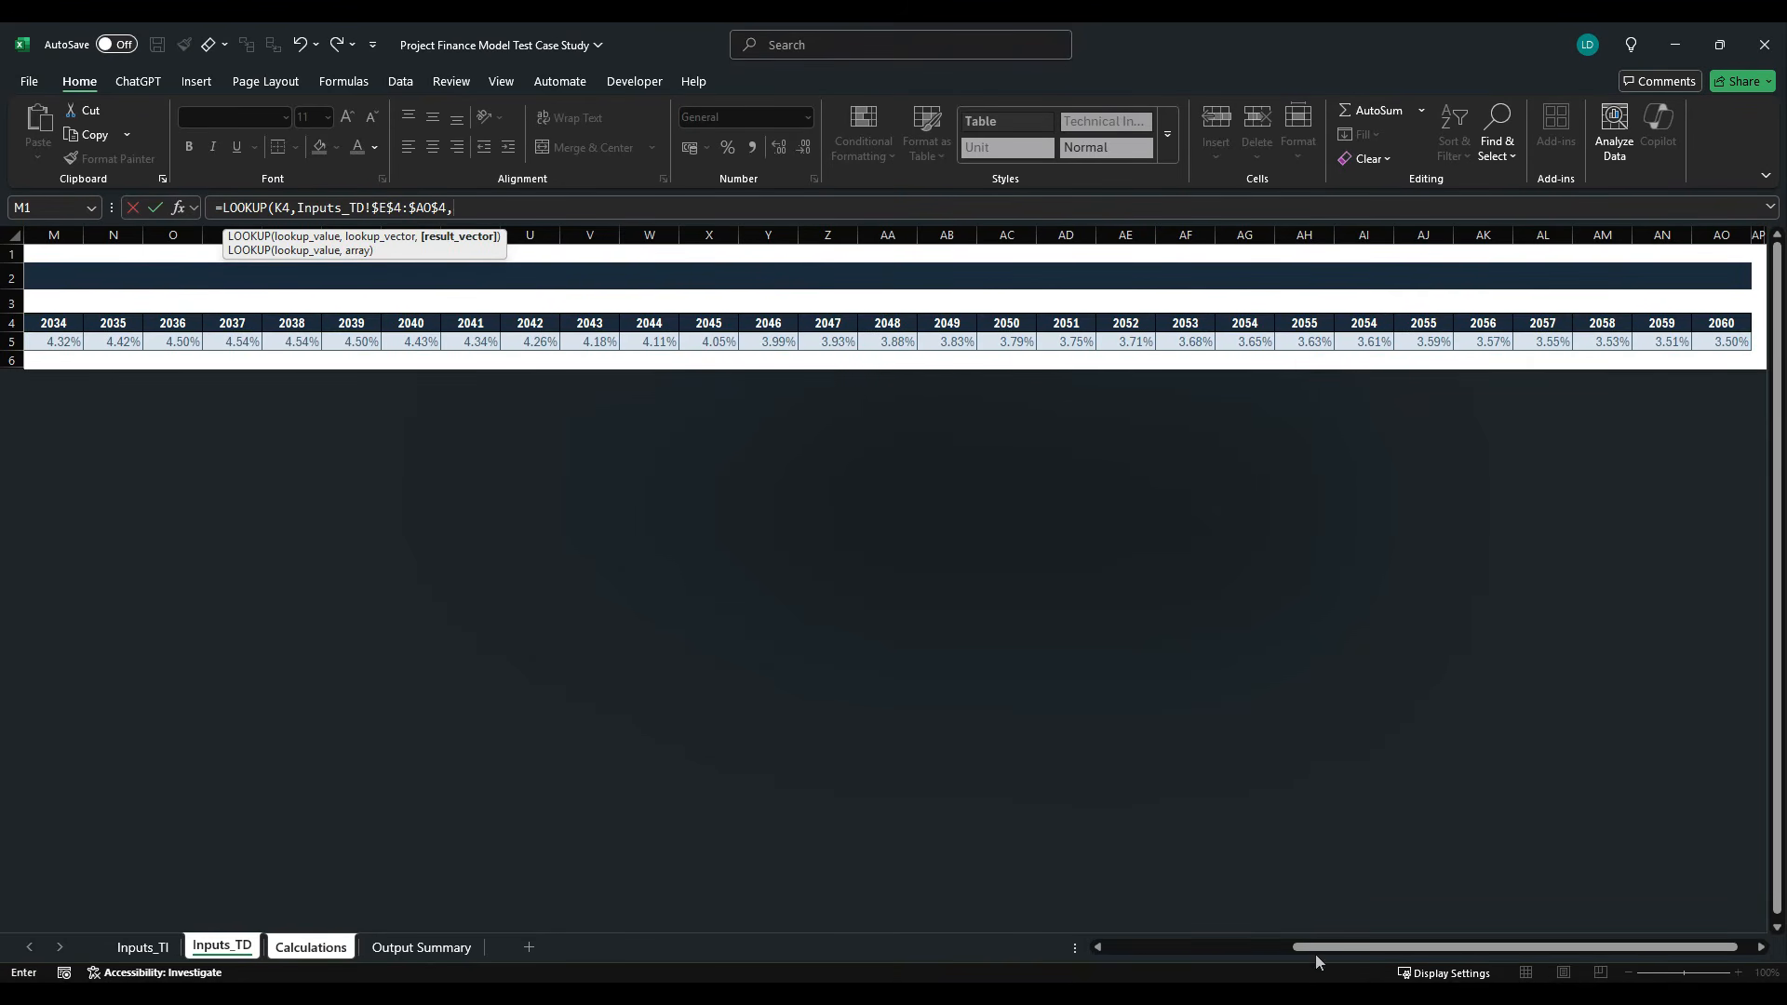
drag(1320, 958, 1133, 959)
click(282, 343)
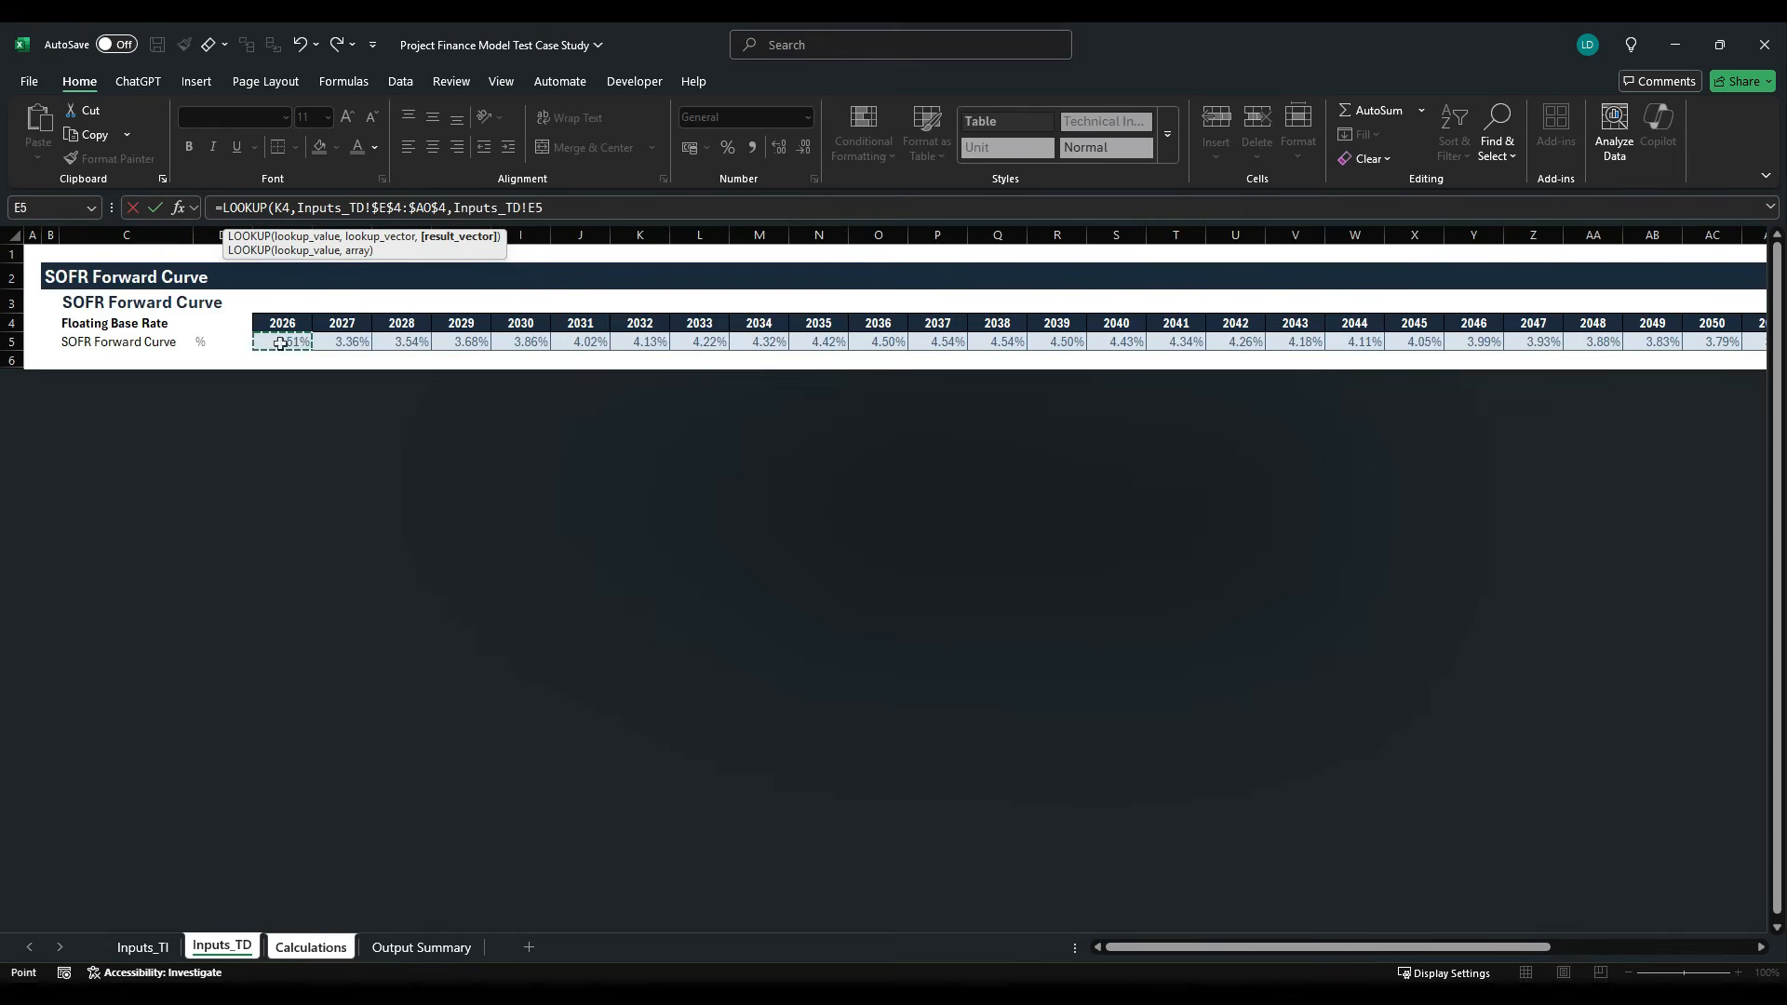
key(ctrl+shift+Right)
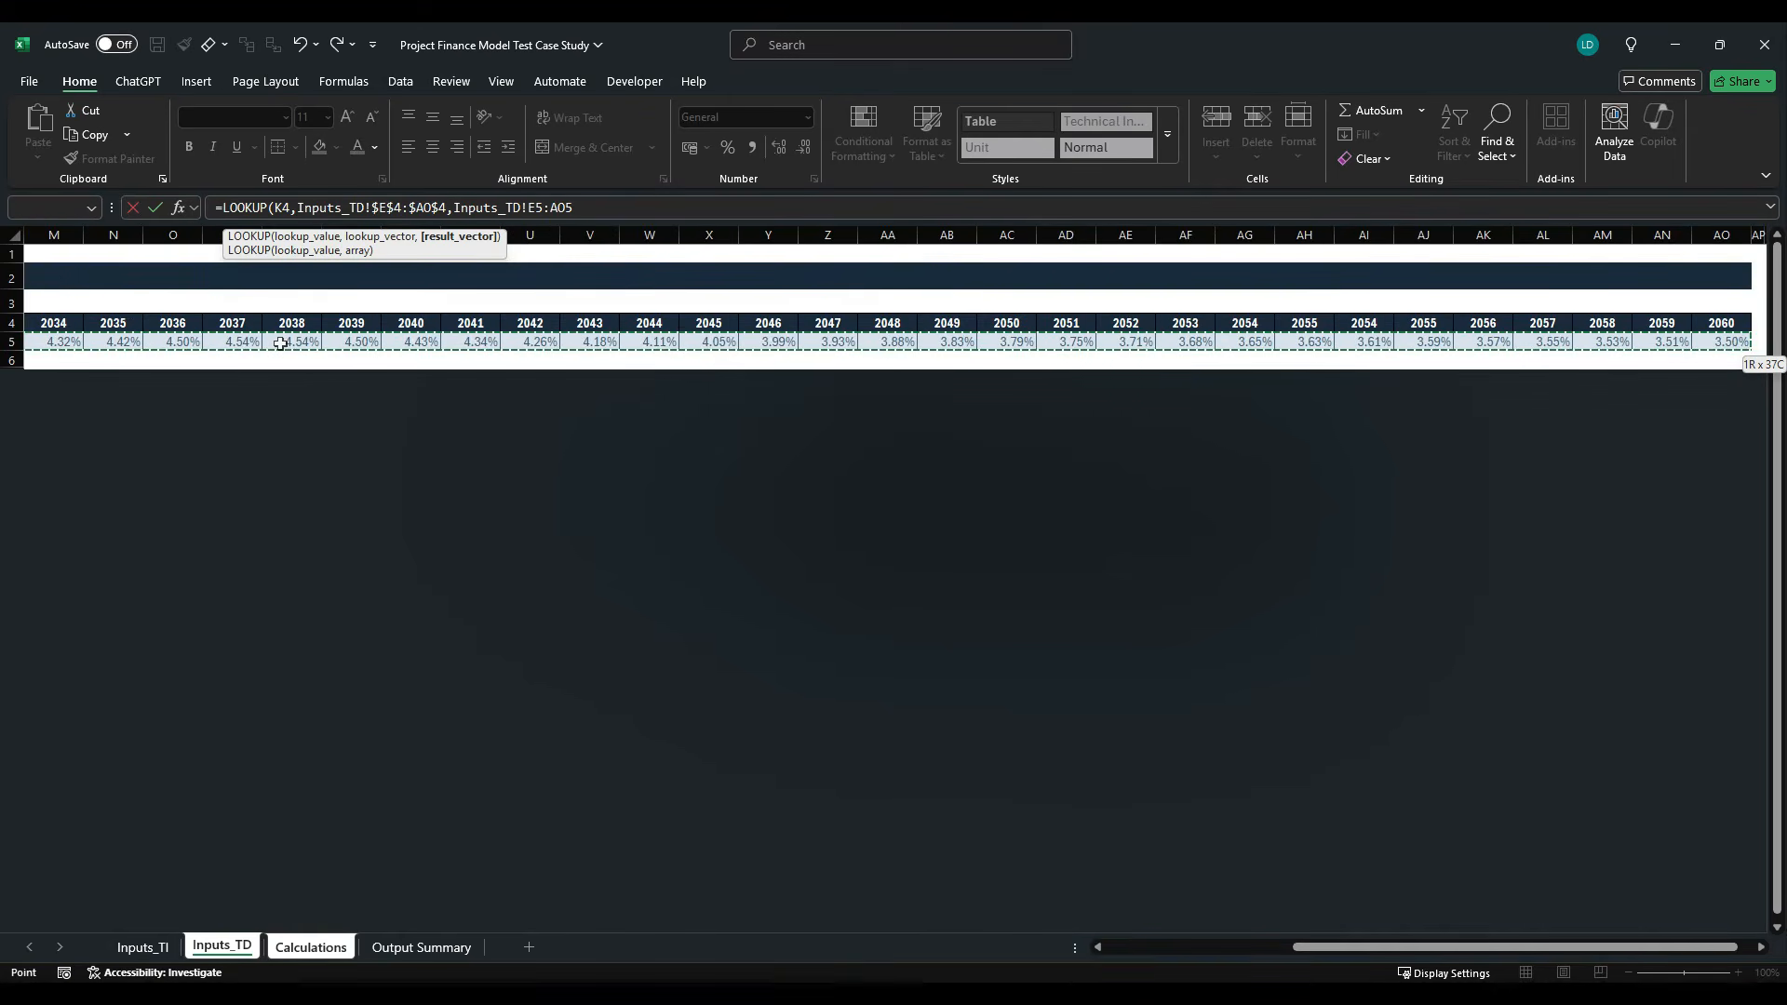
key(F4)
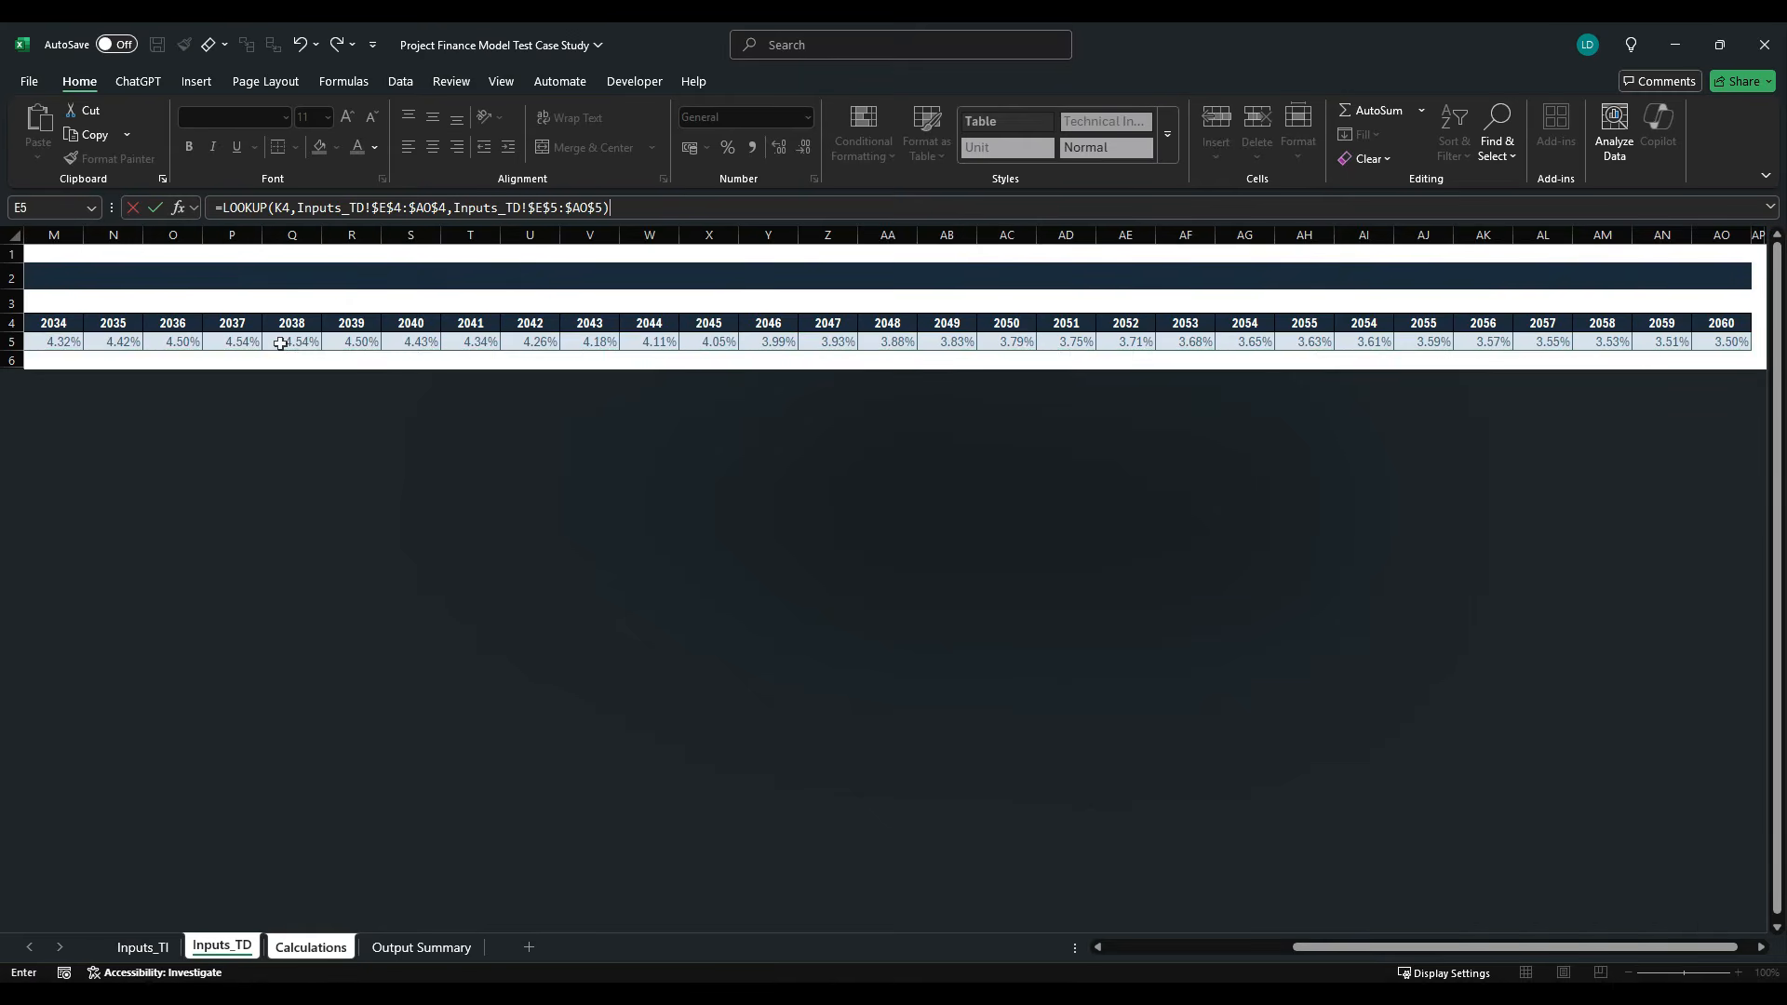
key(Return)
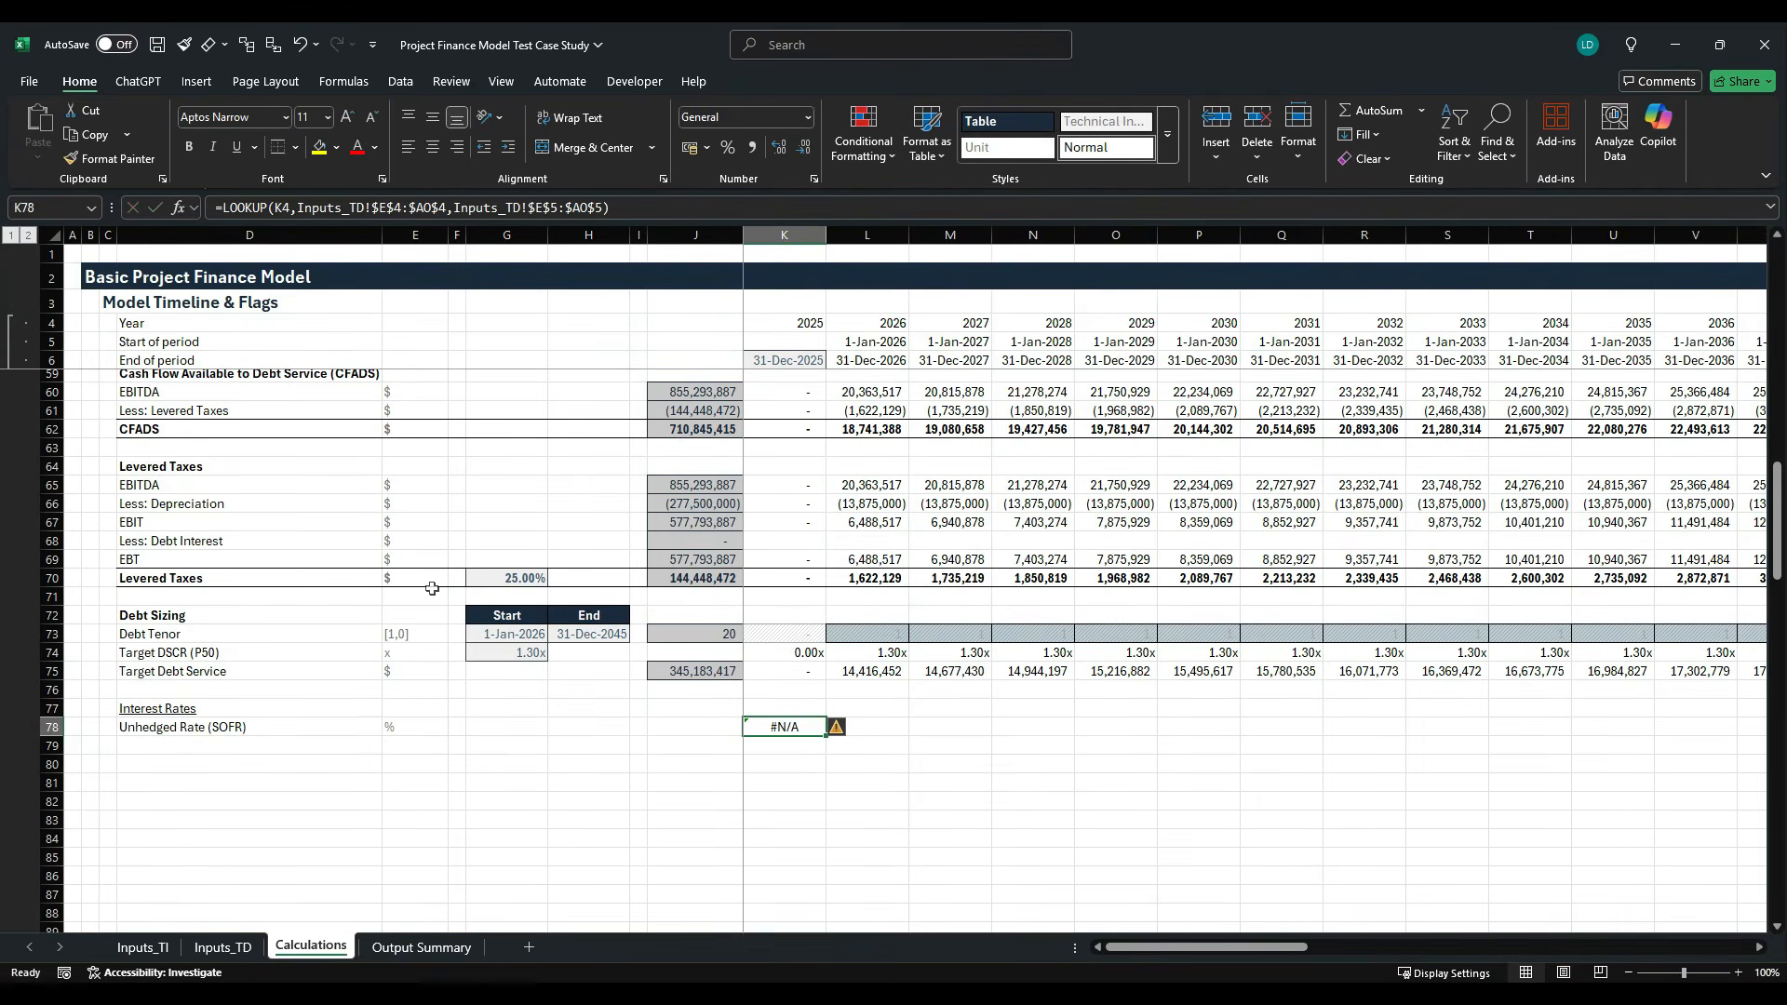
- Compare the first year of the SOFR curve on Inputs_TD with the year heading column K of the Calculations sheet
click(238, 947)
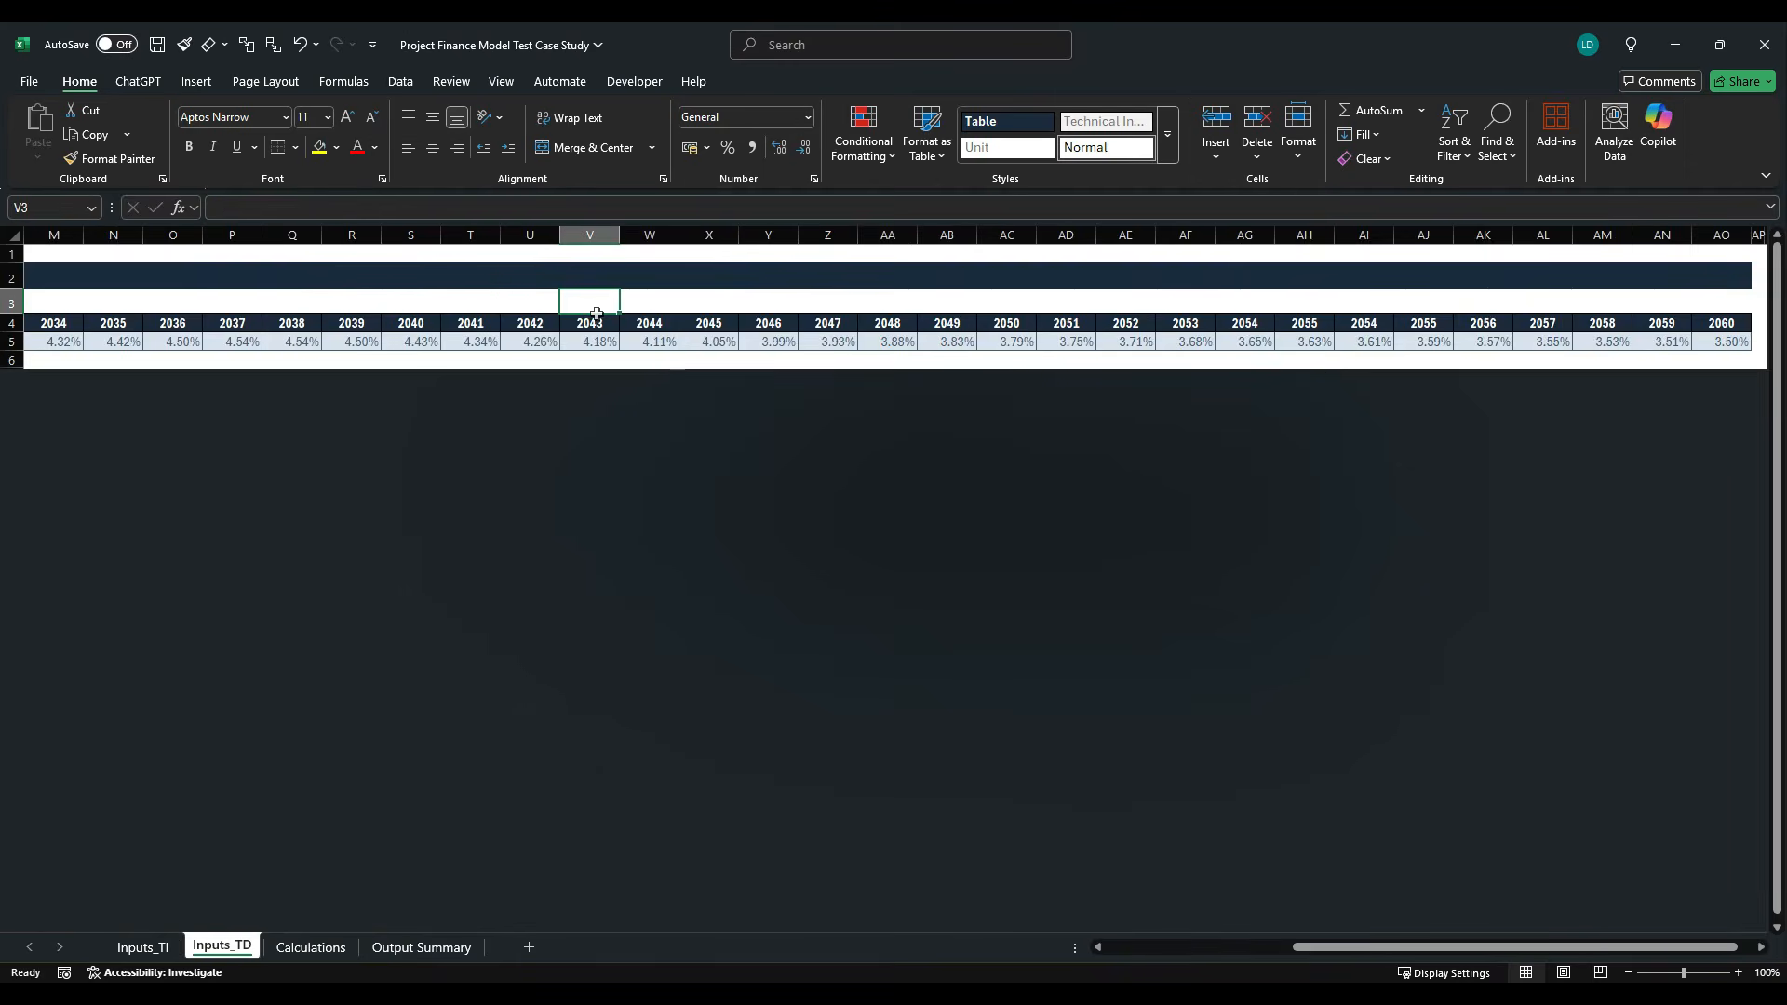
key(ctrl+Home)
key(Right)
key(Right)
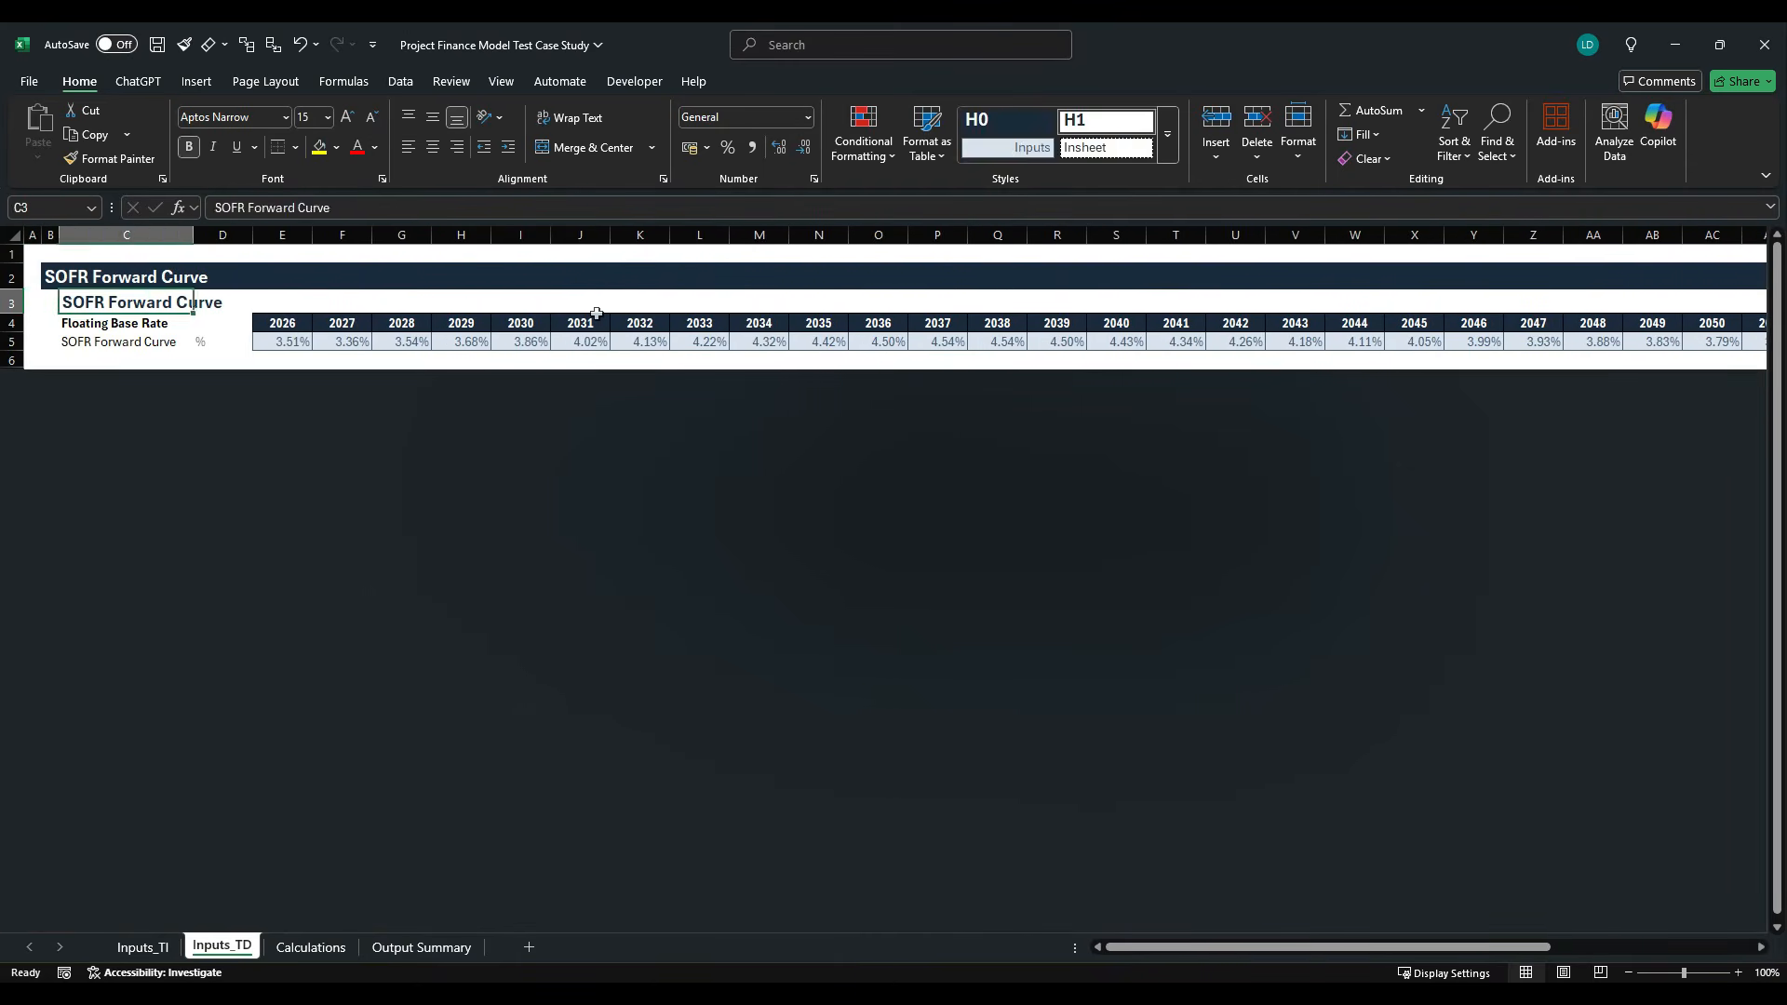
key(Down)
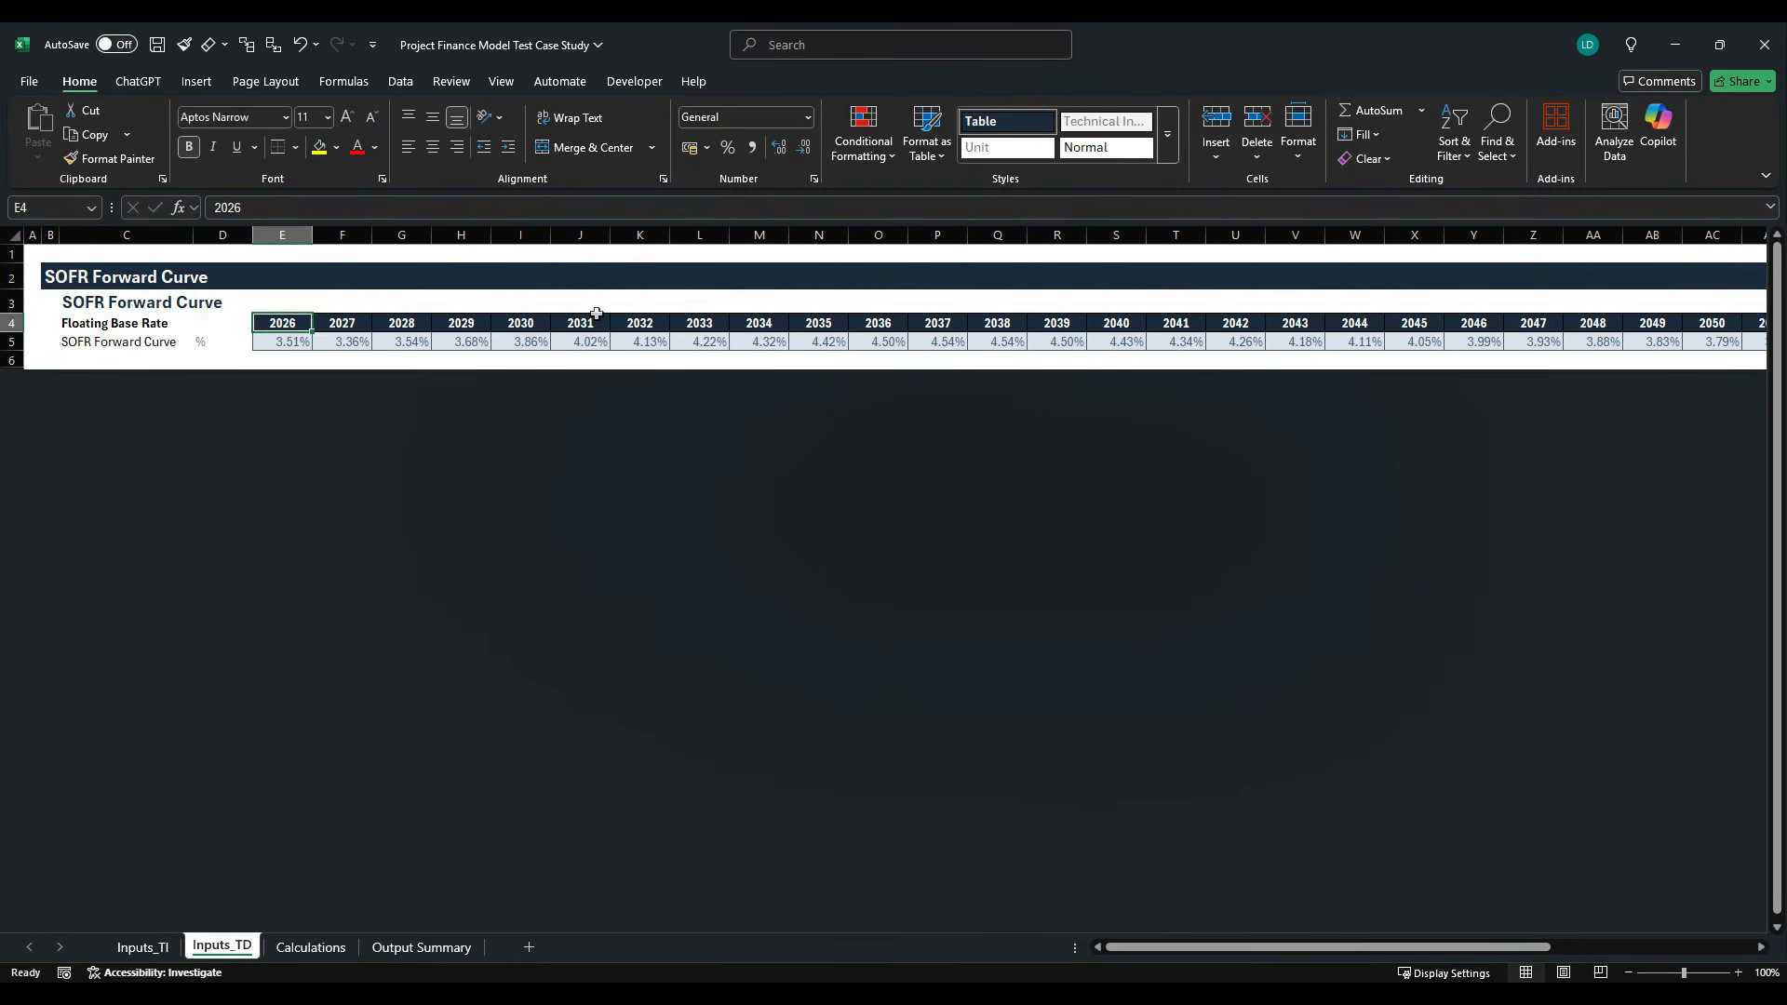
click(311, 946)
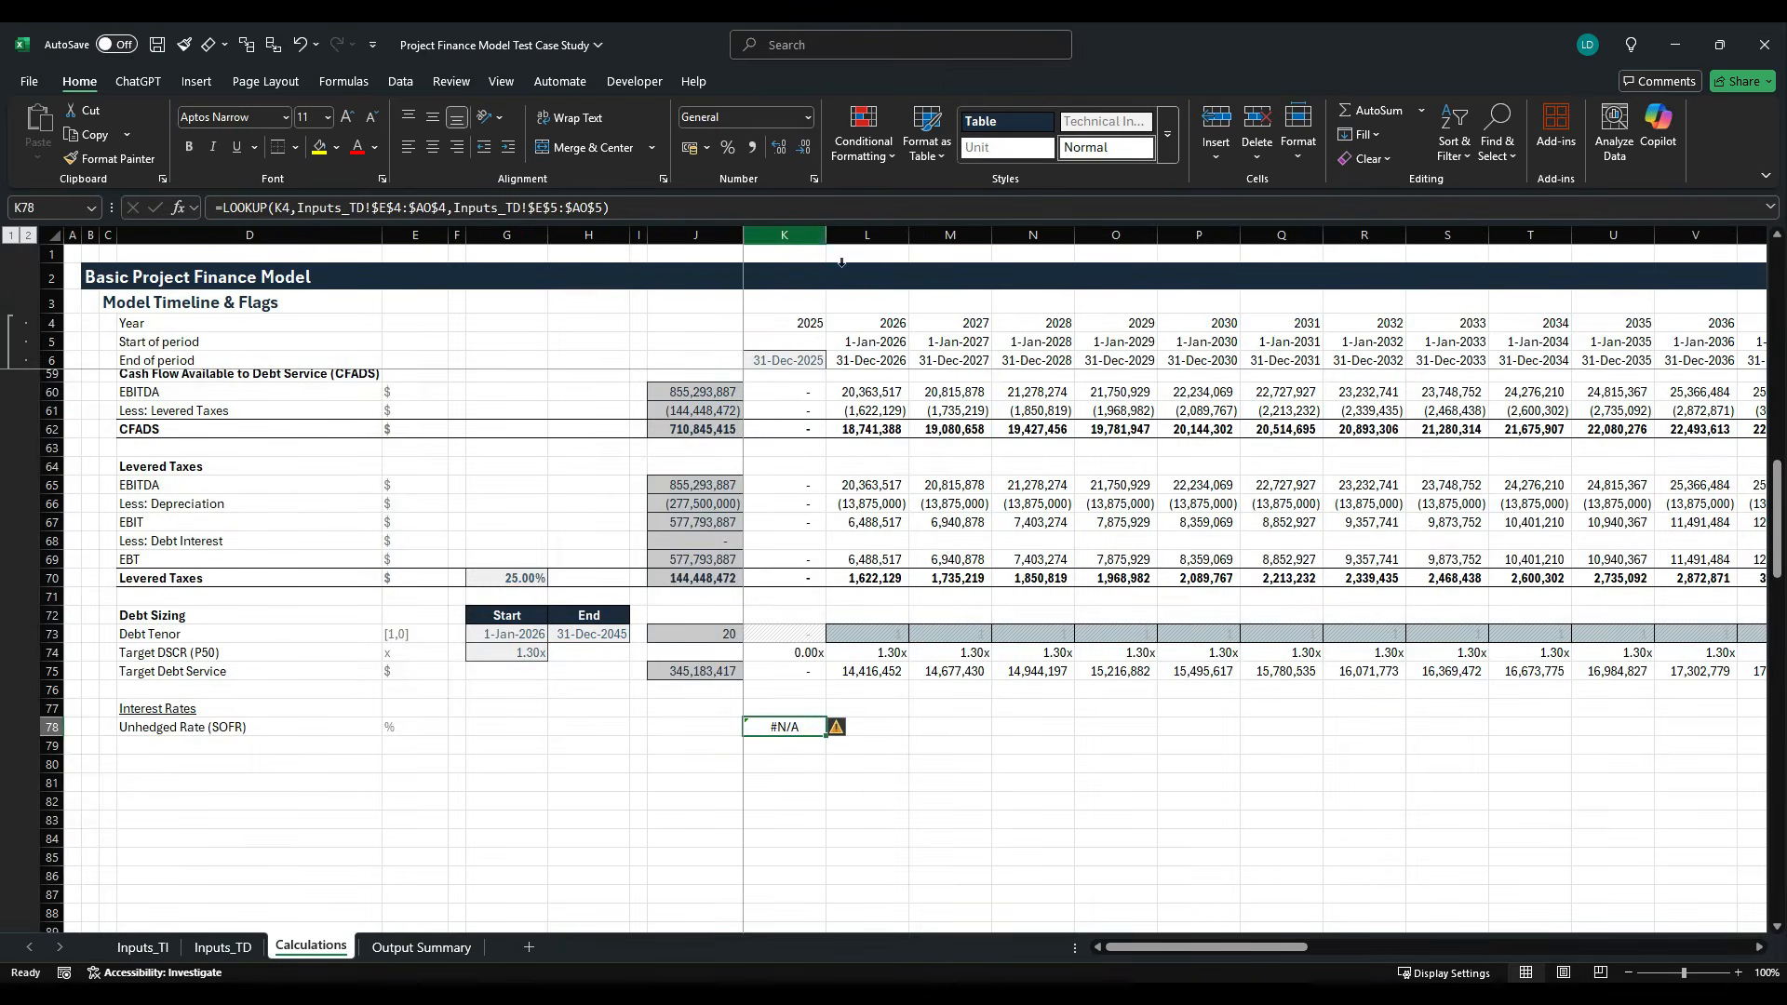
click(803, 261)
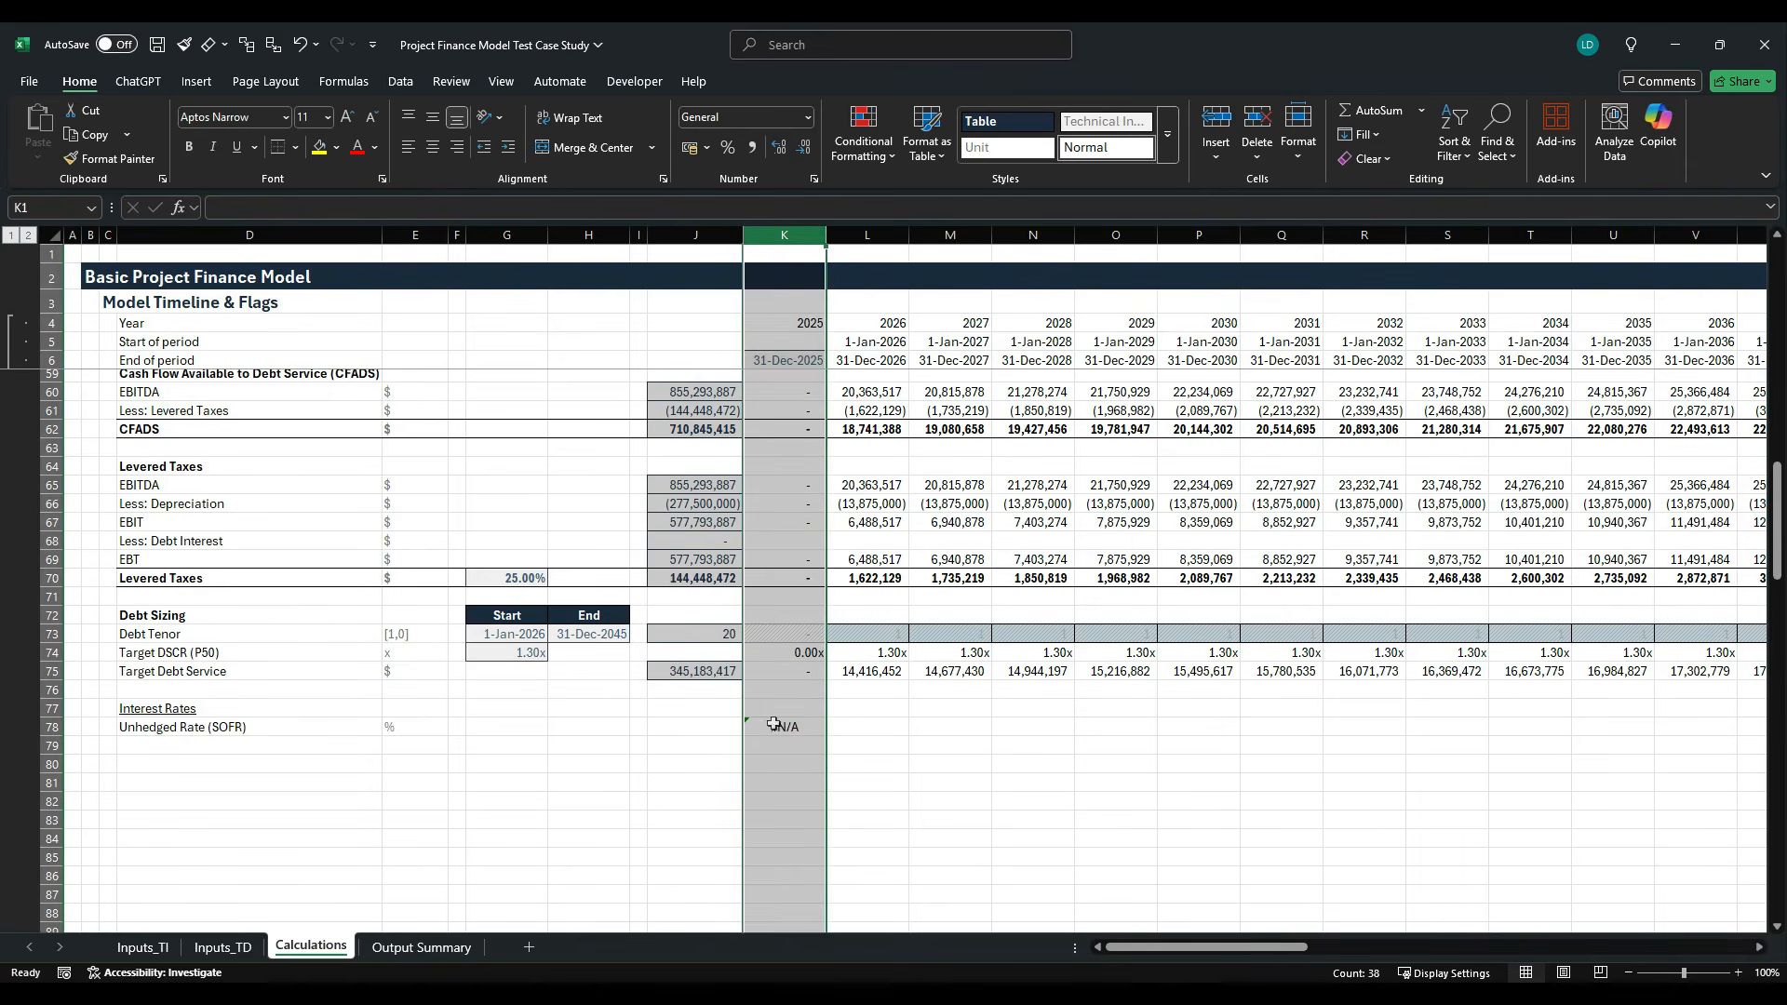
- Wrap the LOOKUP formula in K78 in IFERROR with 0 as the value if error
click(772, 724)
click(266, 205)
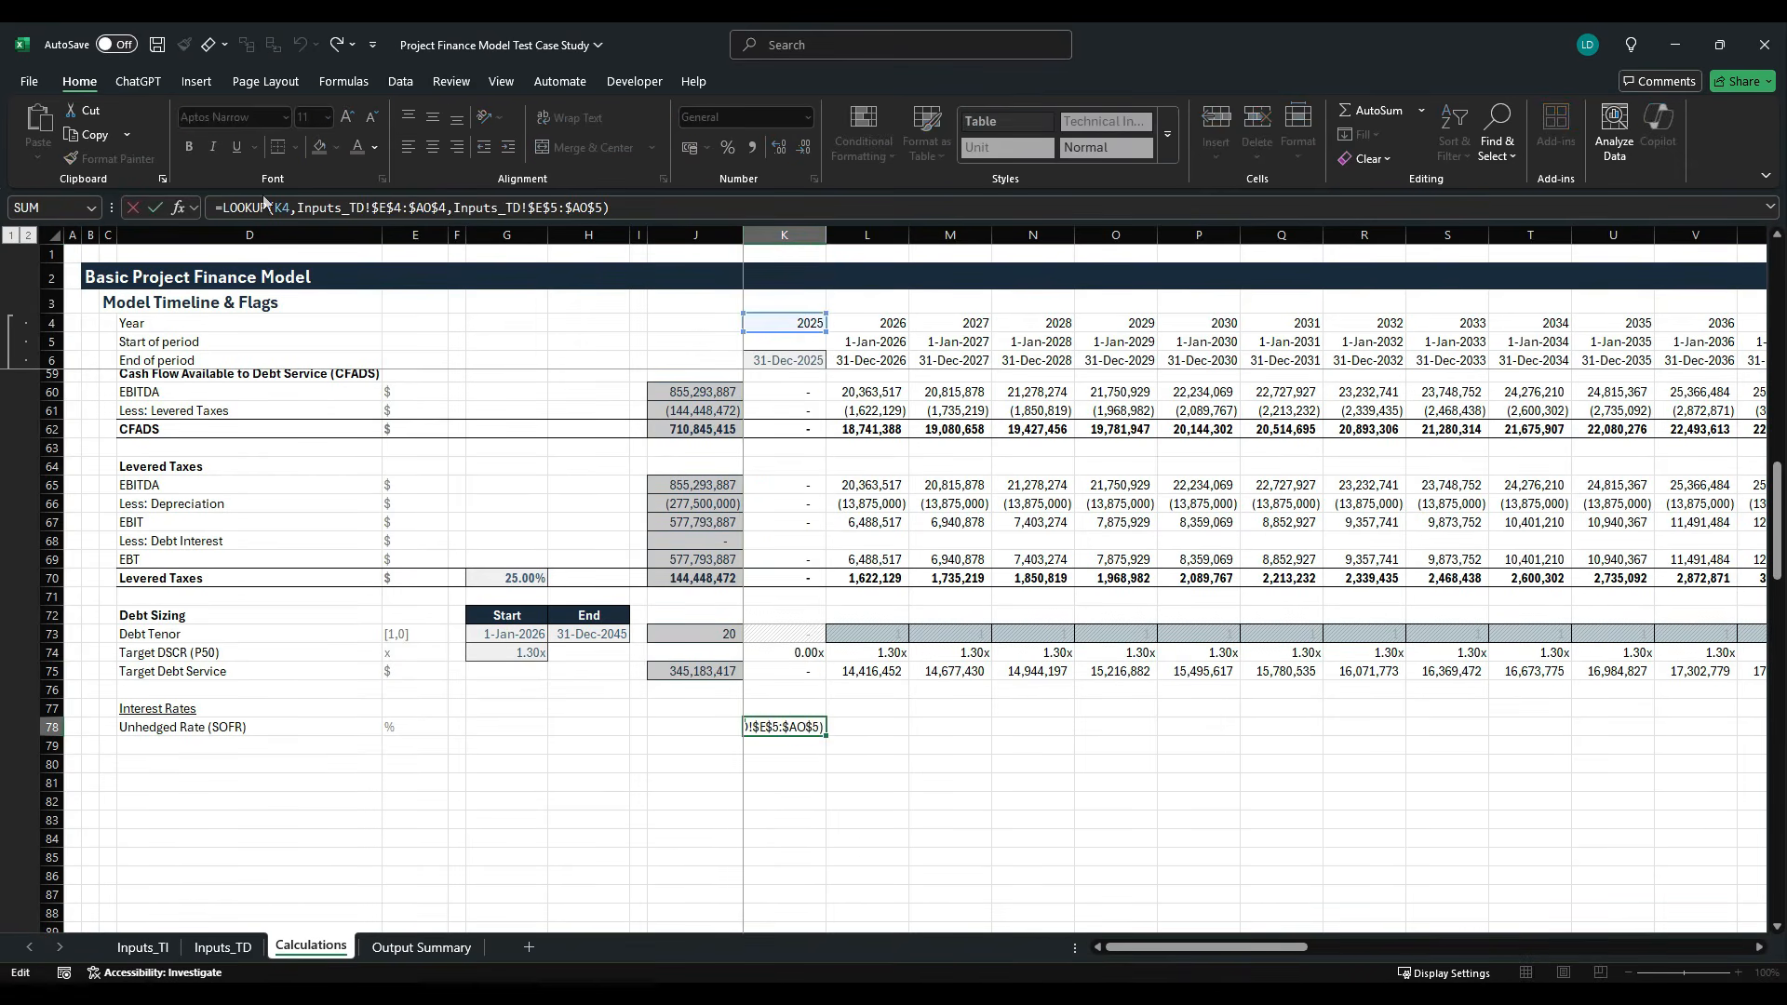
text(IFERROR()
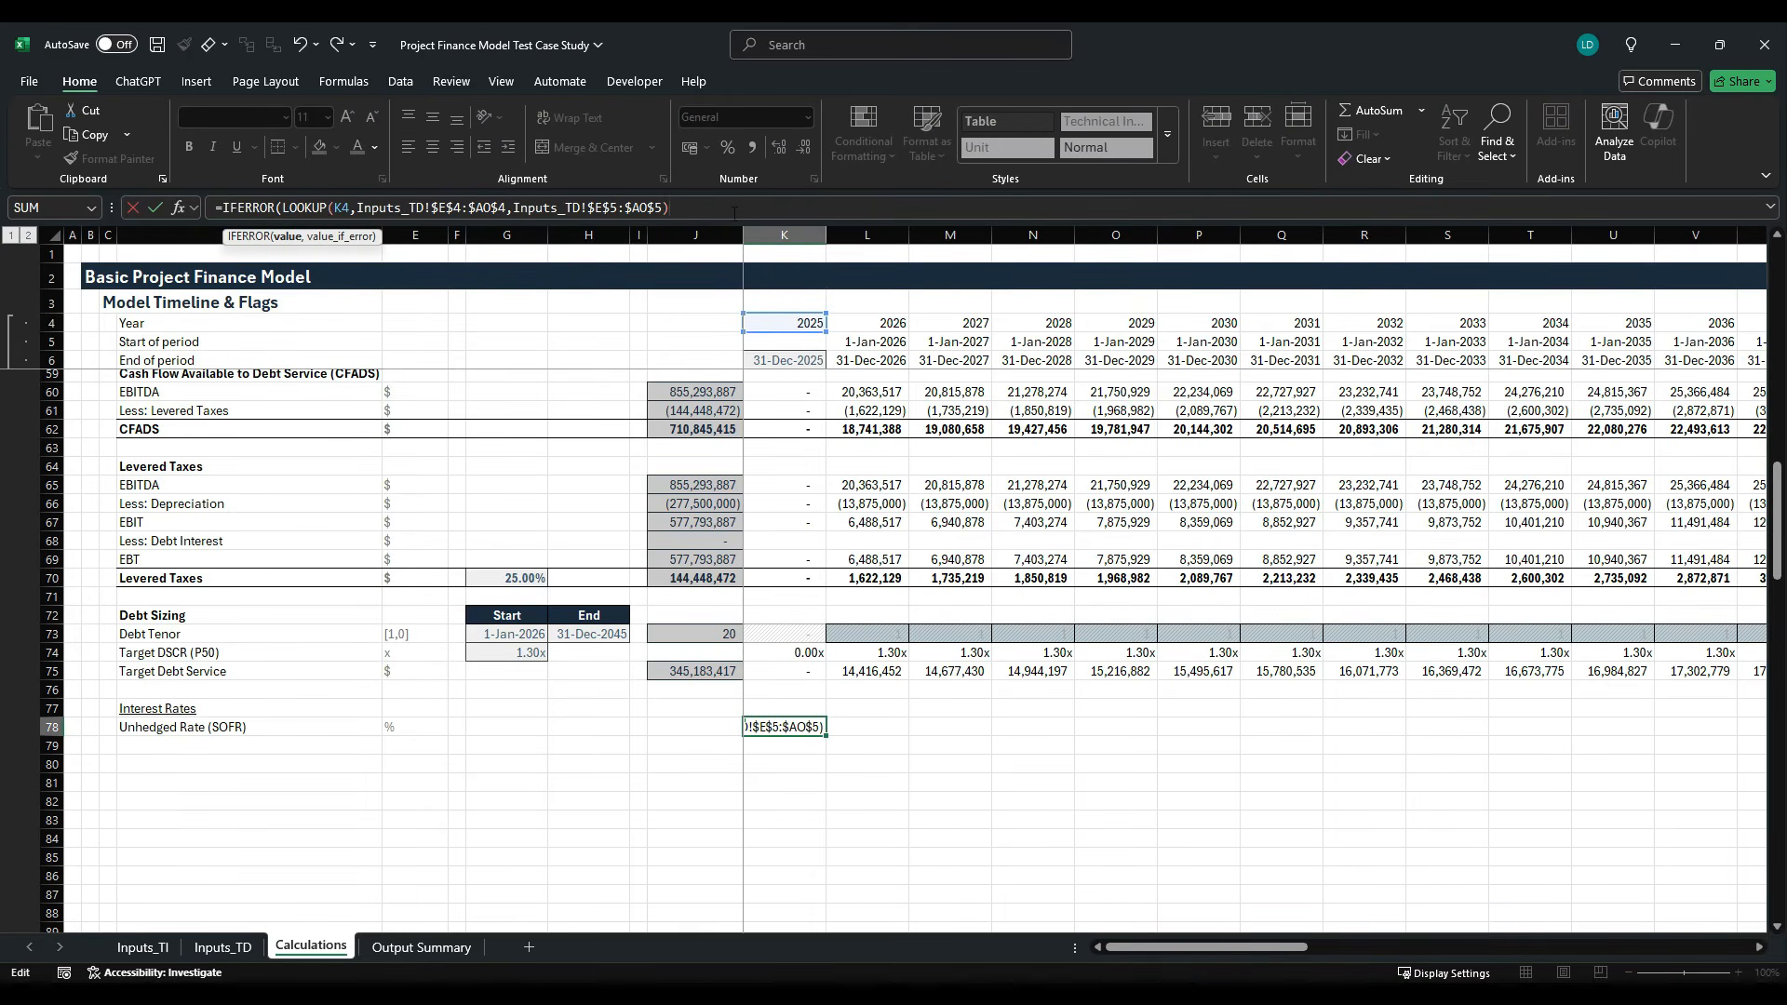
text(,0))
key(ctrl+Return)
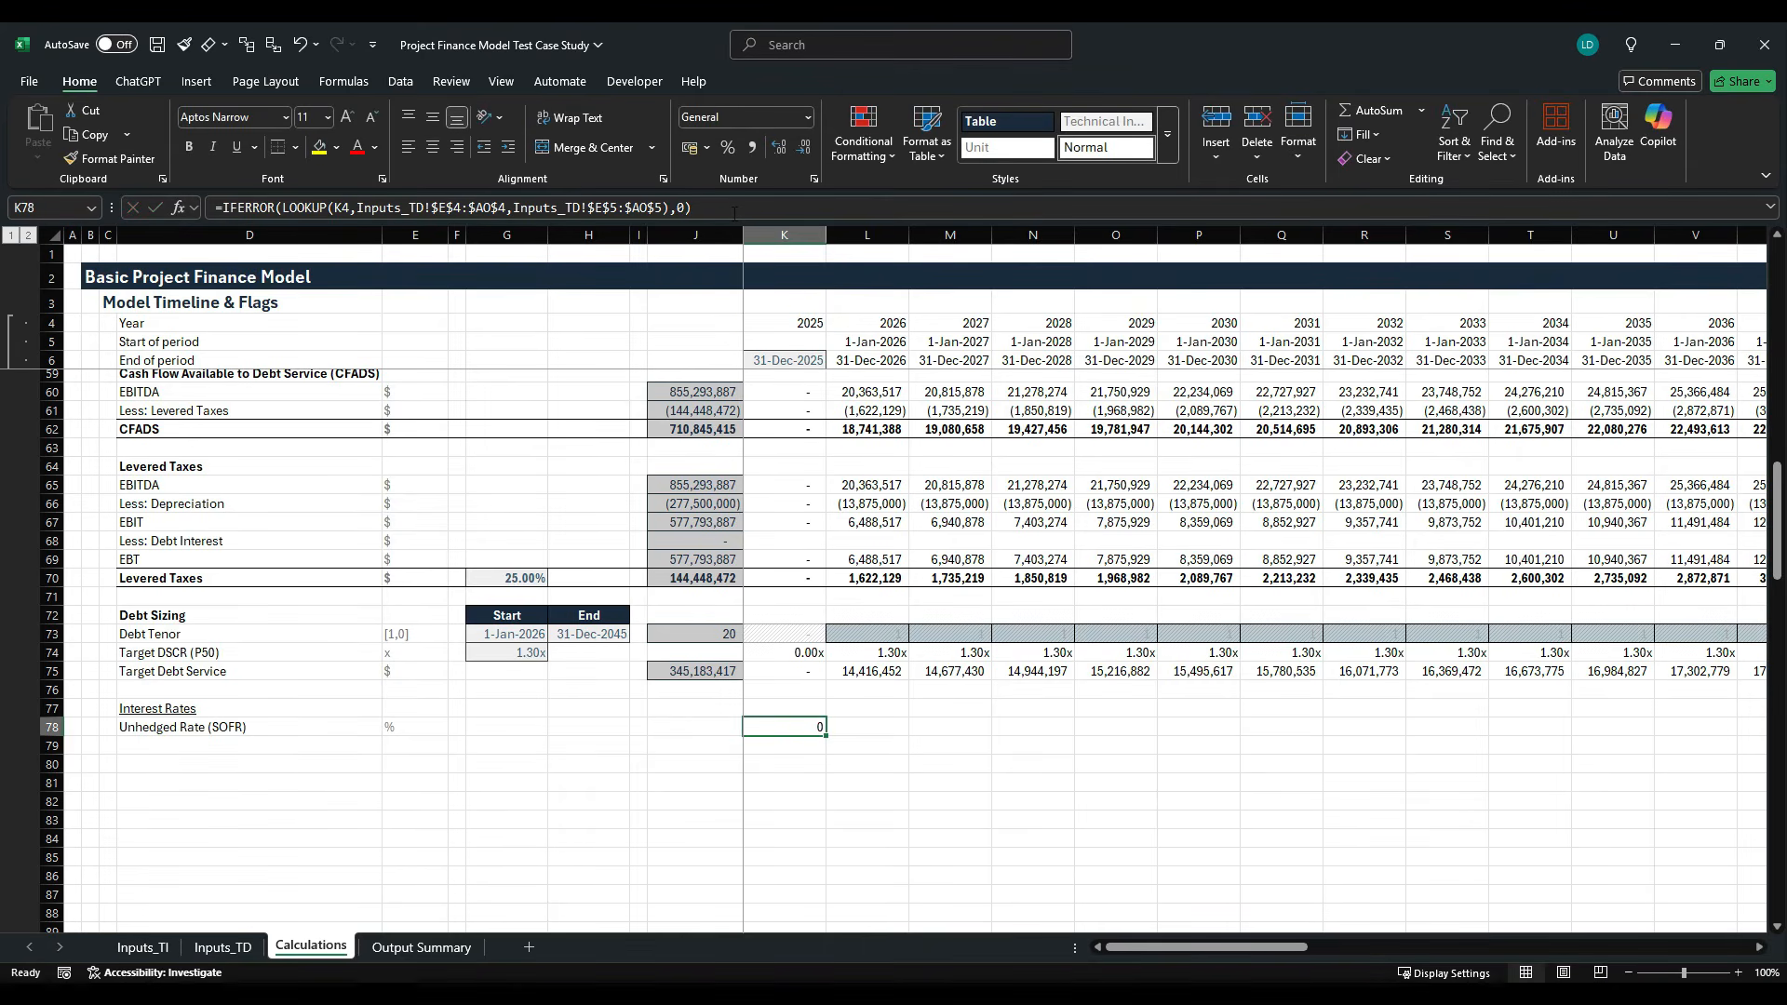
- Format the unhedged rate in K78 as a percentage with two decimal places
key(alt+h)
key(j)
key(Escape)
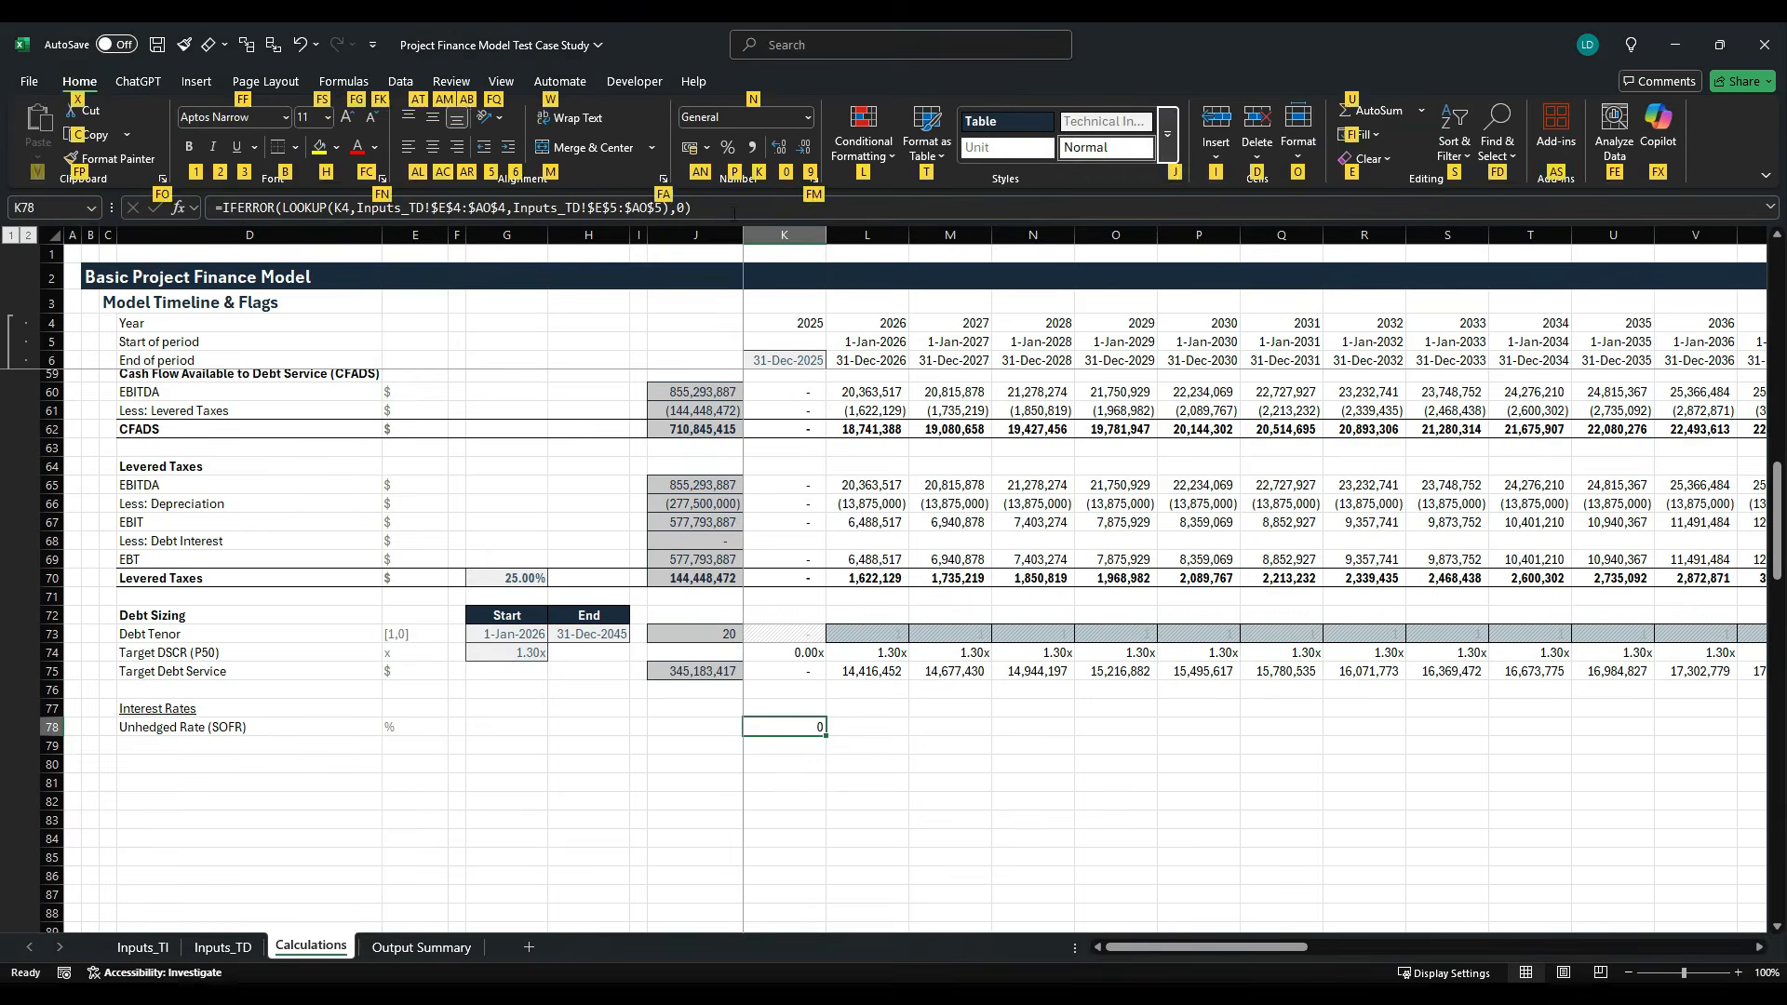
key(Escape)
key(Escape)
click(727, 147)
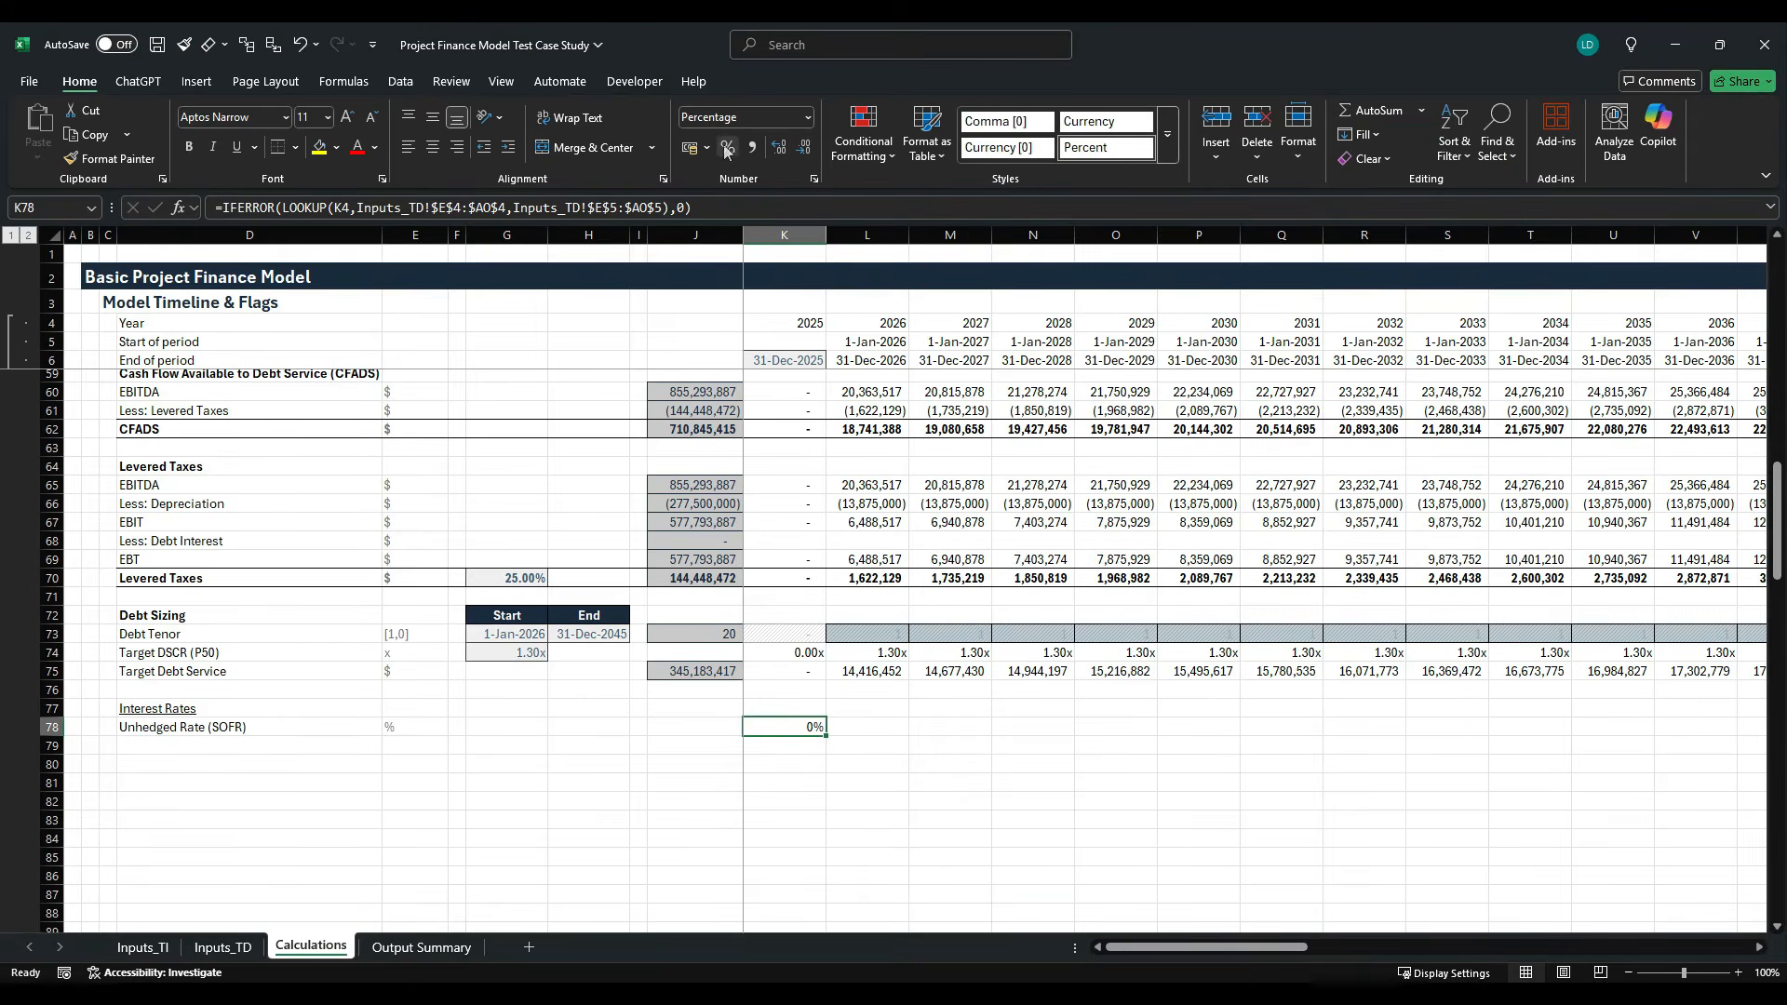
click(778, 149)
click(778, 149)
- Fill the Unhedged Rate (SOFR) formula from K78 across the timeline in row 78
key(ctrl+shift+Right)
key(ctrl+r)
key(shift+BackSpace)
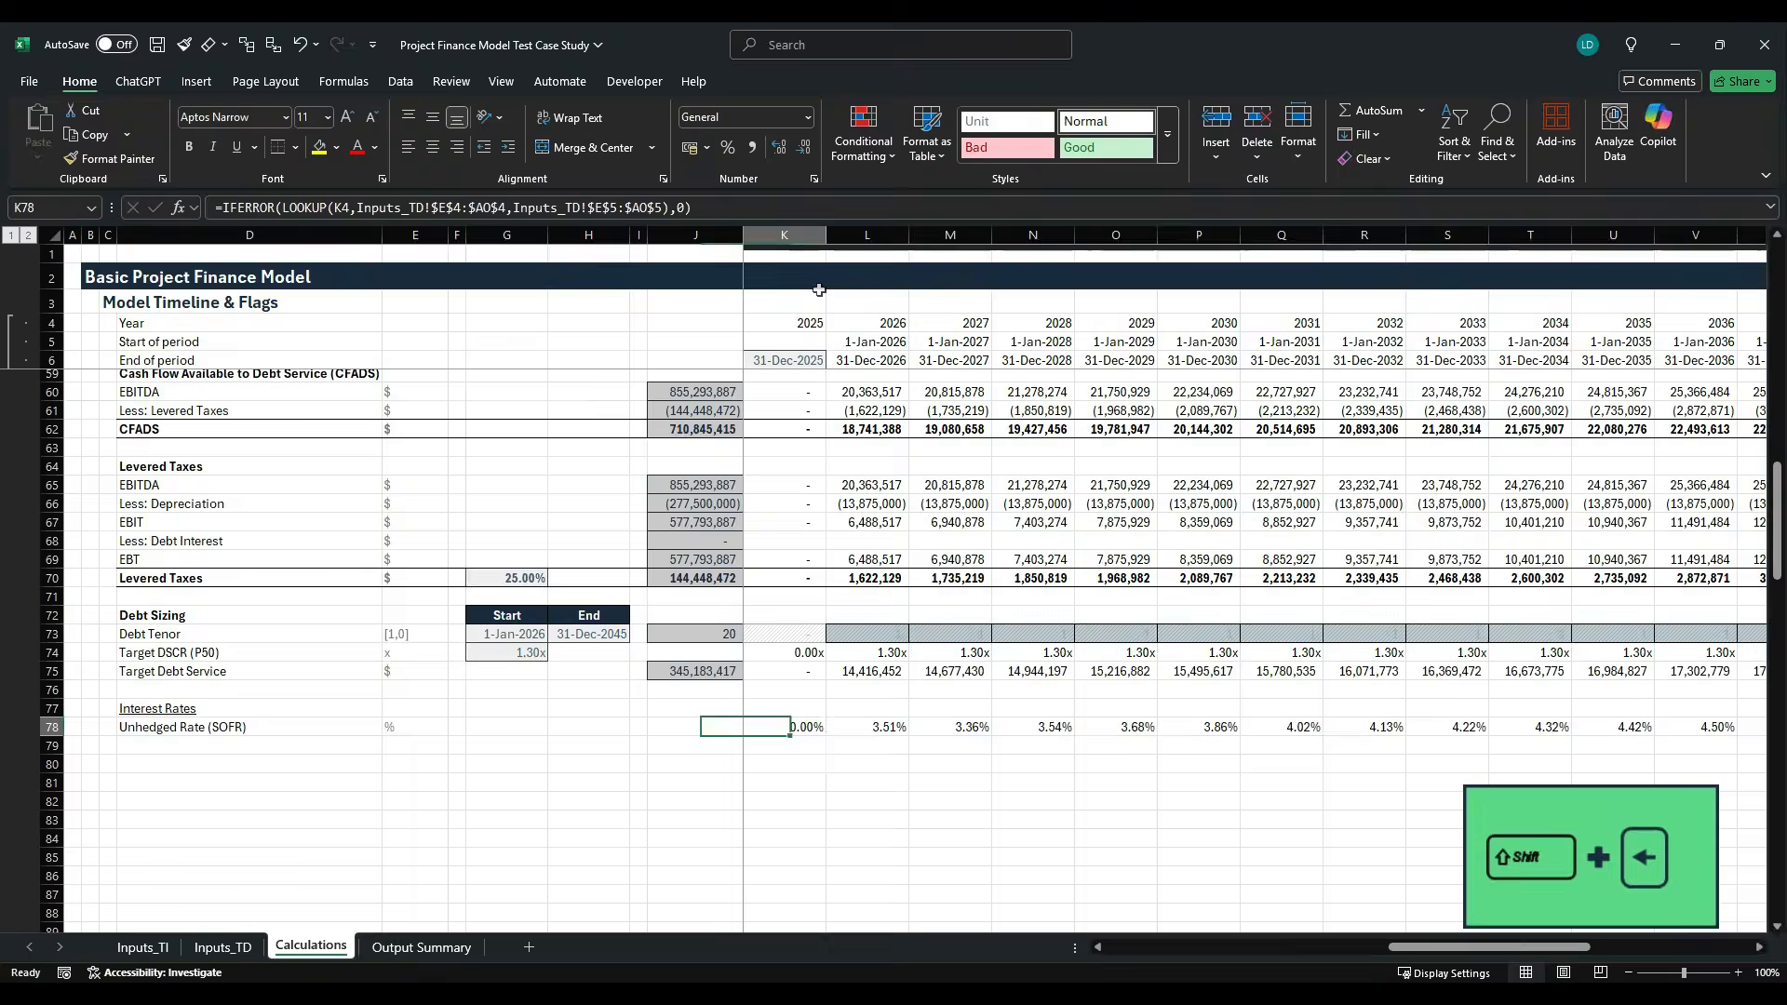
key(ctrl+r)
- Check the 2029 unhedged rate in O78 against the 2029 SOFR rate on the Inputs_TD sheet
key(Right)
key(Right)
key(Right)
key(Right)
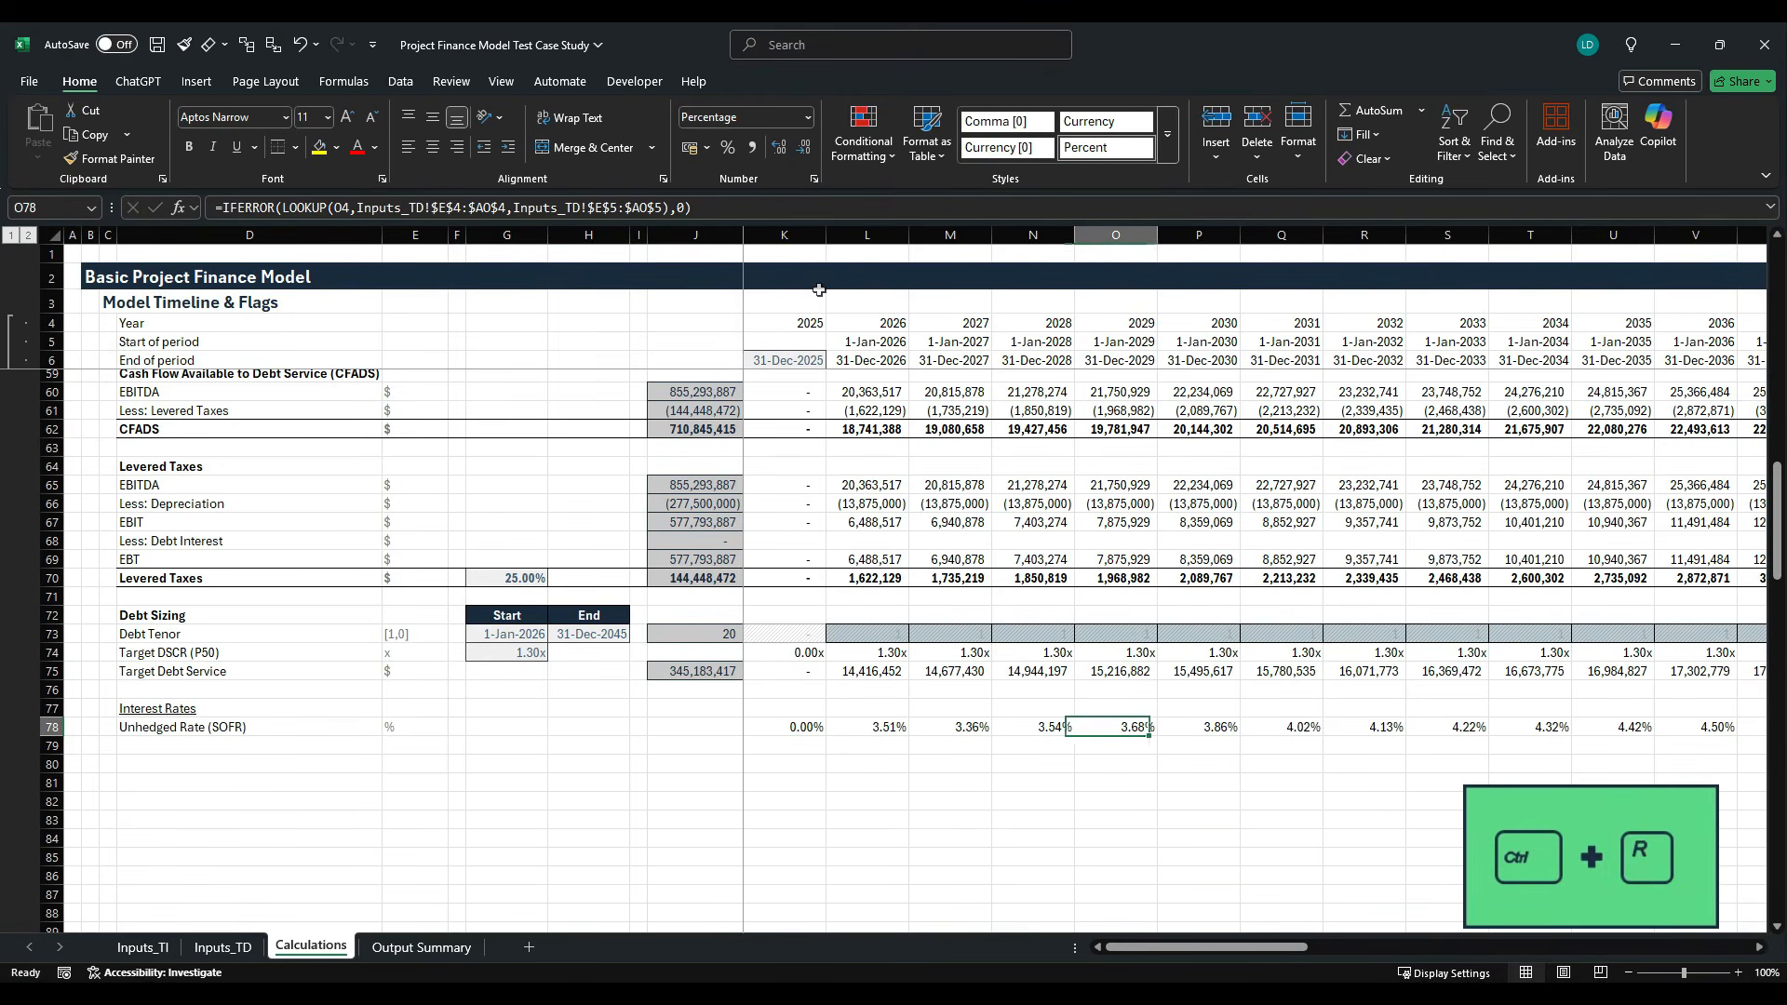
click(1116, 234)
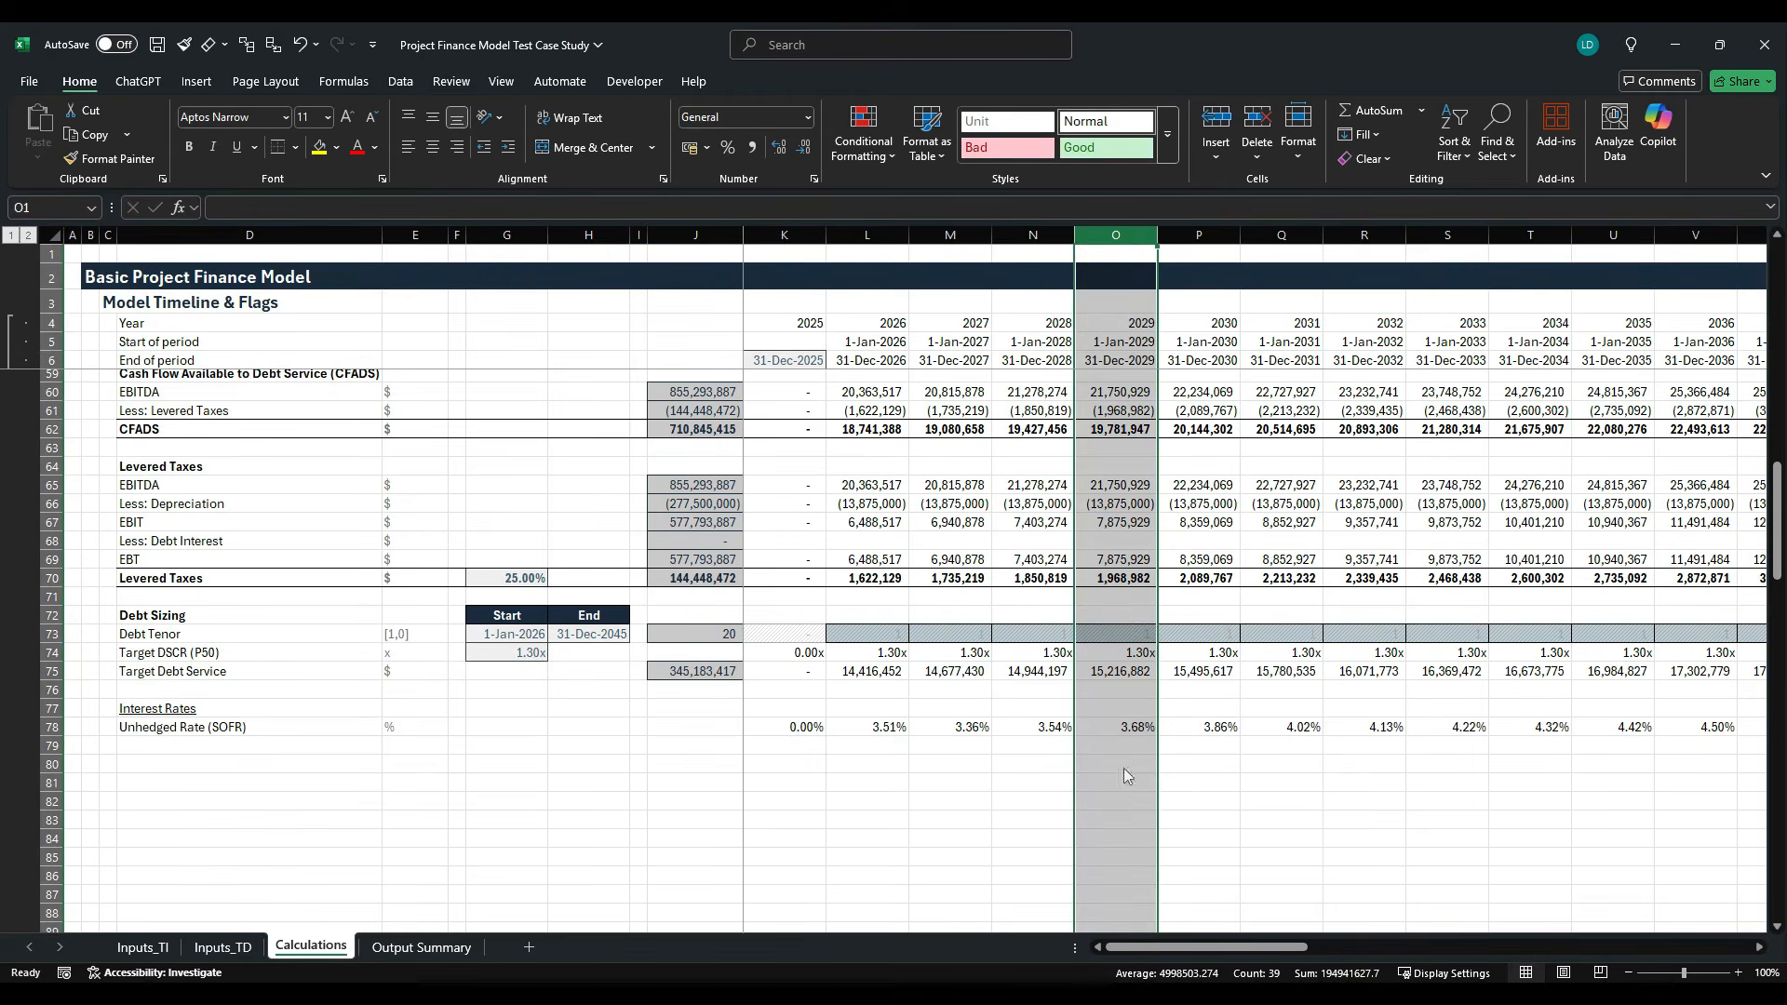
click(1137, 735)
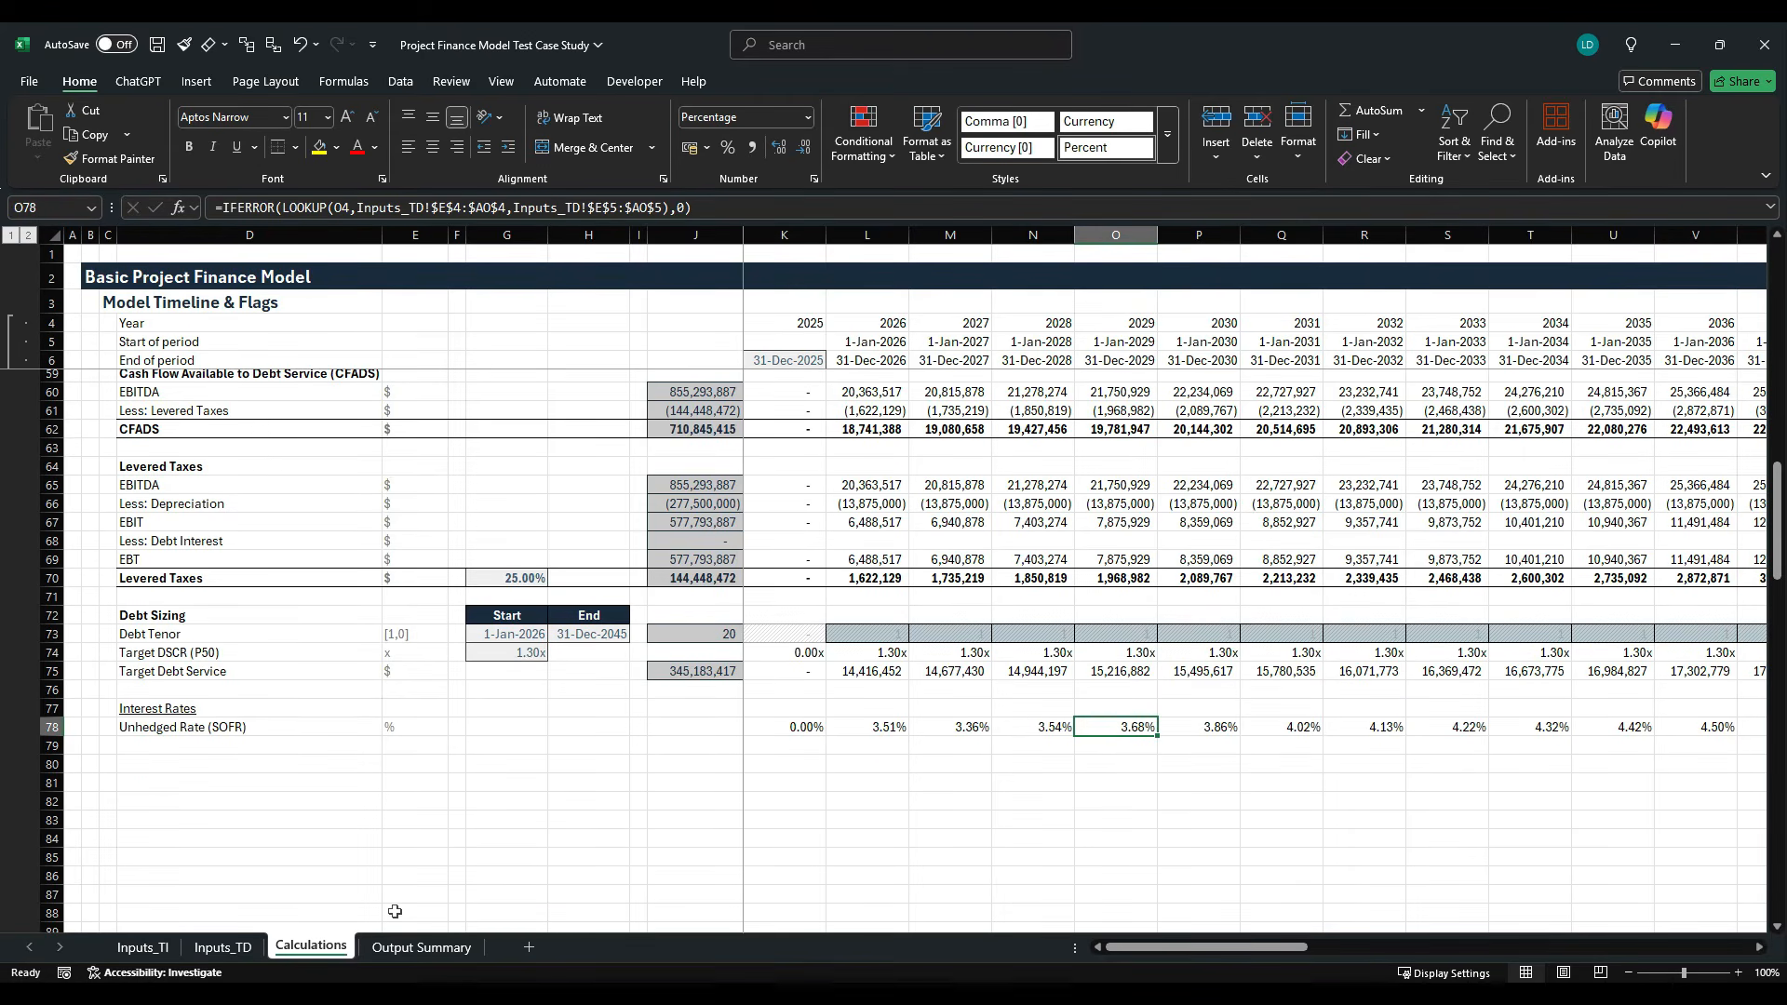
click(224, 947)
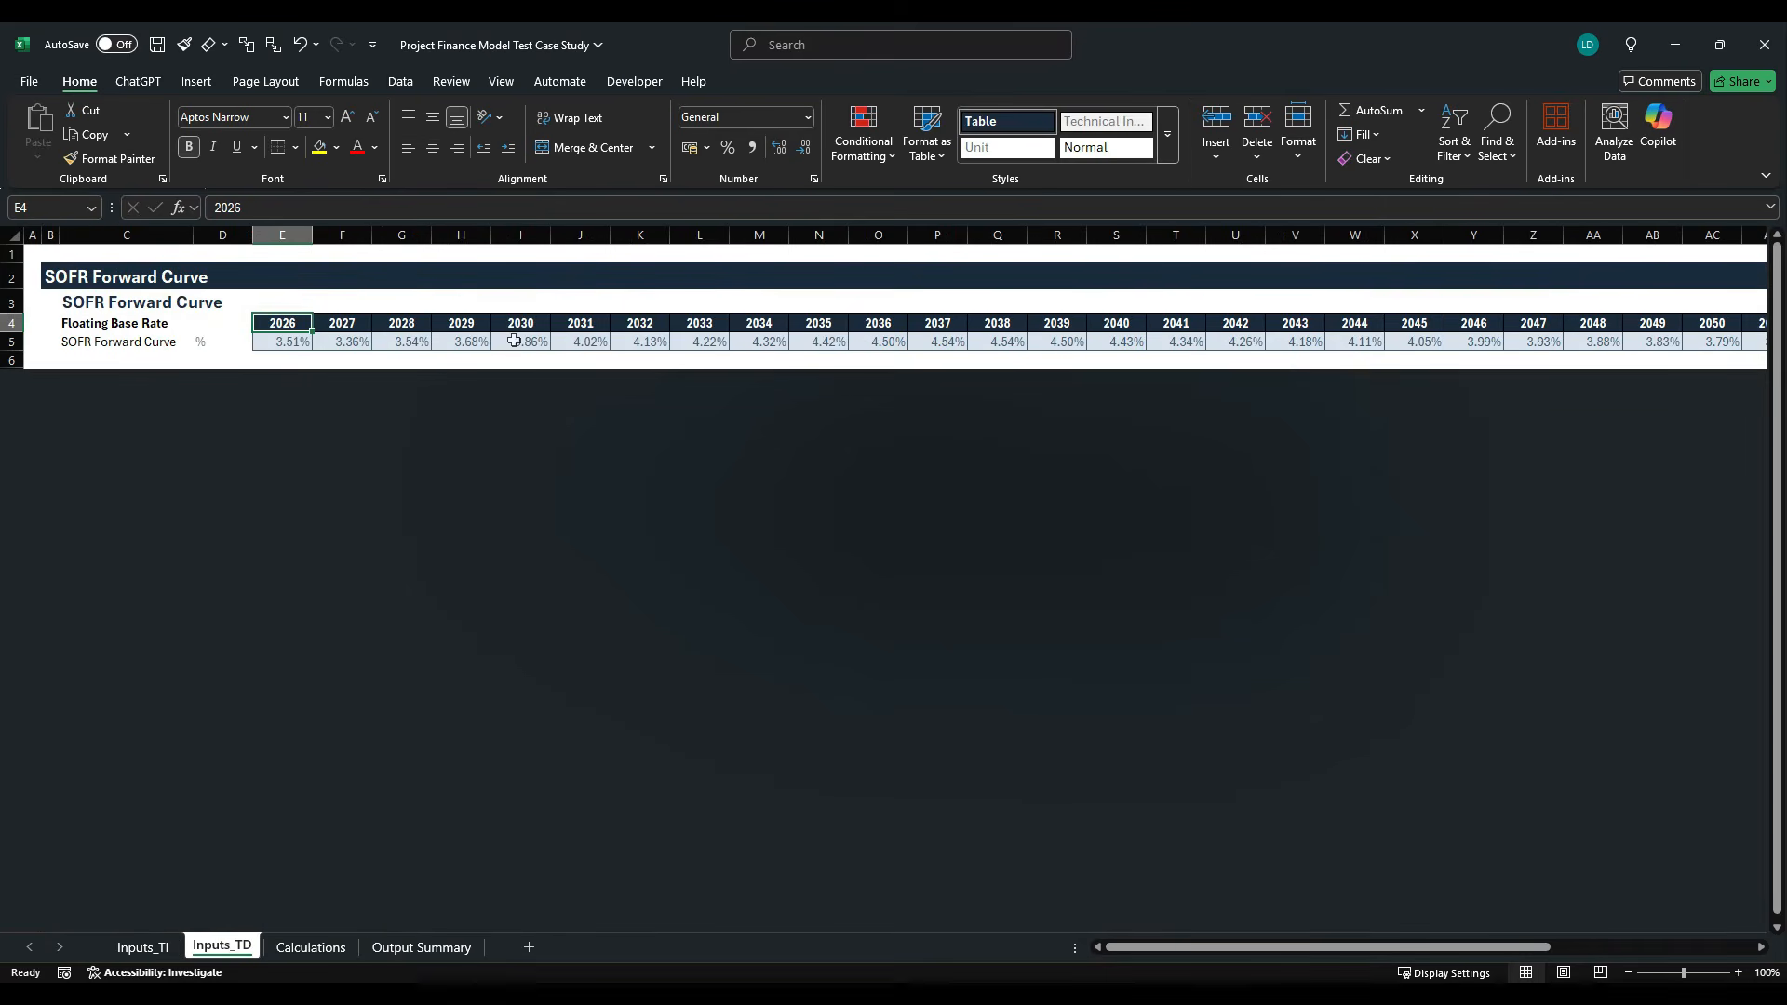
click(471, 343)
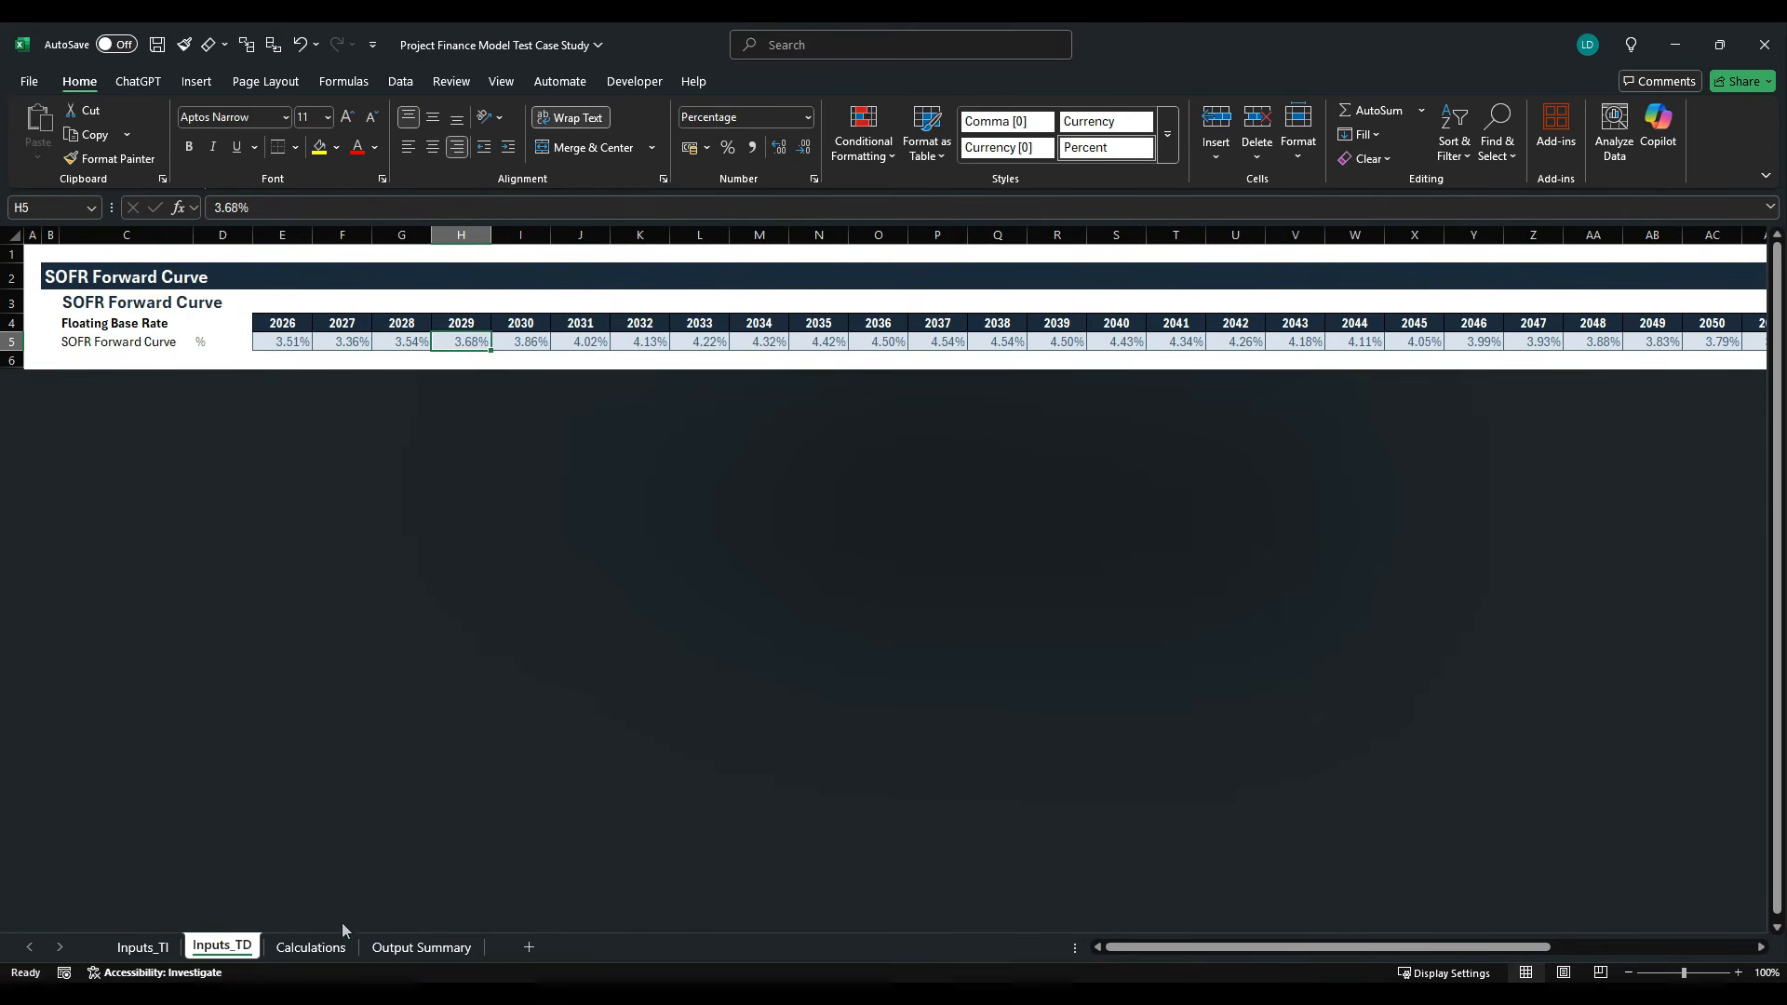
click(316, 953)
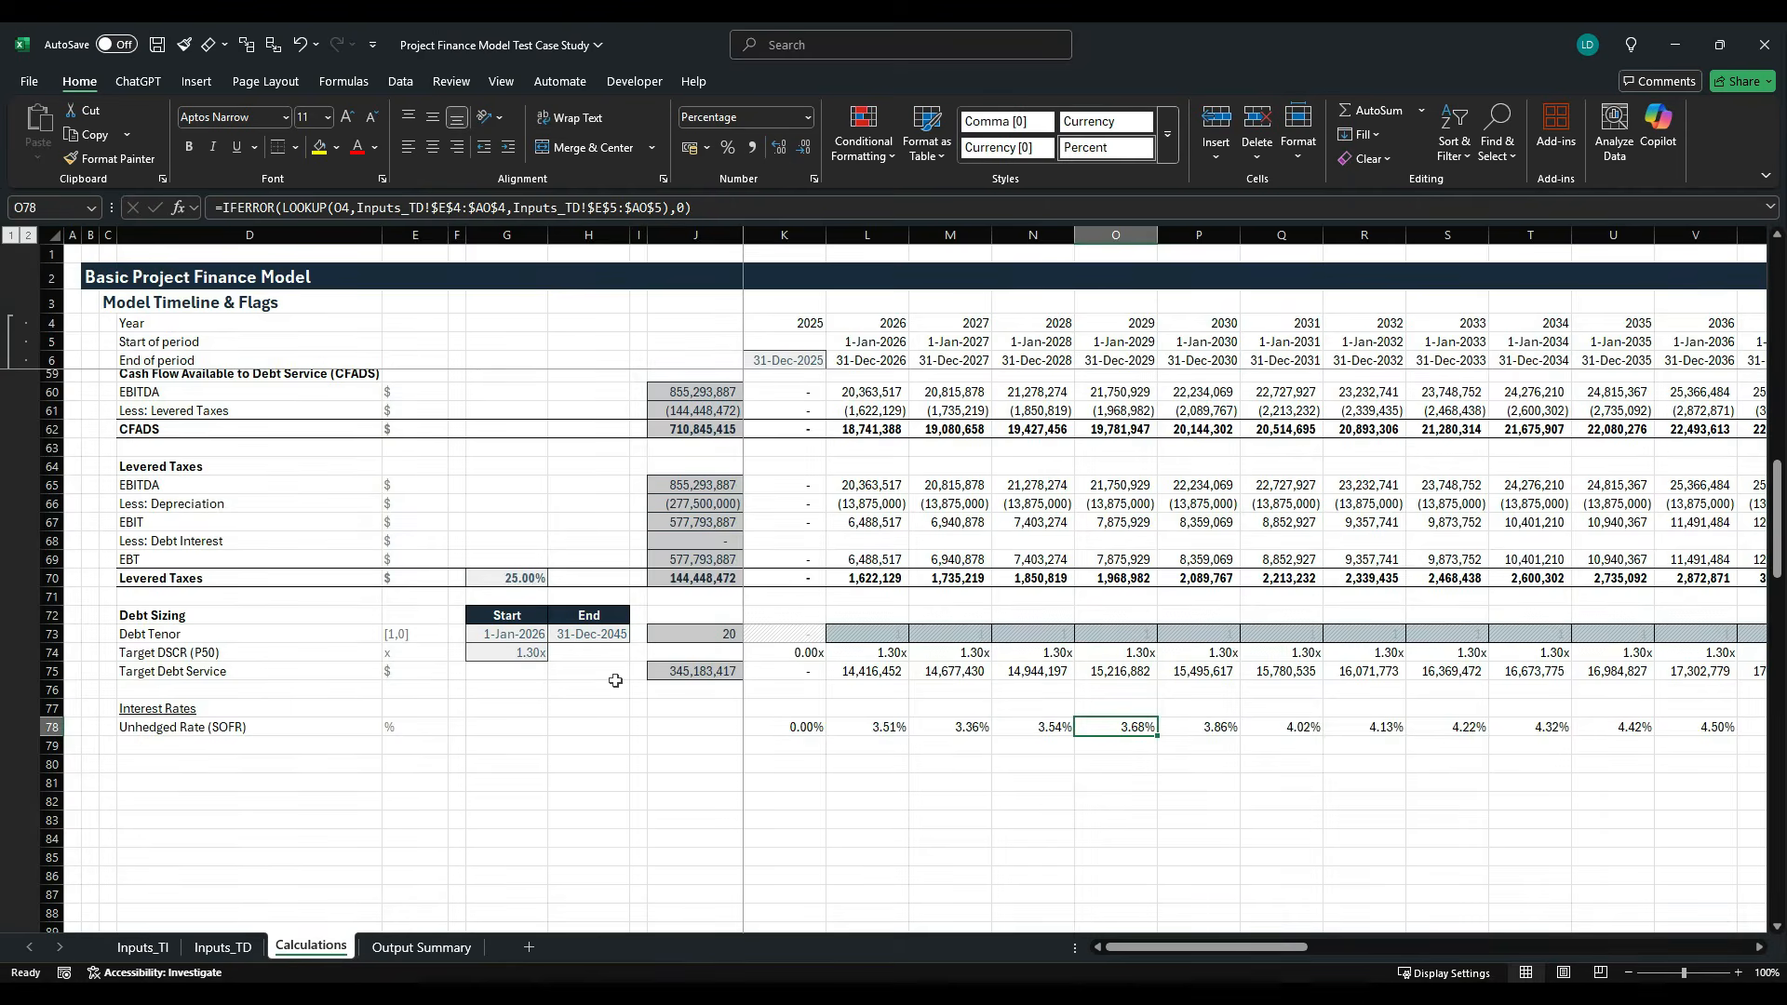
- Add the row label Fixed Swap Rate in D79 of the Calculations sheet with the unit % in E79
key(Left)
key(Left)
key(Left)
key(Left)
key(Left)
key(Left)
key(Left)
key(Left)
key(Left)
key(Left)
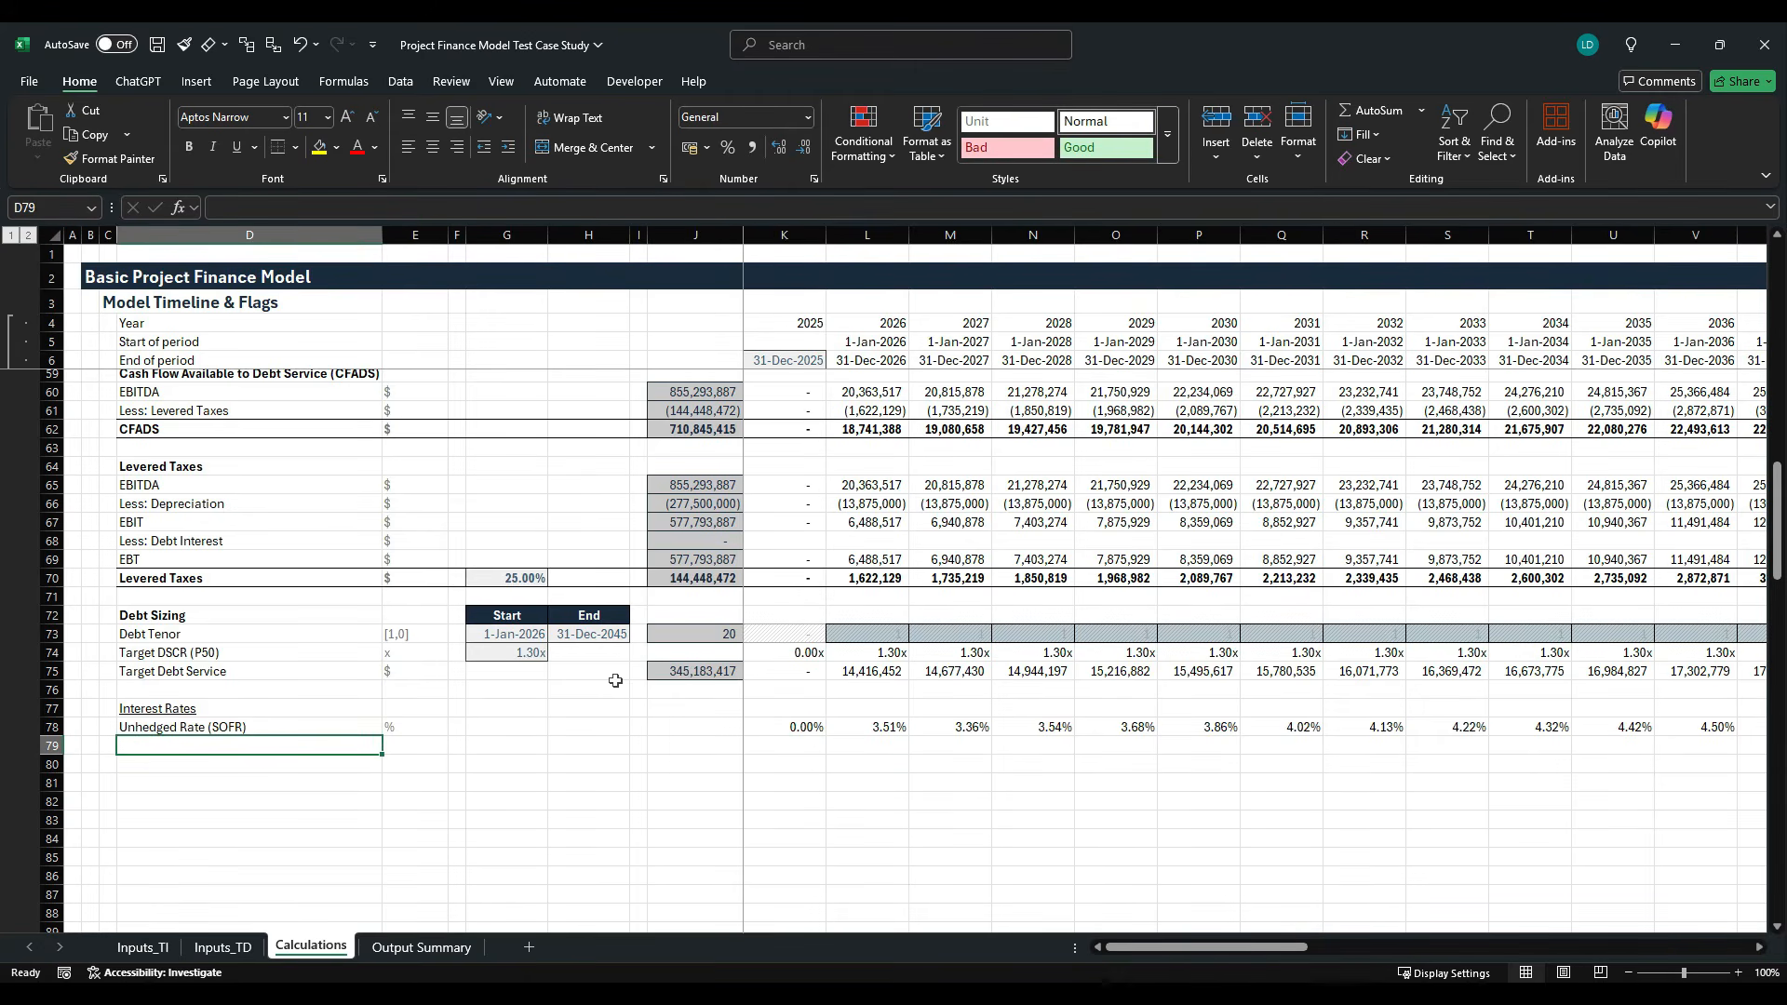
text(Fixed S)
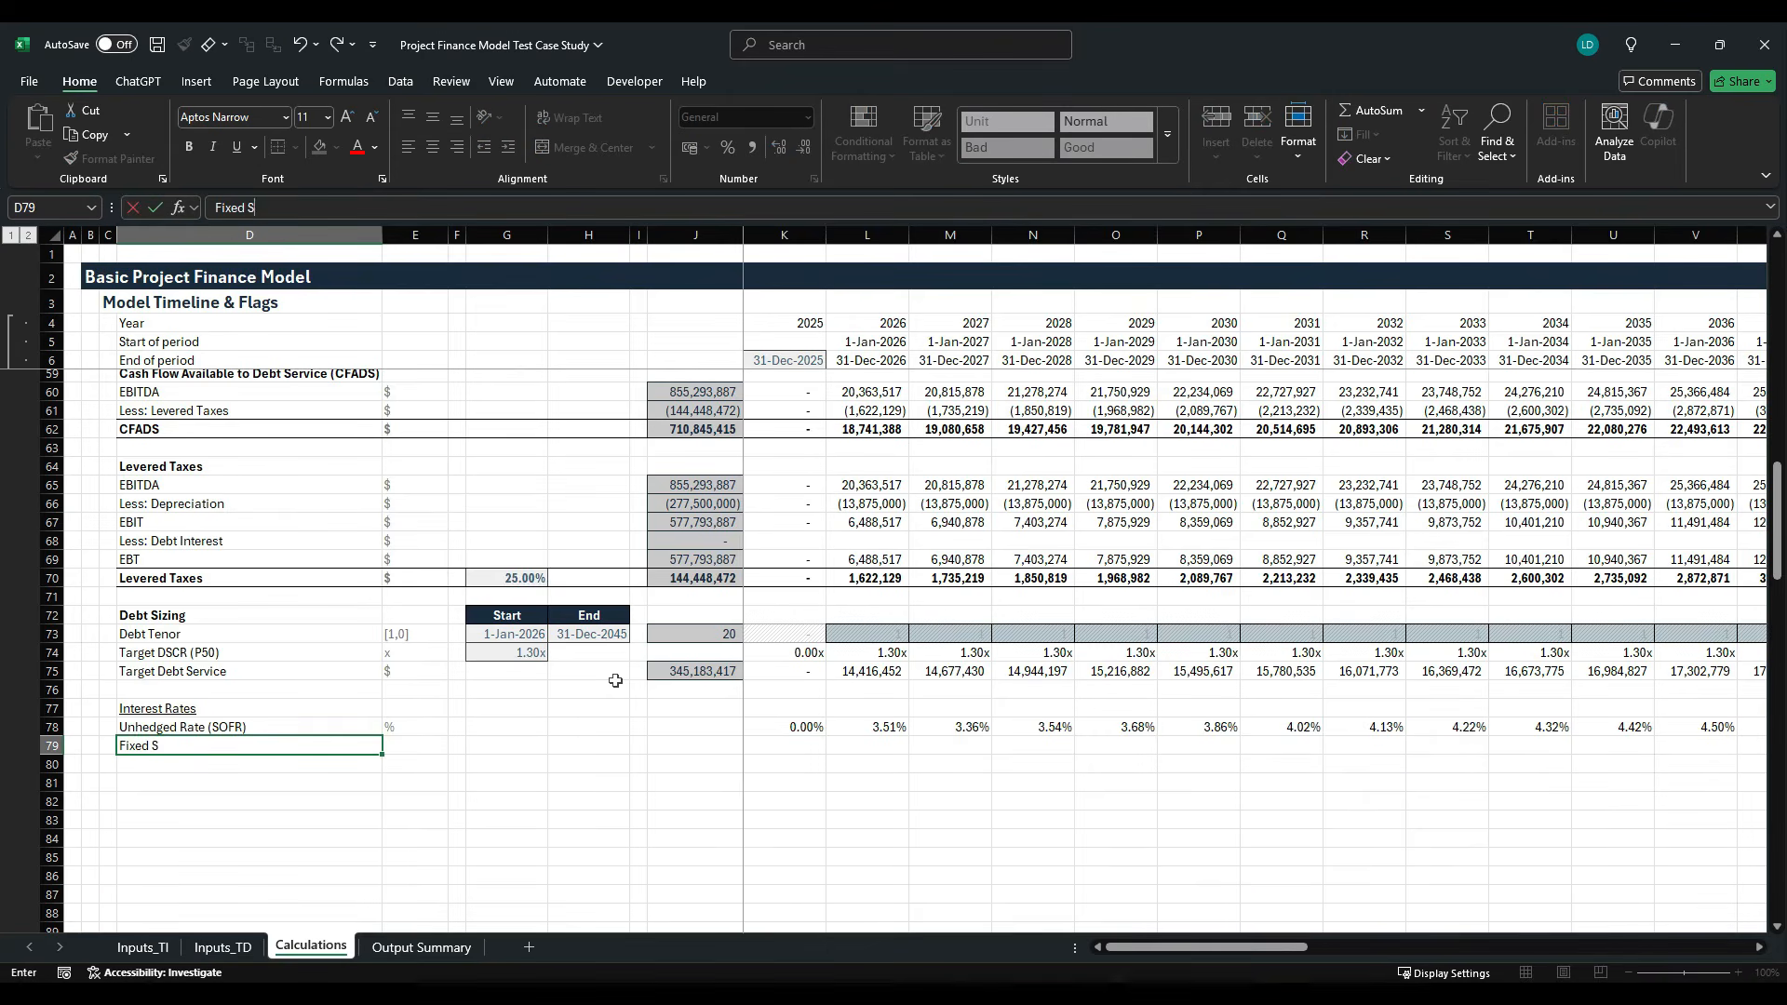
text(wap Rate)
key(Tab)
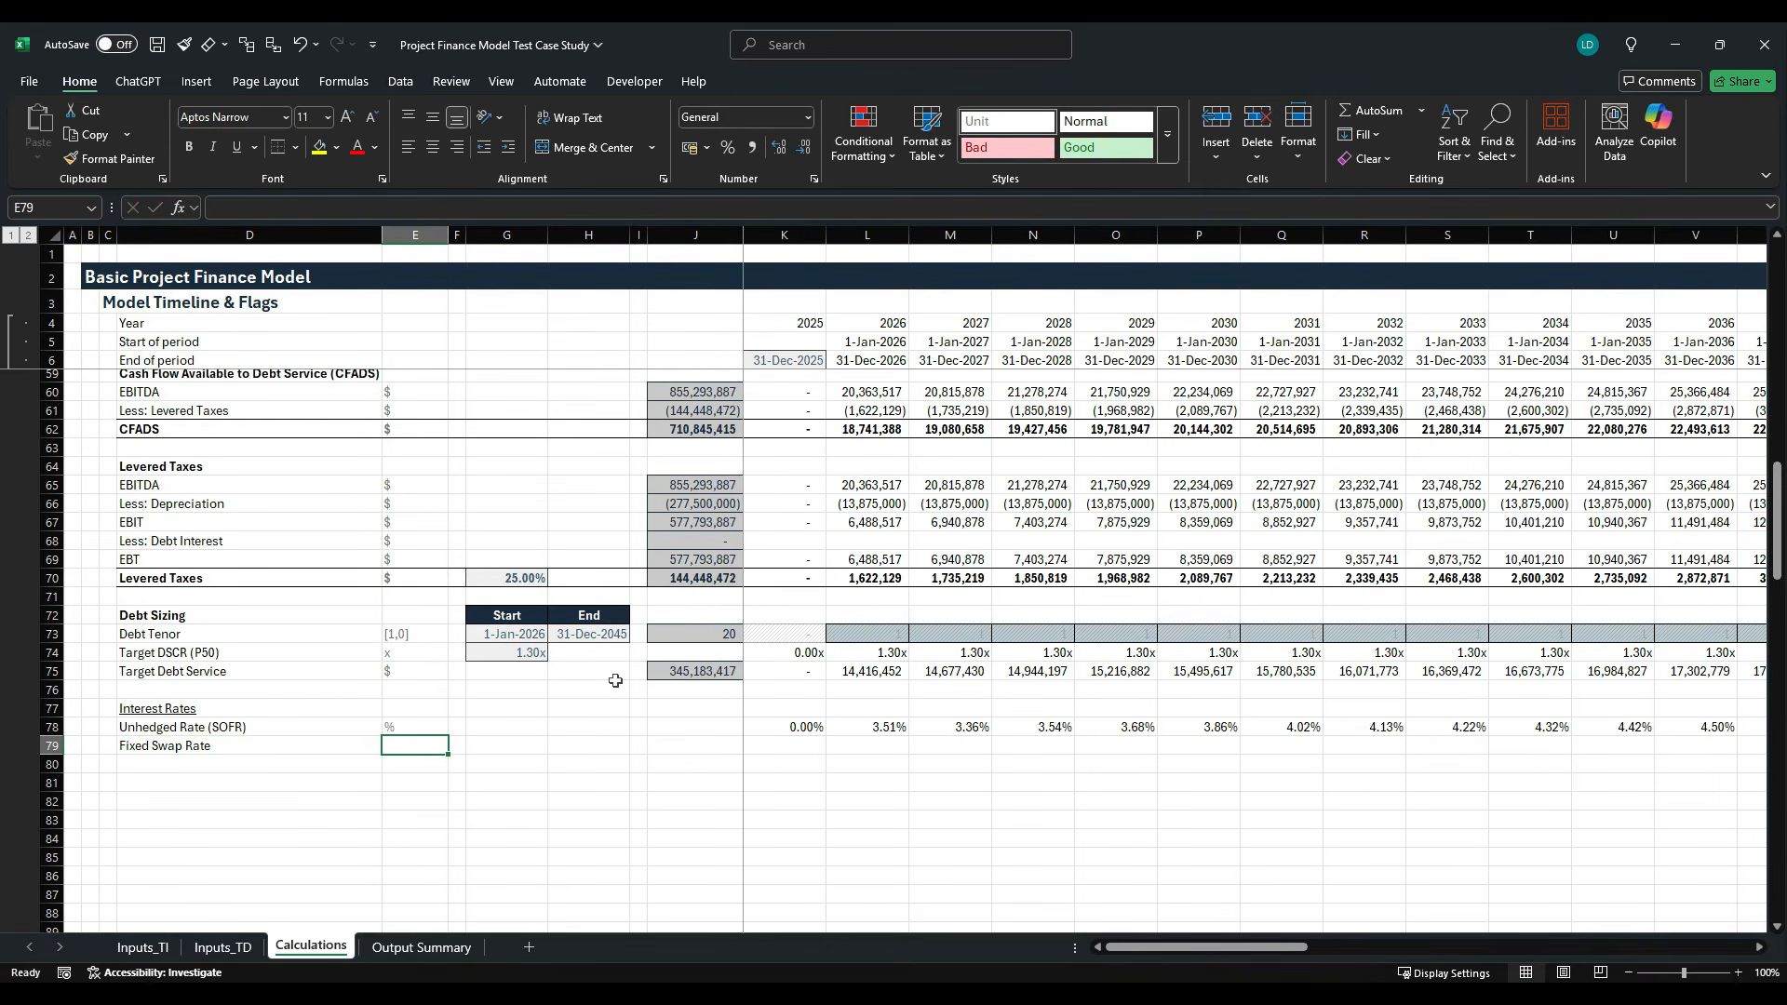
text(%)
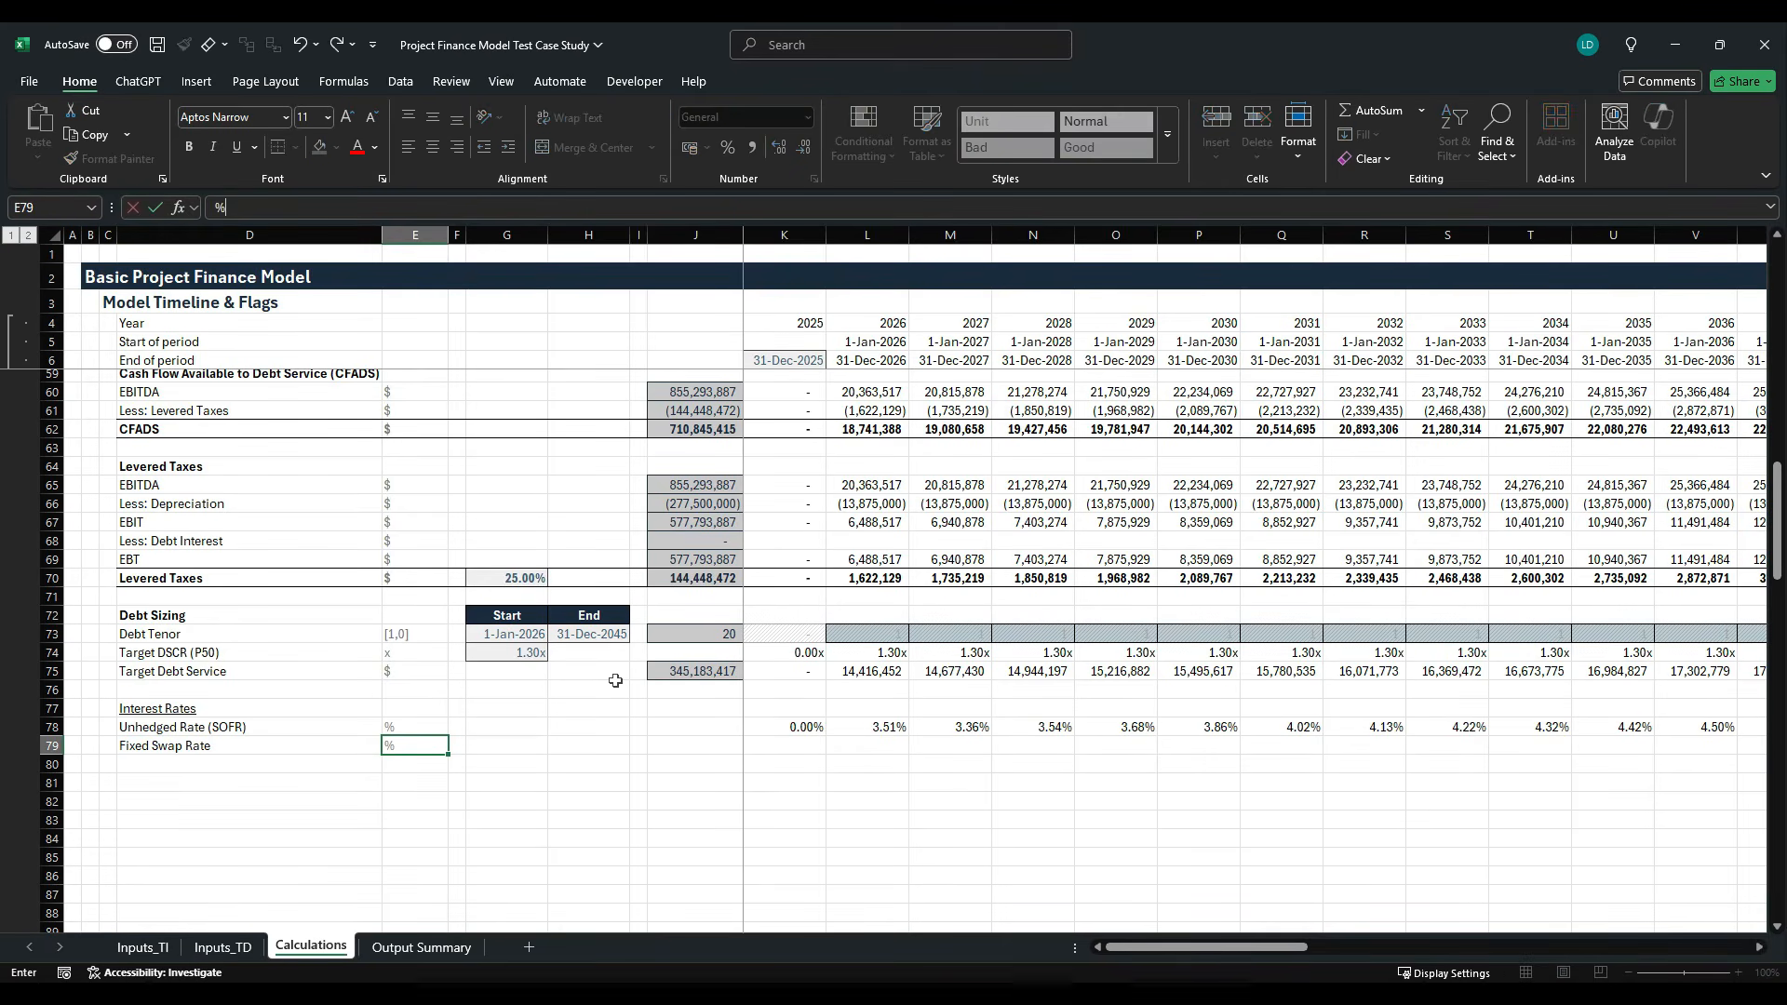
key(ctrl+Return)
- Link G79 to the Fixed Swap Rate in Inputs_TI!F40 and apply the Offsheet cell style
key(Right)
key(Right)
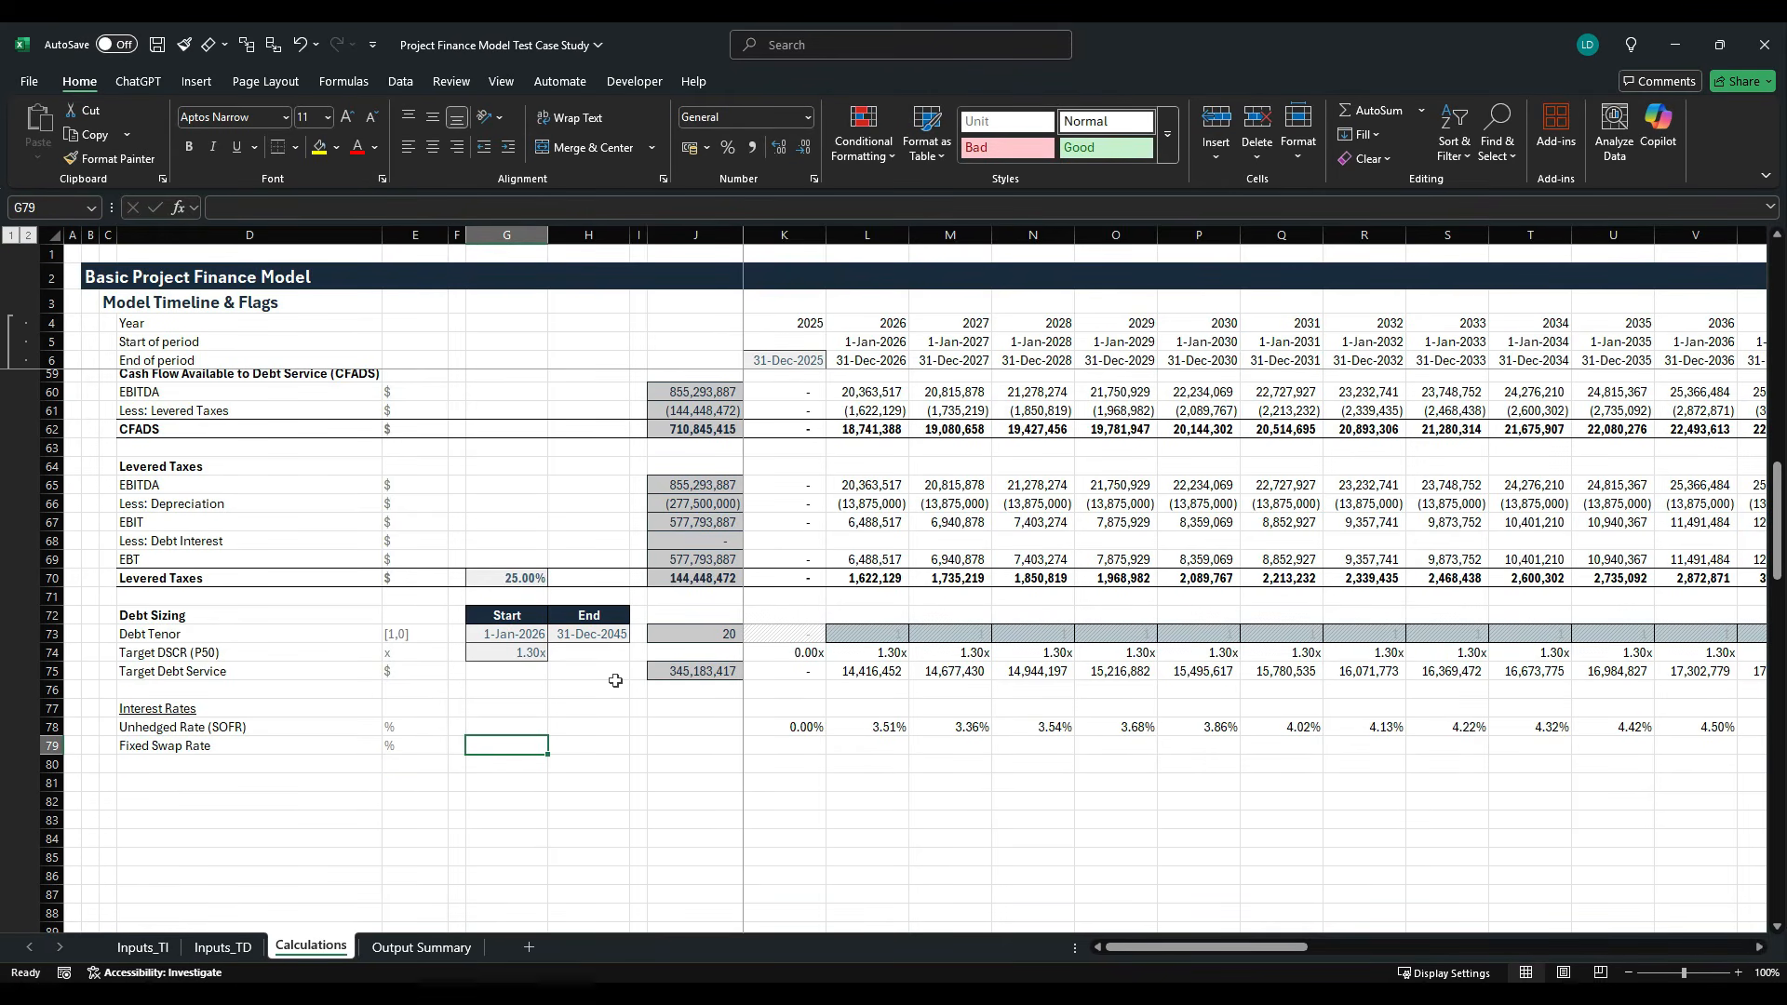
text(=)
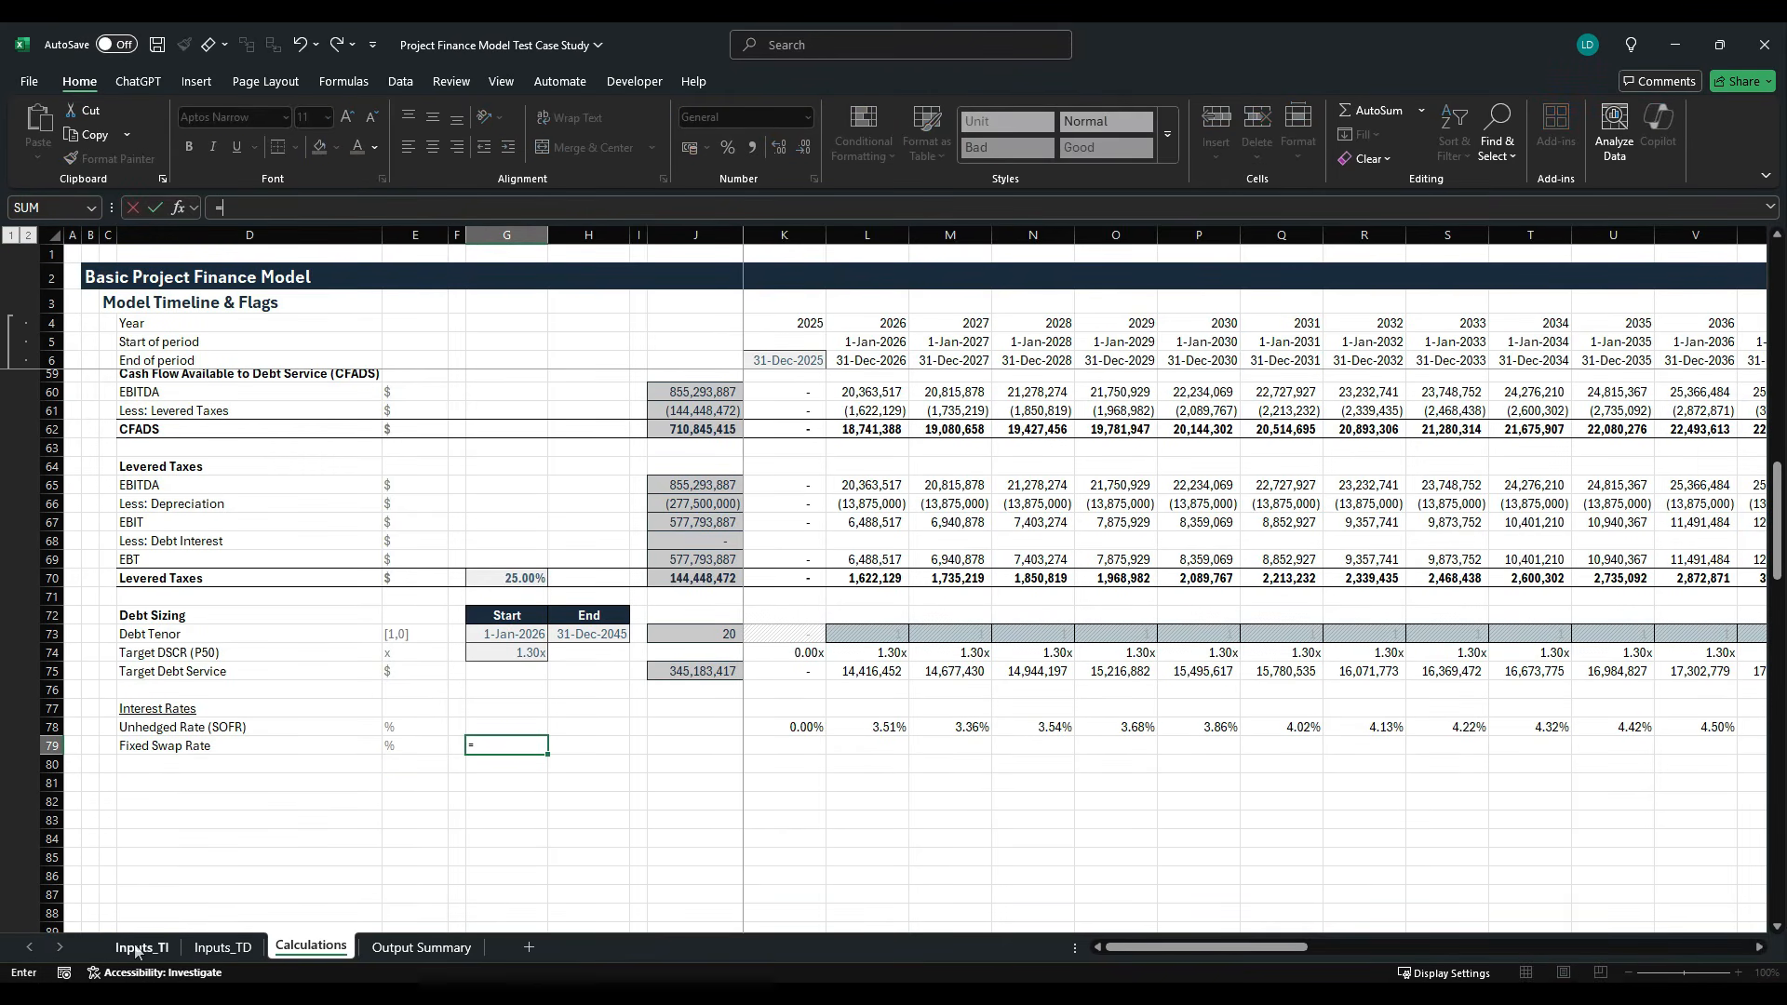
click(164, 944)
click(506, 699)
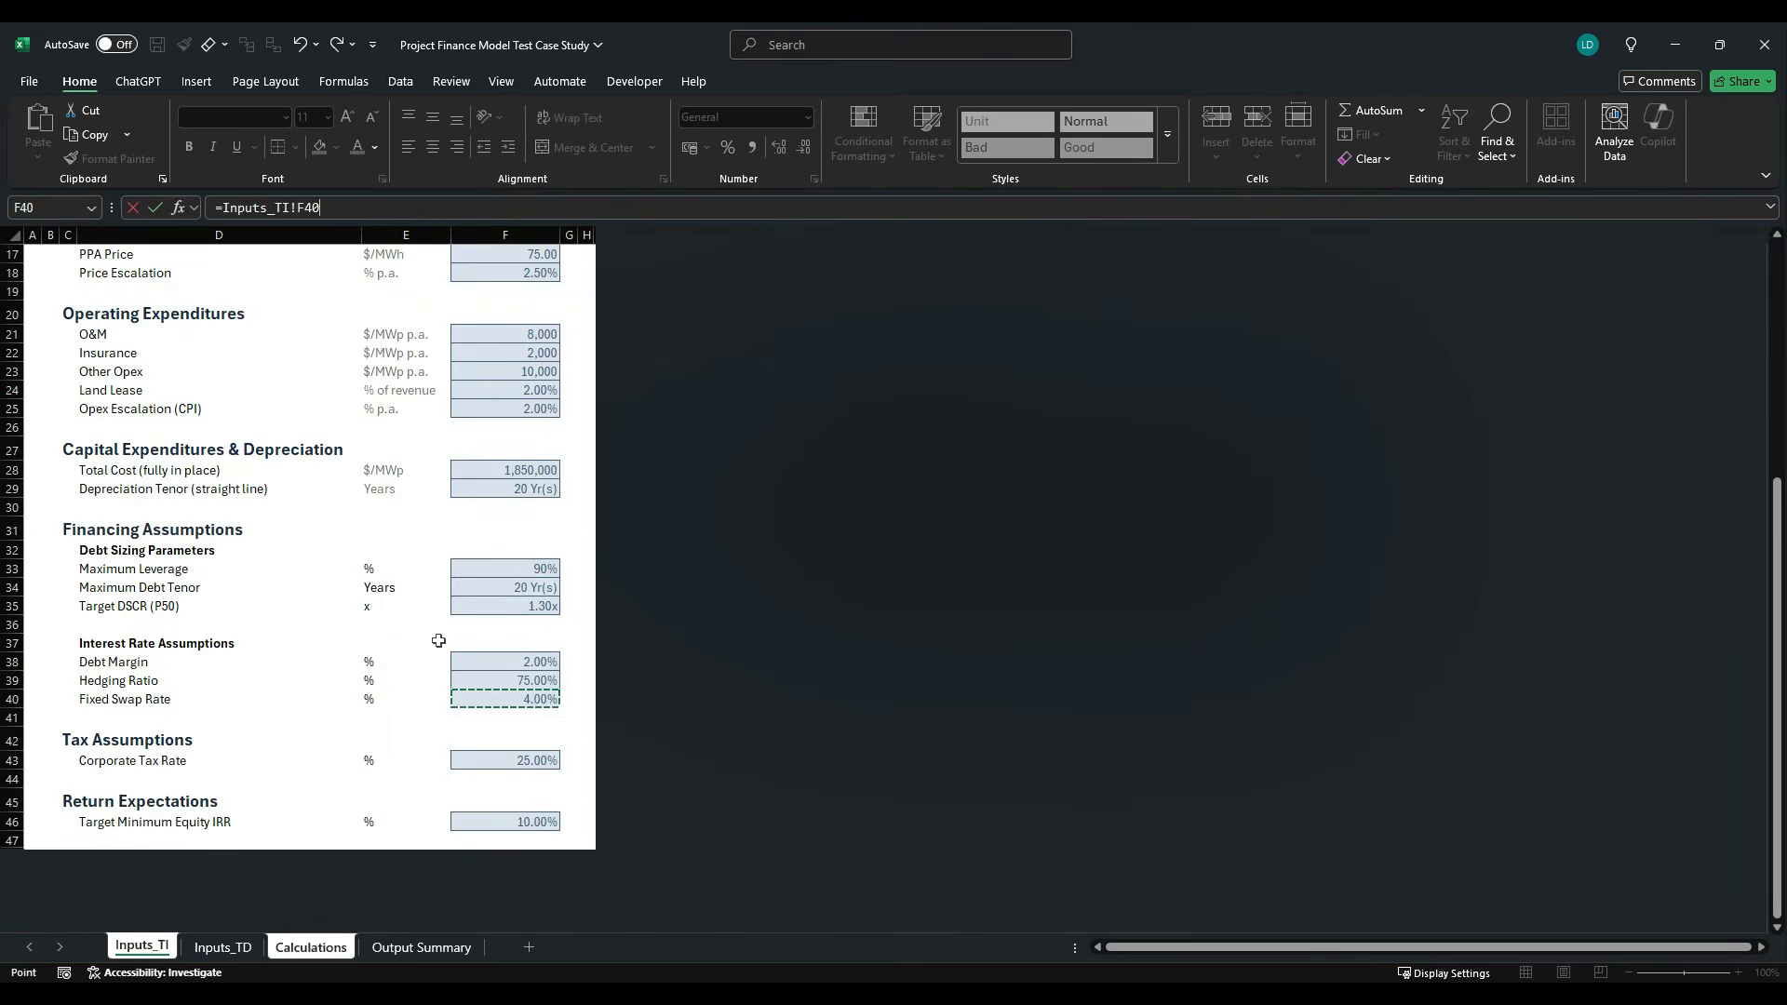
key(ctrl+Return)
key(alt+h)
key(j)
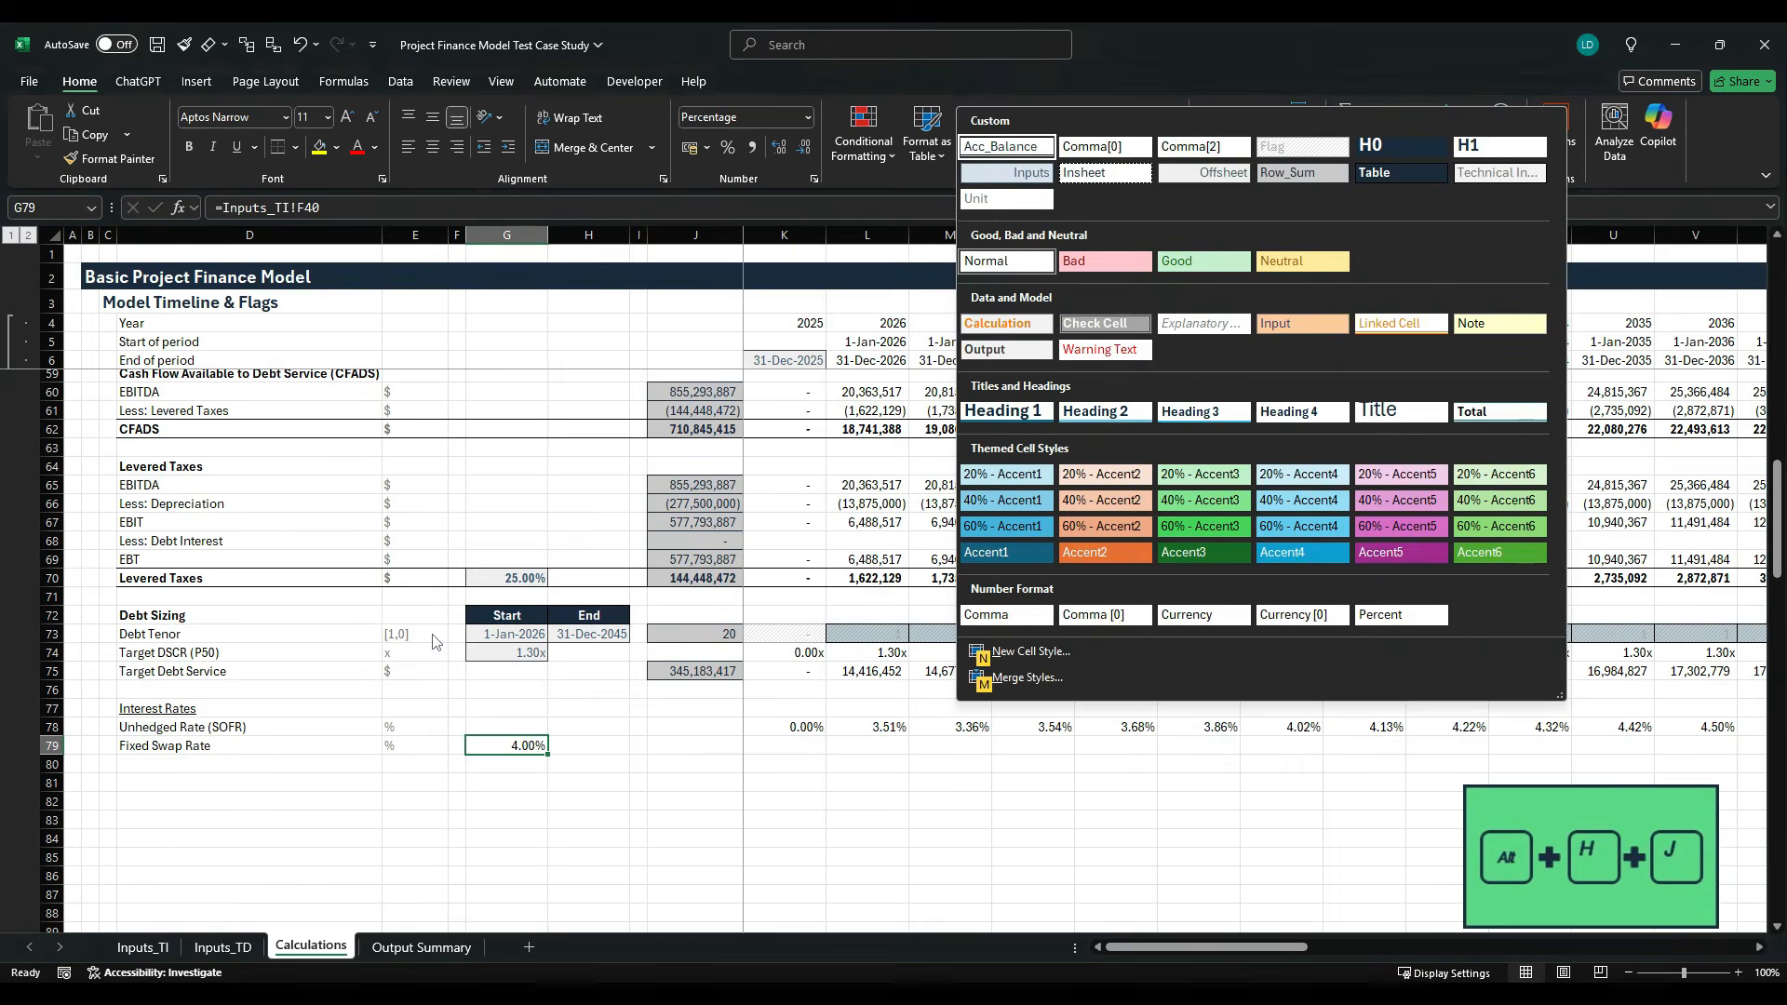
key(Right)
key(Right)
key(Escape)
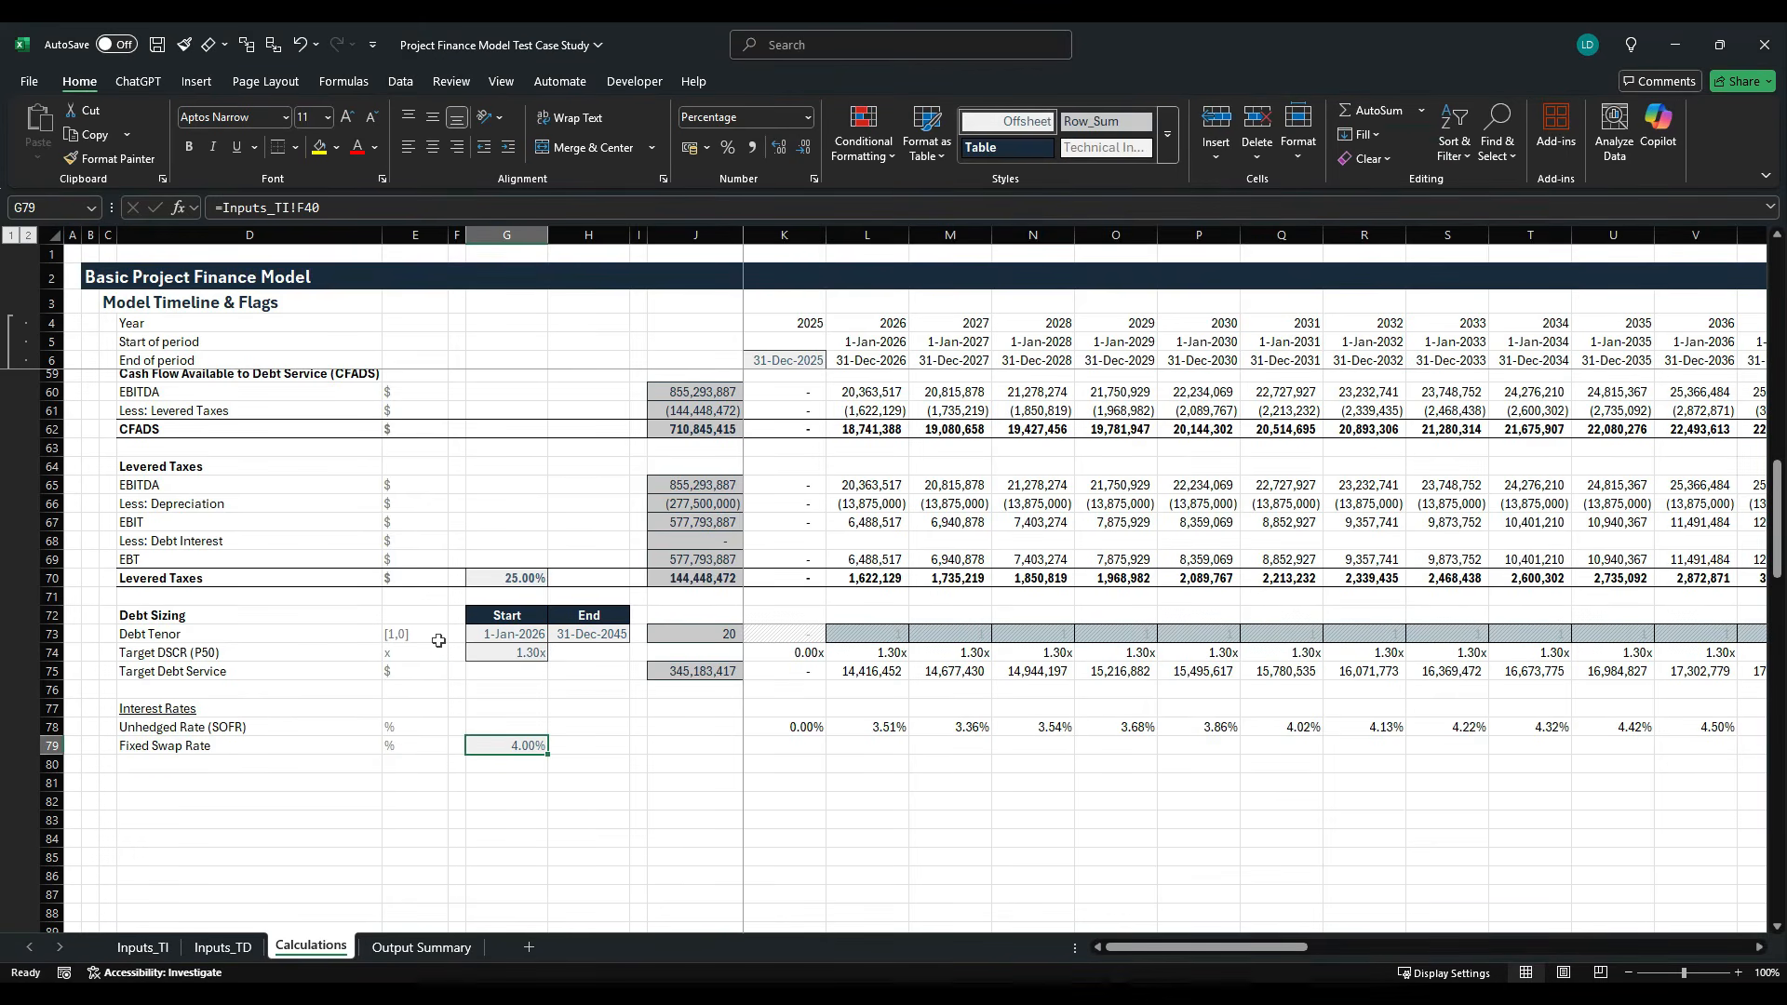
- Enter a formula in K79 multiplying the absolute swap rate $G$79 by the Debt Tenor flag in K73
key(Right)
key(Right)
key(Right)
key(Right)
text(=)
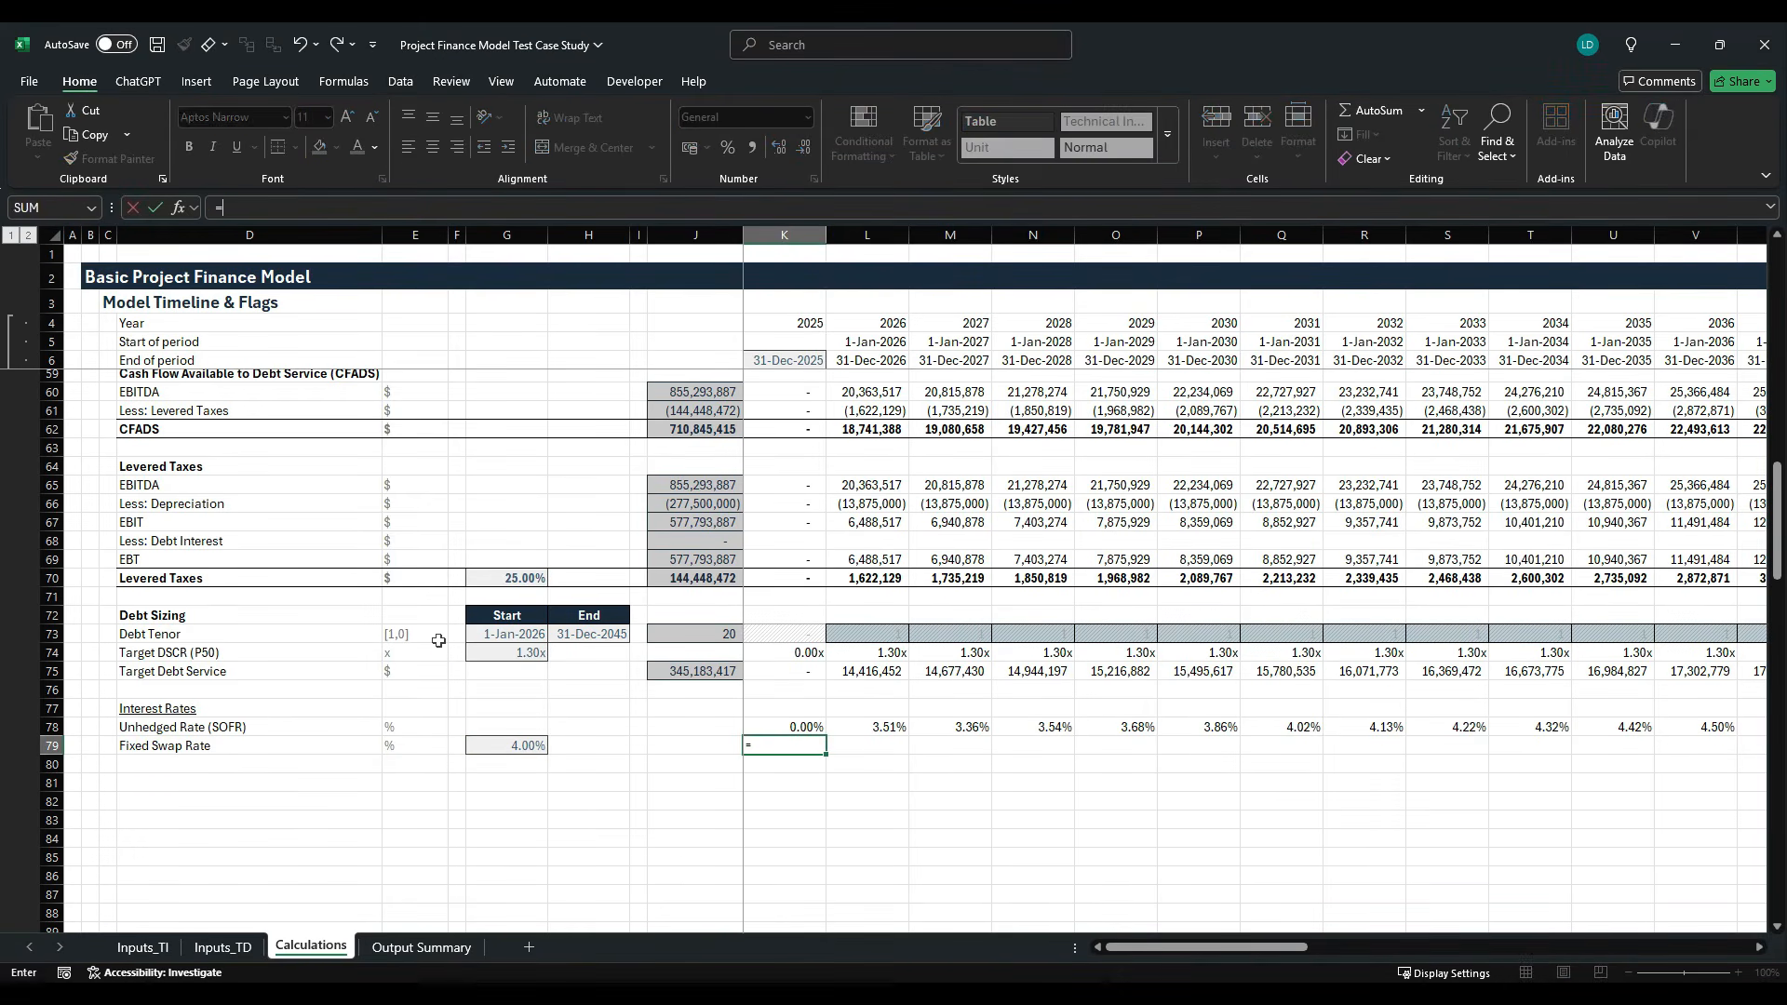
key(Left)
key(Left)
key(Left)
key(Left)
key(F4)
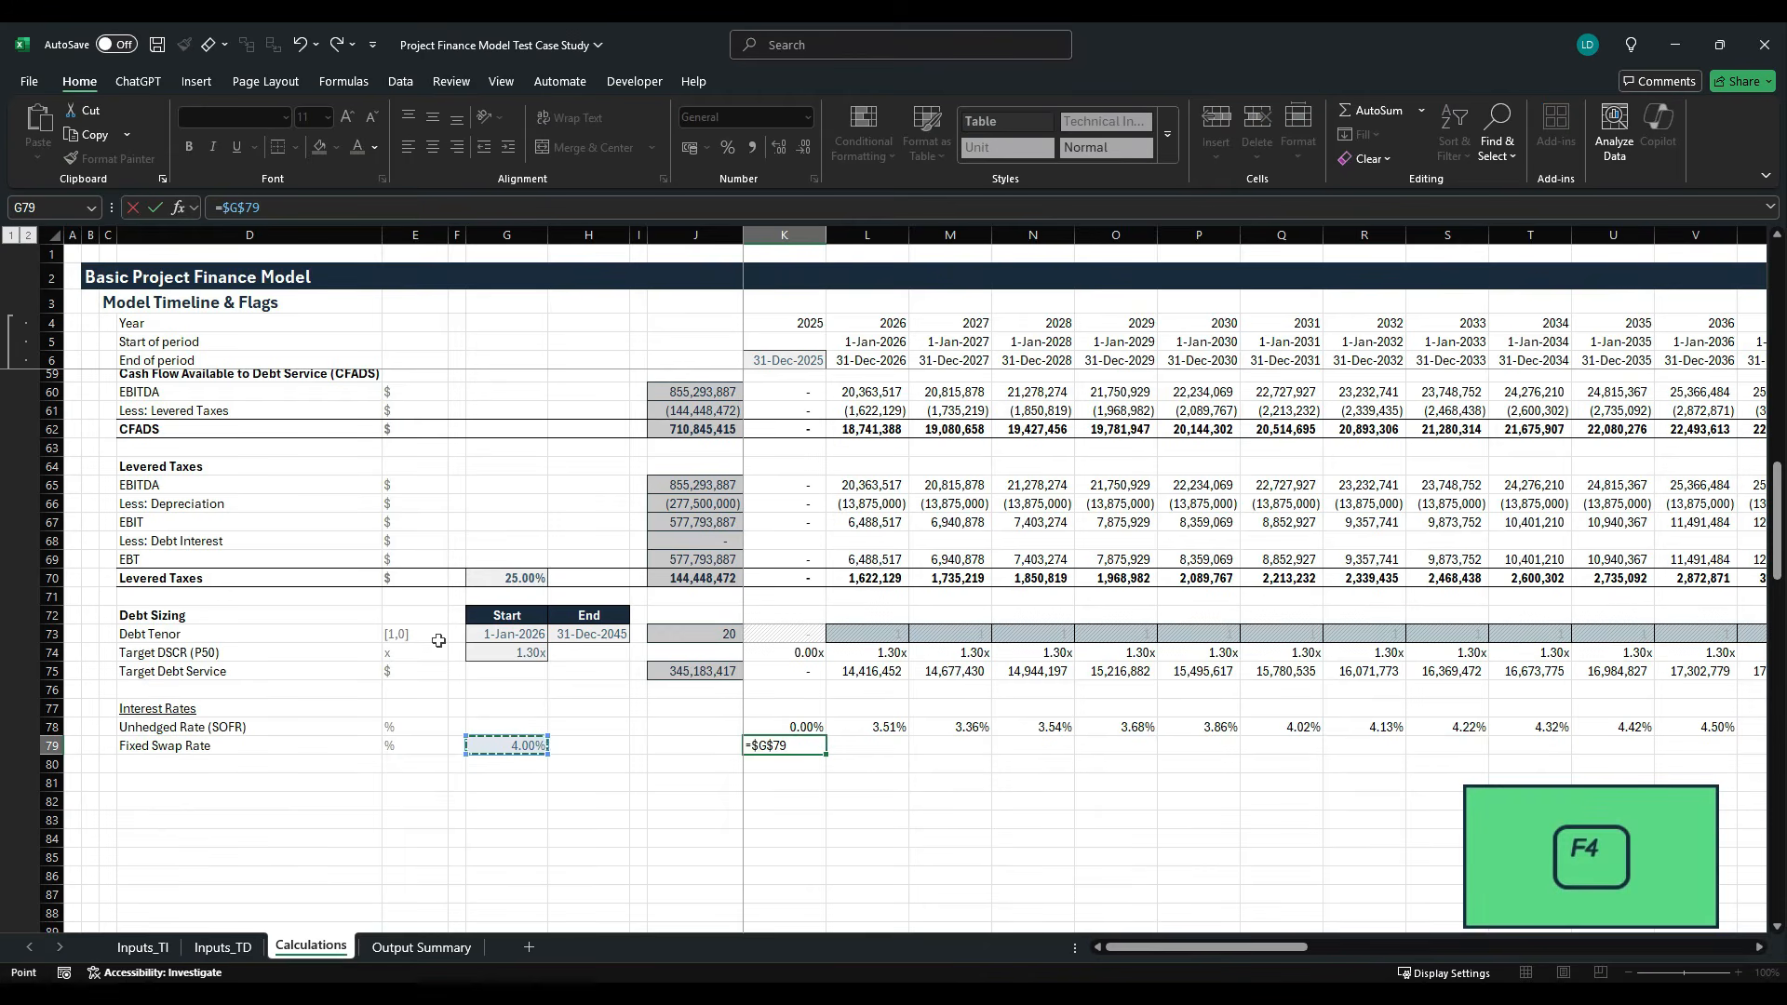
text(*)
key(Up)
key(Up)
key(Up)
key(Up)
key(Up)
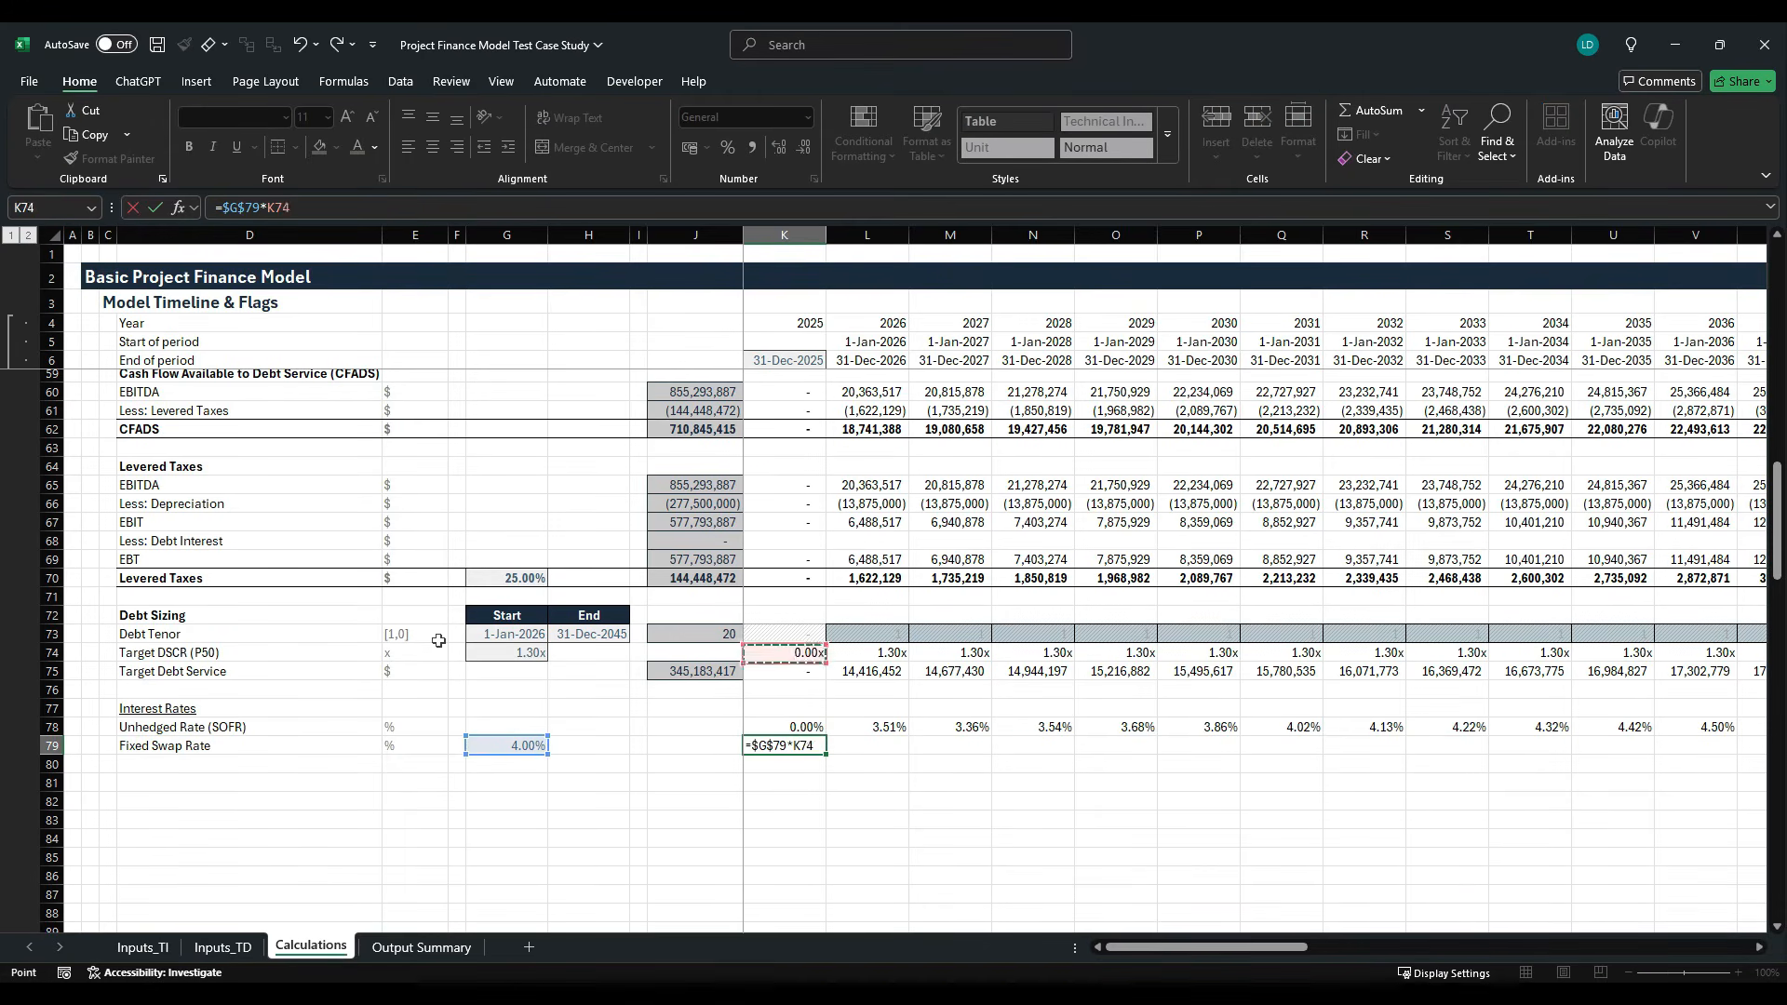
key(Up)
key(ctrl+Return)
key(Up)
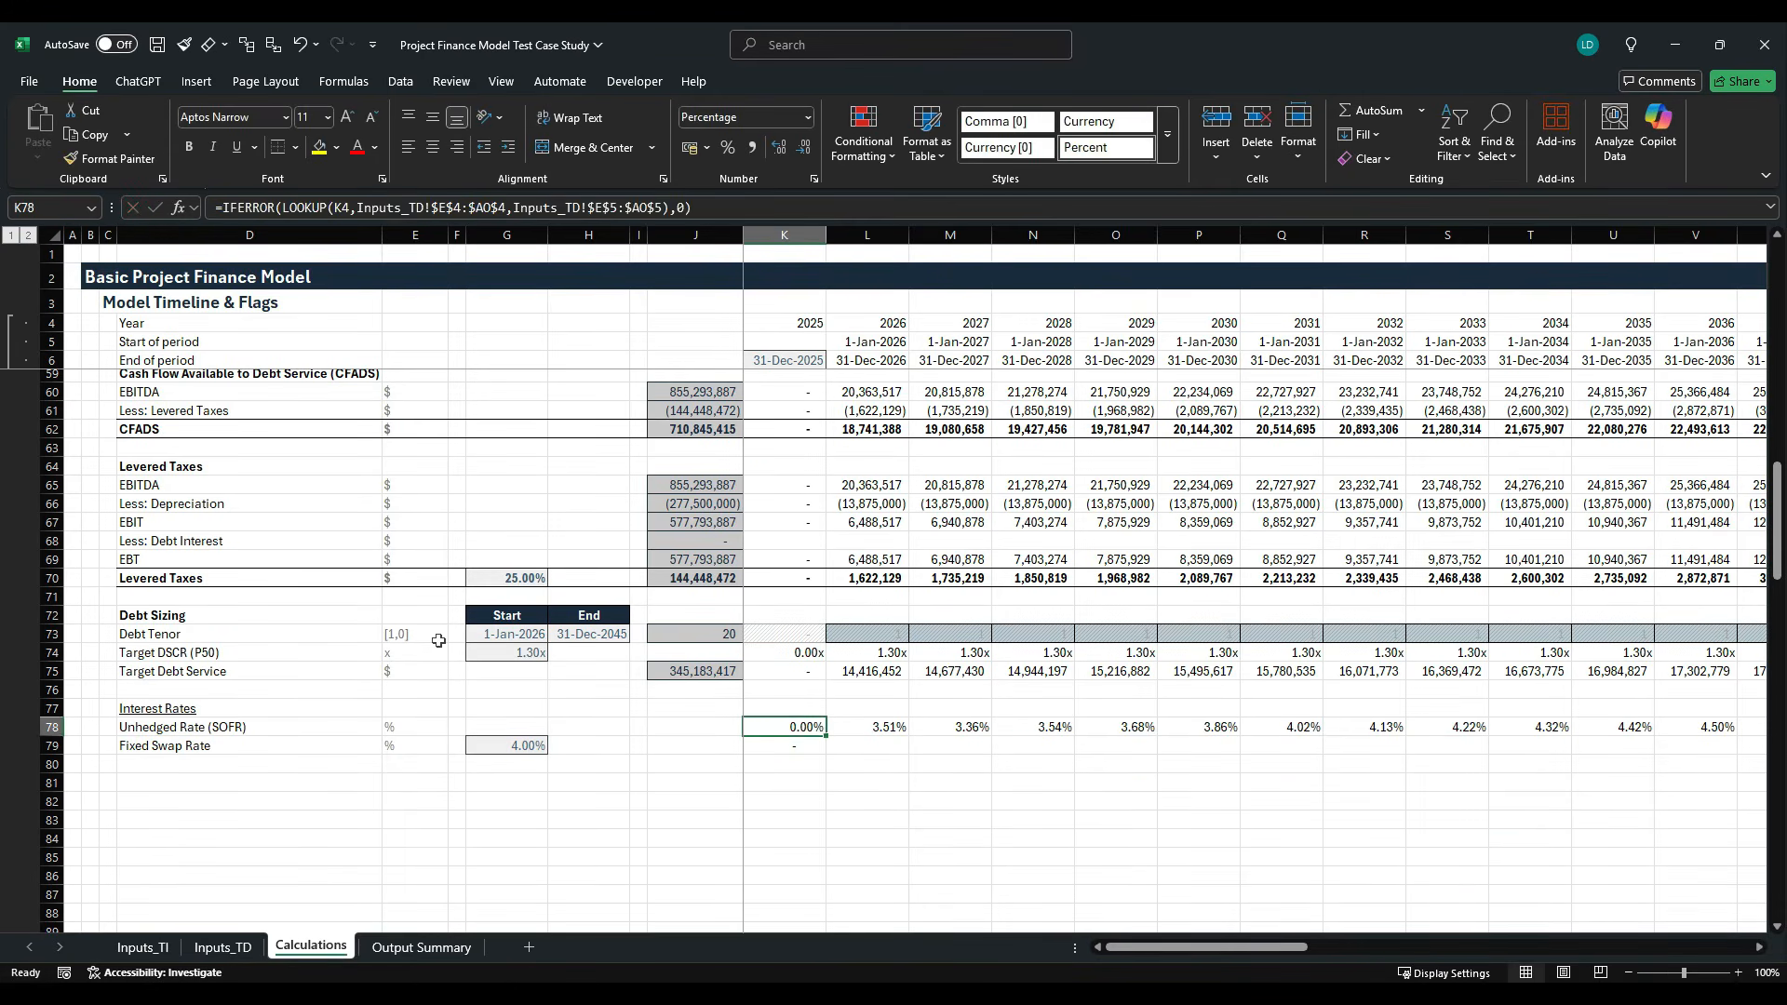
- Apply K78's percentage format to K79 and fill the Fixed Swap Rate formula across the timeline through AT79
key(ctrl+c)
key(Down)
key(ctrl+alt+v)
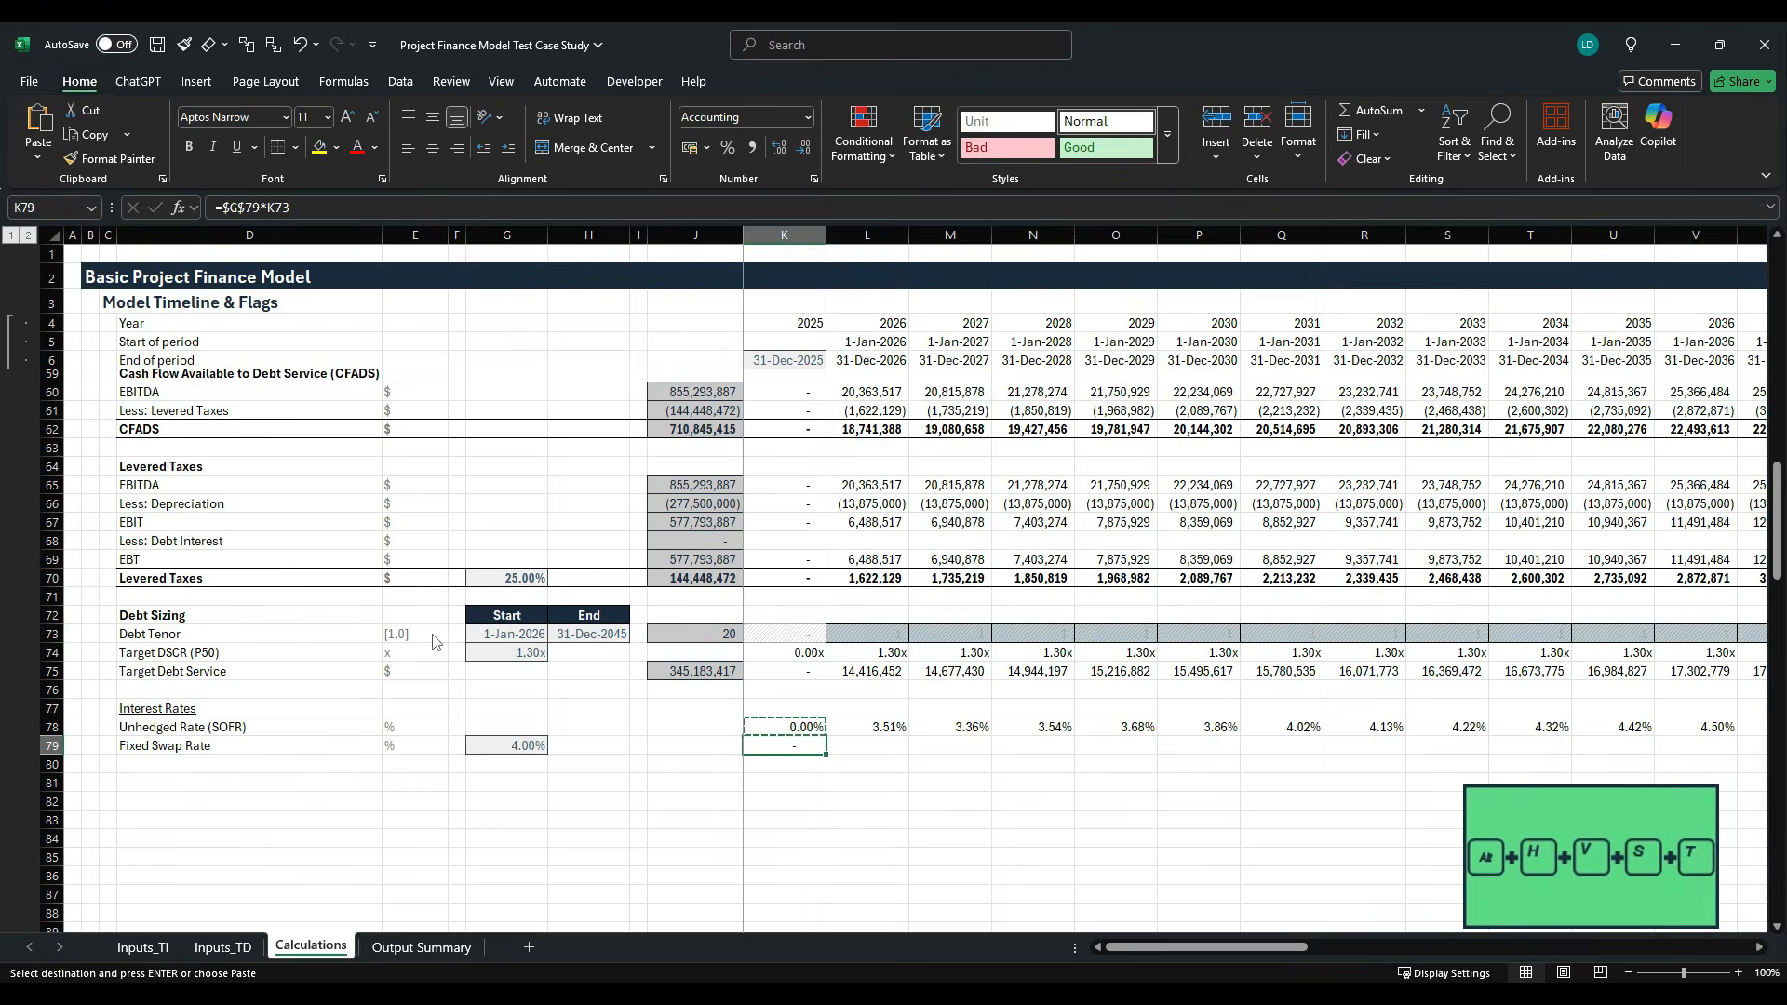
key(t)
key(Return)
key(ctrl+shift+Right)
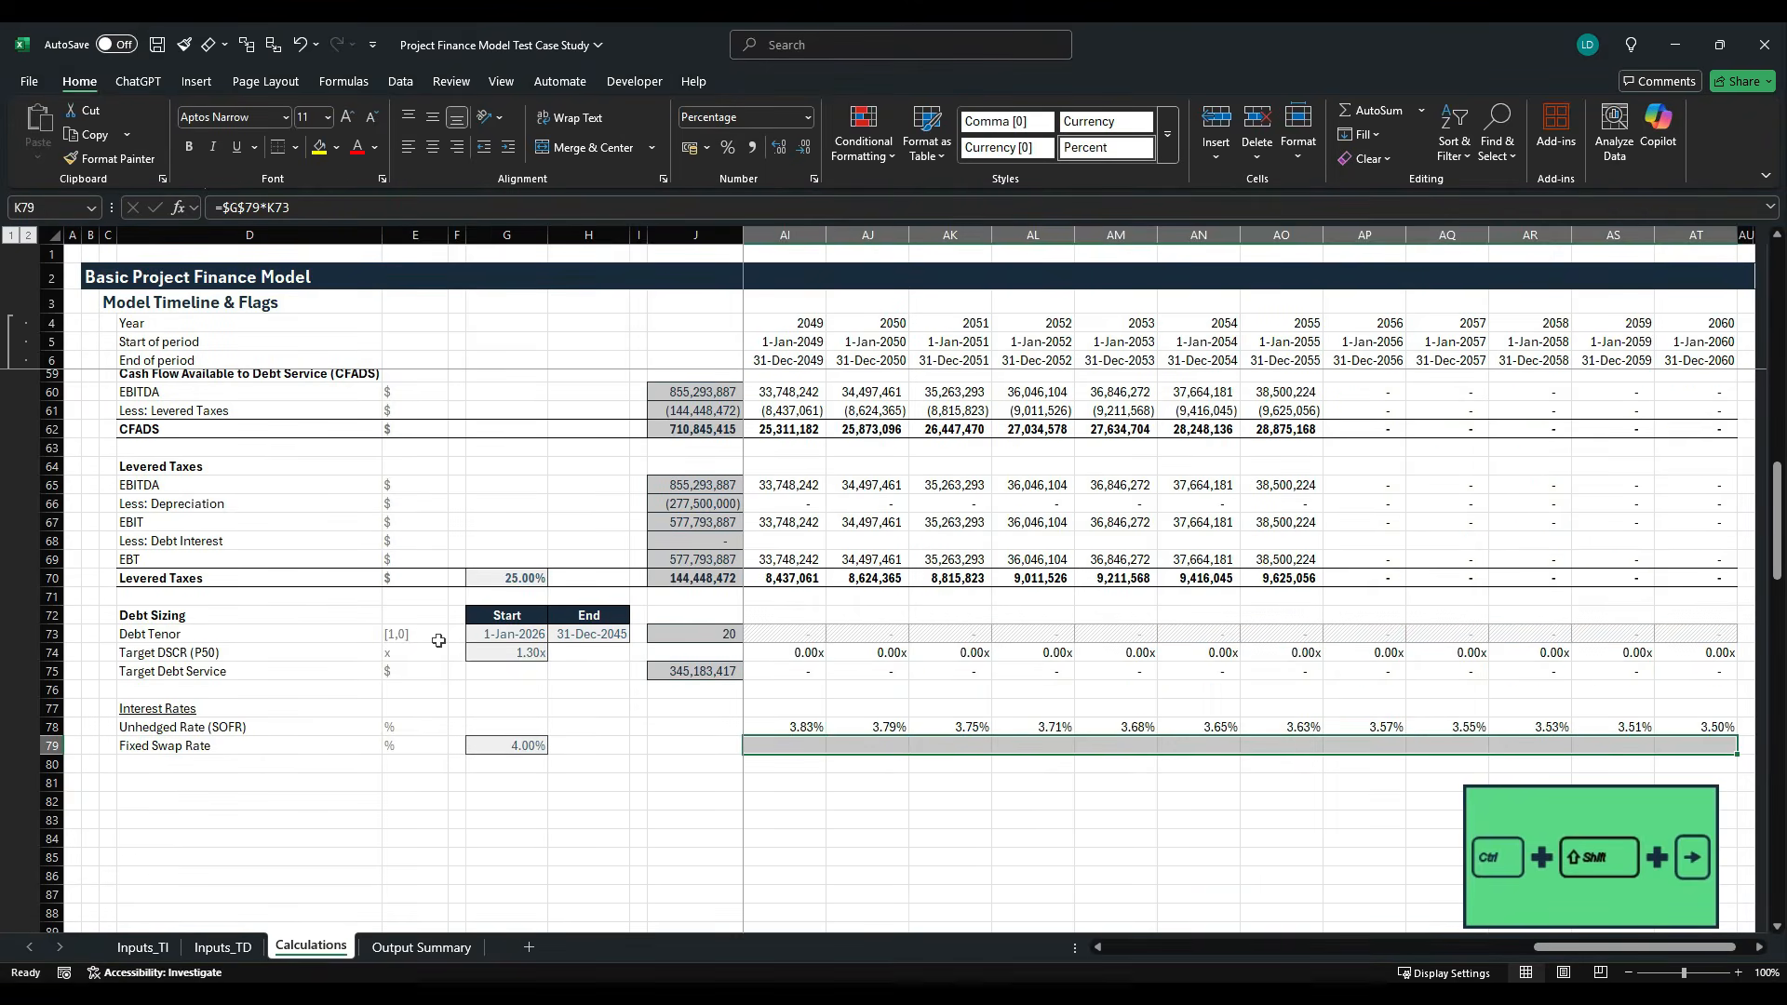
key(ctrl+r)
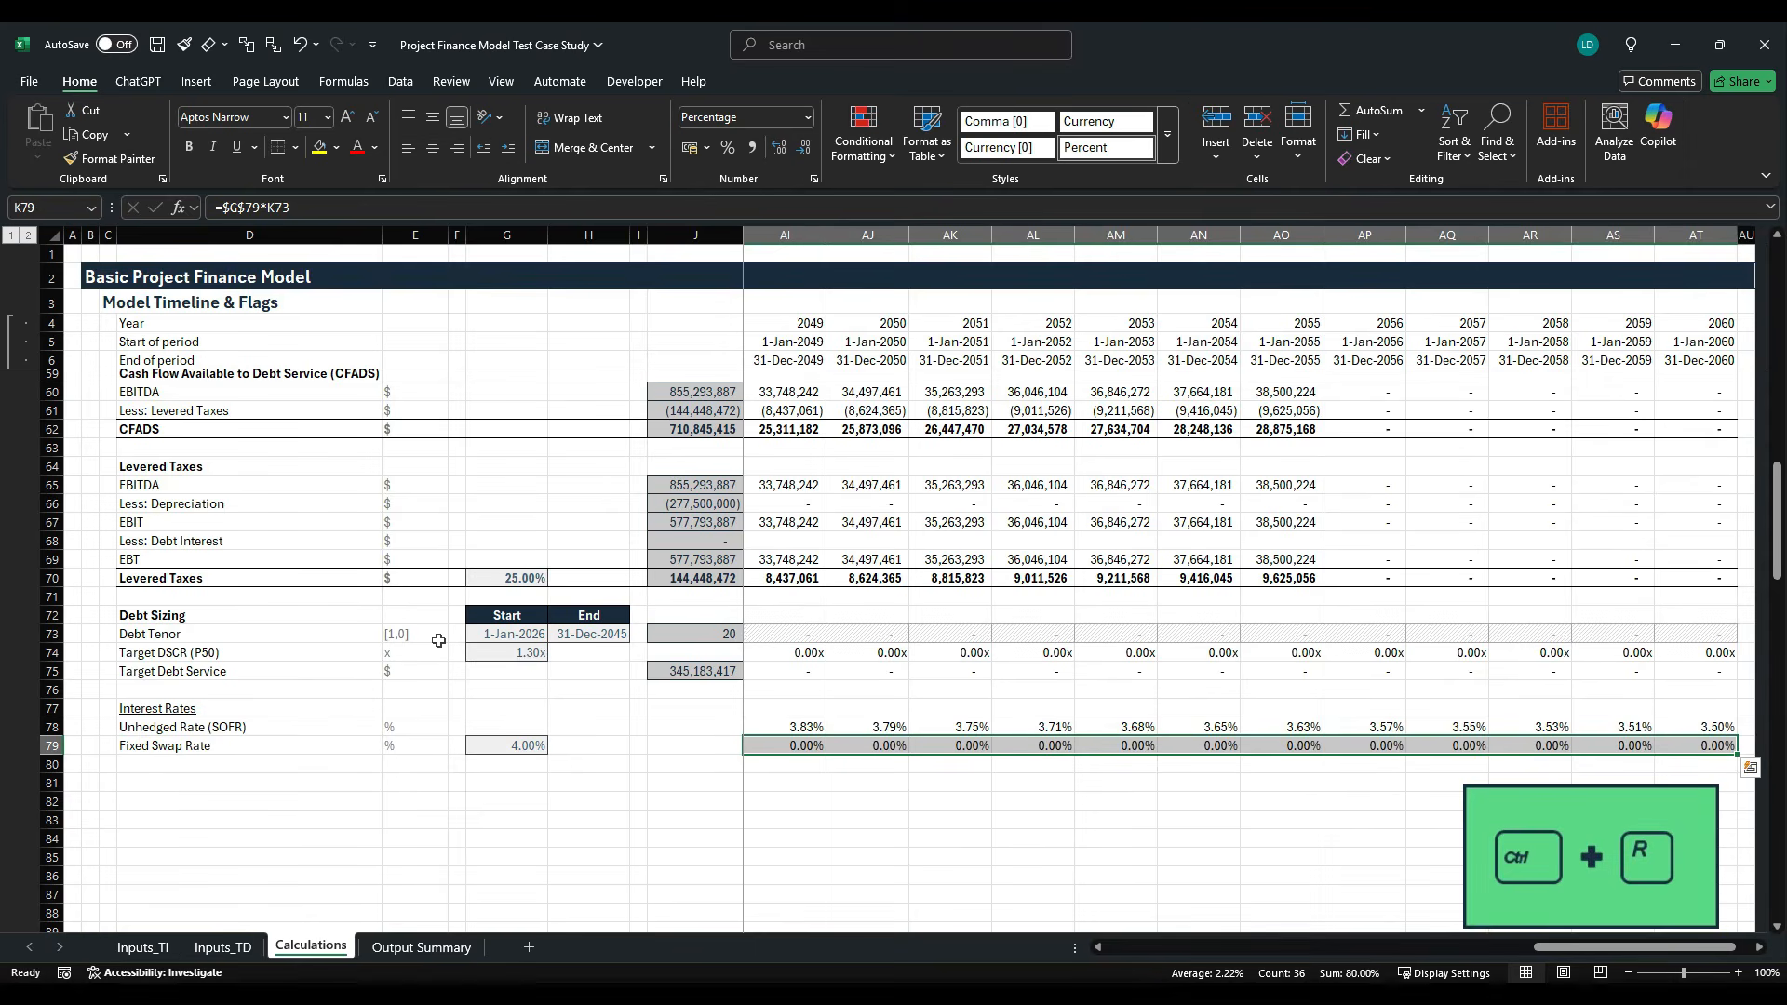
- Review the Fixed Swap Rate values in row 79 across the timeline up to the end of the debt tenor in 2045
key(Left)
key(Right)
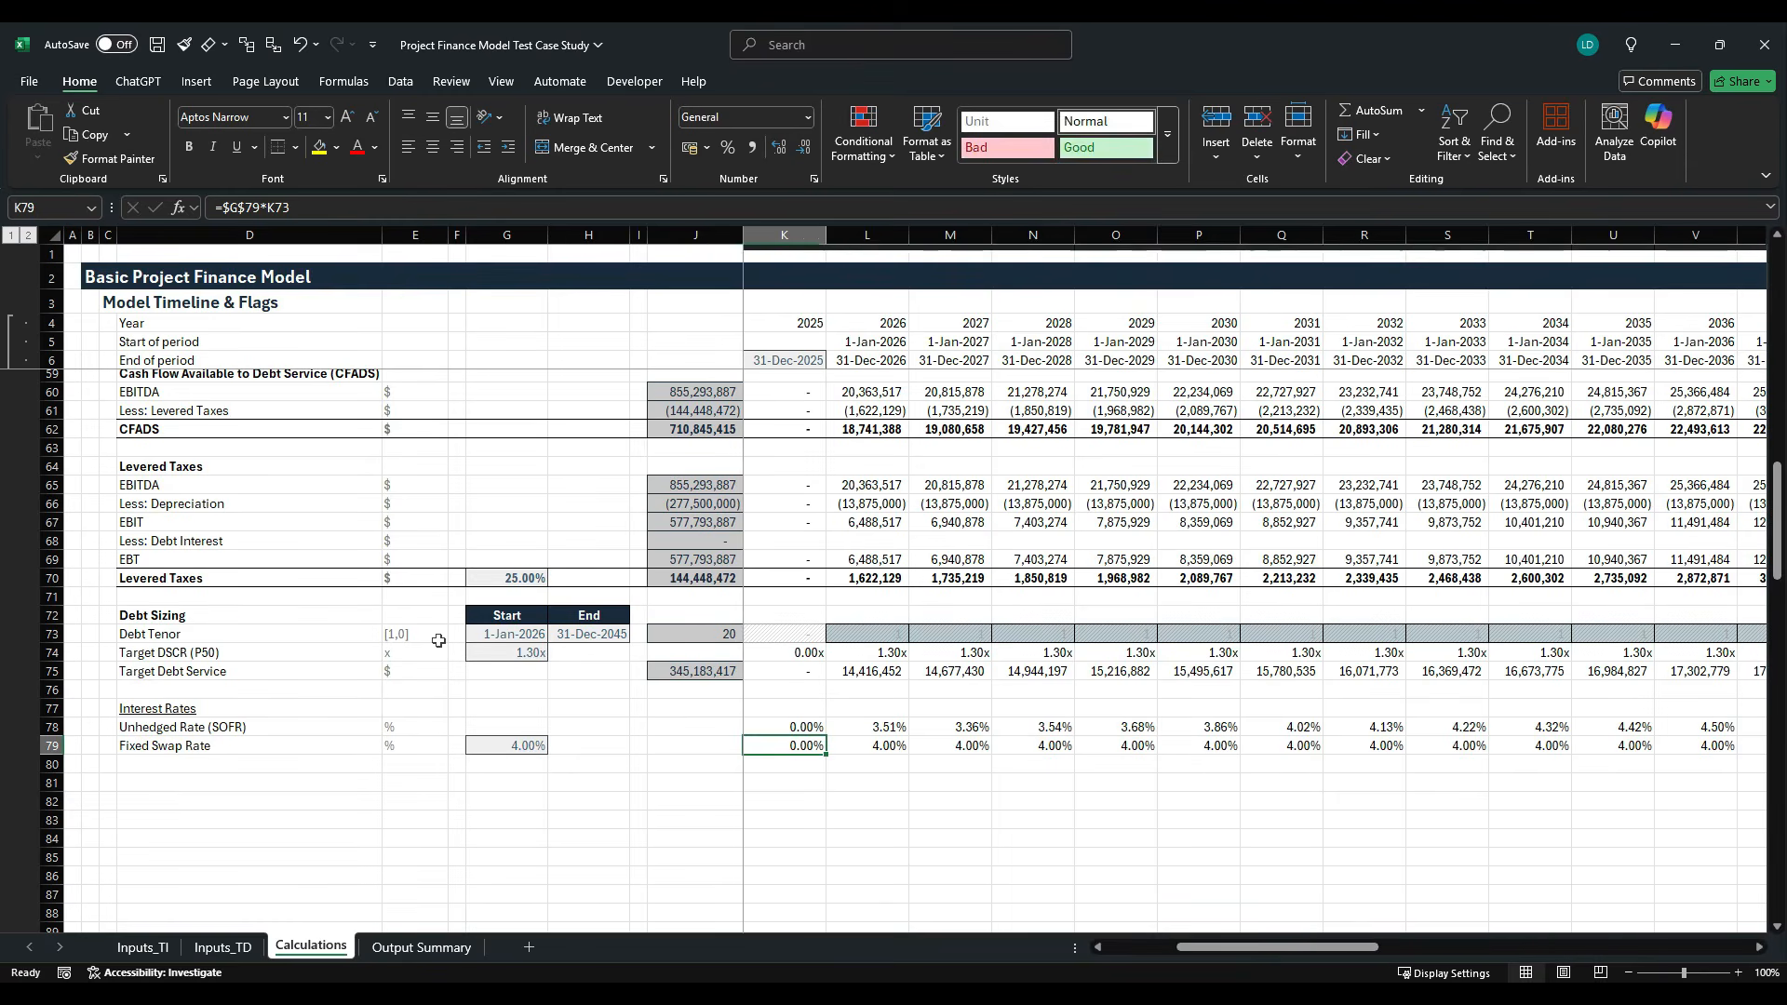
key(Right)
key(Right)
key(Right)
key(Right)
key(Right)
key(Right)
key(Right)
key(Right)
key(Right)
key(Right)
key(Right)
key(Right)
key(Right)
key(Right)
key(Right)
key(Right)
key(Right)
key(Right)
key(Right)
key(Right)
key(Right)
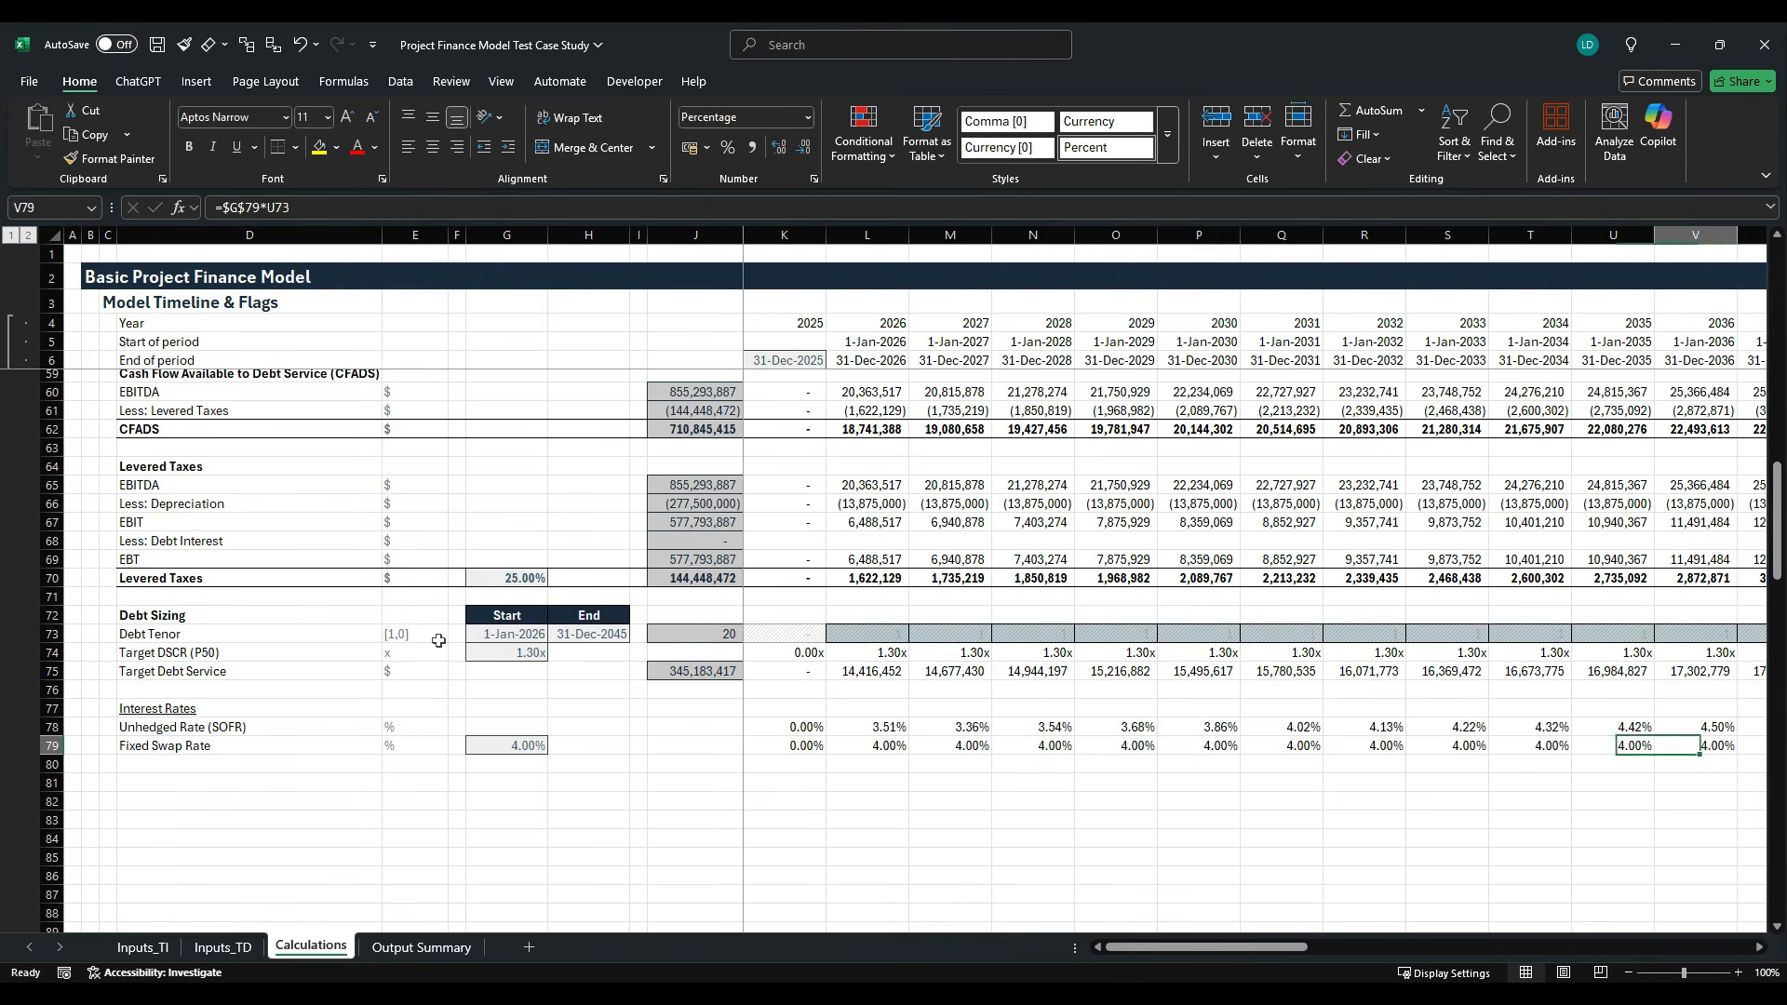
key(Left)
key(Left)
key(Left)
key(Left)
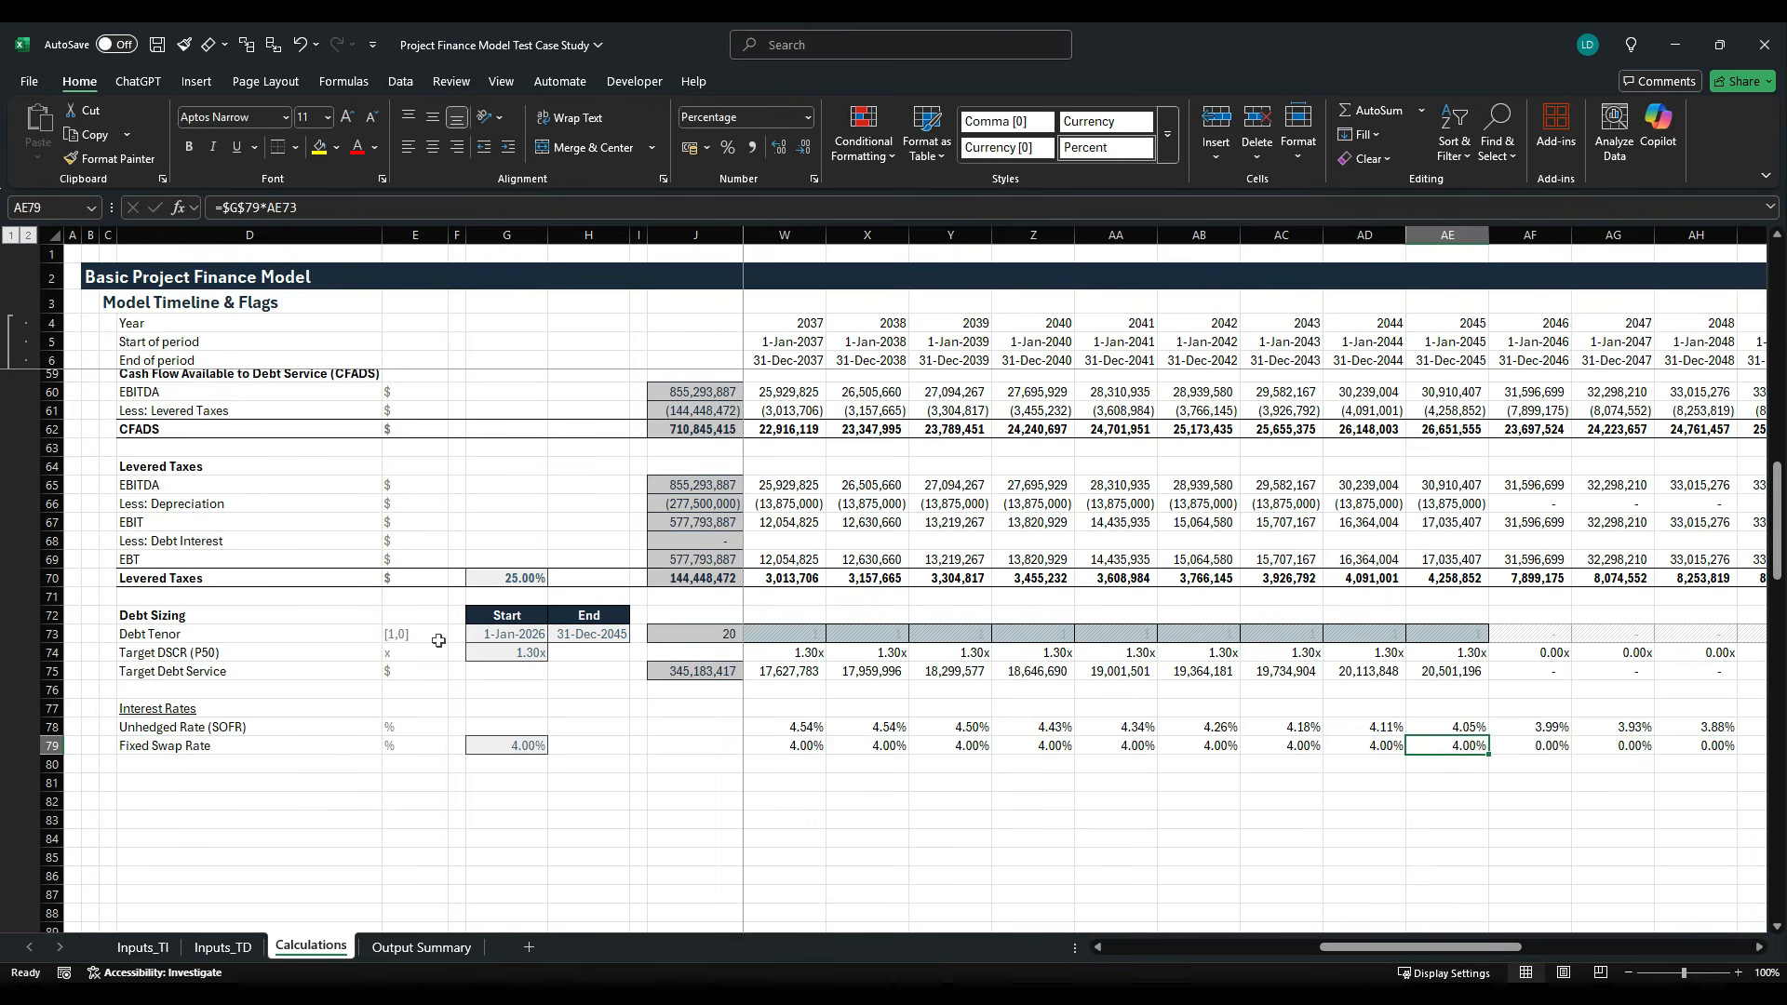
key(Right)
key(ctrl+Left)
key(Left)
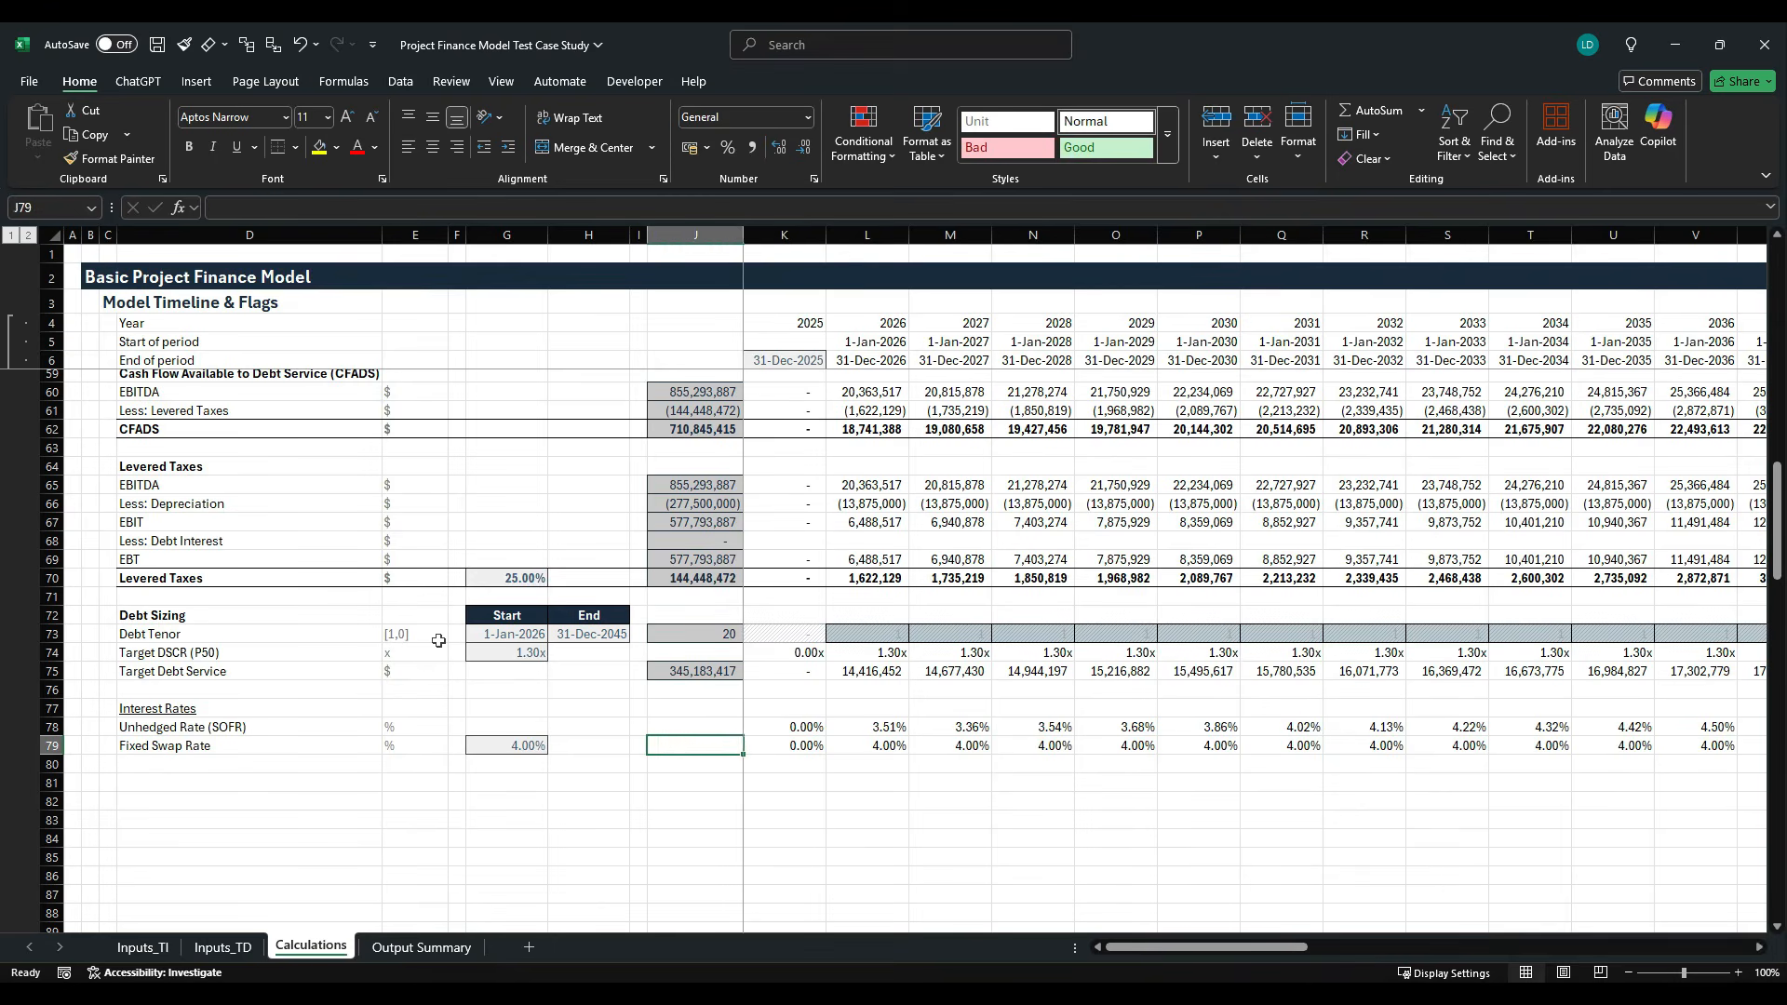
- Add the row label Blened Base Rate in D80 and copy the unit % from the row above into E80
key(Left)
key(Left)
key(Left)
key(Left)
key(Left)
key(Left)
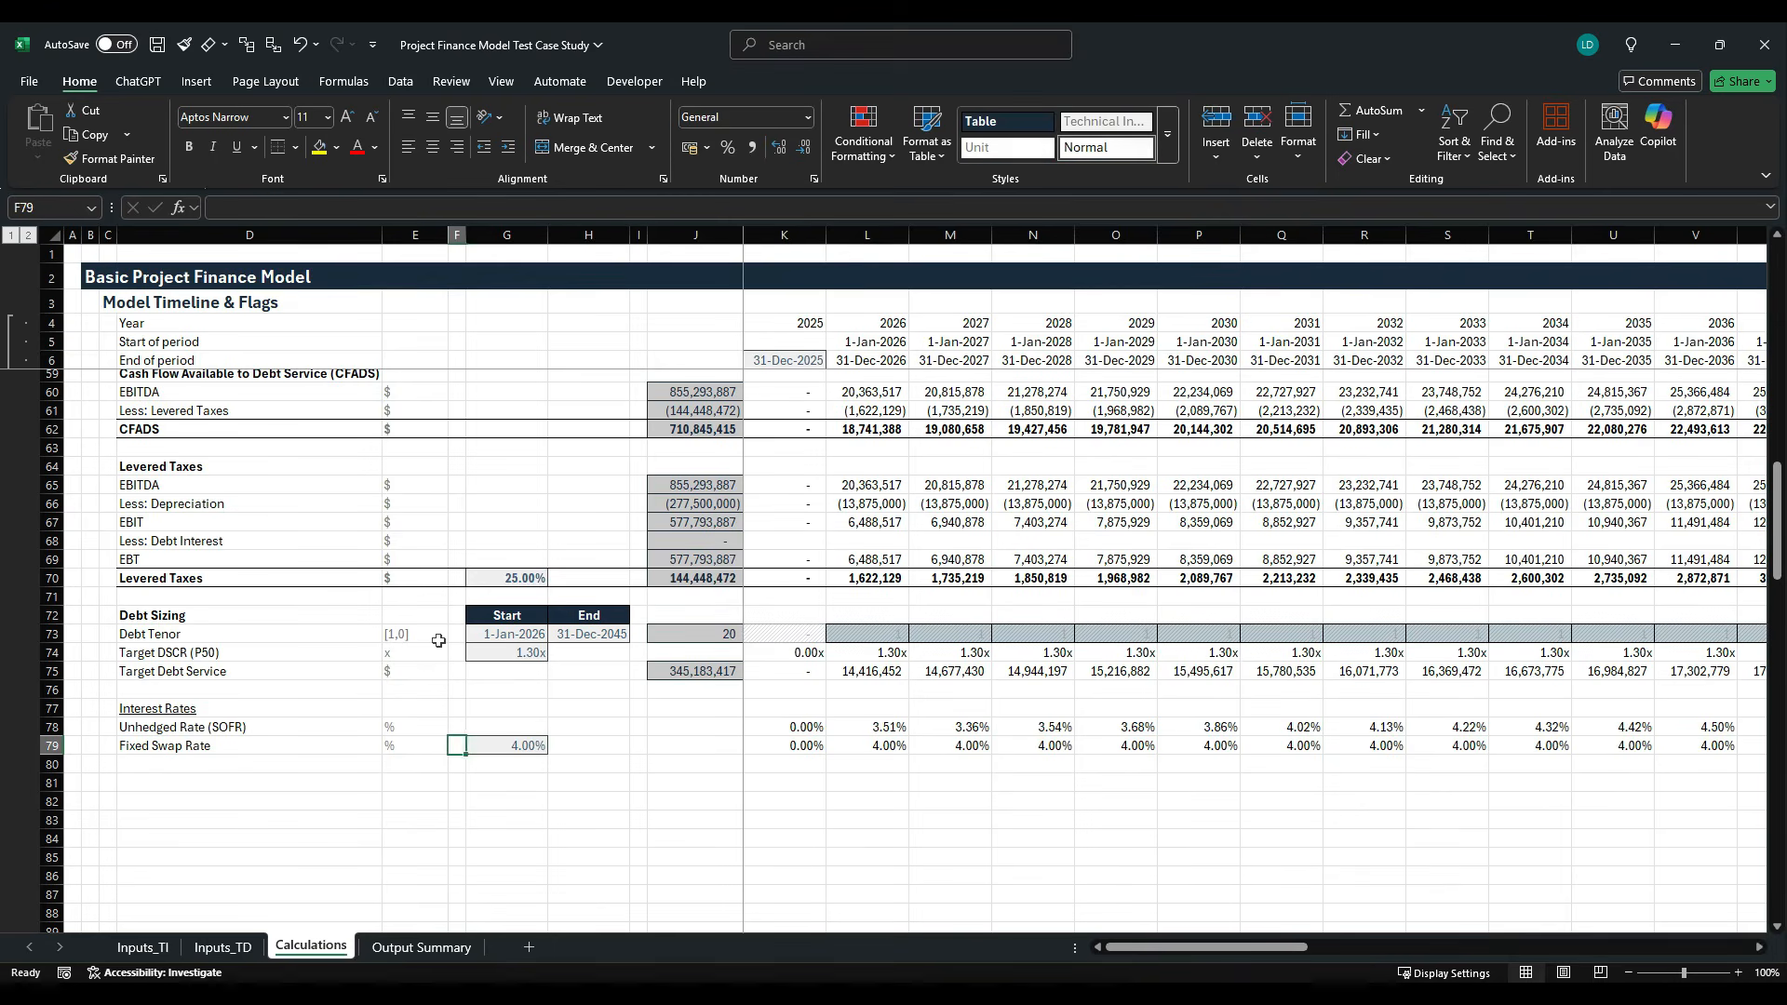
key(Down)
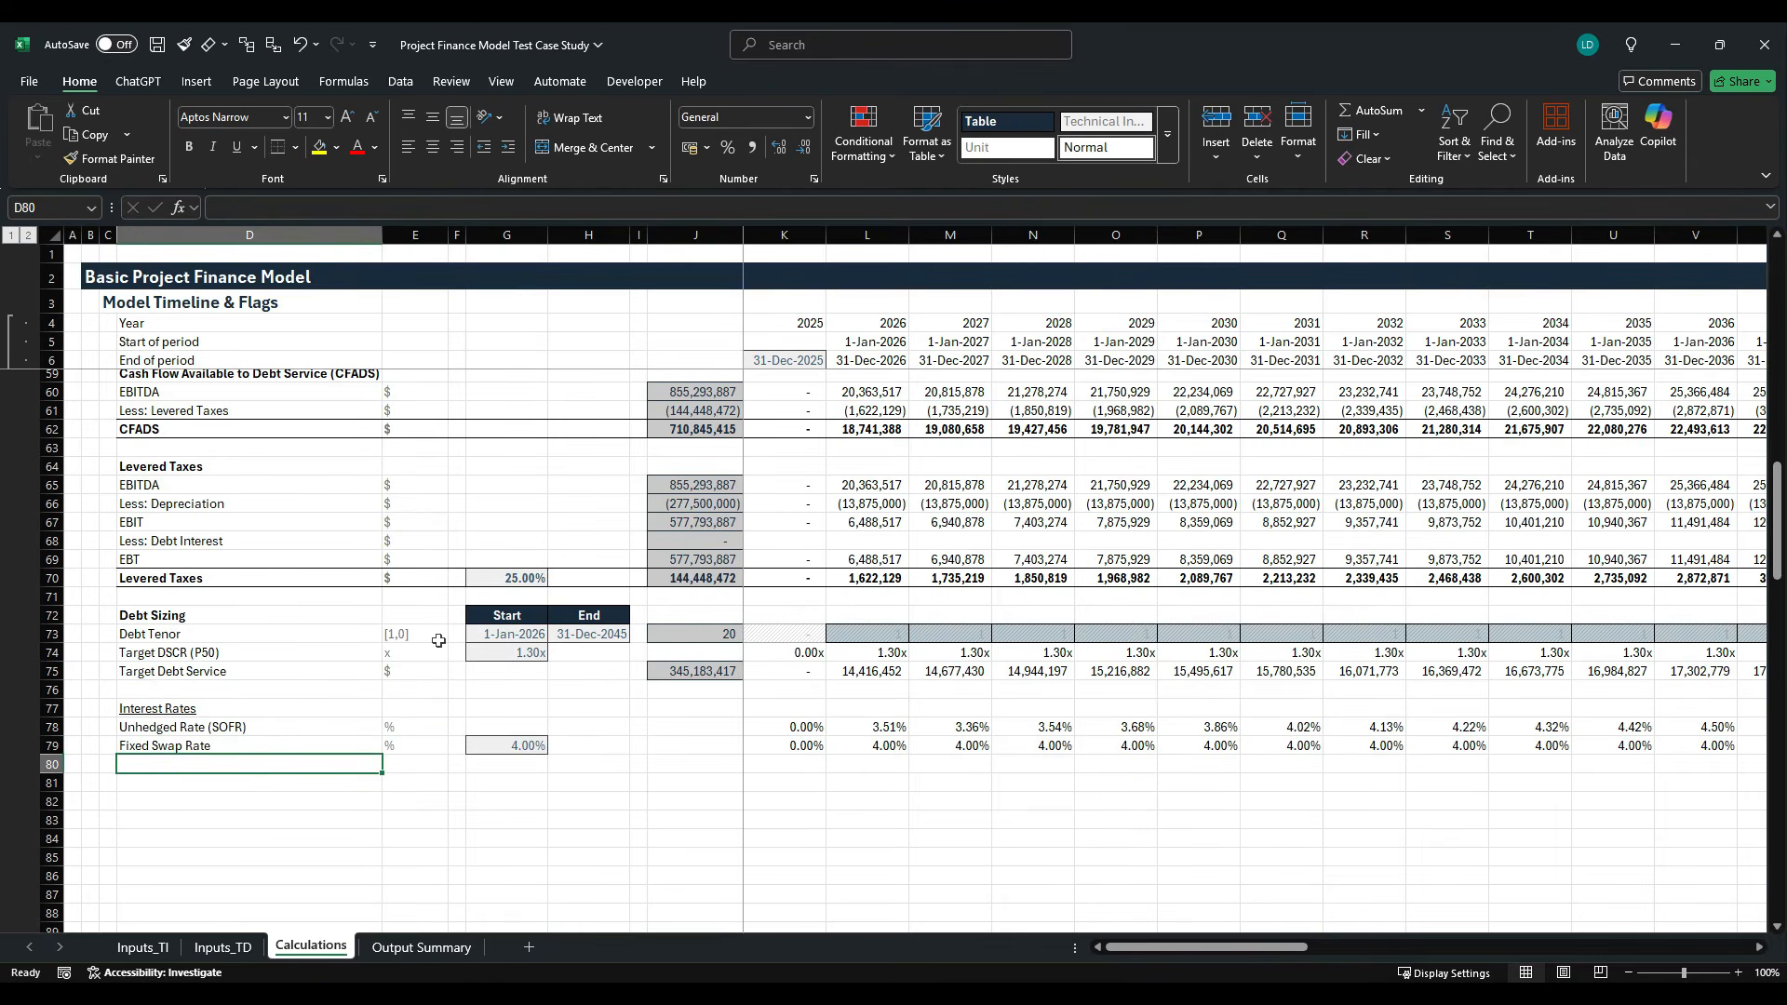
text(Blene)
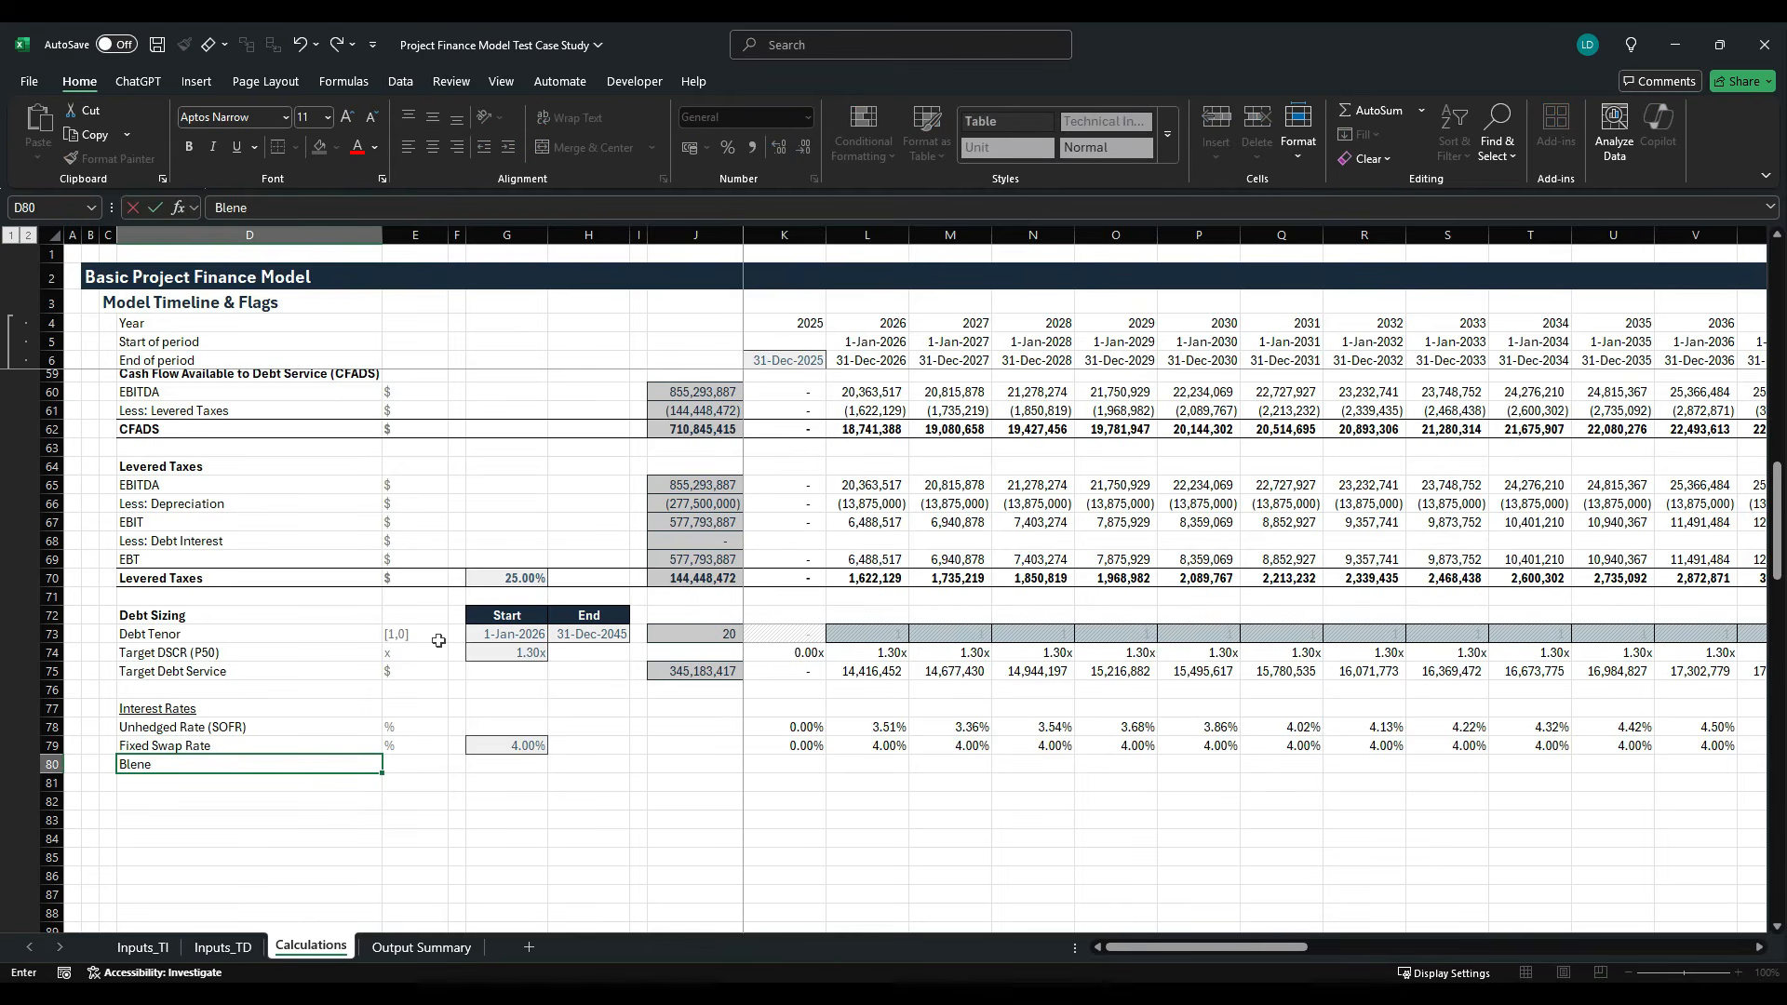
text(d Base Rate)
key(Tab)
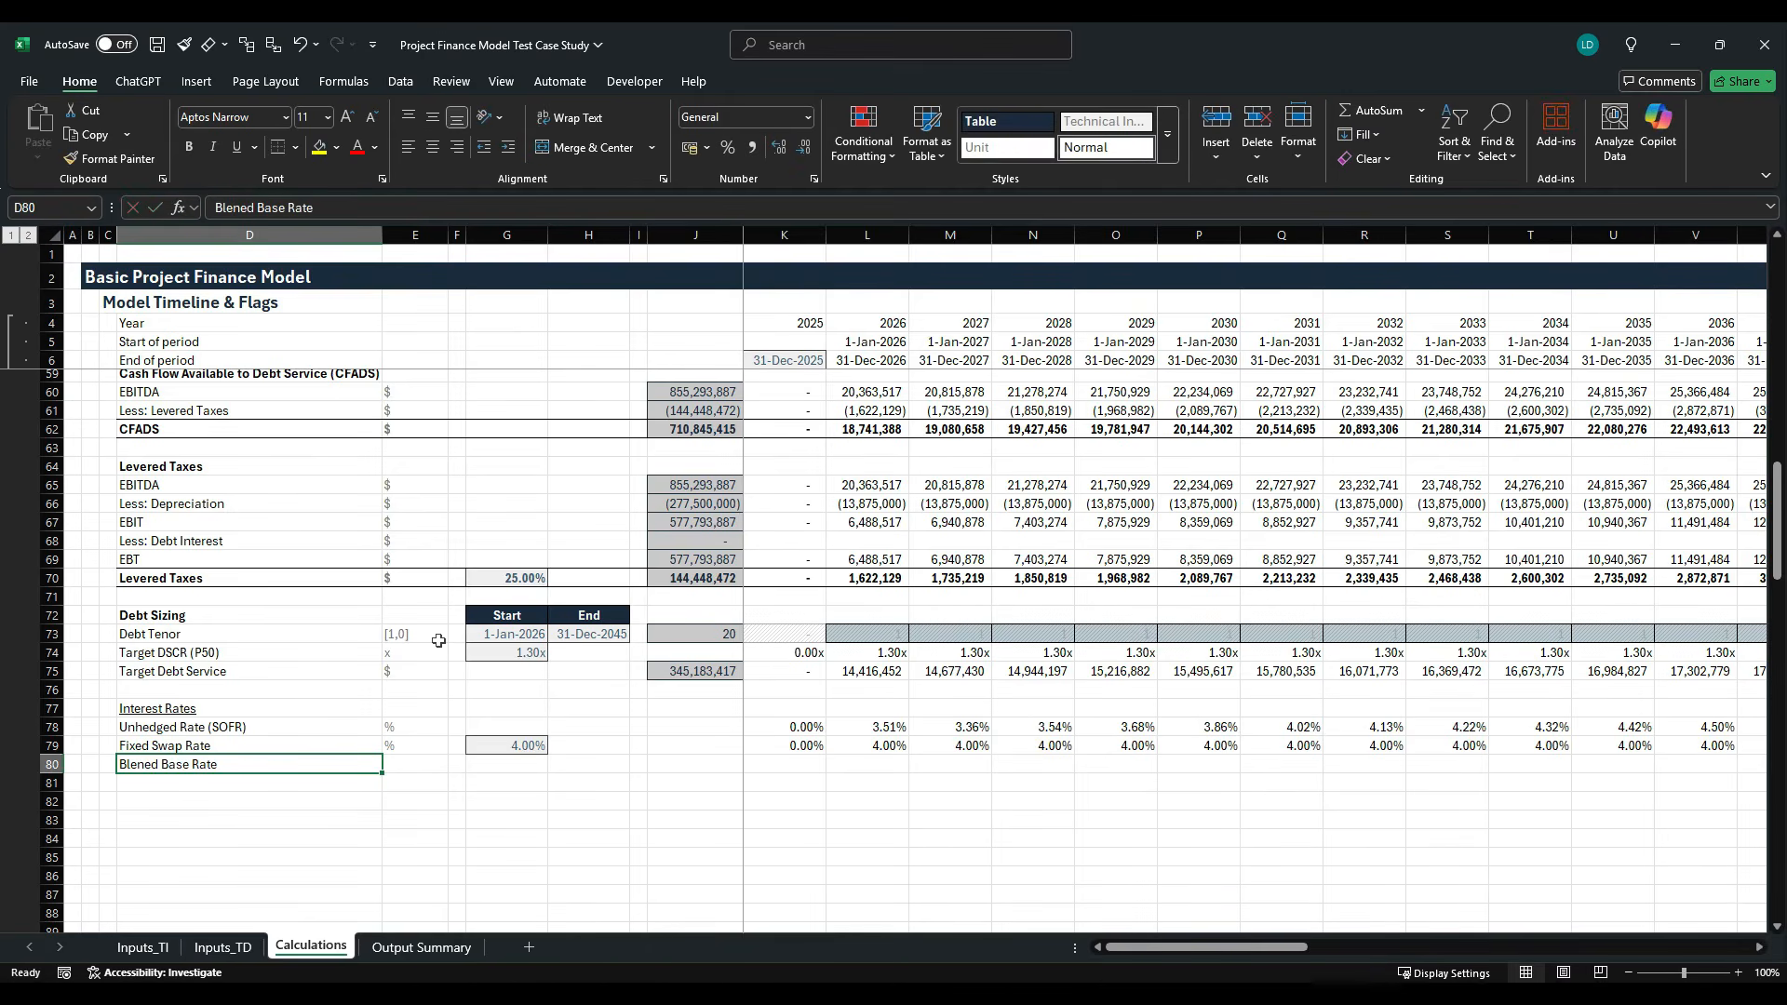
key(ctrl+d)
- Link G80 to the Hedging Ratio in Inputs_TI!F39
key(Tab)
key(Tab)
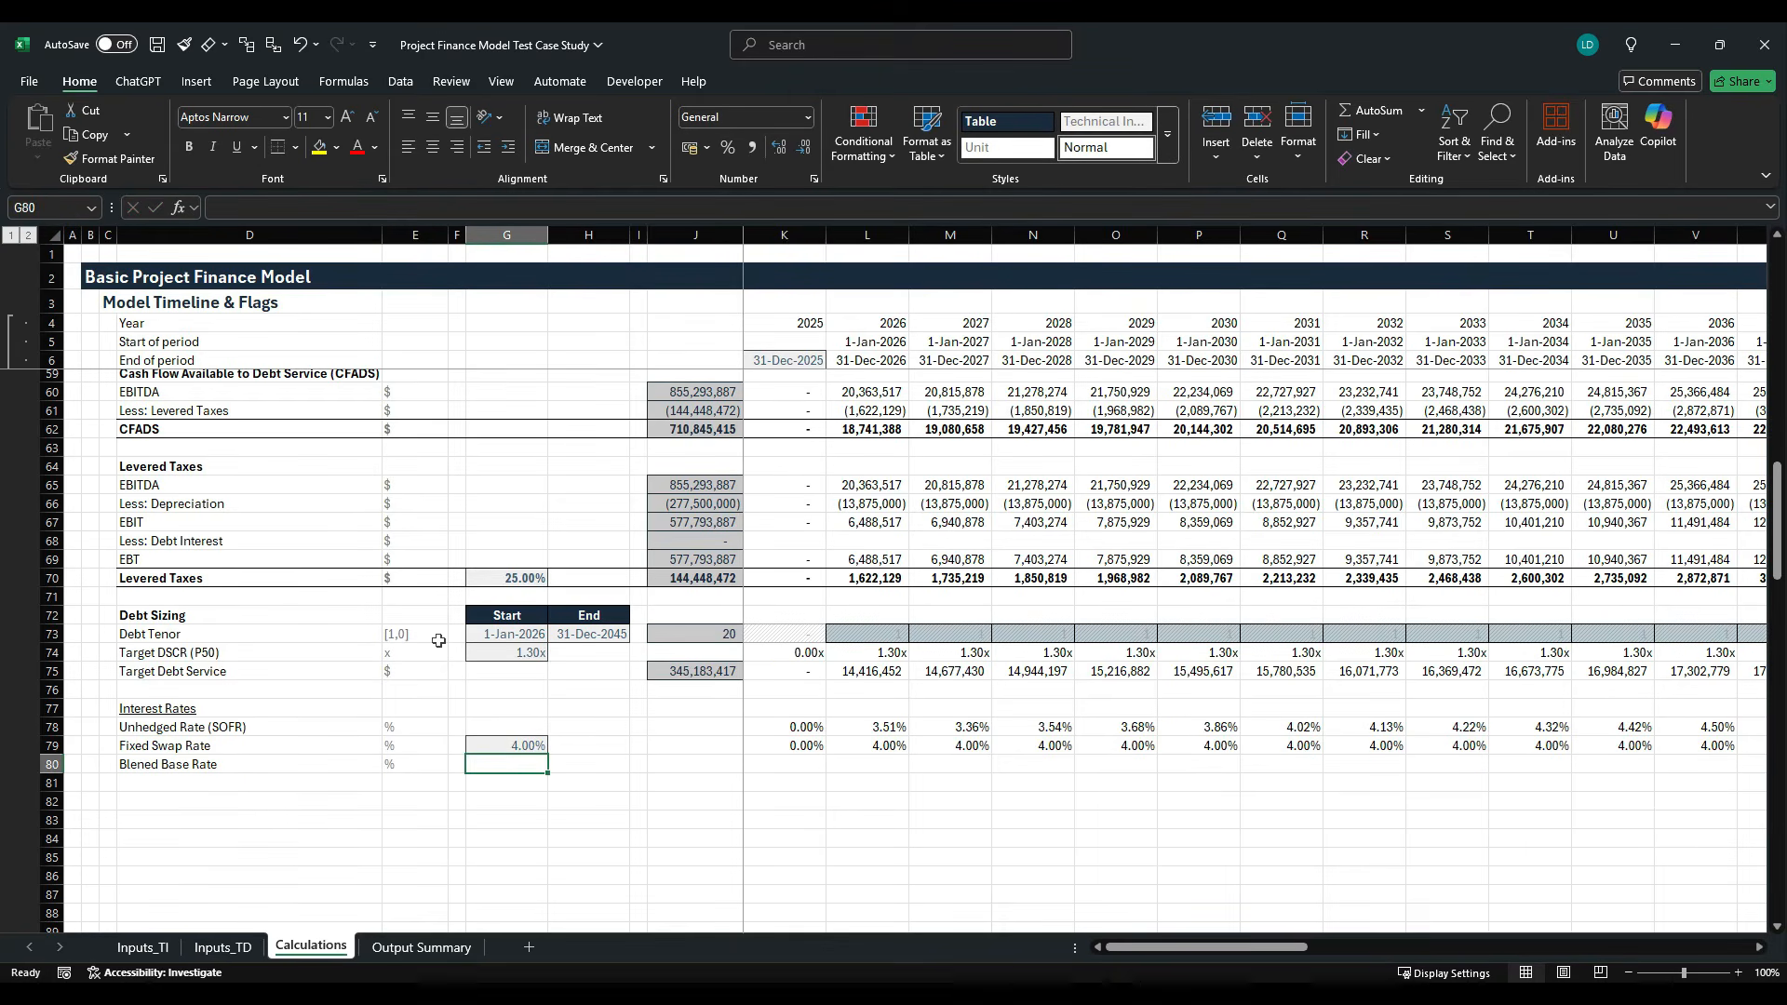
text(=)
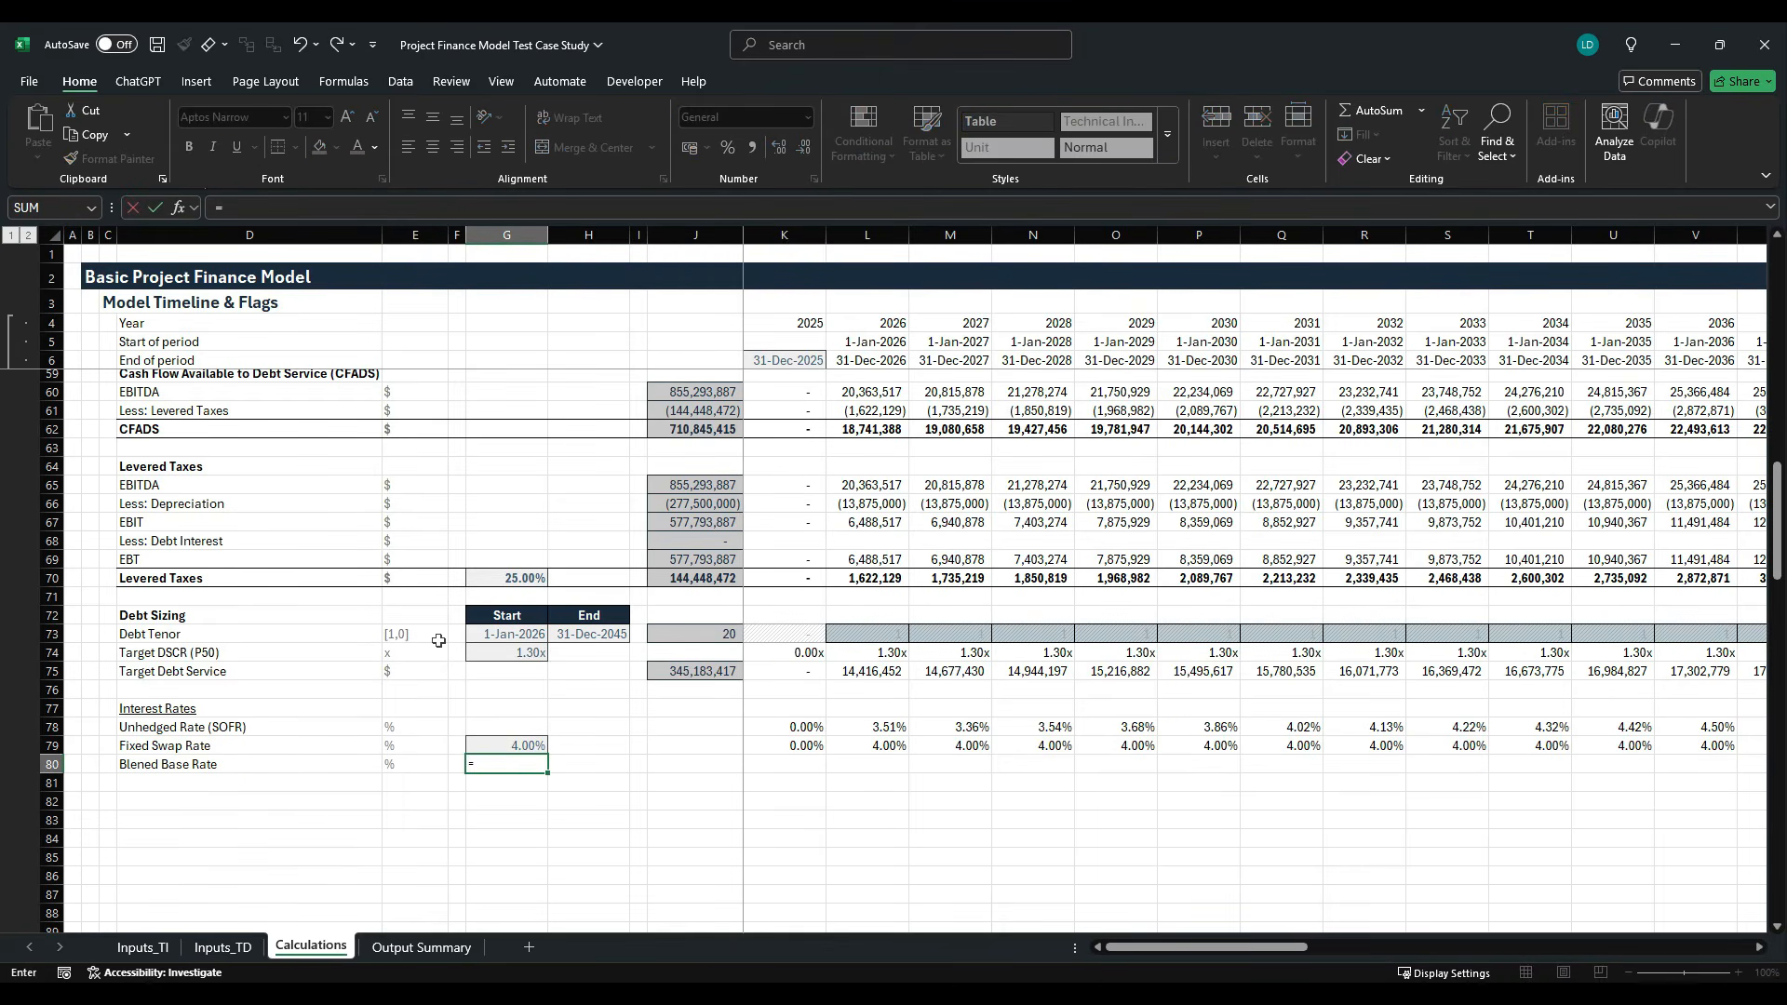
click(140, 948)
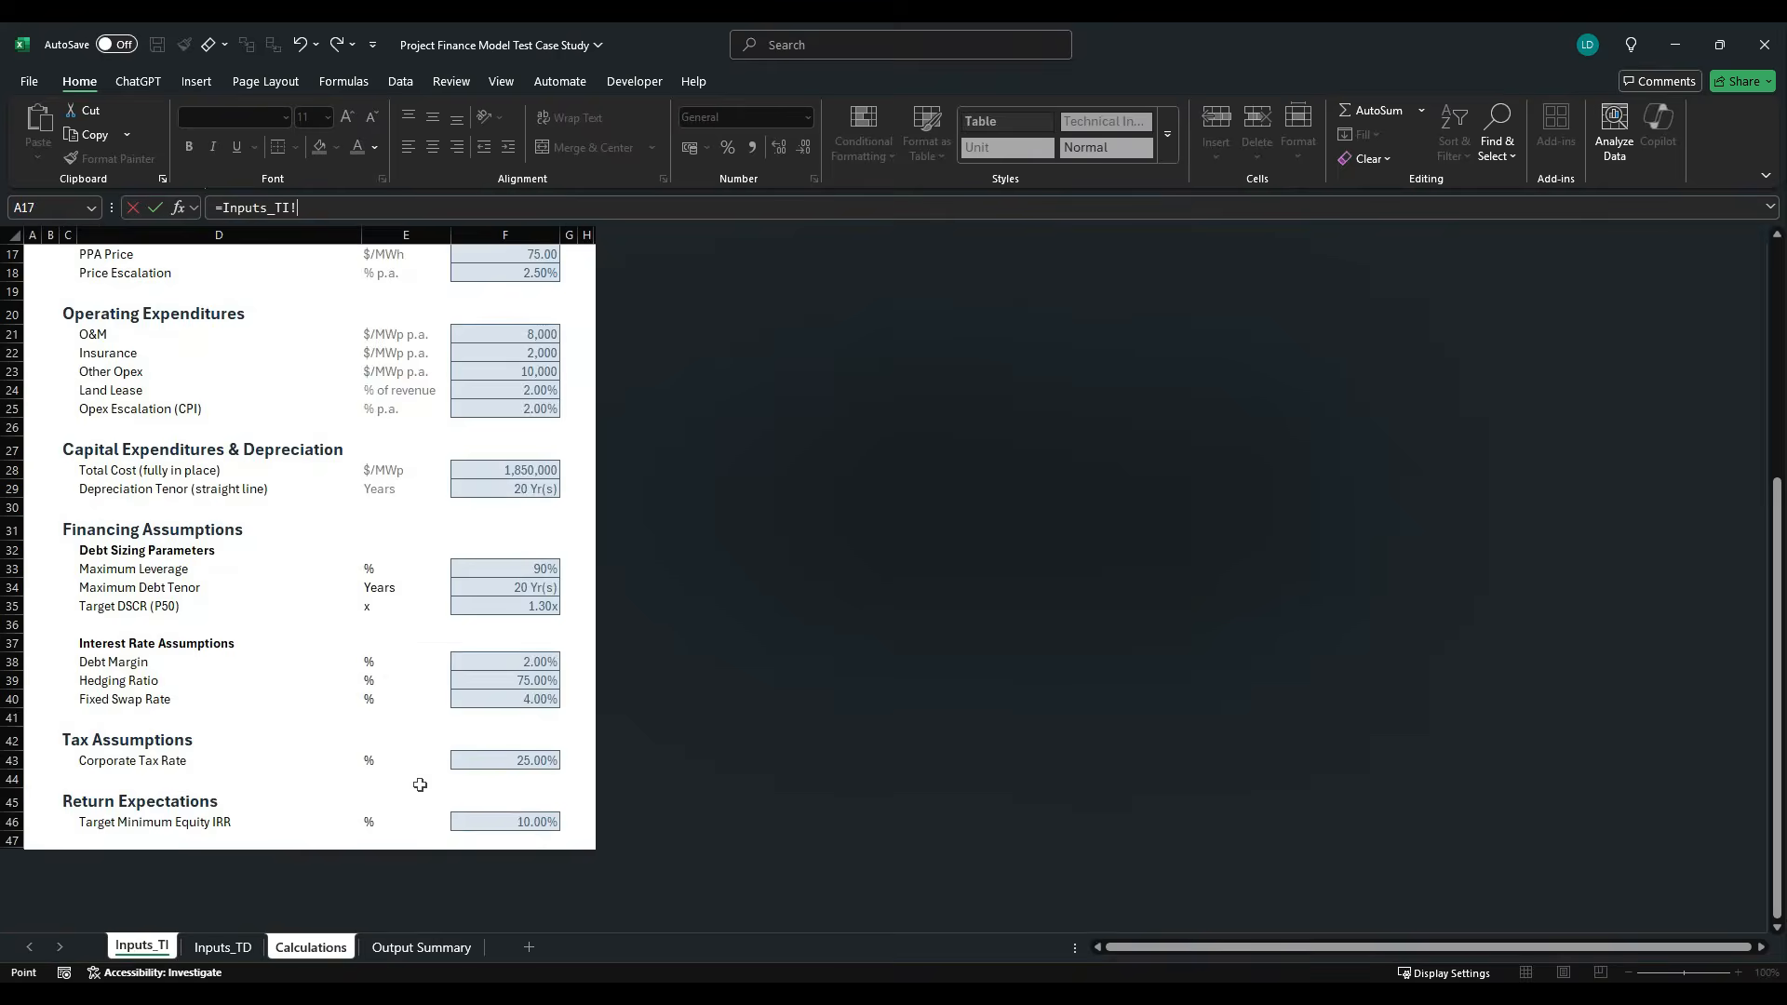
click(503, 687)
key(Return)
- Apply the Offsheet cell style to the hedging ratio link in G80
key(alt+h)
key(j)
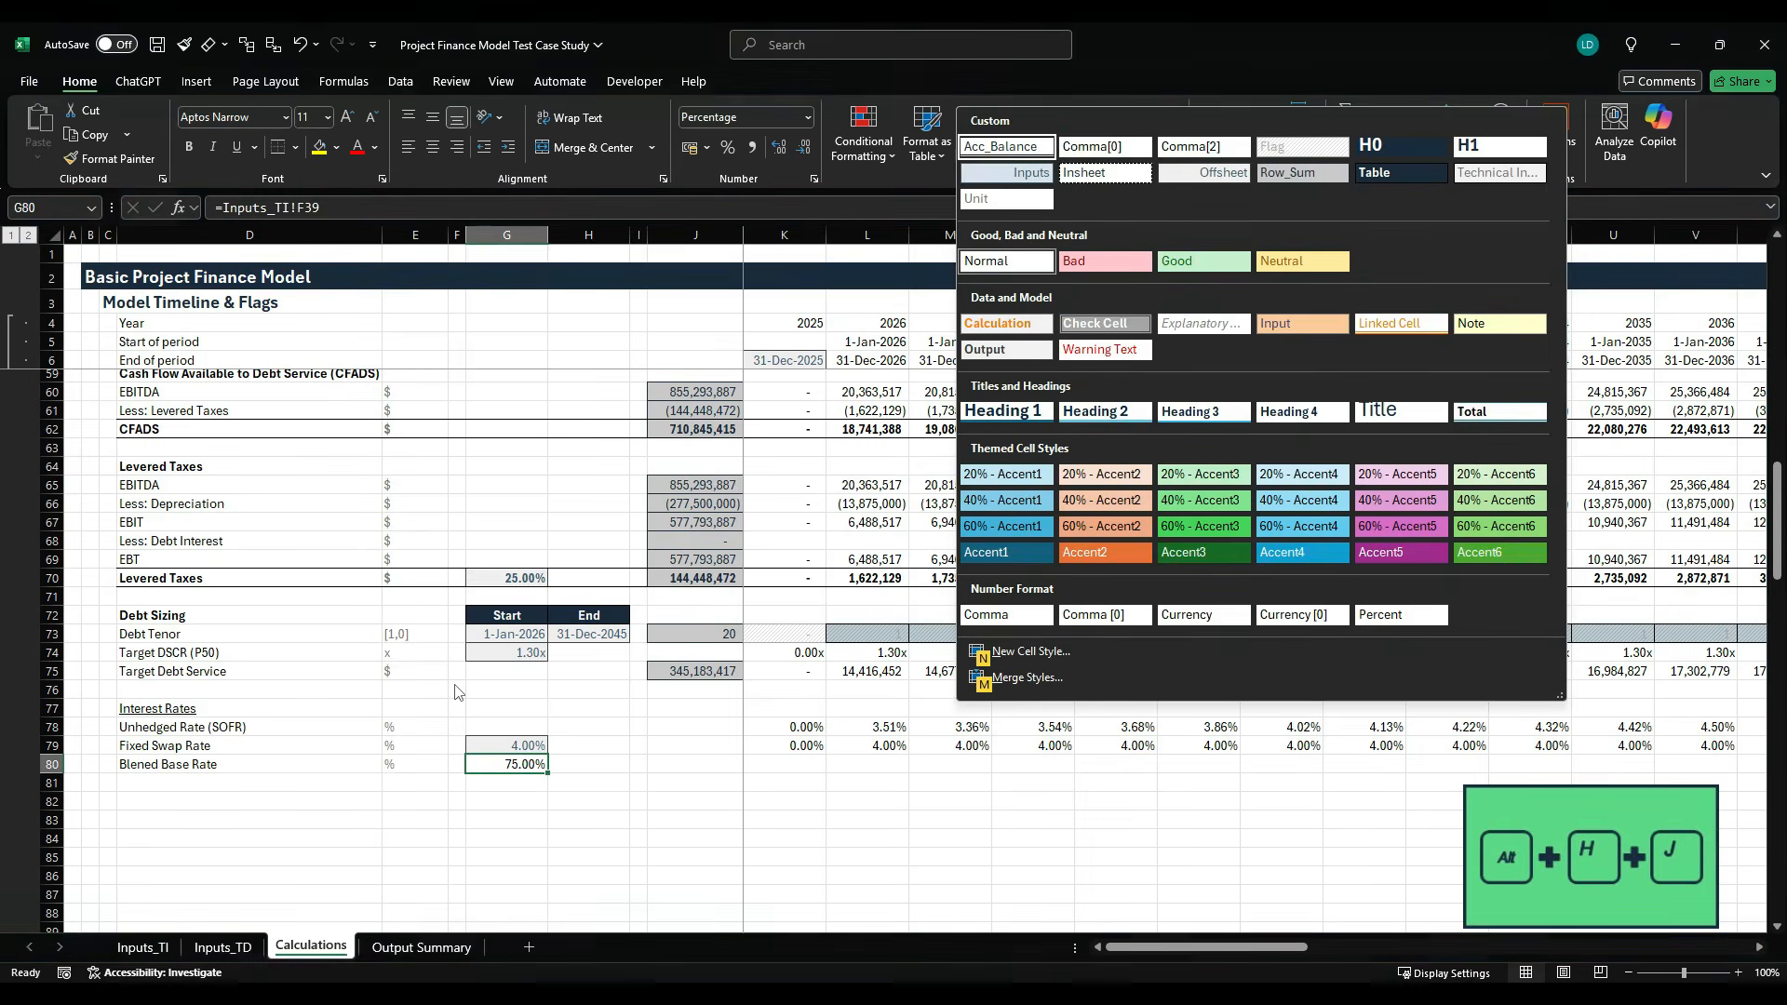
key(Right)
key(Right)
key(Right)
key(Down)
key(Left)
key(Return)
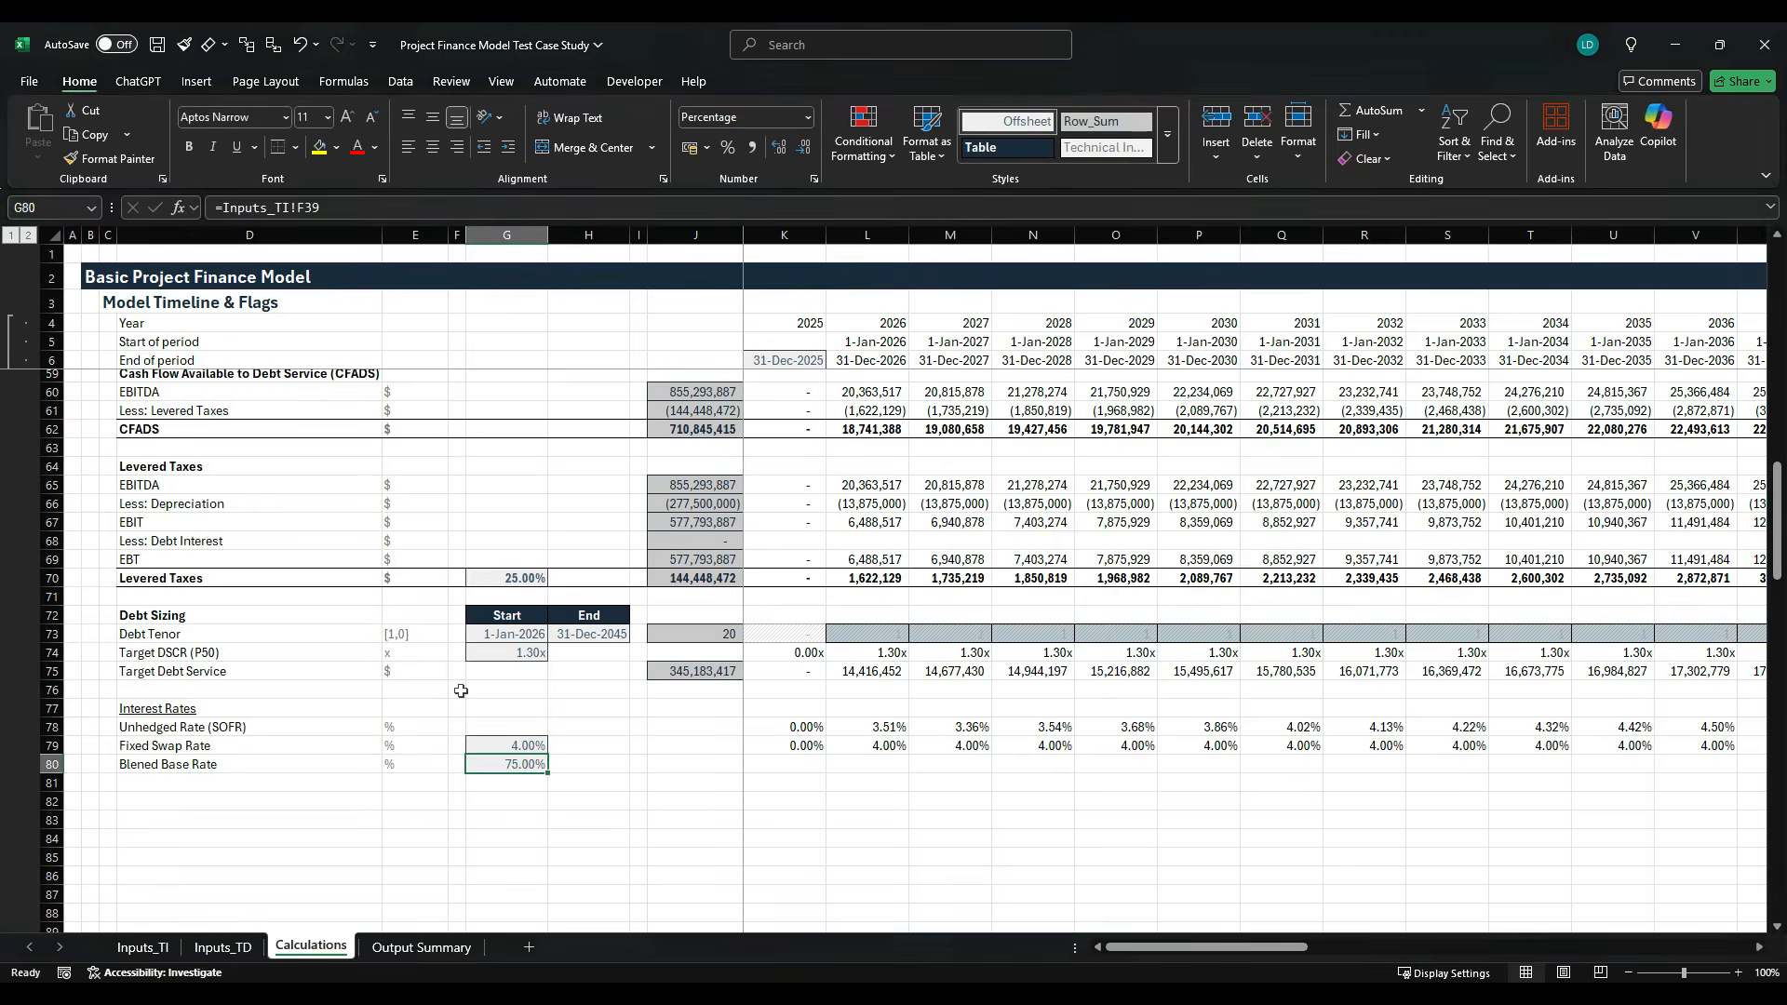
- Enter the note Hedging Ratio in H80 beside the linked ratio
key(Right)
text(Hedgi)
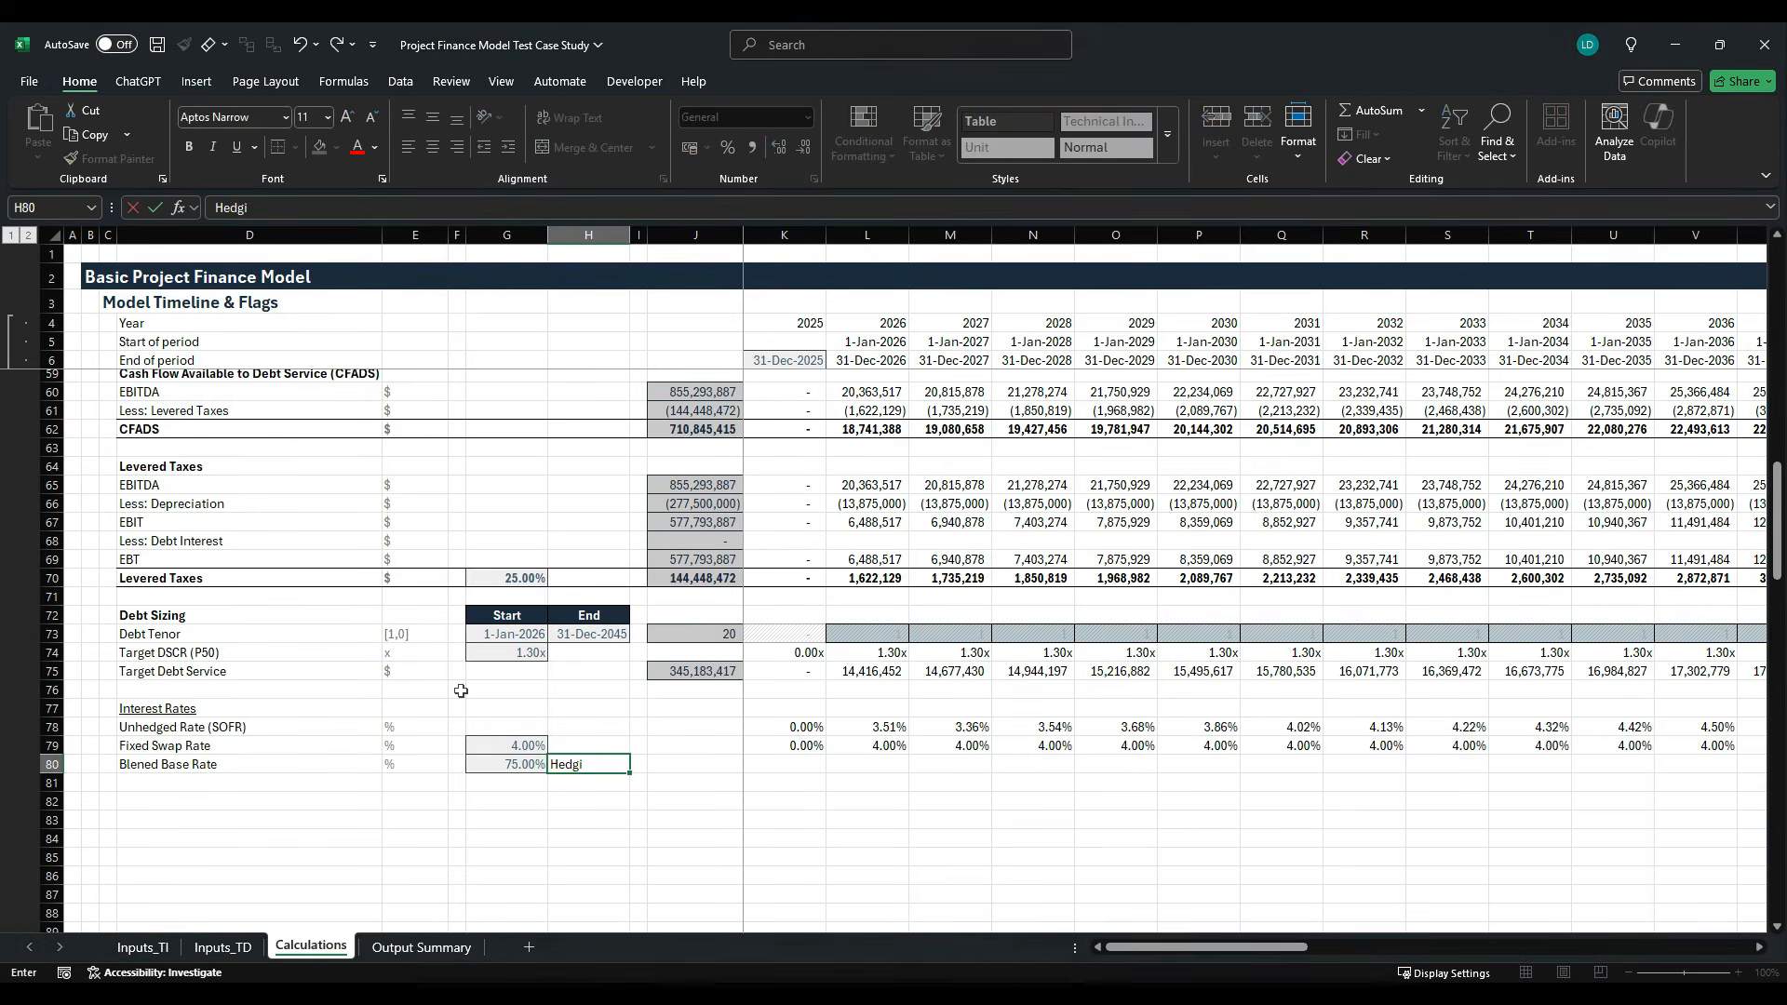
text(ng Ratio)
key(ctrl+Return)
- Copy the Comment example cell E45 from the Project Finance Model Styles Template workbook and paste only its formats onto H80
key(alt+Tab)
scroll(227, 529, up, 2)
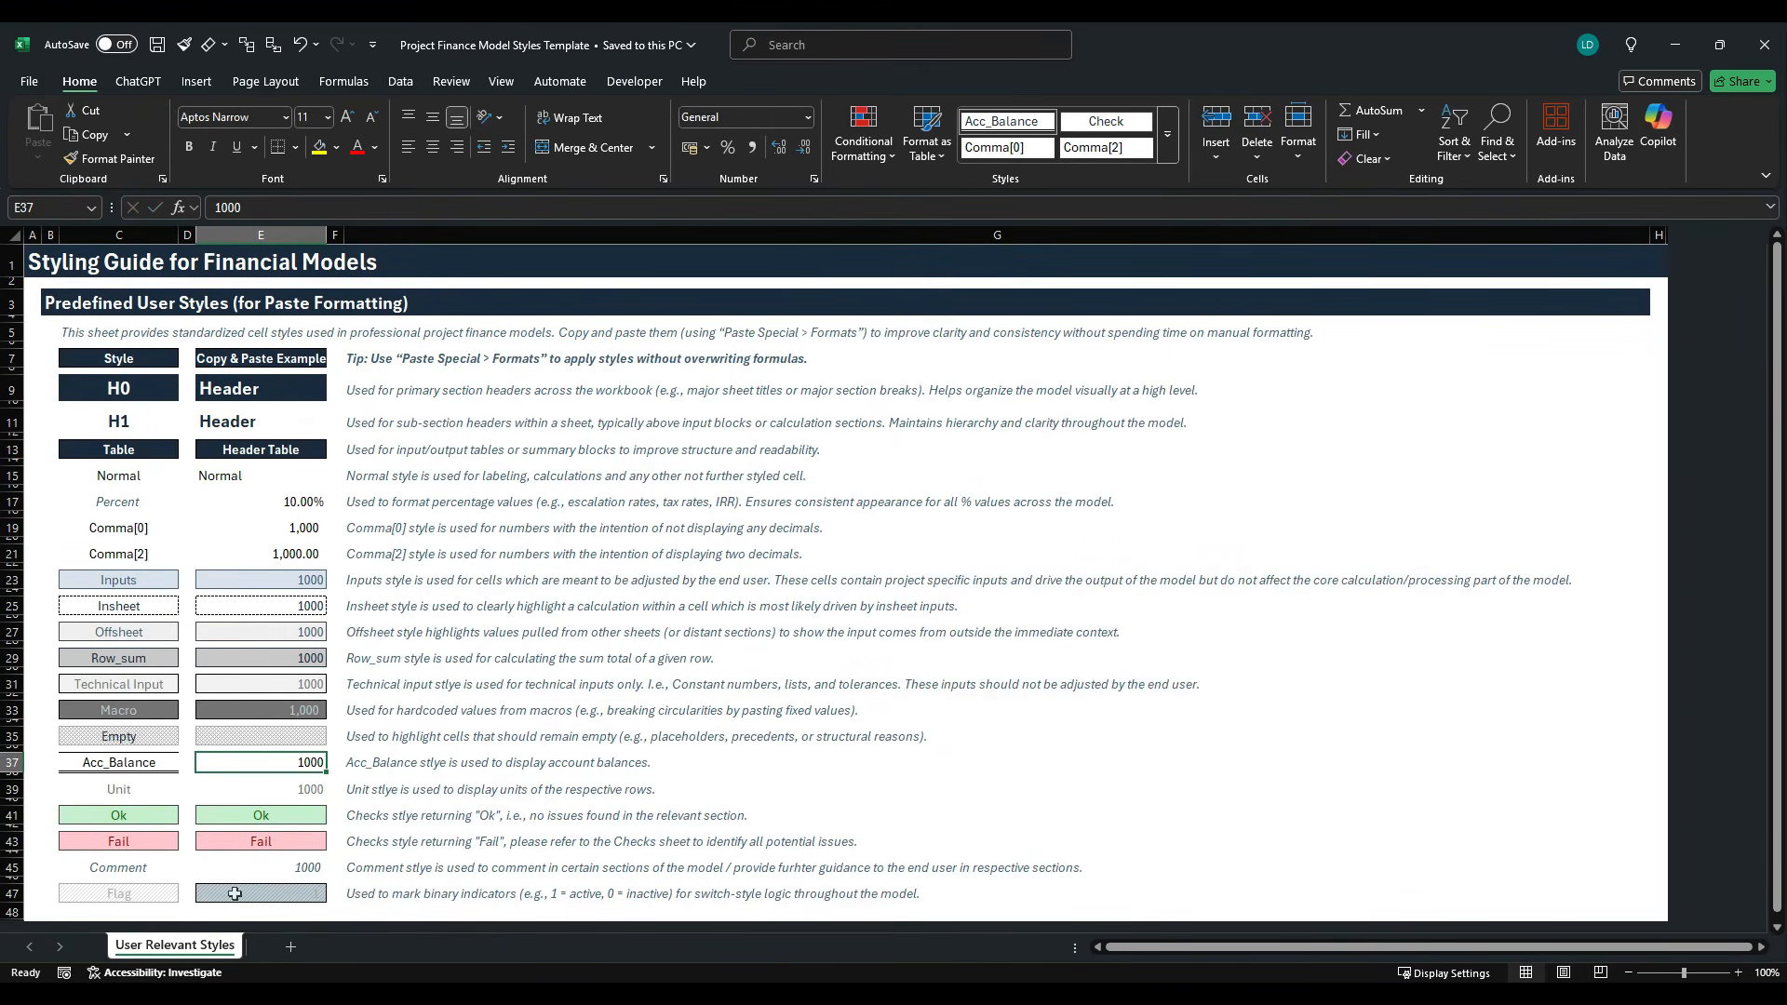
click(264, 867)
key(ctrl+c)
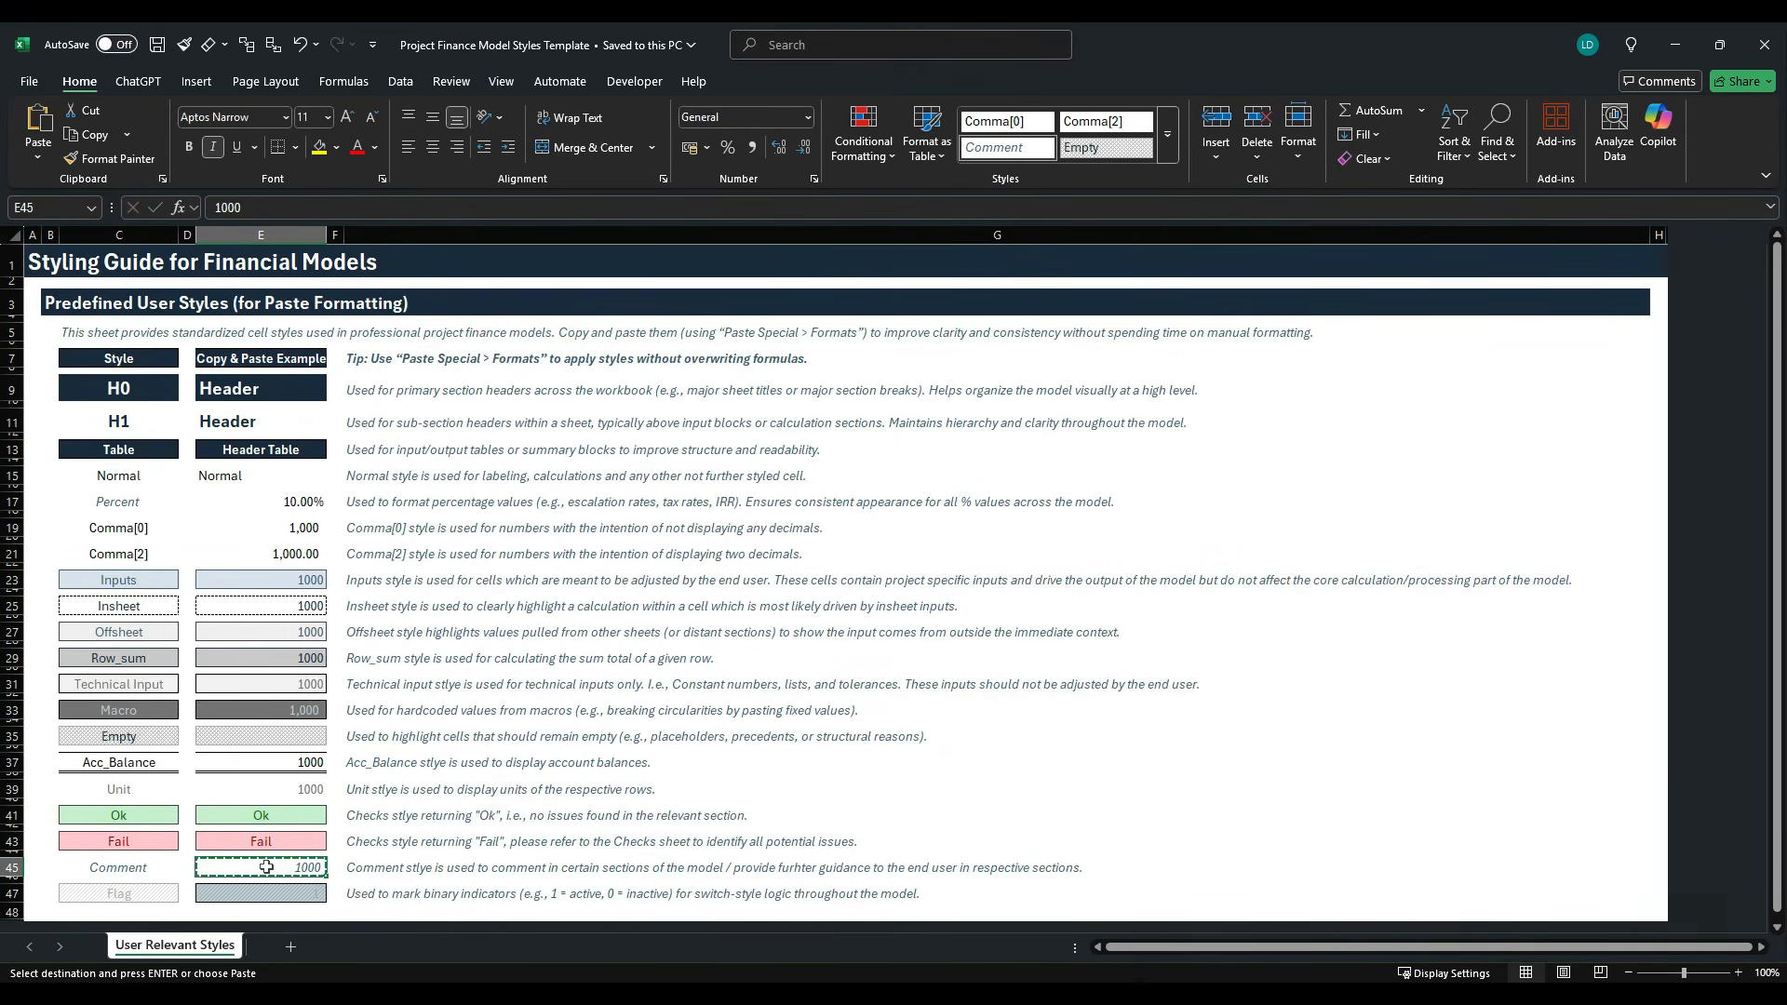
key(alt+Tab)
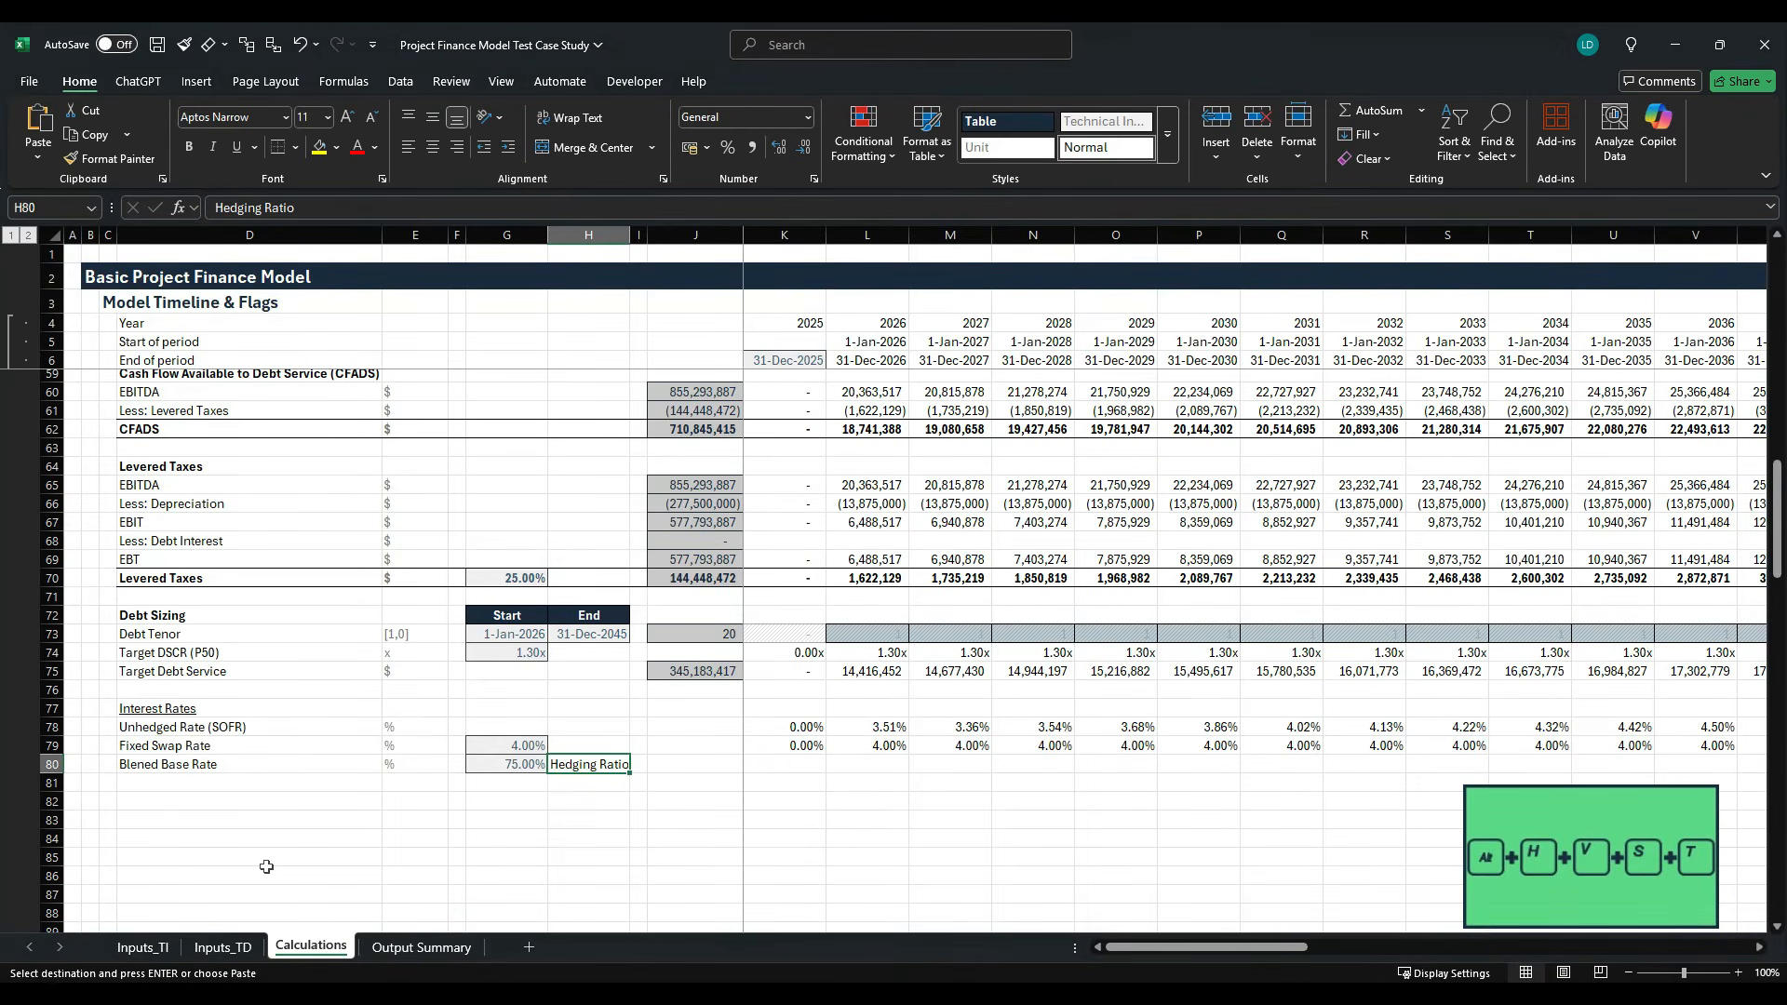
key(alt+h)
key(v)
key(s)
key(t)
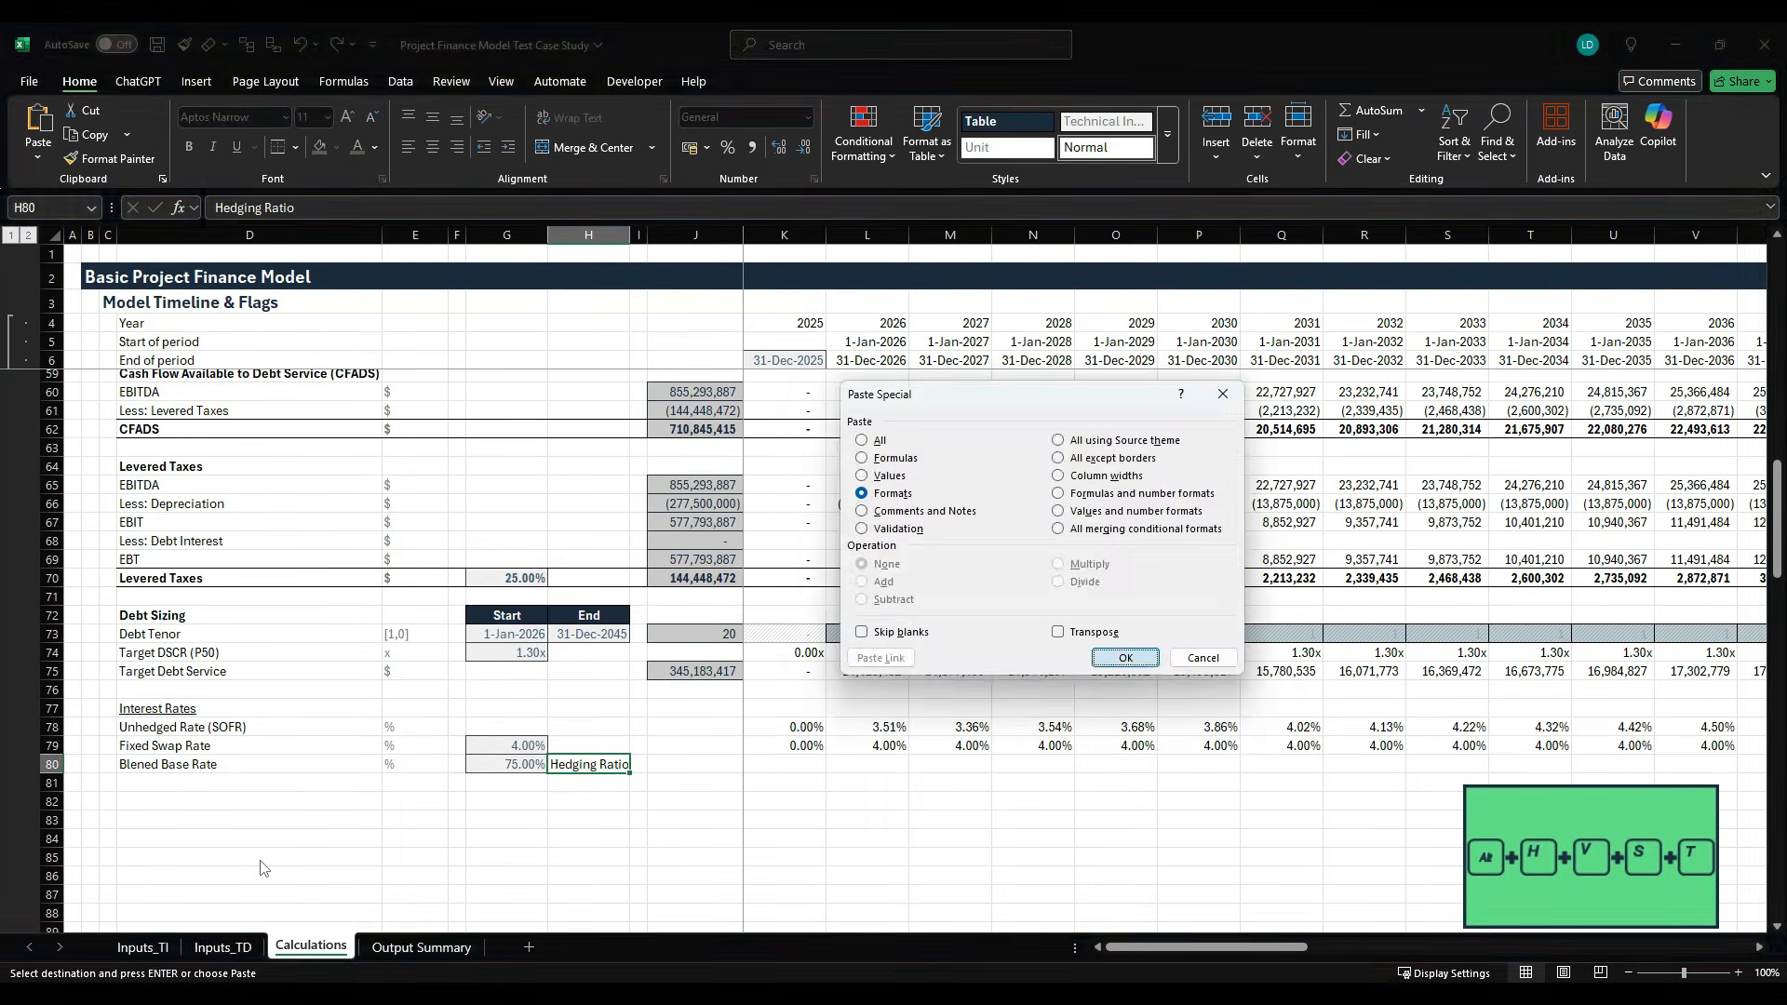
key(Return)
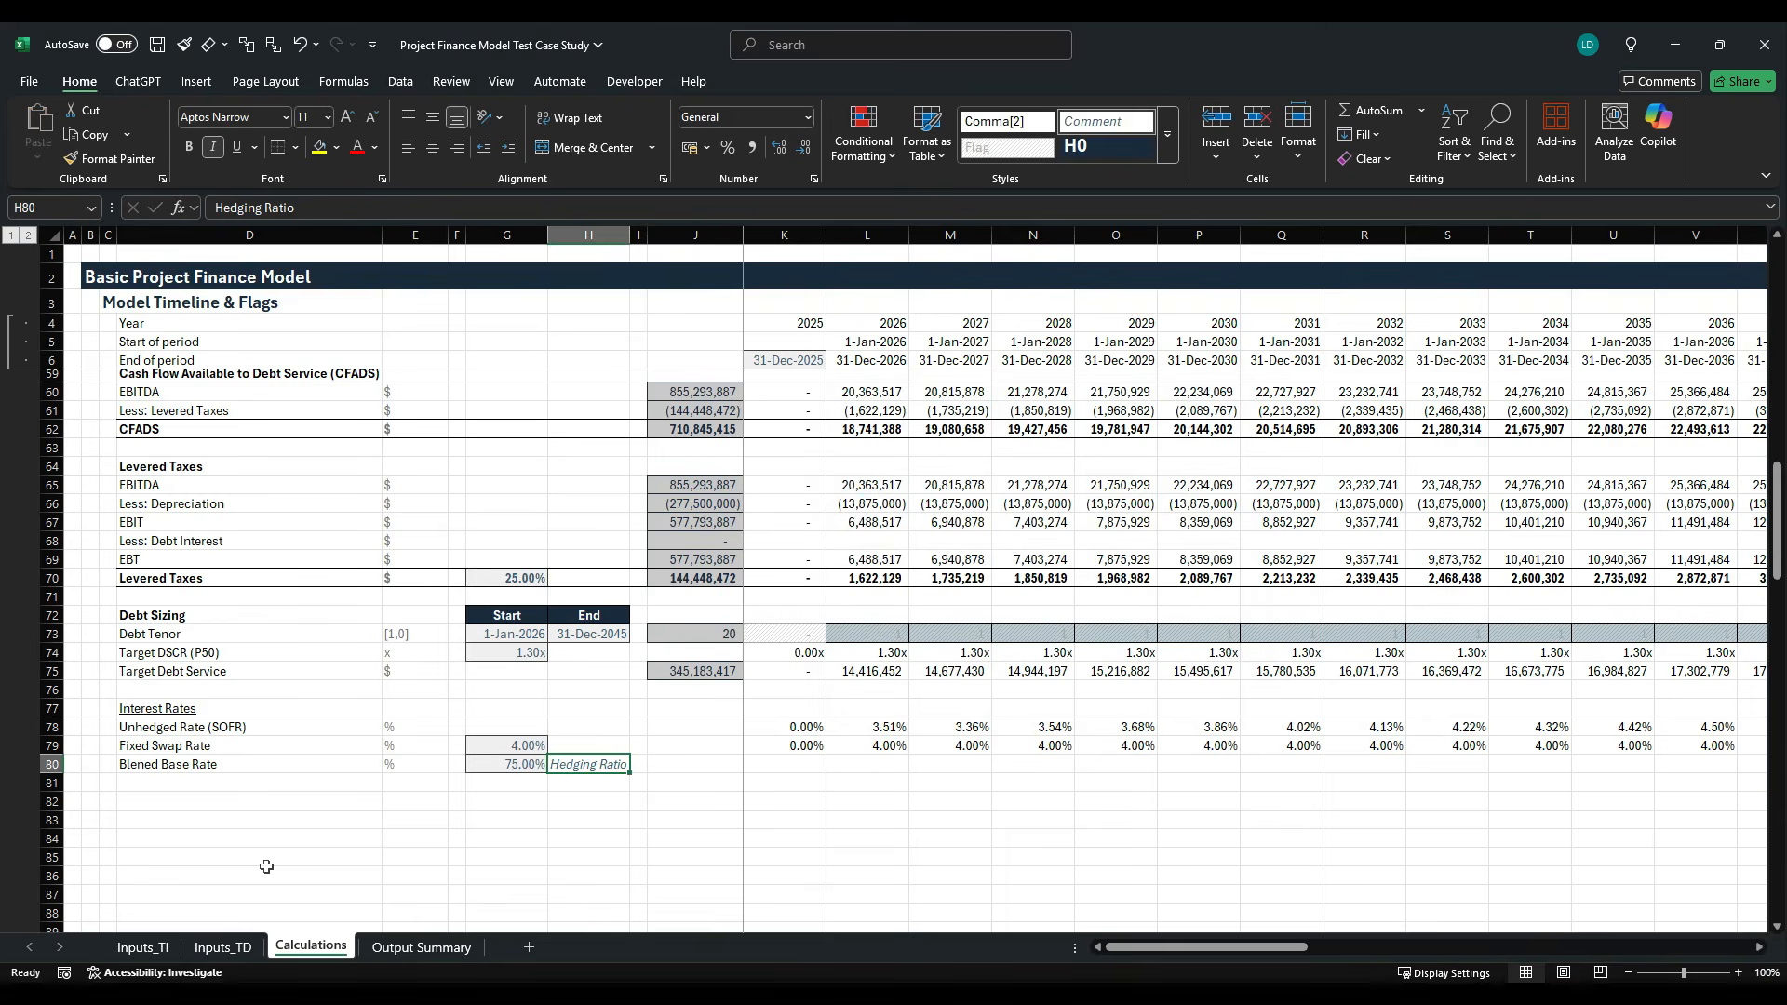
- Start the base rate formula in K80 by multiplying the absolute hedging ratio $G$80 by the fixed swap rate K79
key(Right)
key(Right)
key(Right)
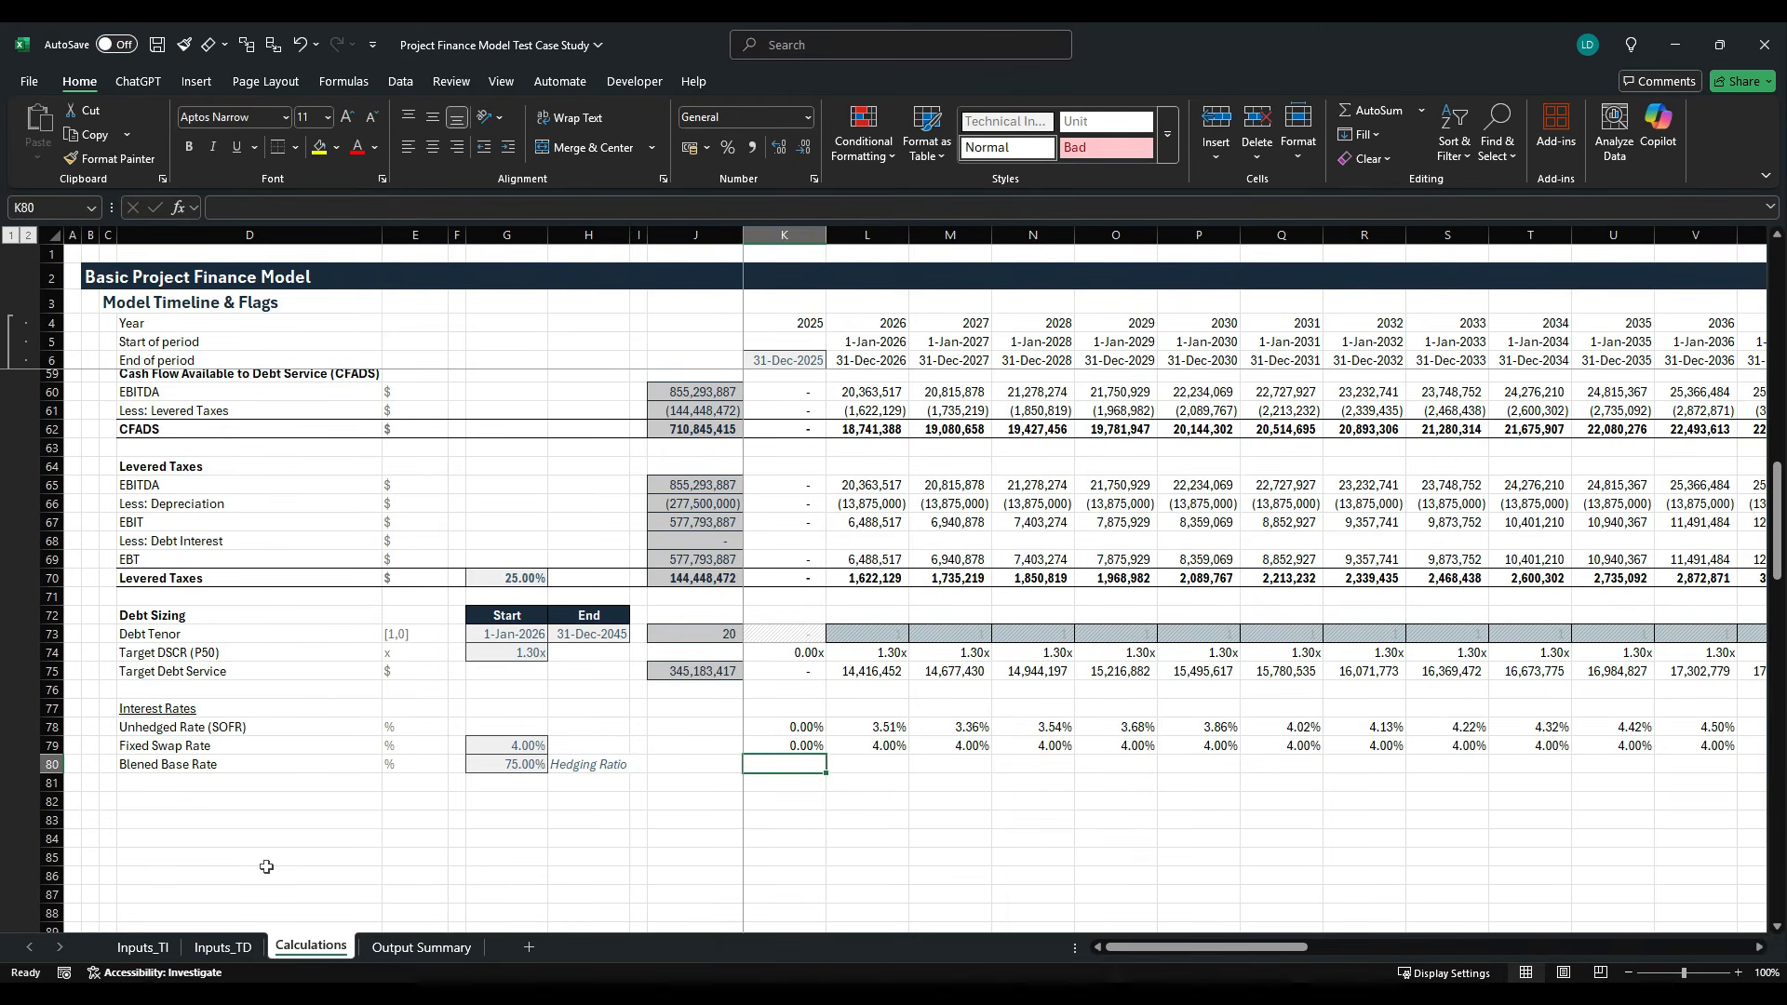
text(=)
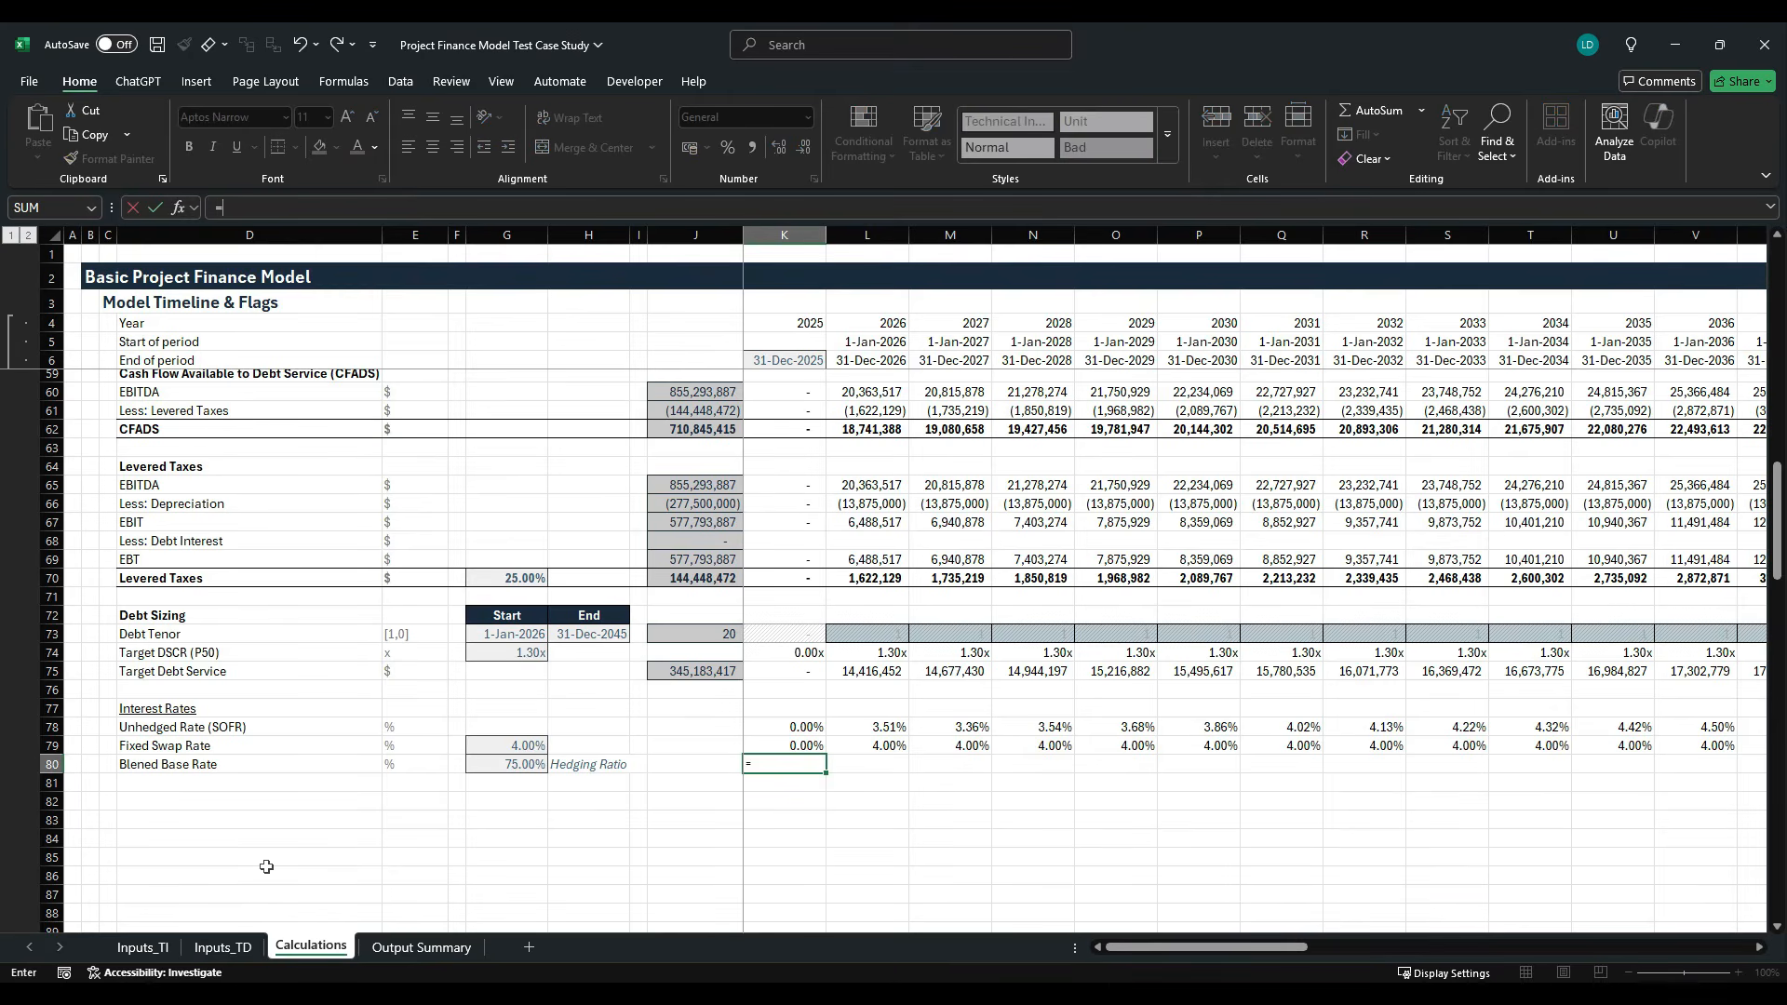
key(Left)
key(Left)
key(Left)
key(Left)
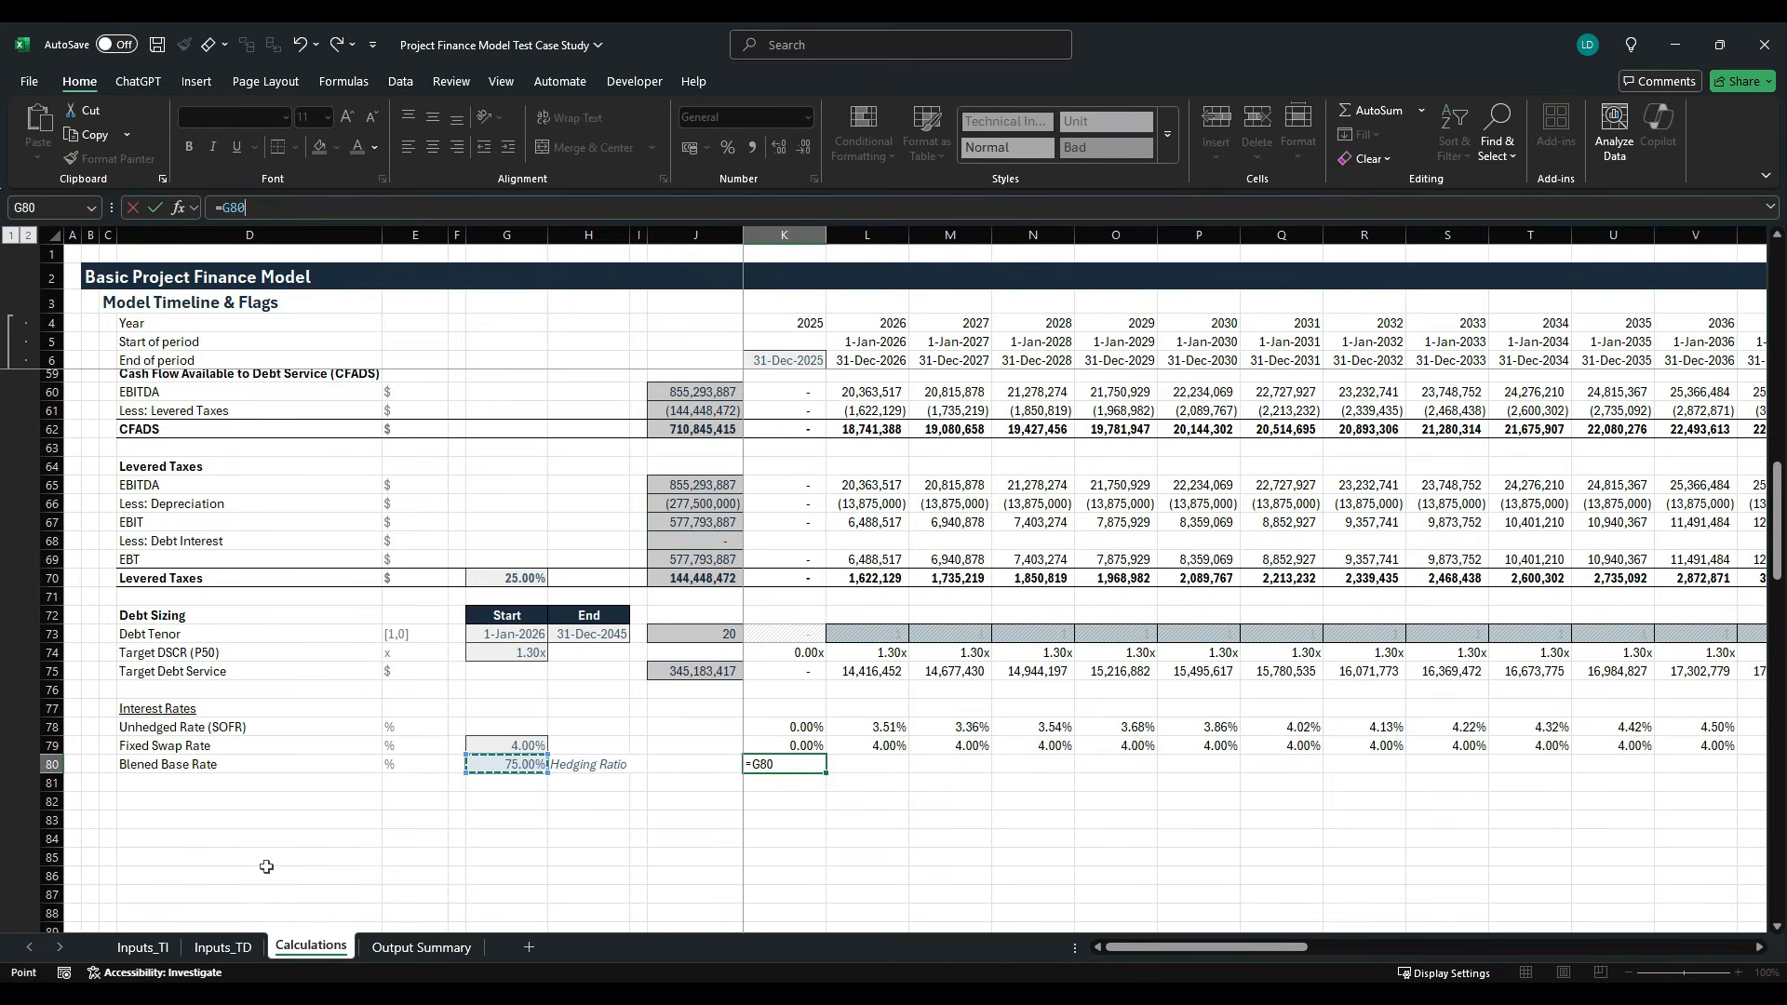
key(F4)
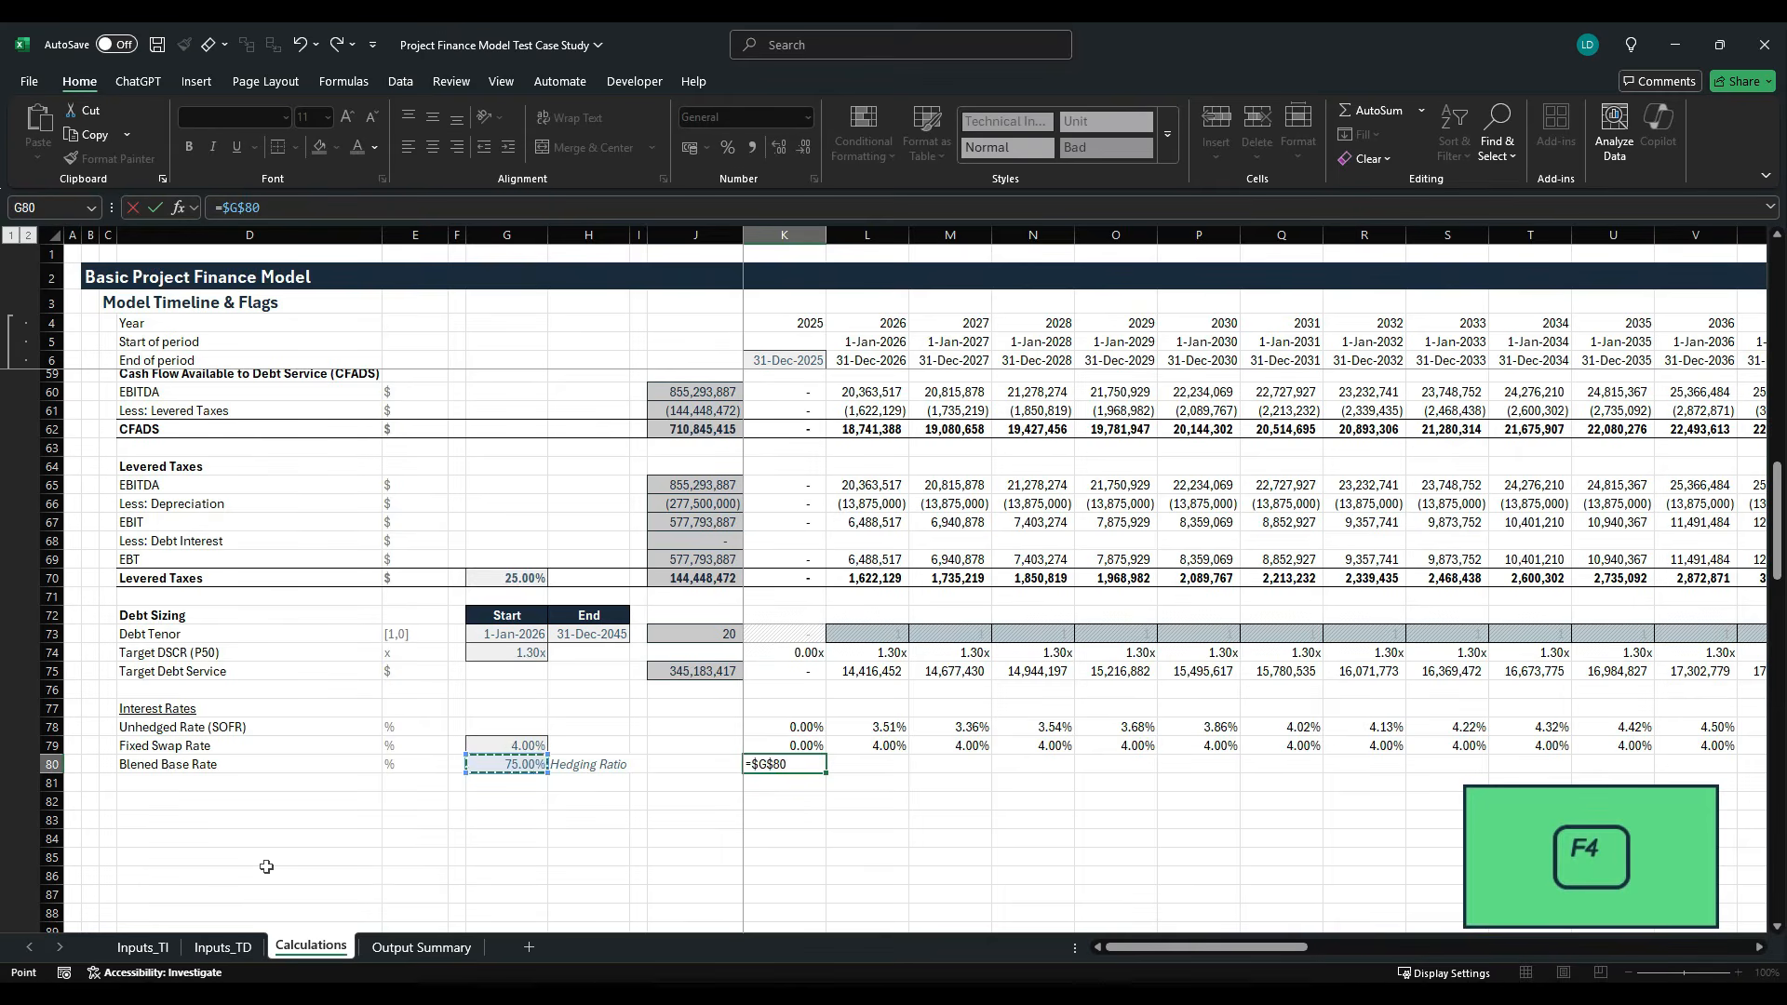
text(*)
key(Up)
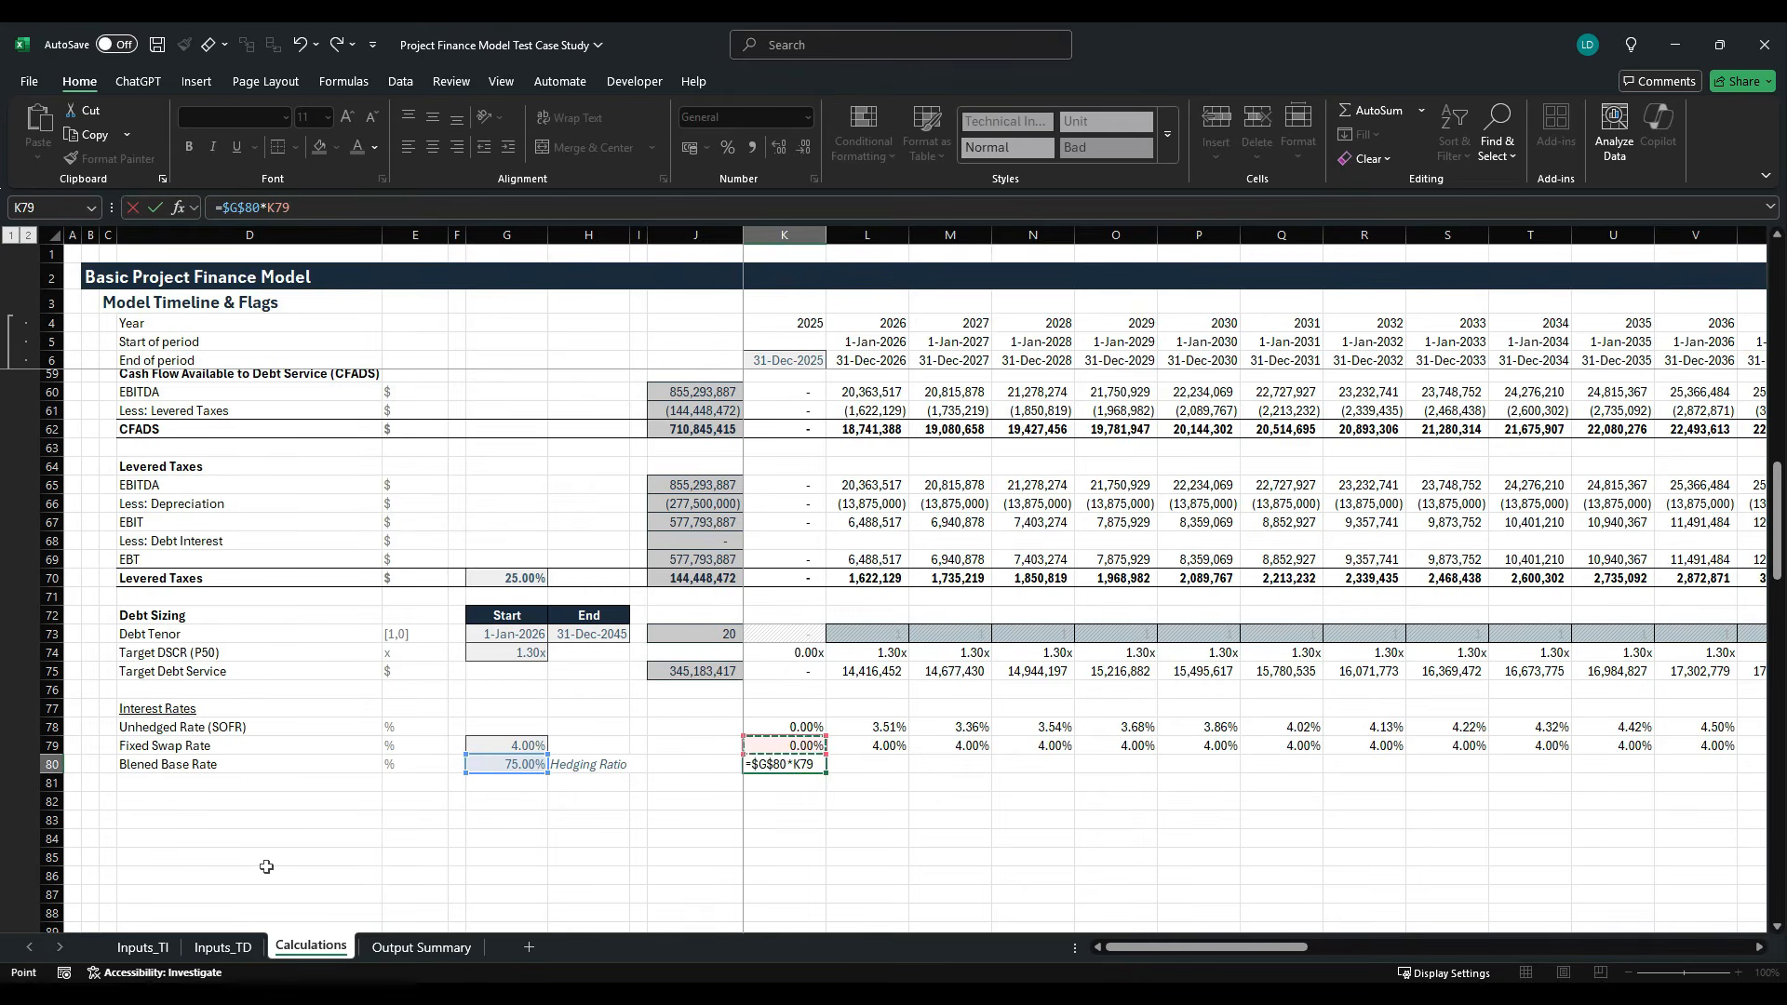
- Complete the K80 formula by adding the unhedged share (1-$G$80) multiplied by the unhedged SOFR rate K78
text(+(1-)
key(Left)
key(Left)
key(Left)
key(Left)
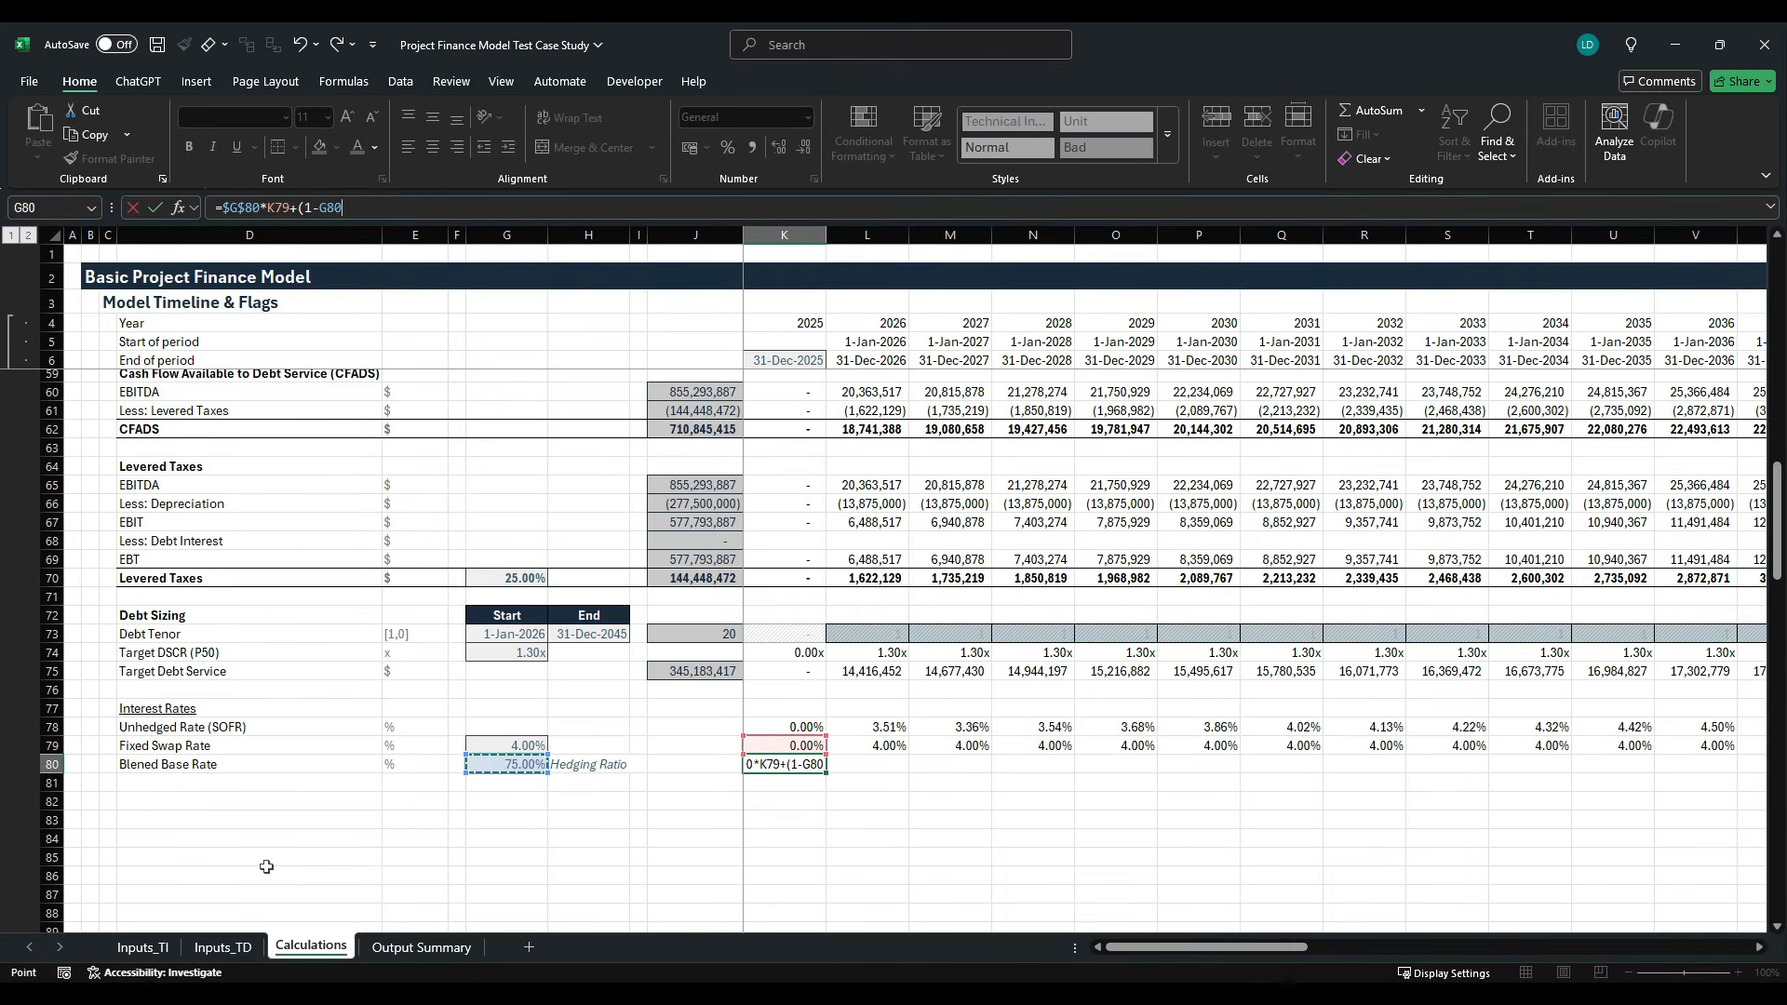
key(F4)
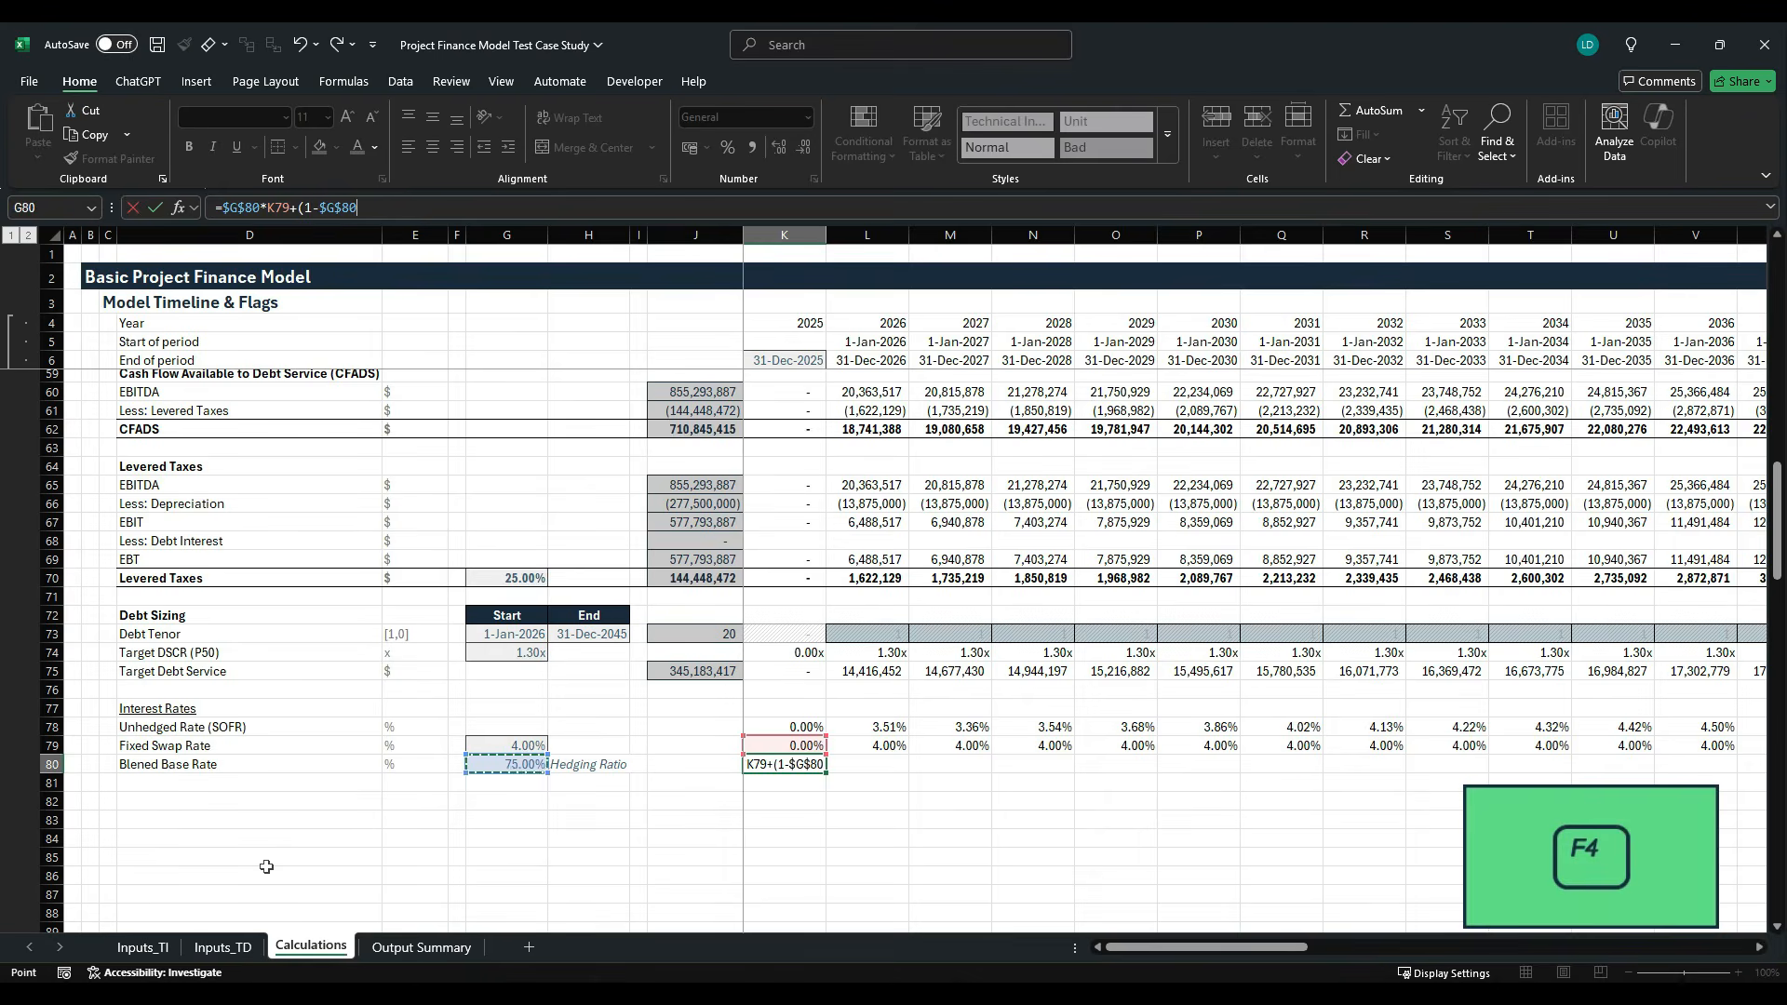
text())
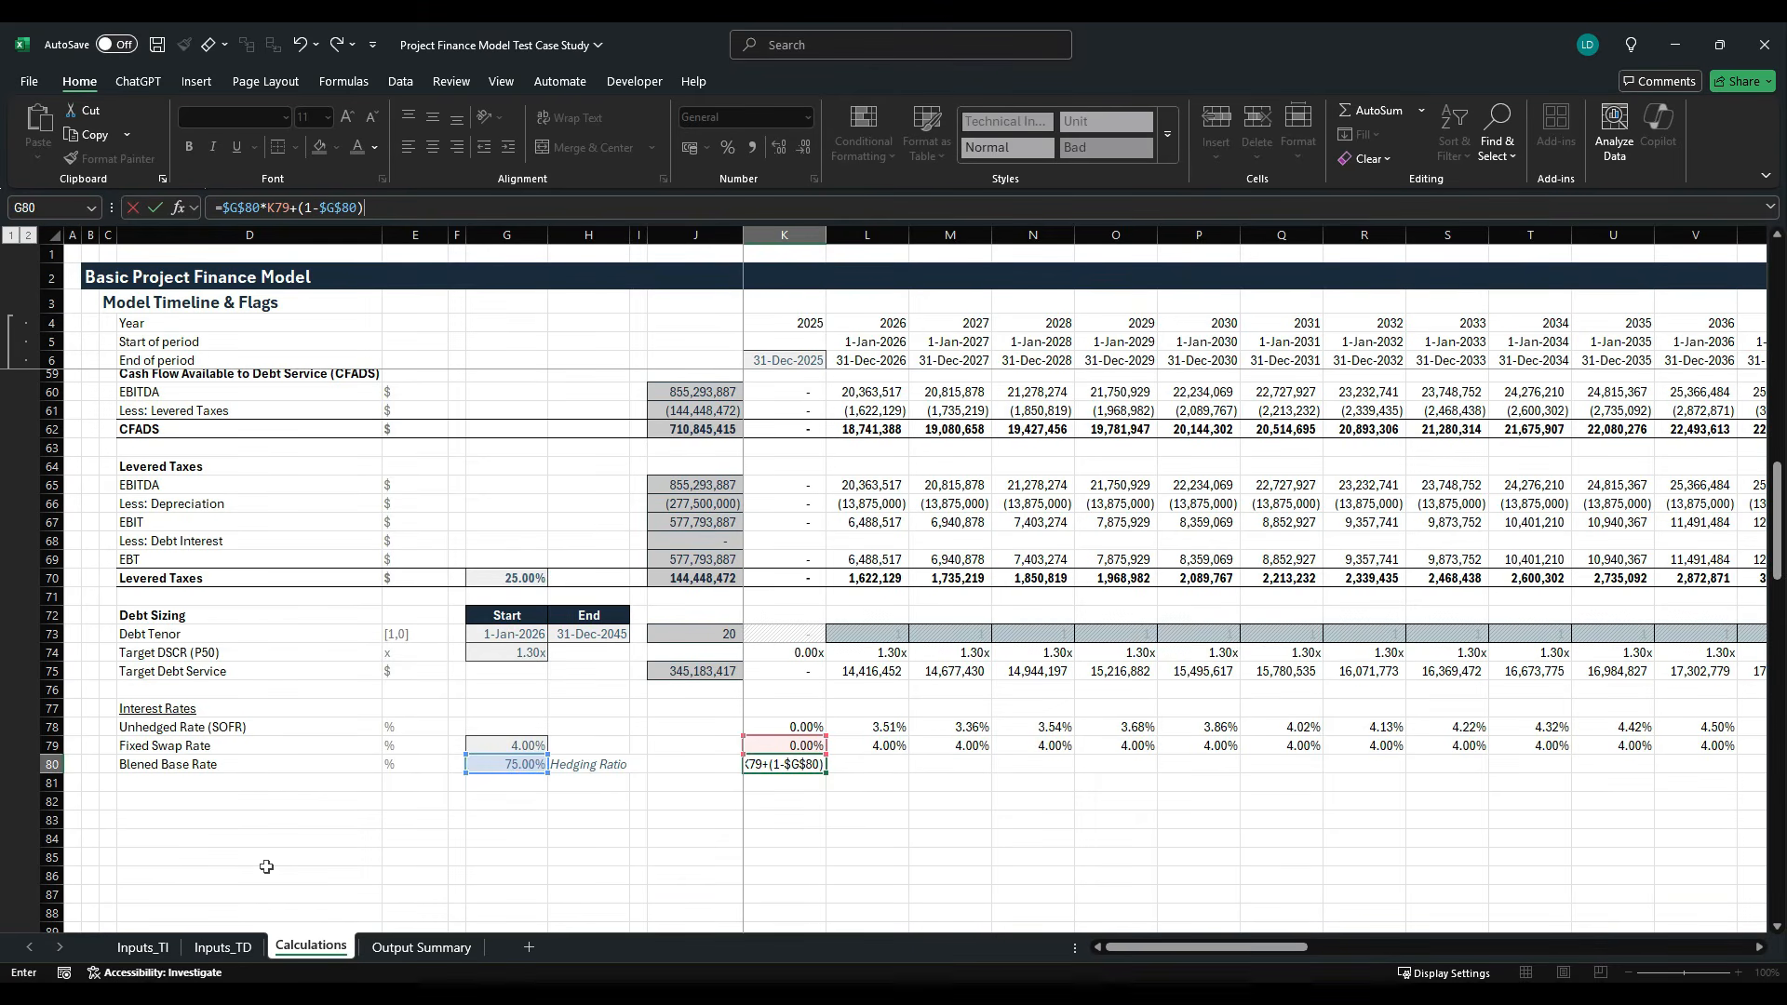
text(*)
key(Up)
key(Up)
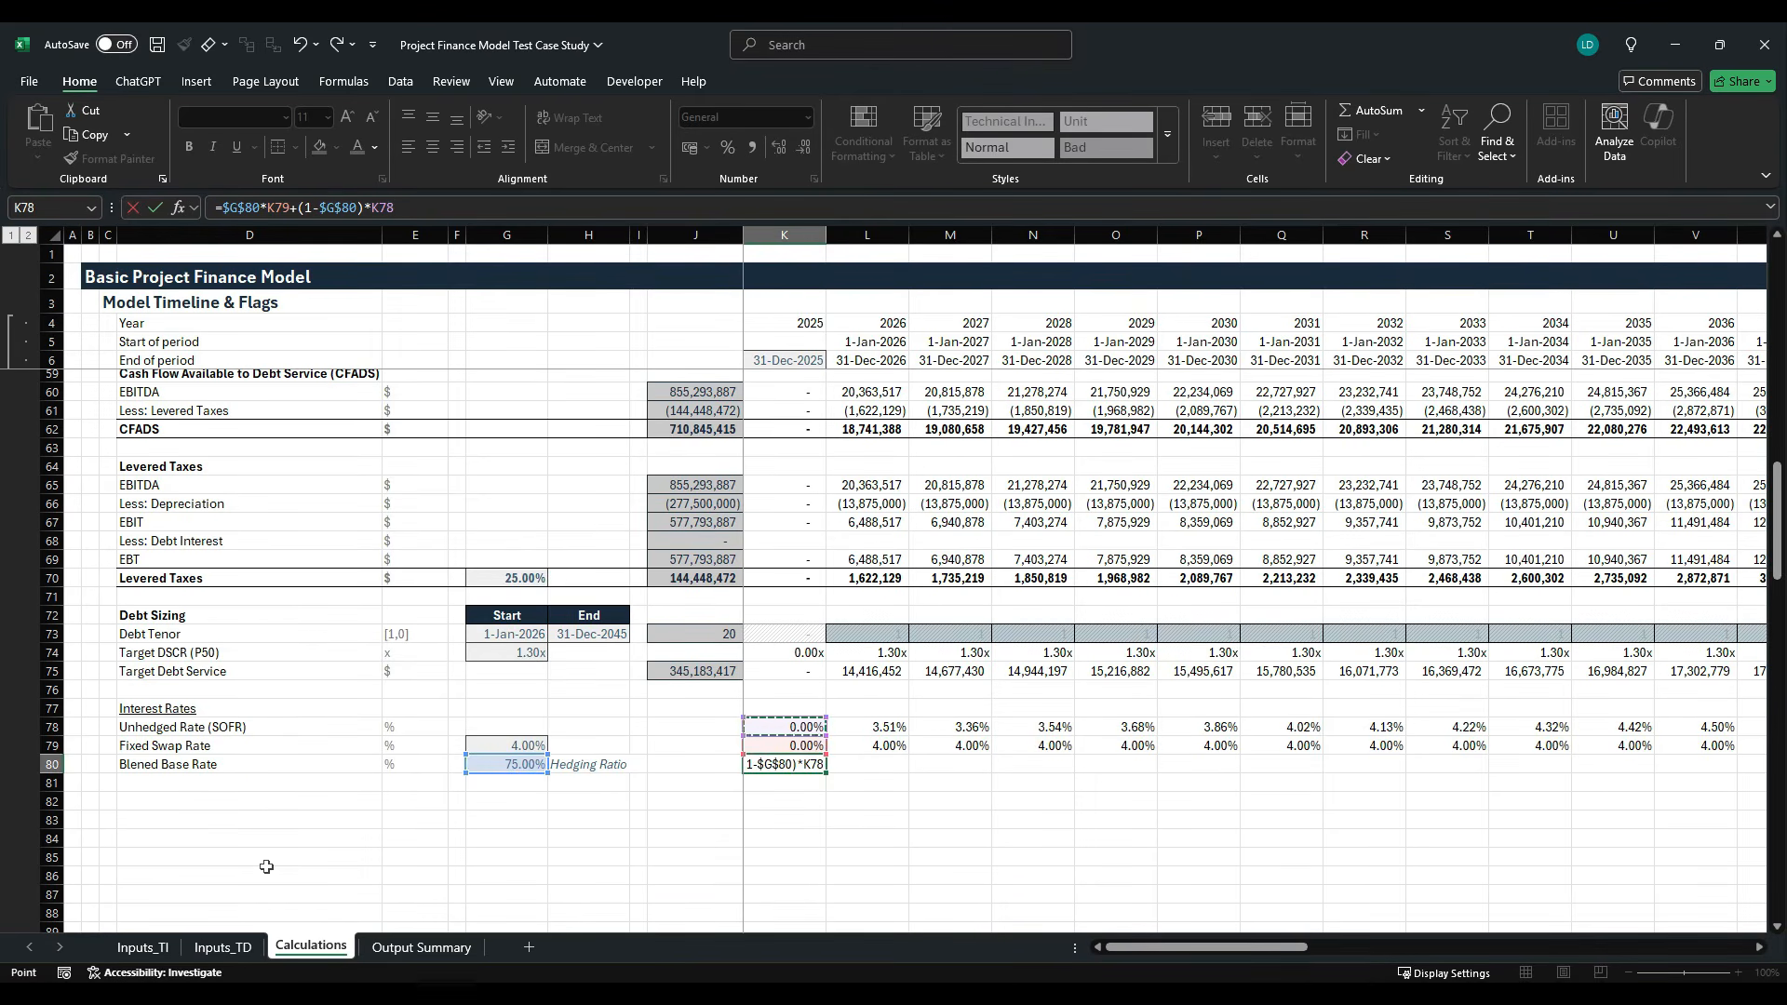
key(ctrl+Return)
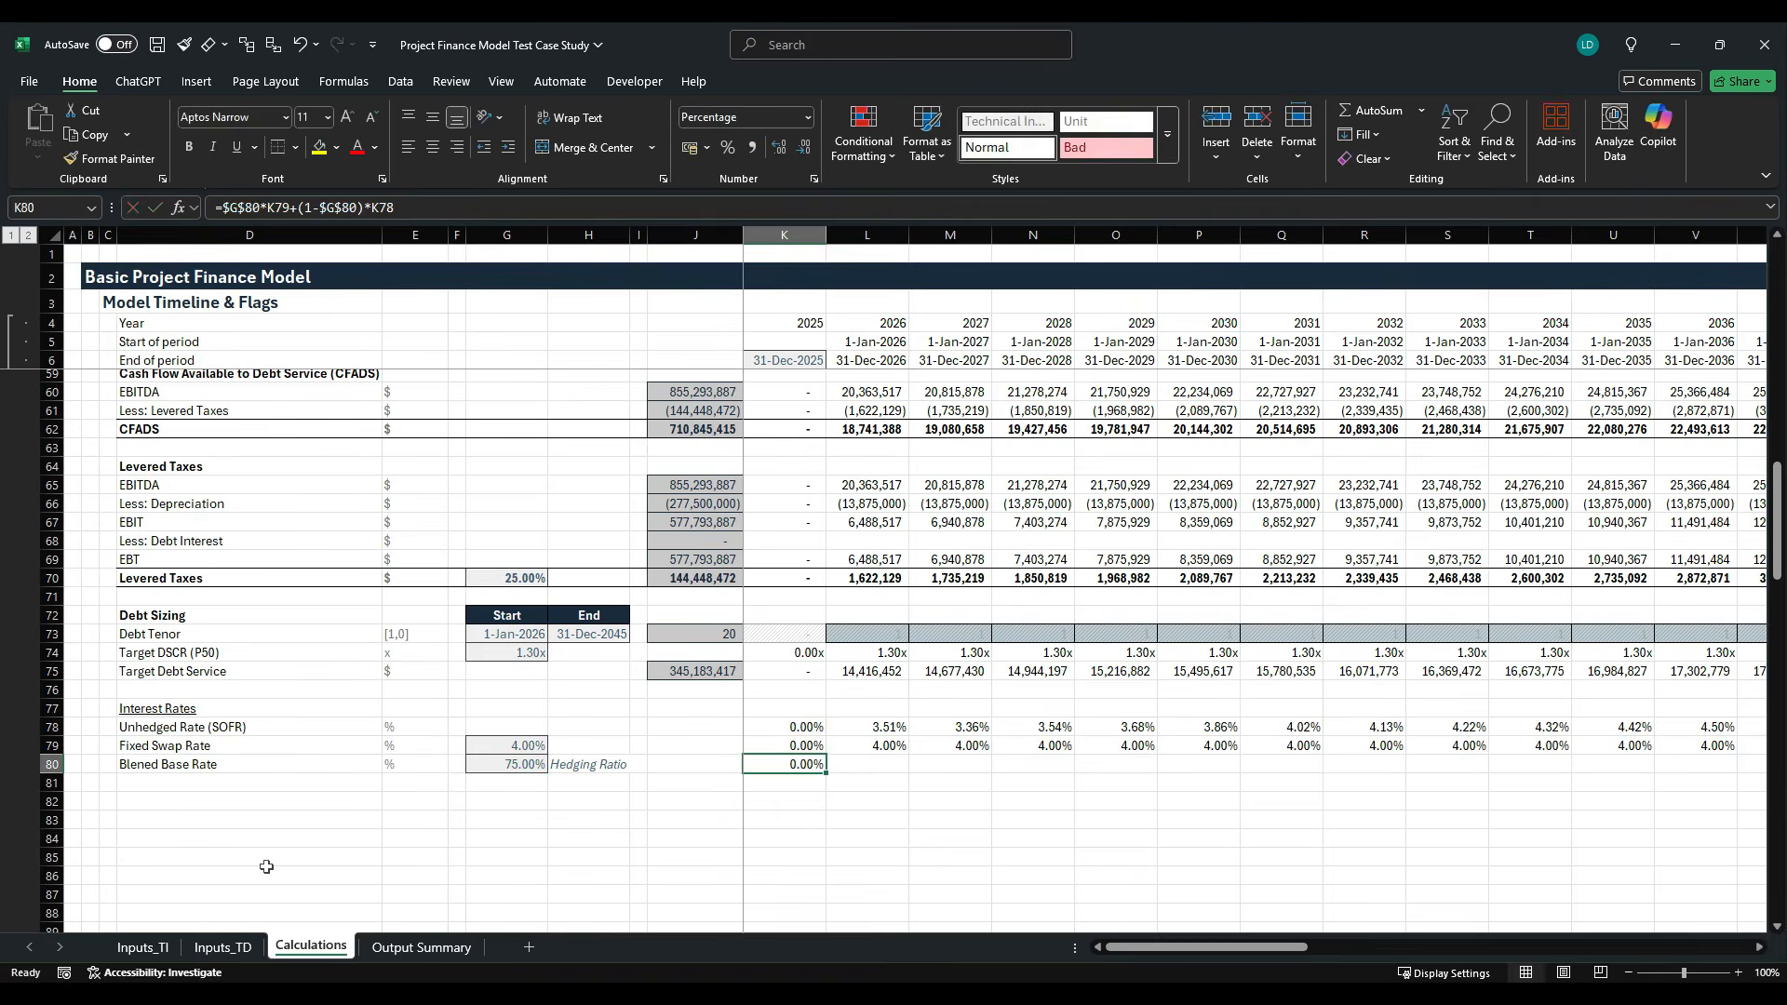
- Fill the K80 base rate formula across the timeline columns of row 80
key(ctrl+shift+Right)
key(shift+Left)
key(ctrl+r)
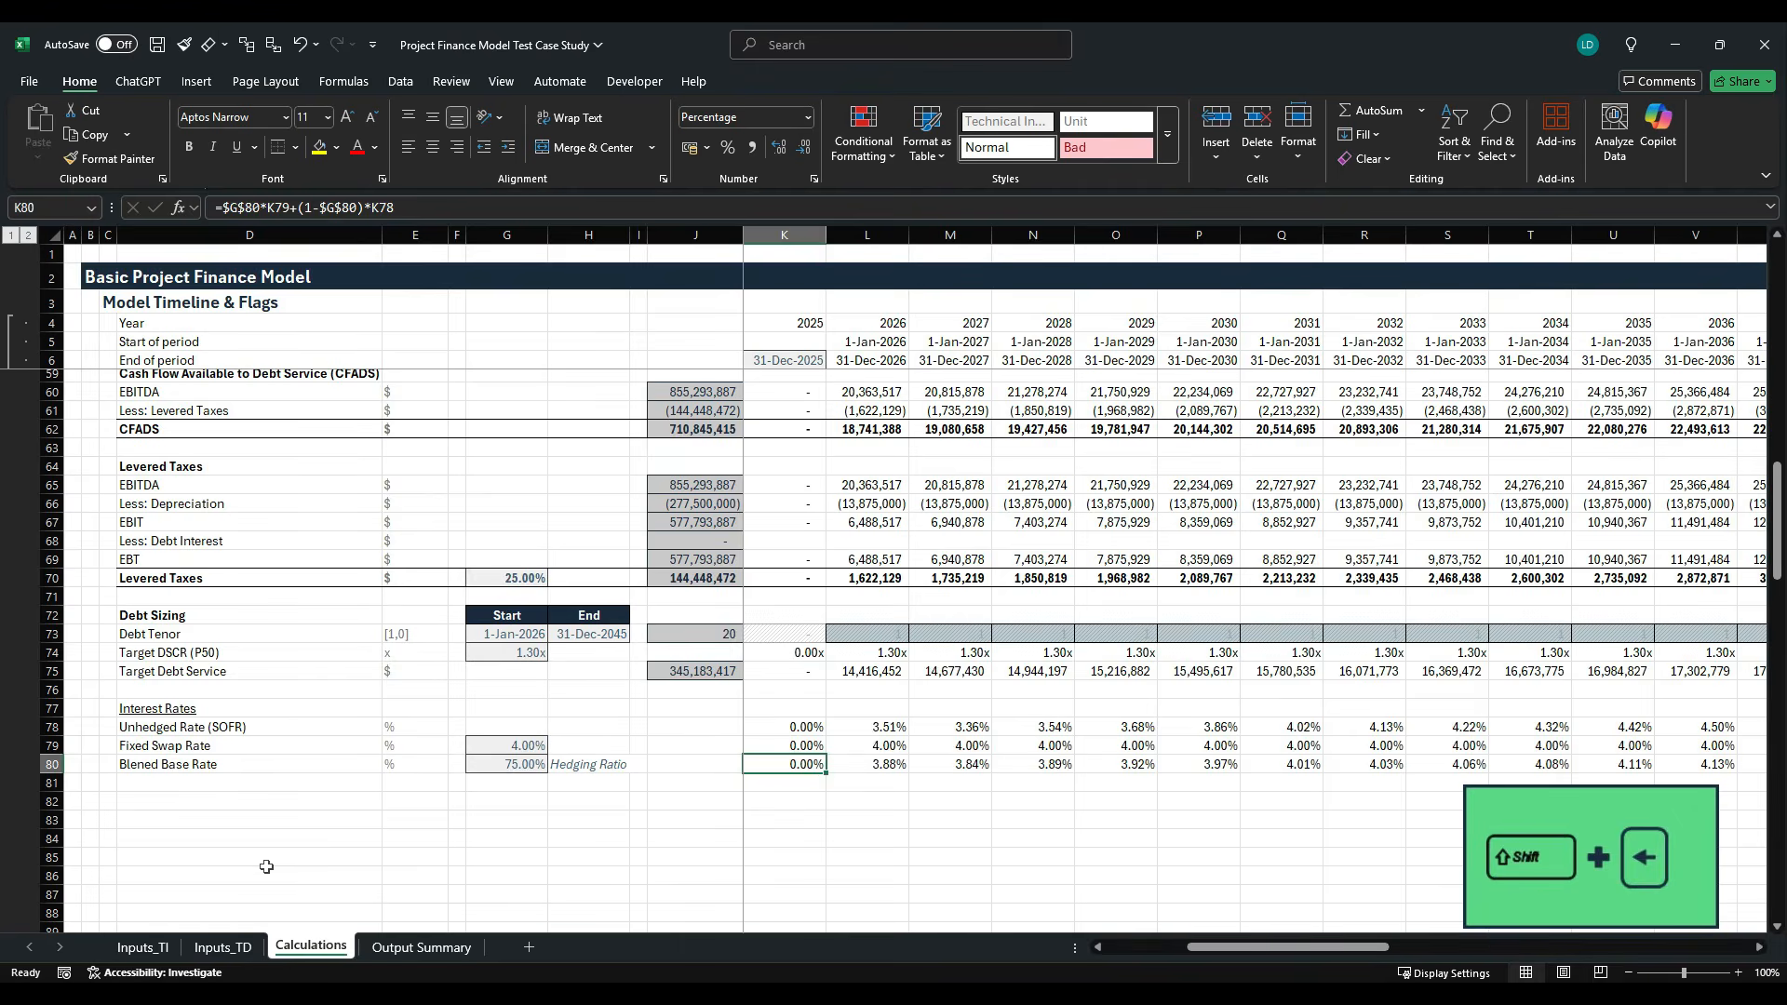
- Inspect the cell references of the 2028 base rate formula in N80
key(Right)
key(Right)
key(Right)
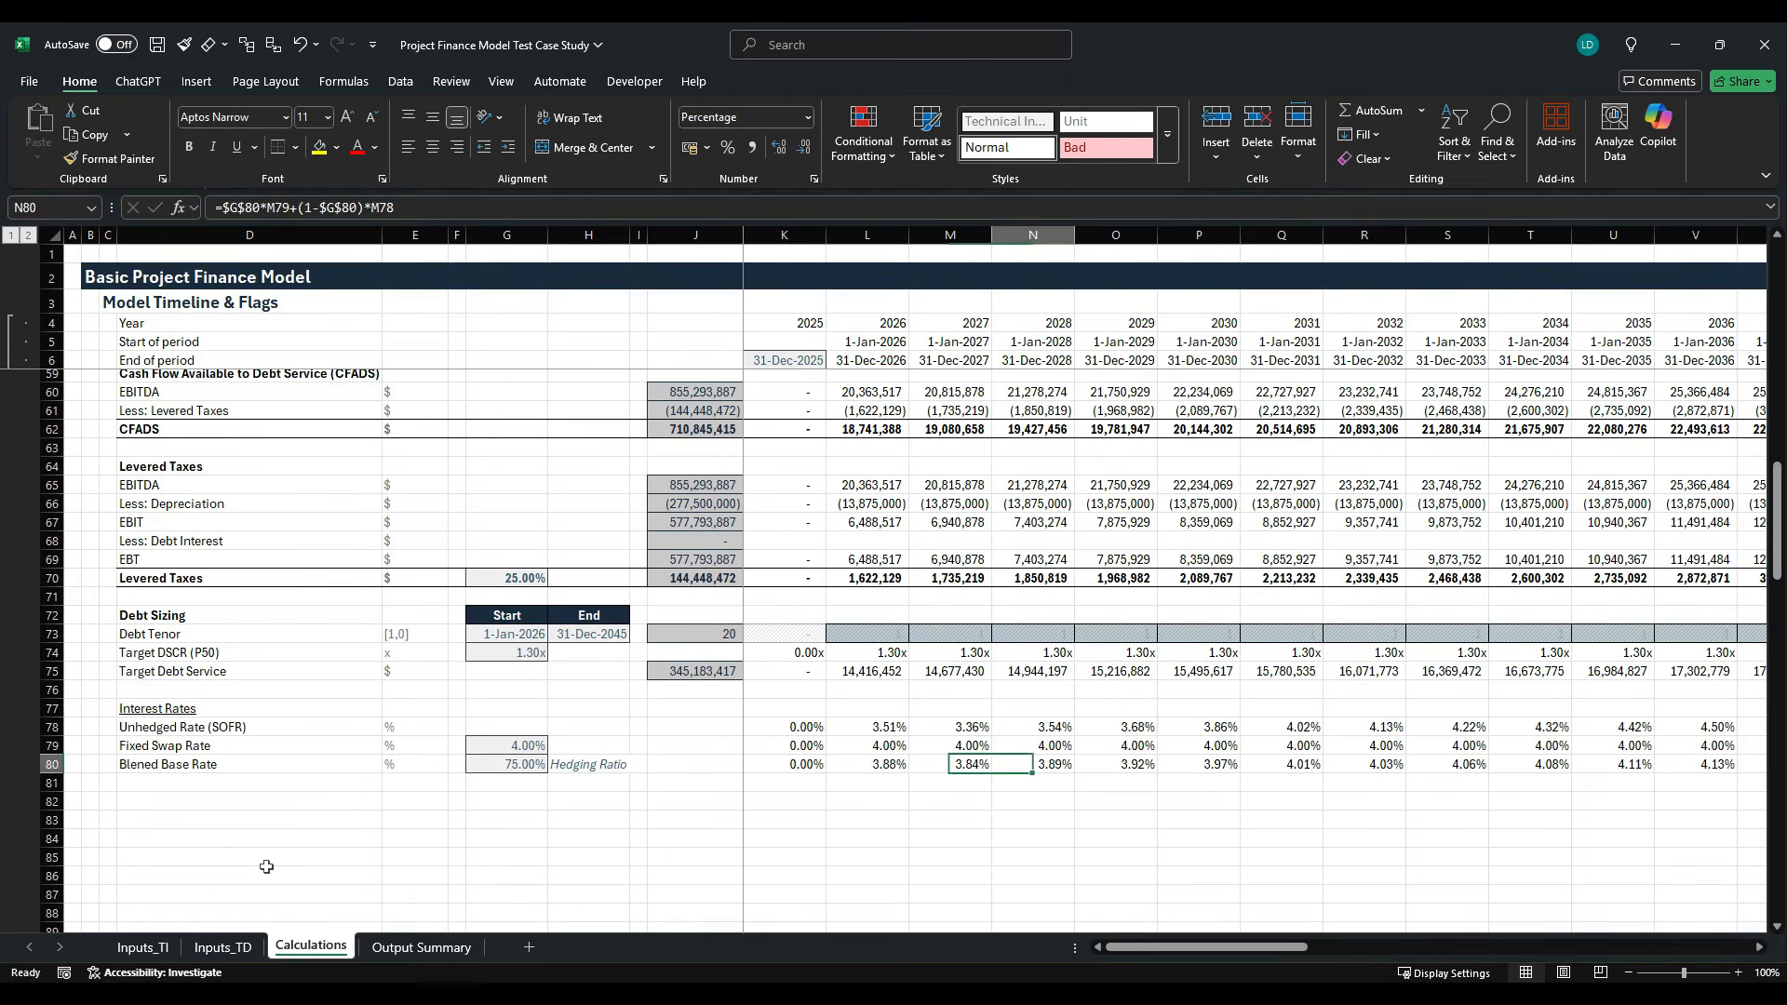
key(F2)
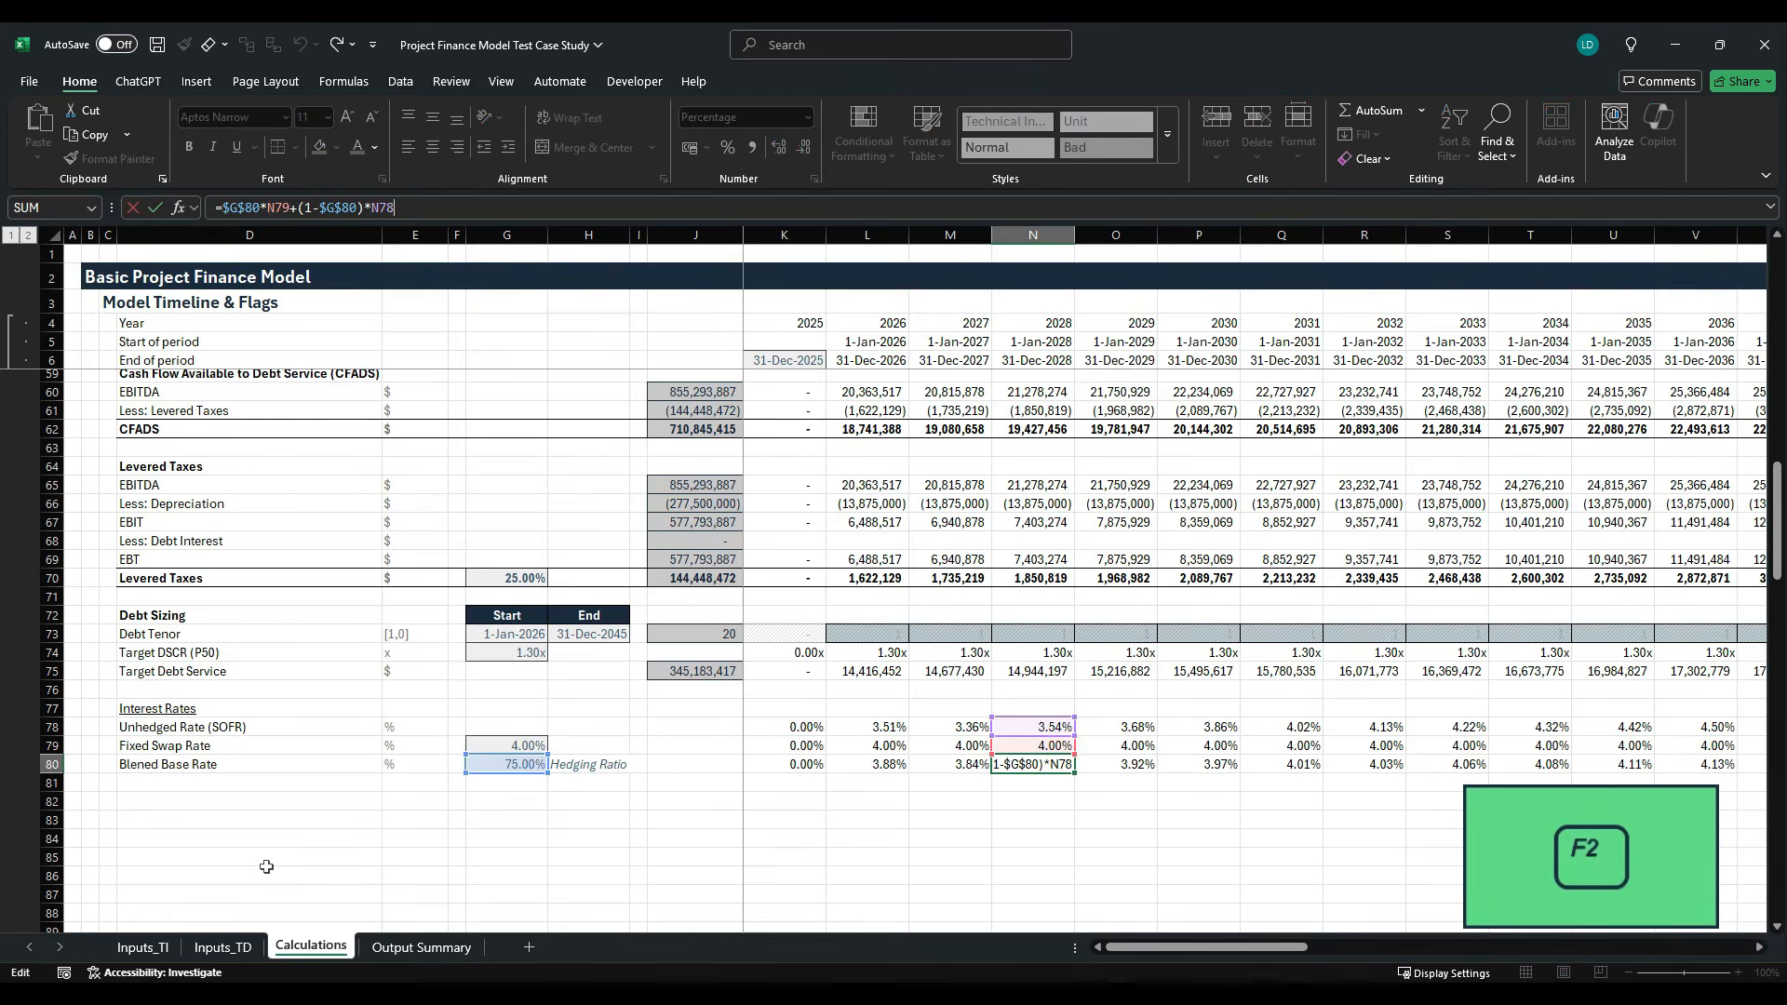
- Review the formulas in the SOFR, swap rate and blended base rate rows across the 2028 to 2035 columns
key(Escape)
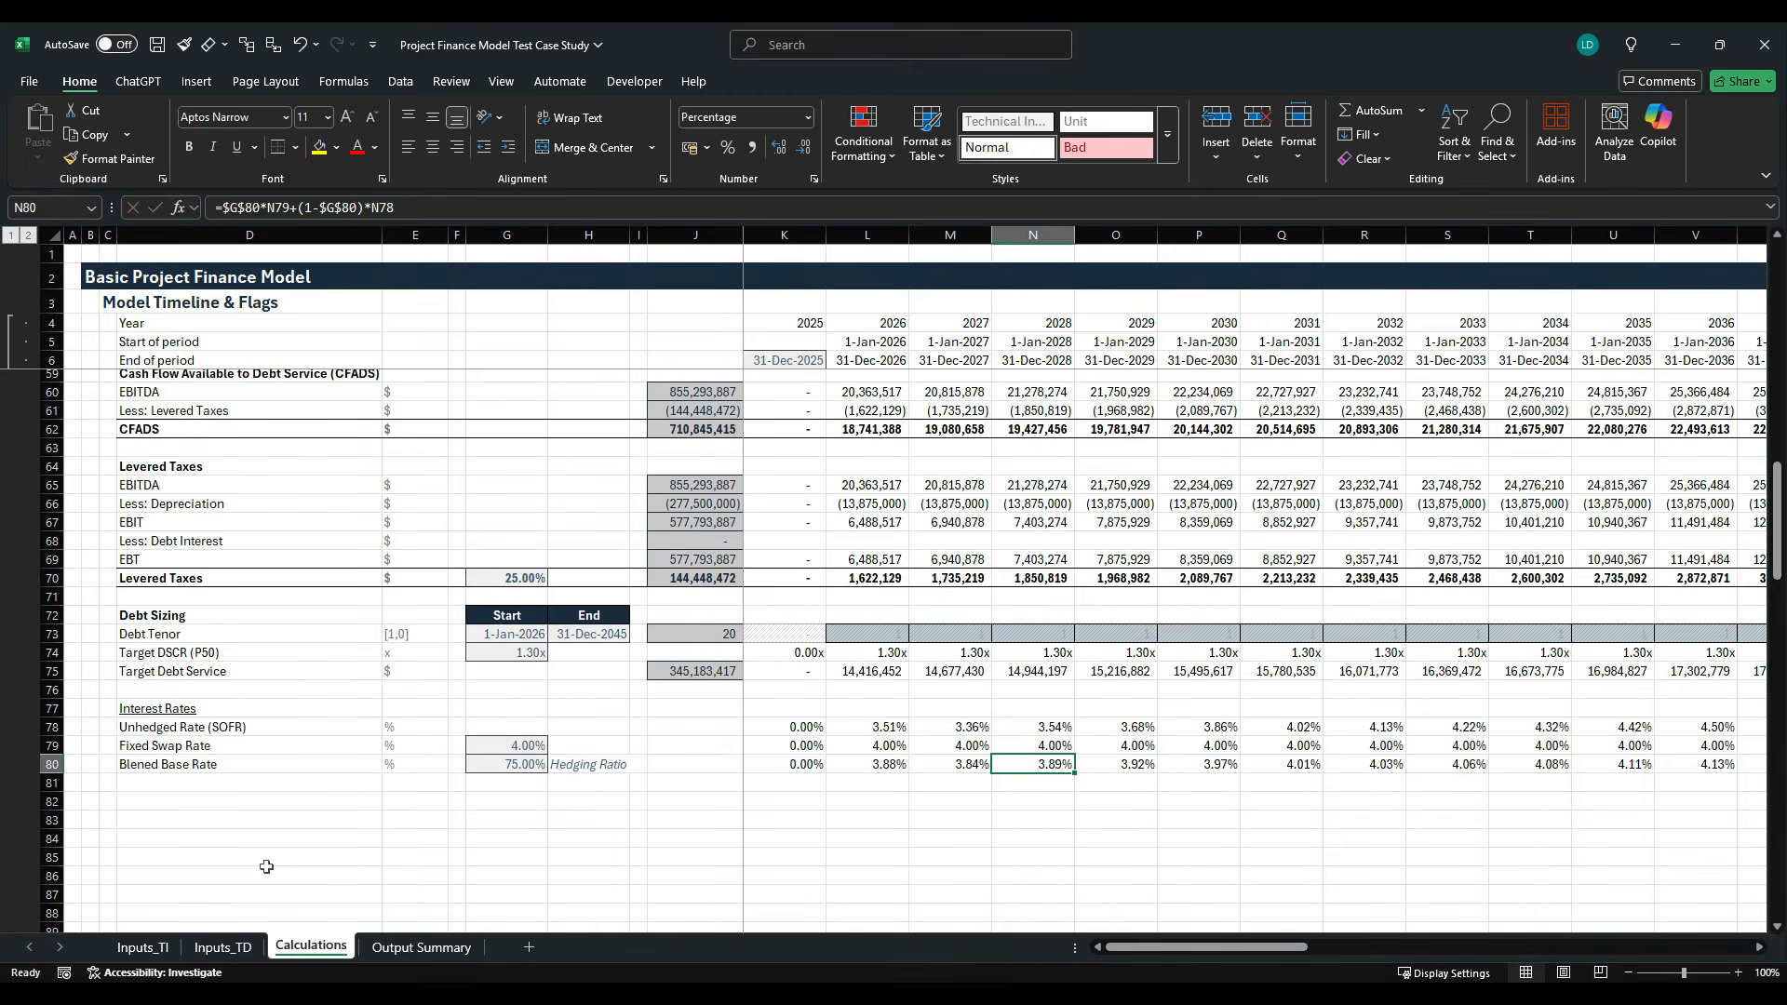
key(Up)
key(Up)
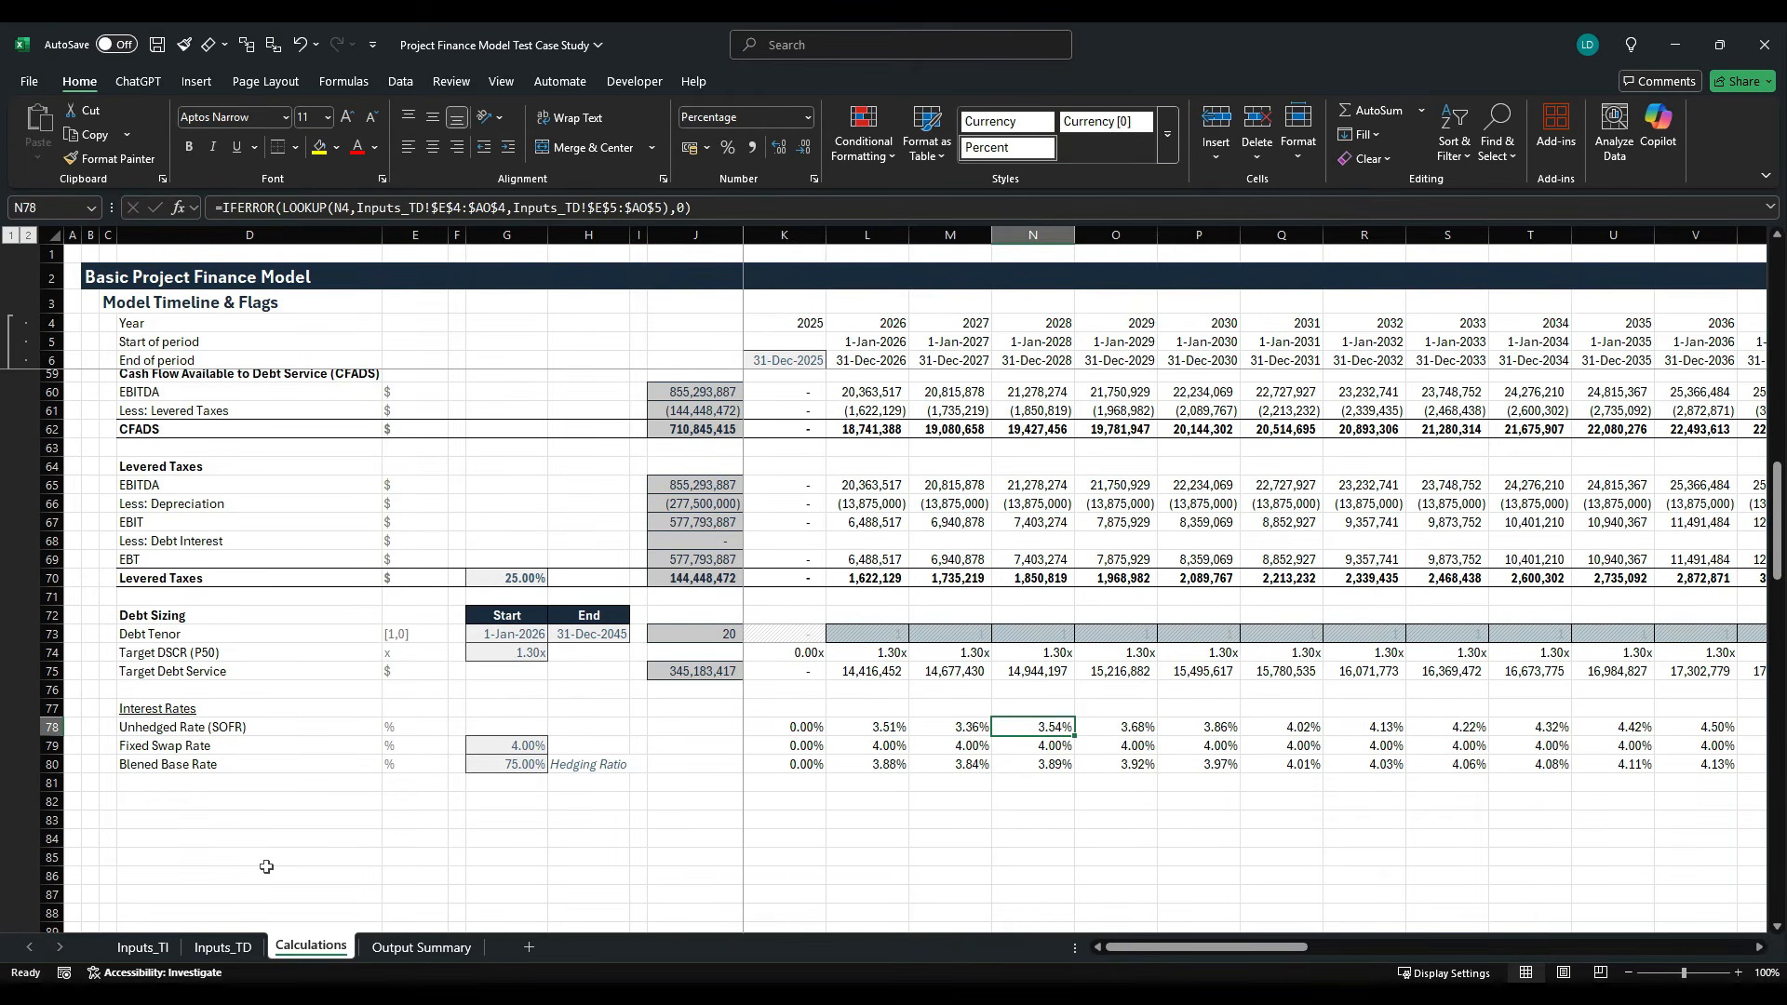
key(Down)
key(Down)
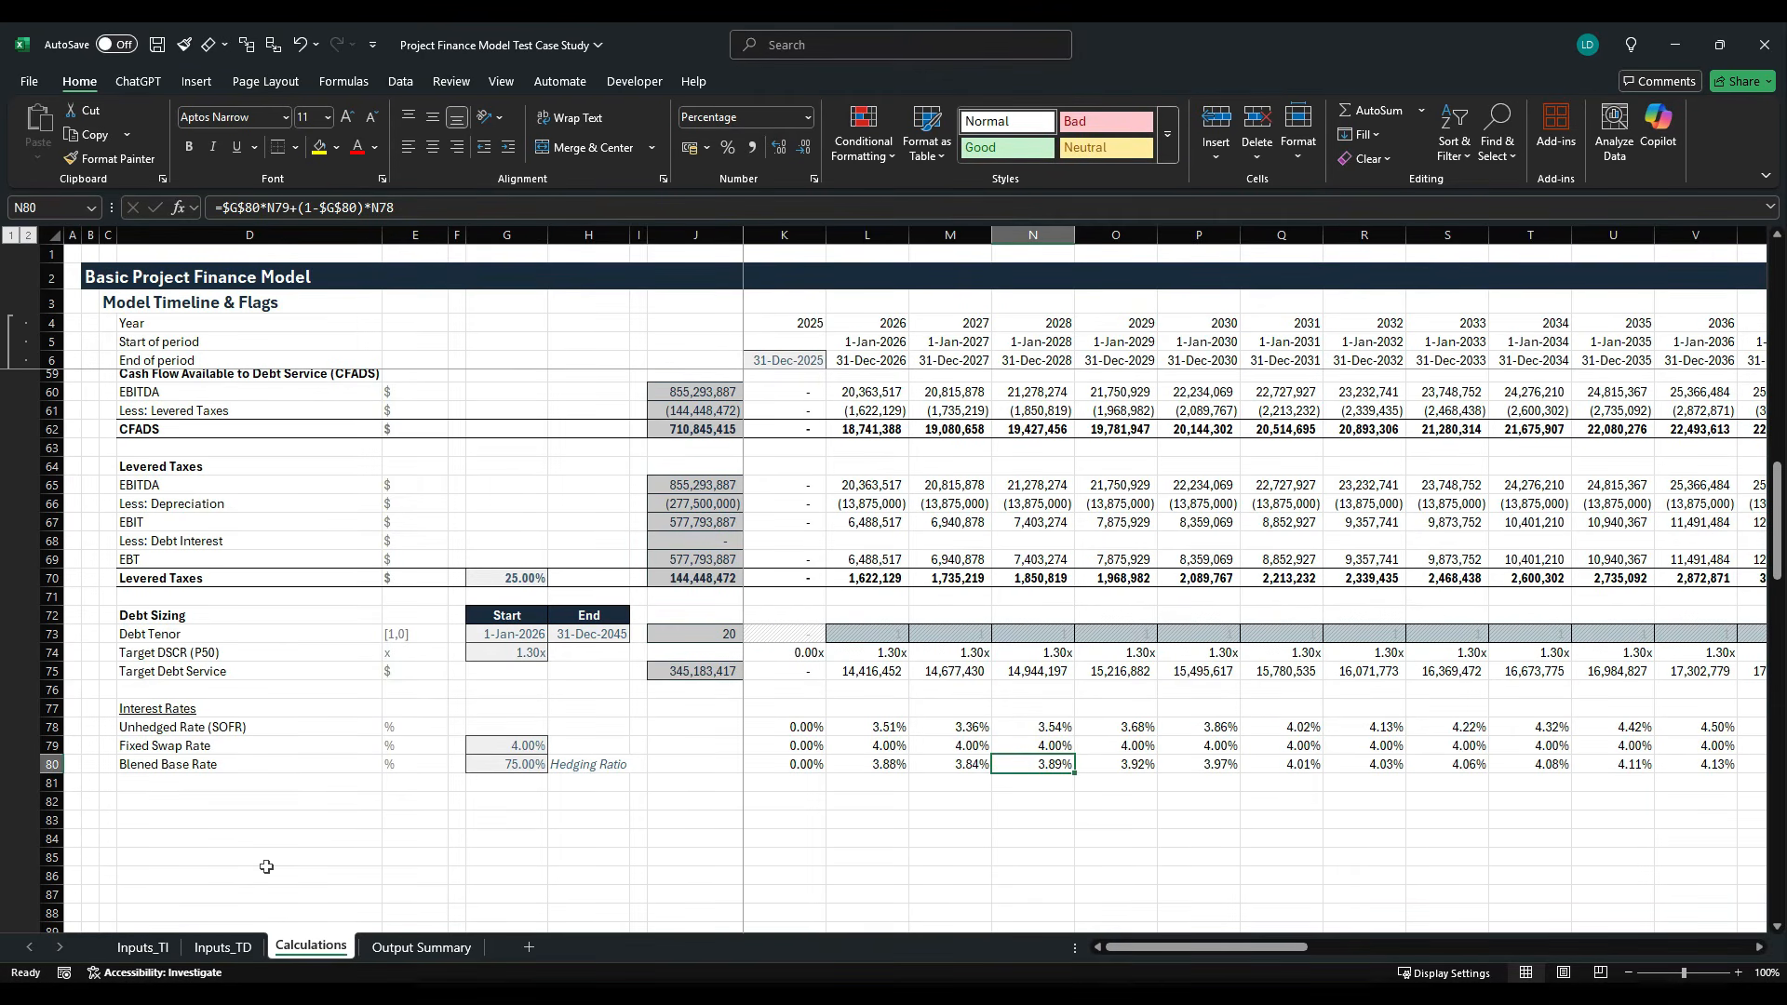
key(Down)
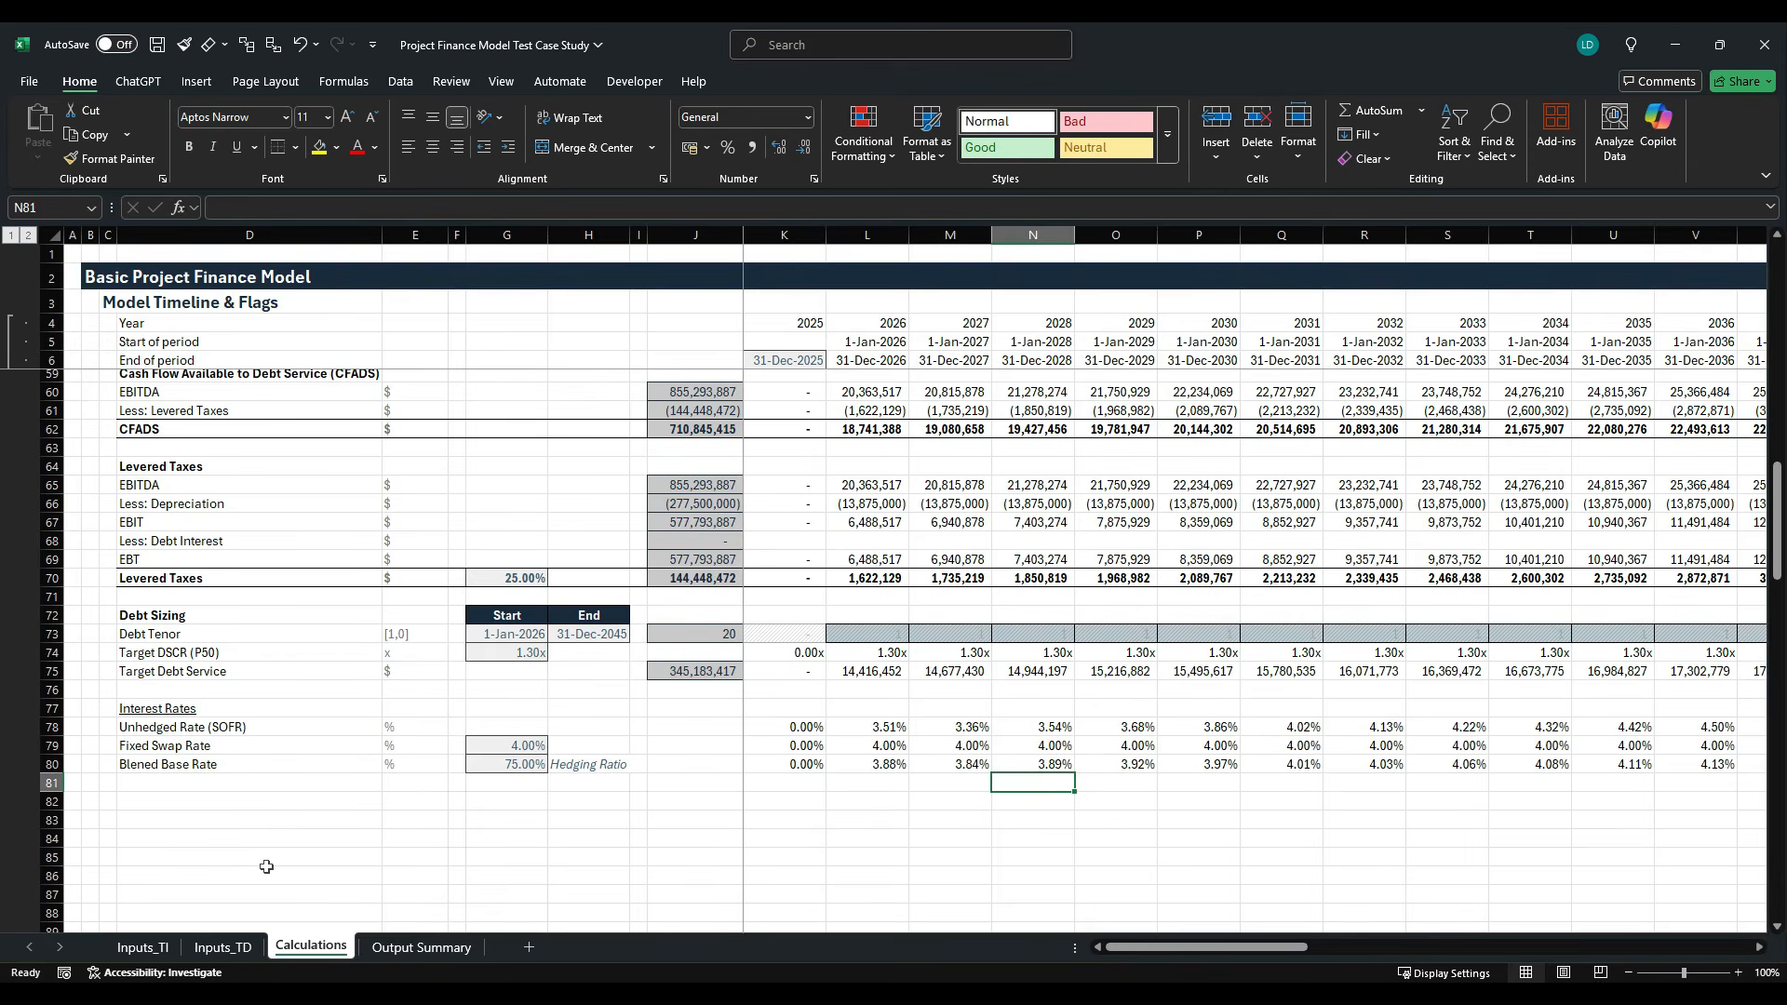
key(Up)
key(Right)
key(Right)
key(Right)
key(Right)
key(Right)
key(Right)
key(Right)
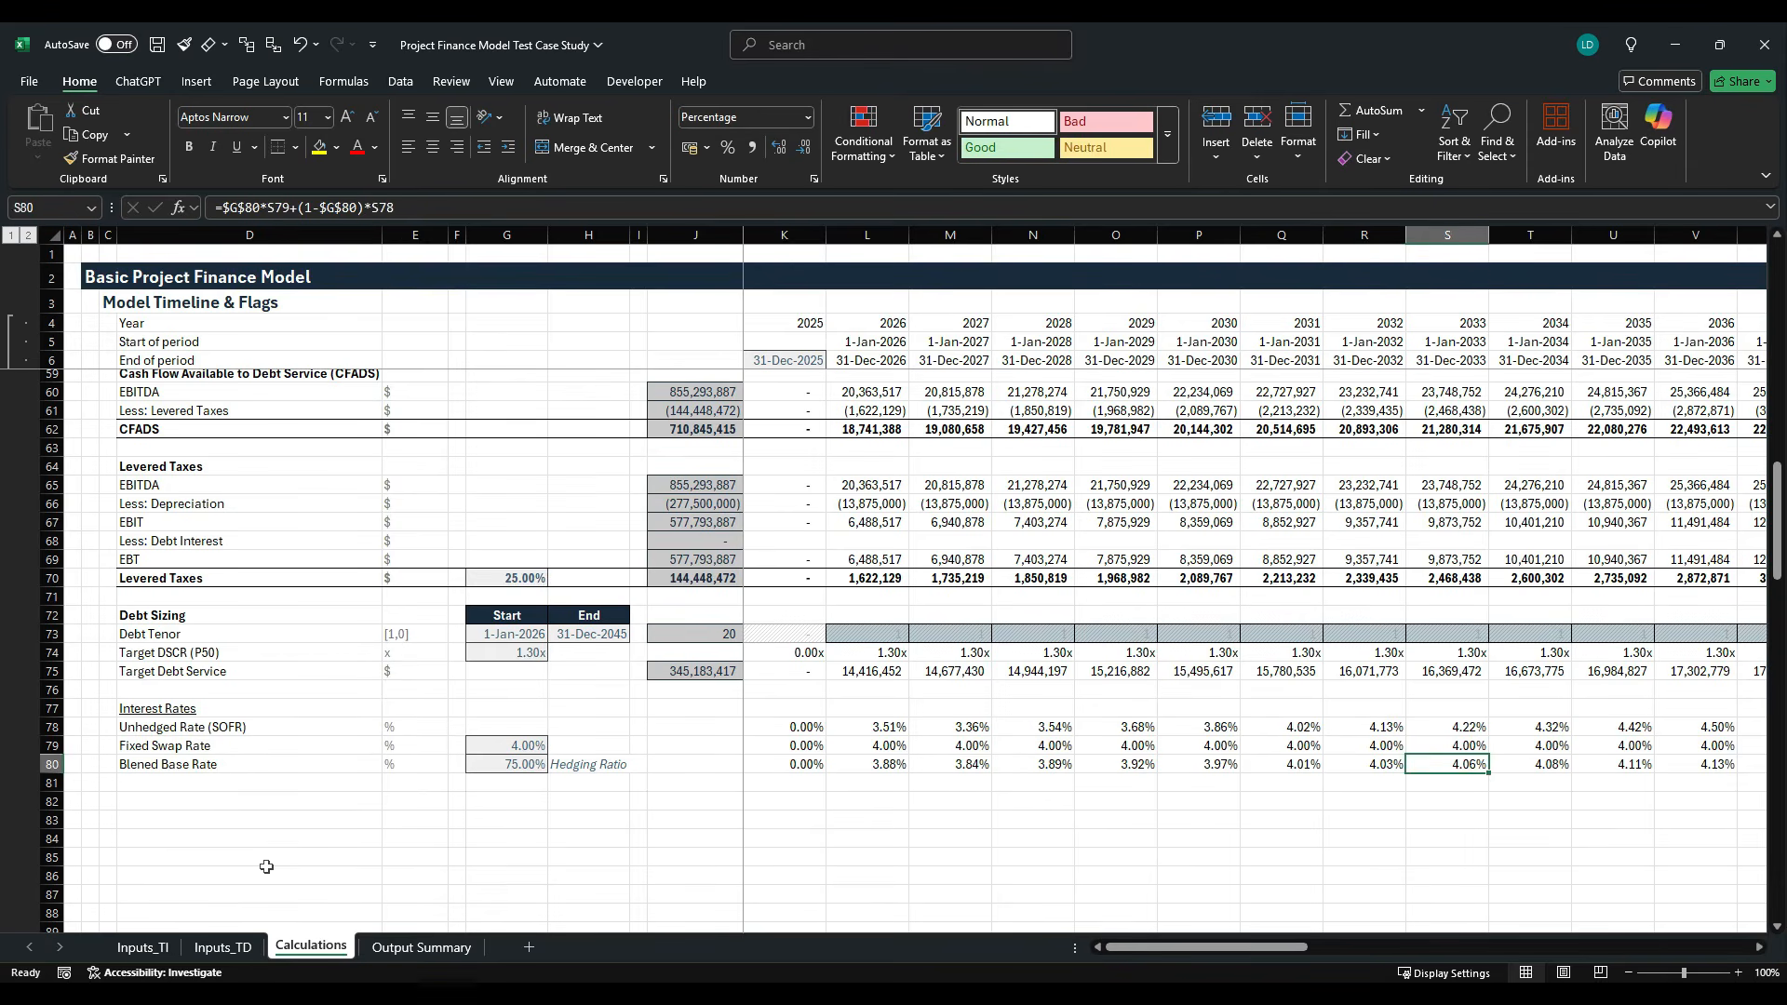
key(Up)
key(Up)
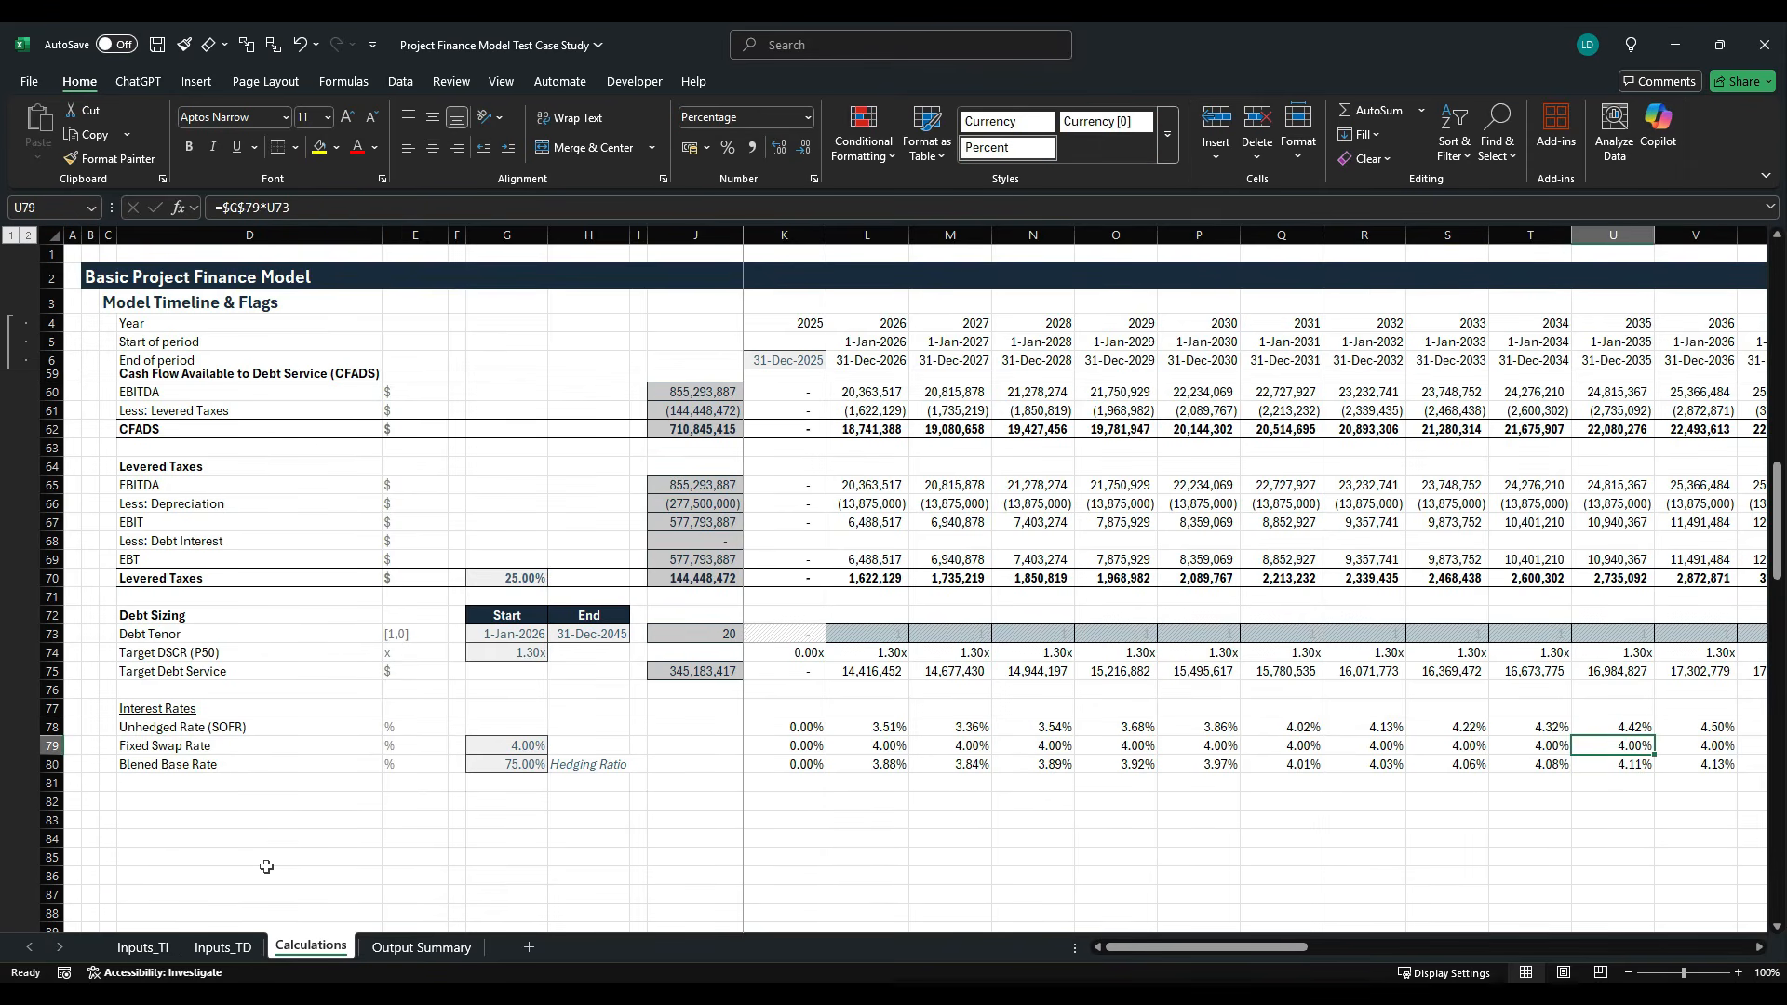
- Add an "All-in Interest Rate" row label in D81 with the unit %
key(Down)
key(Down)
key(Down)
key(Left)
key(Left)
key(Left)
key(Left)
key(Left)
key(Left)
key(Left)
key(Left)
key(Left)
key(Left)
key(Left)
key(Left)
key(Left)
key(Left)
key(Left)
key(Left)
key(Left)
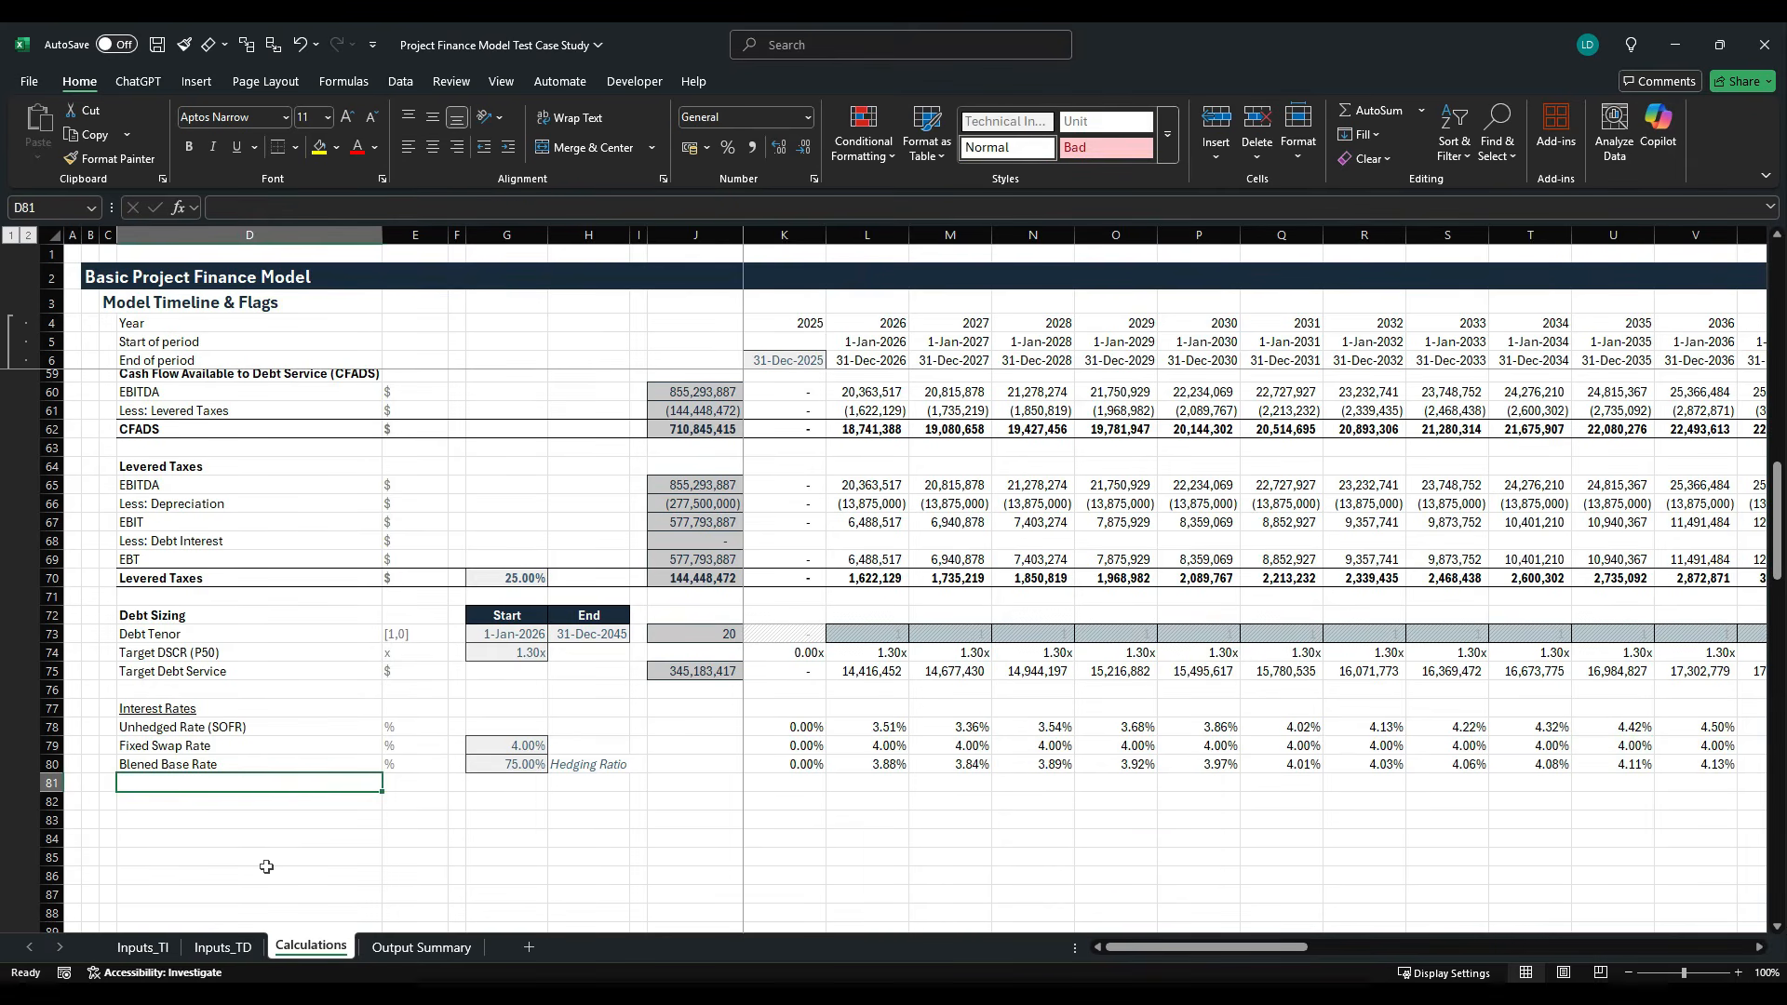
text(All-in)
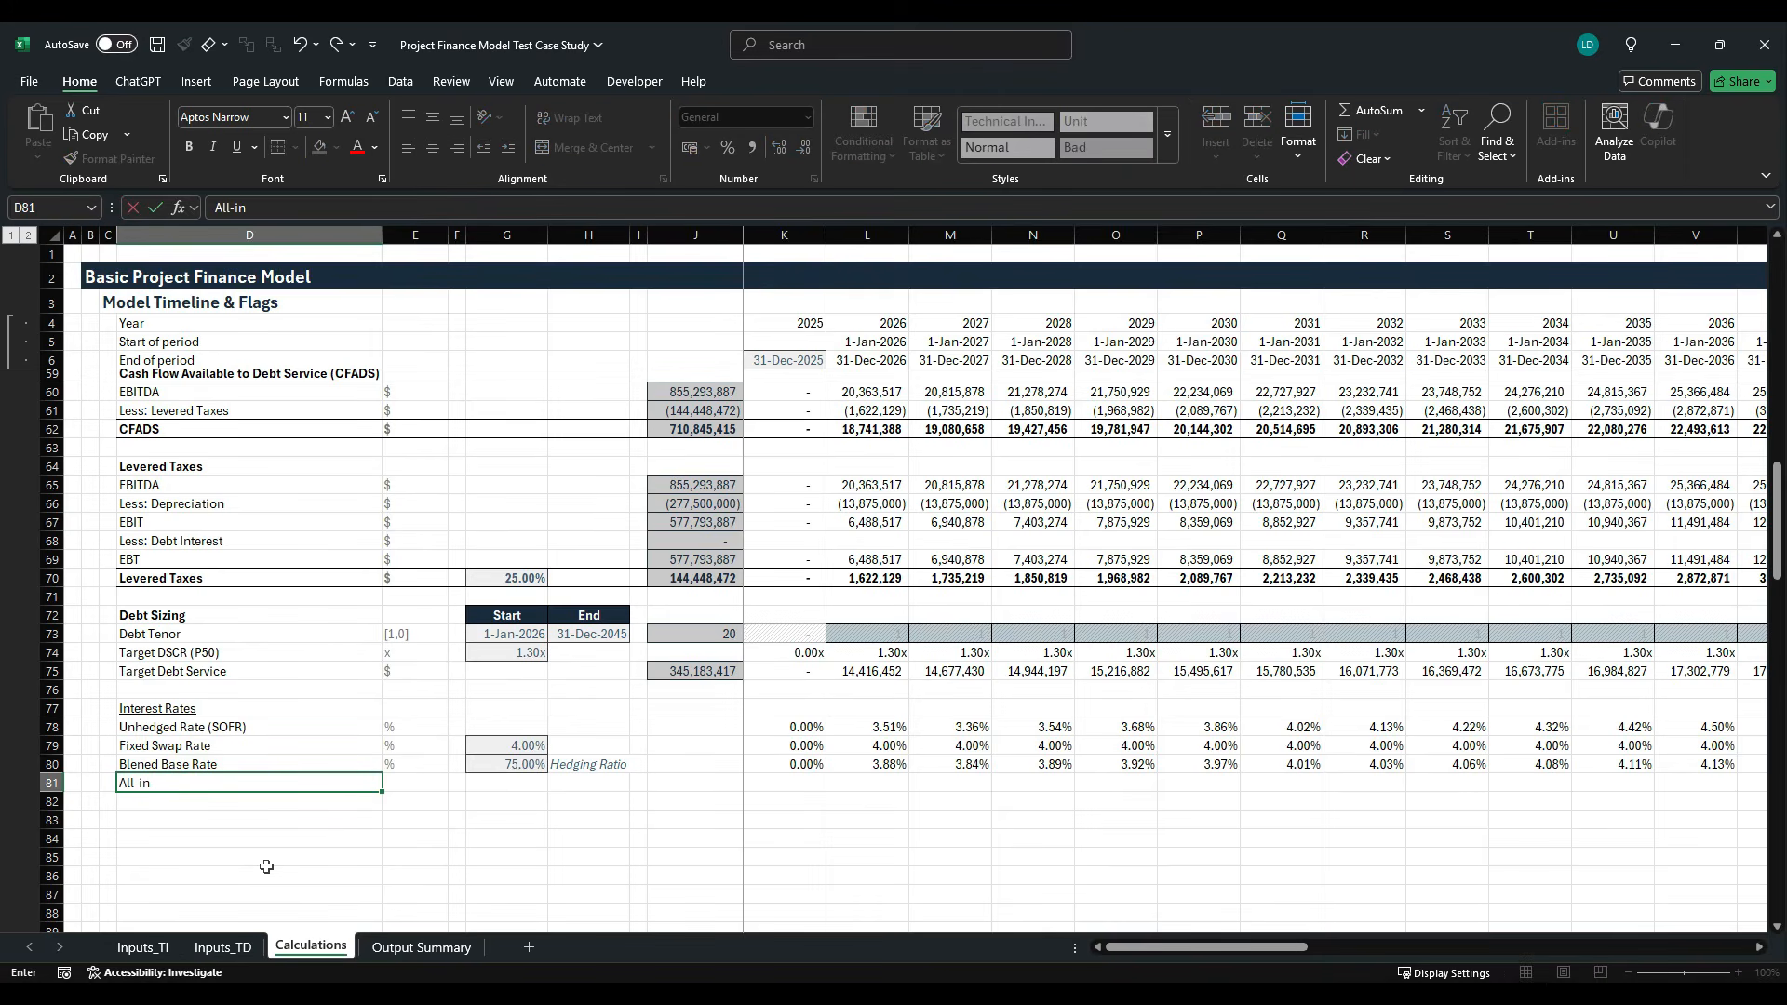
text( Interest Rate)
key(Tab)
text(%)
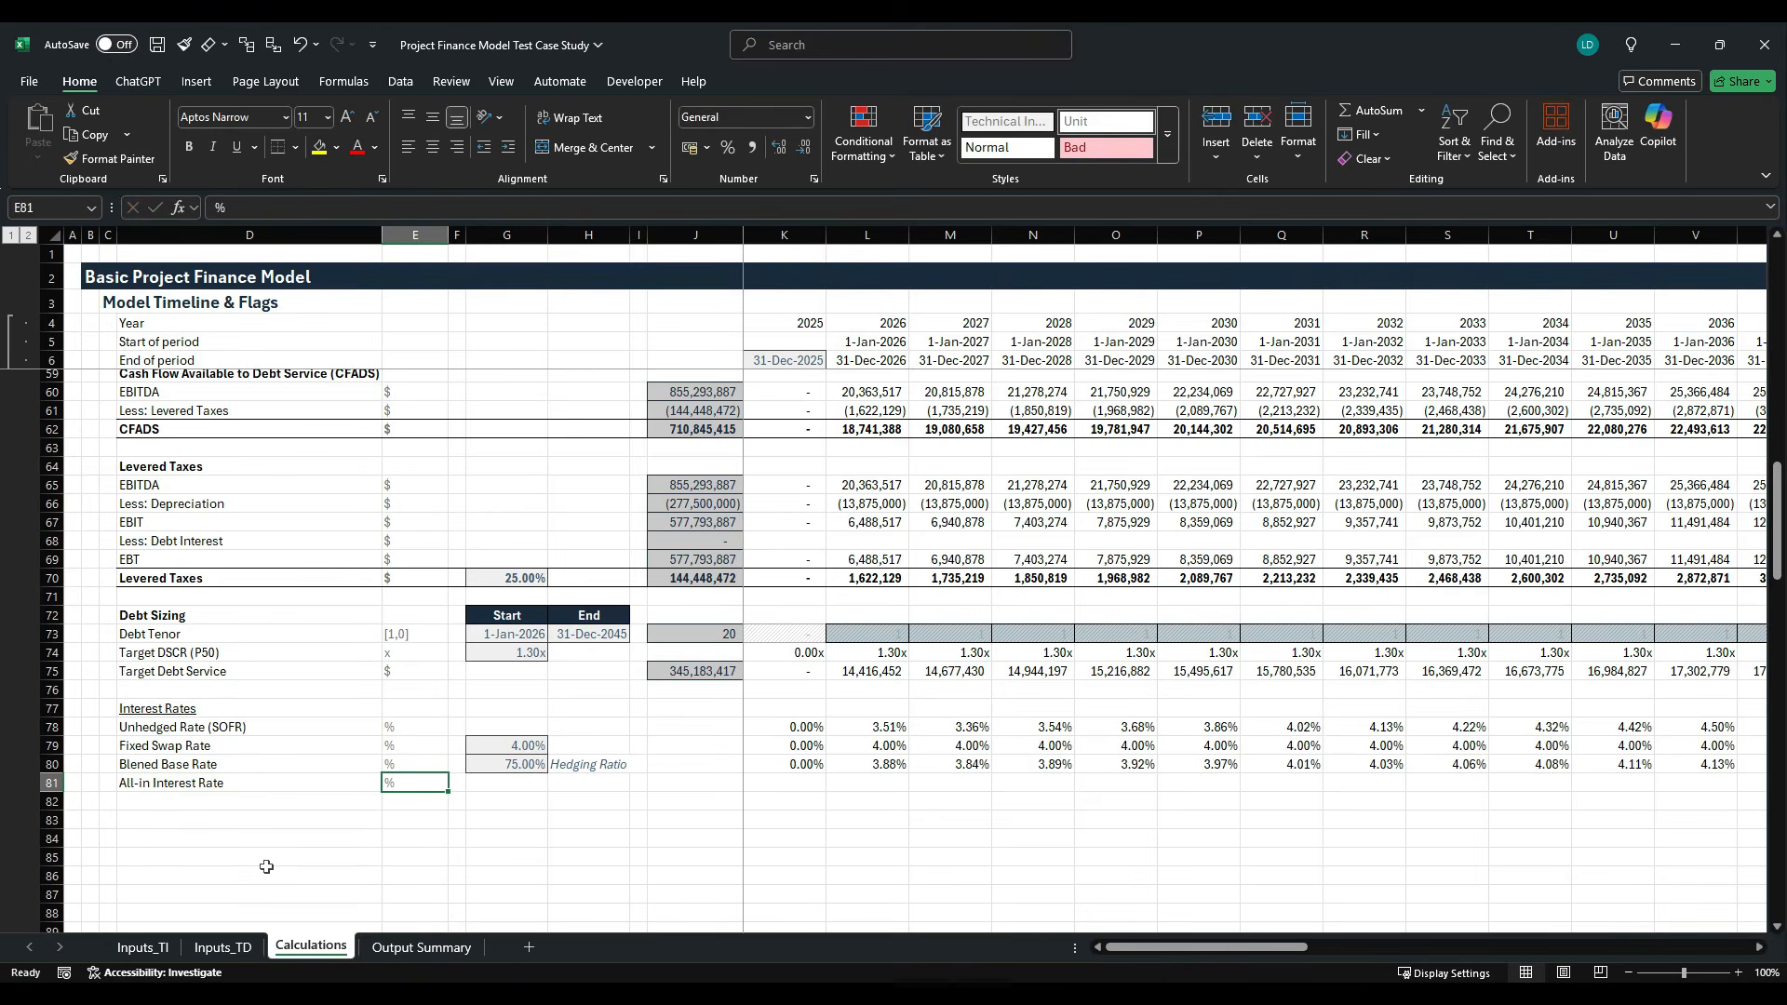
- Link G81 to the debt margin input in Inputs_TI!F38
key(Tab)
key(Tab)
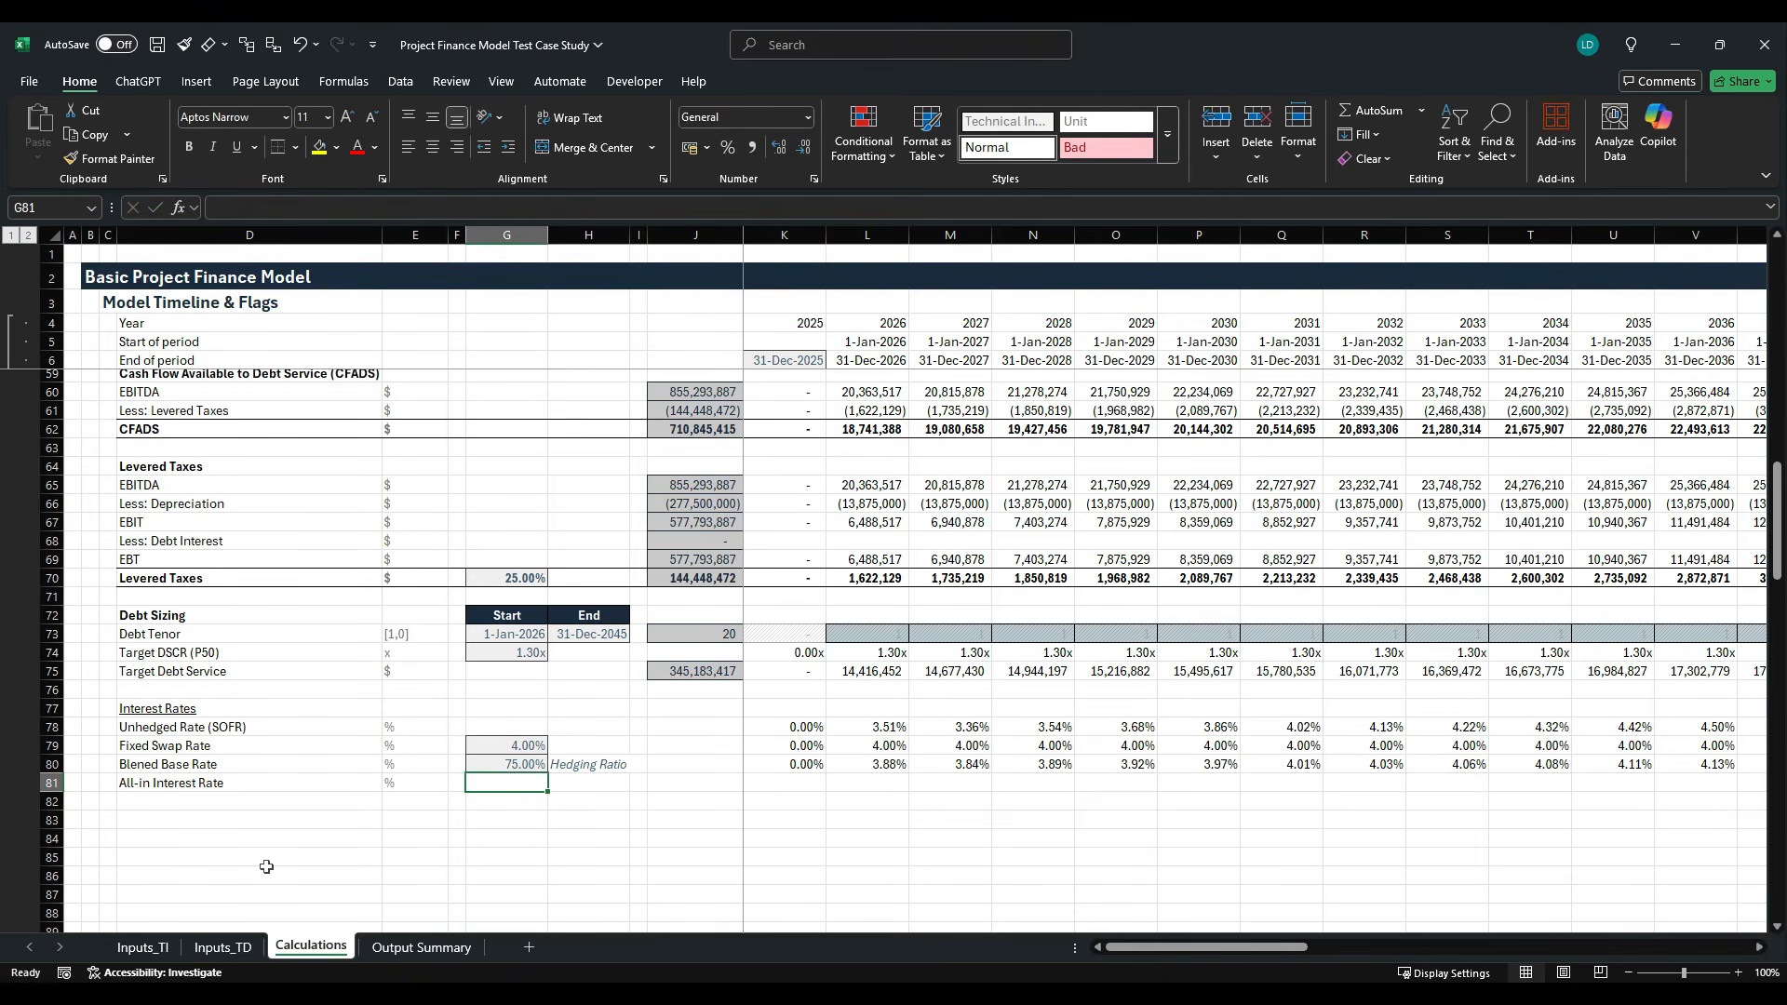
text(=)
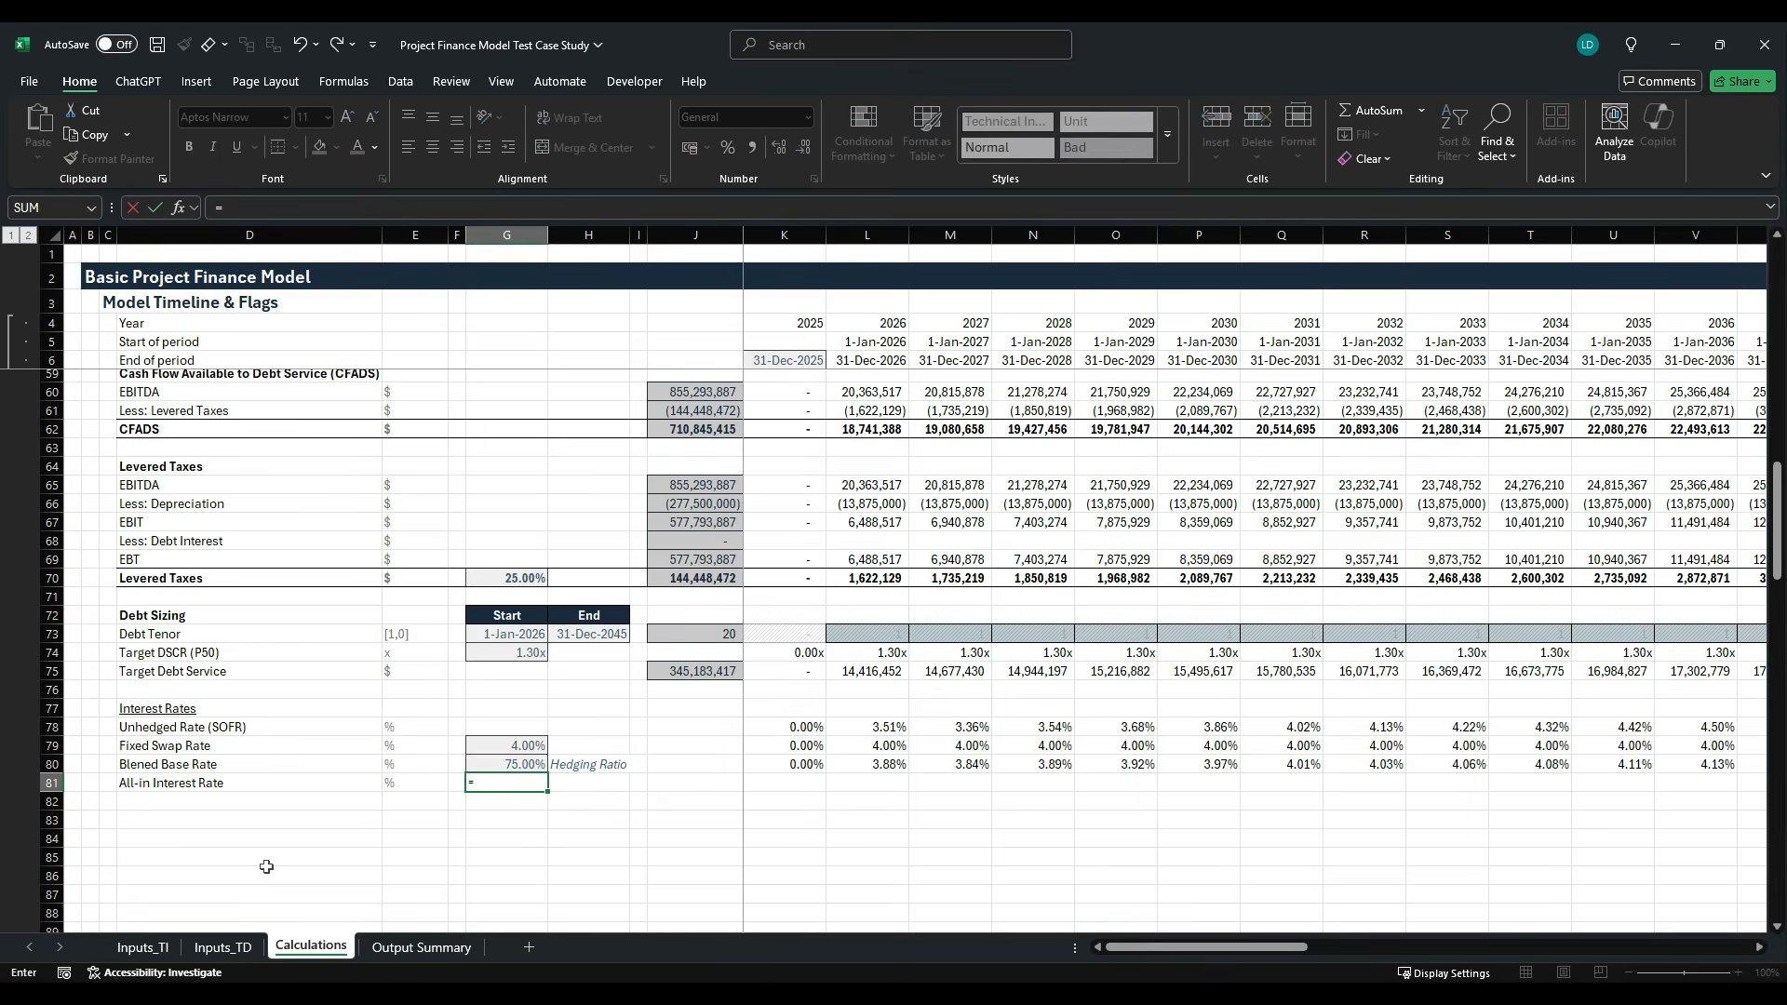
click(142, 946)
click(540, 664)
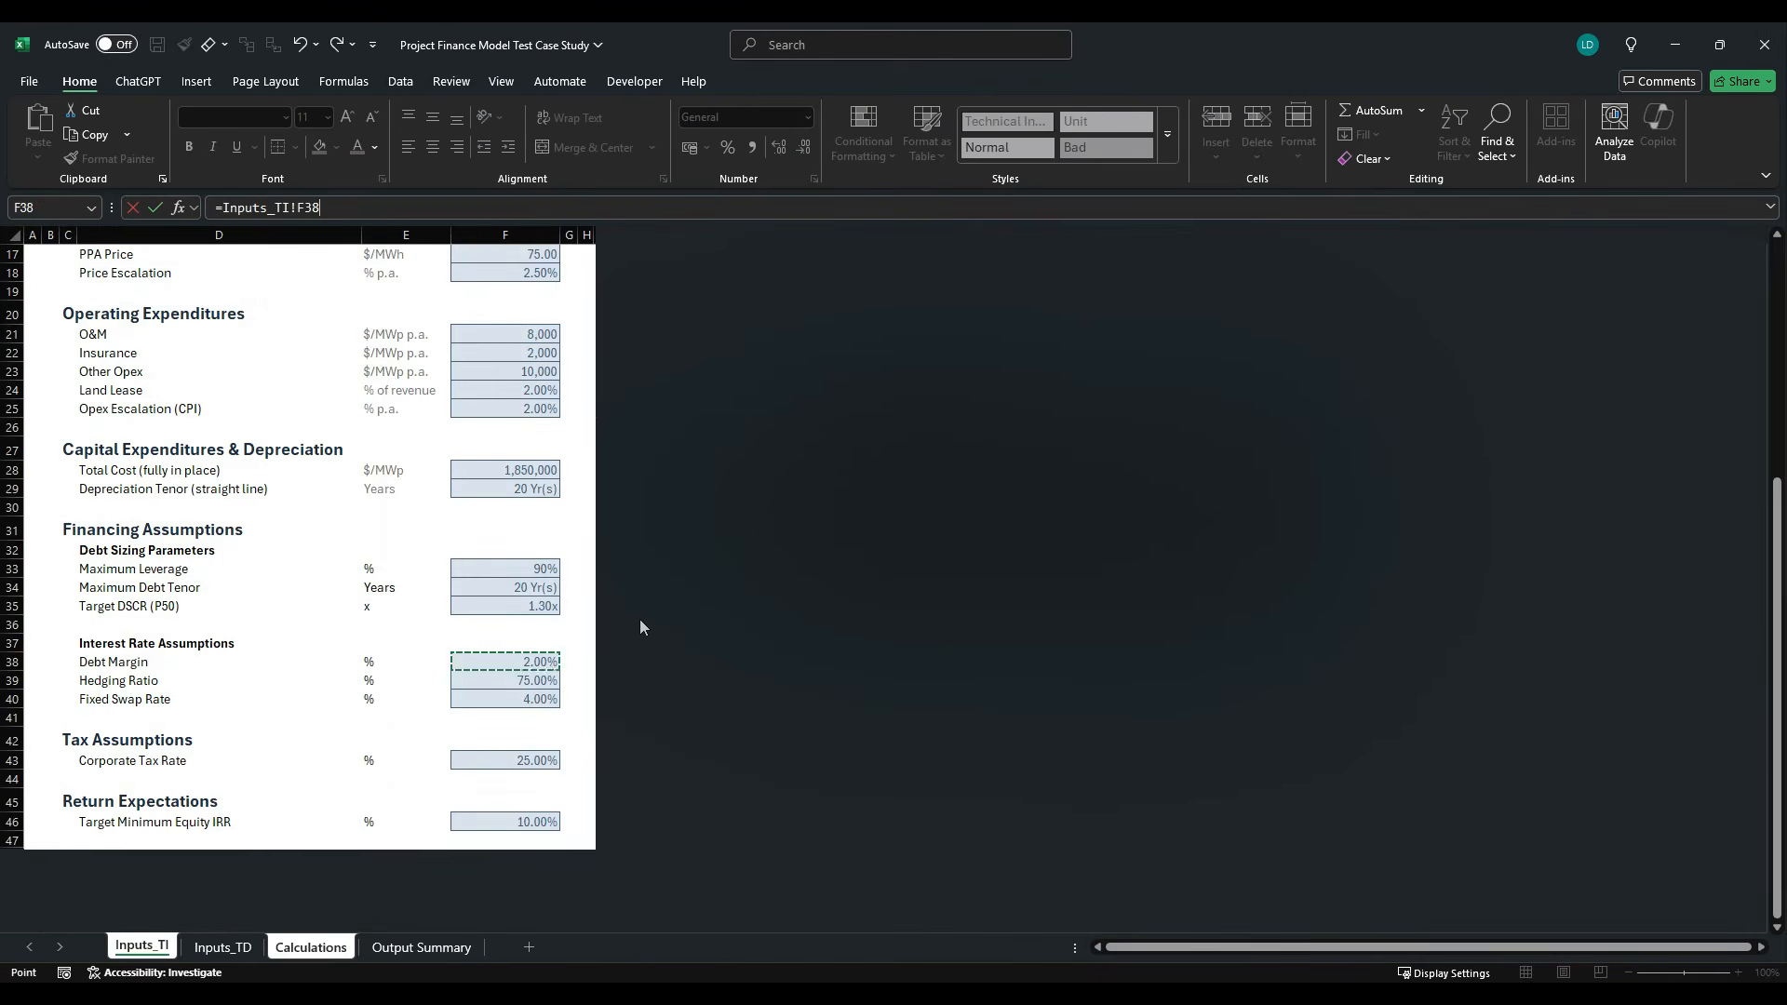
key(Return)
- Apply the Offsheet cell style to the linked margin in G81
key(alt+h)
key(j)
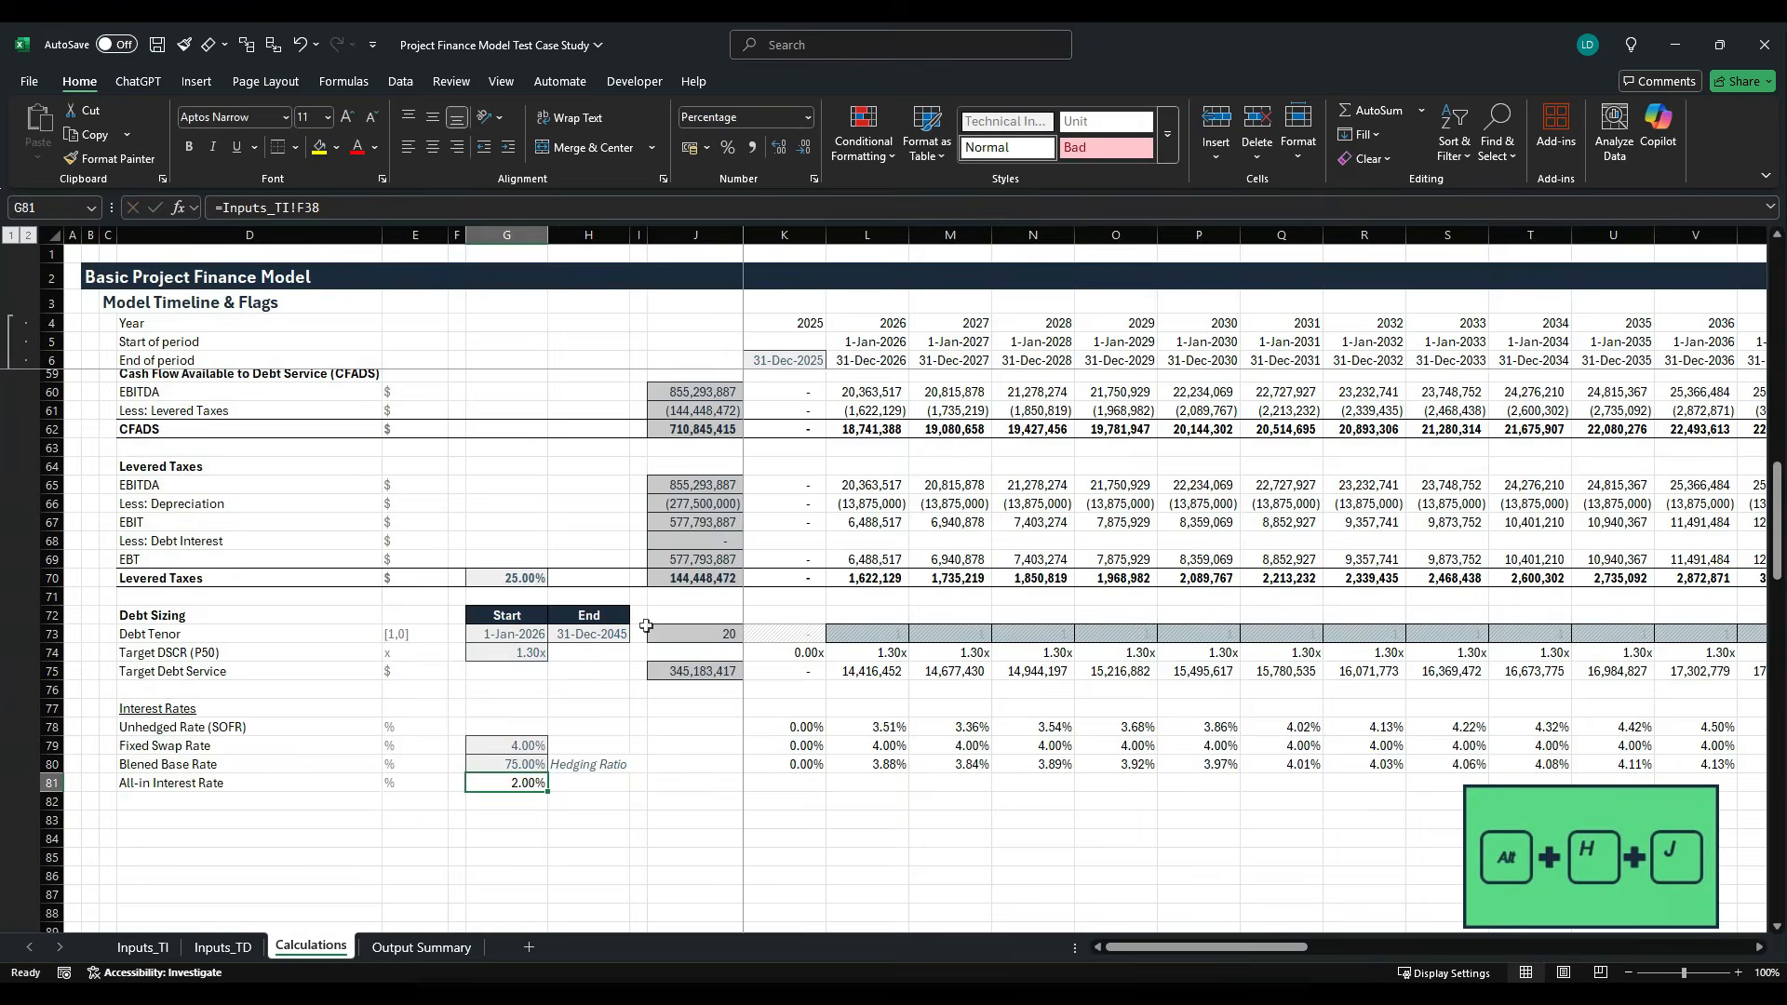
key(Down)
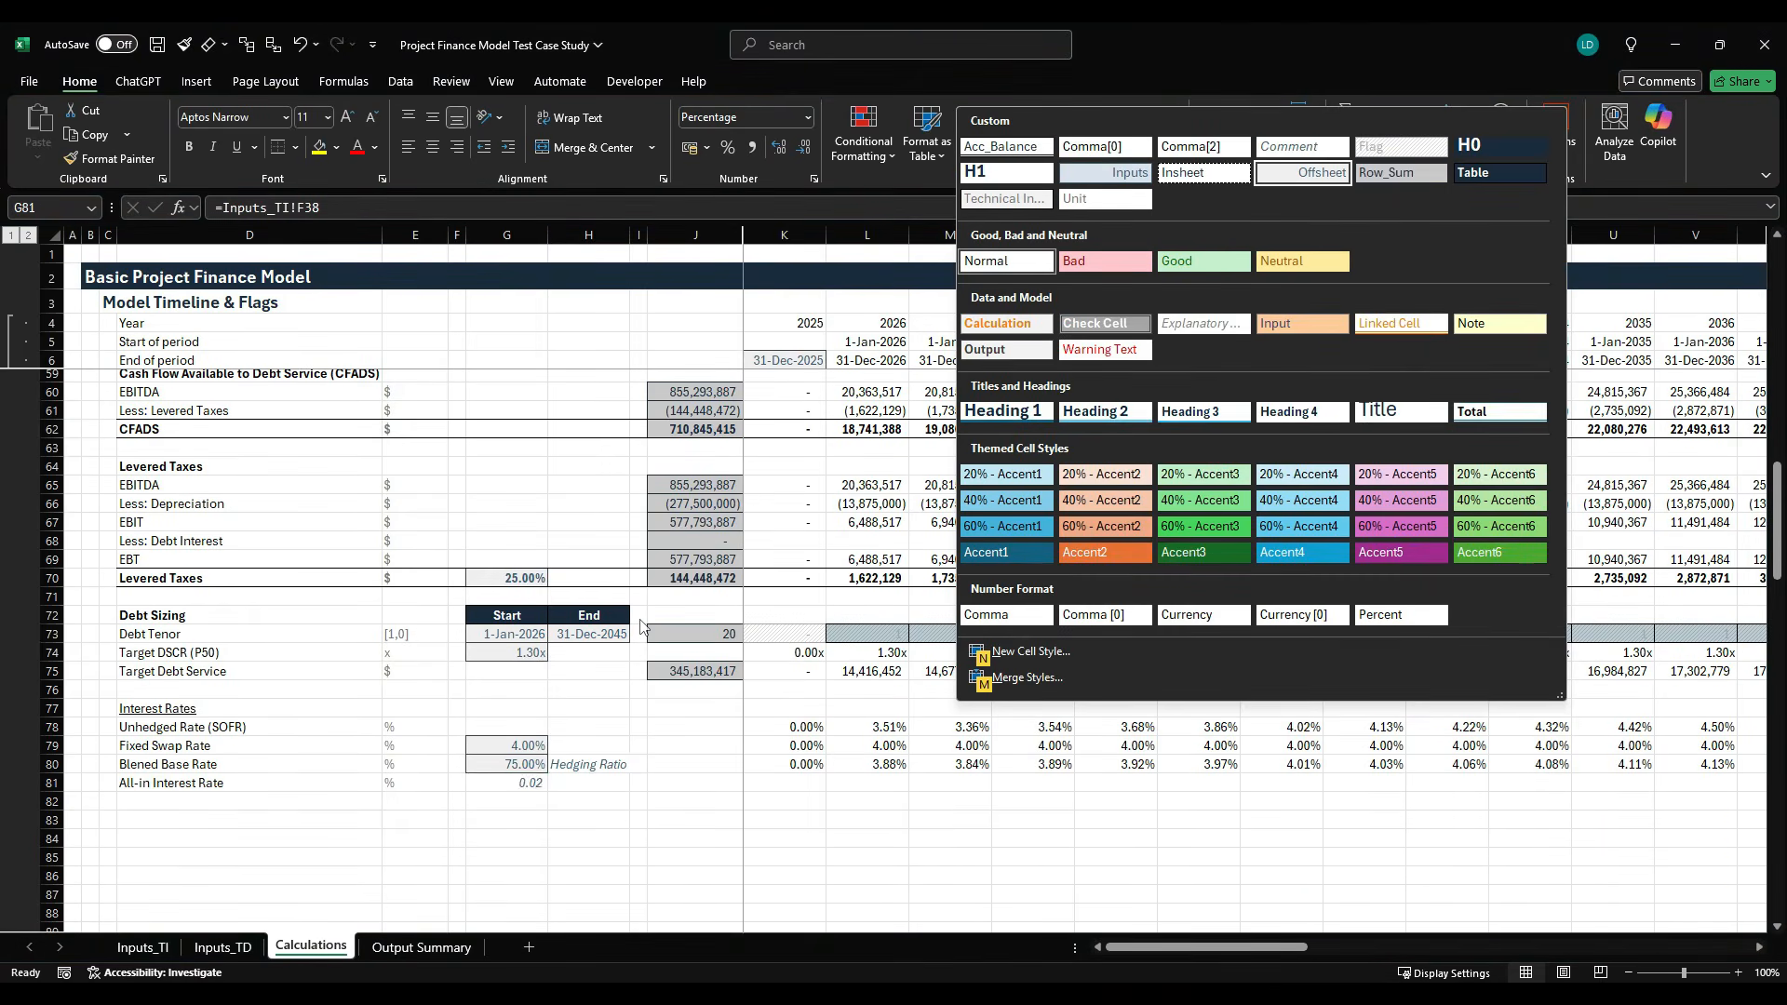
key(Return)
- Label the linked rate with the note "Margin" in H81
key(Right)
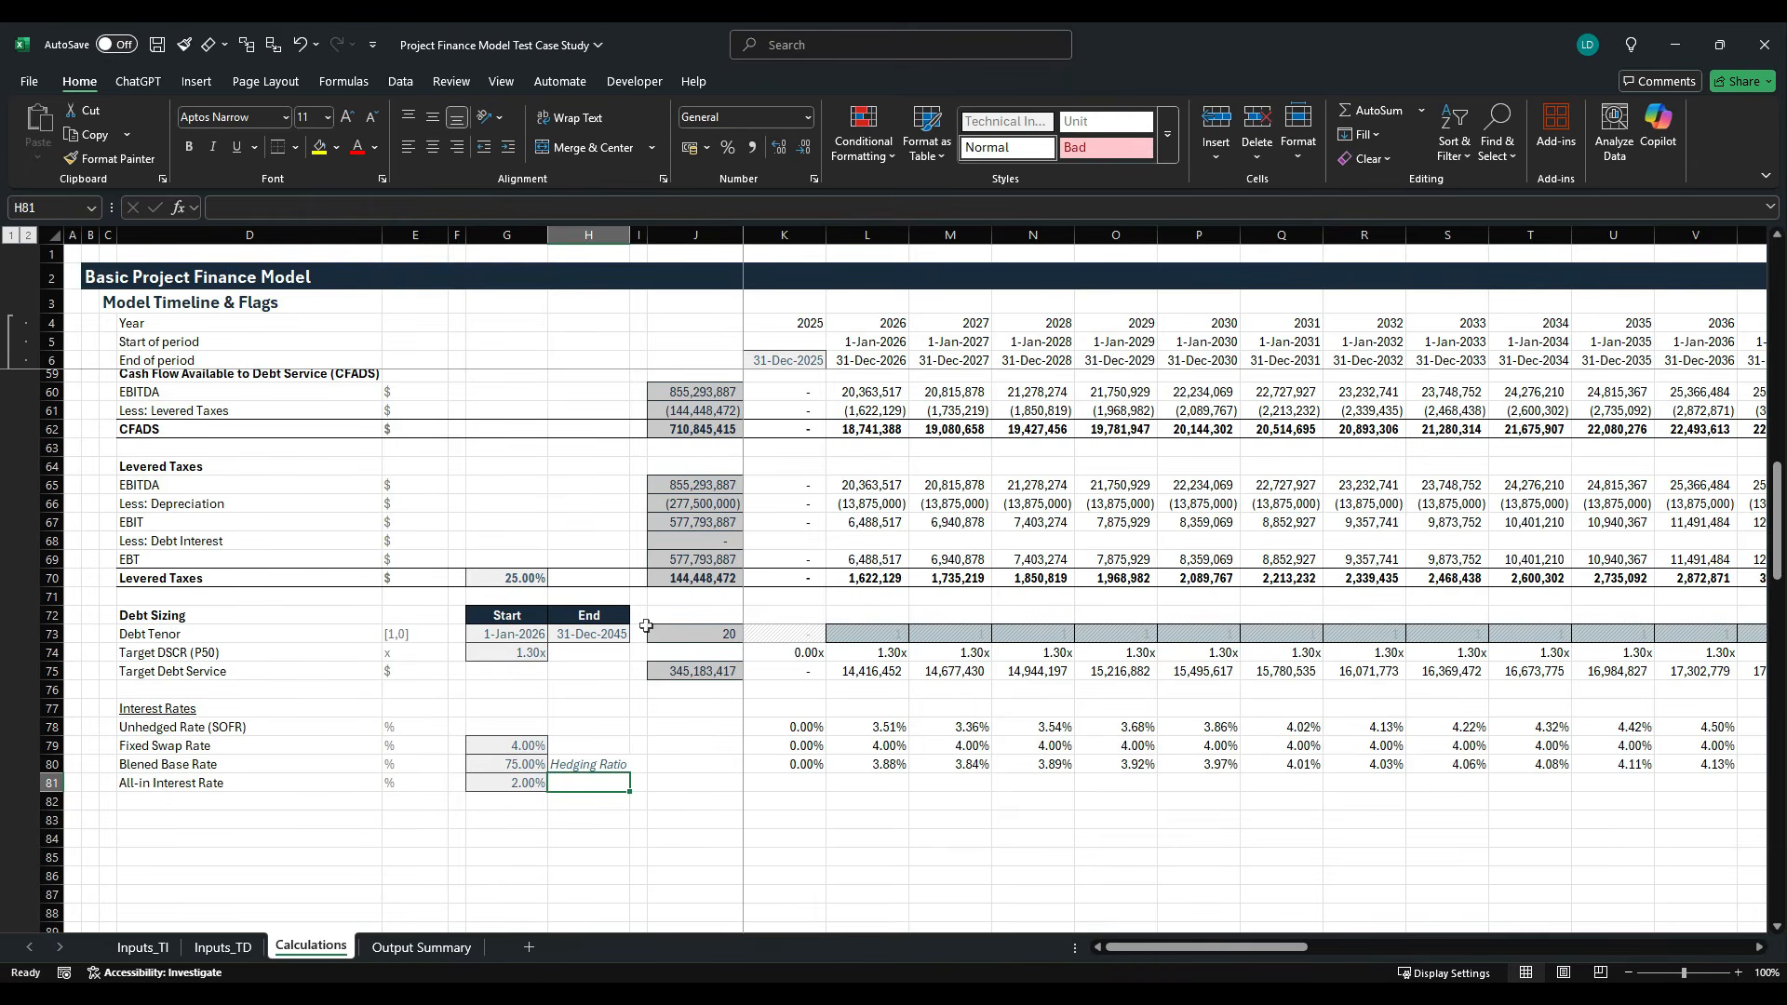
text(Margi)
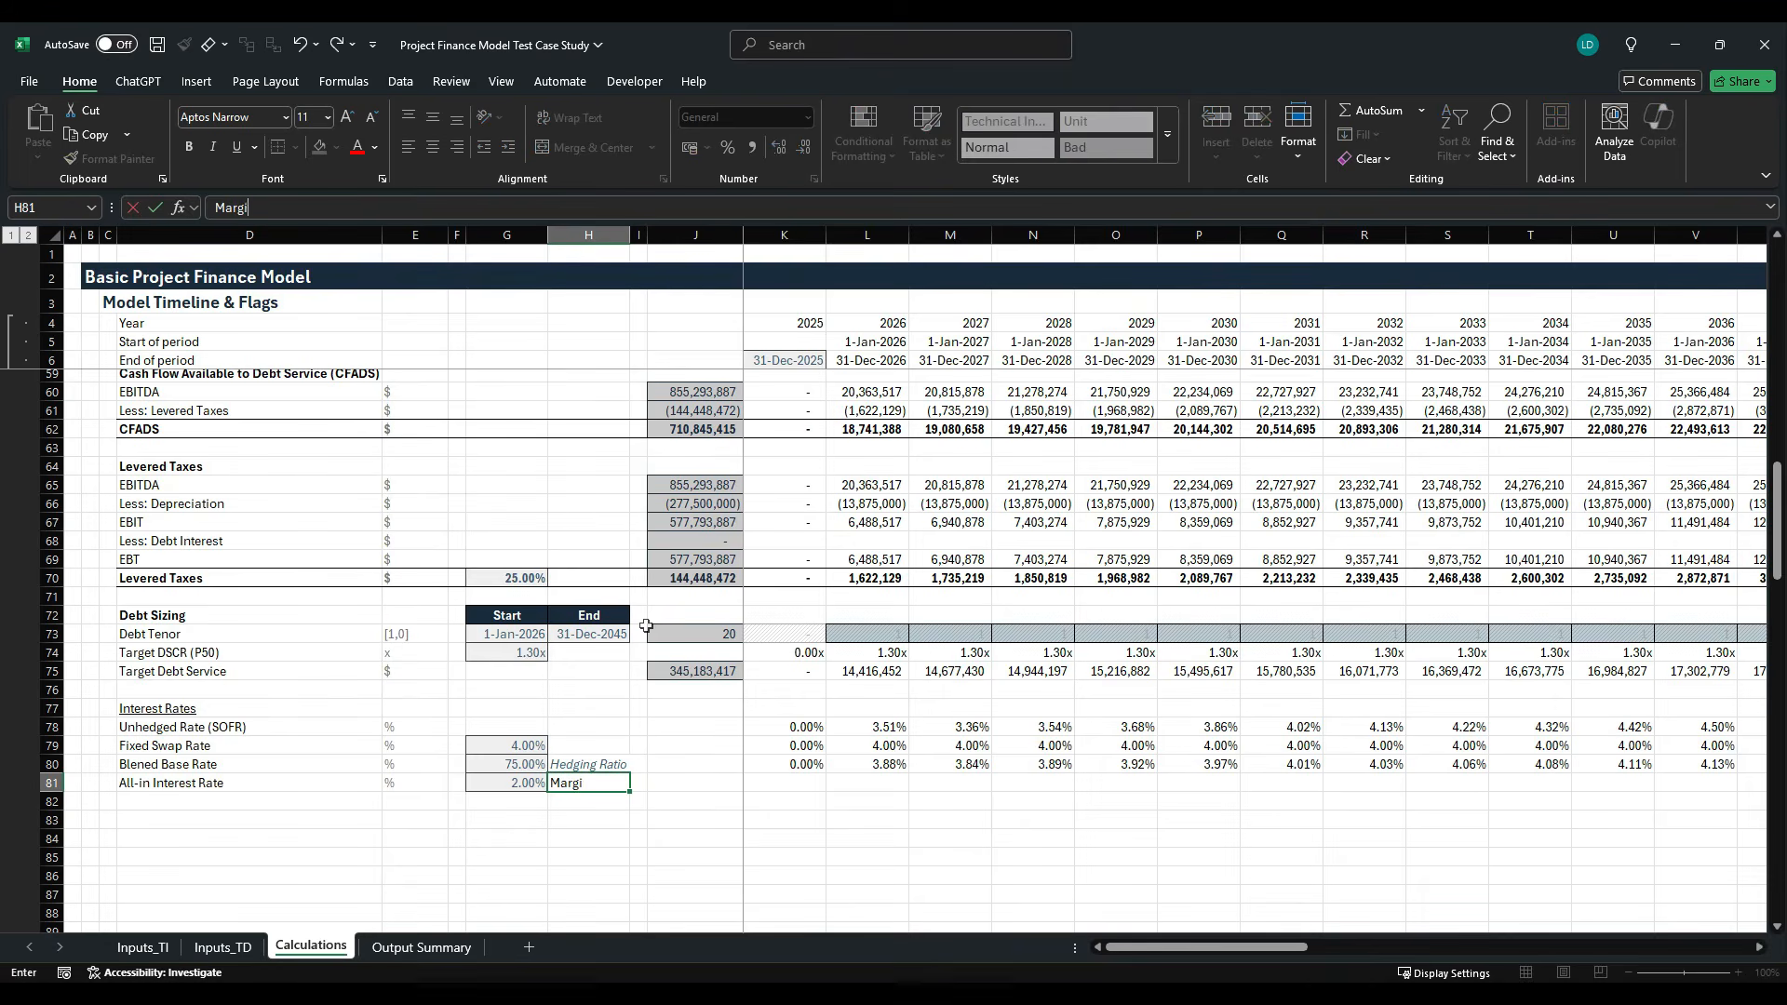
text(n)
- Copy only the formatting of the Hedging Ratio note in H80 onto the Margin note in H81
key(Up)
key(ctrl+c)
key(Down)
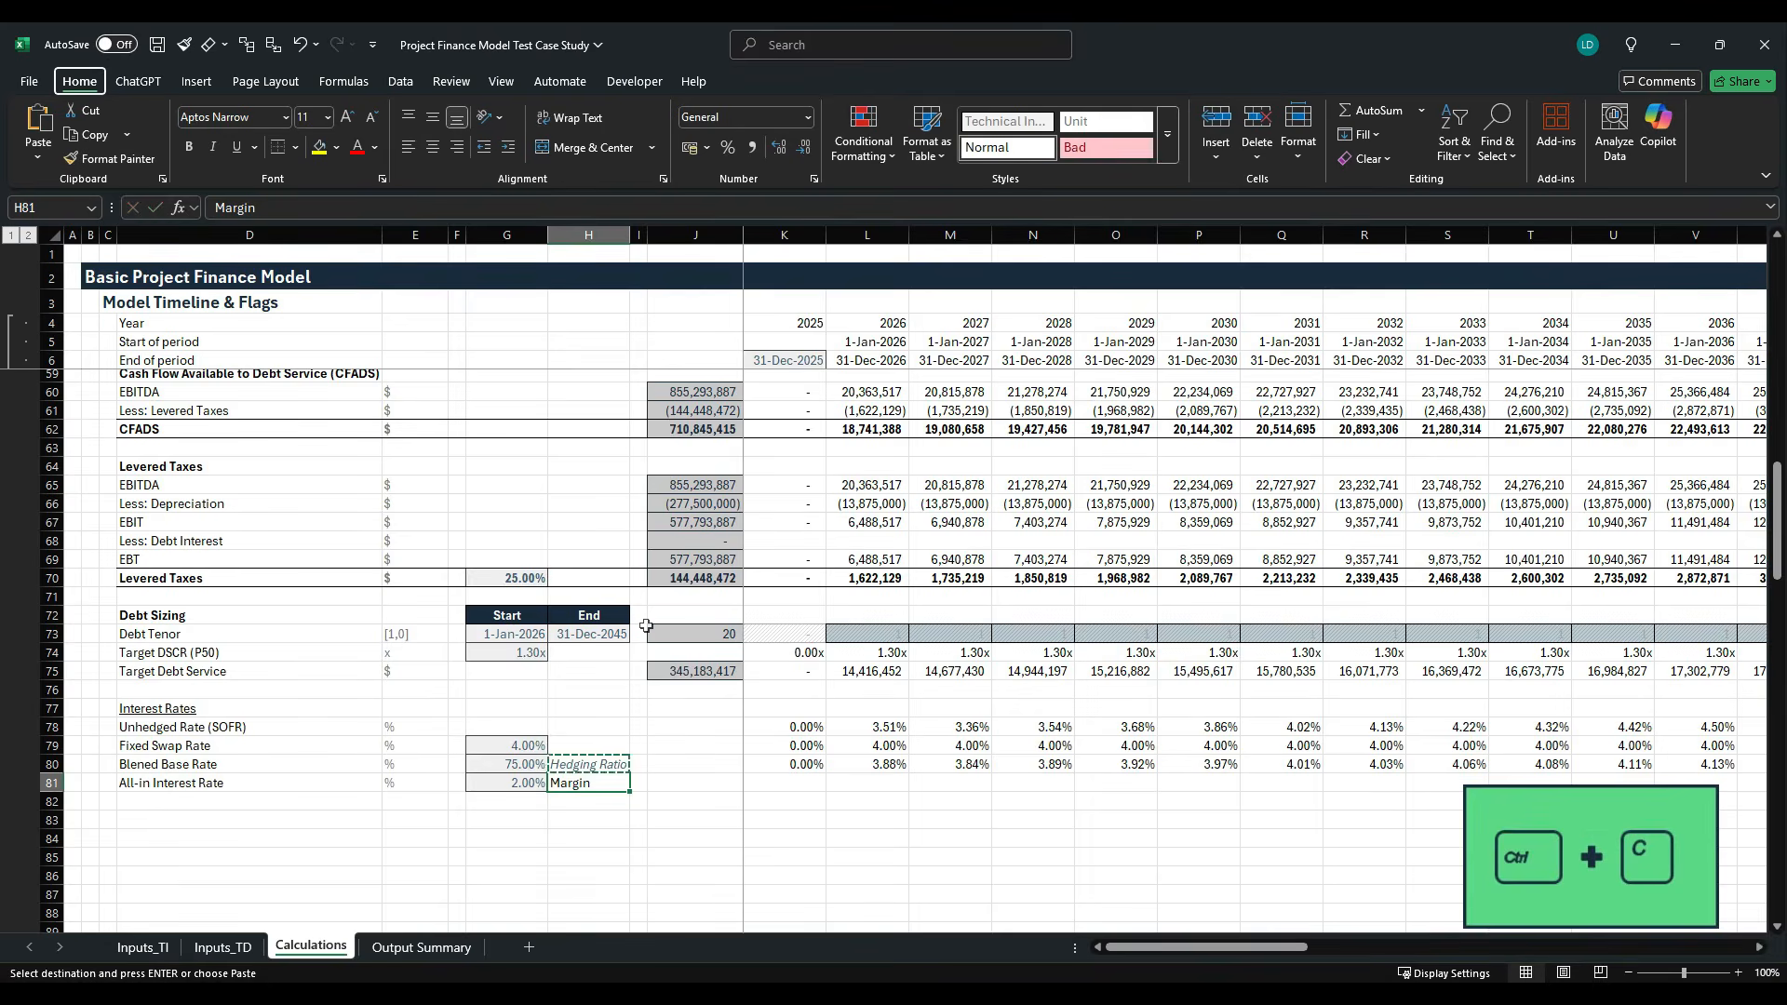
key(alt+h)
key(v)
key(s)
key(t)
key(Return)
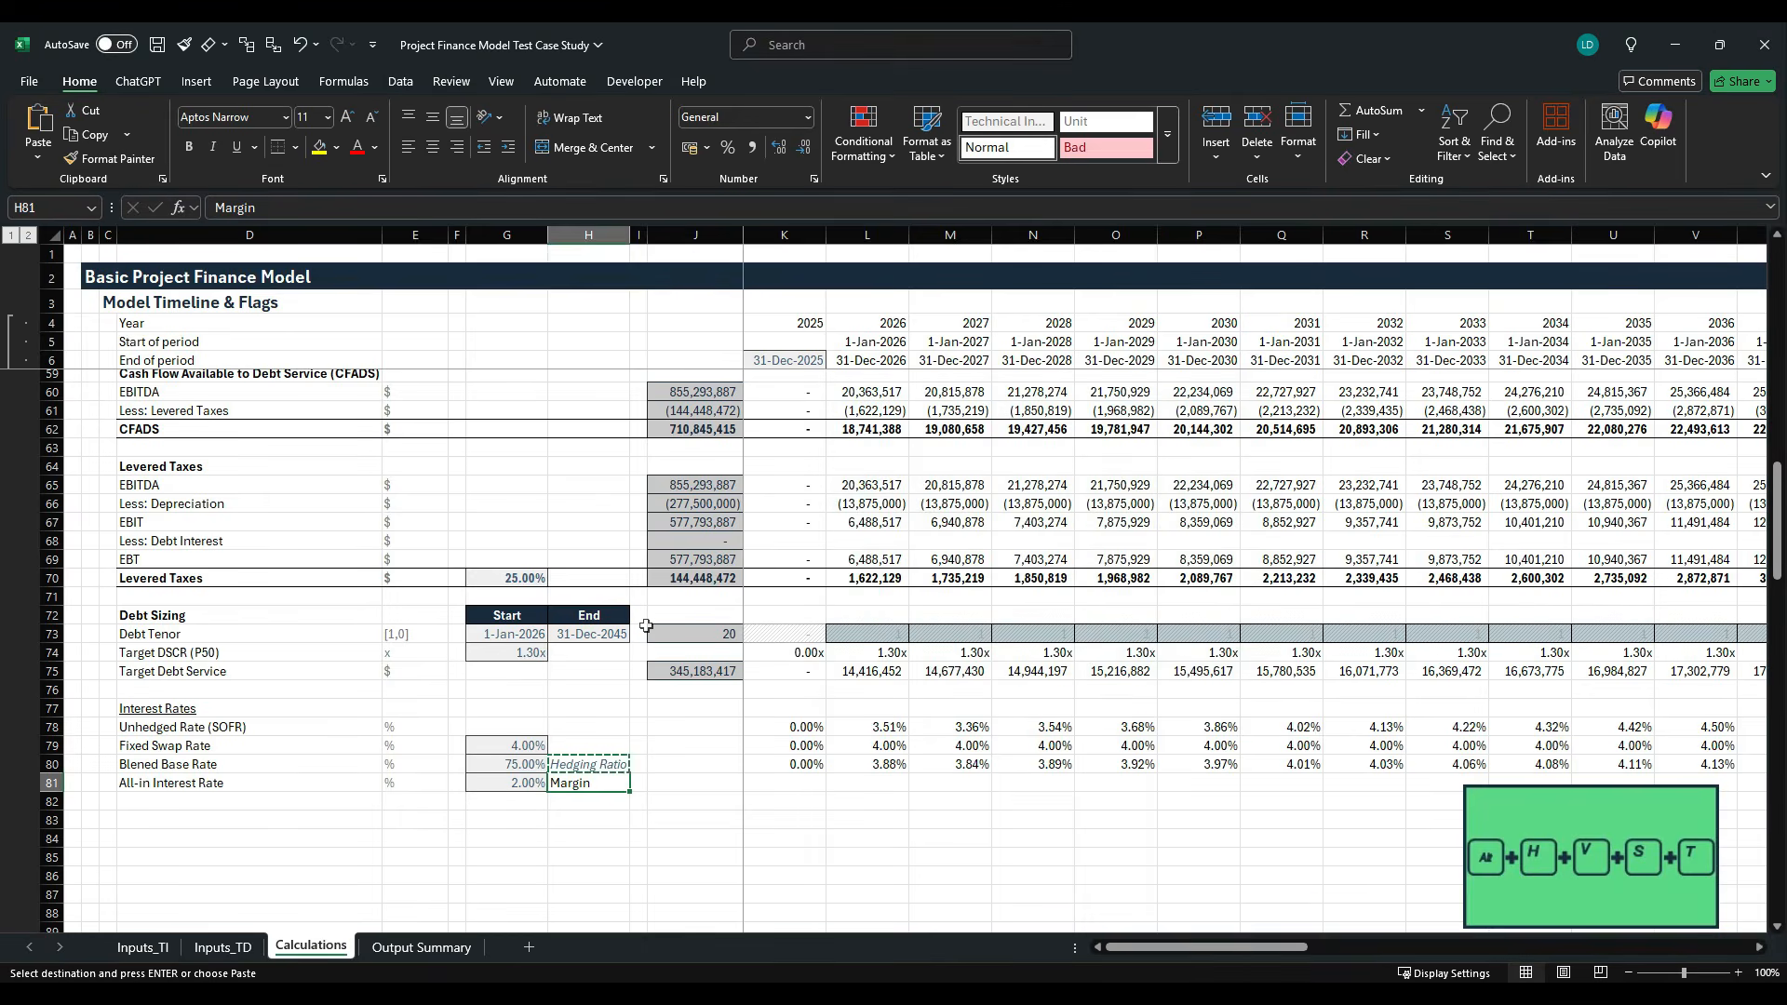
key(alt+h)
key(v)
key(s)
key(t)
key(Return)
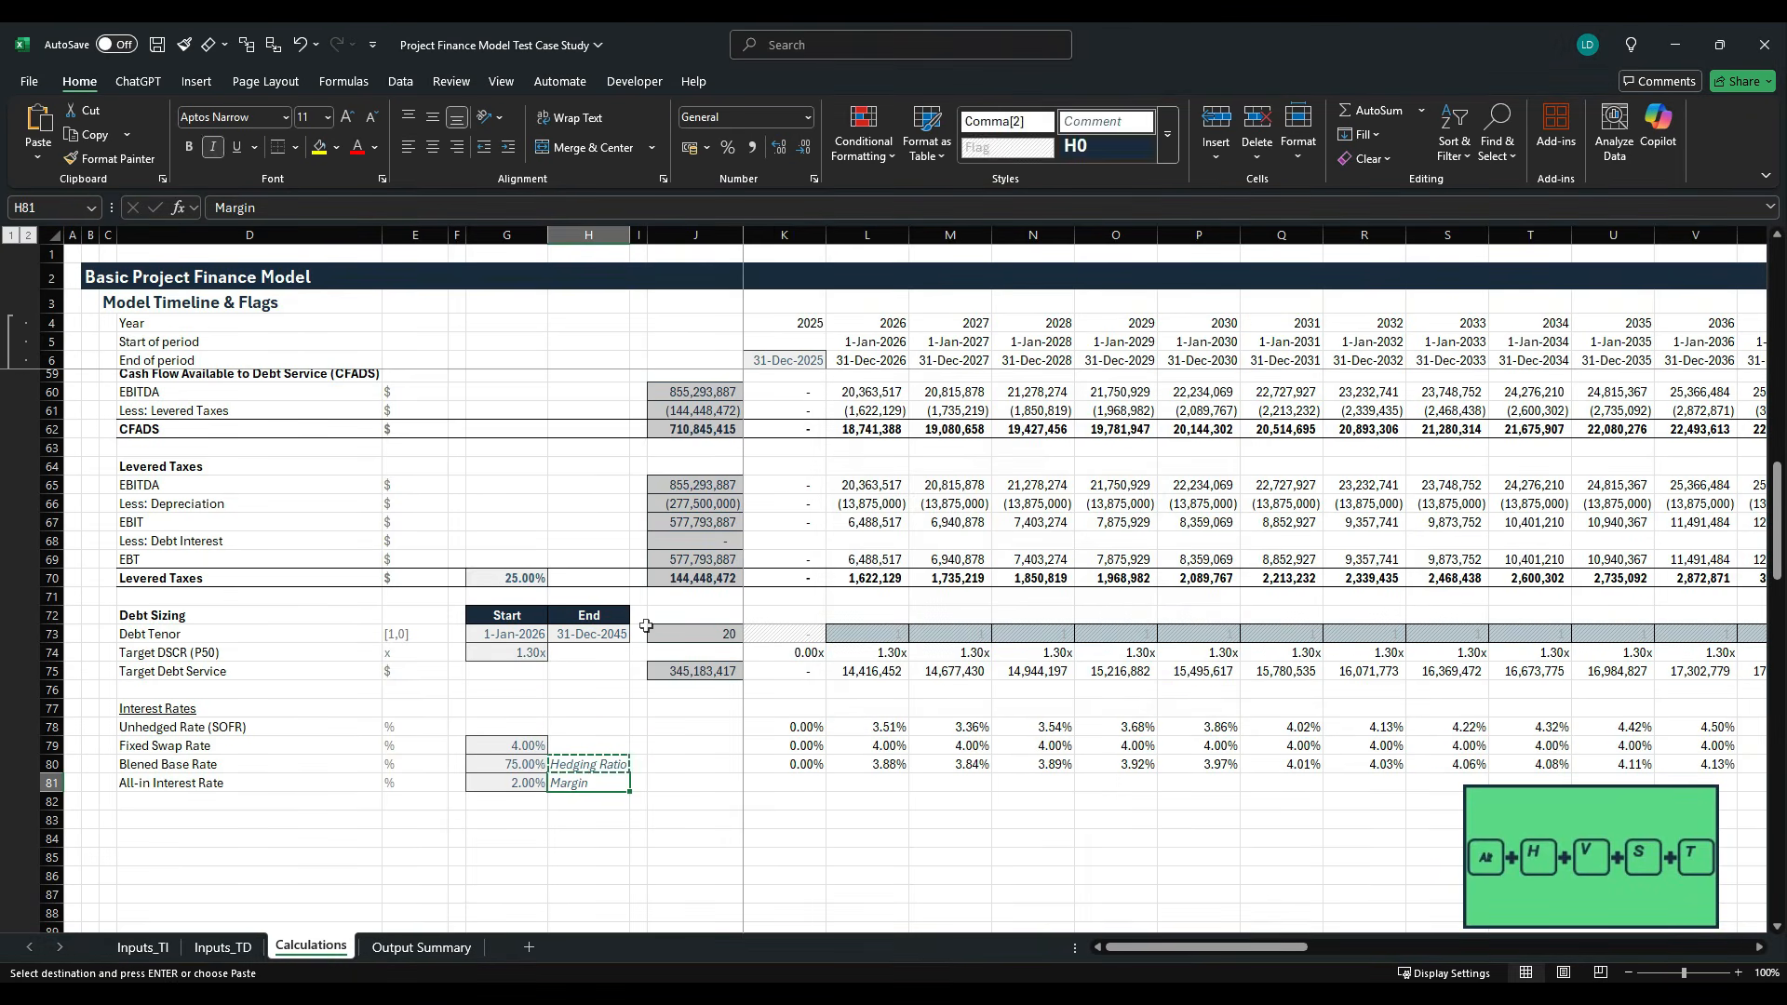
key(Escape)
- Start the all-in interest rate formula in K81 by adding the absolute margin $G$81 to the blended base rate K80
key(Right)
key(Right)
key(Right)
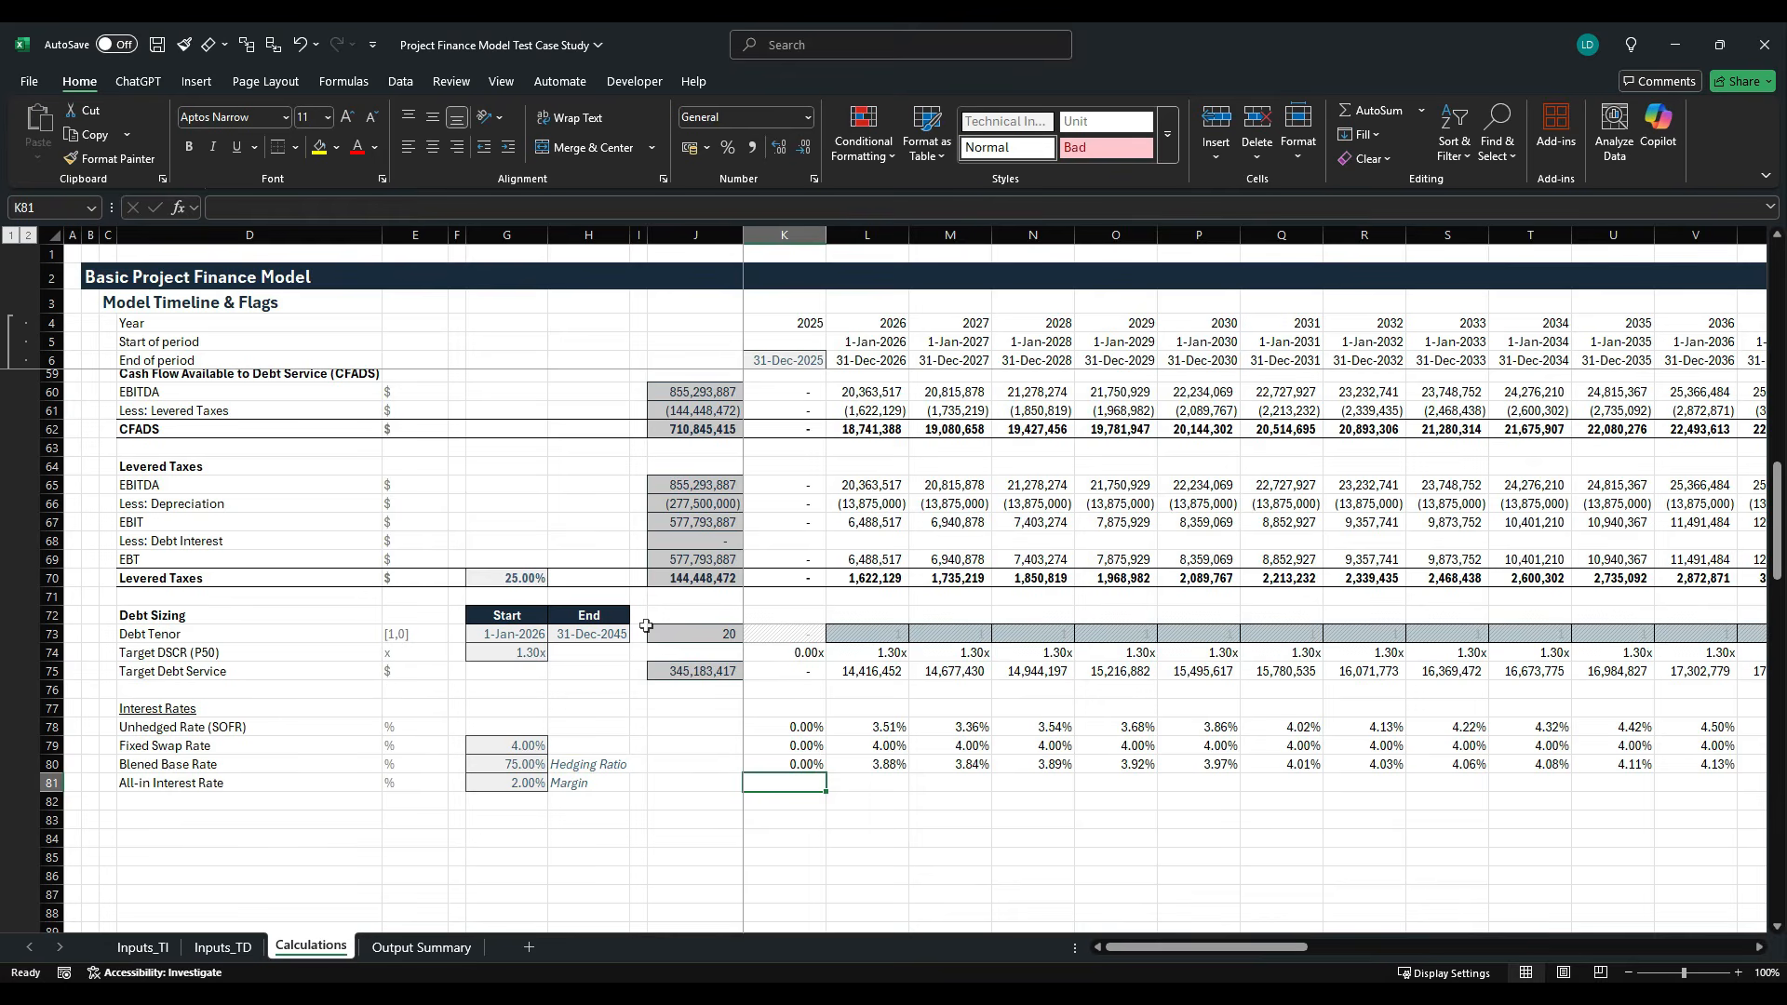
text(=)
key(Left)
key(Left)
key(Left)
key(Left)
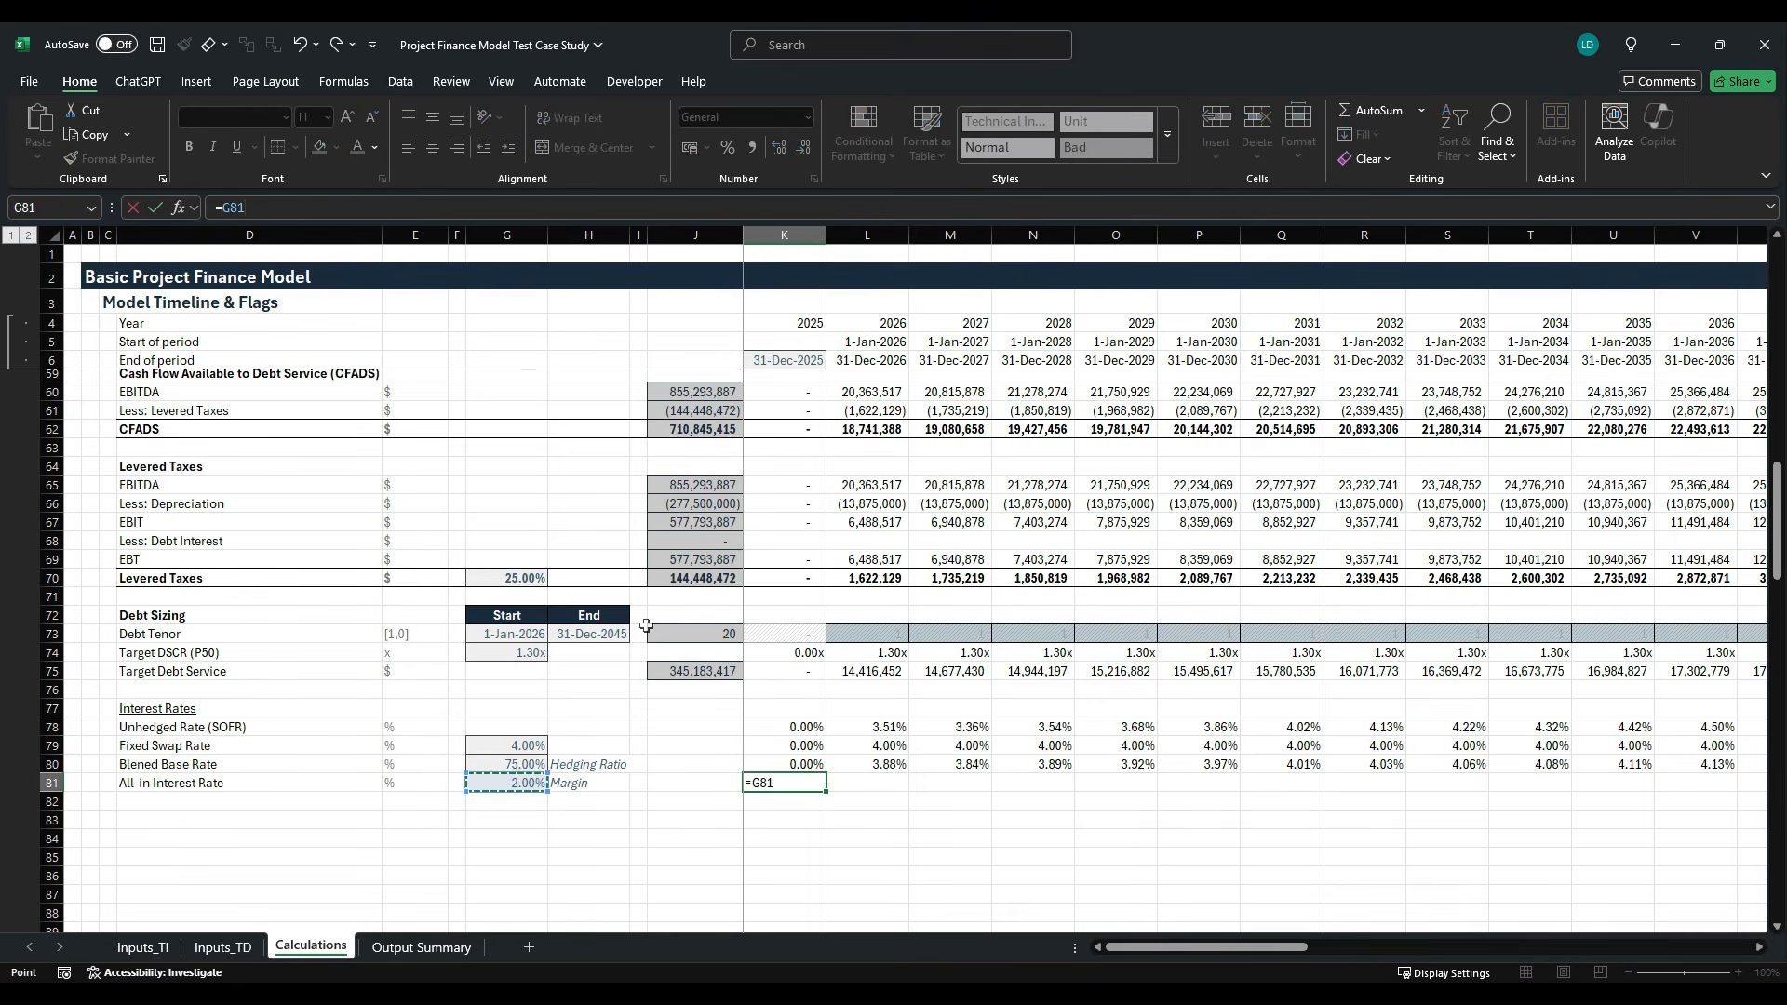
key(F4)
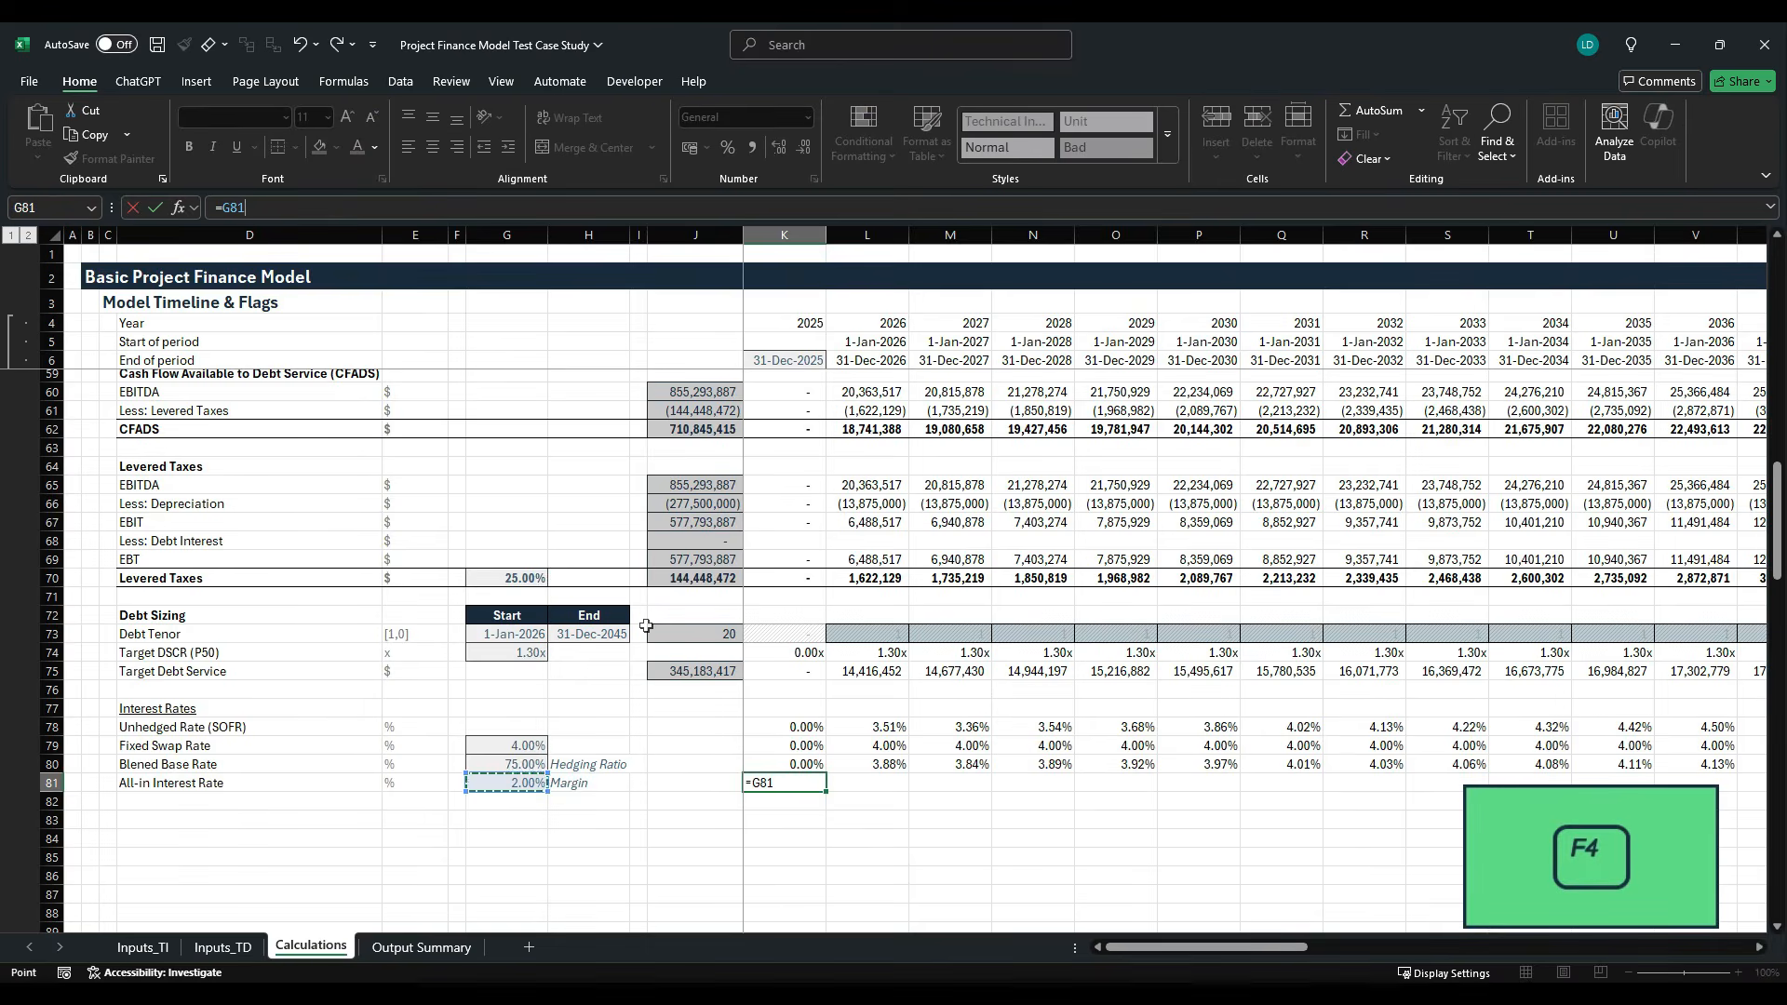
text(+)
key(Up)
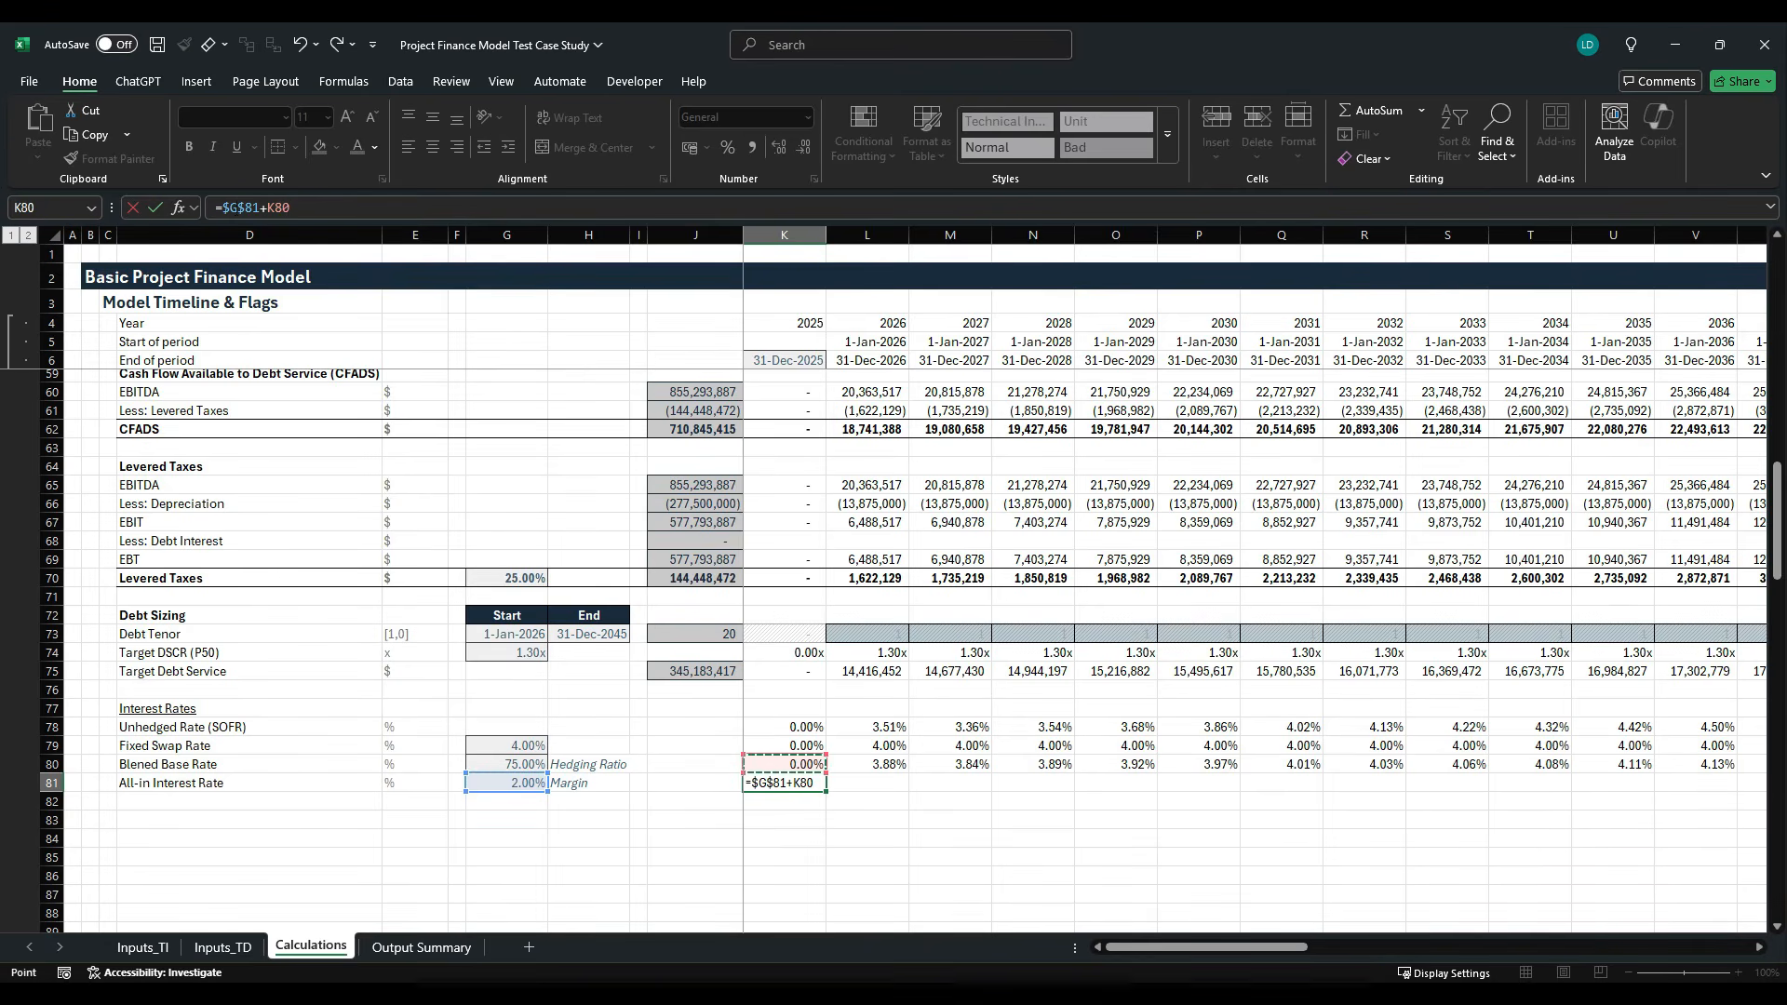
- Enclose the K81 sum in parentheses and multiply it by the debt tenor flag K73, giving =($G$81+K80)*K73
click(223, 207)
text(()
text())
text(*)
key(F2)
key(Up)
key(Up)
key(Up)
key(Up)
key(Up)
key(Up)
key(Up)
key(Up)
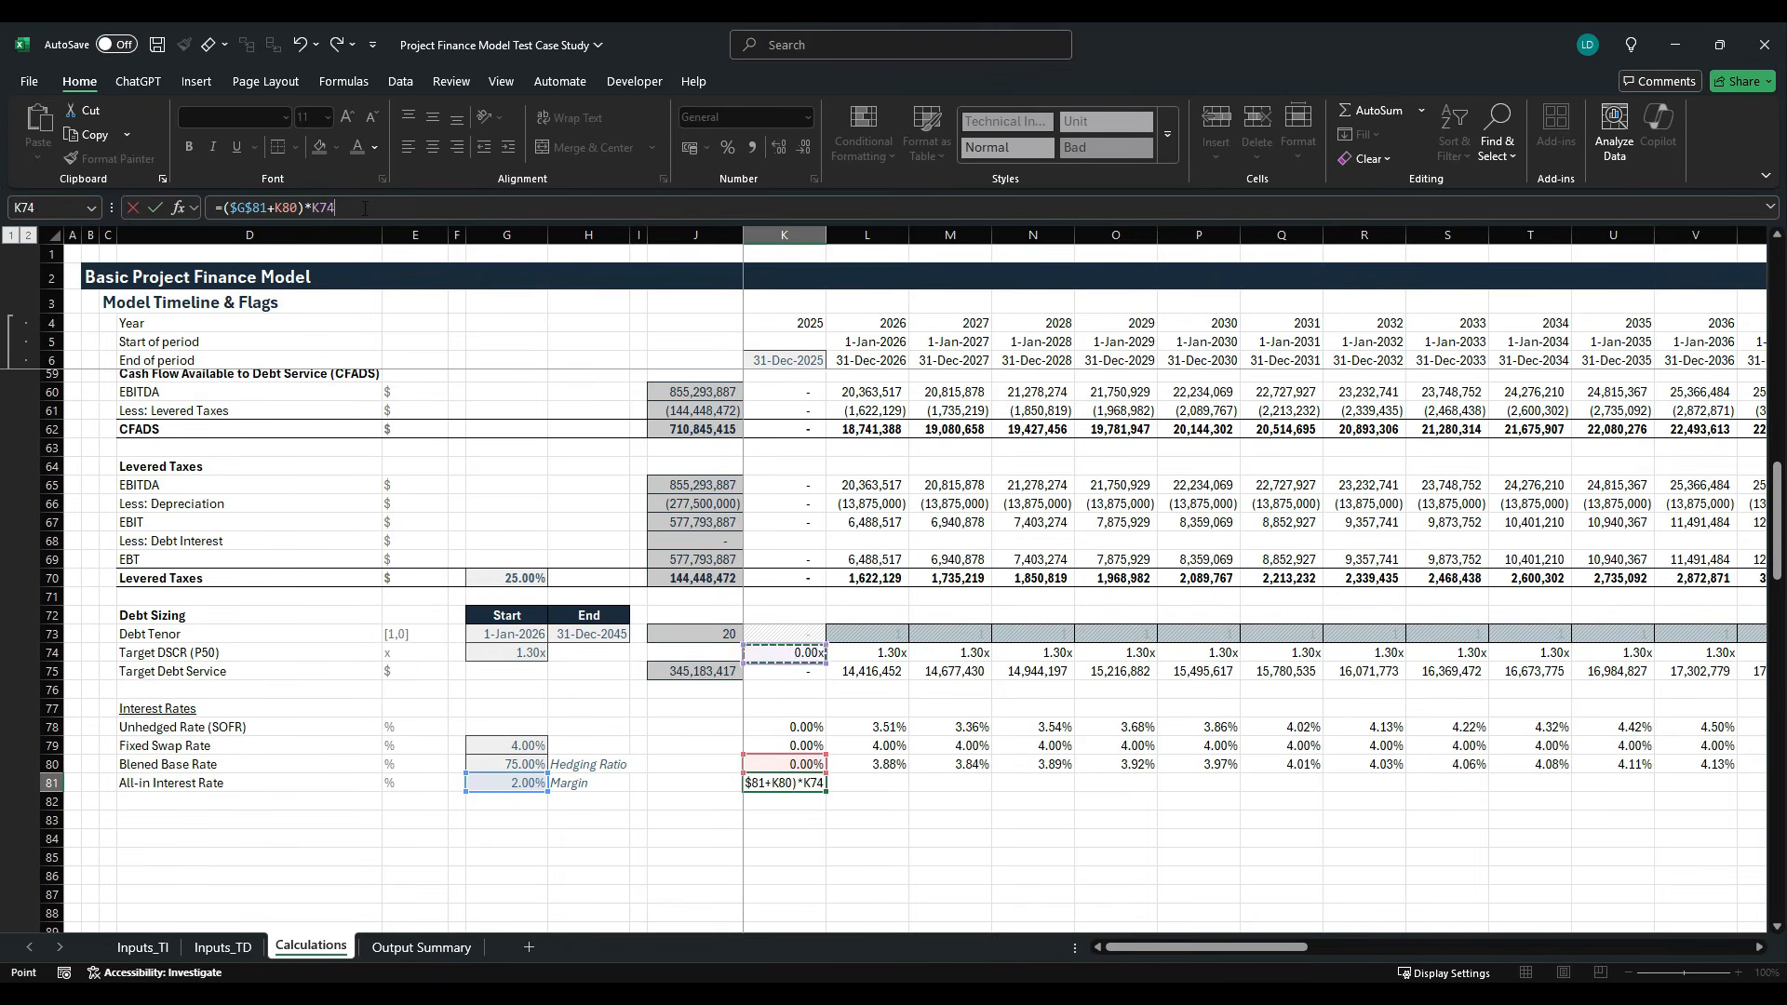
key(ctrl+Return)
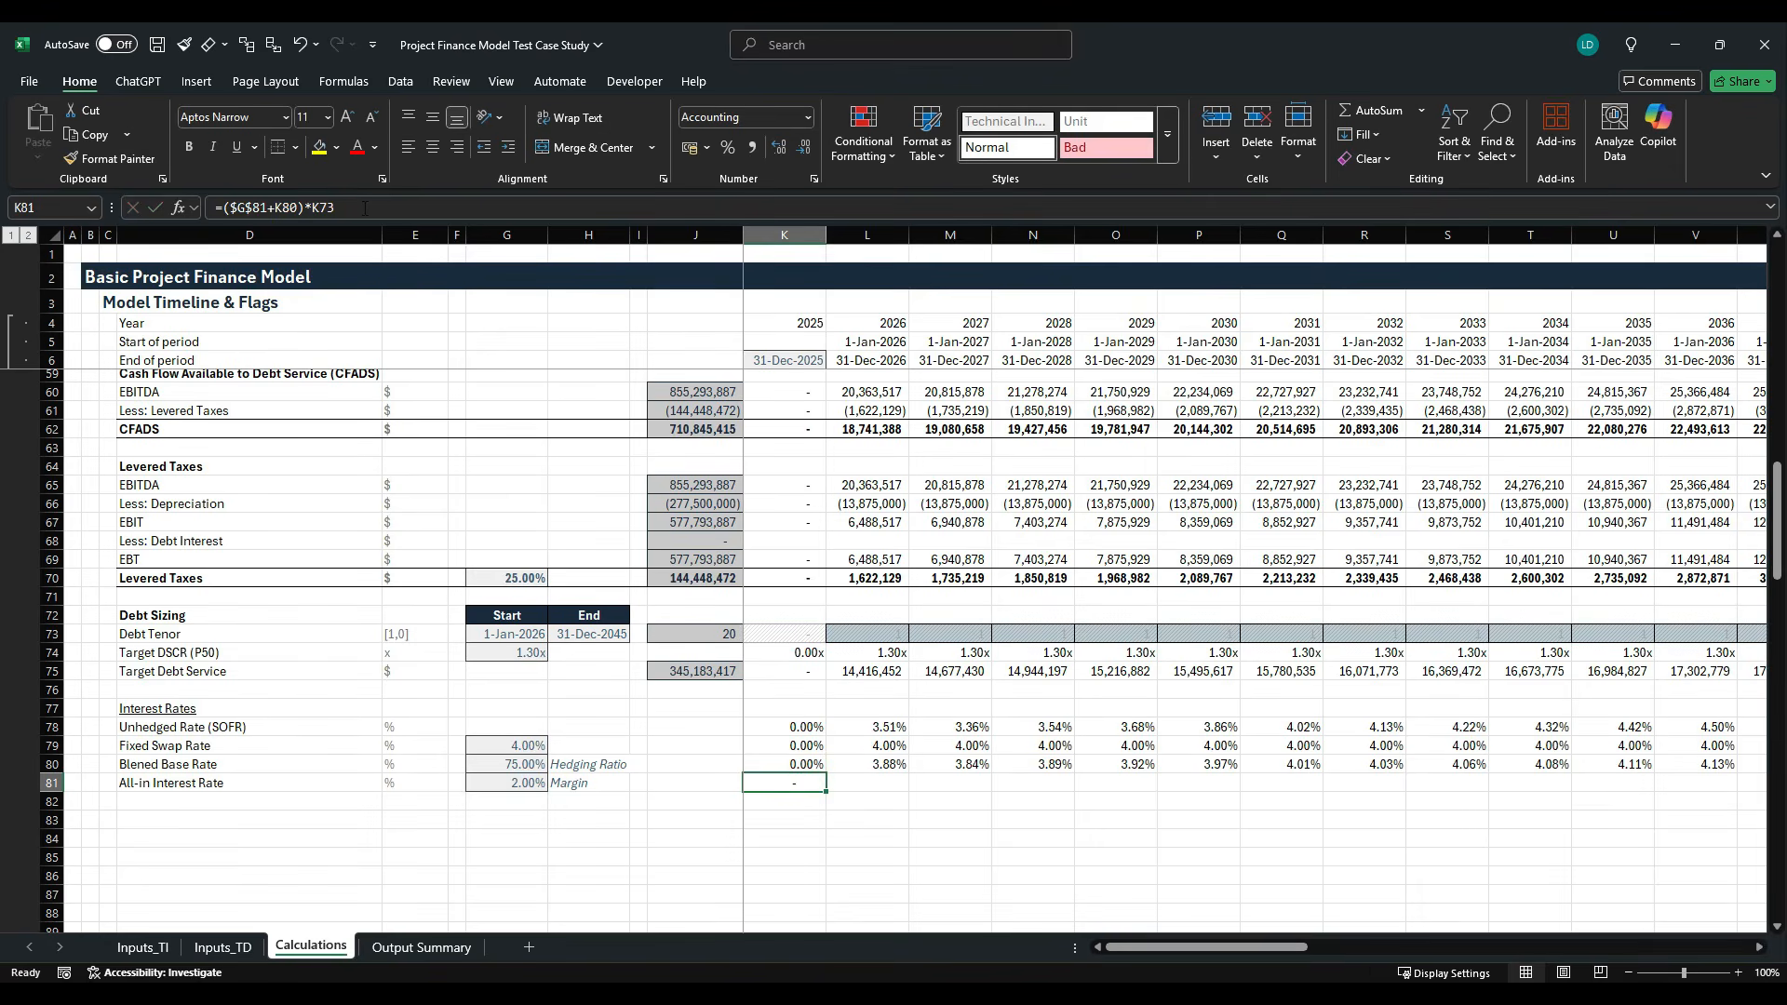
- Copy only the percentage formatting of K80 onto the all-in interest rate in K81
key(Up)
key(ctrl+c)
key(Down)
key(alt+h)
key(v)
key(s)
key(t)
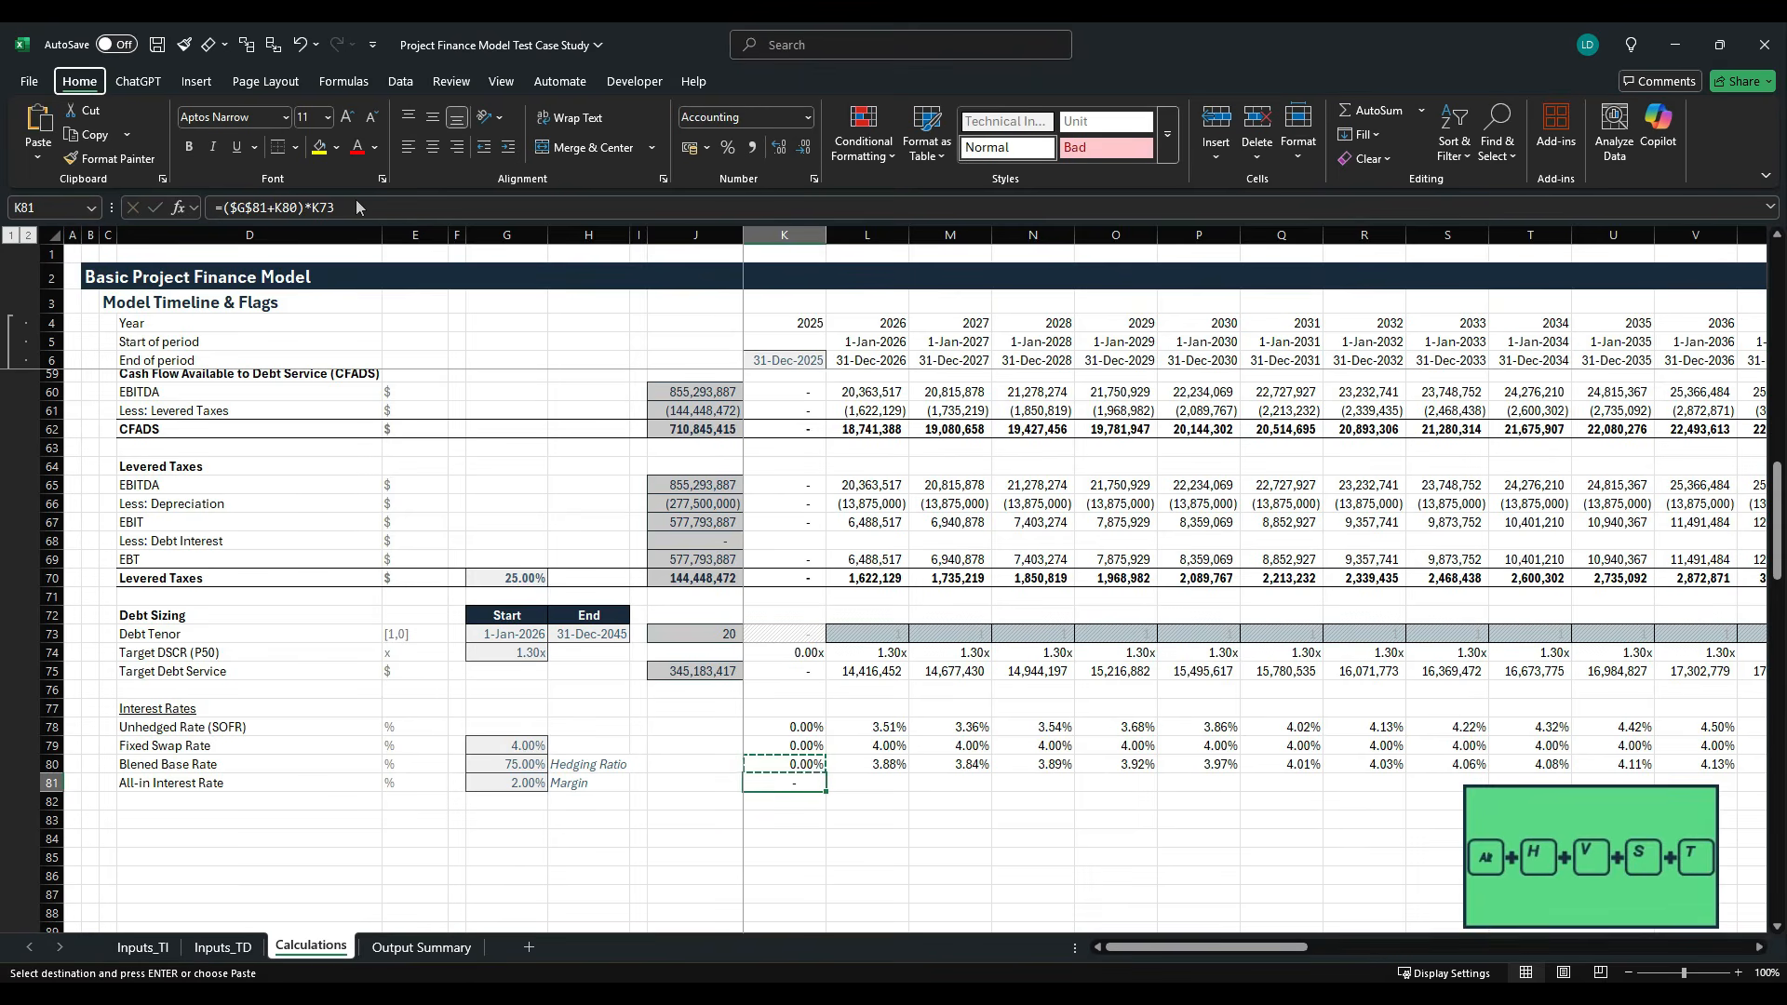
key(Return)
- Fill the K81 formula across the timeline through column AT and add a top border to those row 81 cells
key(ctrl+shift+Right)
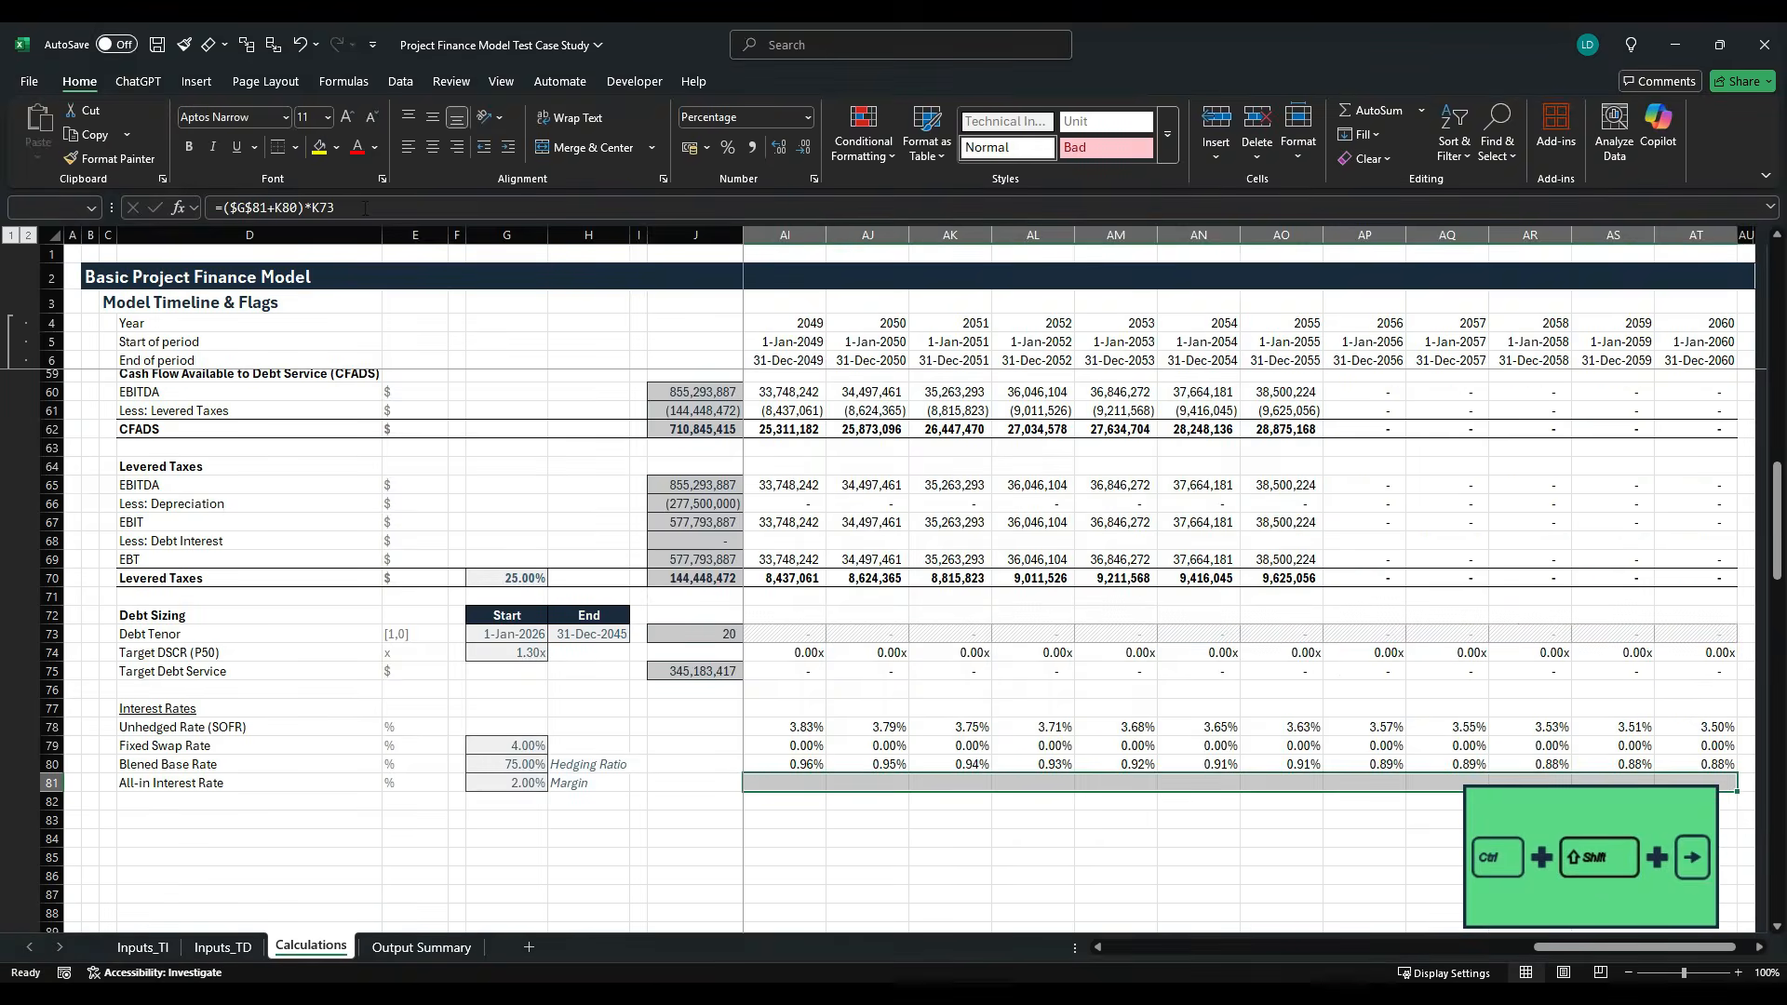
key(ctrl+r)
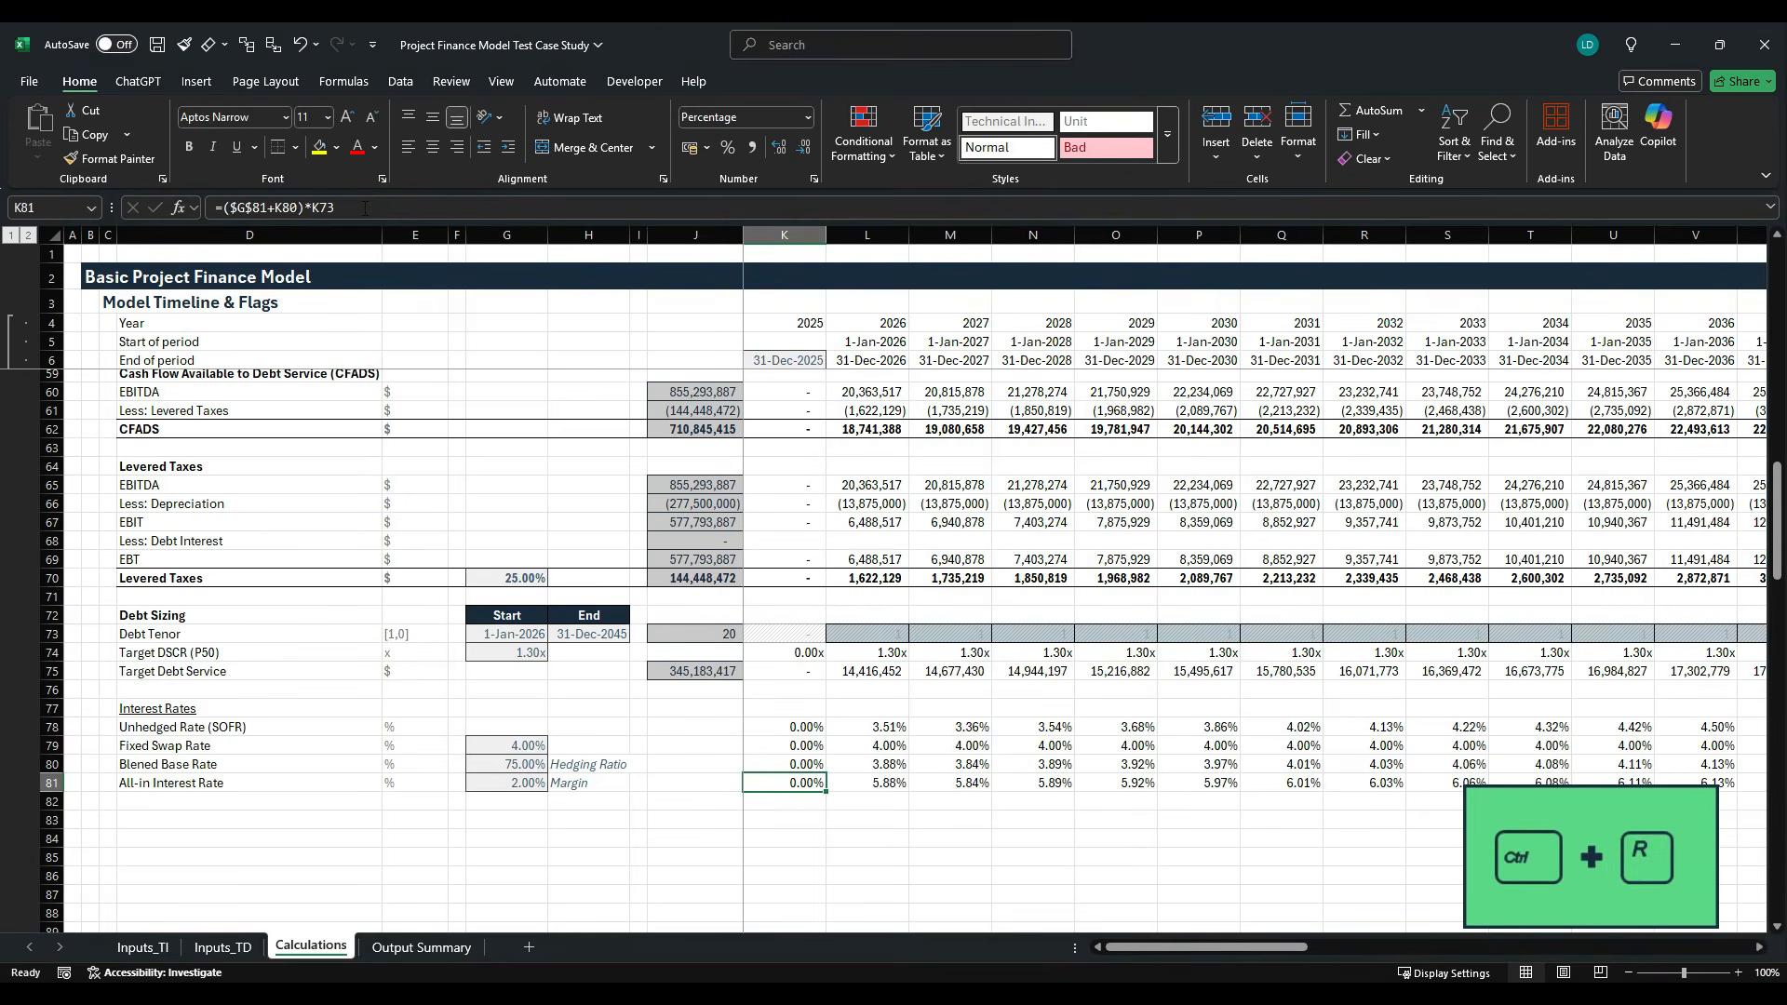
click(294, 148)
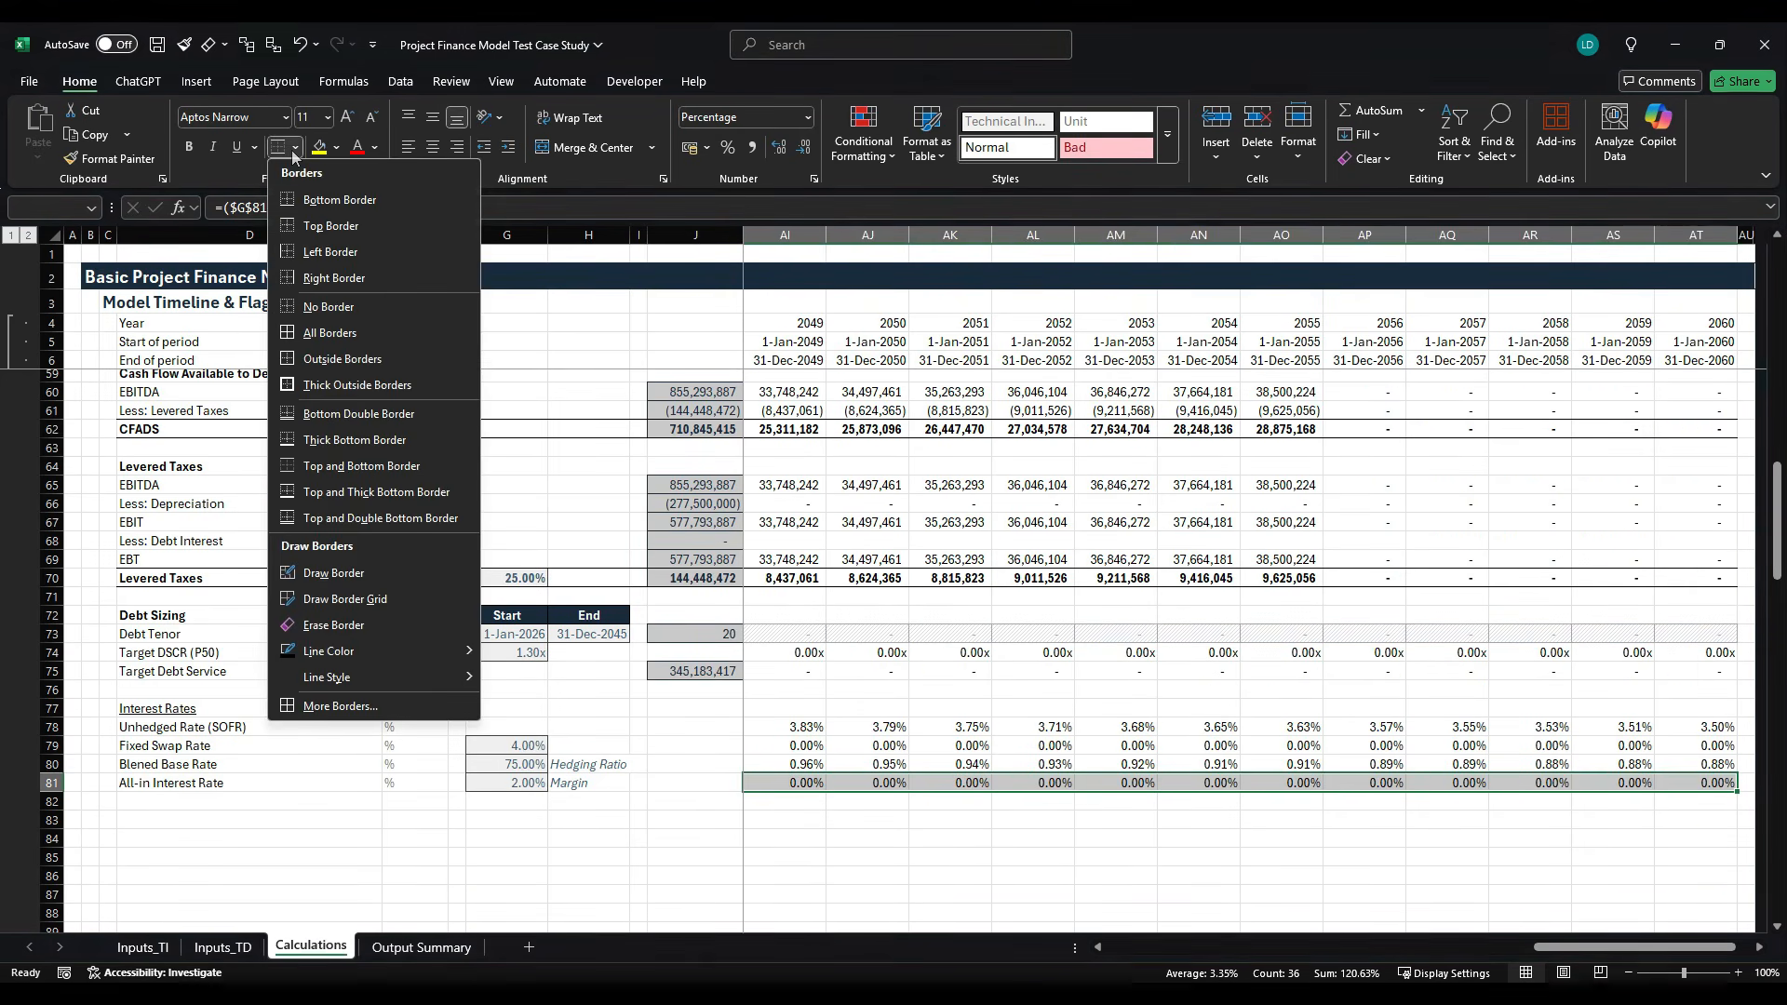
click(339, 199)
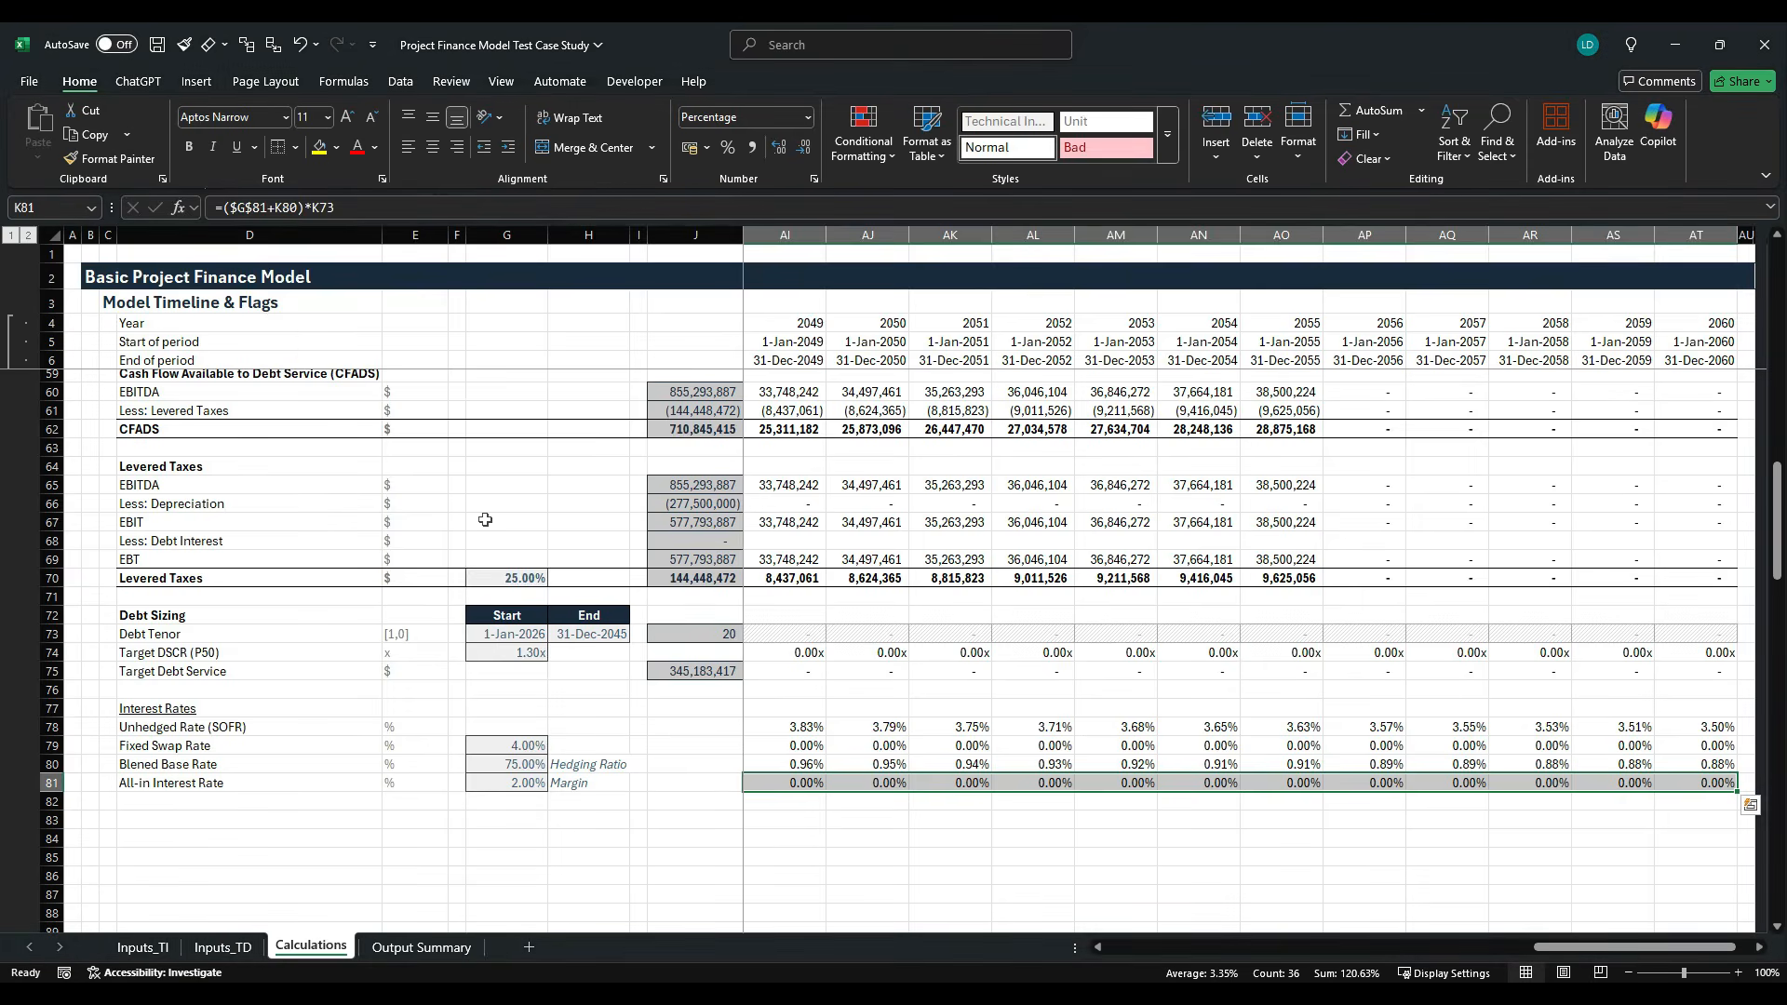
- Review the all-in interest rates and their formulas along row 81 from 2025 to 2043
click(688, 784)
key(Right)
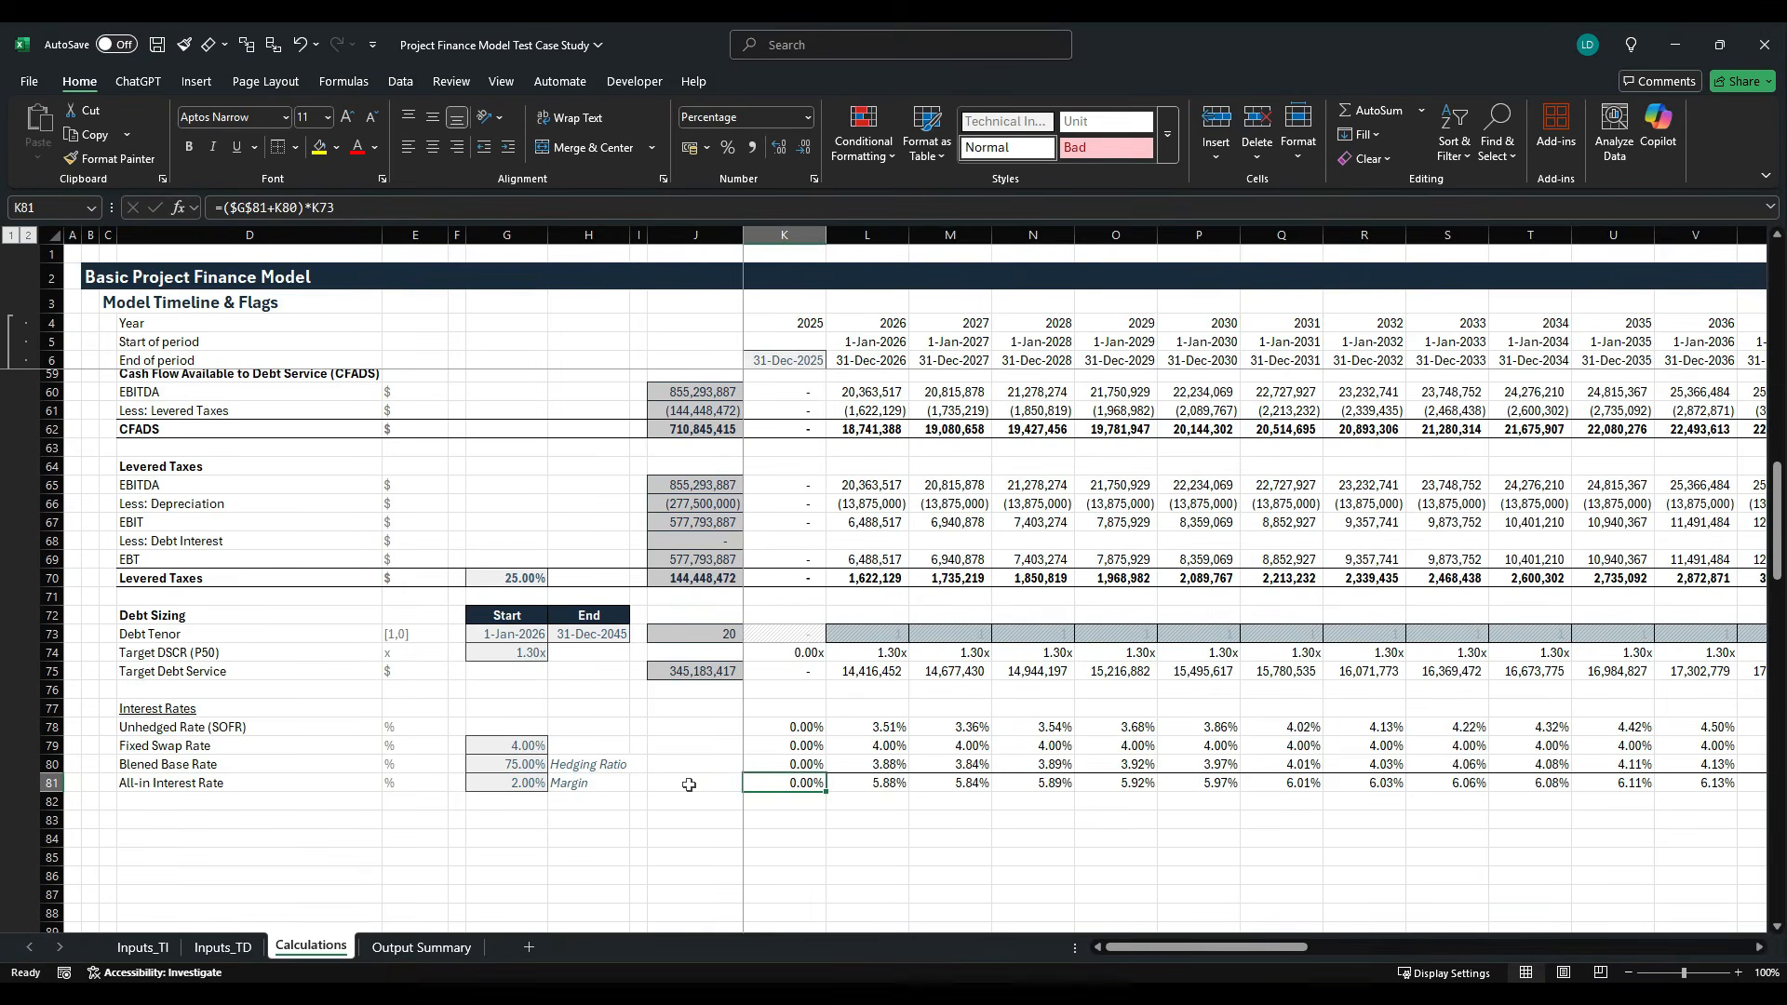
key(Left)
key(Right)
key(Right)
key(Right)
key(Right)
key(Right)
key(Right)
key(Right)
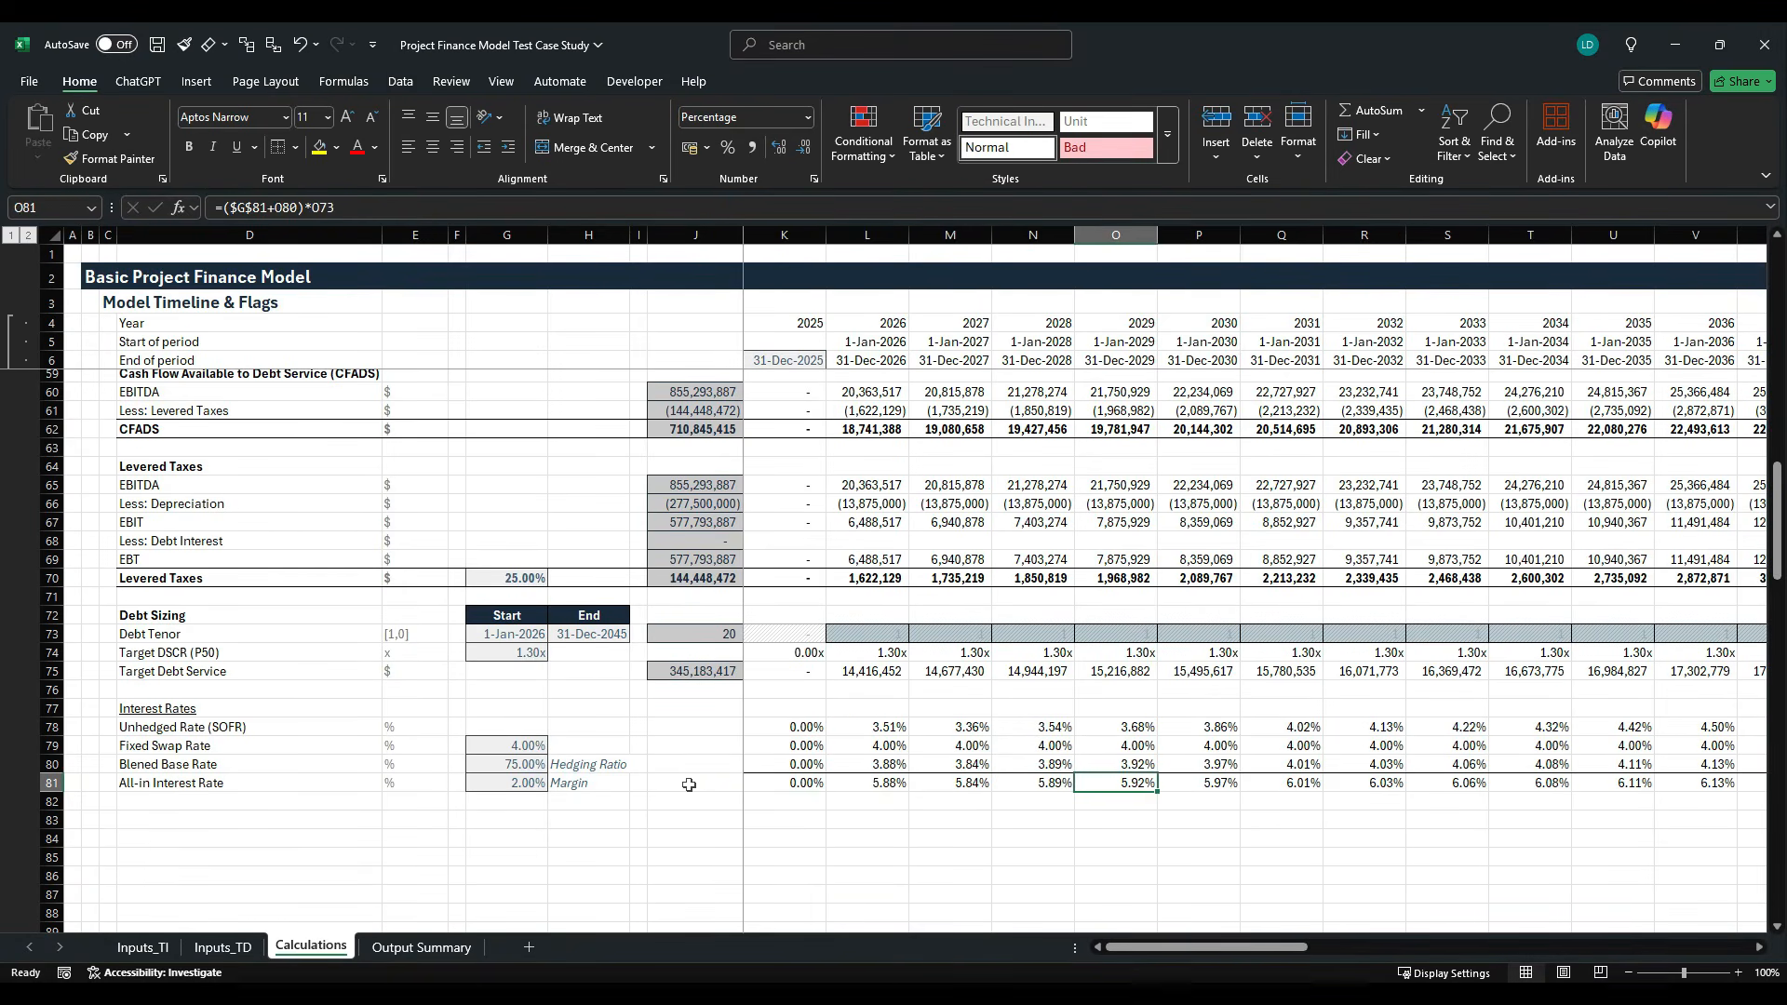
key(Right)
key(Right)
key(Right)
key(Right)
key(Right)
key(Right)
key(Right)
key(Right)
key(Right)
key(Right)
key(Right)
key(Right)
key(Right)
key(Right)
key(Right)
key(Right)
key(Right)
key(Right)
key(Right)
key(Right)
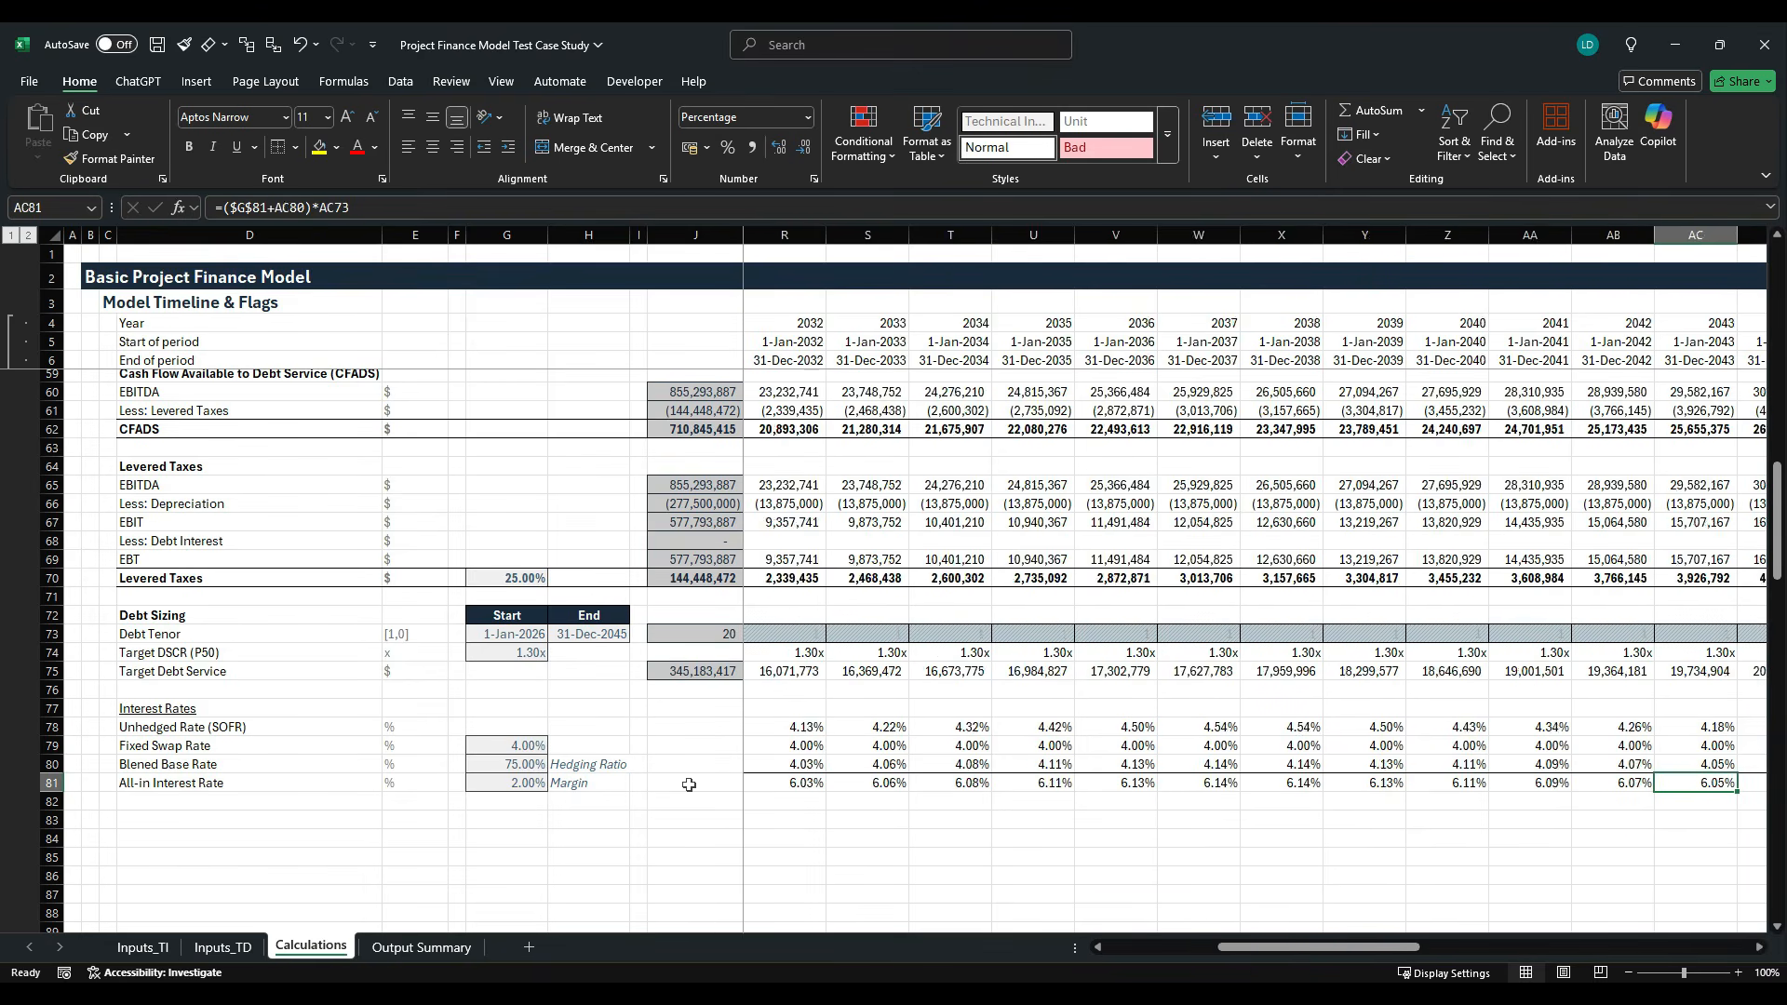
key(Left)
key(Left)
key(Left)
key(Left)
key(Left)
key(Left)
key(Left)
key(Left)
key(Left)
key(Left)
key(Left)
key(Left)
key(Left)
key(Left)
key(Left)
key(Left)
key(Left)
key(Left)
key(Left)
key(Left)
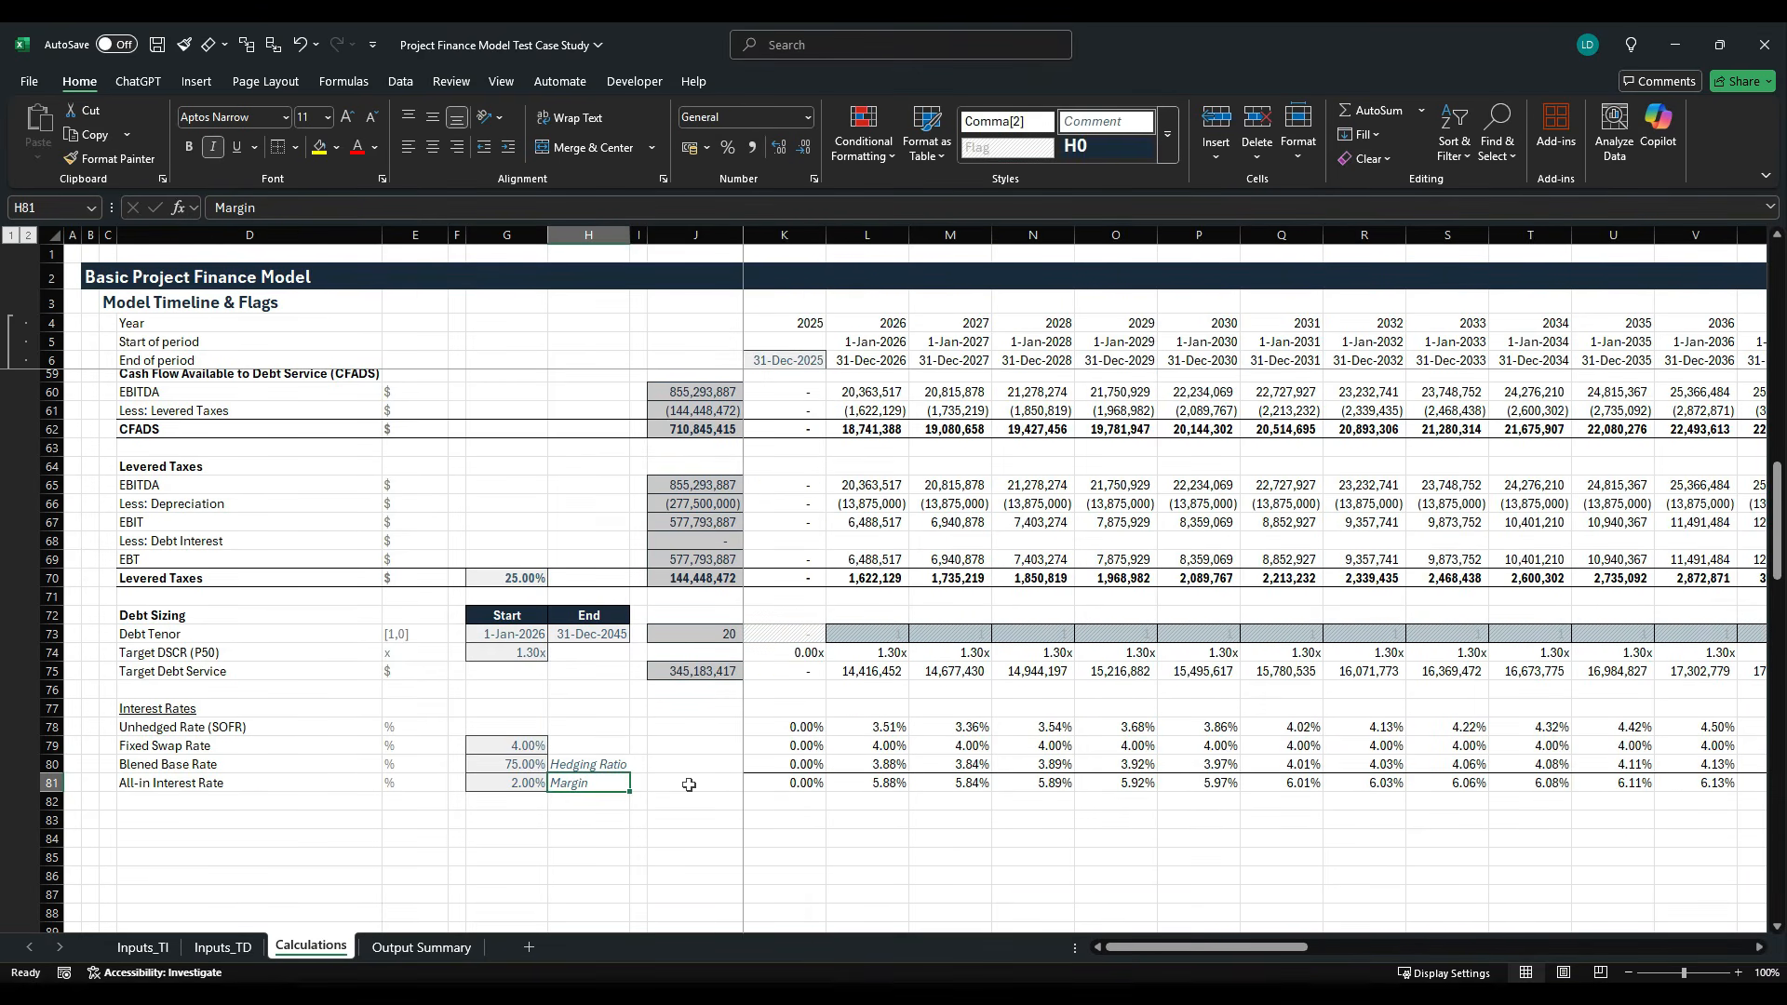
key(Left)
key(Left)
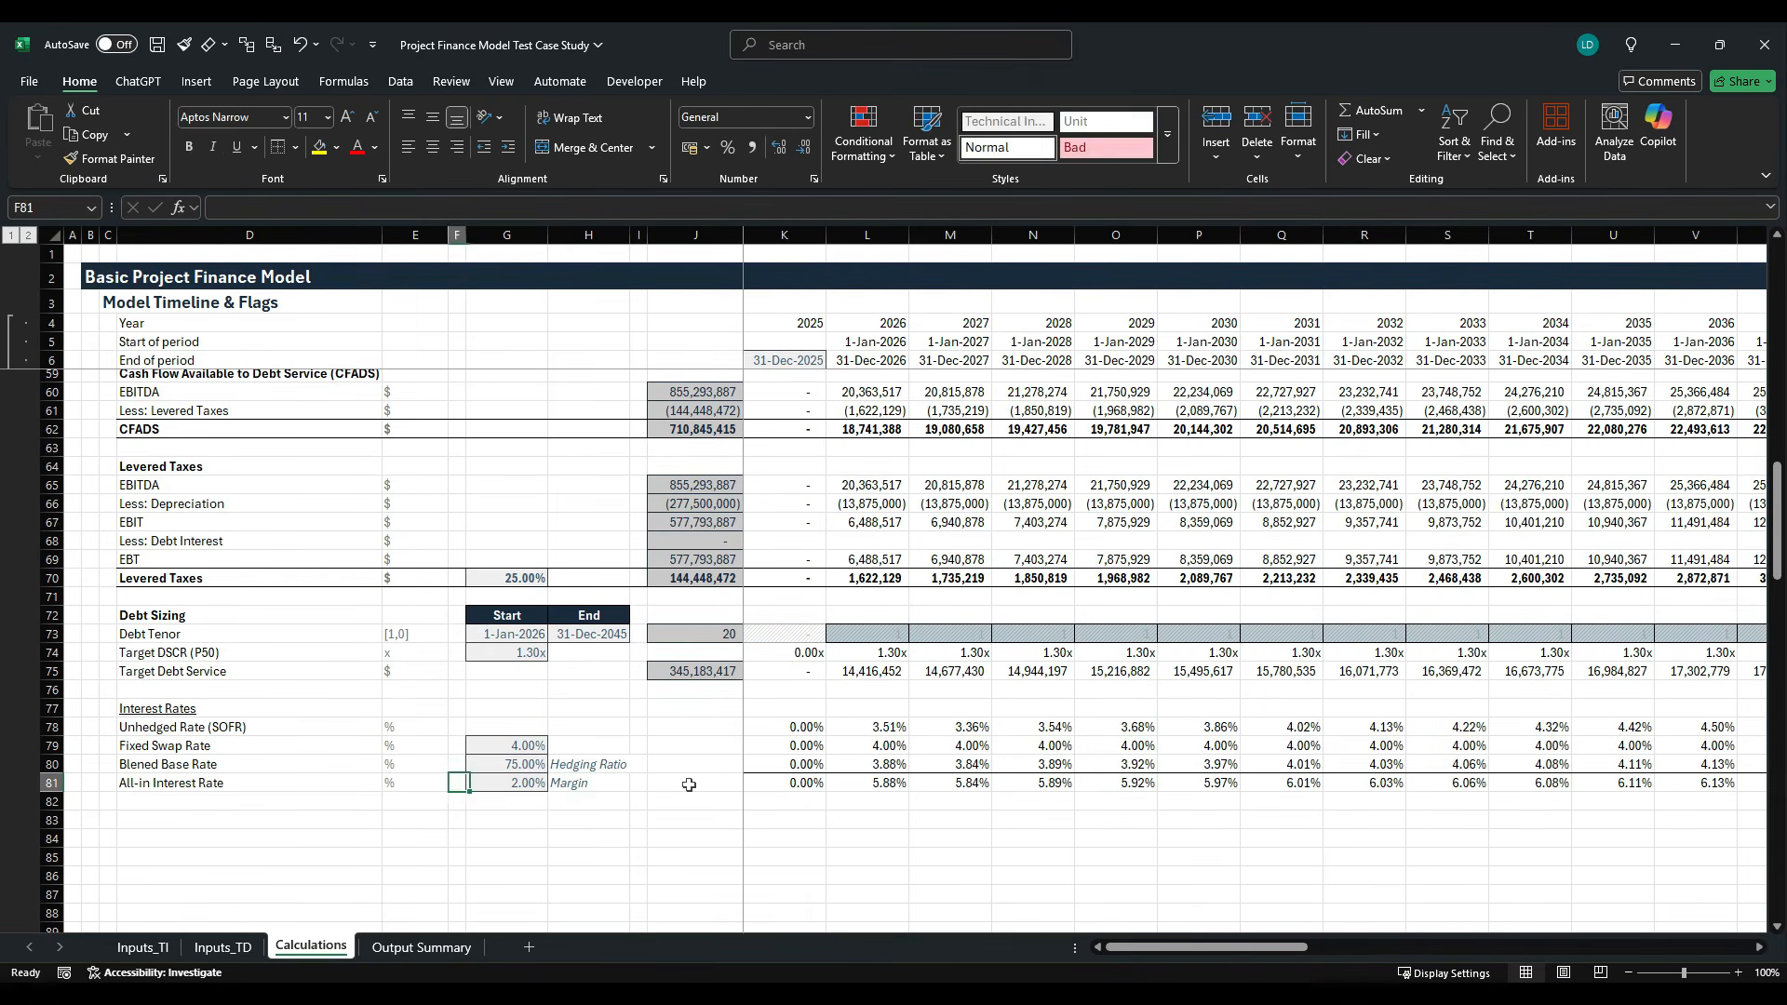
- Examine the Target Debt Service row in the Debt Sizing block and its total formula in J75
key(Left)
key(Left)
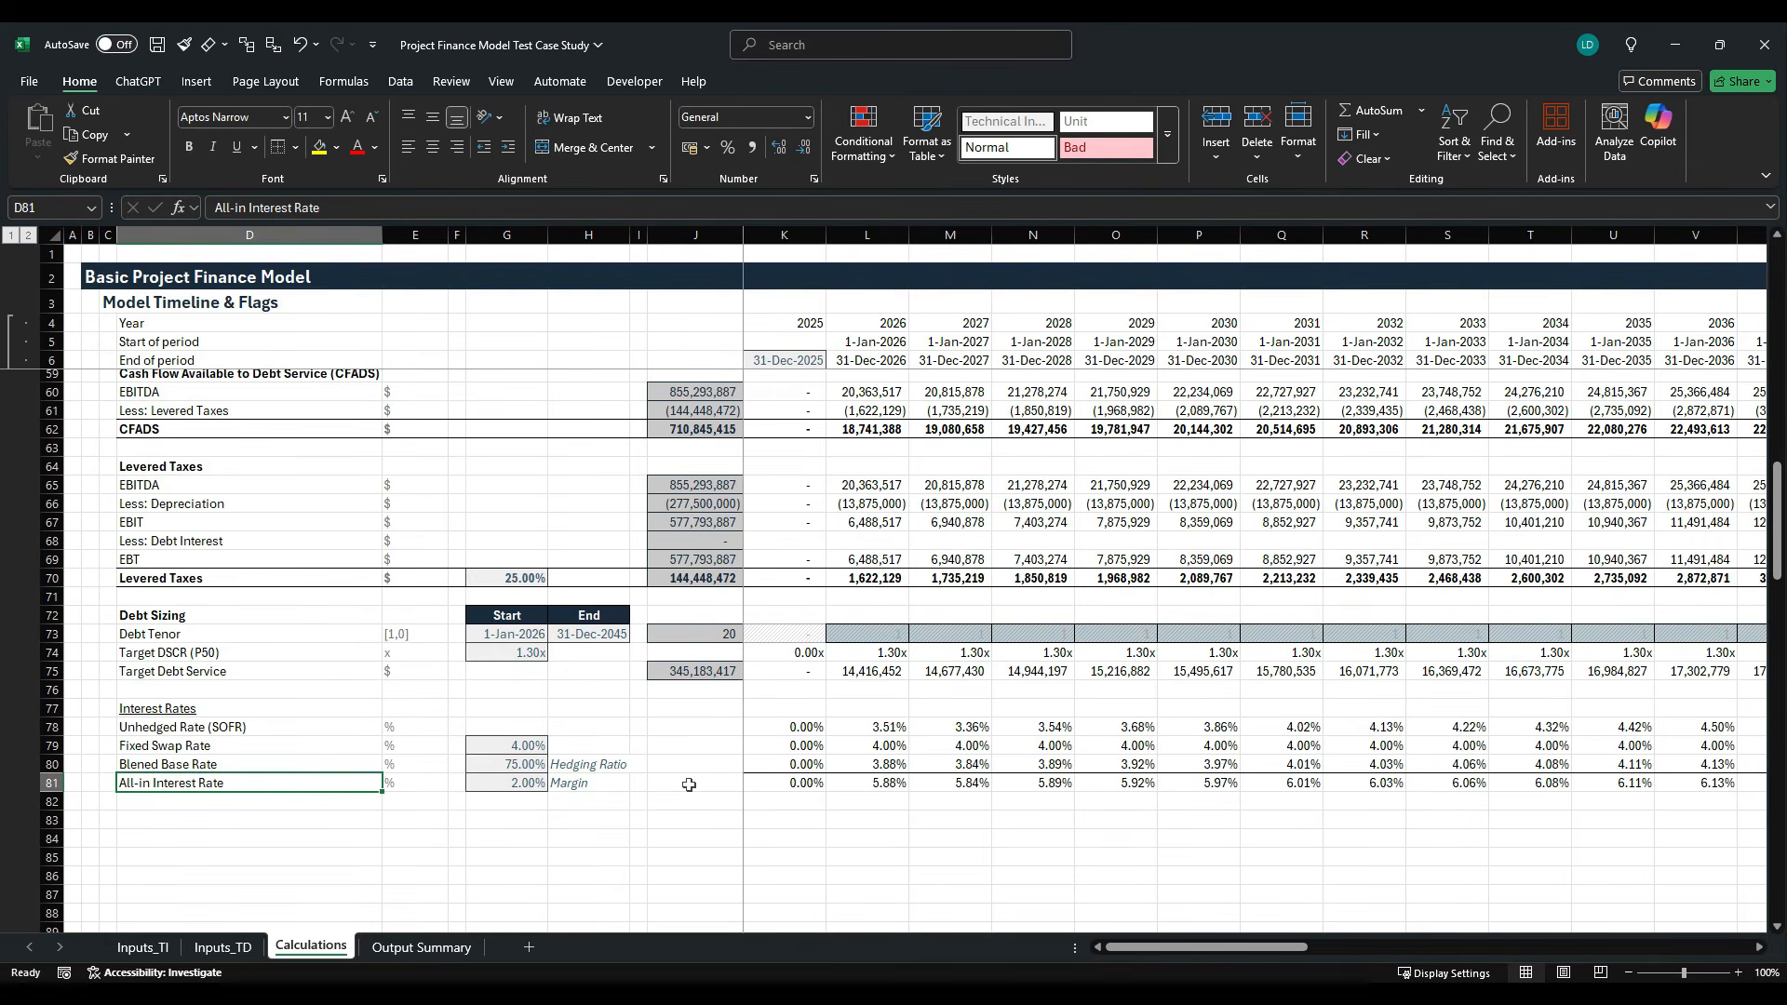
key(Down)
key(Down)
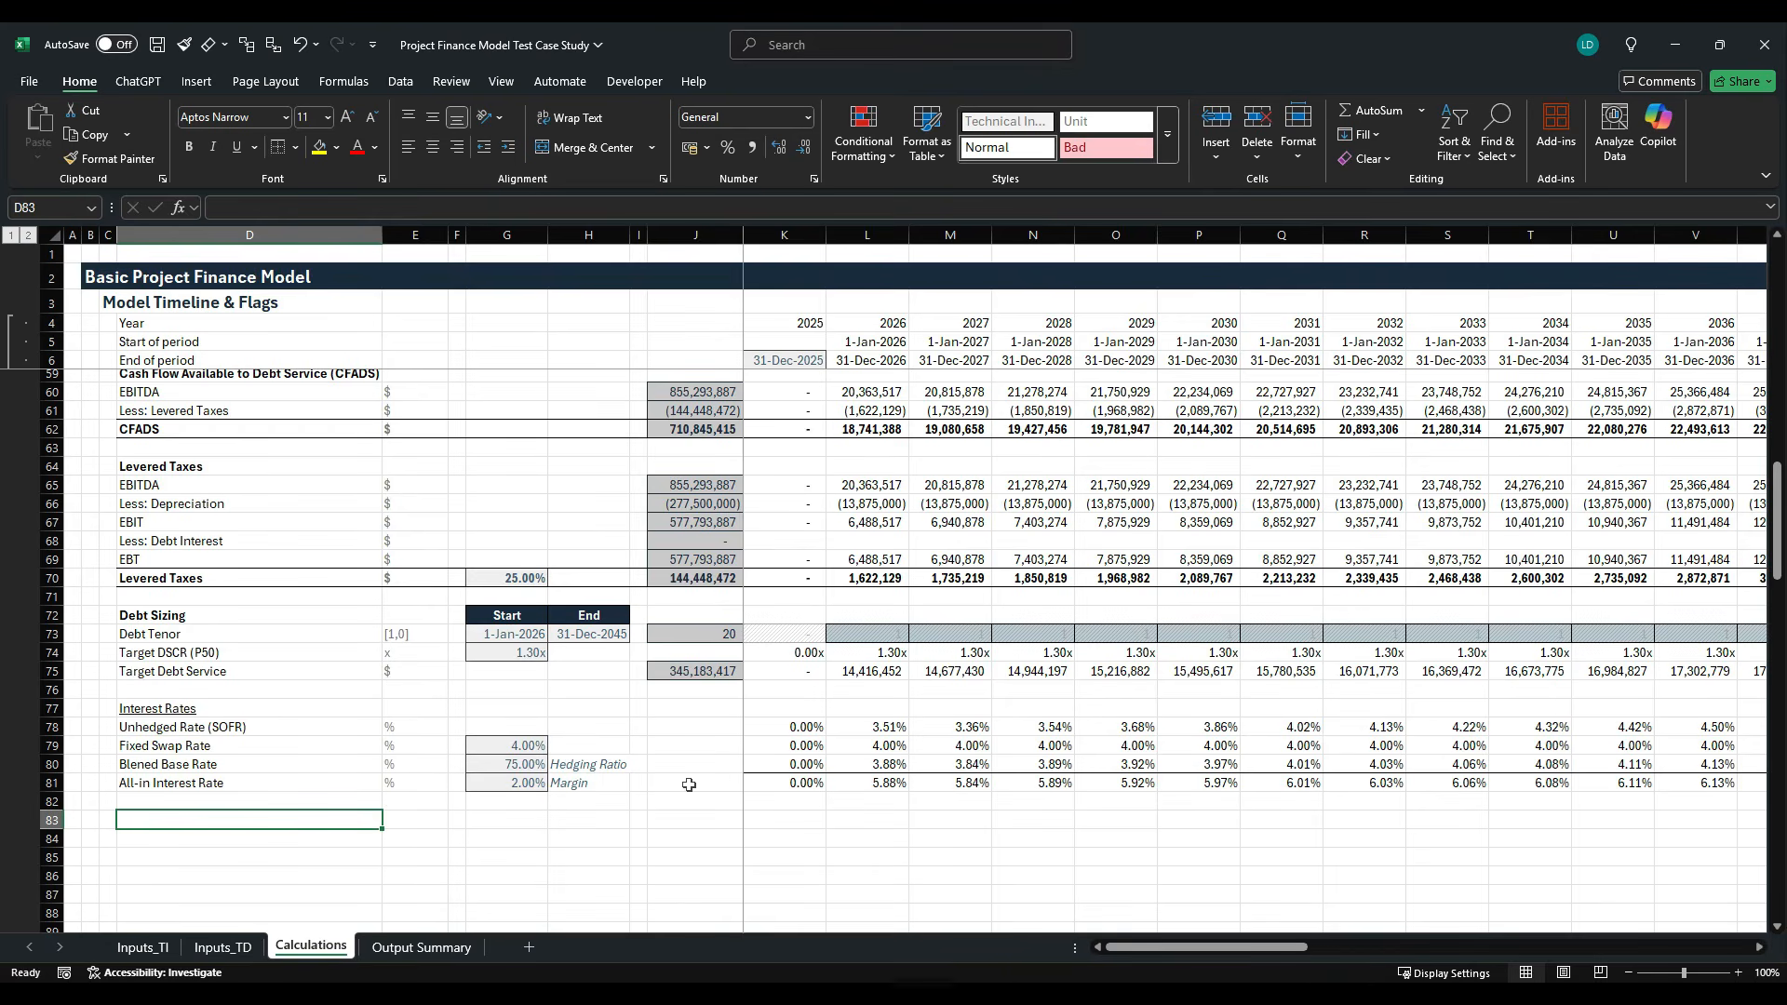
key(Up)
key(Up)
key(Up)
key(Up)
key(Up)
key(Up)
key(Up)
key(Up)
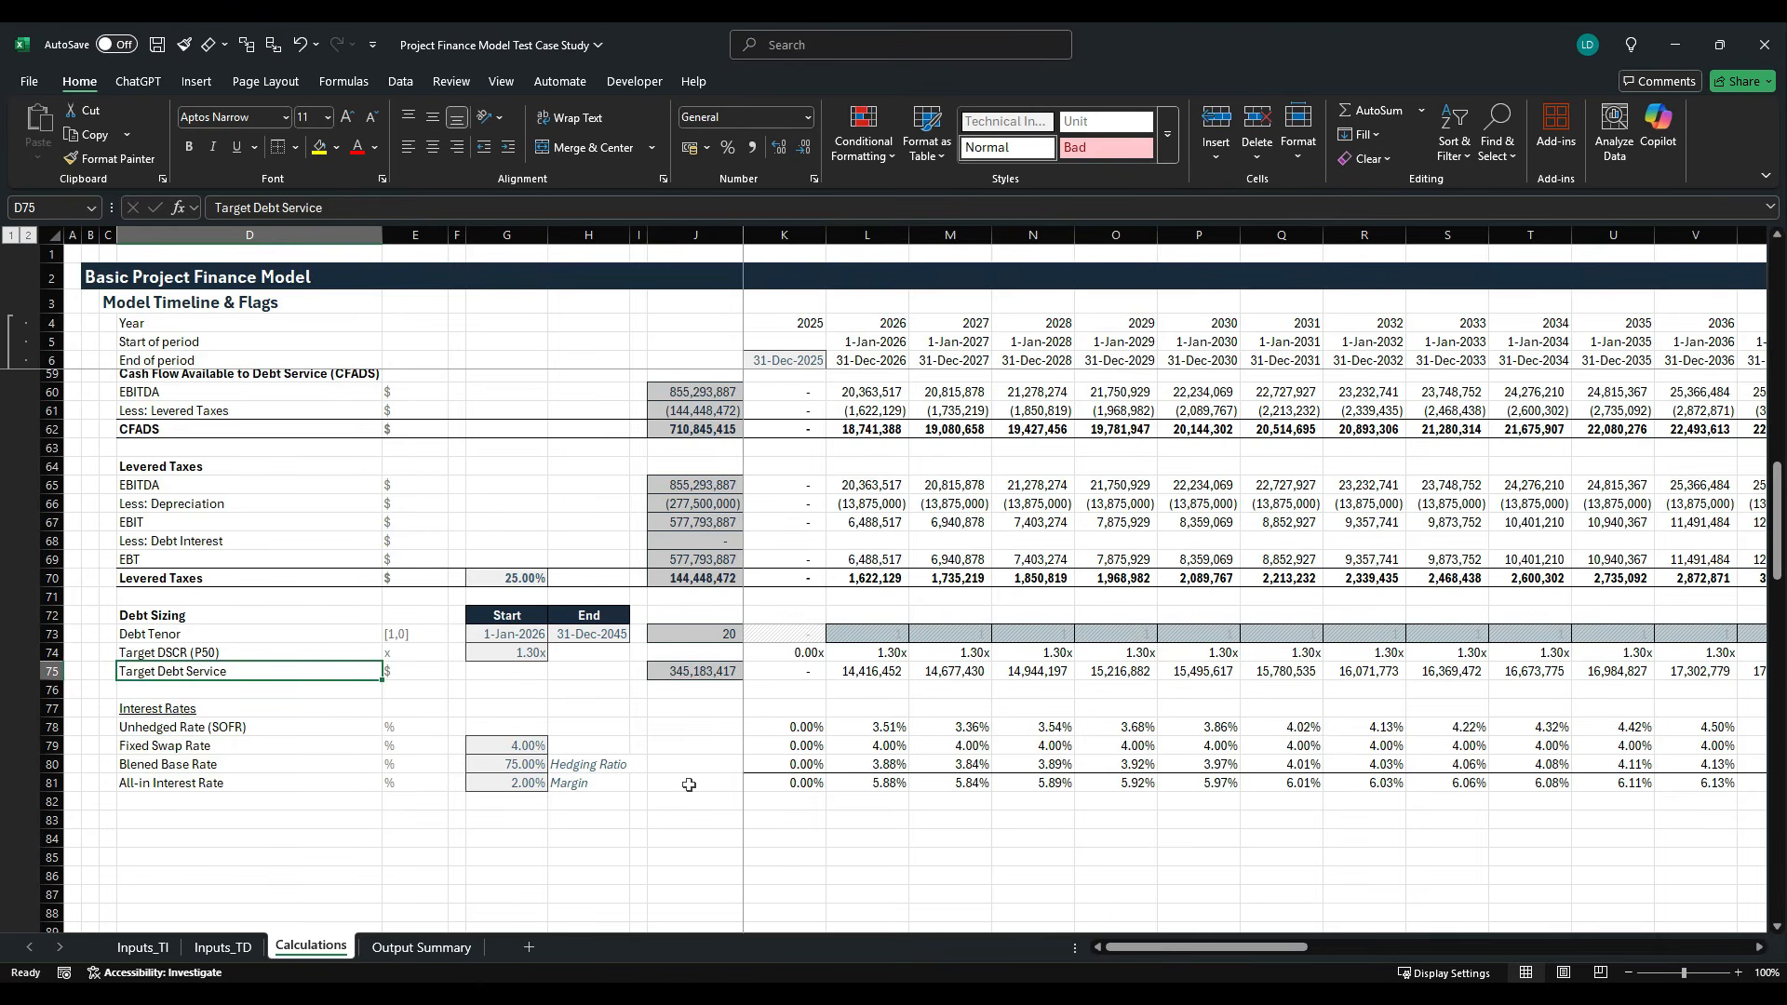
key(Right)
key(Right)
key(Right)
key(Right)
key(Right)
key(Right)
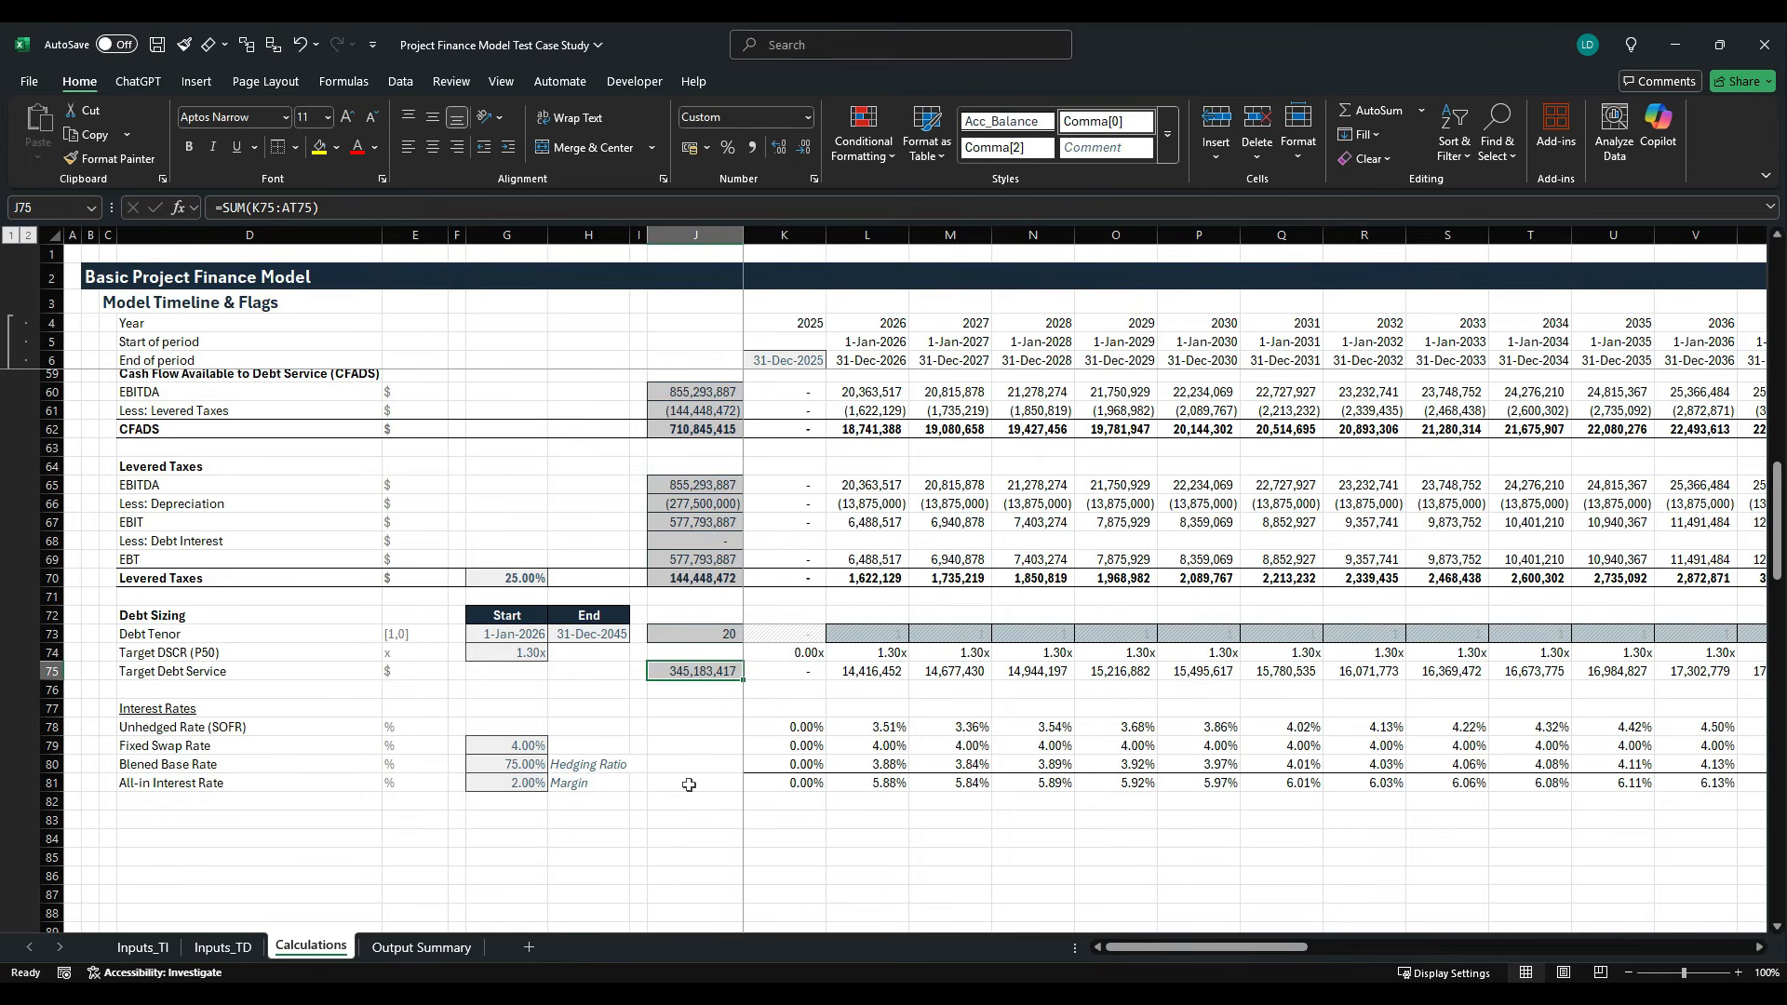
- Label row 83 "Discount Factor Multiple" in D83 and enter the unit x in E83
key(Down)
key(Down)
key(Down)
key(Down)
key(Down)
key(Down)
key(Down)
key(Down)
key(Left)
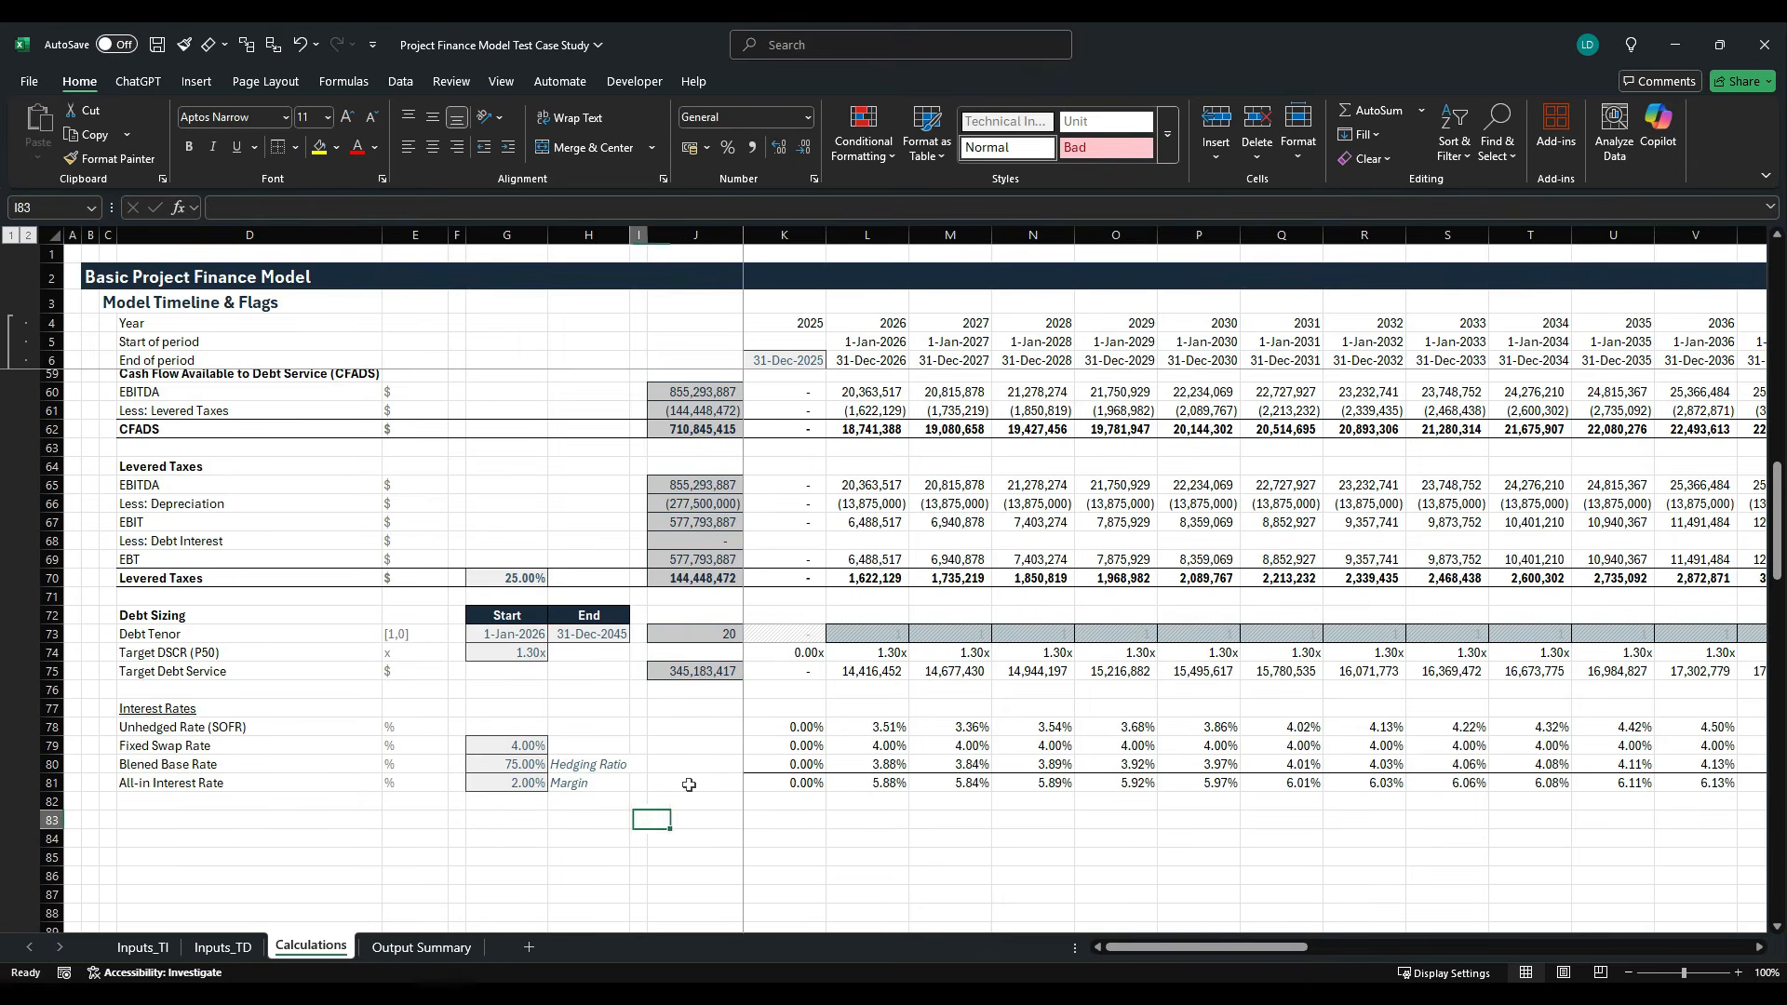
key(Left)
key(Left)
key(Left)
key(Left)
key(Left)
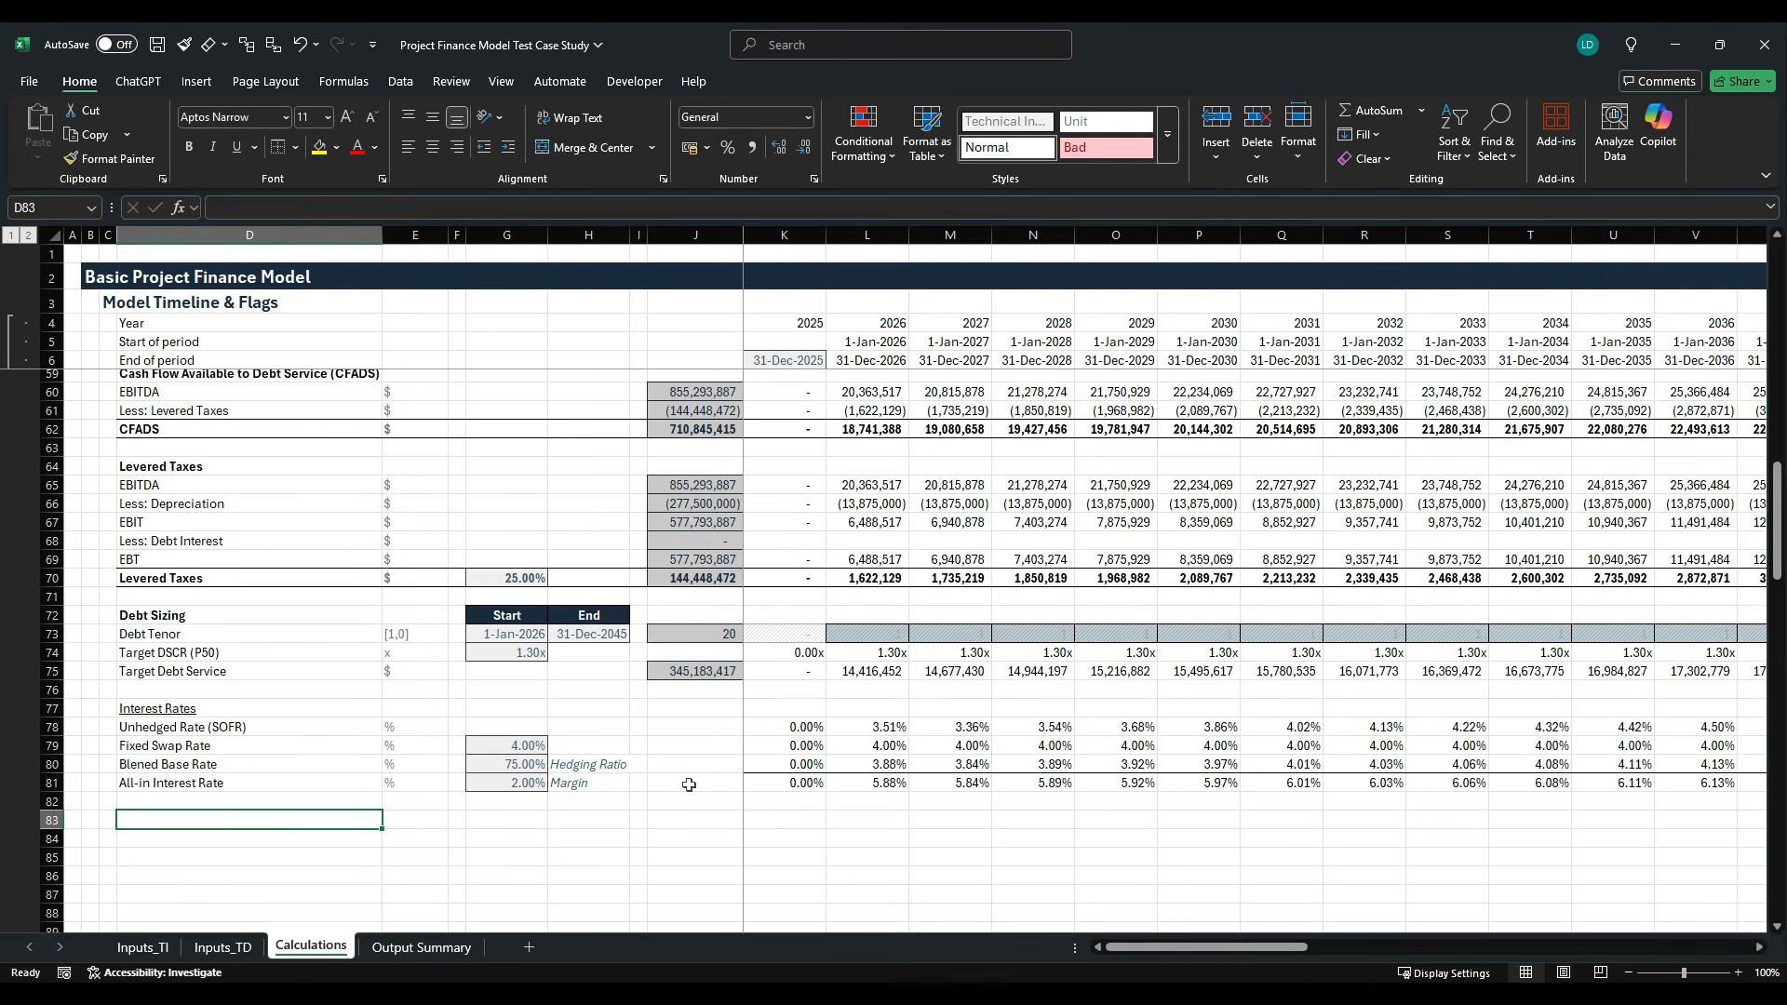
text(Discount )
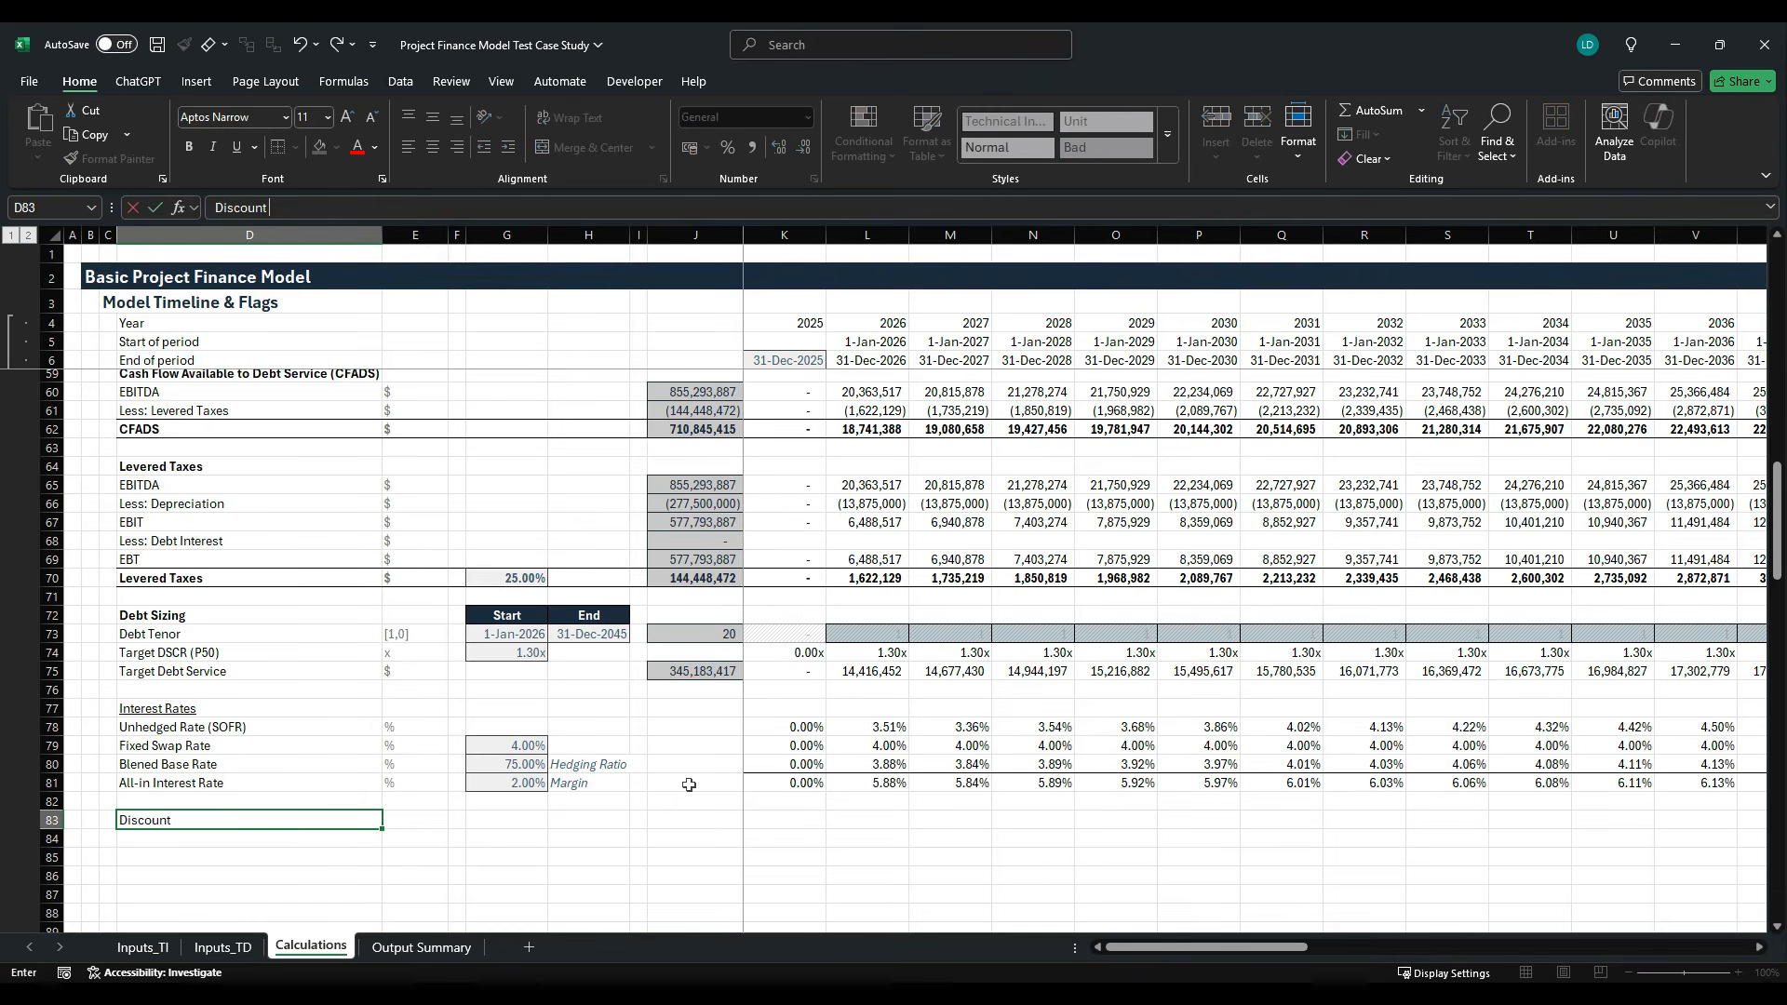
text(Factor Multio)
text(le)
key(BackSpace)
key(BackSpace)
key(BackSpace)
text(ple)
key(ctrl+Return)
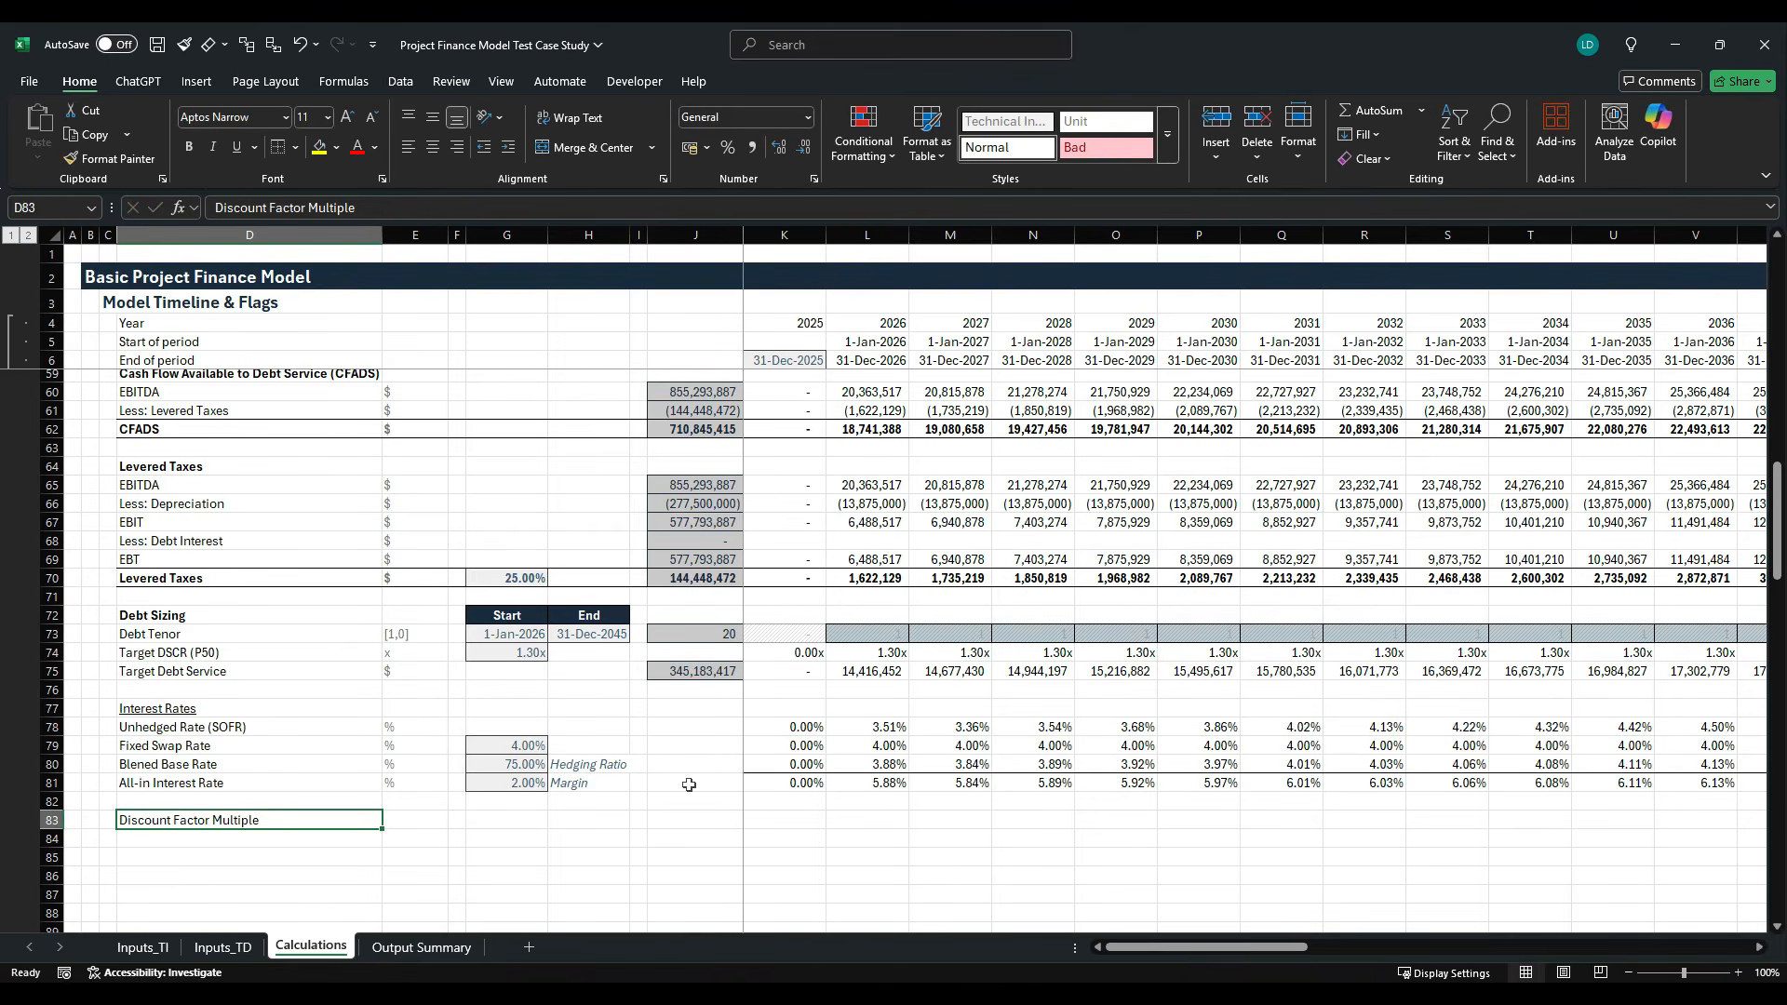
key(Right)
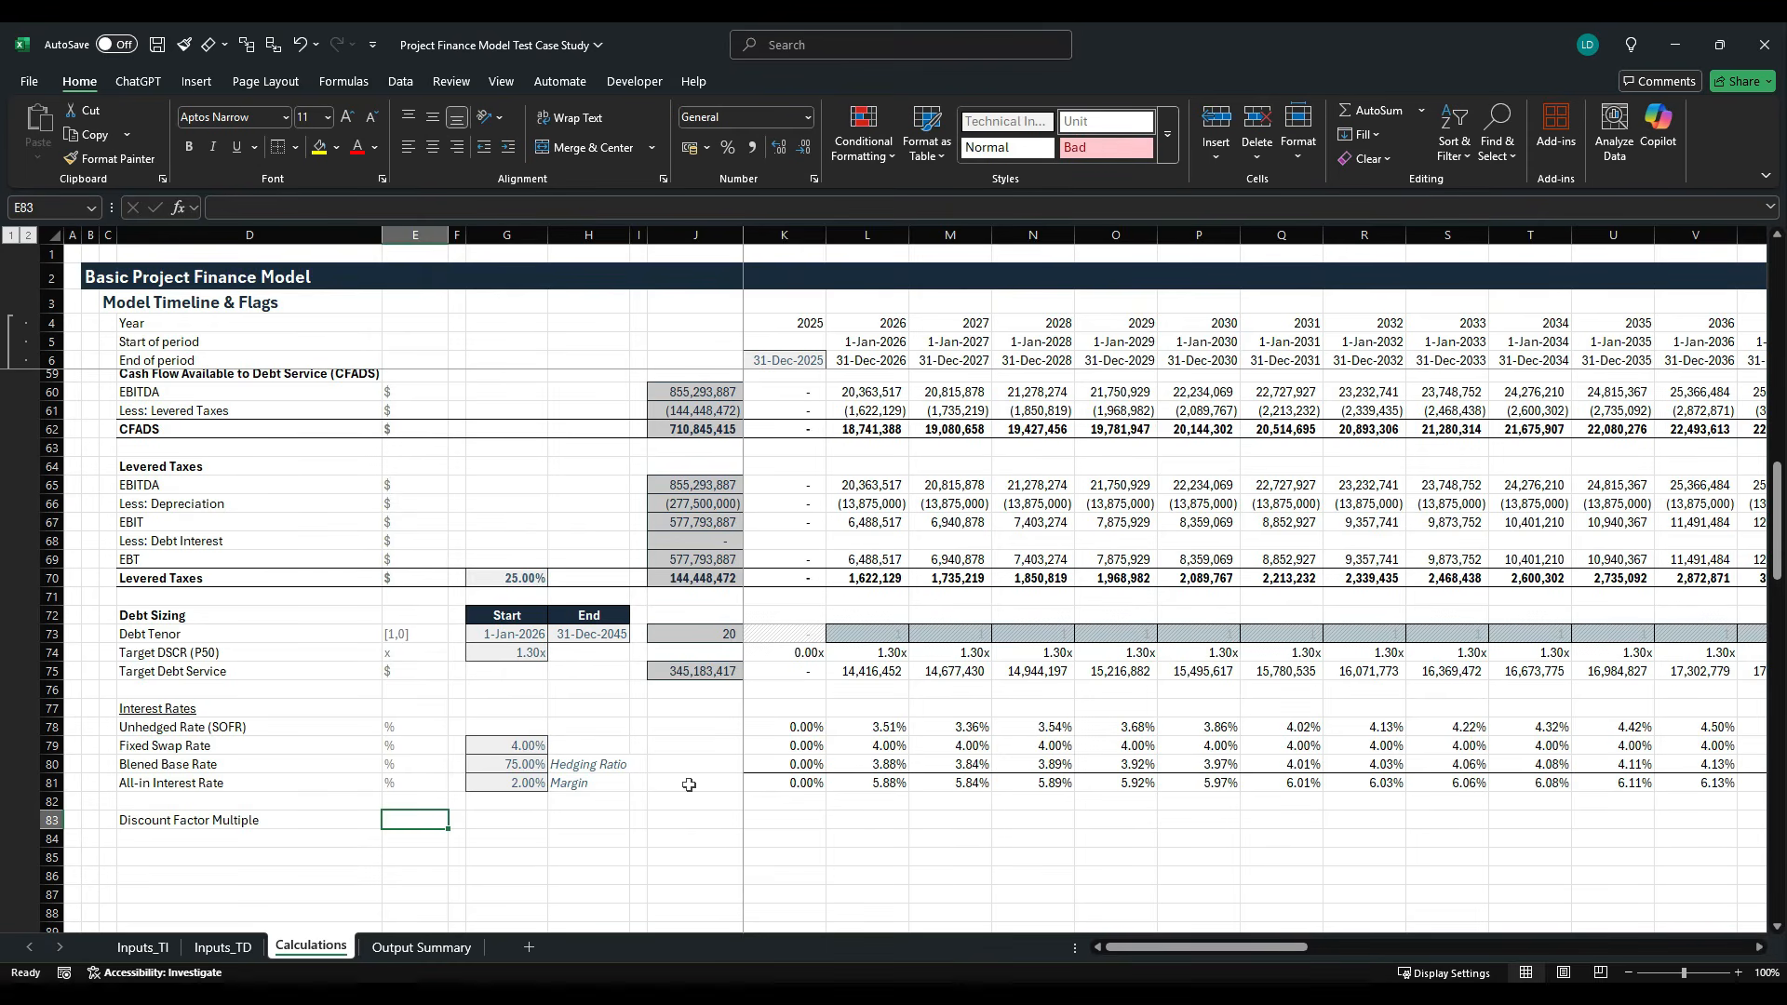
text(x)
key(Right)
key(Right)
key(Right)
key(Right)
key(Right)
key(Right)
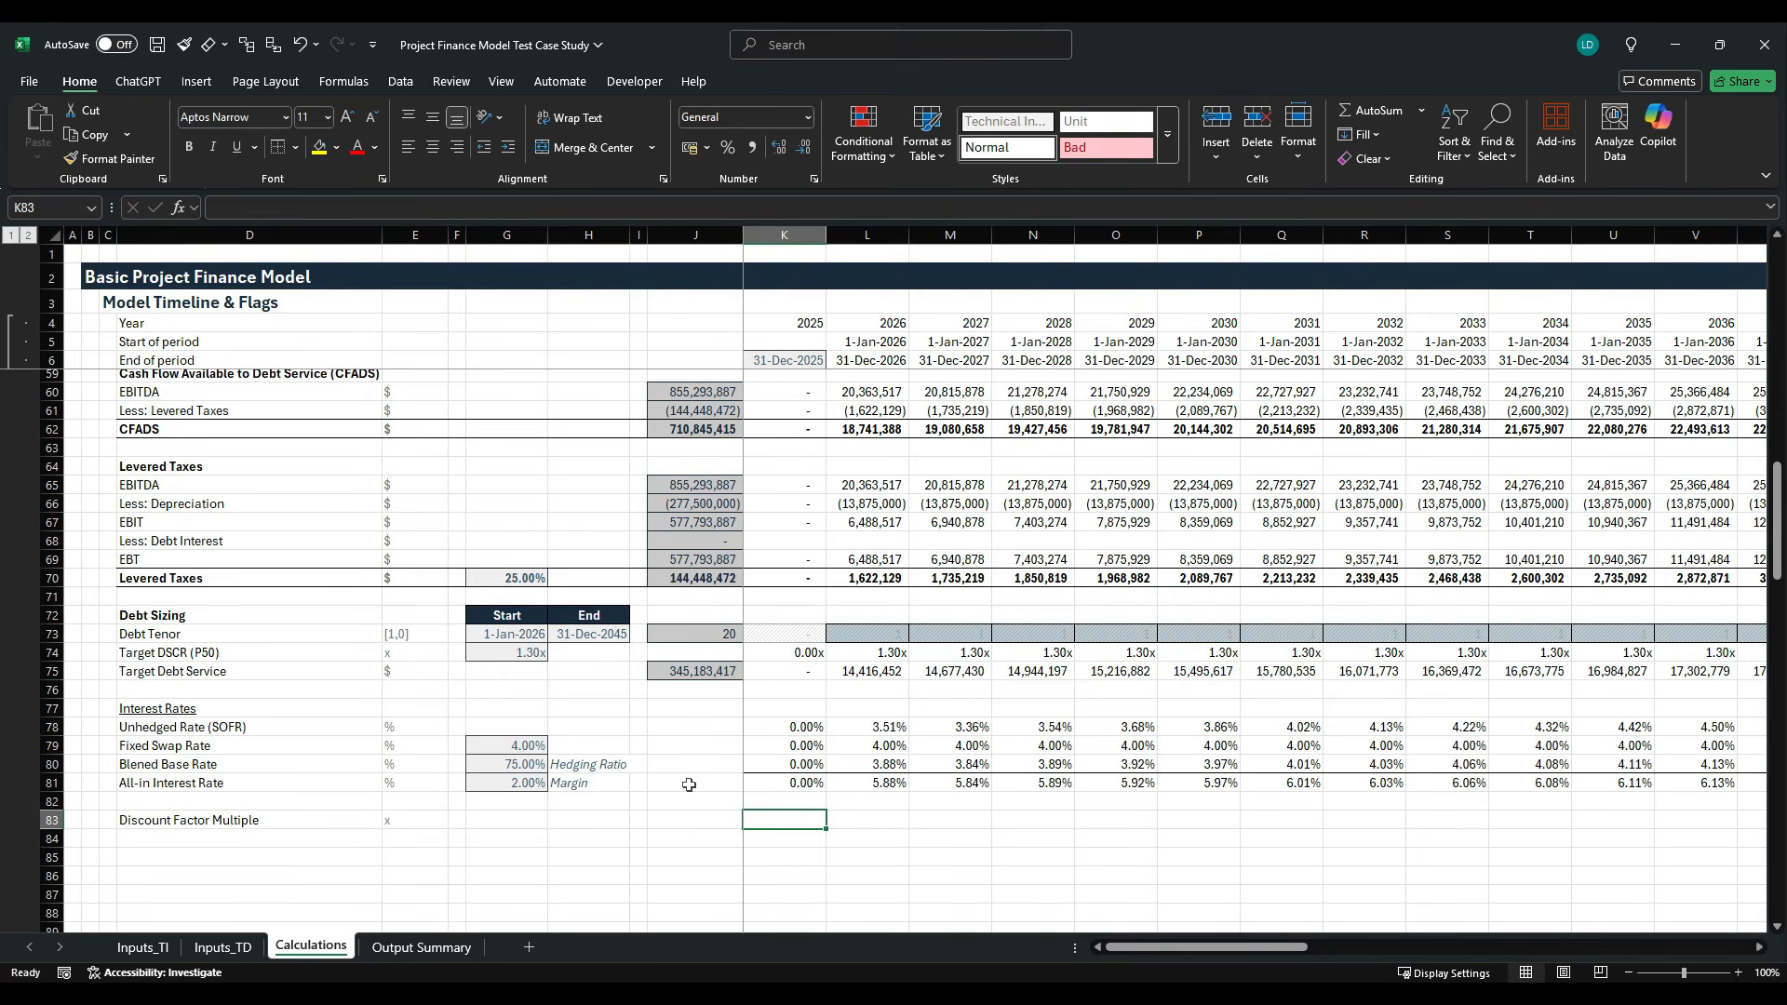
- Examine the 2025 target debt service formula in K75, above the discount factor row
key(Left)
key(Right)
key(Up)
key(Up)
key(Up)
key(Up)
key(Up)
key(Up)
key(Up)
key(Up)
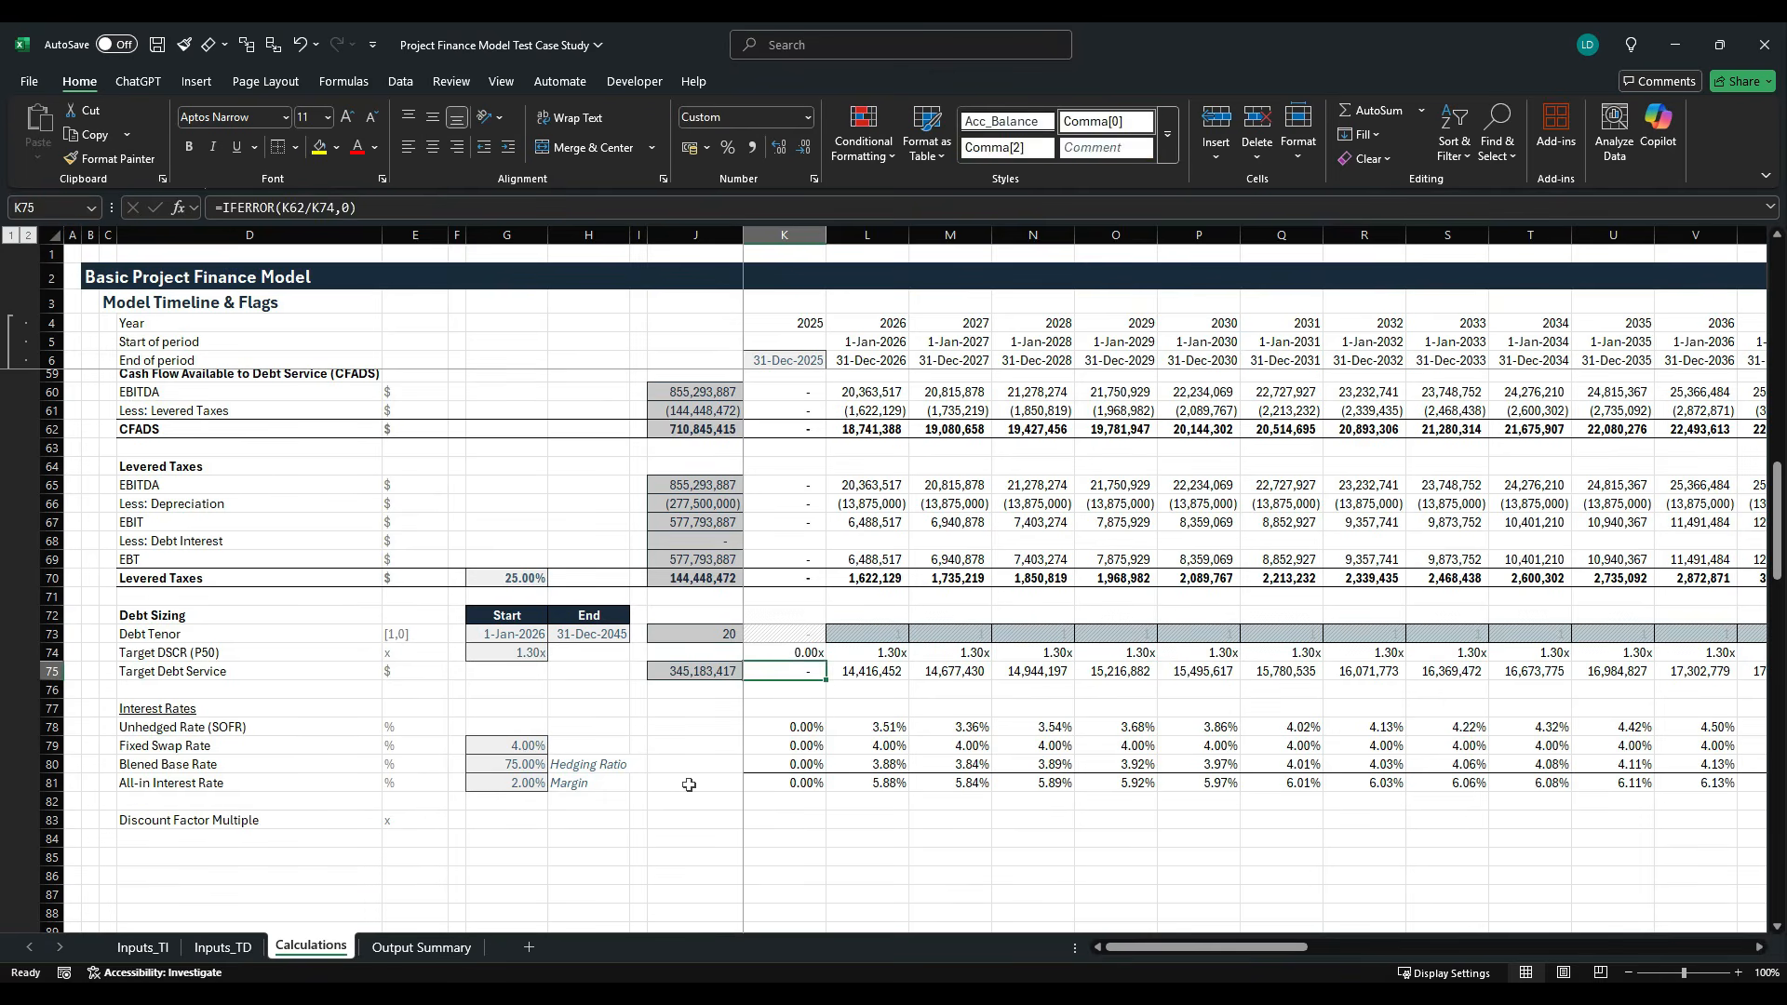
key(Down)
key(Down)
key(Down)
key(Down)
key(Down)
key(Down)
key(Down)
key(Down)
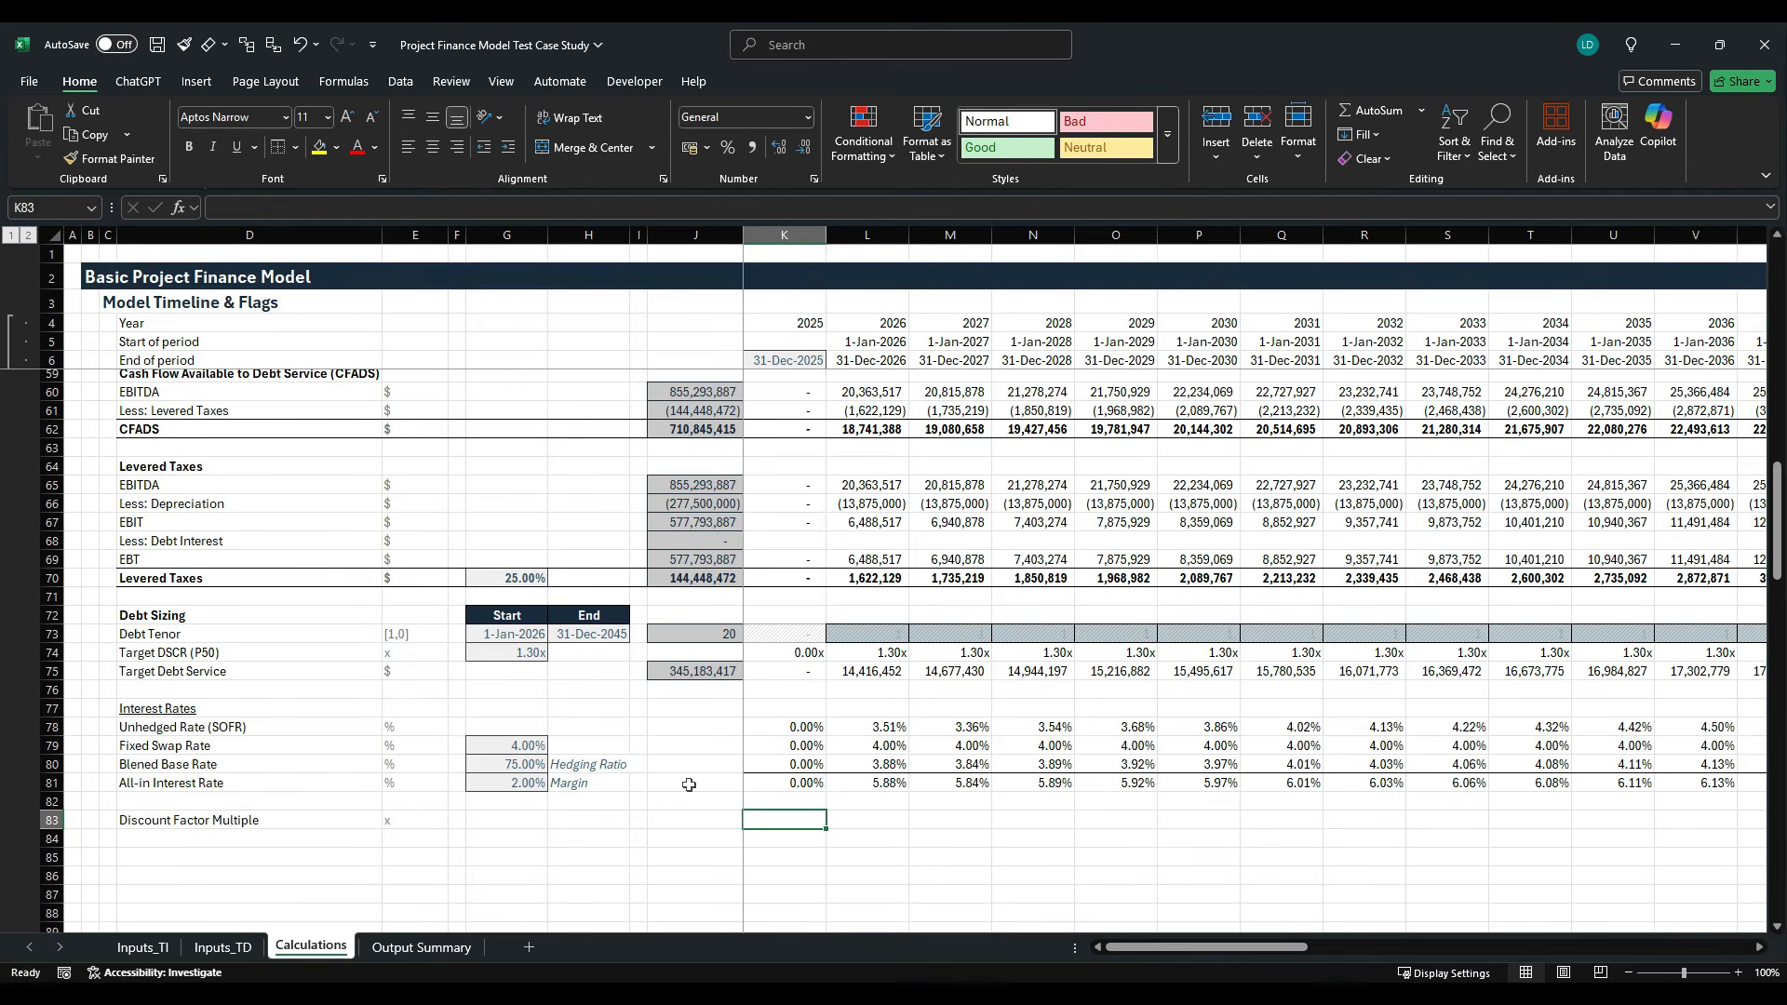
- Enter a starting discount factor multiple of 1 in J83 and apply the shaded, bordered input-type cell style
key(Left)
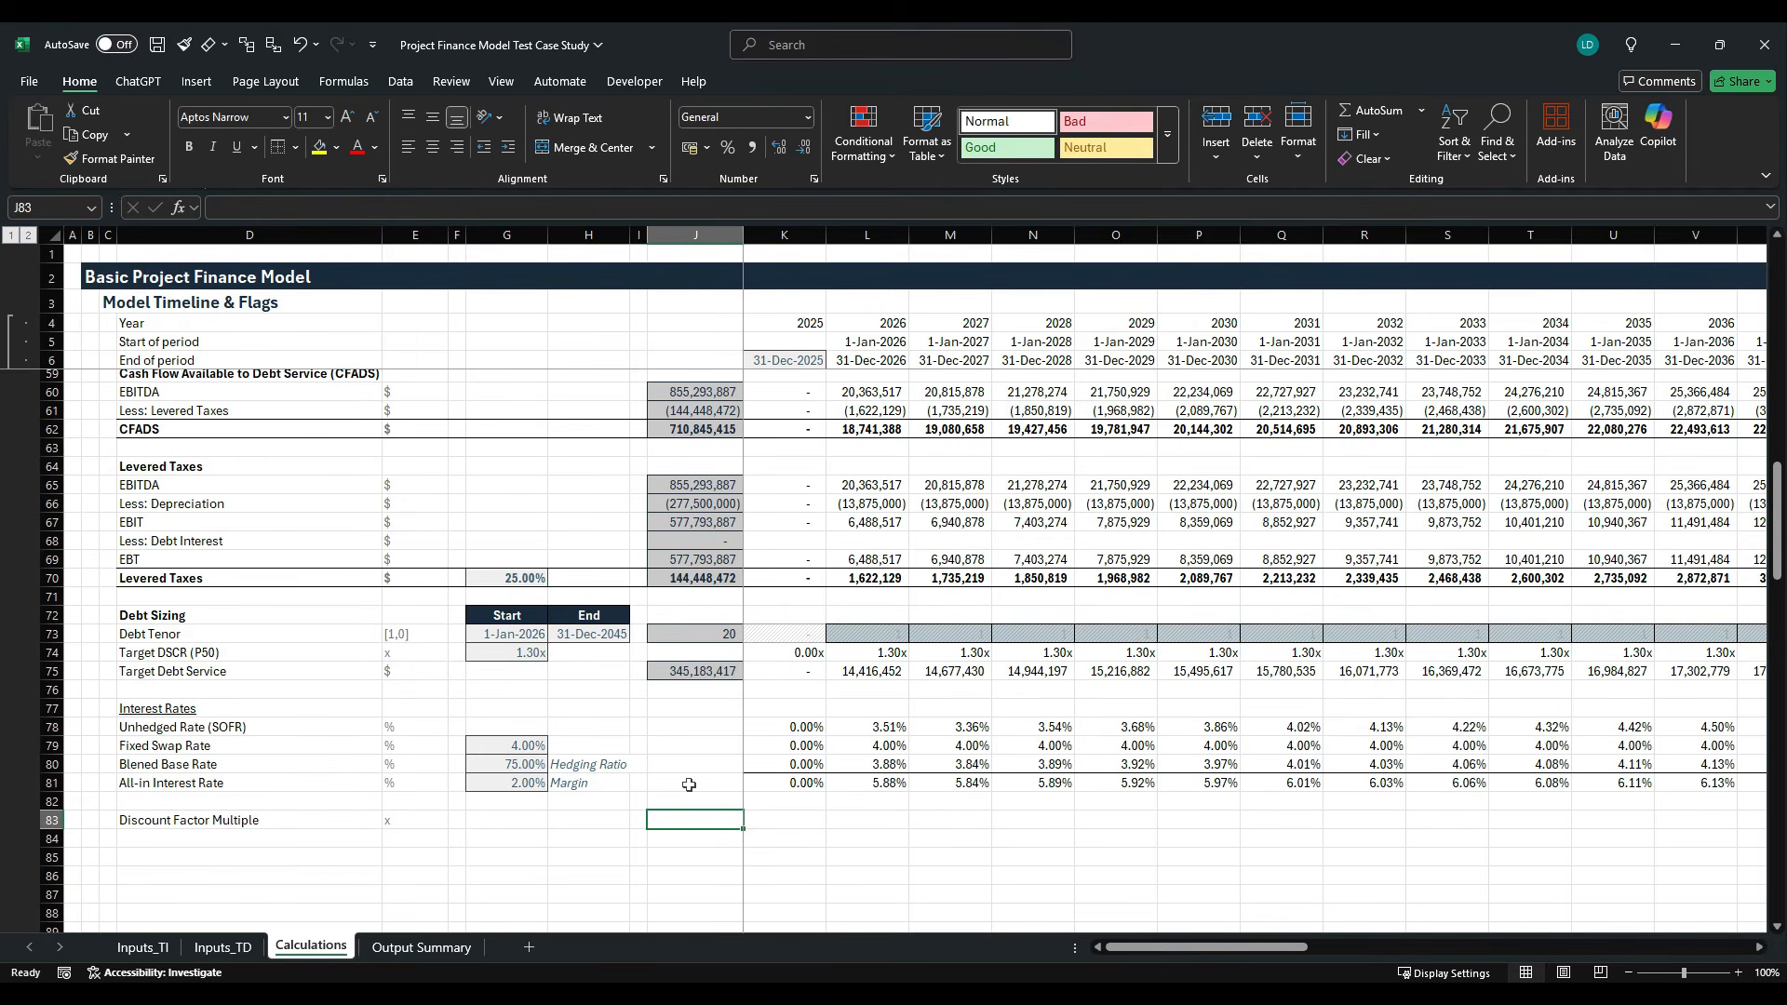
text(1)
key(ctrl+Return)
key(alt+h)
key(j)
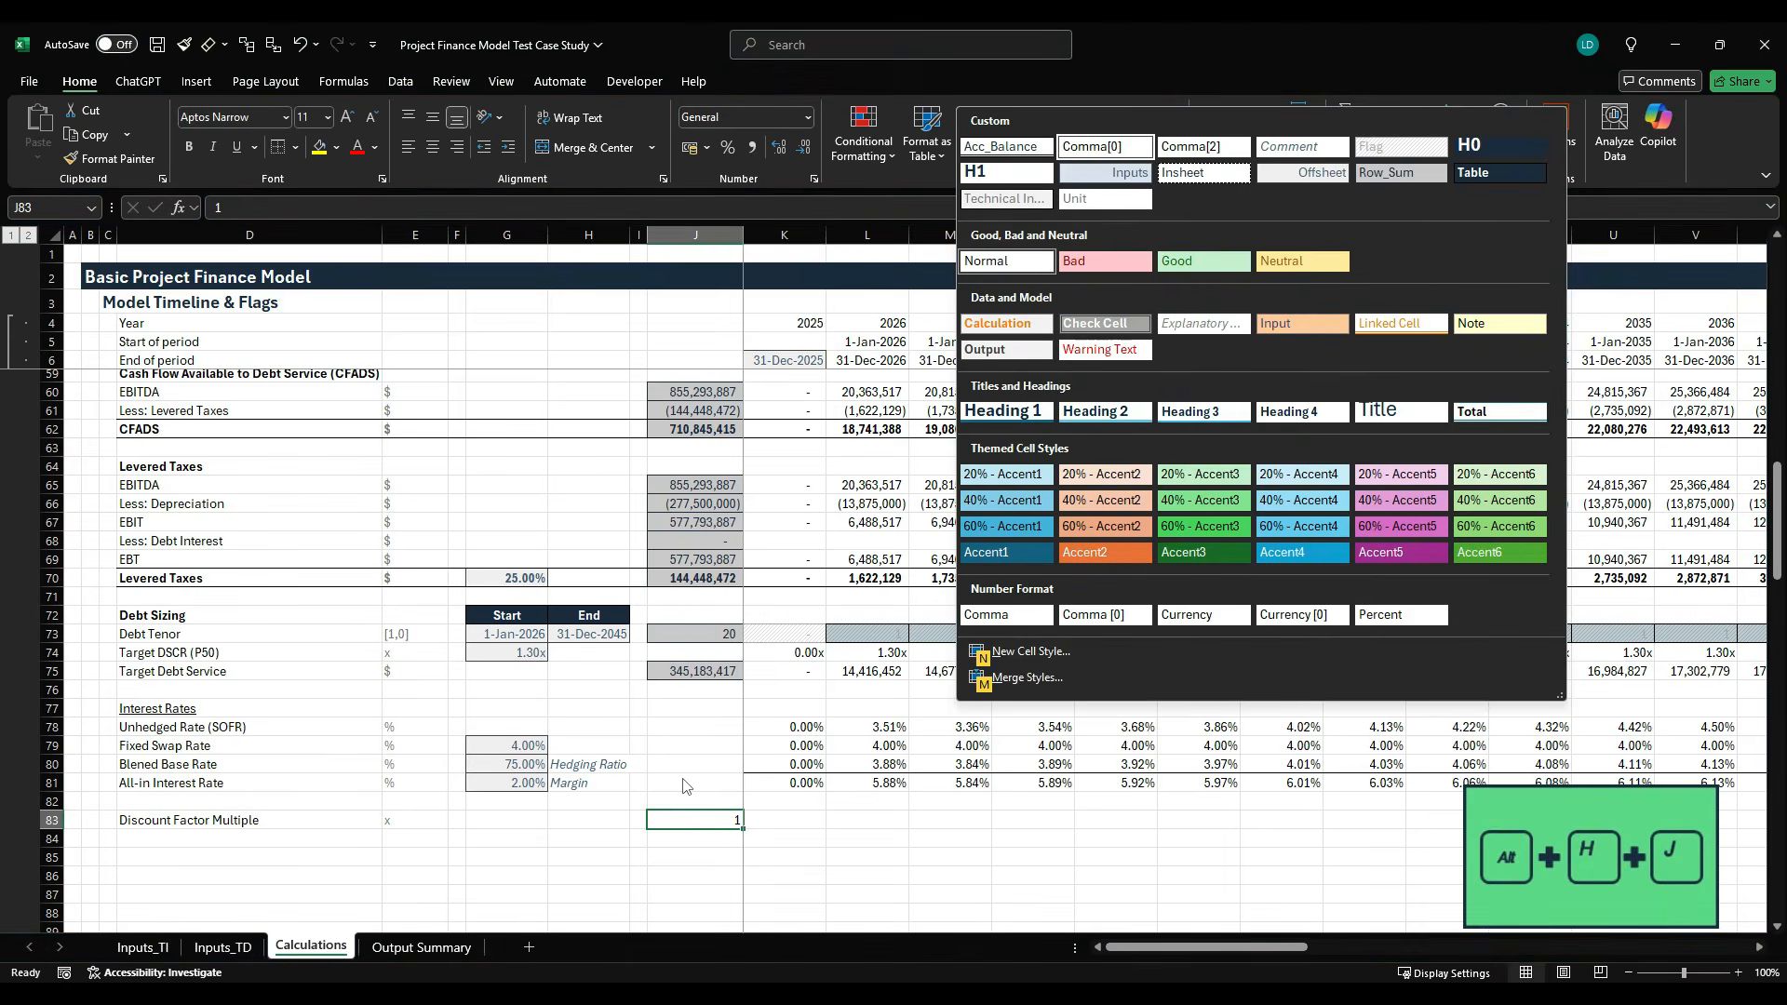
key(Down)
key(Down)
key(Left)
key(Return)
- Calculate the discount factor multiple in K83 from the prior multiple and the all-in interest rate with =J83*(1+K81)
key(Right)
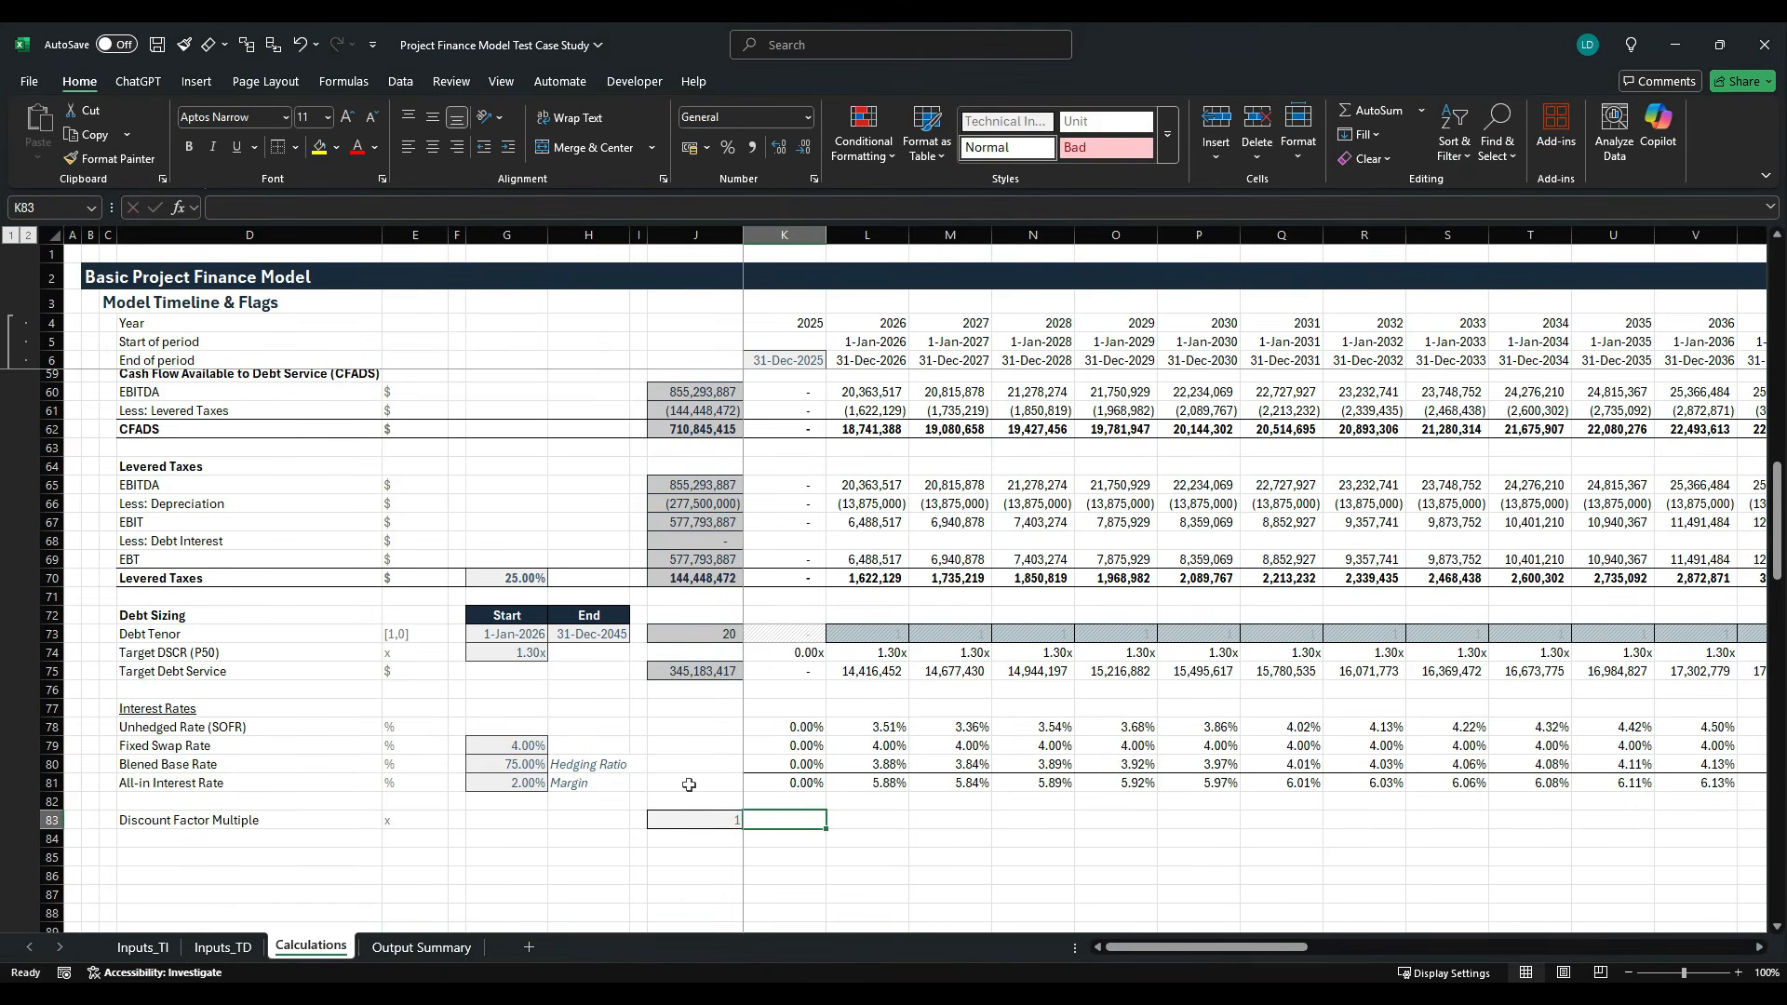
text(=)
key(Left)
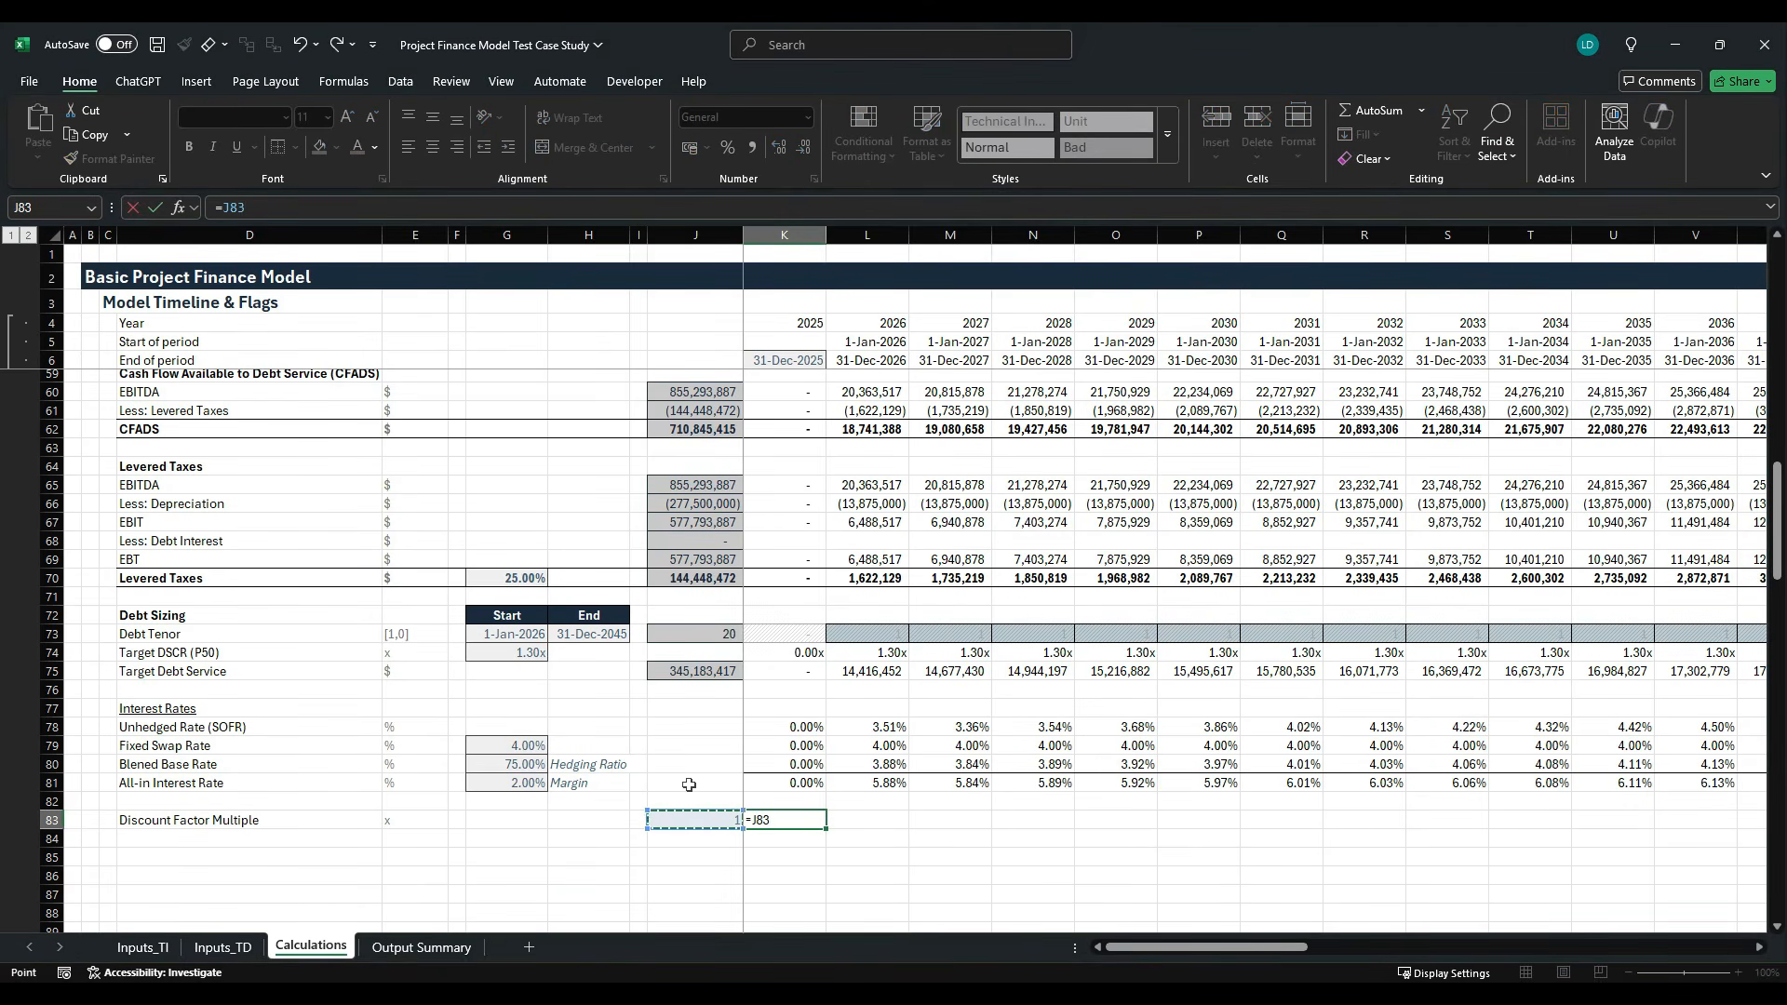
text(*(1+)
key(Up)
key(Up)
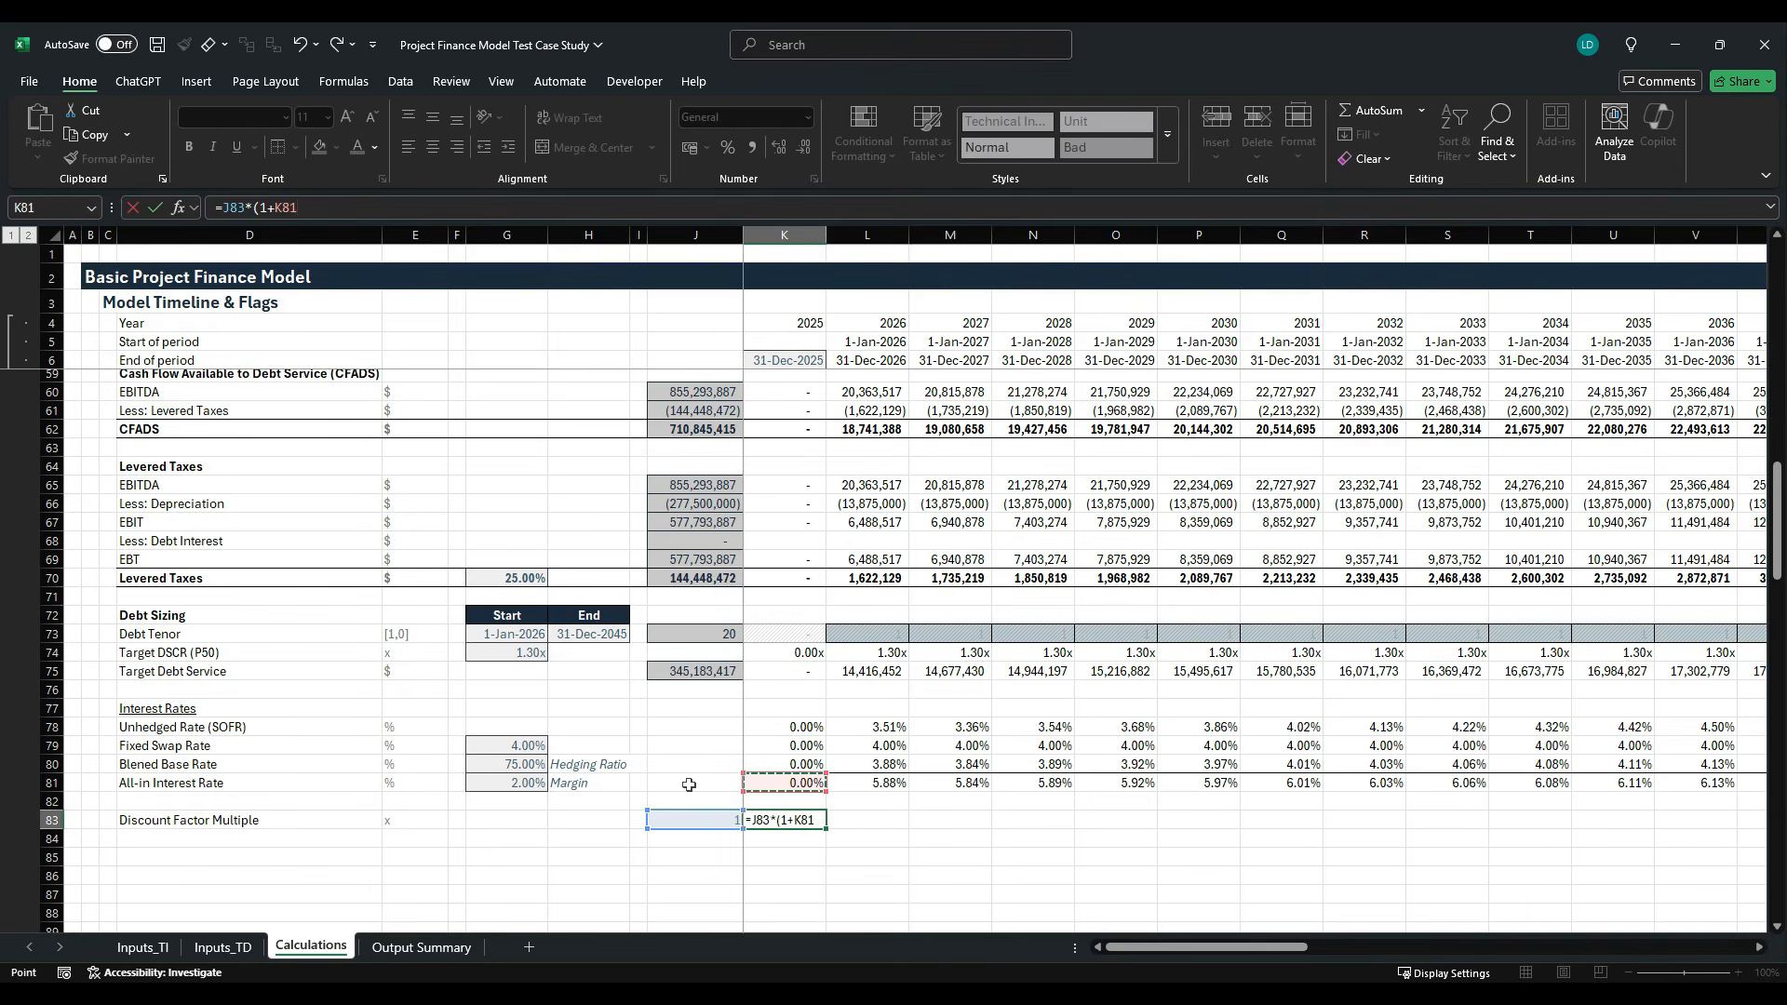
text())
key(ctrl+Return)
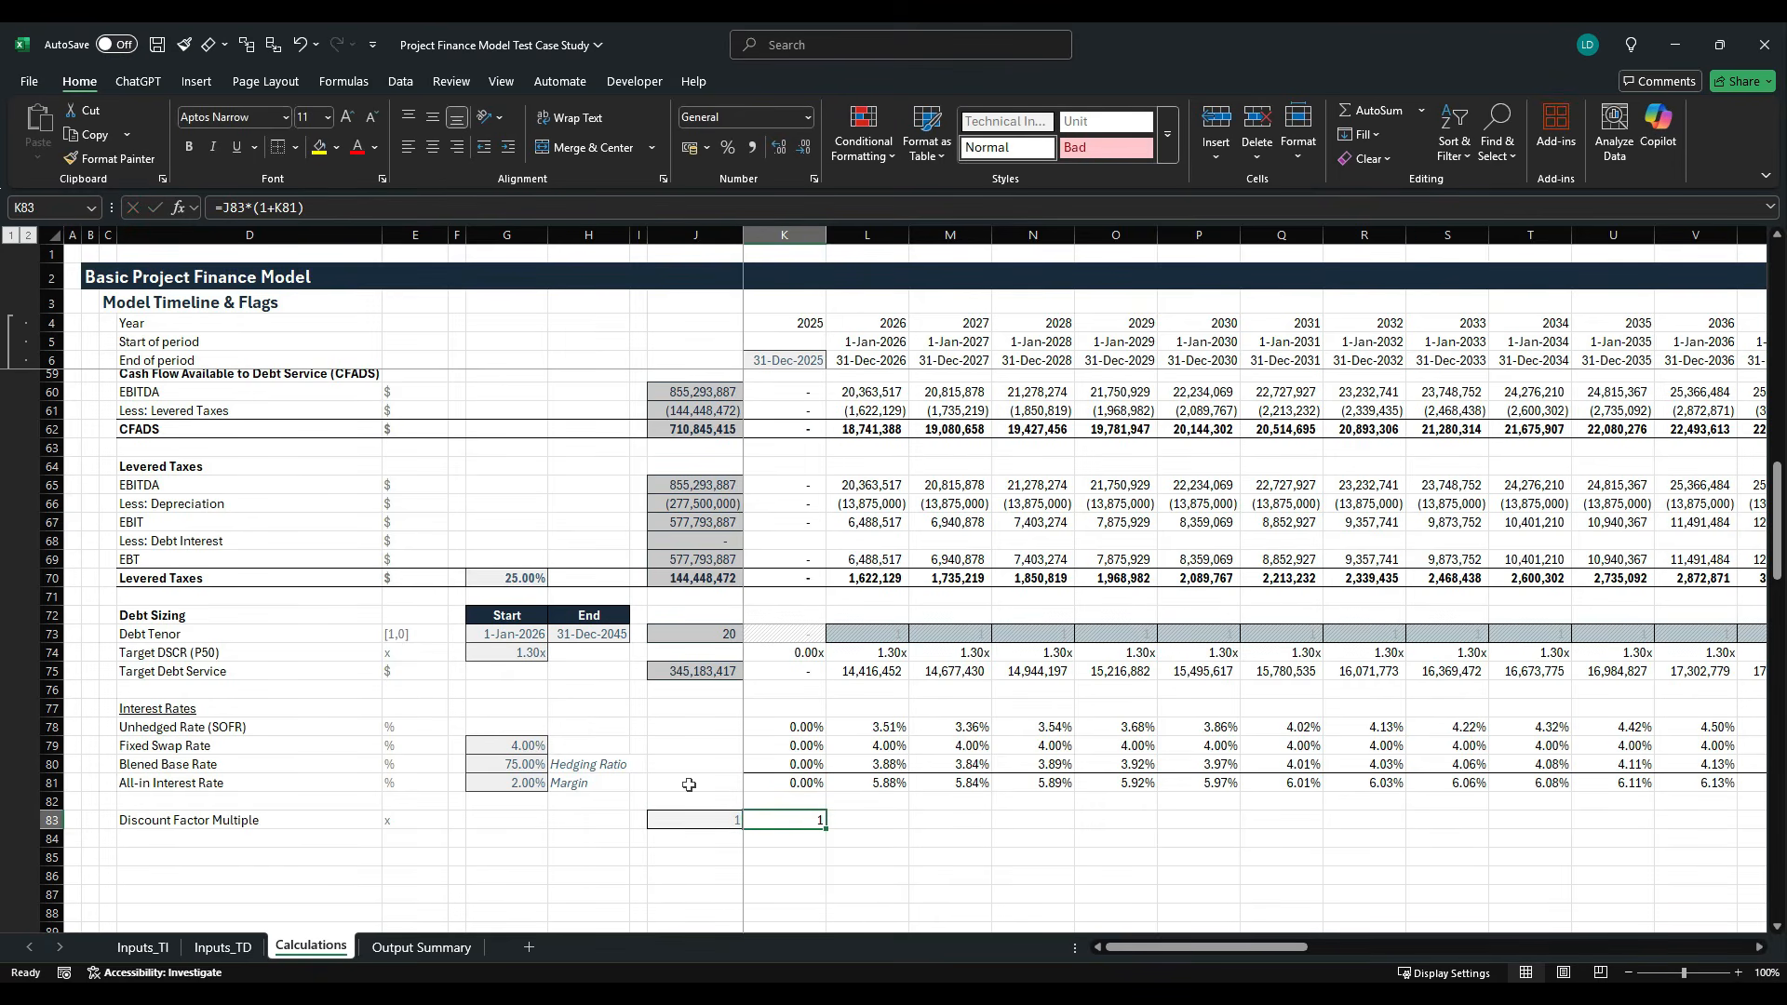
- Apply the custom number format #,##0.00"x" to K83 and fill its formula across the timeline
key(ctrl+1)
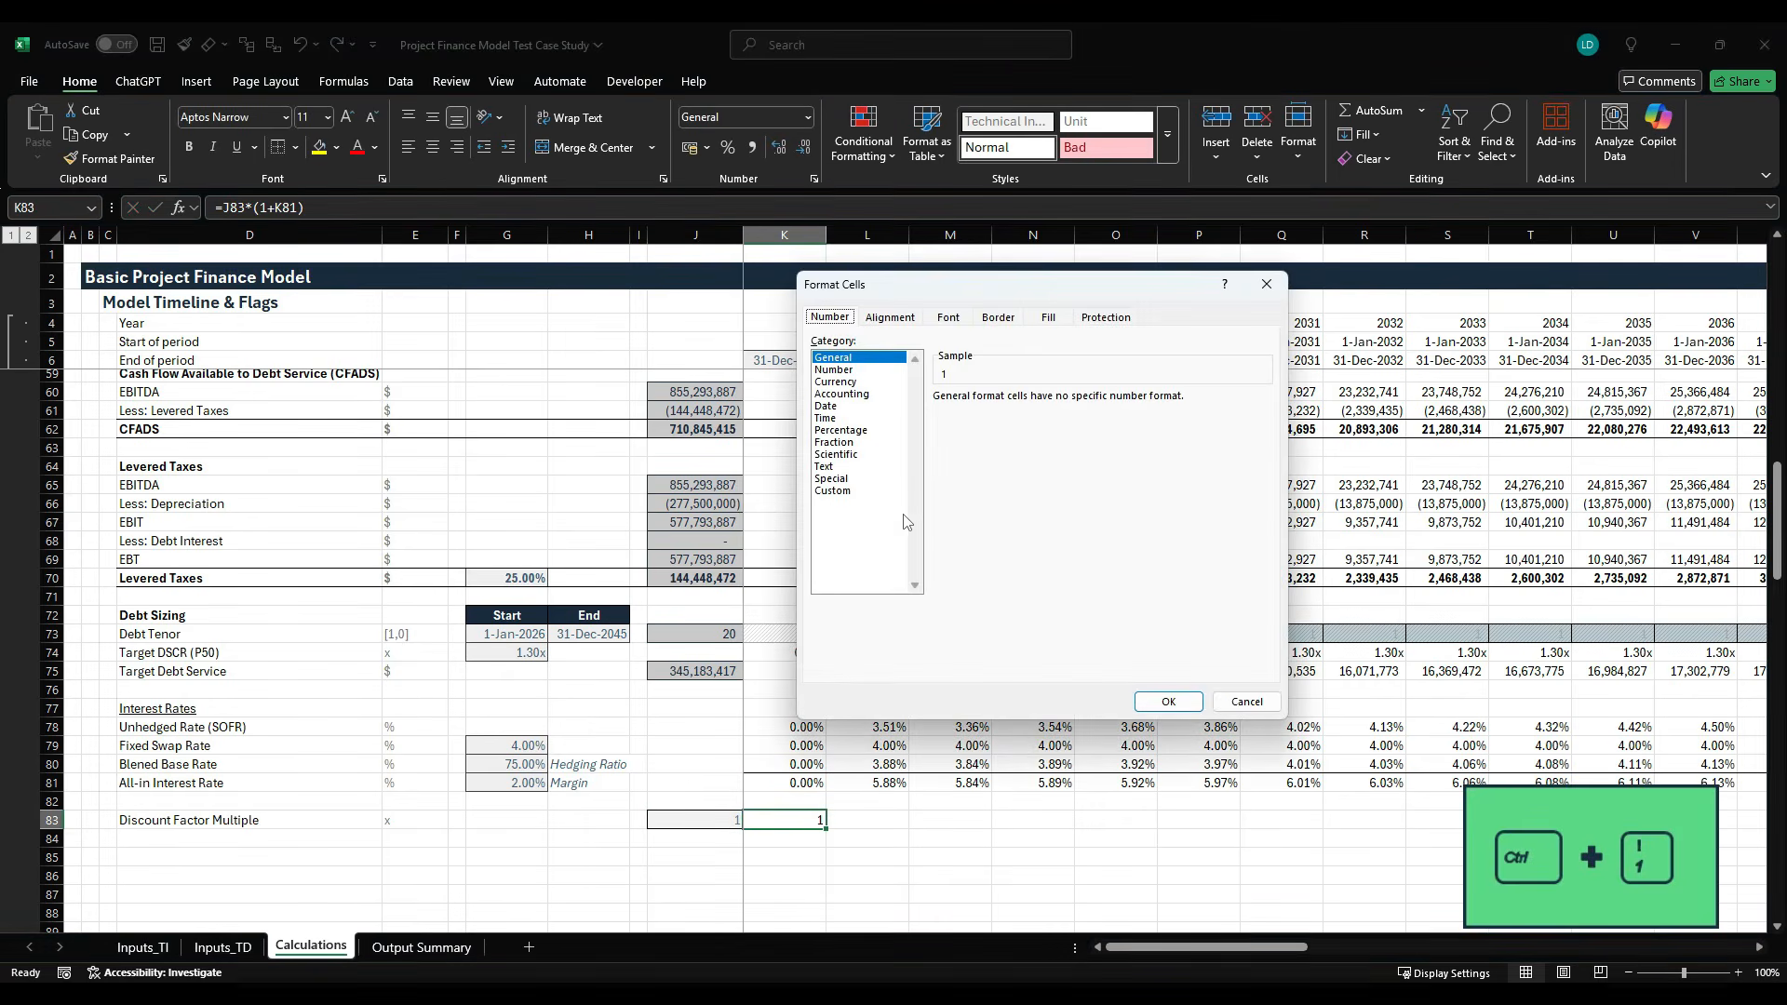
click(891, 500)
drag(1264, 456, 1265, 540)
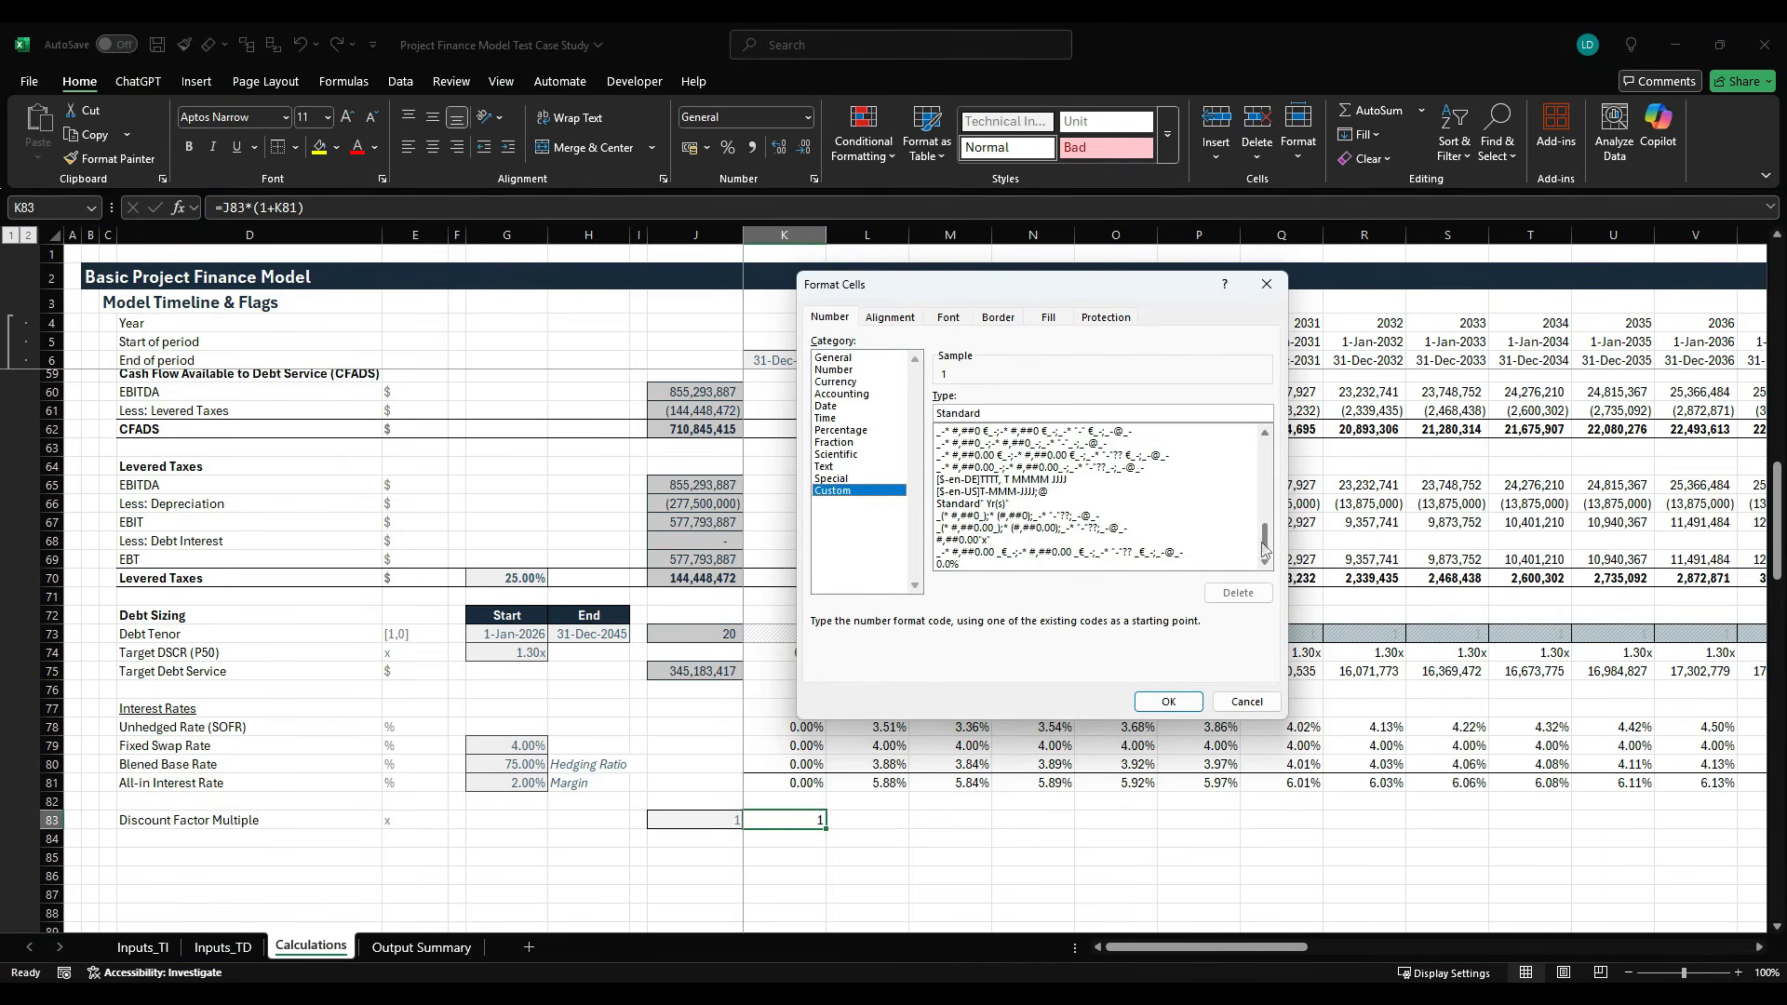
click(1051, 541)
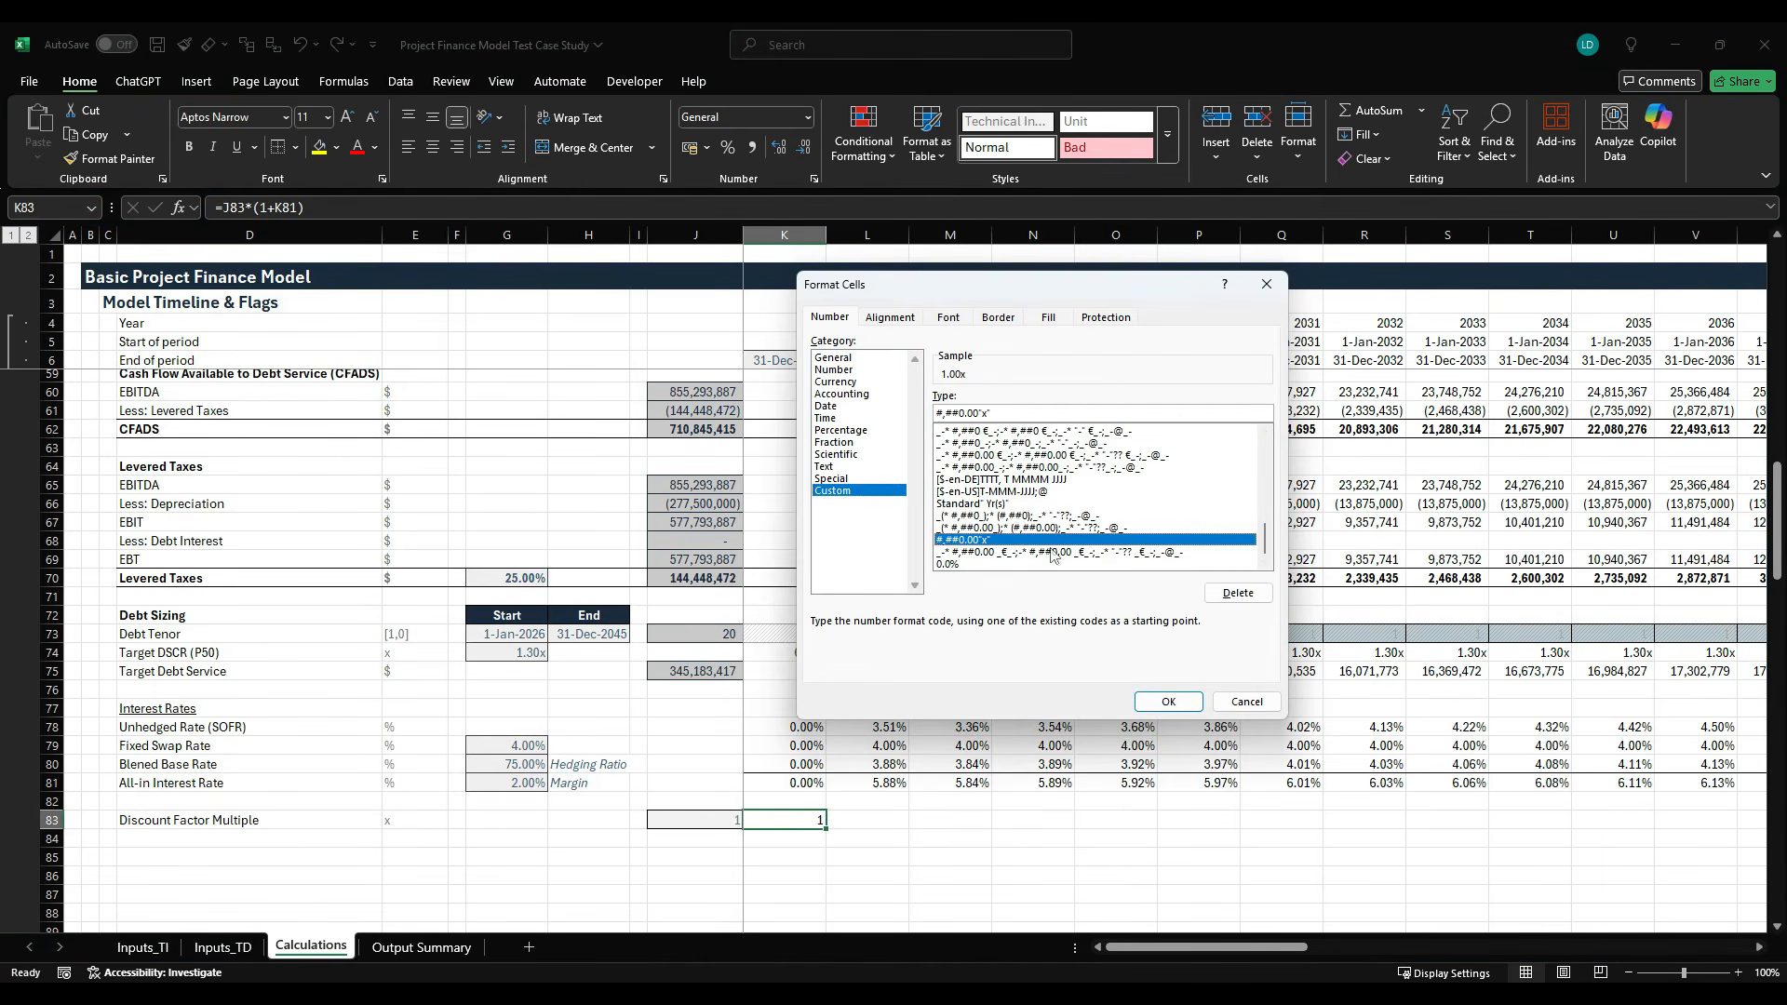
click(1159, 707)
key(ctrl+shift+Right)
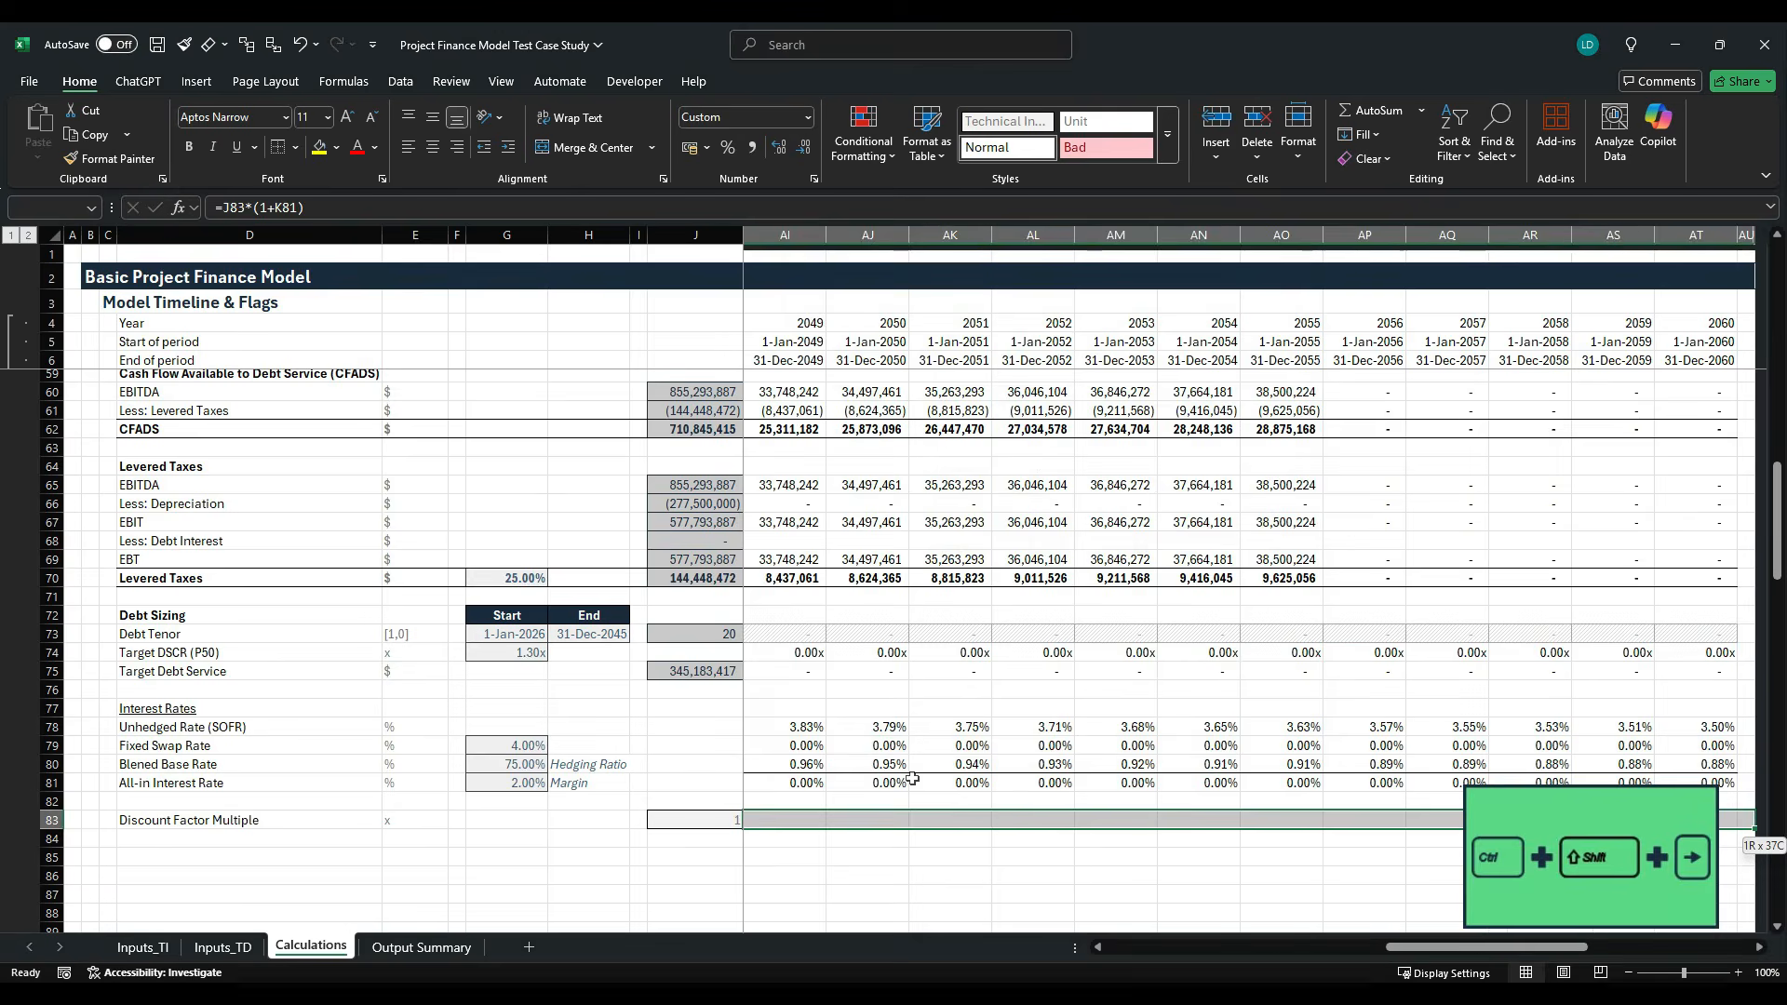
key(ctrl+r)
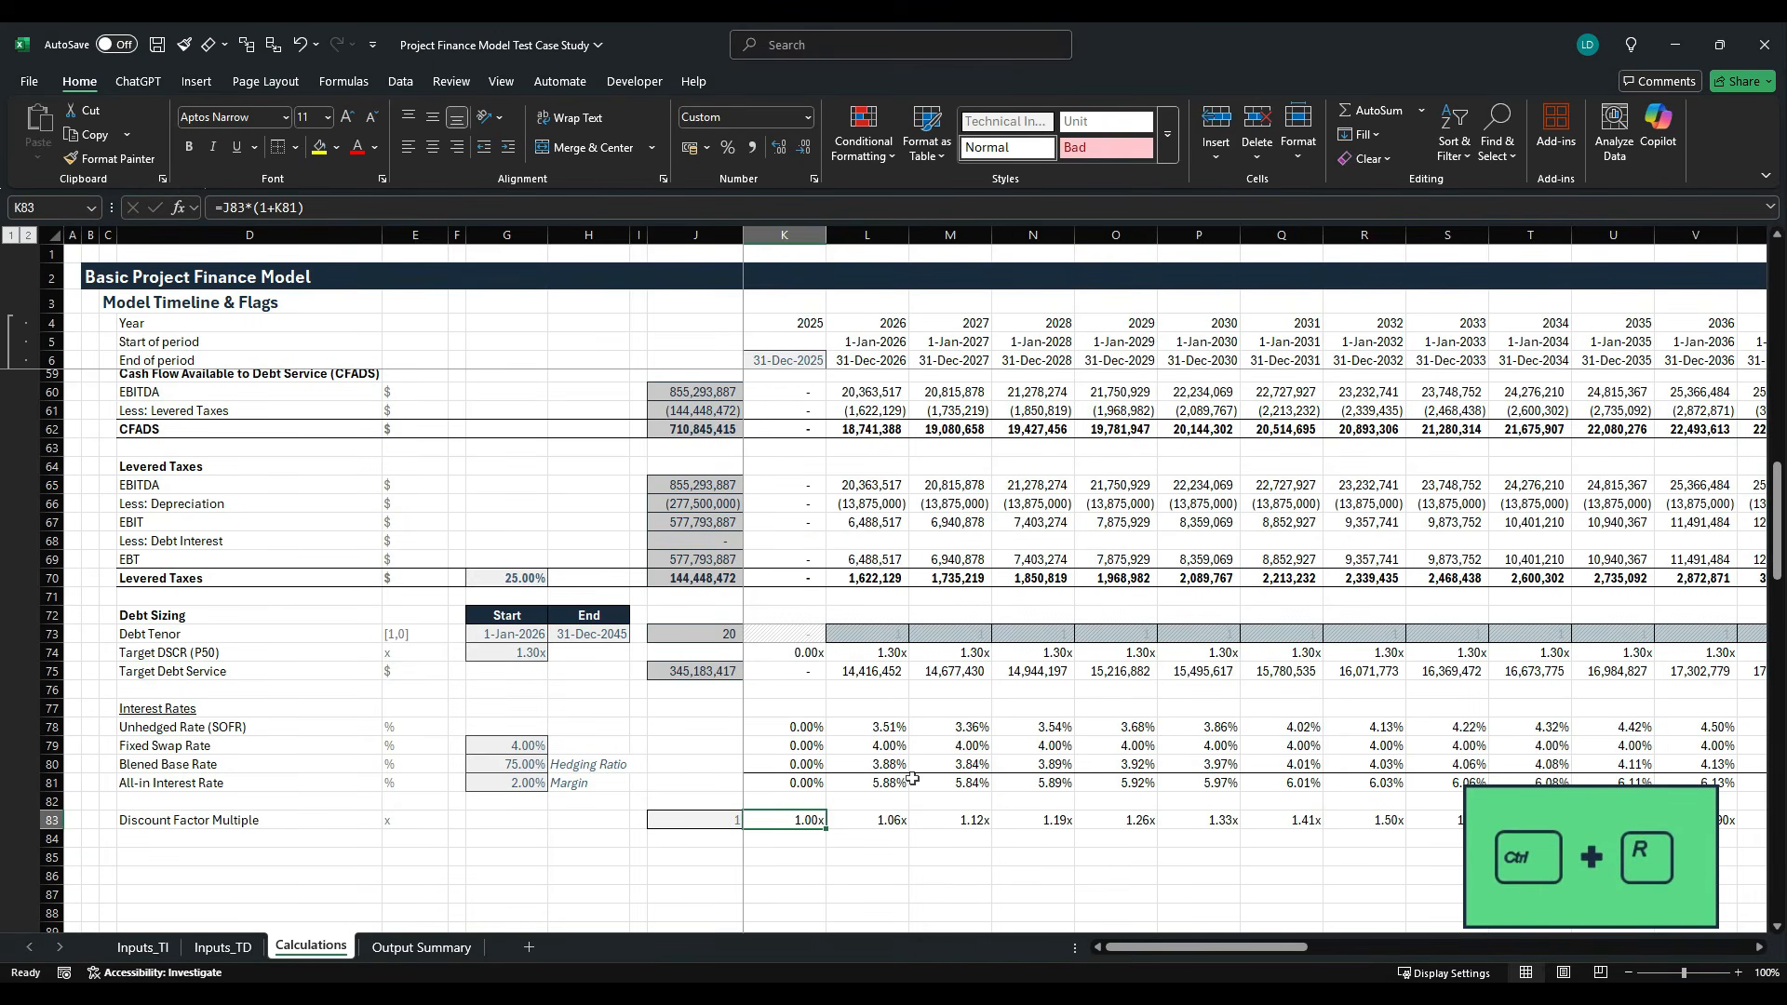
- Label row 84 "PV Discount Factor" in D84 and enter the unit x in E84
key(Down)
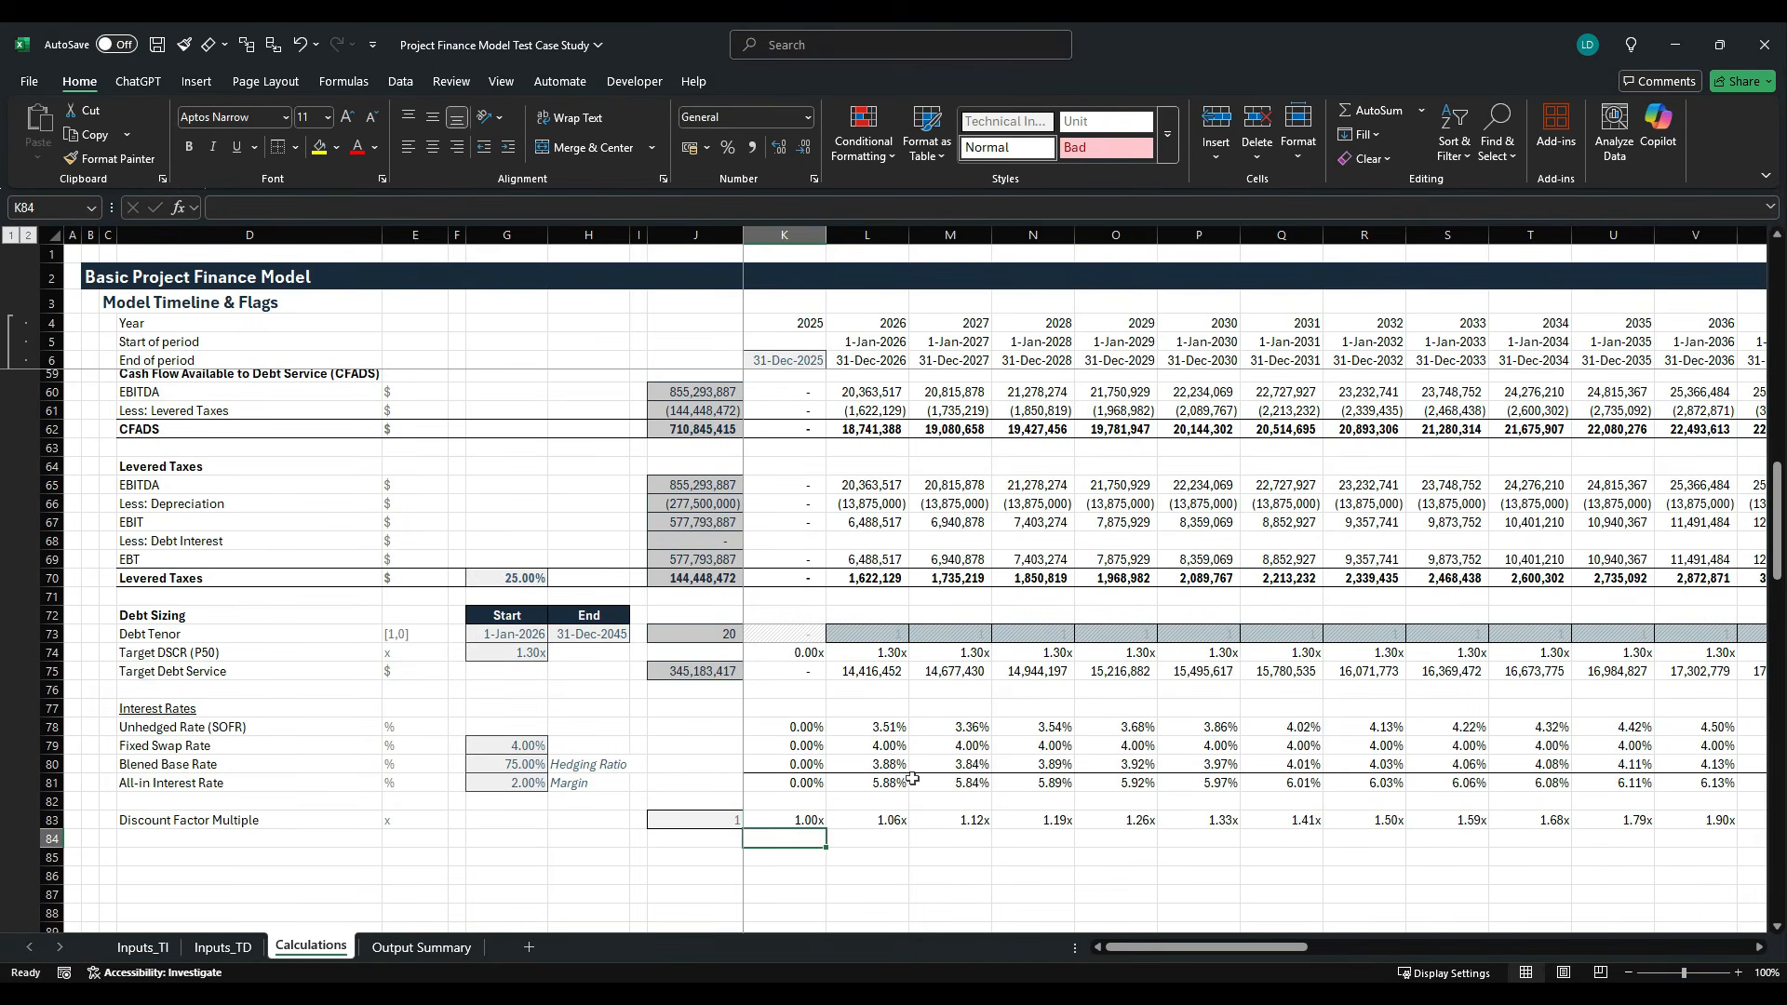
key(Left)
key(Left)
key(Left)
key(Left)
key(Left)
key(Left)
key(Left)
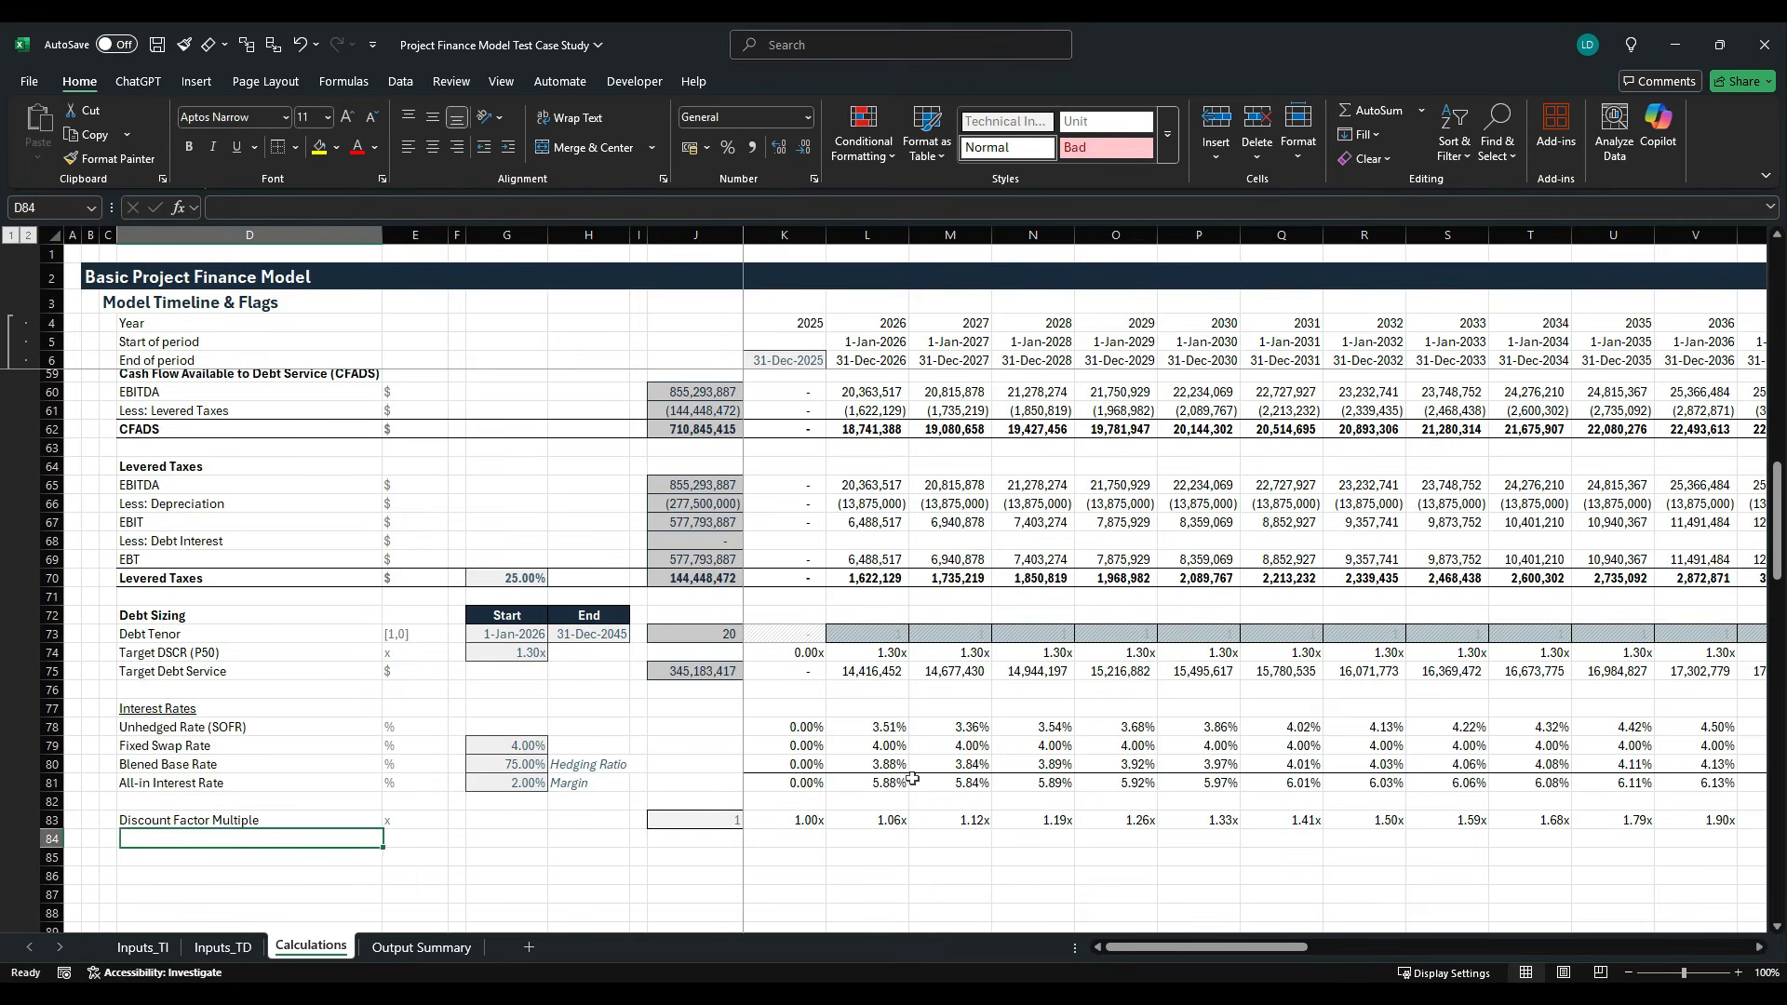
text(PV)
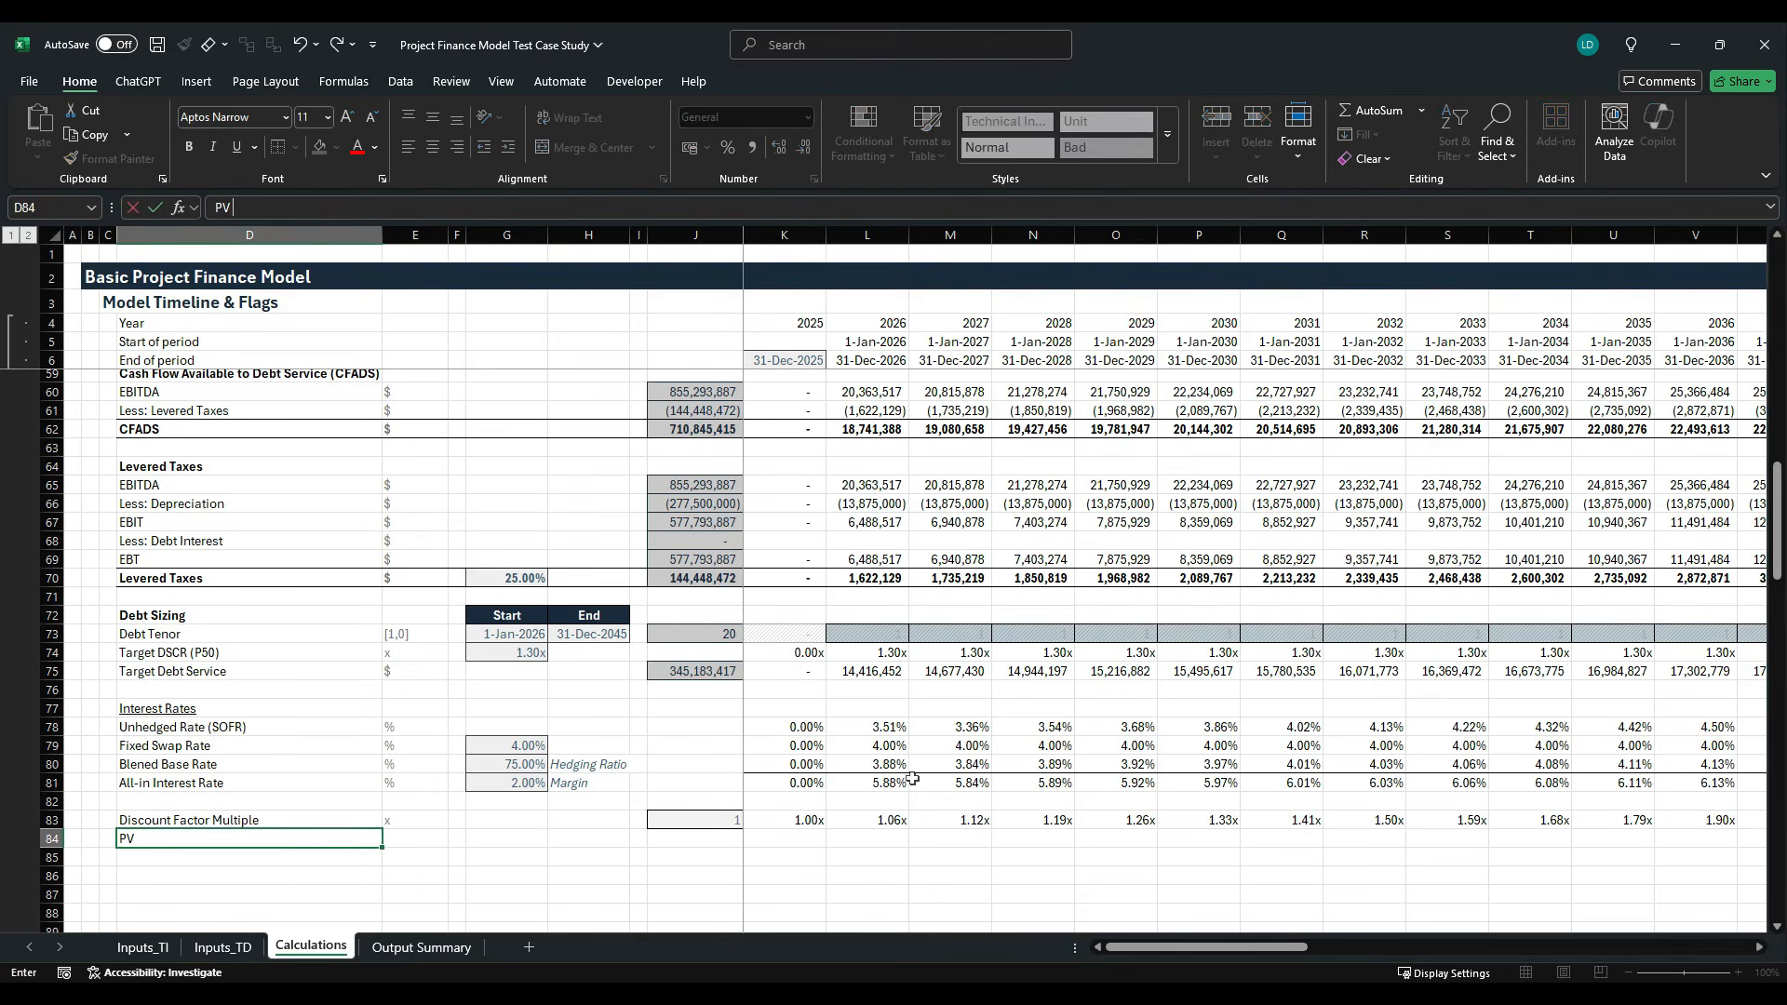
text( Discount Factor)
key(Tab)
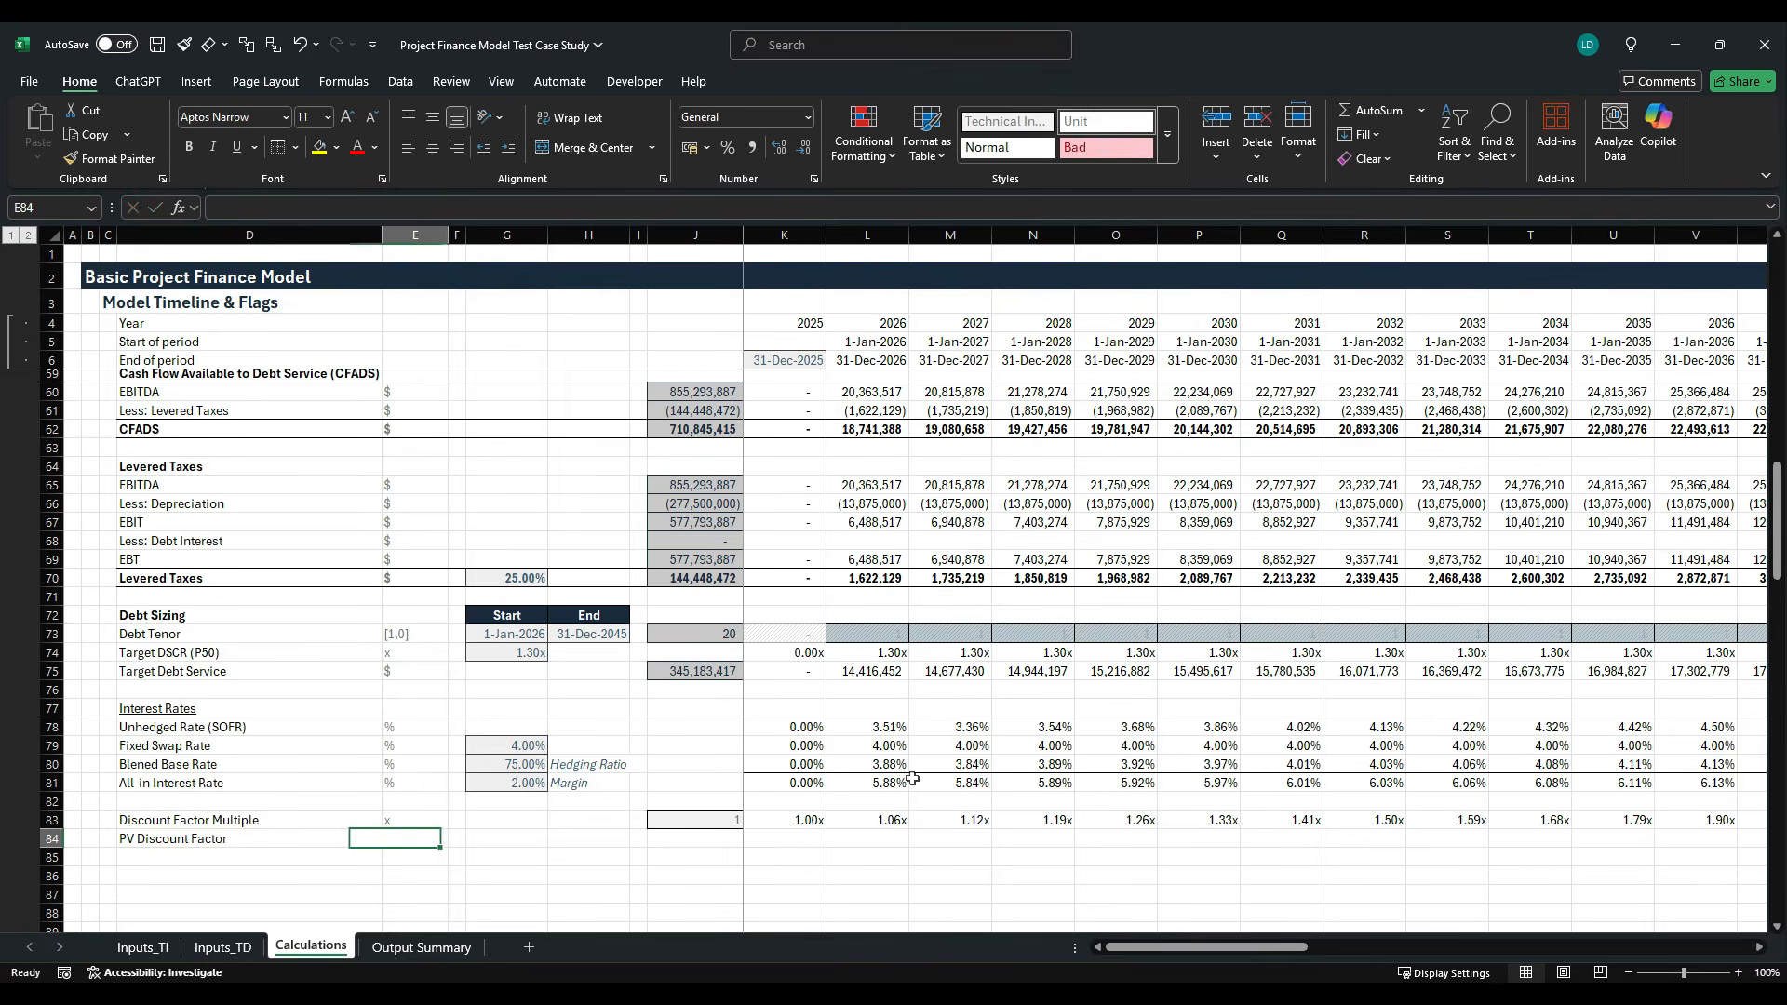
text(x)
- Calculate the PV discount factor in K84 as the inverse of the discount factor multiple with =1/K83
key(Tab)
key(Tab)
key(Tab)
key(Tab)
key(Tab)
key(Tab)
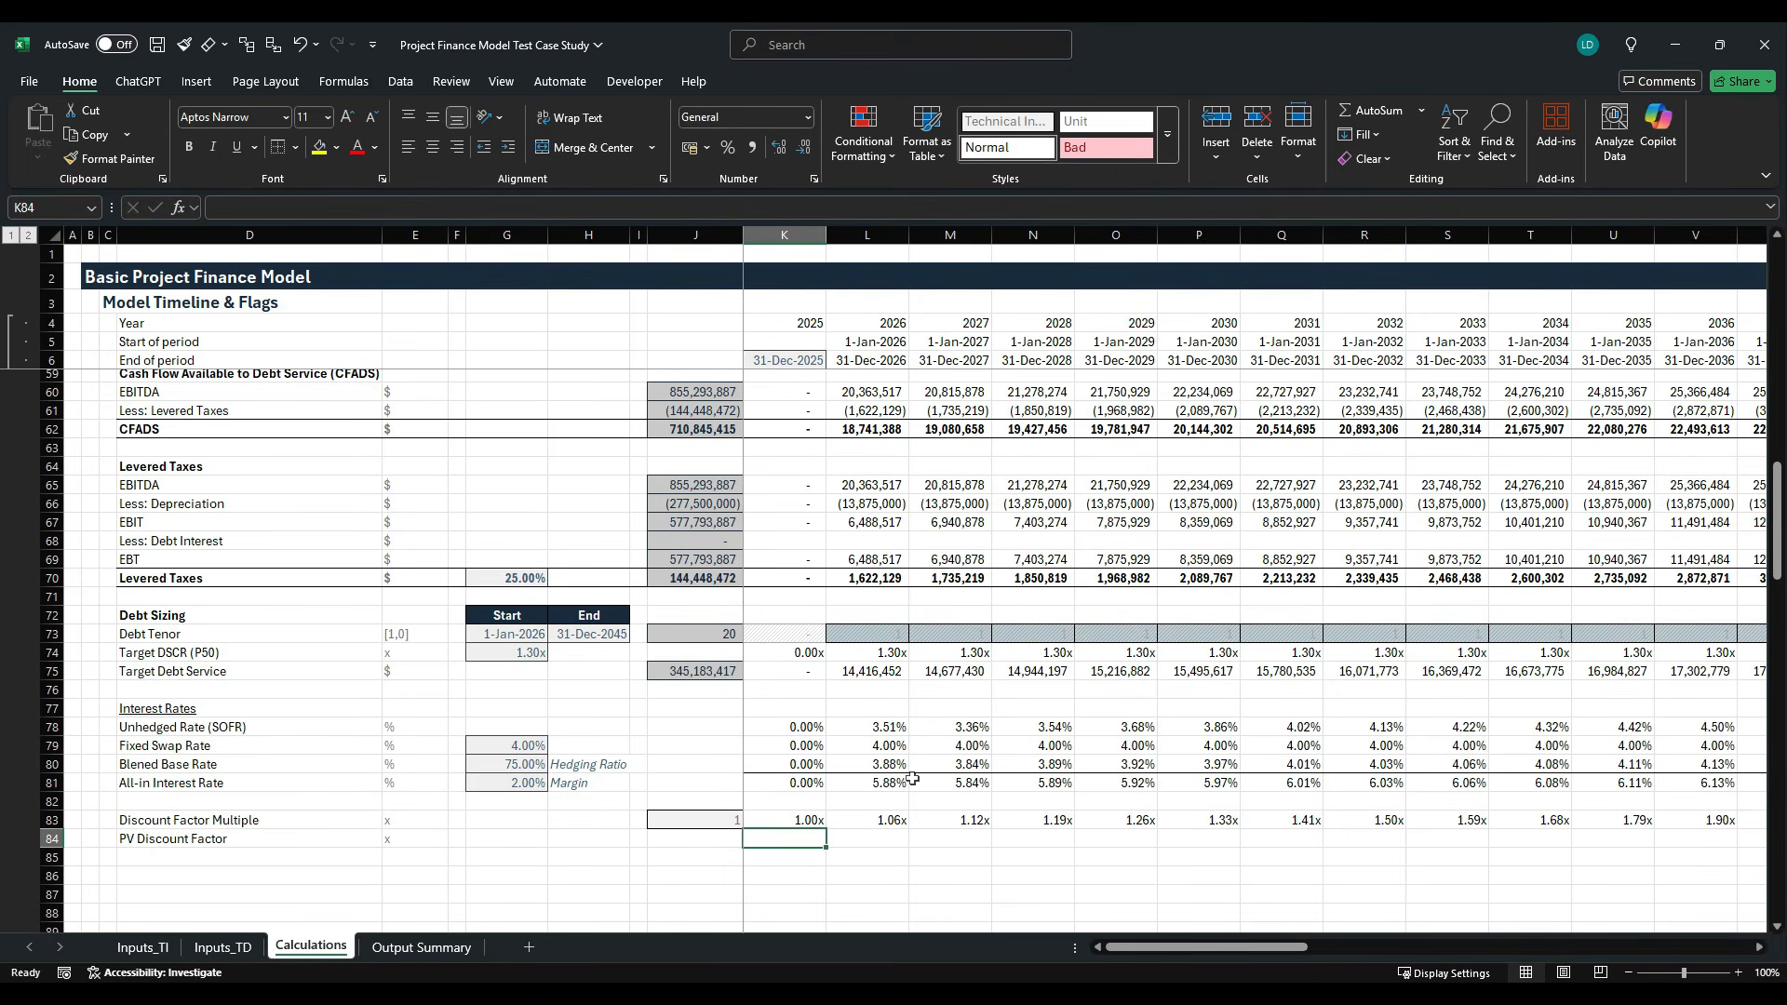
text(=1/)
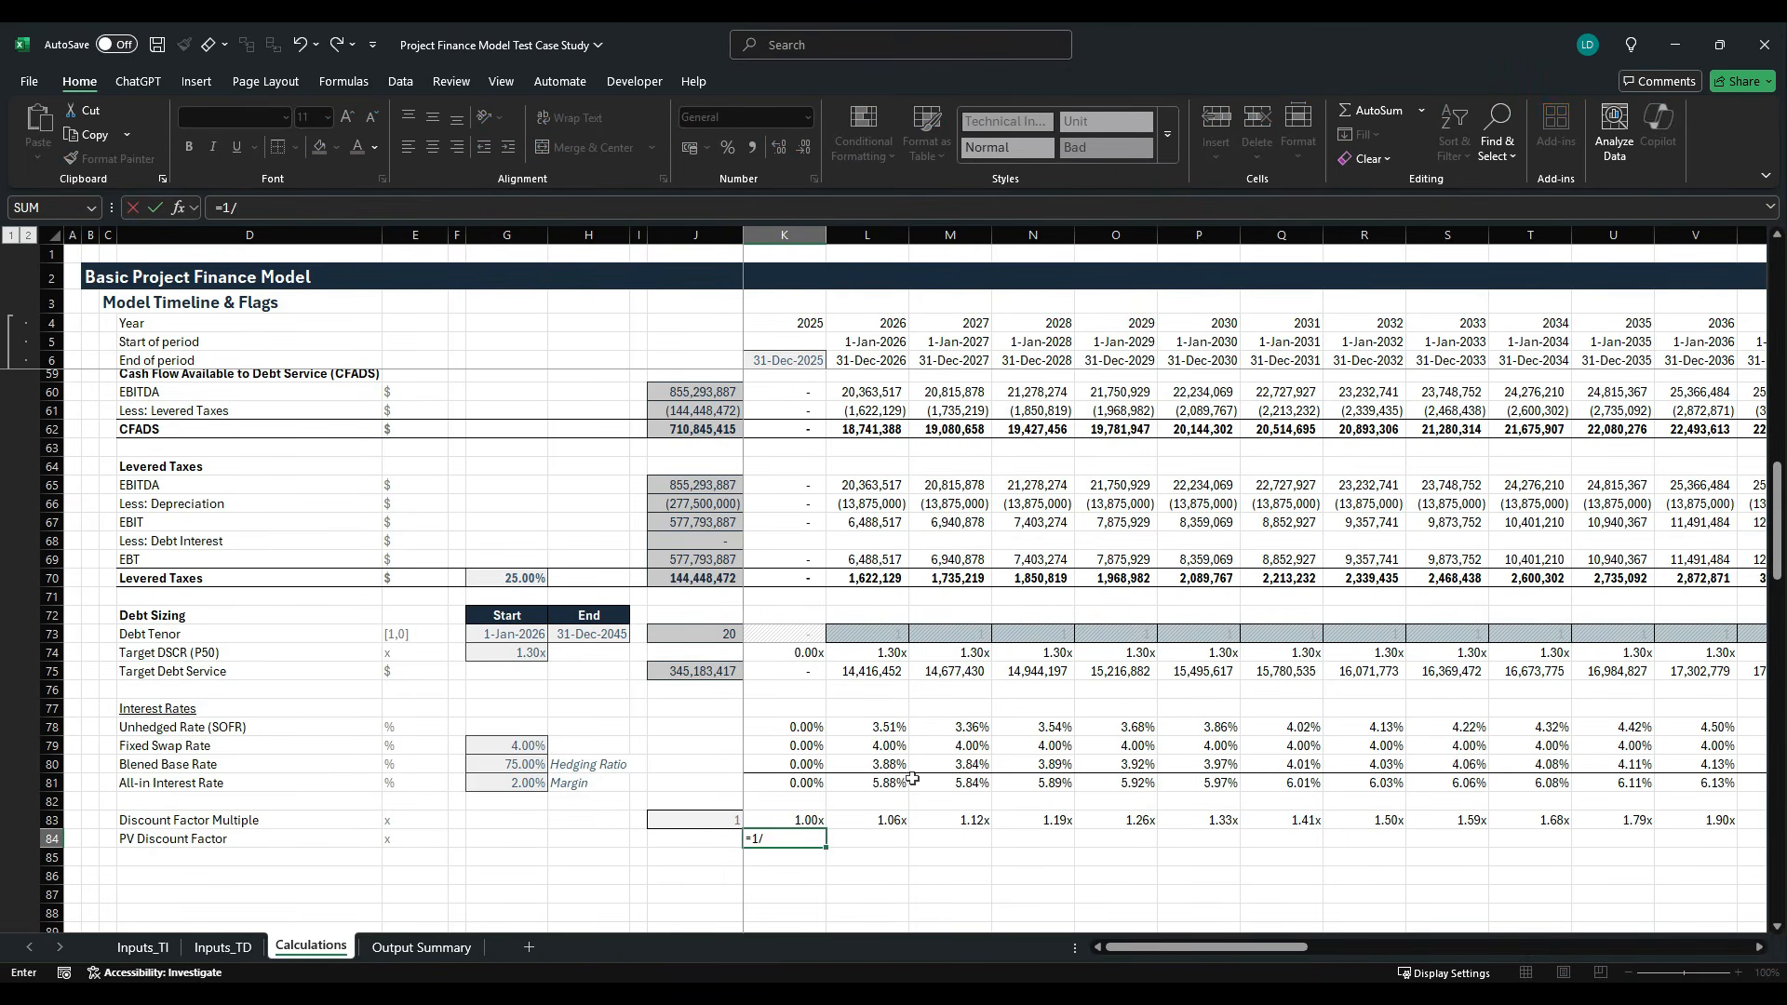
key(Up)
key(ctrl+Return)
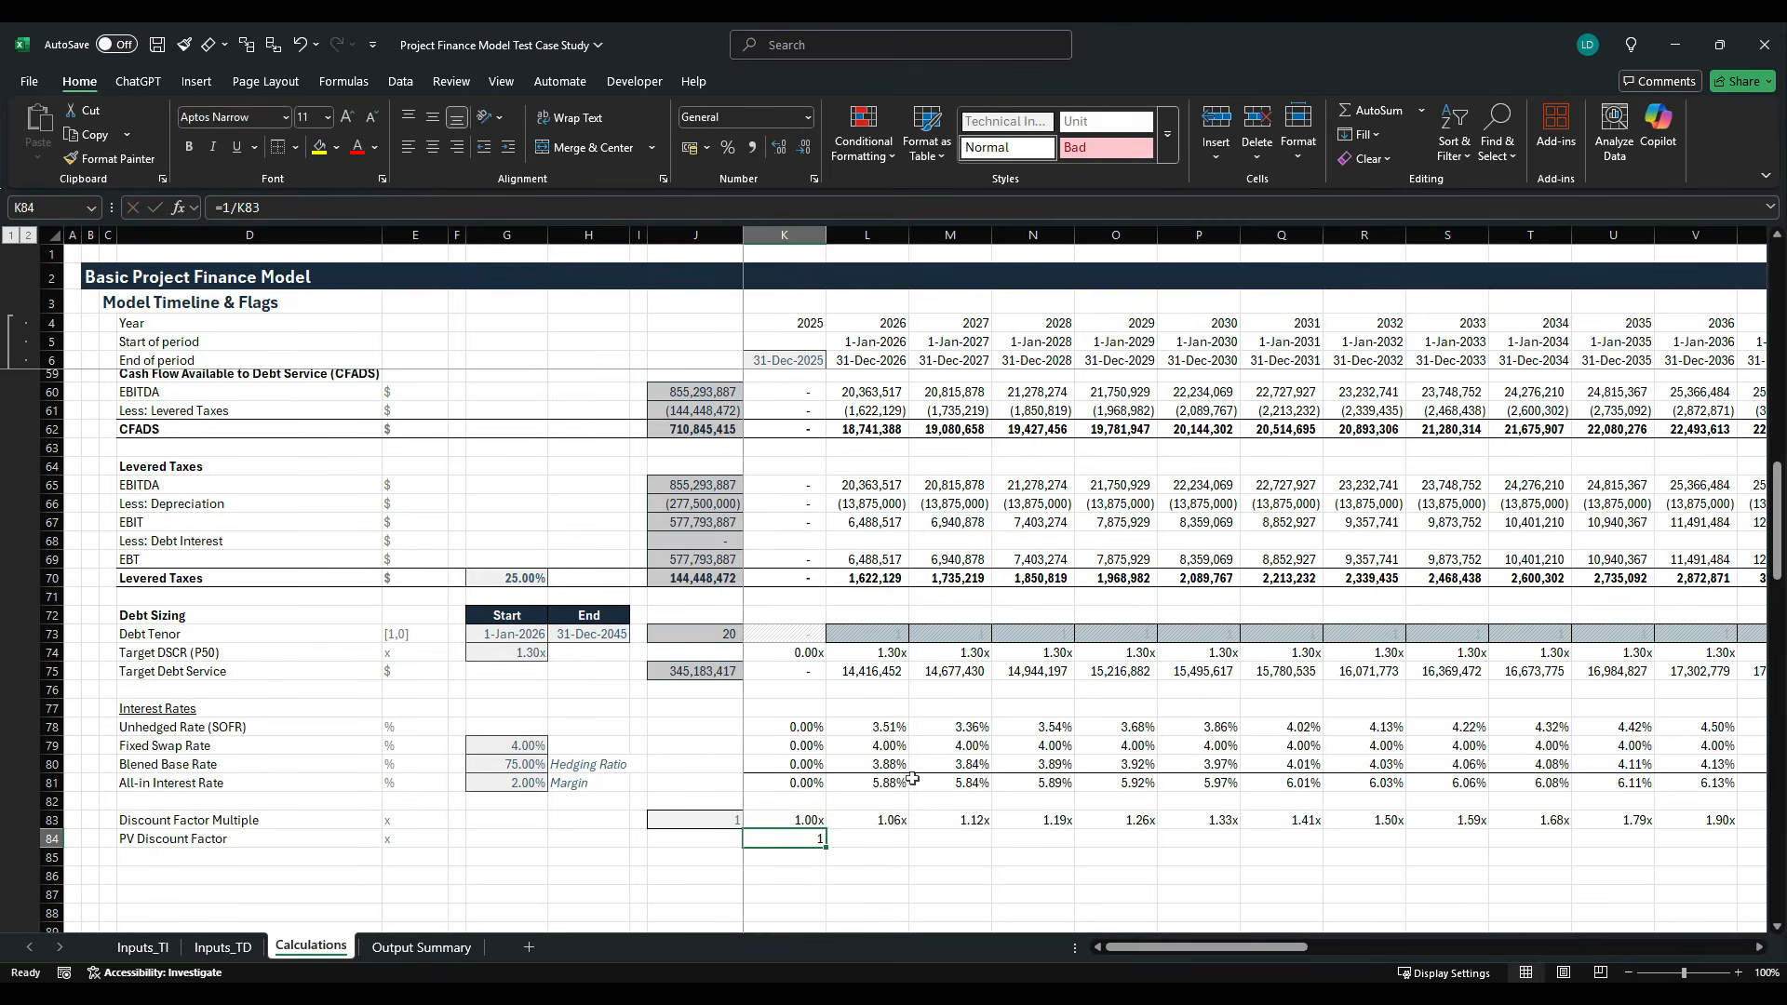
key(alt)
key(h)
key(j)
key(Escape)
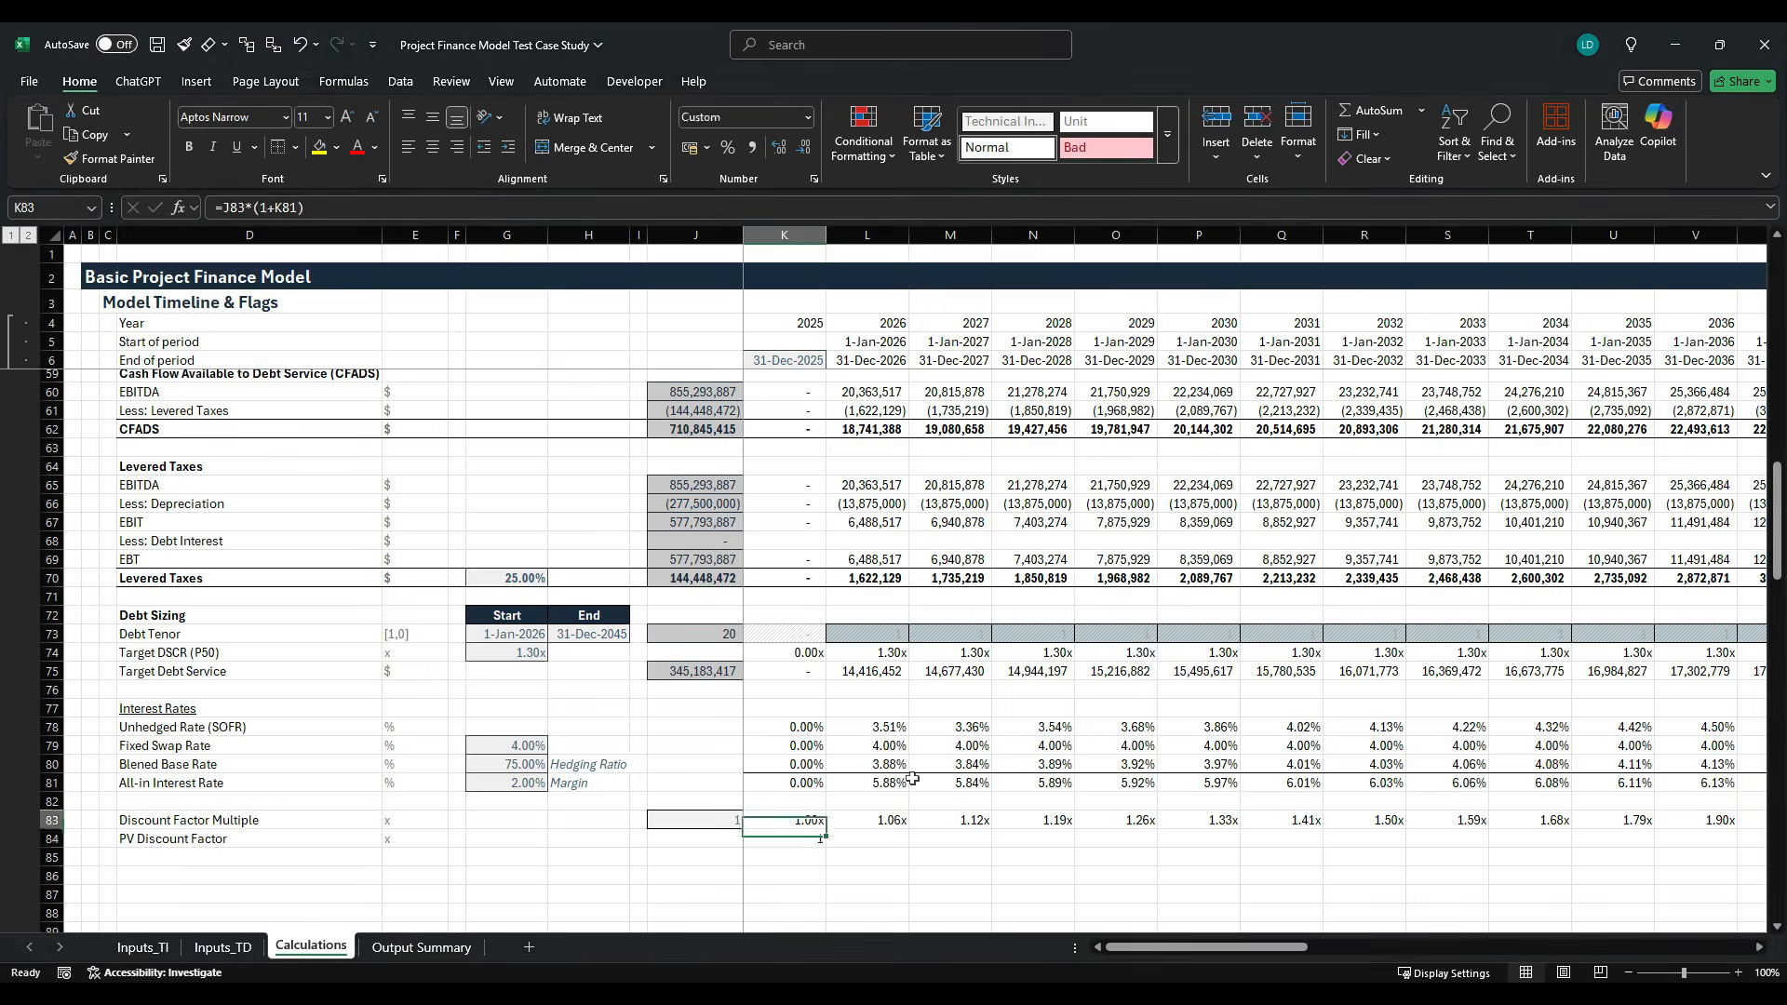
- Copy only the formatting of K83 onto the PV discount factor in K84
key(Up)
key(ctrl+c)
key(Down)
key(ctrl+alt+v)
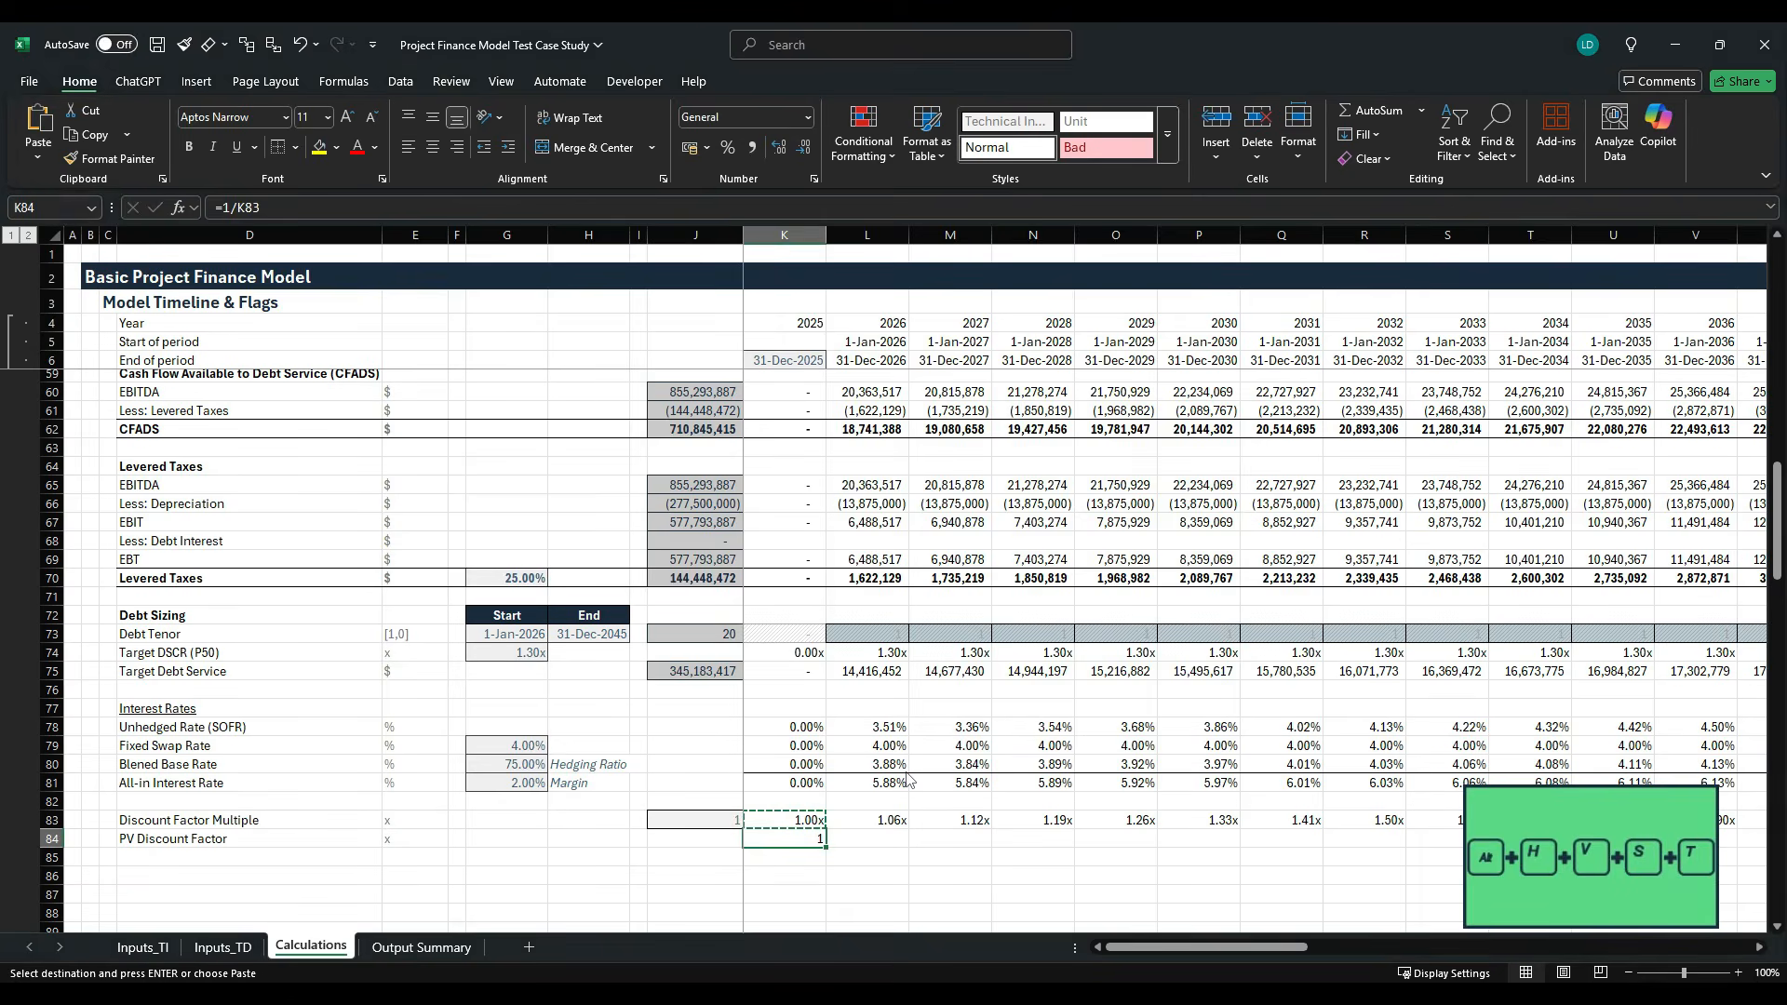
key(t)
key(Return)
- Fill the PV discount factor formula from K84 across the timeline through column AT
key(ctrl+shift+Right)
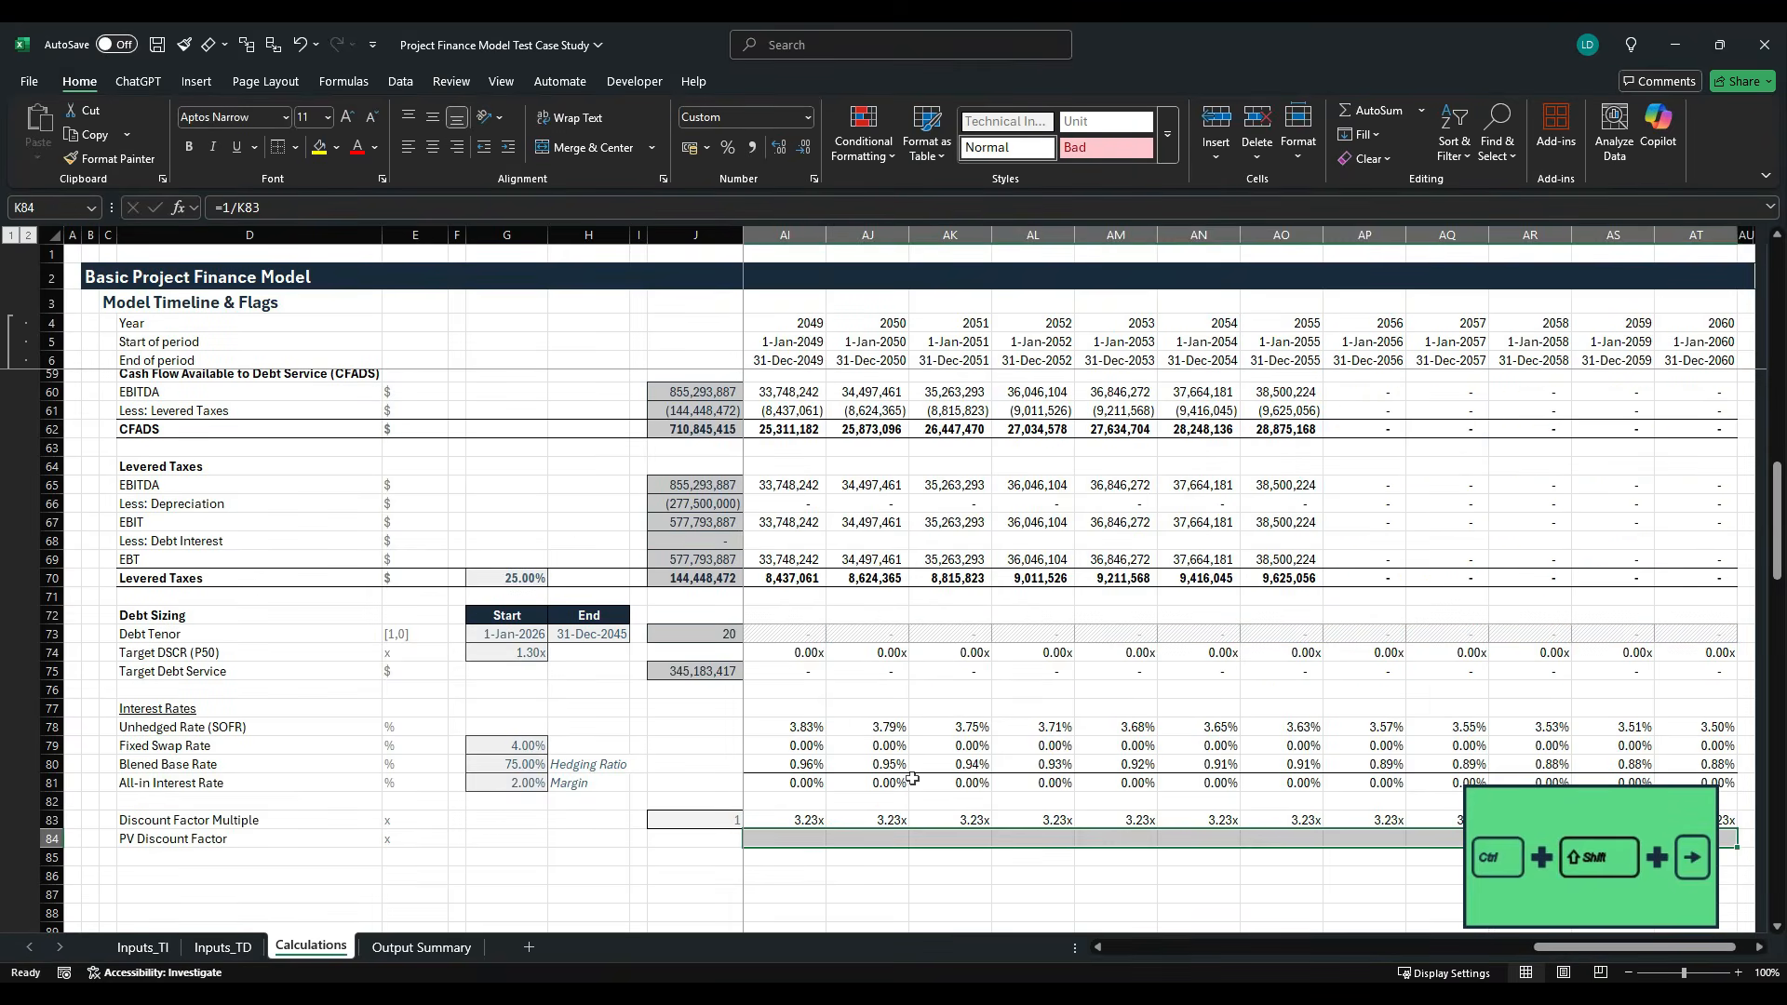
key(ctrl+r)
key(shift+BackSpace)
key(ctrl+r)
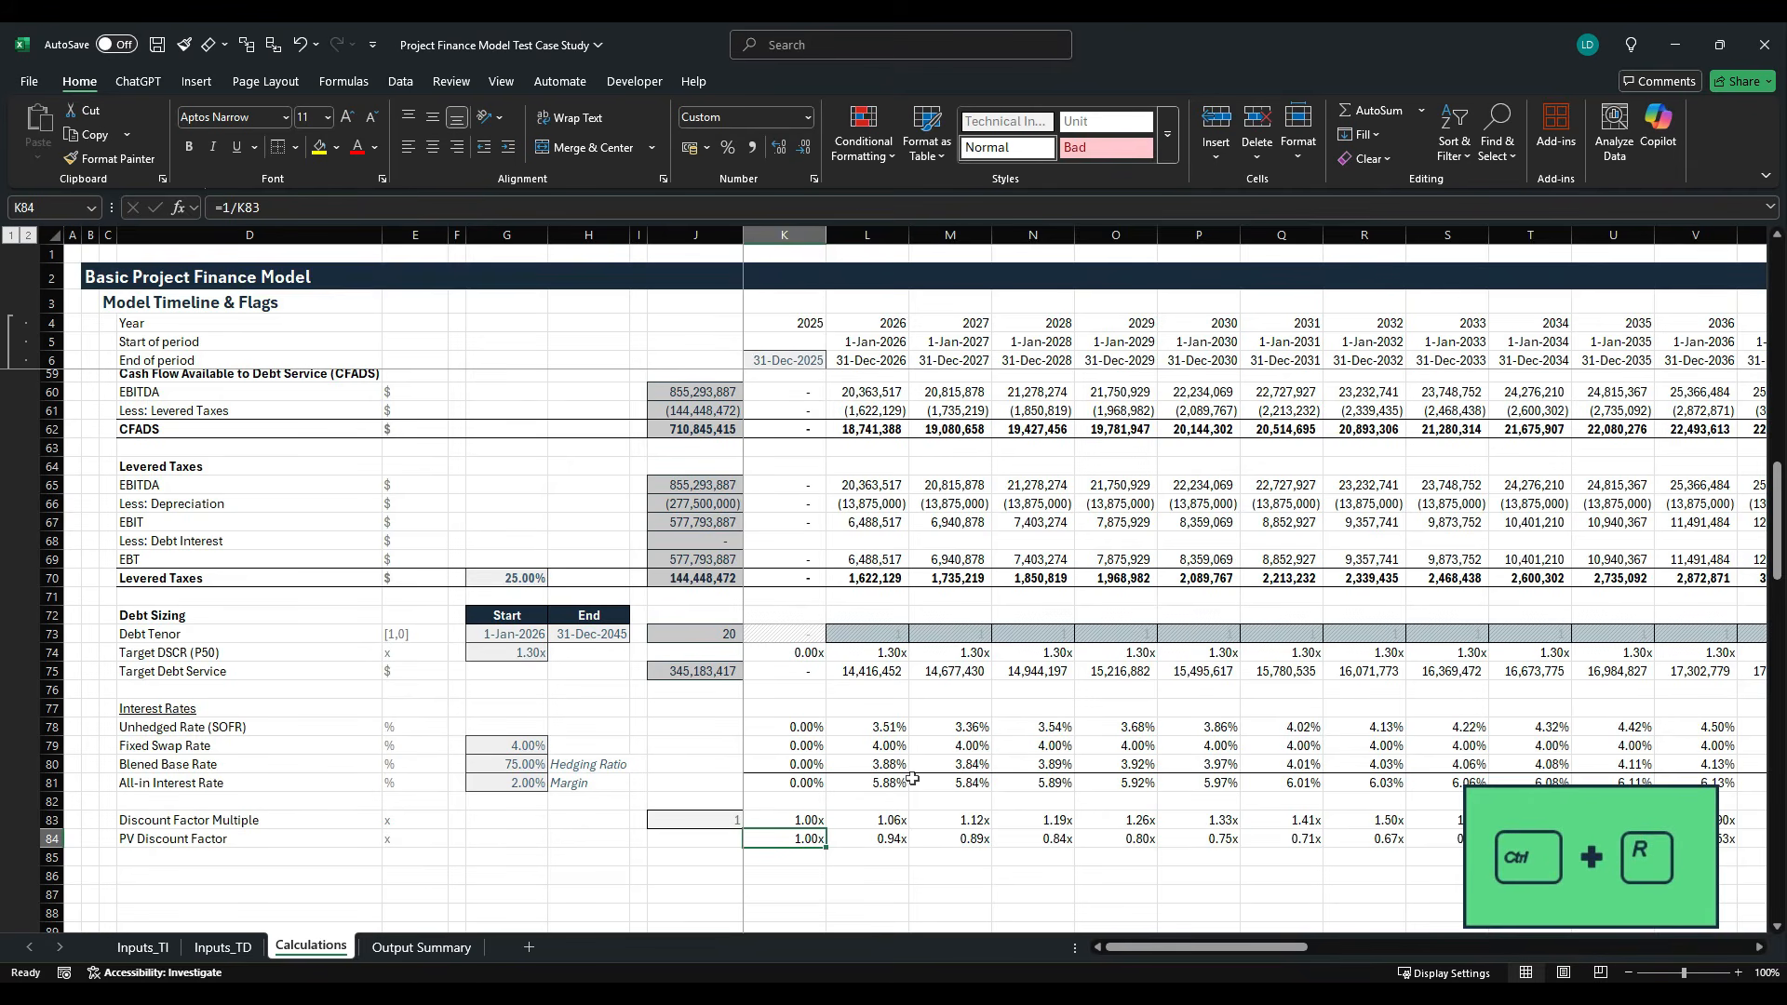
key(Right)
key(Right)
key(Right)
key(Right)
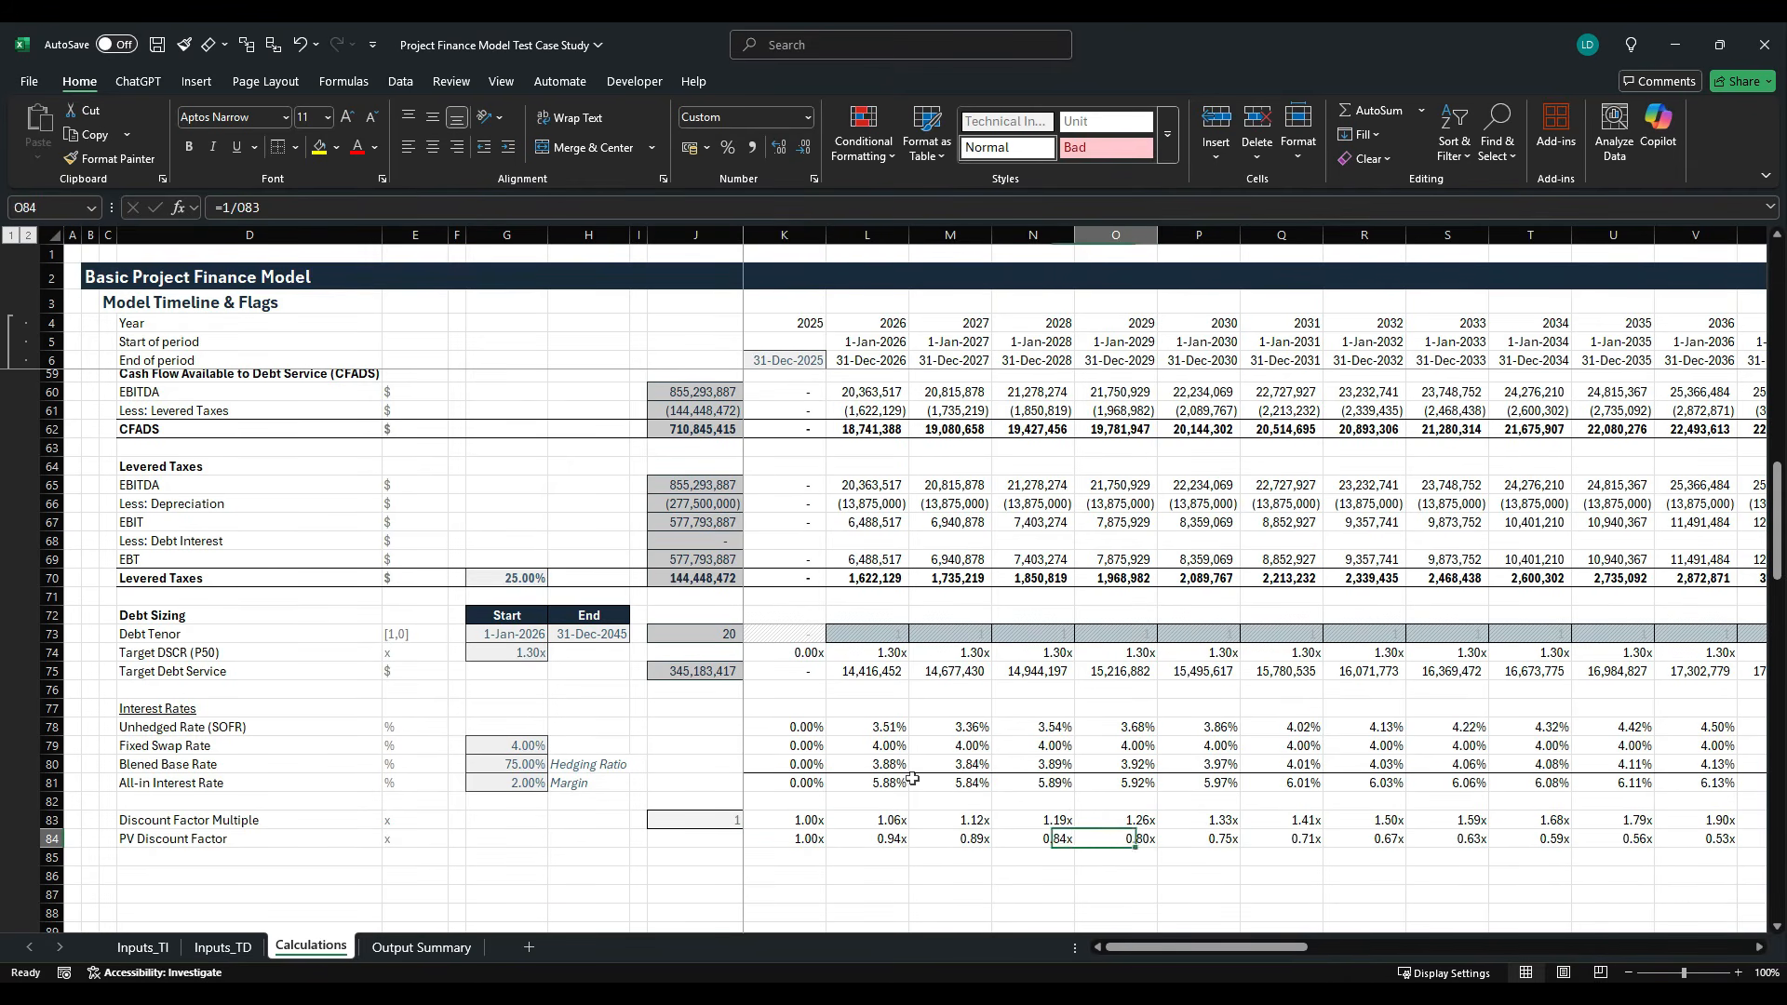
key(F2)
key(Escape)
key(Right)
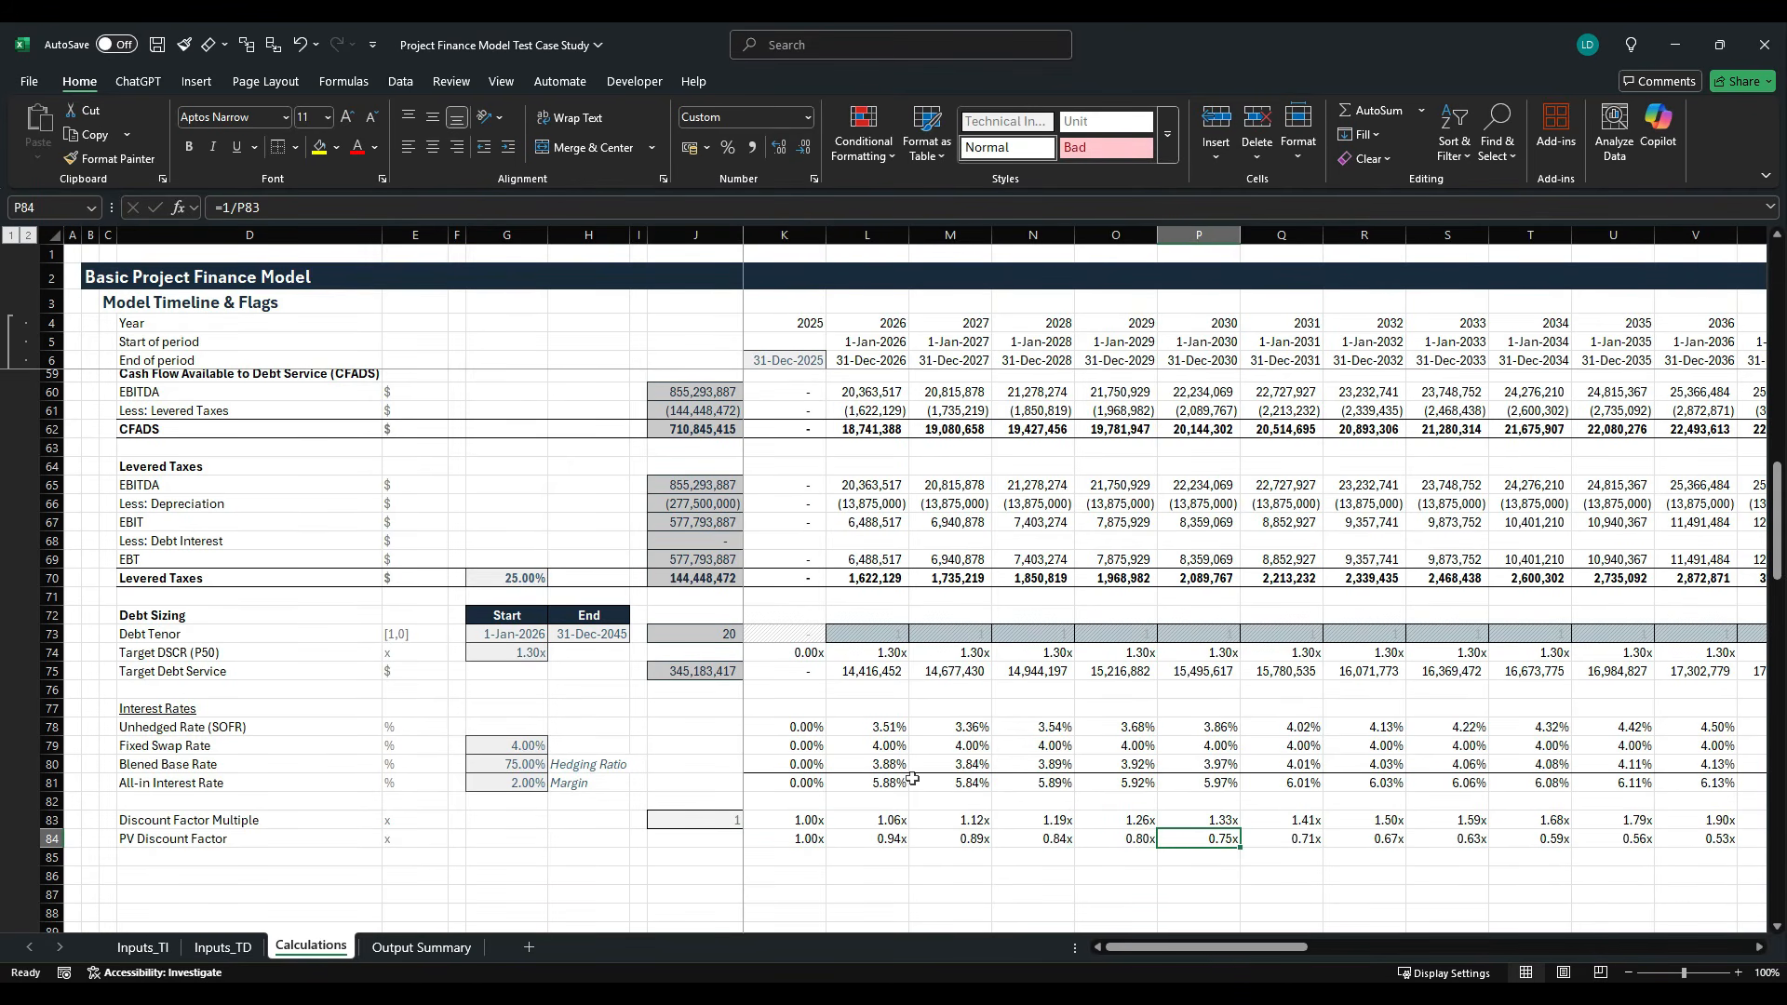
click(1205, 683)
click(1206, 236)
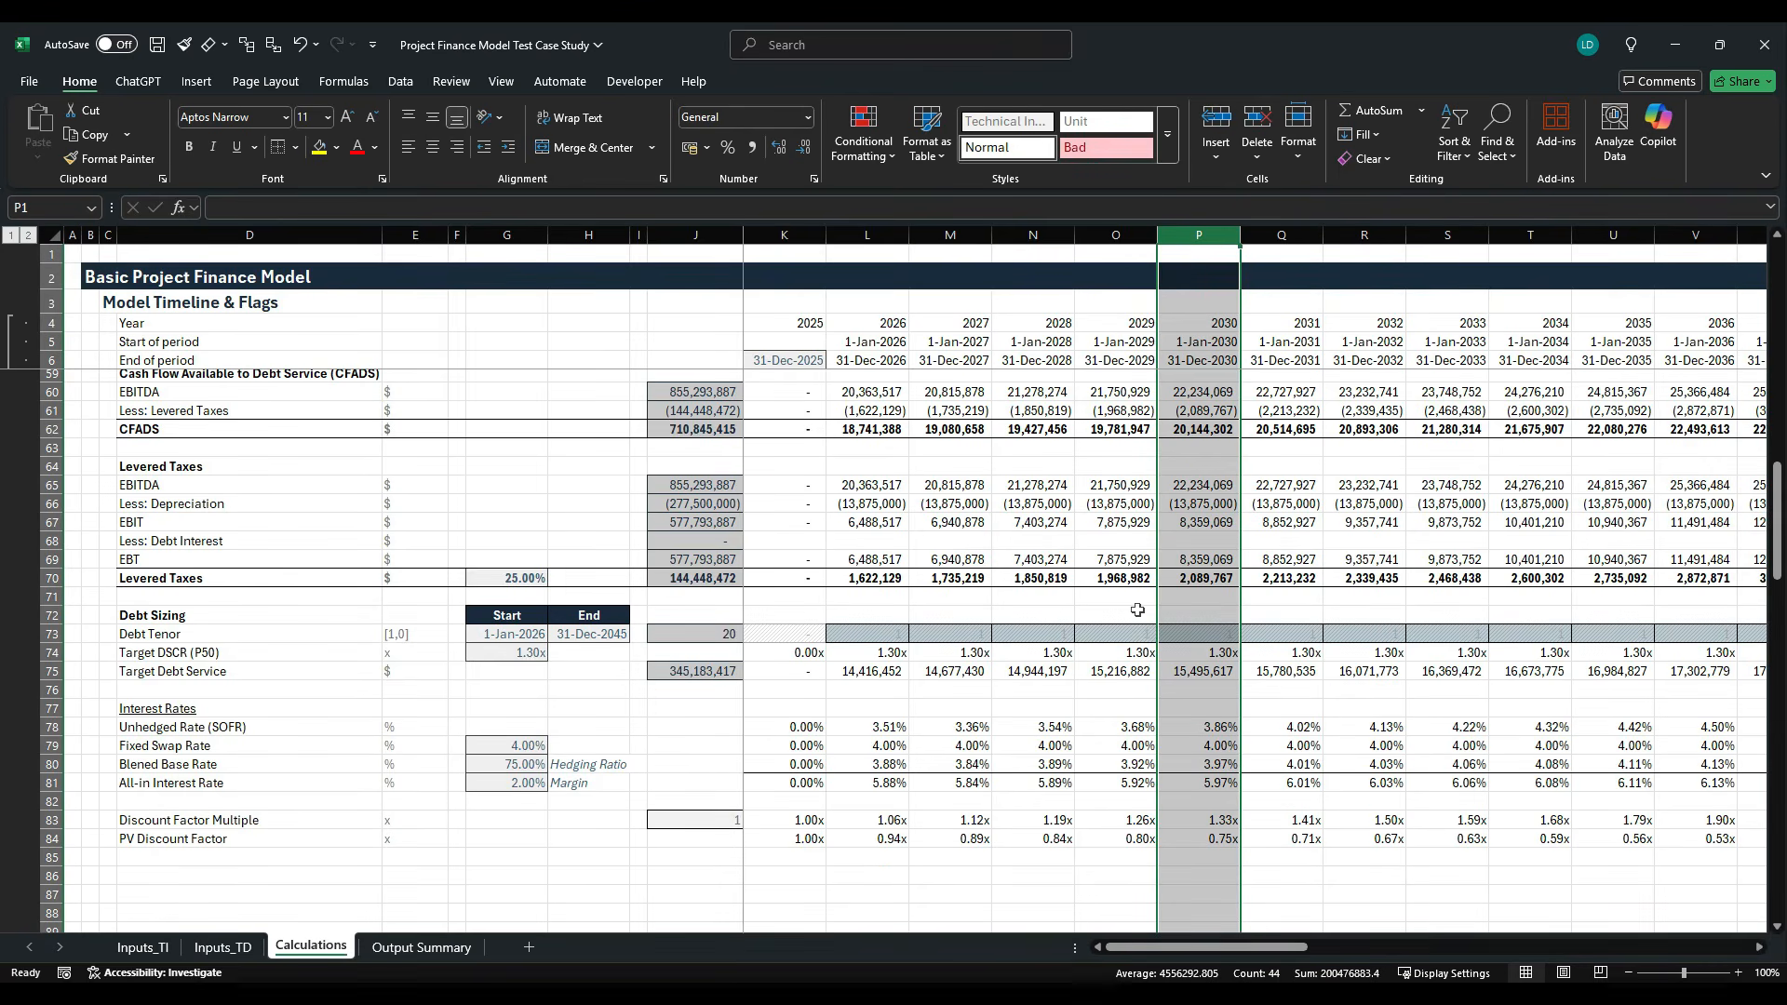
- Label row 85 "NPV of Target Debt Service" in D85 and enter the unit $ in E85
scroll(1137, 610, down, 3)
click(344, 693)
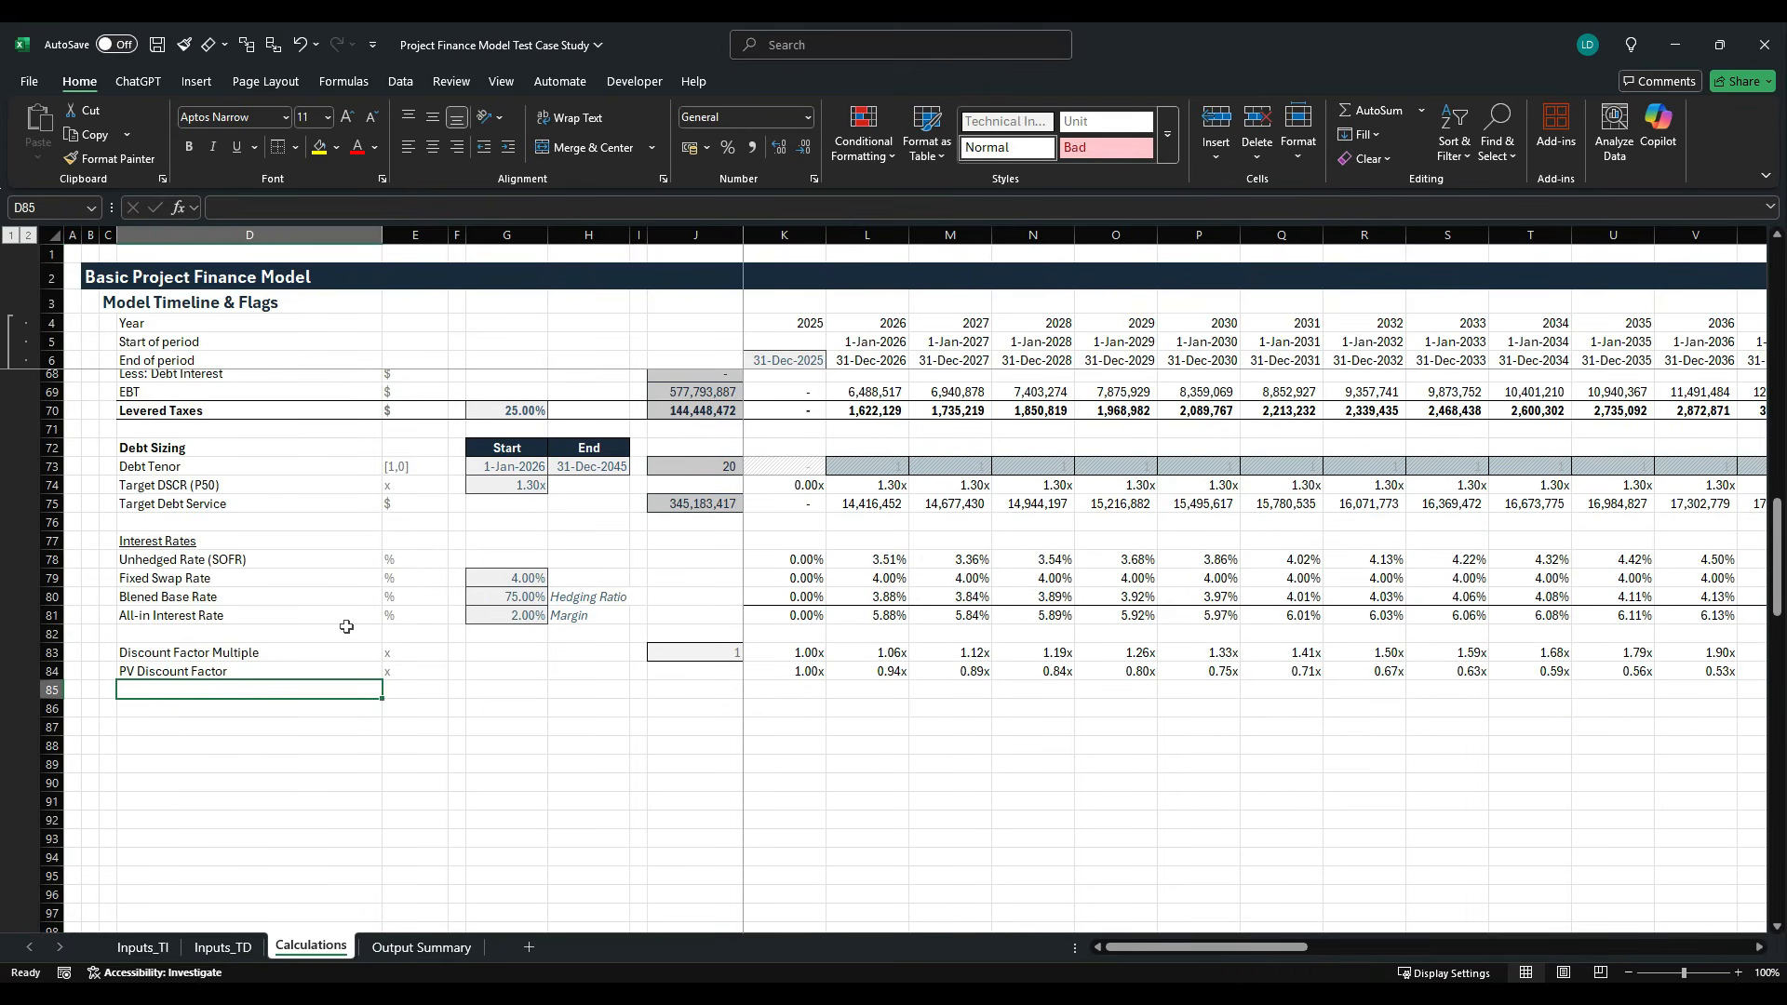
text(NPV)
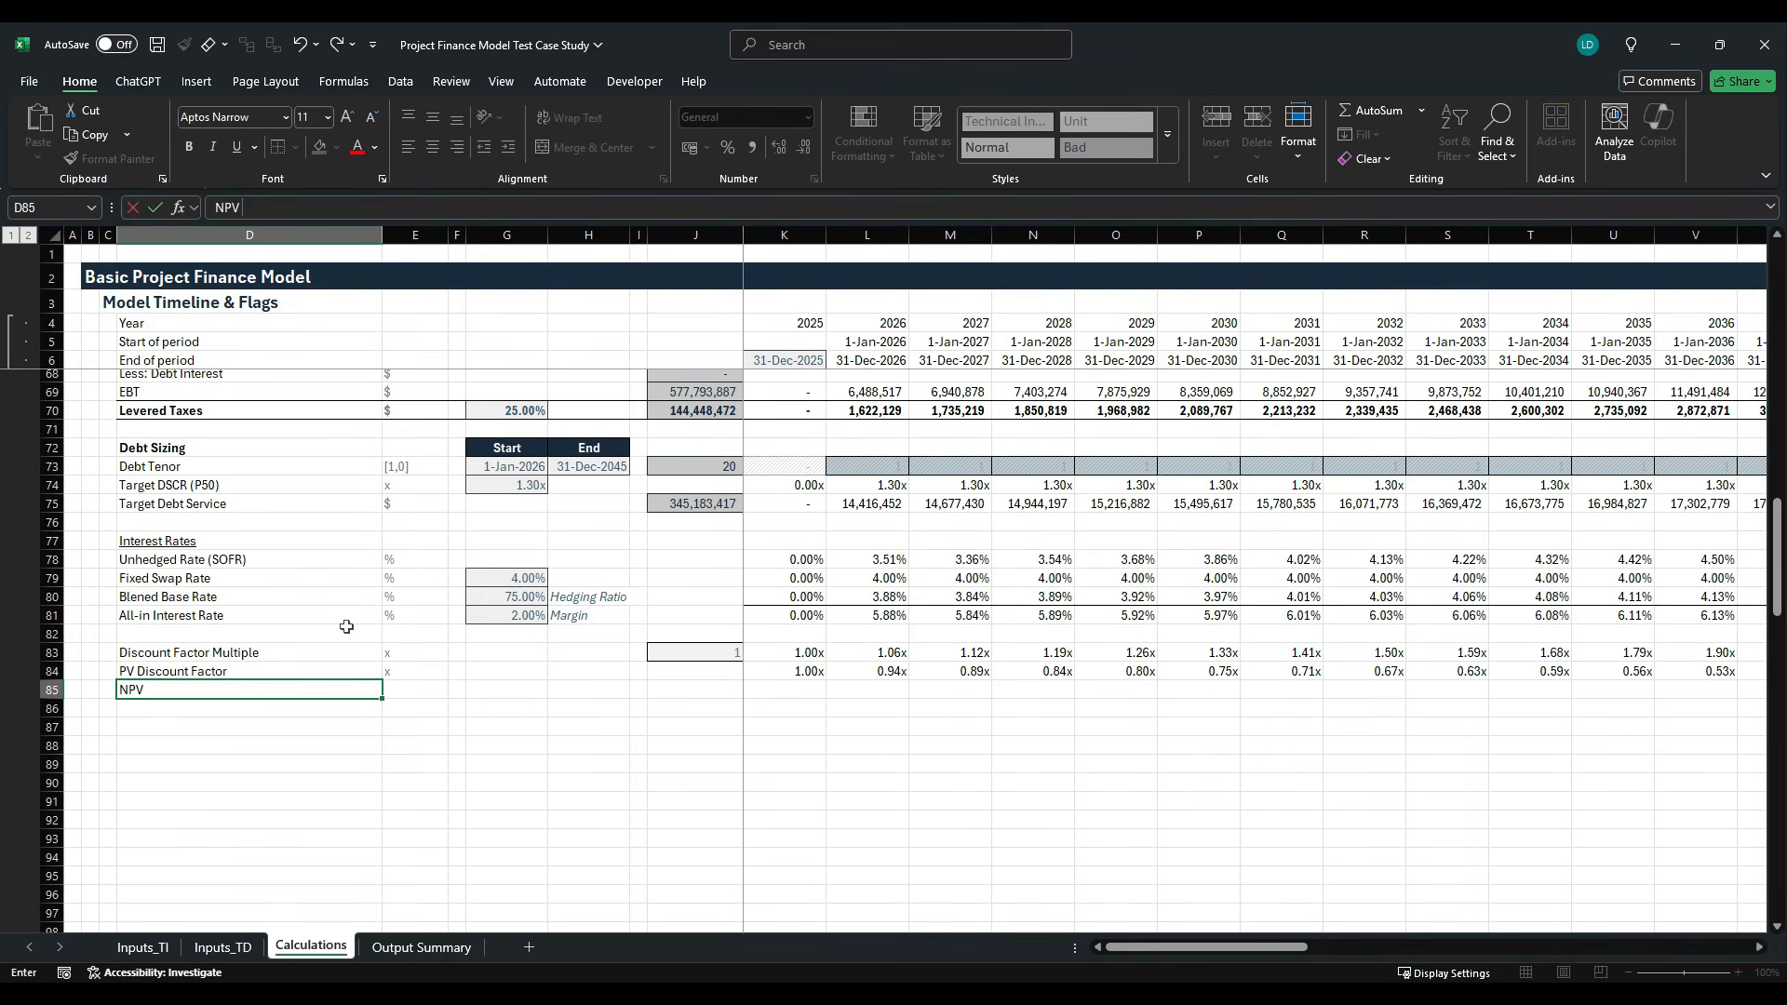
text( of Target Debt Service)
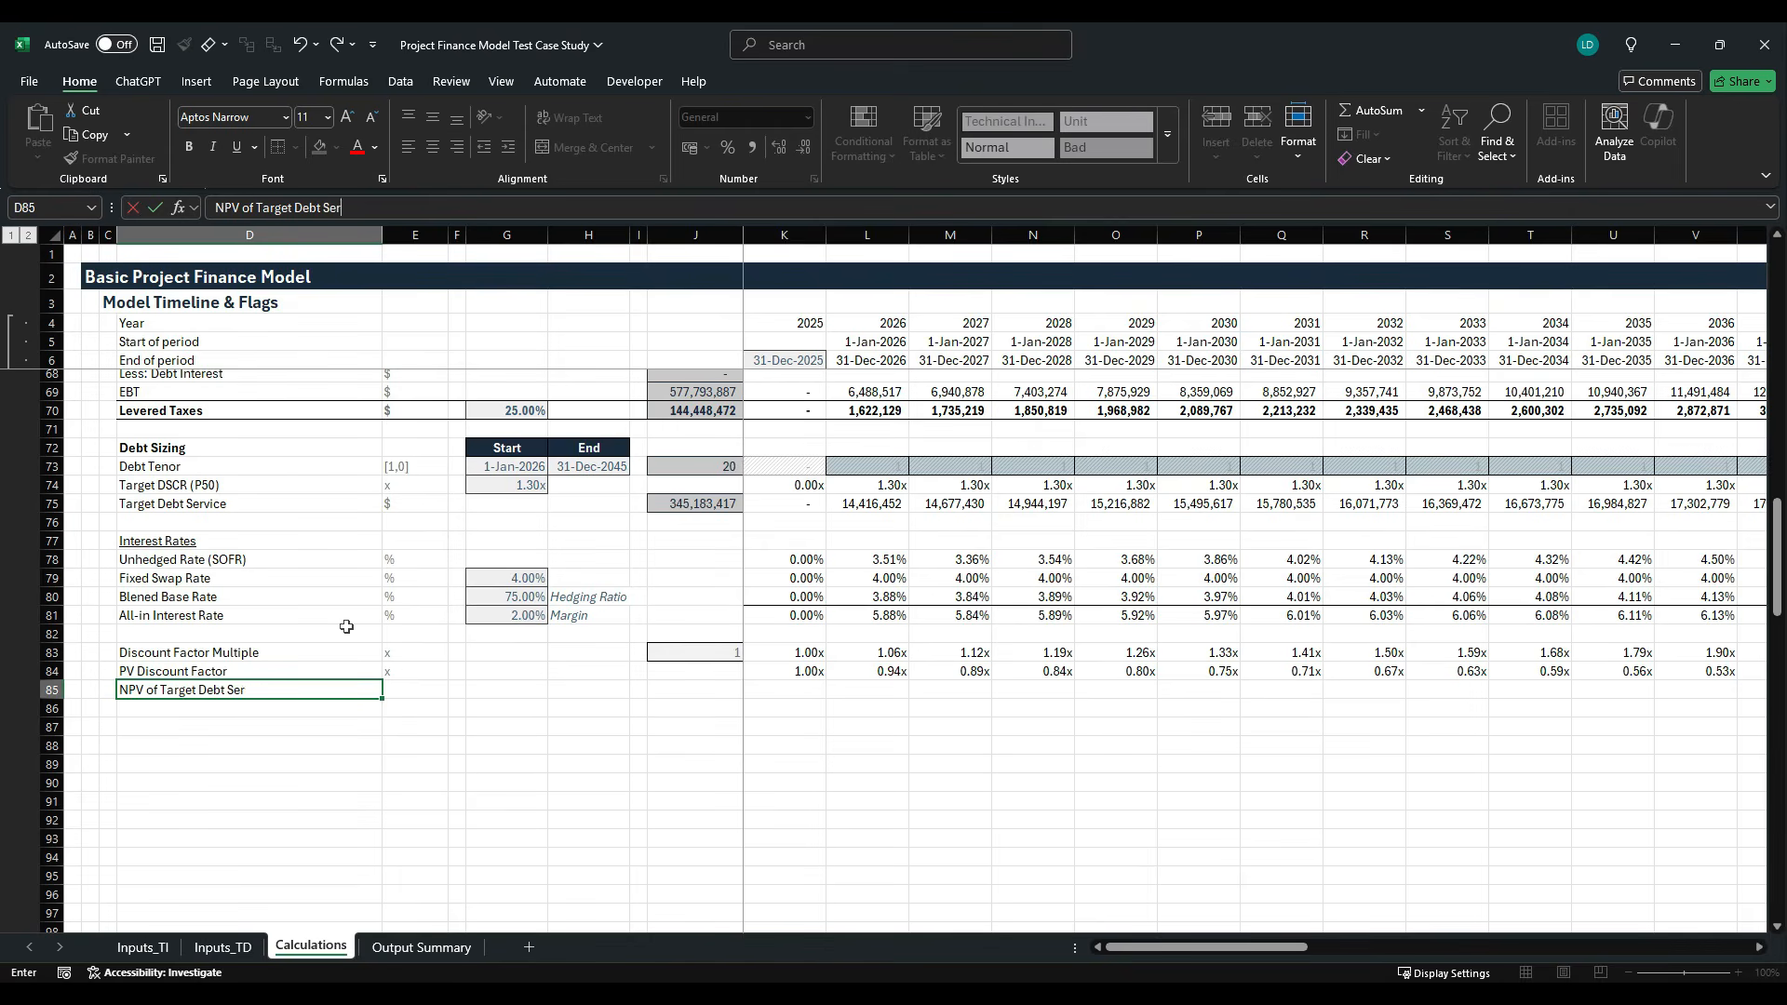
key(ctrl+Return)
key(Right)
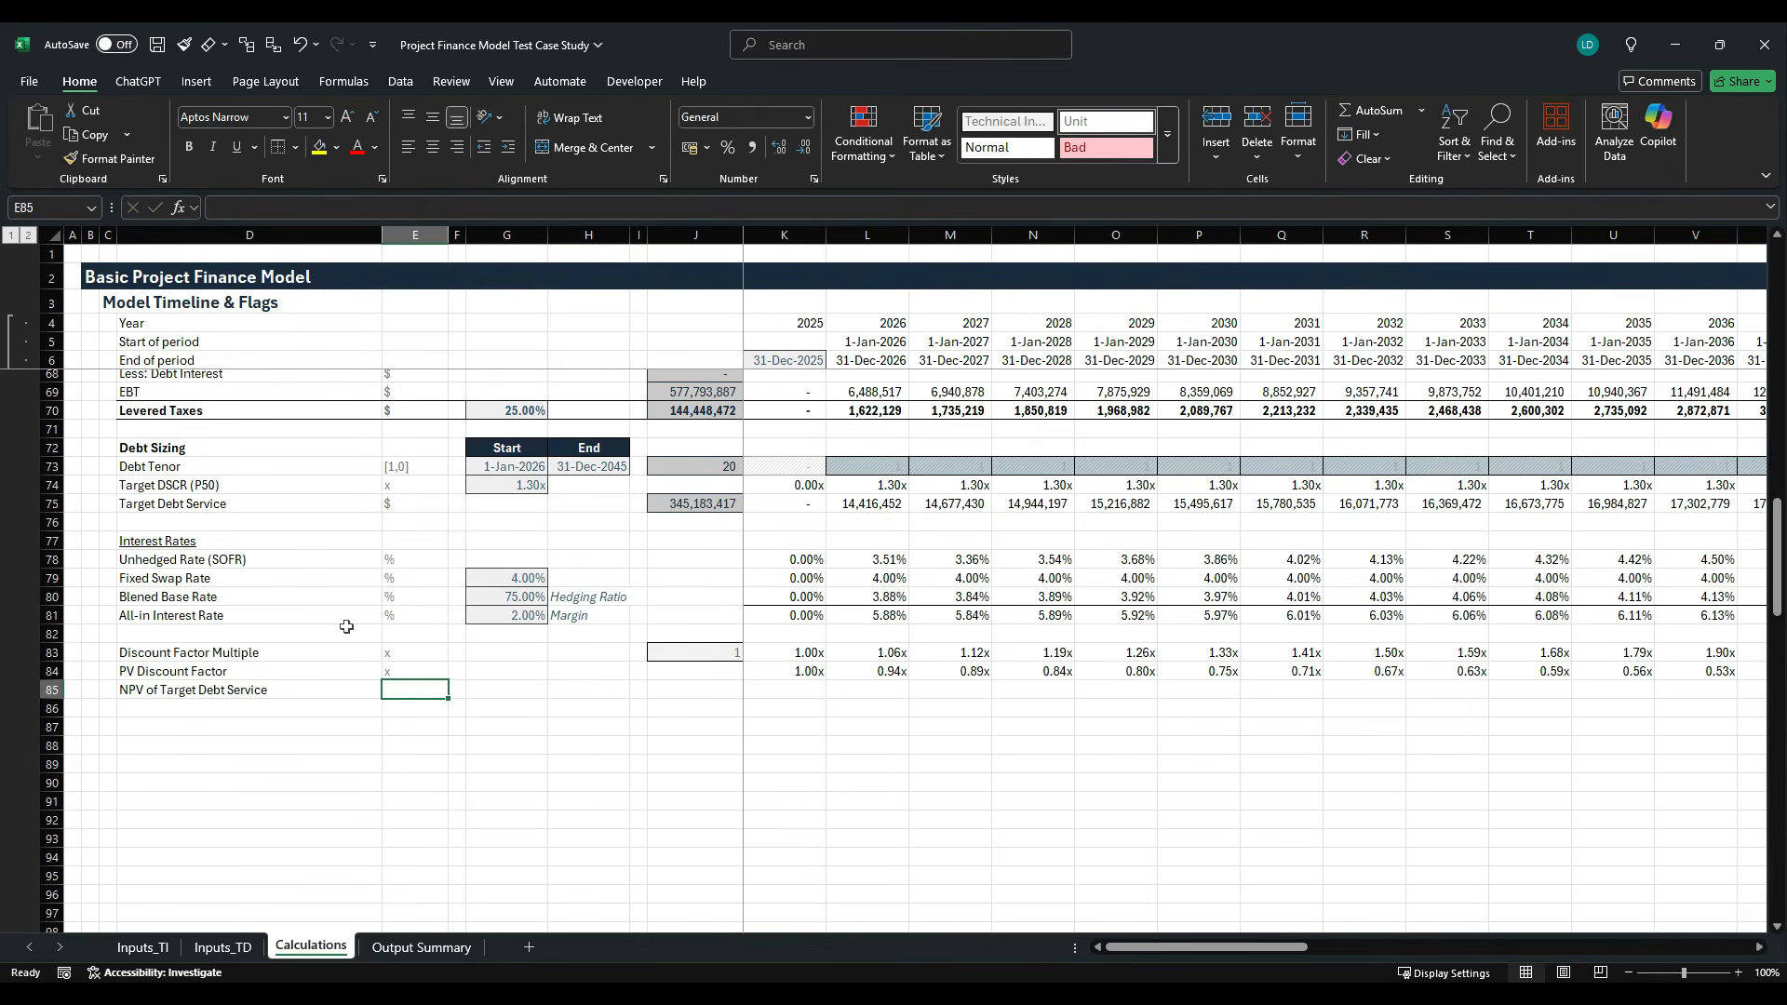
text($)
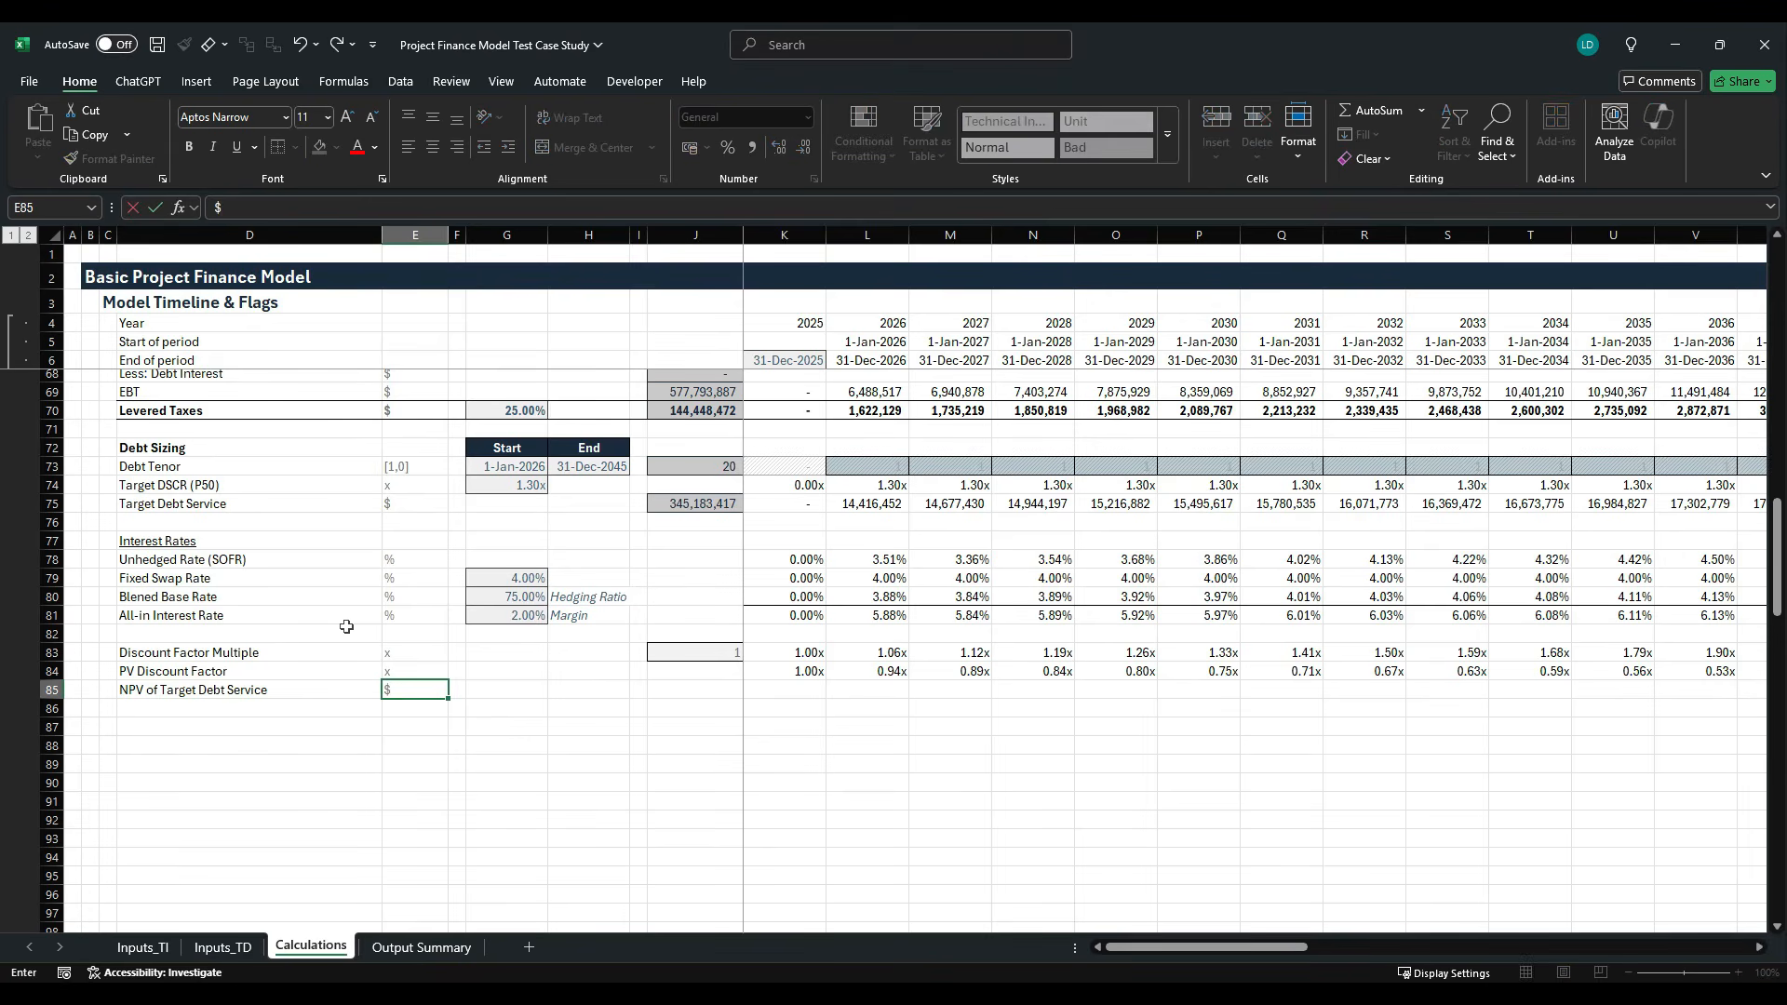
key(ctrl+Return)
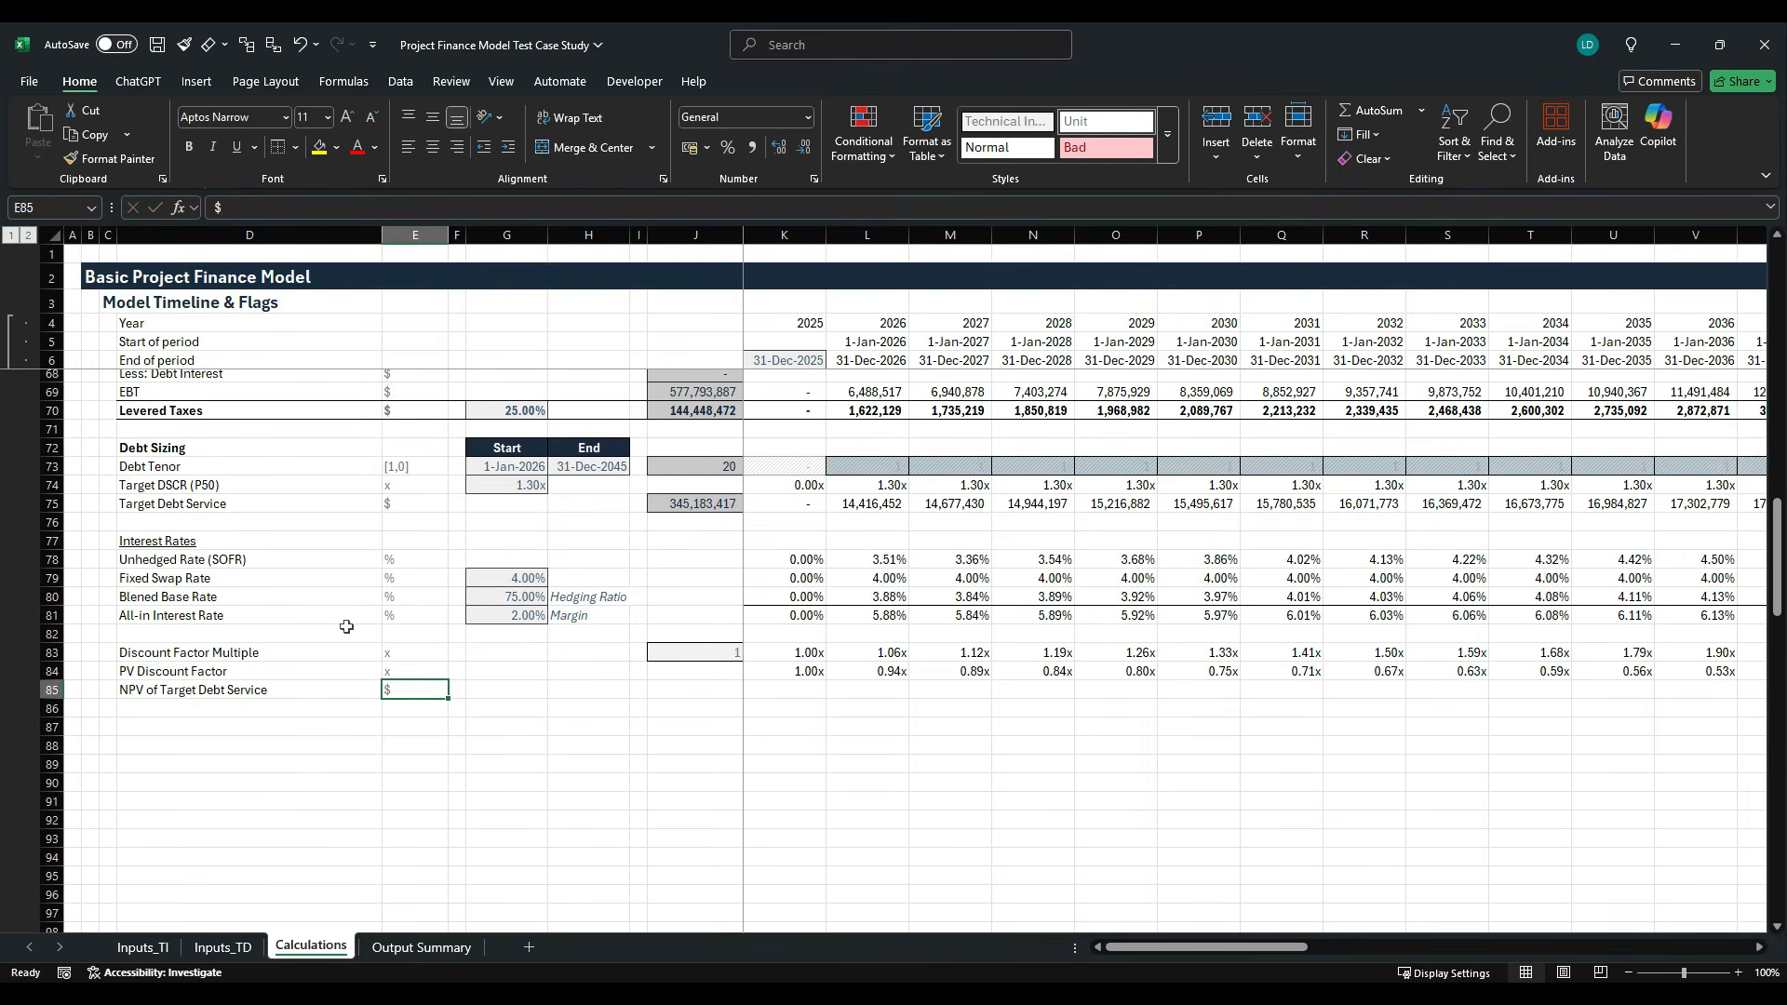
- Copy the row total formula from Target Debt Service in J75 to the NPV row in J85
key(Right)
key(Right)
key(Right)
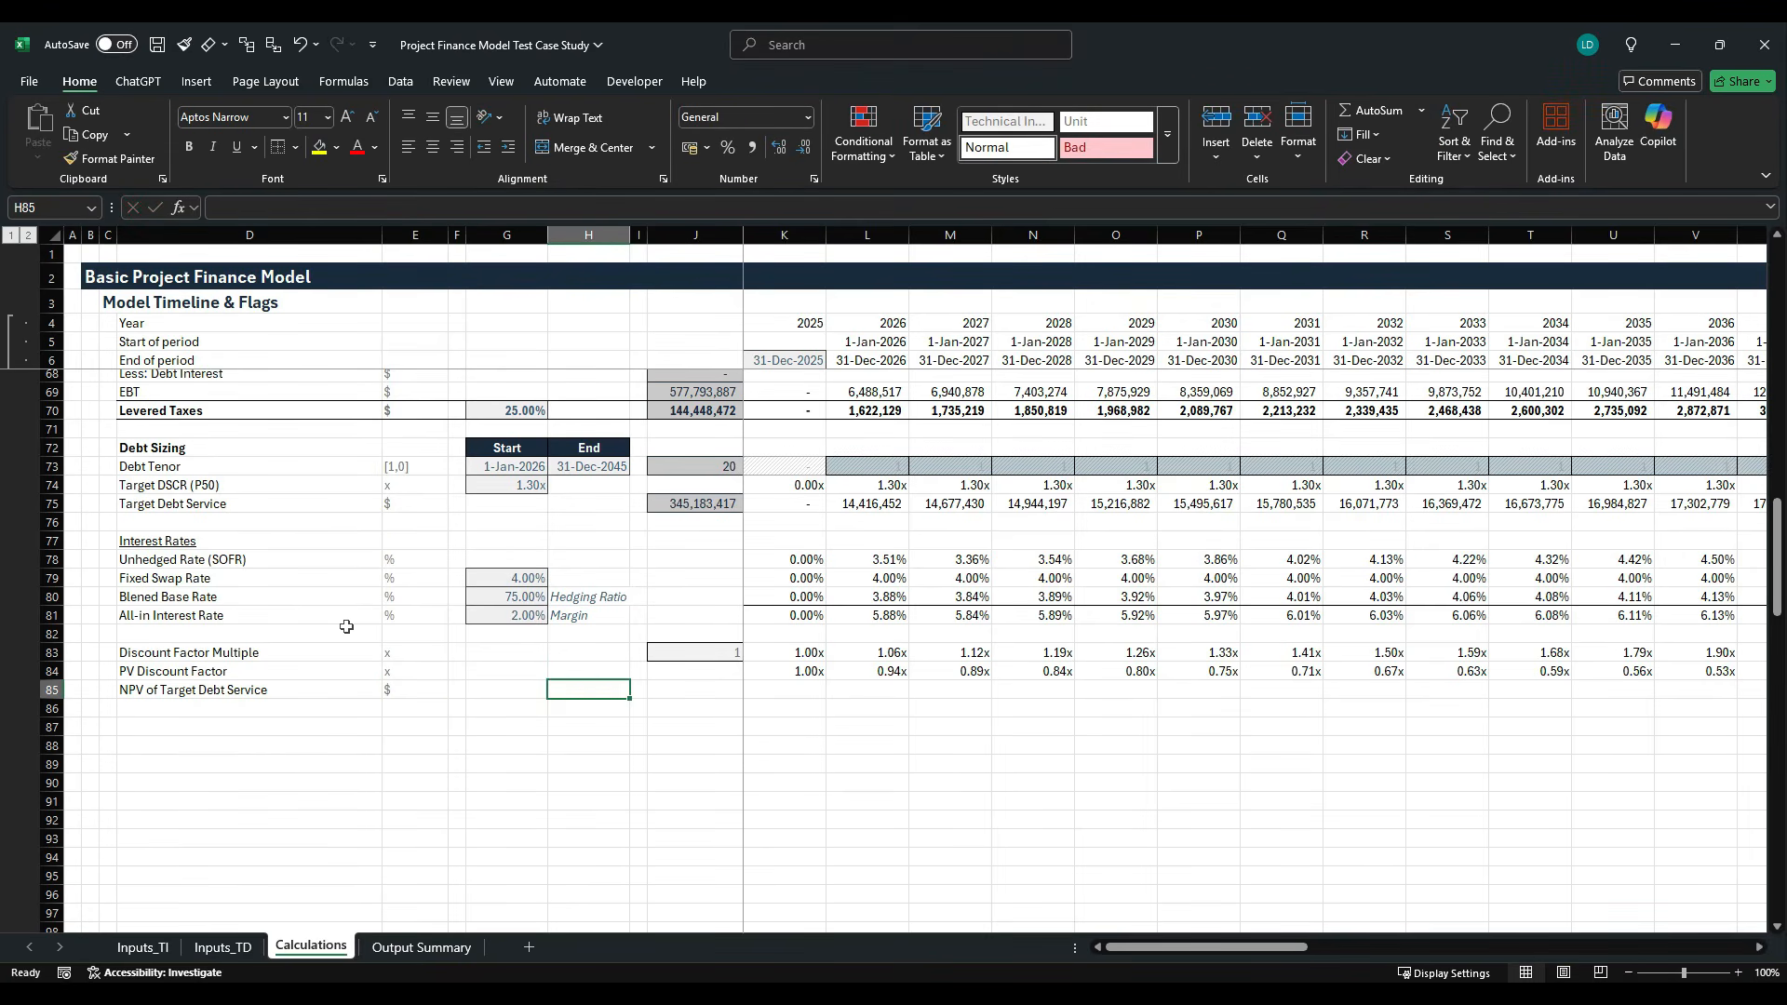
key(Right)
key(Right)
key(Up)
key(Up)
key(Up)
key(Up)
key(Up)
key(Up)
key(Up)
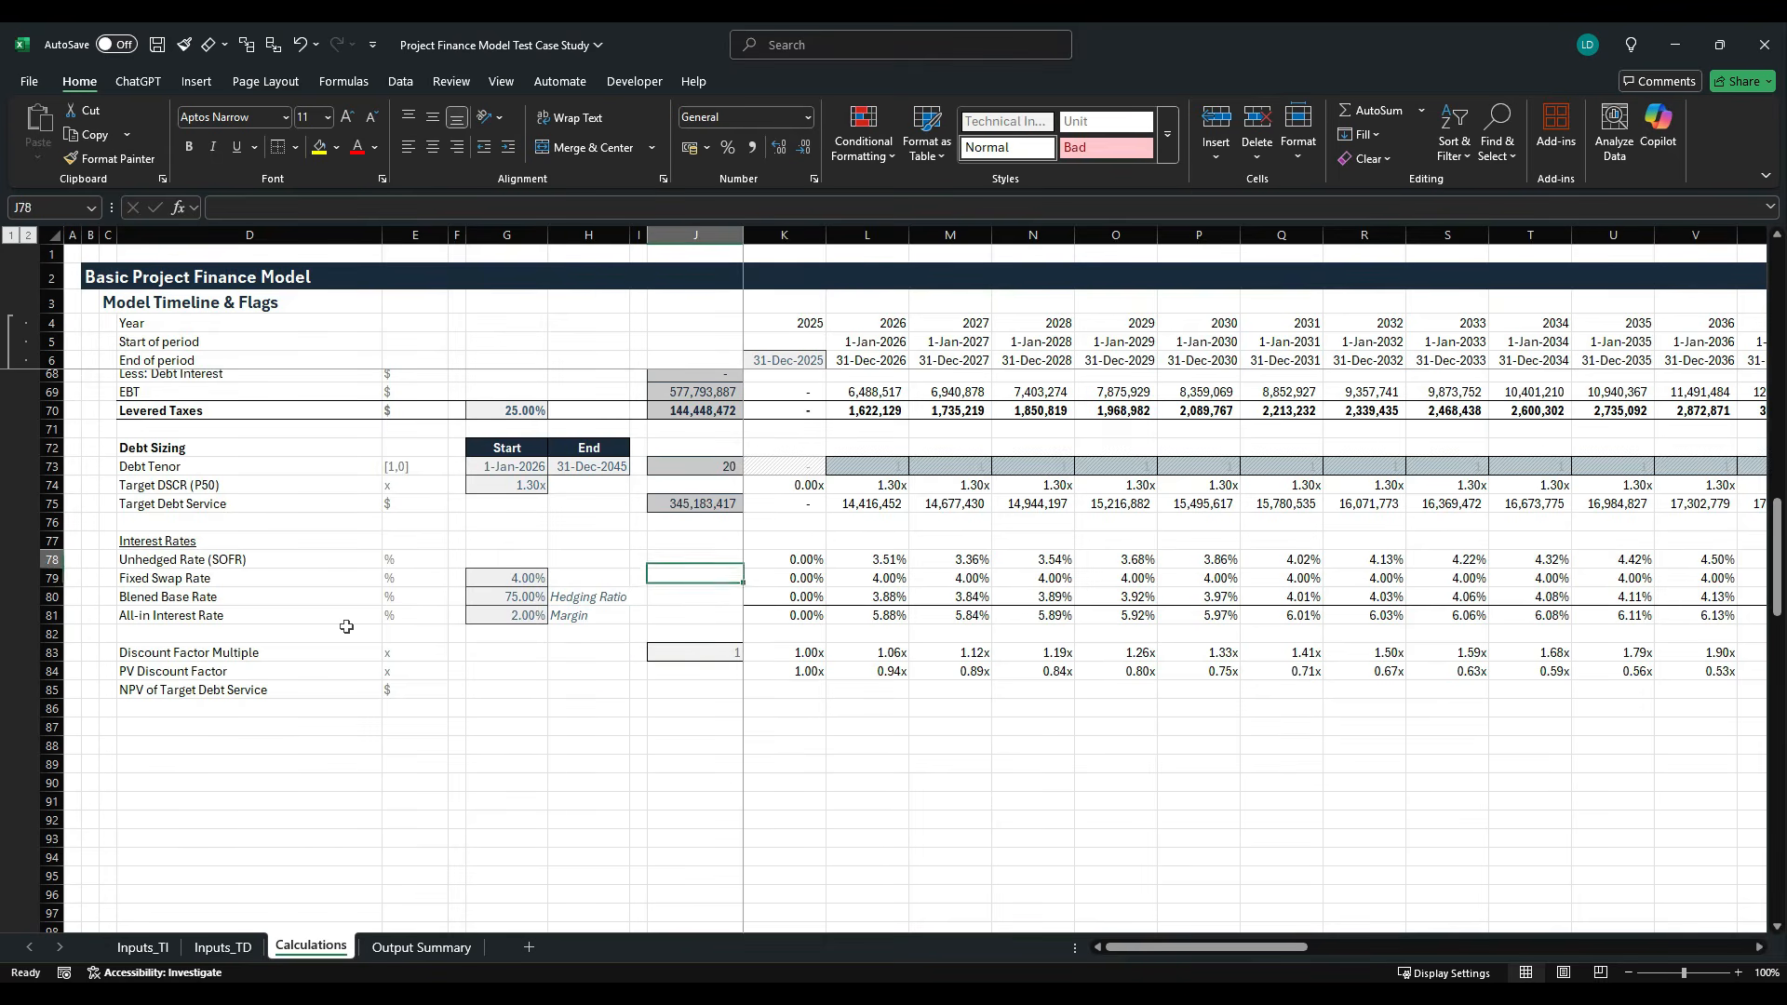
key(Up)
key(Up)
key(Up)
key(ctrl+c)
key(Down)
key(Down)
key(Down)
key(Down)
key(Down)
key(Down)
key(Down)
key(Down)
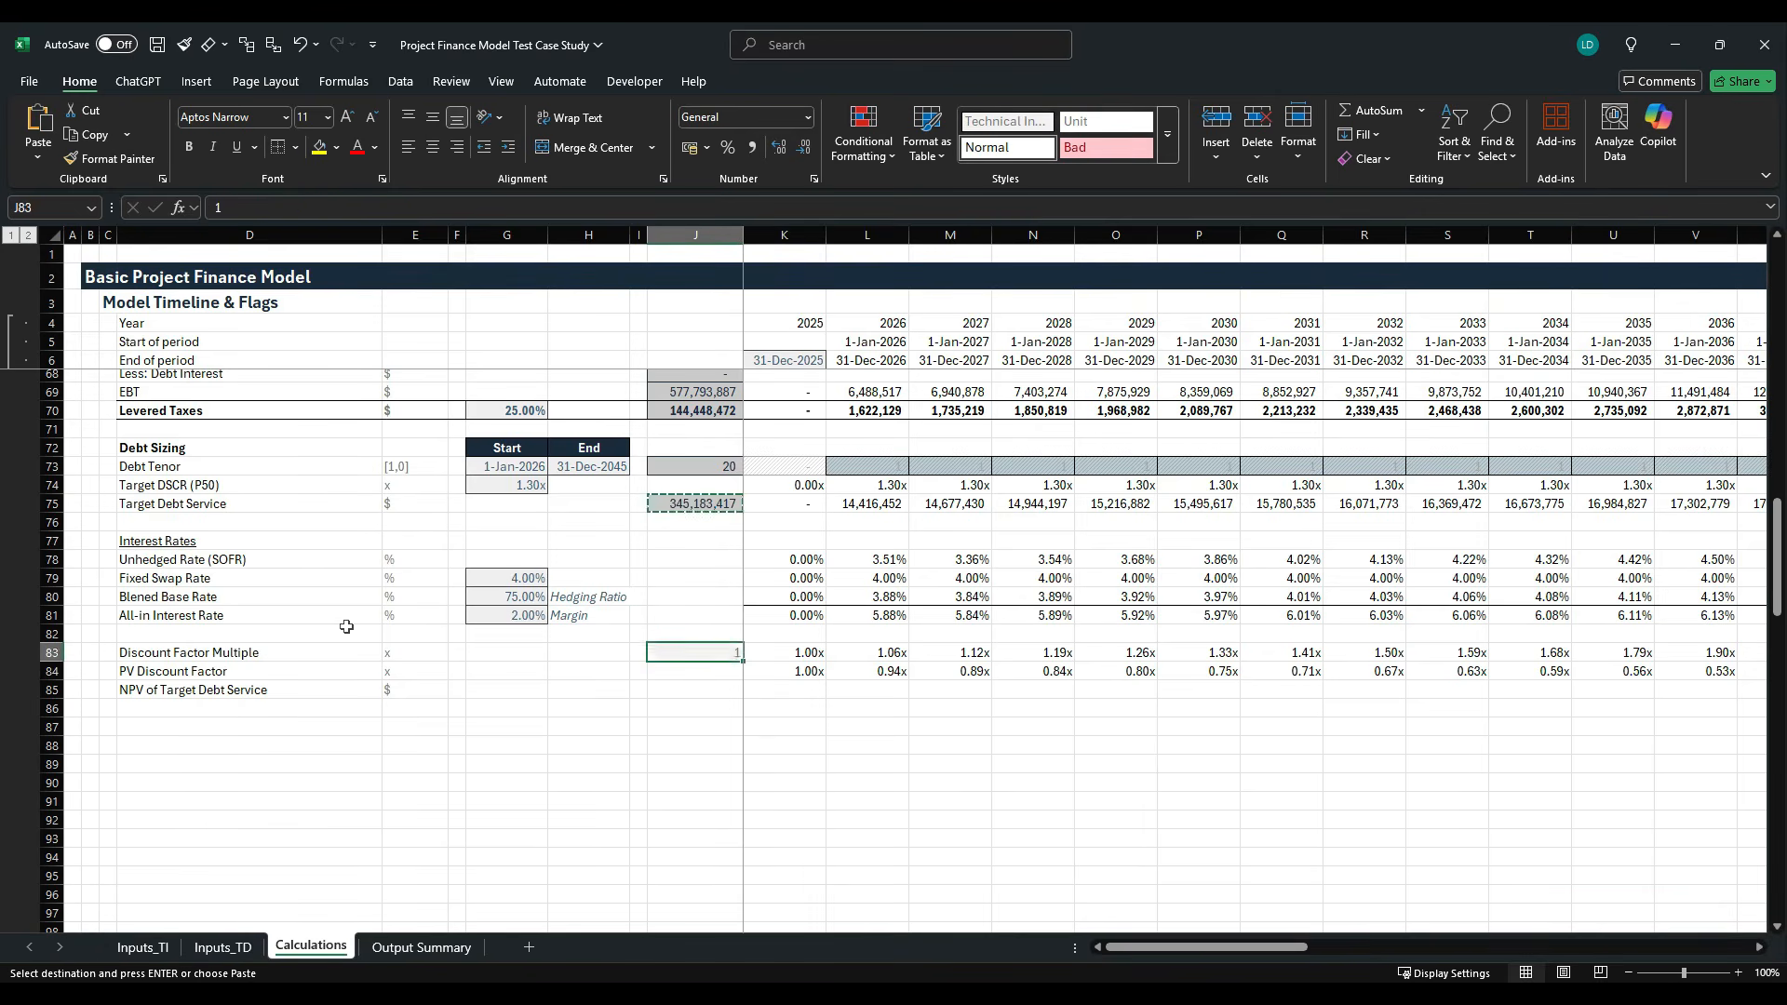
key(Down)
key(Down)
key(ctrl+v)
key(Escape)
- Calculate the discounted target debt service in K85 with the formula =K75*K84
key(Right)
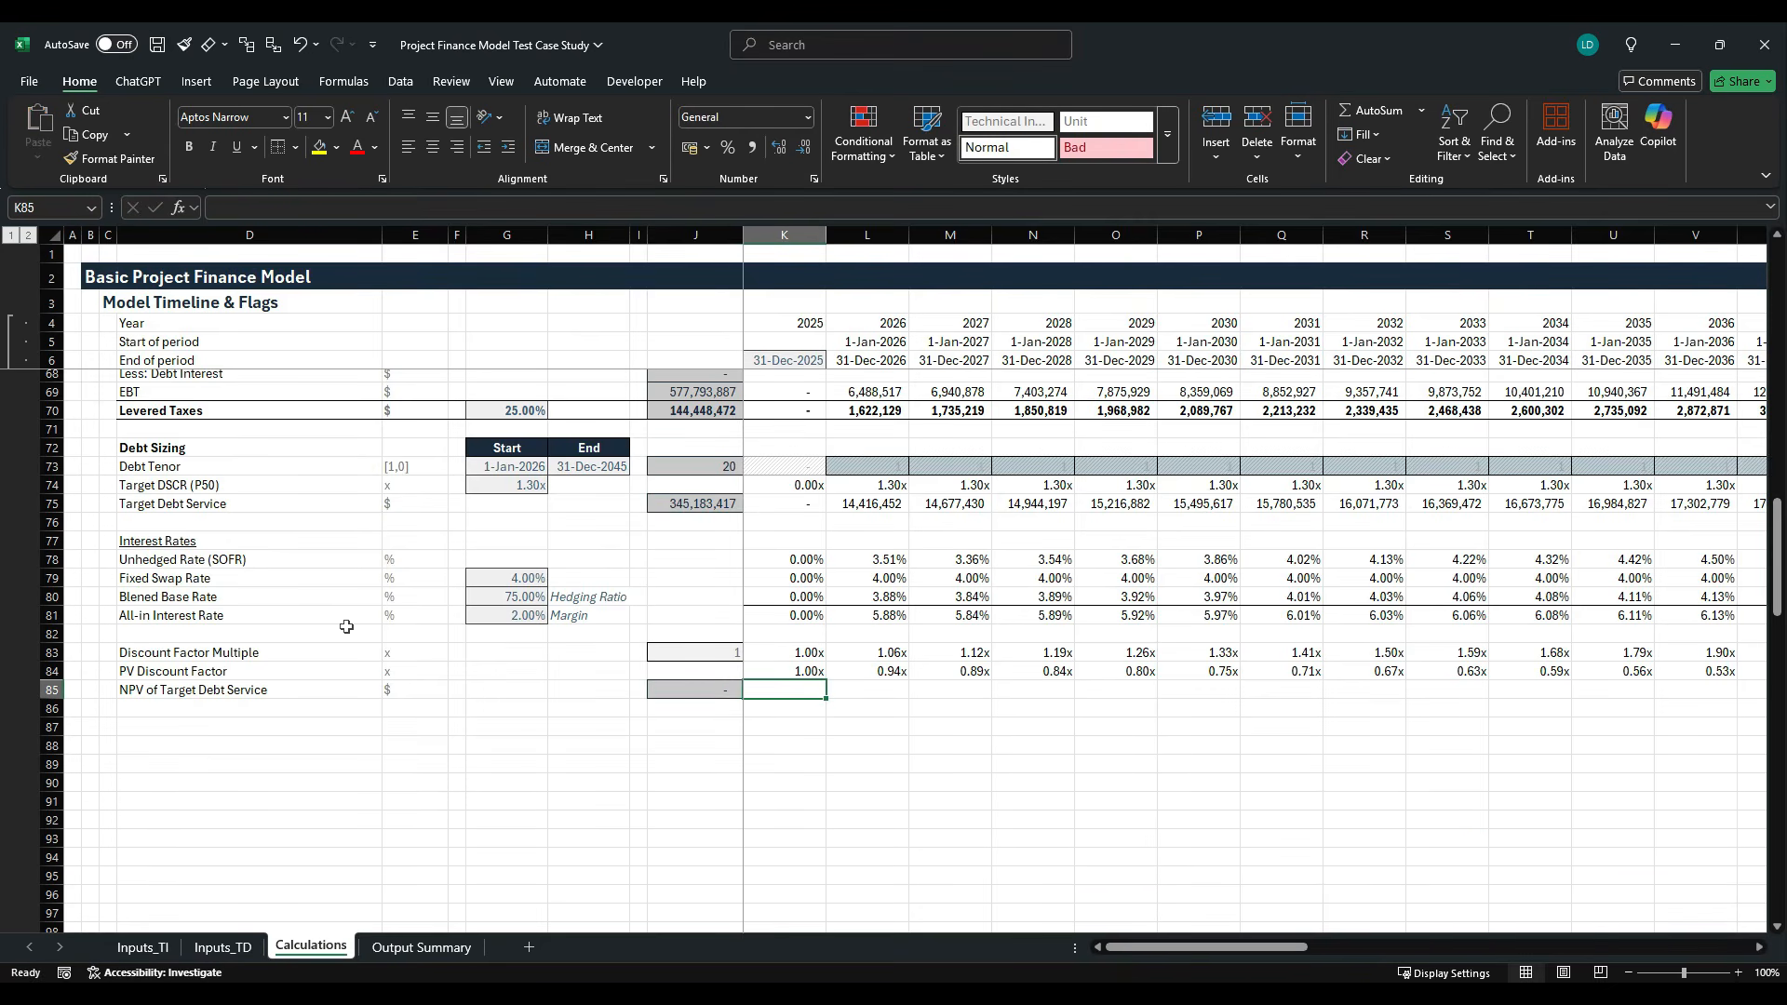
text(=)
key(Up)
key(Up)
key(Up)
key(Up)
key(Up)
key(Up)
key(Up)
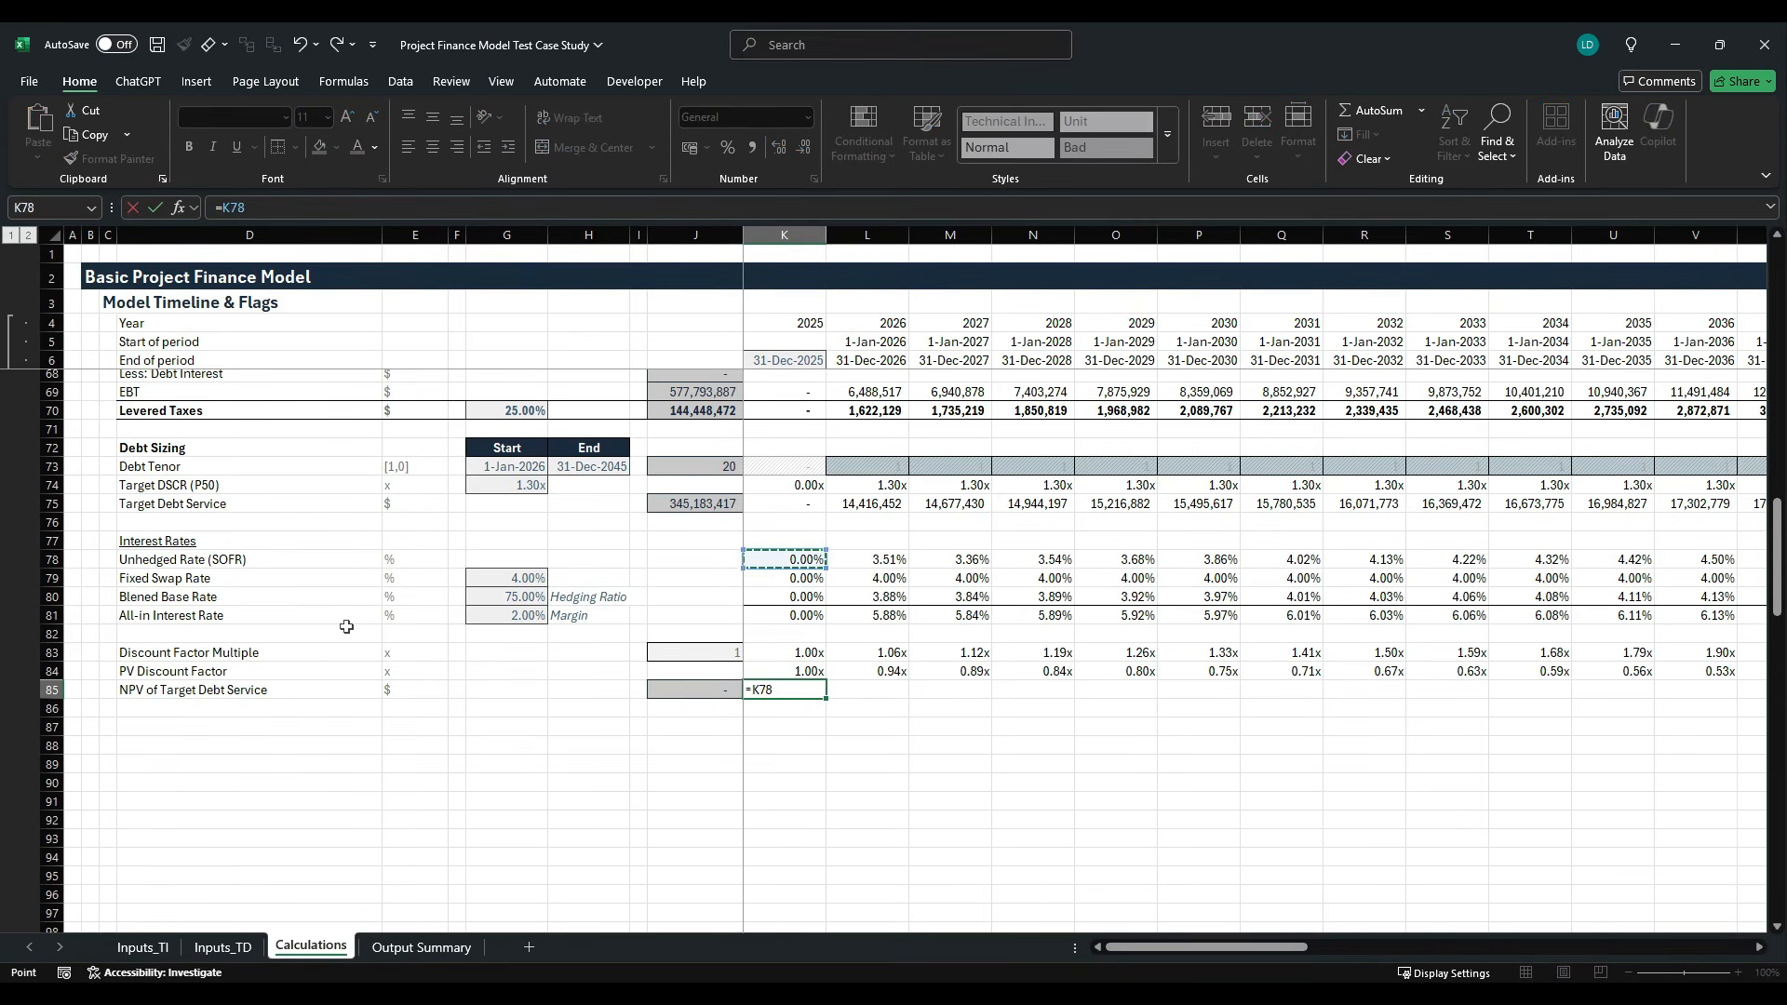
key(Up)
key(Up)
key(Up)
text(*)
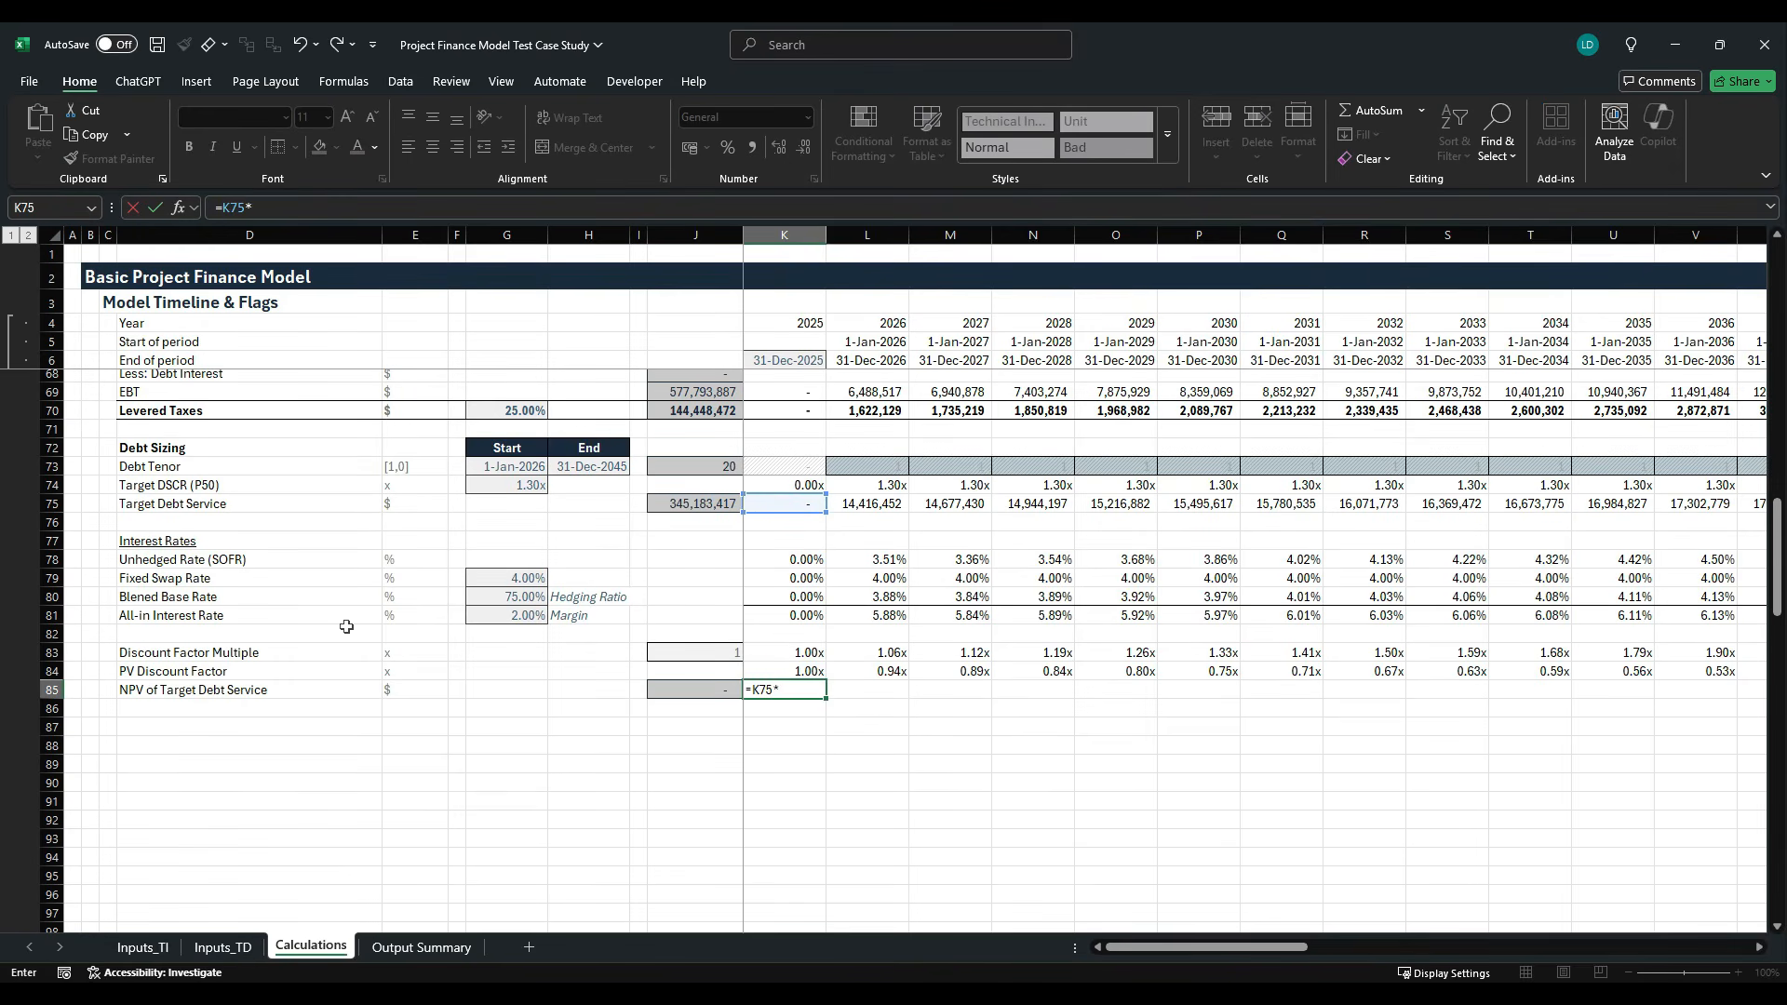
key(Up)
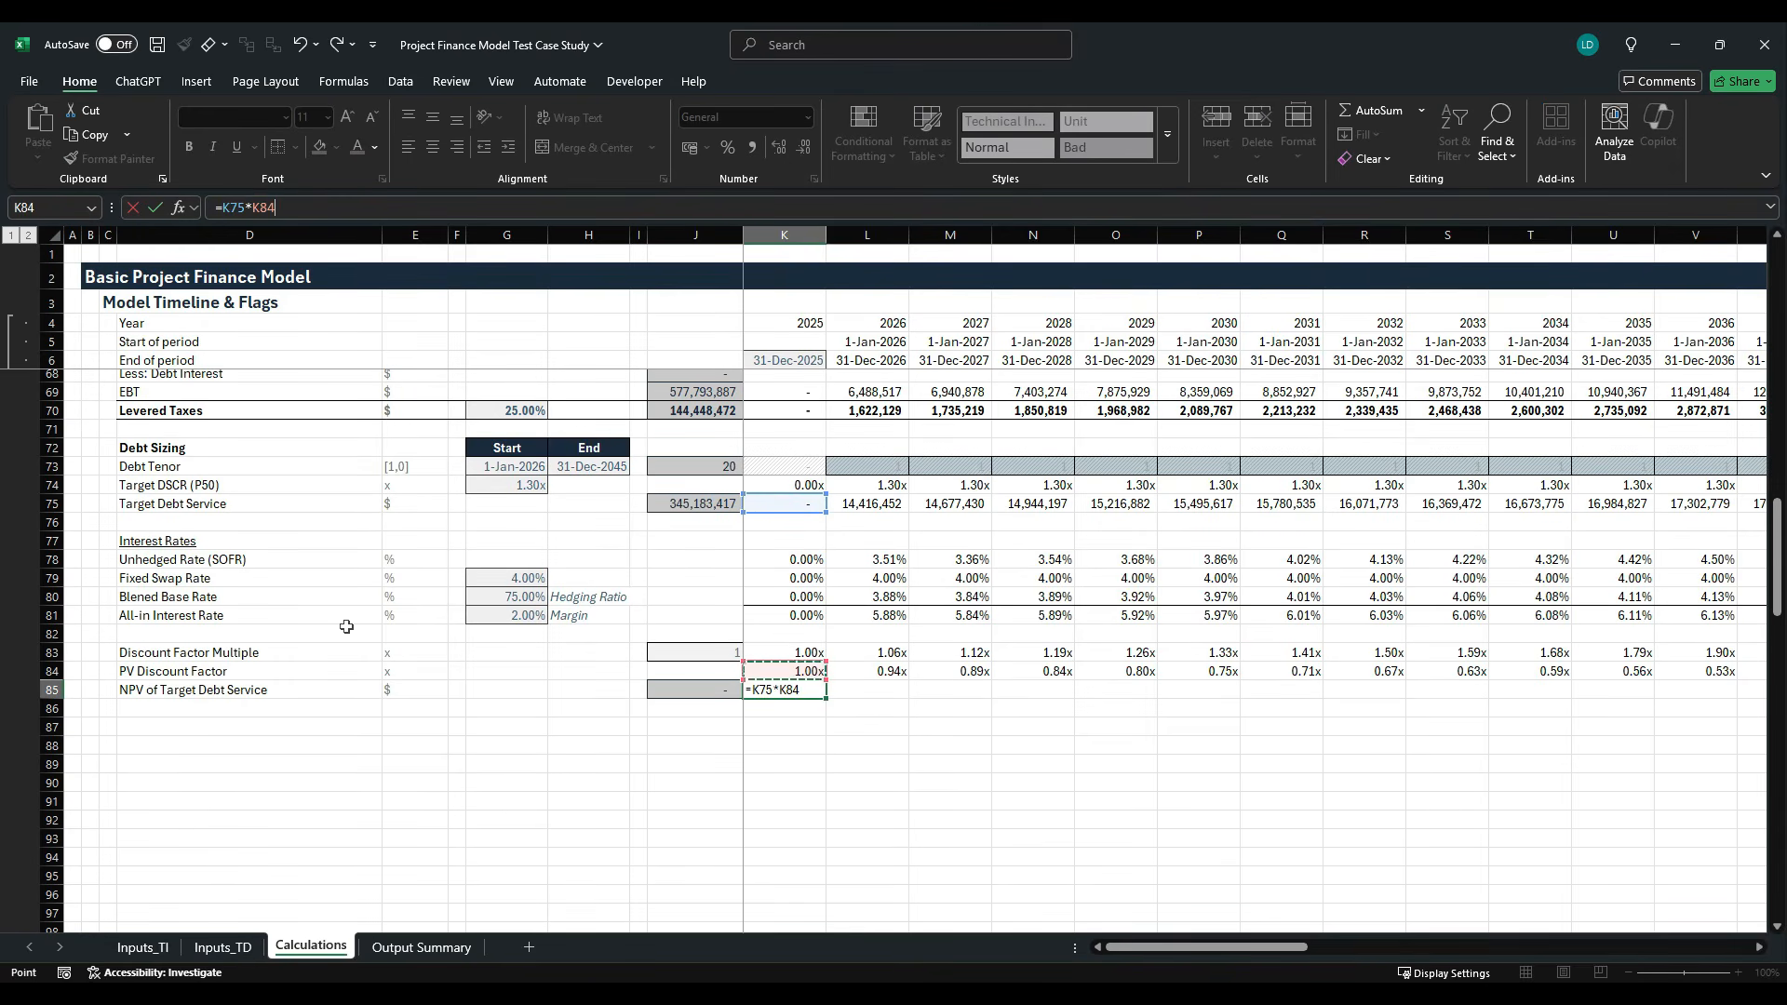
key(ctrl+Return)
- Apply a custom number cell style to K85 and fill its formula across the timeline through column AT
key(alt+h)
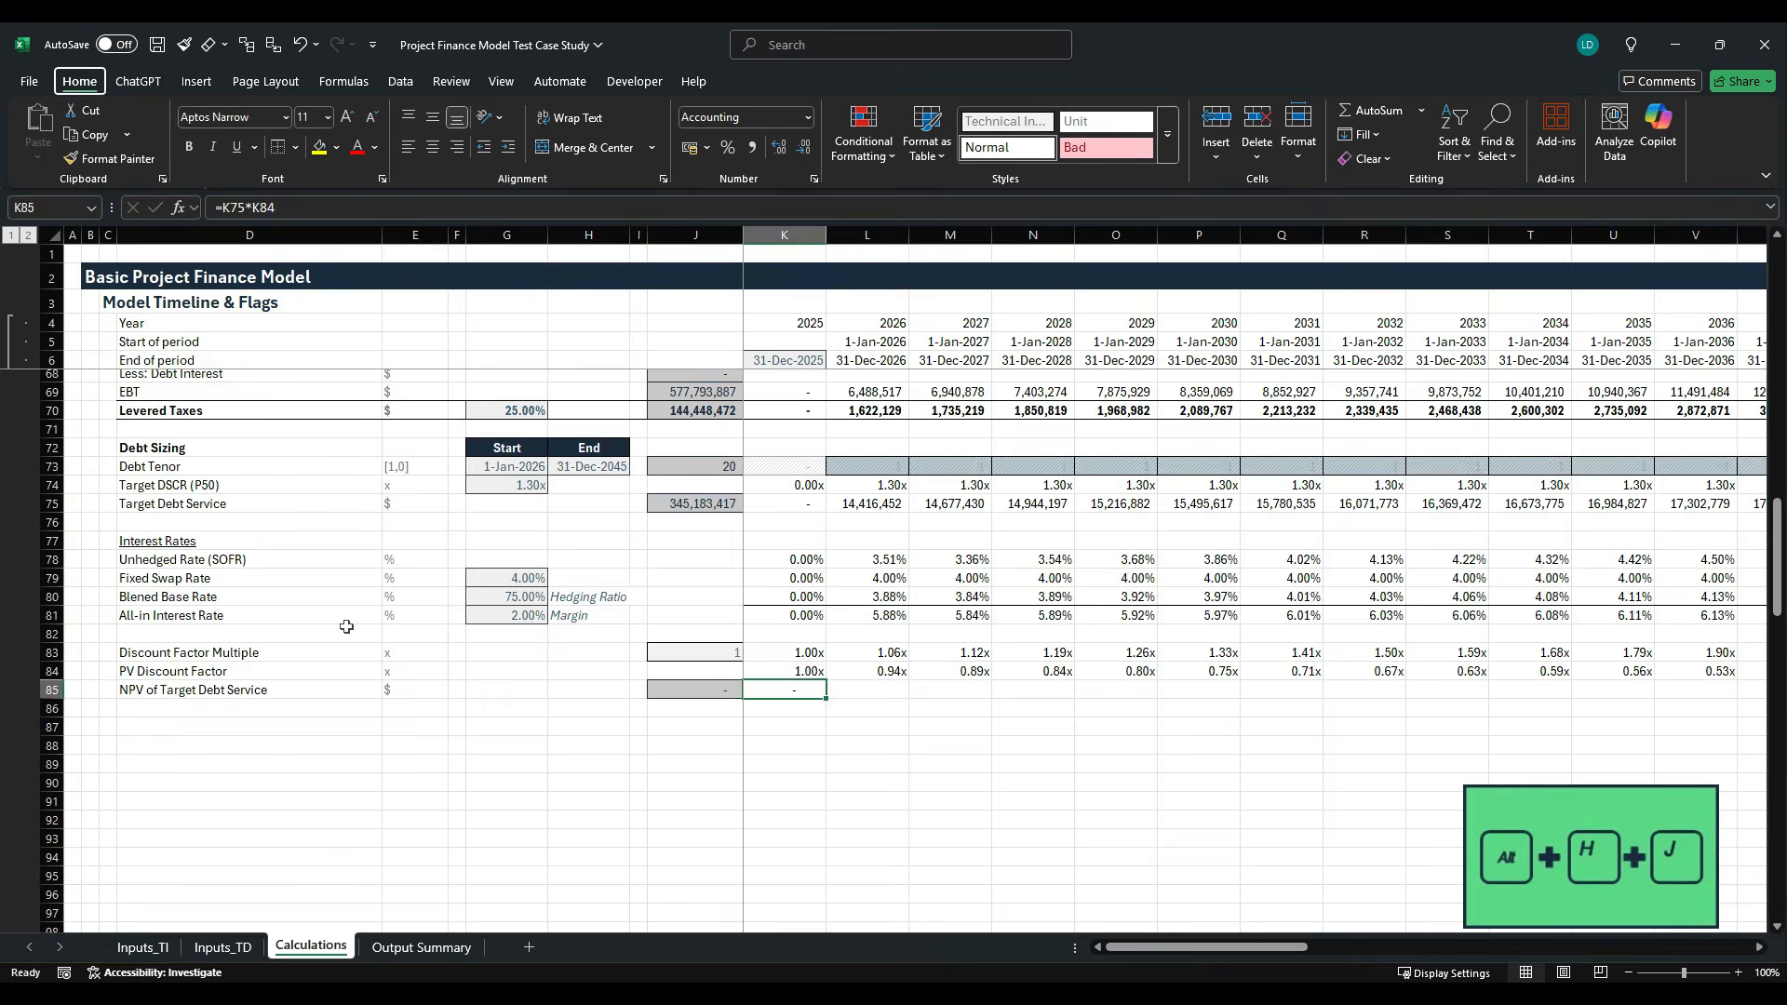
key(j)
key(Return)
key(ctrl+shift+Right)
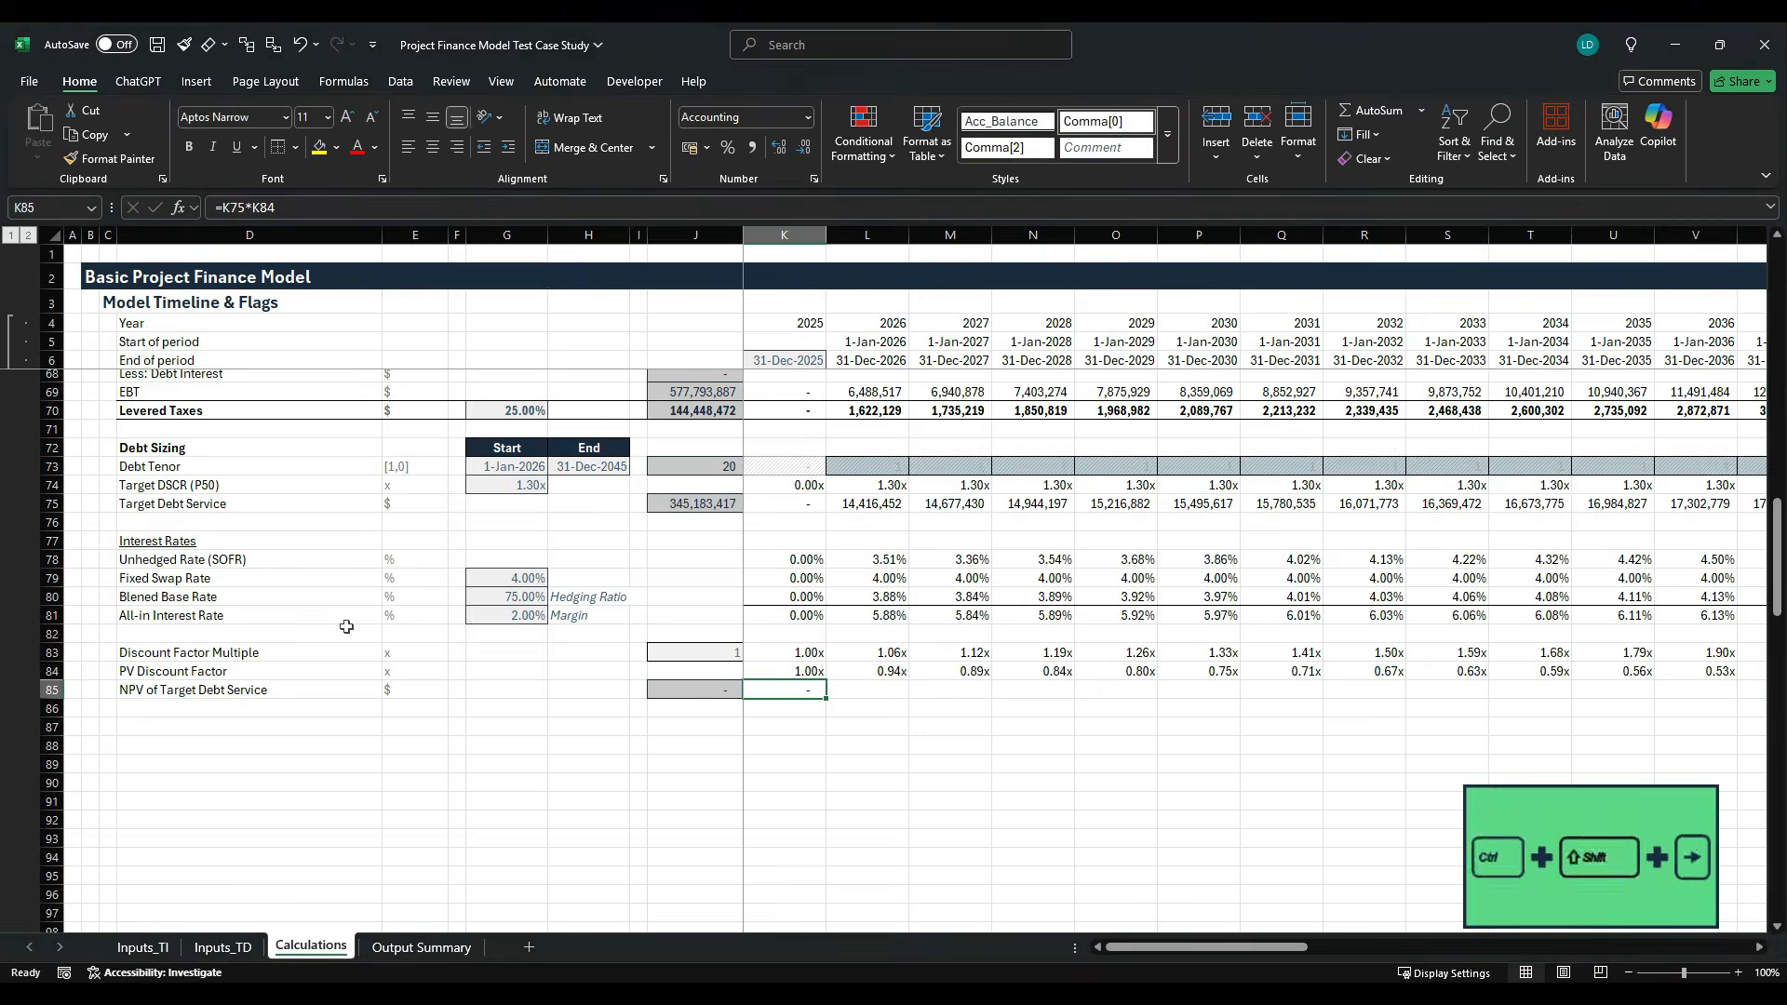
key(ctrl+r)
key(shift+BackSpace)
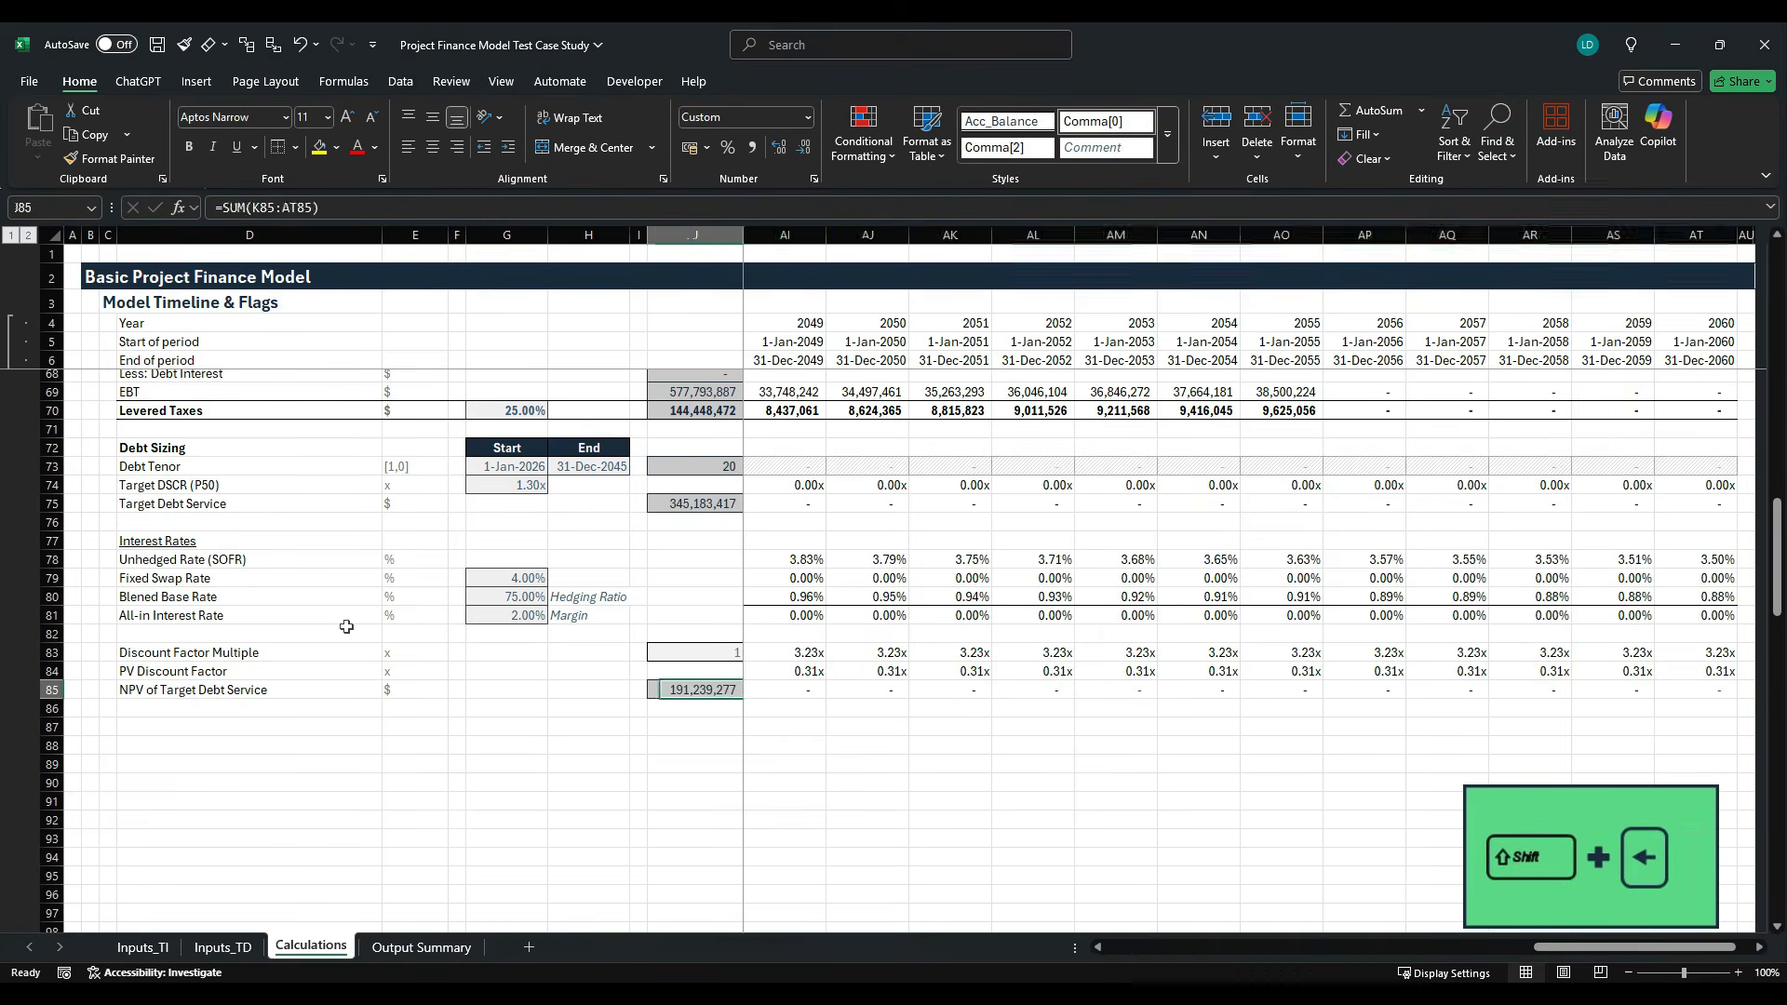
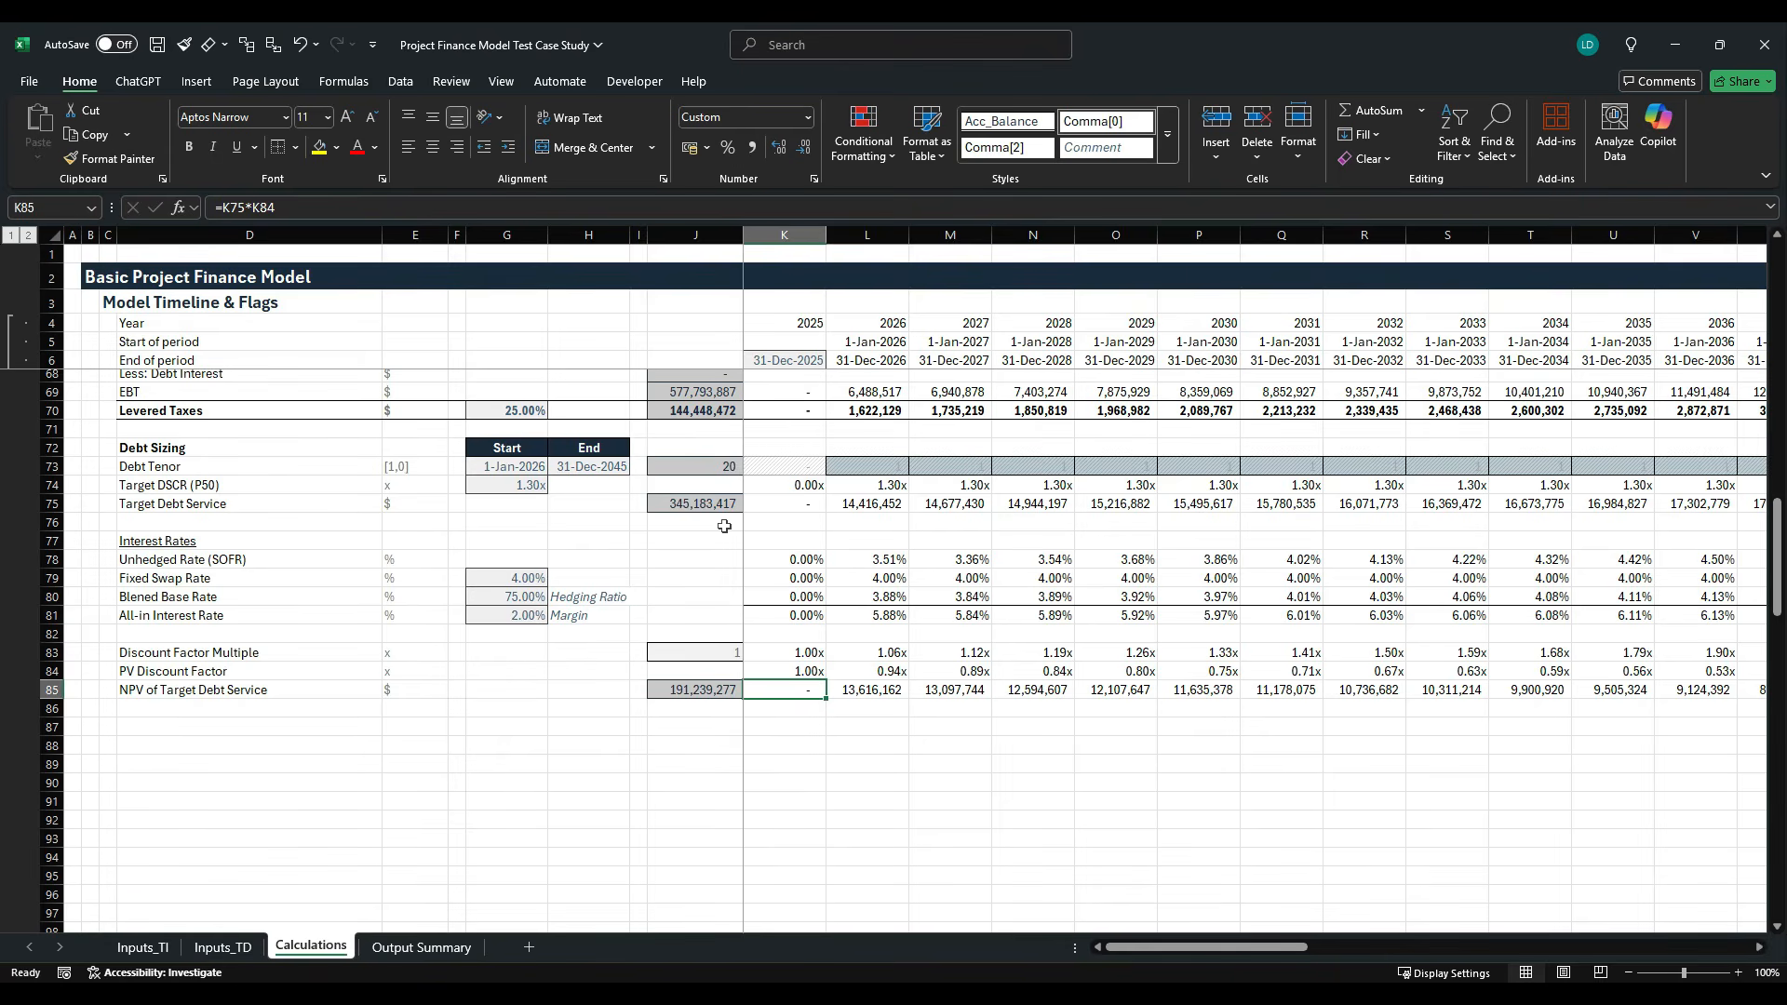
- Label row 87 "Max Debt according to max. leverage ratio" in D87 and enter the unit $ in E87
key(Down)
key(Down)
key(Left)
key(Left)
key(Left)
key(Left)
key(Left)
key(Left)
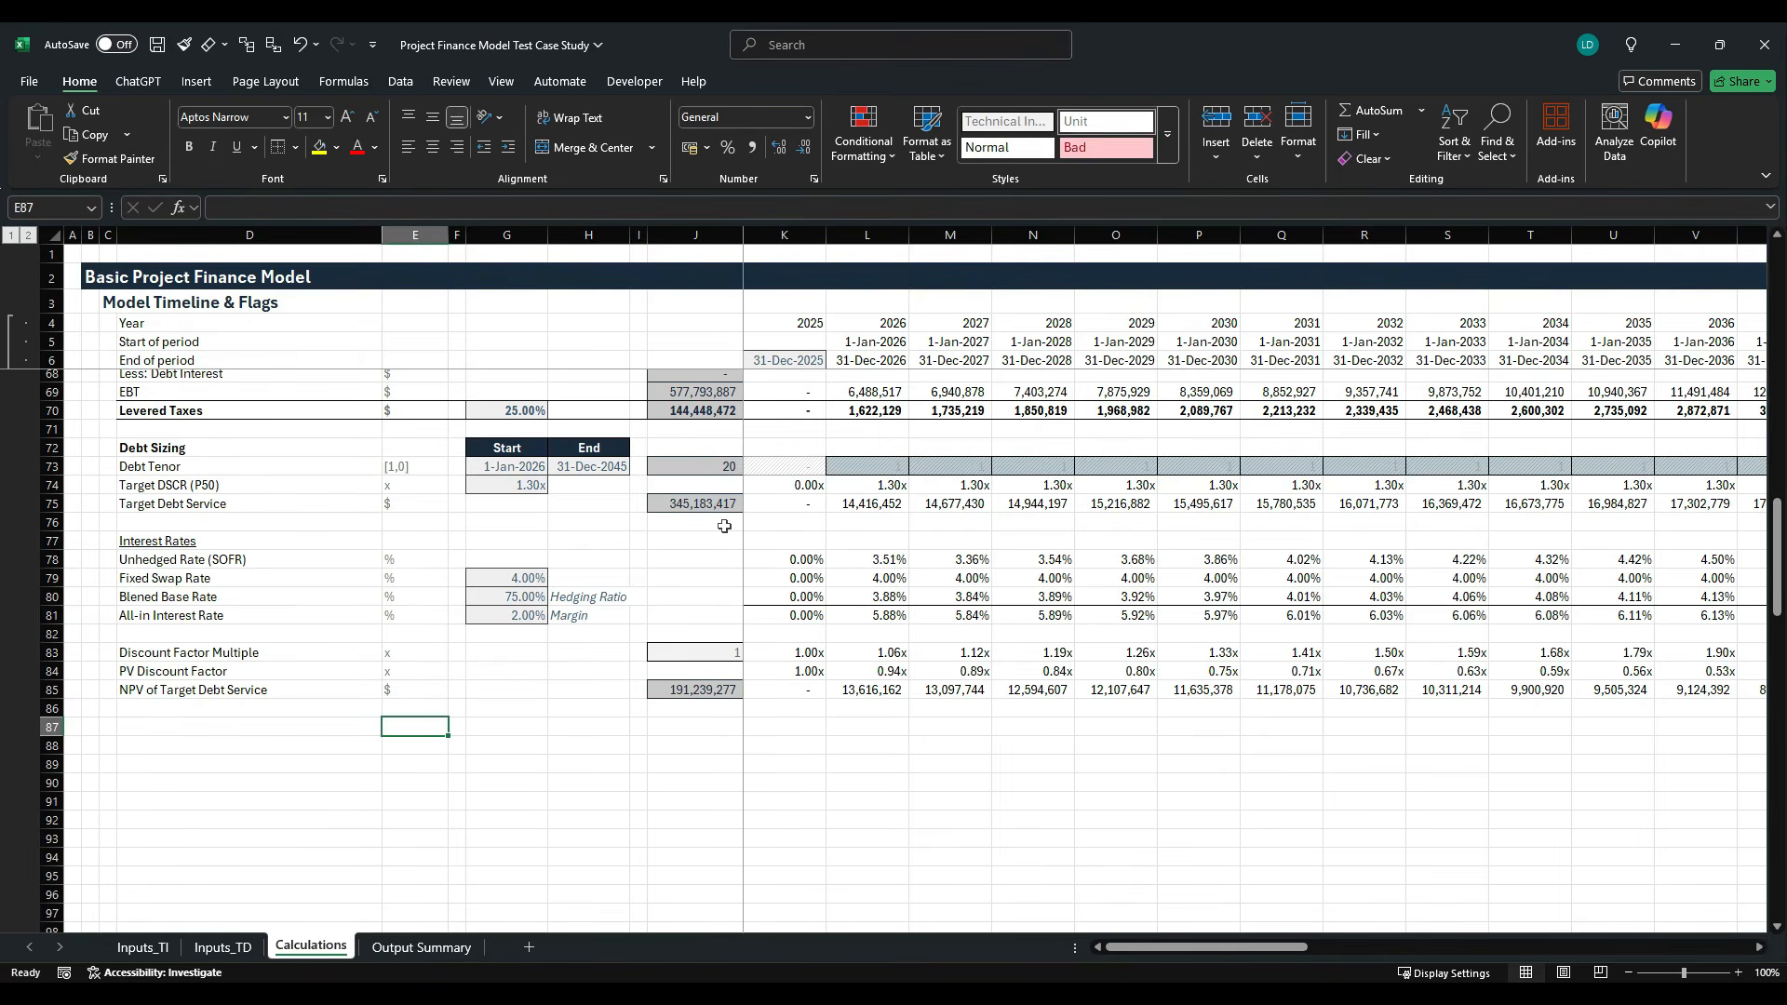
key(Left)
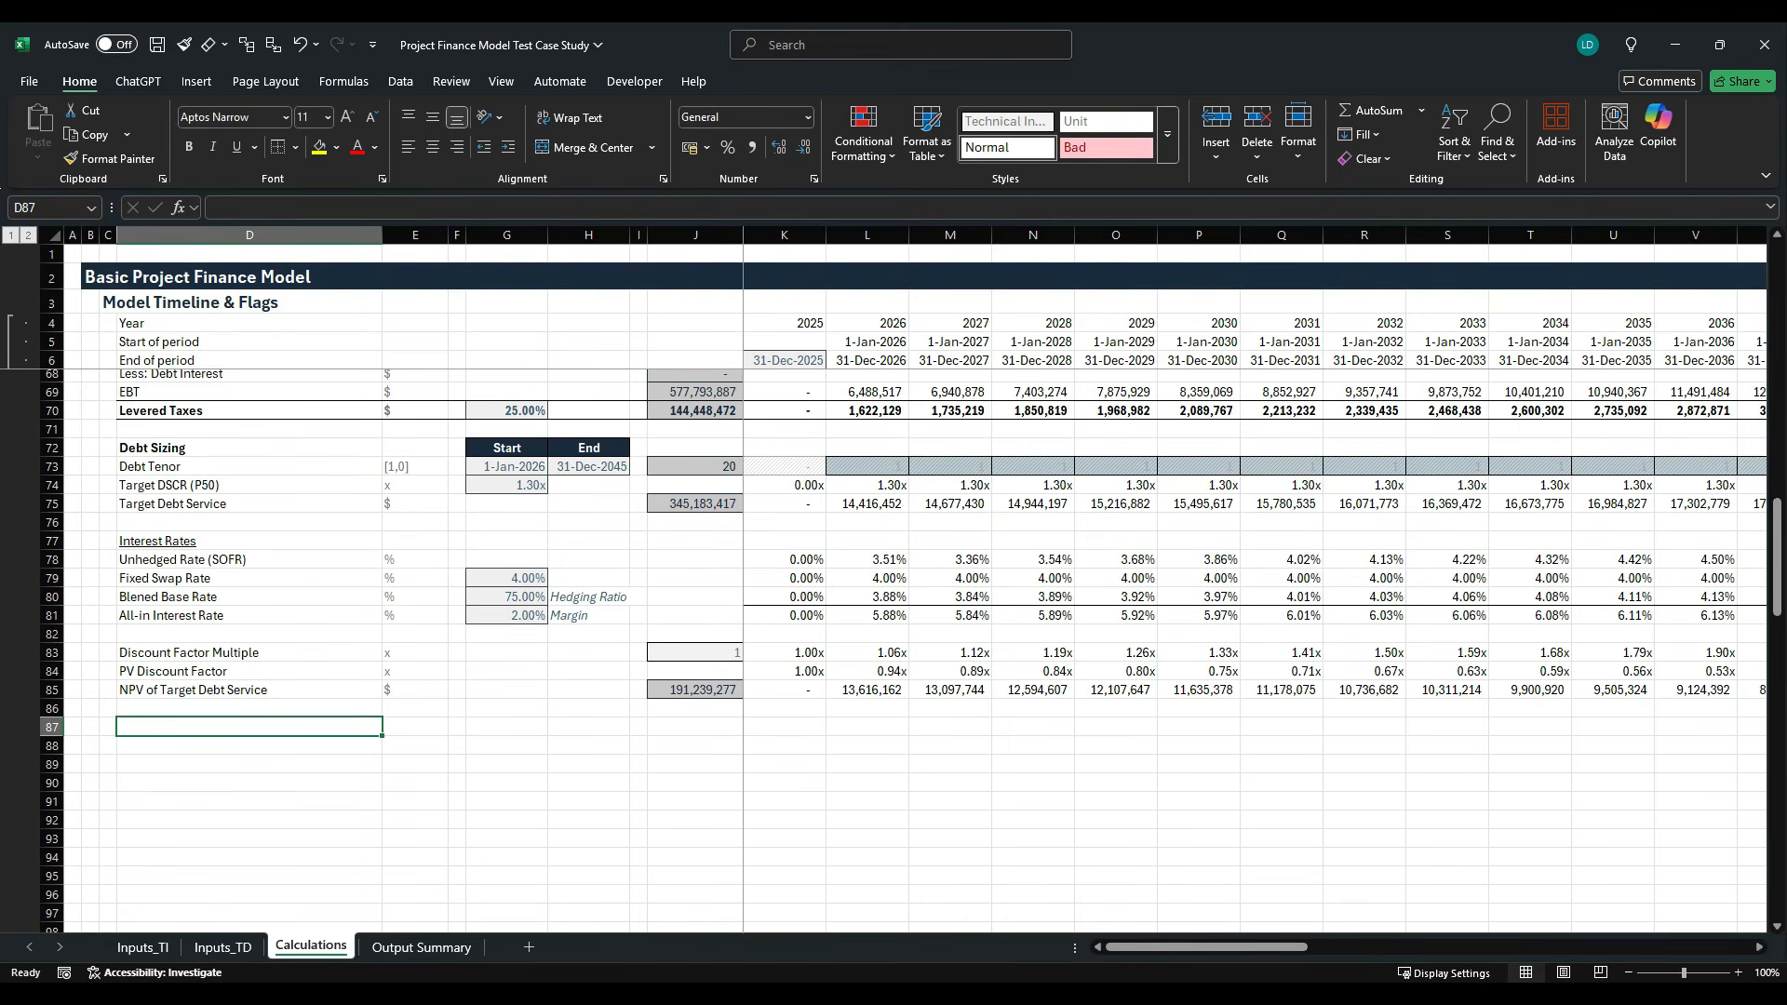
click(144, 947)
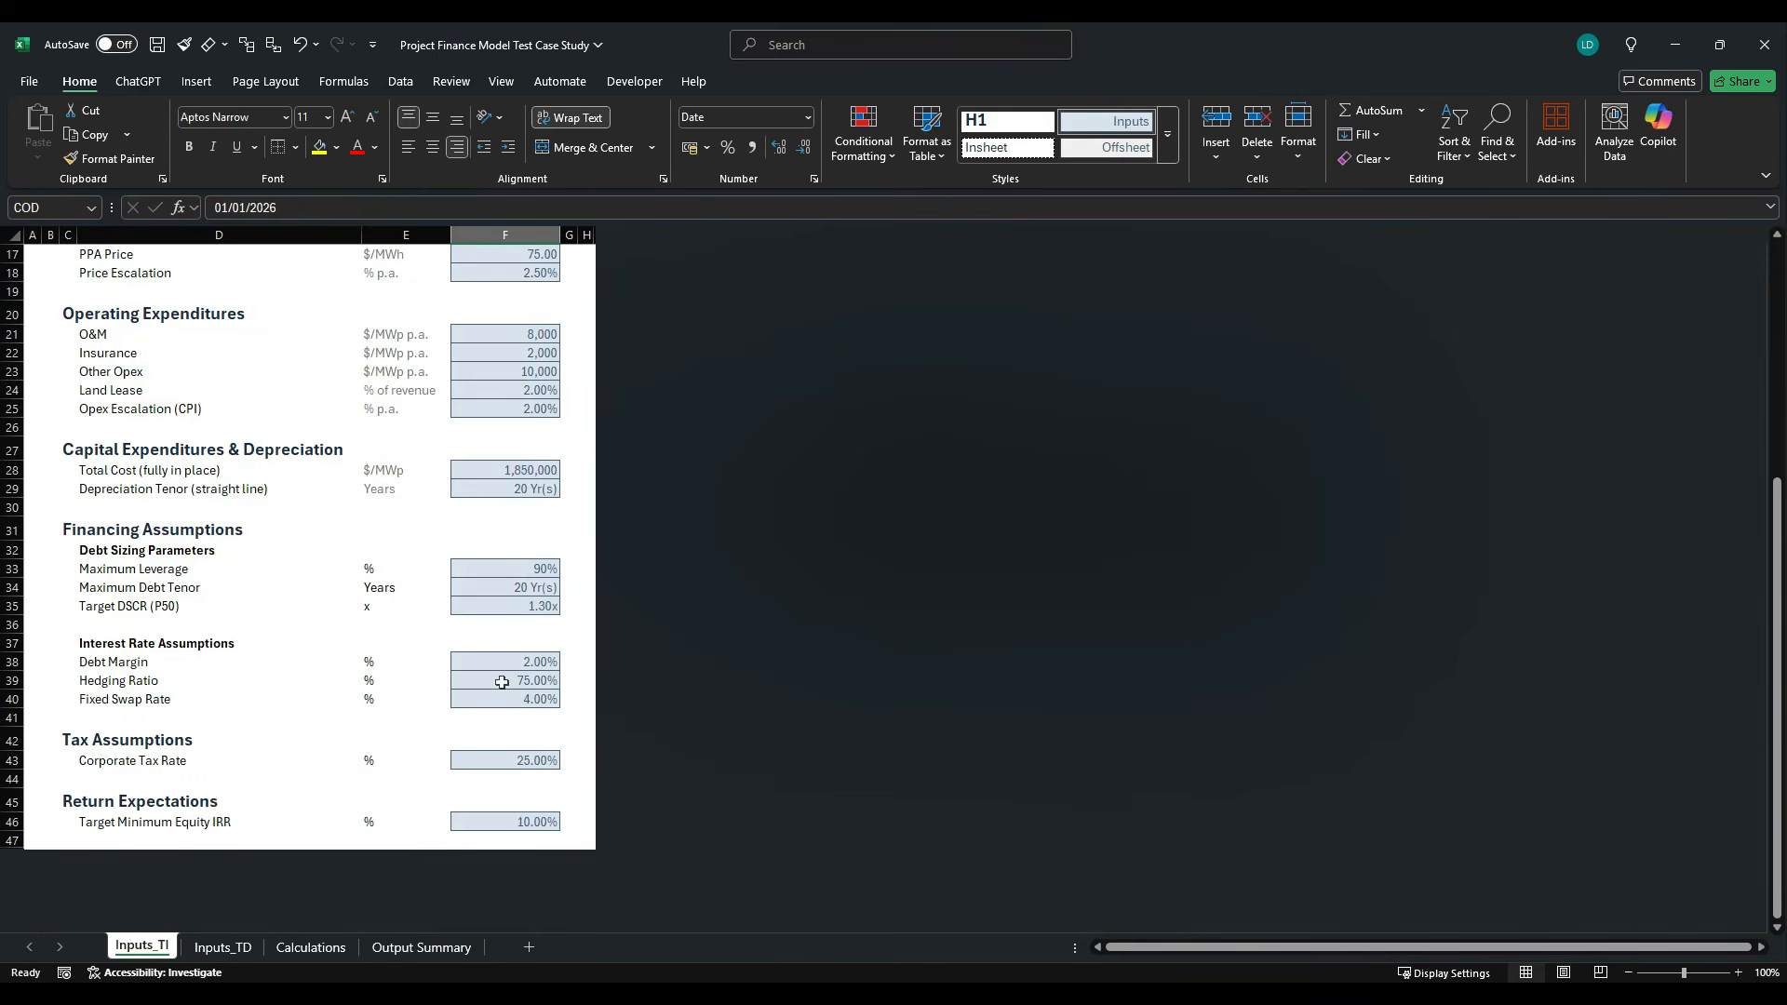
click(311, 947)
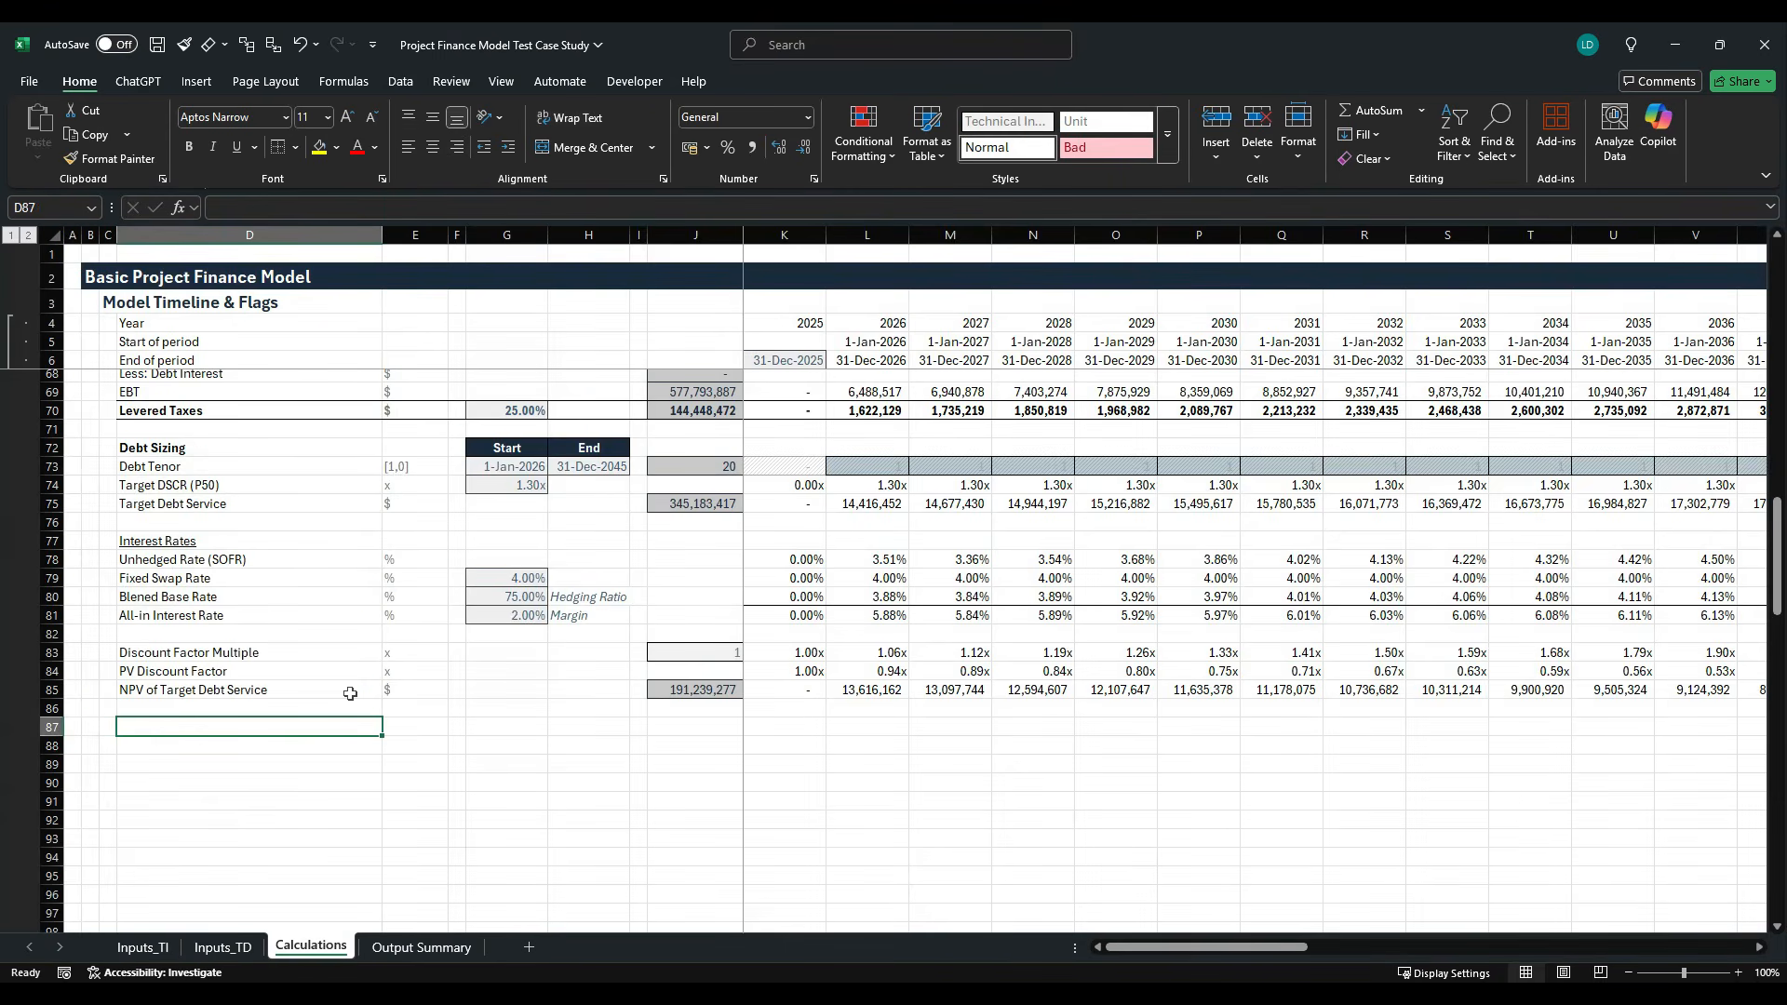
text(Max)
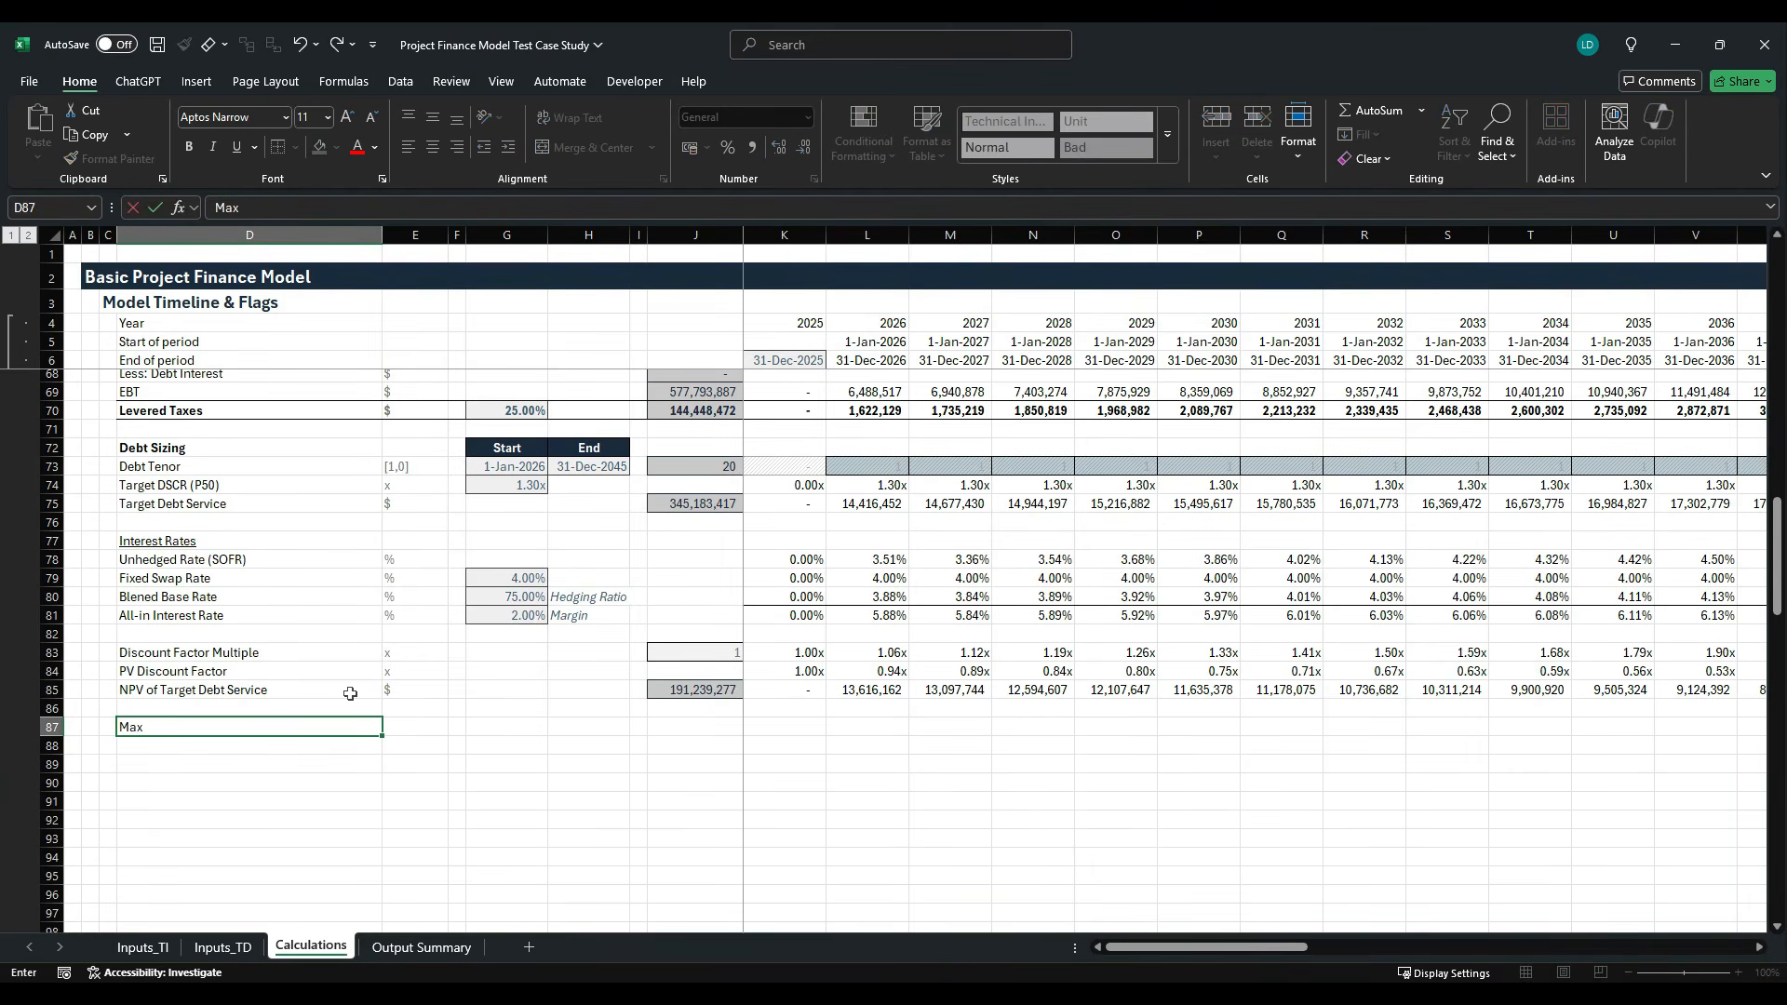
text( Debtr according to max. )
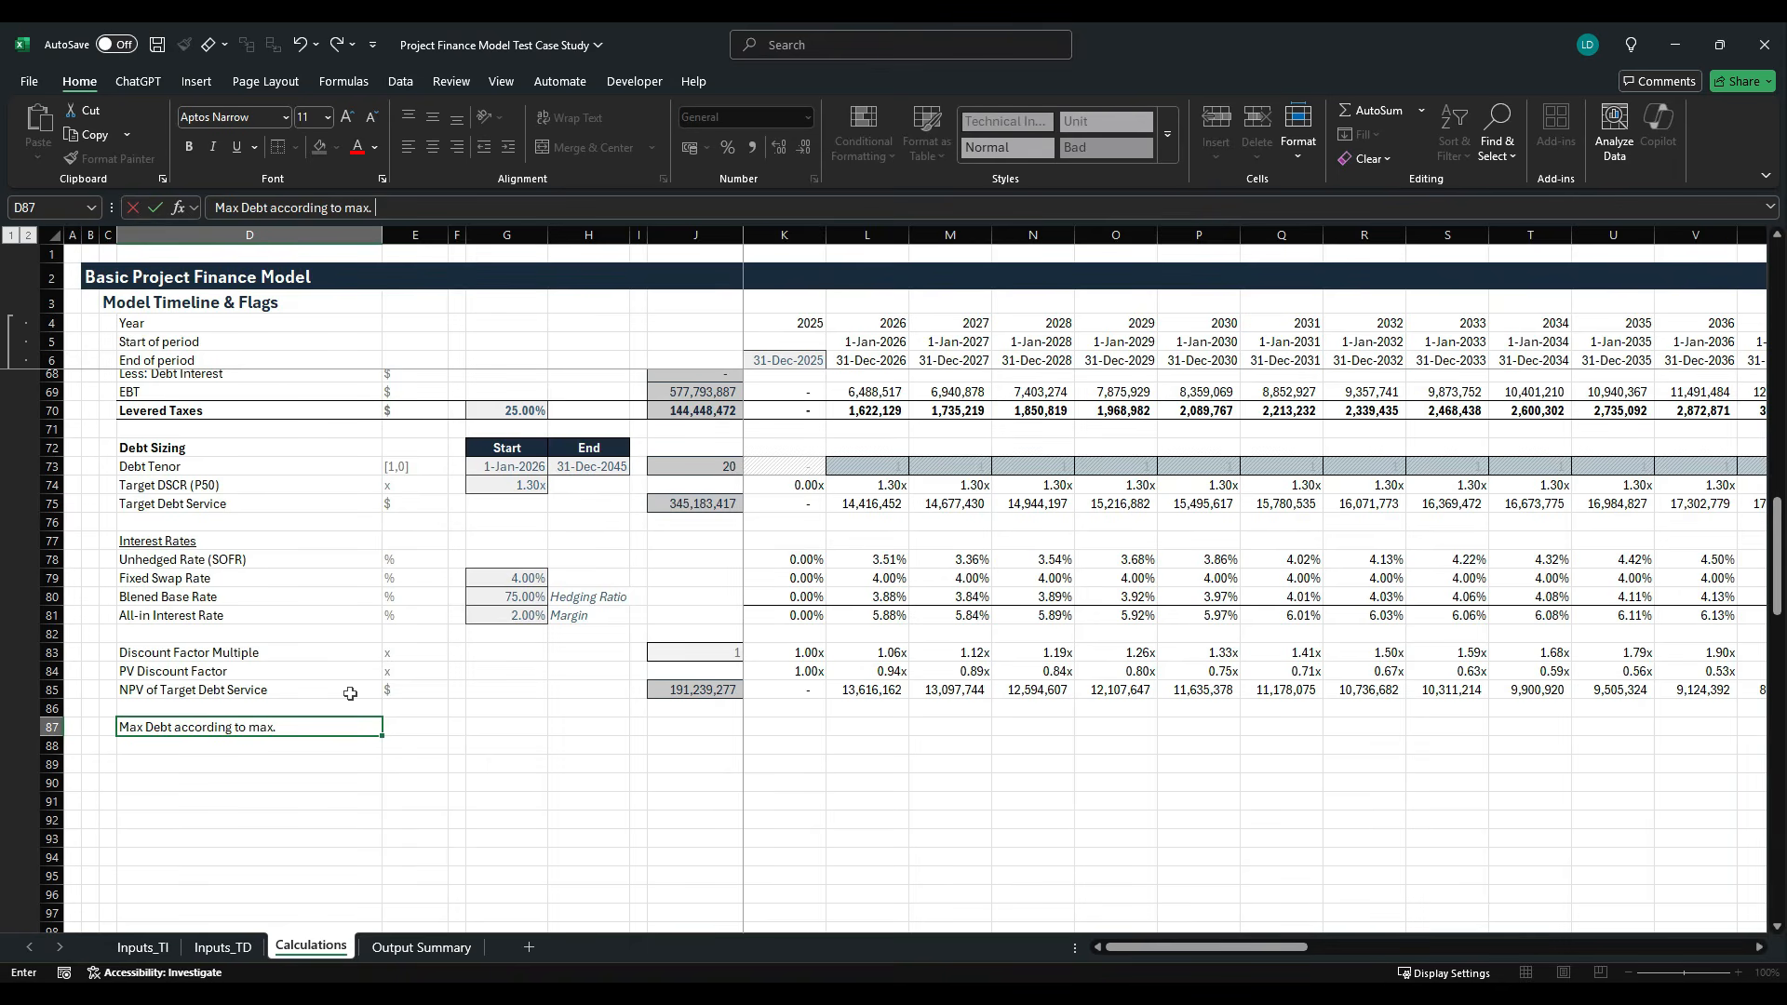
text(leverage ratio)
key(ctrl+Return)
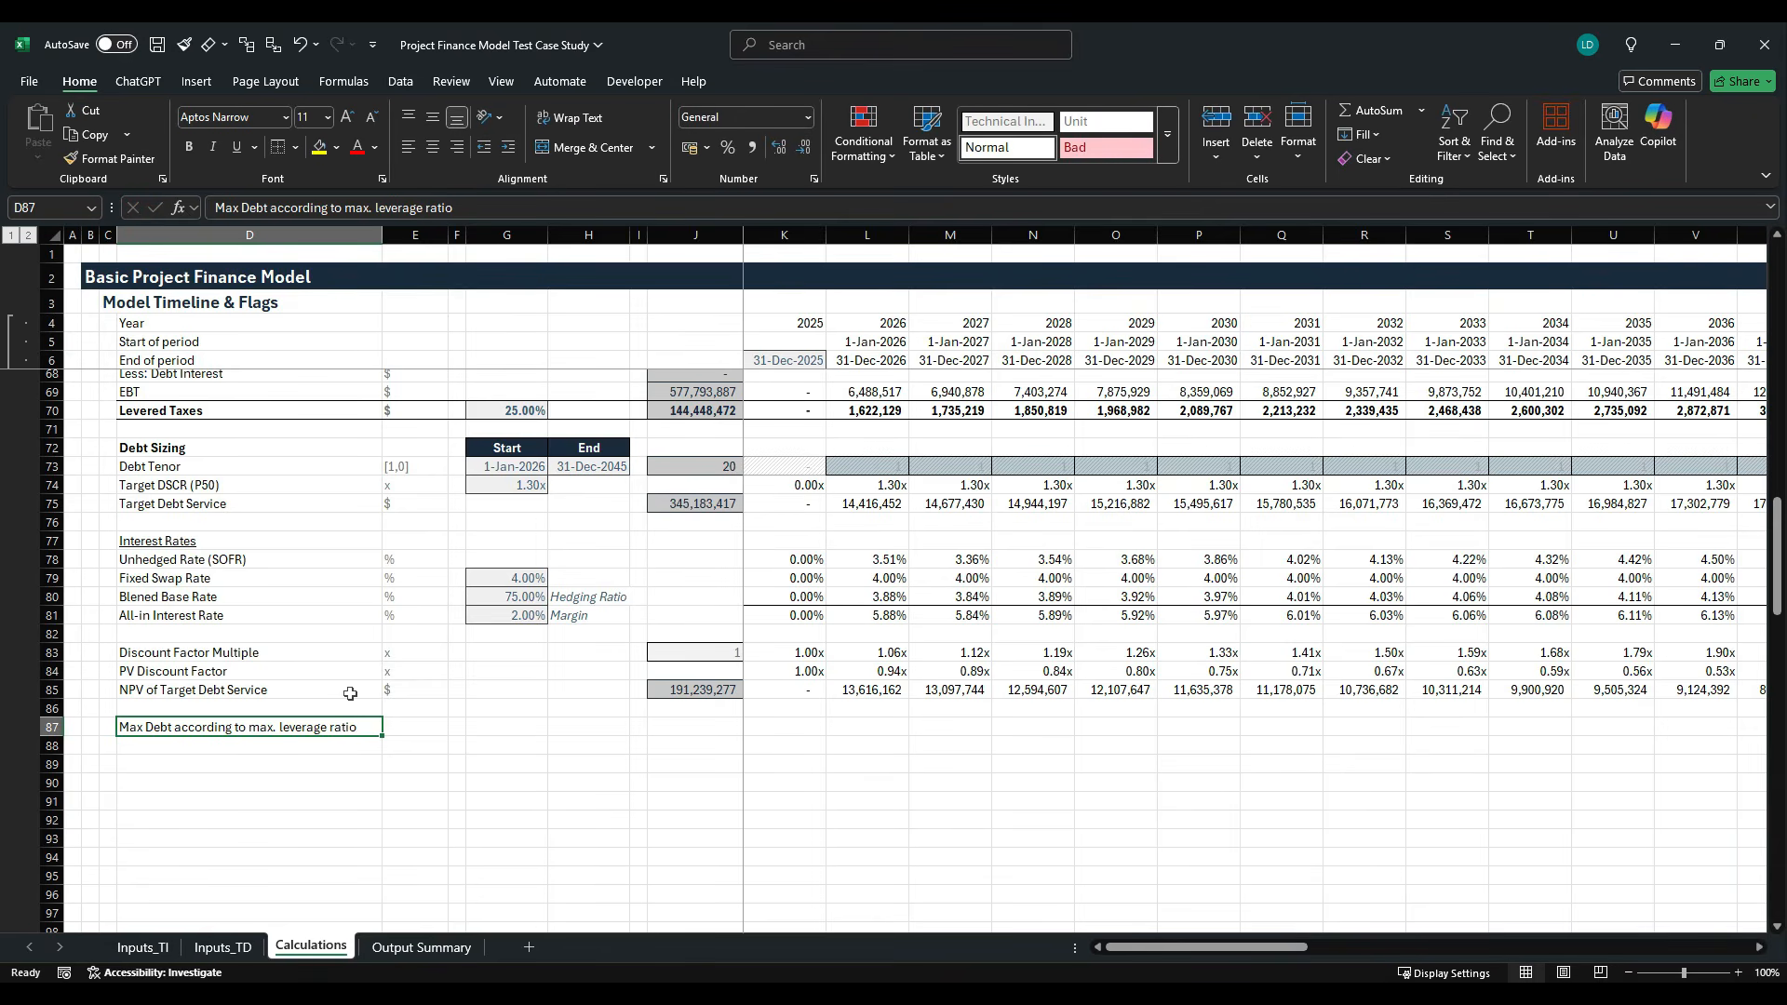
key(Right)
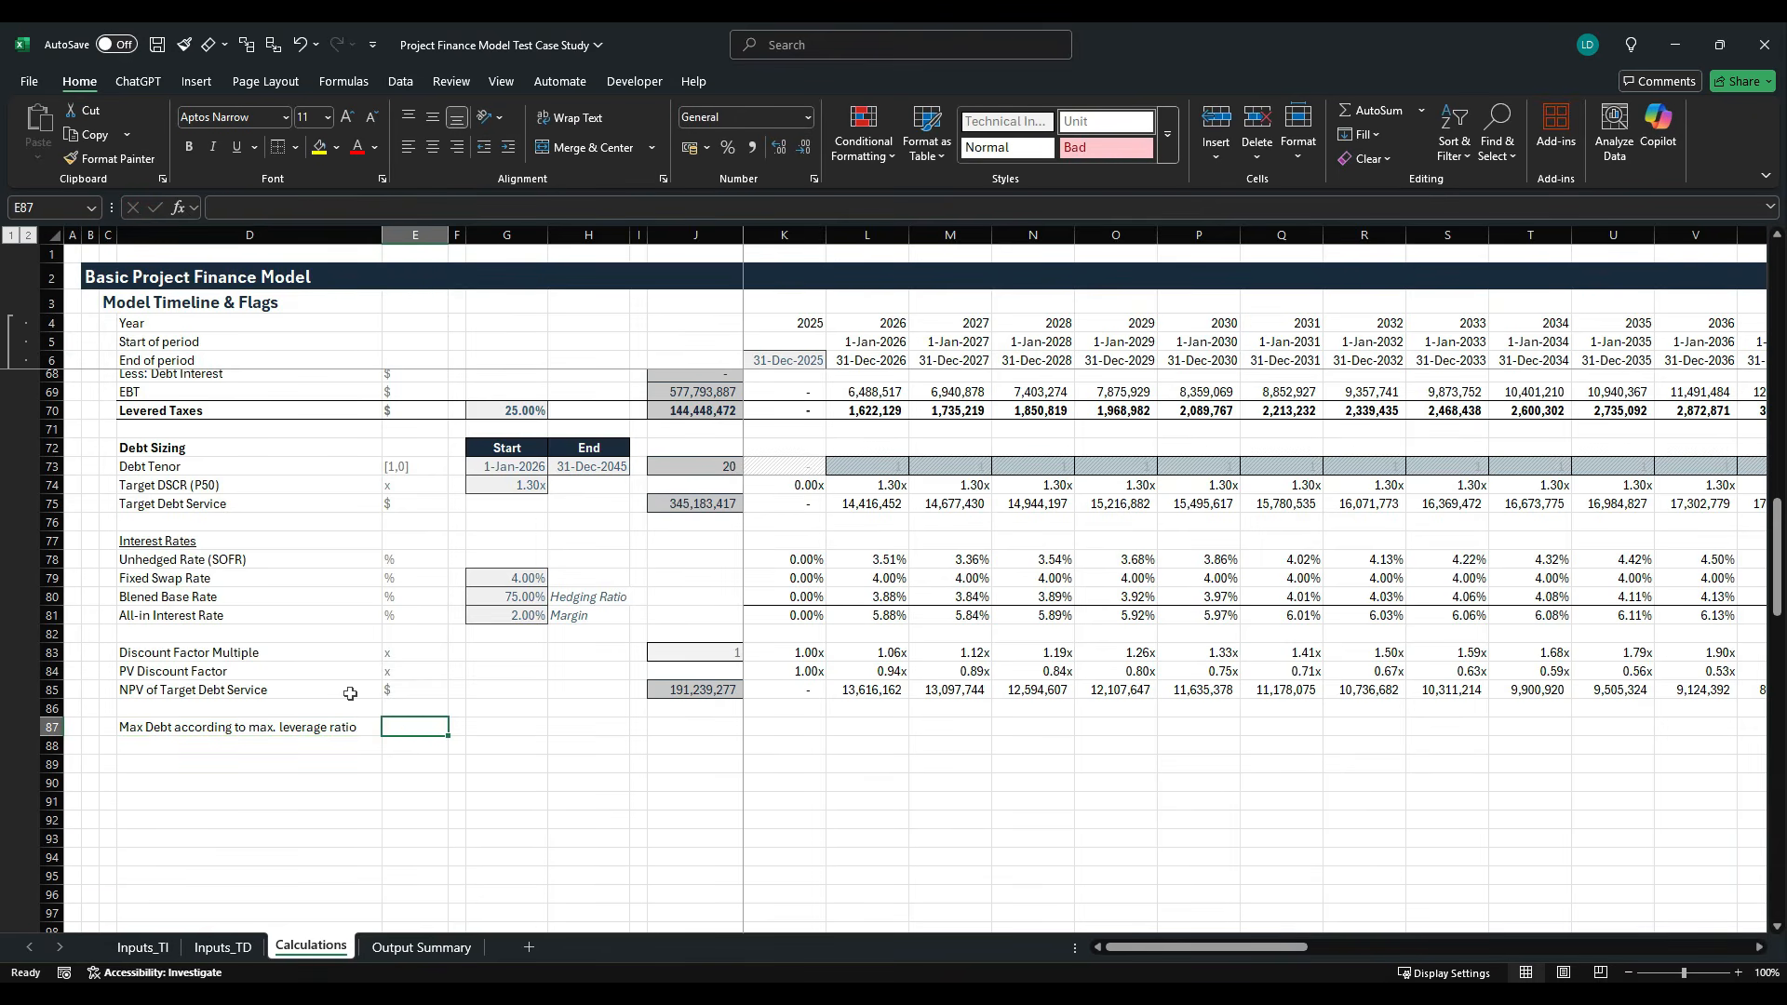
text($)
key(ctrl+Return)
- Link G87 to the Maximum Leverage input with the formula =Inputs_TI!F33
key(Right)
key(Right)
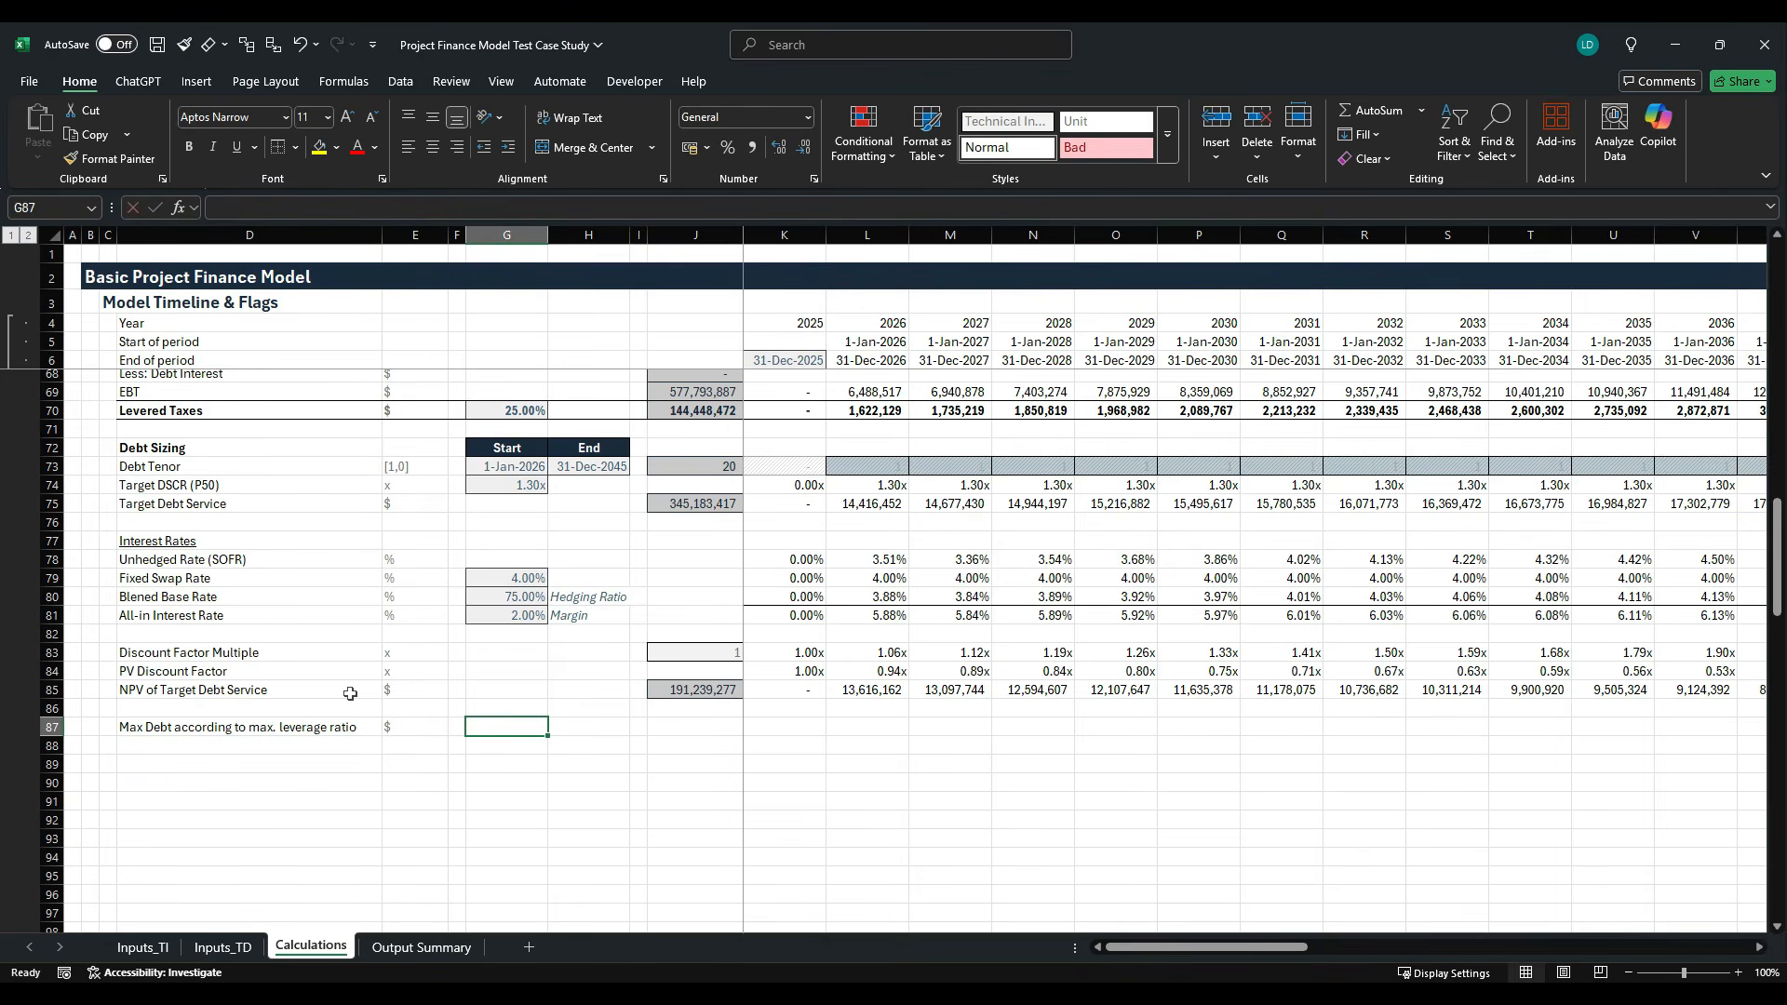
text(=)
click(142, 948)
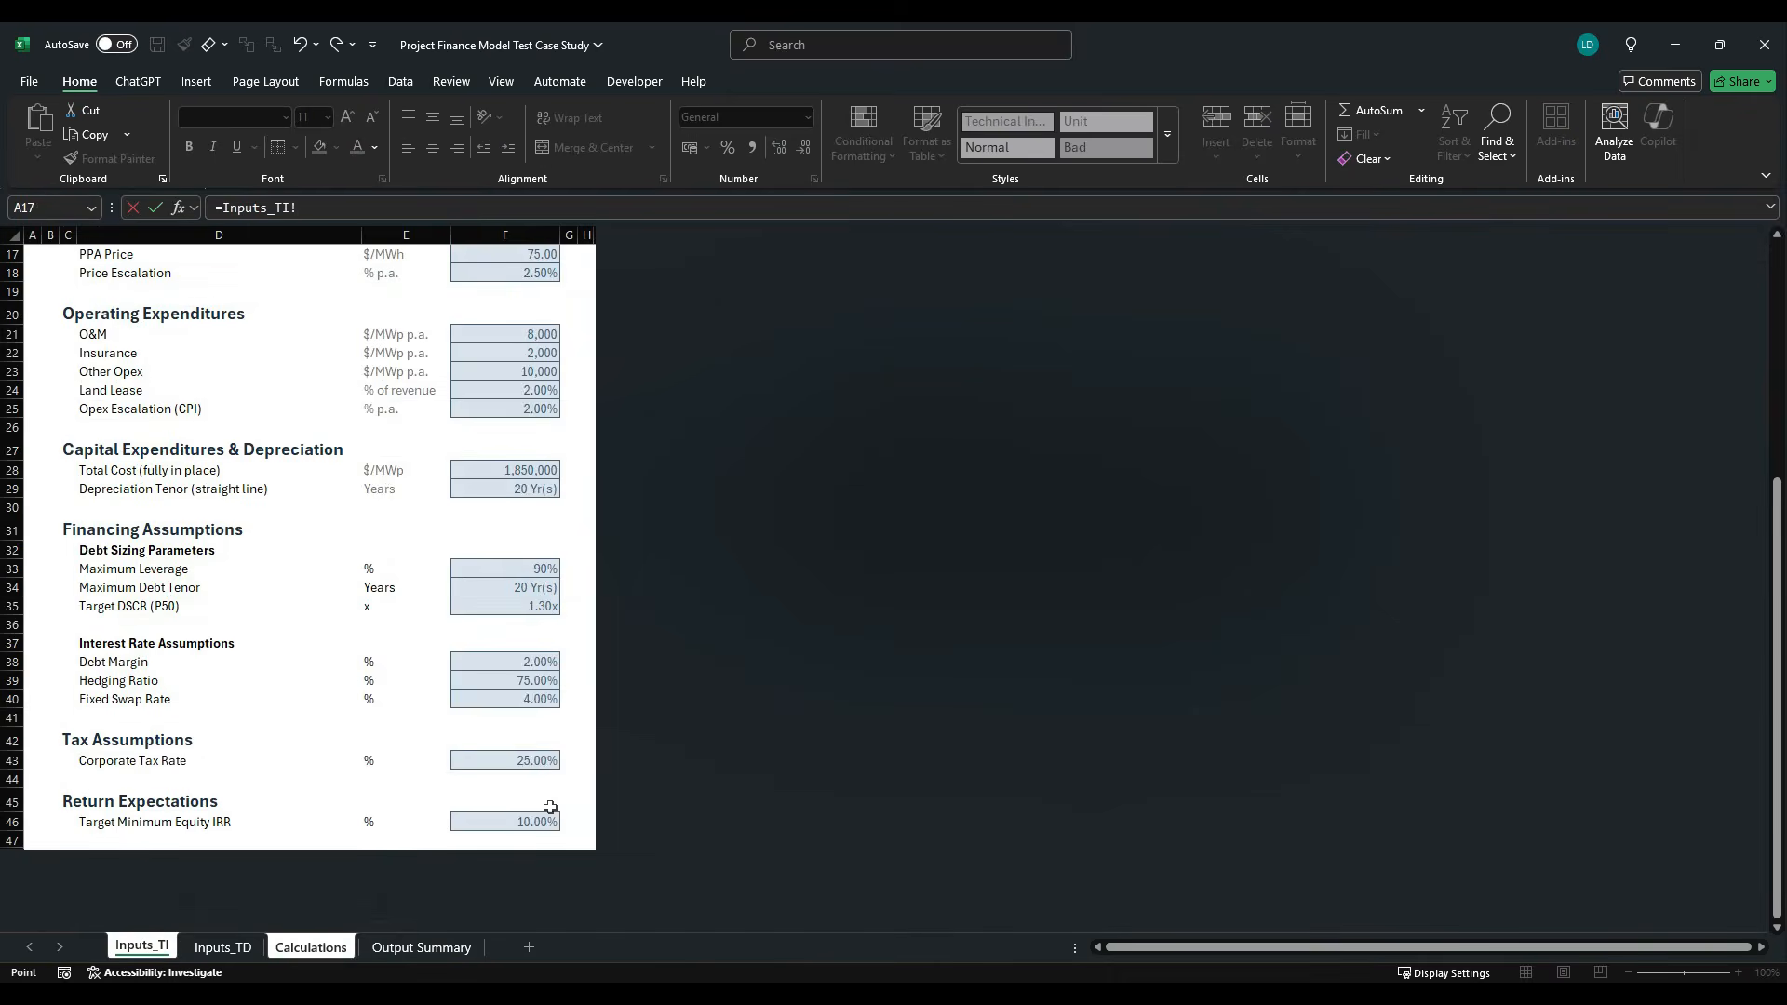
click(522, 572)
key(Return)
- Apply the Offsheet cell style to the linked leverage ratio in G87
key(alt+h)
key(j)
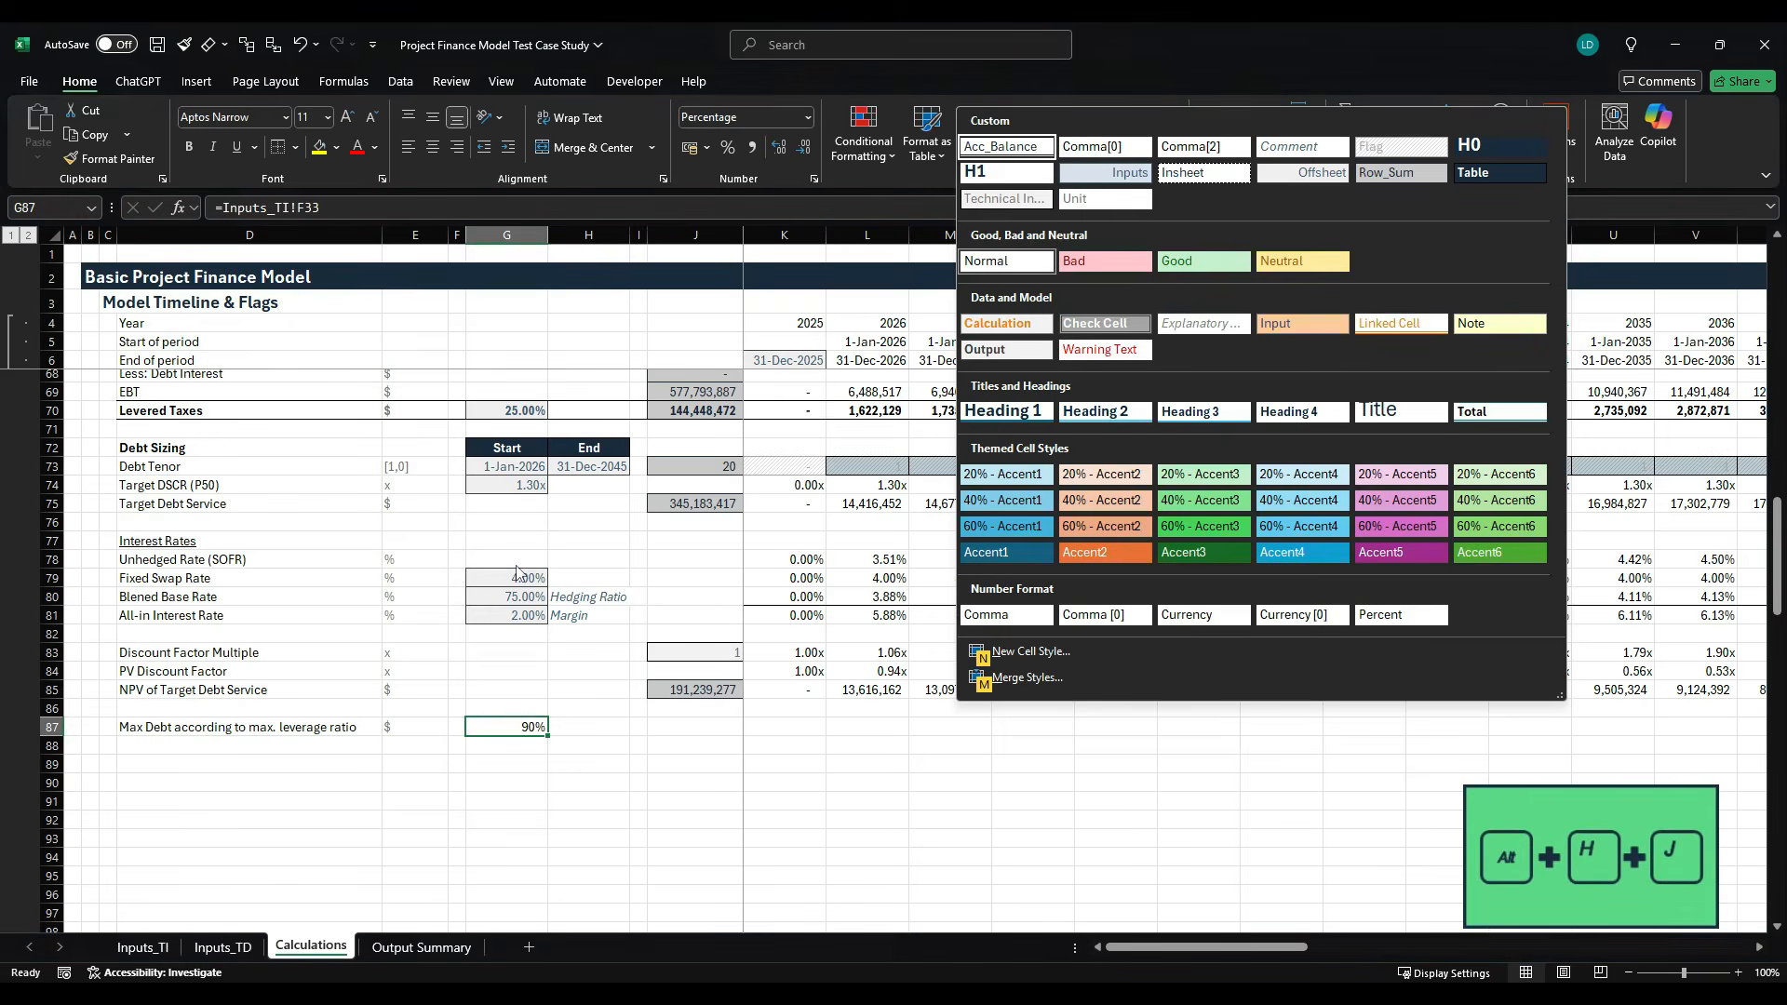
key(Right)
key(Right)
key(Right)
key(Down)
key(Return)
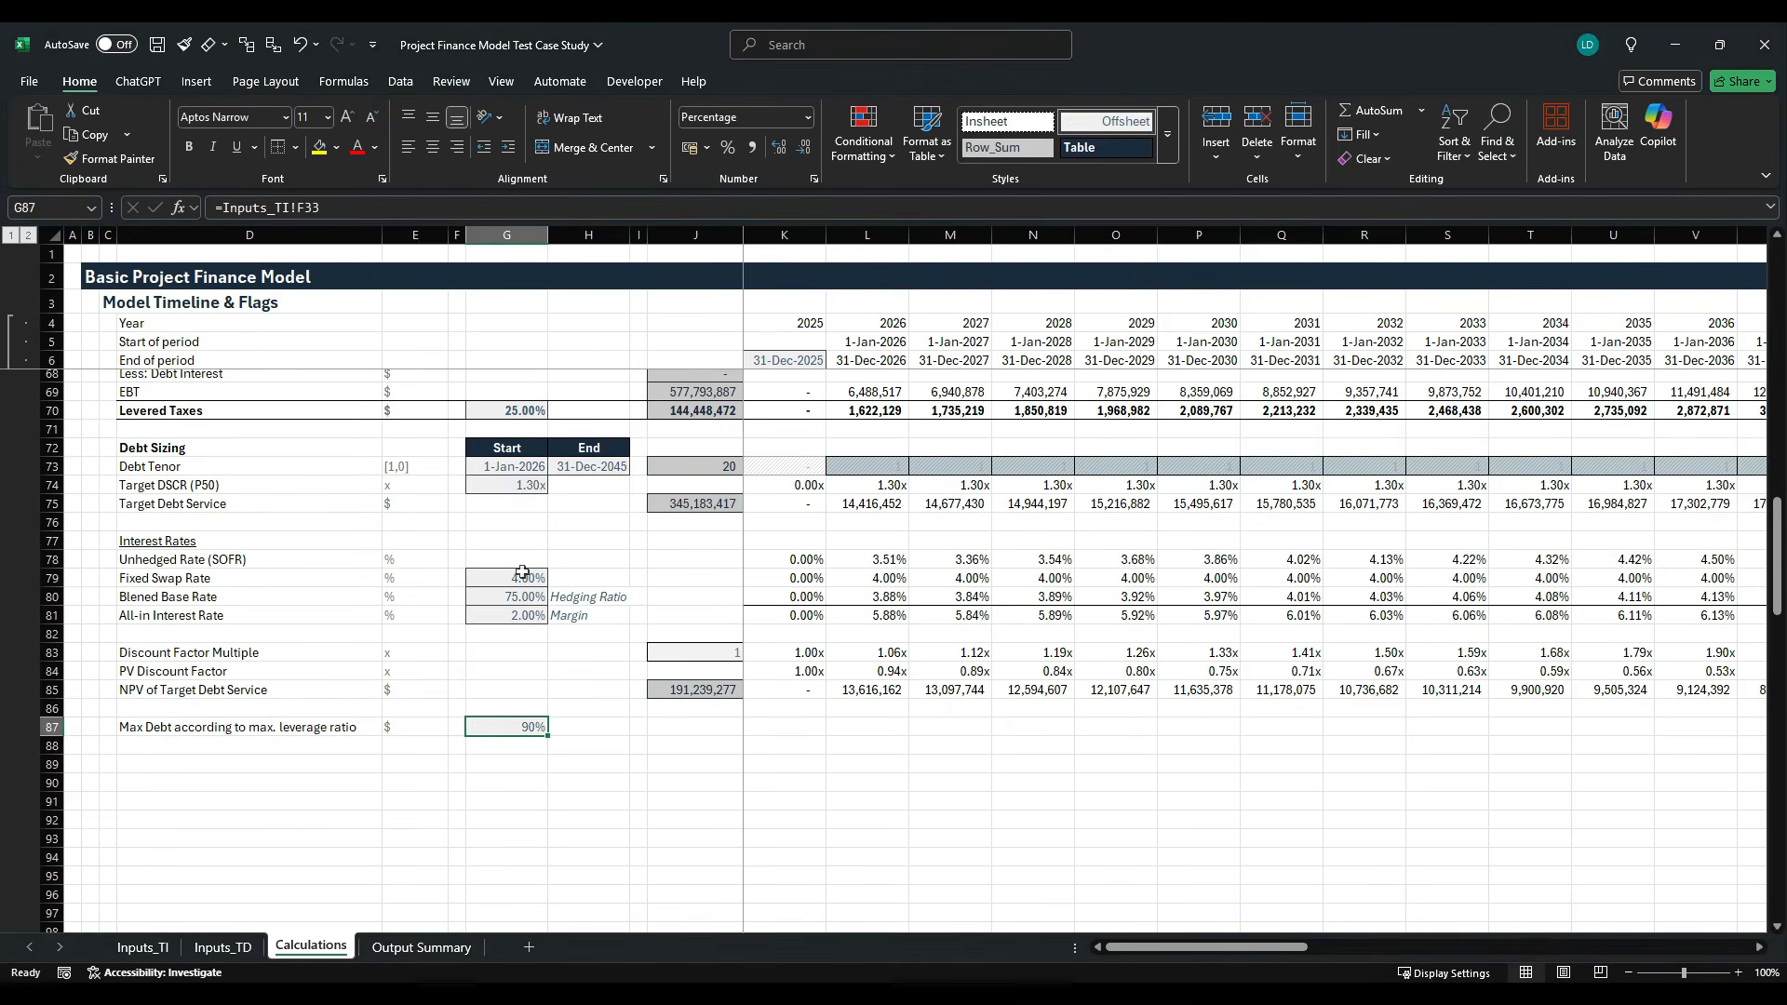
- Calculate the leverage-capped debt in H87 as the ratio times the capex total, with the formula =G87*J27
key(Right)
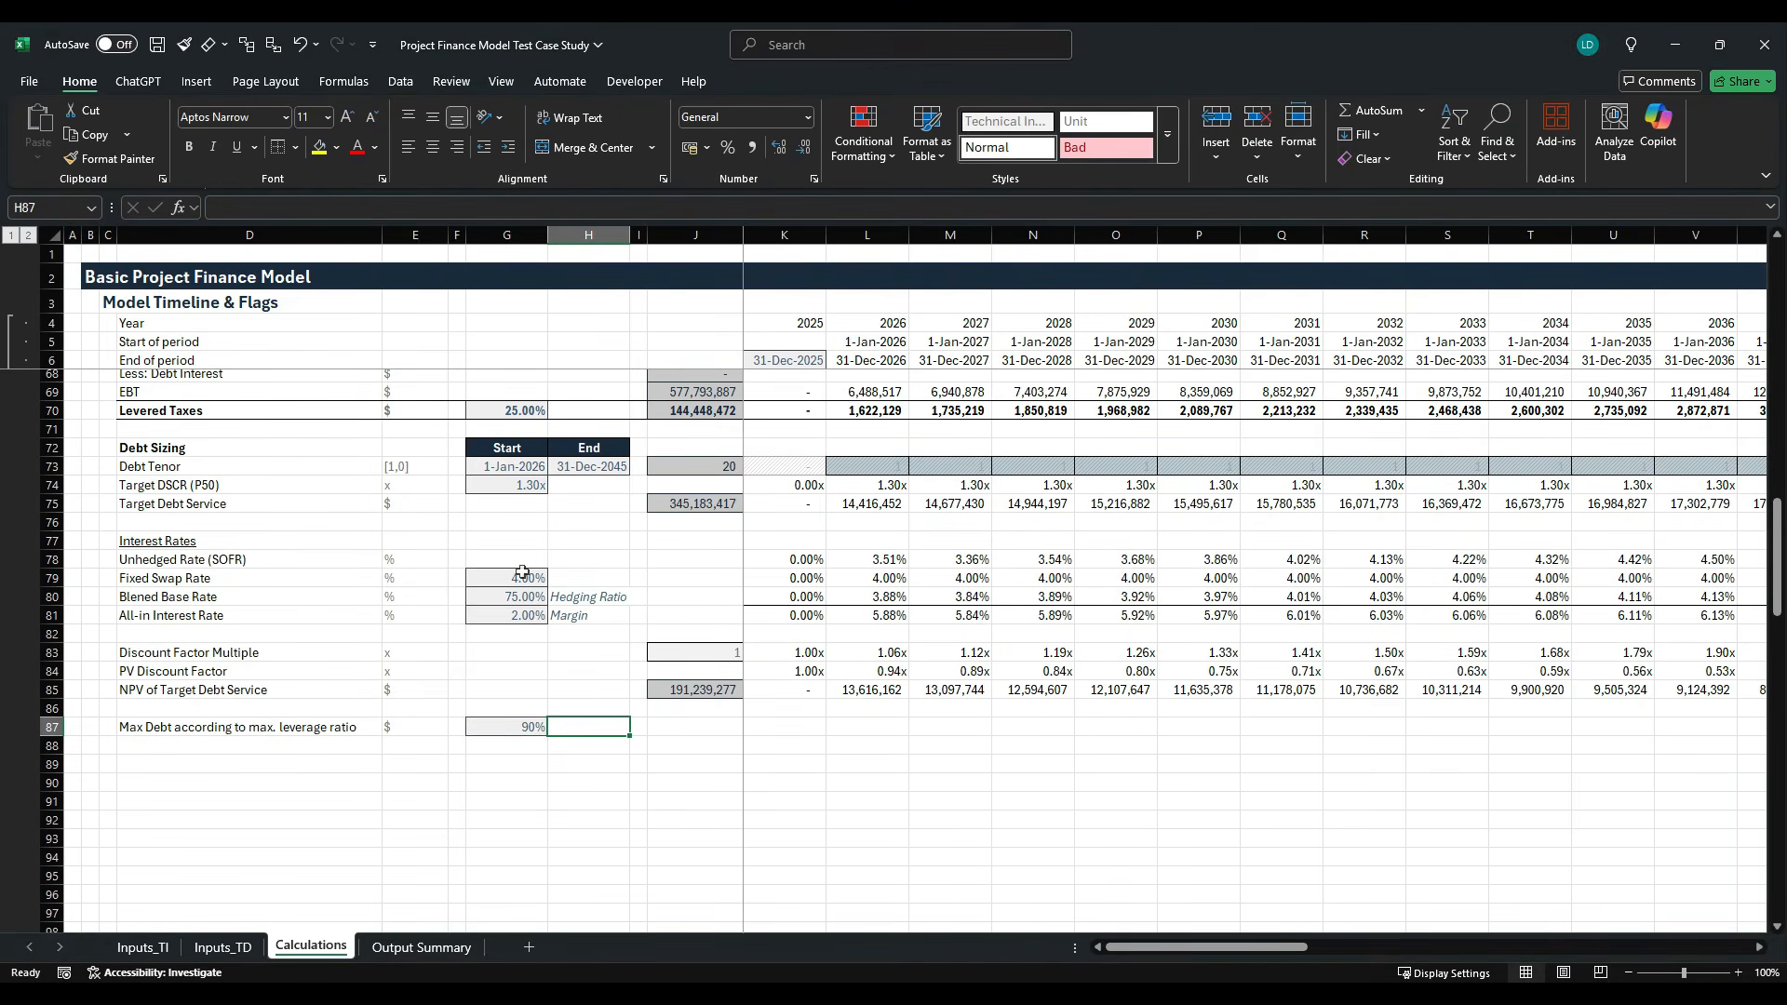
text(=)
key(Left)
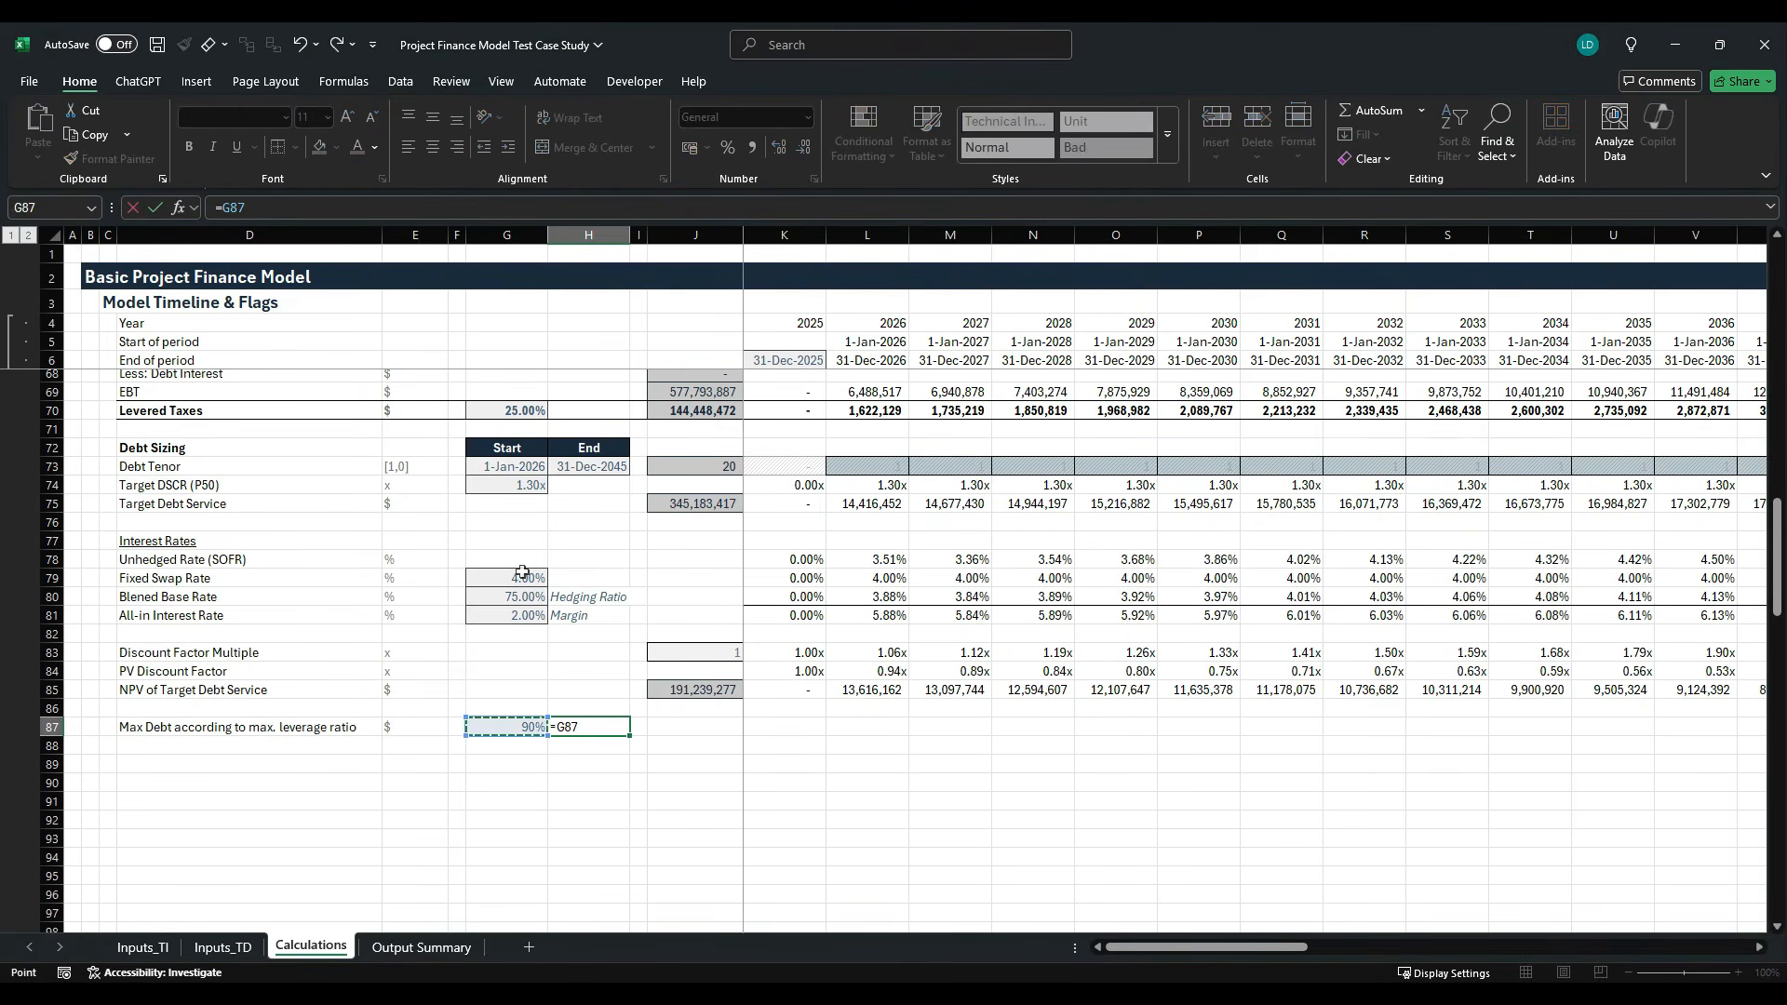
text(*)
scroll(609, 619, up, 9)
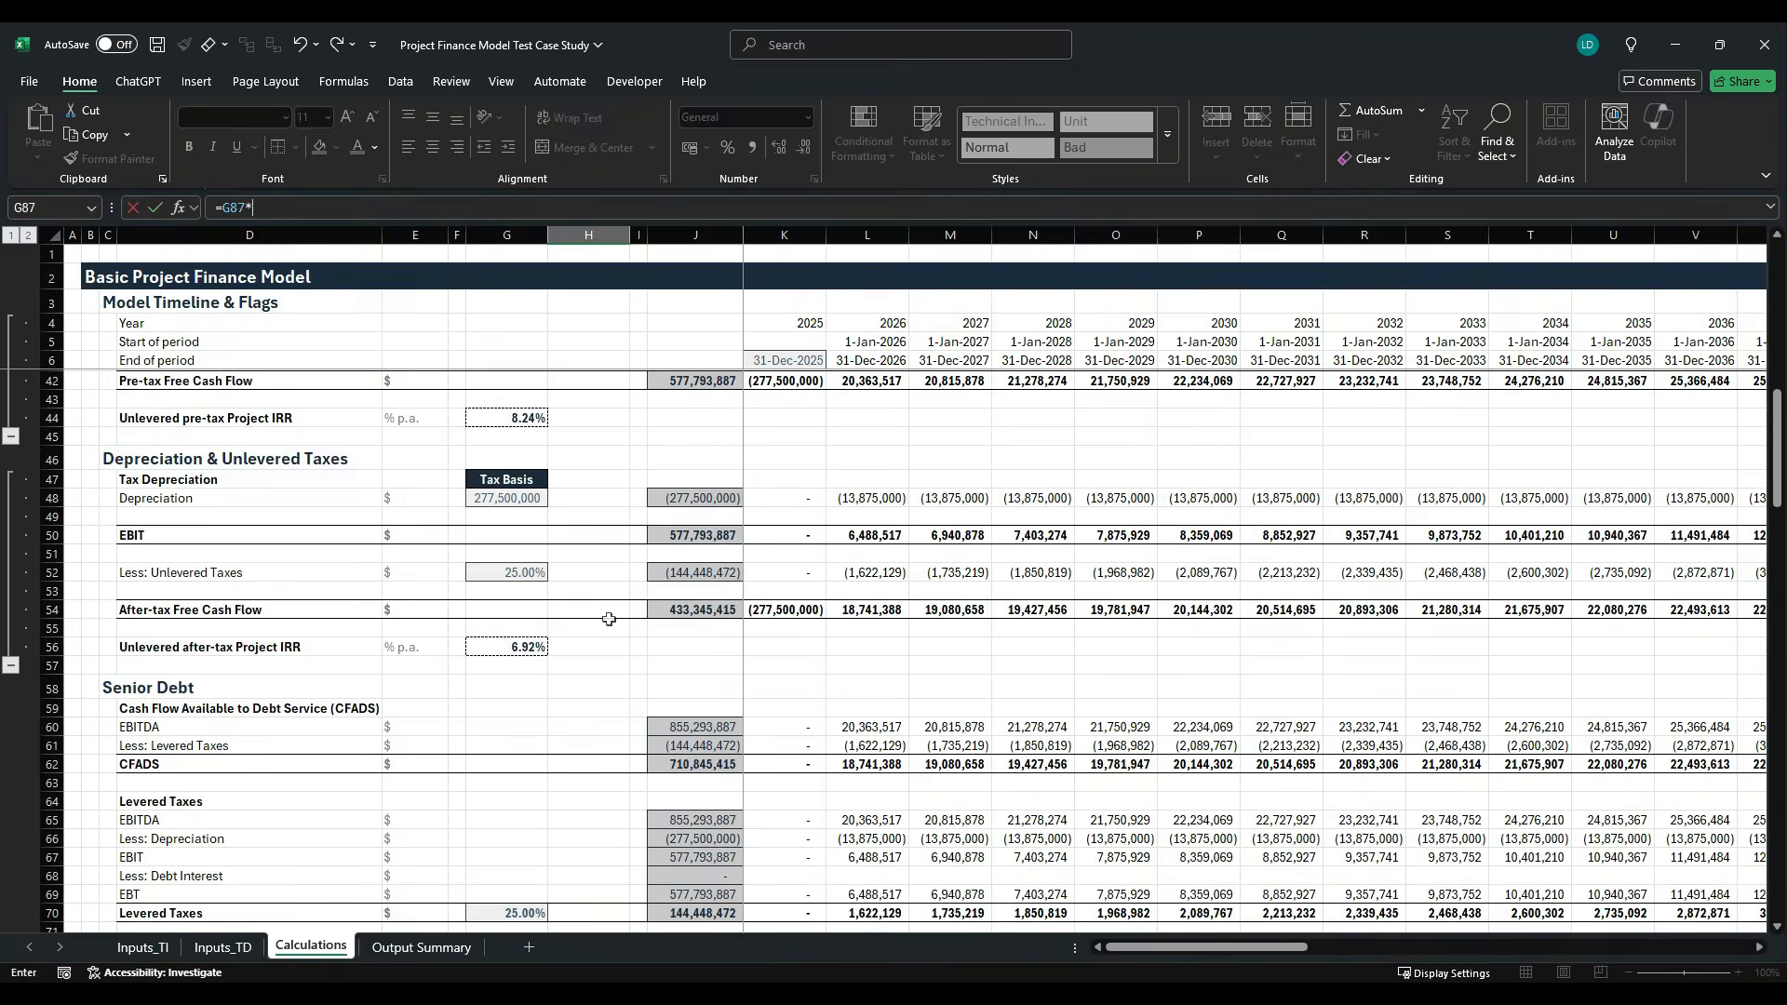
scroll(609, 619, up, 9)
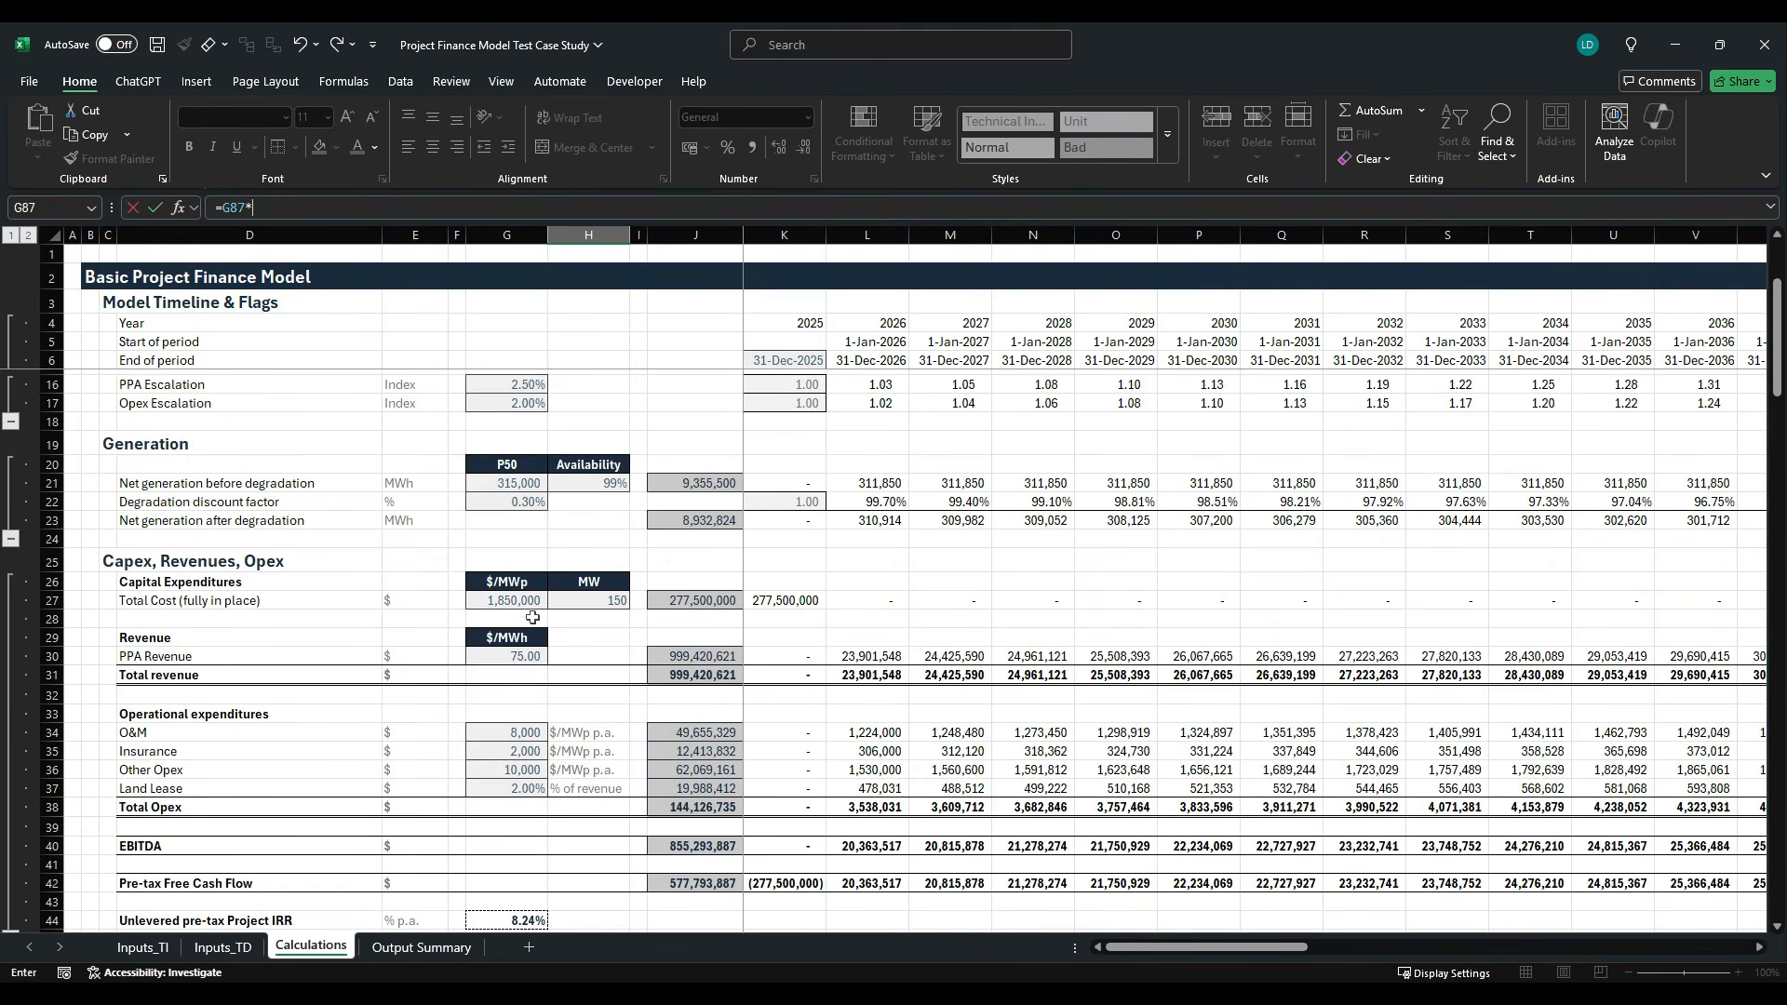
click(699, 611)
key(Return)
scroll(612, 616, down, 3)
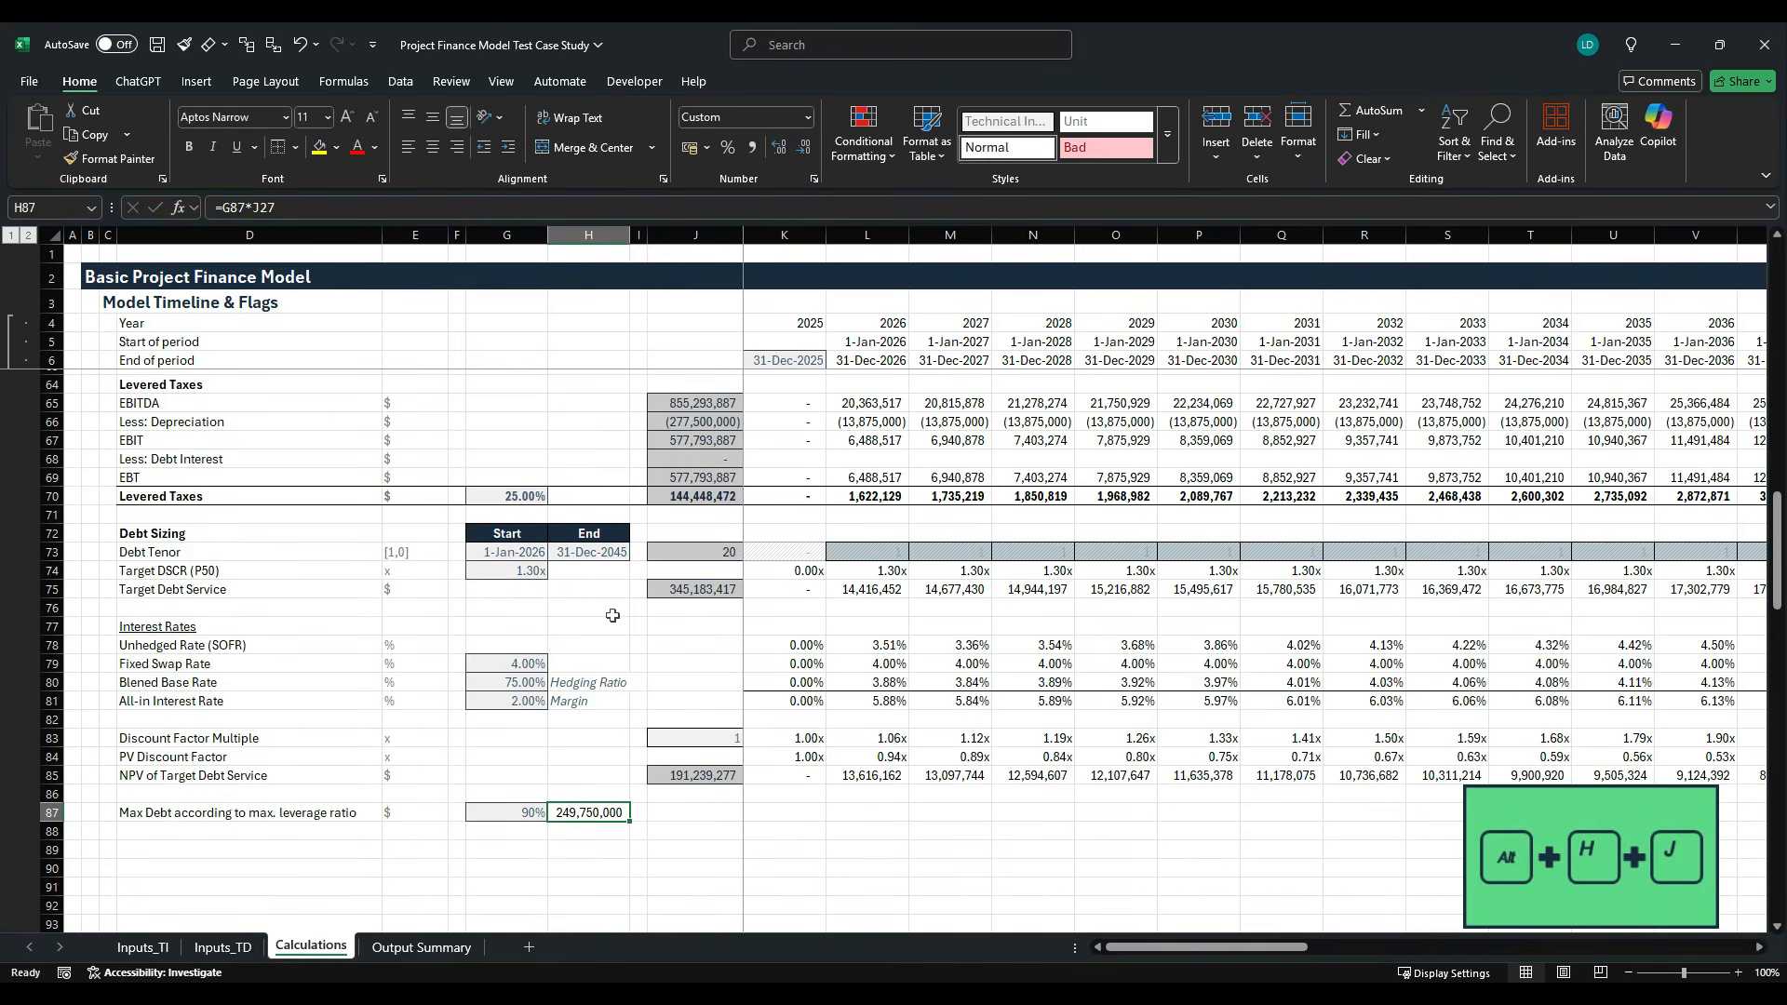
- Apply the Insheet cell style to the maximum debt amount in H87
key(alt+h+j)
key(Right)
key(Right)
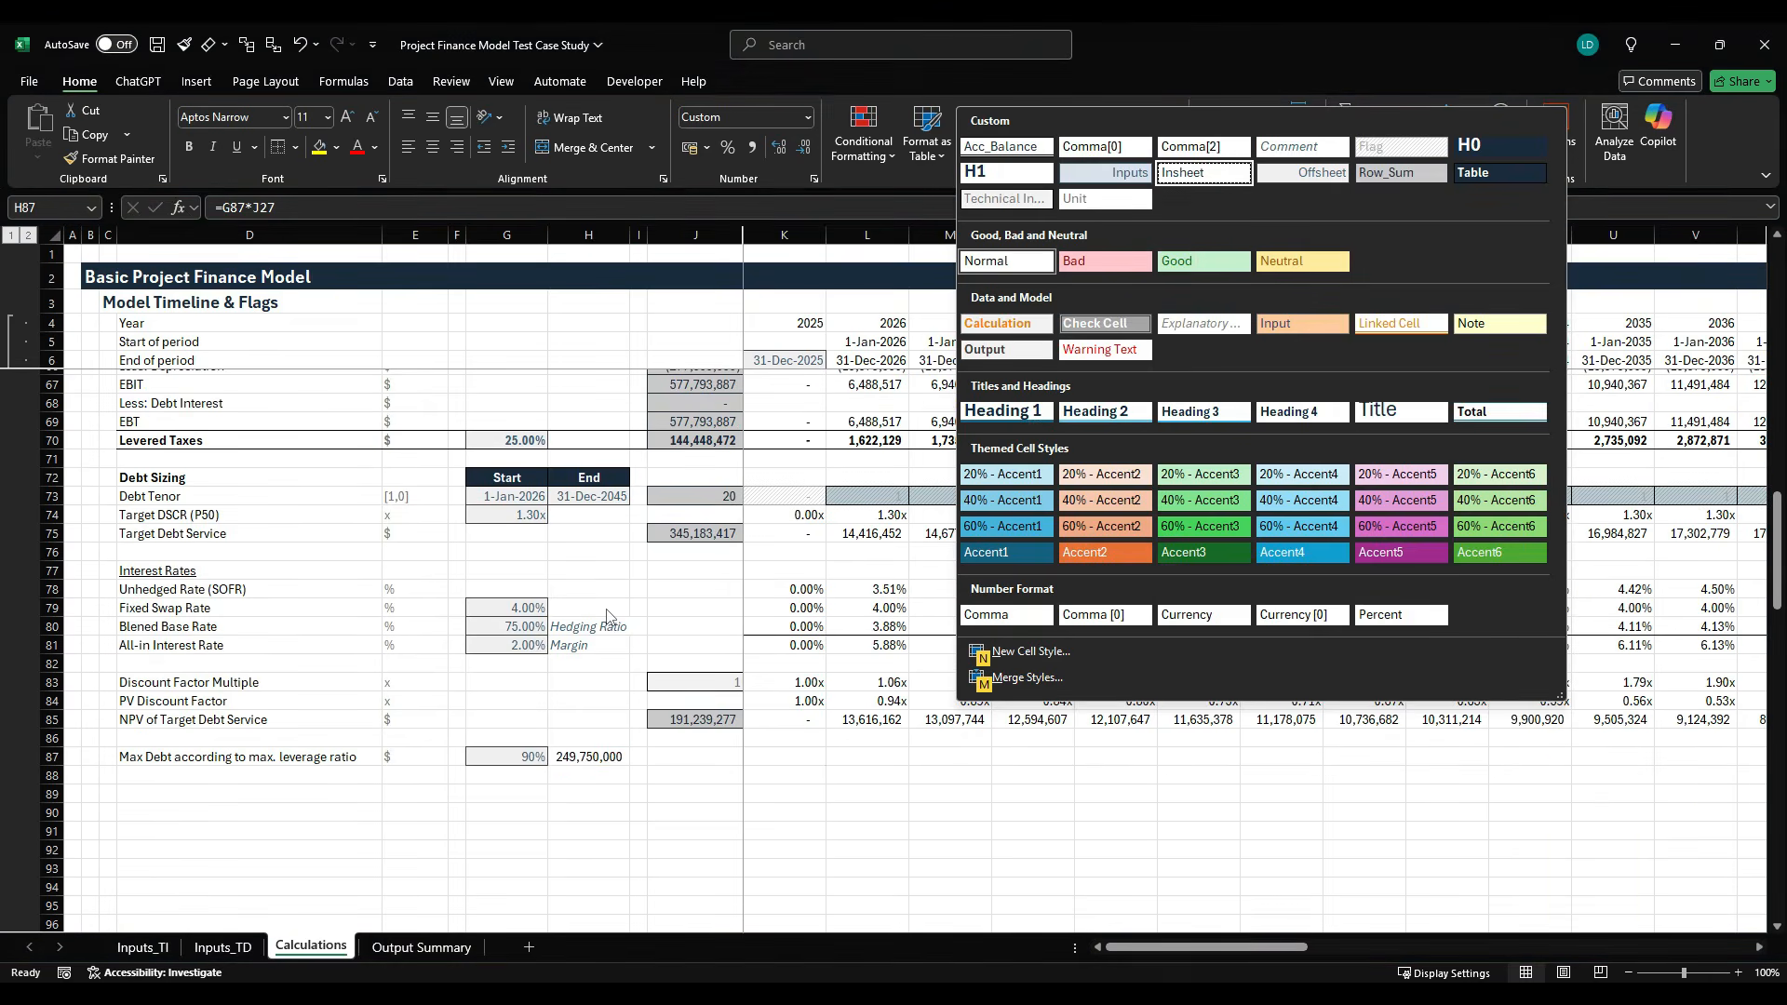
key(Escape)
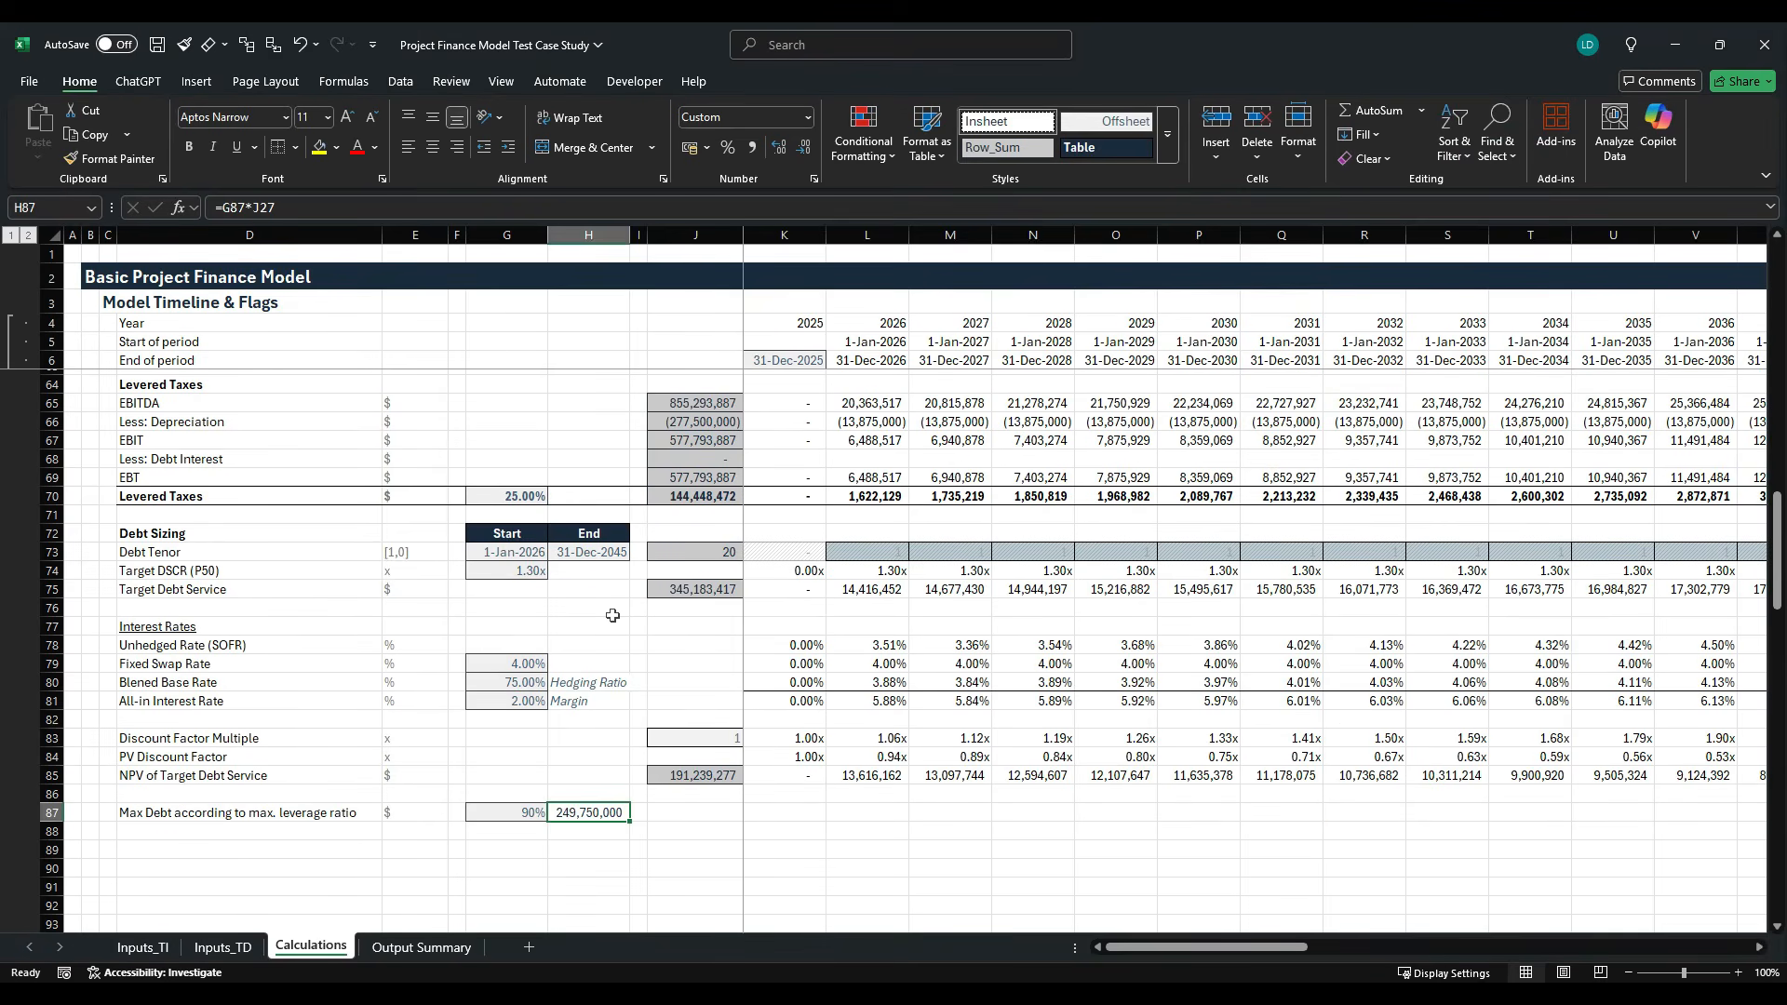
- Label row 88 "Final Debt Size" in D88 and enter the unit $ in E88
key(Down)
key(Left)
key(Left)
key(Left)
key(Left)
key(Left)
key(Right)
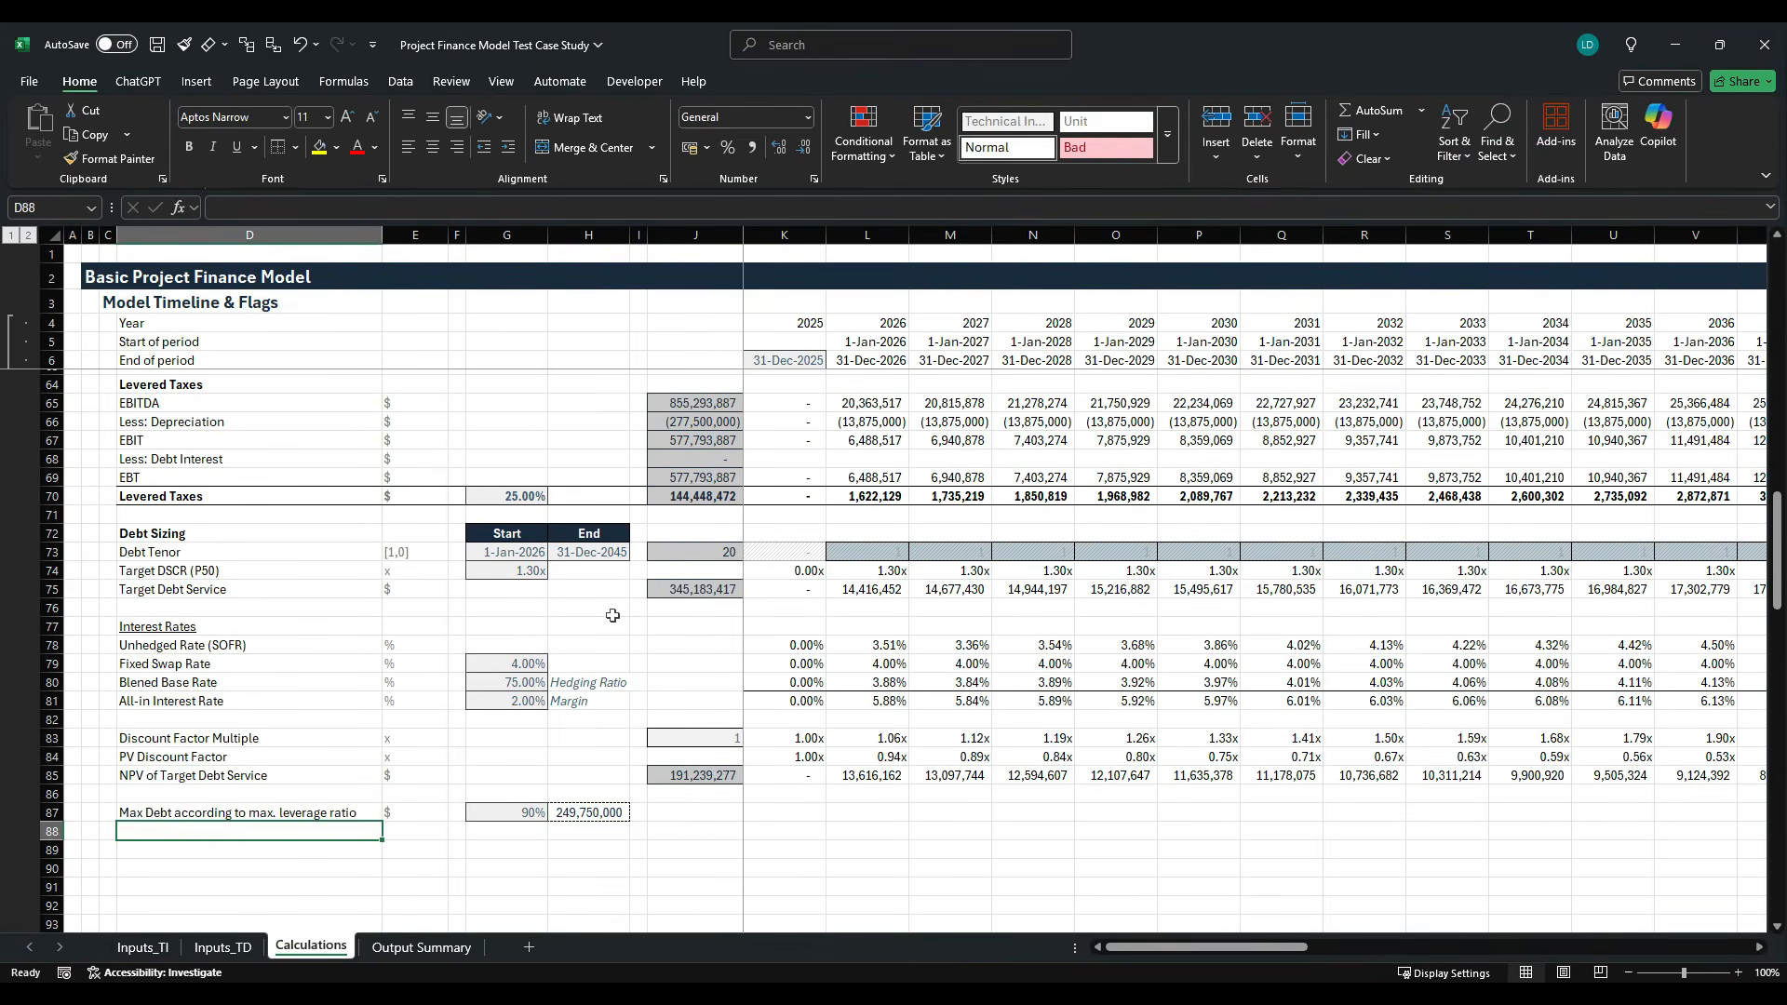
text(Final Debt)
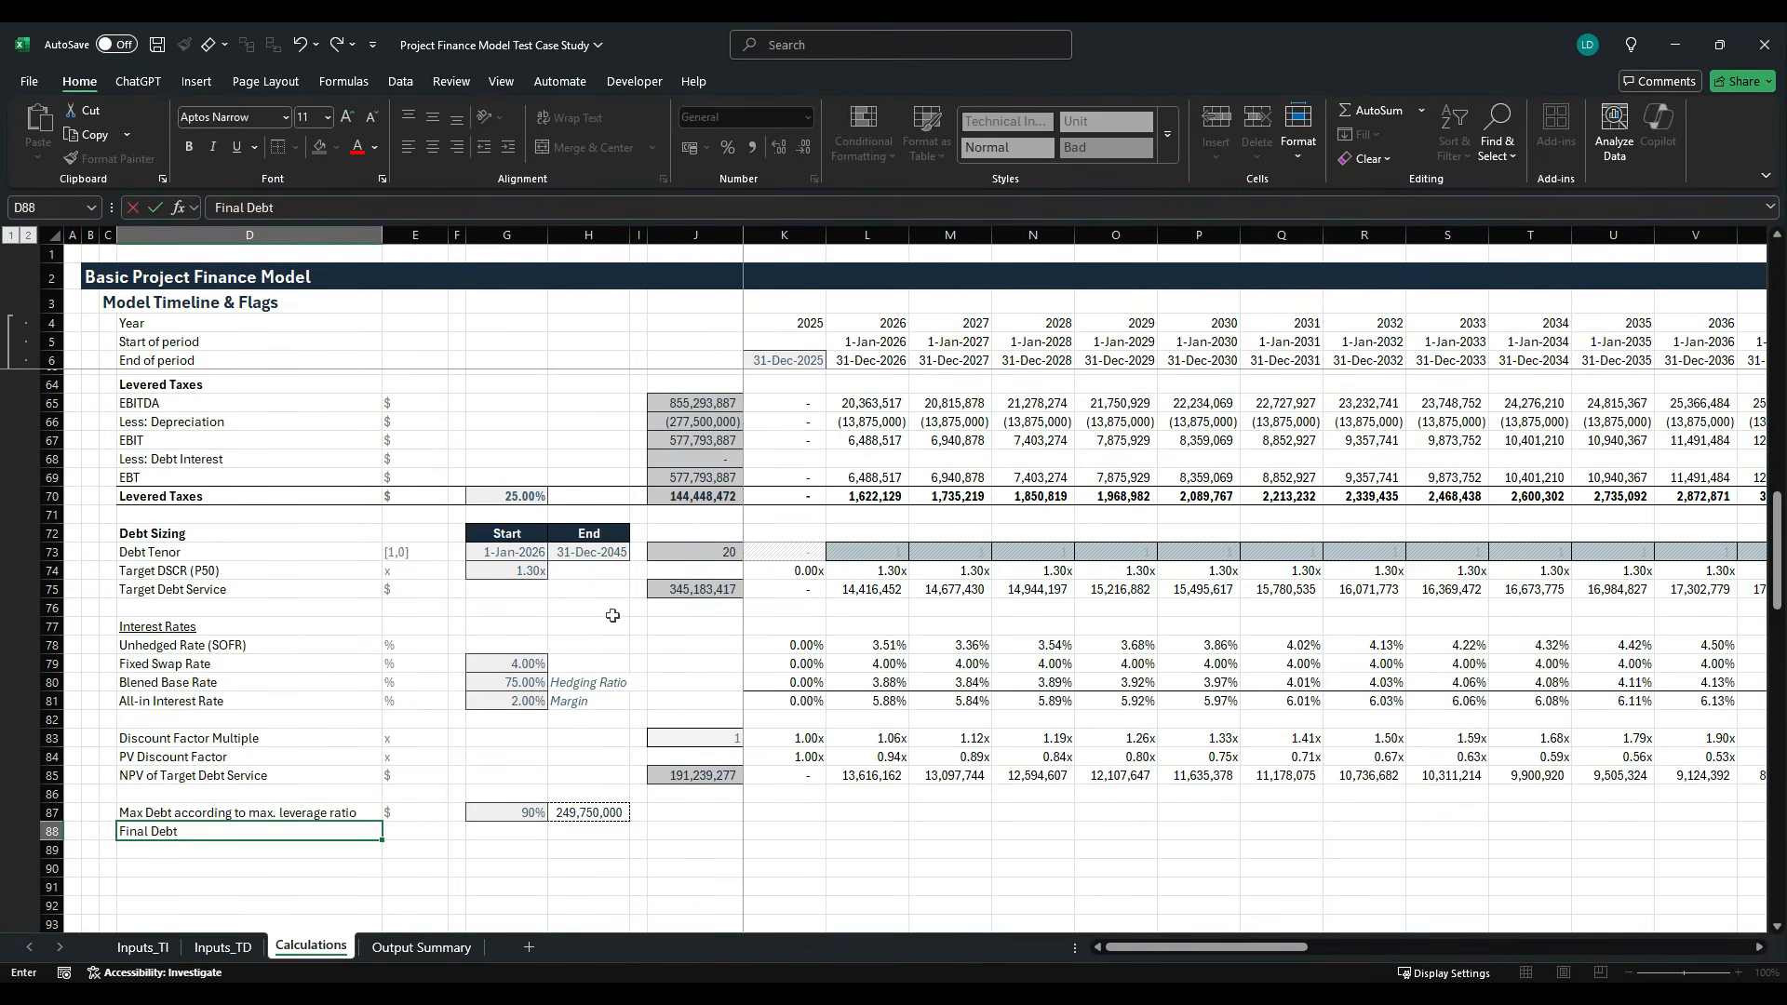
text( Size)
key(ctrl+Return)
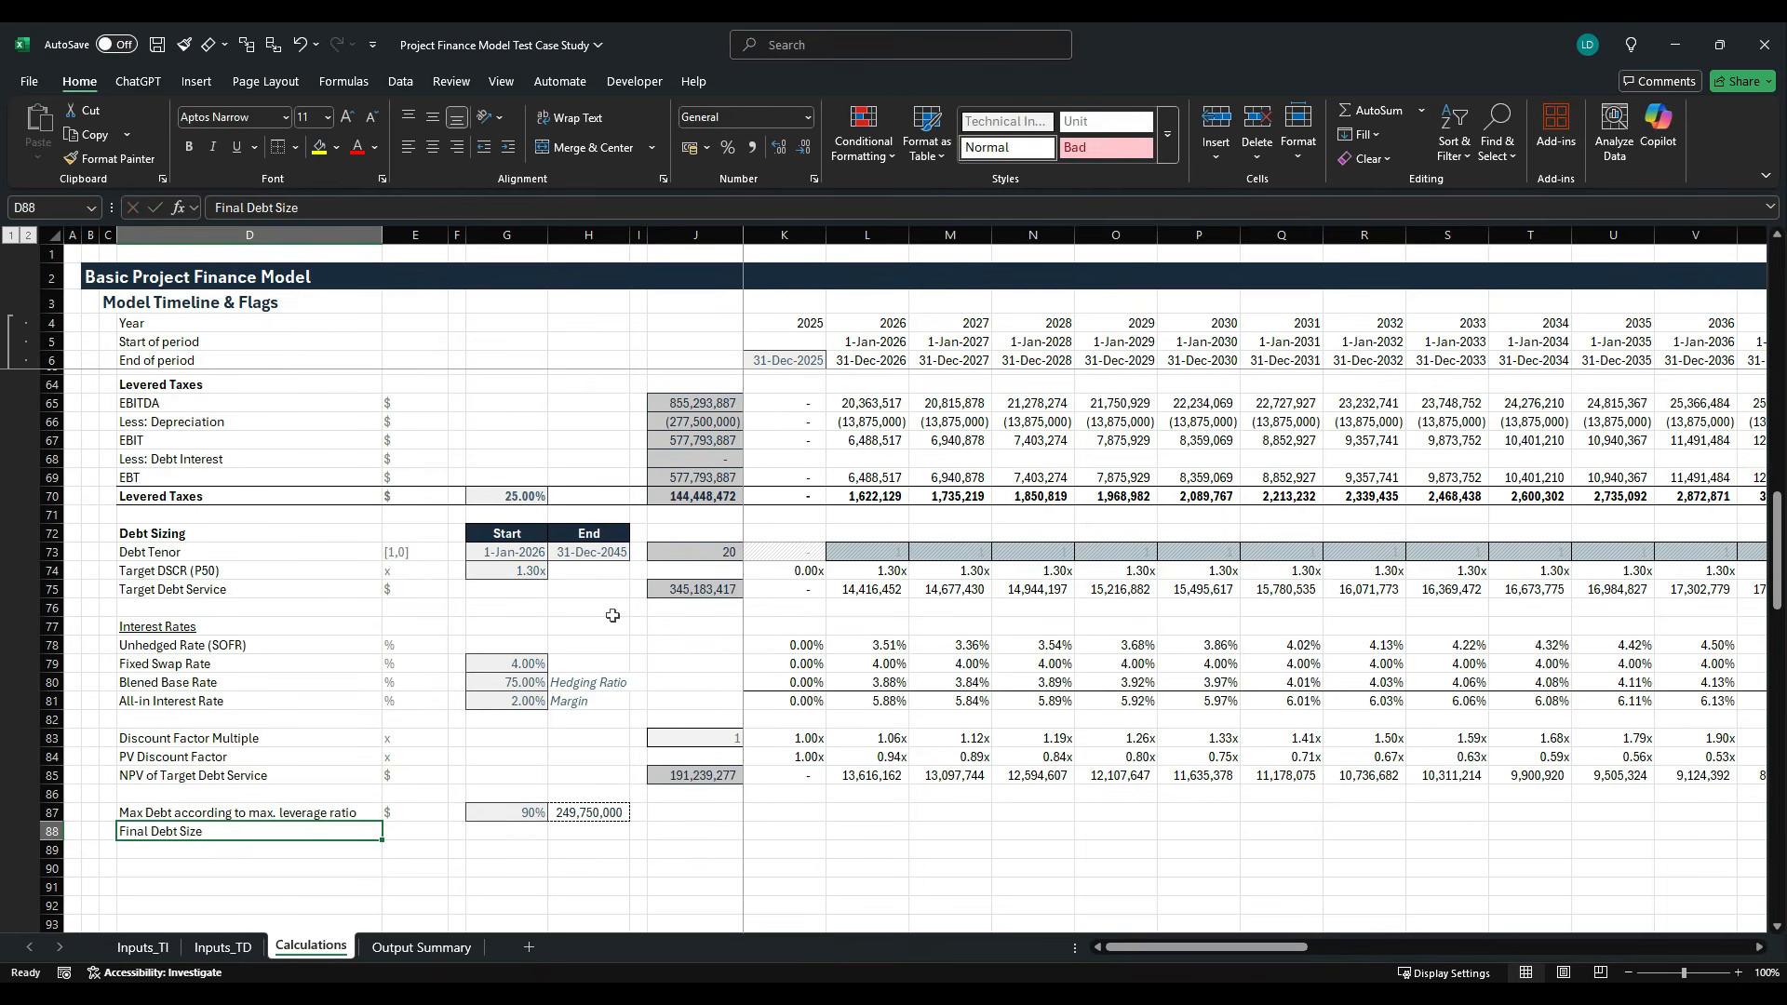
key(Right)
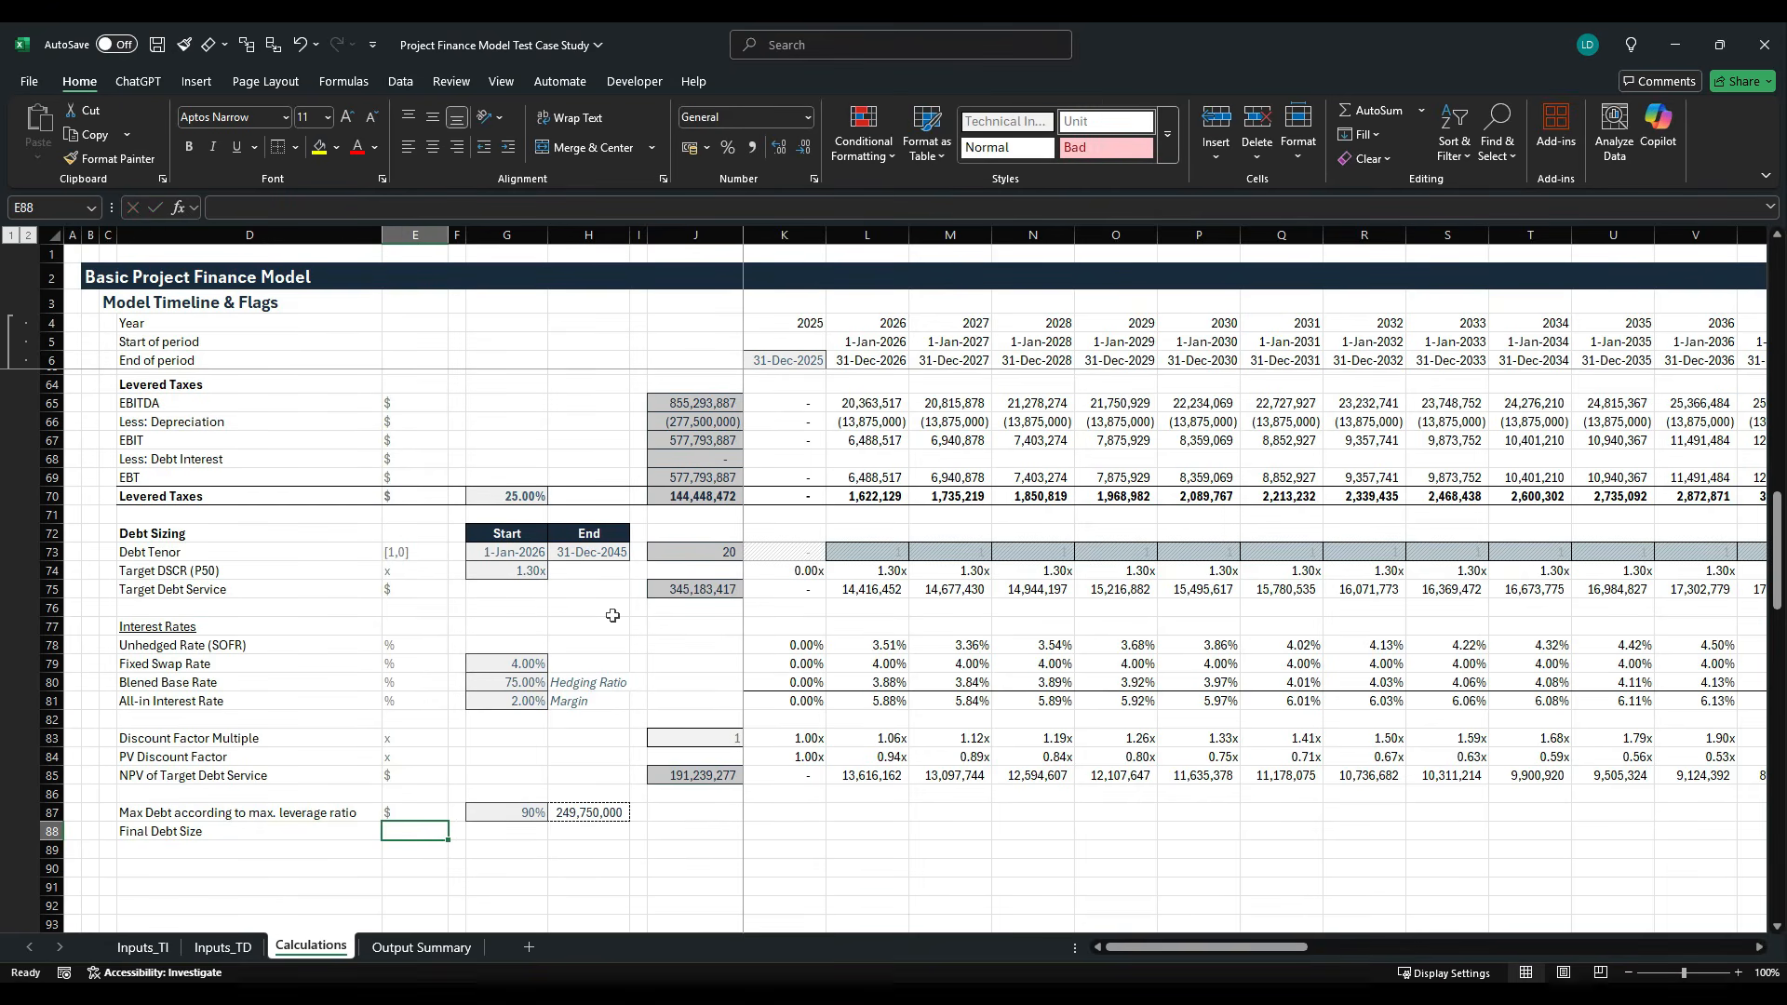
text($)
key(ctrl+Return)
- Calculate the final debt size in H88 as the lower of both debt limits, with the formula =MIN(J85,H87)
key(Right)
key(Right)
key(Right)
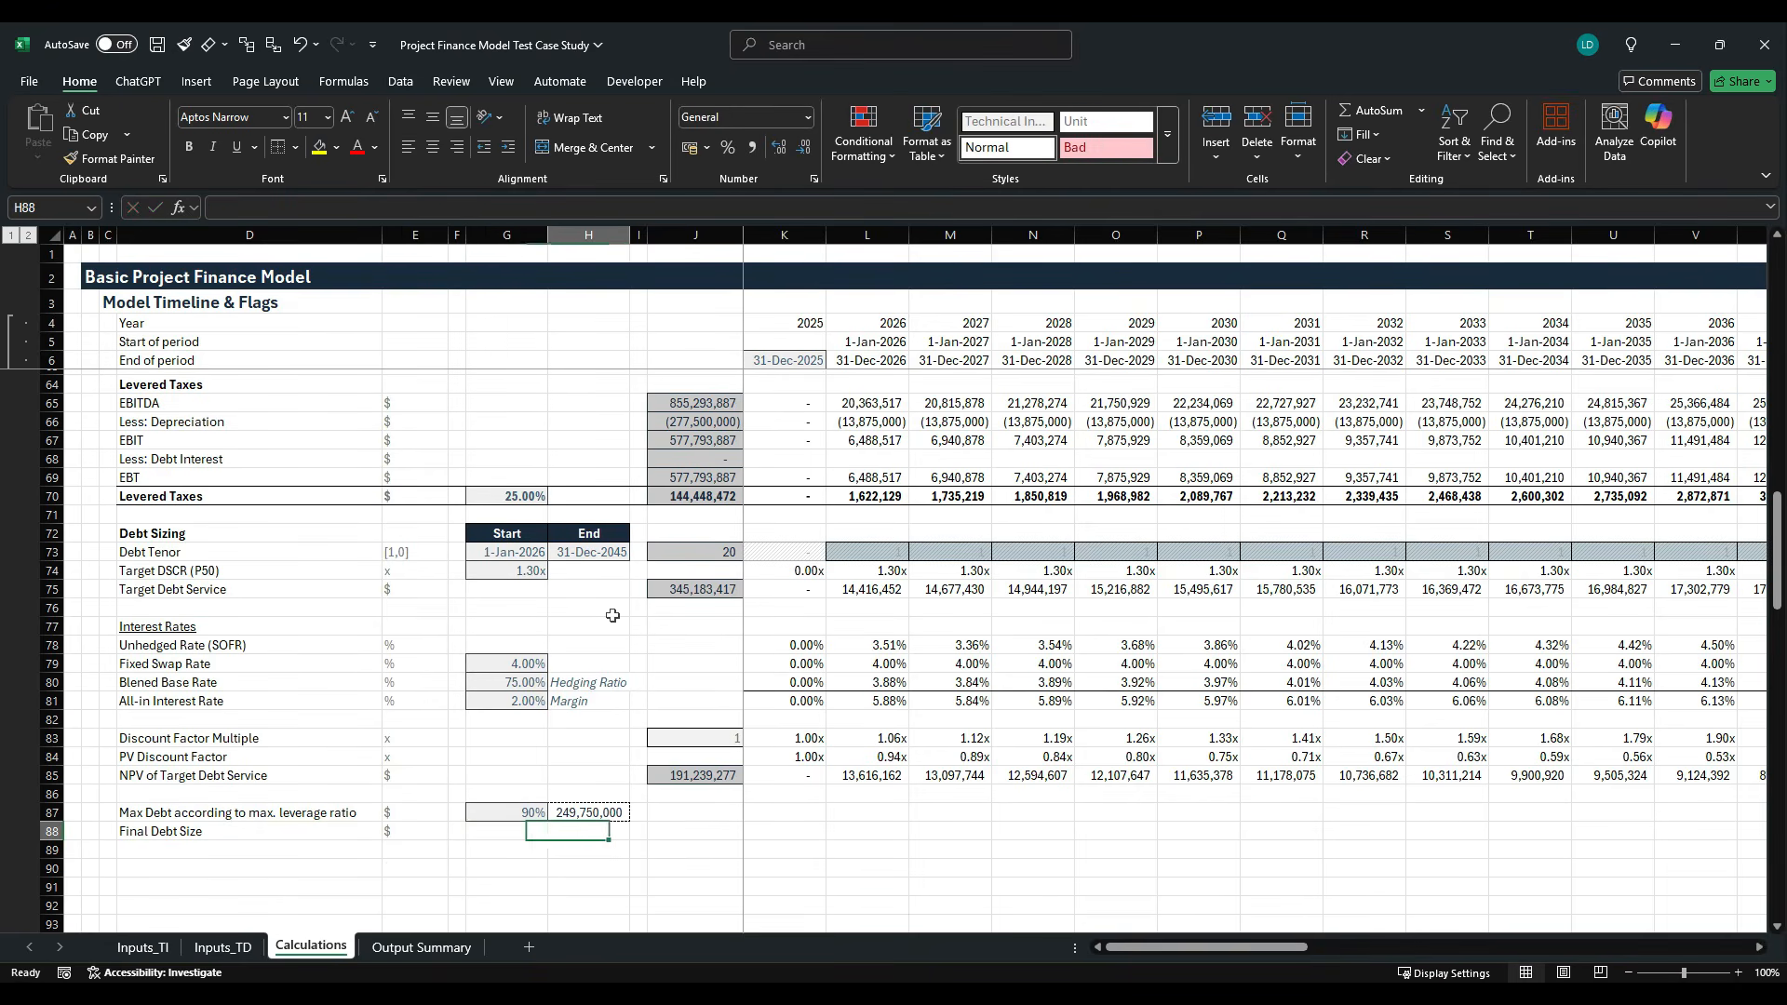
text(=MIN()
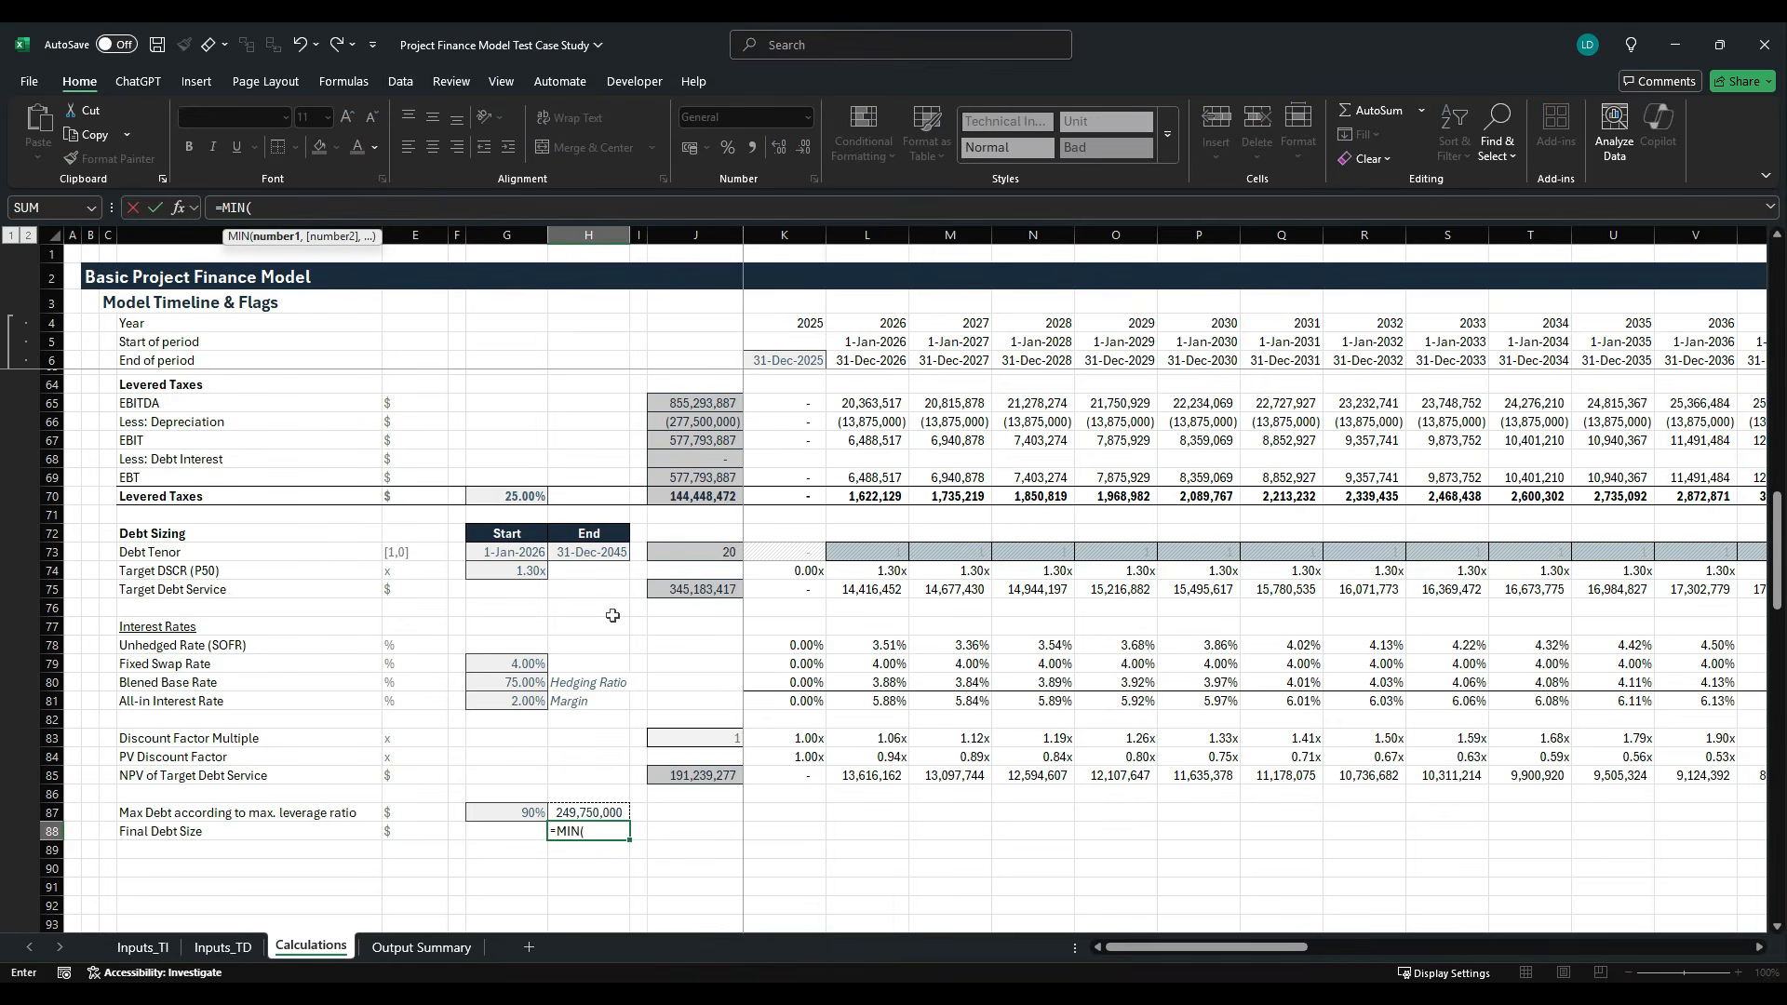
key(Up)
key(Up)
key(Up)
key(Right)
key(Right)
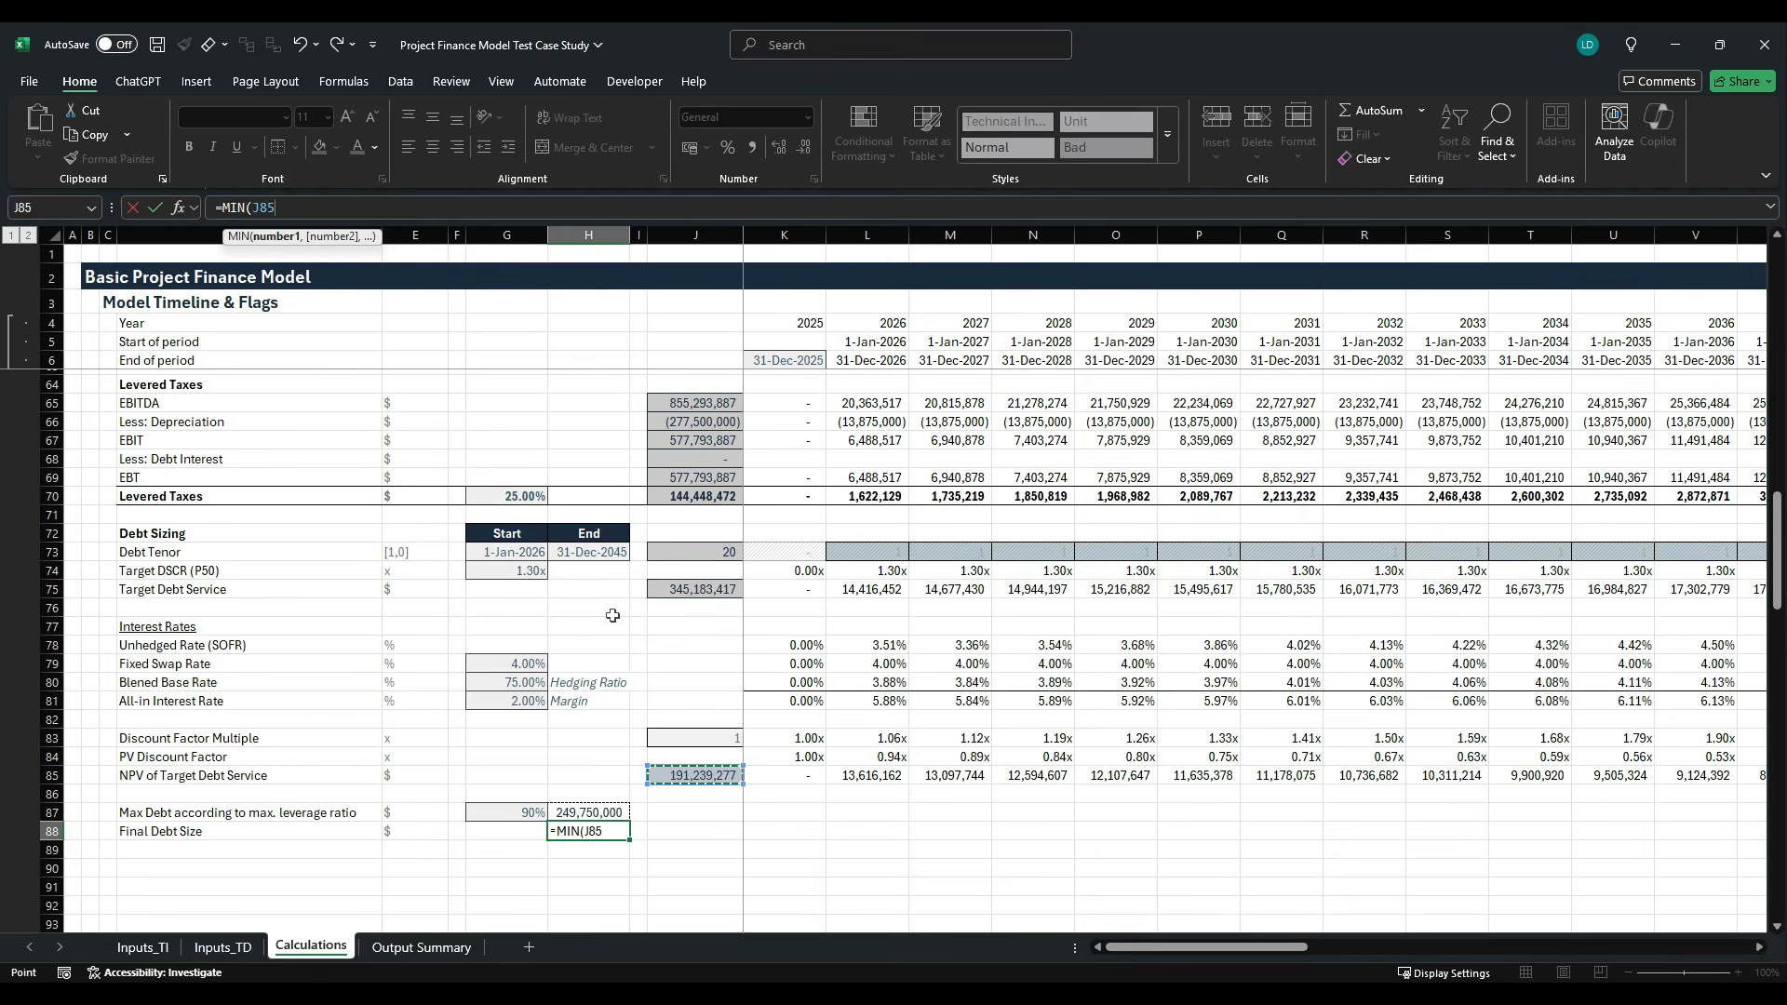
text(,)
key(Up)
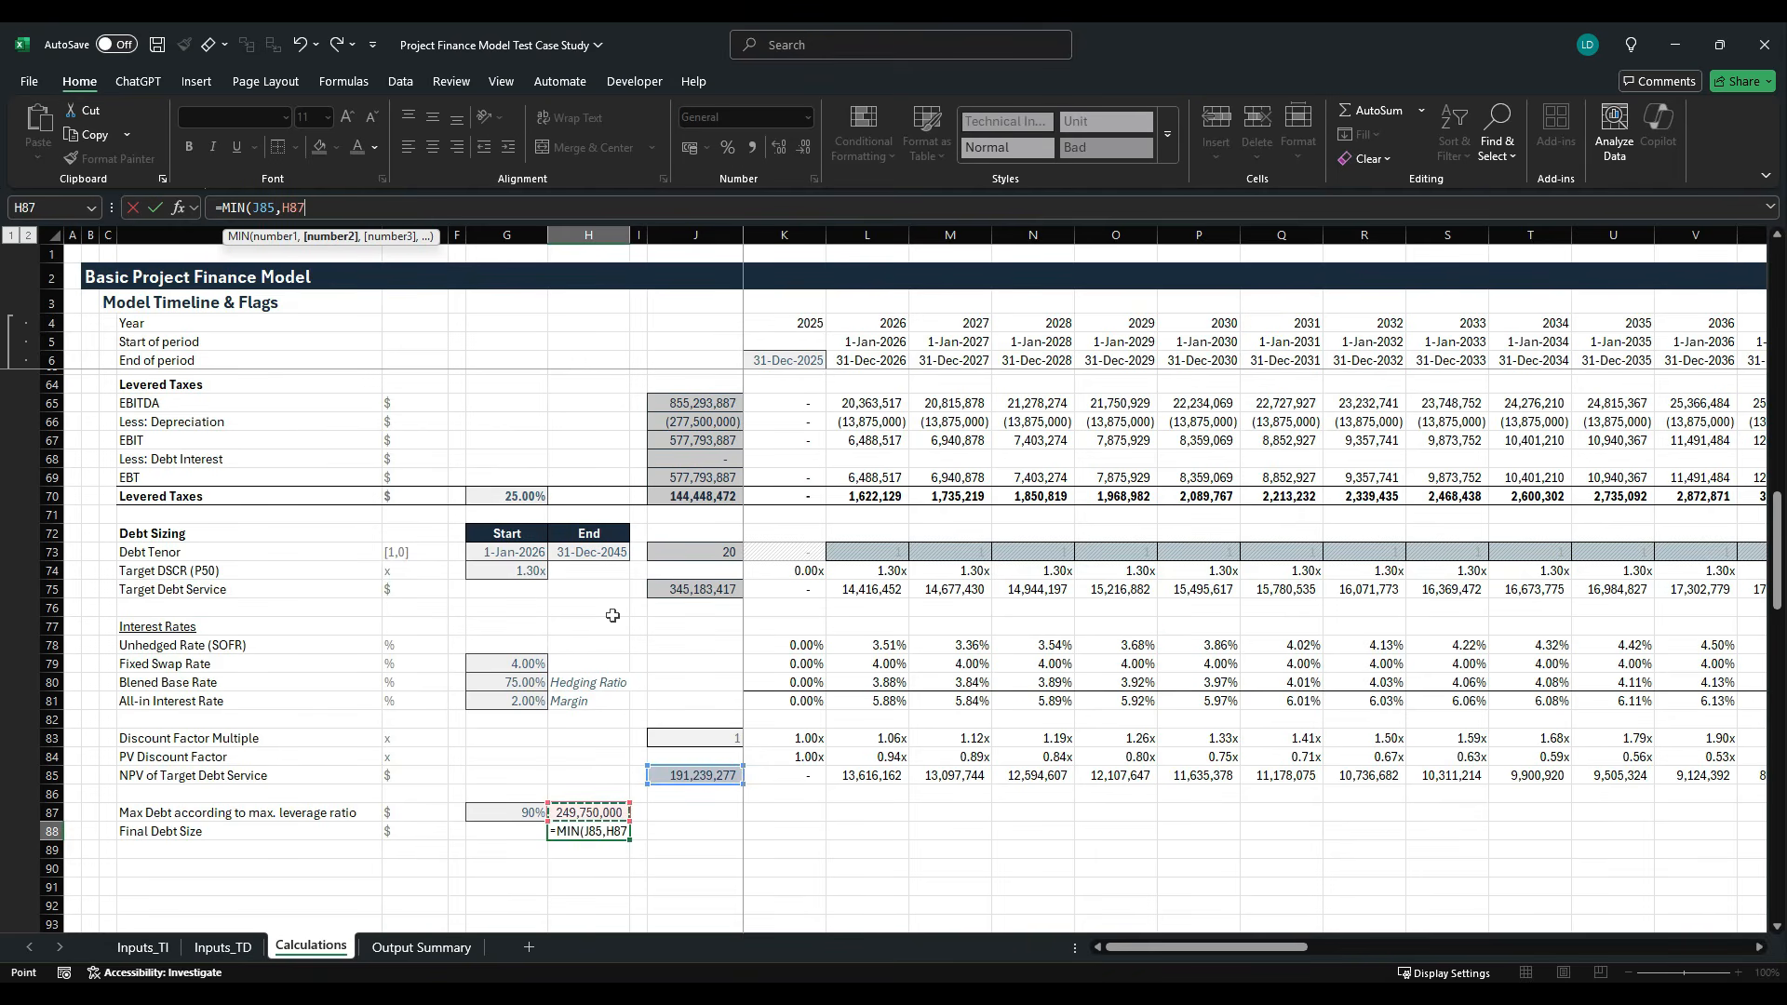
key(ctrl+Return)
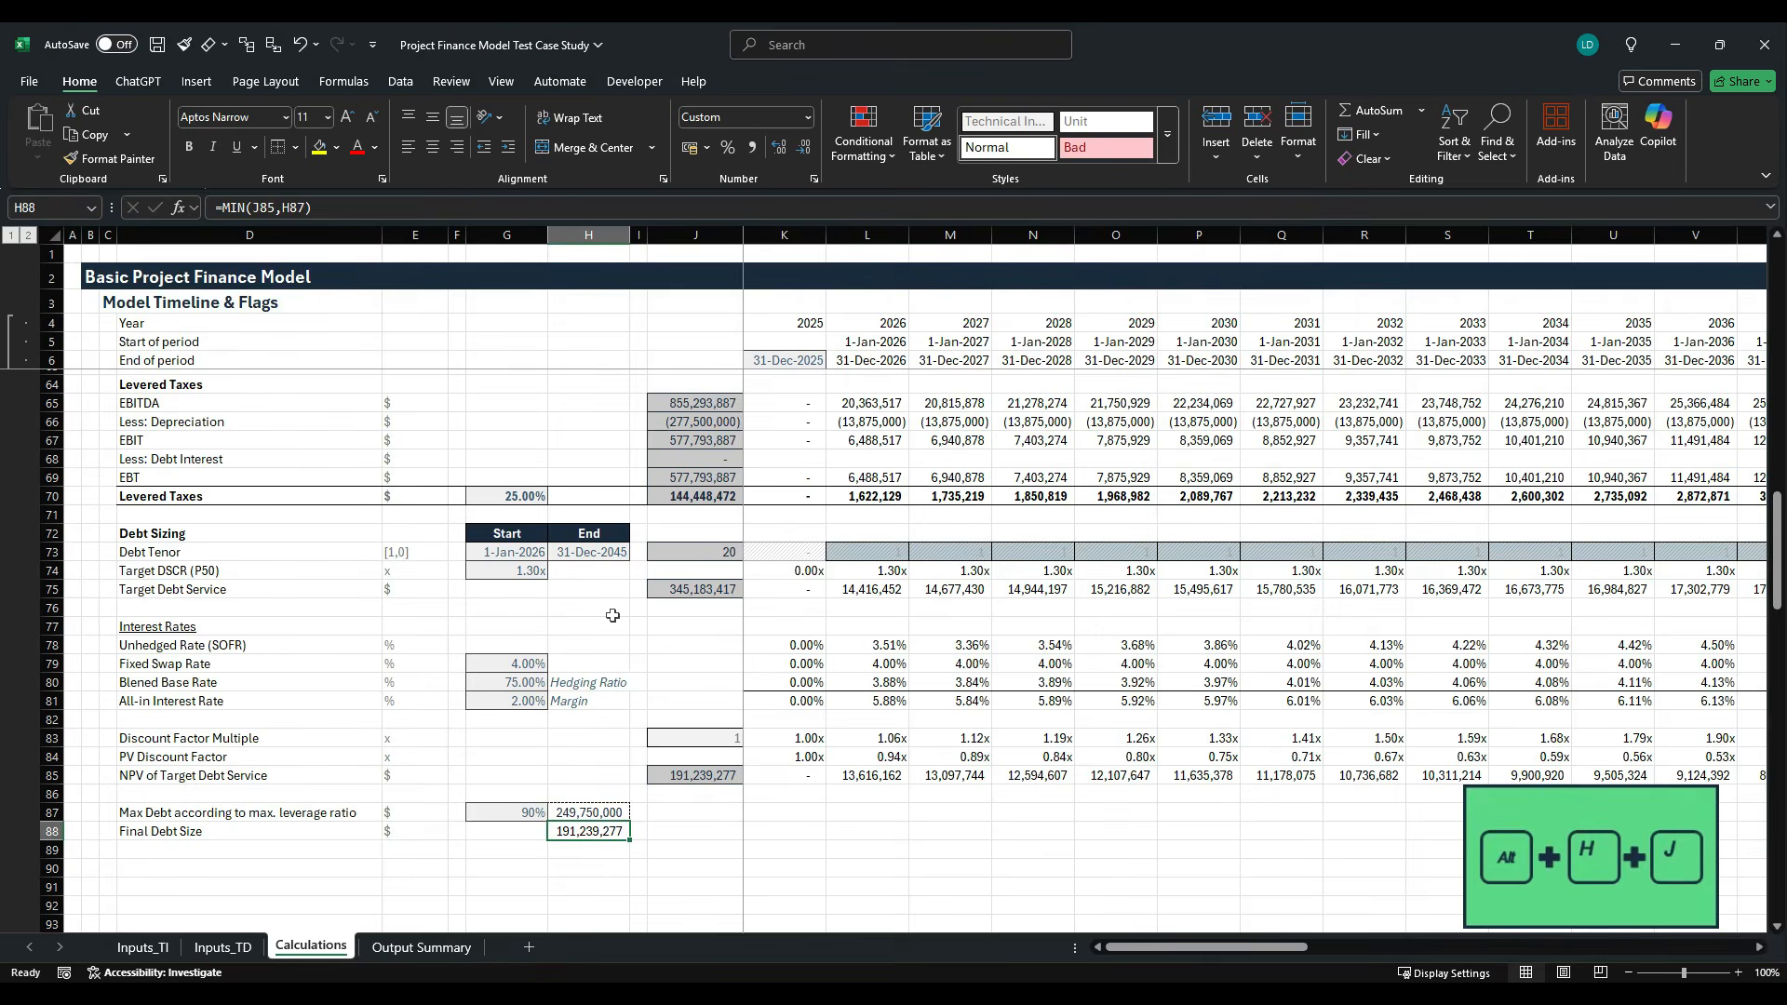
- Format the final debt size in H88 with the Insheet cell style and make it bold
key(alt+h)
key(j)
key(Right)
key(Right)
key(Down)
key(Return)
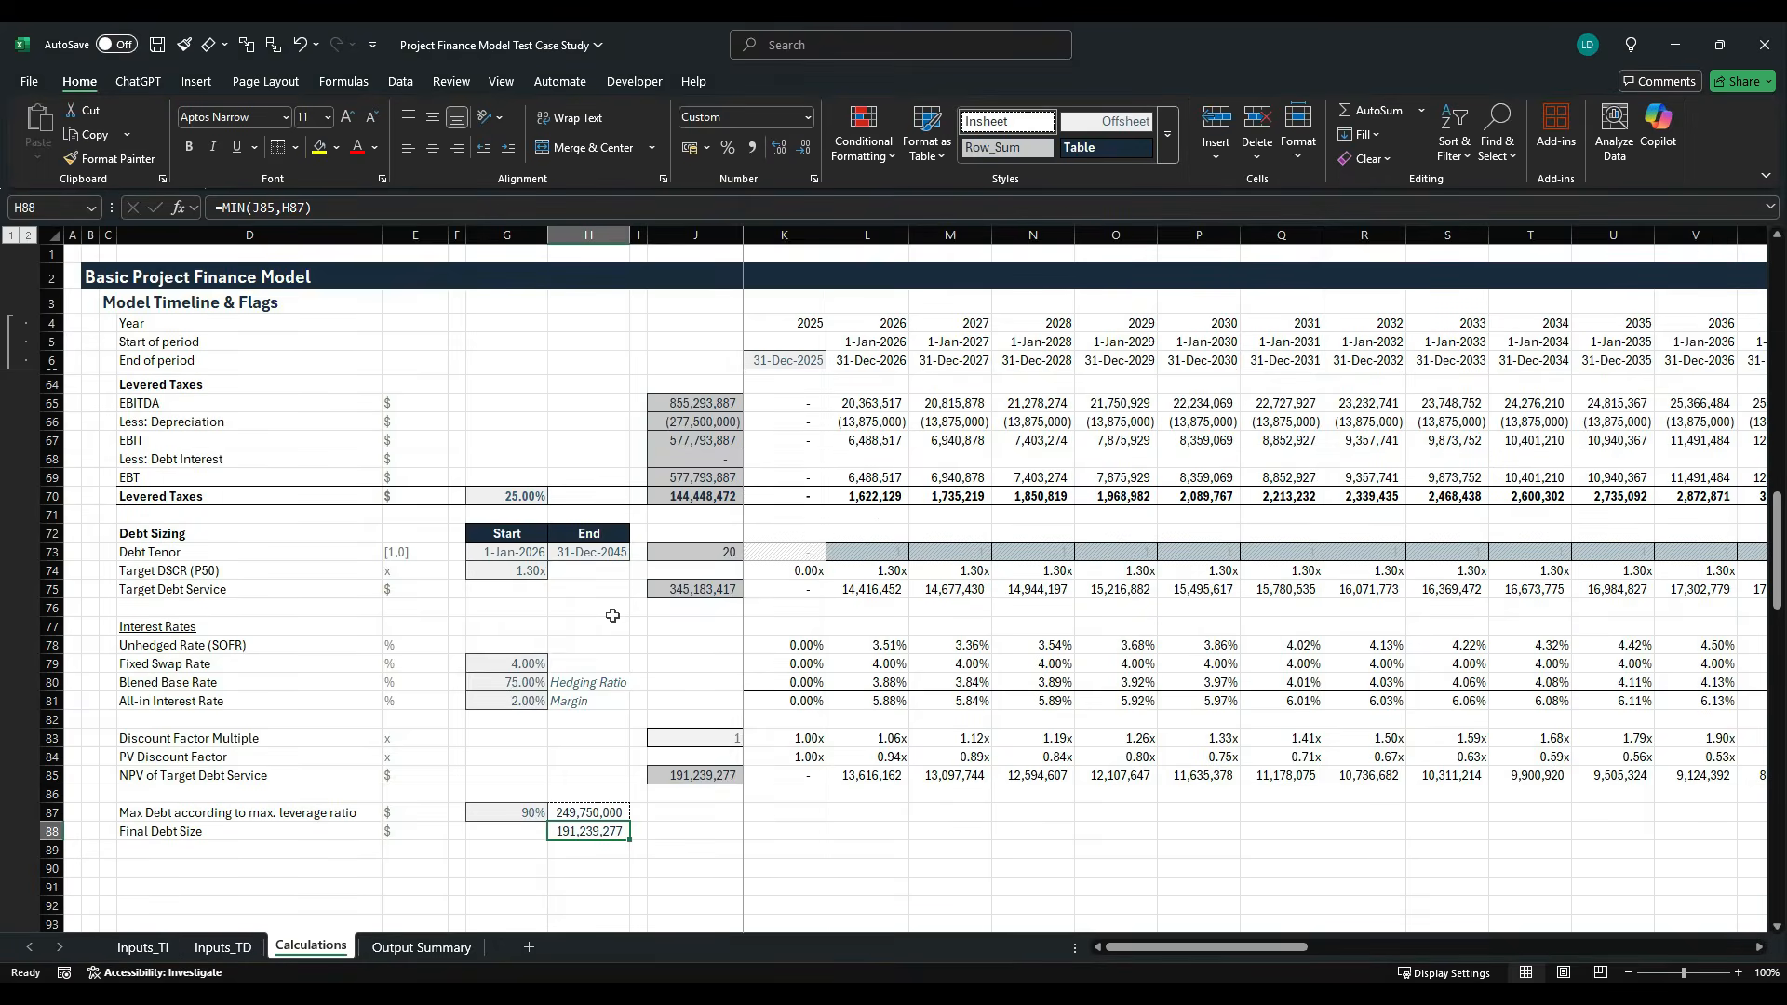
key(ctrl+b)
key(Down)
key(Down)
key(Down)
key(Down)
key(Down)
key(Down)
key(Down)
key(Down)
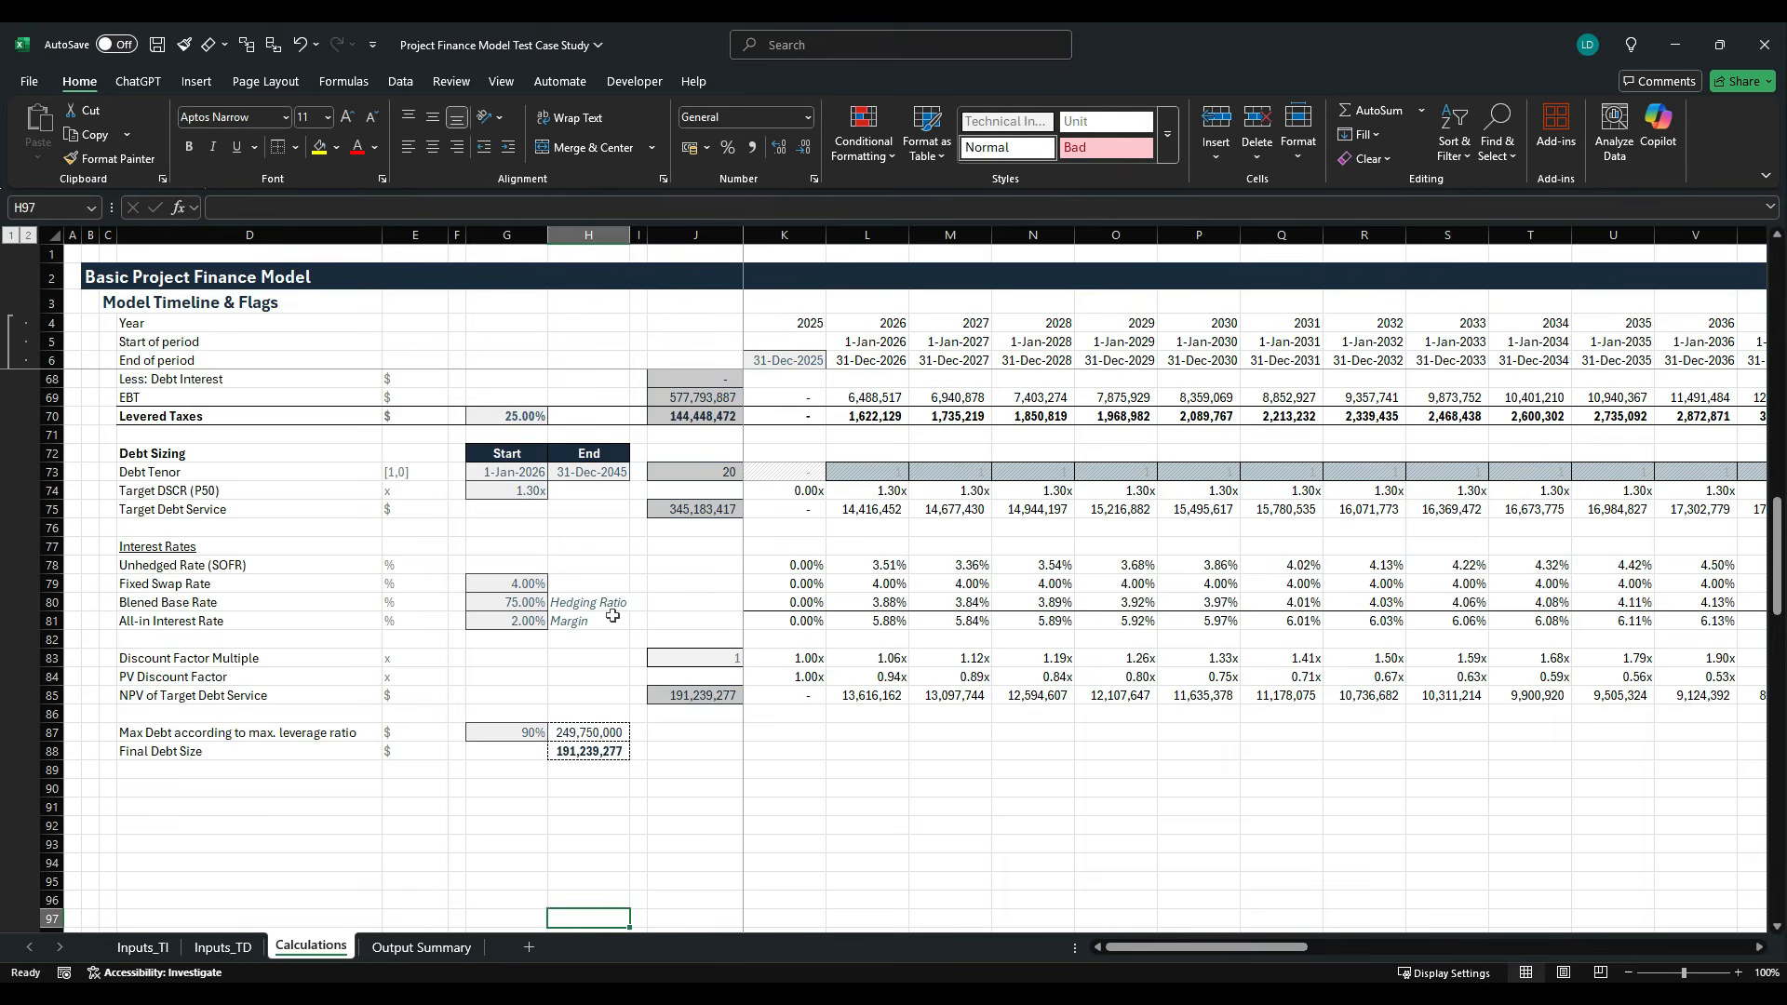
key(Up)
key(Up)
key(Up)
key(Up)
key(Up)
key(Up)
key(Up)
key(Up)
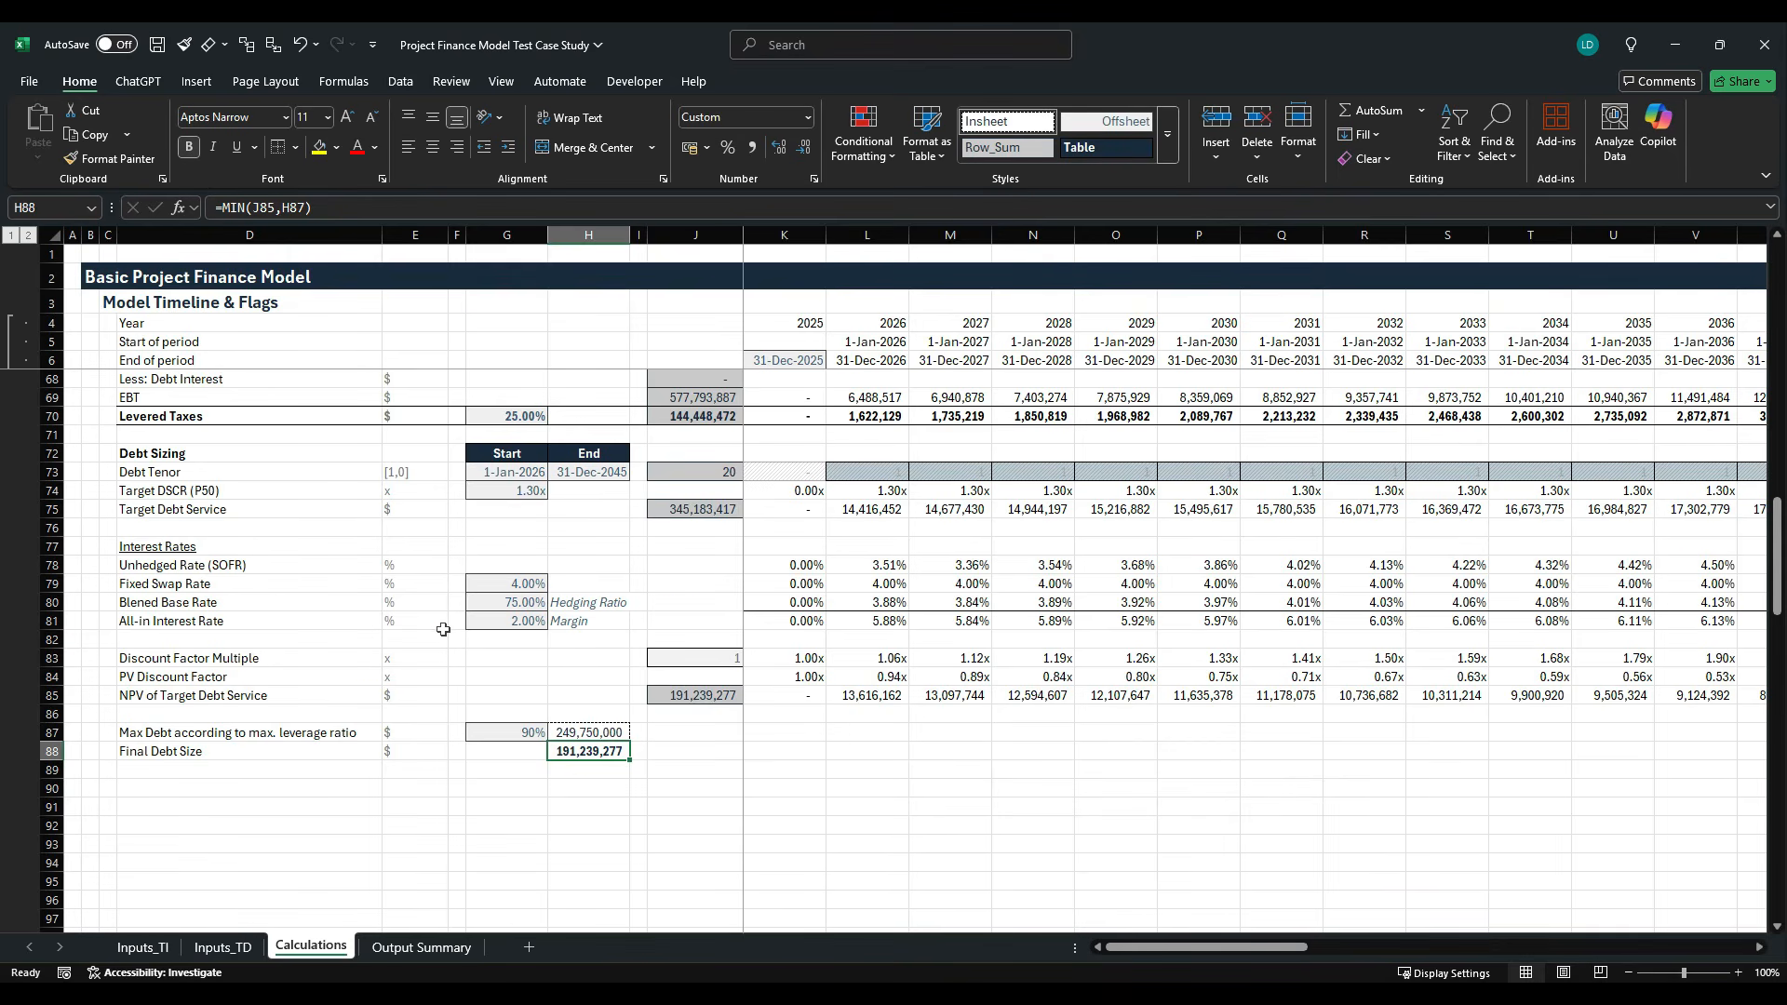
- Add the bold section heading "Debt Account" in D90
scroll(429, 699, down, 1)
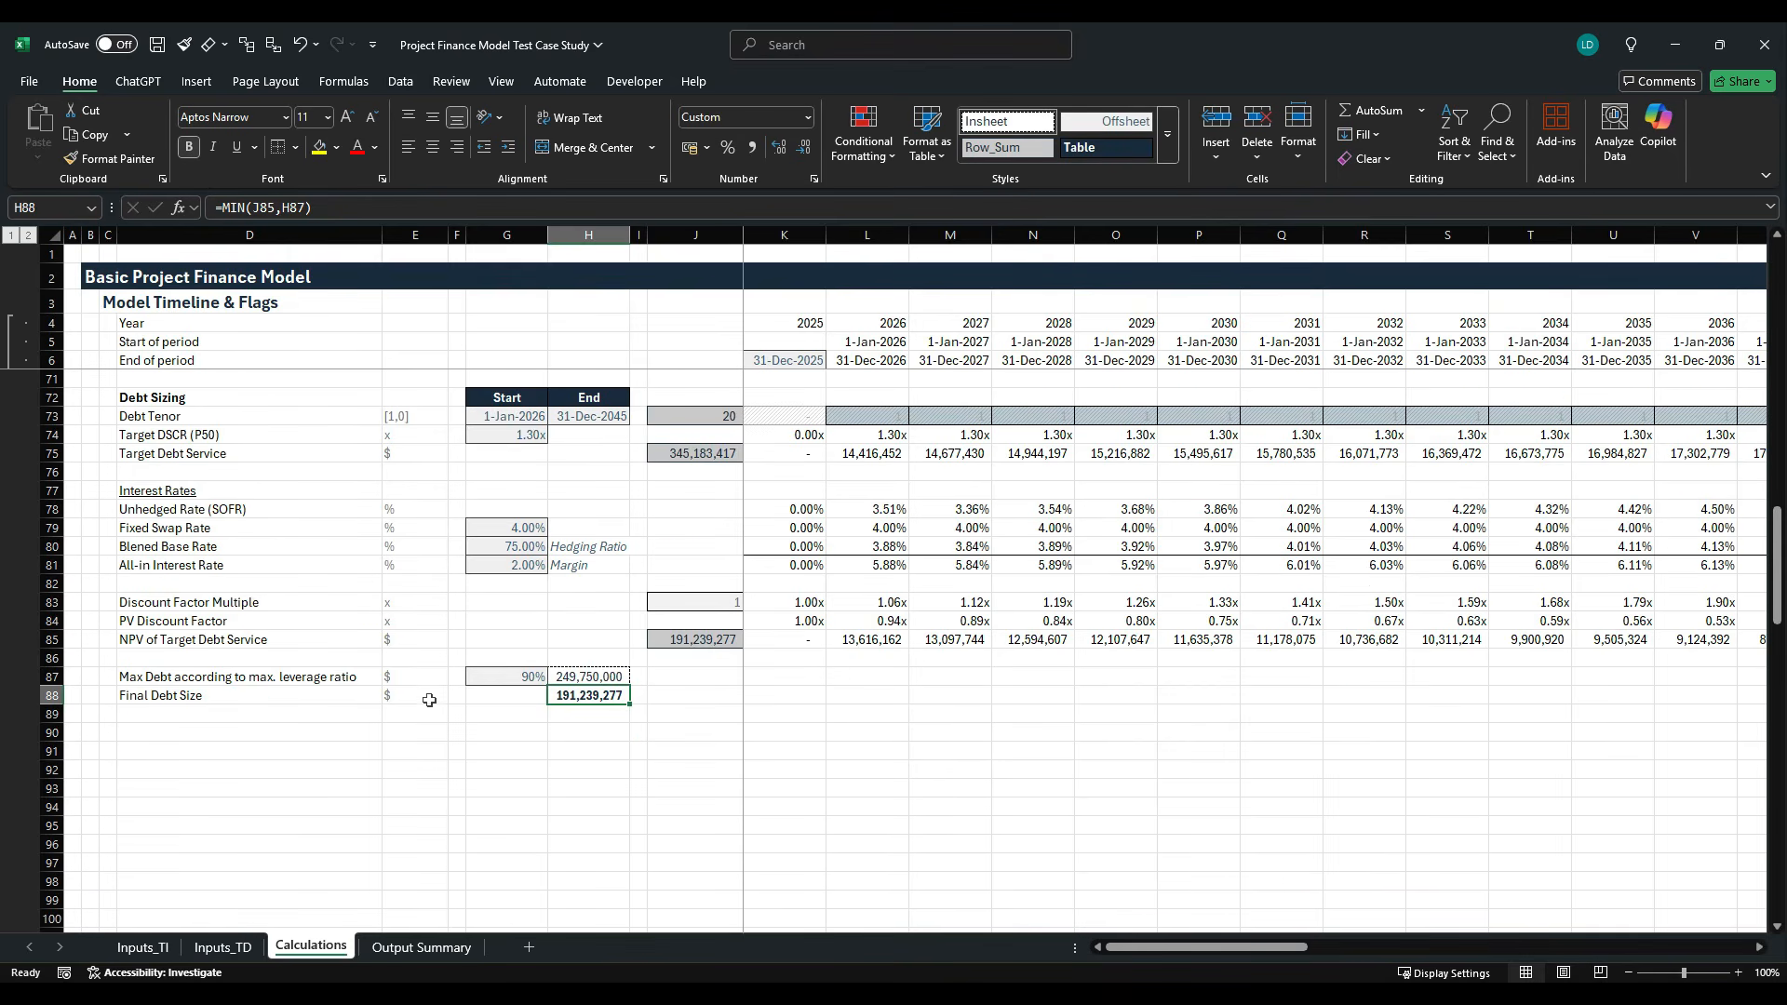
click(232, 734)
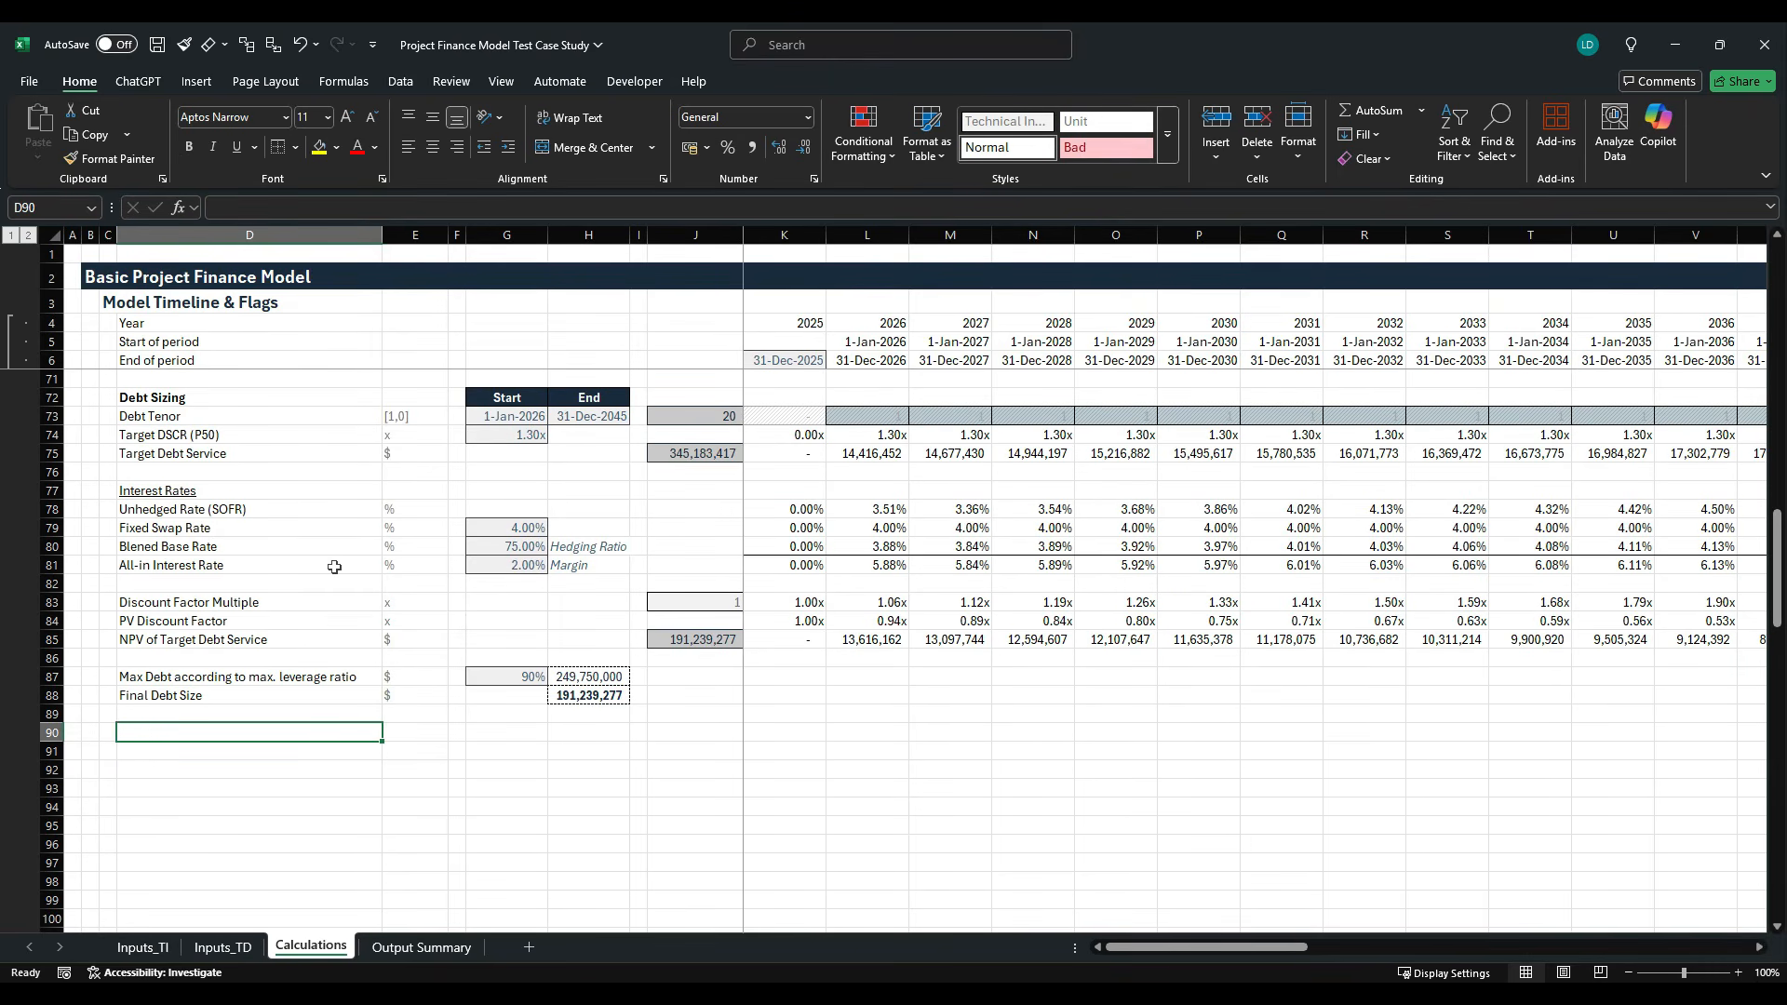
text(Debt Account)
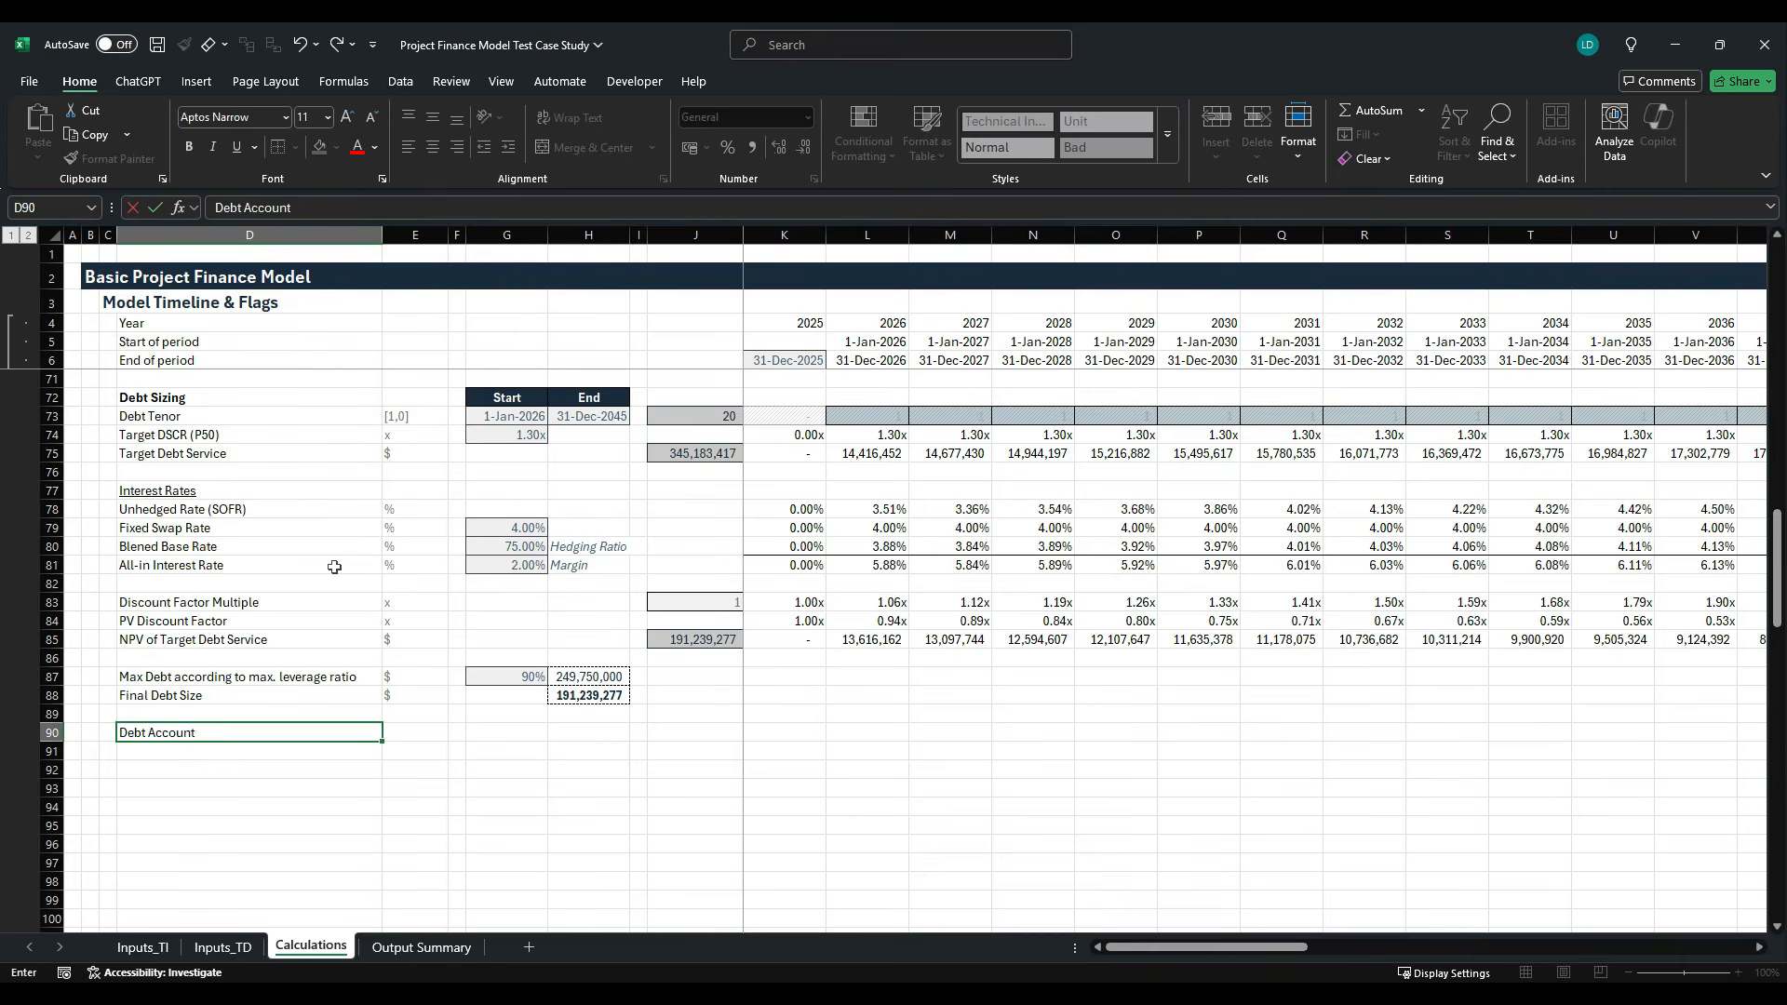
key(ctrl+Return)
key(ctrl+b)
key(Down)
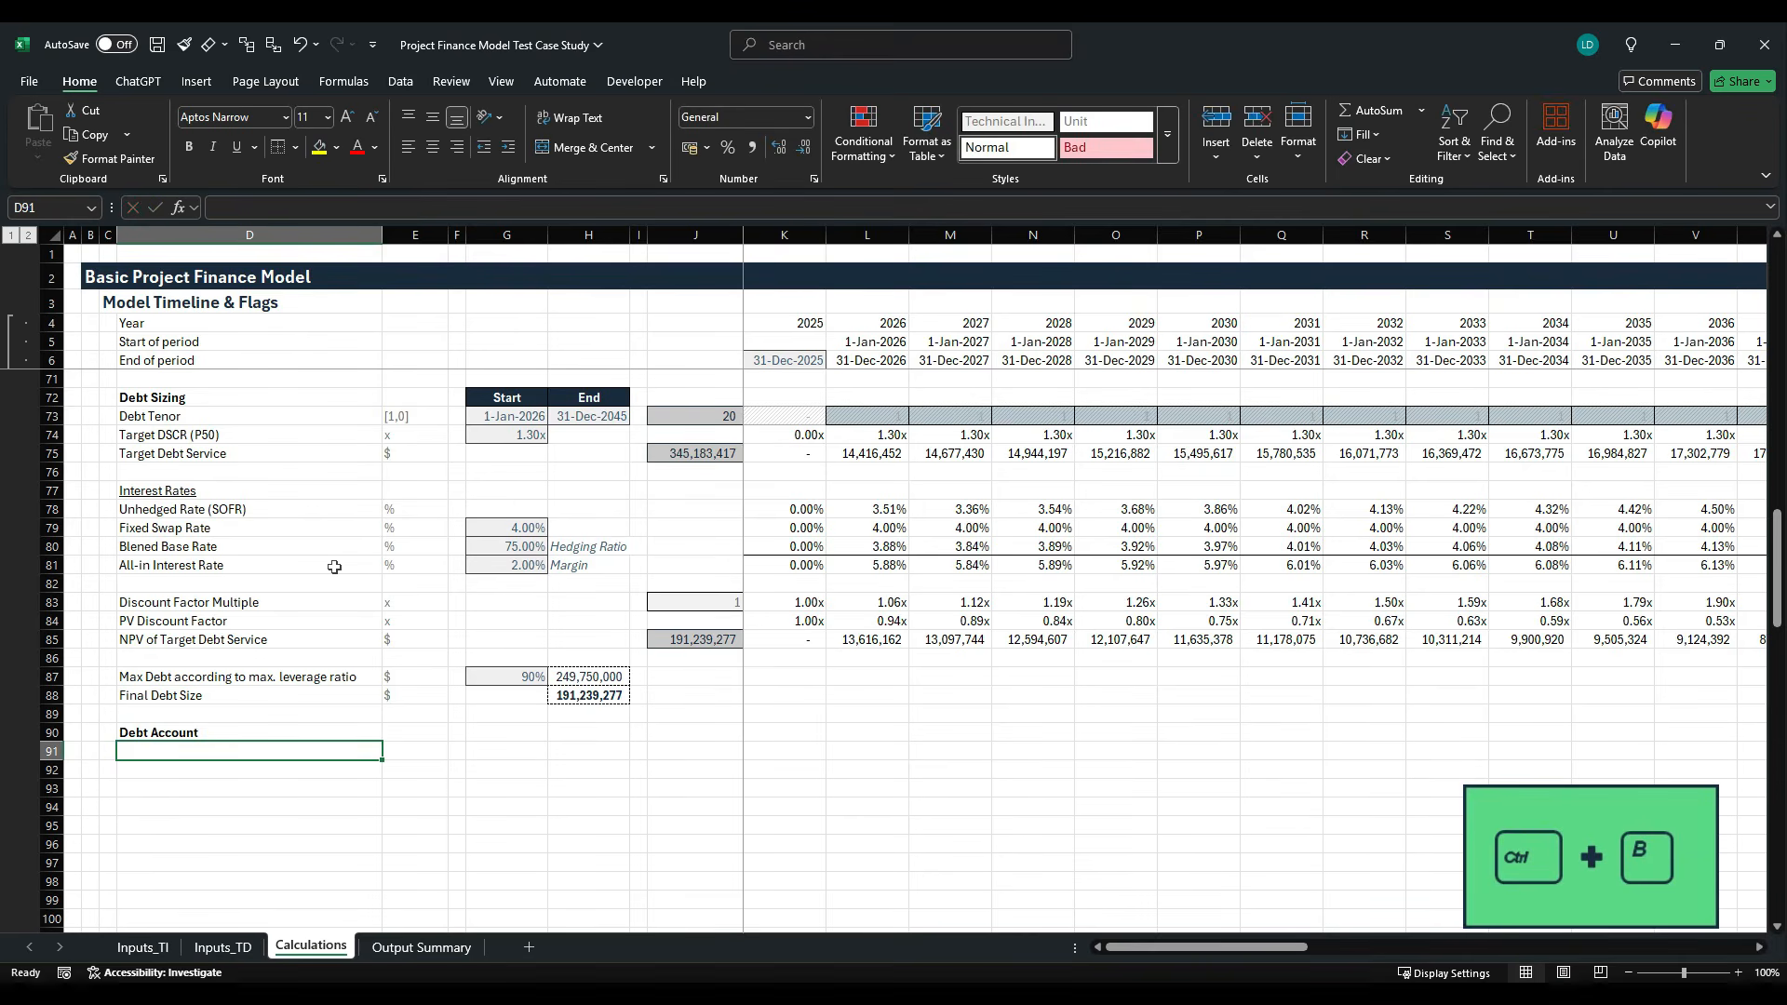
- Label the first two Debt Account rows "Balance b/f" in D91 and "Drawdowns" in D92
text(Bala)
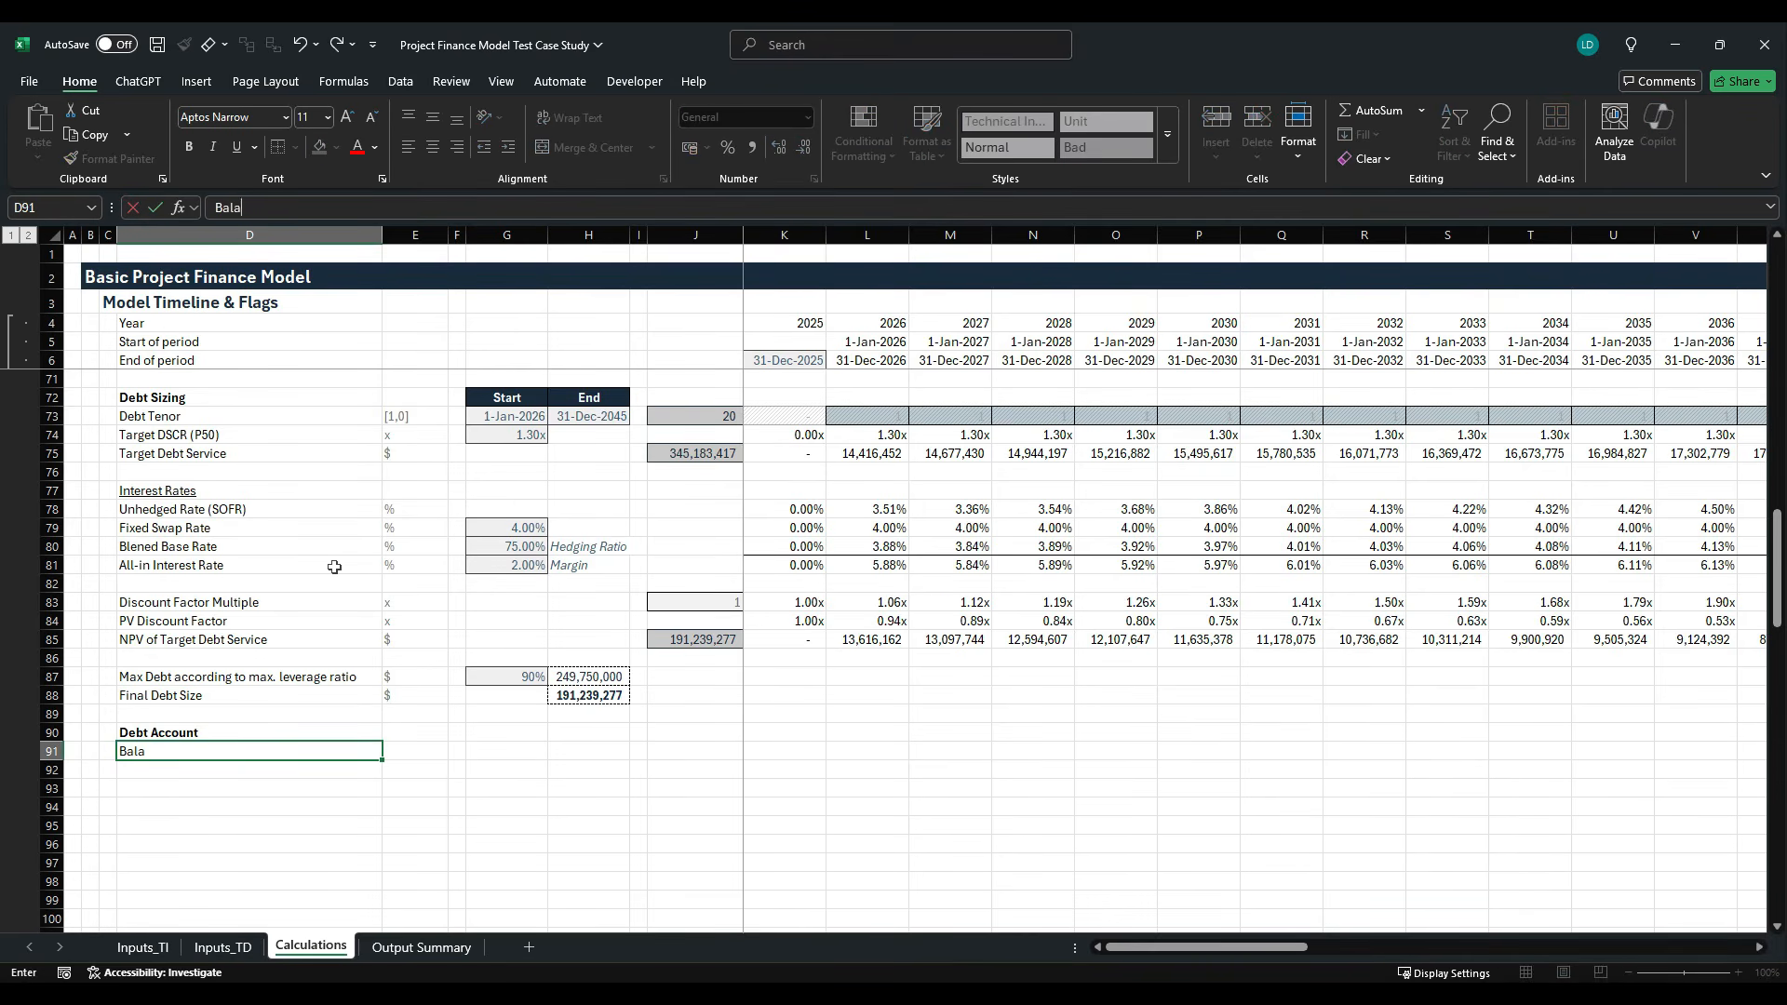
text(nce b/f)
key(Return)
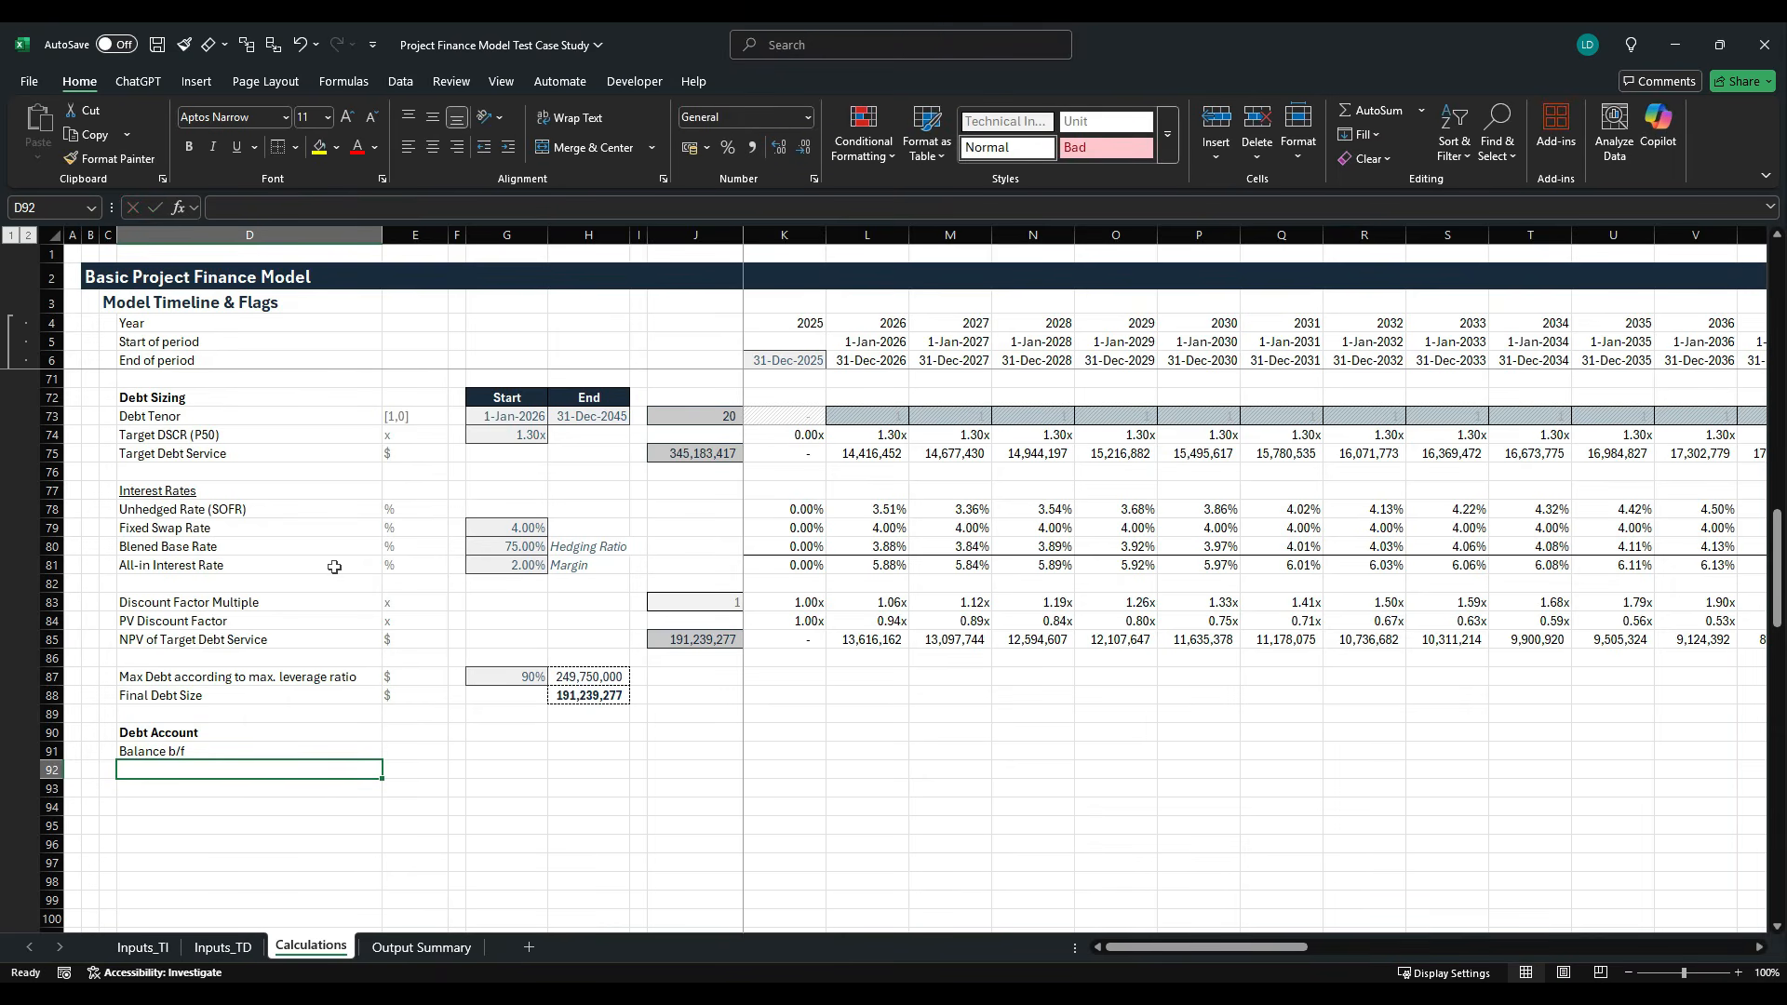
text(Draw)
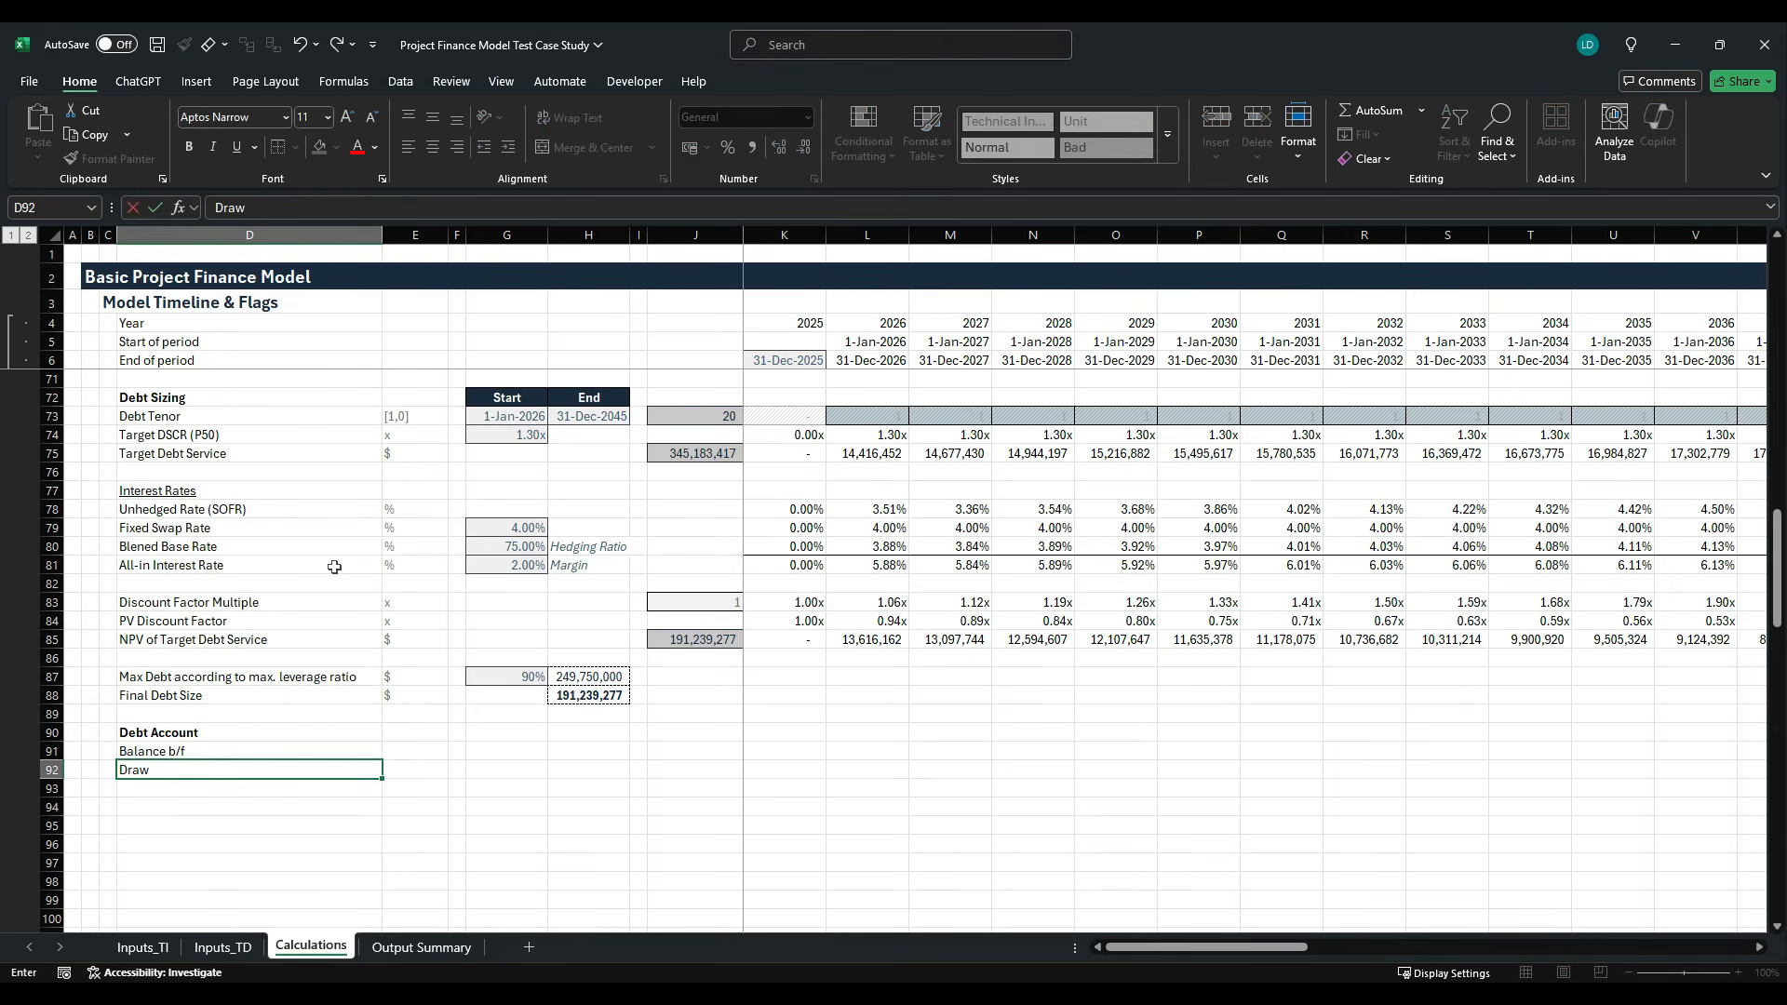
text(downs)
key(Return)
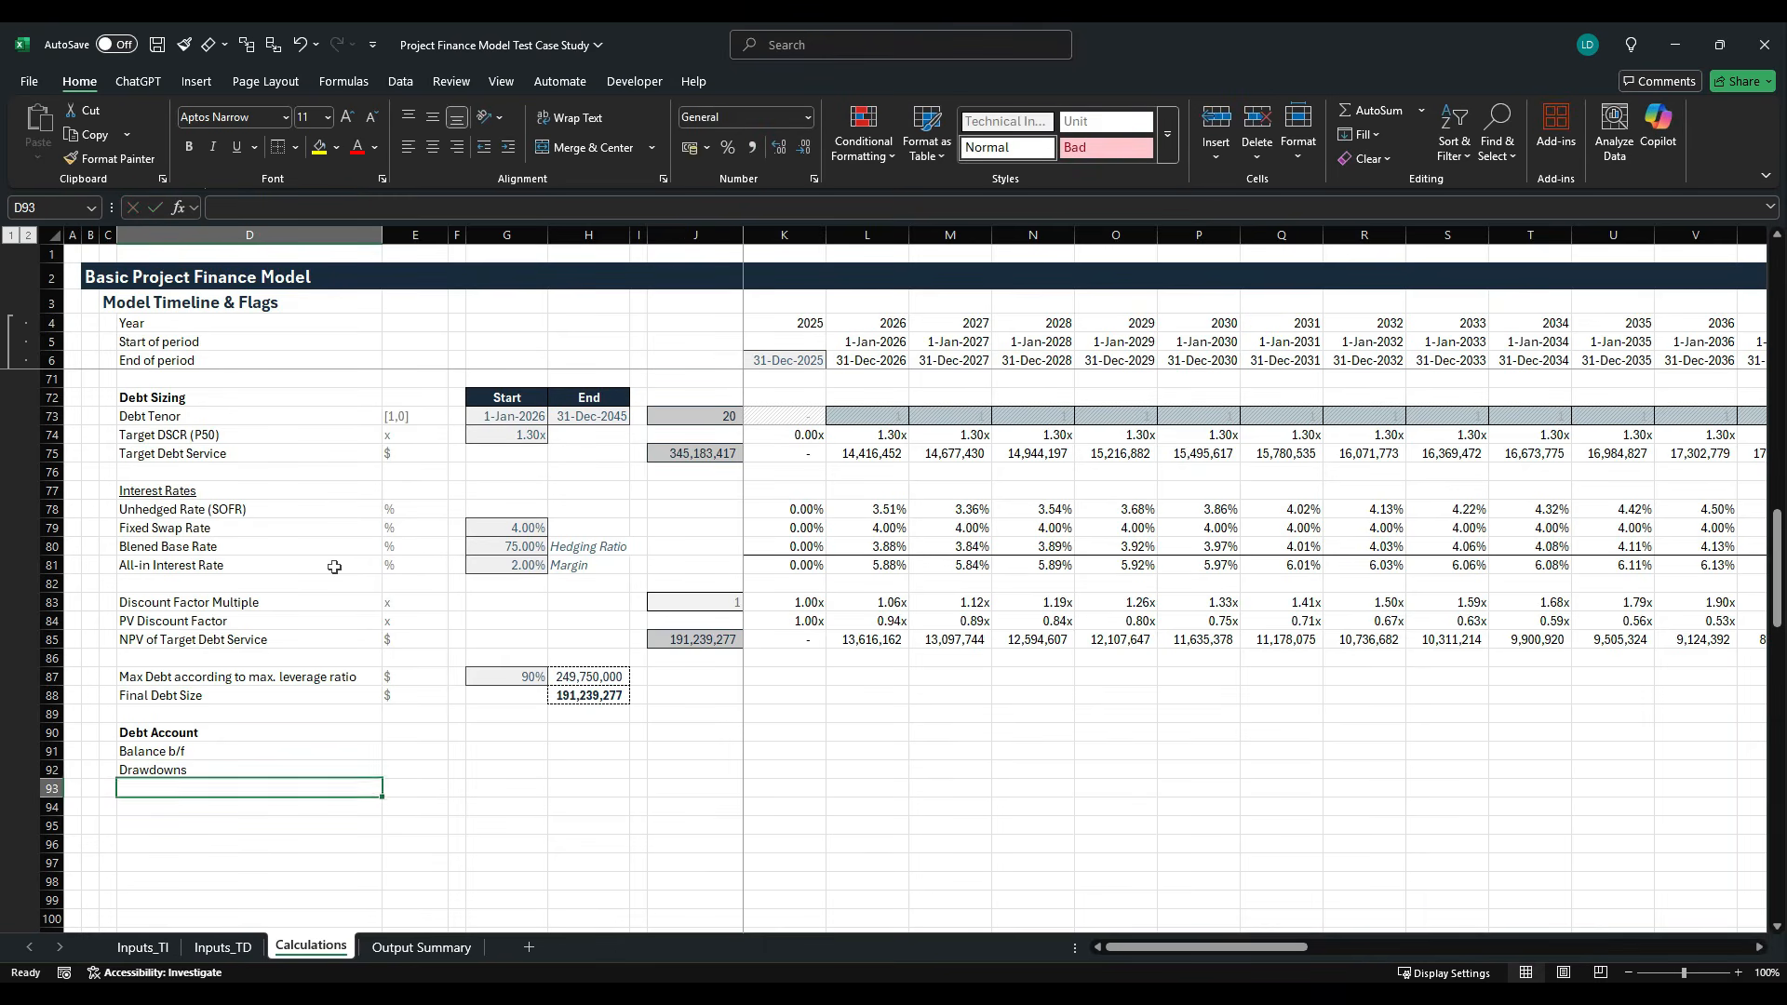
- Add the row labels "Principal repayment" in D93 and "Balance c/f" in D94
text(Princ)
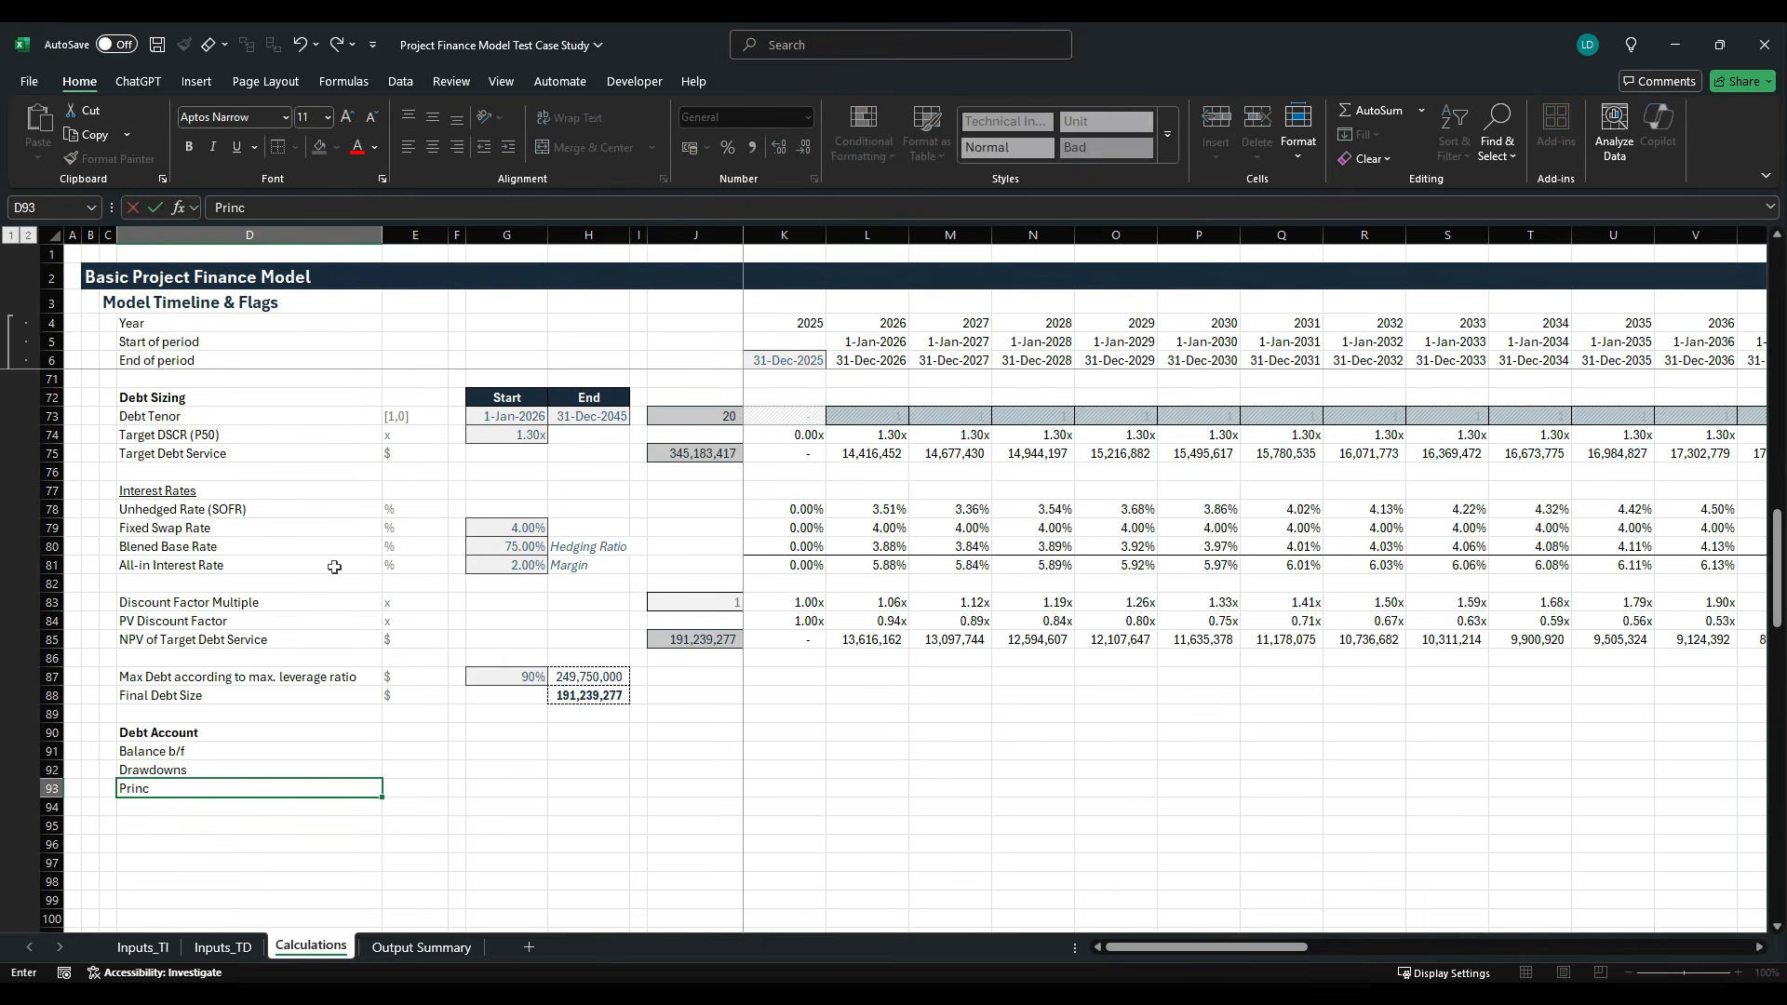
text(ipal repayment)
key(ctrl+Return)
key(Return)
text(Balance c/f)
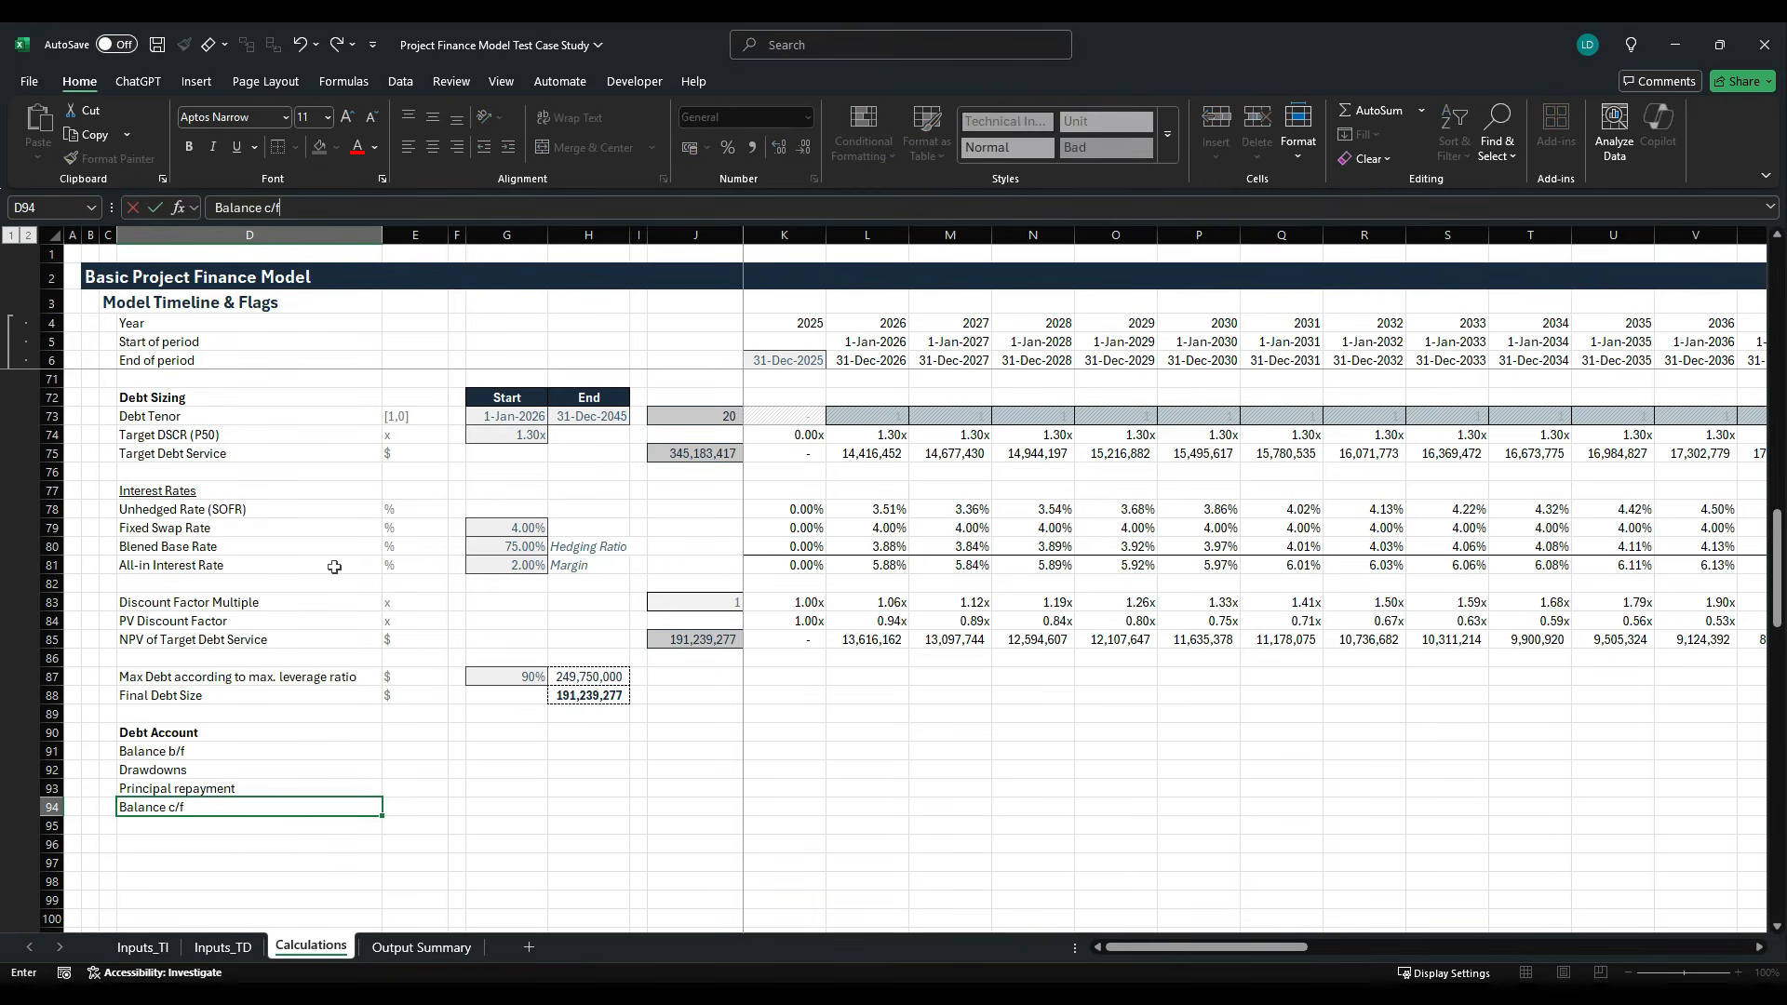
key(Tab)
- Copy the $ unit from E88 to the four Debt Account rows in E91:E94
key(Up)
key(Up)
key(Up)
key(ctrl+c)
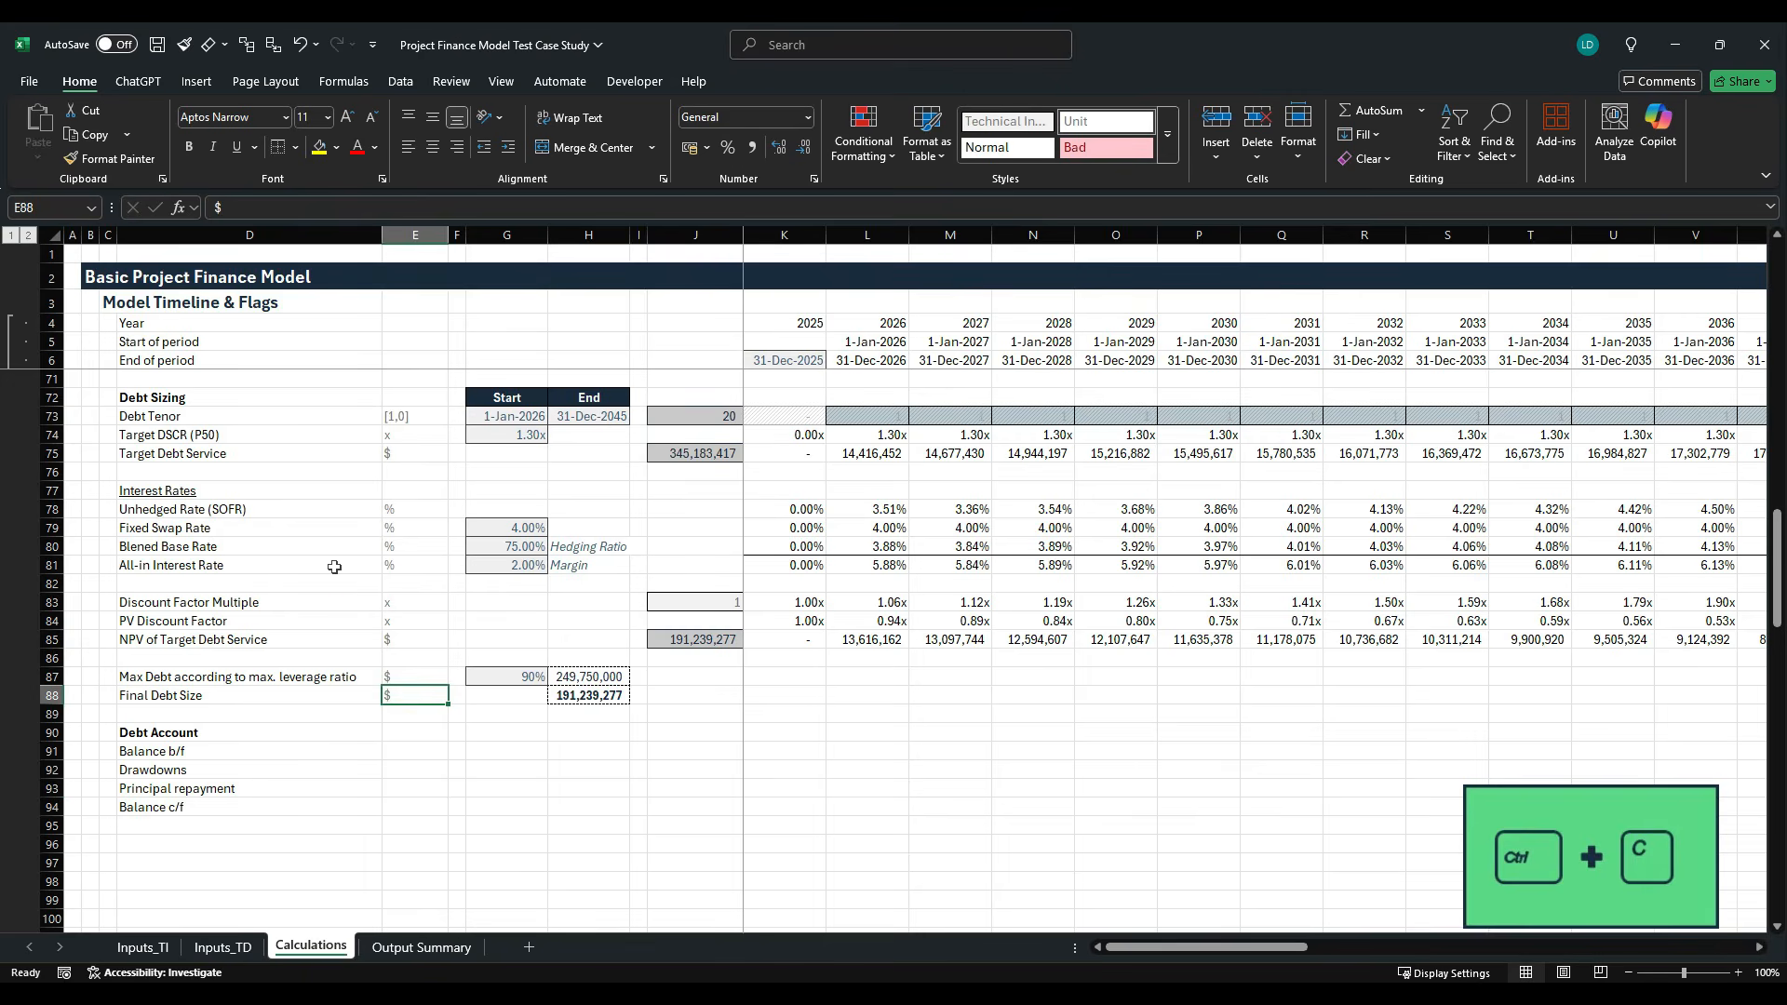
key(Down)
key(Down)
key(Down)
key(shift+Down)
key(shift+Down)
key(shift+Down)
key(ctrl+v)
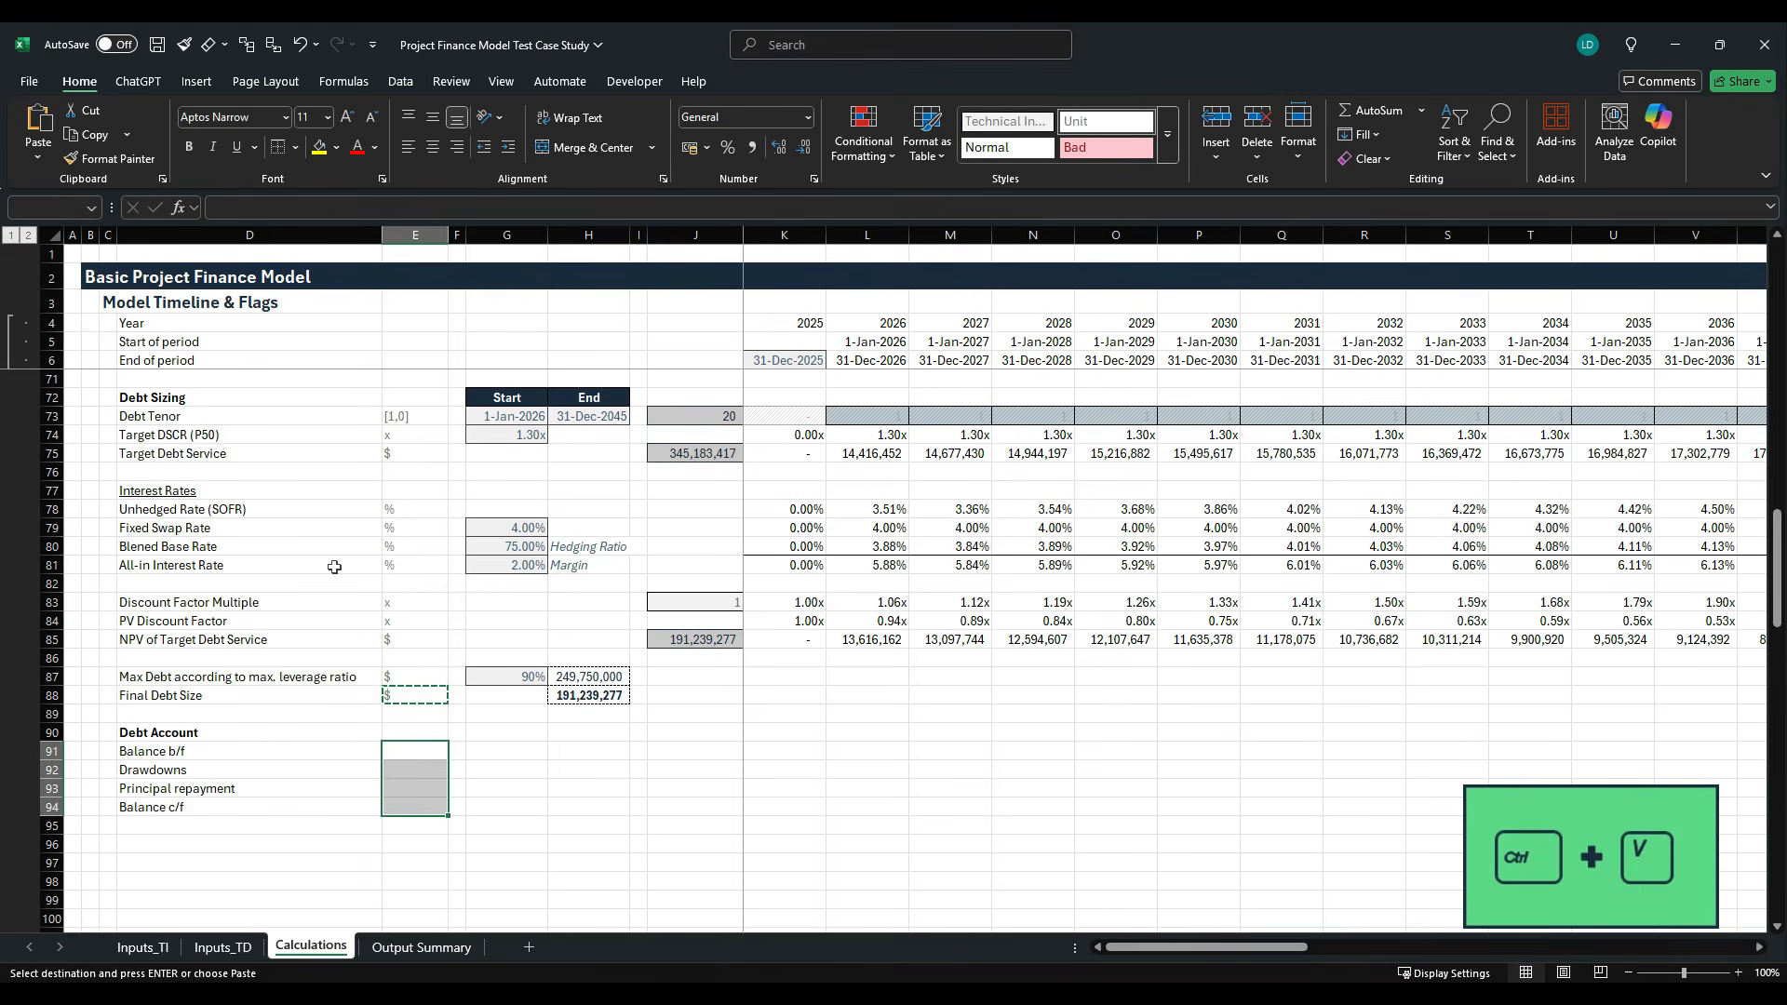
key(Right)
key(Right)
key(Escape)
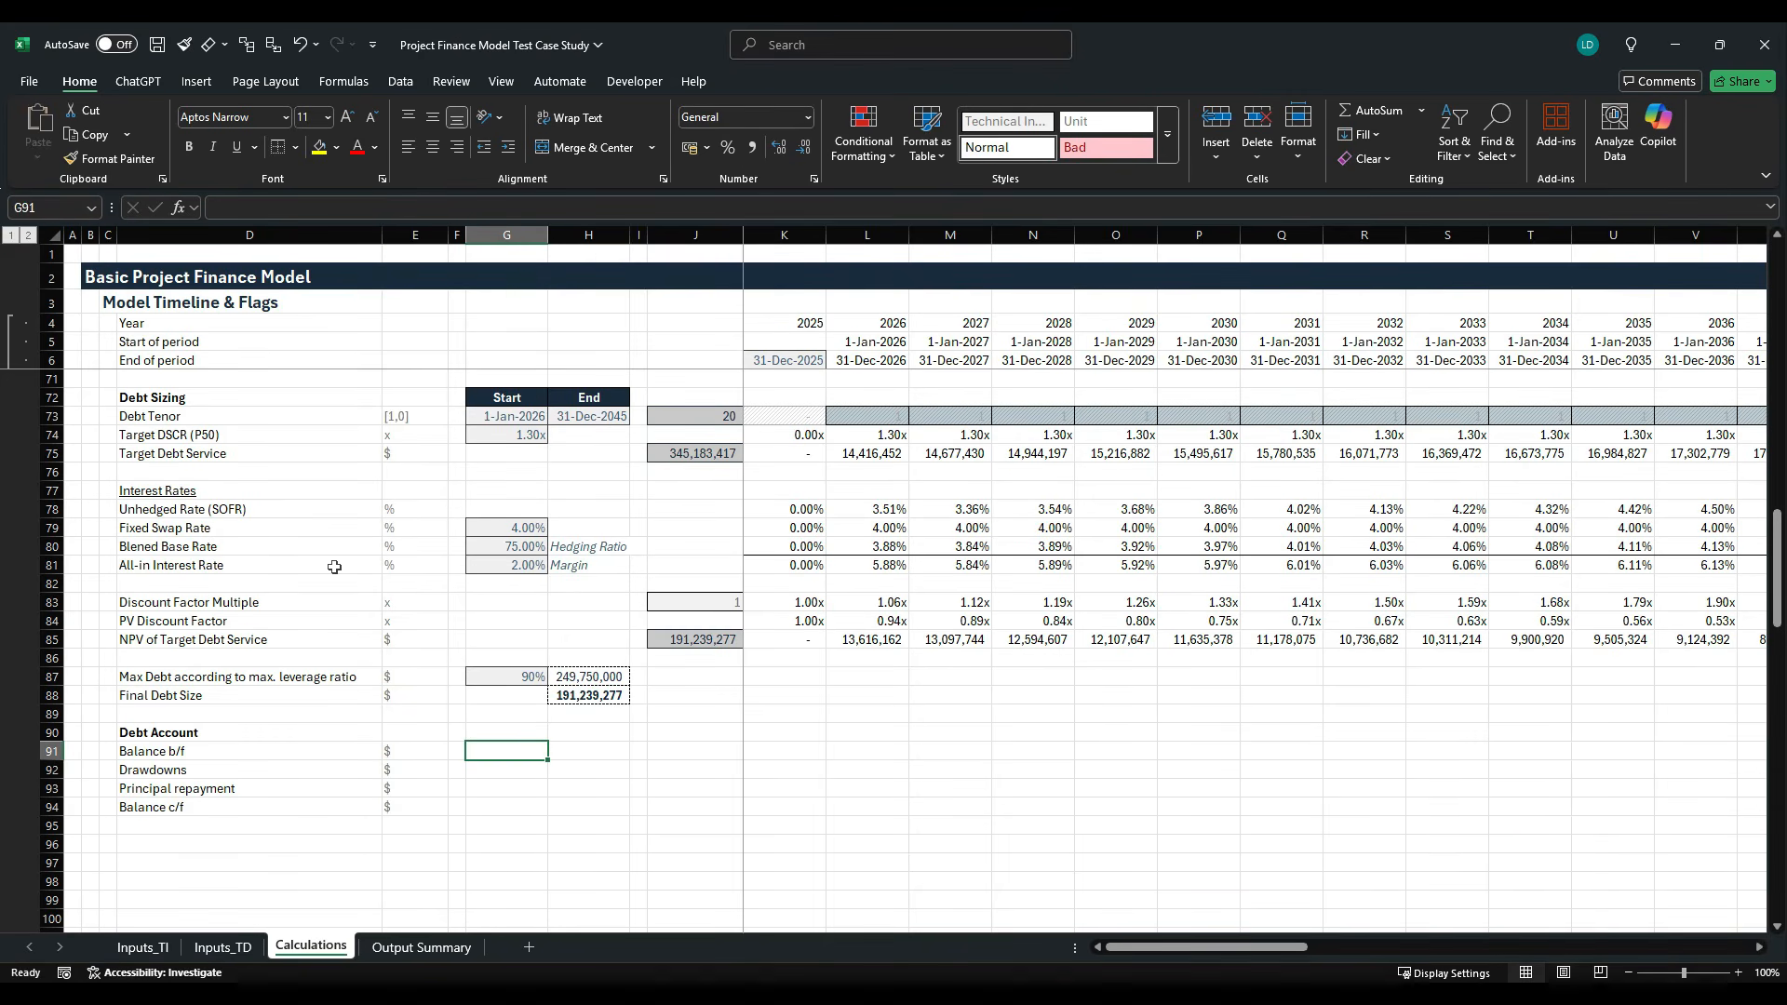
- Copy the row total formula from J85 to the drawdowns and principal repayment rows in J92:J93
key(Right)
key(Up)
key(Up)
key(Right)
key(Up)
key(Up)
key(Up)
key(Up)
key(Right)
key(ctrl+c)
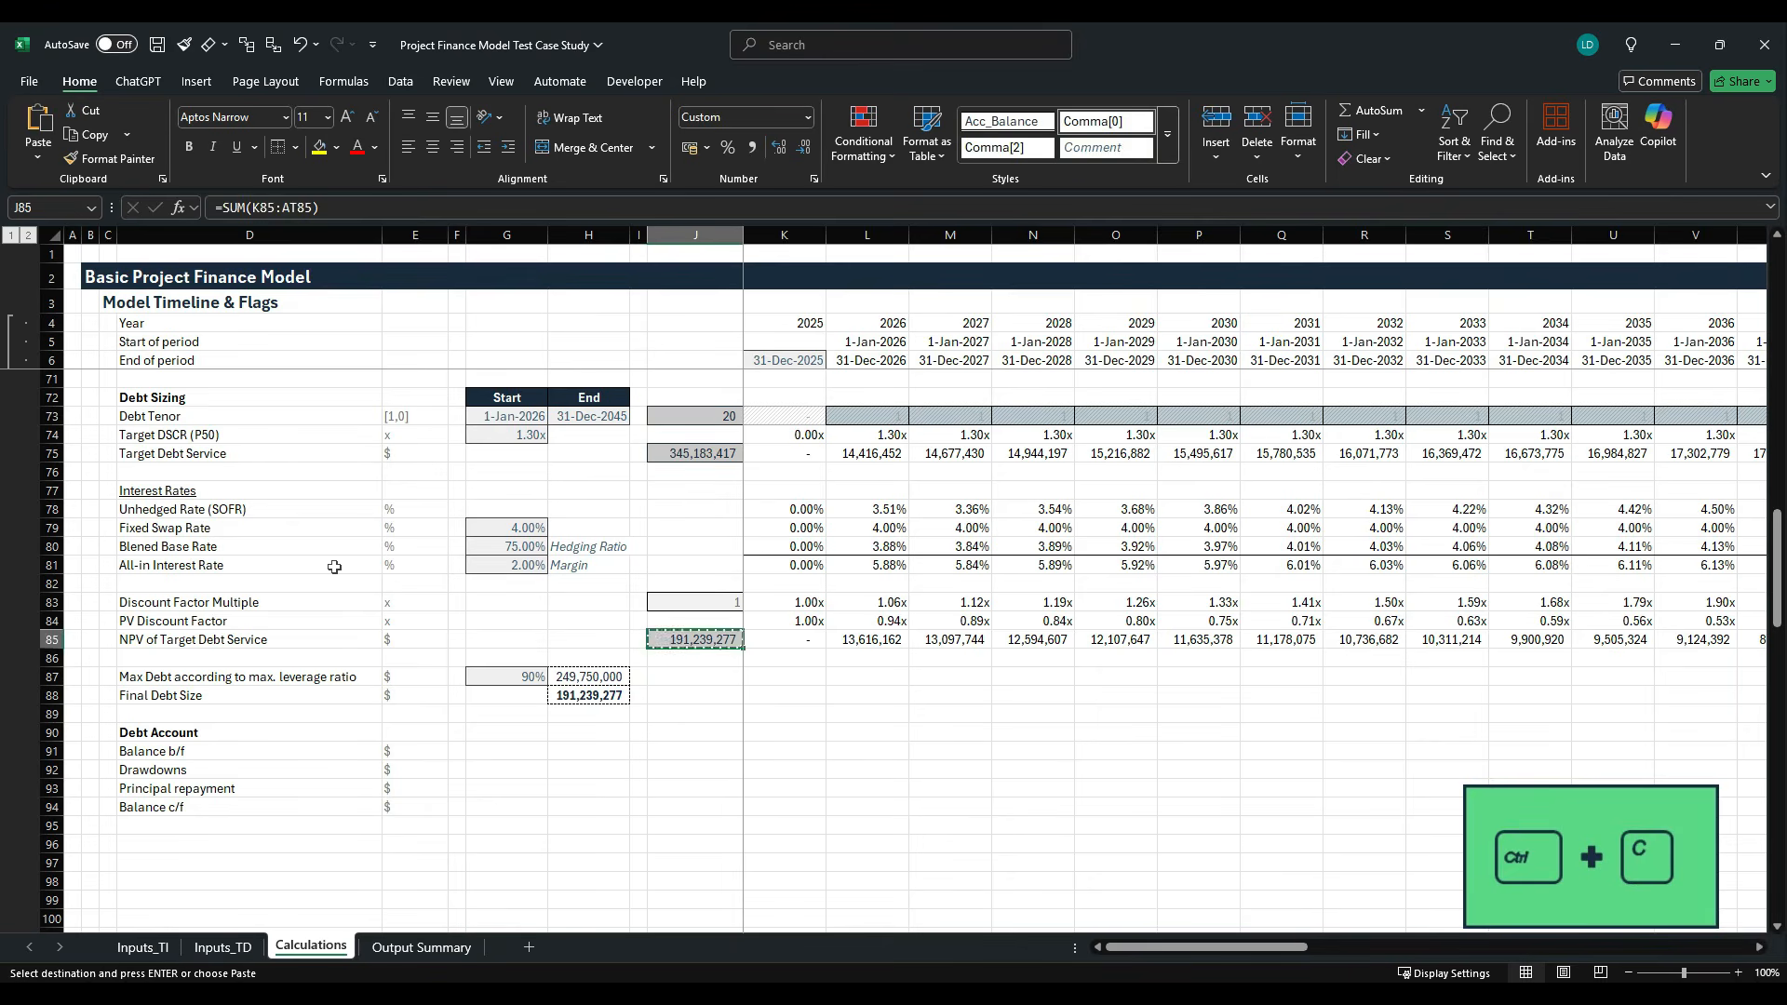
key(Down)
key(Down)
key(Down)
key(Down)
key(Down)
key(Down)
key(Down)
key(shift+Down)
key(ctrl+v)
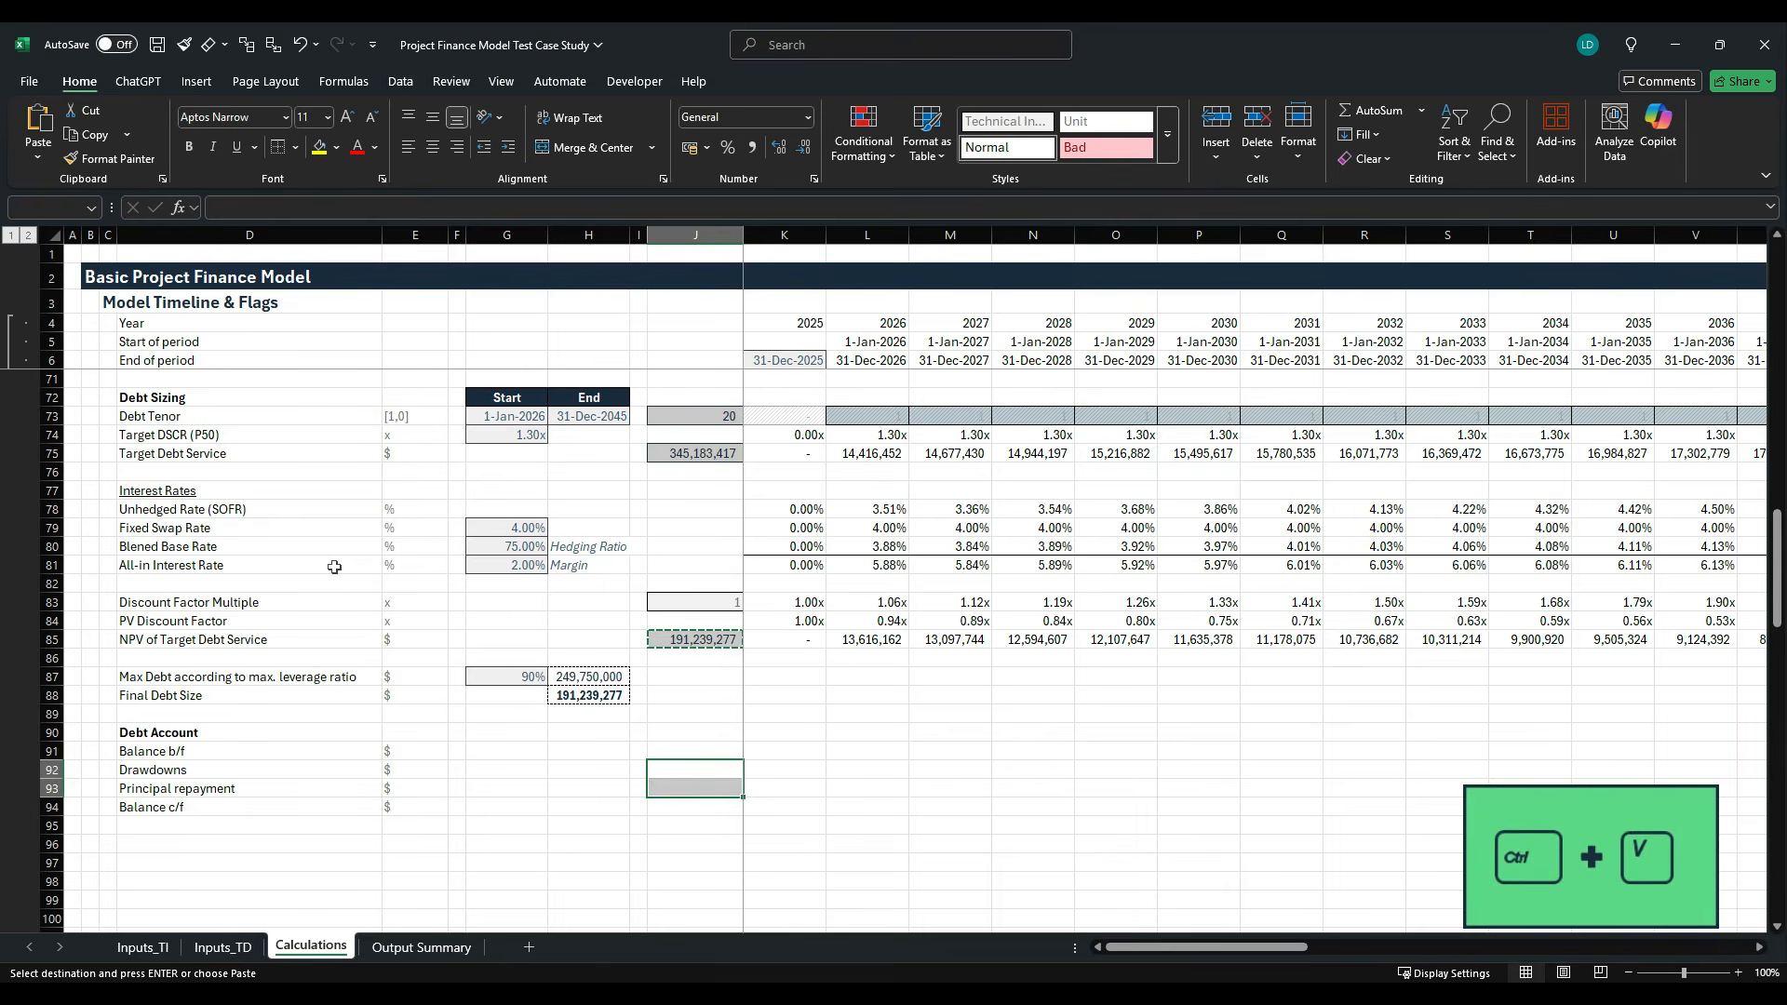
key(Escape)
- Switch to the Project Finance Model Styles Template workbook and copy the example cell of the Empty style
key(Down)
key(Down)
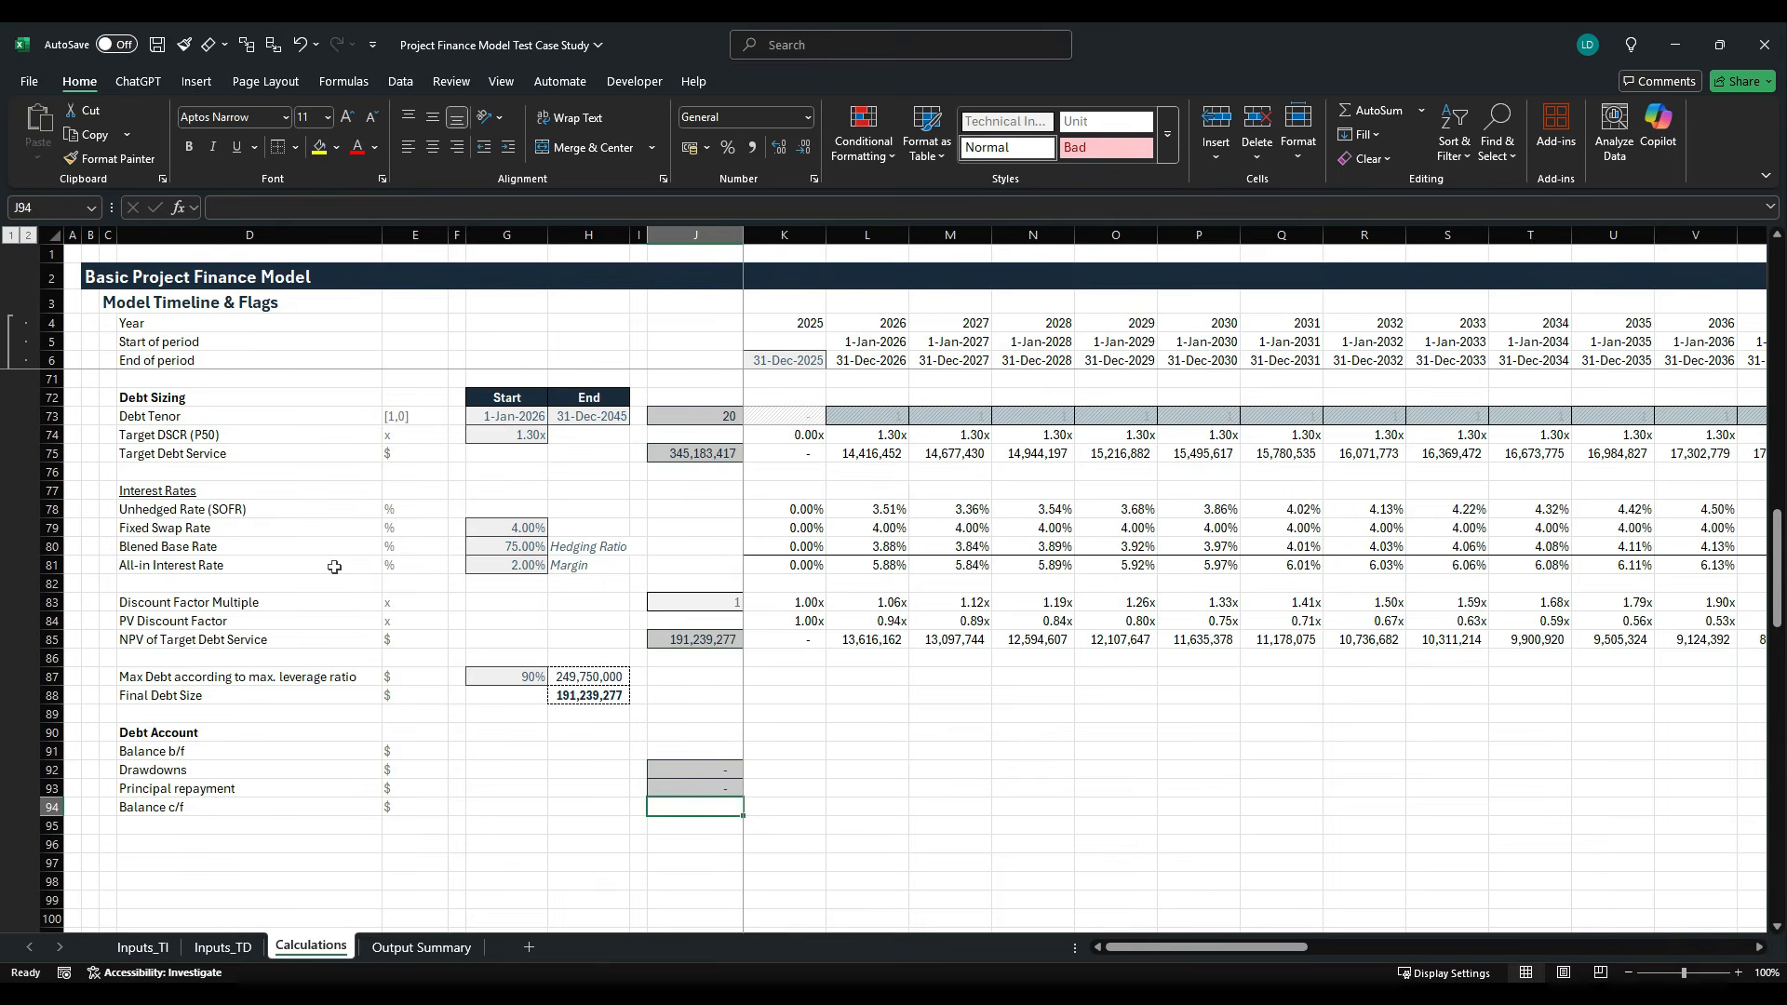
key(Left)
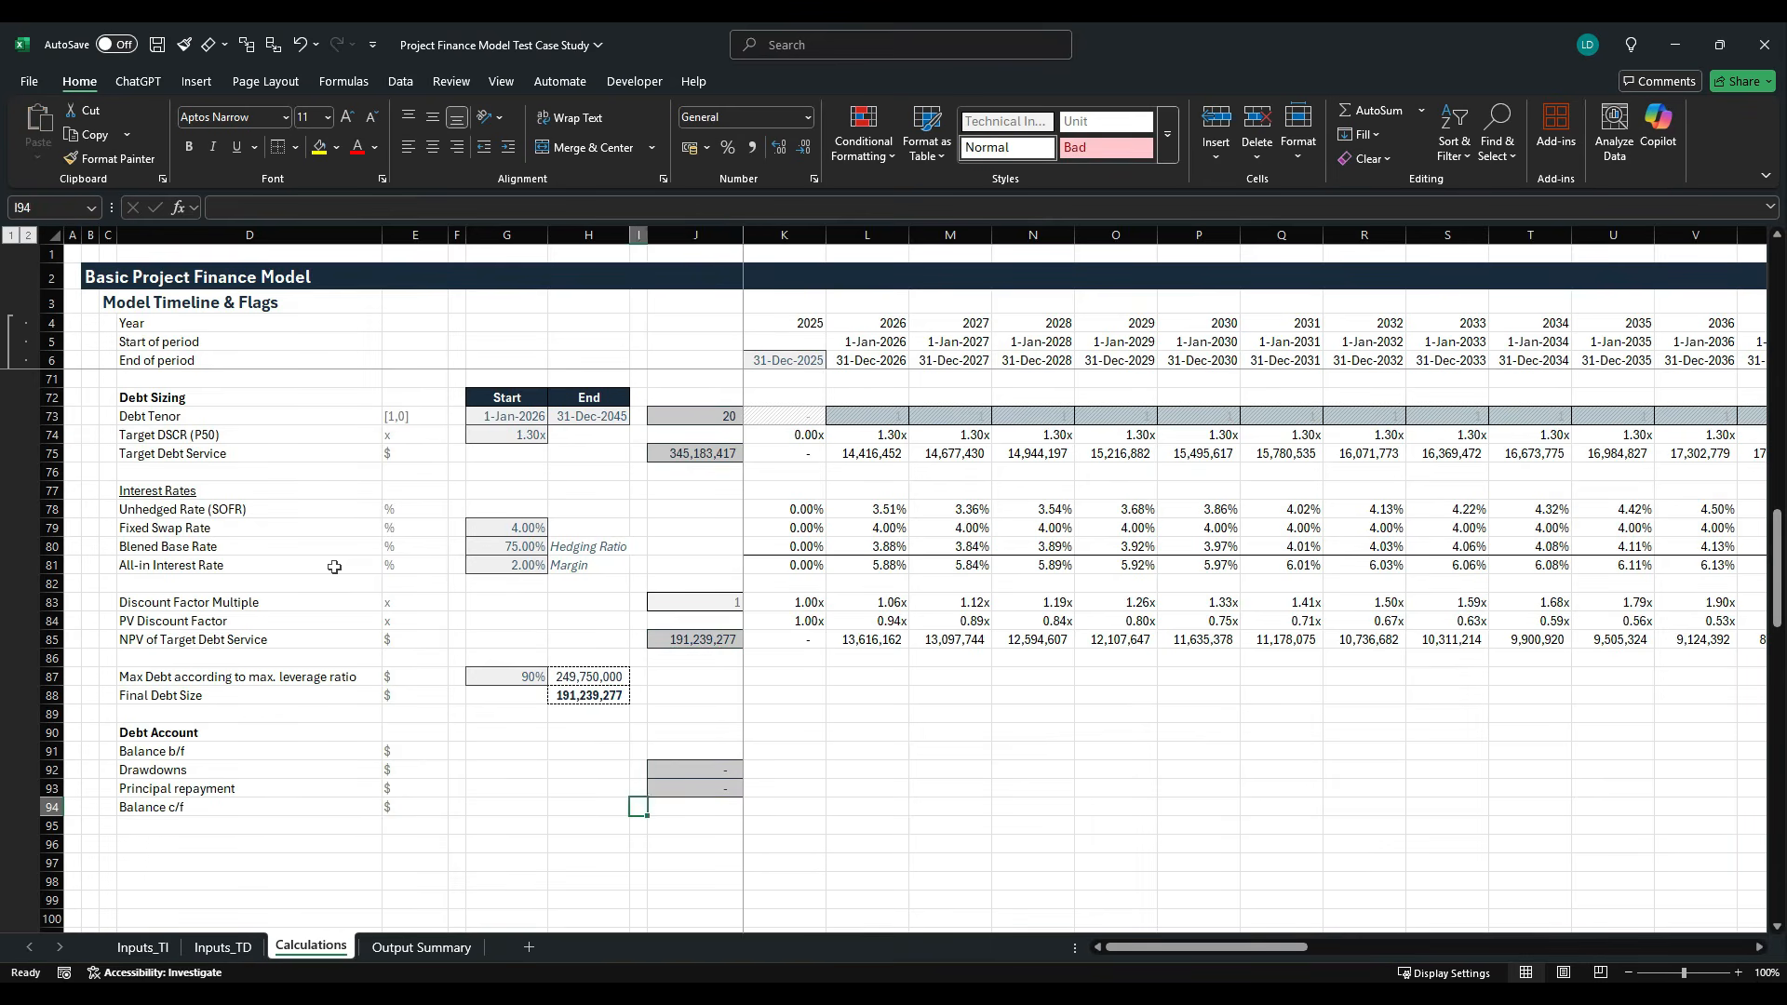
key(Right)
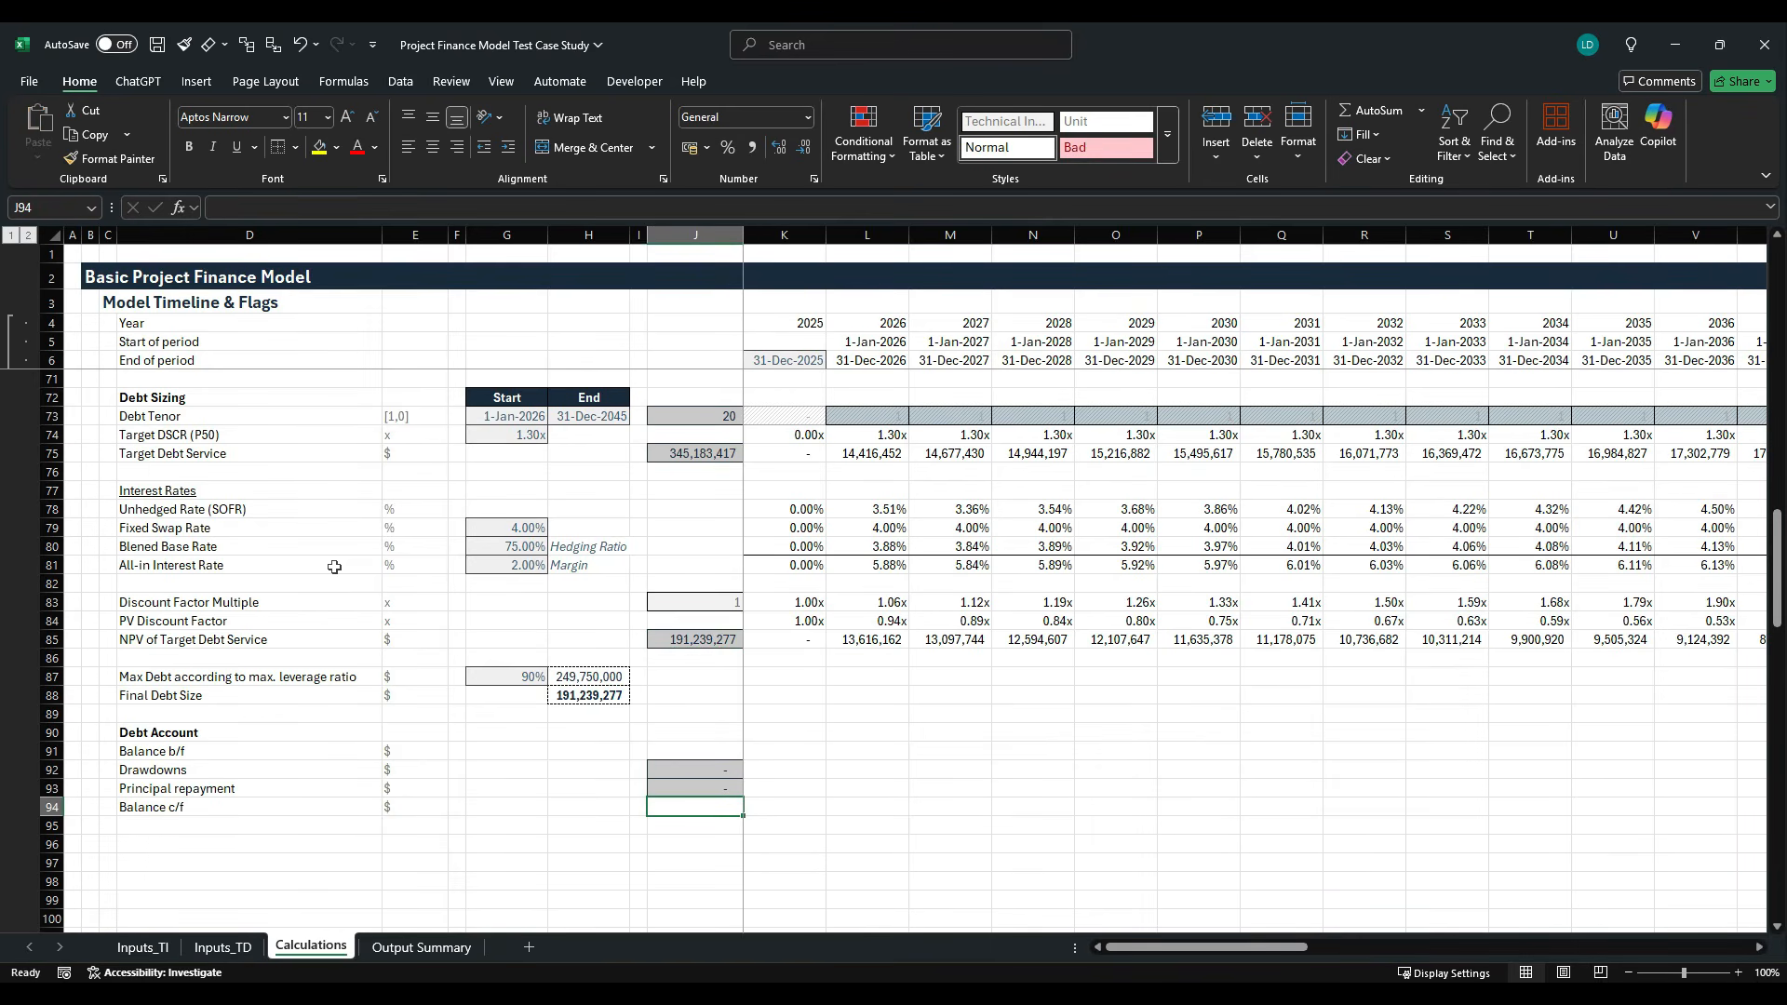
key(alt+Tab)
key(Up)
key(Up)
key(Up)
key(Up)
key(Up)
key(Up)
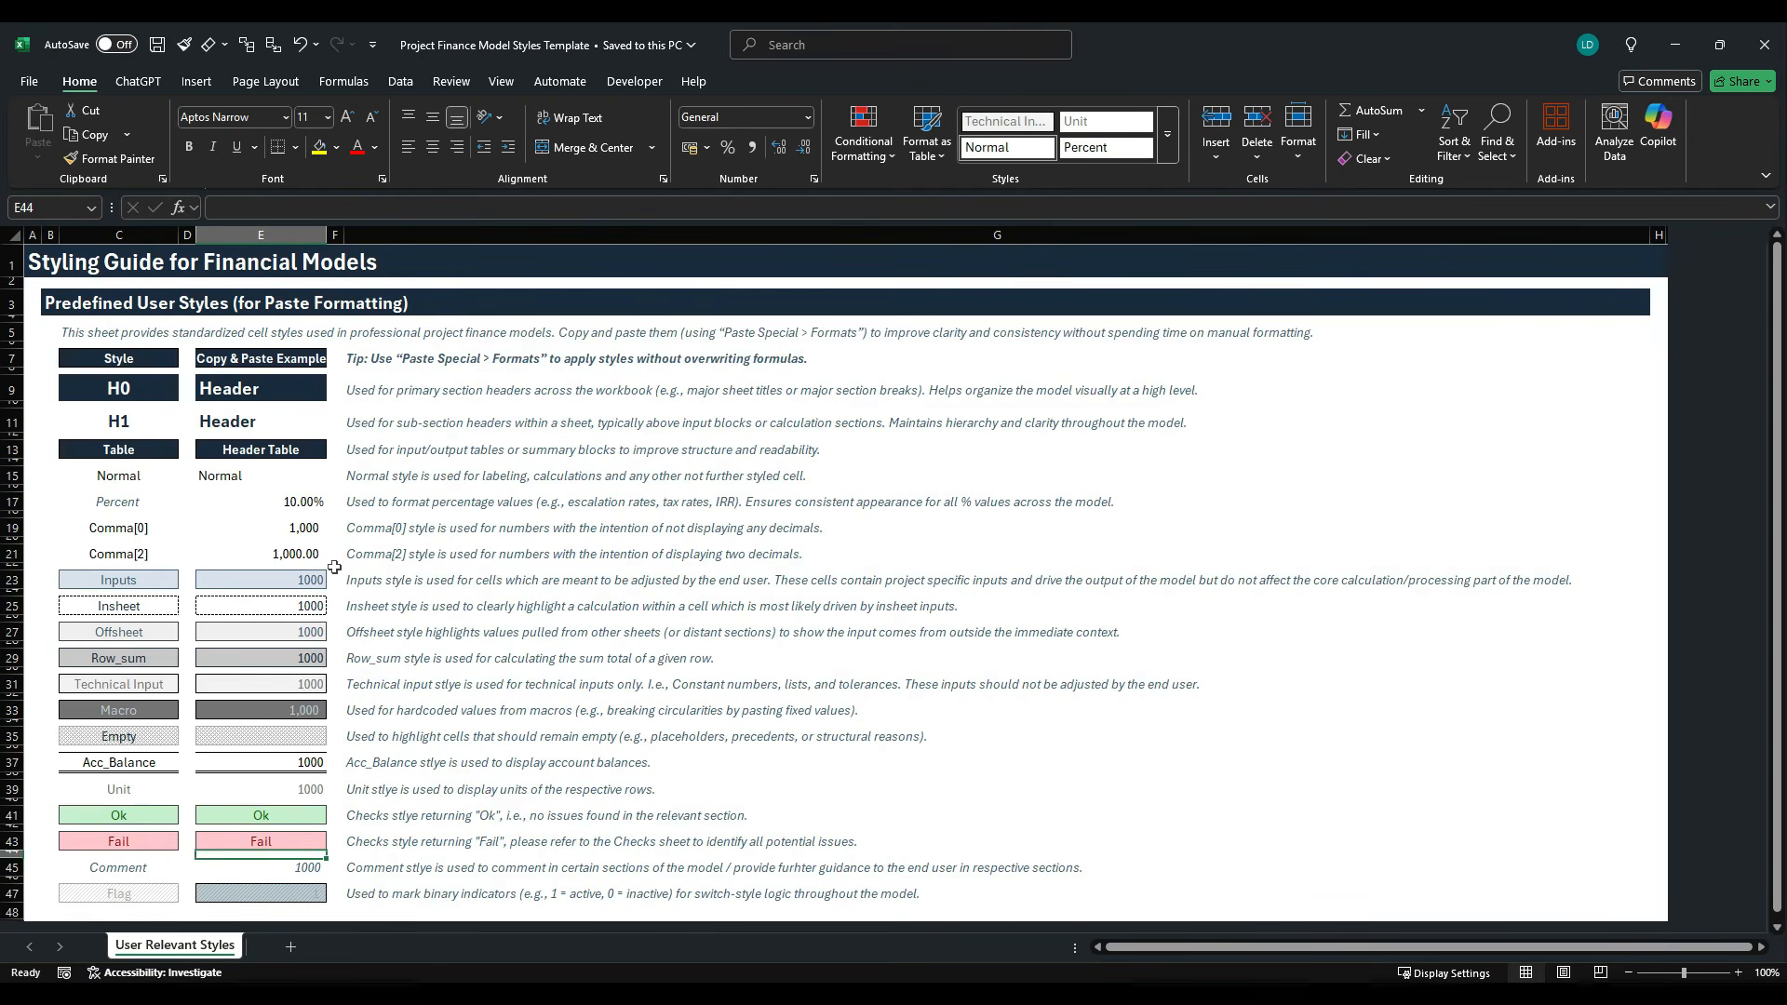
key(Up)
key(Up)
key(Up)
key(Up)
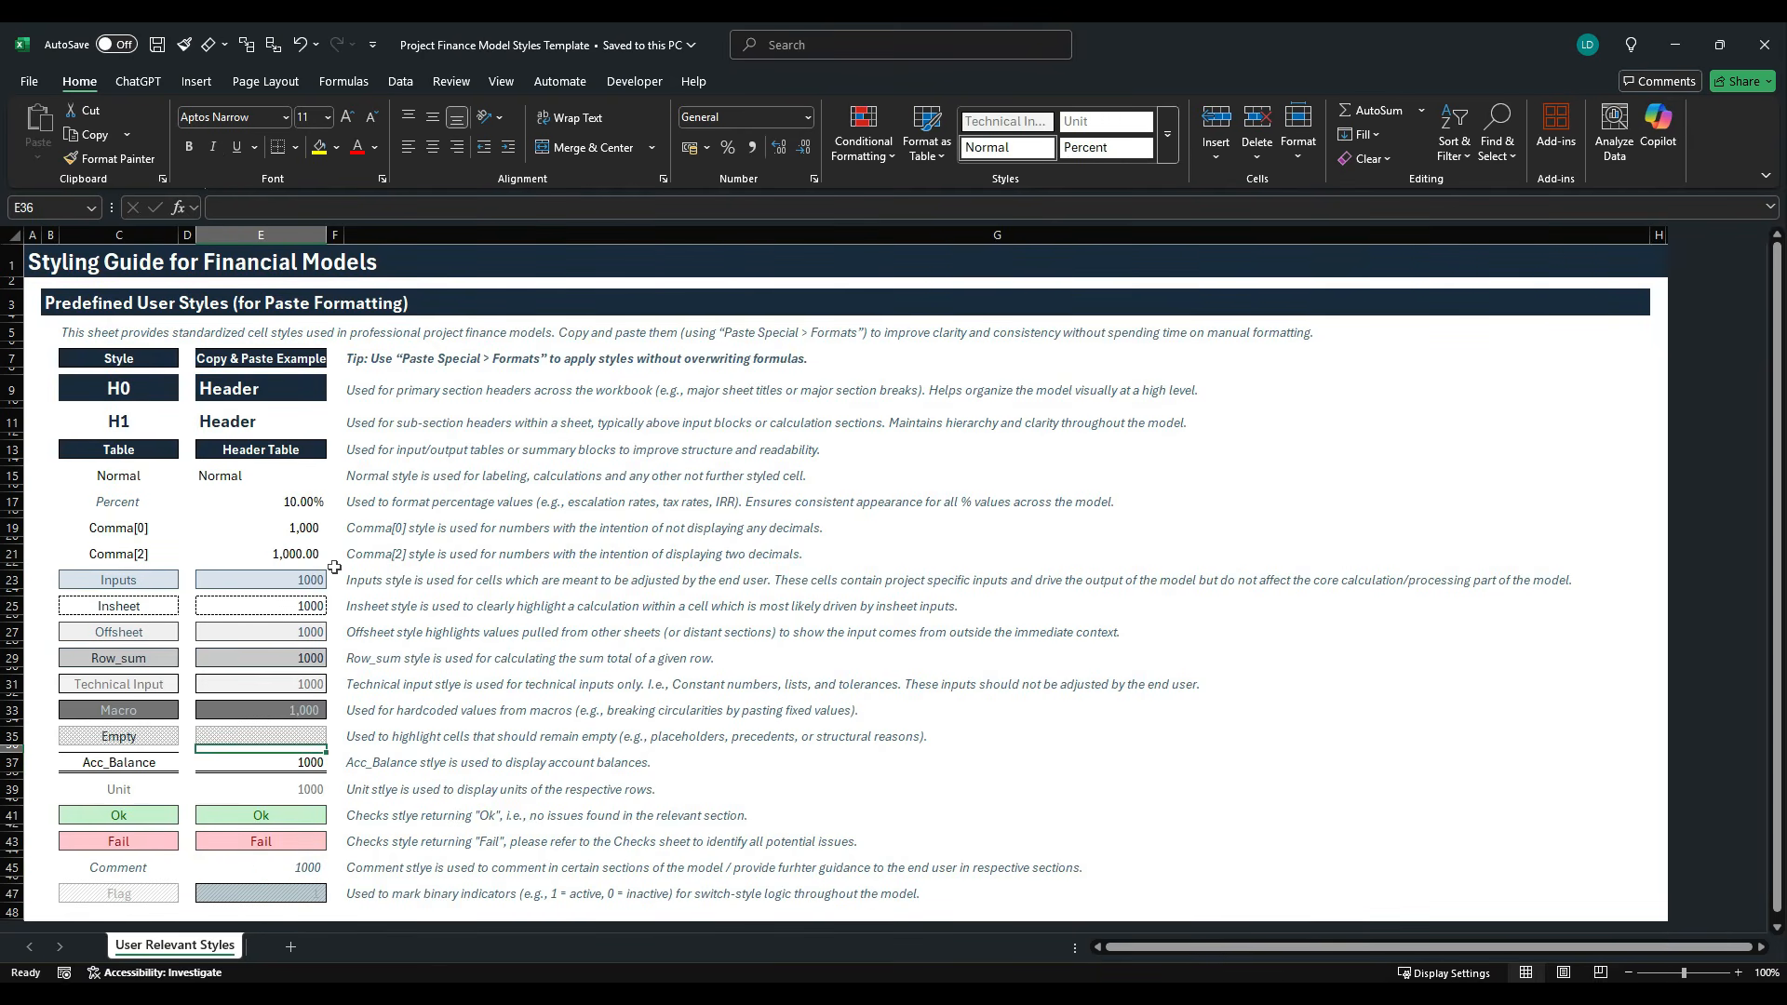
key(ctrl+c)
- Return to the Project Finance Model Test Case Study workbook and paste only the copied formatting onto the Balance c/f total cell J94
key(alt+Tab)
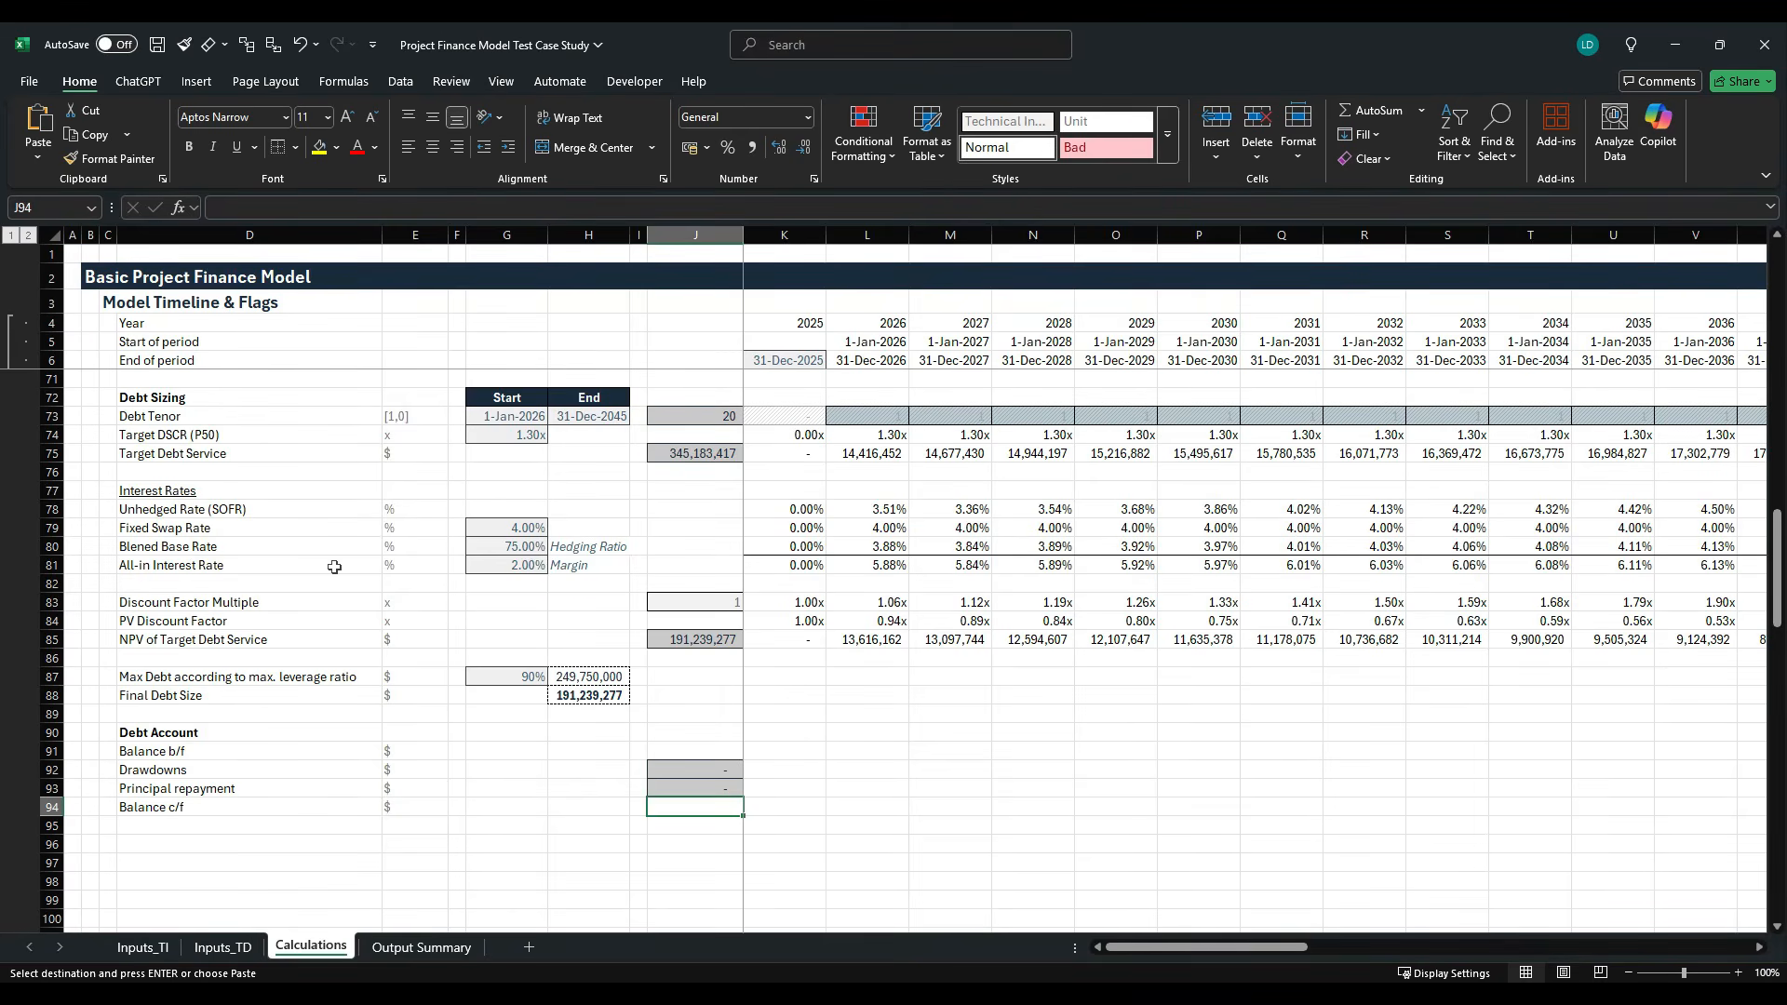
key(alt)
key(h)
key(v)
key(s)
key(t)
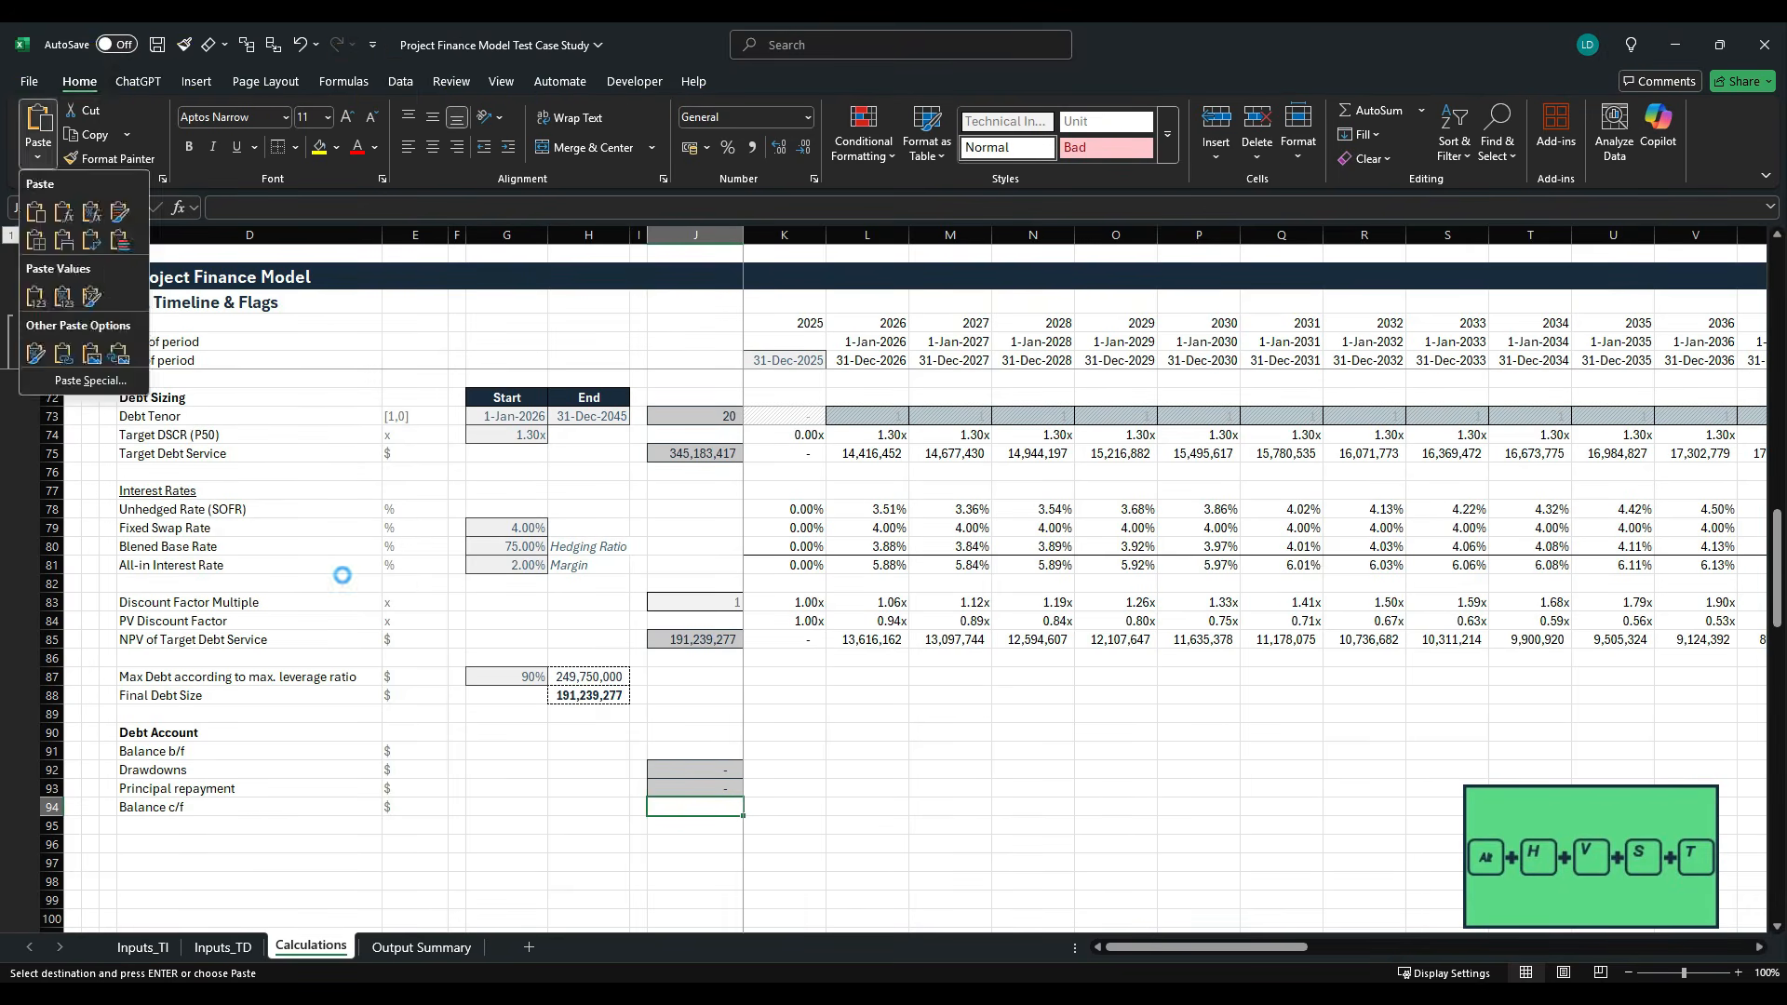
key(Return)
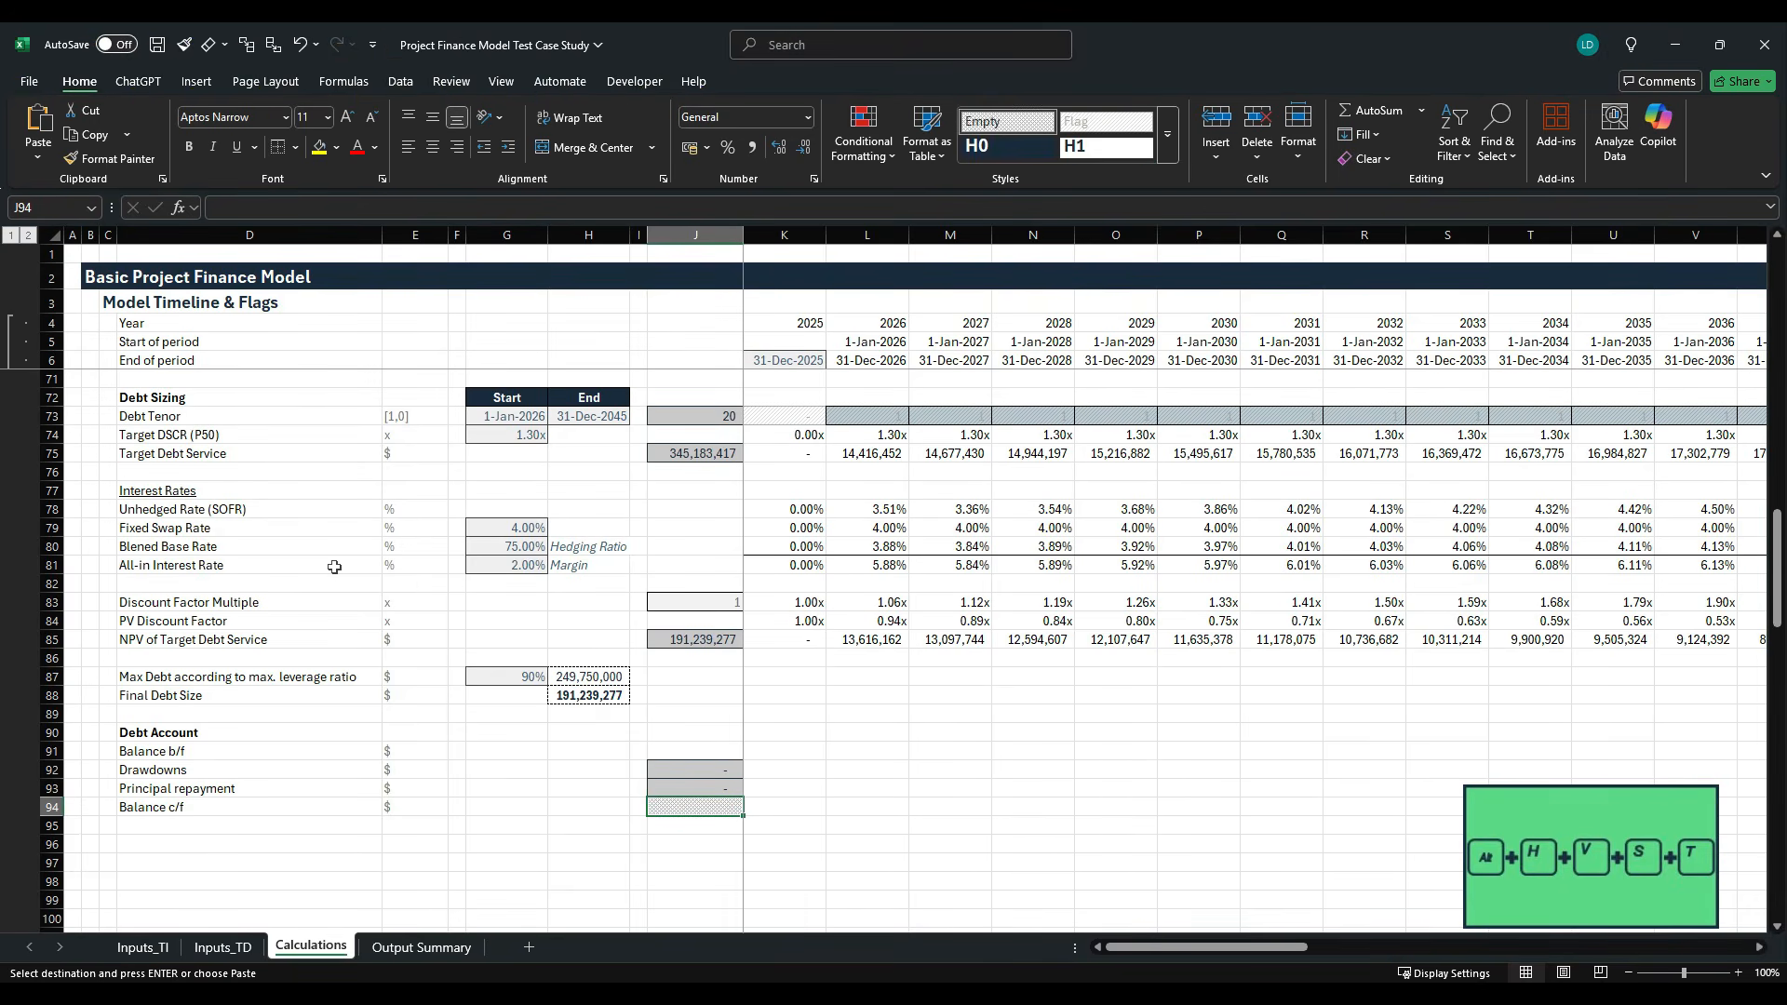
- Link the 2025 opening balance in K91 to the prior column's closing balance with the formula =J94
key(Right)
key(Up)
key(Up)
key(Up)
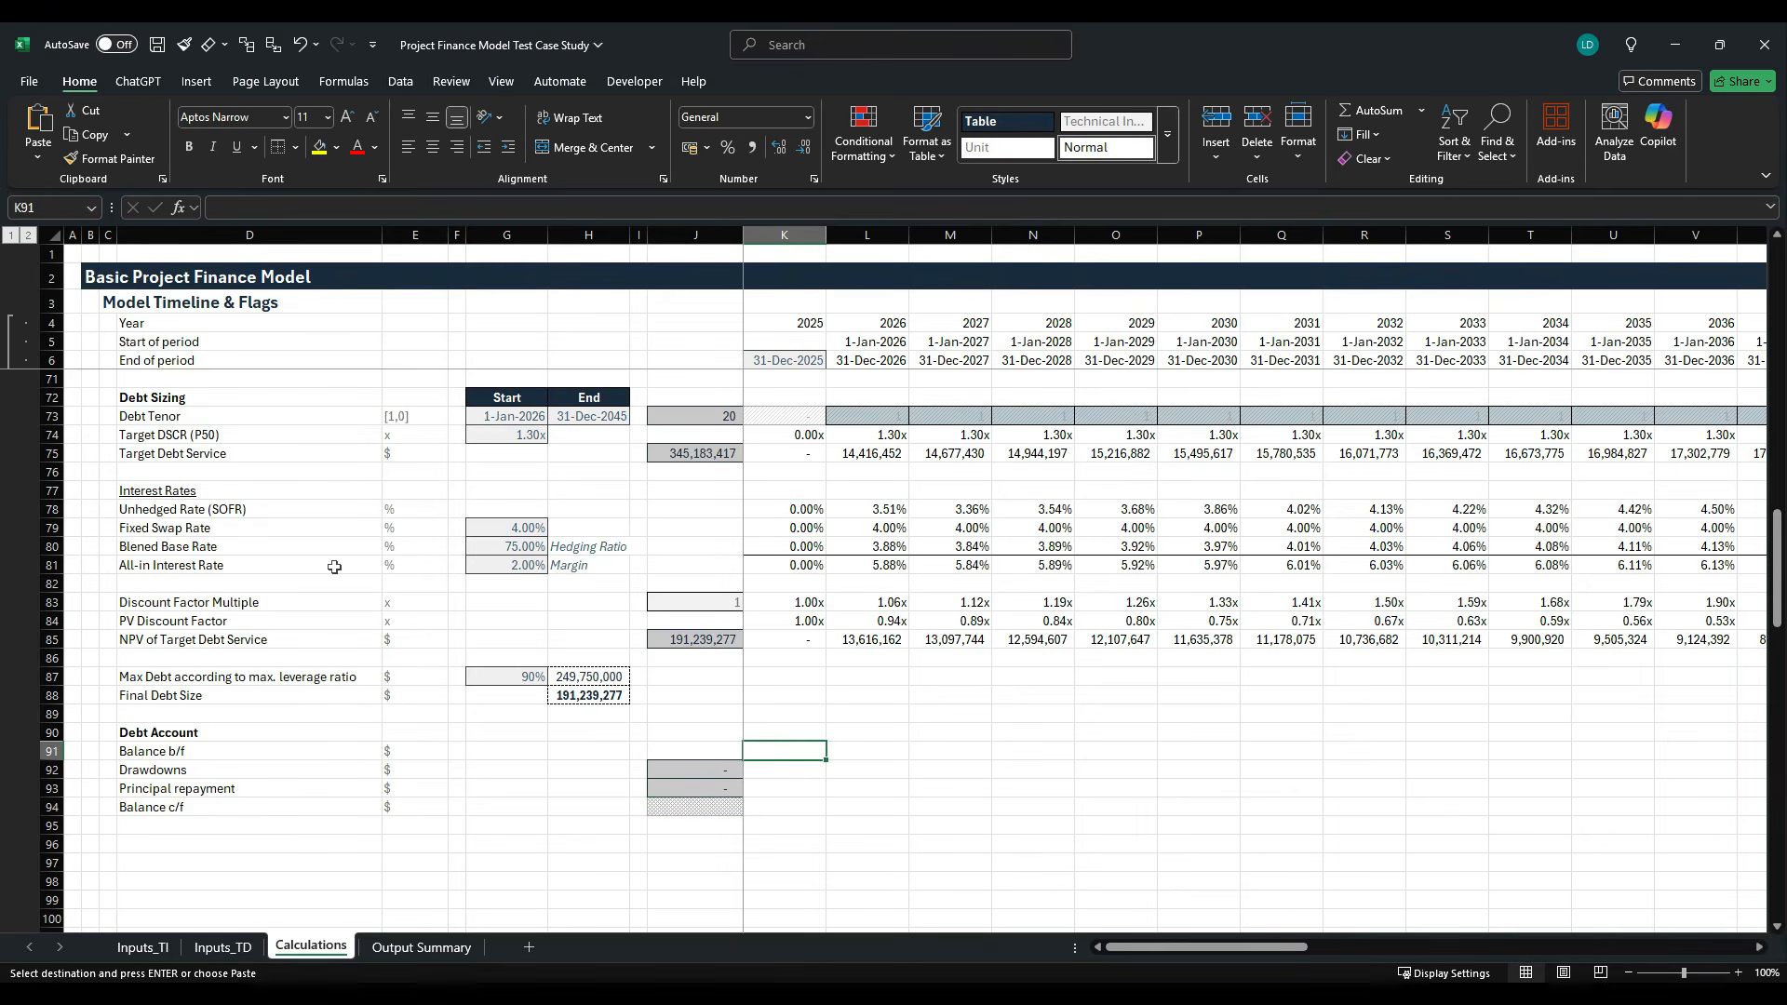
text(=)
key(Down)
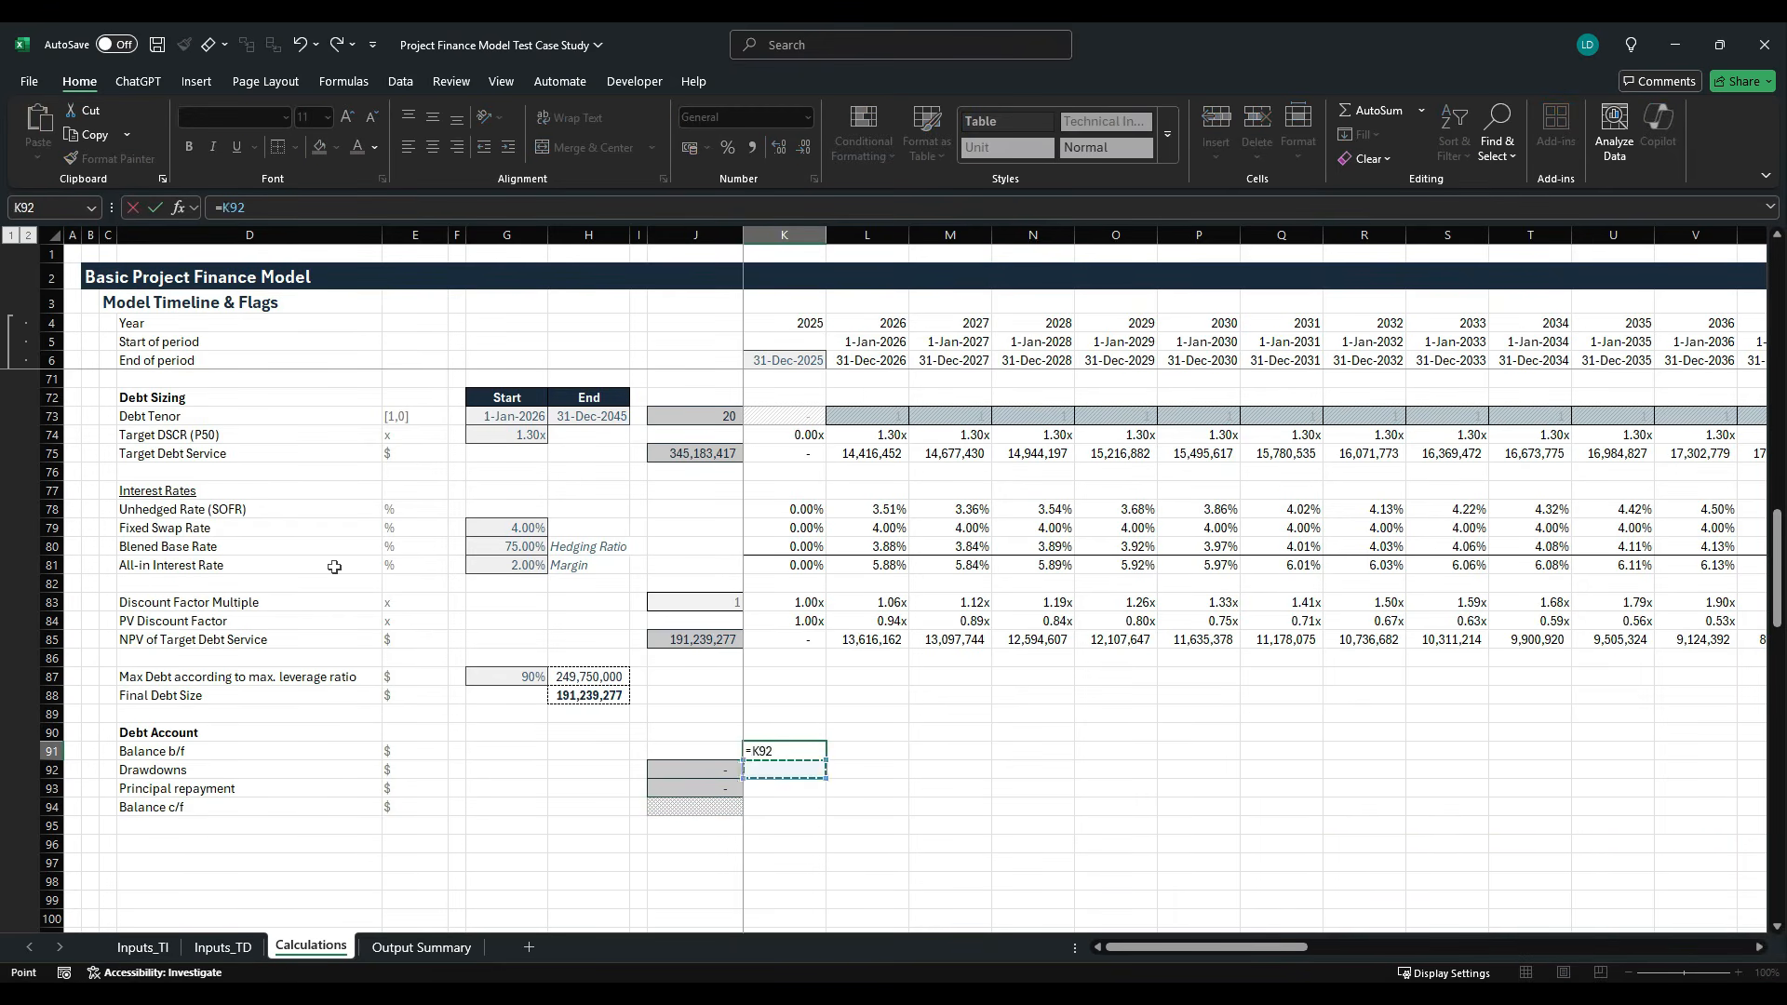
key(Left)
key(Down)
key(Down)
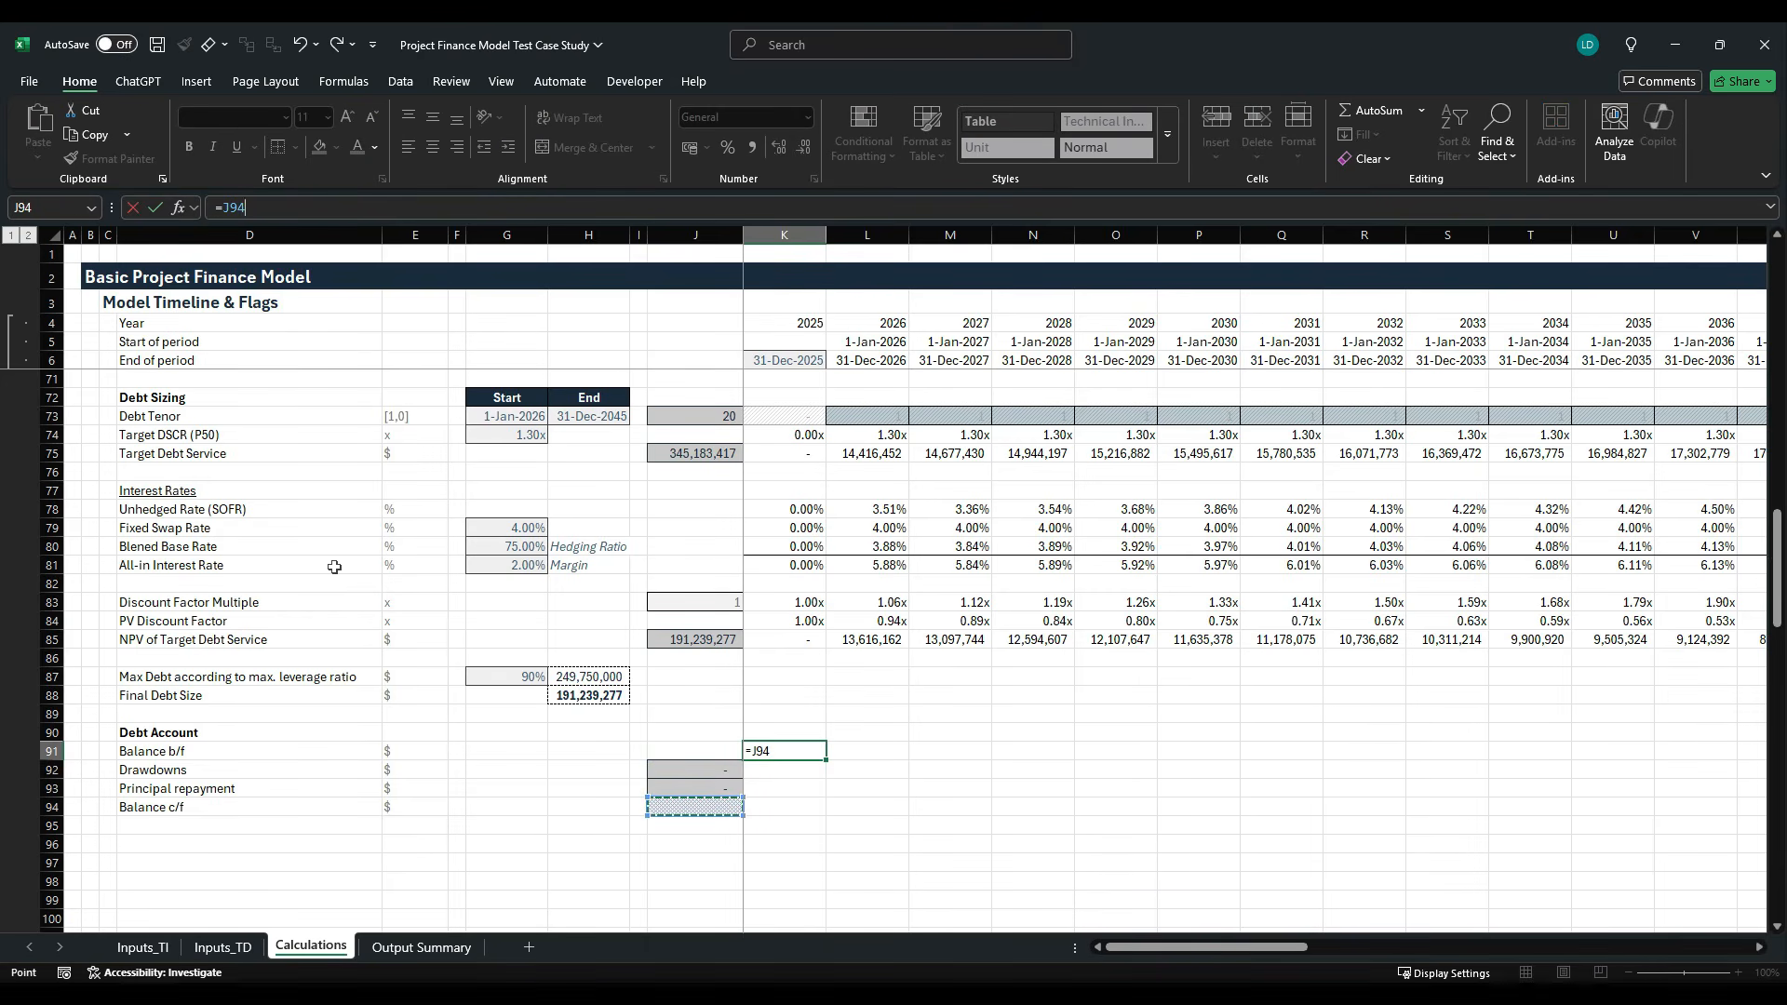
key(ctrl+Return)
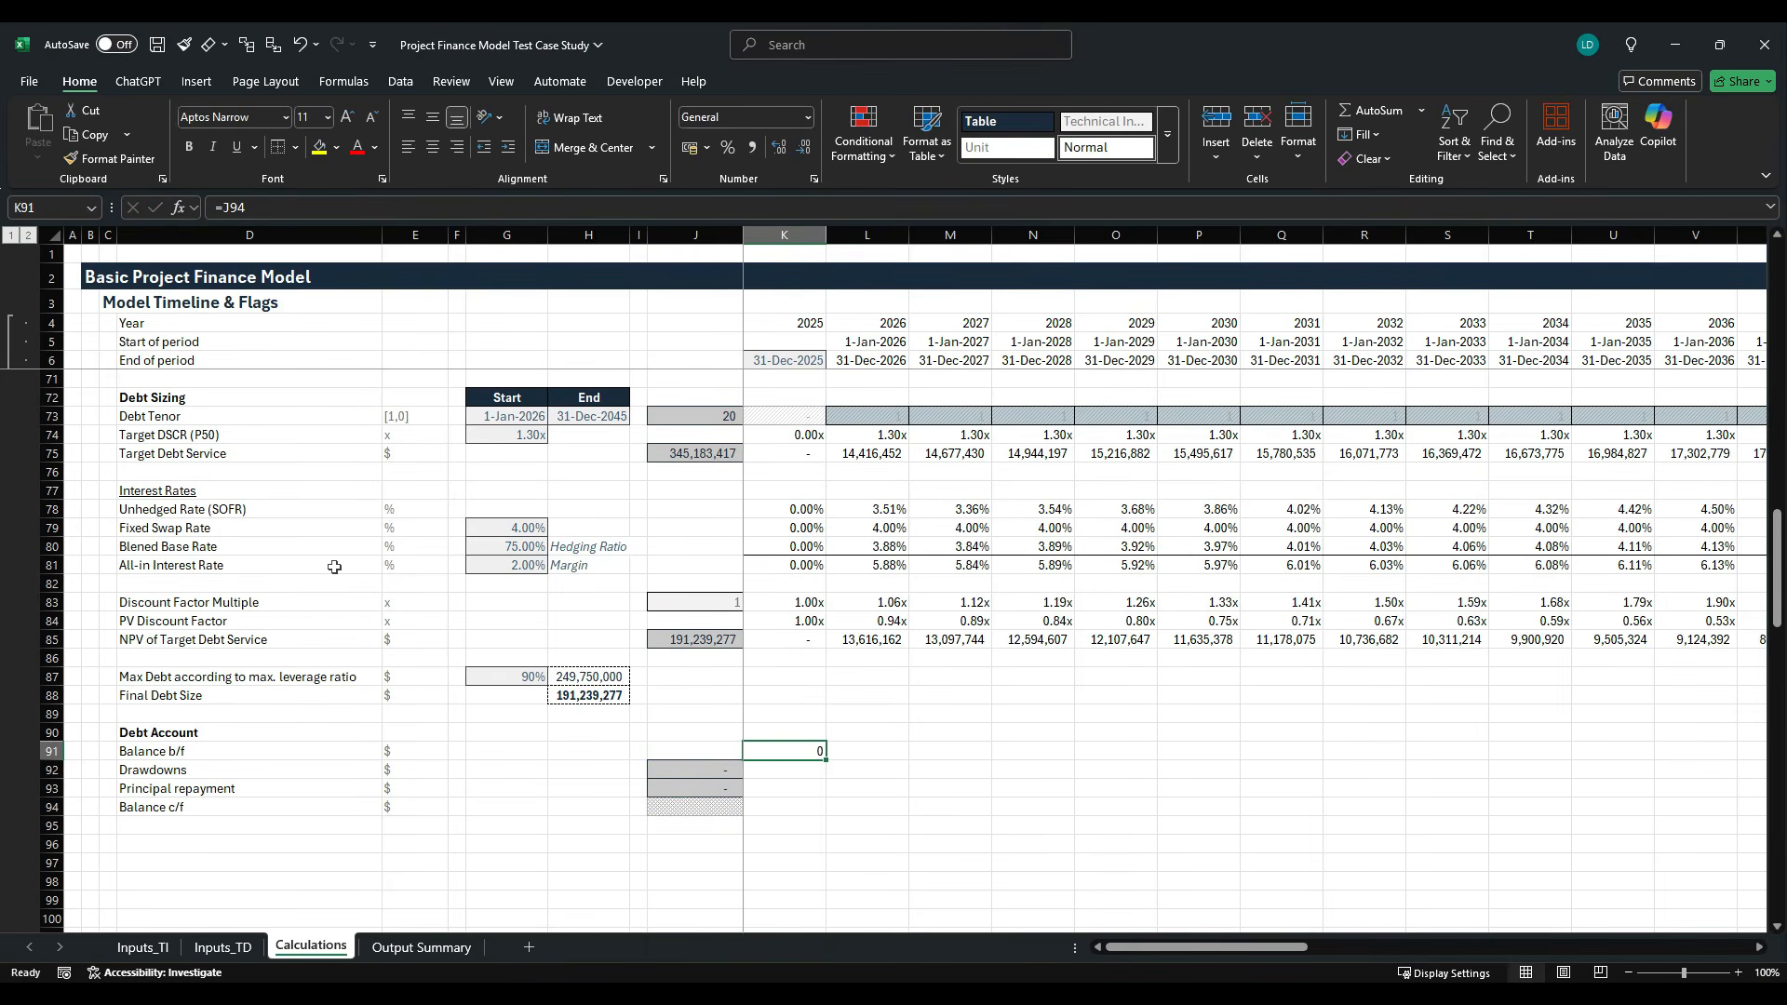
- Format the 2025 opening balance in K91 with the Comma[0] cell style
key(Down)
key(Down)
key(Down)
key(Left)
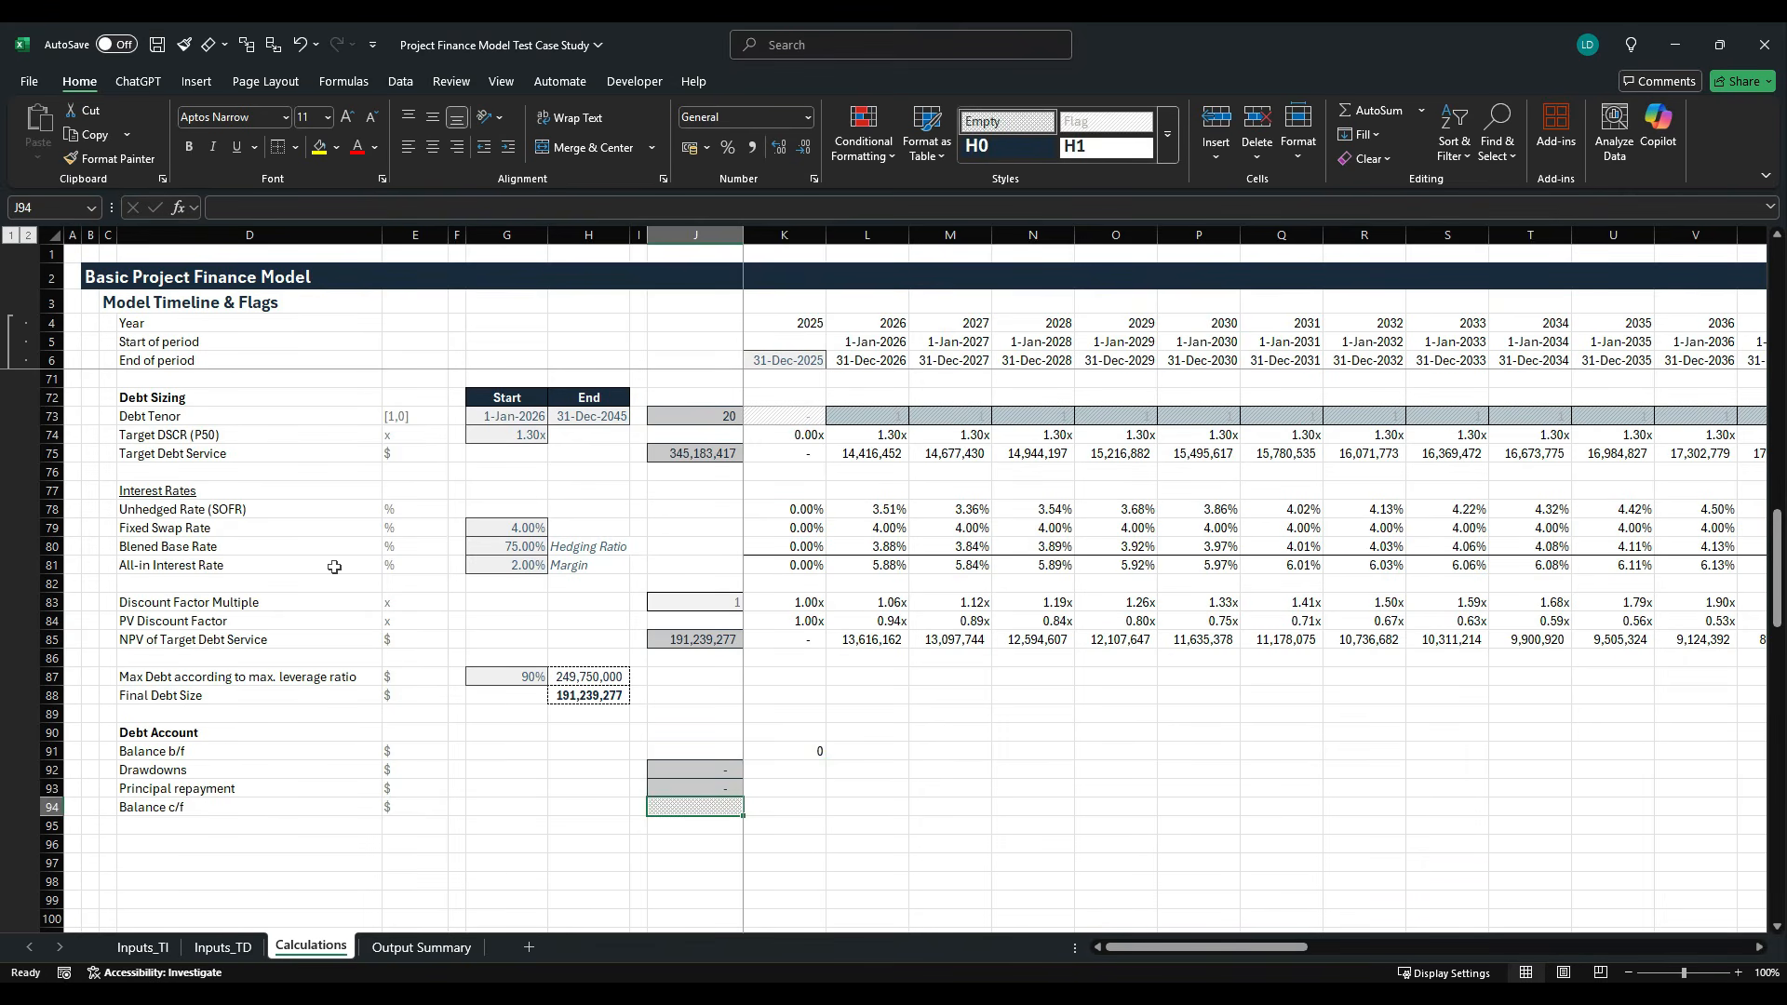
key(Right)
key(Up)
key(Up)
key(Up)
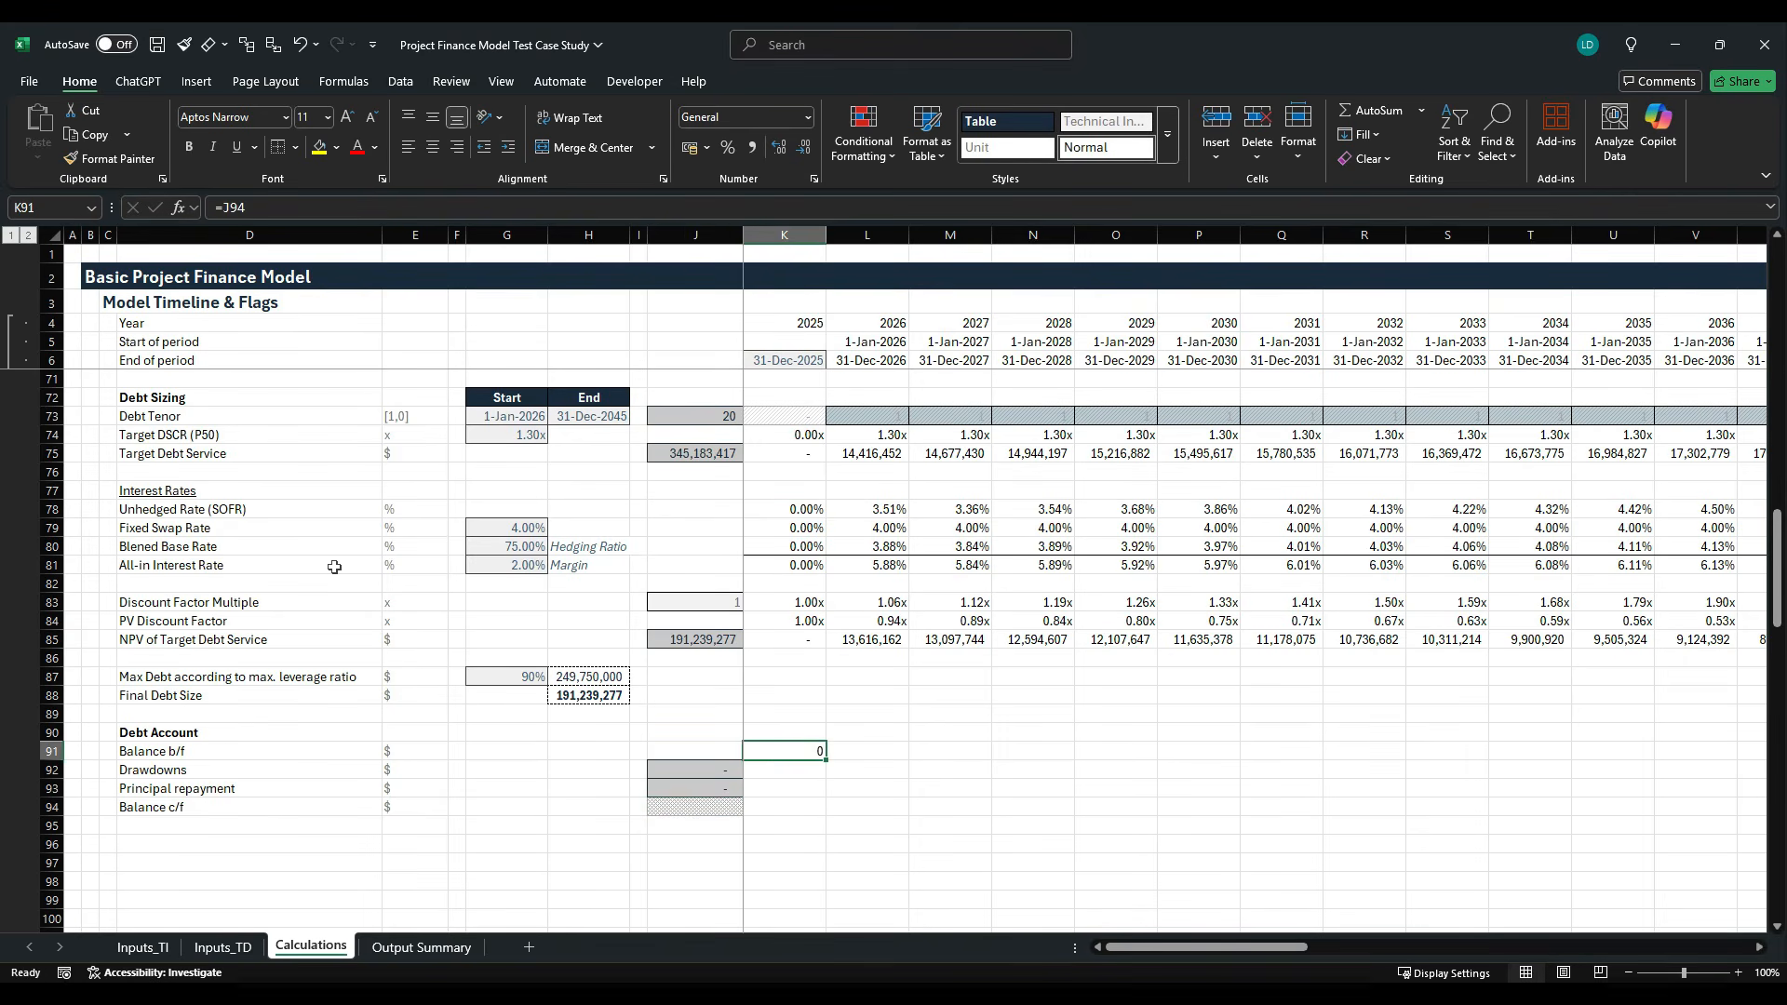
key(alt+h)
key(j)
key(Return)
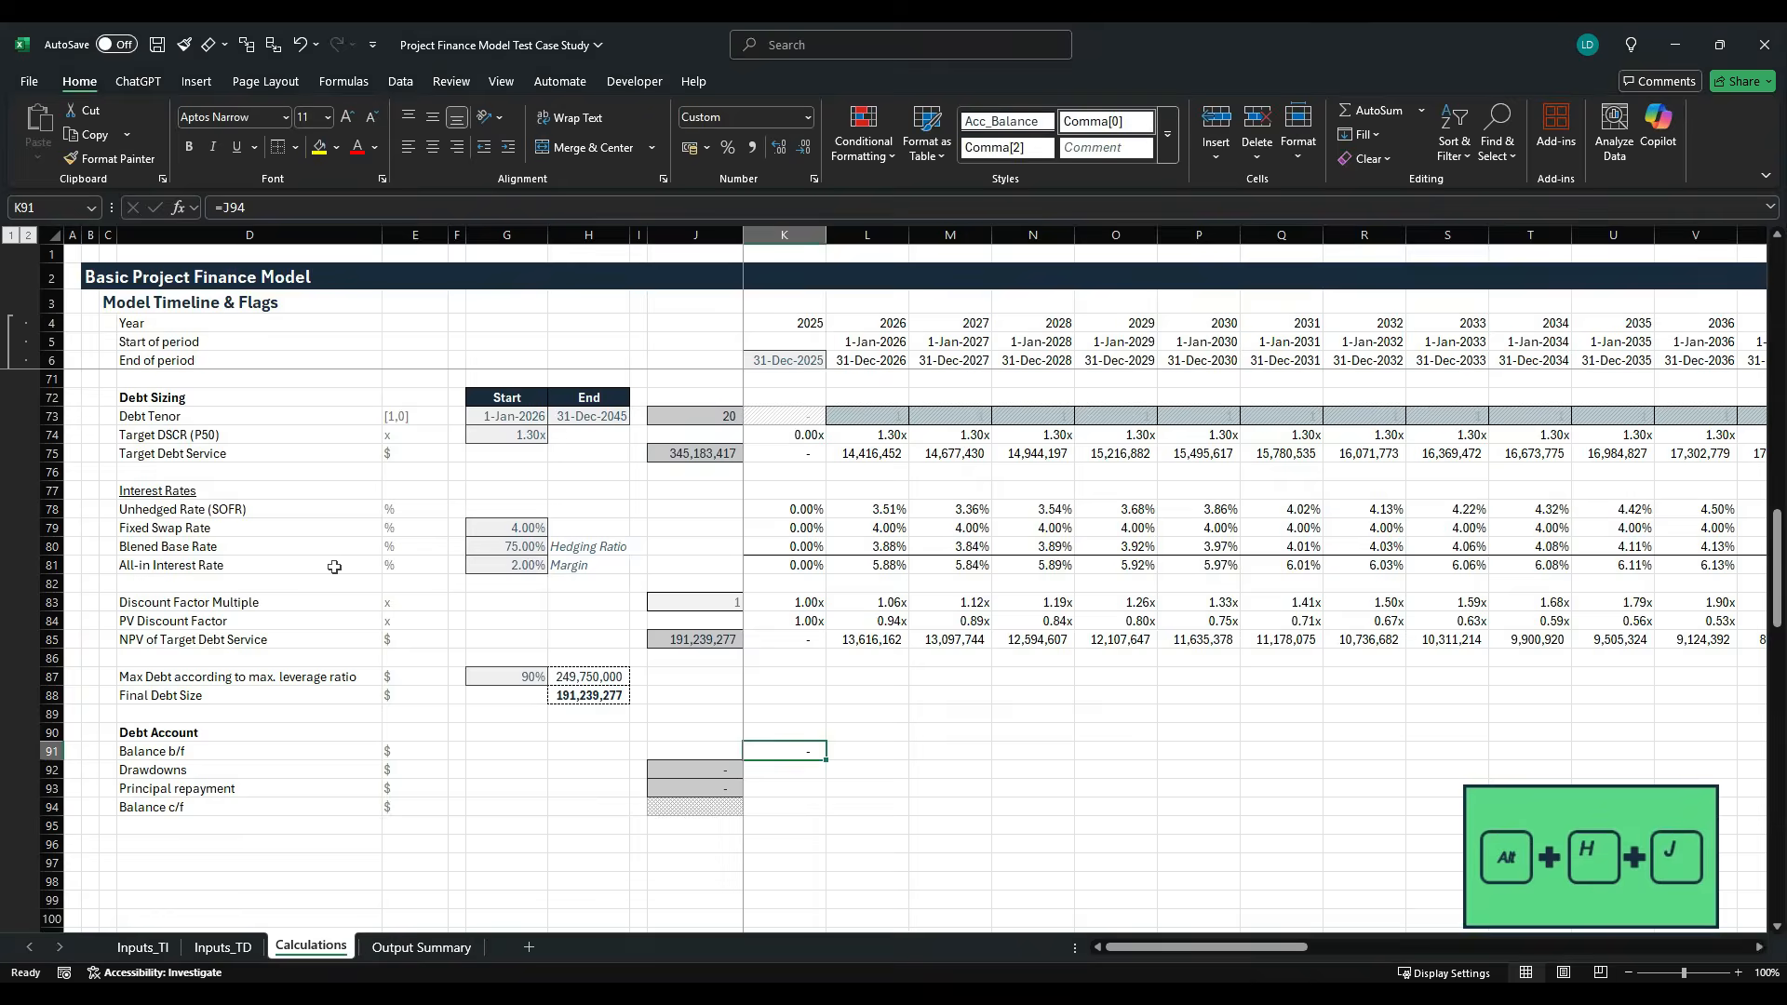
- Calculate the 2025 closing balance in K94 with the formula =SUM(K91:K93)
key(Down)
key(Down)
key(Down)
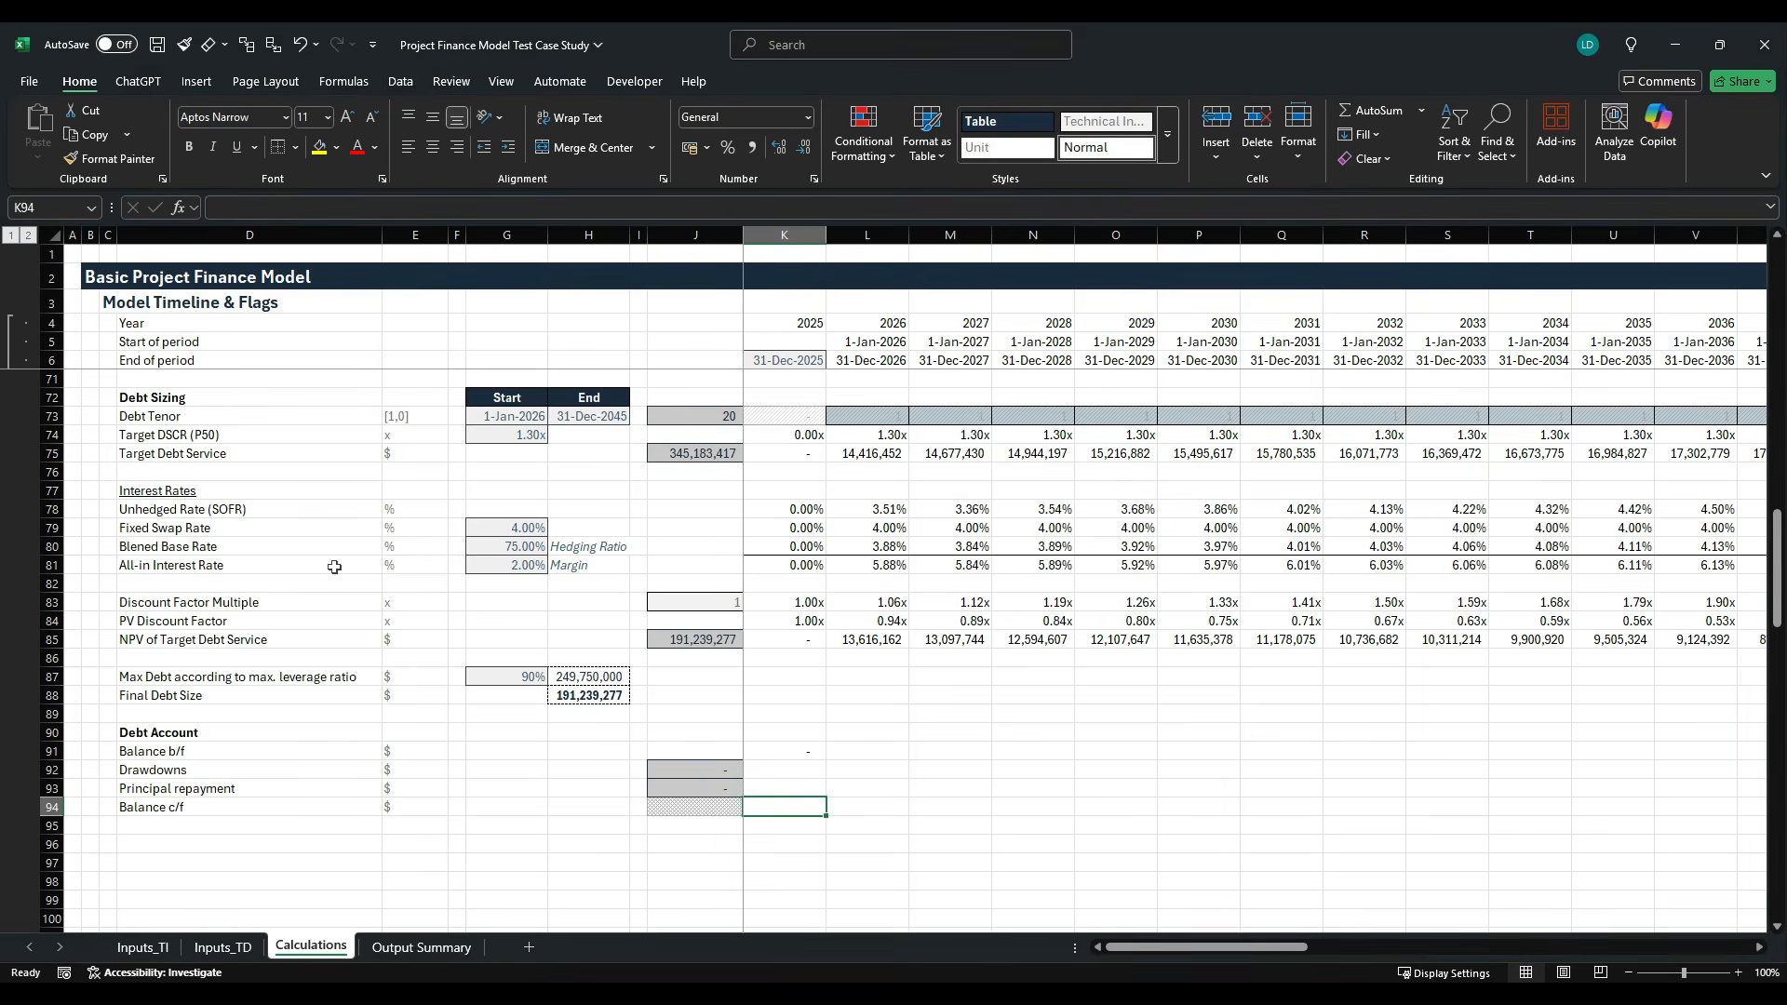
key(shift+alt+equal)
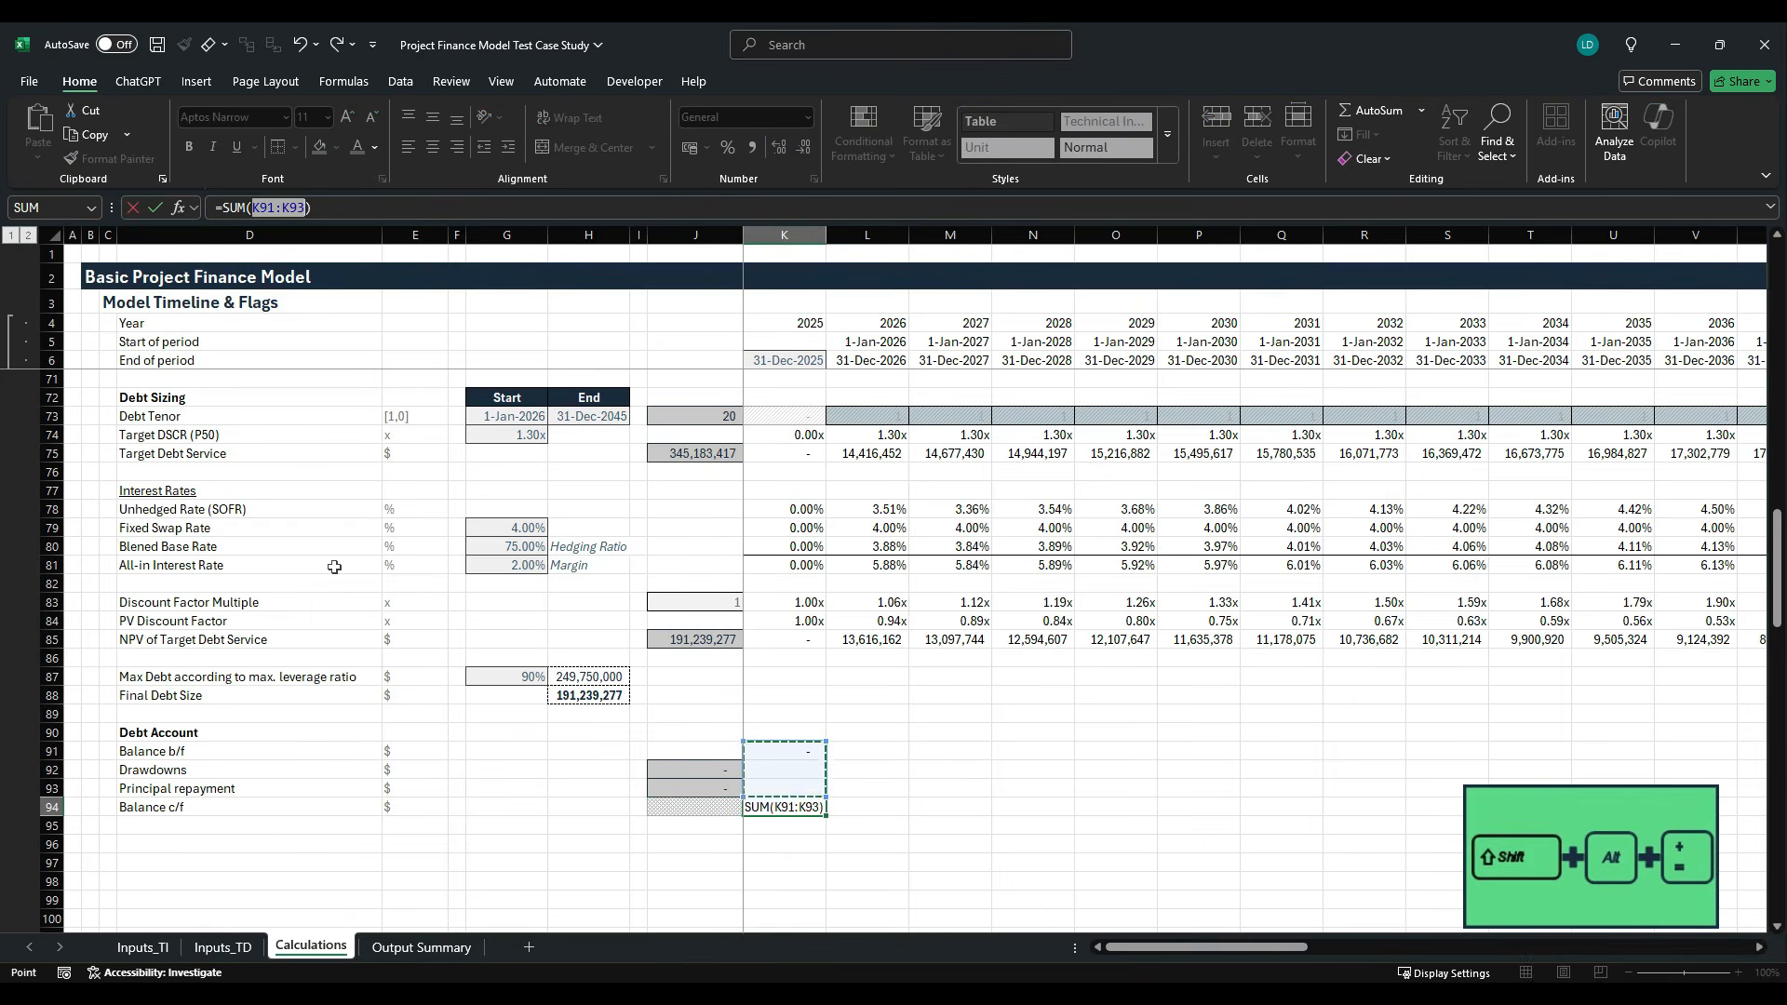
key(ctrl+Return)
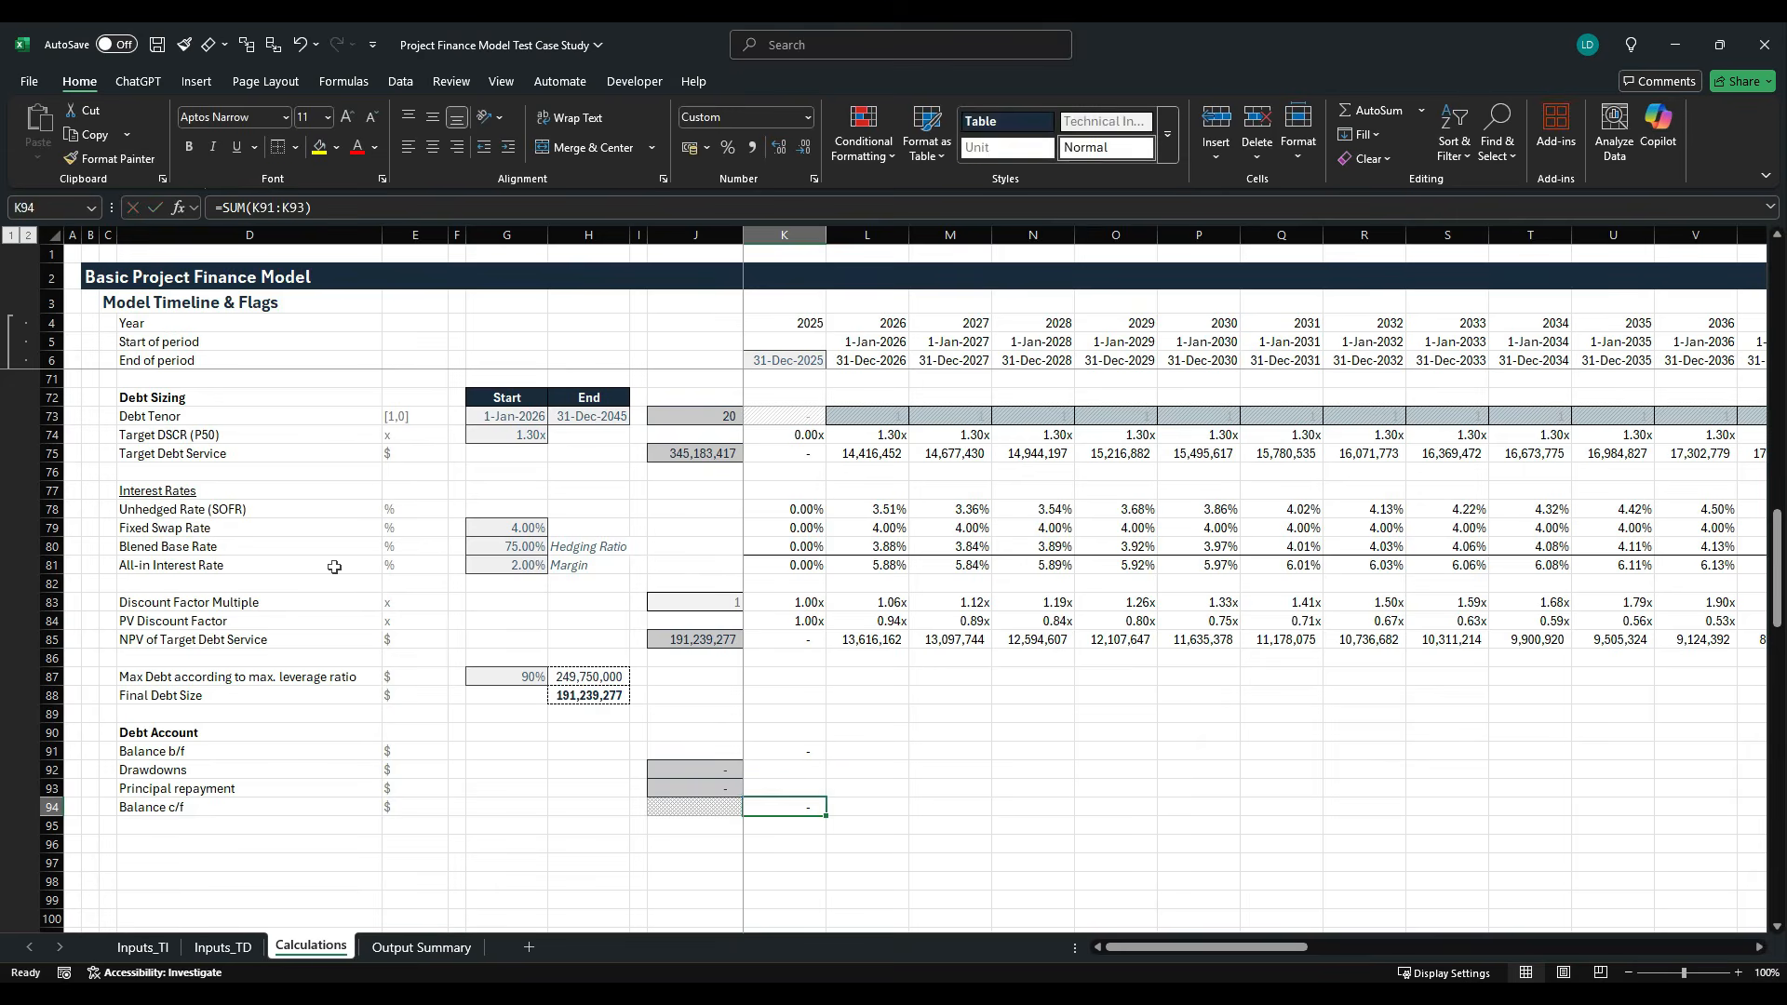
- Format the closing balance in K94 with the Acc_Balance cell style
key(alt+h+j)
key(alt+h+j)
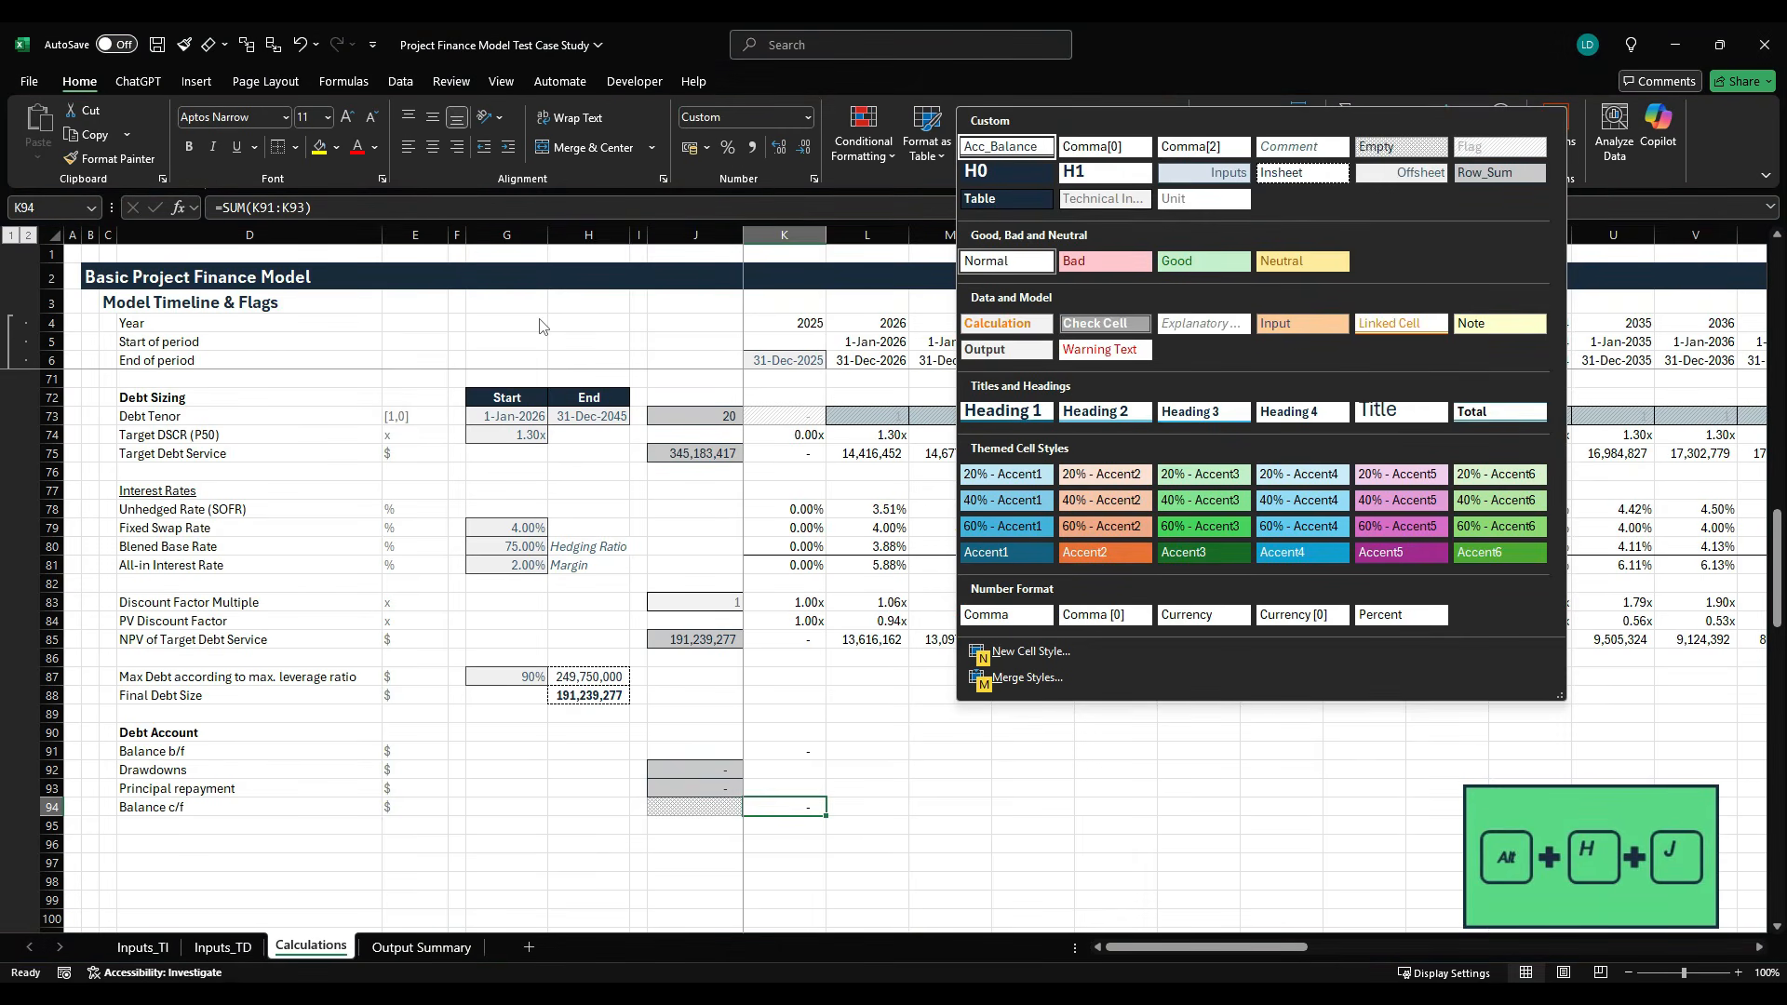
key(Escape)
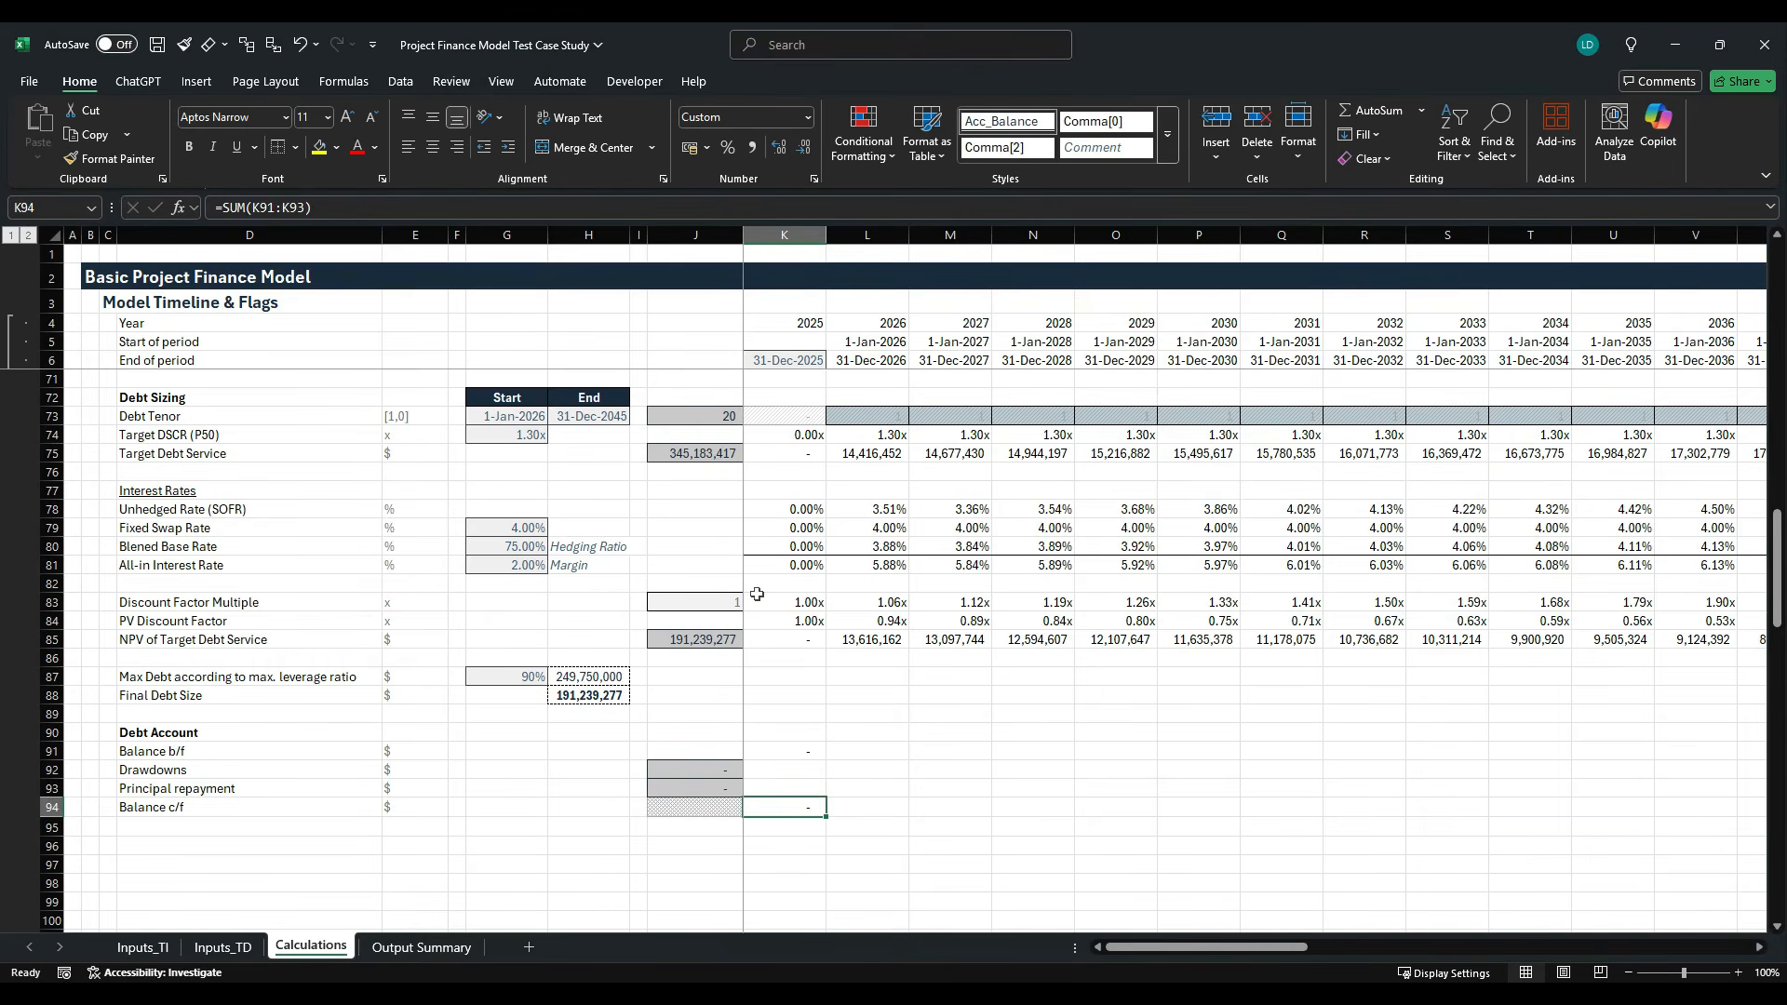
- Calculate the 2025 drawdown in K92 as final debt size times the Financial Close flag with the formula =$H$88*K9
key(Up)
key(Up)
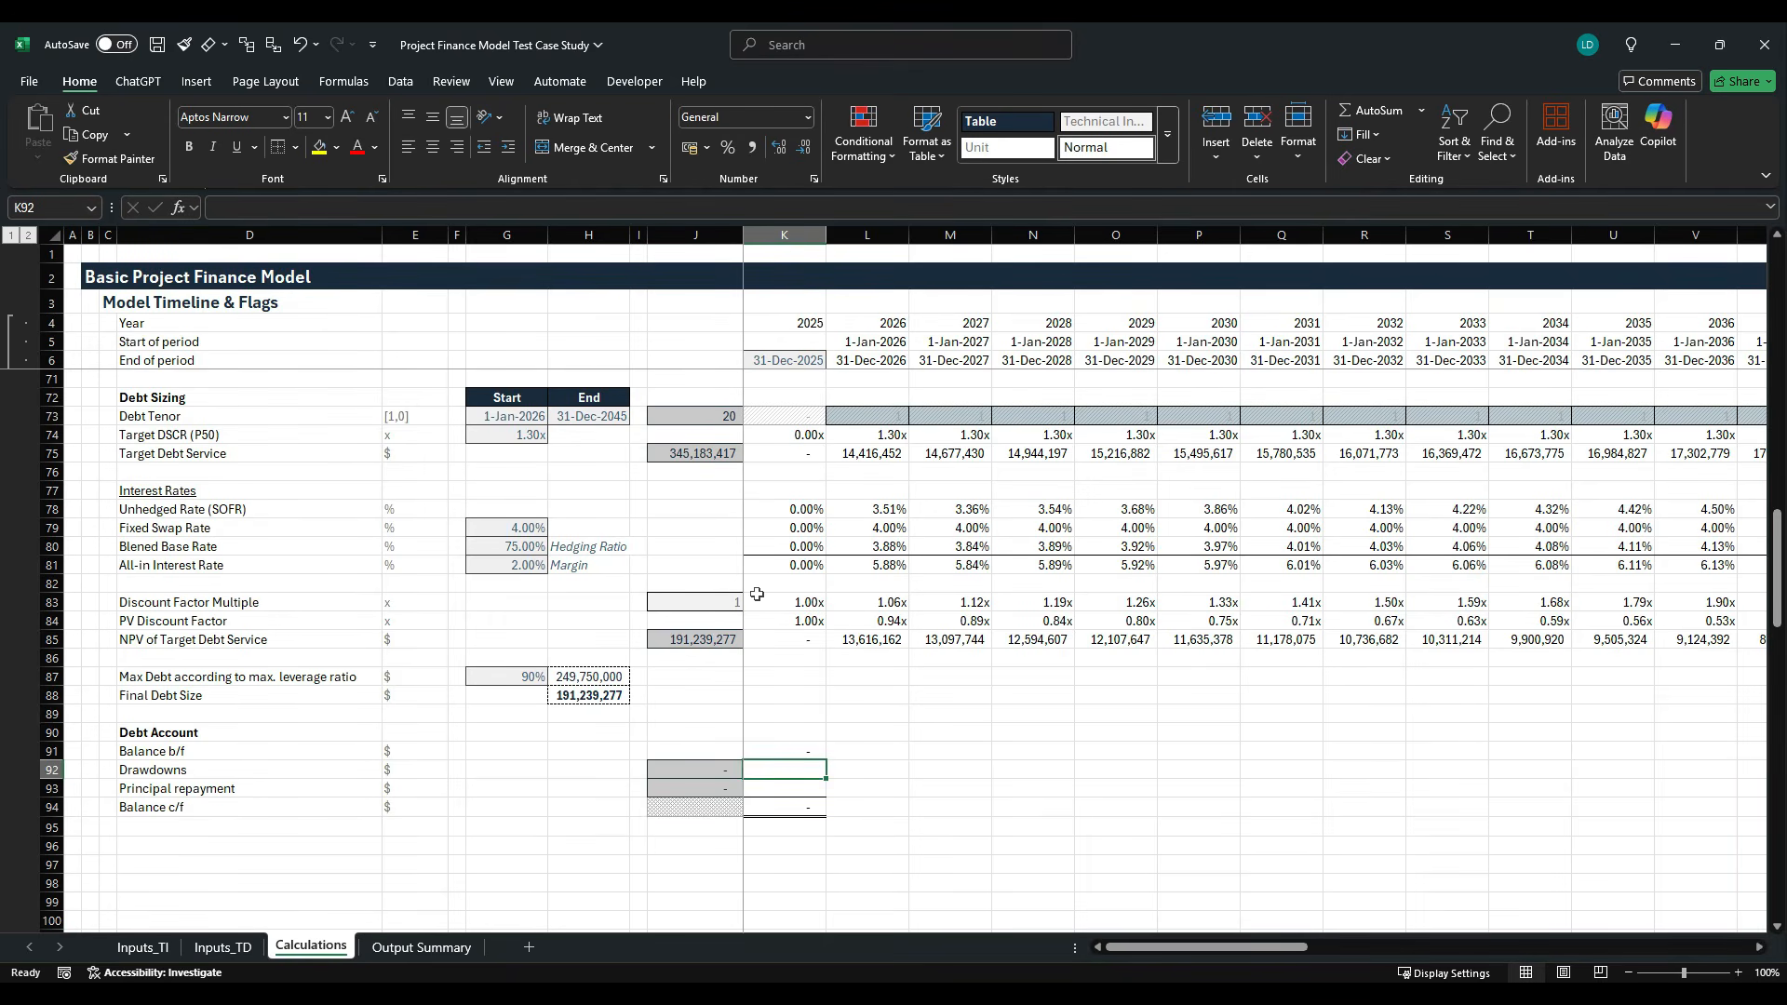
text(=)
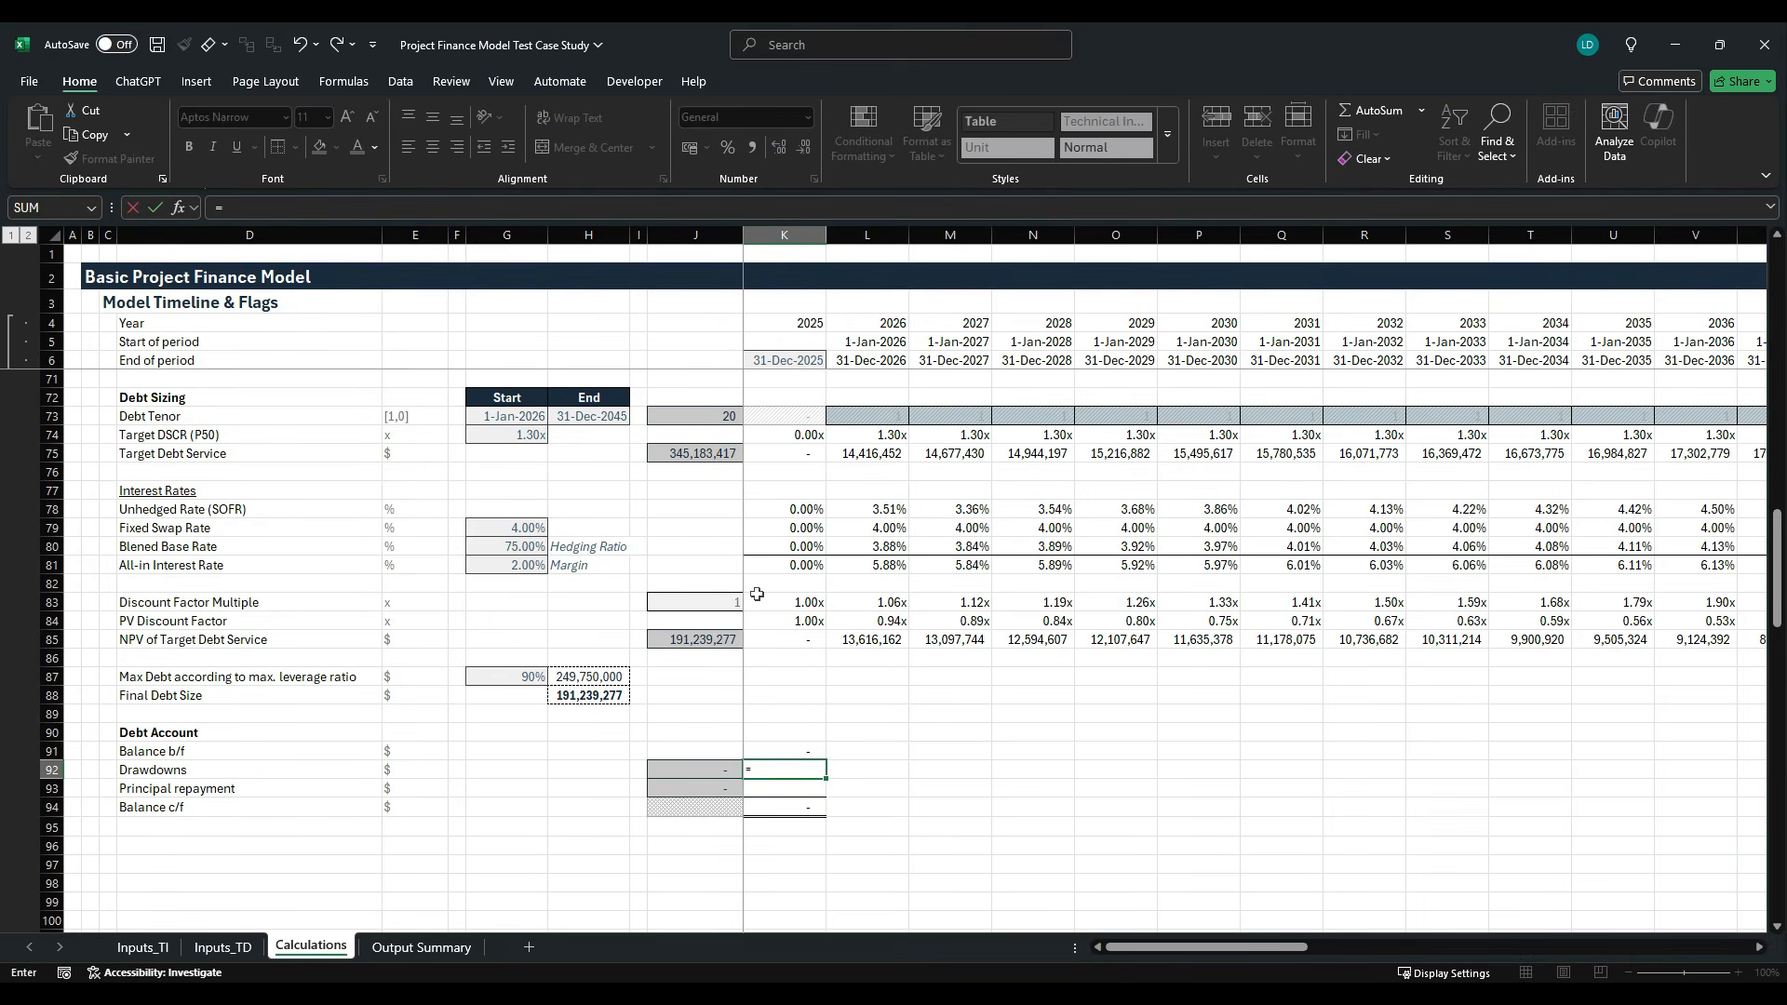
key(Up)
key(Up)
key(Up)
key(Up)
key(Left)
key(Left)
key(Left)
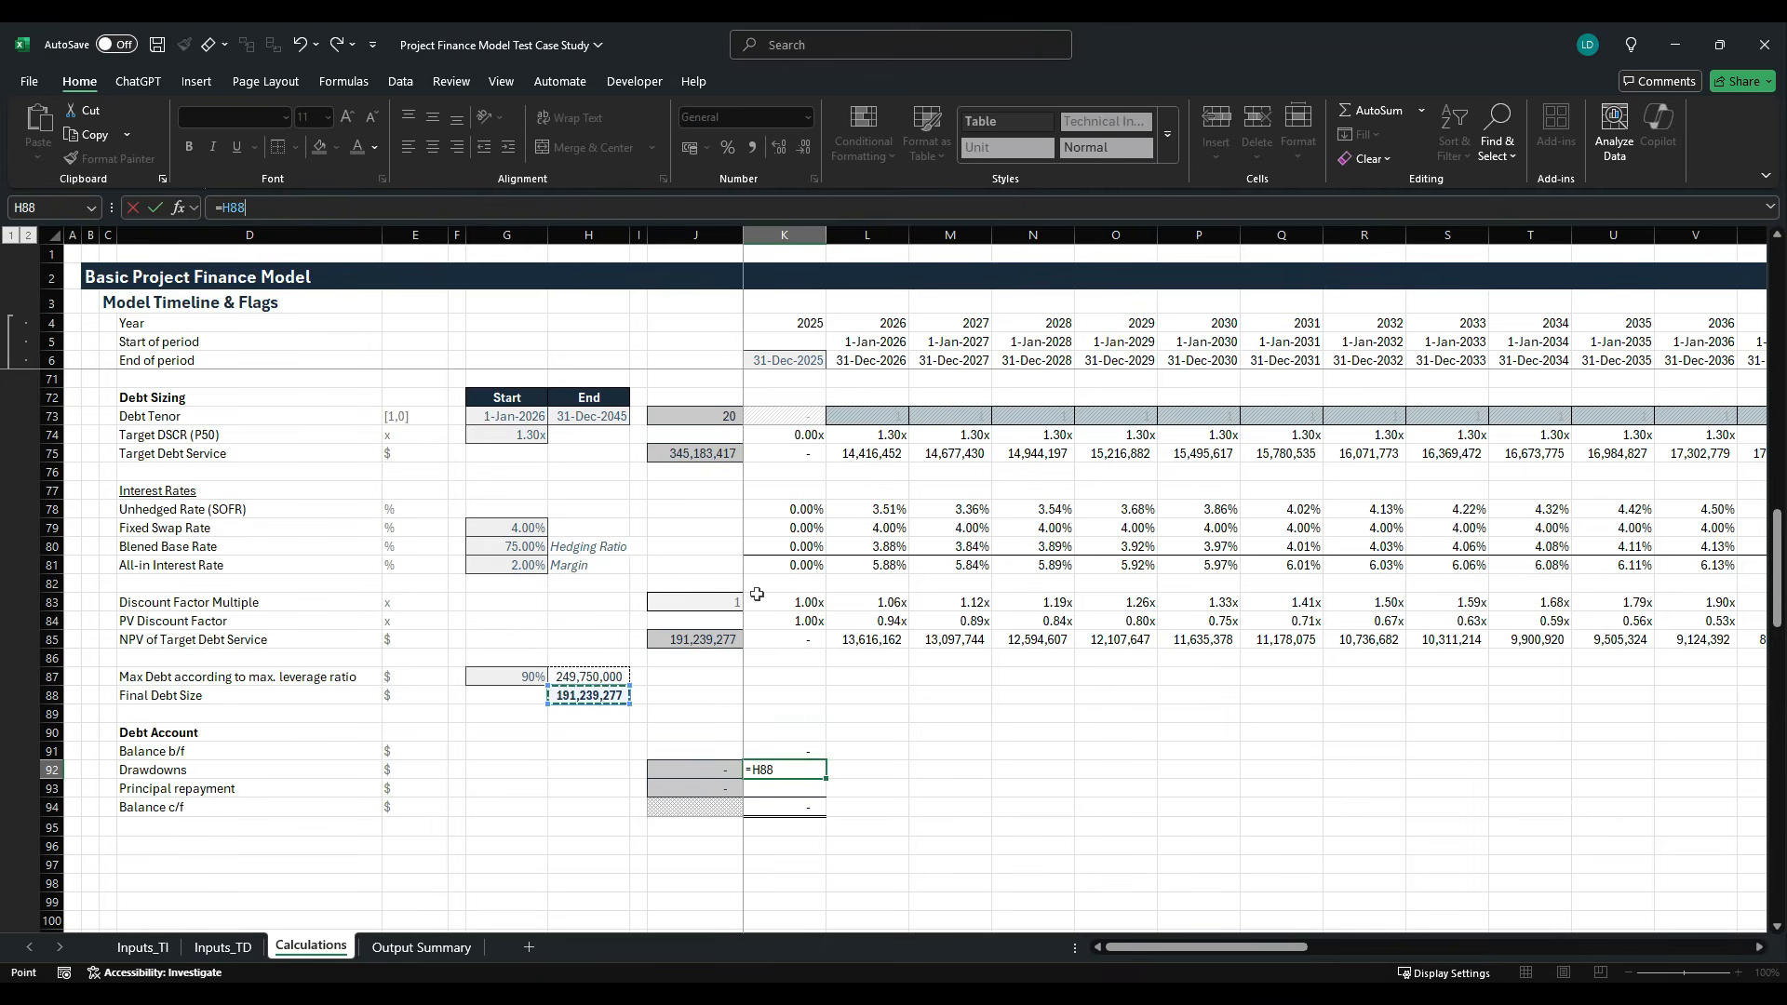
key(F4)
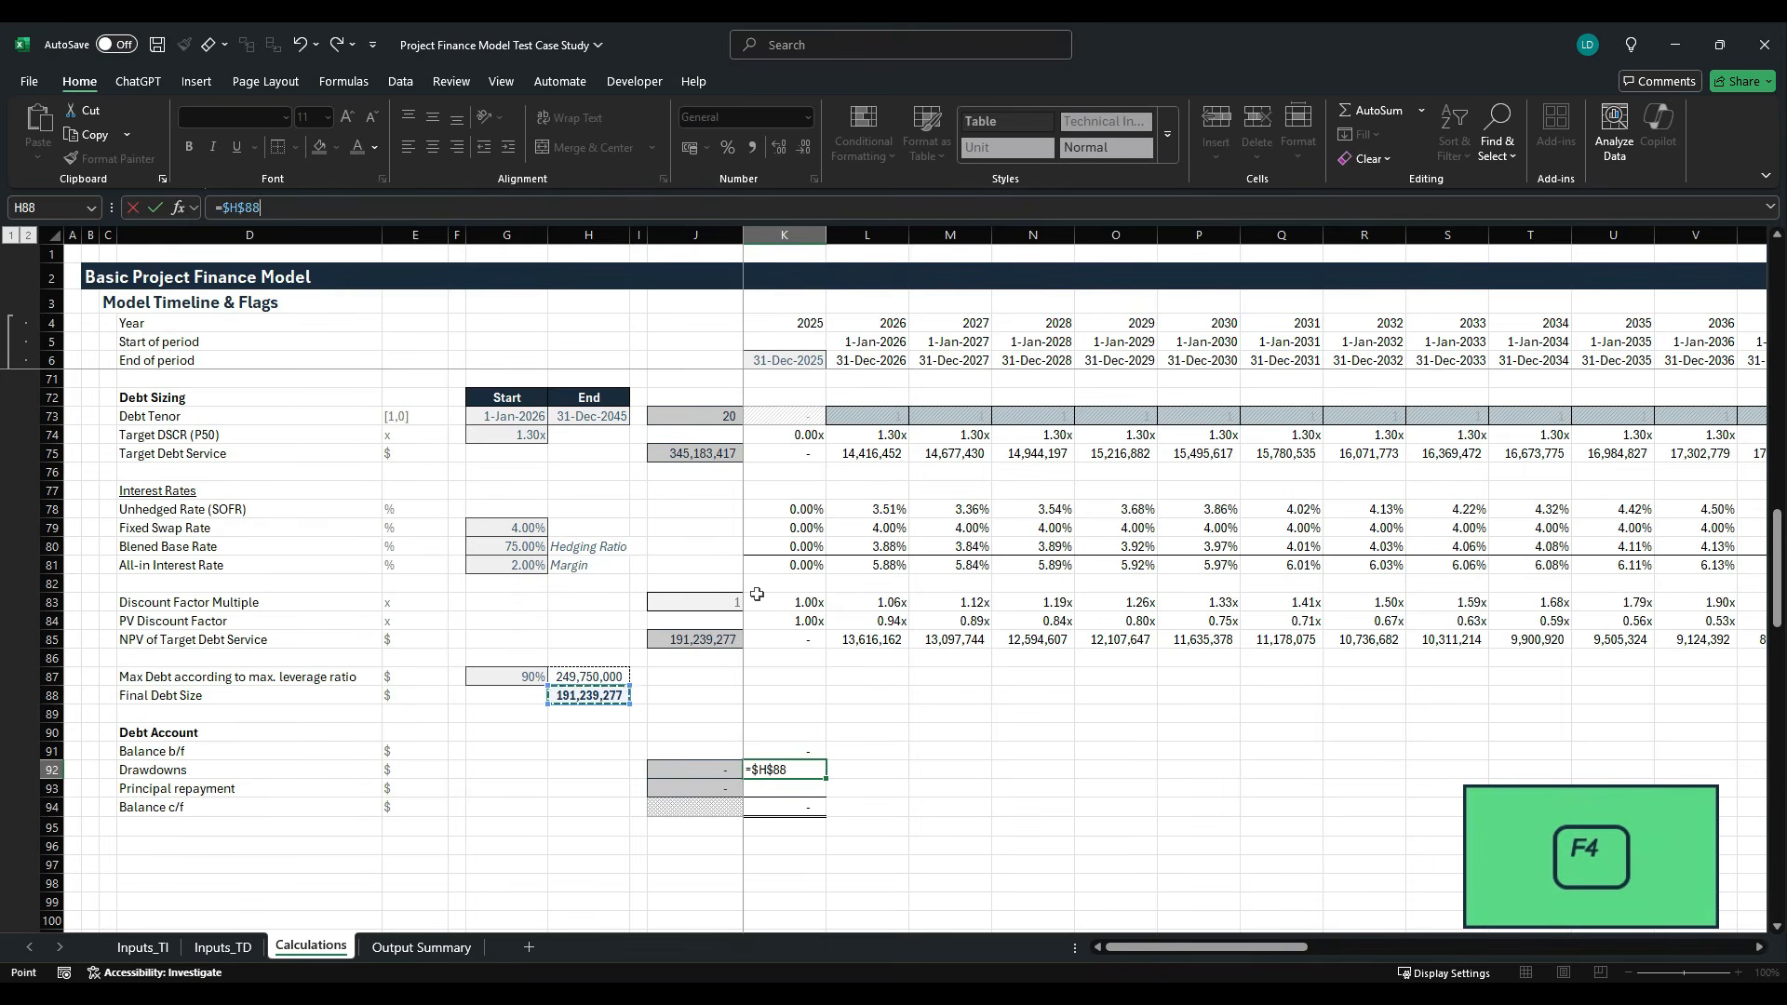
text(*)
key(Up)
key(Up)
key(Up)
key(Up)
key(Up)
key(Up)
key(Up)
key(Up)
key(Up)
key(Up)
key(Up)
key(Up)
key(Up)
key(Up)
key(Up)
key(Up)
key(Up)
key(Up)
key(Up)
key(Up)
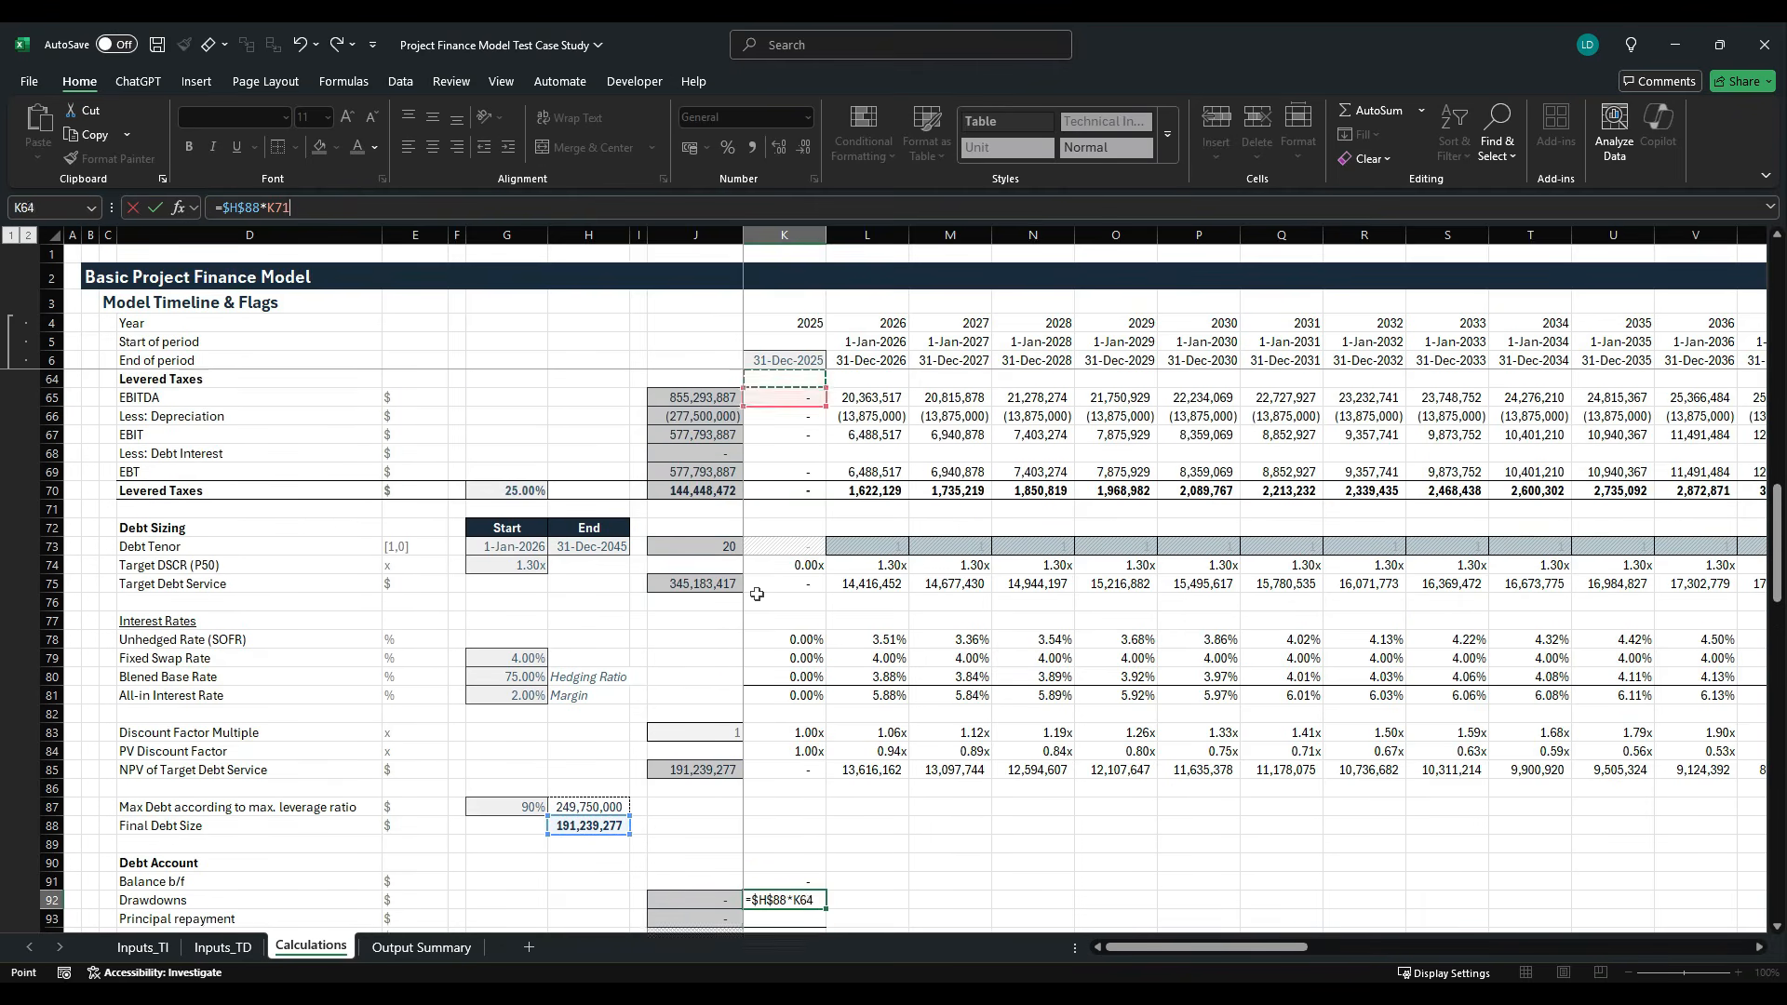
key(Up)
key(Up)
key(Up)
key(Up)
key(Up)
key(Up)
key(Up)
key(Up)
key(Up)
key(Up)
key(Up)
key(Up)
key(Up)
key(Up)
key(Up)
key(Up)
key(Up)
key(Up)
key(Up)
key(Up)
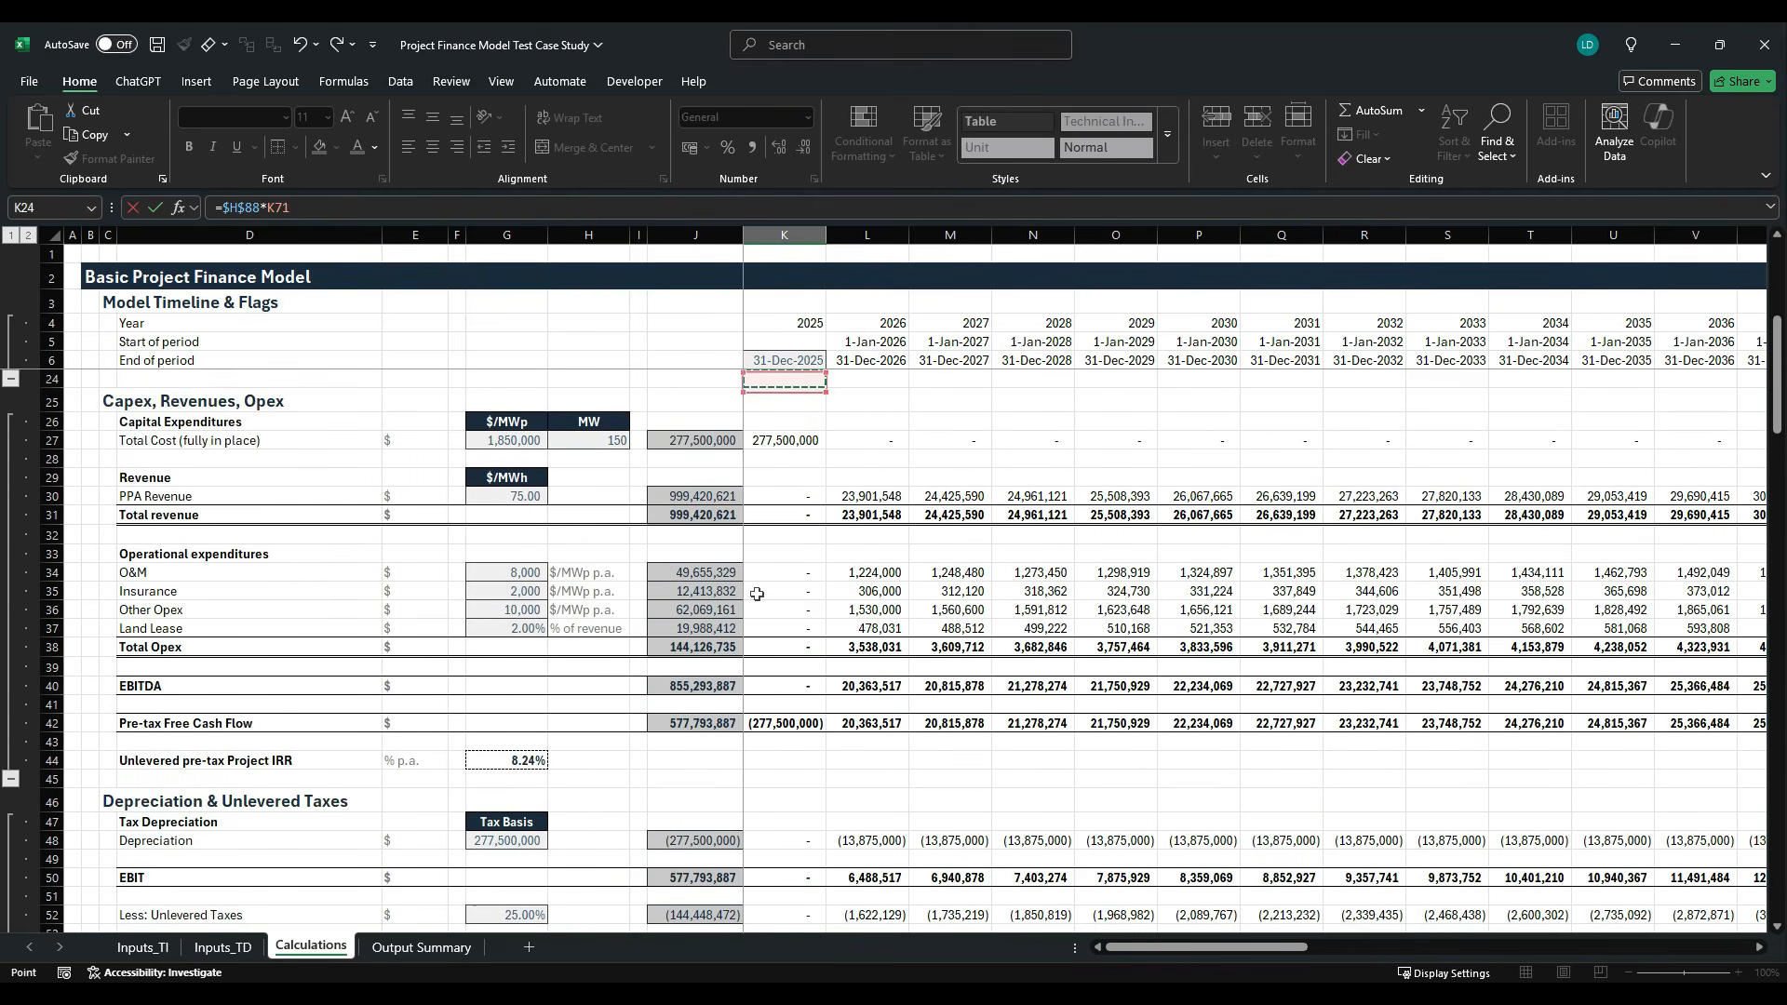
key(Up)
key(Up)
key(Up)
key(Up)
key(Up)
key(Up)
key(Down)
key(Up)
key(Up)
key(Up)
key(Up)
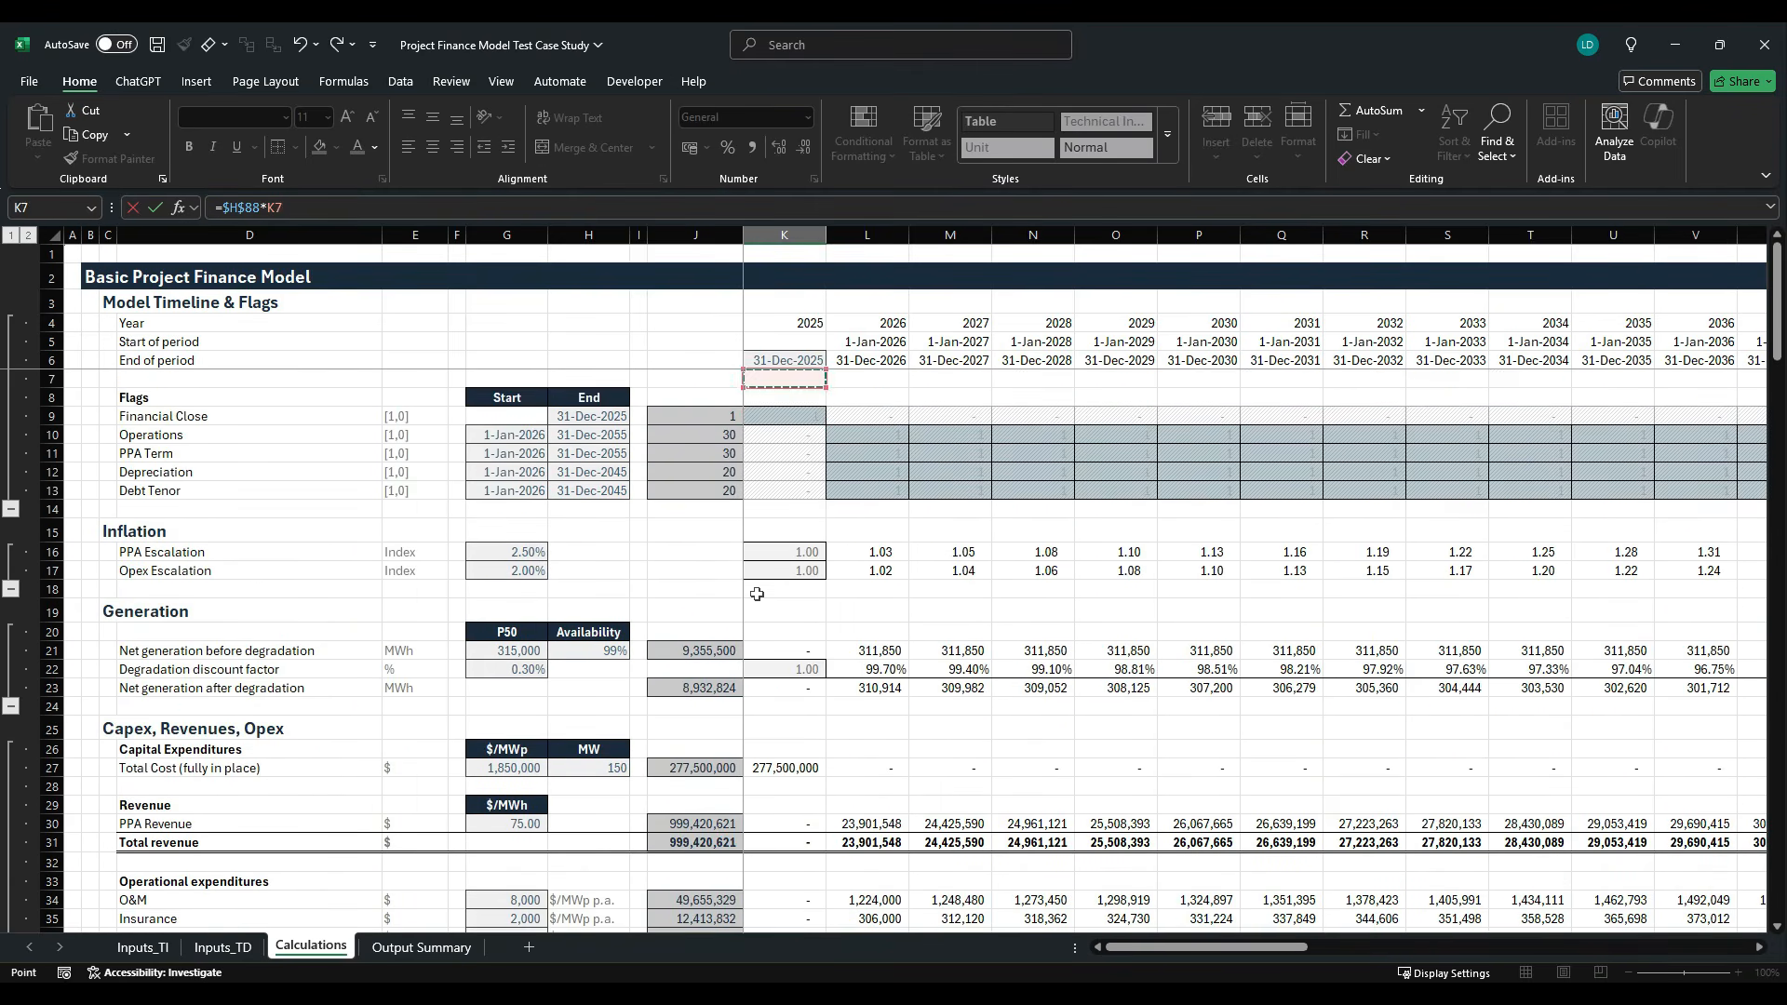
key(Down)
key(Down)
key(Down)
key(Return)
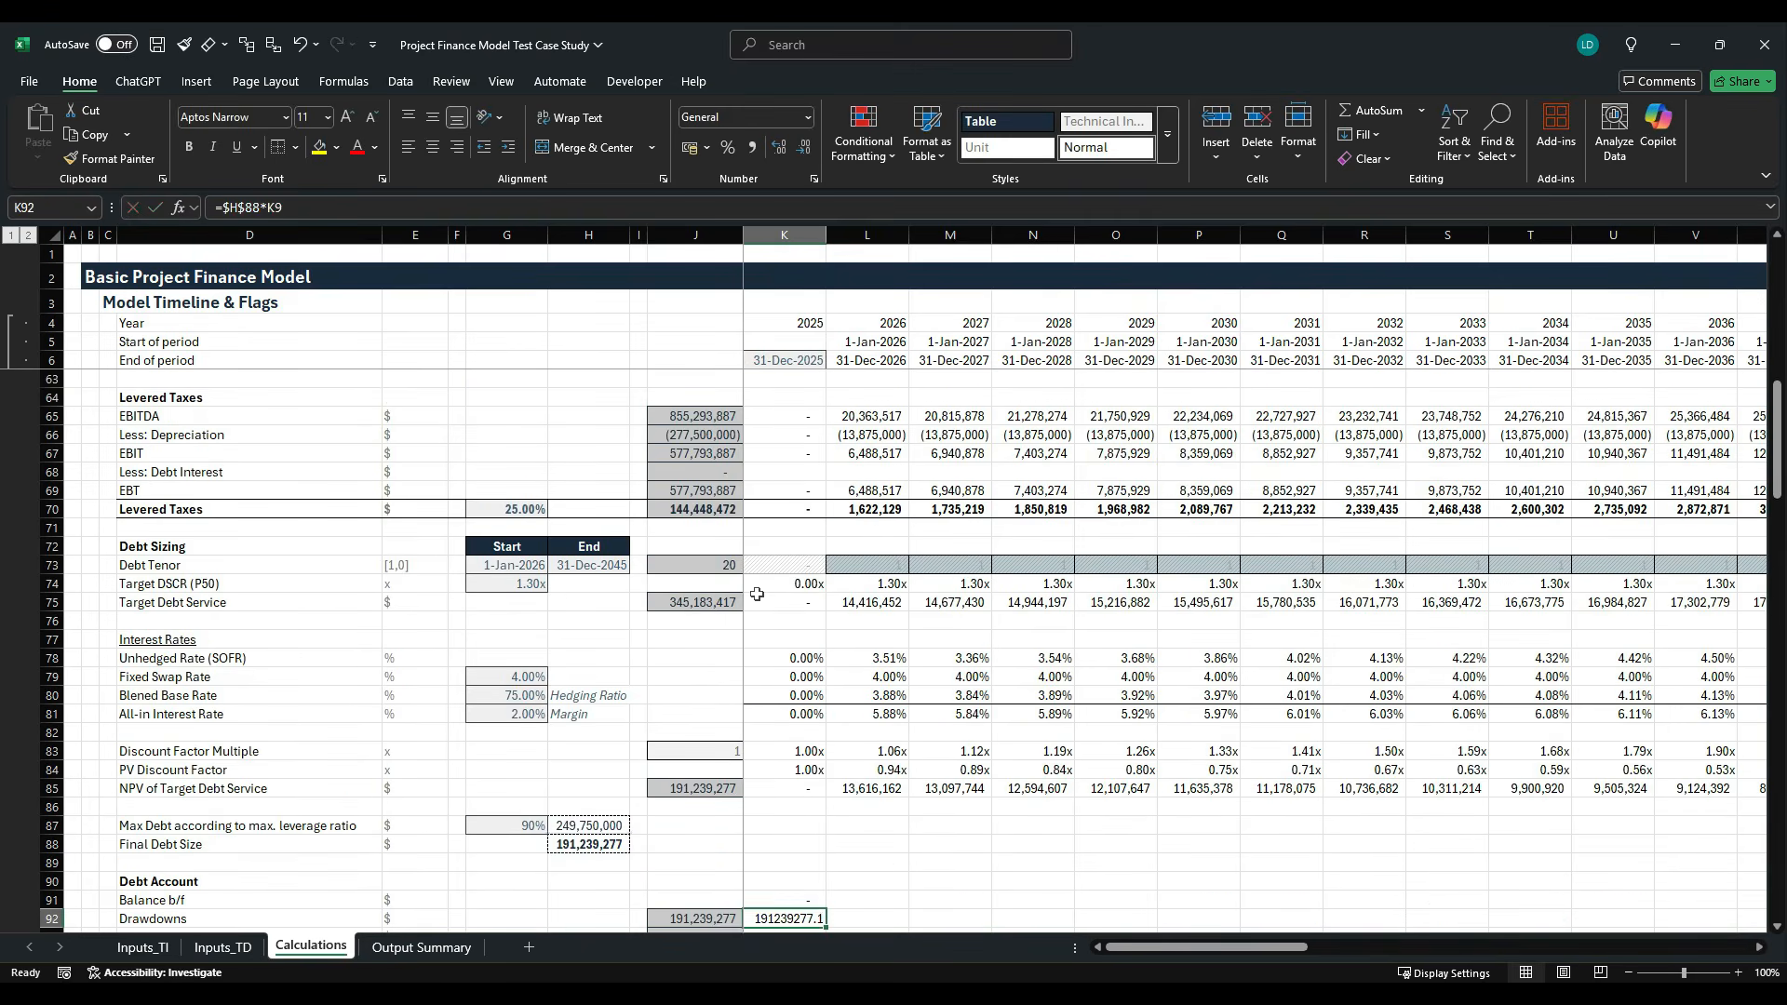
- Format the 2025 drawdown in K92 with the Comma[0] cell style
key(Up)
key(alt+h)
key(j)
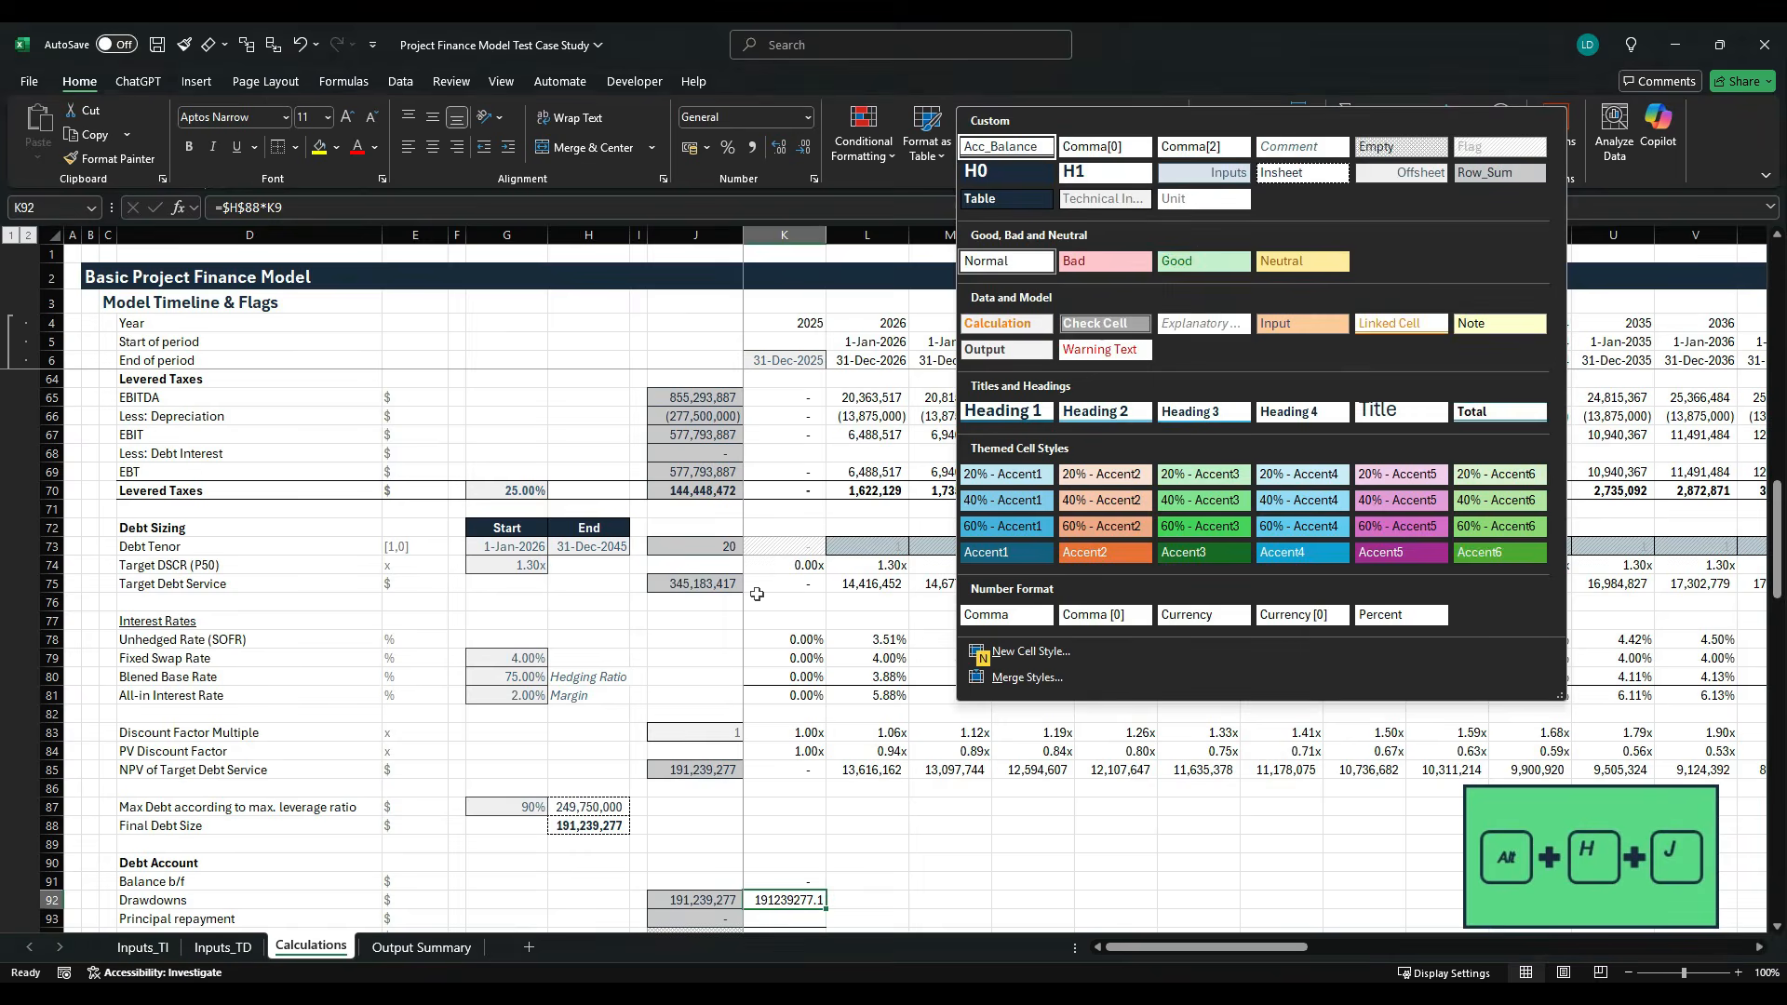
key(Right)
key(Return)
- Fill the Debt Account rows 91 to 94 from the 2025 column across the whole timeline to 2060
key(Down)
key(Down)
key(Down)
key(Down)
key(Down)
key(Down)
key(Down)
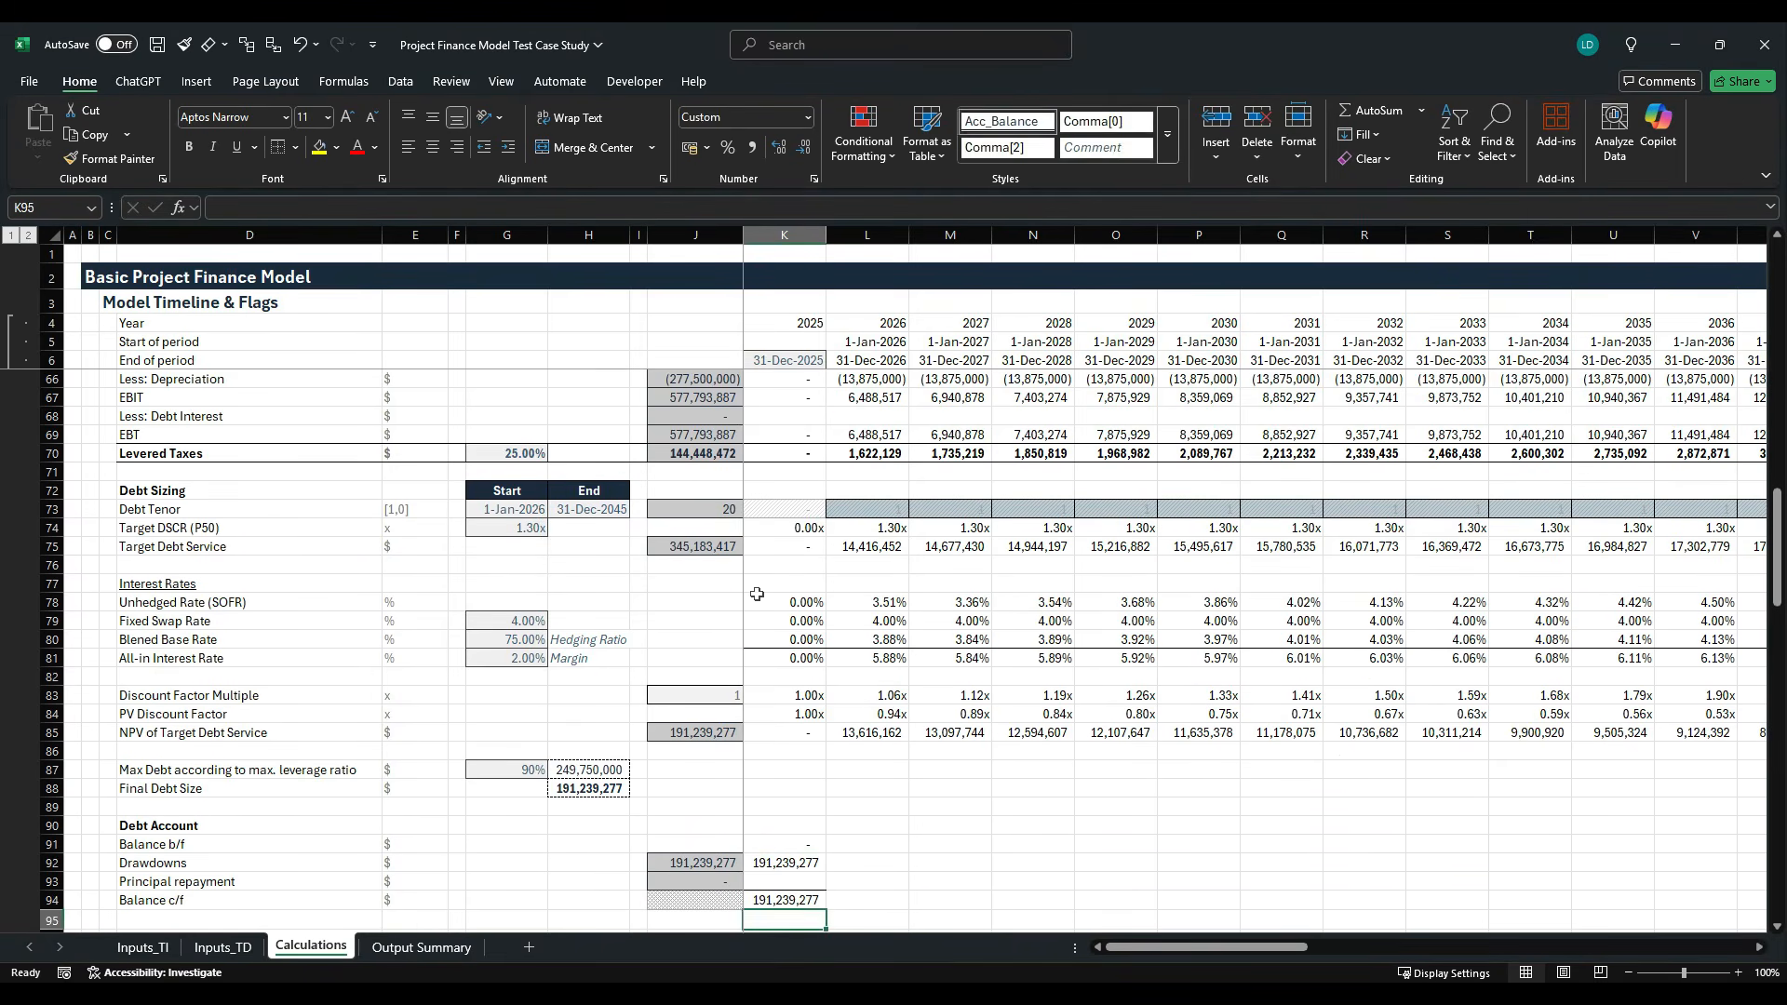
key(Up)
key(Up)
key(Up)
key(Up)
key(Up)
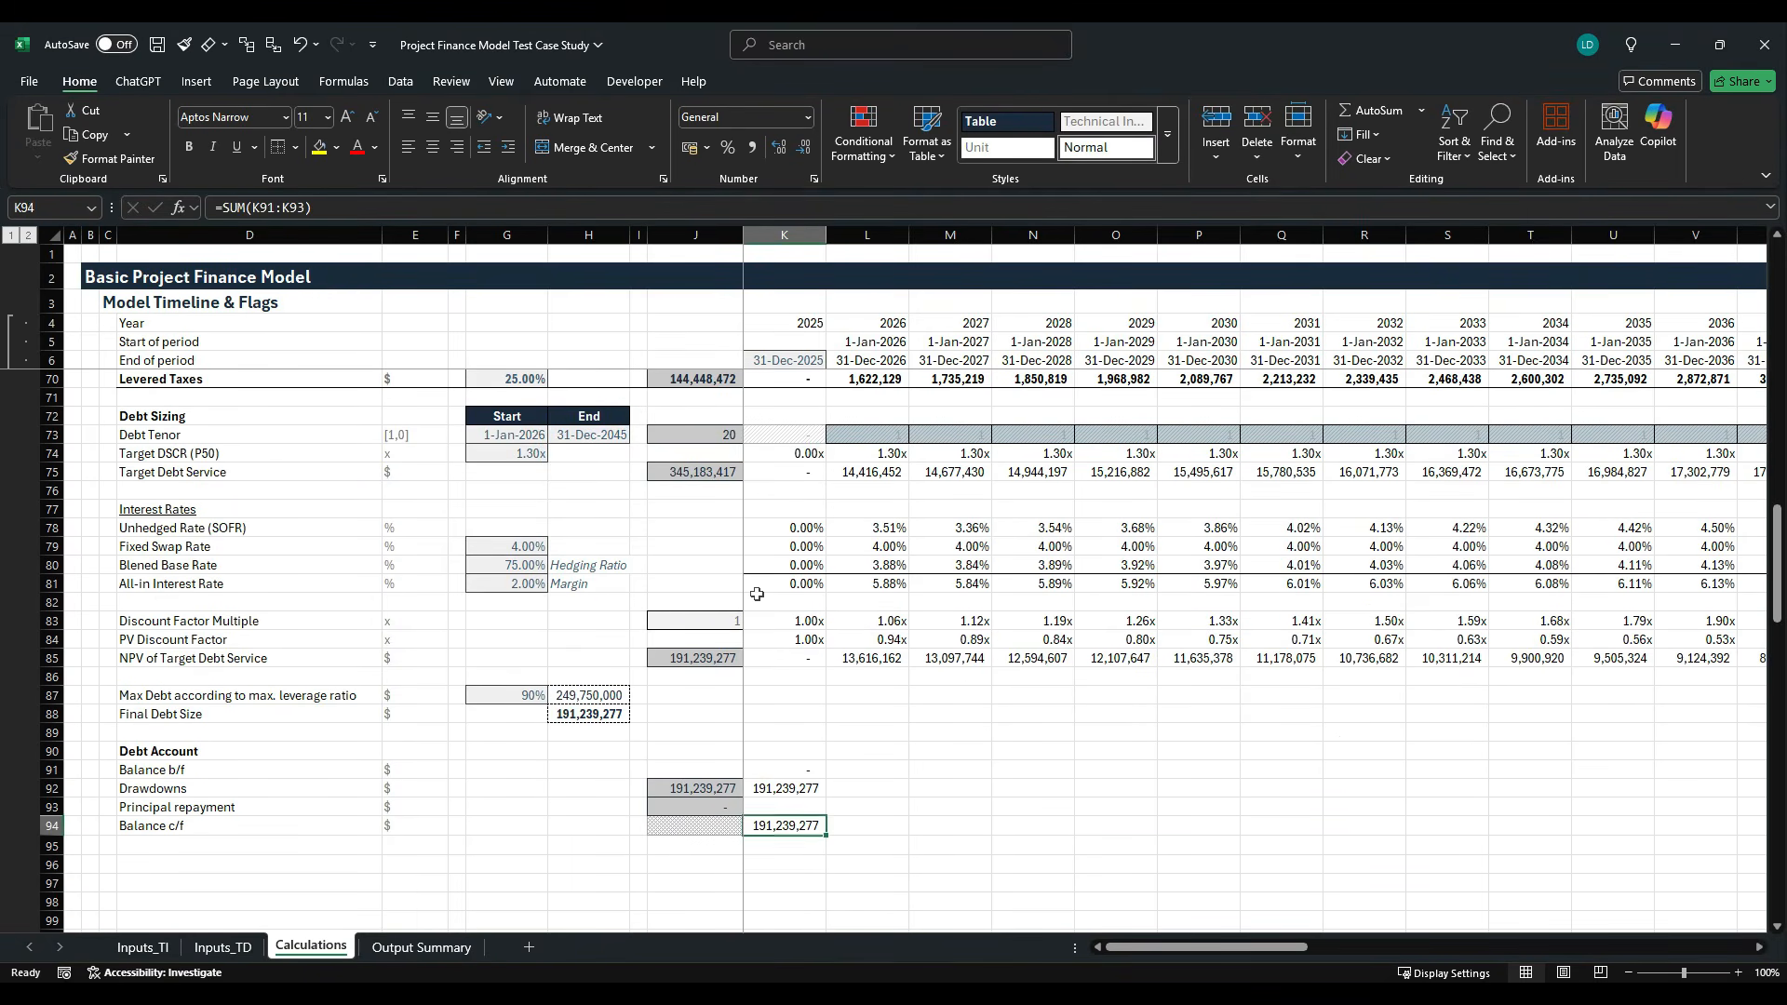
key(shift+Up)
key(shift+Up)
key(shift+Up)
key(ctrl+shift+Right)
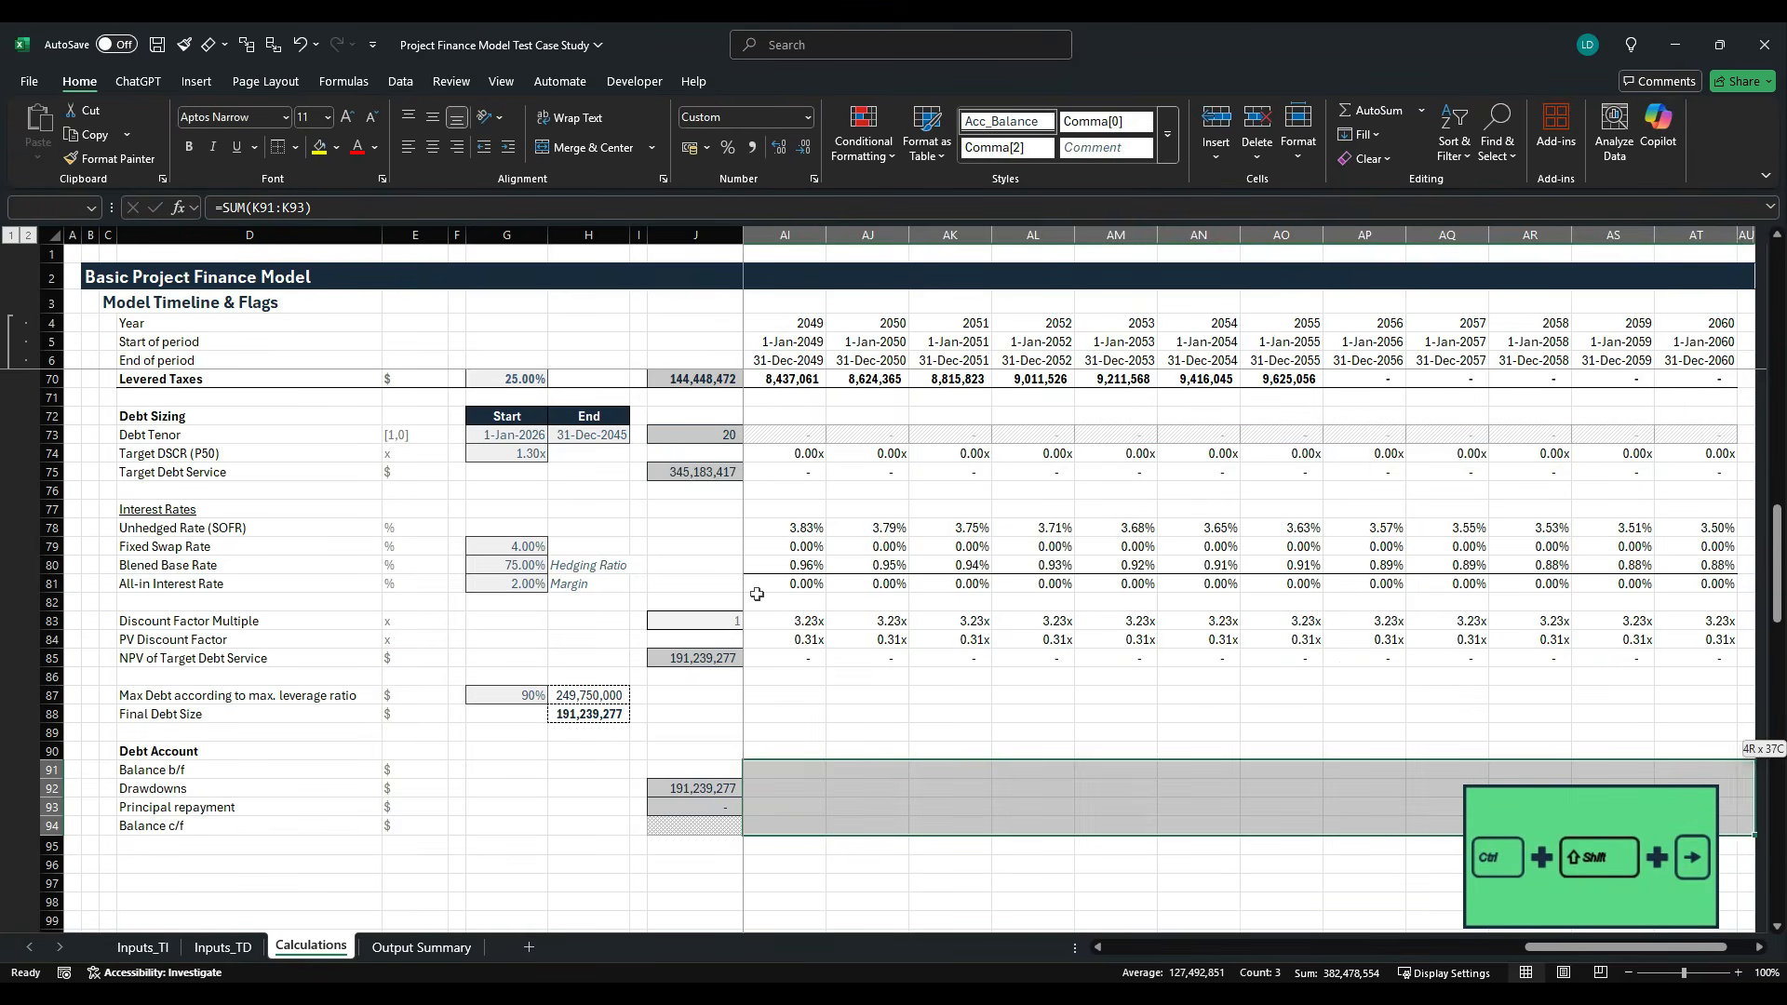
key(ctrl+r)
key(shift+BackSpace)
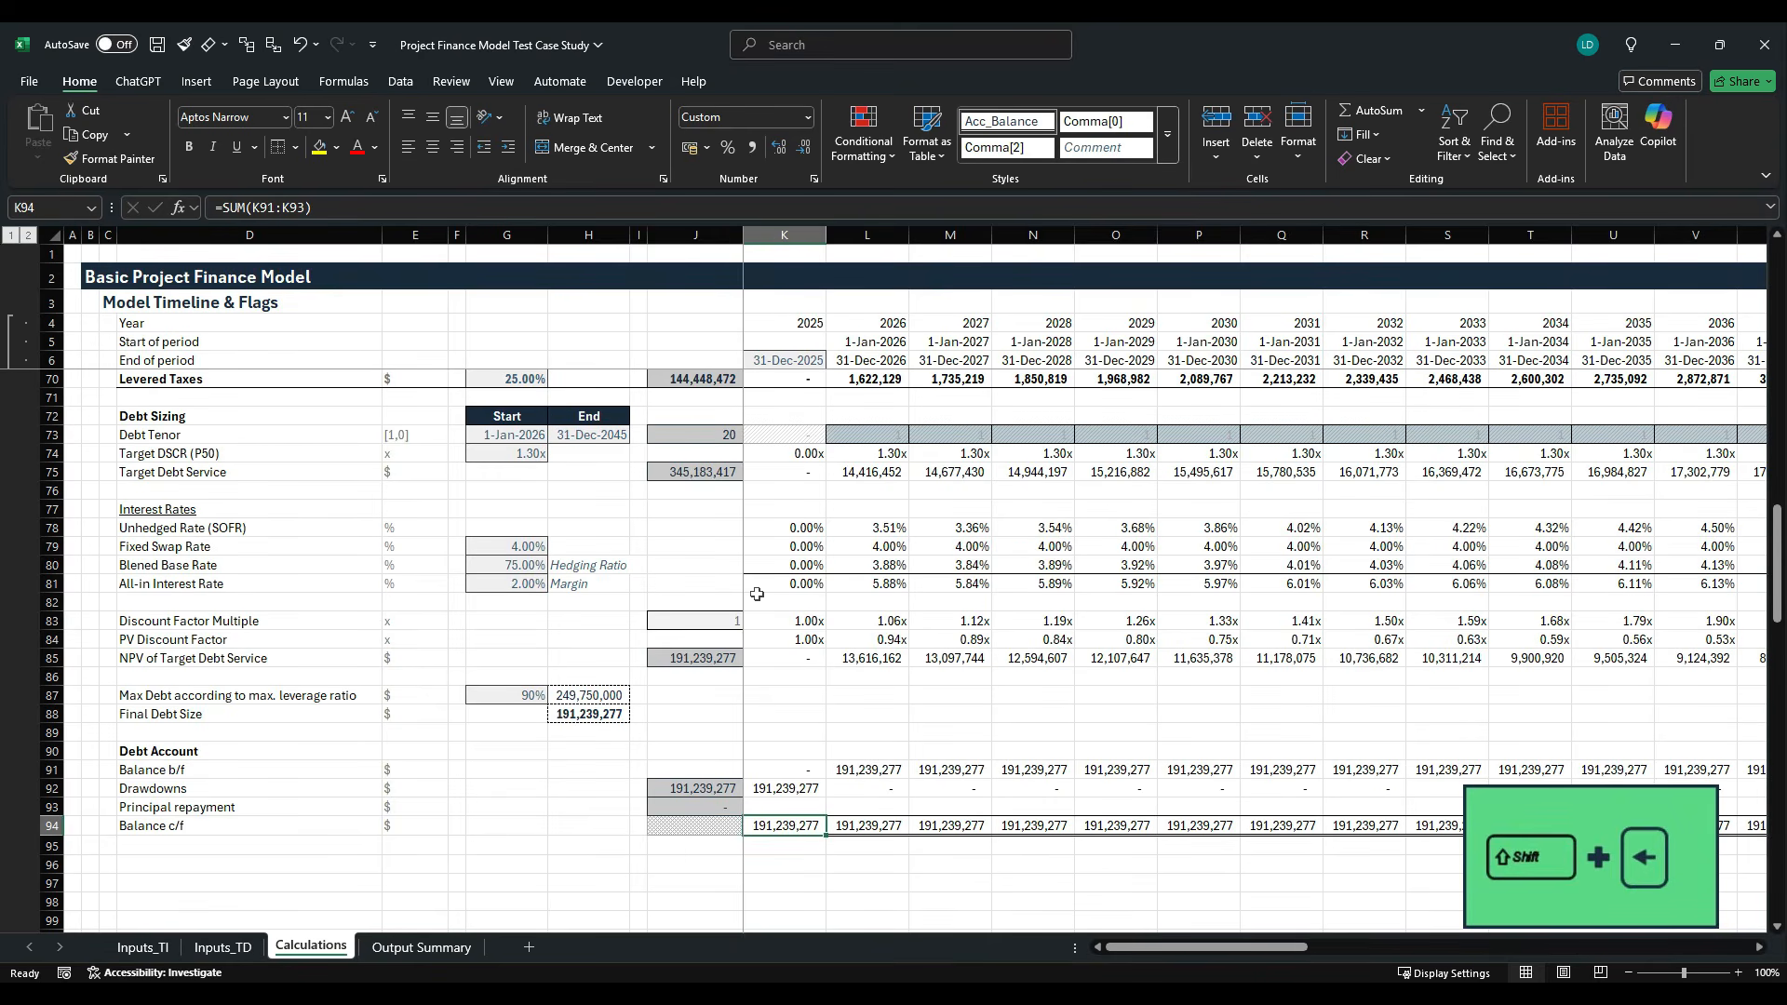
key(ctrl+r)
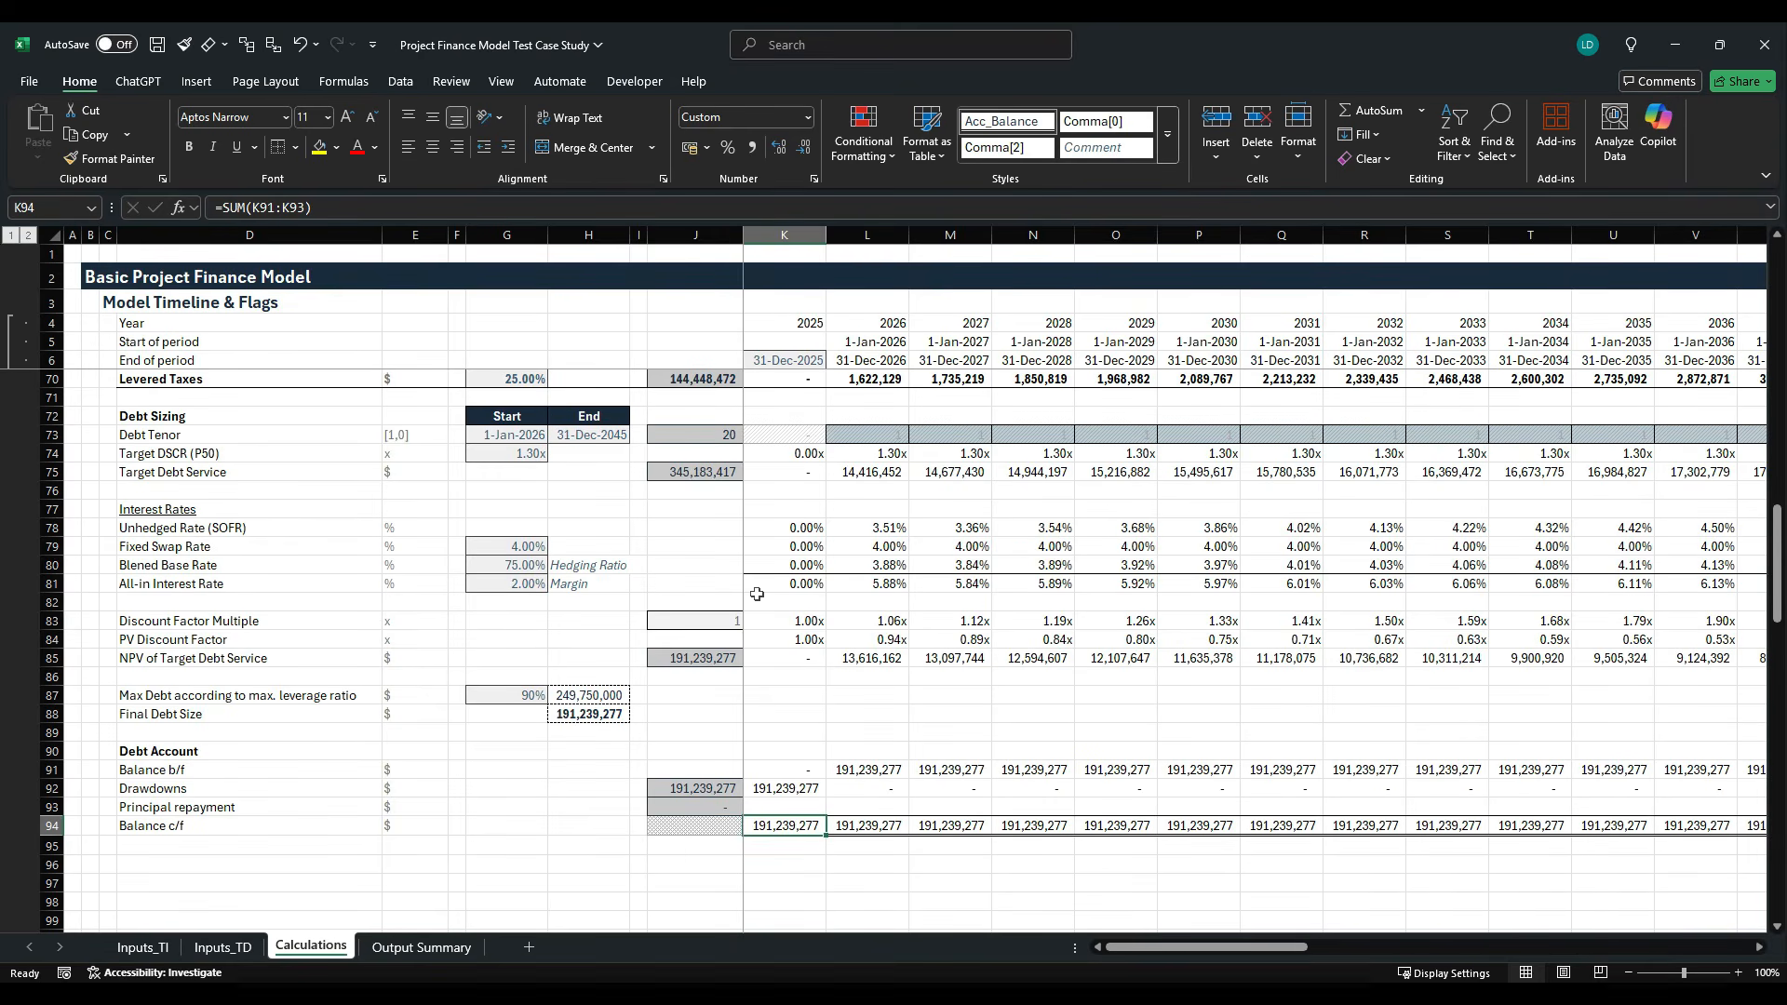
- Examine the target debt service formula in K75 in relation to the empty principal repayment row
key(Up)
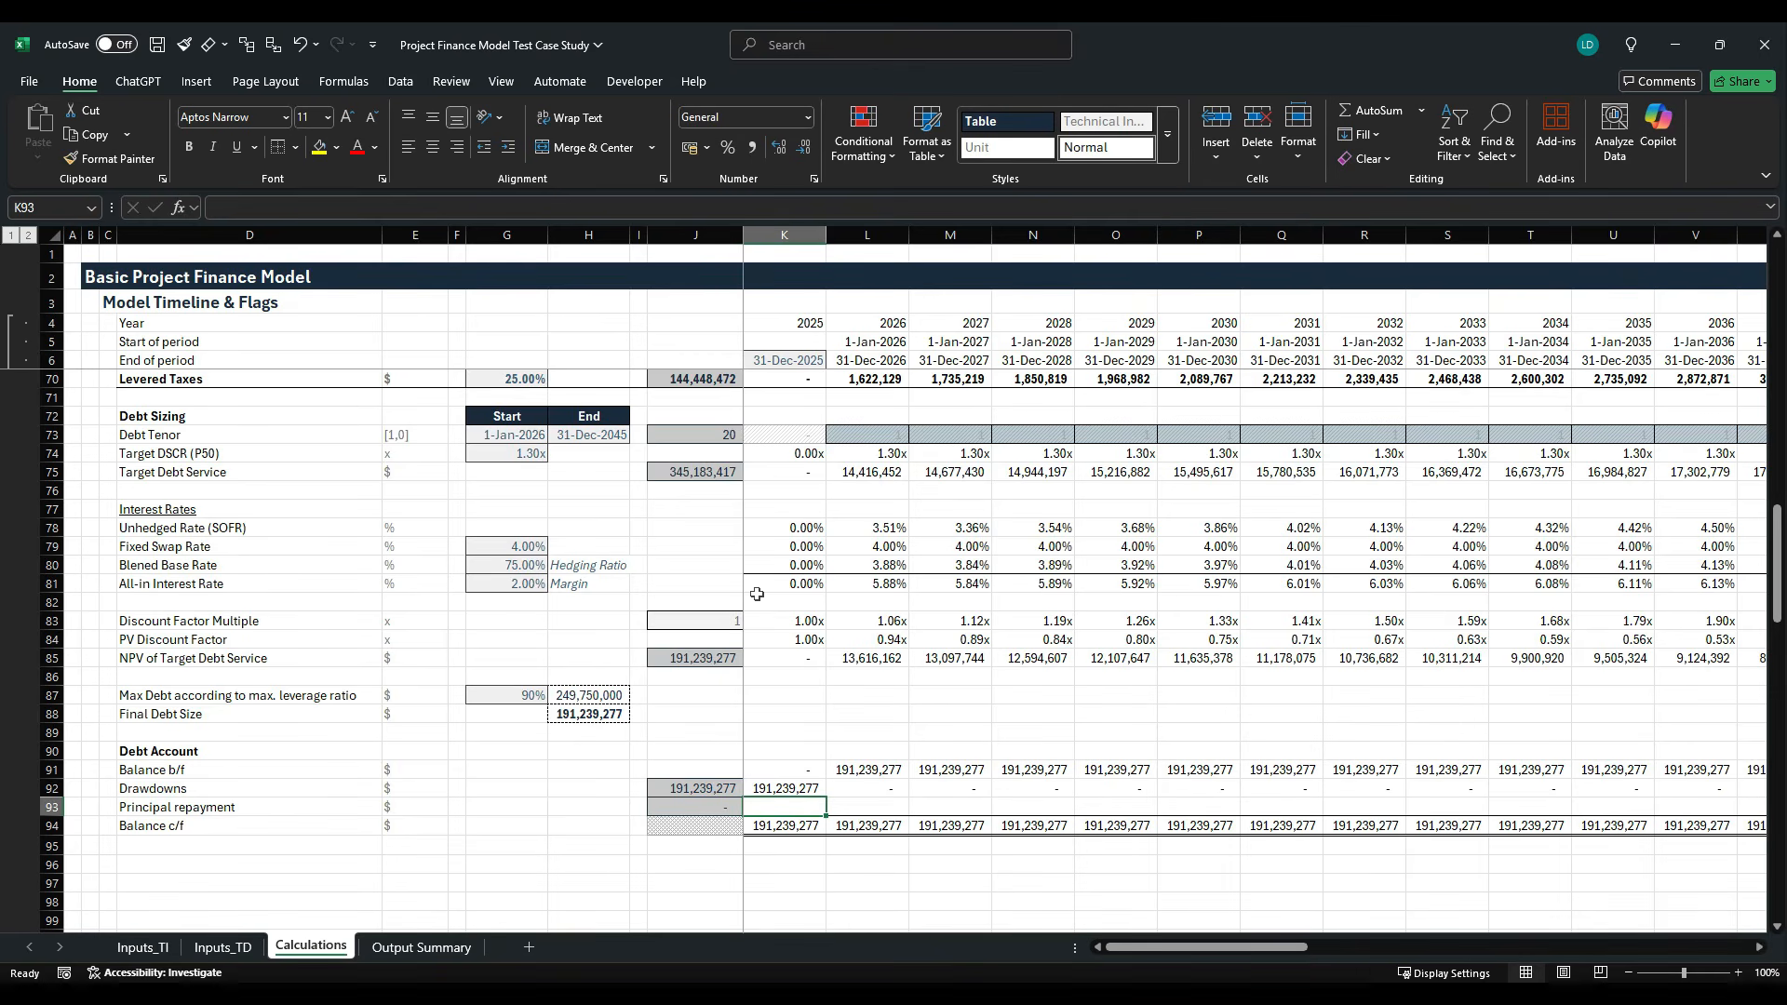
key(Up)
key(Up)
key(Up)
key(Up)
key(Up)
key(Up)
key(Up)
key(Up)
key(Up)
key(Up)
key(Up)
key(Up)
key(Up)
key(Up)
key(Up)
key(Up)
key(Up)
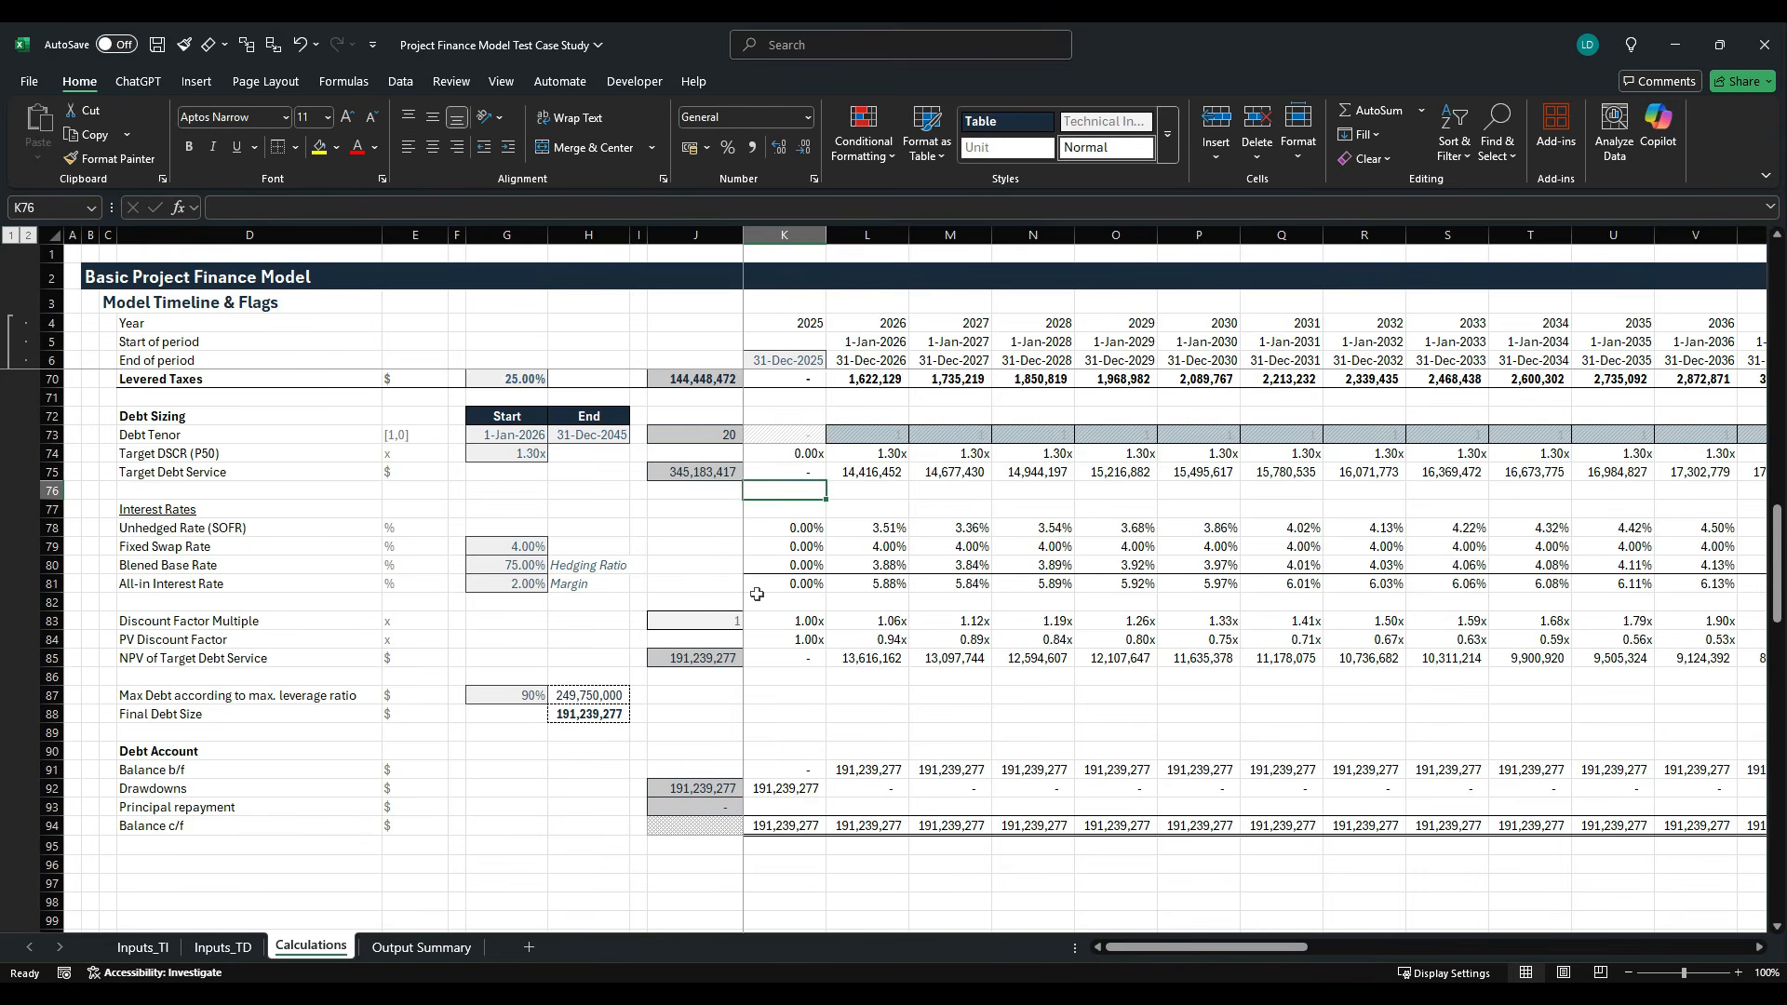
key(Up)
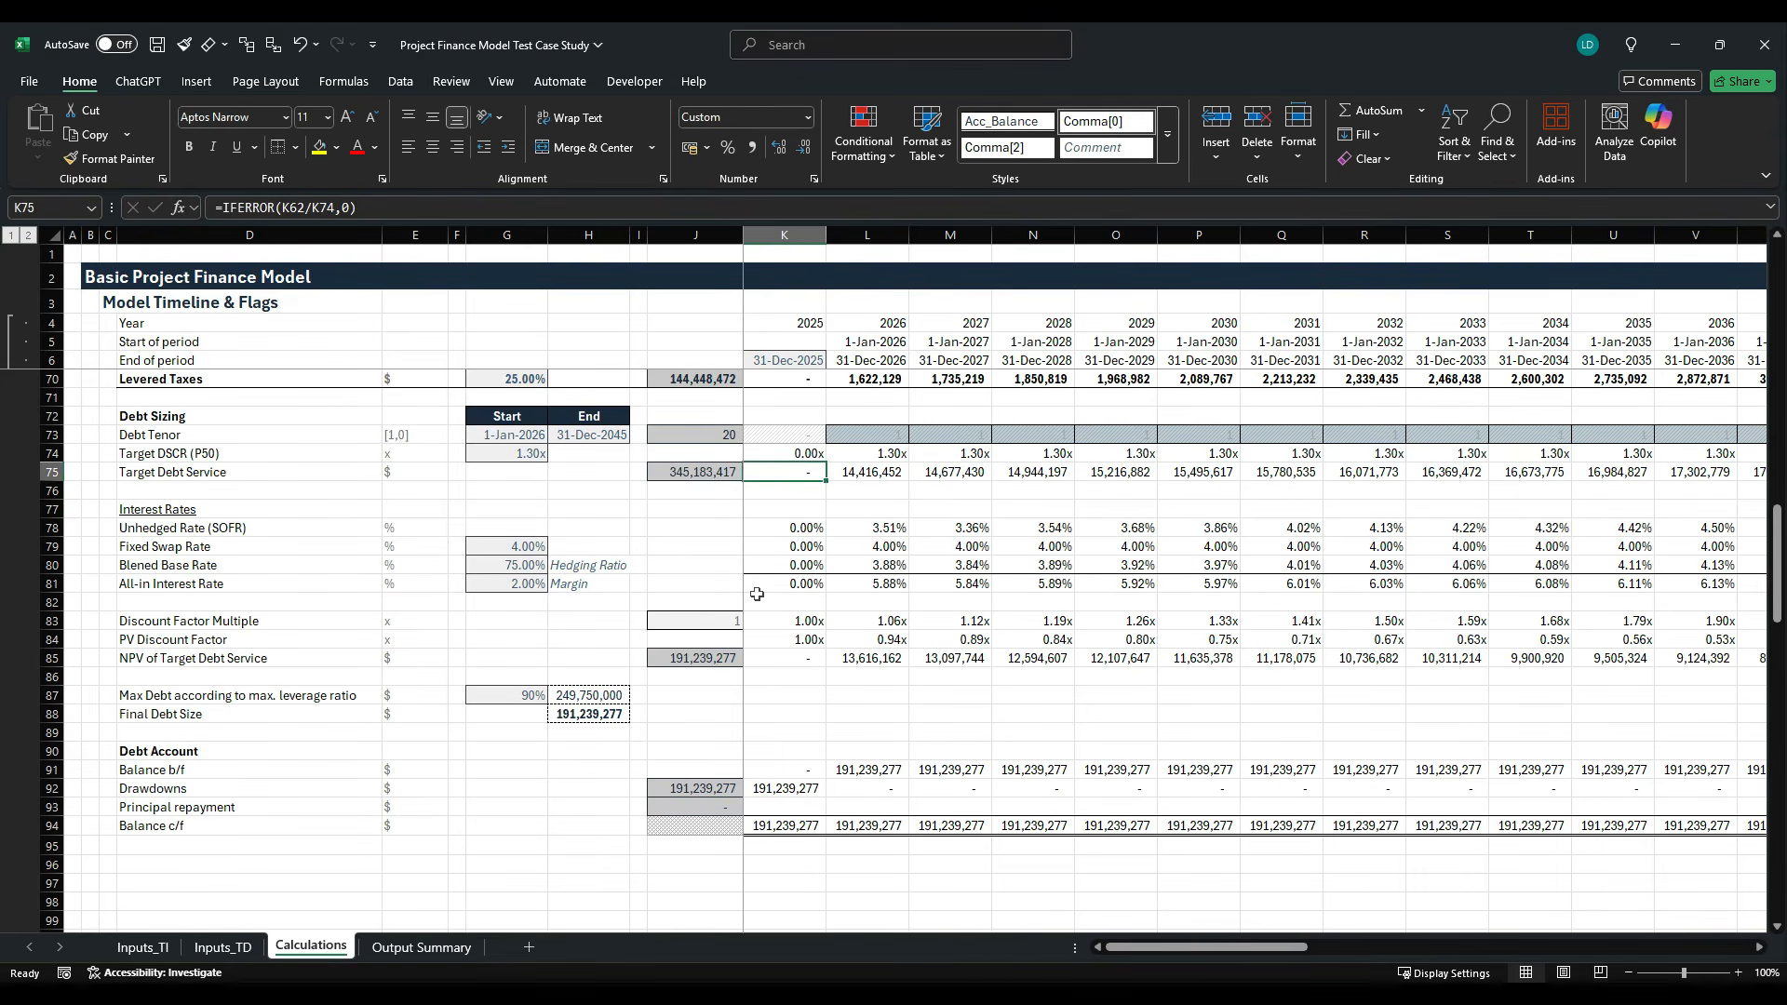
key(Down)
key(Down)
key(Down)
key(Down)
key(Down)
key(Down)
key(Down)
key(Down)
key(Down)
key(Down)
key(Down)
key(Down)
key(Down)
key(Down)
key(Down)
key(Down)
key(Down)
key(Down)
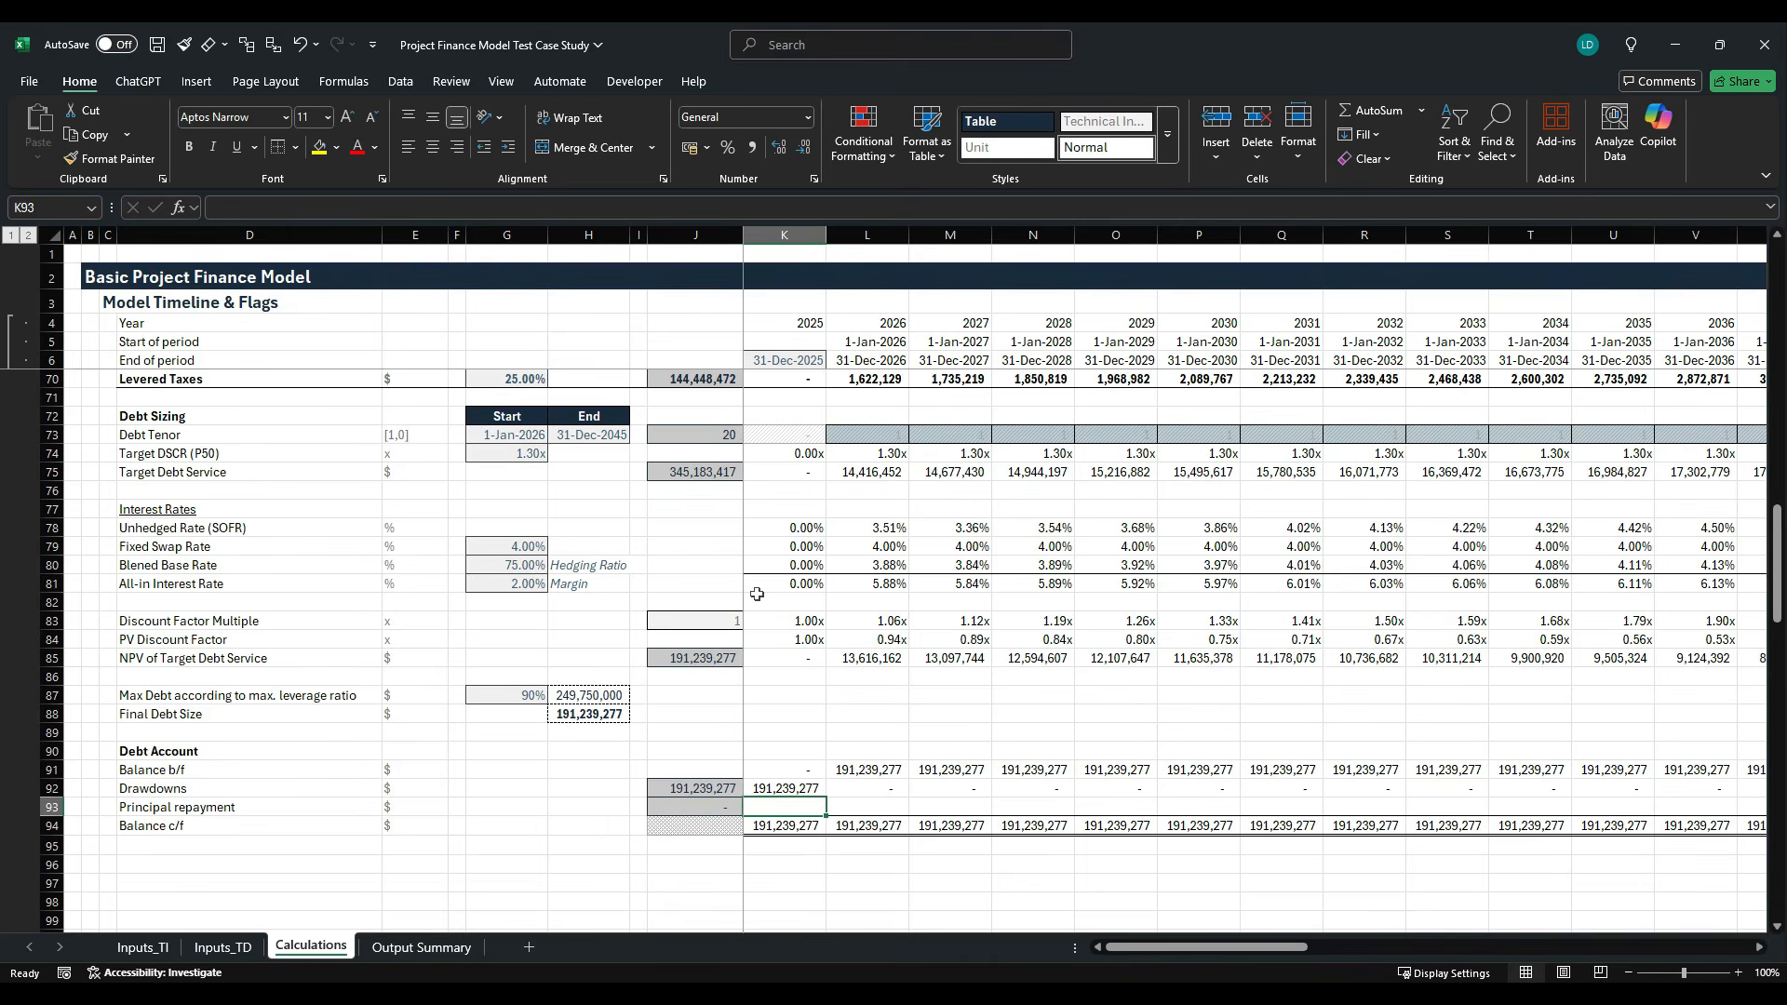
- Add a bold "Debt Interest" section heading in D96 below the Debt Account
key(Down)
key(Down)
key(Down)
key(Down)
key(Down)
key(Down)
key(Down)
key(Down)
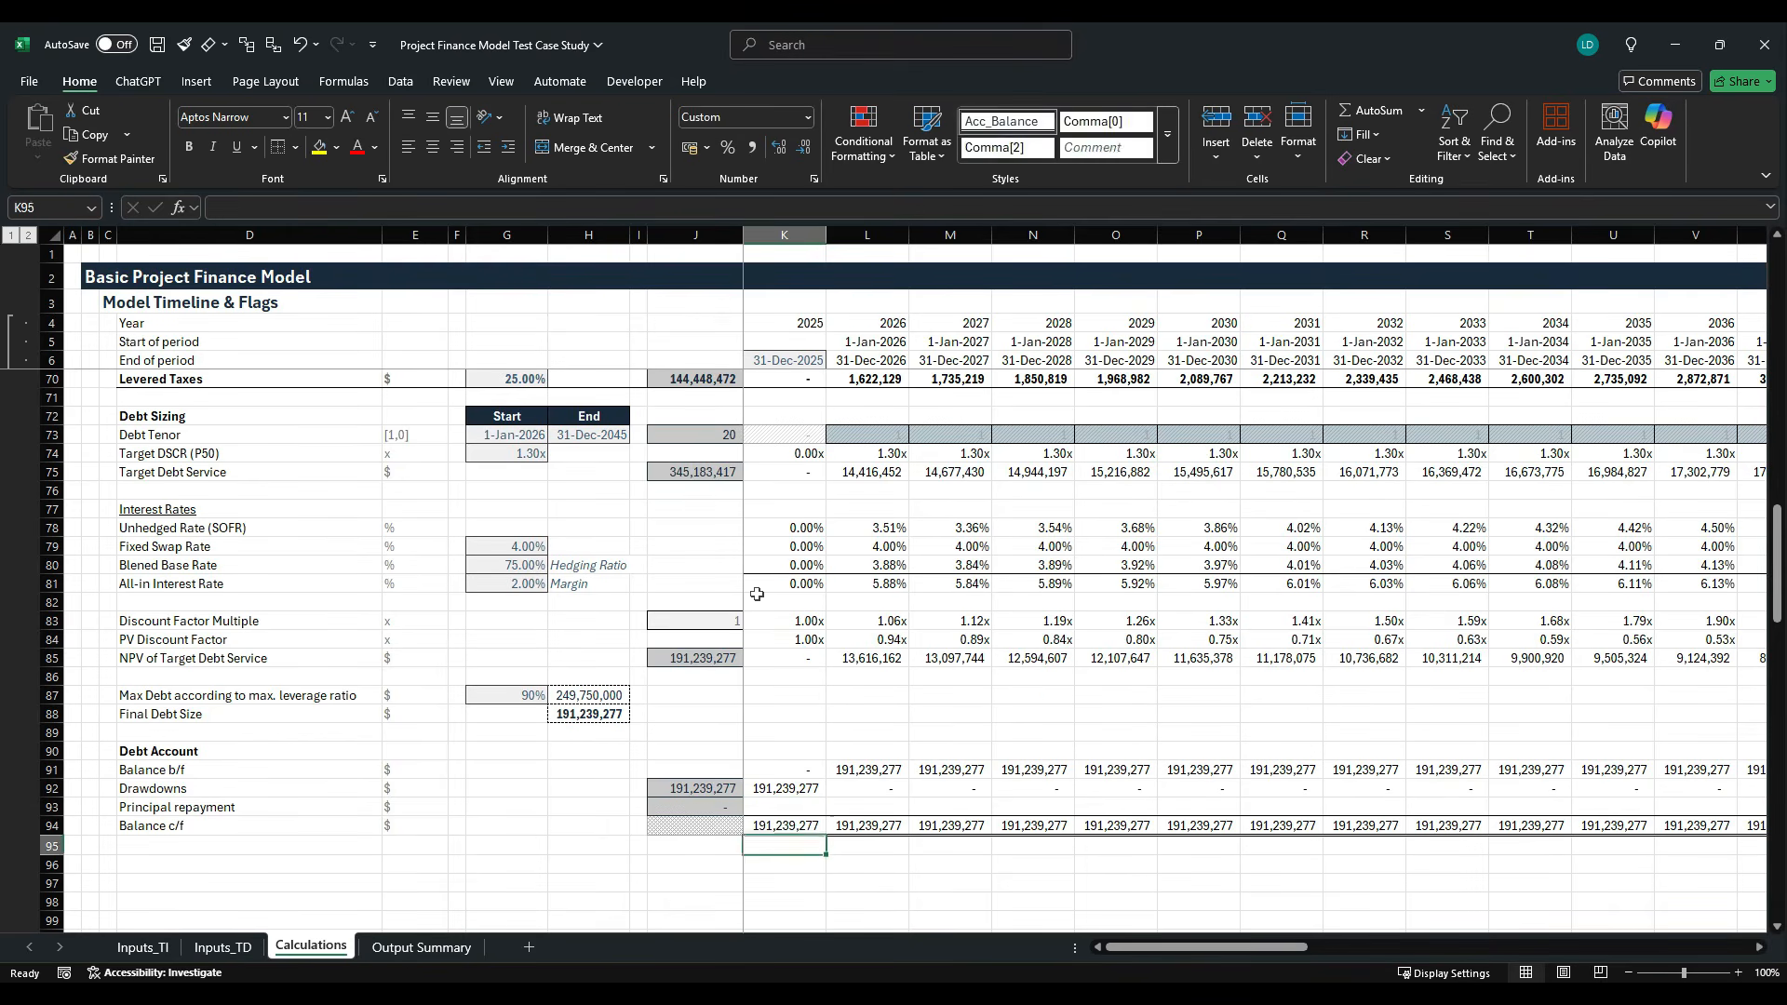
key(Up)
key(Up)
key(Up)
key(Up)
key(Up)
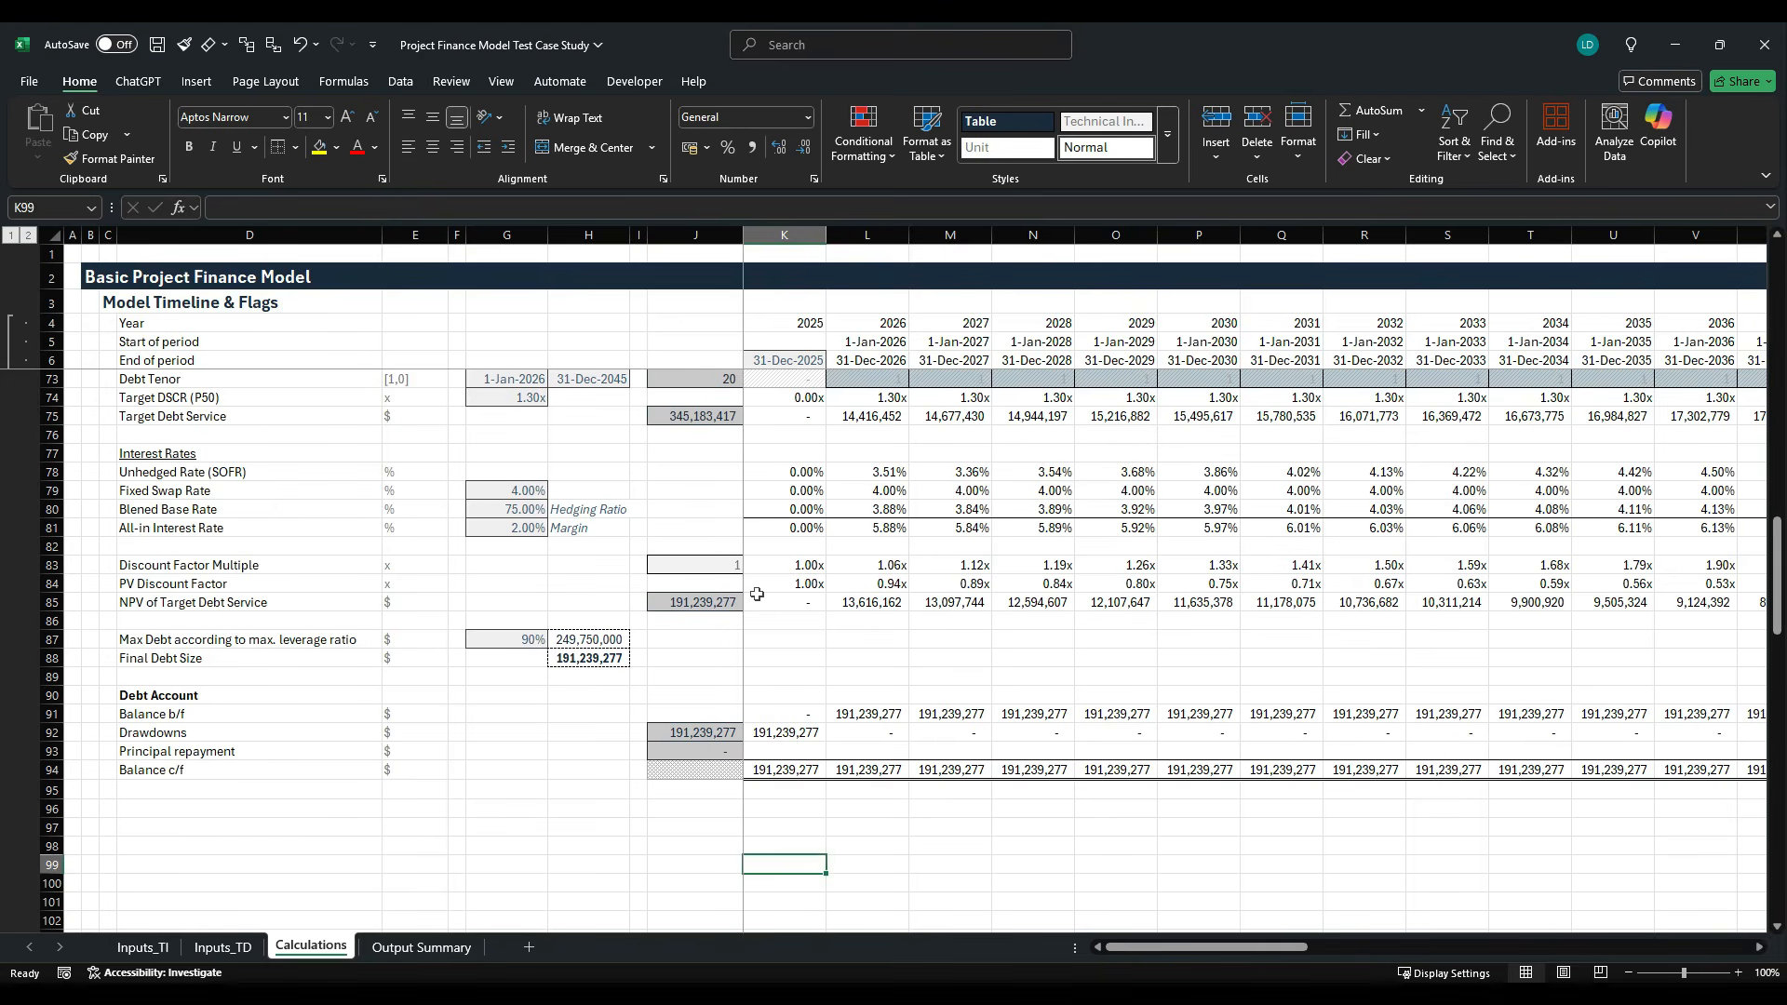
key(Left)
key(Left)
key(Left)
key(Left)
key(Left)
key(Left)
key(Left)
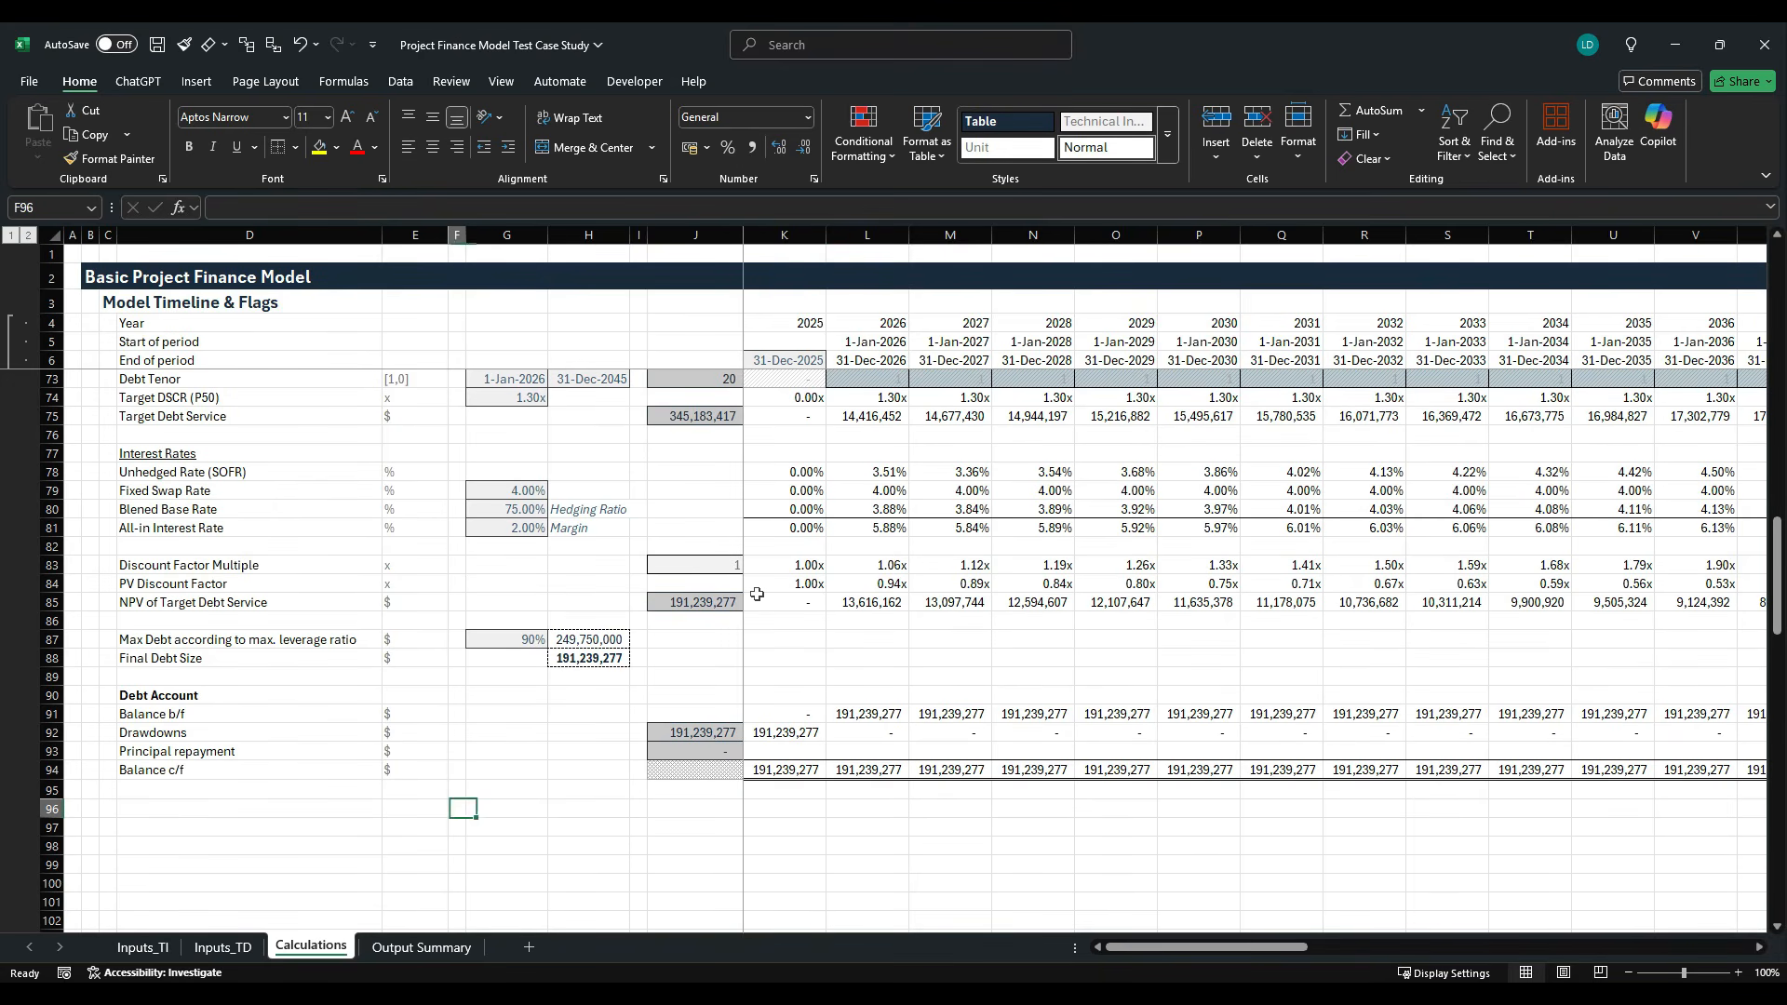
text(Debt)
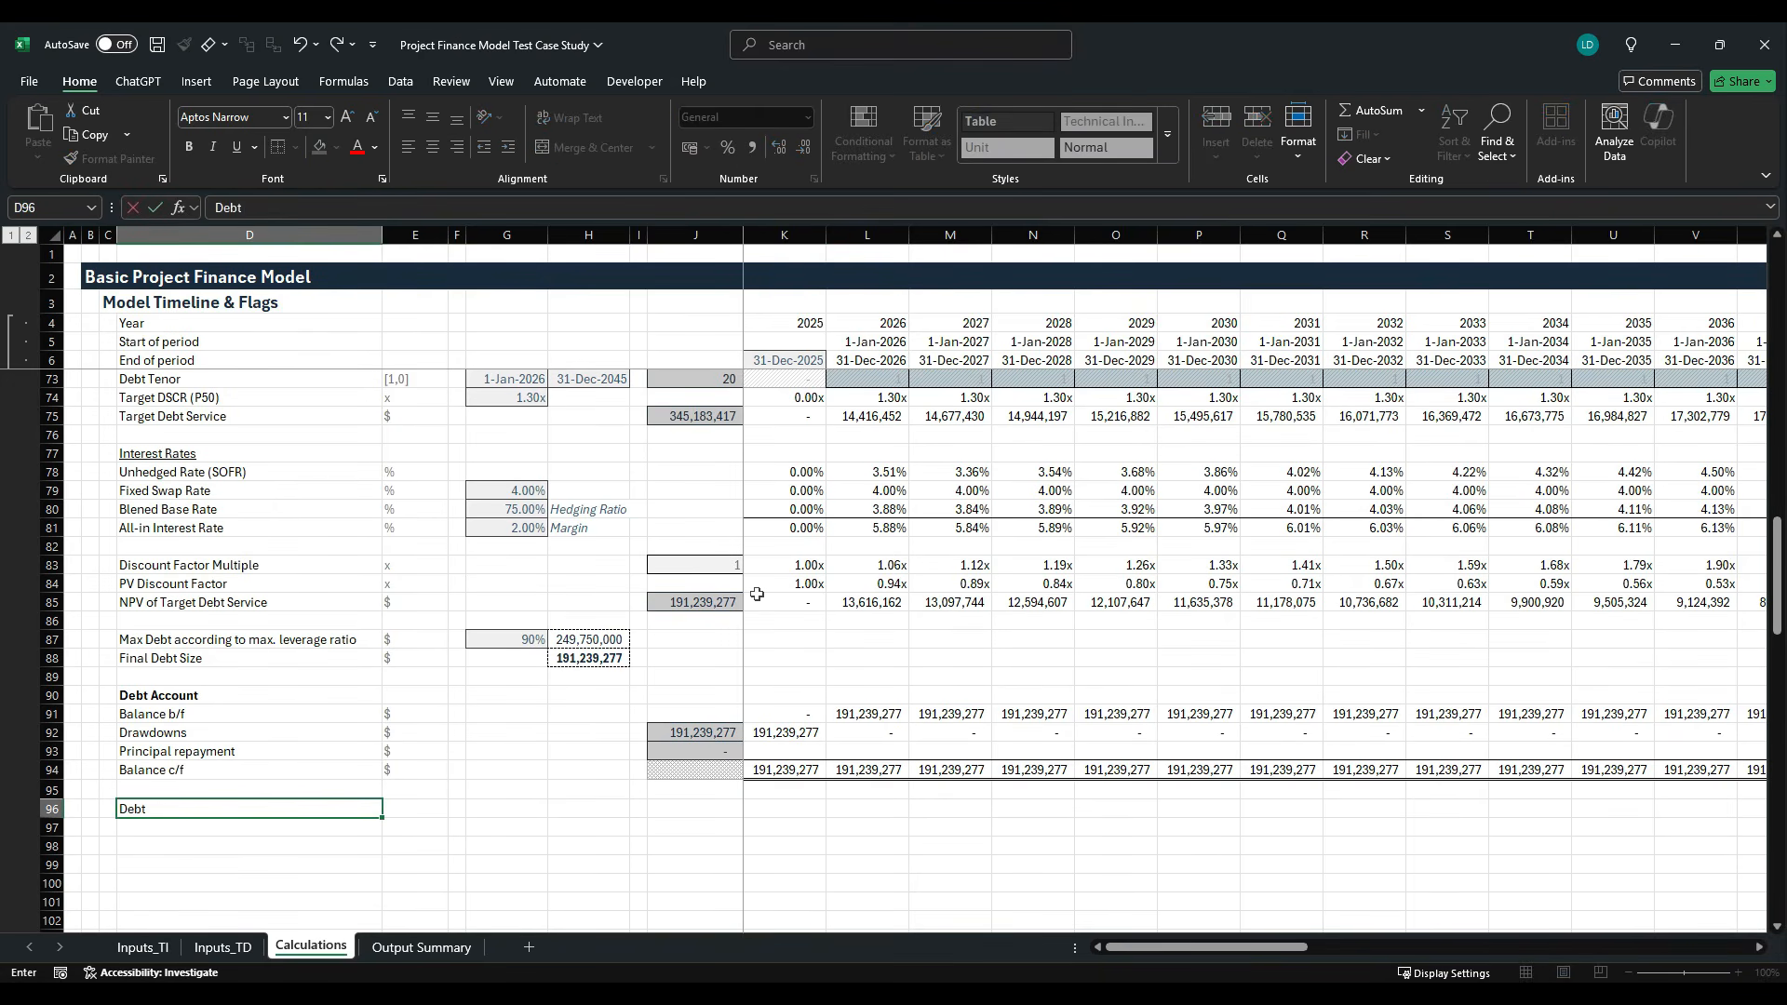
text( Interest)
key(ctrl+Return)
key(ctrl+b)
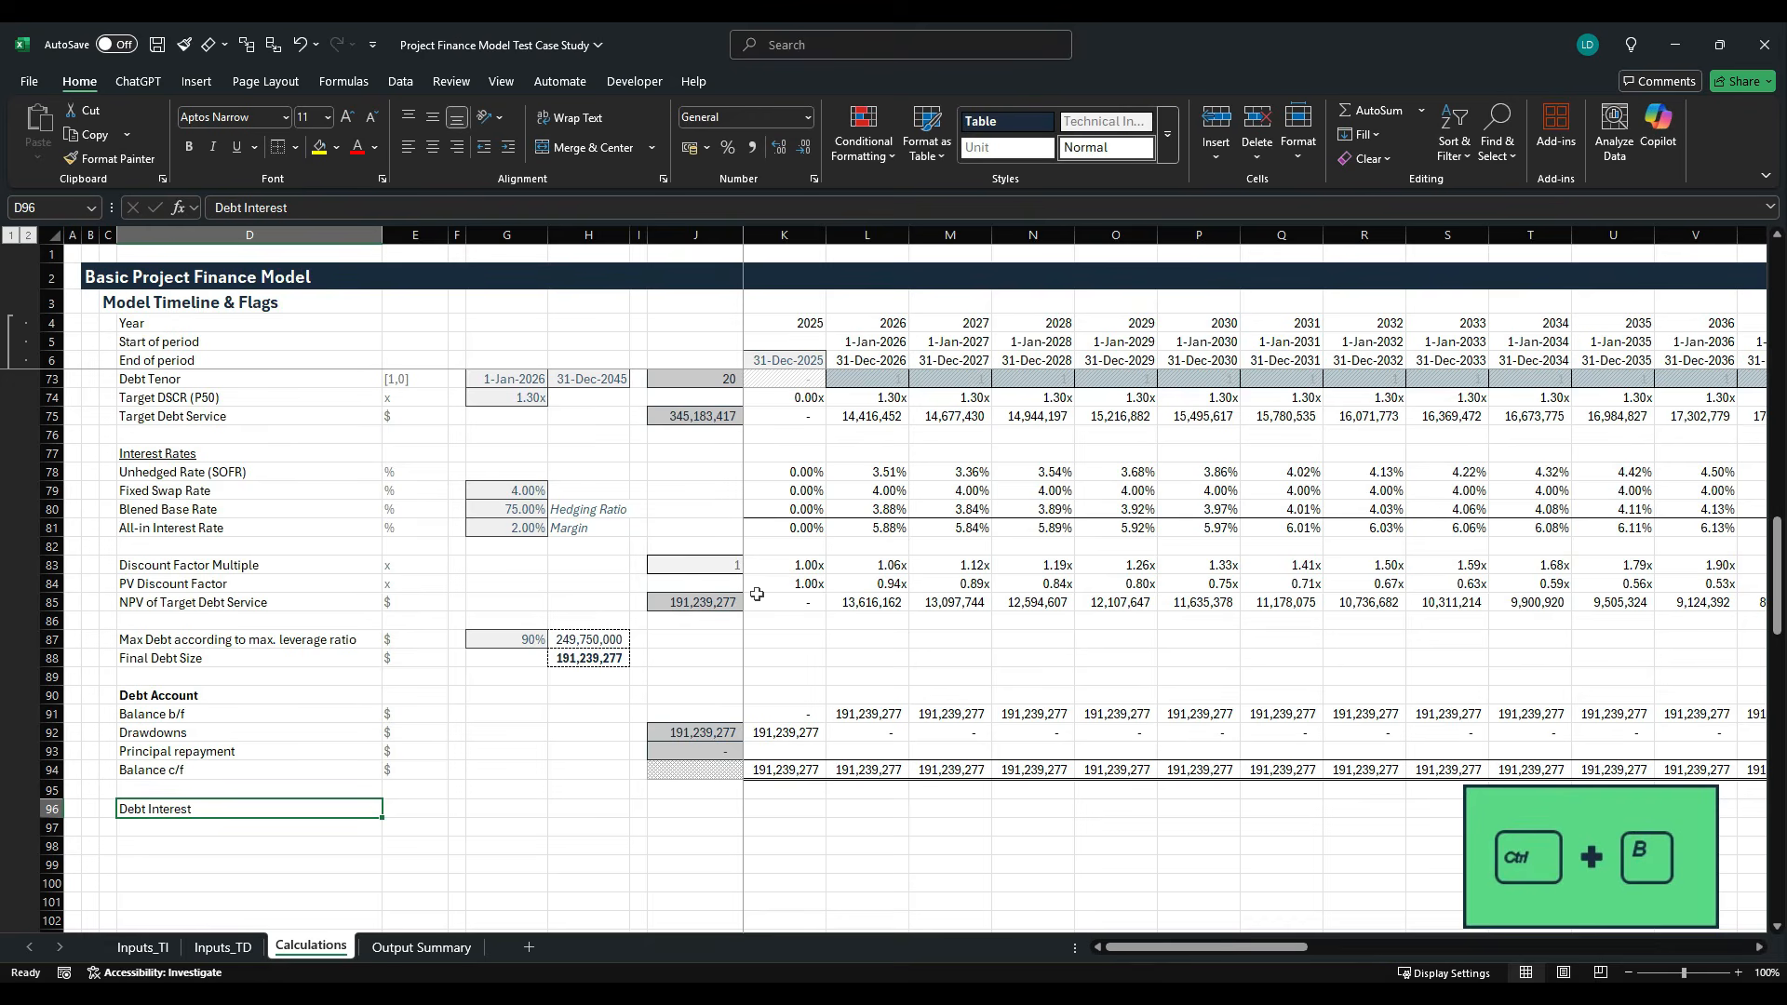
- Label row 97 "Debt Interest" in D97 and give it the unit $ in E97
key(Down)
text(D)
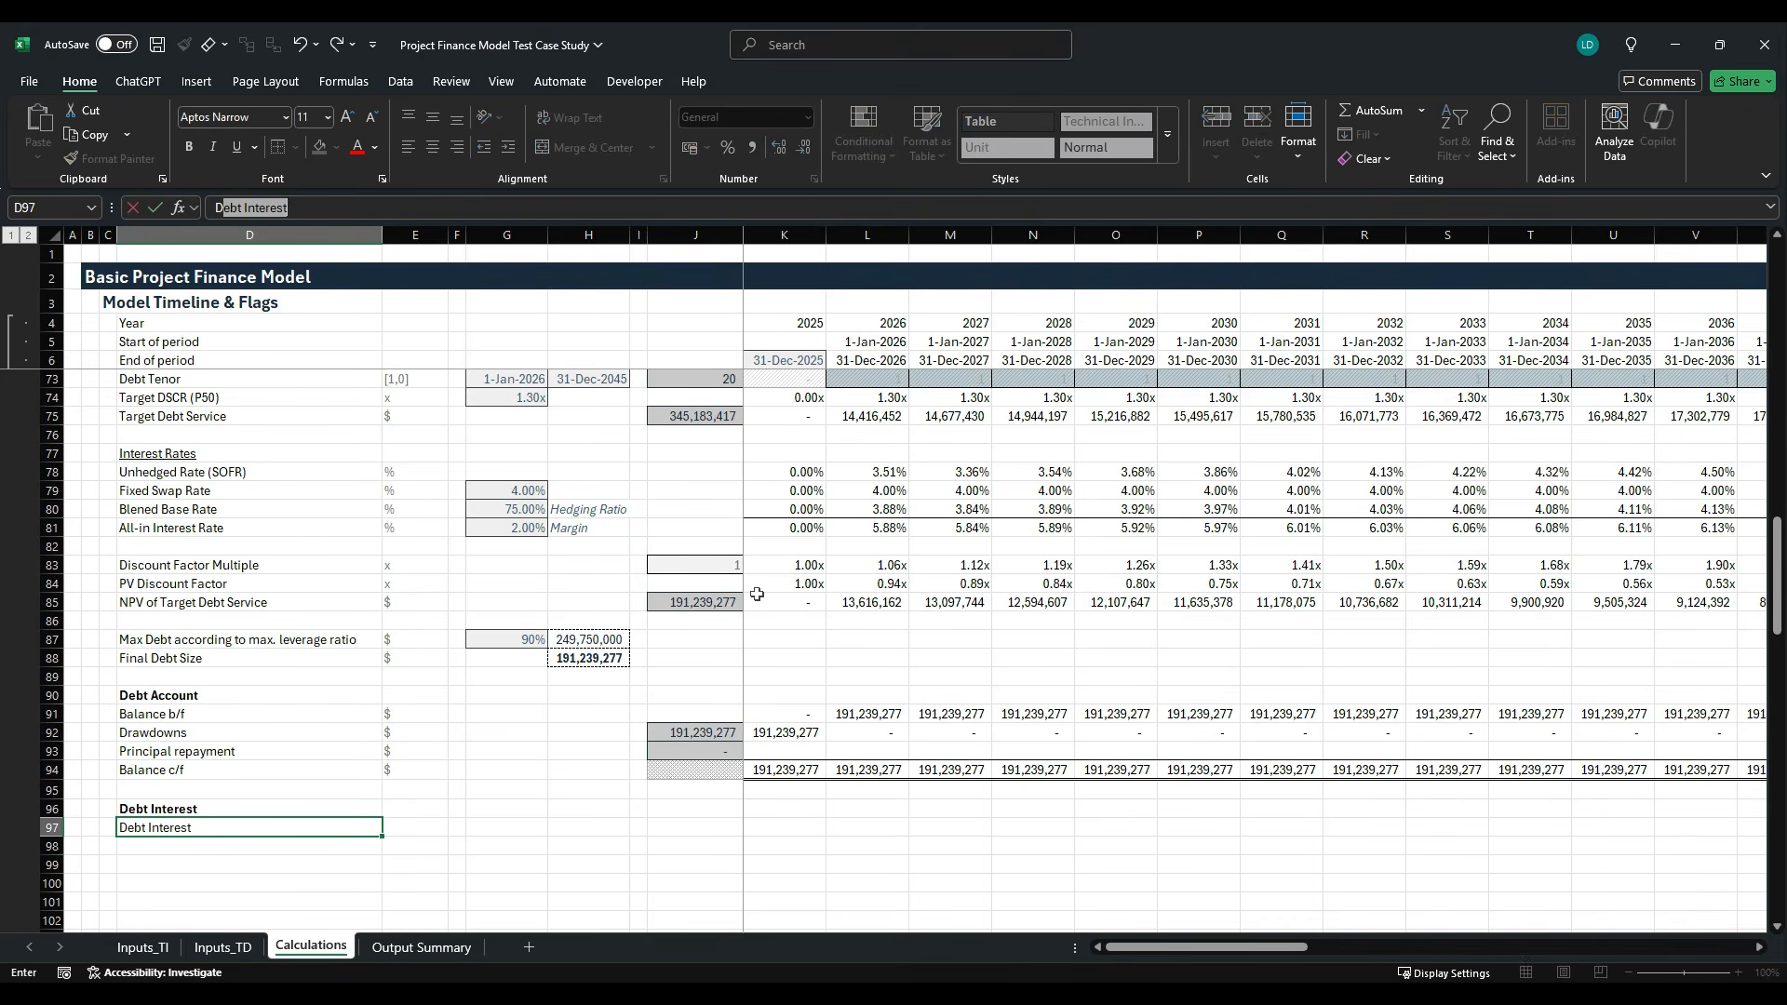
key(Tab)
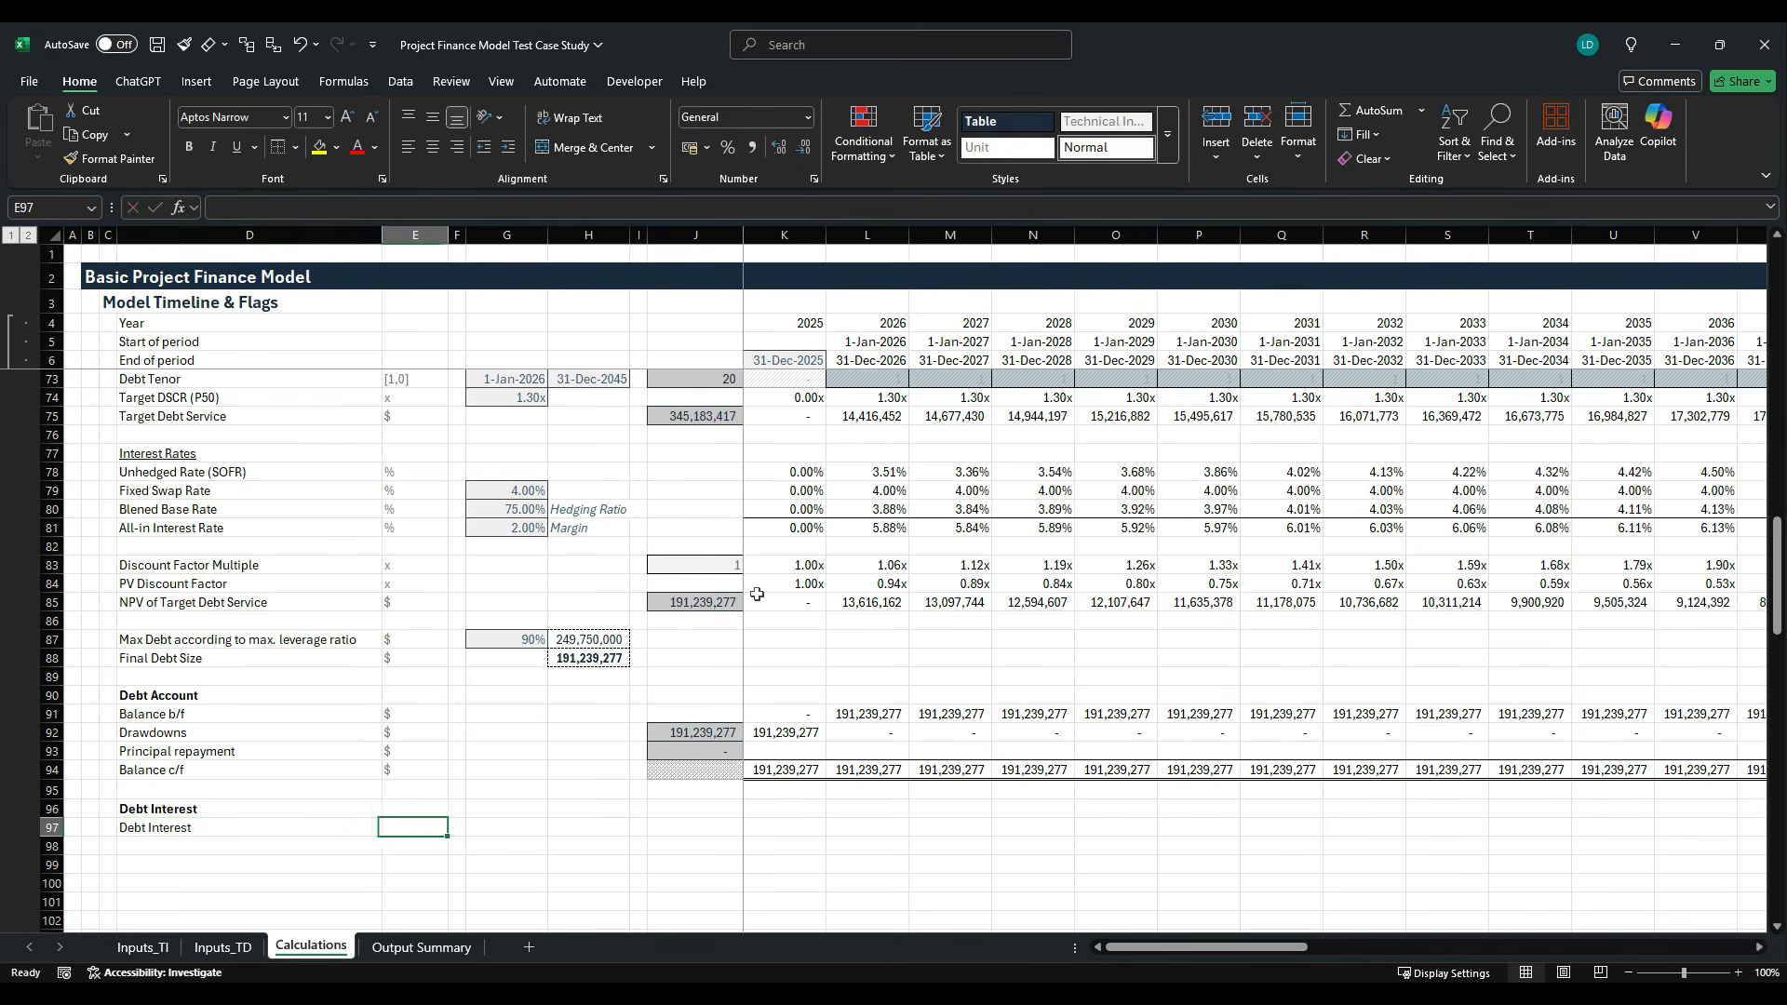
text($)
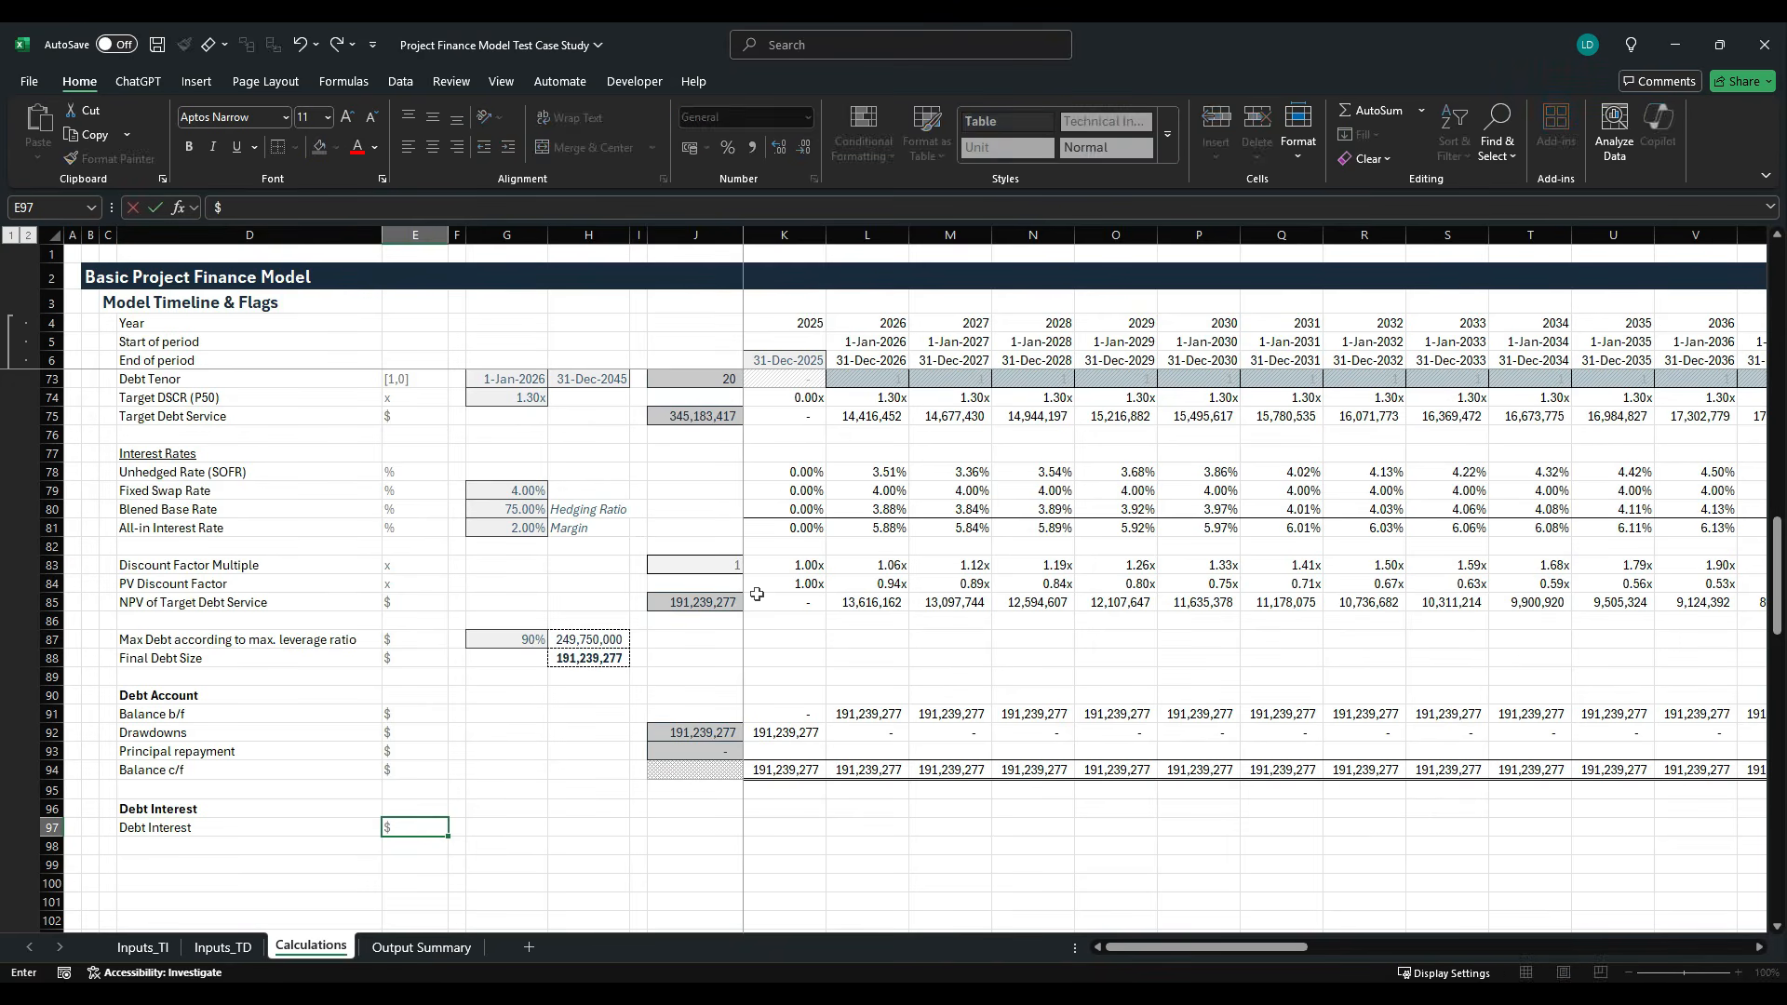
key(Right)
key(Right)
key(Right)
- Copy the row total from the principal repayment line in J93 to the debt interest line in J97
key(Up)
key(Up)
key(Up)
key(Up)
key(Right)
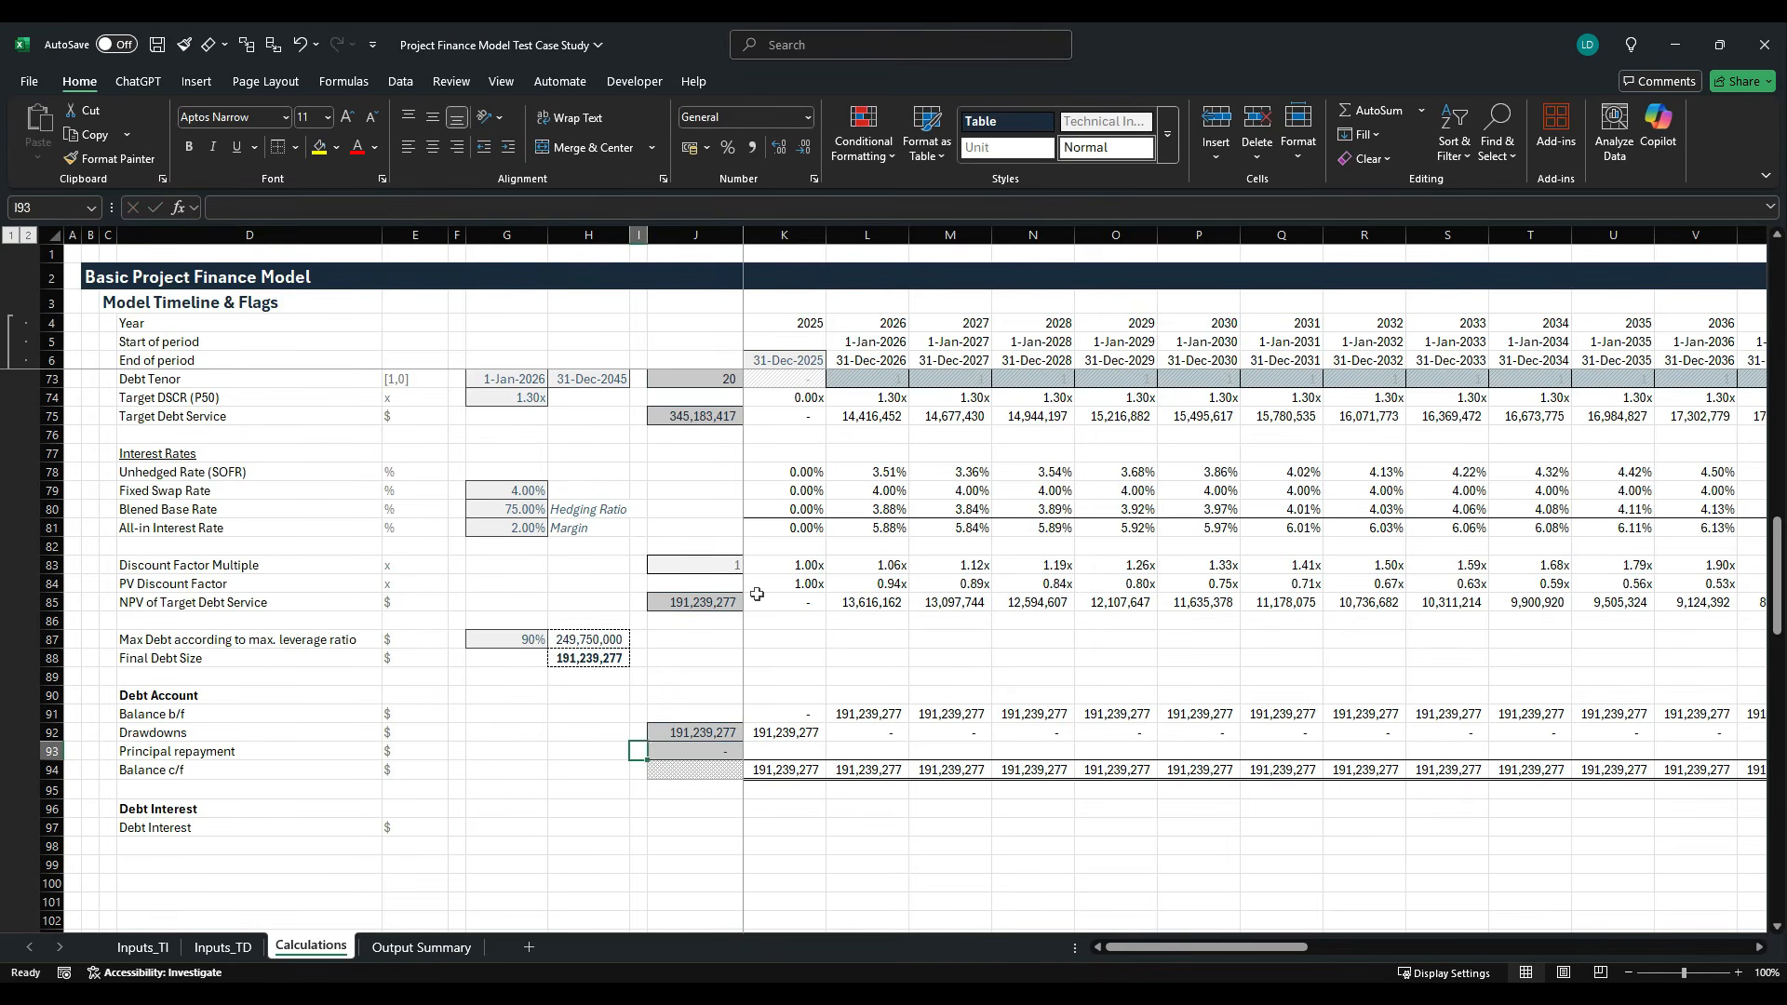
key(Right)
key(ctrl+c)
key(Down)
key(Down)
key(Down)
key(Down)
key(ctrl+v)
- Calculate 2025 debt interest in K97 from opening balance, all-in interest rate and debt tenor flag with the formula =K91*K81*K73
key(Right)
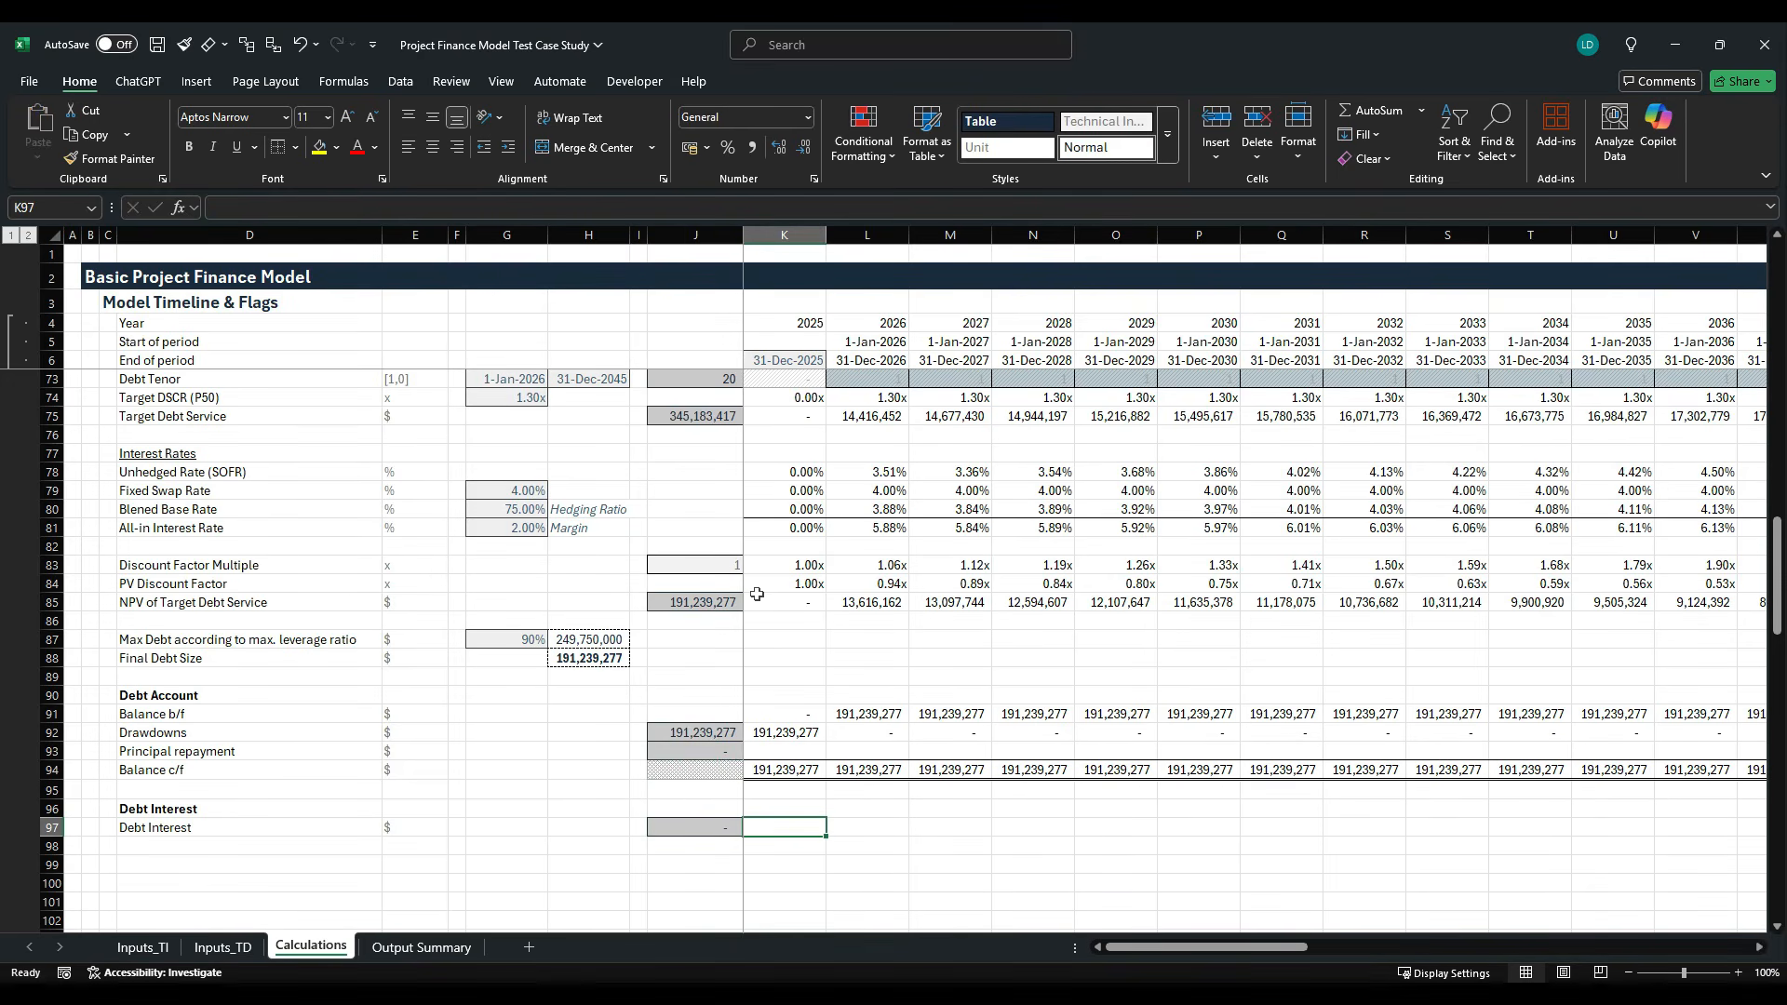
text(=)
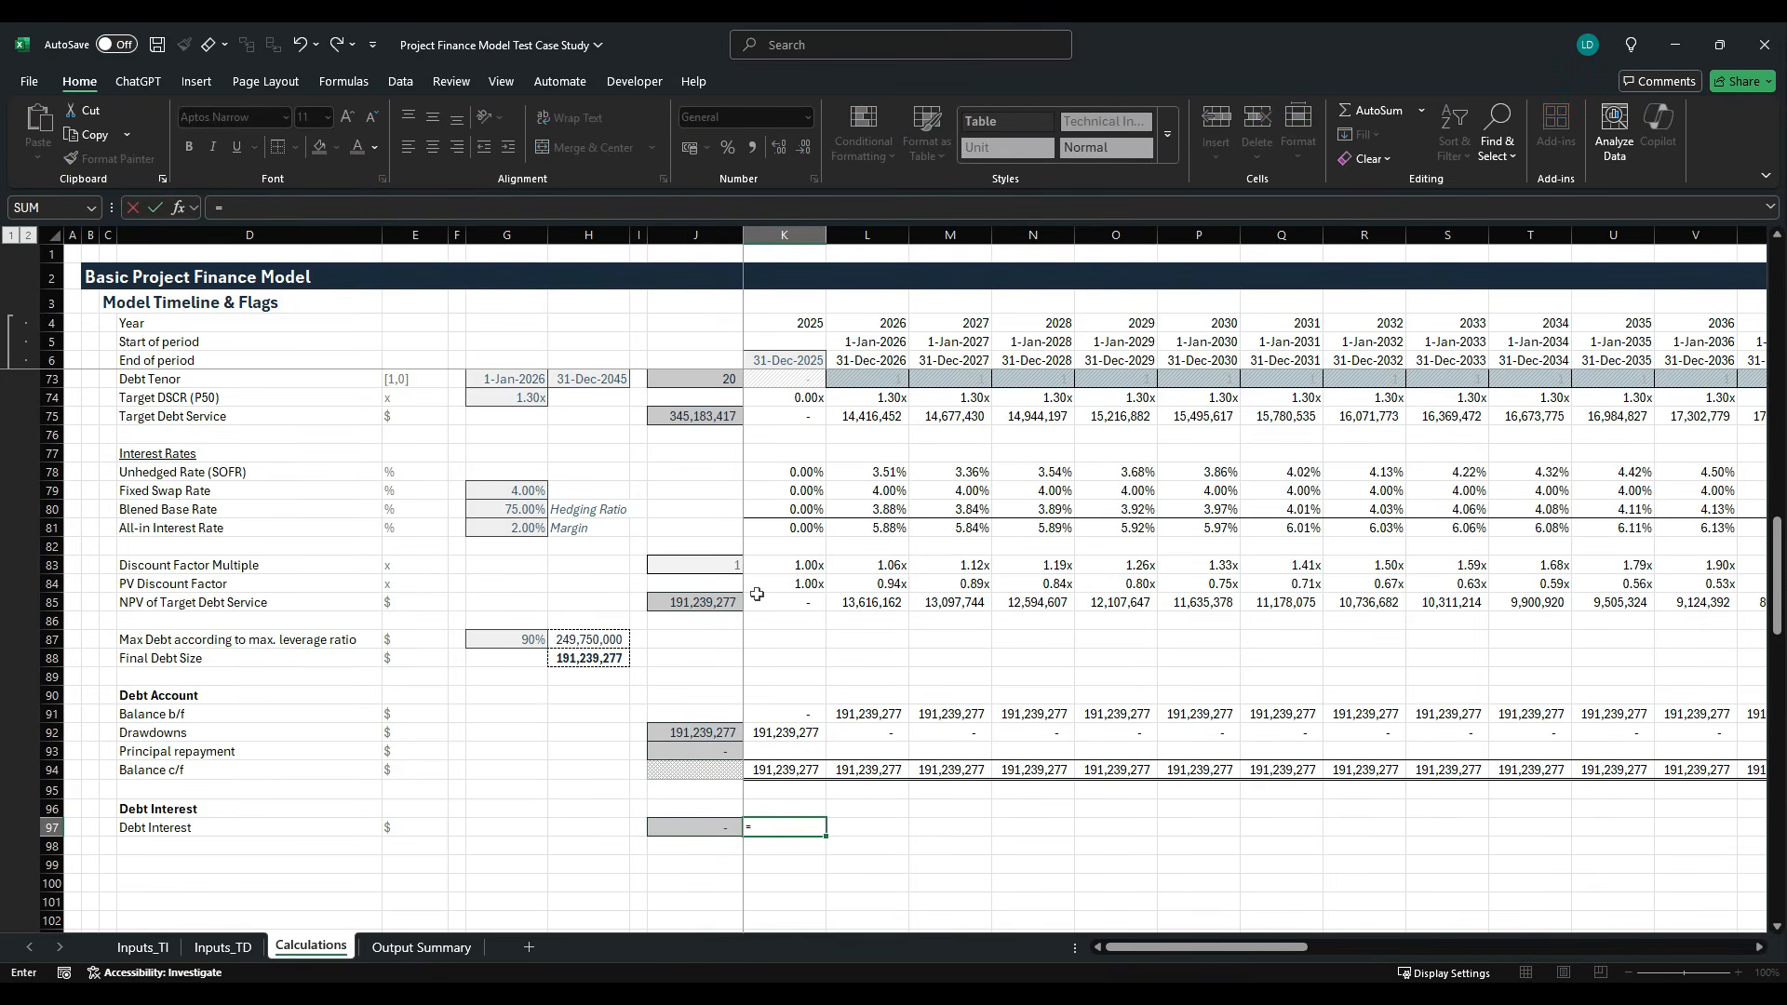
key(Up)
key(Up)
key(Up)
key(Up)
key(Up)
key(Up)
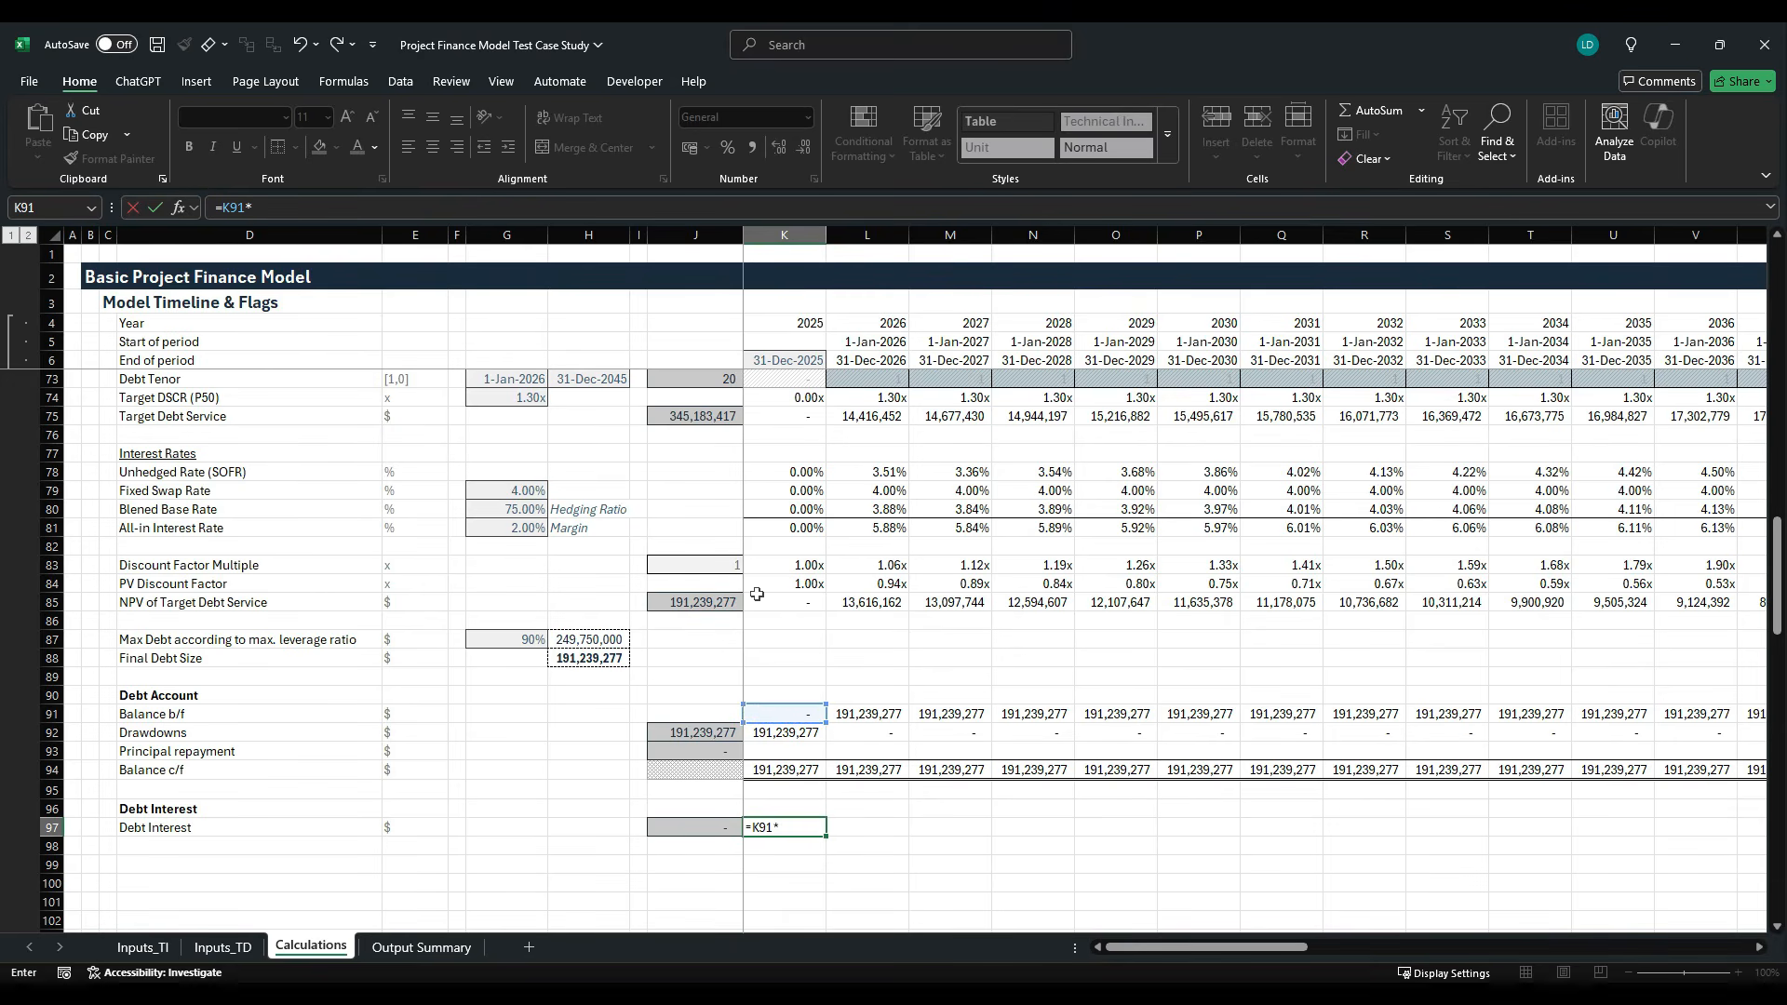
key(Up)
key(Up)
key(Up)
key(Up)
key(Up)
key(Up)
key(Up)
key(Up)
key(Up)
key(Up)
key(Up)
key(Up)
key(Up)
key(Up)
key(Up)
key(Up)
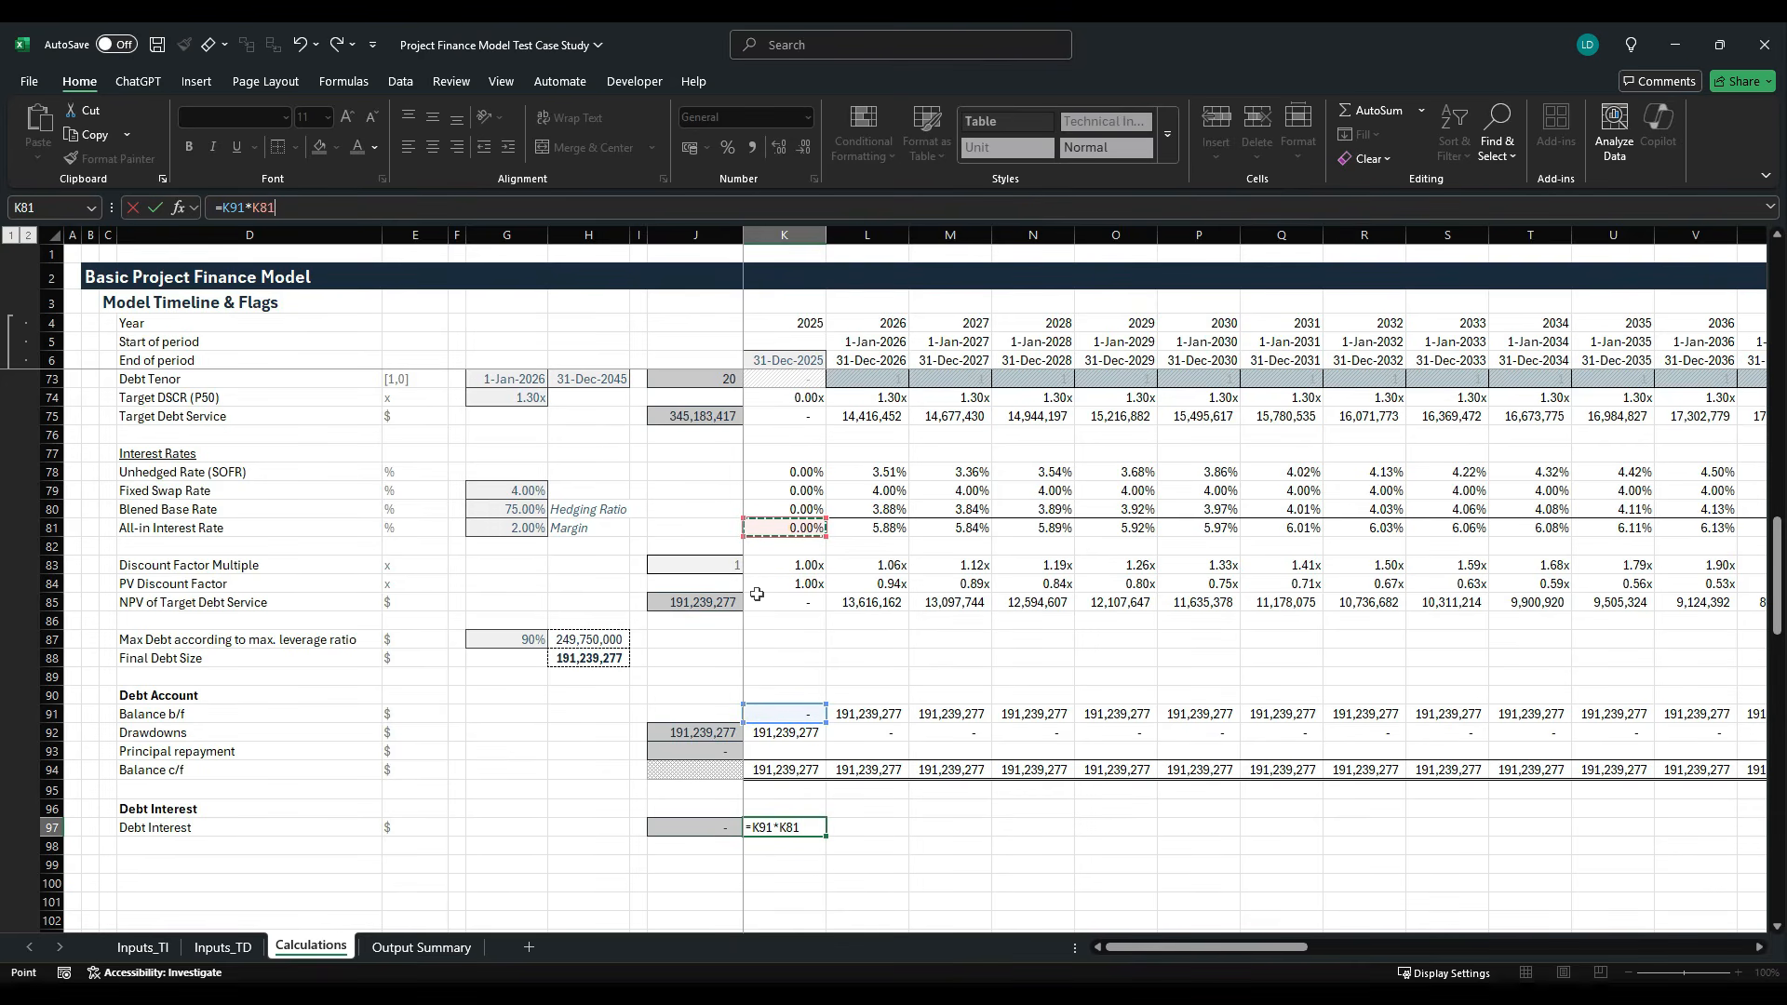
text(*)
key(Up)
key(Up)
key(Up)
key(Up)
key(Up)
key(Up)
key(Up)
key(Up)
key(Up)
key(Up)
key(Up)
key(Up)
key(Up)
key(Up)
key(Up)
key(Up)
key(Up)
key(Up)
key(Up)
key(Up)
key(Up)
key(Up)
key(Up)
key(Up)
key(Up)
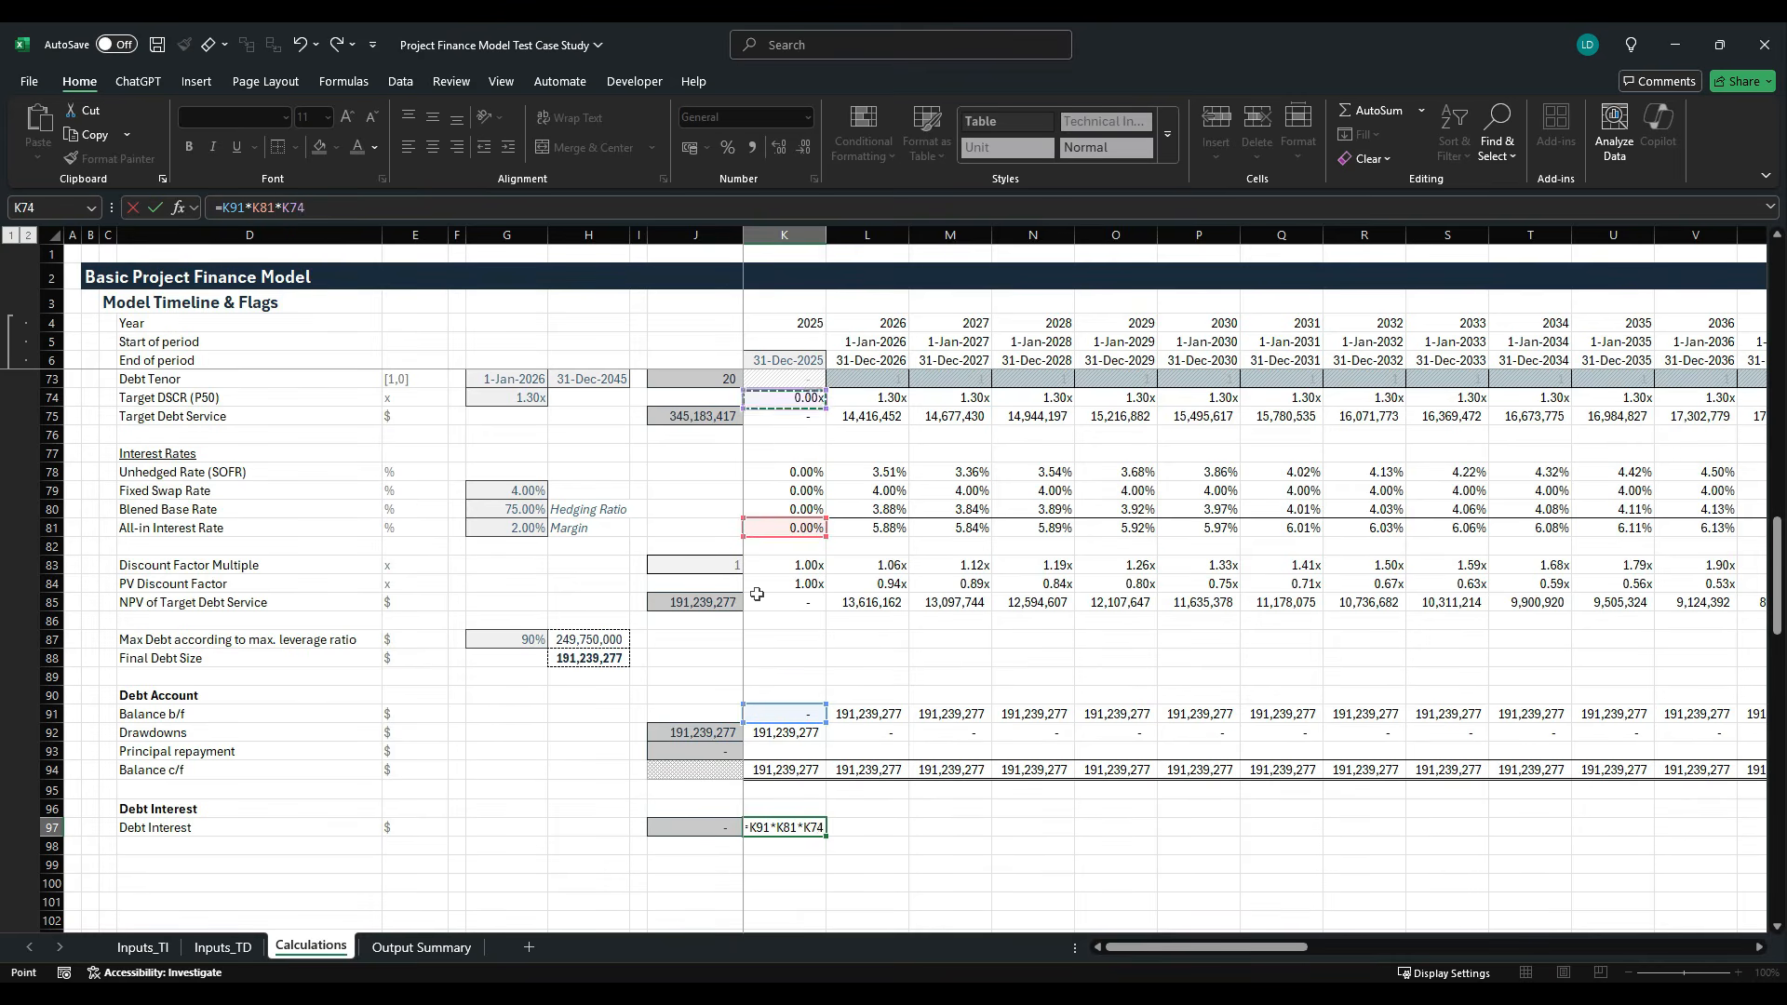
key(Down)
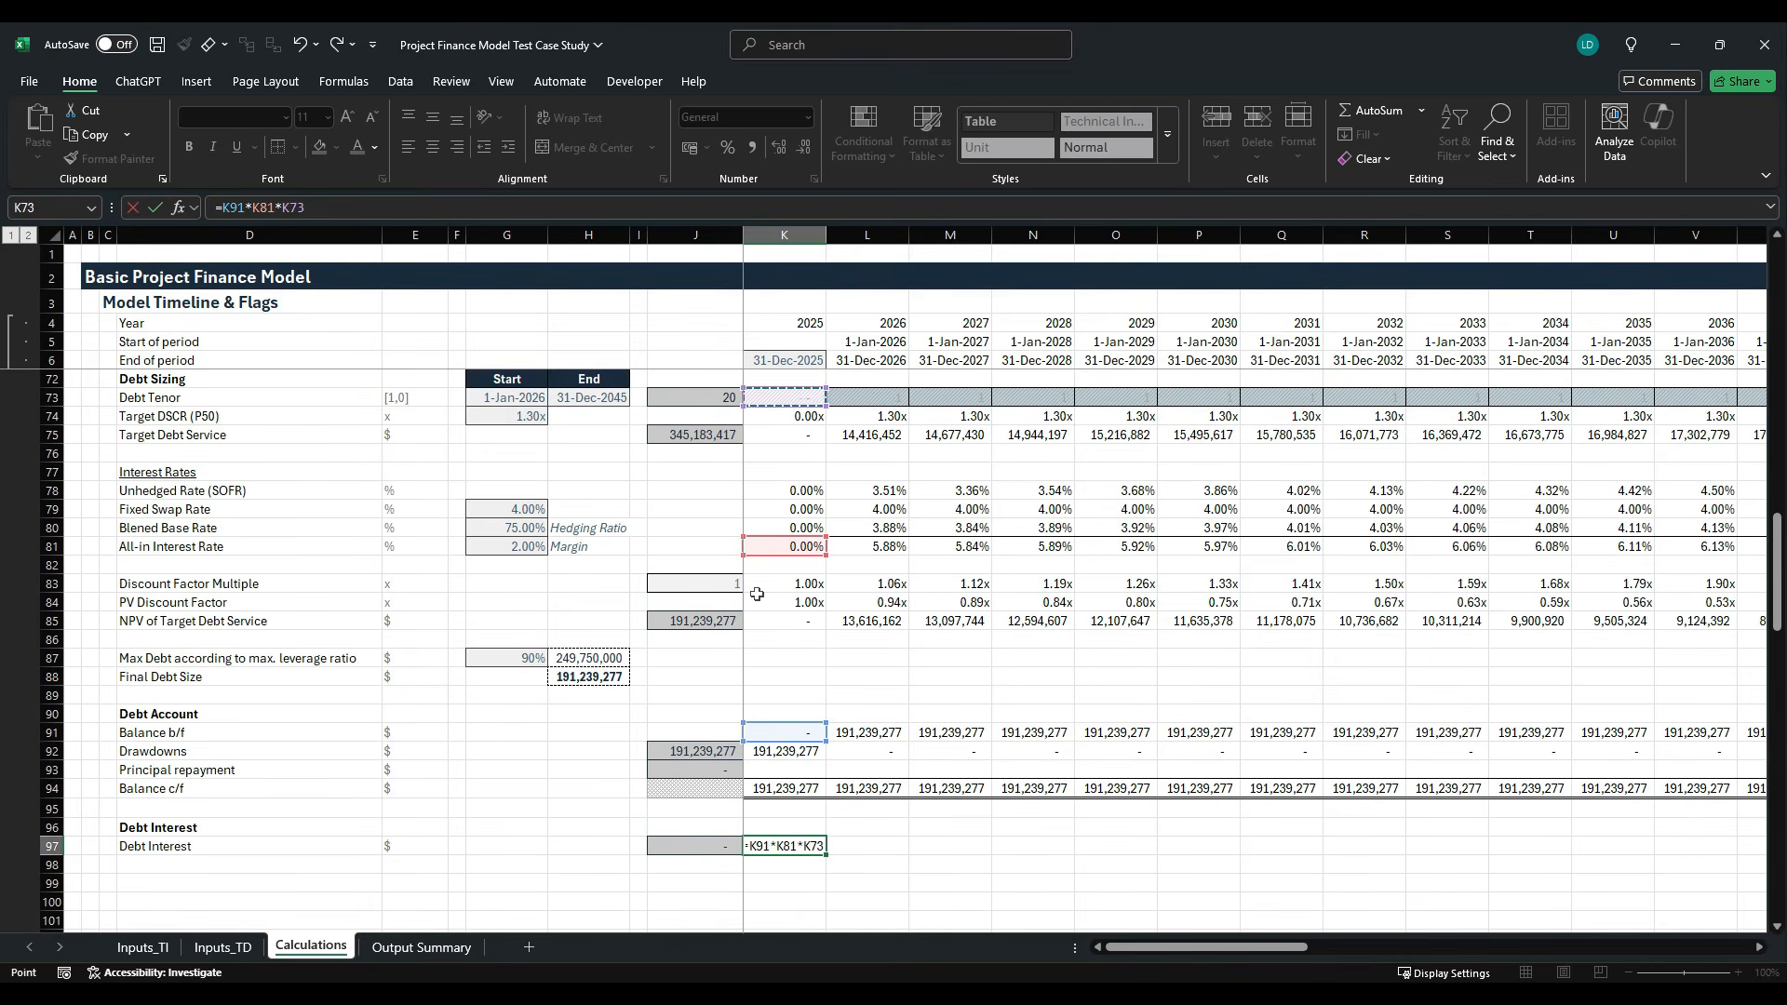
key(ctrl+Return)
- Format the 2025 debt interest in K97 with the Comma[0] cell style
key(alt+h)
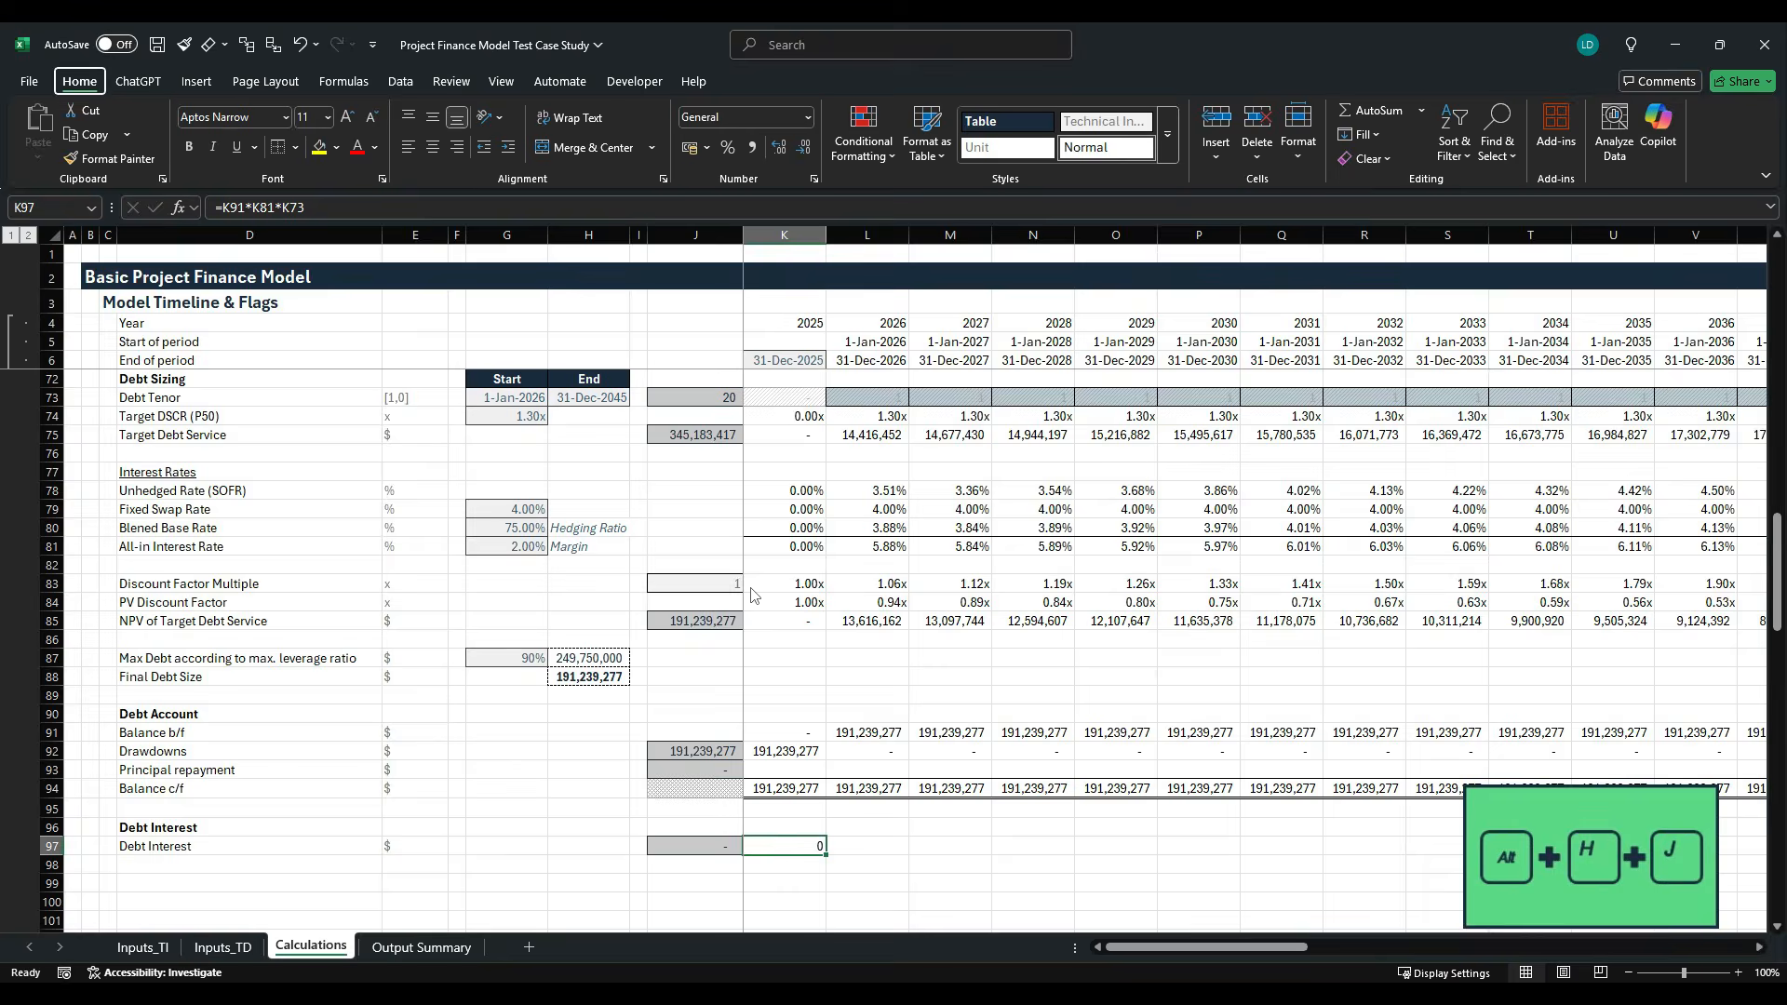
key(j)
key(Right)
key(Return)
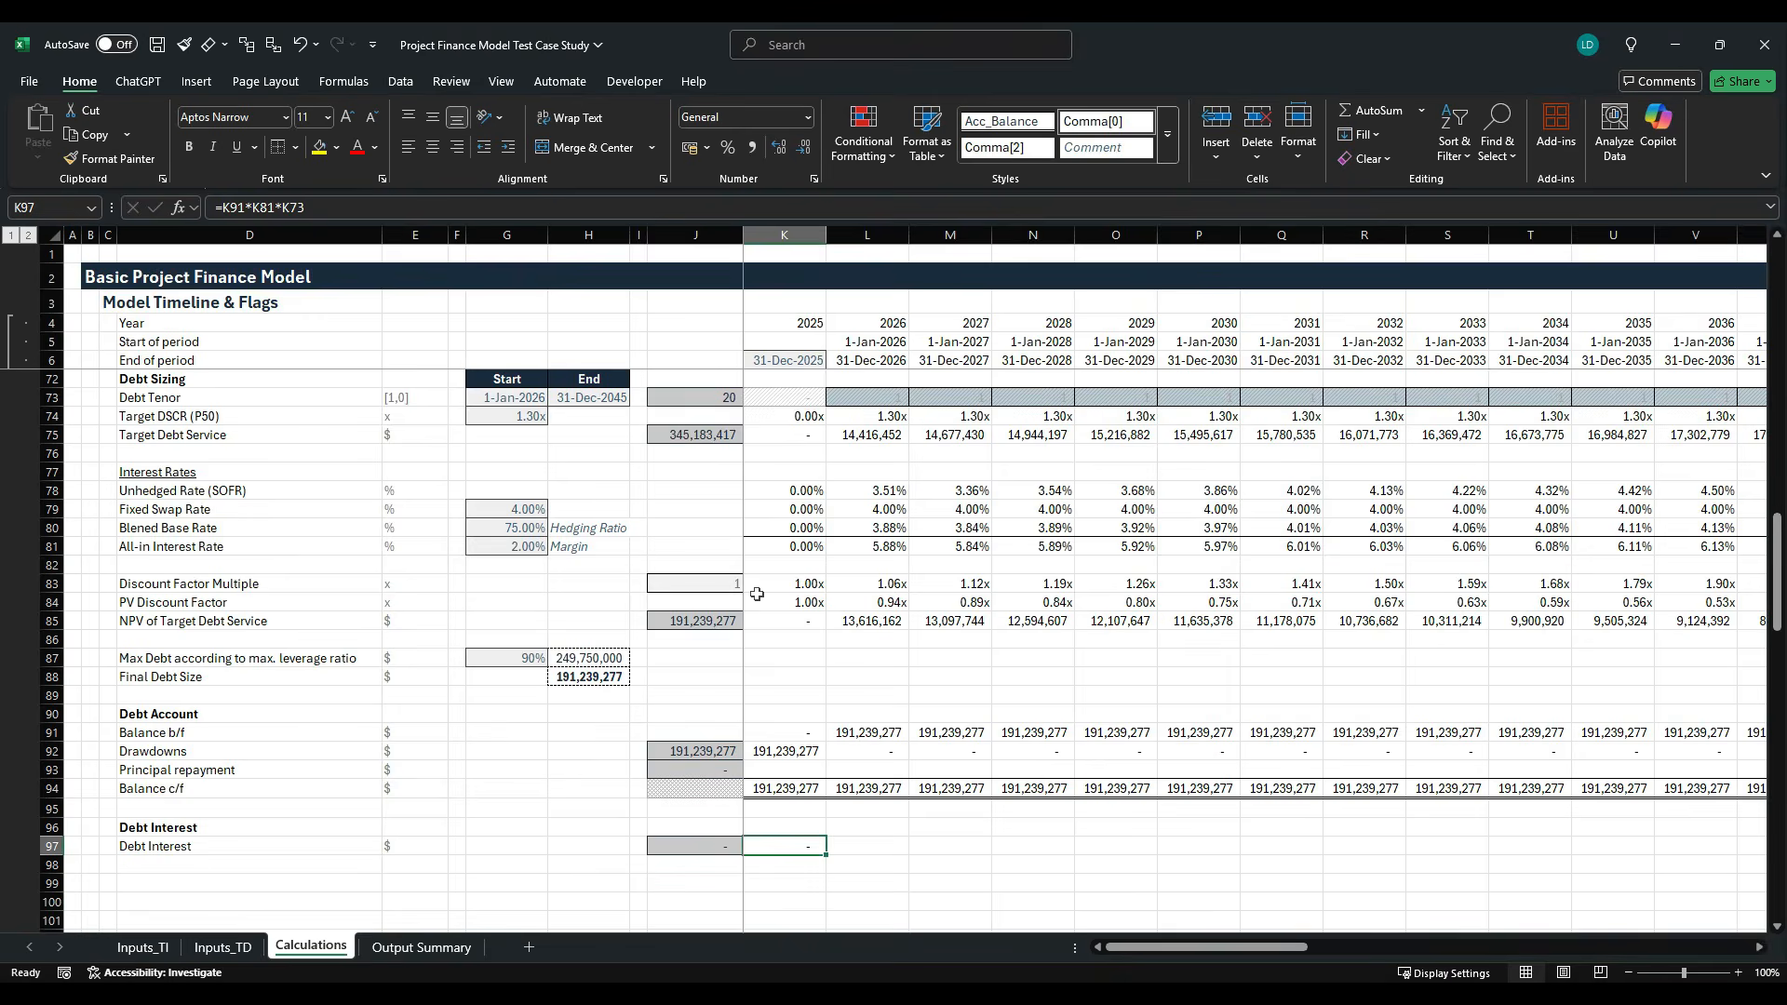
- Fill the 2025 debt interest formula across row 97 through 2060 and apply a top and bottom border to the row
key(ctrl+shift+Right)
key(ctrl+r)
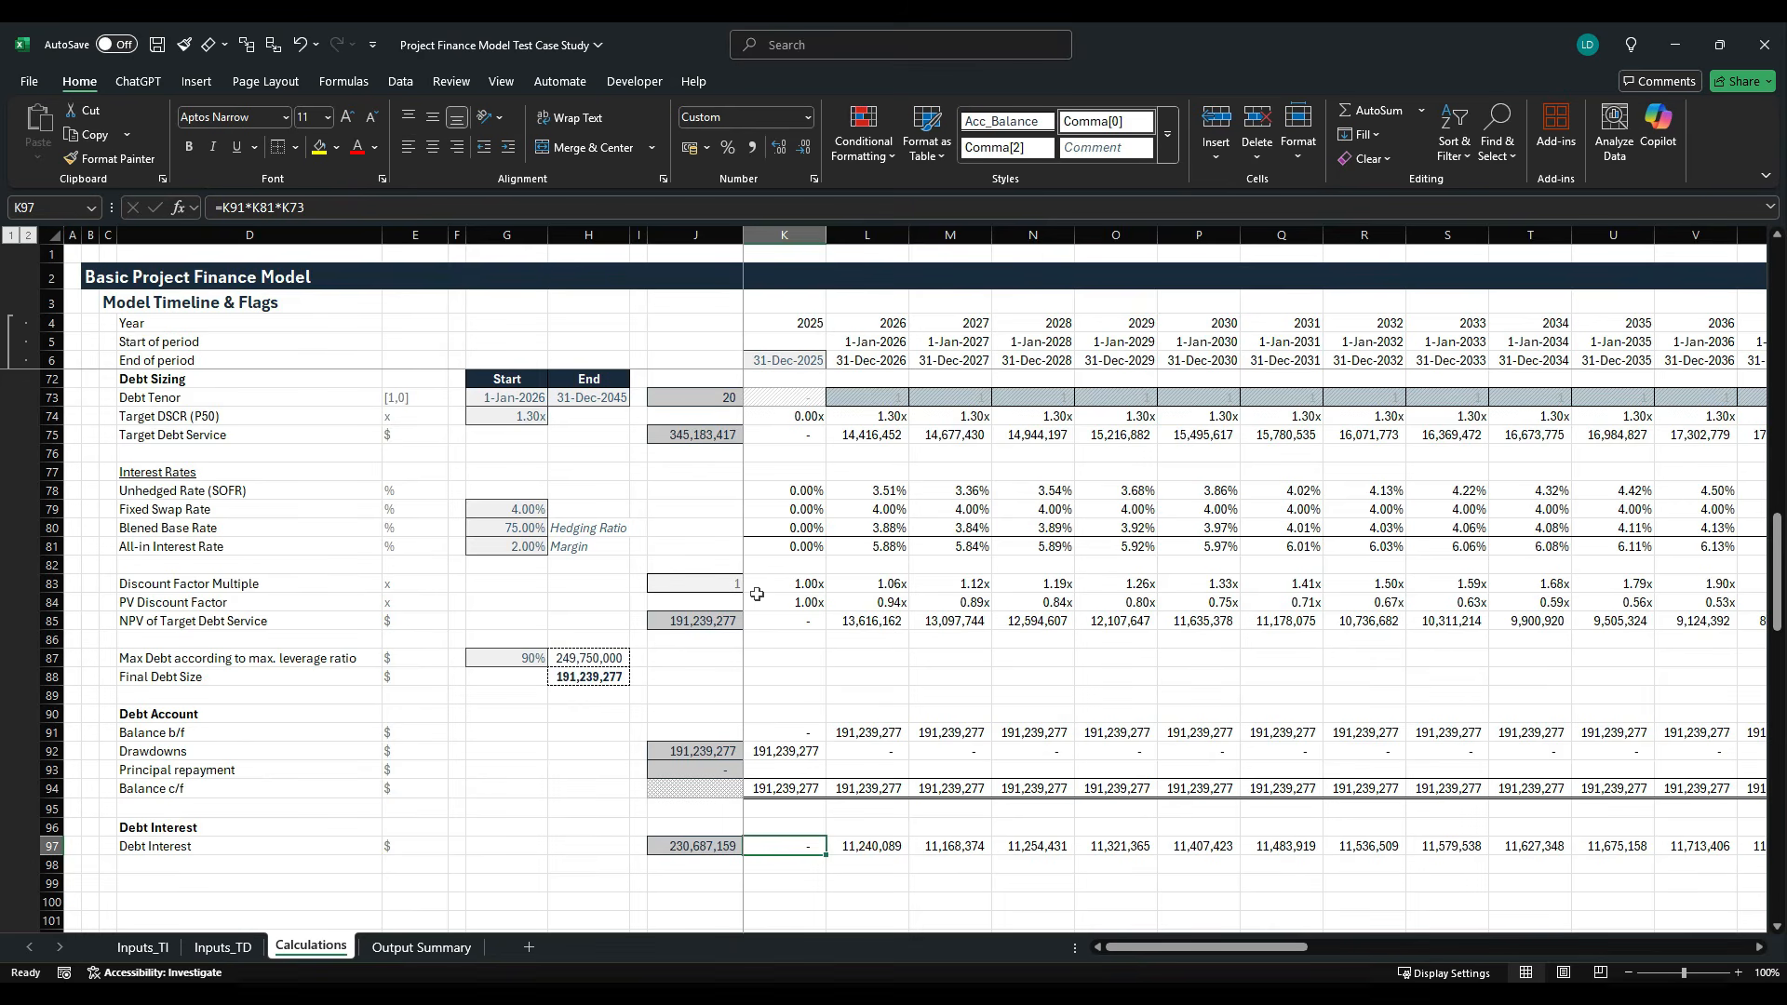
key(ctrl+shift+Right)
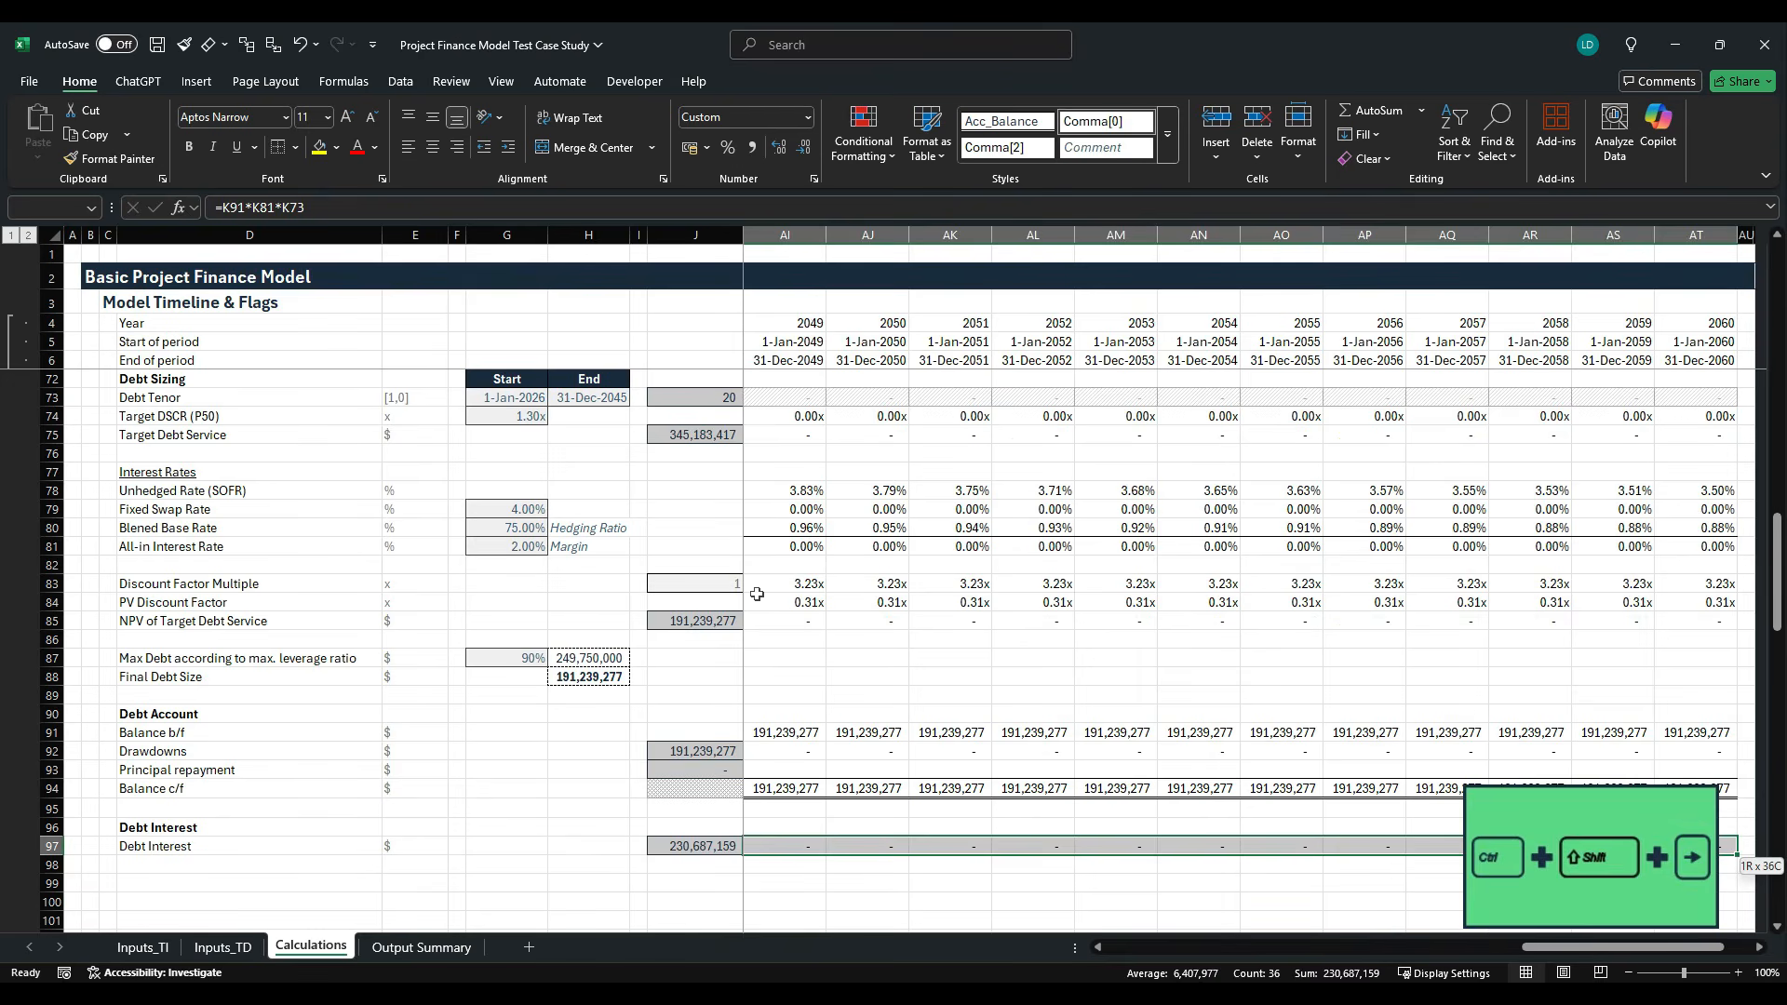
click(295, 147)
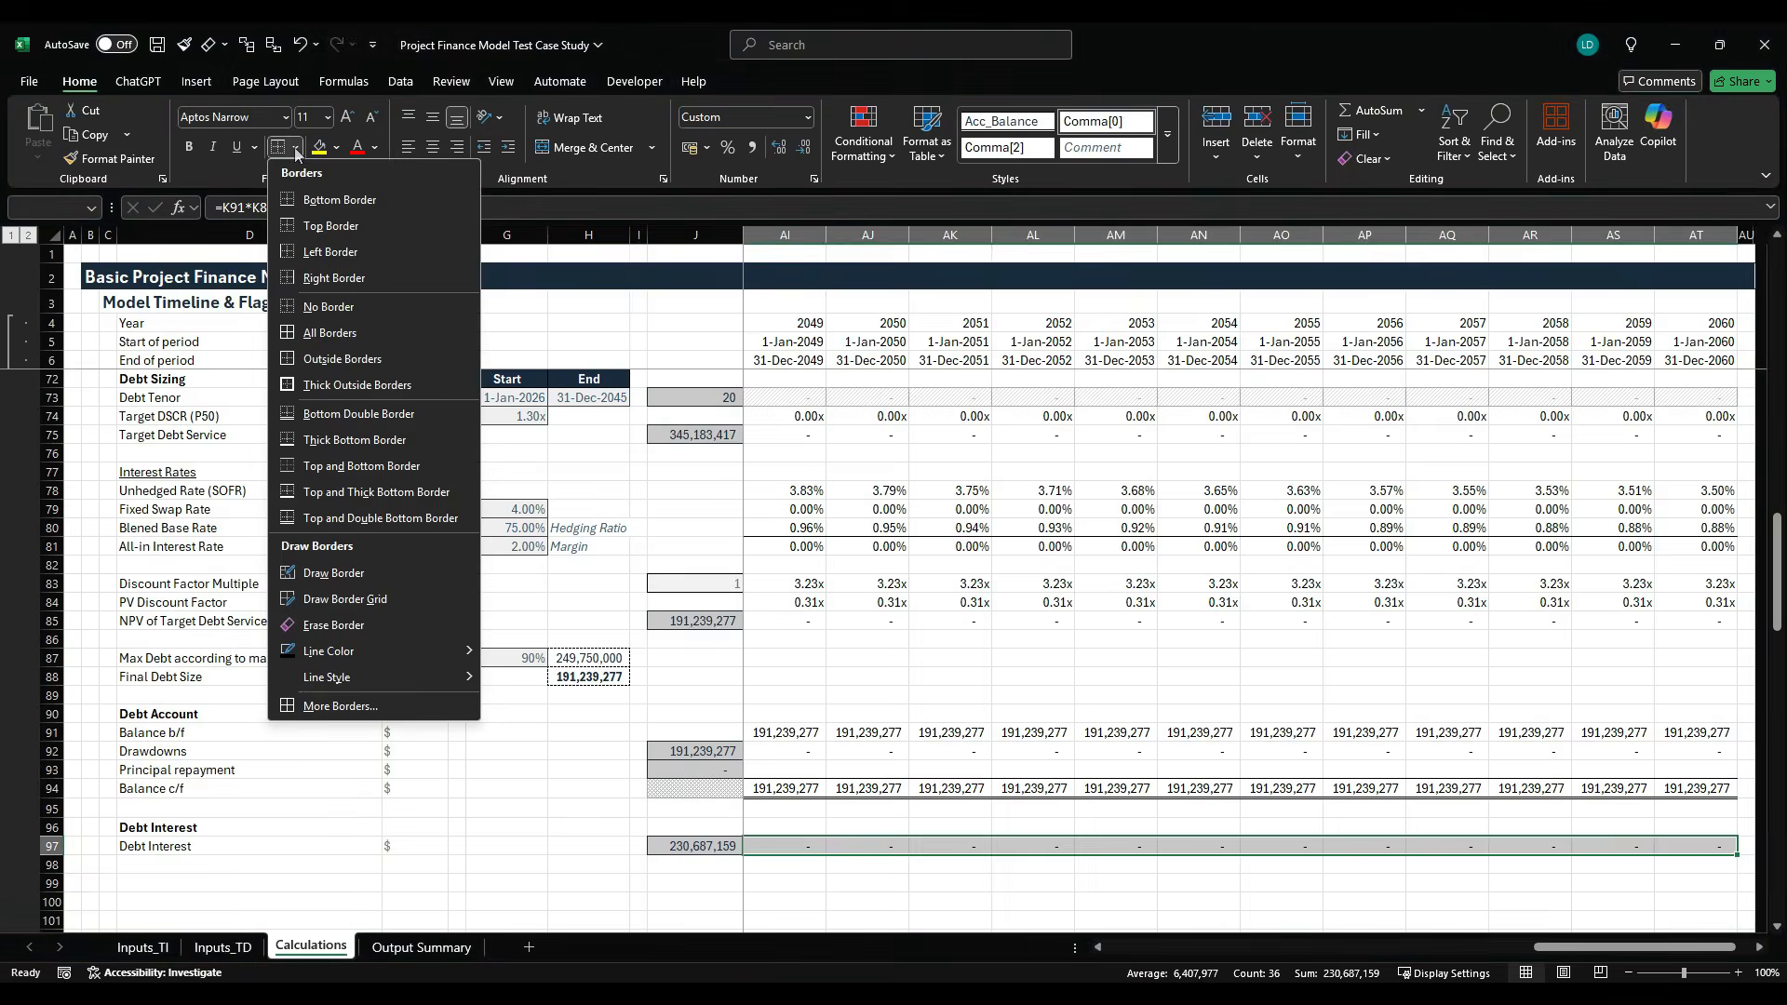
click(352, 467)
key(Home)
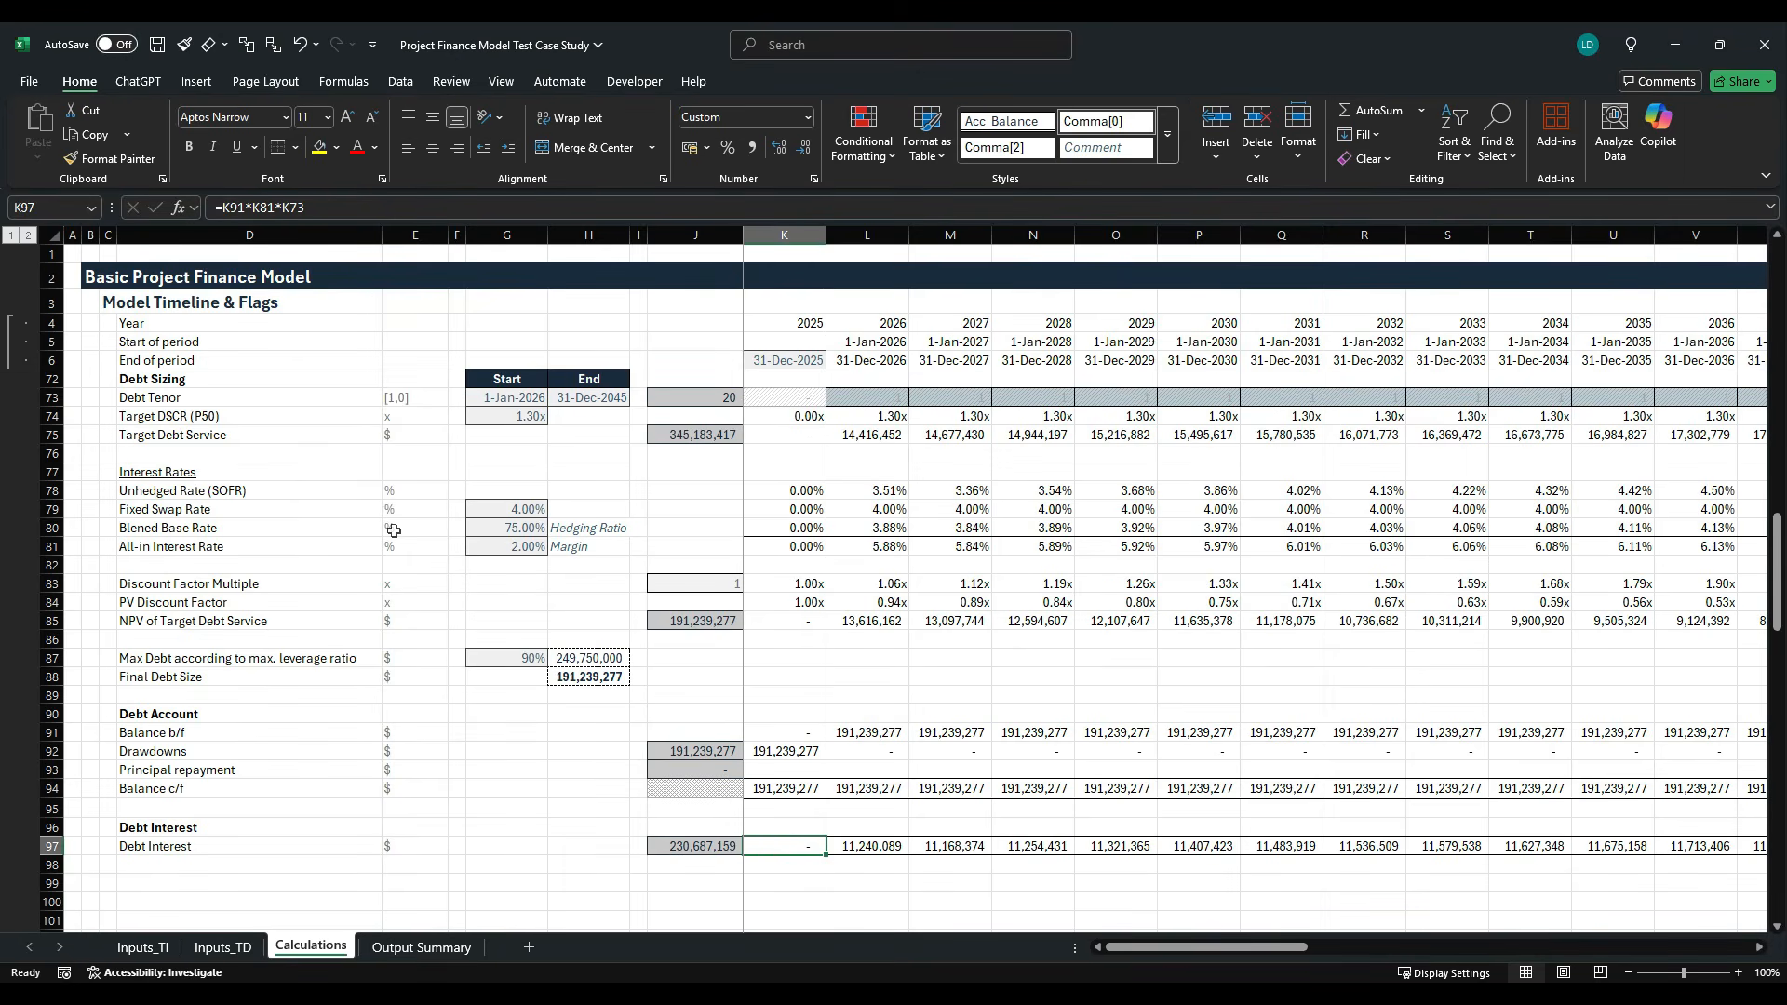
- Examine the drawdown, principal repayment and debt interest totals in column J and the first debt account cells in K and L
key(Up)
key(Up)
key(Up)
key(Up)
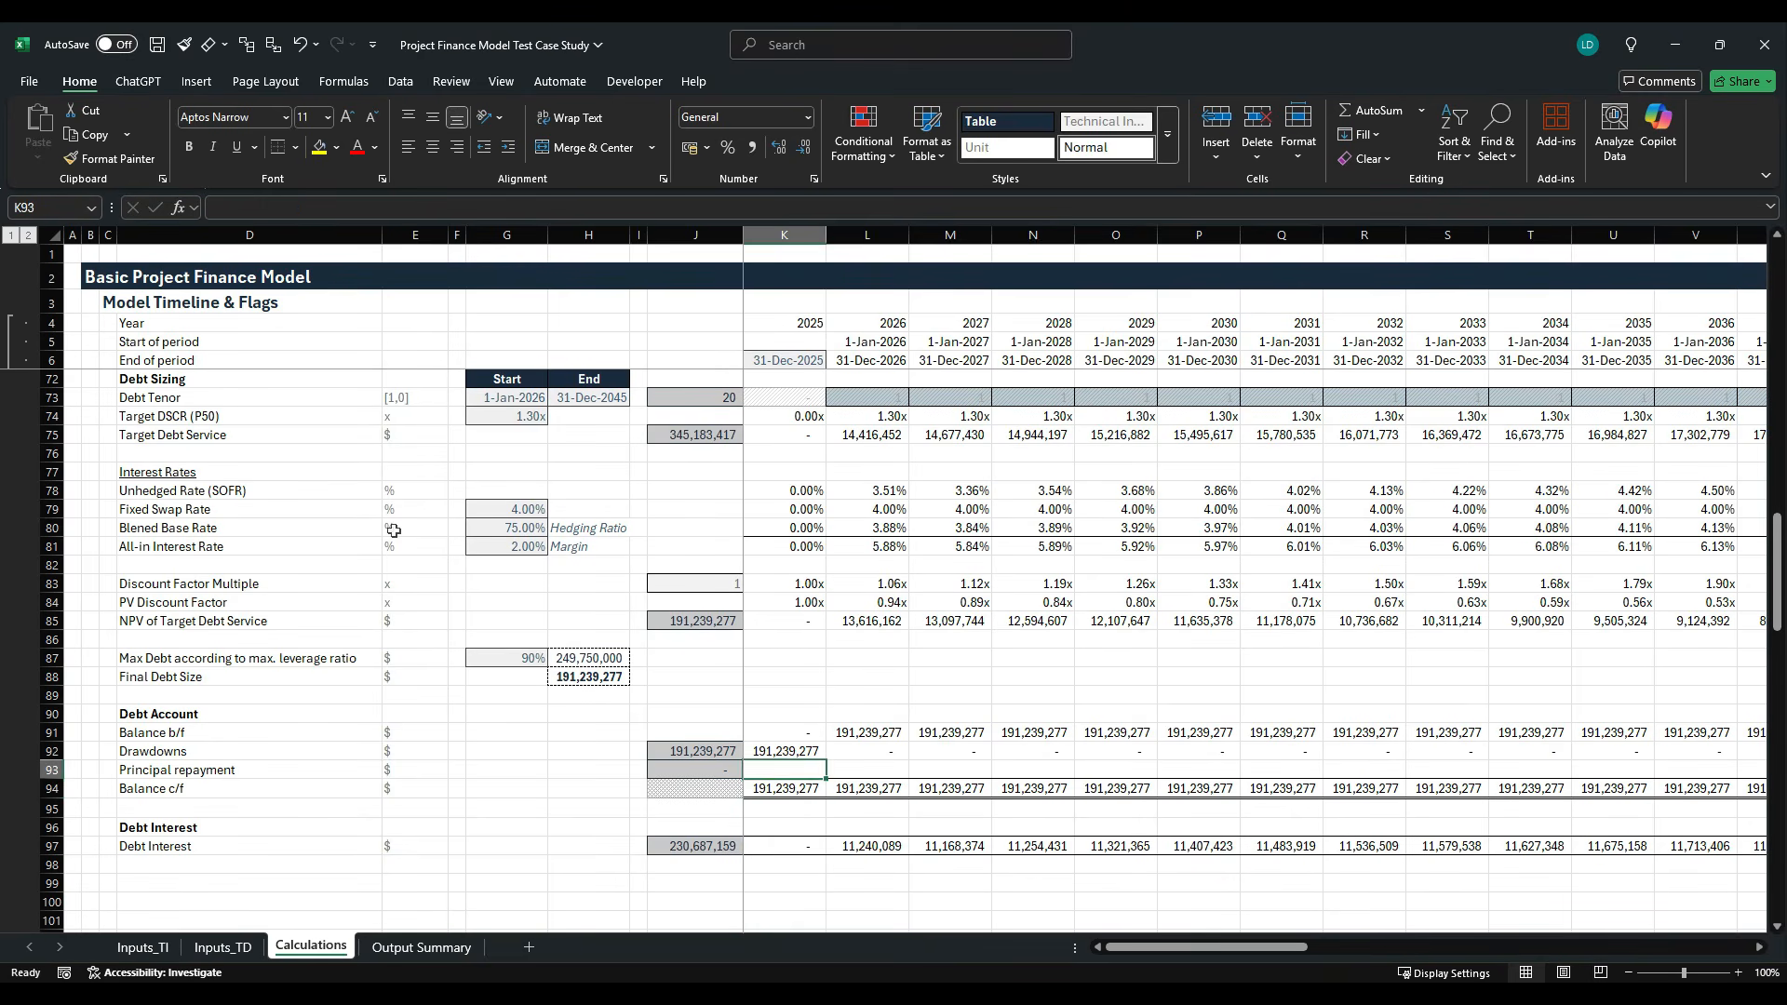
key(Left)
click(698, 752)
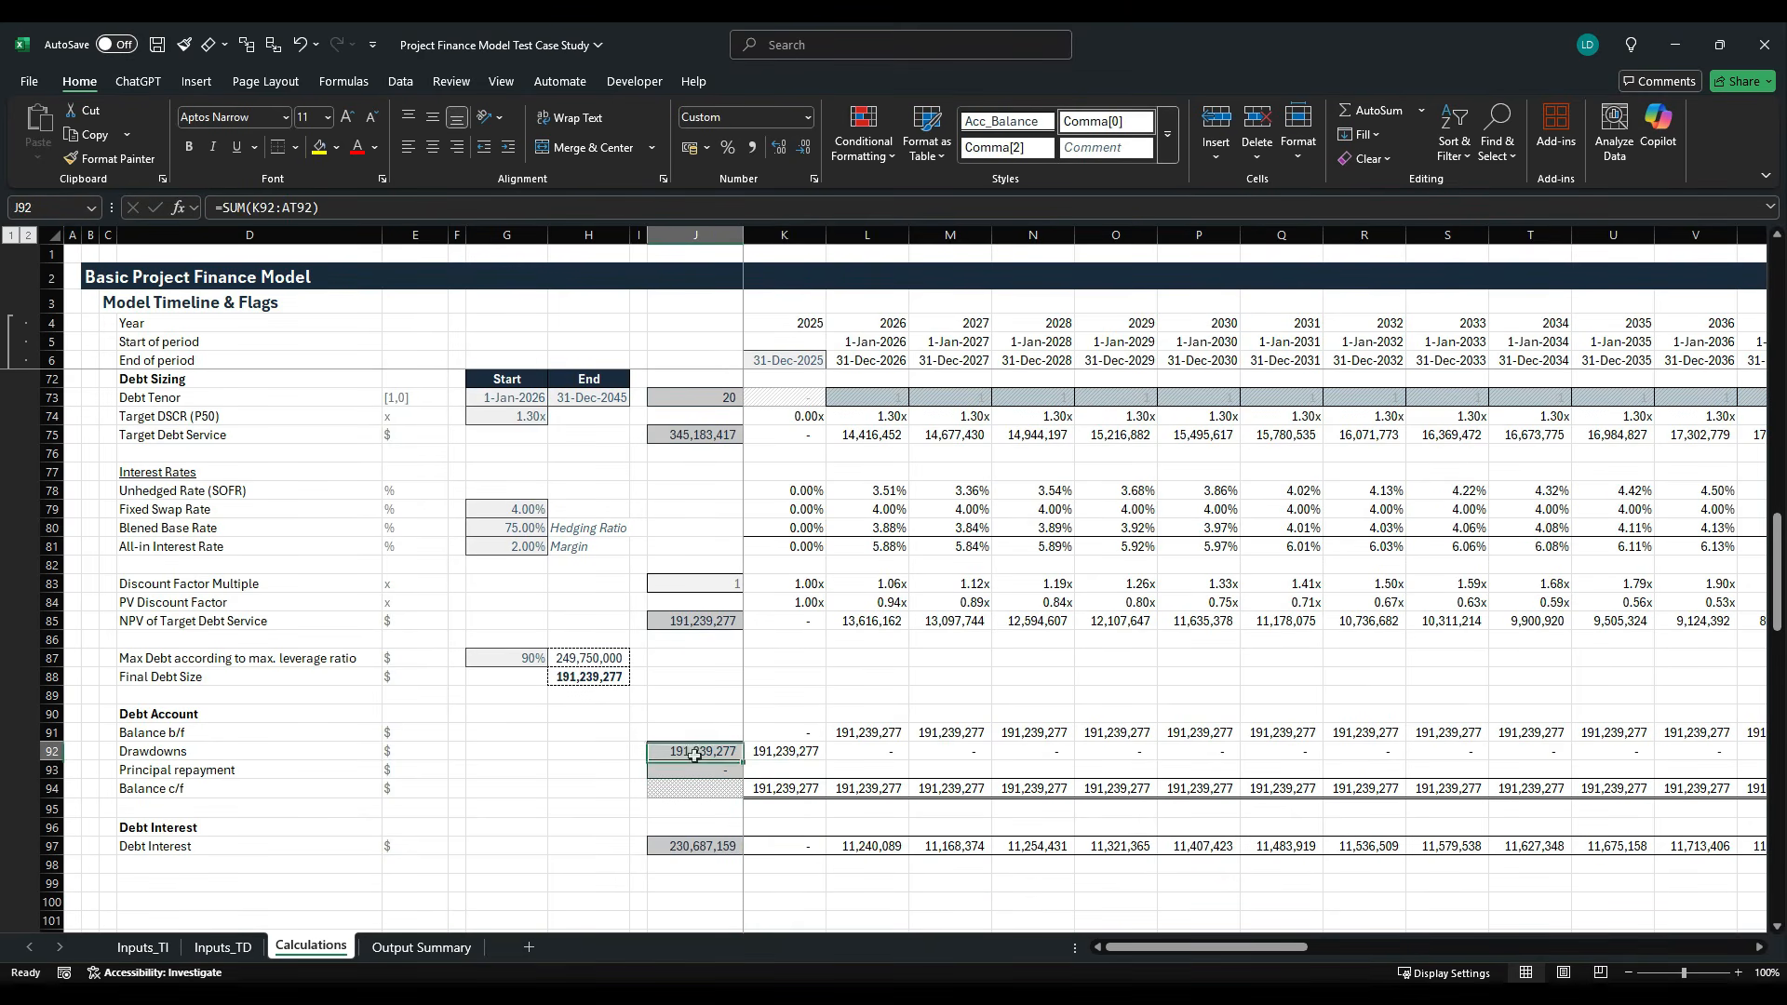
ctrl+click(717, 847)
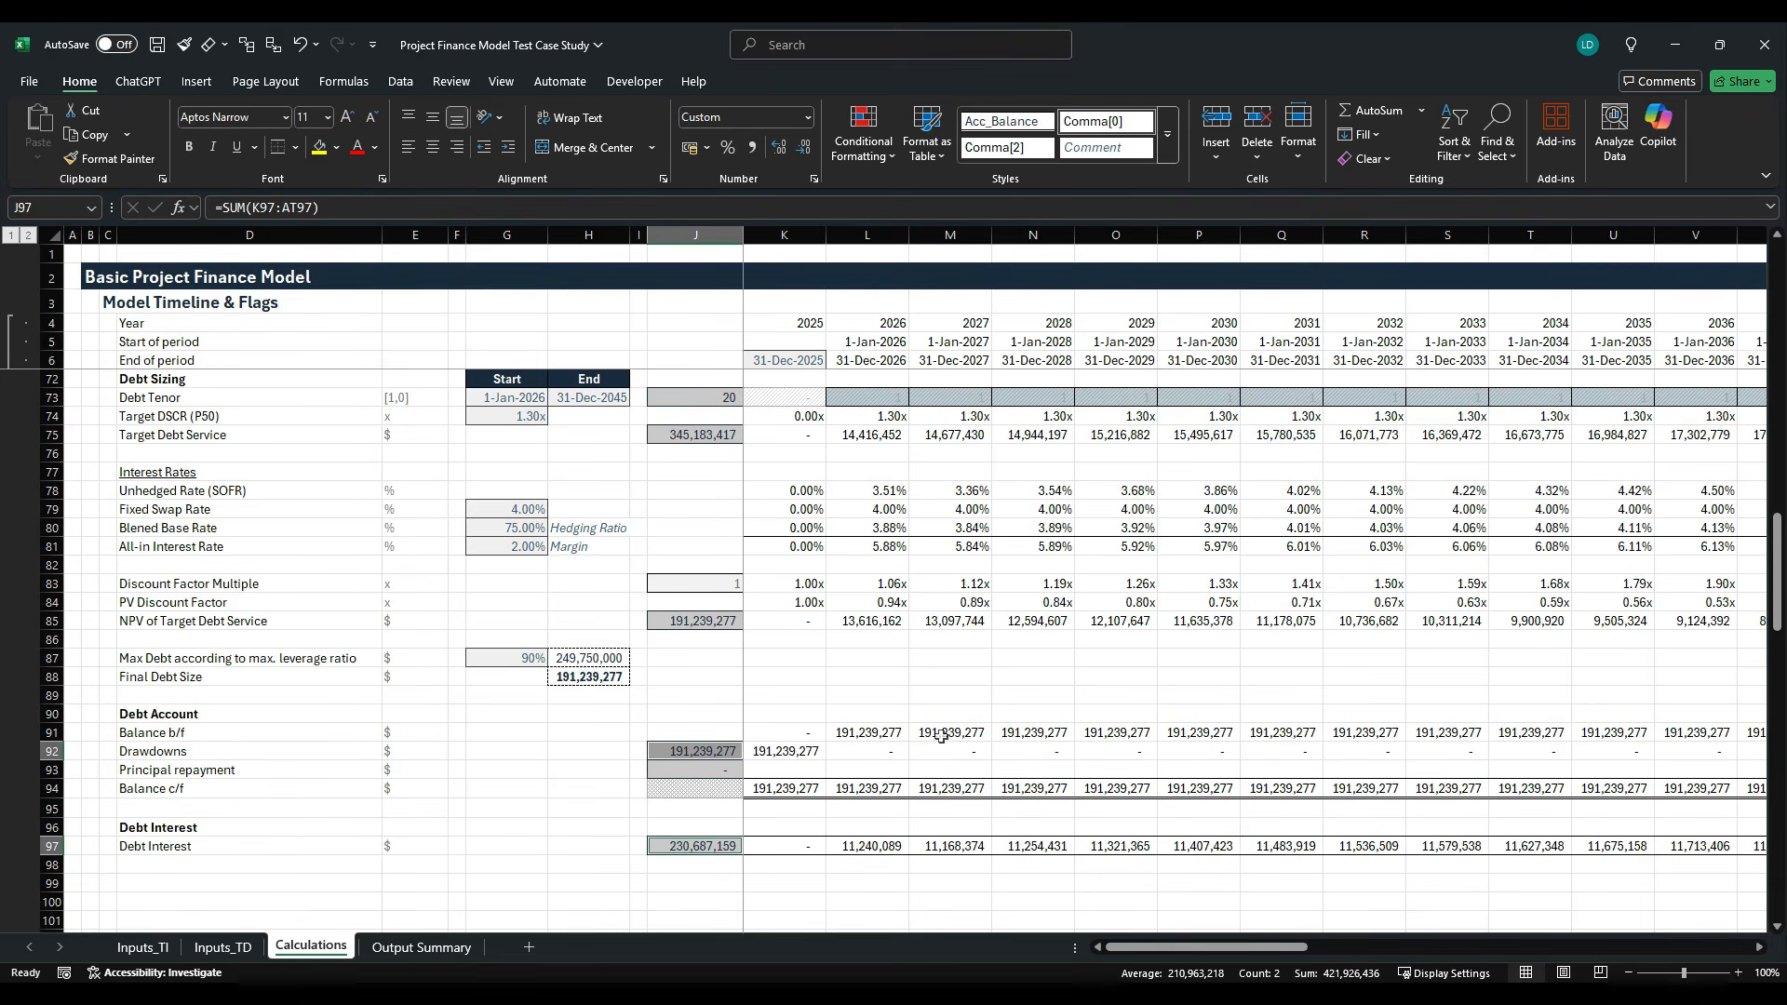
click(776, 771)
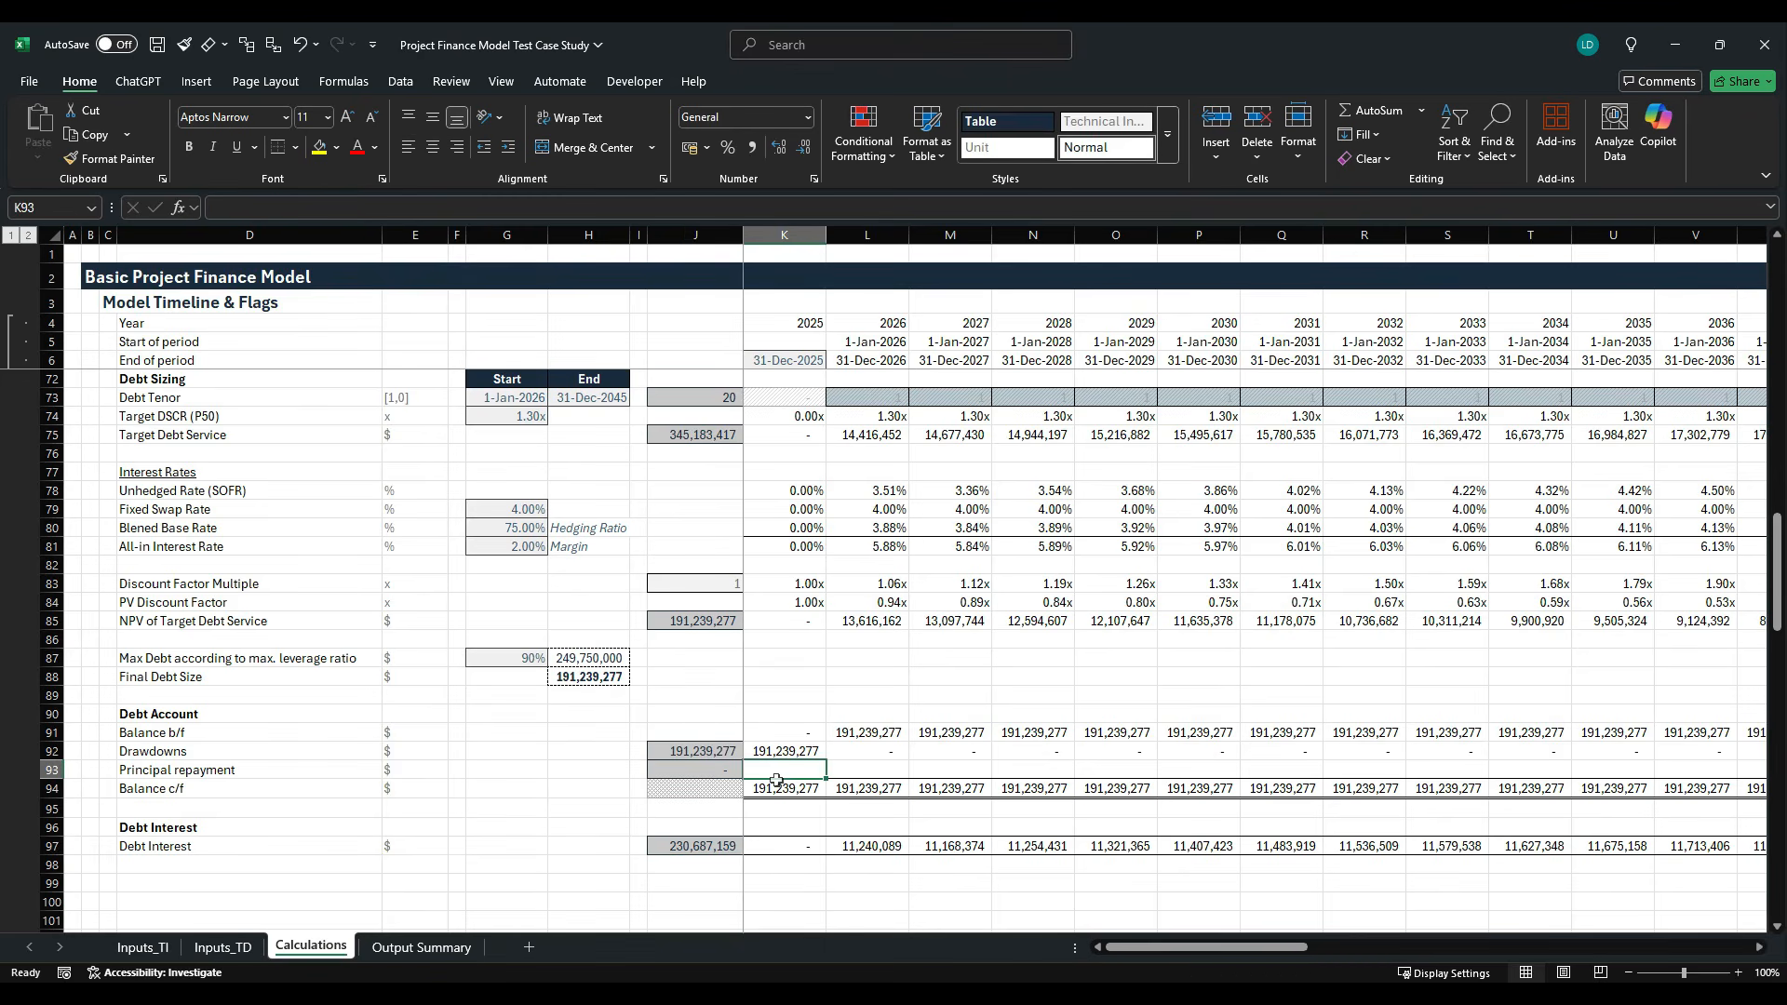
click(674, 772)
key(Right)
key(Up)
key(Up)
key(Right)
key(Down)
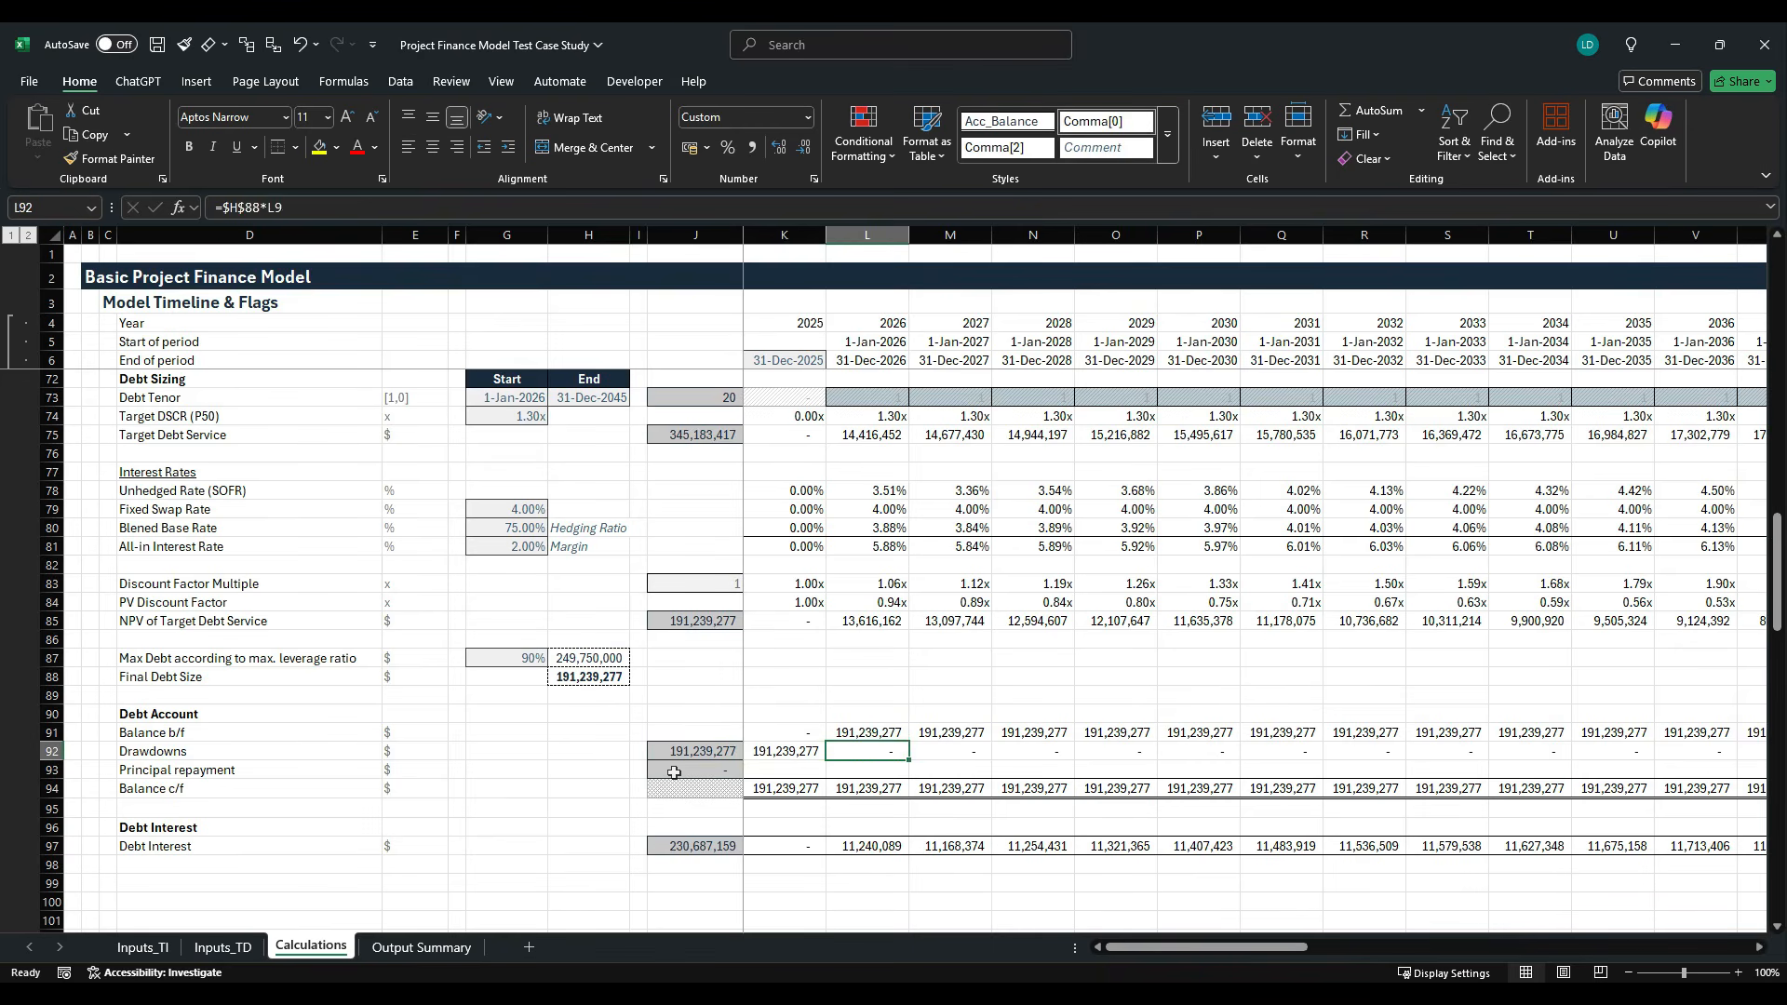
key(Left)
key(Left)
key(Right)
key(Down)
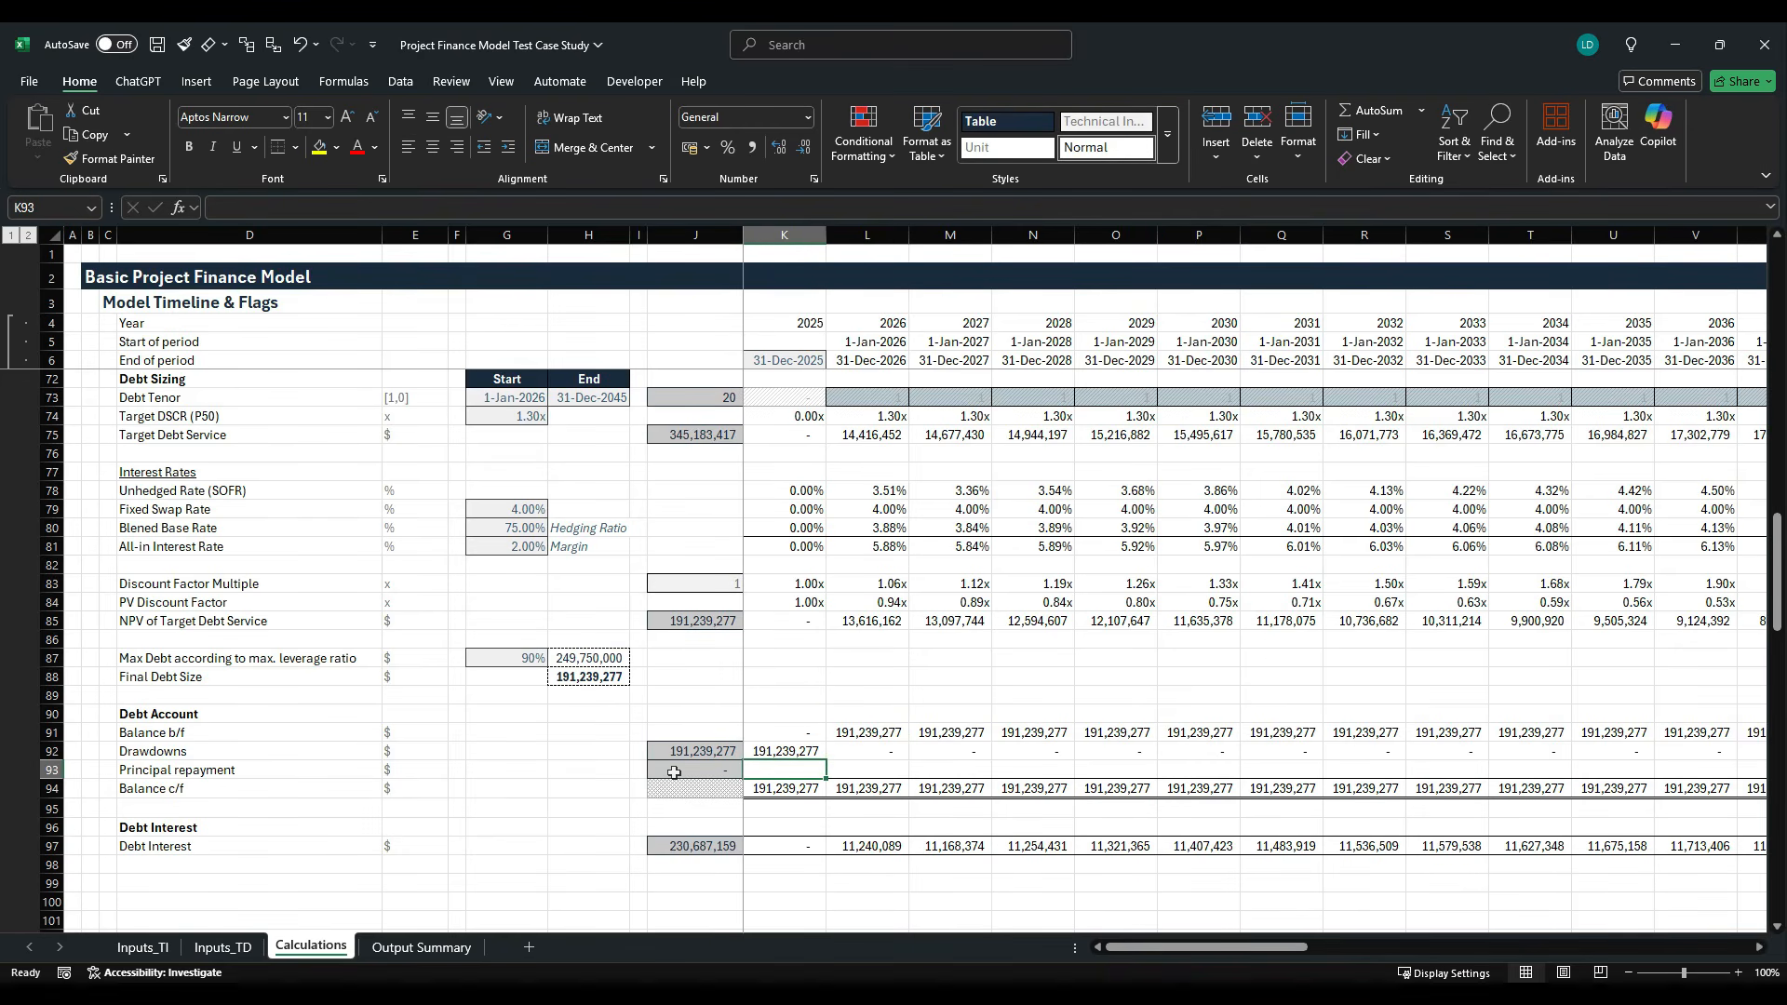
- Calculate 2025 principal repayment in K93 as negative target debt service less interest, =-(K75-K97), and fill it across row 93 through 2060
text(=-)
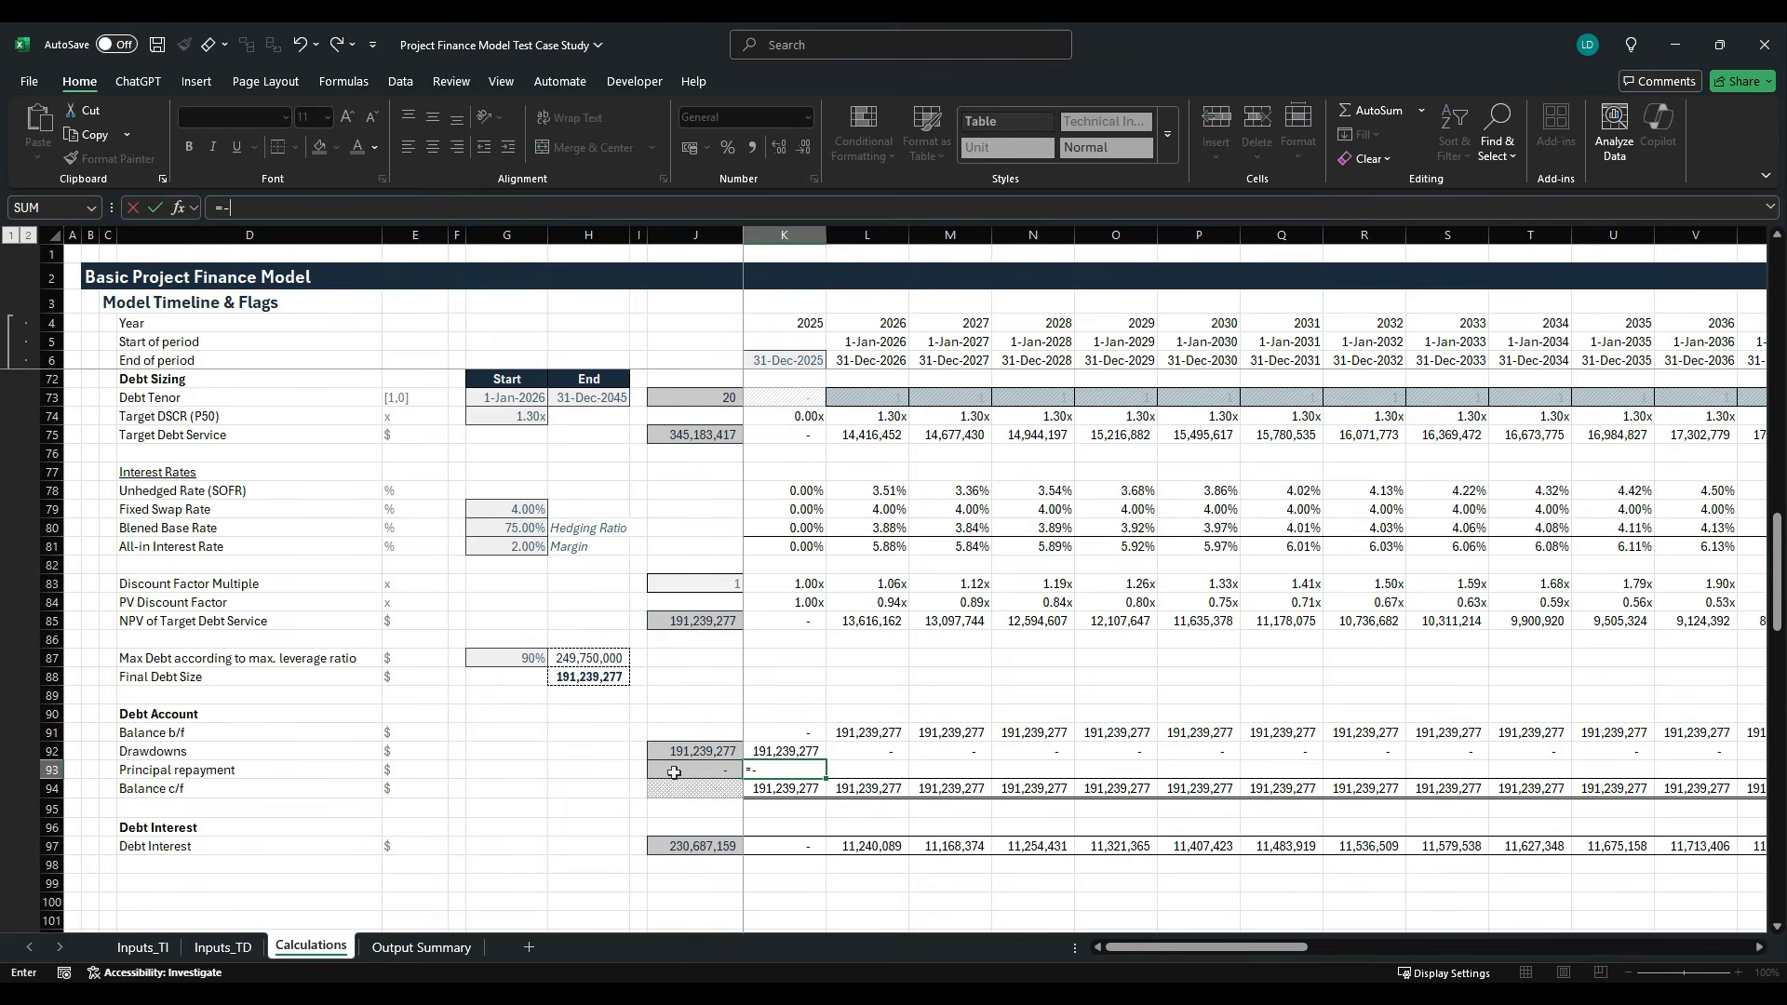
key(Up)
key(Up)
key(Up)
key(Up)
key(Up)
key(Up)
key(Up)
key(Up)
key(Up)
key(Up)
key(Up)
key(Up)
key(Up)
key(Up)
key(Up)
key(Up)
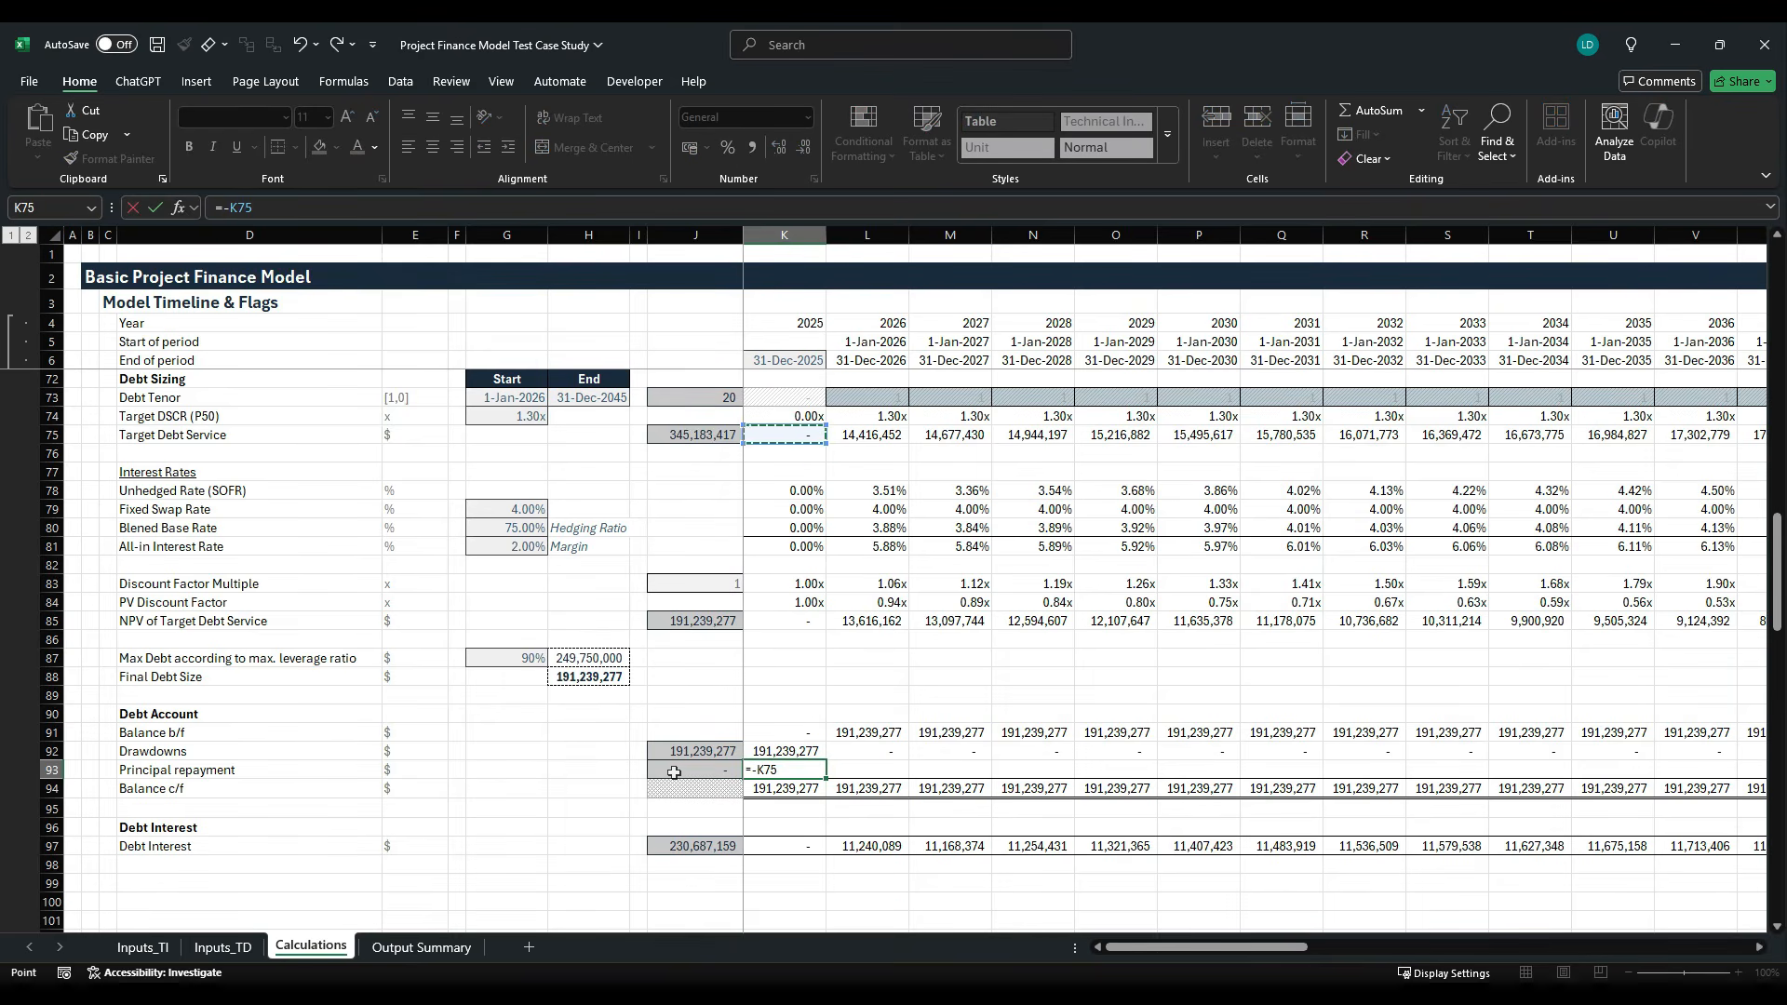
key(F2)
text((K75-)
click(794, 849)
key(ctrl+Return)
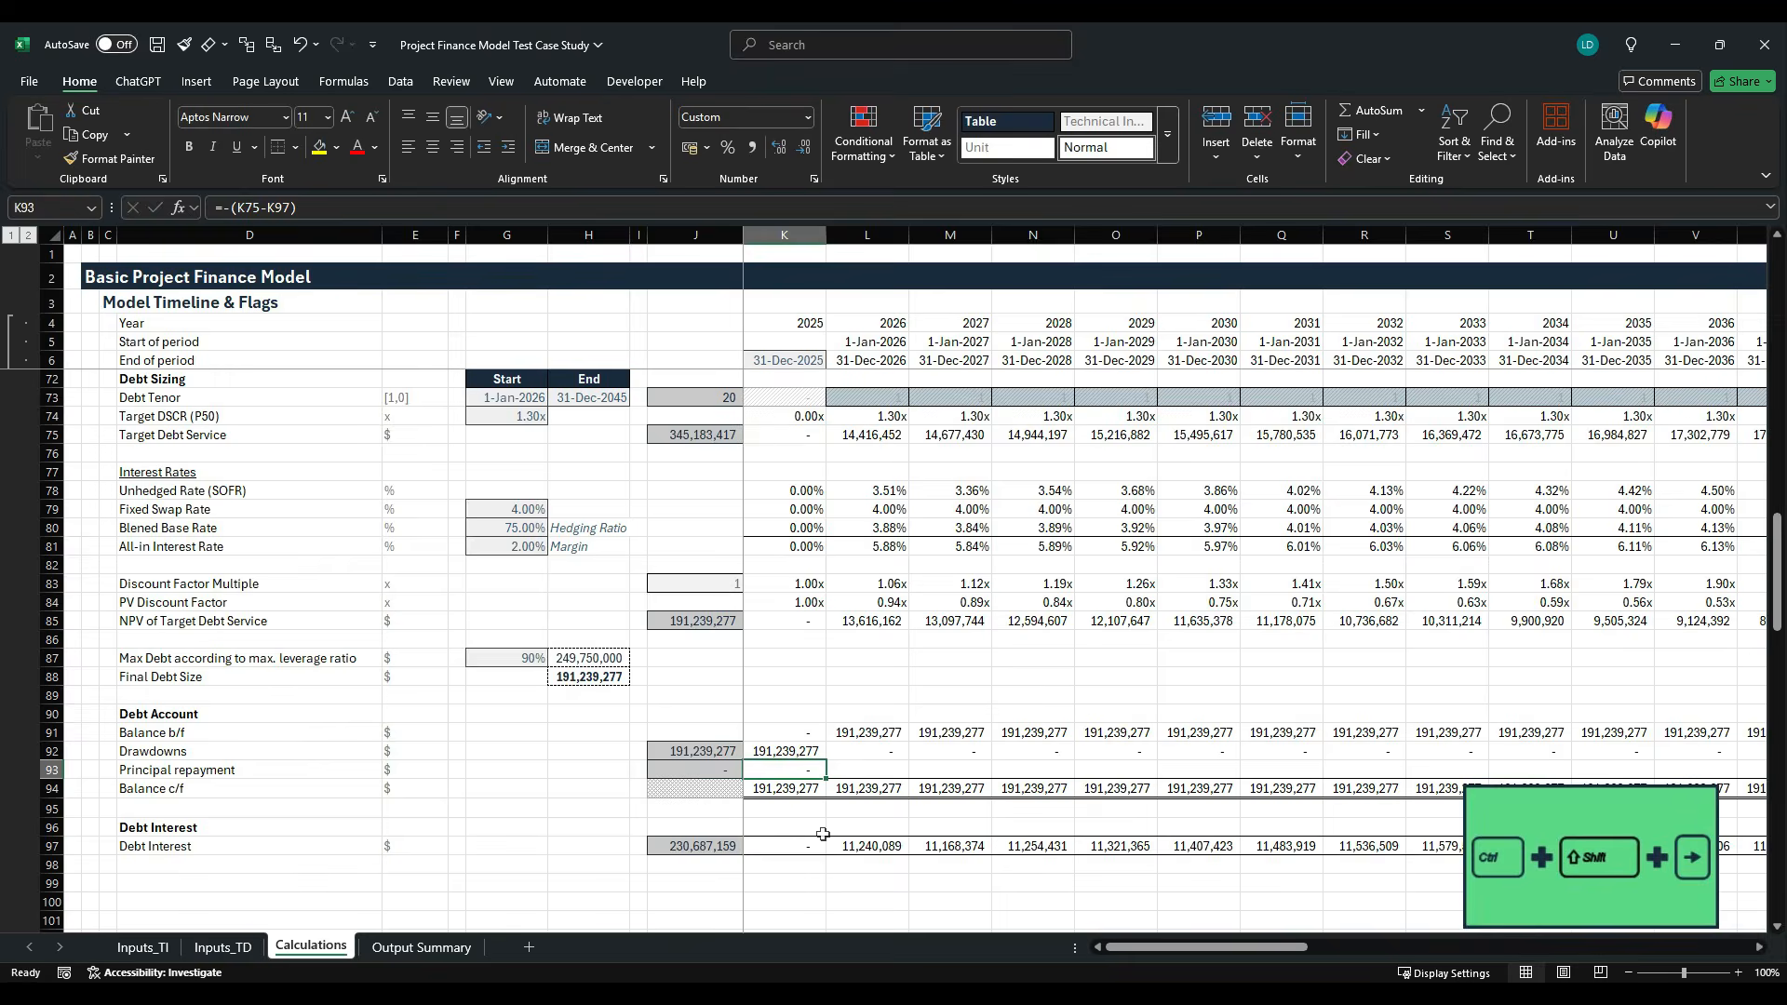
key(ctrl+shift+Right)
key(shift+Left)
key(Left)
key(ctrl+r)
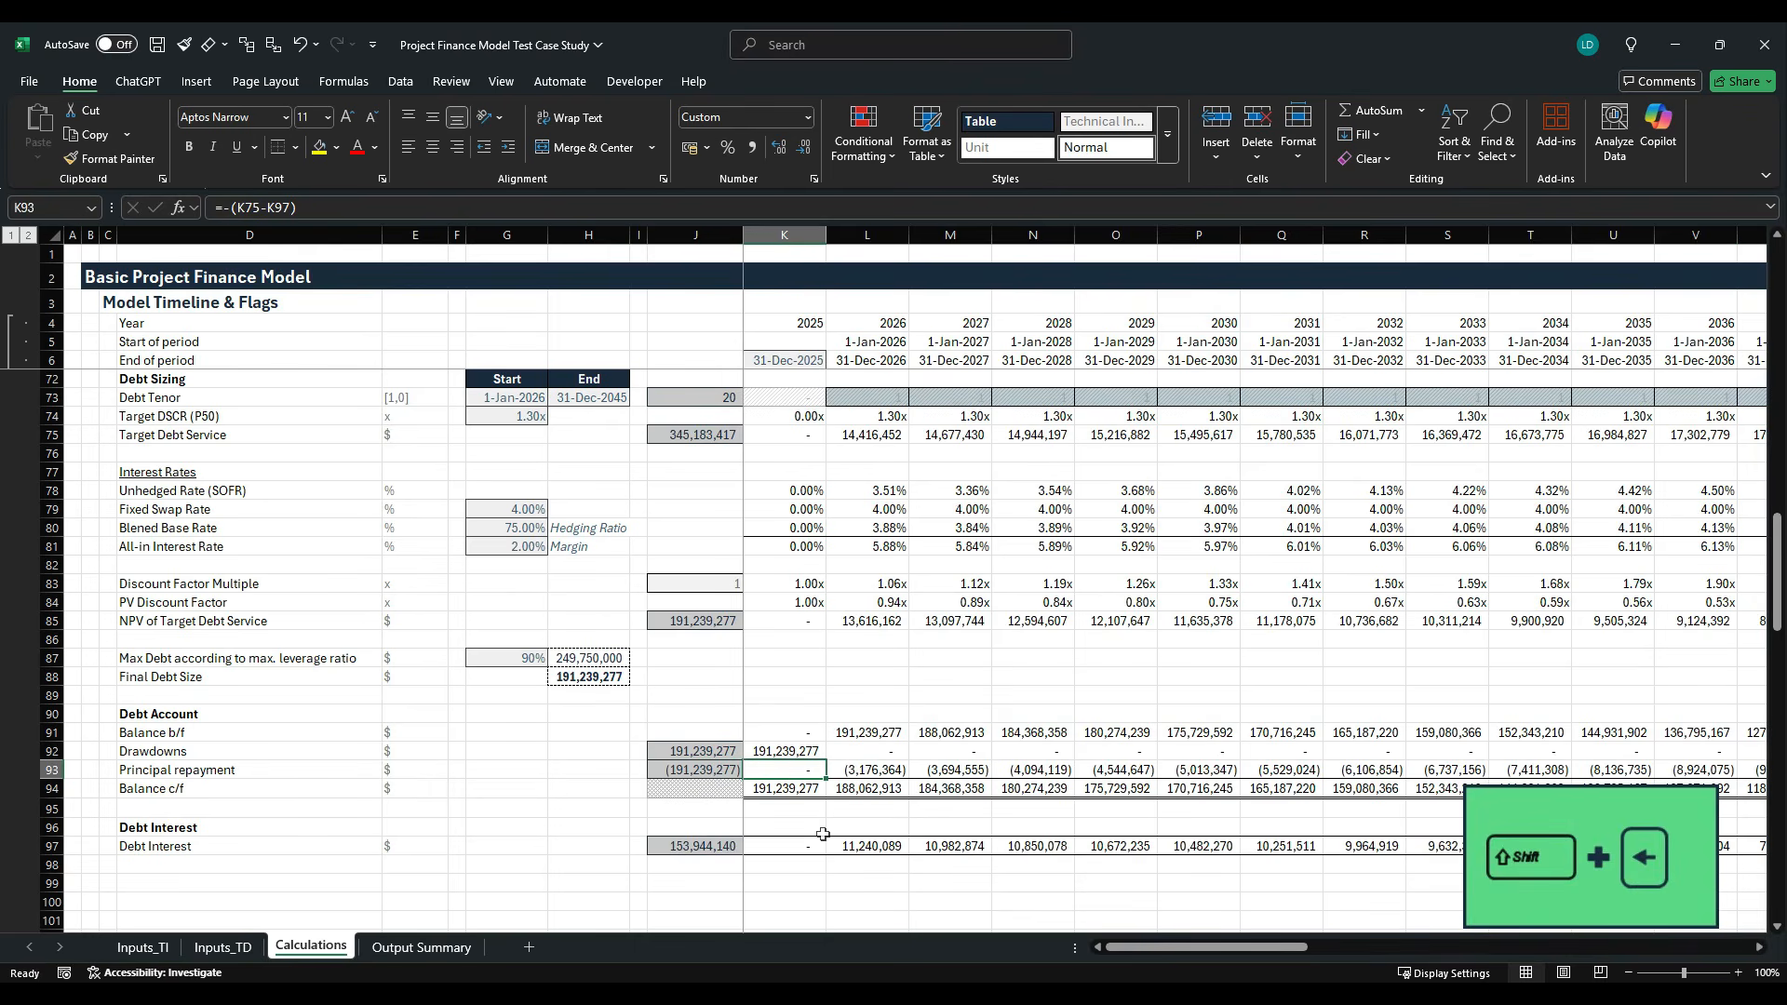
- Examine the principal repayments in row 93 and the declining debt balances along the timeline
key(Right)
key(Right)
key(Right)
key(Right)
key(Right)
key(Right)
key(Right)
key(Right)
key(Right)
key(Right)
key(Right)
key(Right)
key(Right)
key(Right)
key(Right)
key(Right)
key(Right)
key(Right)
key(Right)
key(Right)
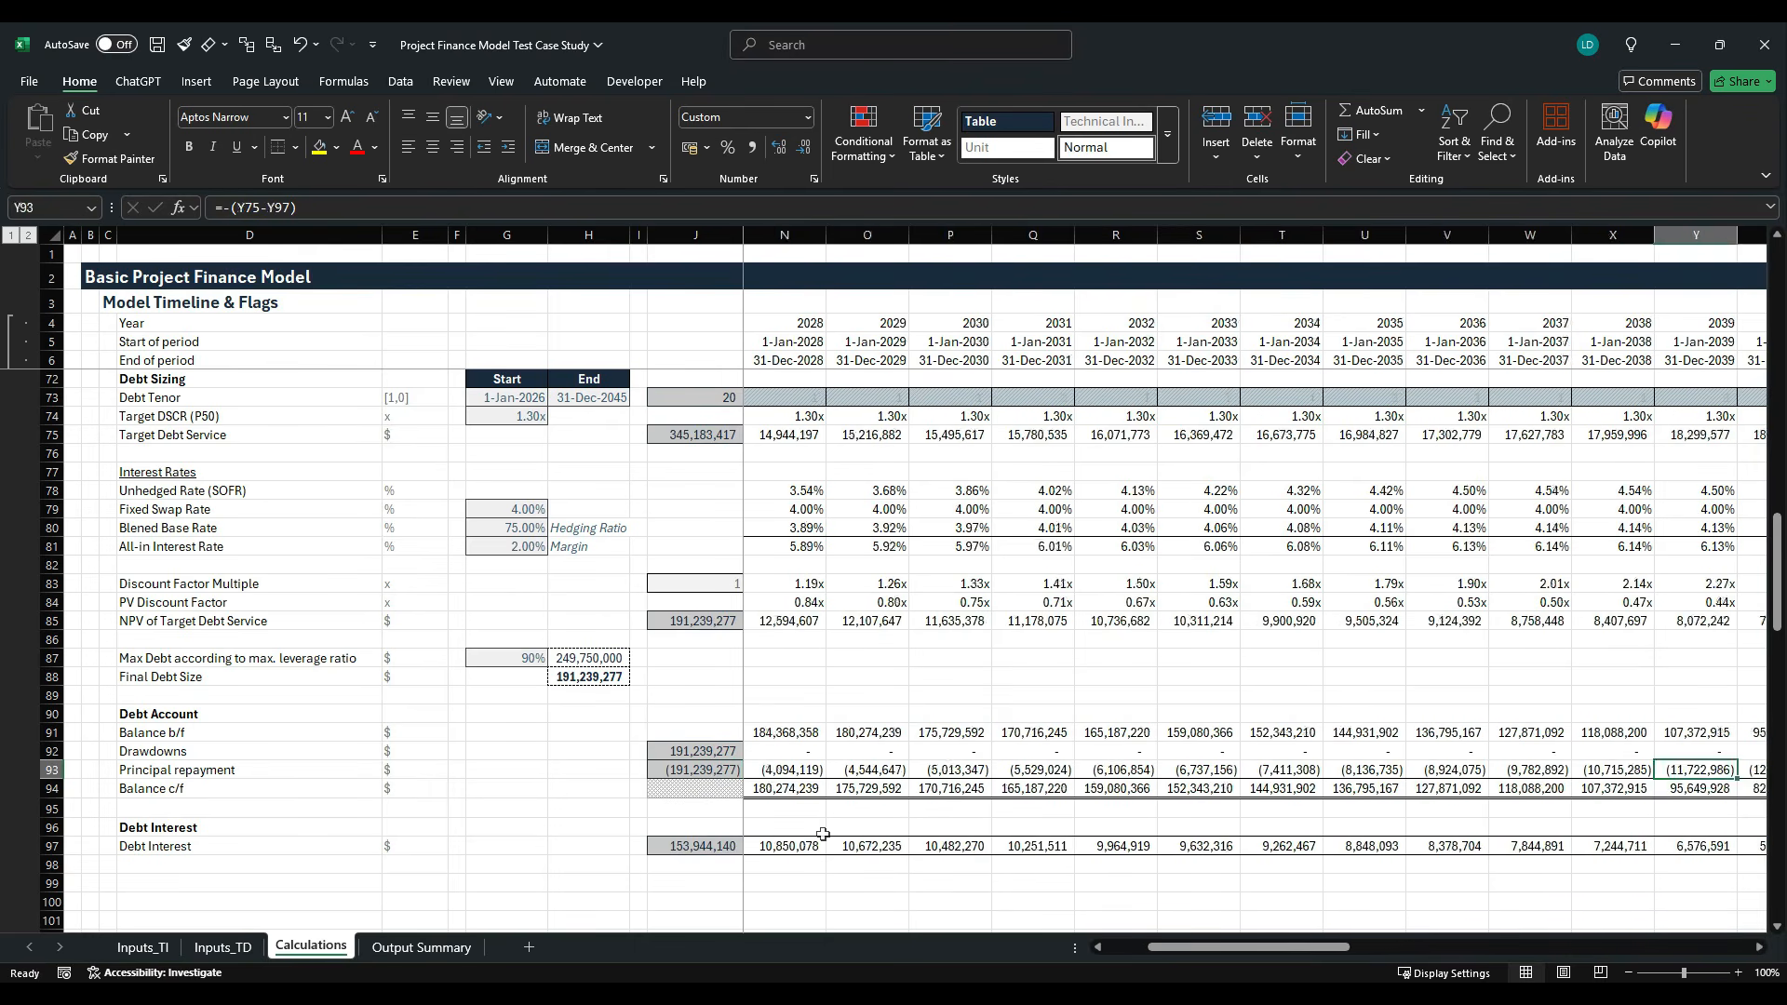
key(Left)
key(Left)
key(Left)
key(Left)
key(Left)
key(Left)
key(Left)
key(Left)
key(Left)
key(Left)
key(Left)
key(Left)
key(Left)
key(Left)
key(Left)
key(Left)
key(Left)
key(Left)
key(Left)
key(Left)
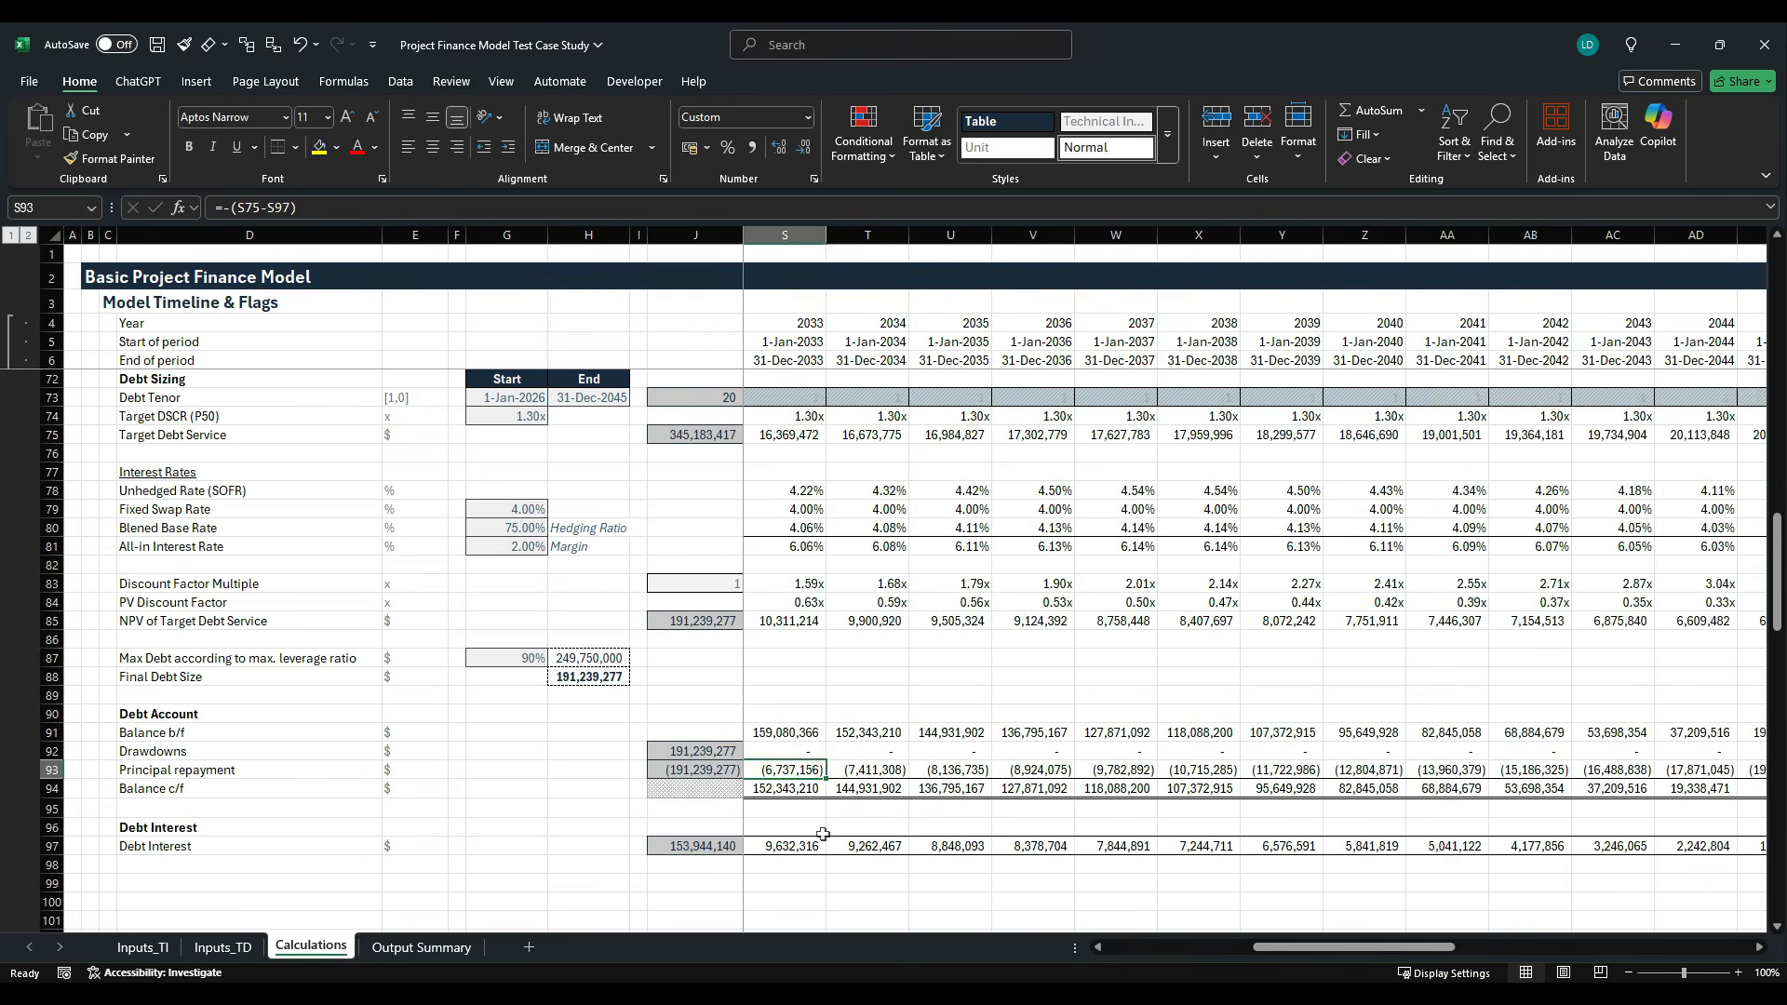
key(Left)
key(Left)
key(Left)
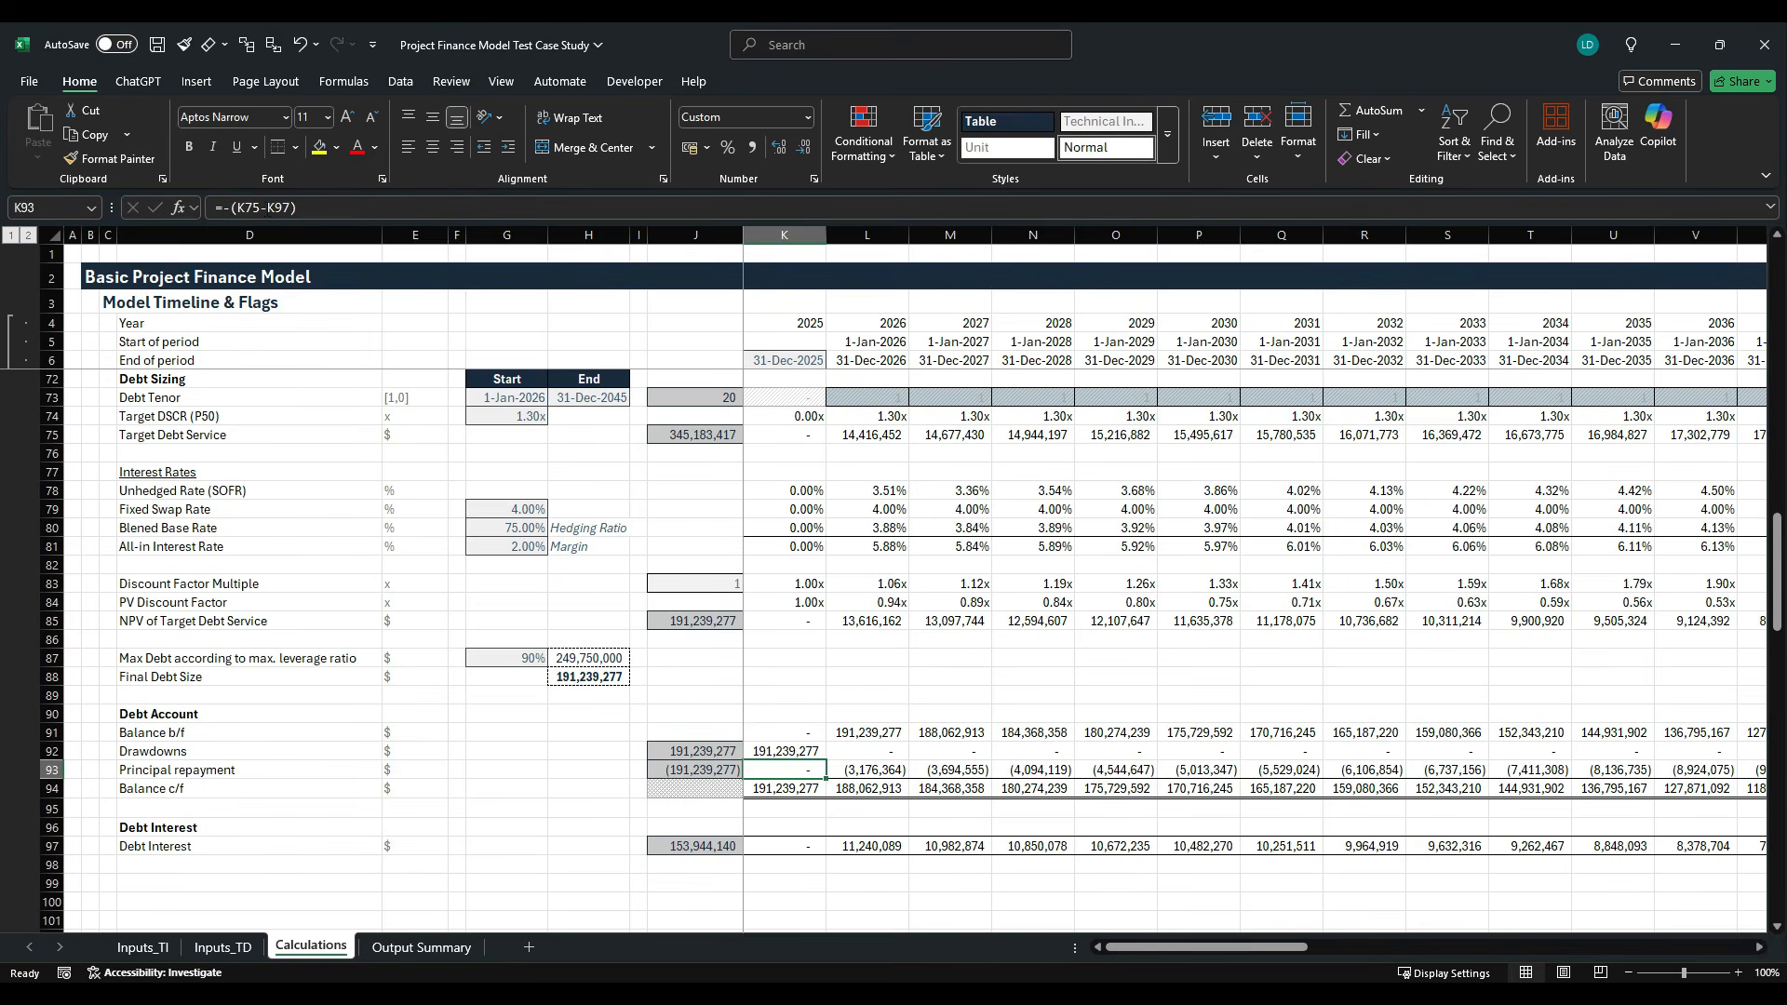
- Cap principal repayment at the opening balance by changing K93 to =-MIN((K75-K97),K91) and fill it across row 93
click(253, 207)
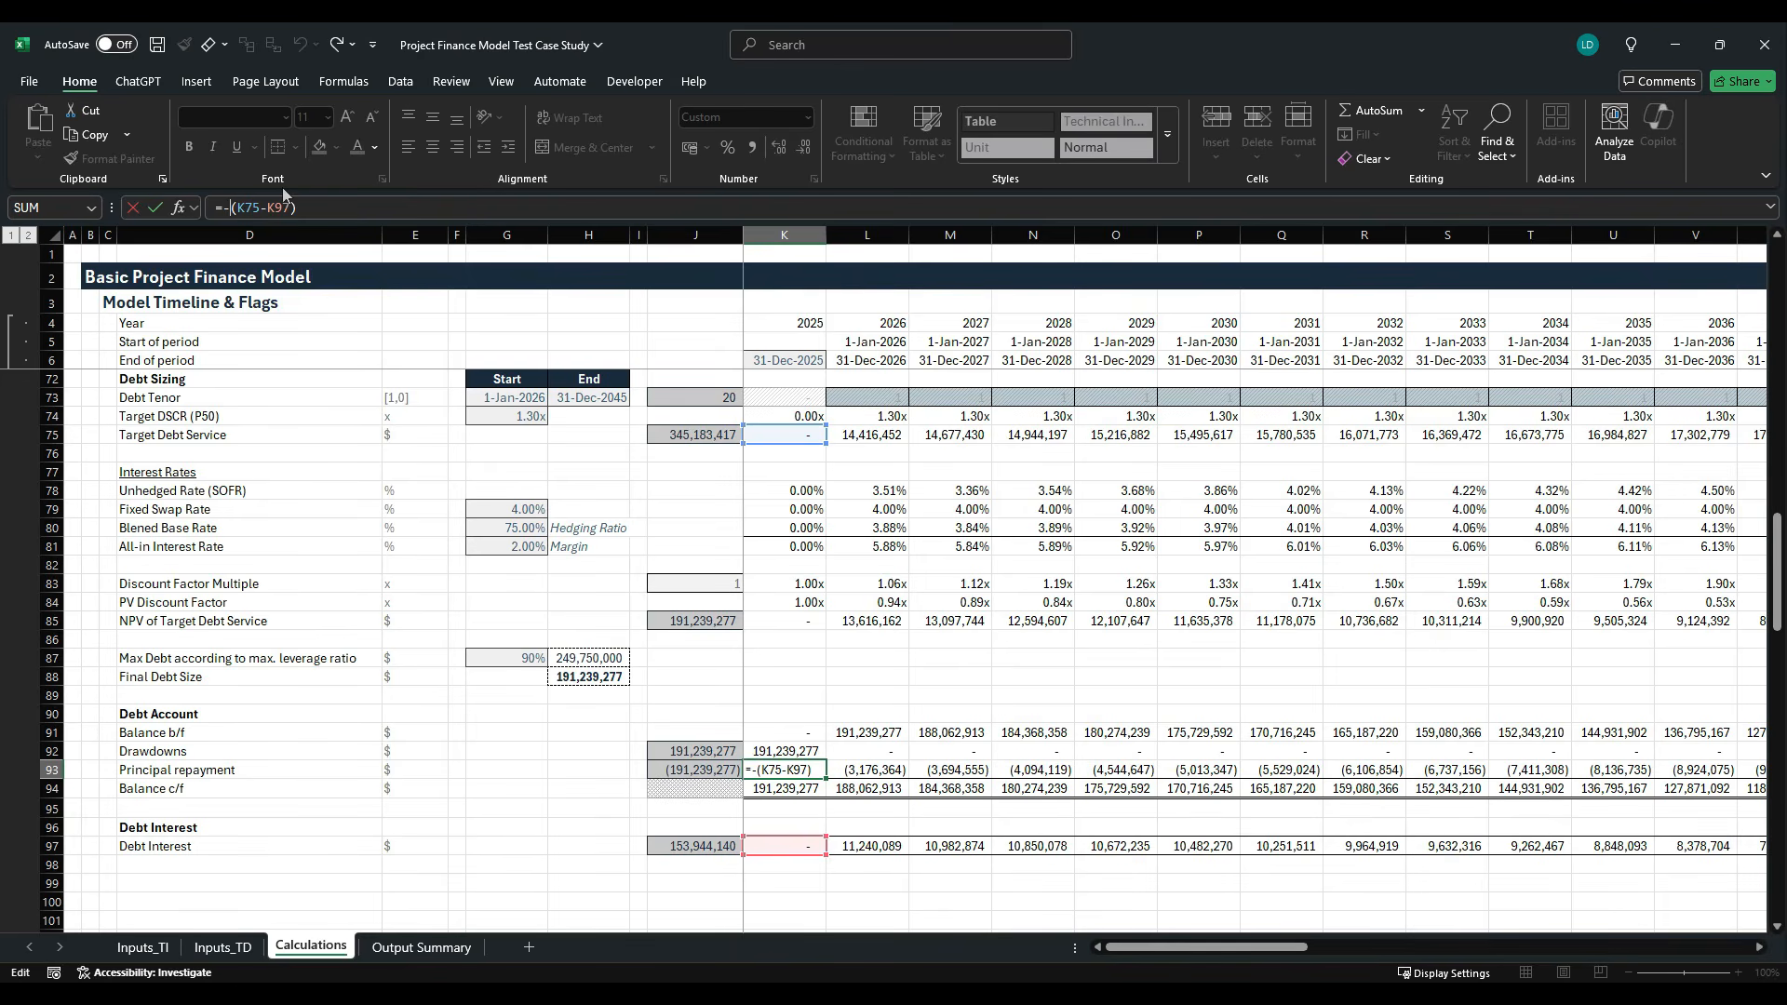
text(MIN)
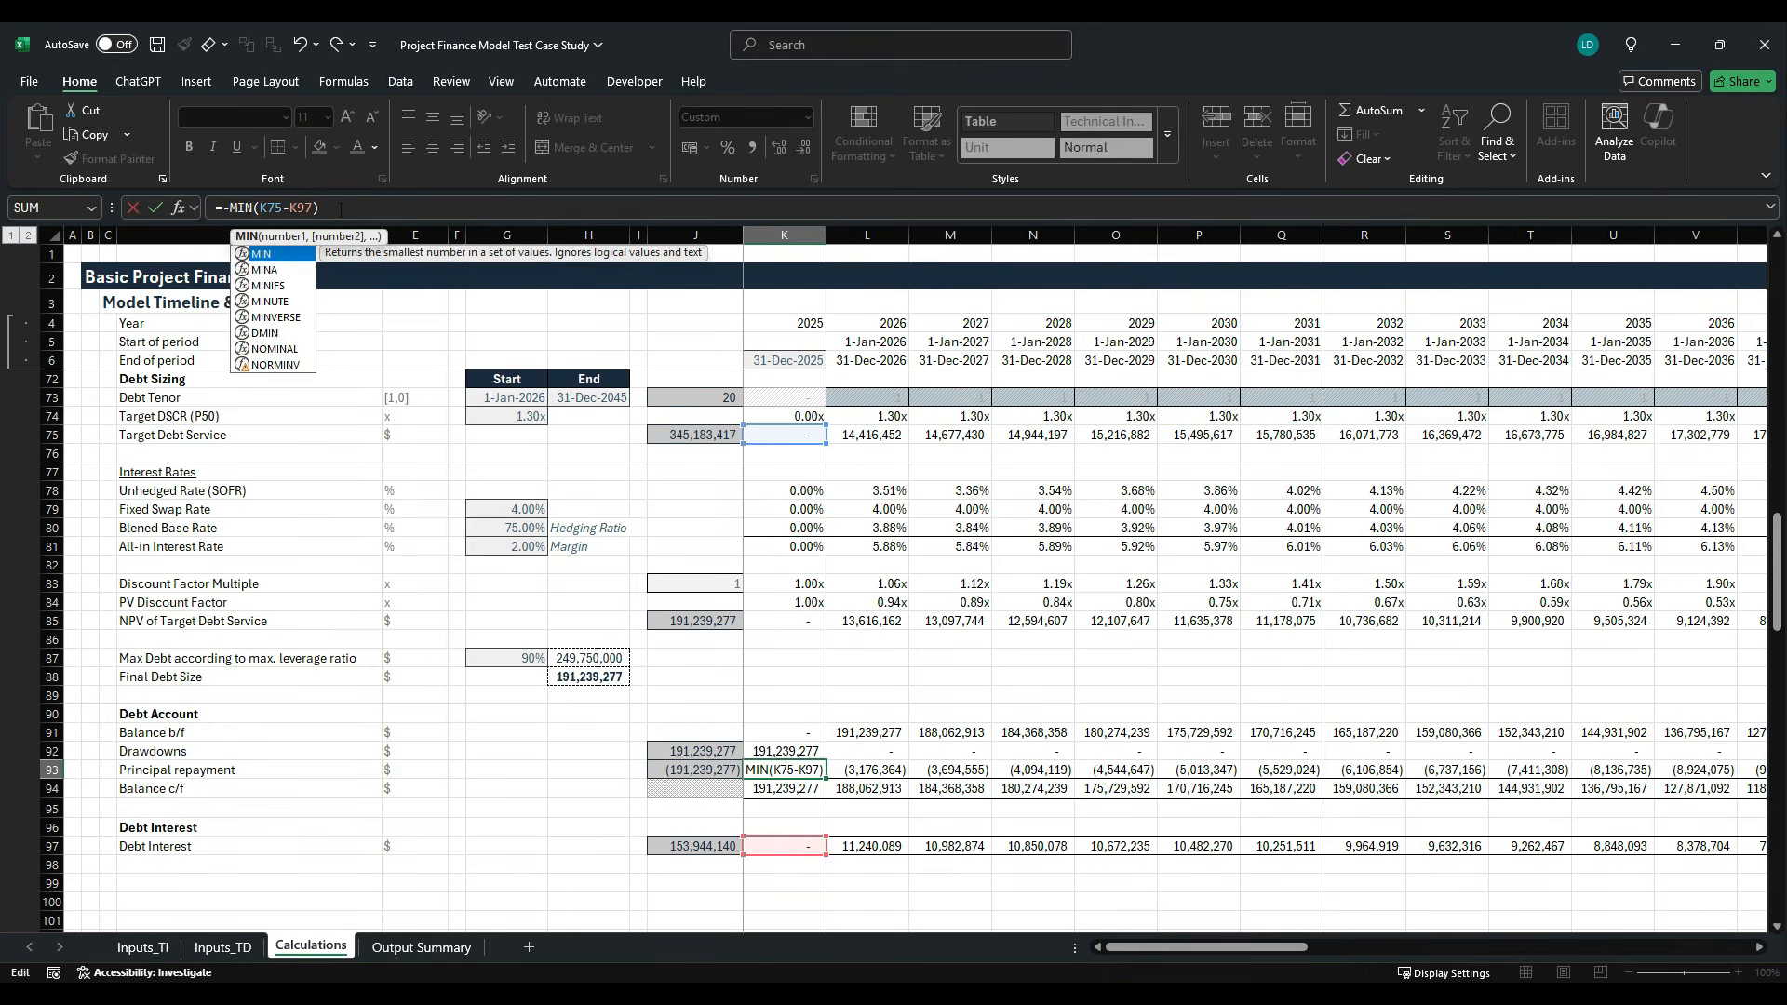
click(341, 210)
click(271, 214)
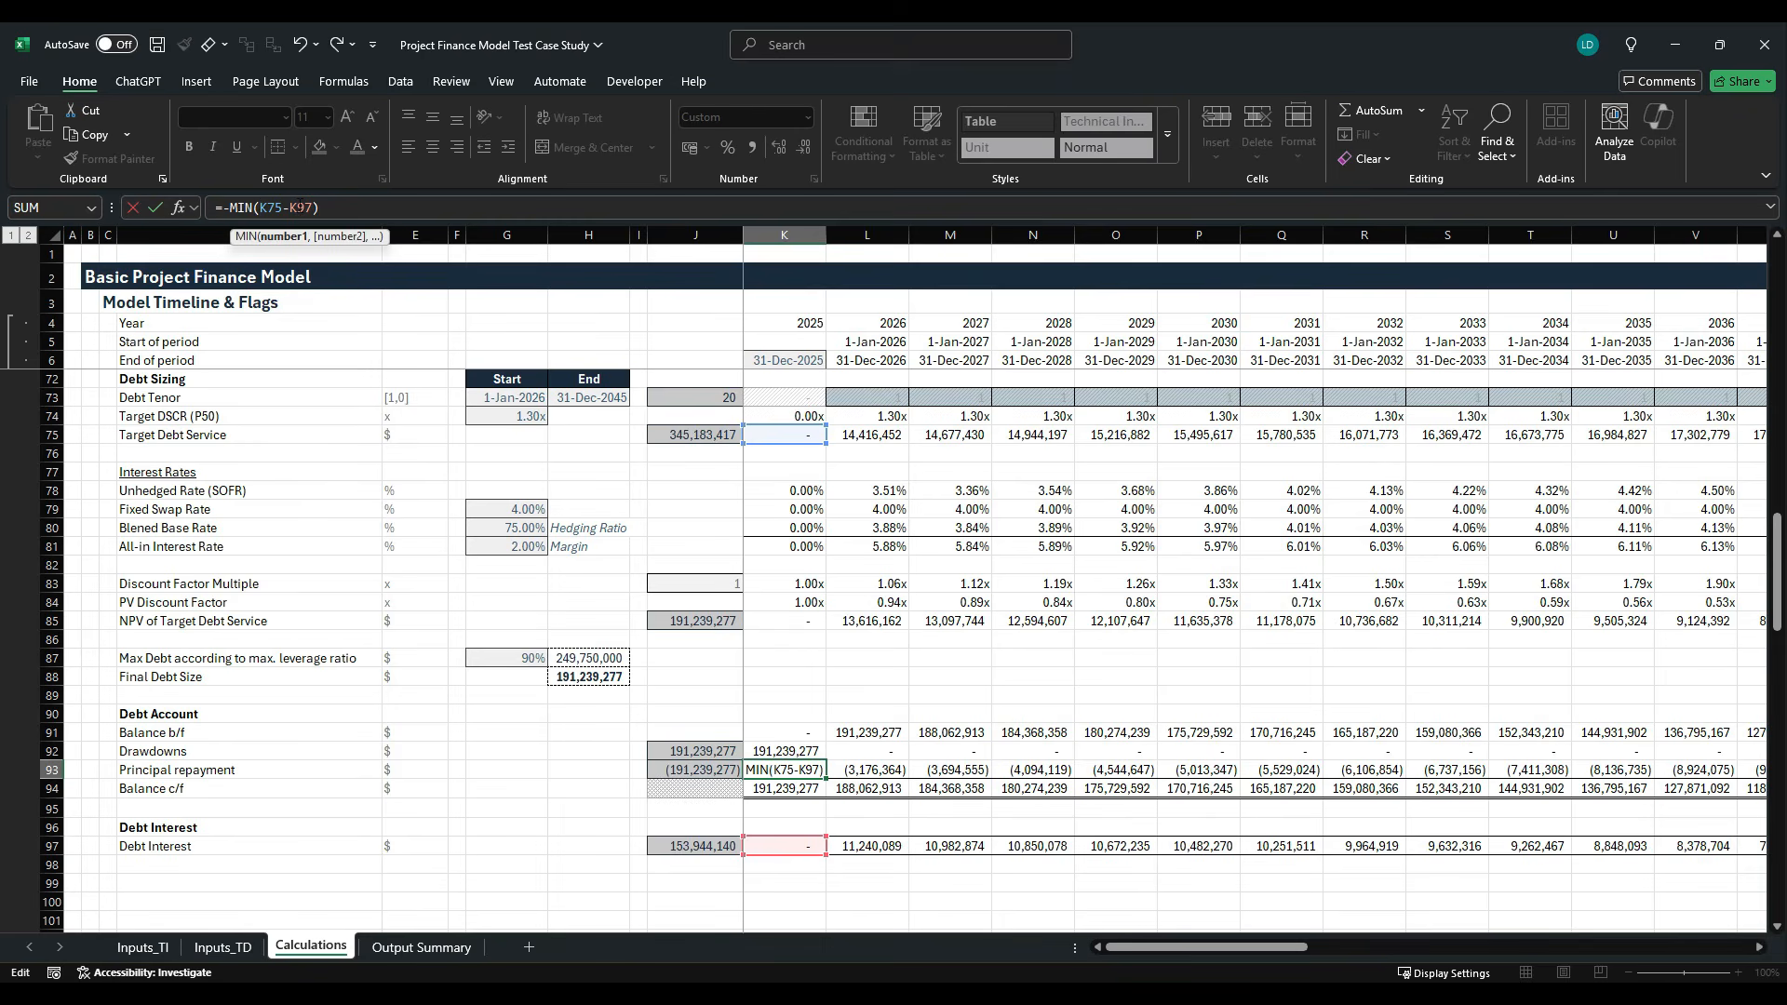
text(()
text(,)
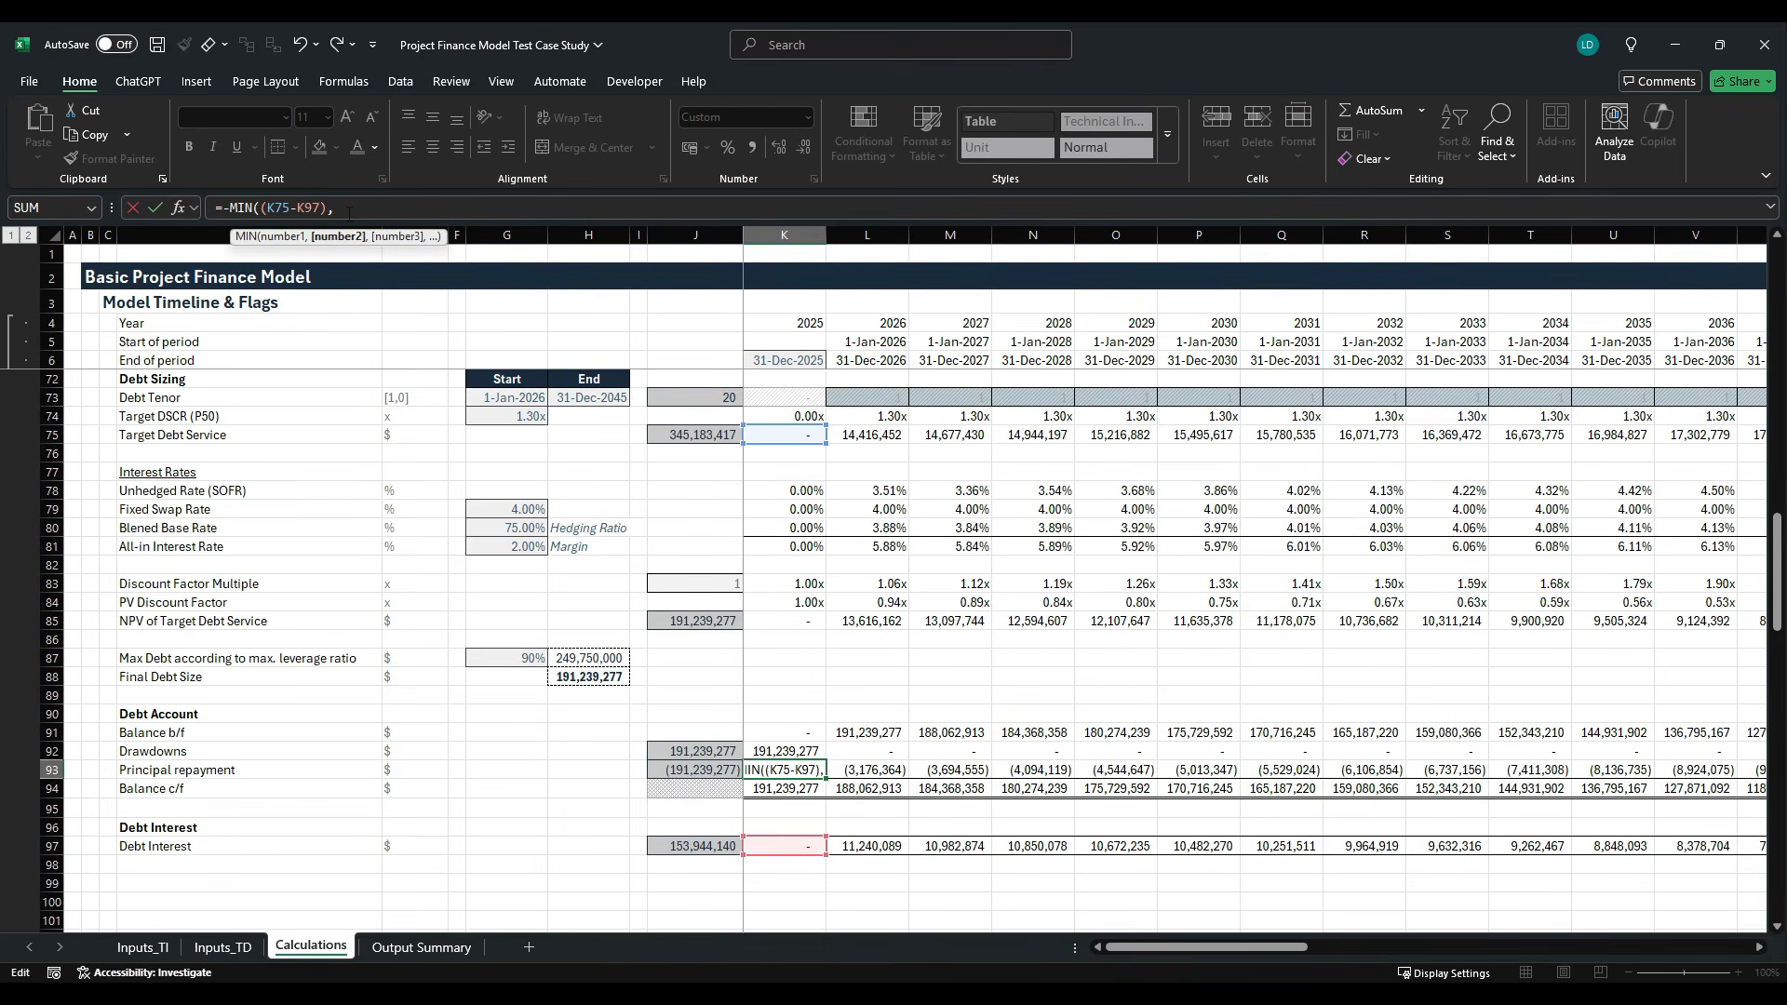
click(813, 737)
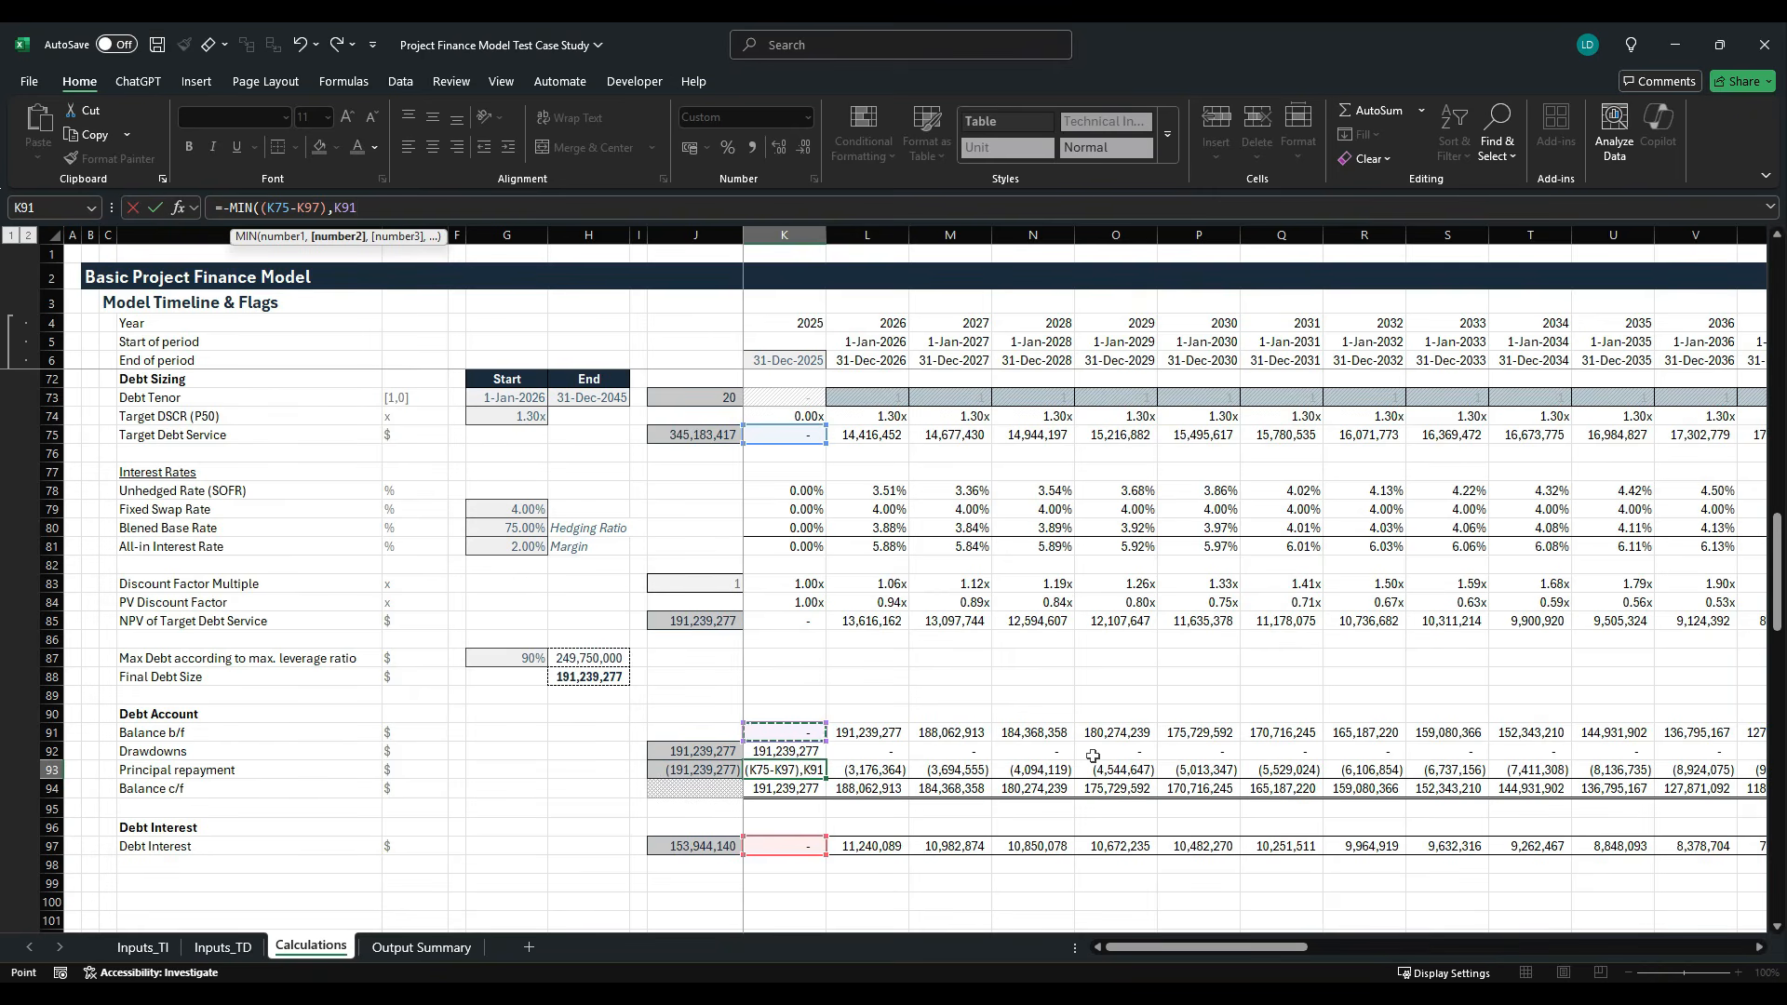
text())
key(ctrl+Return)
key(ctrl+shift+Right)
key(ctrl+r)
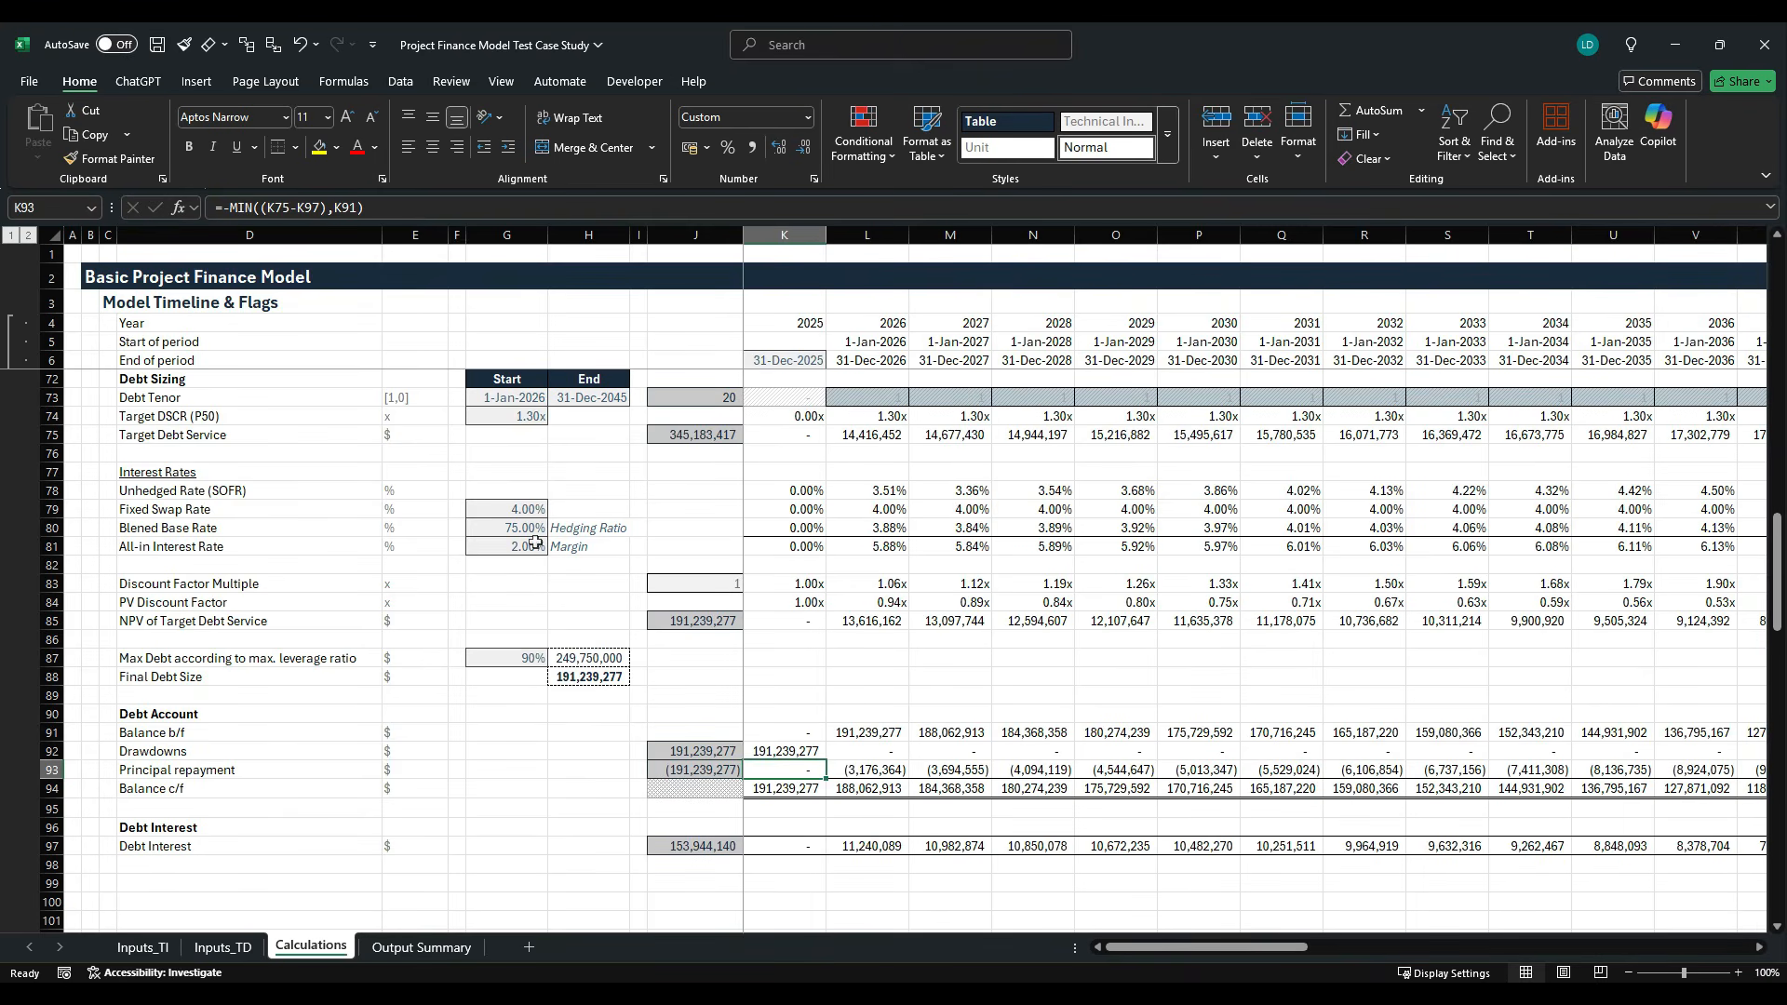
- Check the capped principal repayments and closing balances along row 93 up to the end of the debt tenor in 2045
key(Right)
key(Right)
key(Right)
key(Right)
key(Right)
key(Right)
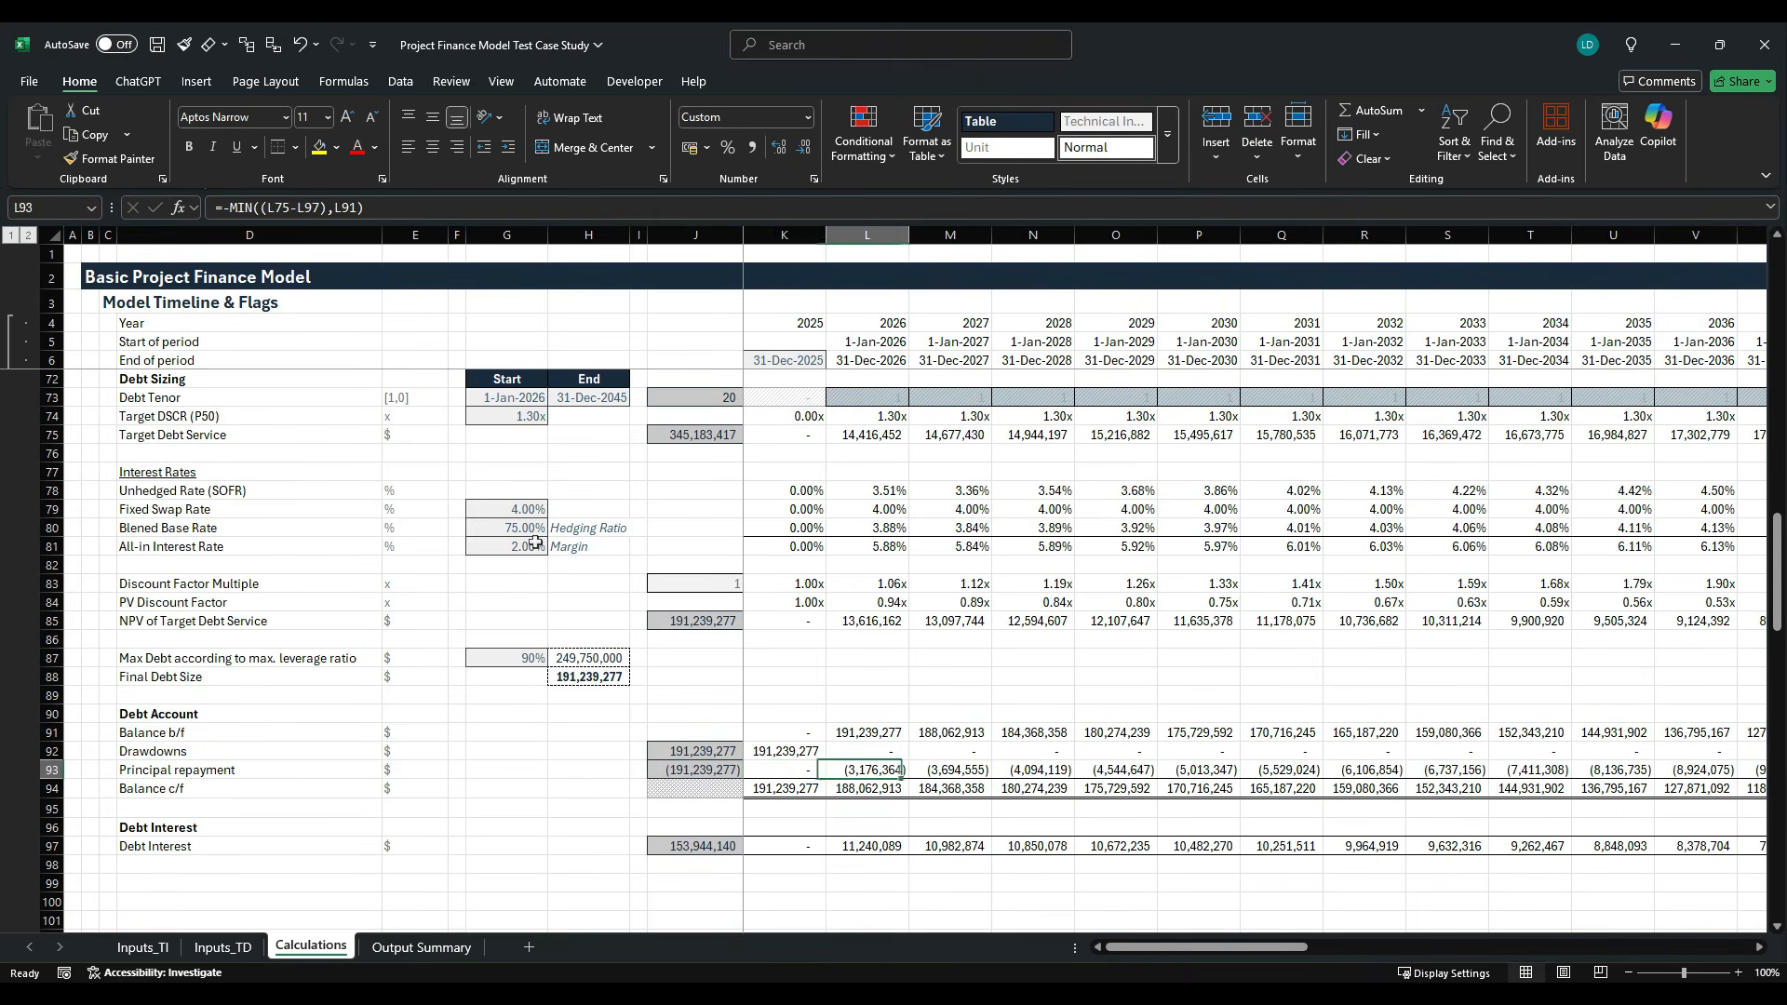
key(Right)
key(Right)
key(Right)
key(Right)
key(Right)
key(Right)
key(Right)
key(Right)
key(Right)
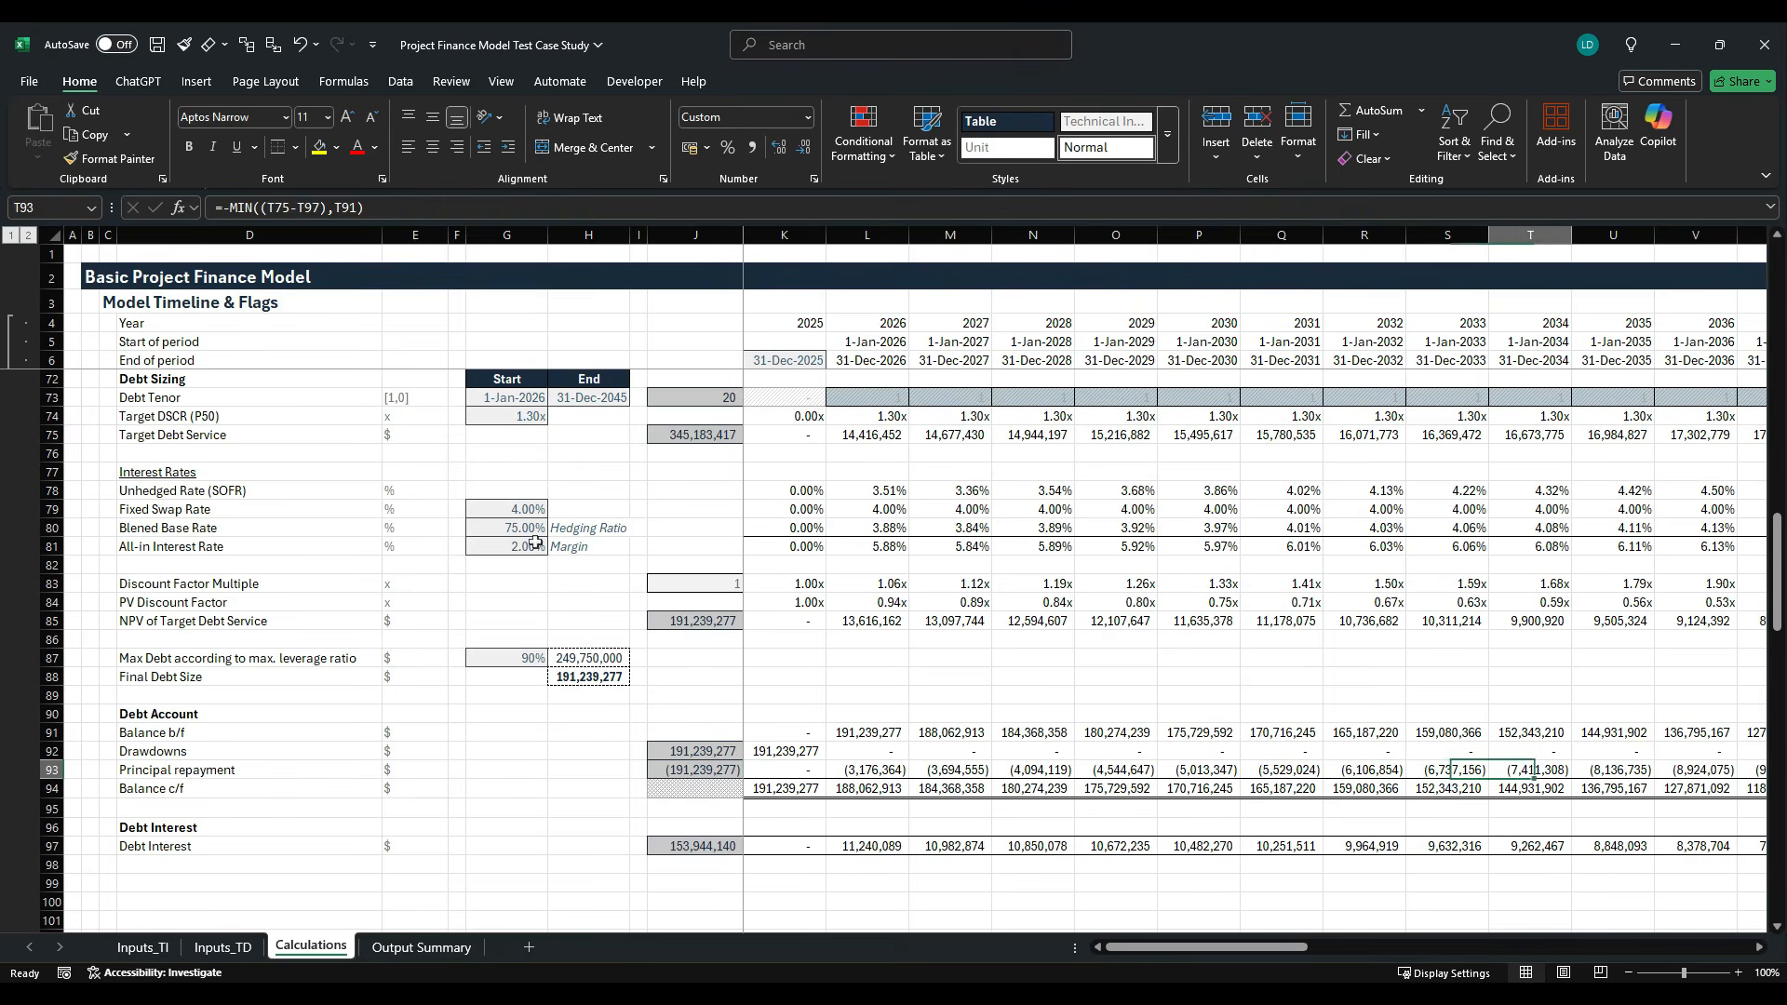
key(Right)
key(Right)
key(Right)
key(Right)
key(Right)
key(Right)
key(Right)
key(Right)
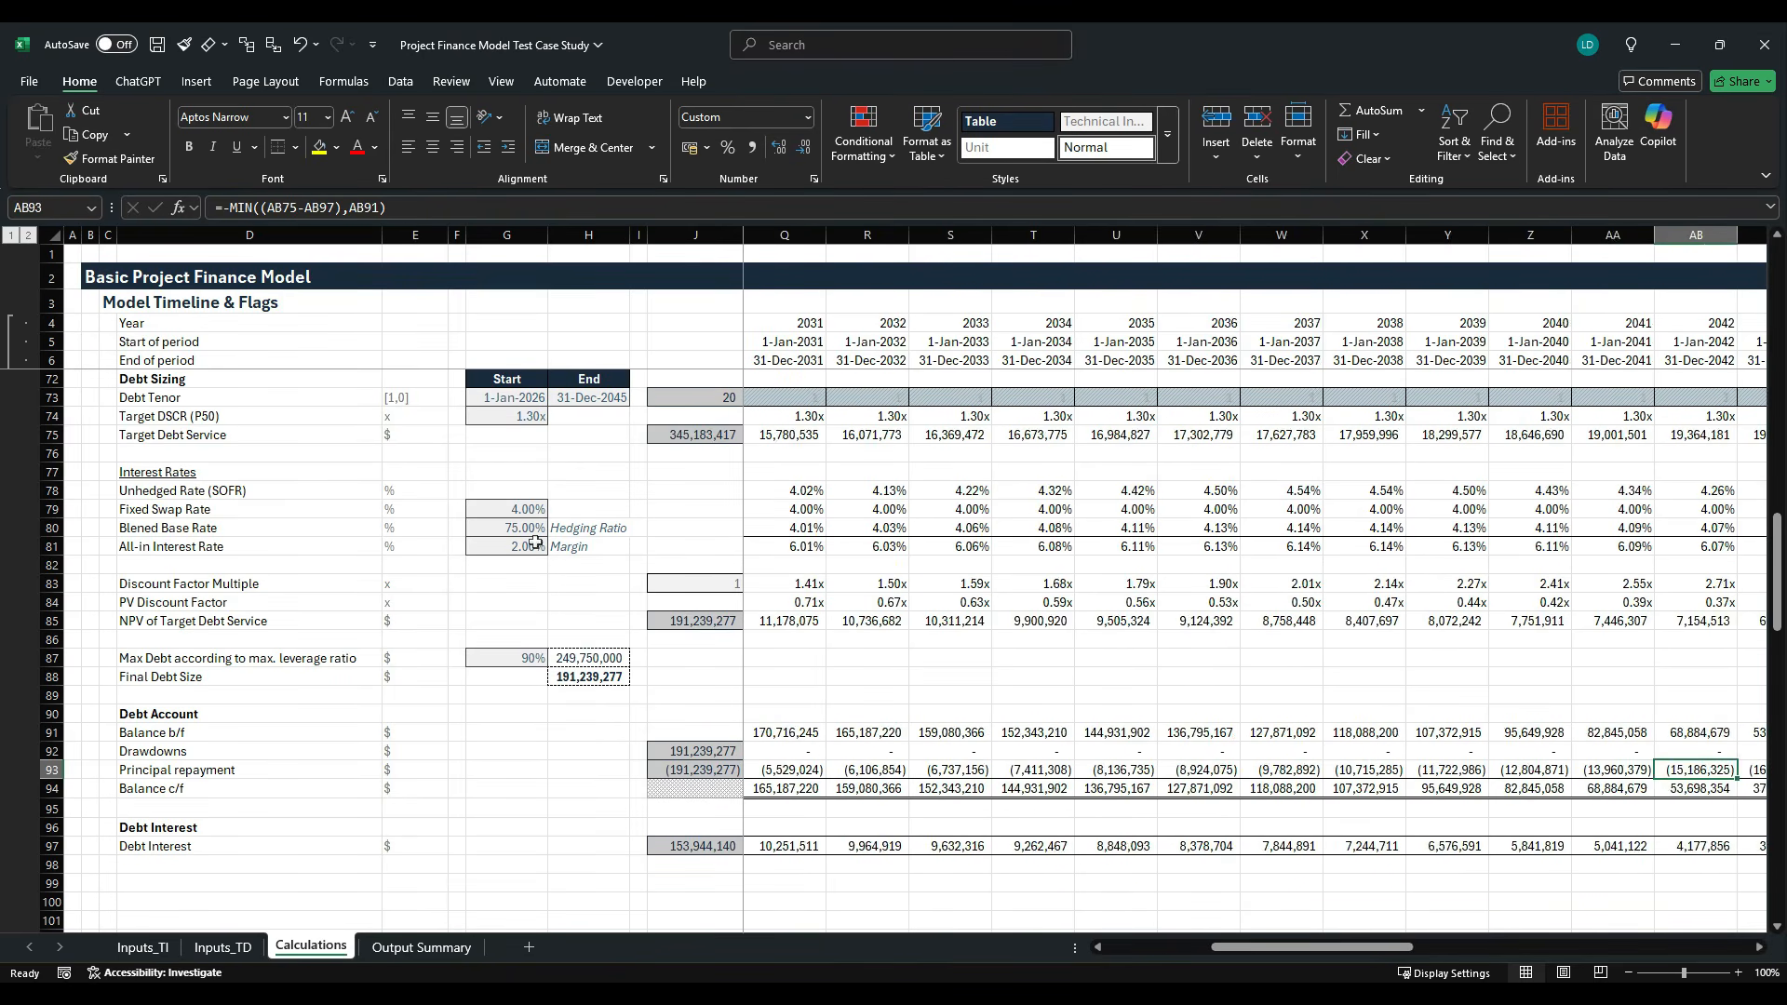
key(Left)
key(Left)
key(Left)
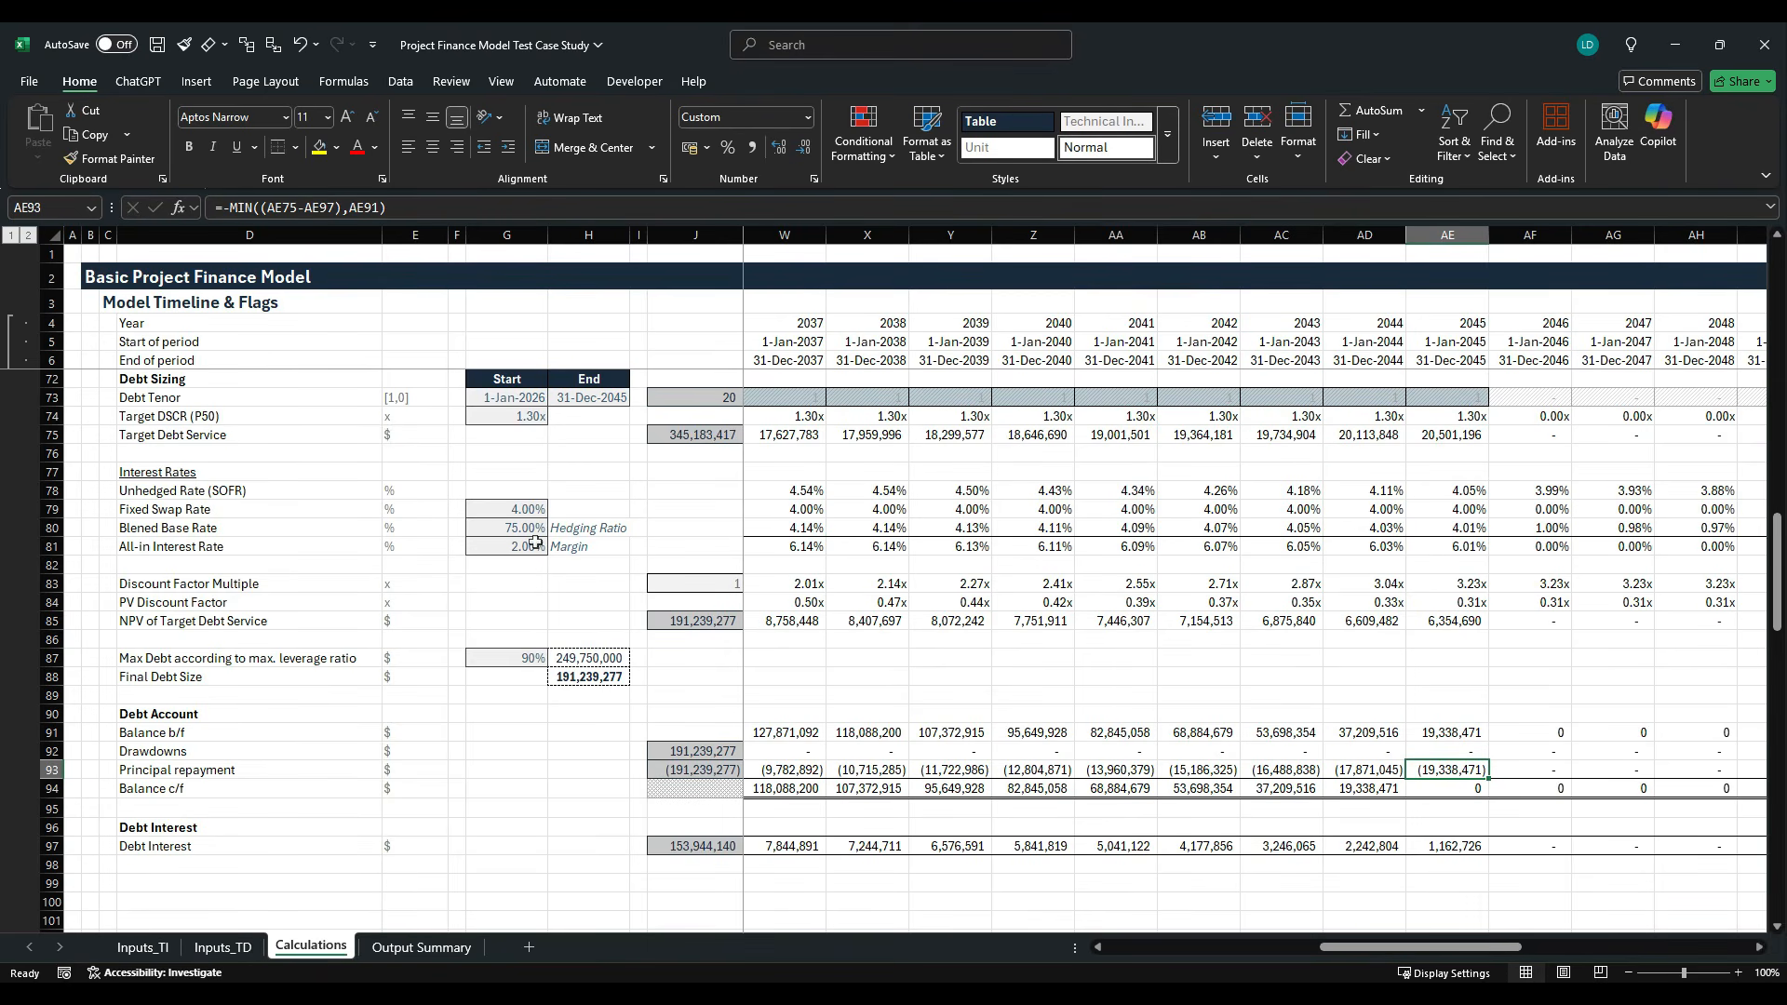
key(ctrl+Left)
key(Left)
key(Left)
key(Right)
key(Right)
key(Right)
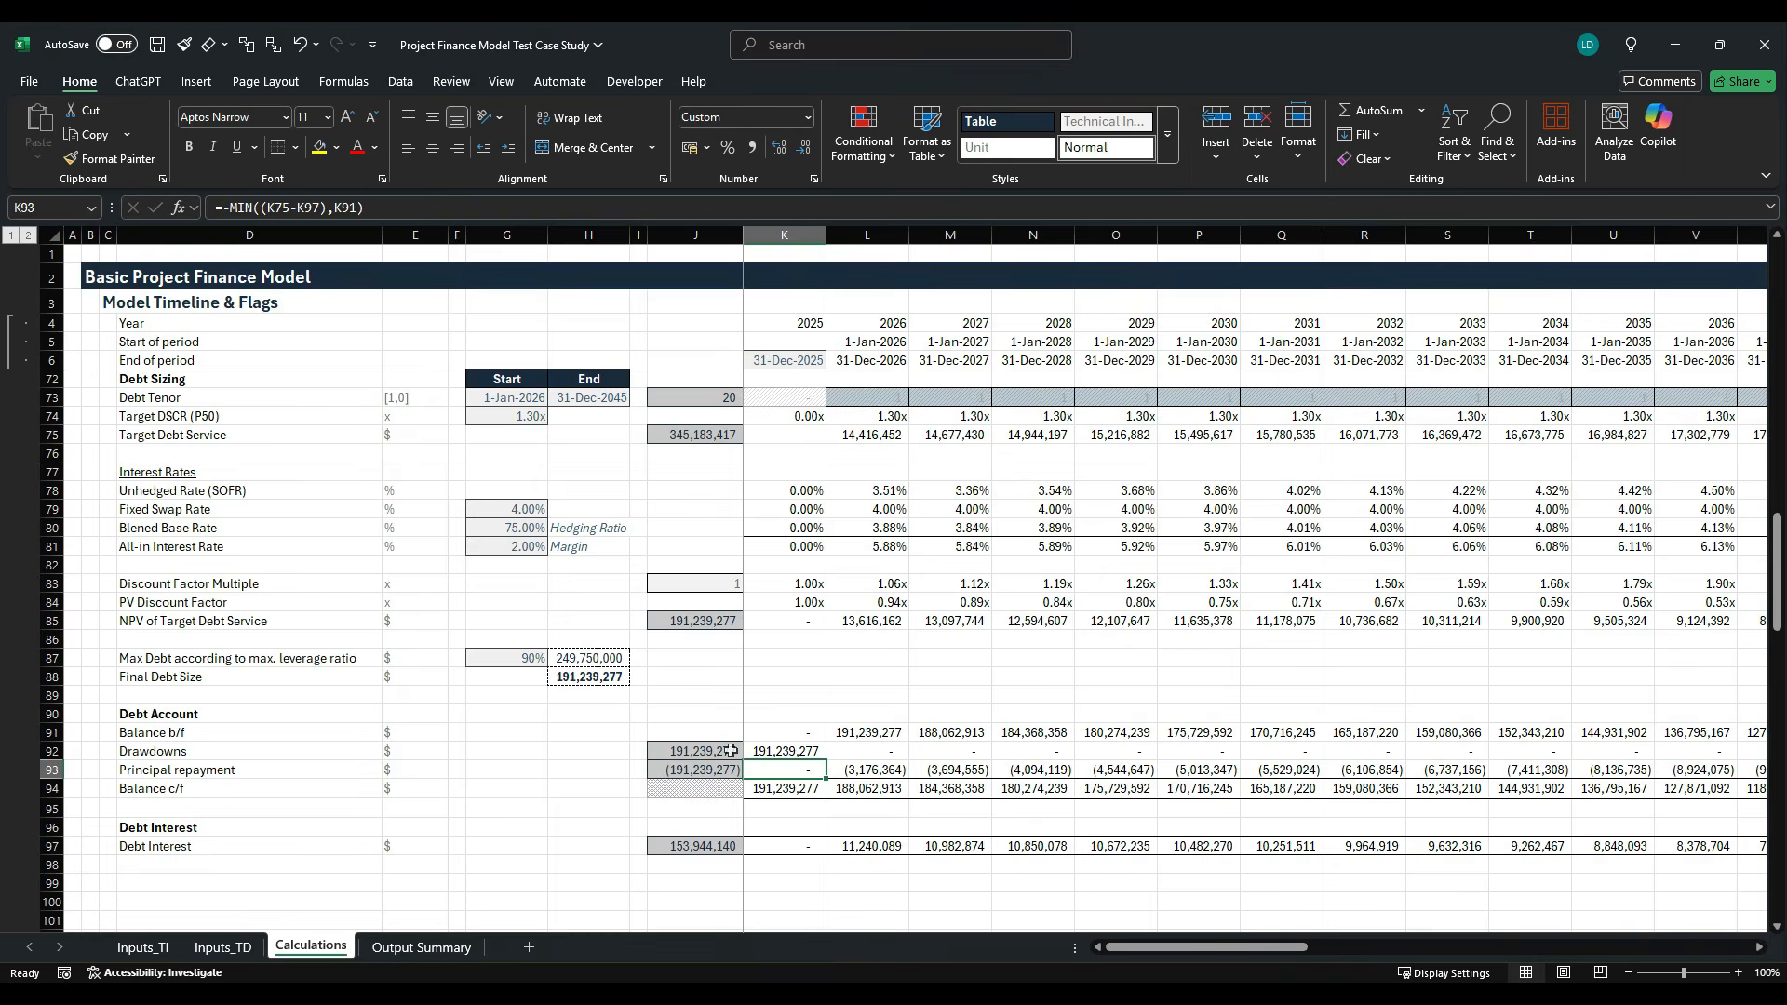
- Enable iterative calculation in the Excel formula calculation options and apply the change
scroll(731, 751, up, 4)
scroll(729, 753, down, 4)
scroll(727, 756, up, 3)
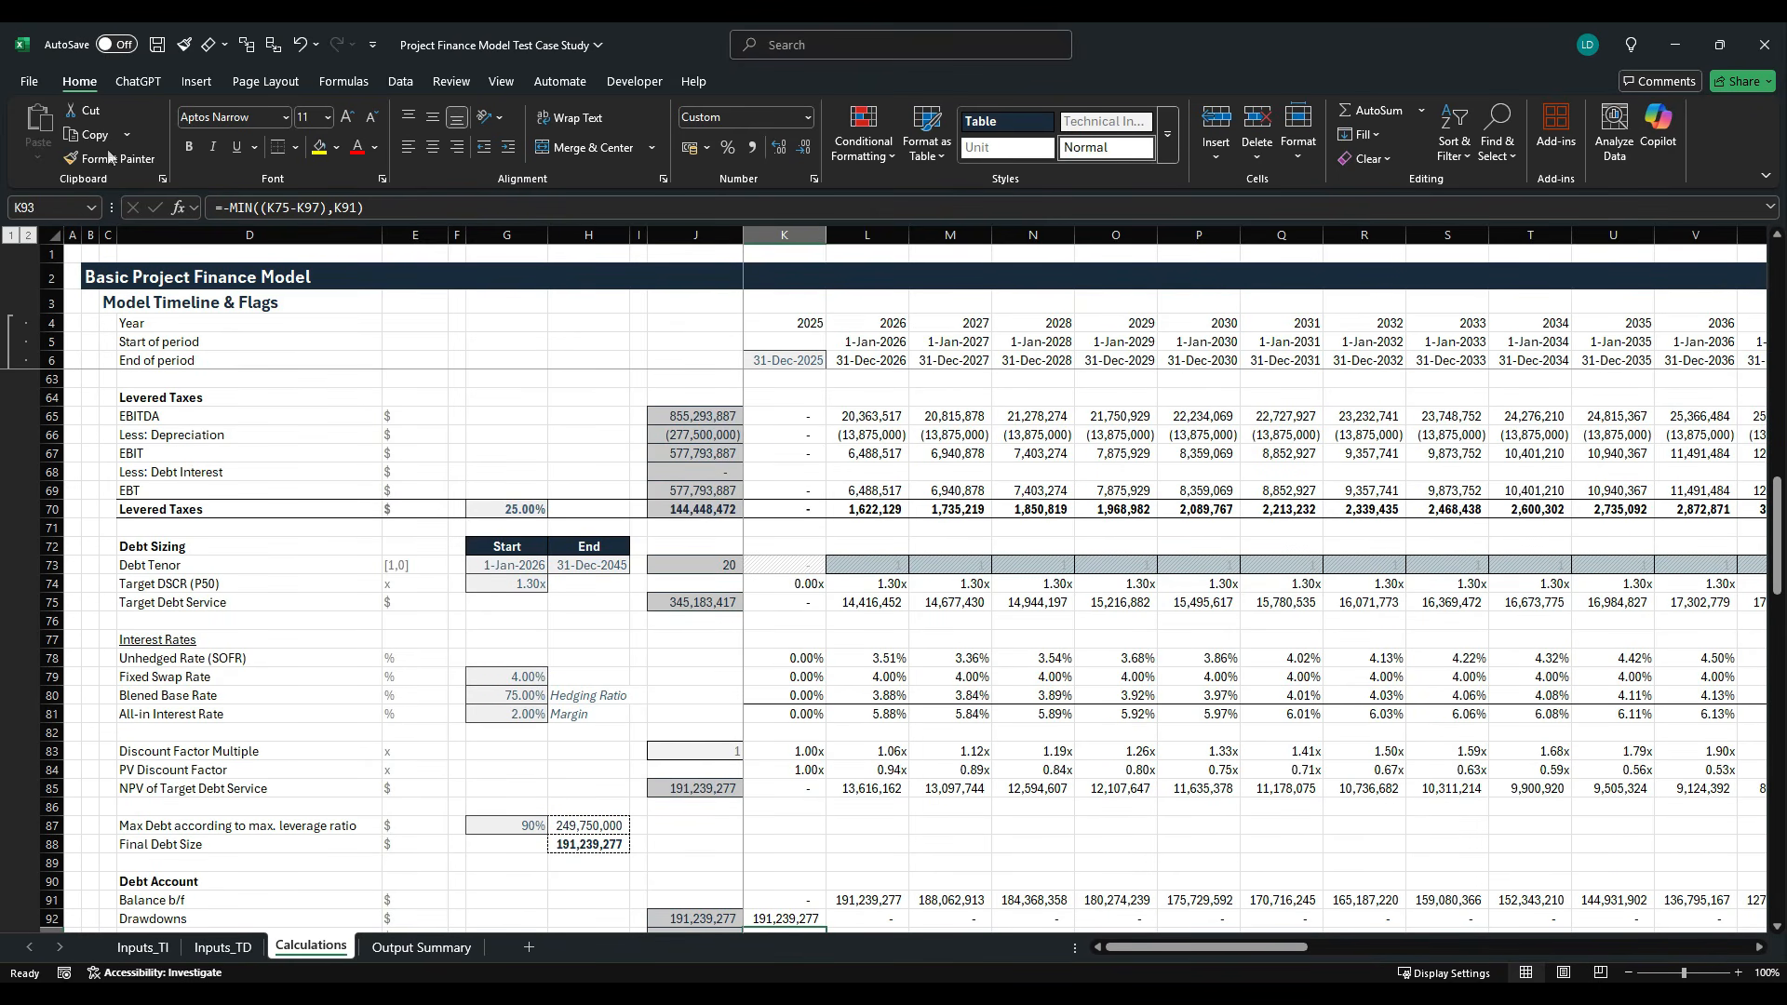
click(25, 83)
click(61, 949)
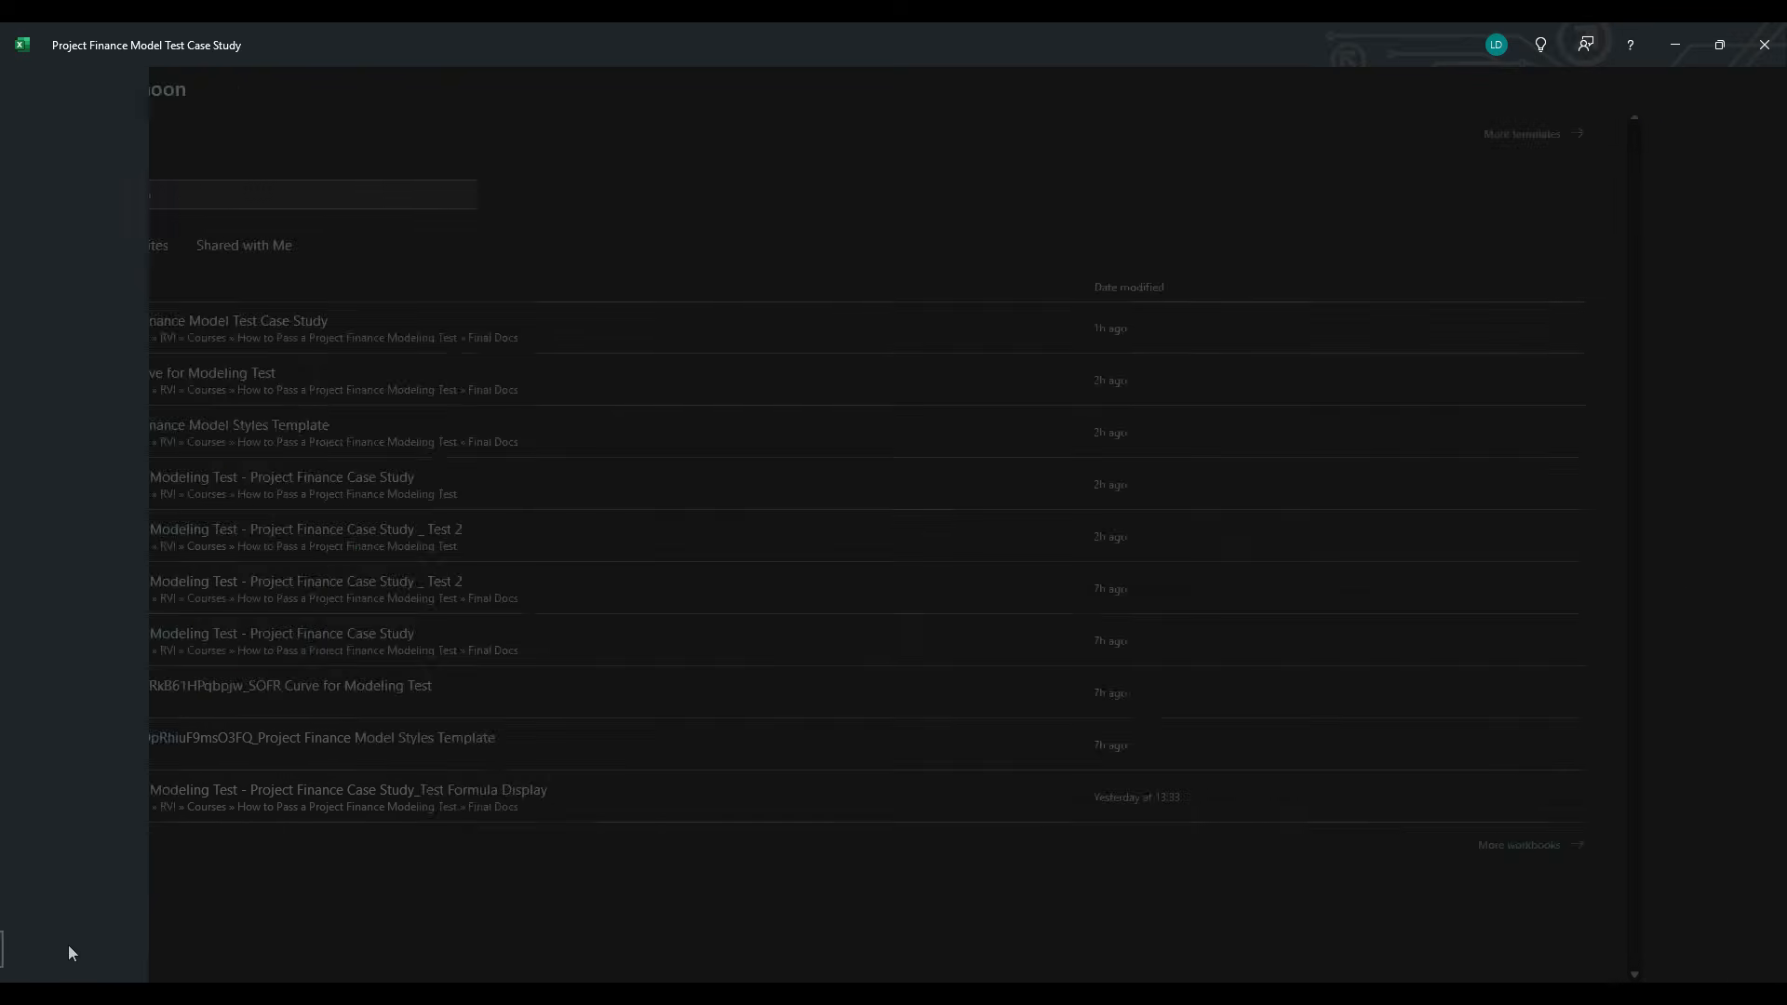
click(552, 258)
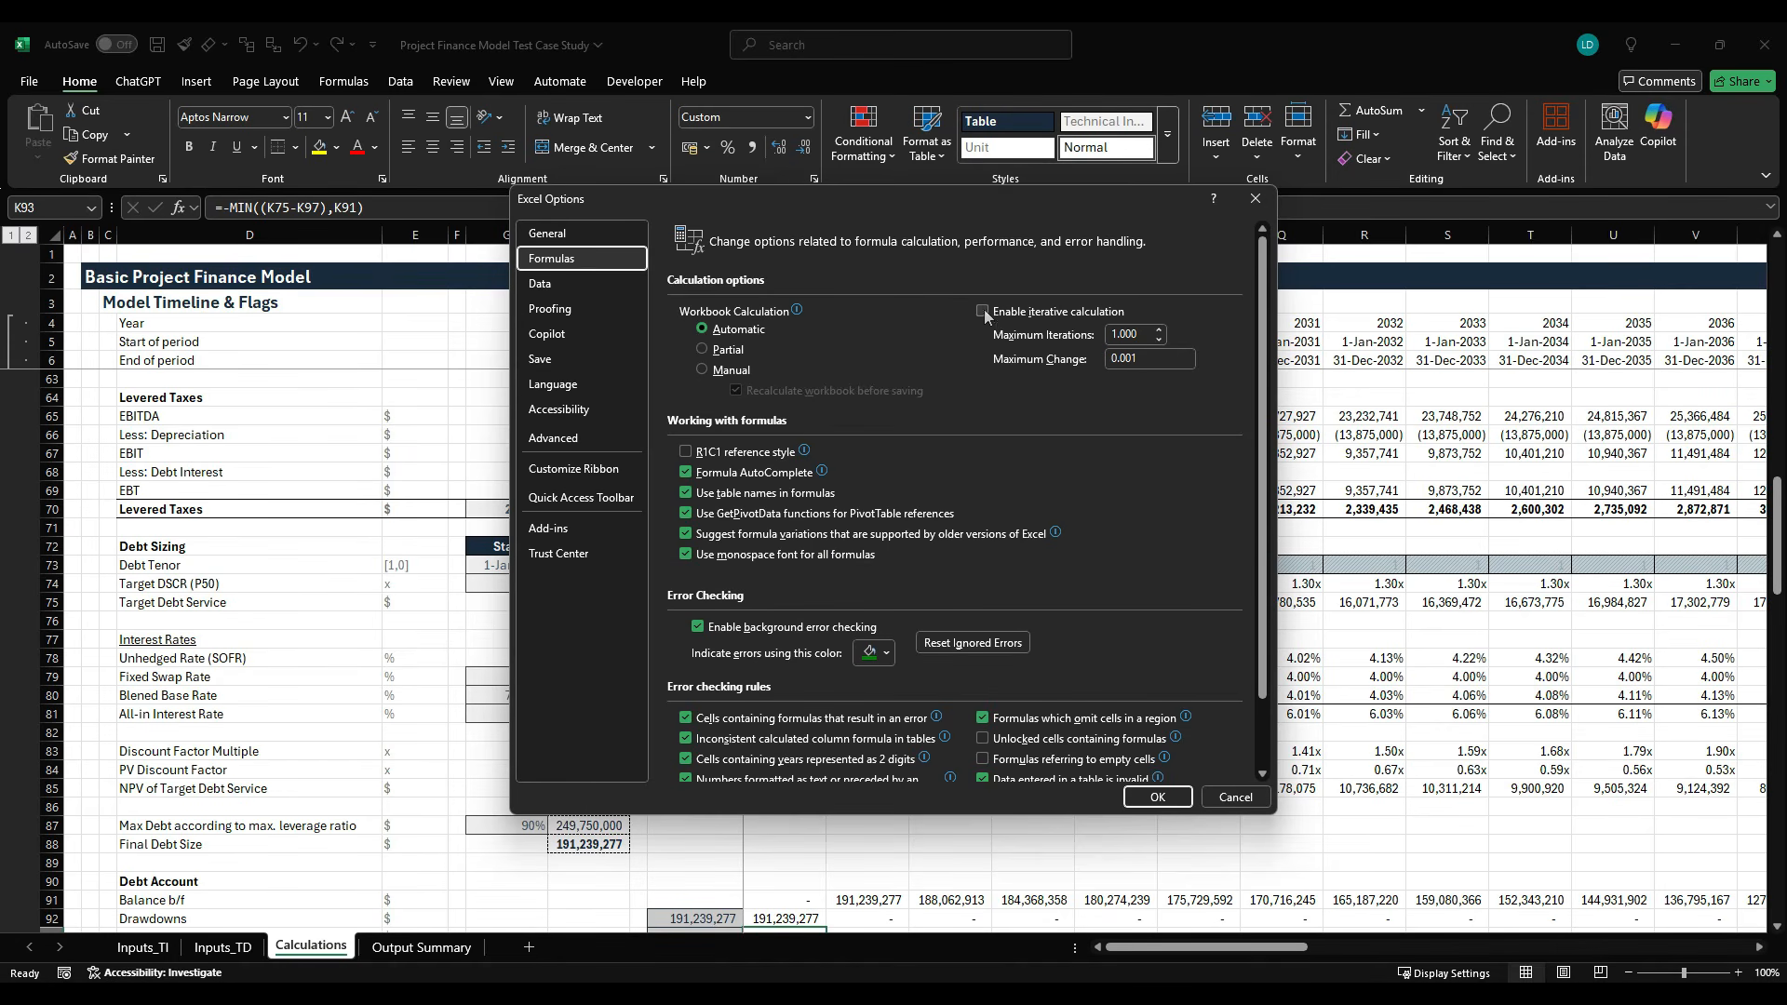
click(1157, 798)
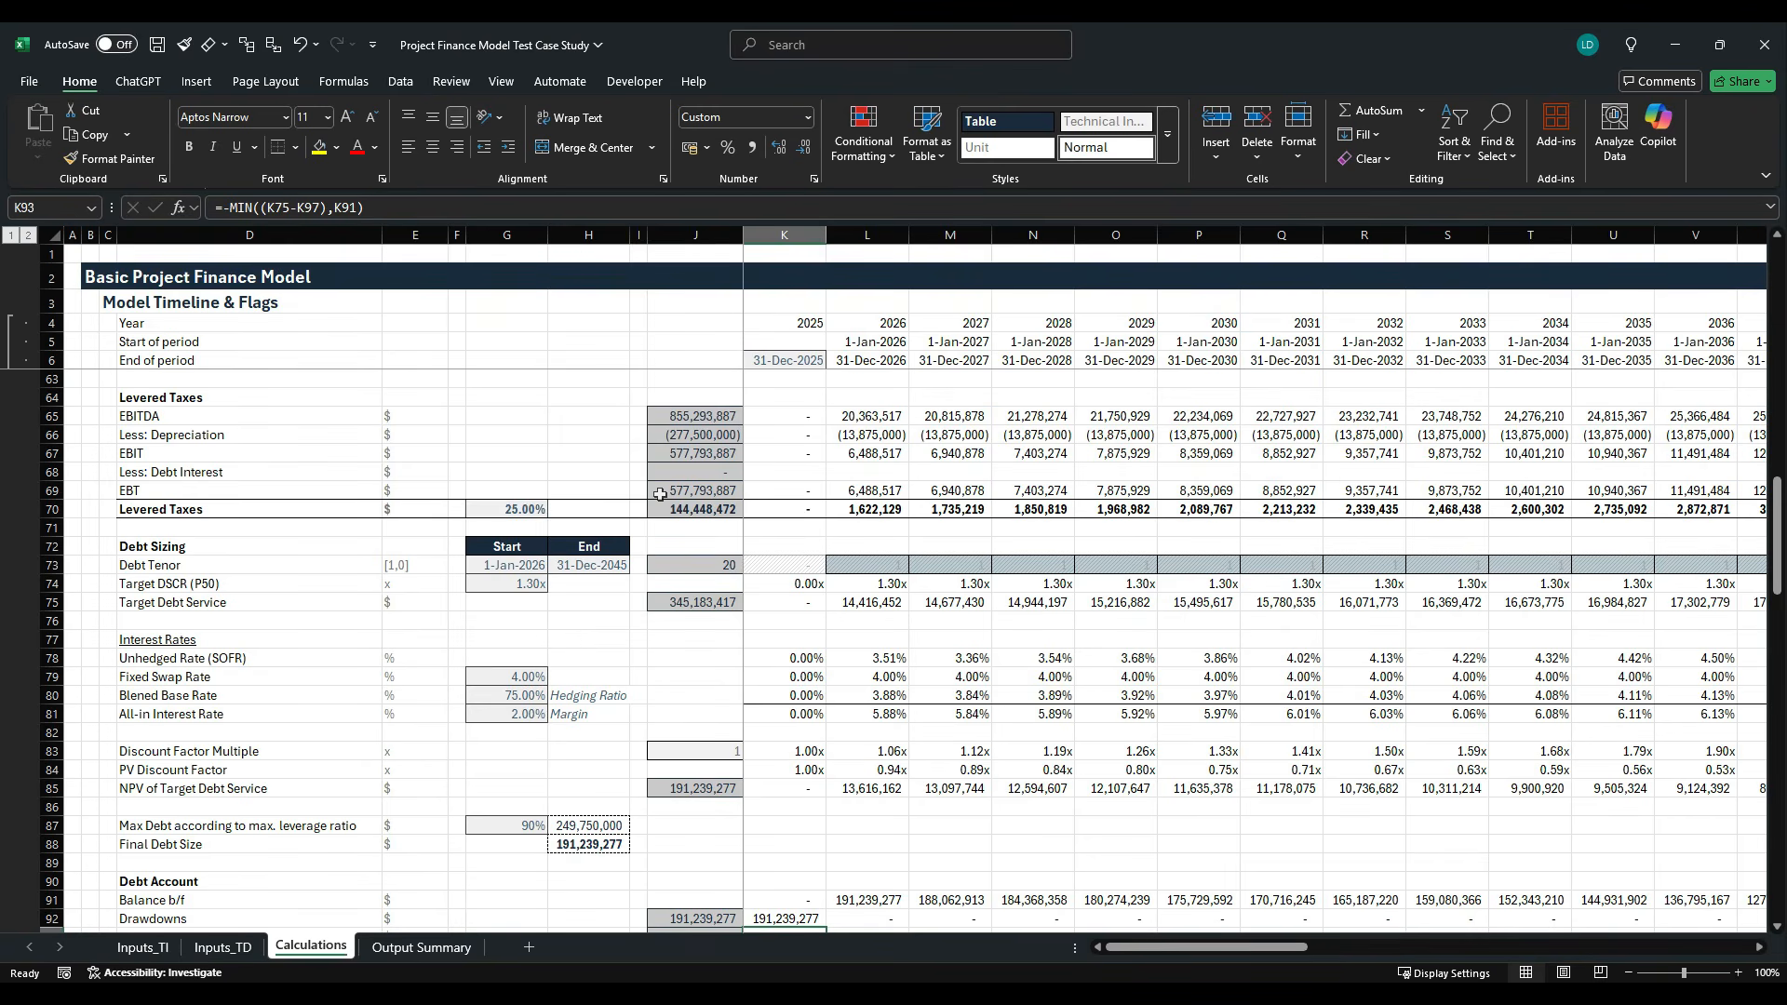
- Link the first-period Less: Debt Interest cell K68 to the negative of the calculated debt interest with =-K97
click(750, 480)
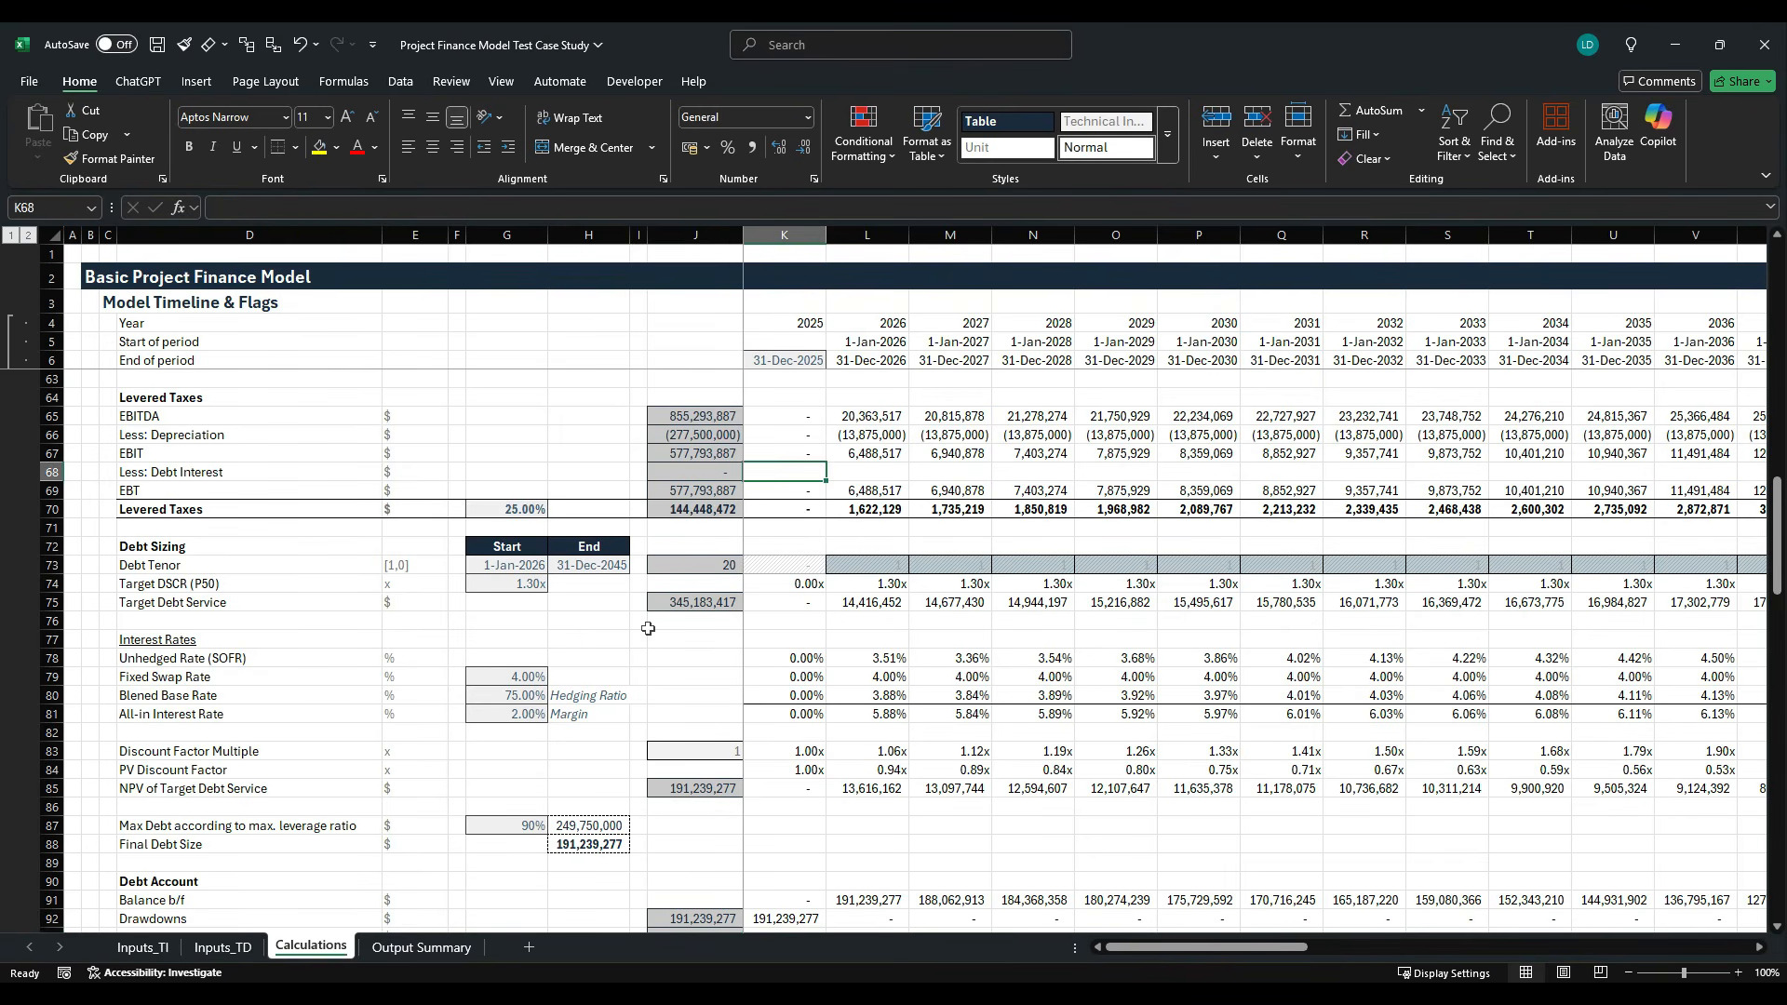
scroll(648, 632, down, 5)
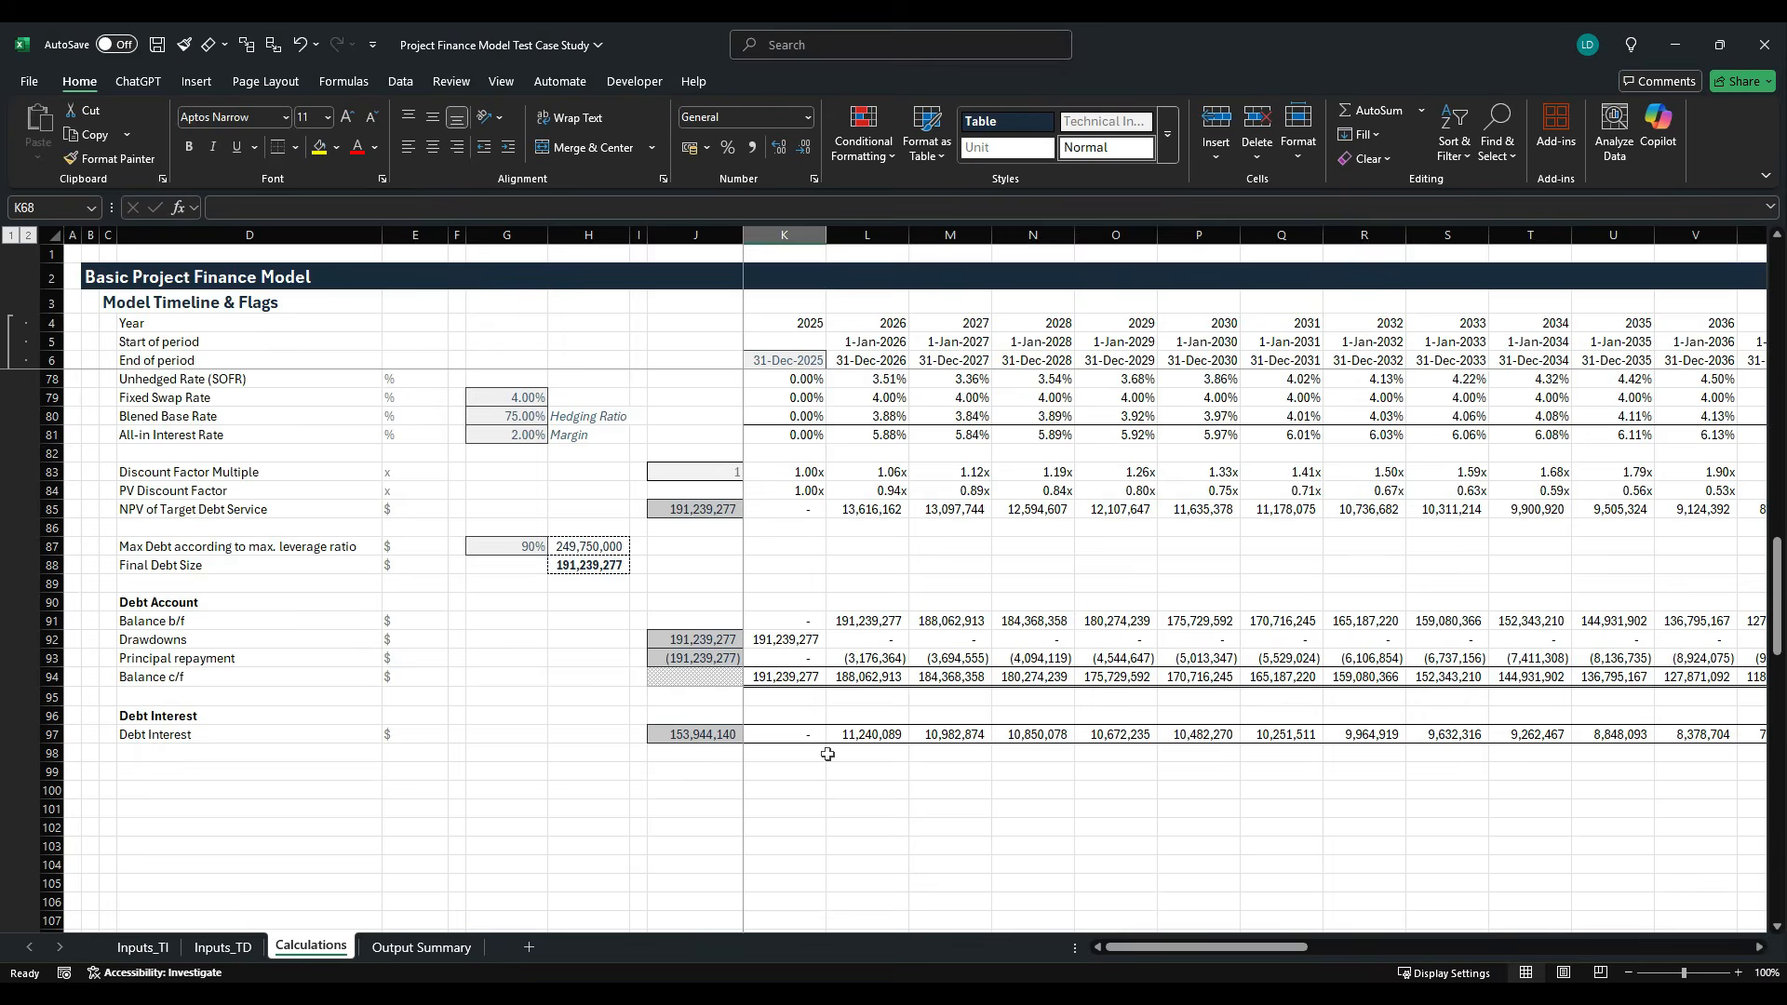
scroll(661, 695, up, 5)
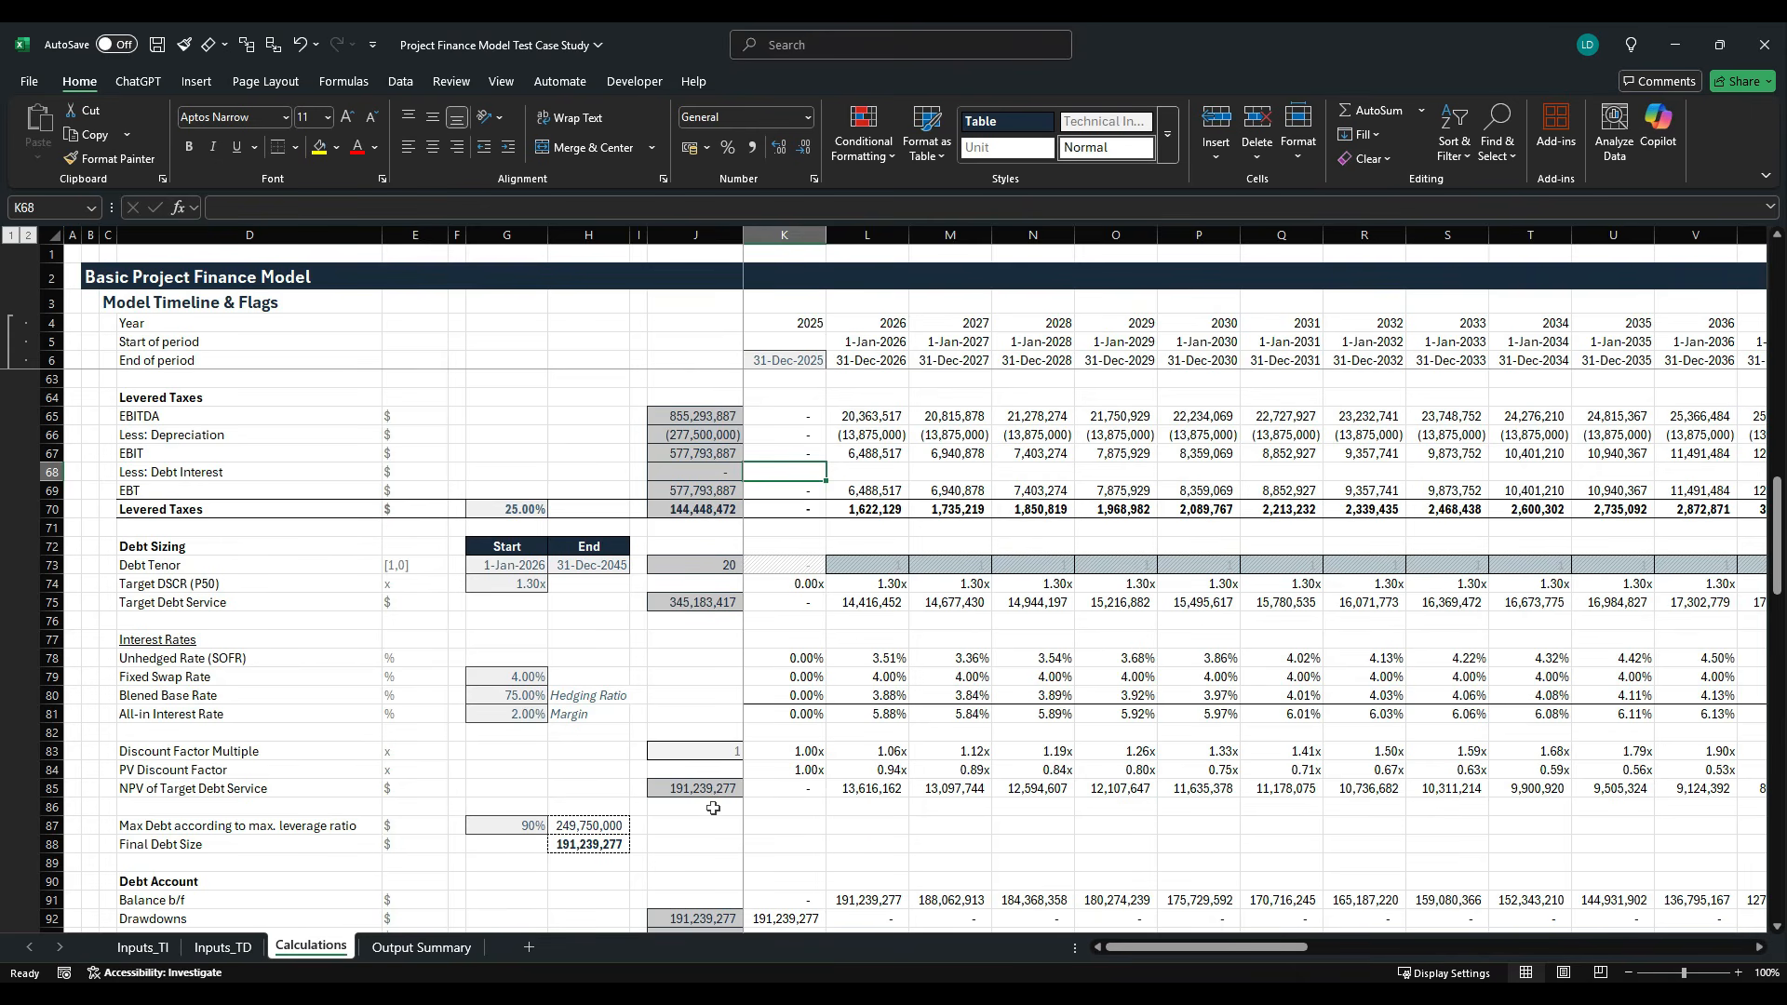
scroll(713, 809, down, 2)
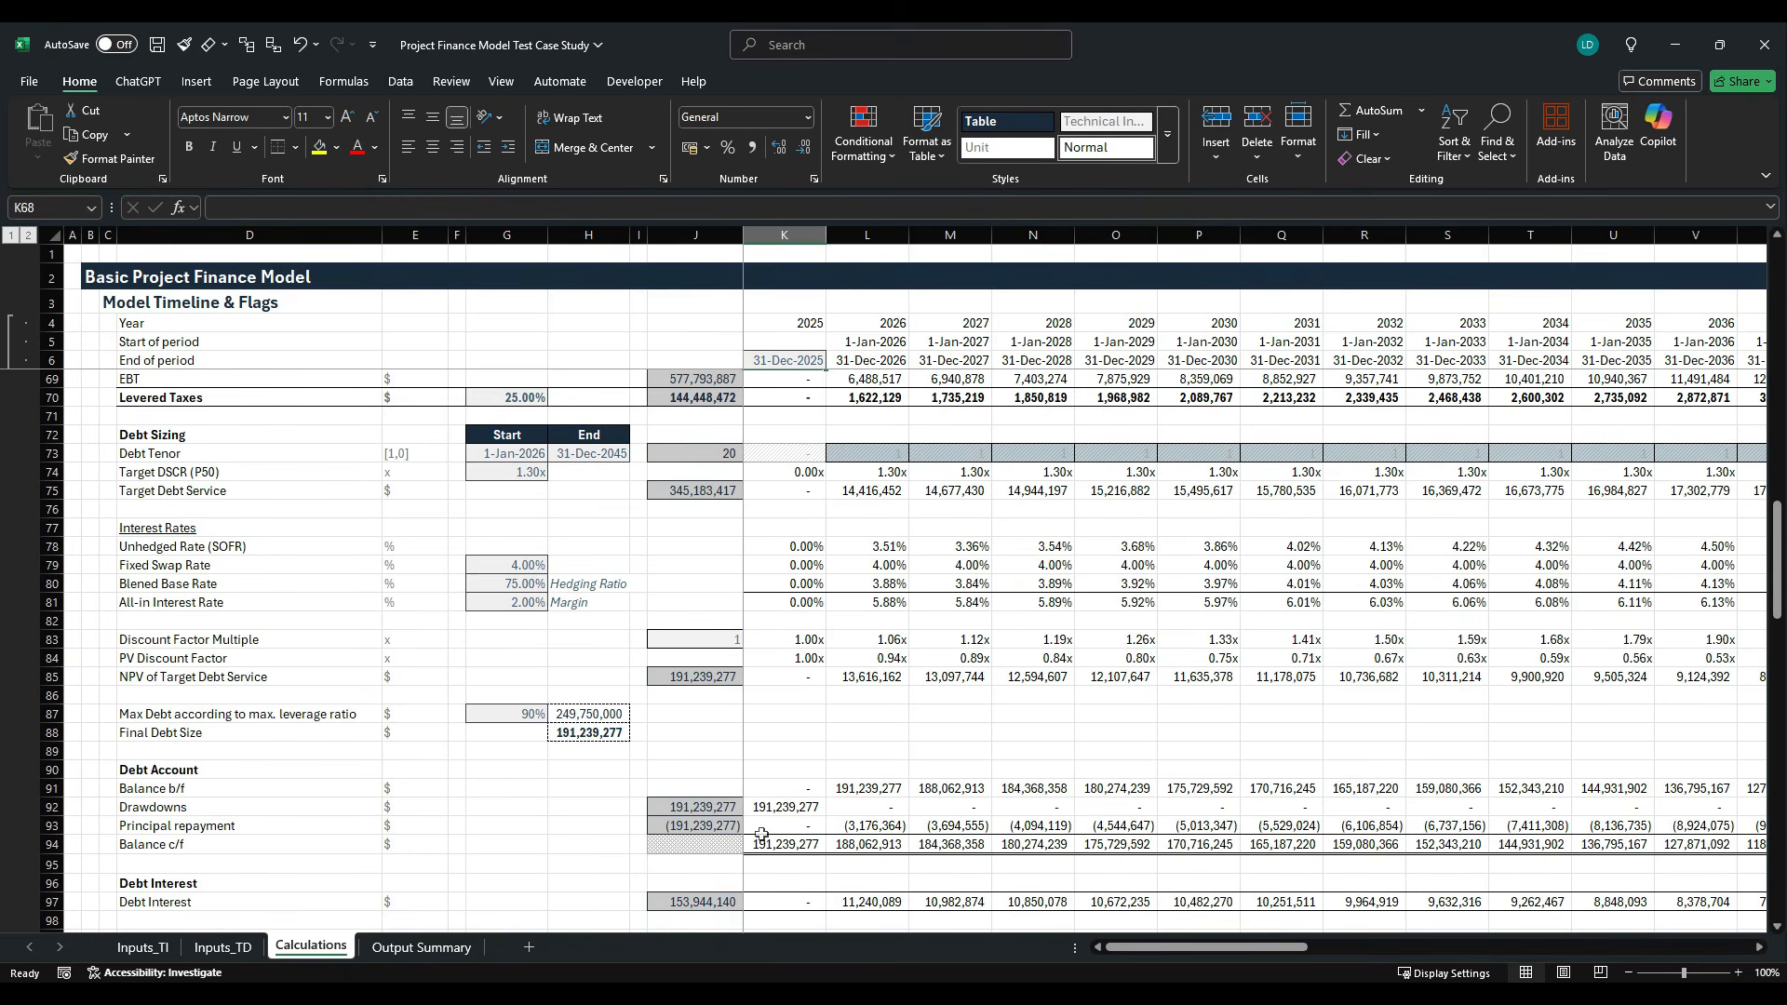
scroll(761, 802, down, 2)
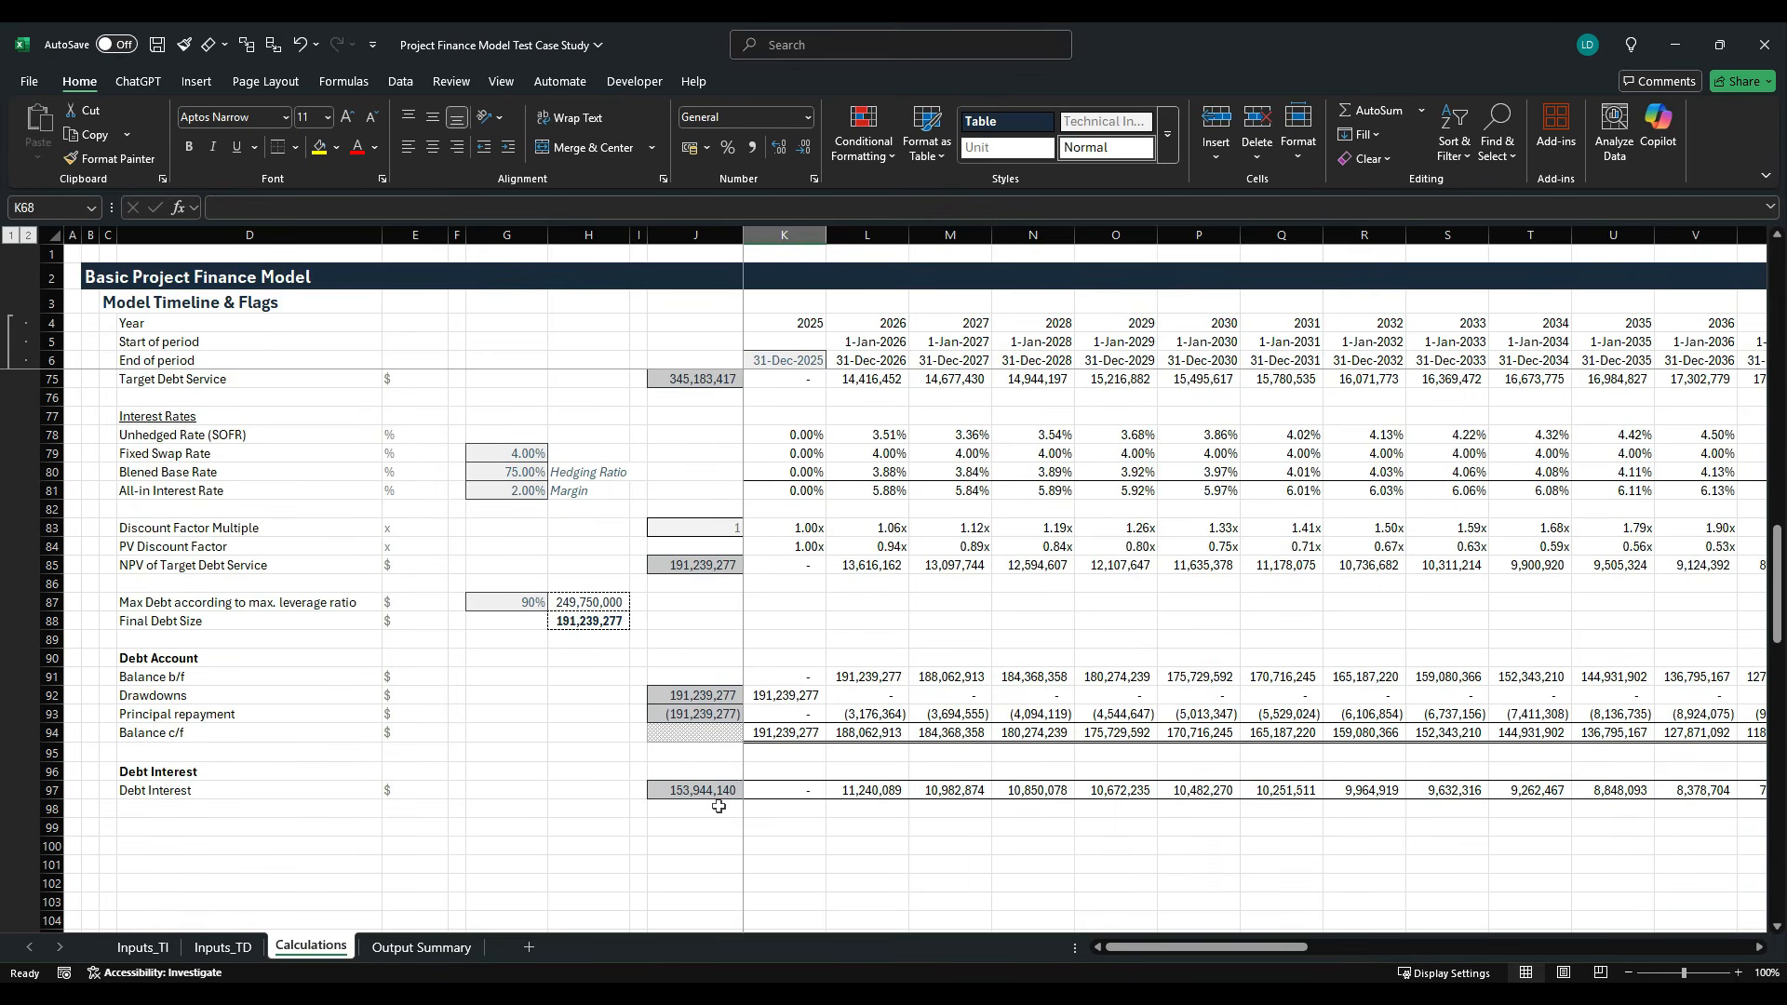
scroll(778, 817, up, 4)
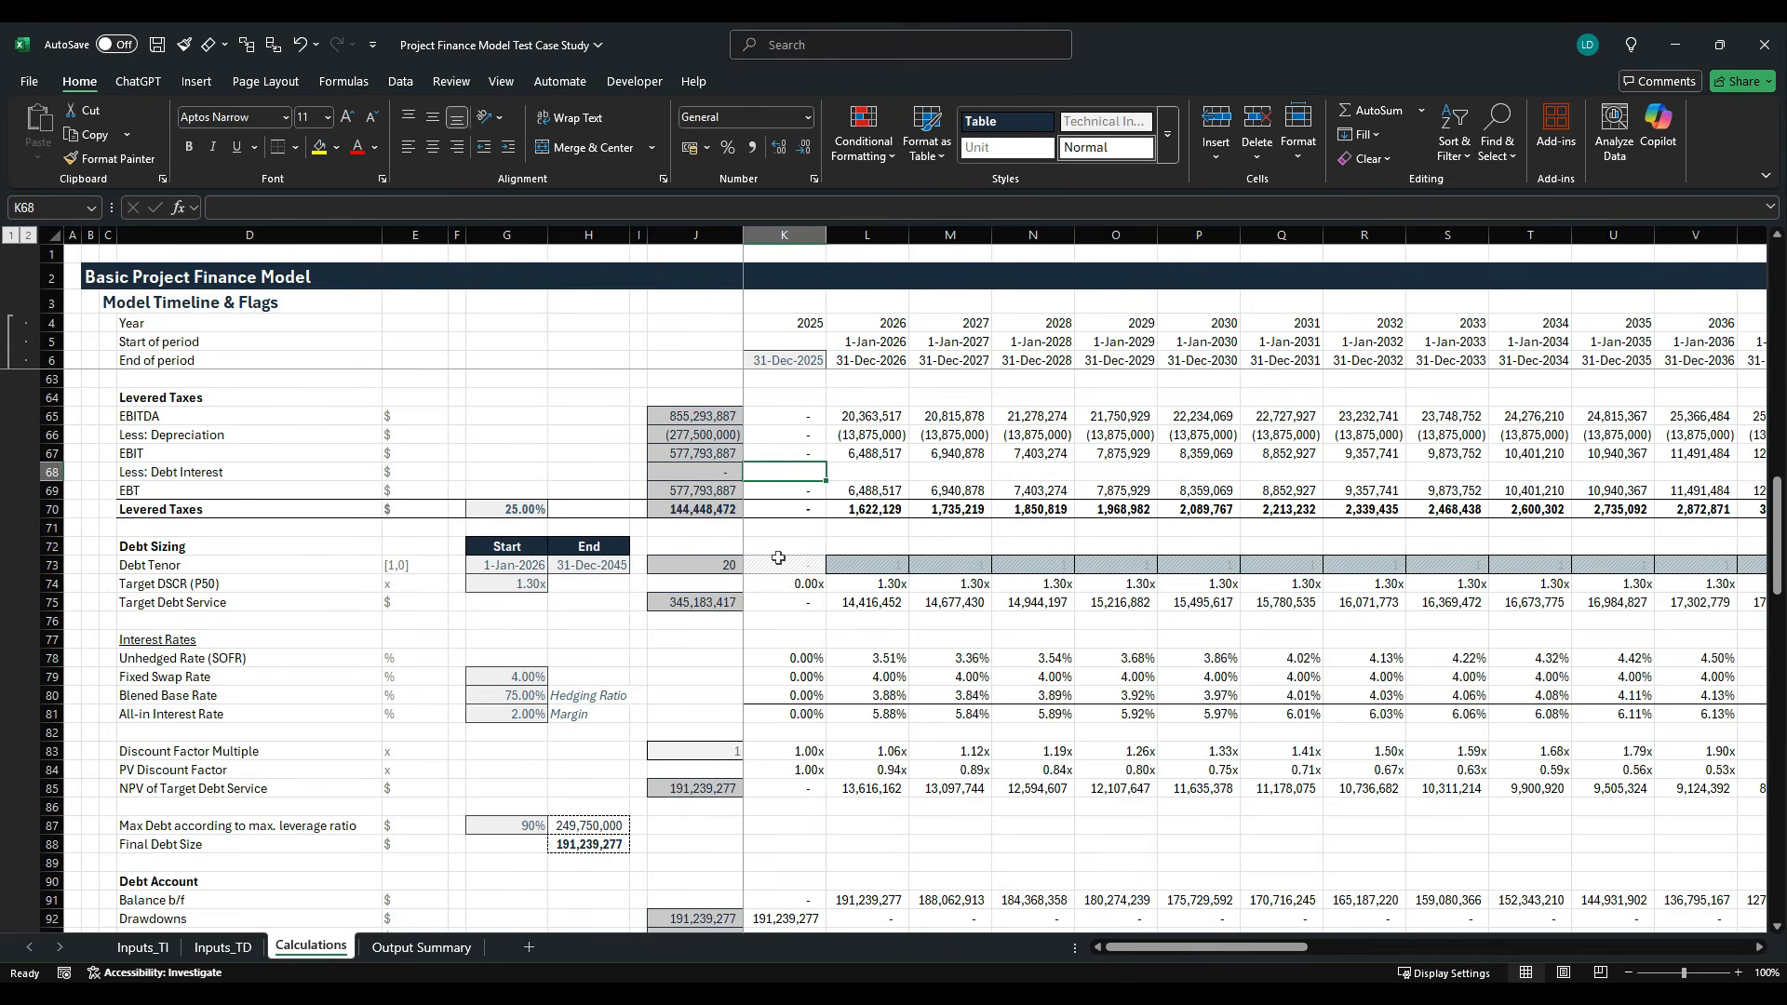
scroll(778, 557, down, 5)
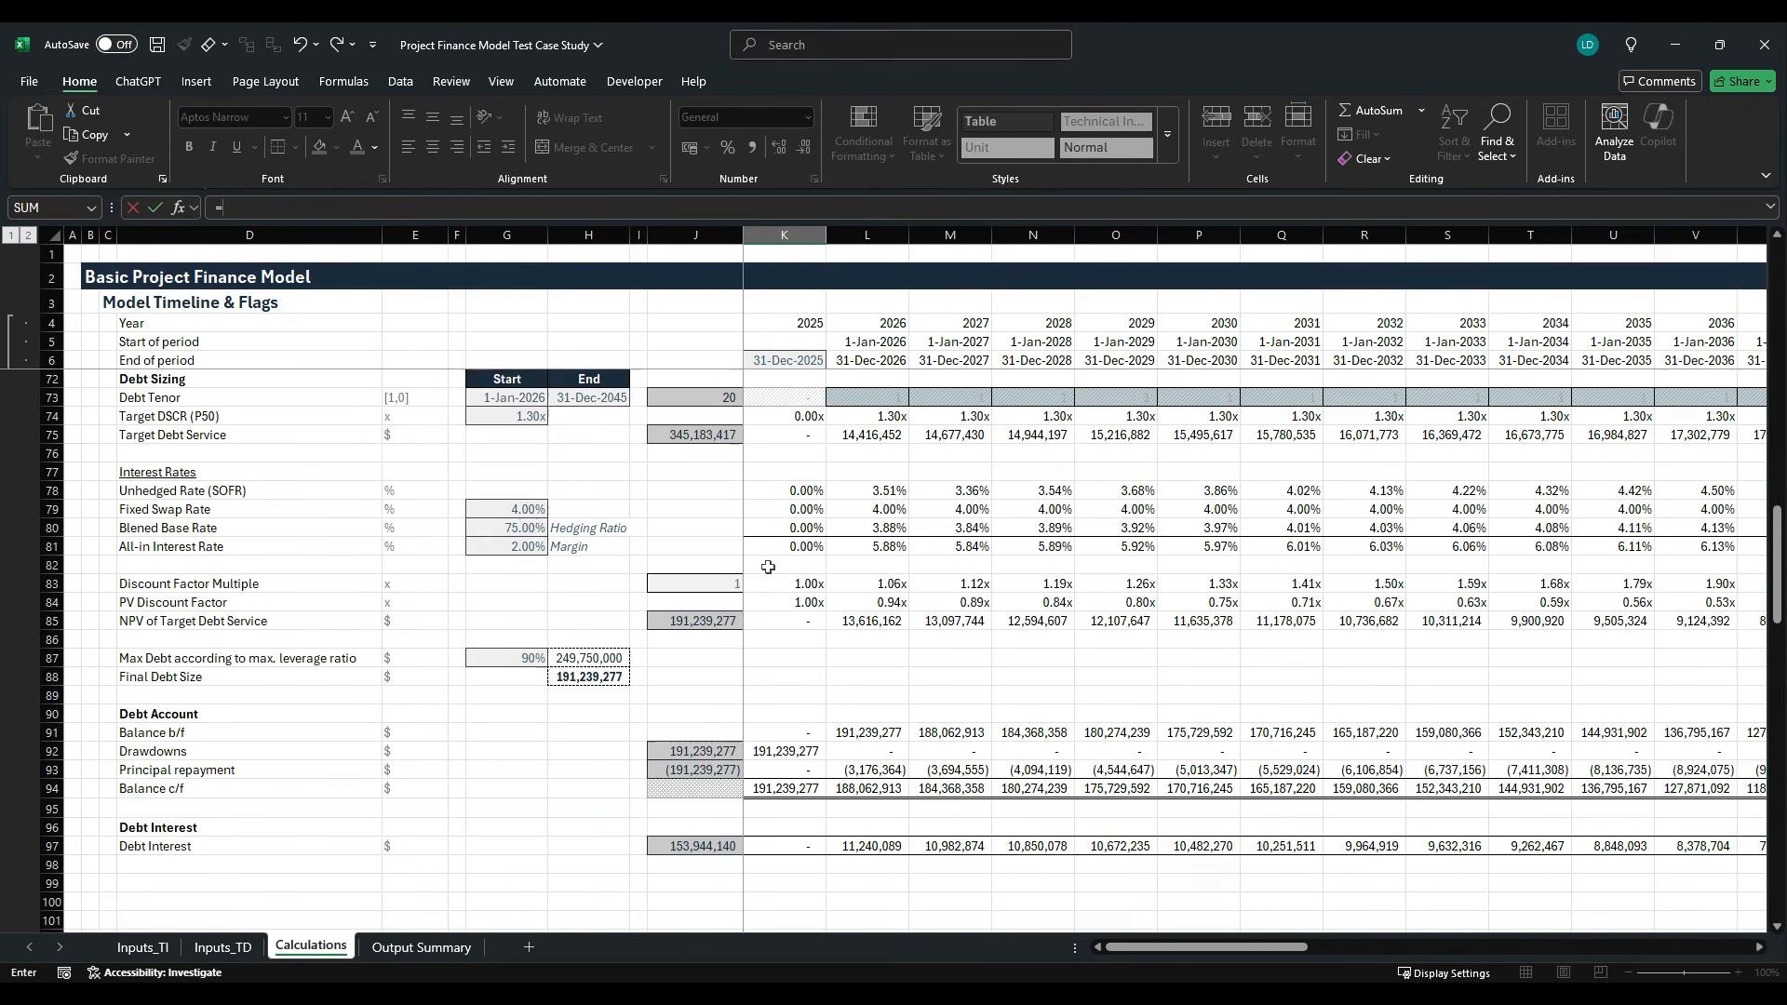
text(-)
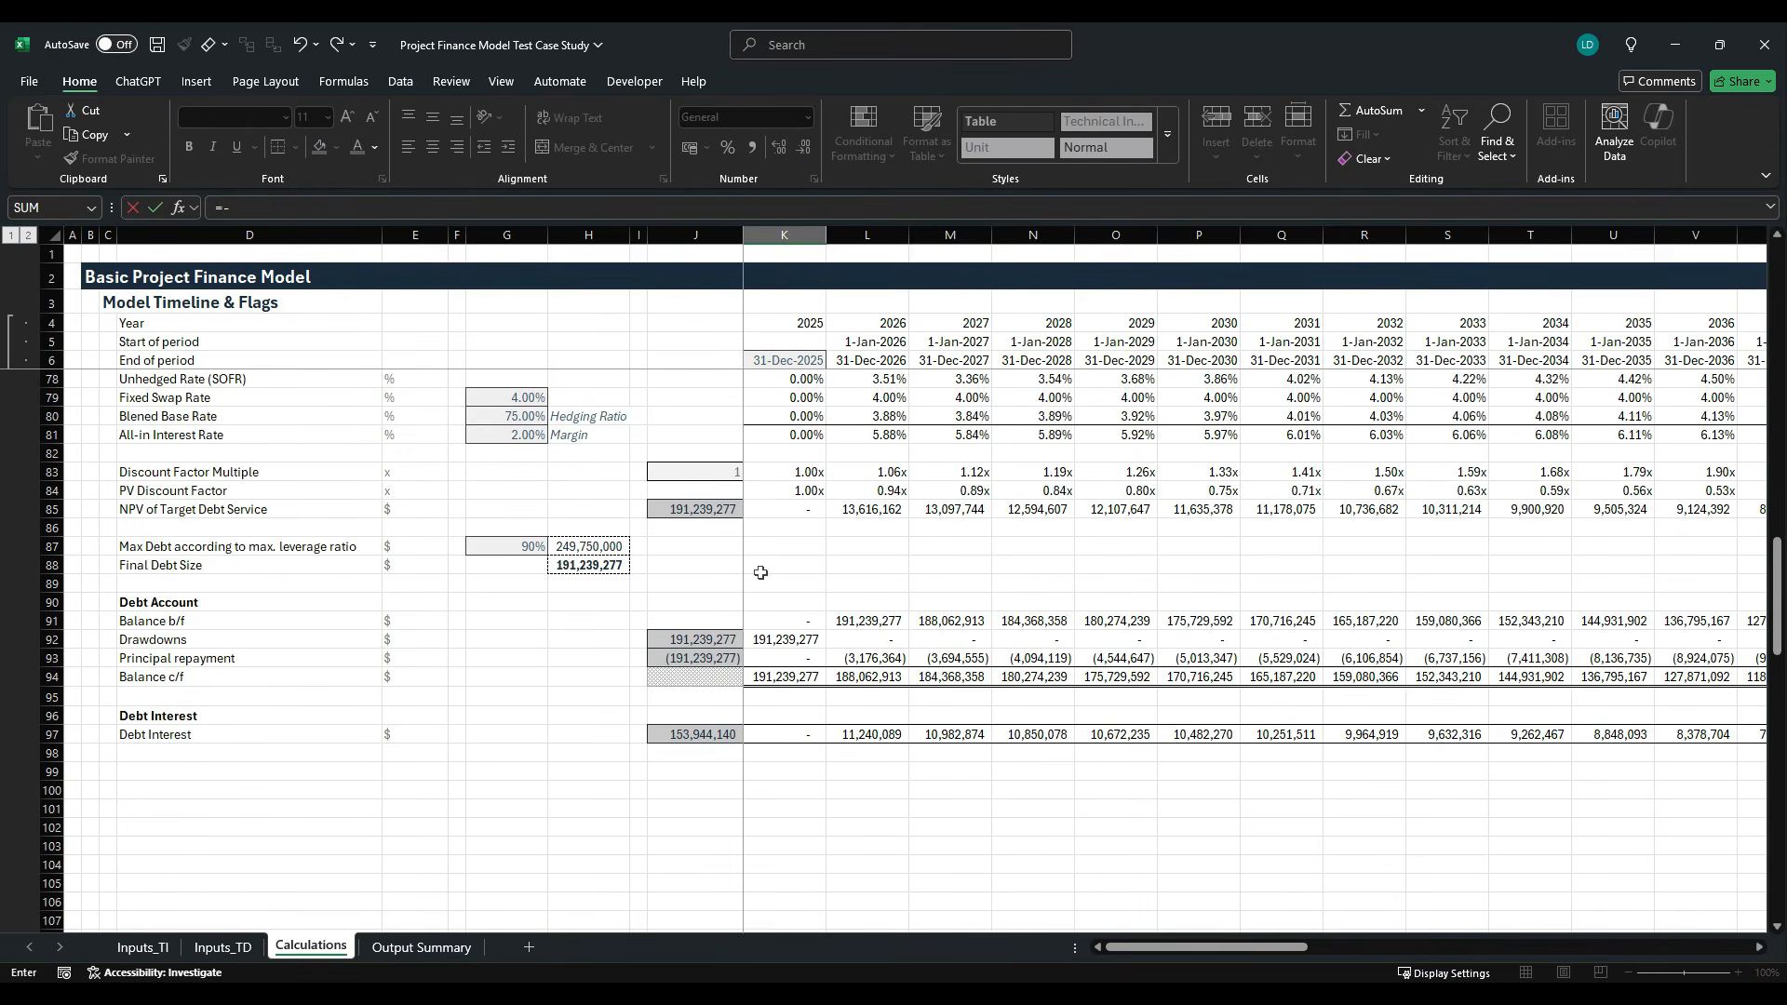
click(784, 735)
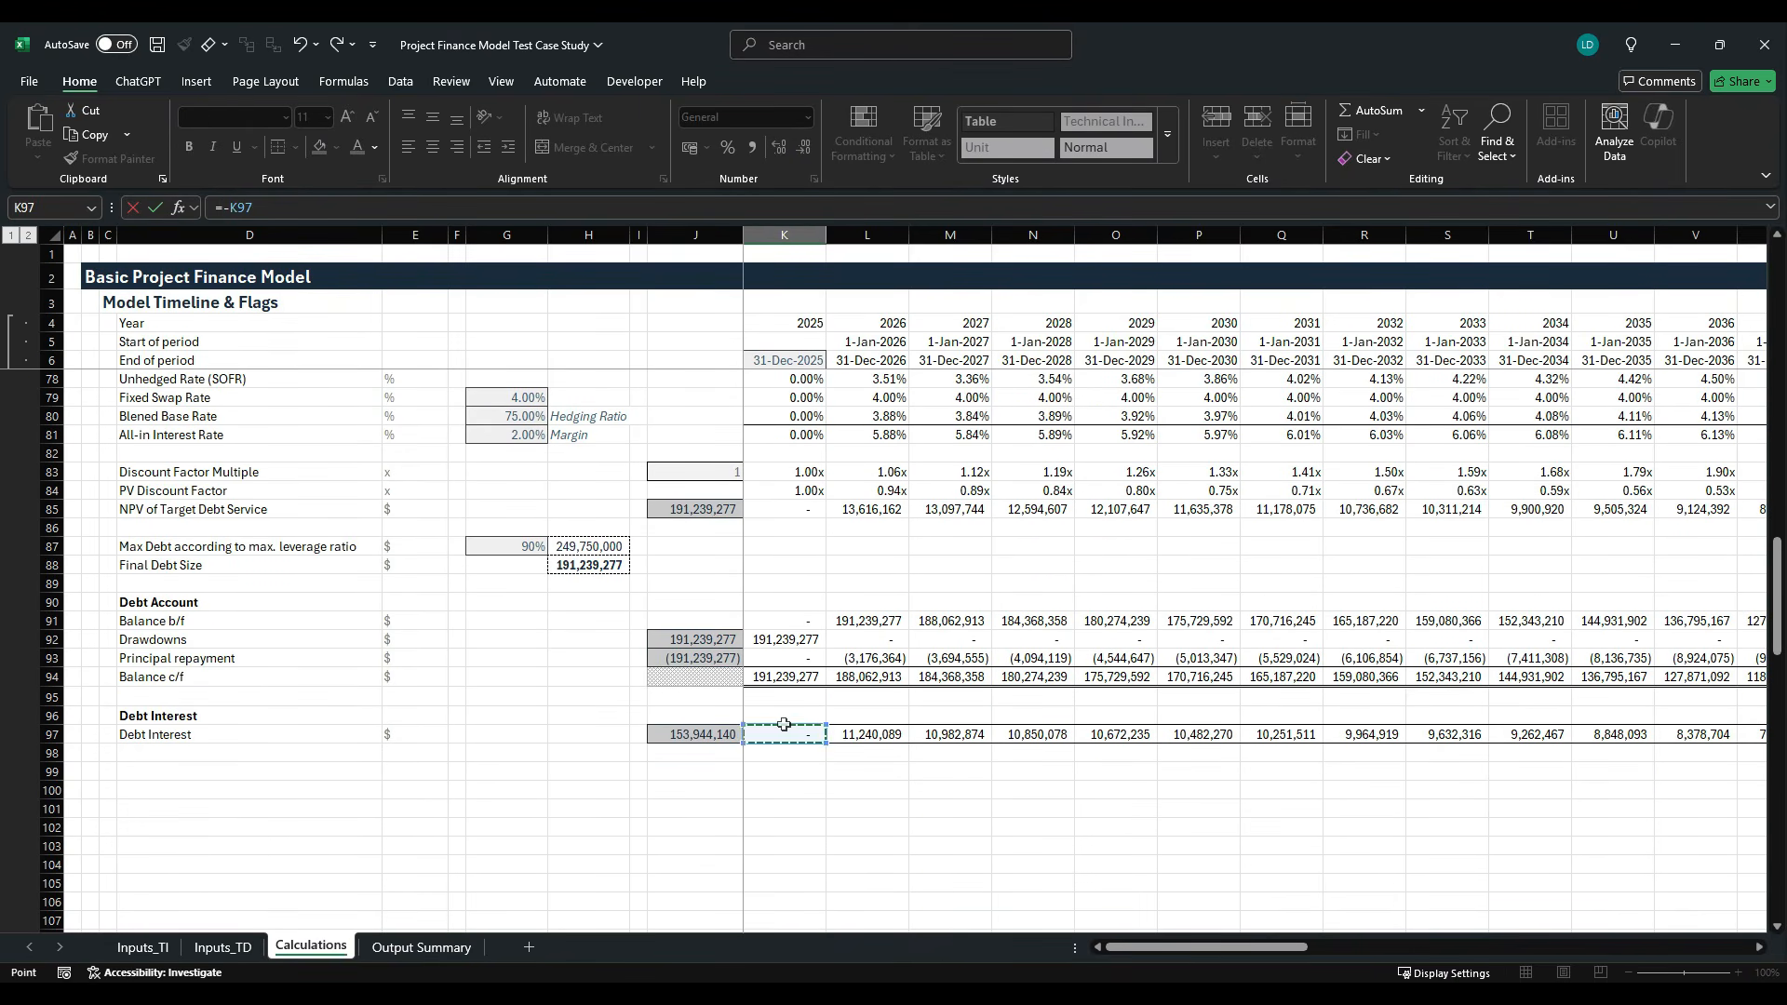
key(Return)
scroll(784, 724, up, 3)
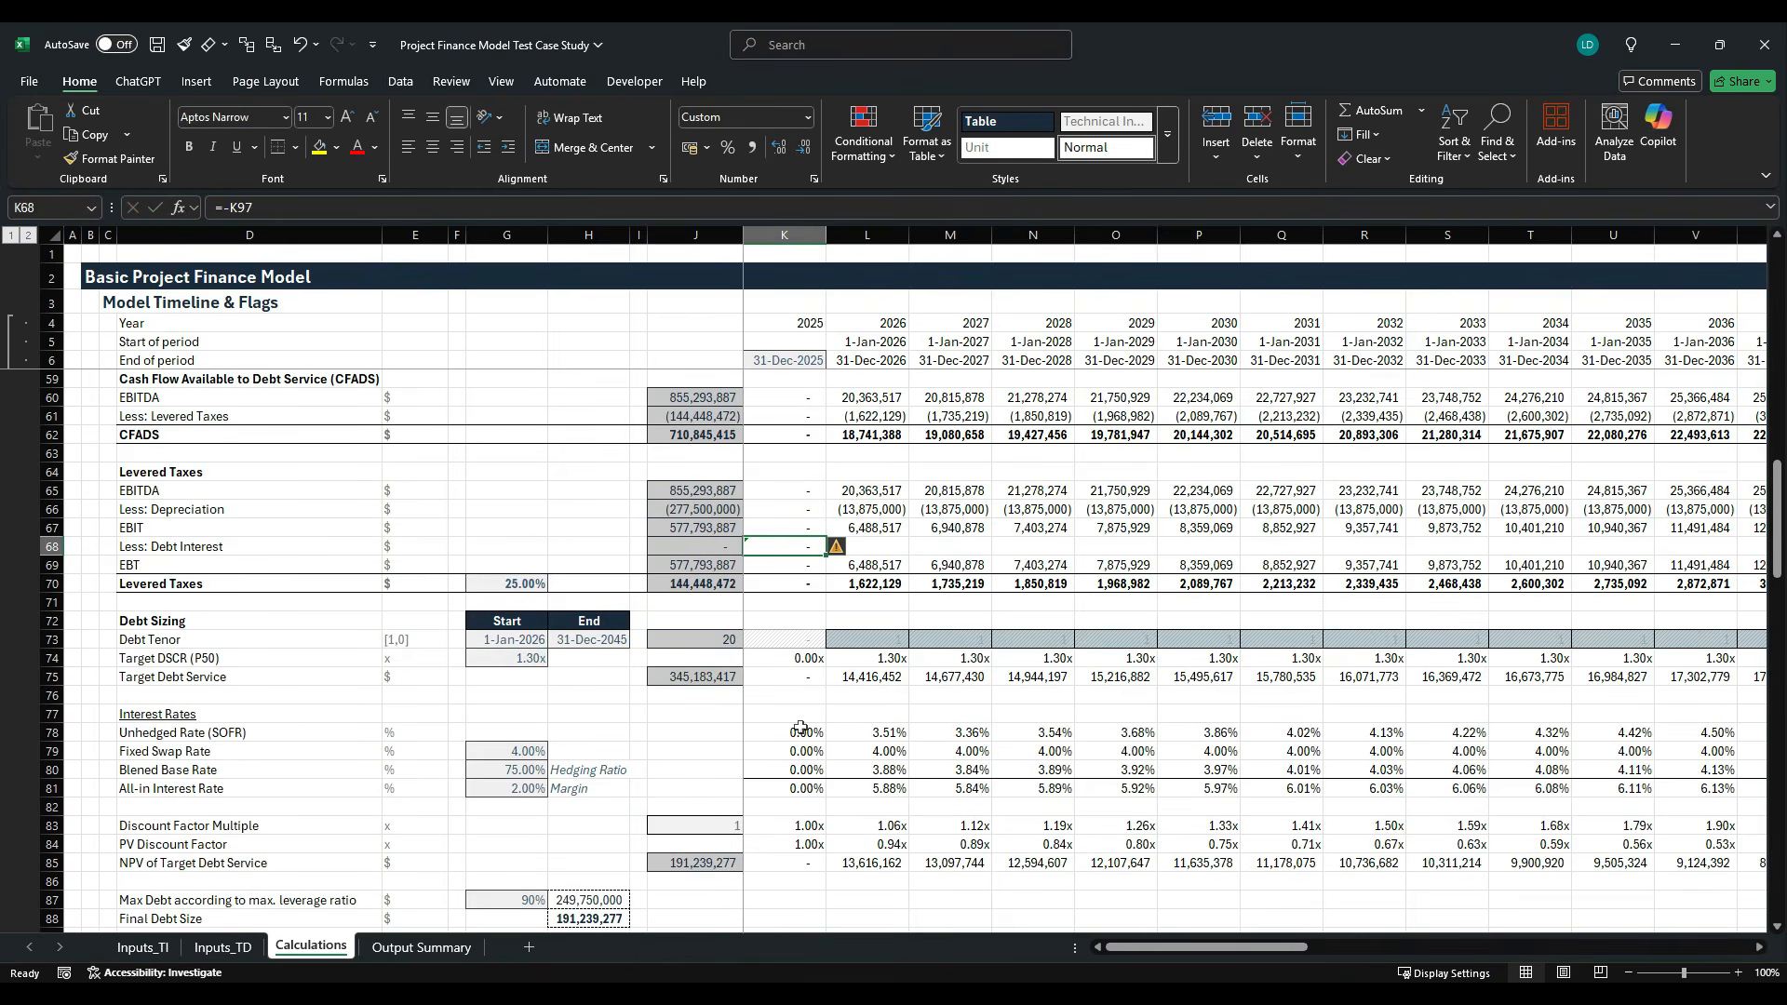
- Fill the debt interest formula from K68 across the whole timeline in row 68 and dismiss the circular reference warning
key(ctrl+shift+Right)
key(shift+Left)
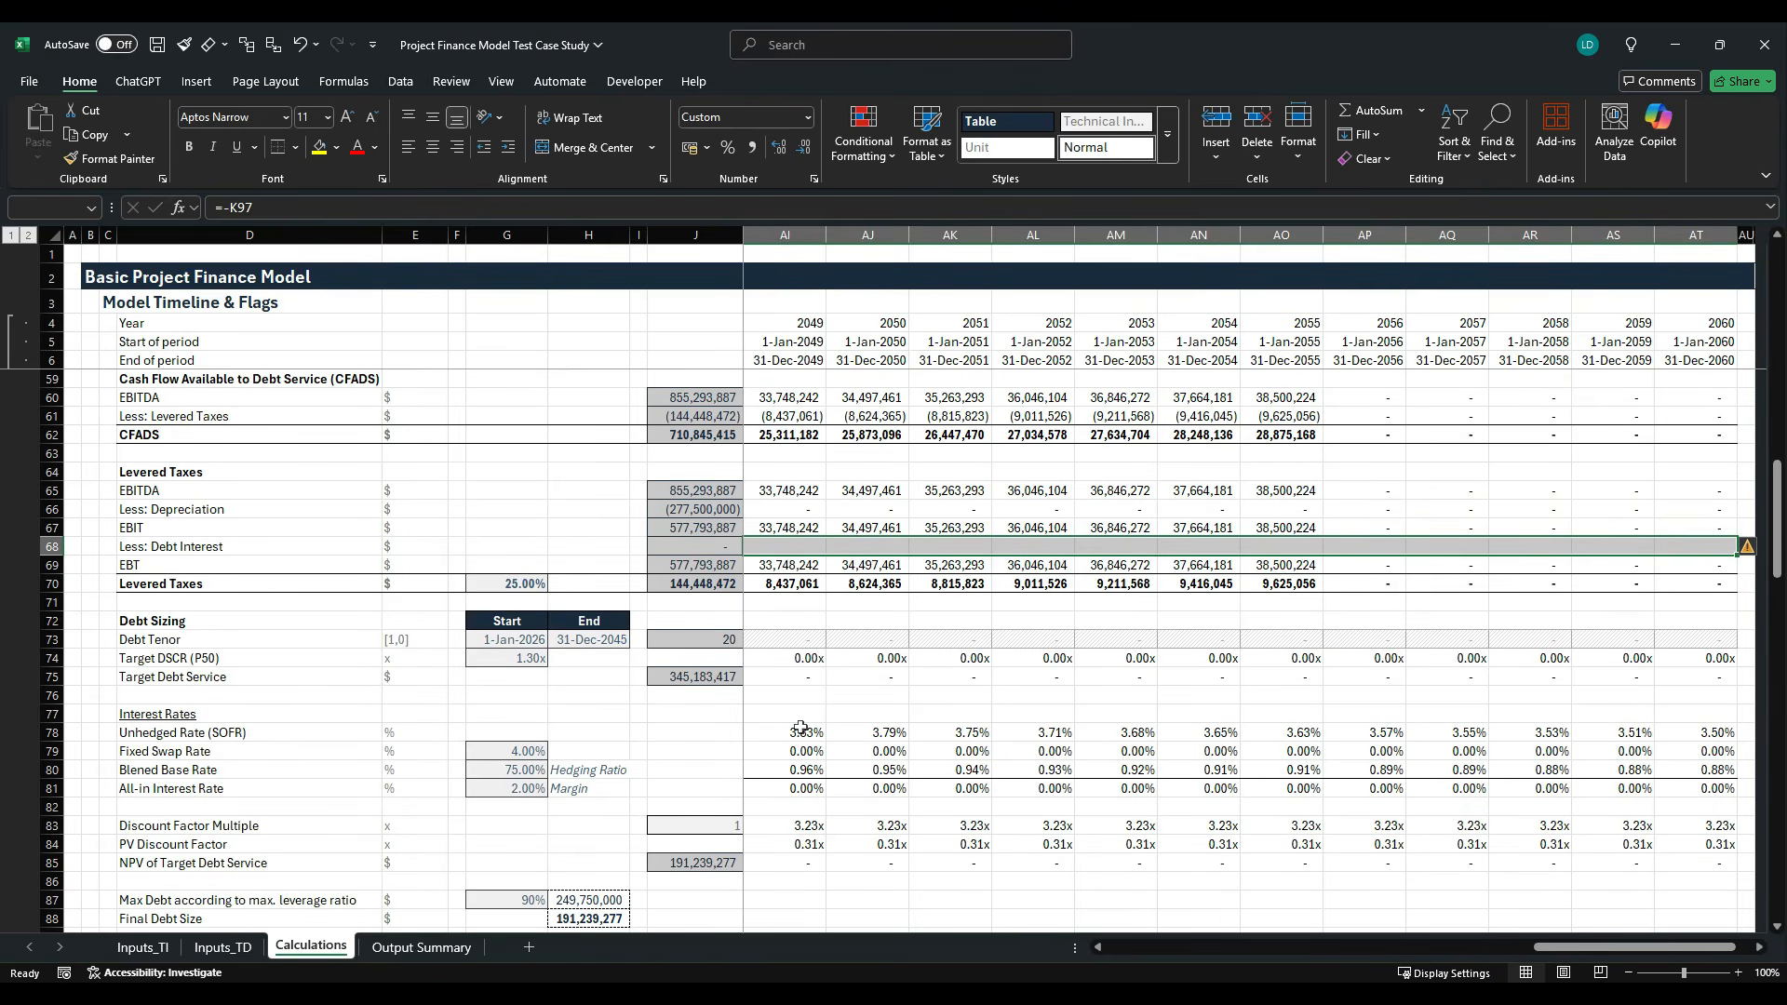
key(ctrl+r)
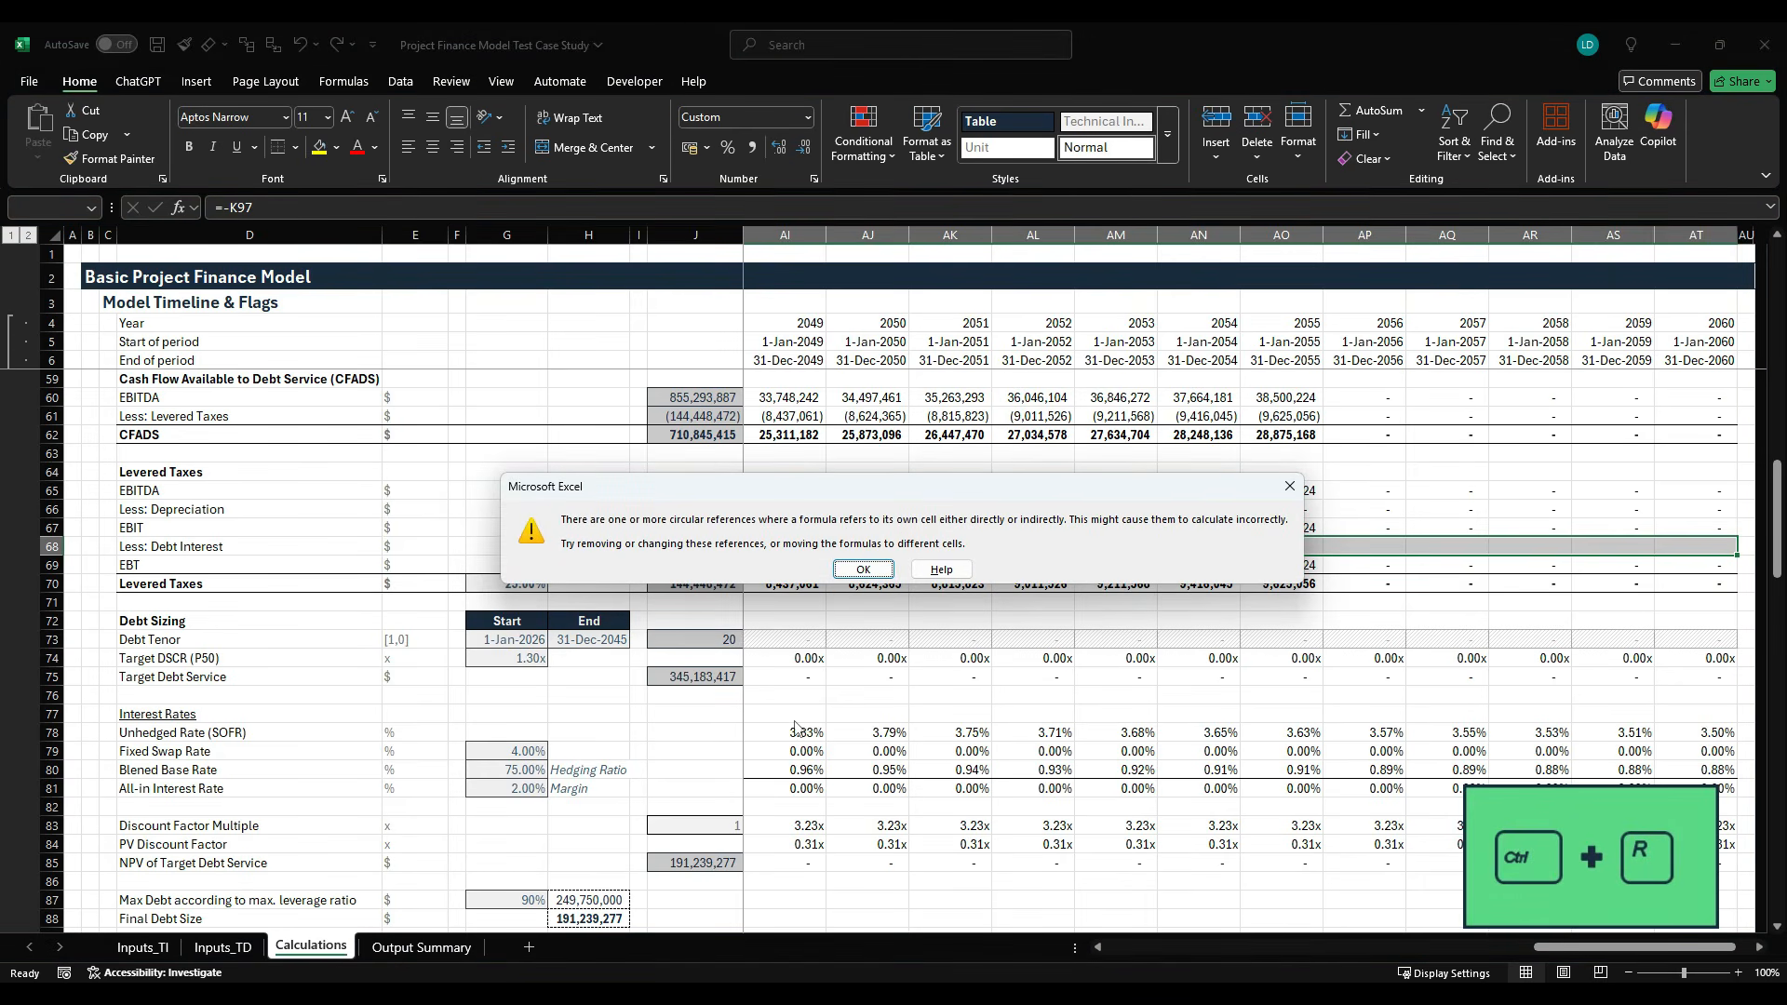
click(863, 569)
key(Left)
key(Right)
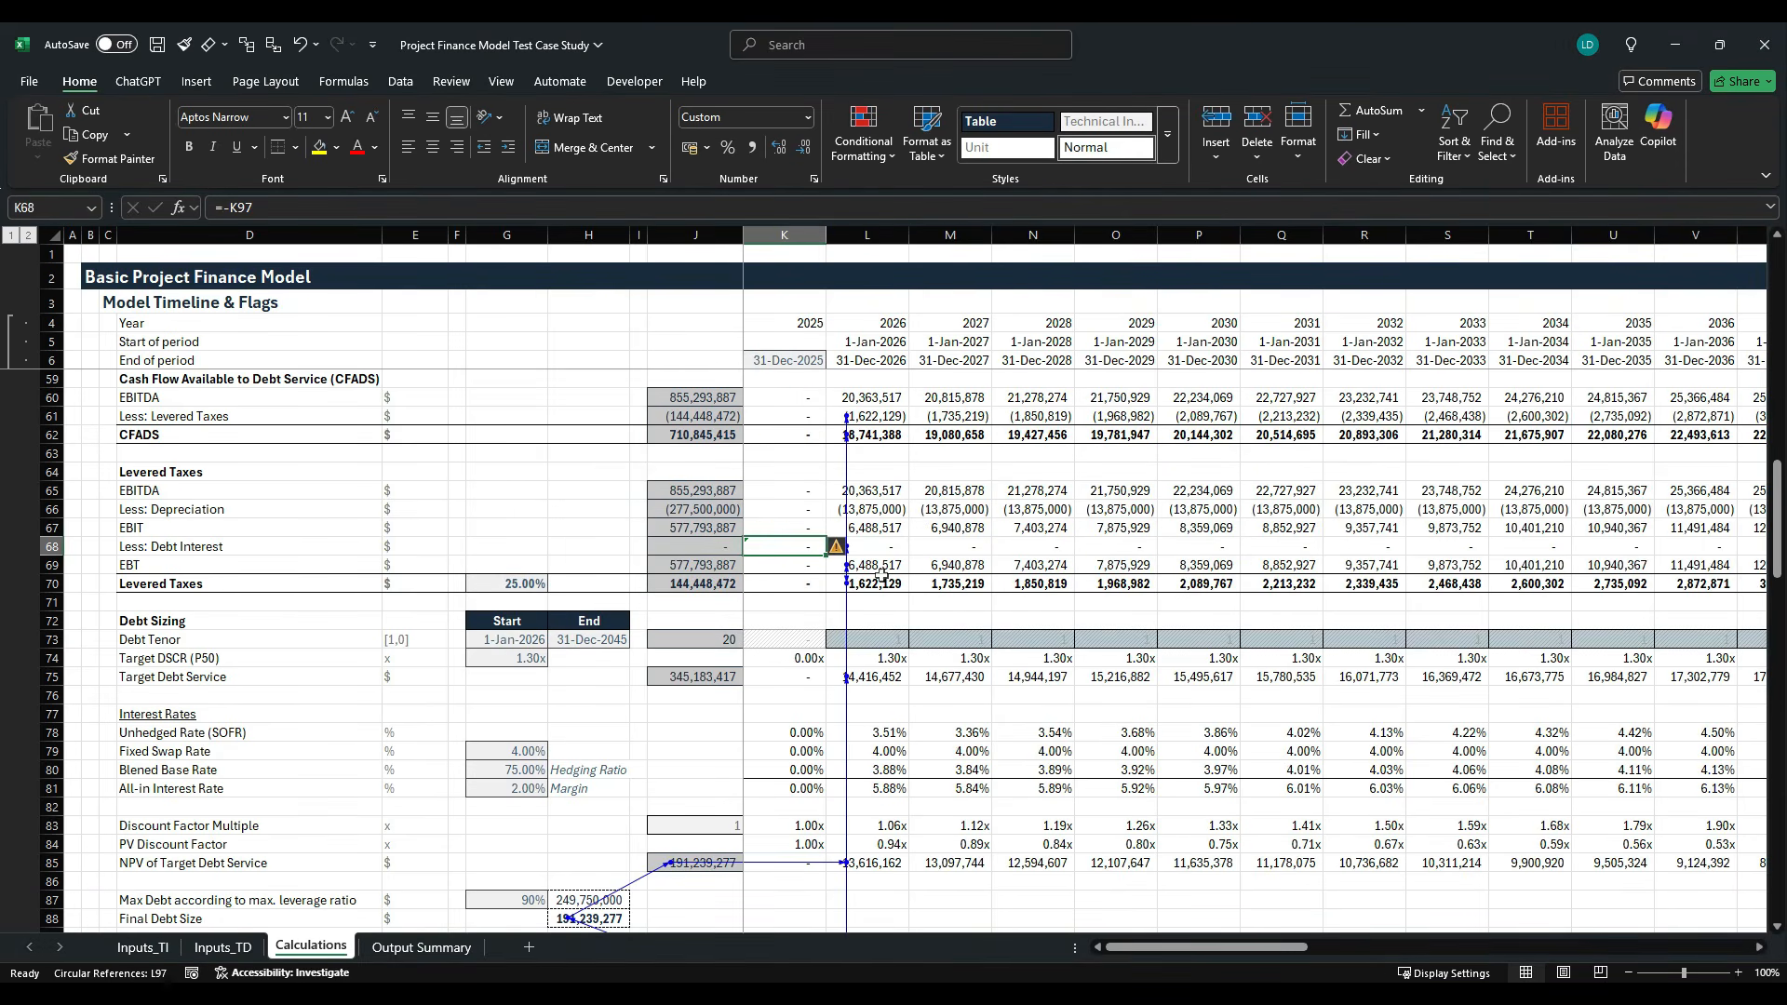
- Trace the circular reference through the debt calculations and enable iterative calculation in the Excel formula options
scroll(835, 582, down, 5)
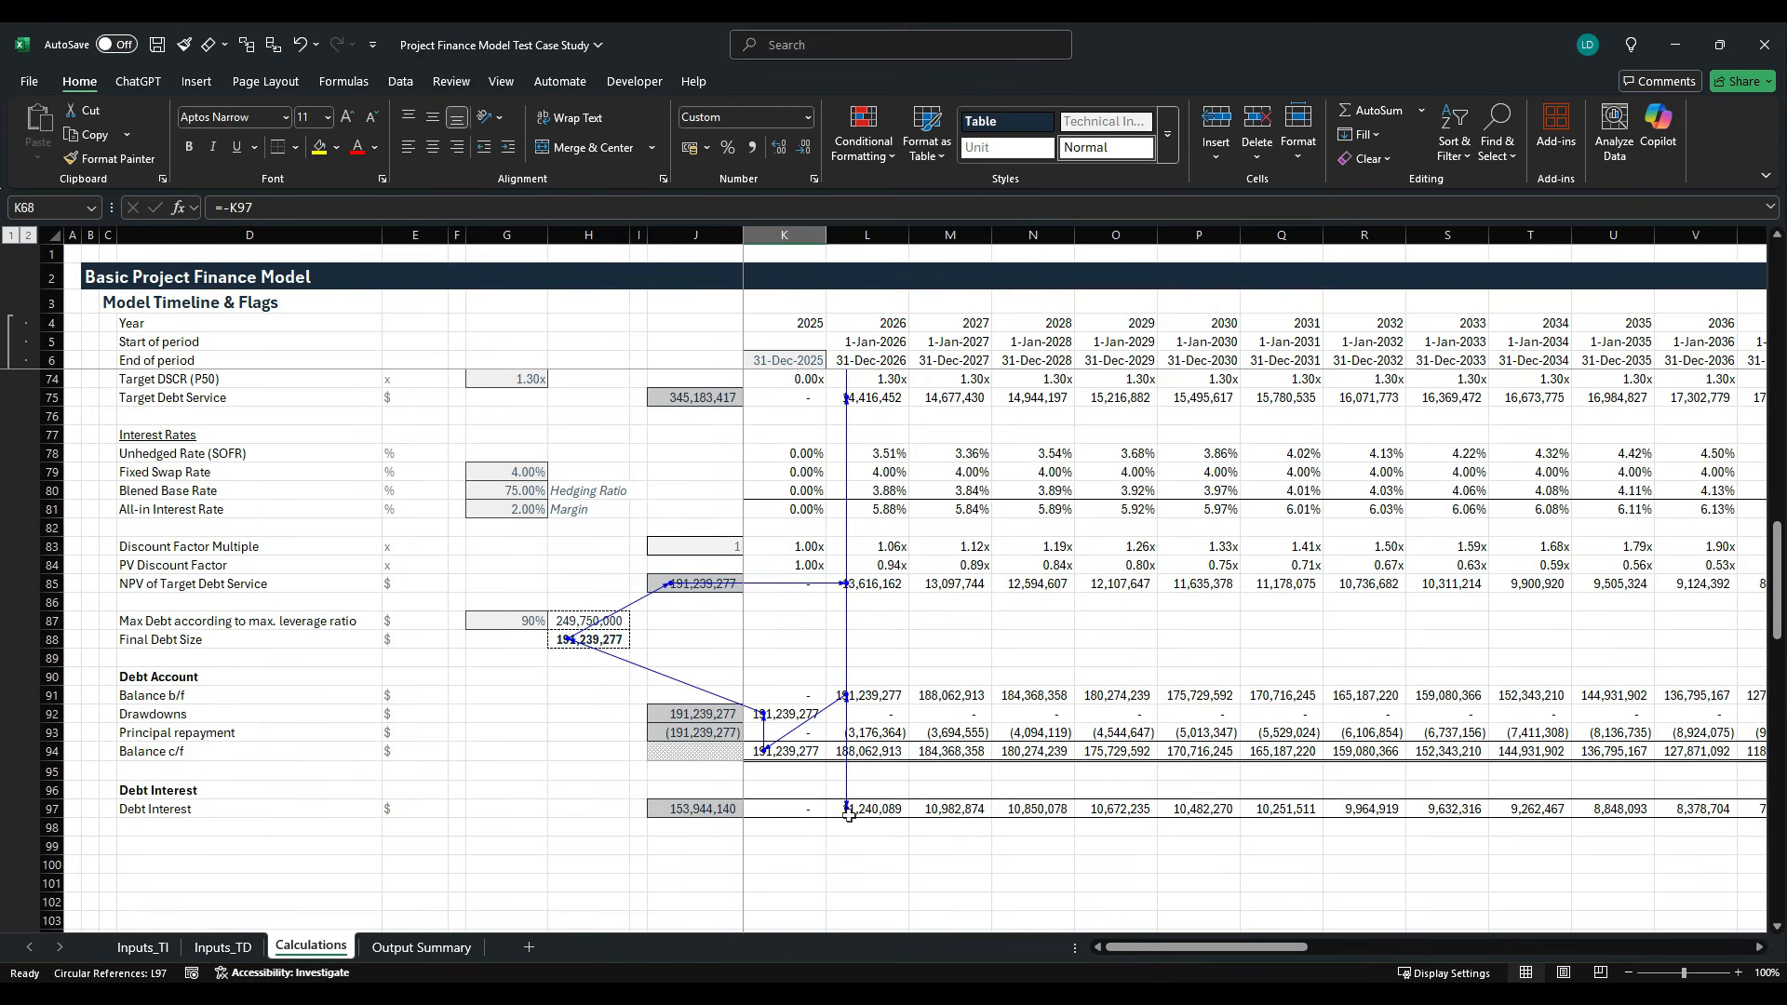
scroll(805, 541, up, 6)
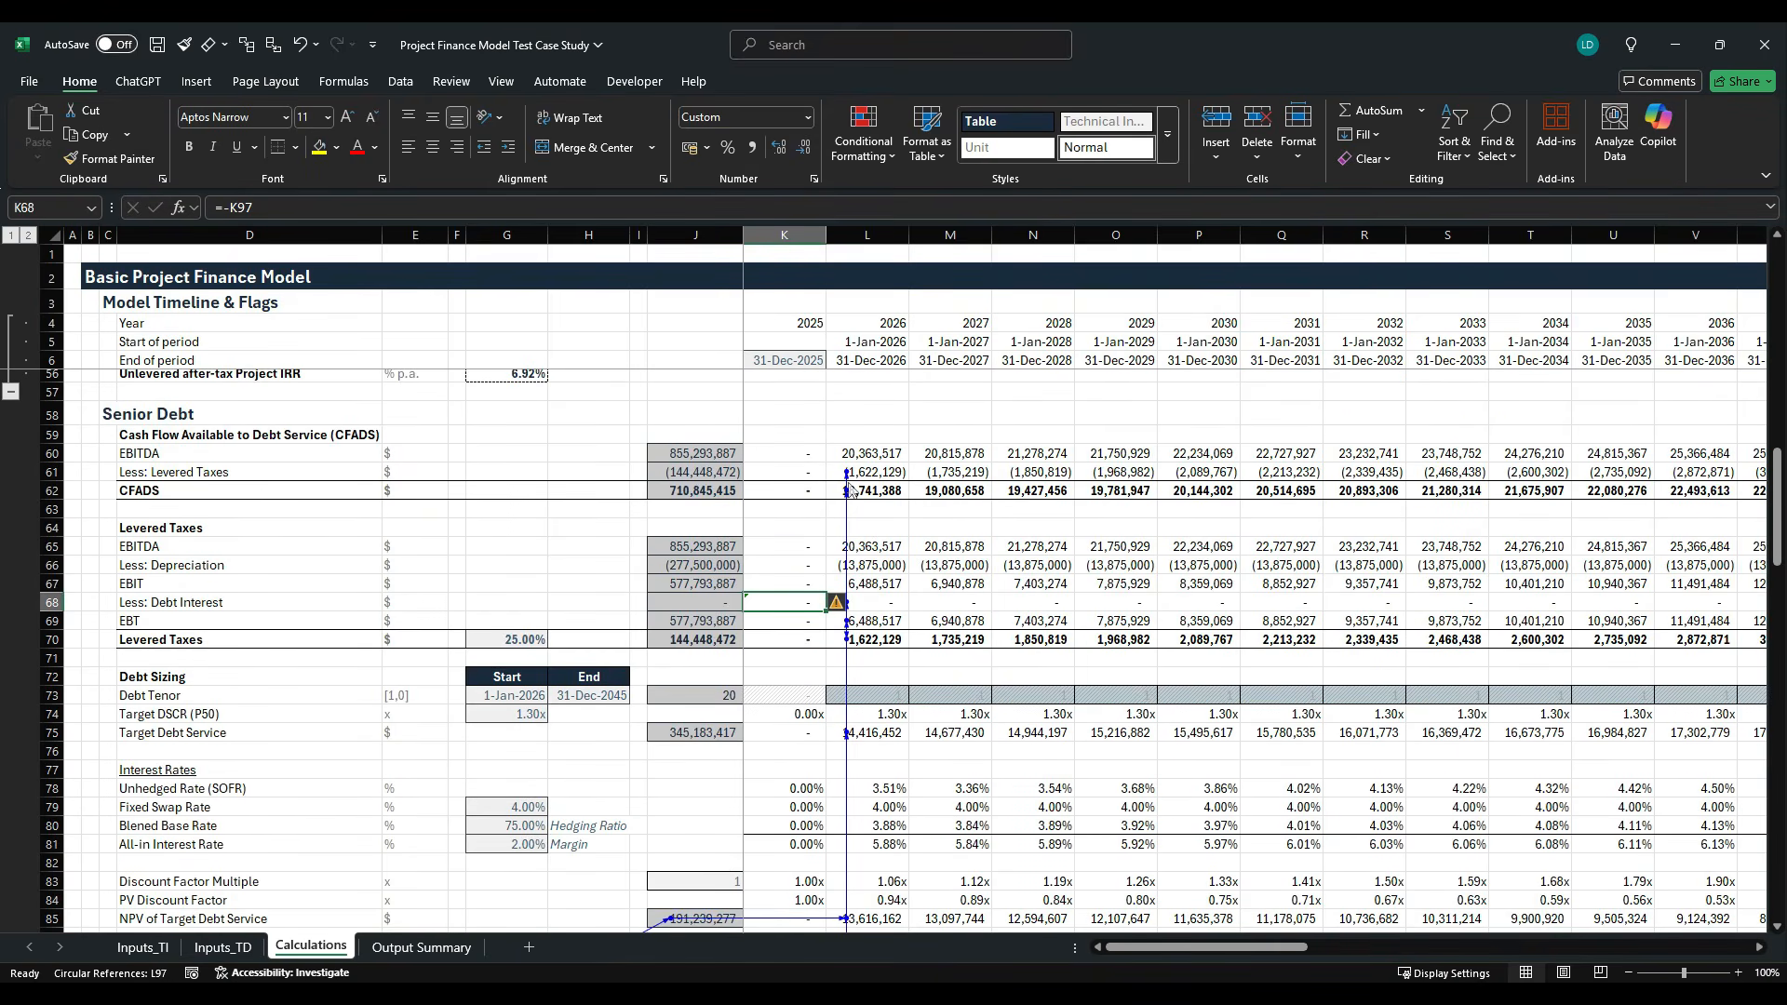
scroll(850, 493, down, 2)
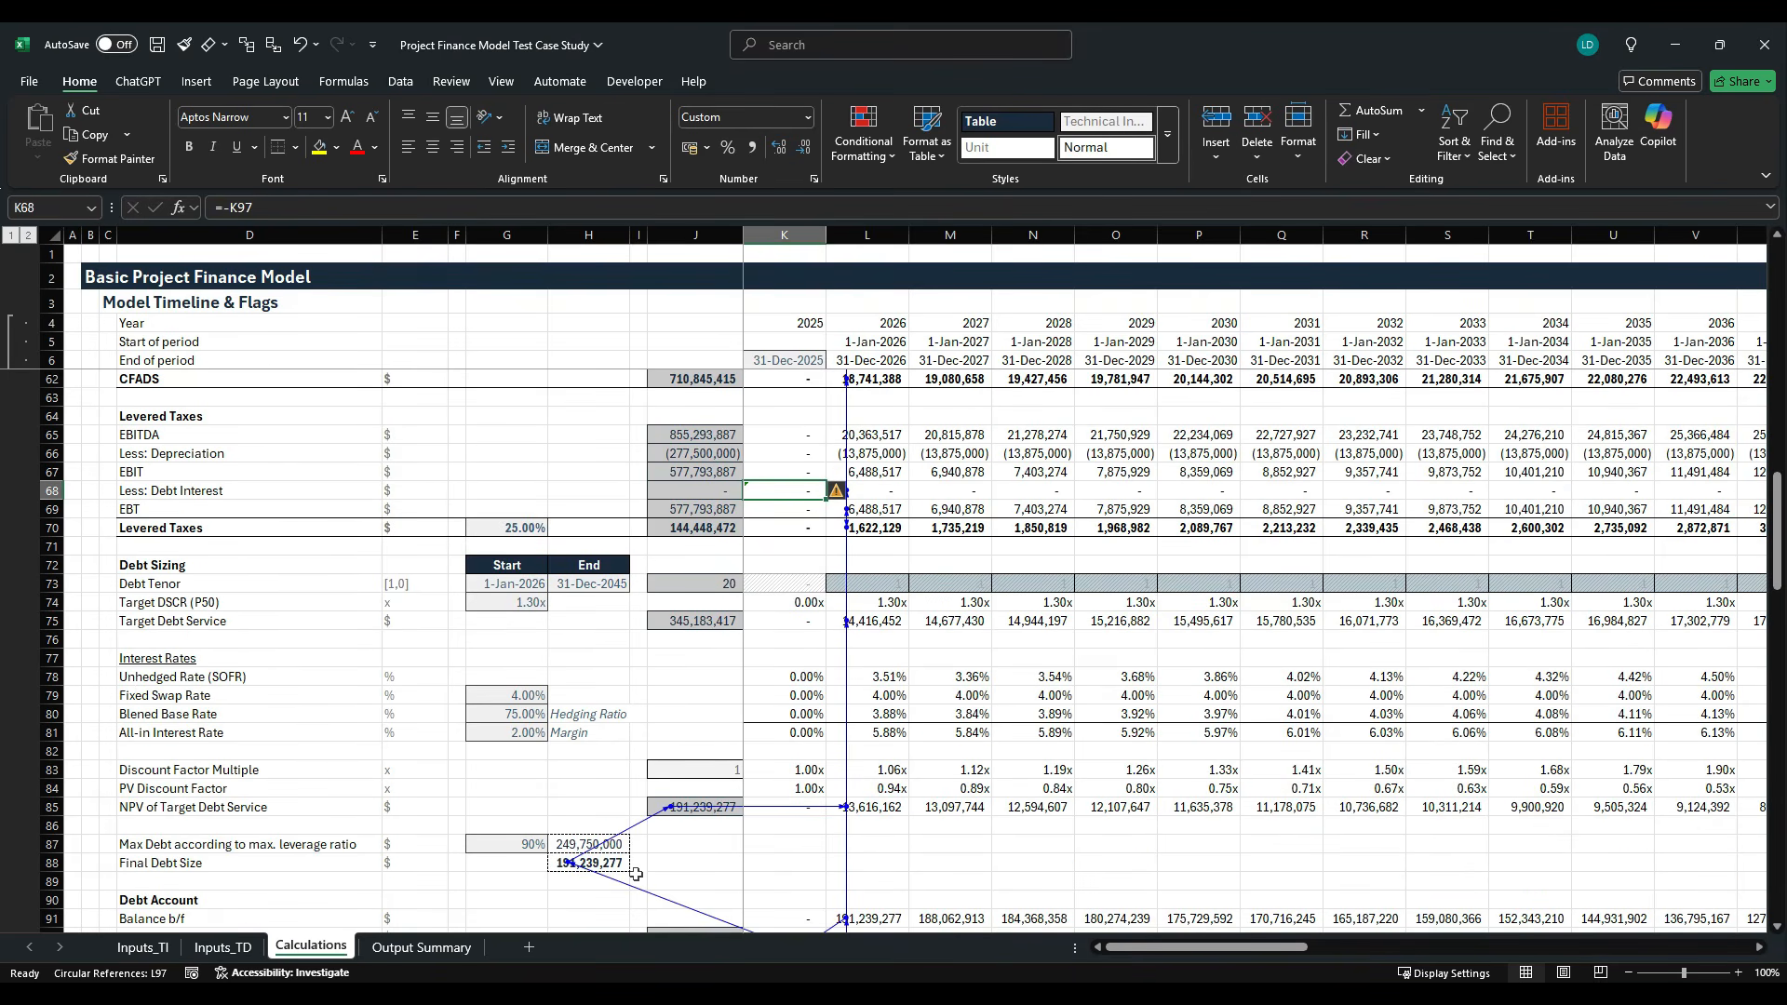
scroll(619, 875, down, 2)
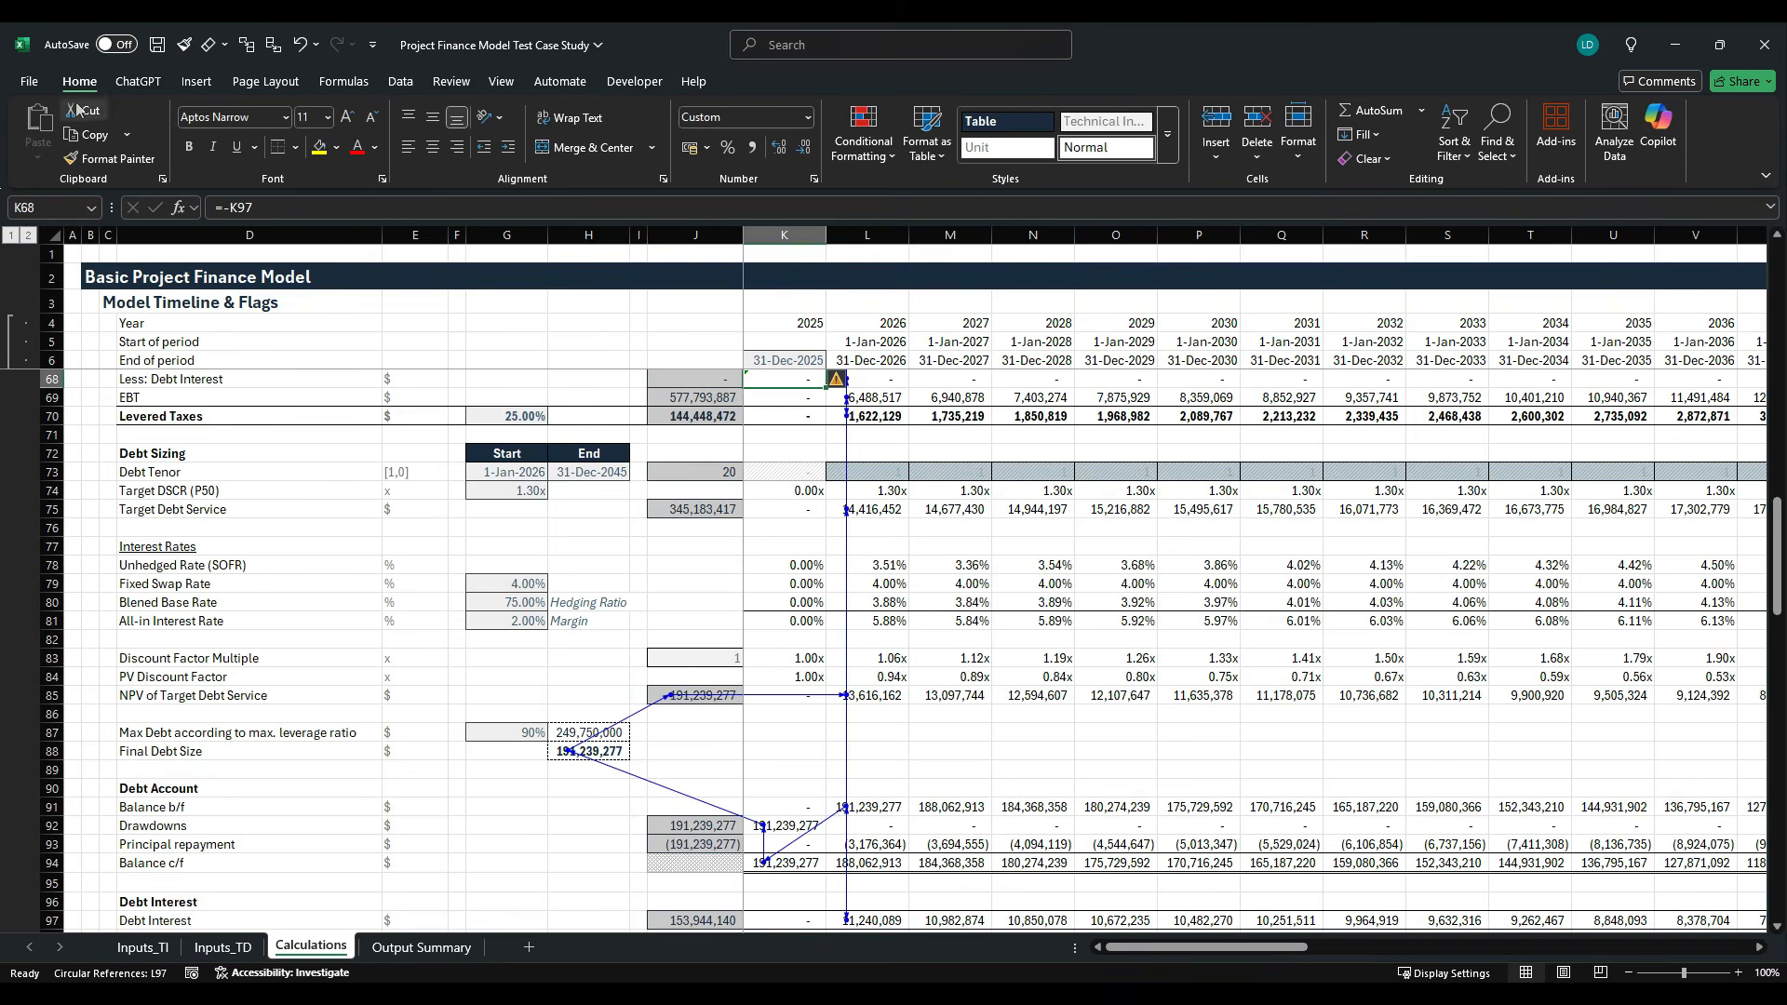
click(29, 82)
click(80, 951)
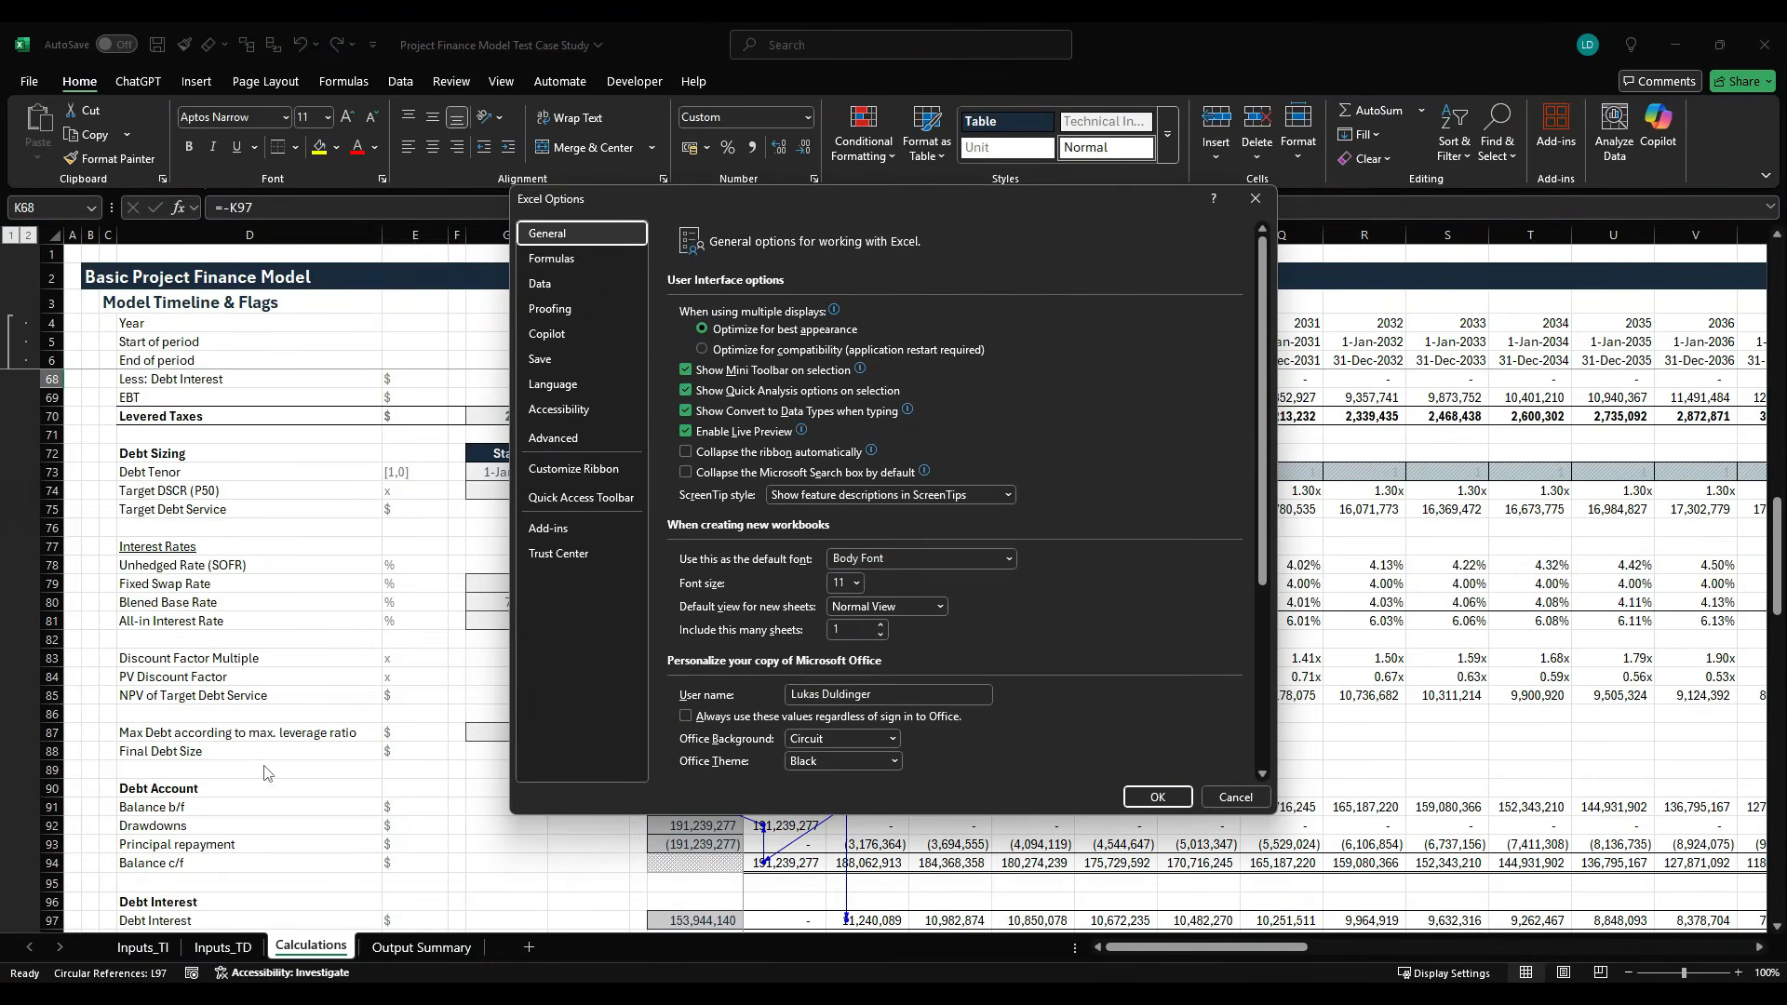
click(595, 260)
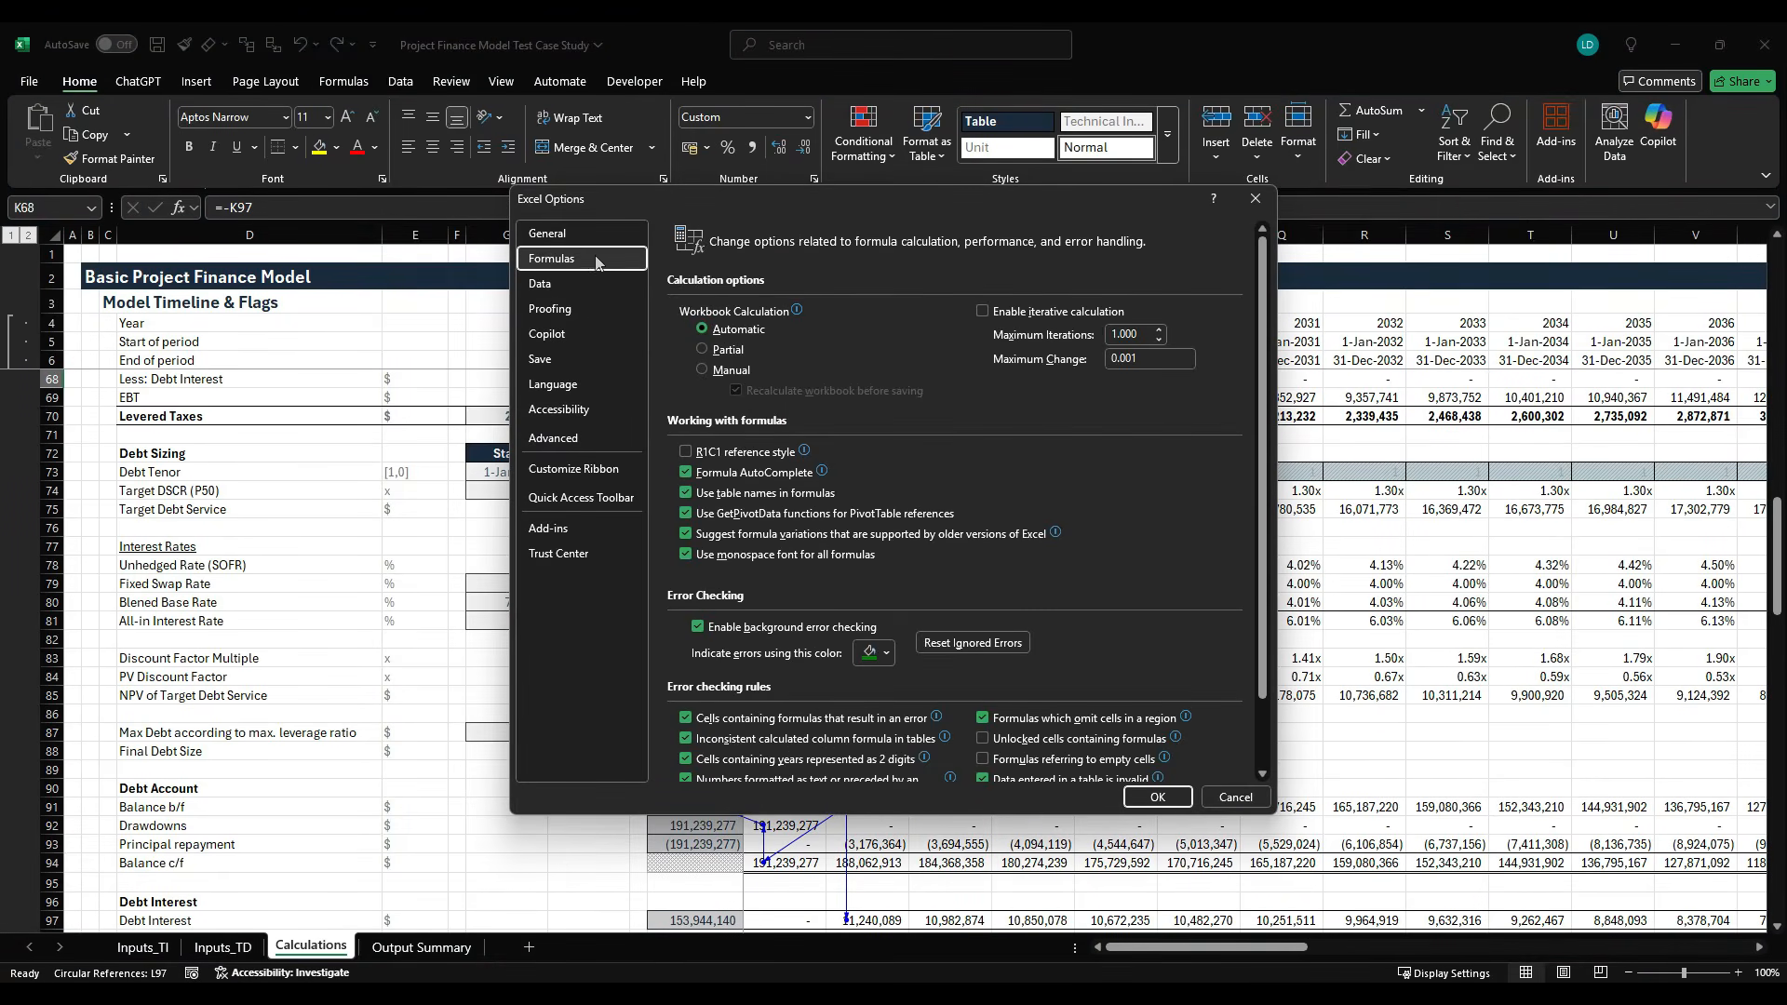
click(982, 312)
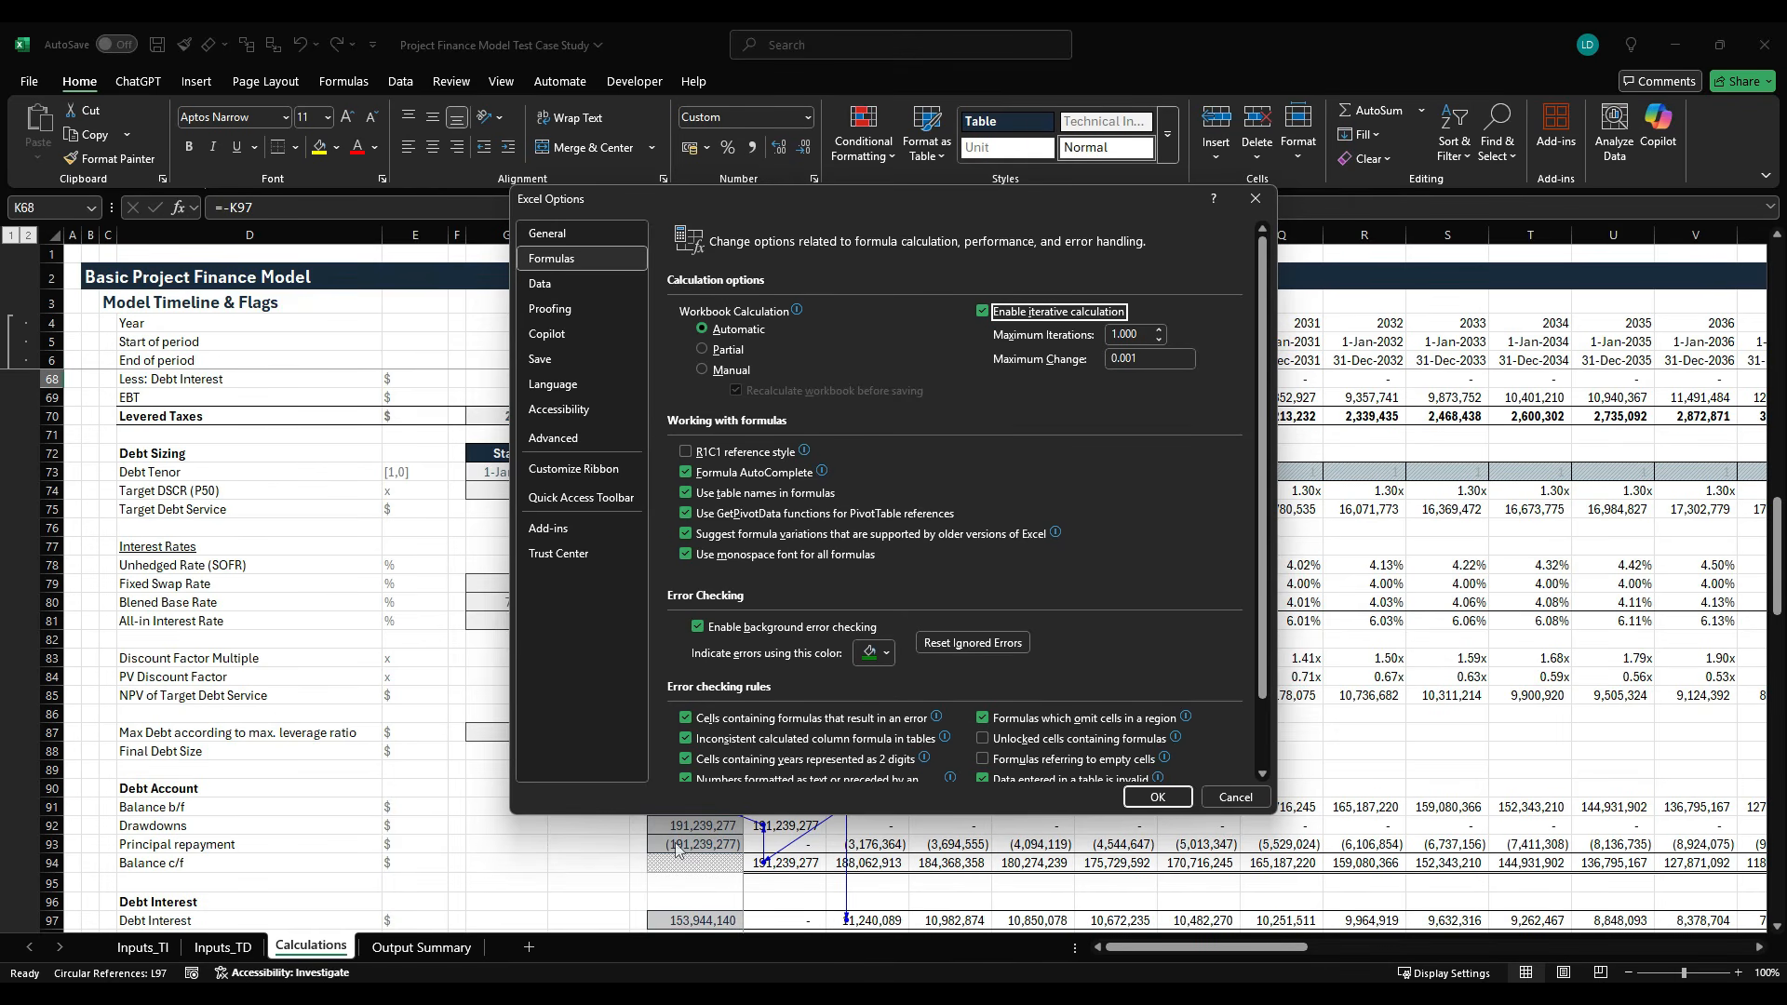
click(1157, 797)
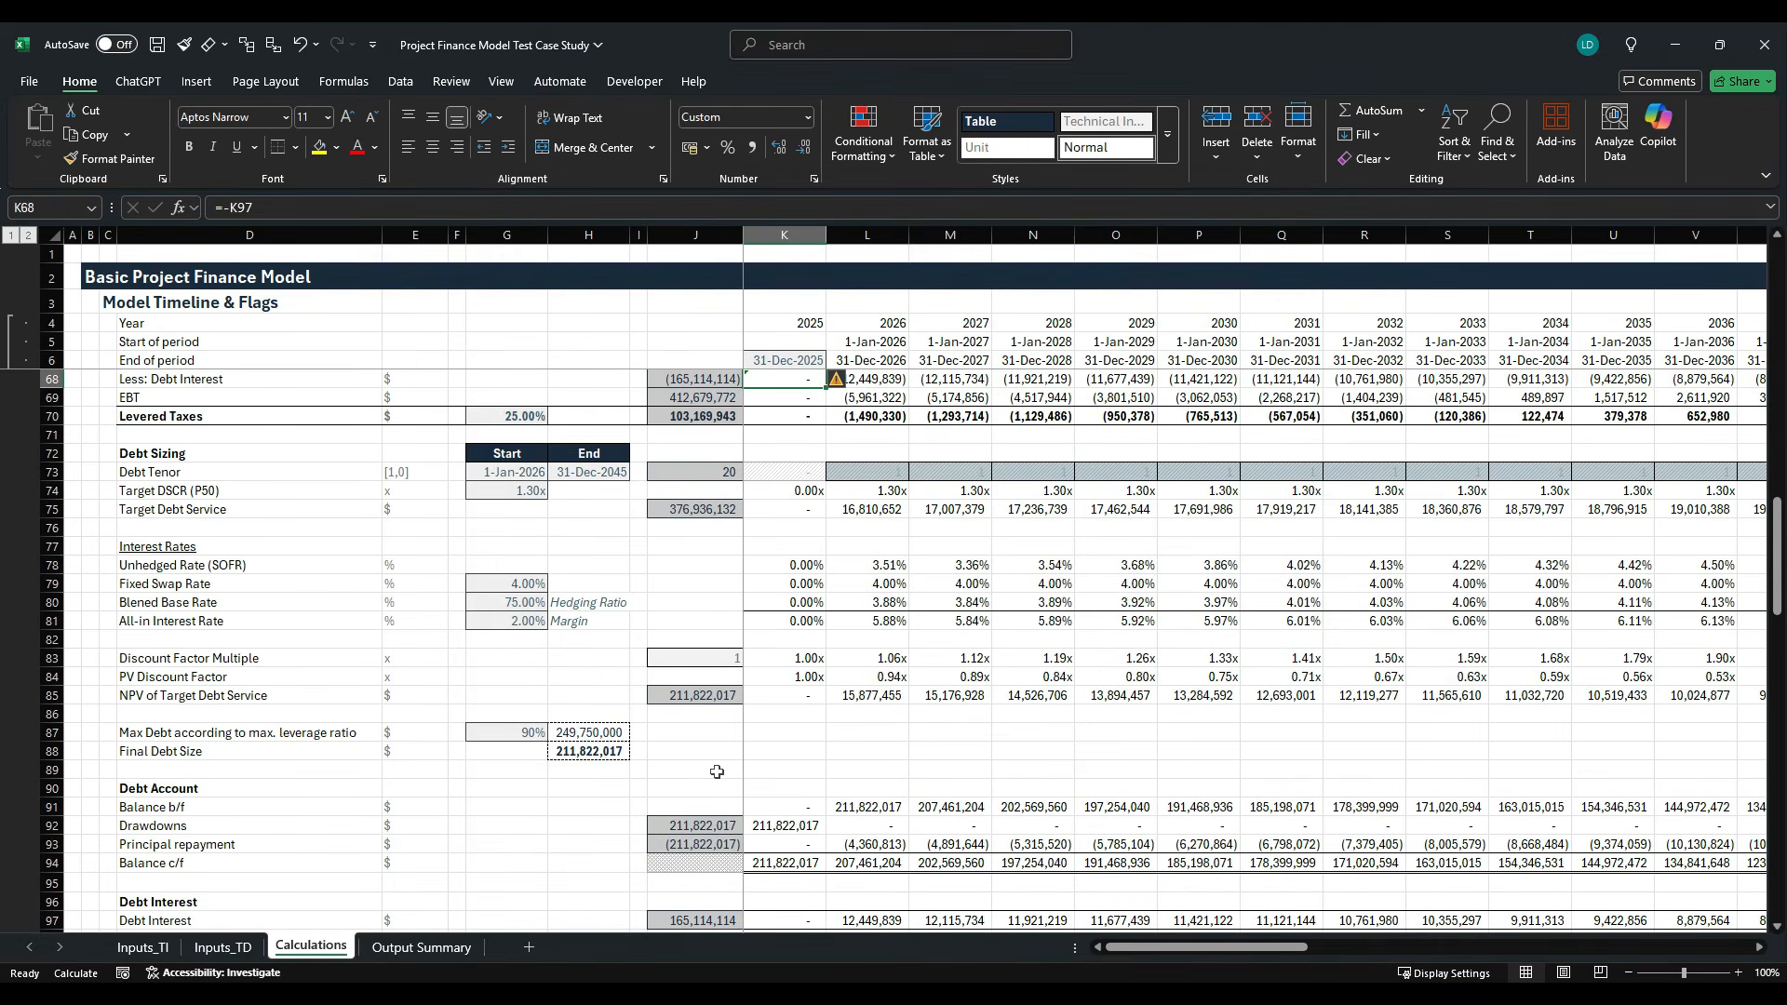
- Review the recalculated debt account, debt interest, levered taxes, CFADS and final debt size
scroll(717, 772, down, 2)
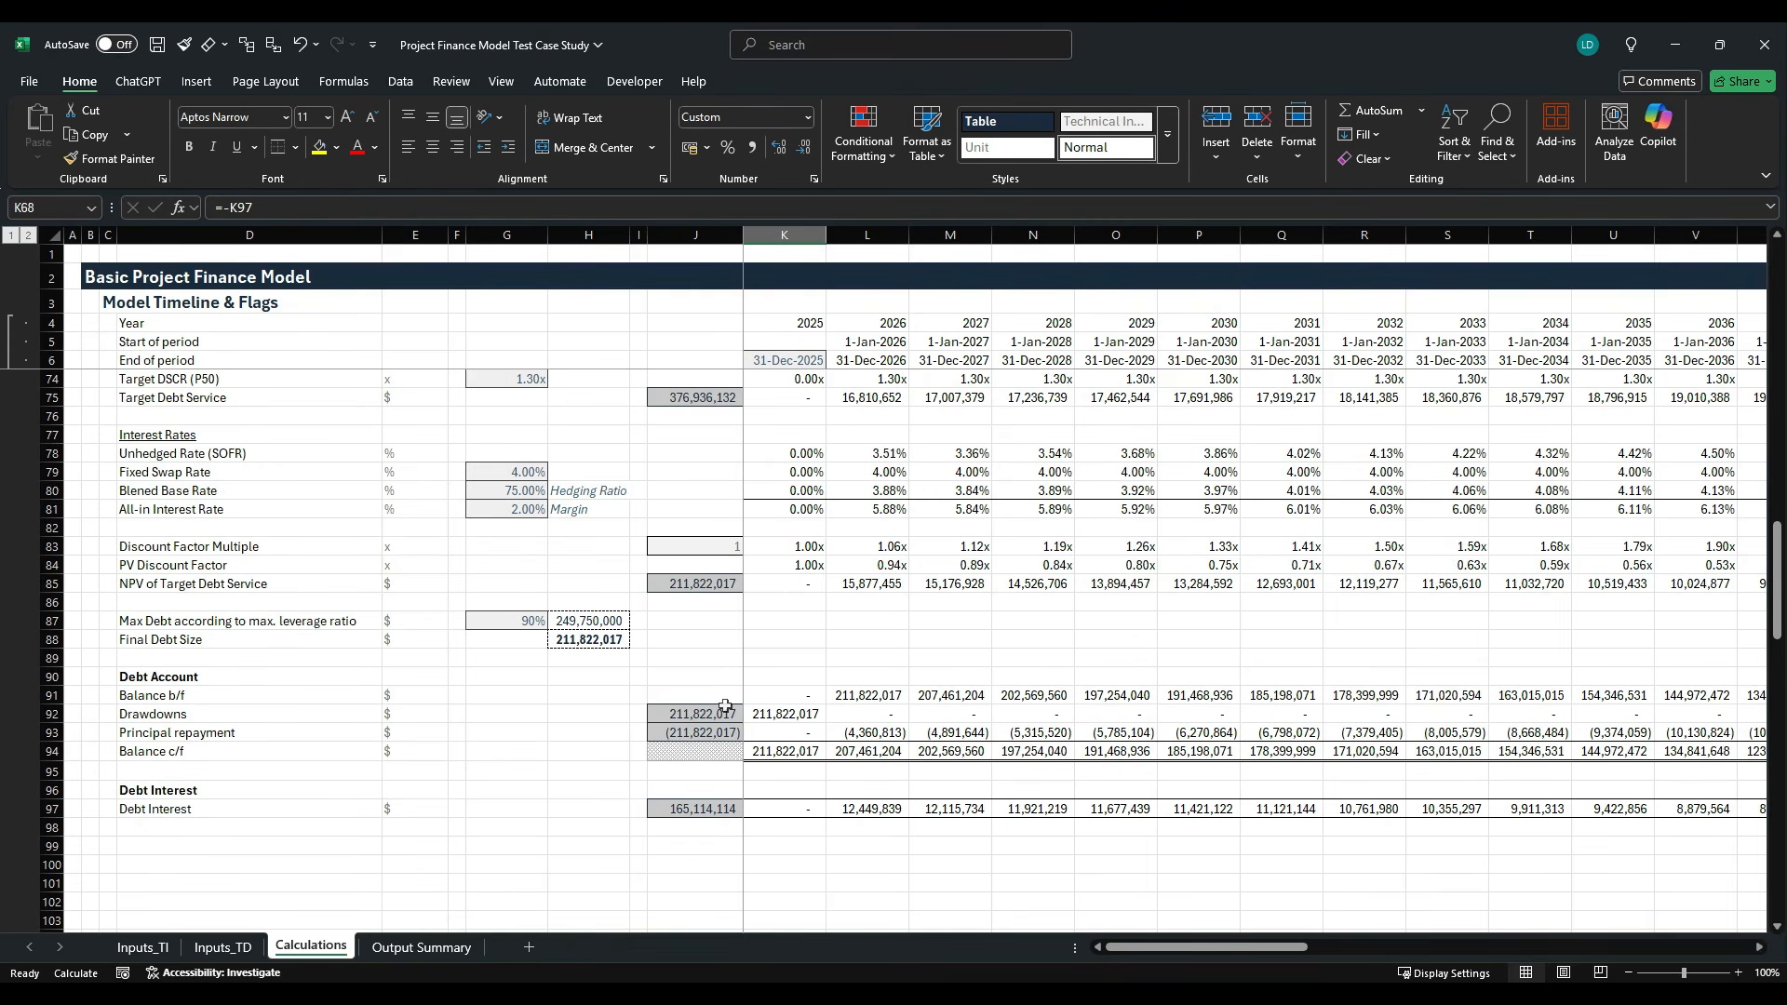
scroll(724, 706, up, 3)
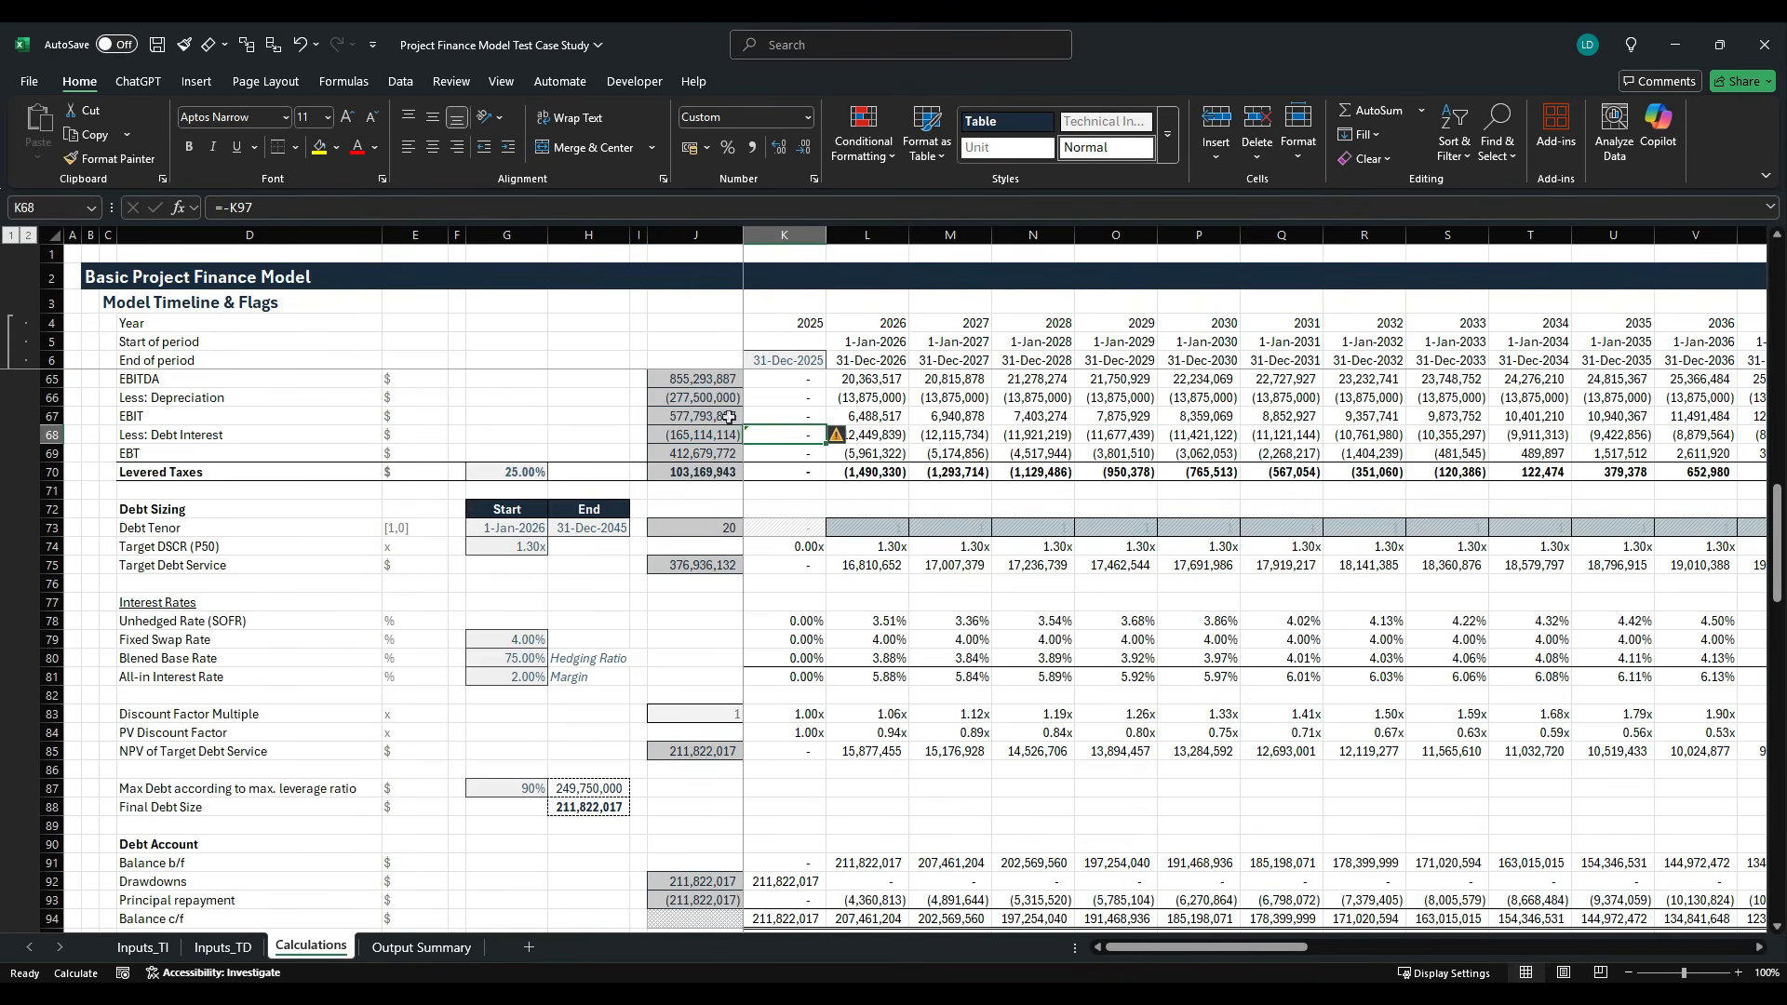
scroll(687, 528, up, 1)
scroll(688, 527, up, 1)
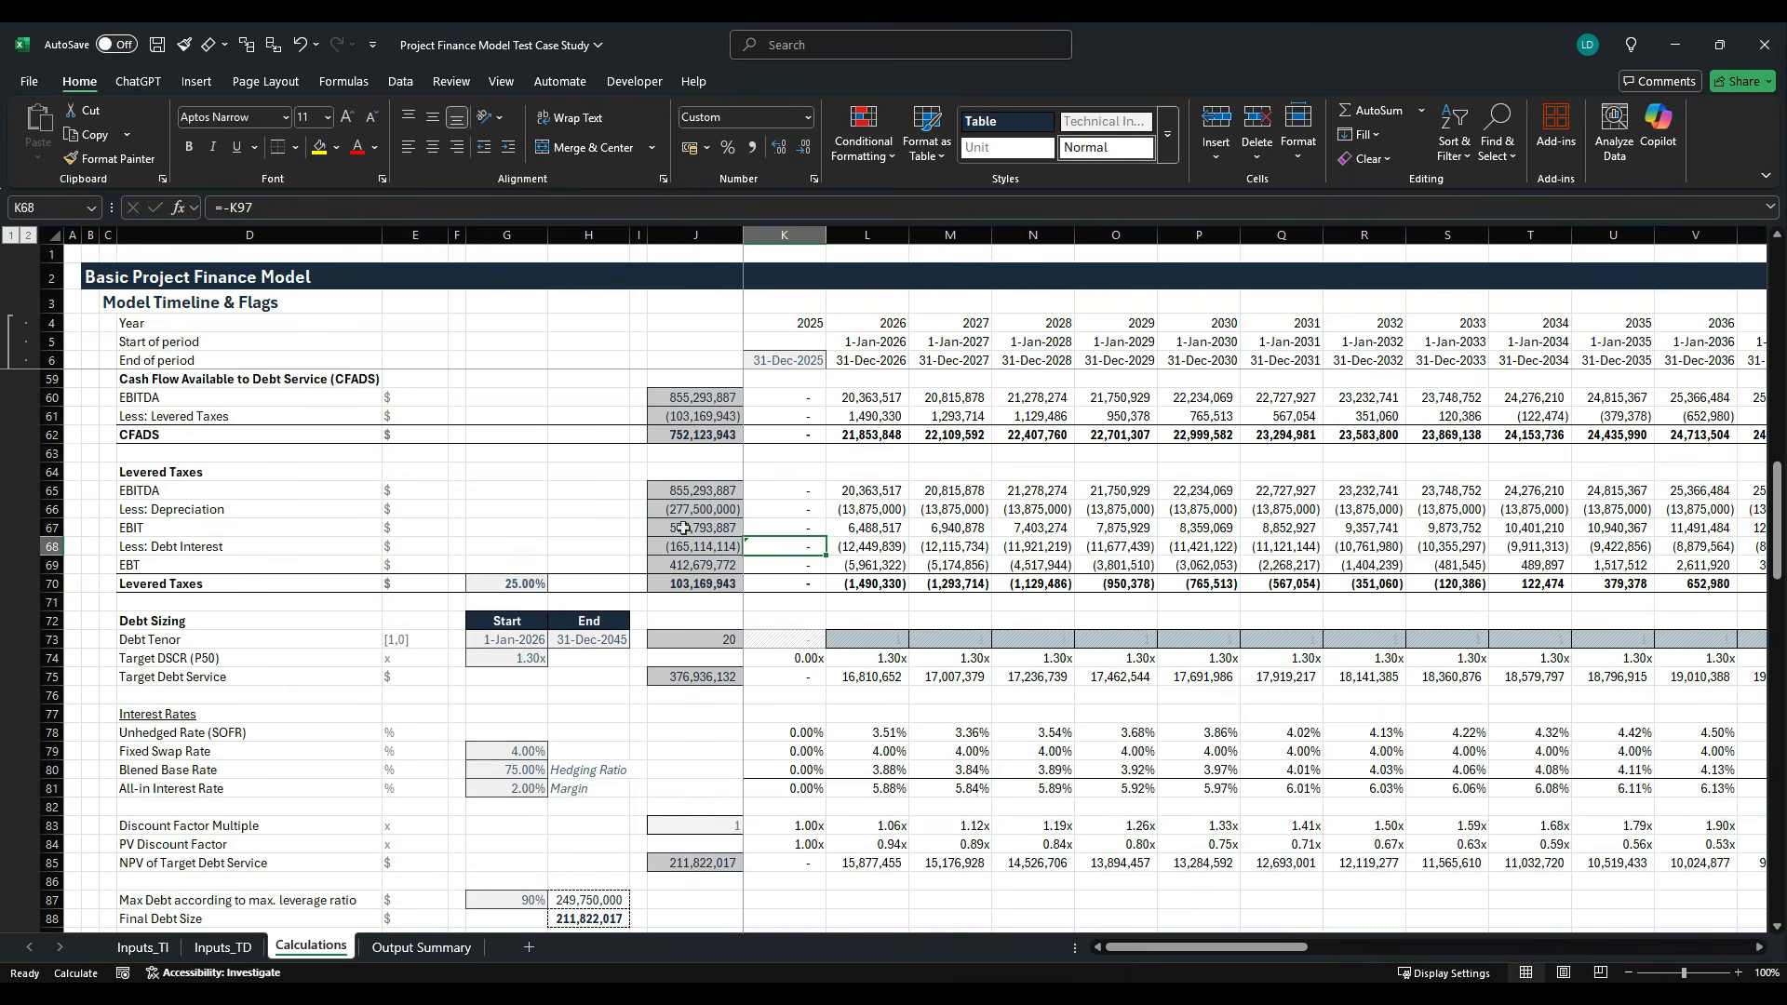
scroll(683, 527, down, 3)
scroll(683, 527, down, 2)
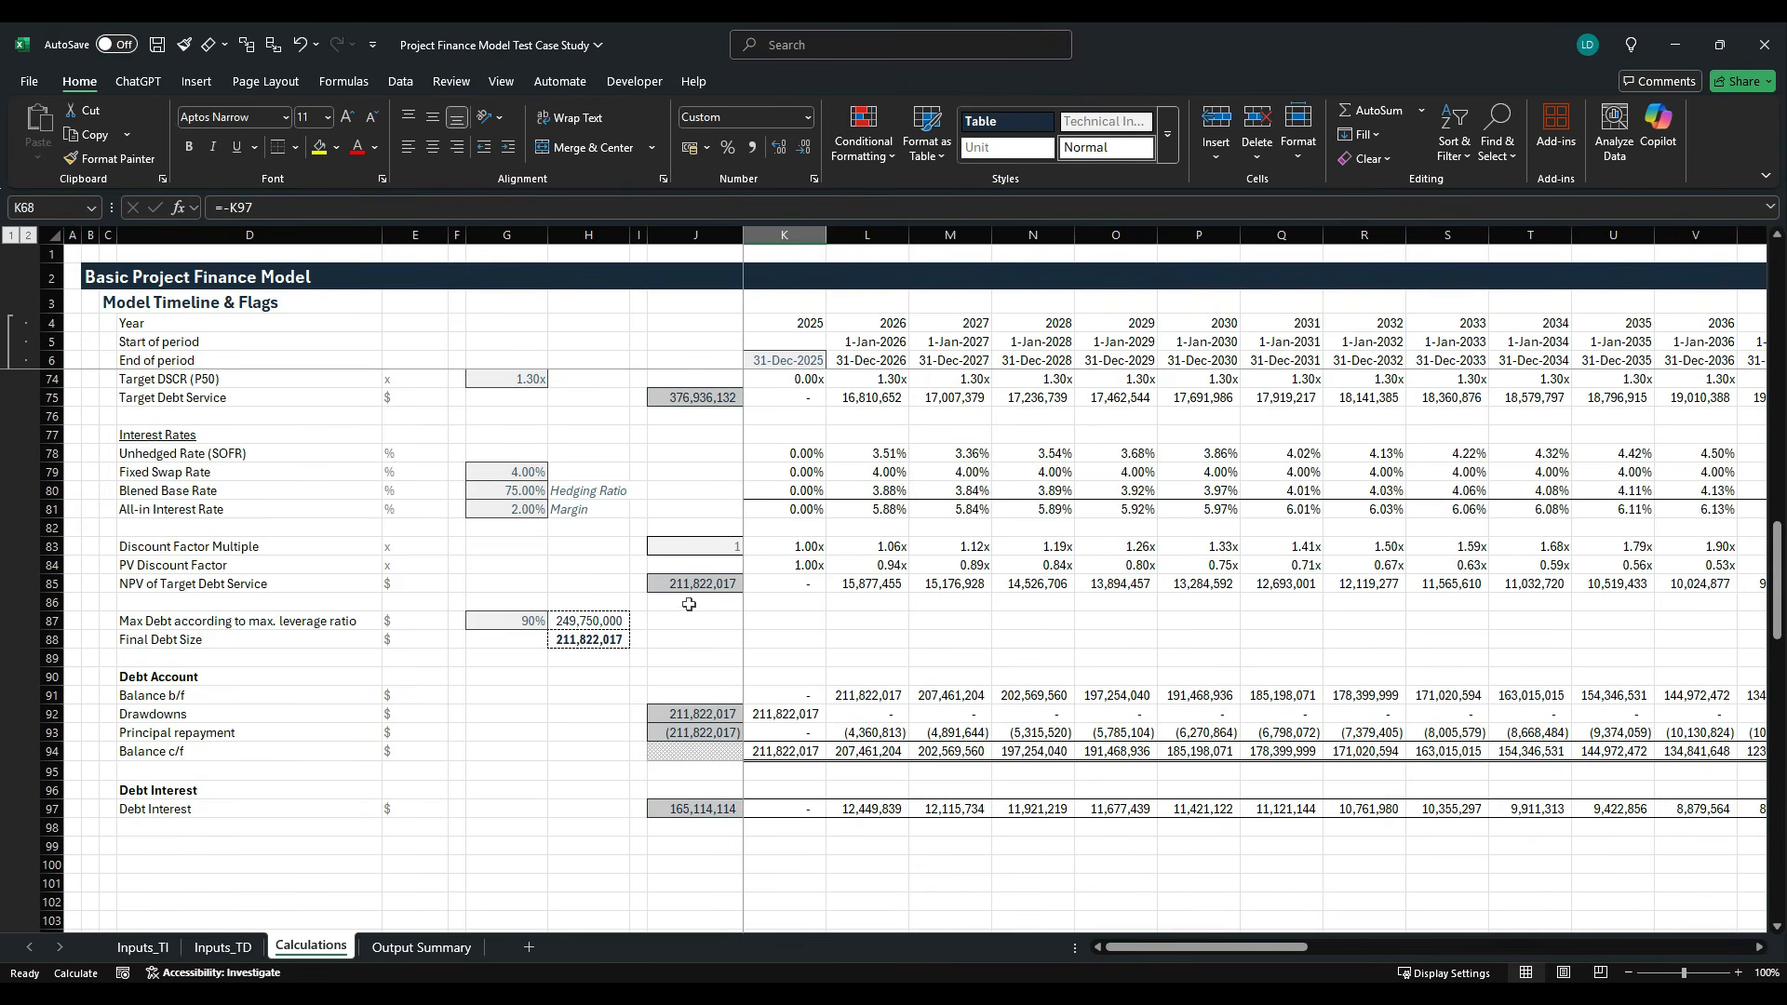
- Add a debt account check in G92 that sums total drawdowns and principal repayments with =J92+J93
click(502, 716)
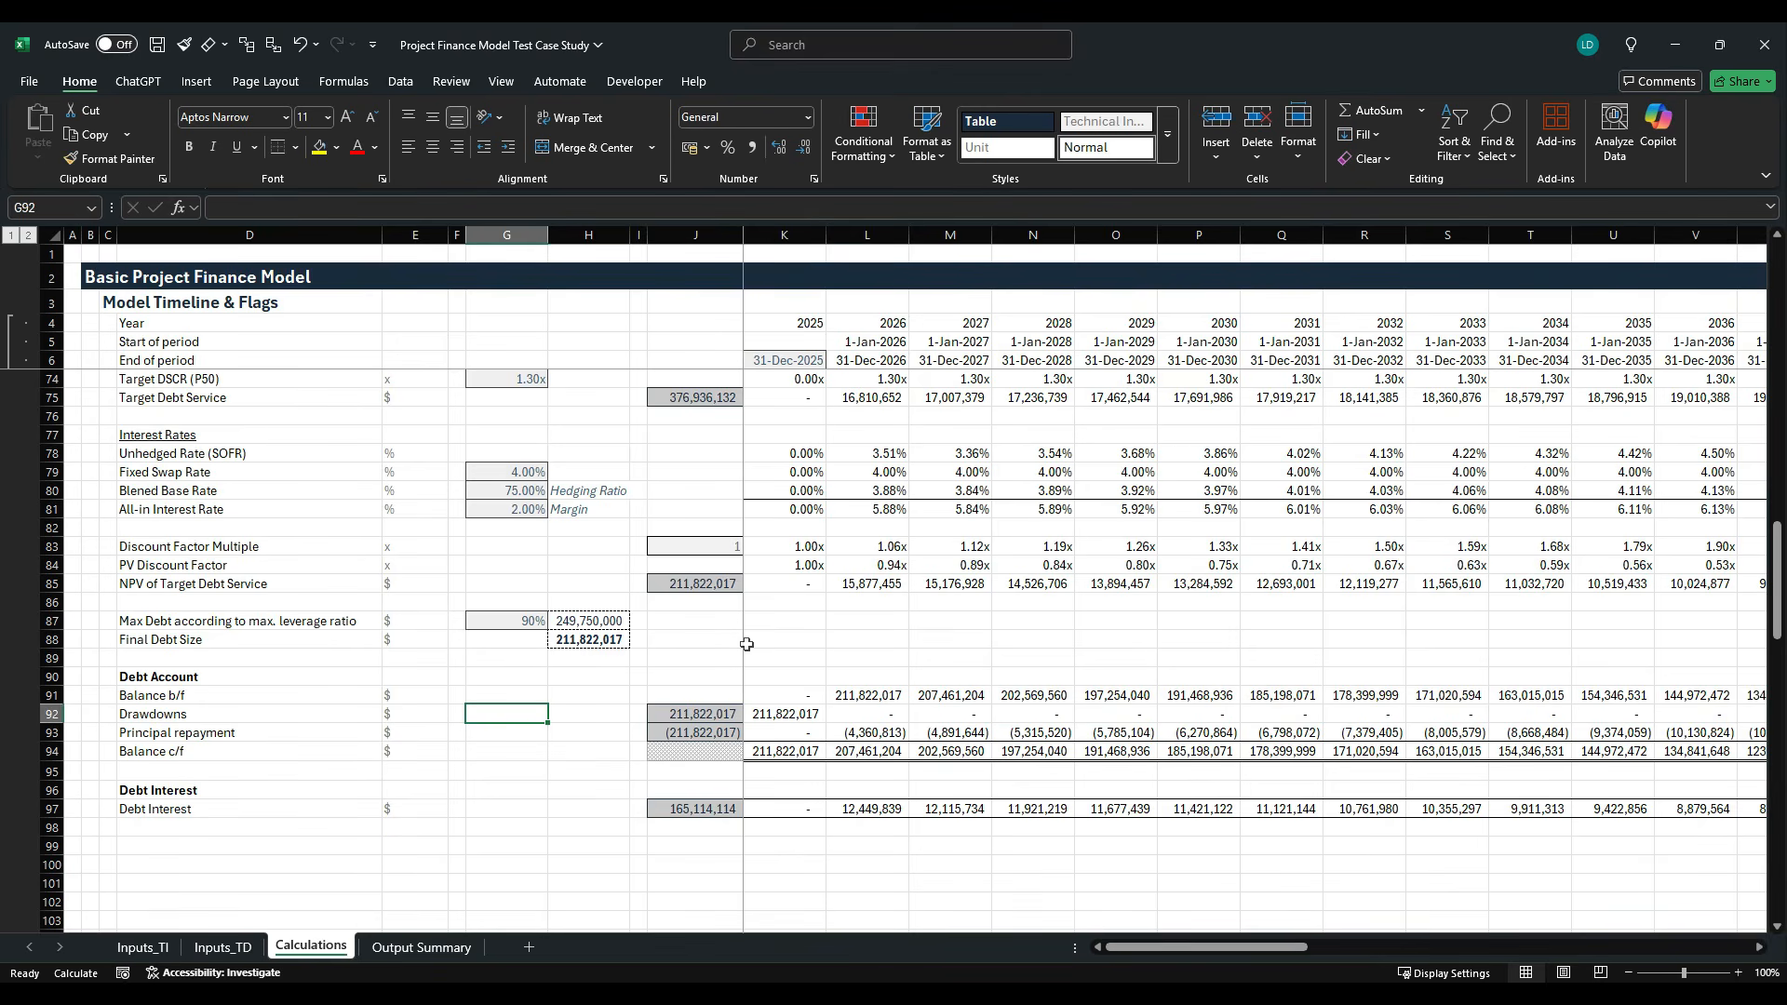
text(=)
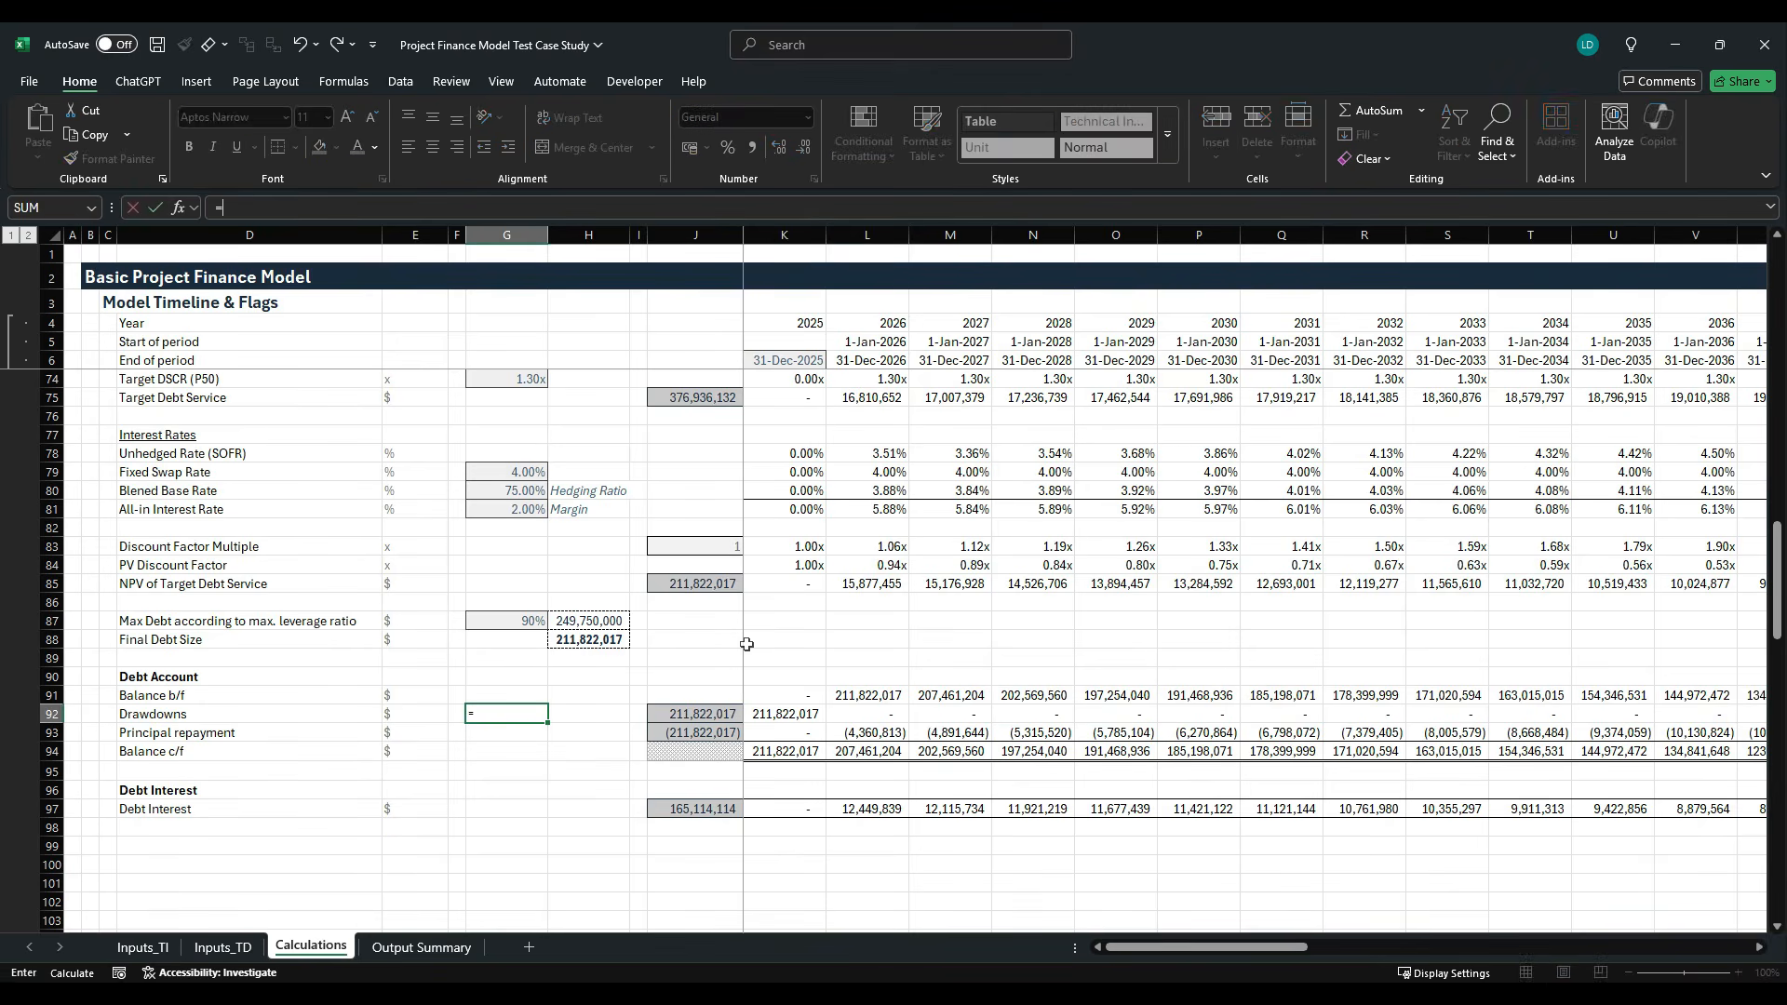
key(Right)
key(Right)
key(Right)
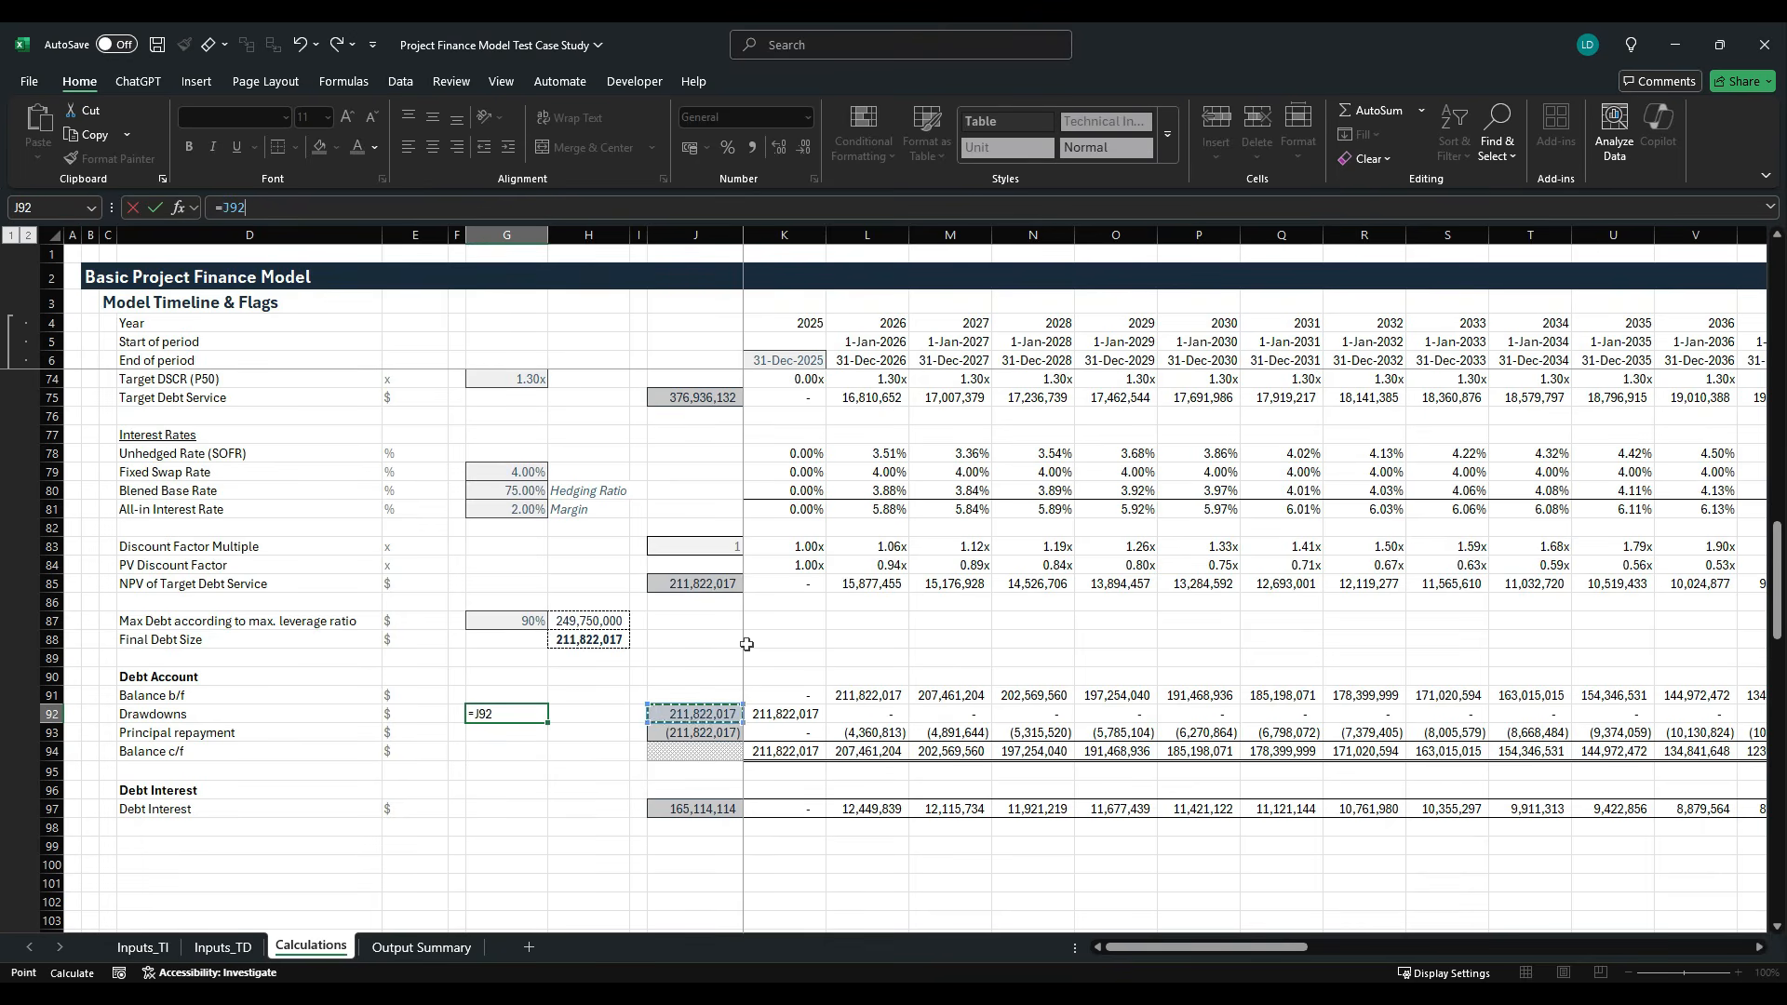
text(+)
key(Down)
key(Right)
key(Right)
key(Right)
key(ctrl+Return)
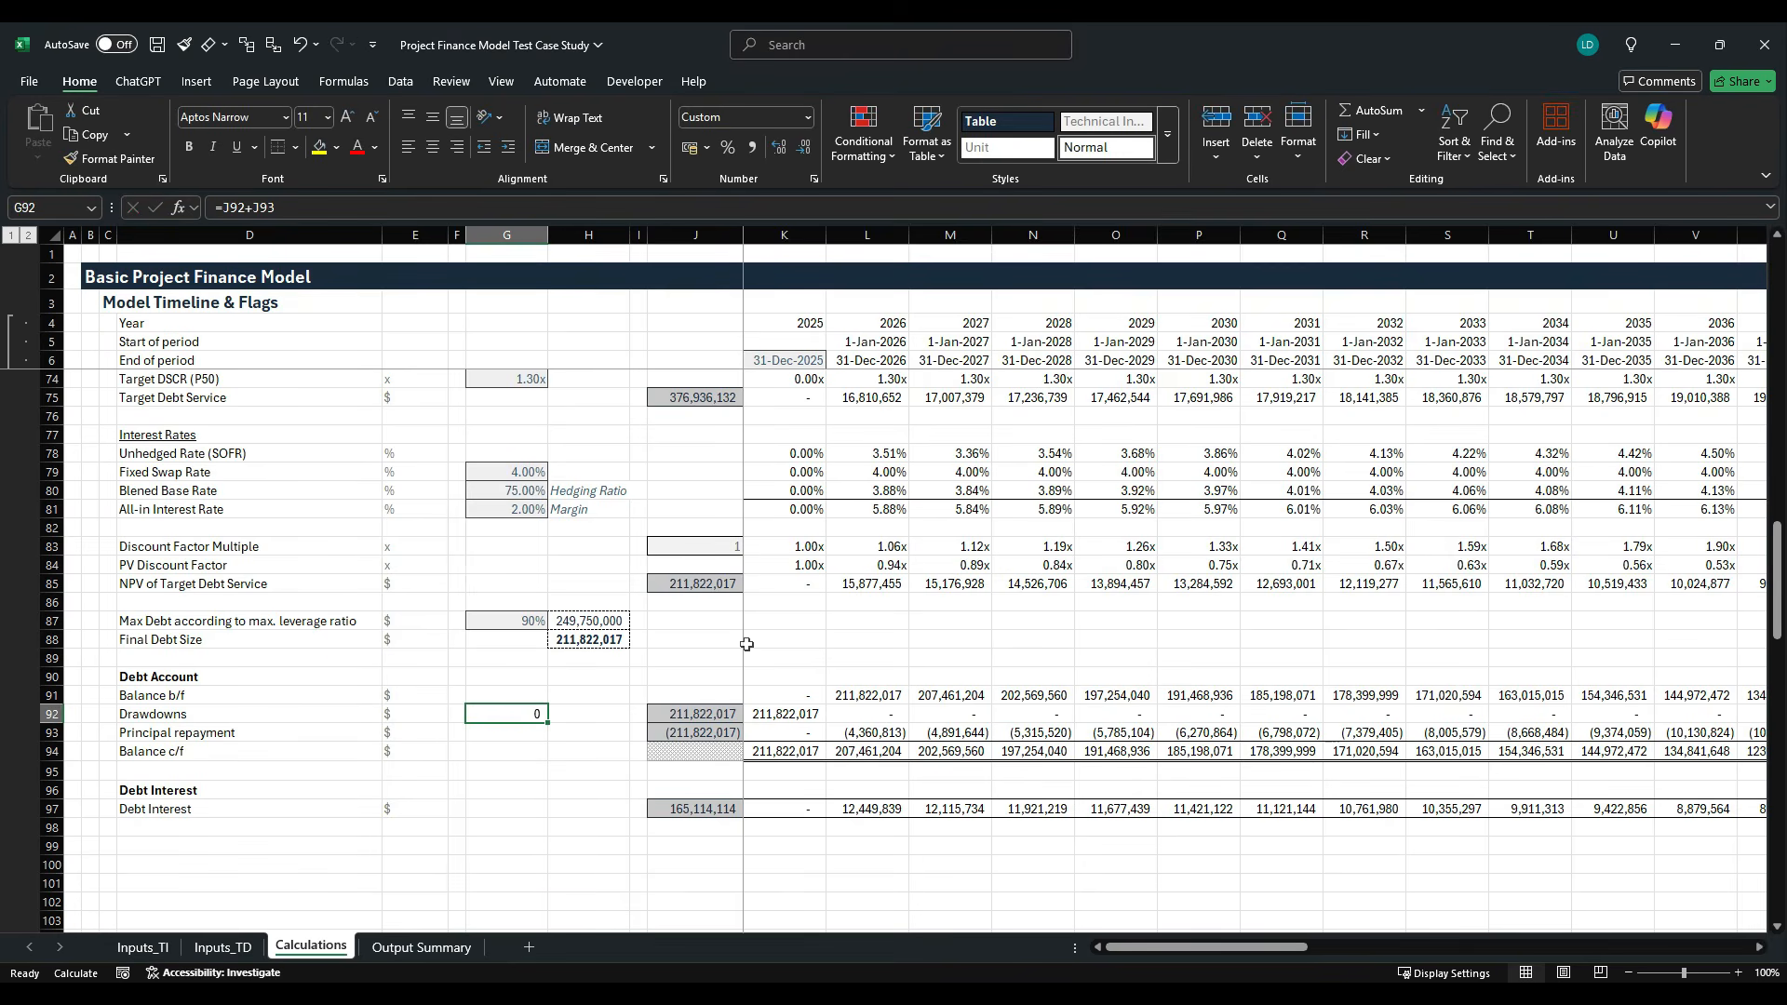
- Copy the Ok check style from the Project Finance Model Styles Template workbook and paste only its formatting onto G92 in the model
key(alt+Tab)
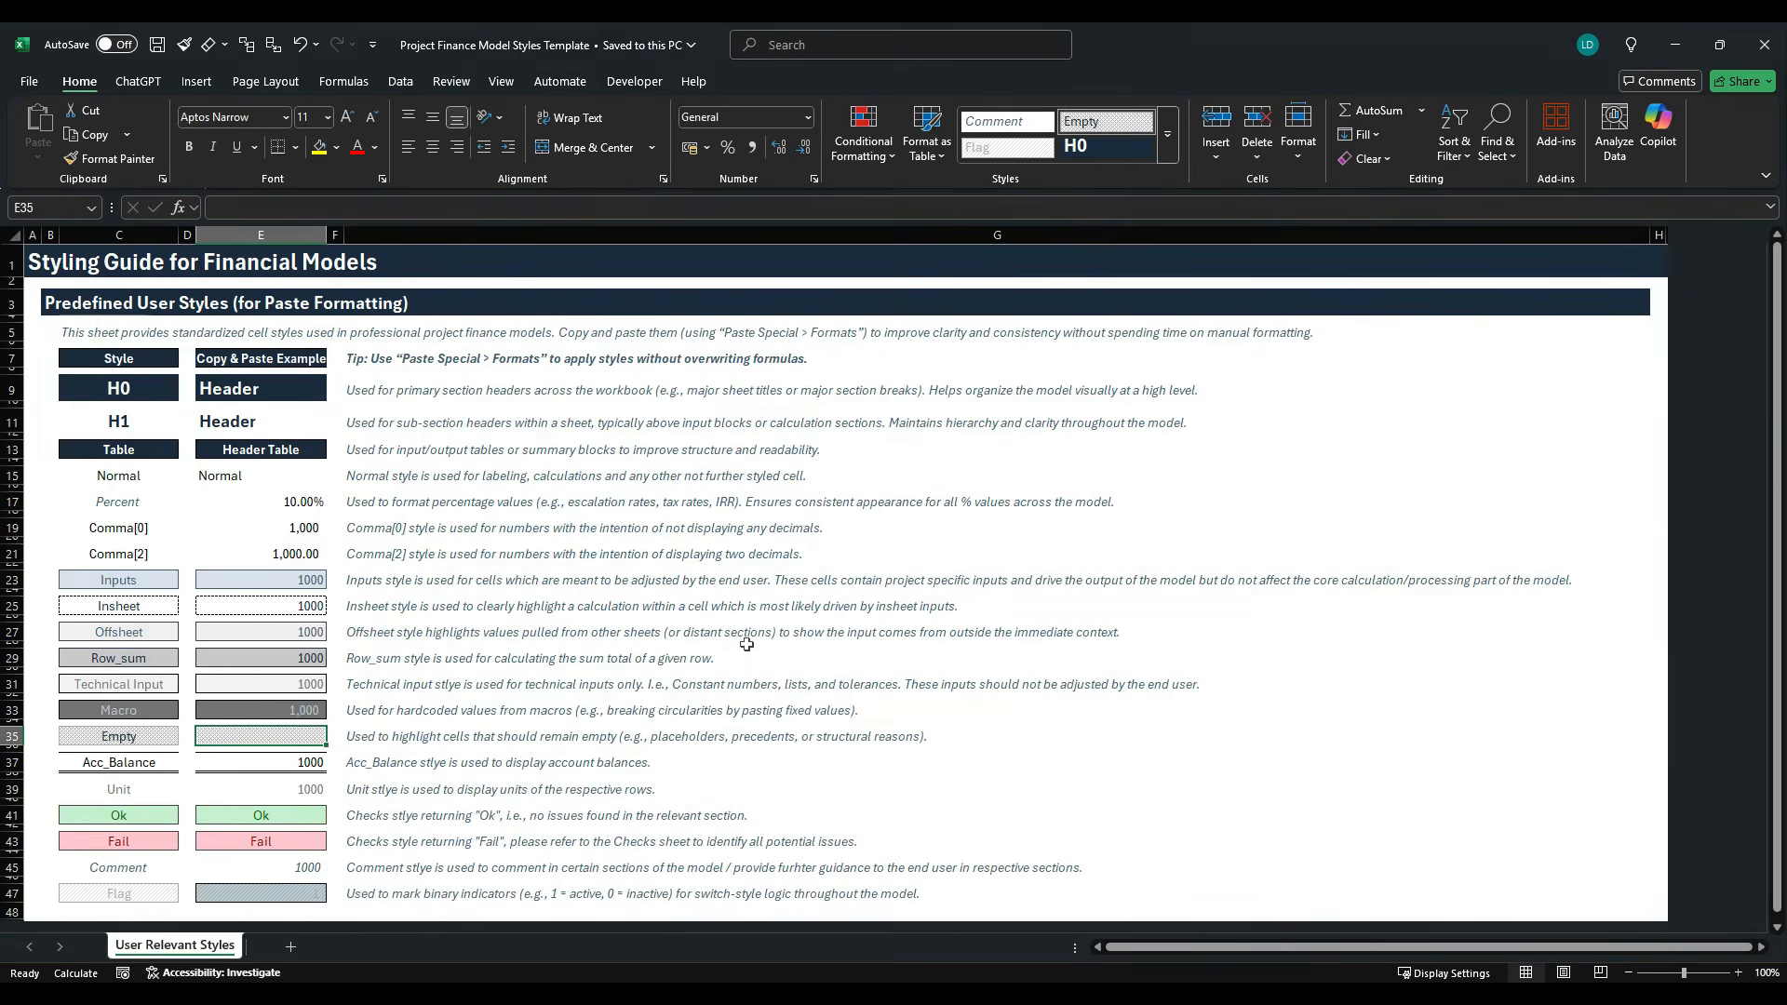
click(312, 822)
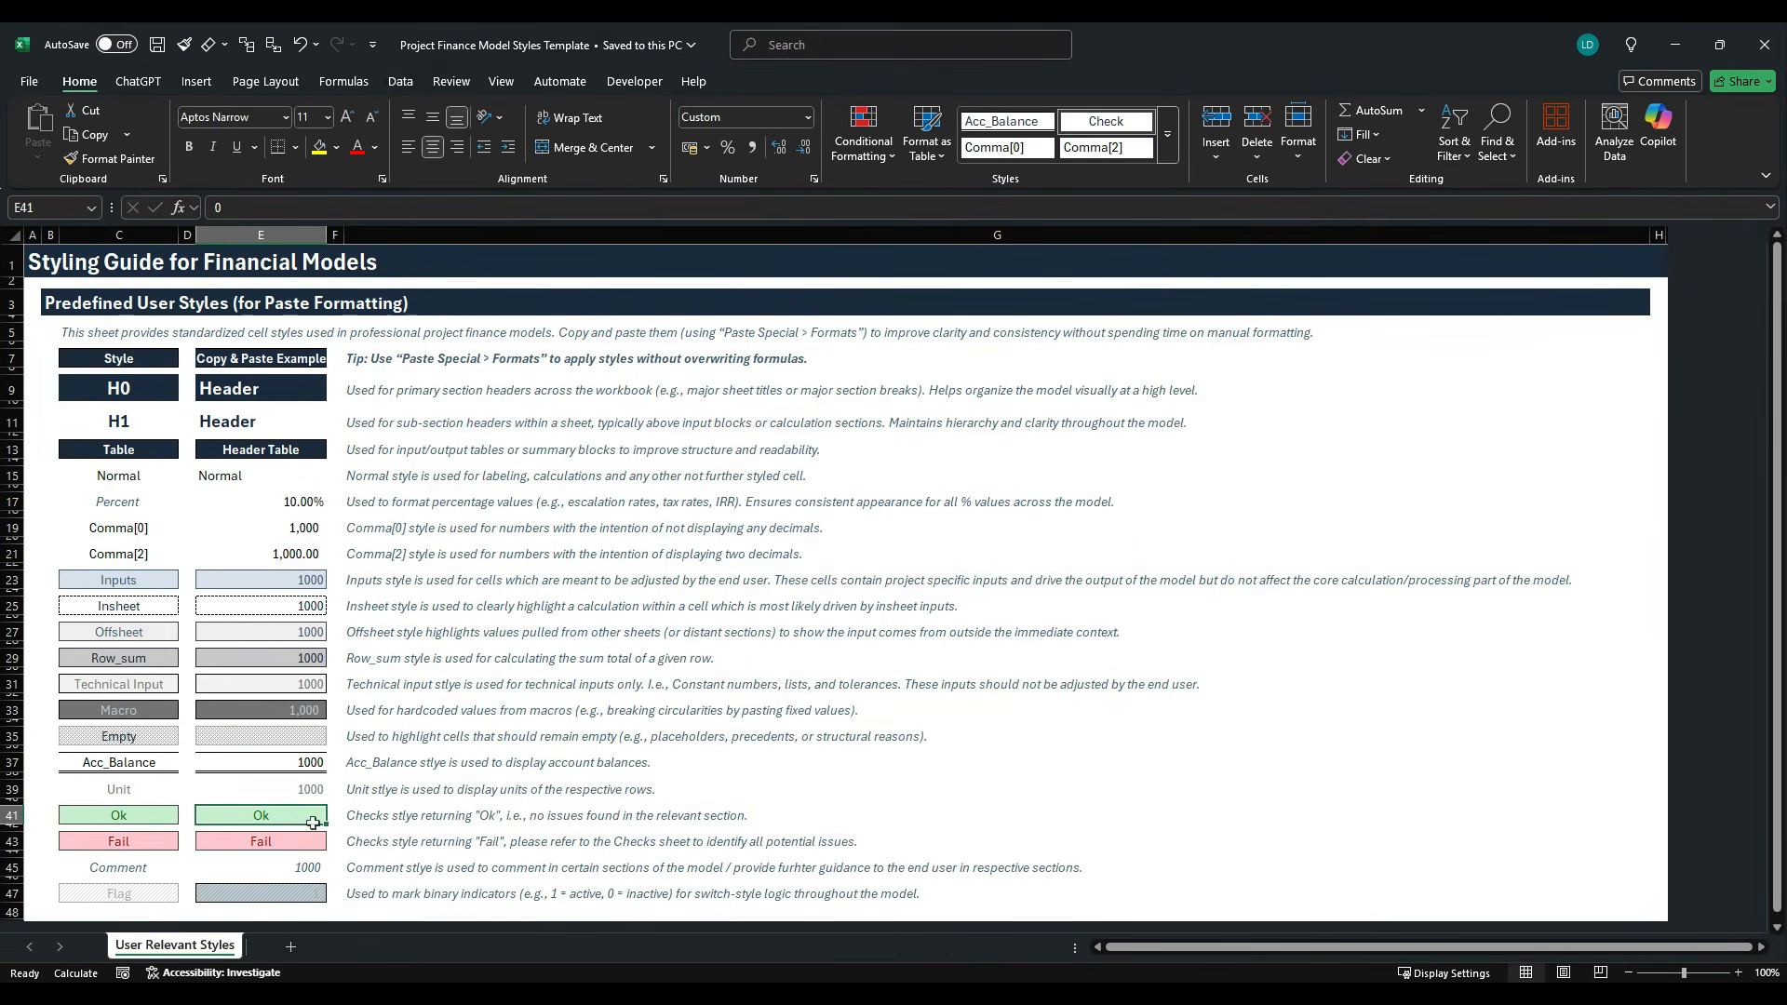
key(ctrl+c)
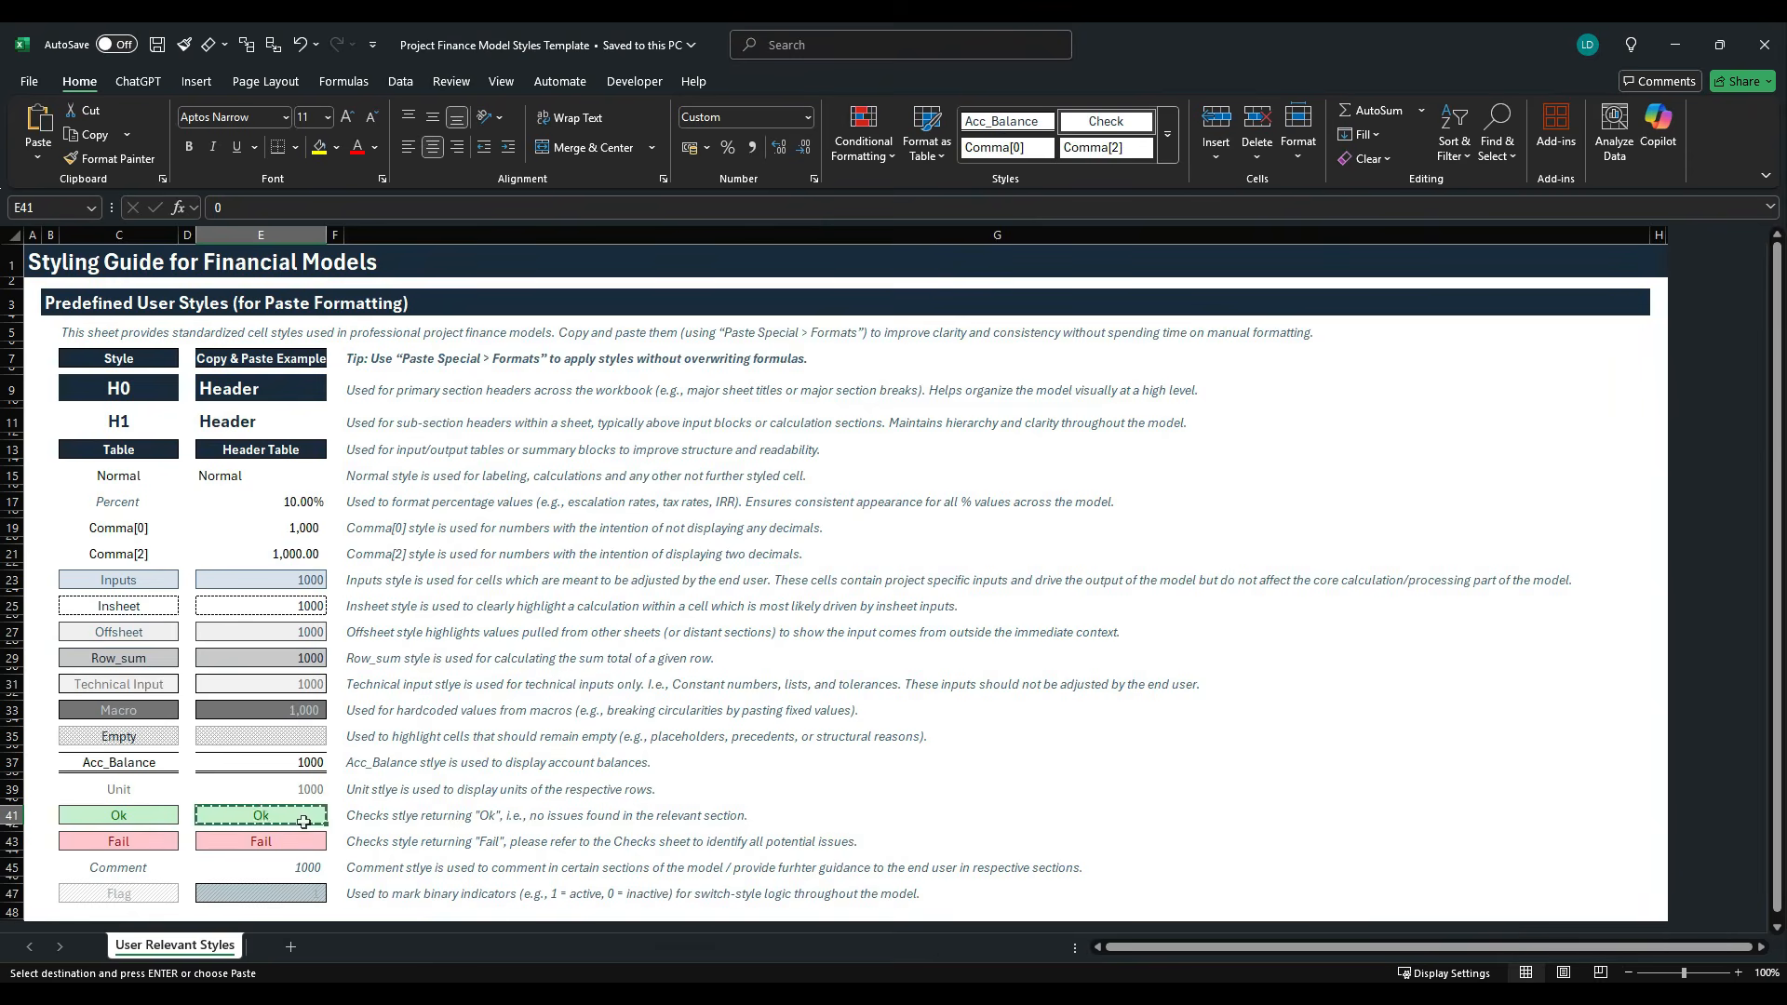
key(alt+Tab)
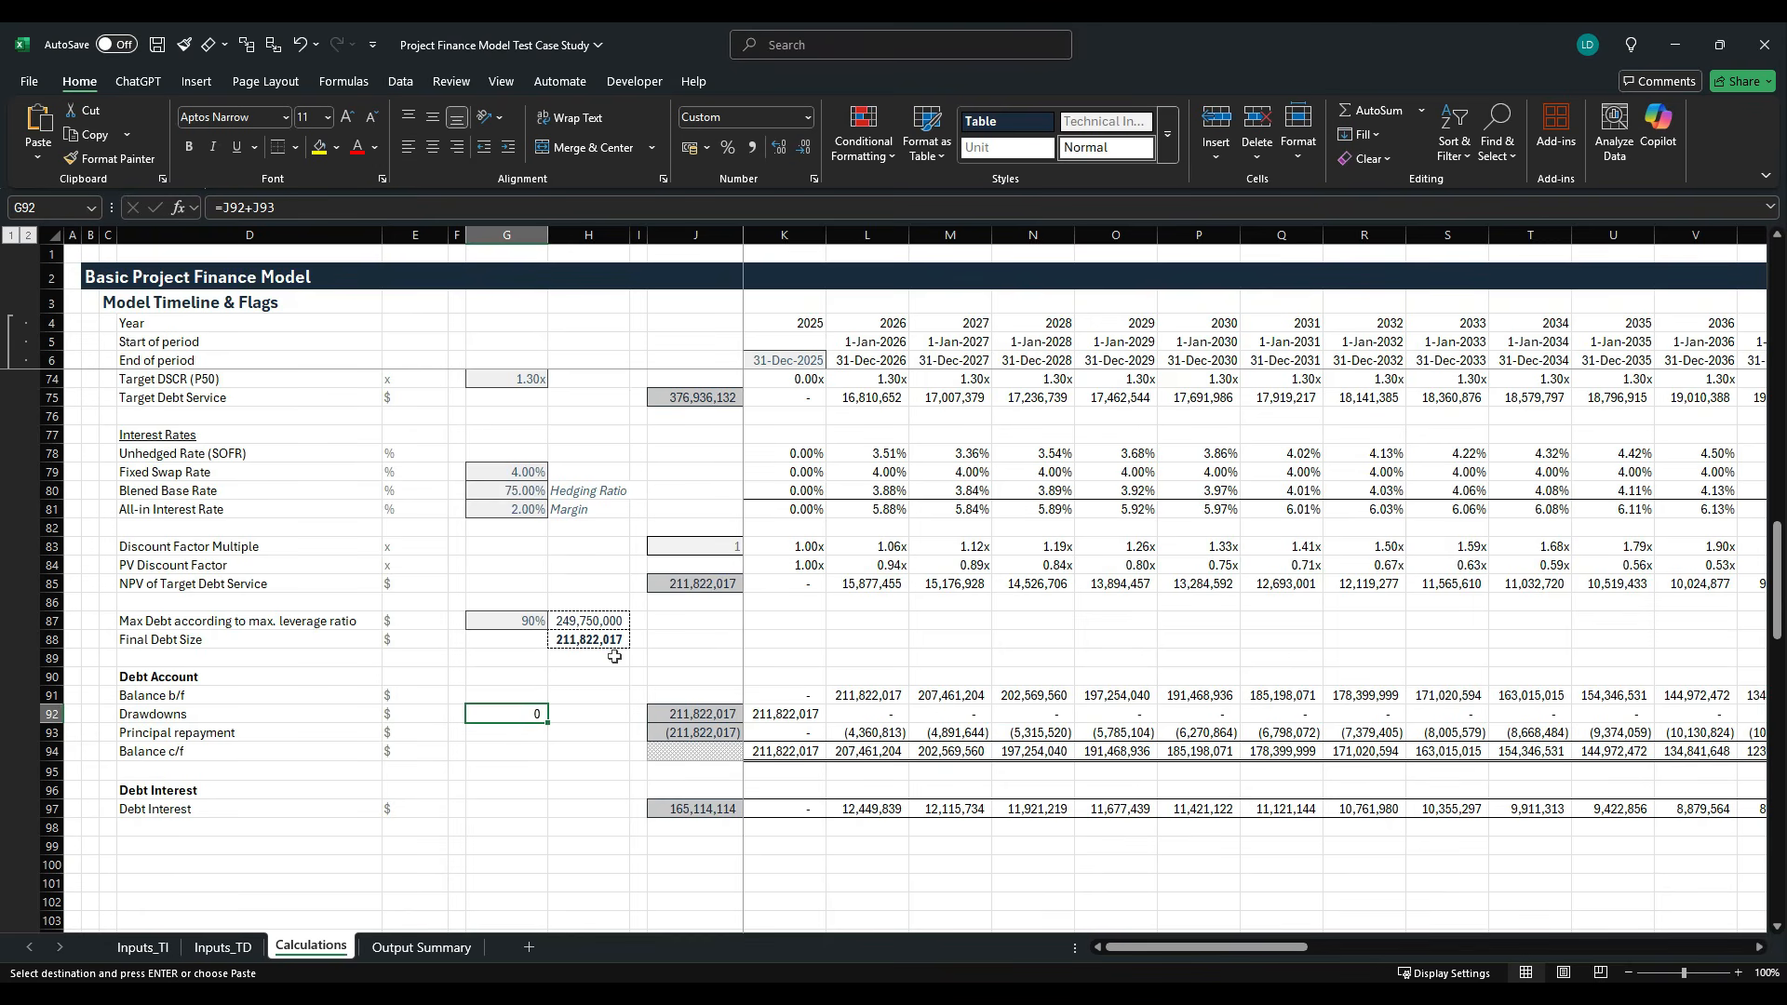
key(alt+h)
key(v)
key(s)
key(t)
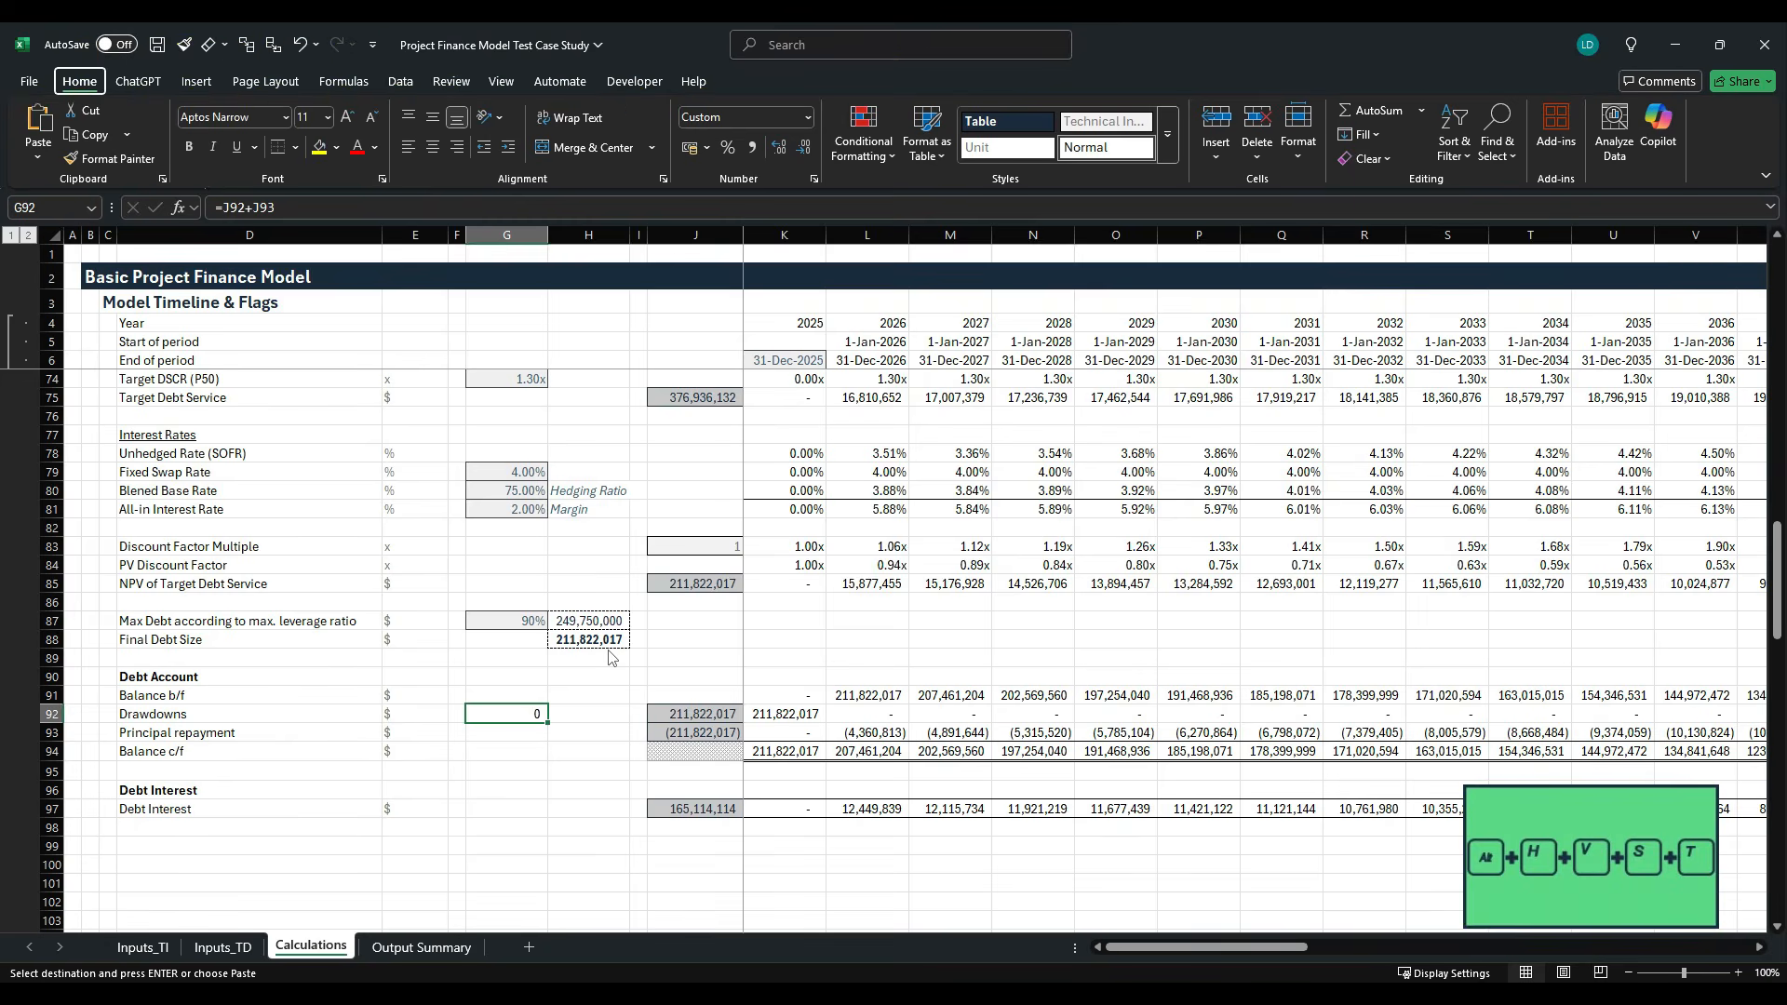
key(Return)
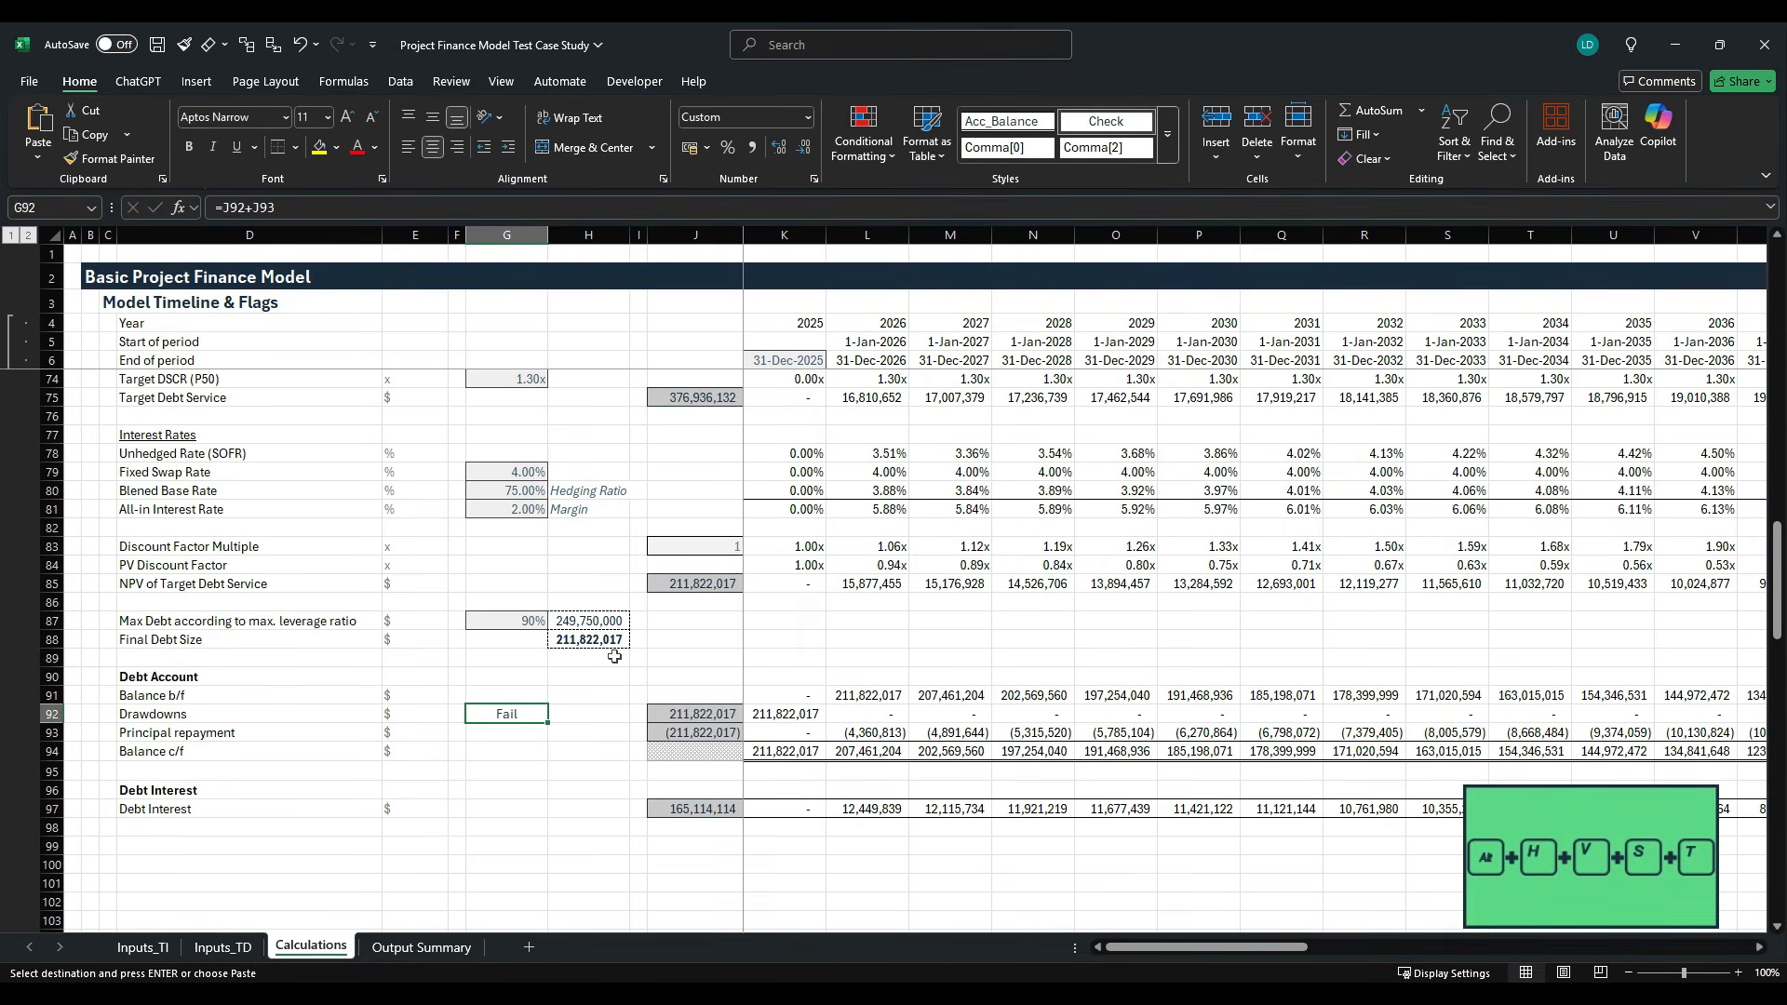
- Round the debt account check in G92 to zero decimals with =ROUND(J92+J93,0)
click(309, 208)
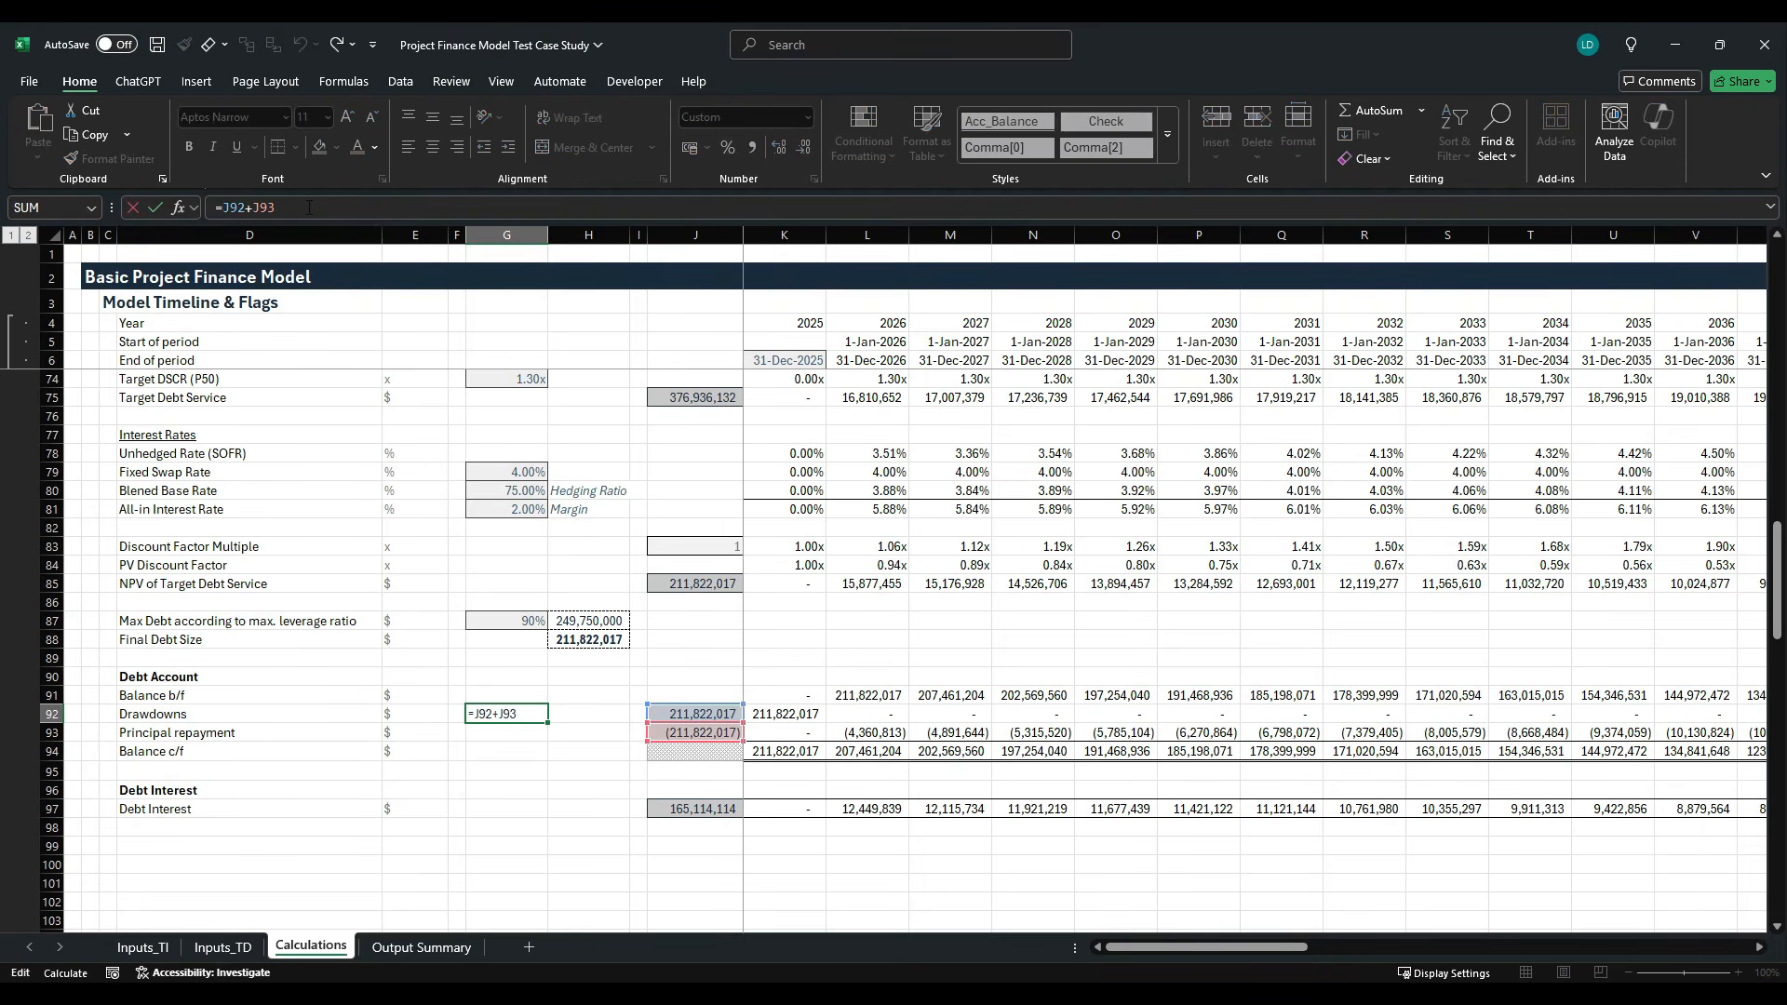
text(ROUND(J92+J93)
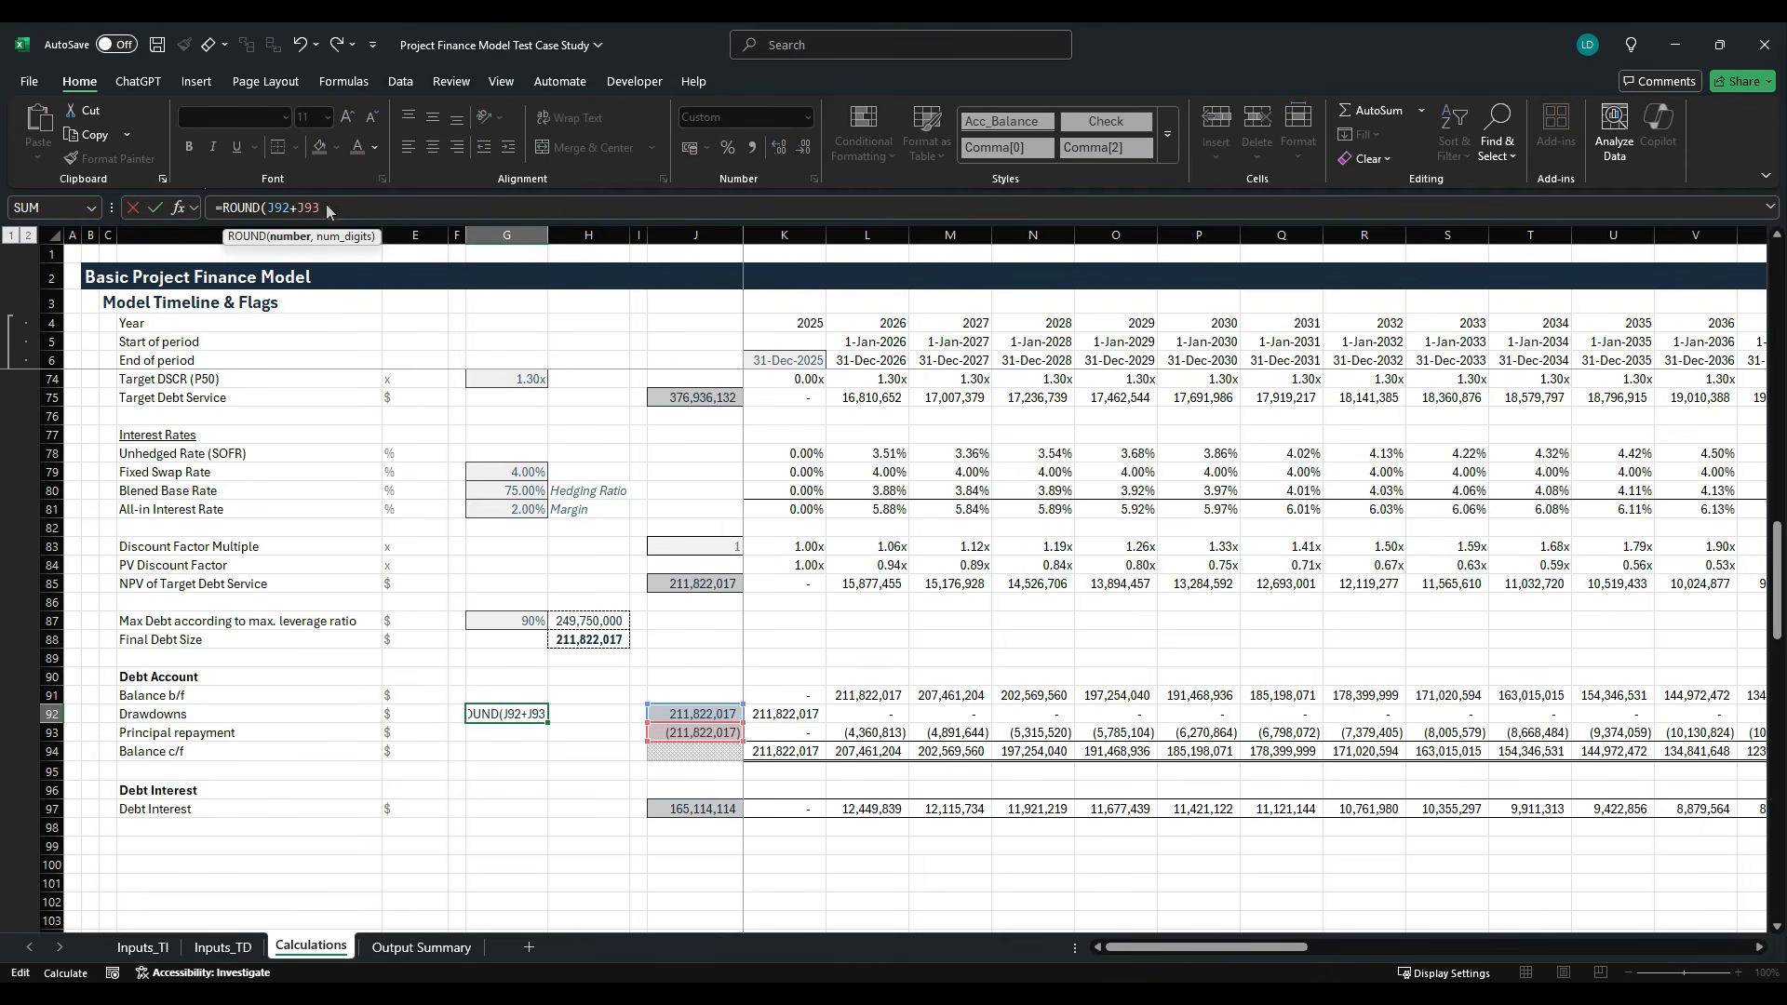
text(,0))
key(ctrl+Return)
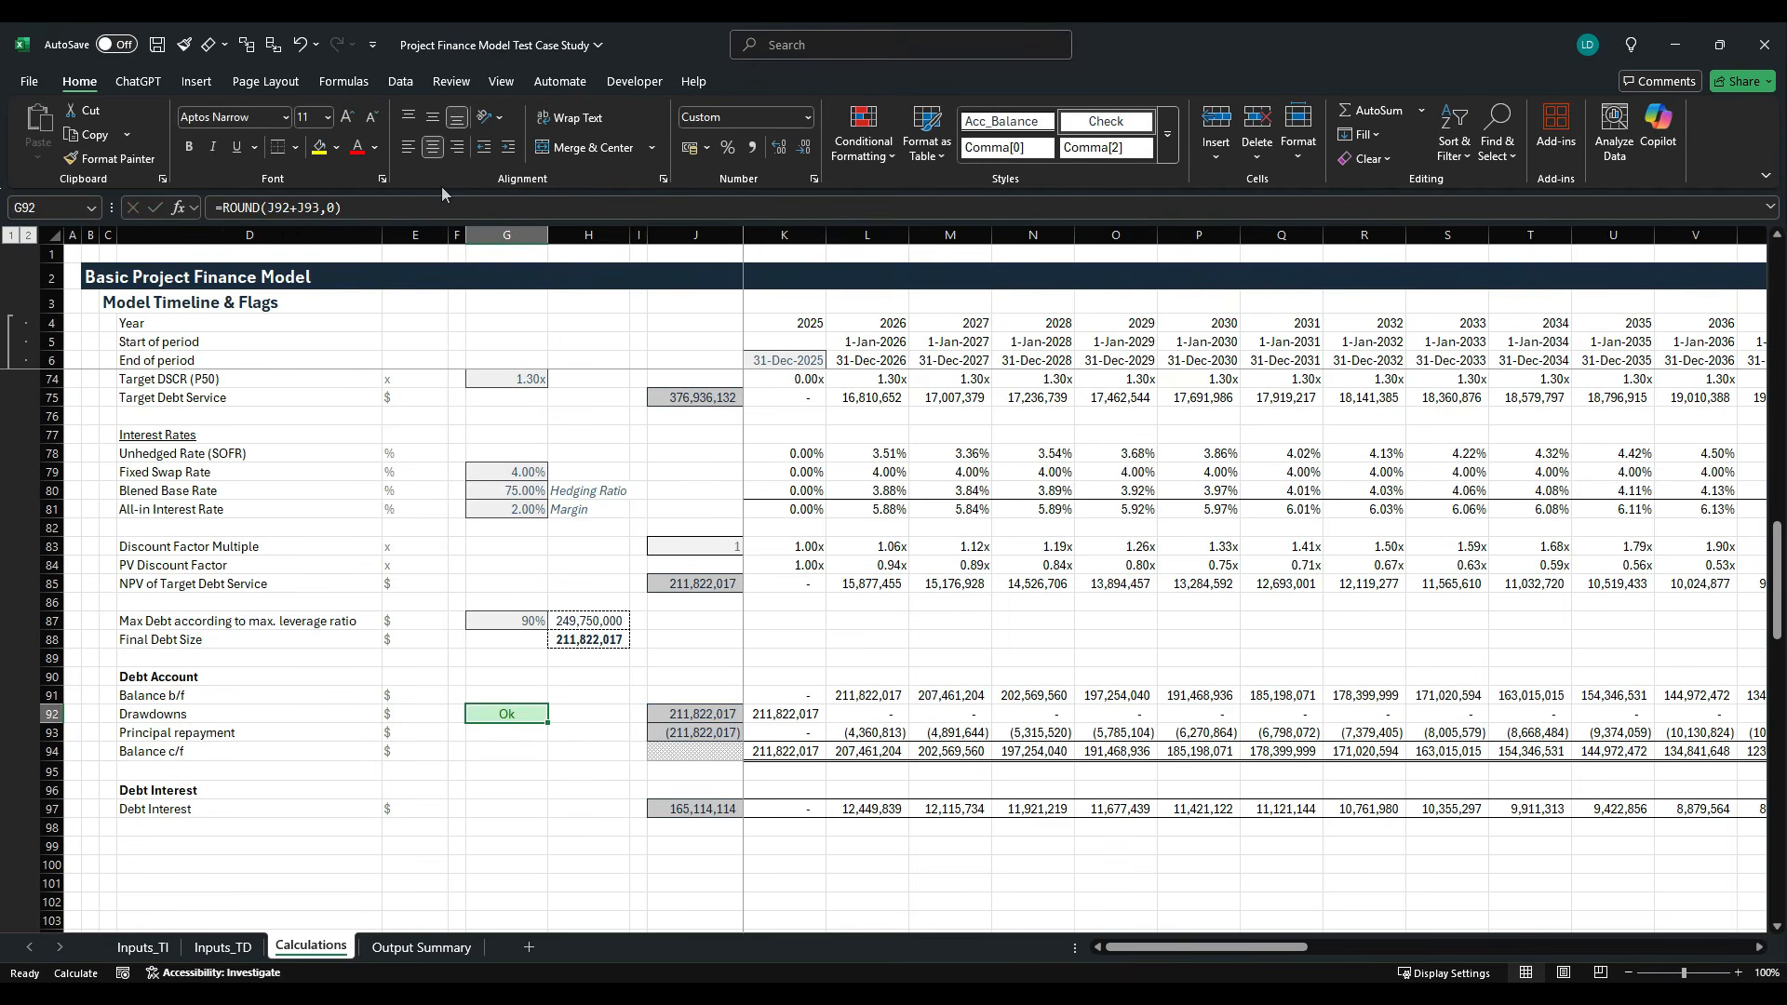
- Enter the row label Check Debt Sizing in D99, below the Debt Interest section
key(Down)
key(Down)
key(Down)
key(Down)
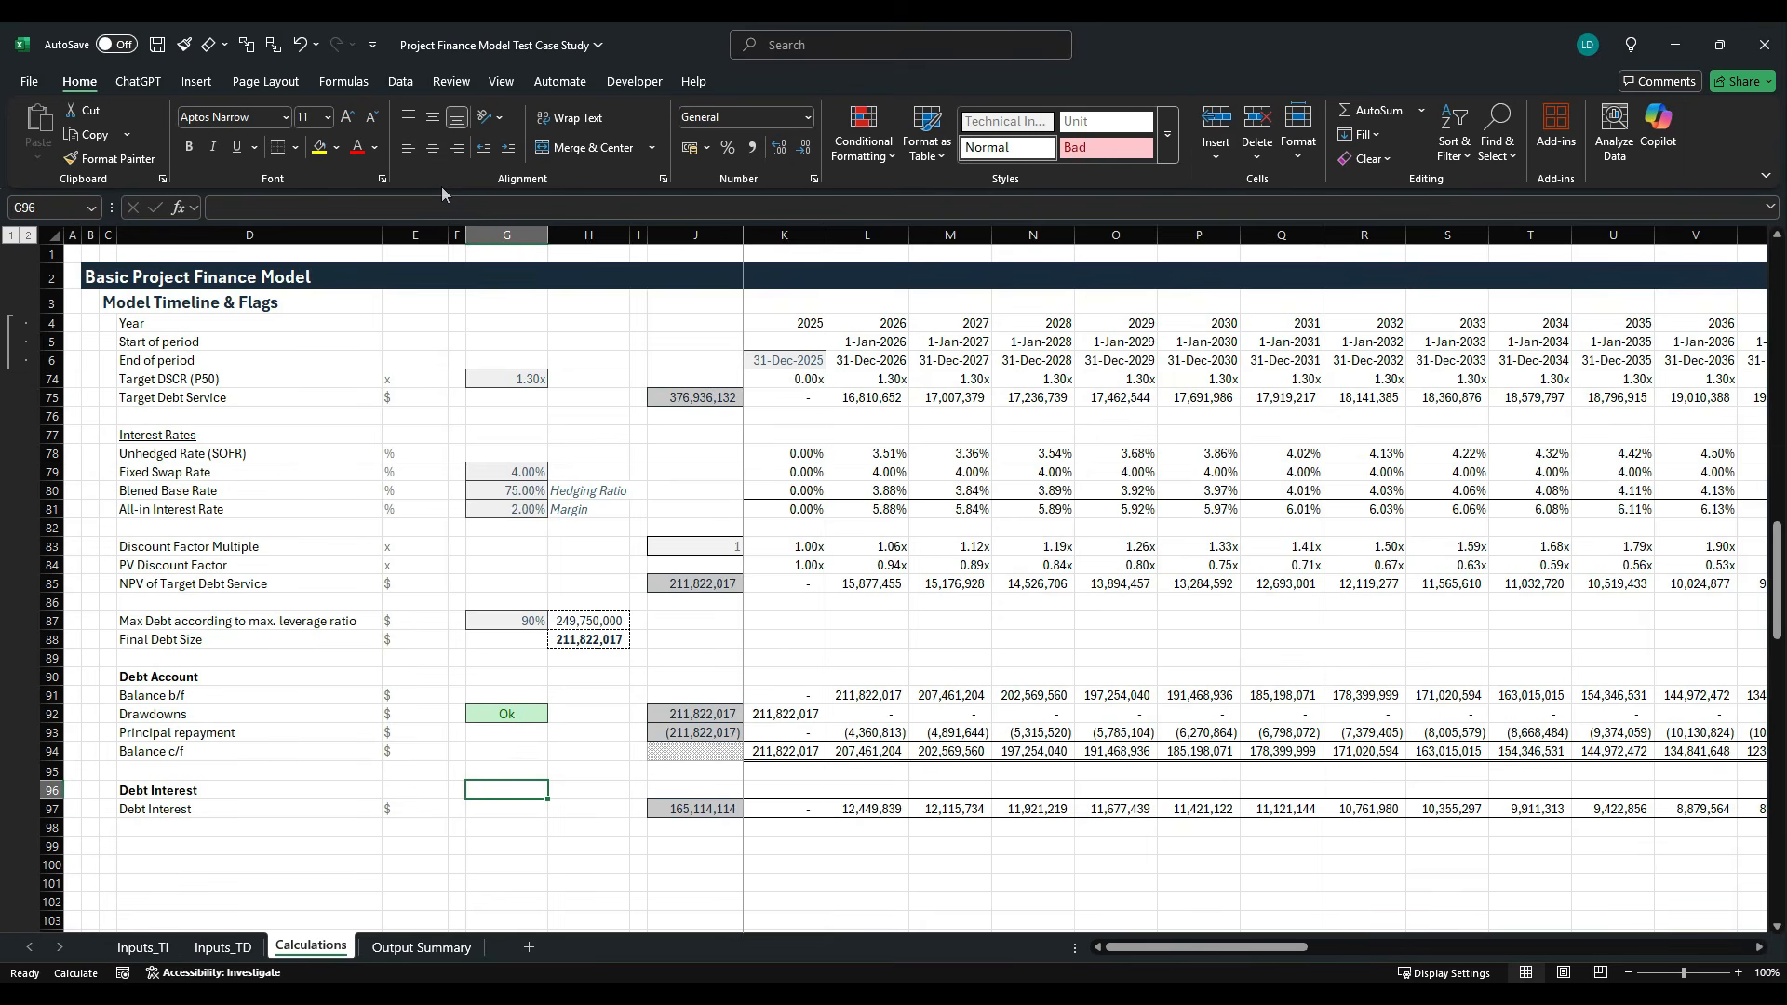
key(Down)
key(Down)
key(Down)
key(Left)
key(Left)
key(Left)
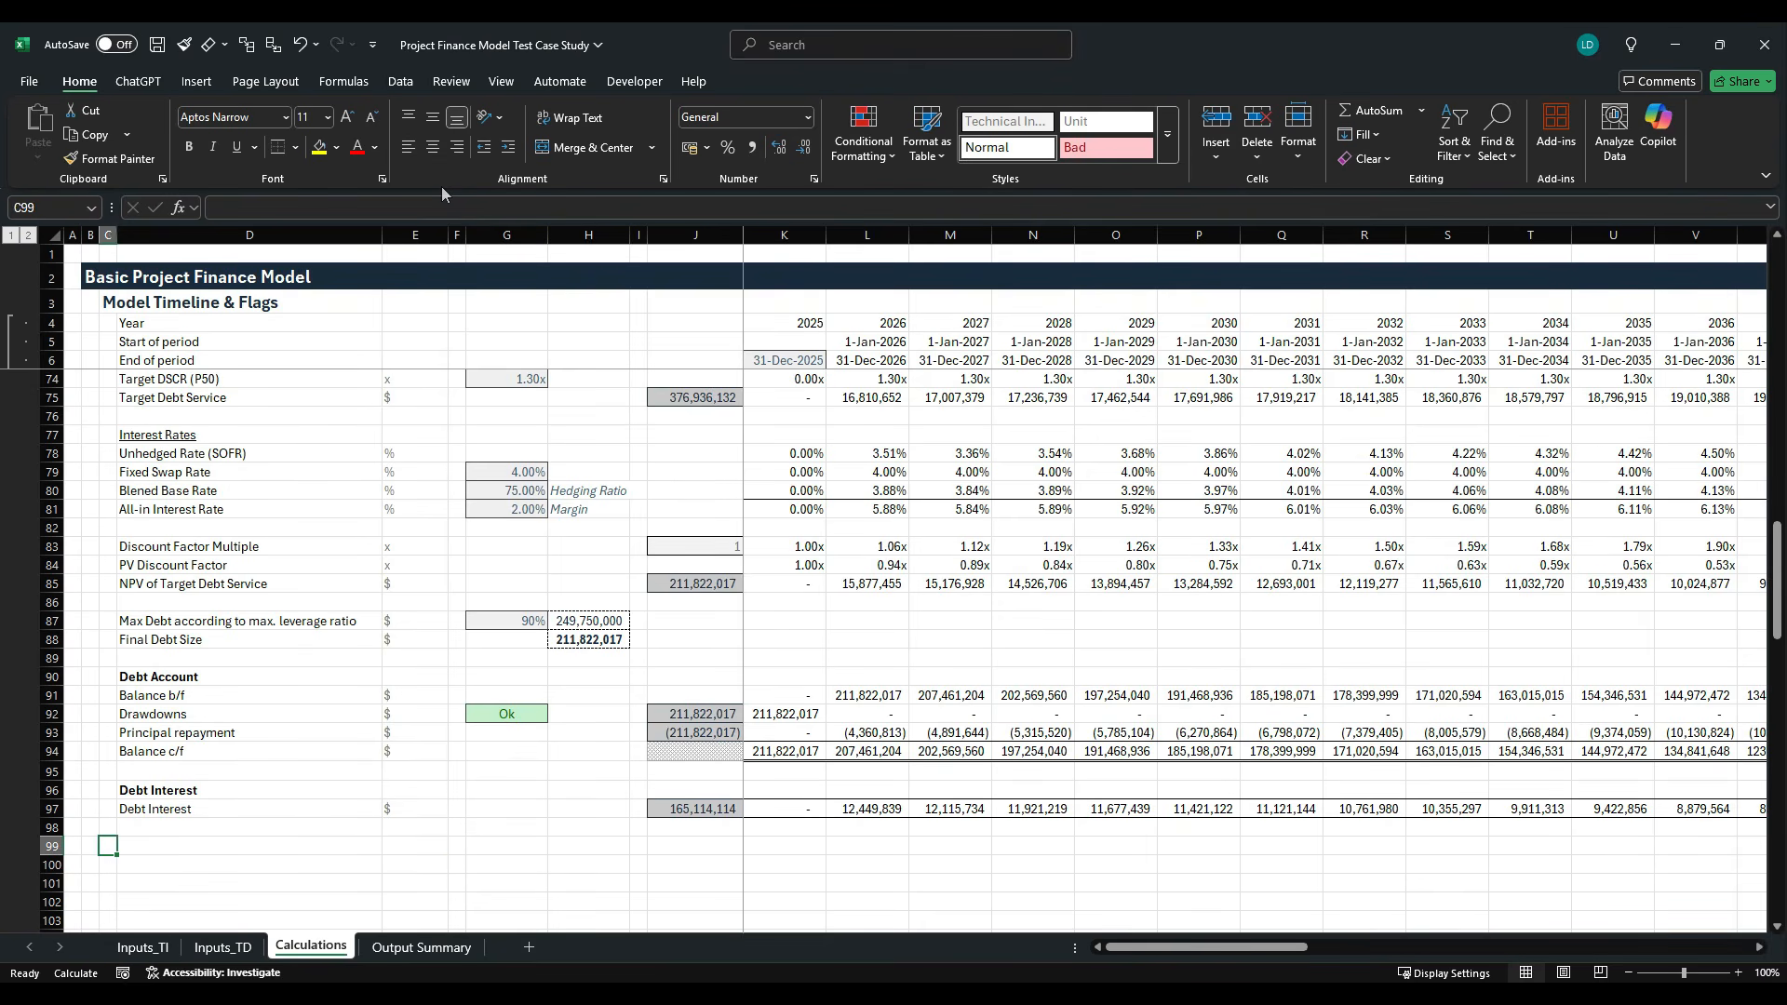
text(Check)
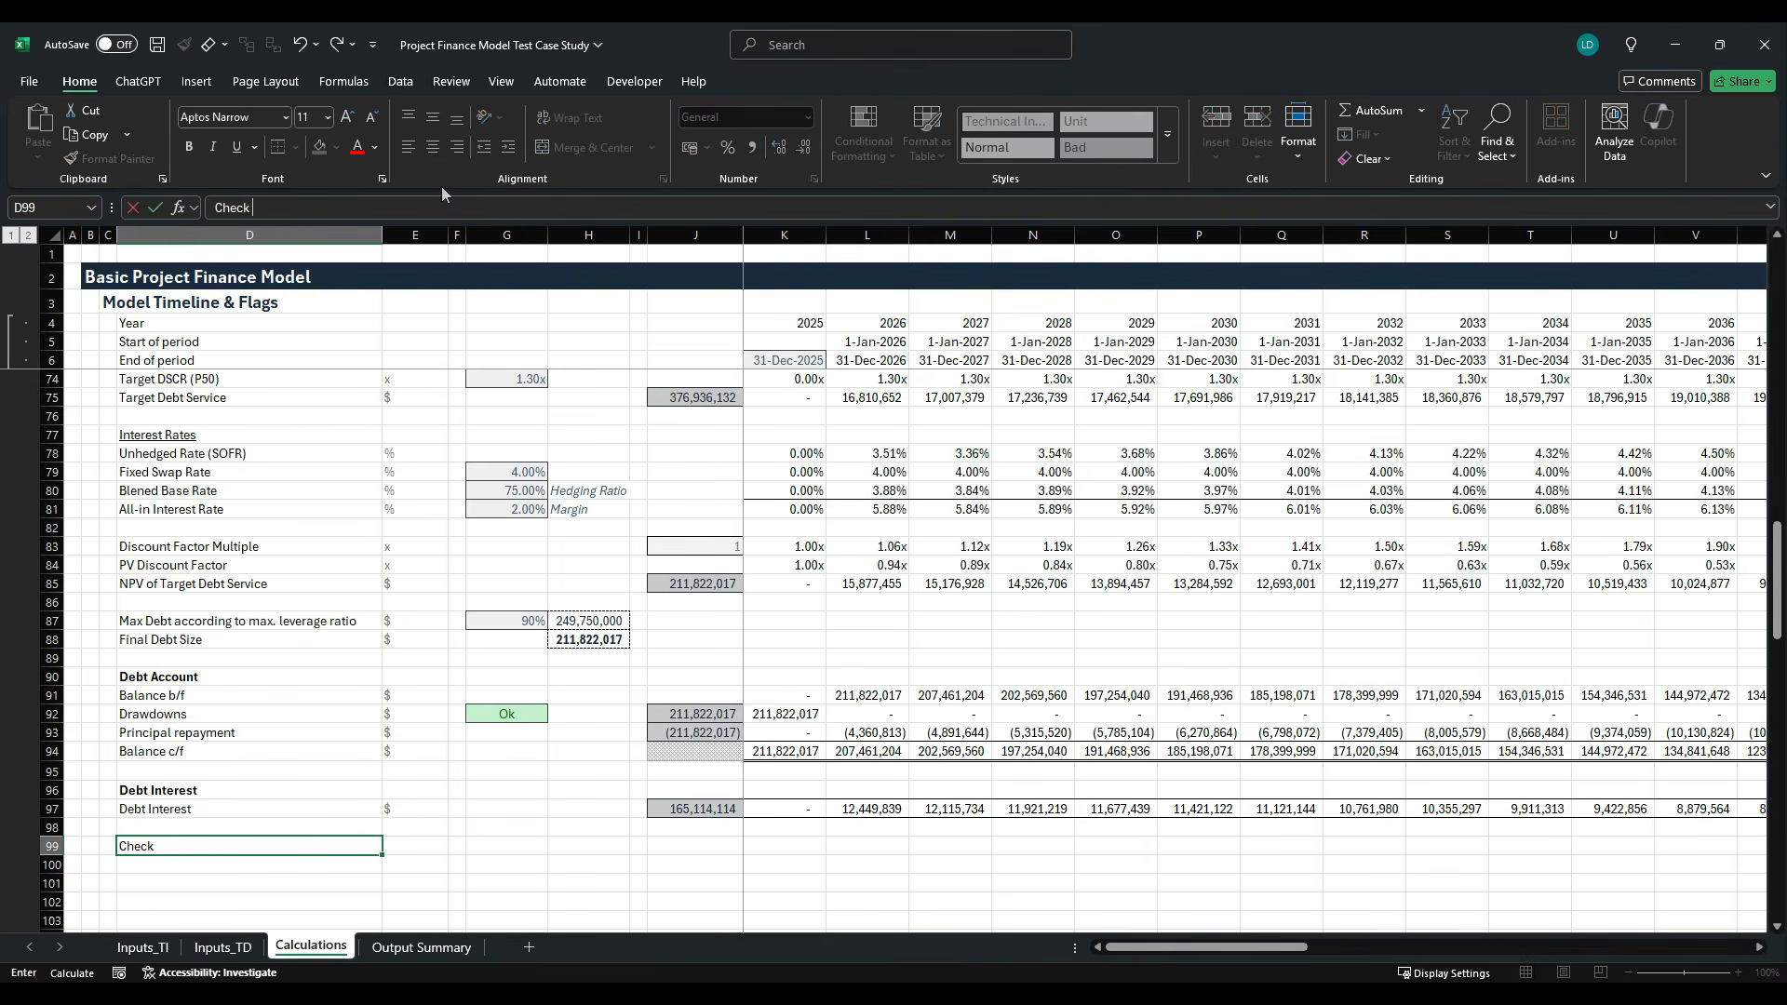
text( Debt Sizing)
key(ctrl+Return)
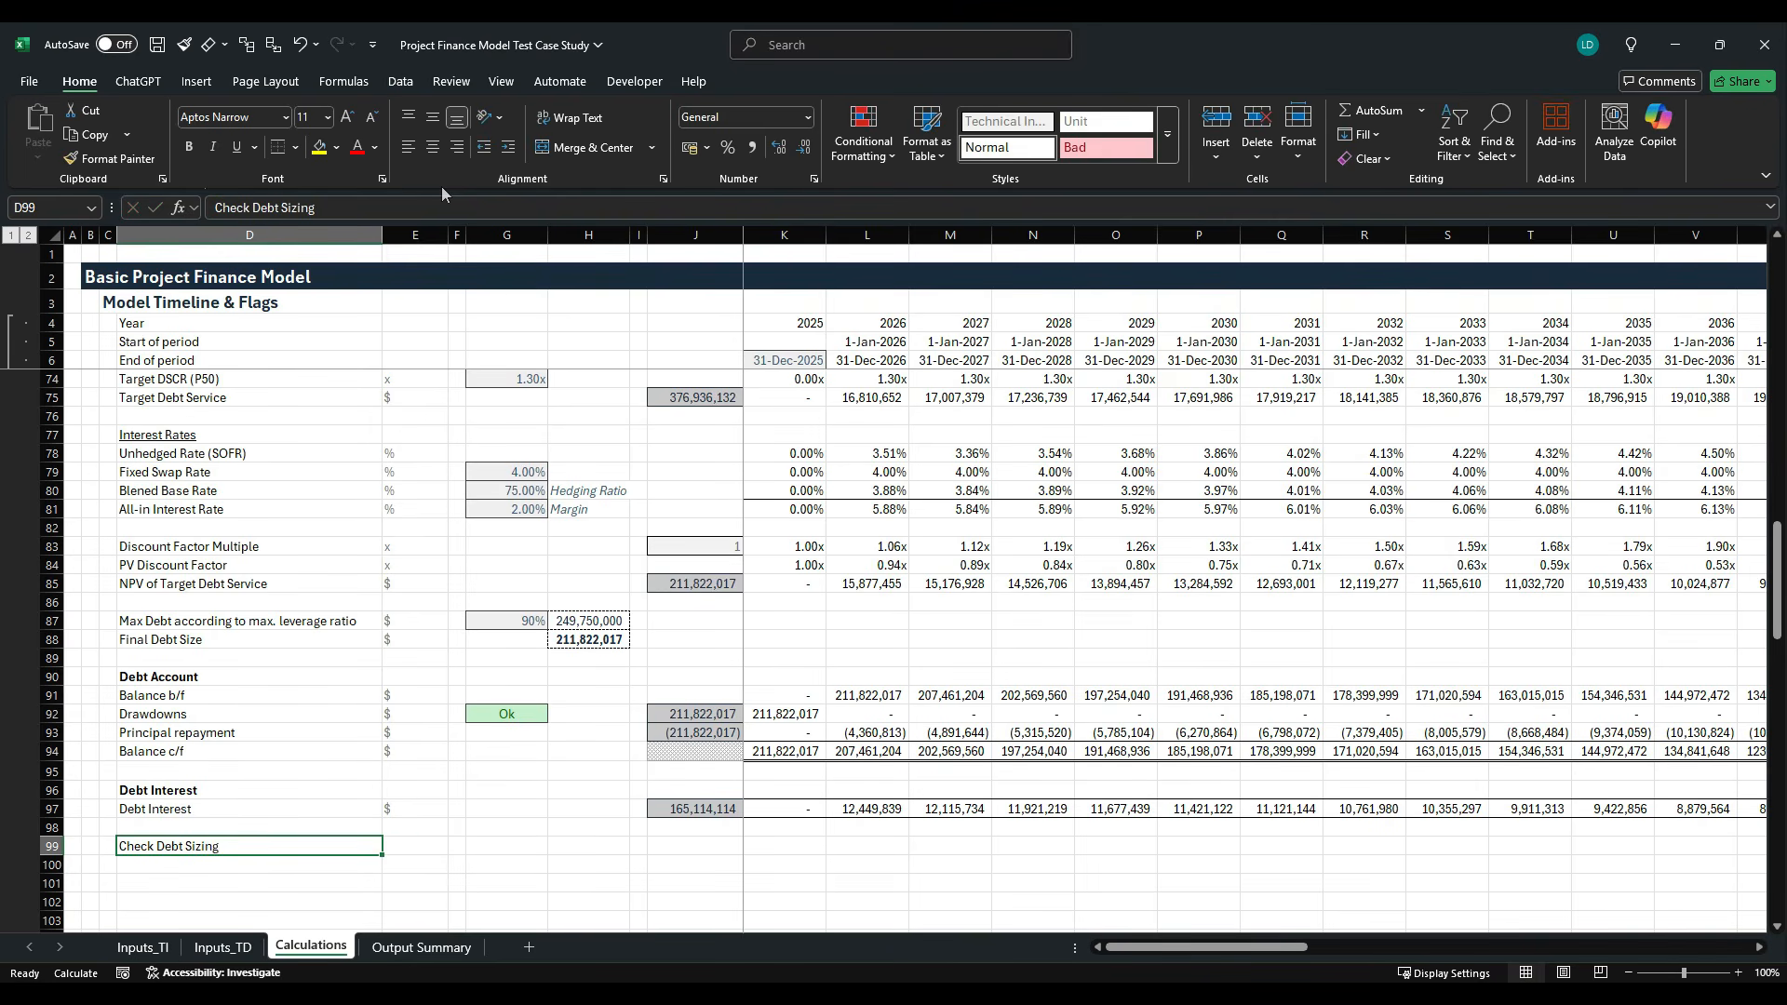
- Enter Ok, Fail as the unit in E99 for the debt sizing check
key(Right)
text(Ok)
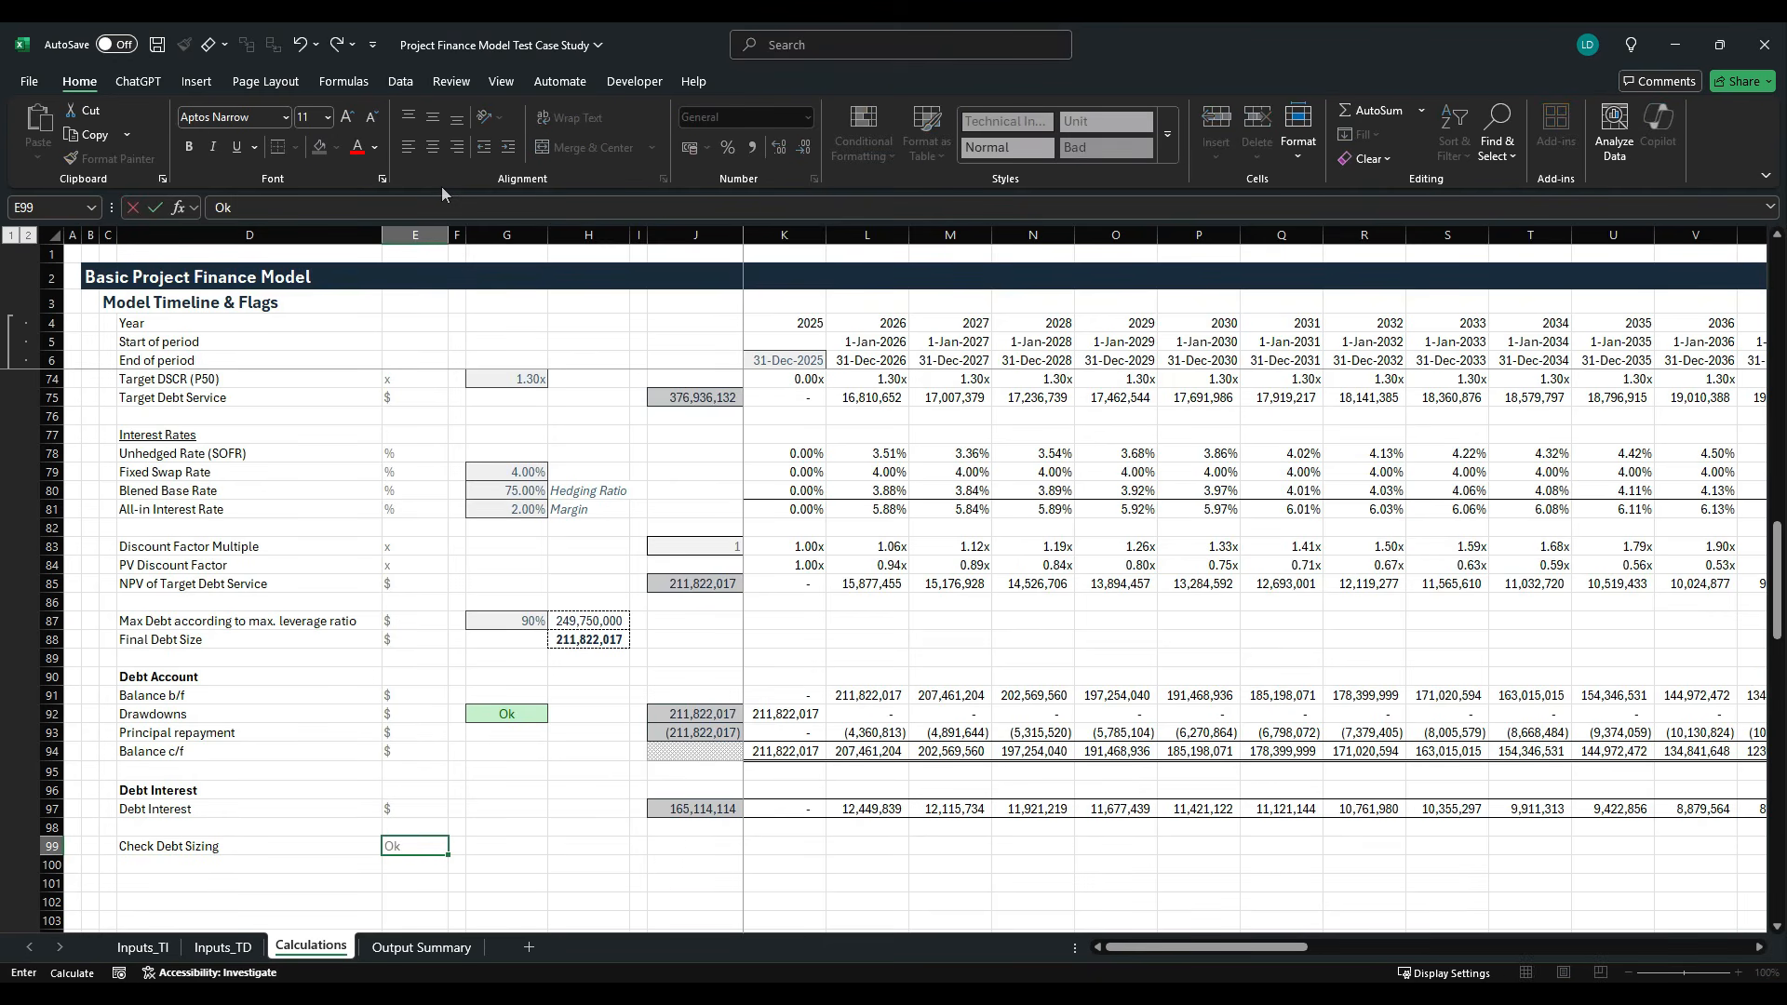
text(, Fai)
key(Tab)
key(Tab)
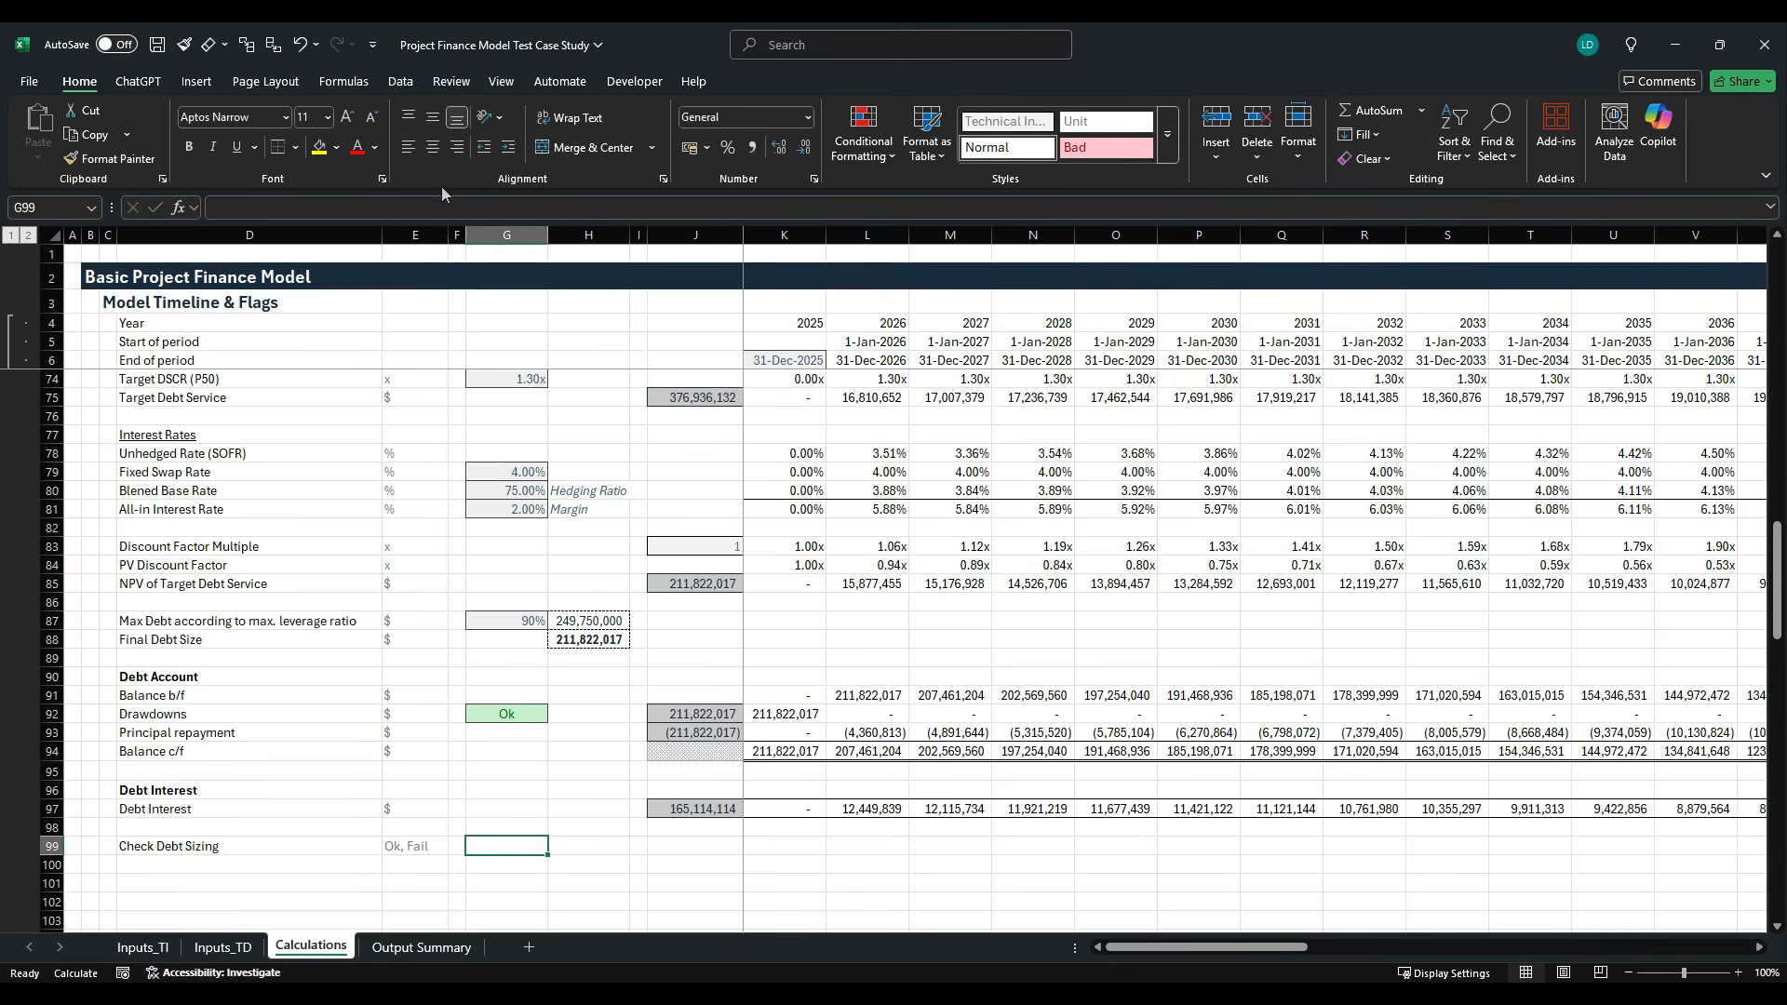
- Build the debt sizing check in G99 from total target debt service, principal repayment and debt interest with =J75+J93-J97
text(=)
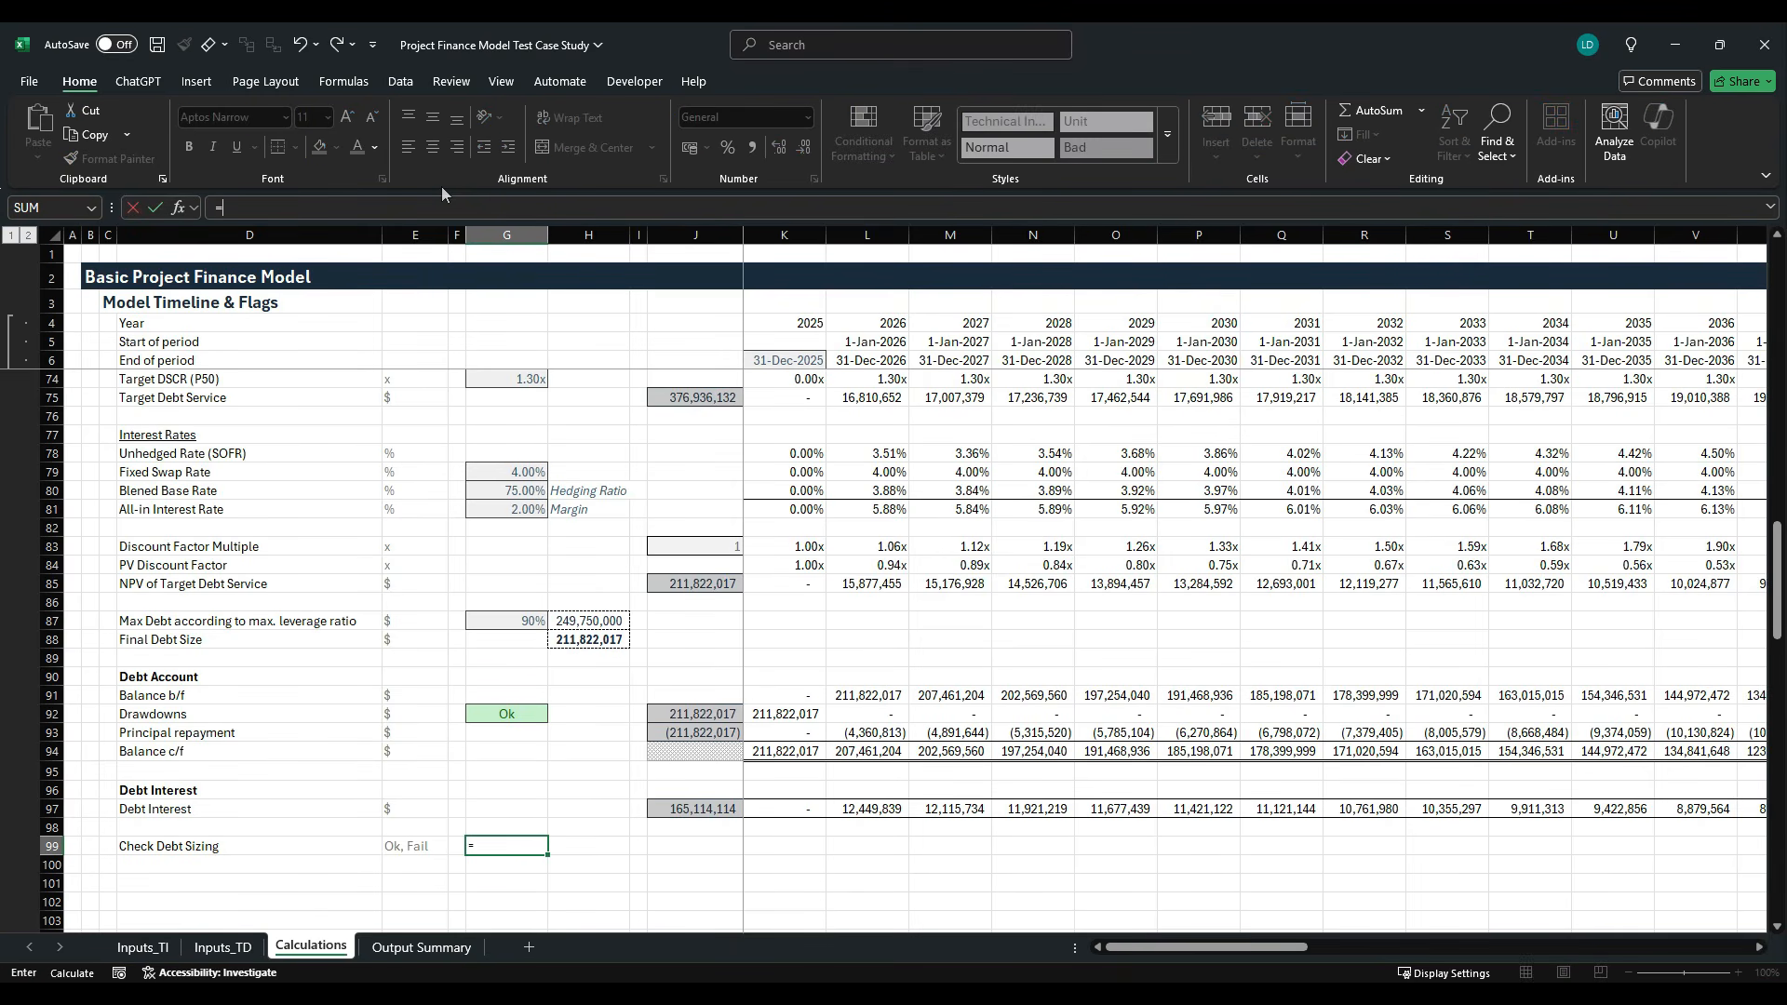
key(Right)
key(Right)
key(Up)
key(Up)
key(Up)
key(Up)
key(Up)
key(Up)
key(Up)
key(Up)
key(Up)
key(Up)
key(Up)
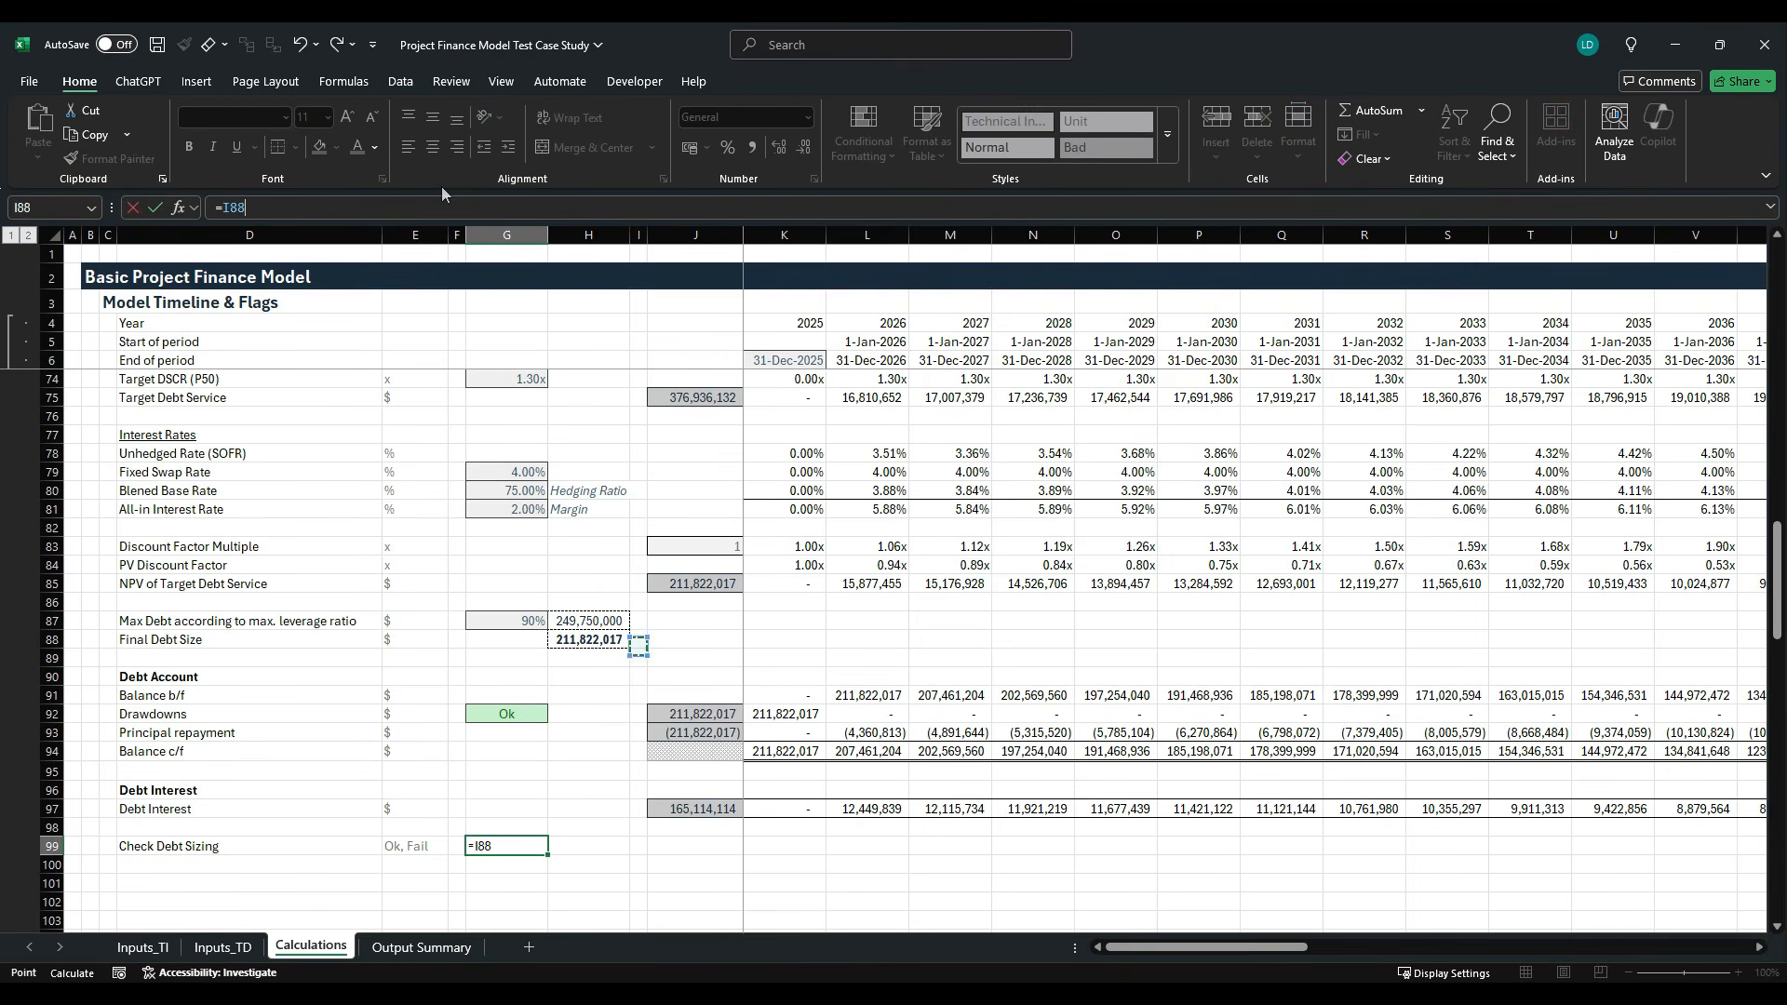
key(Up)
key(Up)
key(Up)
key(Up)
key(Up)
key(Up)
key(Up)
key(Up)
key(Up)
key(Up)
key(Up)
key(Up)
key(Up)
key(Up)
key(Down)
key(Right)
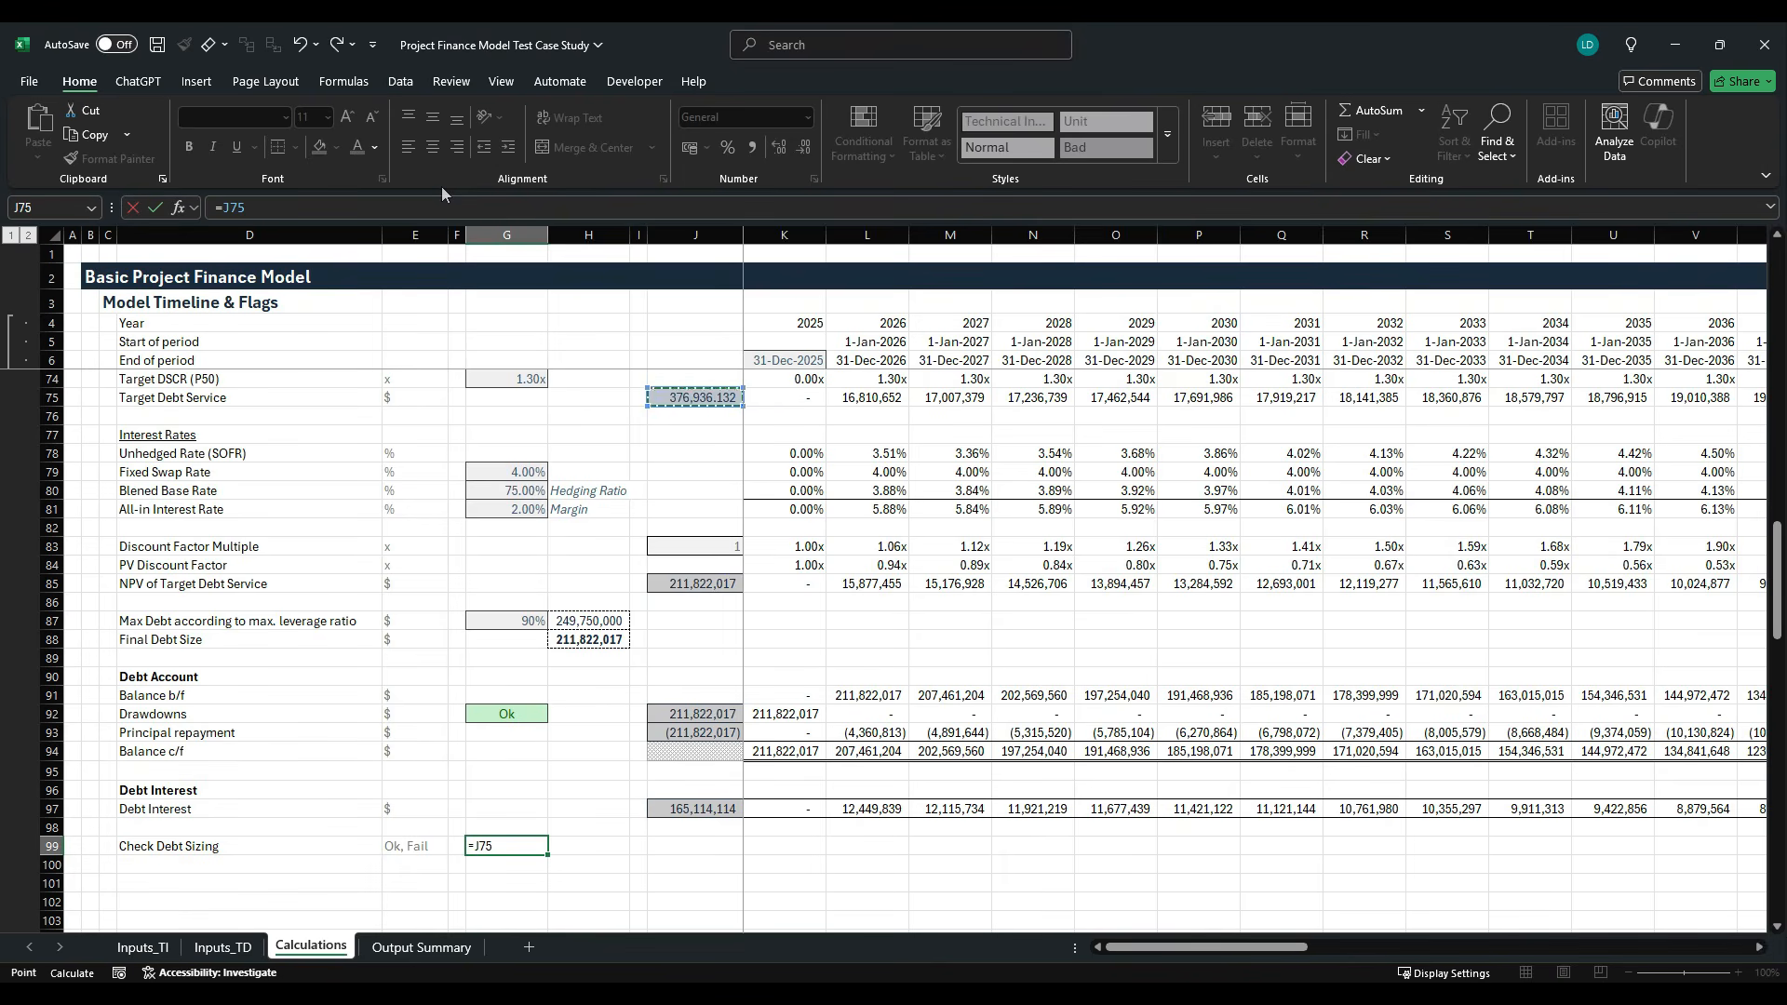
text(-)
key(Right)
key(Right)
key(BackSpace)
key(BackSpace)
key(BackSpace)
key(BackSpace)
text(+)
key(Up)
key(Up)
key(Up)
key(Up)
key(Up)
key(Up)
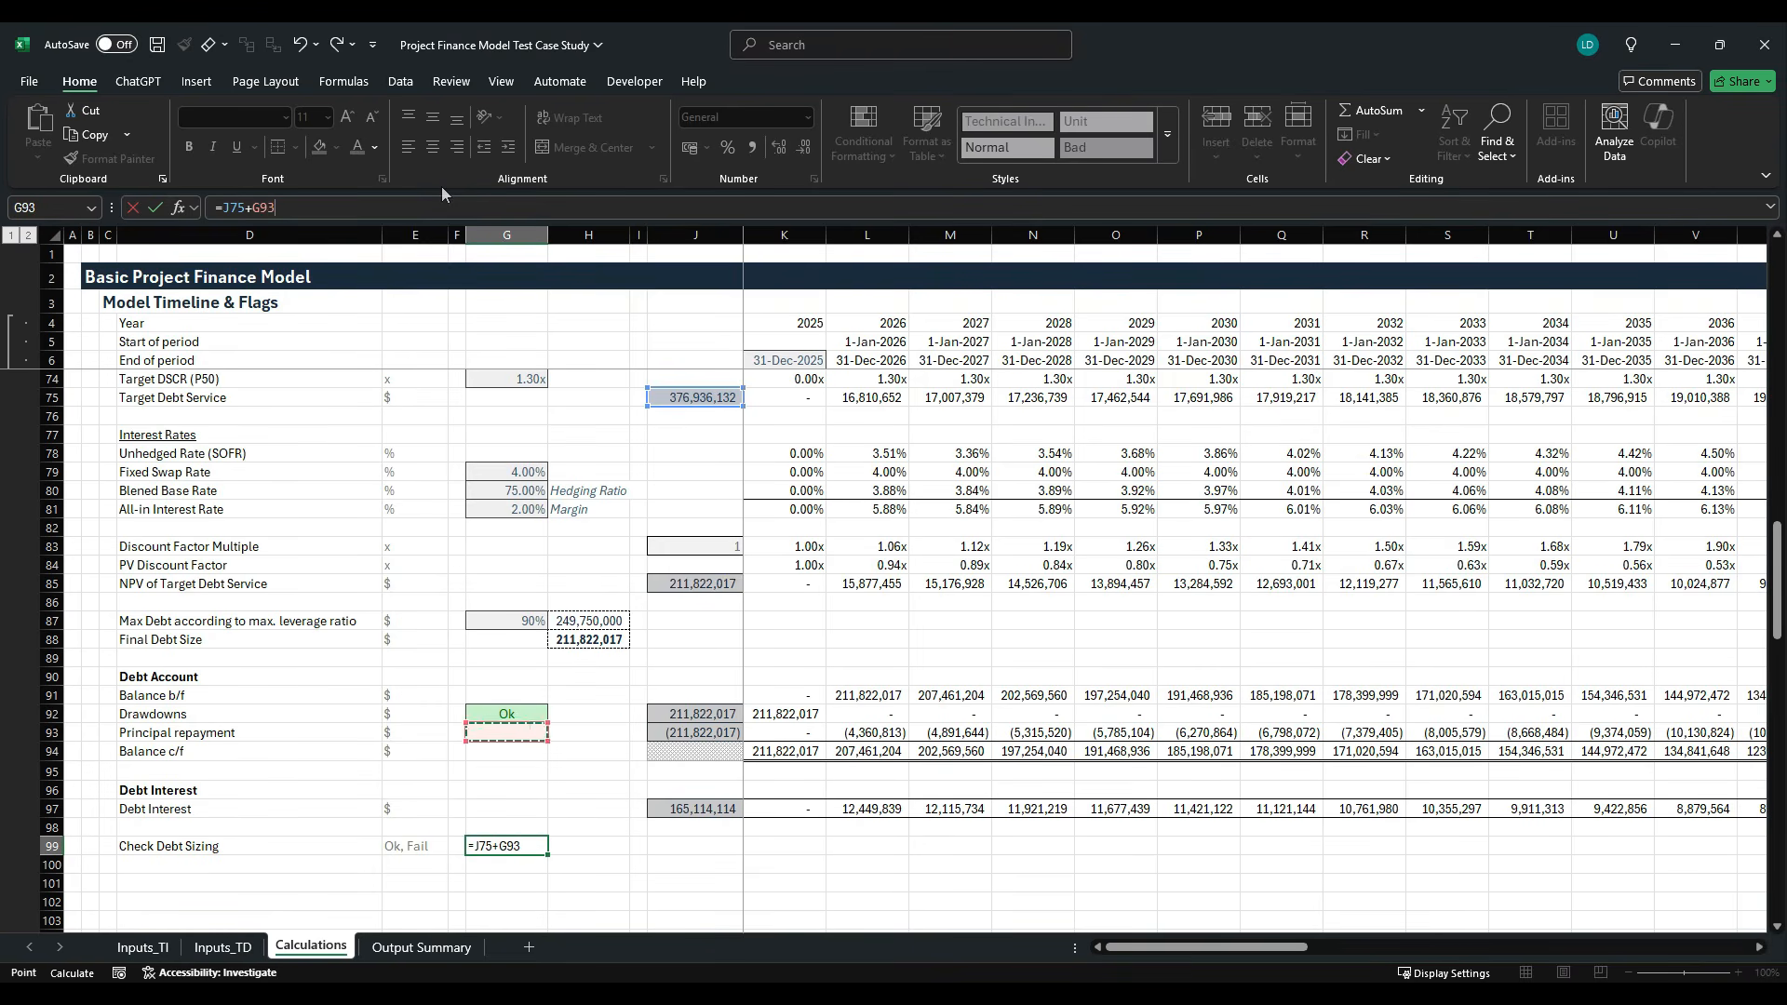
key(Right)
key(Right)
key(Right)
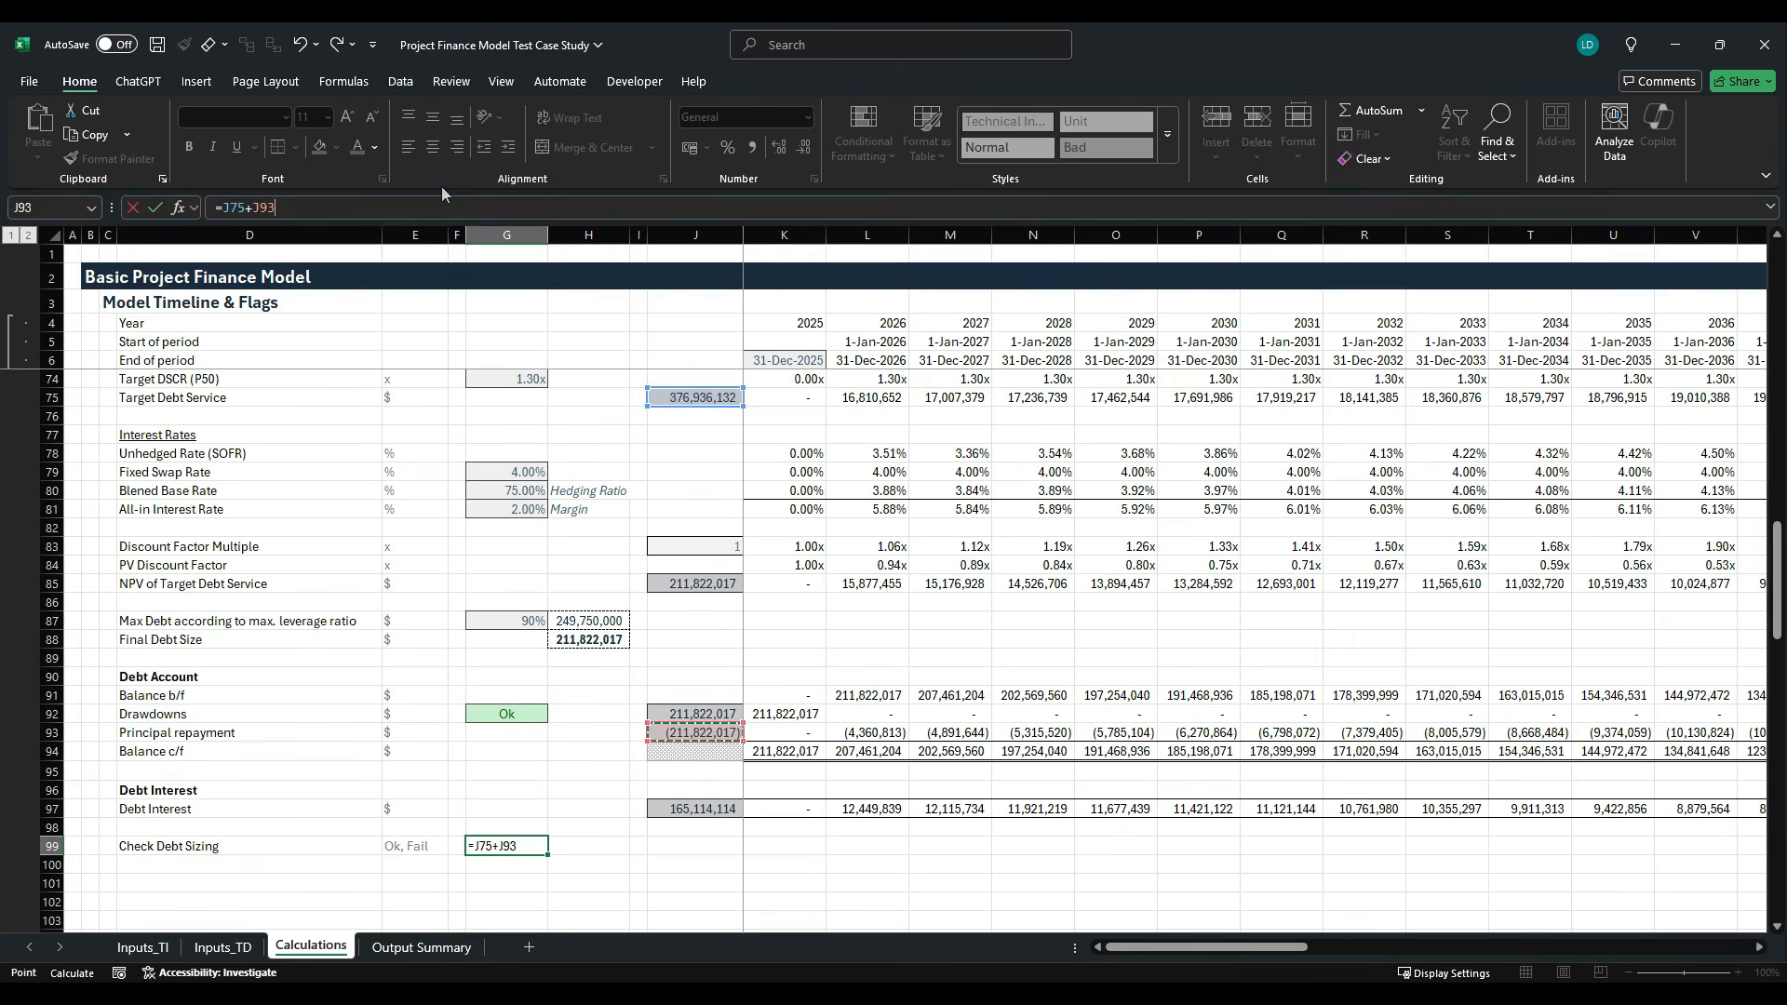
text(-)
key(Right)
key(Right)
key(Up)
key(Up)
key(Right)
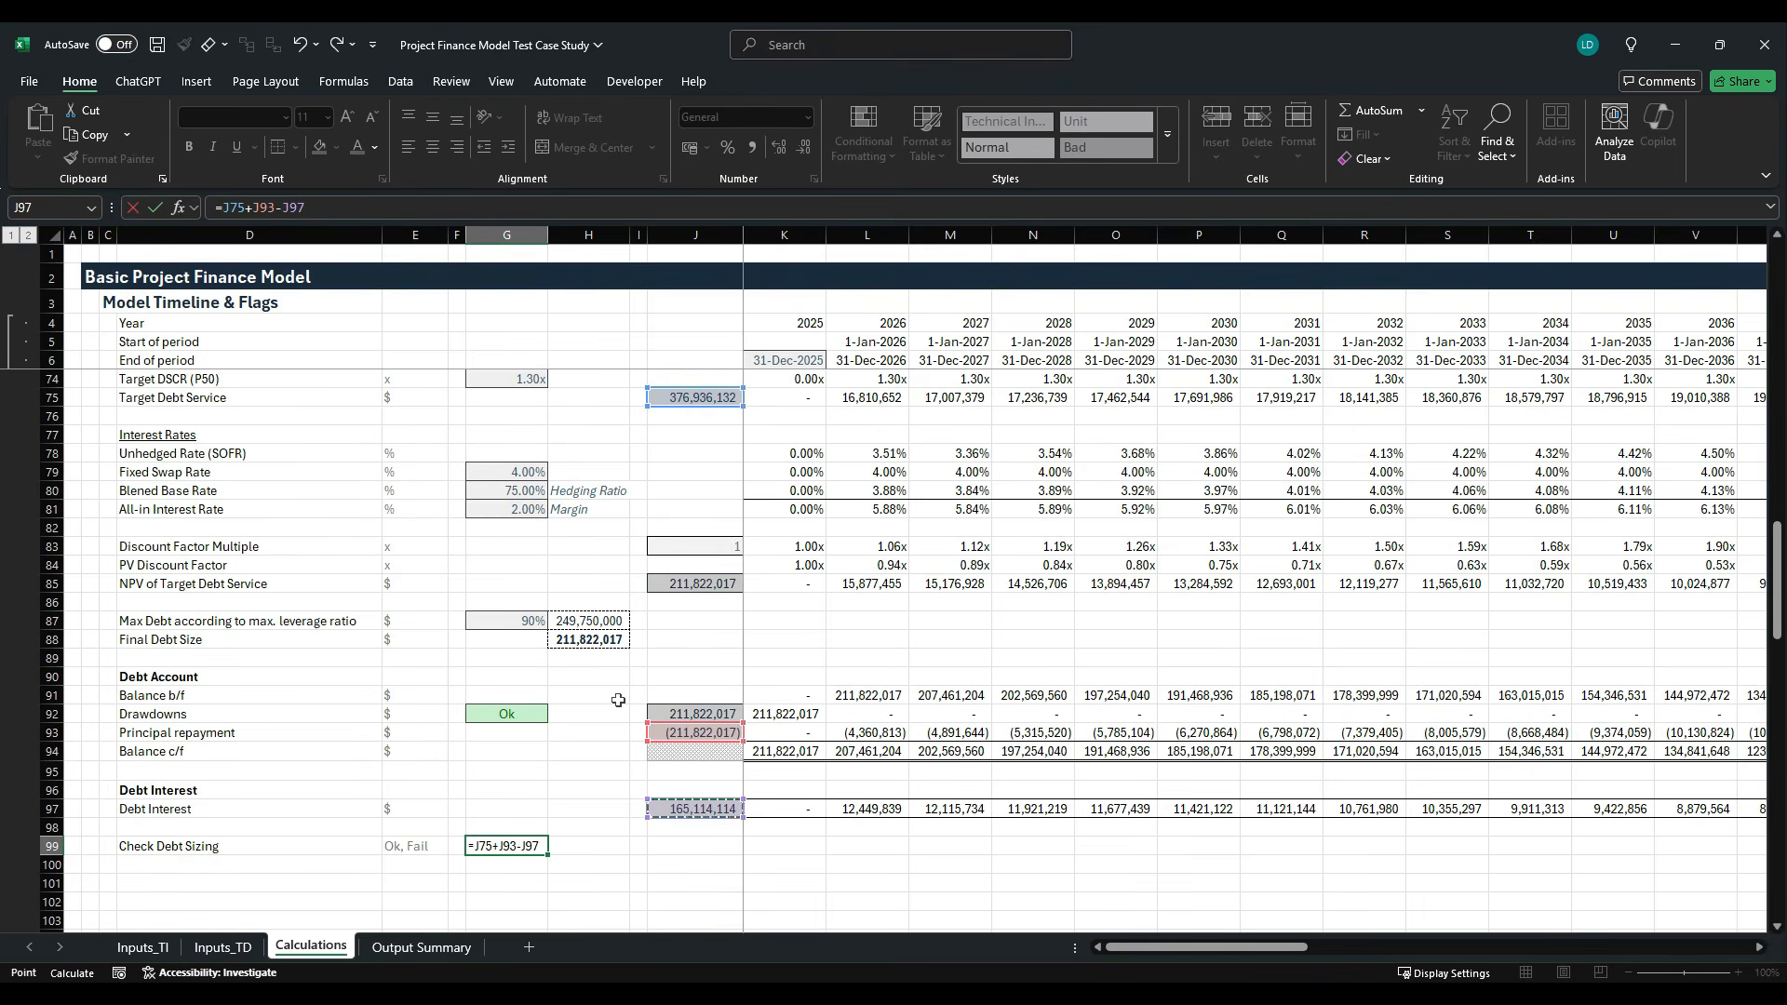
key(ctrl+Return)
- Copy the debt account check in G92 and paste only its formatting onto the debt sizing check in G99
key(Up)
key(Up)
key(Up)
key(Up)
key(Up)
key(Up)
key(Up)
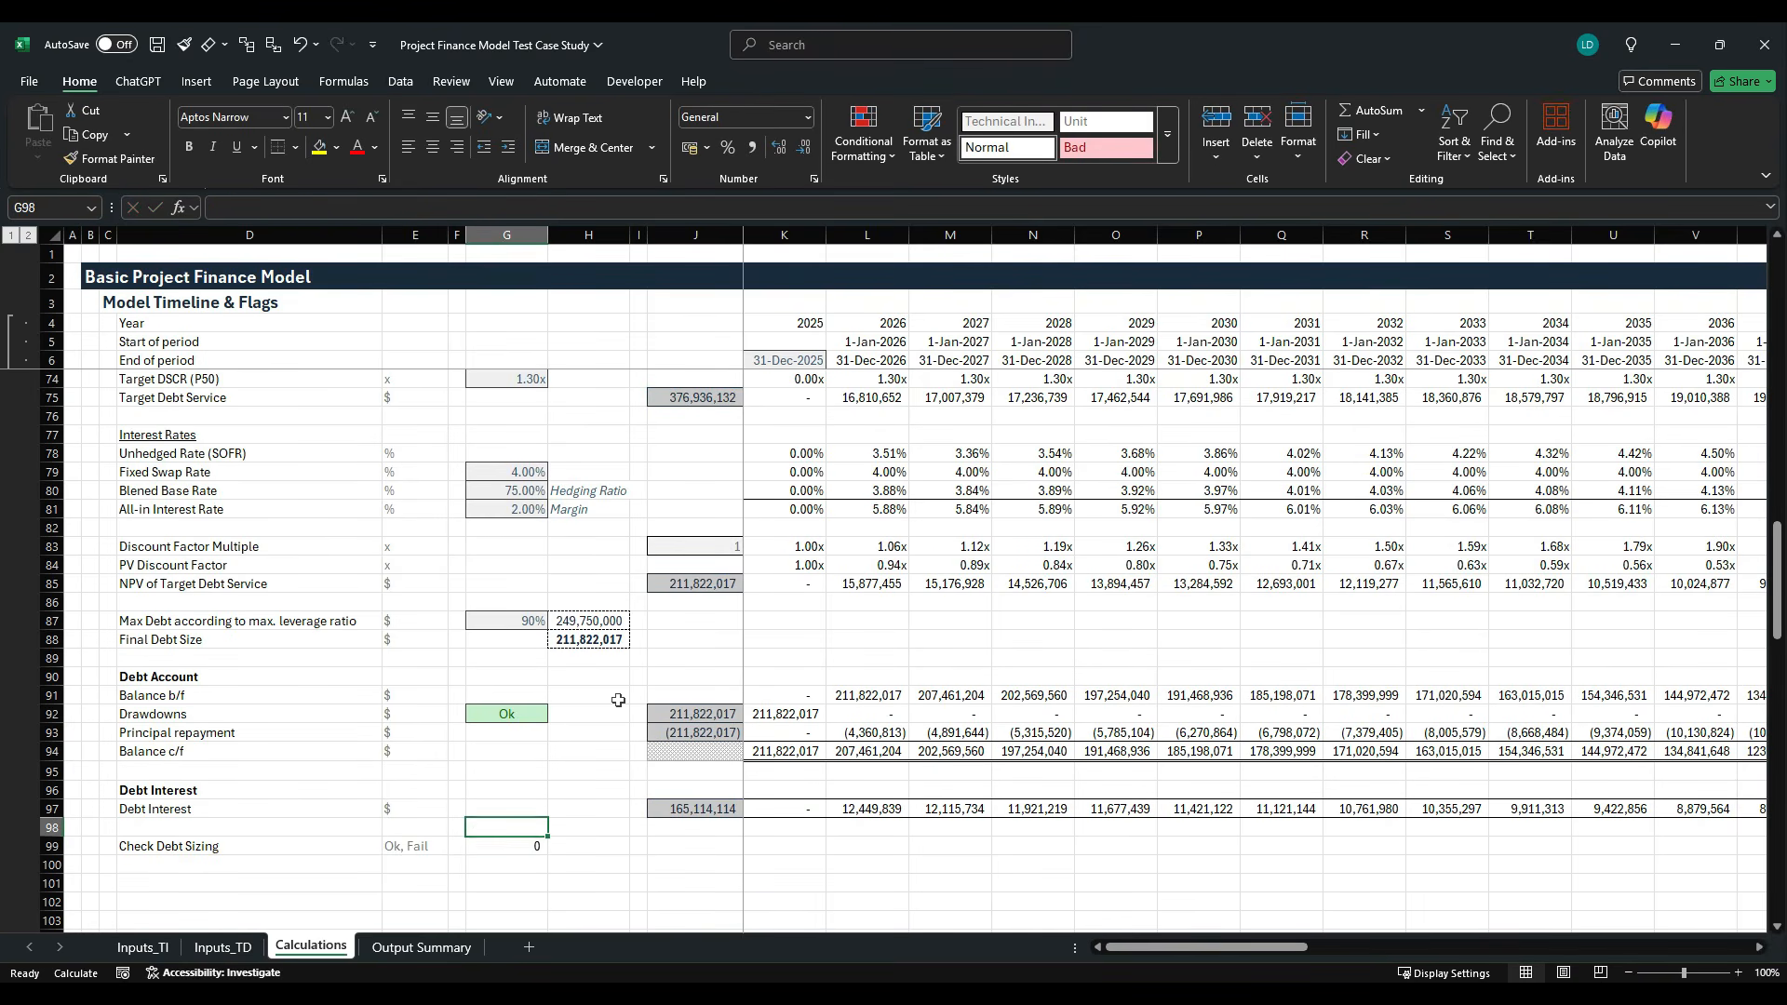
key(ctrl+c)
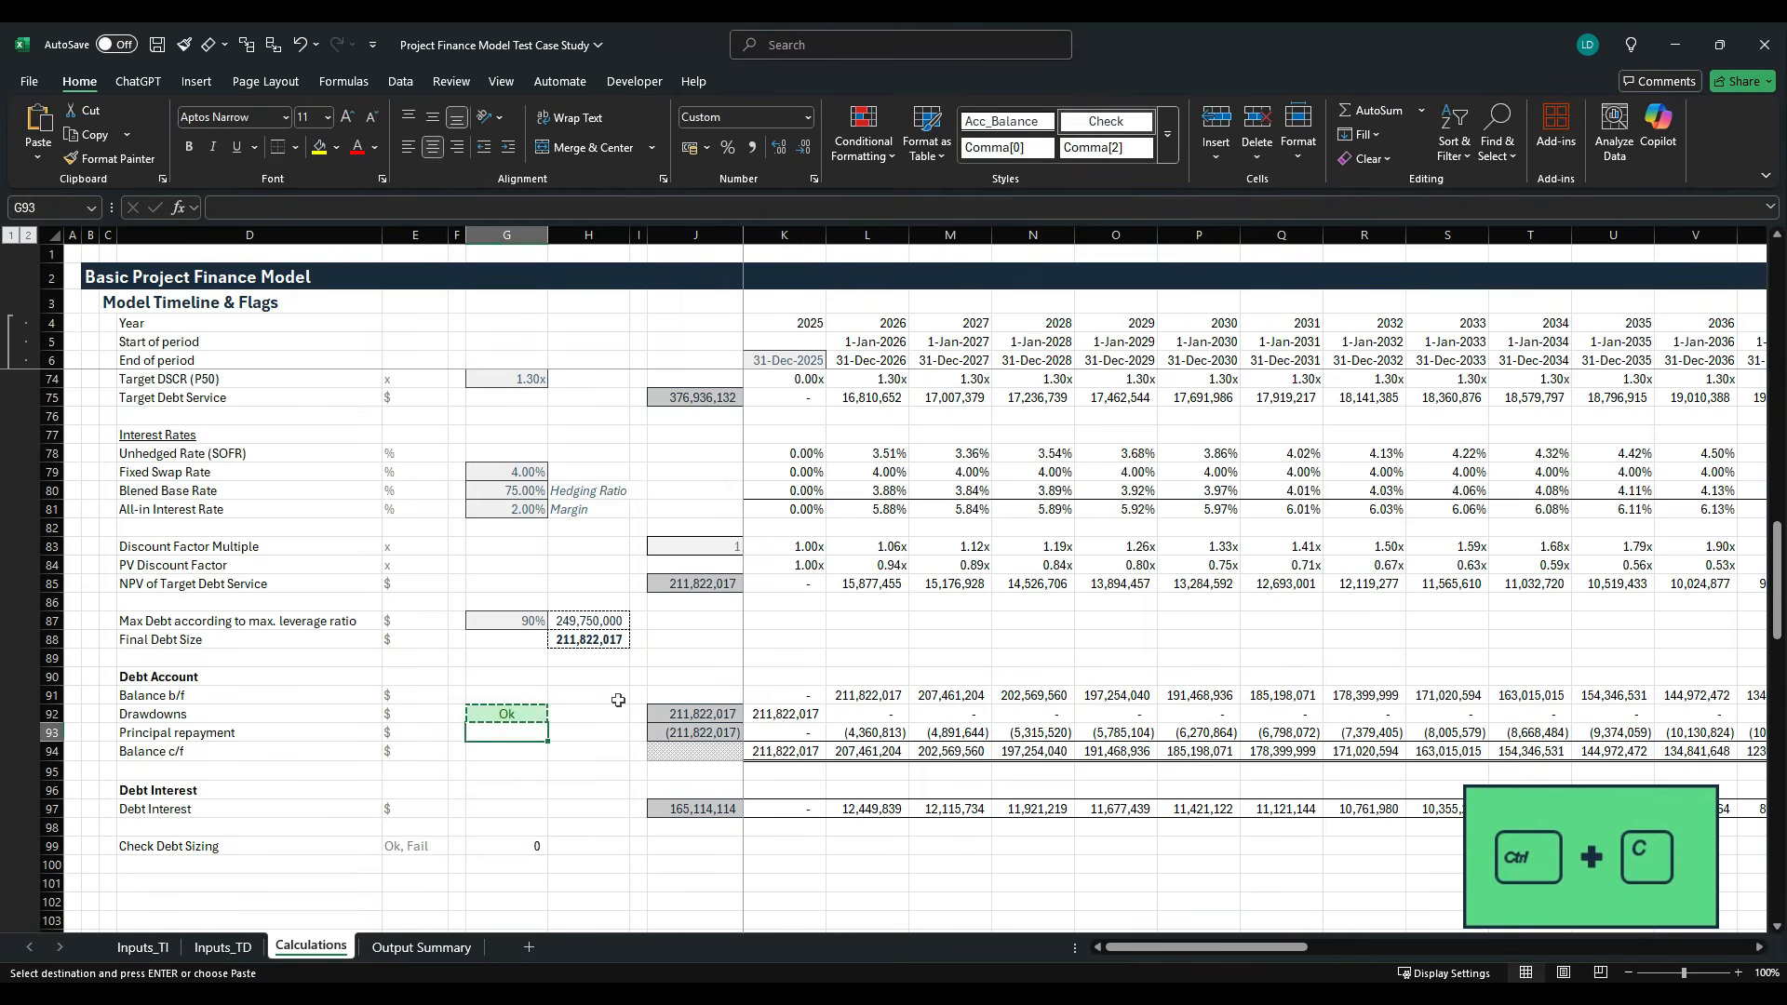
key(Down)
key(Down)
key(Down)
key(Down)
key(Down)
key(Down)
key(Down)
key(alt+h)
key(v)
key(s)
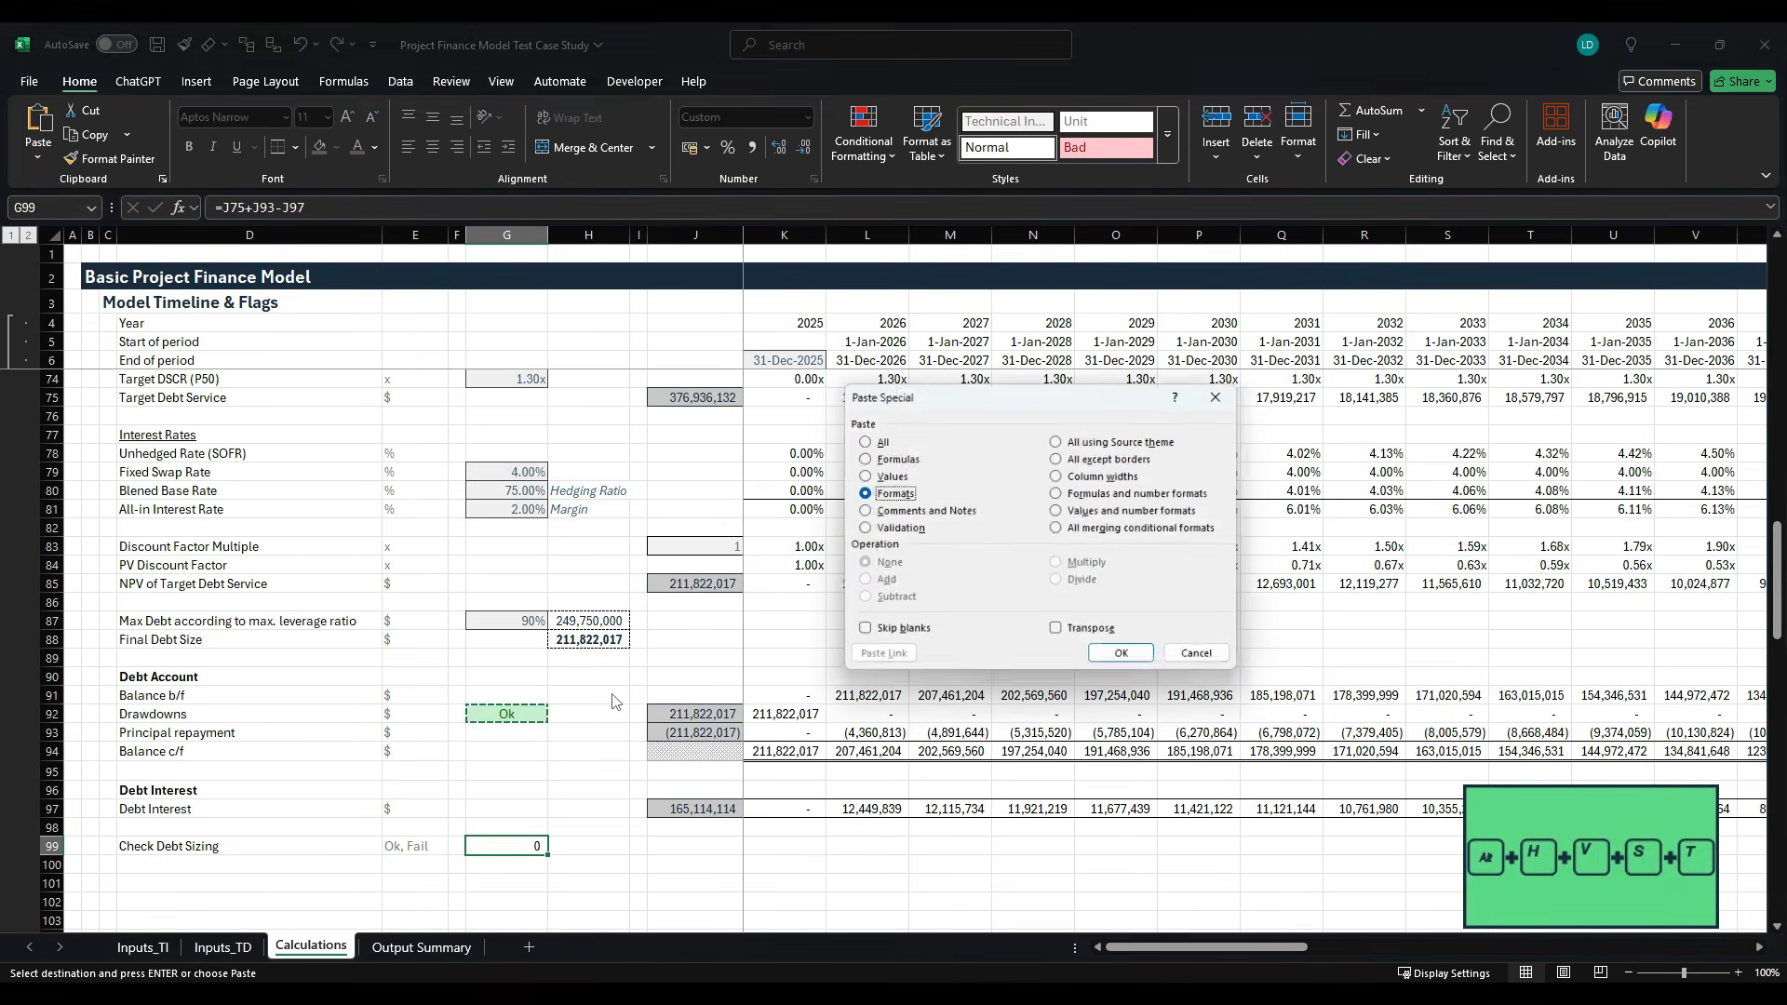
key(t)
key(Return)
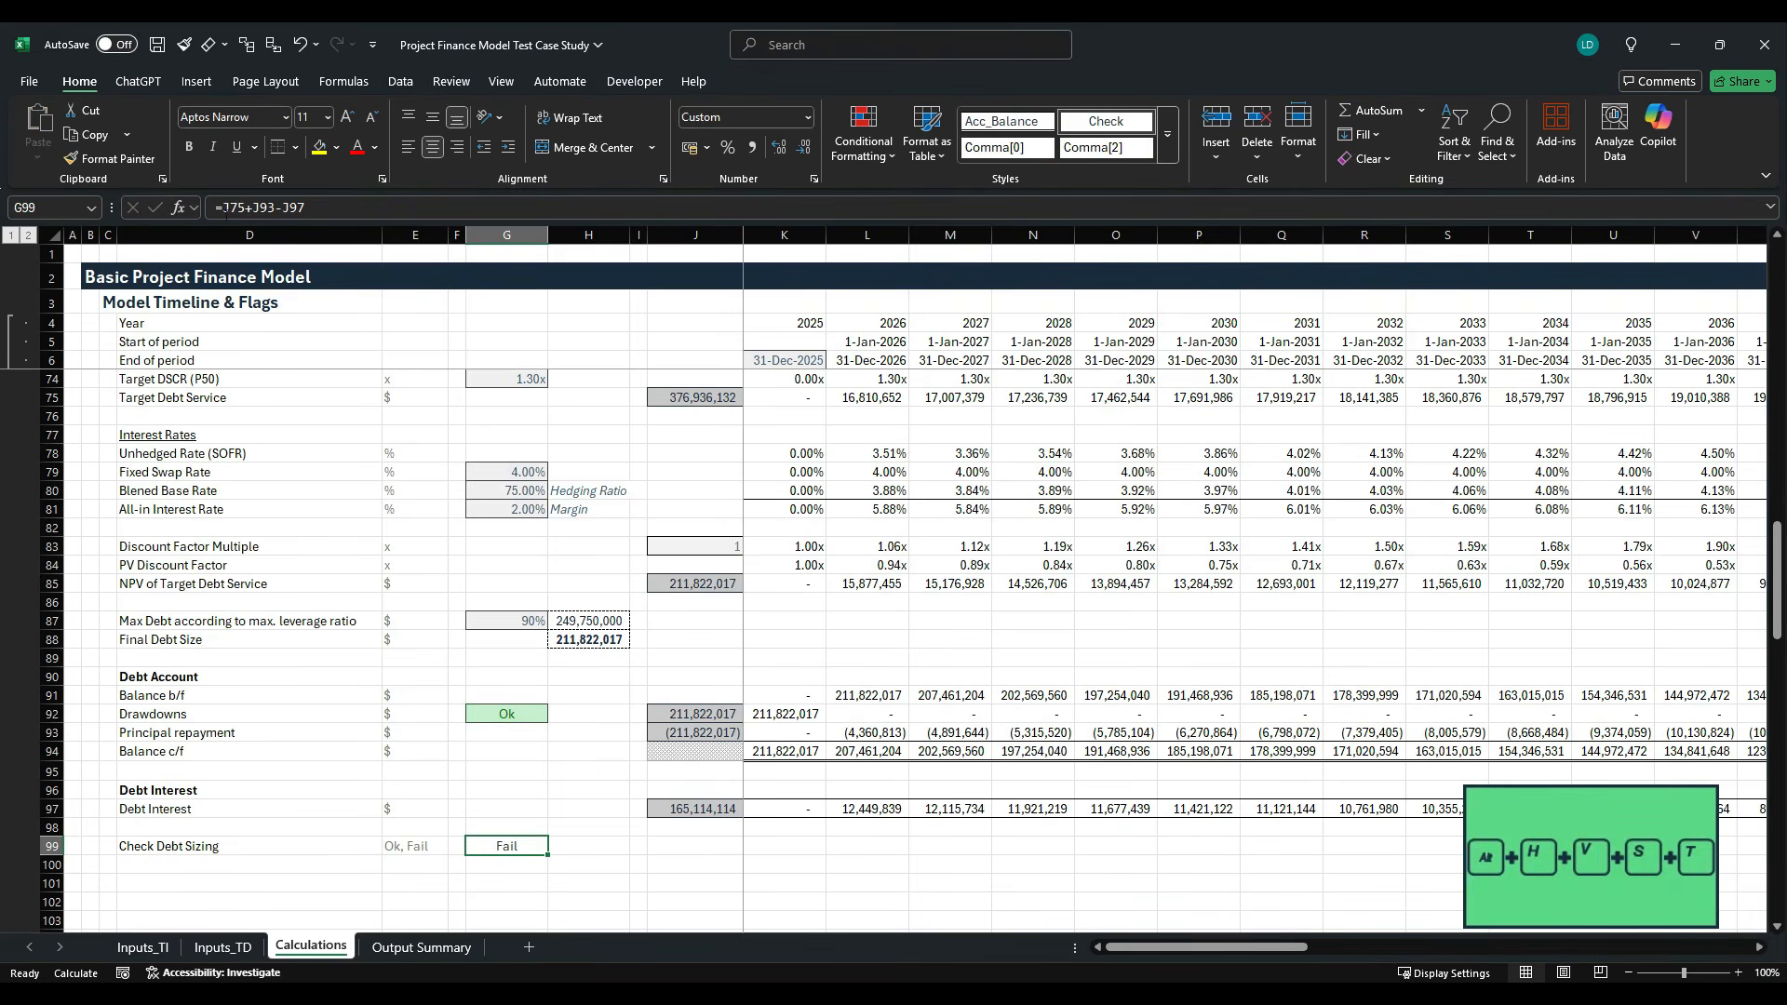
- Round the debt sizing check in G99 to zero decimals with =ROUND(J75+J93-J97,0)
key(F2)
key(Home)
key(Right)
text(ROUND()
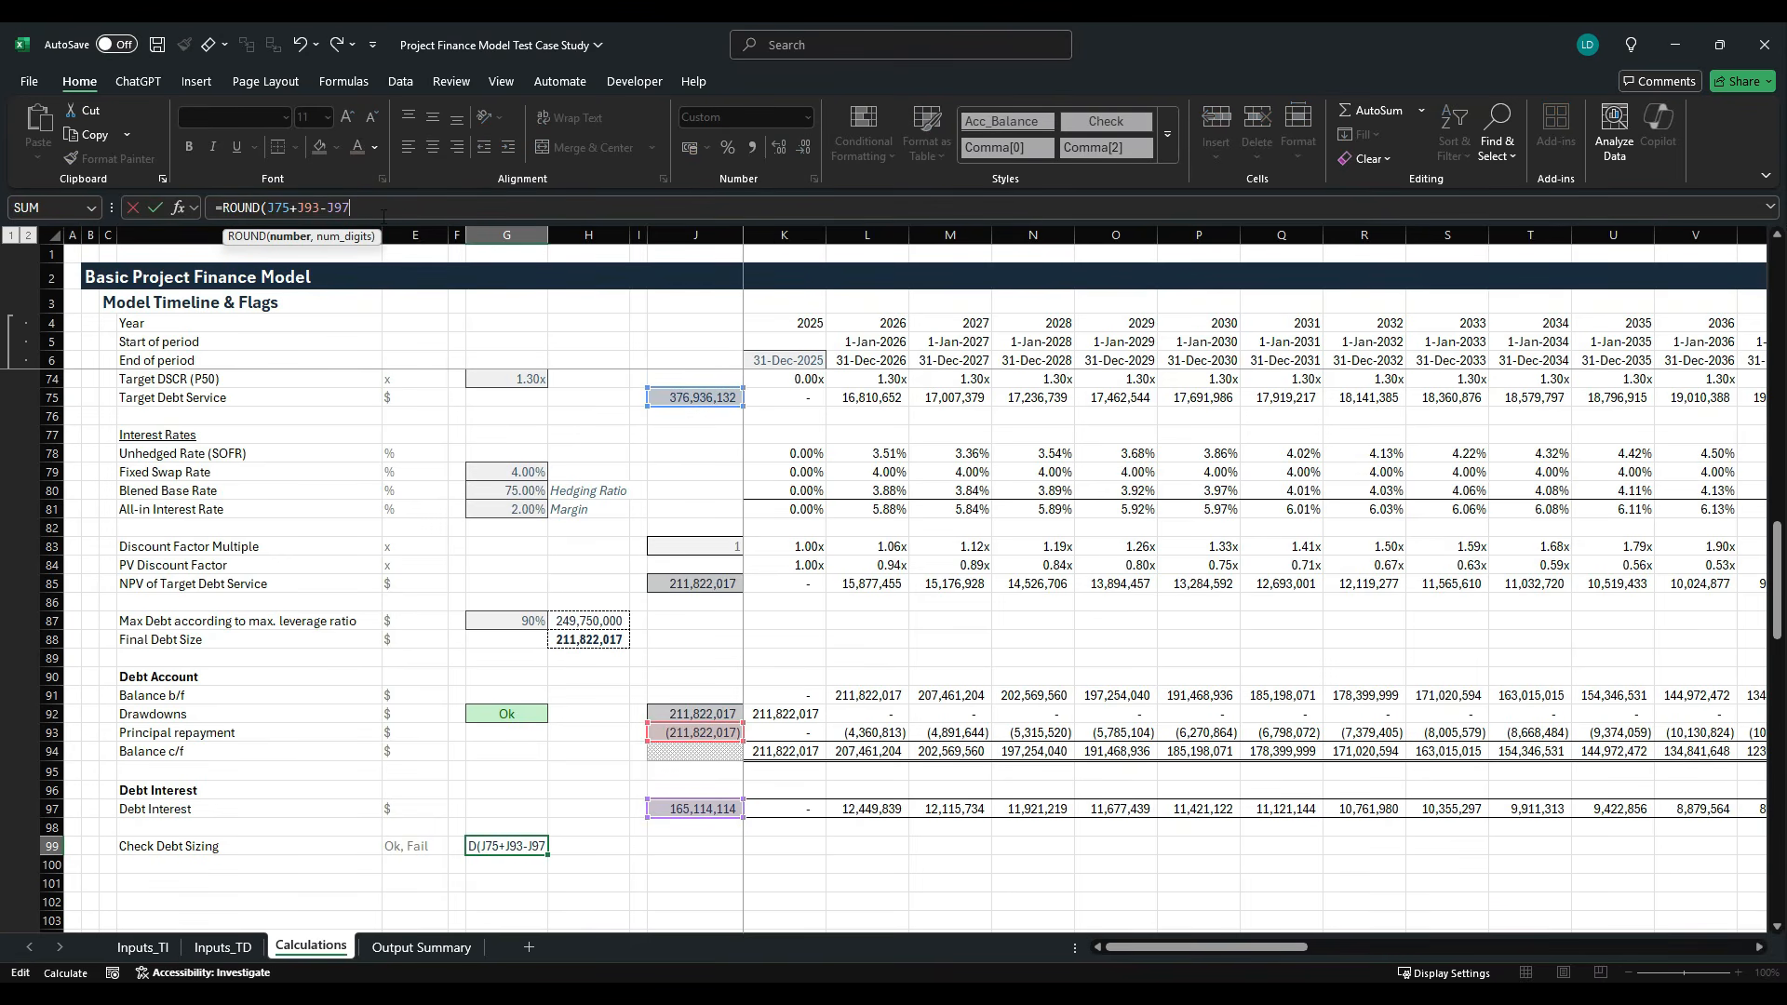
text(,0))
key(ctrl+Return)
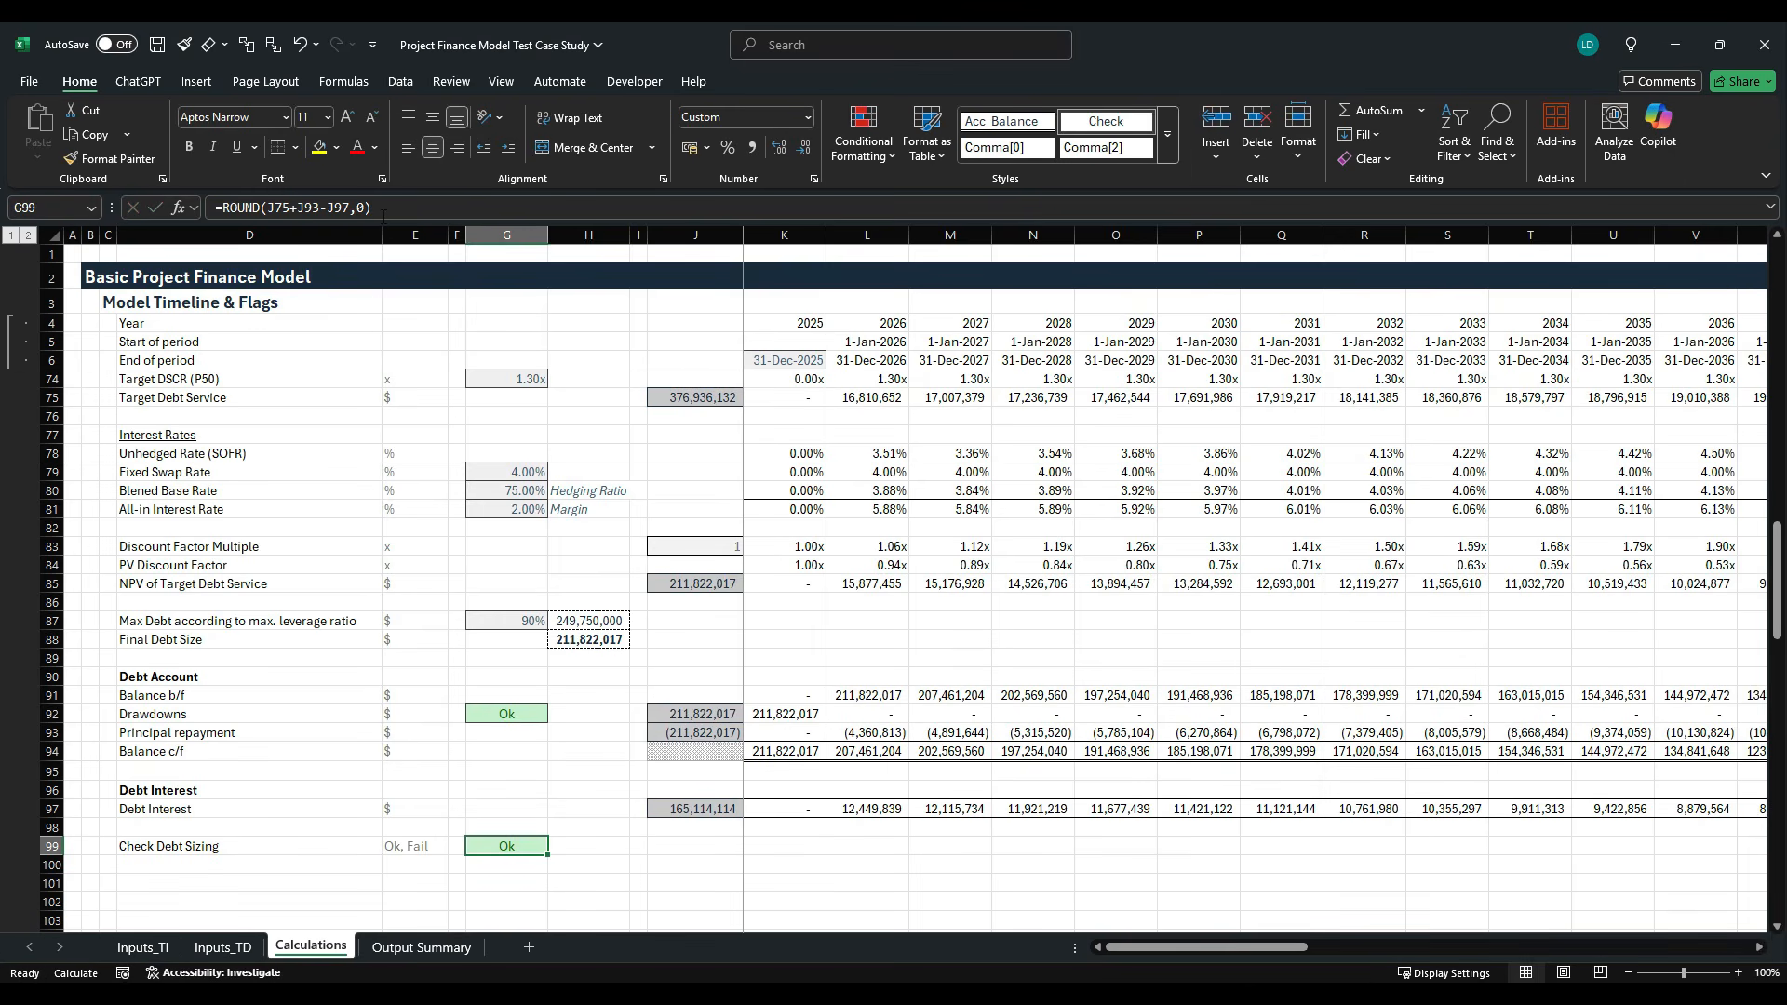
- Group rows 59 to 99 under the Senior Debt heading into a collapsible outline
key(Right)
key(Right)
key(Right)
key(Right)
key(Left)
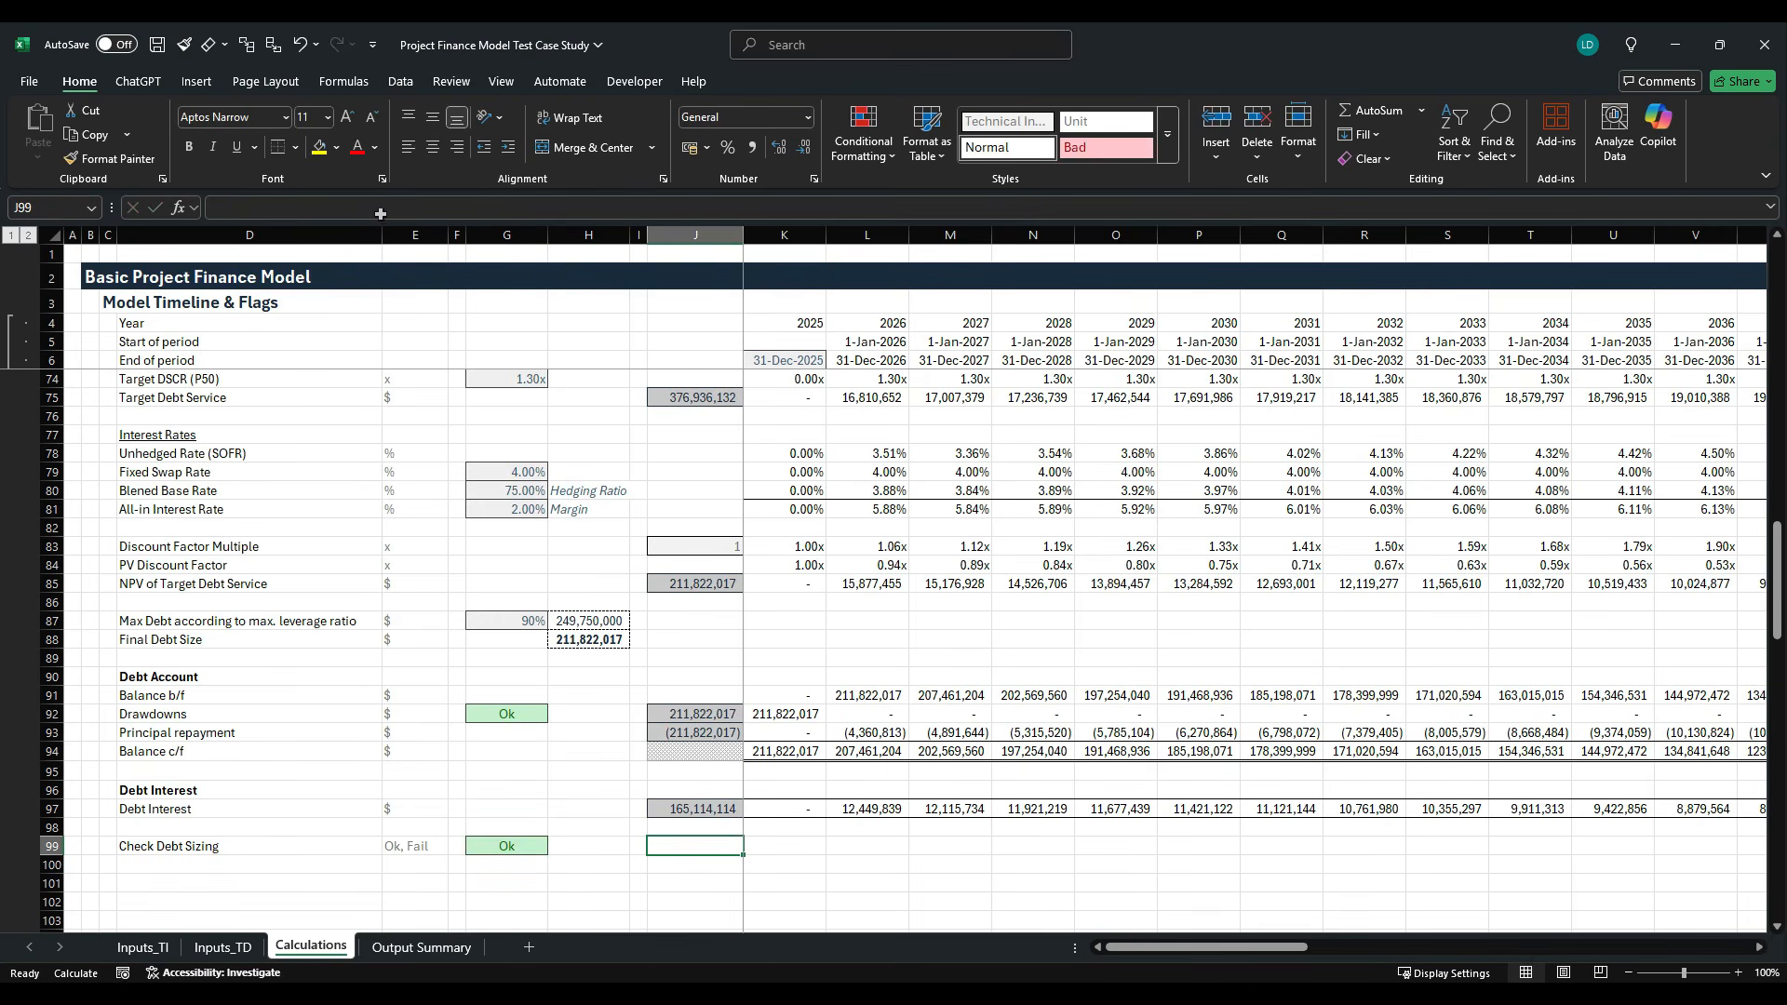
scroll(522, 627, up, 7)
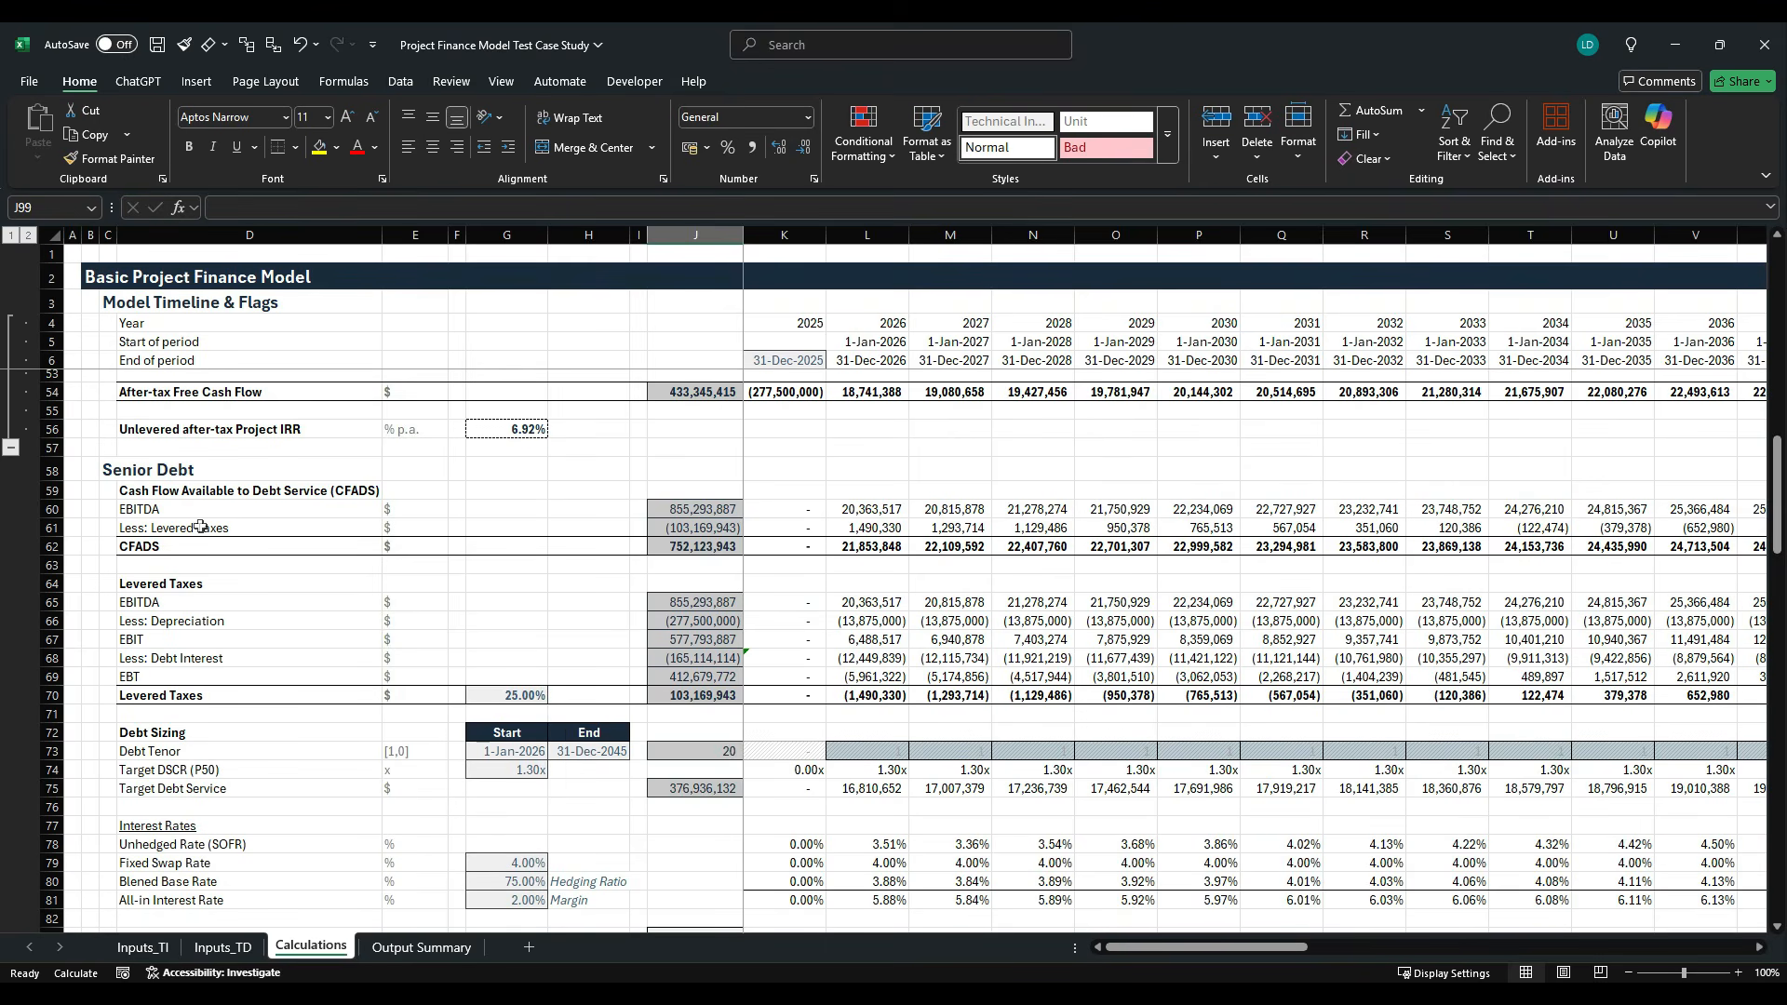
drag(56, 493, 181, 845)
key(shift+alt+Right)
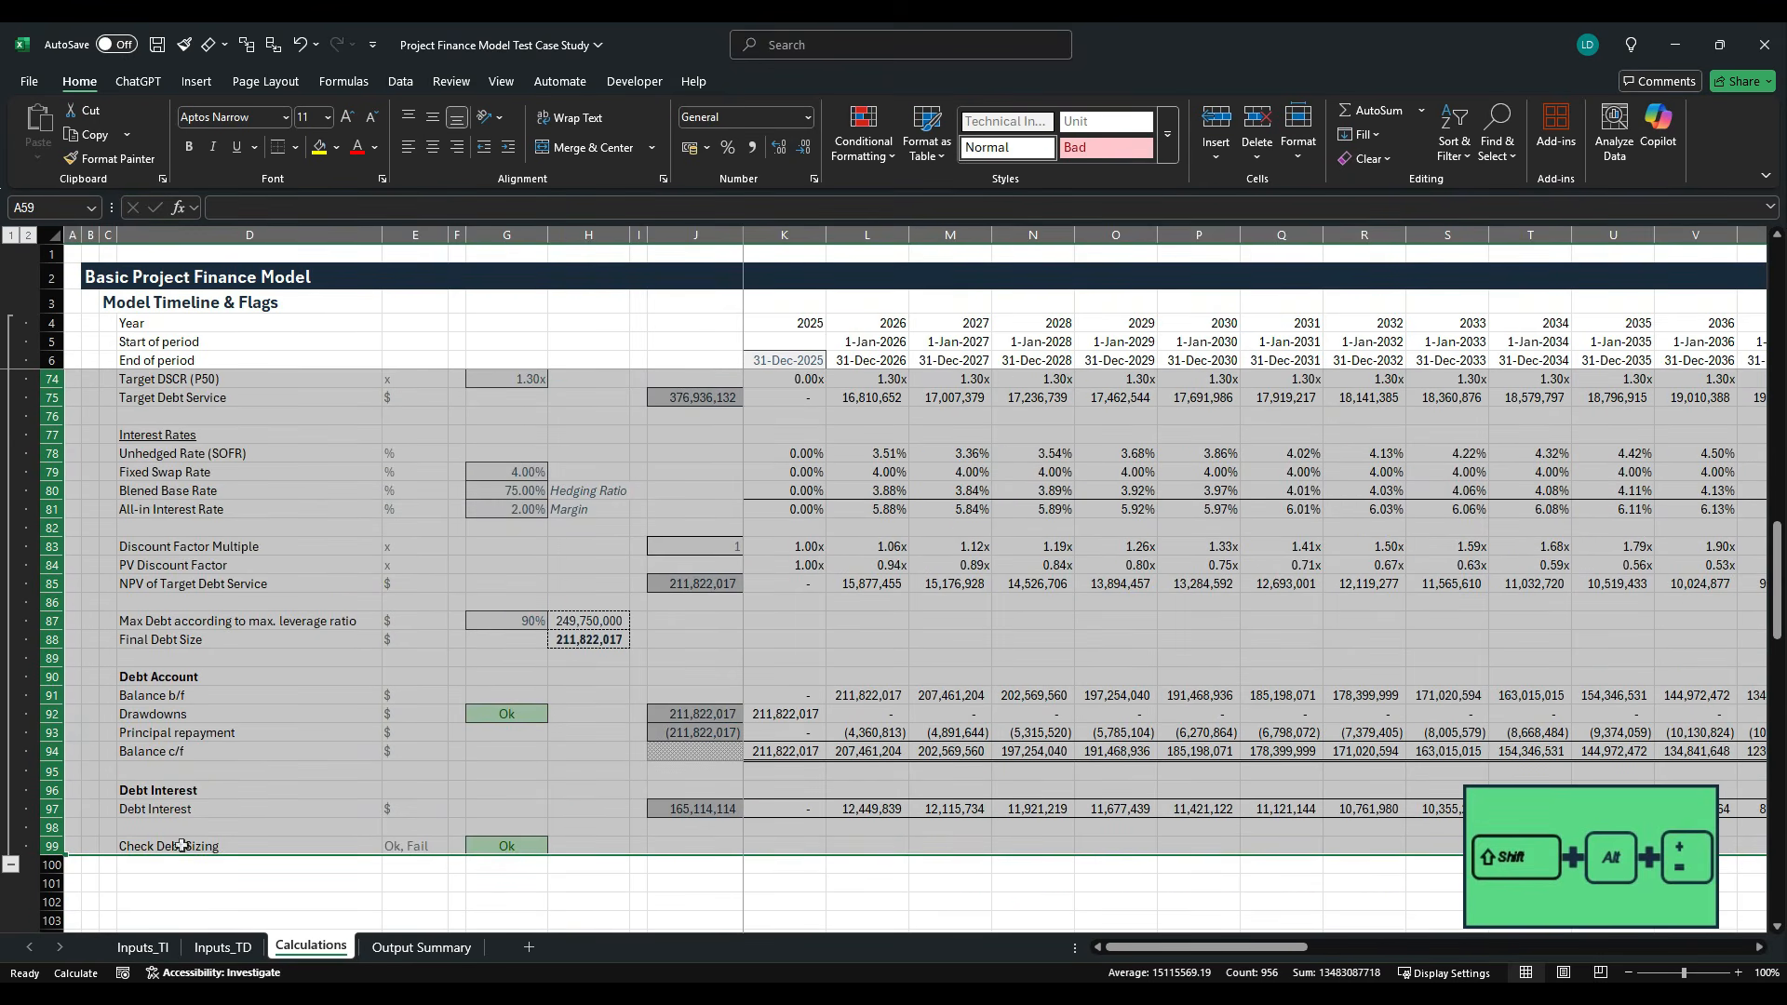
click(319, 771)
scroll(319, 759, up, 12)
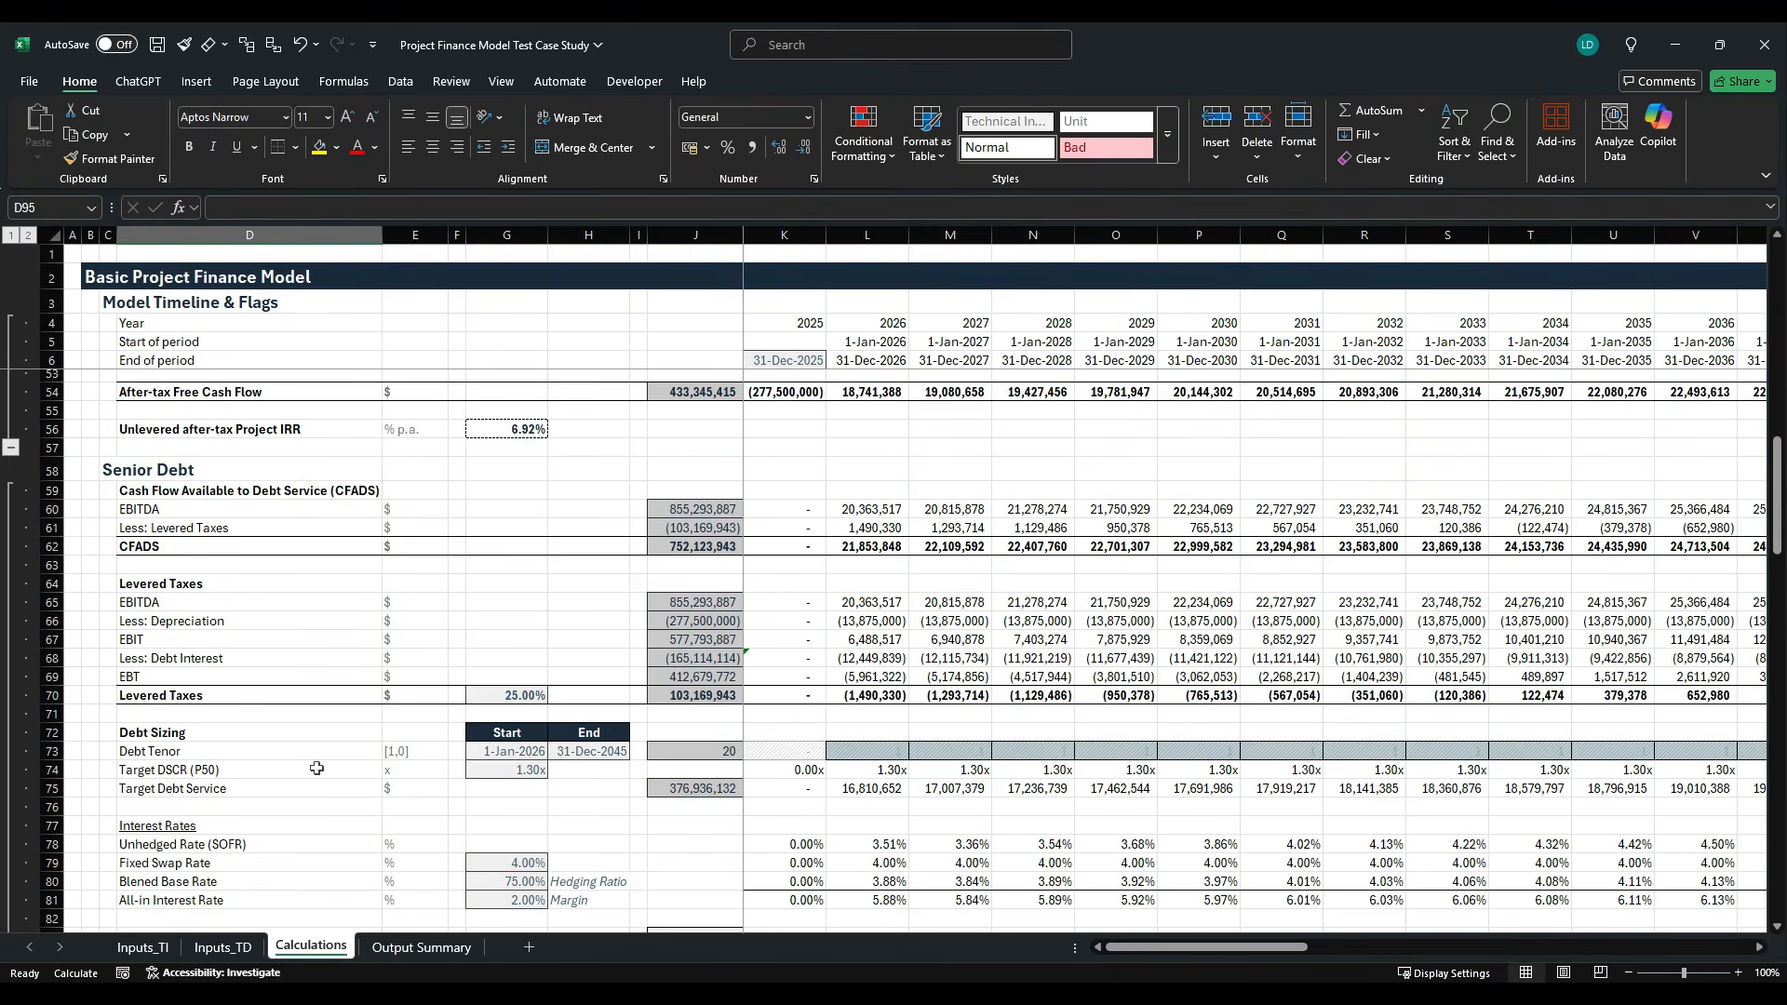
scroll(319, 759, down, 5)
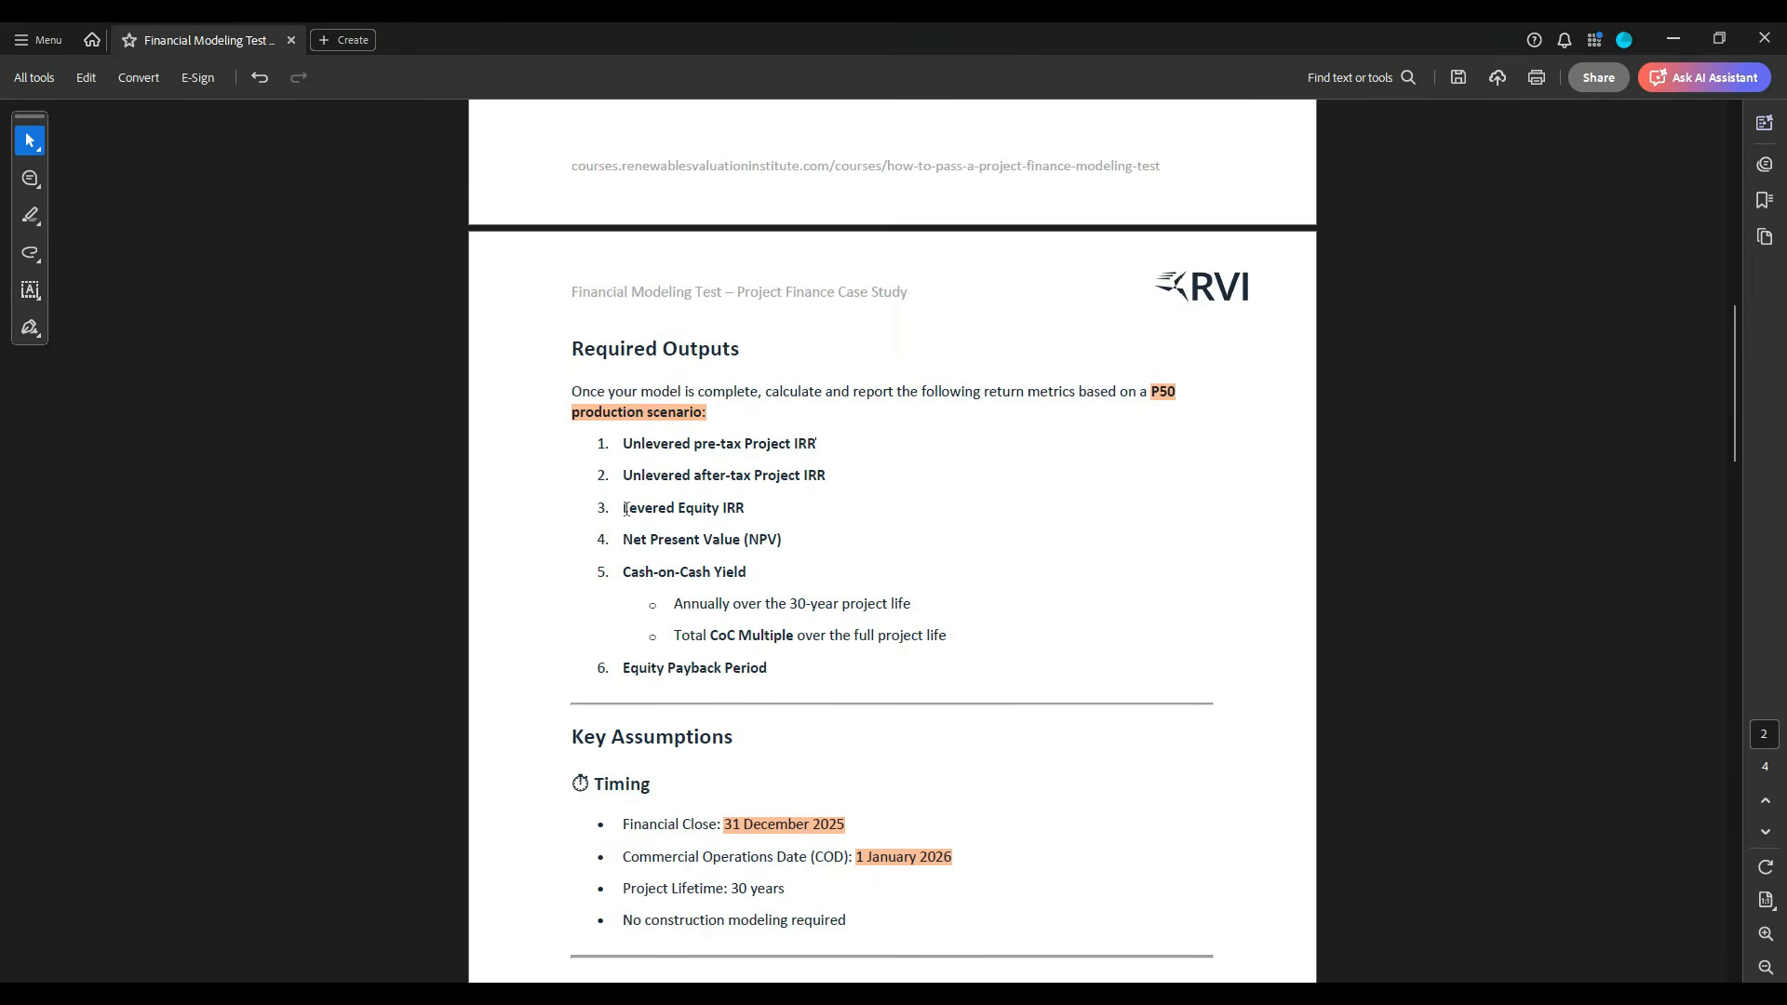
- Review the required outputs from Levered Equity IRR to Equity Payback Period in the case study PDF, and return to the Excel model
drag(624, 507, 786, 670)
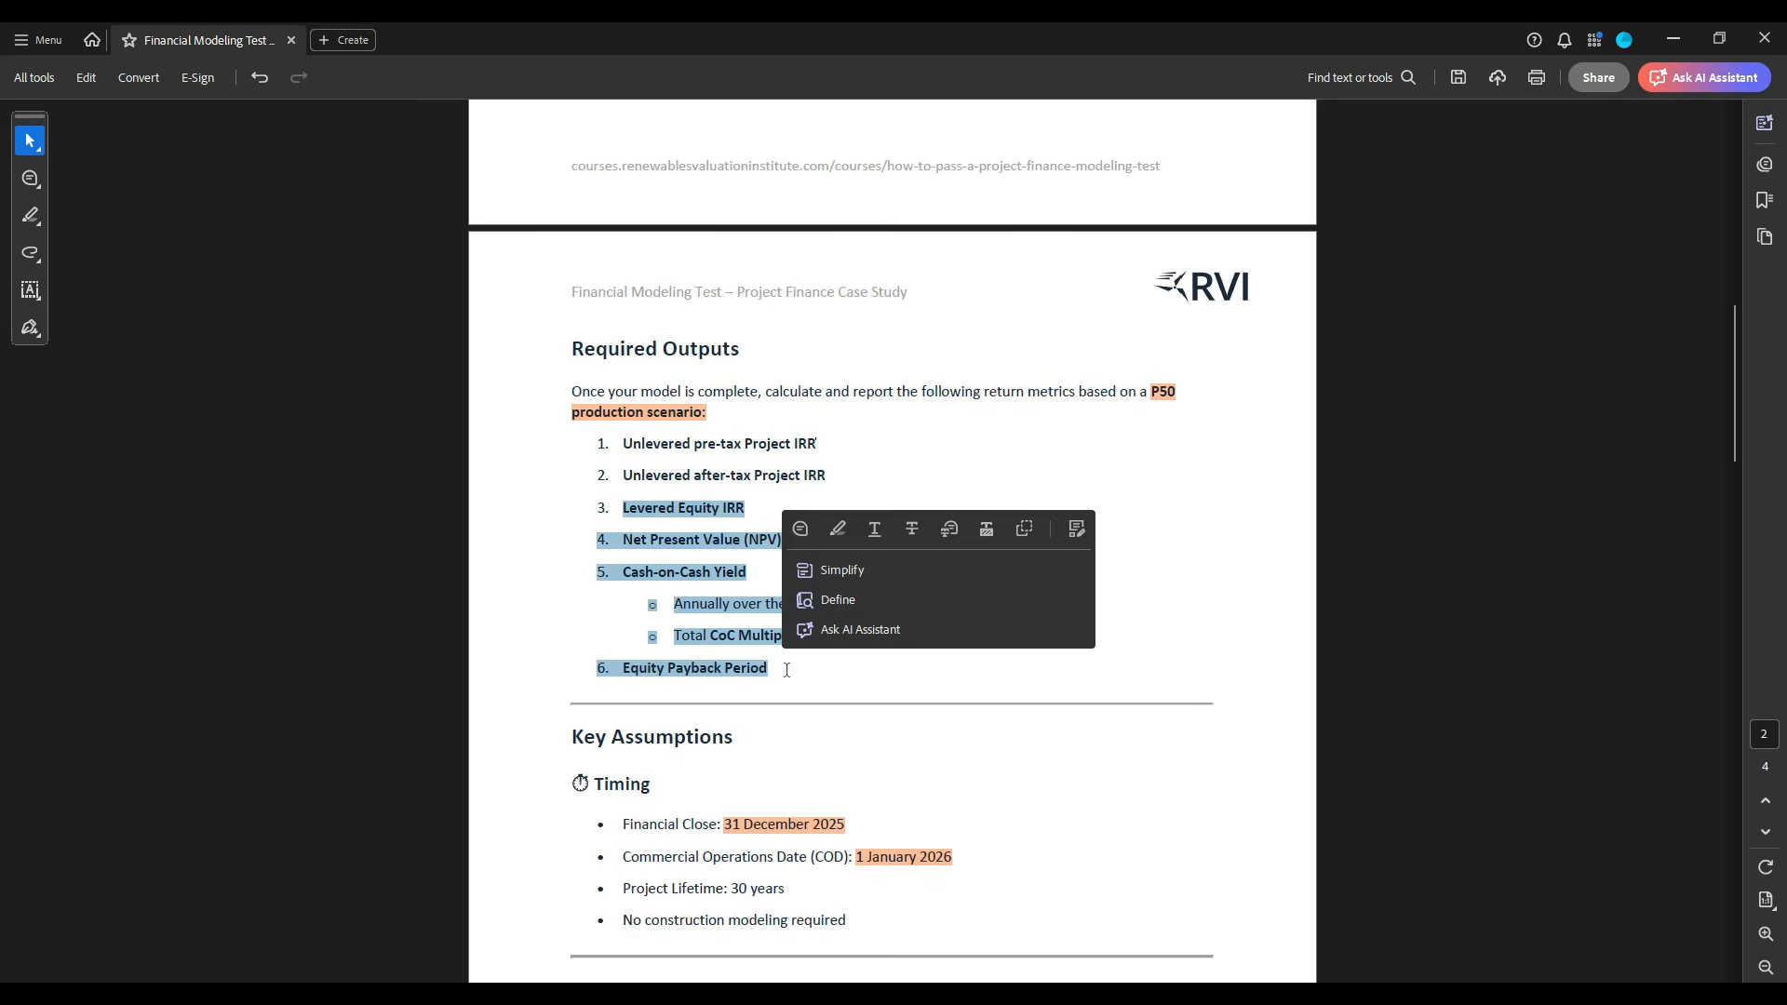
click(786, 687)
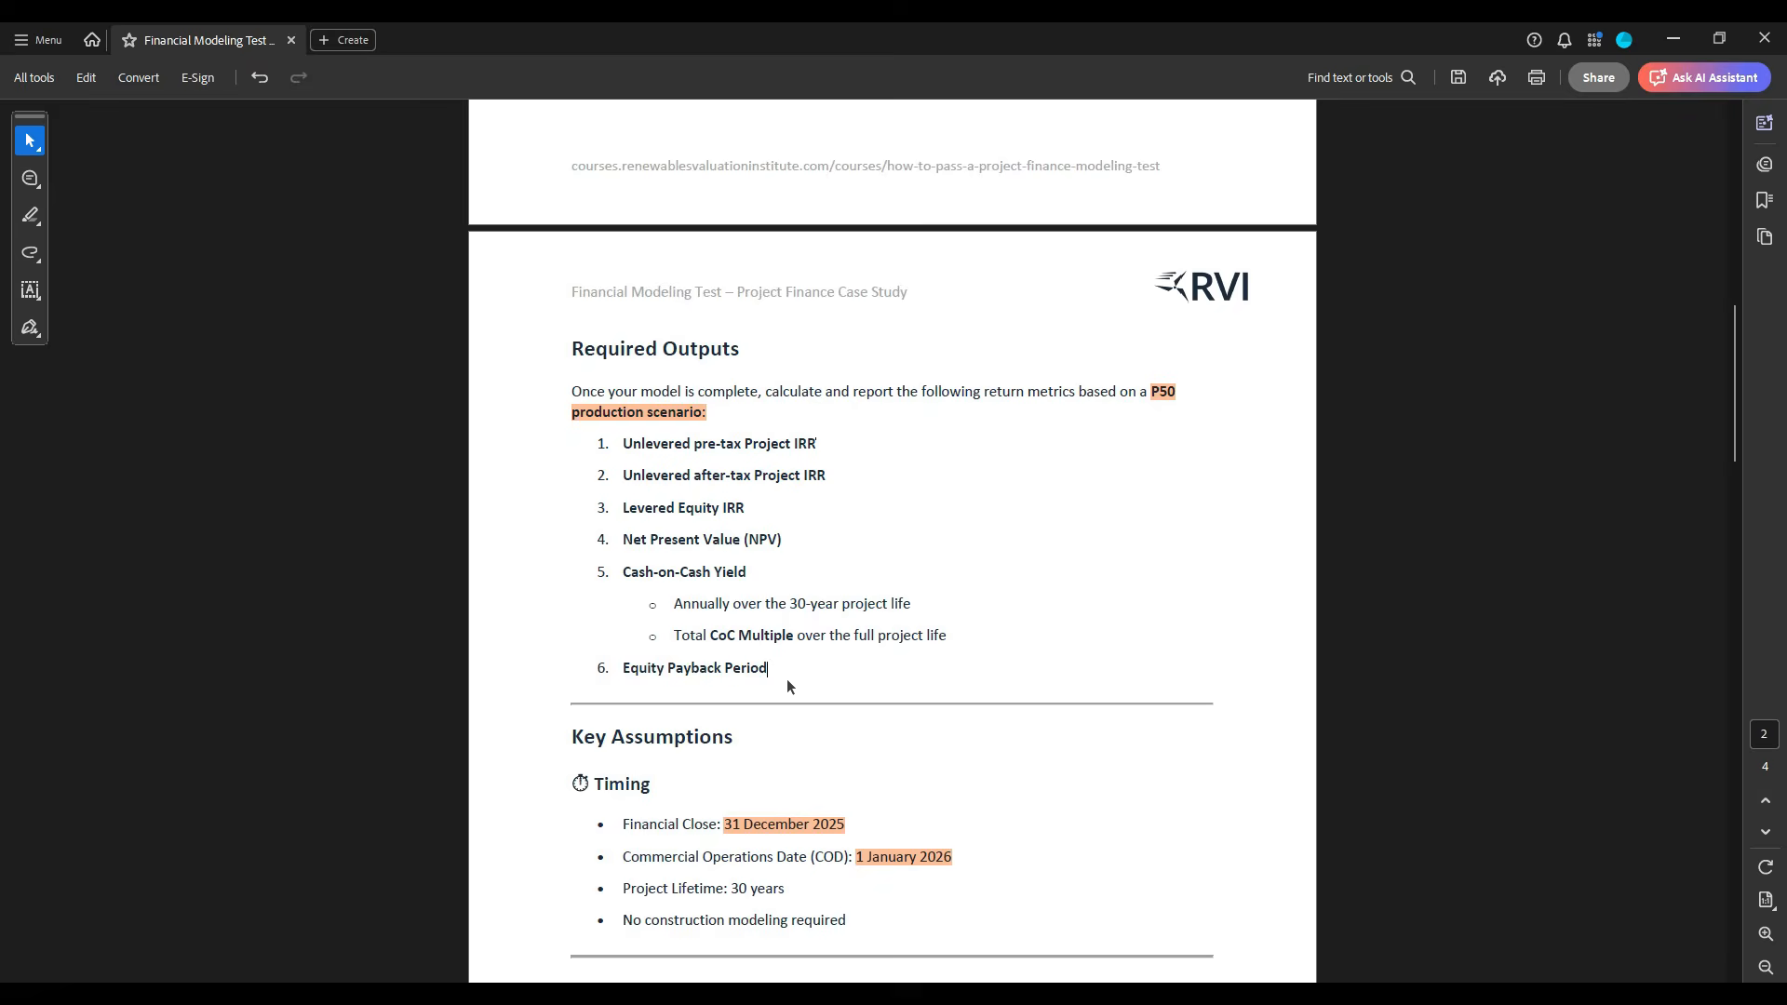
key(alt+Tab)
scroll(488, 796, down, 5)
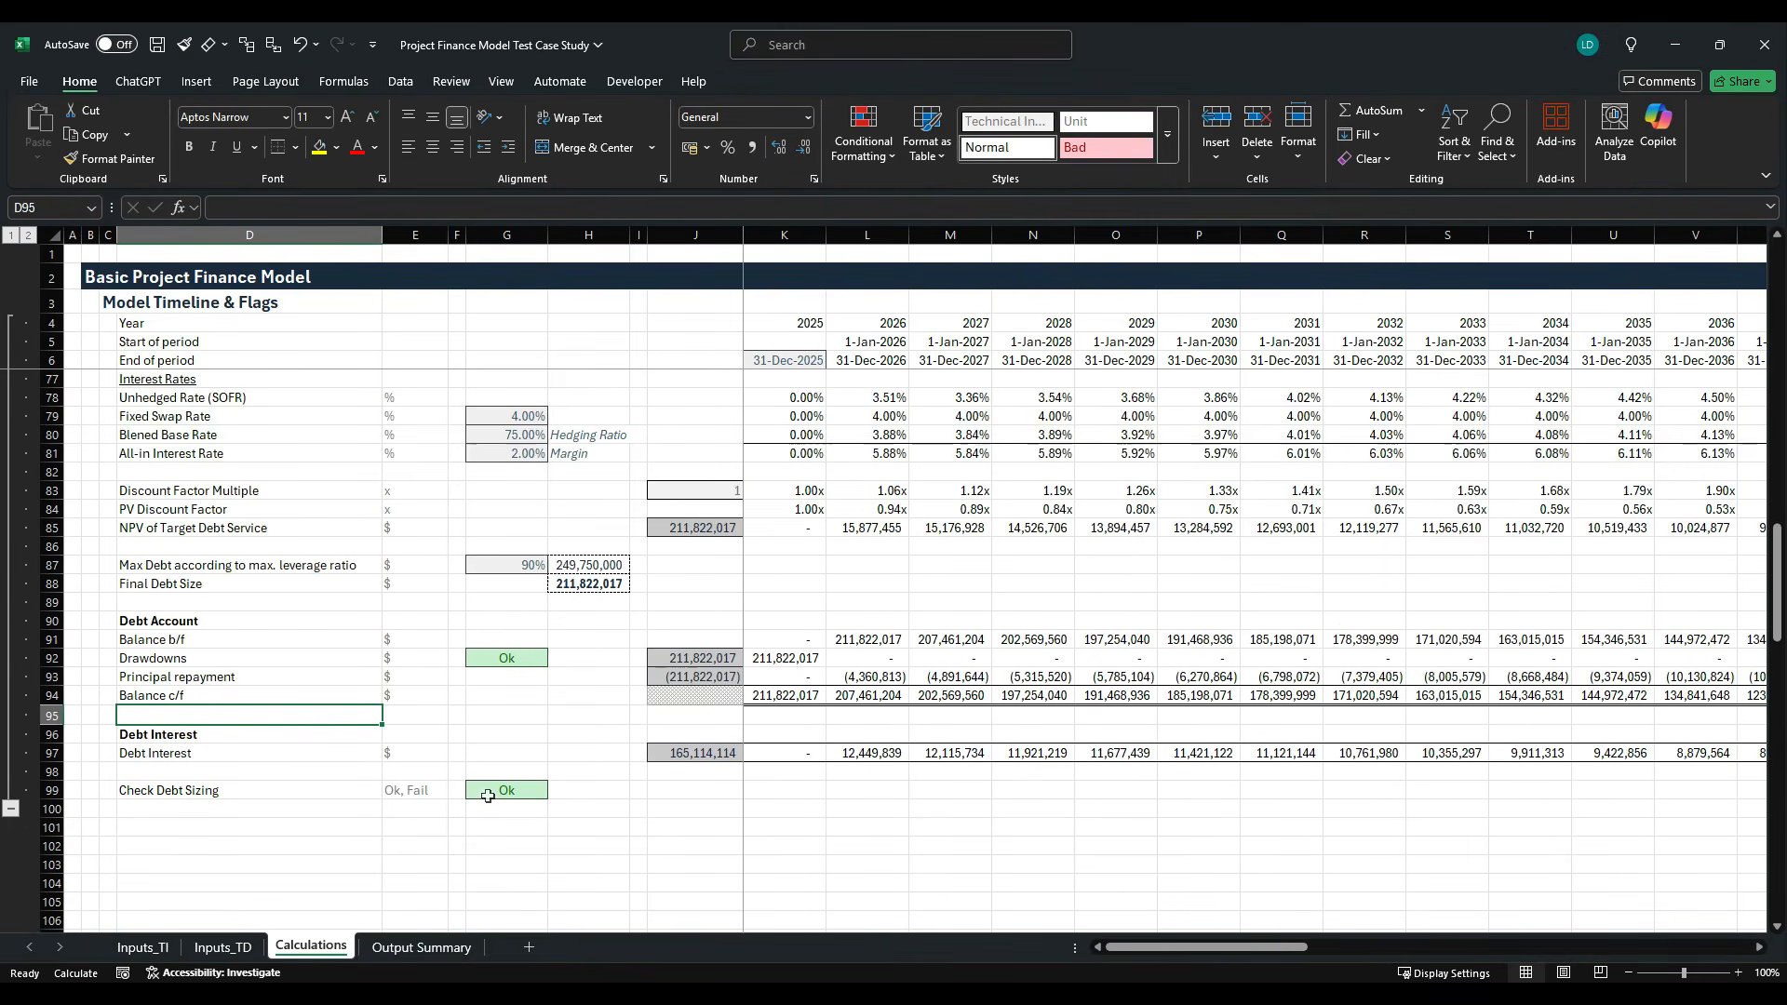
key(alt+Tab)
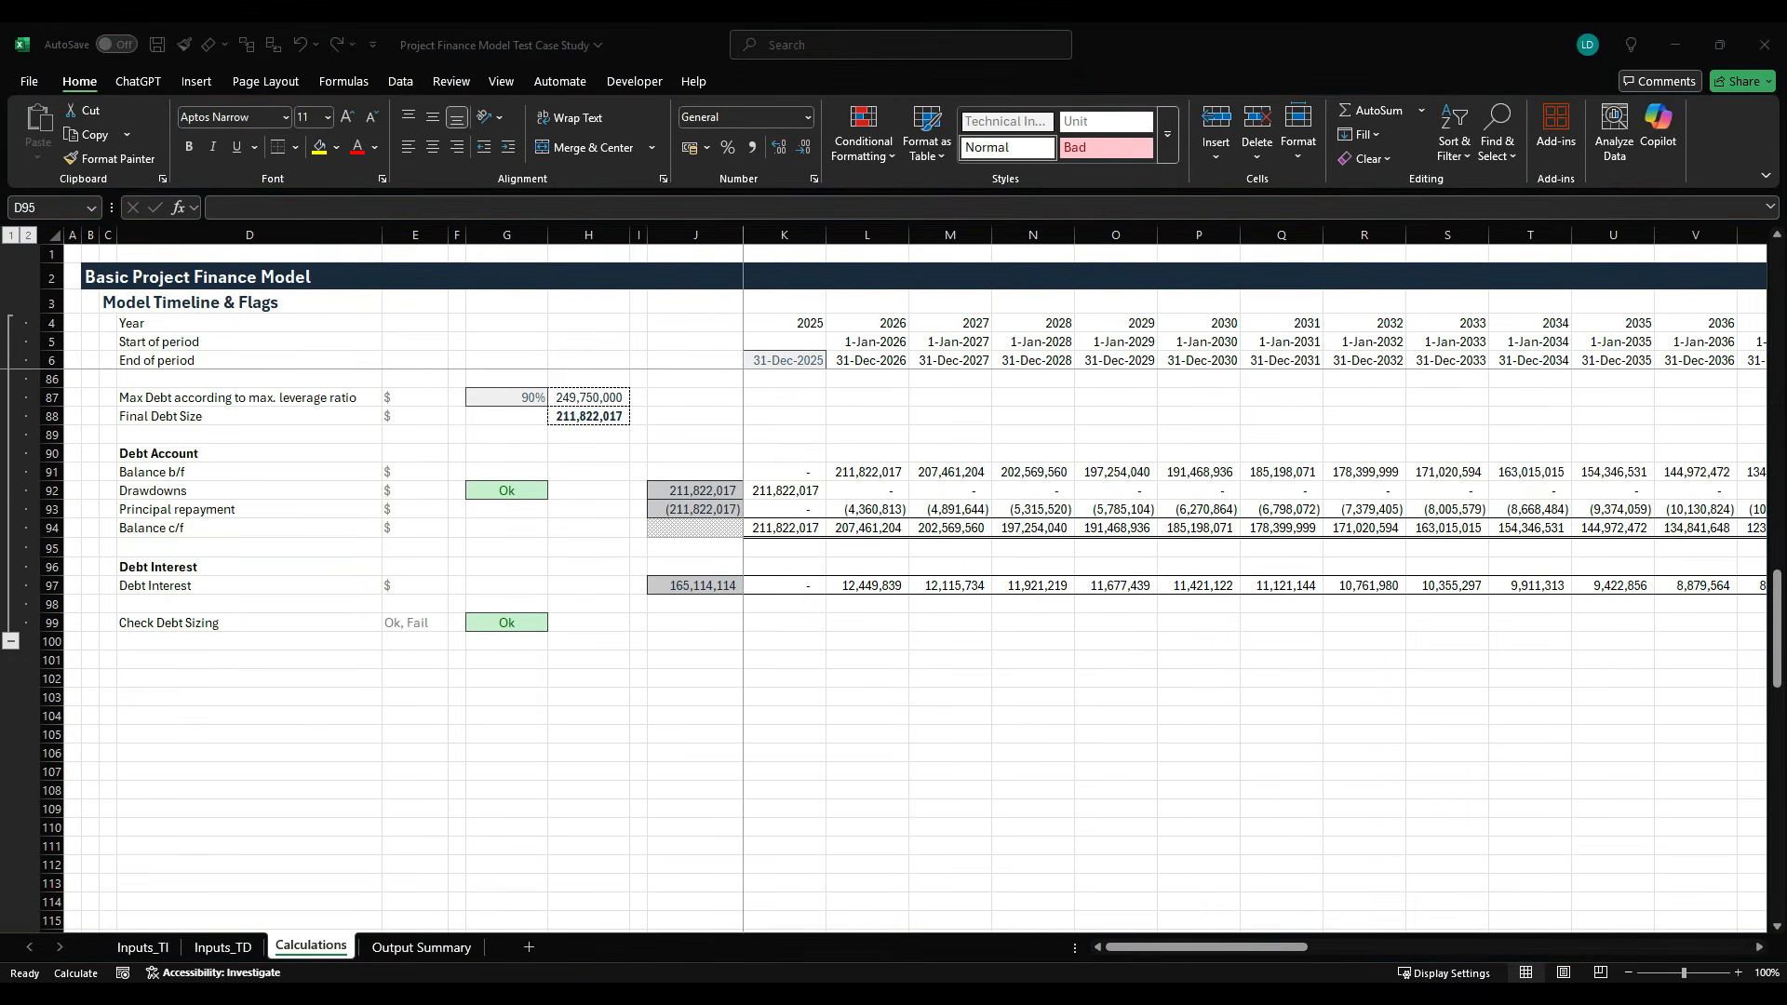
key(alt+Tab)
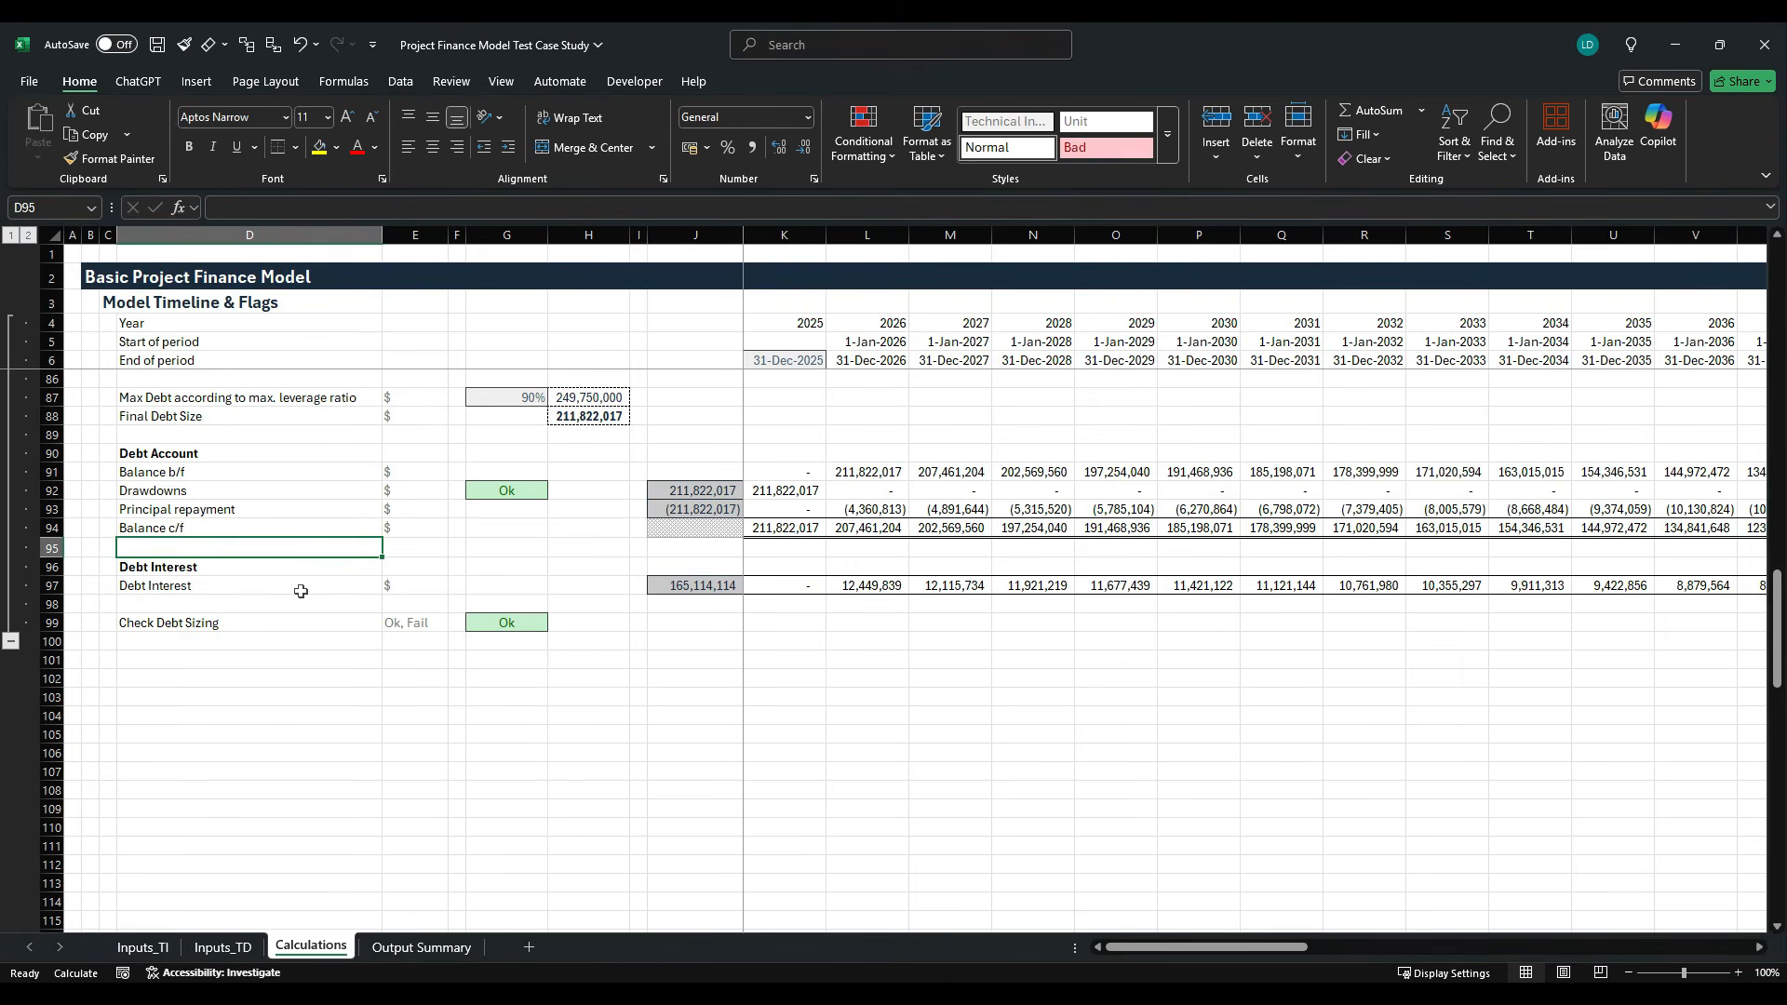
- Add the section heading Equity in C101 and apply the H1 cell style to it
click(107, 661)
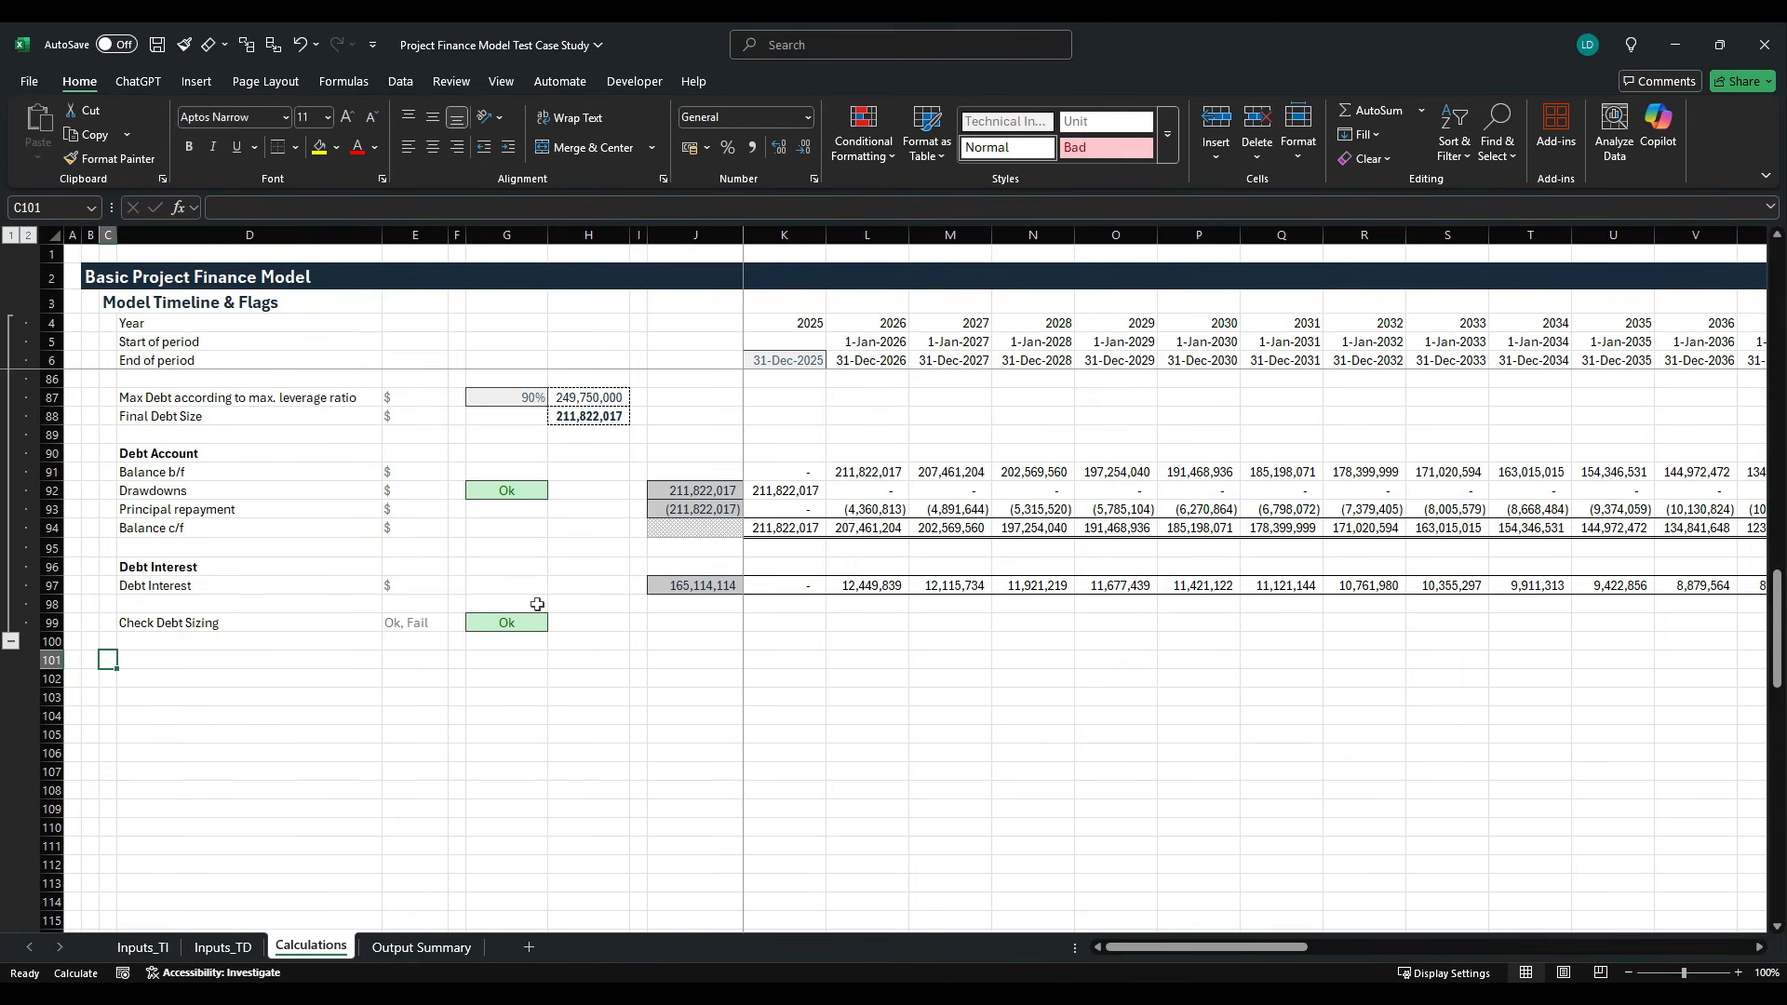
text(Equity)
key(ctrl+Return)
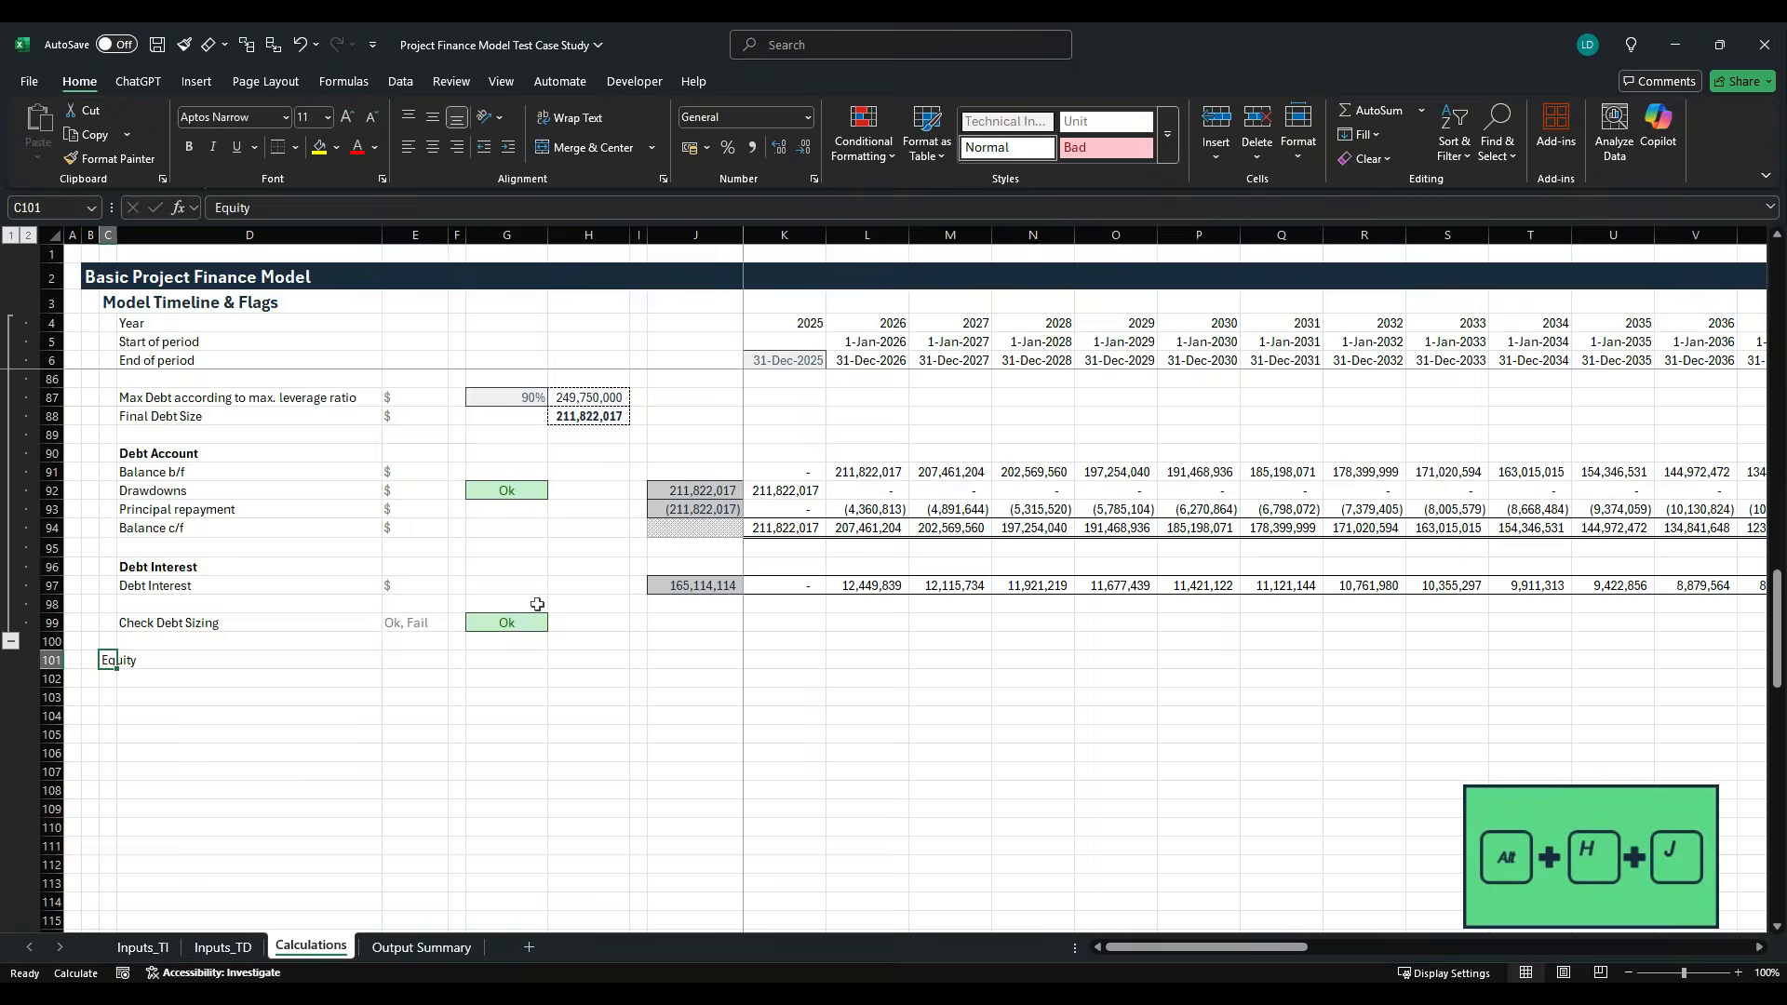
key(alt+h)
key(j)
key(Right)
key(Right)
key(Right)
key(Down)
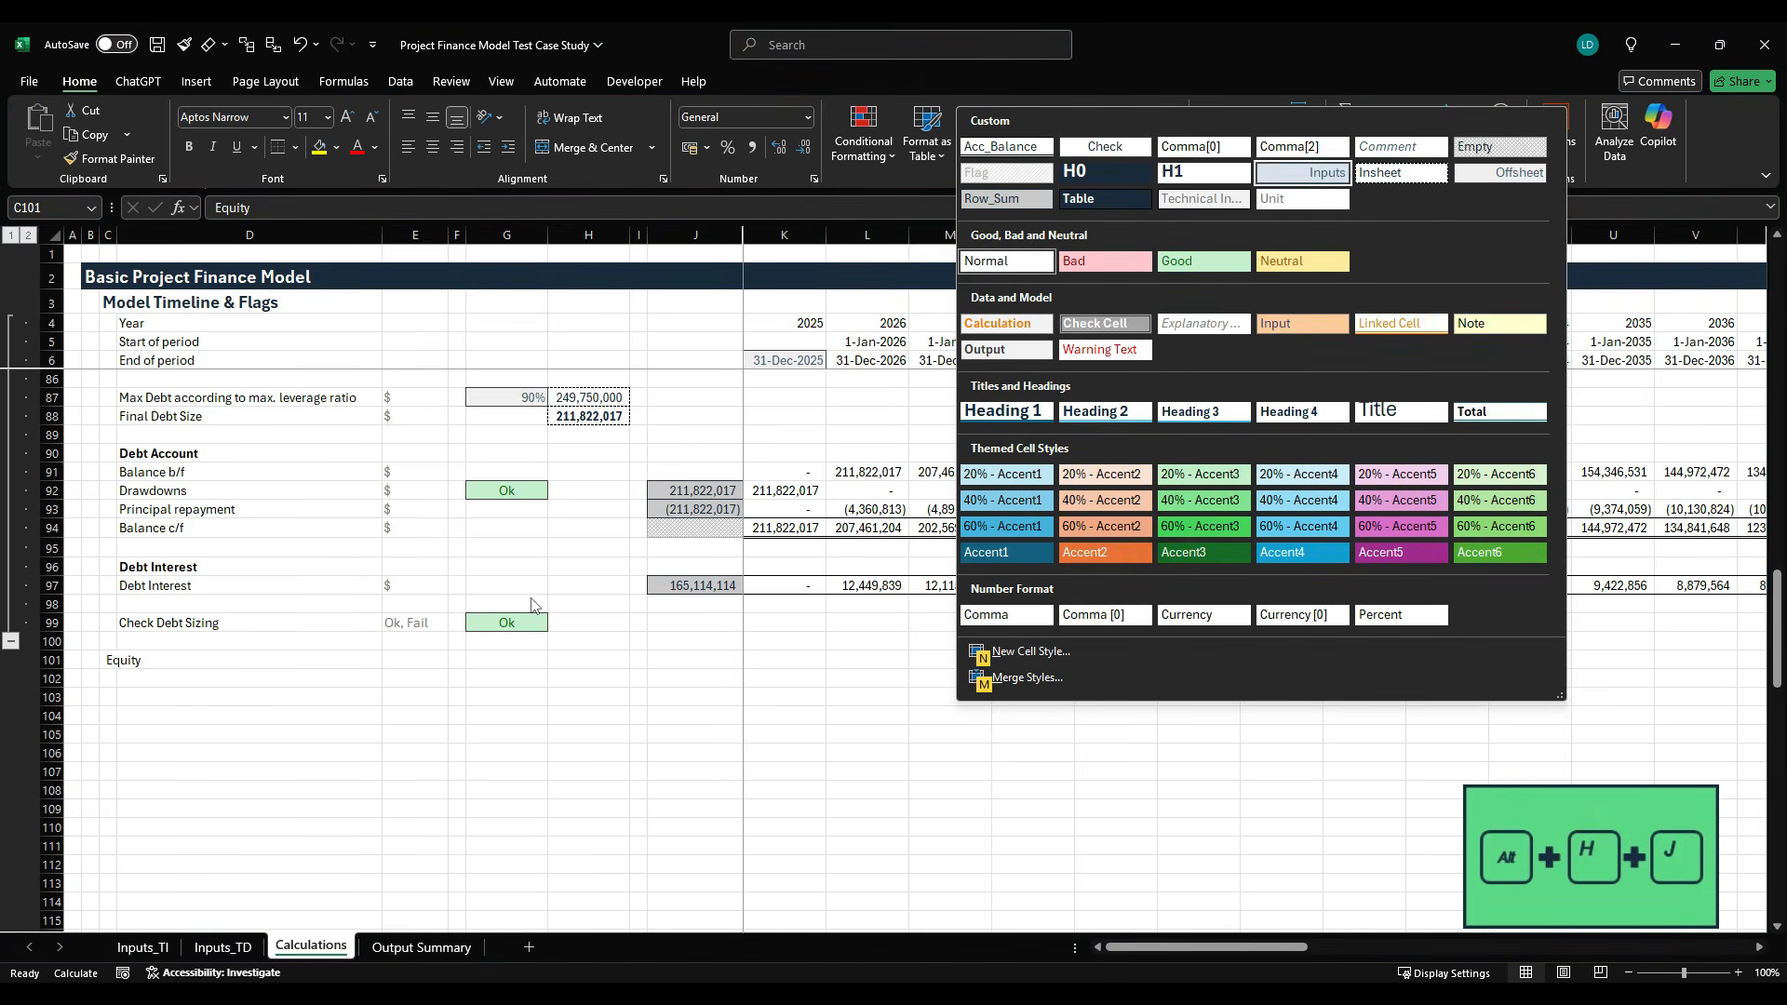
key(Down)
key(Left)
key(Up)
key(Return)
key(Down)
key(Right)
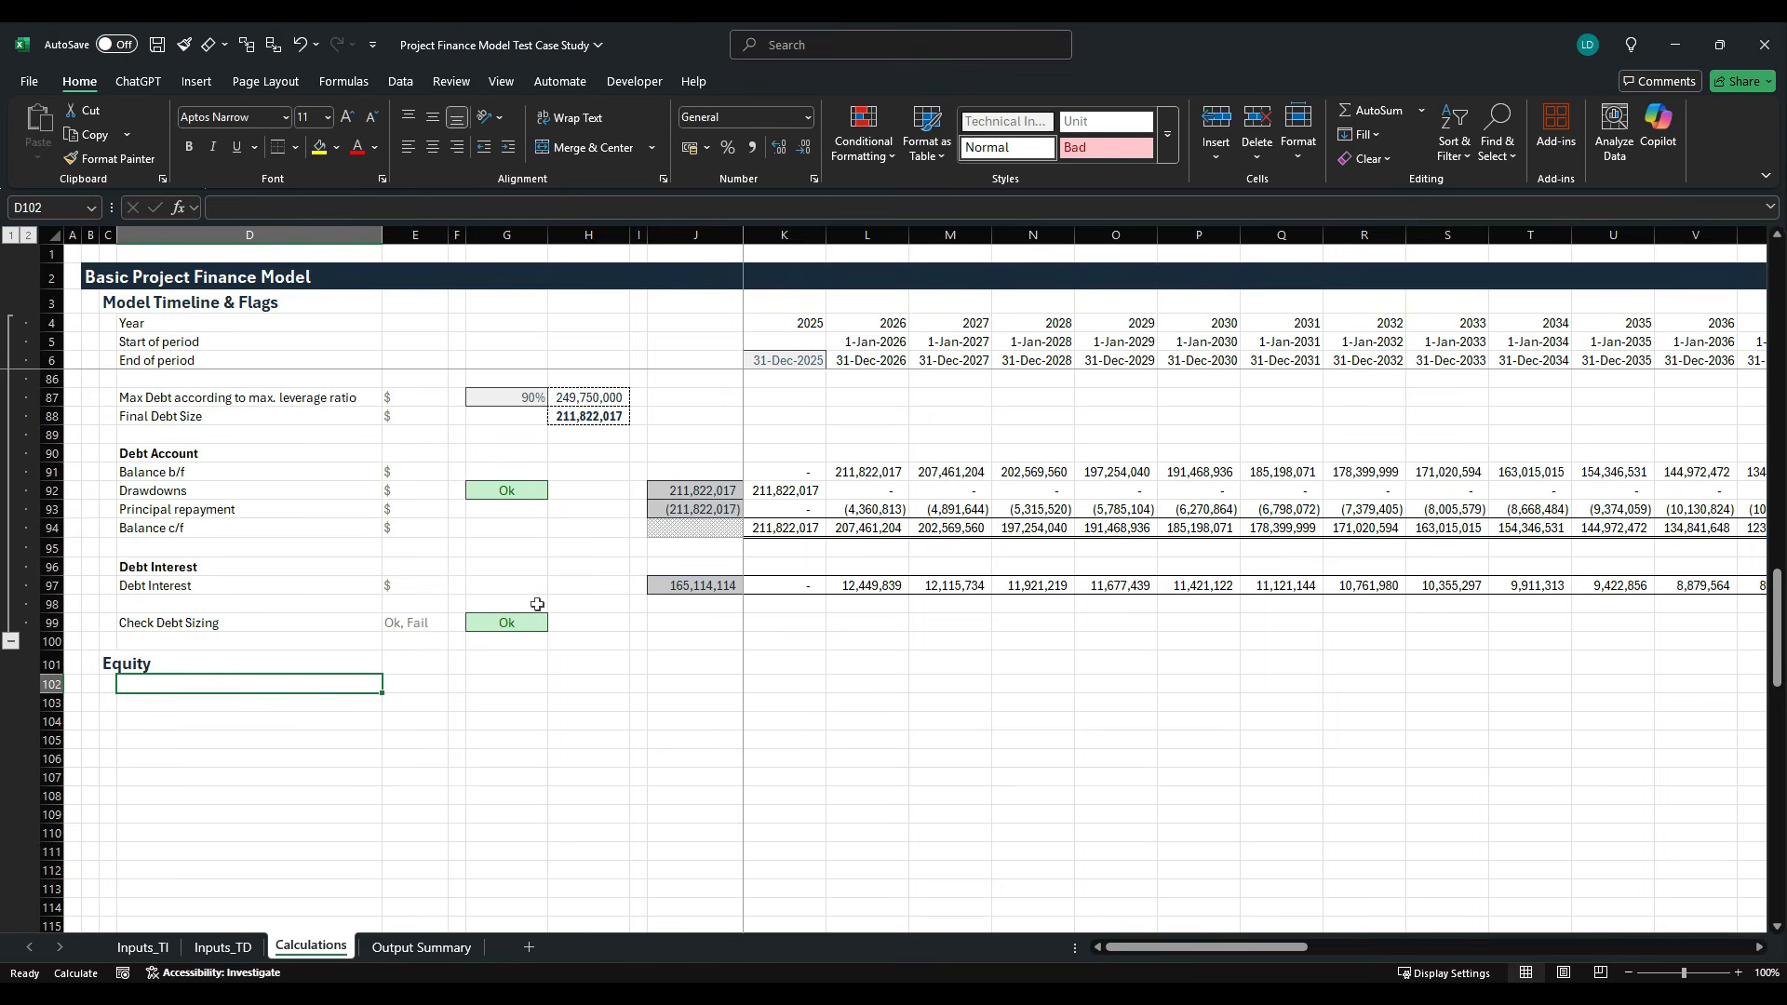
- Add the bold subheading Free Cash Flow to Equity (FCFE) in D102 under the Equity heading
text(Free Cash)
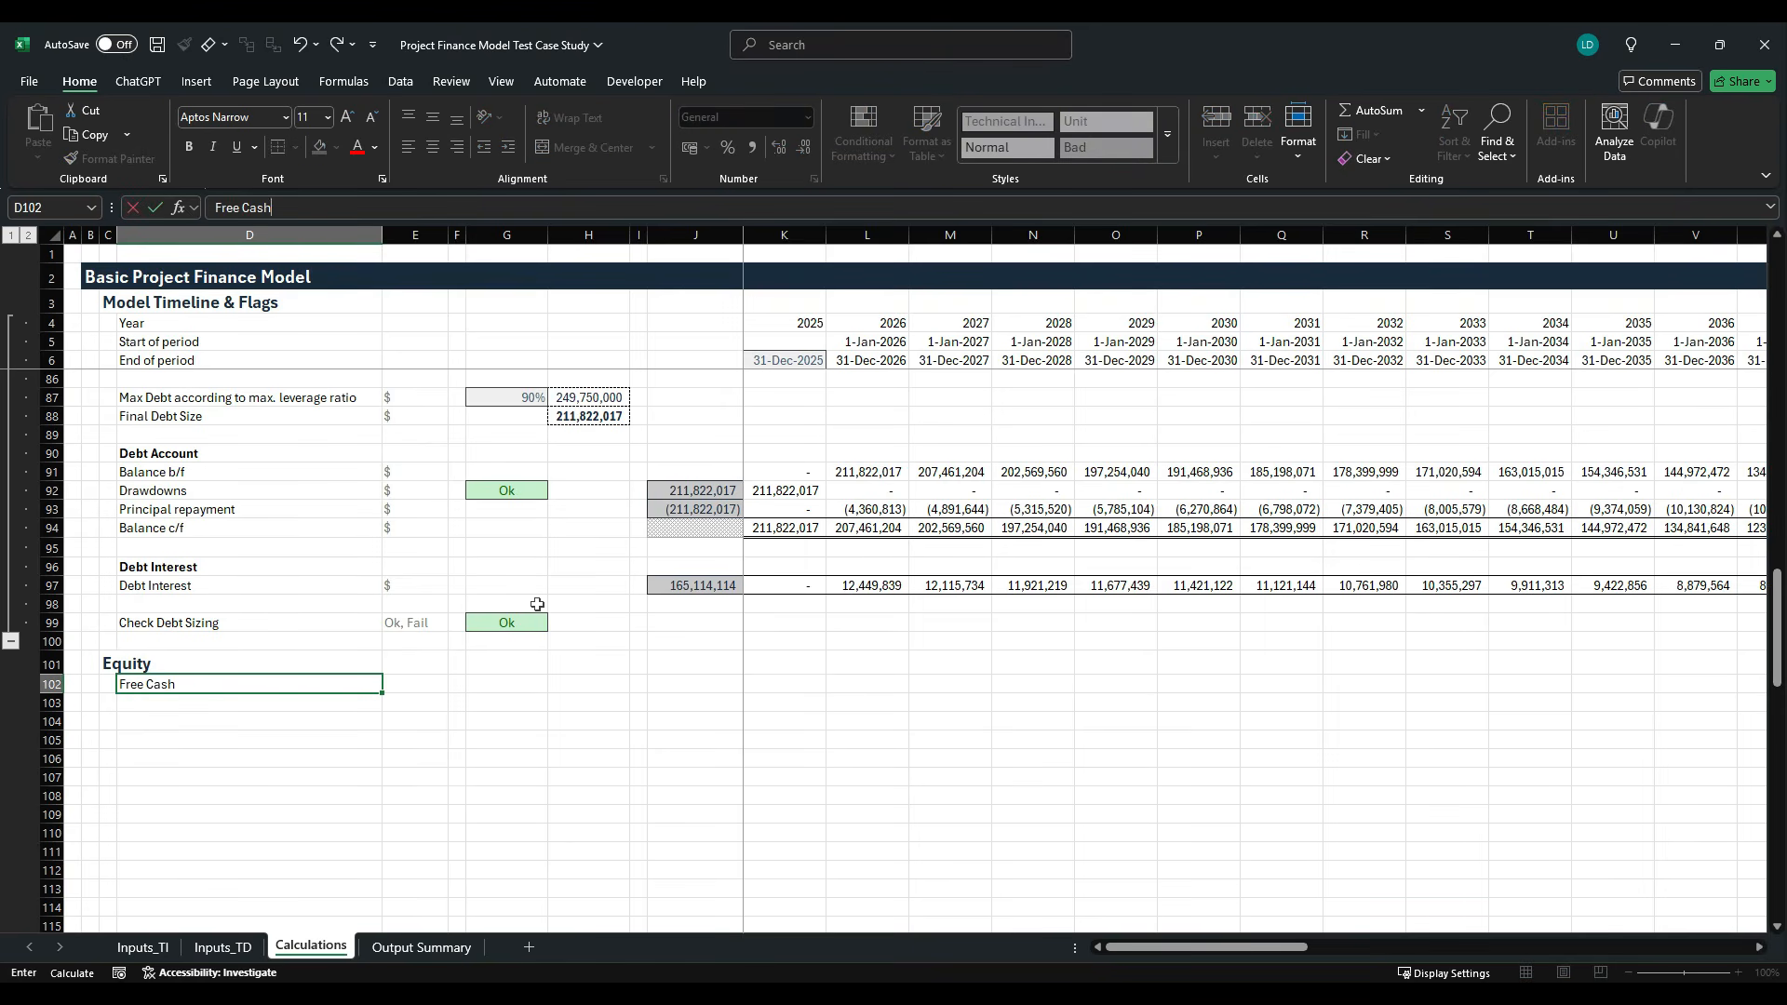
text( Flow to Equity (FCFE)
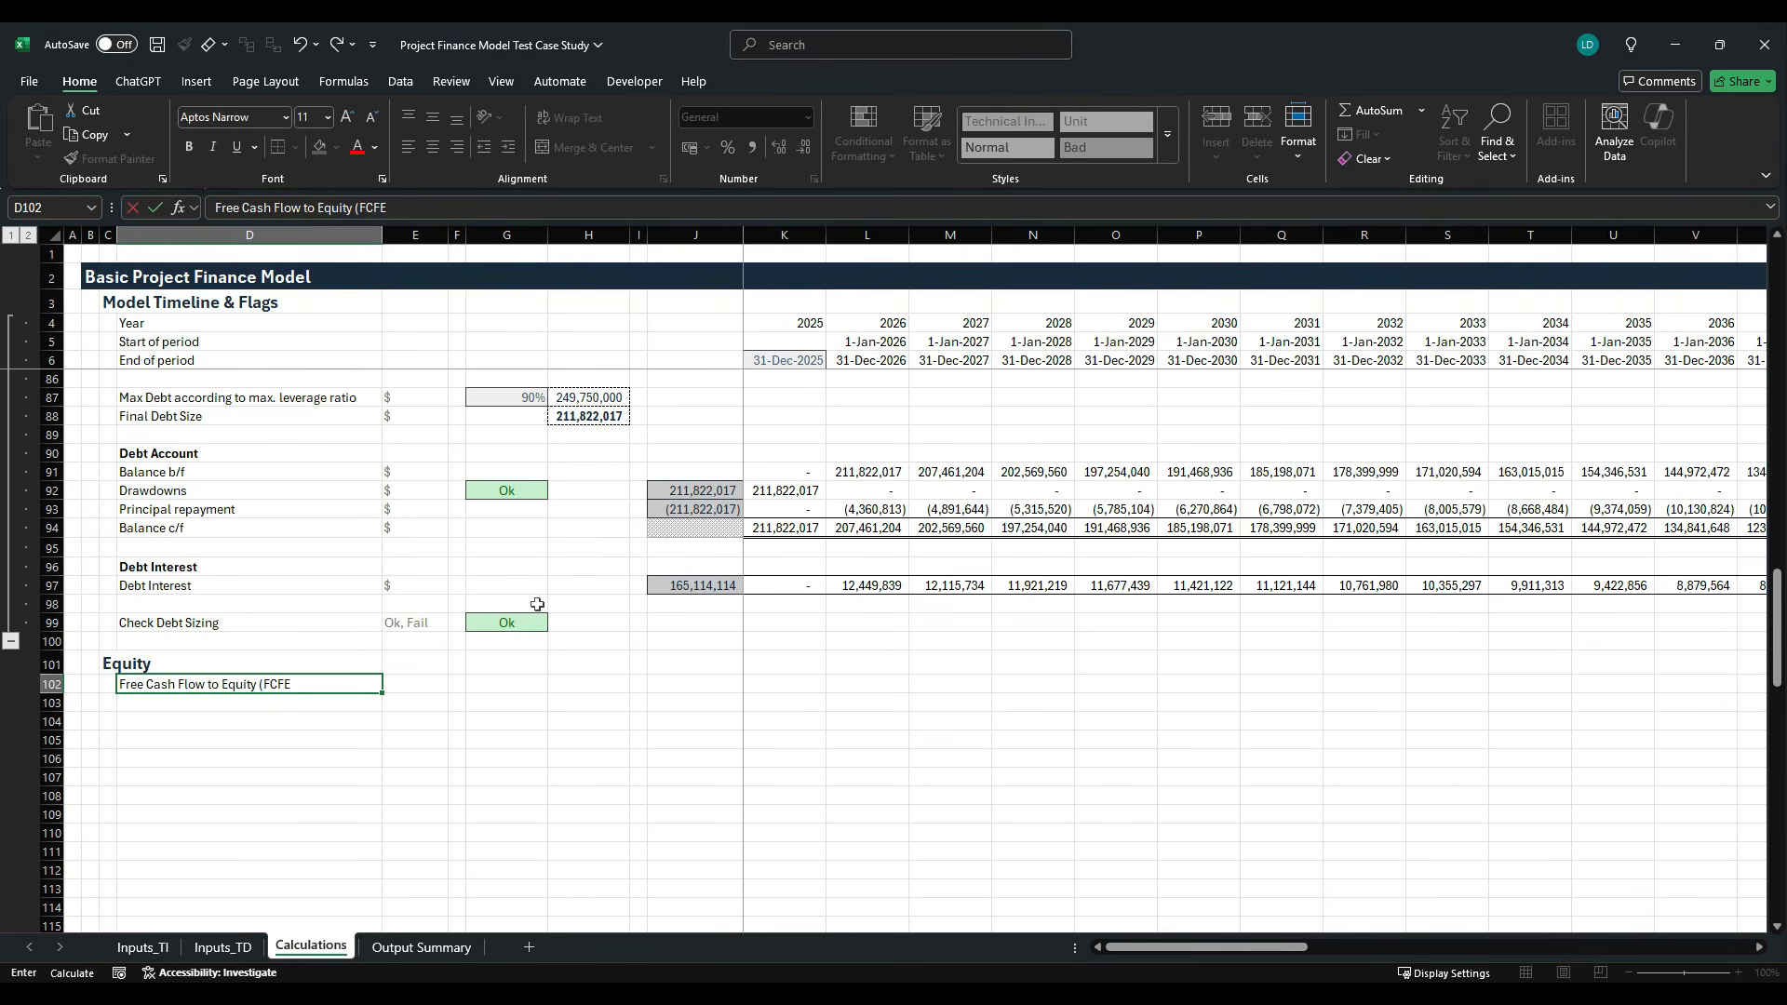
key(ctrl+Return)
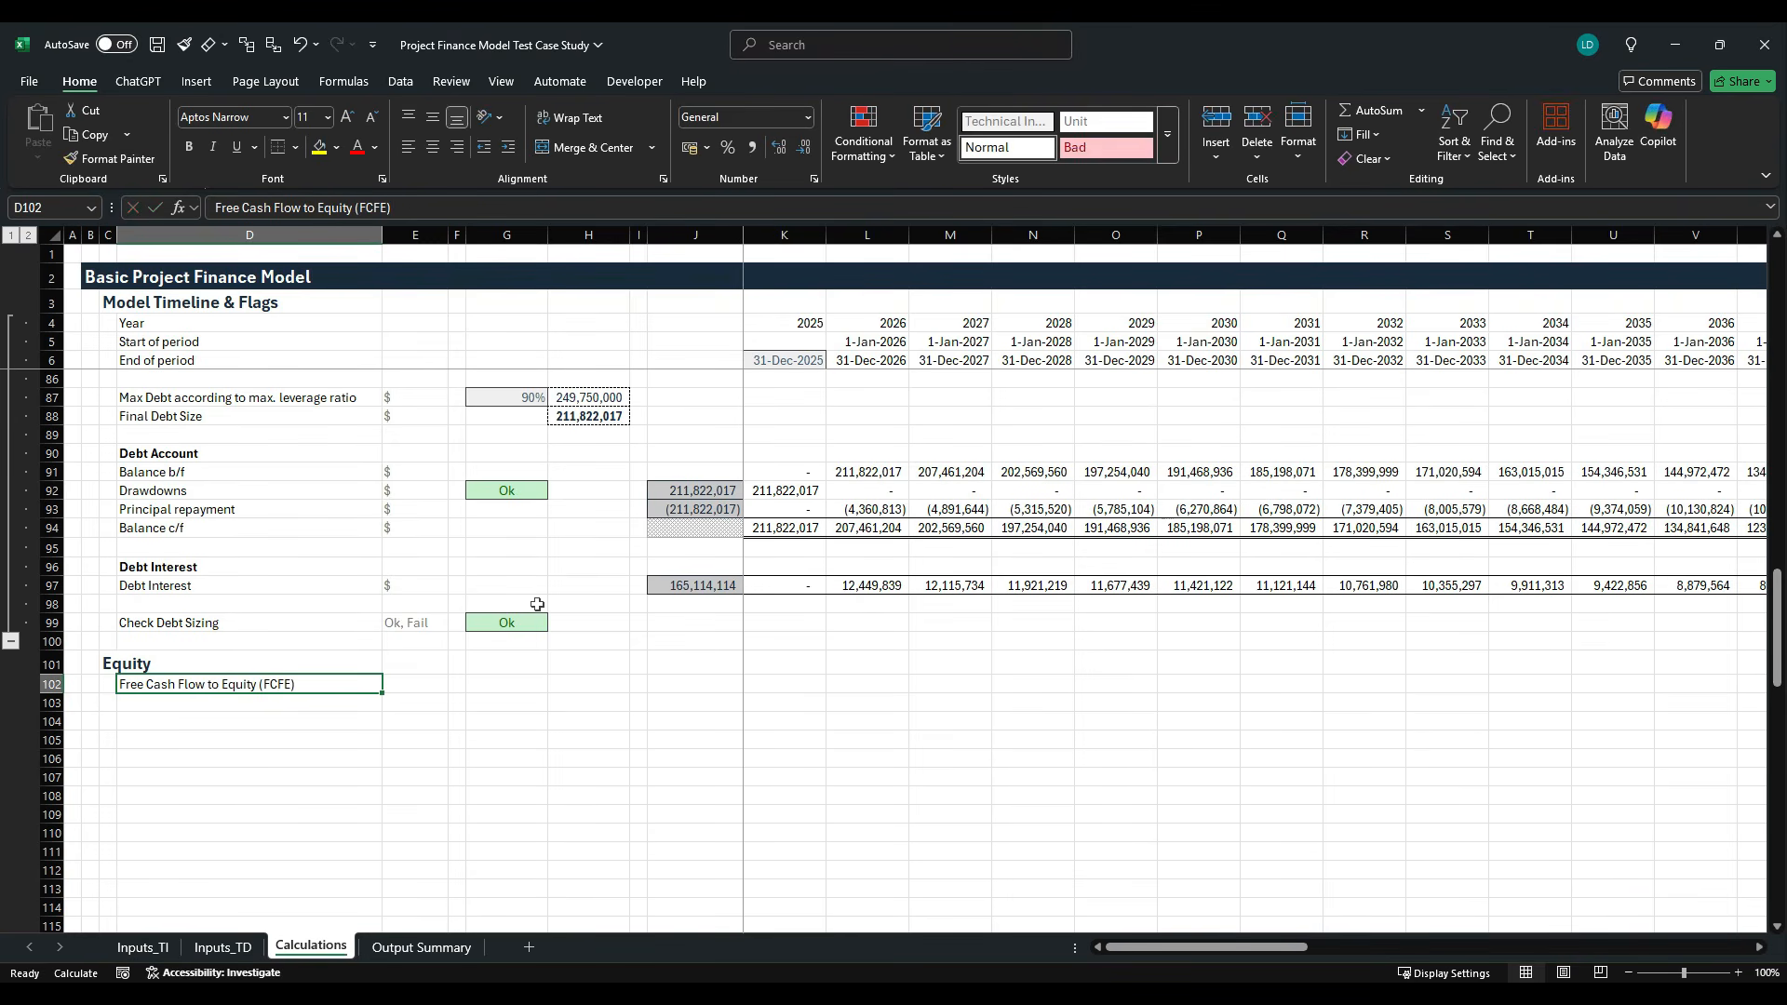
key(ctrl+b)
key(Return)
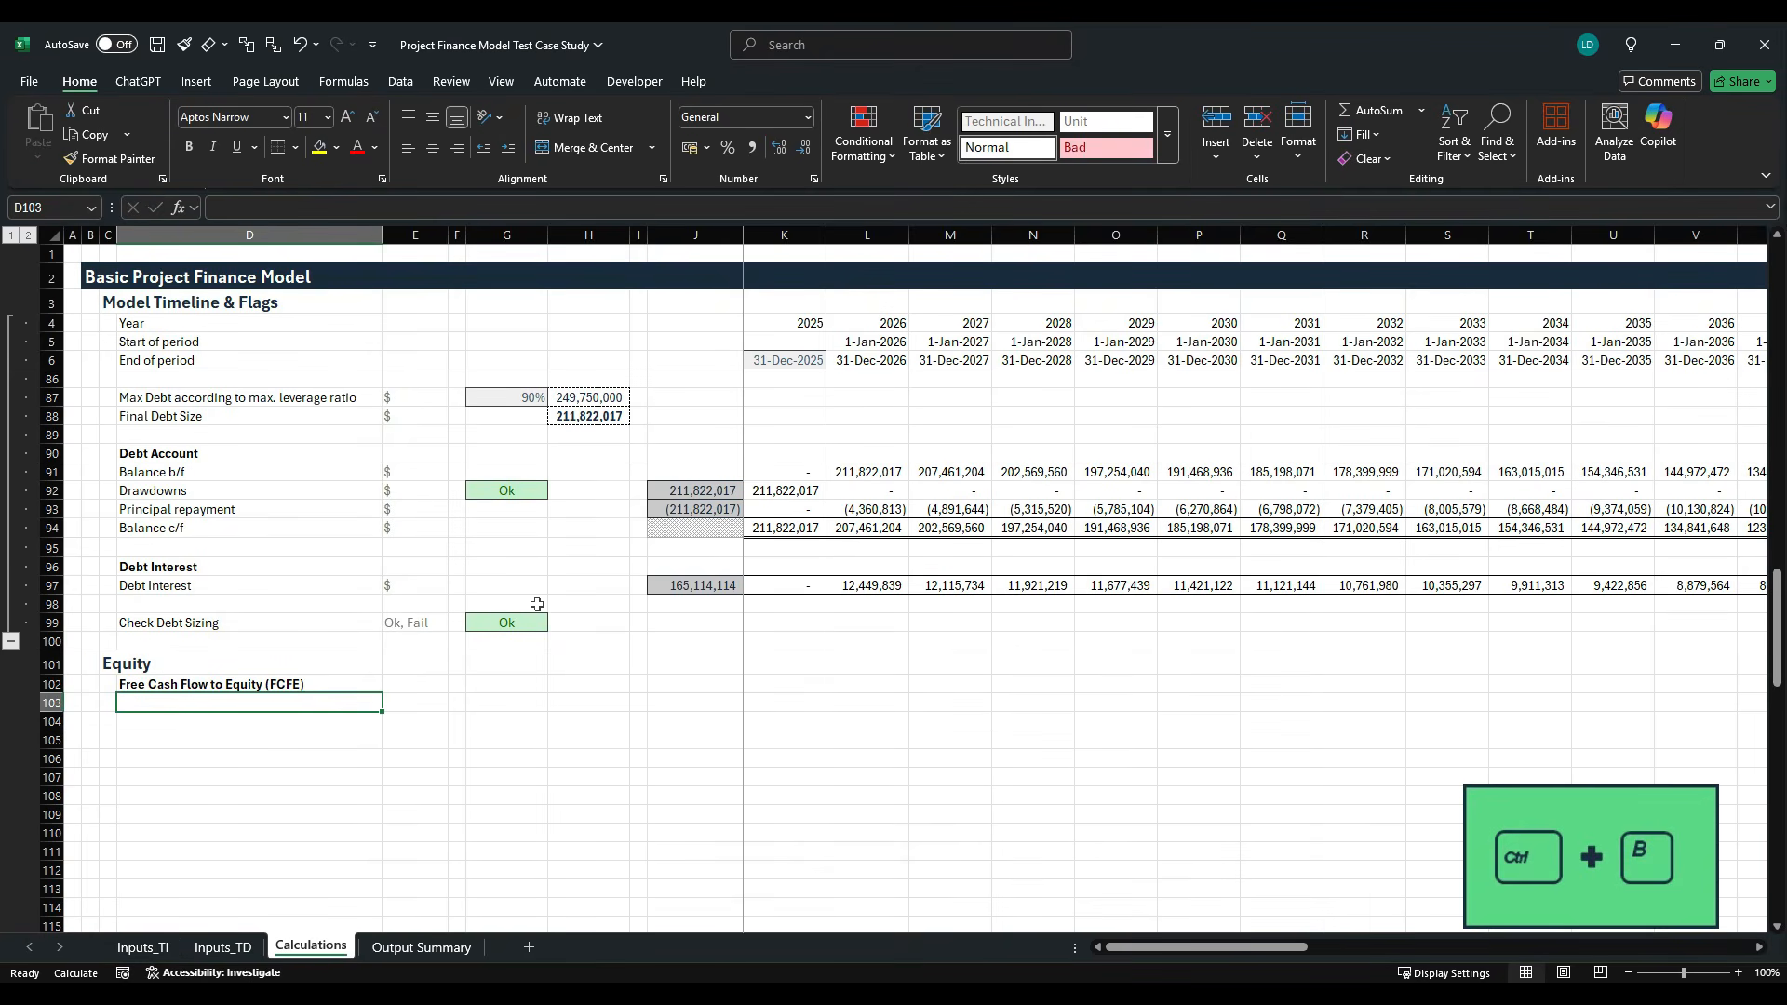
- Label row 103 as Dividends in D103 and enter $ as its unit in E103
text(Dividend)
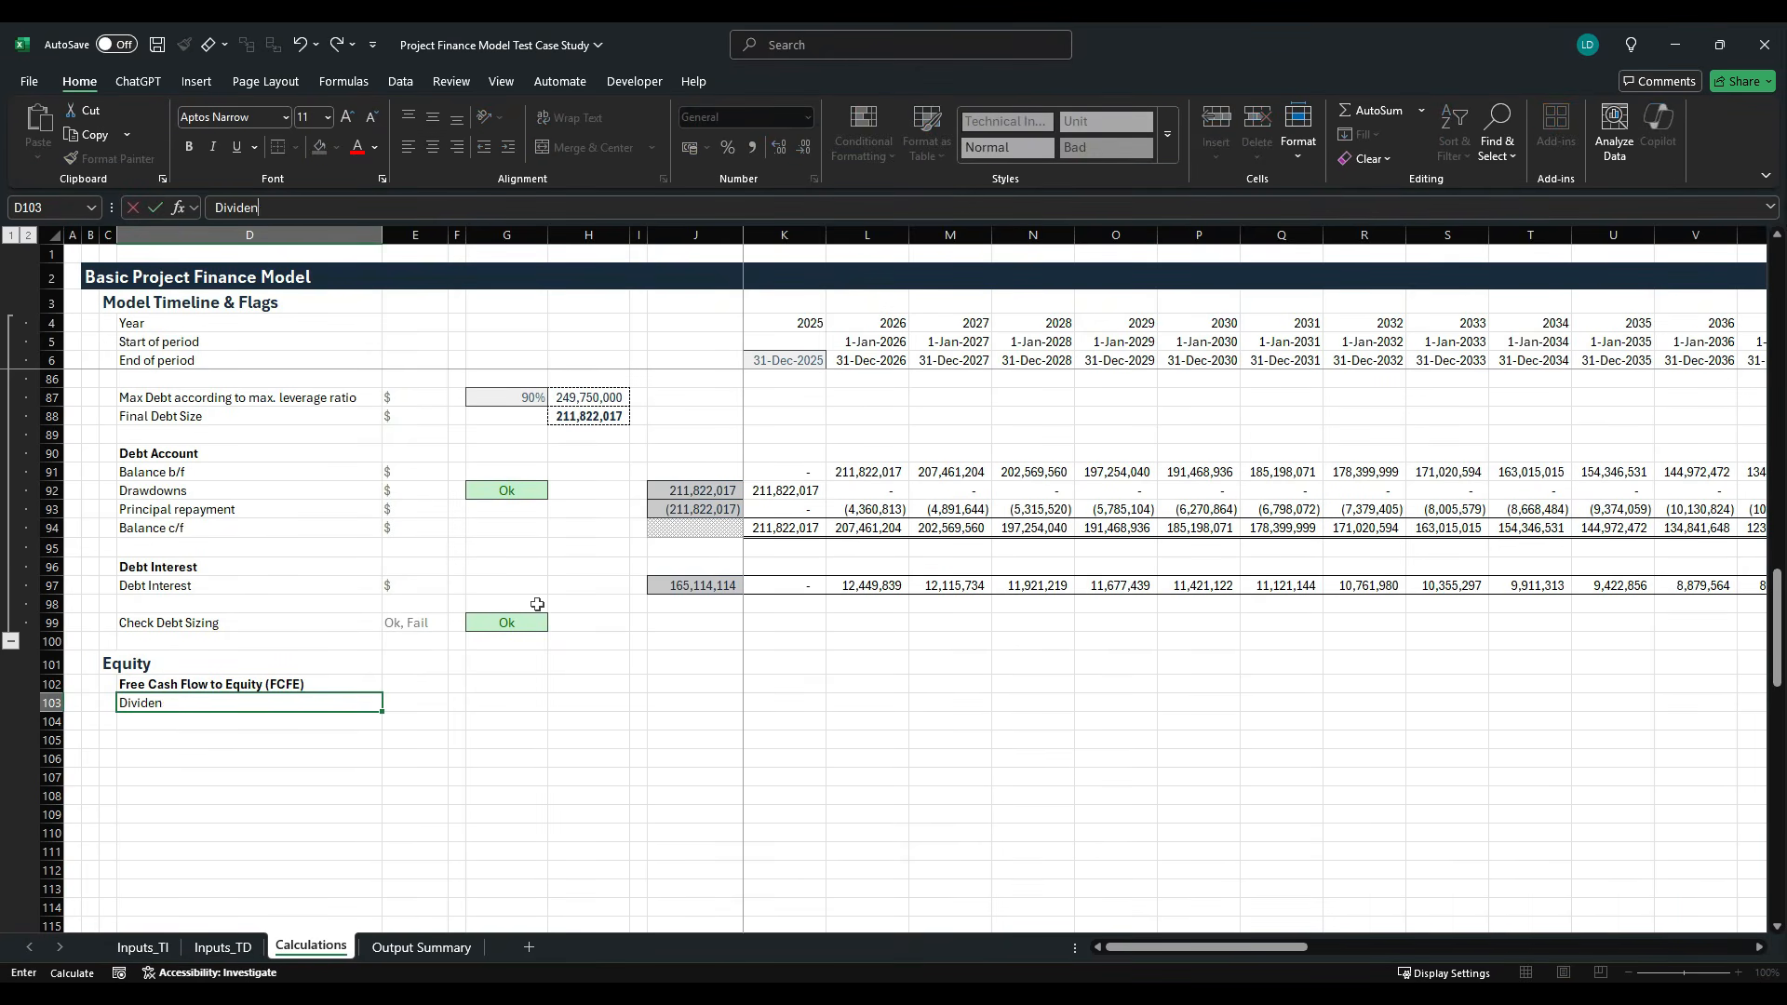
key(ctrl+Return)
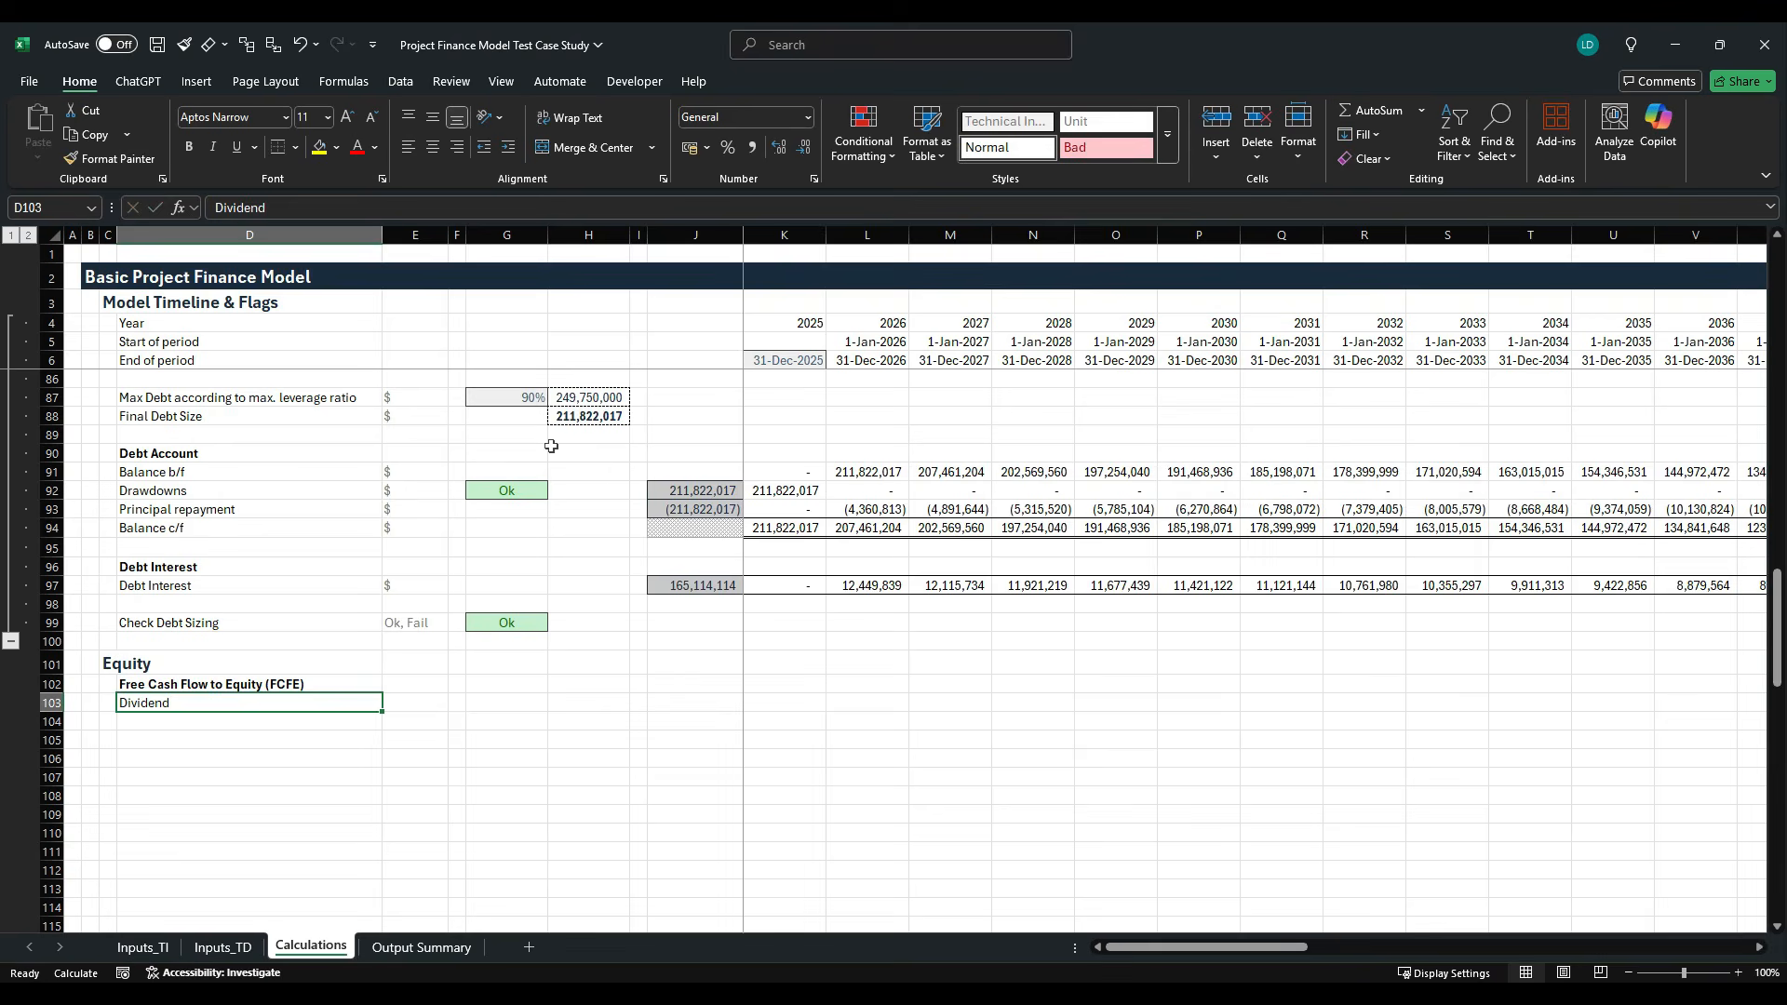
click(326, 210)
text(s)
key(Tab)
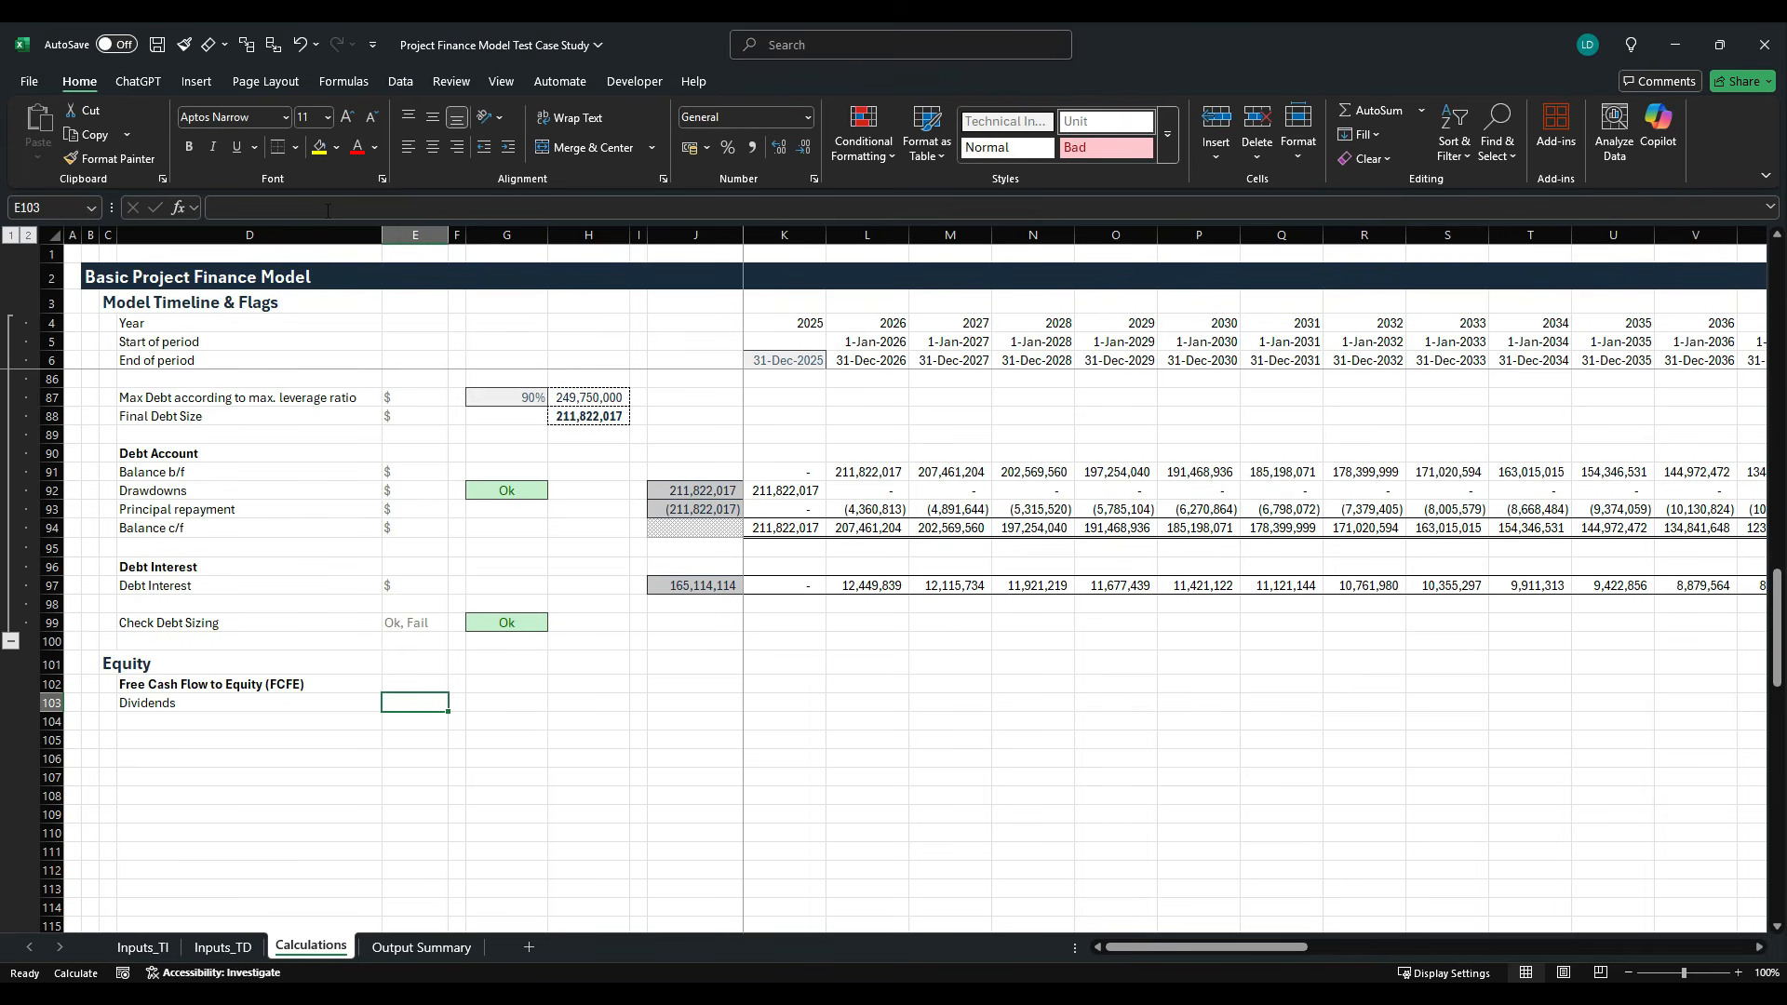
text($)
key(Tab)
key(Tab)
key(Tab)
key(Tab)
key(Tab)
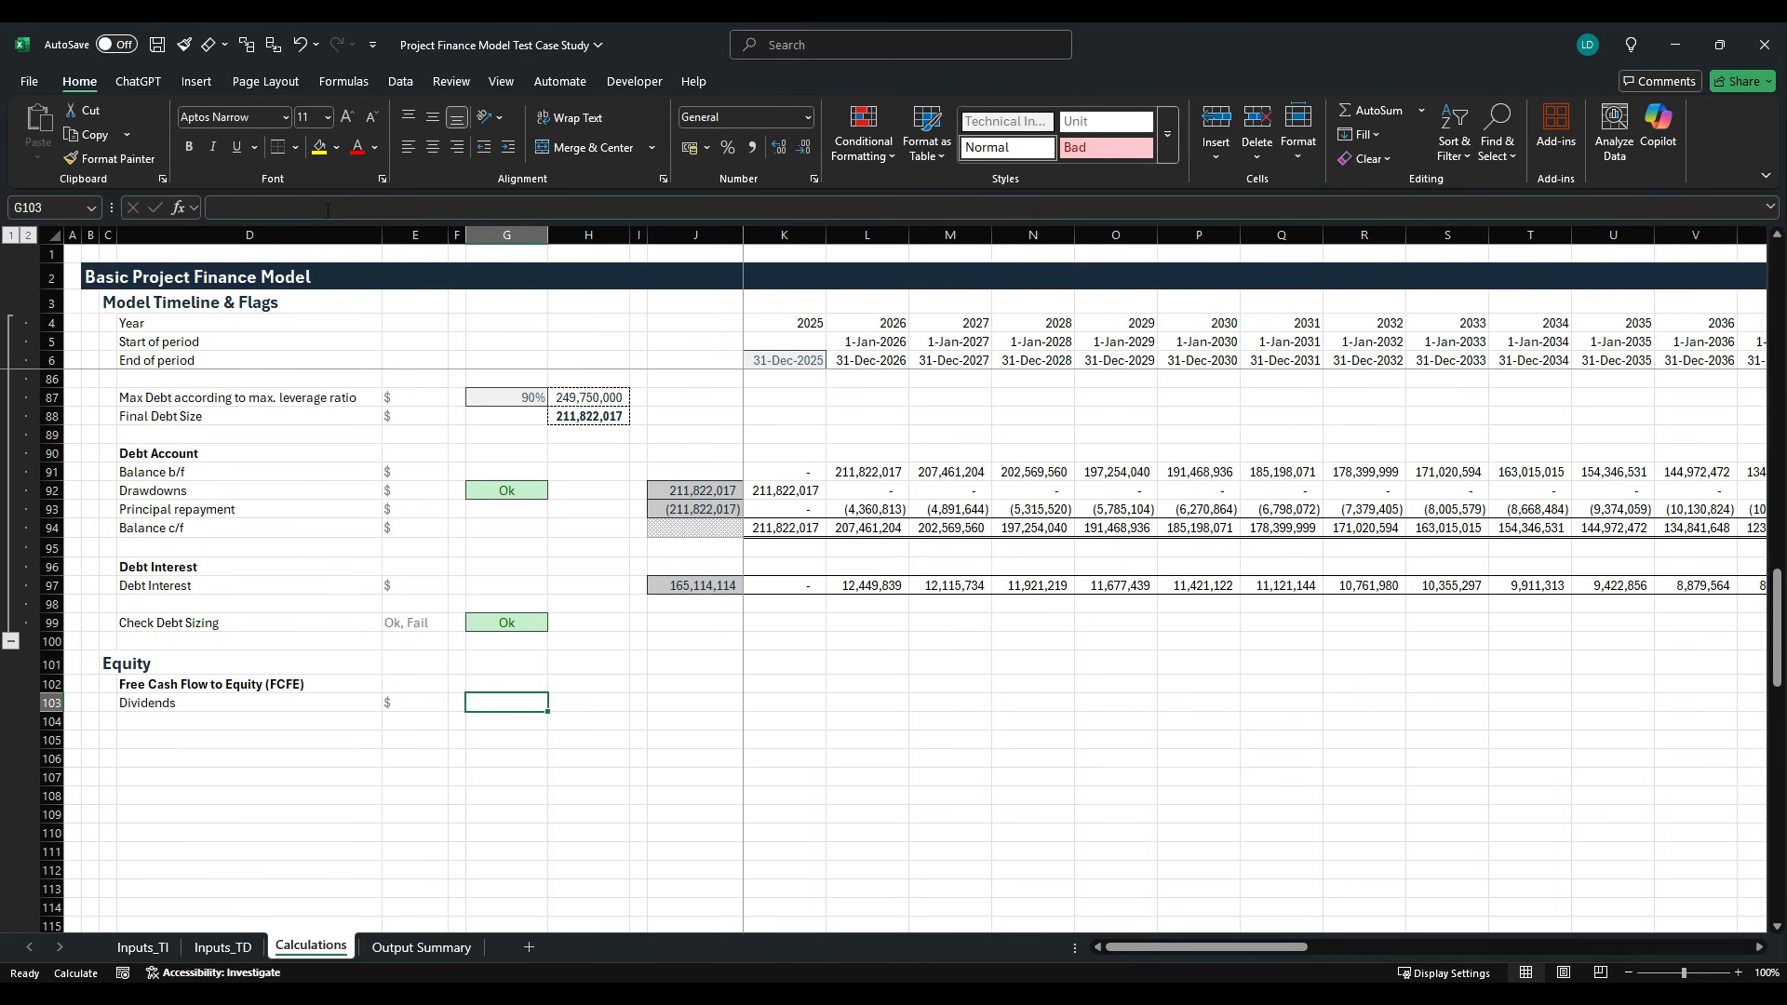
- Copy the row total formula from the Debt Interest total in J97 to J103 for Dividends
key(Up)
key(Up)
key(Up)
key(Up)
key(Up)
key(Up)
key(ctrl+c)
key(Down)
key(Down)
key(Down)
key(Down)
key(Down)
key(Down)
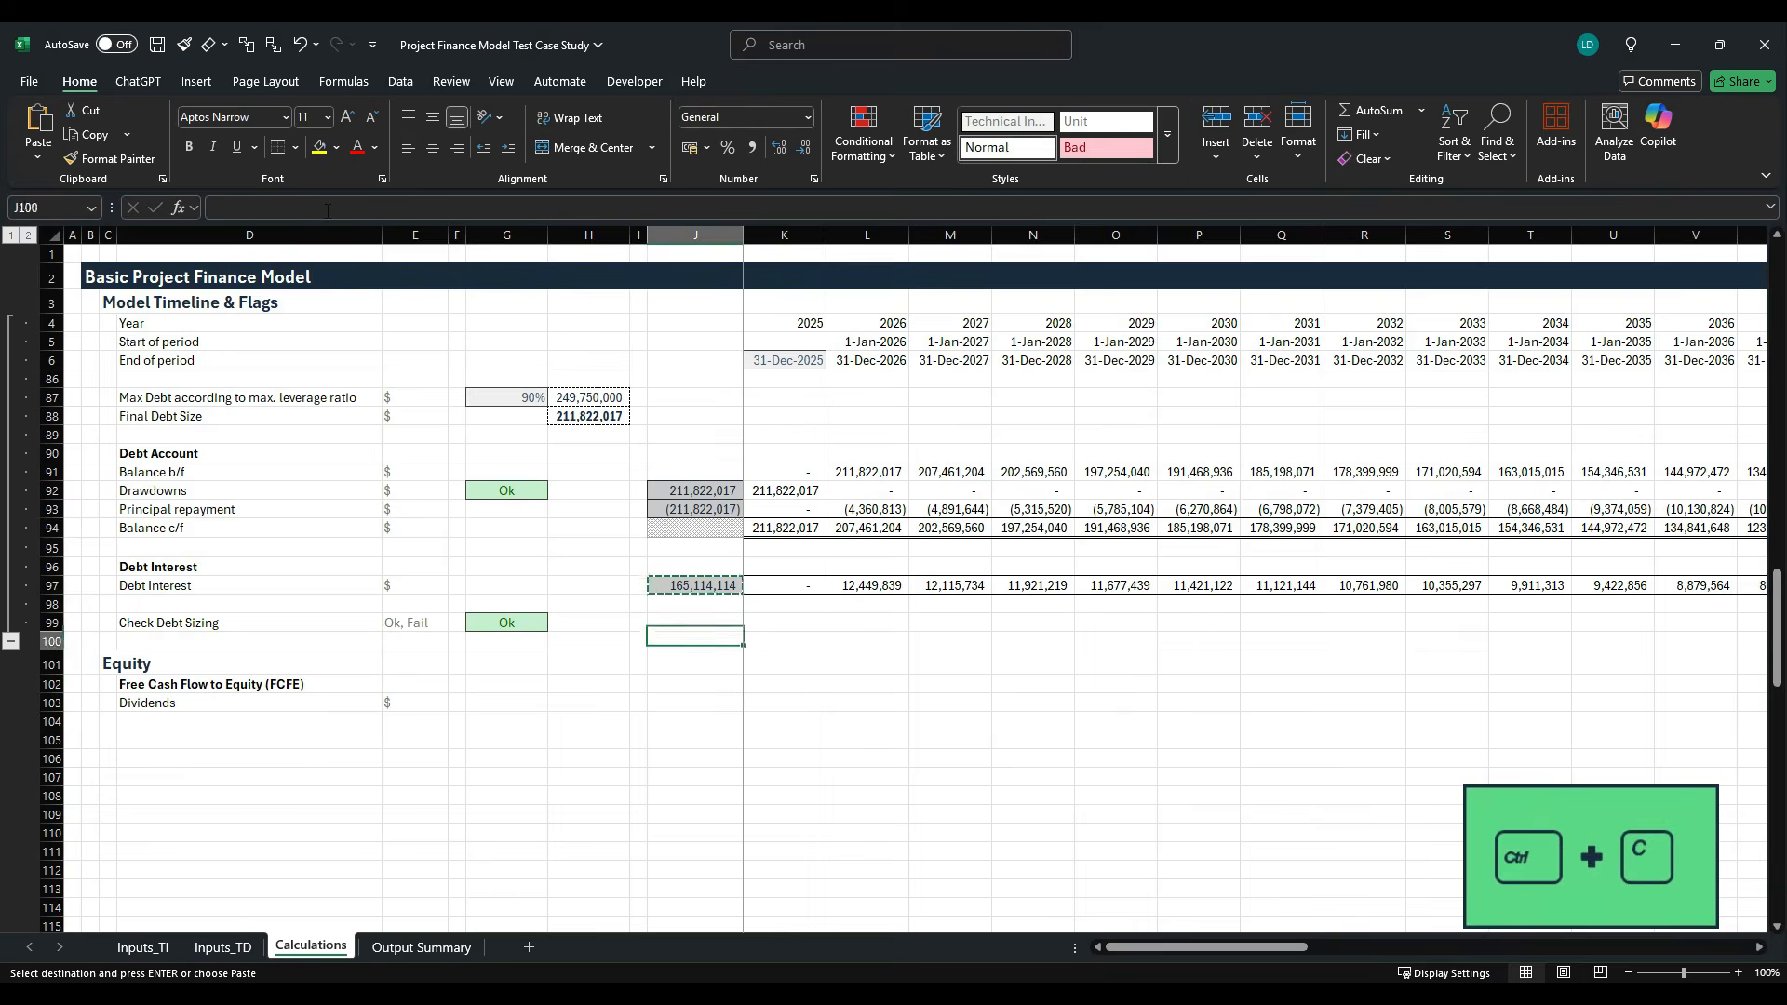
key(ctrl+v)
key(Escape)
key(Tab)
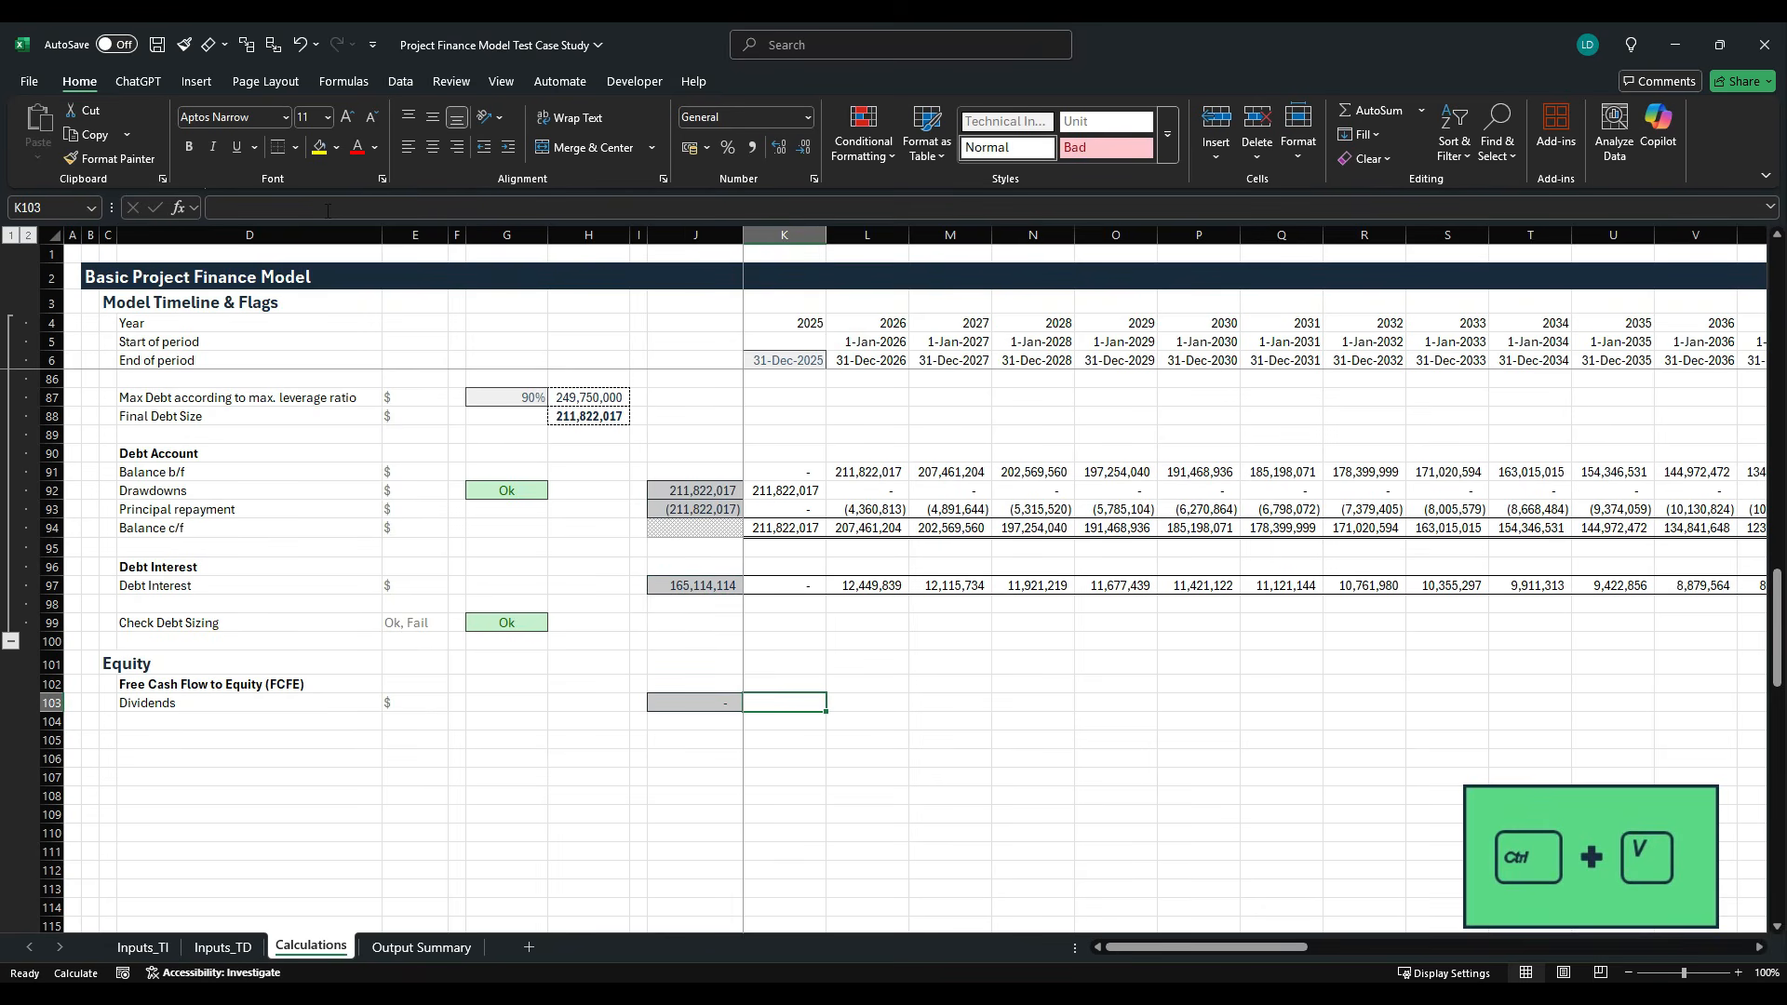
- Calculate Dividends in K103 from CFADS, principal repayment and debt interest with =K62+K93-K97
text(=)
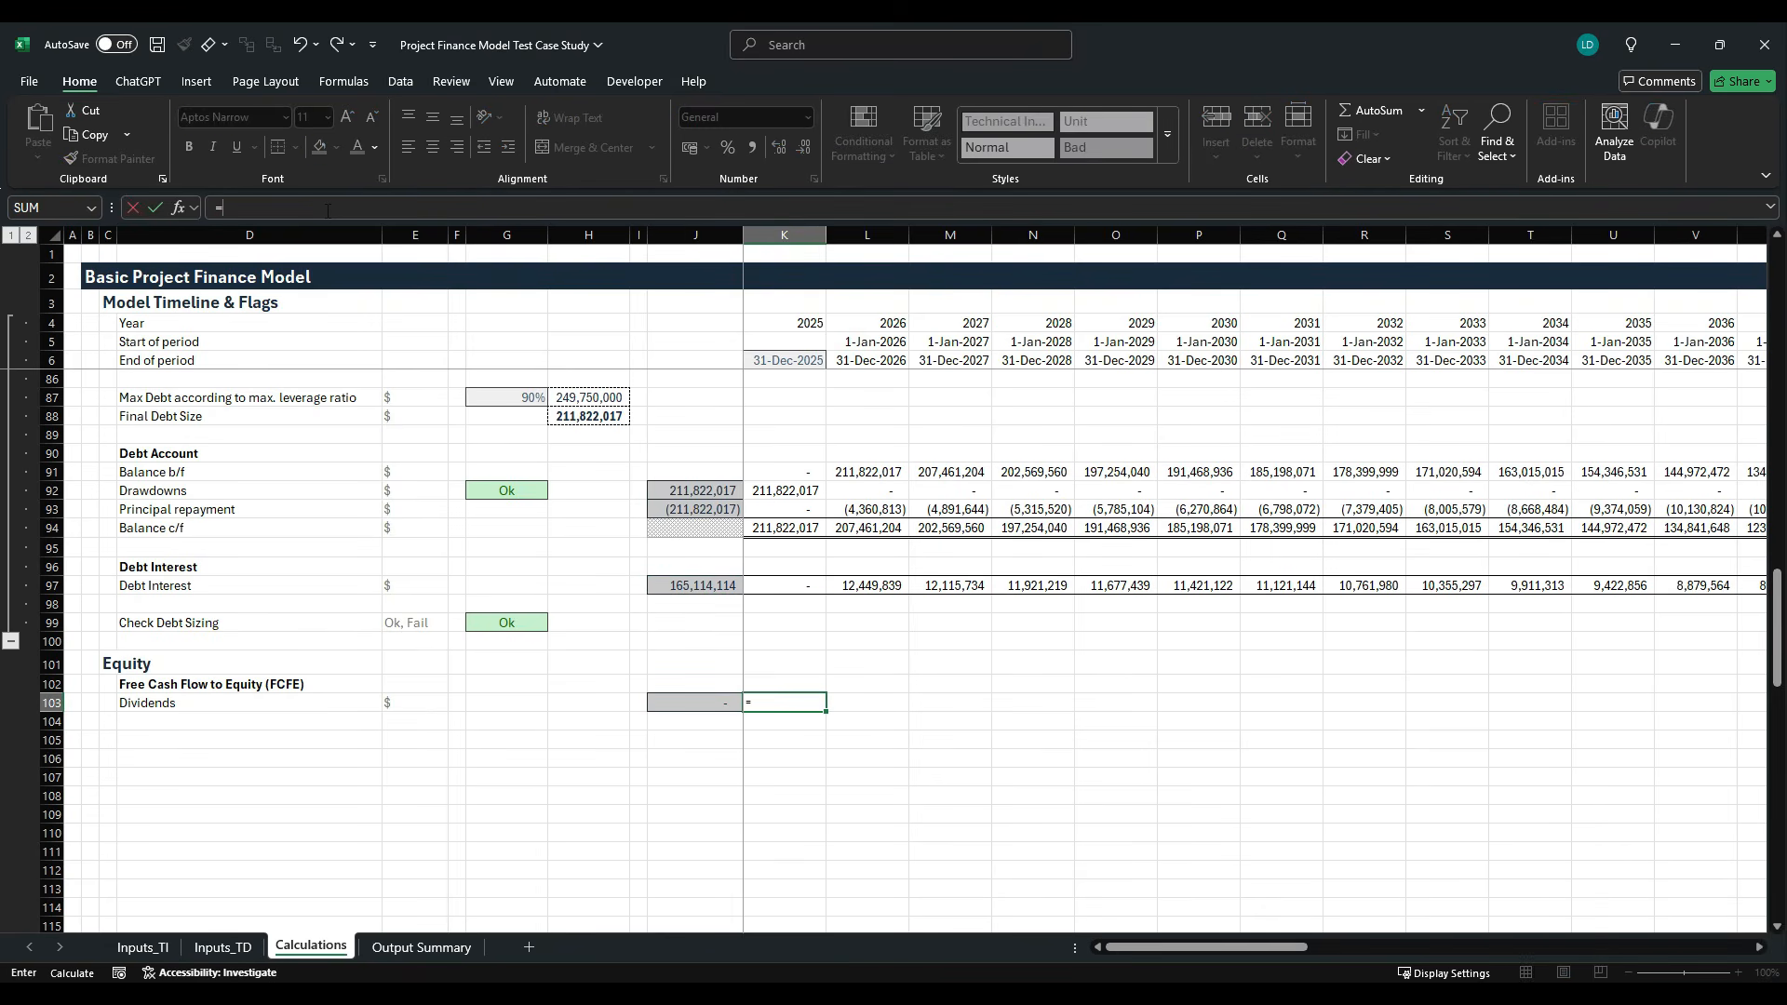
scroll(721, 473, up, 4)
scroll(721, 473, up, 5)
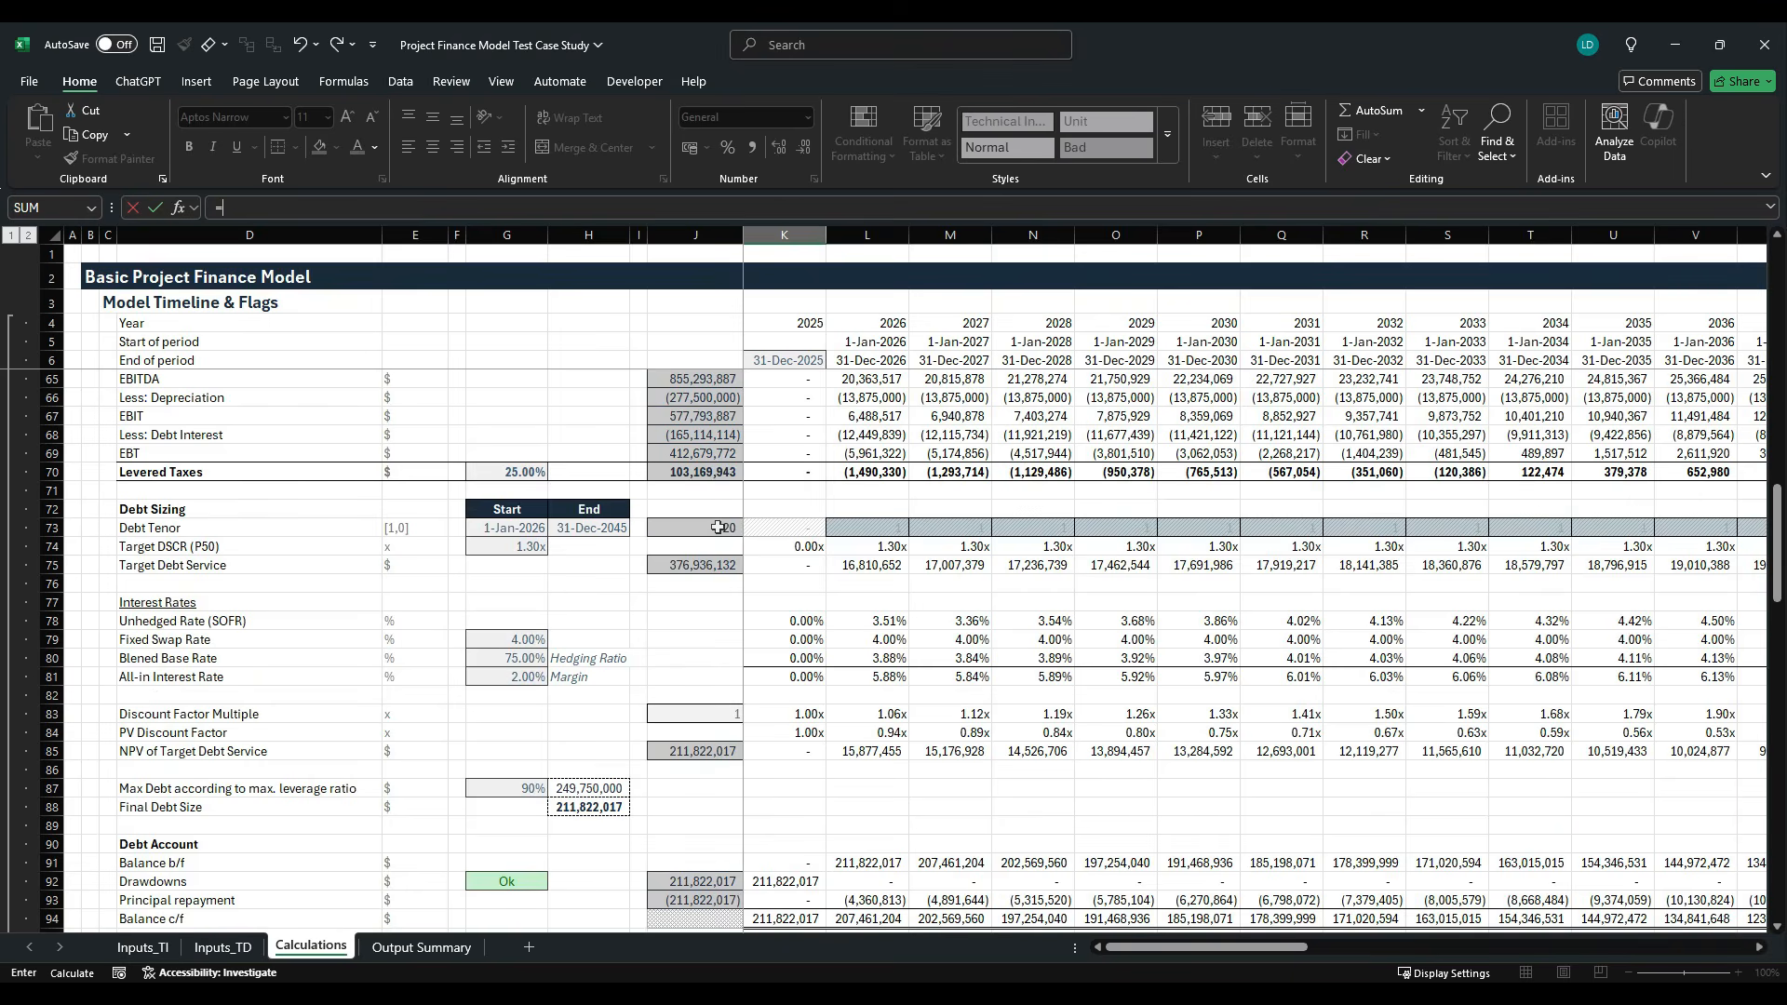
click(781, 436)
scroll(744, 559, down, 5)
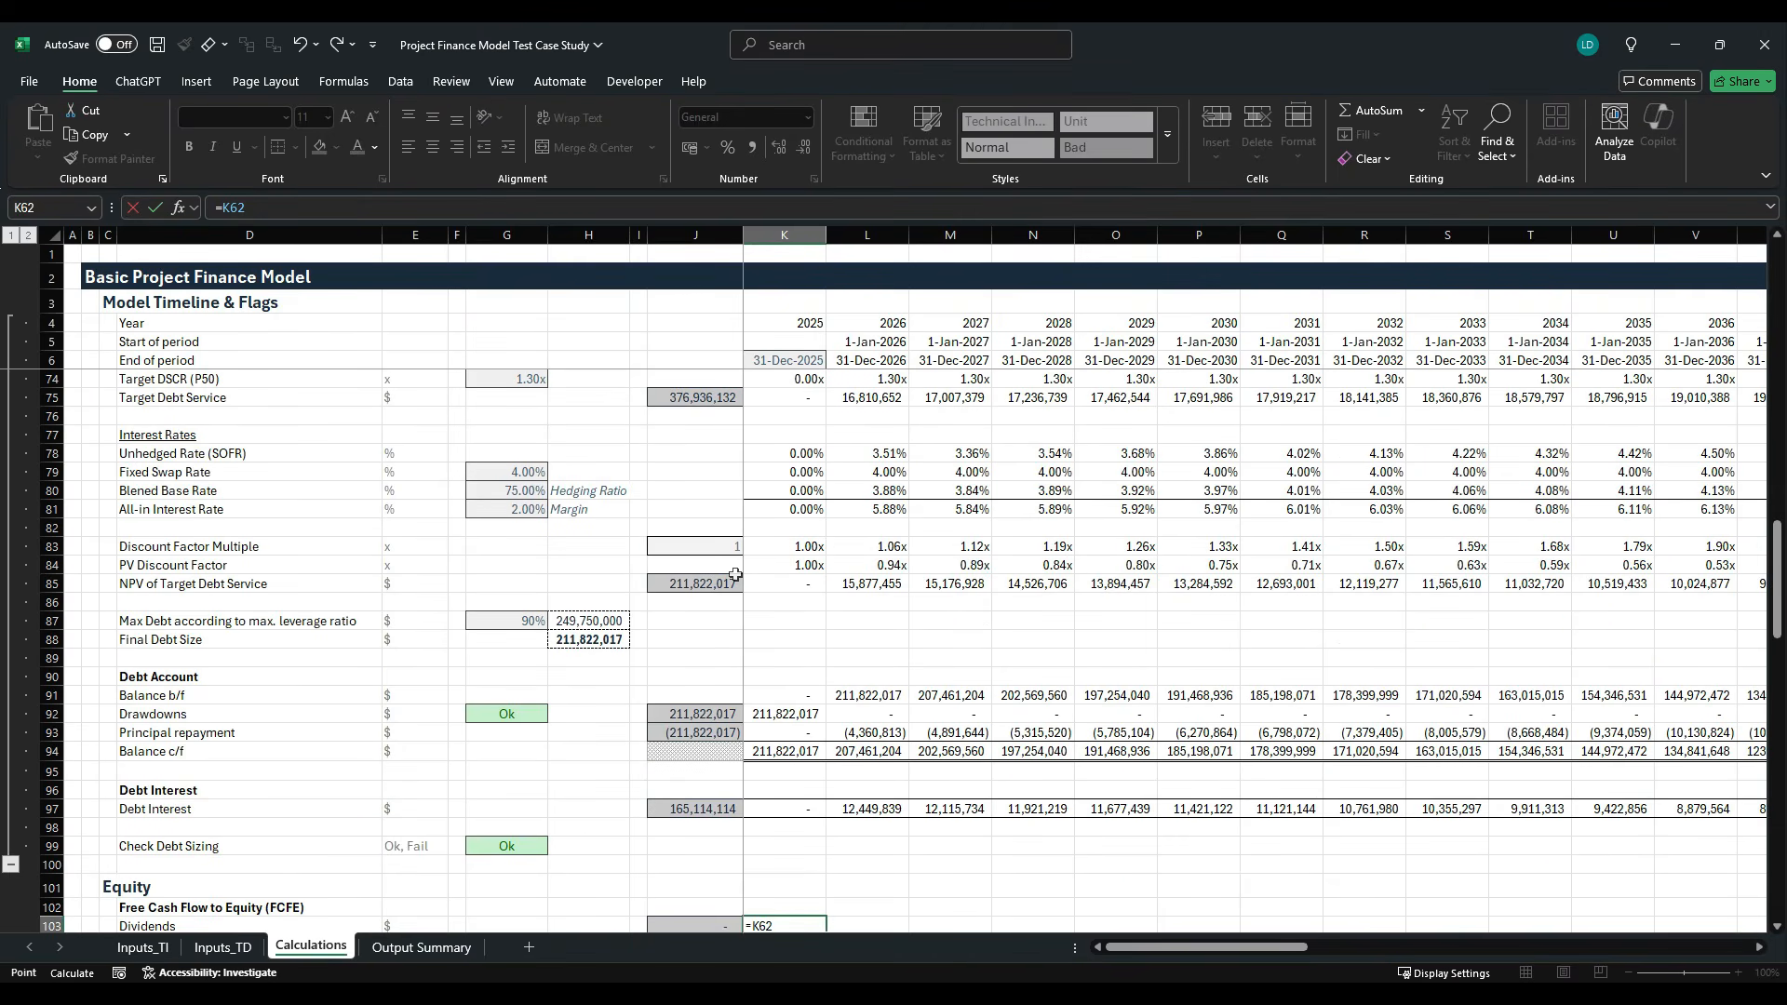
scroll(735, 574, down, 2)
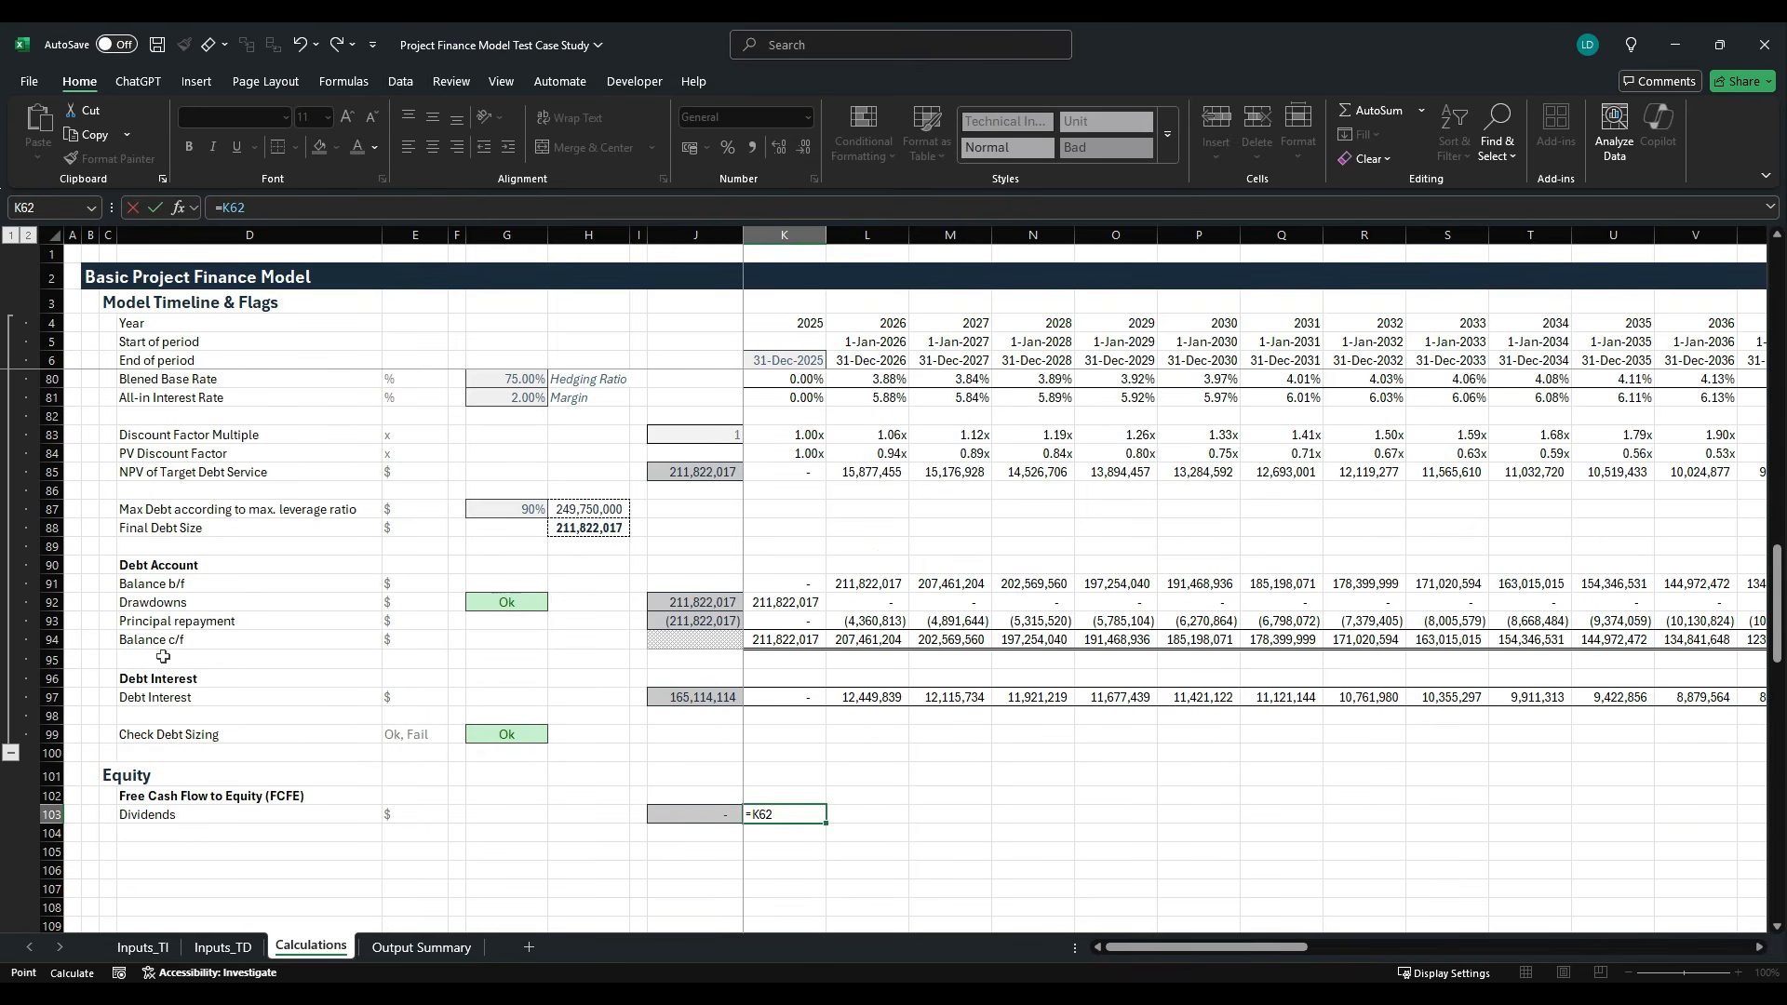
text(+)
click(786, 624)
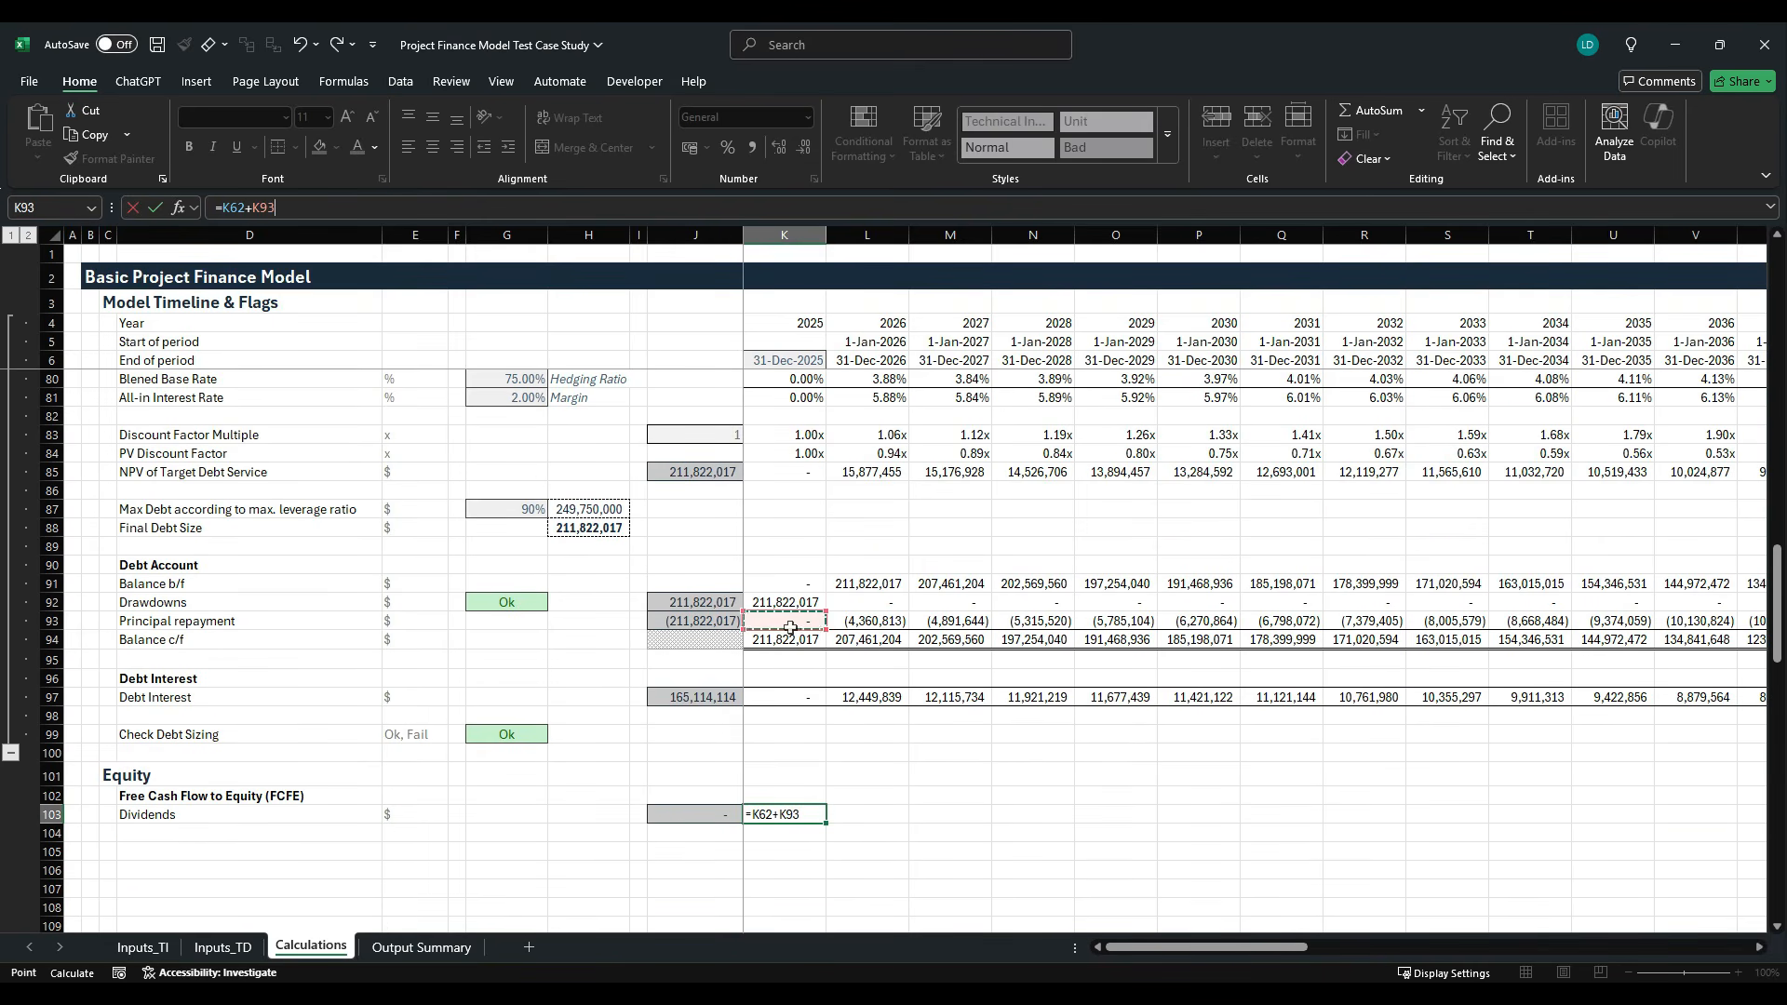
text(-)
click(802, 700)
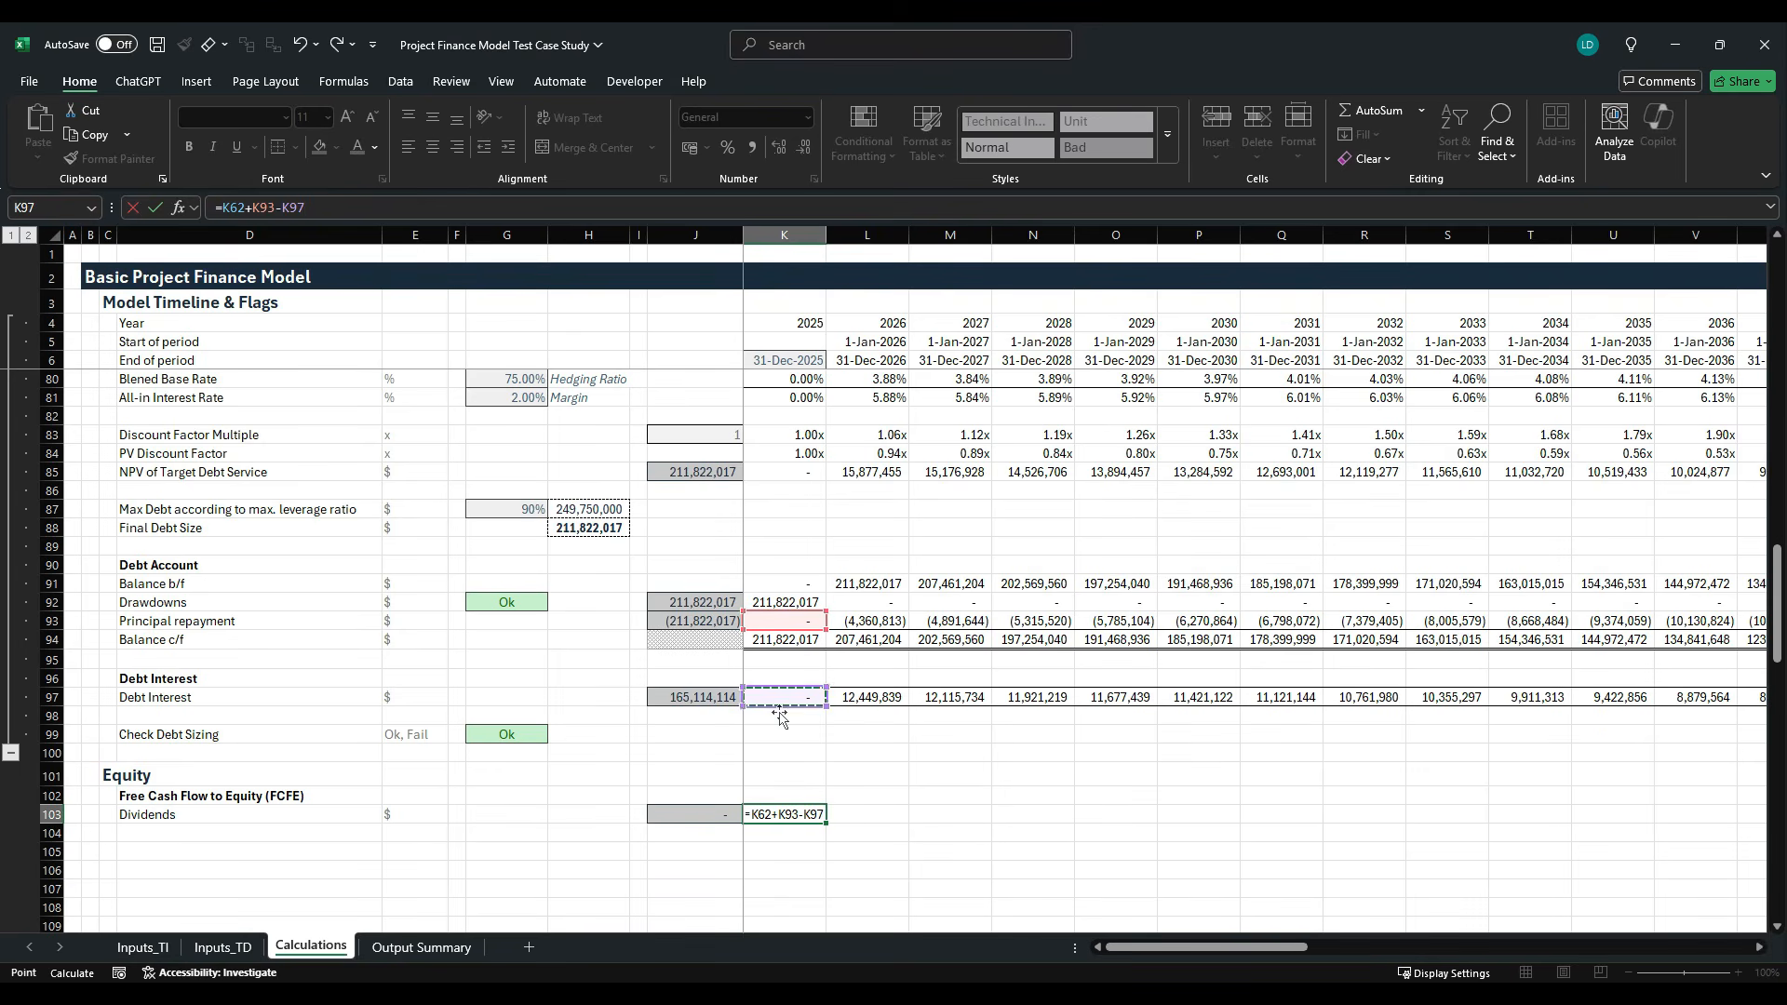
key(ctrl+Return)
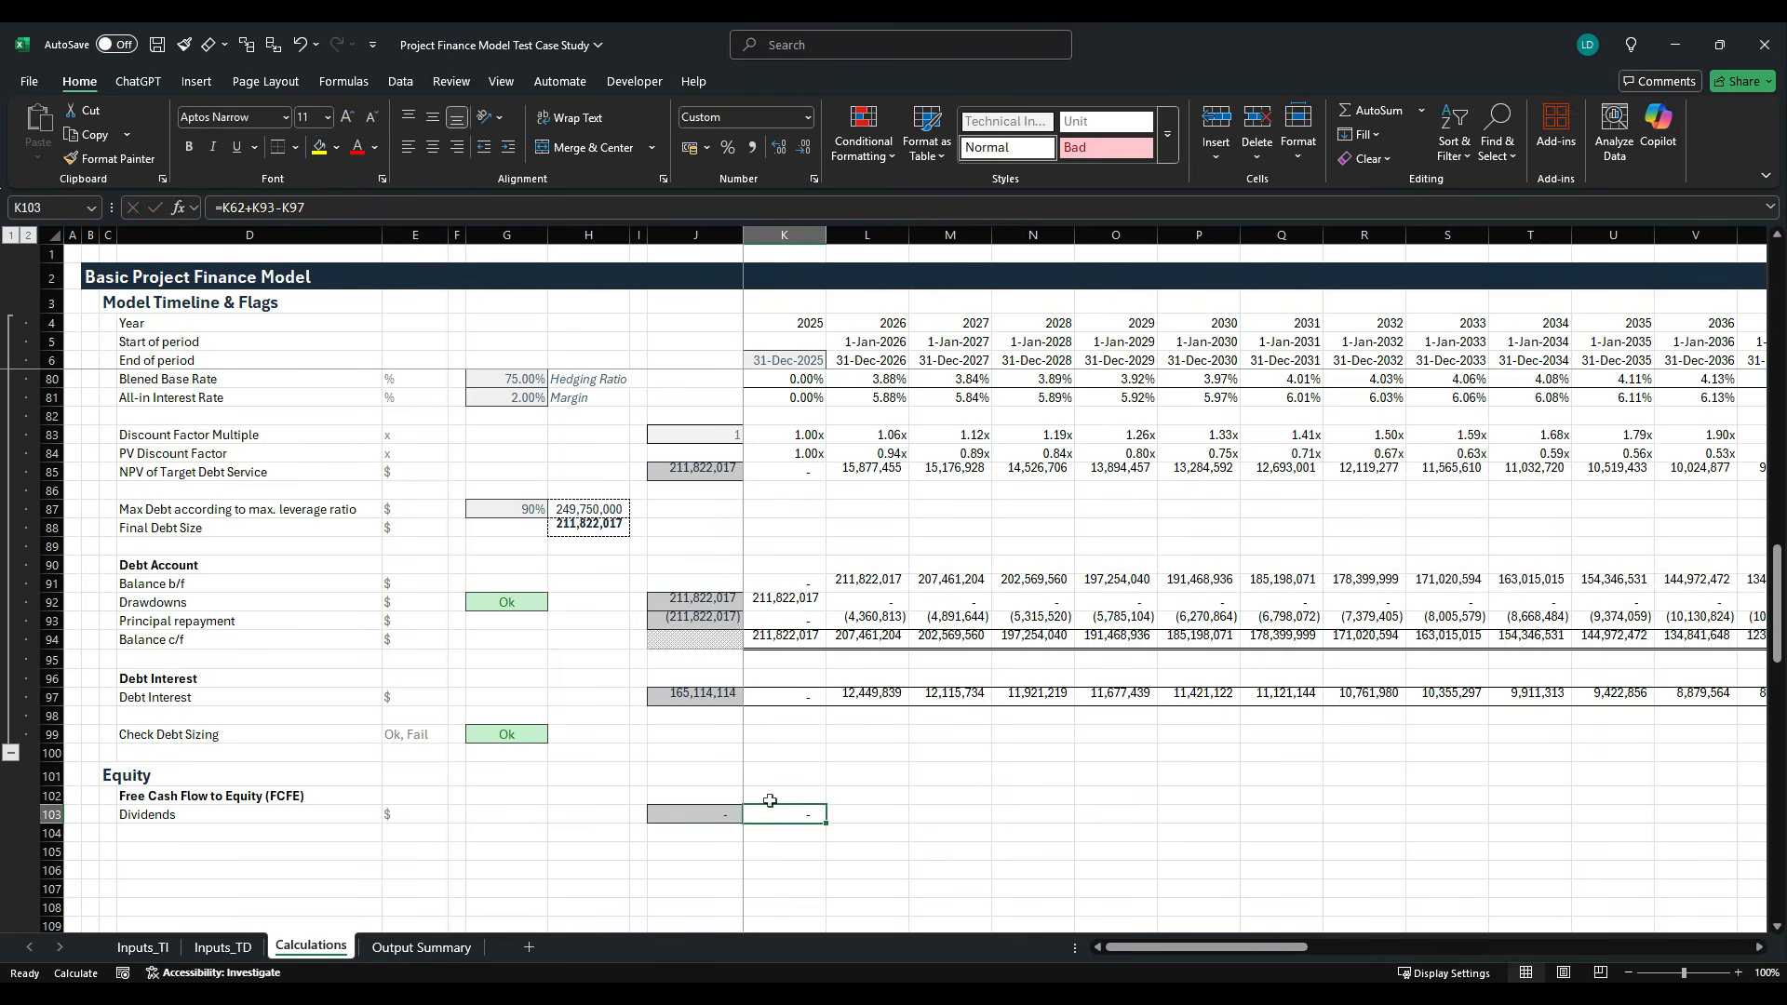
- Fill the Dividends formula from K103 across the remaining timeline columns of row 103
scroll(760, 793, up, 8)
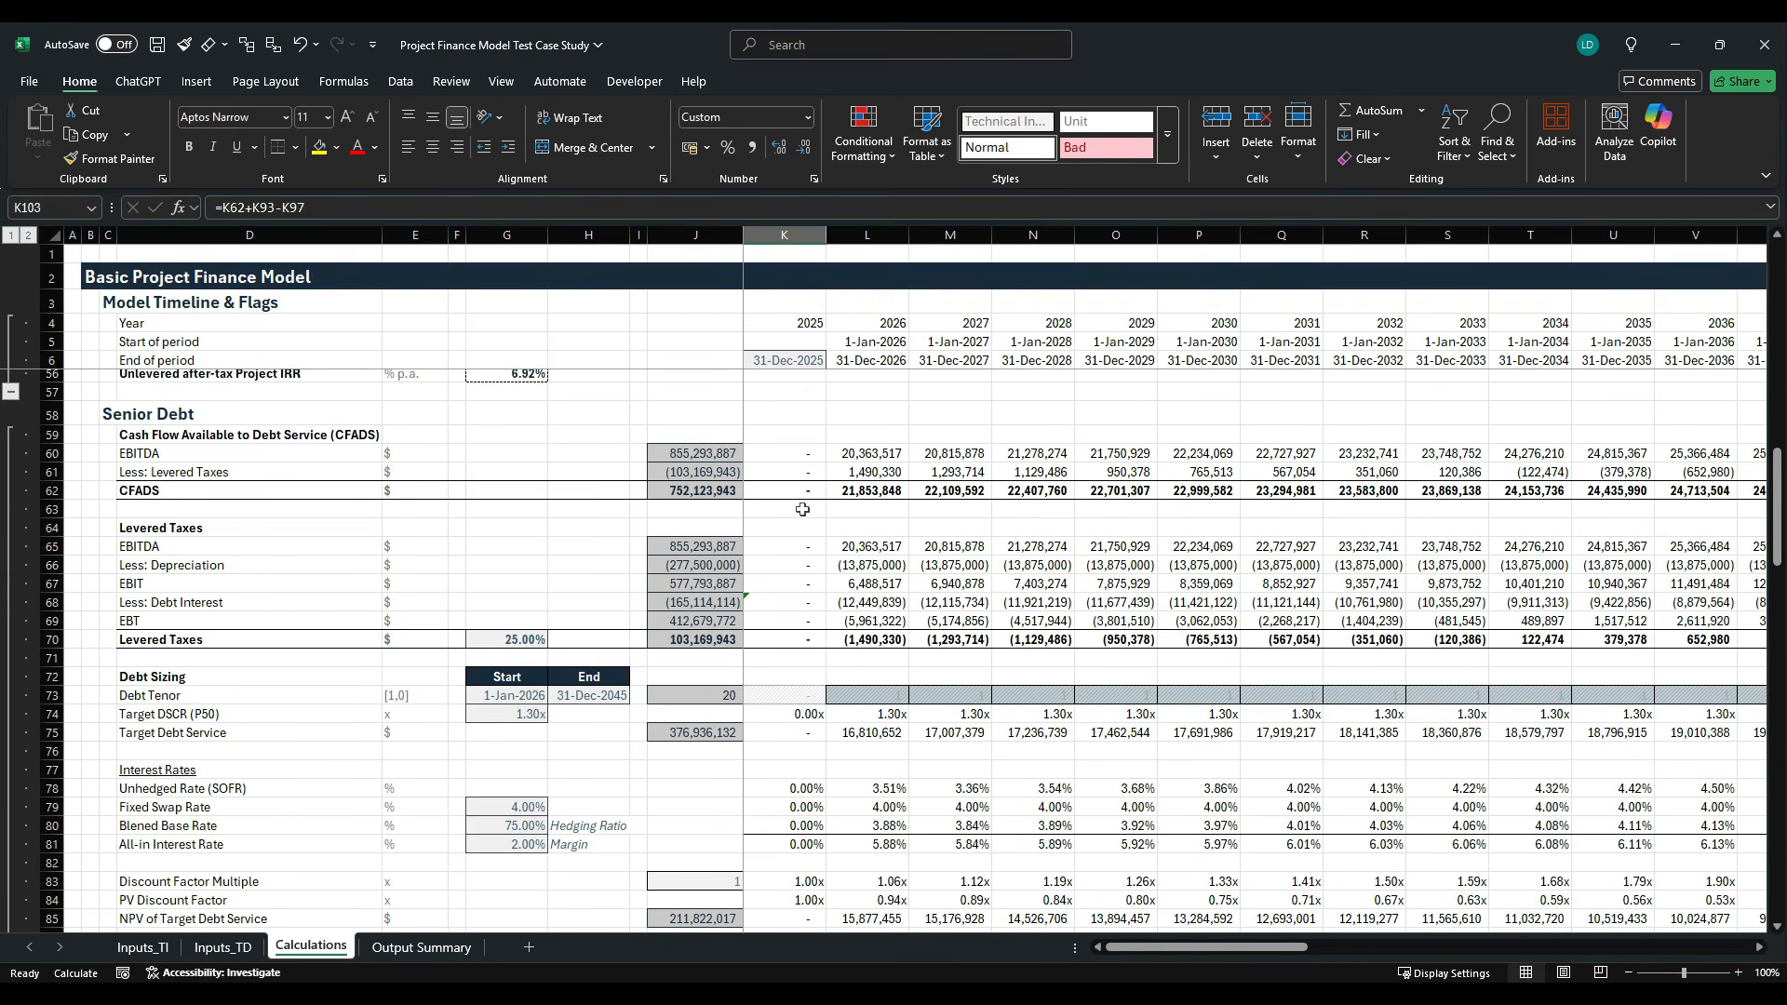
scroll(787, 692, down, 8)
scroll(787, 692, down, 4)
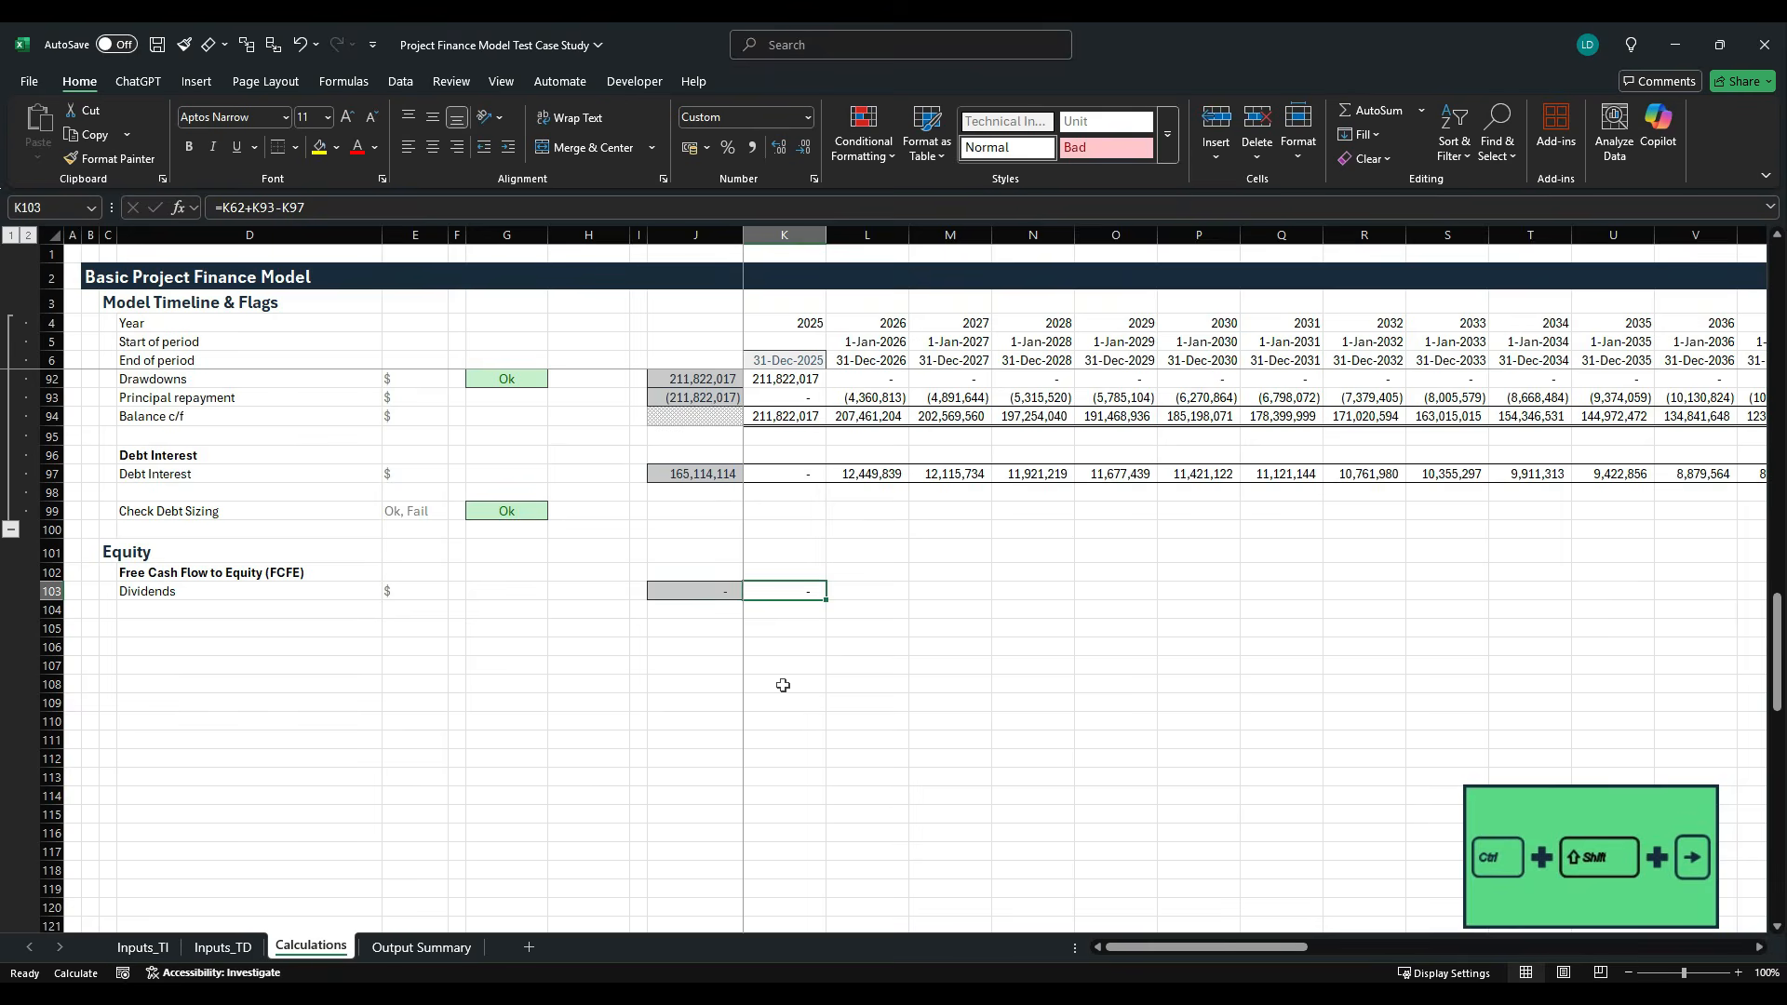
key(ctrl+shift+Right)
key(ctrl+r)
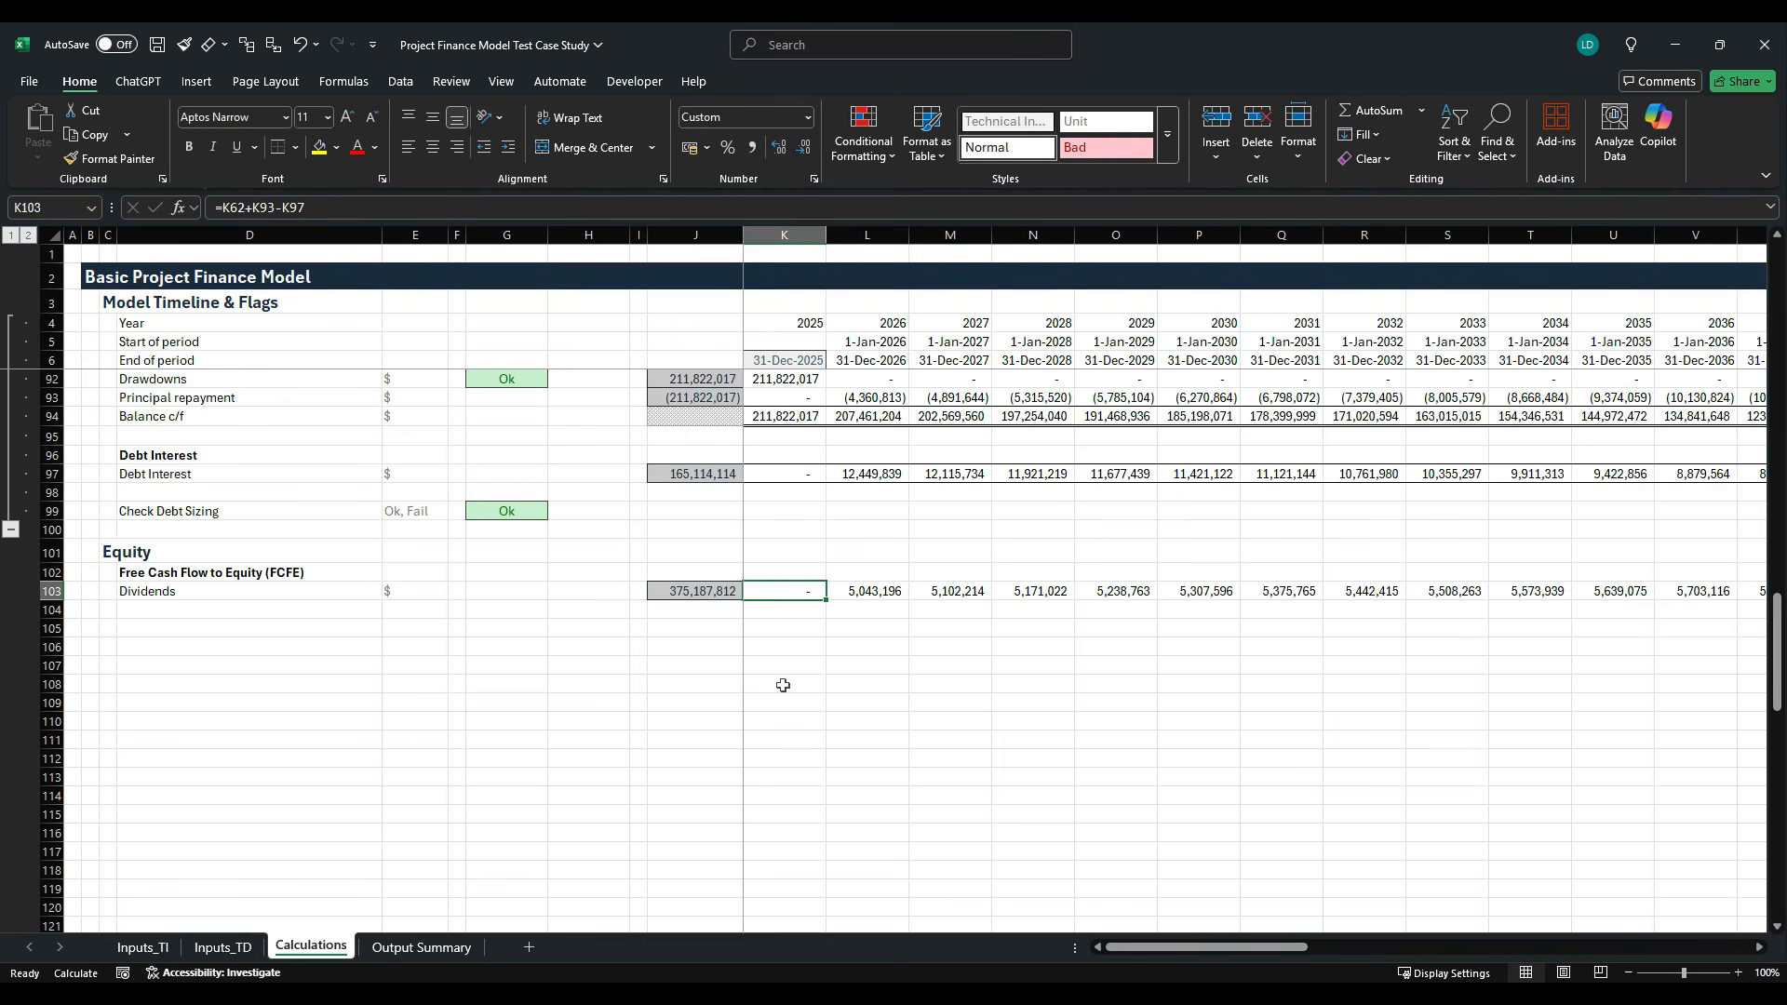
key(Left)
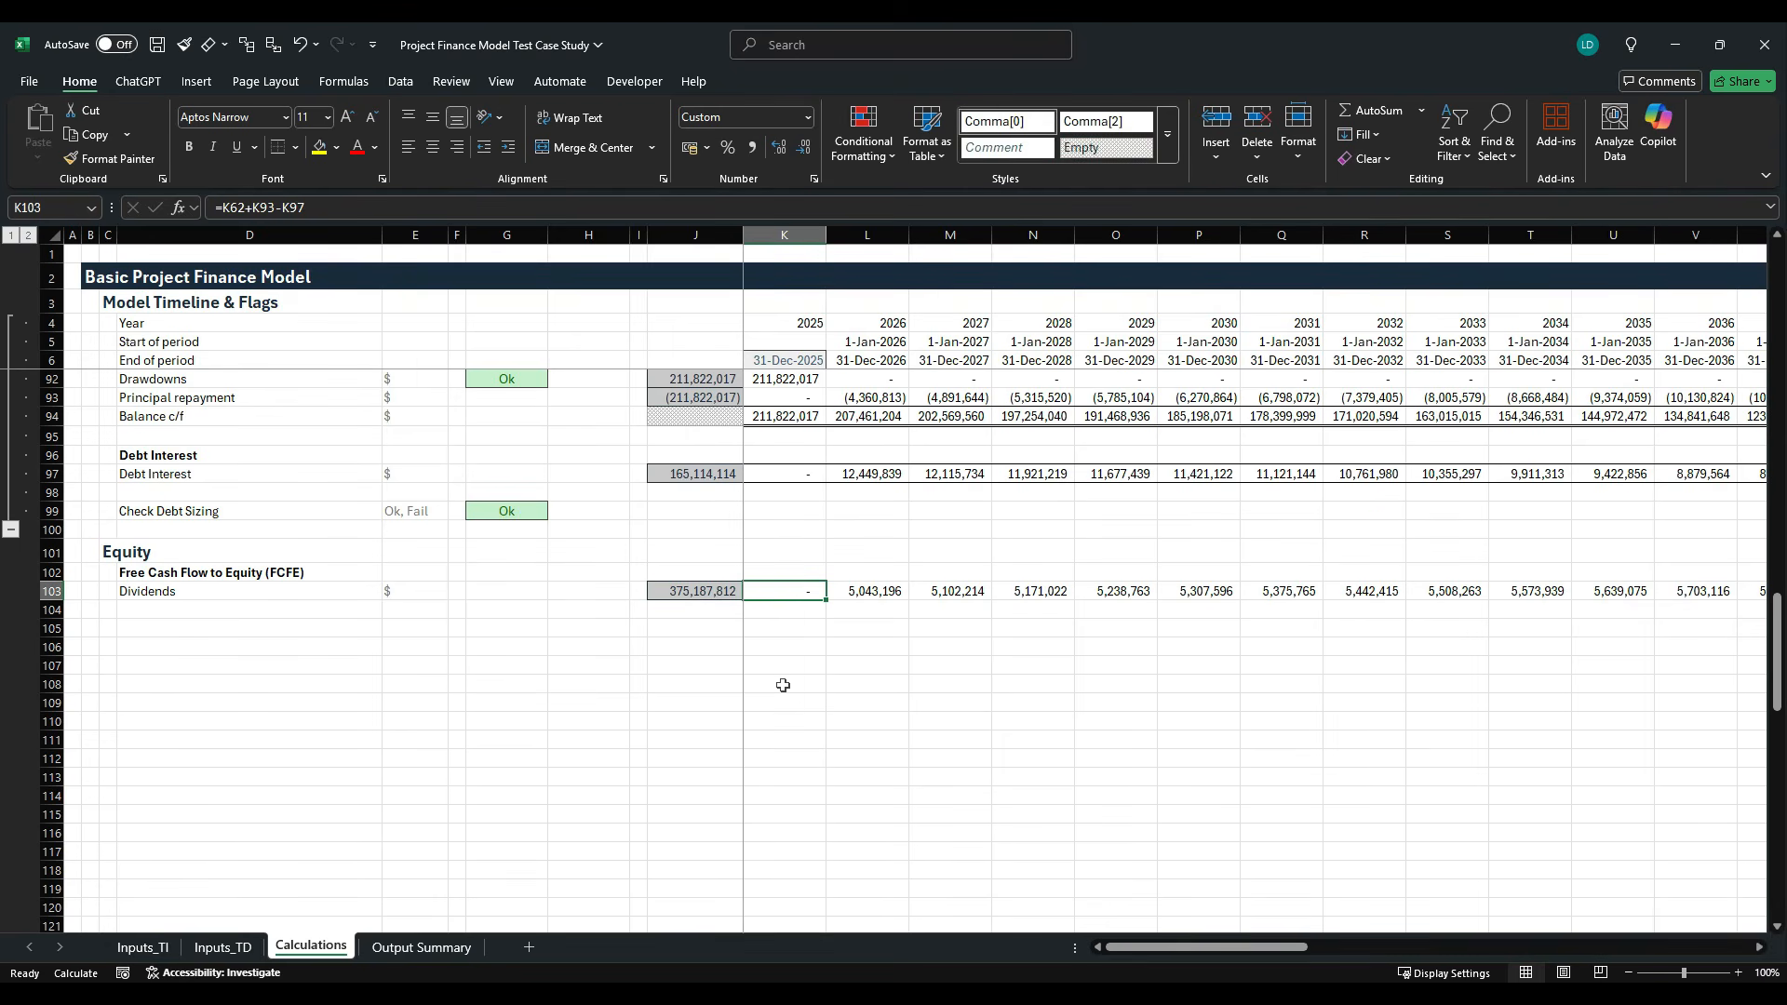
key(Right)
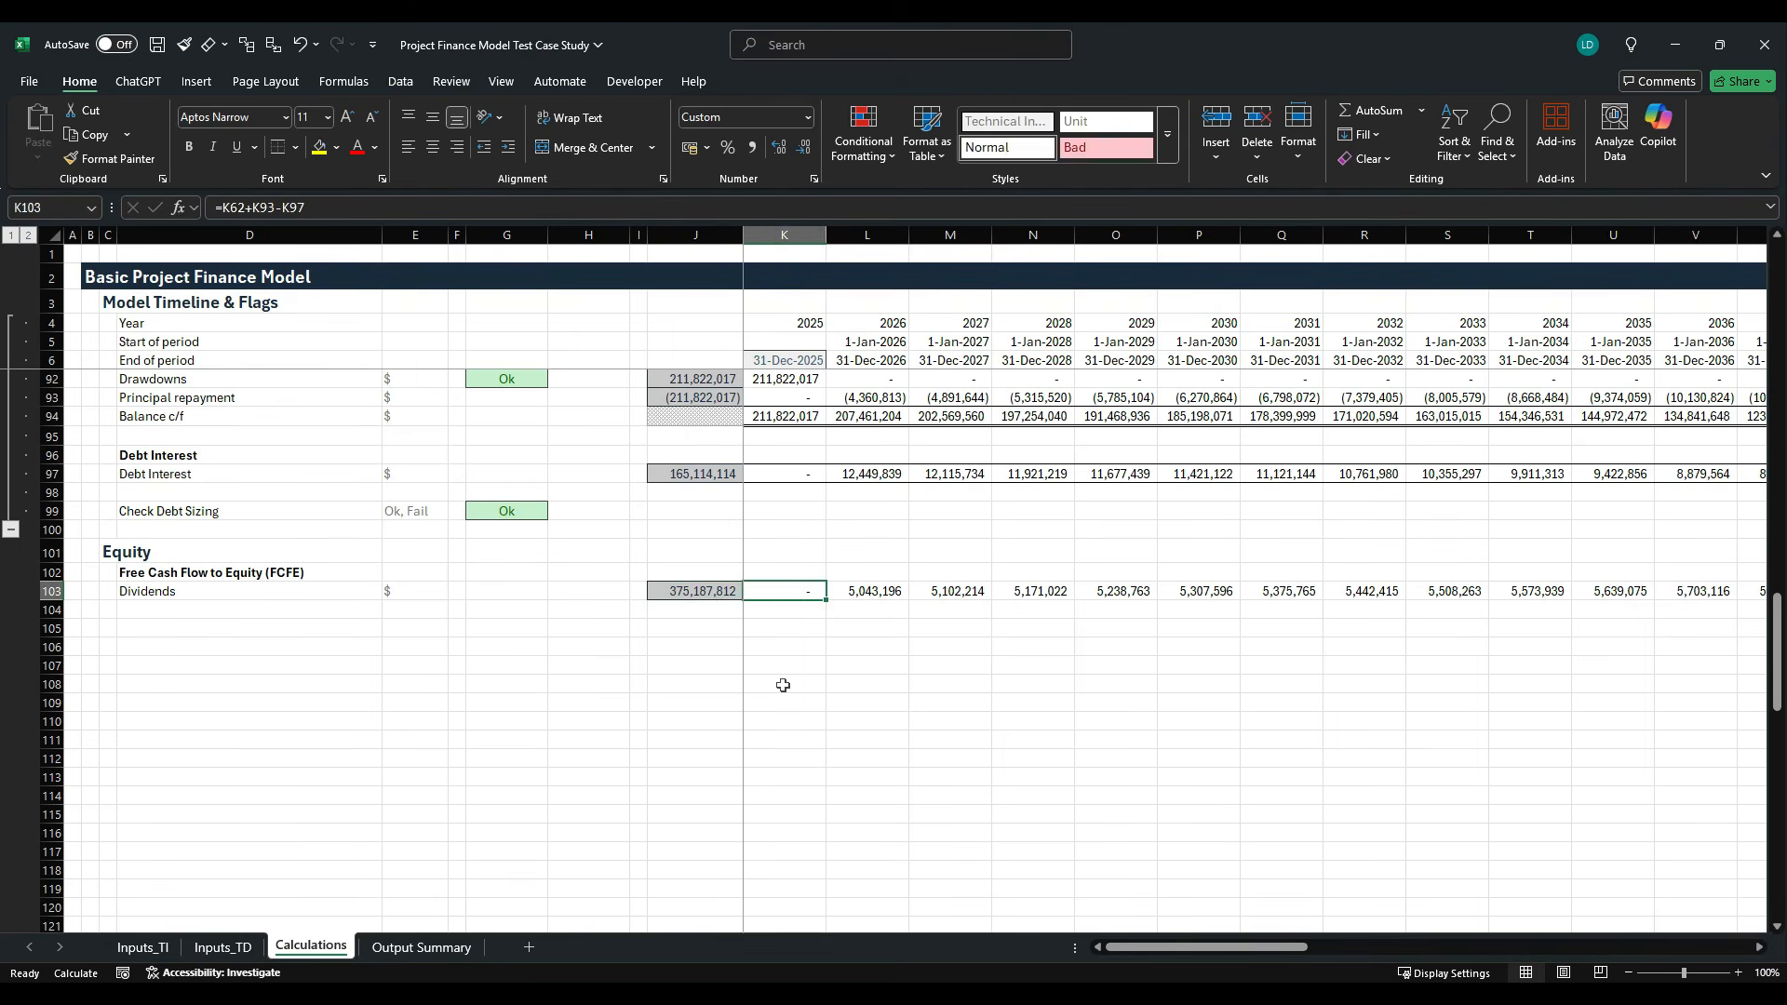
key(Left)
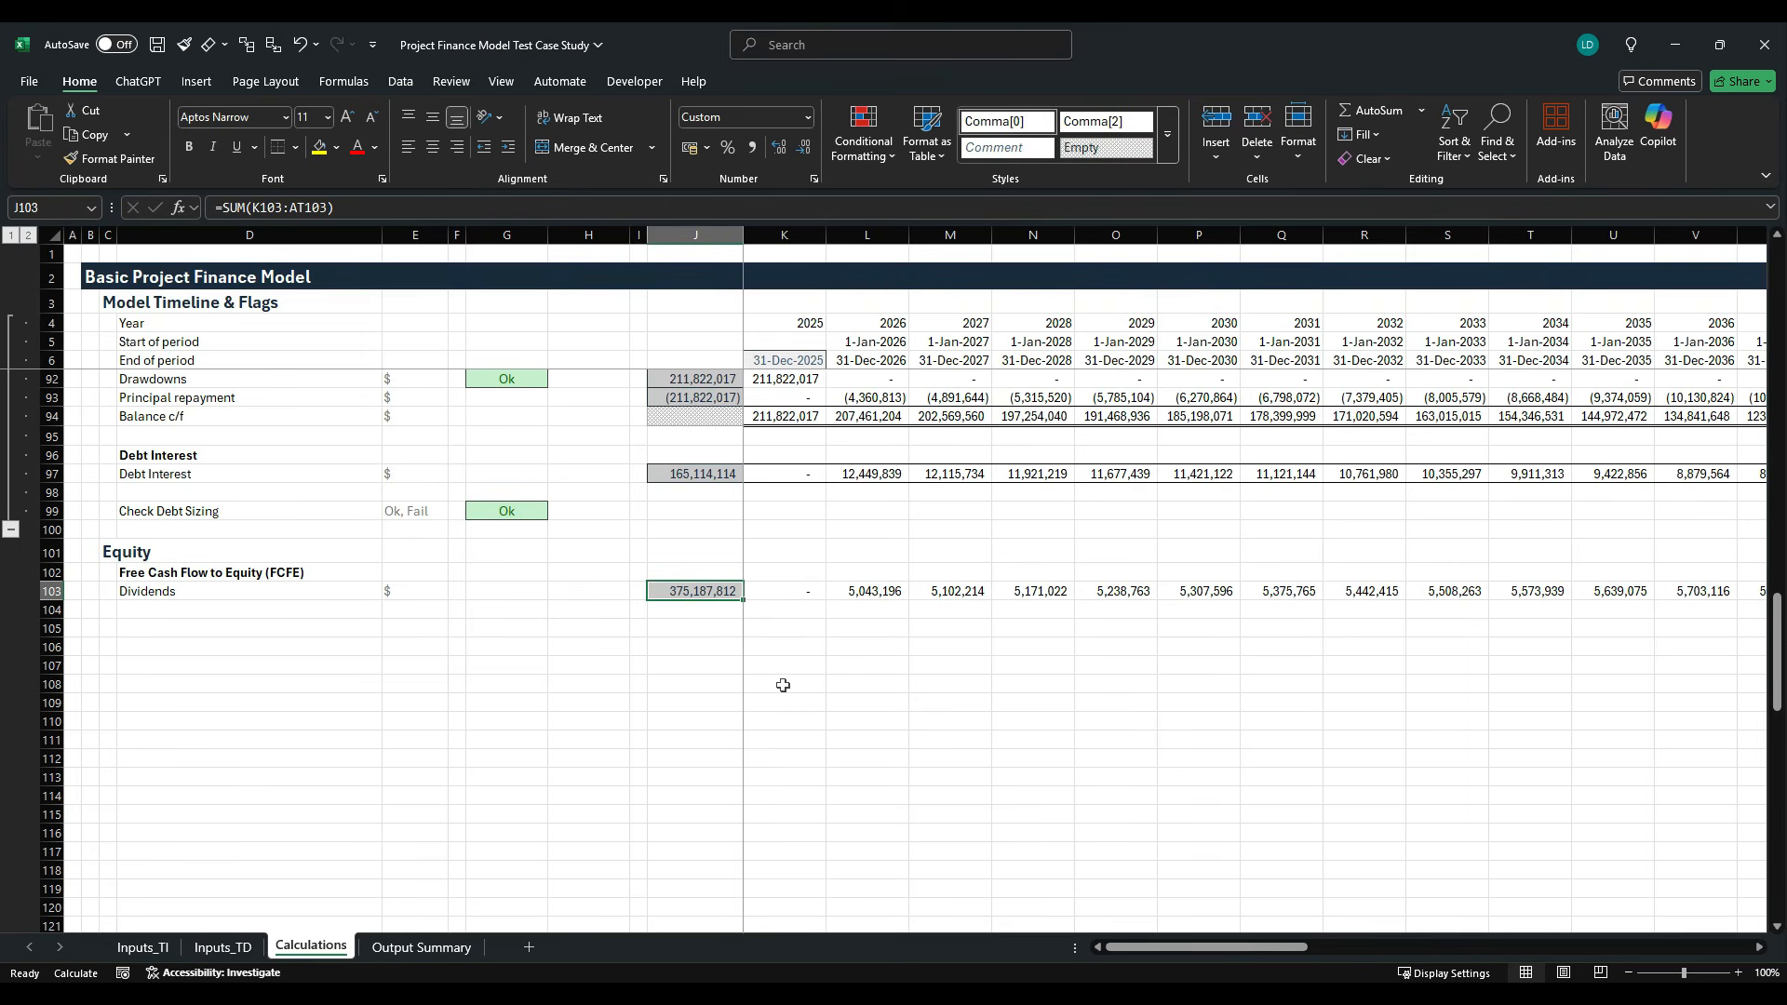
- Label row 104 as Equity Contributions in D104, directly below Dividends
key(Left)
key(Left)
key(Down)
key(Left)
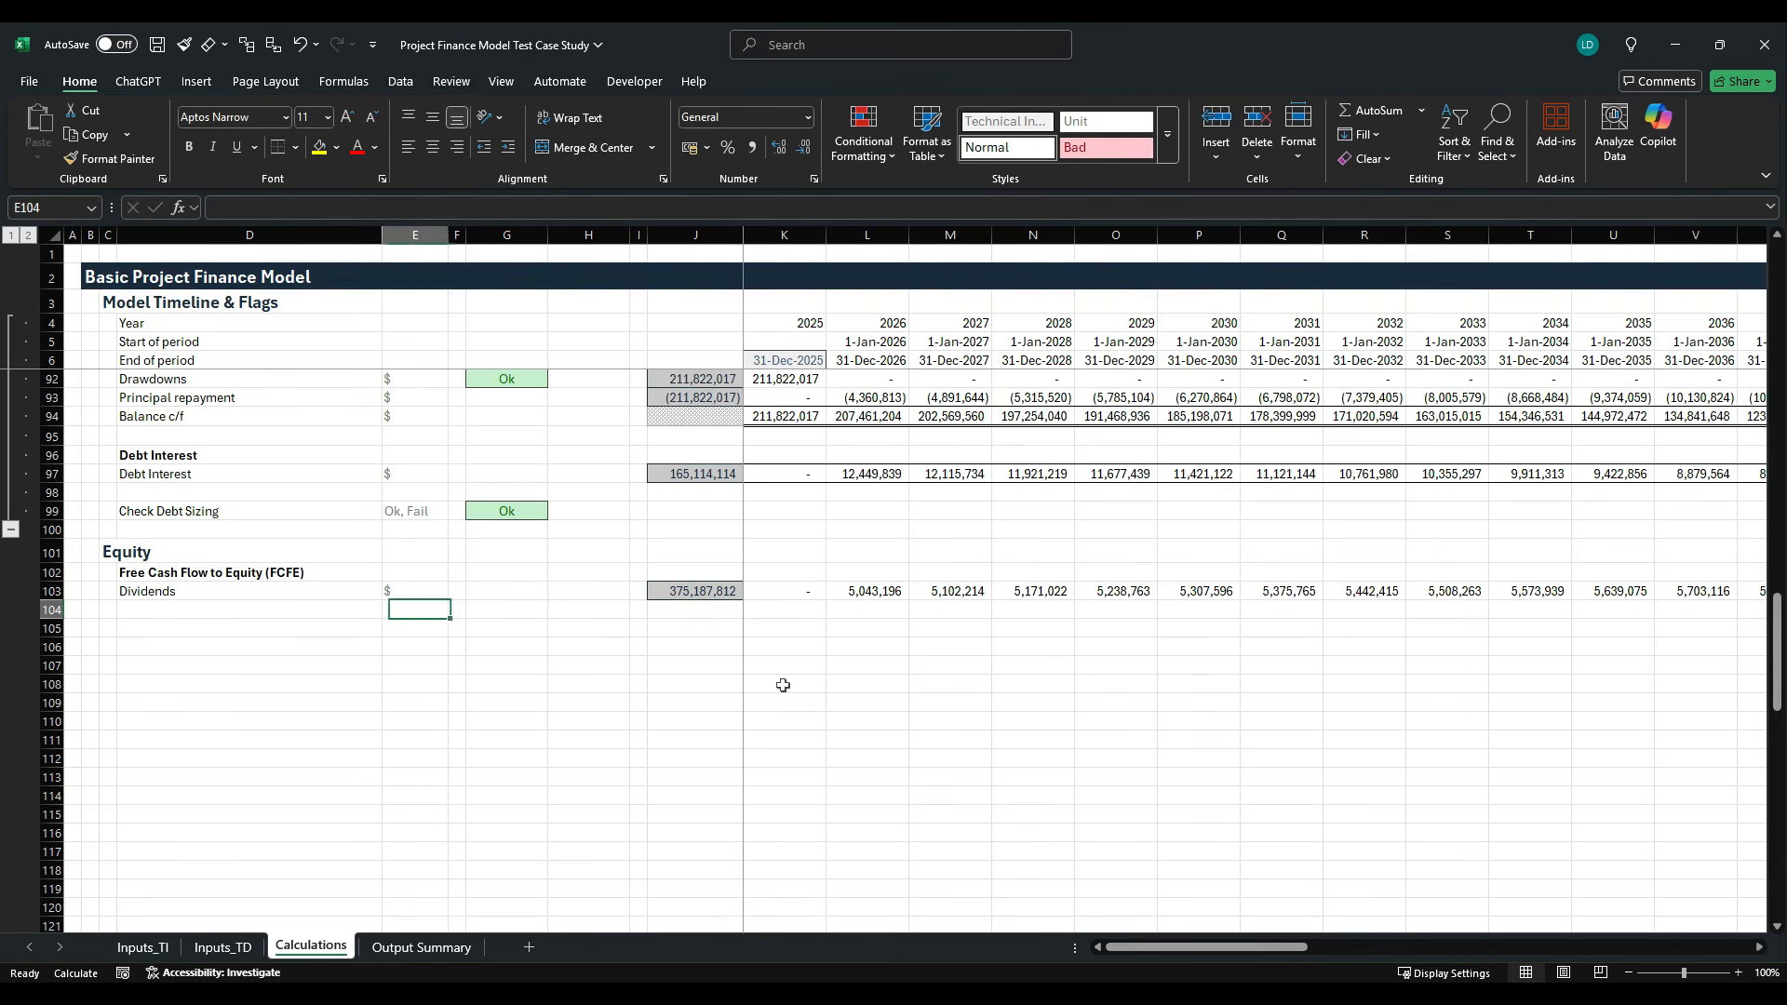
key(Left)
key(Left)
key(Left)
text(Equ)
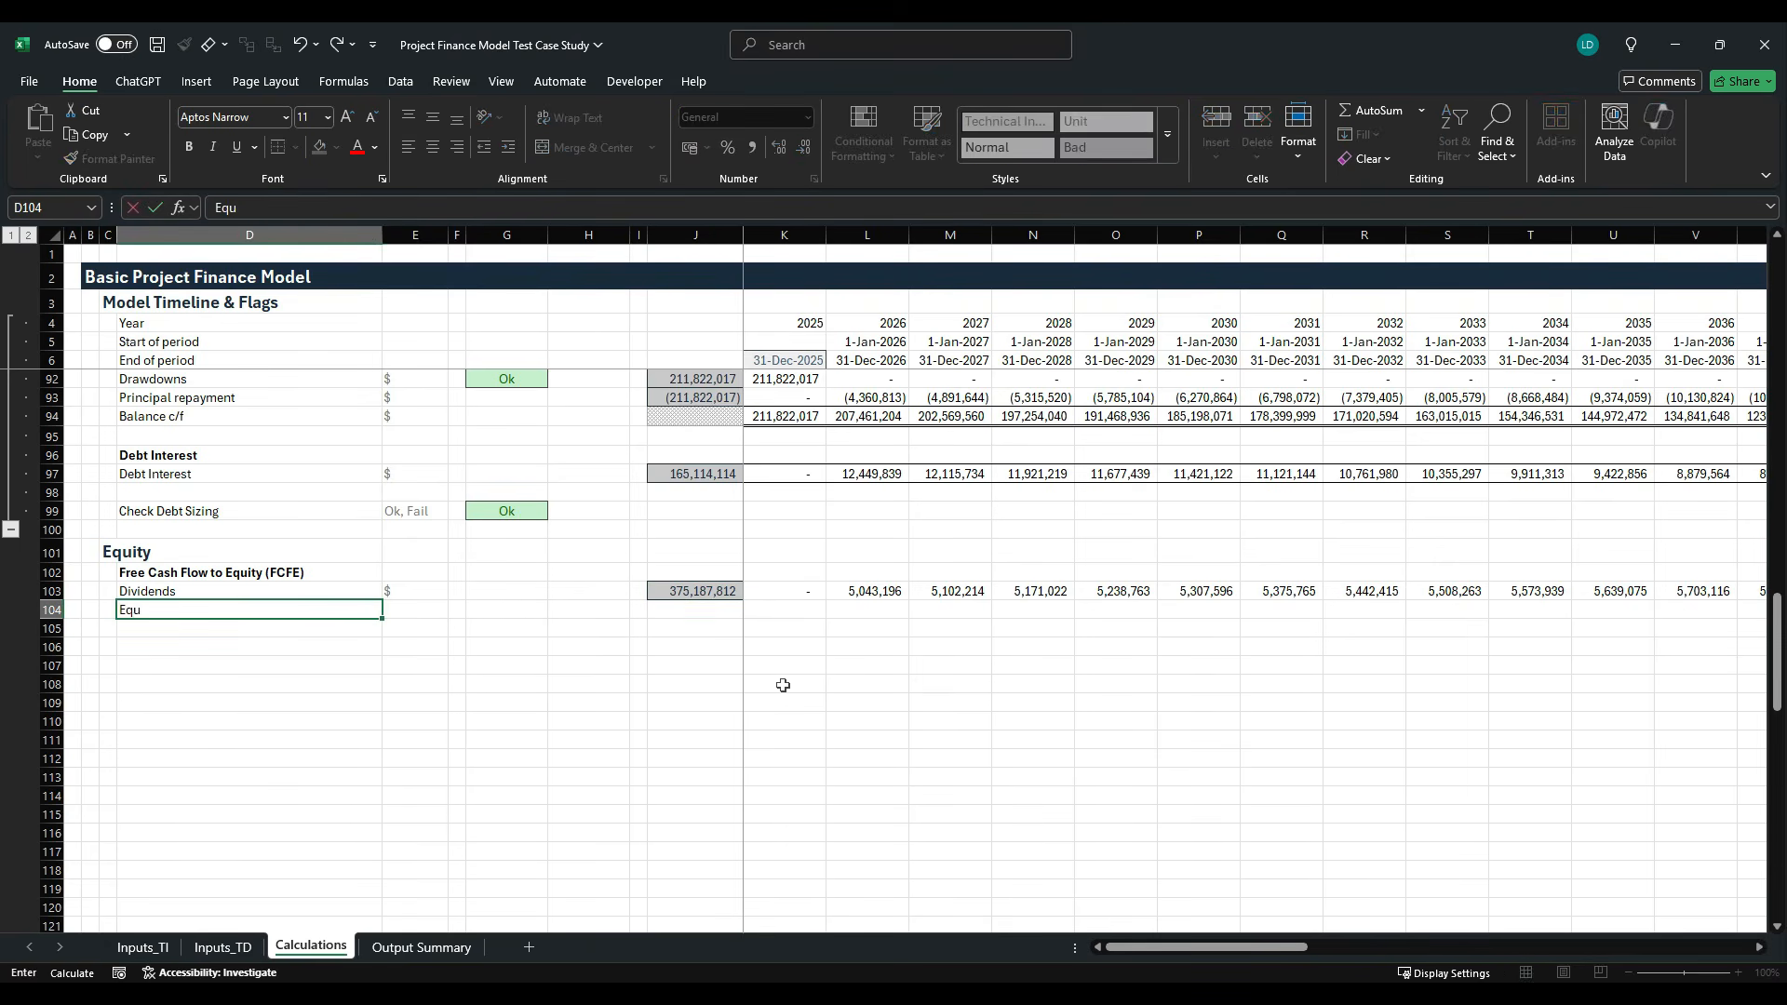
text(ity Contributions)
- Copy the $ unit and the row total formula from the Dividends row down to E104 and J104
key(Tab)
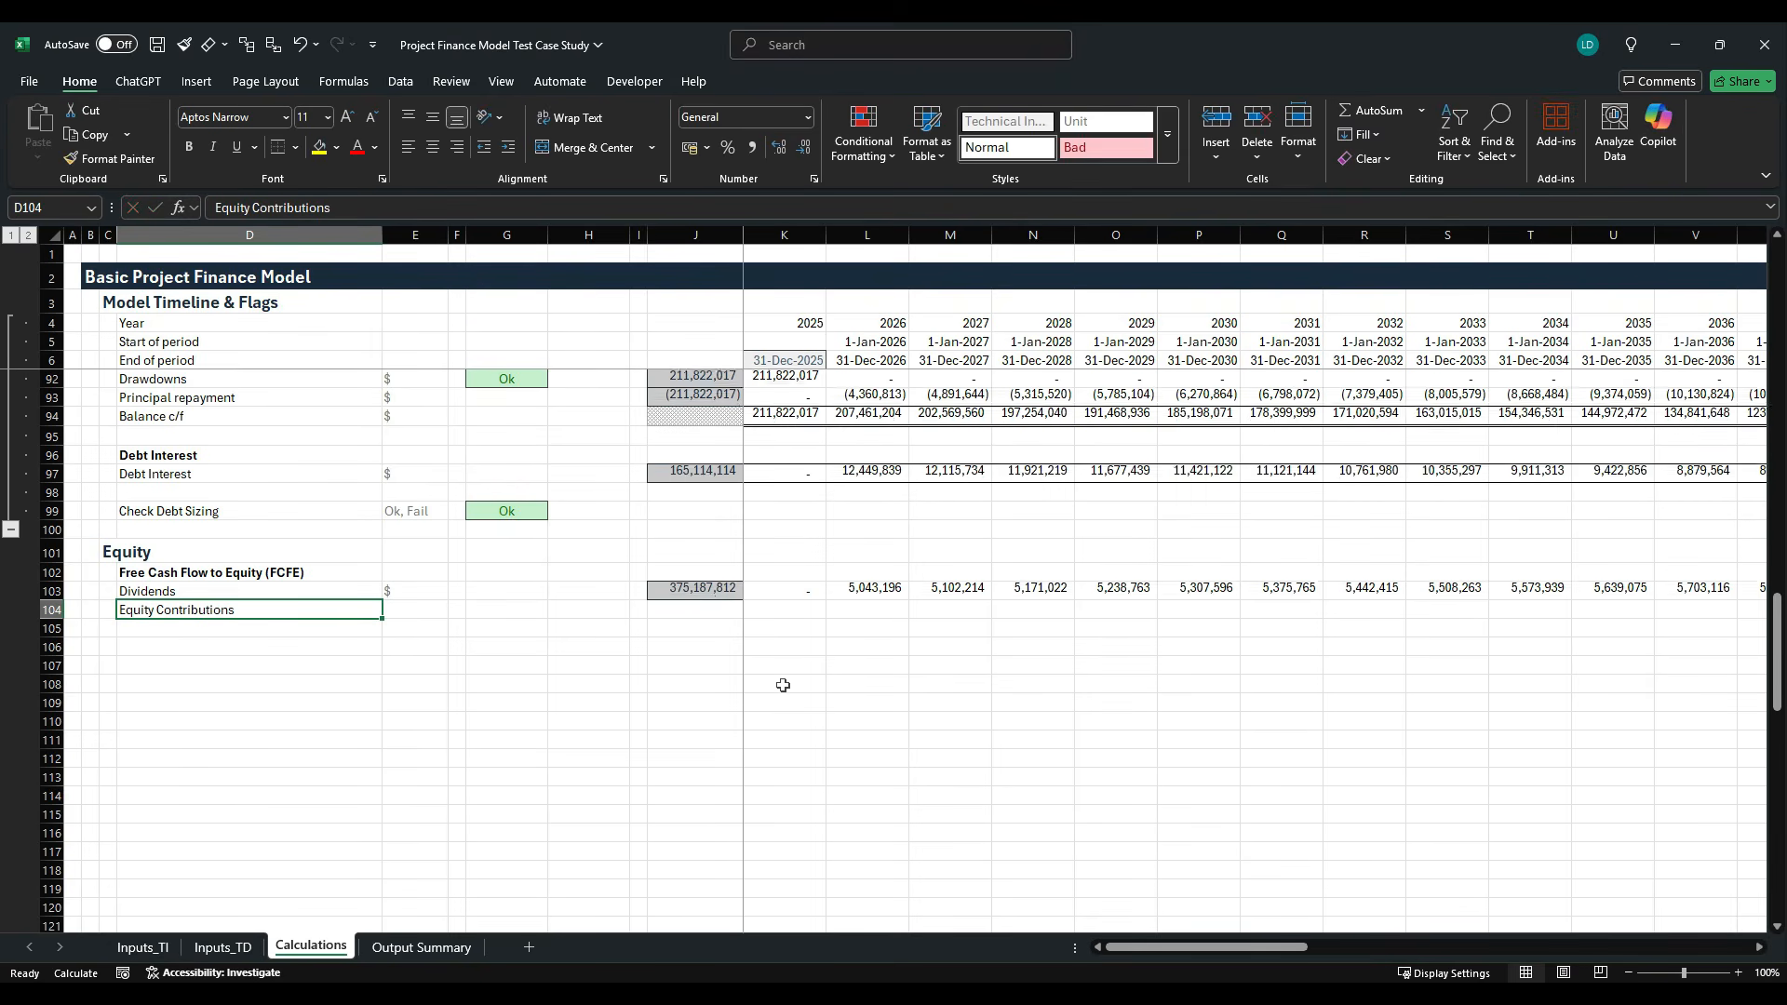
key(Right)
key(Right)
key(Right)
key(Right)
key(Right)
key(ctrl+d)
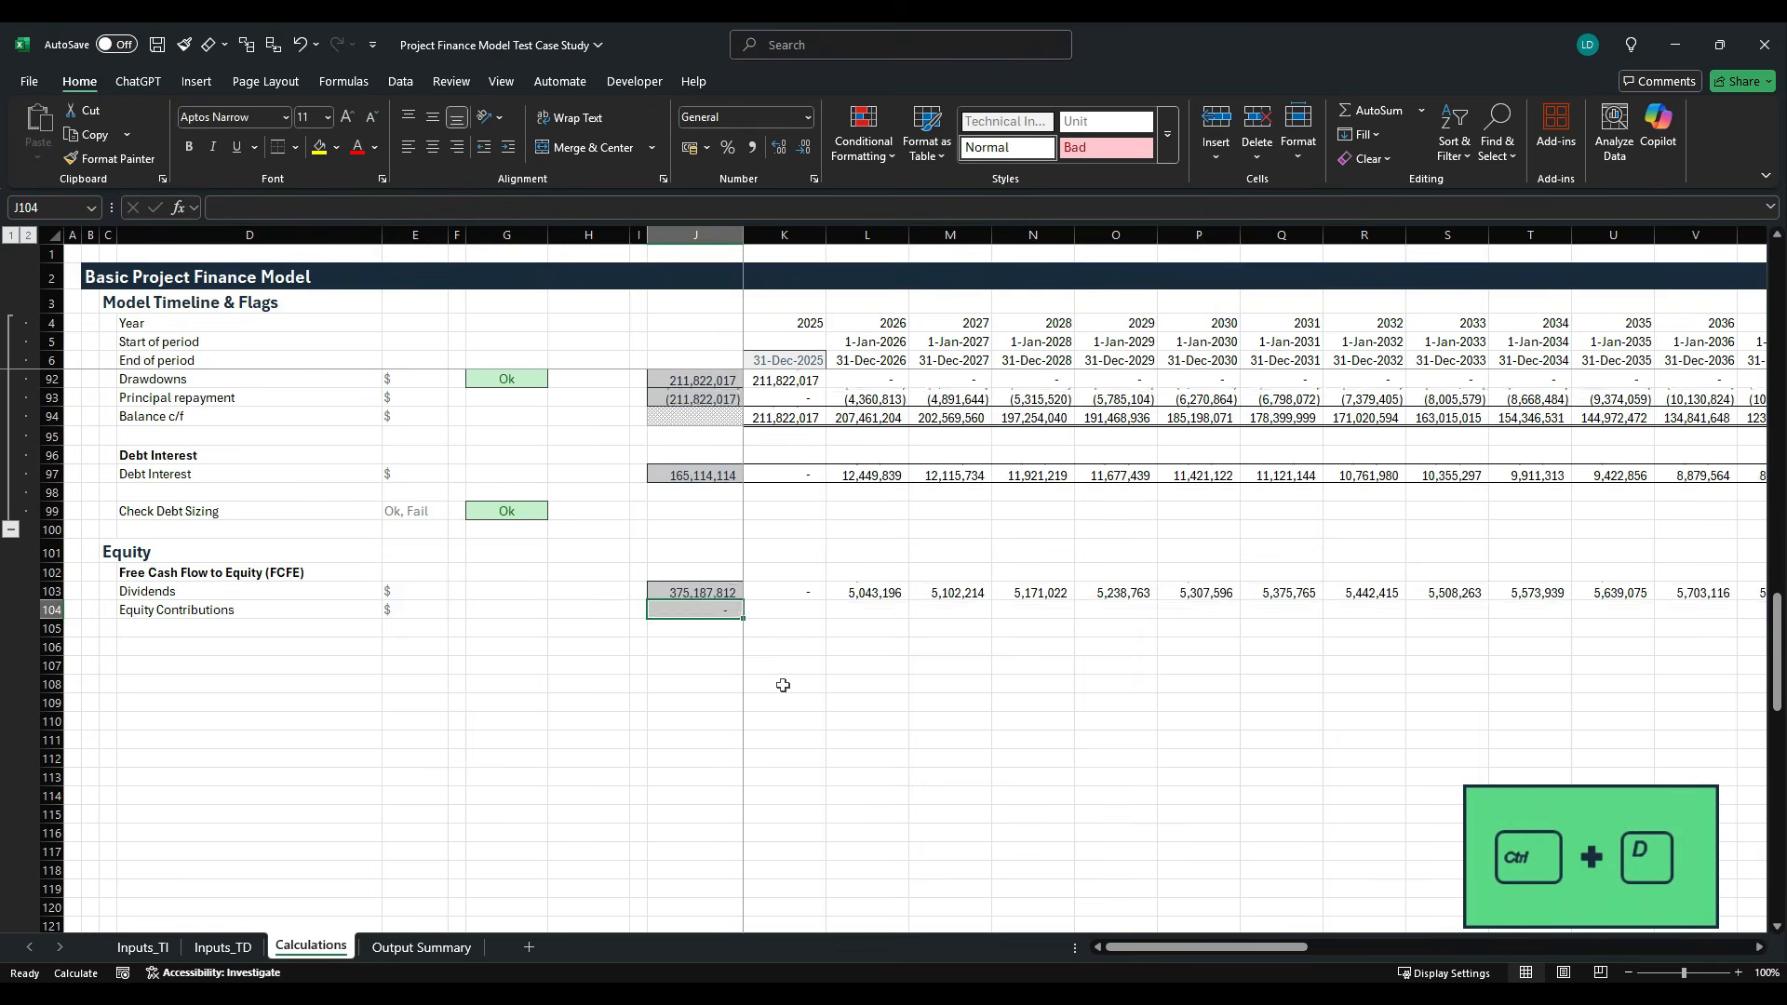
- Calculate Equity Contributions in K104 as total capex cost less debt drawdowns with =K27-K92
key(Right)
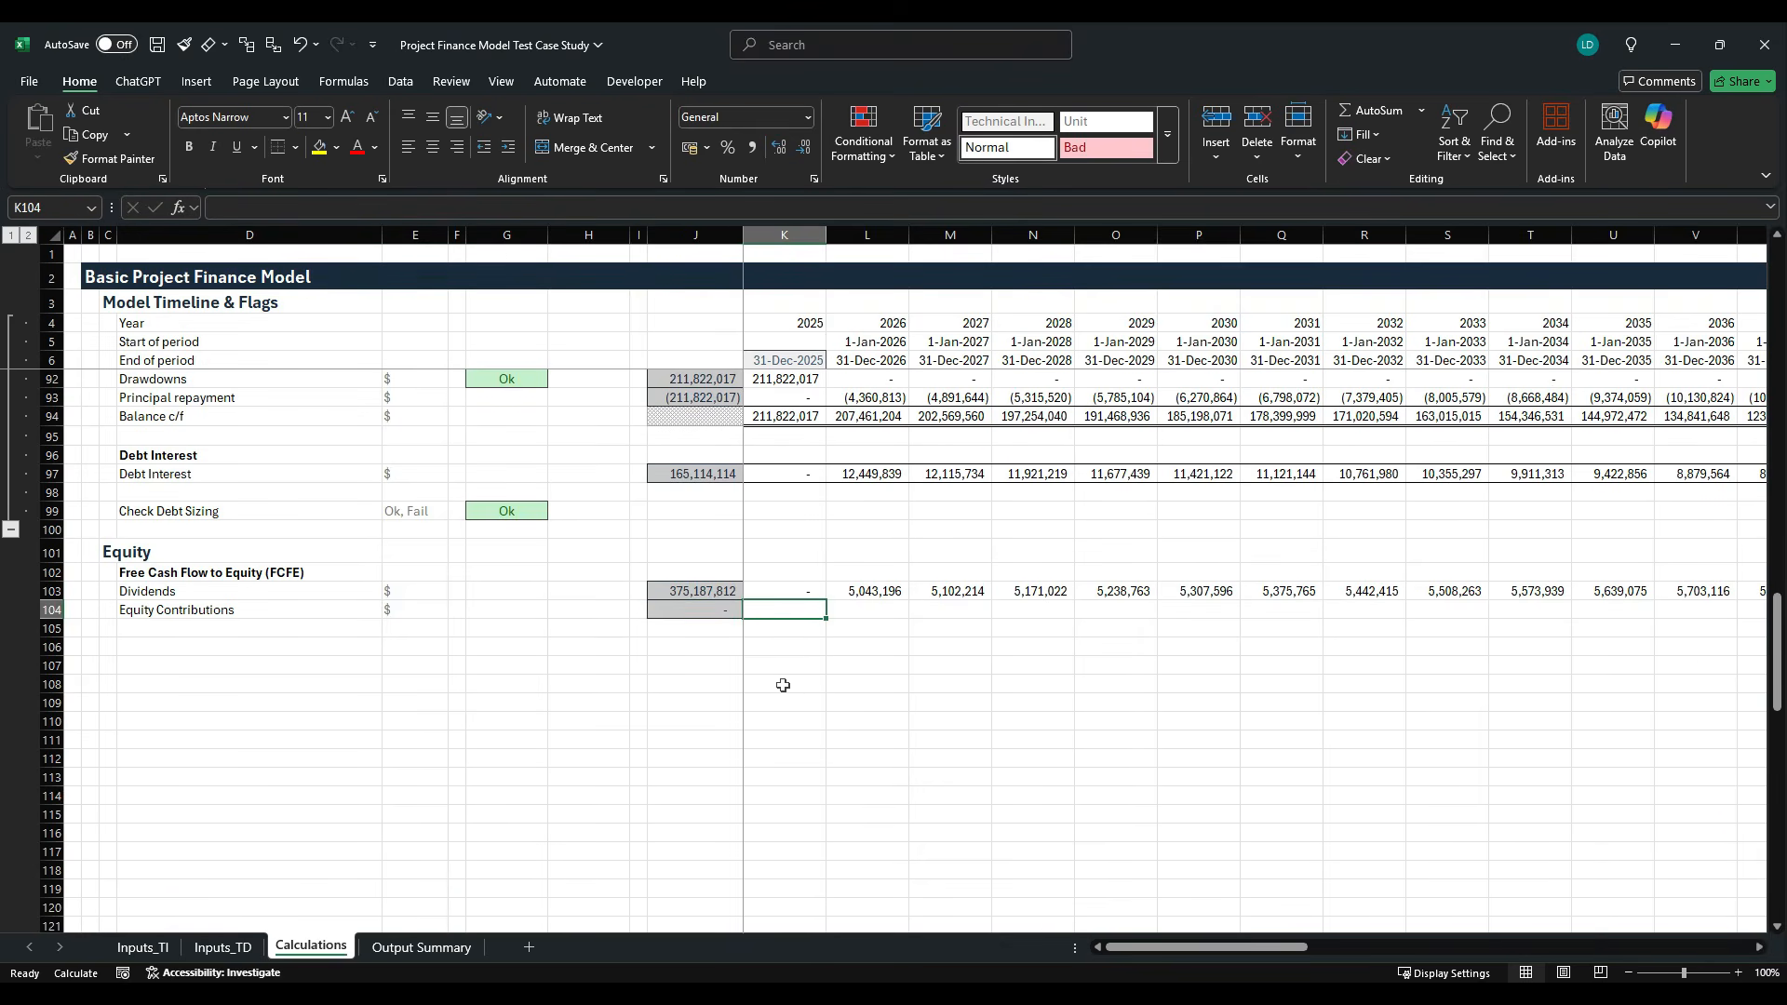
text(=)
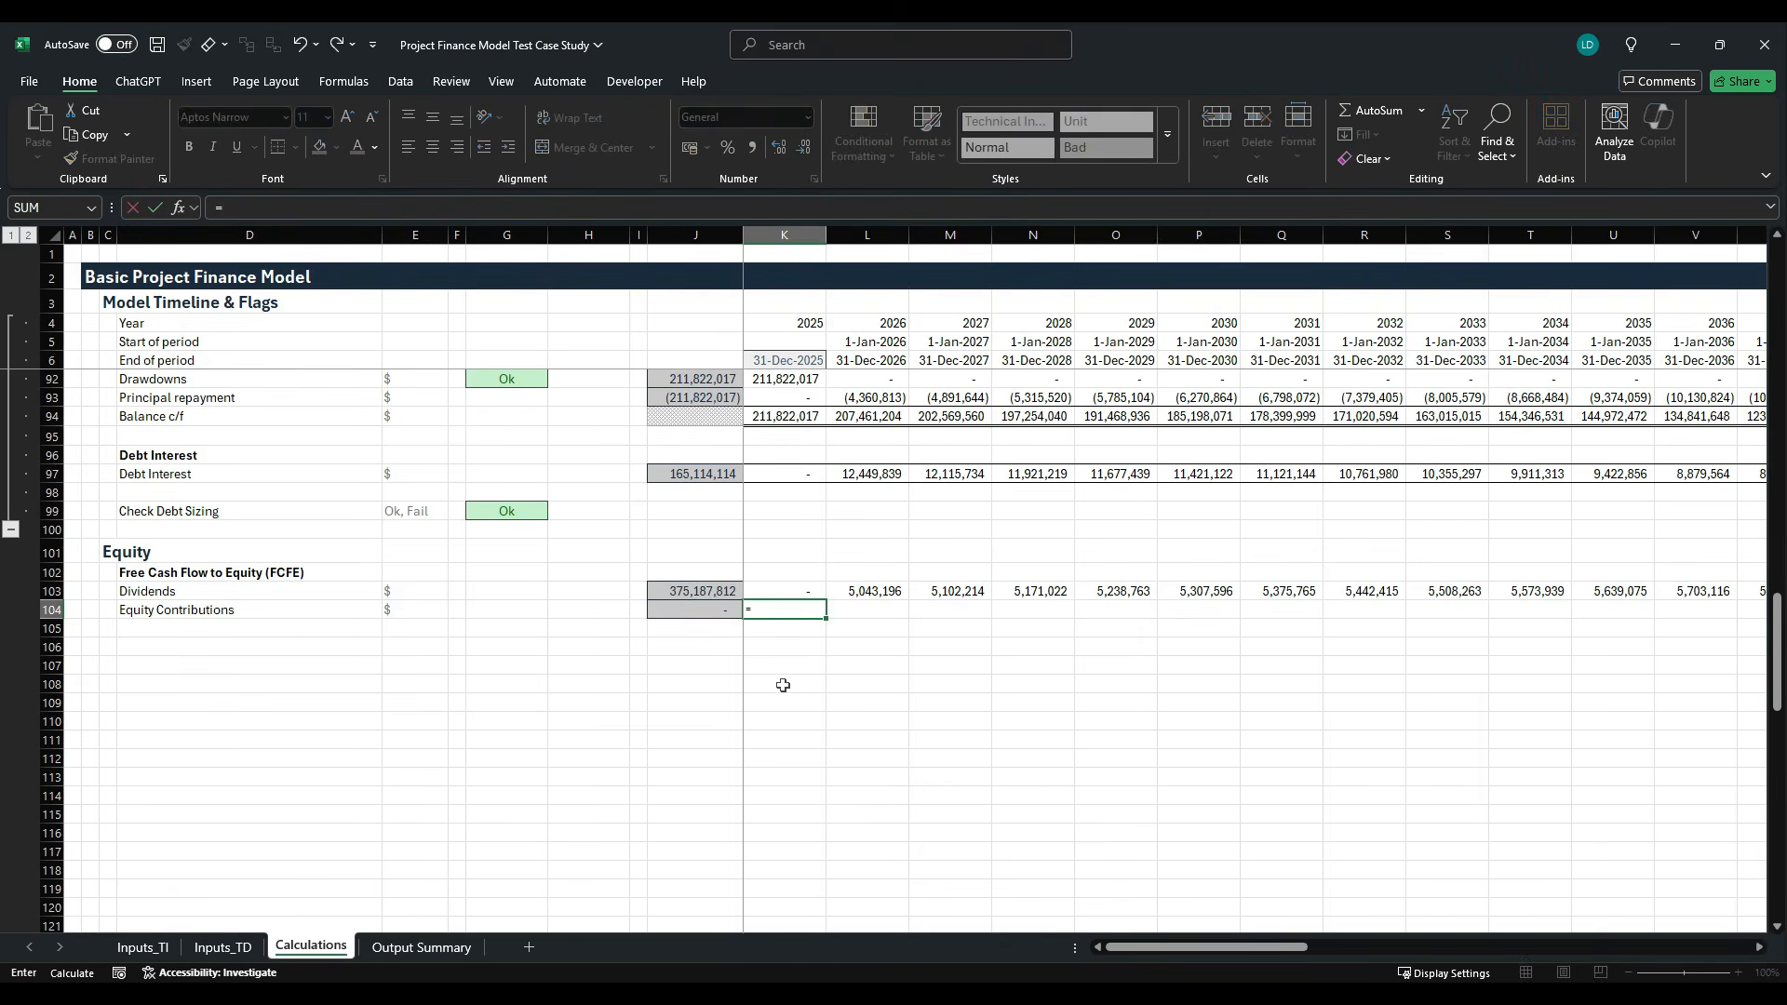
scroll(780, 693, up, 20)
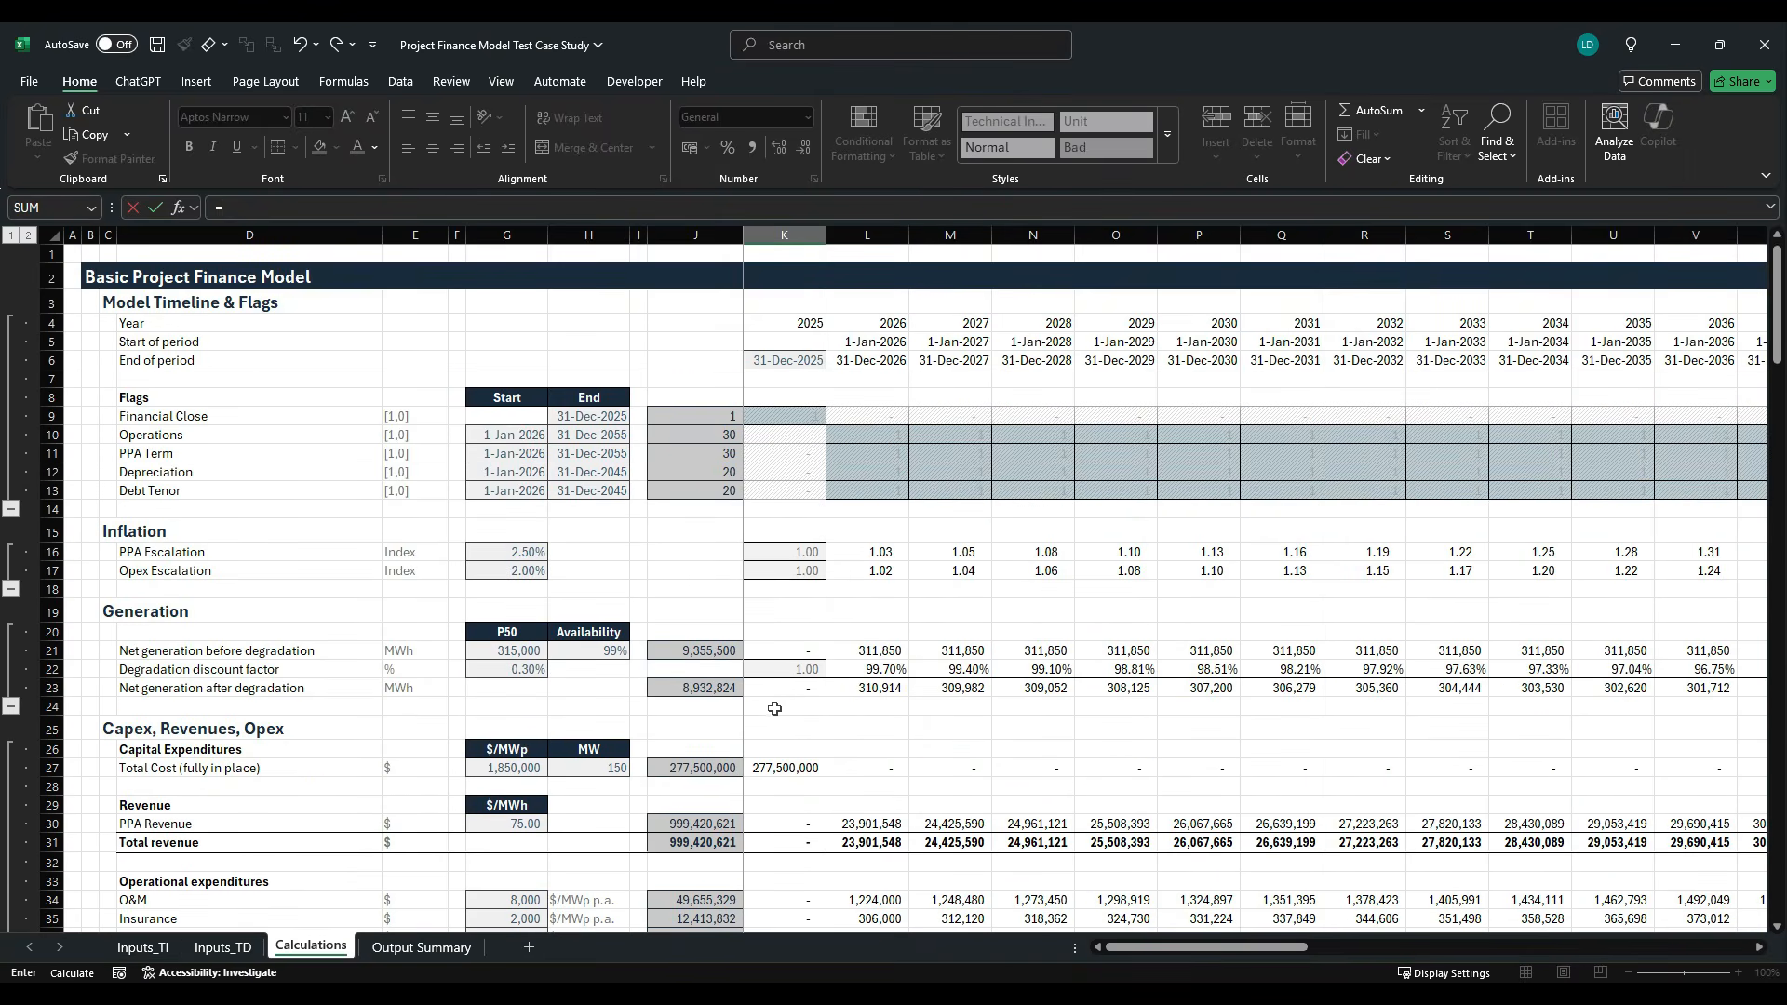
click(792, 775)
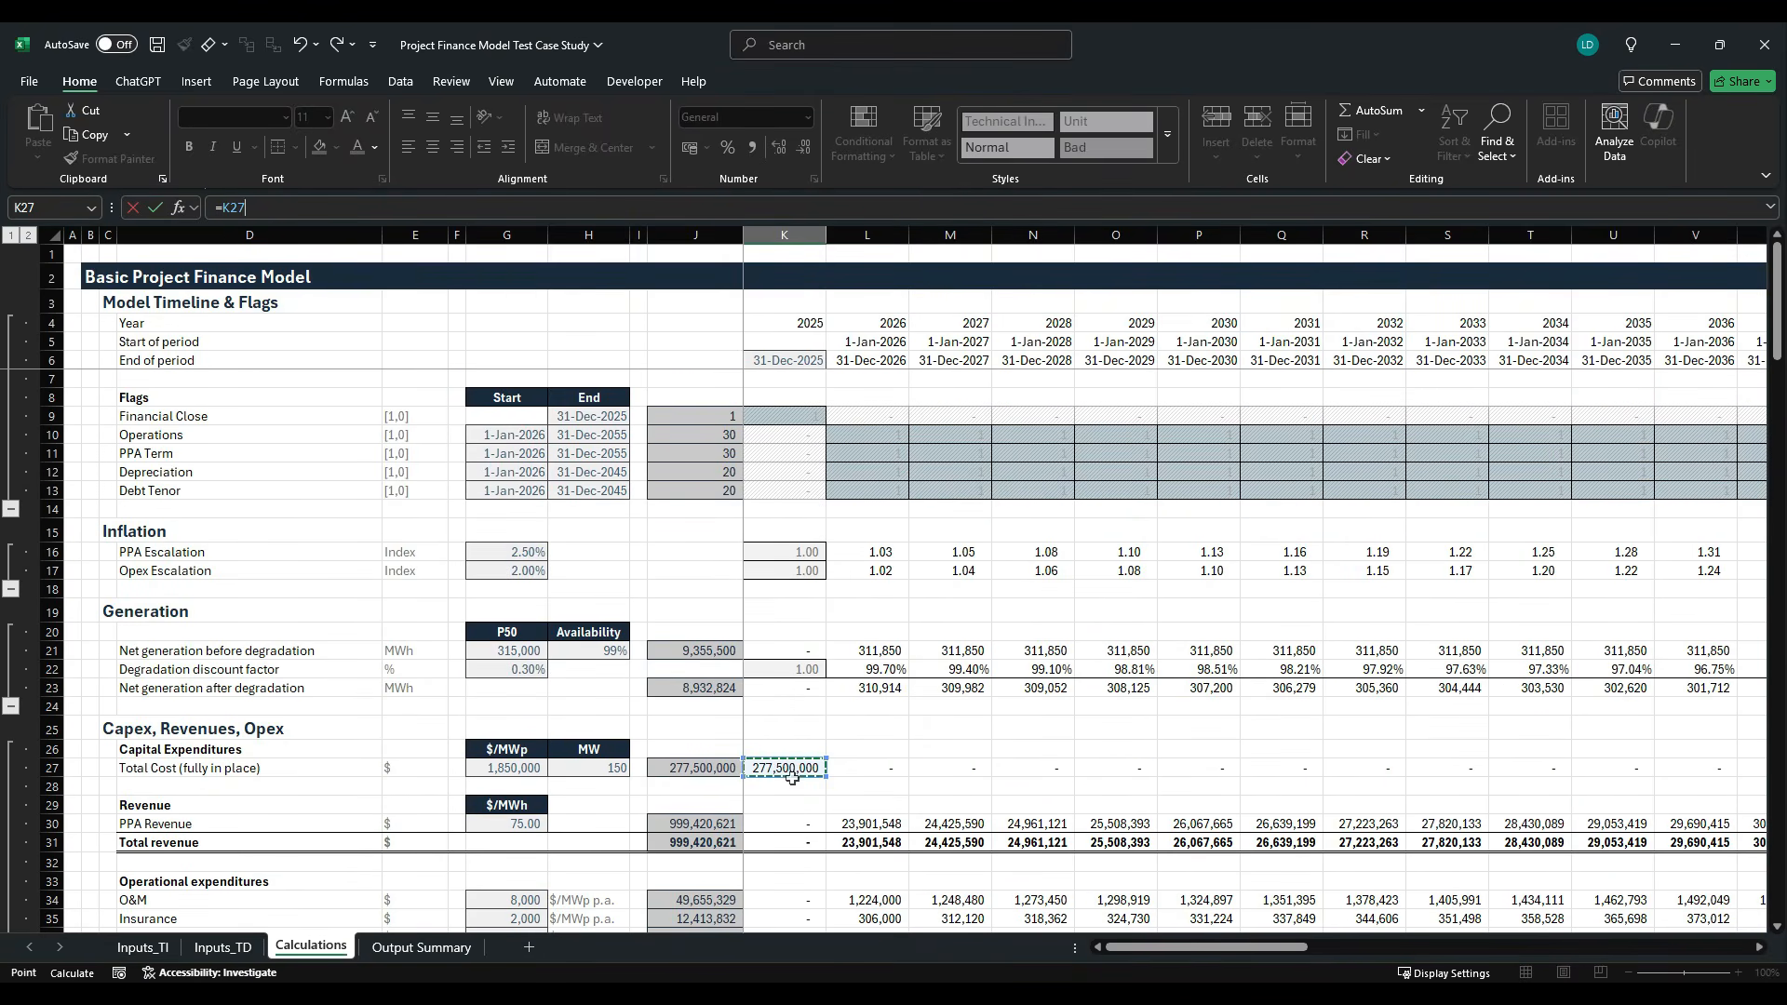
text(-)
scroll(687, 625, down, 20)
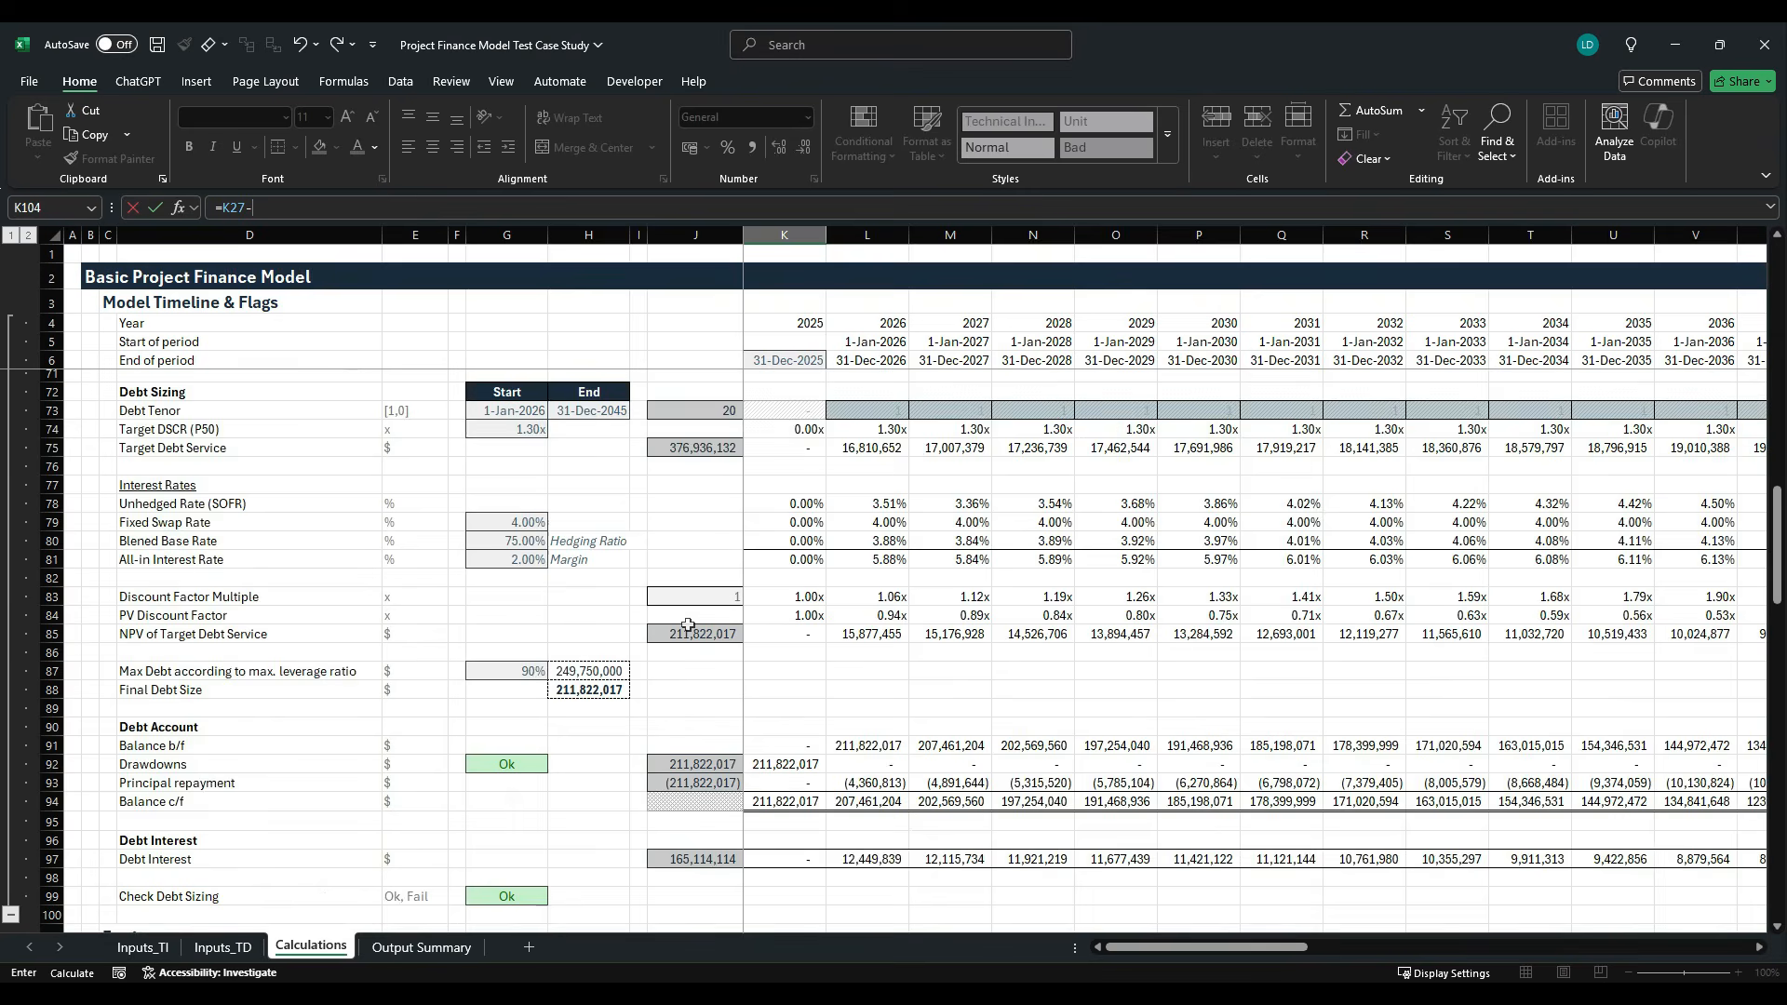
scroll(688, 624, down, 1)
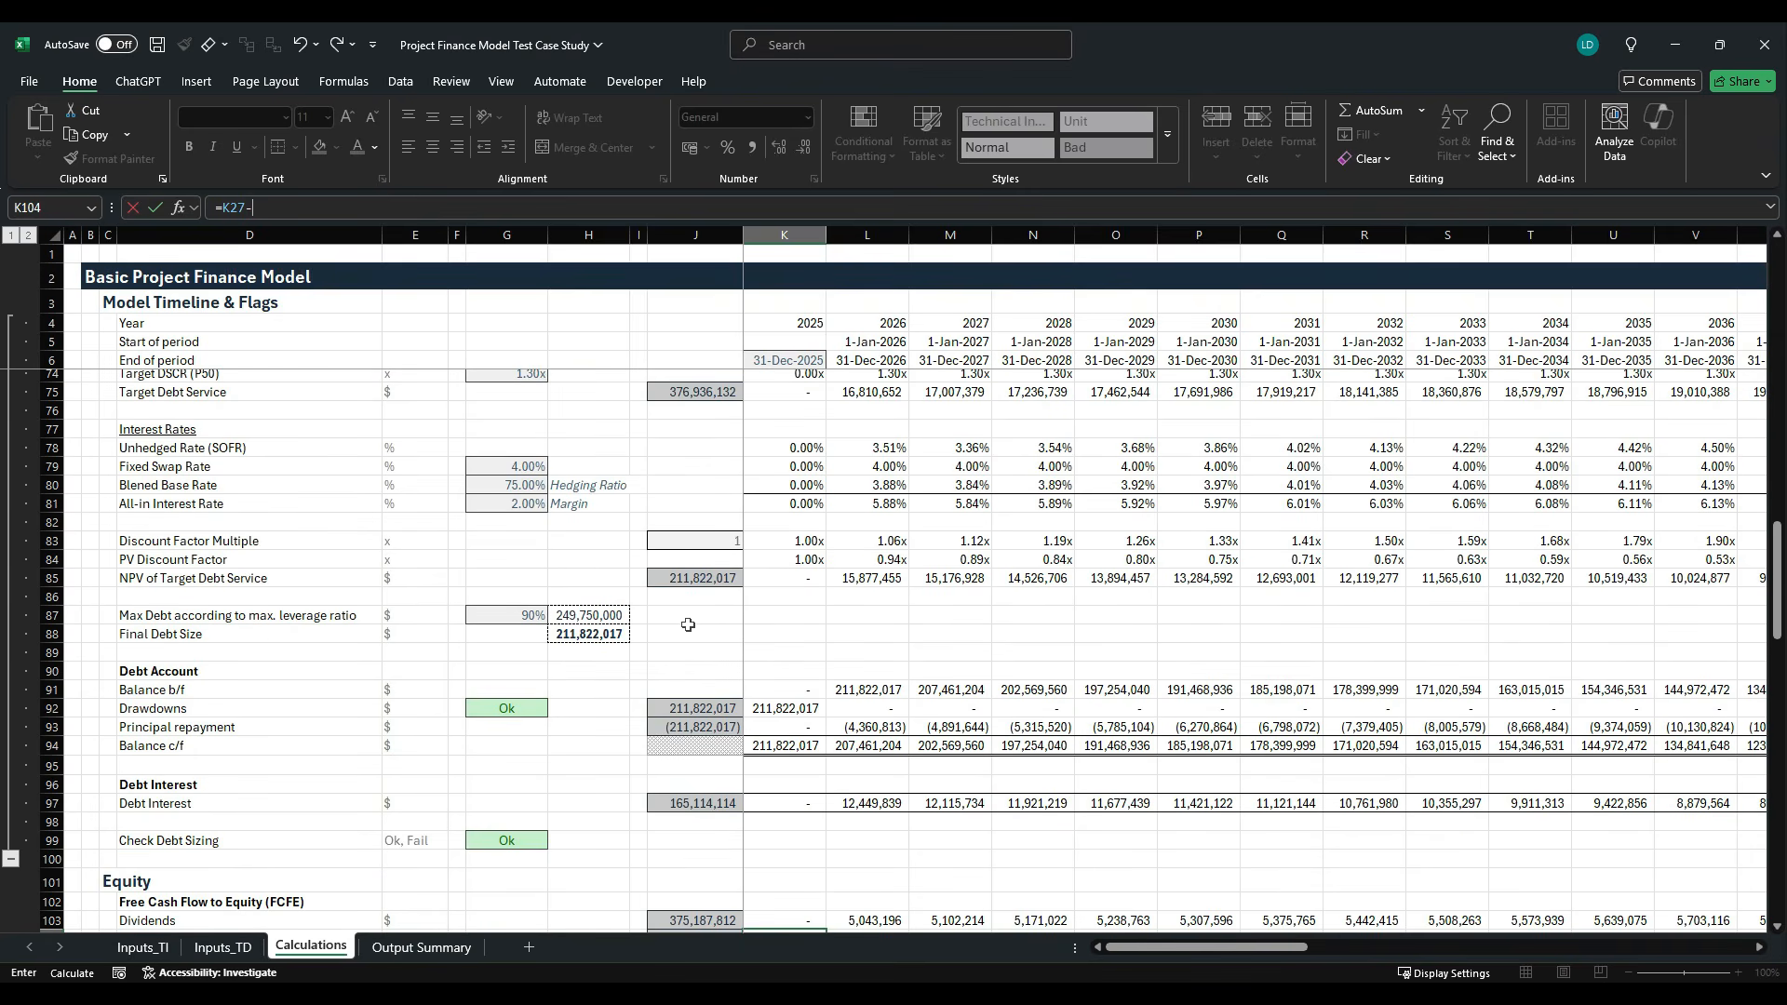
click(782, 709)
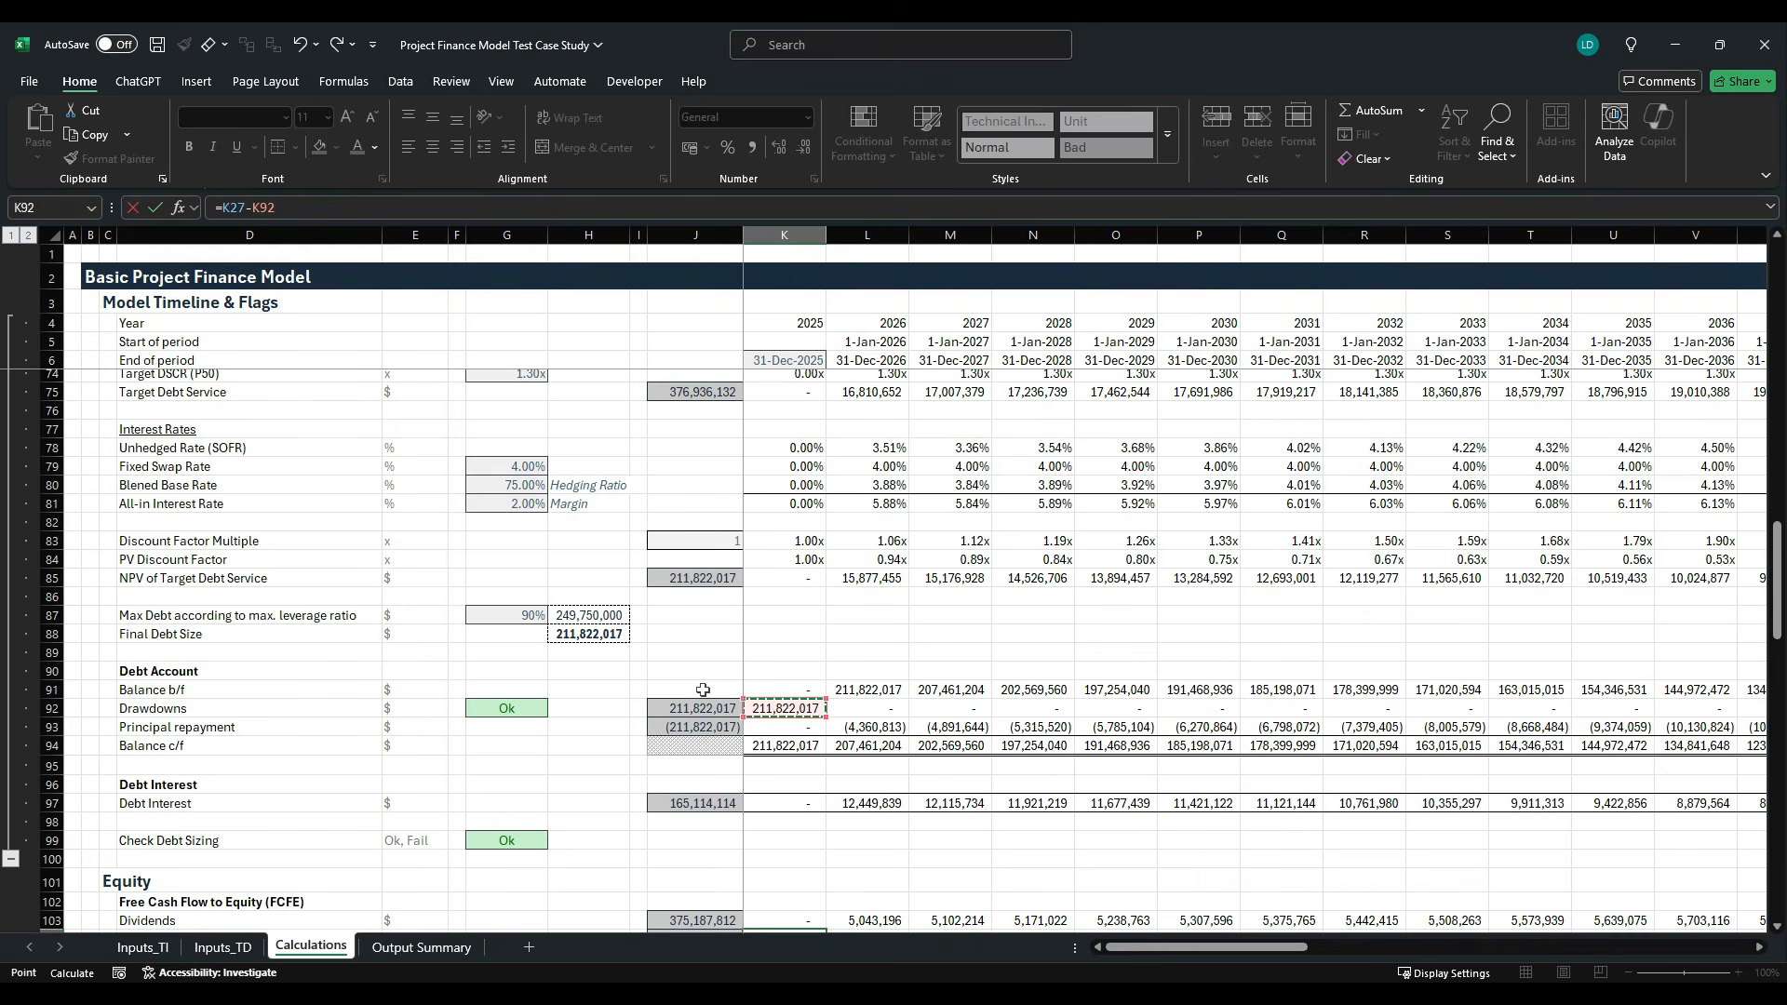
key(ctrl+Return)
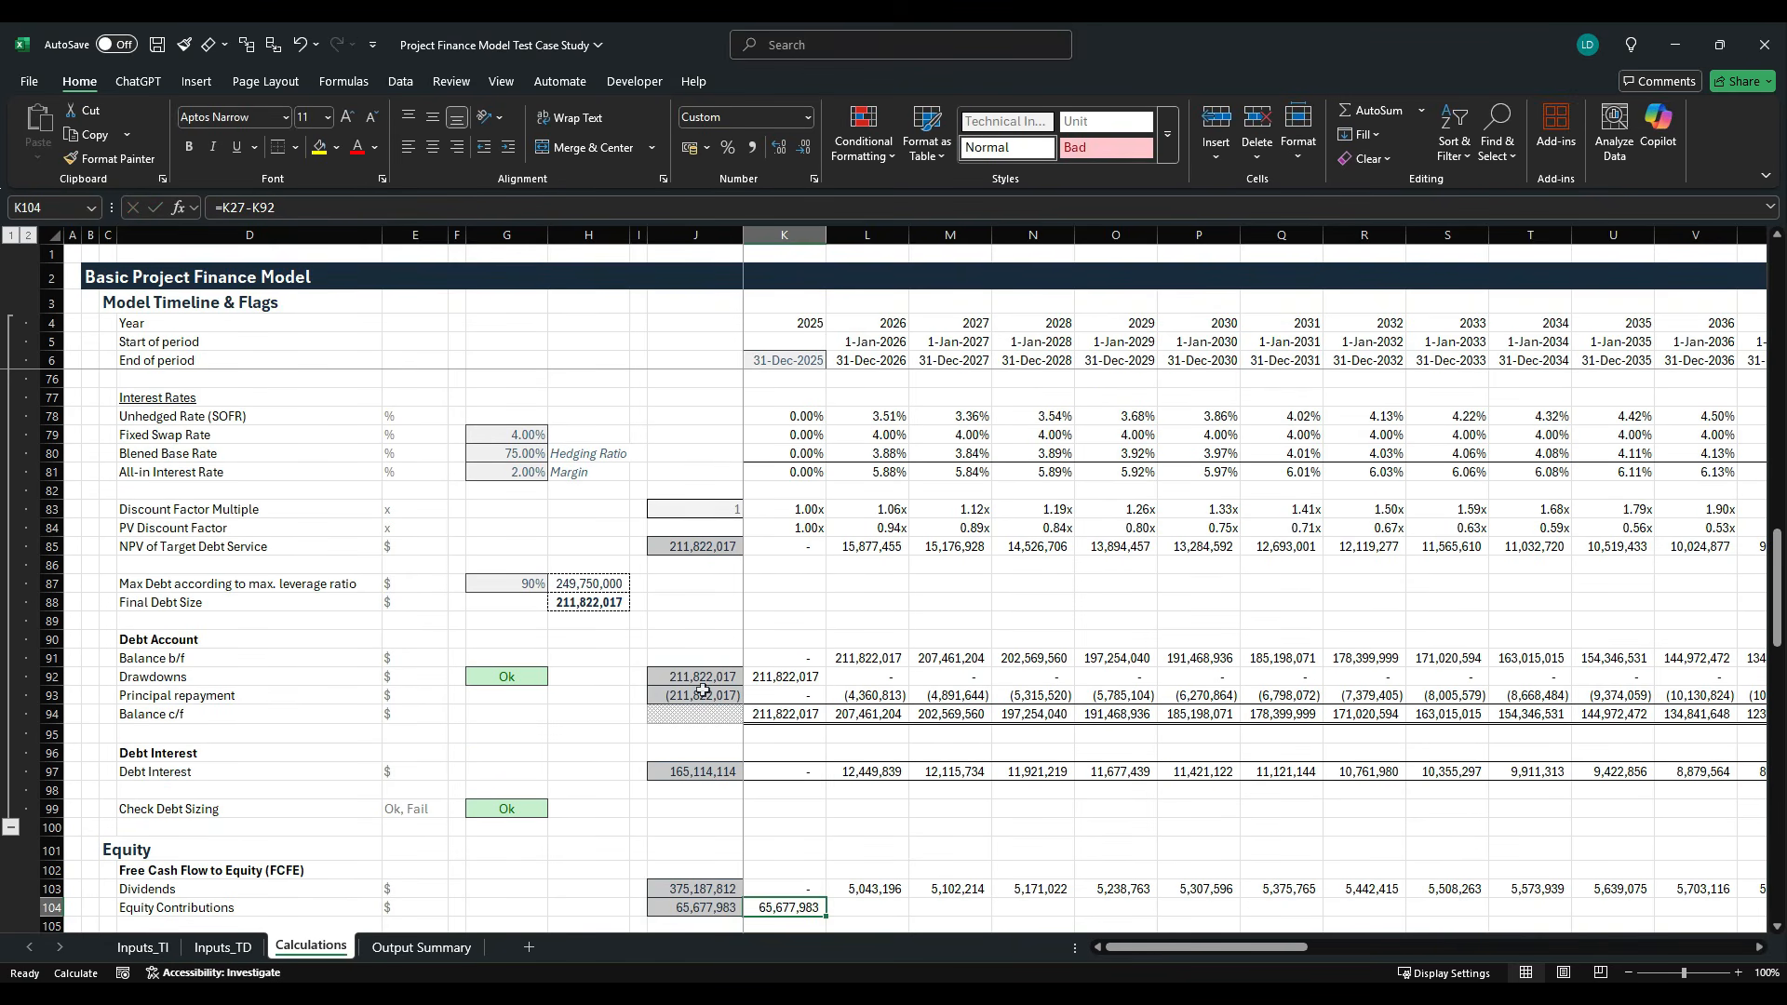
- Fill the Equity Contributions formula from K104 across the remaining timeline columns of row 104
key(ctrl+shift+Right)
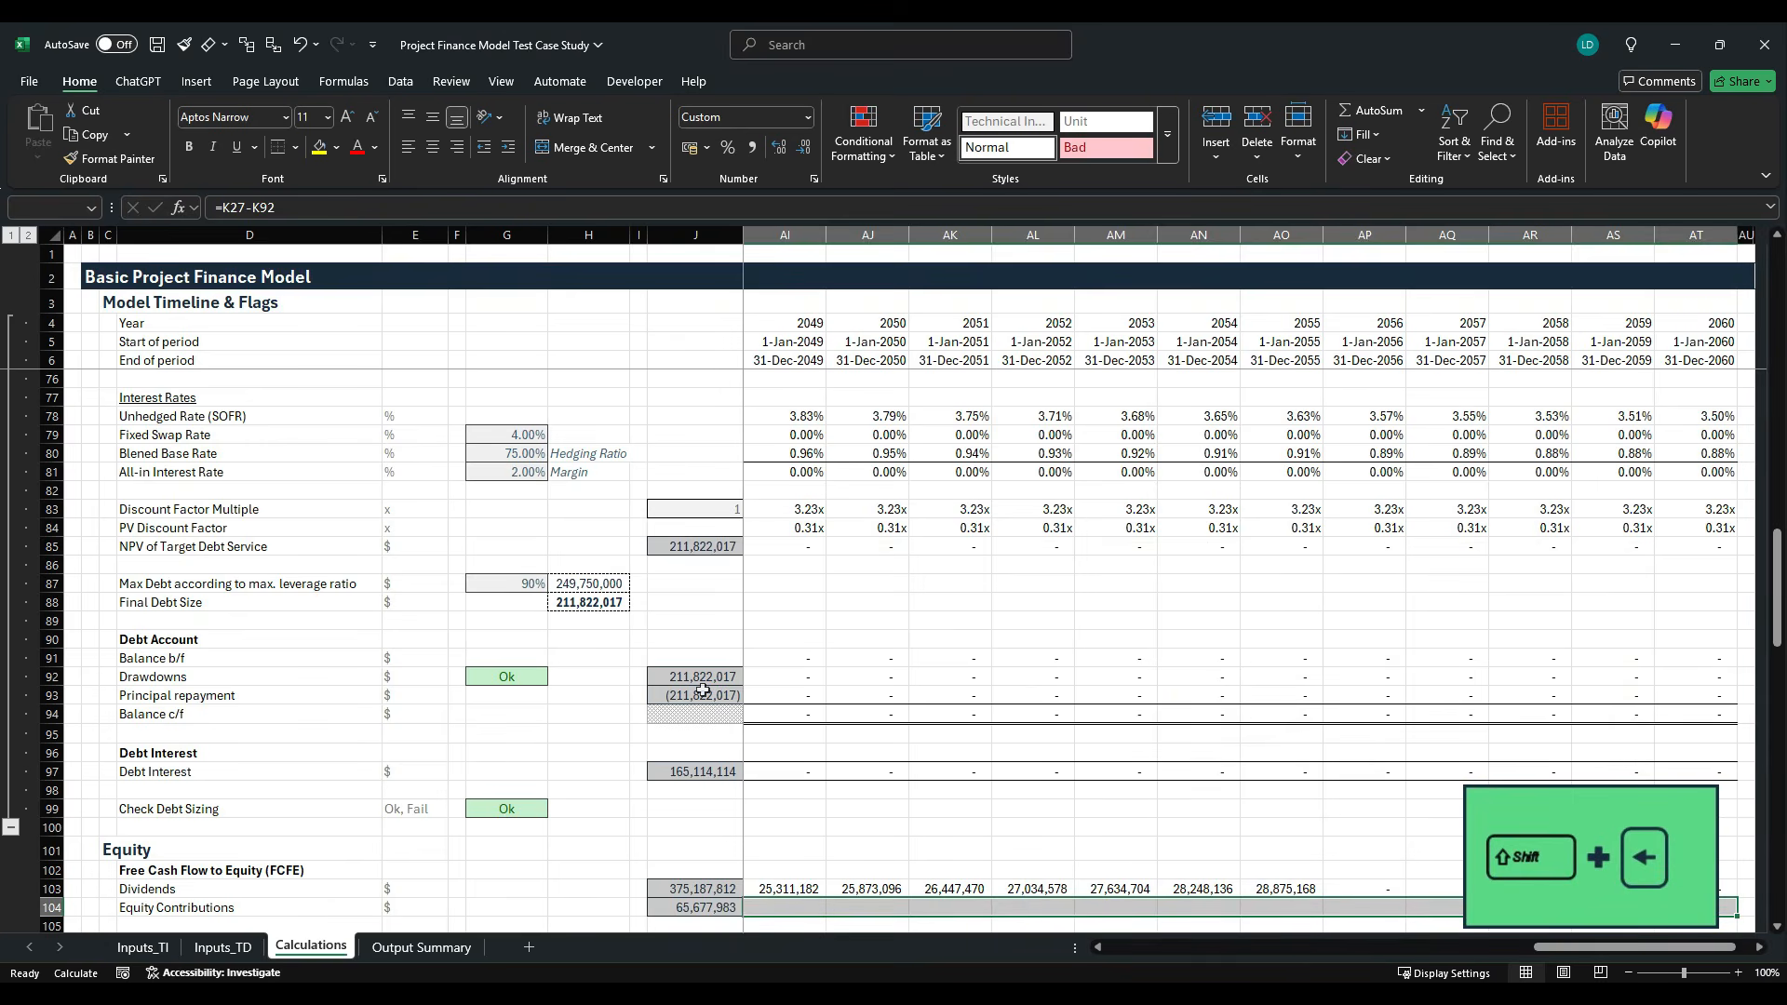
key(ctrl+r)
key(Down)
- Label row 105 as Net FCFE in D105, directly below Equity Contributions
scroll(703, 690, down, 3)
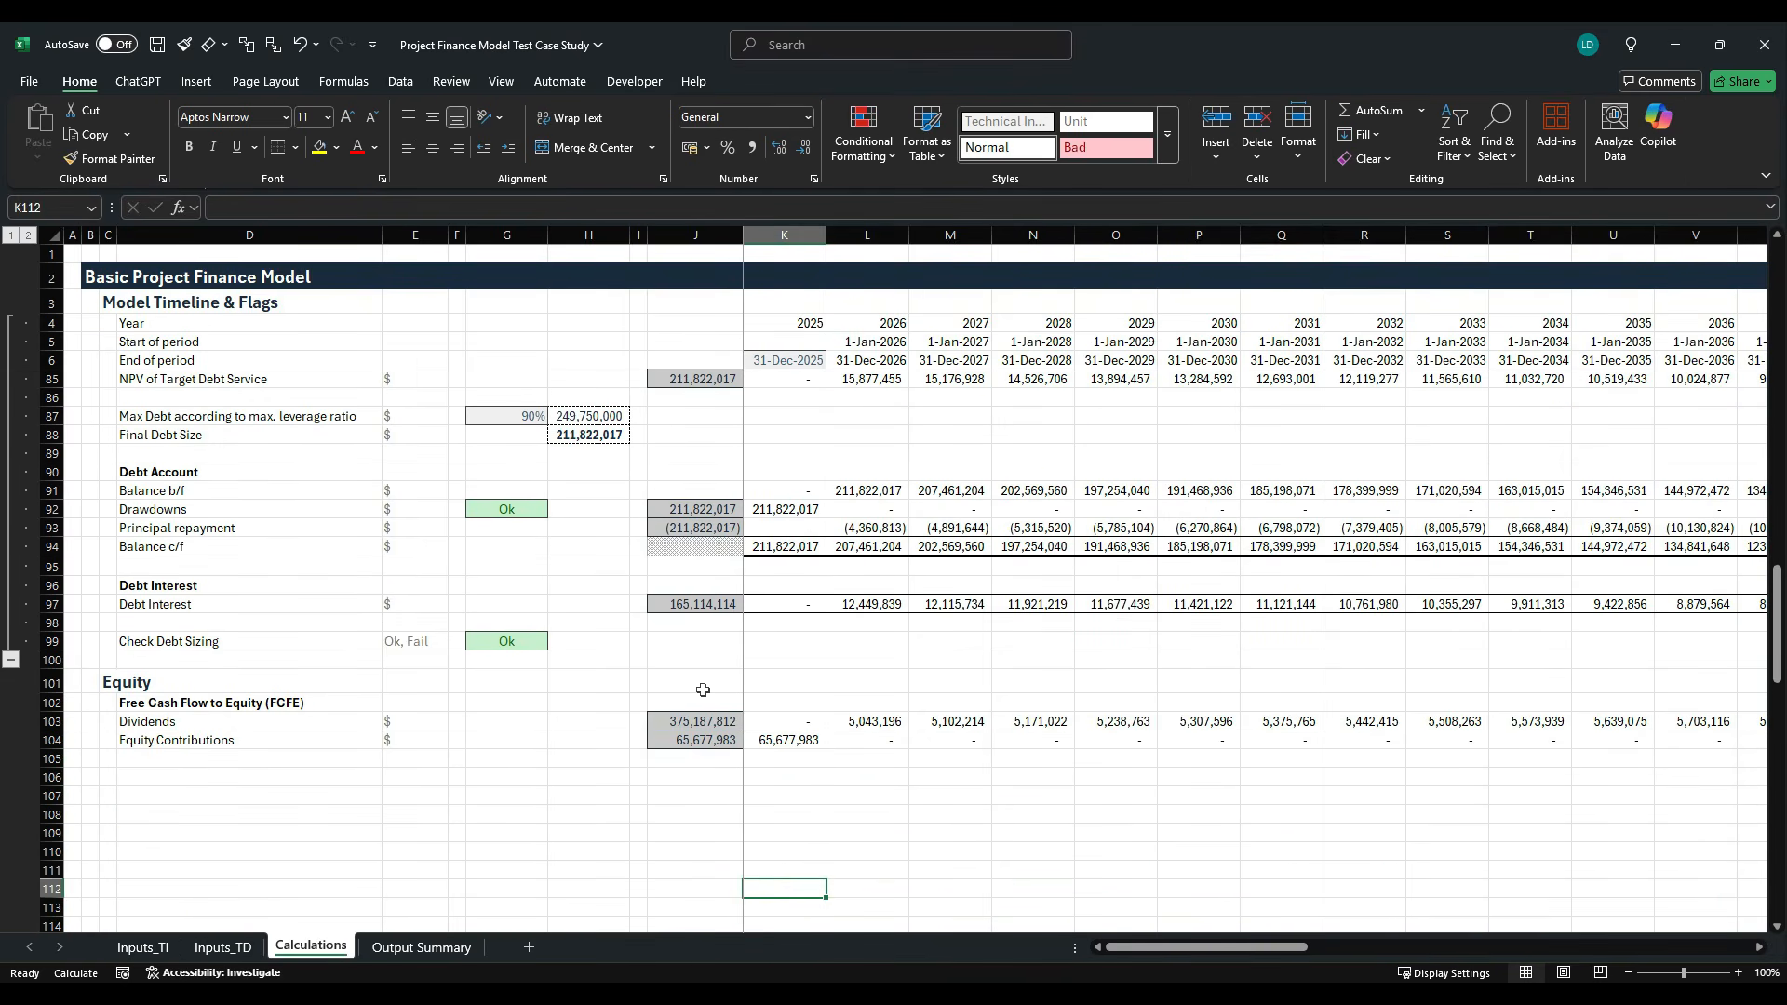
key(Up)
key(Up)
key(Left)
key(Left)
key(Left)
key(Left)
key(Left)
key(Left)
key(Left)
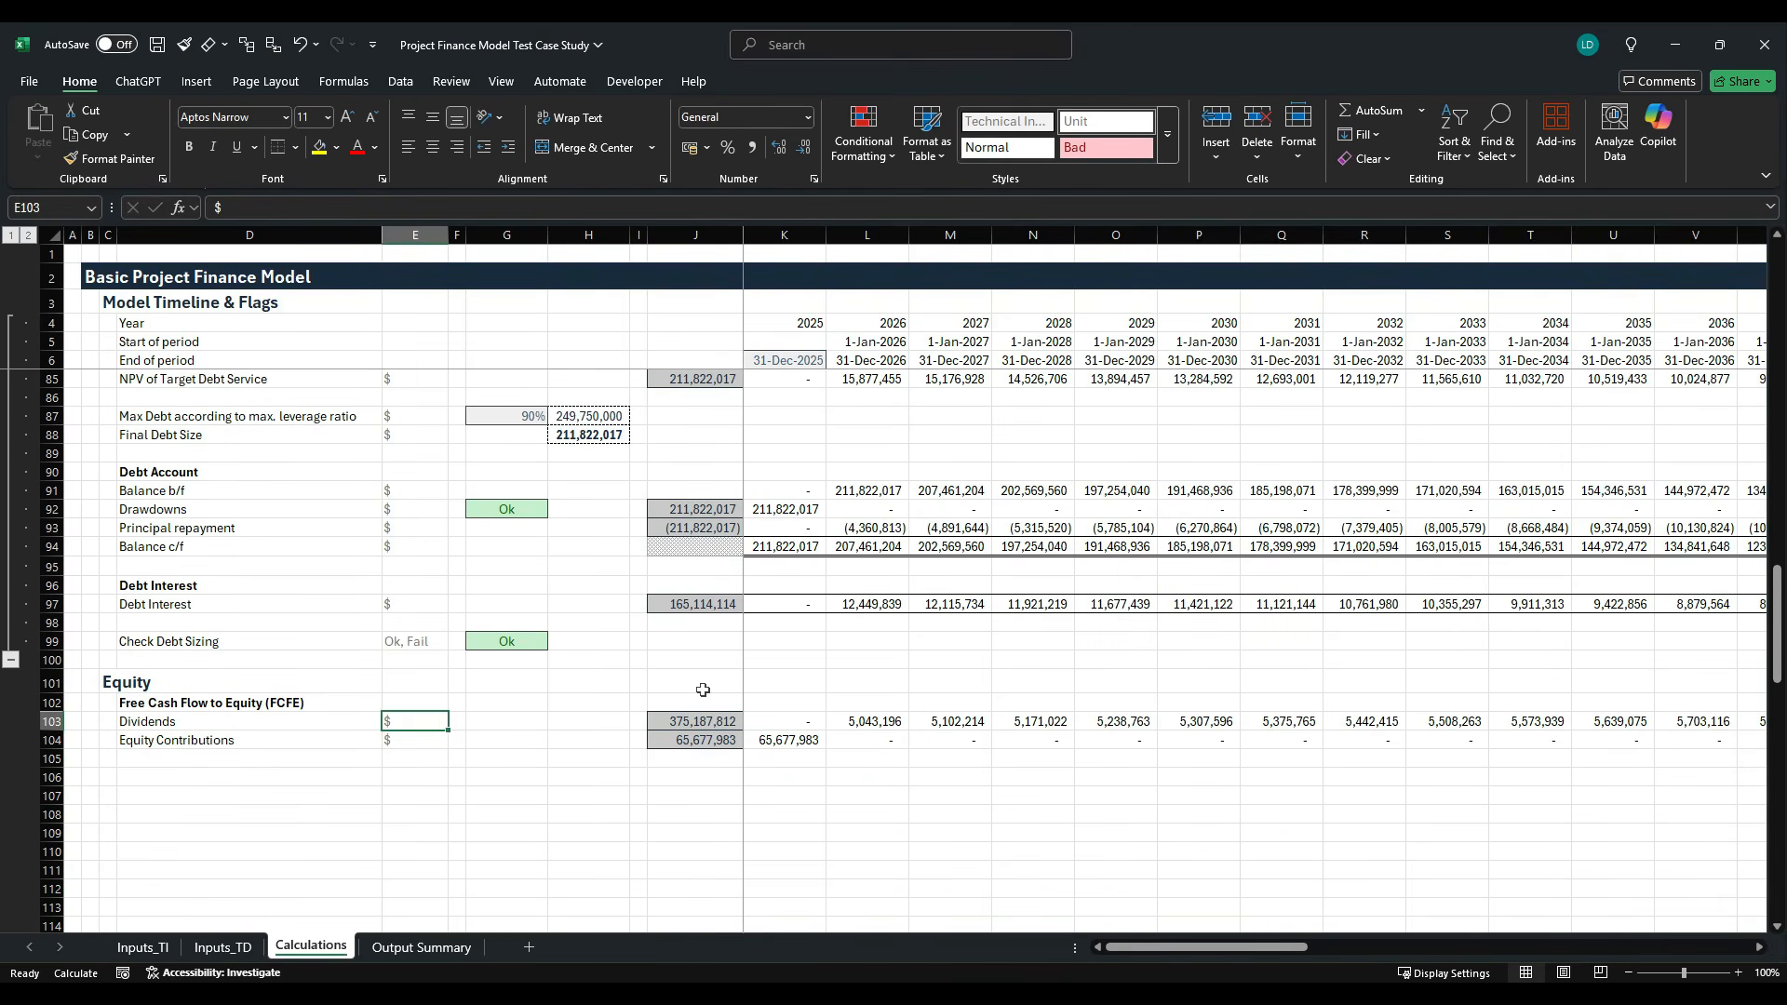
key(Down)
key(Down)
text(Net FCFE)
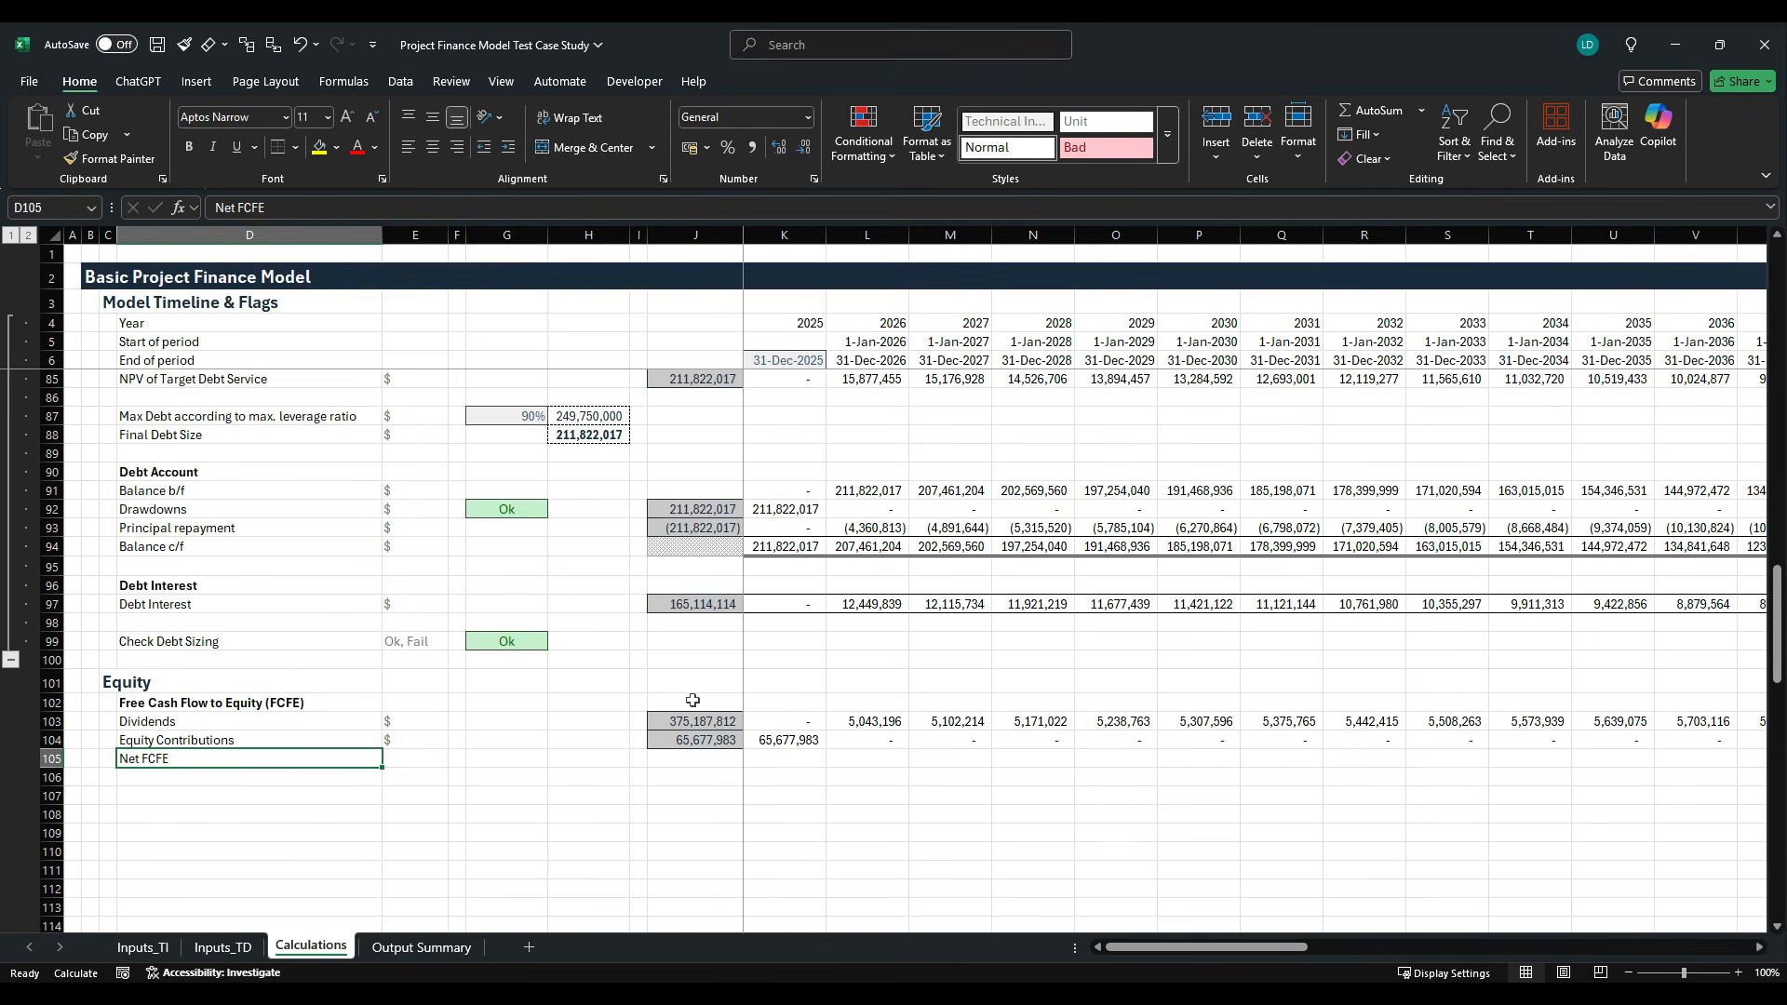
- Copy only the formatting of the After-tax Free Cash Flow row (row 54) onto the Net FCFE row 105
scroll(665, 729, up, 6)
click(195, 447)
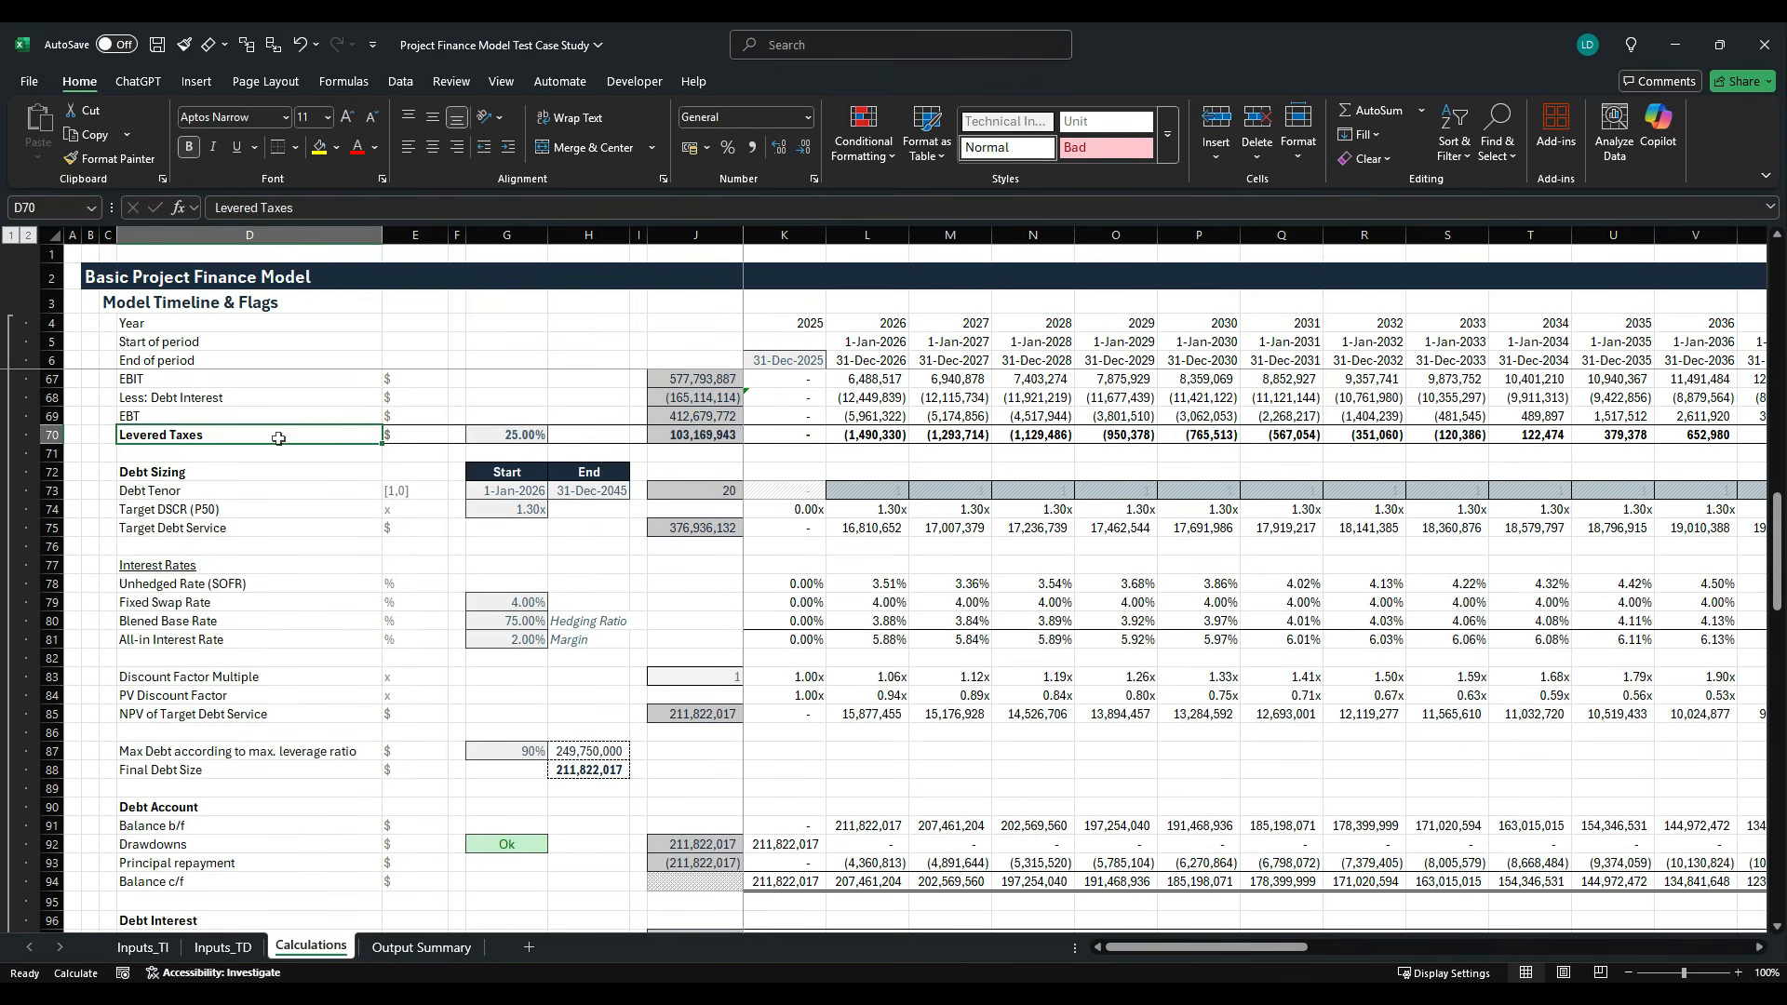
scroll(236, 518, up, 8)
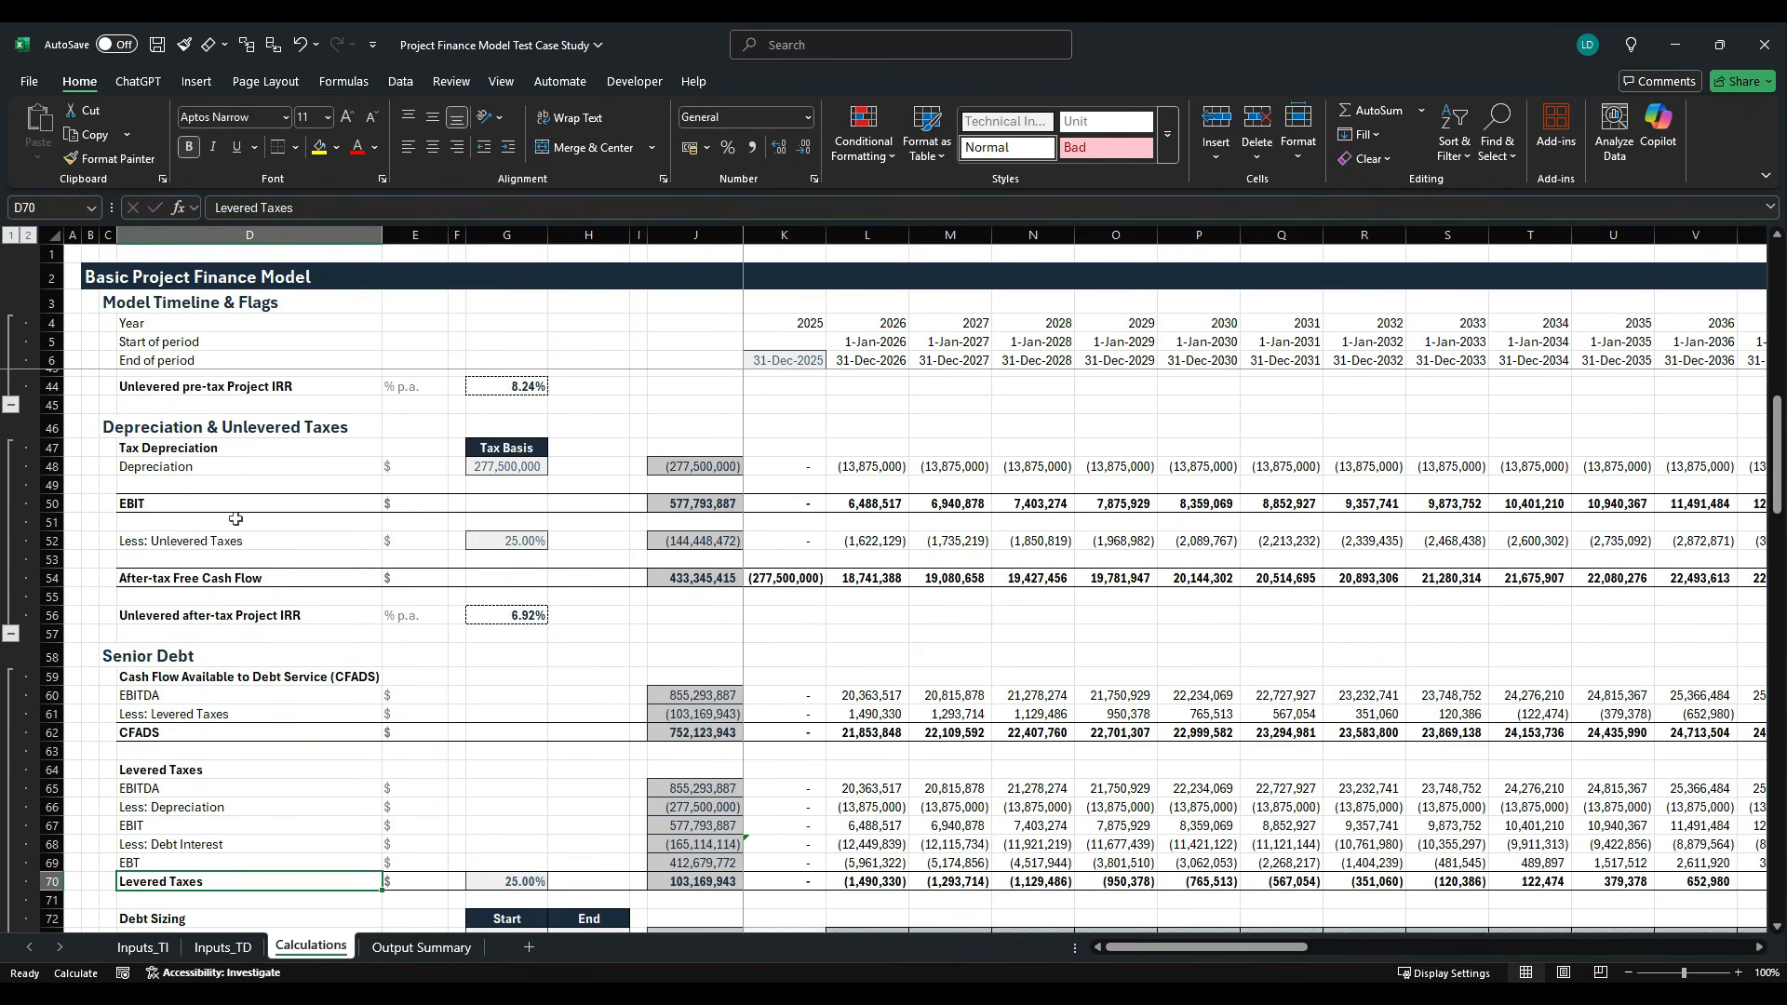
click(215, 578)
key(ctrl+shift+Right)
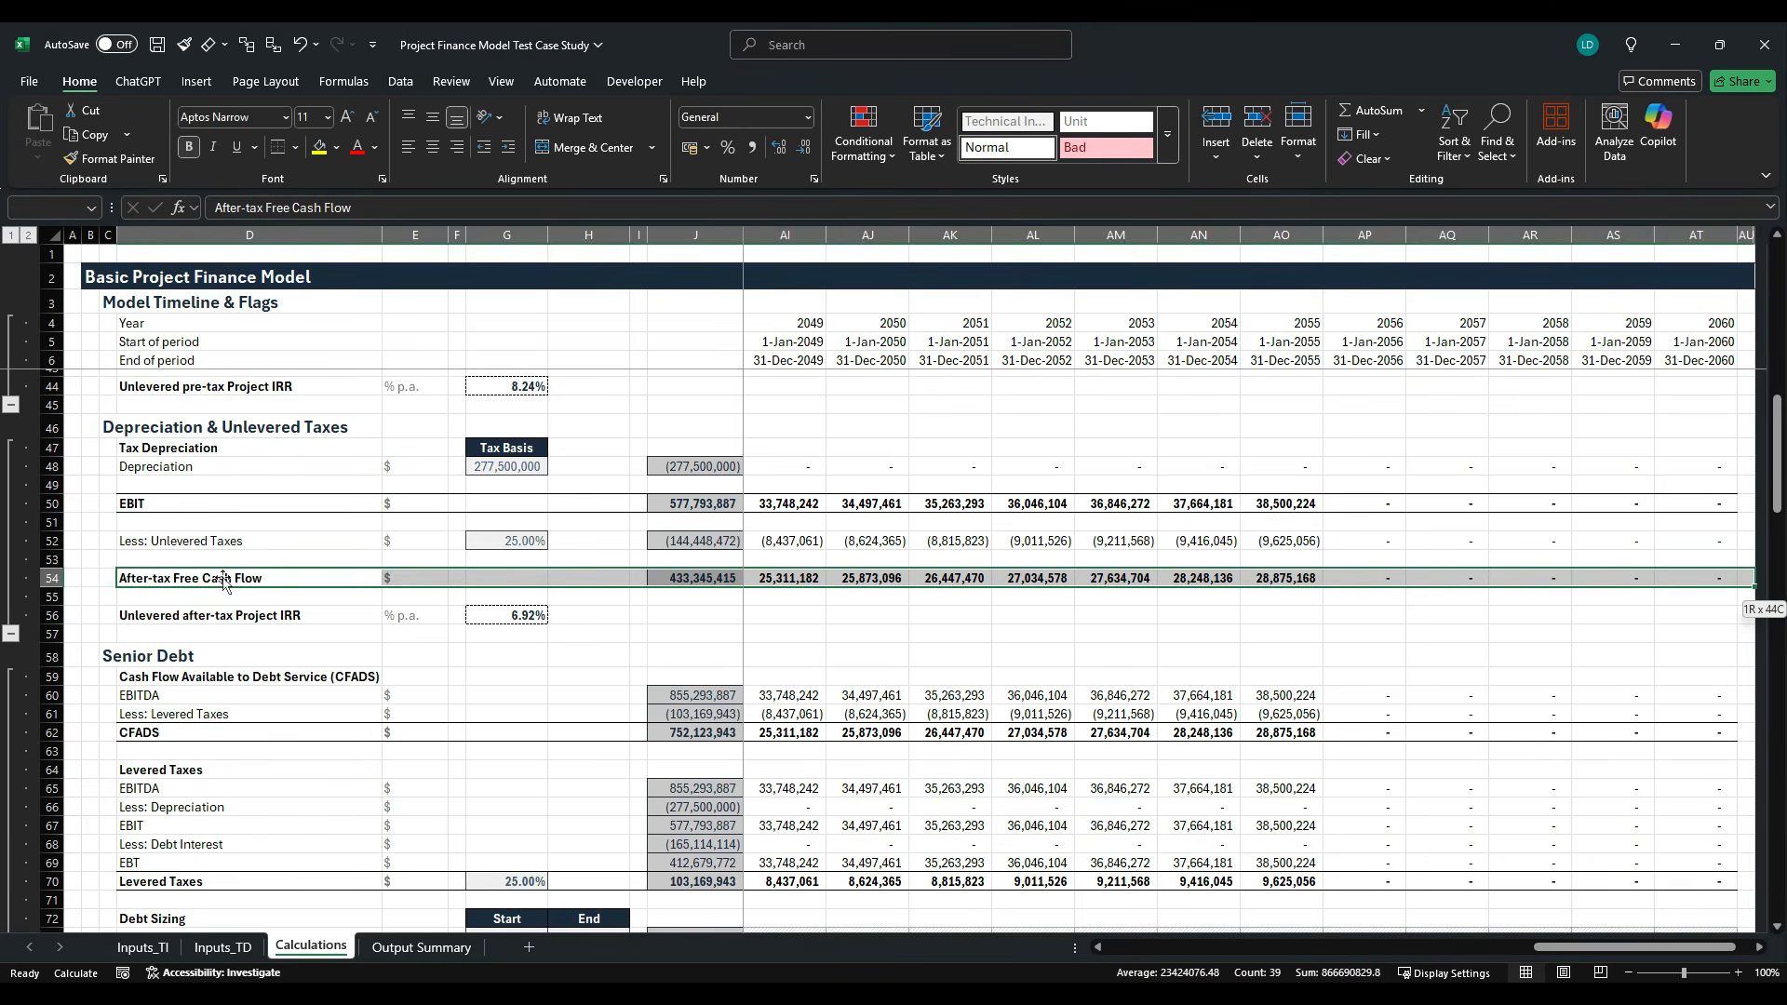
key(ctrl+c)
scroll(295, 648, down, 10)
scroll(295, 649, down, 10)
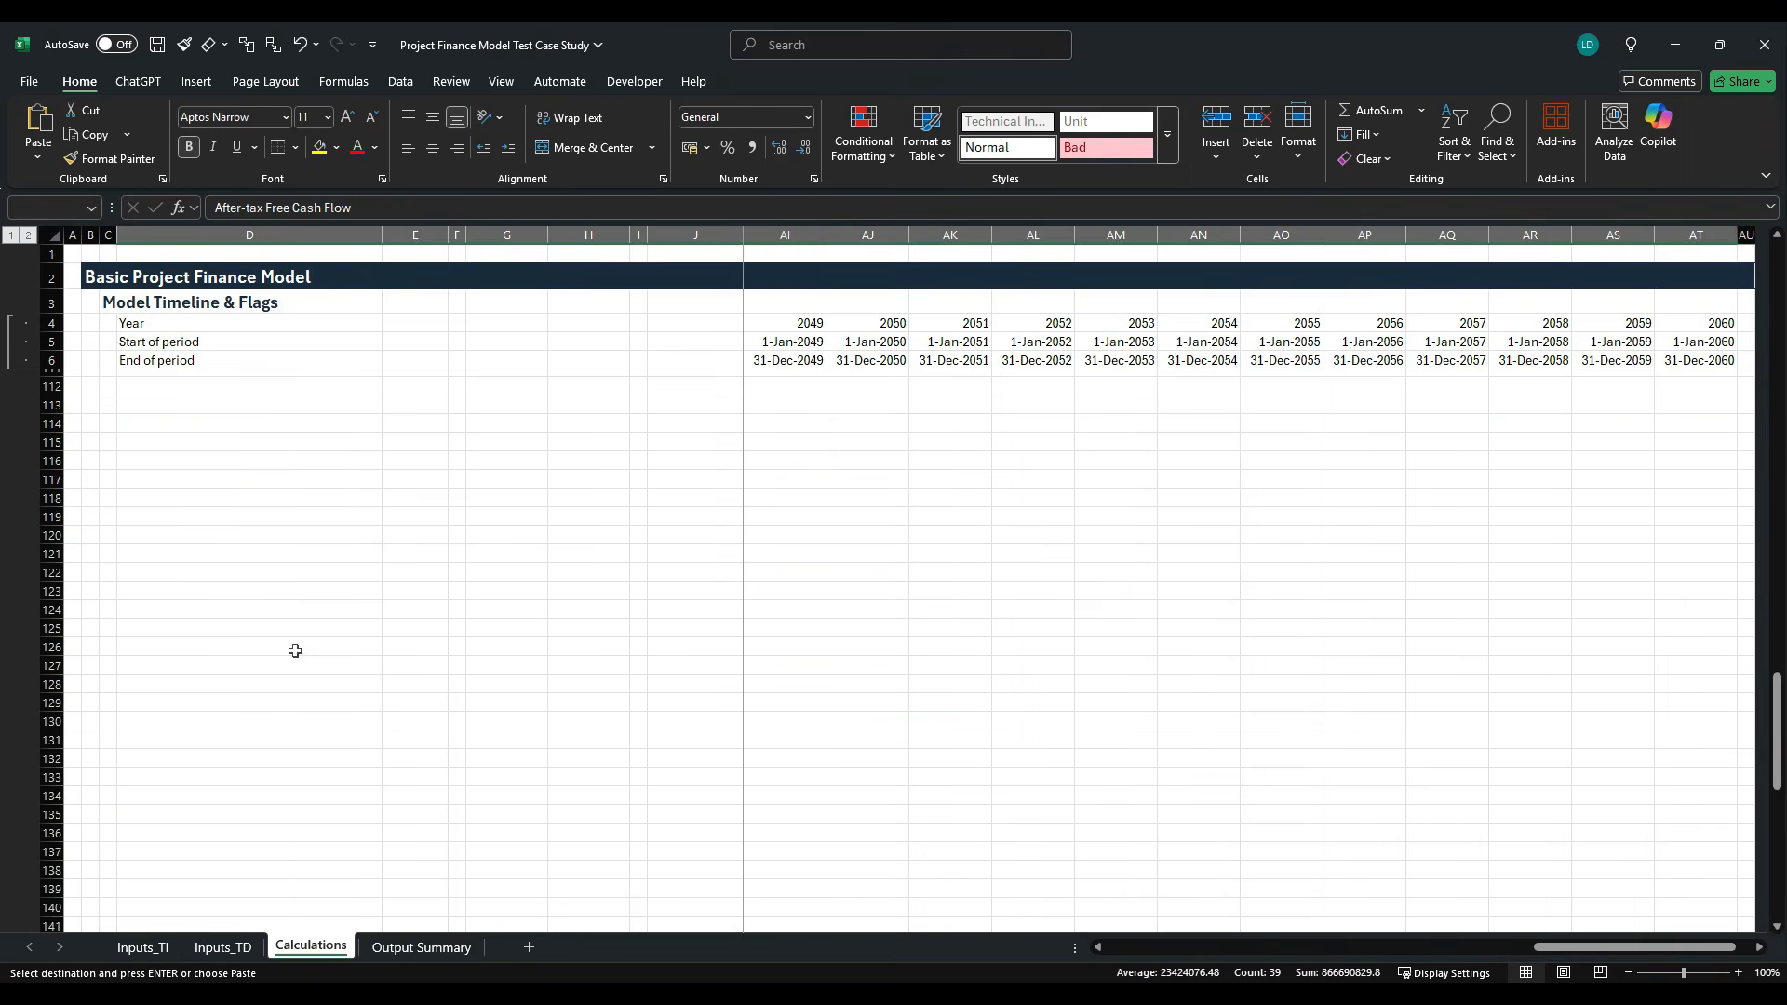
scroll(291, 649, up, 6)
click(205, 706)
key(alt+h)
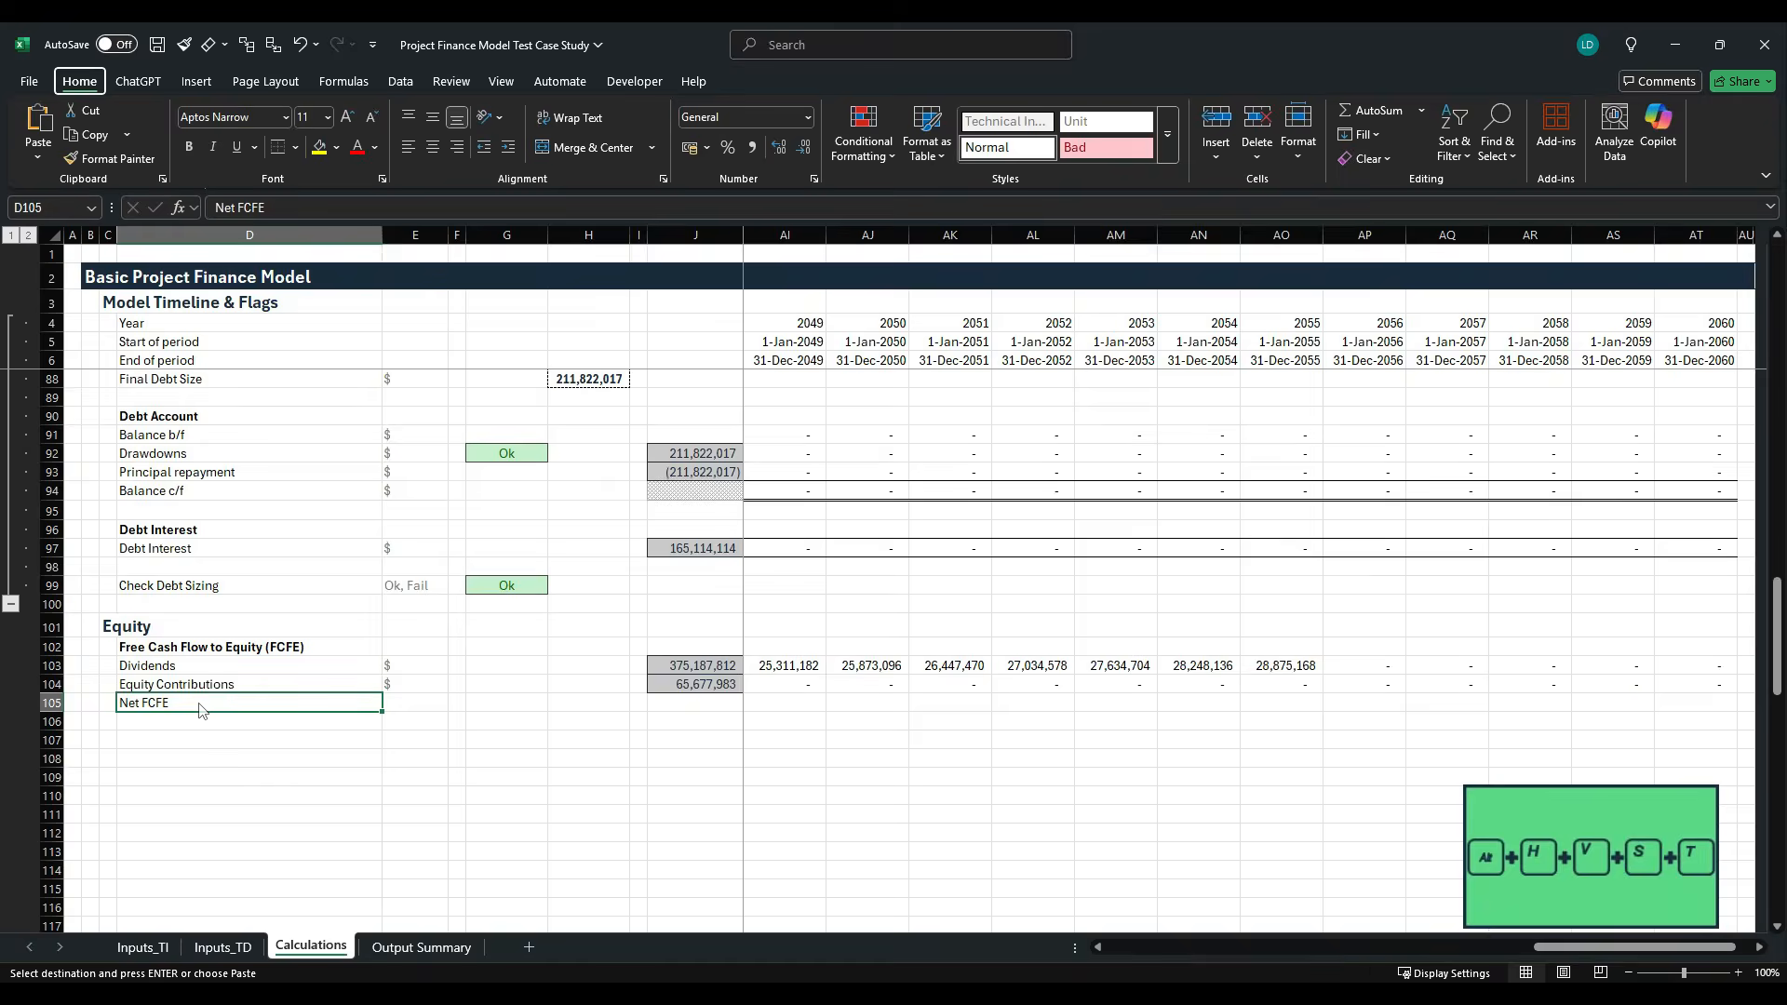
key(v)
key(s)
key(t)
key(Return)
- Copy the row total formula down from J104 to J105 and make the Net FCFE total bold
key(Right)
key(Right)
key(Right)
key(Right)
key(Right)
key(Right)
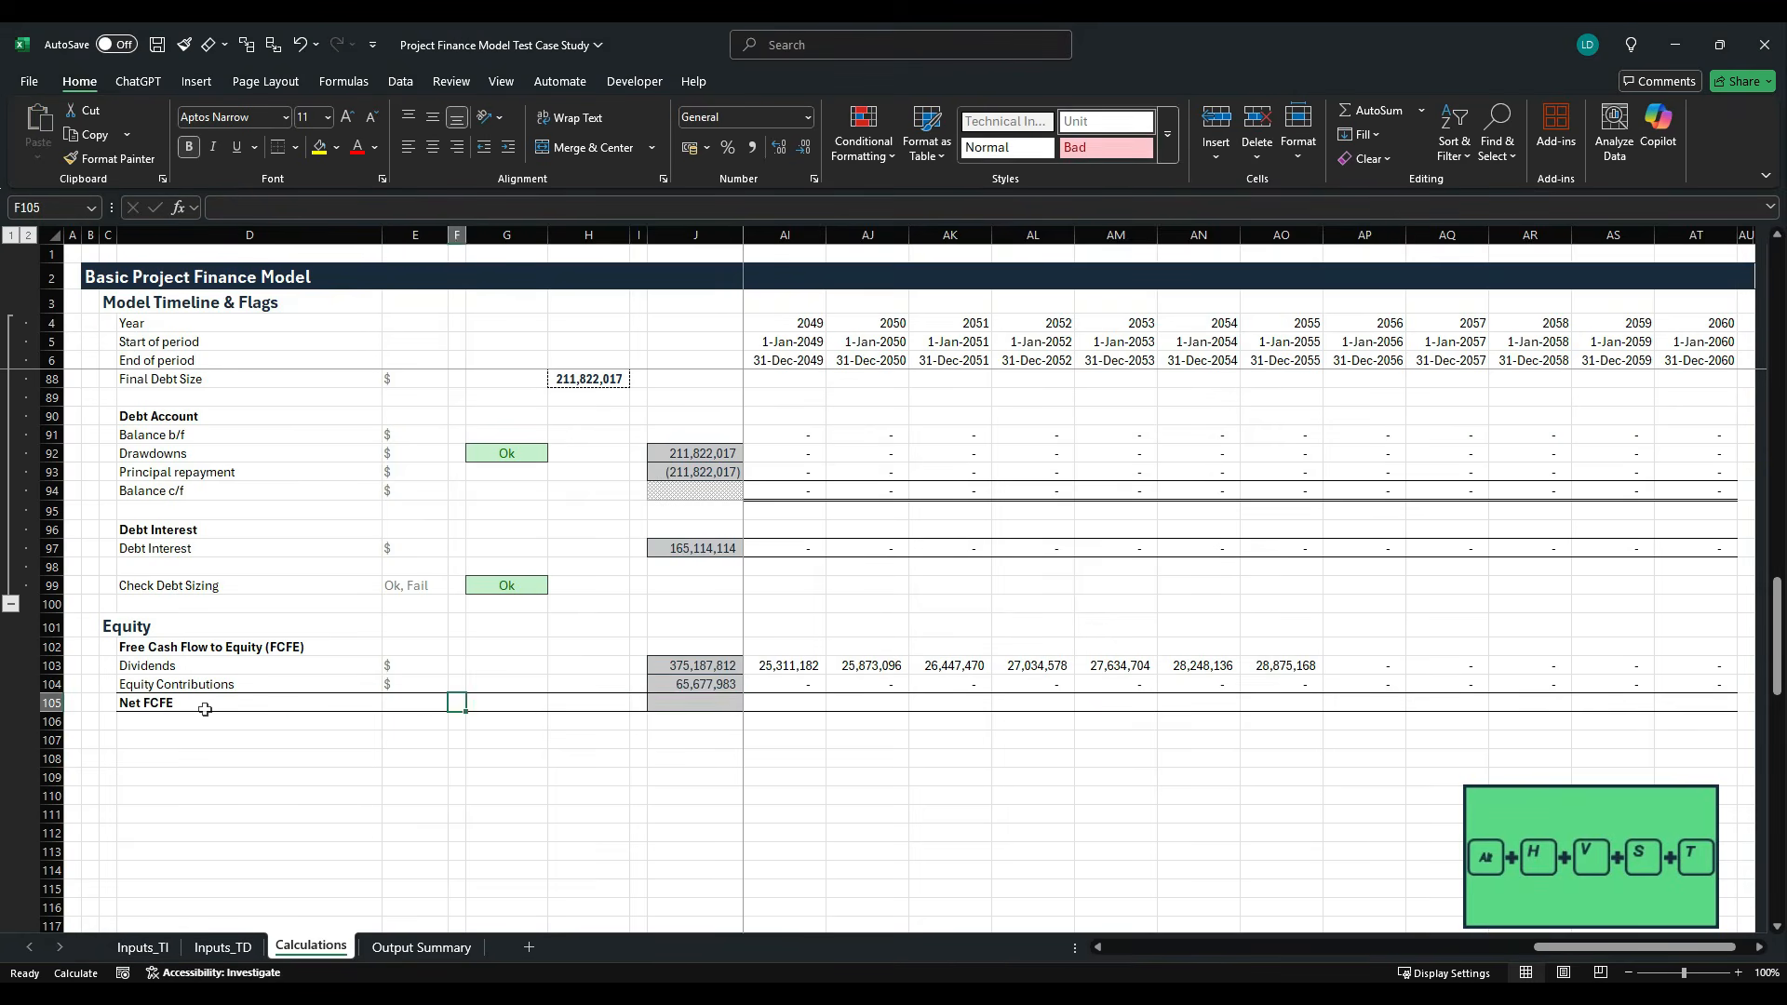
key(ctrl+d)
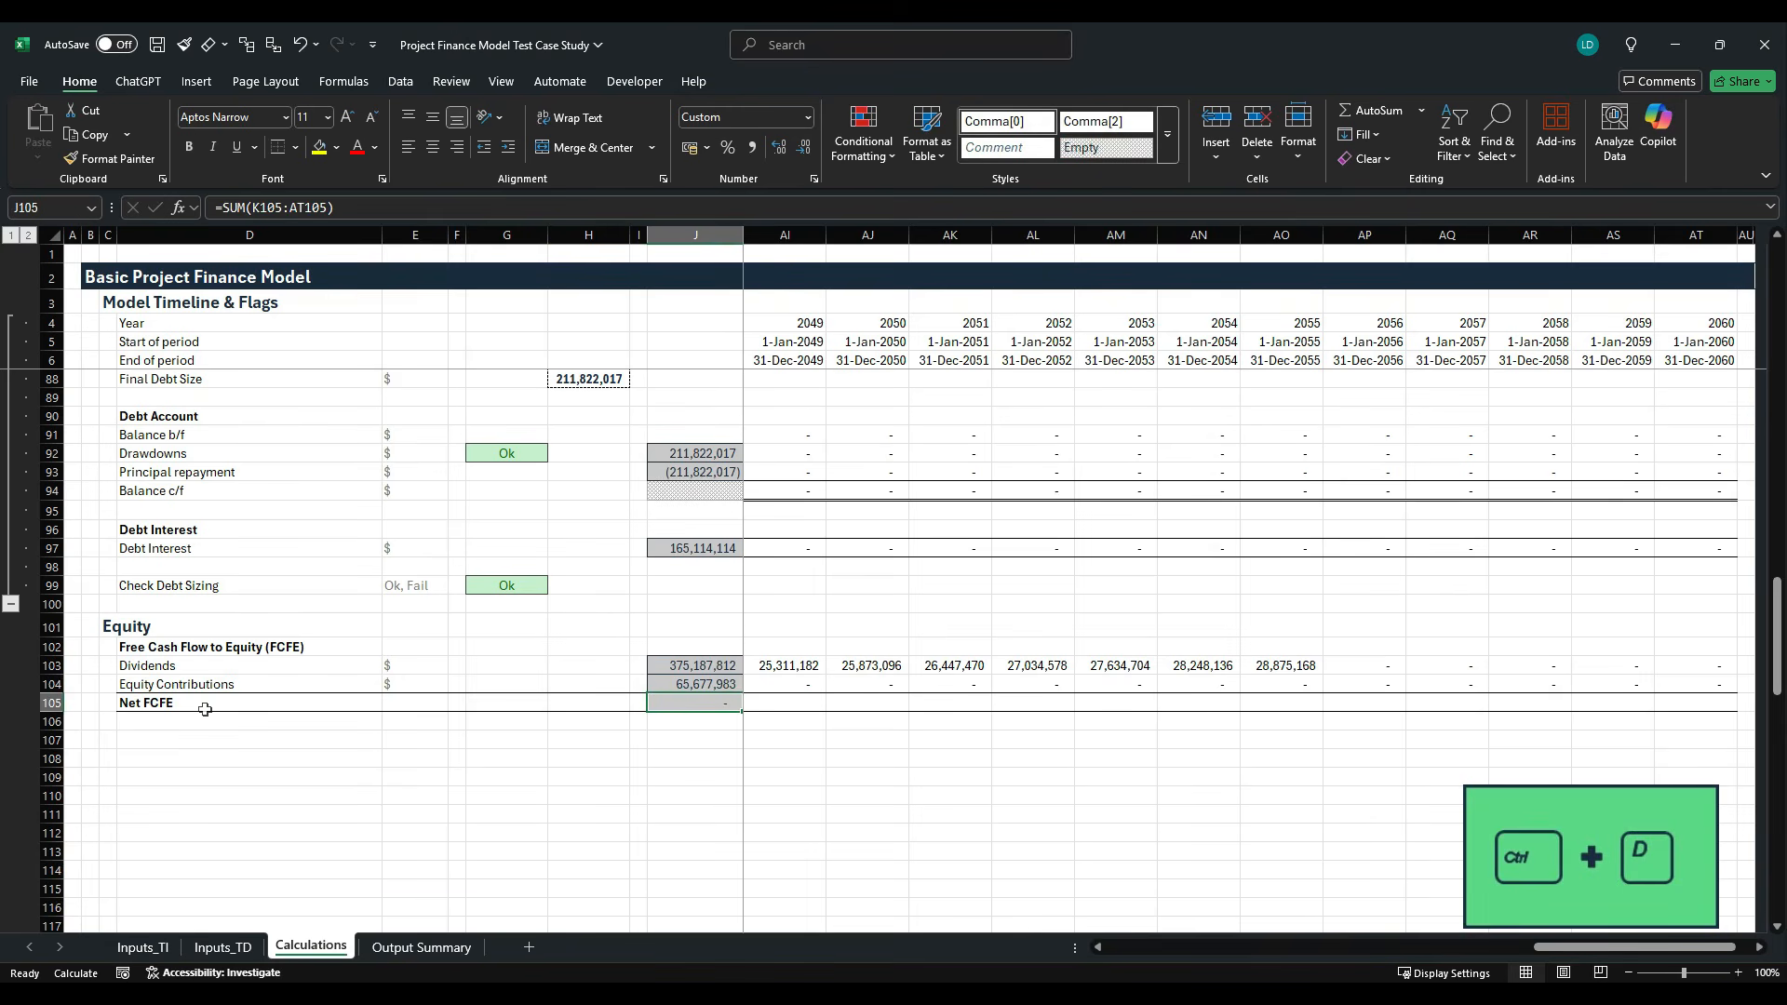
key(ctrl+b)
- Calculate Net FCFE in K105 as dividends less equity contributions with =K103-K104
key(Right)
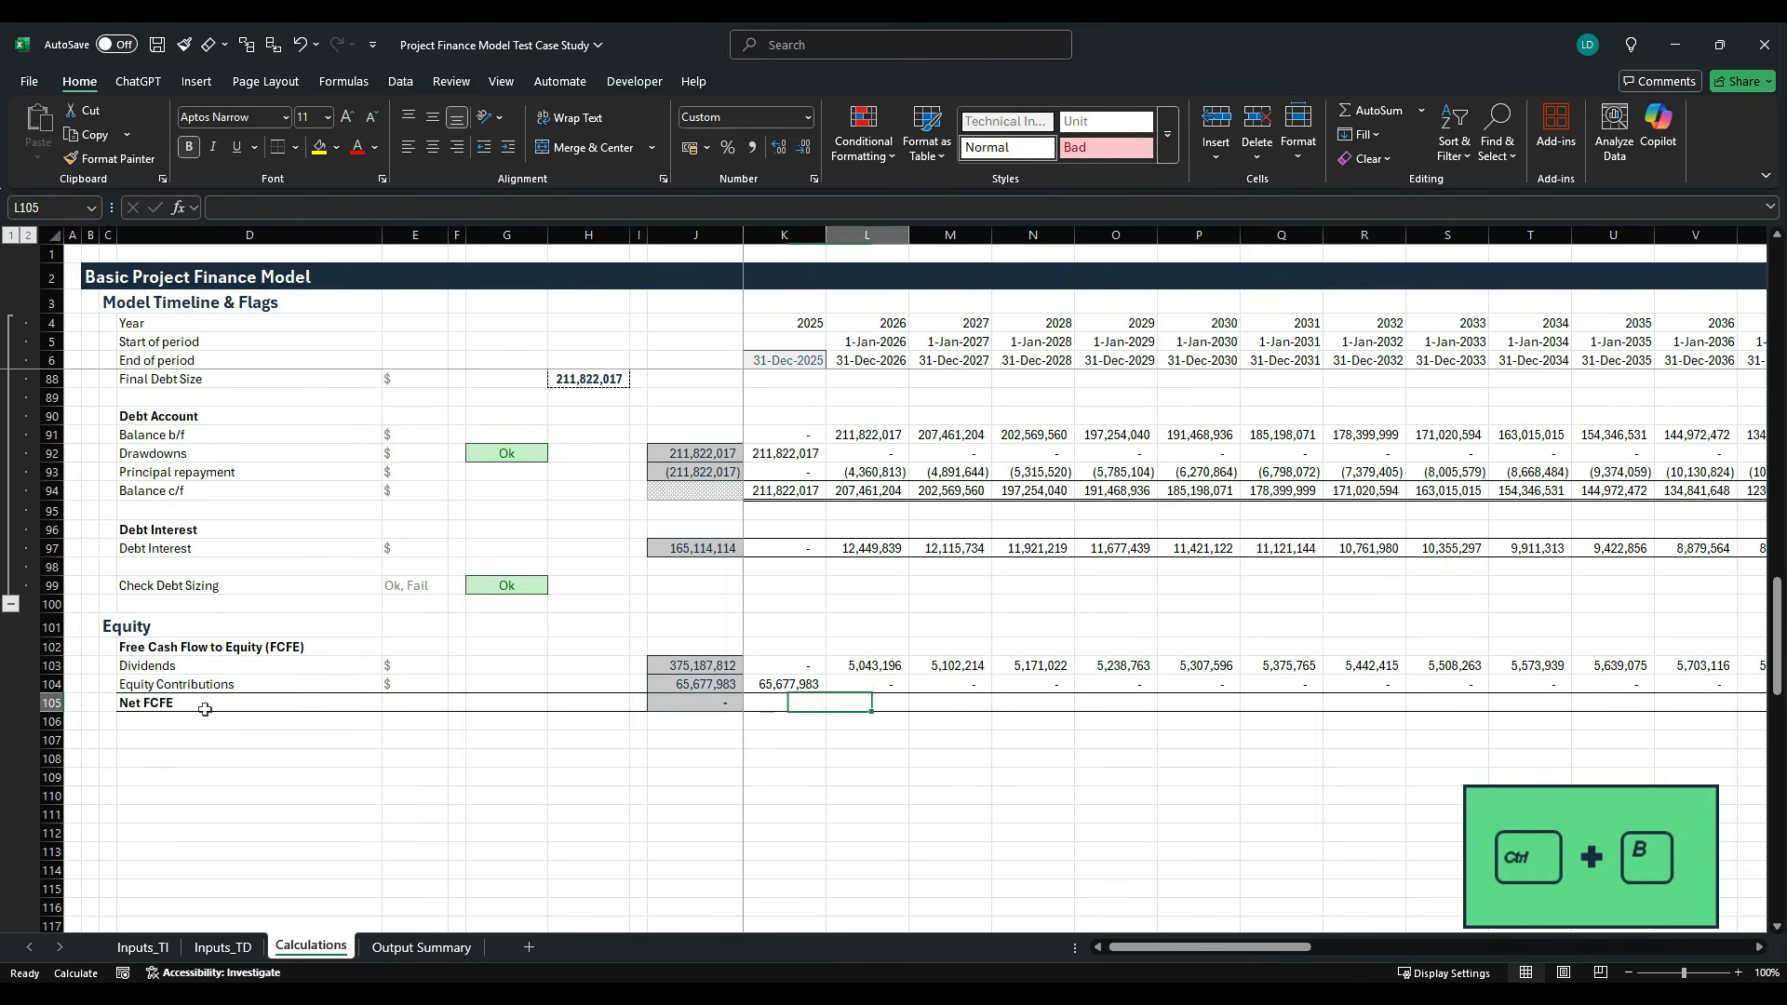
key(Right)
key(Left)
text(=)
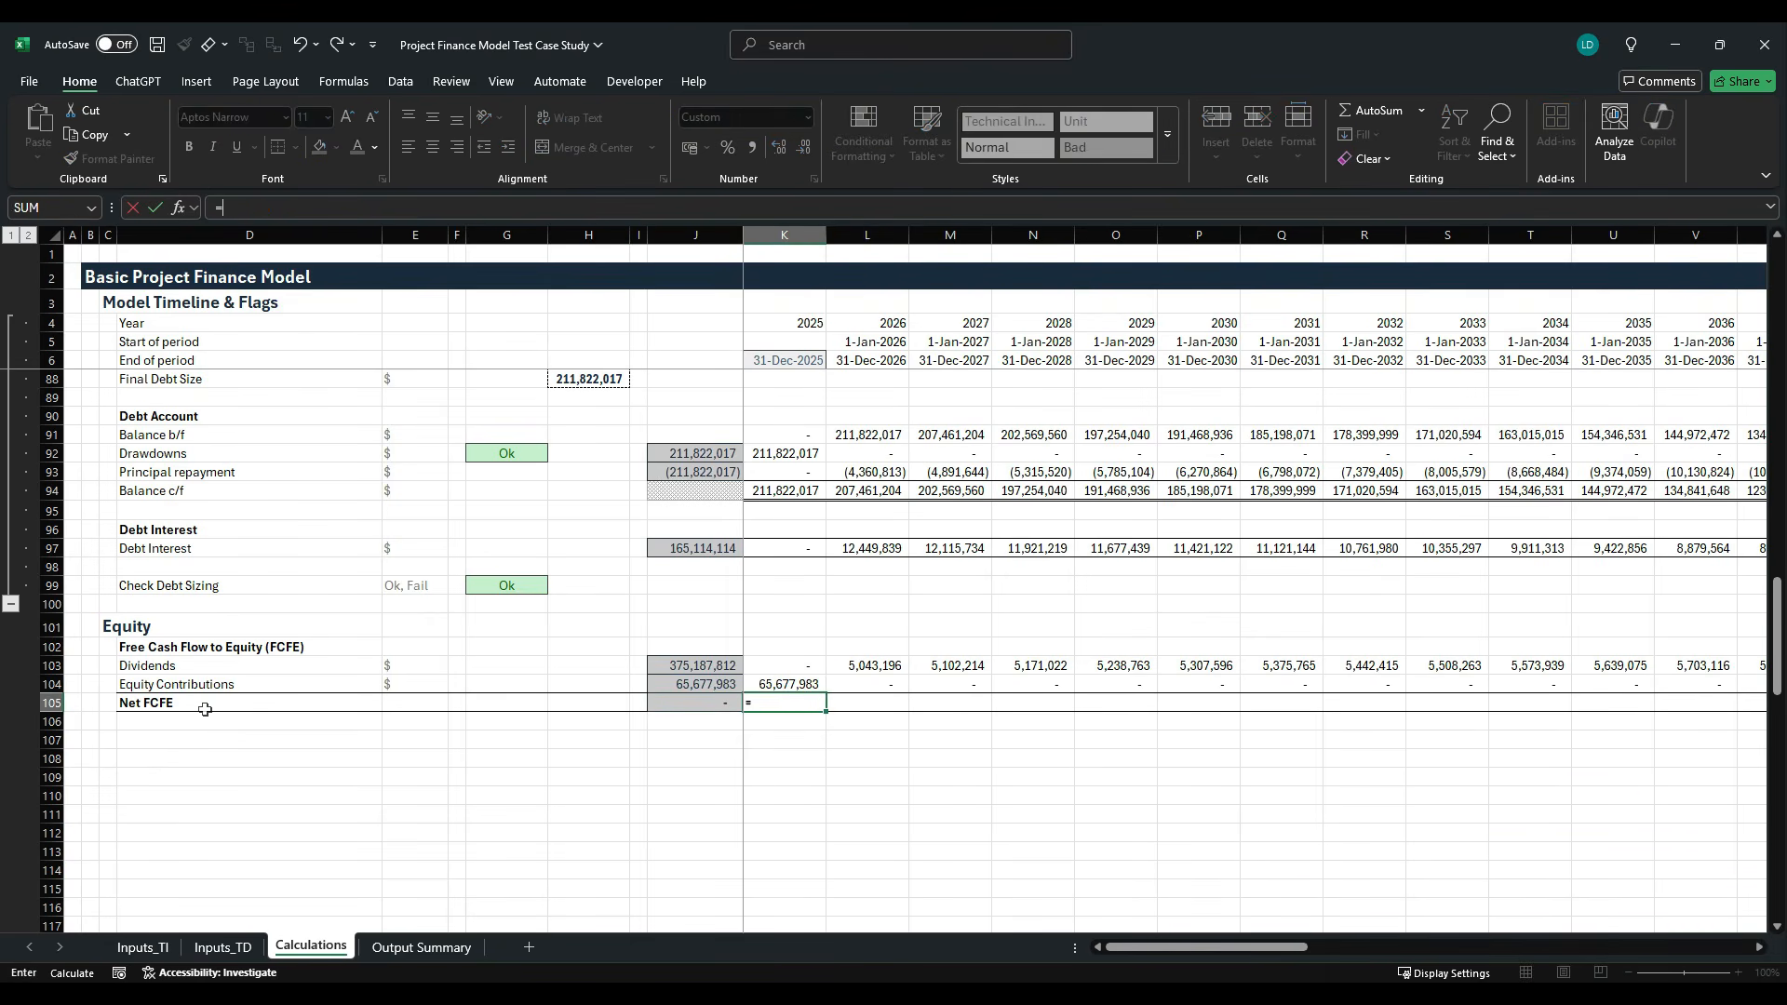
key(Up)
key(Up)
text(-)
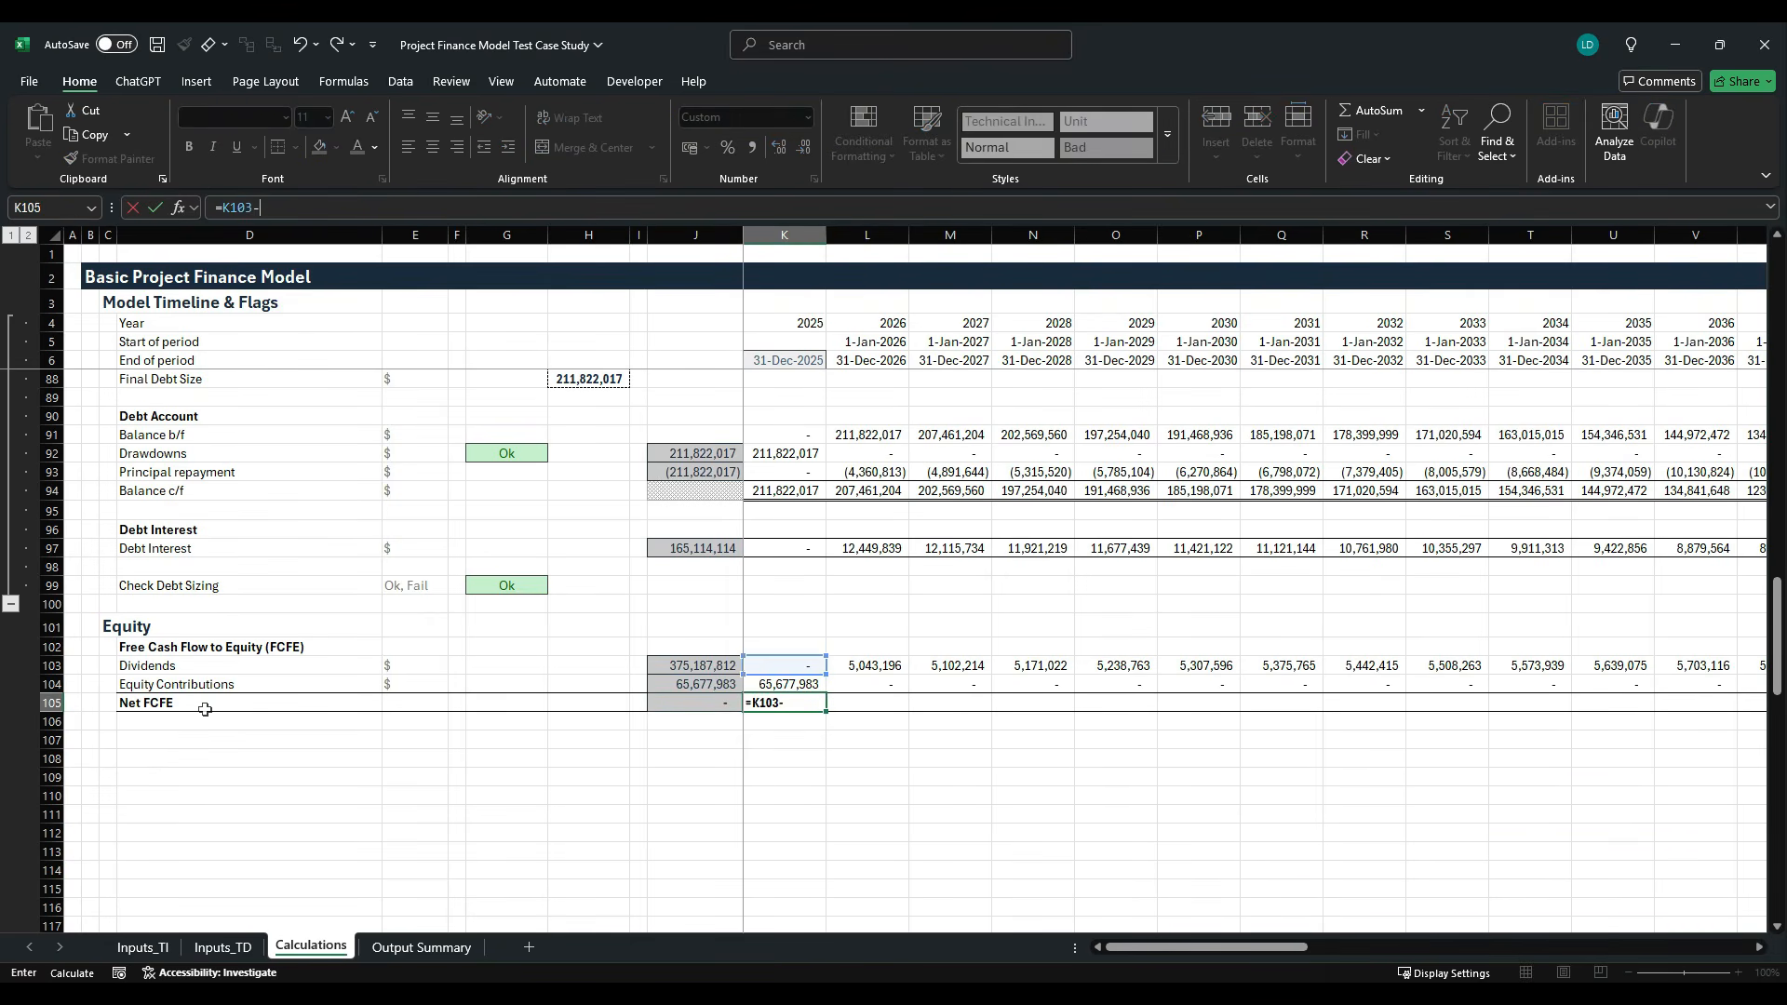
key(Up)
key(ctrl+Return)
- Fill the Net FCFE formula from K105 across the remaining timeline columns of row 105
key(ctrl+shift+Right)
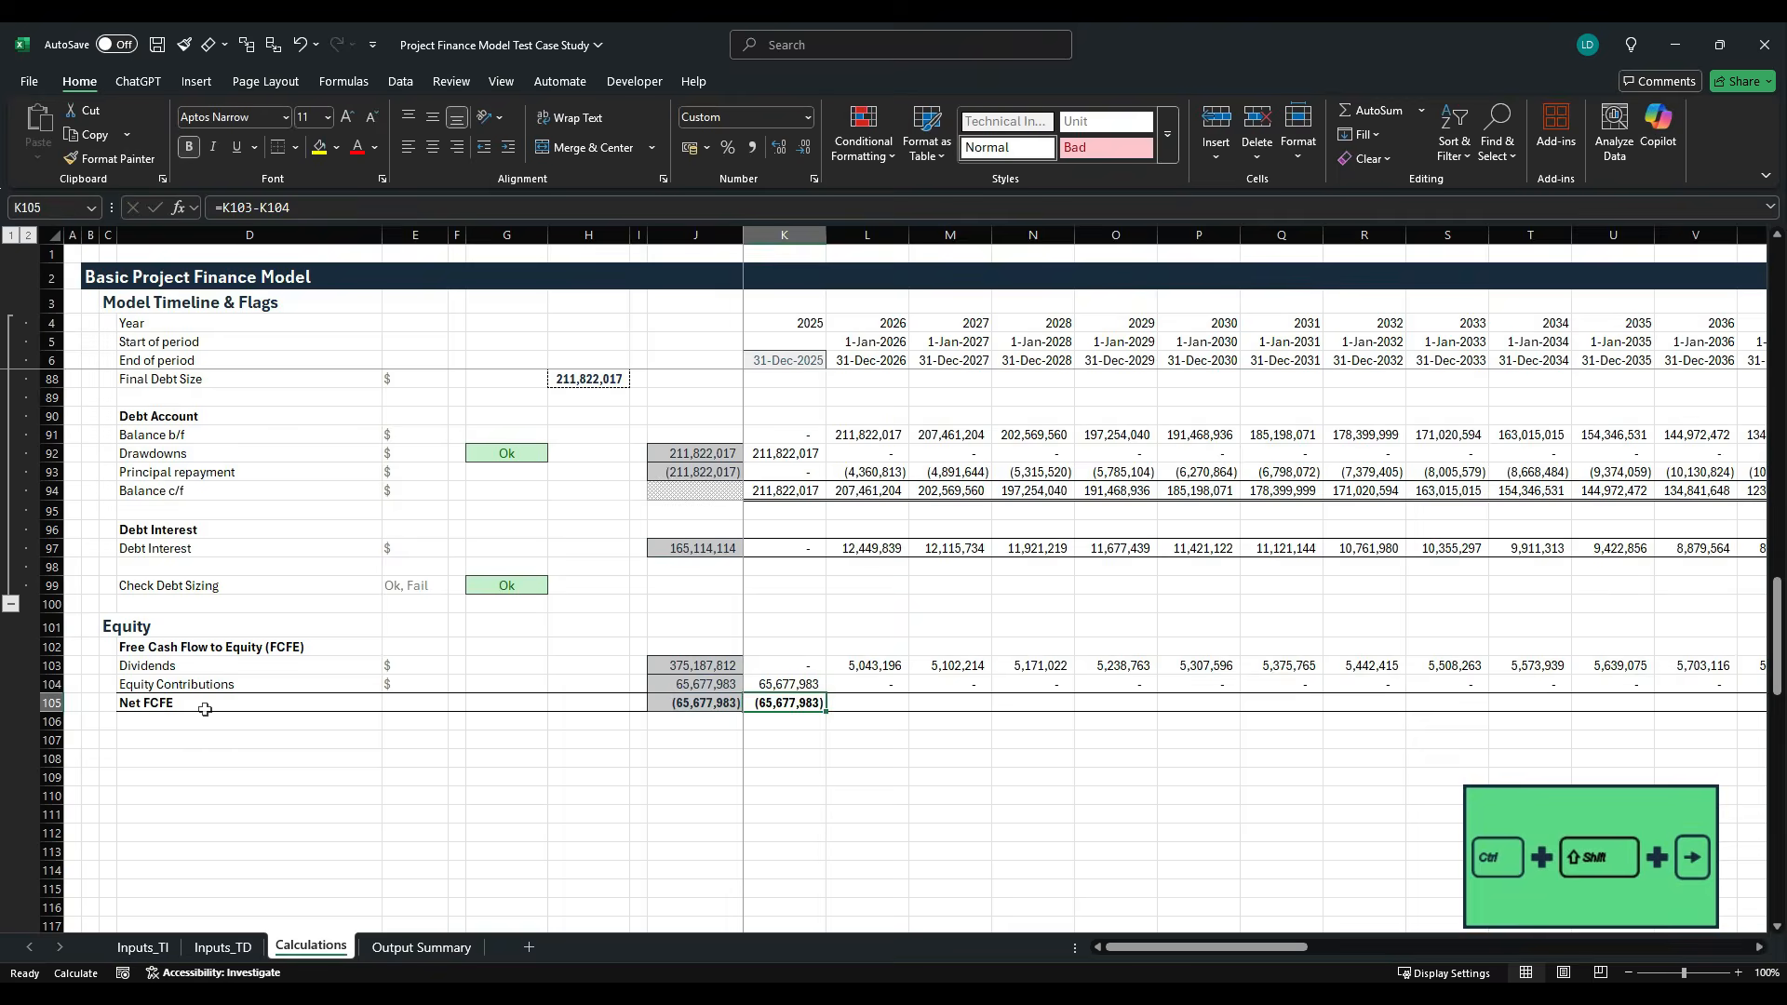
key(ctrl+r)
key(shift+BackSpace)
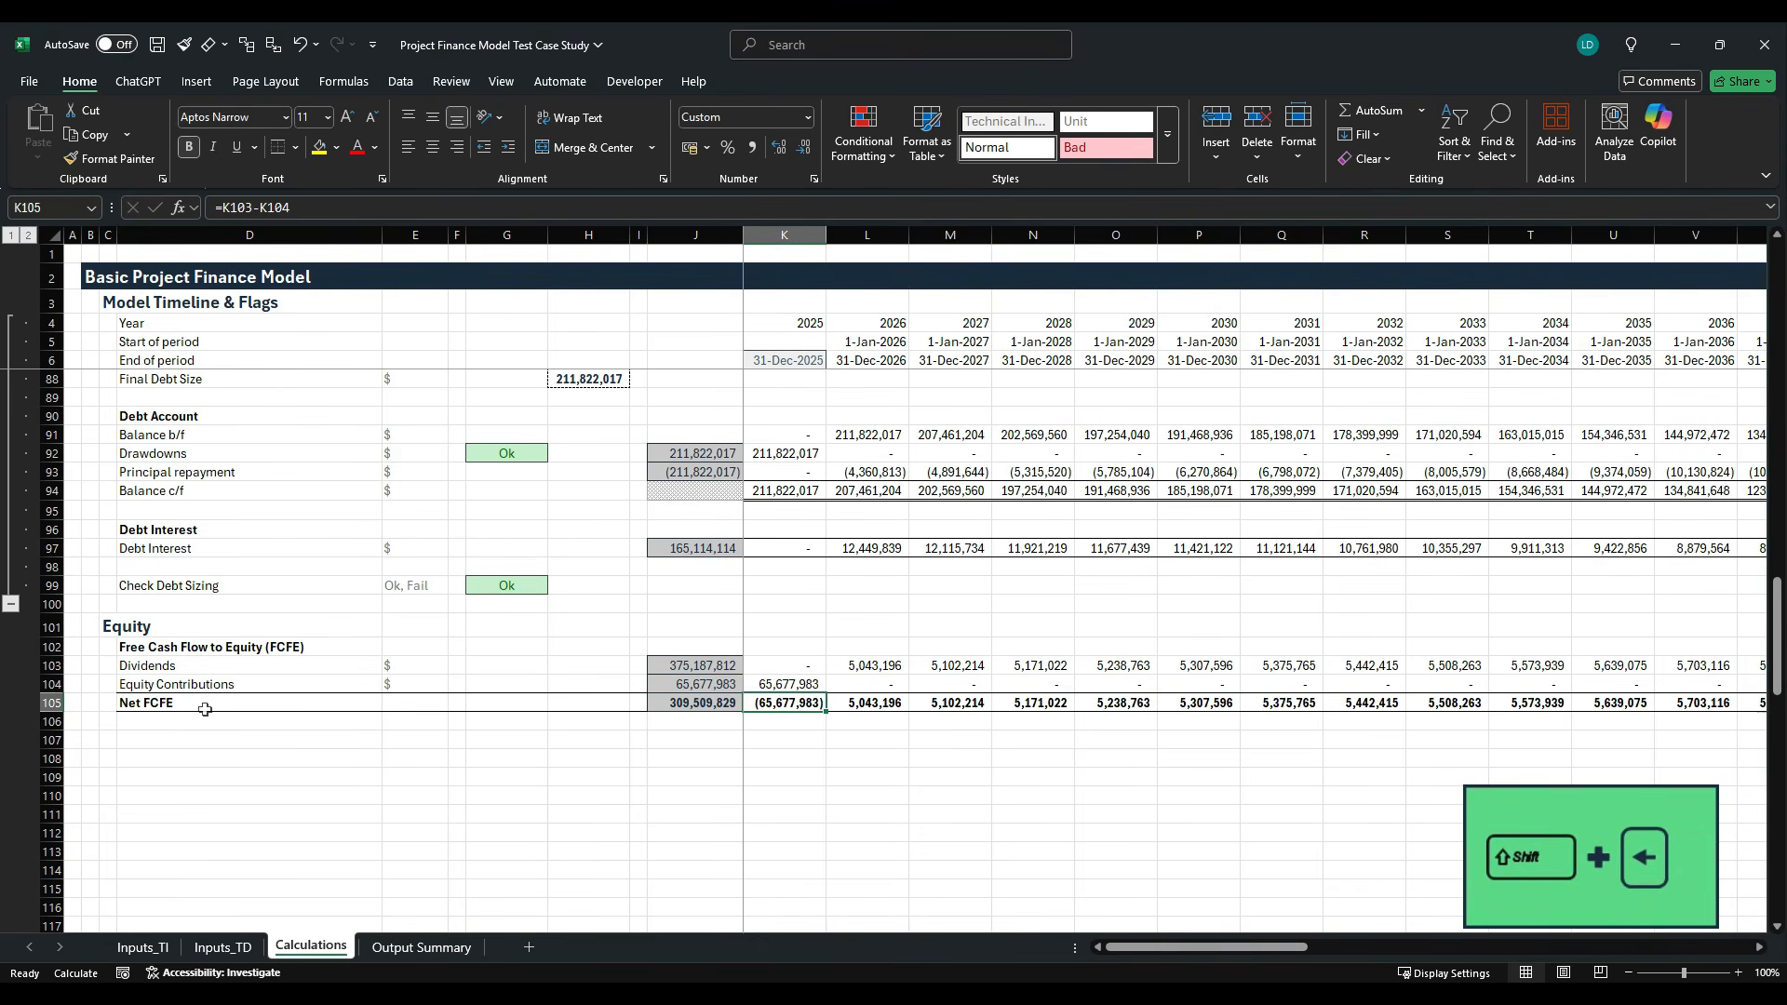
key(ctrl+r)
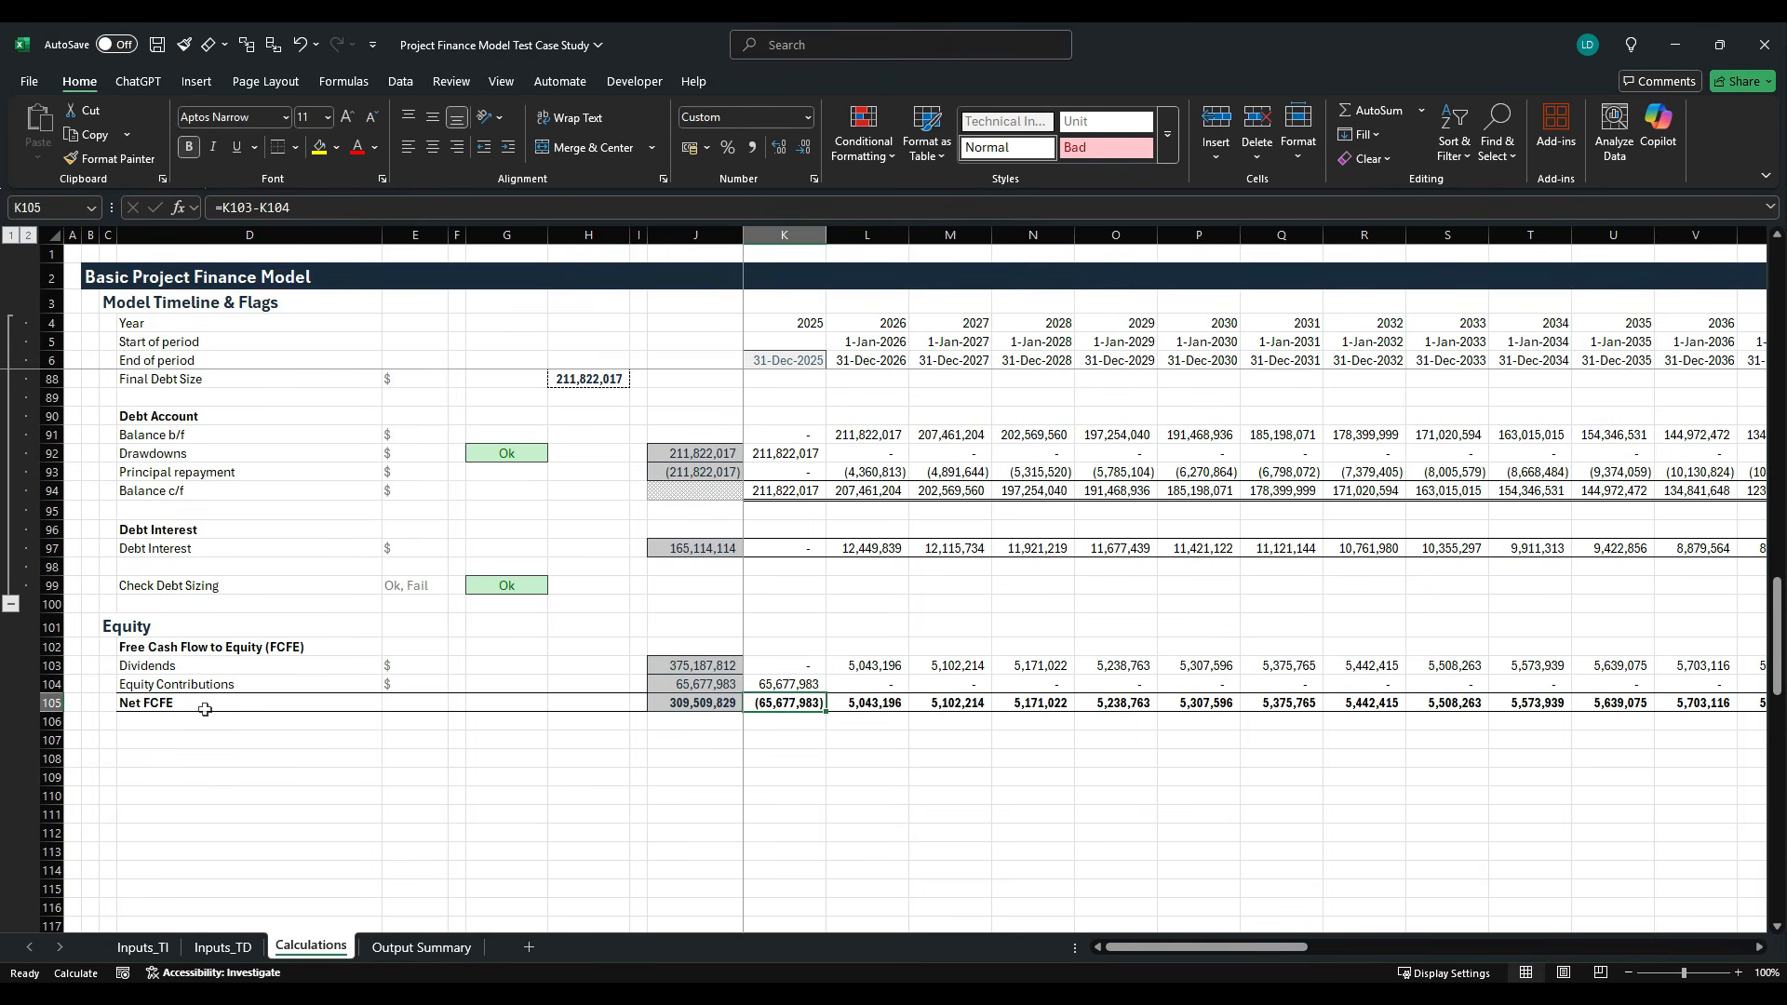
- Copy the Unlevered after-tax Project IRR label, unit and formula from D56:G56 to row 107, starting at D107
scroll(231, 796, up, 11)
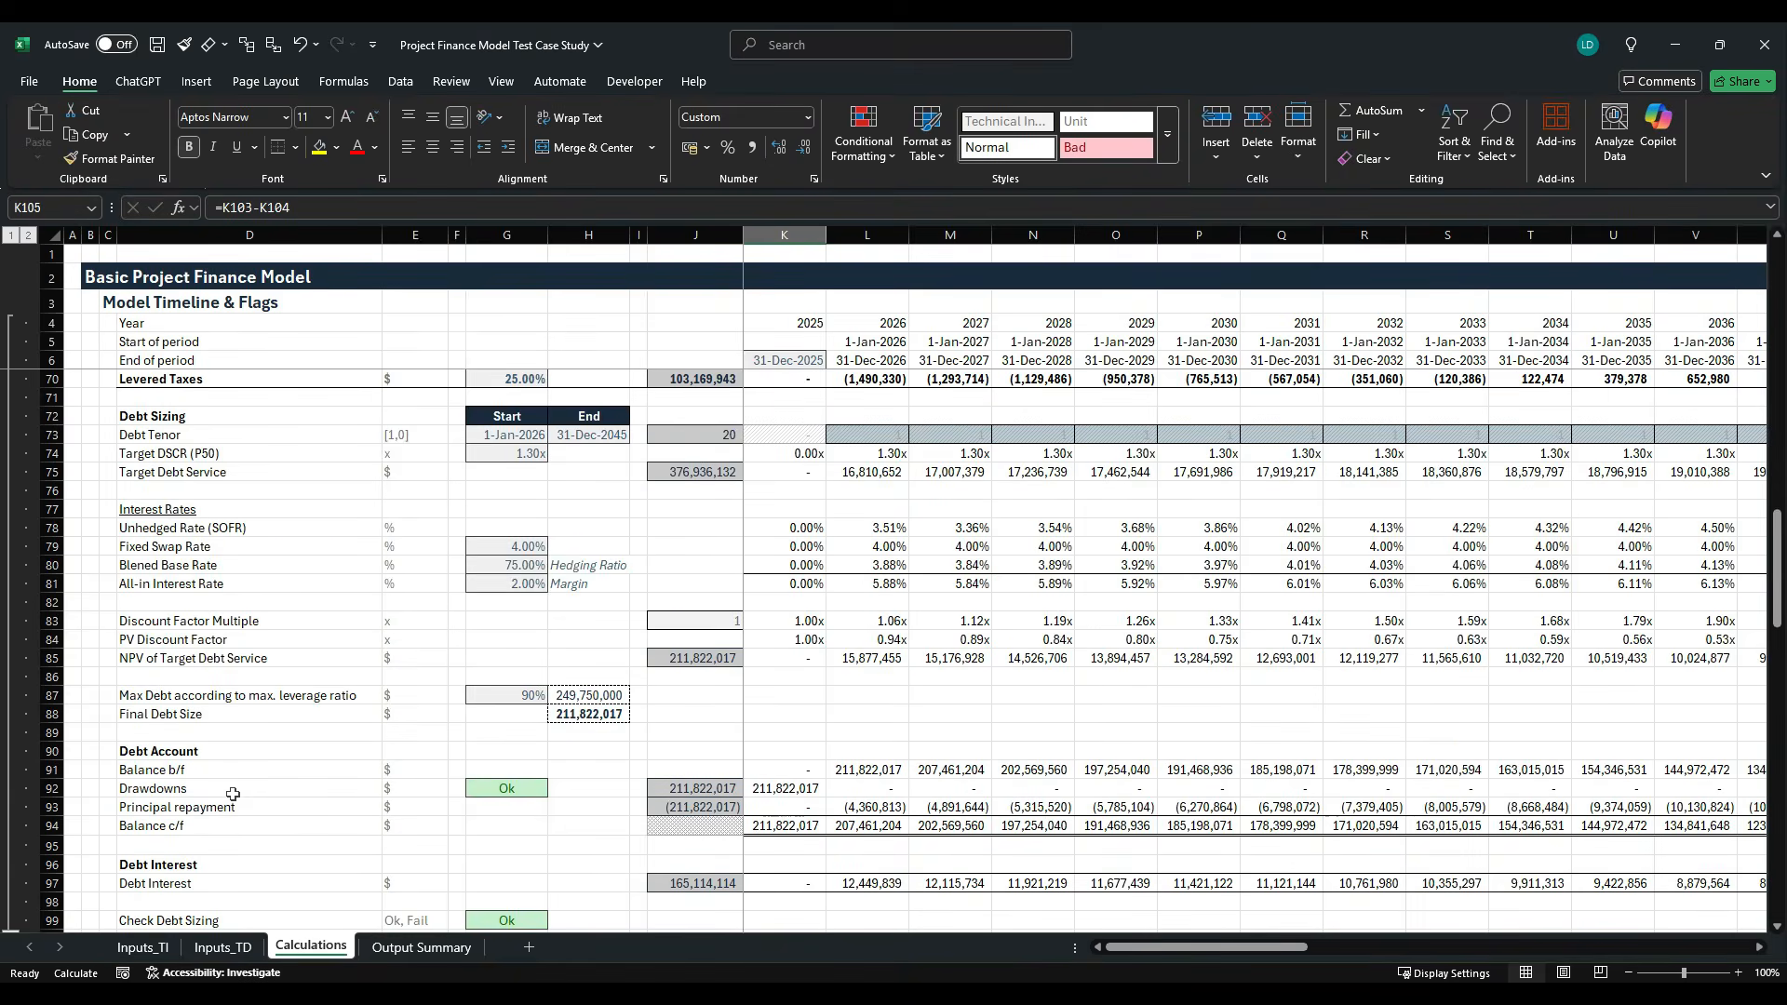
scroll(232, 800, up, 4)
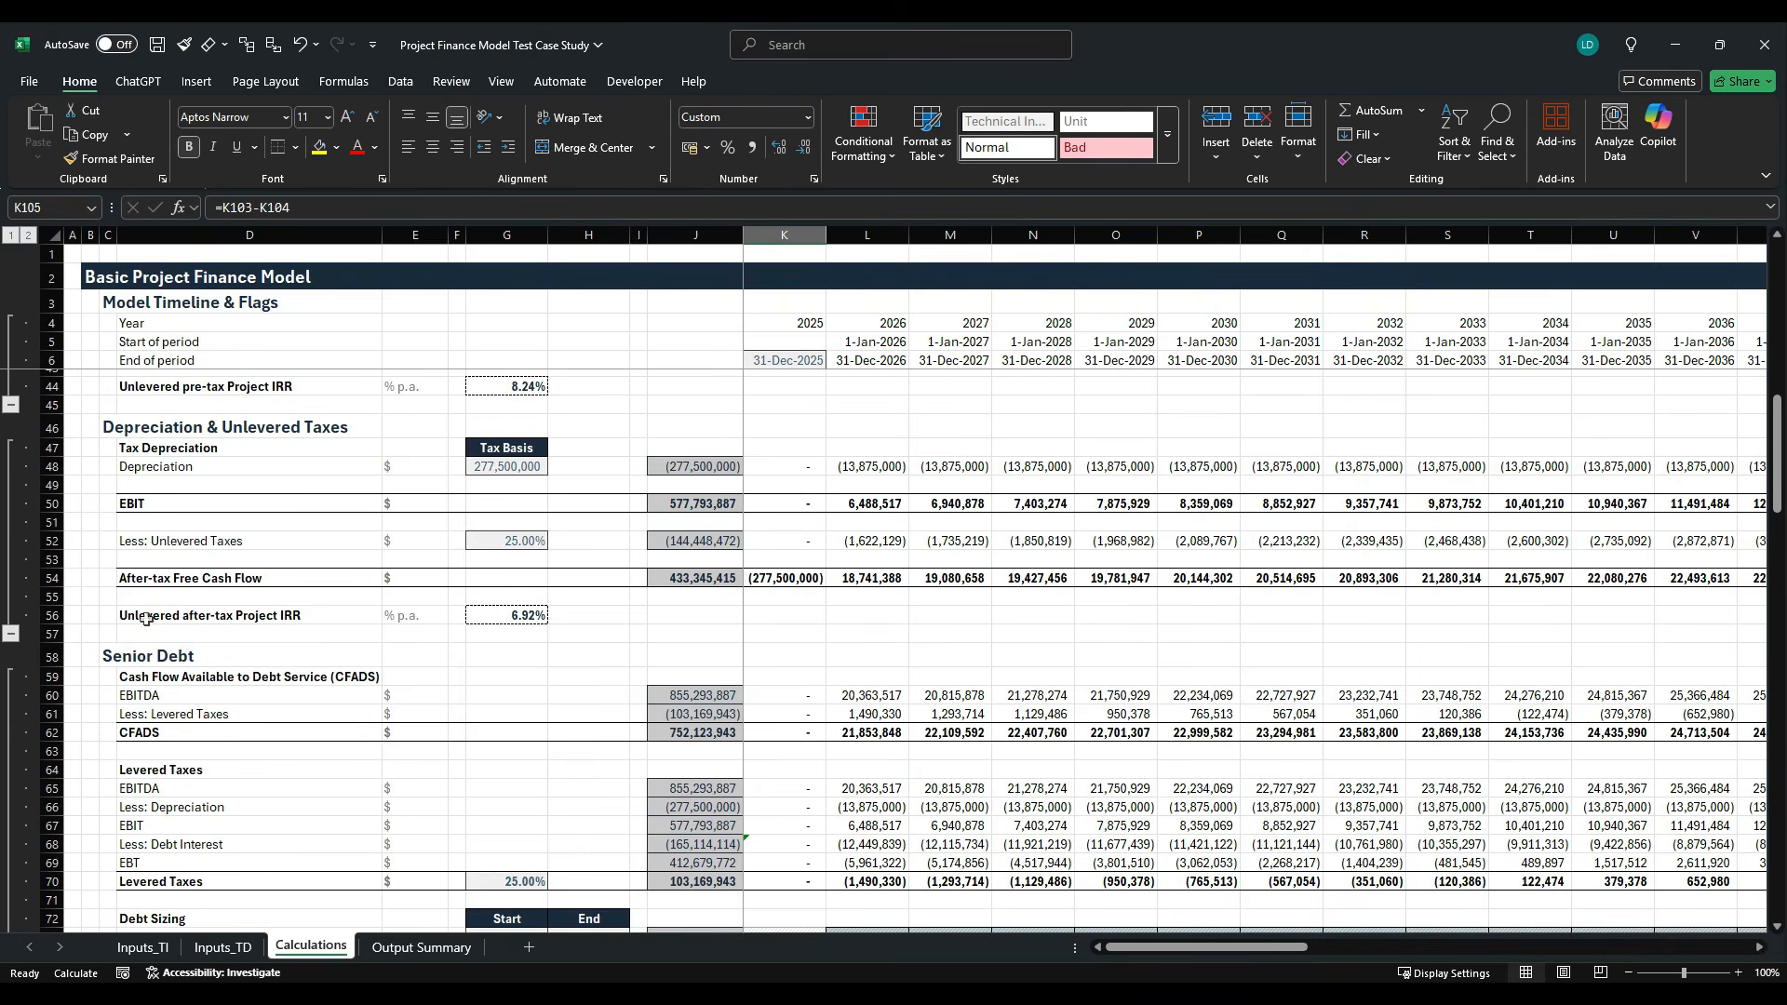
drag(146, 620, 492, 624)
key(ctrl+c)
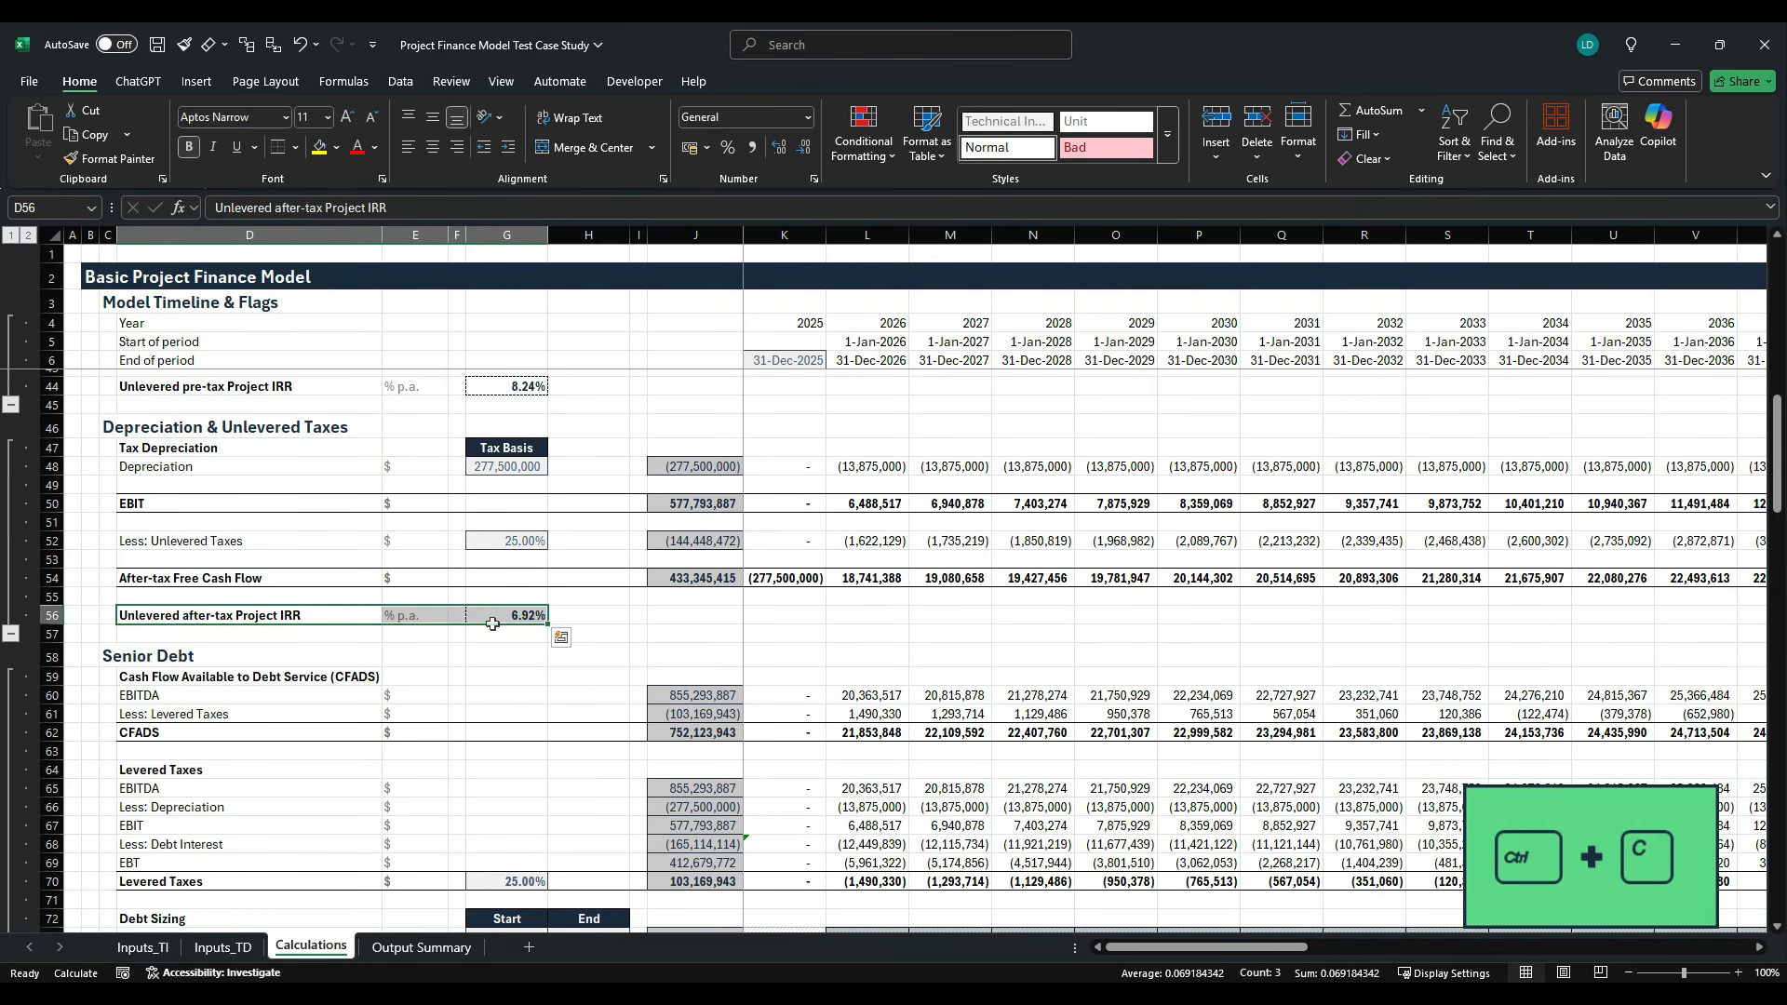
scroll(492, 623, down, 18)
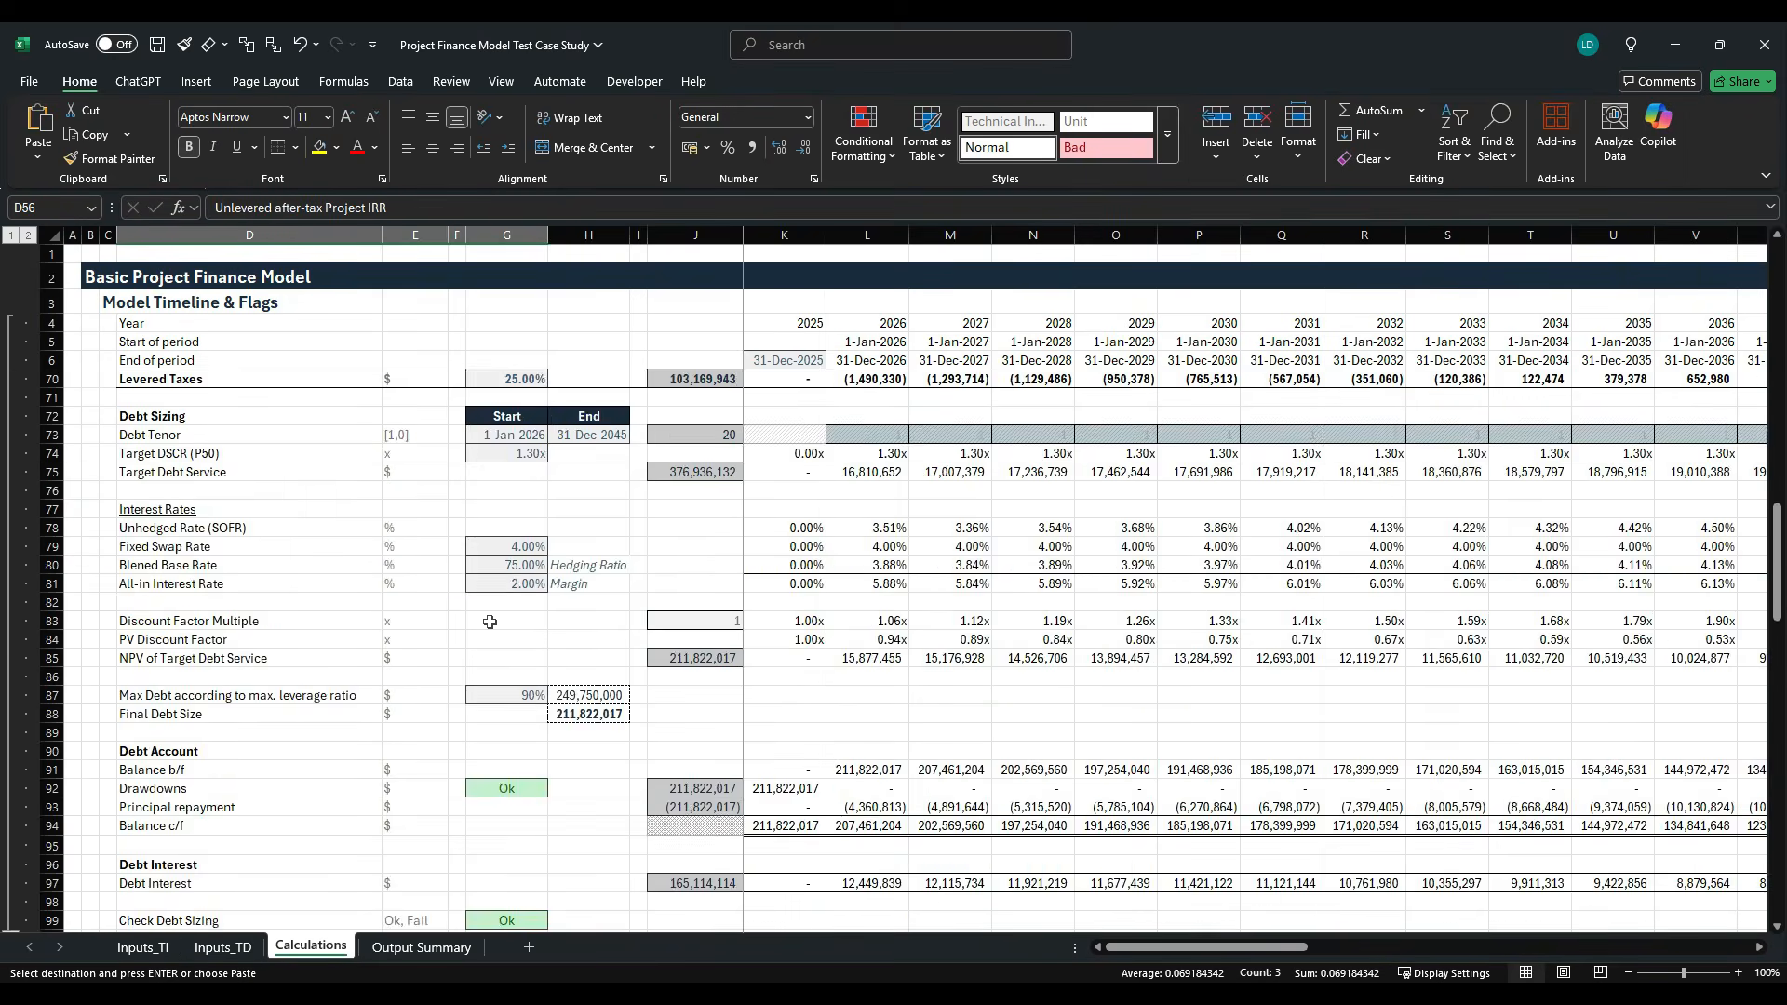
click(244, 572)
scroll(324, 648, up, 2)
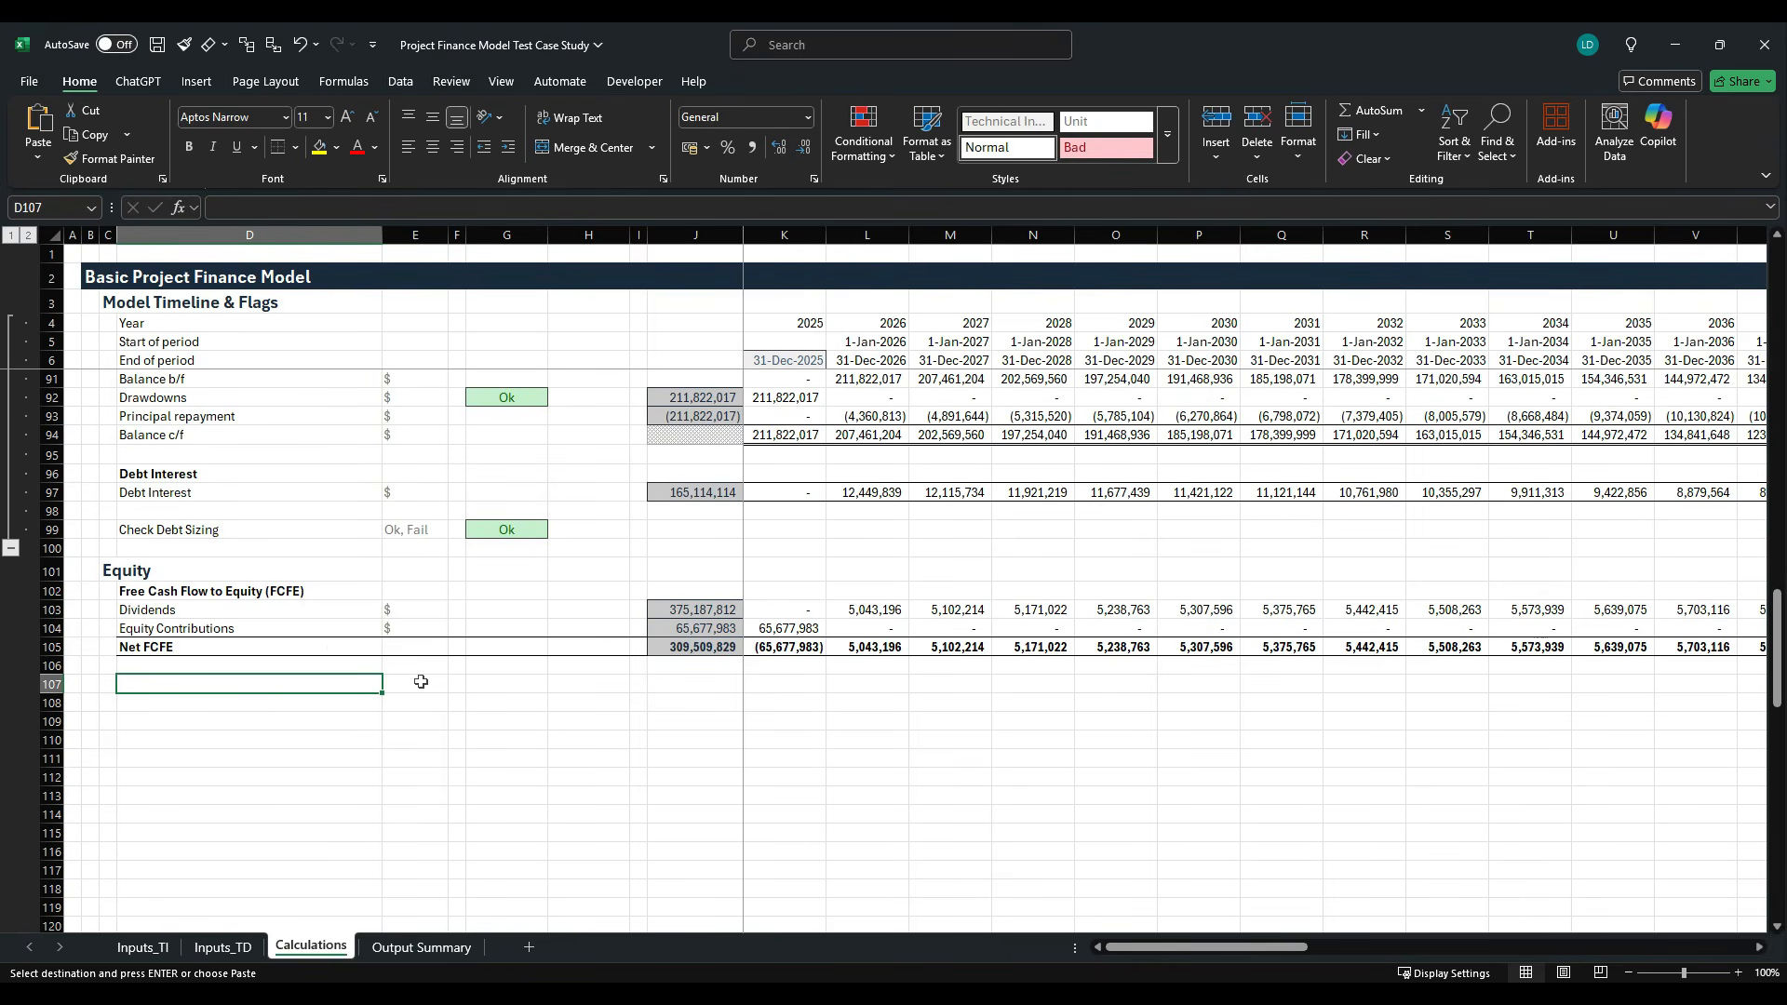
scroll(421, 682, up, 1)
key(ctrl+v)
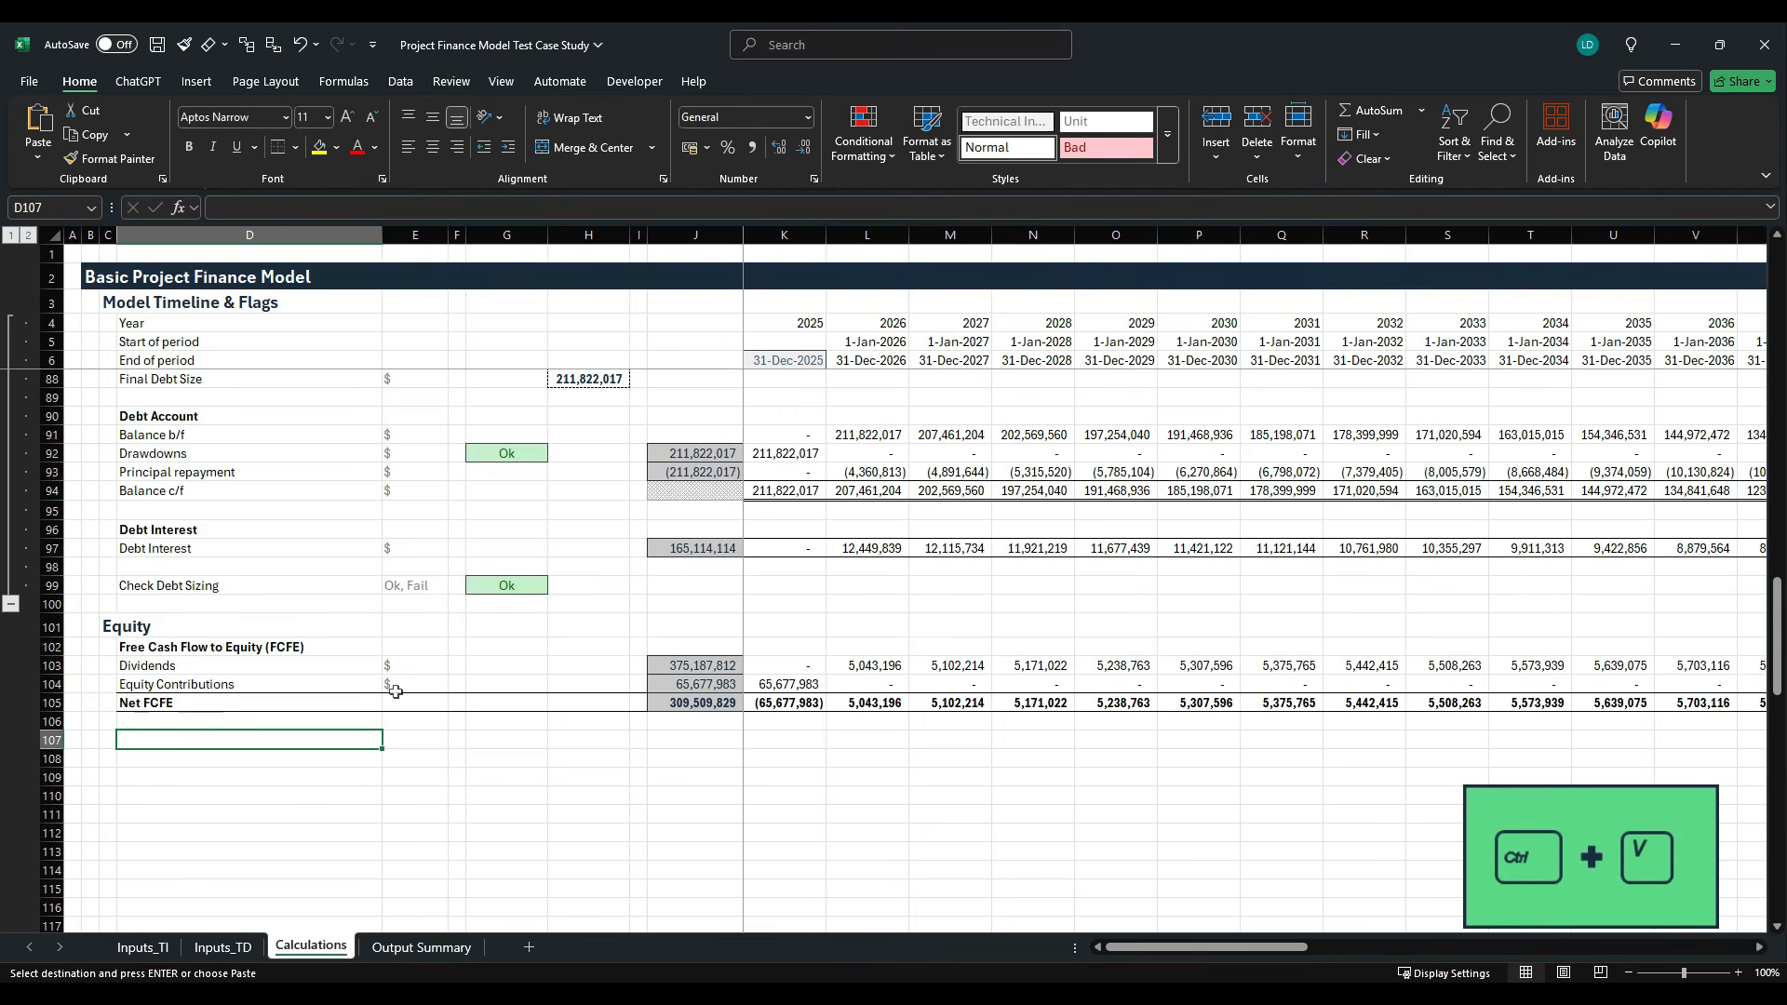
- Rename the copied IRR label in D107 to Levered Equity IRR, then select D109
click(368, 740)
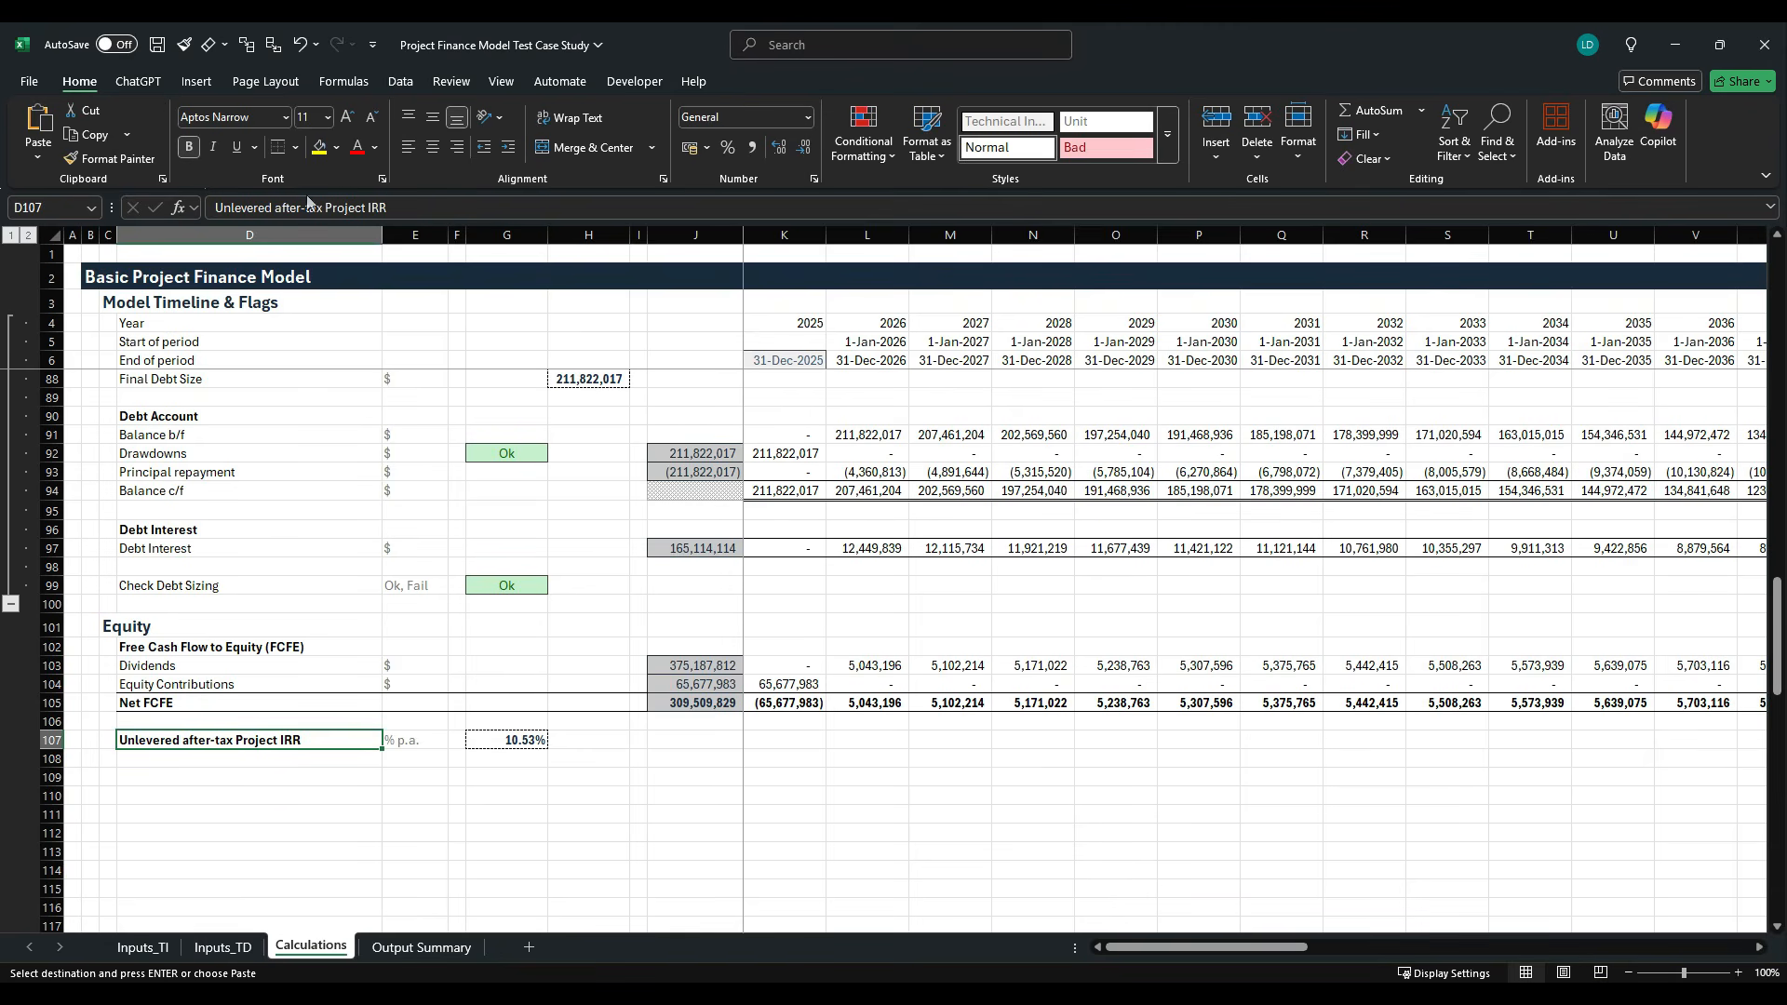
drag(371, 208, 216, 208)
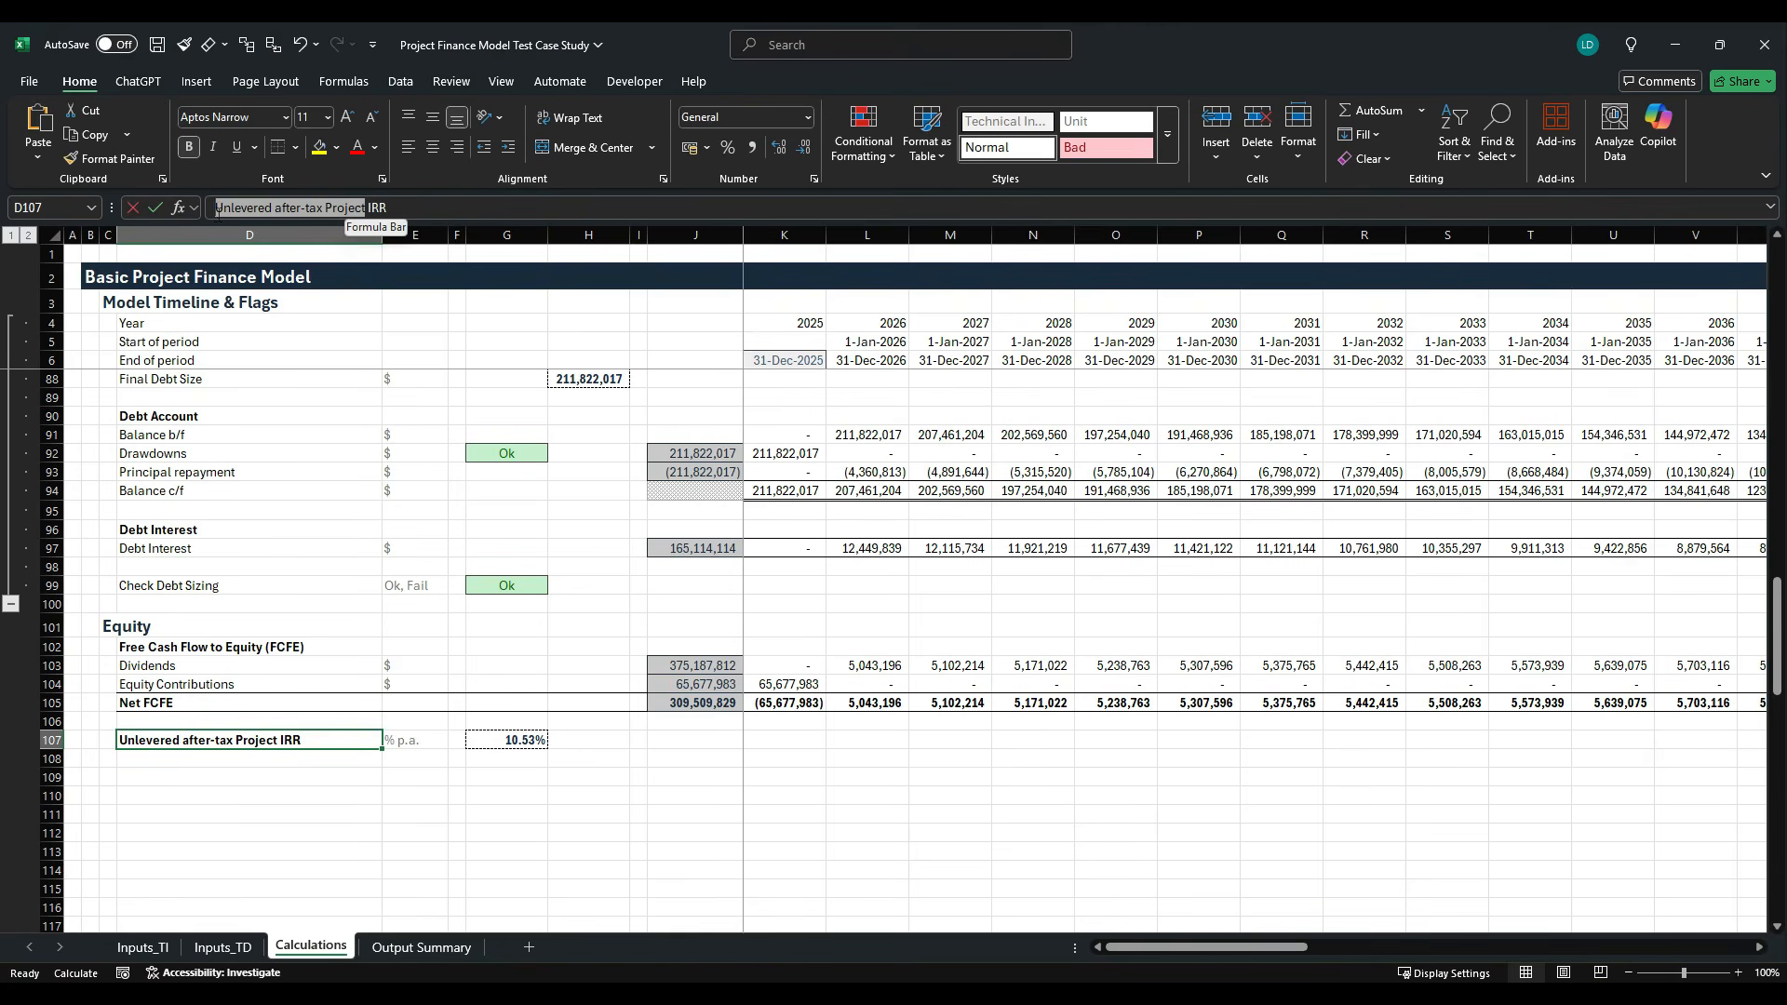
text(Levr)
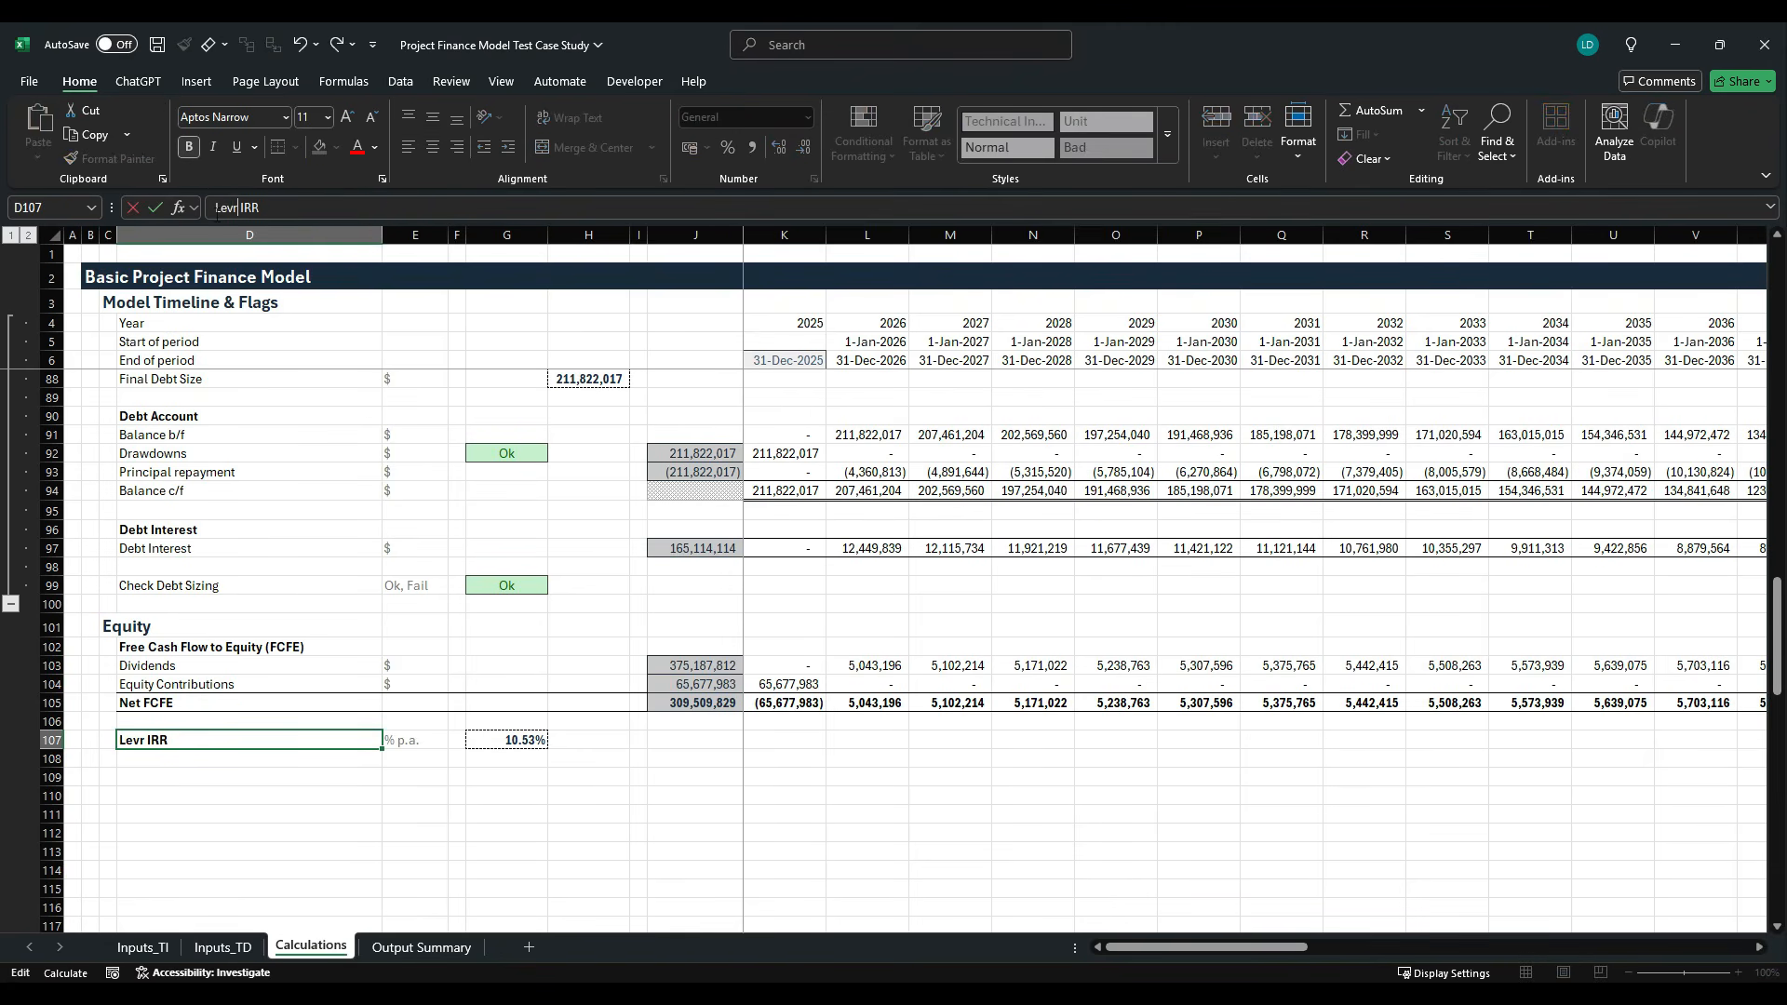
key(BackSpace)
text(ered Equity)
key(ctrl+Return)
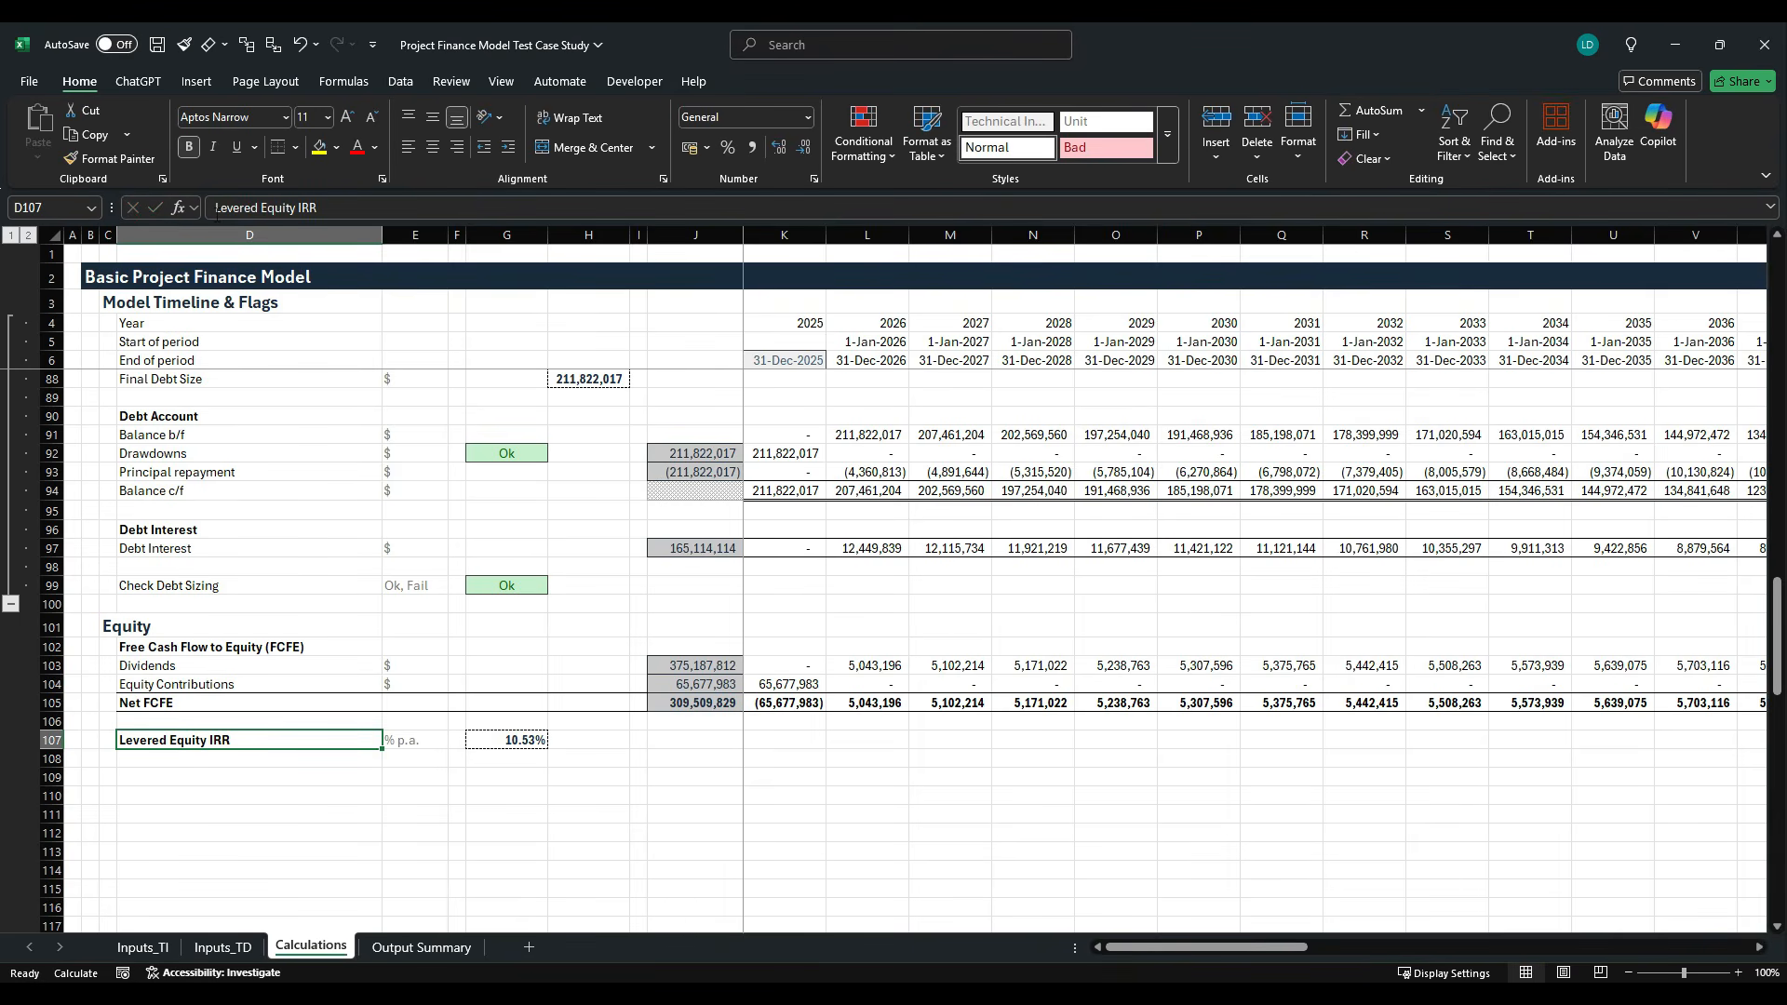
key(Down)
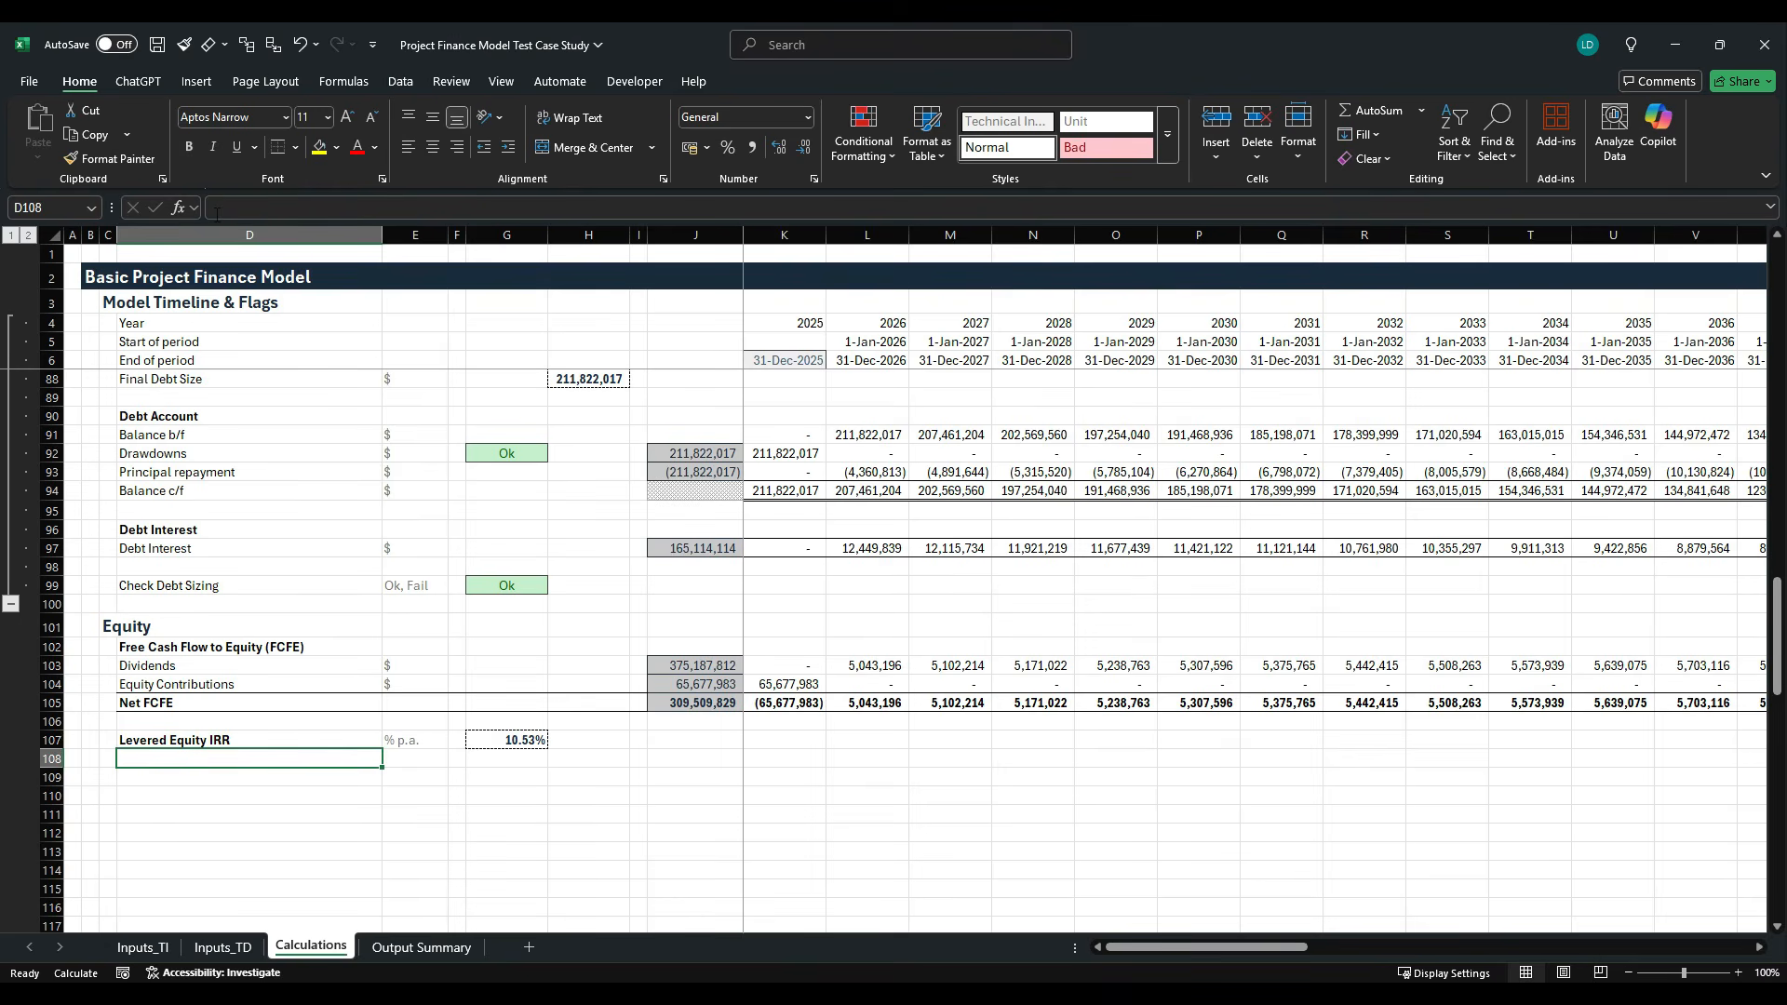
key(Down)
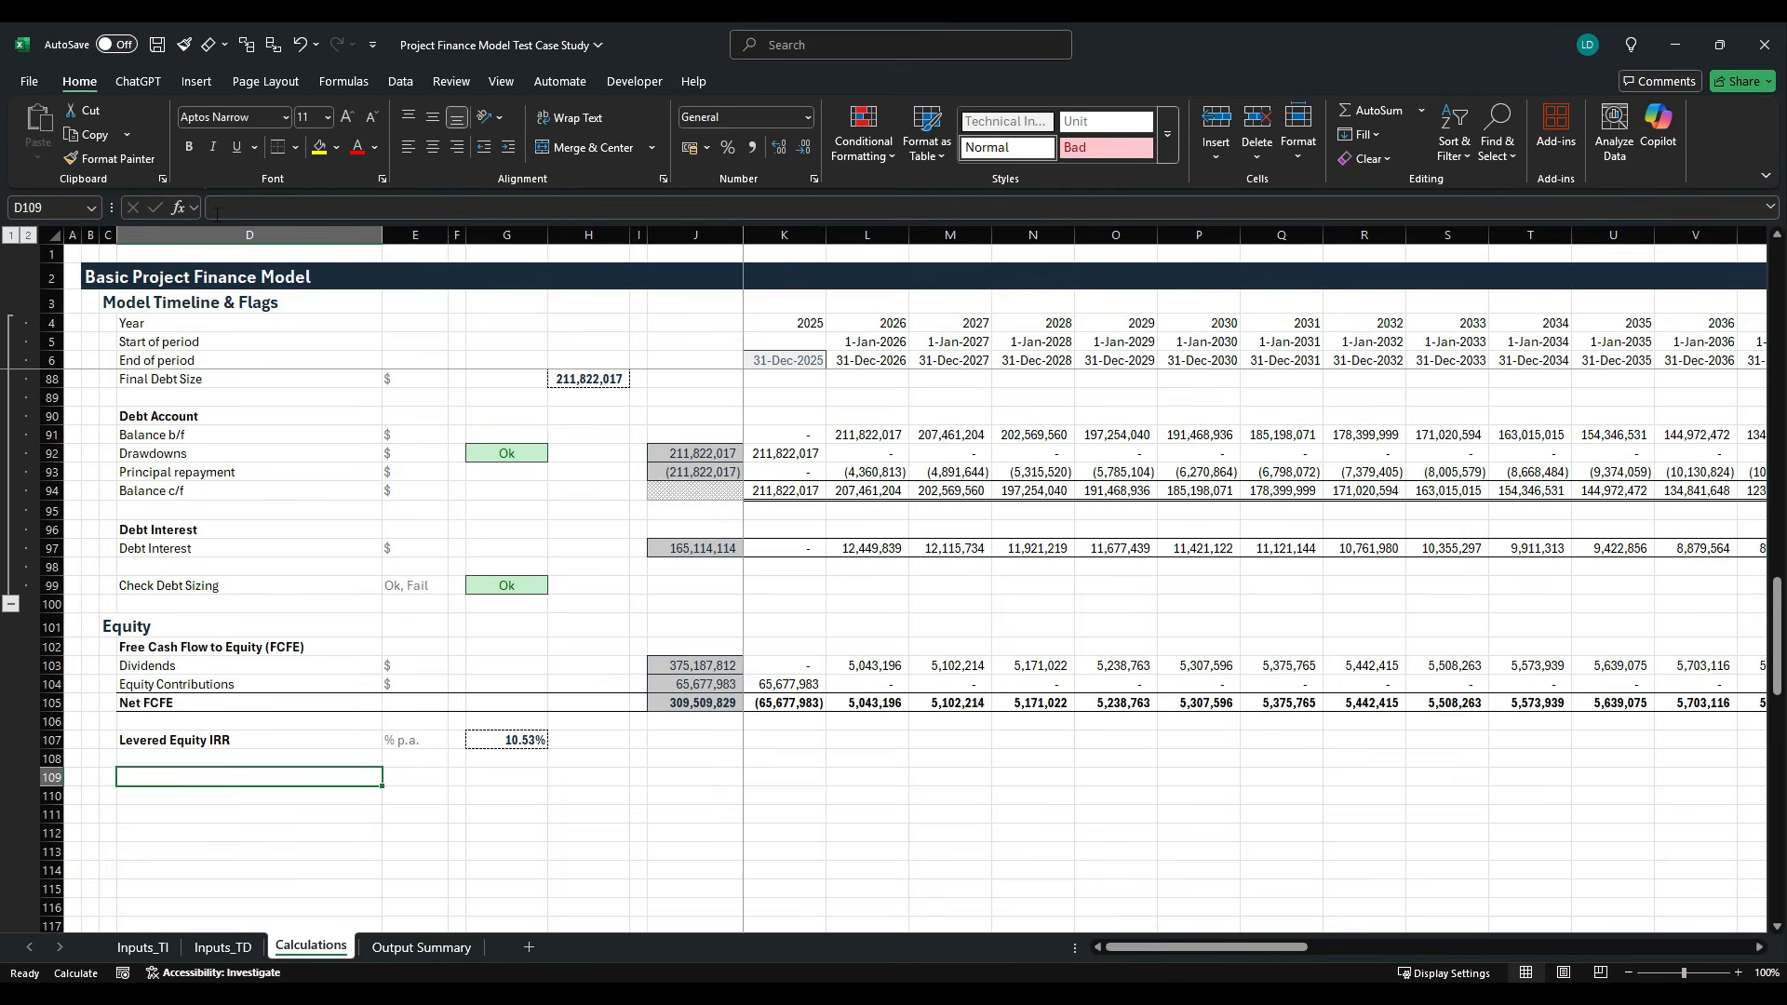
- Check the NPV item in the case study PDF's required outputs, and enter the bold heading "Net Present Value (NPV)" in D109 of the workbook
key(alt+Tab)
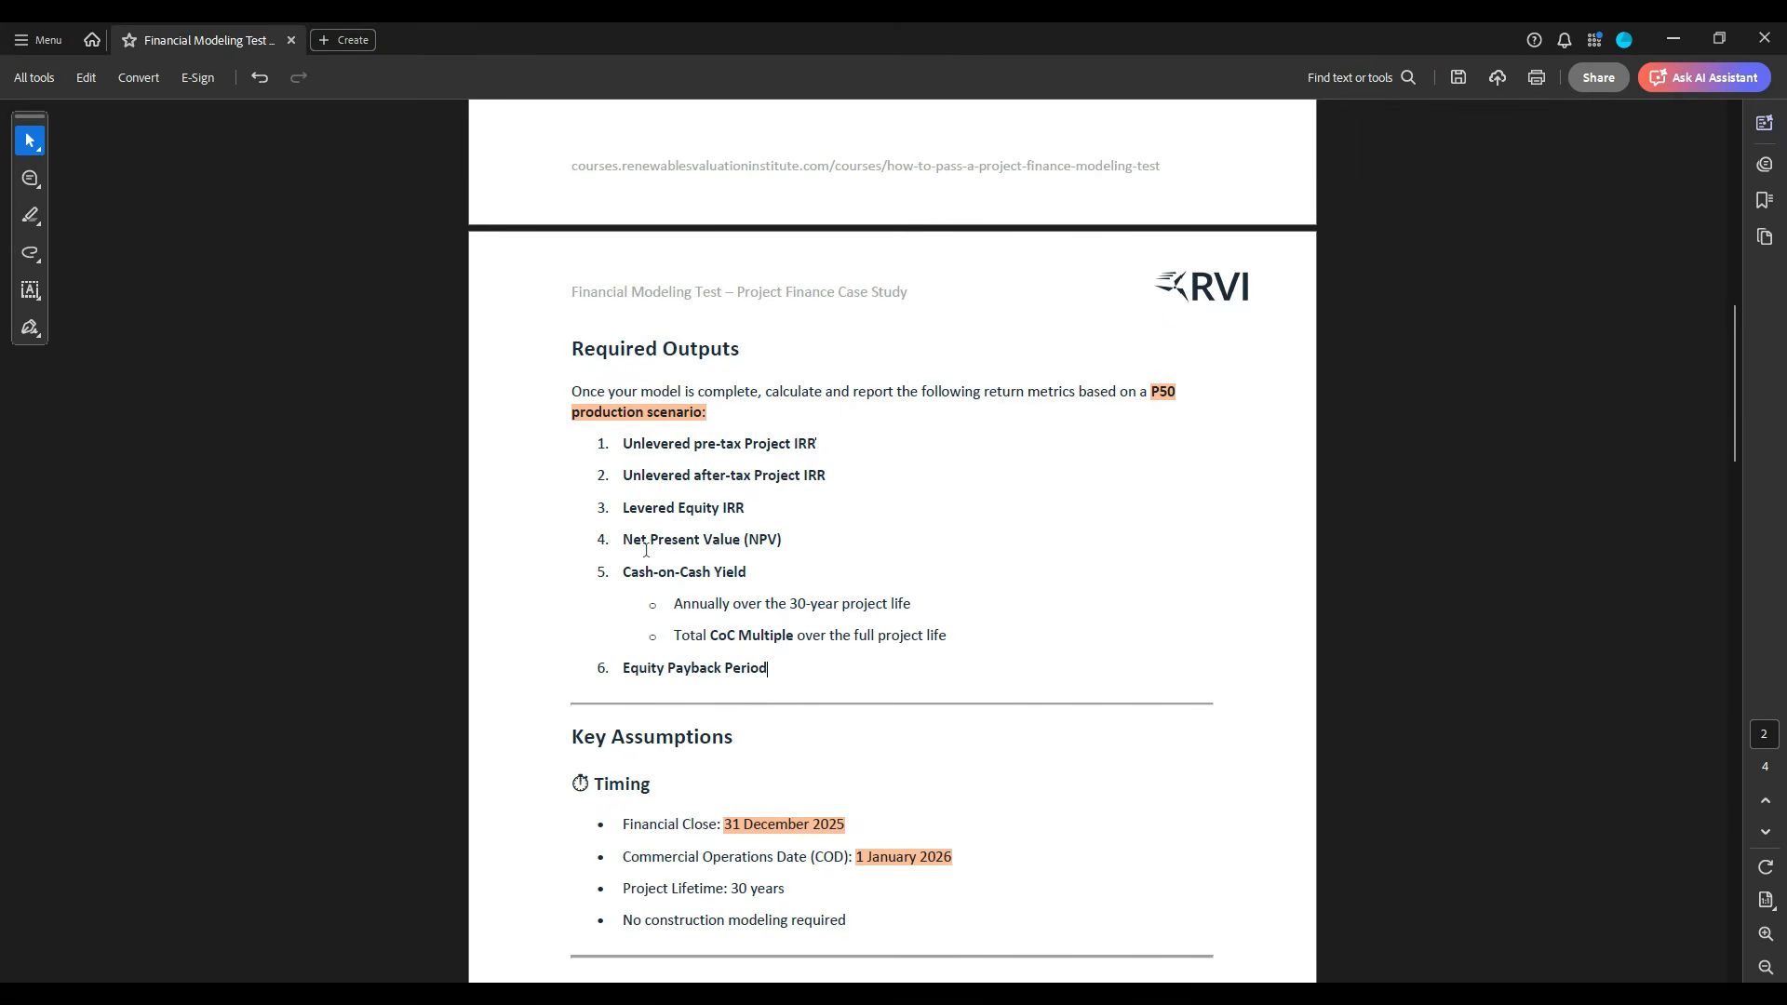
drag(626, 550, 834, 555)
click(792, 552)
key(alt+Tab)
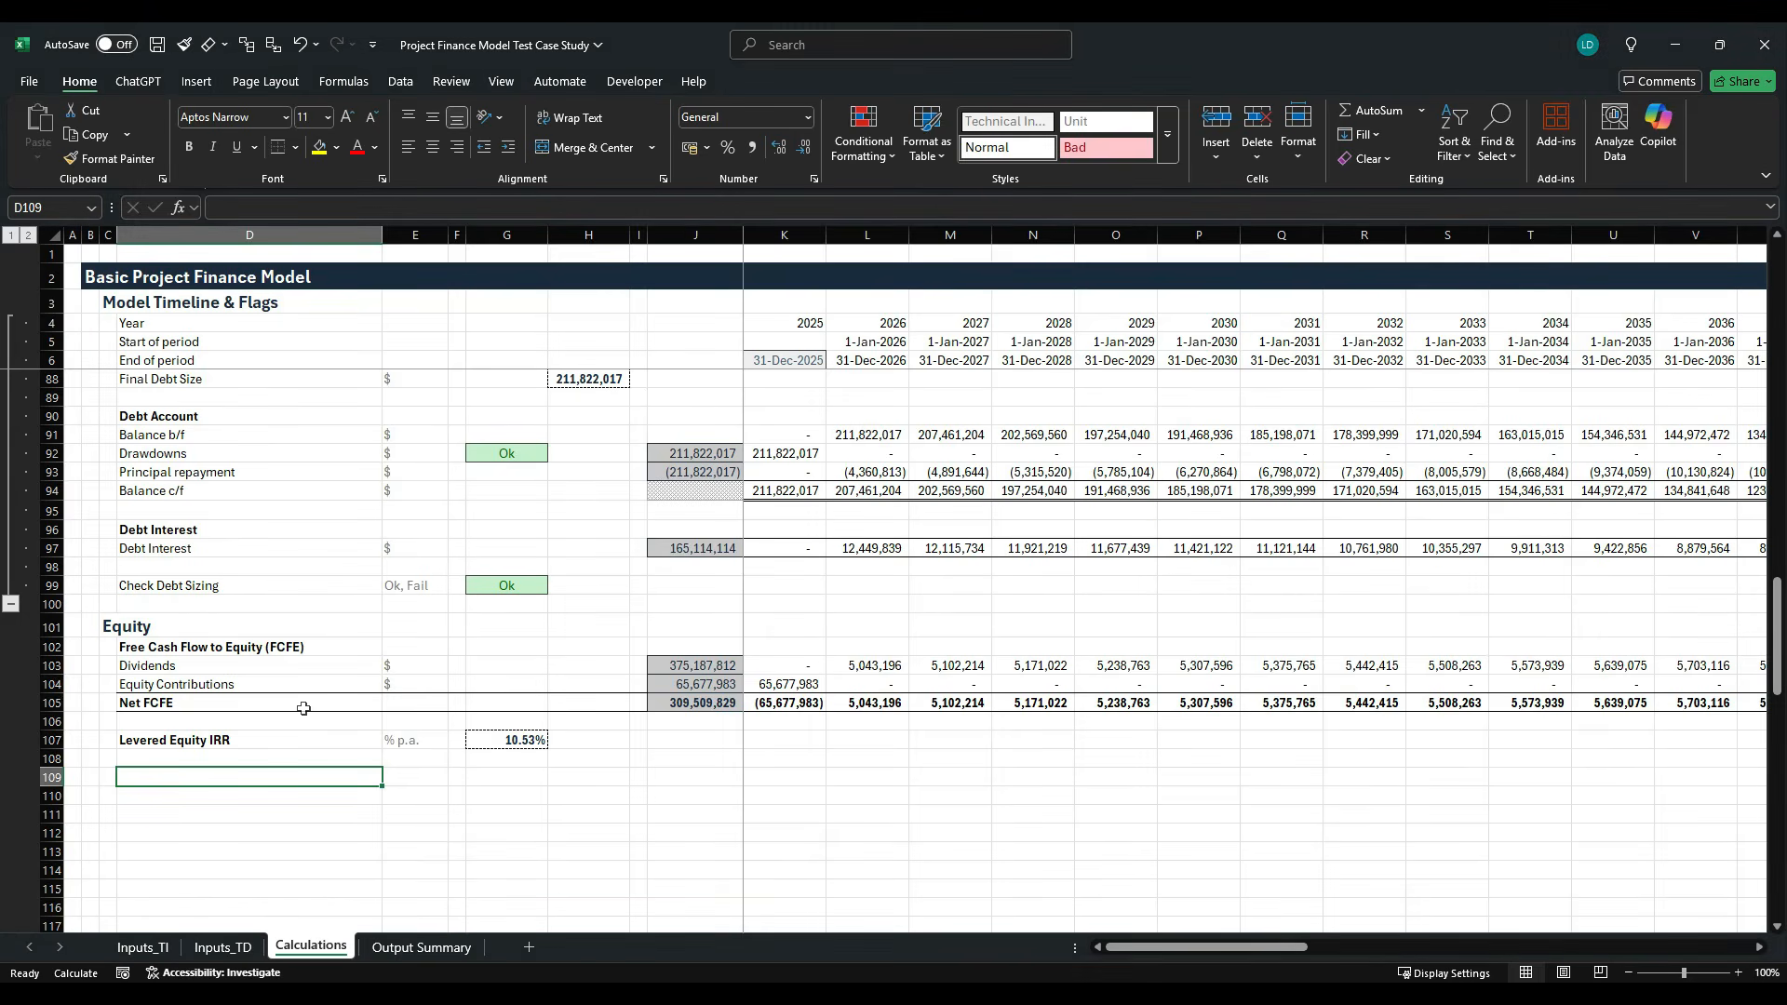
text(Net Pre)
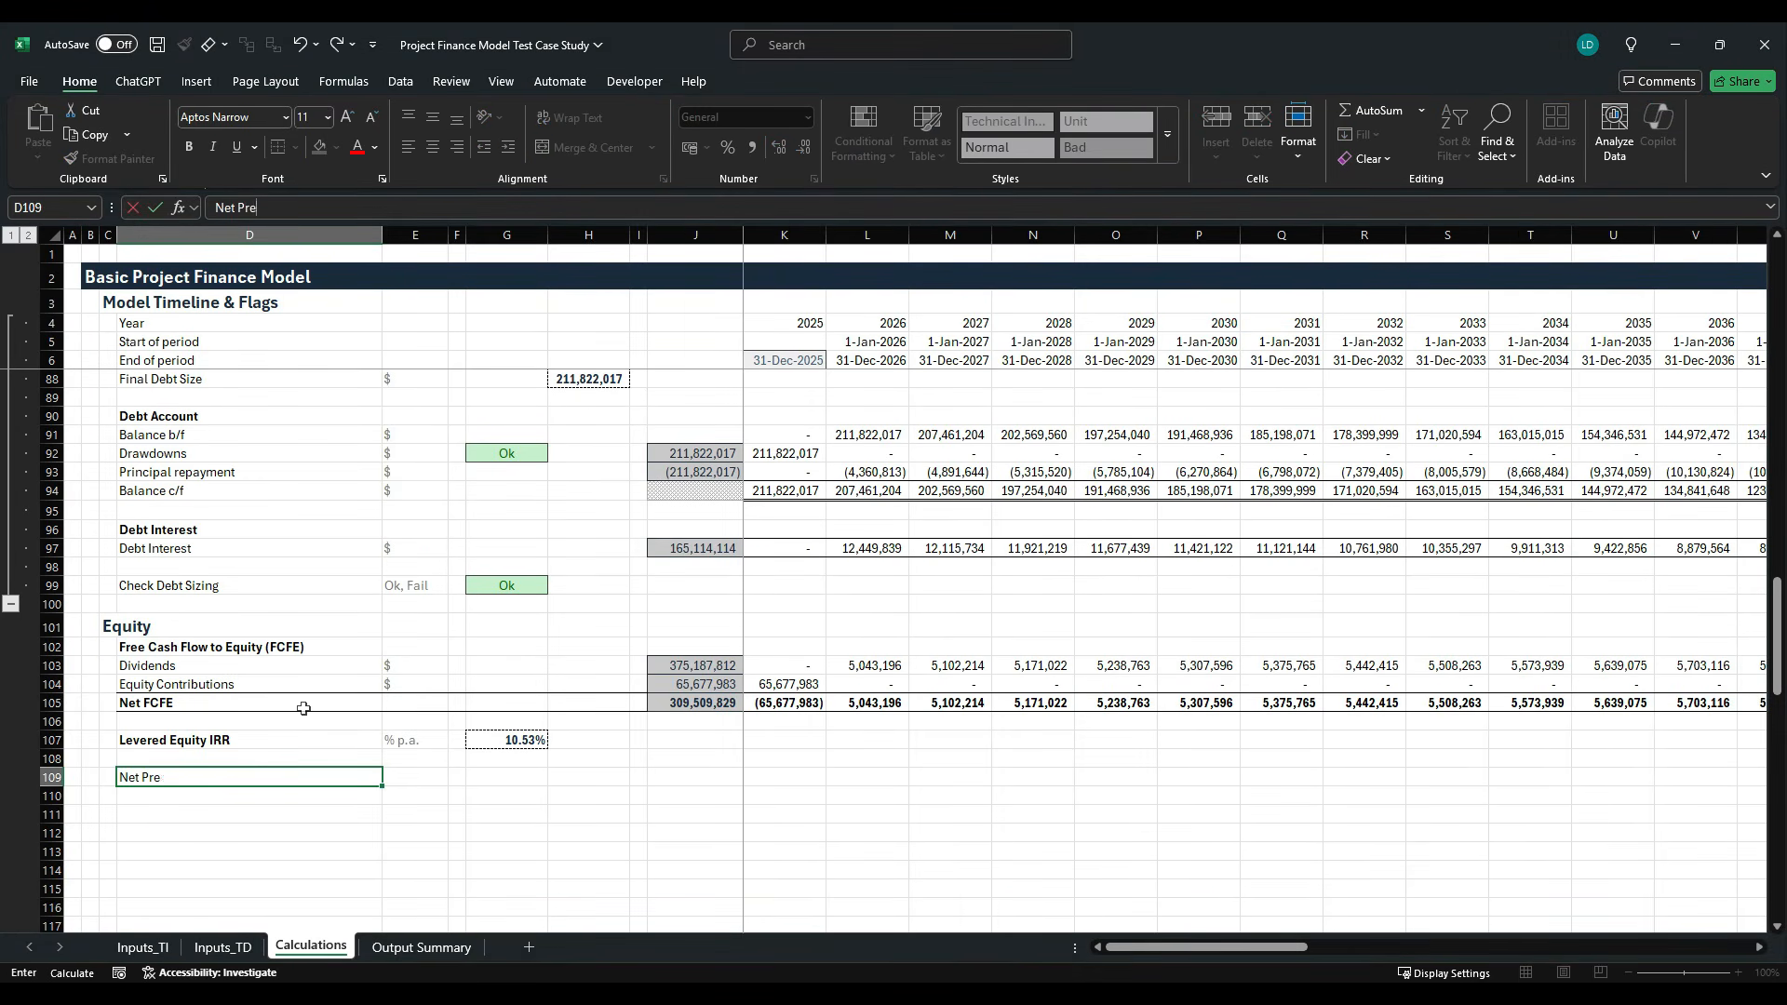
text(sent Value)
key(ctrl+Return)
key(ctrl+b)
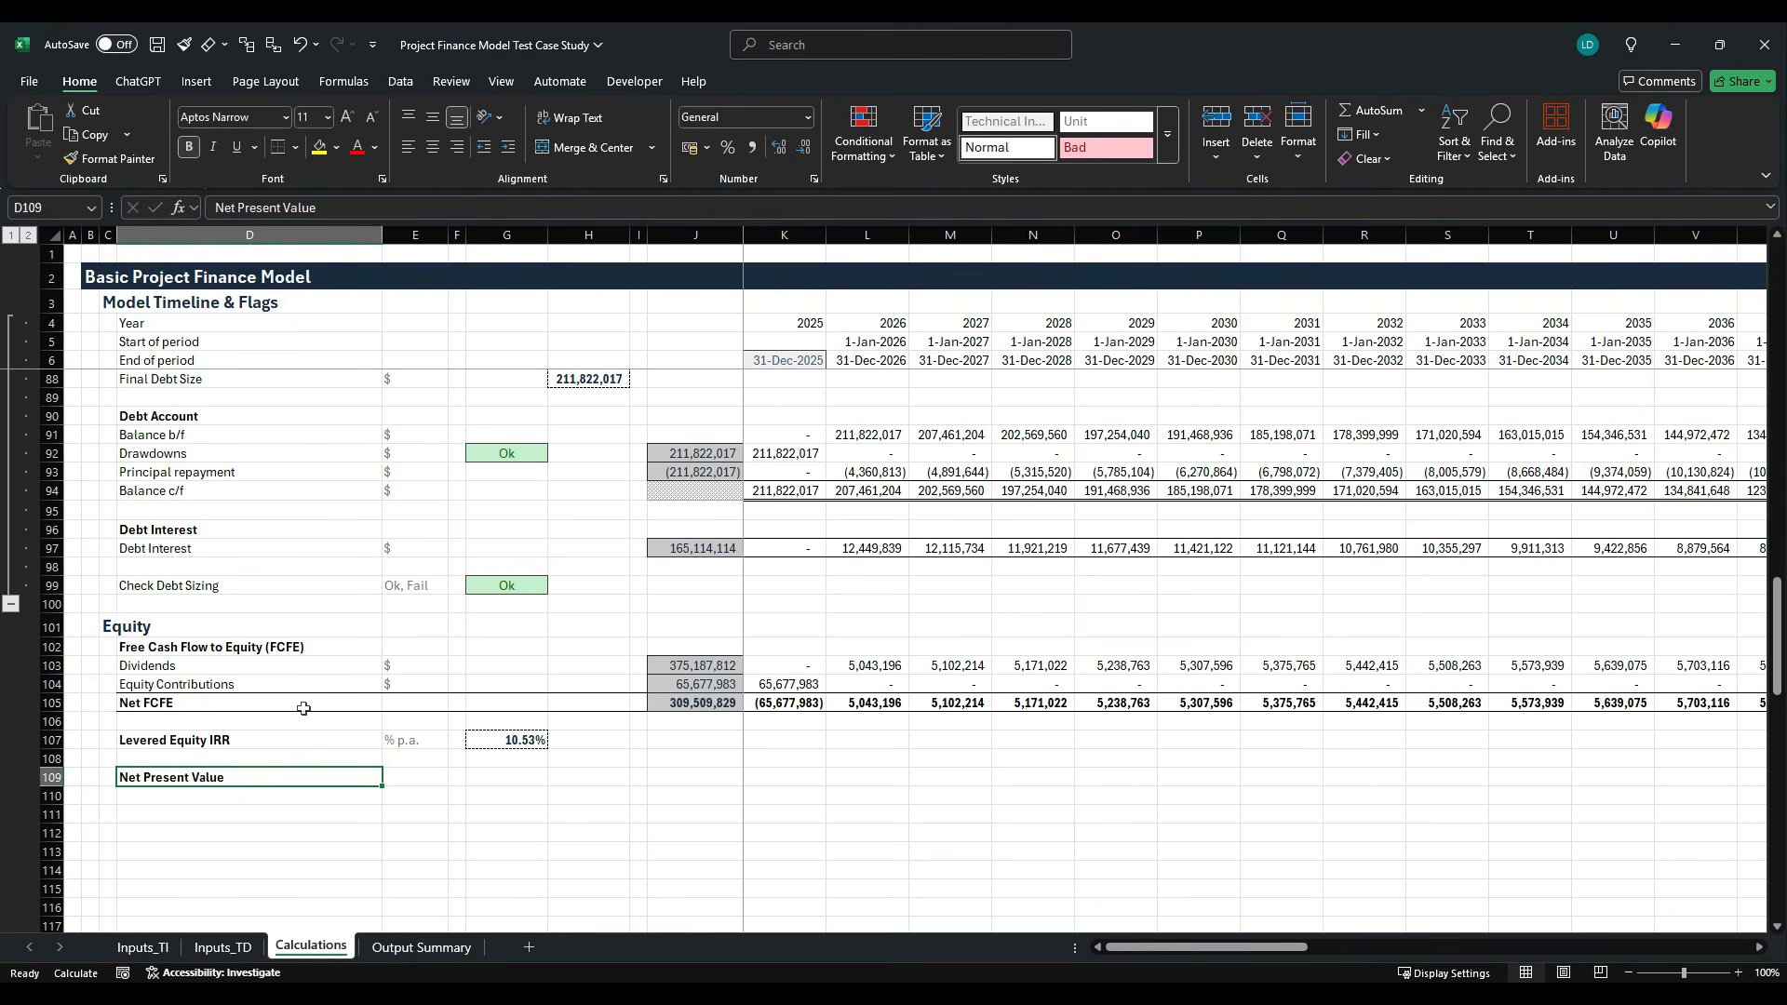
click(348, 215)
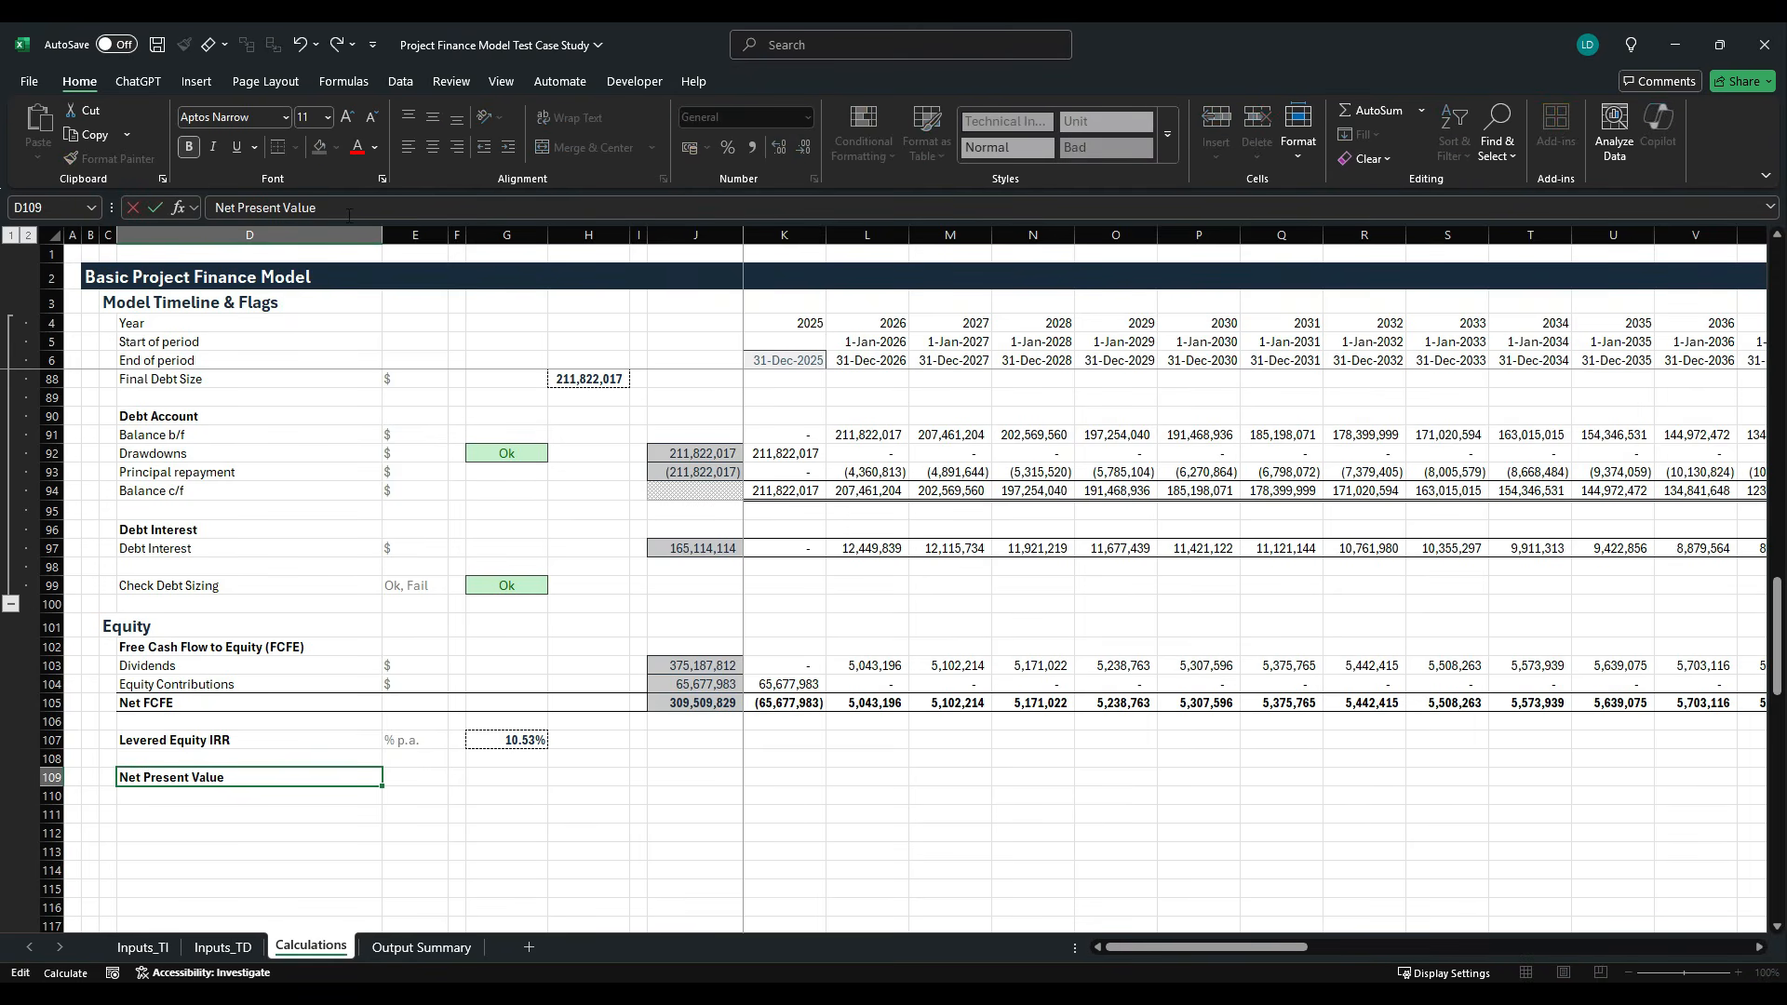
text((NPV)
key(ctrl+Return)
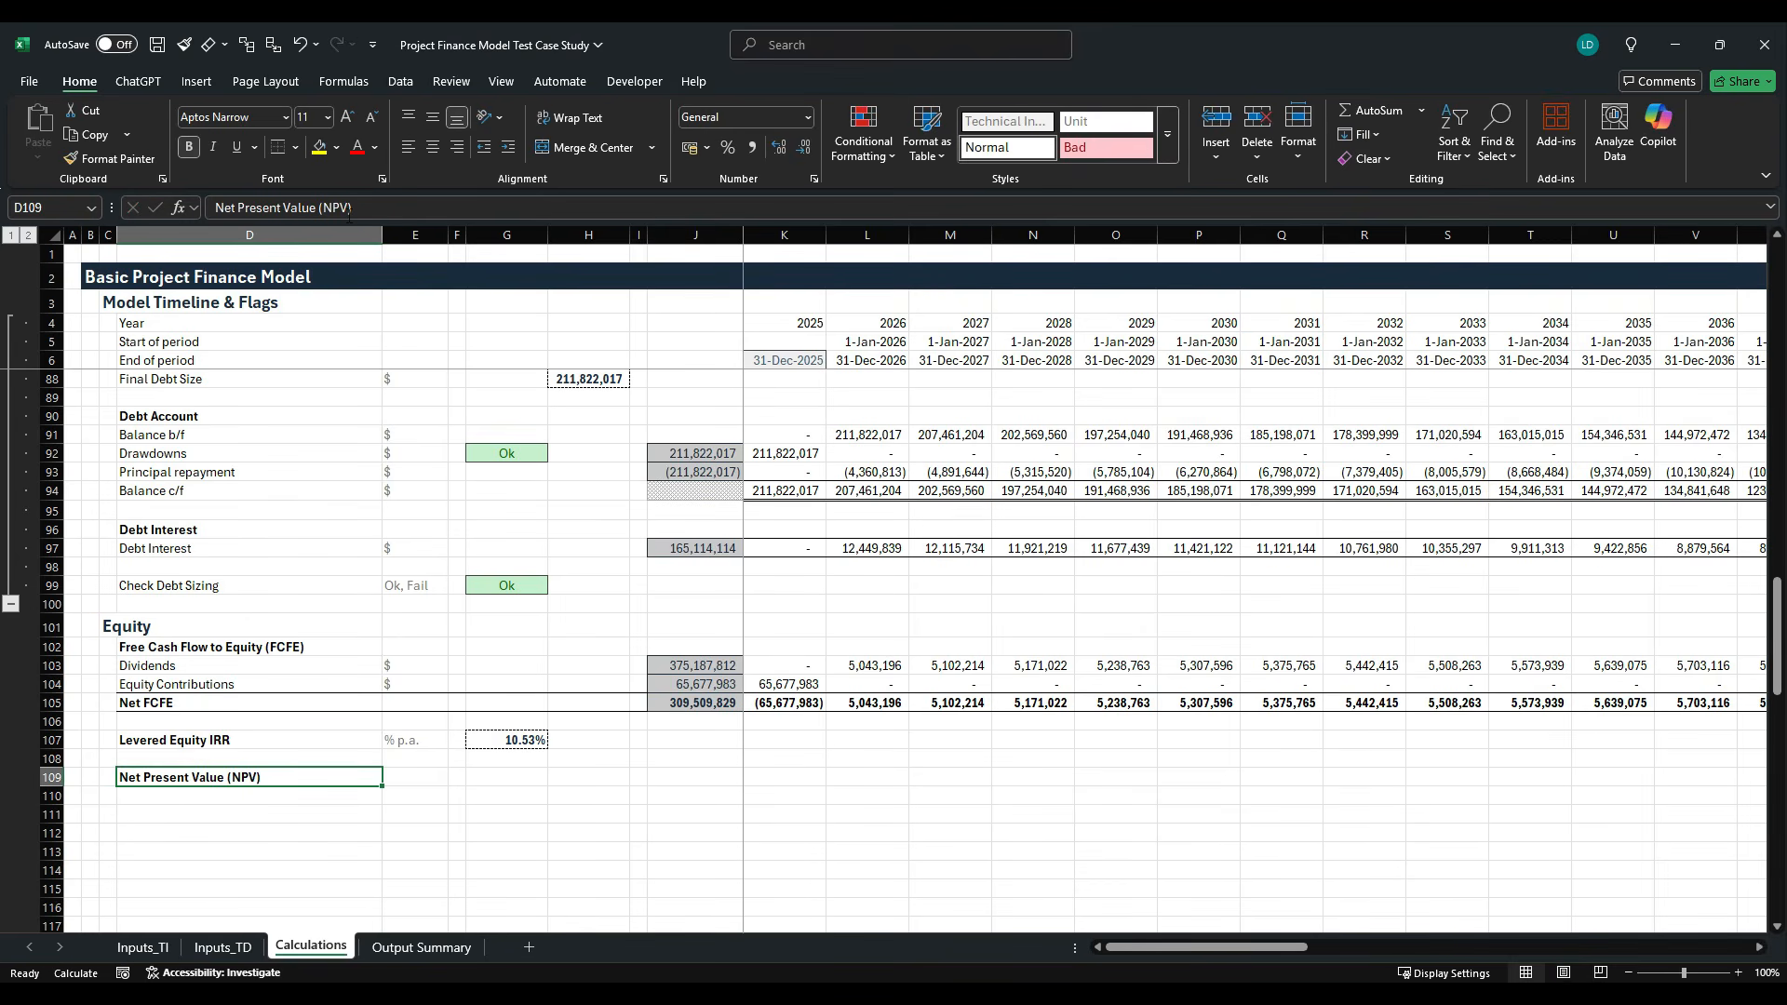
- Add the row label "Target (min) IRR" in D110 with the unit % in E110
key(Down)
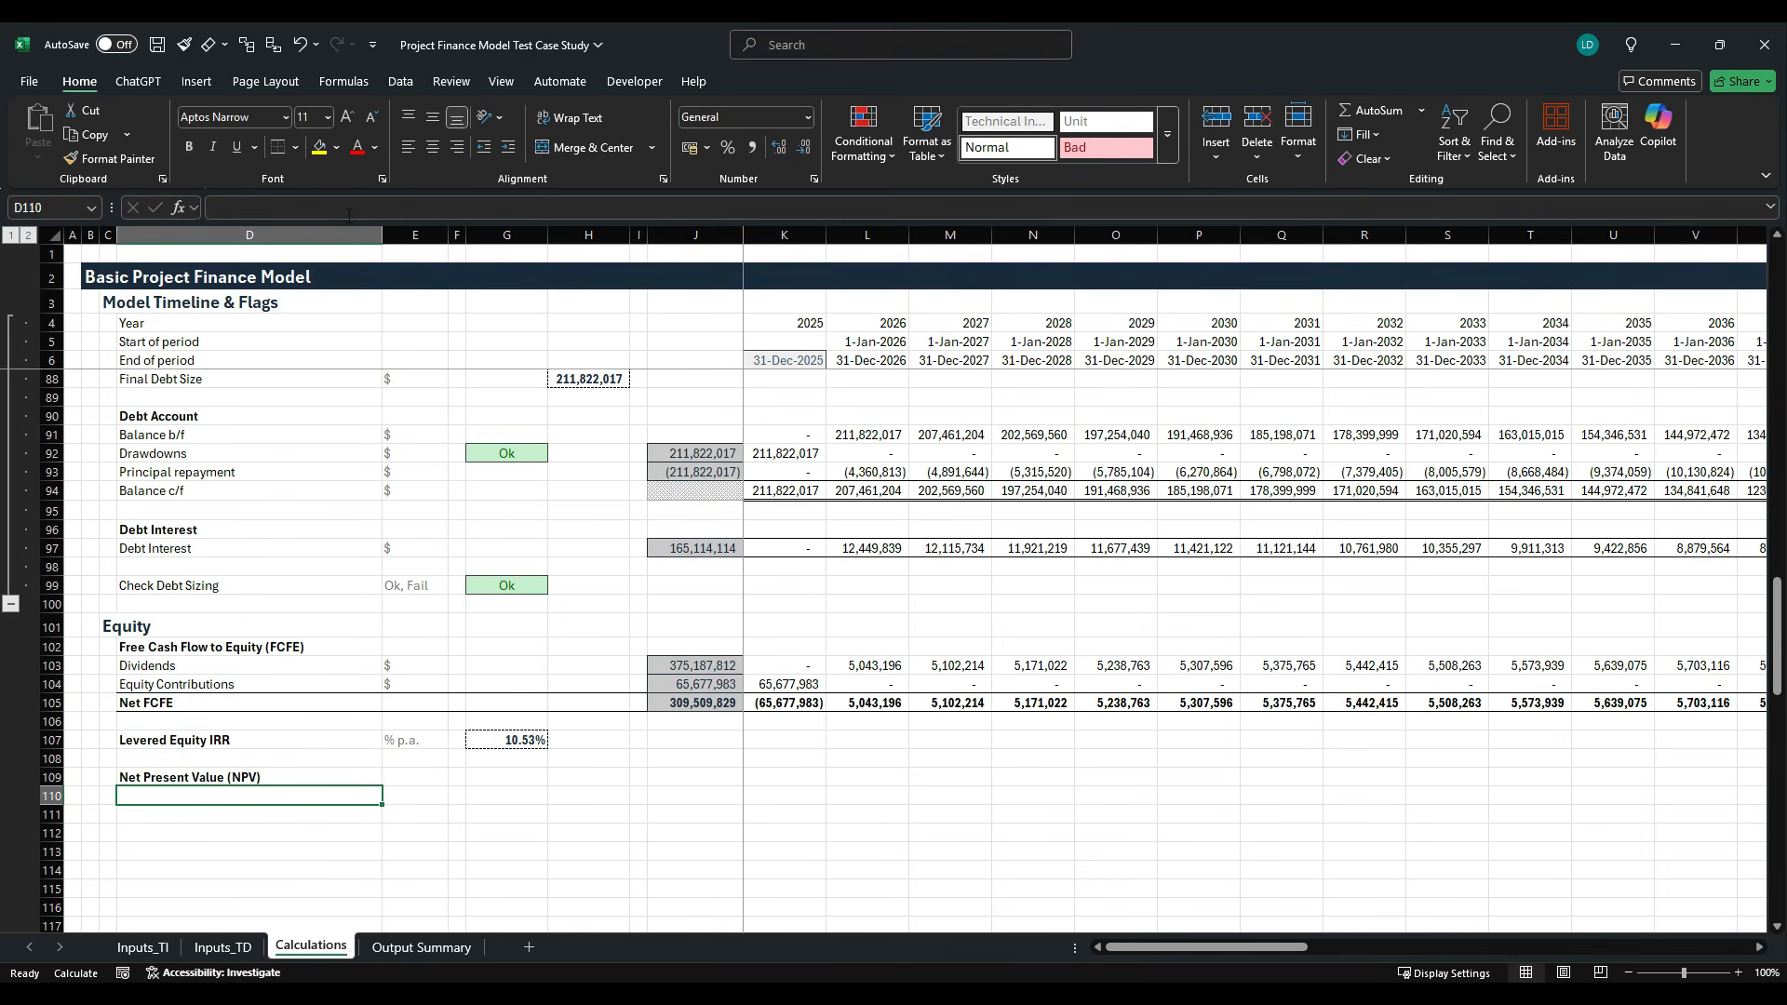
text(Target)
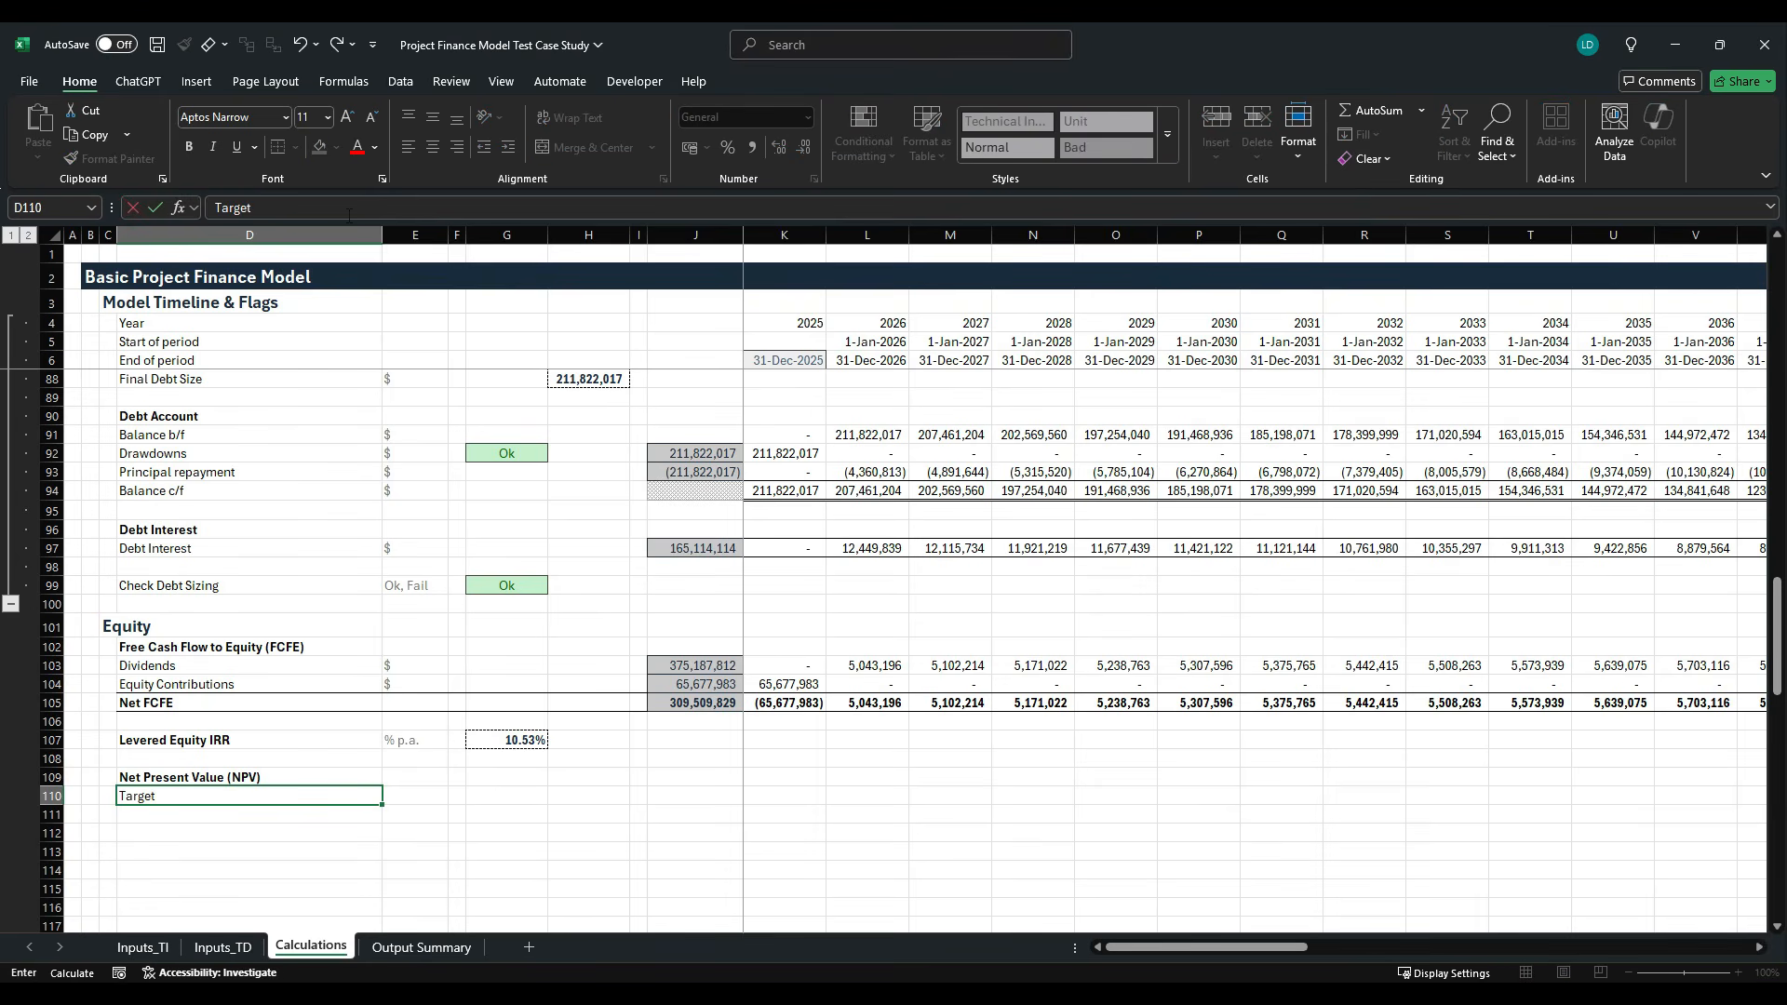
text( (min) IRR)
key(ctrl+Return)
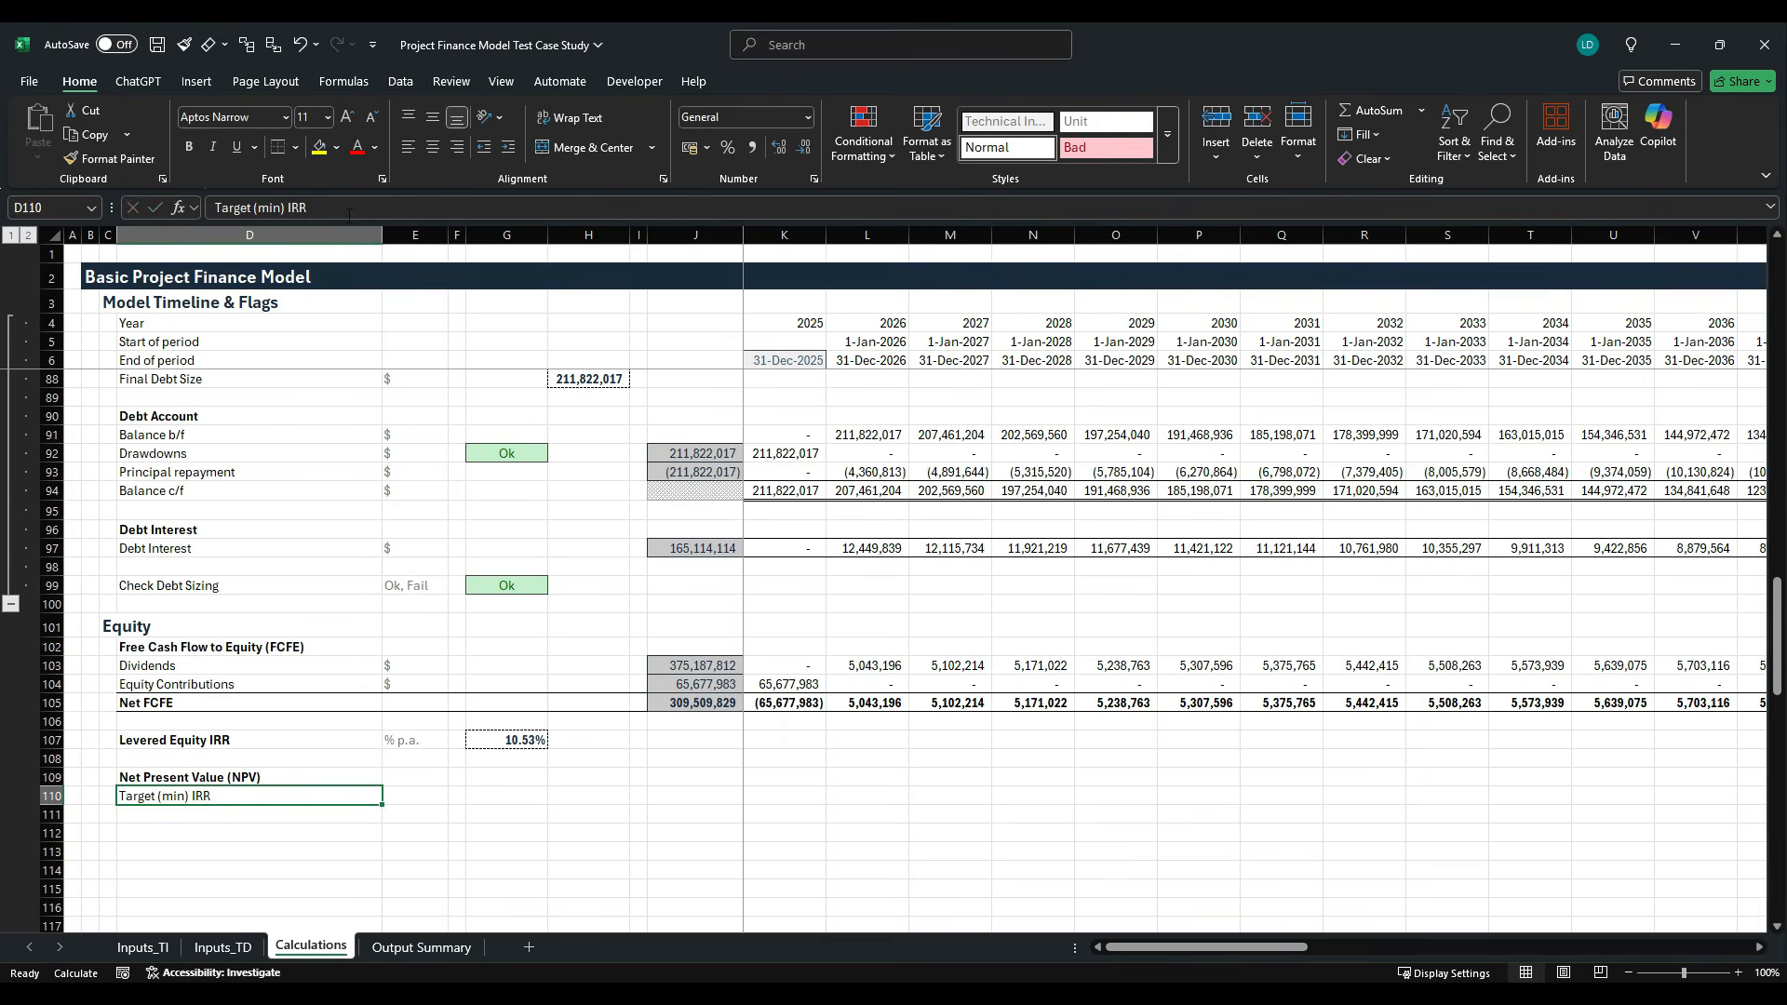
key(Right)
text(%)
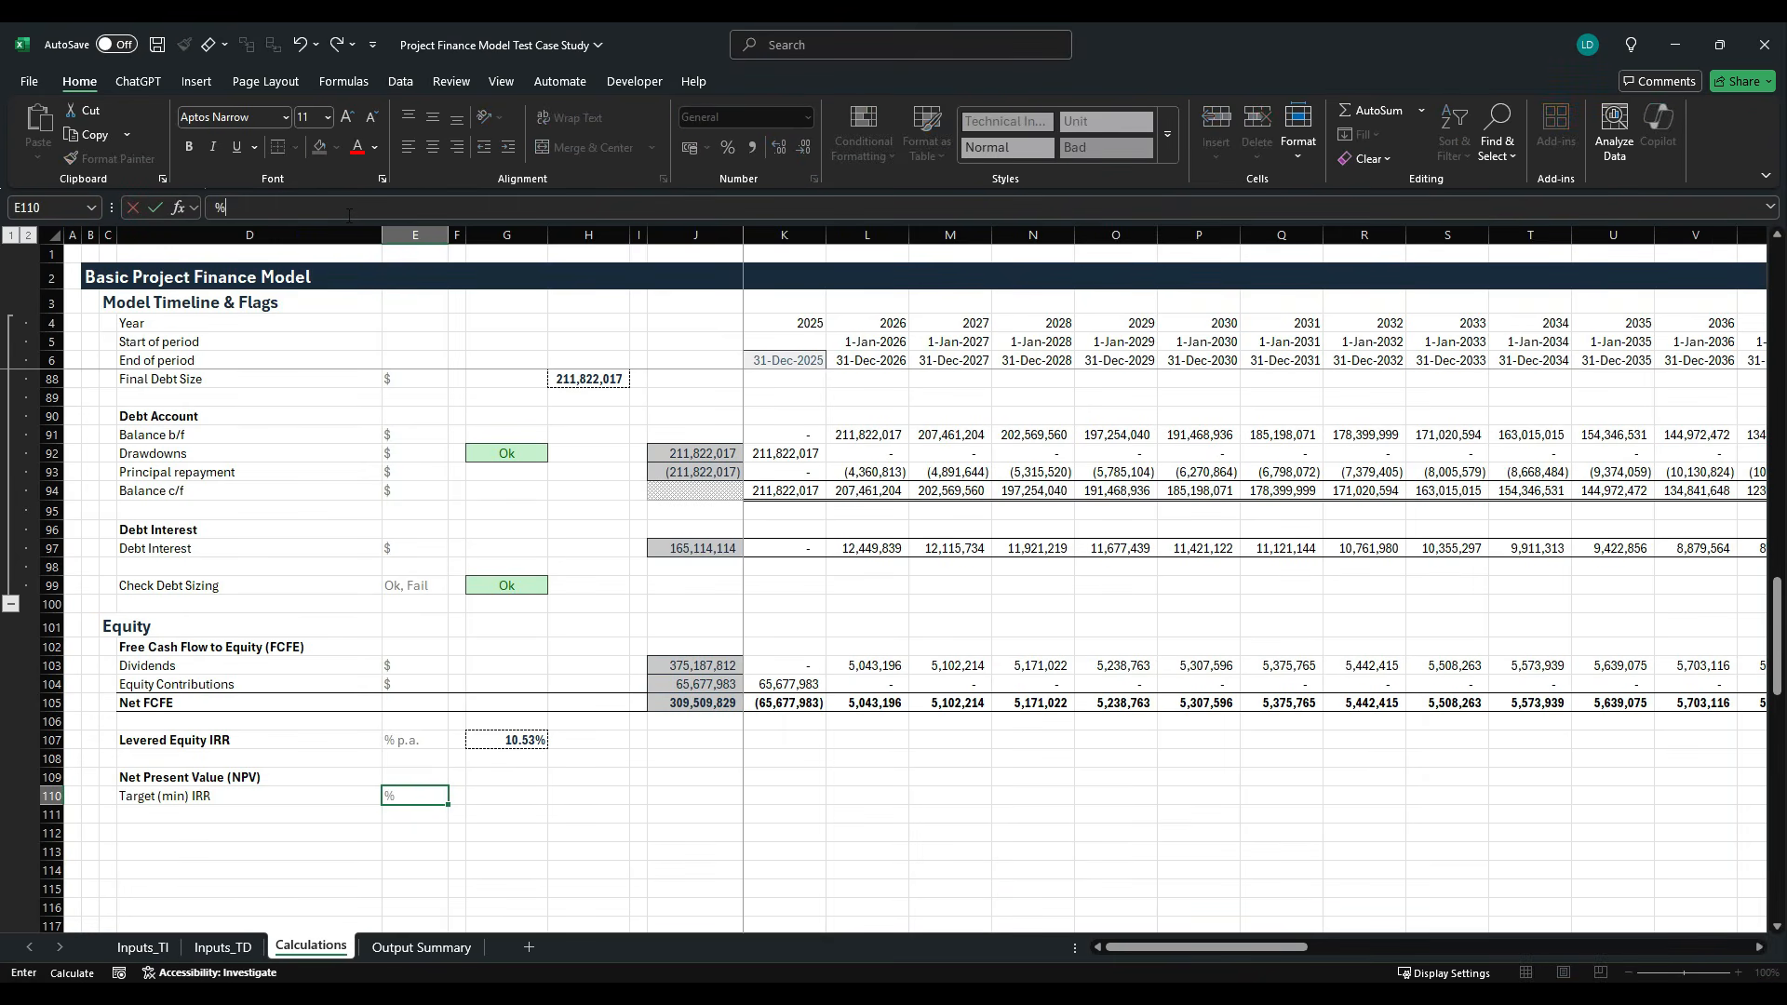
key(Right)
key(Right)
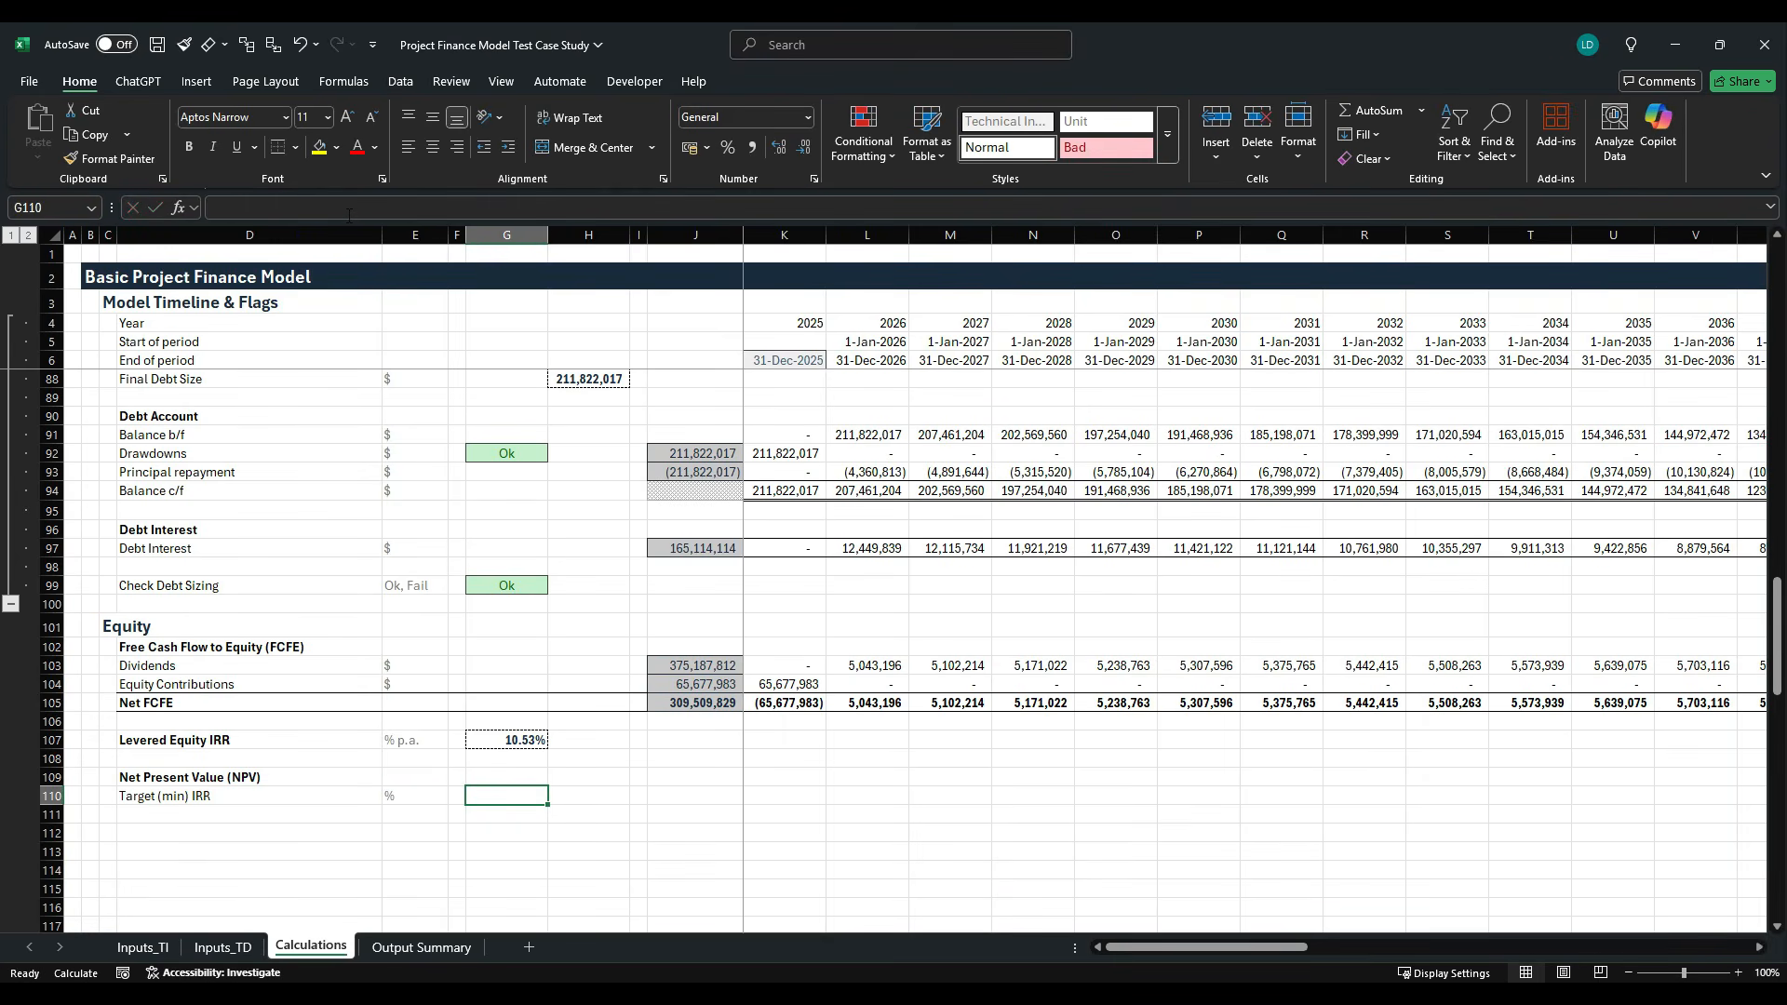
- Link G110 to the Target Minimum Equity IRR input with the absolute reference =Inputs_TI!$F$46
text(=)
click(142, 946)
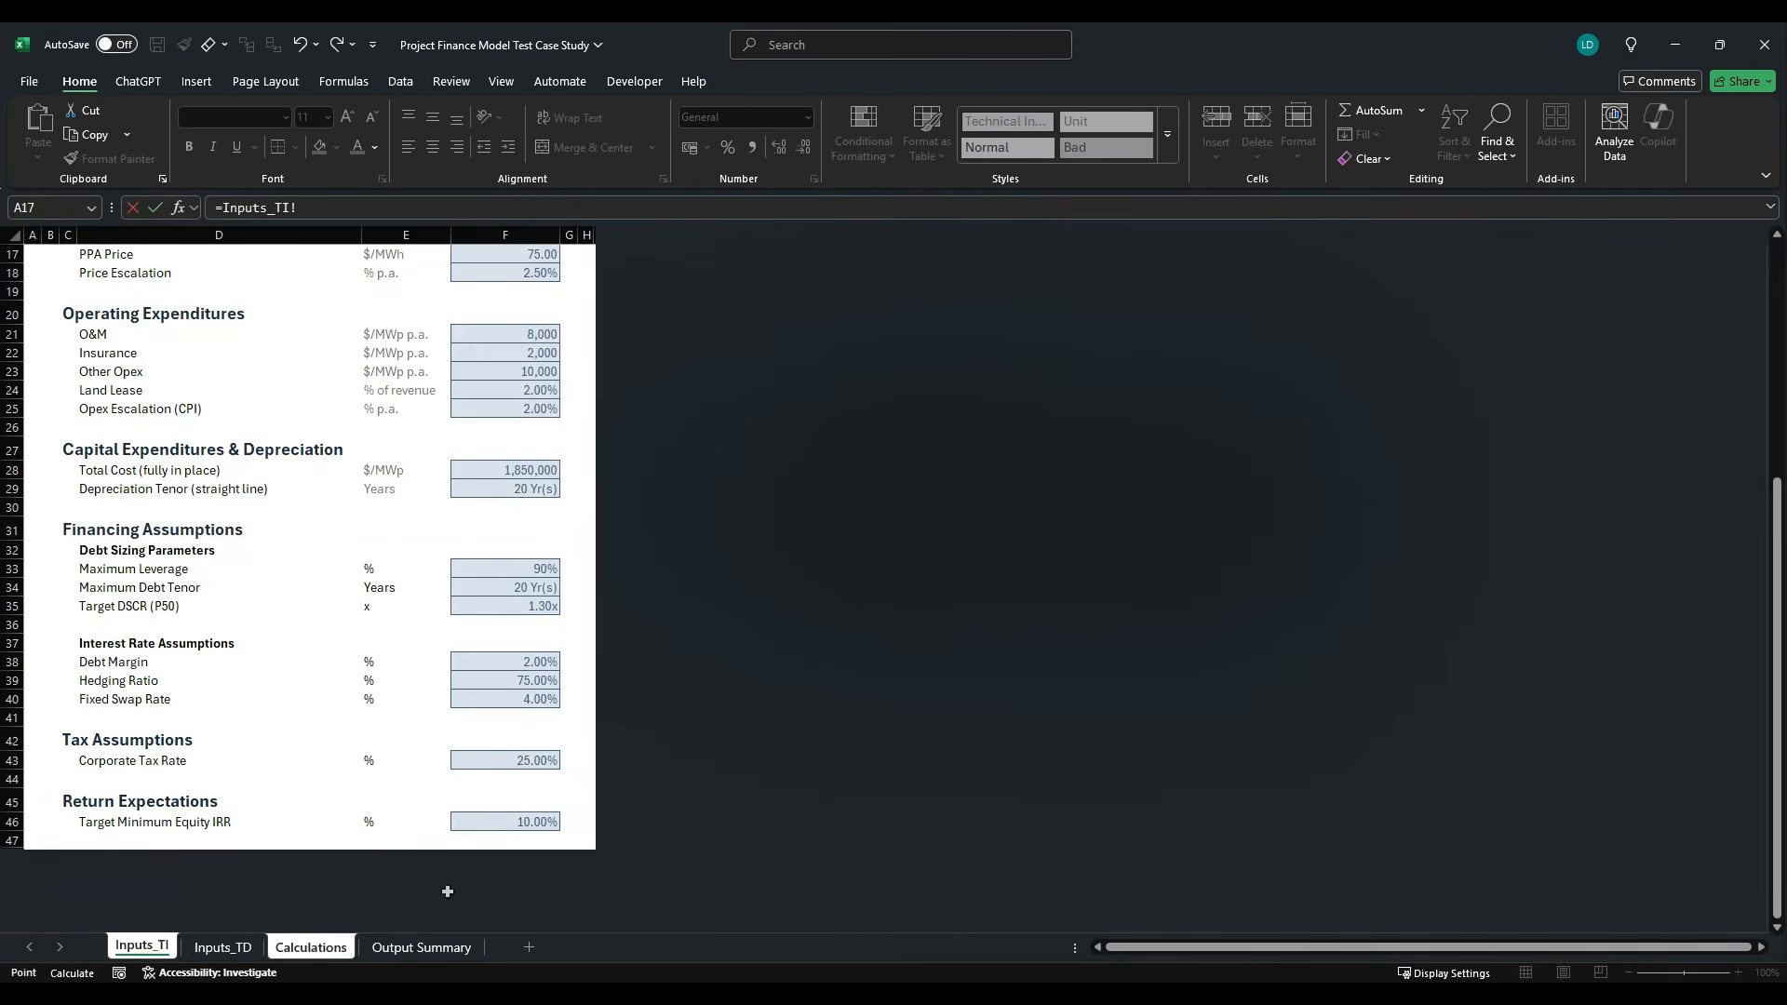
click(534, 821)
key(F4)
key(Return)
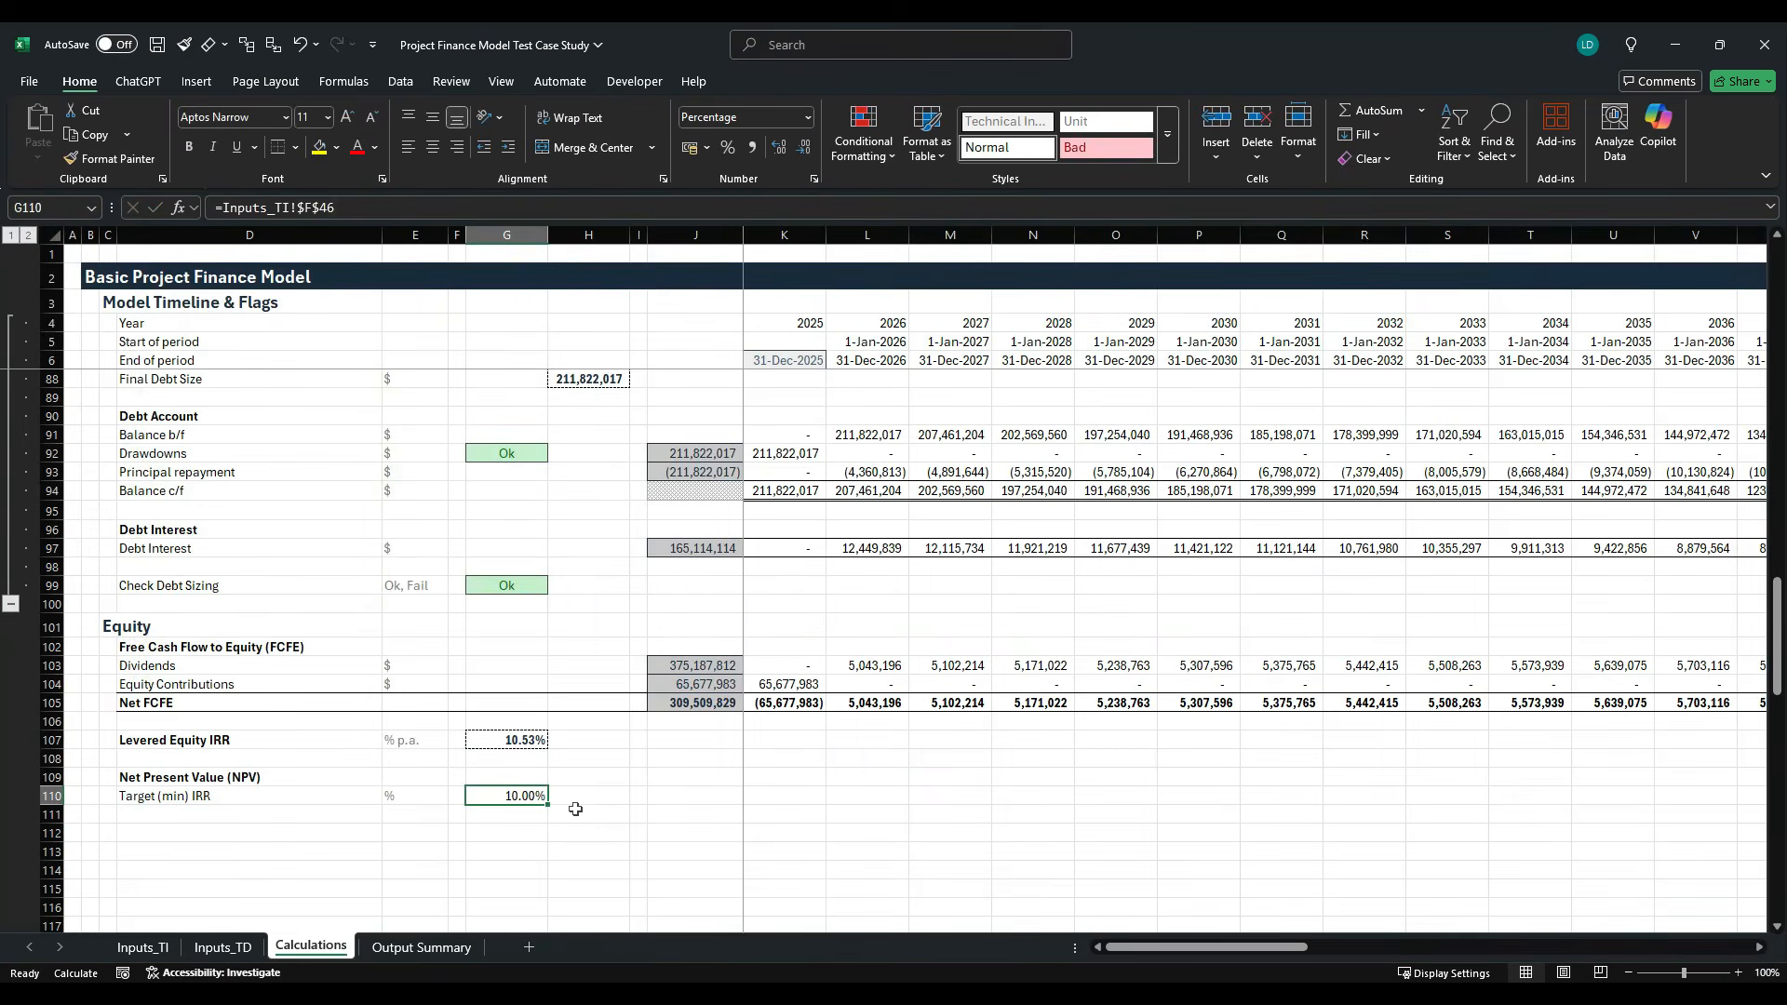
- Apply the Offsheet cell style to the target IRR value in G110
key(alt+h)
key(j)
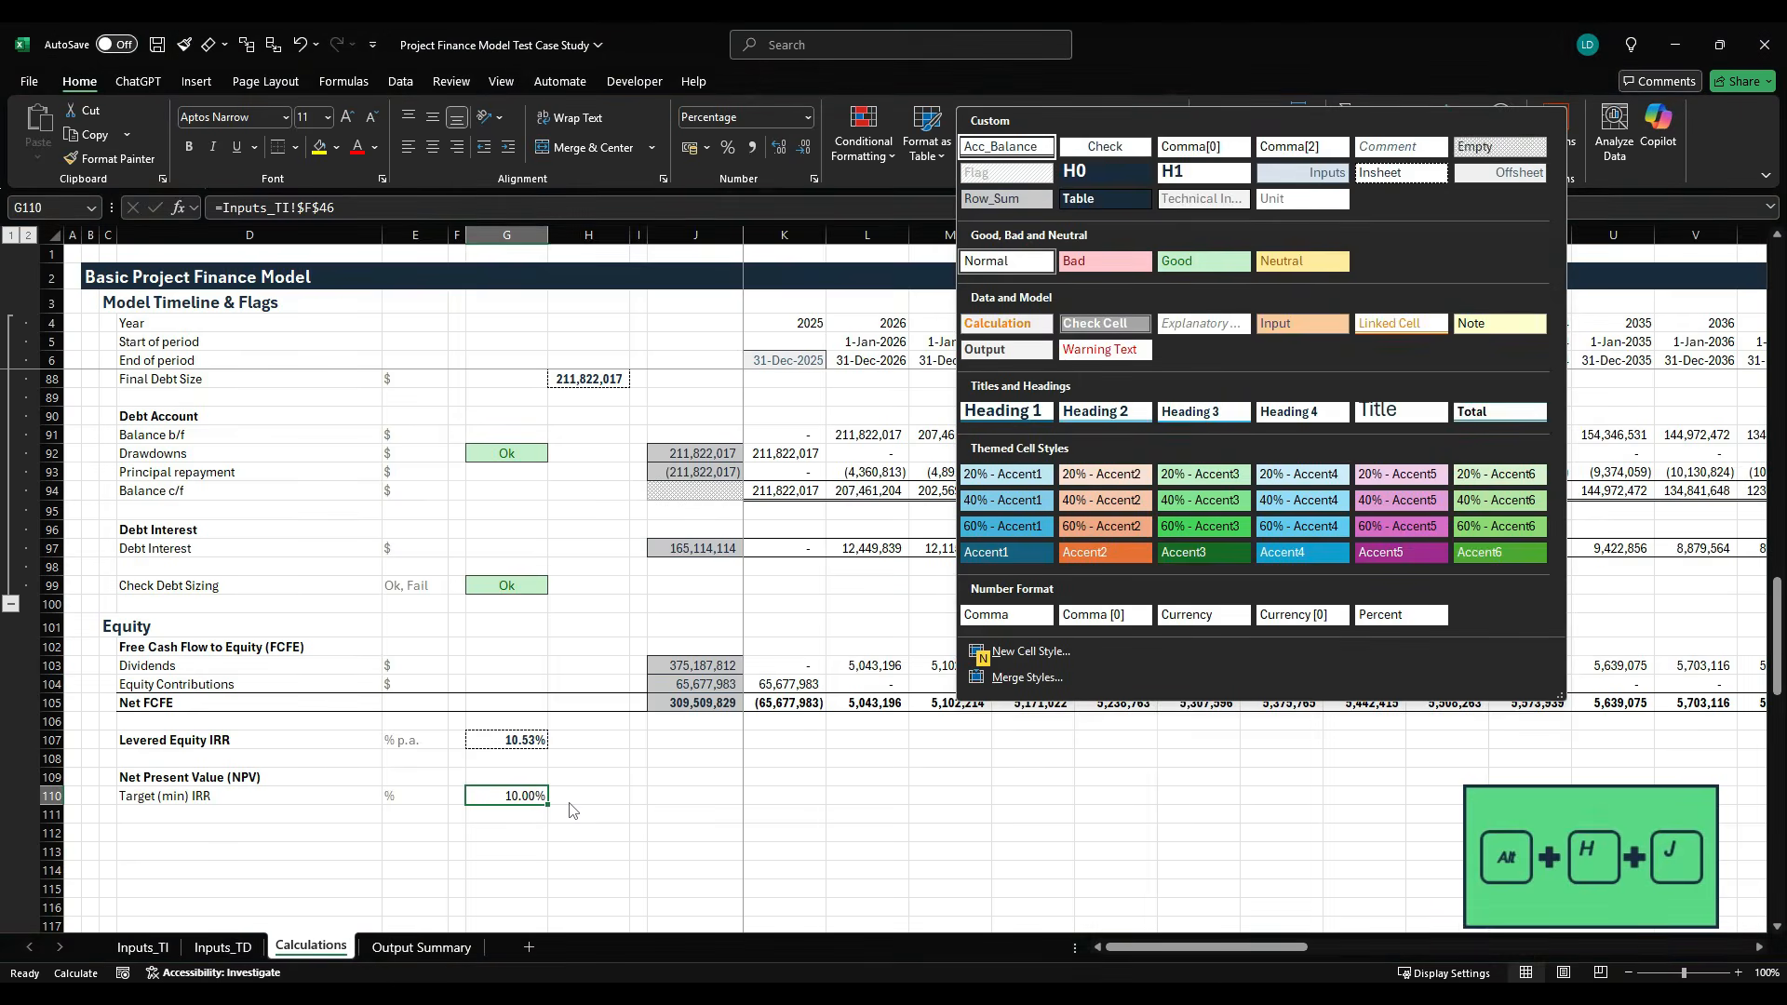
key(Down)
key(Down)
key(Up)
key(Right)
key(Right)
key(Right)
key(Right)
key(Right)
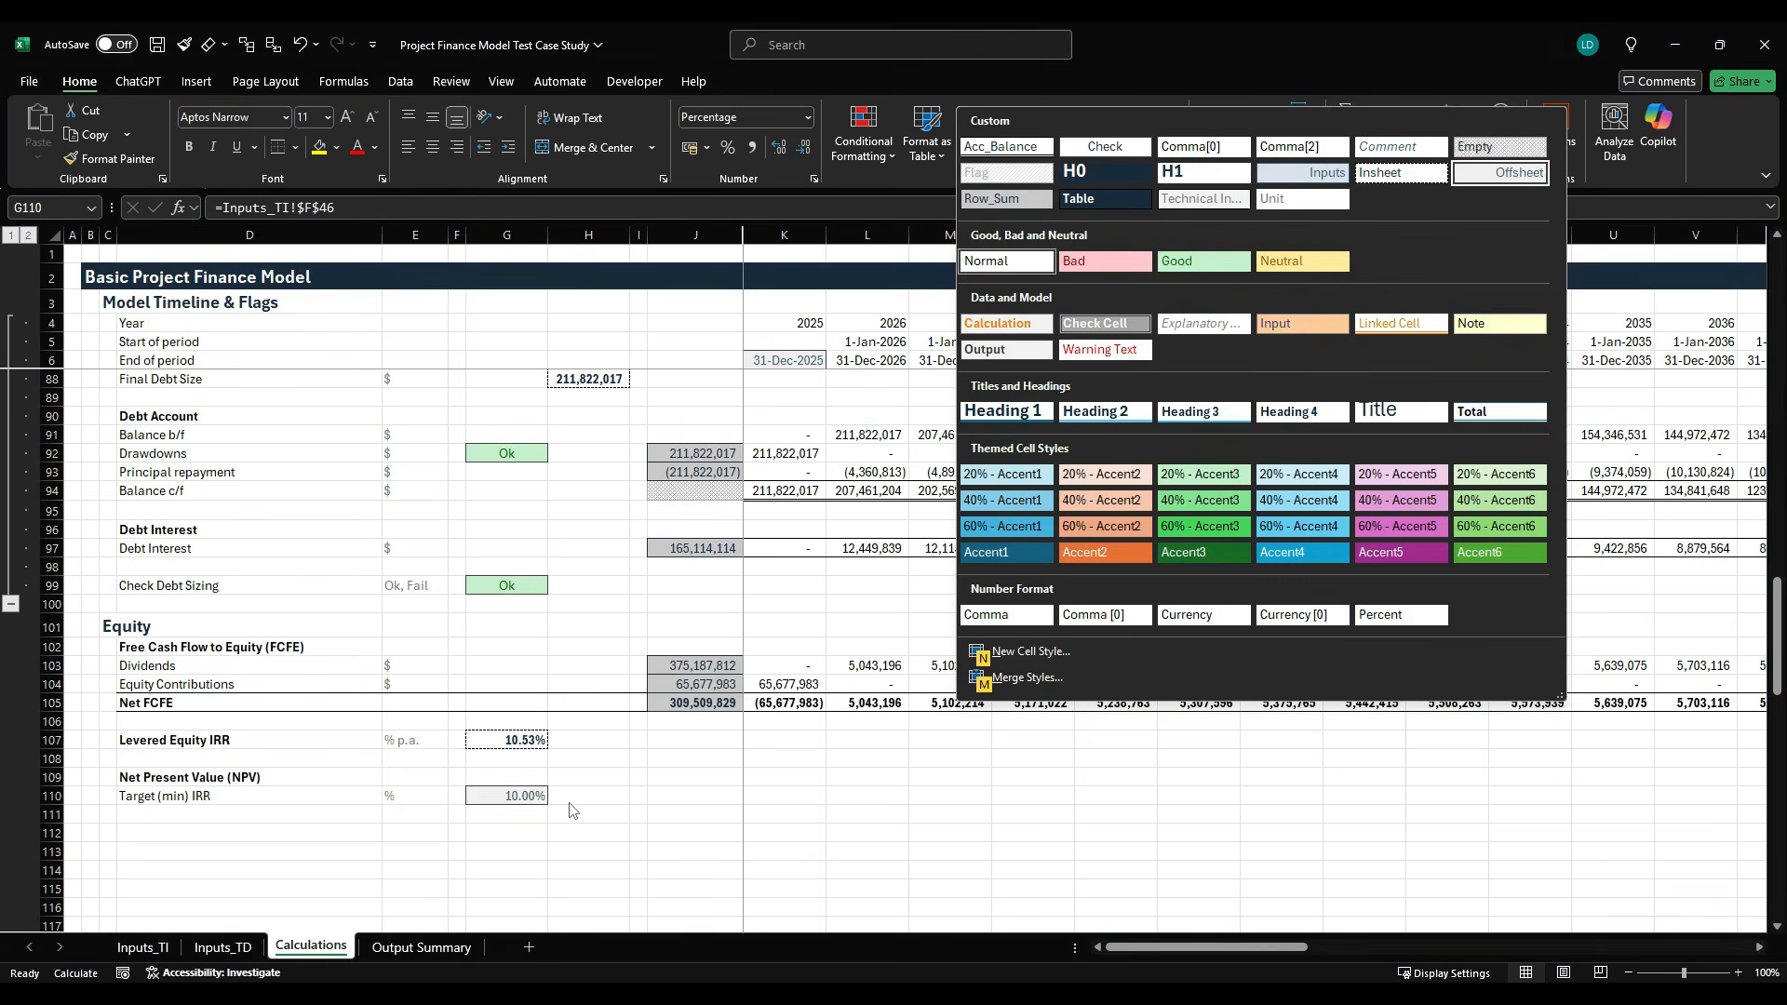
key(Return)
- Add the bold row label "NPV discounted @ target (min) IRR" in D111 with the unit $ in E111
key(Down)
key(Left)
key(Left)
key(Left)
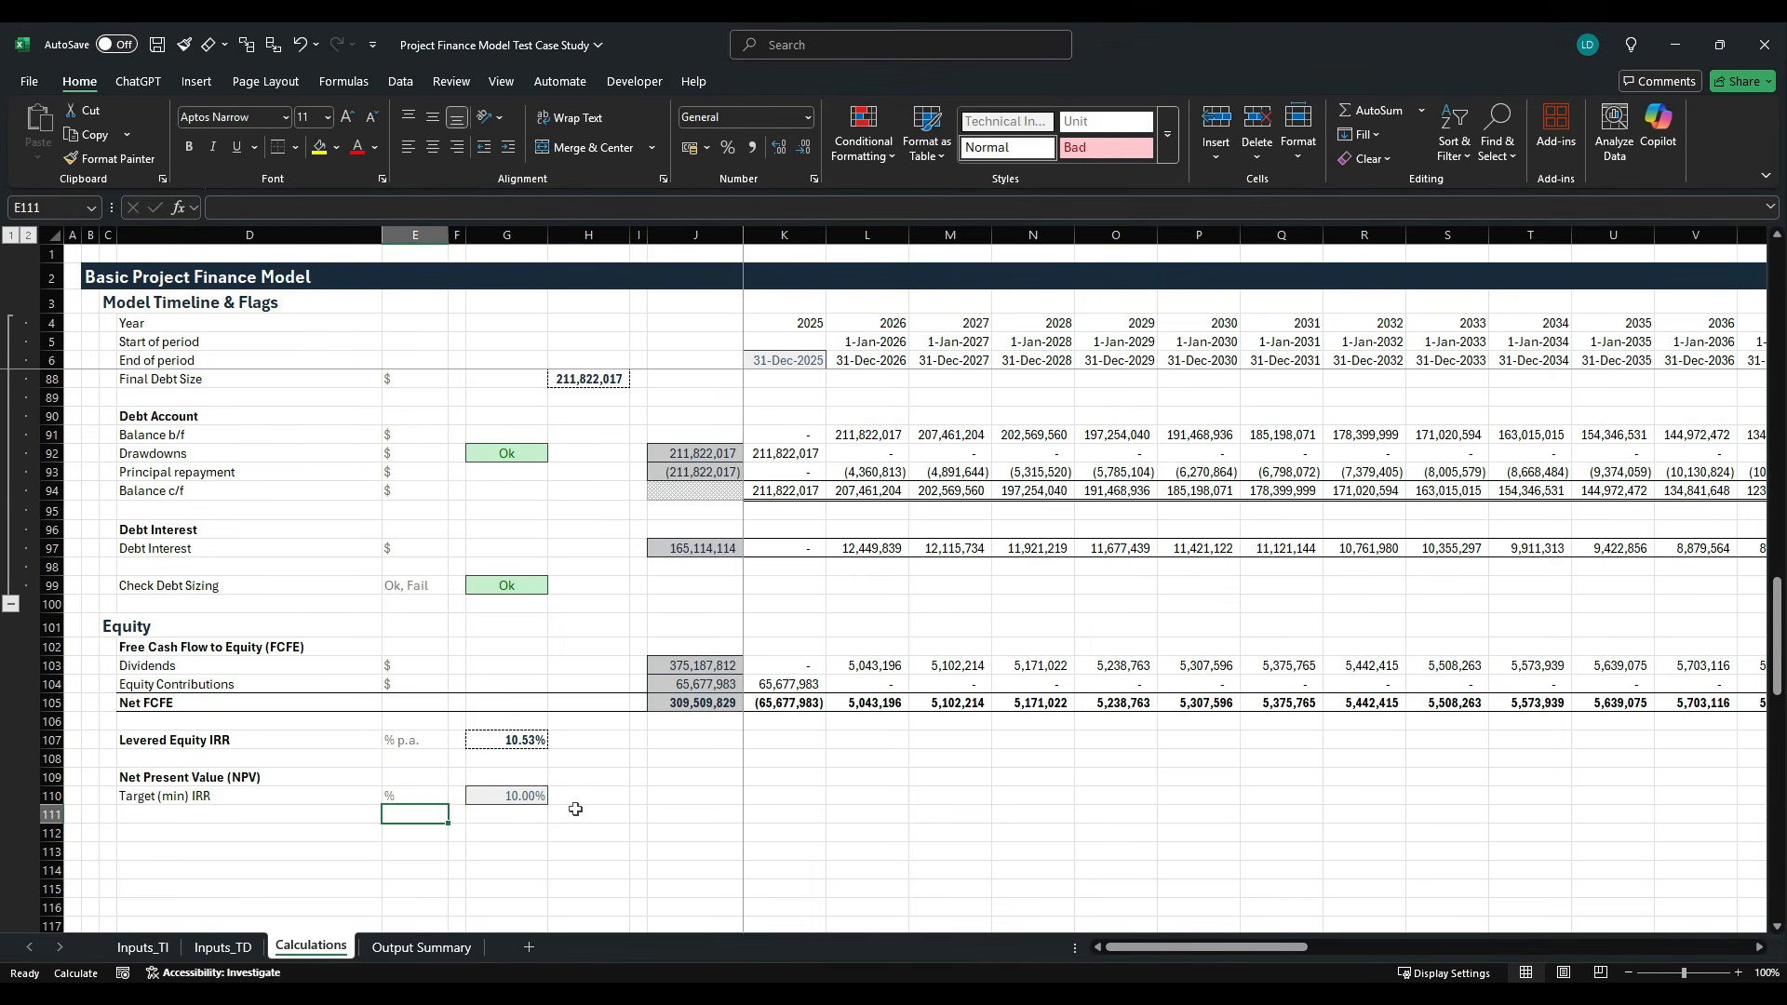
text(NP)
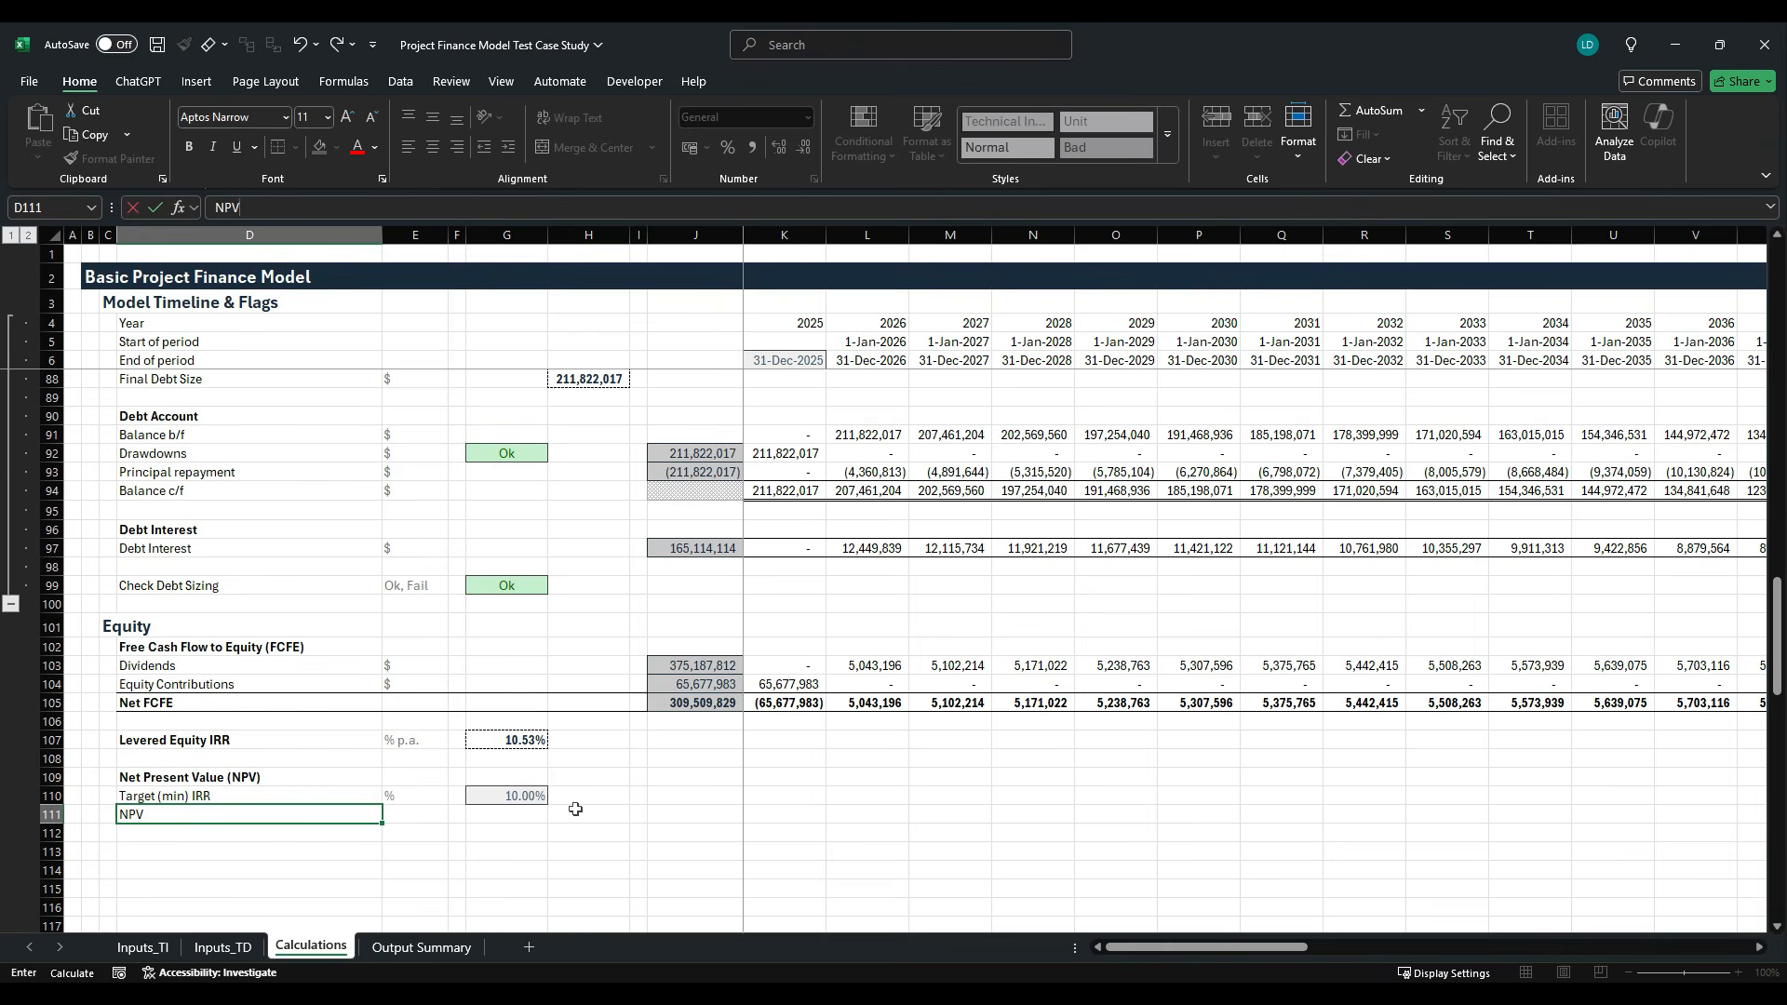
text(V discounted @ target)
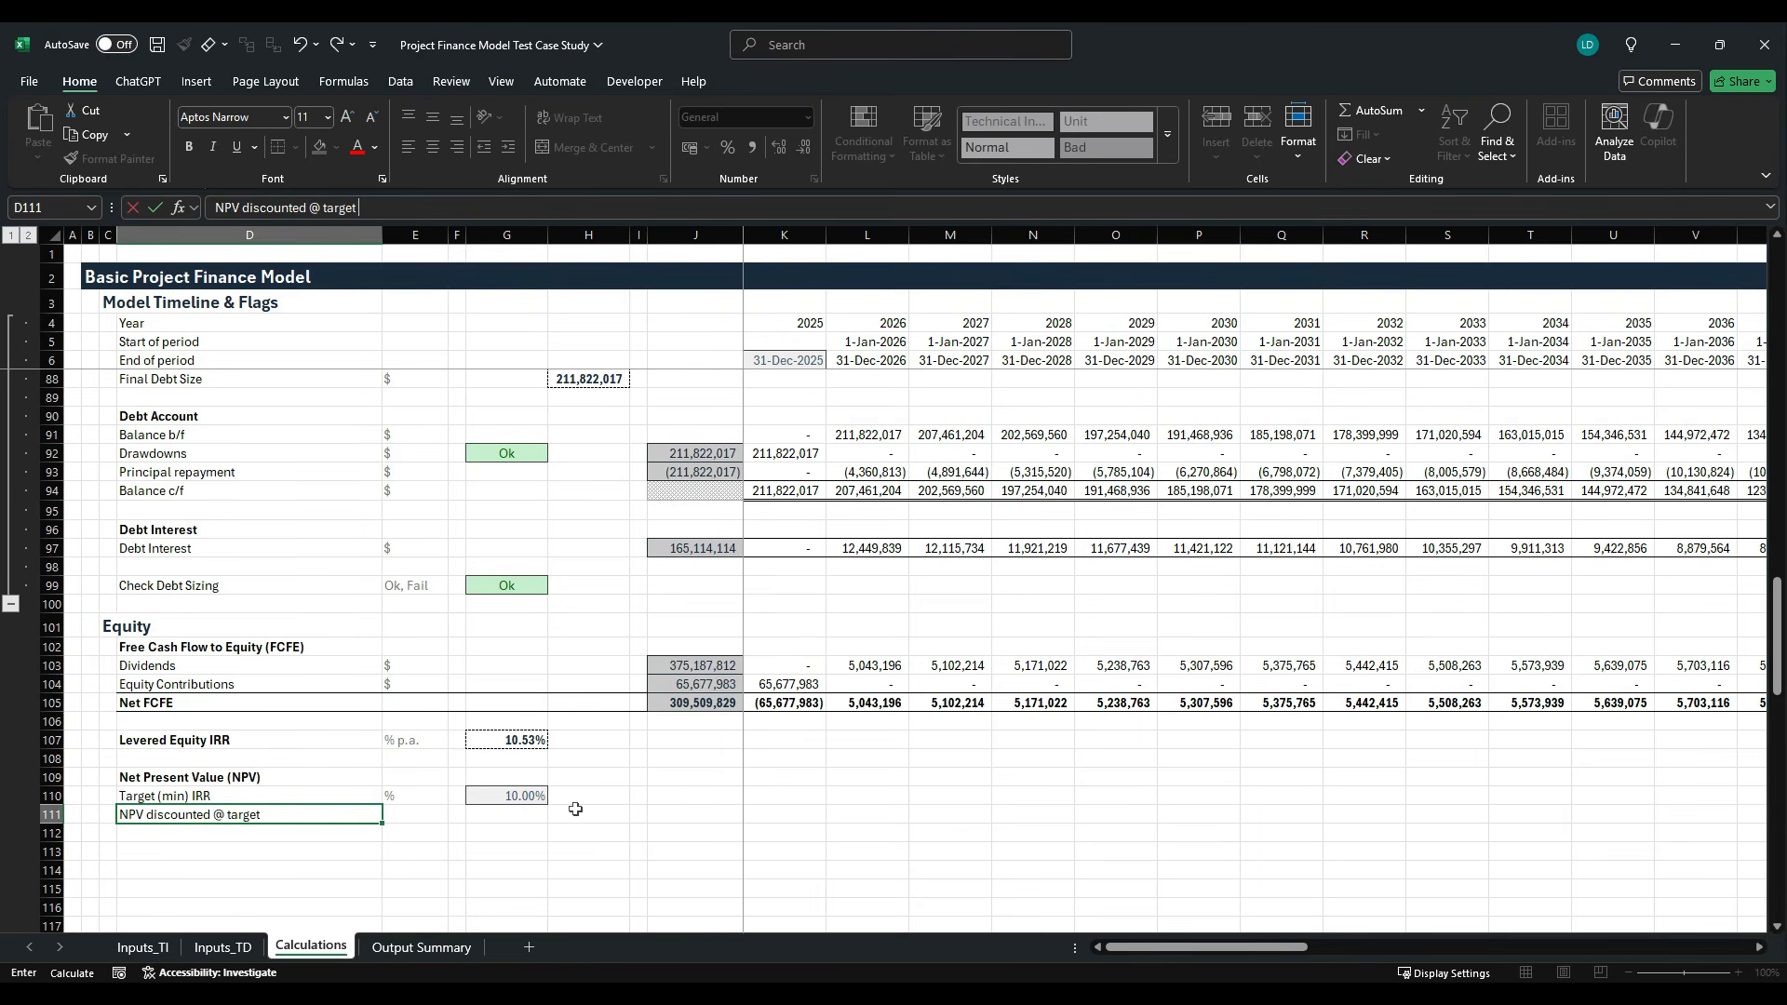
text( (min) IRR)
key(Tab)
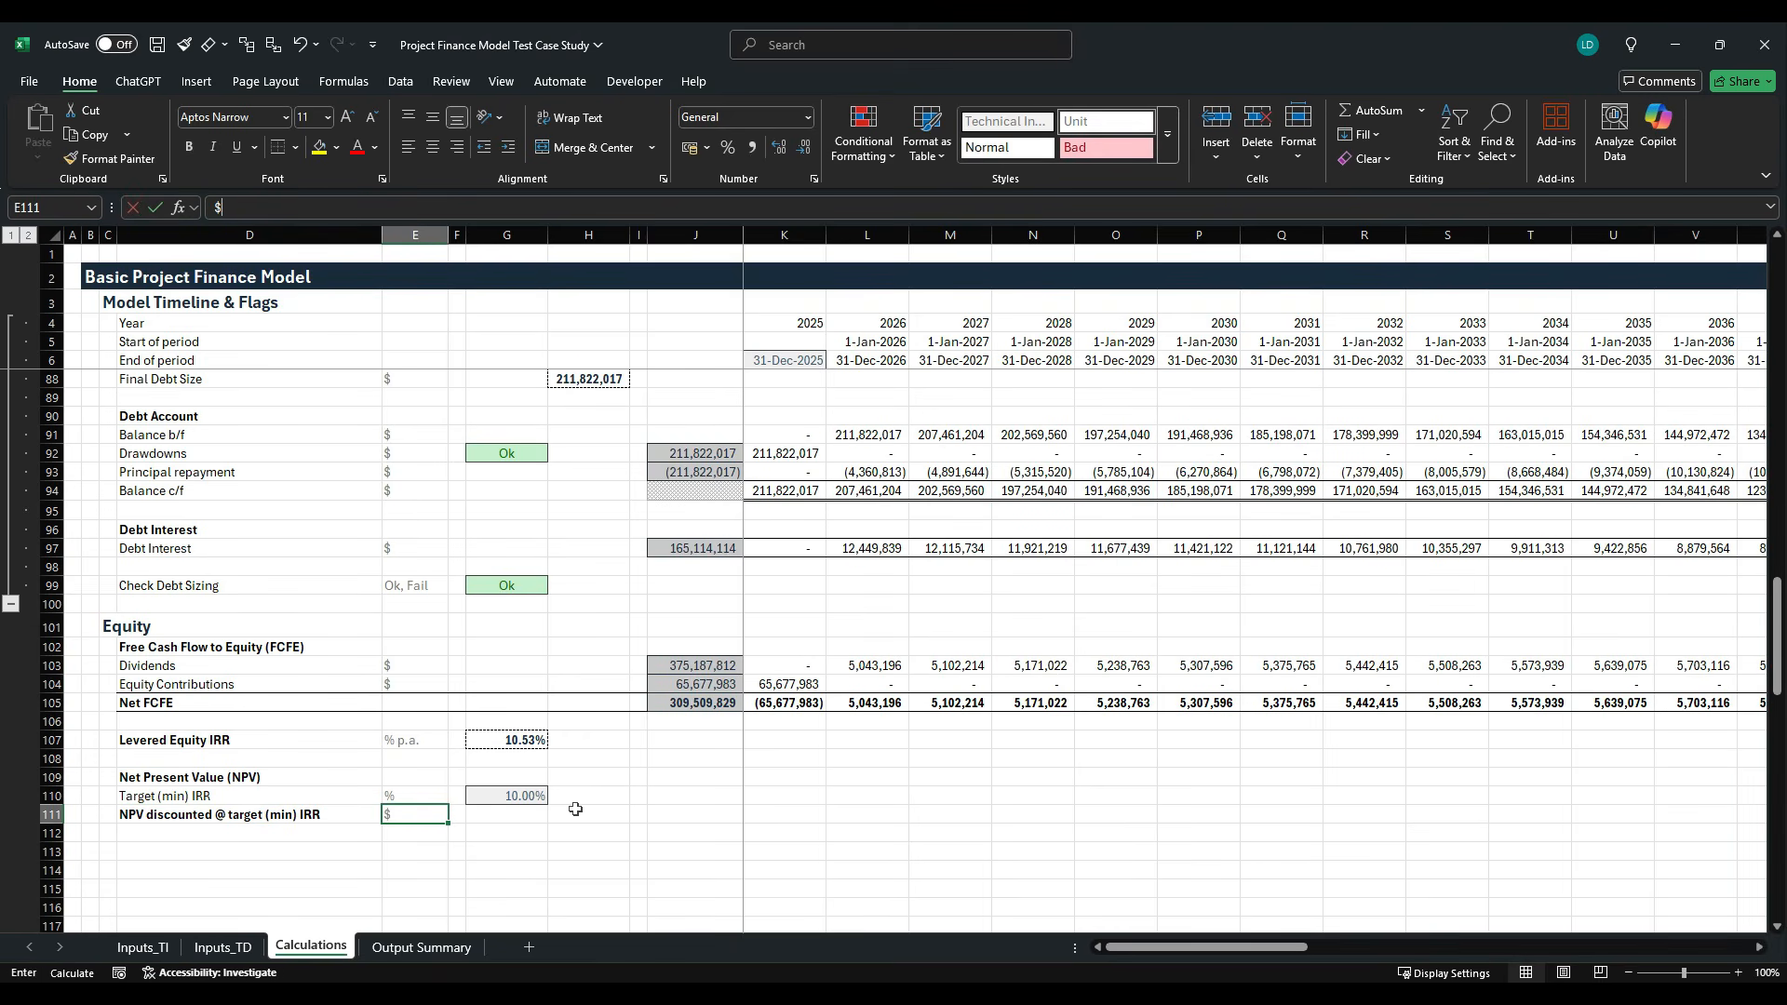
text($)
key(ctrl+Return)
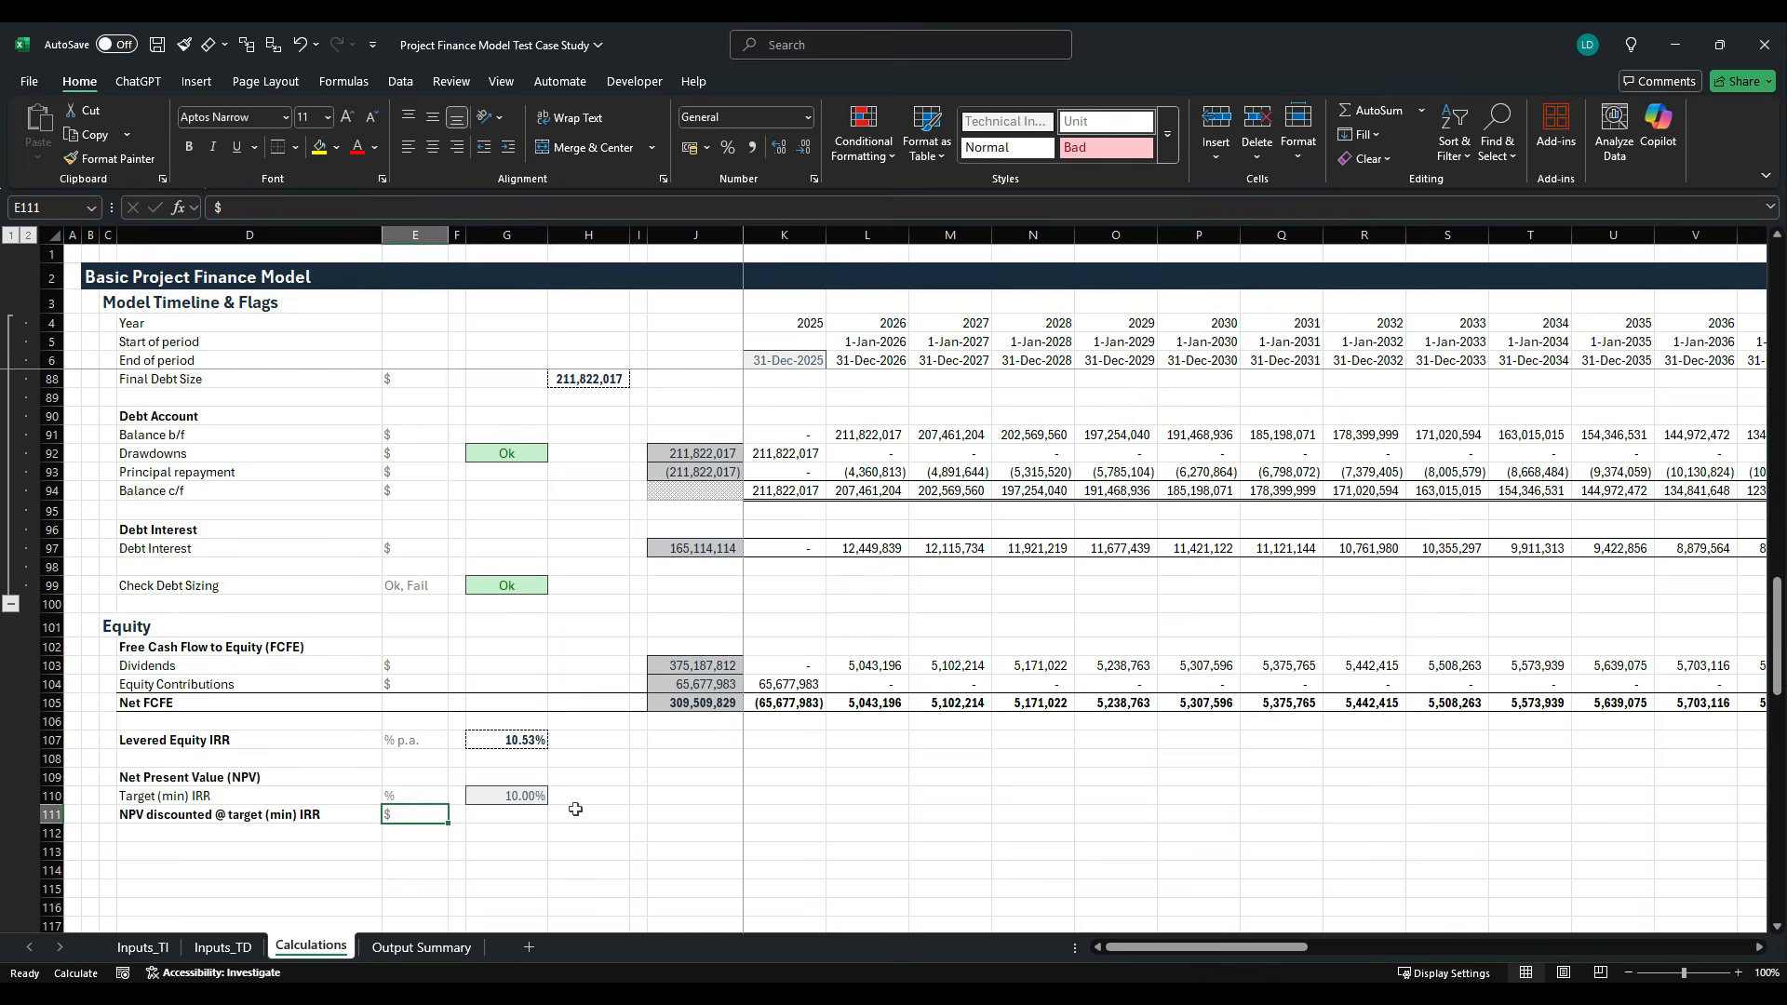
- Start an XNPV formula in G111 with the target IRR $G$110 as the absolute rate argument
key(Tab)
key(Tab)
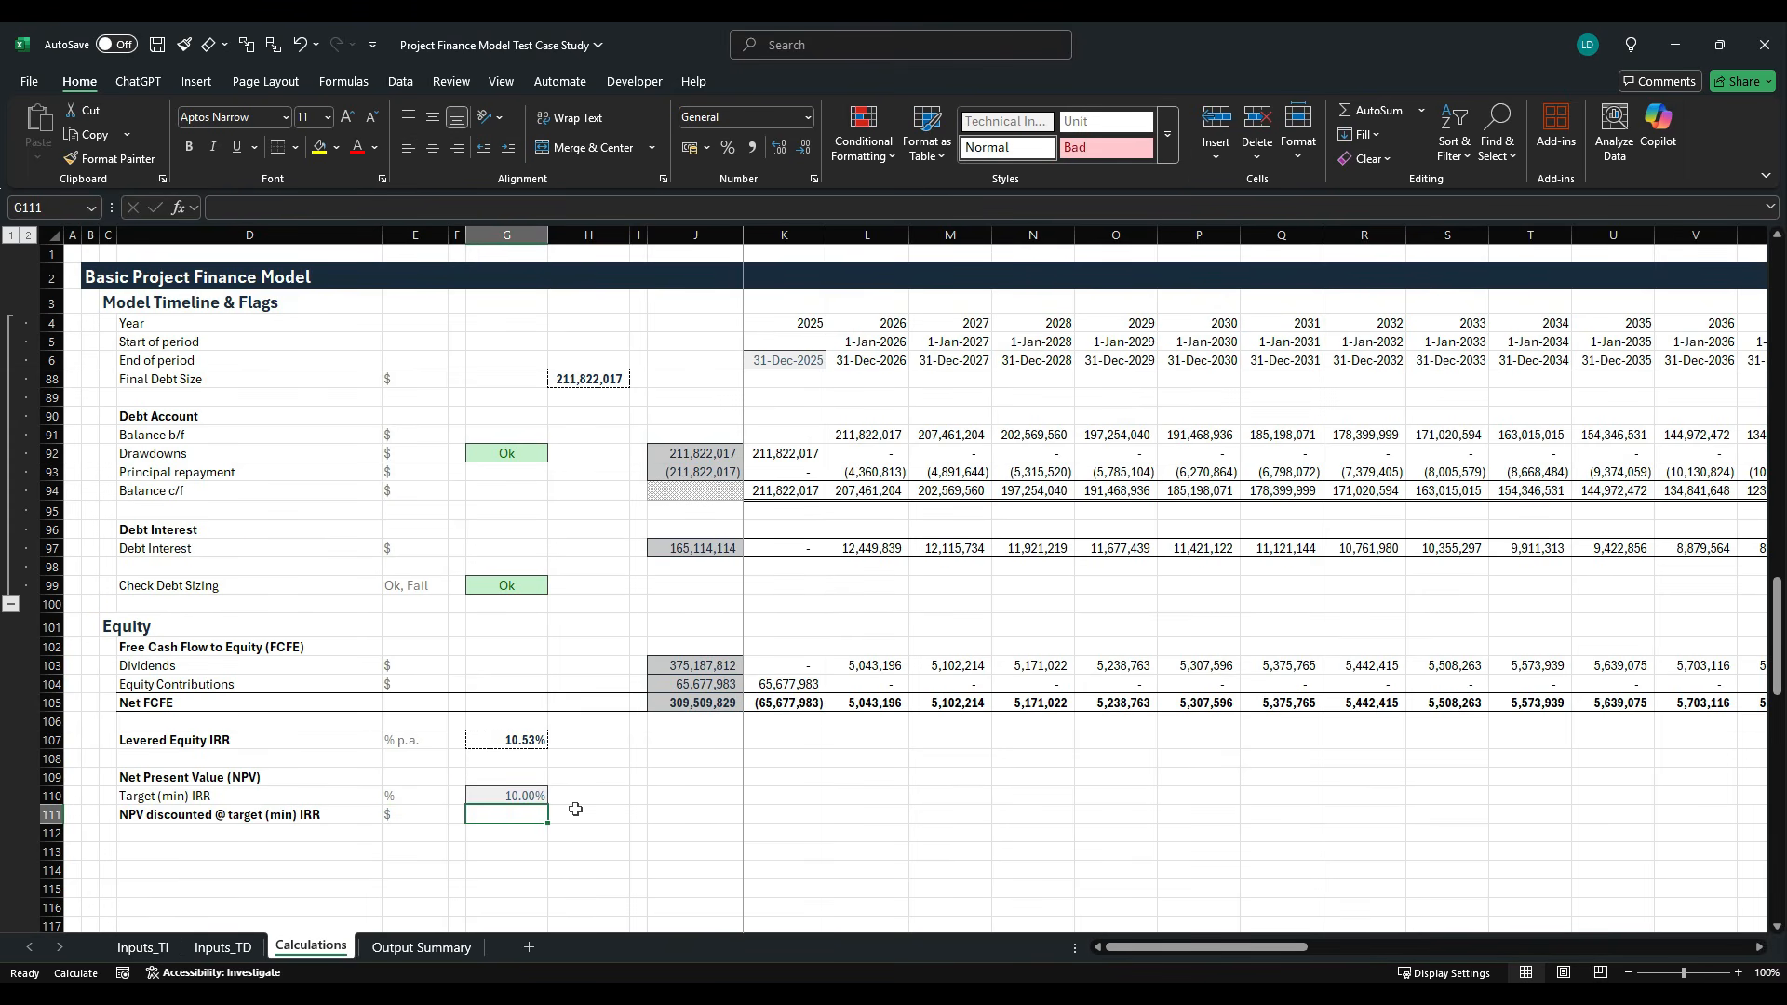
text(=)
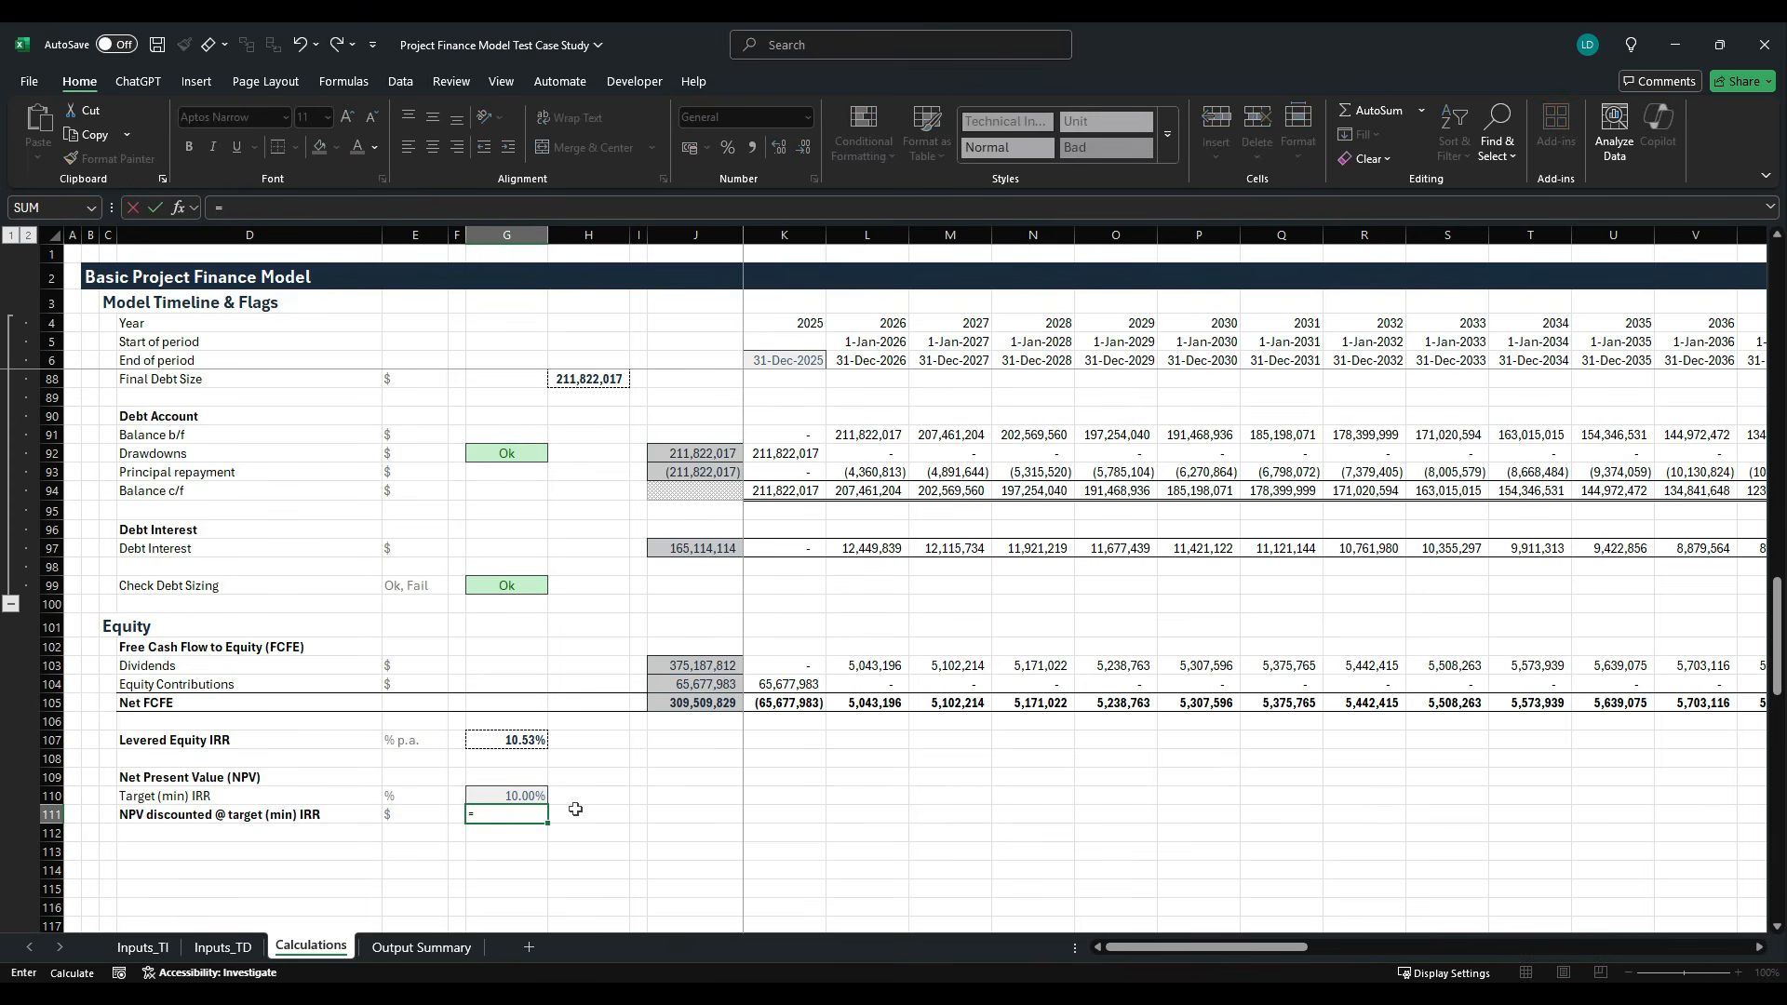
text(xn)
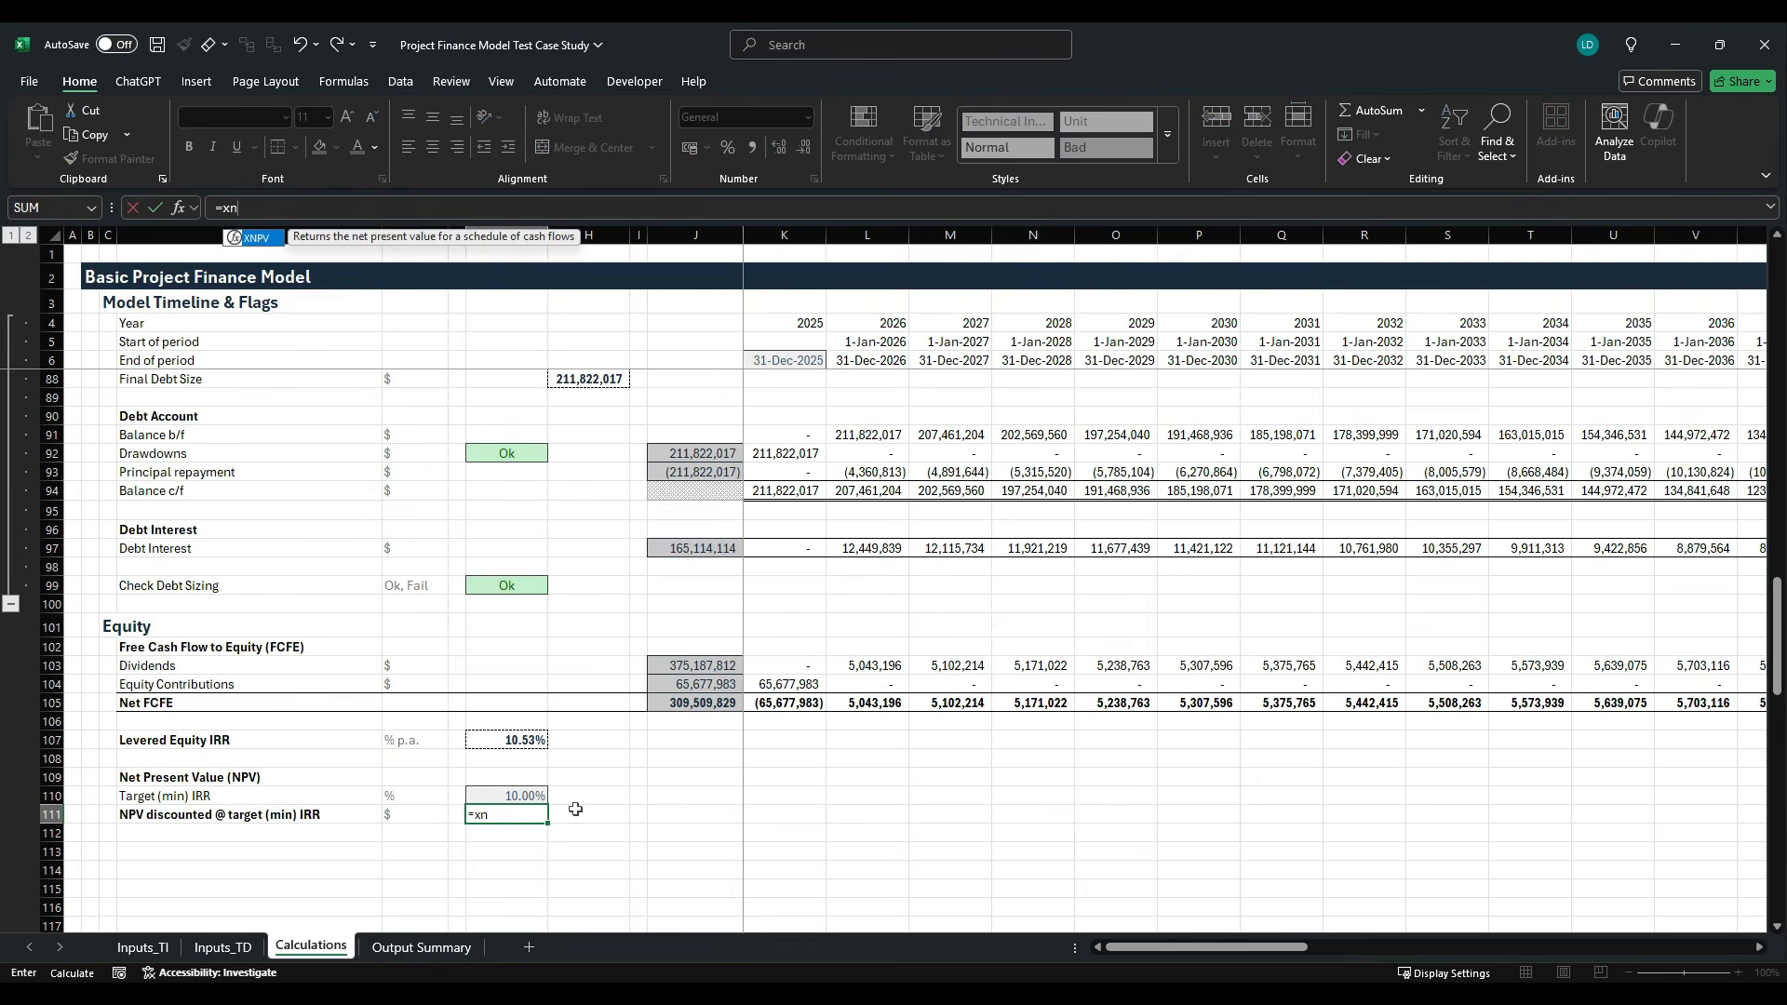
key(Tab)
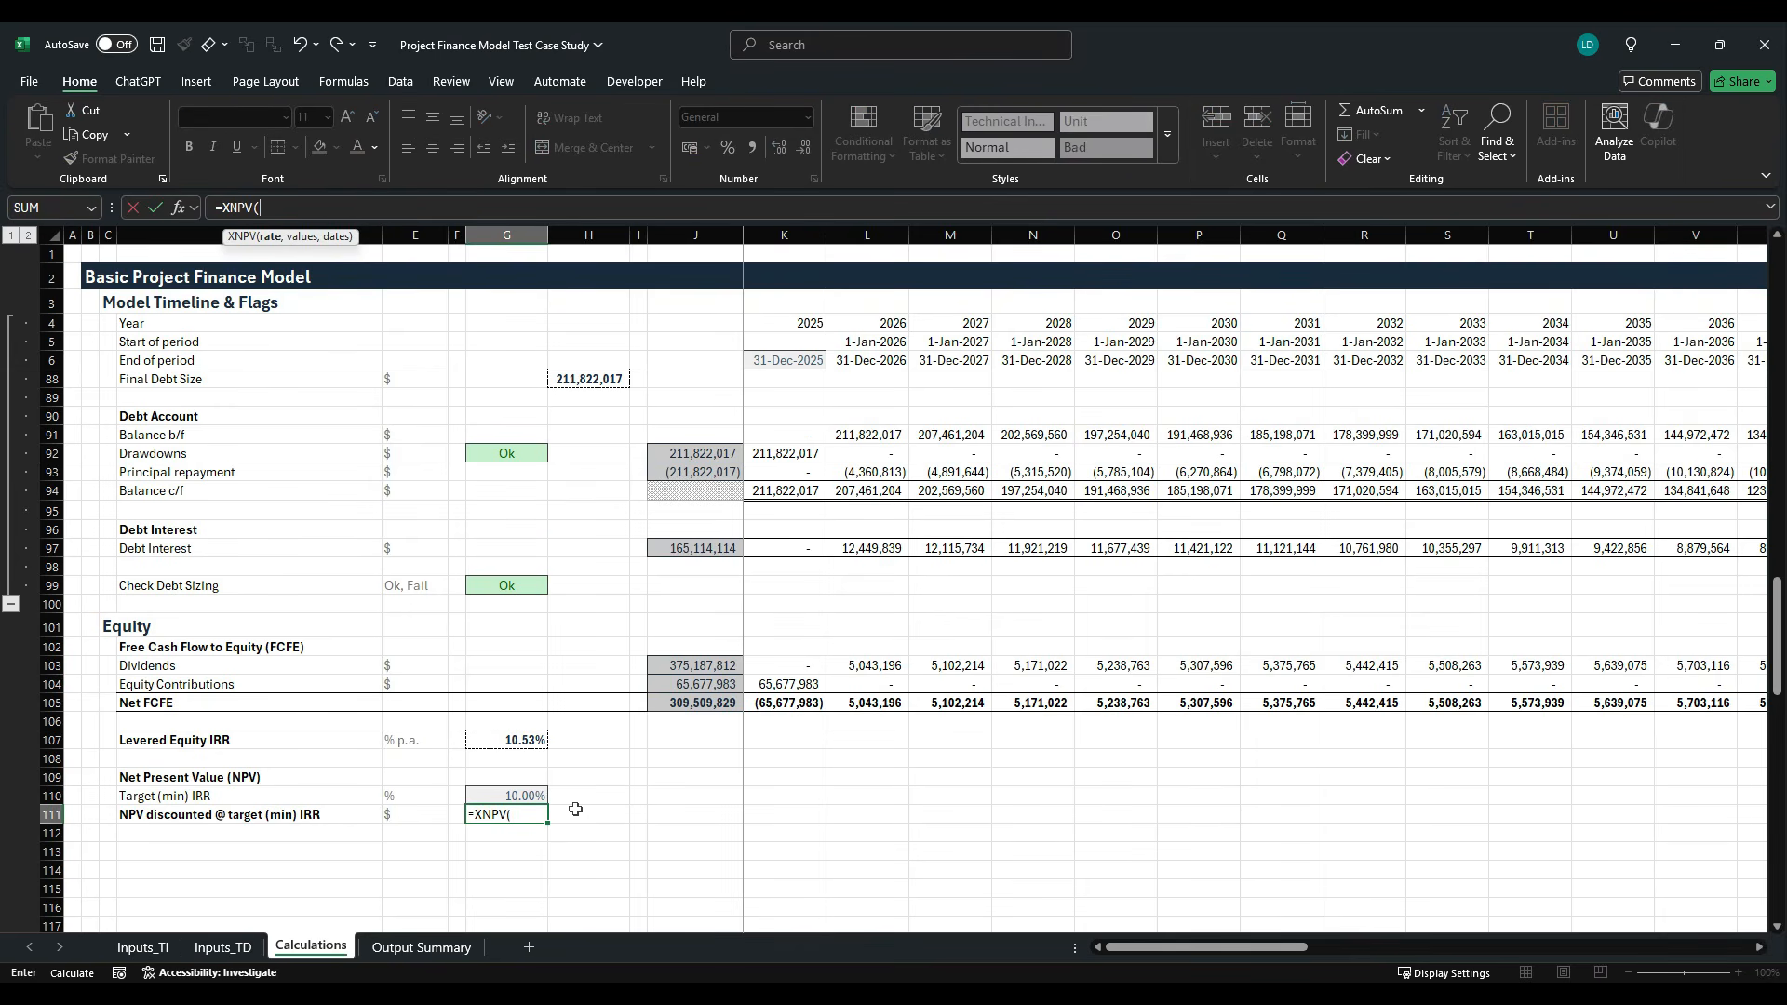
key(Up)
key(F4)
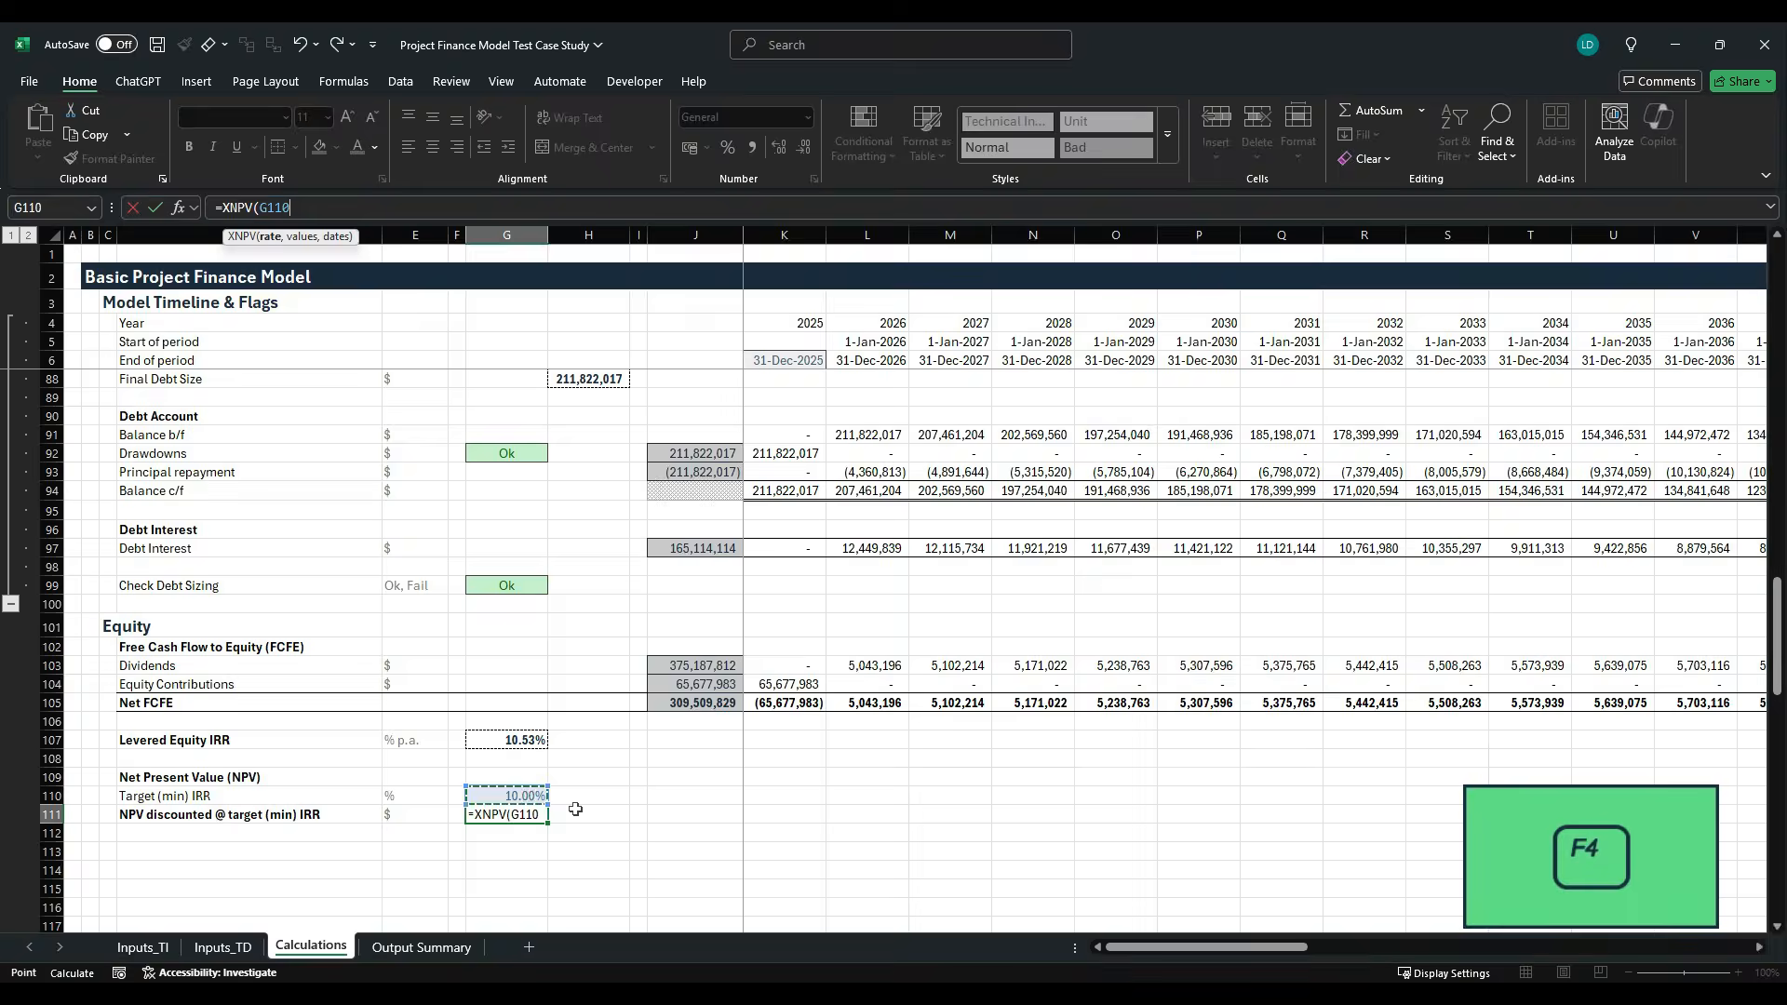
text(,)
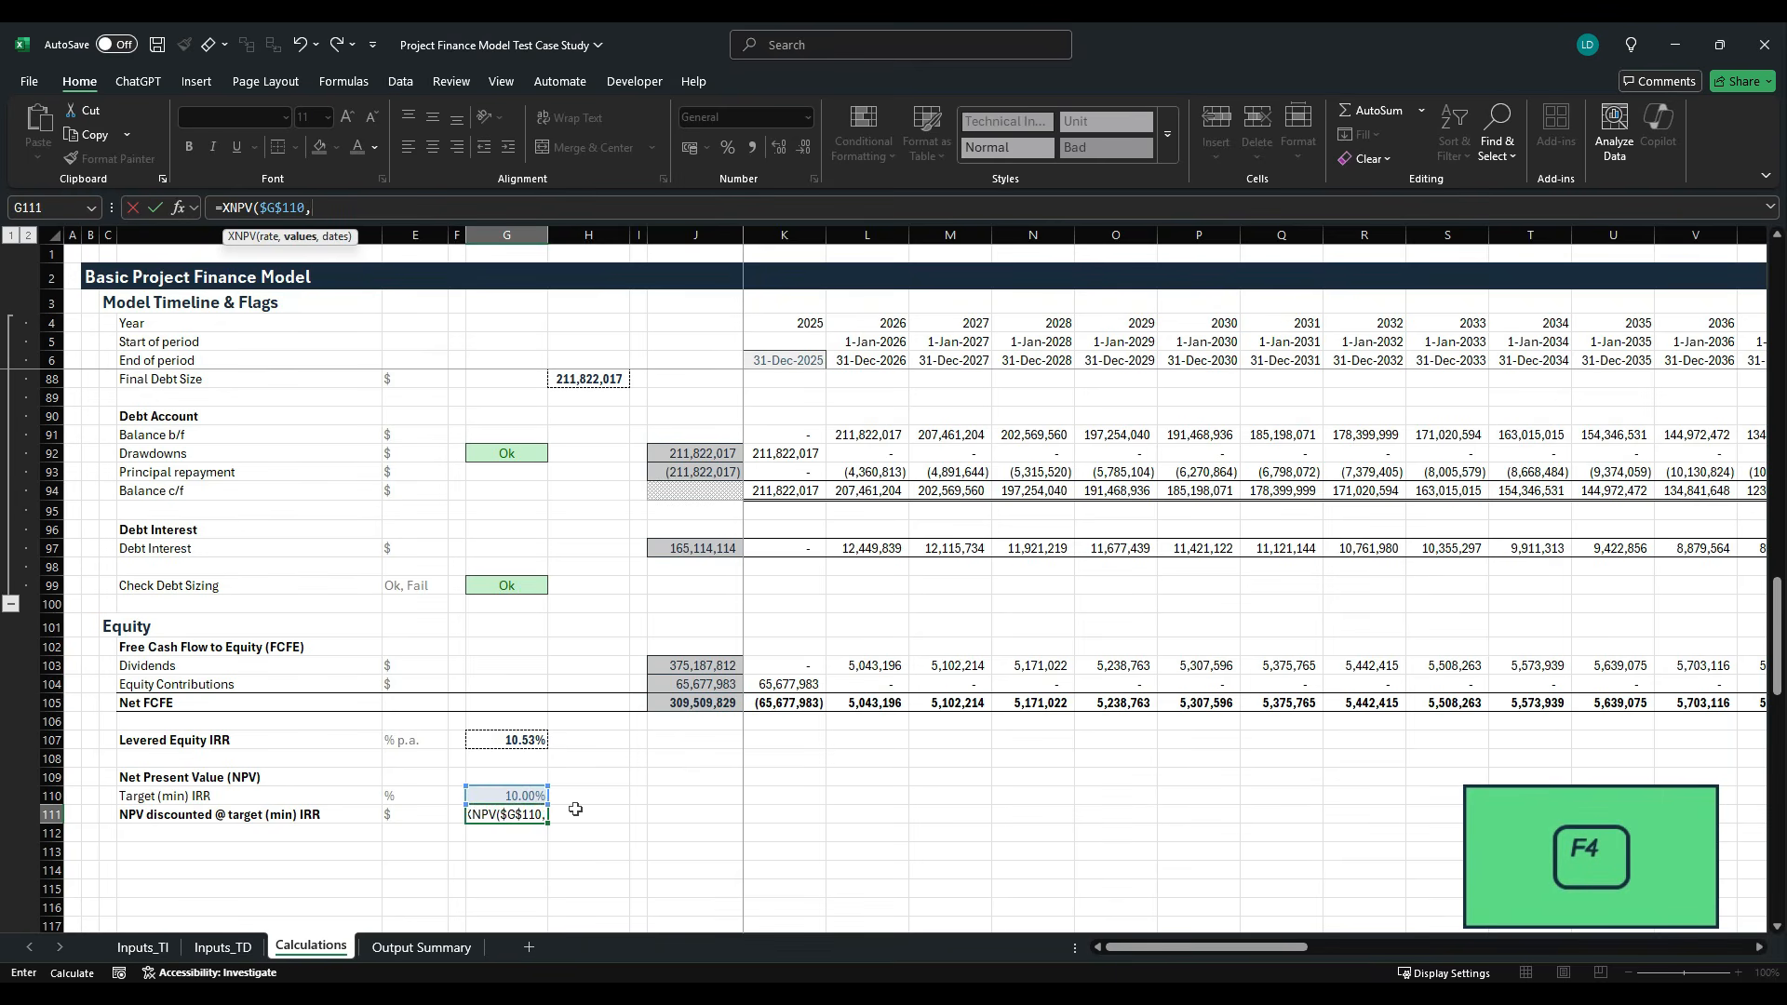
- Set the XNPV values argument to the Net FCFE row, K105:AT105
key(Up)
key(Up)
key(Up)
key(Up)
key(Up)
key(Up)
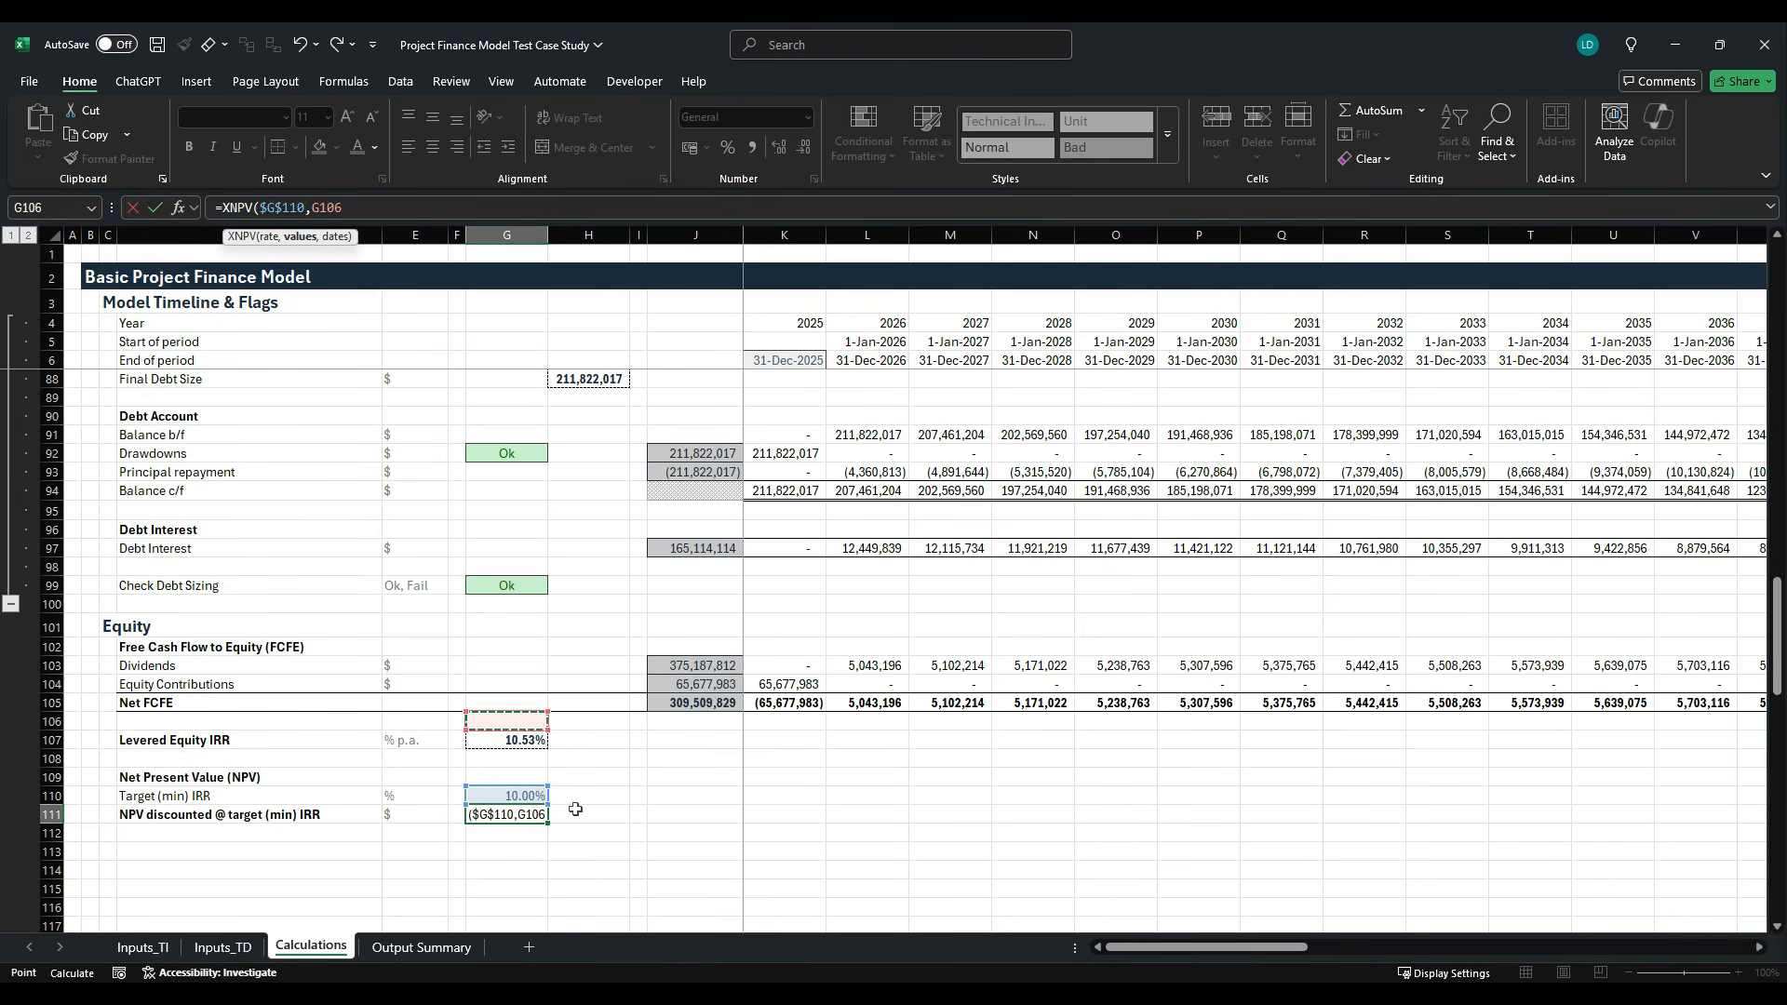
key(Right)
key(Right)
key(Right)
key(Right)
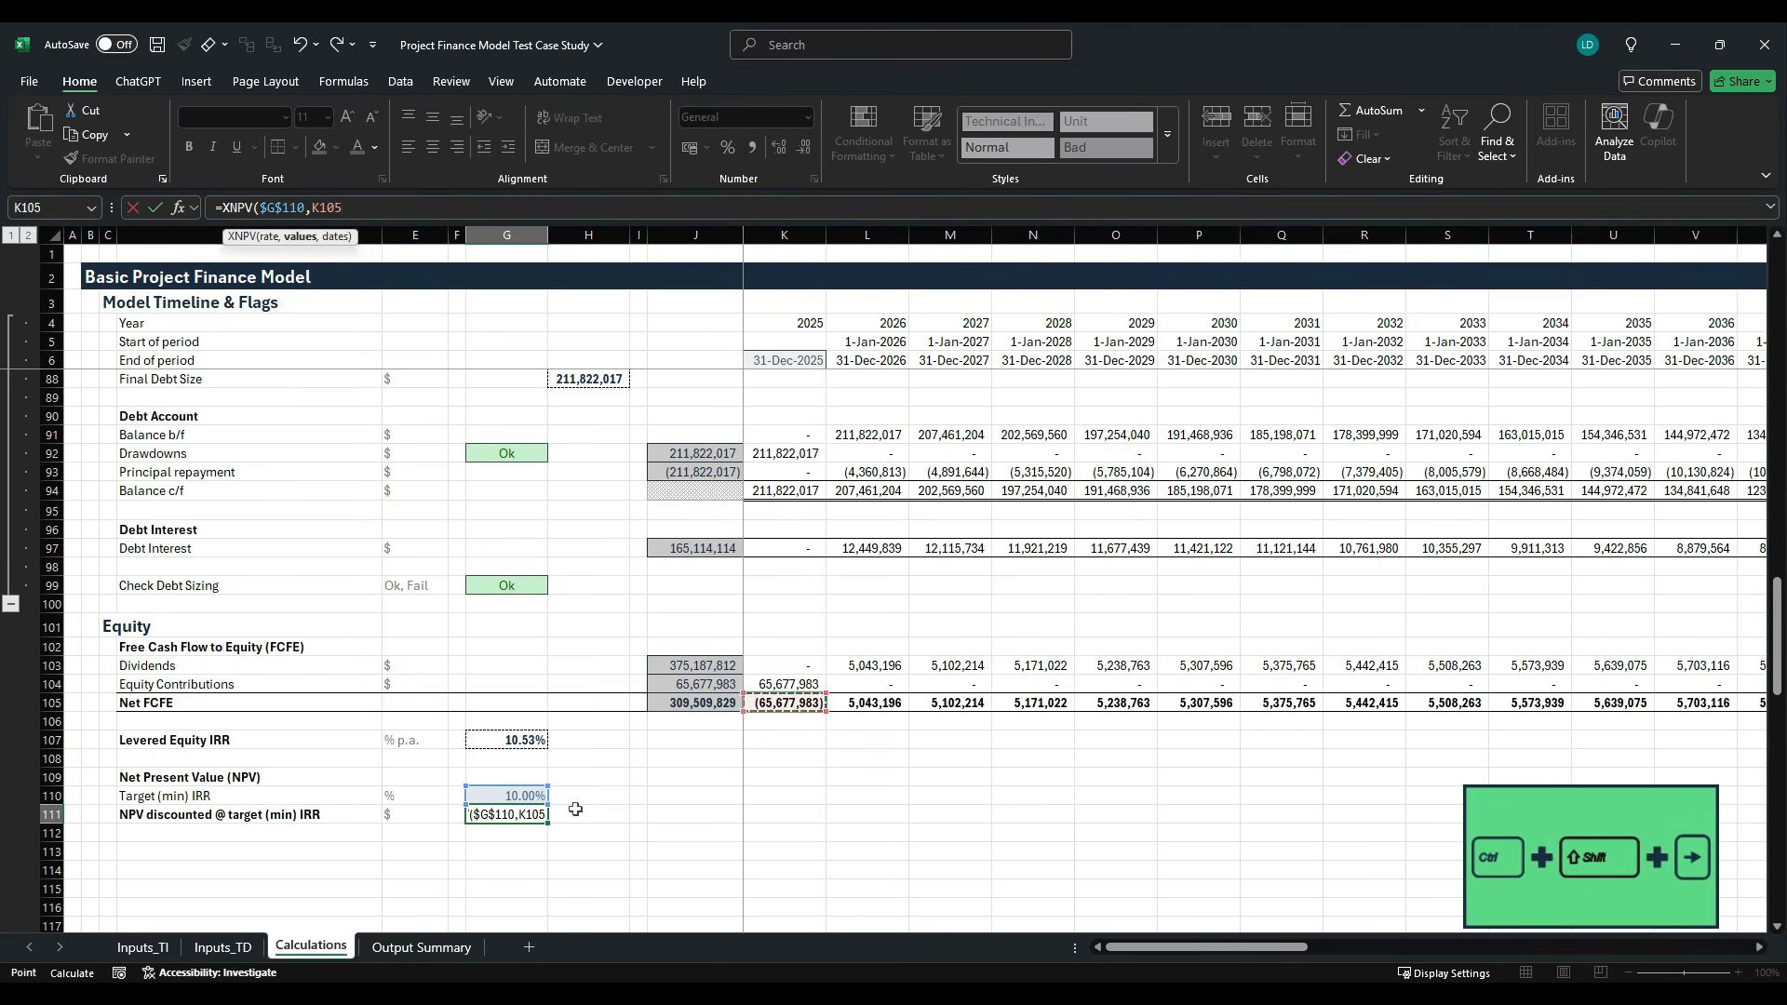
key(ctrl+shift+Right)
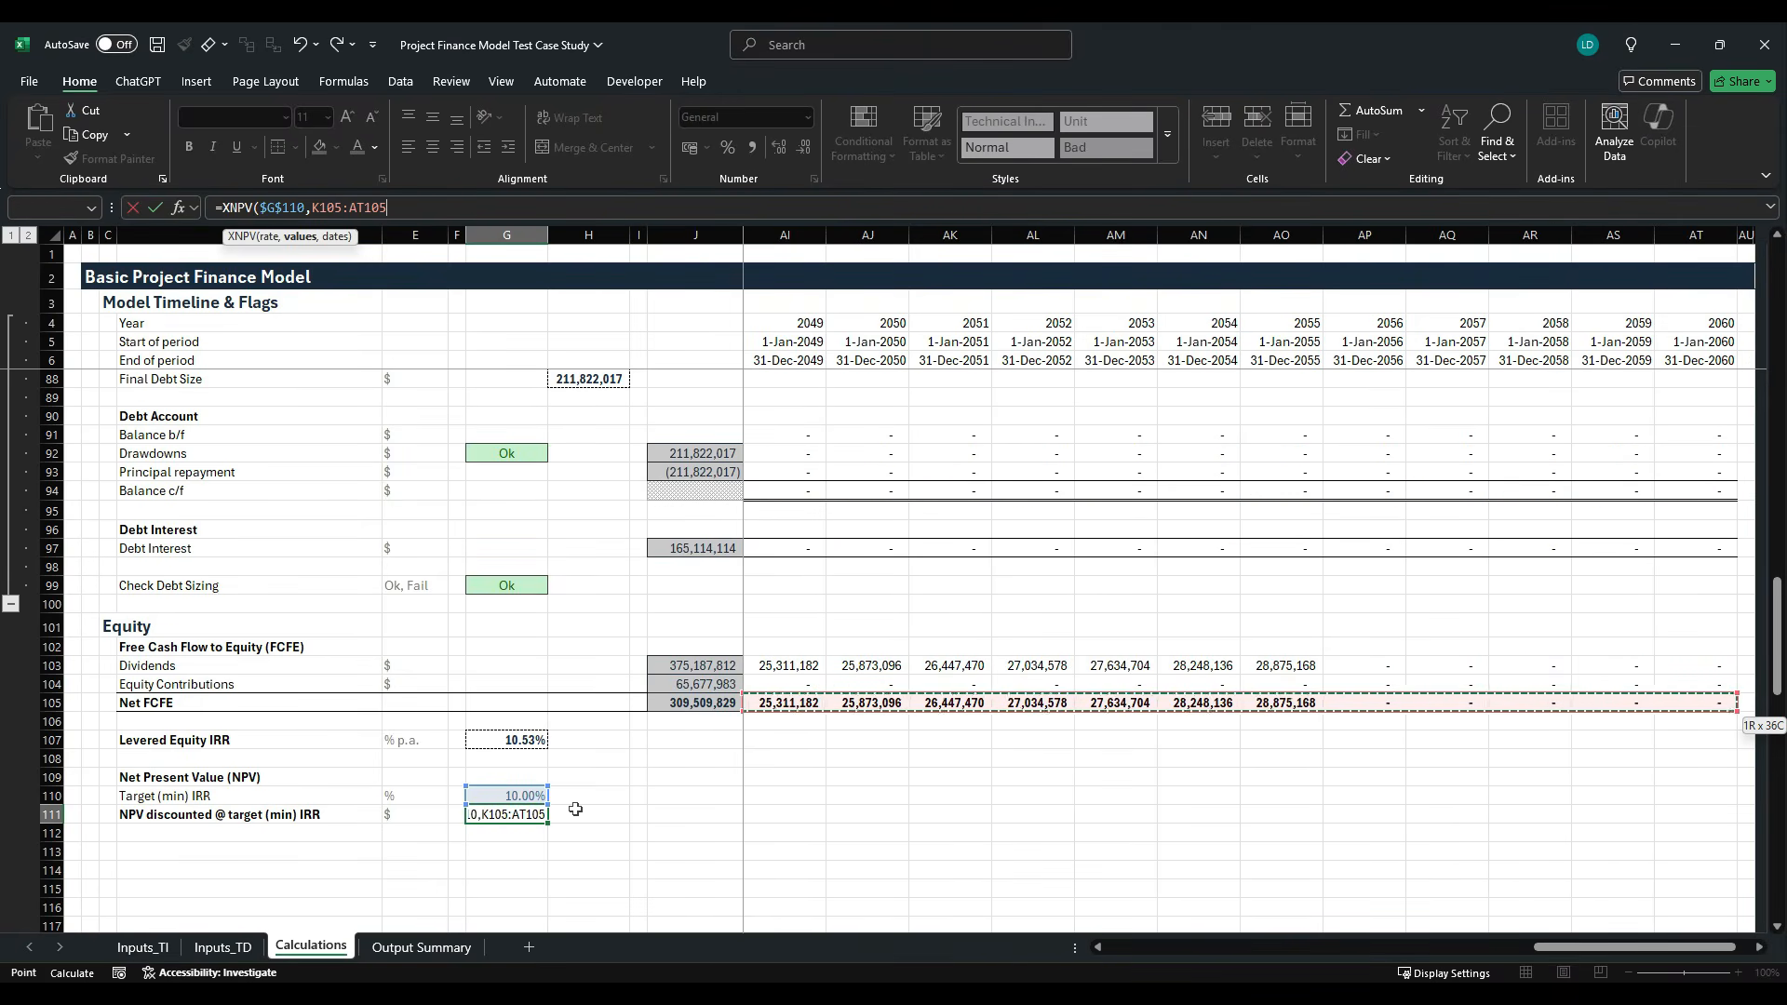
text(,)
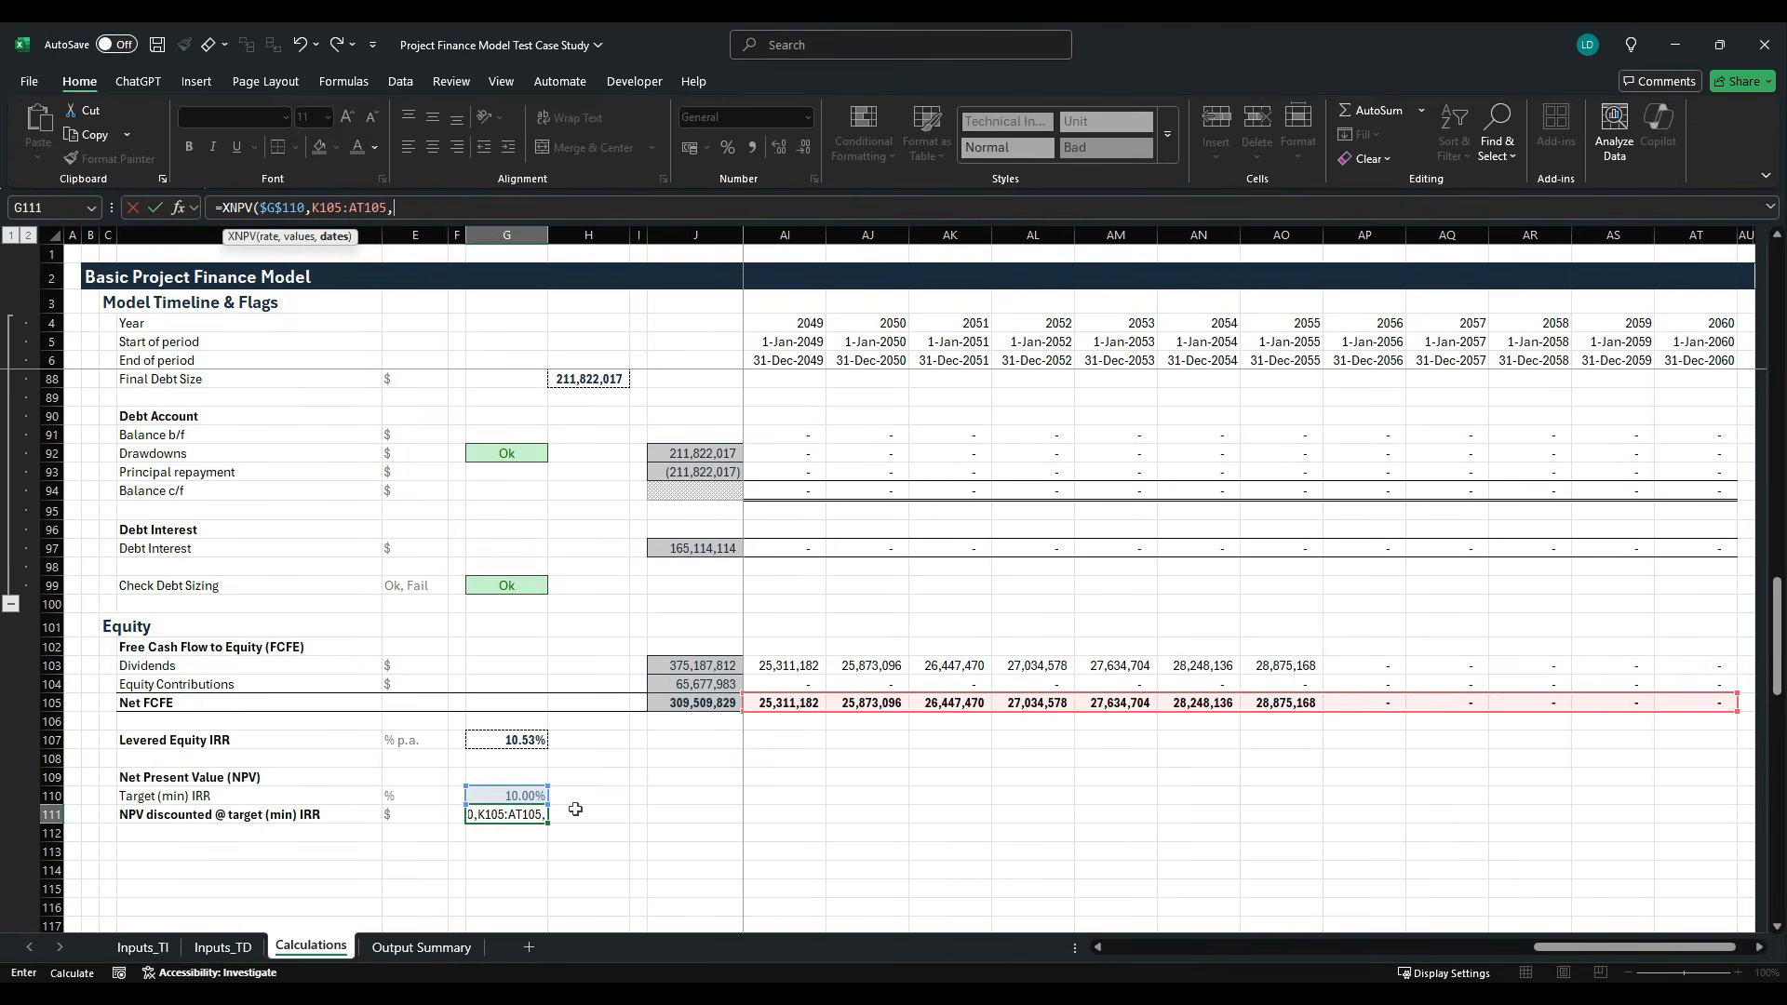
- Set the XNPV dates argument to the End of period row as $K$6:$AT$6 and complete the formula in G111
click(712, 362)
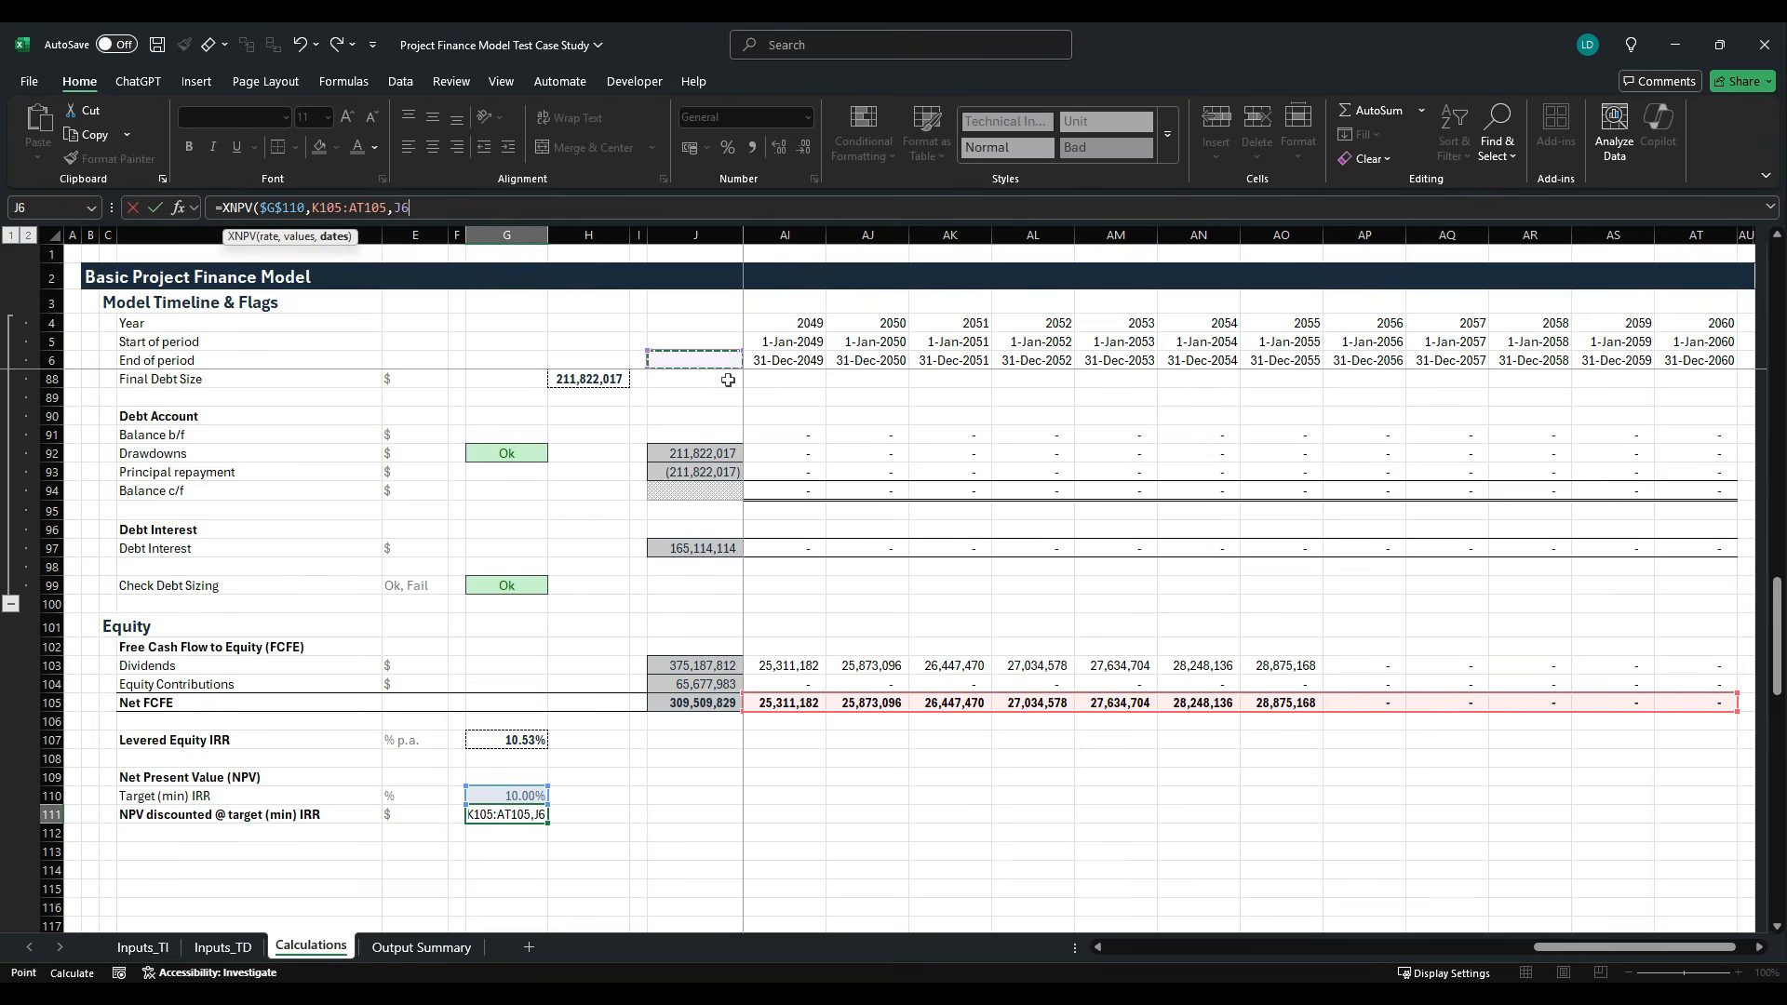
key(Right)
key(ctrl+shift+Right)
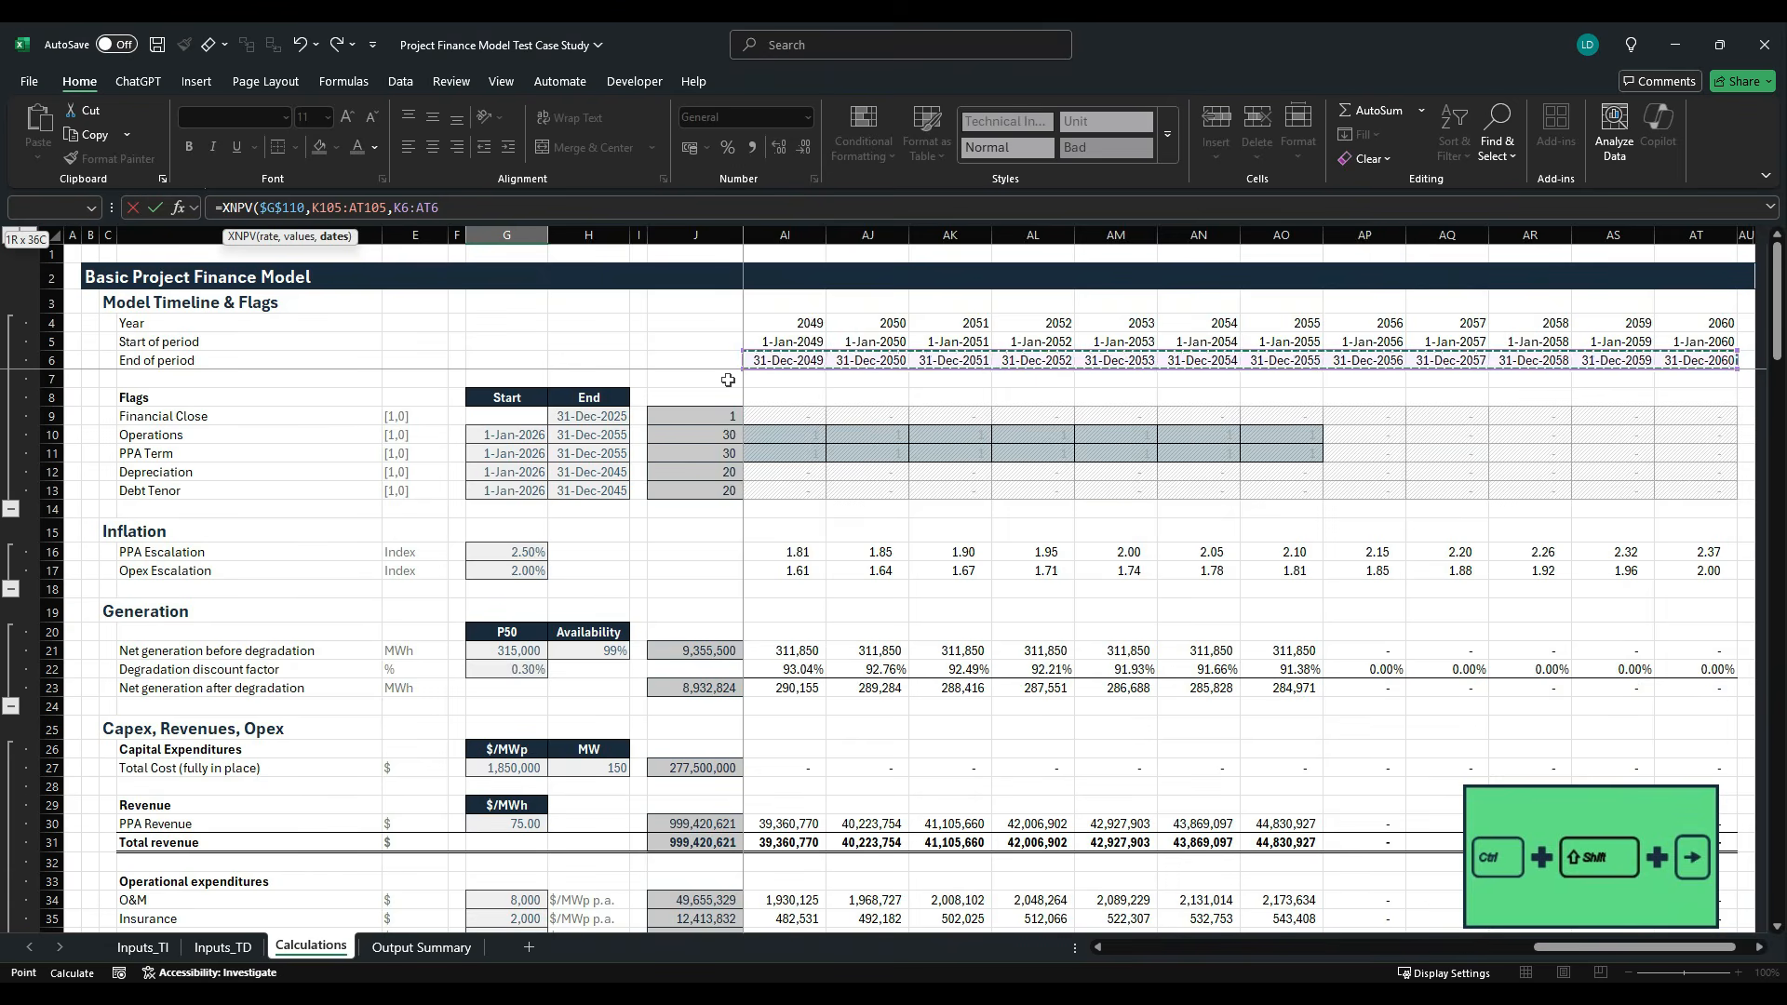
key(F4)
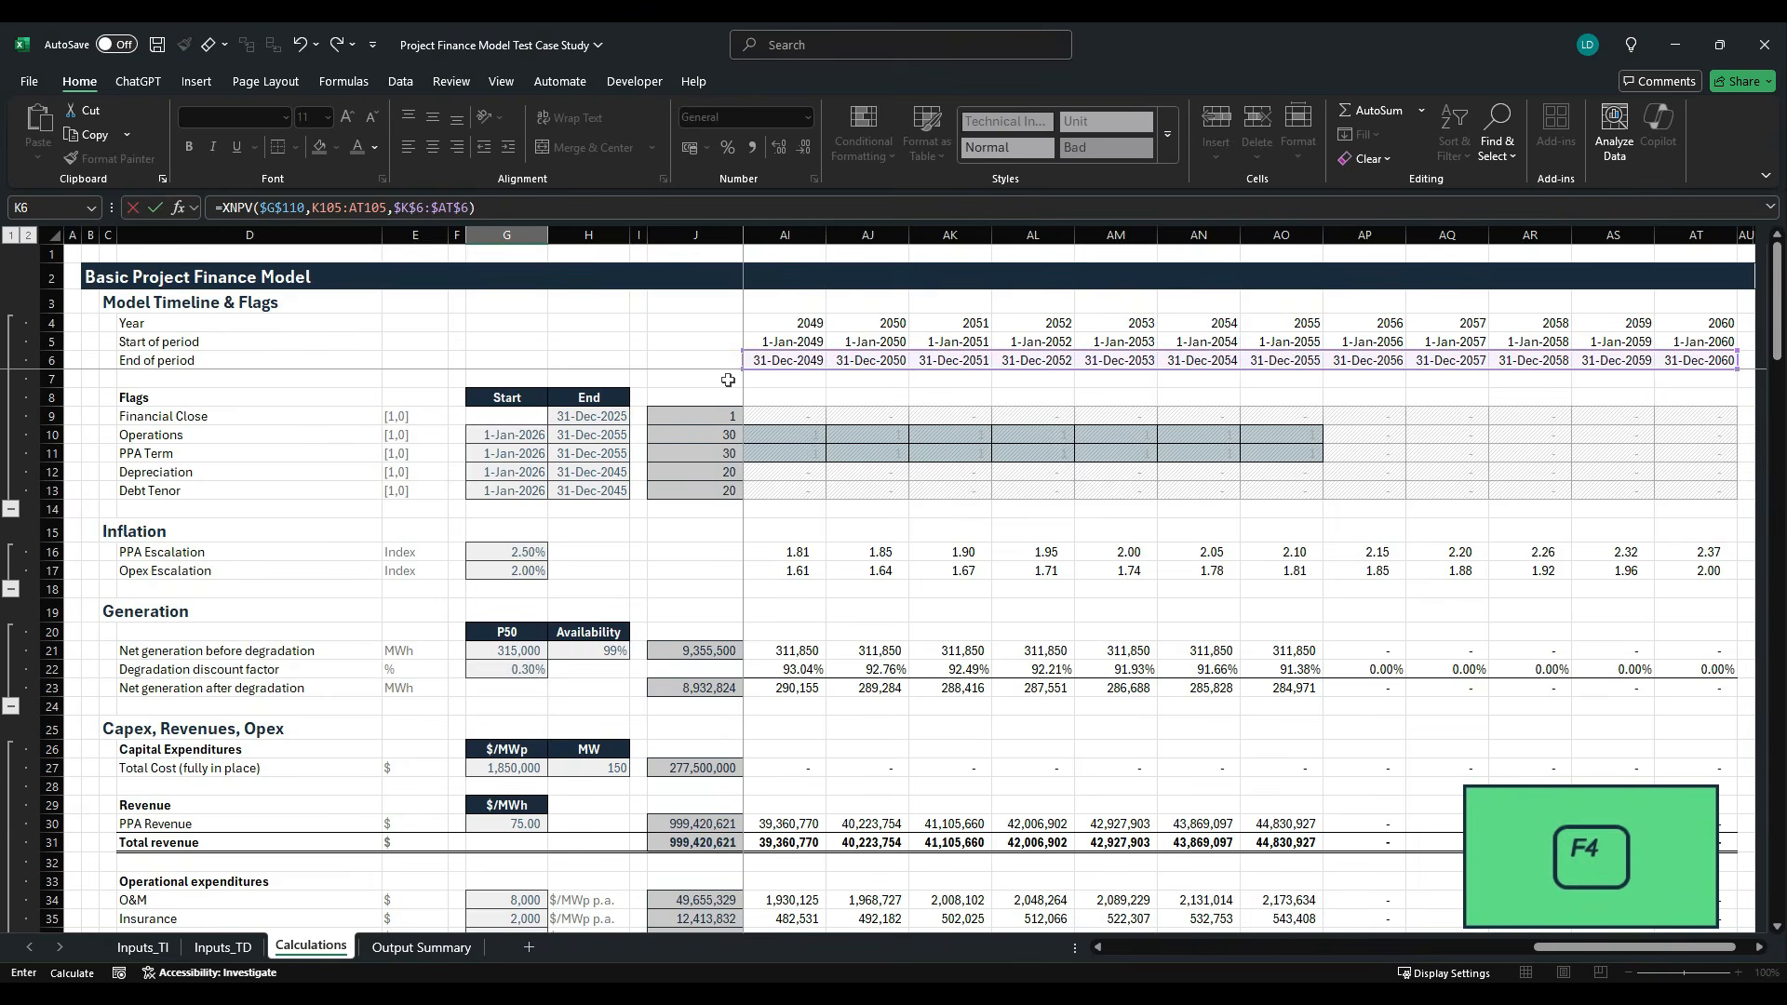
key(Return)
- Apply the Comma[0] cell style to the NPV result in G111 and make it bold
scroll(834, 533, down, 3)
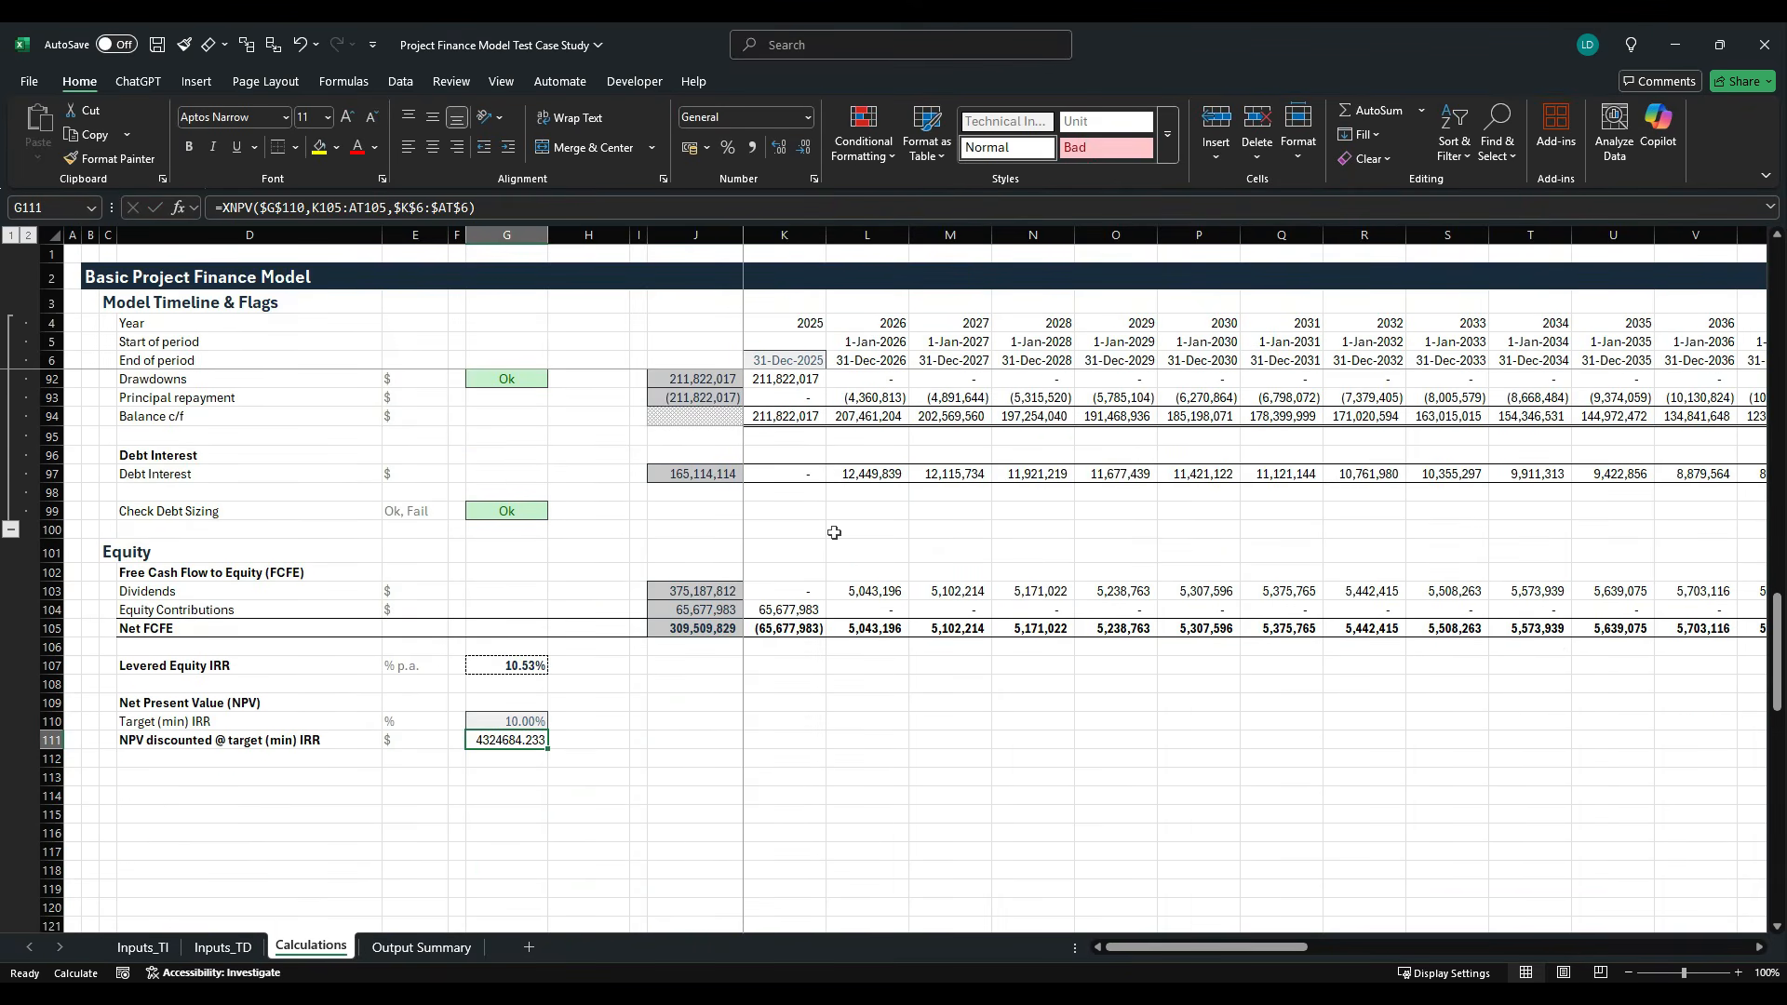
key(alt+h)
key(j)
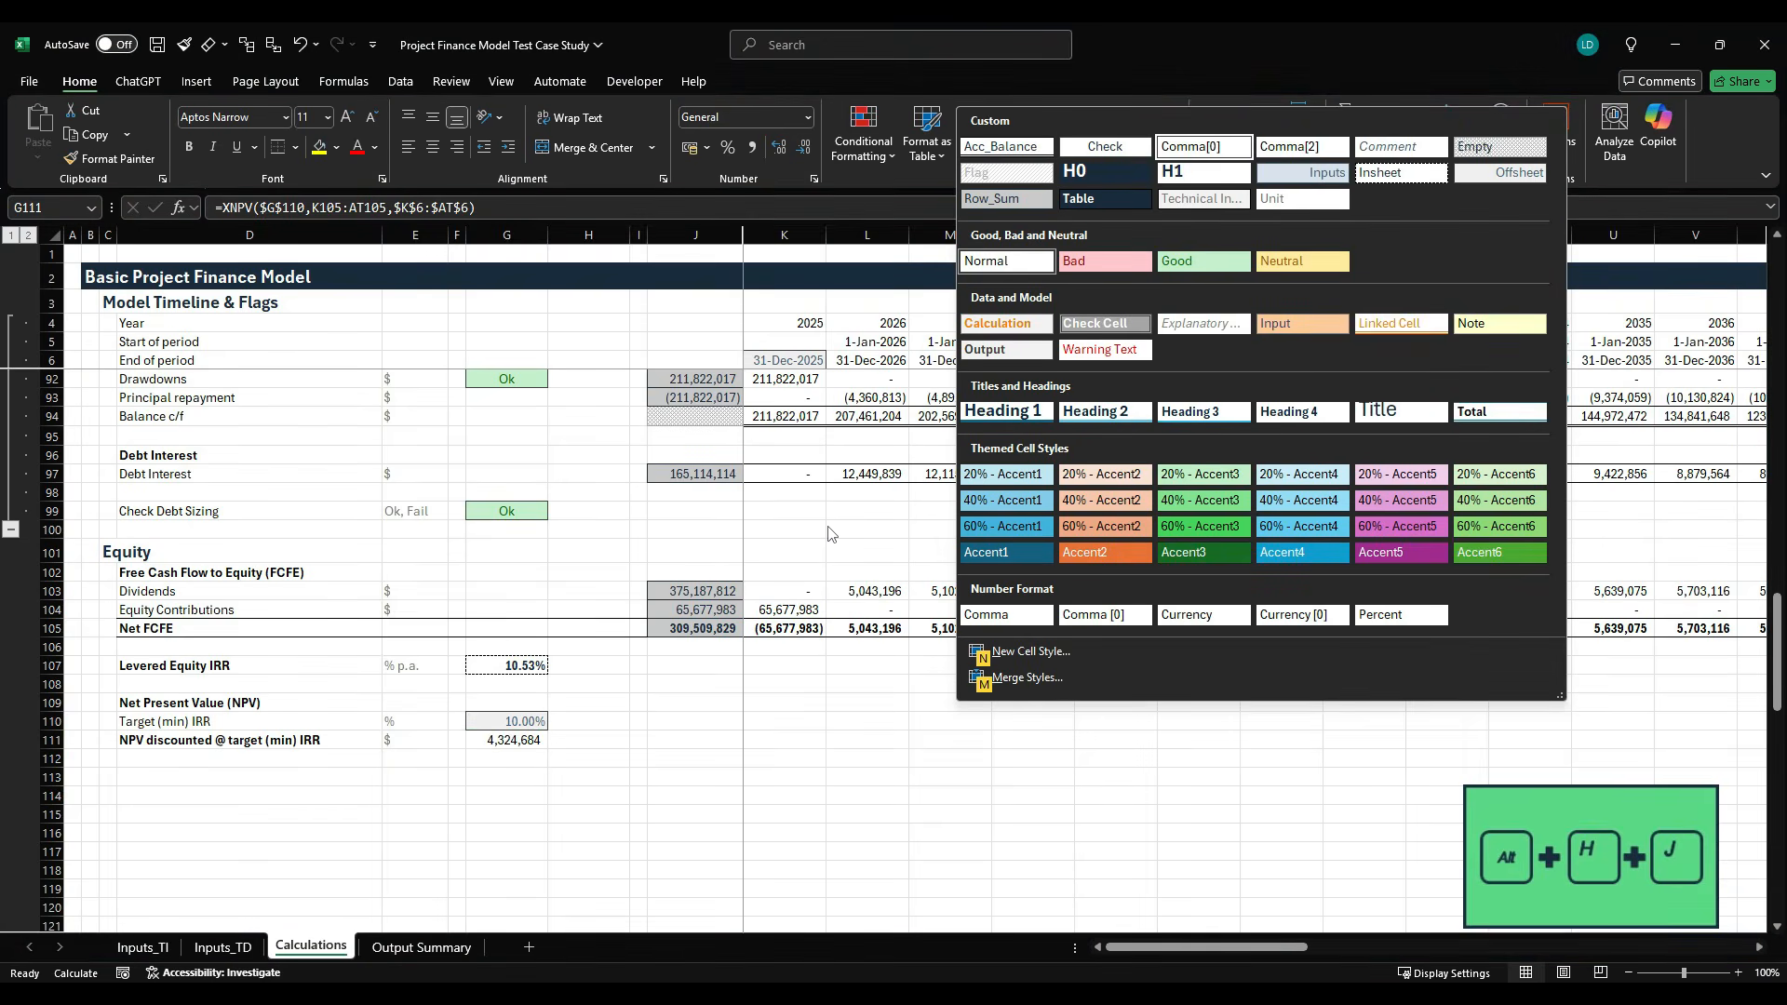
key(Return)
key(ctrl+b)
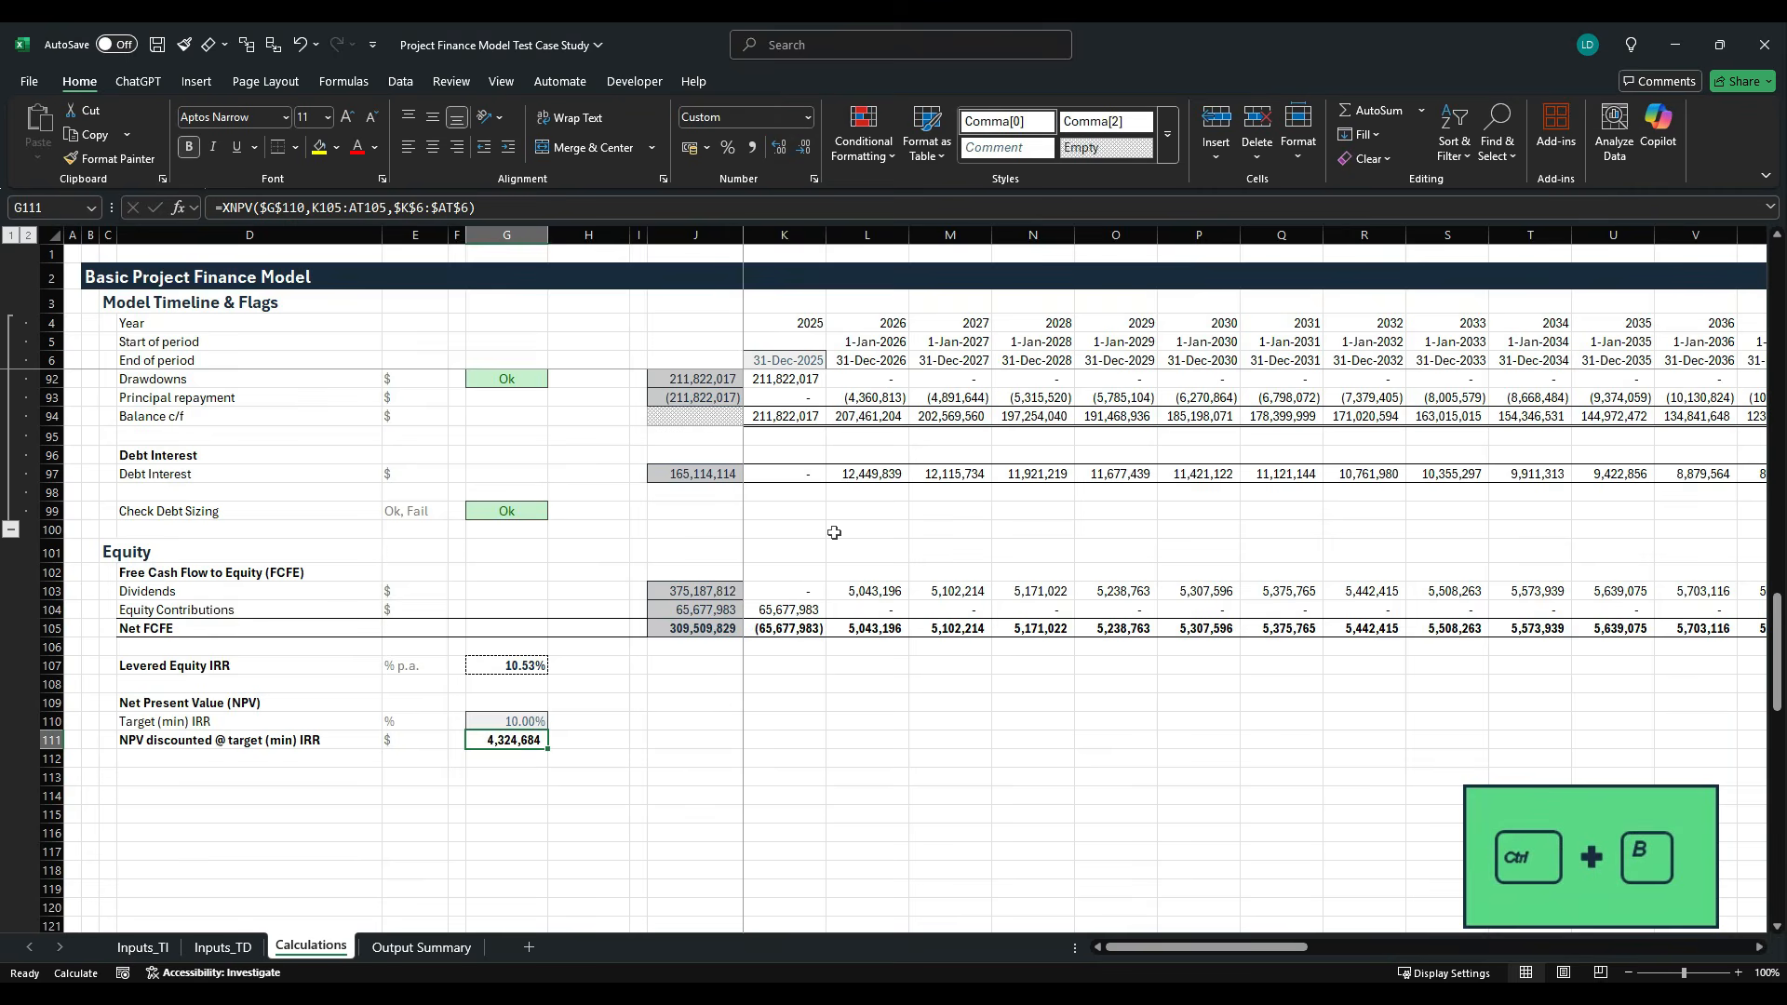
- Apply the Insheet cell style to the NPV result in G111 and restore its bold formatting
key(alt+h)
key(j)
key(Right)
key(Right)
key(Right)
key(Right)
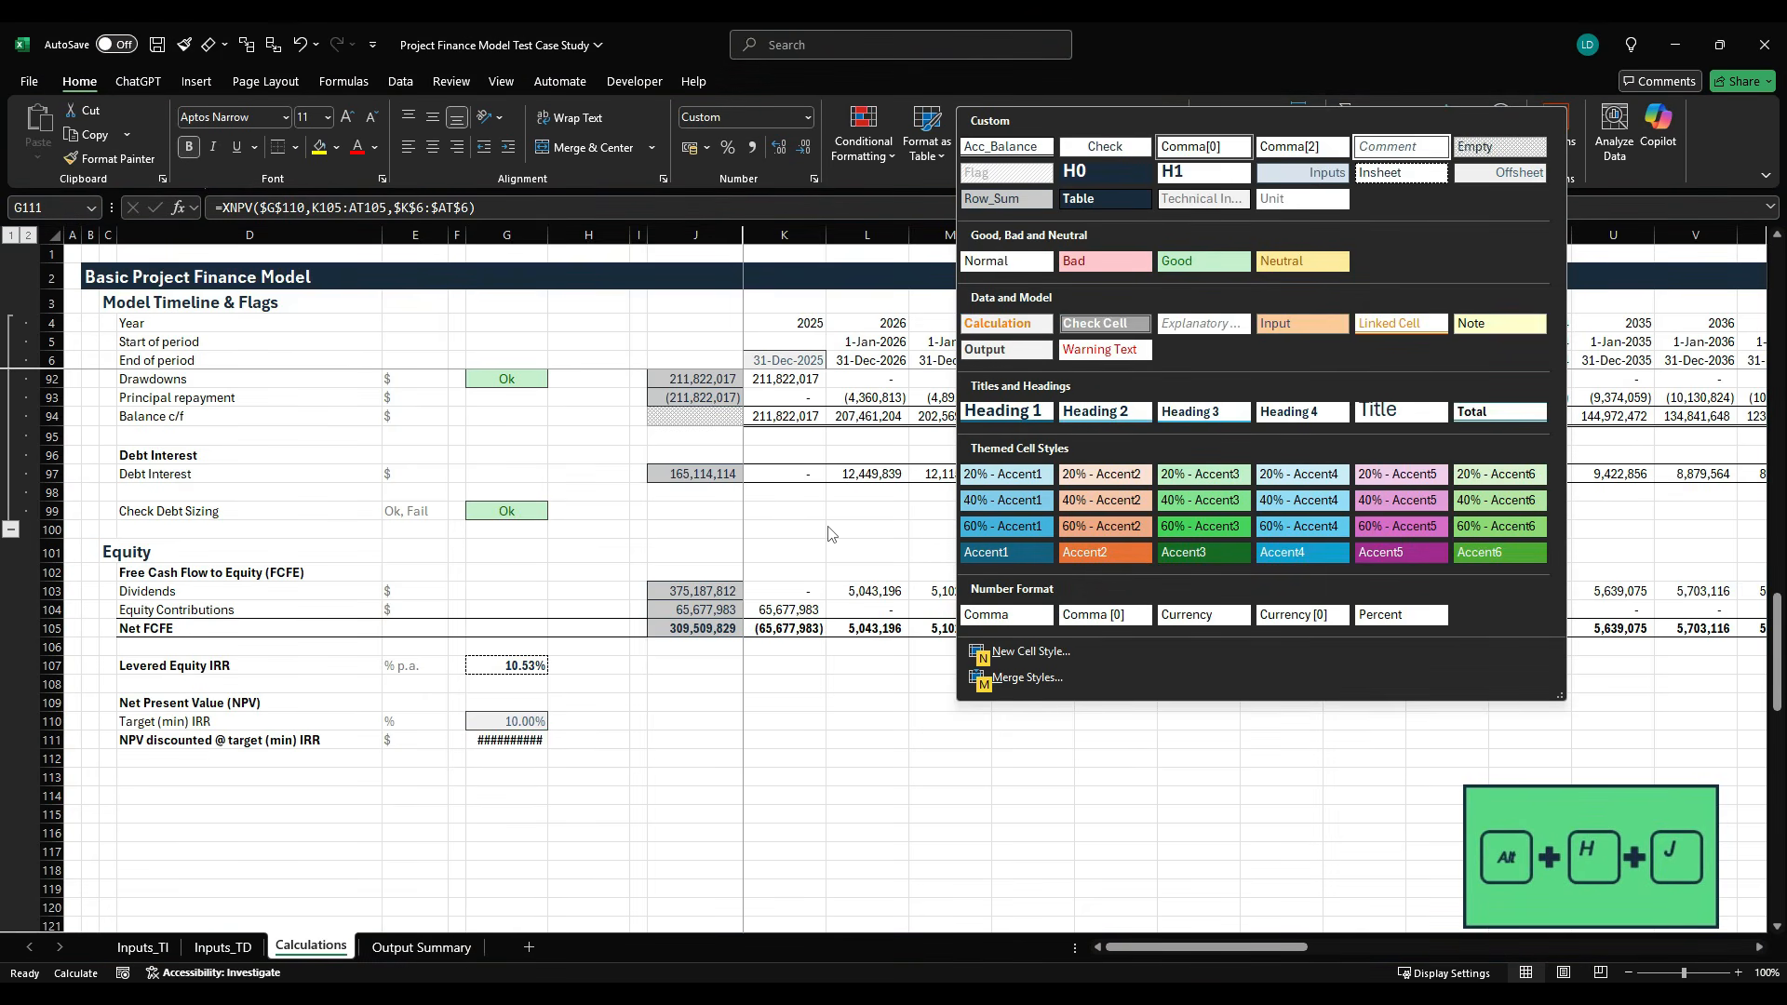
key(Down)
key(Return)
key(ctrl+b)
key(Left)
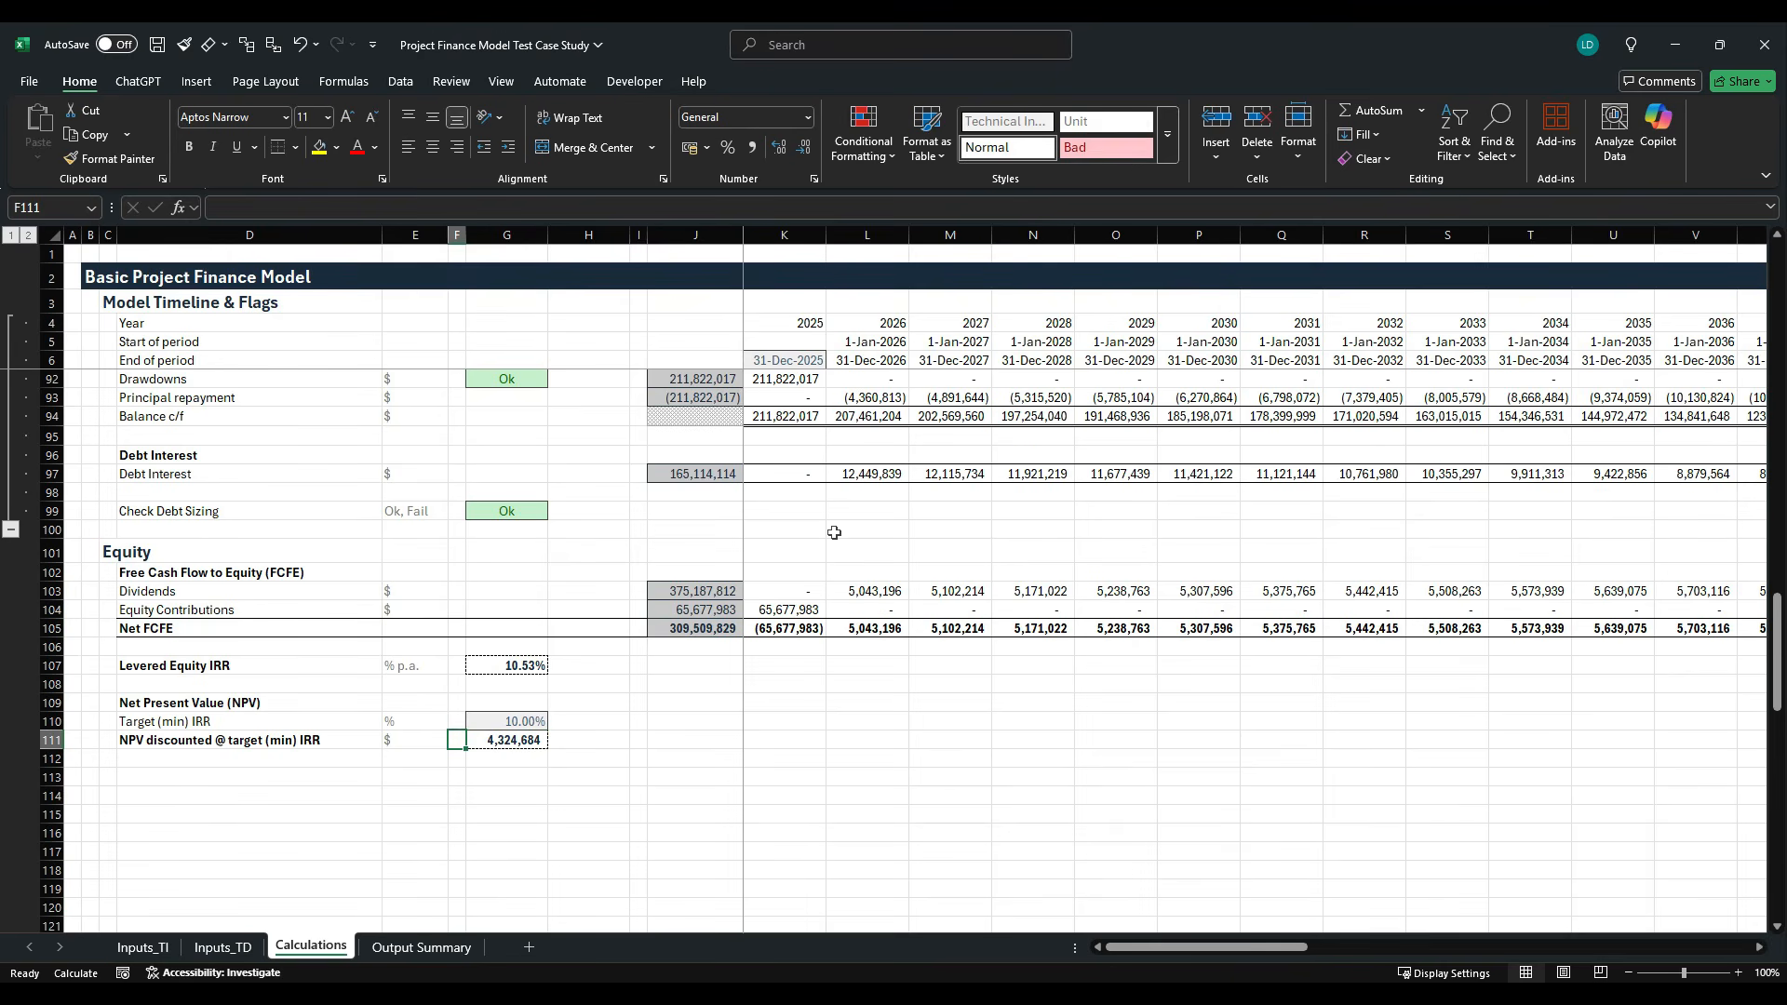
- Switch to the case study PDF to check which required output follows NPV, and return to the workbook
key(Down)
key(Down)
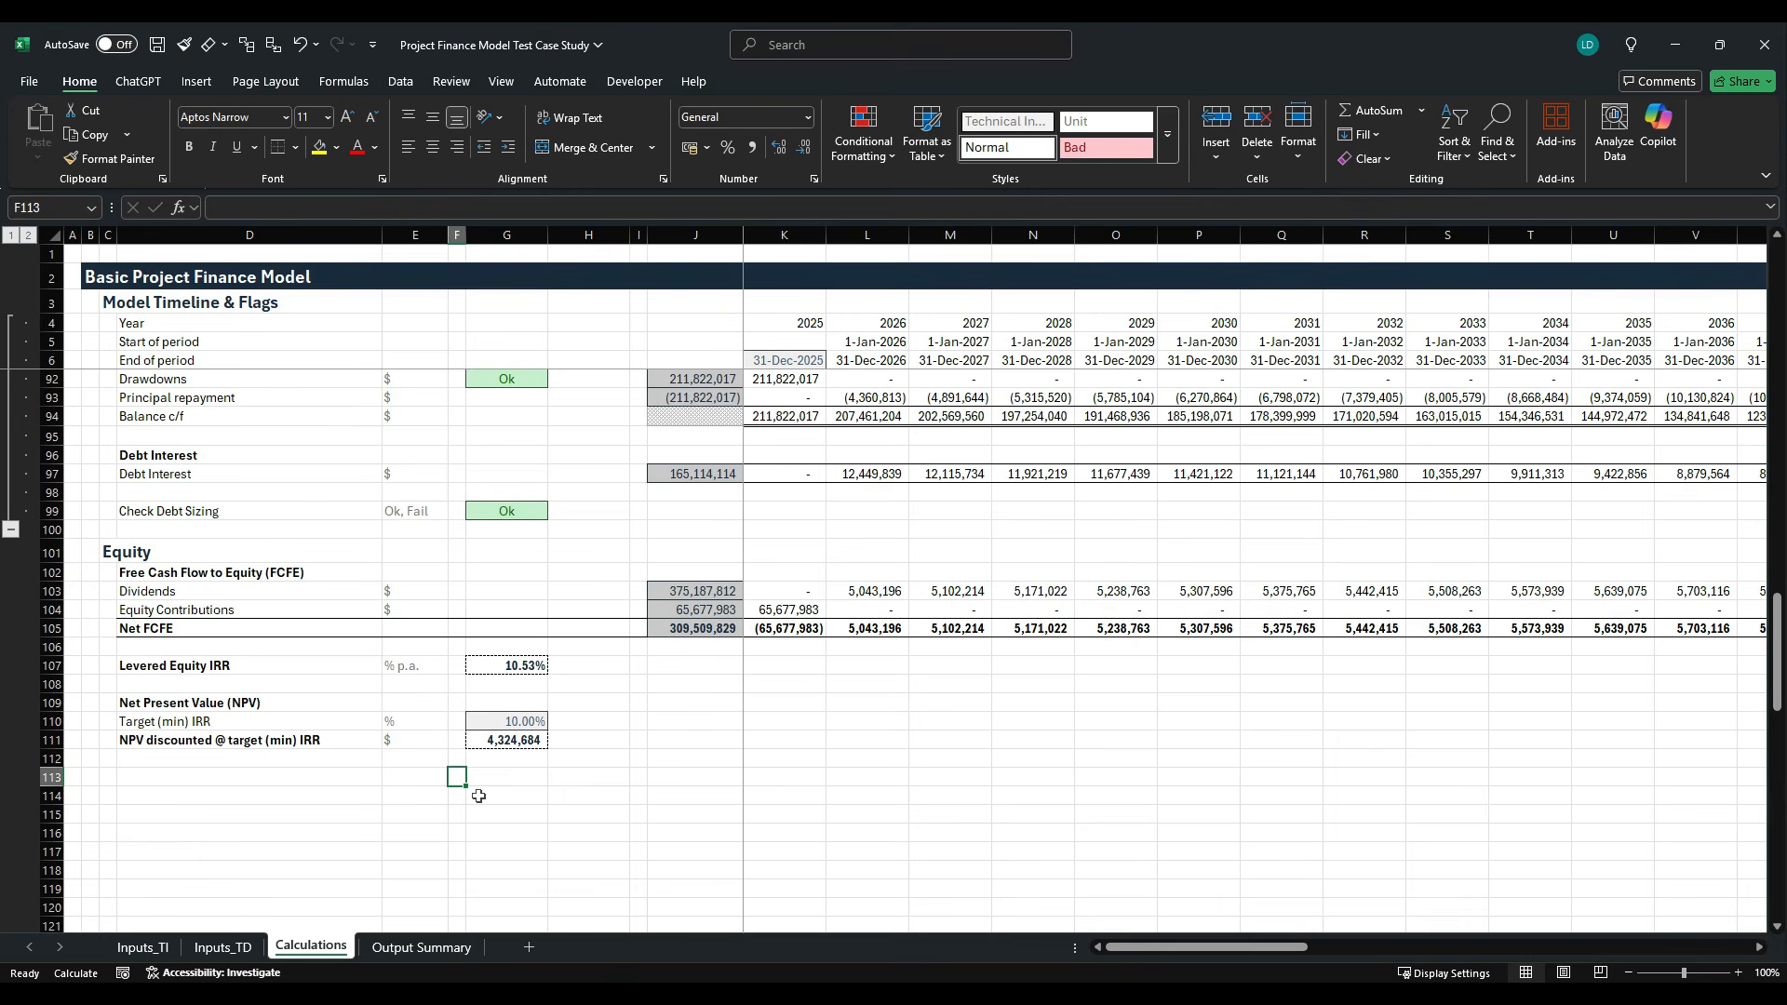
key(alt+Tab)
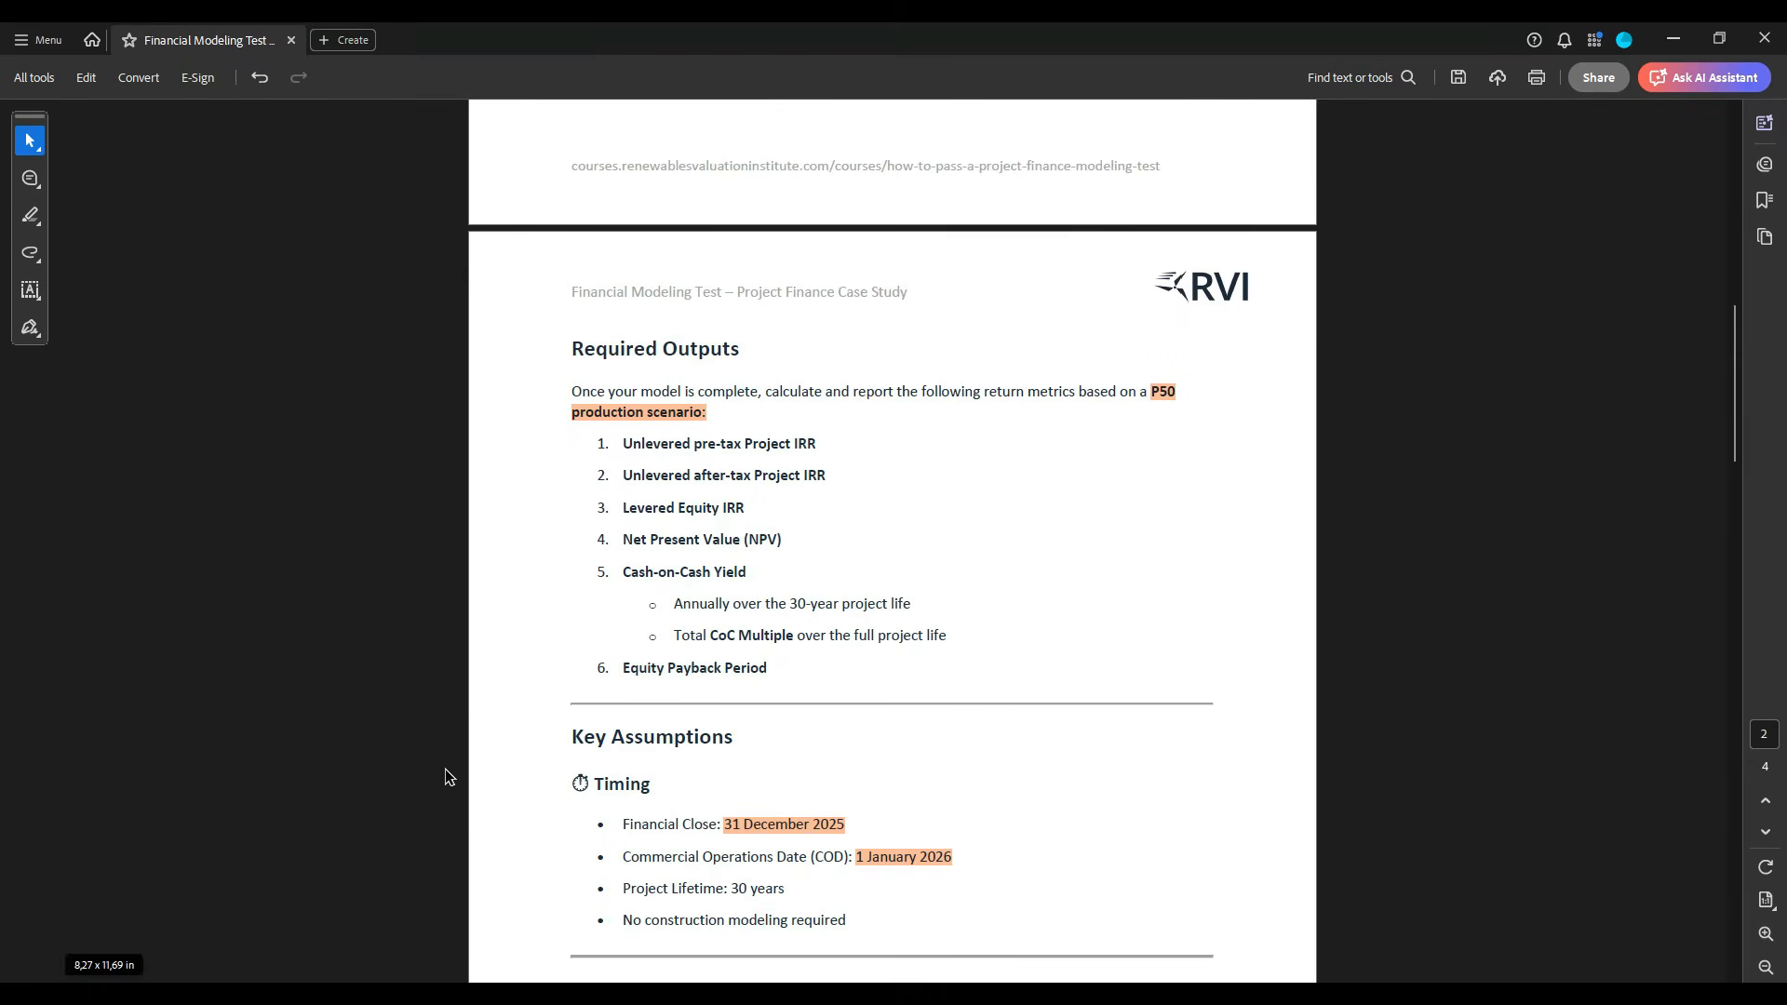
scroll(445, 768, down, 1)
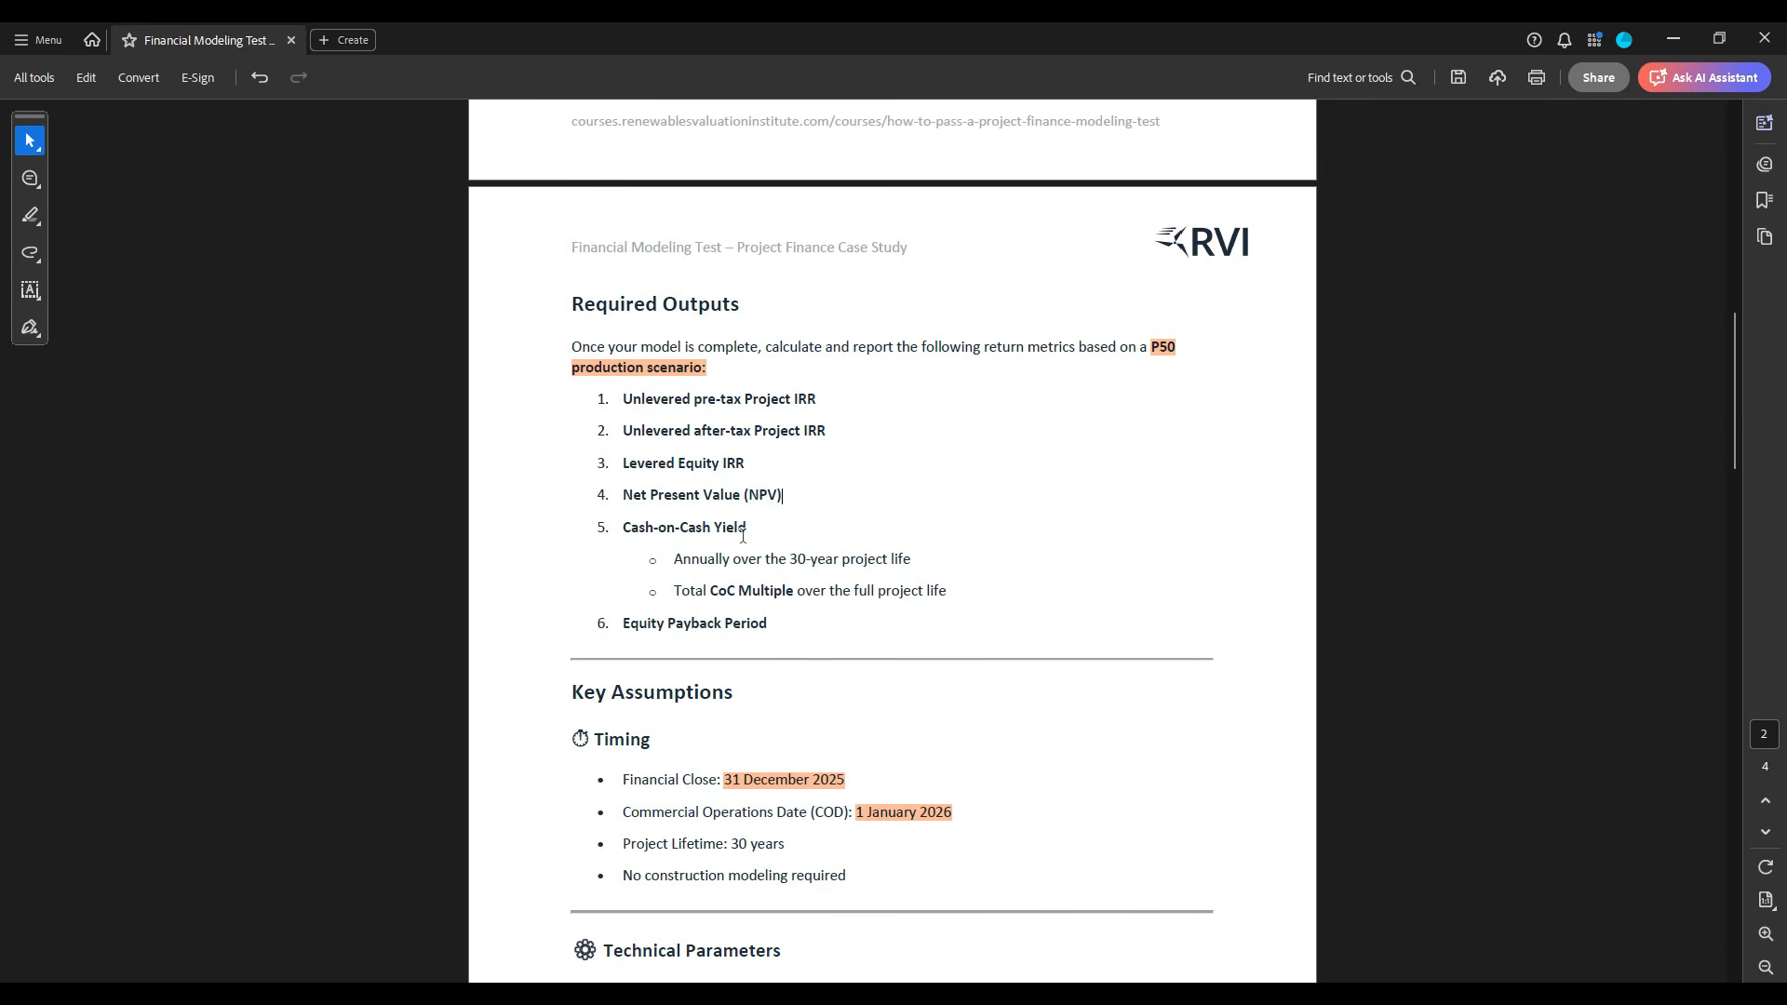
key(alt+Tab)
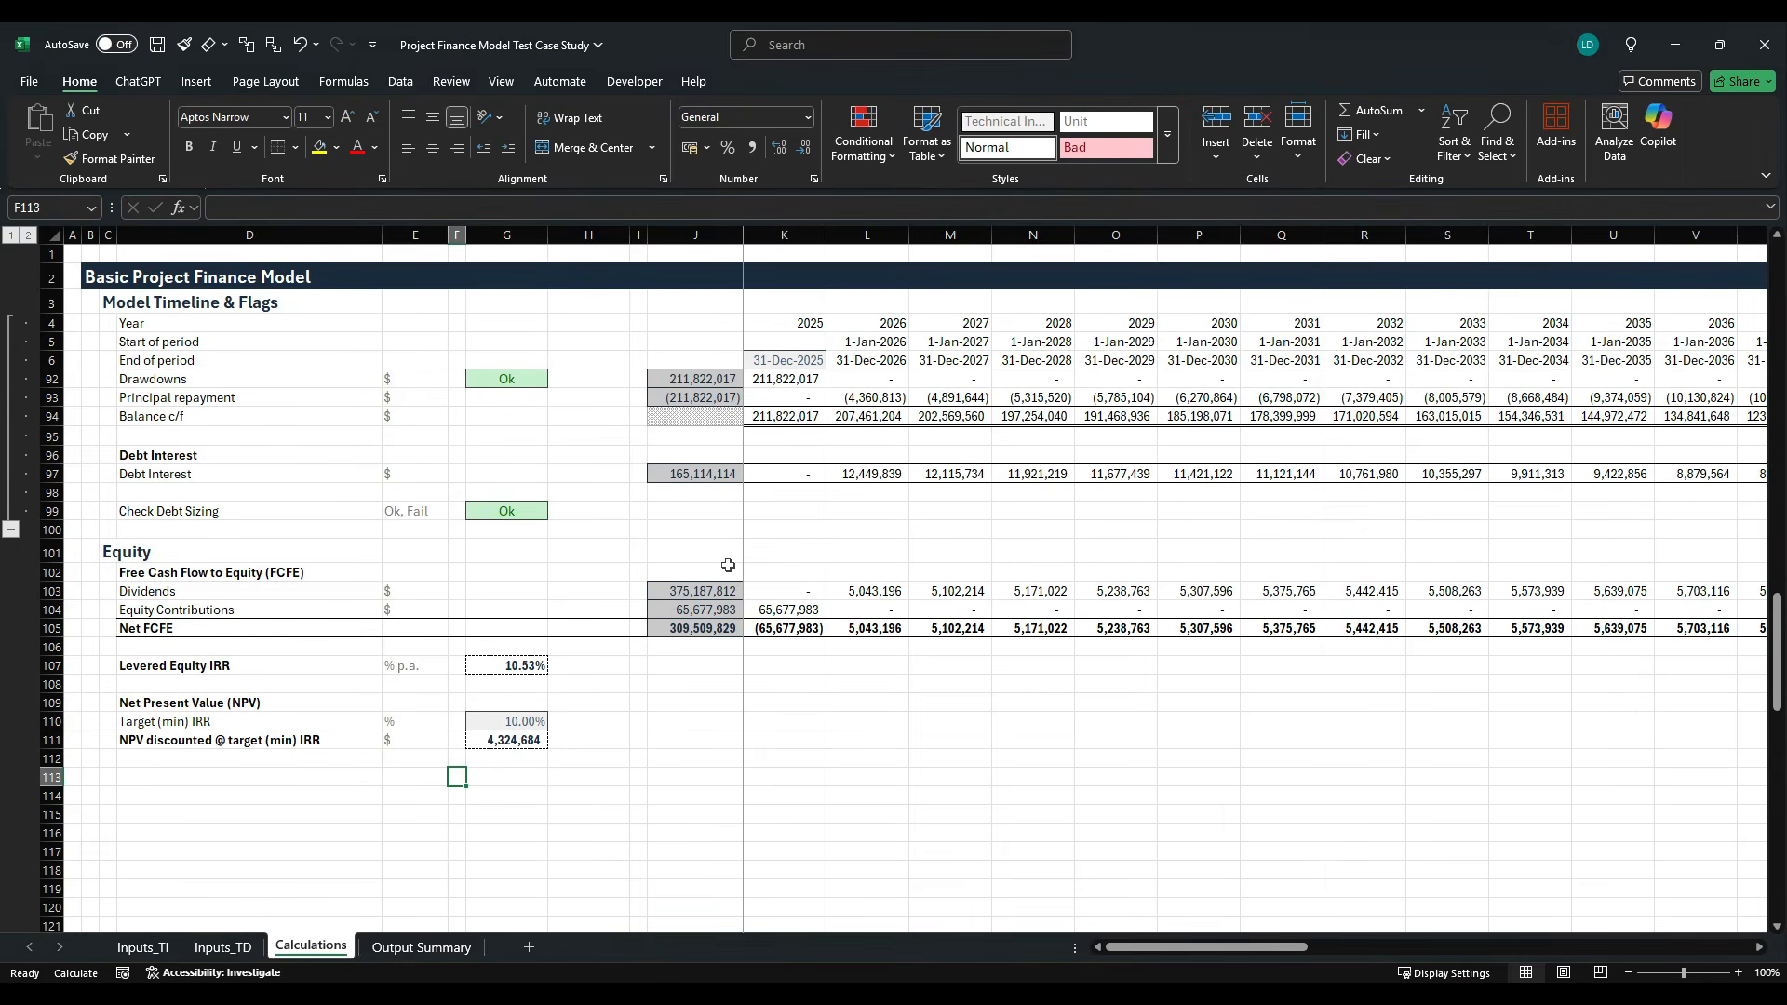
- Enter the row label "Cash-on-Cash Yield" in D113 and make it bold
click(200, 780)
text(Cash-on)
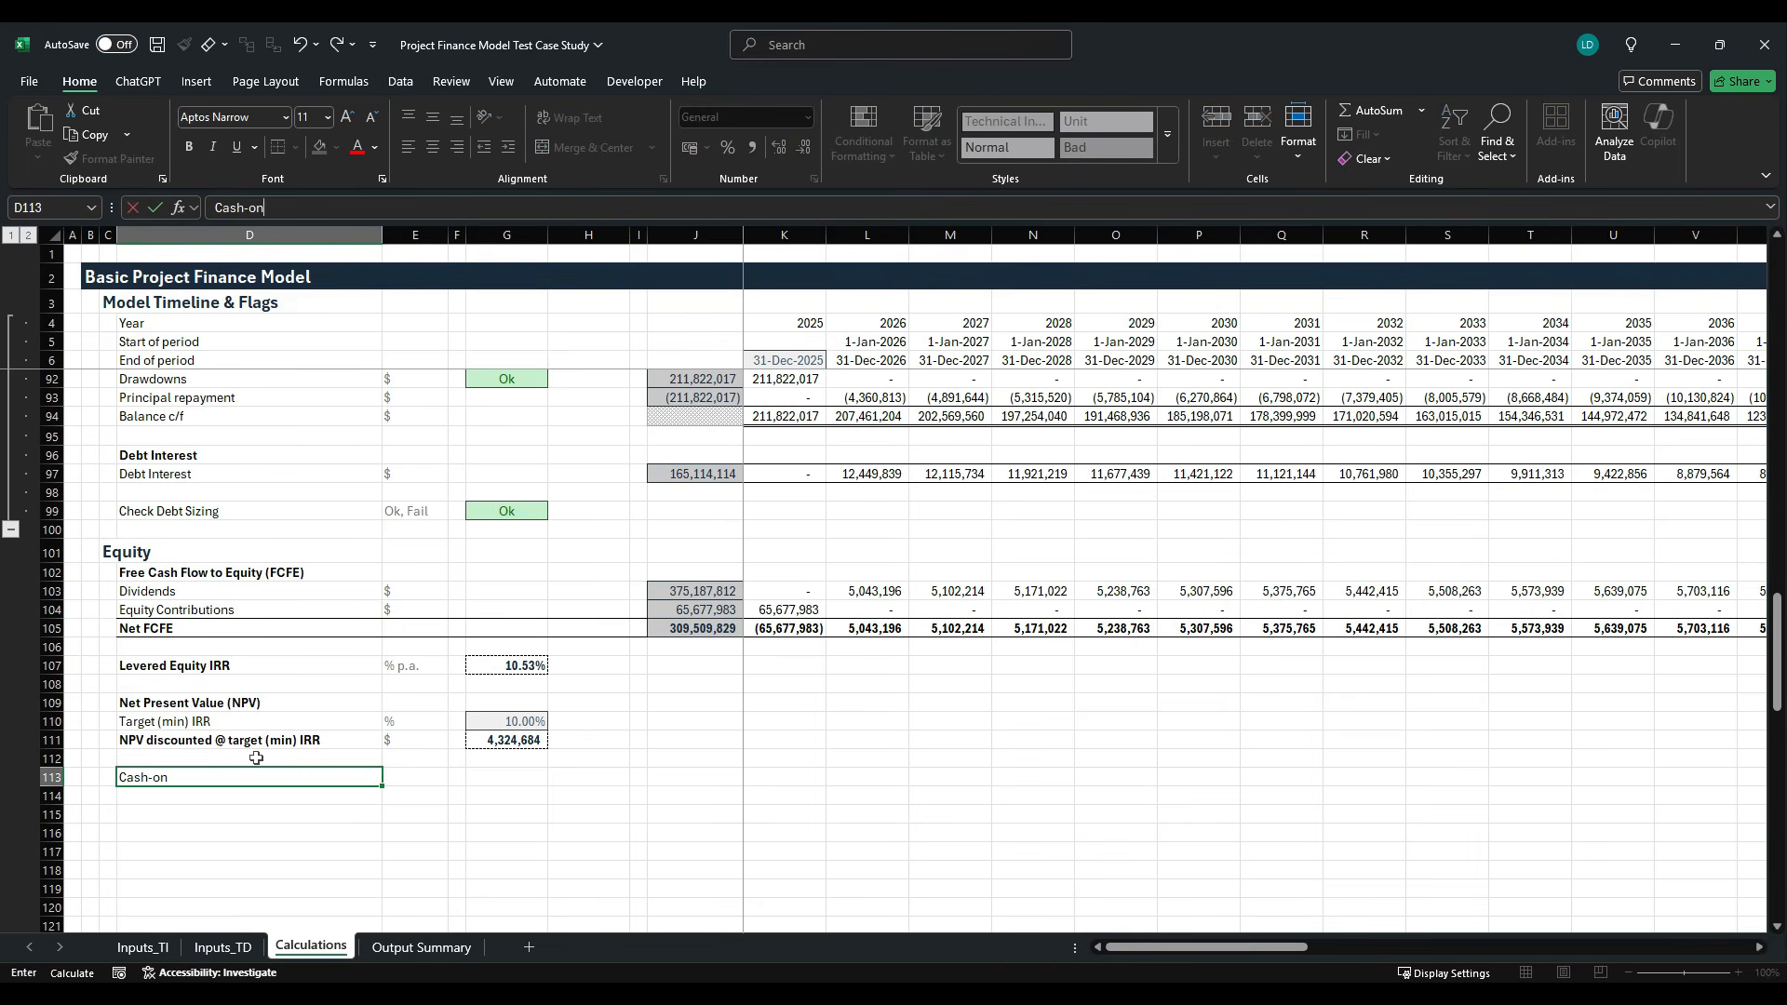
text(-Cash Yield)
key(ctrl+Return)
key(ctrl+b)
key(ctrl+b)
key(Right)
key(Right)
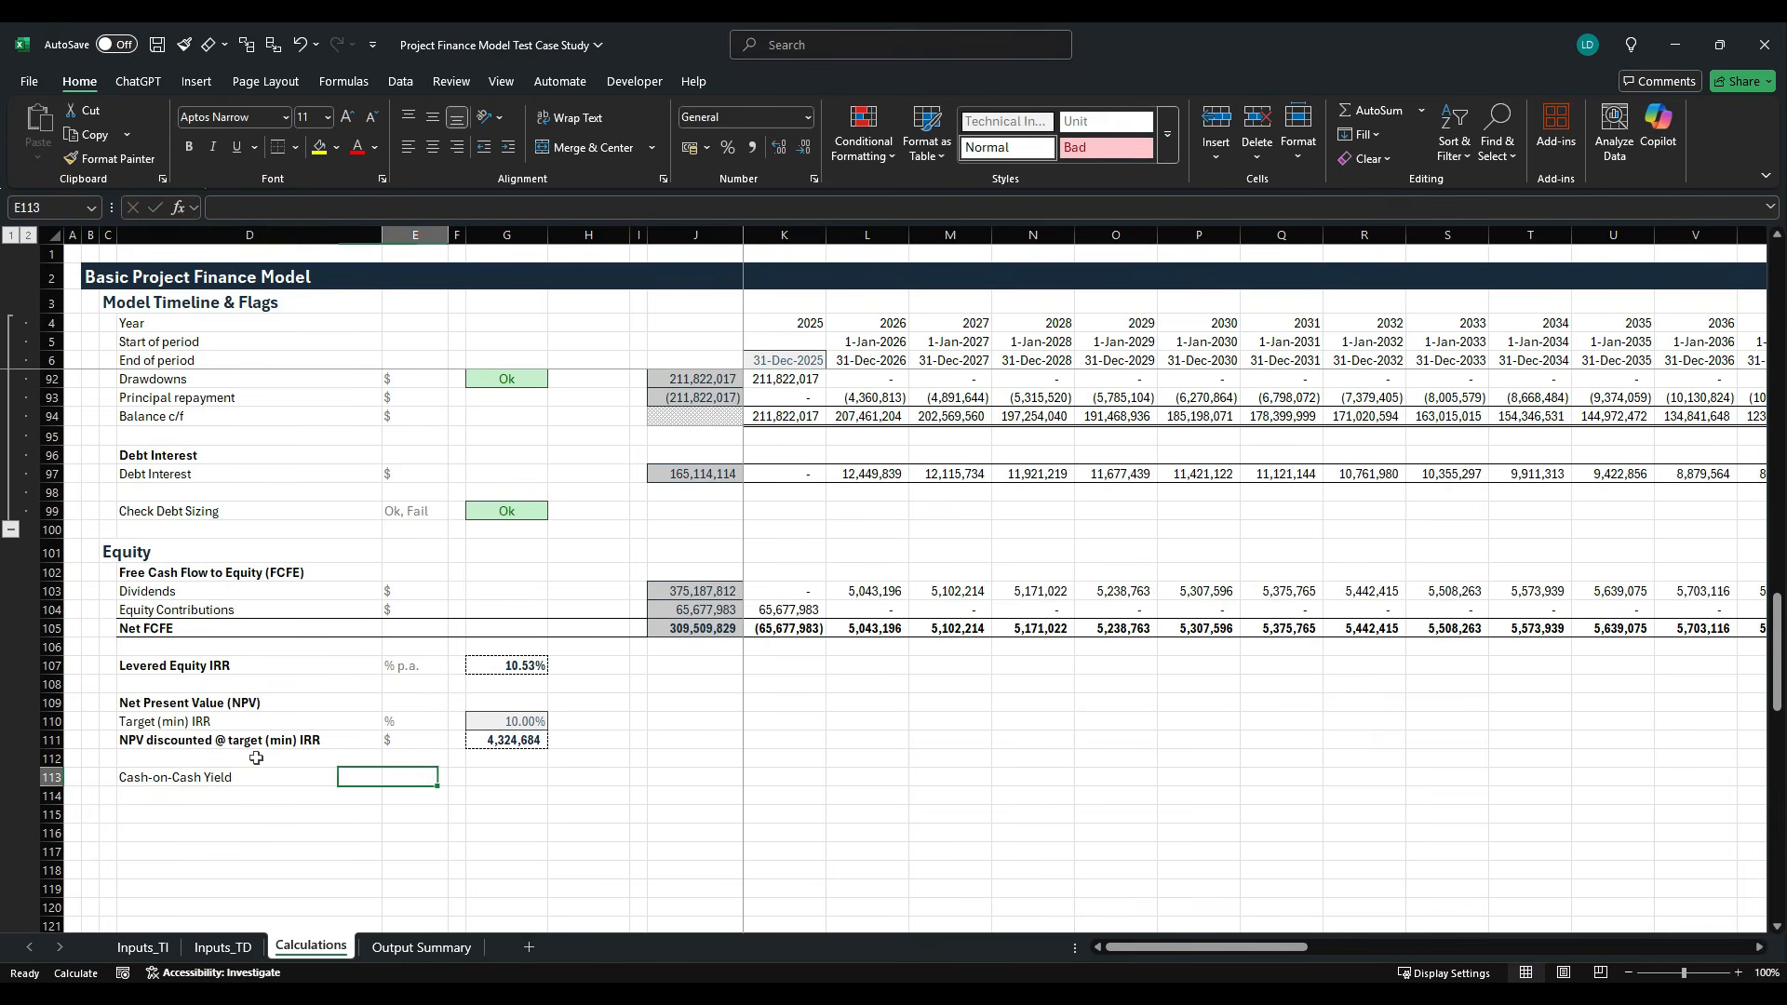
key(Left)
key(Left)
key(ctrl+b)
- Enter the unit "% p.a." in E113 for the Cash-on-Cash Yield row
key(Right)
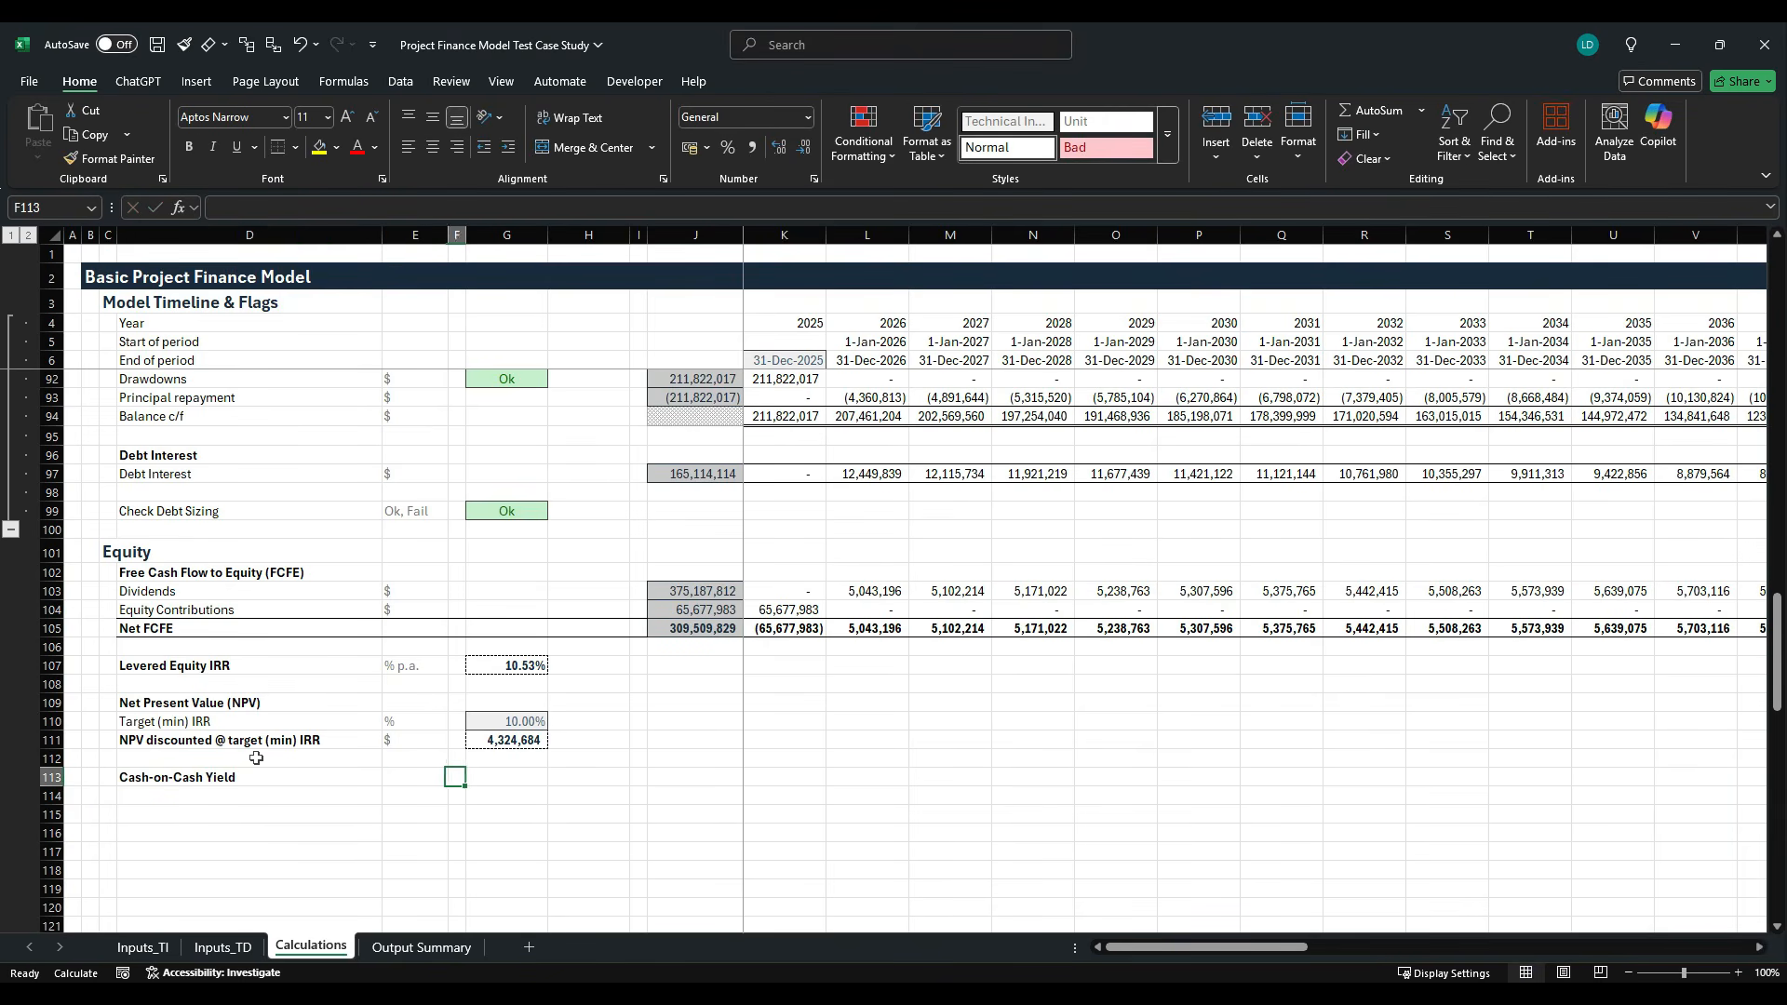
text(% p.a.)
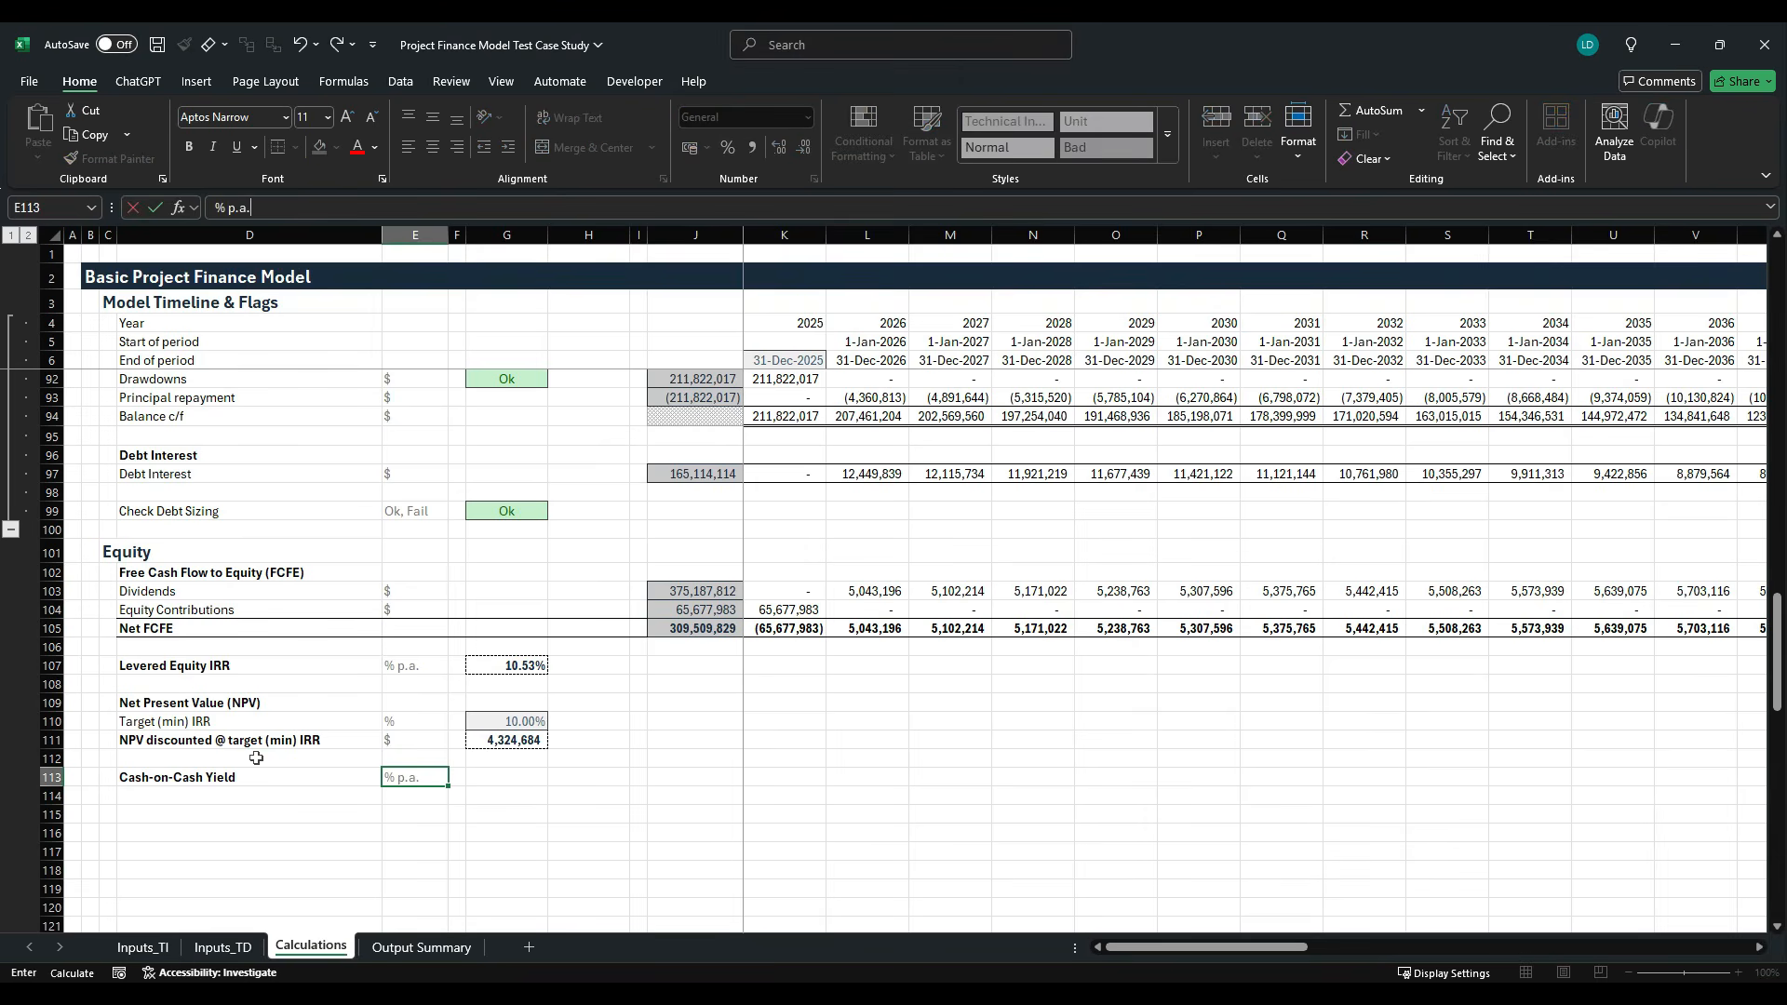
key(ctrl+Return)
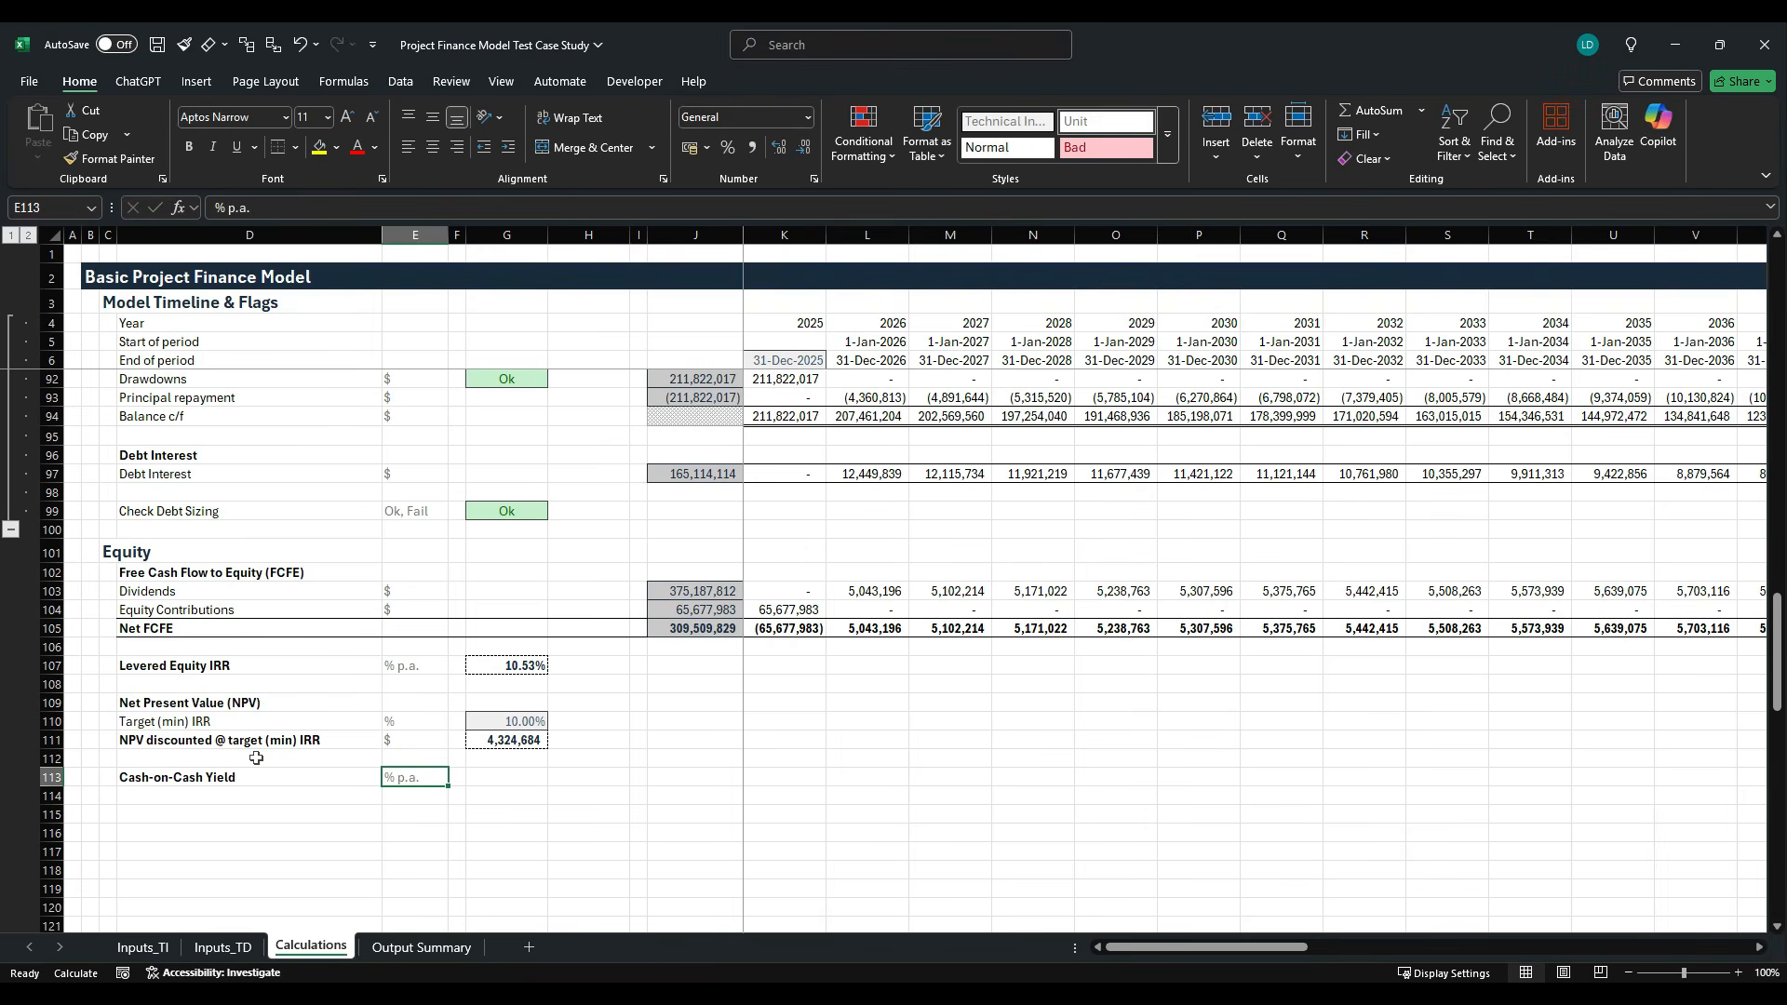
- Start the Cash-on-Cash Yield formula in K113 with a reference to the 2025 dividends in K103
key(Right)
key(Right)
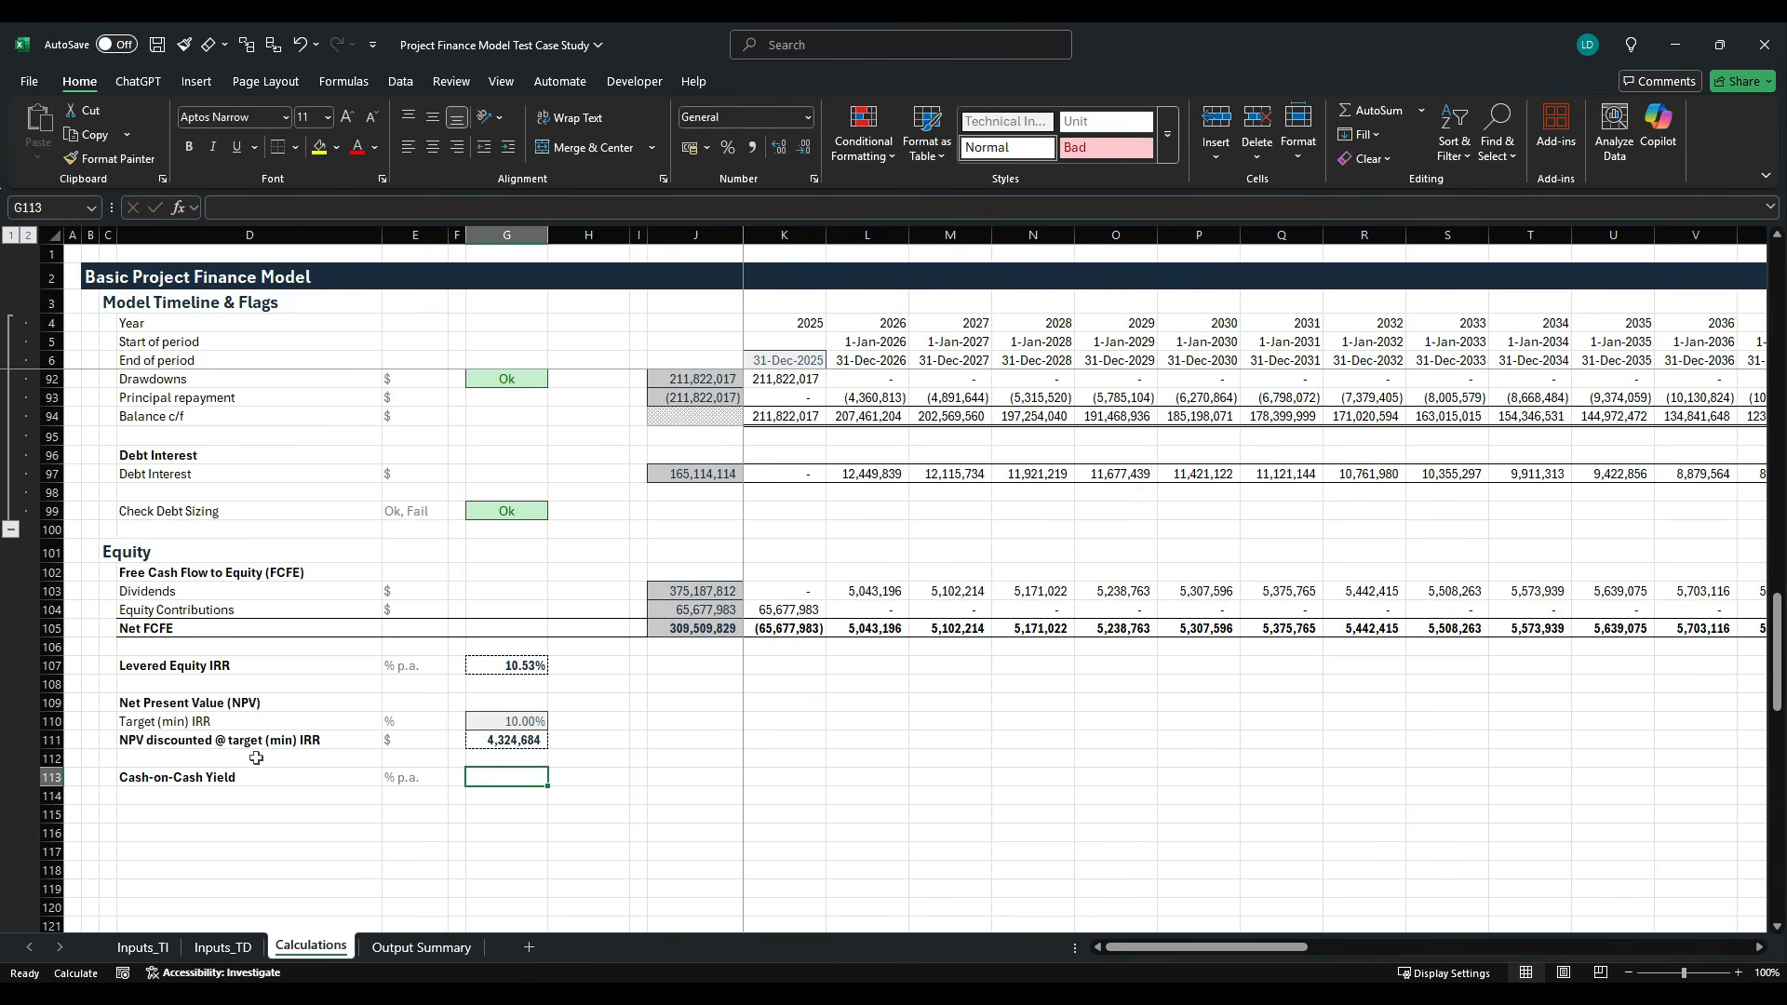
key(Right)
key(Right)
key(Right)
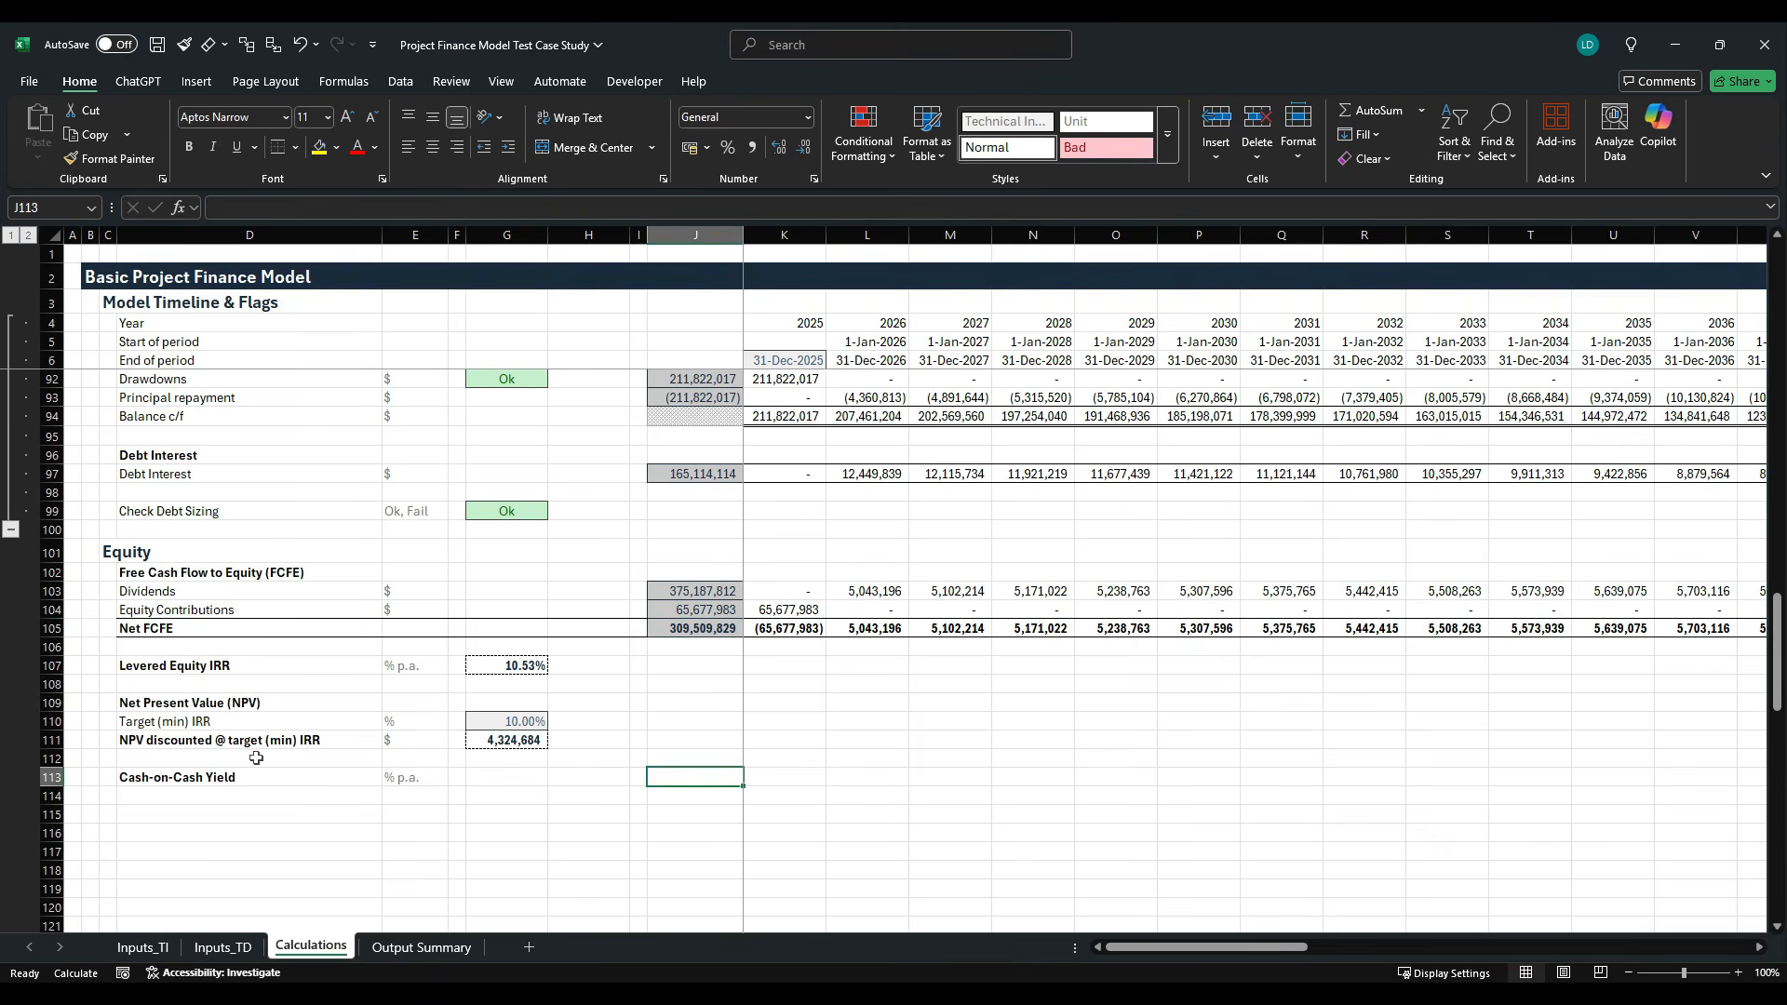
key(Right)
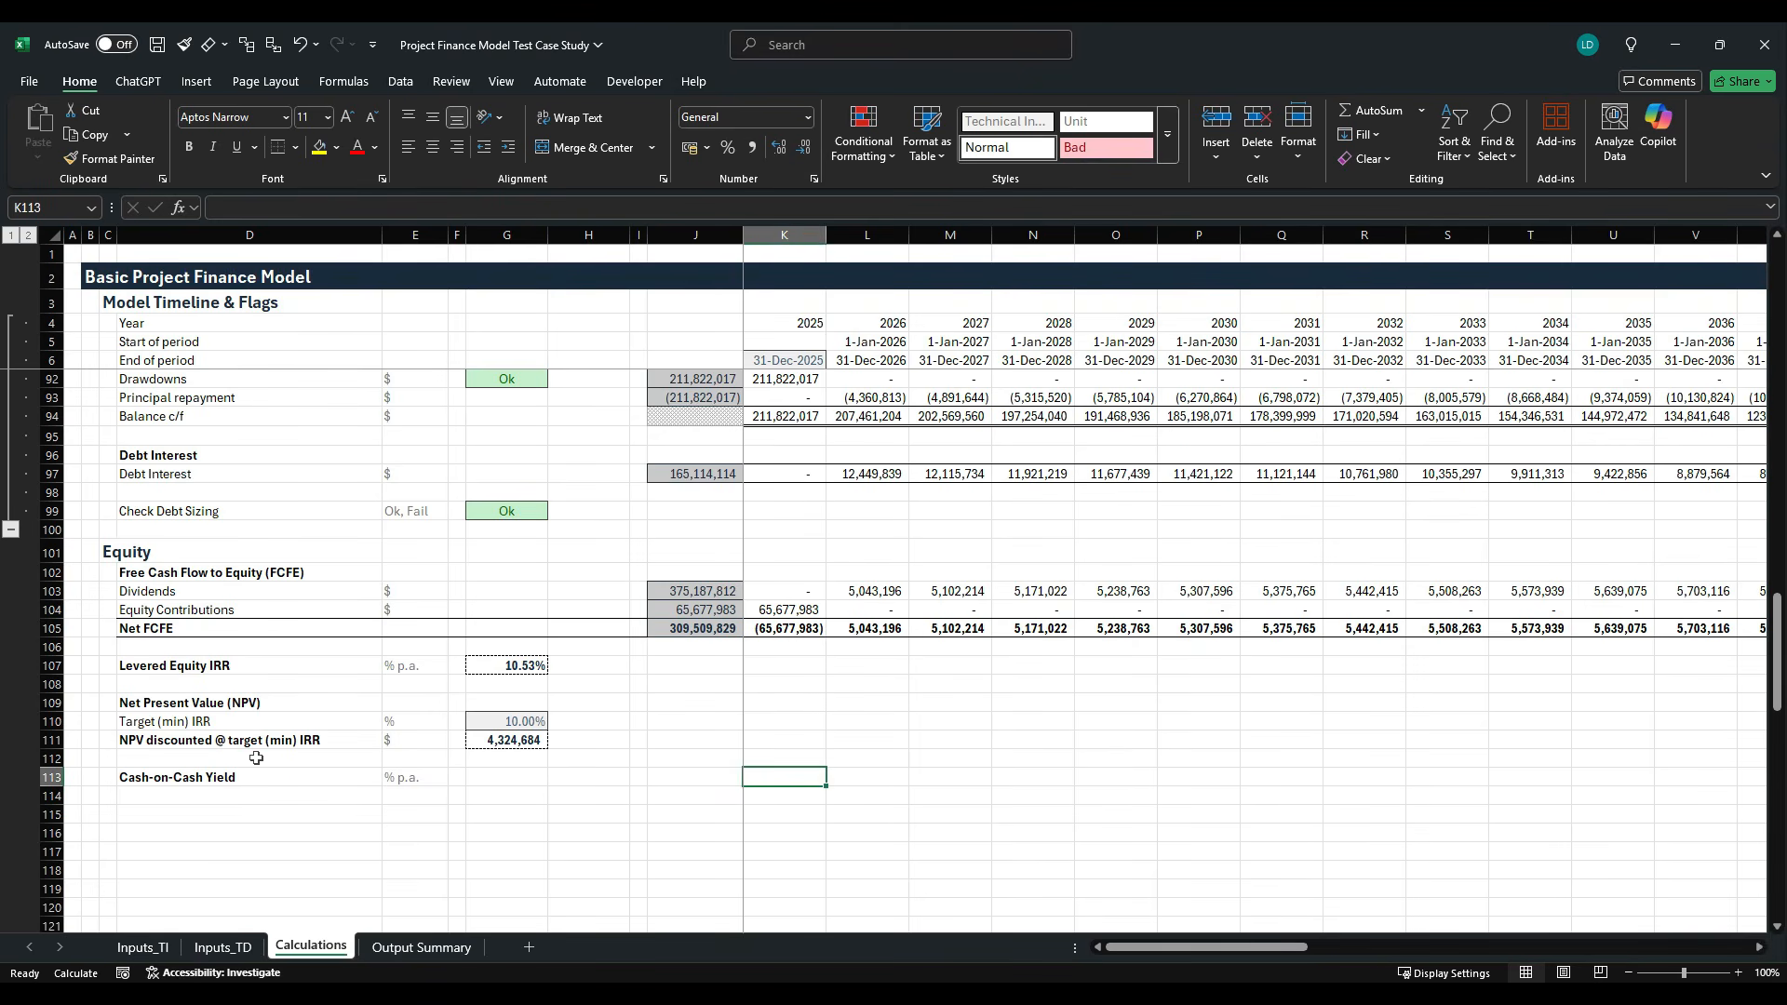
text(=)
key(Up)
key(Up)
key(Up)
key(Up)
key(Up)
key(Up)
key(Up)
key(Up)
key(Up)
key(Up)
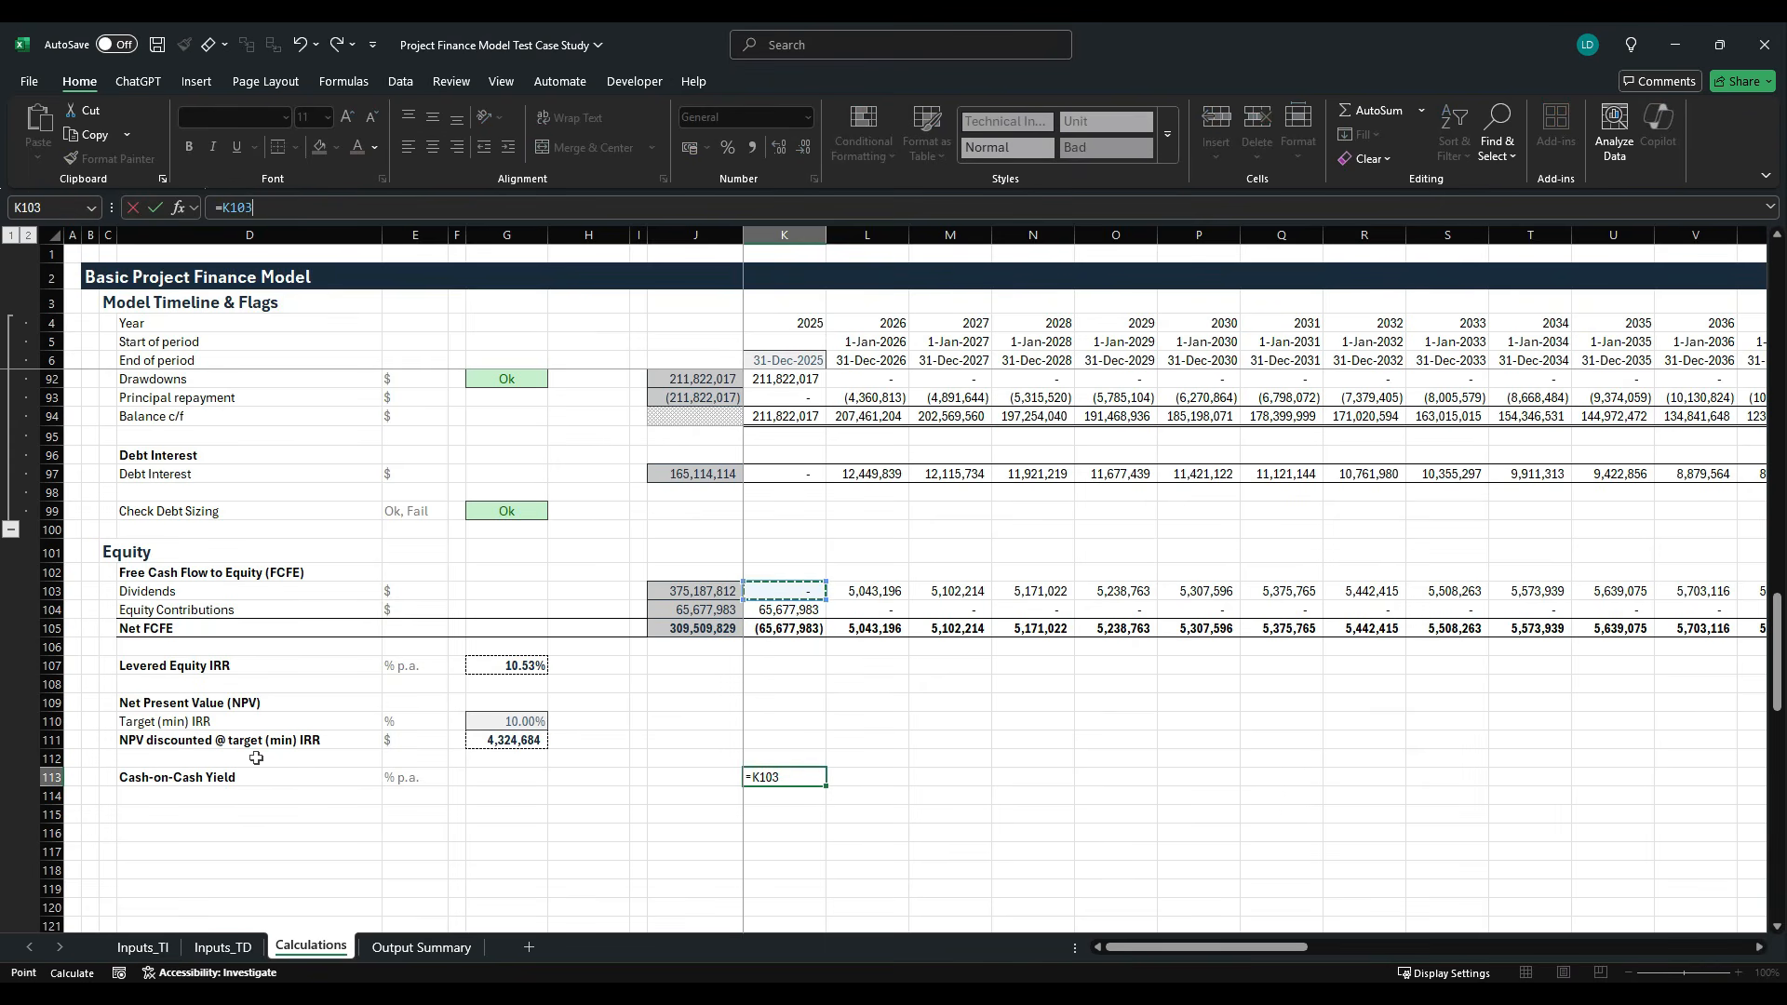
- Divide by the total equity contributions as the absolute reference $J$104 and complete the formula in K113
text(/)
key(Up)
key(Up)
key(Up)
key(Up)
key(Up)
key(Up)
key(Up)
key(Up)
key(Up)
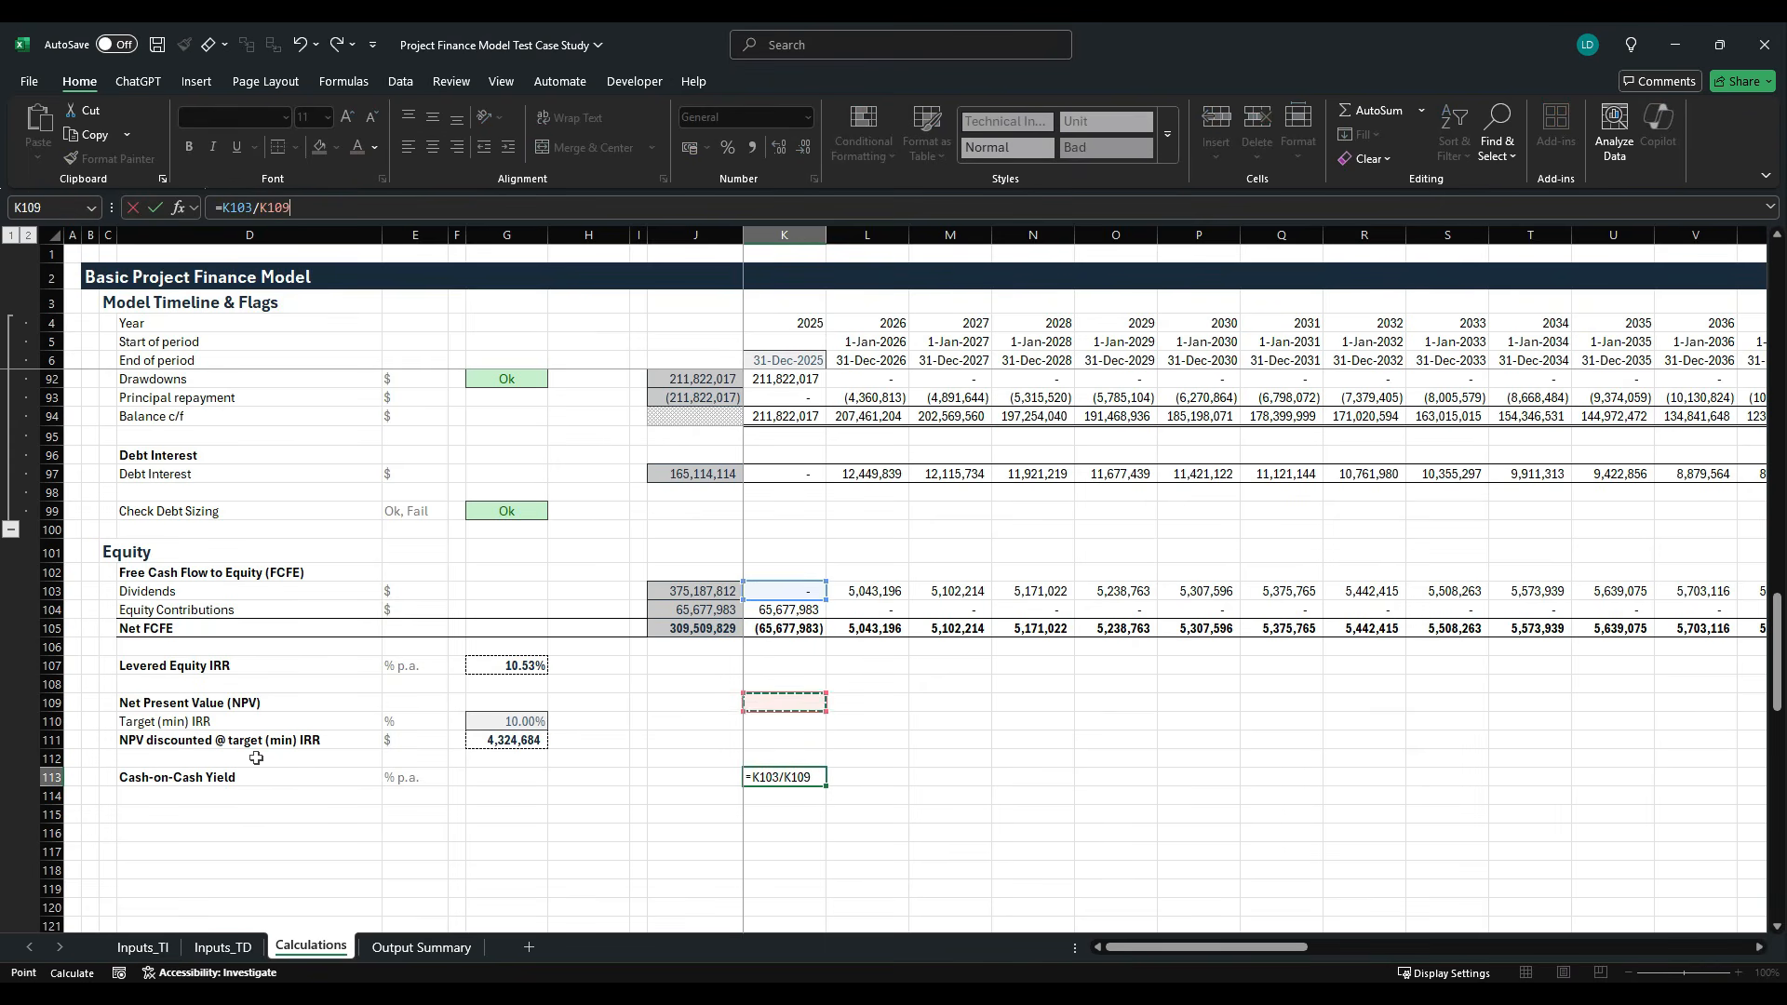
key(Left)
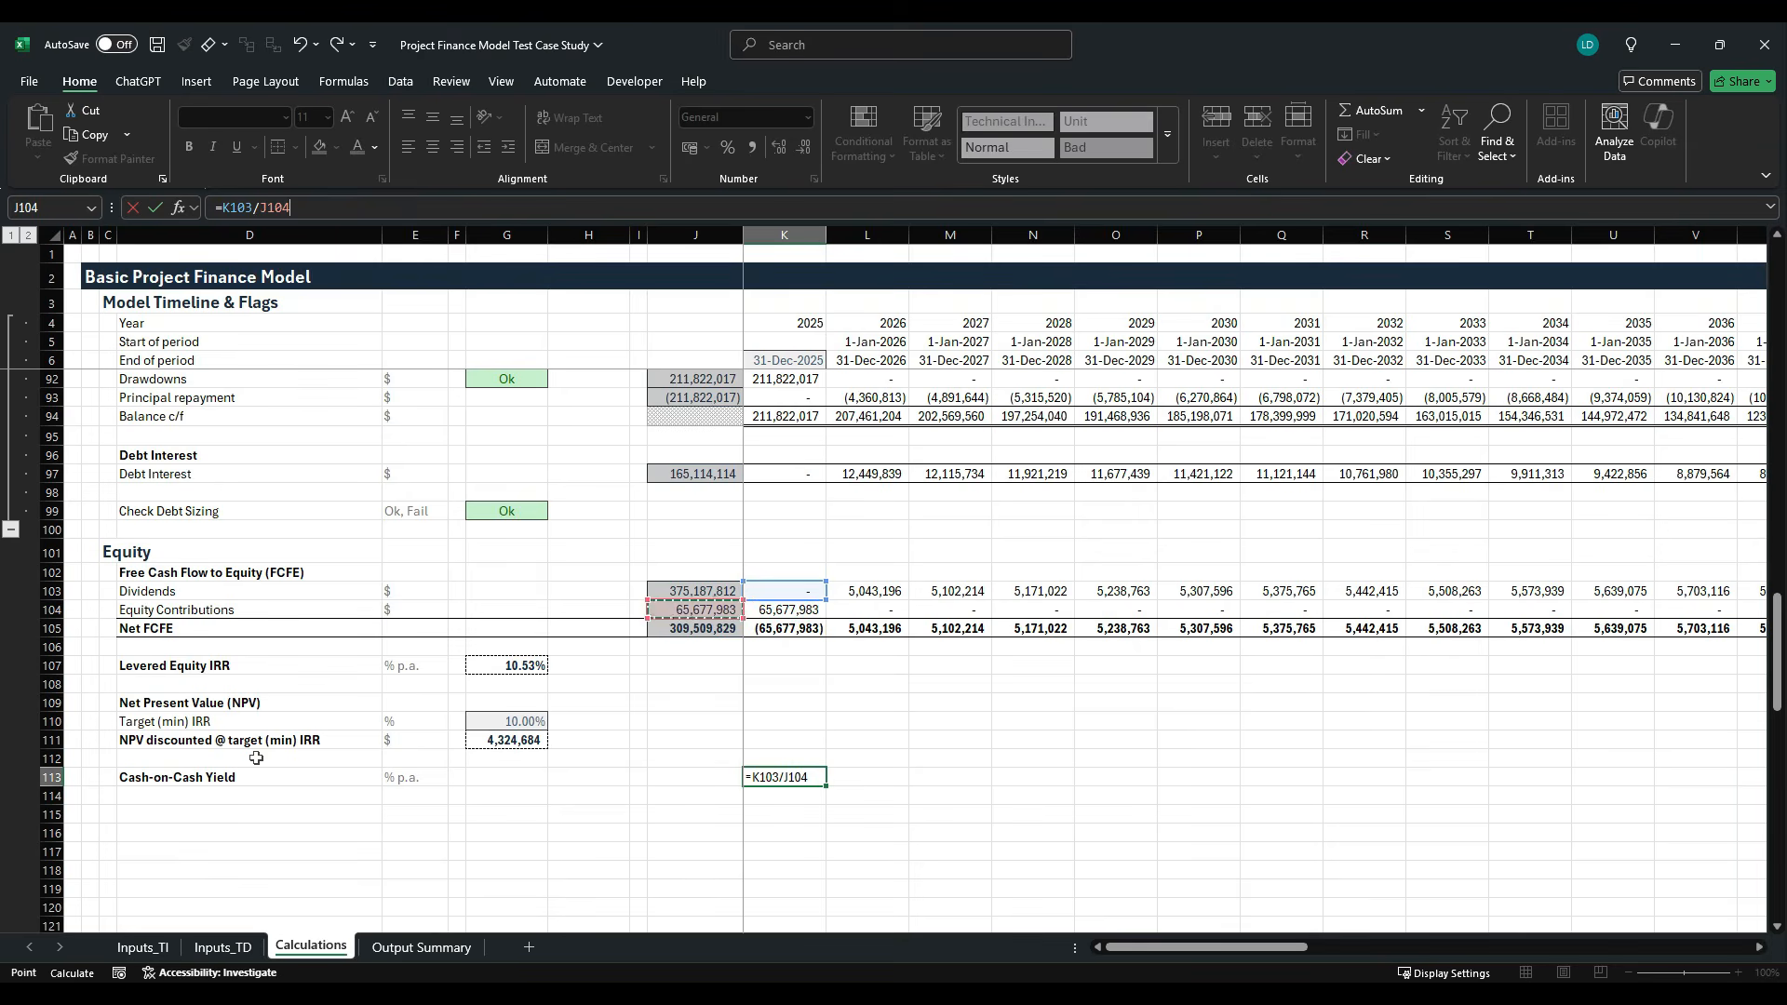
key(F4)
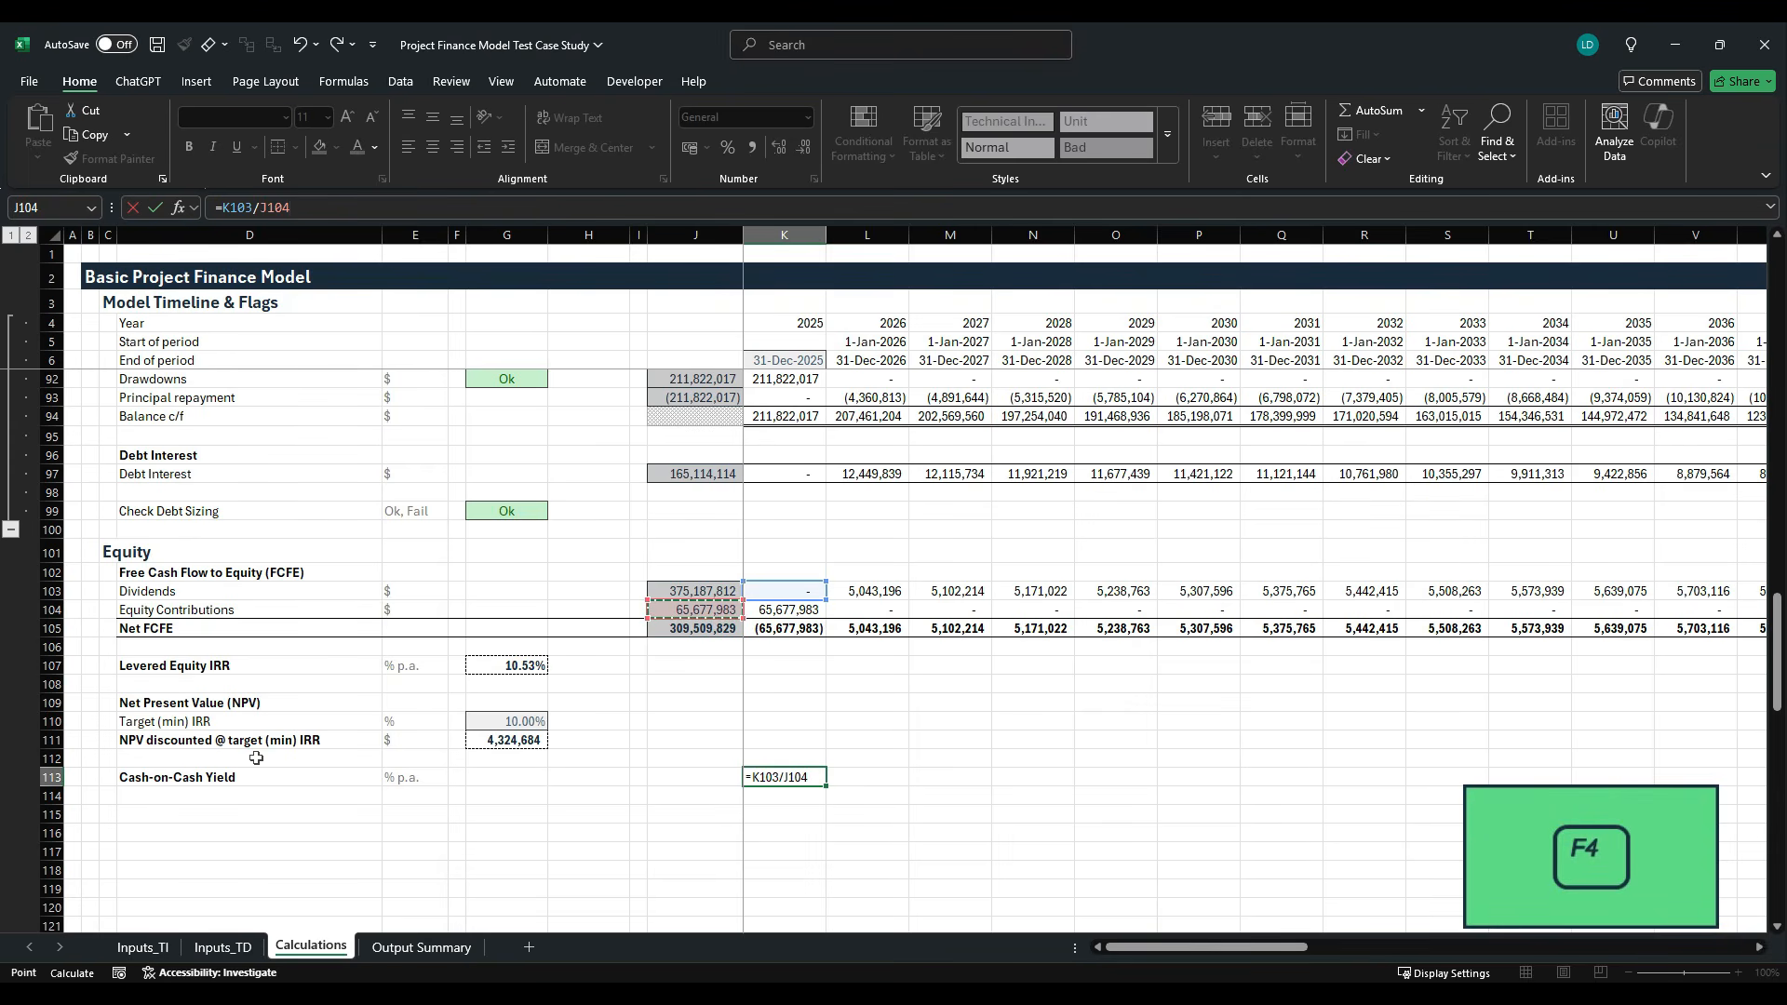
key(F4)
key(ctrl+Return)
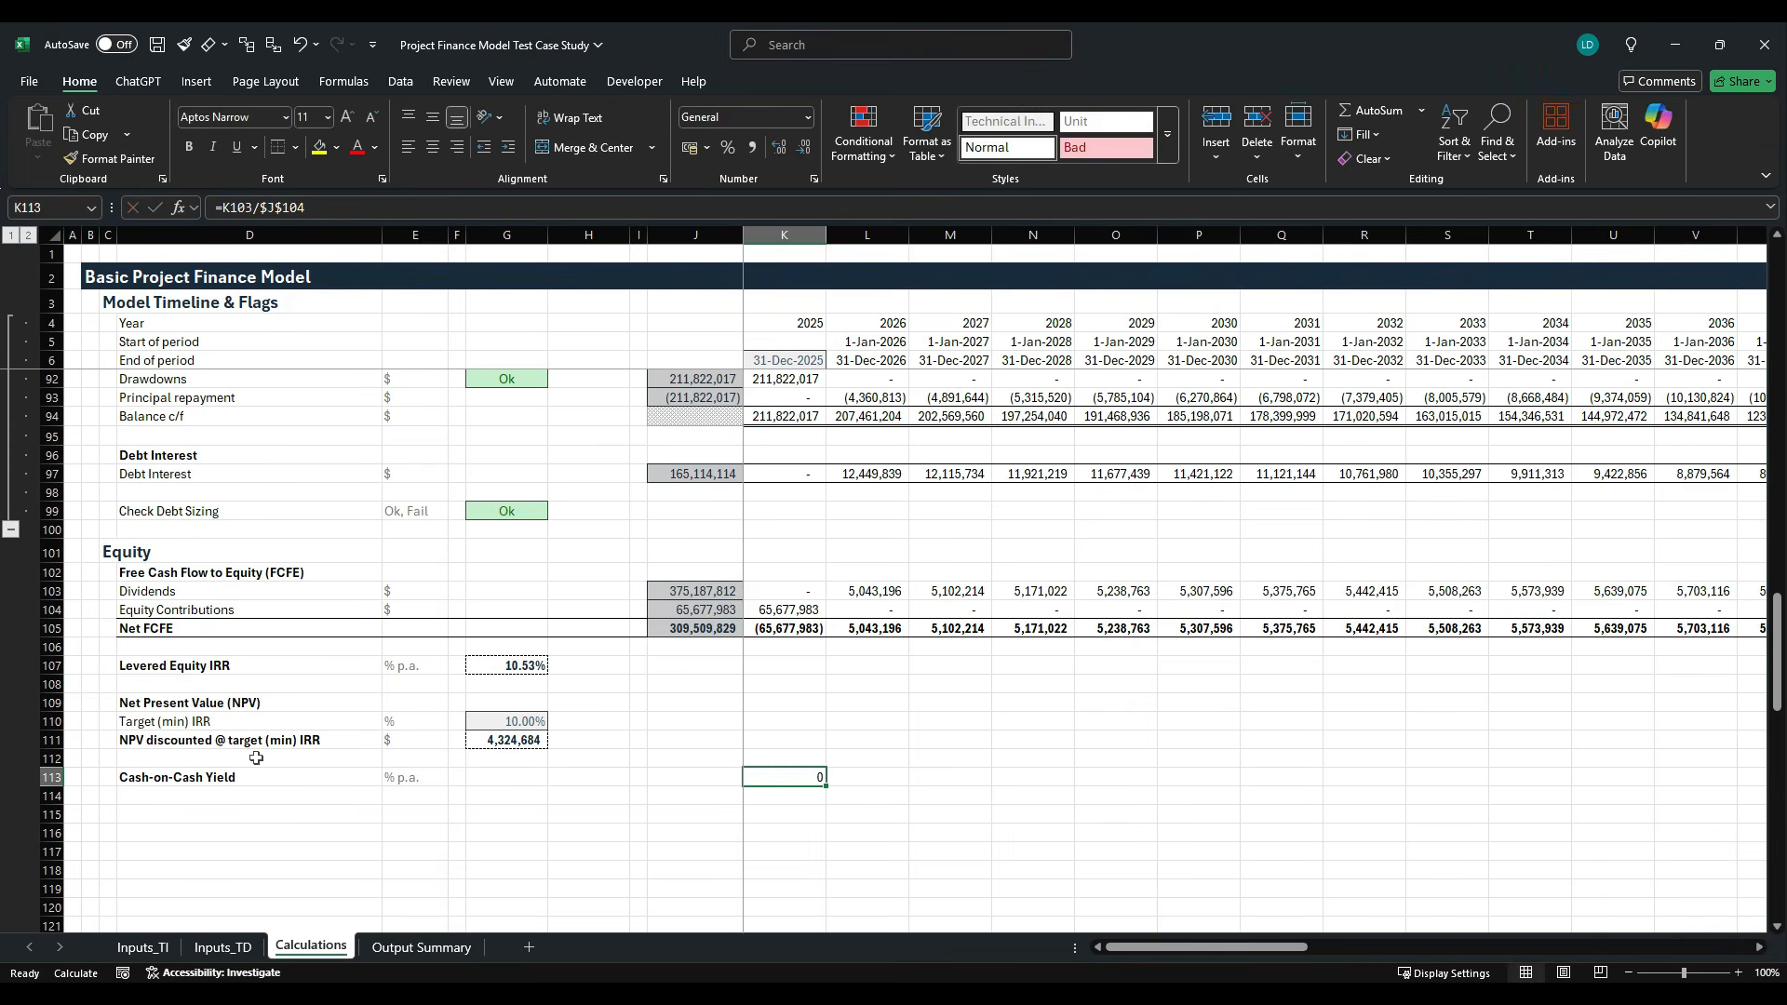
- Format K113 as a percentage with two decimals and fill it right through AT113
click(726, 147)
click(779, 147)
click(779, 147)
key(ctrl+shift+Right)
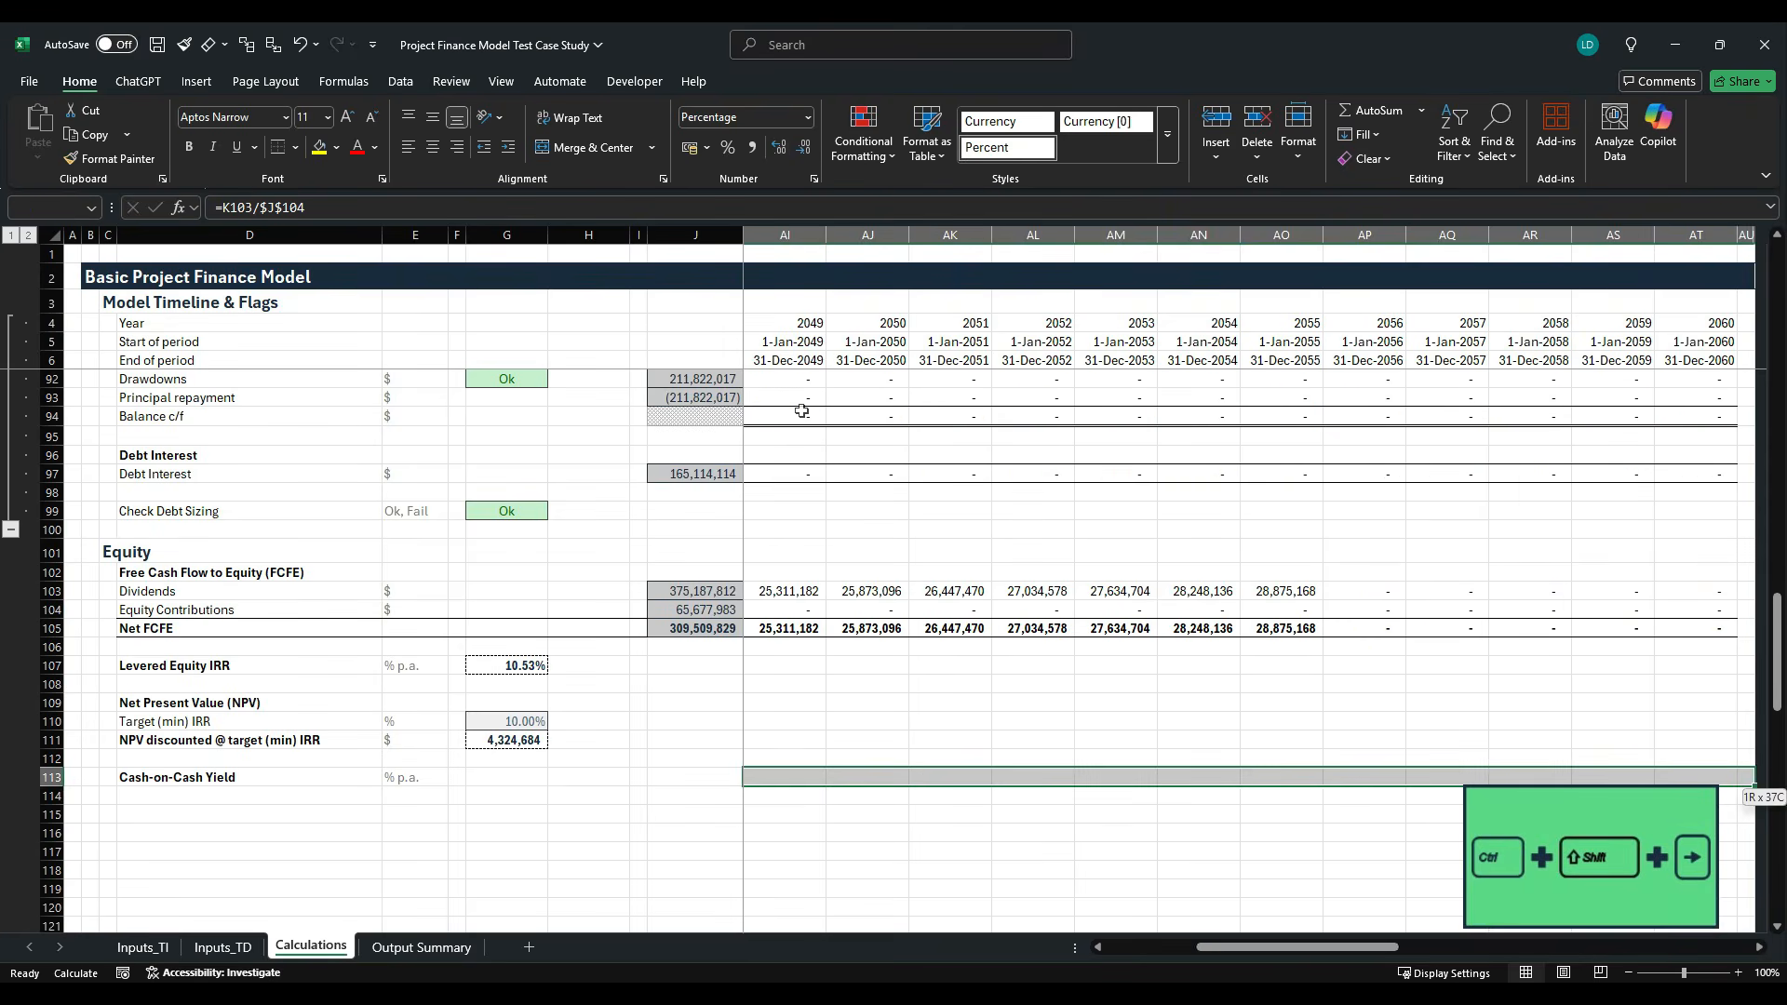
key(shift+Left)
key(ctrl+r)
key(shift+BackSpace)
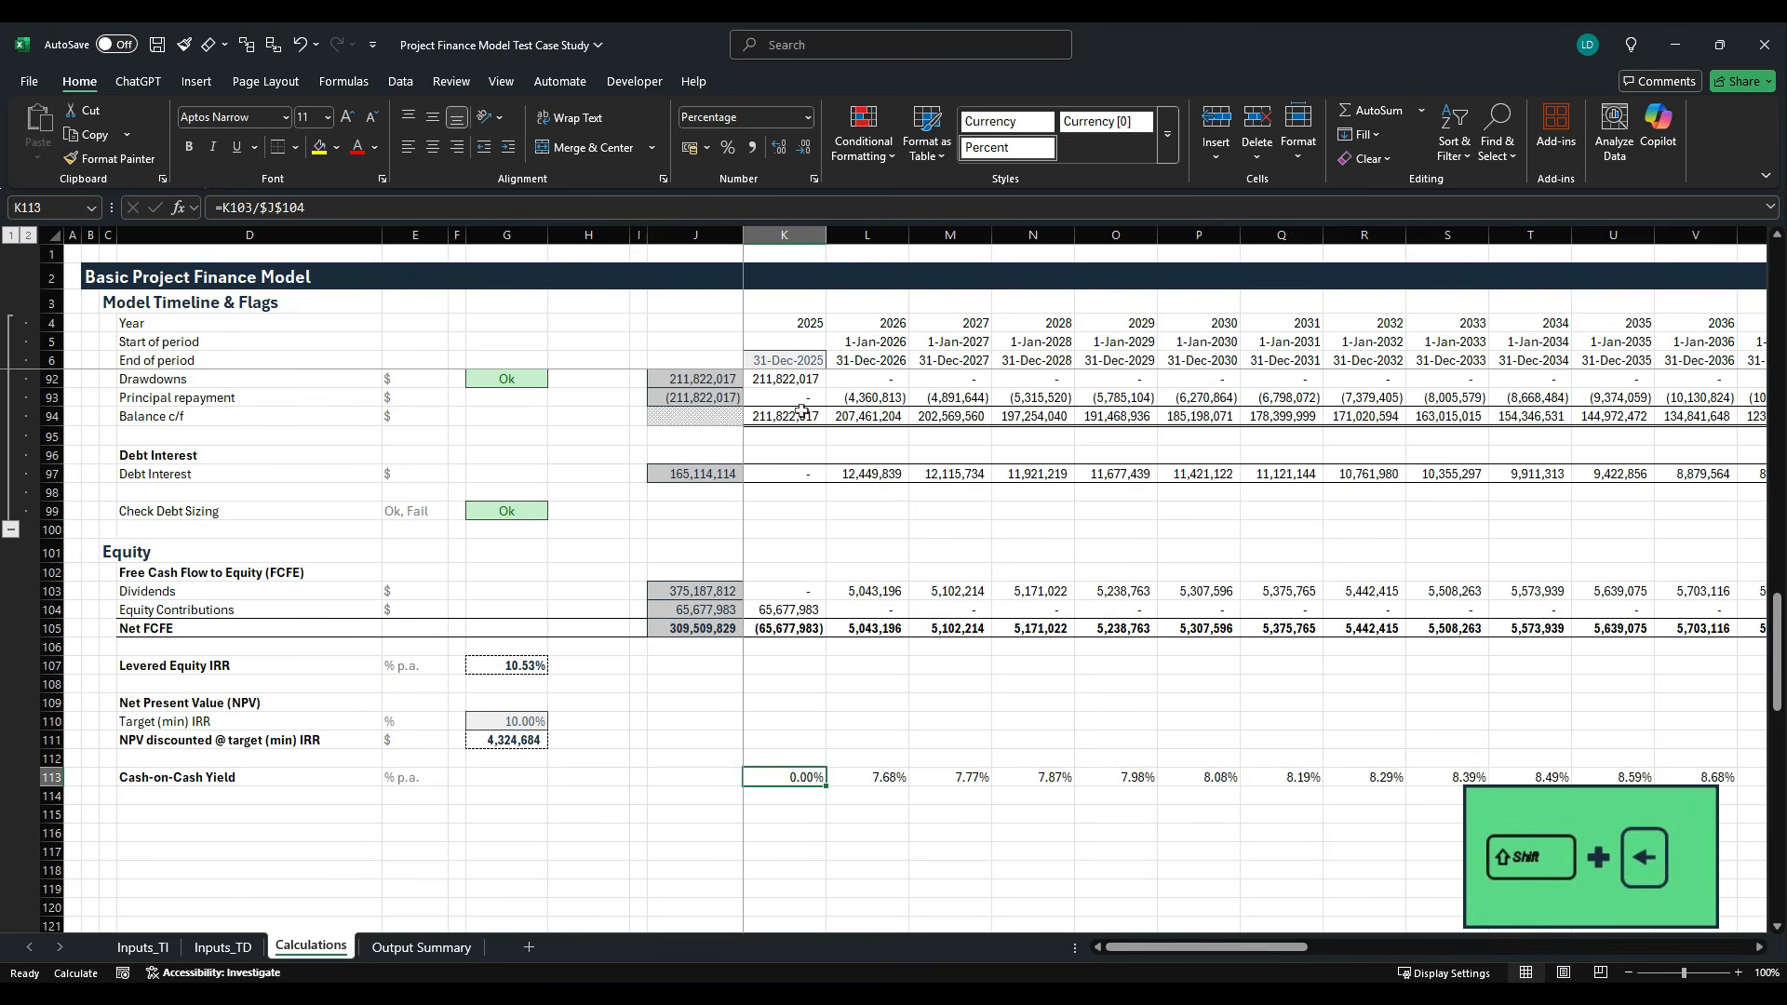
- Inspect the cell references of the copied Cash-on-Cash Yield formulas in several columns of row 113
key(Right)
key(Right)
key(Right)
key(Right)
key(Right)
key(F2)
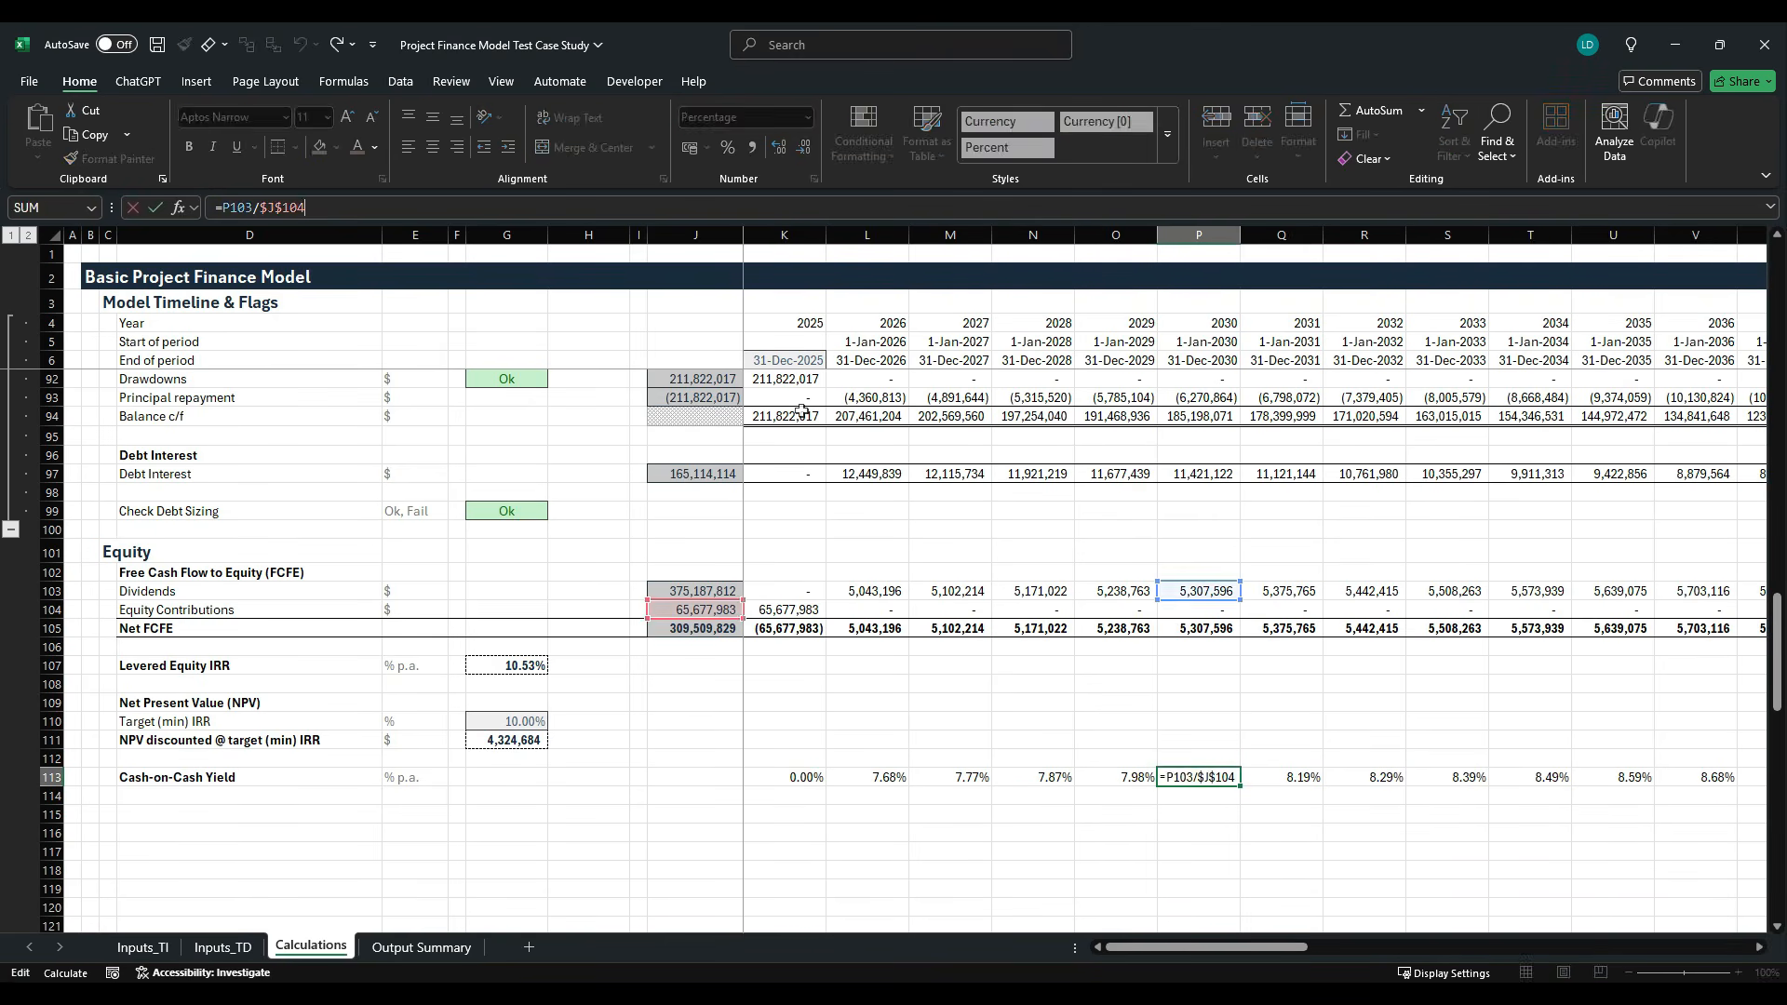
key(Escape)
key(Right)
key(Right)
key(F2)
key(Escape)
key(Right)
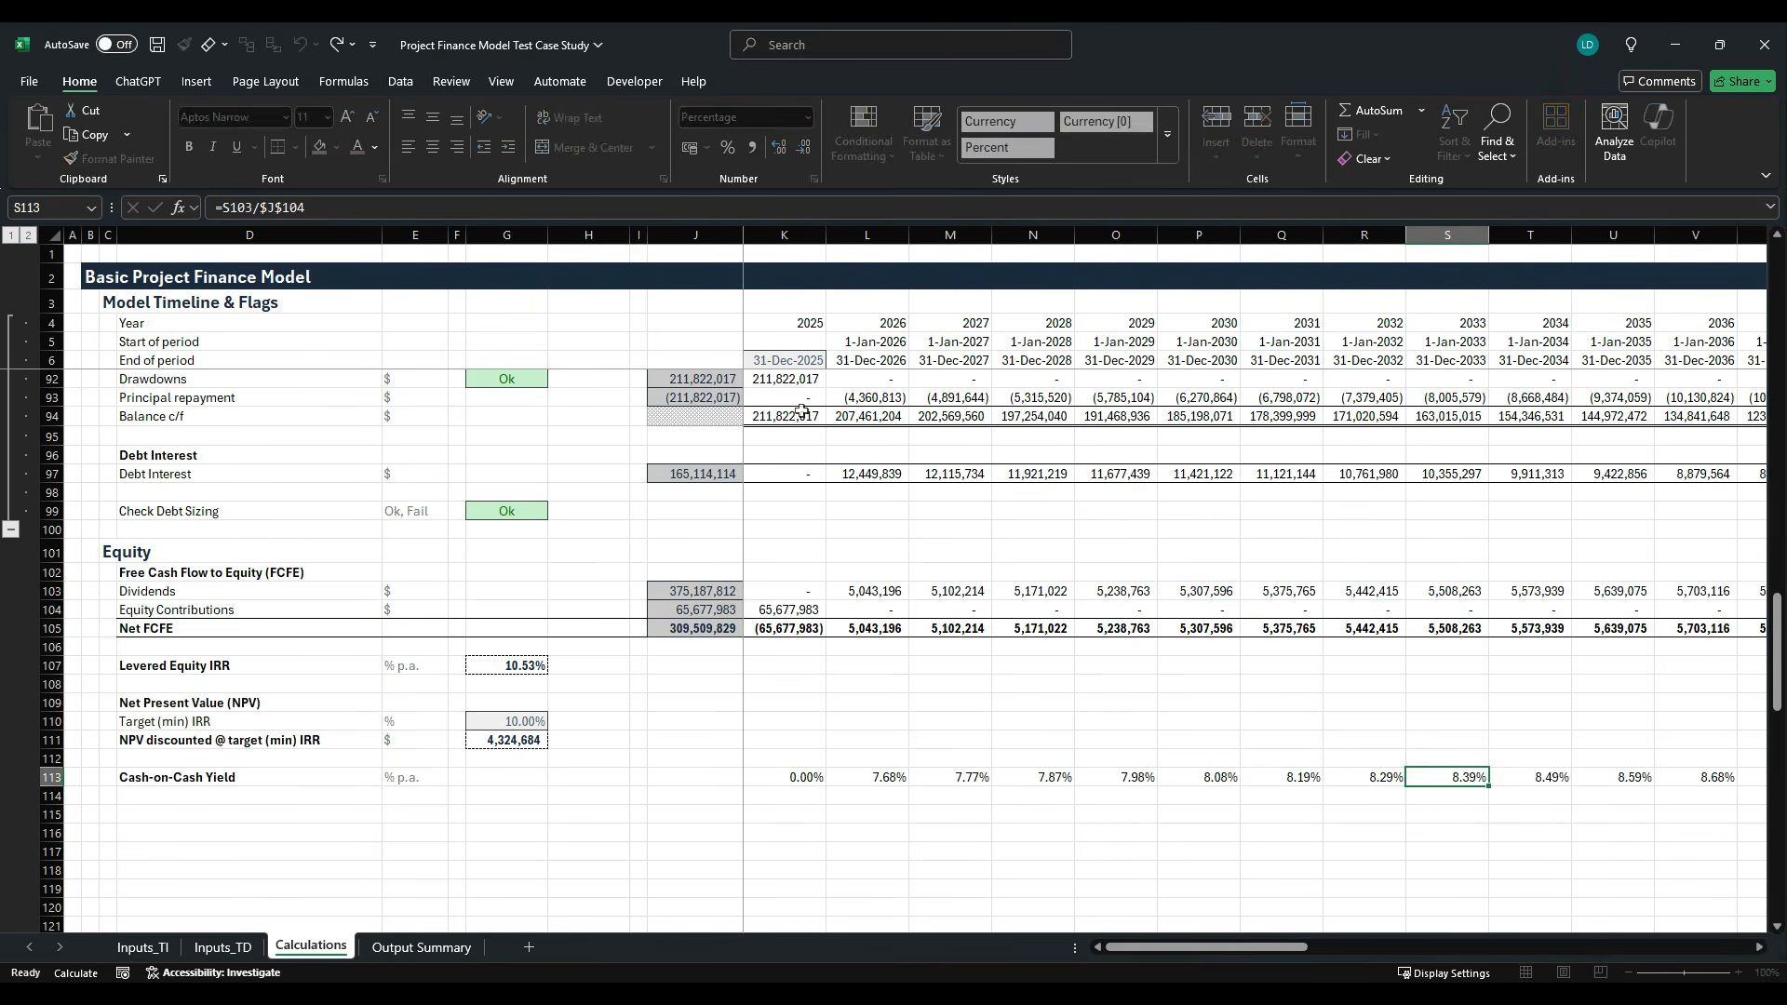
key(Left)
key(Left)
key(Left)
key(Left)
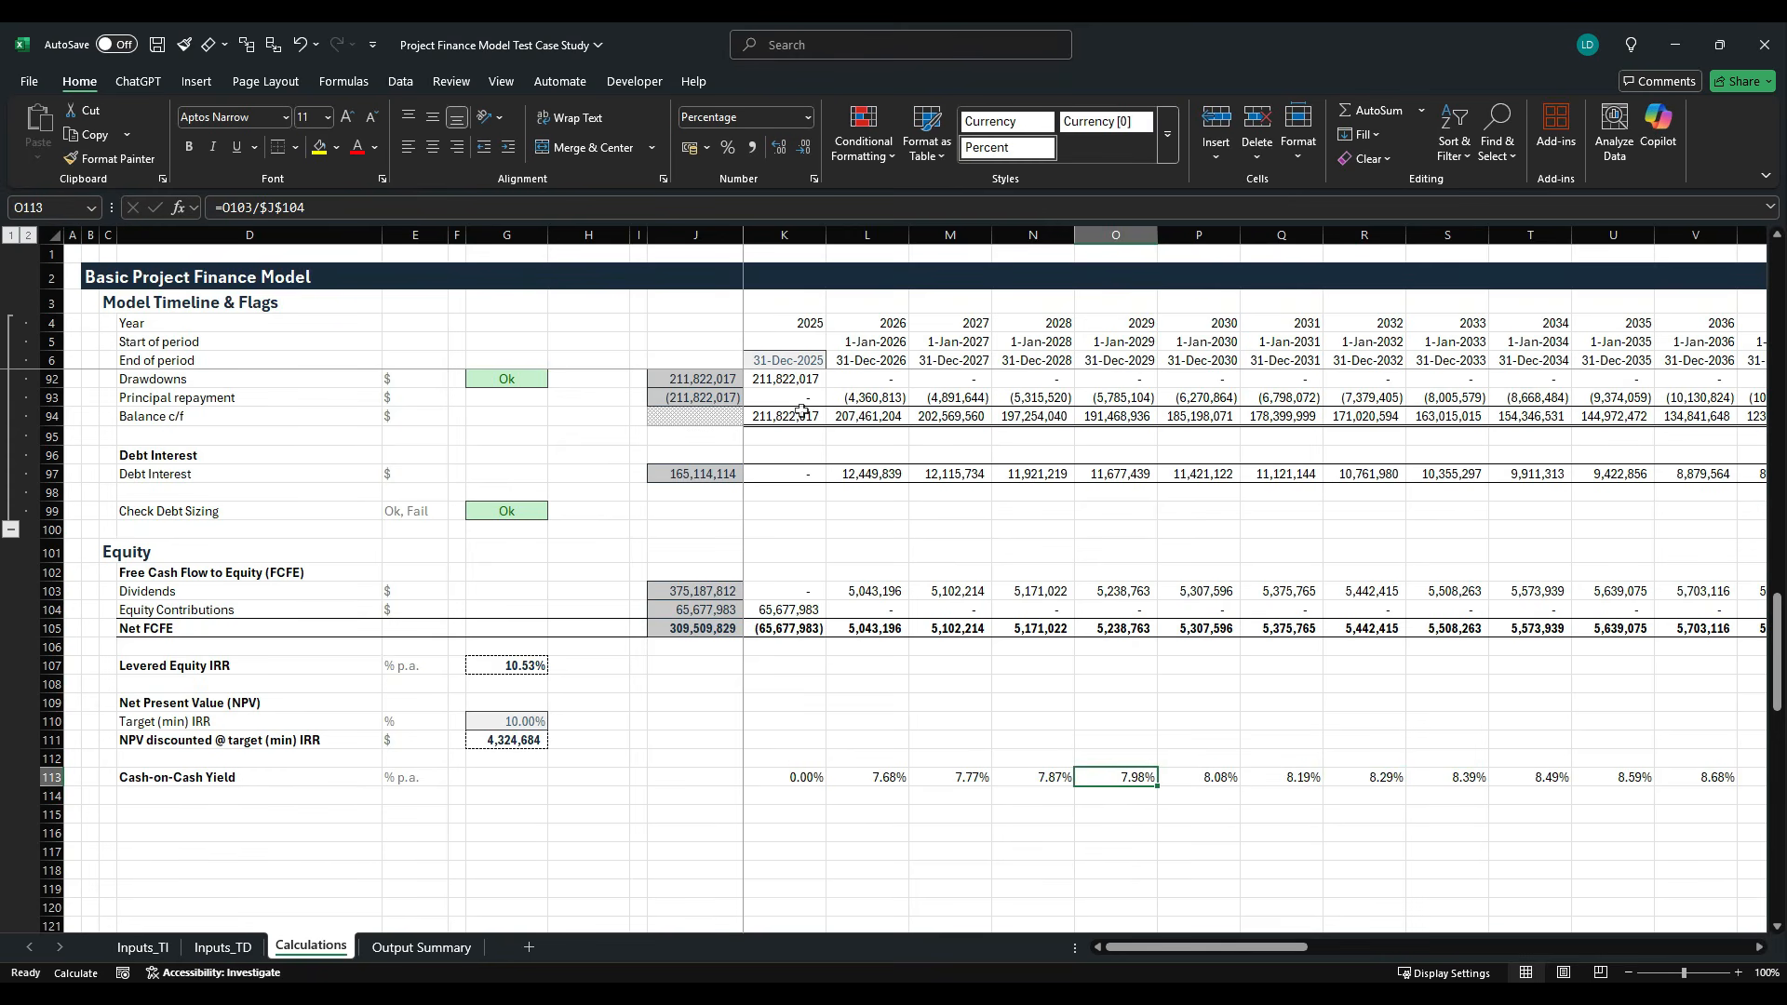
key(F2)
key(Escape)
key(Left)
- Switch to the case study PDF, read the annual yield and total CoC Multiple requirements, and return to the workbook
key(alt+Tab)
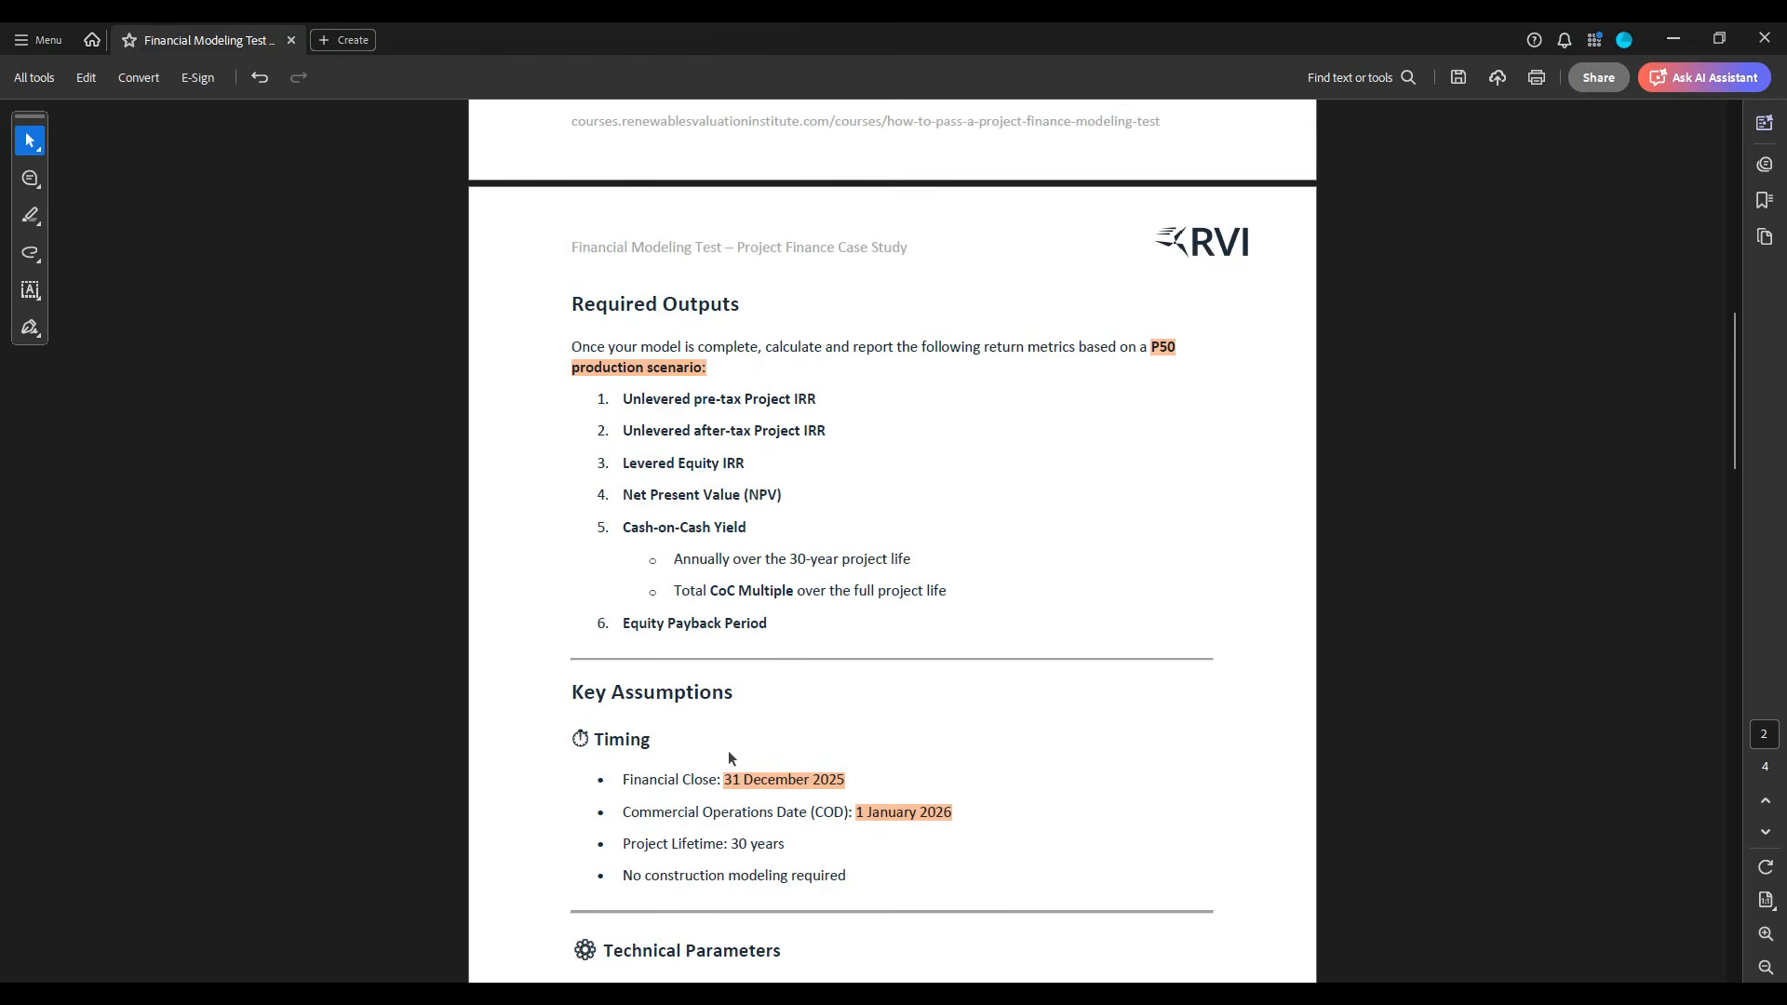
drag(674, 559, 920, 564)
drag(674, 601, 950, 601)
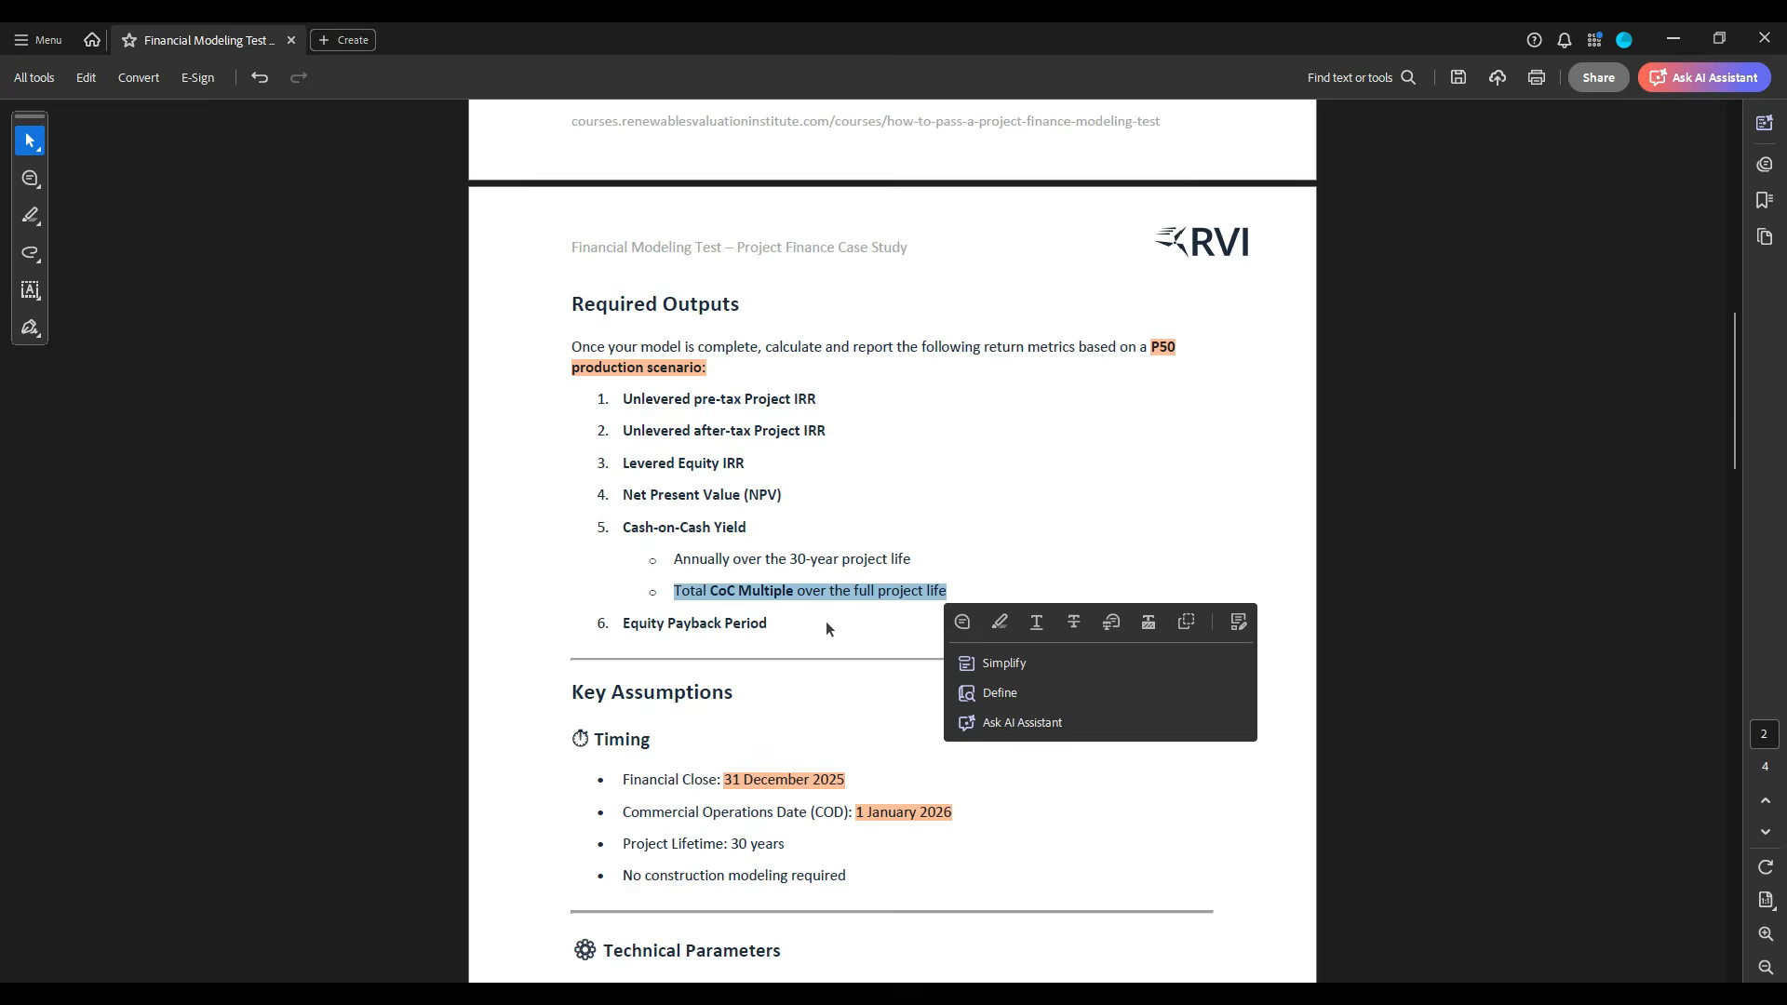
key(alt+Tab)
- Start a total cash-on-cash formula in G113 with a reference to the total dividends in J103
click(282, 808)
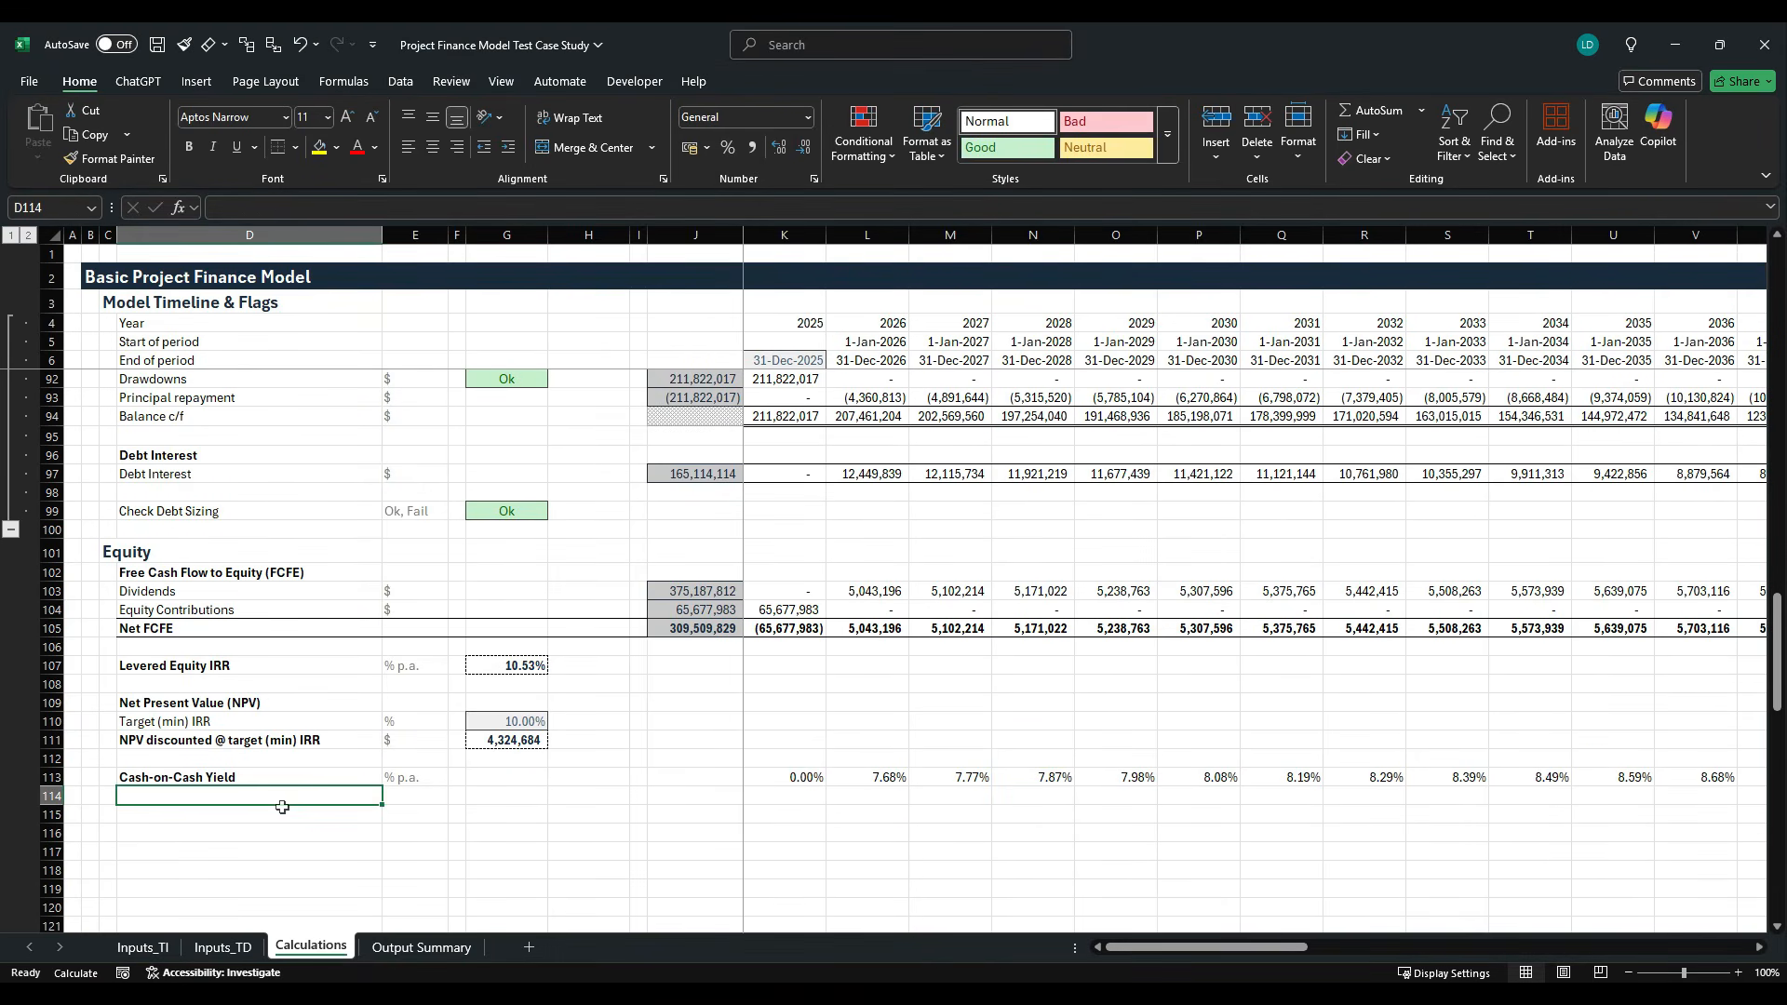
click(499, 782)
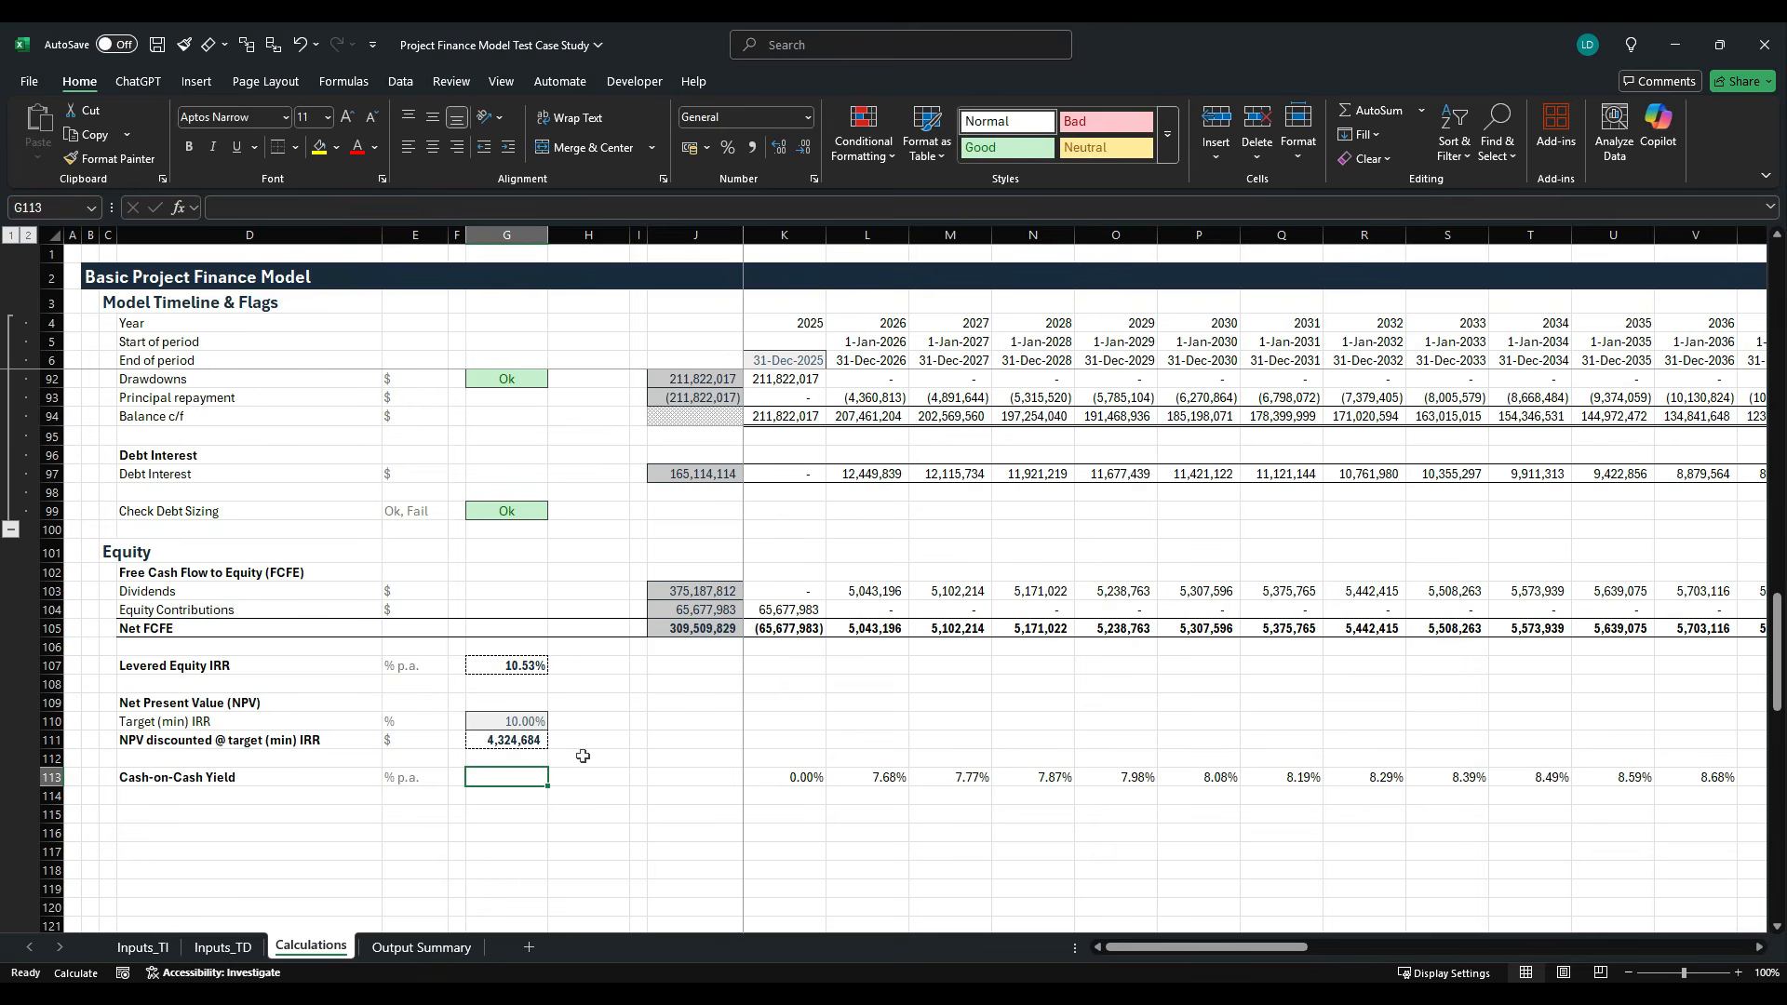
text(=)
key(Right)
key(Right)
key(Up)
key(Up)
key(Up)
key(Up)
key(Up)
key(Up)
key(Up)
key(Up)
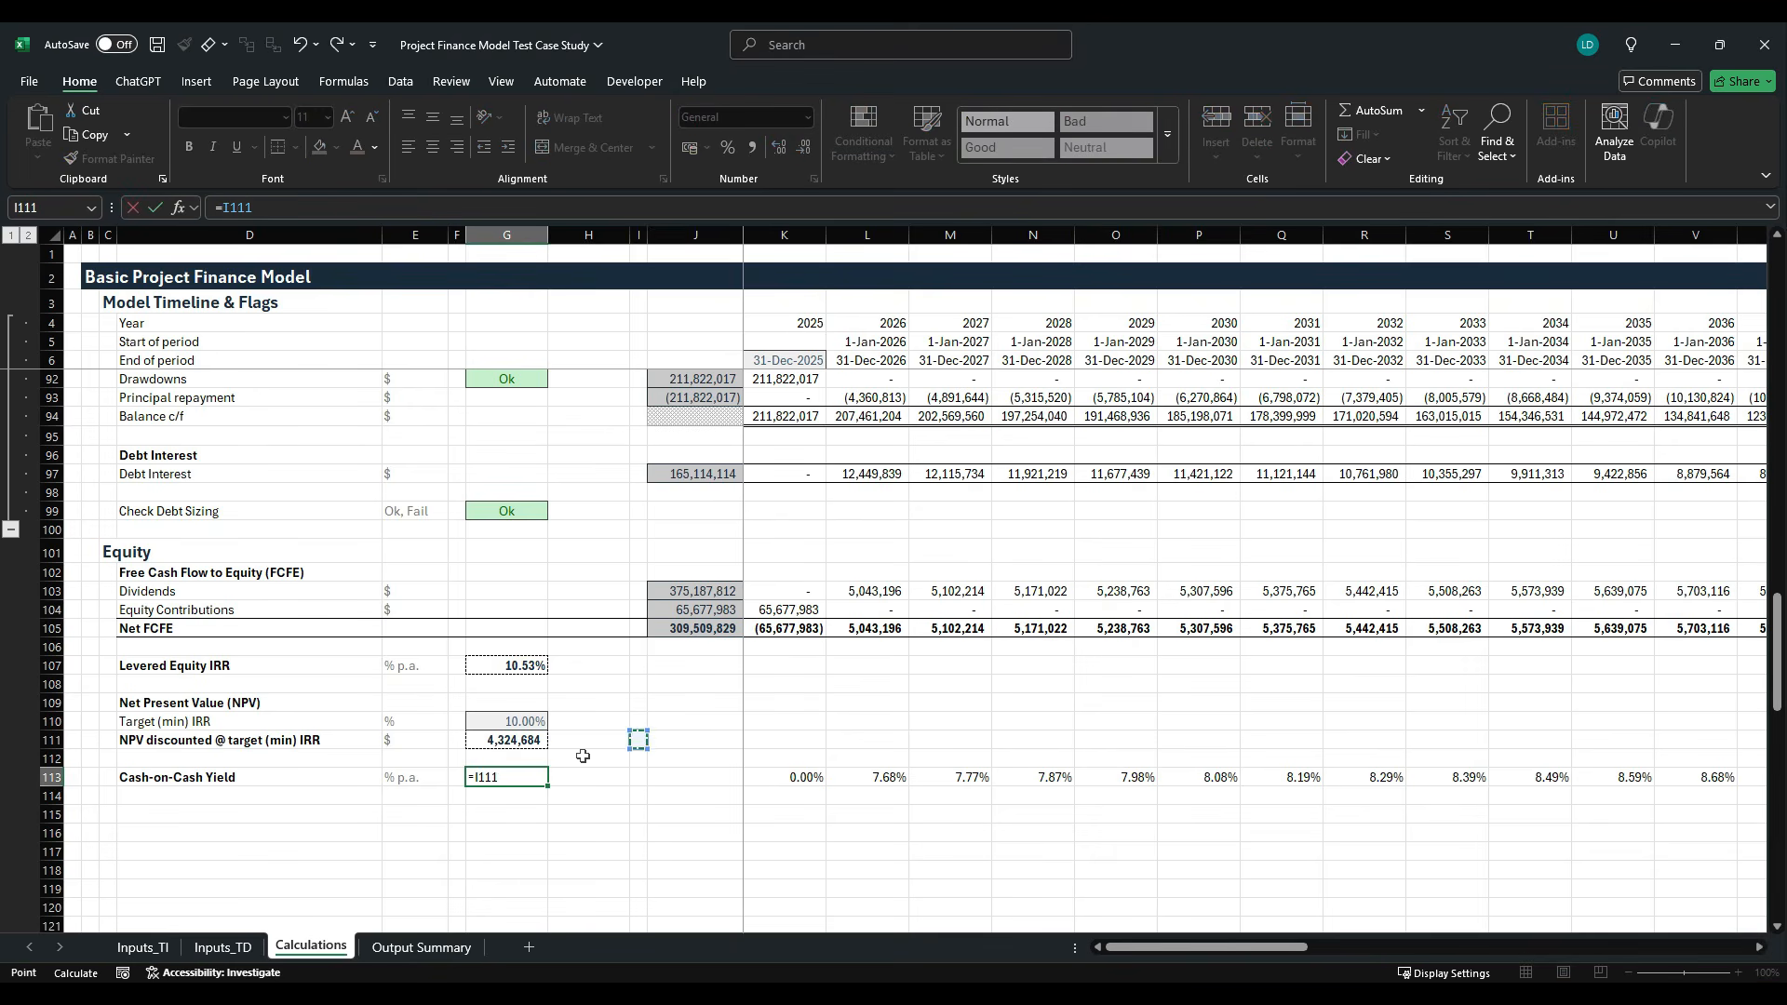
key(Up)
key(Up)
key(Right)
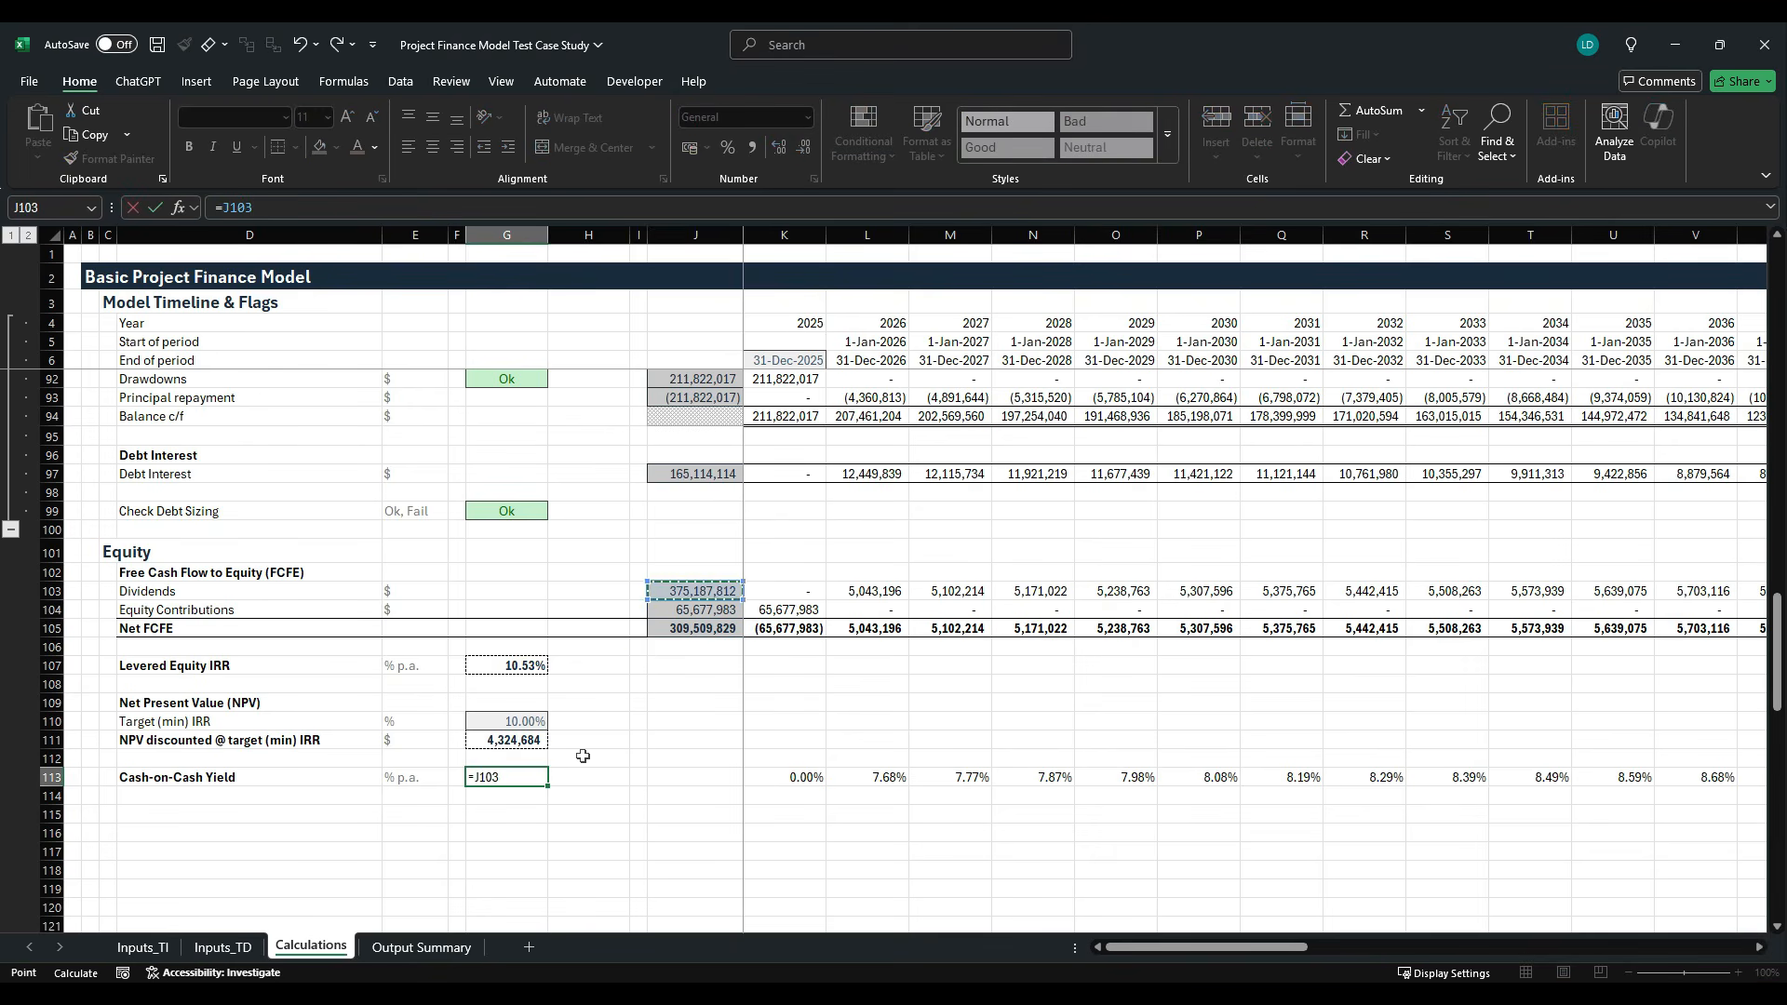
- Divide by the total equity contributions in J104 to complete the G113 formula, and format the result as a percentage
text(/)
key(Up)
key(Up)
key(Up)
key(Up)
key(Up)
key(Up)
key(Up)
key(Up)
key(Up)
key(Right)
key(Right)
key(Right)
key(ctrl+Return)
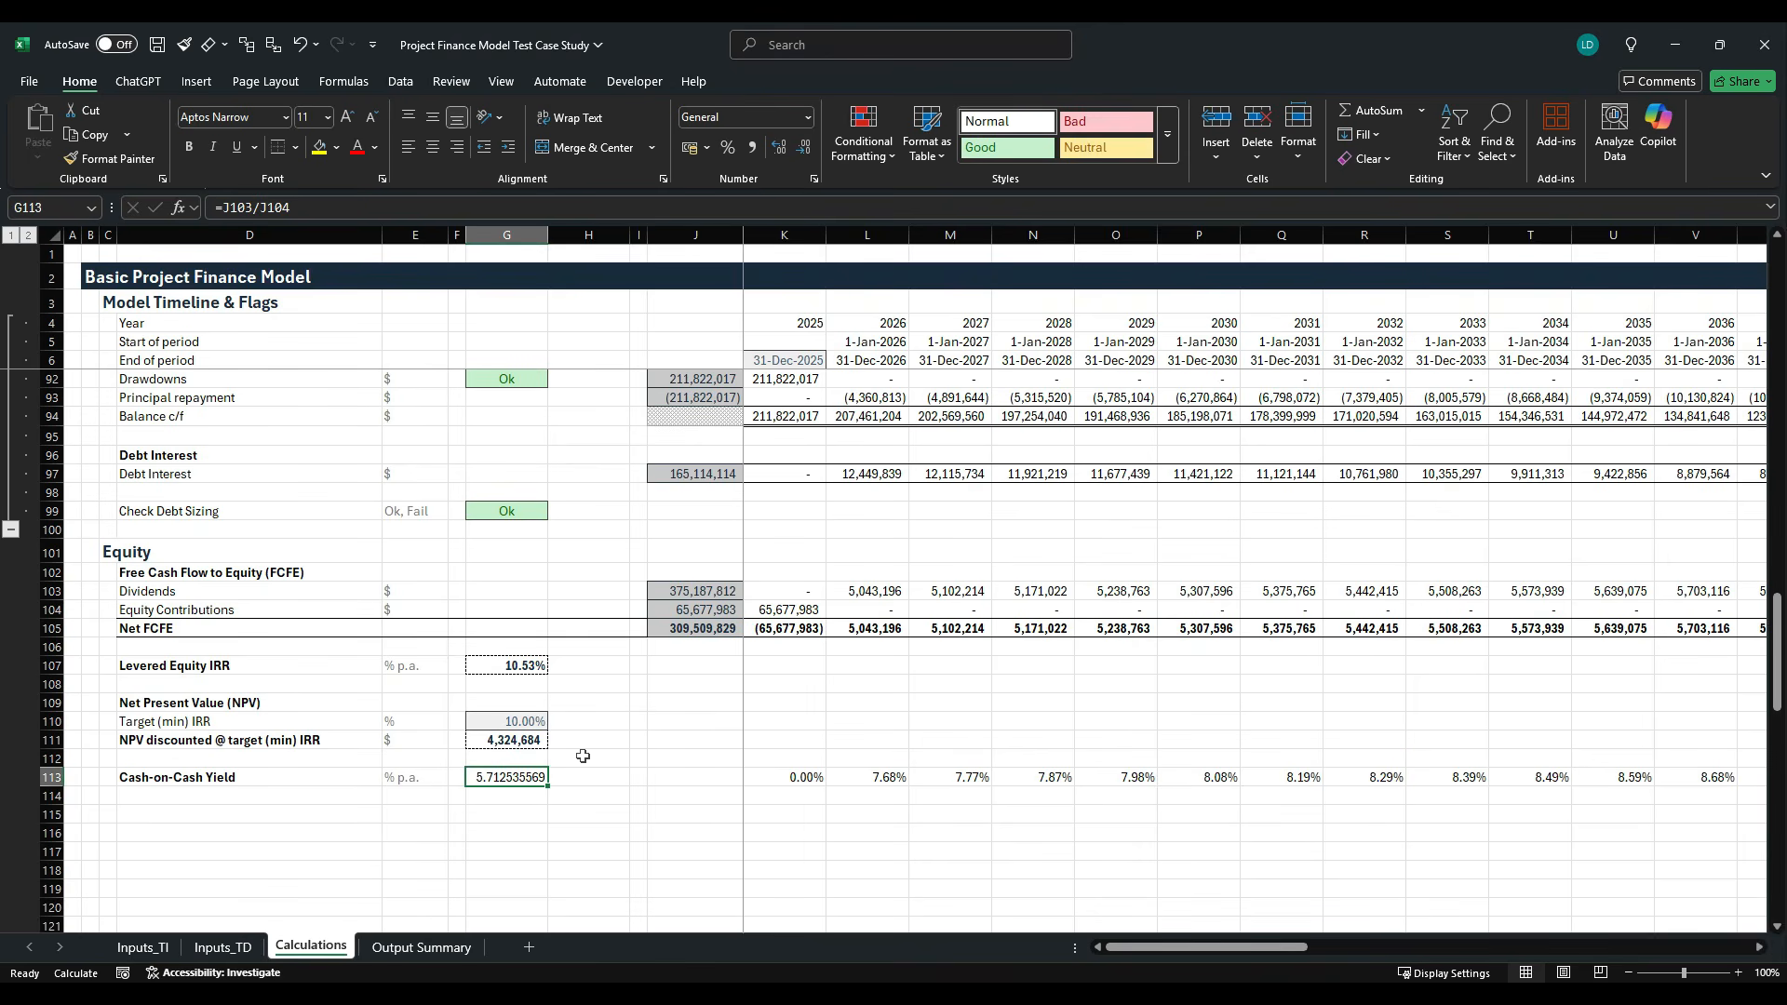
click(727, 147)
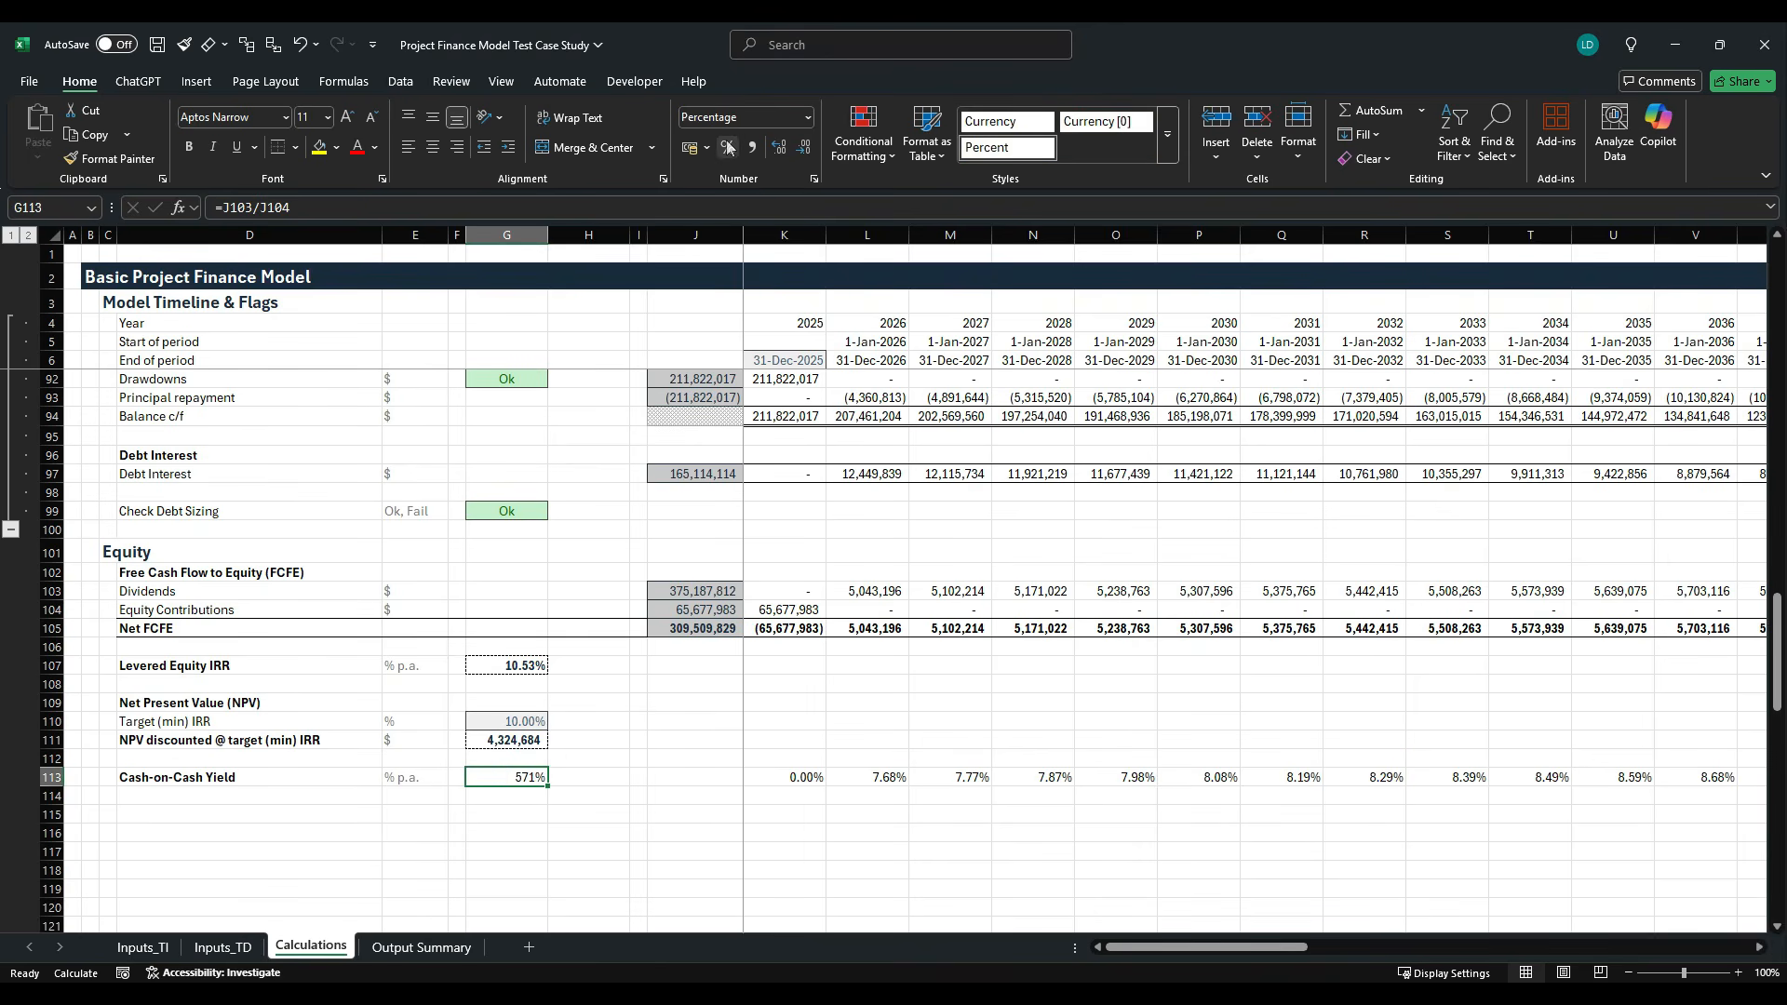
- Apply the Insheet cell style to the total cash-on-cash figure in G113
key(ctrl+b)
key(alt+h)
key(j)
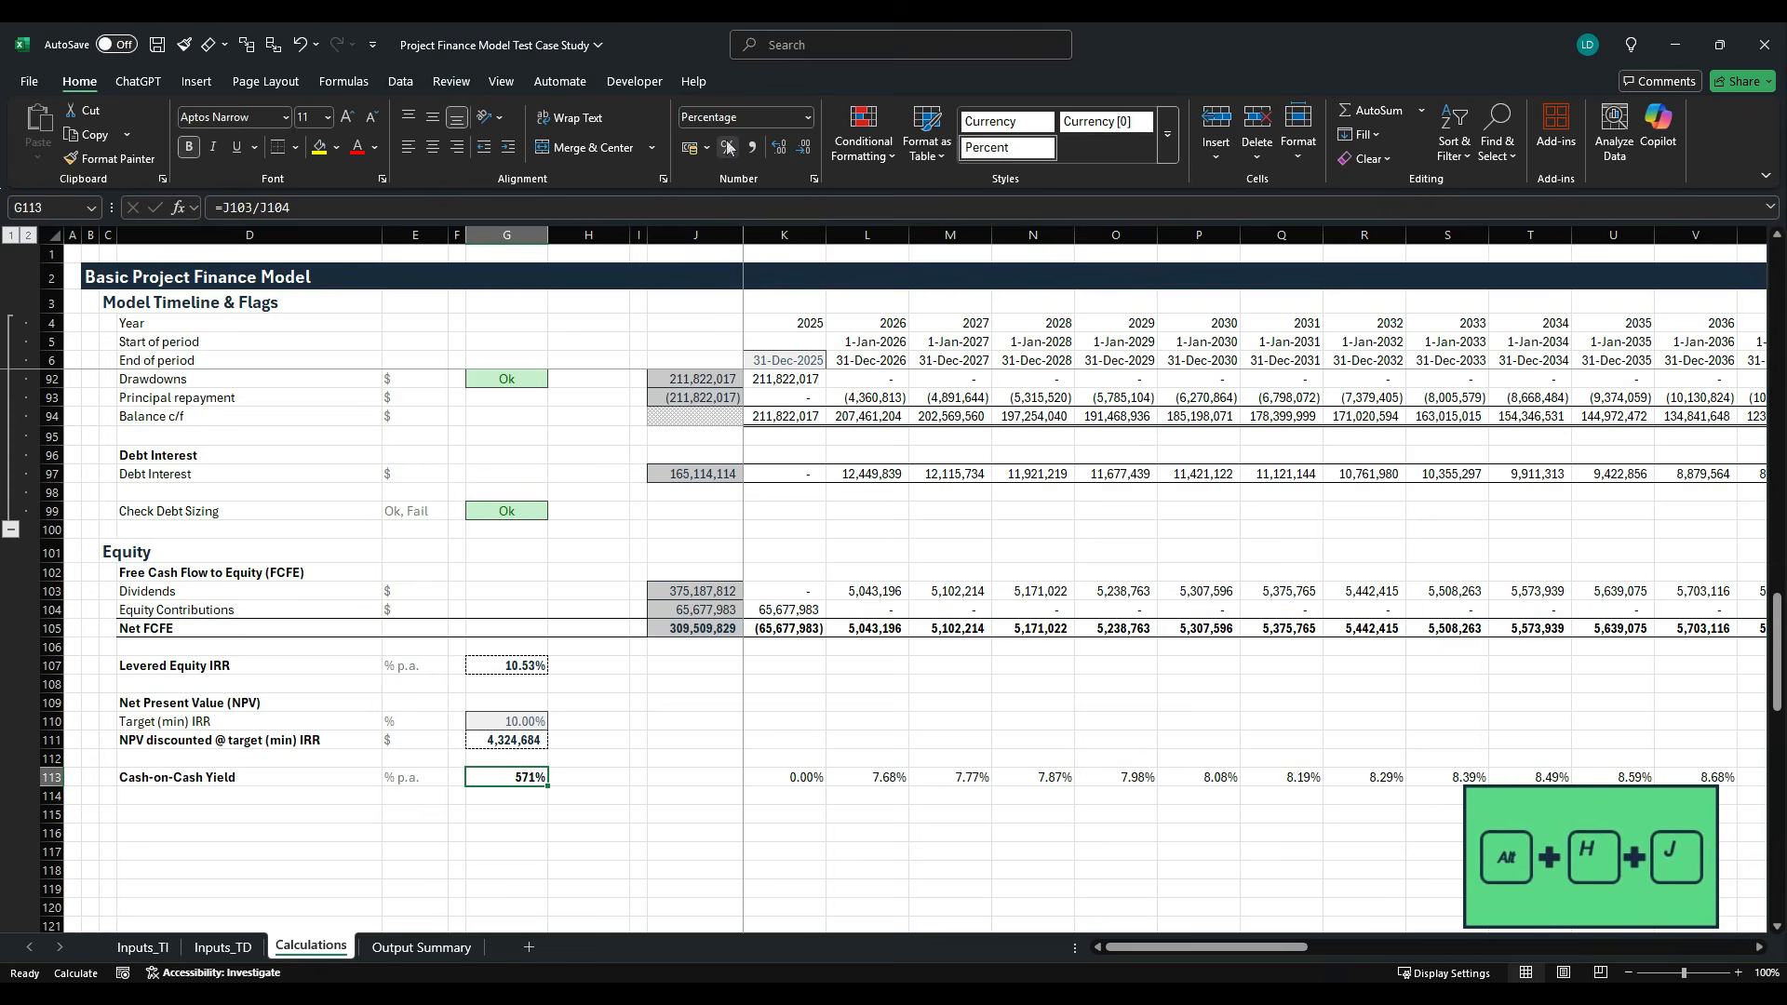
key(Right)
key(Right)
key(Down)
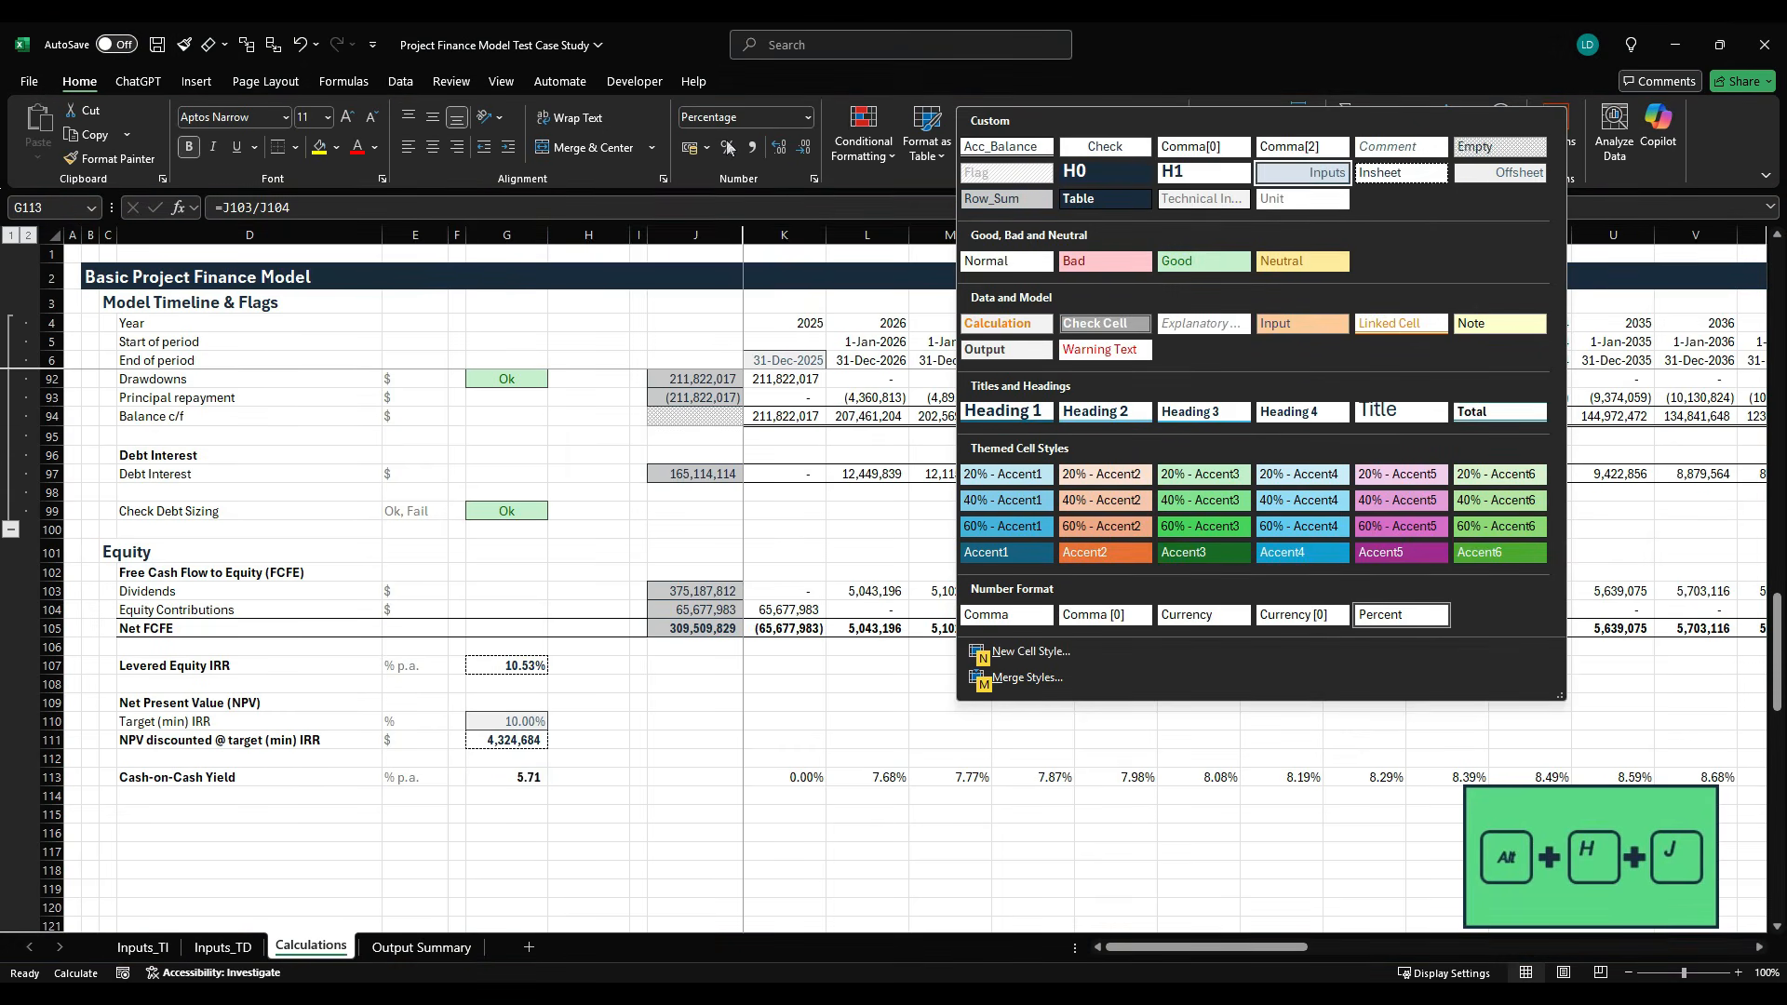
key(Right)
key(Return)
- Enter the note "30Y CoC Multiple" in H113 beside the total cash-on-cash figure
key(Right)
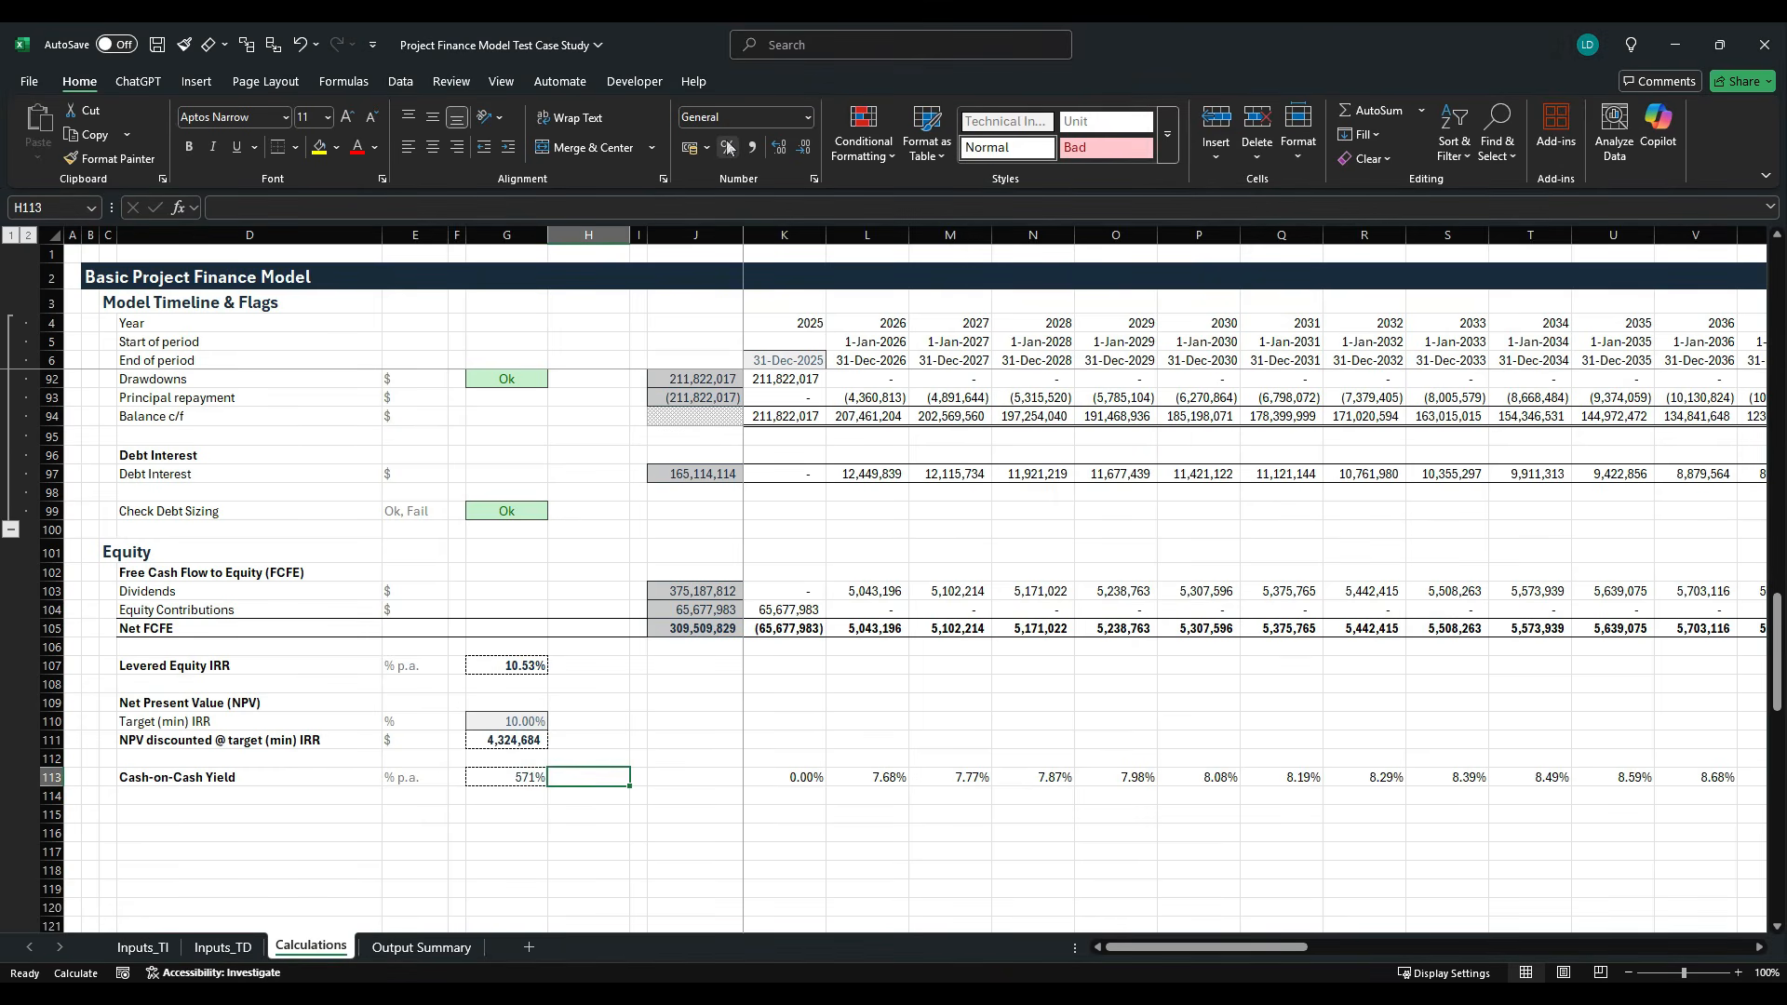
text(30Y)
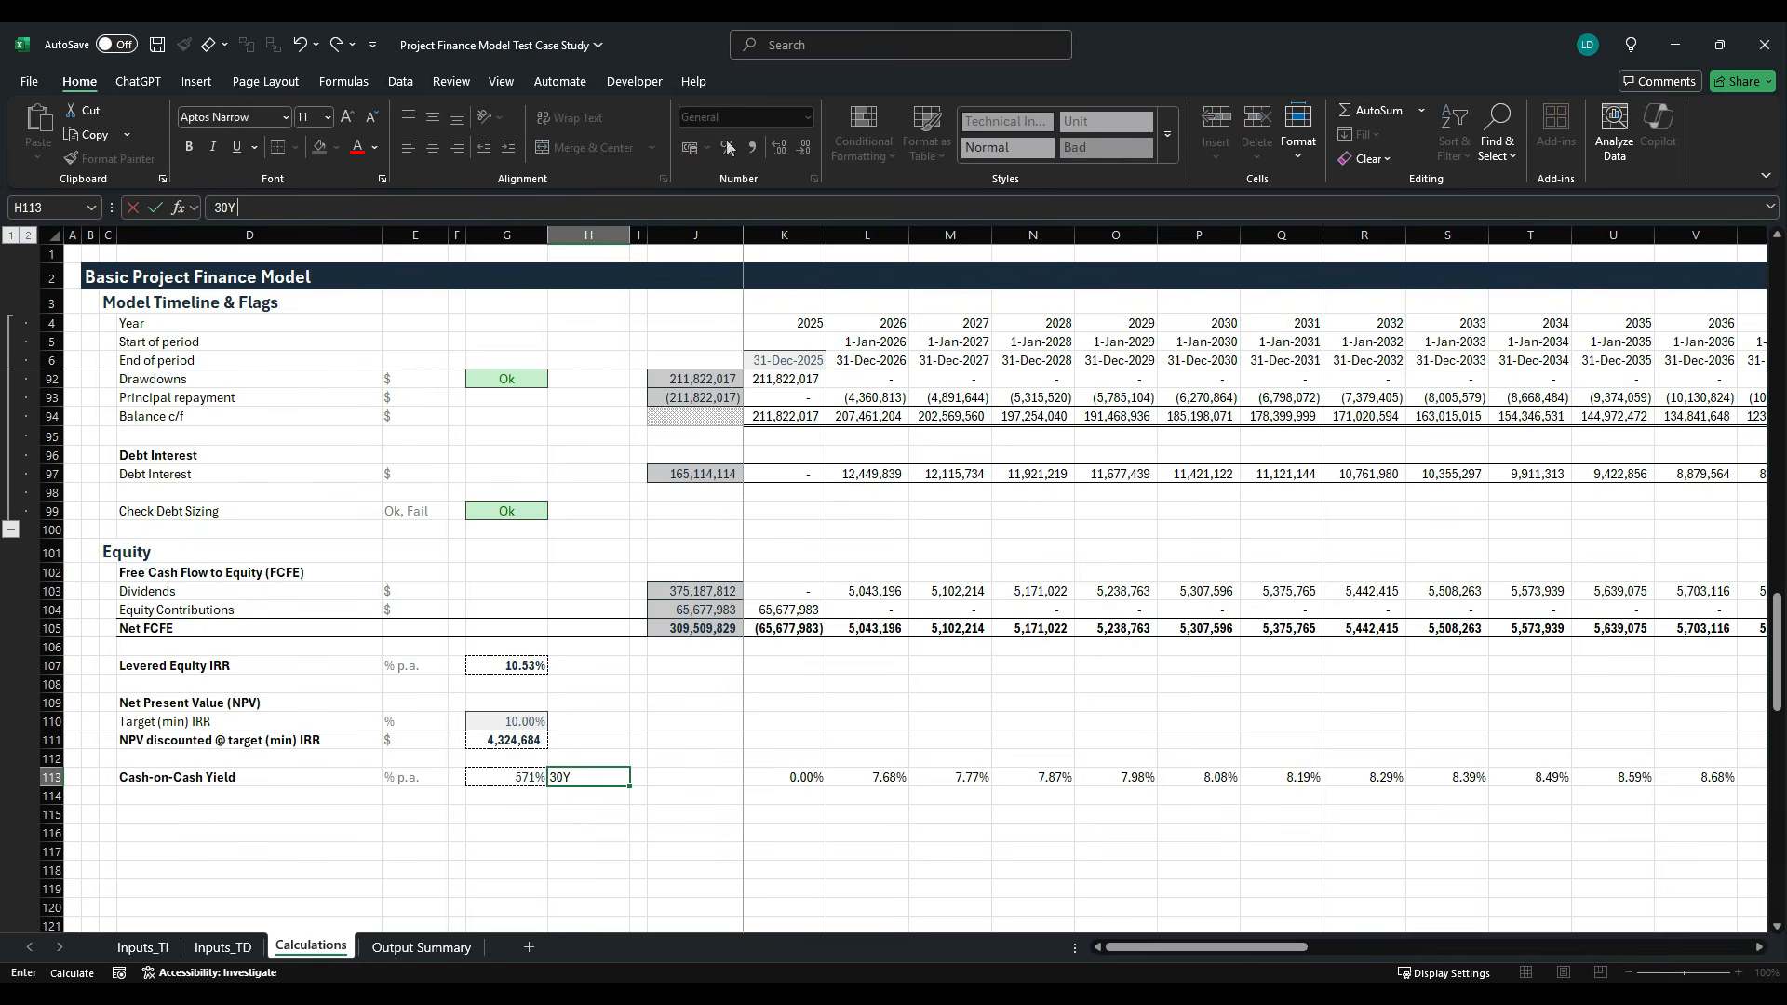
text( CoC Multiple)
key(ctrl+Return)
- Apply the Comment cell style to the 30Y CoC Multiple note in H113
key(alt+h)
key(j)
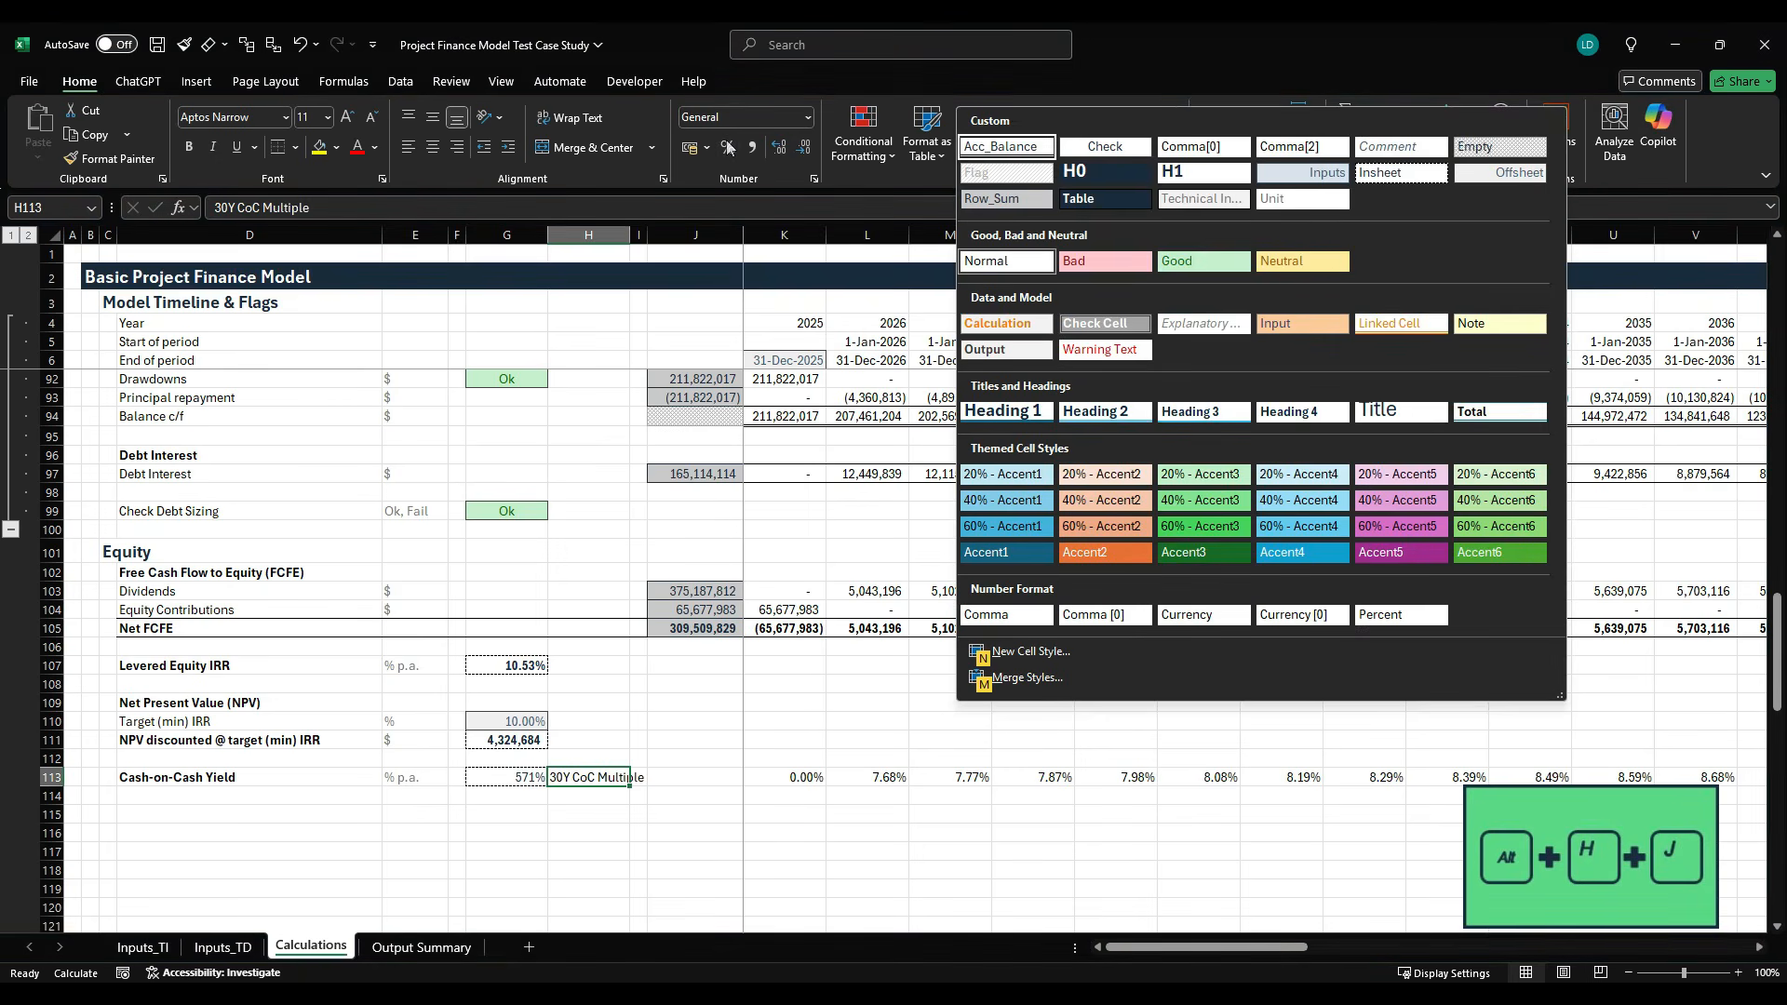
key(Down)
key(Down)
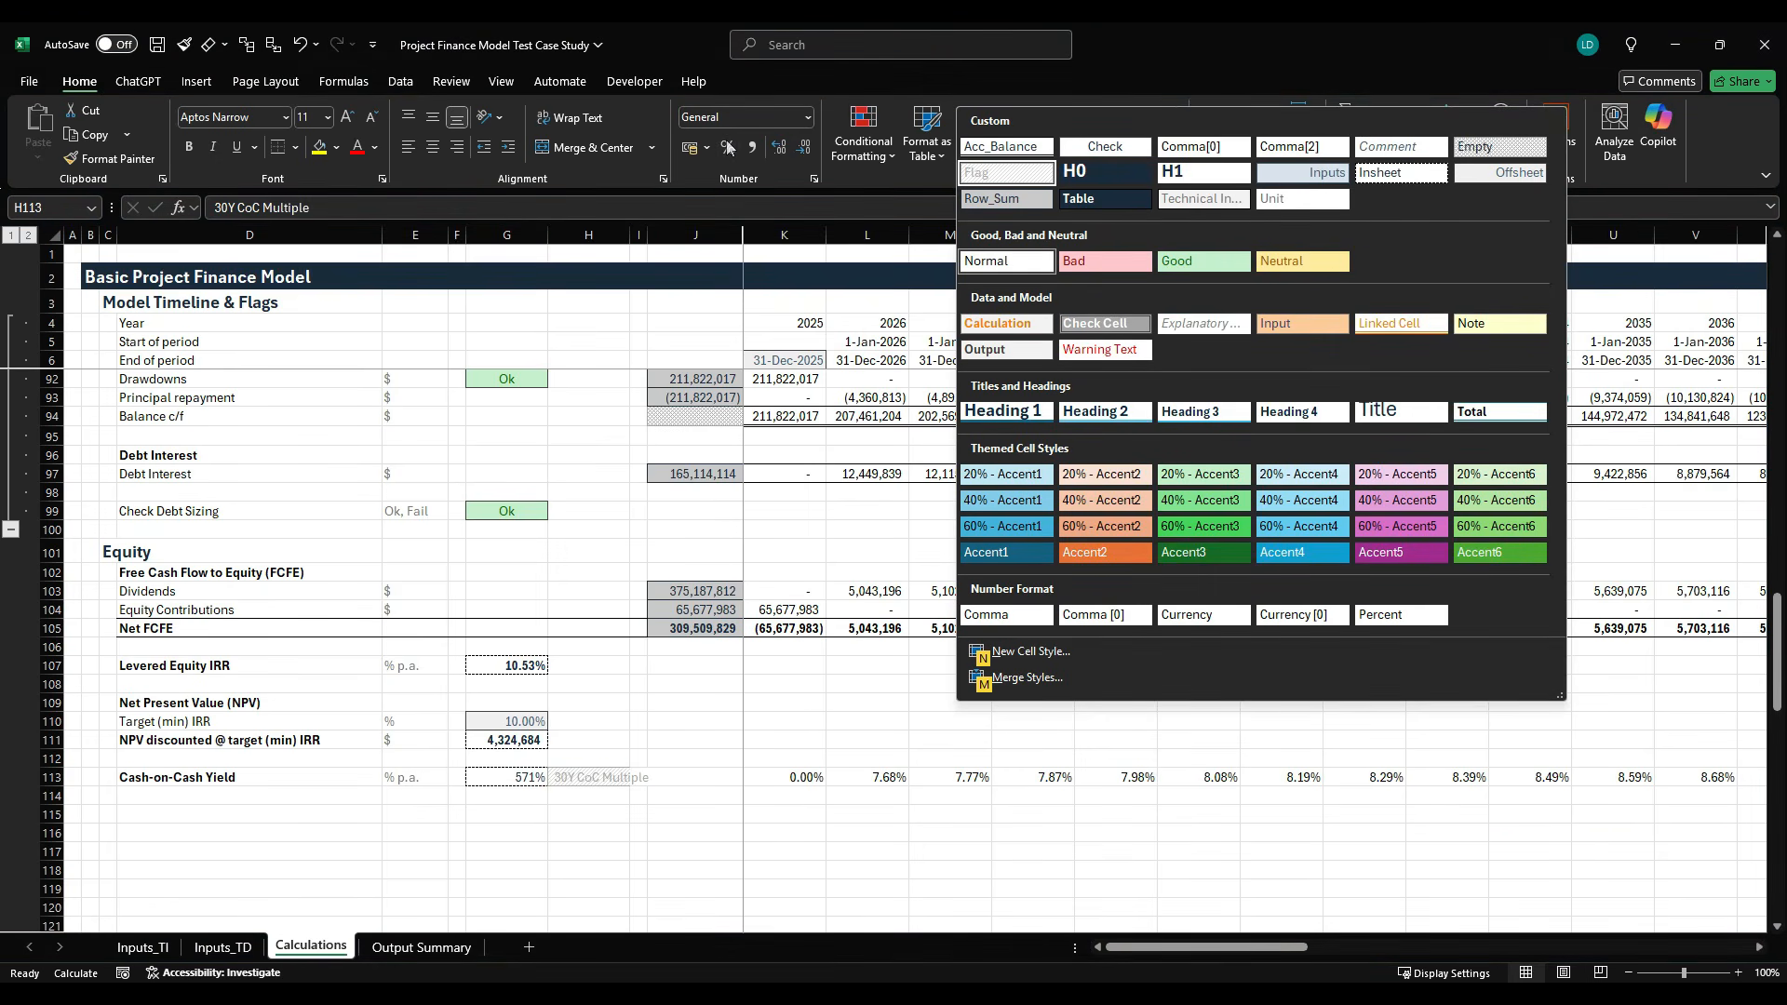
key(Right)
key(Right)
key(Right)
key(Right)
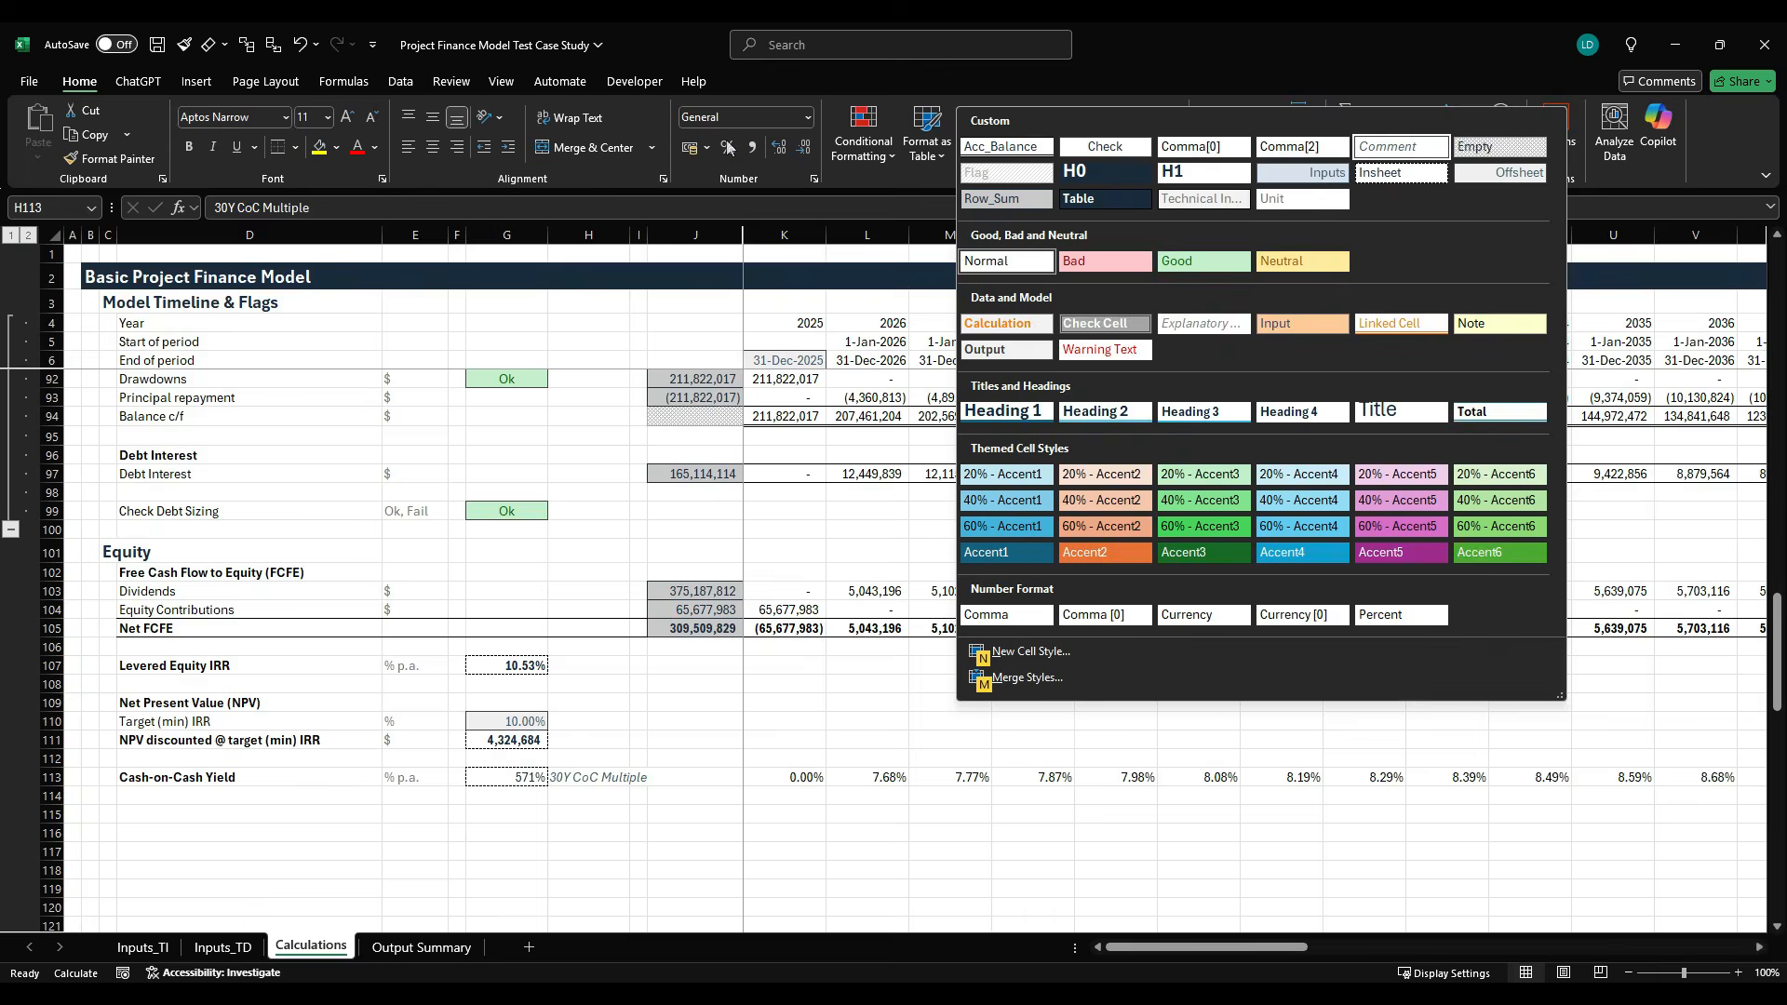
key(Return)
- Sum the annual Cash-on-Cash Yields in J113 with =SUM(K113:AT113)
key(Right)
key(Right)
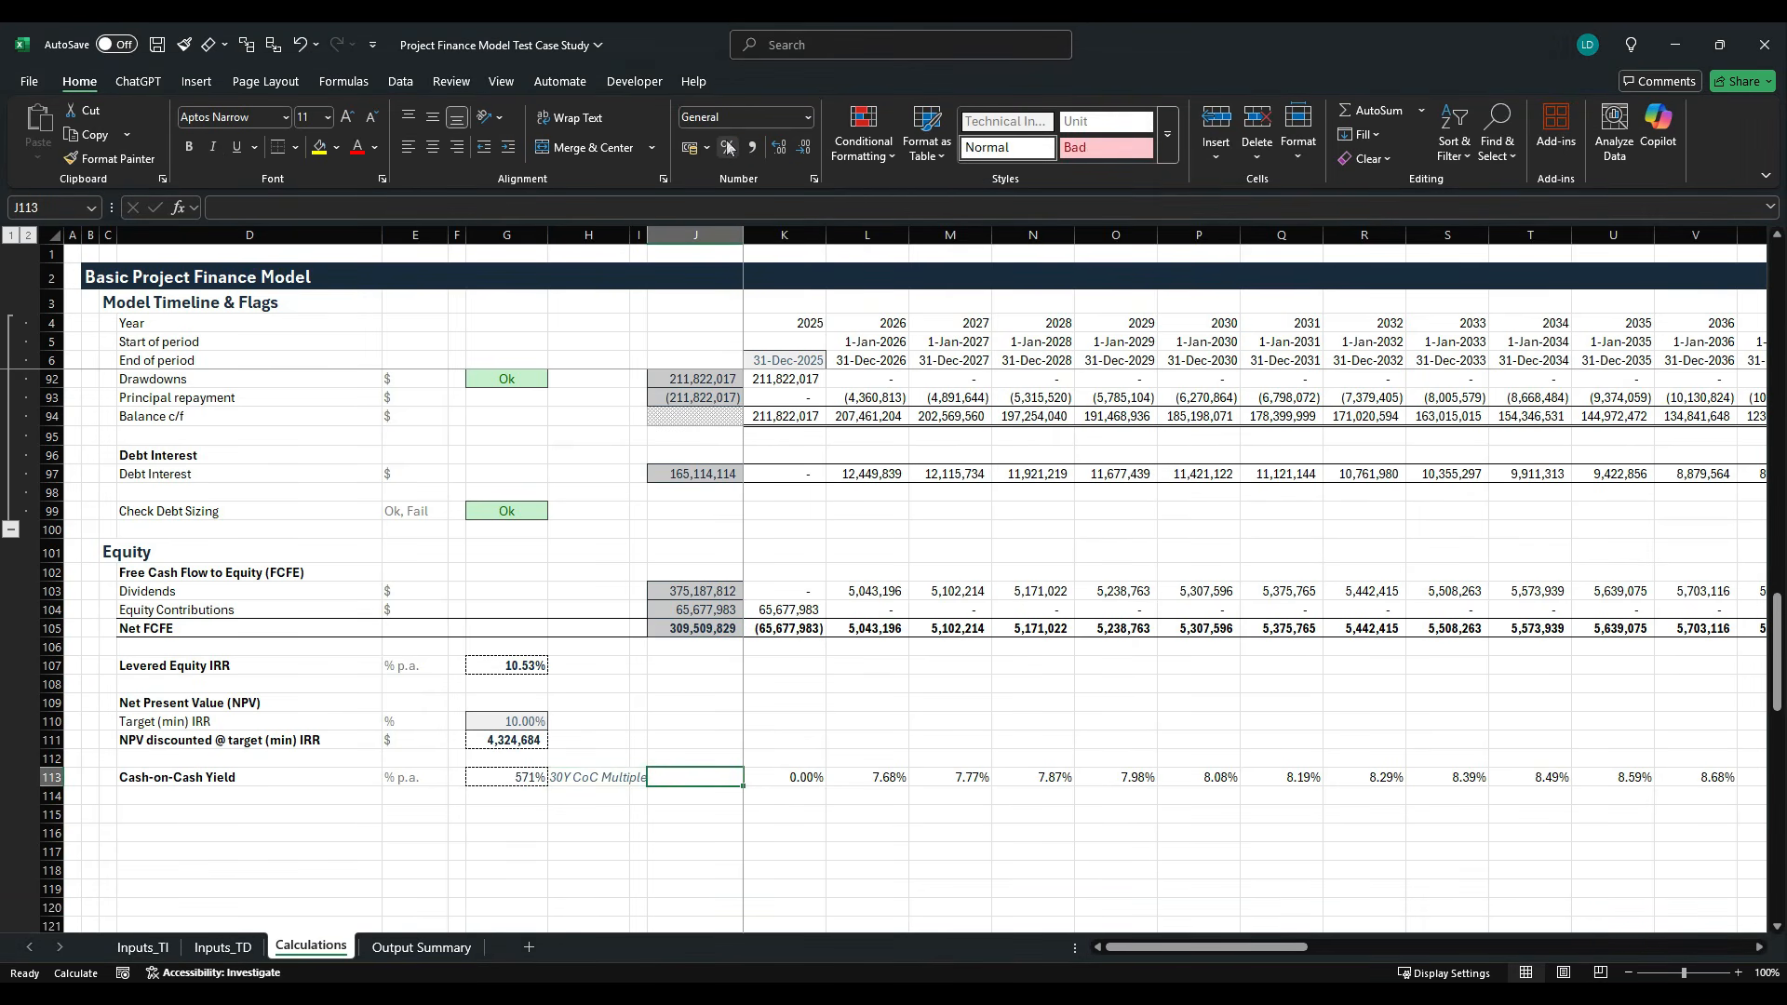
text(=SUM()
key(Right)
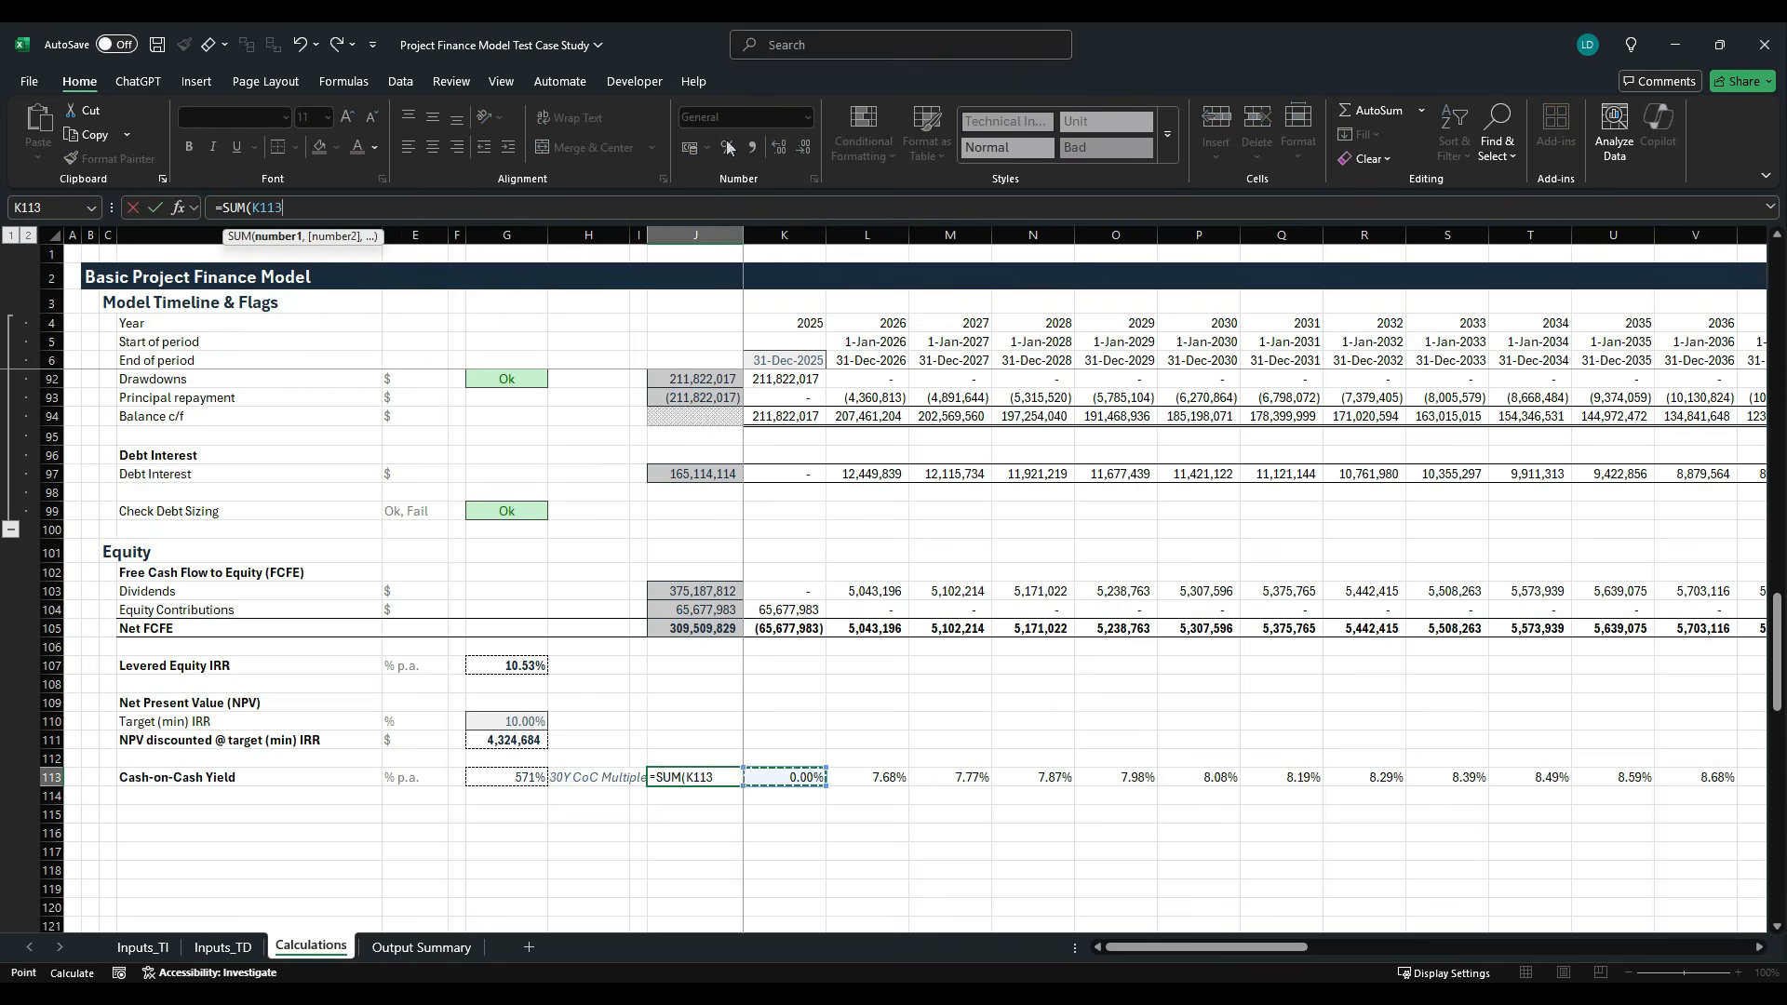
key(ctrl+shift+Right)
key(ctrl+Return)
- Apply the Row_Sum cell style to the yield total in J113
key(Left)
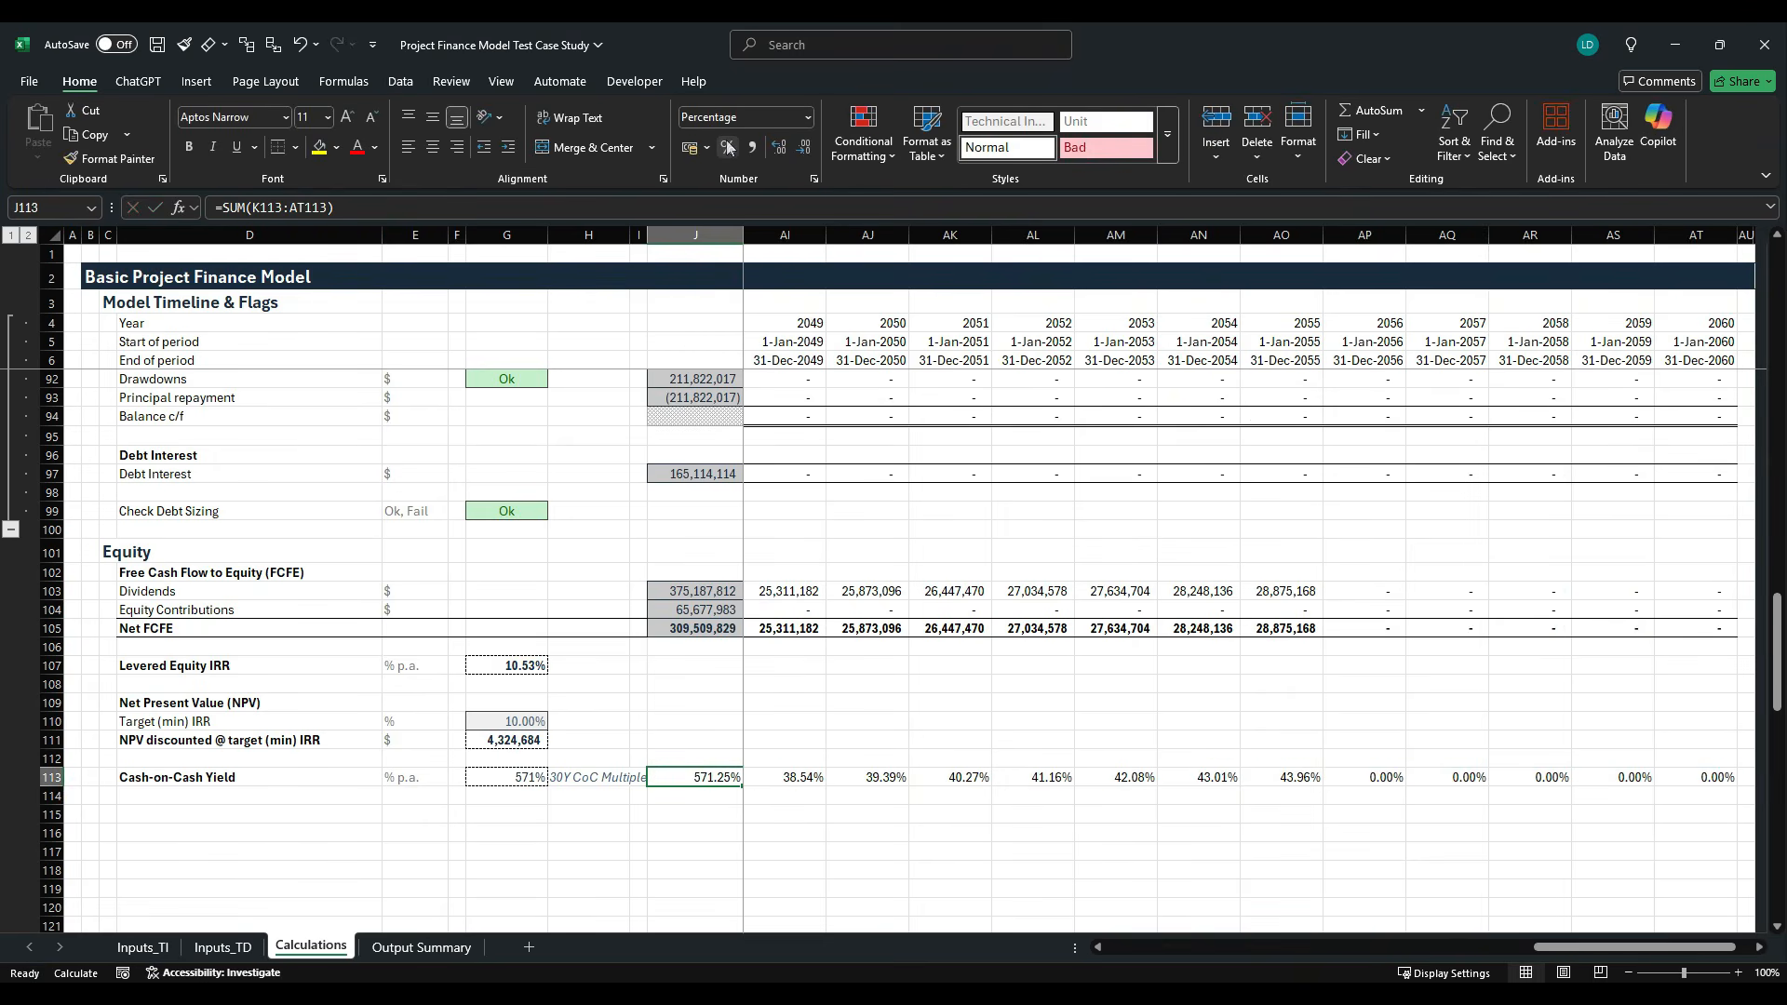
key(alt+h)
key(j)
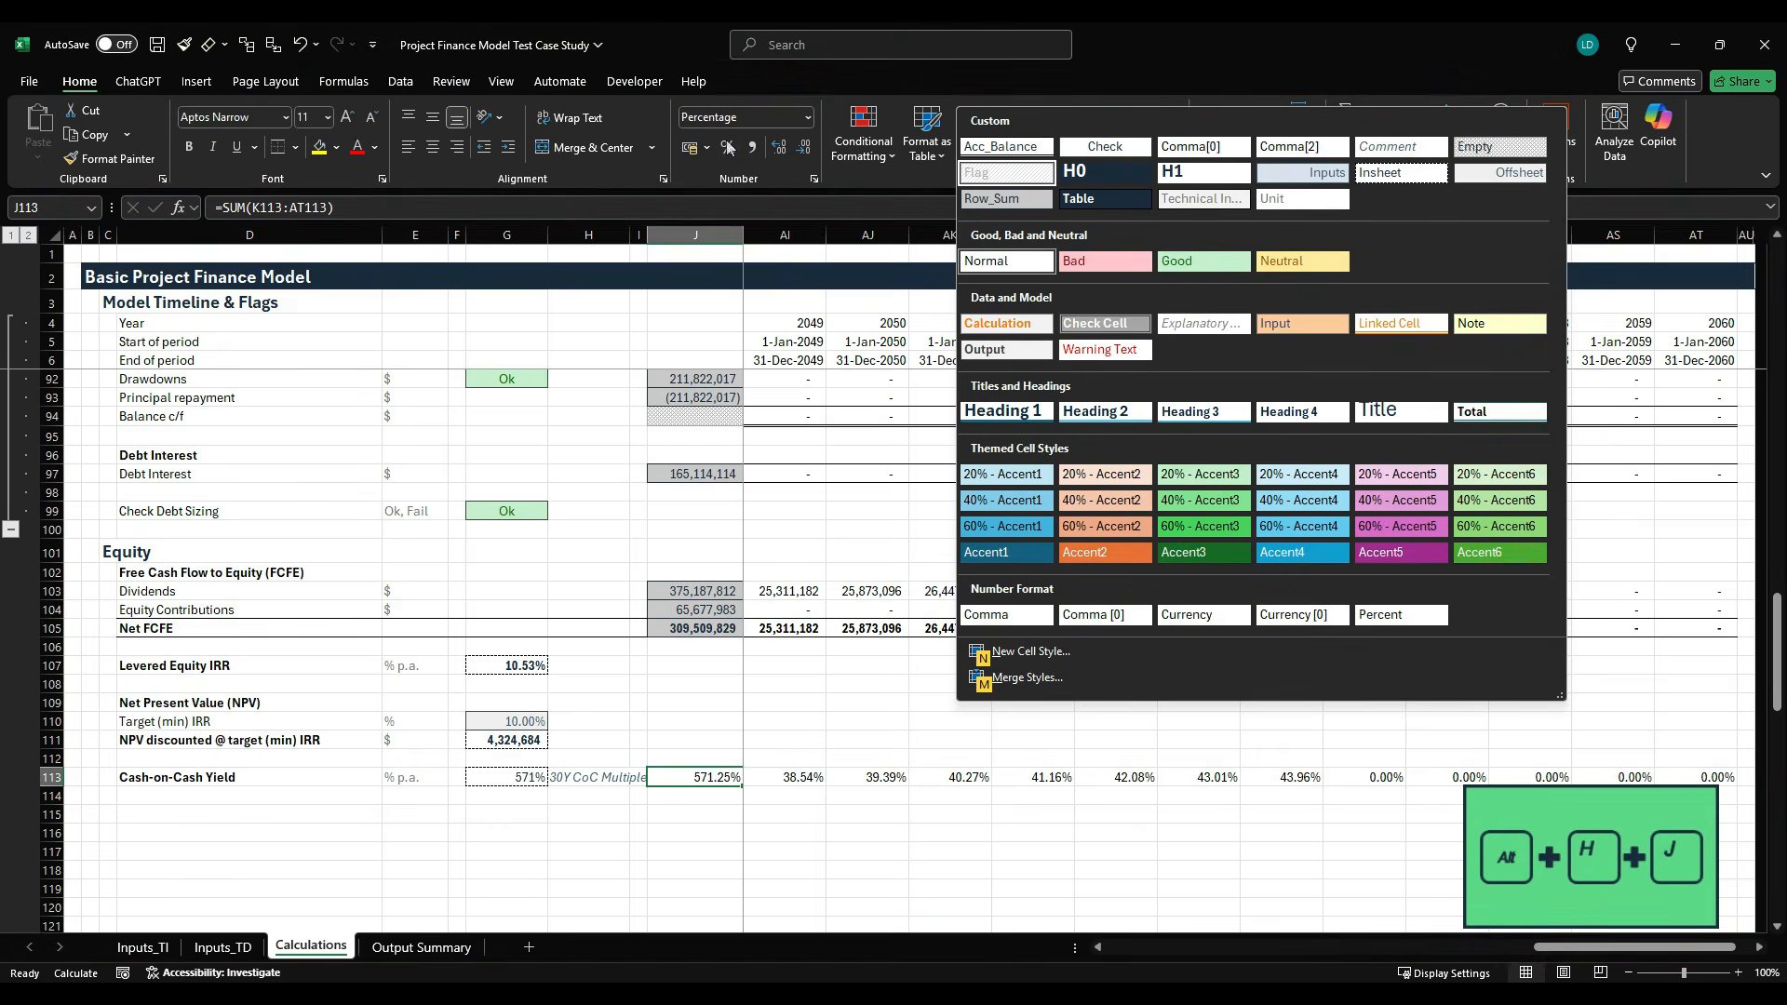
key(Escape)
key(Left)
key(Left)
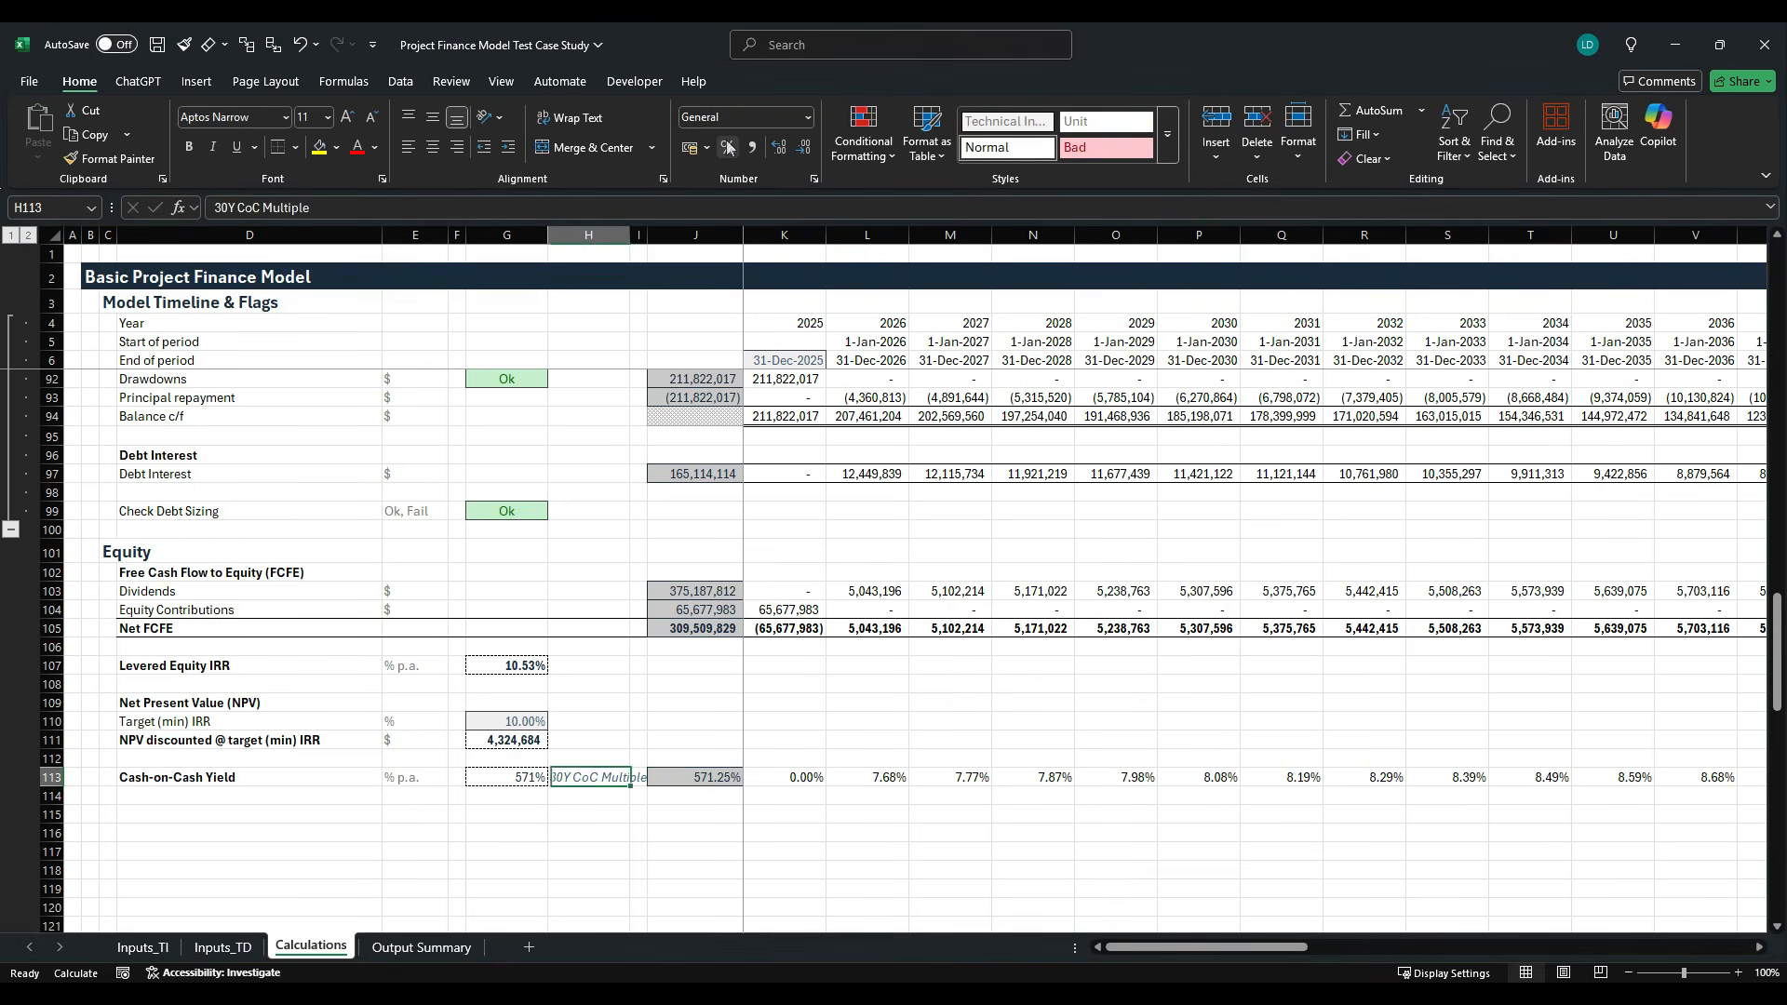
- Select D115 for a new row, check the Equity Payback Period requirement in the case study PDF, and return to the workbook
key(Left)
key(Left)
key(Left)
key(Left)
key(Down)
key(Down)
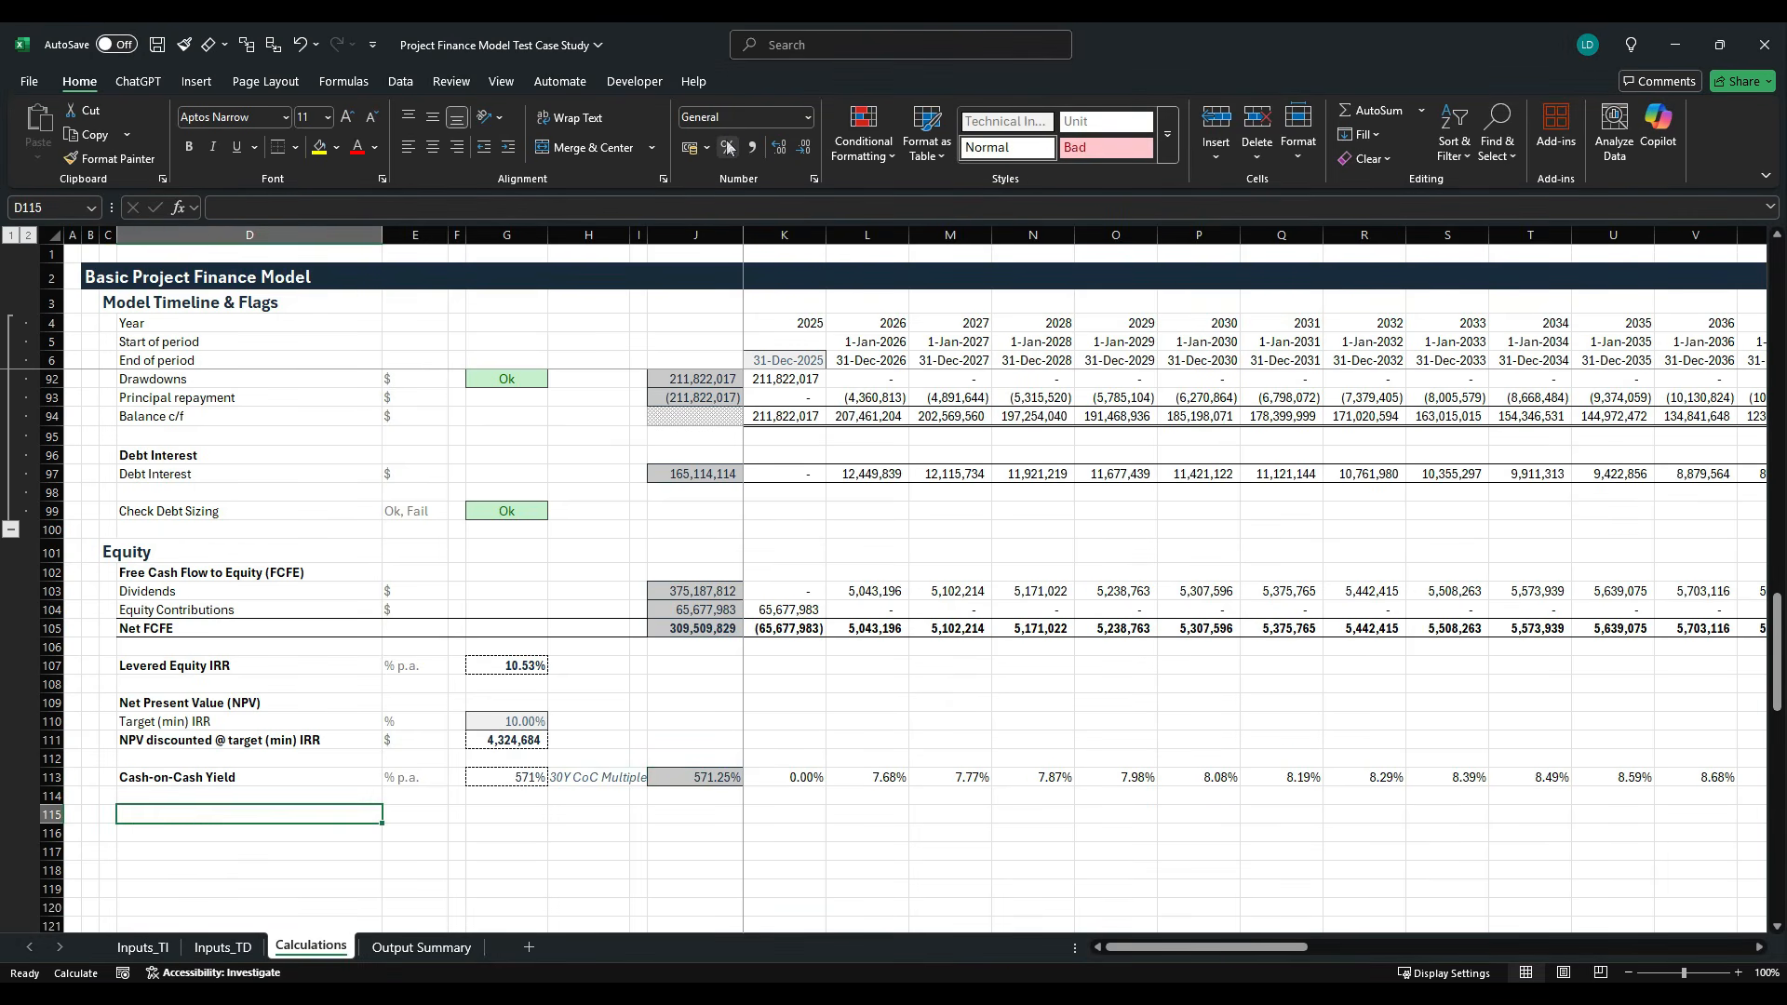
key(alt+Tab)
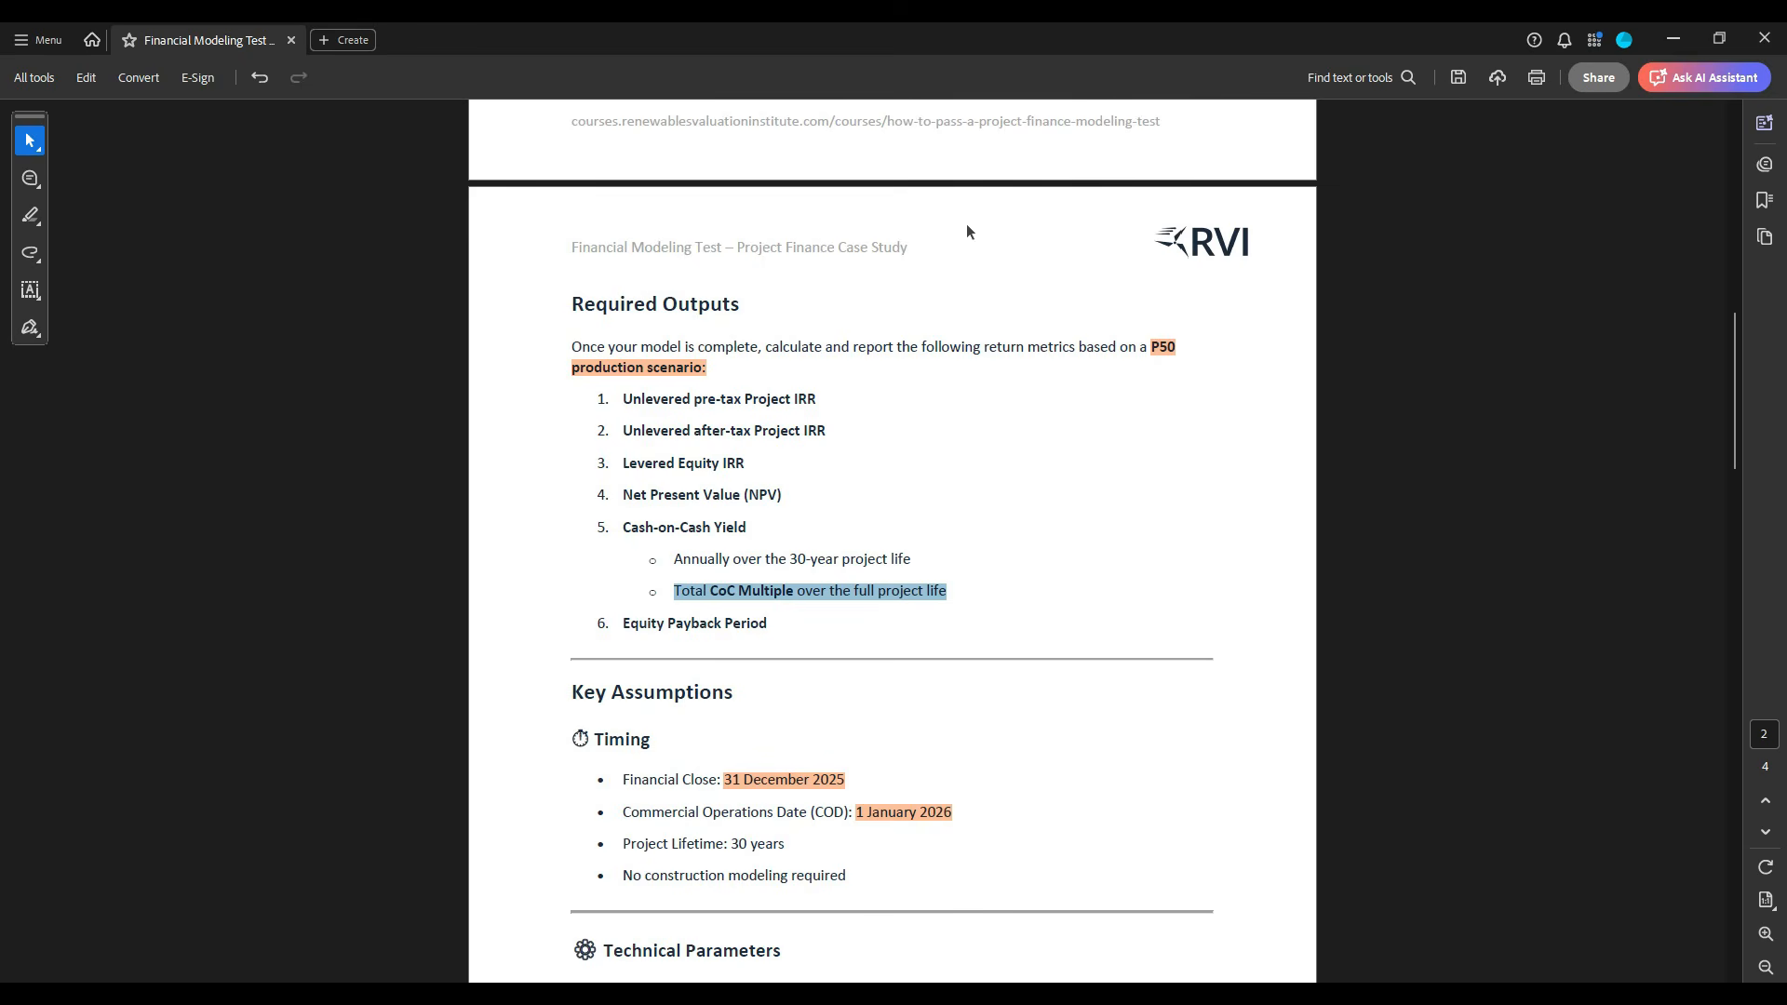
drag(623, 624, 765, 628)
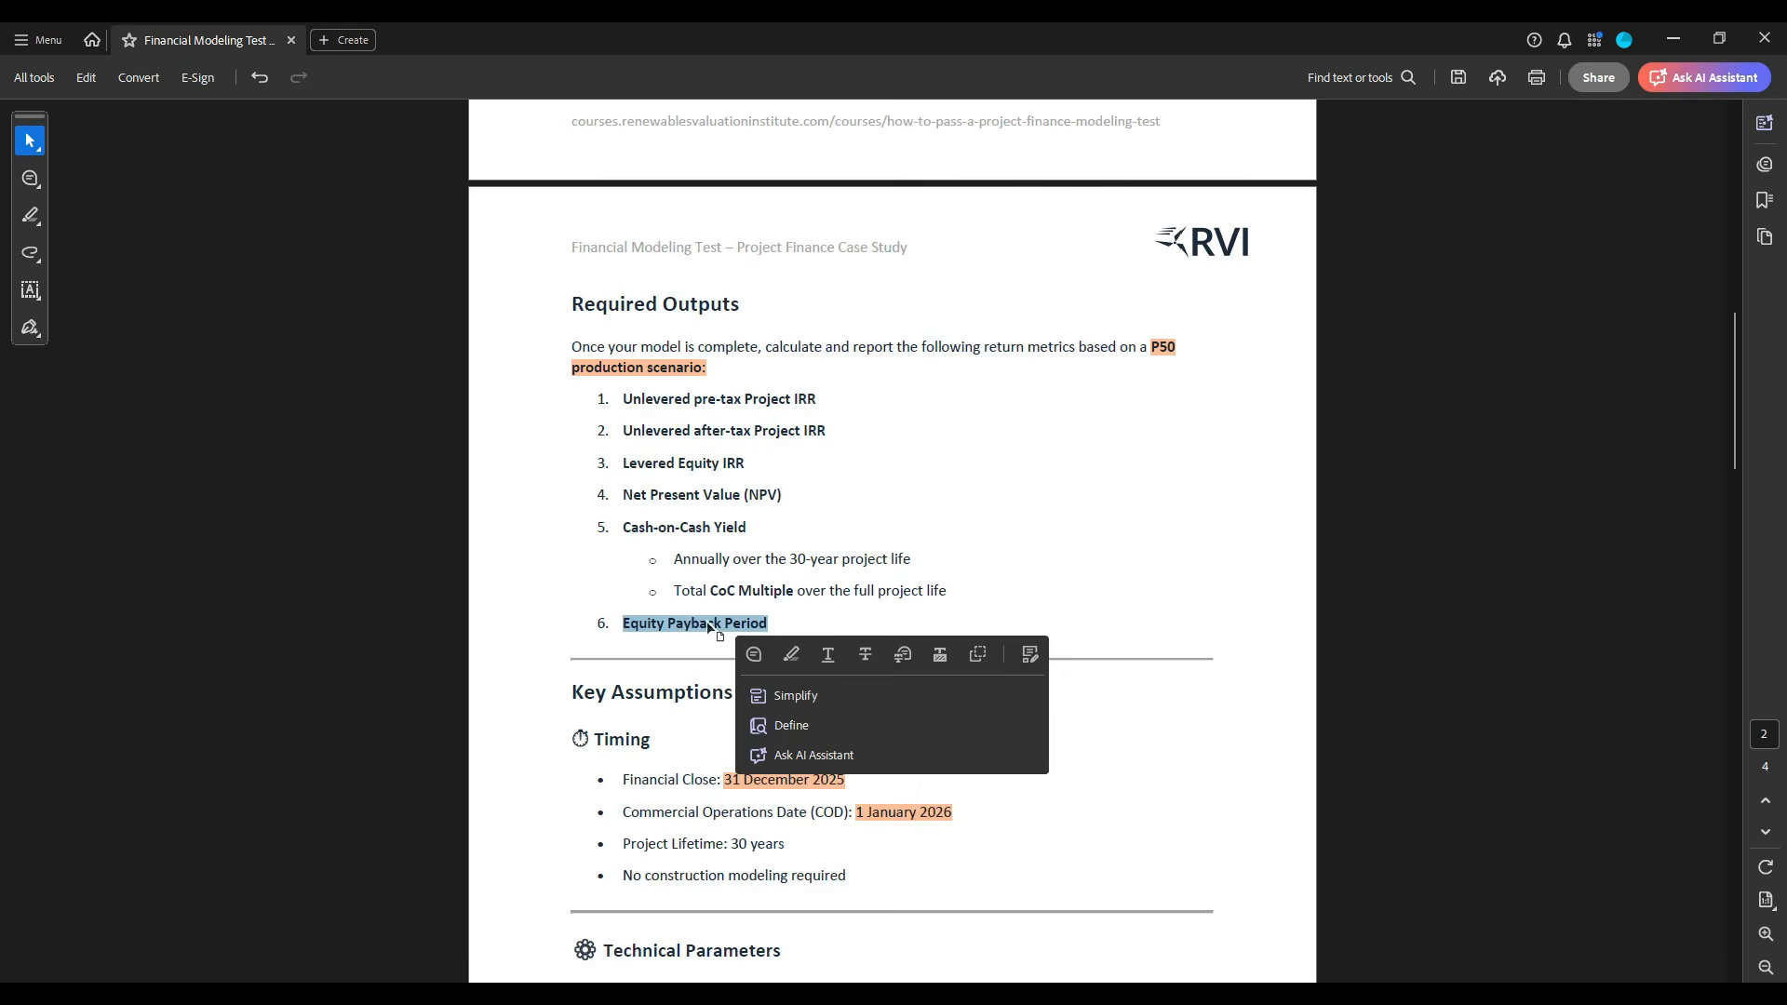
key(alt+Tab)
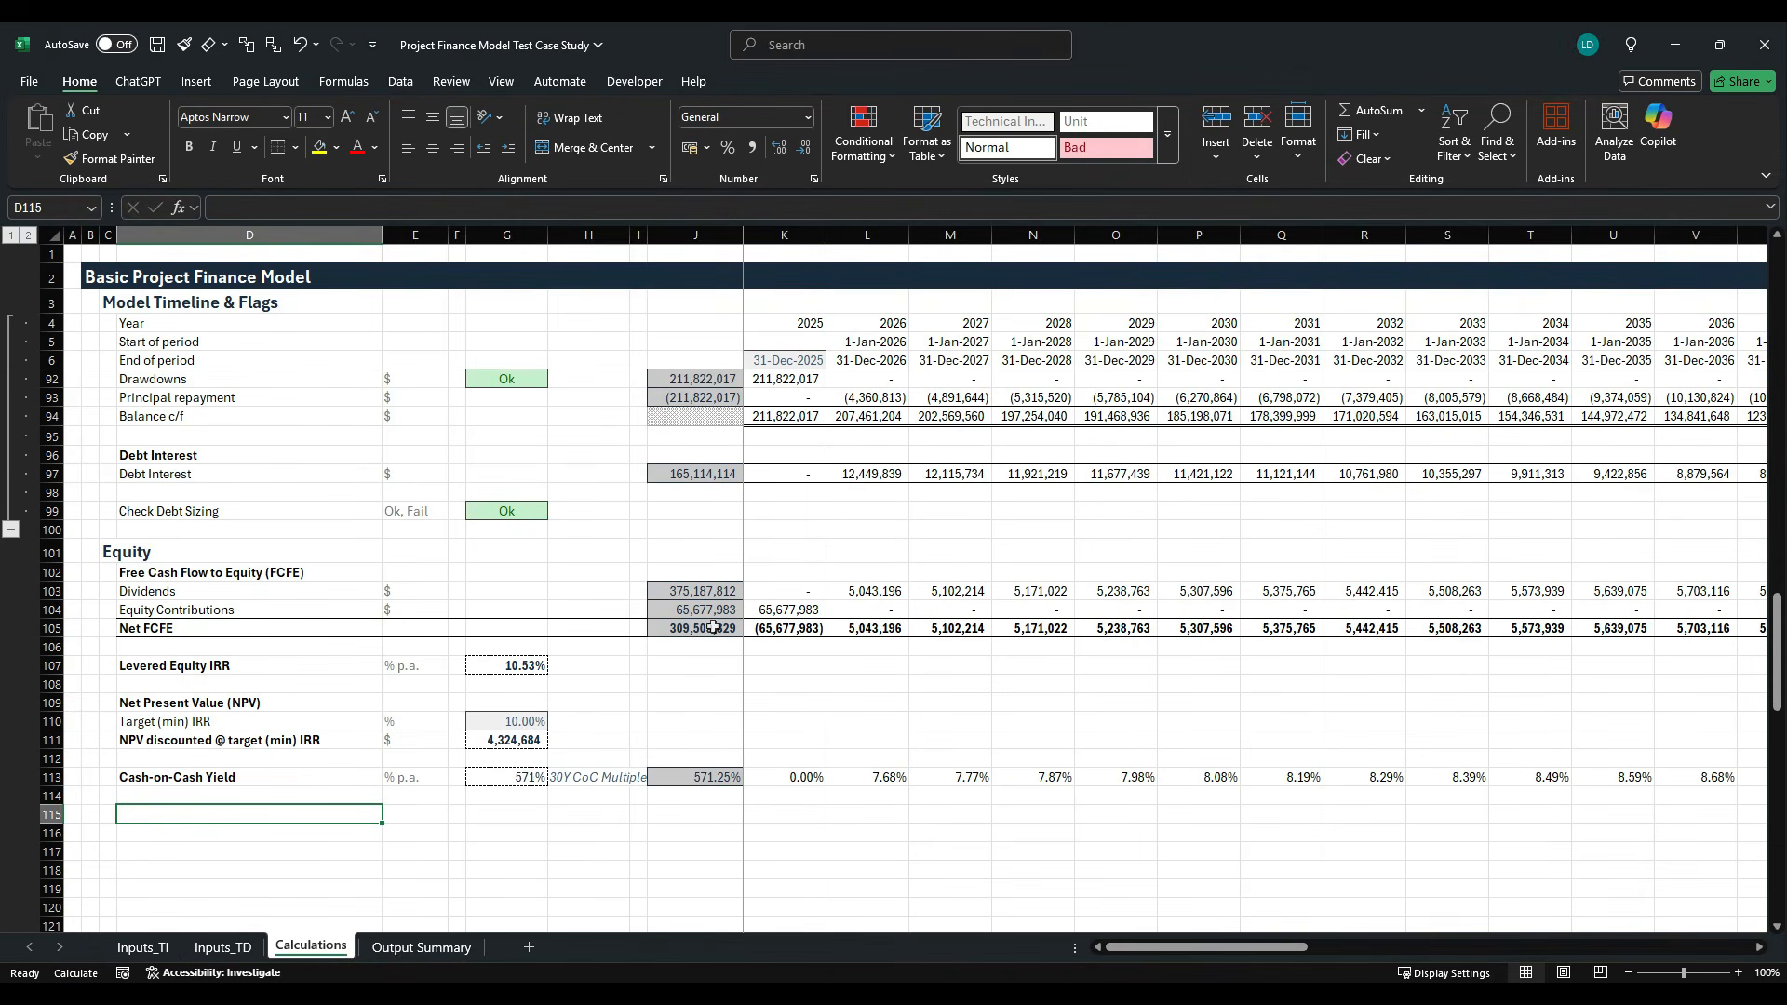
- Enter the bold row label "Cumulative Net FCFE" in D115
text(Cumulat)
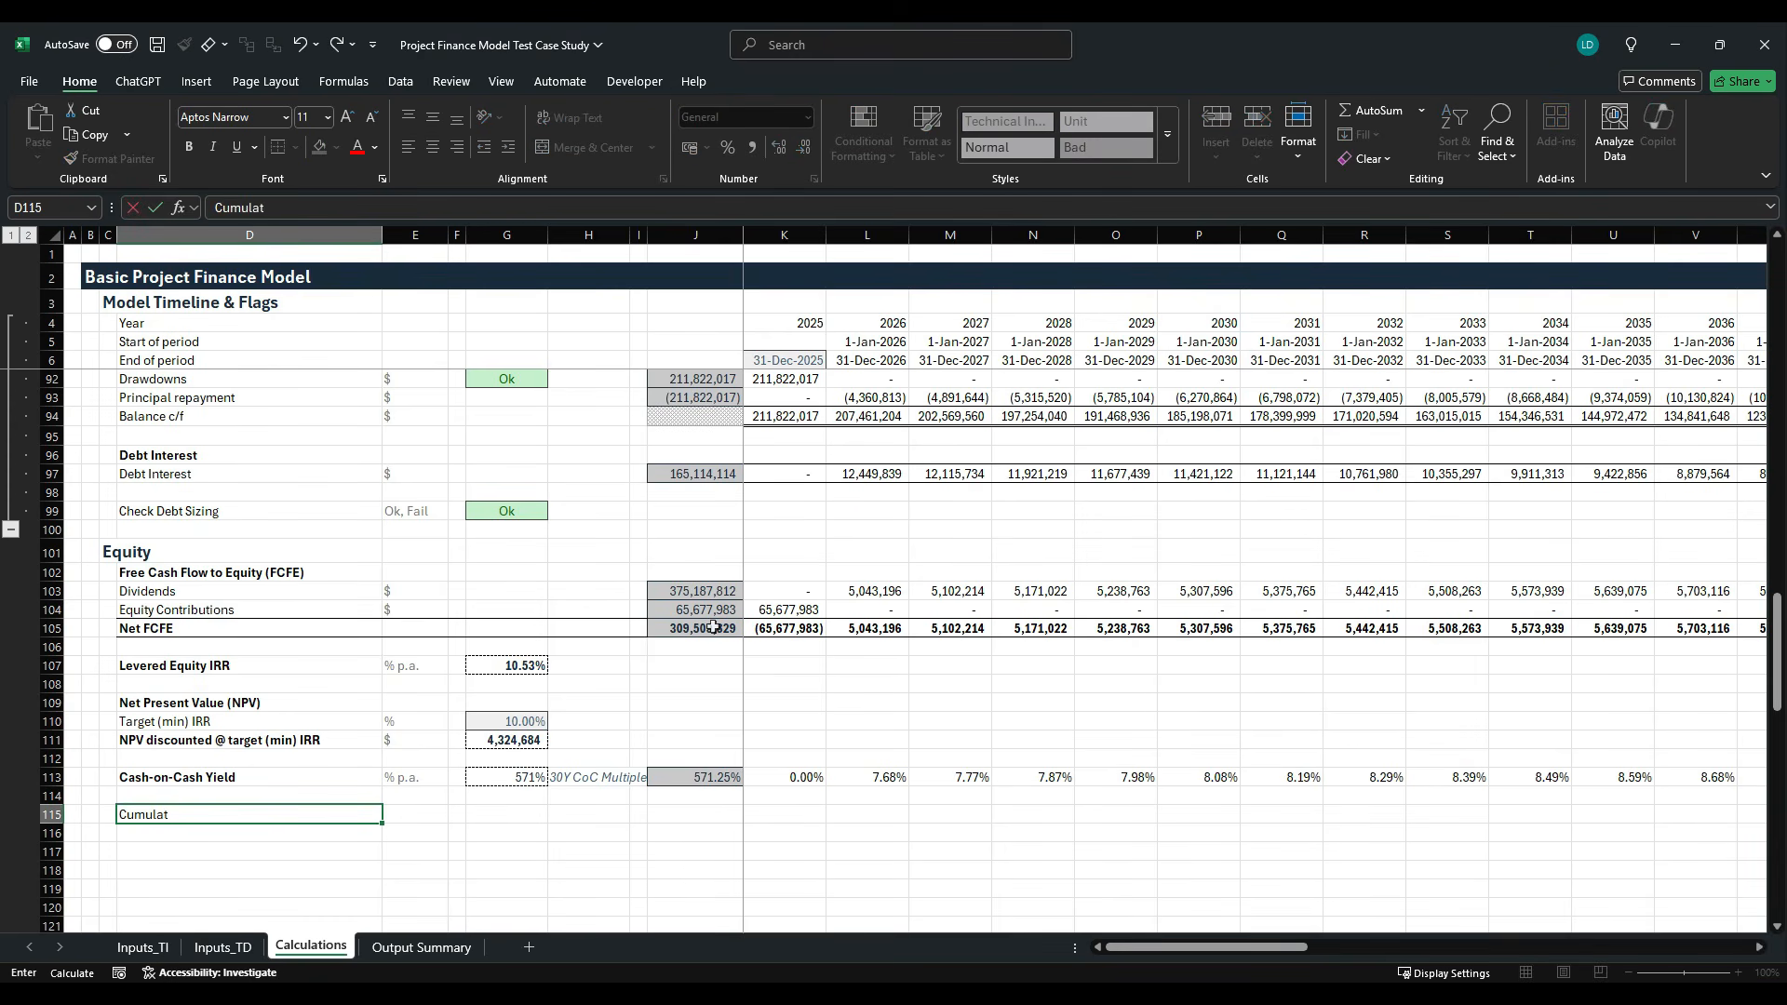
text(ive Net FCFE)
key(ctrl+b)
key(ctrl+Return)
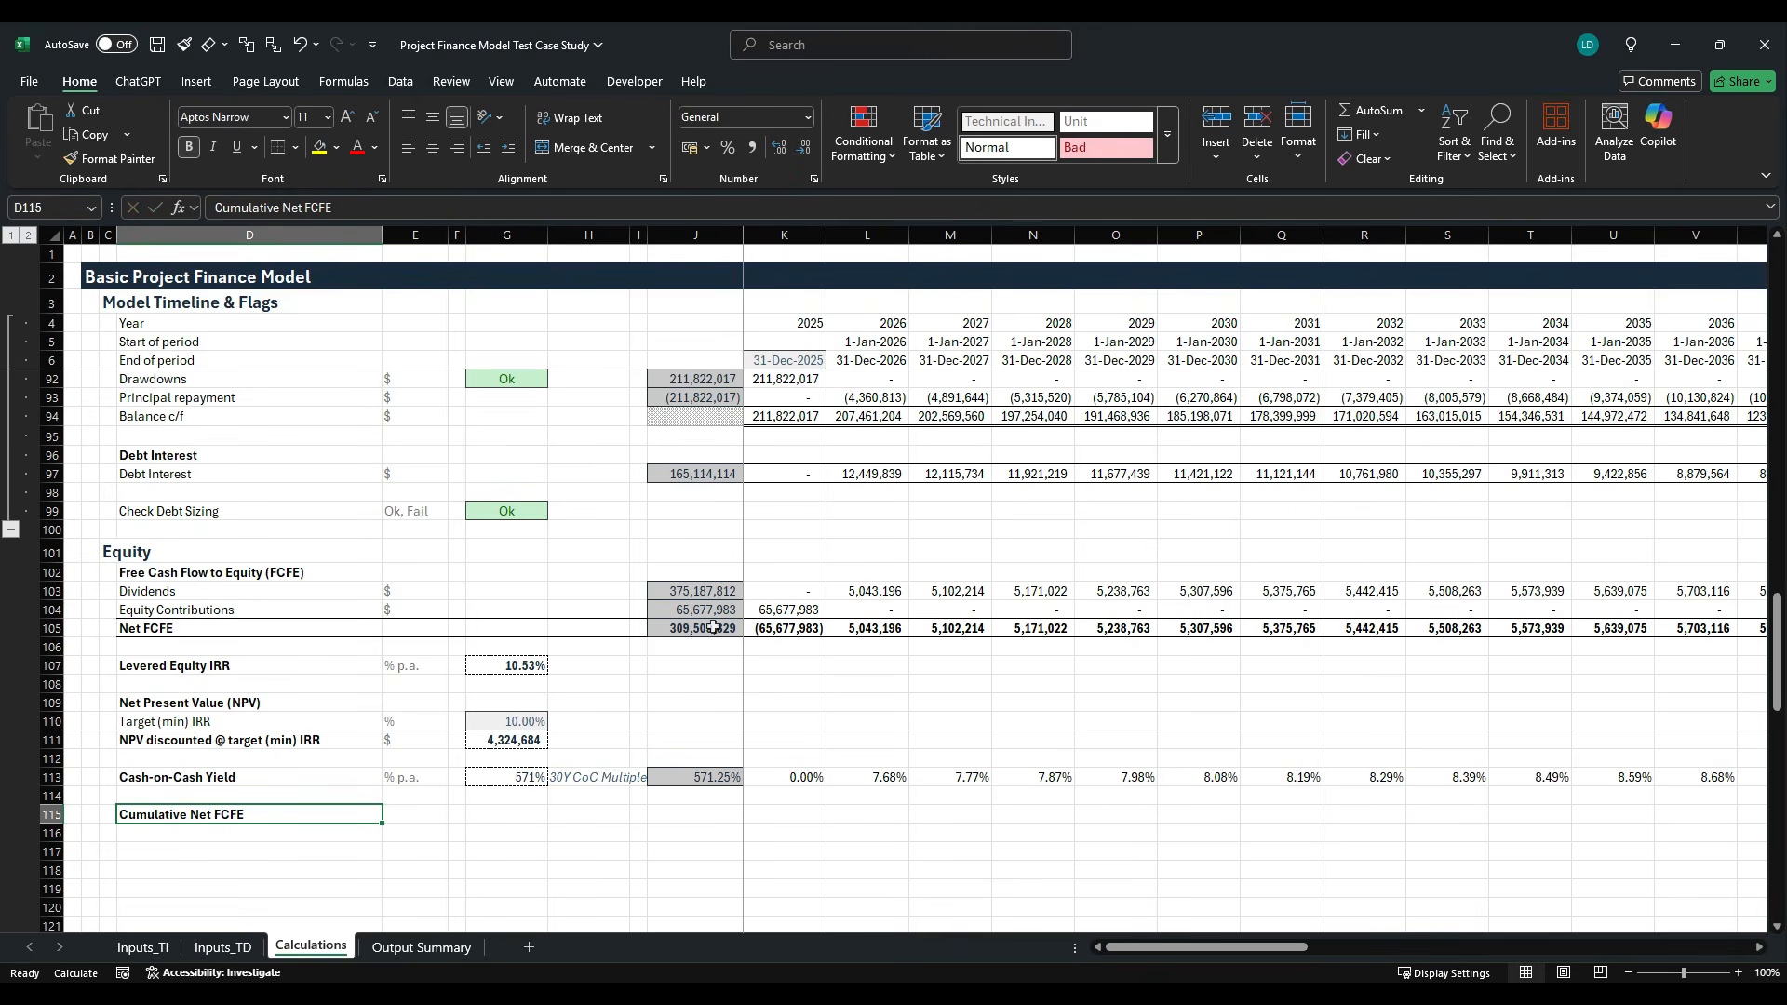
- Apply the Empty cell style to J115, the total cell of the Cumulative Net FCFE row
key(Right)
key(Right)
key(Right)
key(Right)
key(Right)
key(Right)
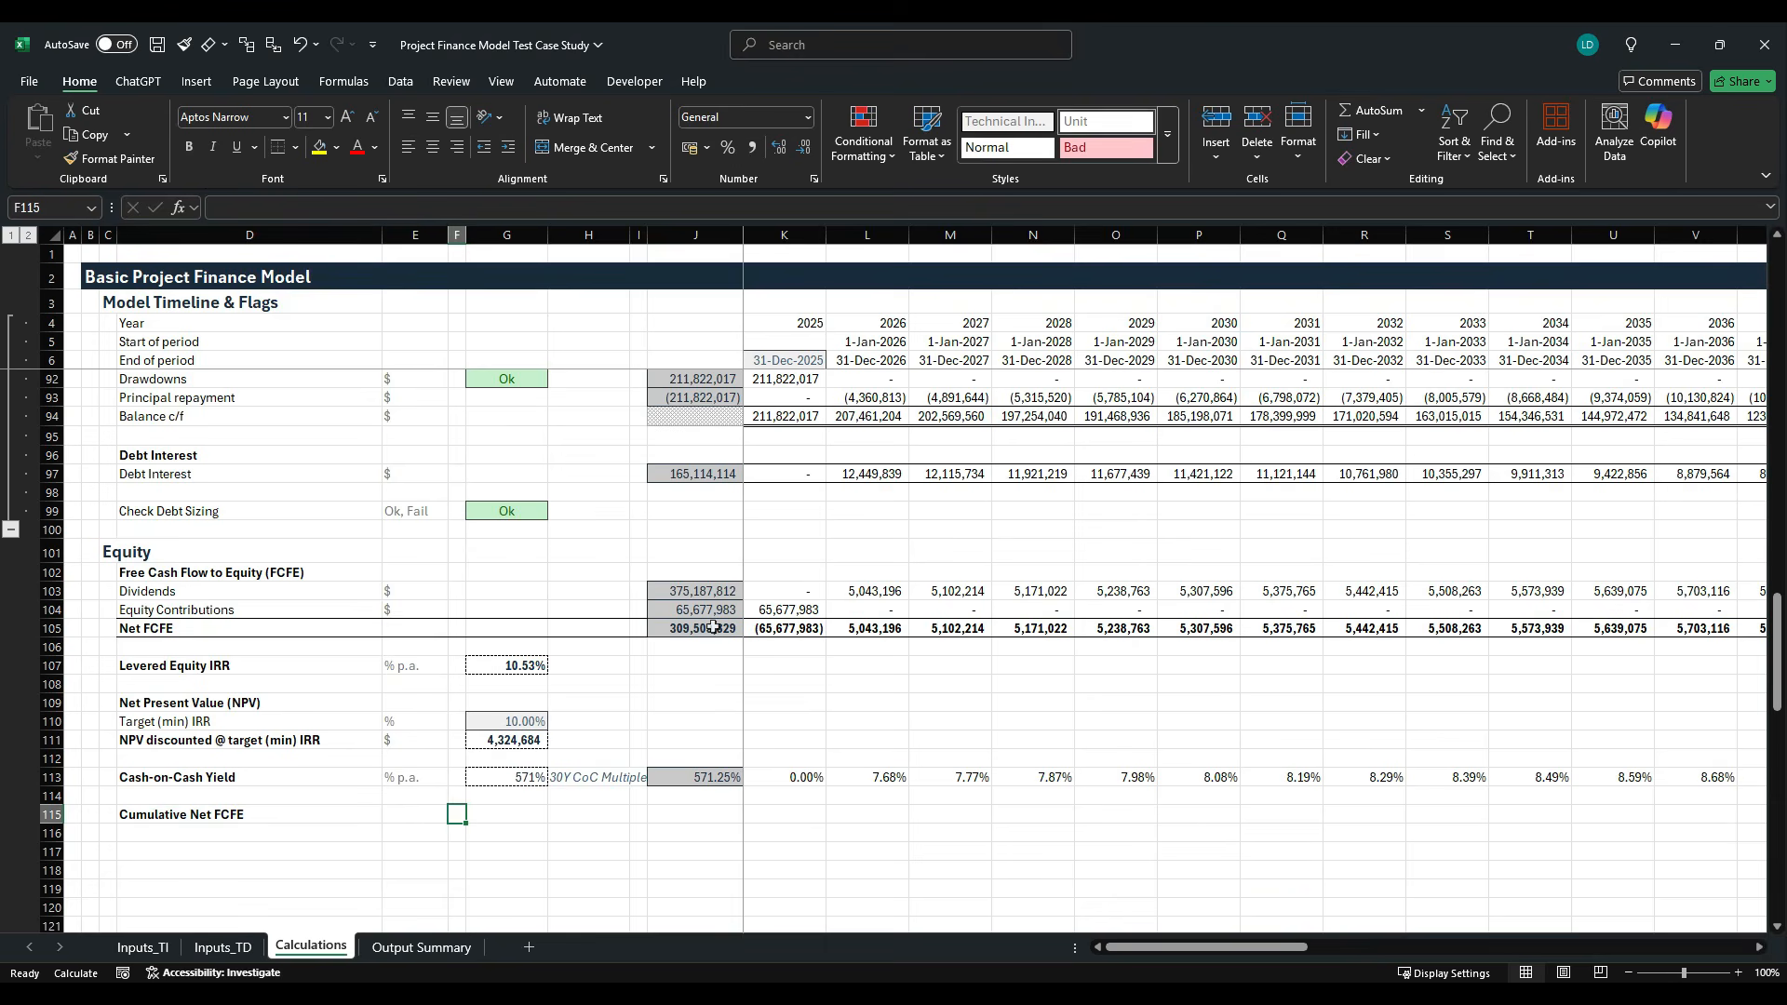
key(alt+h)
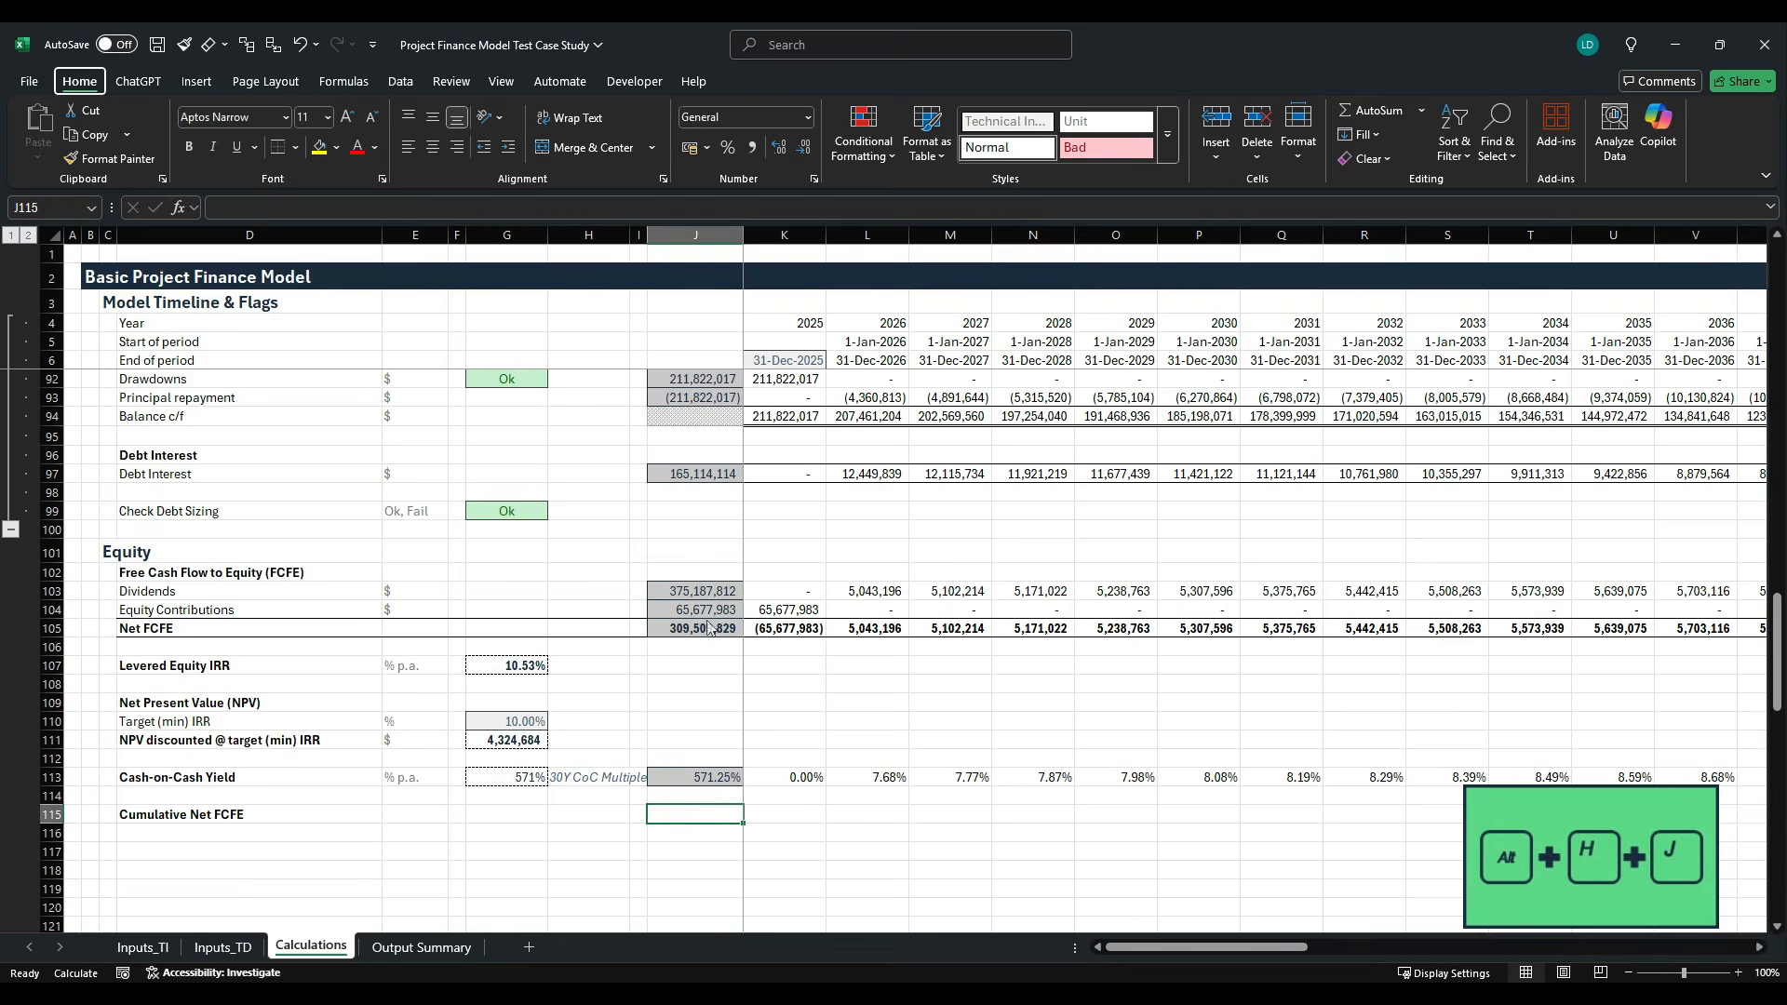
key(j)
key(Right)
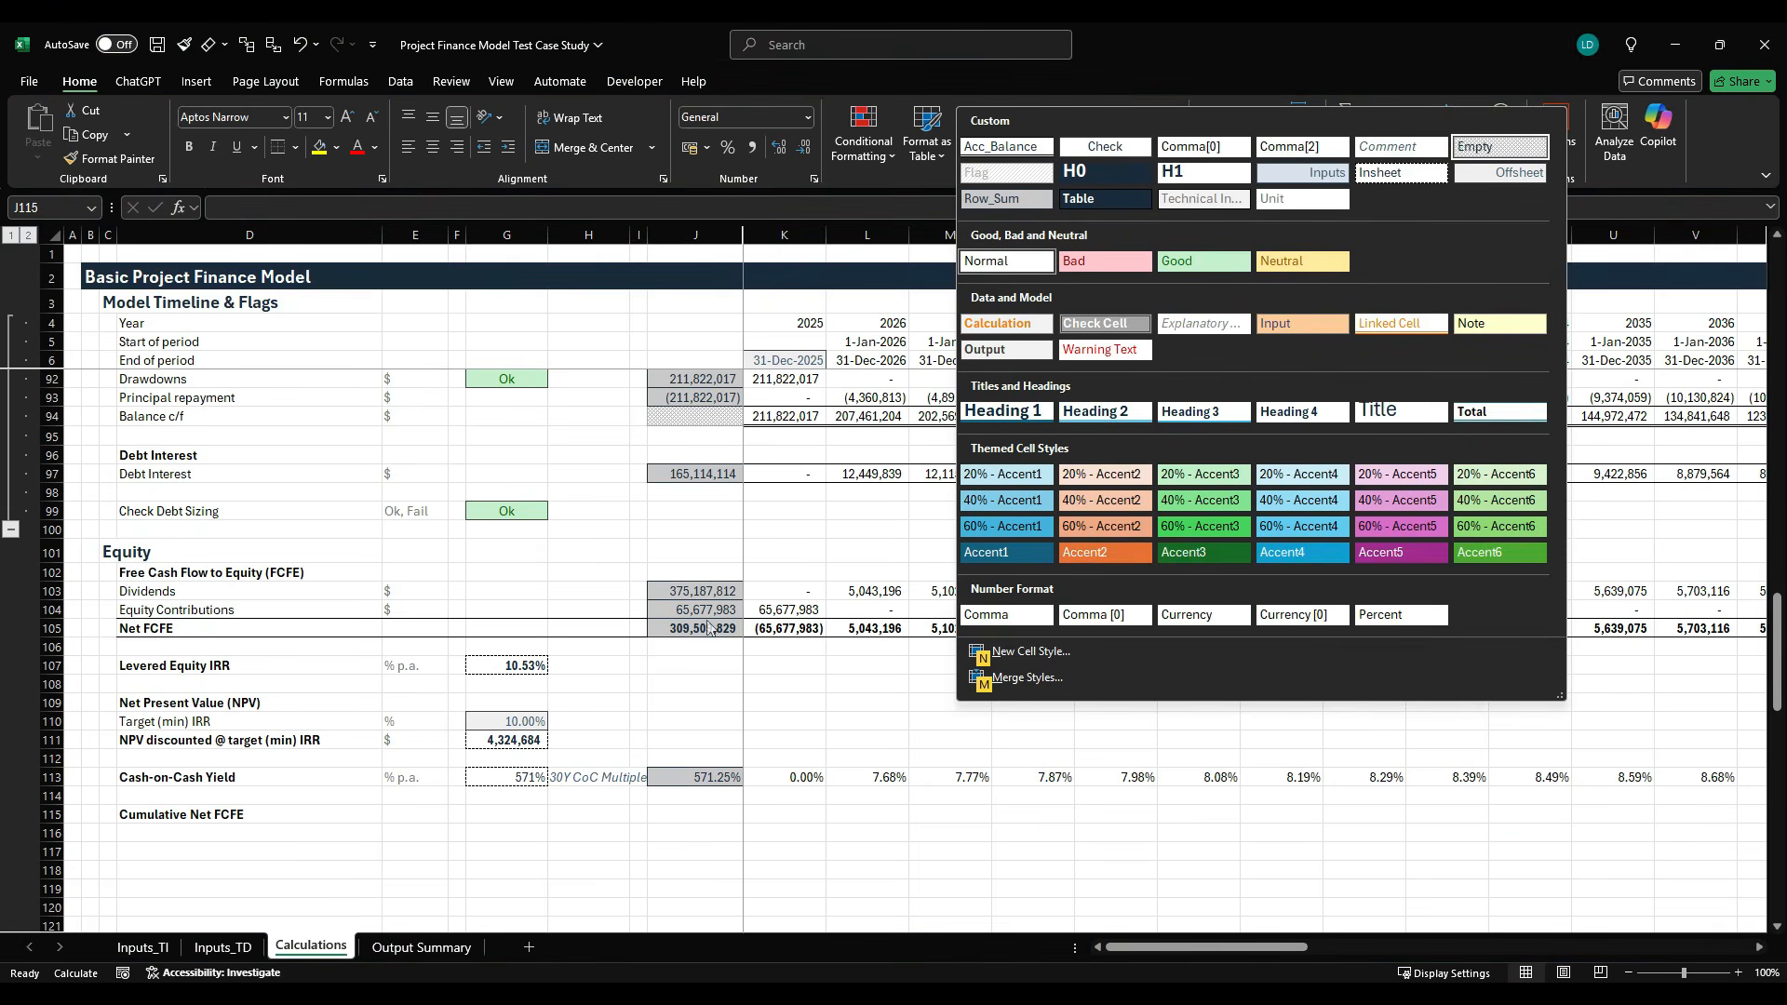
key(Return)
- Enter the running total formula =J115+K105 in K115 for the first year of Cumulative Net FCFE
key(Right)
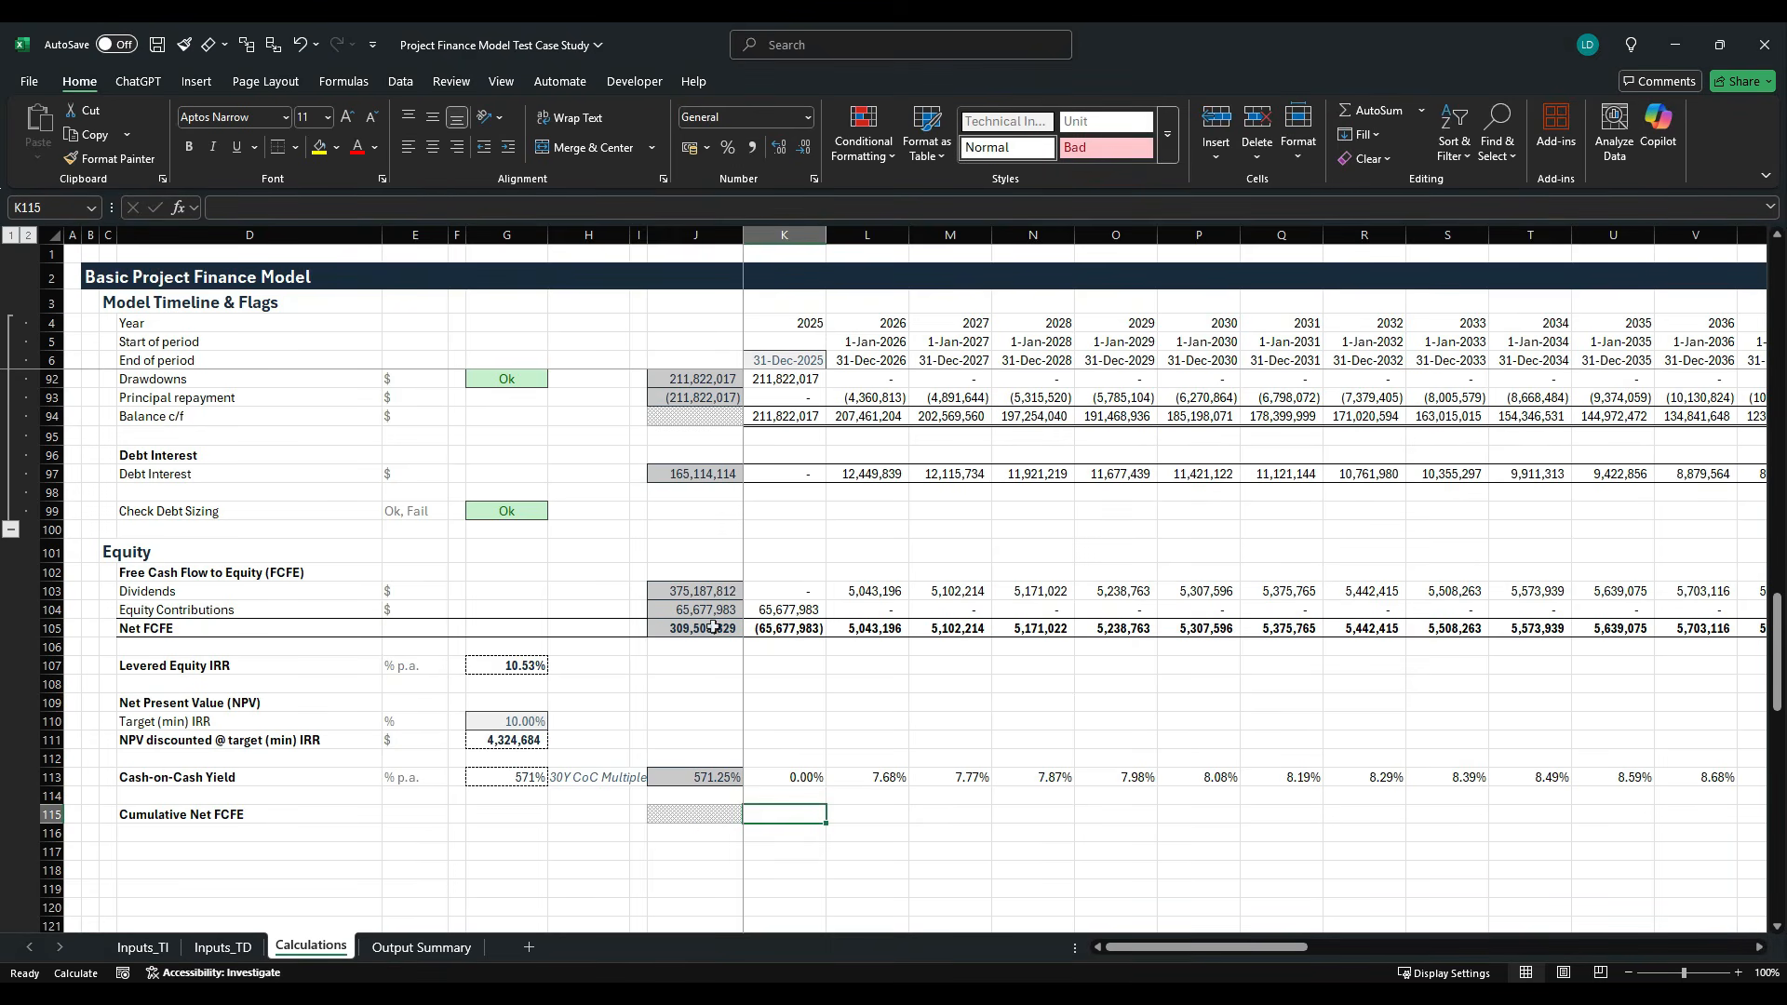
text(=)
key(Left)
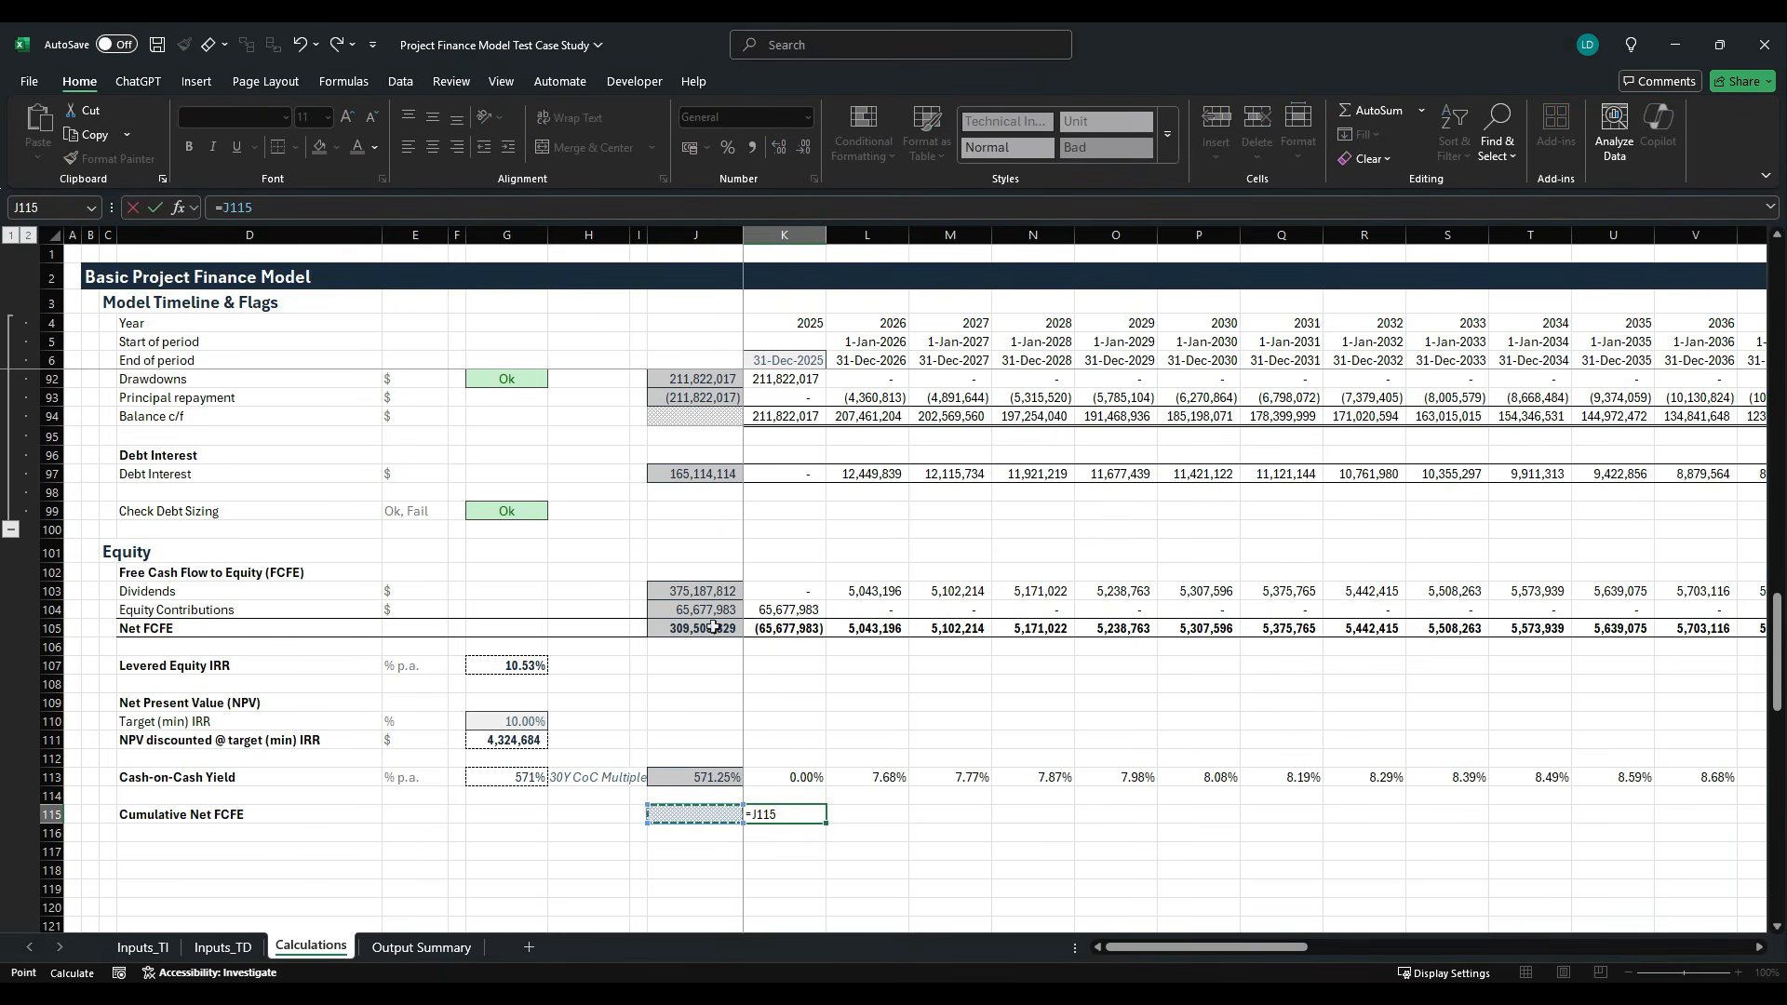
text(+)
key(Up)
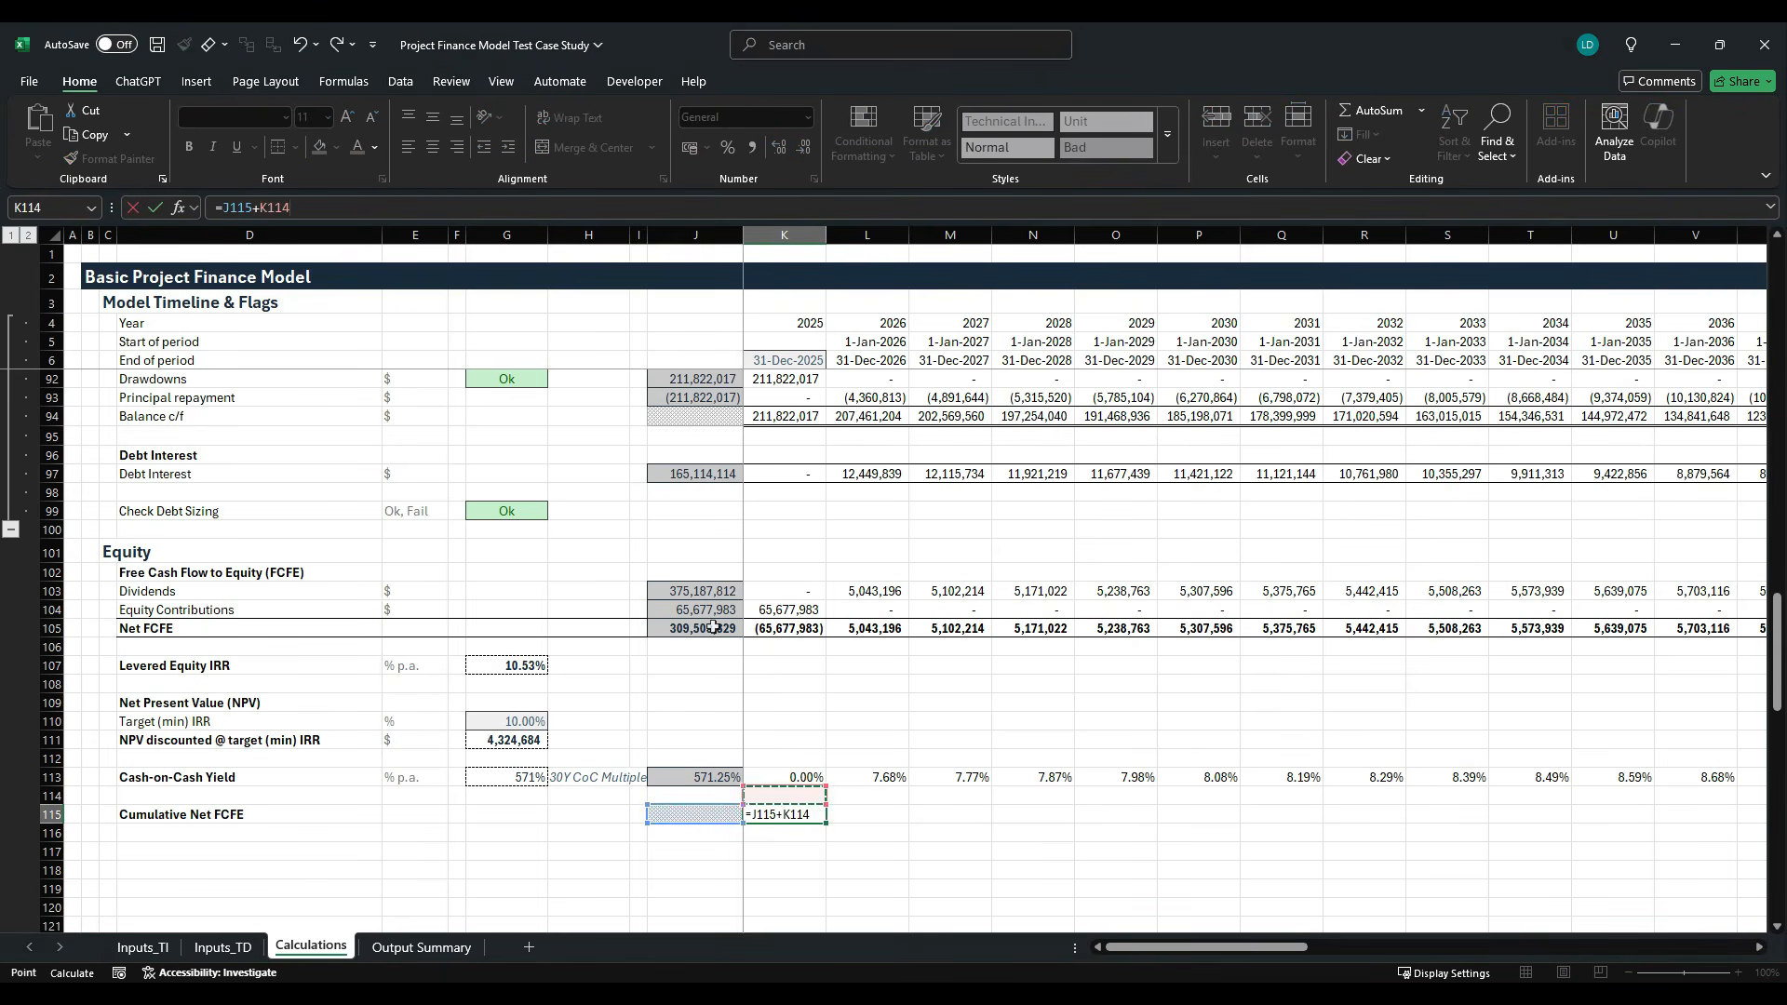
key(Up)
key(Up)
key(Up)
key(Up)
key(Up)
key(Up)
key(Up)
key(Up)
key(Up)
key(ctrl+Return)
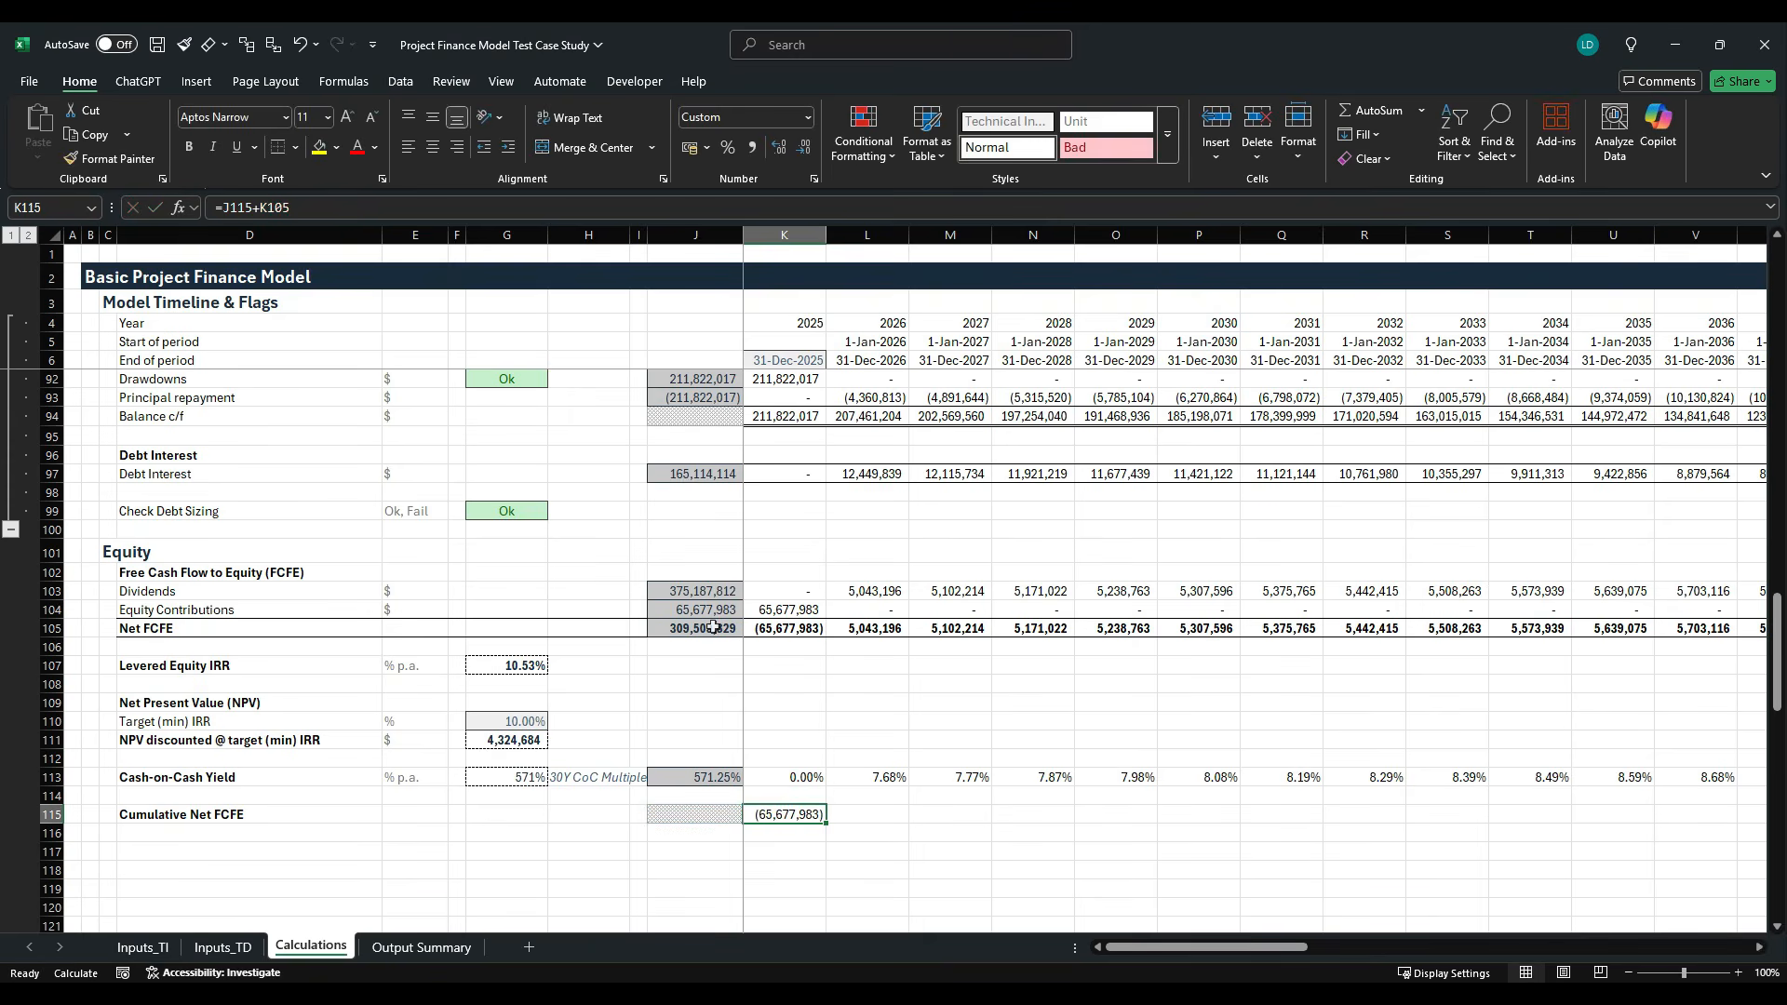
- Copy the Cumulative Net FCFE formula from K115 rightward across all timeline columns of row 115
key(ctrl+shift+Right)
key(ctrl+r)
key(shift+BackSpace)
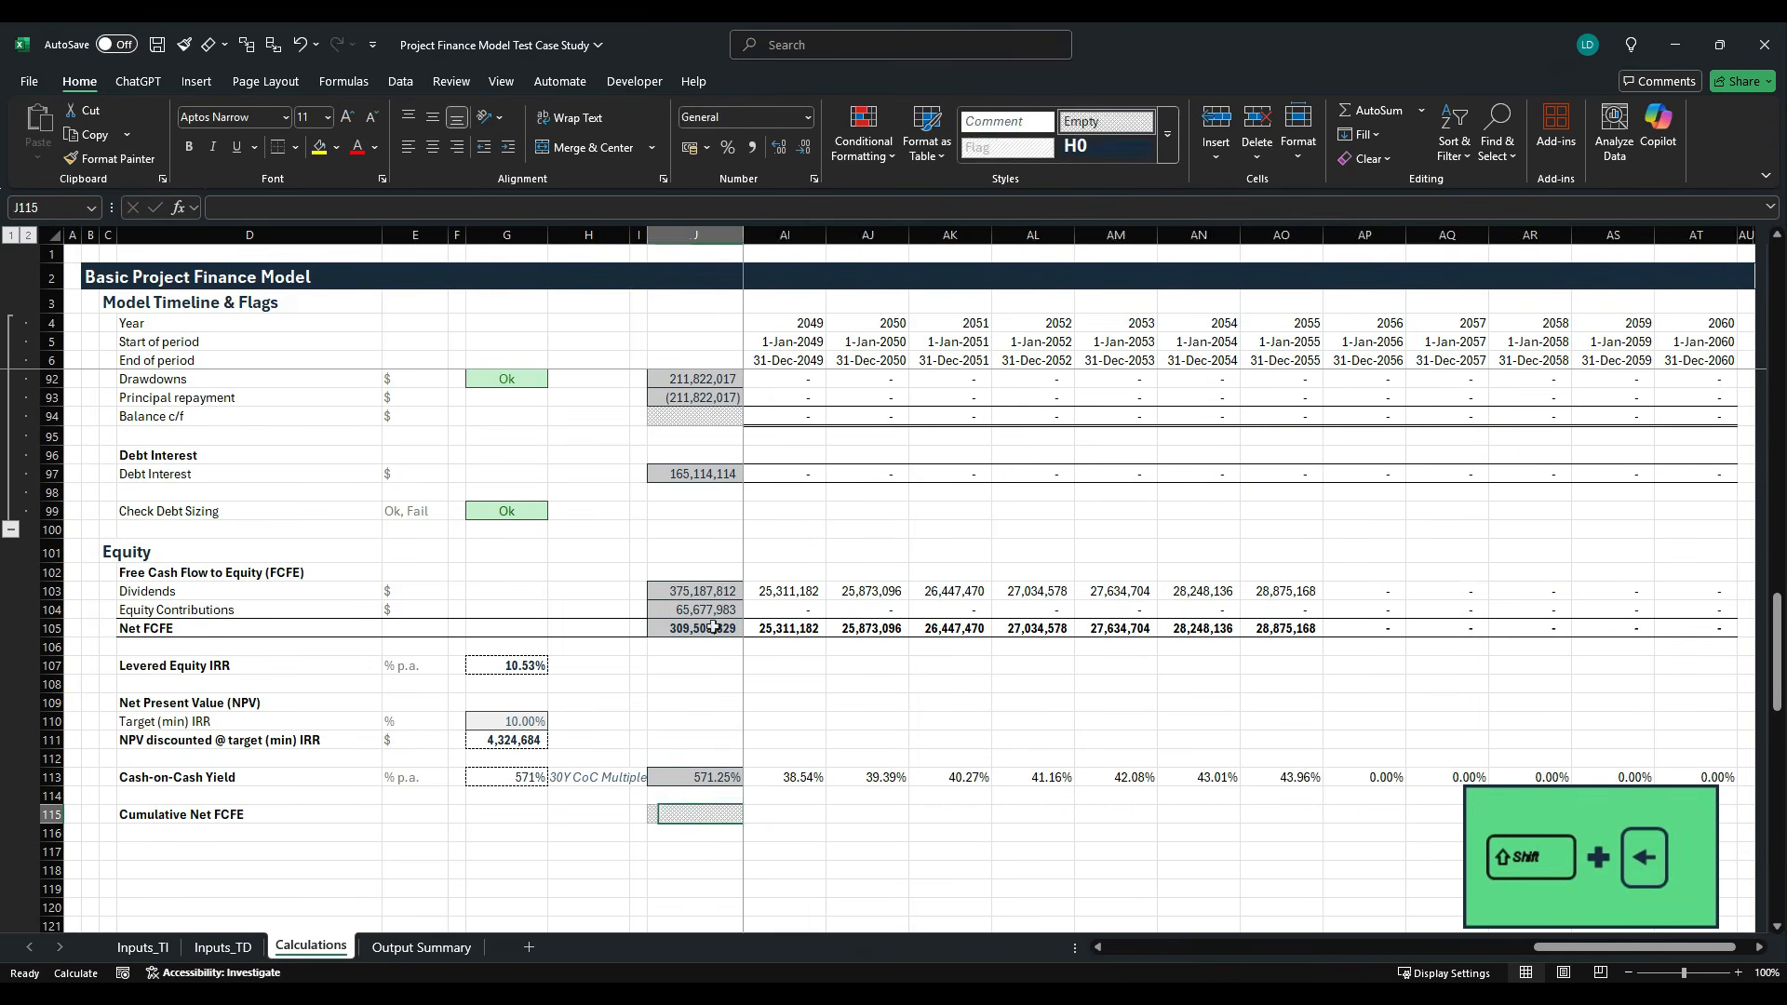
key(ctrl+r)
- Review the Cumulative Net FCFE year by year along row 115 and select columns W and X for 2037 and 2038
key(Right)
key(Right)
key(Right)
key(Right)
key(Right)
key(Right)
key(Right)
key(Right)
key(Right)
key(Right)
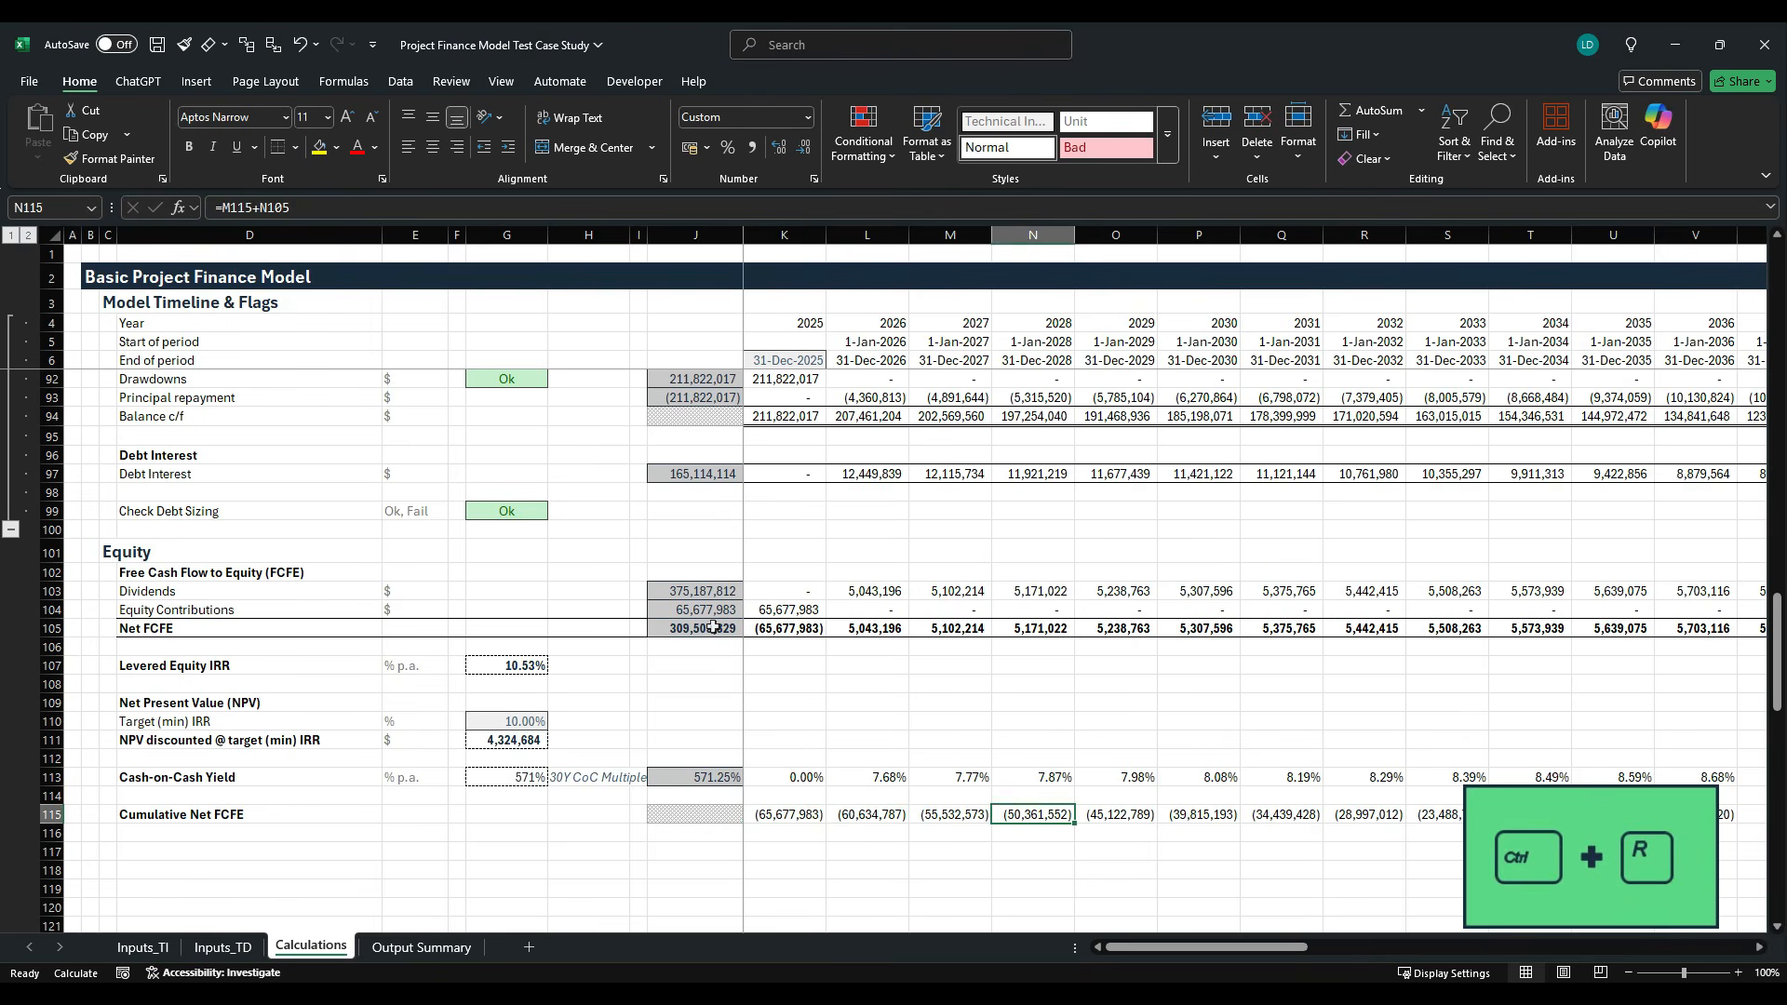
key(Right)
key(Right)
key(Right)
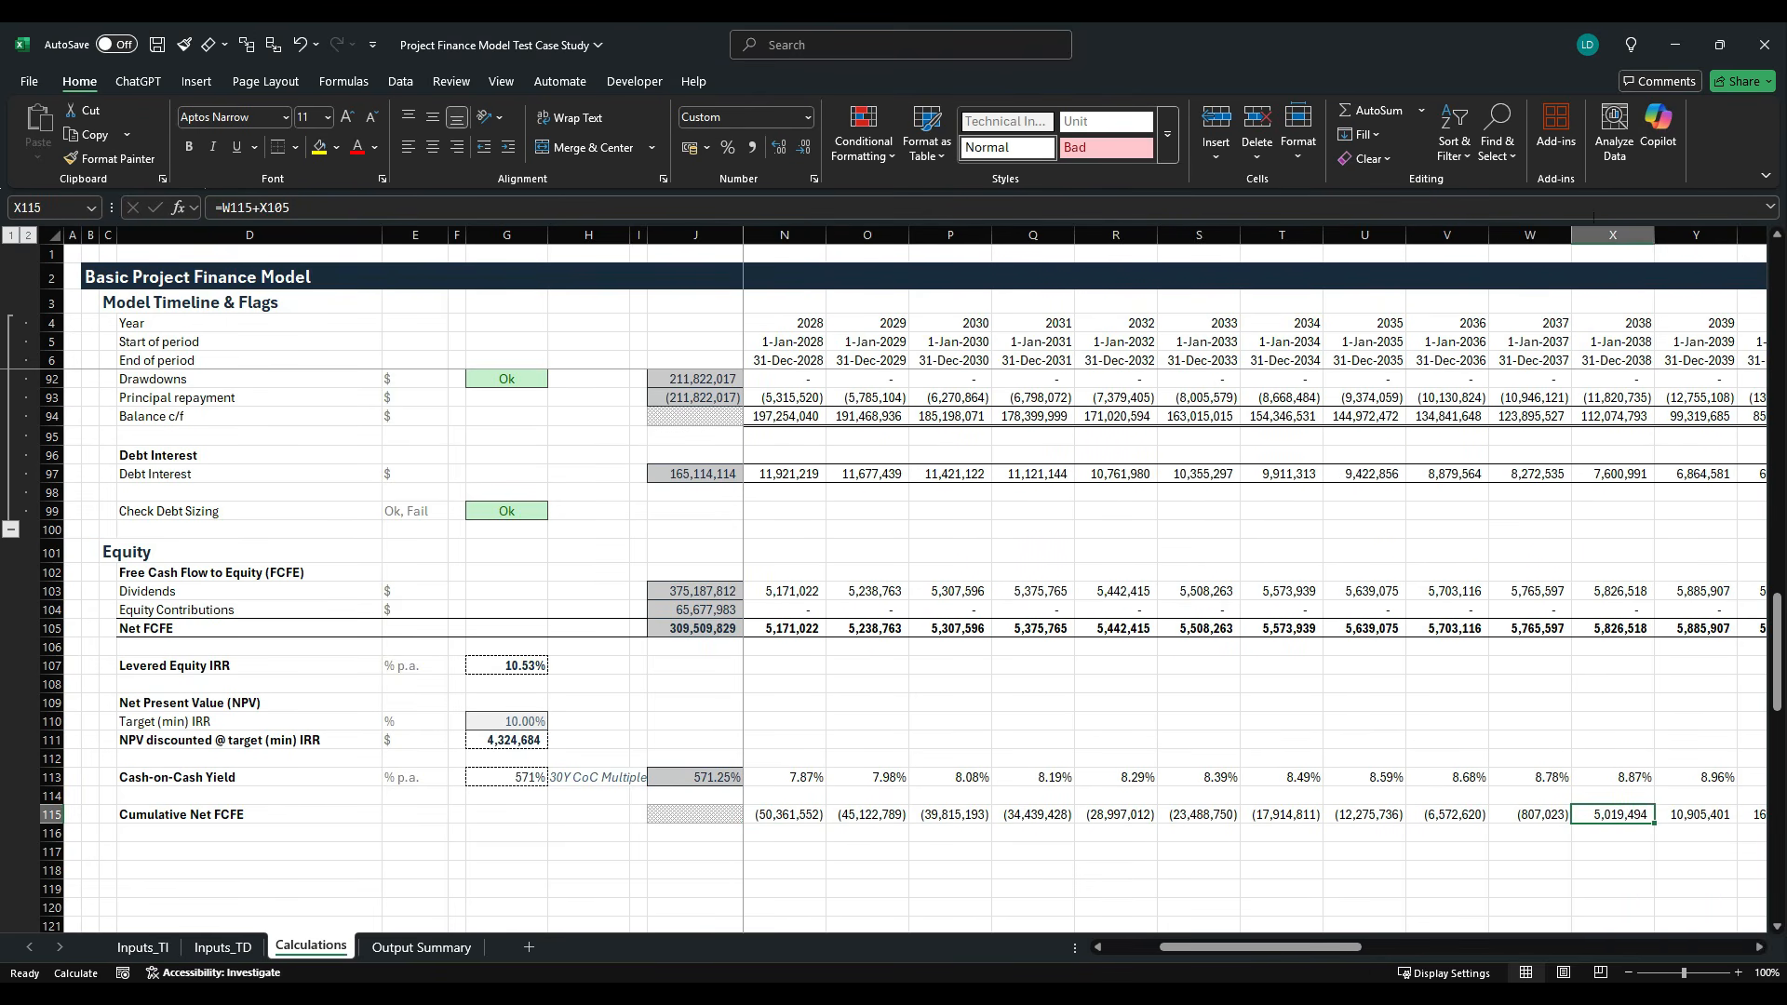
drag(1530, 235, 1613, 234)
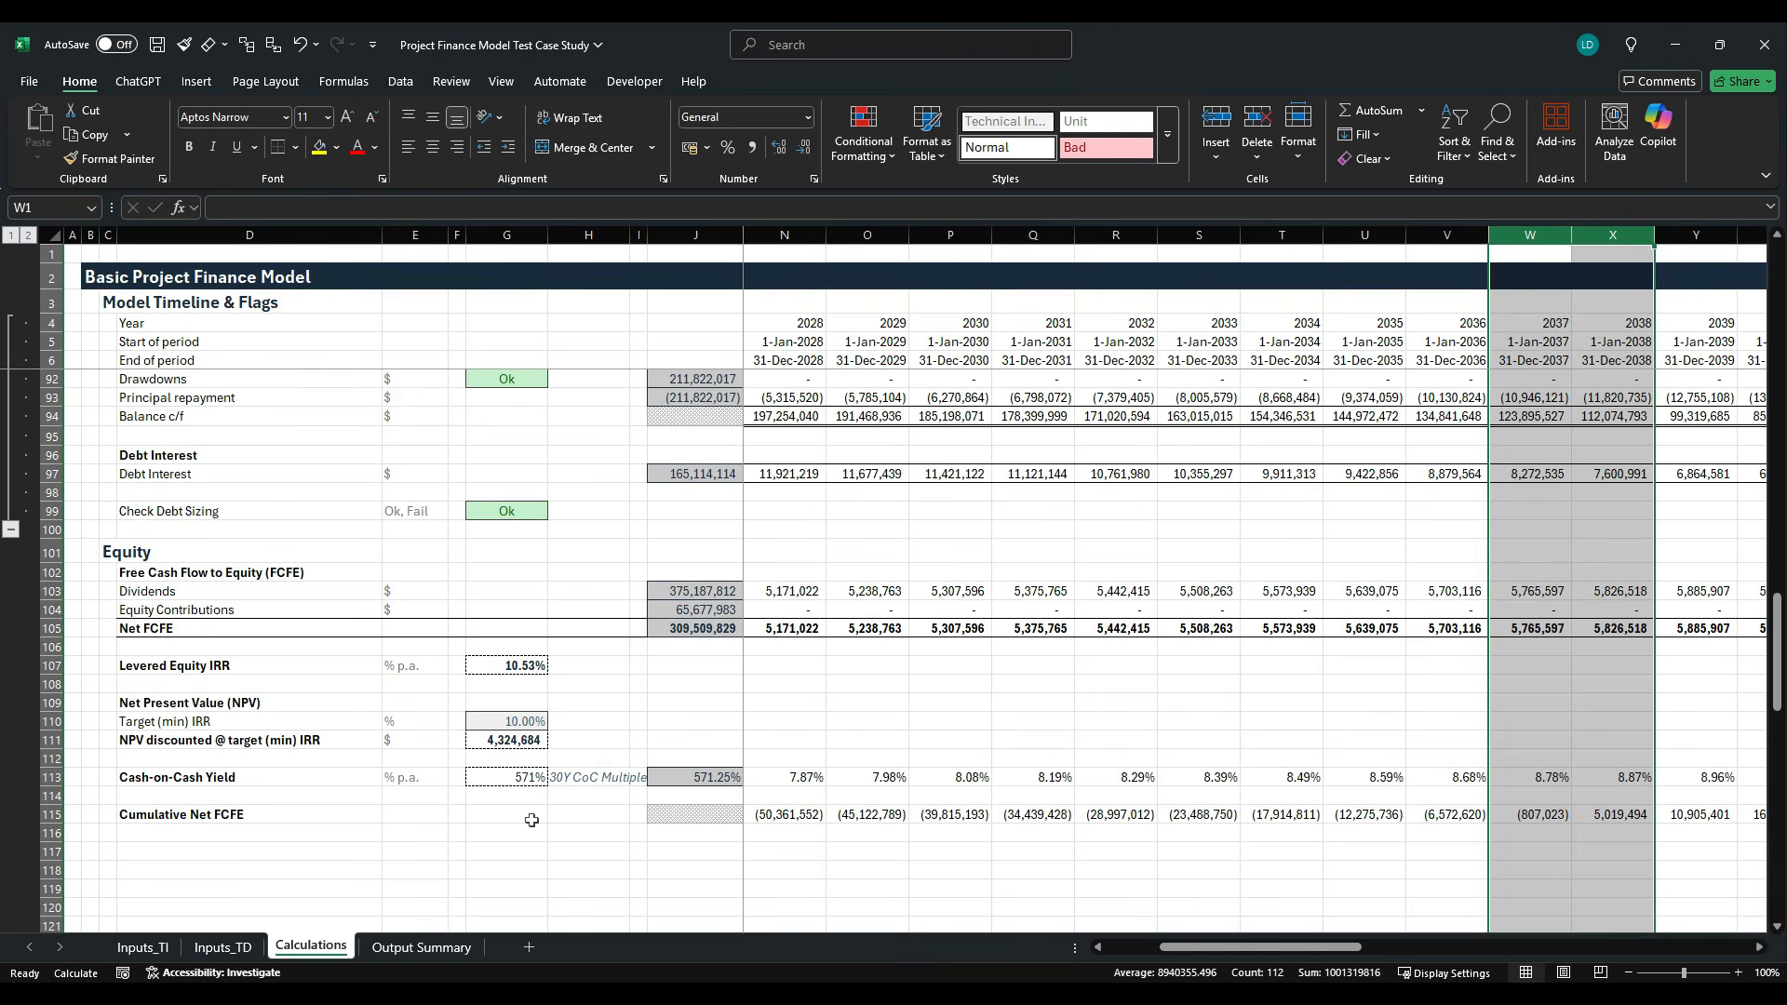
- Enter the bold label "Payback Period" in D116 and remove bold from the Cumulative Net FCFE label above it
click(279, 833)
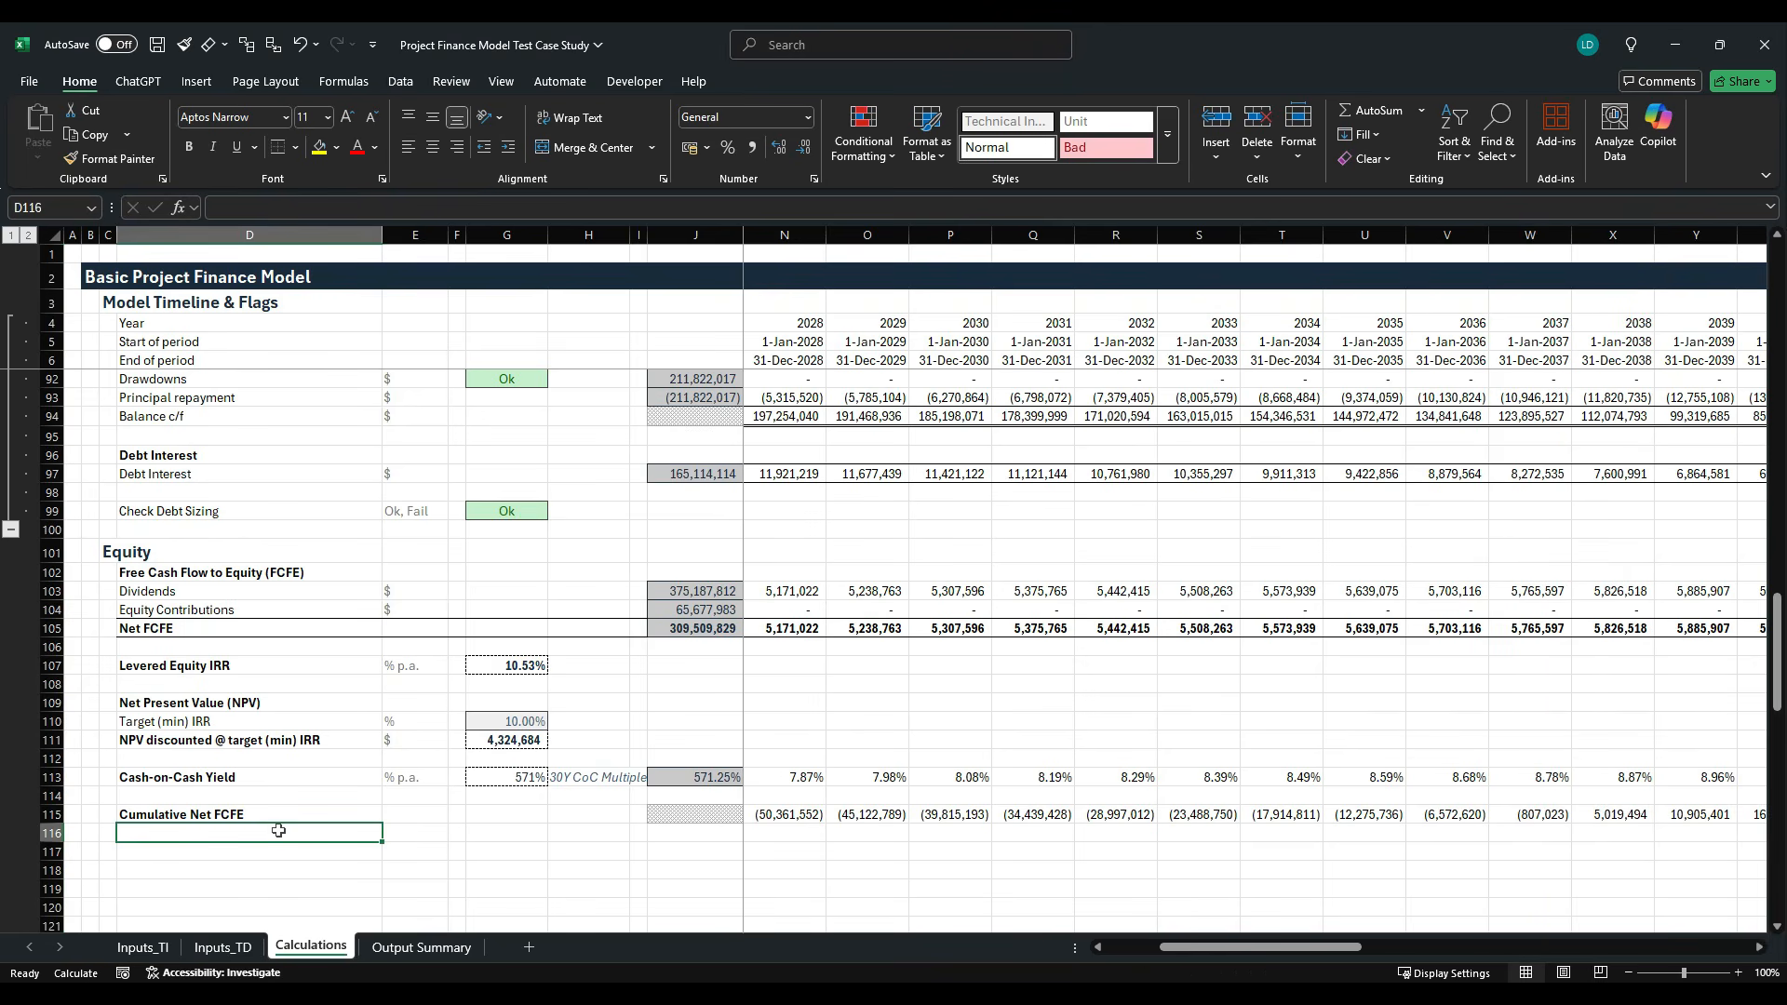
text(Paybac)
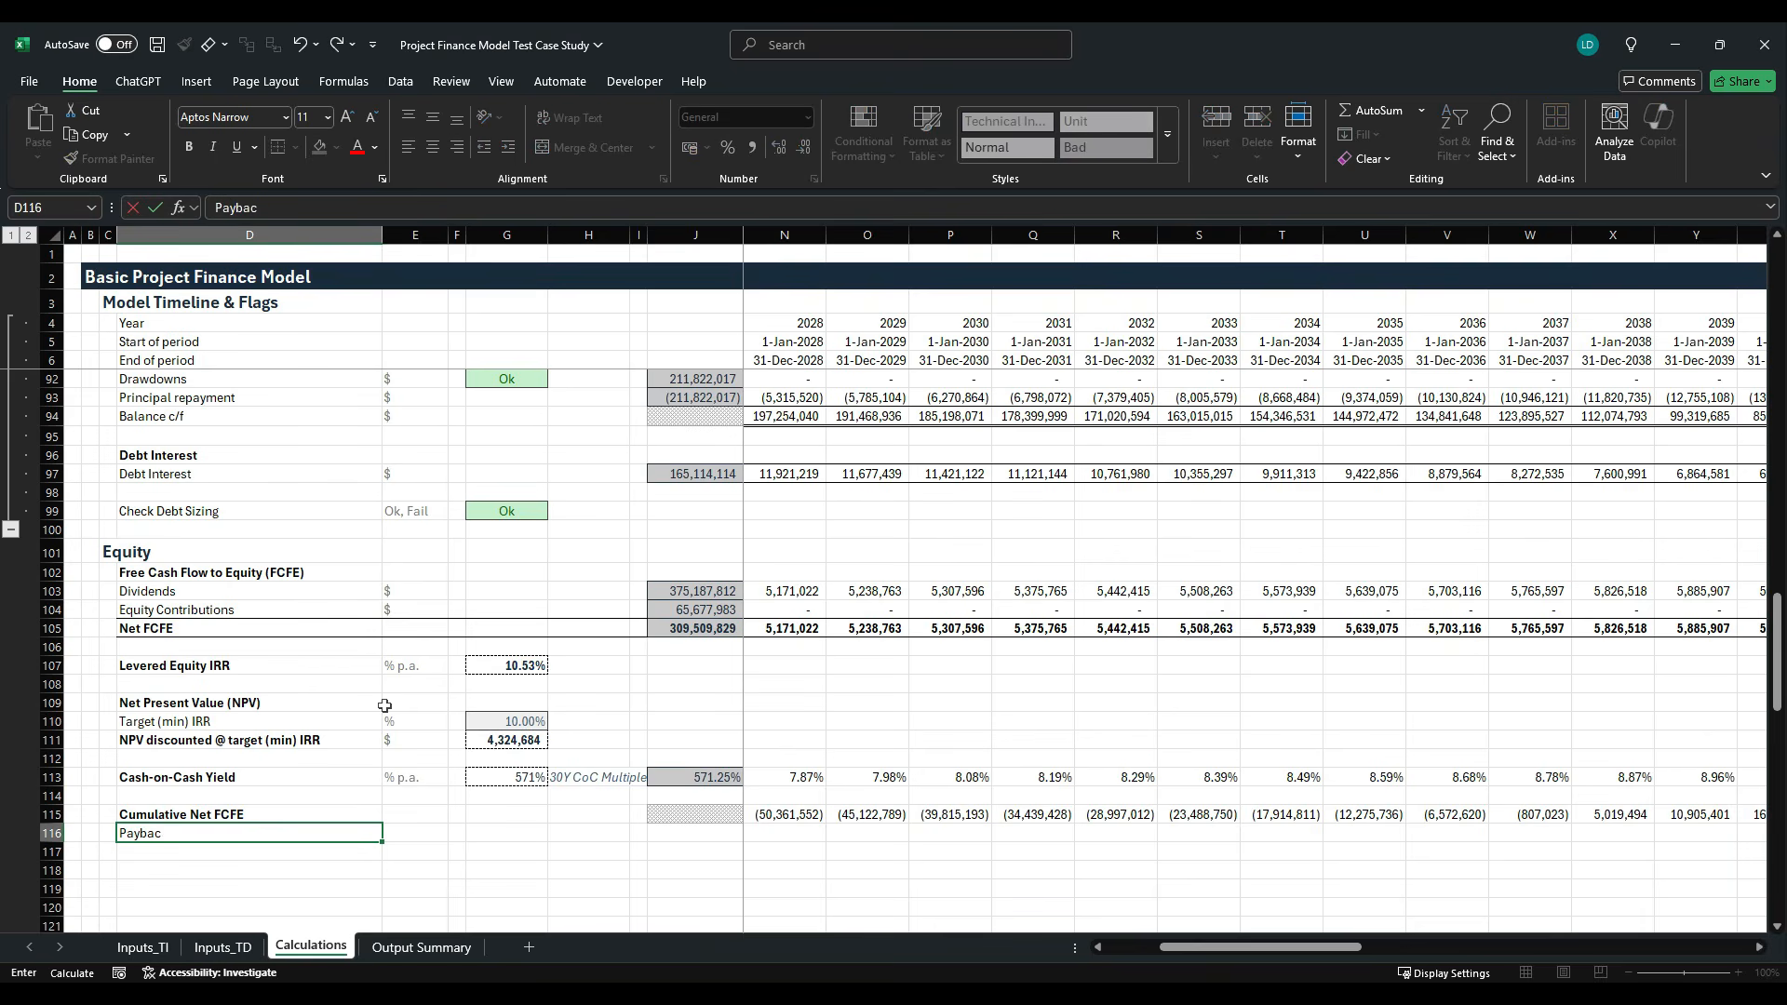
text(k Peru)
text(od)
key(ctrl+Return)
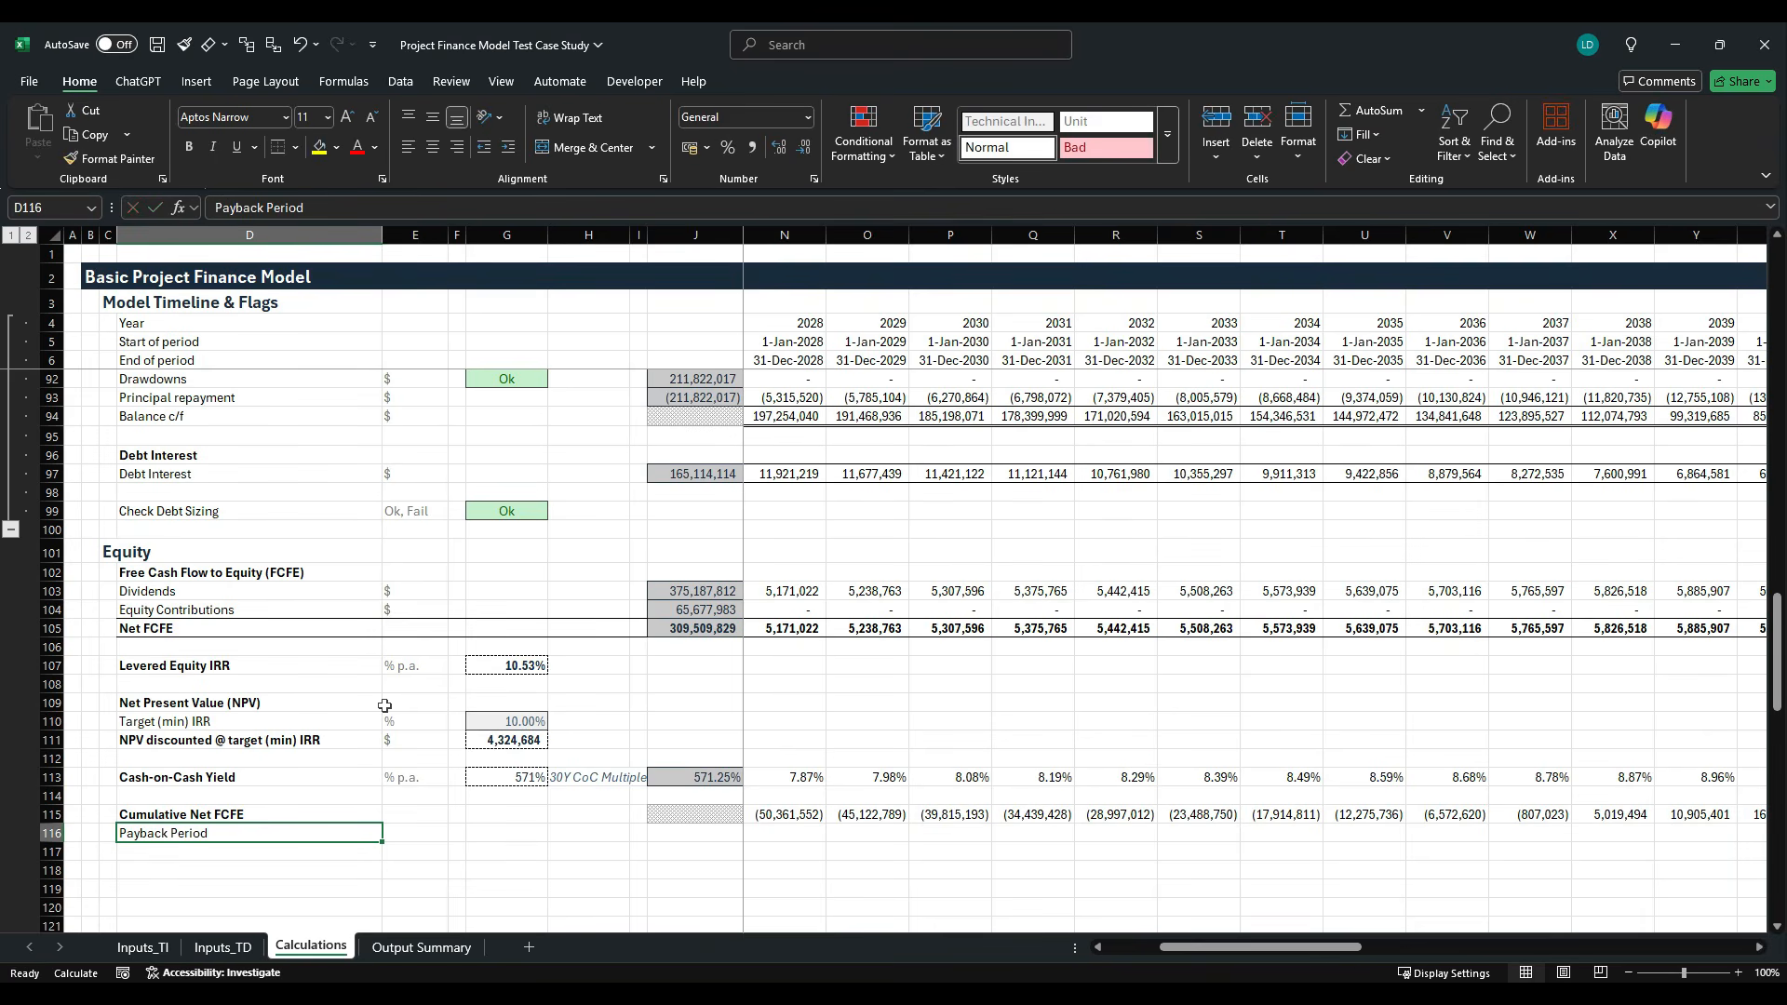
key(ctrl+b)
key(Up)
key(ctrl+b)
- Enter "Years" in E116 as the unit of the Payback Period row
key(Right)
key(Down)
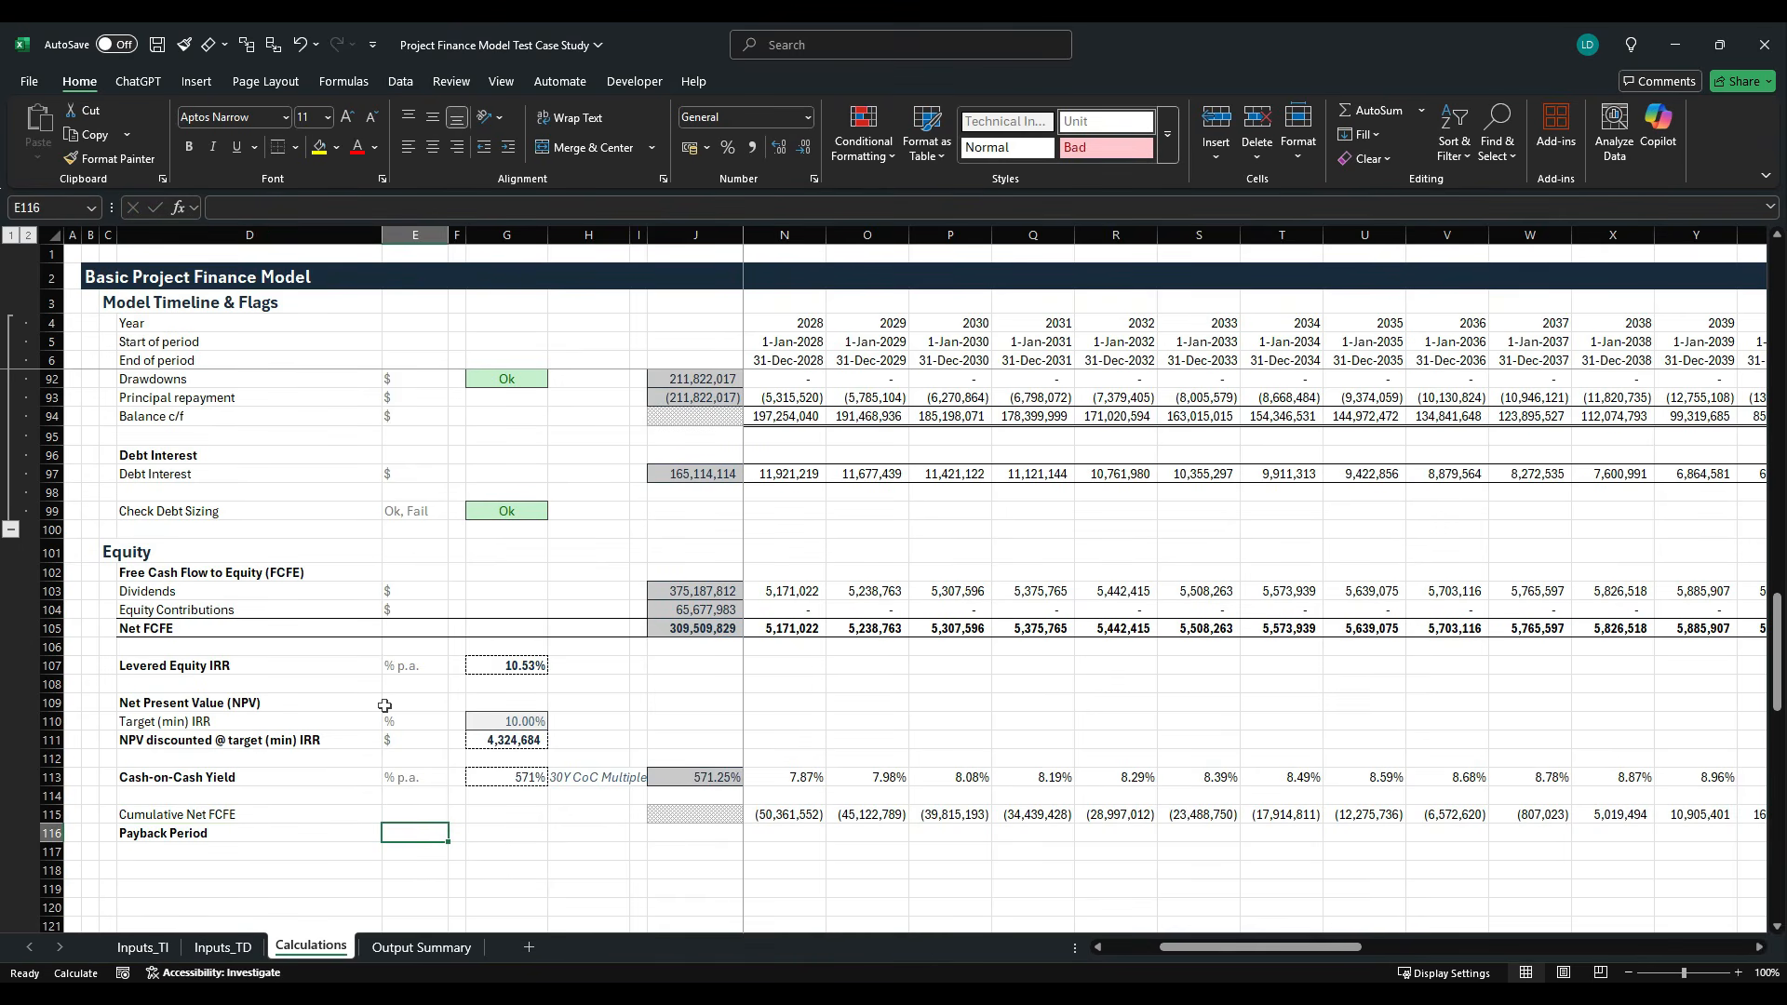
text(Years)
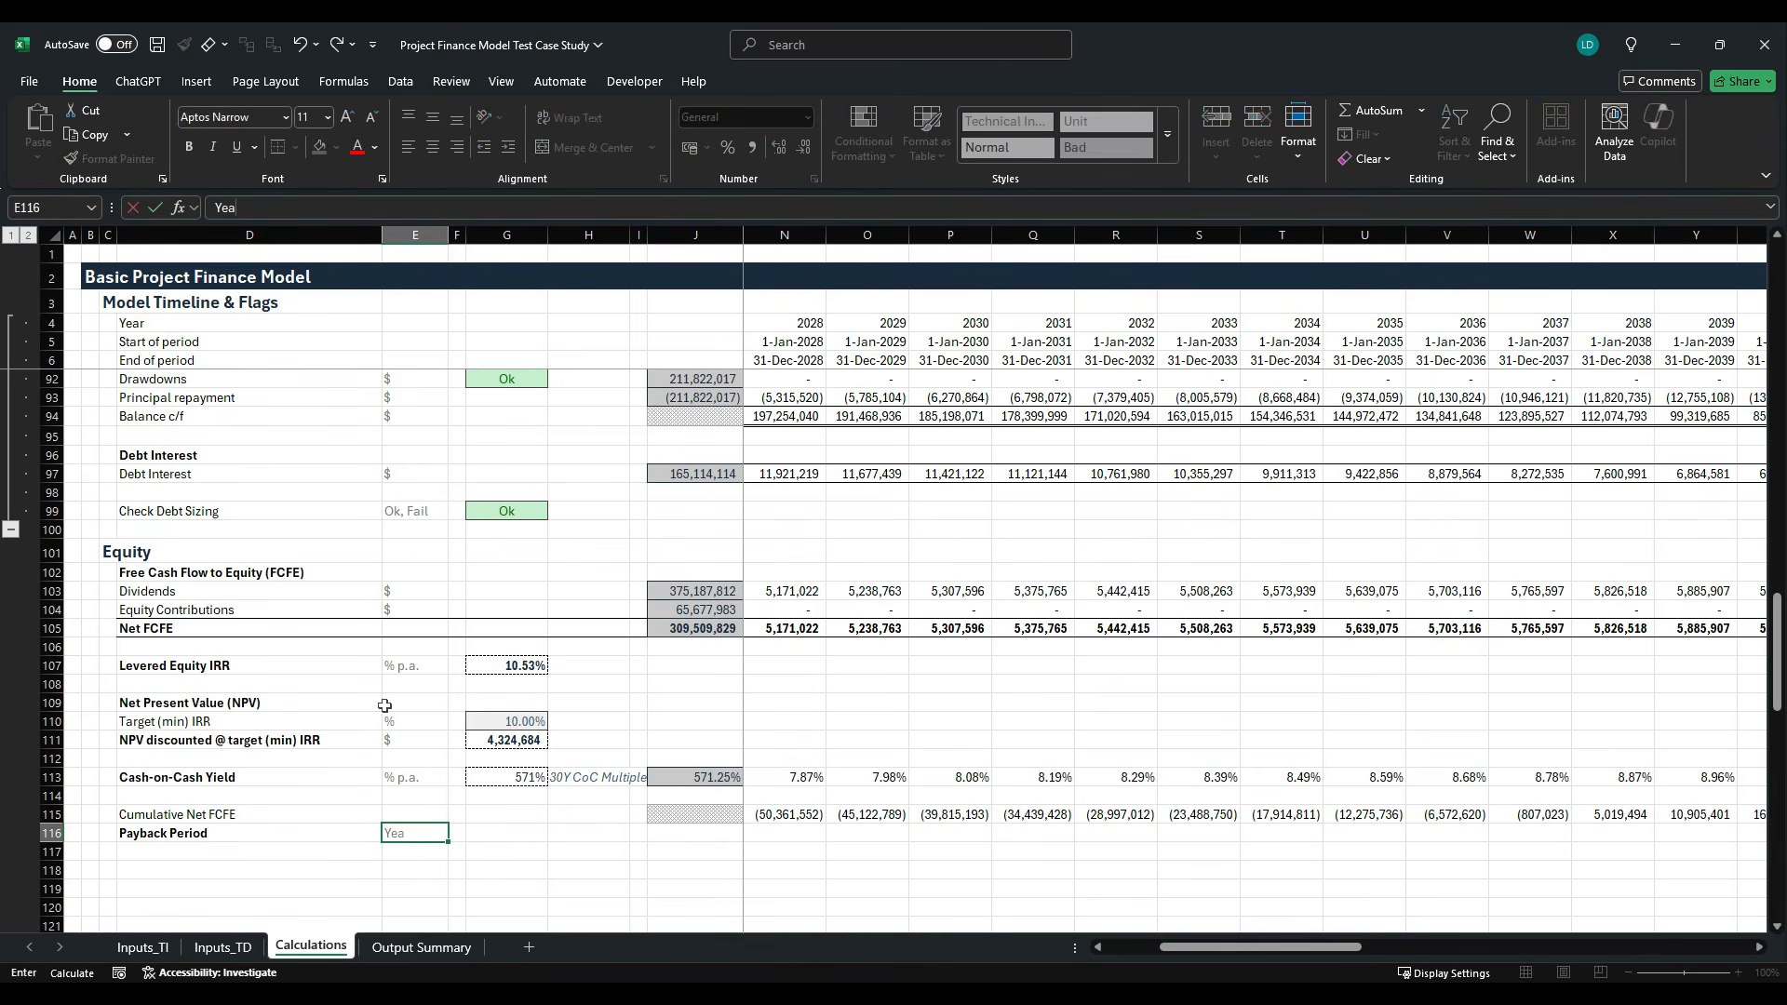
key(Right)
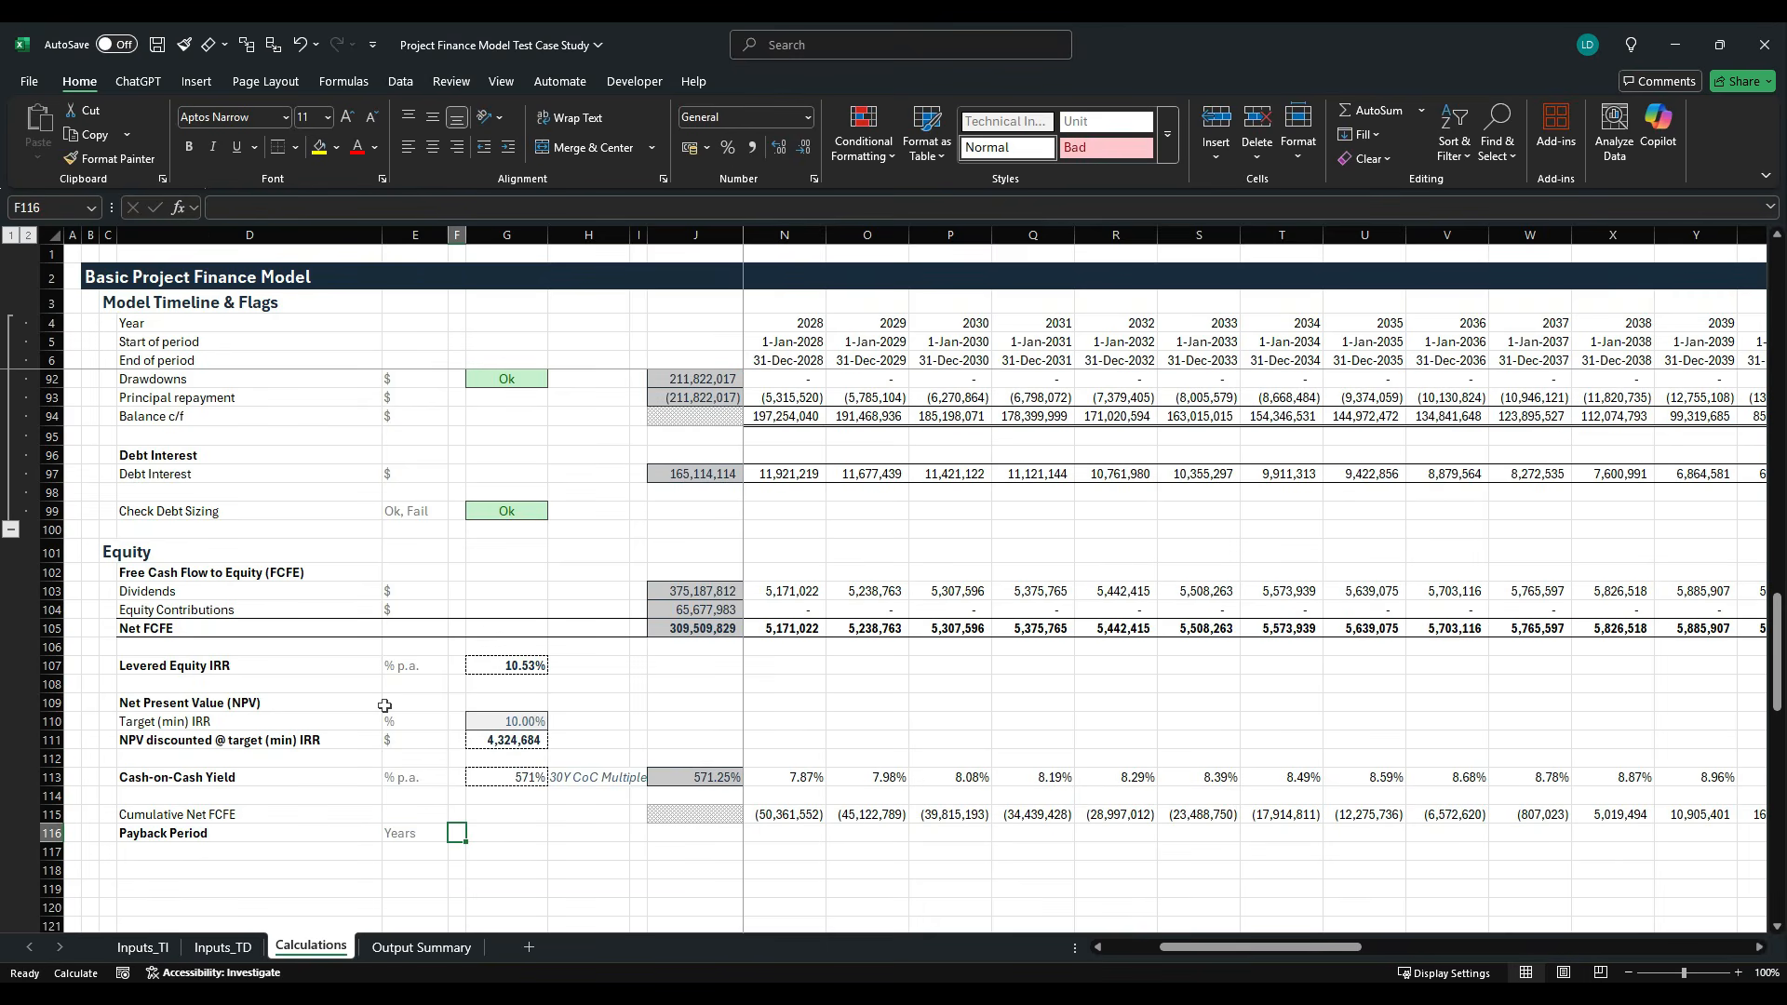
- Enter =COUNTIF(K115:AT115,"<"&0) in G116 to count the years with negative Cumulative Net FCFE as the Payback Period
key(Right)
text(=coun)
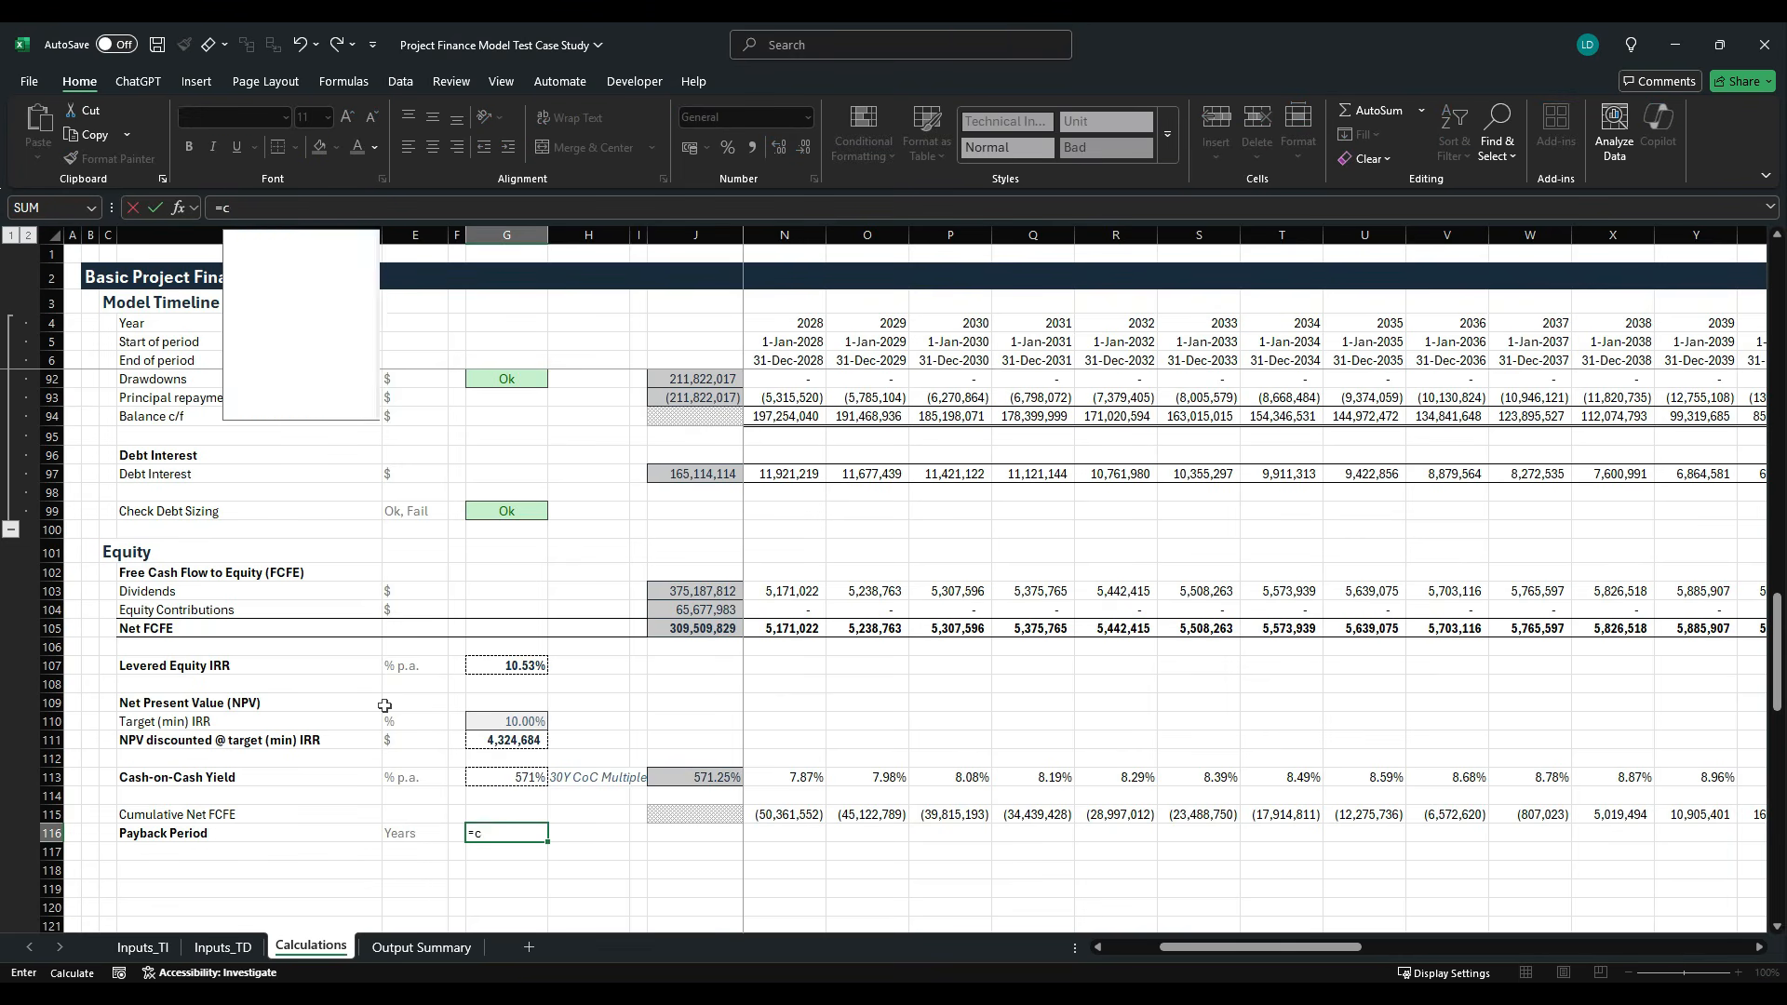
key(Down)
key(Down)
key(Down)
key(Tab)
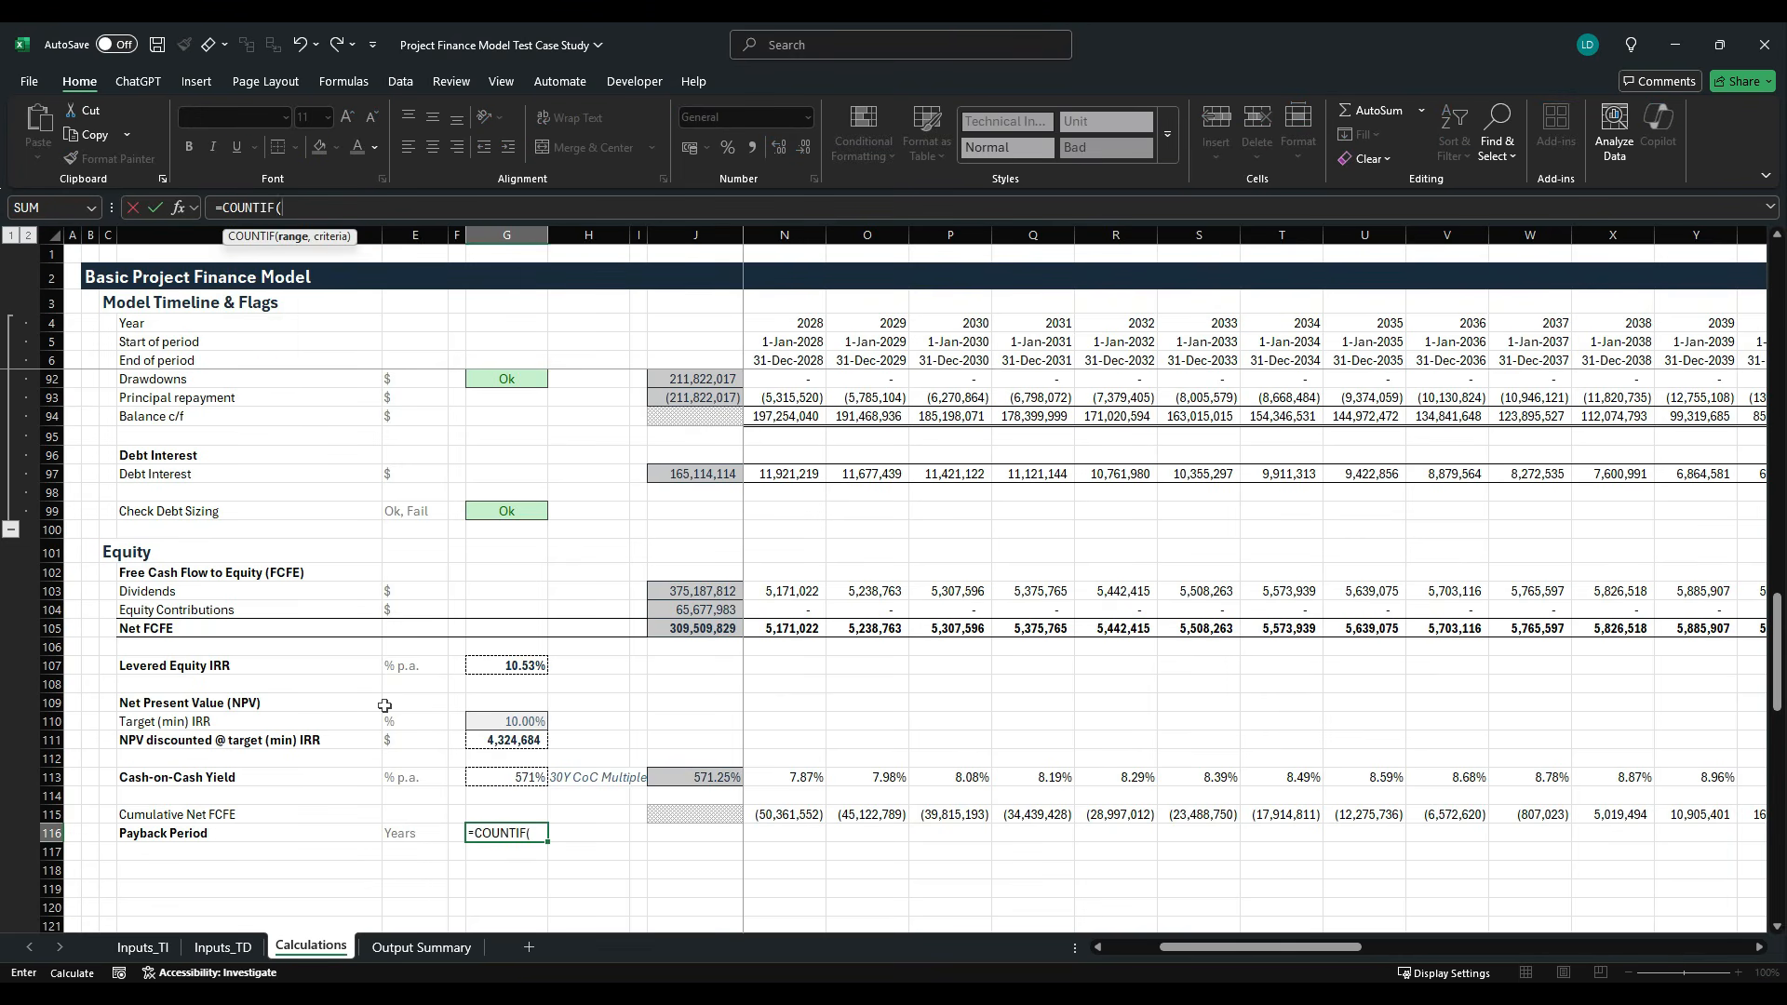
key(Right)
key(Right)
key(Right)
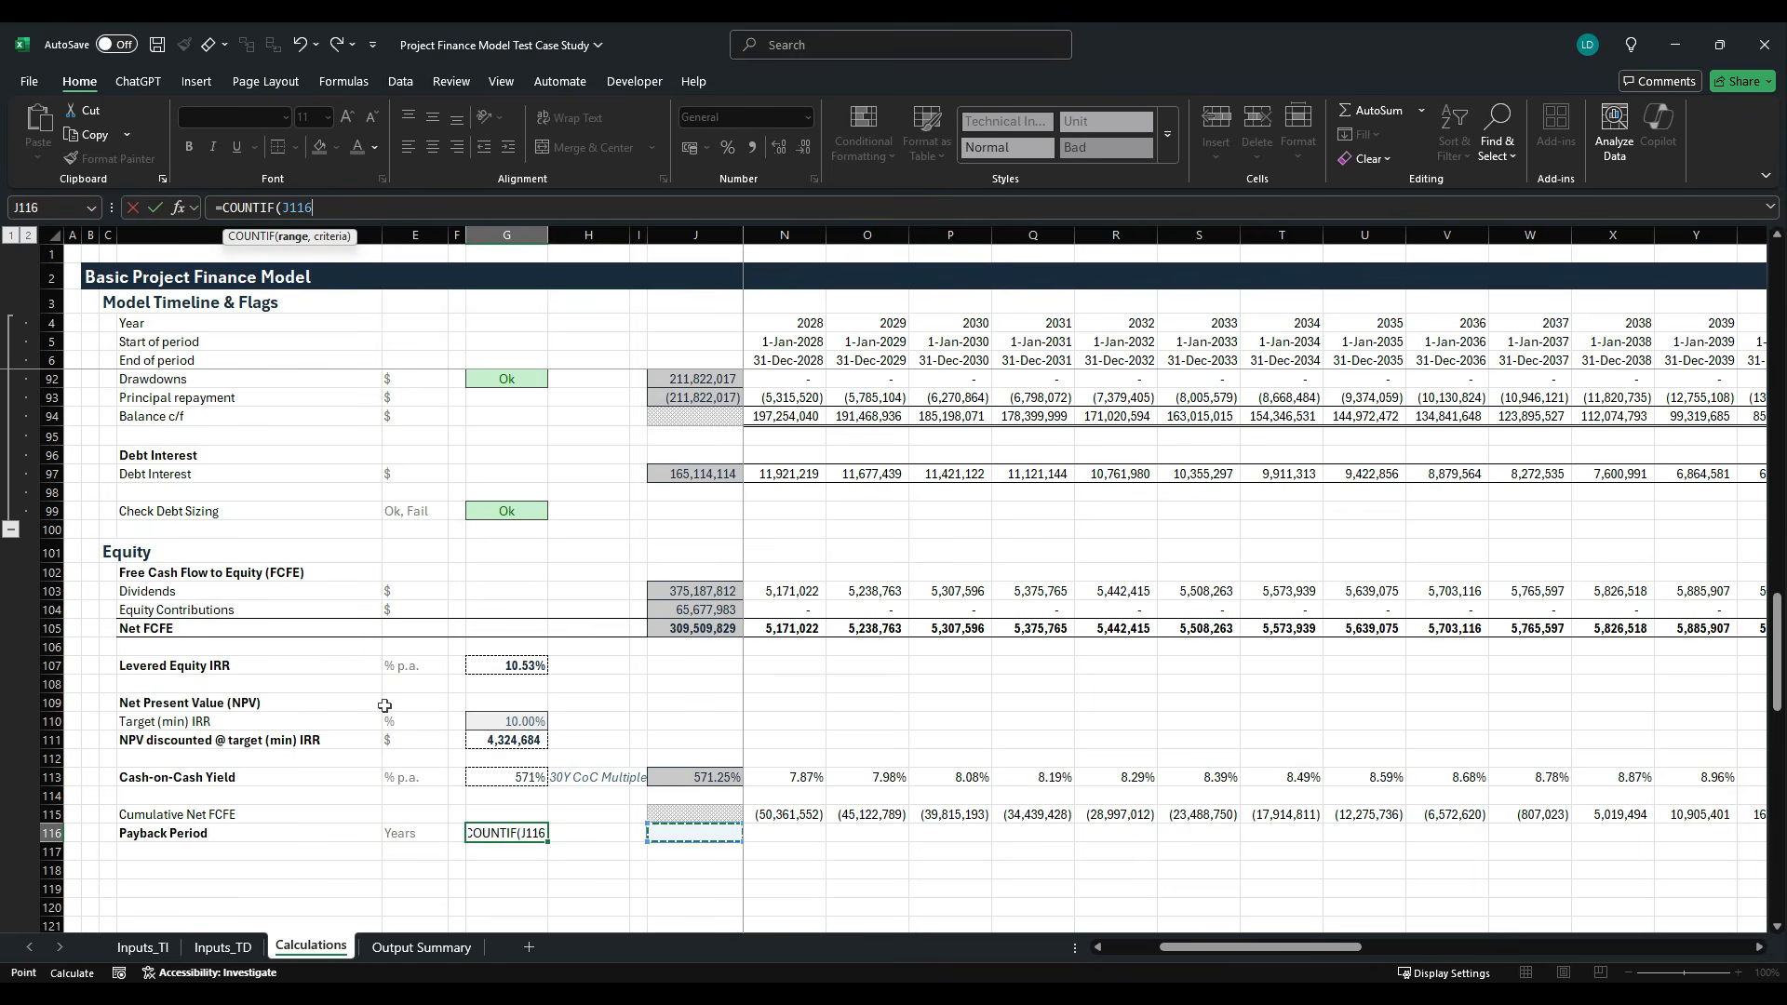
key(Up)
key(Right)
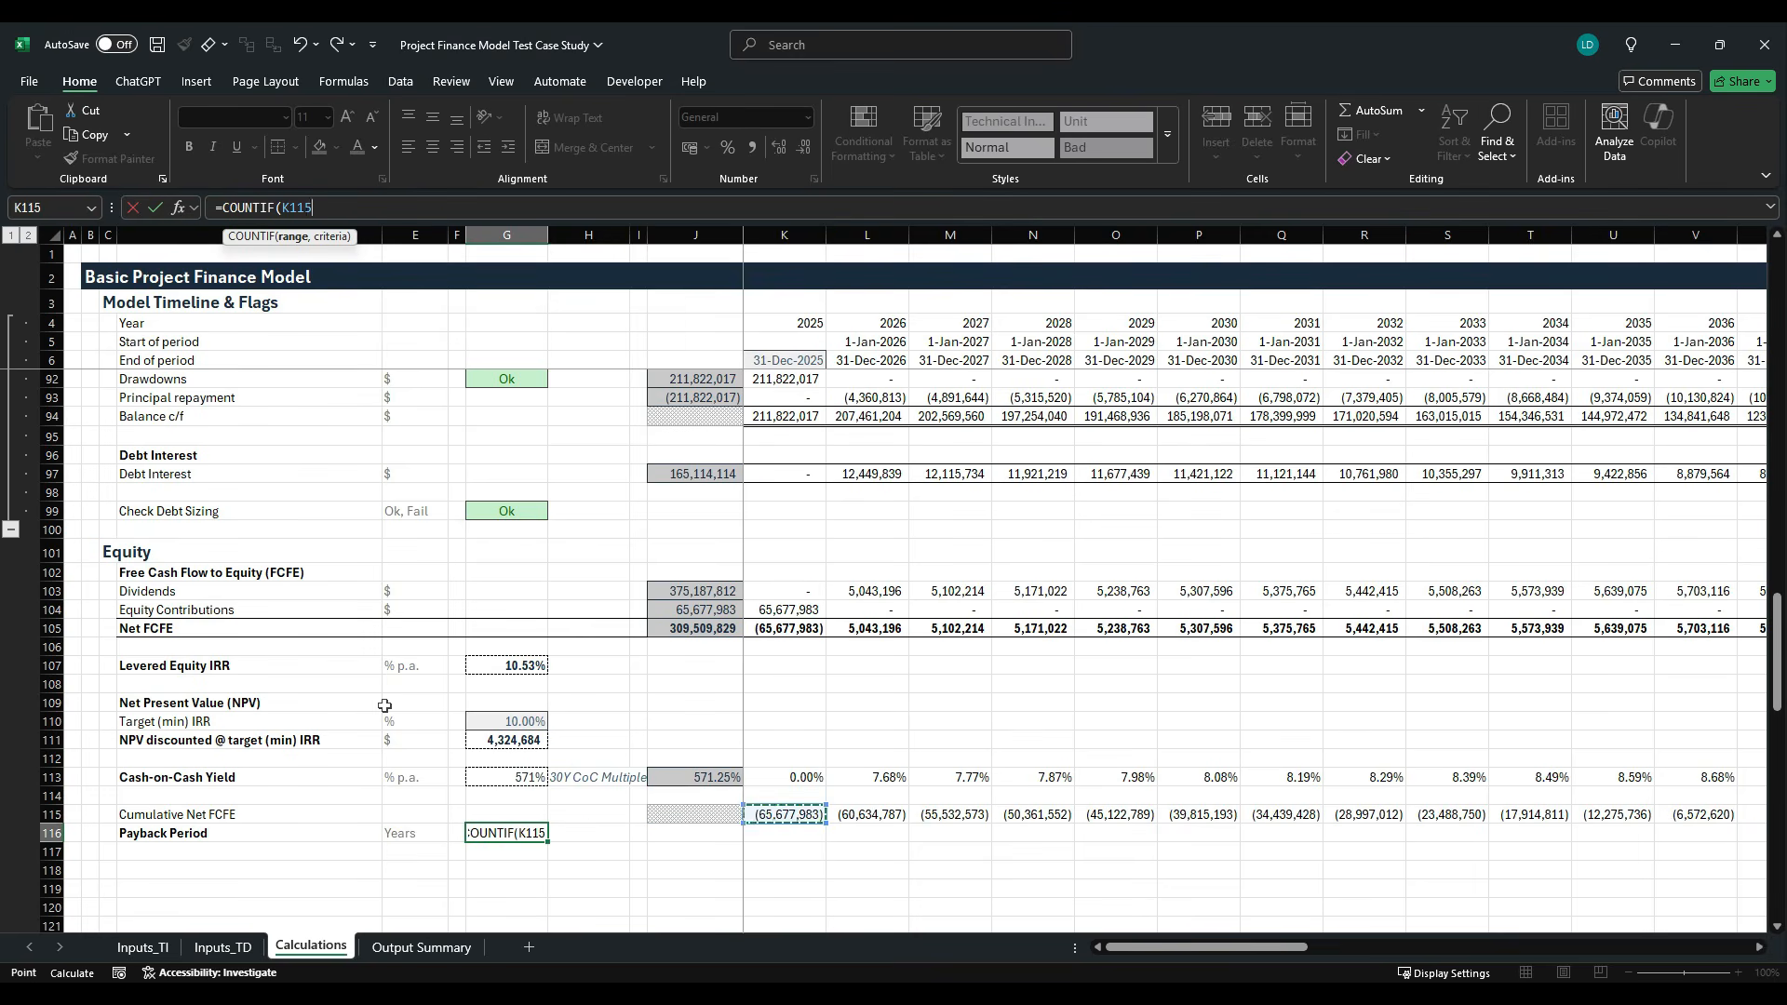
key(ctrl+shift+Right)
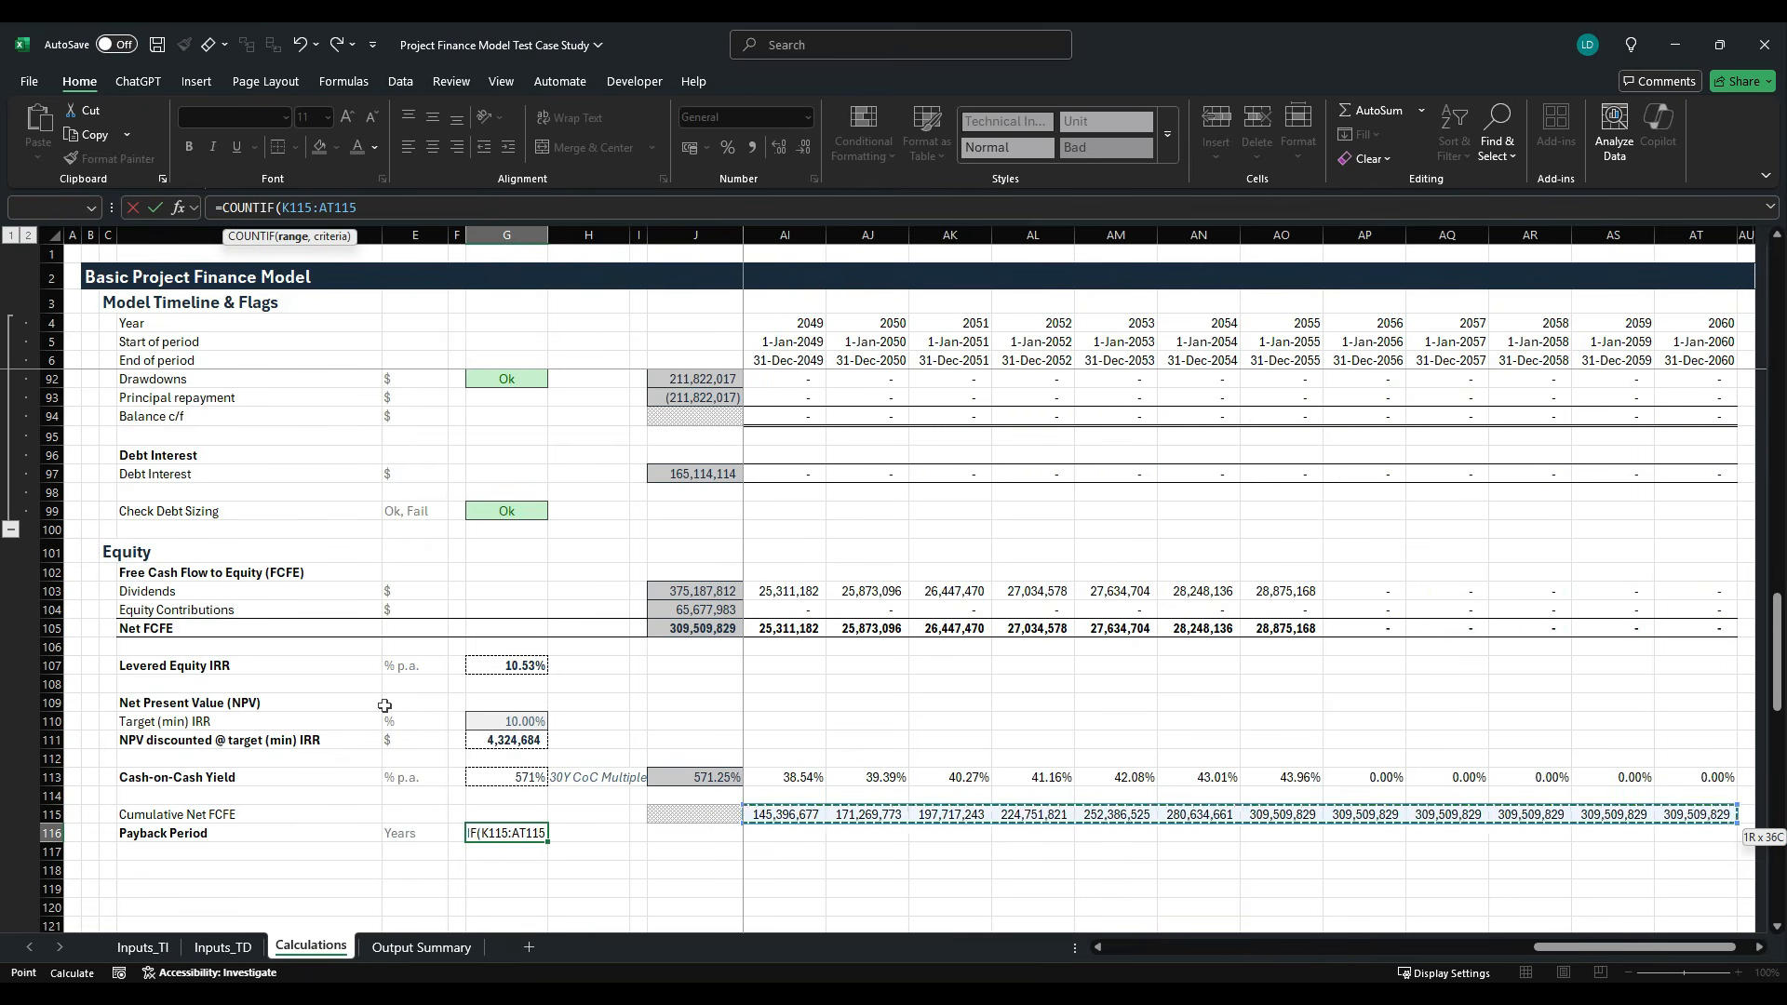
text(,)
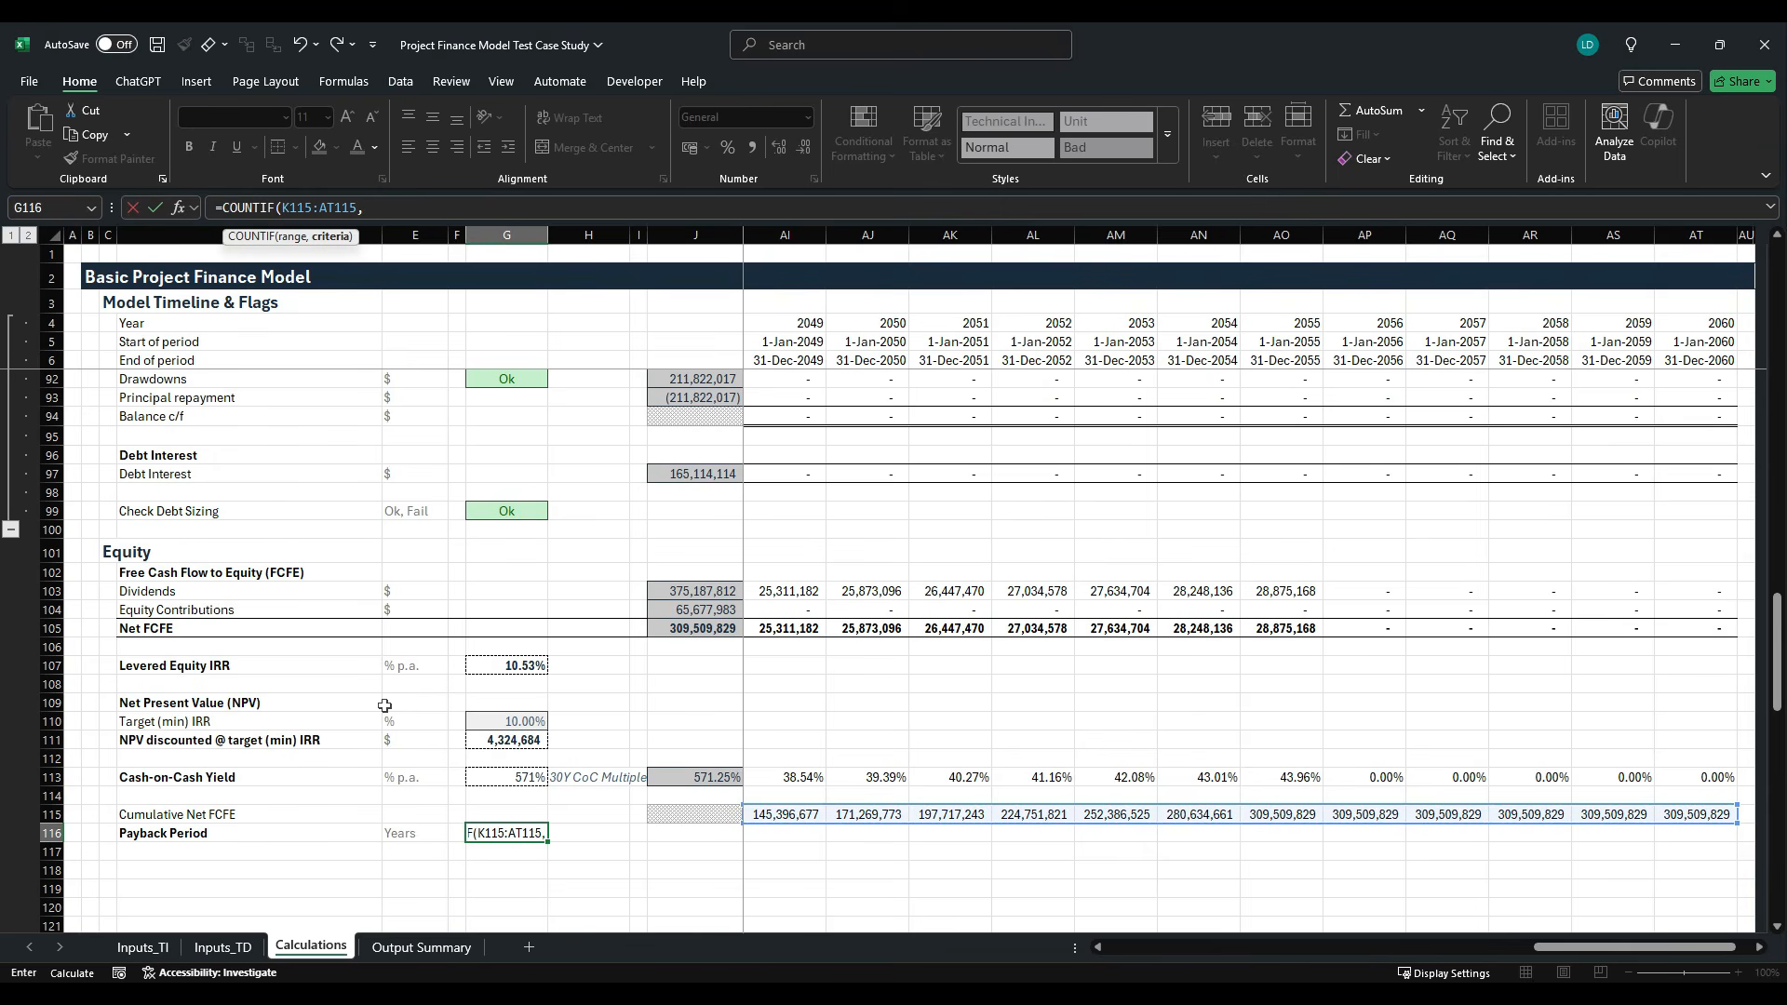
text("<"&0))
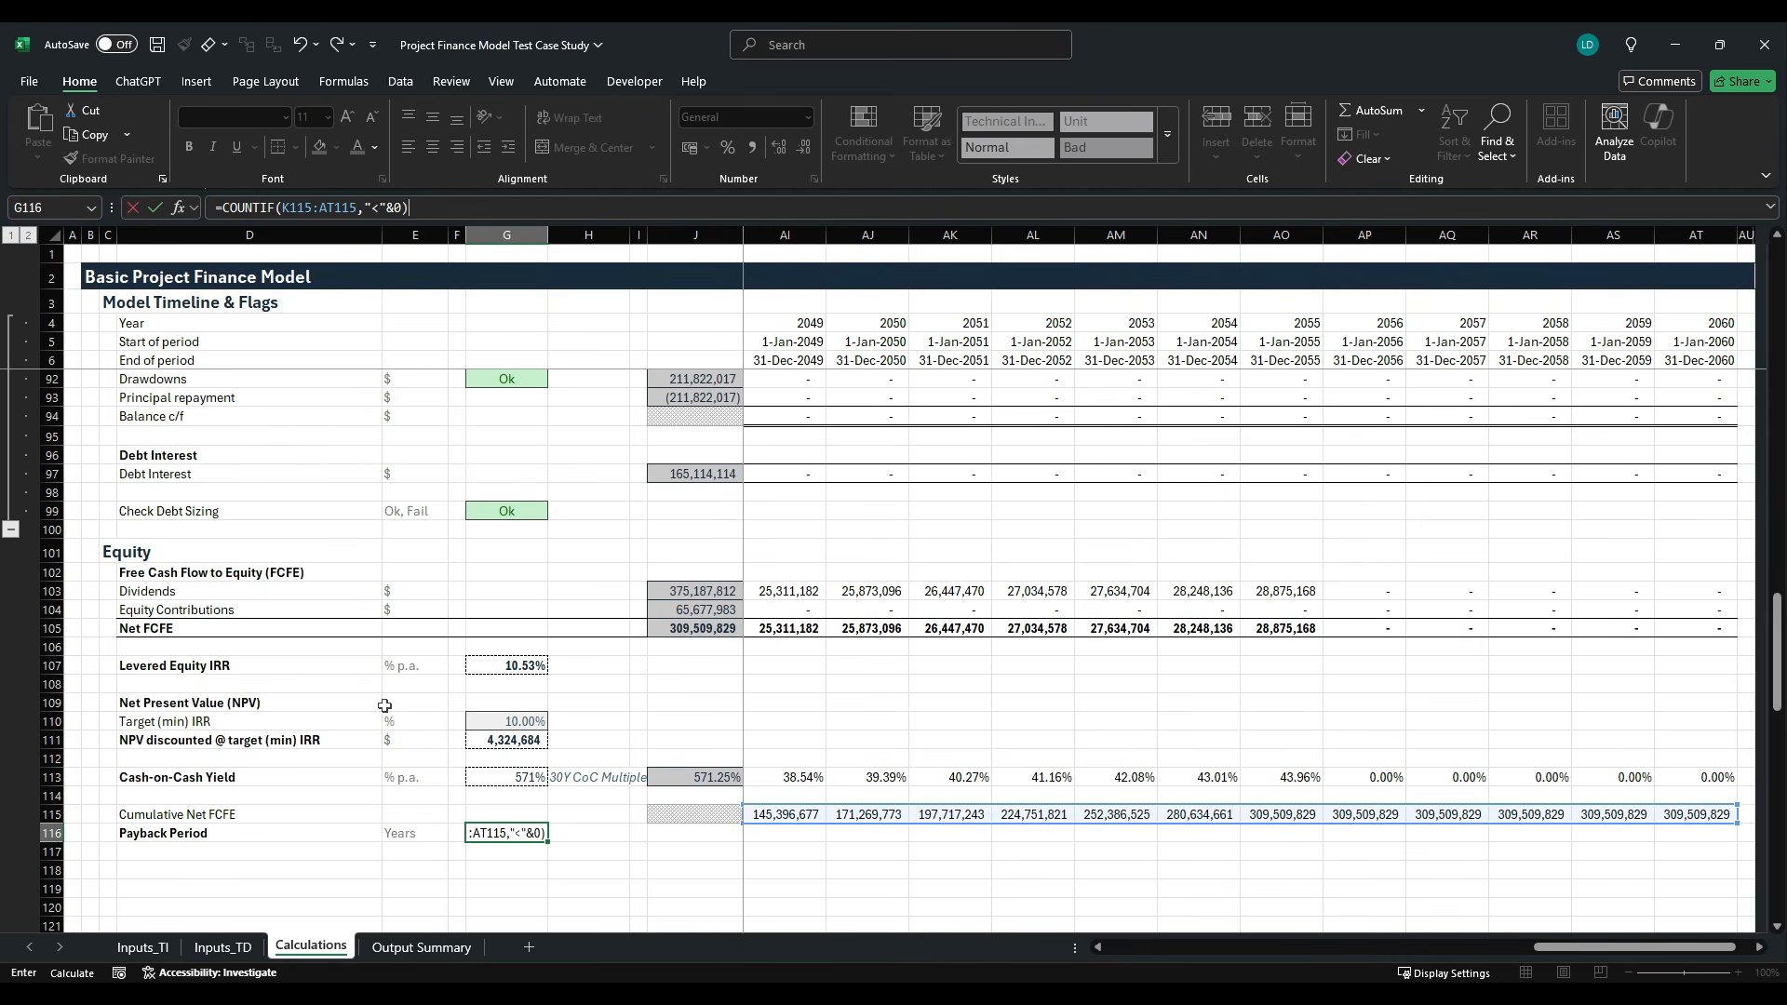
key(ctrl+Return)
- Check the payback count by selecting the negative Cumulative Net FCFE values in row 115 from K115 through W115
key(Right)
key(Right)
key(Right)
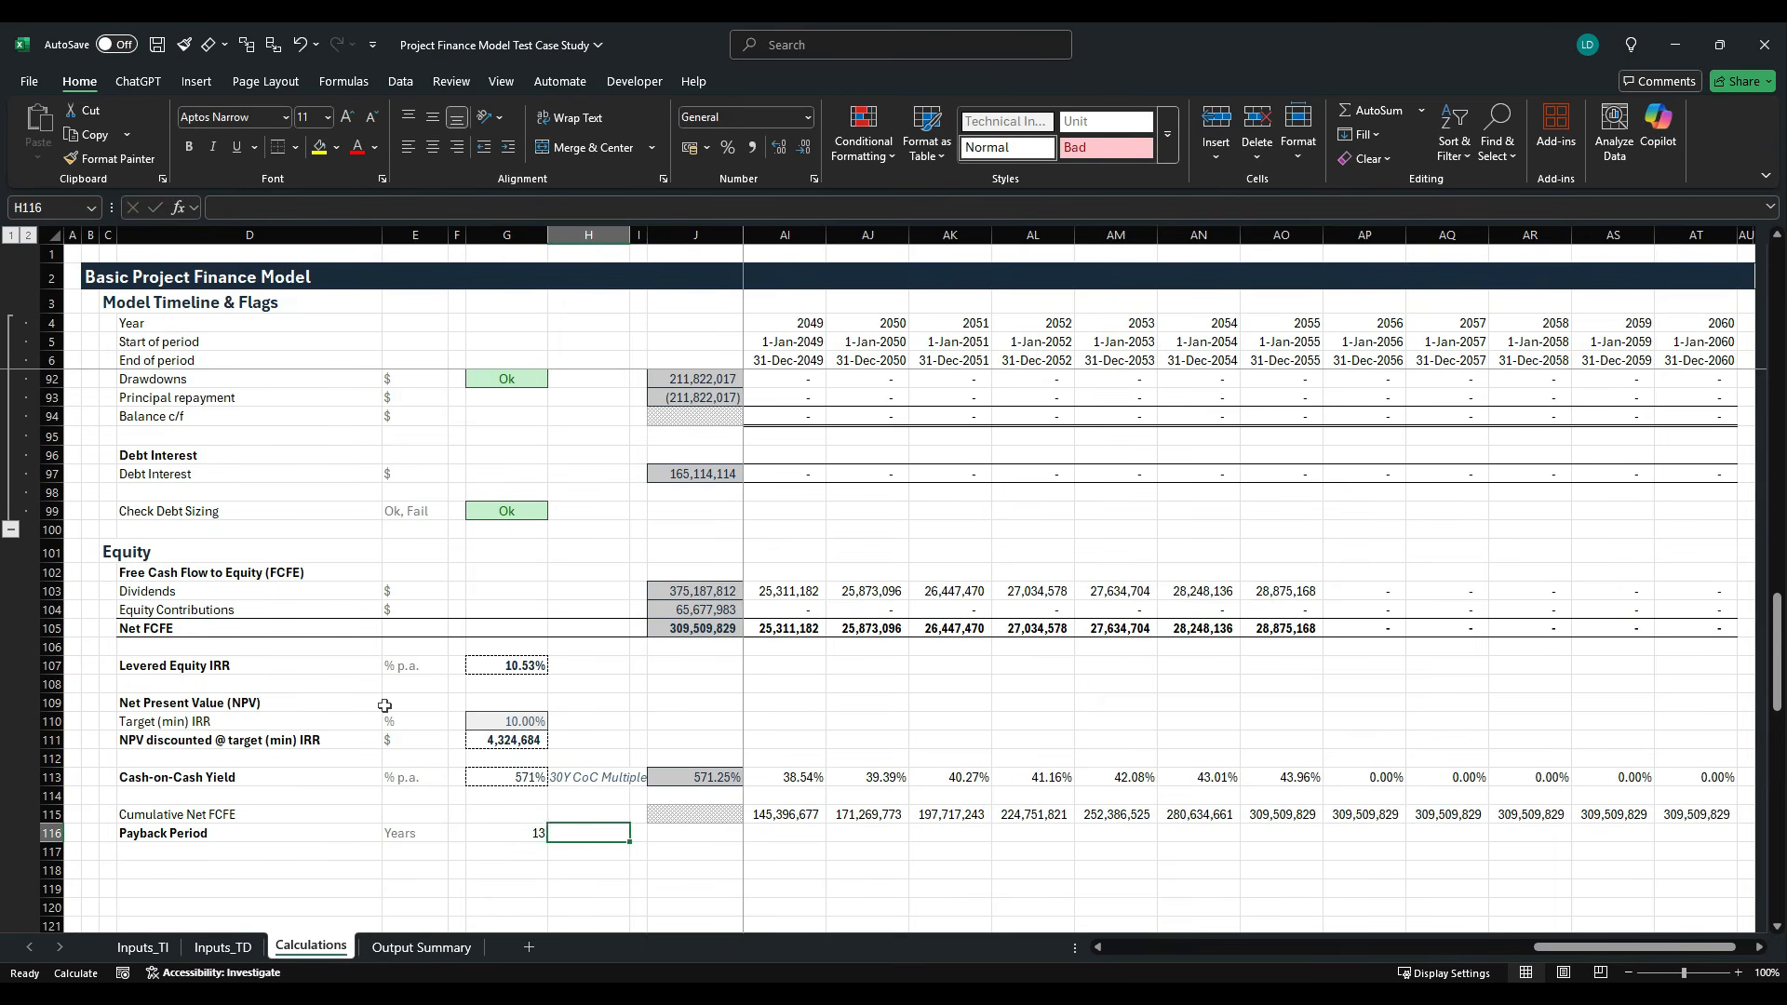
key(Up)
key(Right)
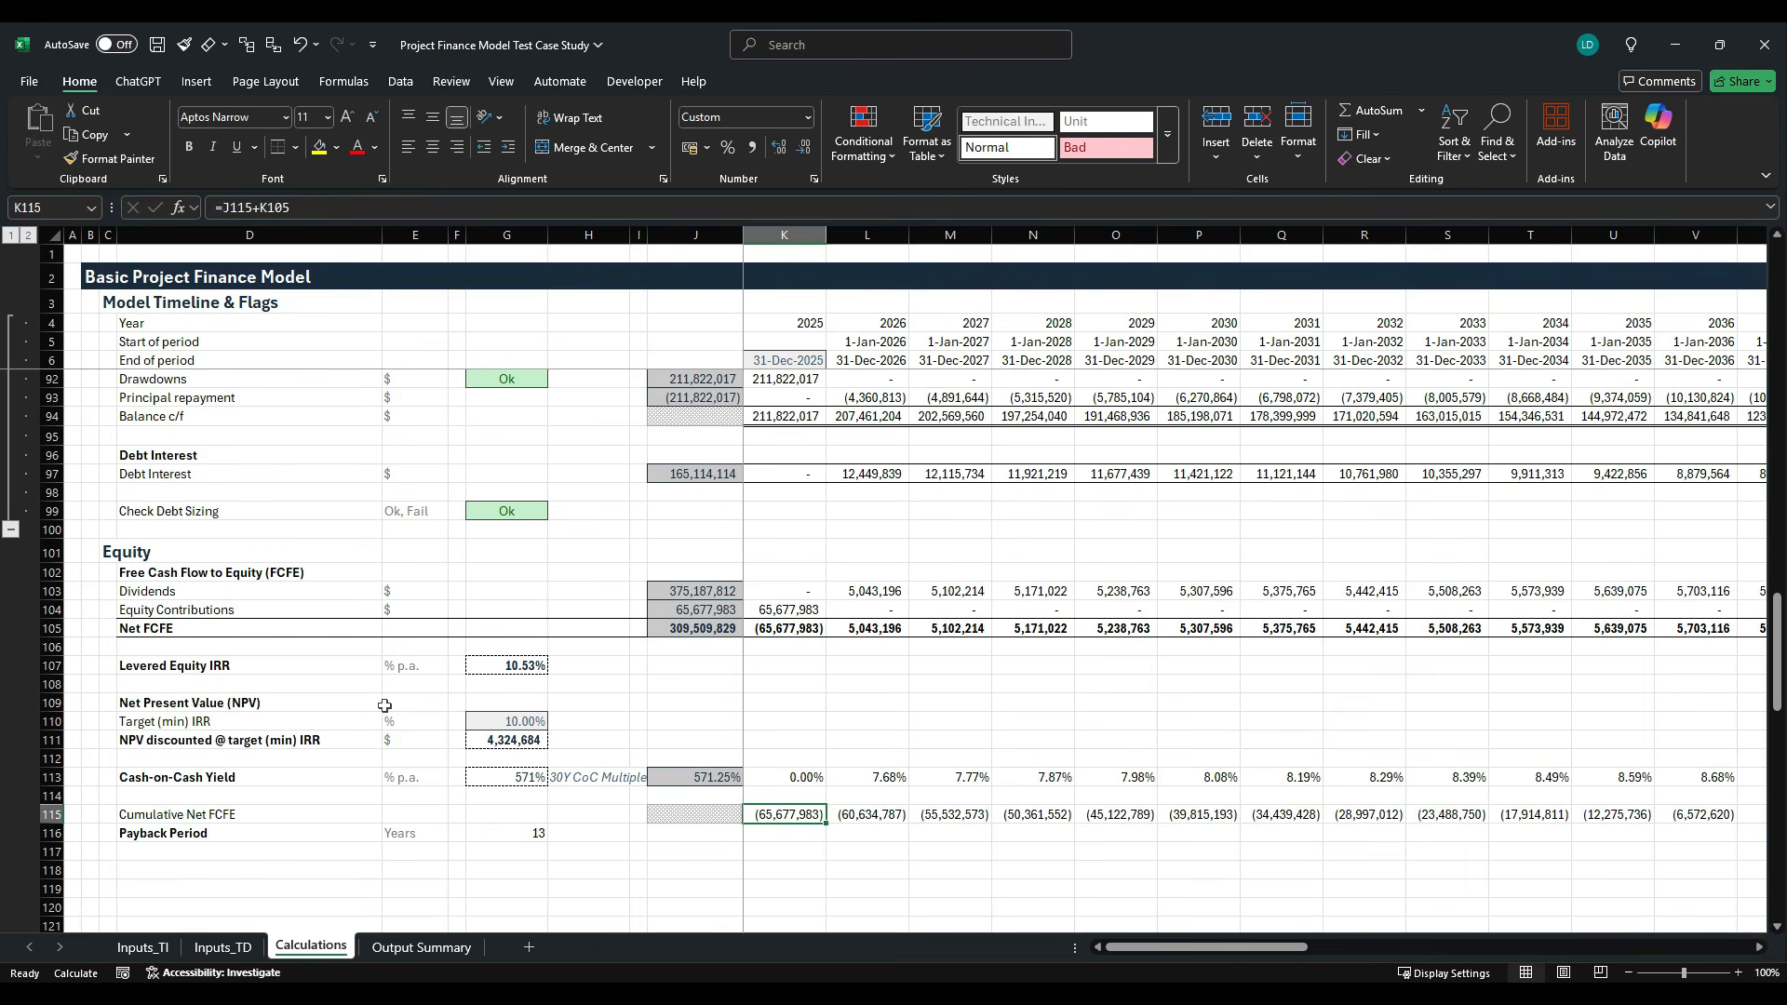
key(shift+Right)
key(shift+Right)
key(shift+Right)
key(shift+Right)
key(shift+Right)
key(shift+Right)
key(shift+Right)
key(shift+Right)
key(shift+Right)
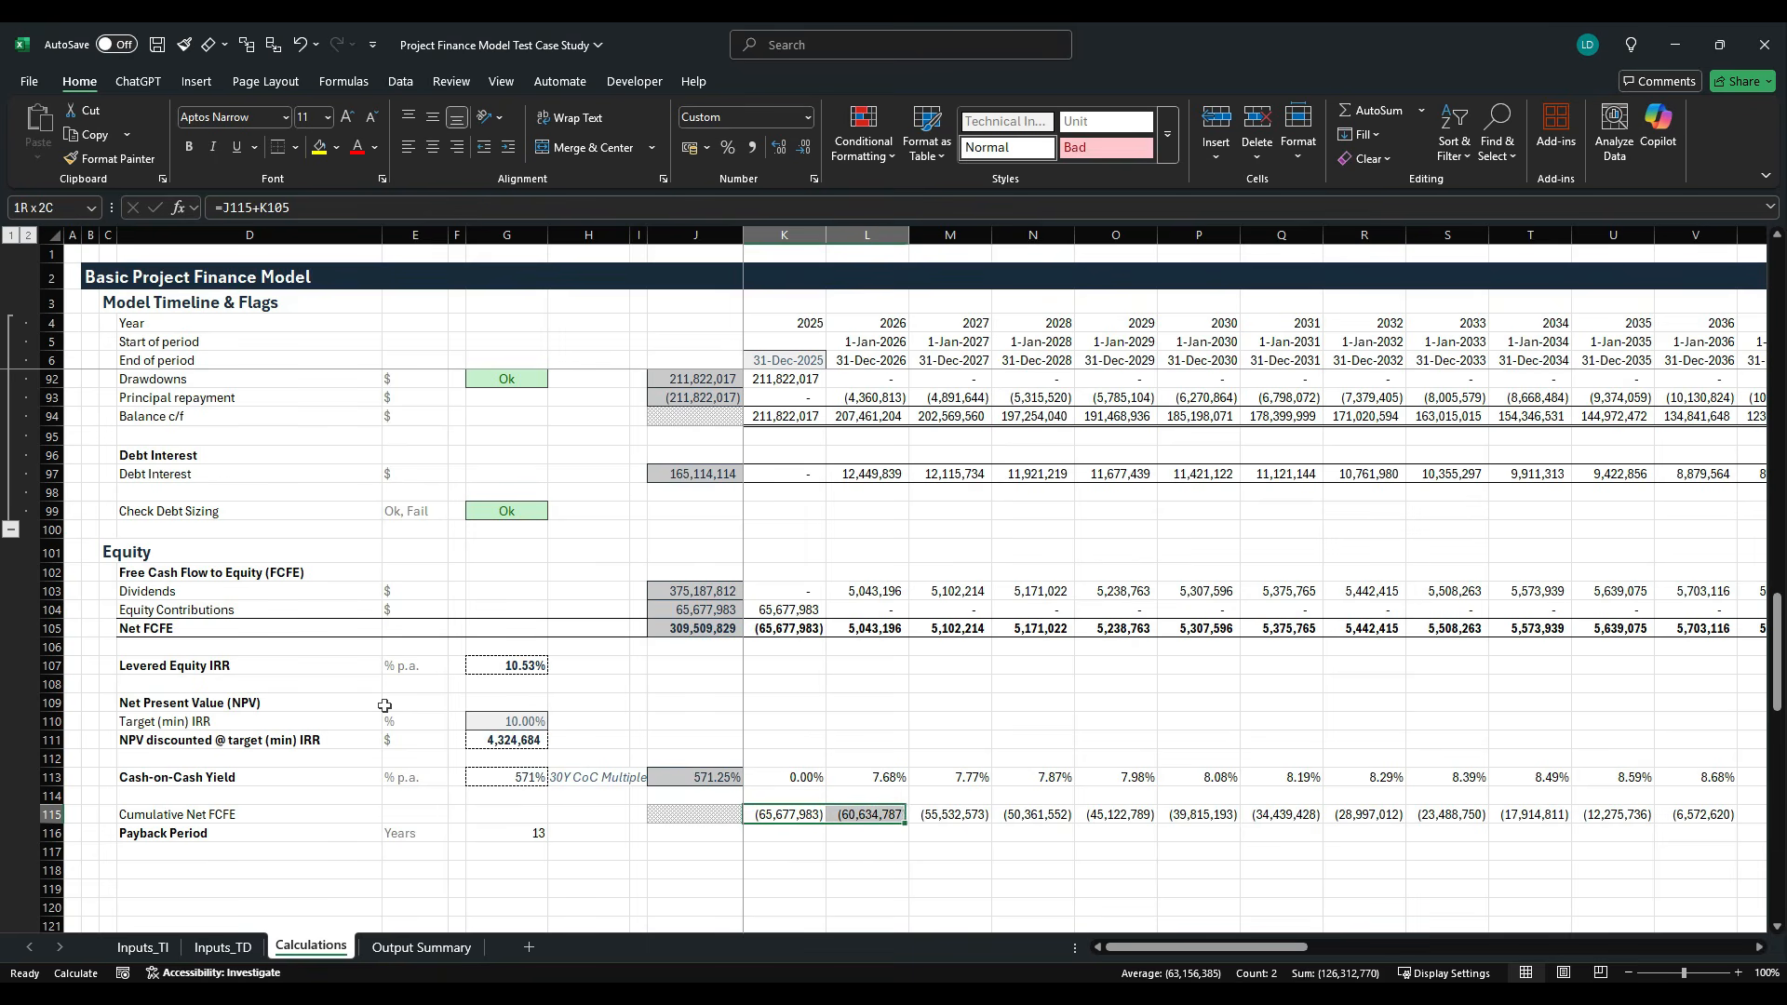
key(shift+Right)
key(shift+Right)
key(shift+Right)
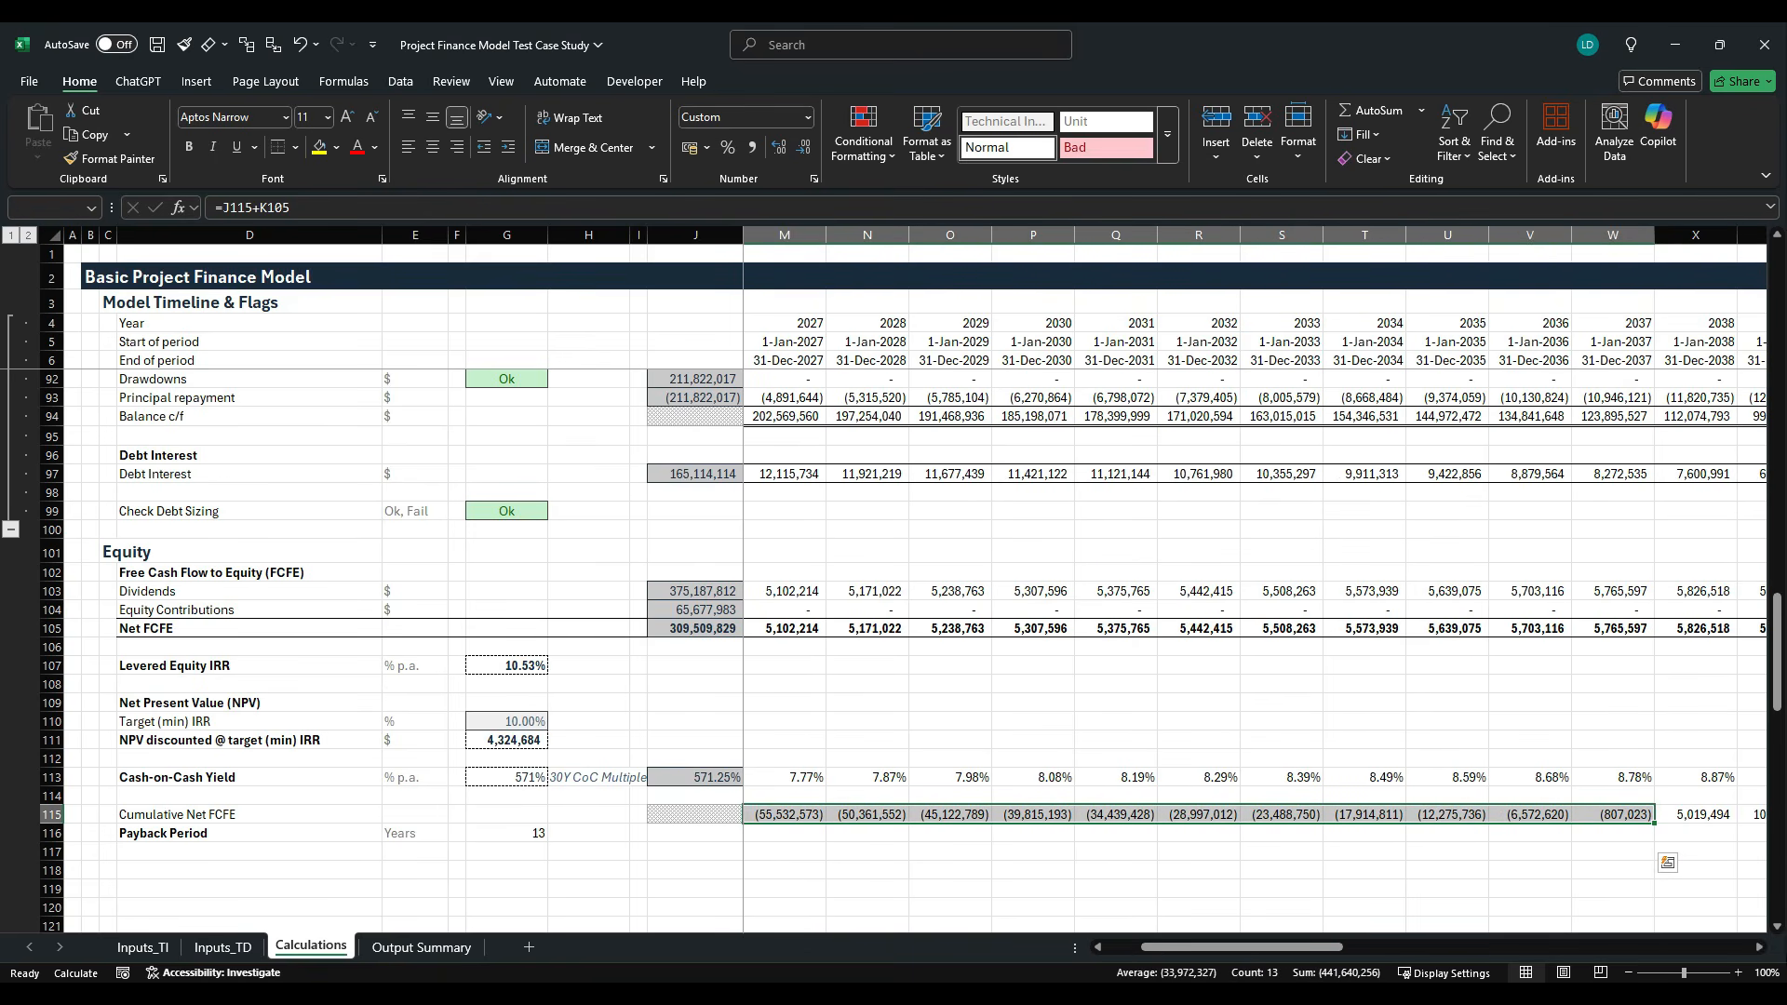
- Apply the Insheet cell style to the Payback Period result in G116
key(Left)
key(Left)
key(Left)
key(Left)
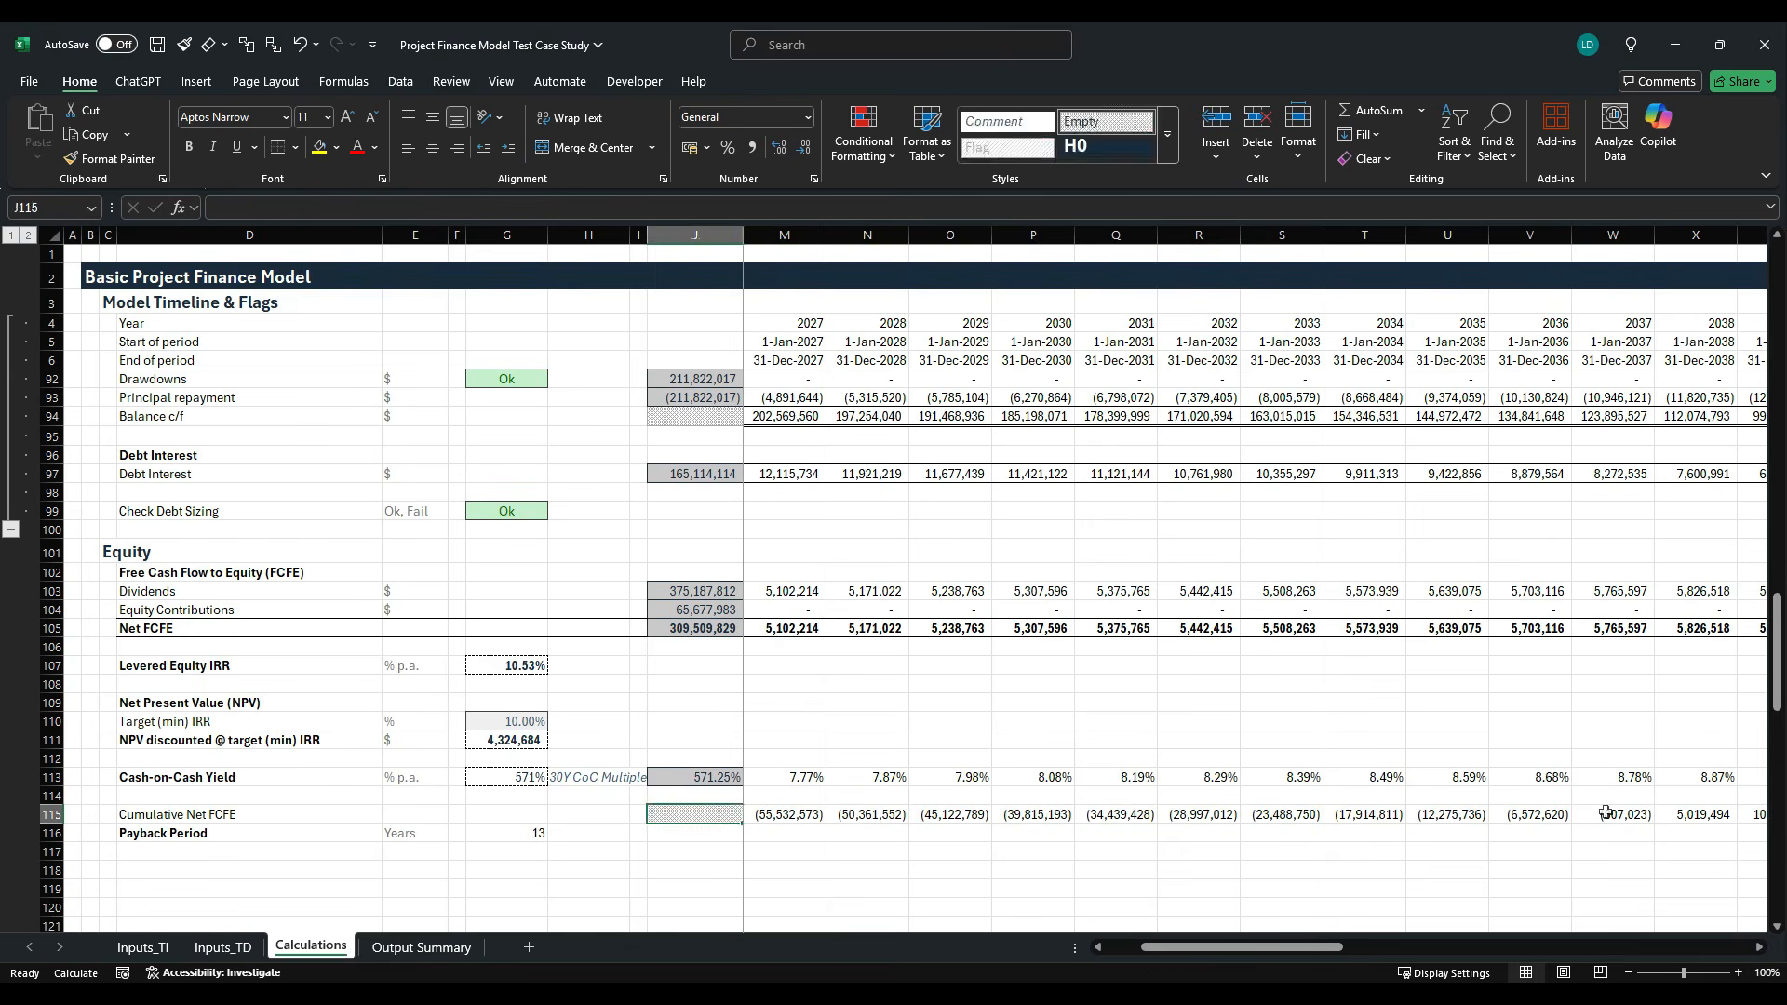
key(Down)
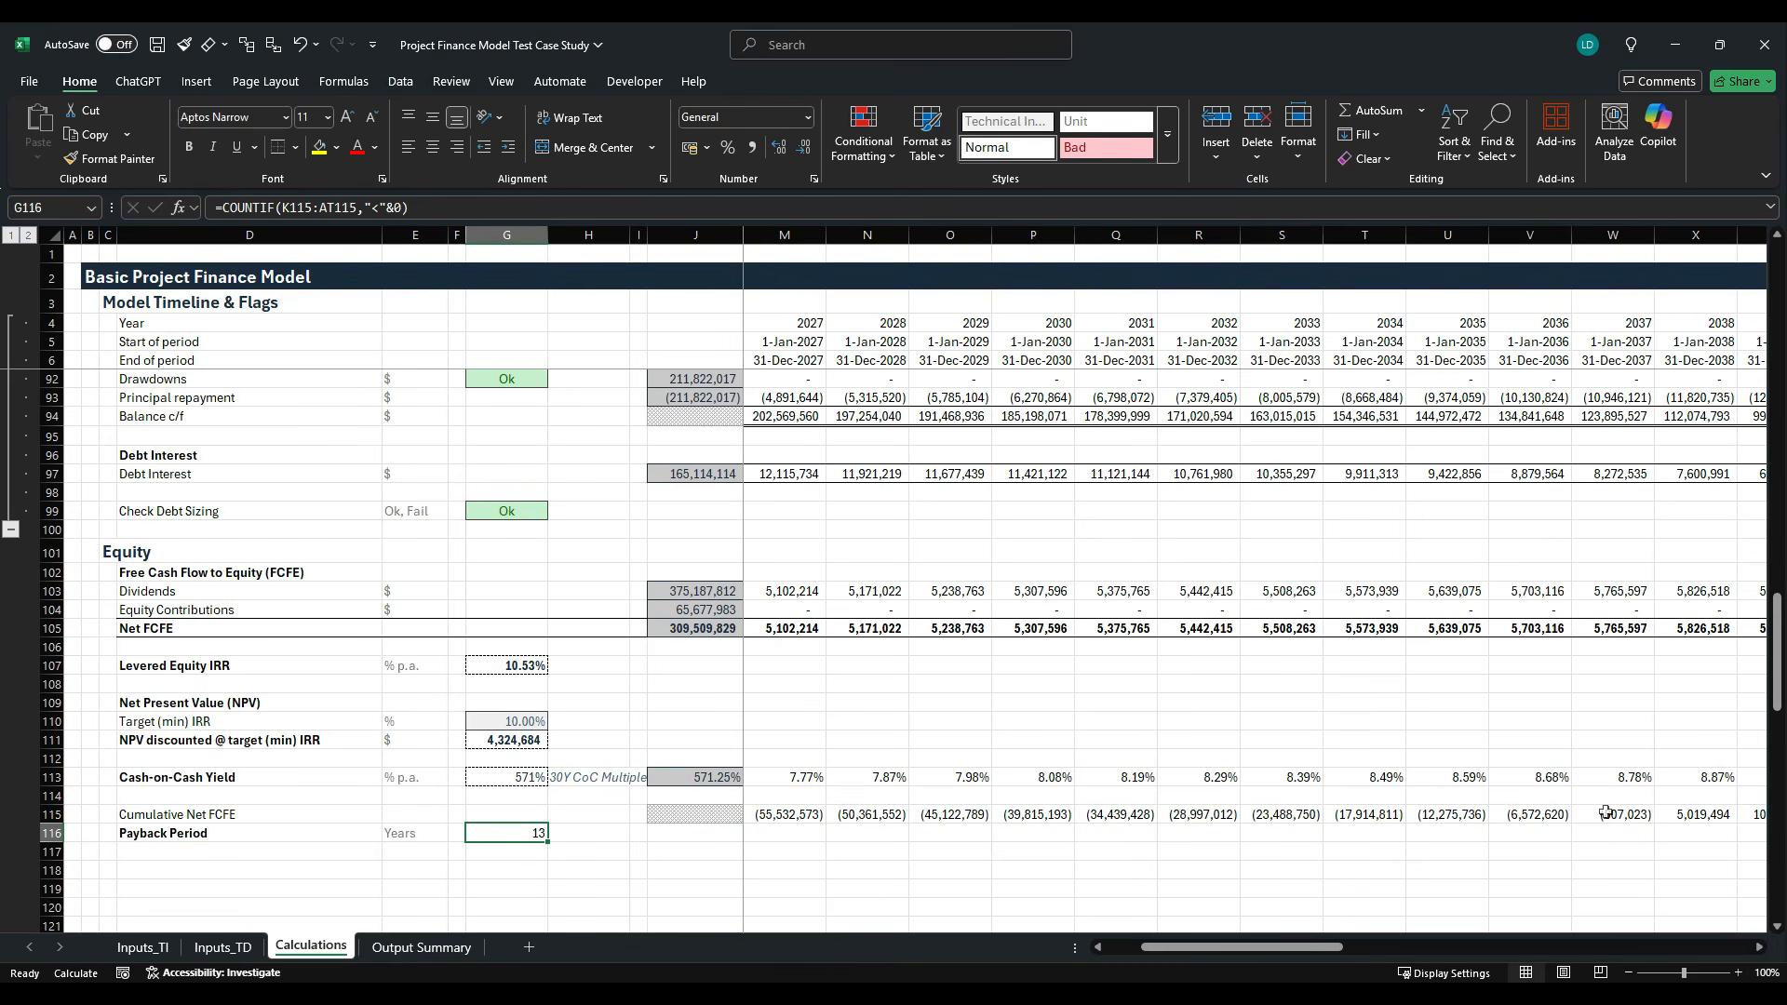
key(alt+h)
key(j)
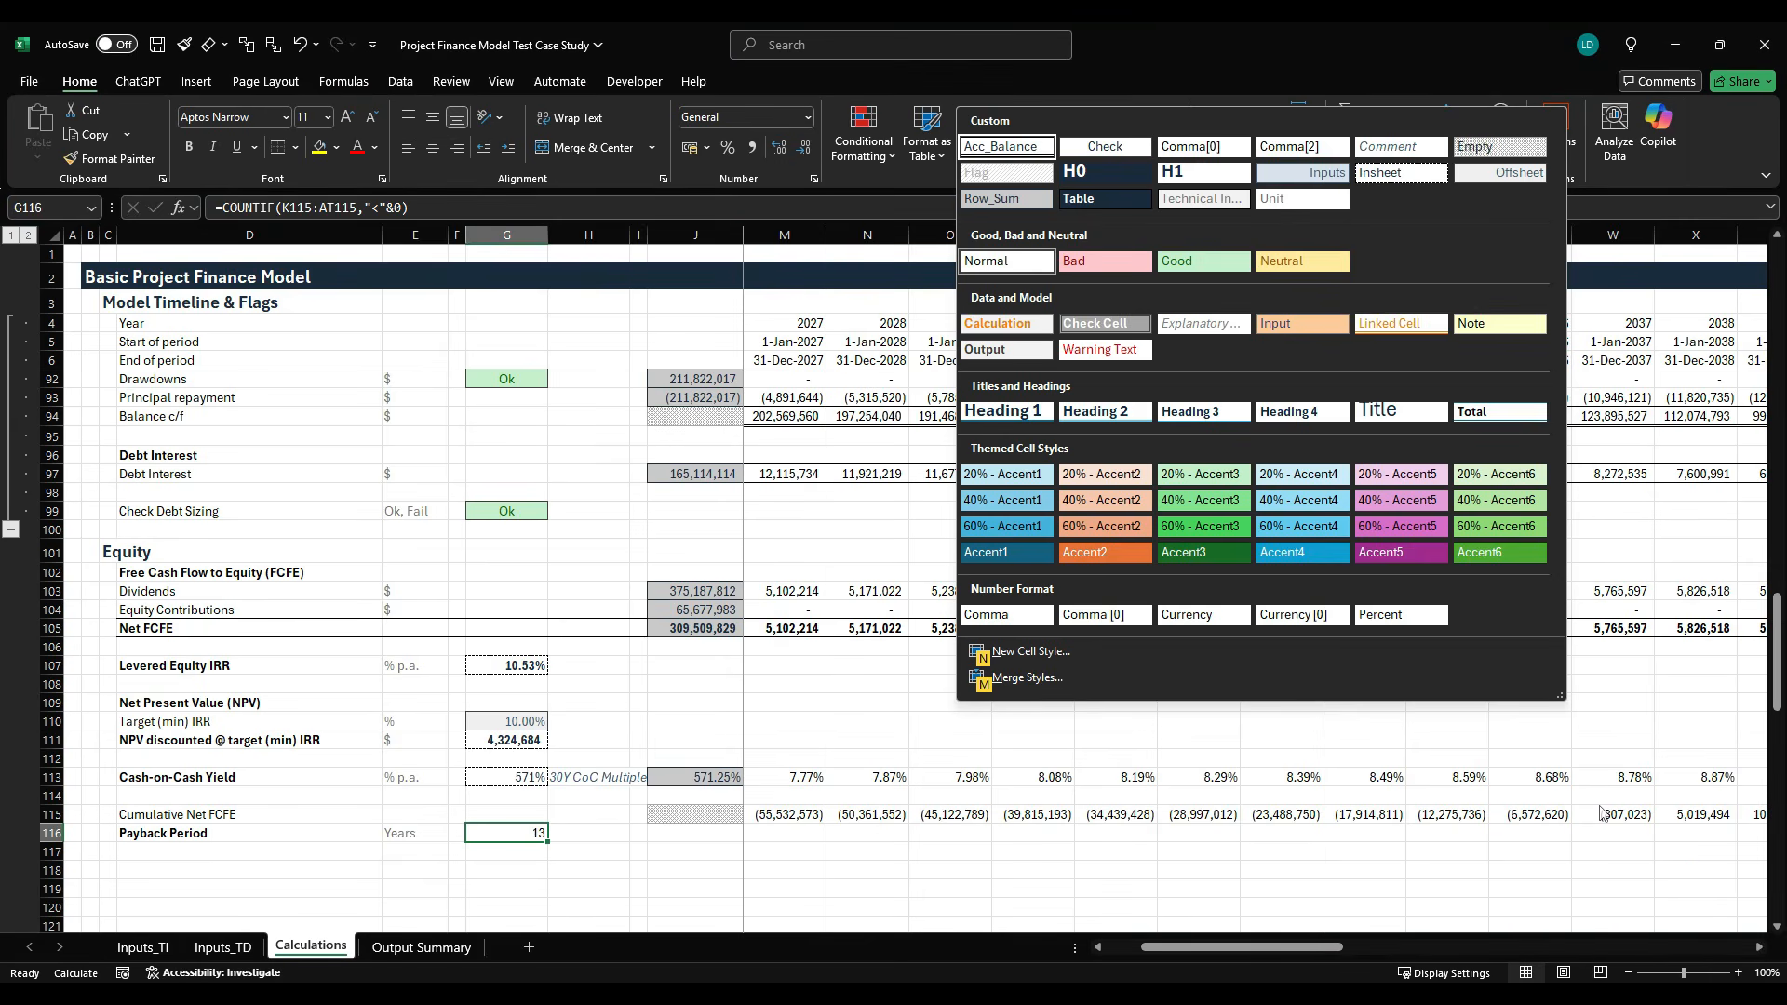
- Give G116 the existing custom number format Standard" Yr(s)" and make it bold
key(ctrl+1)
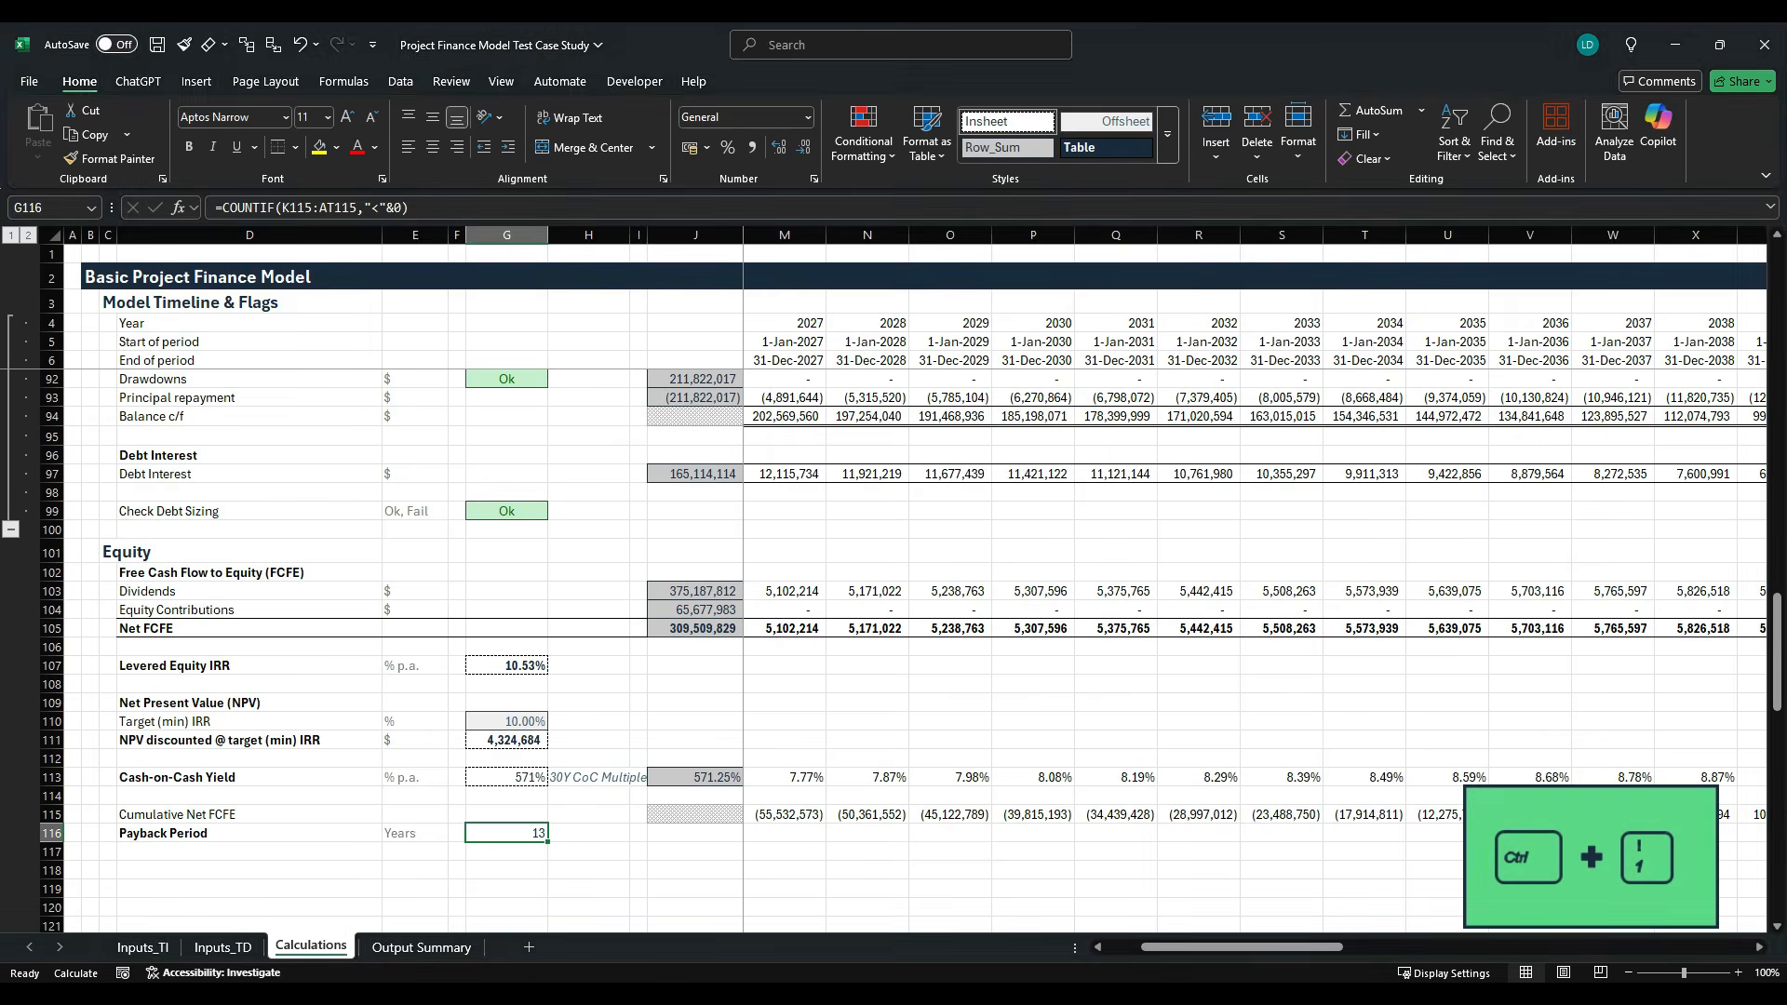
click(858, 491)
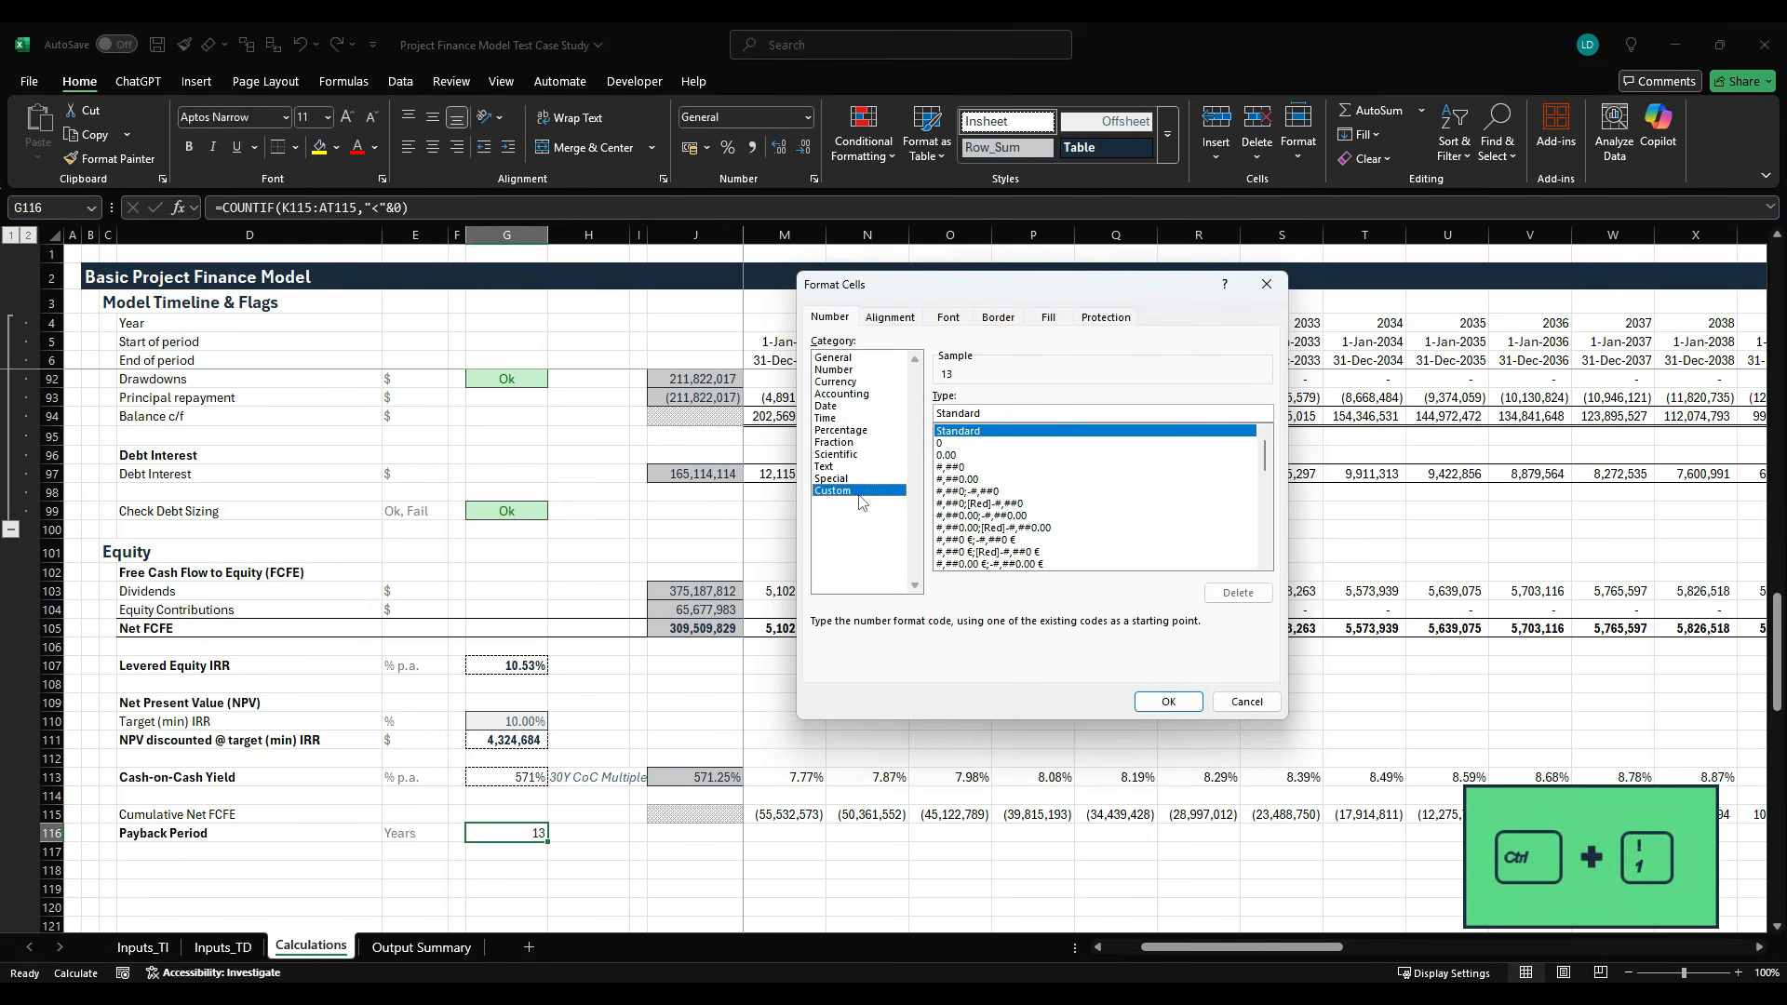
drag(1264, 451, 1267, 545)
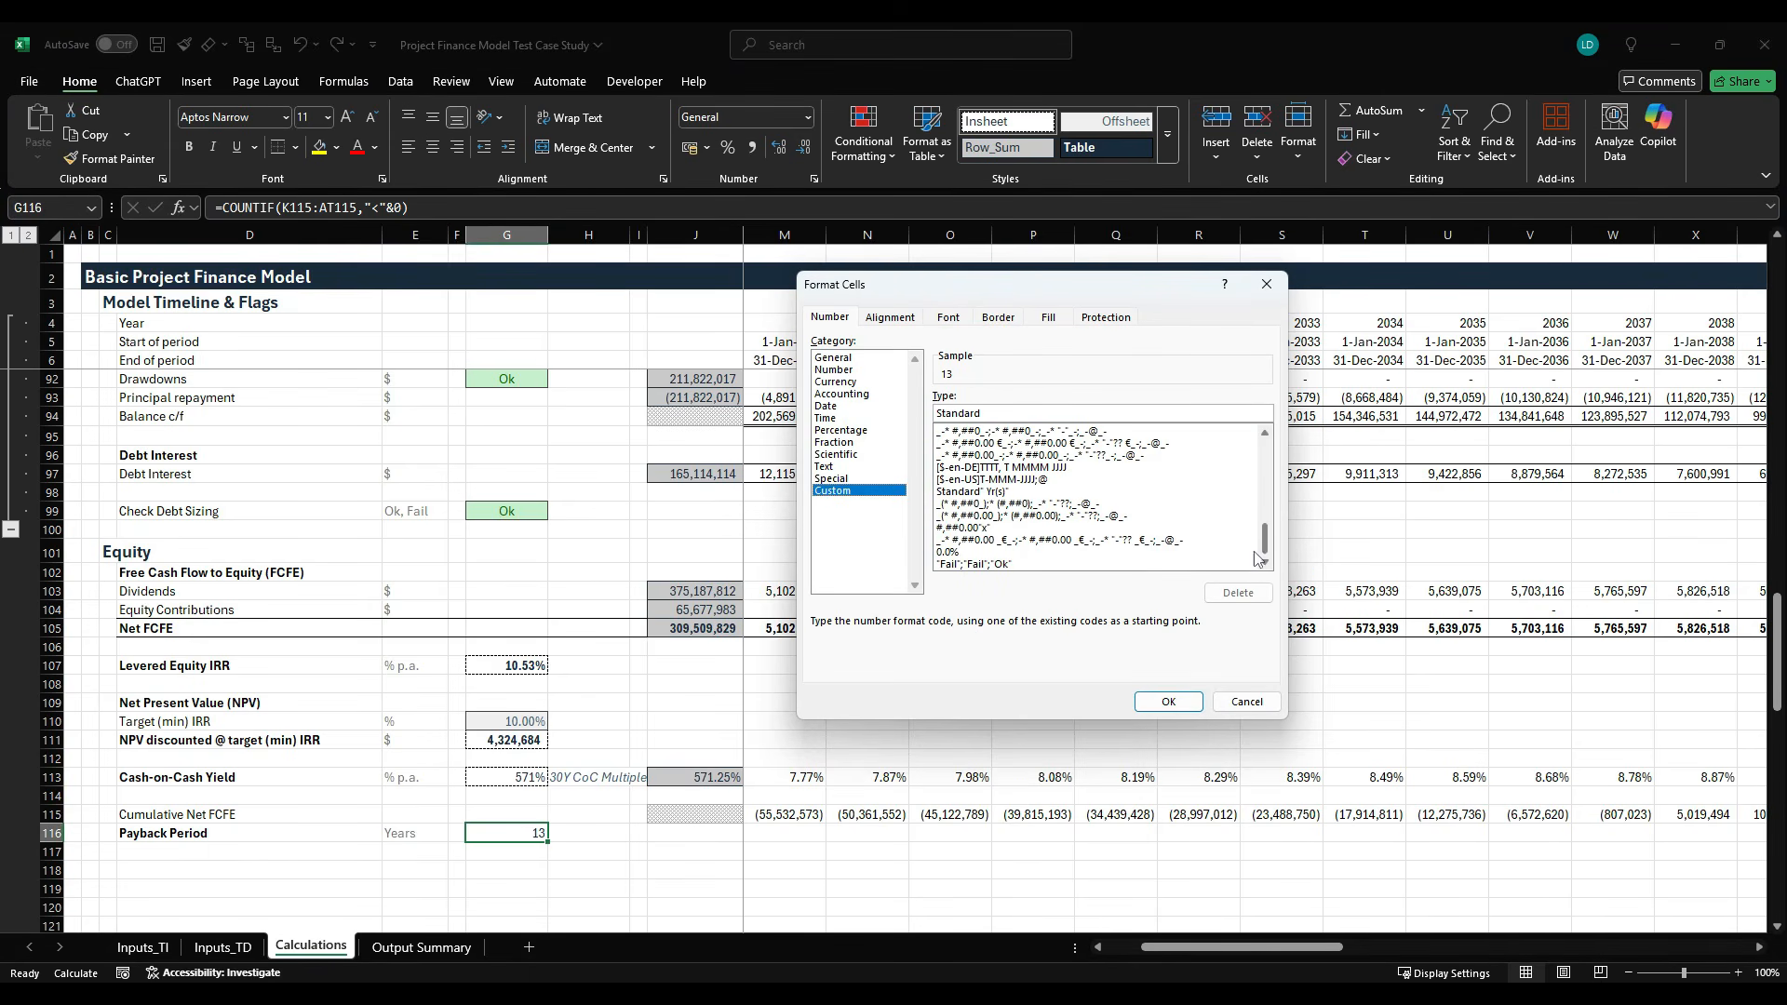
click(1016, 491)
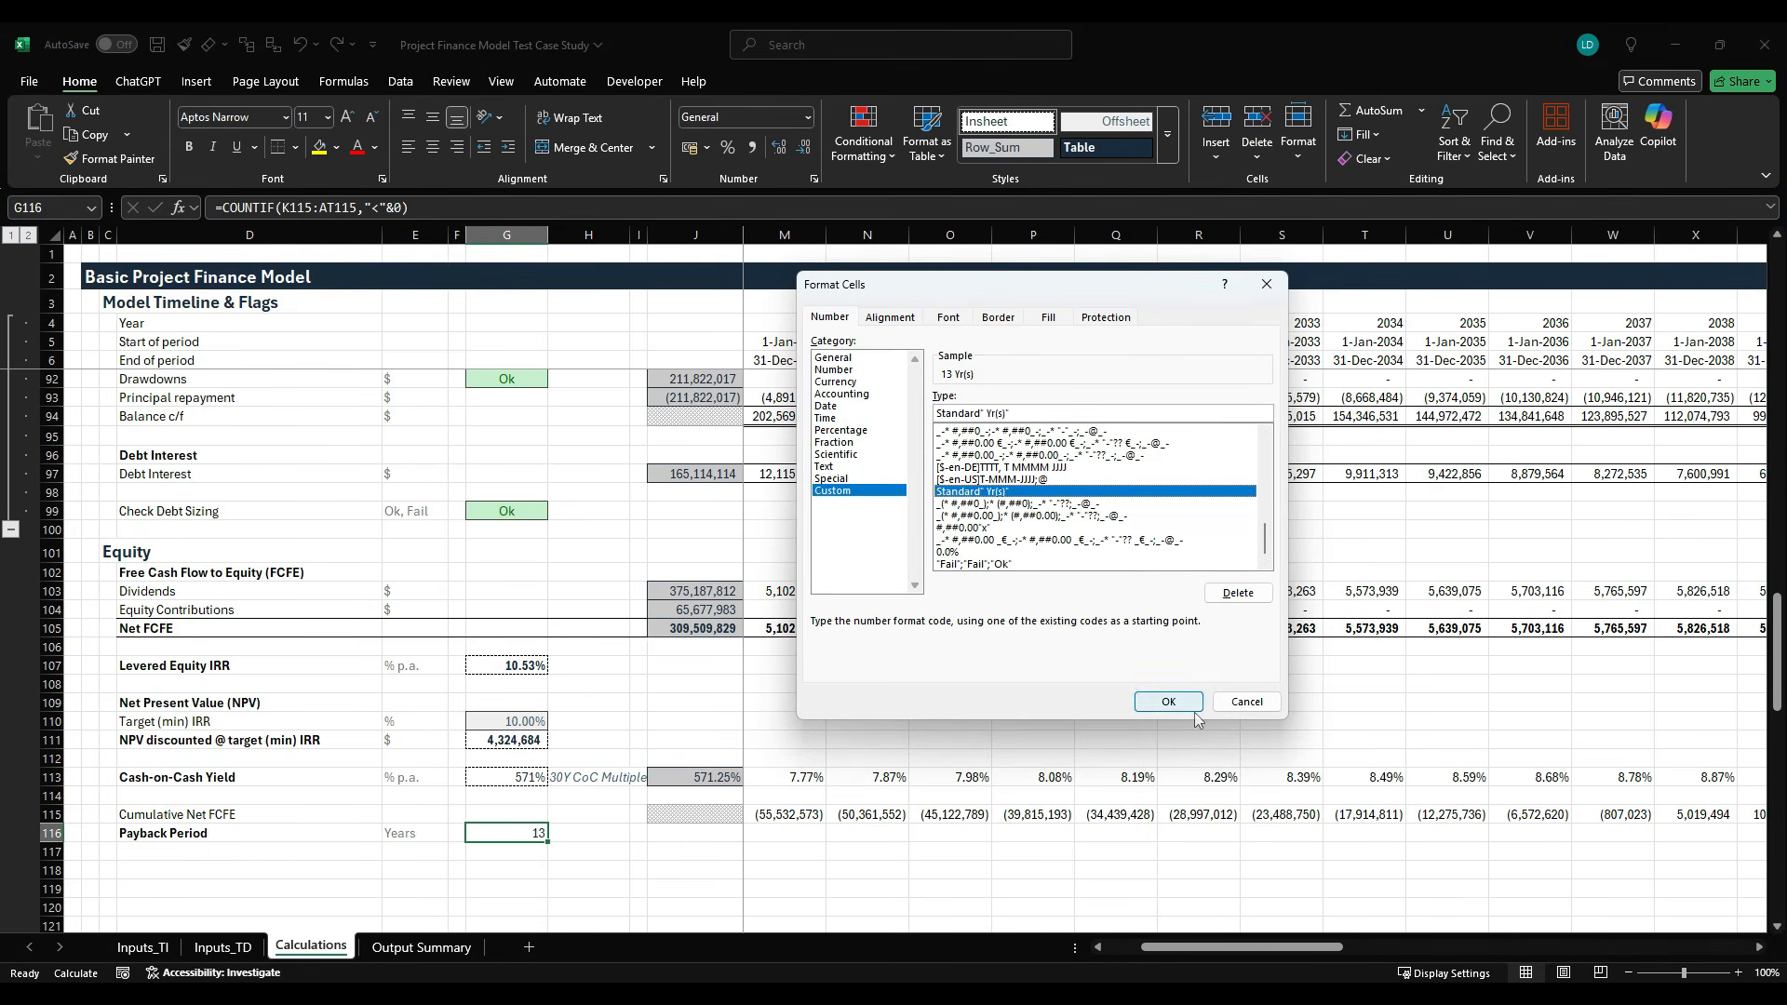
click(1169, 702)
key(ctrl+b)
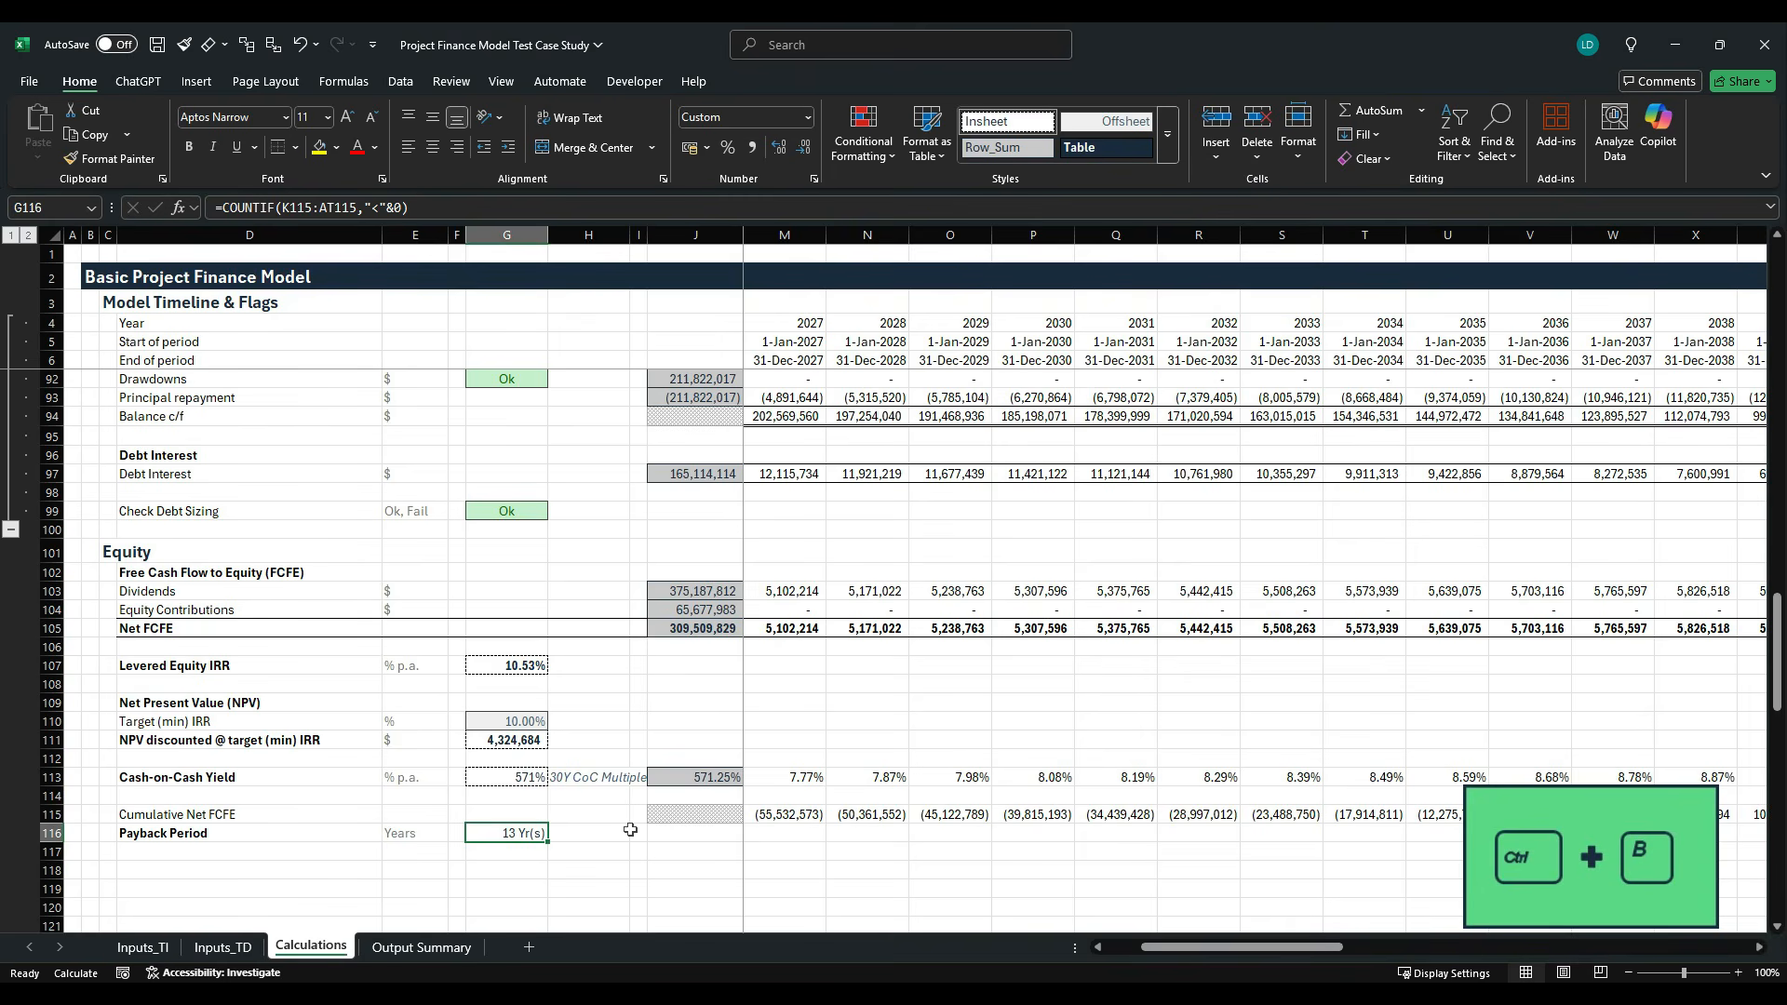
- Make the Cash-on-Cash Yield multiple in G113 bold
key(Up)
key(Up)
key(Up)
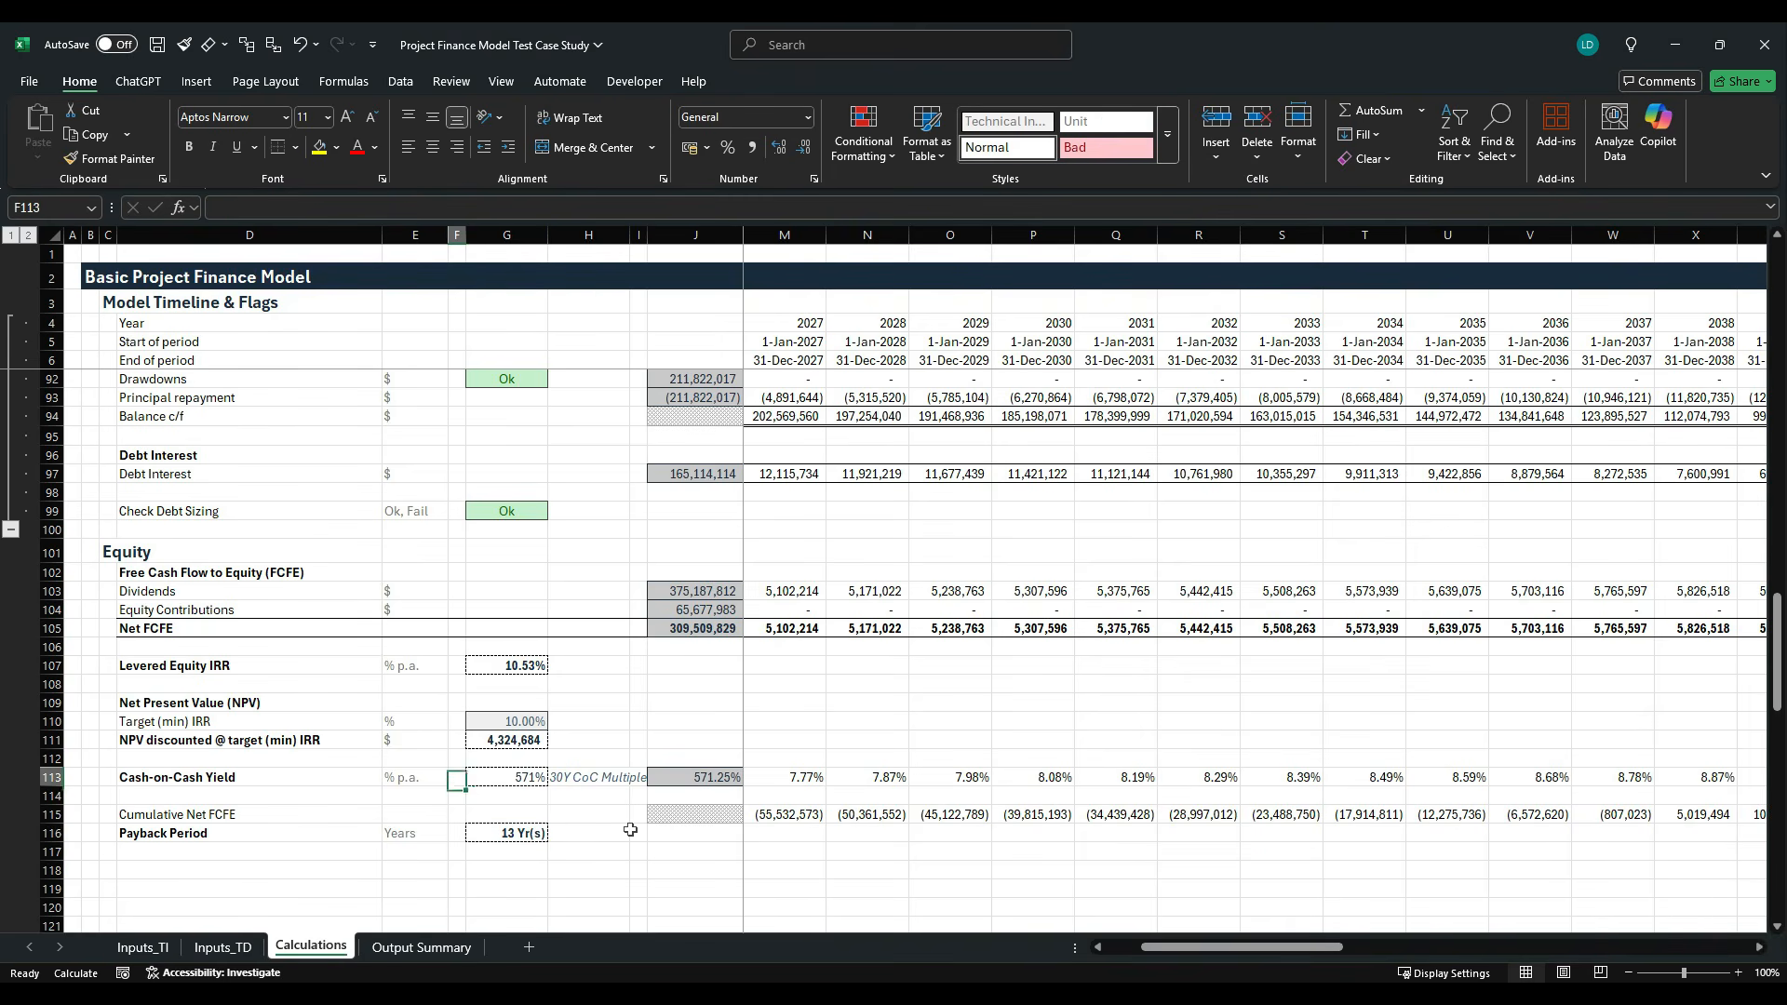
key(ctrl+b)
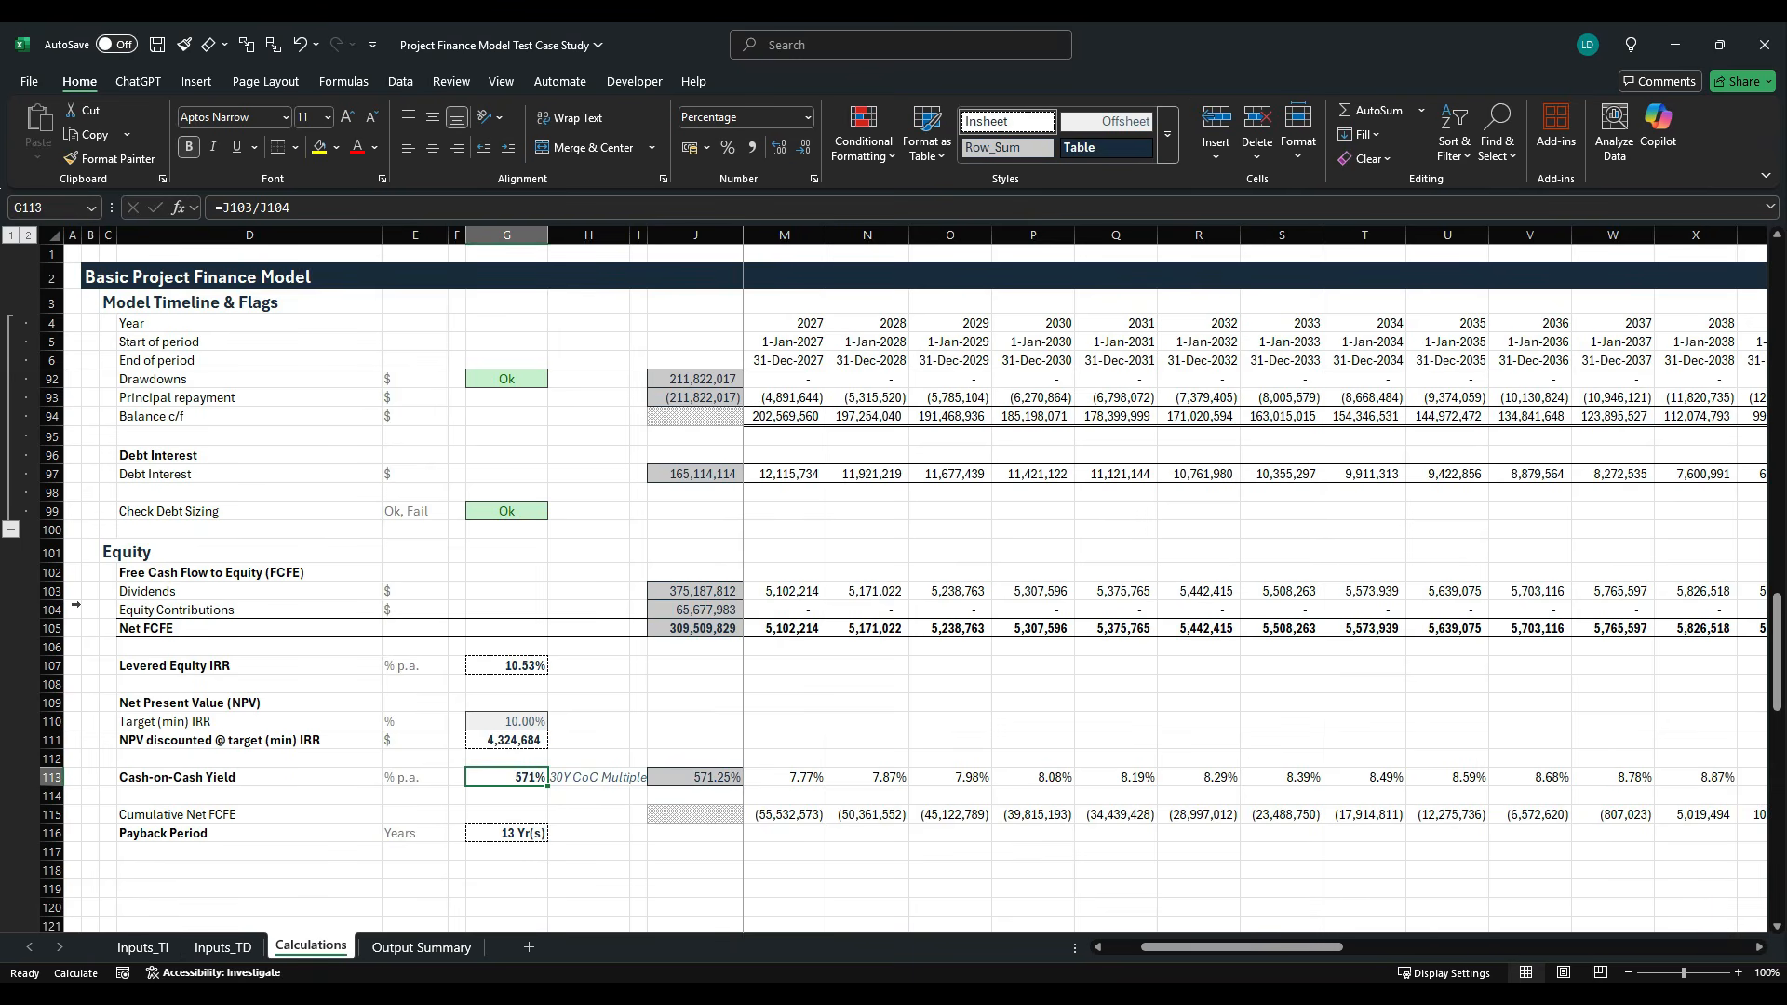
- Group rows 102 to 116 beneath the Equity heading
drag(56, 571, 92, 828)
key(shift+alt+Right)
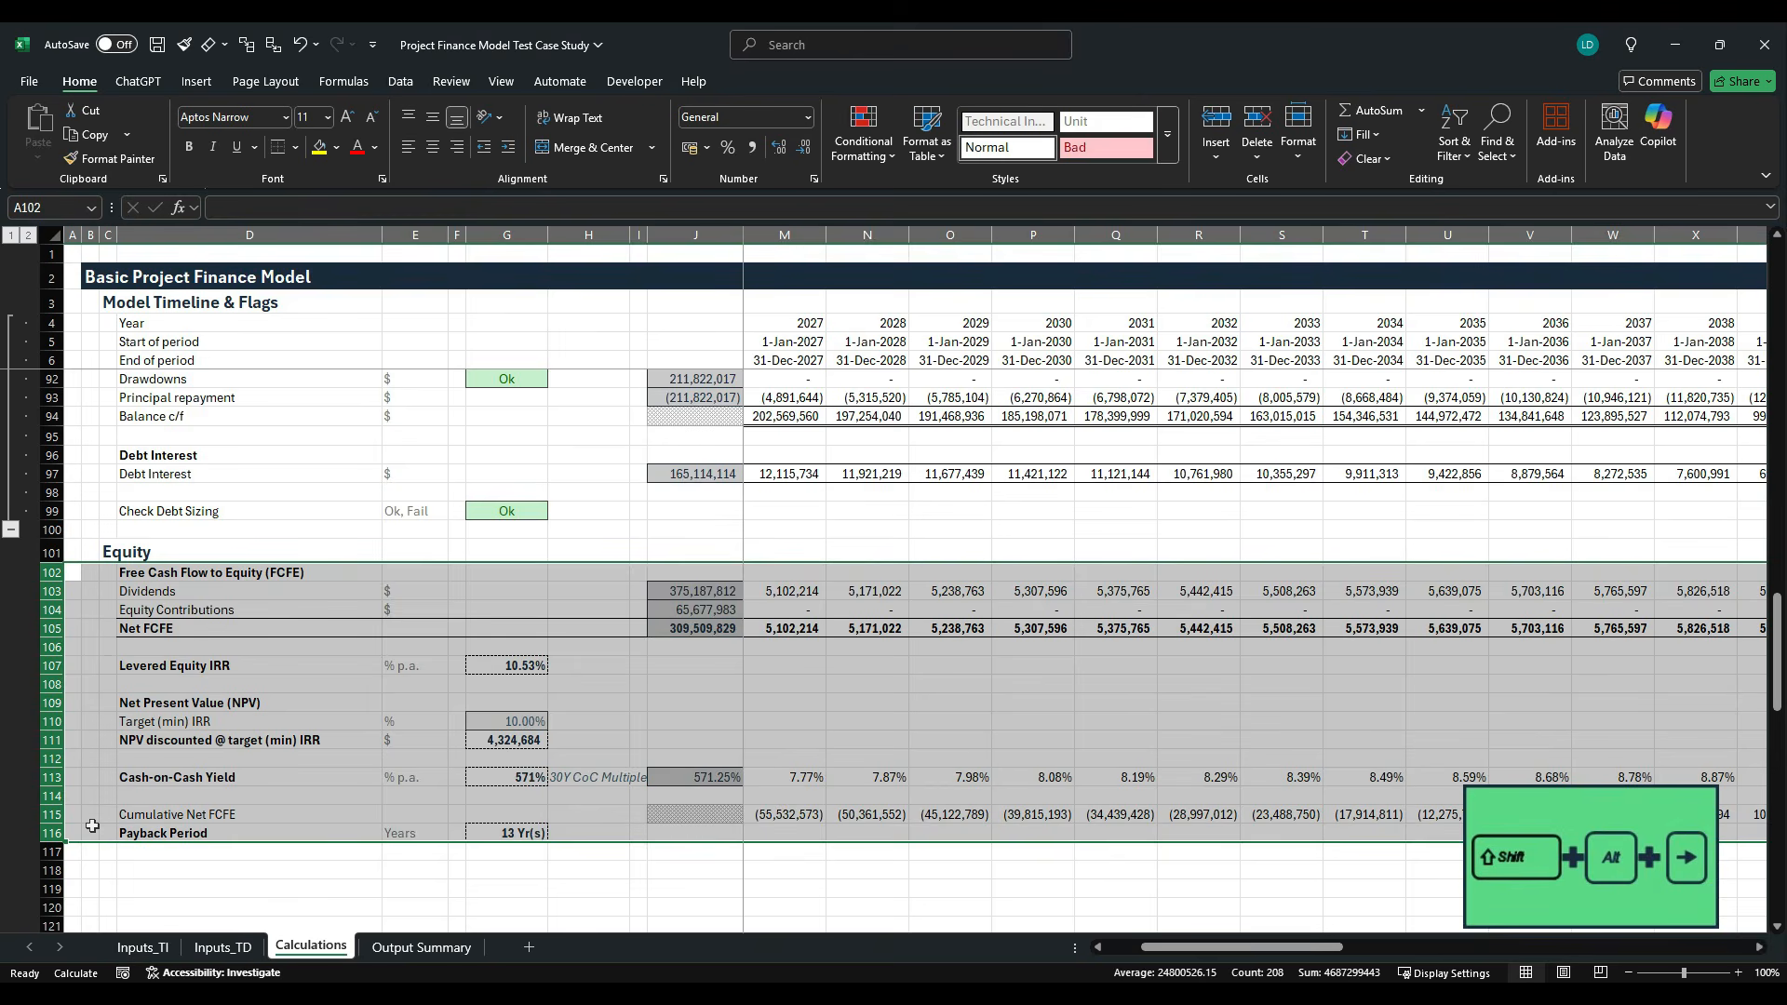
click(363, 799)
- Check the Required Outputs list in the case study PDF, then return to the Excel workbook and open the Output Summary sheet
key(alt+Tab)
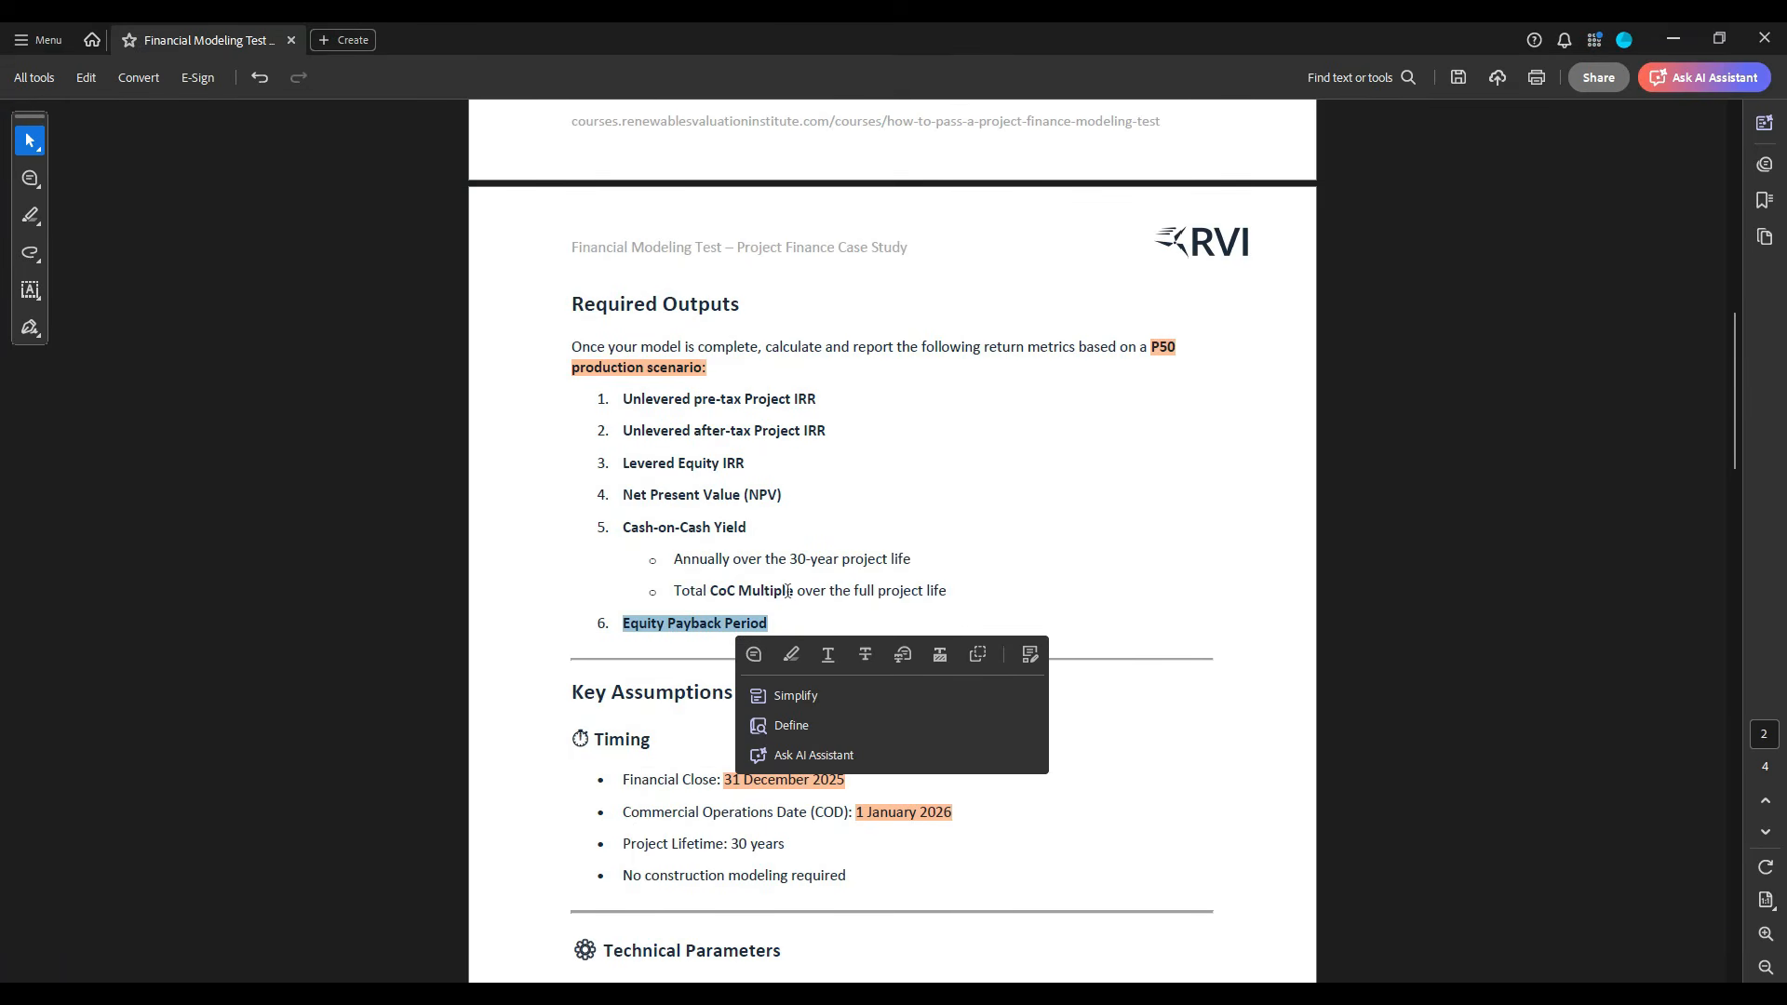
key(alt+Tab)
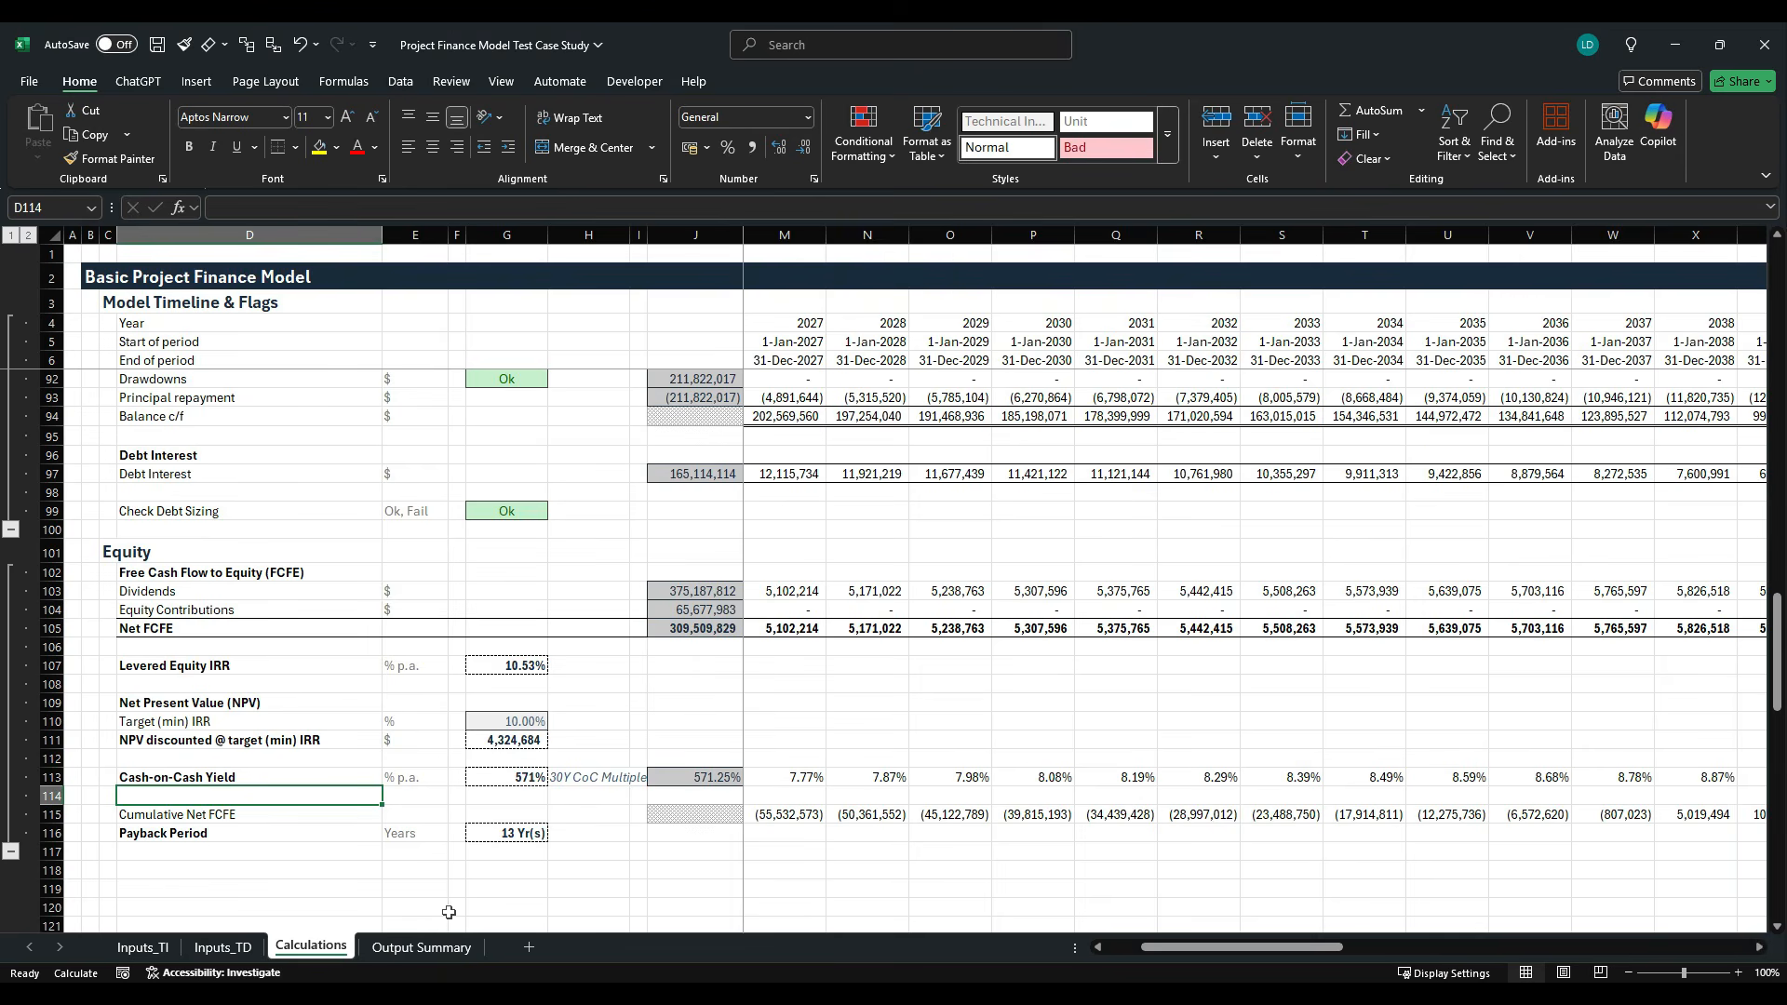
click(421, 946)
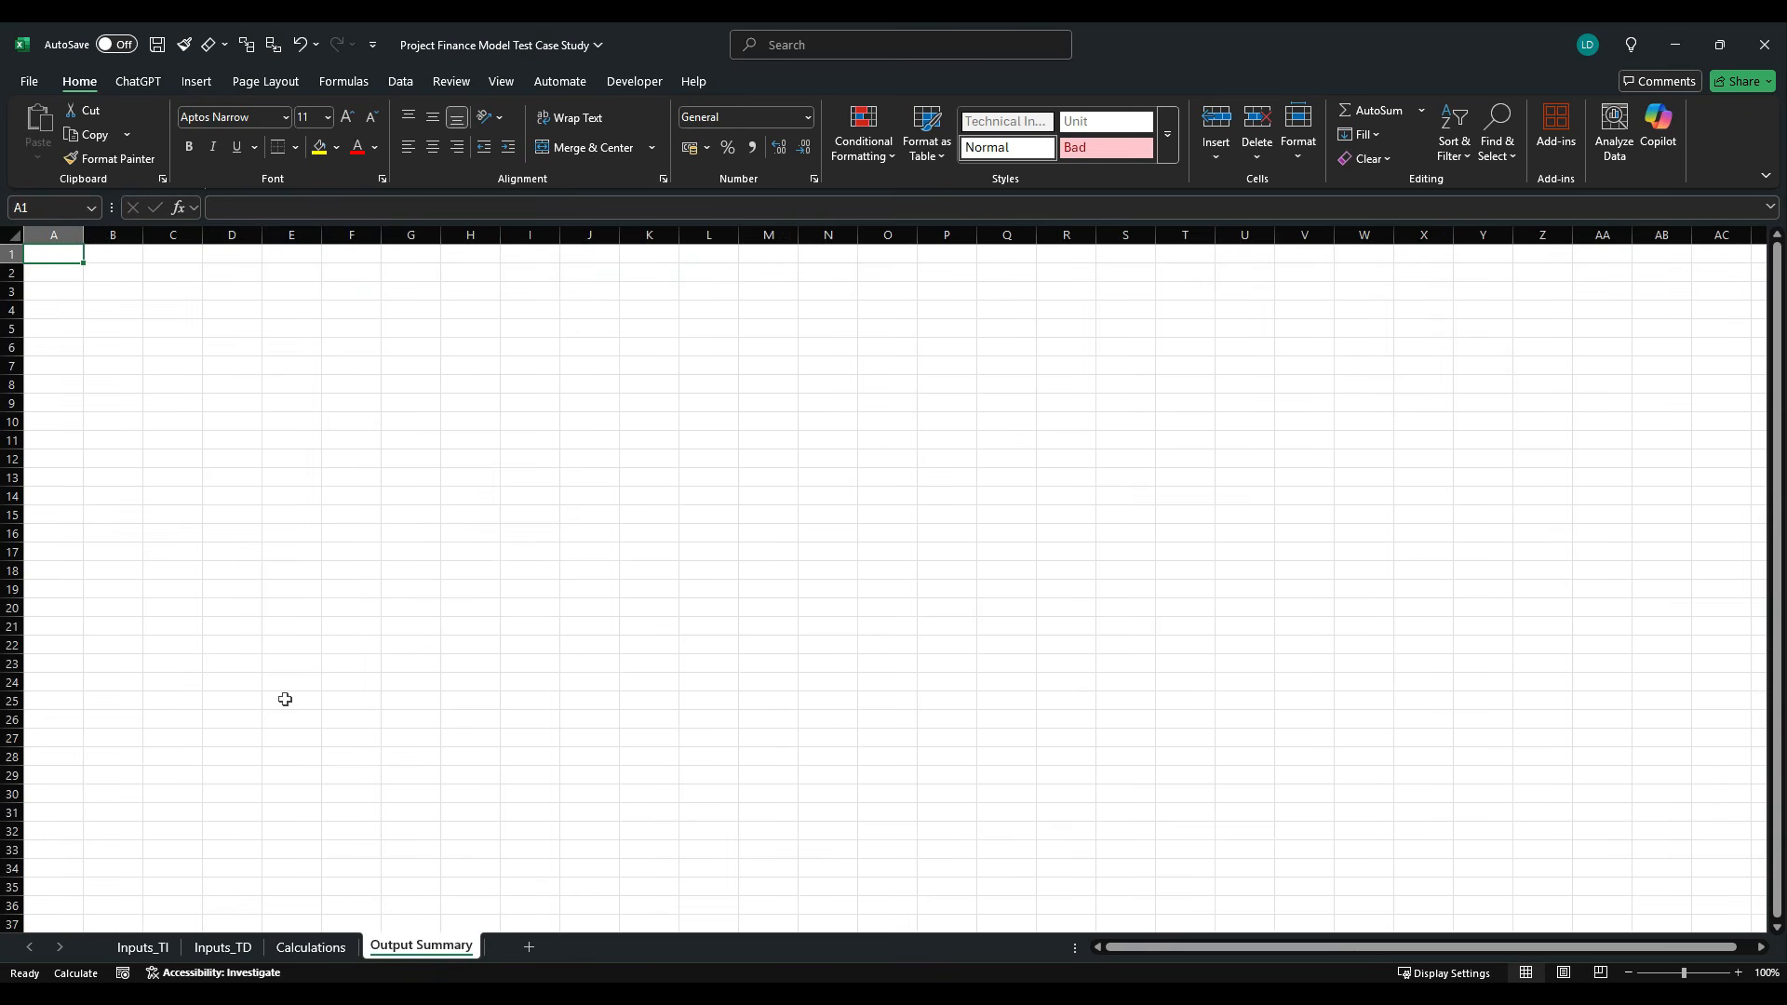
- Narrow columns A, B, F and G, widen columns C to E, and hide all columns from H onward
mouse_move(58, 235)
mouse_down()
mouse_move(143, 250)
mouse_move(52, 251)
mouse_up()
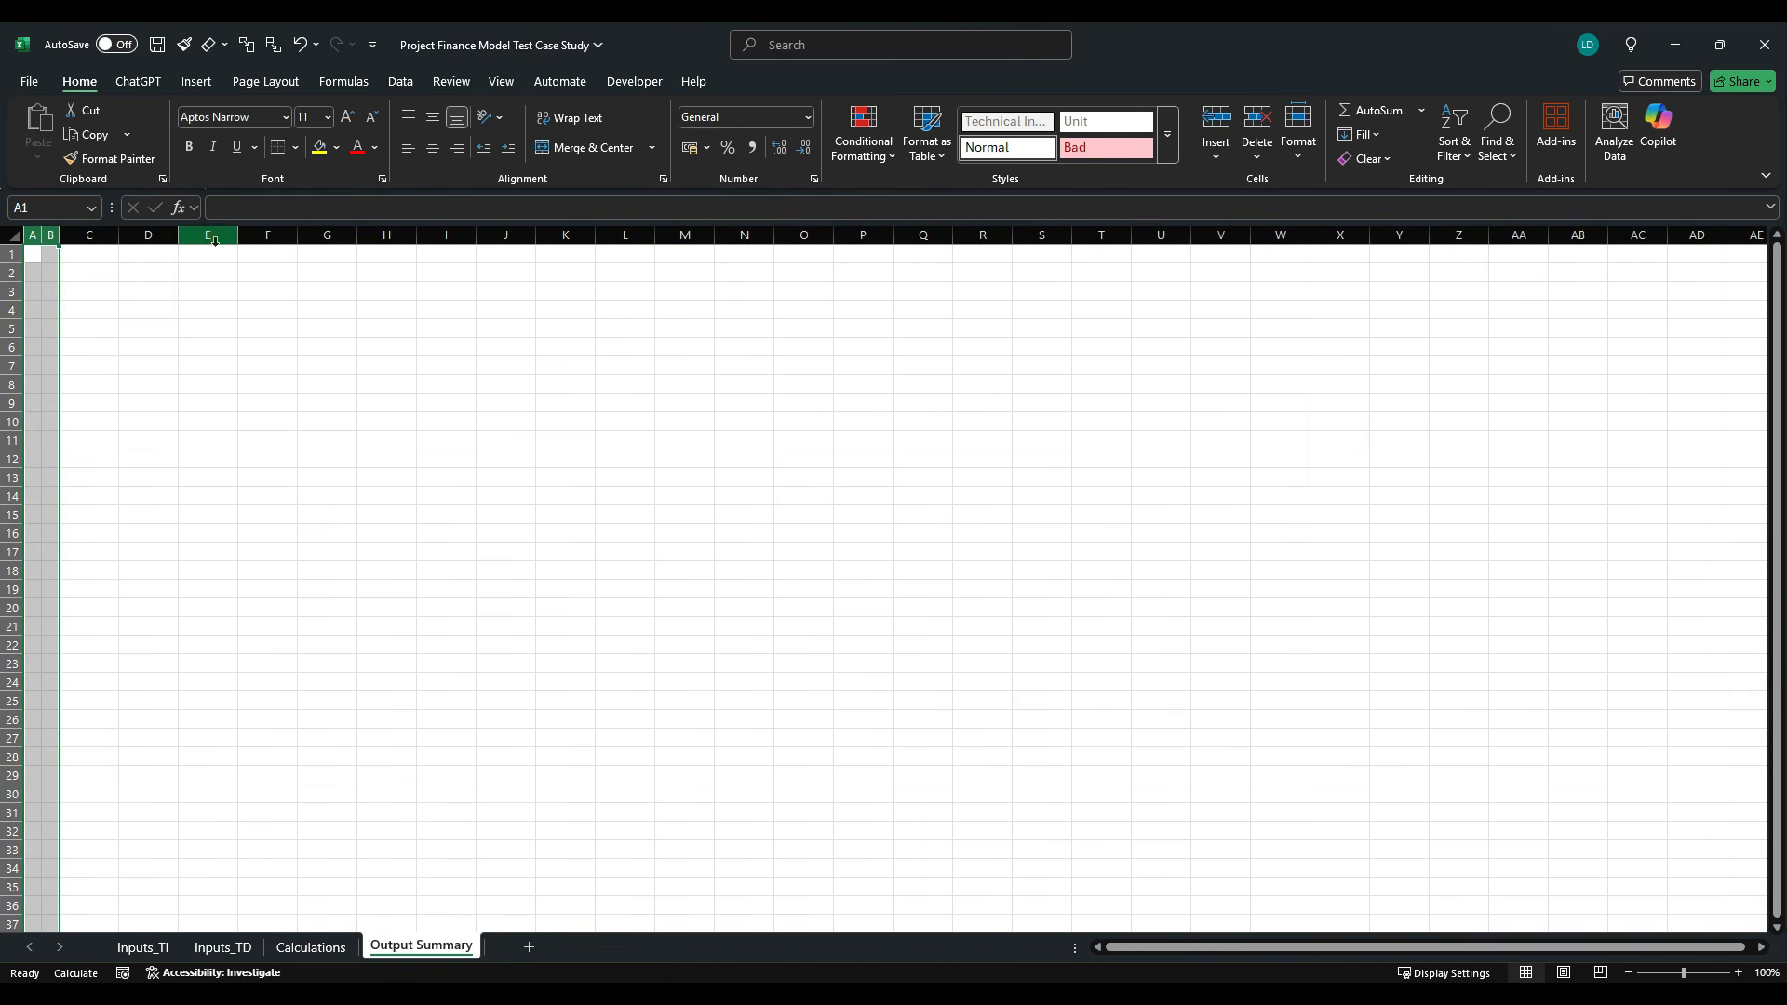
drag(123, 240, 530, 244)
click(596, 242)
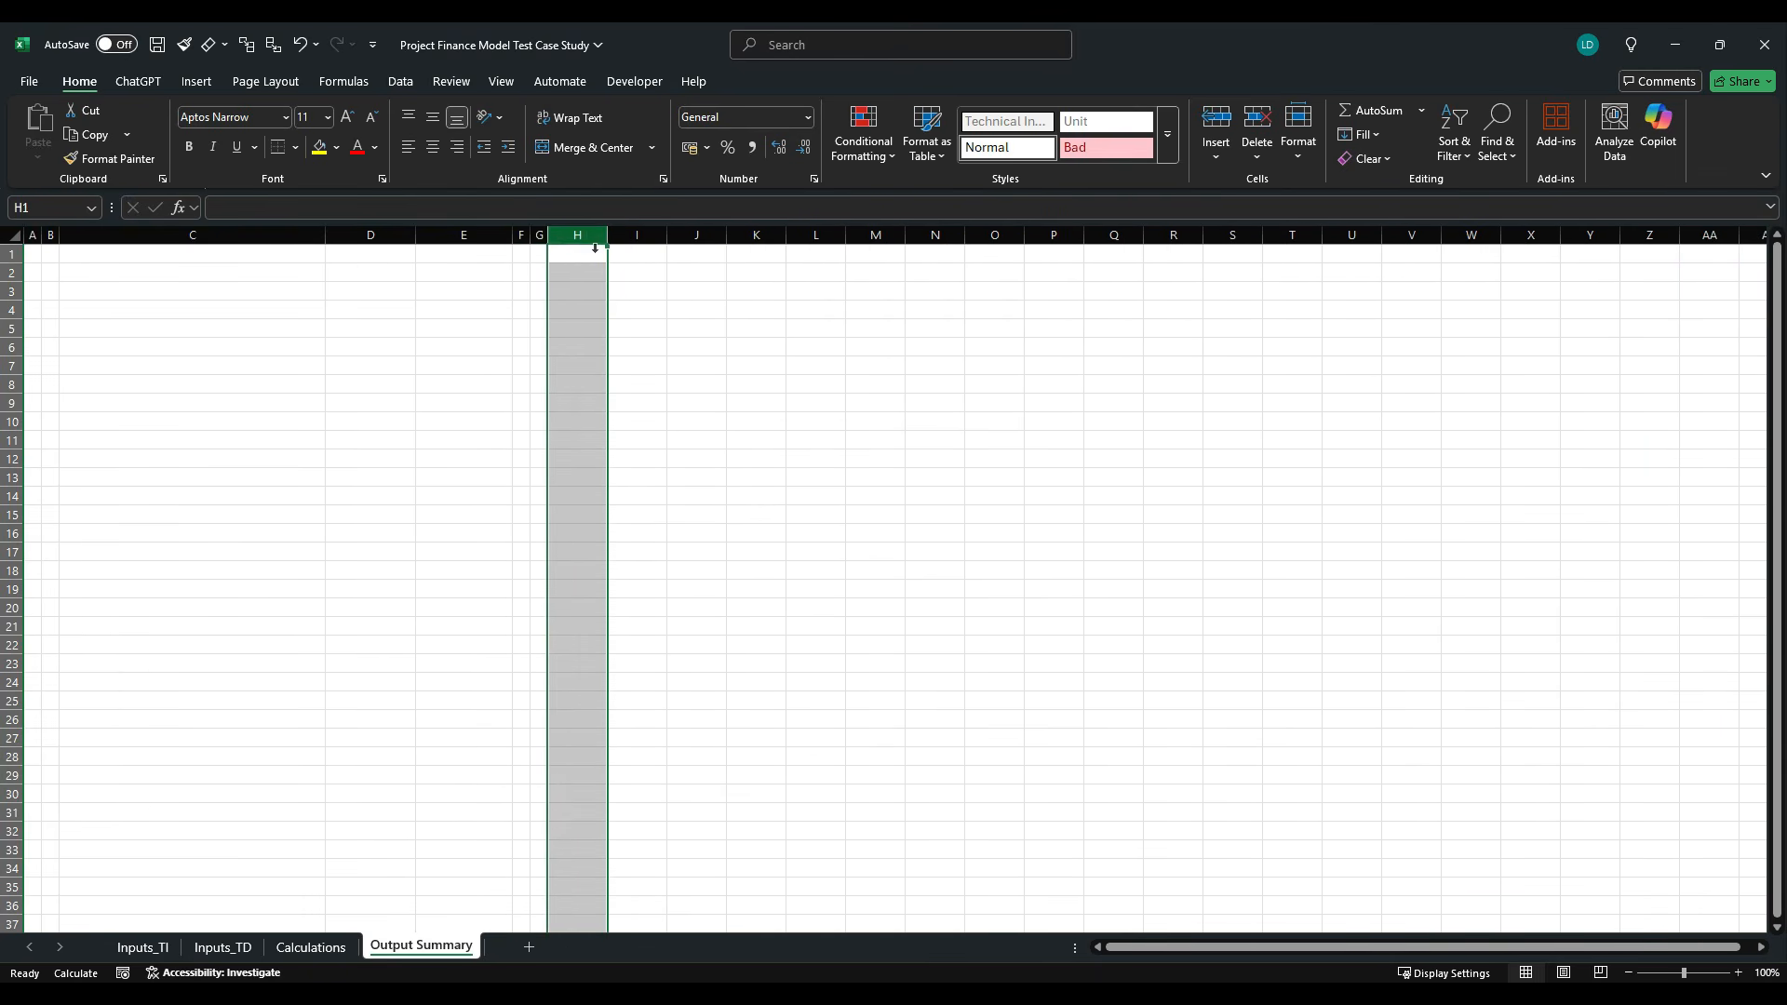
key(ctrl+shift+Right)
key(ctrl+0)
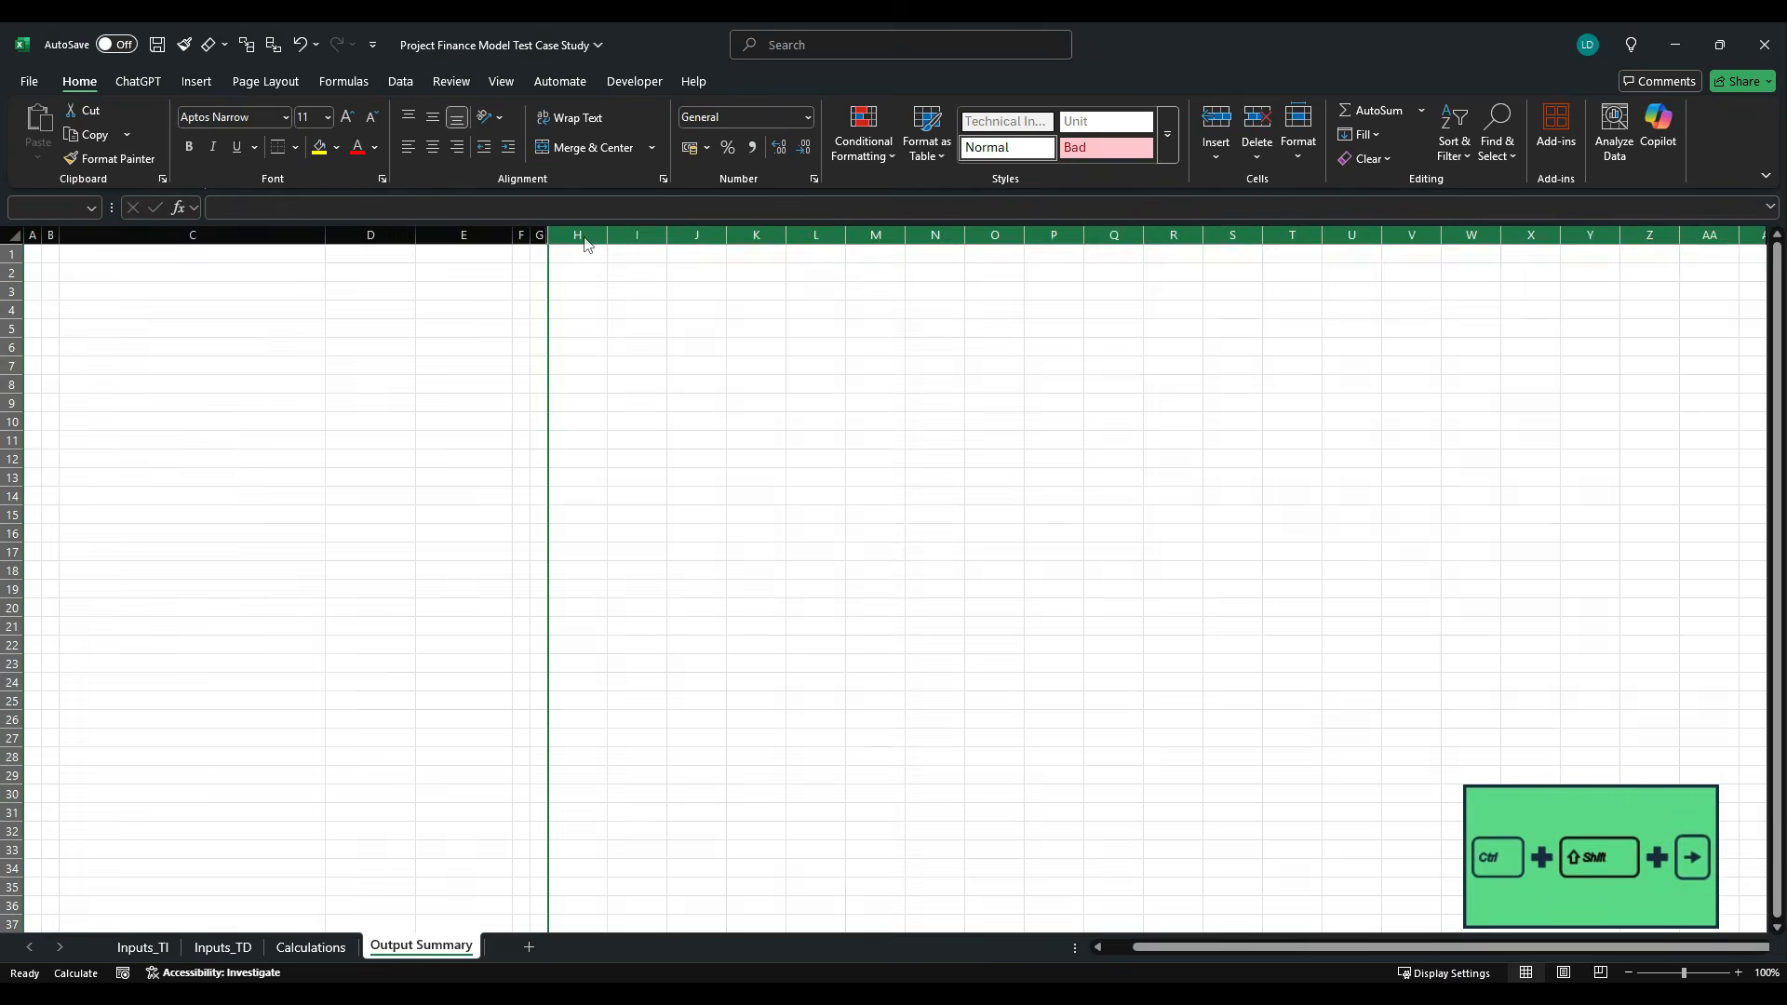
key(ctrl+Home)
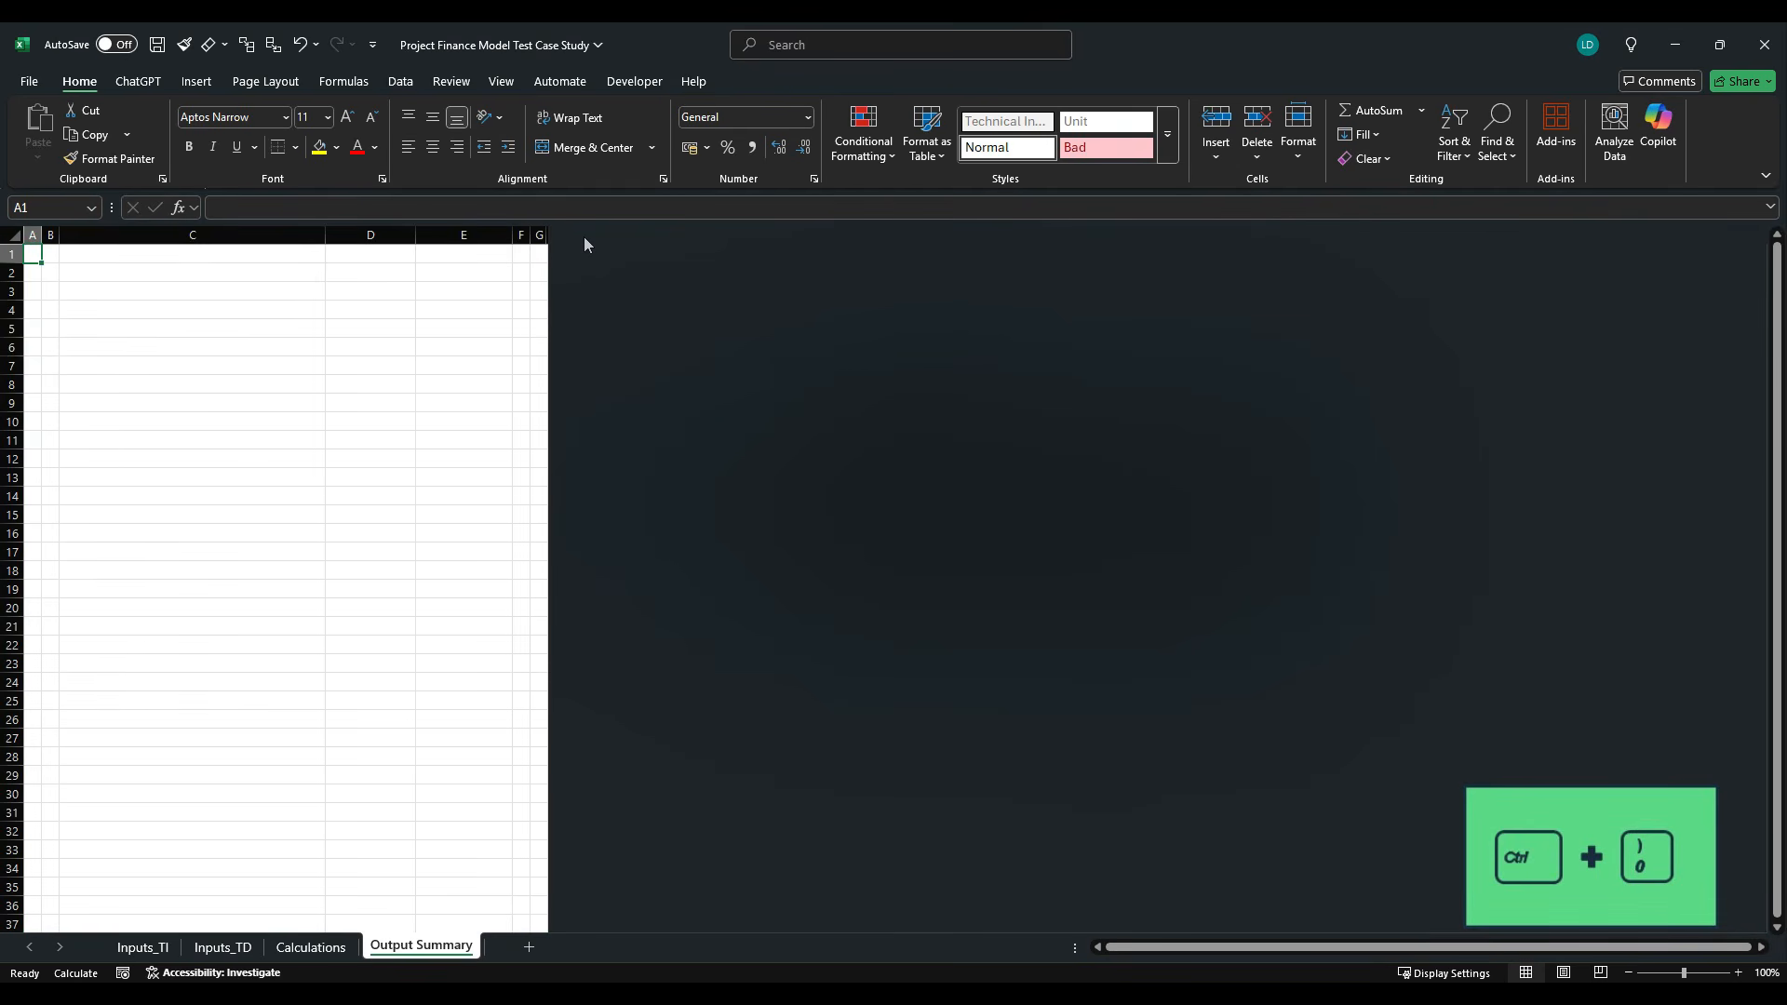
- Enter the title "Case Study - Outputs Summary" in B2
key(Right)
key(Down)
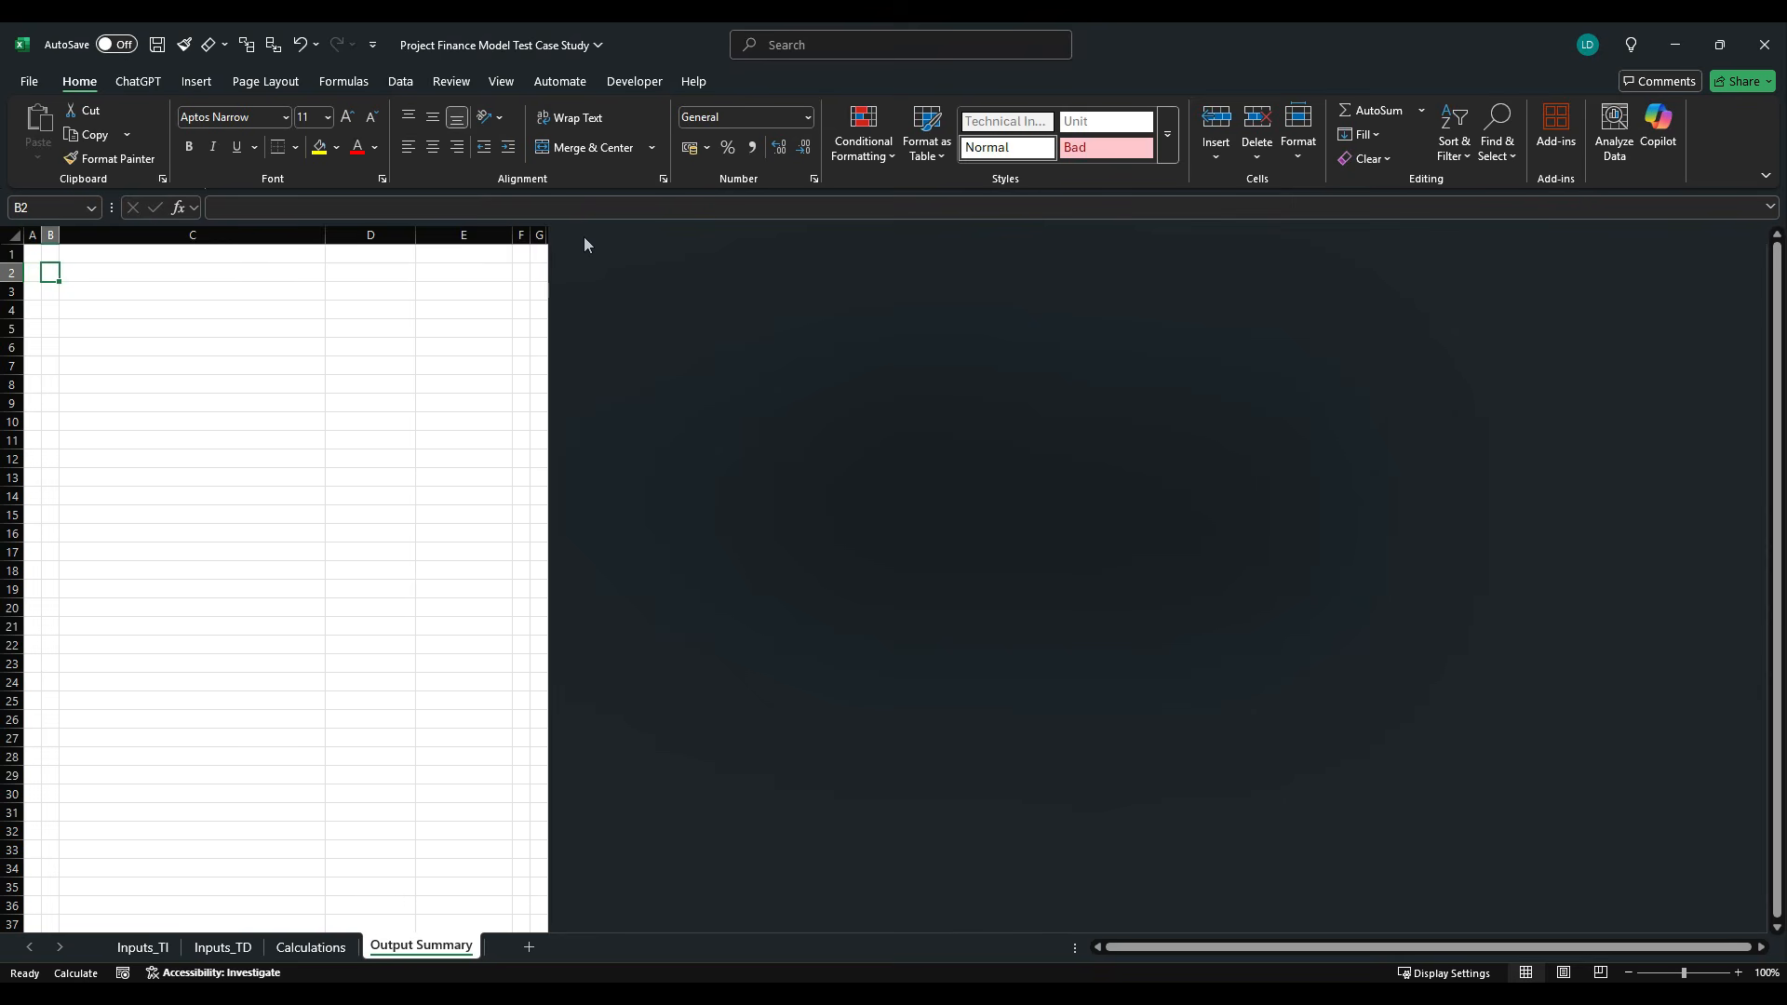
text(Case Study)
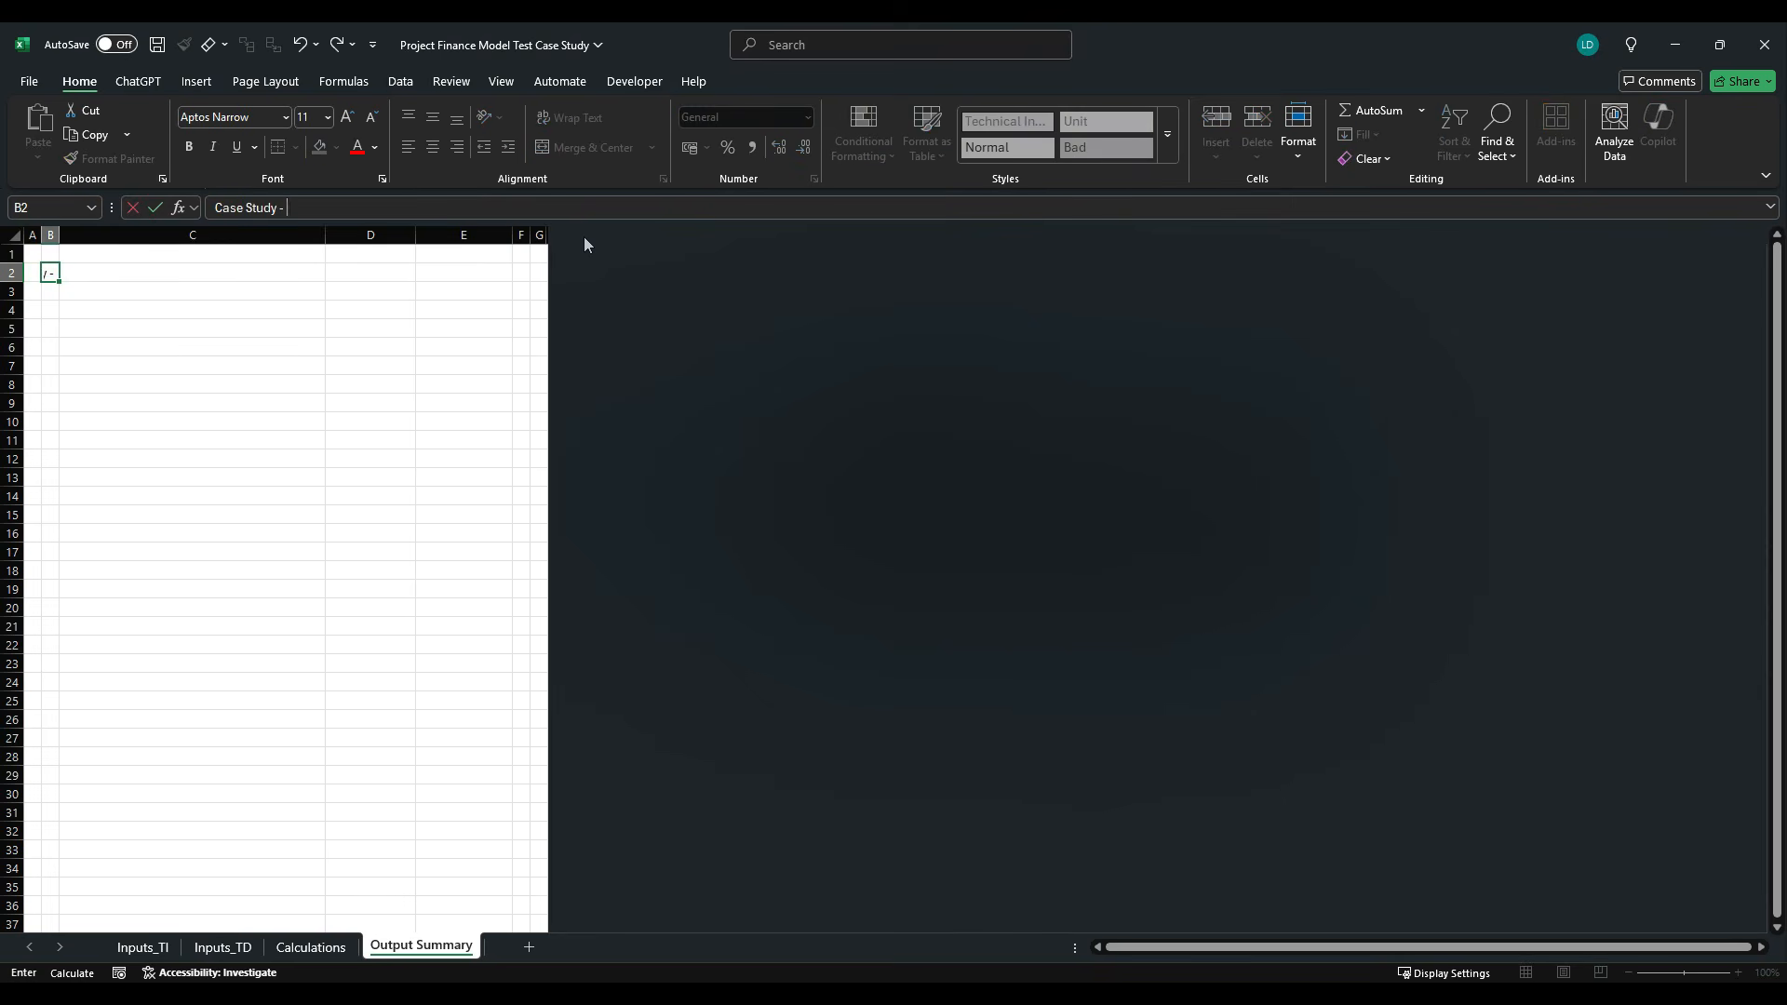
text( - Outpus Su)
key(BackSpace)
key(BackSpace)
key(BackSpace)
key(BackSpace)
text(ts Summary)
key(ctrl+Return)
- Apply the Table cell style to the title row across B2:F2
key(shift+Right)
key(shift+Right)
key(shift+Right)
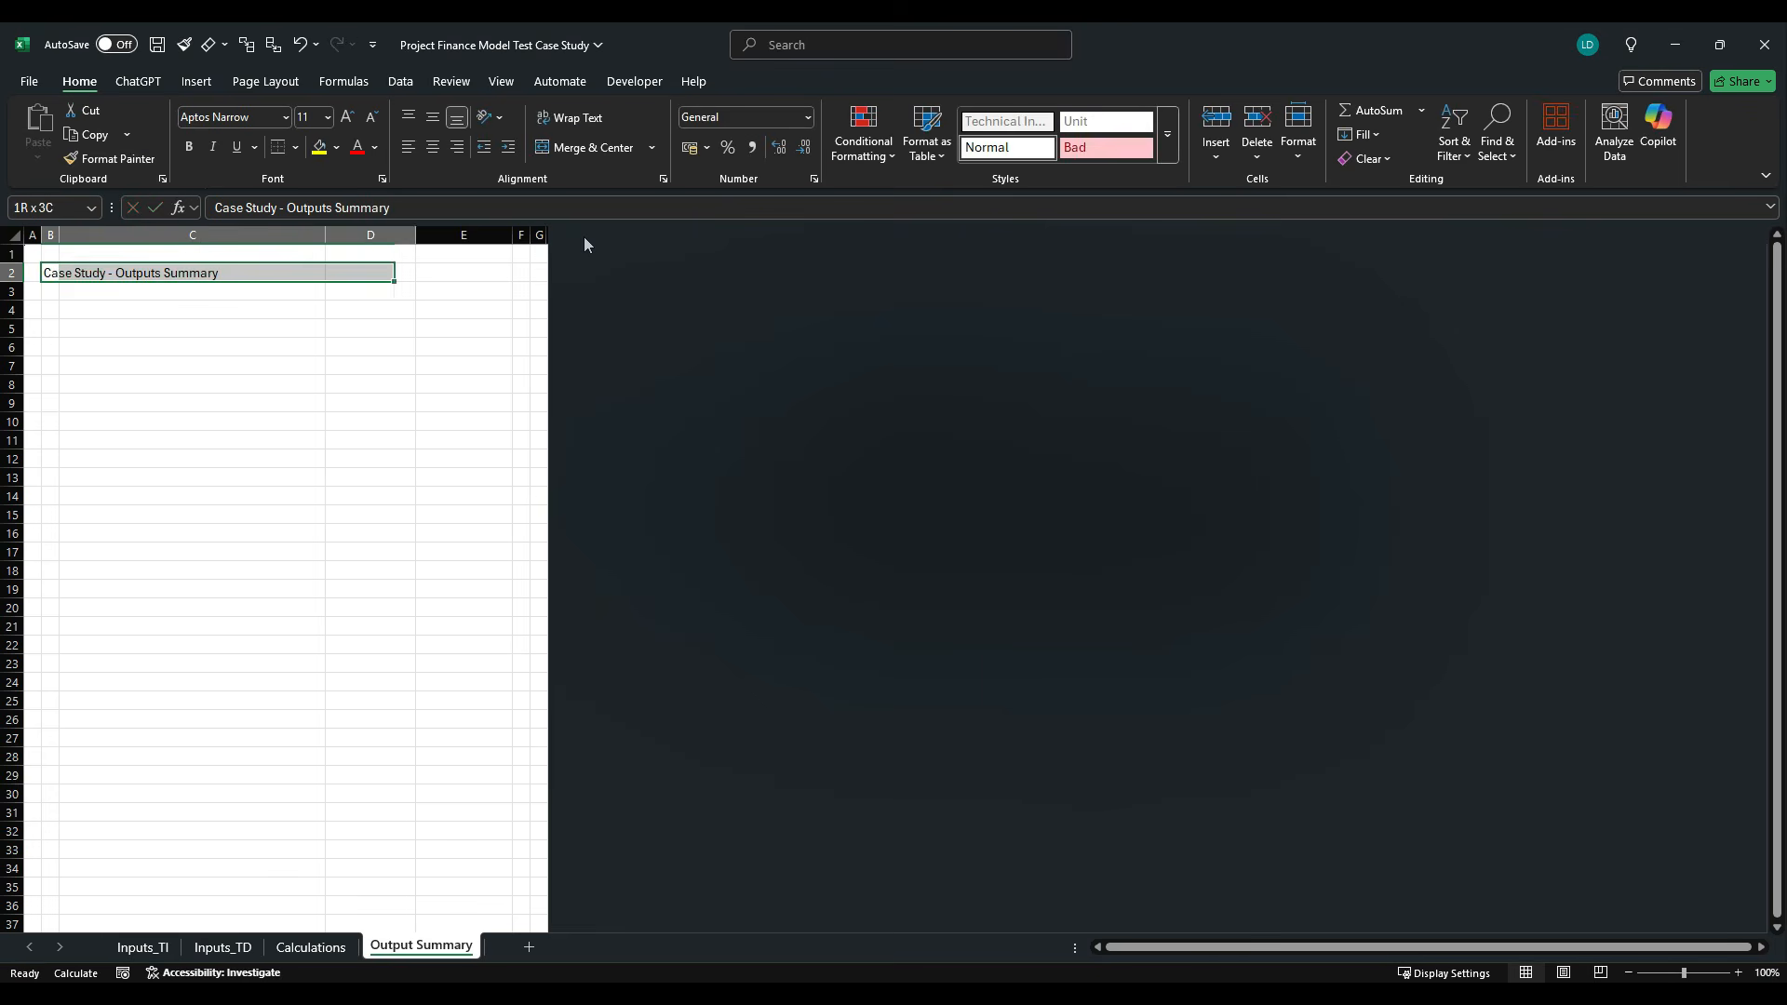
key(alt+h)
key(j)
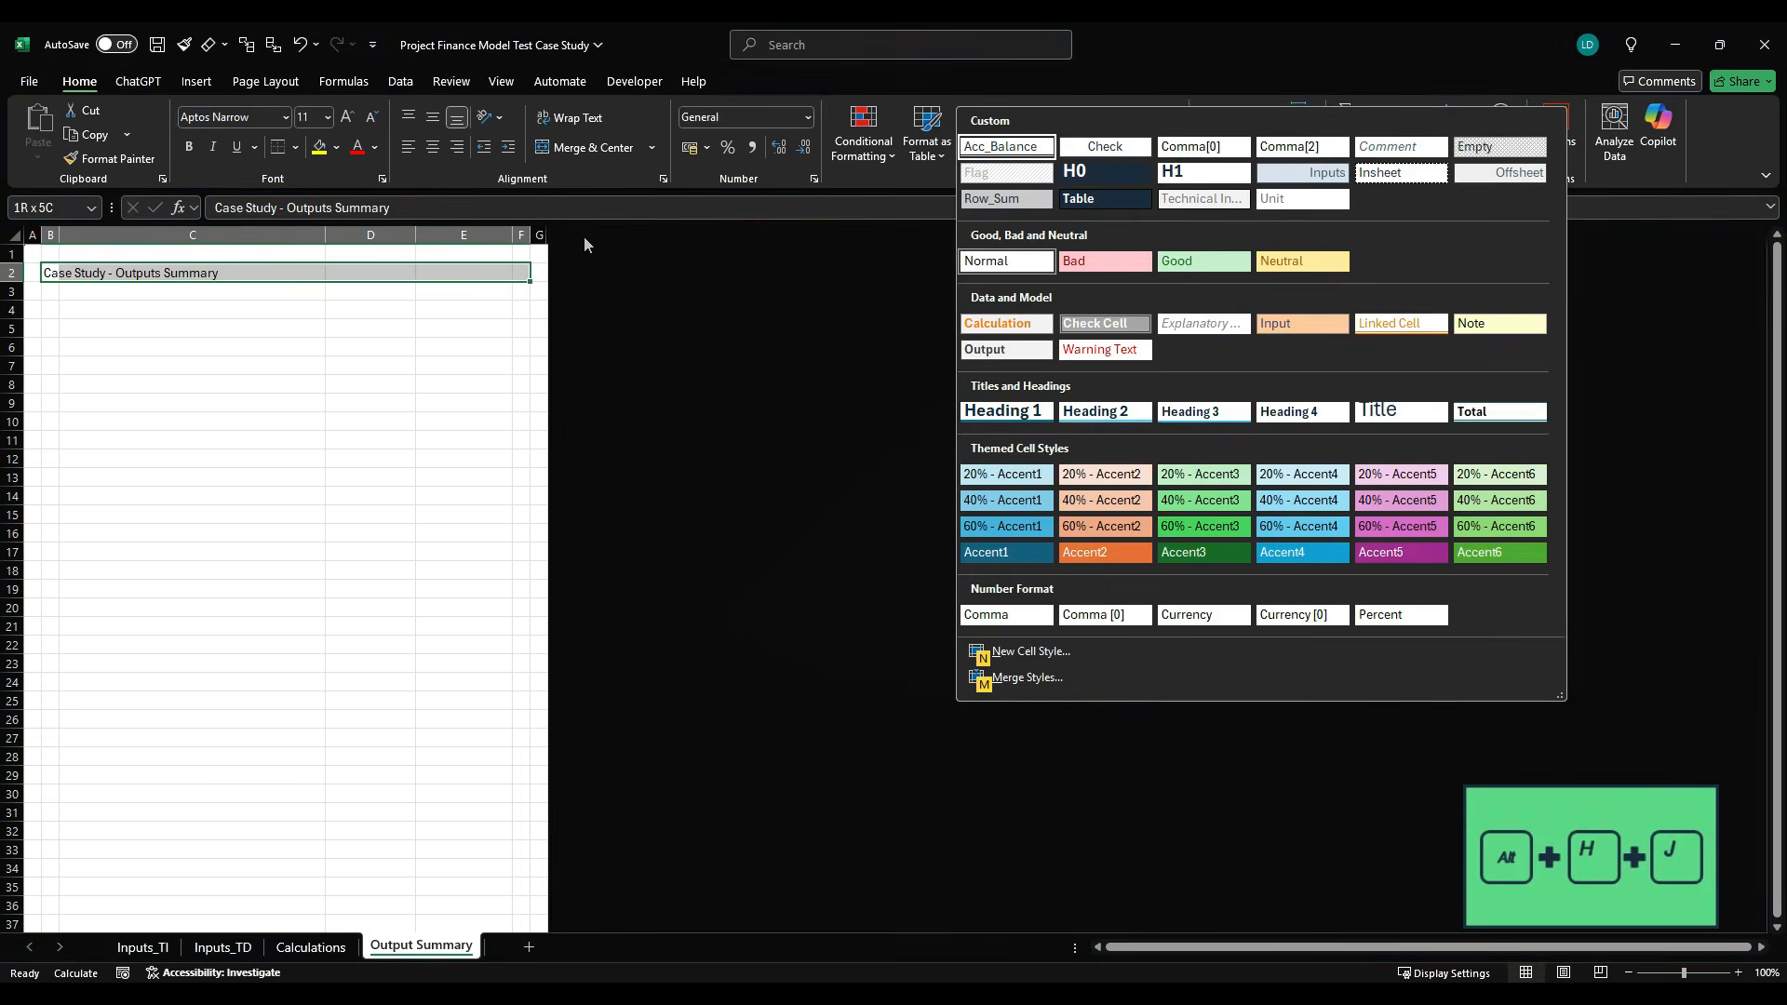
key(Down)
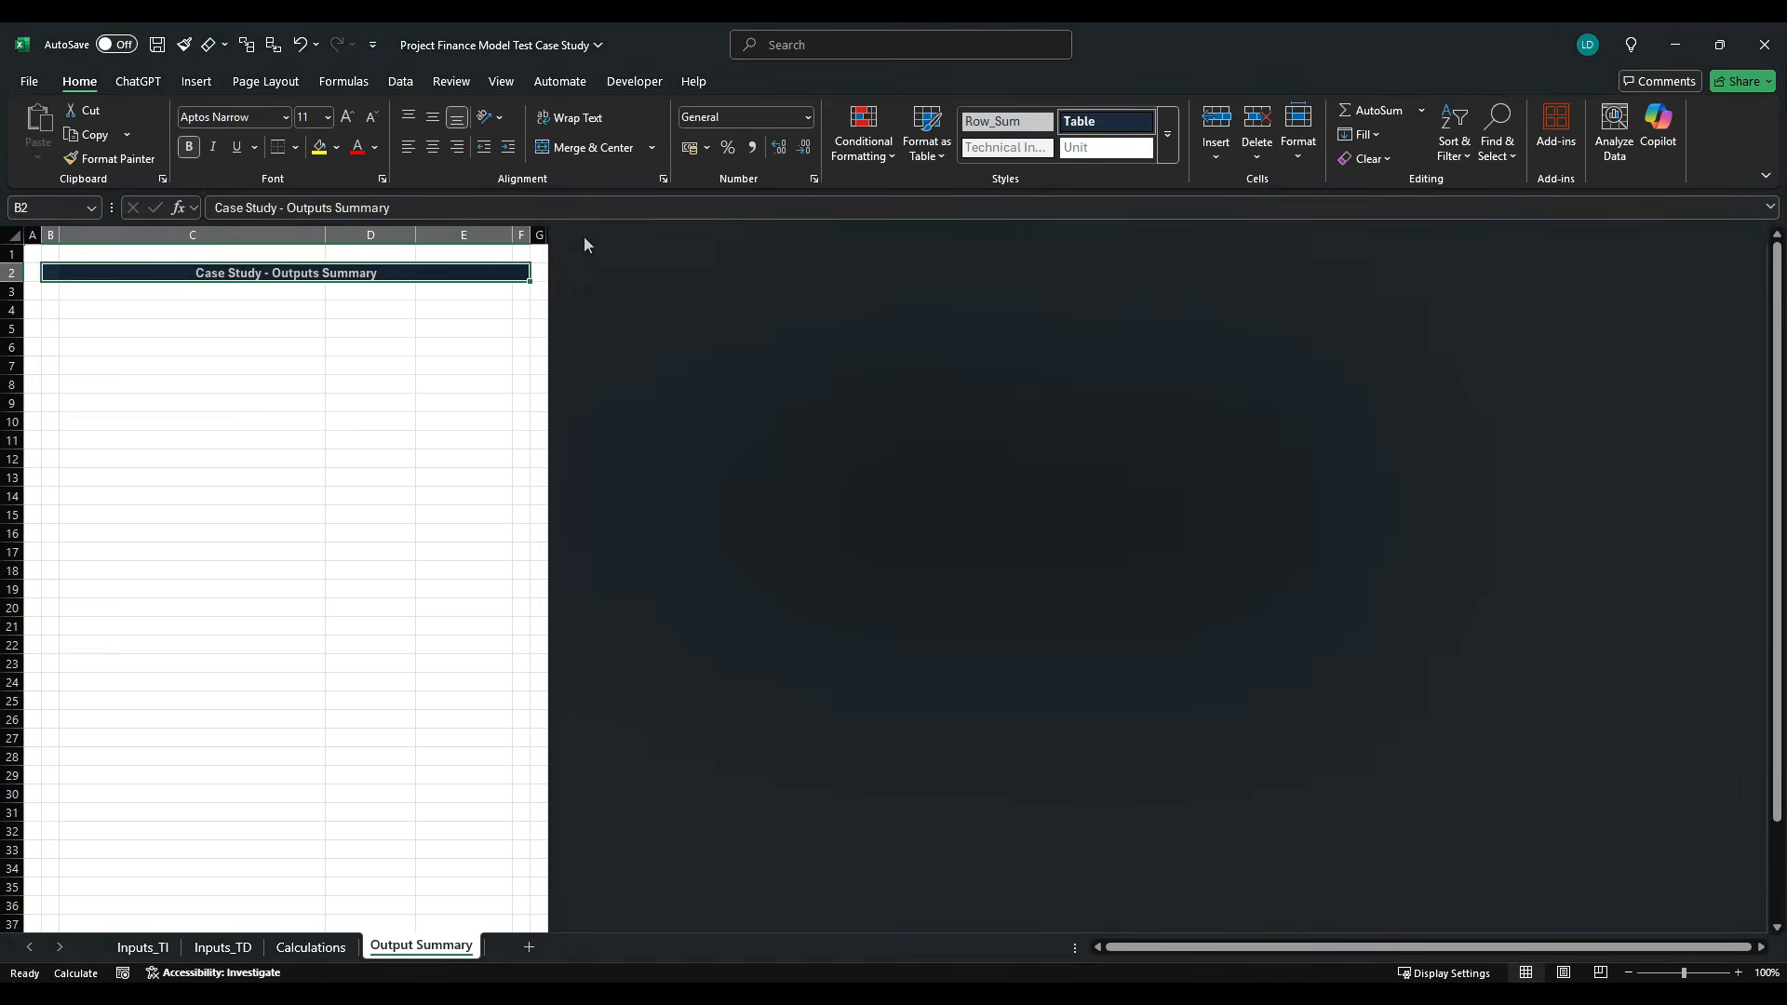
- Apply the H0 cell style to the title row across B2:F2
key(shift+Right)
key(alt+h)
key(j)
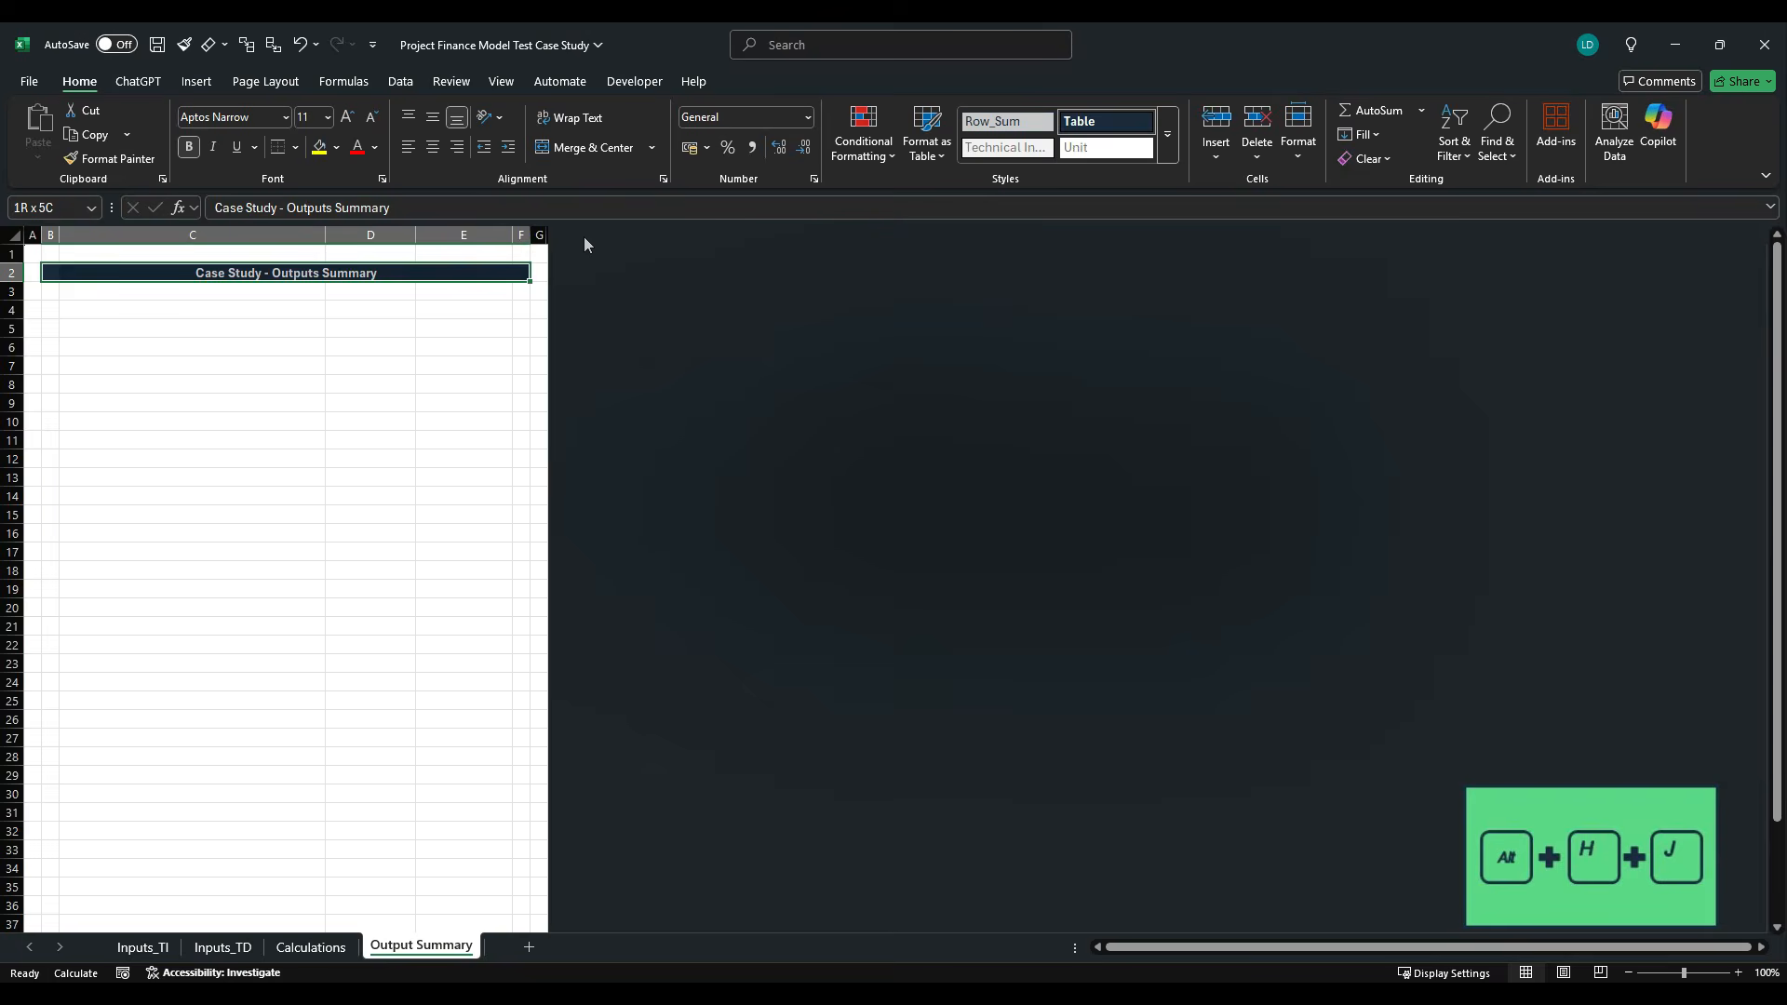
key(Down)
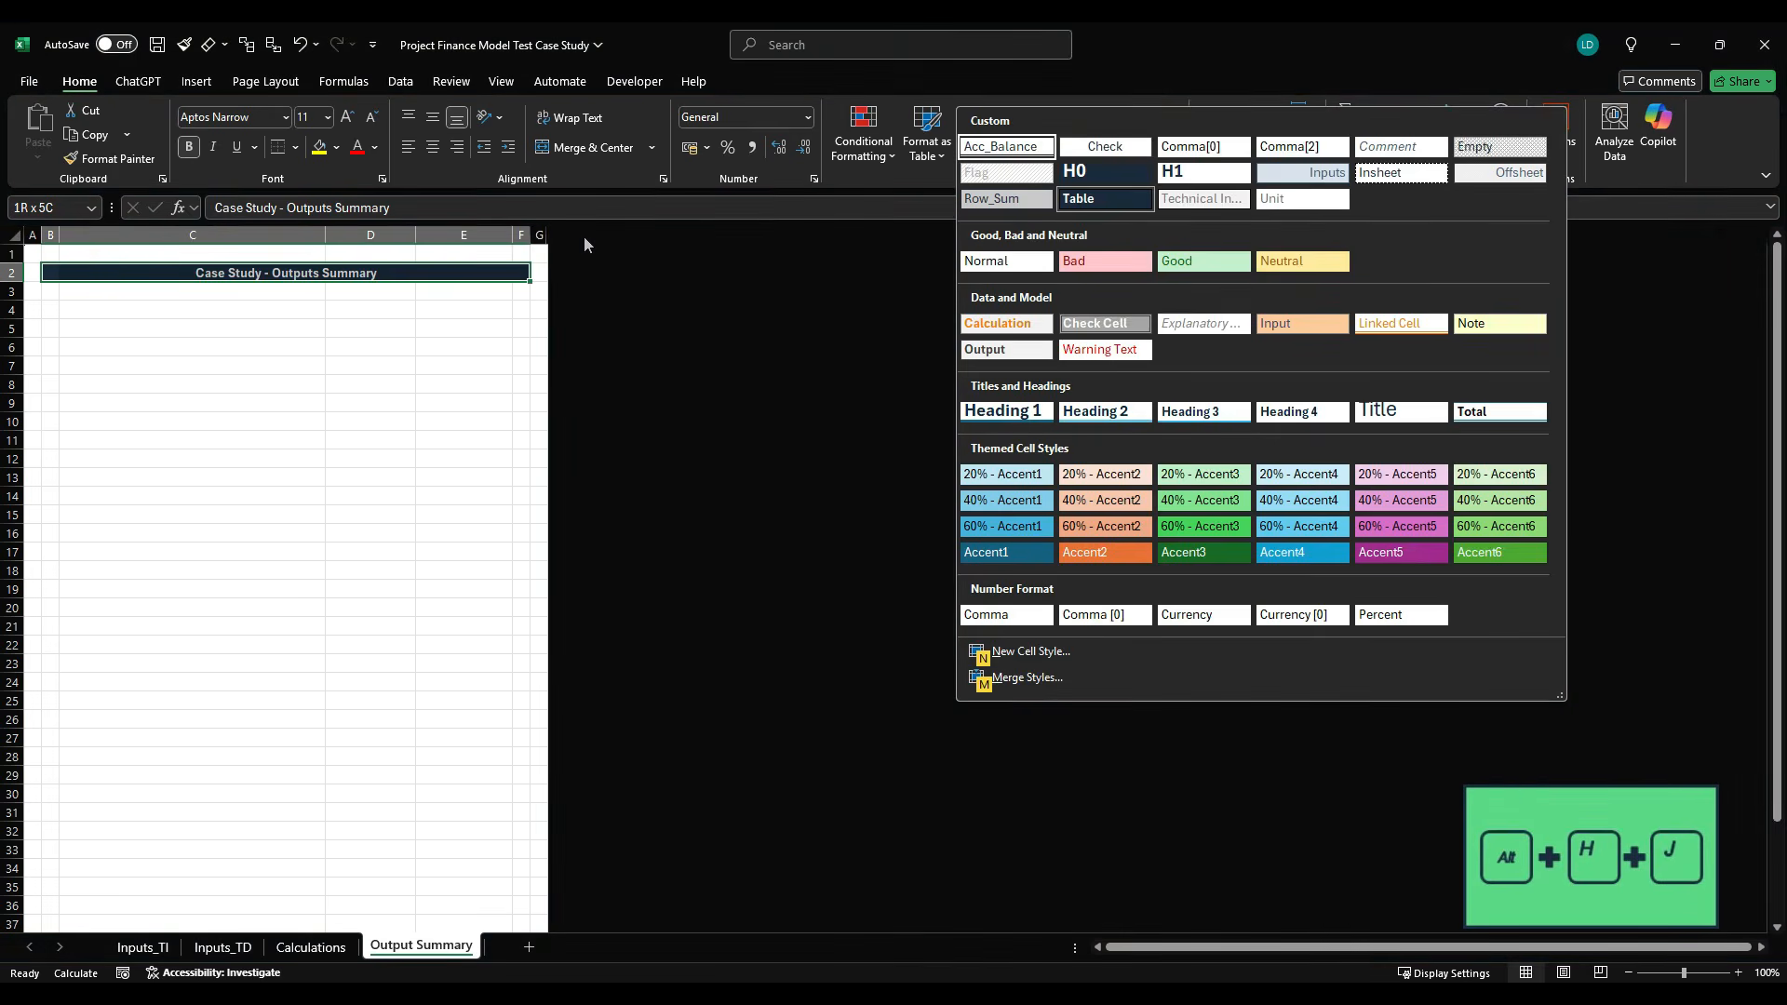
key(Down)
key(Right)
key(Return)
key(Down)
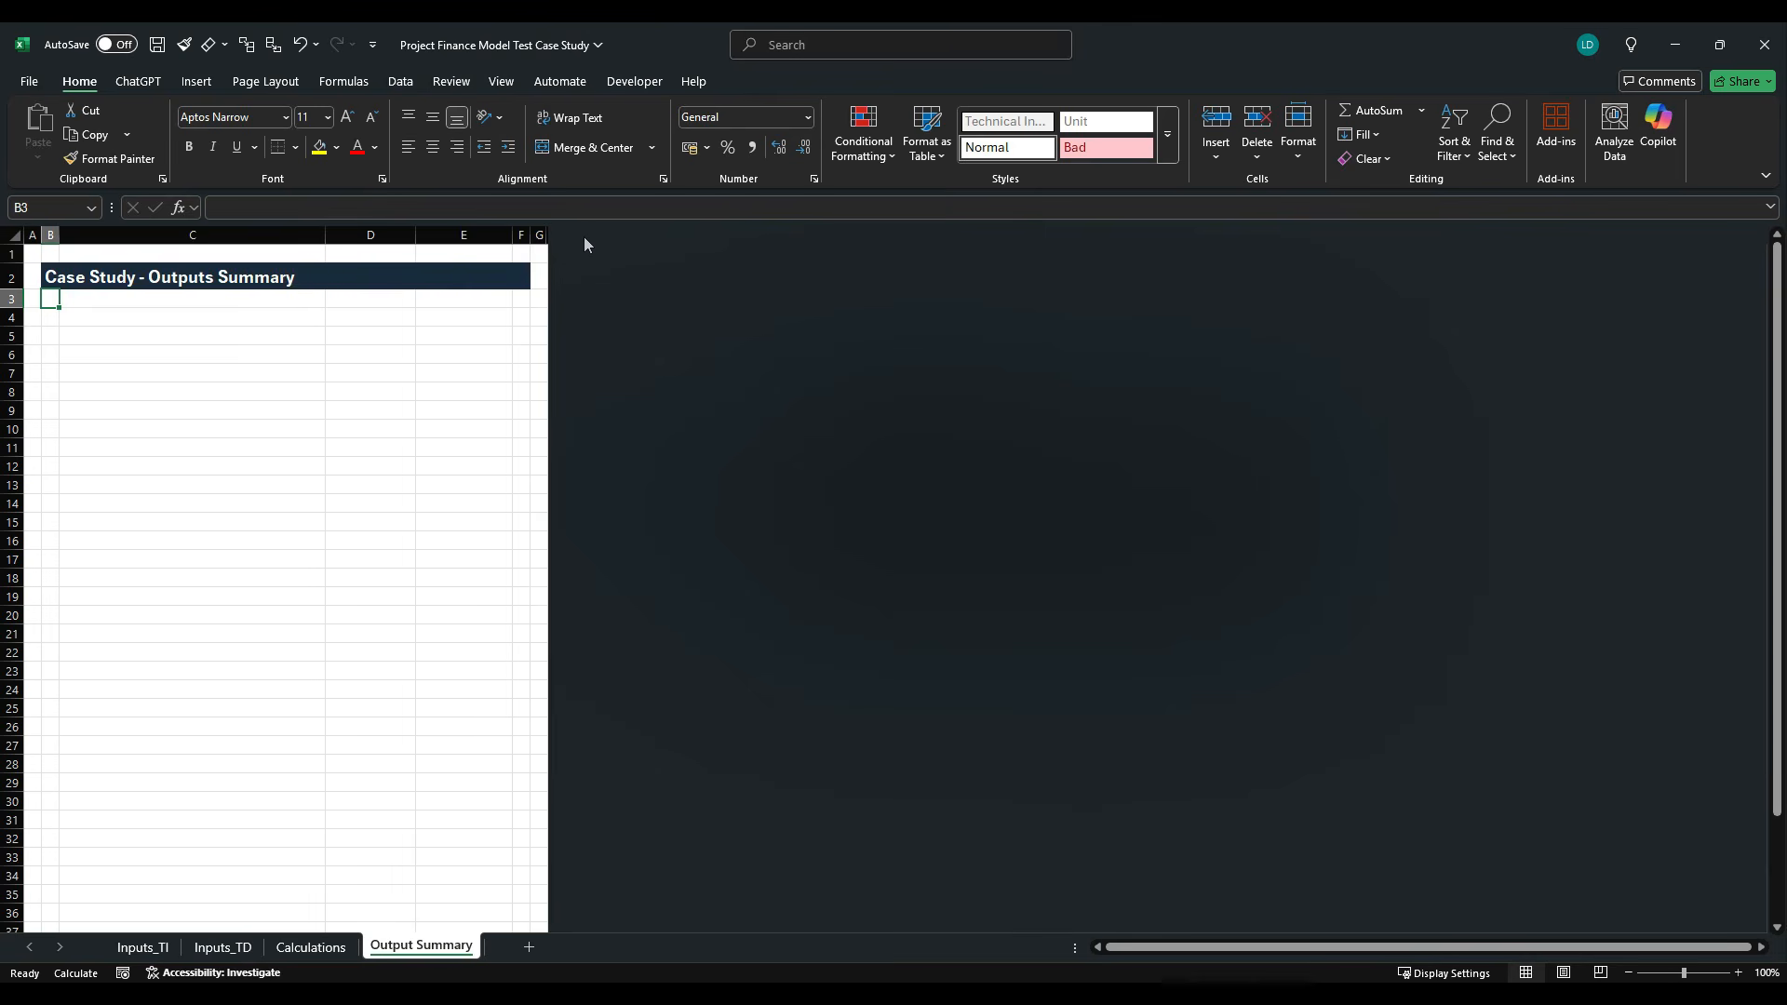
- Enter the subtitle "Summary of Key Outputs on a P50 Basis" in C3
key(Right)
text(S)
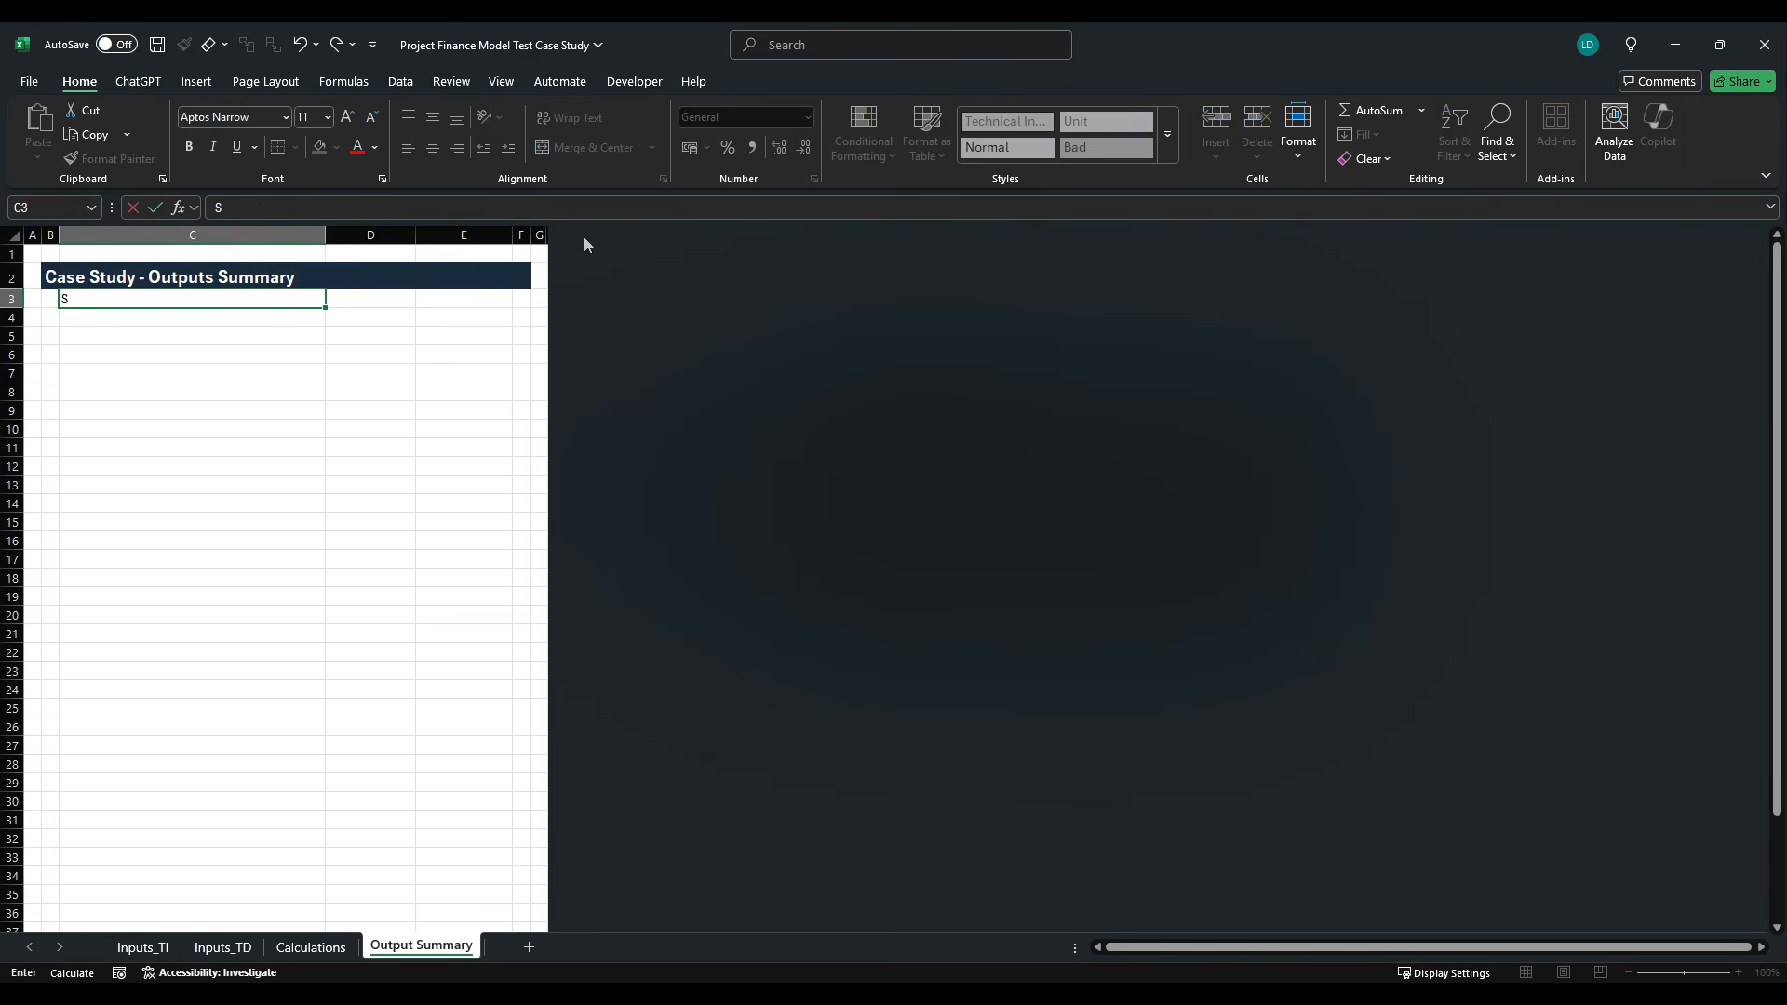
text(umamary of Key Outputs)
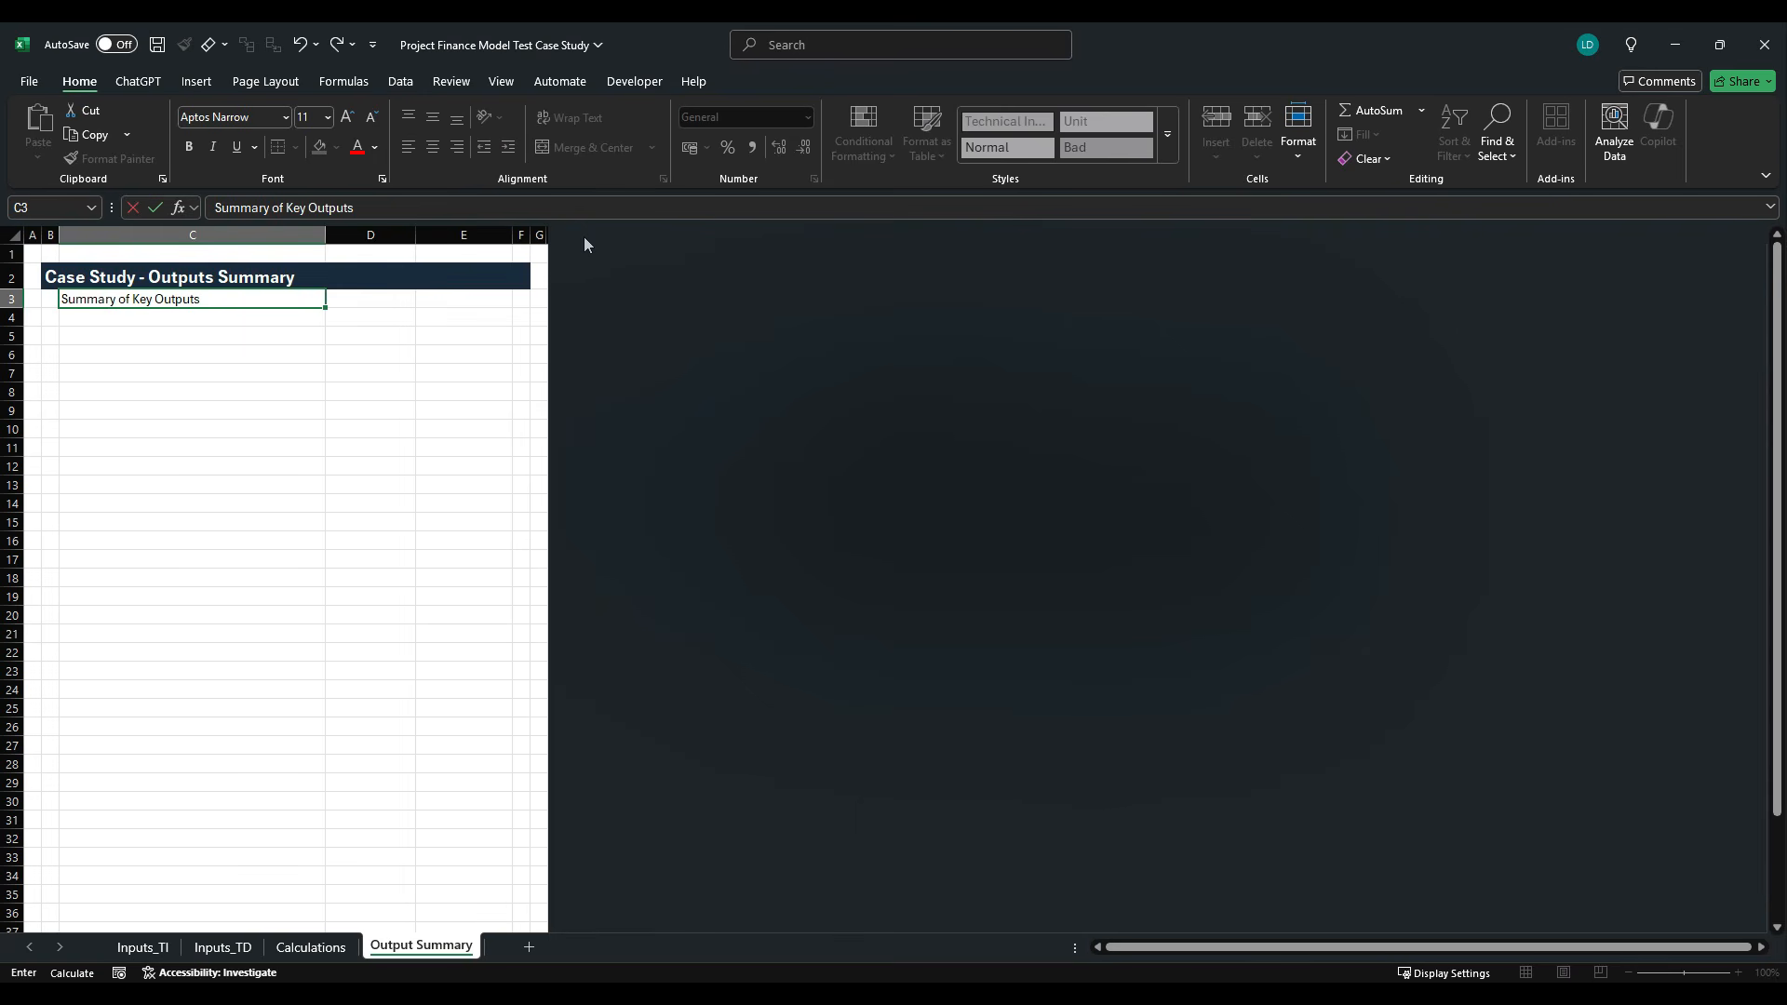
text( on a P50 Basis)
- Apply the H1 cell style to the subtitle in C3
key(alt+h+j)
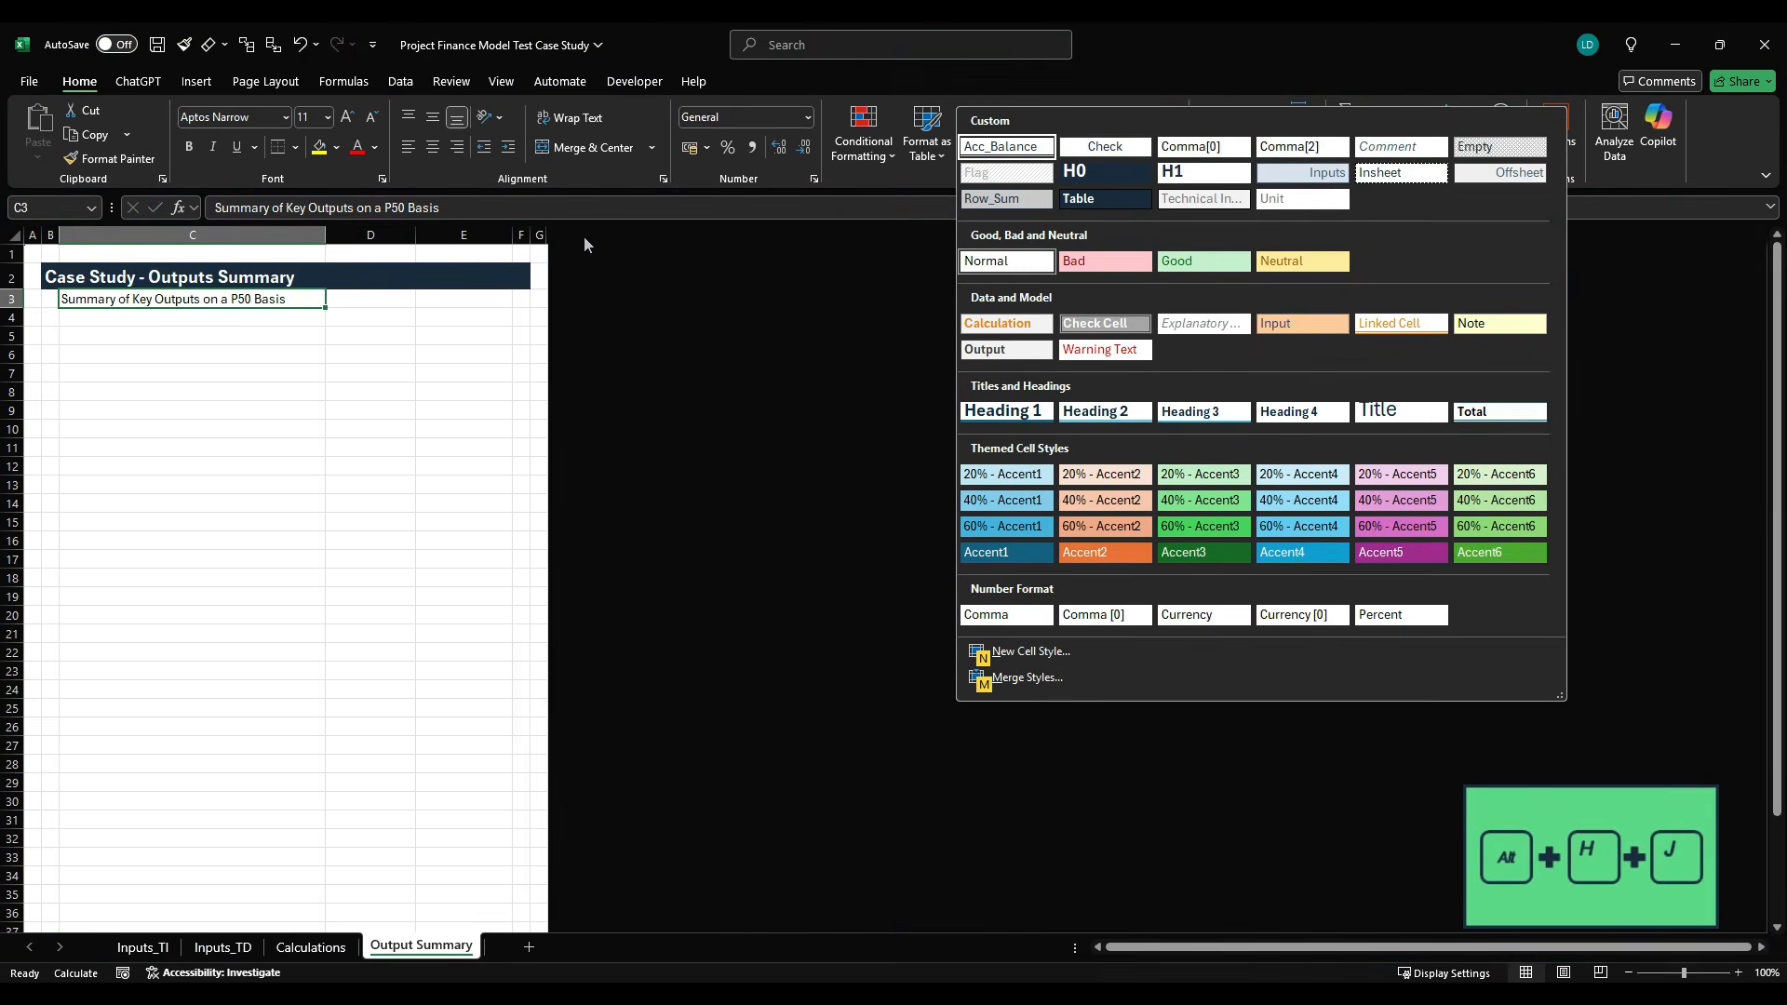
key(Right)
key(Right)
key(Down)
key(Return)
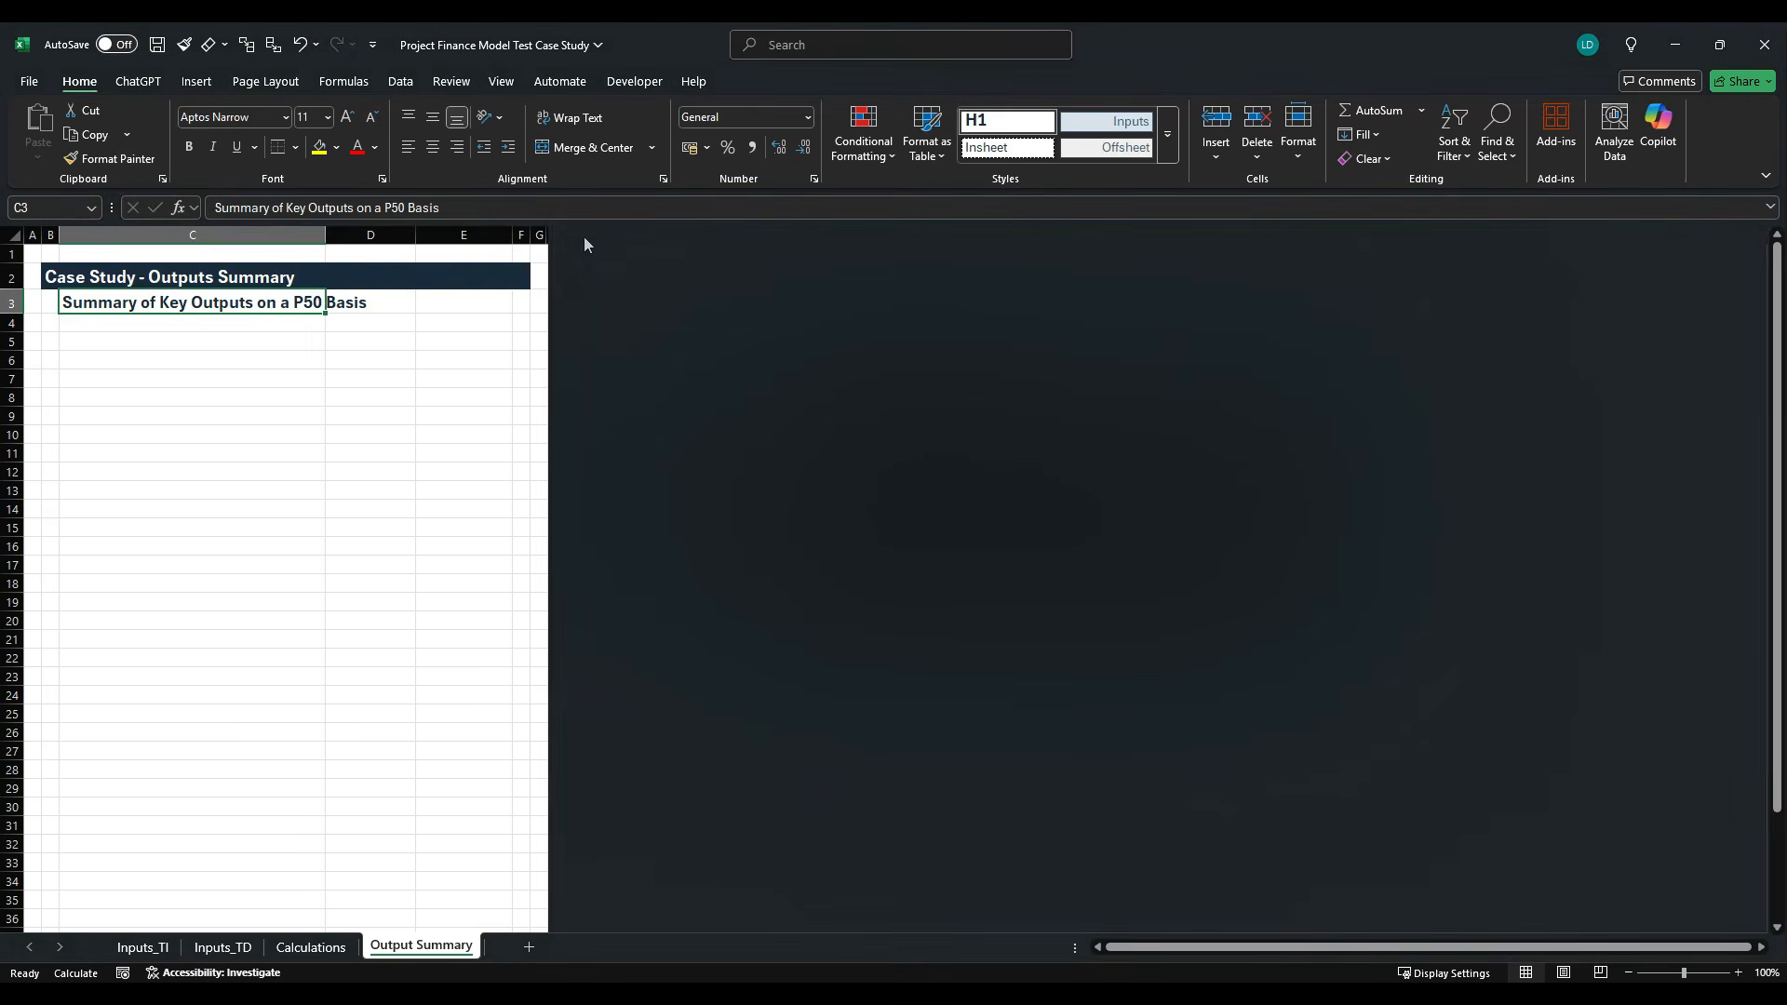
- Check the required metrics in the case study PDF, then enter the heading "Internal Rate of Returns (IRRs)" in C5 of the Excel workbook
key(alt+Tab)
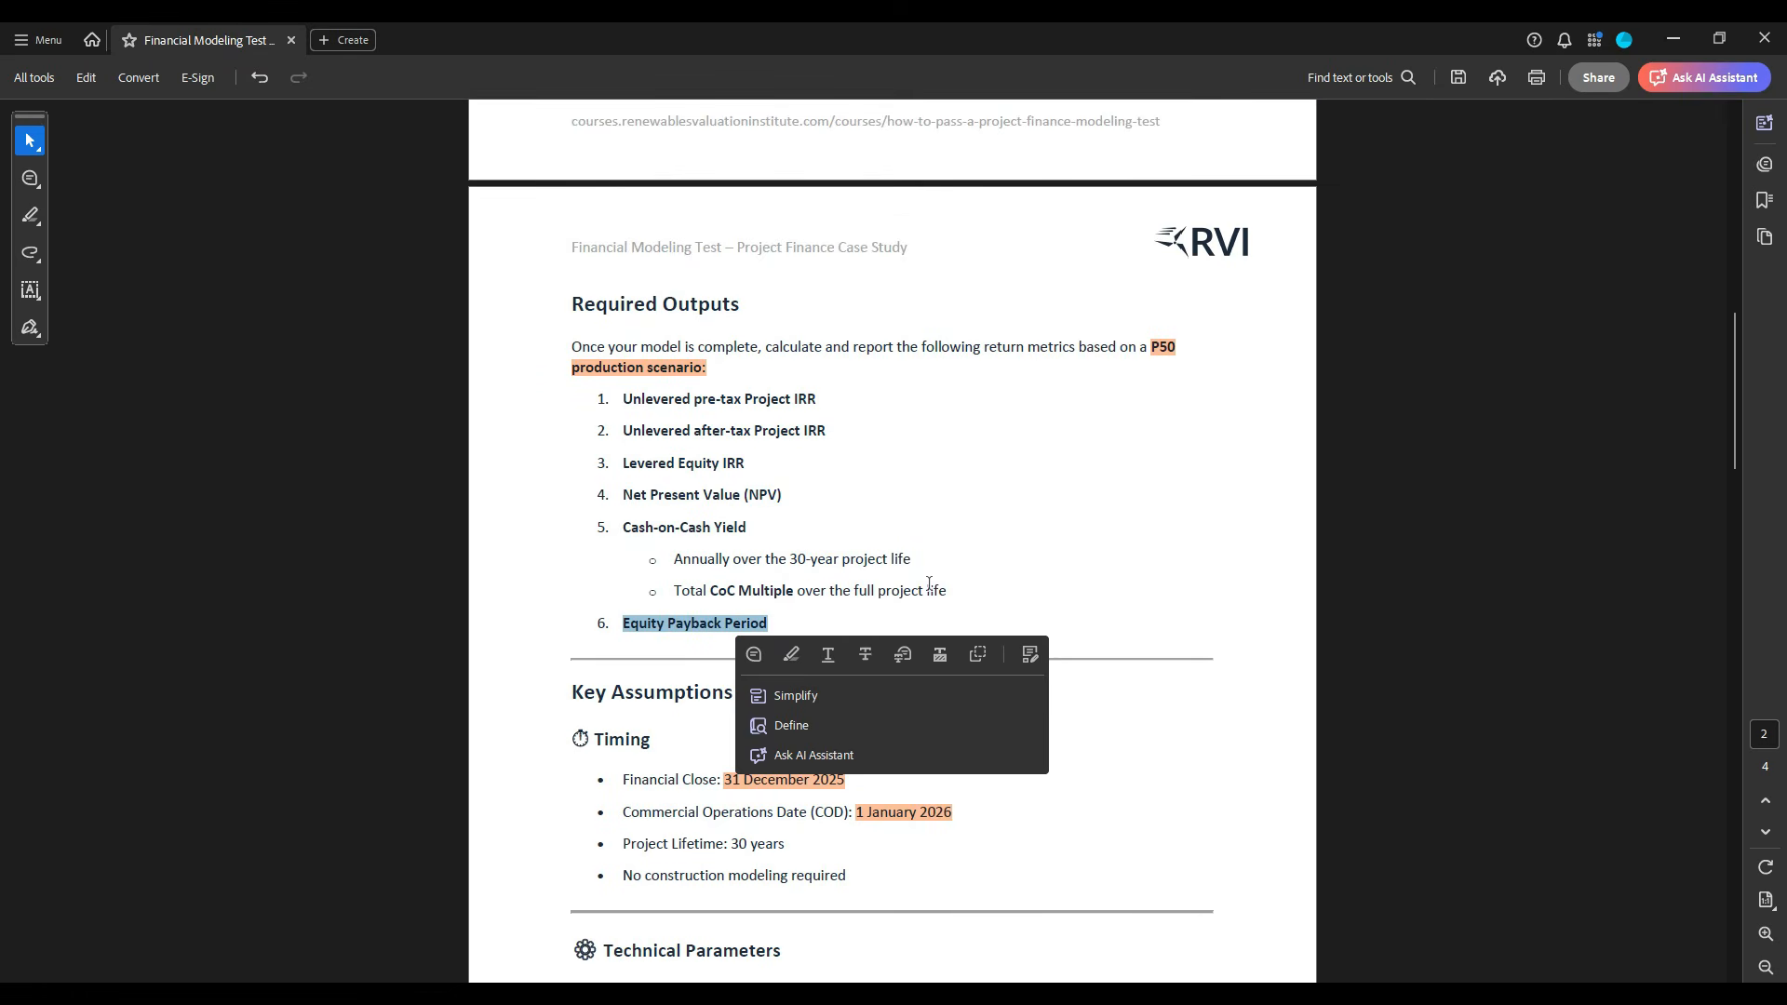
drag(782, 495, 648, 412)
click(661, 406)
drag(787, 626, 623, 495)
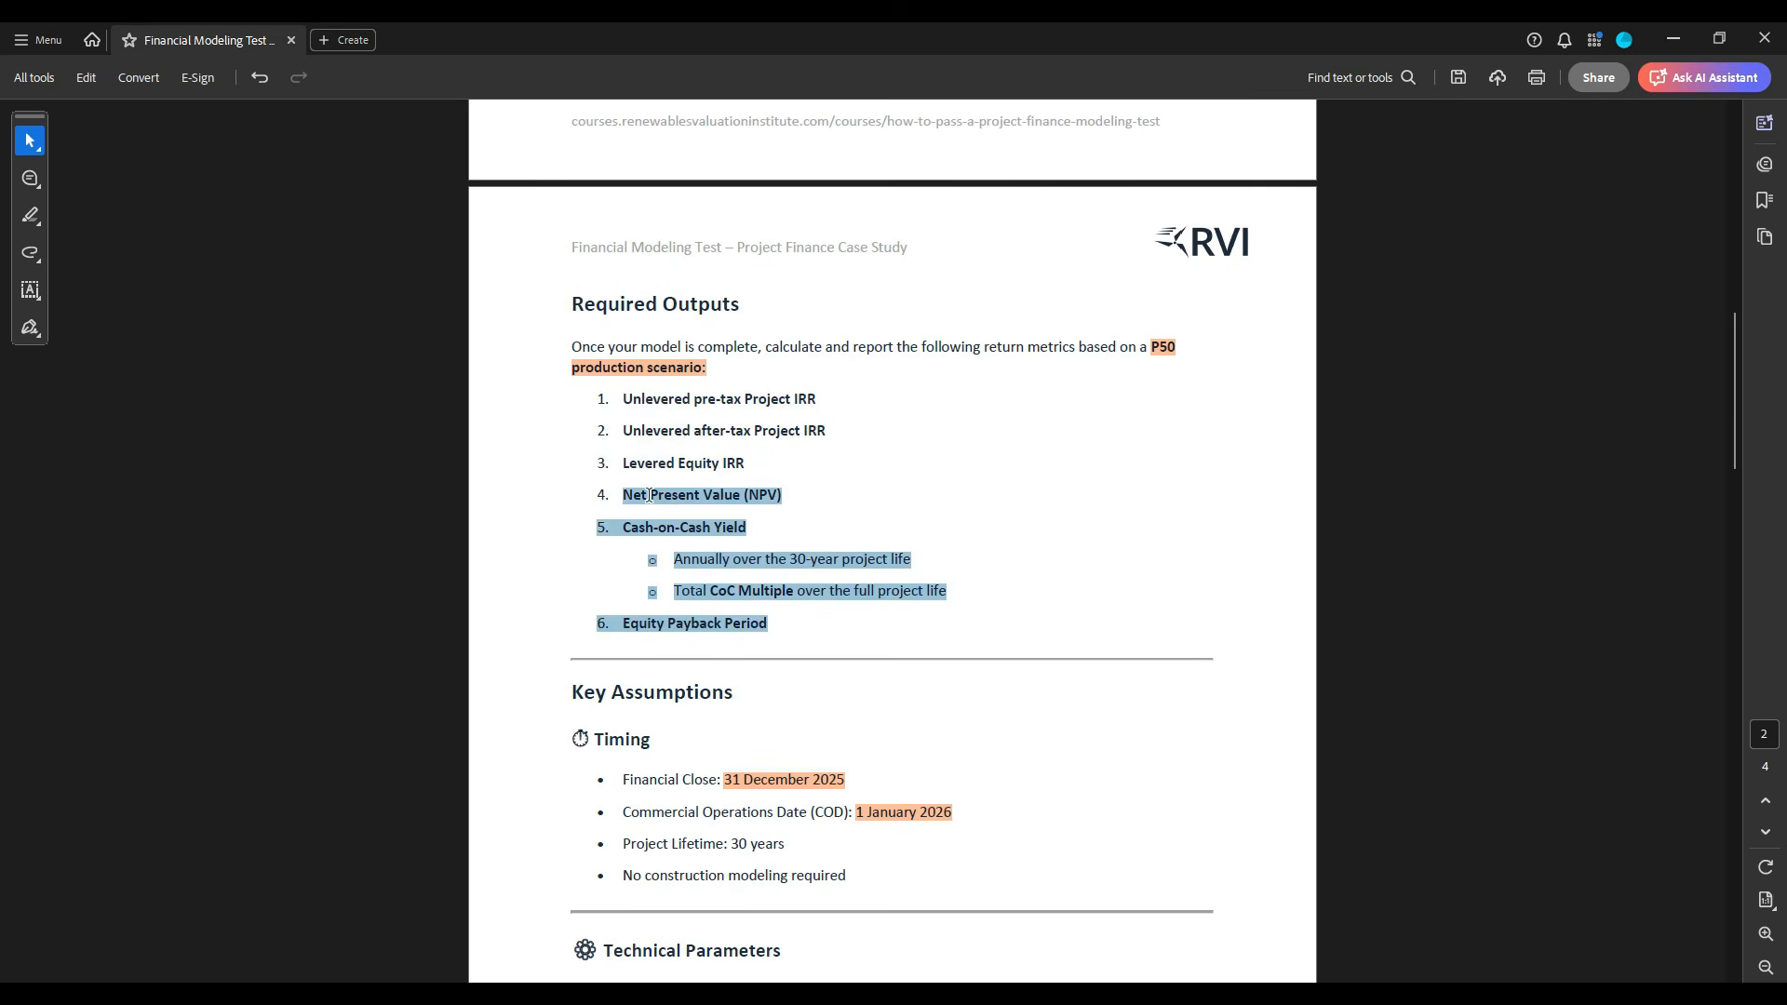
key(alt+Tab)
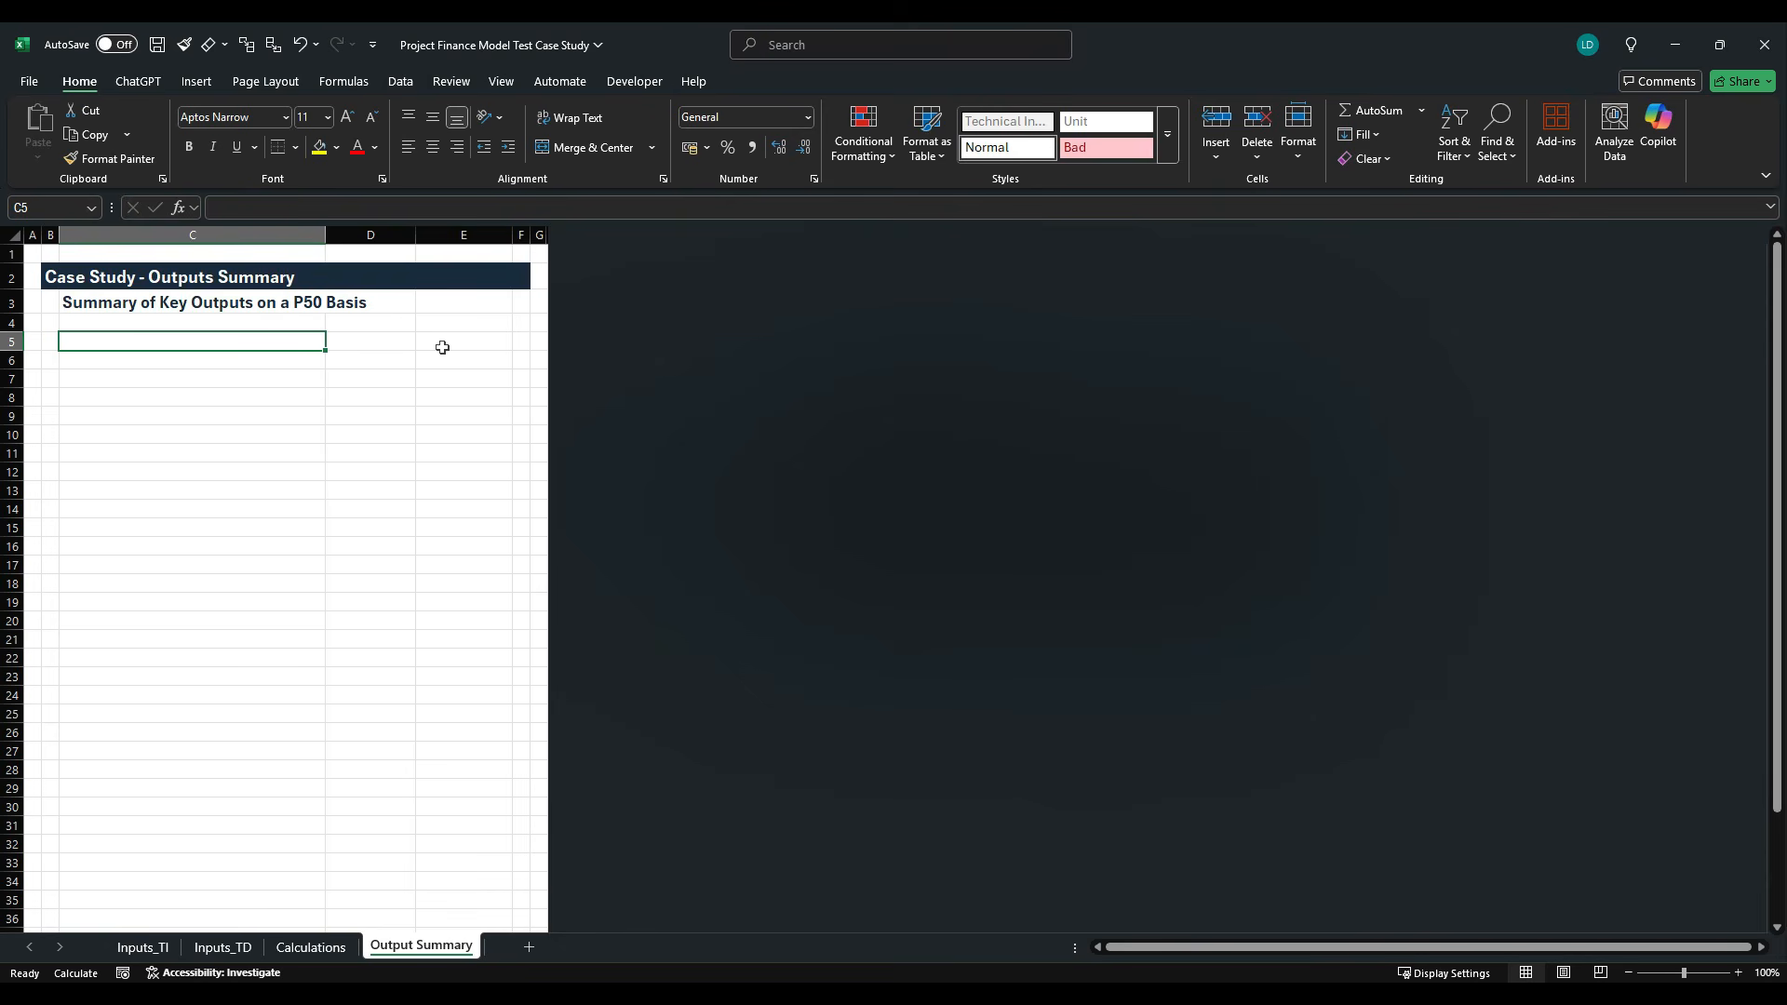
text(Internal)
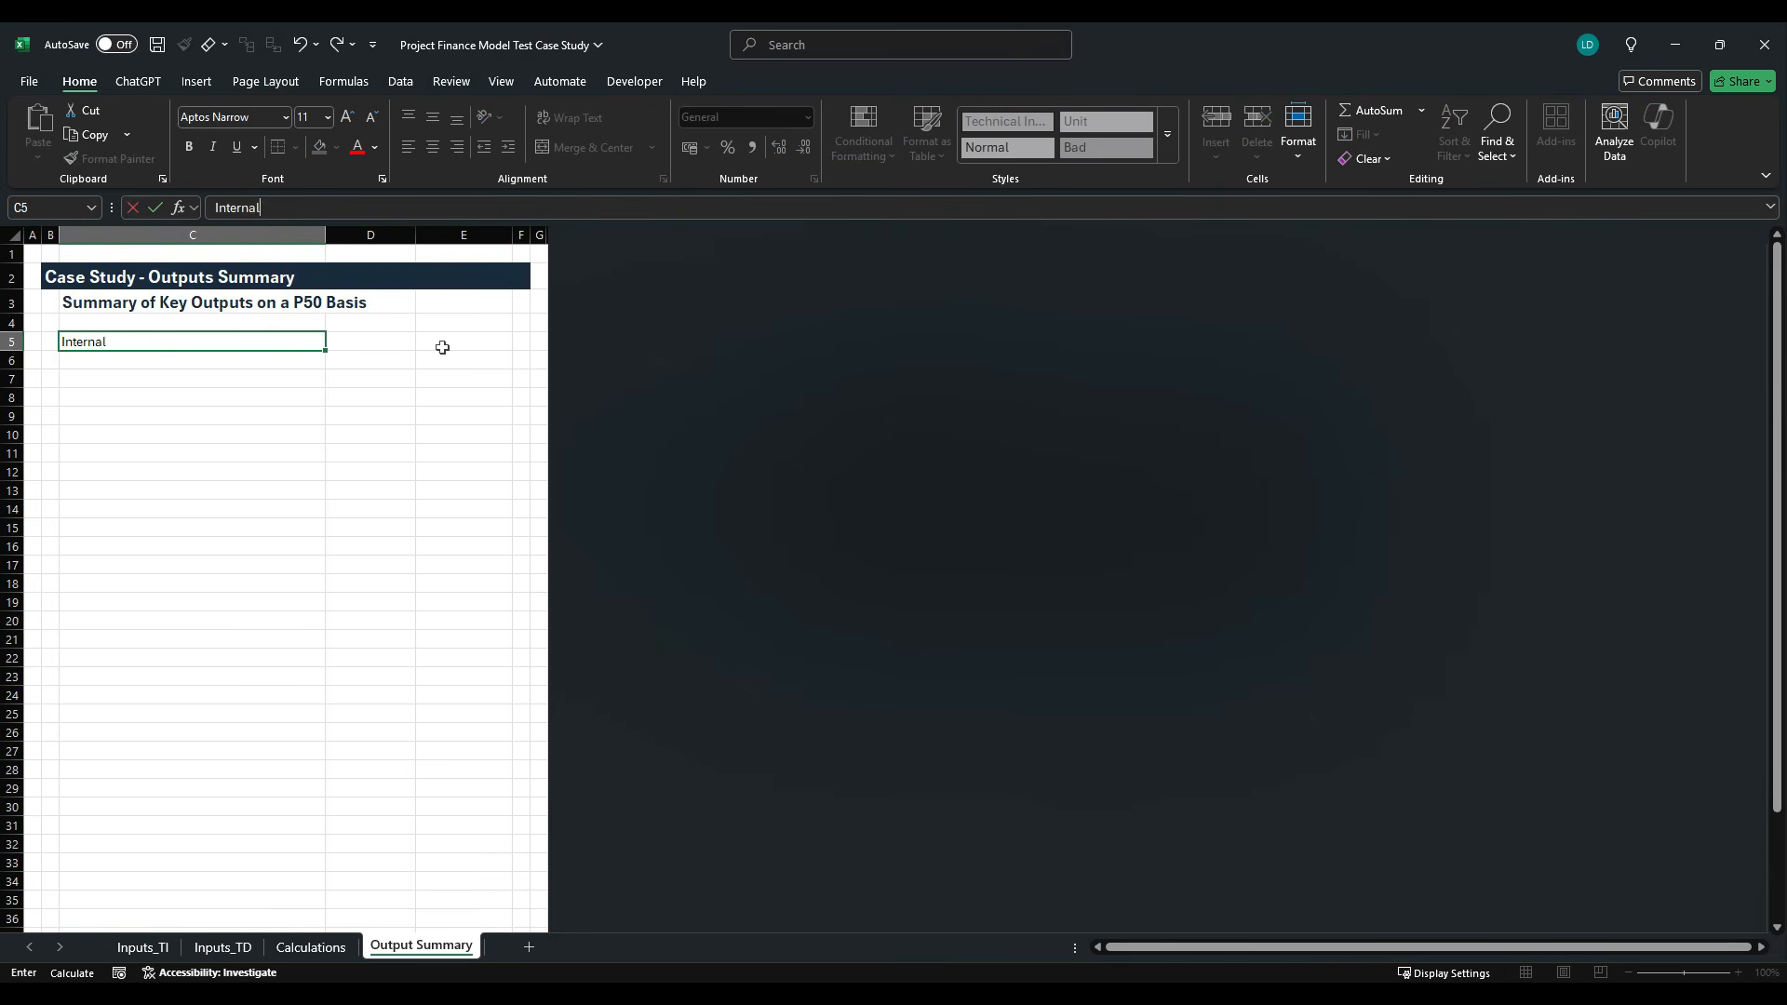
text( Rate of Returns (IRRs)
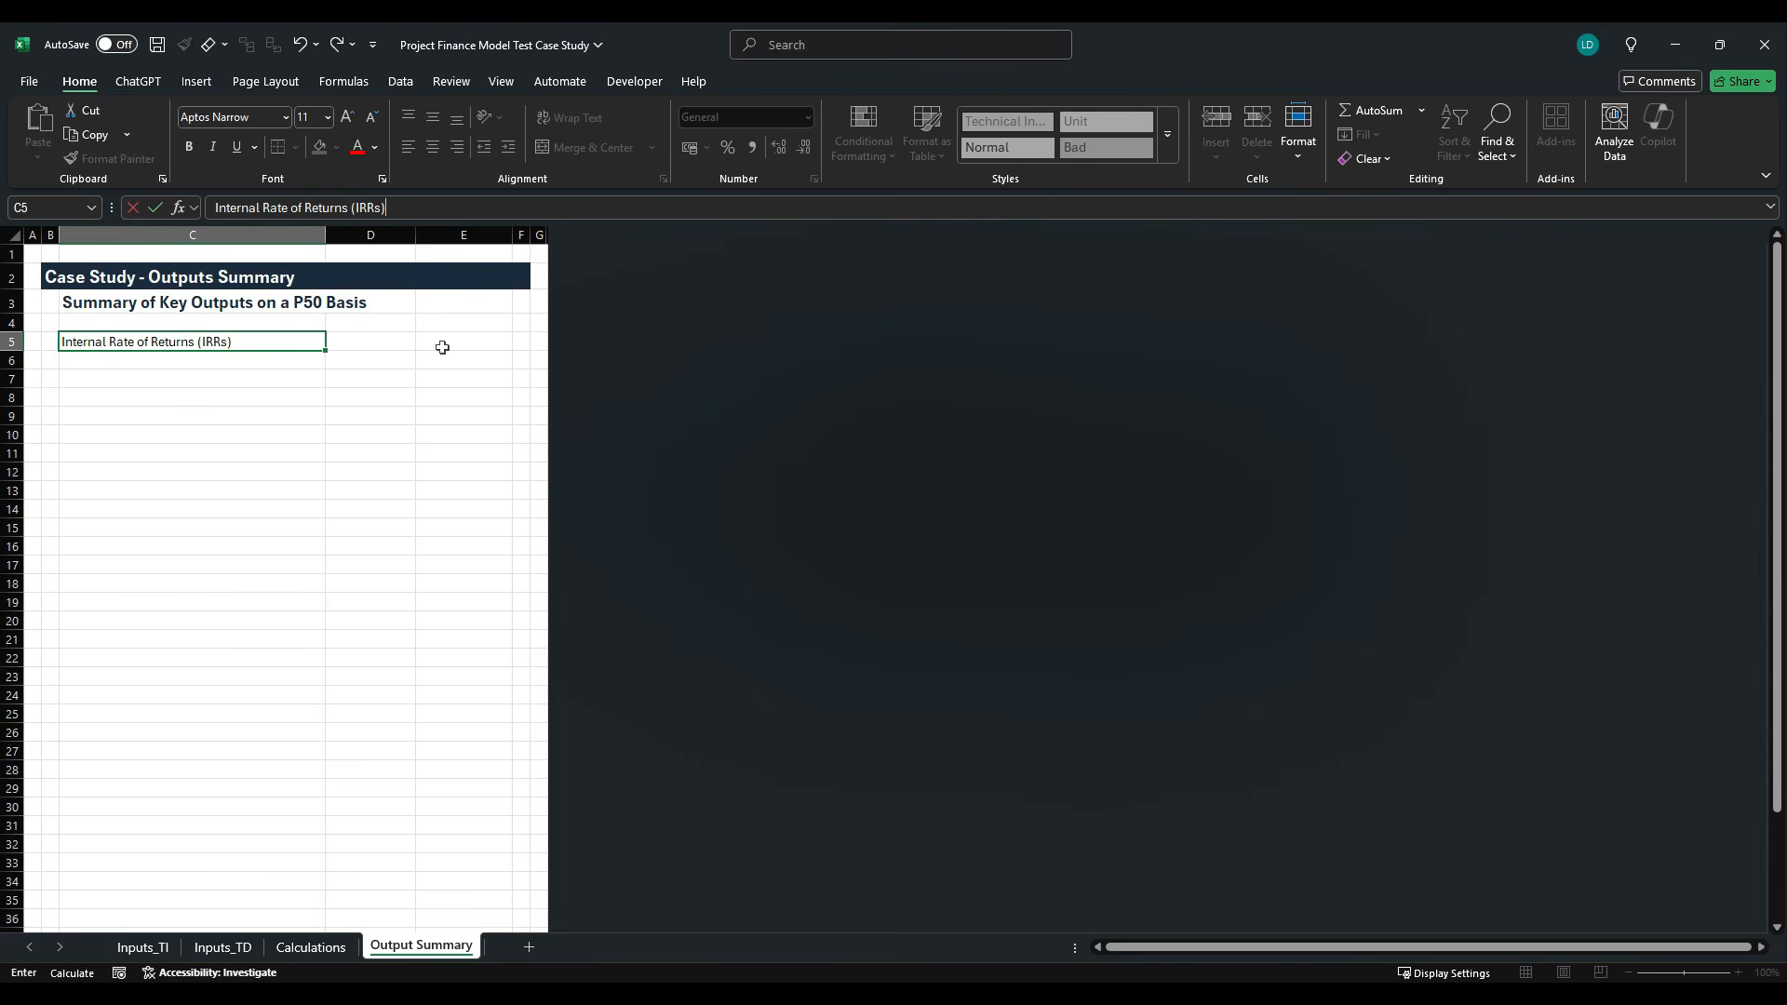
key(ctrl+Return)
- Make the IRR section heading in C5 bold and underlined
key(ctrl+b)
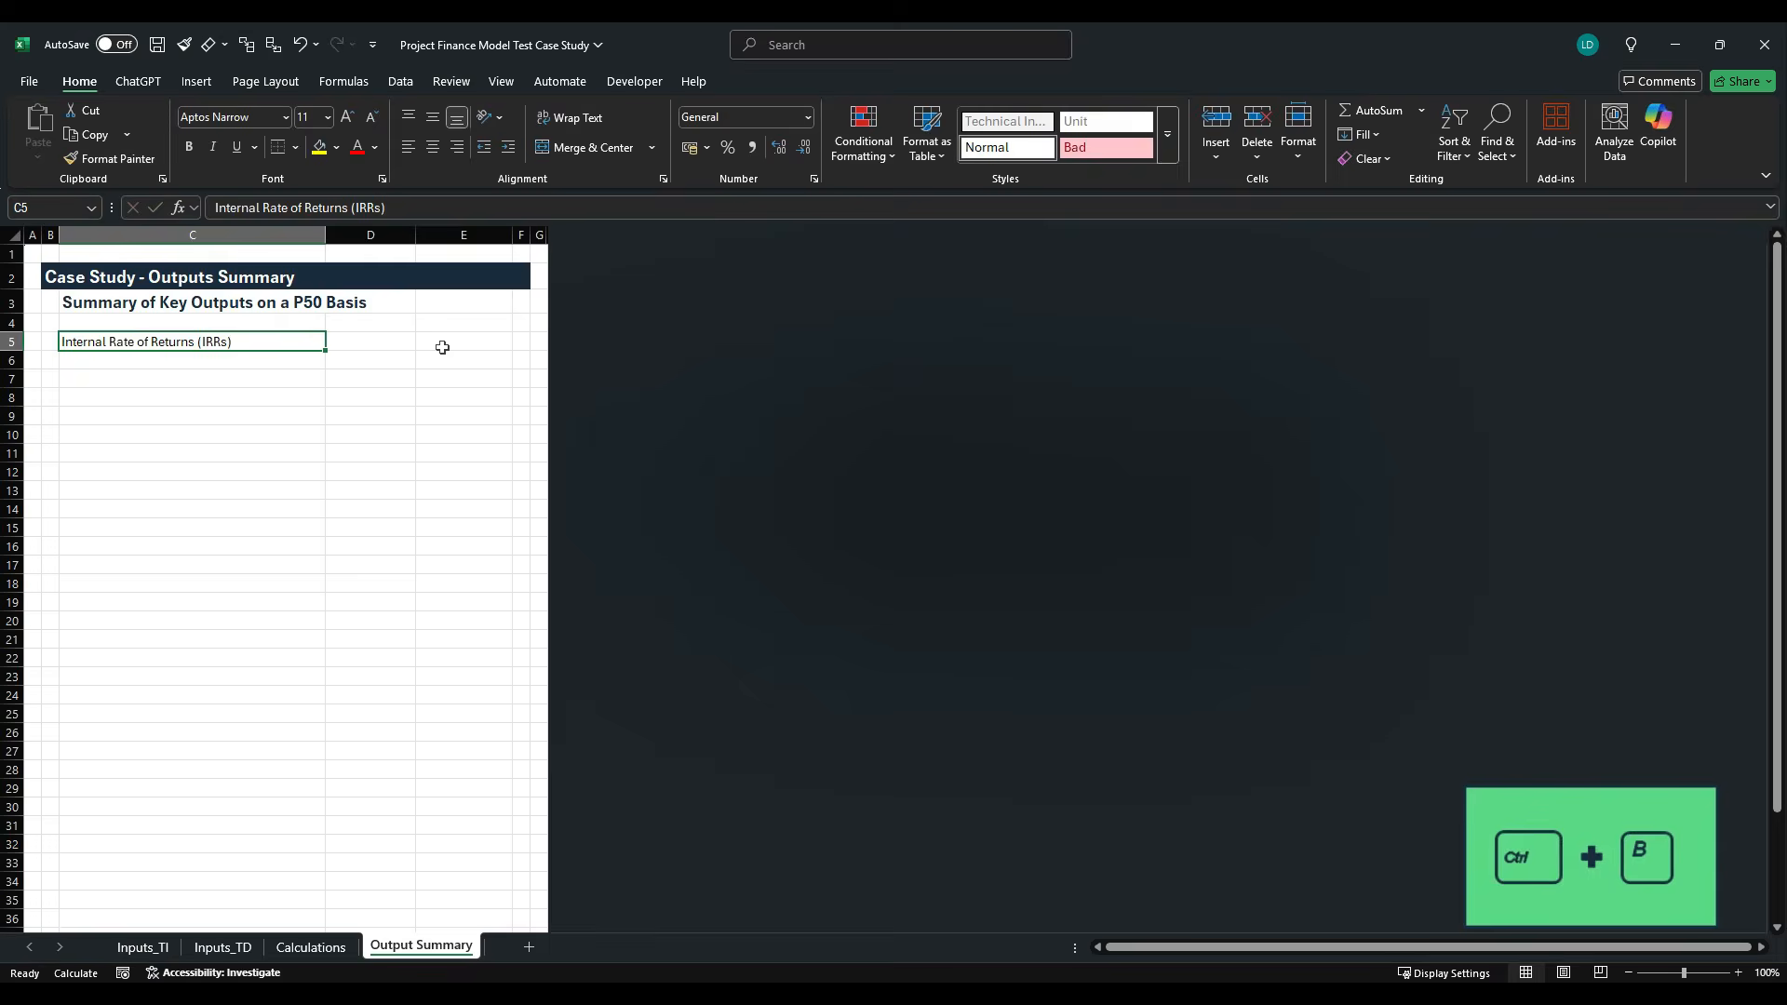
key(ctrl+u)
key(Return)
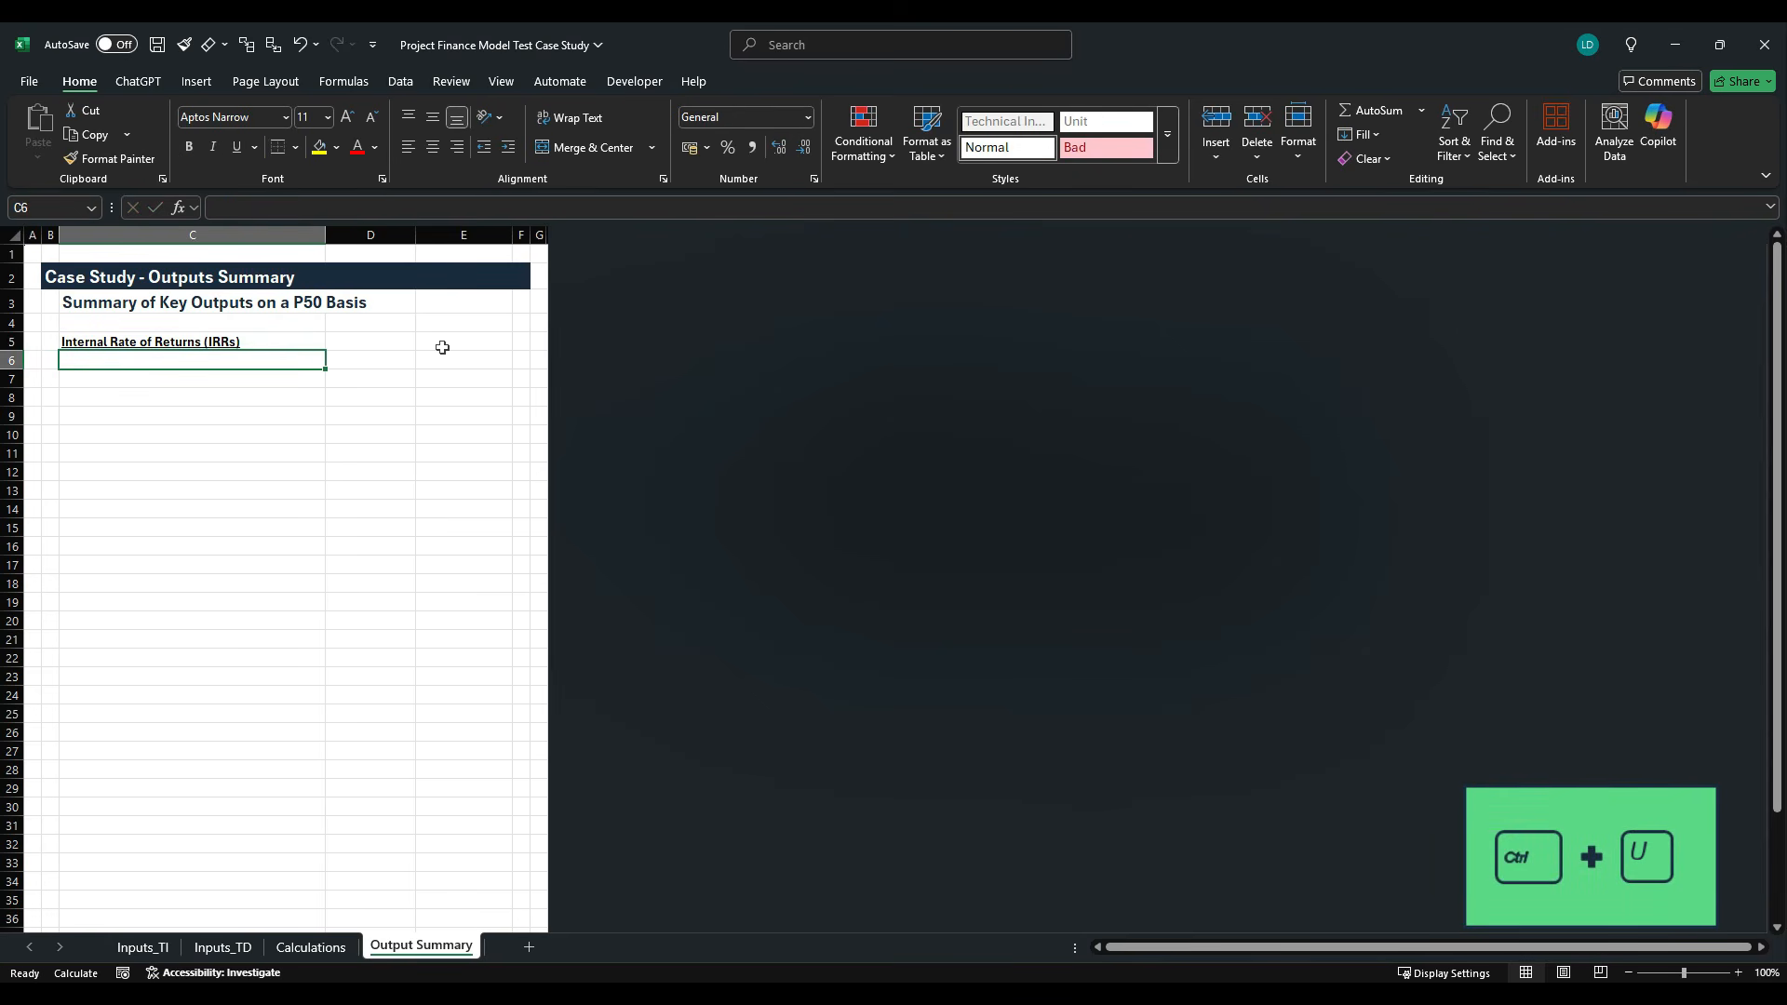
- Copy "Unlevered pre-tax Project IRR" from the PDF's Required Outputs list into C6 of the Excel sheet
key(alt+Tab)
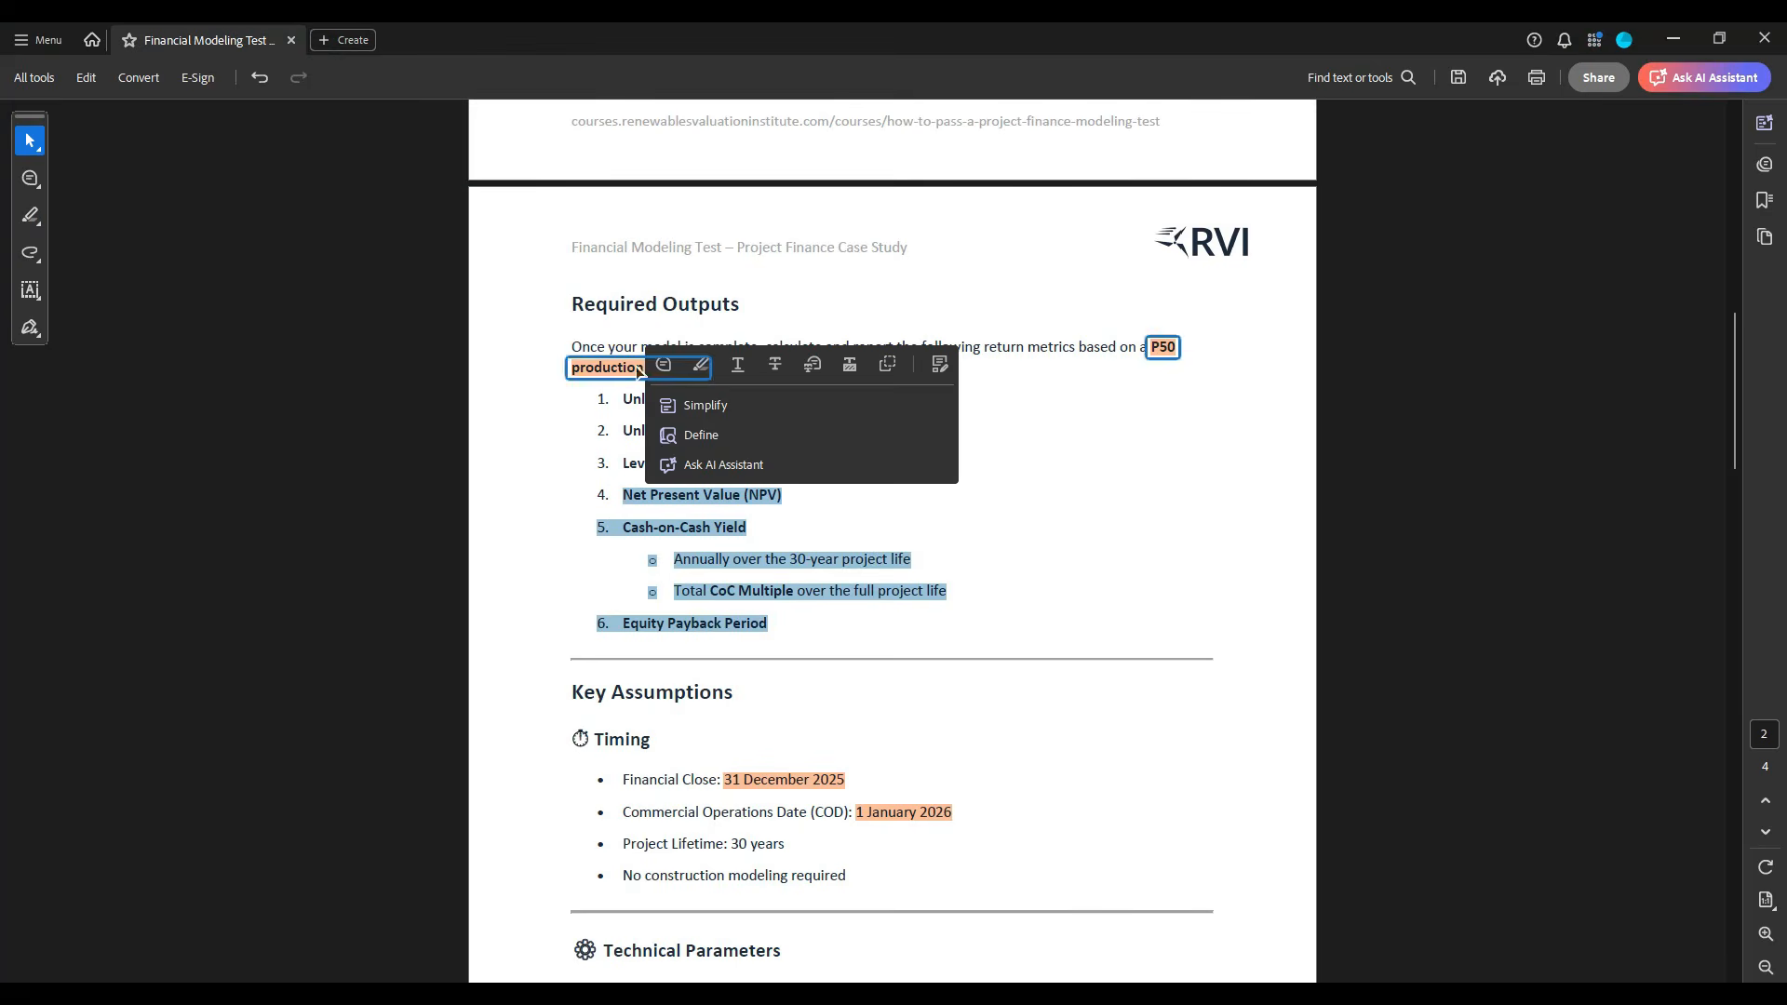
drag(622, 400, 812, 409)
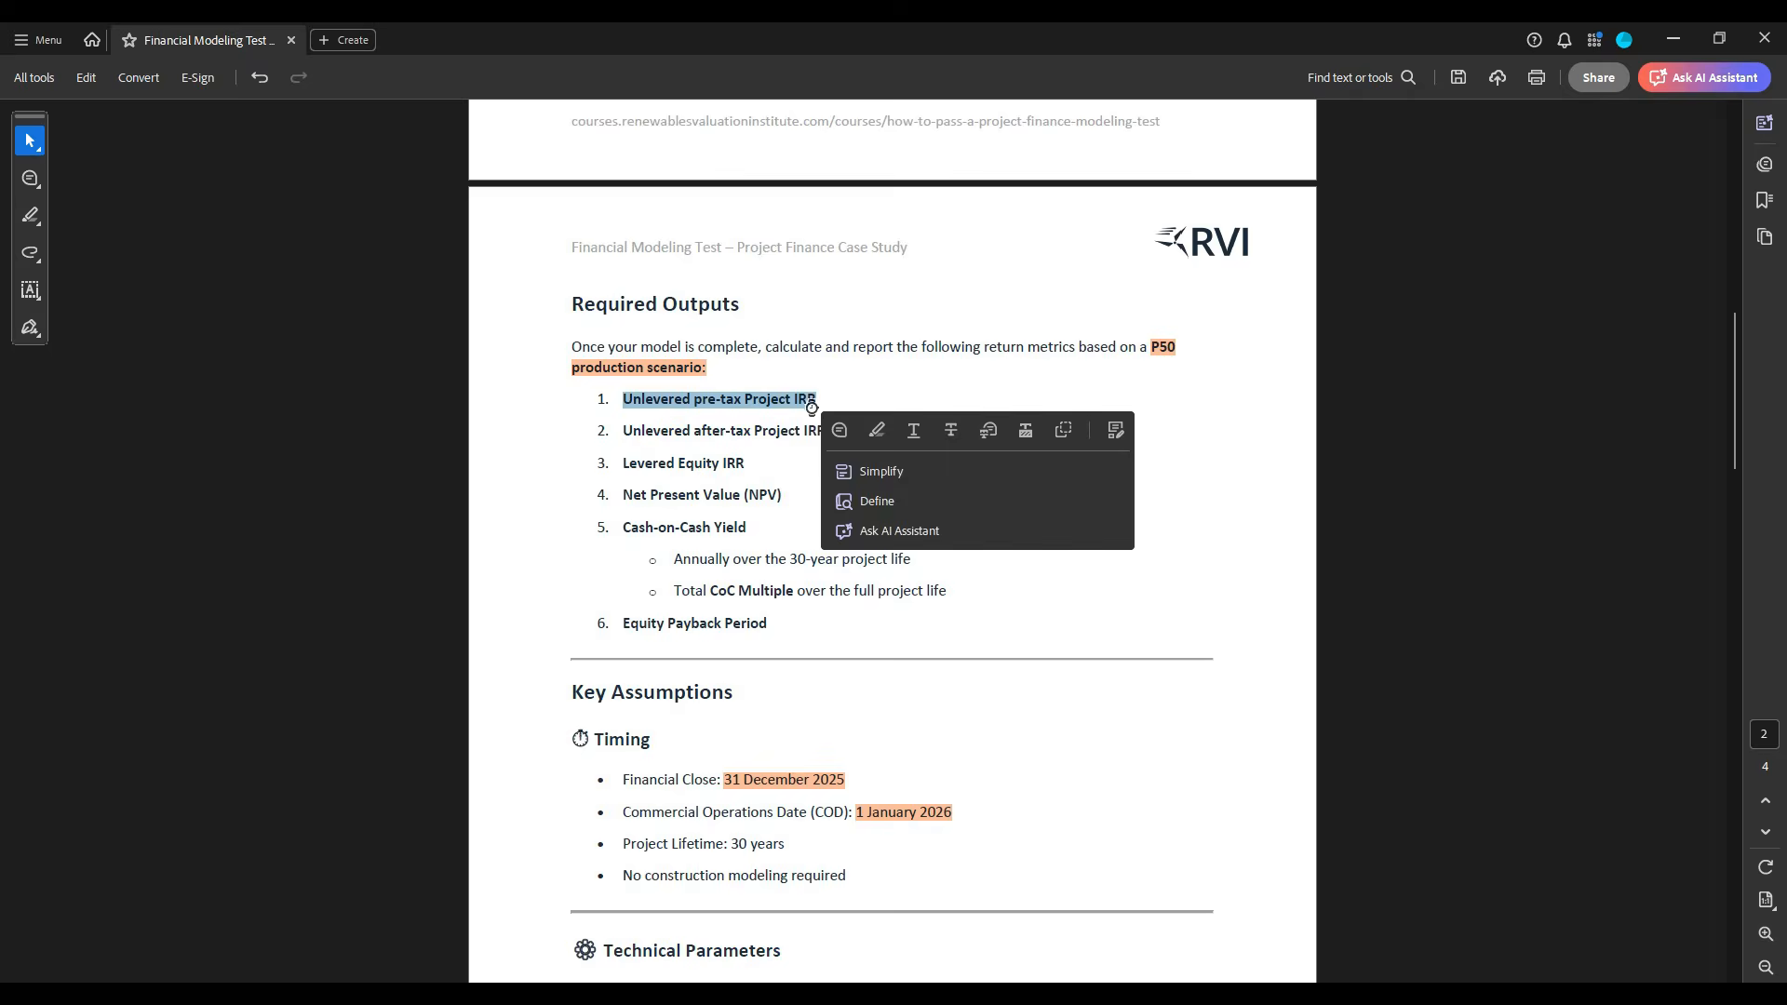
key(ctrl+c)
key(alt+Tab)
key(ctrl+v)
- Copy "Unlevered after-tax Project IRR" from the case study PDF into C7 of the Excel sheet
key(alt+Tab)
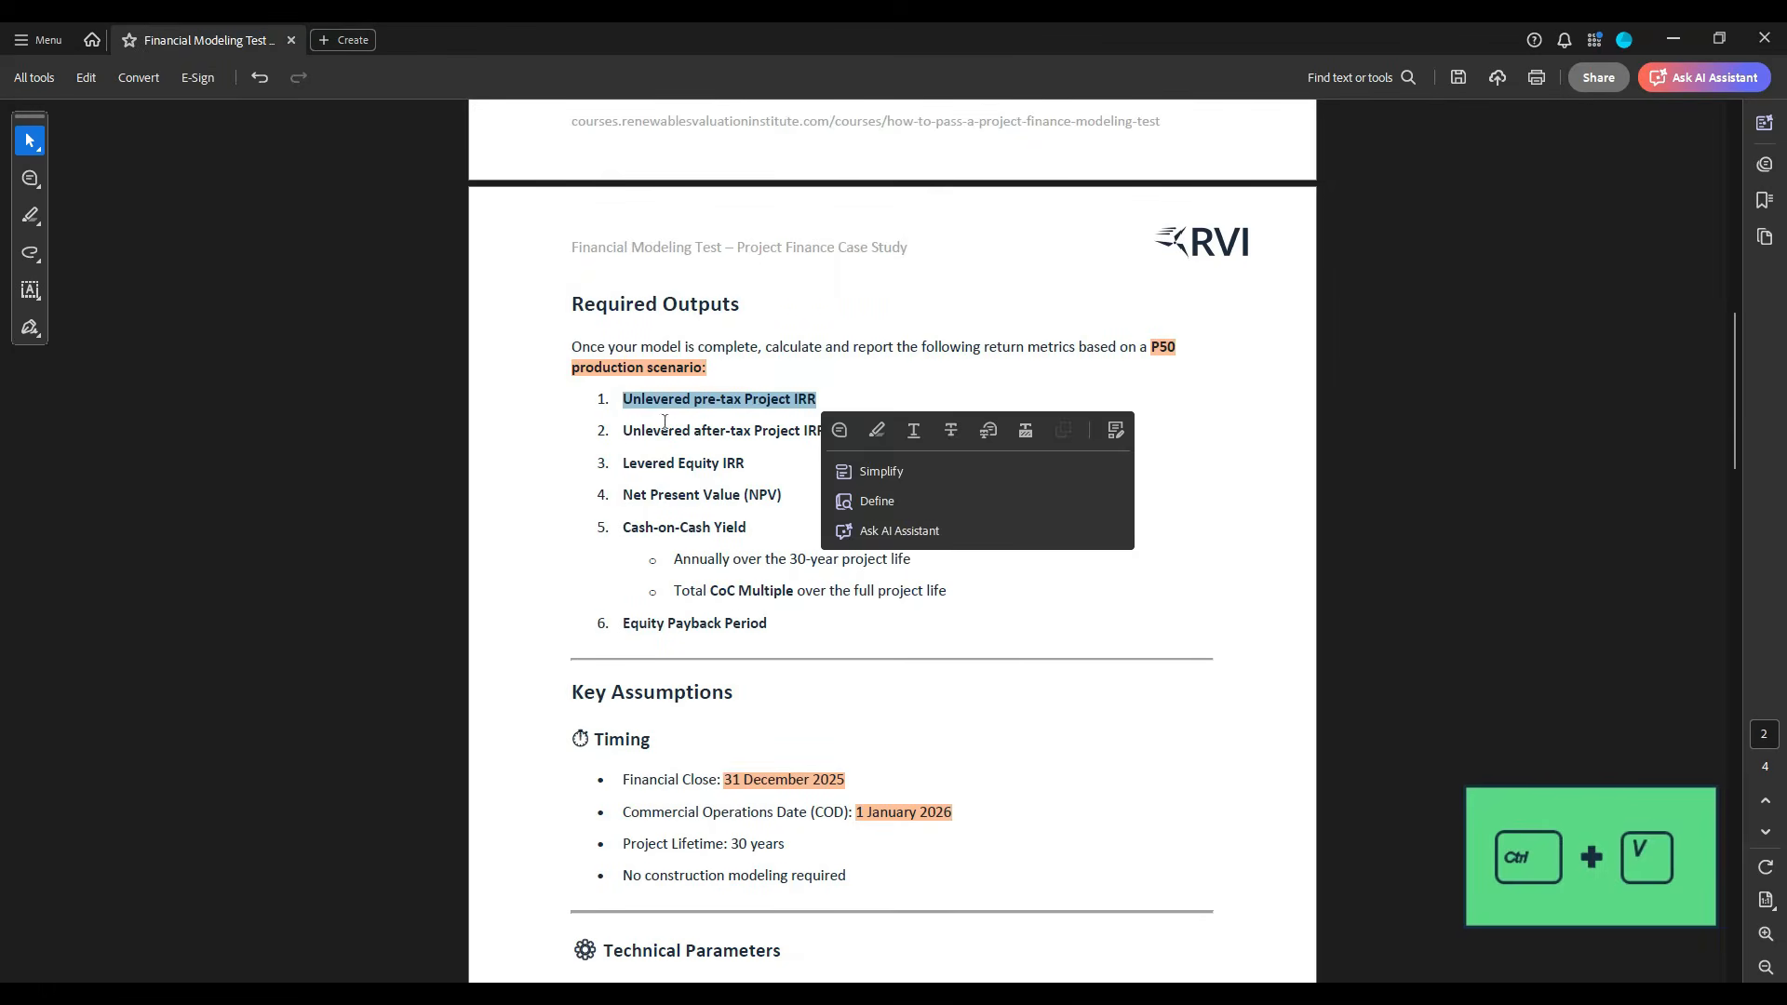
drag(621, 432, 815, 443)
key(ctrl+c)
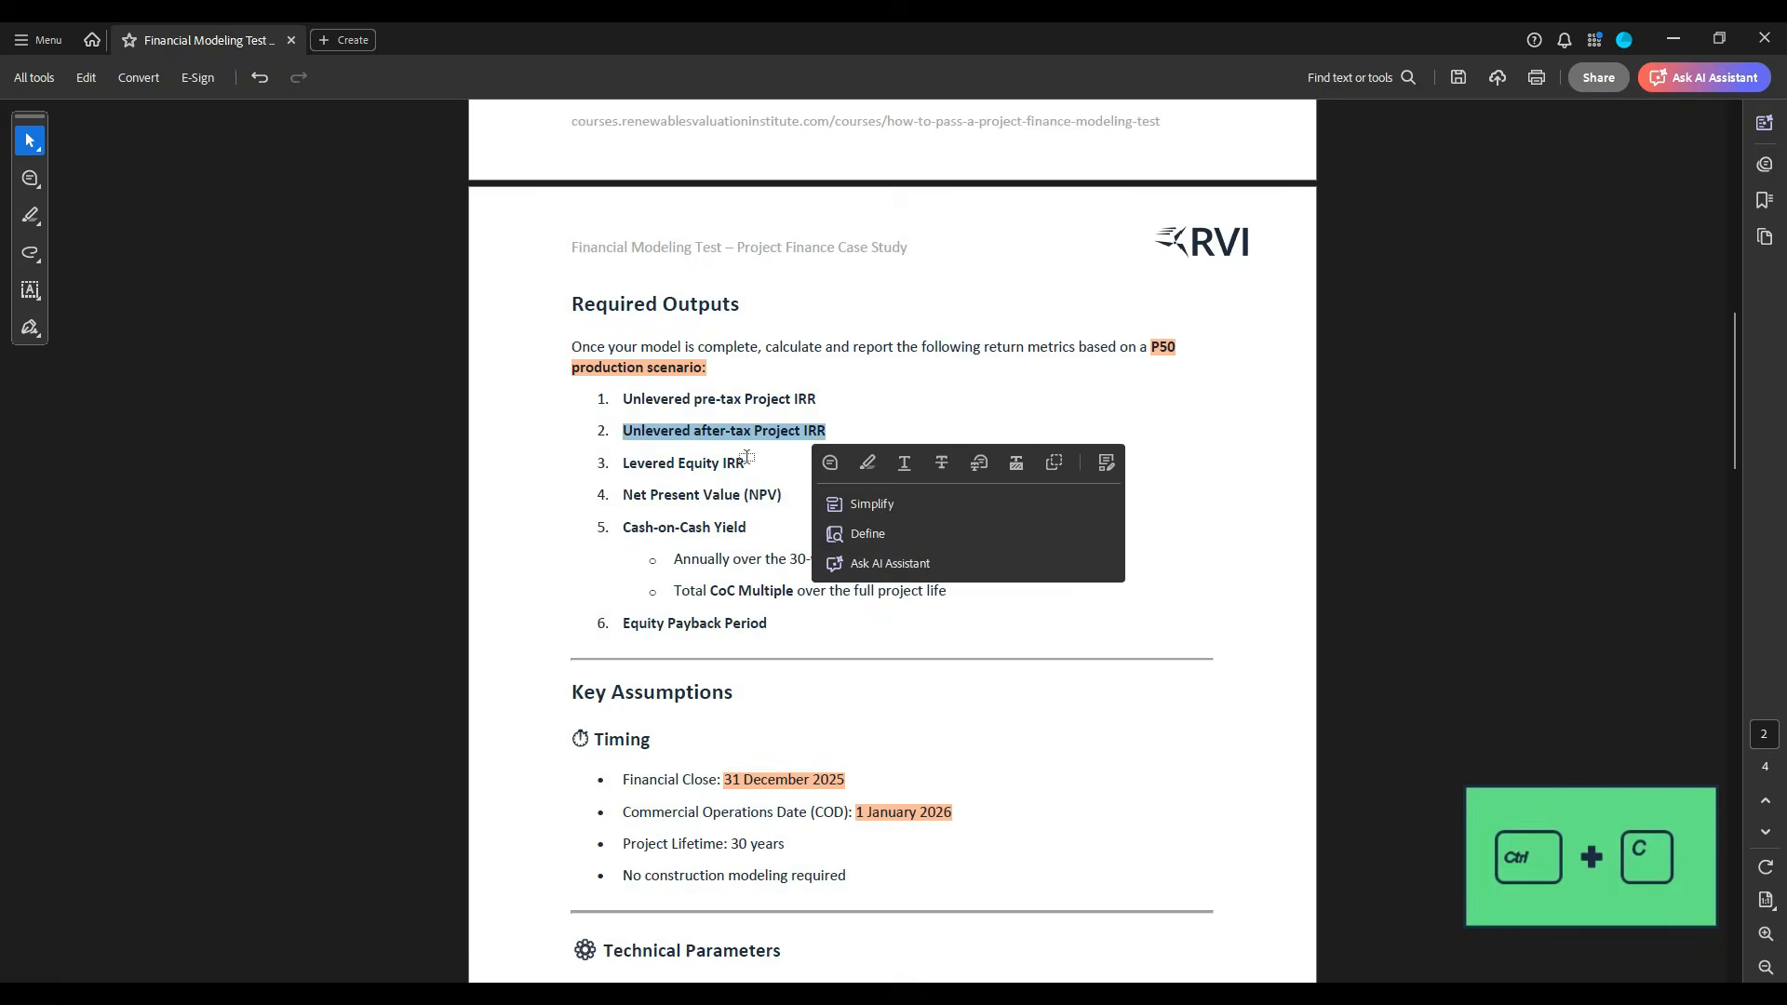
key(alt+Tab)
click(215, 382)
key(ctrl+v)
- Copy "Levered Equity IRR" from the case study PDF into C8 of the Excel sheet
key(alt+Tab)
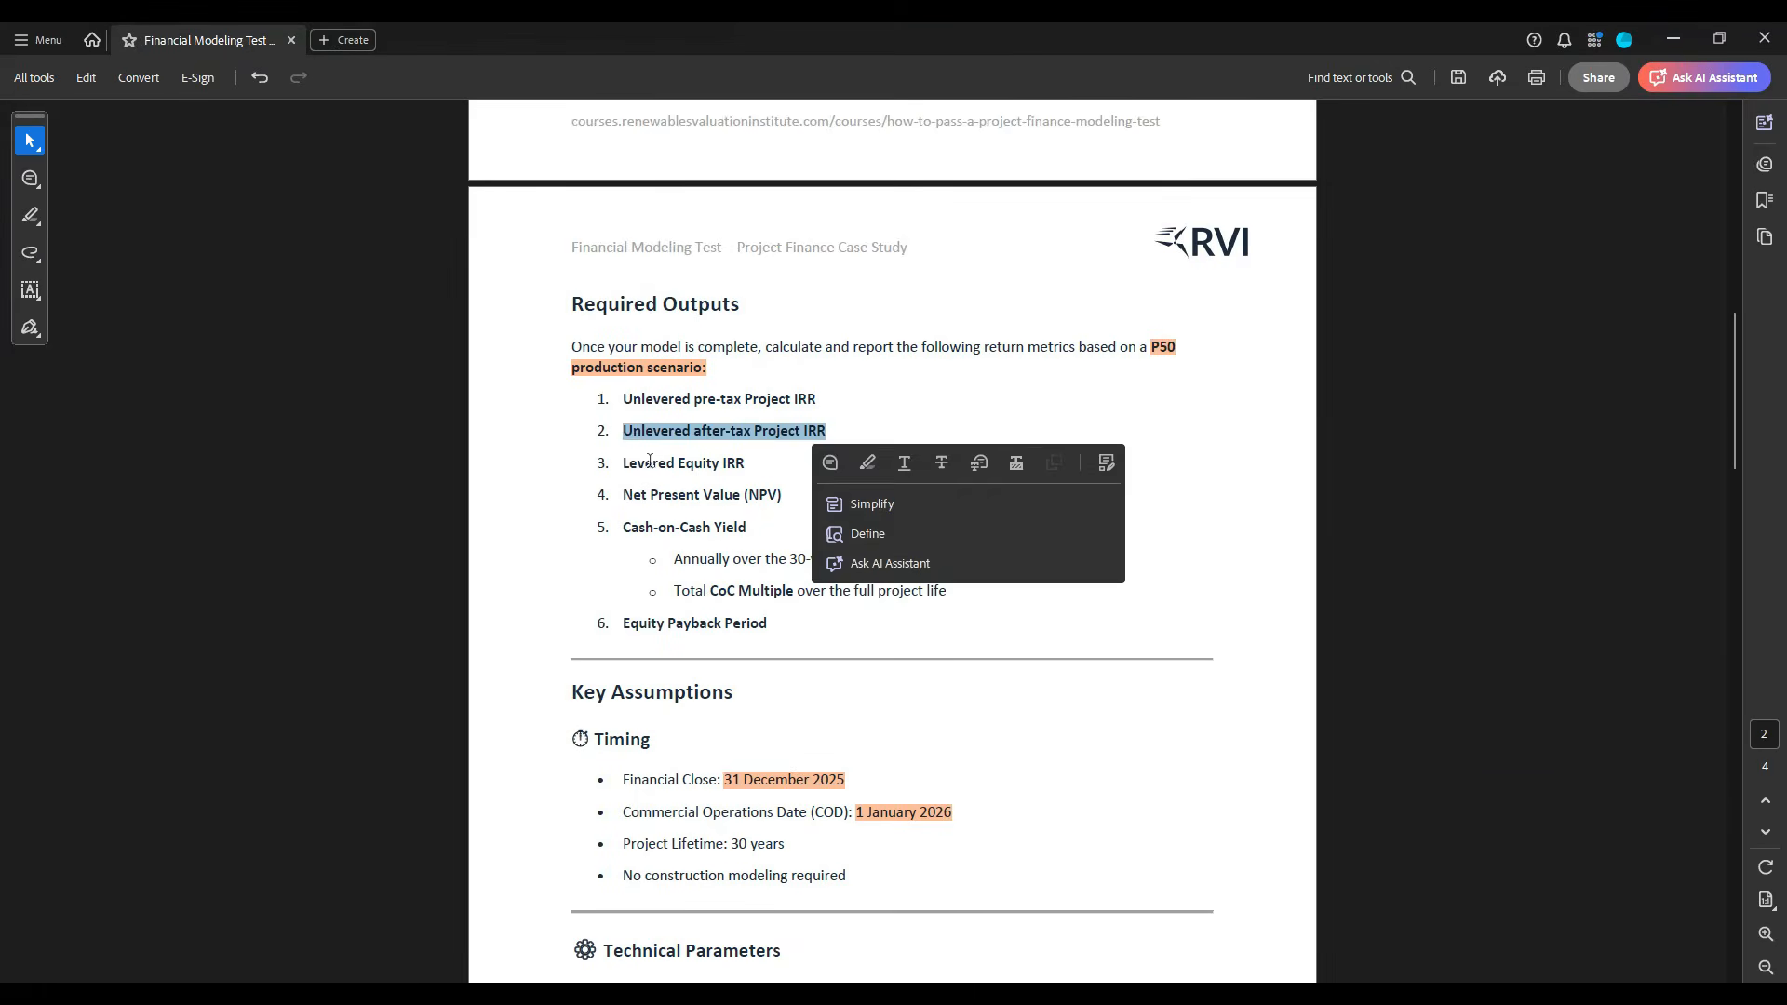
drag(622, 463, 745, 465)
key(ctrl+c)
key(alt+Tab)
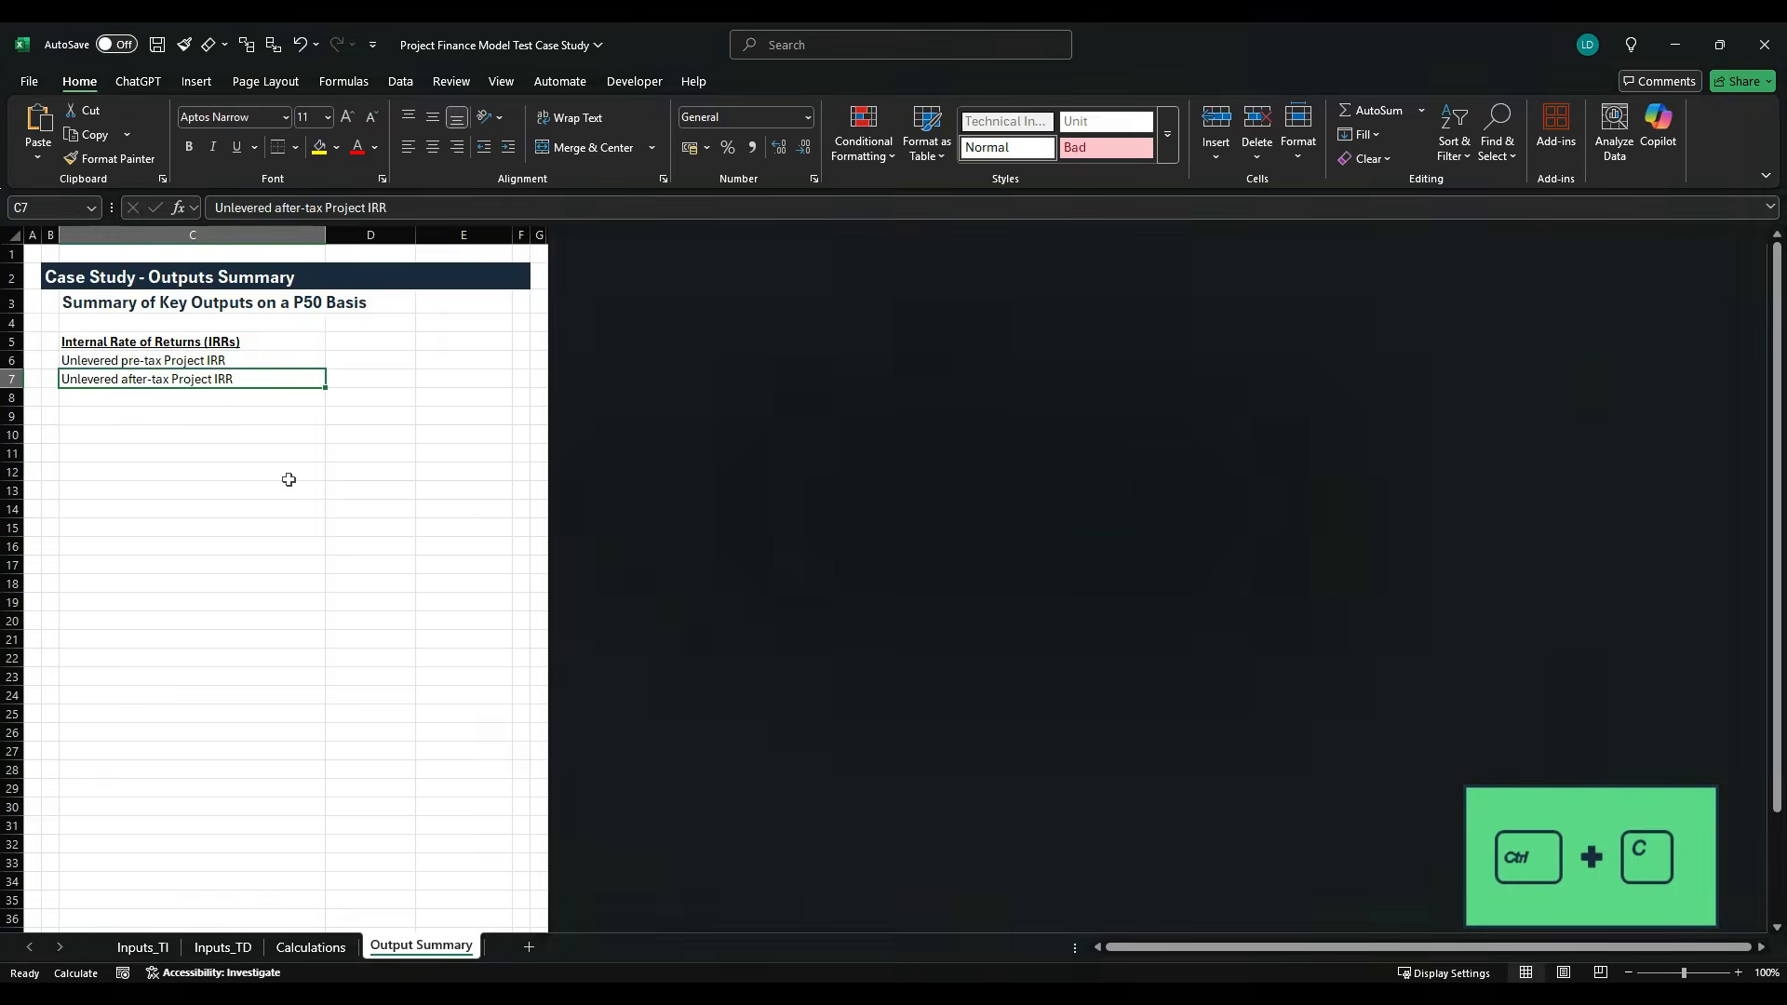
click(186, 399)
key(ctrl+v)
- Enter the heading "Other Metrics" in C10 and make it bold and underlined
click(172, 444)
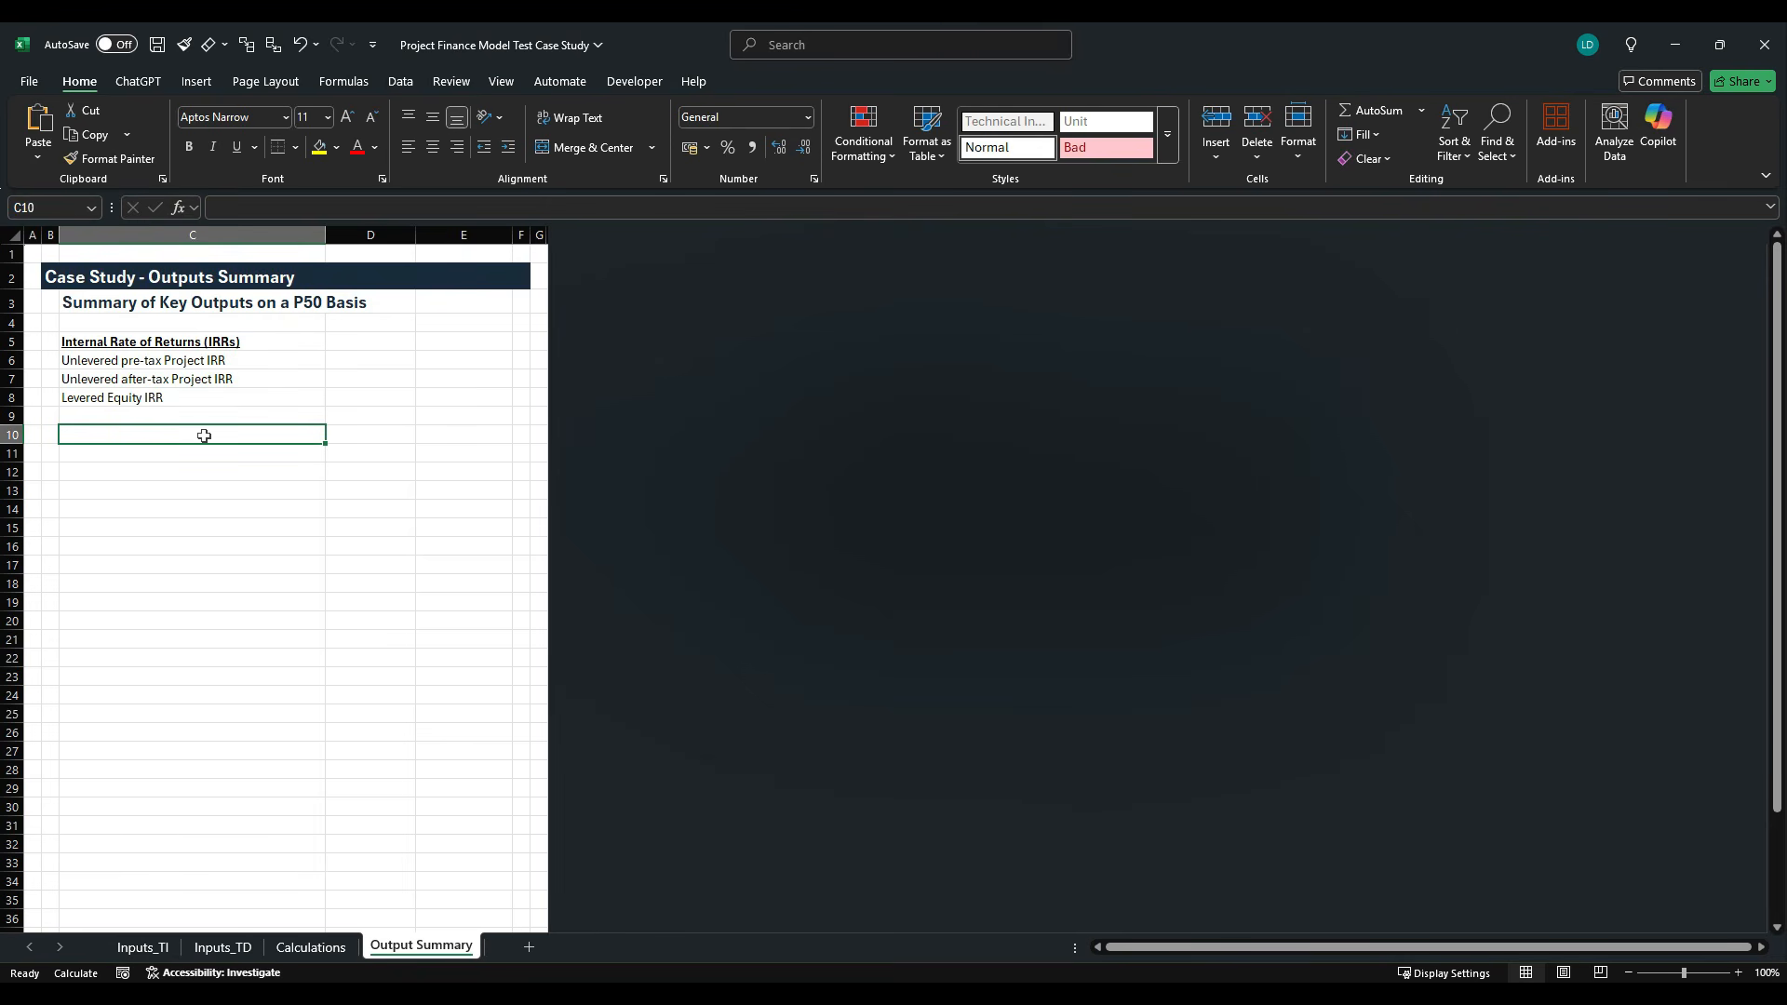
text(Other)
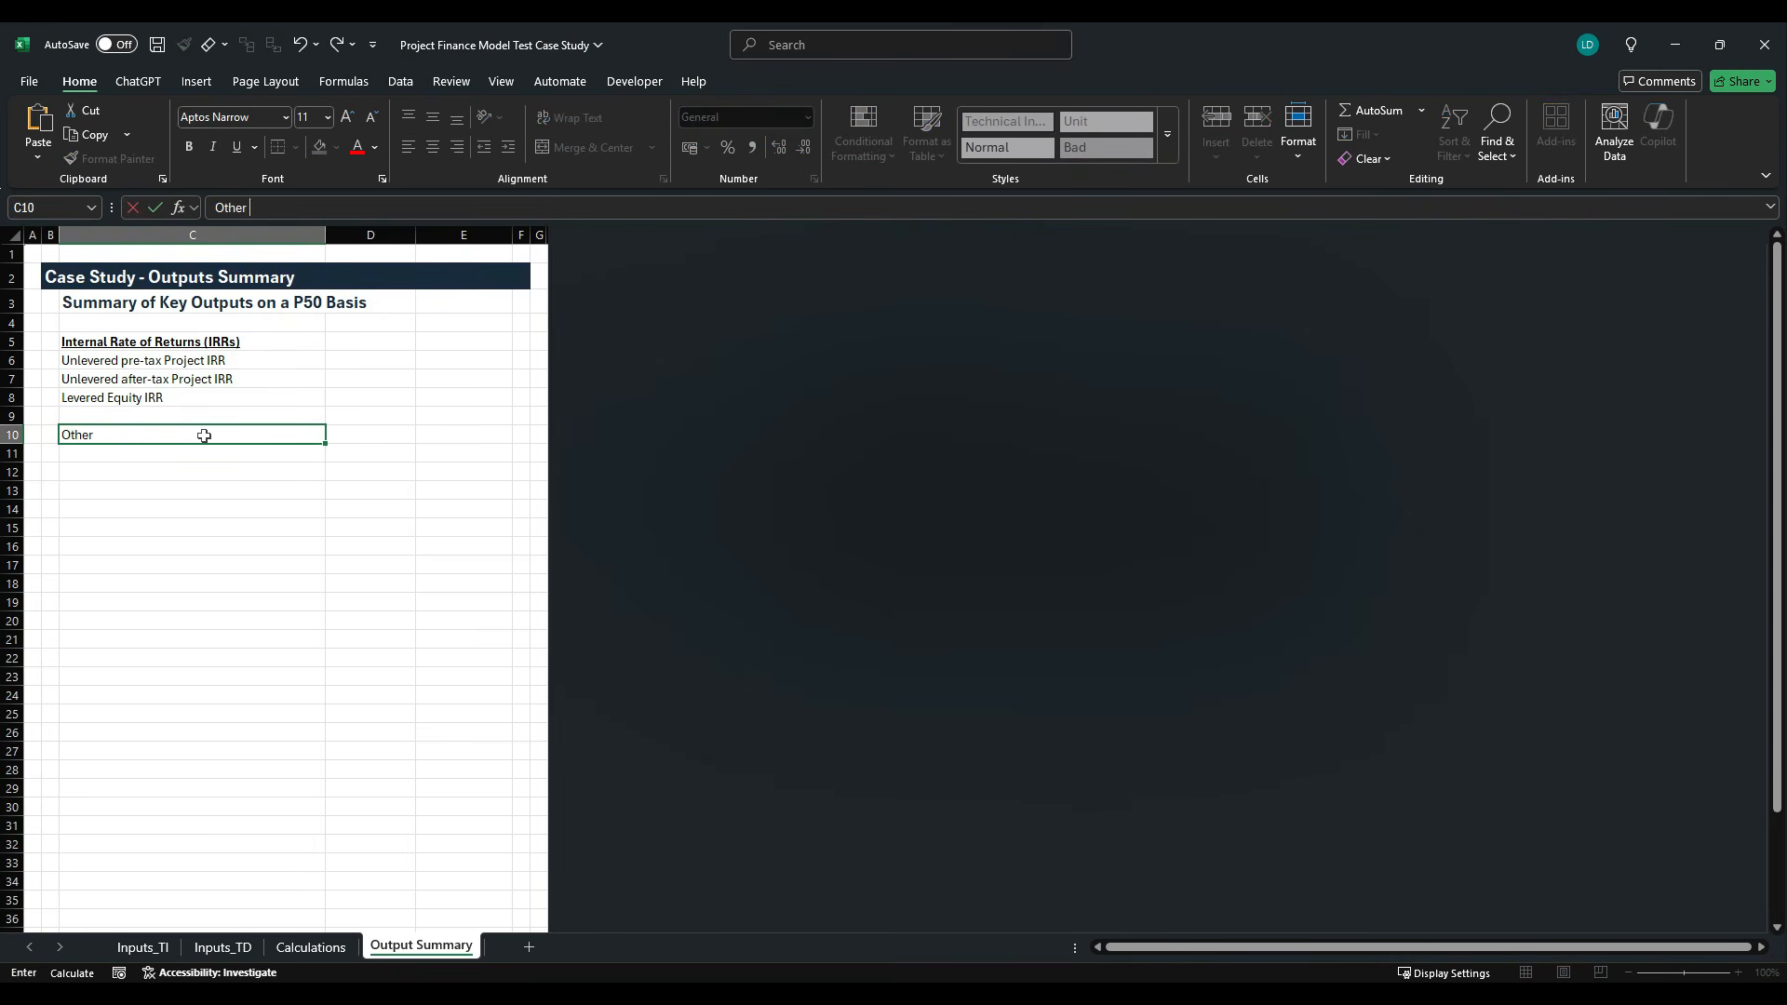
text( Metrics)
key(ctrl+Return)
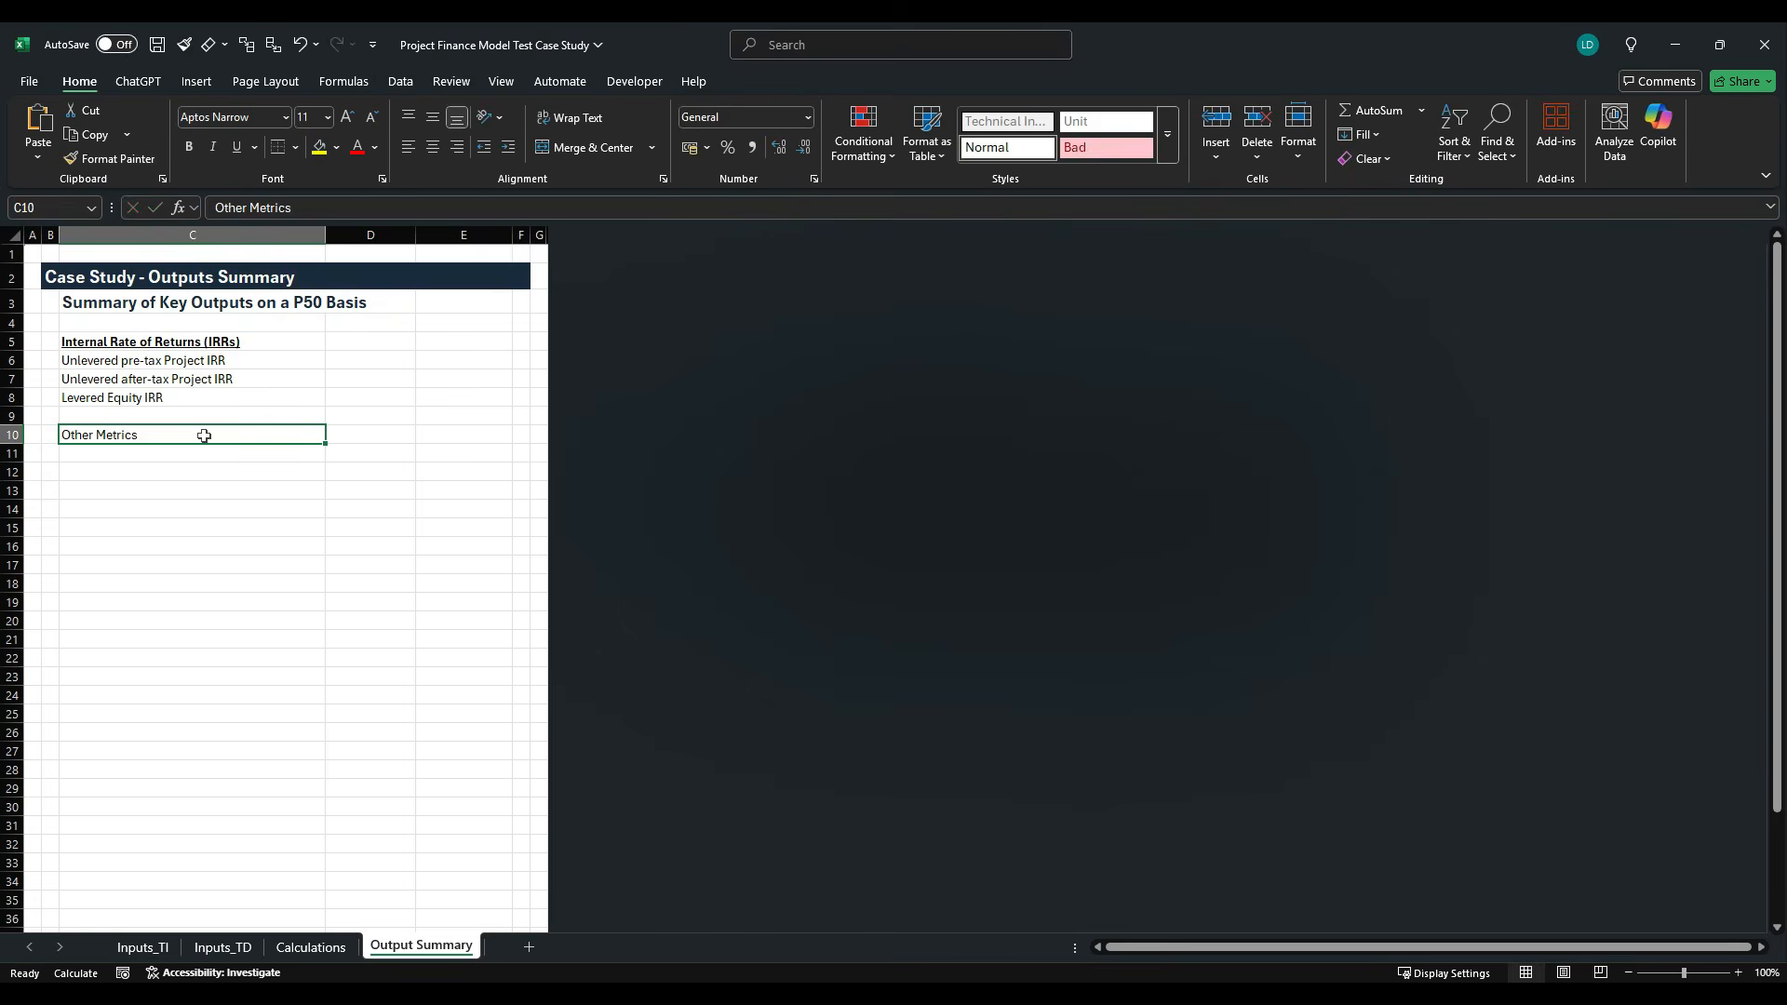
key(ctrl+b)
key(ctrl+u)
key(Return)
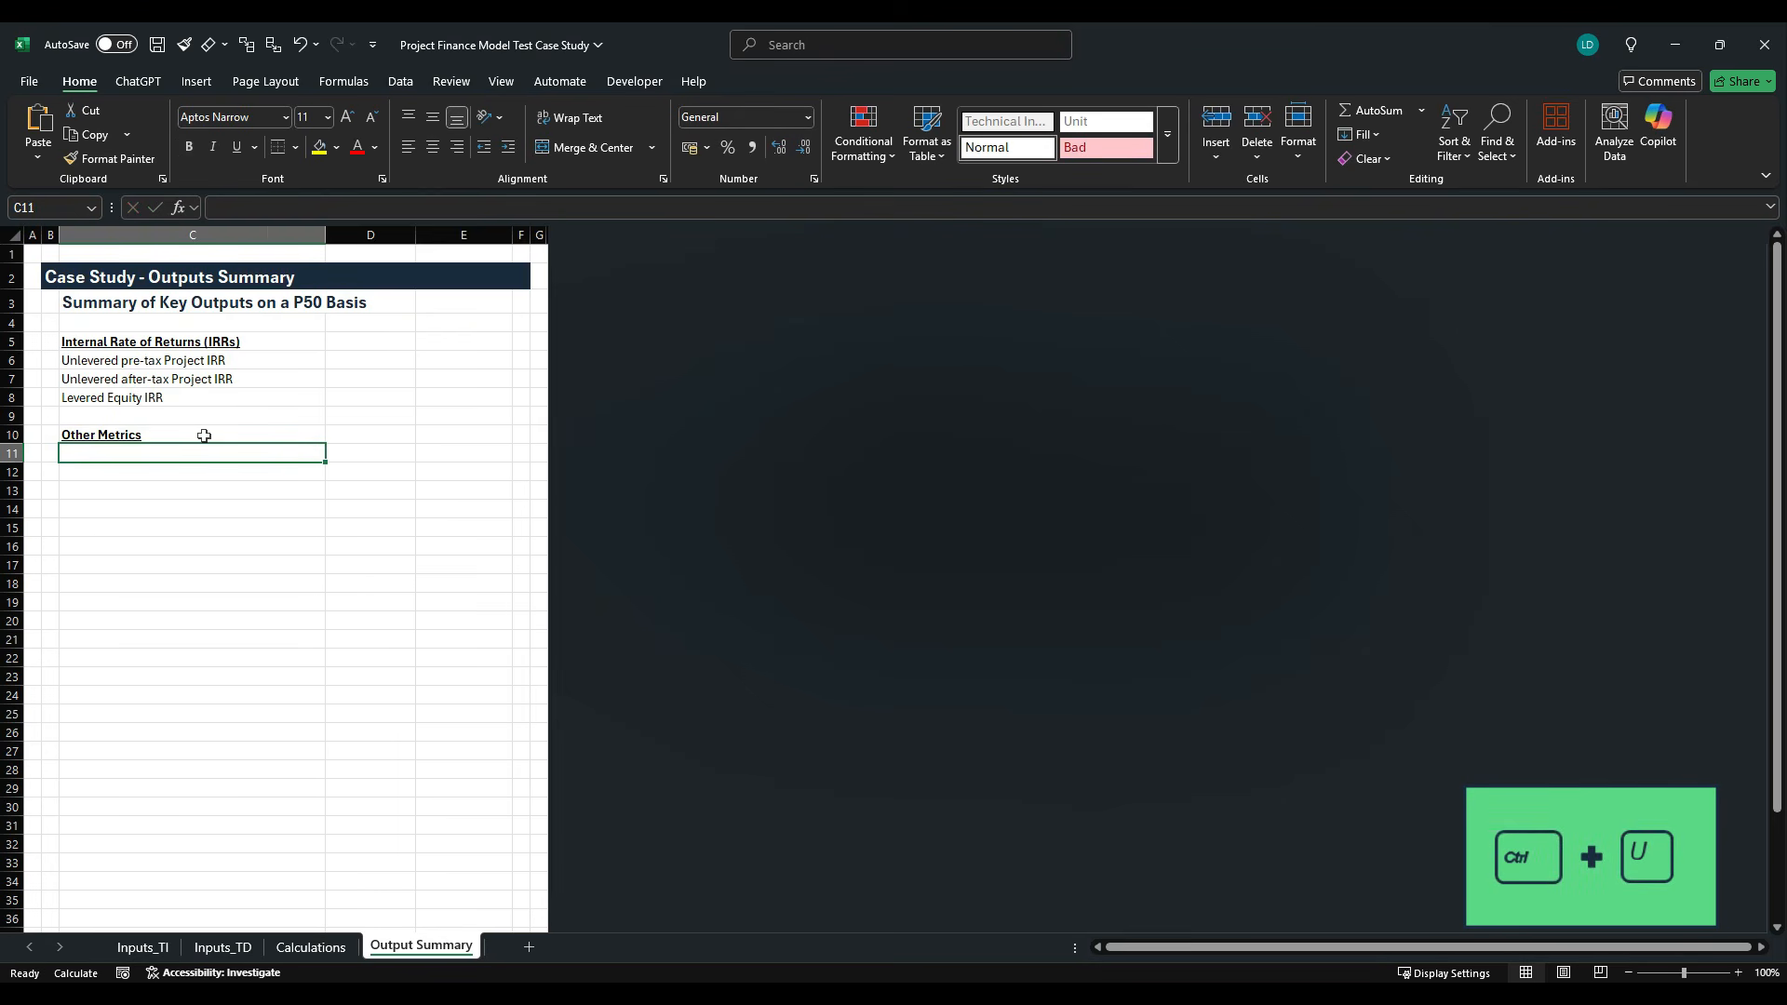
- Copy "Net Present Value (NPV)" from the case study PDF into C11 of the Excel sheet
key(alt+Tab)
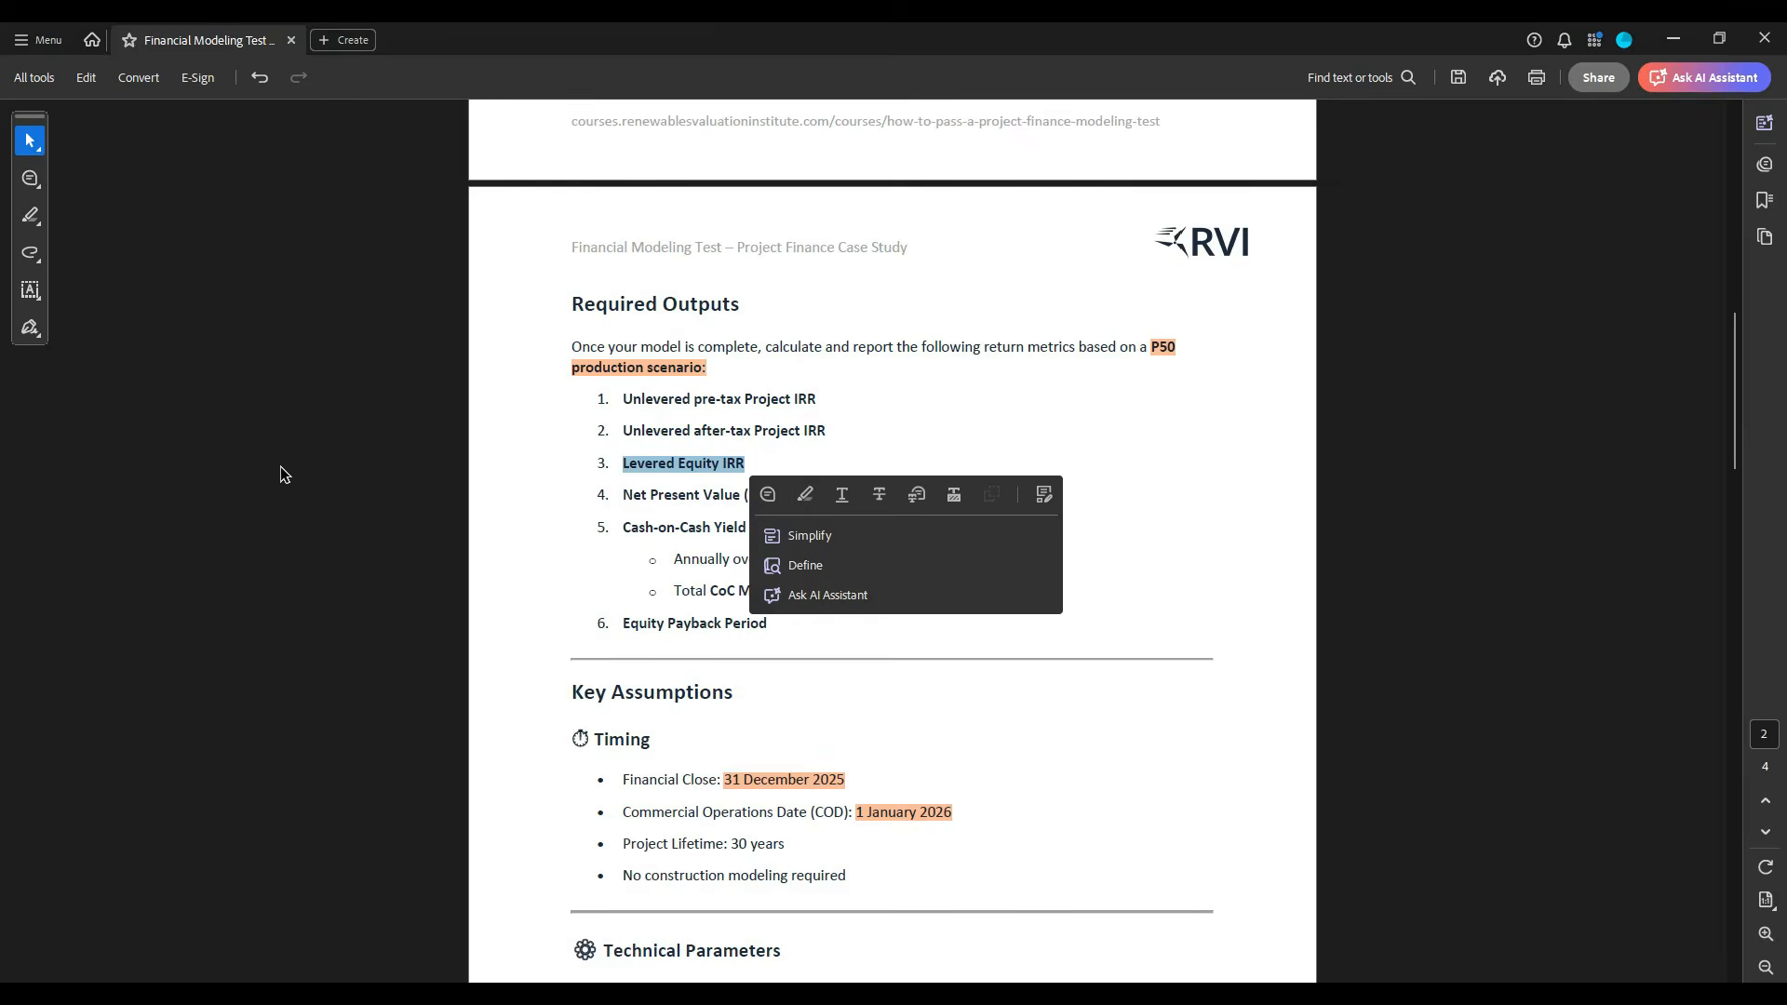
click(633, 500)
drag(623, 496, 785, 498)
key(ctrl+c)
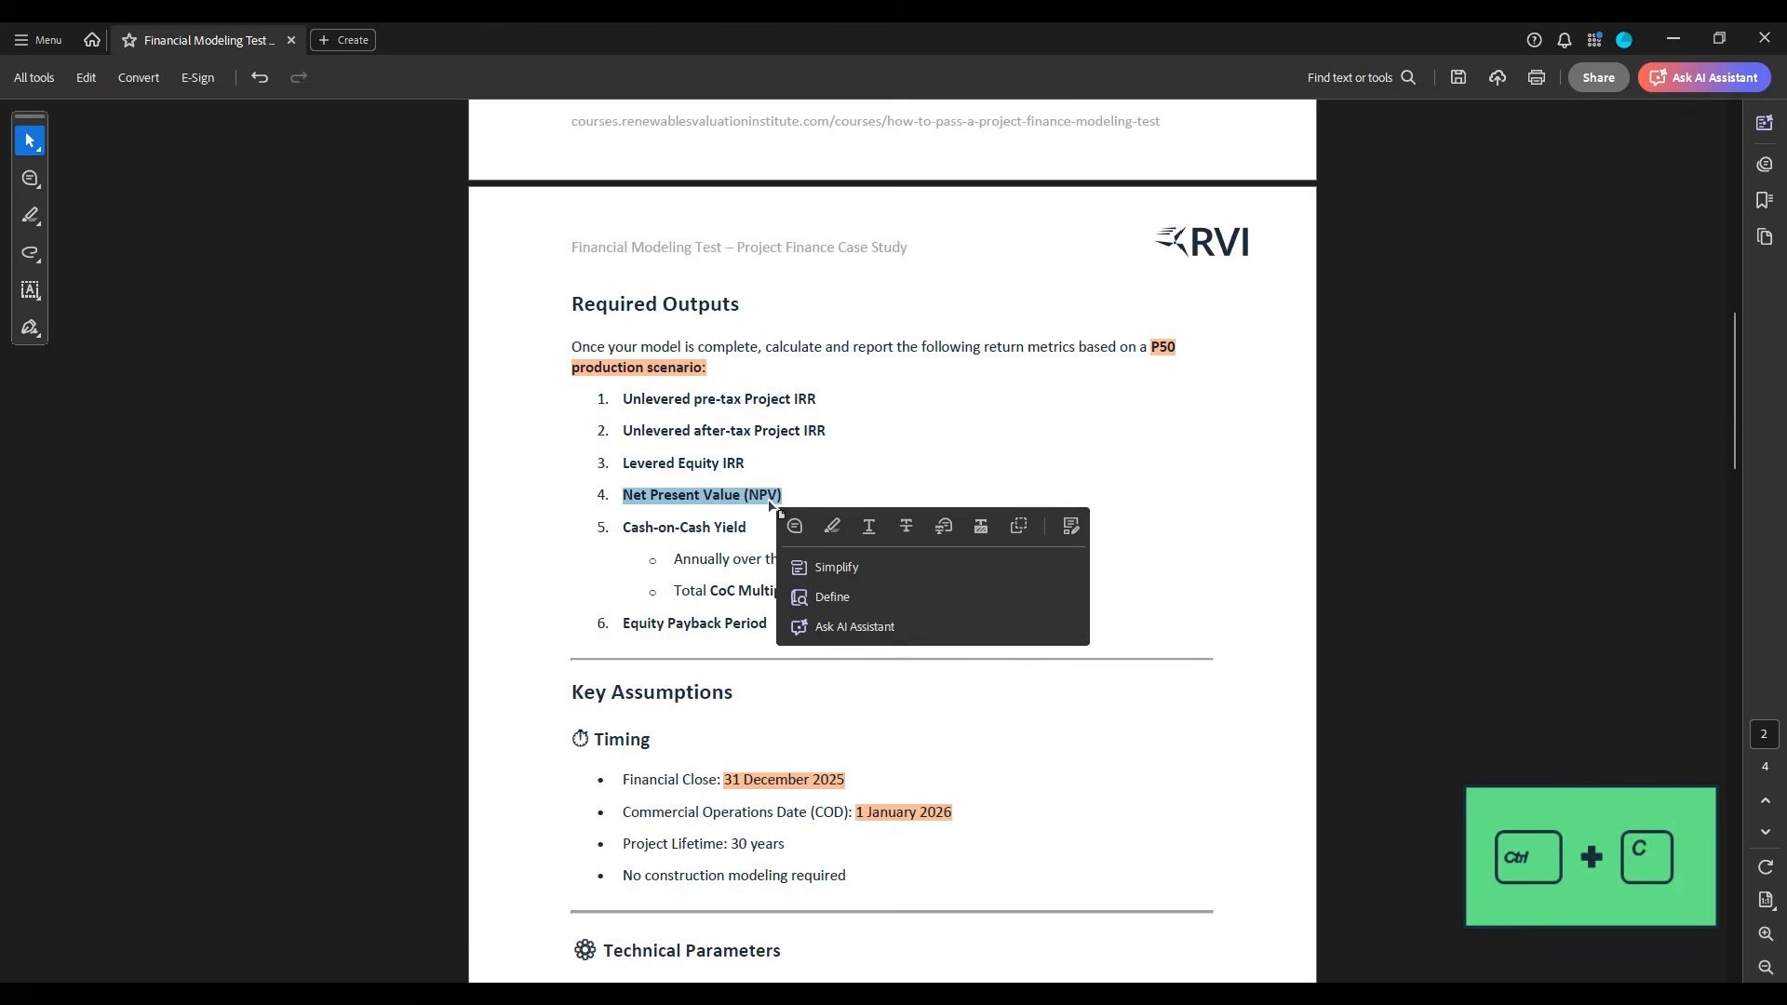
key(alt+Tab)
key(ctrl+v)
- Copy "Cash-on-Cash Yield" from the case study PDF into C12 of the Excel sheet
key(alt+Tab)
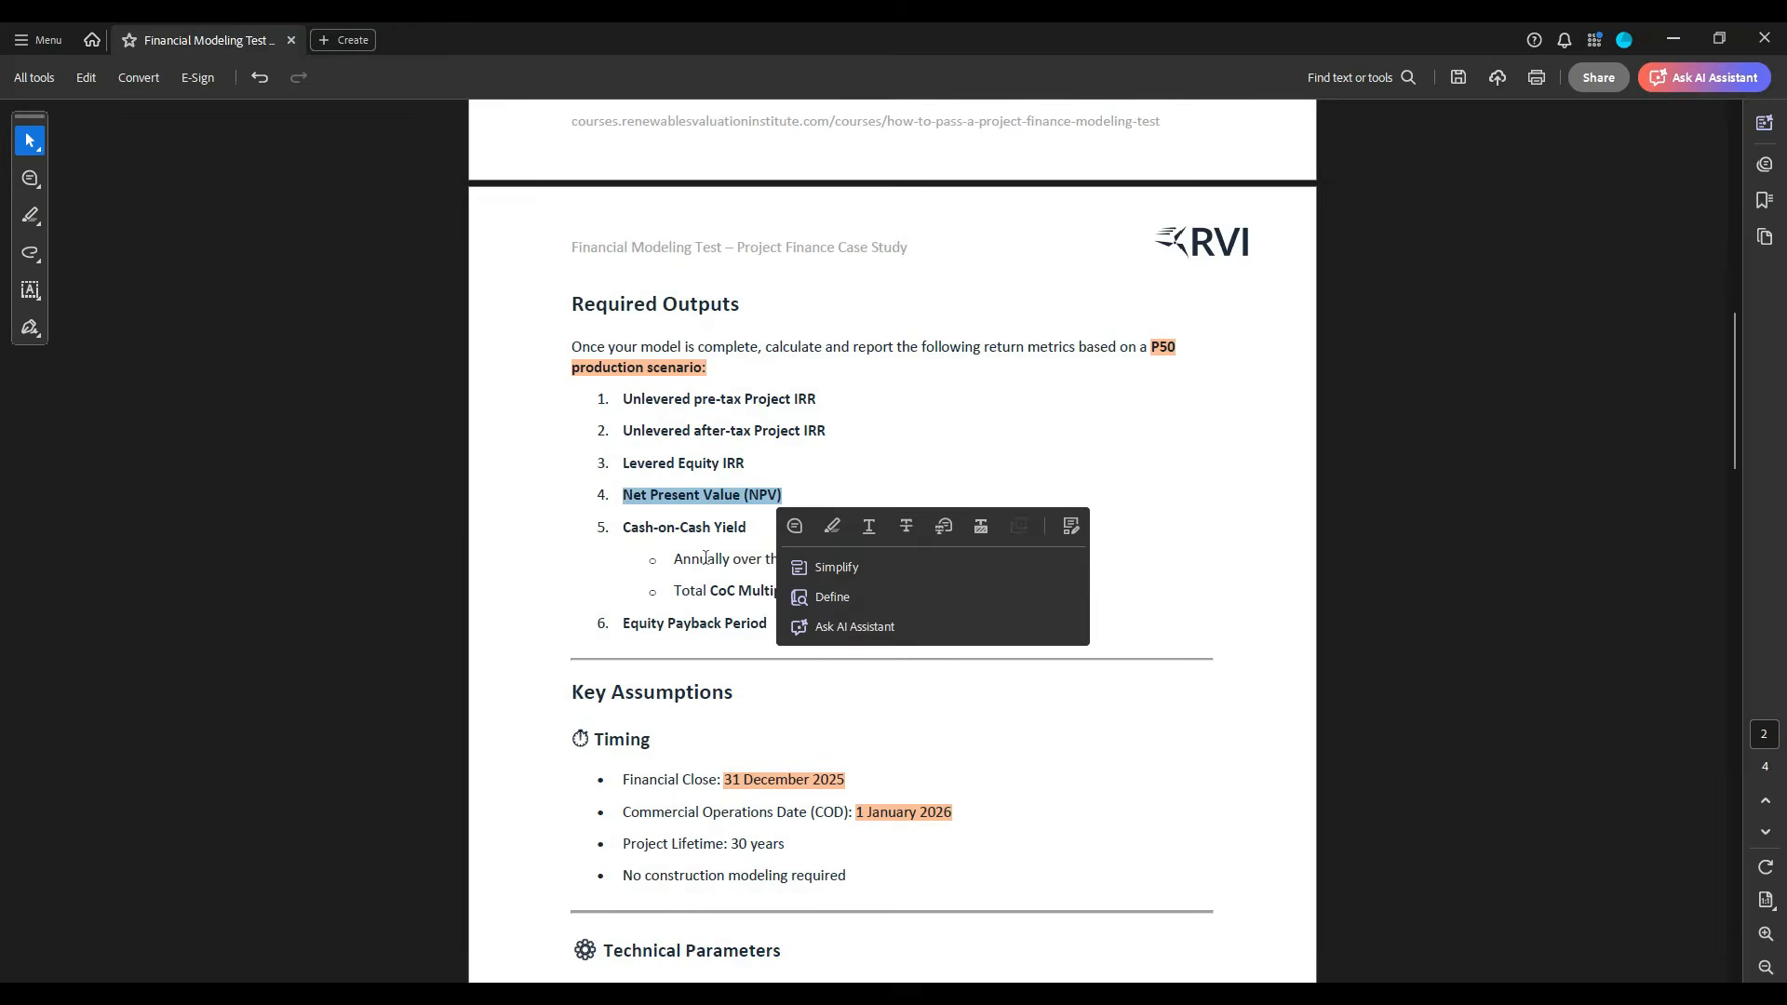
click(612, 532)
drag(611, 532, 747, 532)
key(ctrl+c)
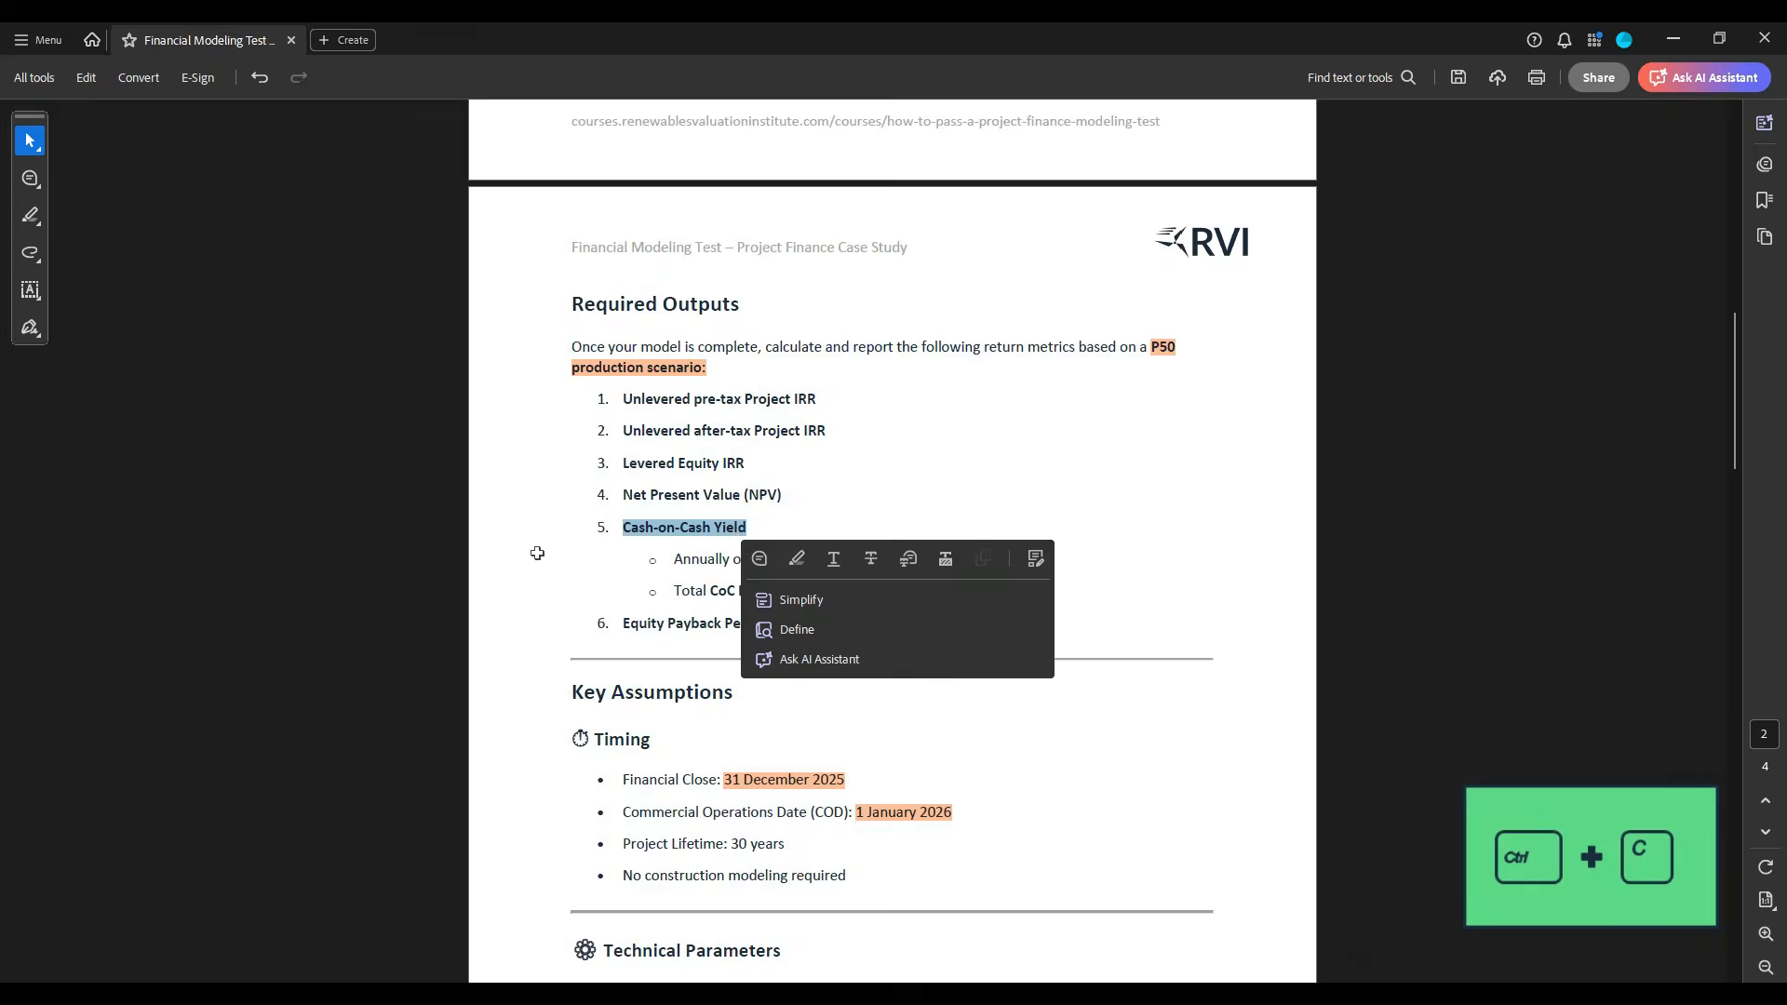
key(alt+Tab)
click(227, 478)
key(ctrl+v)
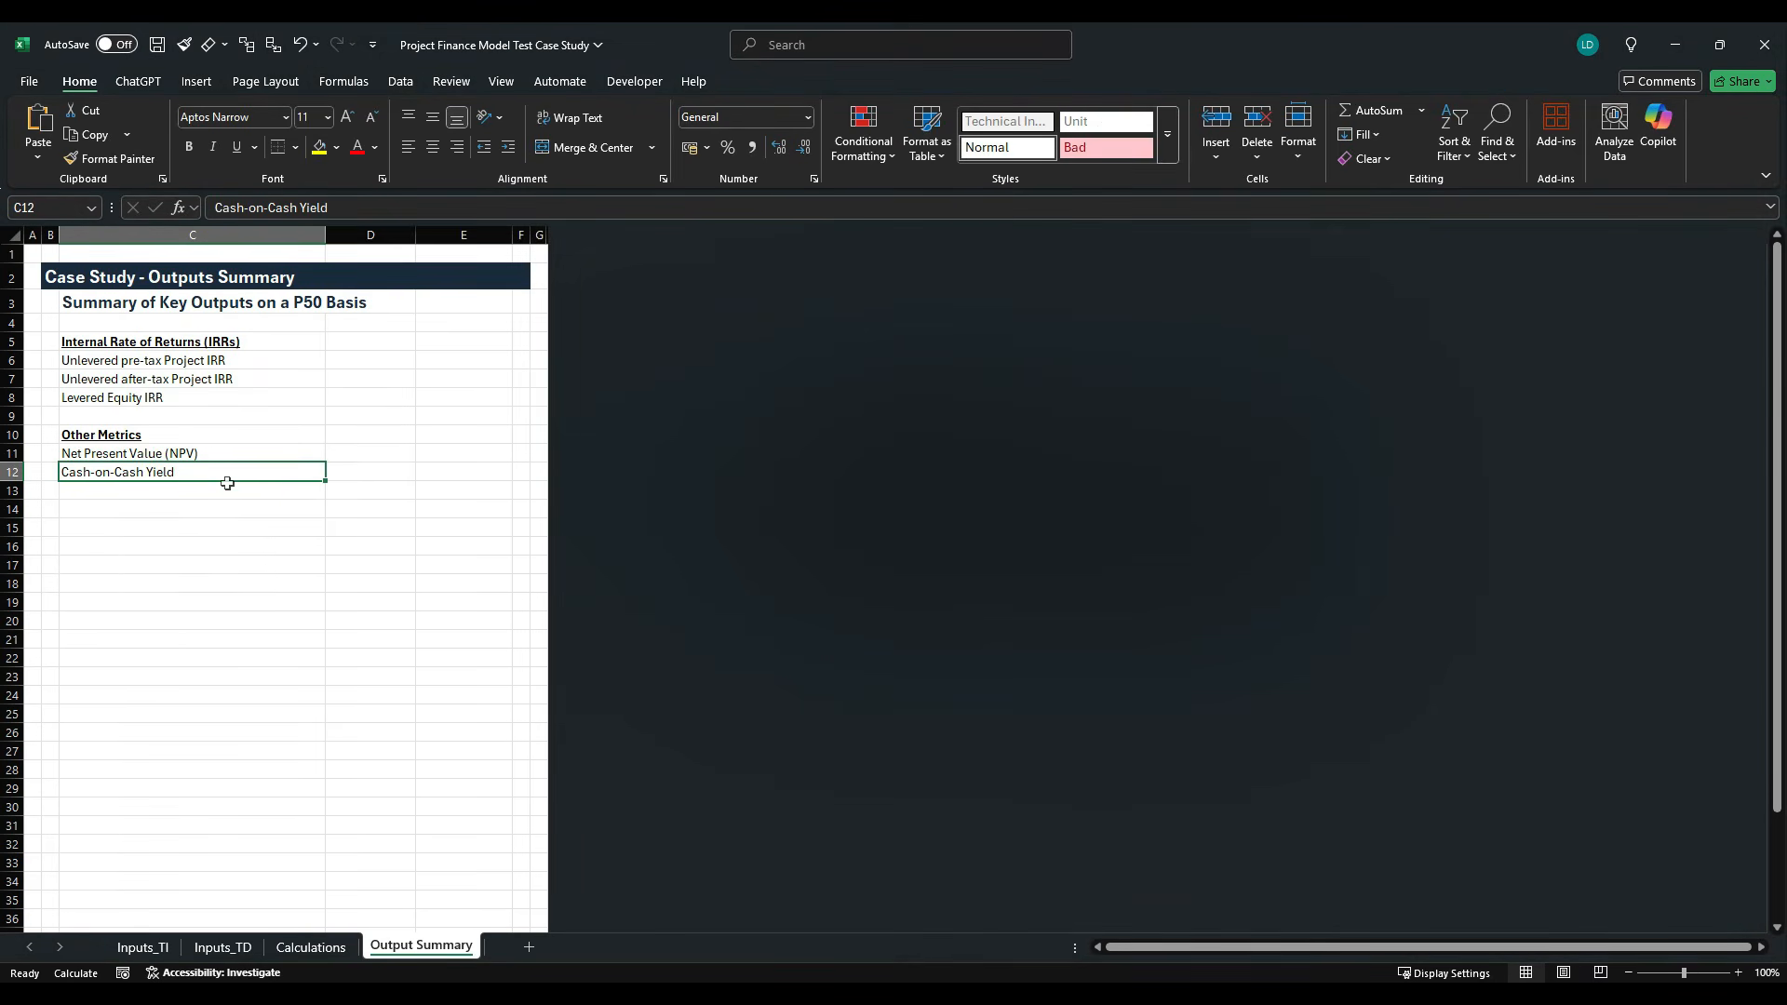
- Extend the label in C12 to "Cash-on-Cash Yield (avg. across 30 years)"
click(359, 208)
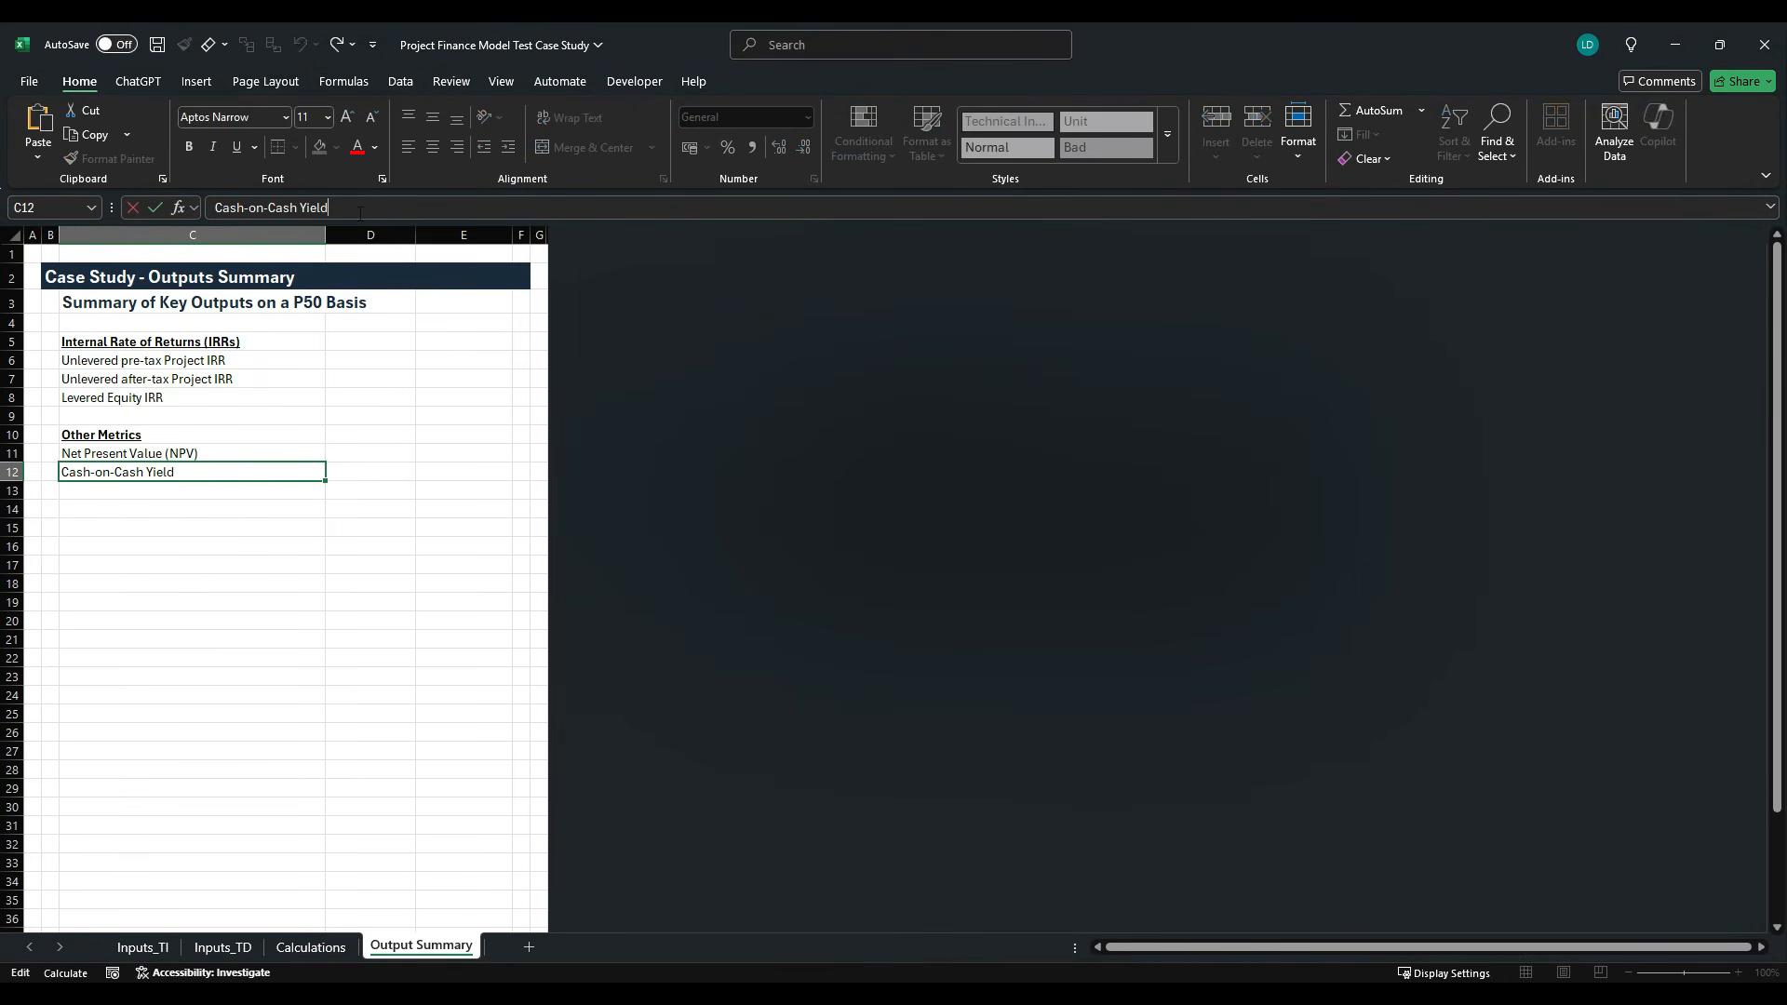
text((avg. across 3)
key(BackSpace)
key(BackSpace)
key(Return)
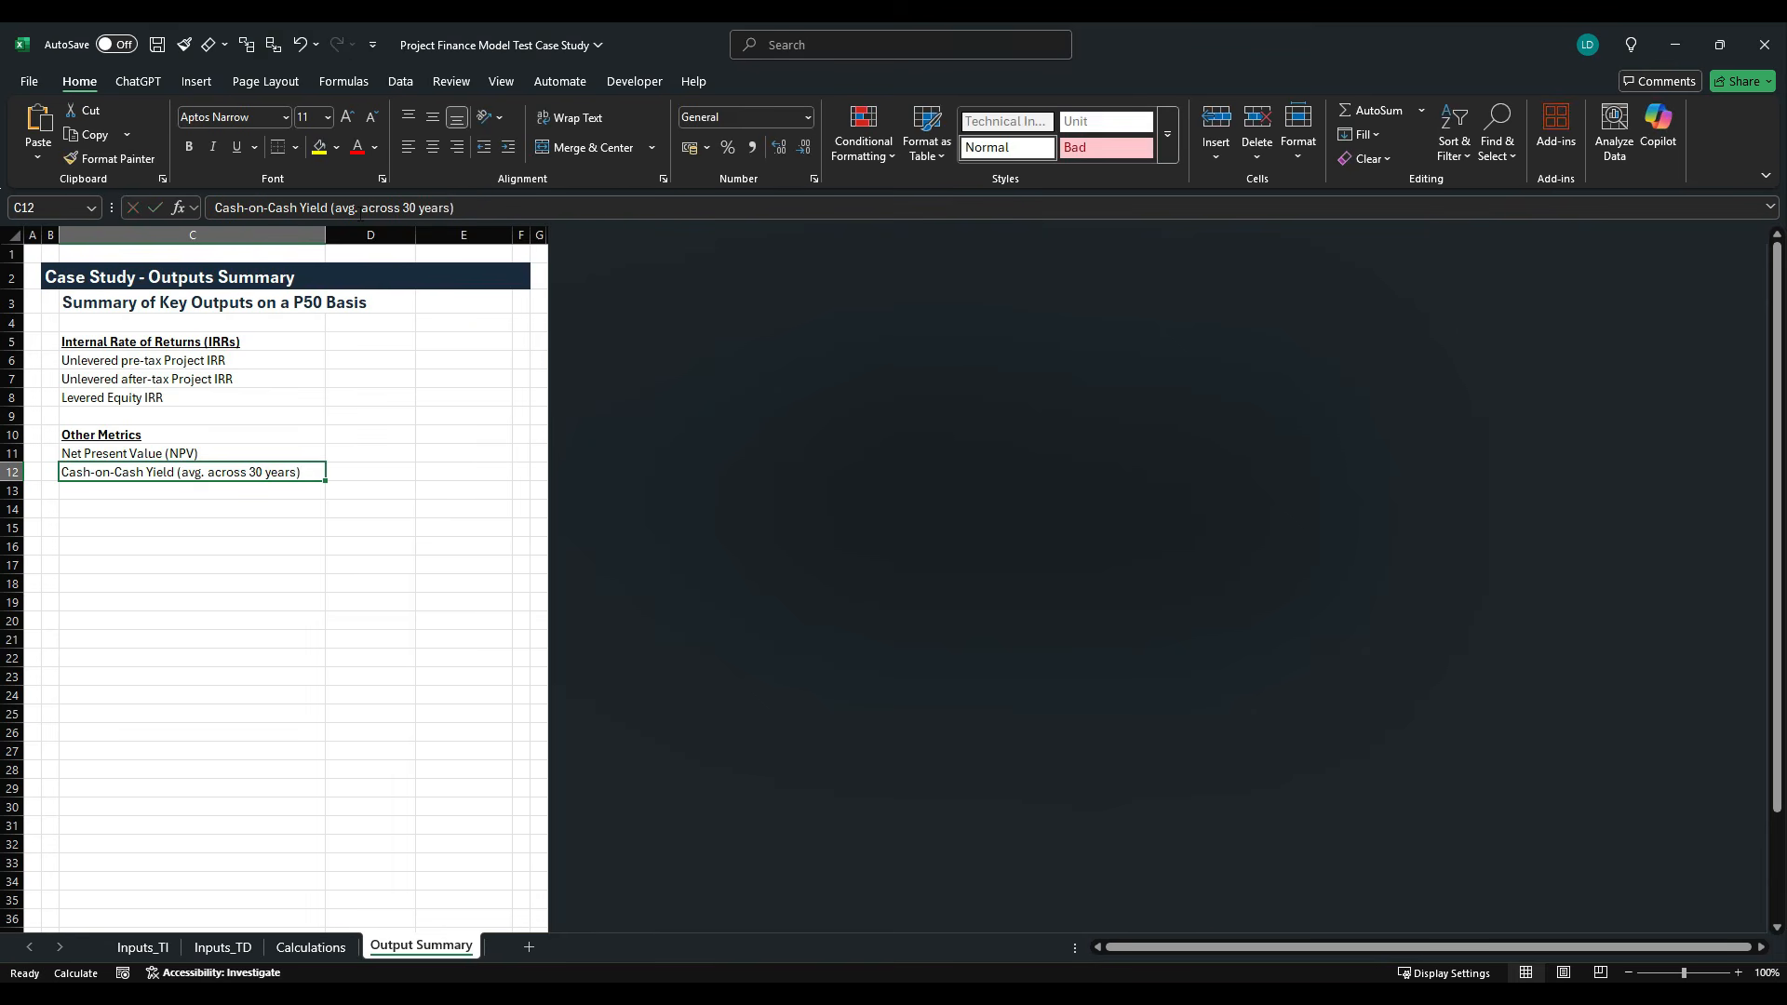
- Copy "Total CoC Multiple" from the case study PDF into C13 of the Excel sheet
key(alt+Tab)
click(724, 576)
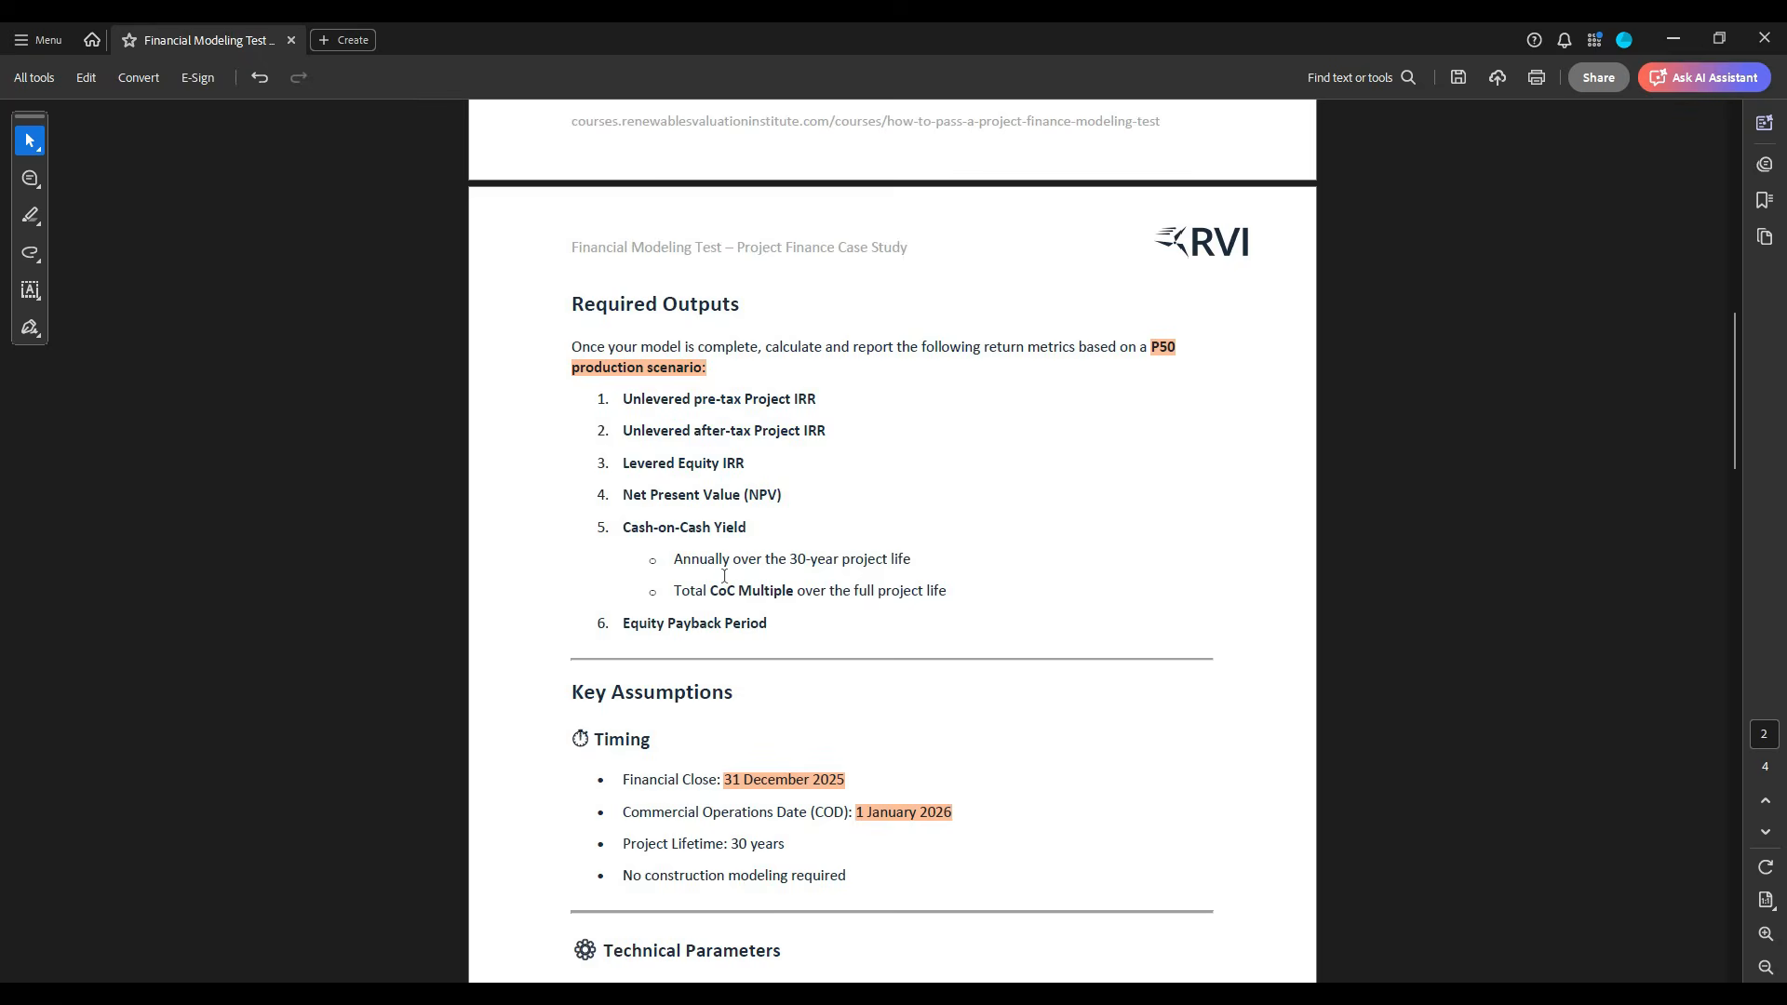
drag(689, 596, 794, 596)
key(ctrl+c)
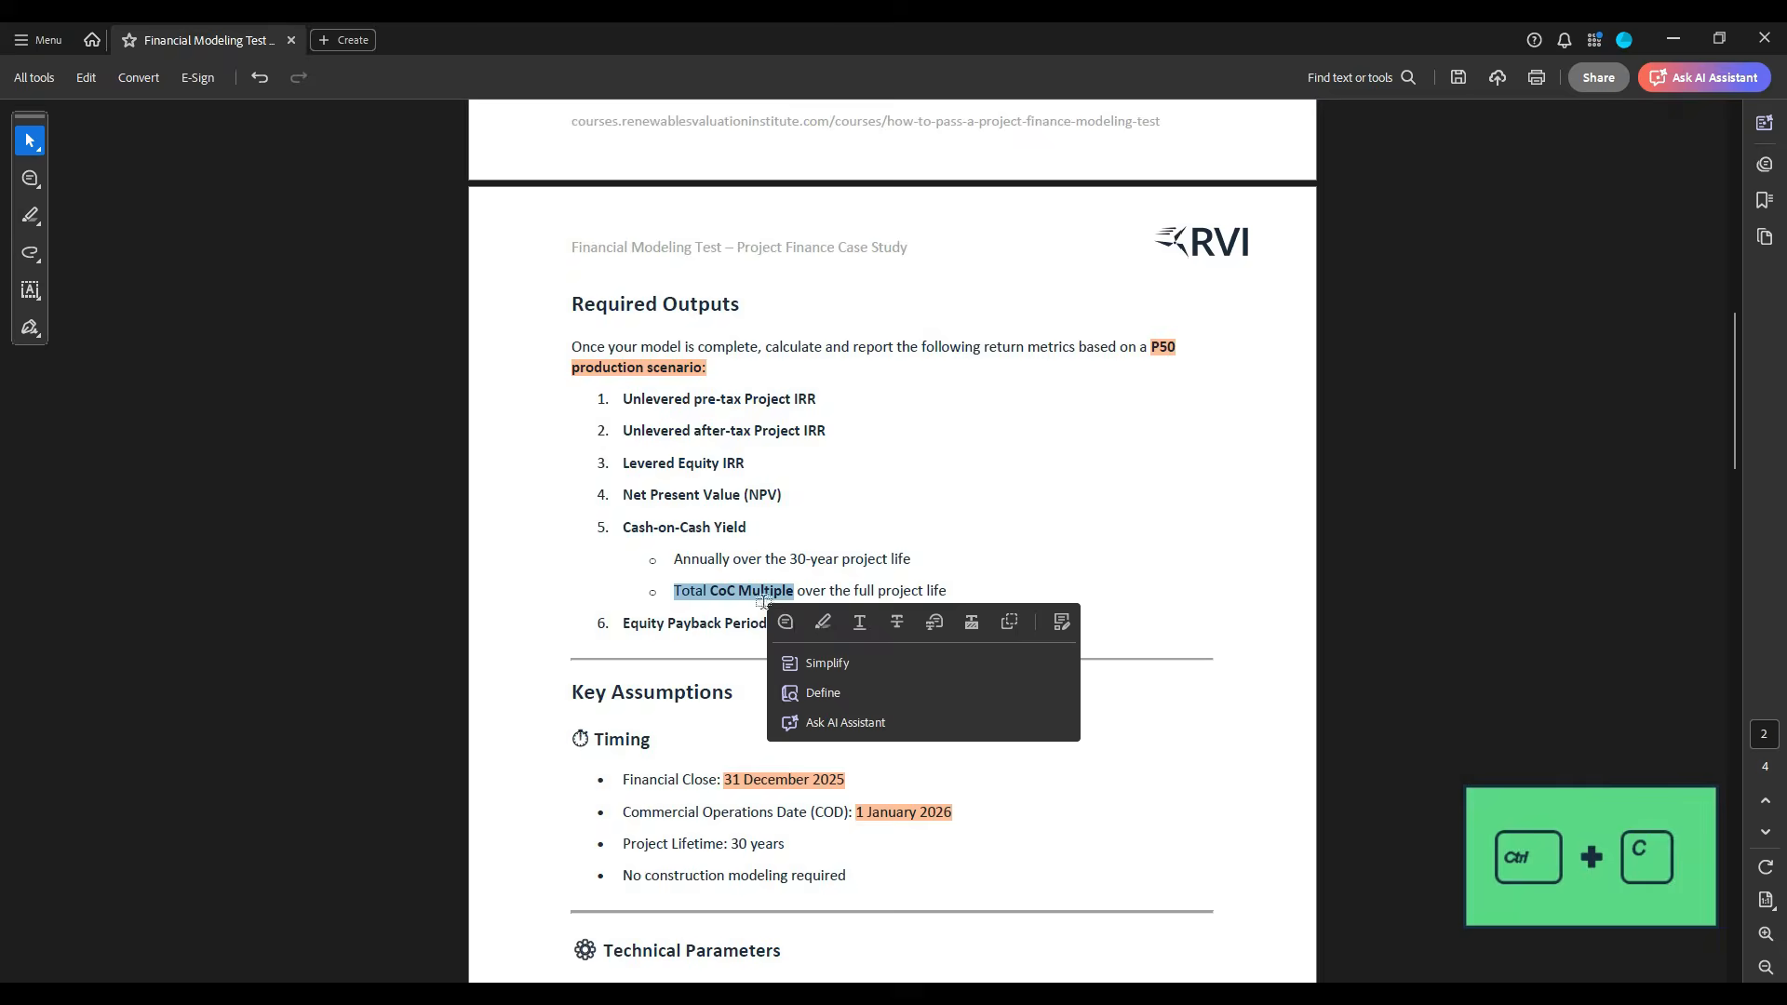
key(alt+Tab)
key(ctrl+v)
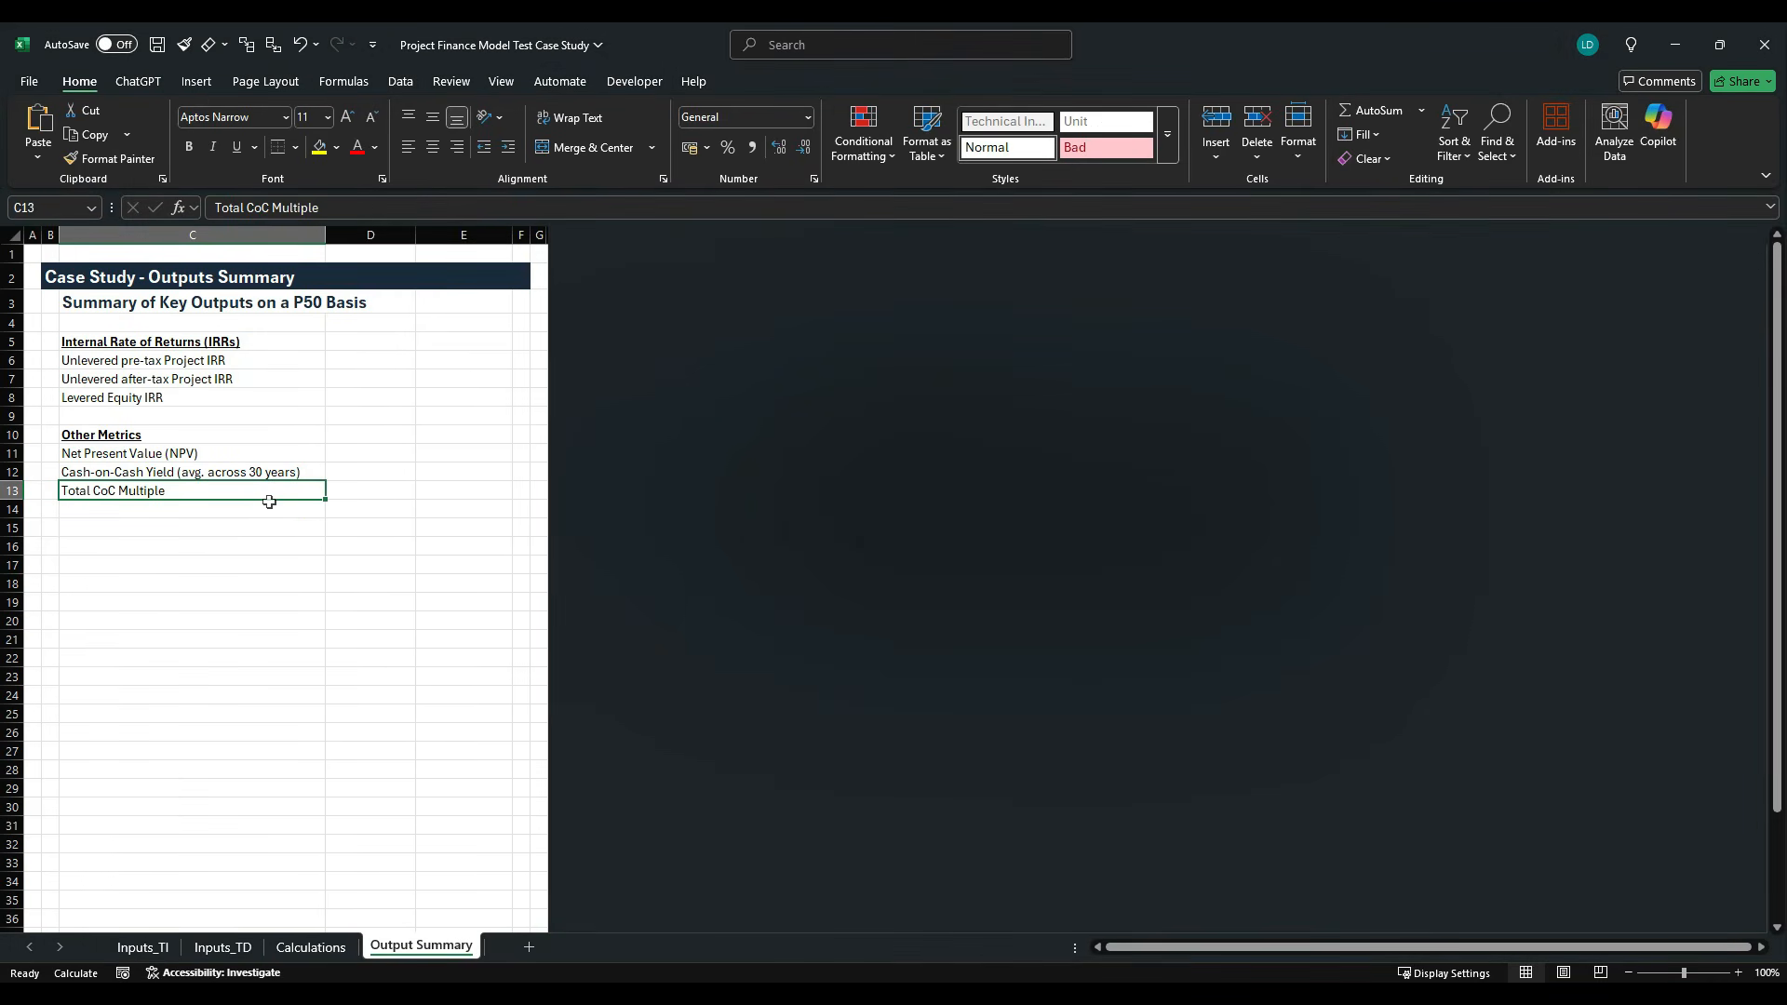
- Extend the label in C13 to "Total CoC Multiple over full project life"
click(404, 217)
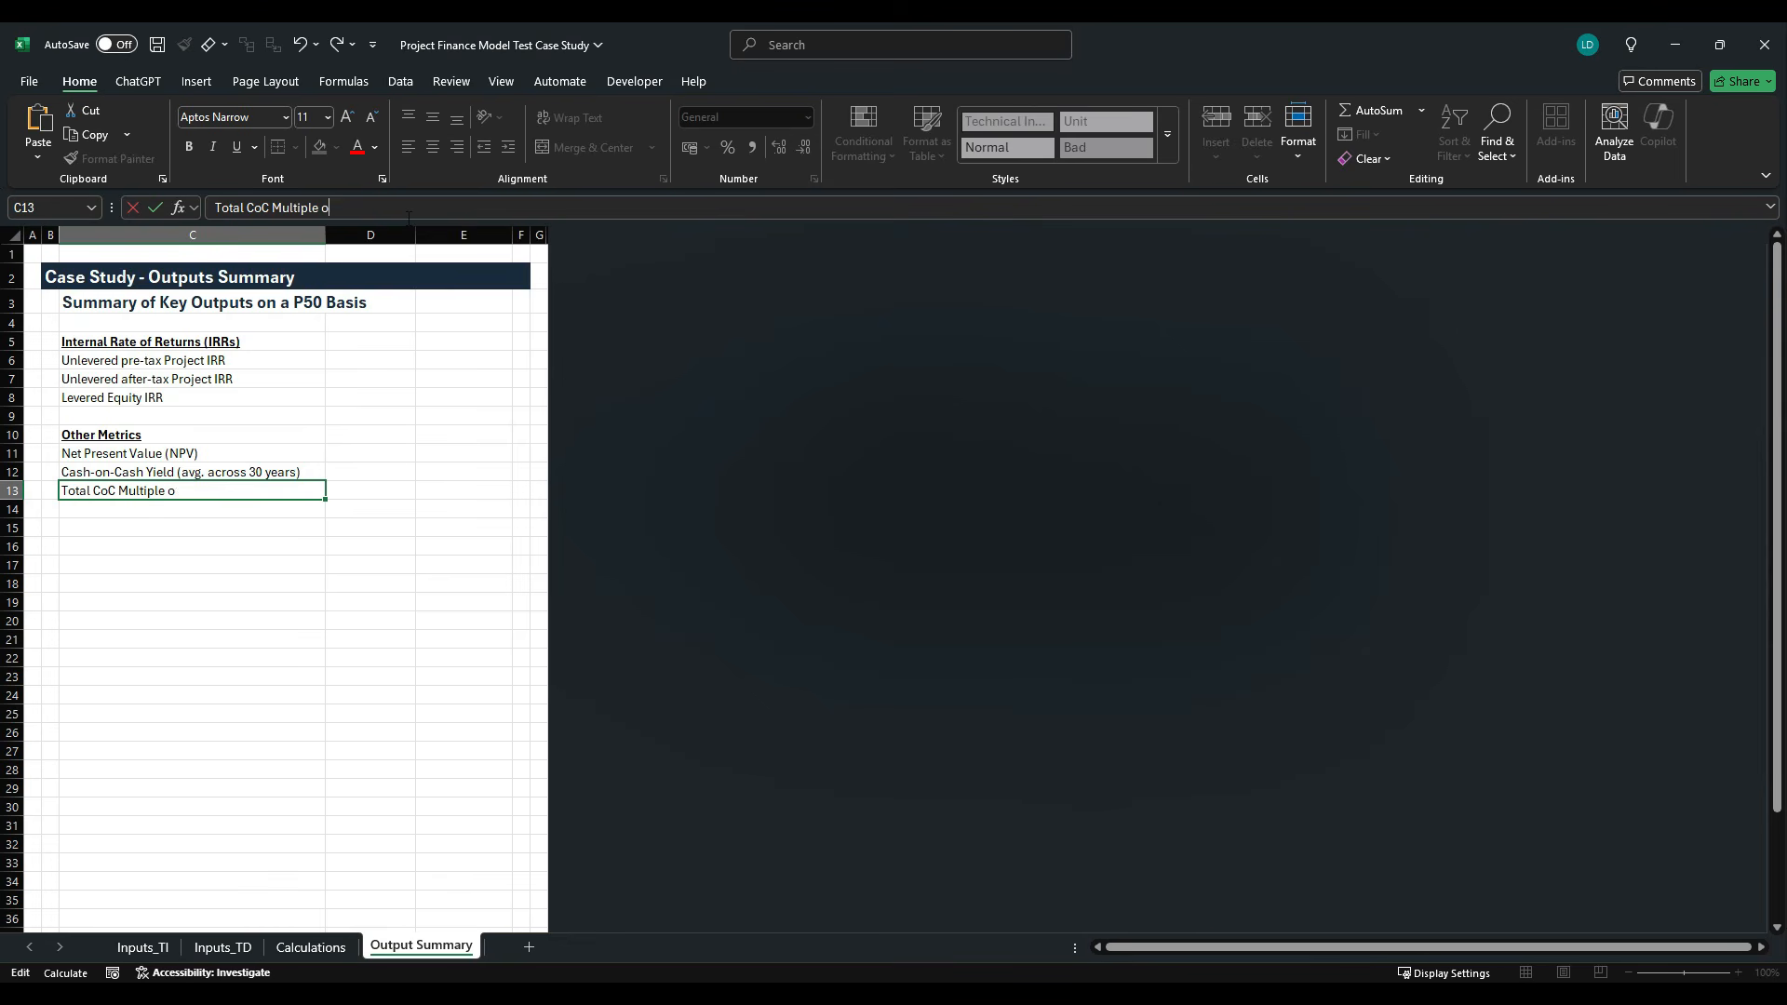
text(over full project lif)
key(Return)
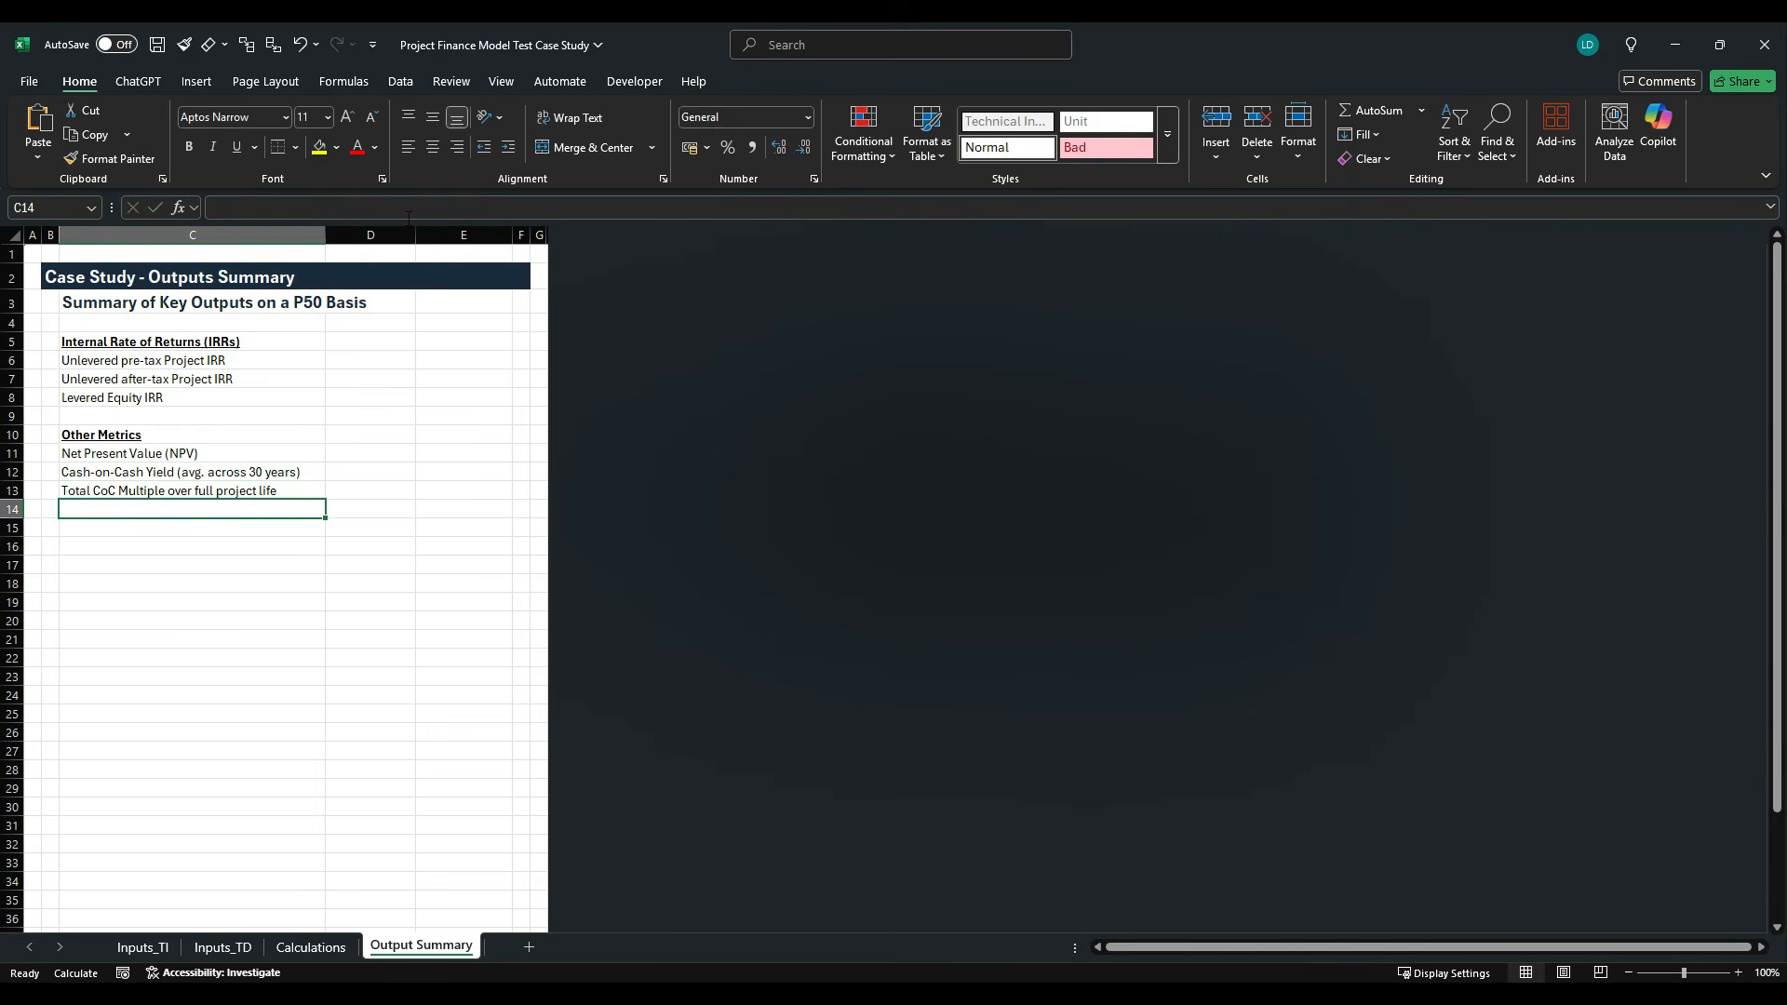
- Copy "Equity Payback Period" from the case study PDF into C14 of the Excel sheet
key(alt+Tab)
drag(622, 624, 736, 631)
key(ctrl+c)
key(alt+Tab)
key(ctrl+v)
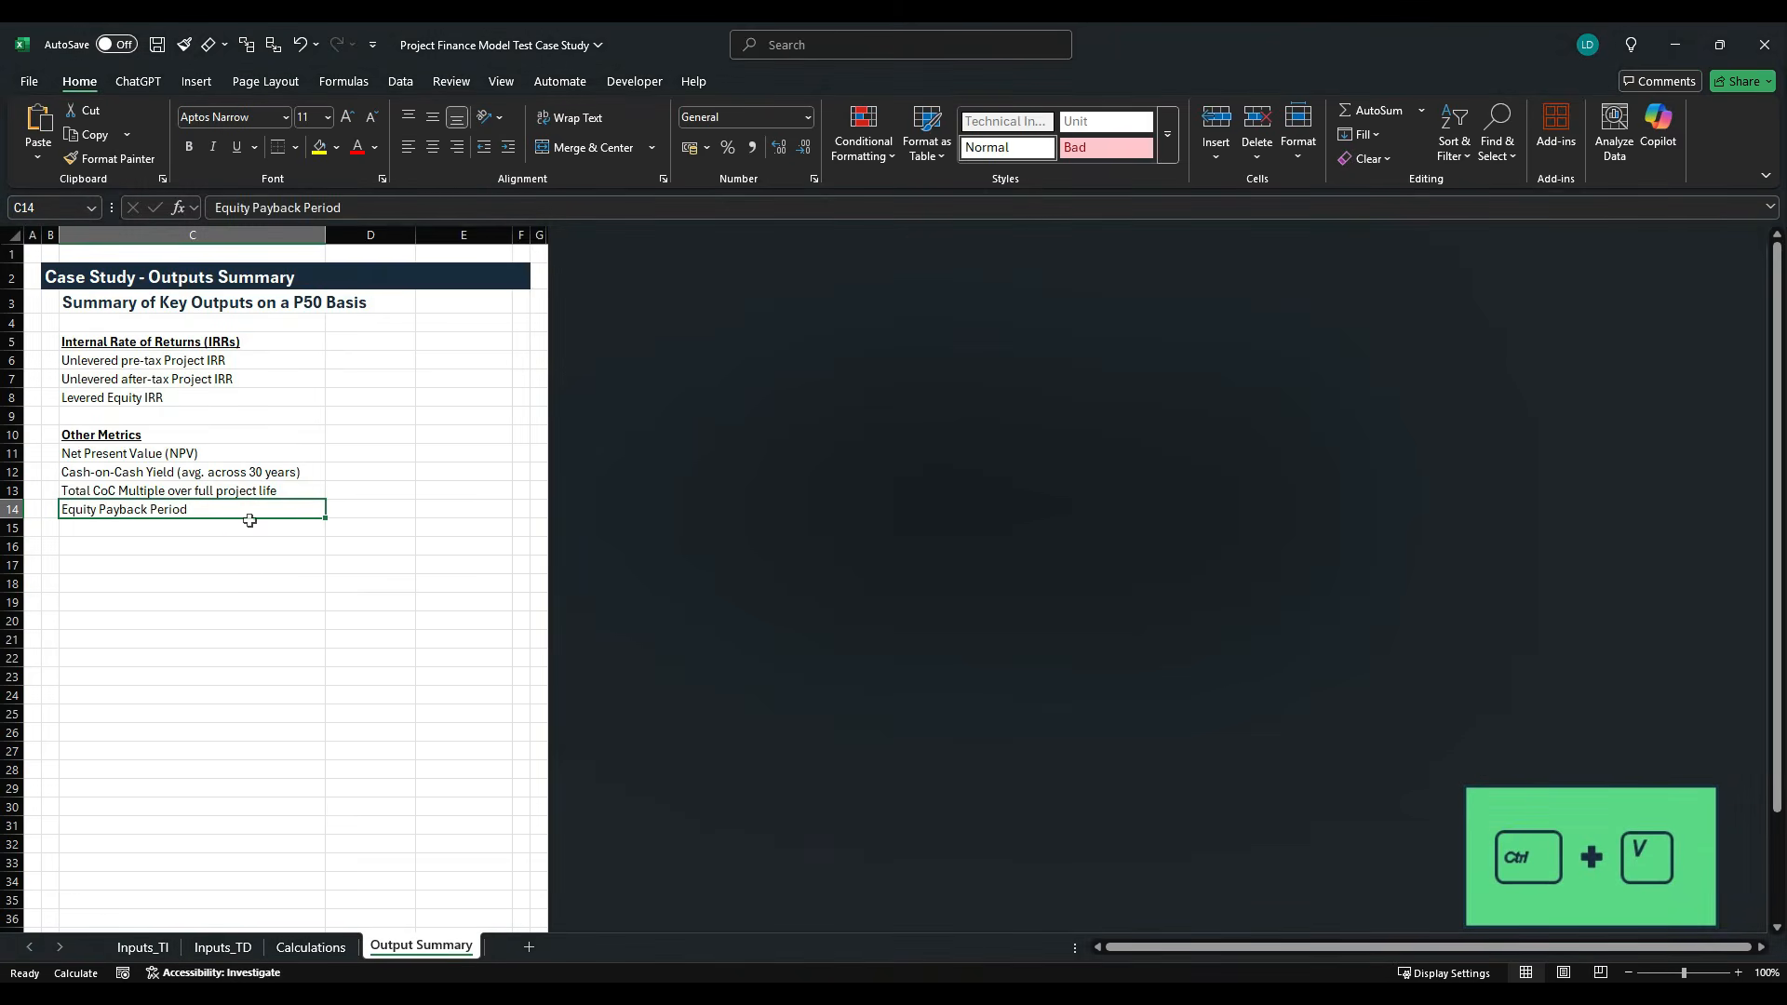
- Enter the unit "% p.a." in D6 for the unlevered pre-tax Project IRR
click(353, 362)
text(%)
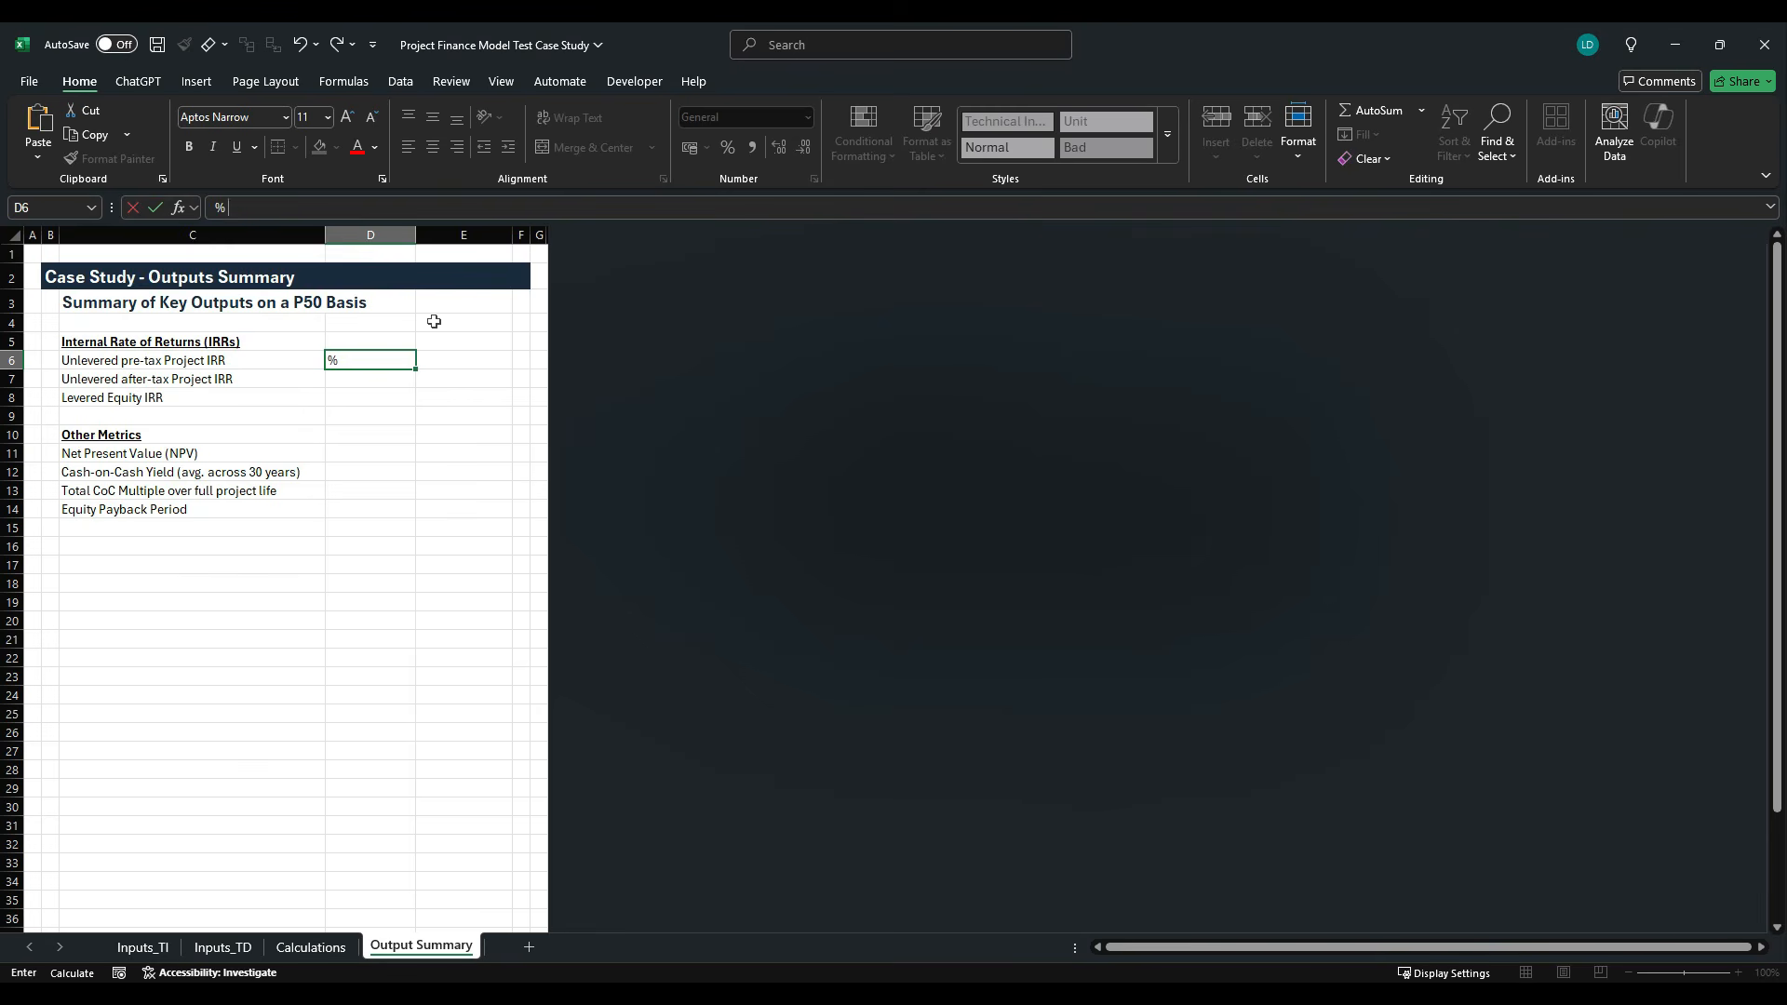
key(ctrl+Return)
key(shift+Down)
key(shift+Down)
key(shift+Down)
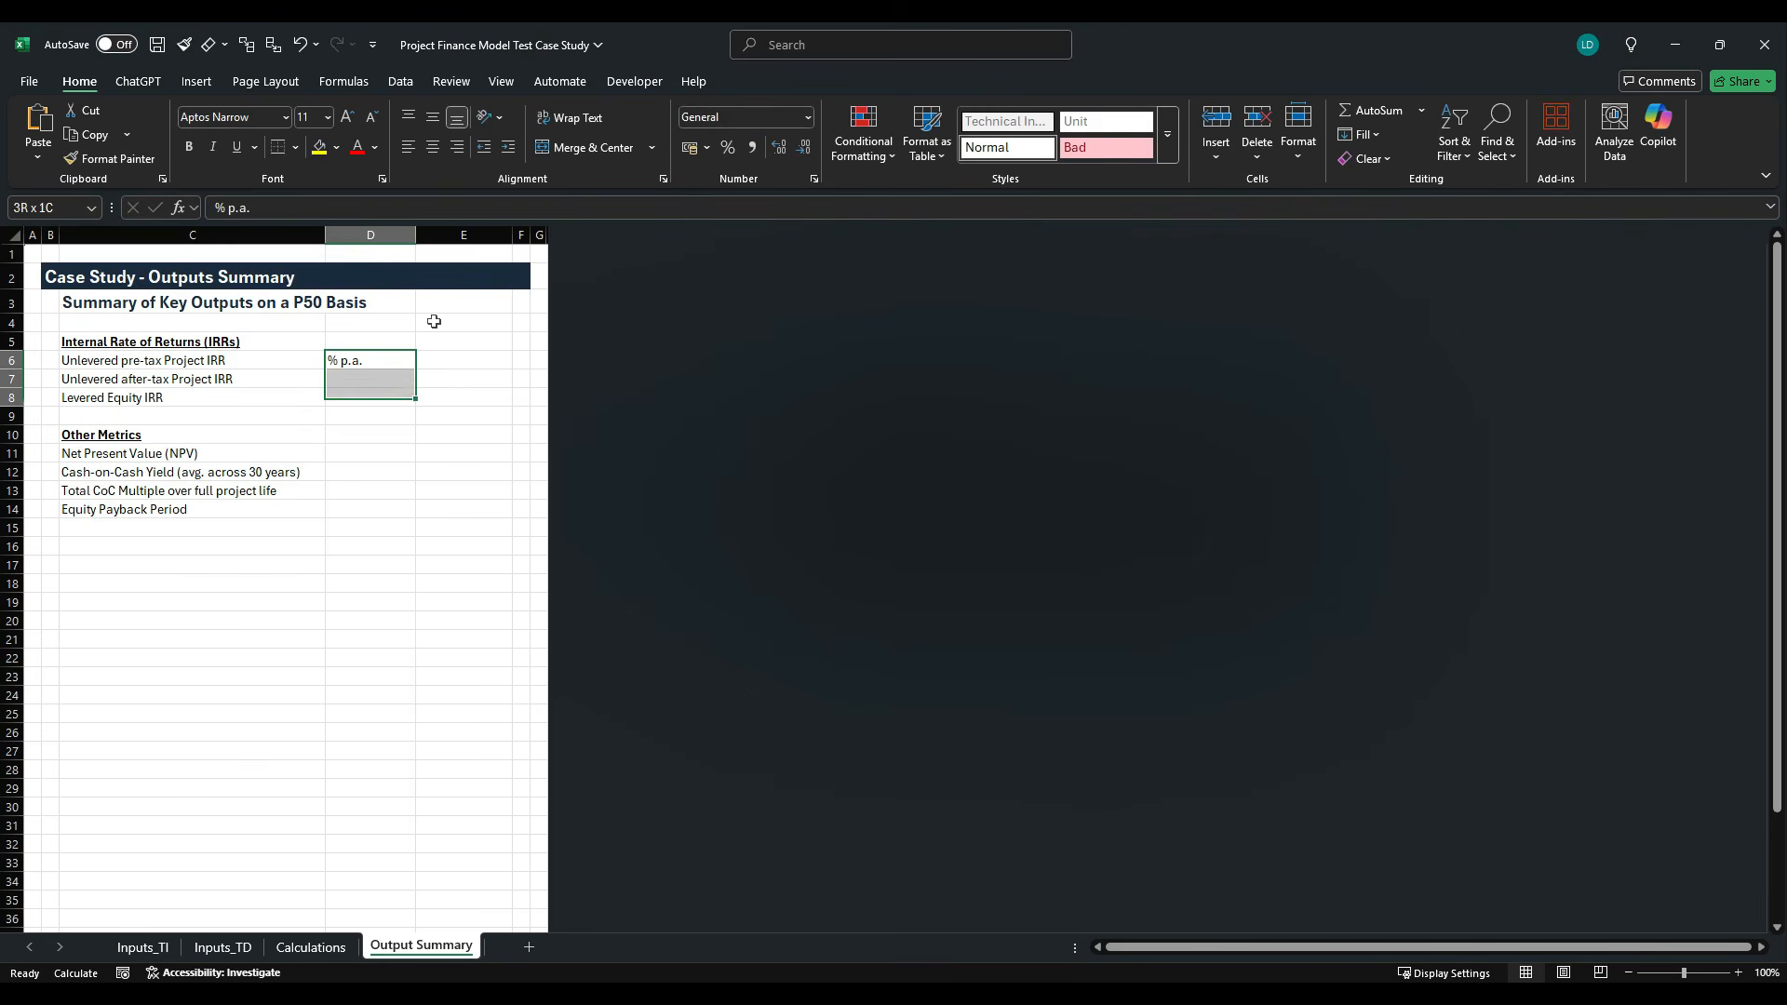
click(357, 511)
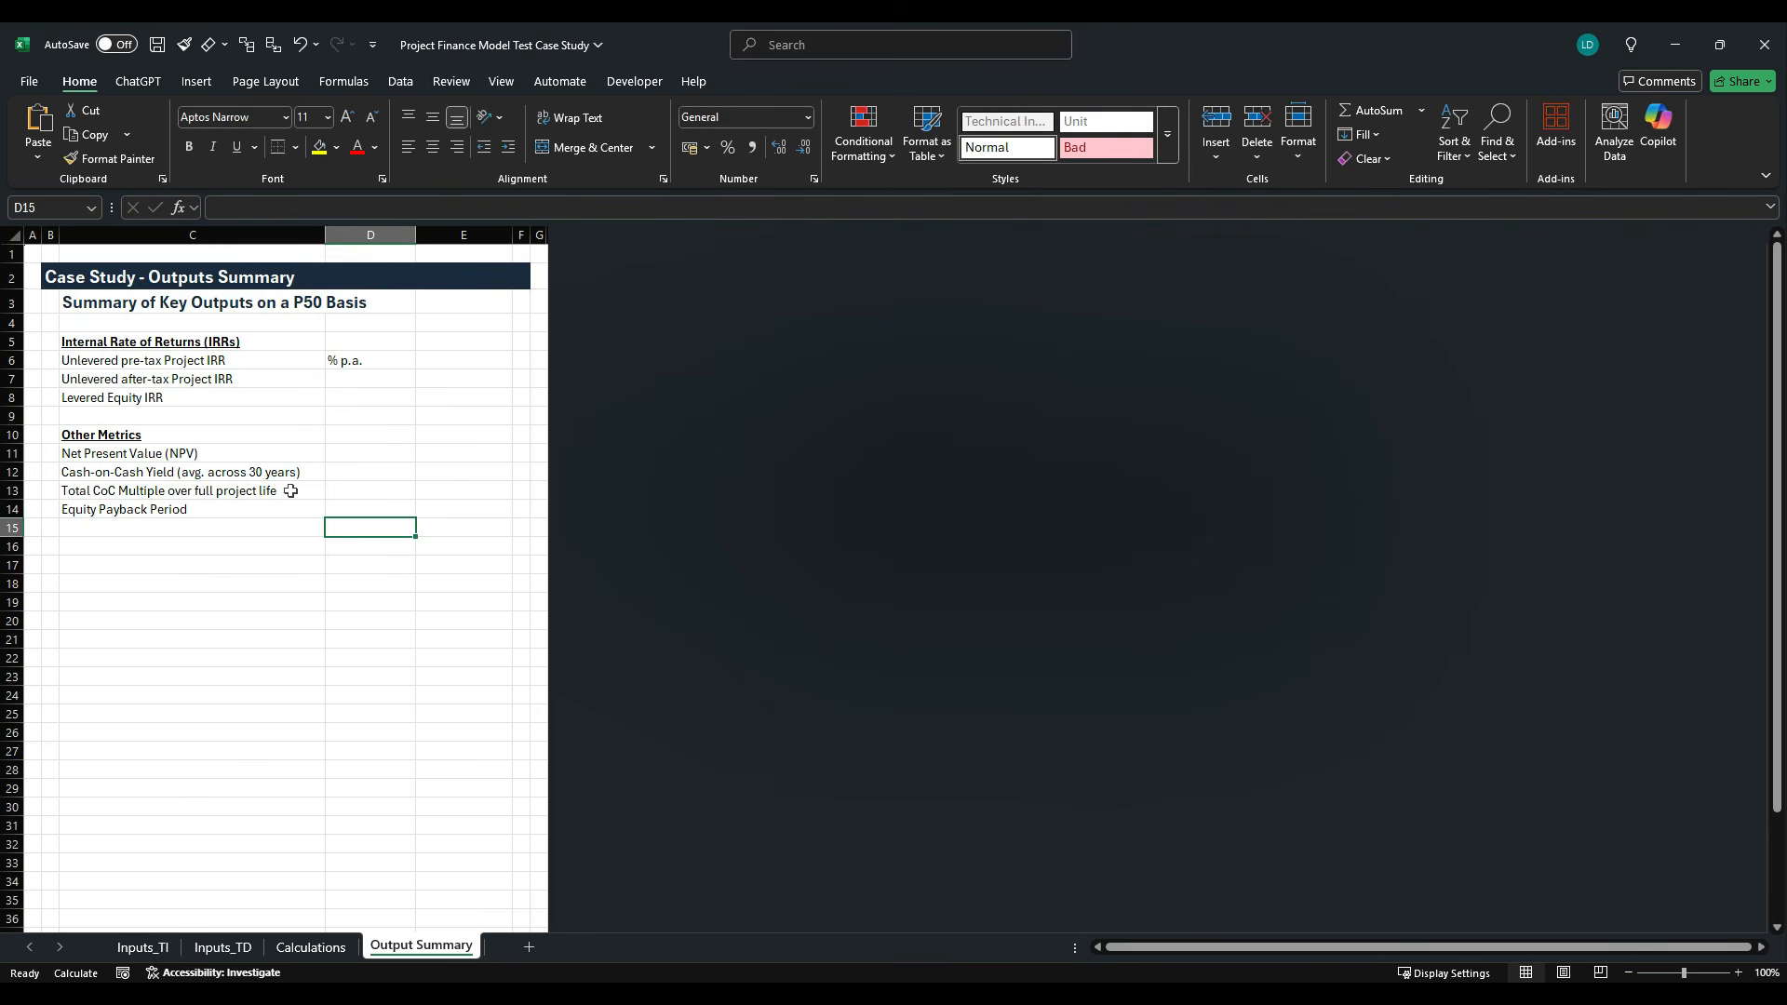
- Insert a new row 9 directly below the Levered Equity IRR row
click(12, 416)
key(ctrl+shift+equal)
key(Right)
key(Right)
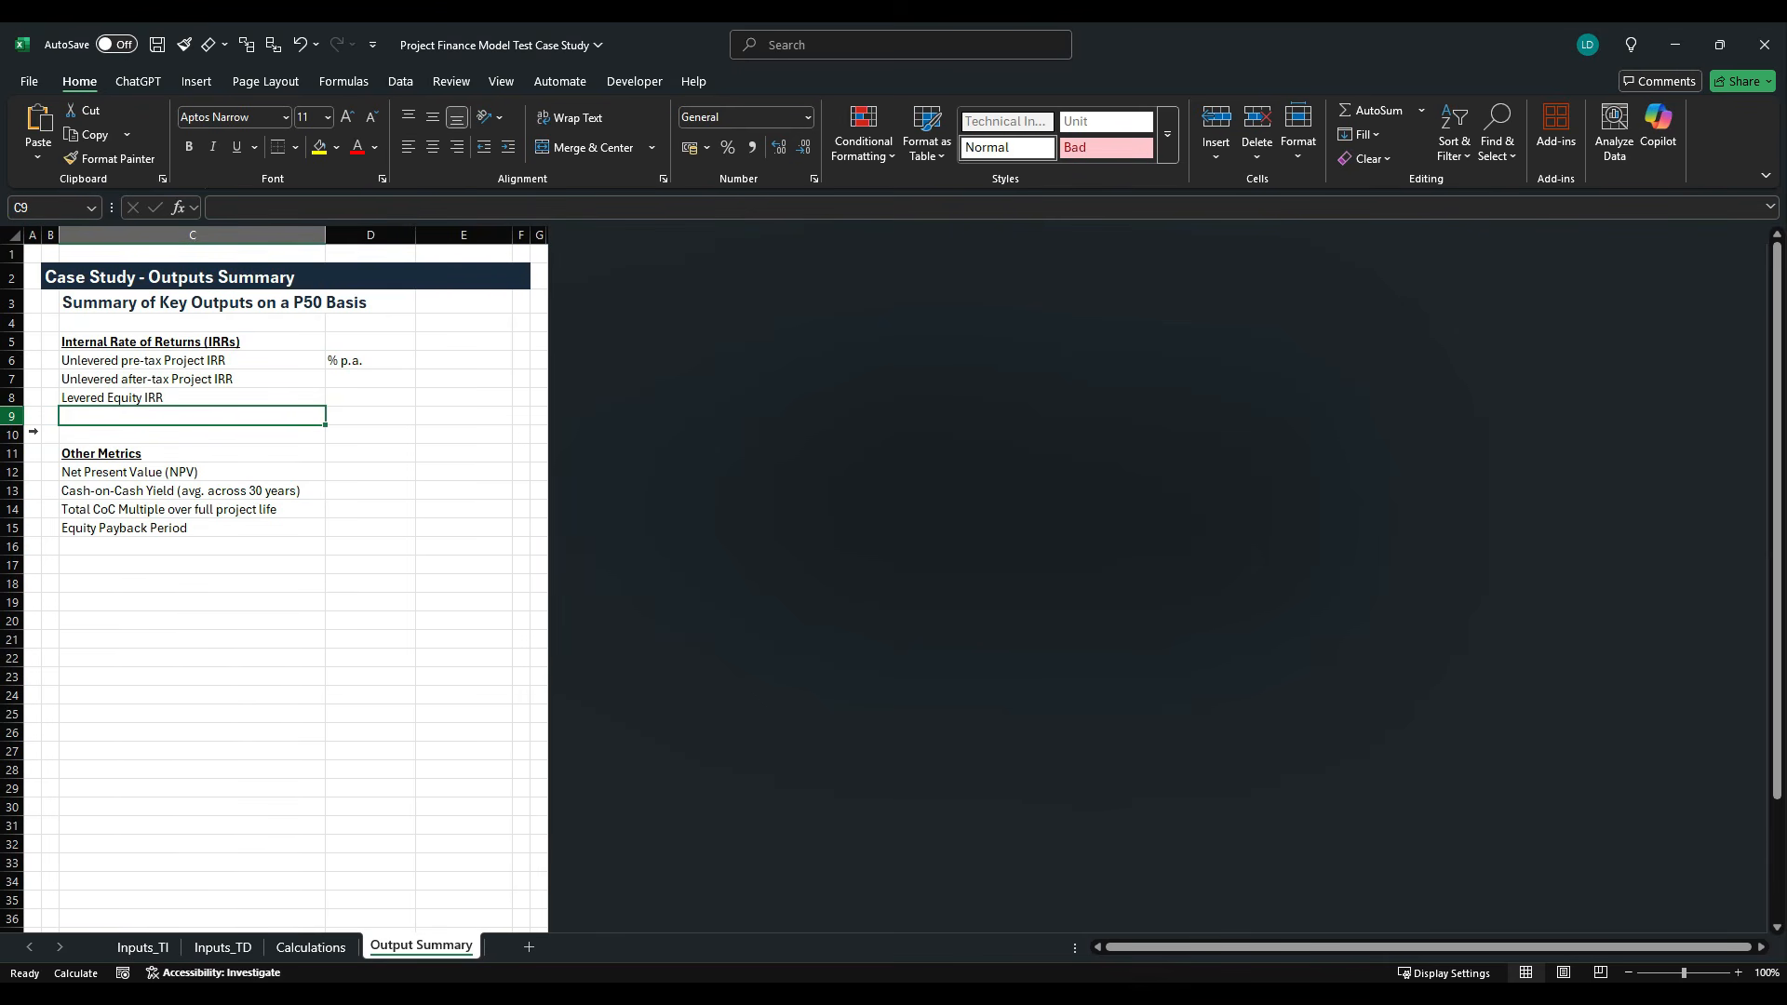
- Link C9 to the "Target Minimum Equity IRR" label on the Inputs_TI sheet
text(=)
click(149, 945)
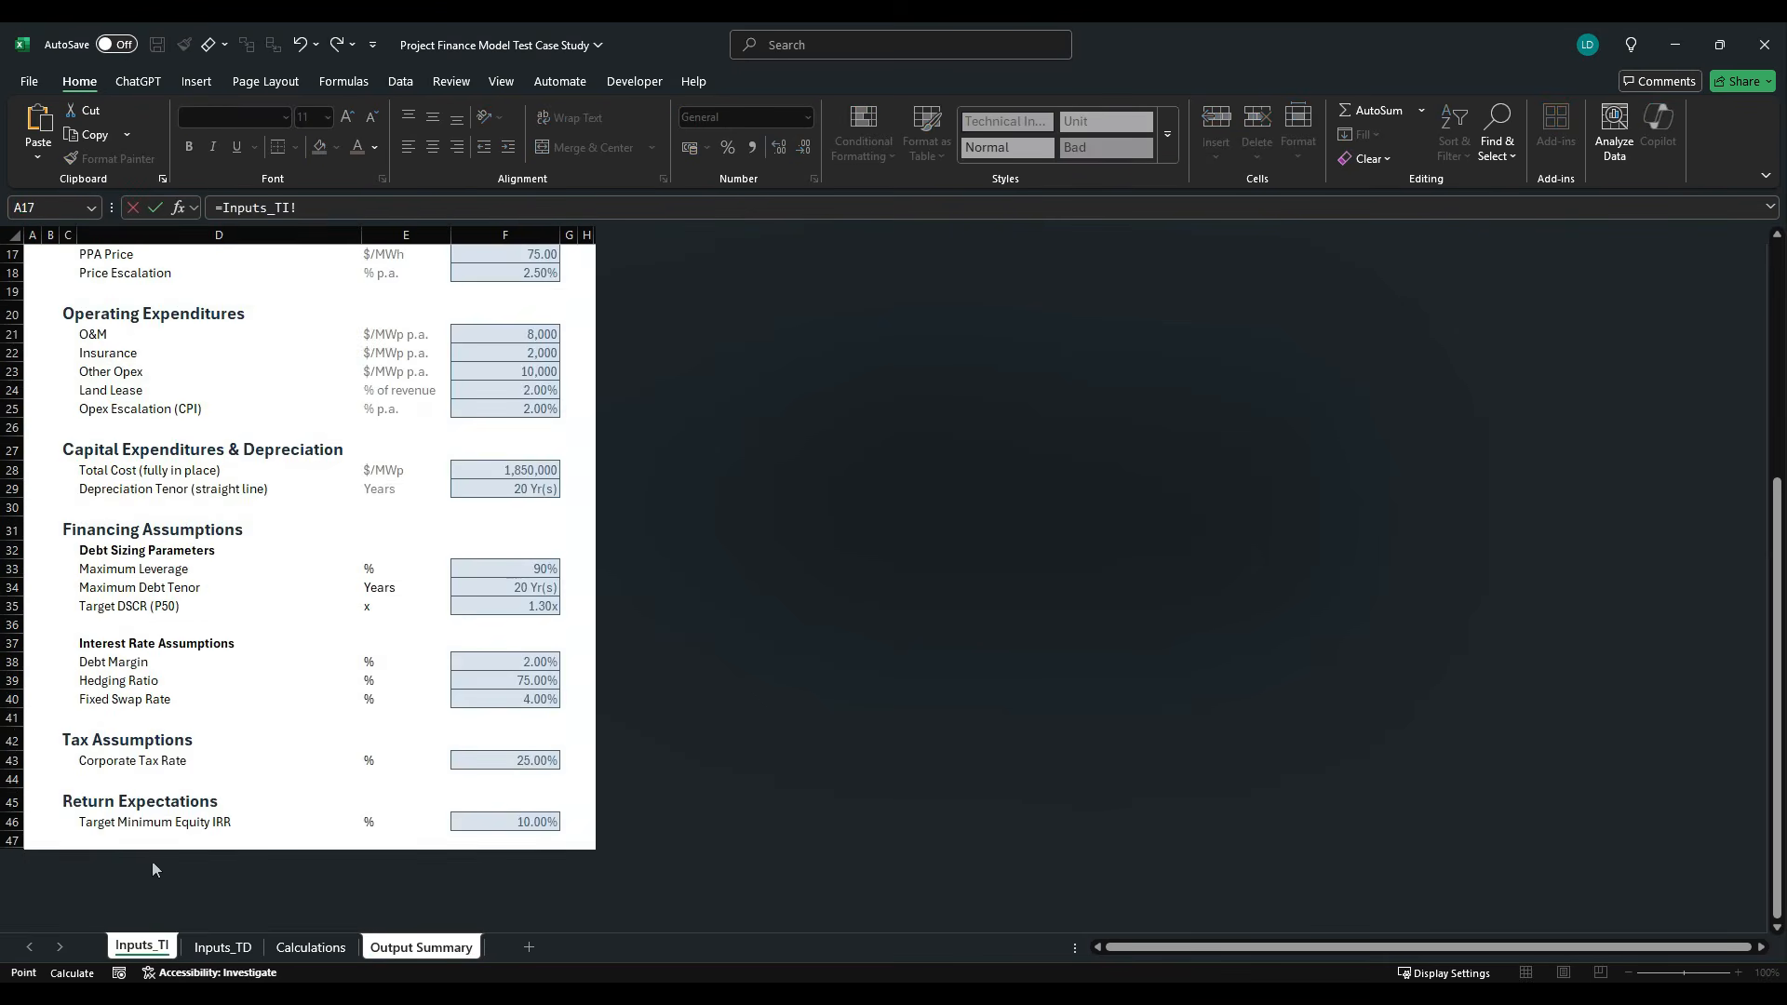
click(155, 824)
key(Return)
- Fill the "% p.a." unit from D6 down through D9
key(Right)
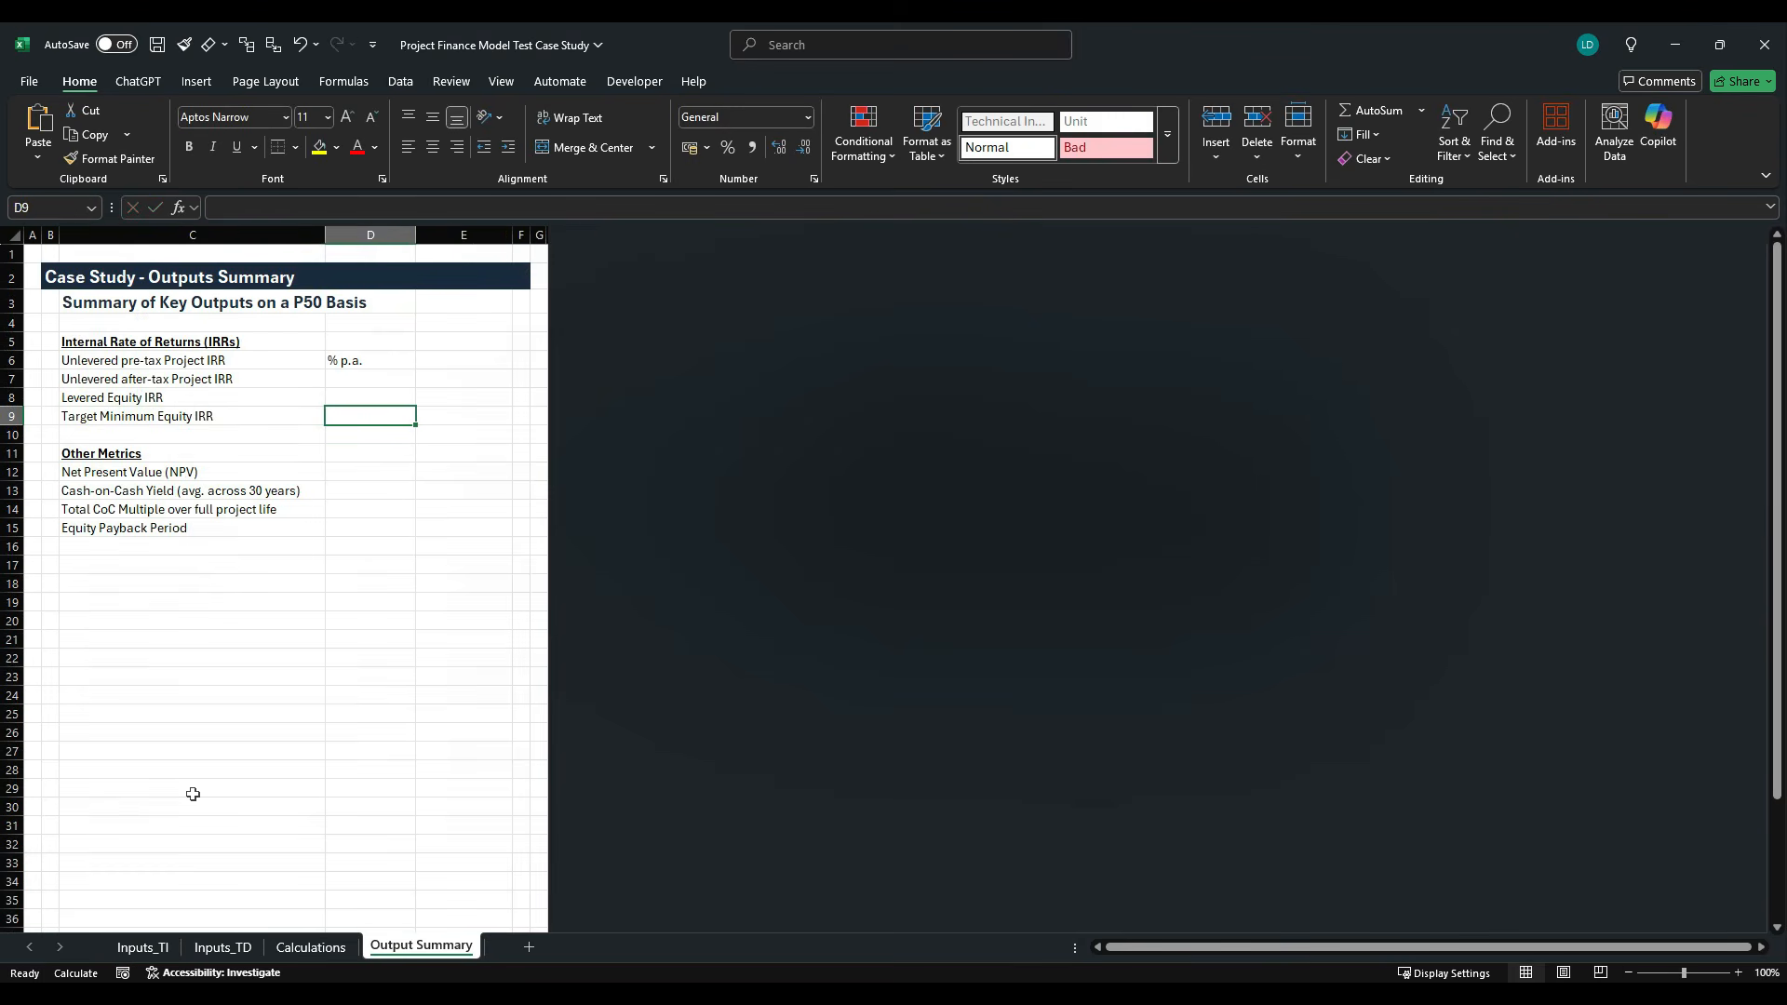
key(Up)
key(Up)
key(Up)
key(shift+Down)
key(shift+Down)
key(shift+Down)
key(ctrl+d)
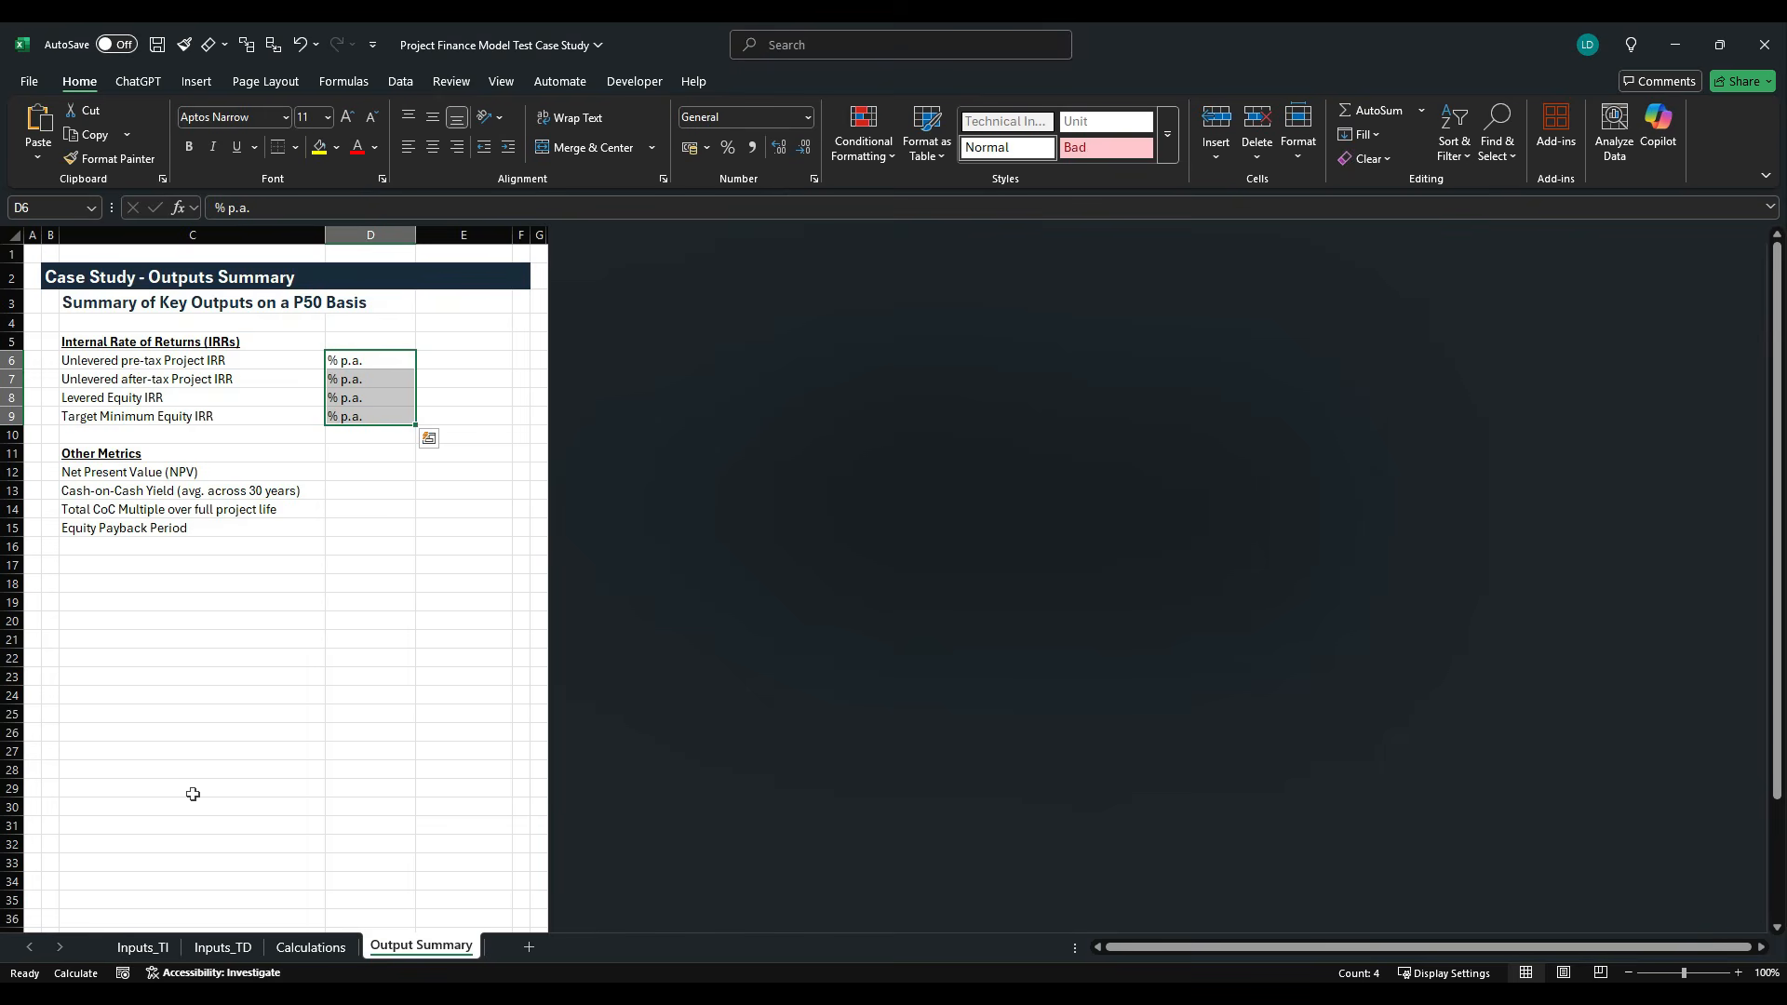
- Apply the Unit cell style to the IRR units in D6:D9
key(alt+h)
key(j)
key(Right)
key(Down)
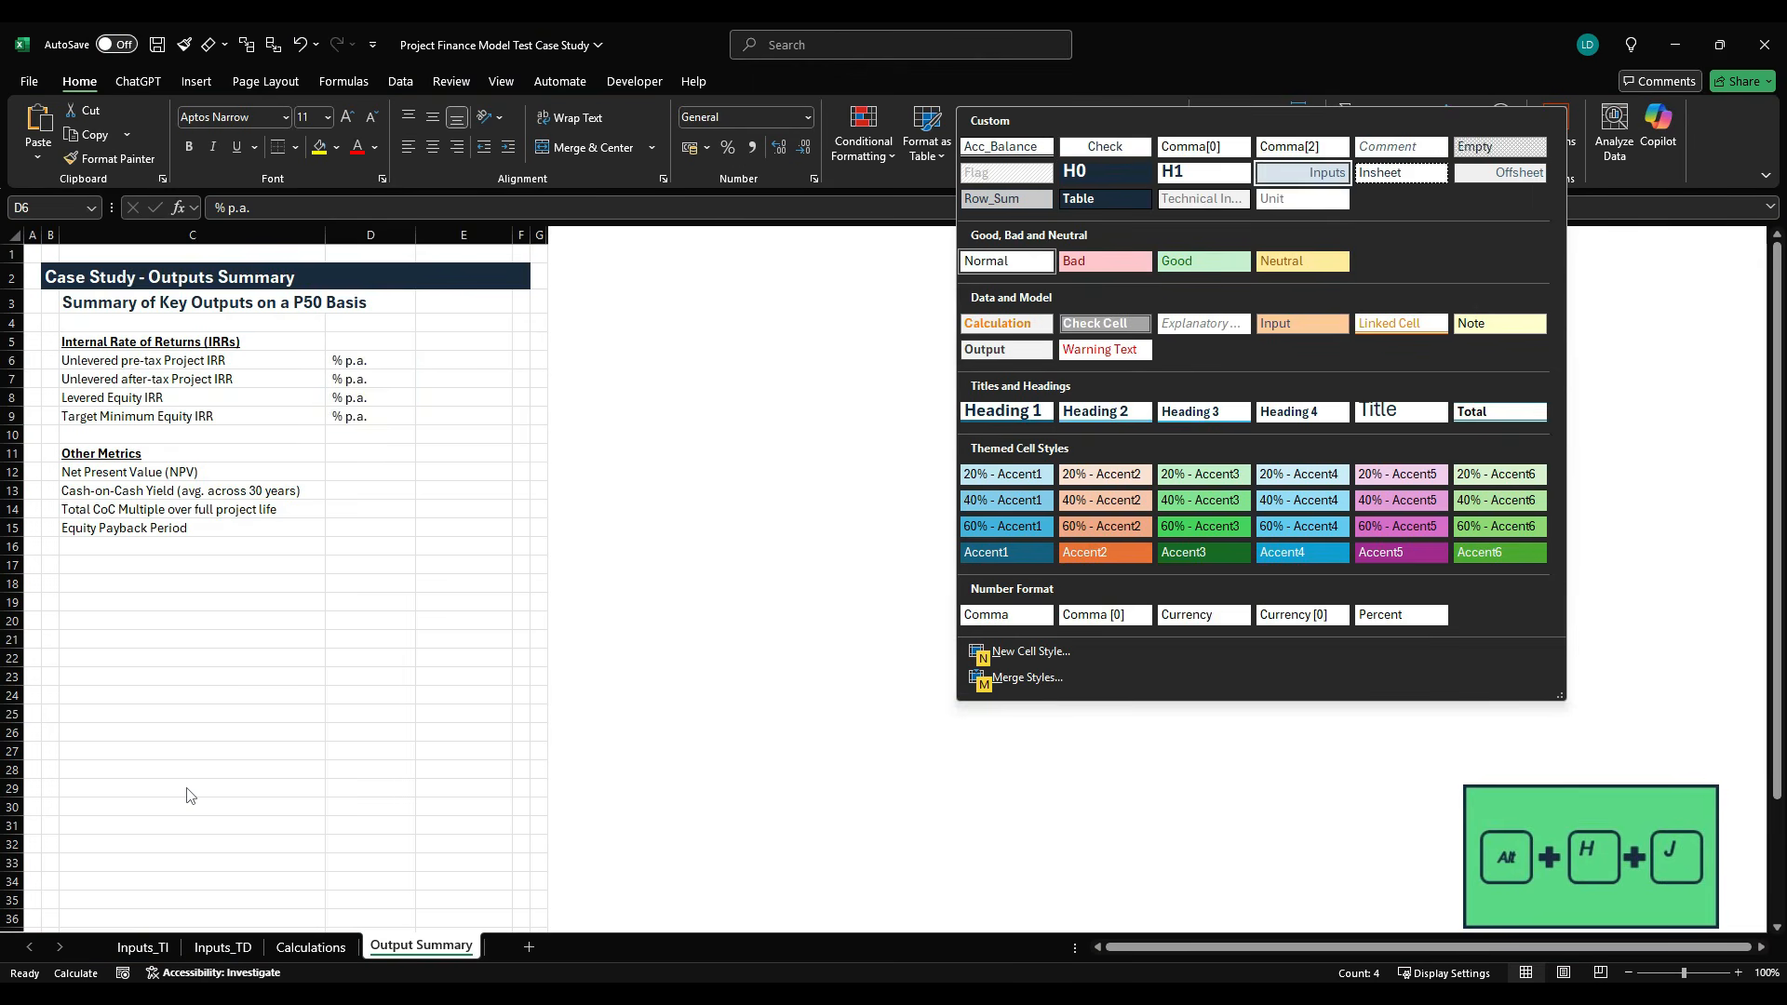
key(Down)
key(Return)
- Link E6 to the unlevered pre-tax Project IRR in G44 of the Calculations sheet
key(Right)
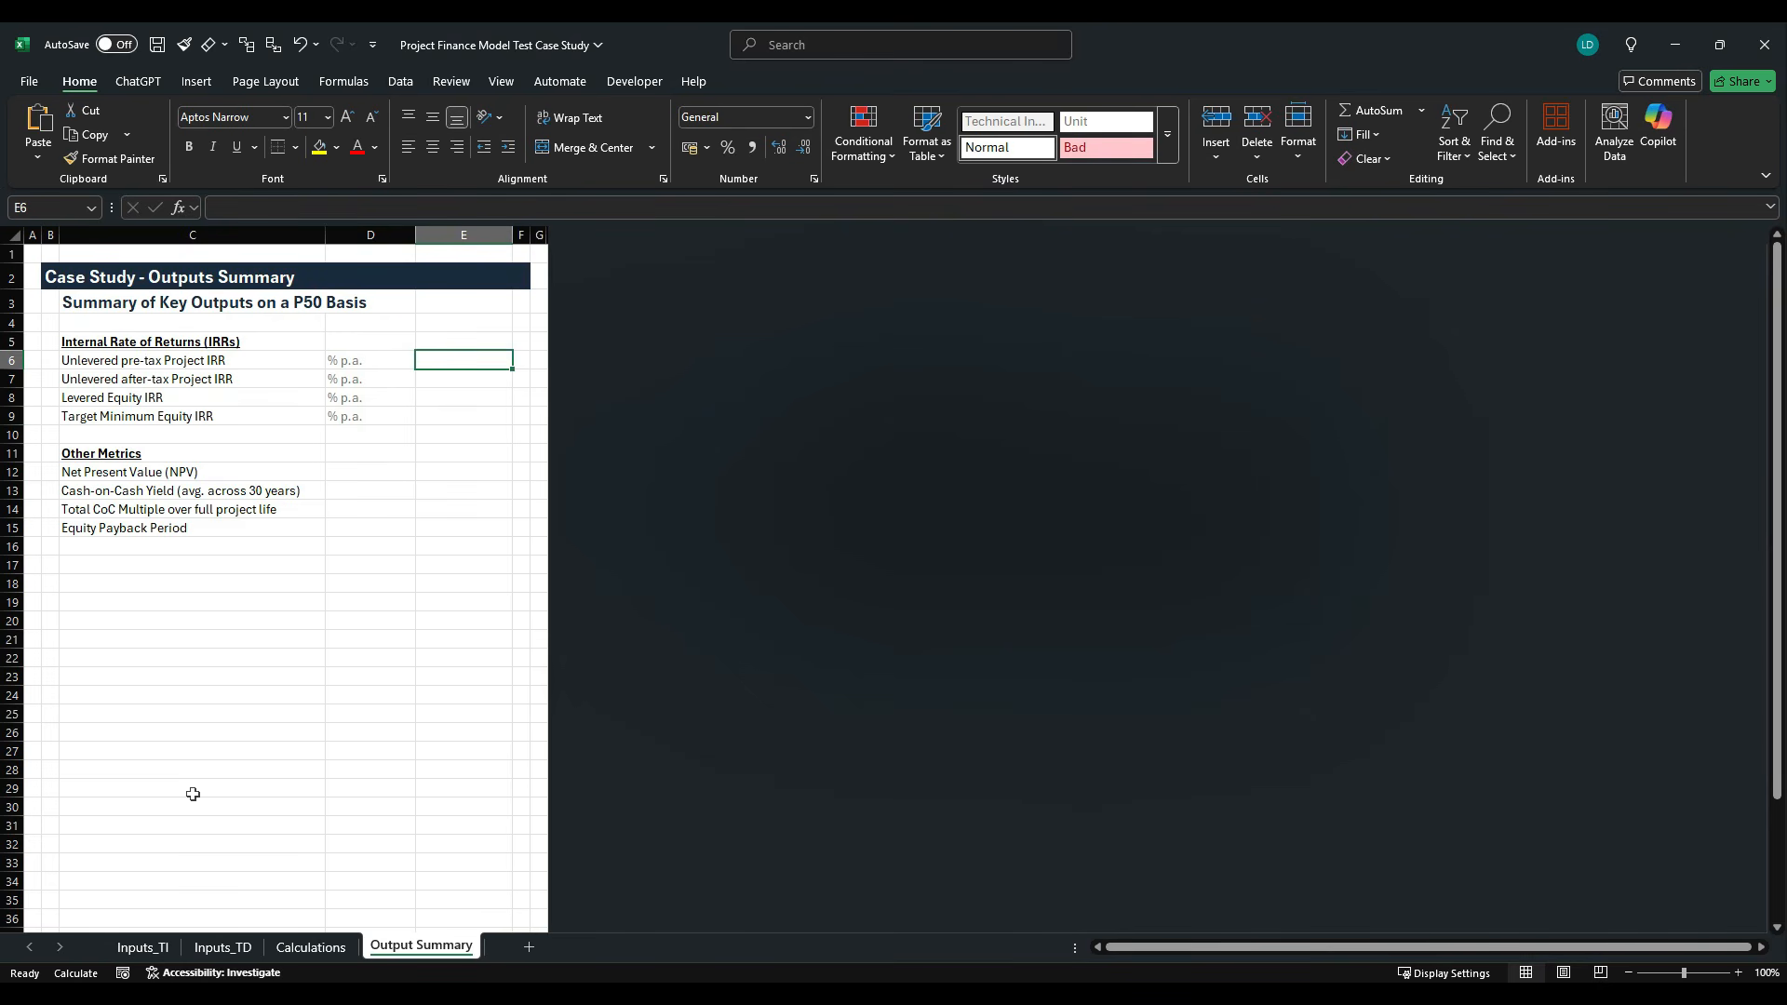
text(=)
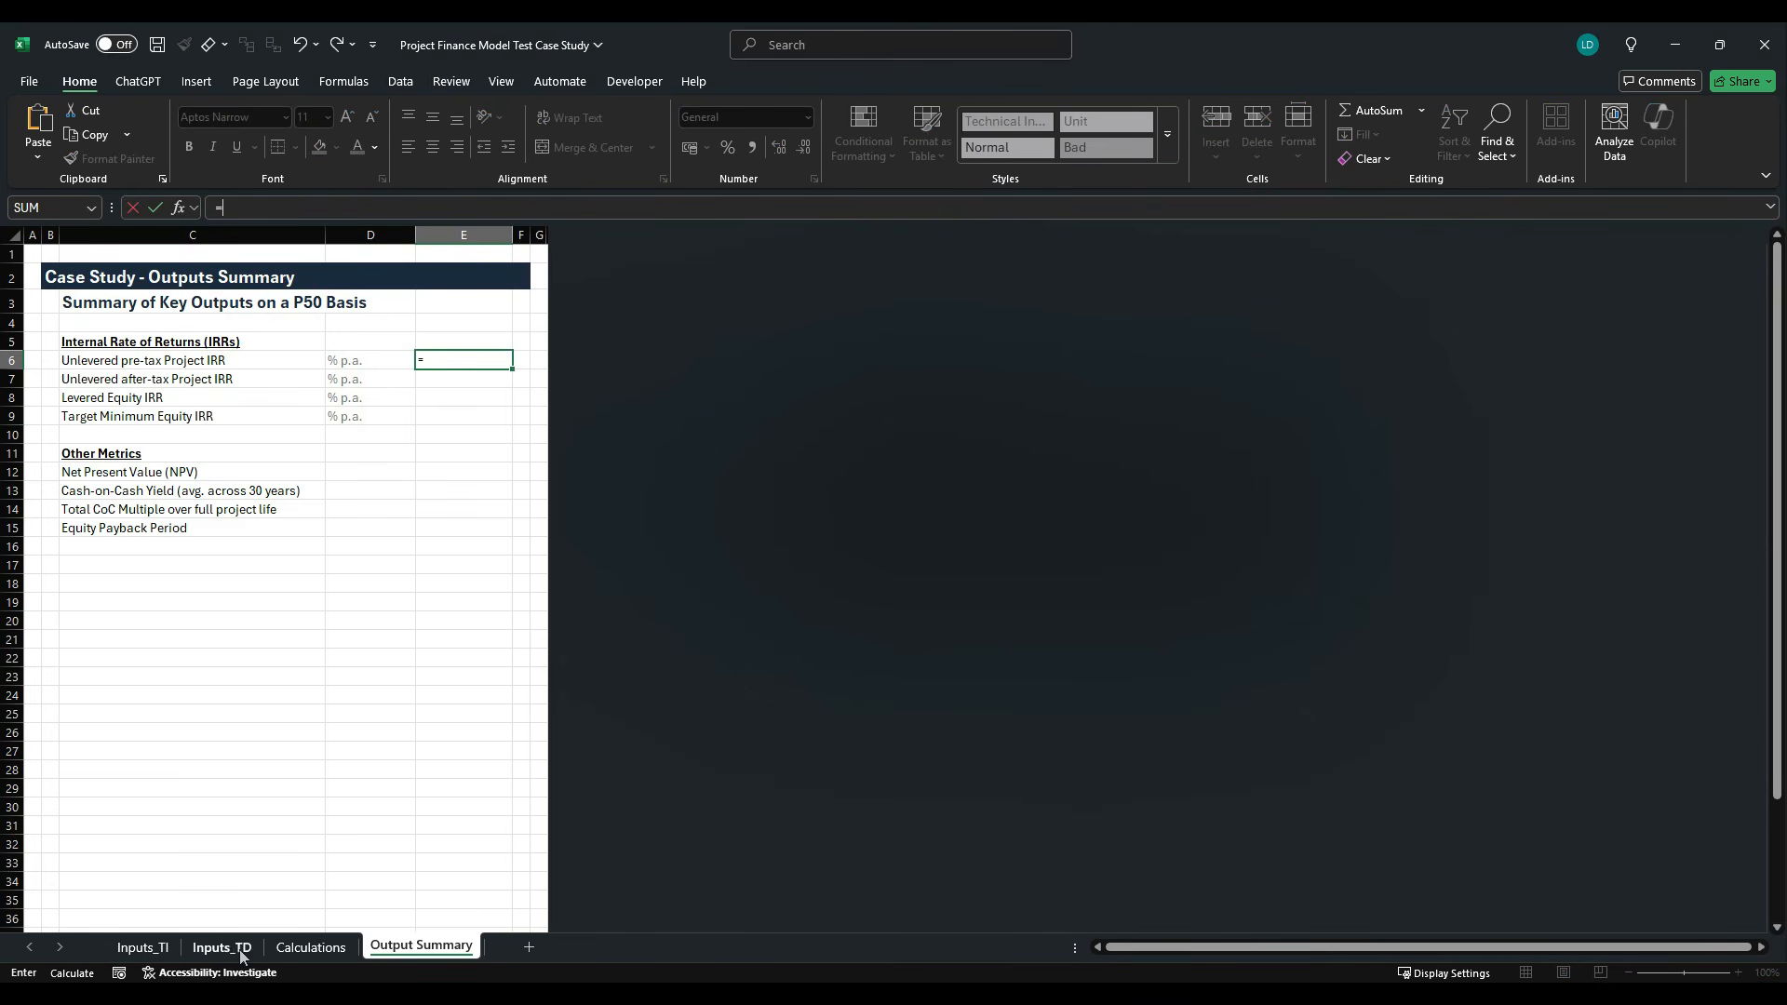
click(310, 947)
scroll(349, 771, up, 20)
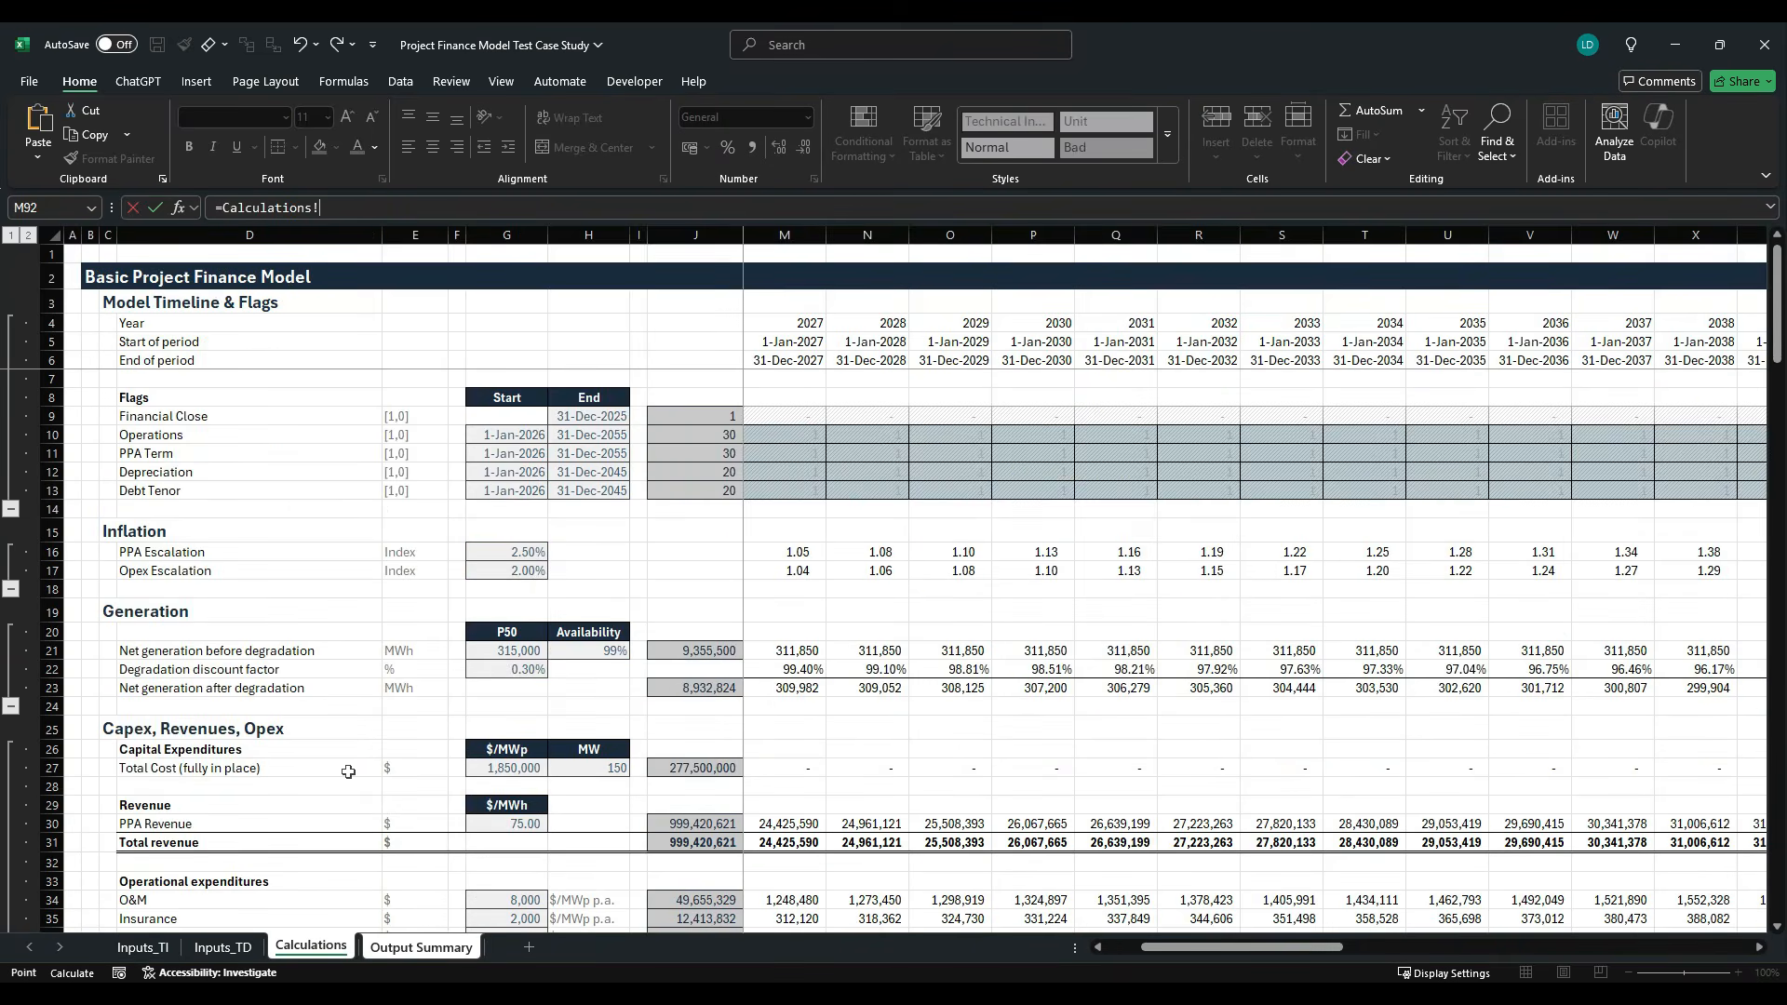
scroll(348, 771, down, 8)
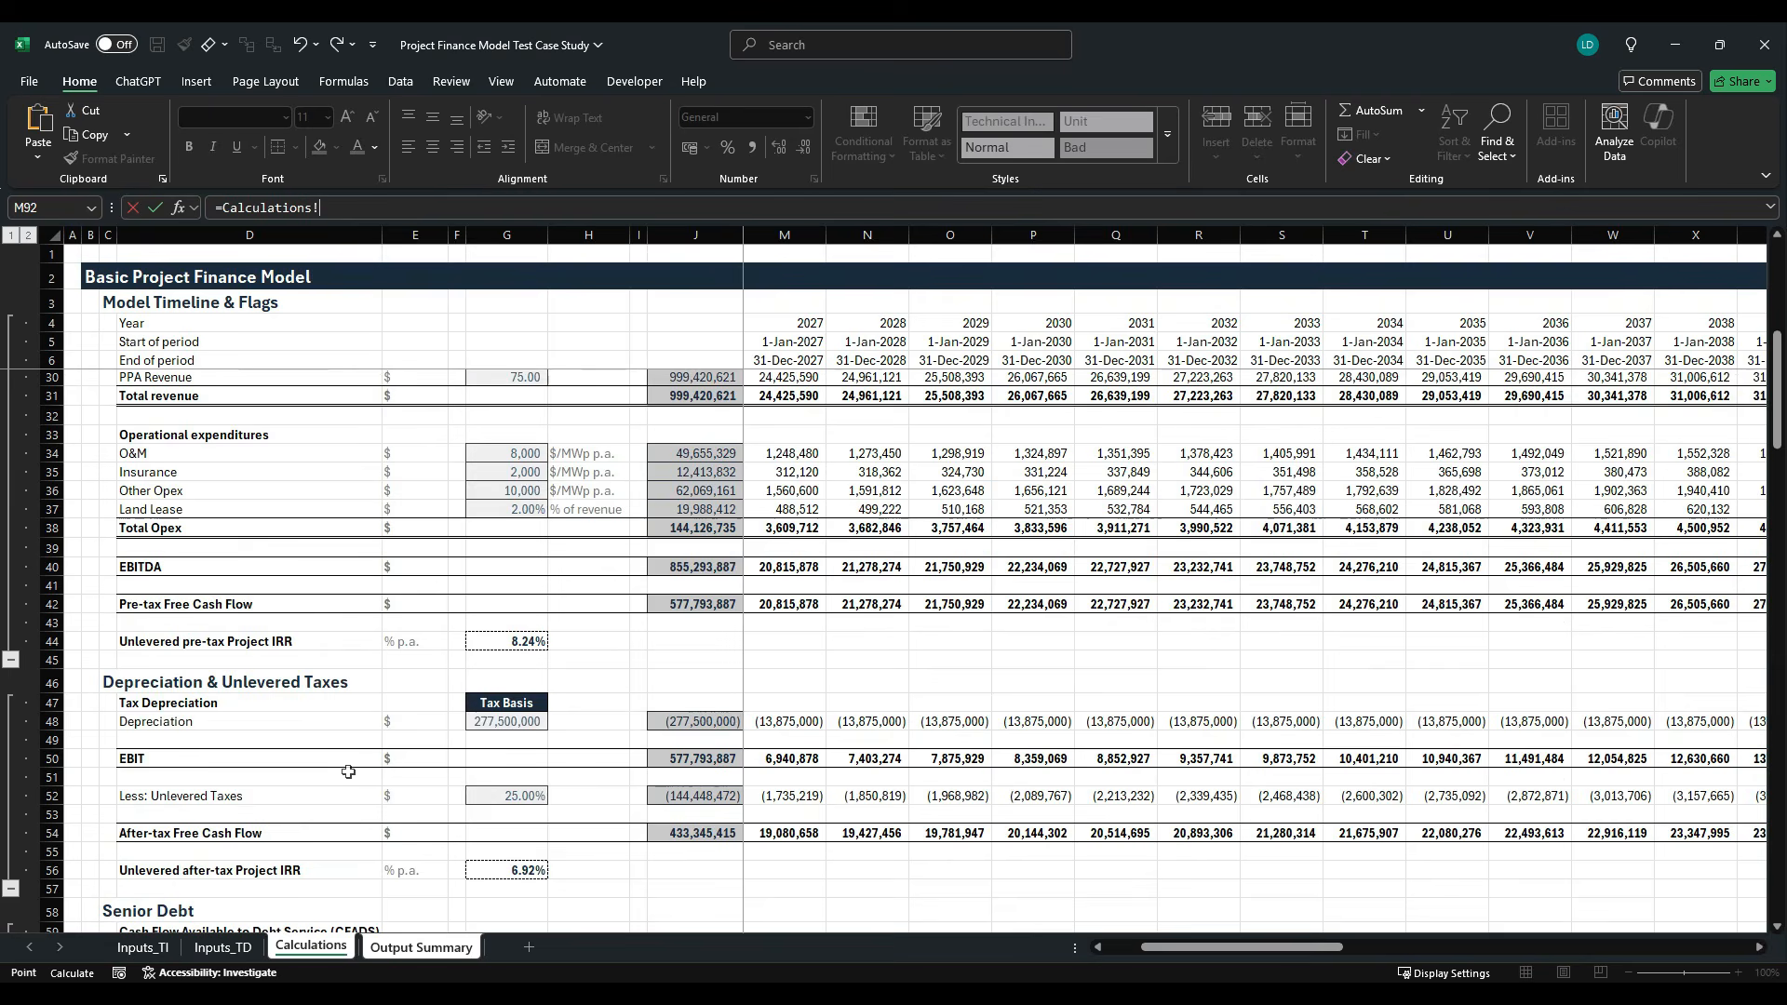
click(538, 649)
key(Return)
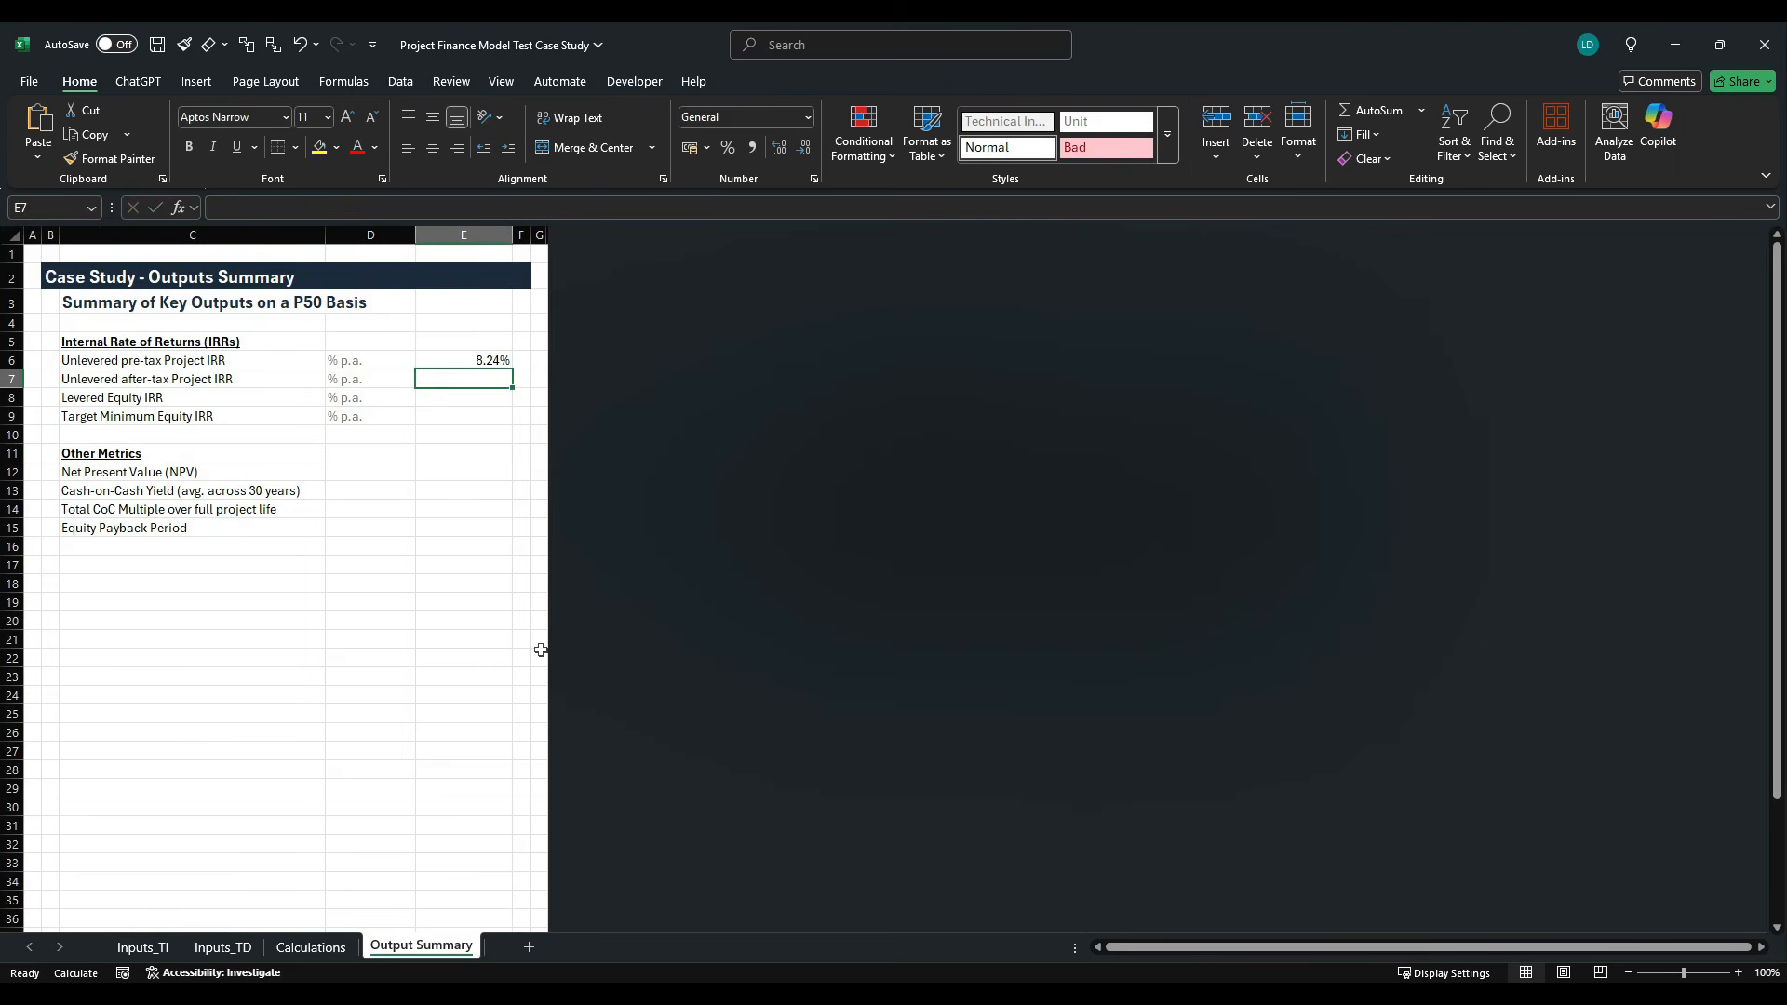
- Link E7 to the unlevered after-tax Project IRR in G56 of the Calculations sheet
text(=)
click(311, 946)
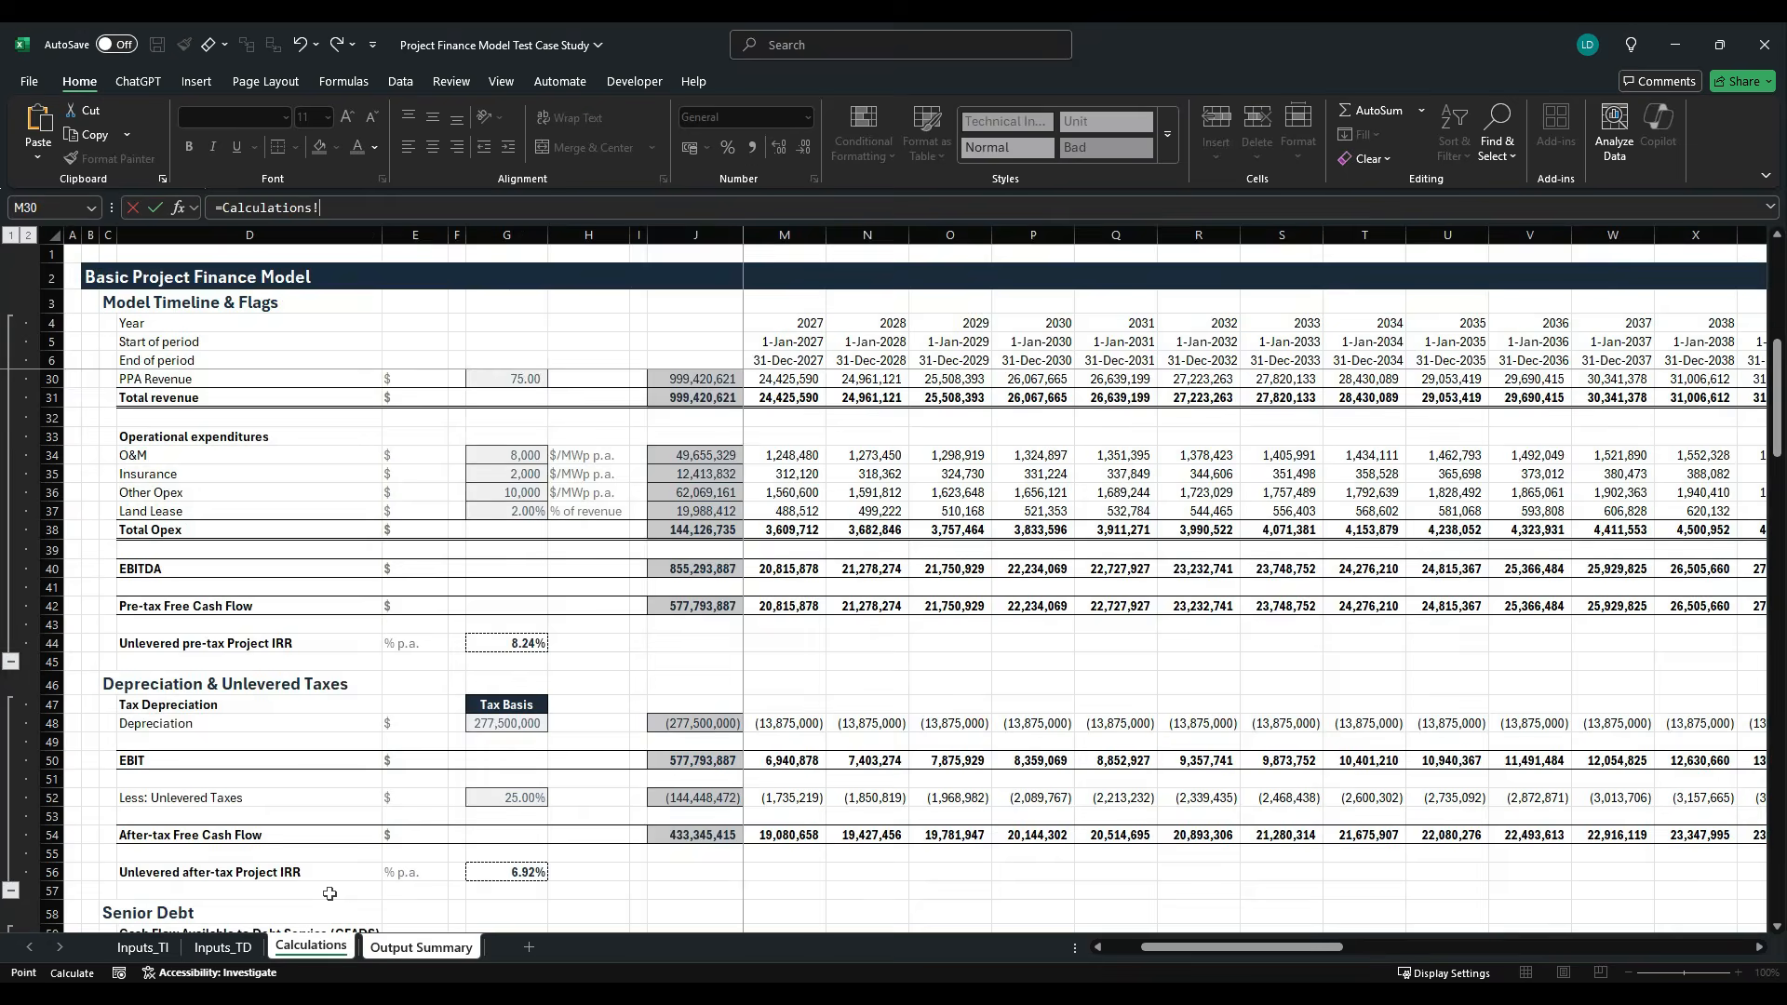
scroll(365, 754, down, 1)
click(519, 815)
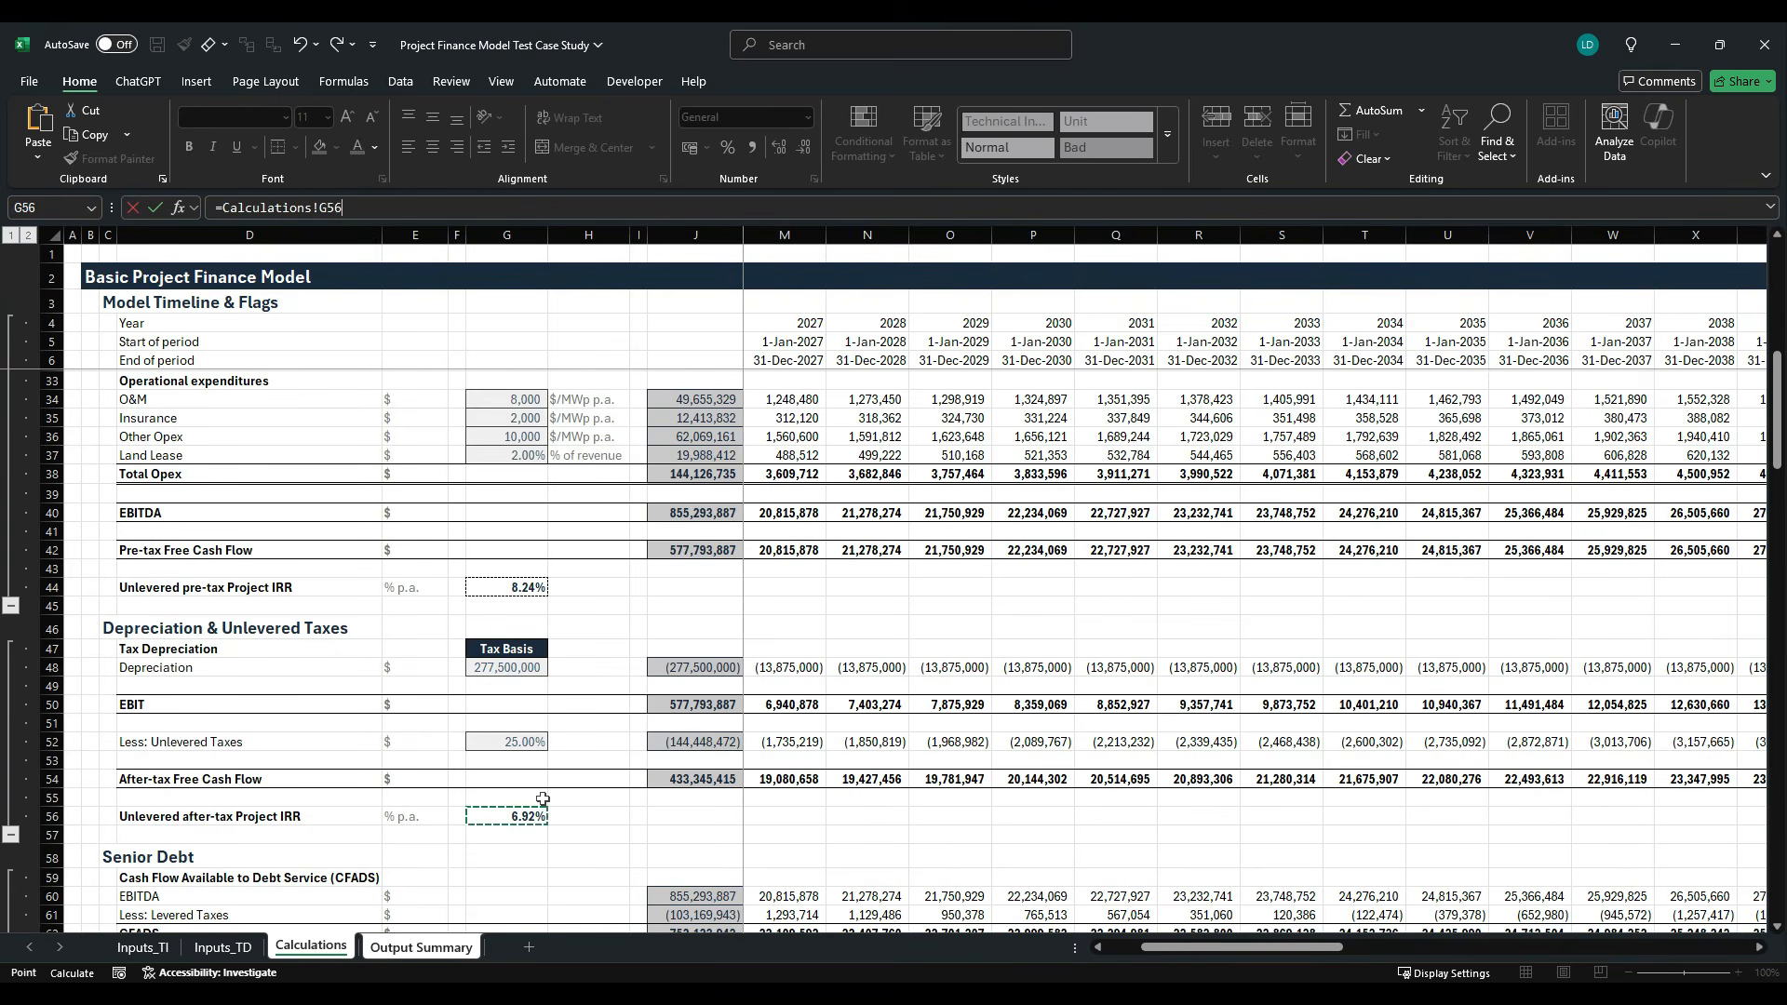
key(Return)
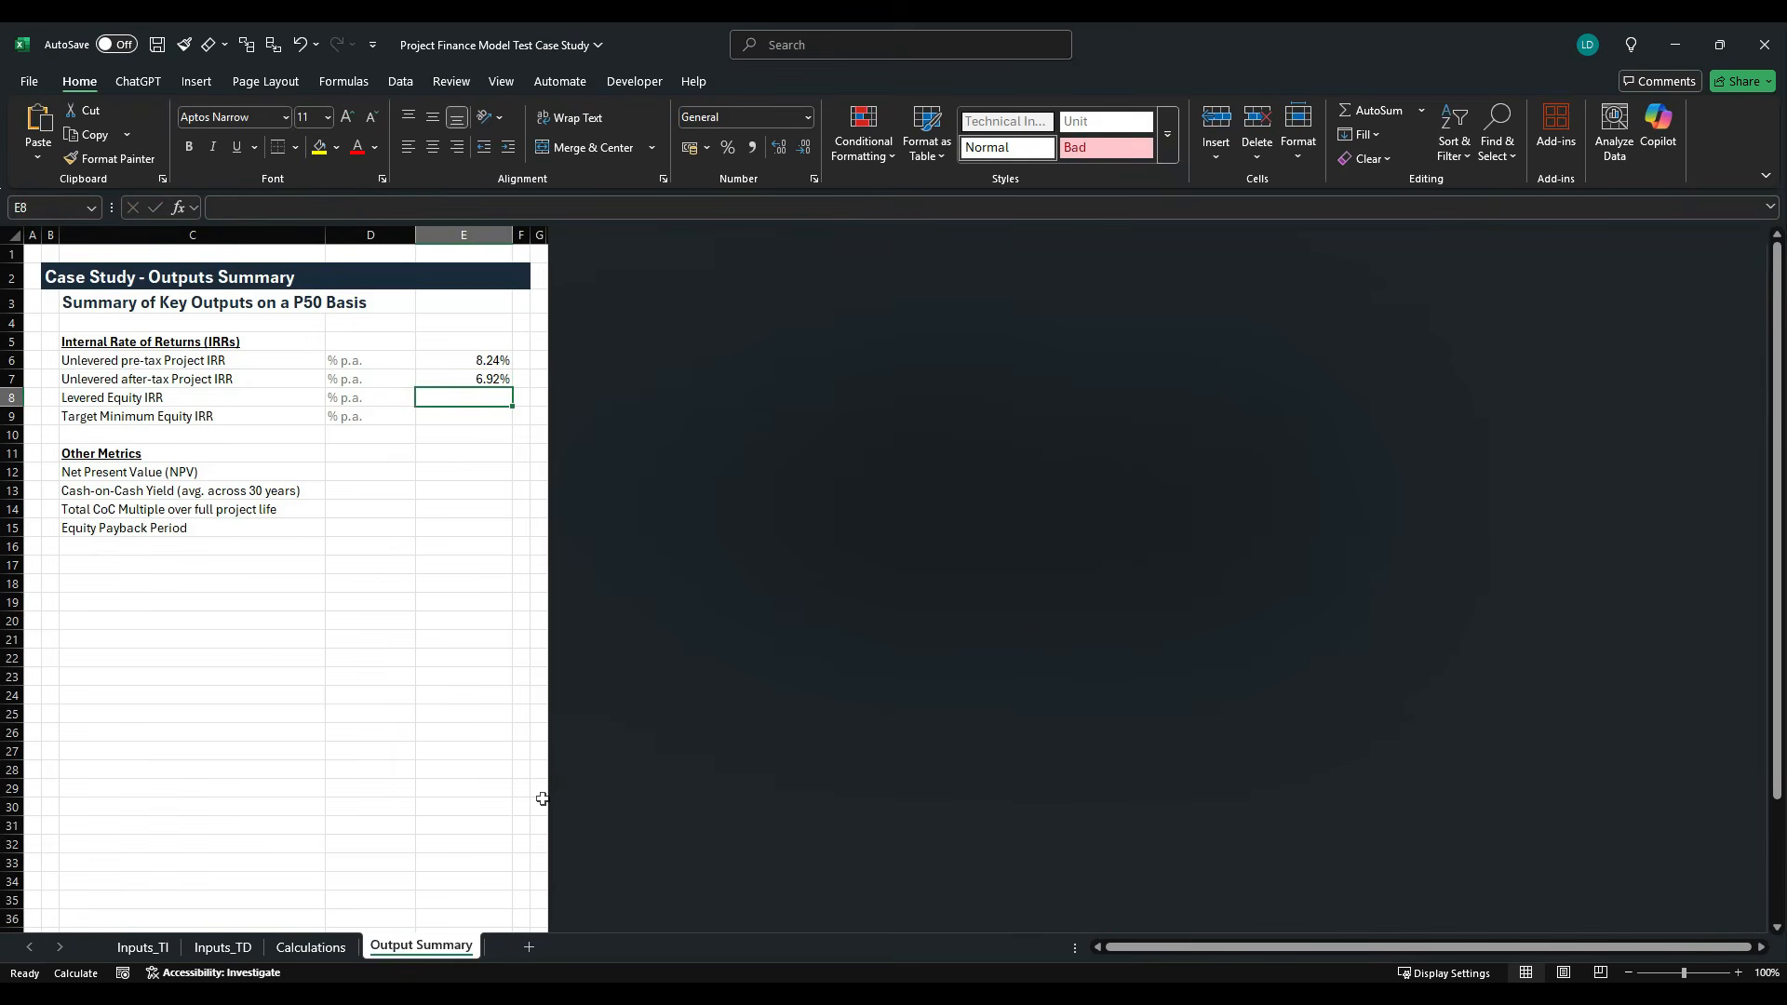
- Link E8 to the Levered Equity IRR in G107 of the Calculations sheet
text(=)
click(311, 947)
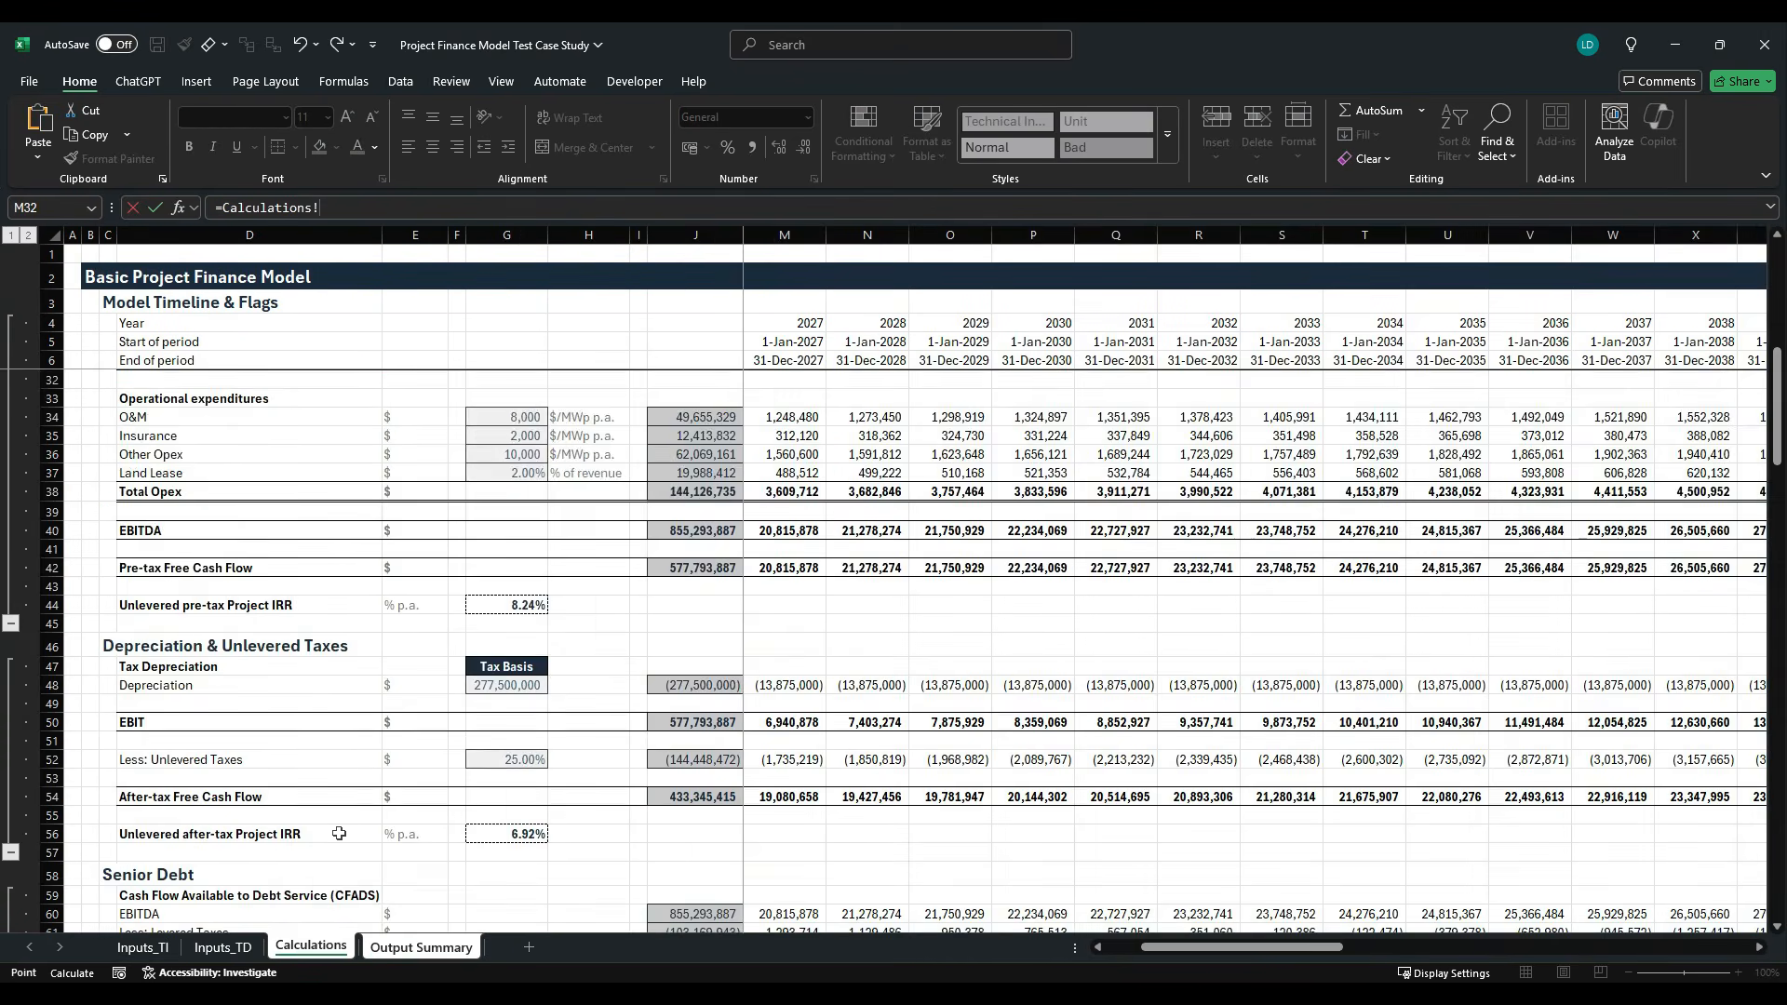
scroll(339, 834, down, 20)
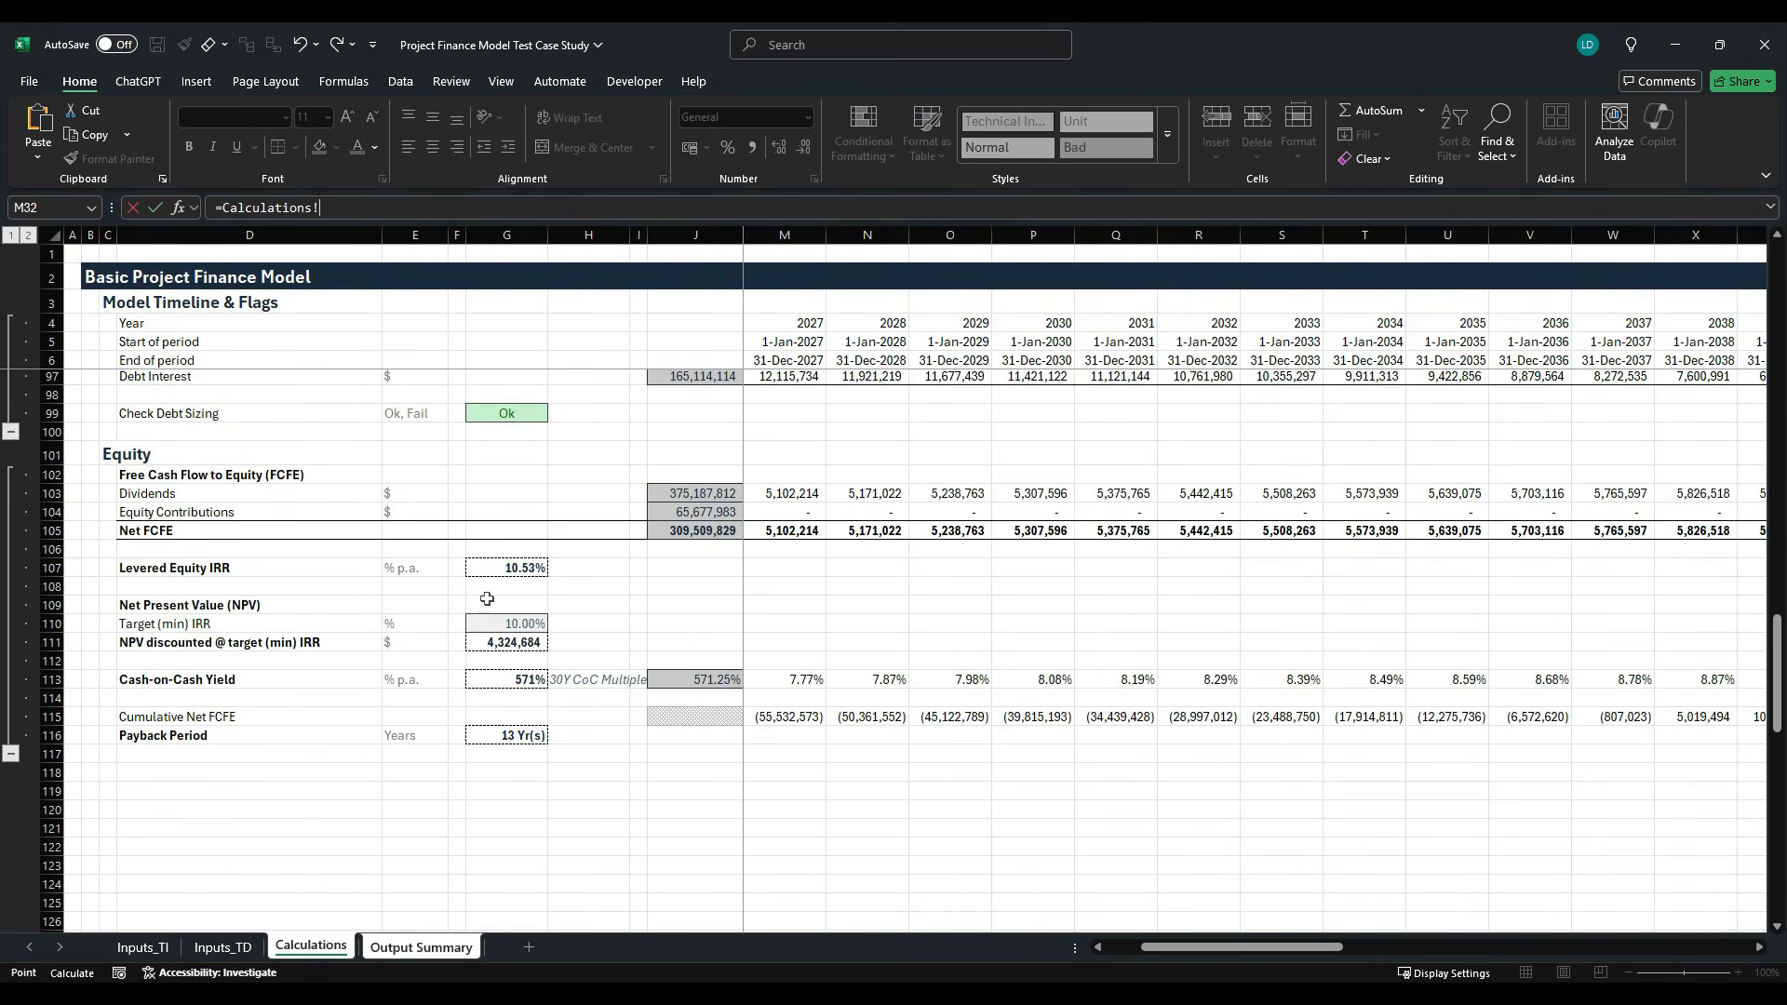
click(511, 571)
key(Return)
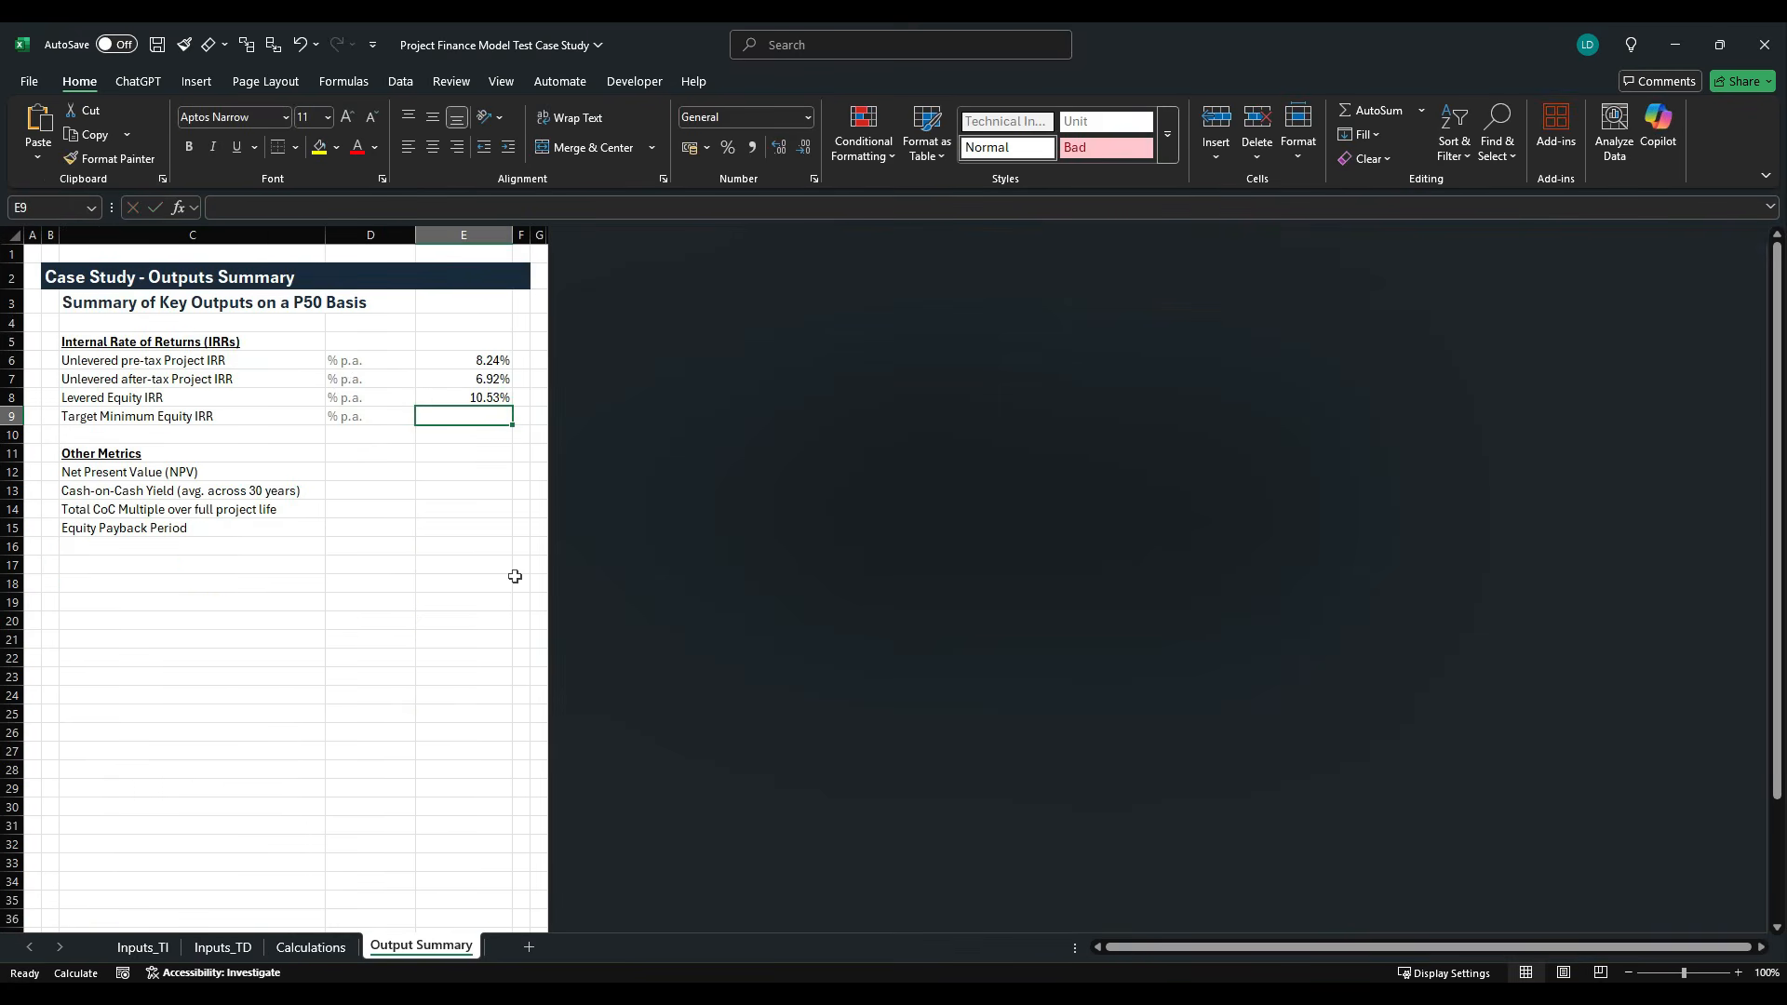
- Link E9 to the Target Minimum Equity IRR value in F46 of the Inputs_TI sheet
text(=)
click(142, 946)
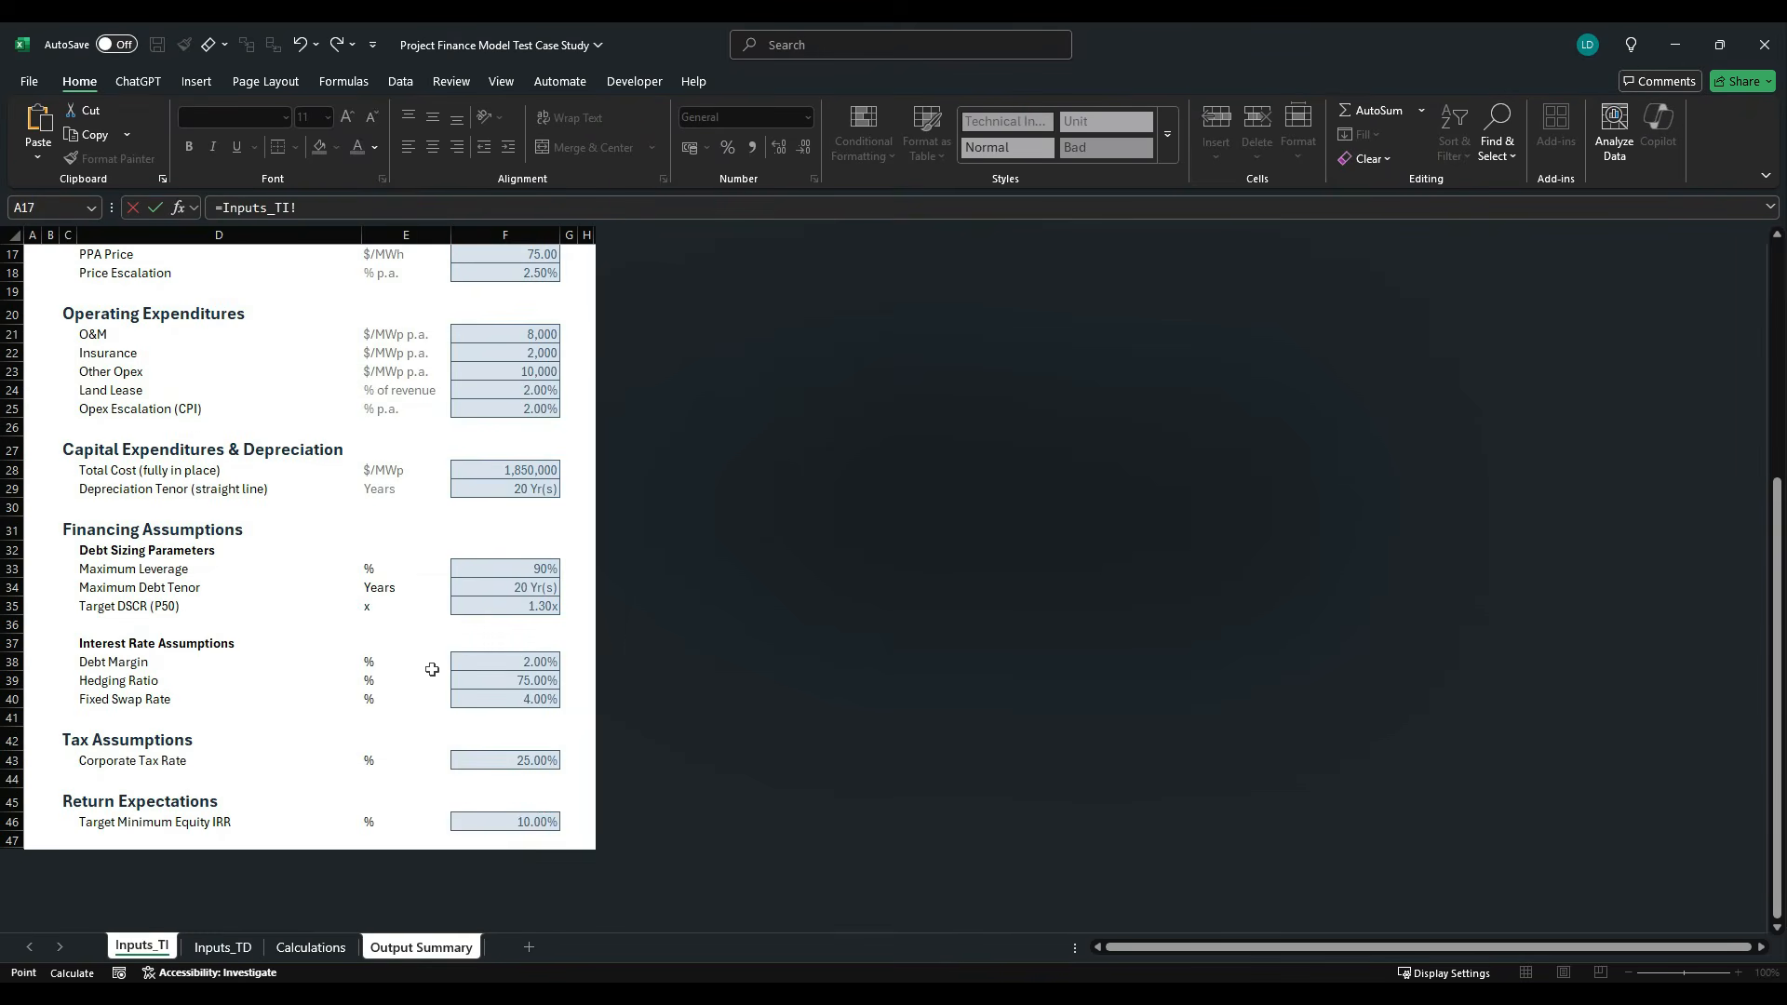
click(521, 822)
key(ctrl+Return)
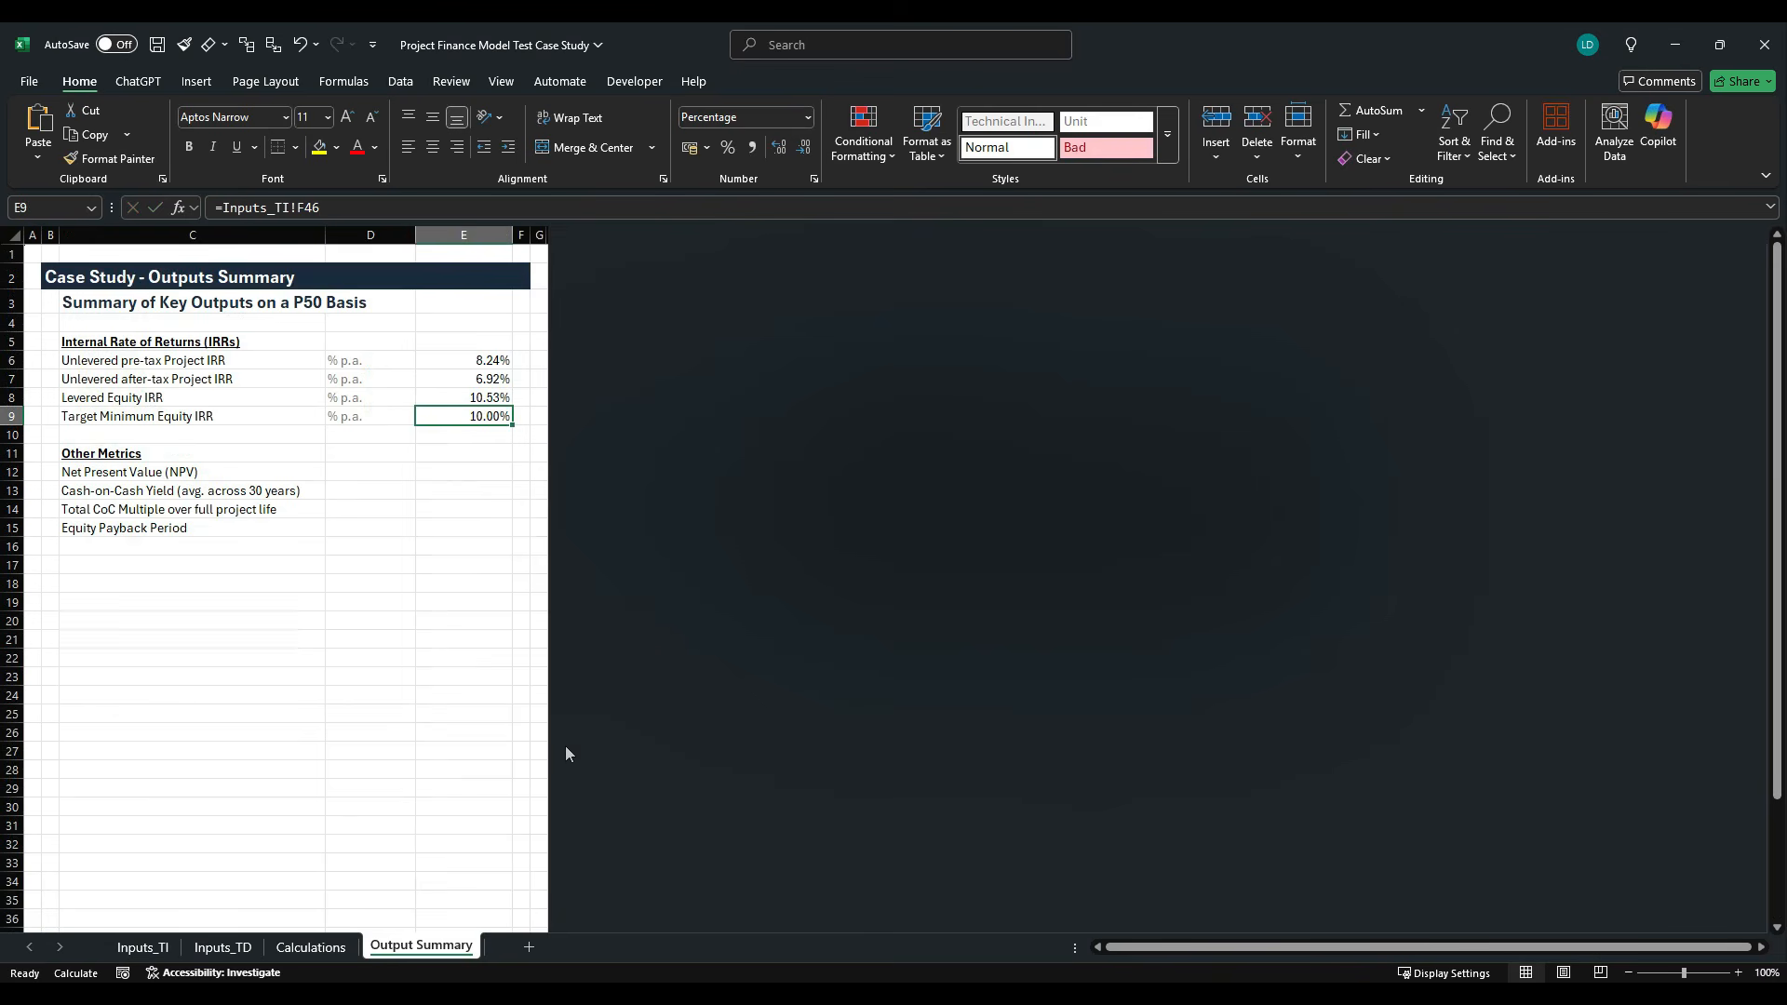
- Make the three calculated IRR values in E6:E8 bold
key(Up)
key(shift+Up)
key(shift+Up)
key(ctrl+b)
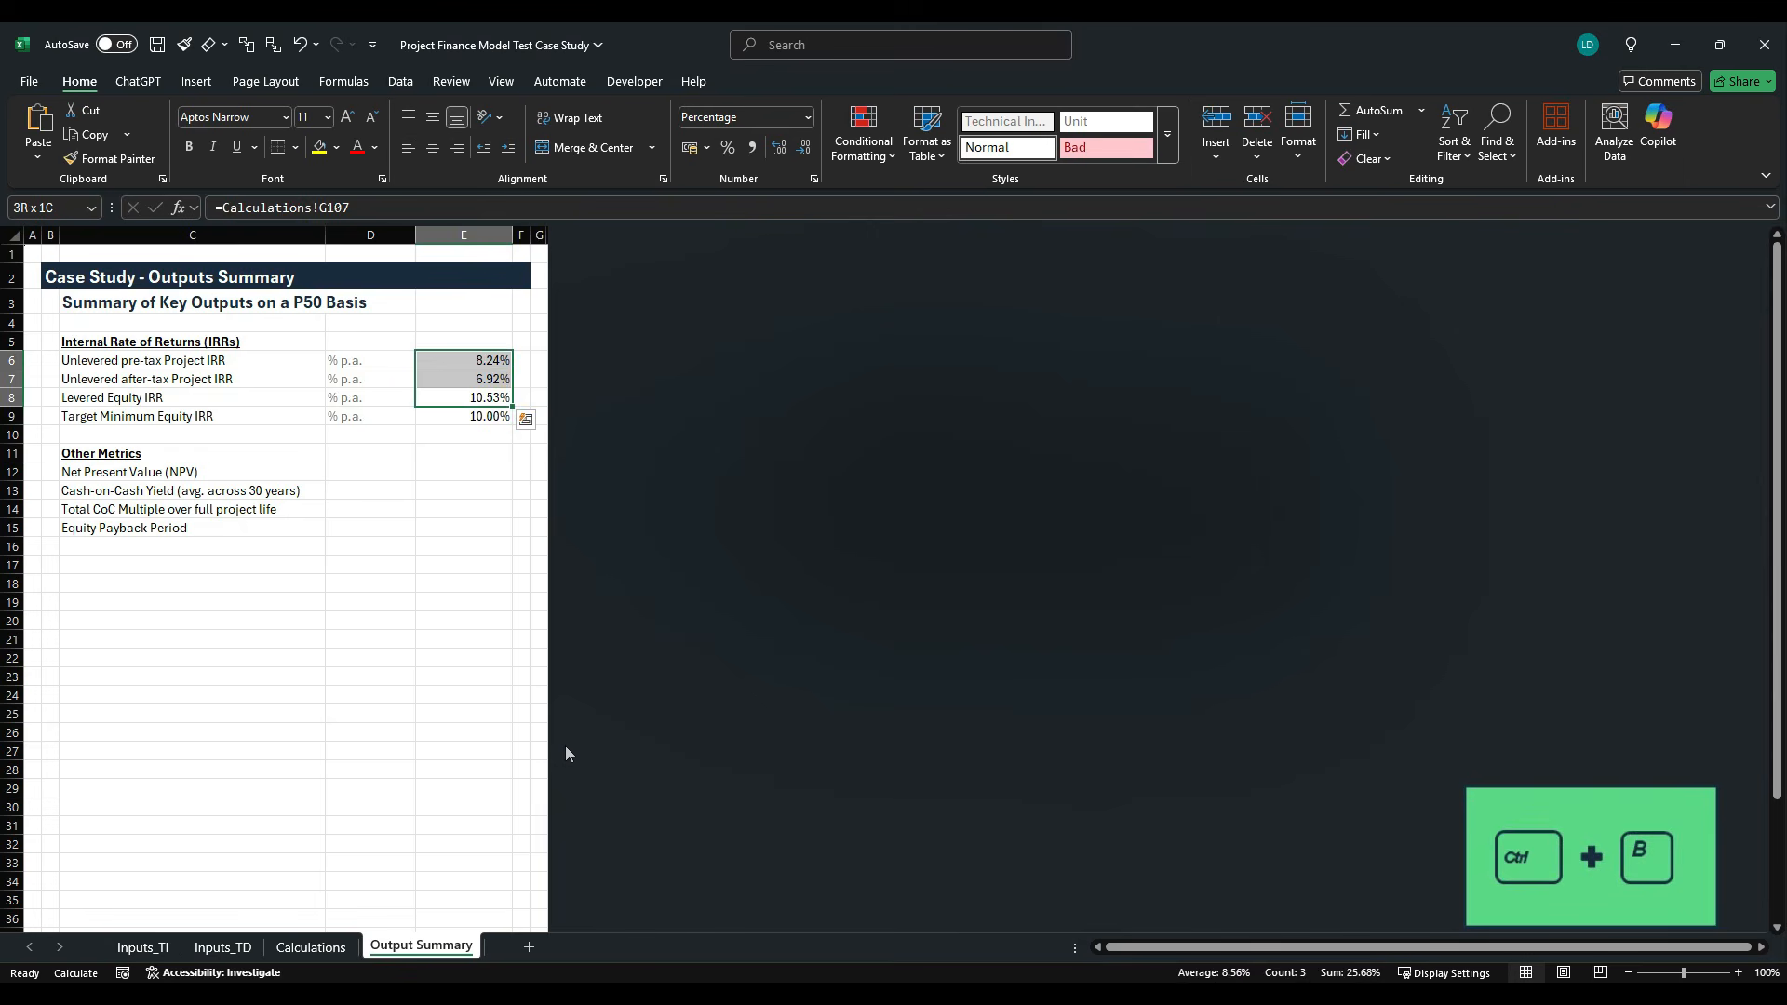
- Enter the unit "$" for Net Present Value in D12 and "% p.a." for Cash-on-Cash Yield in D13
key(Down)
key(Down)
key(Down)
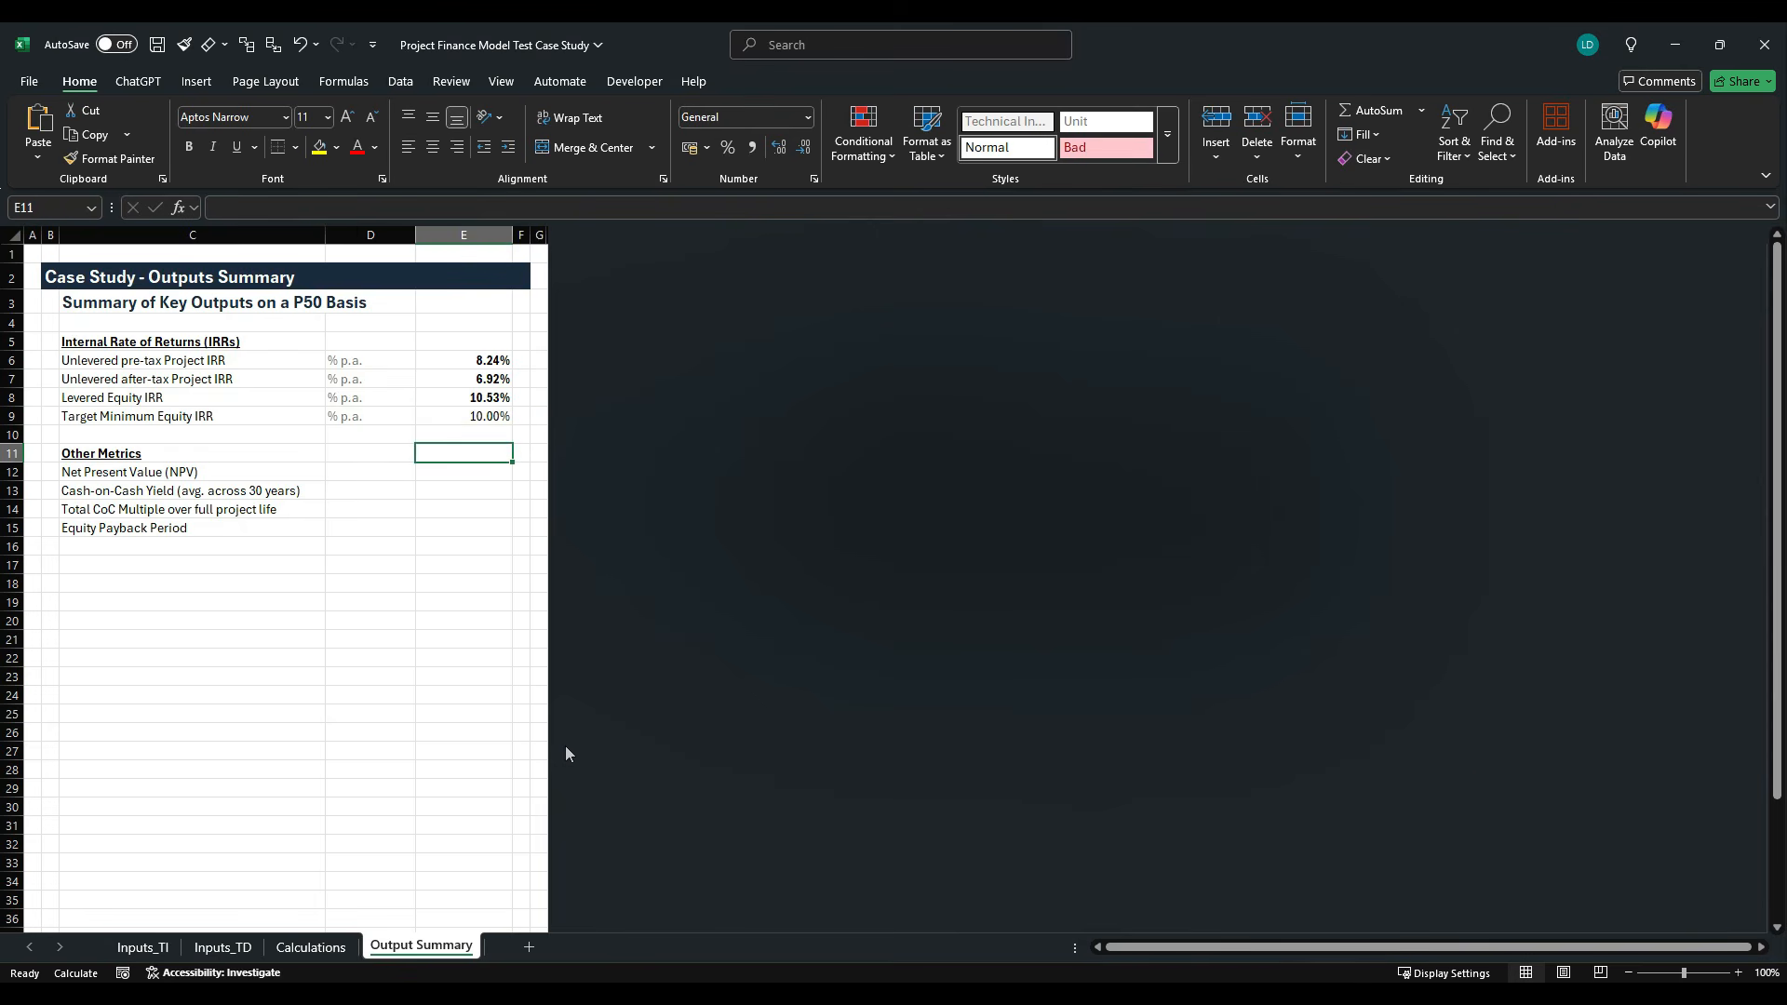
key(Down)
key(Left)
key(Left)
key(Right)
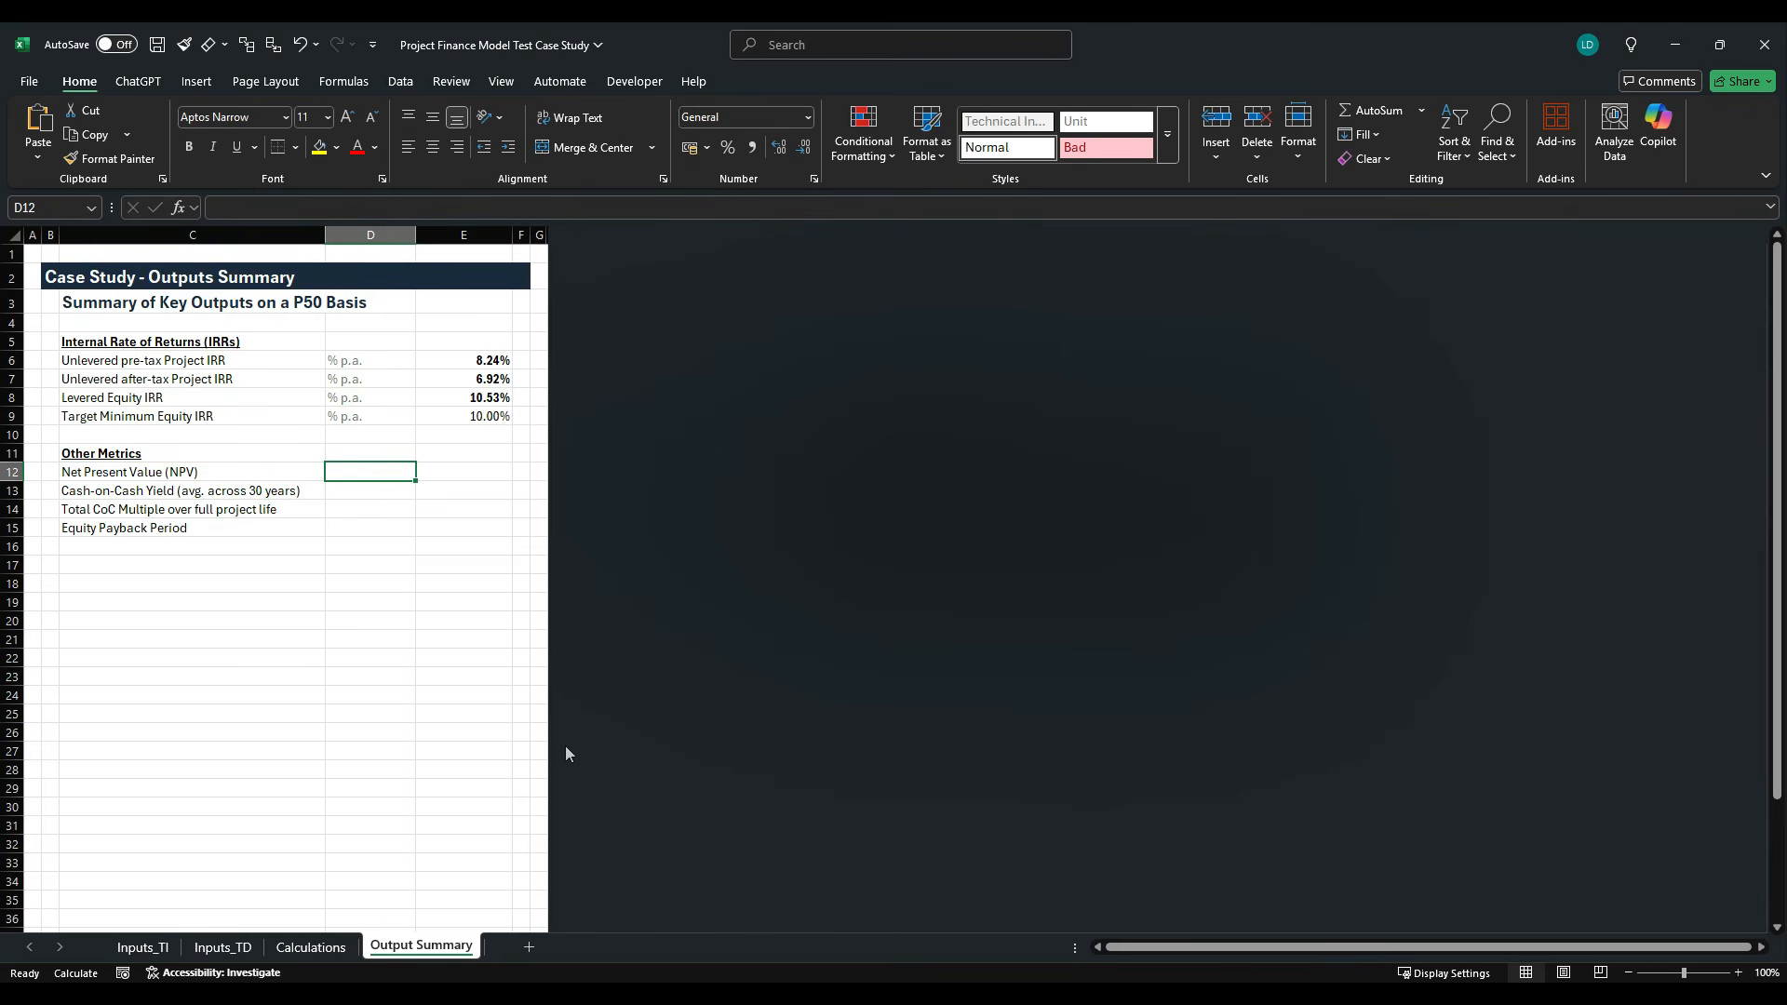
text($)
key(Return)
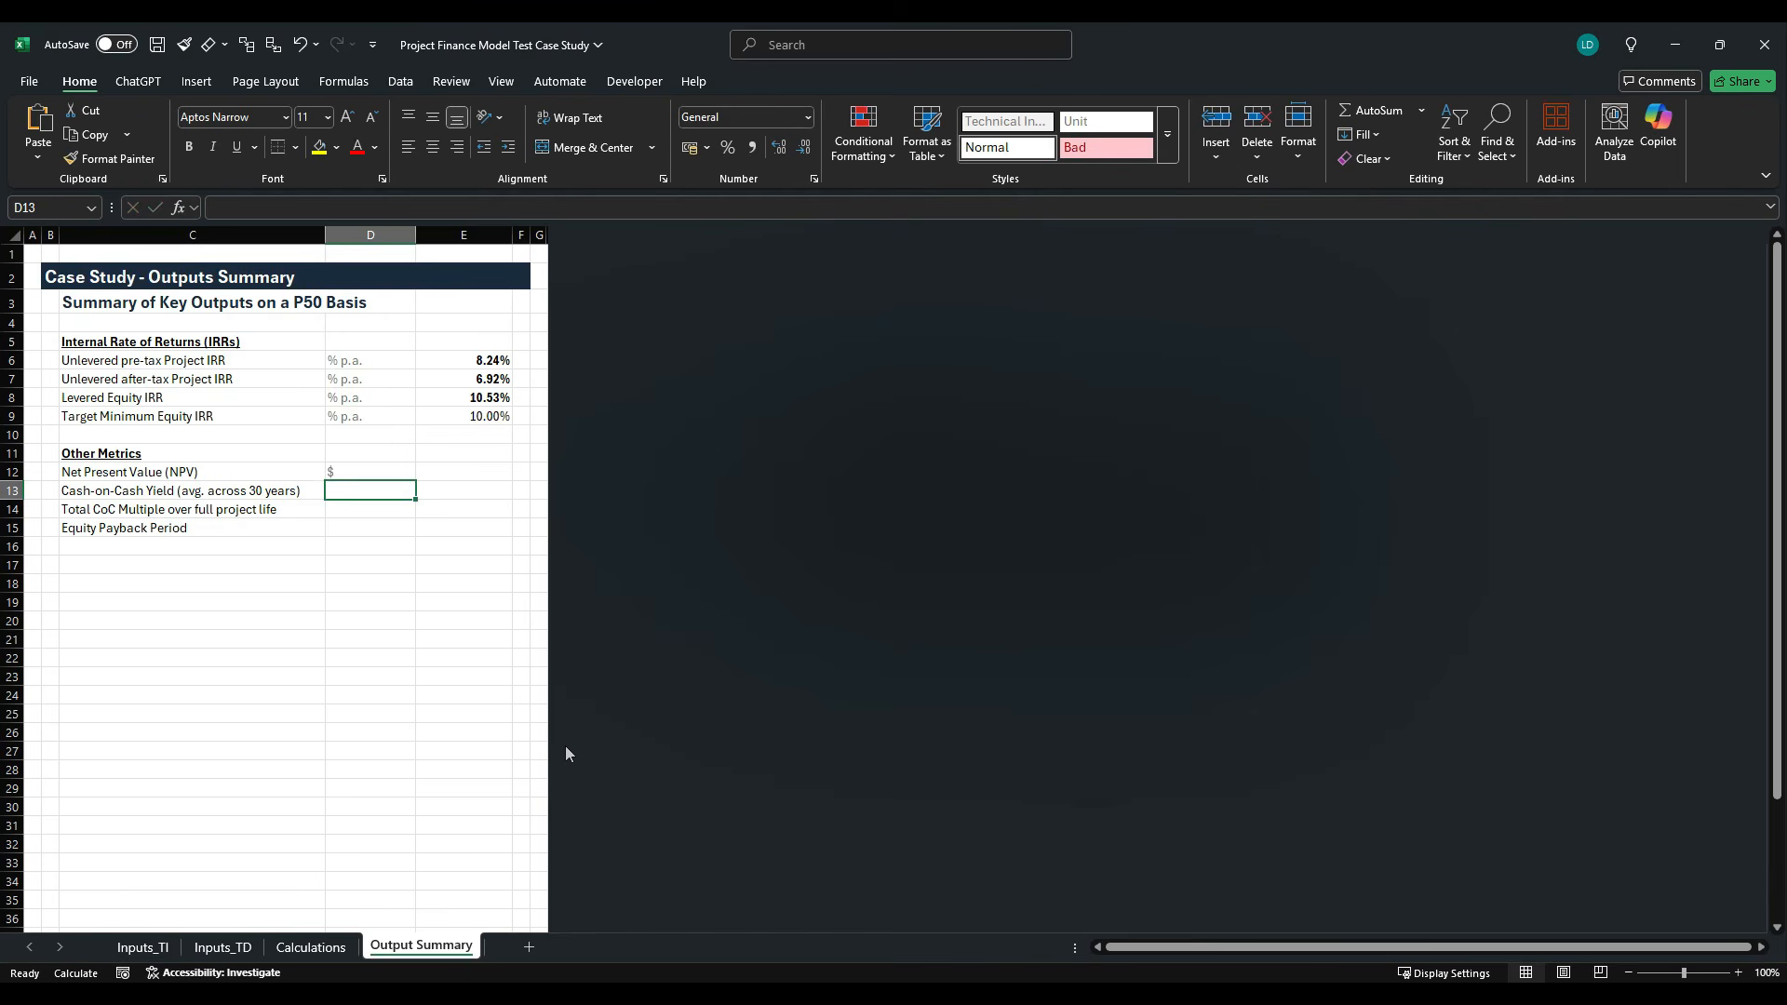
text(% p.a.)
key(Return)
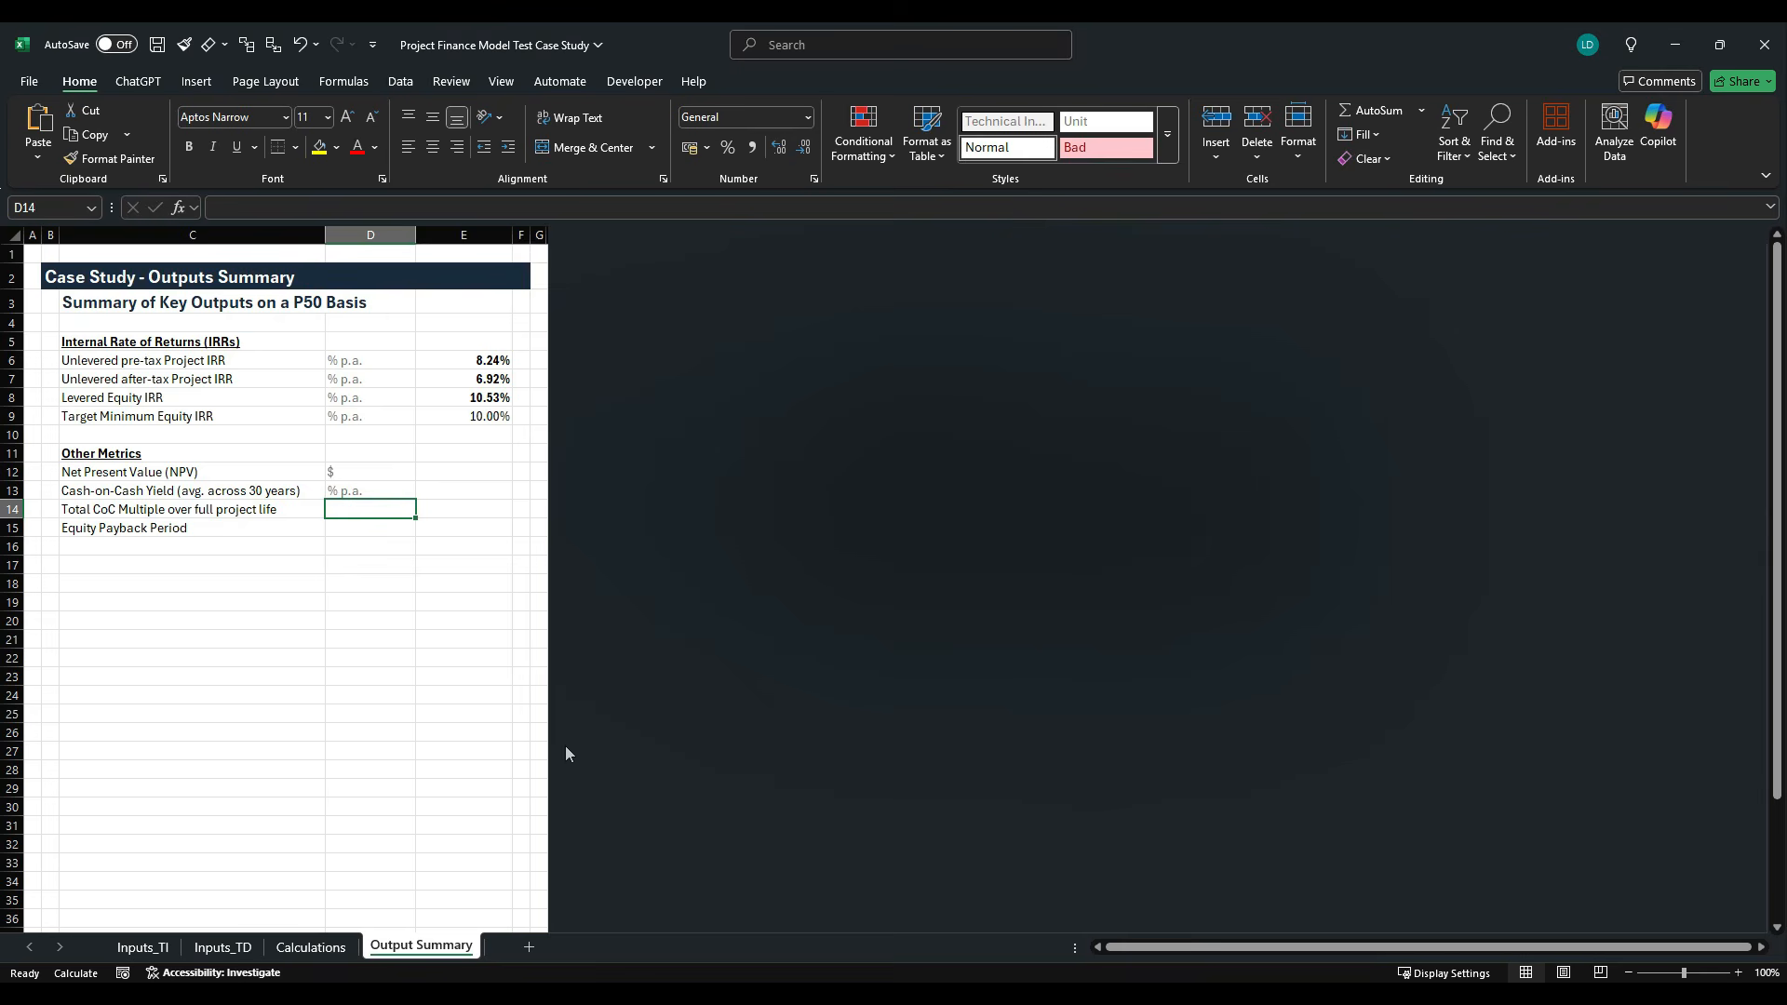
- Enter the unit "x" for the Total CoC Multiple in D14 and "Years" for the Equity Payback Period in D15
text(x)
key(Return)
text(Years)
key(ctrl+Return)
- Link the Net Present Value in E12 to the discounted NPV in G111 of the Calculations sheet
key(Up)
key(Right)
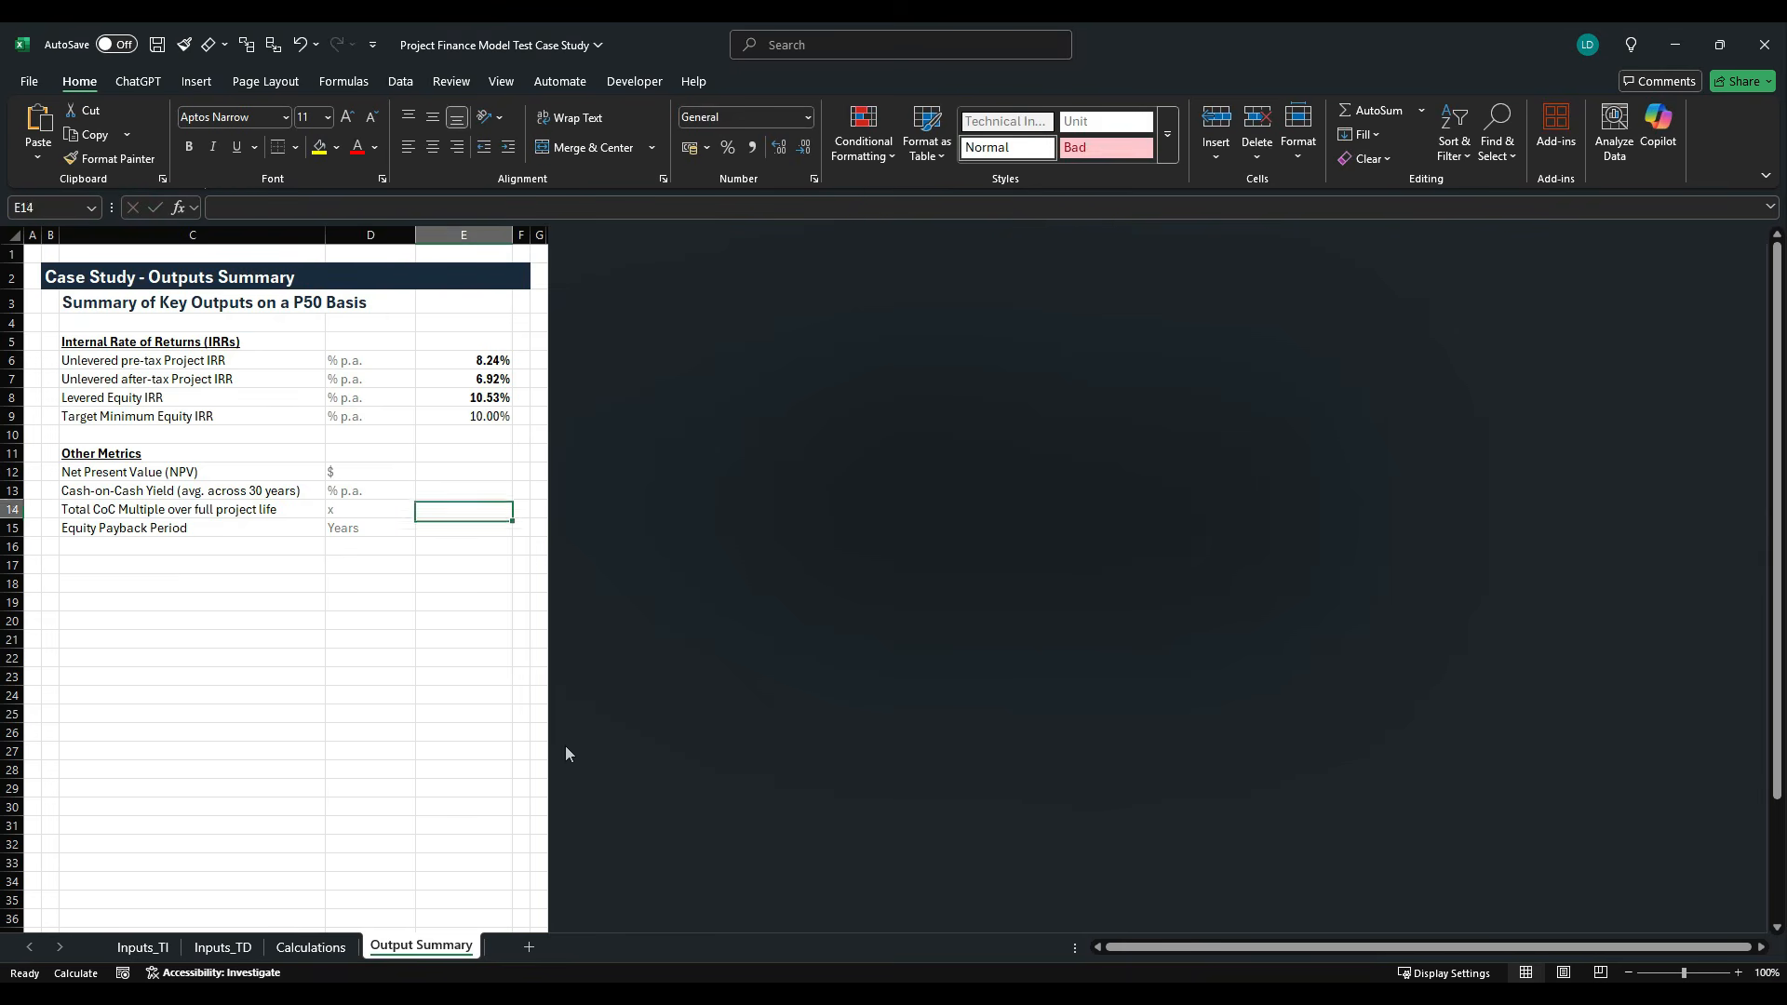
key(Up)
key(Up)
text(=)
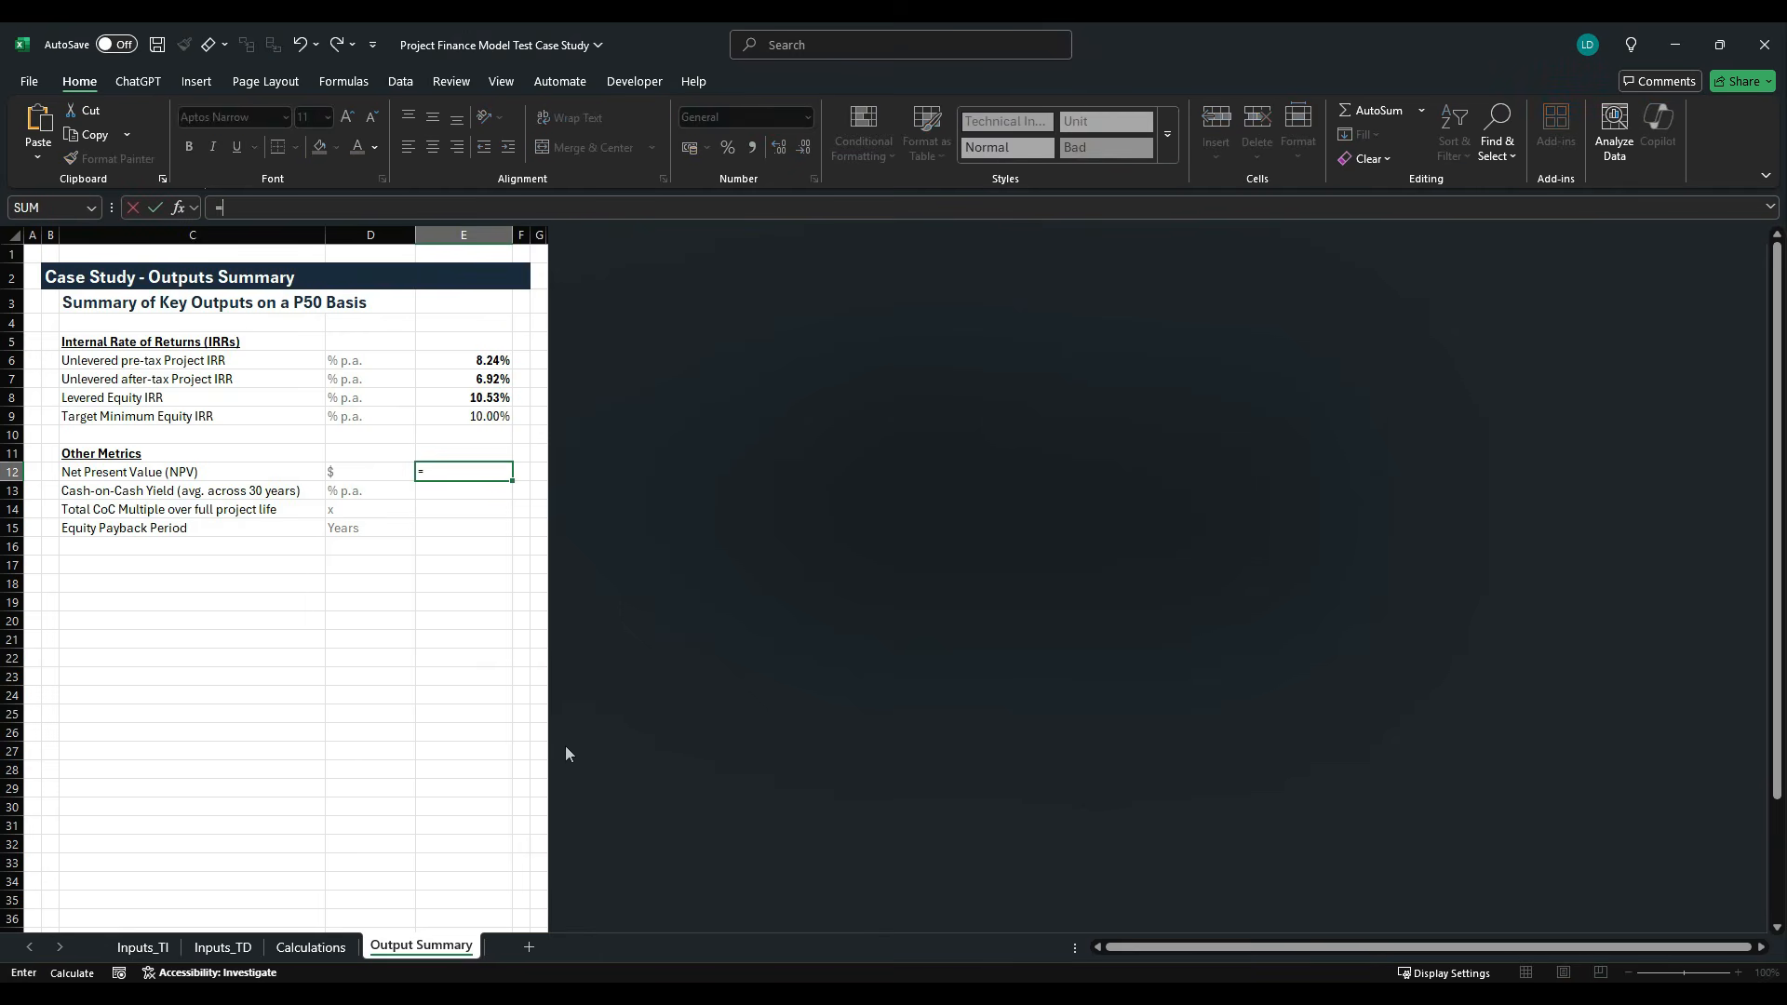
click(311, 947)
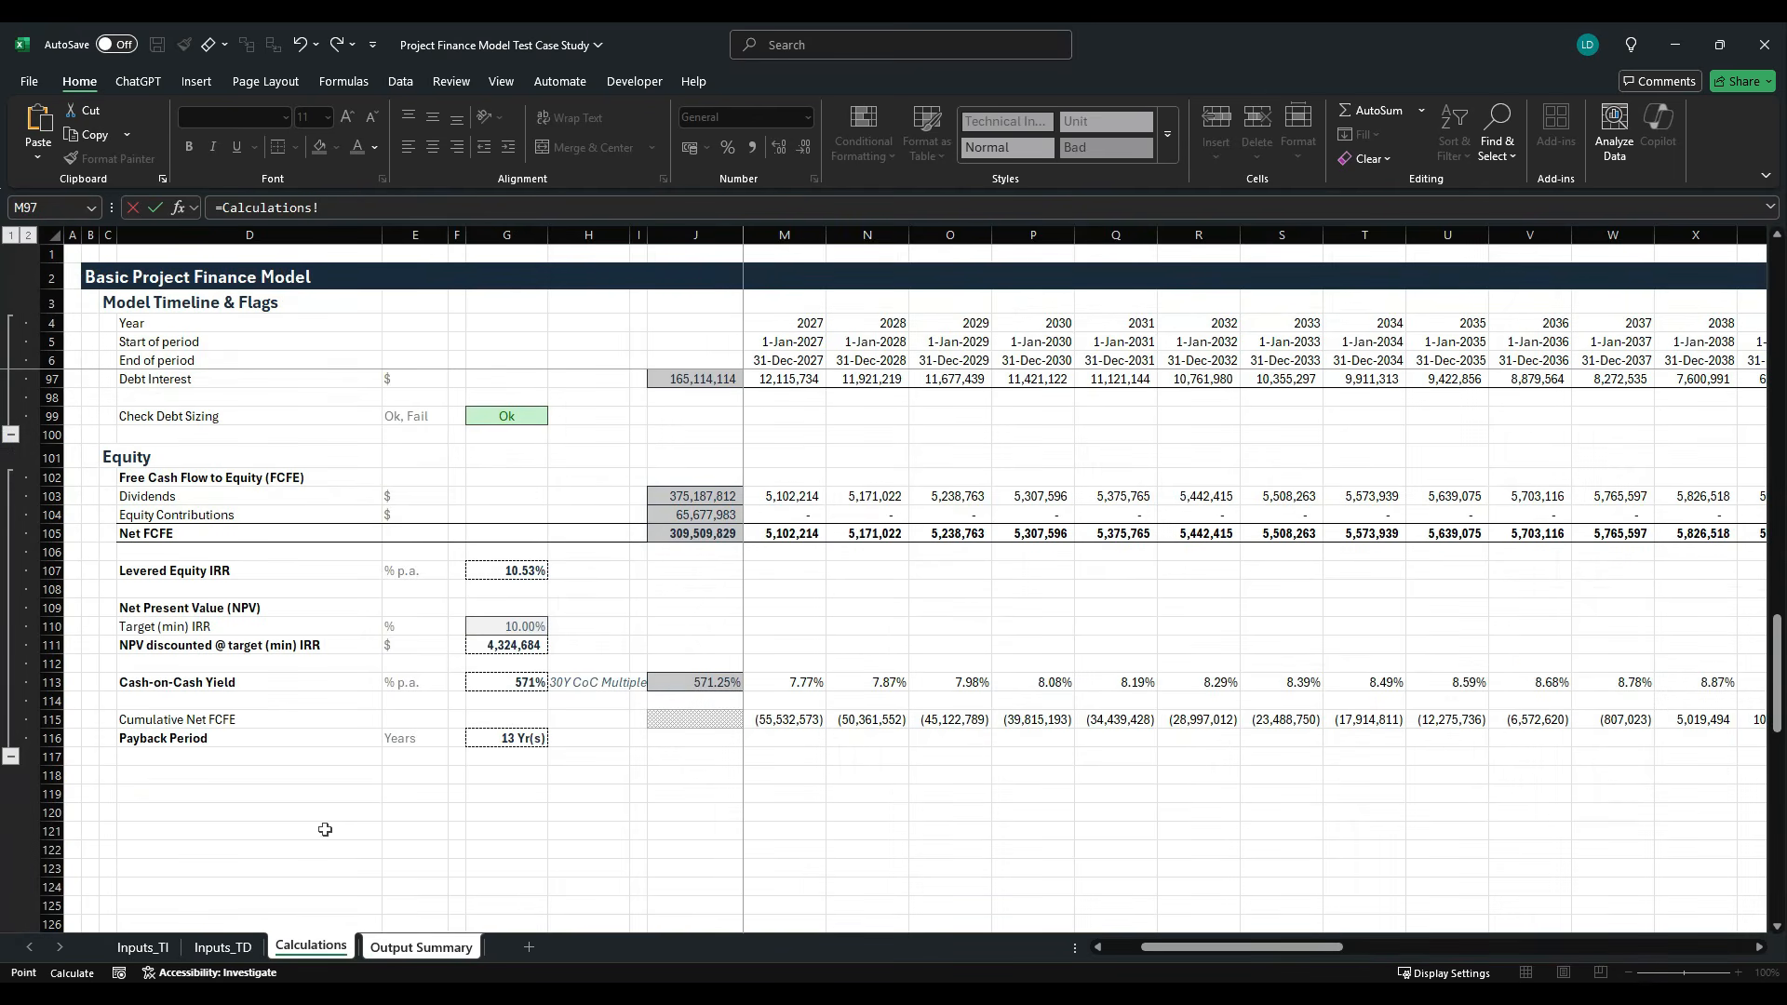
click(503, 646)
key(Return)
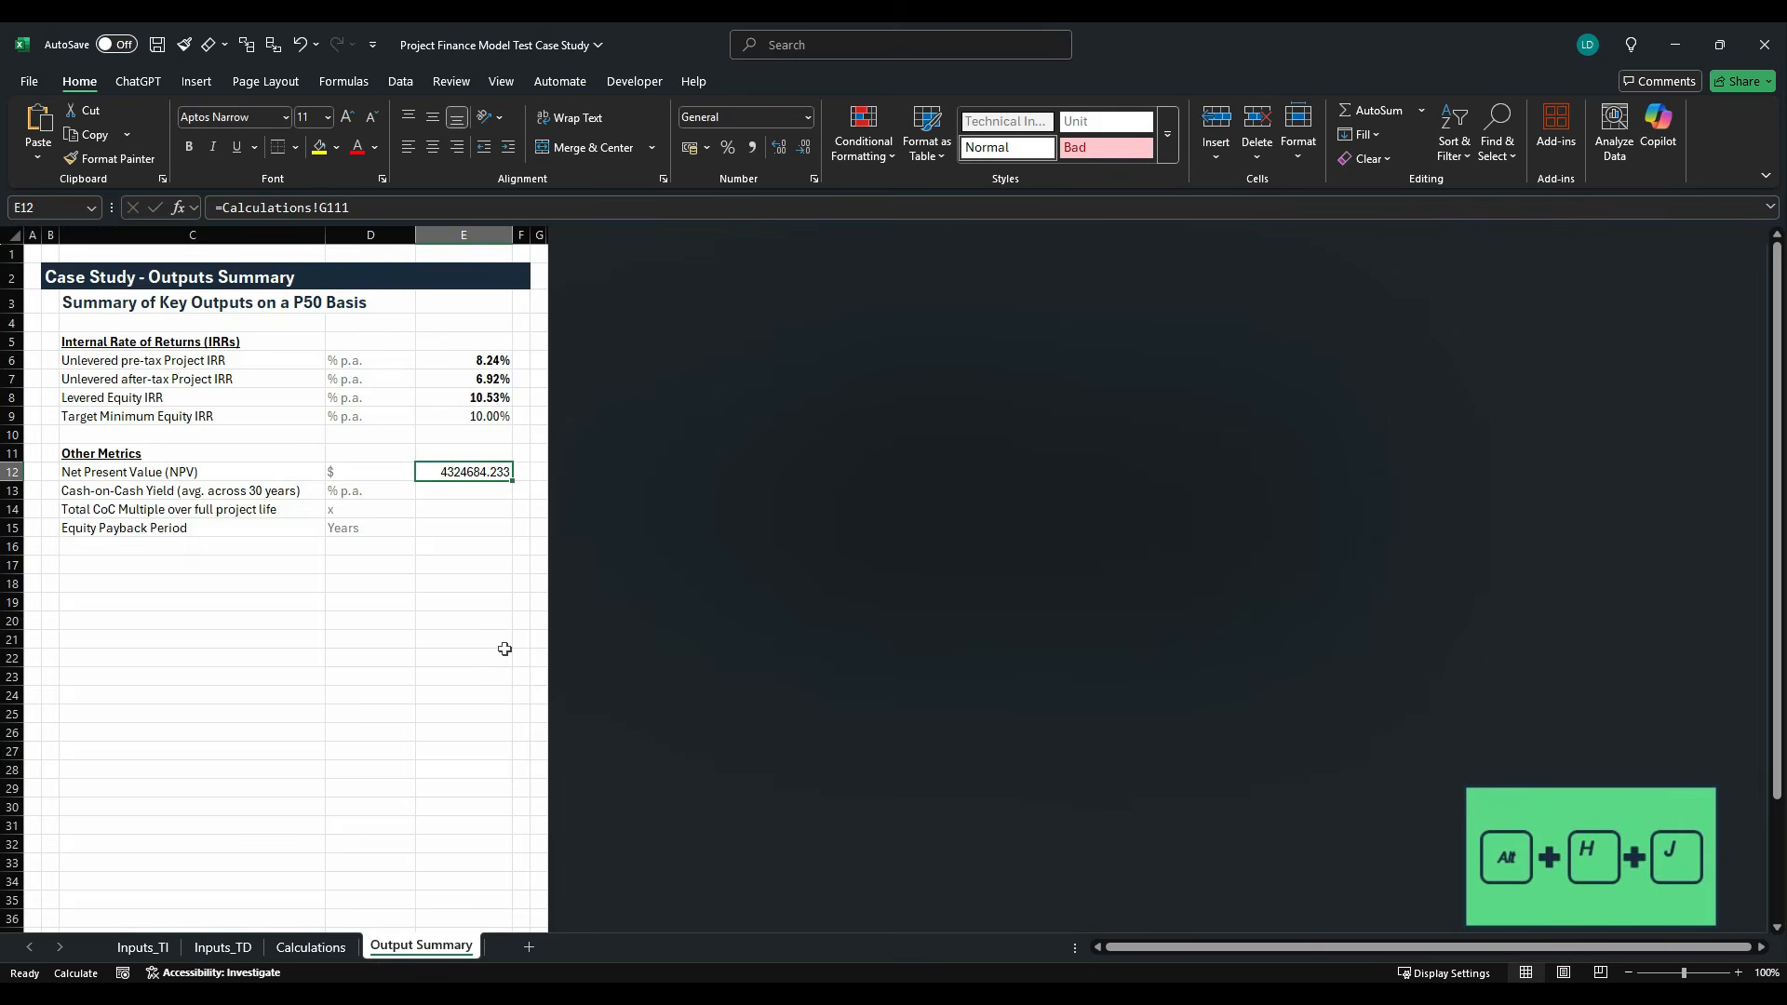
- Apply the Comma[0] cell style to the Net Present Value in E12 and make it bold
key(alt+h)
key(j)
key(Return)
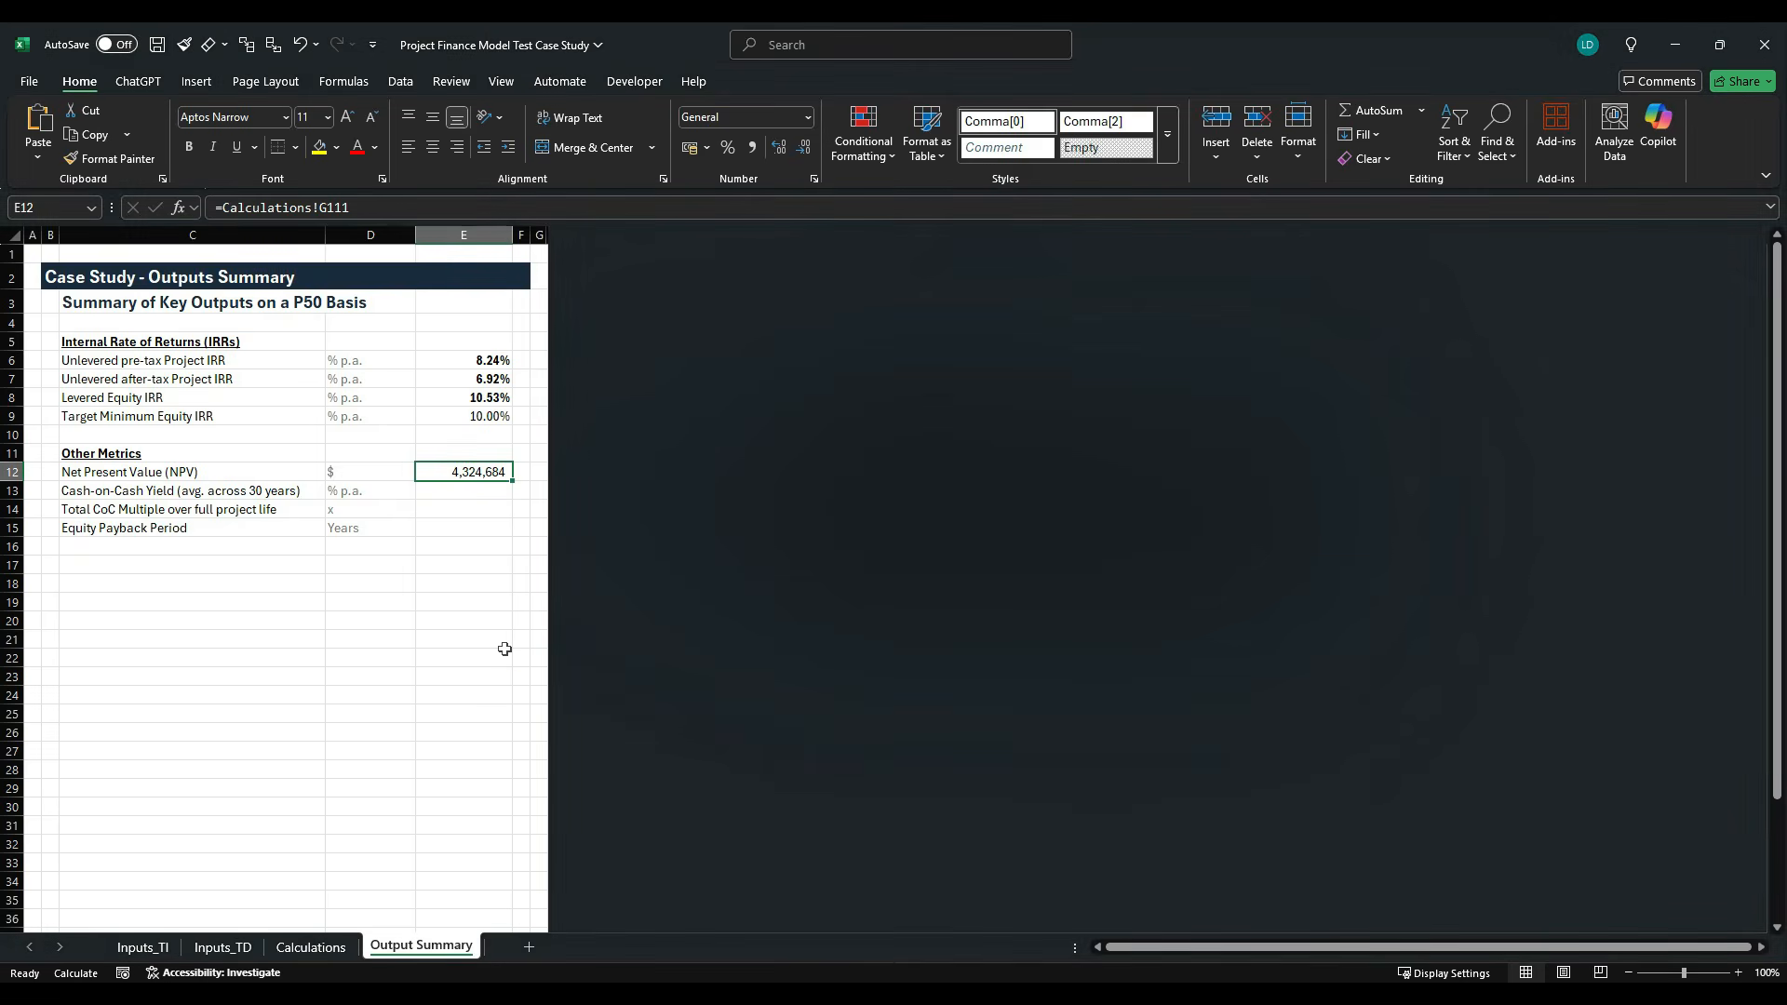
key(ctrl+b)
key(Return)
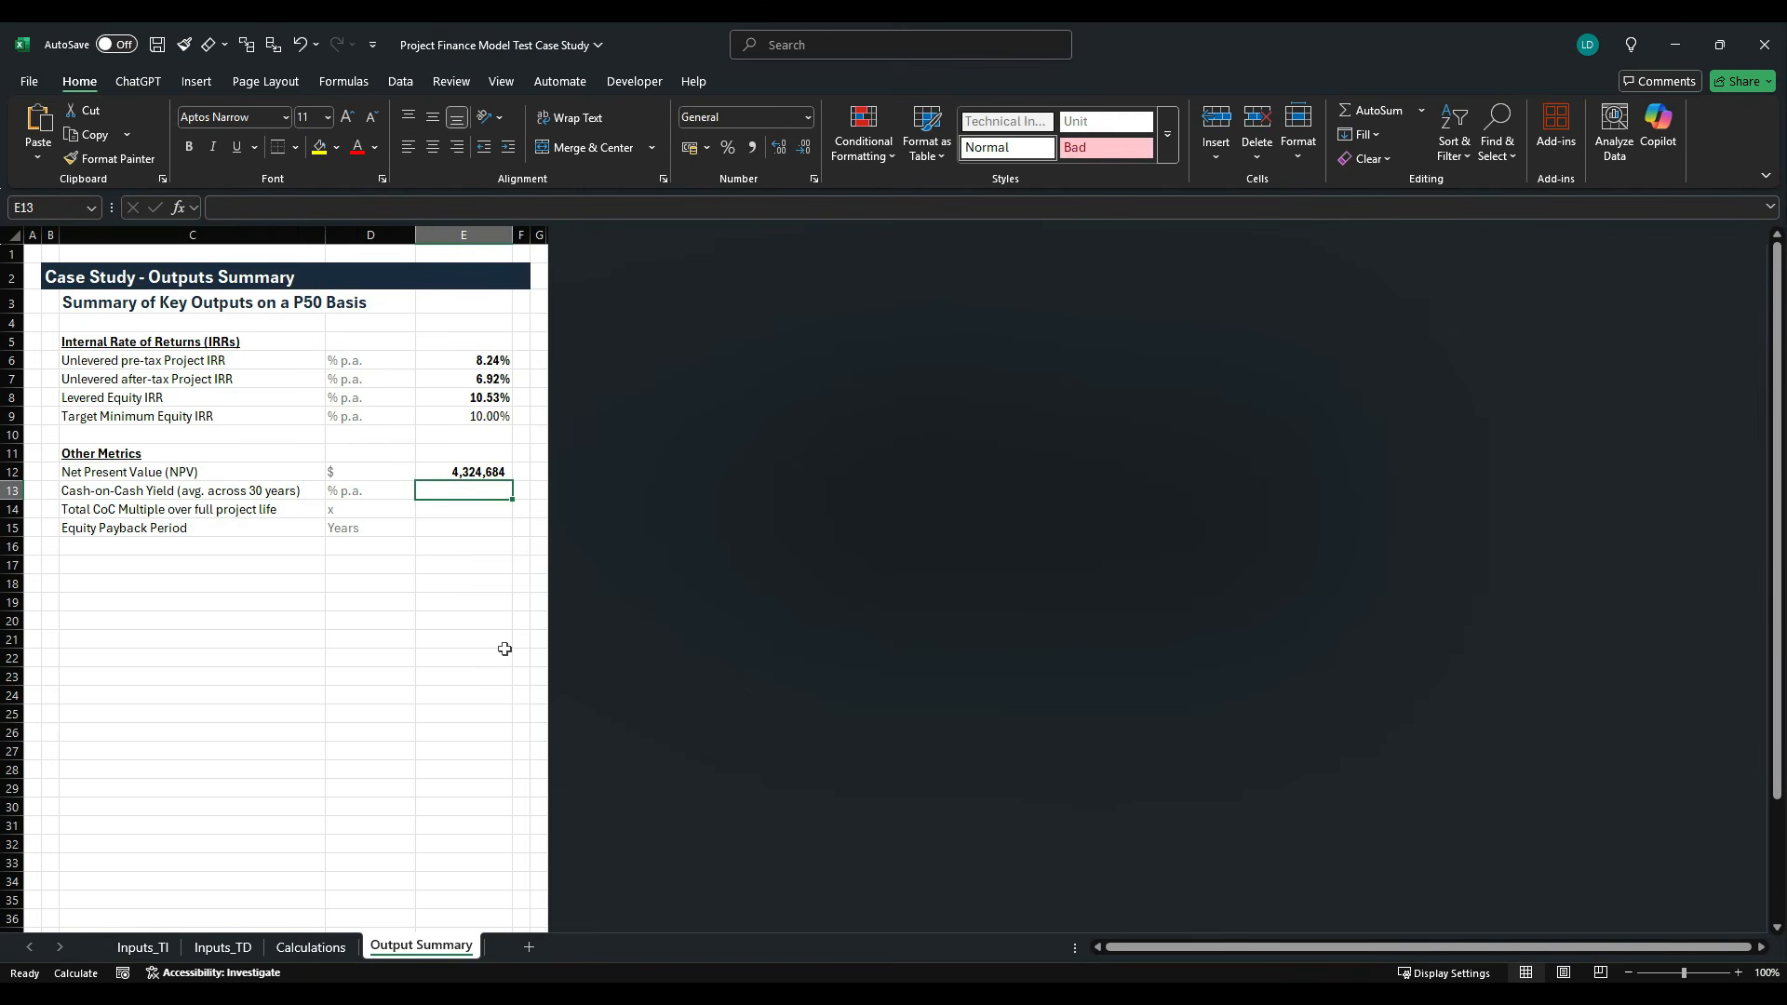
- Calculate the average Cash-on-Cash Yield in E13 with AVERAGE over the 2026 to 2055 yields in L113:AO113 of the Calculations sheet
text(=)
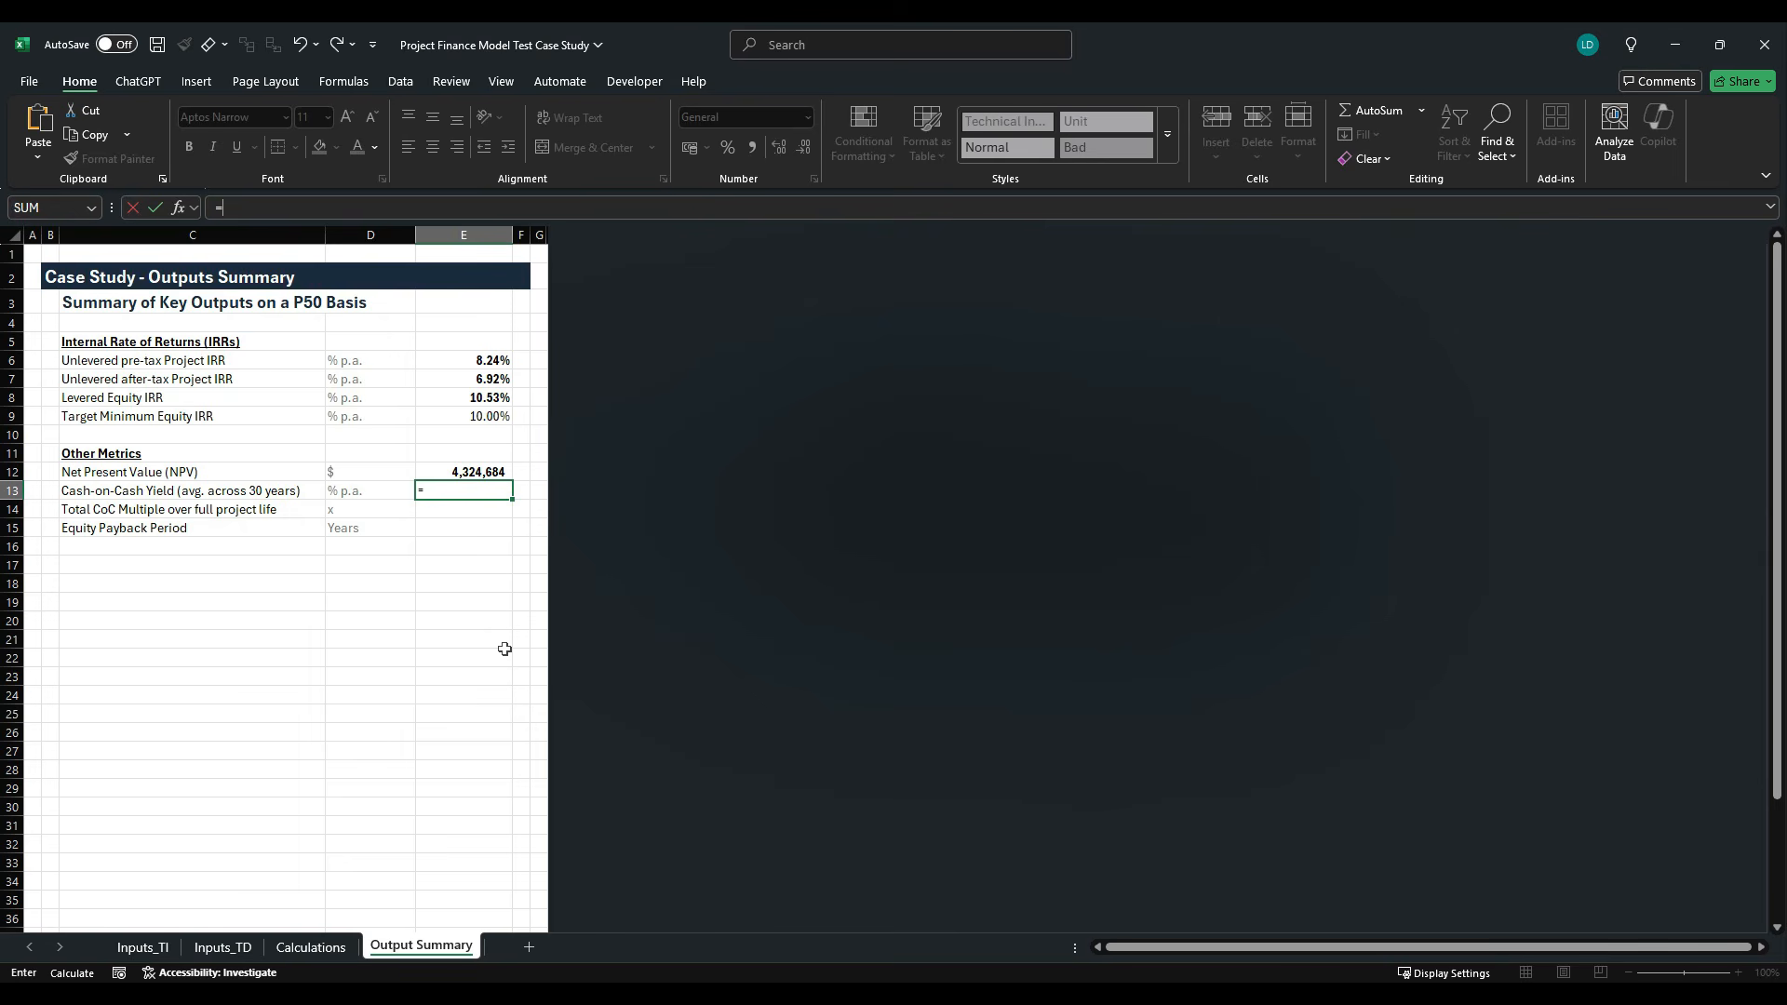
text(av)
key(Down)
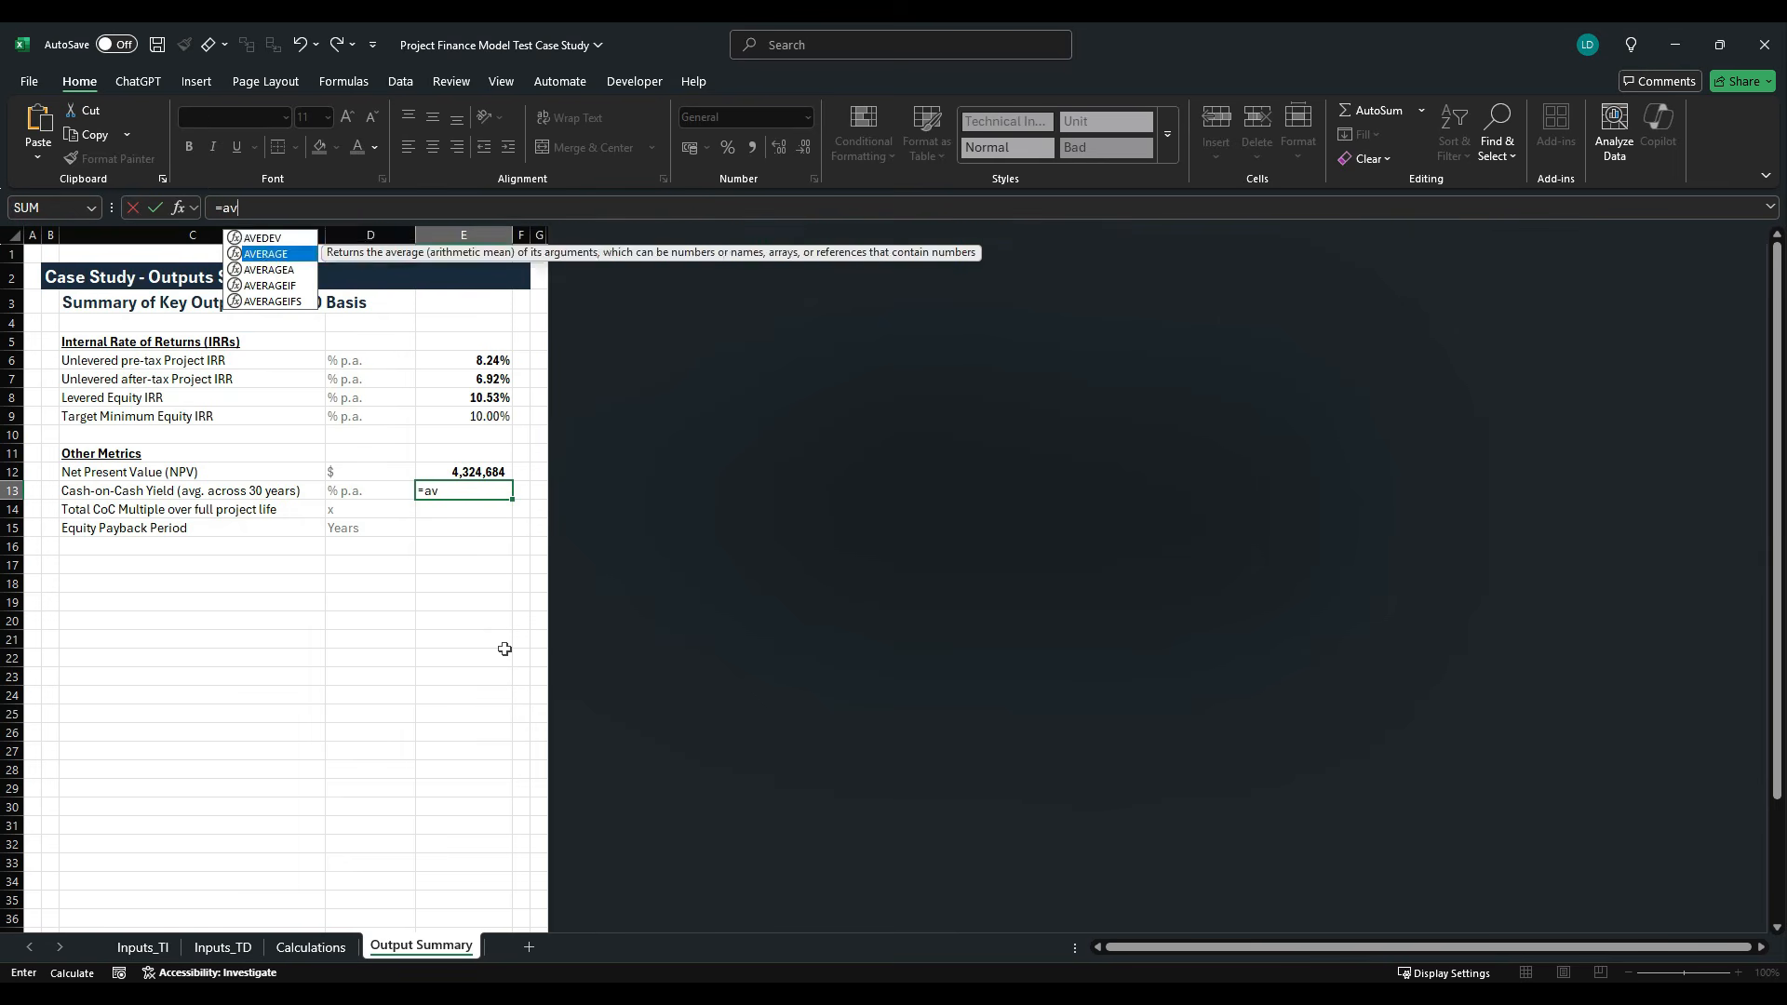
key(Tab)
key(ctrl+Page_Up)
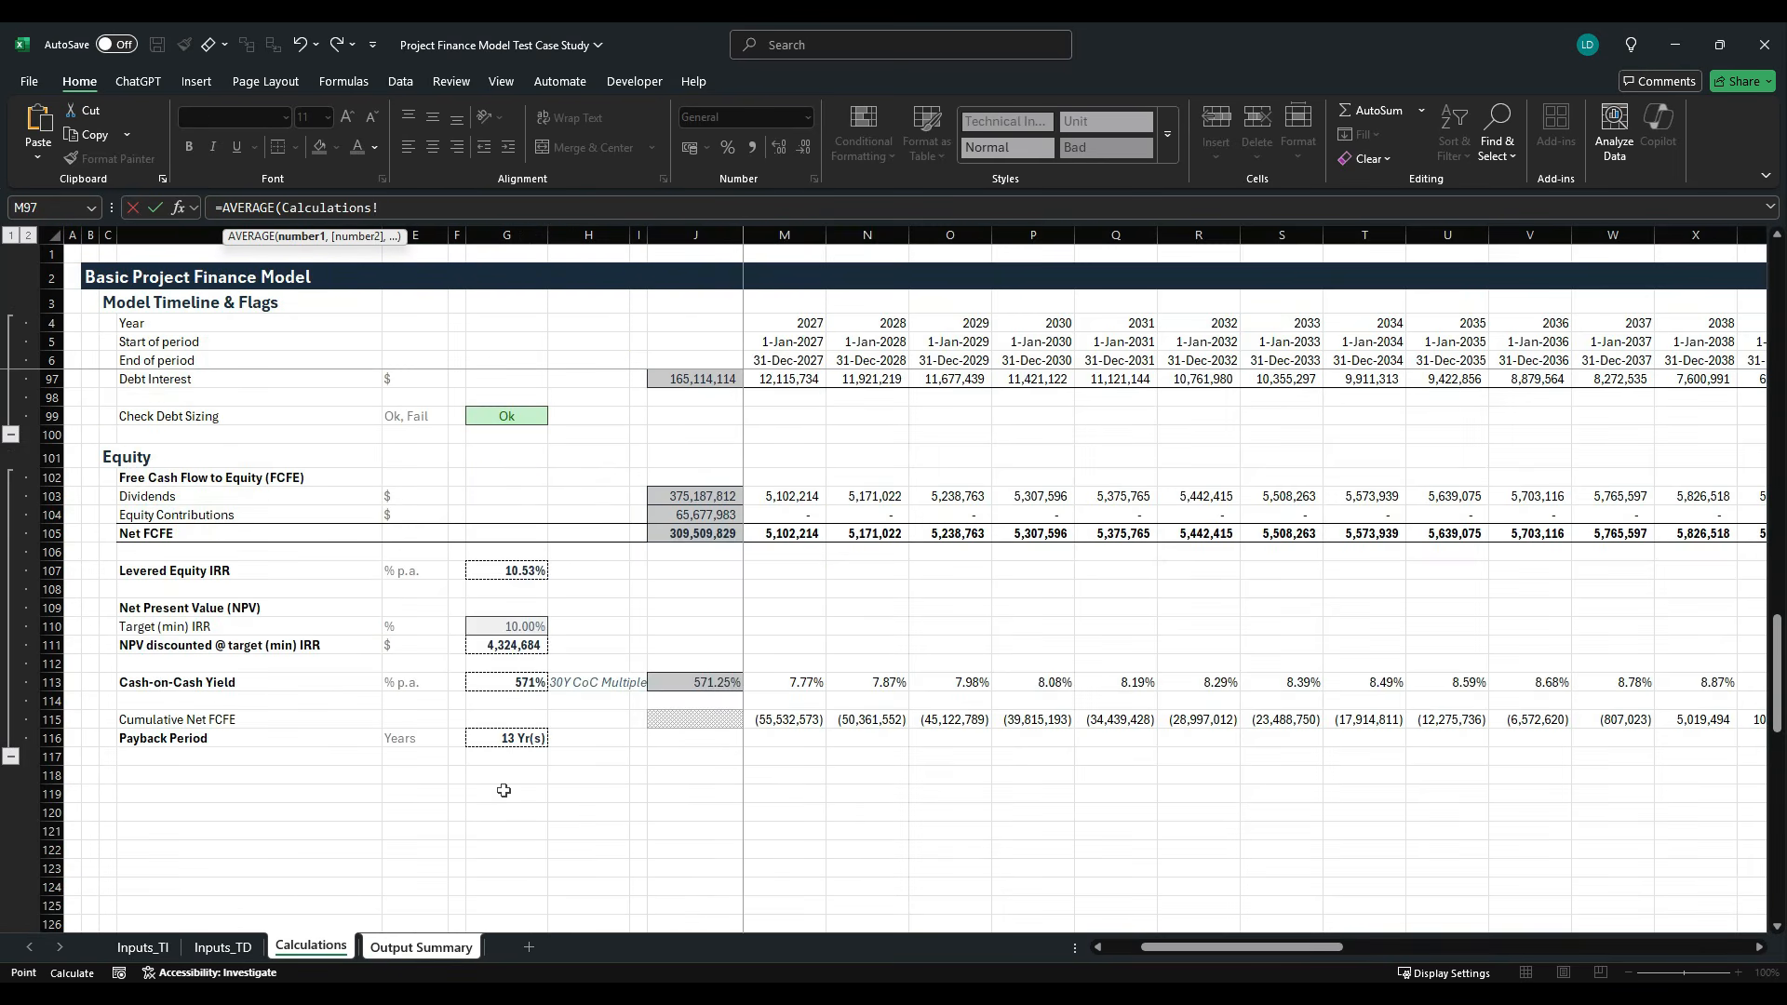
click(710, 684)
key(Right)
key(Right)
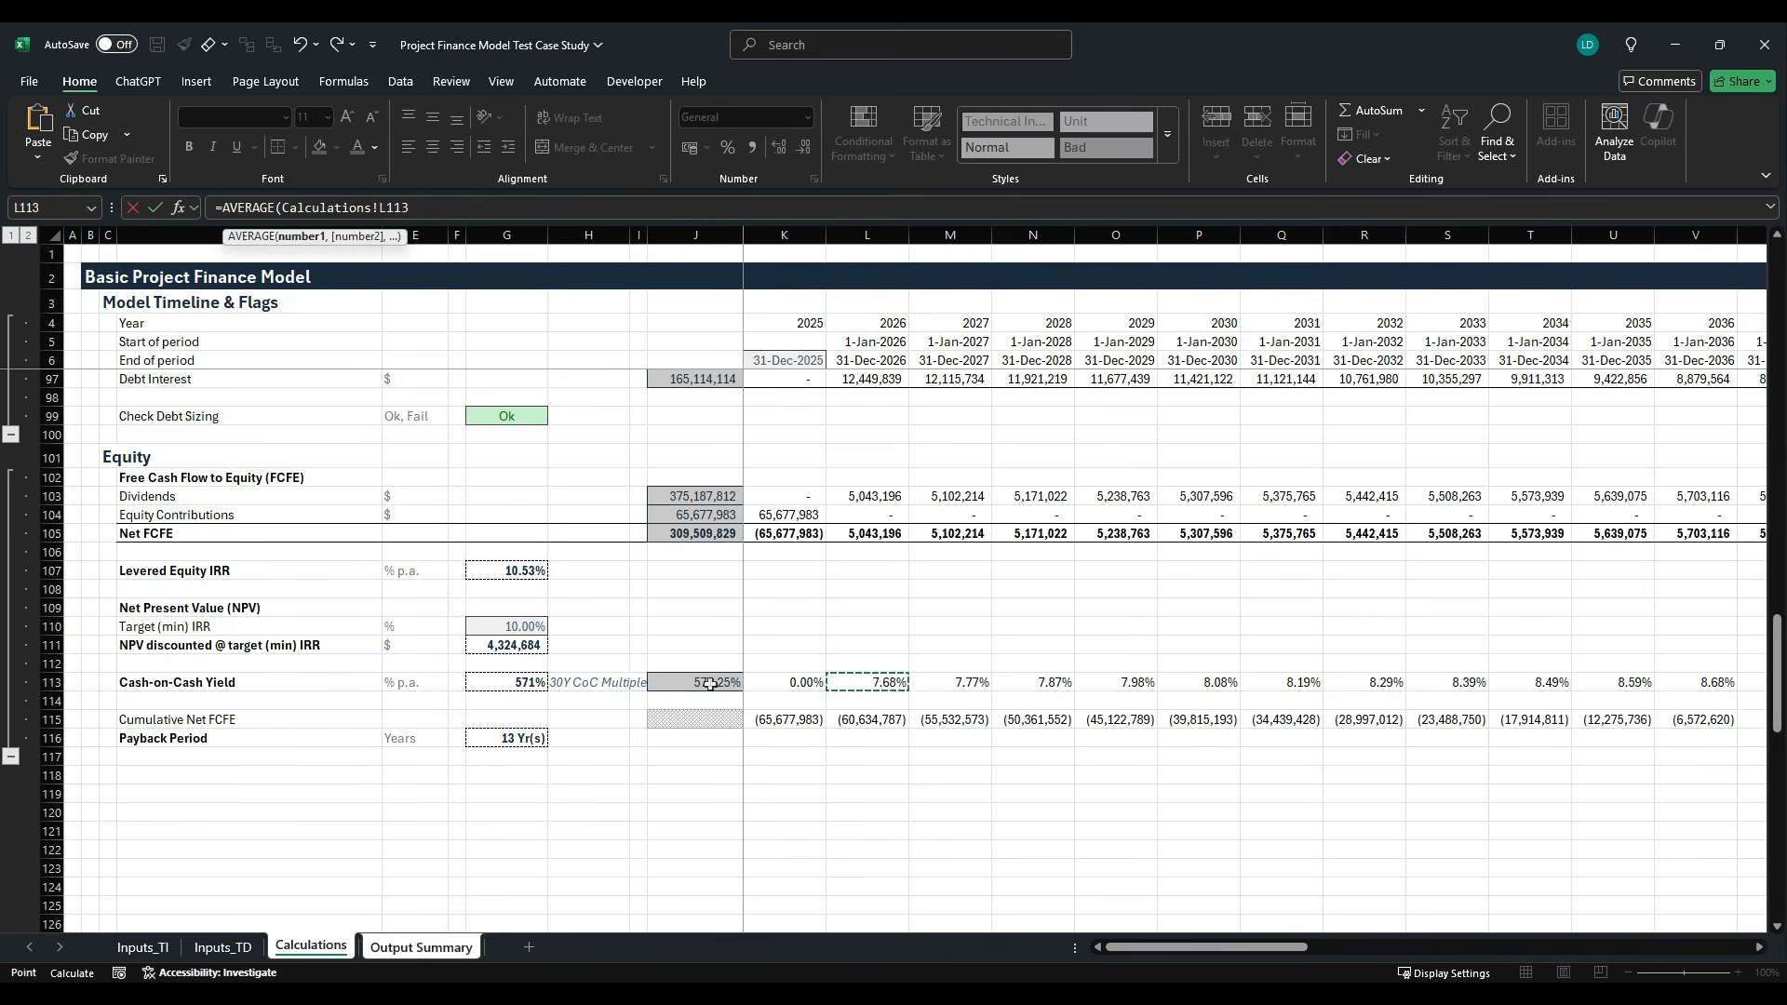
key(Left)
key(shift+Right)
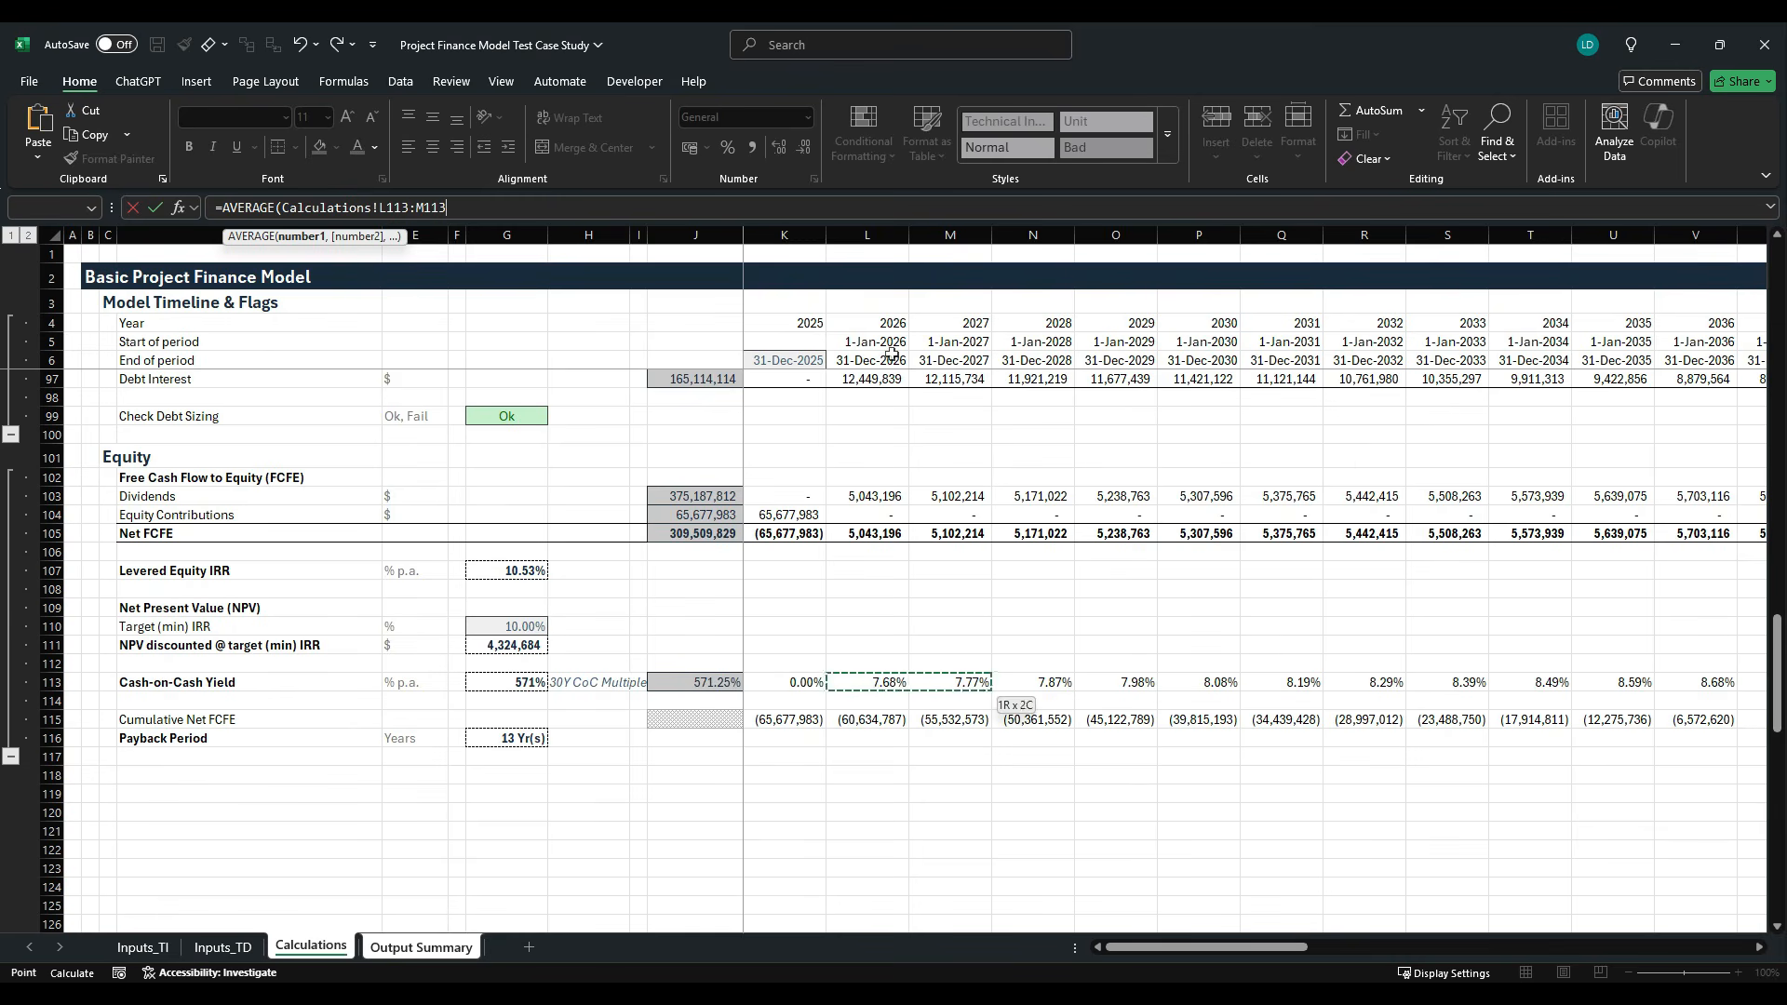
key(shift+Right)
key(shift+Right)
key(shift+Right)
key(shift+Right)
key(shift+Right)
key(shift+Right)
key(shift+Right)
key(shift+Right)
key(shift+Right)
key(shift+Right)
key(shift+Right)
key(shift+Right)
key(shift+Right)
key(shift+Right)
key(shift+Right)
key(shift+Right)
key(shift+Right)
key(shift+Right)
key(shift+Right)
key(shift+Right)
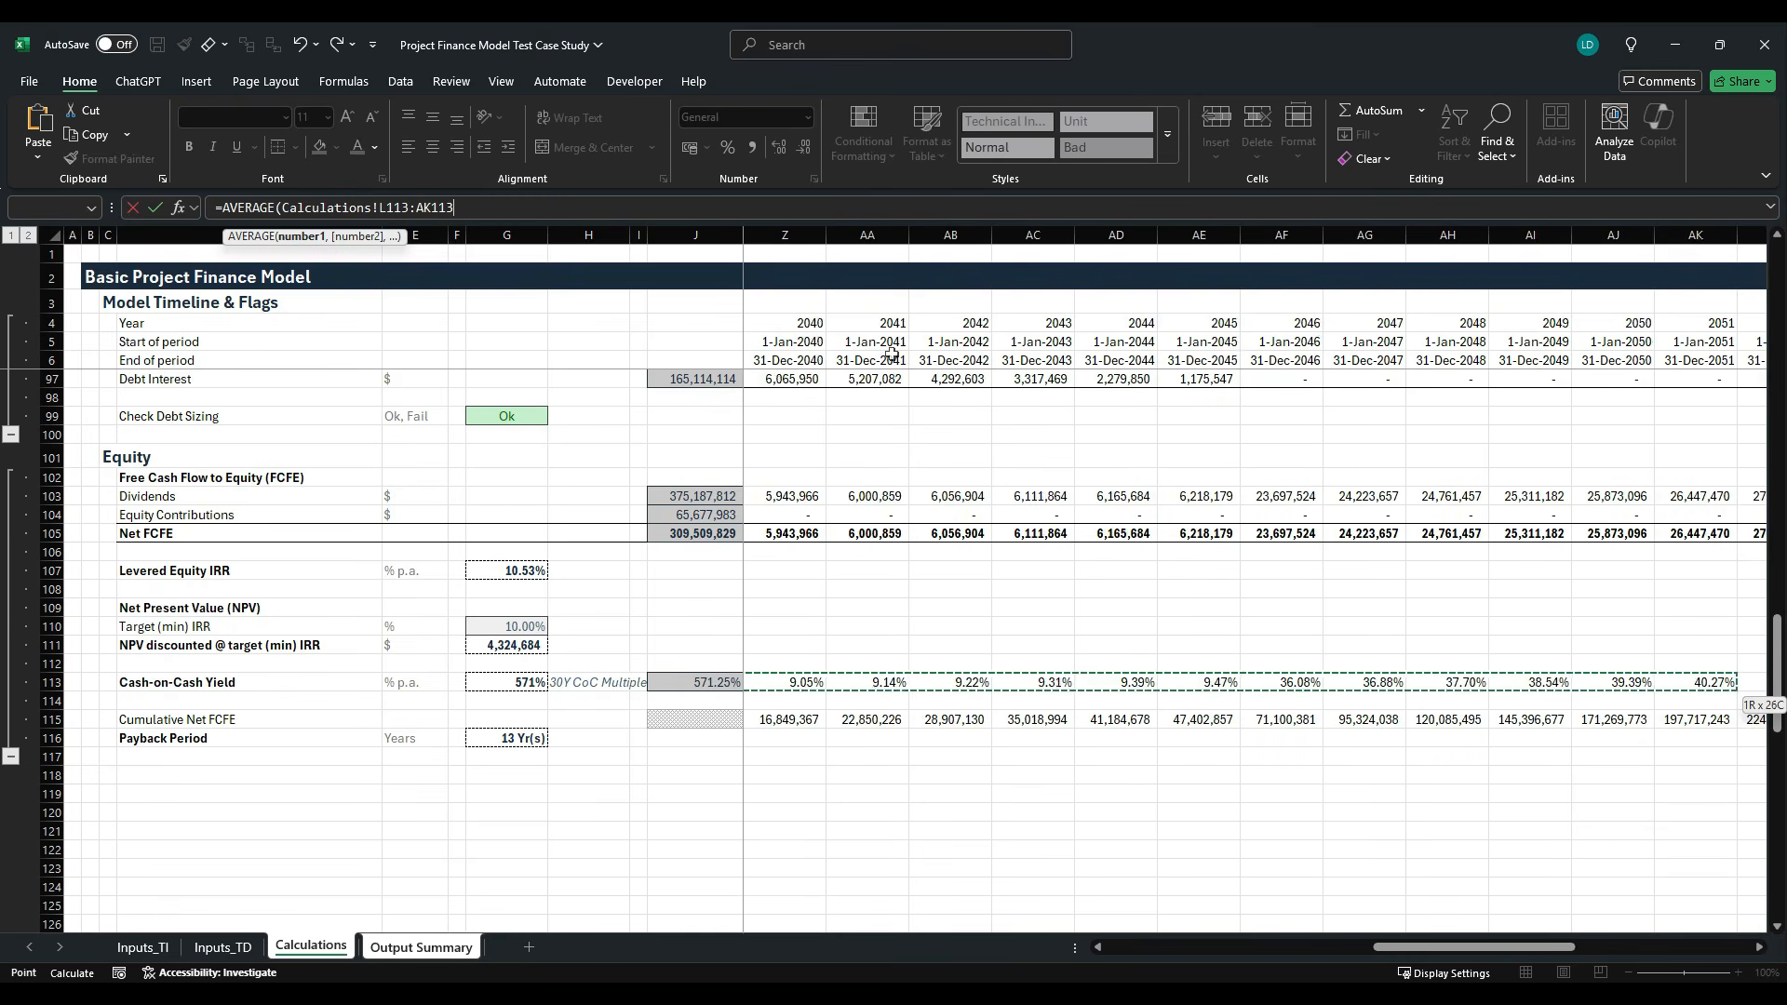
key(shift+Right)
key(shift+Right)
key(shift+Right)
key(shift+Right)
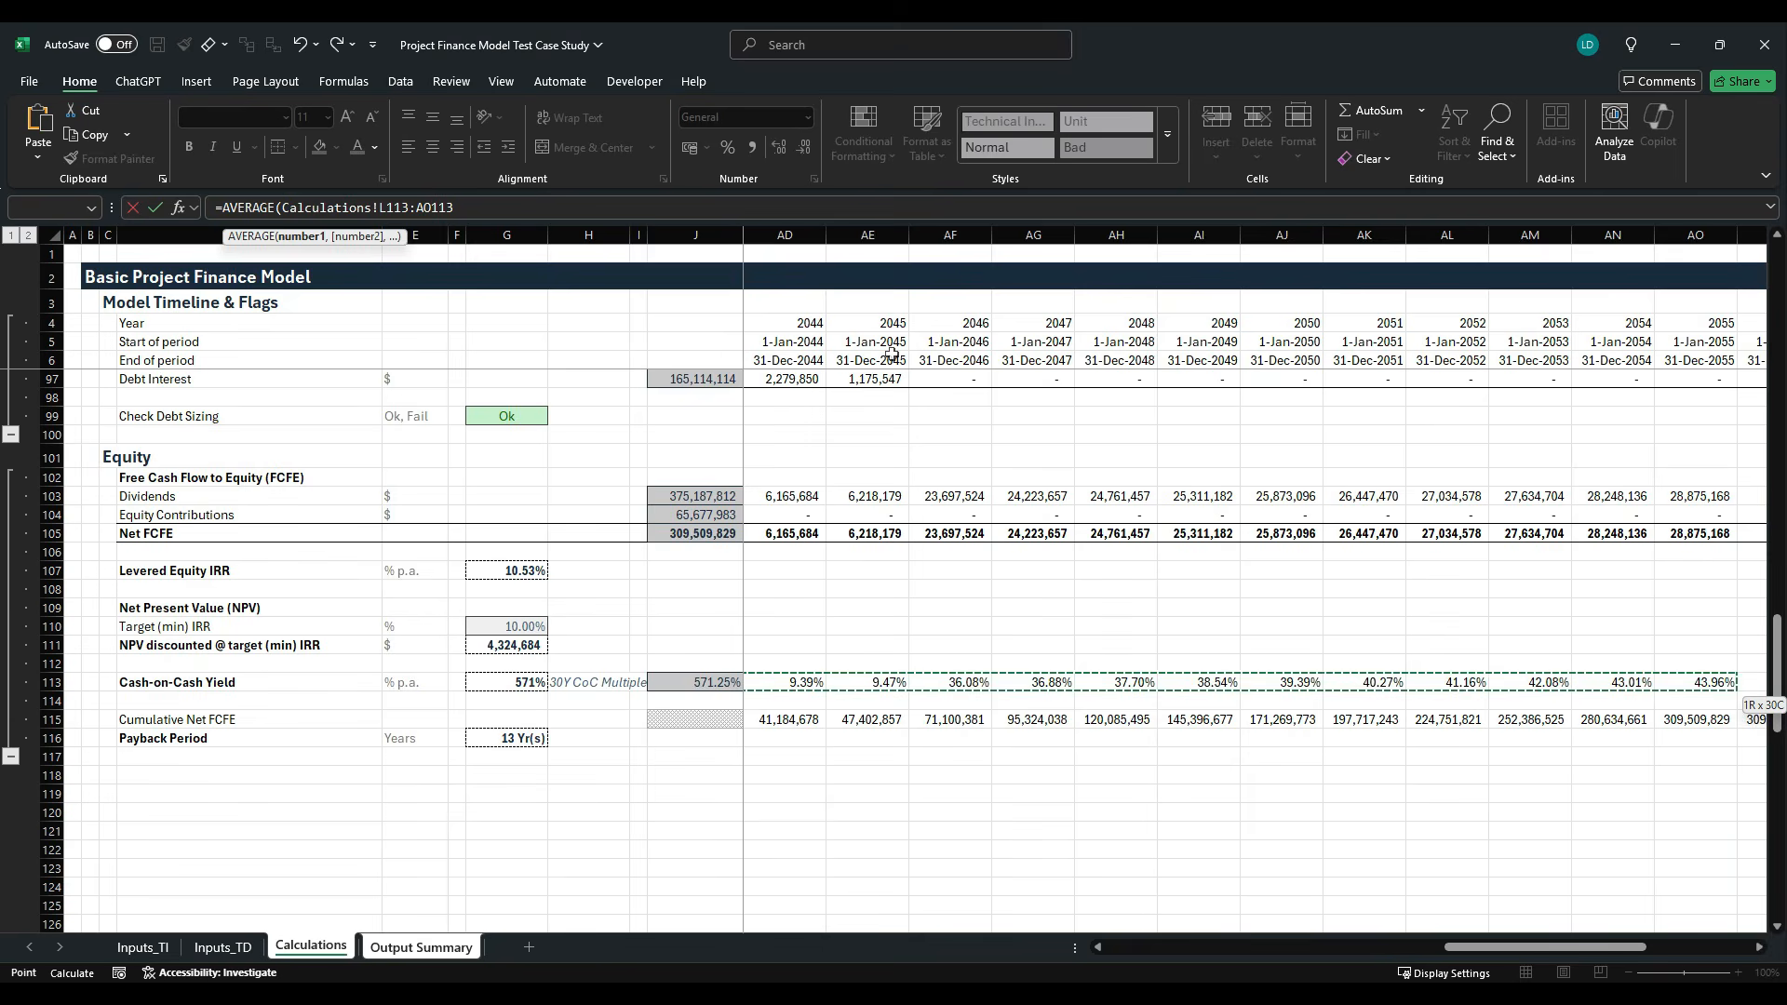
key(Return)
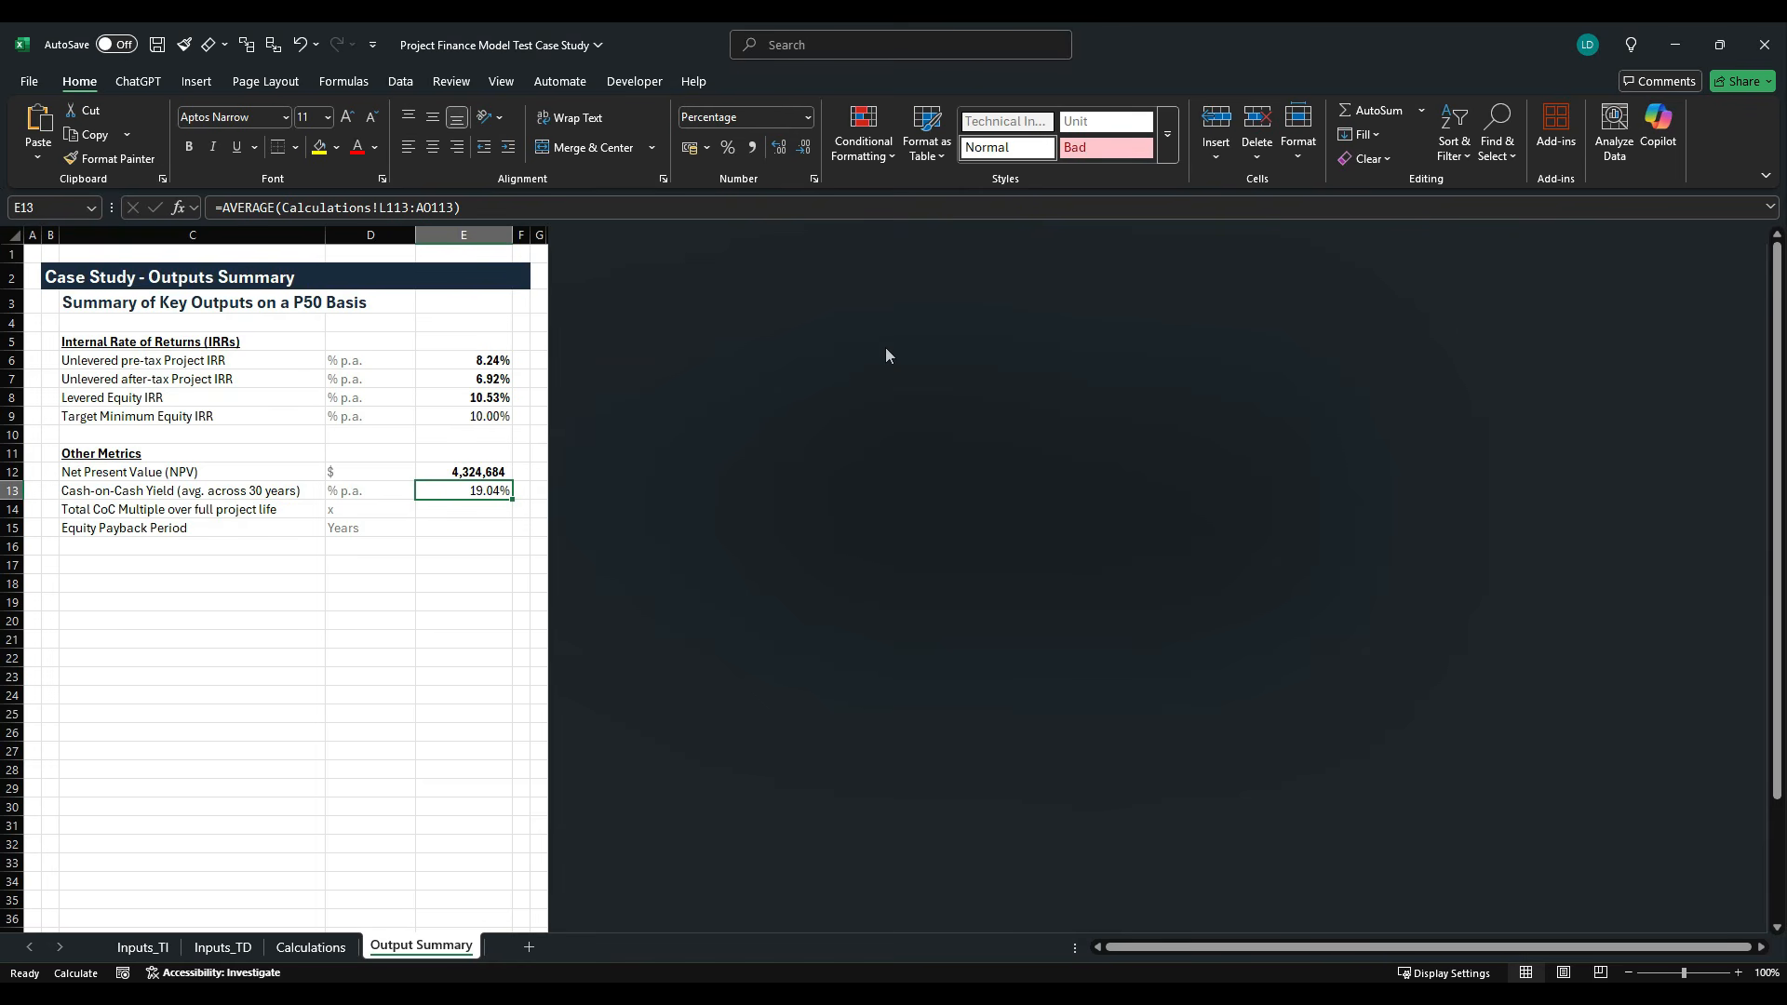
- Compare the average Cash-on-Cash Yield in E13 with the Levered Equity IRR and target IRR above it
key(Up)
key(Up)
key(Up)
key(Up)
key(Down)
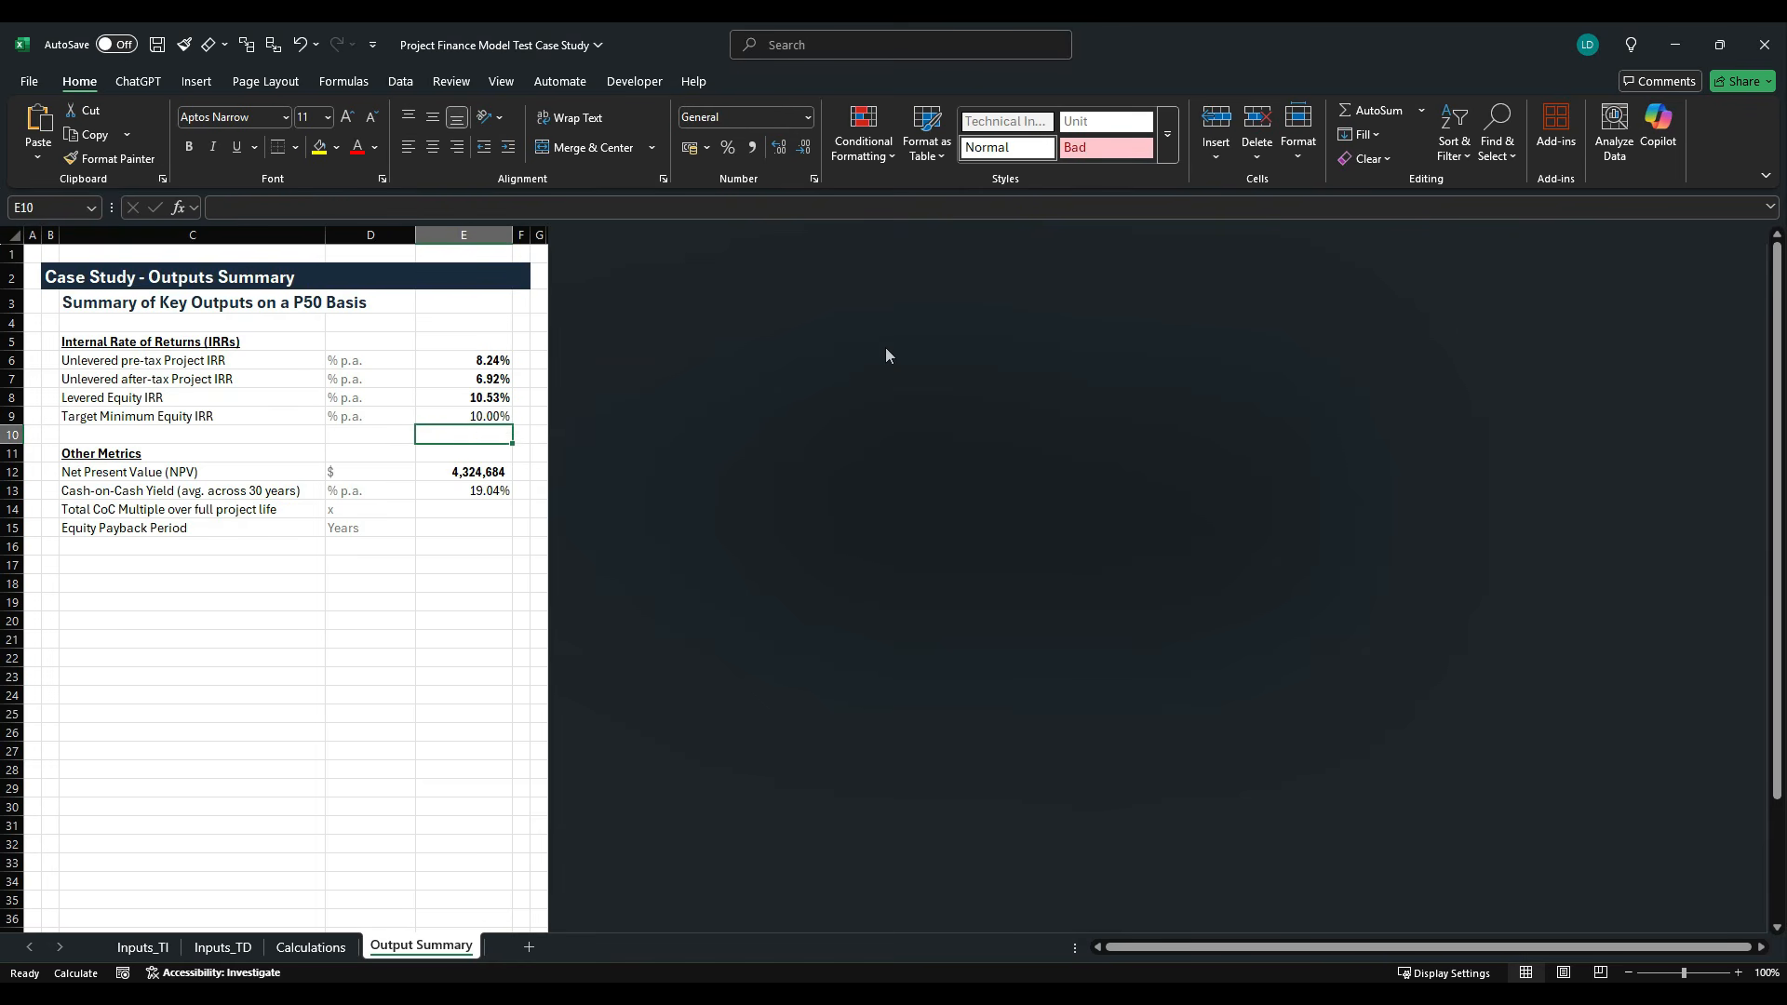
key(Down)
key(Down)
key(Down)
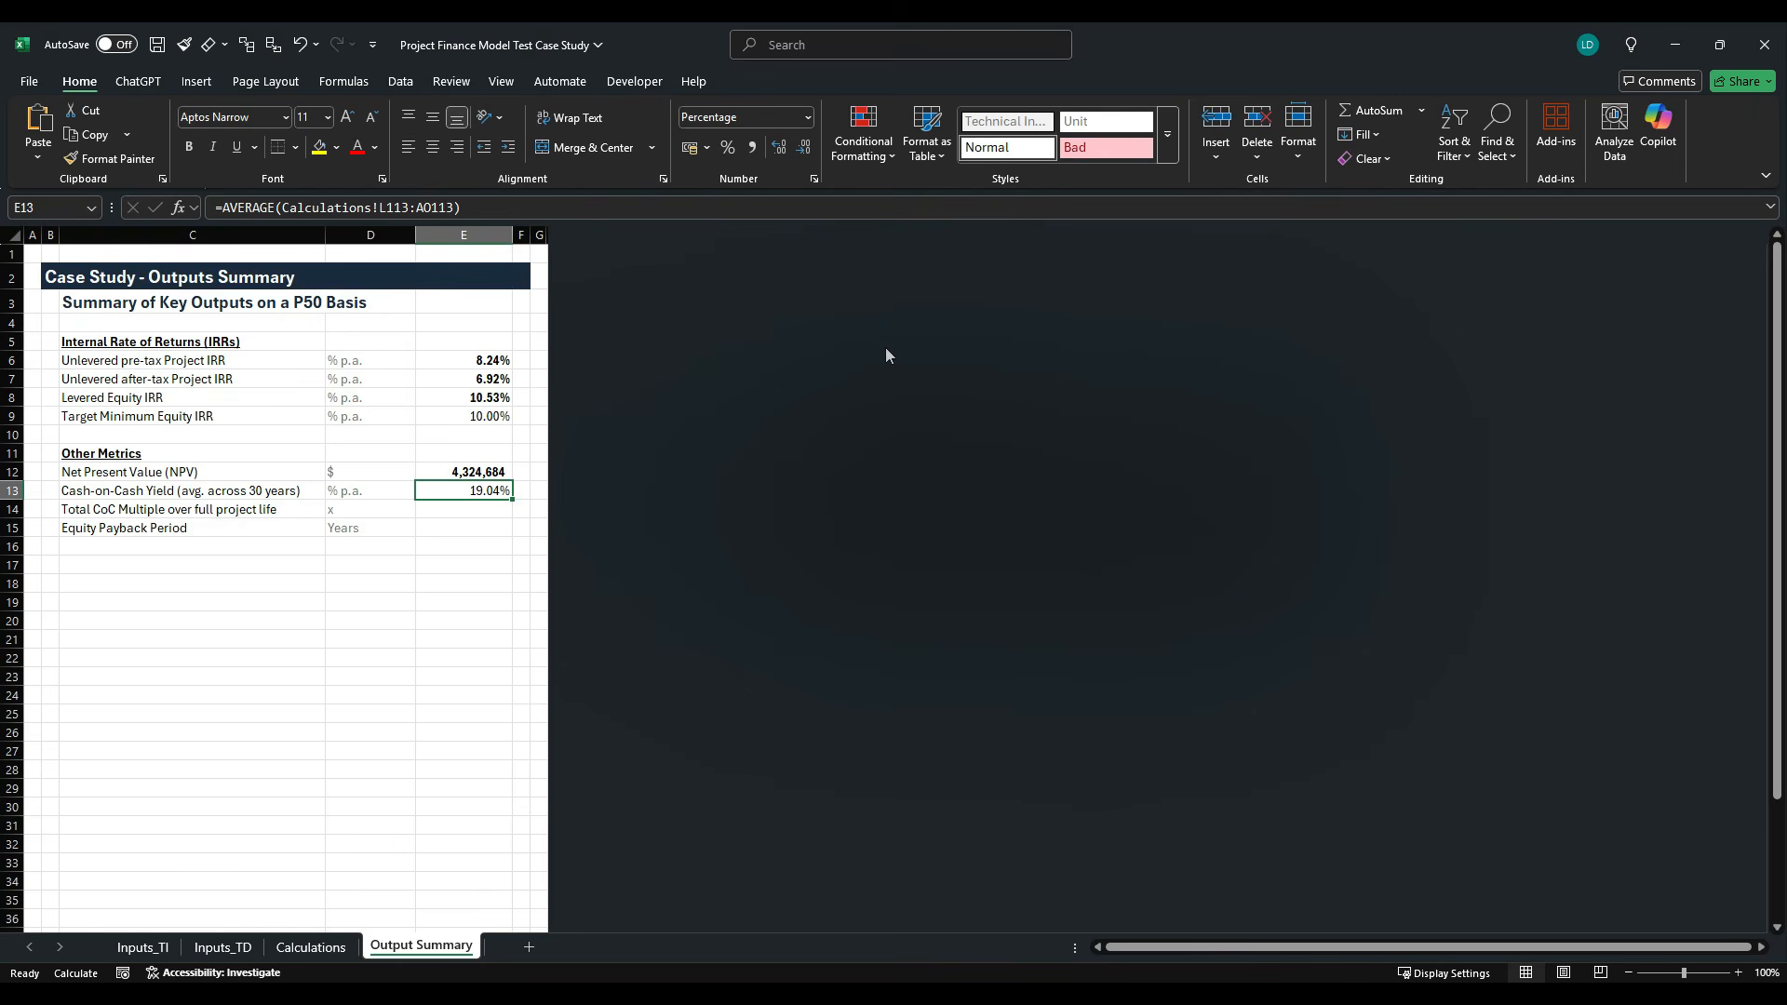
key(Up)
key(Up)
key(Up)
key(Up)
key(Up)
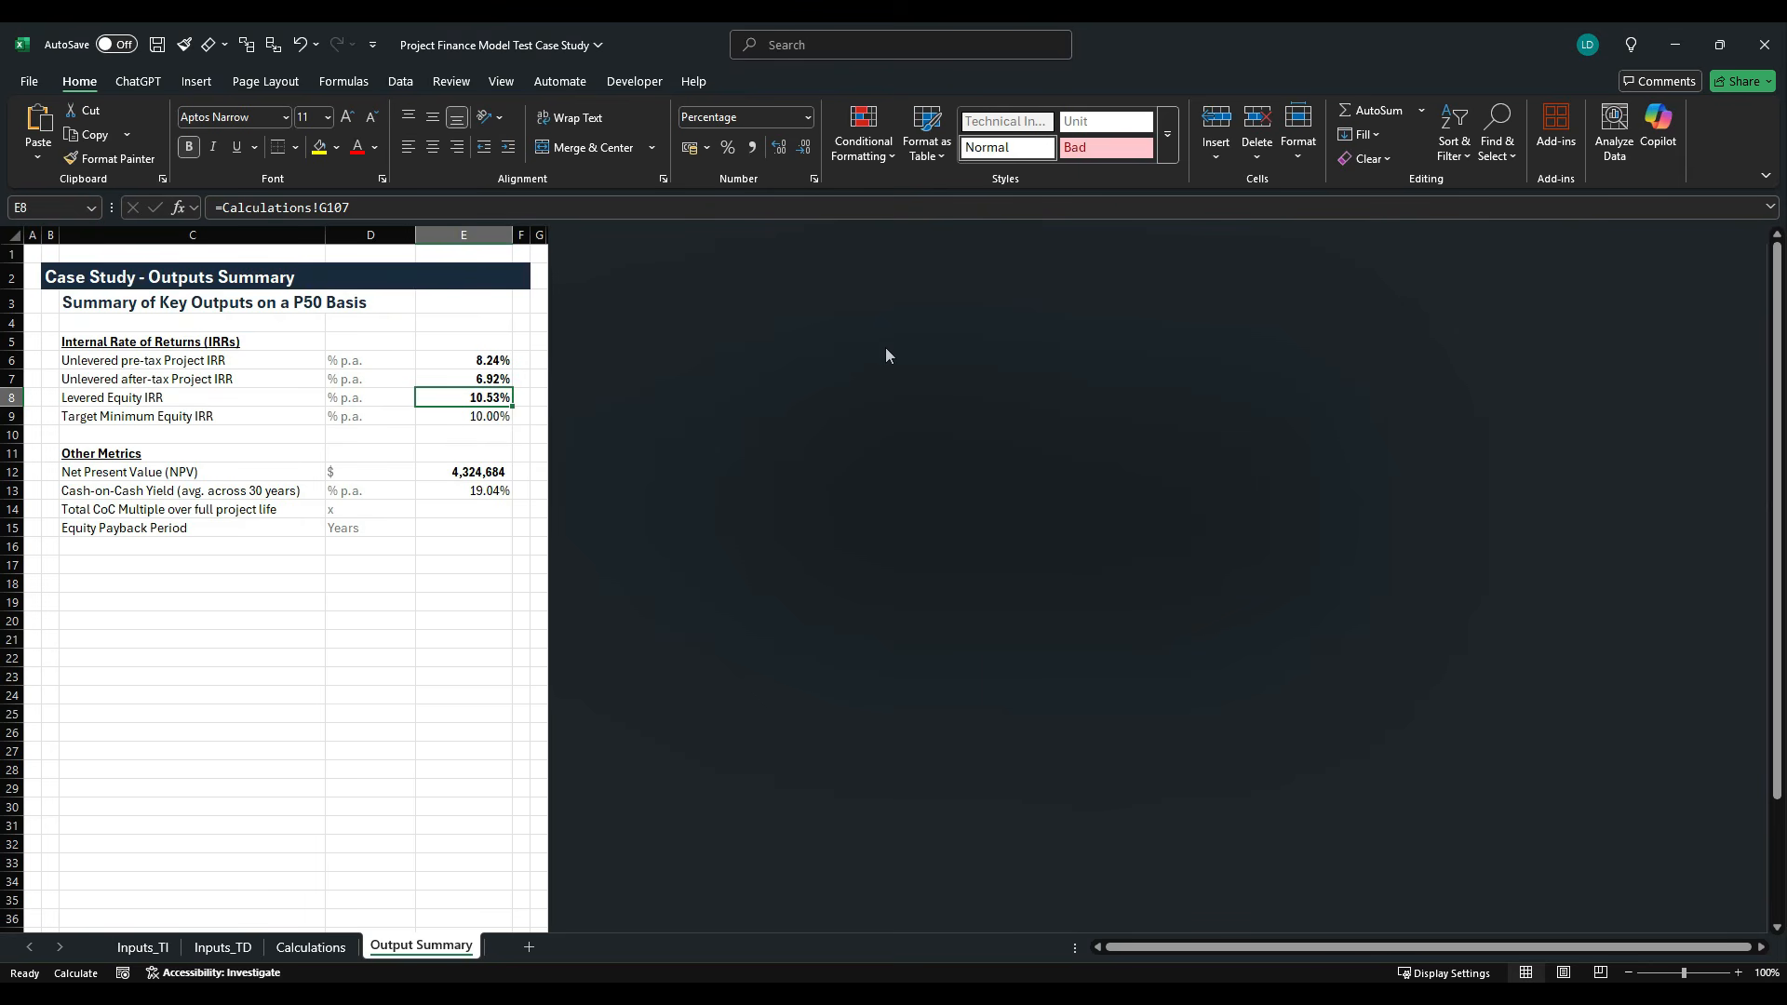
key(Down)
key(Down)
key(Down)
key(Down)
key(Down)
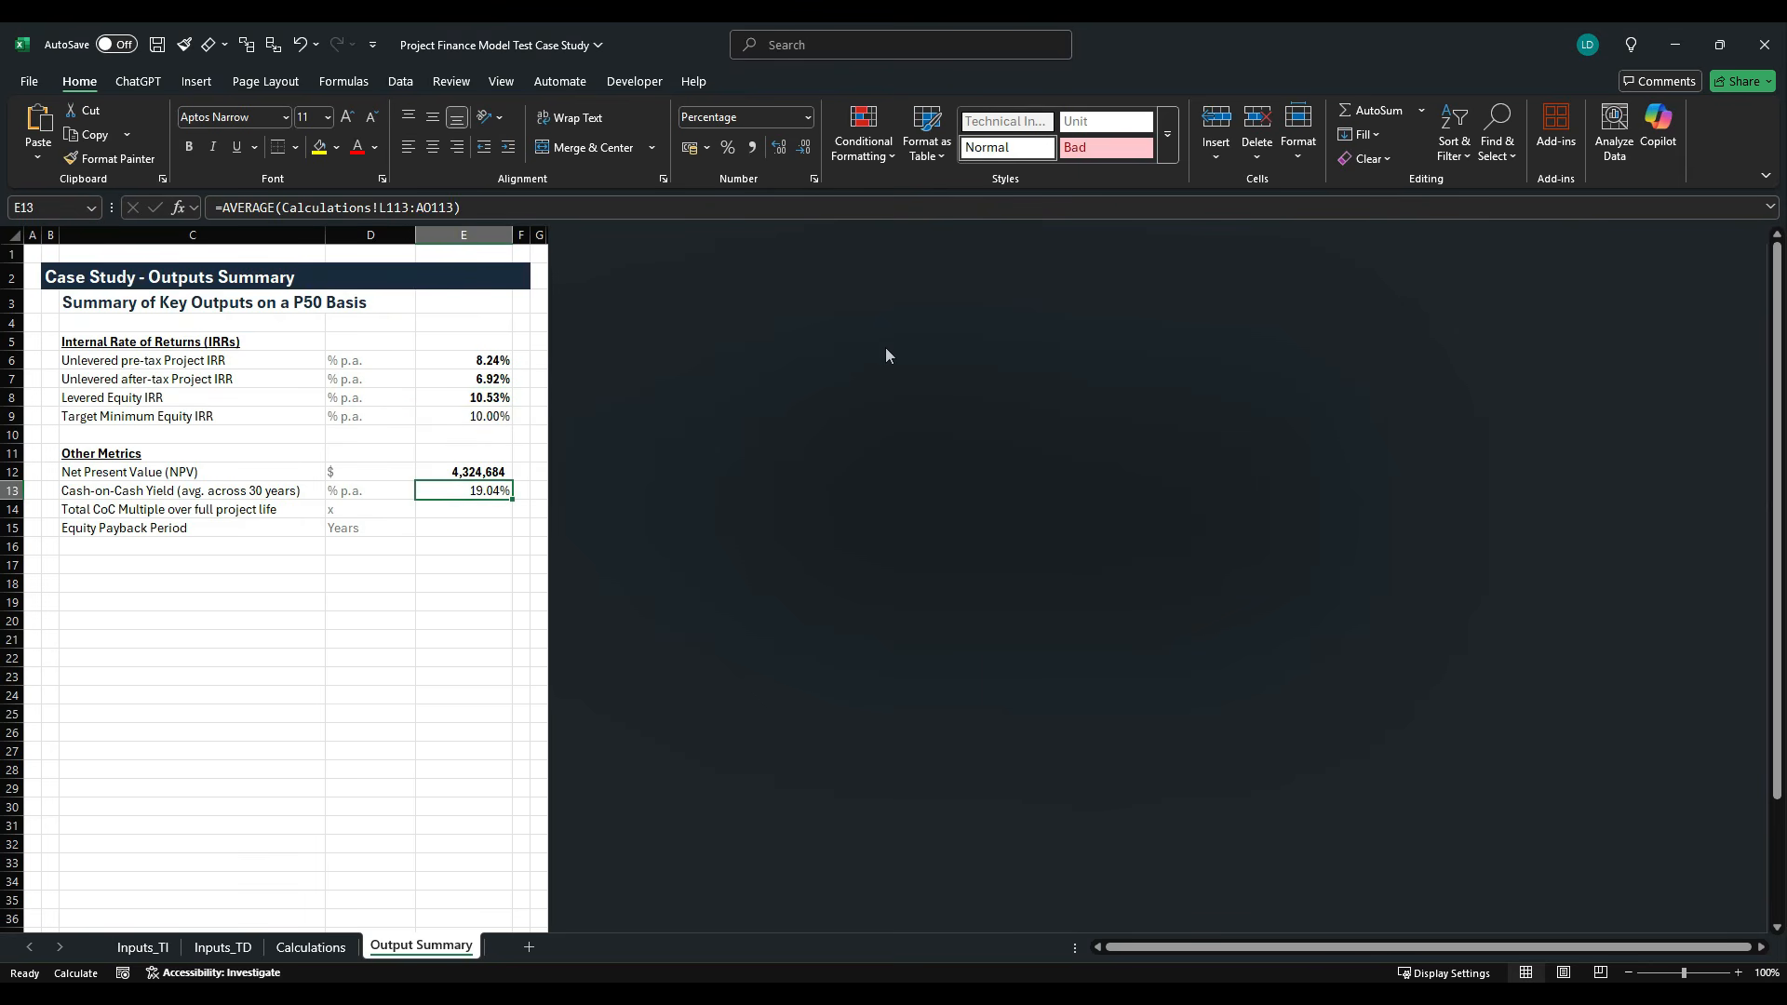
- Examine the yearly Cash-on-Cash Yields in row 113 of the Calculations sheet, checking 2046 in column AF against the debt rows
click(310, 946)
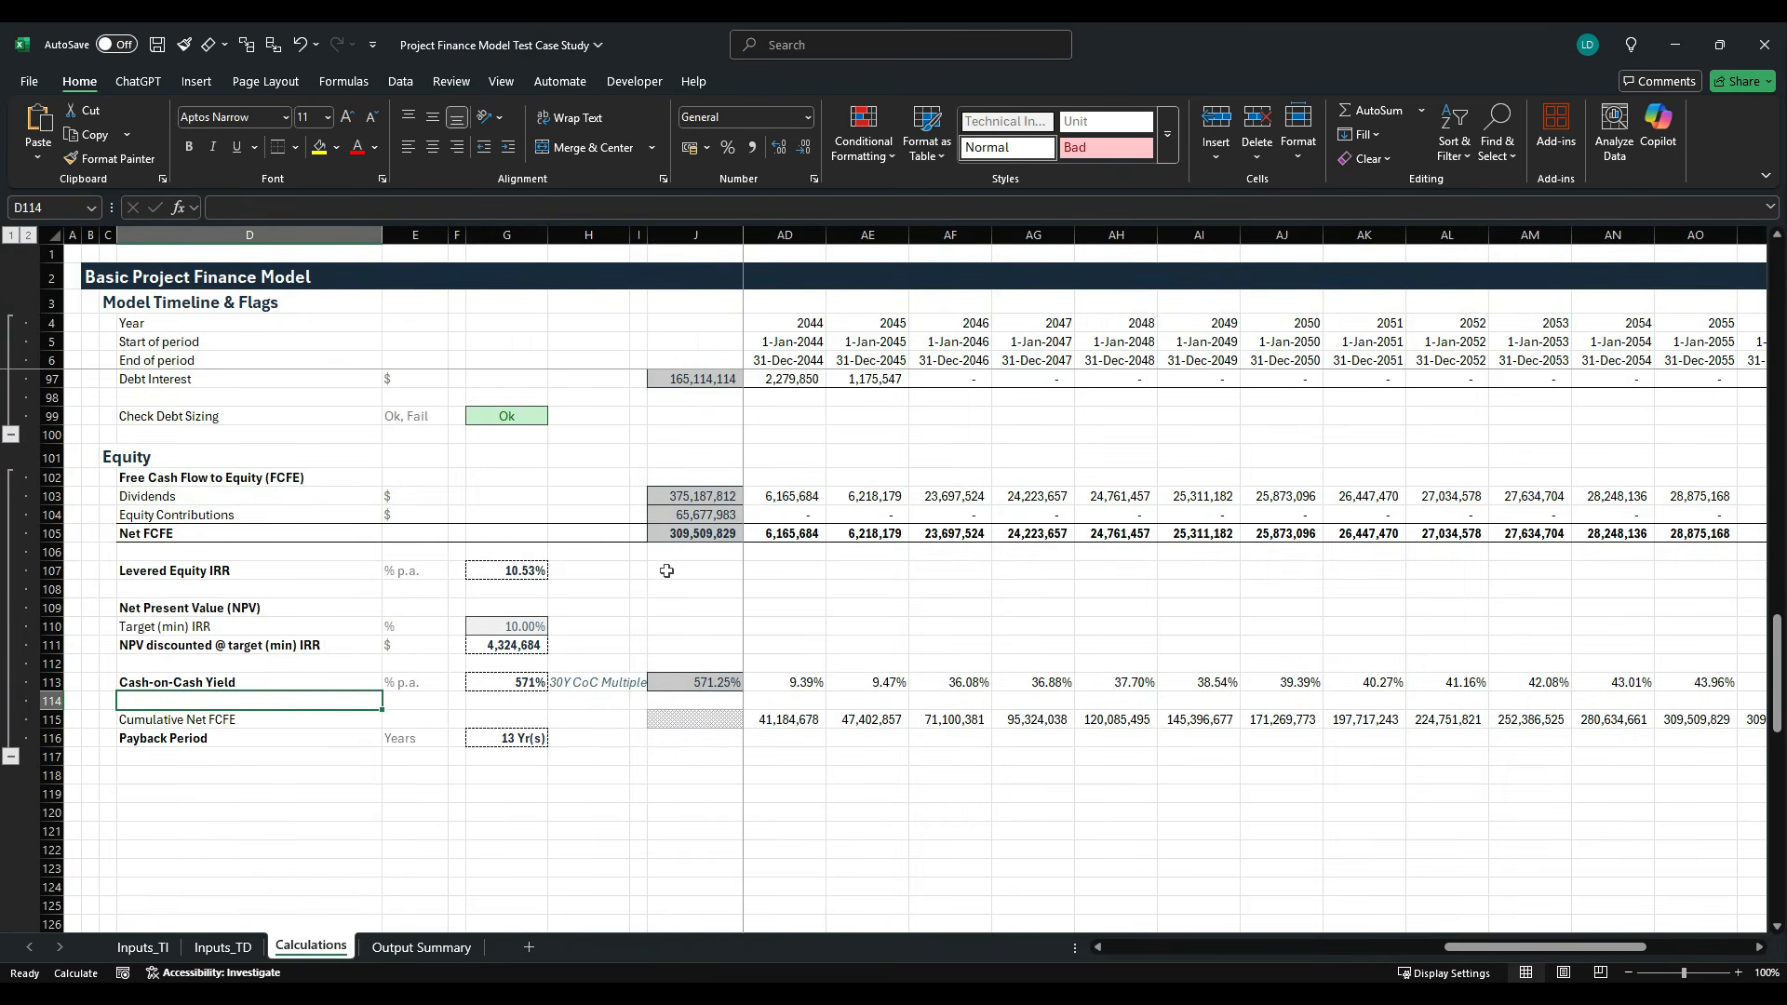
key(Right)
key(Right)
key(Right)
key(Right)
key(Right)
key(Right)
key(Up)
key(Right)
key(Right)
key(Right)
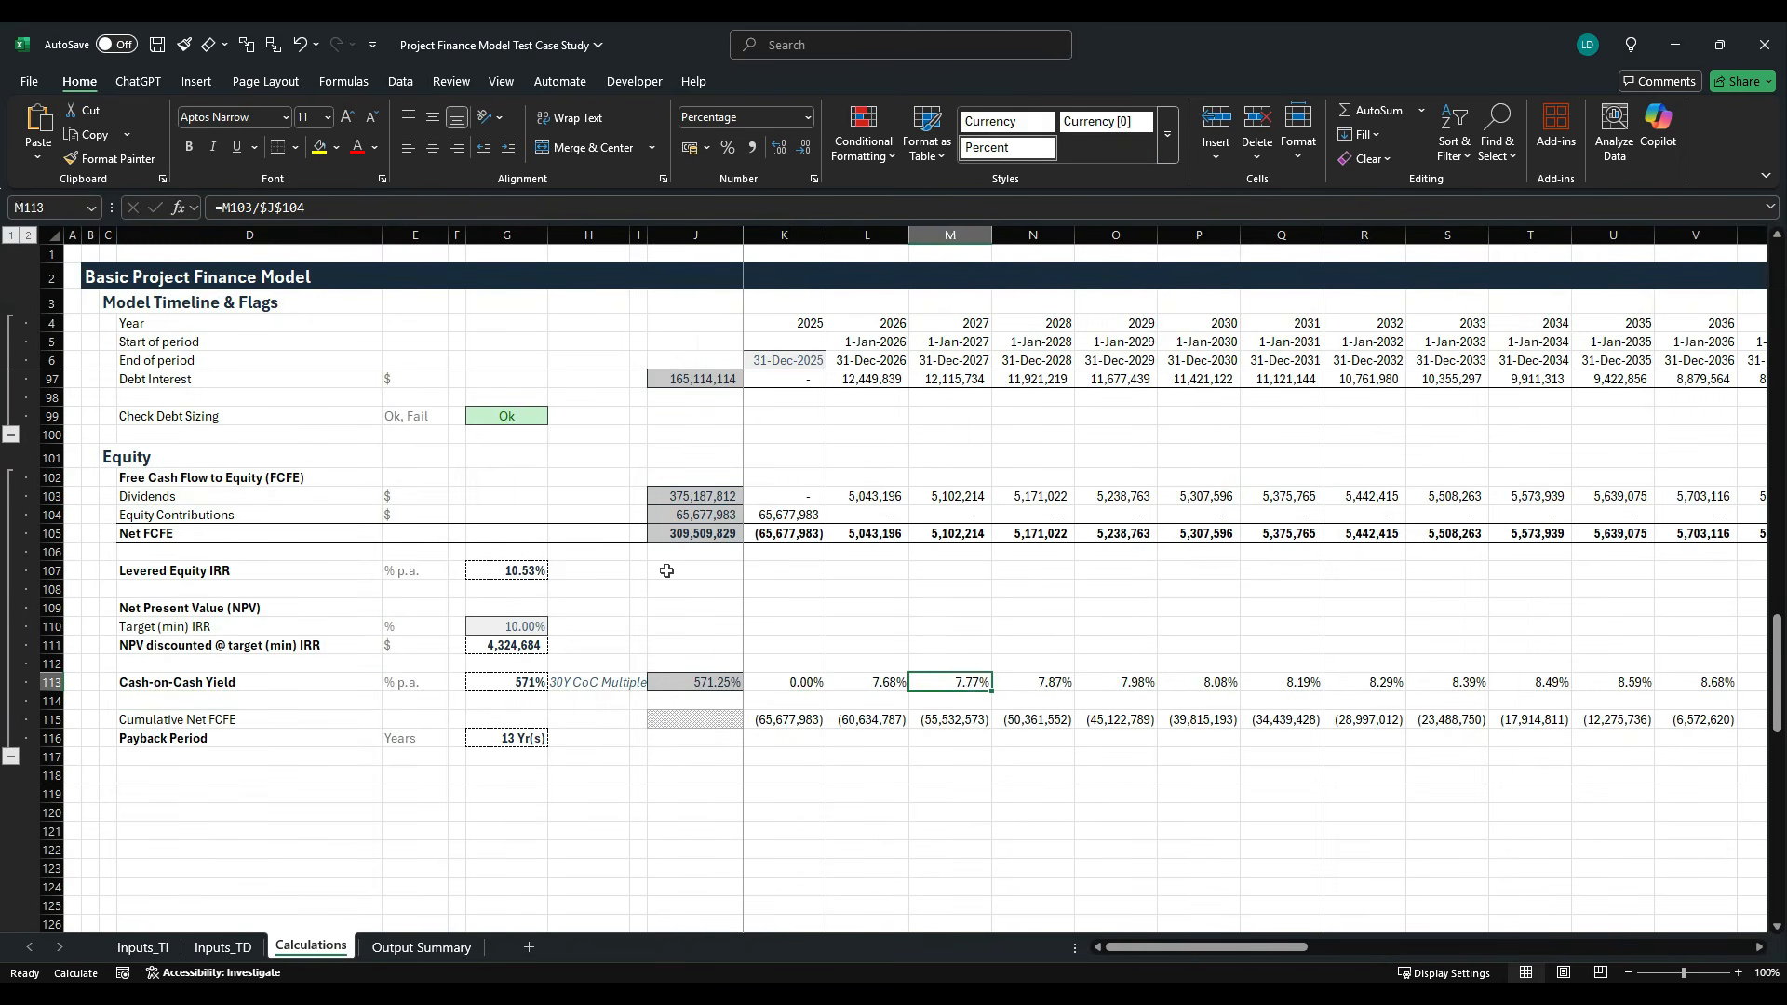
key(Right)
key(Right)
key(Right)
key(Right)
key(Right)
key(Right)
key(Right)
key(Right)
key(Right)
key(Right)
key(Right)
key(Right)
key(Right)
key(Right)
key(Right)
key(Right)
key(Right)
key(Right)
key(Right)
key(Right)
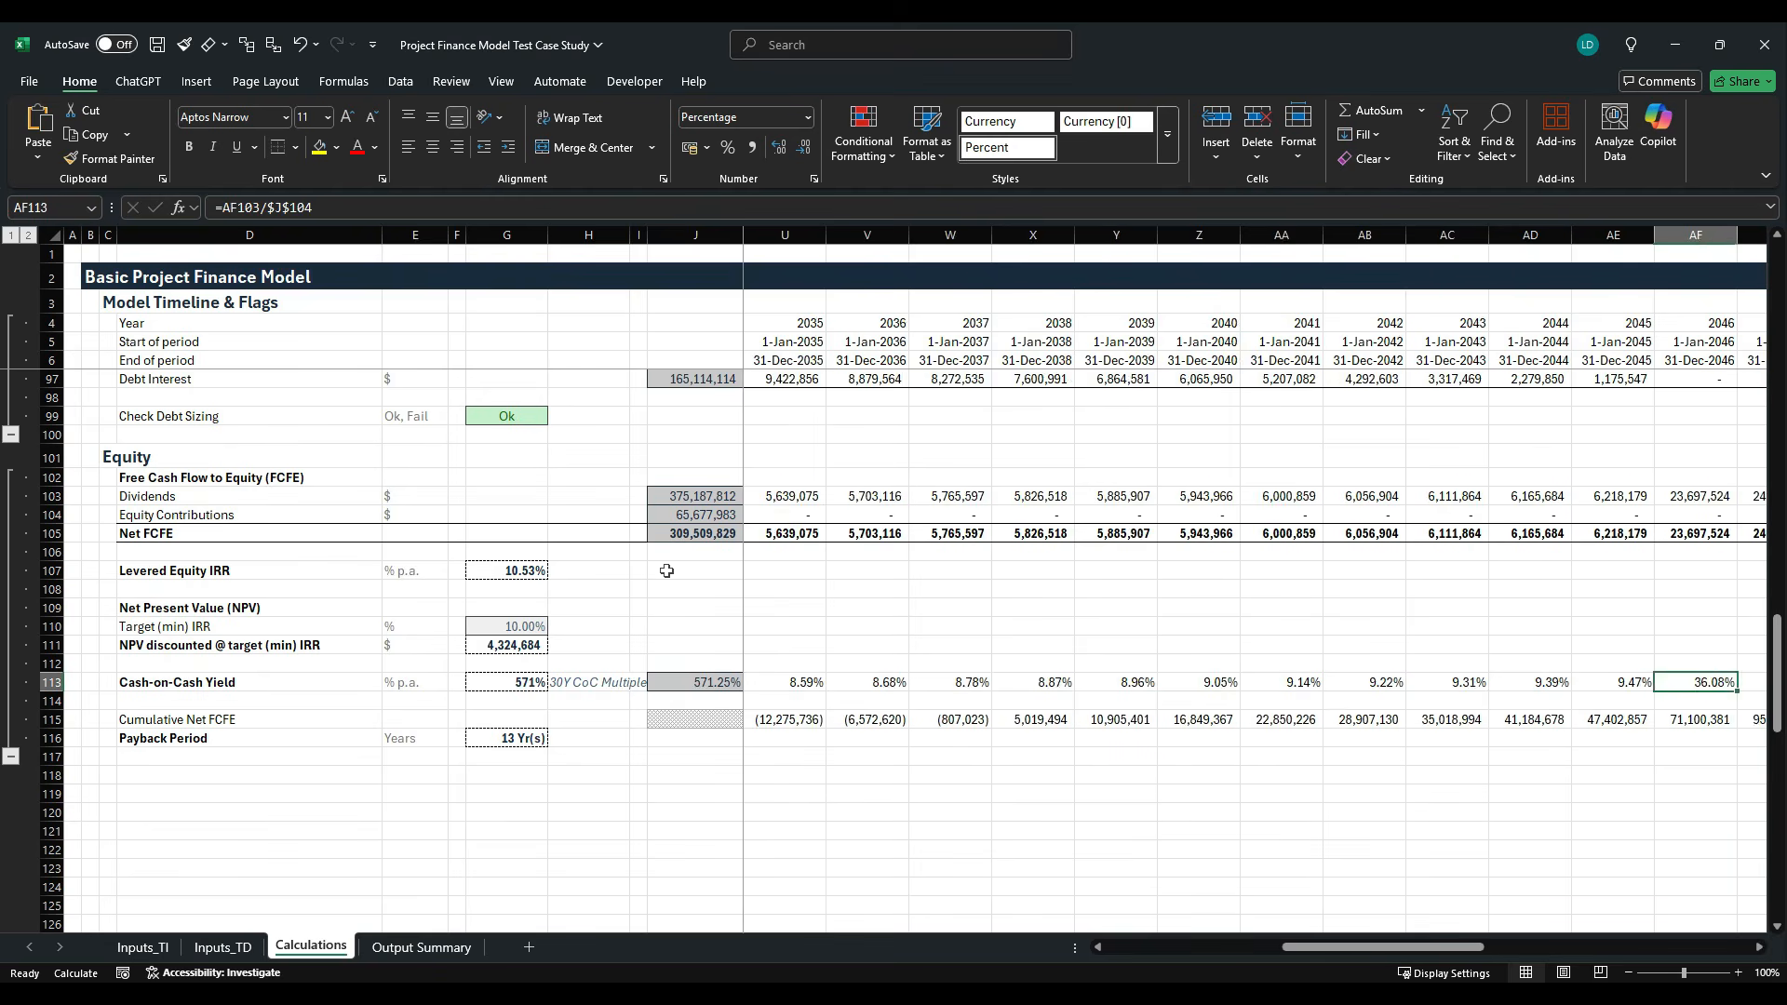
key(Left)
key(Left)
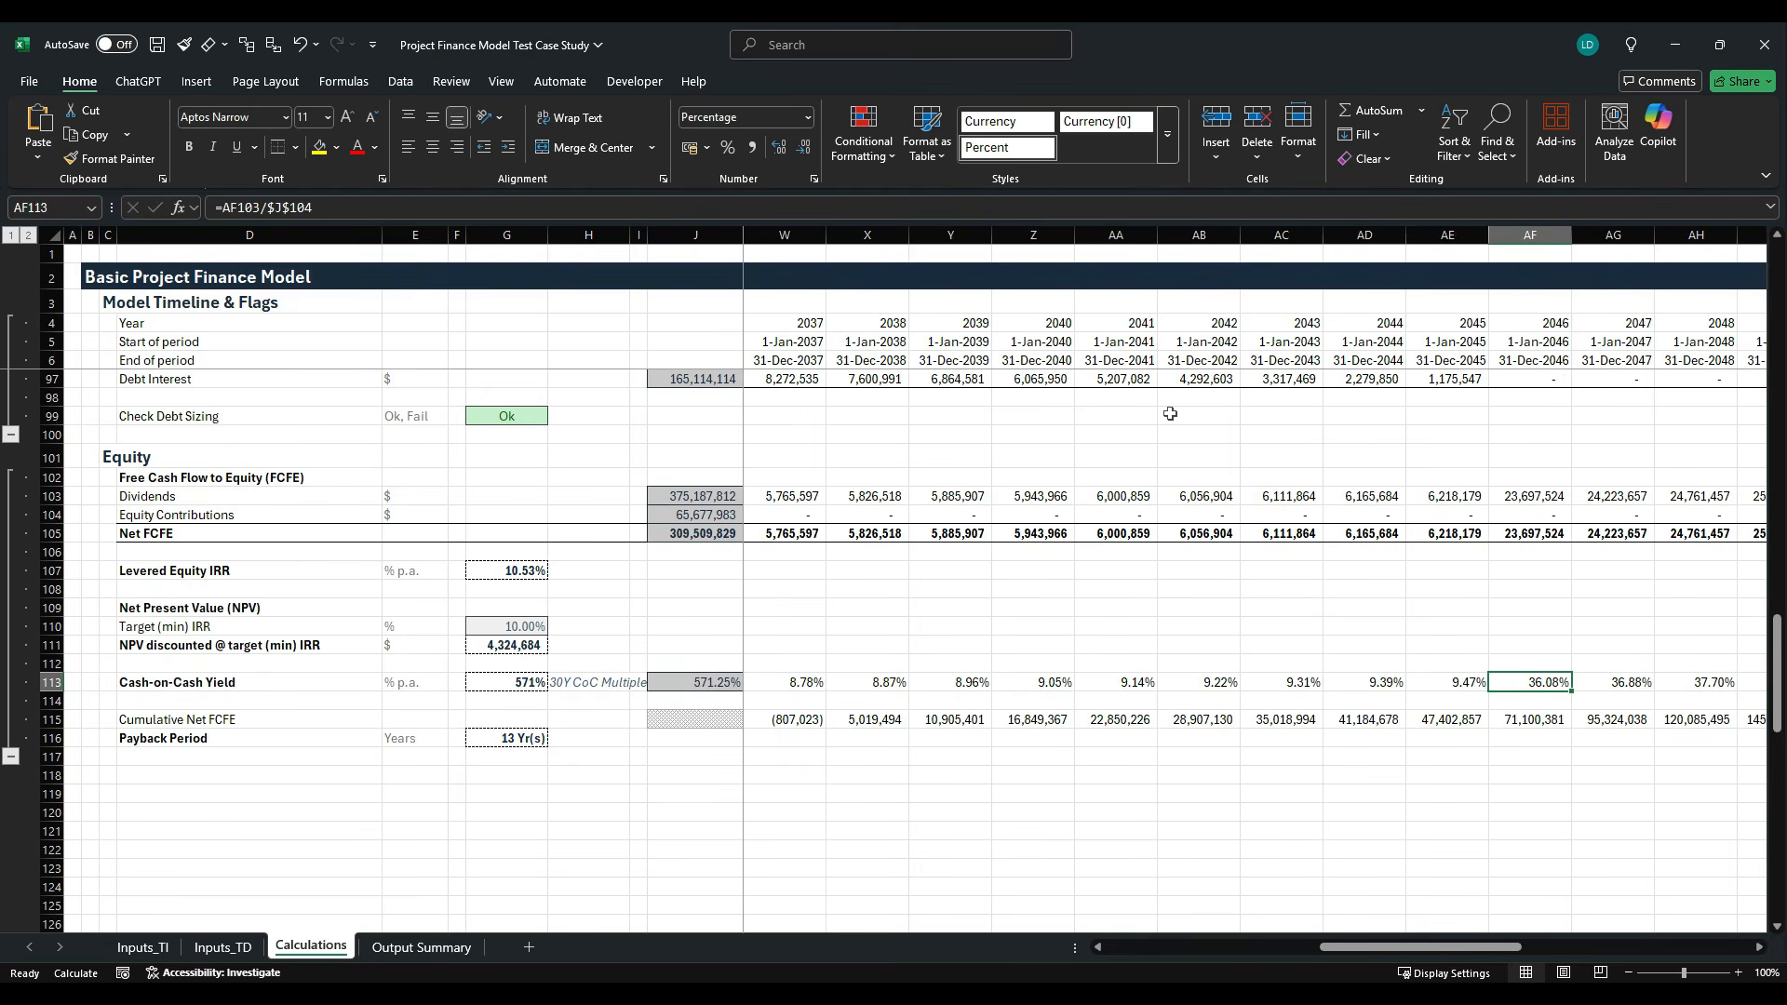
click(1523, 247)
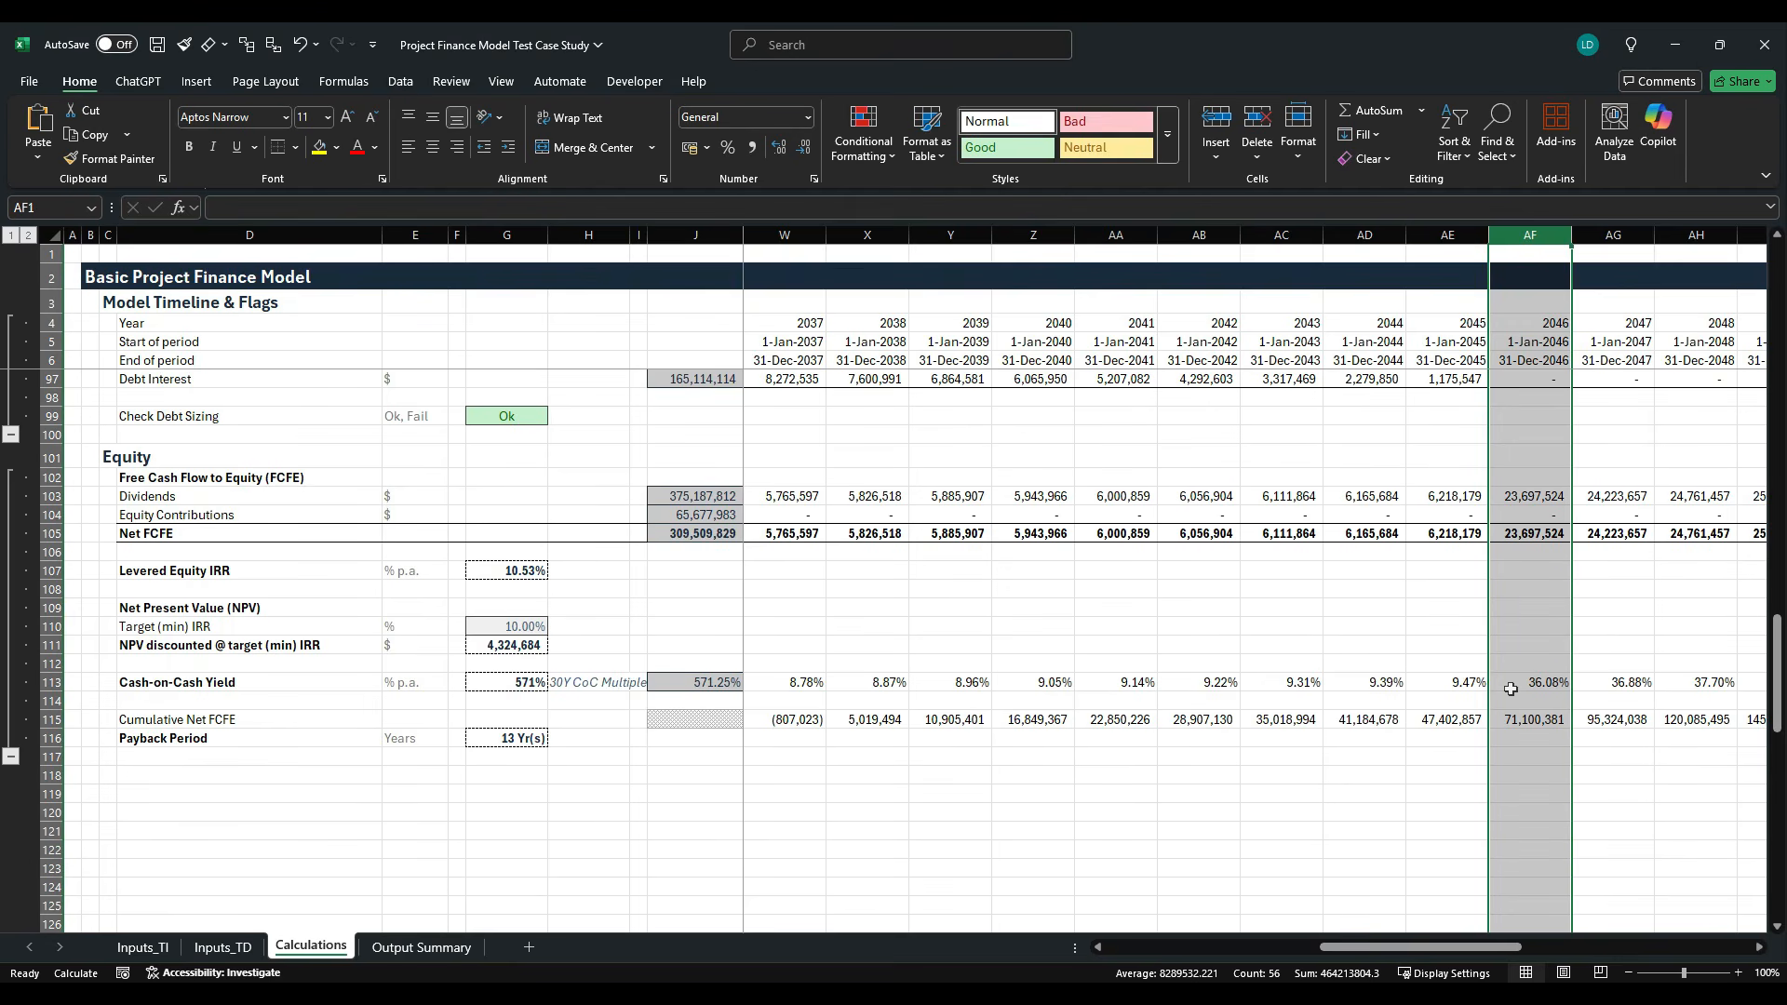
scroll(1510, 693, up, 9)
scroll(1504, 690, down, 2)
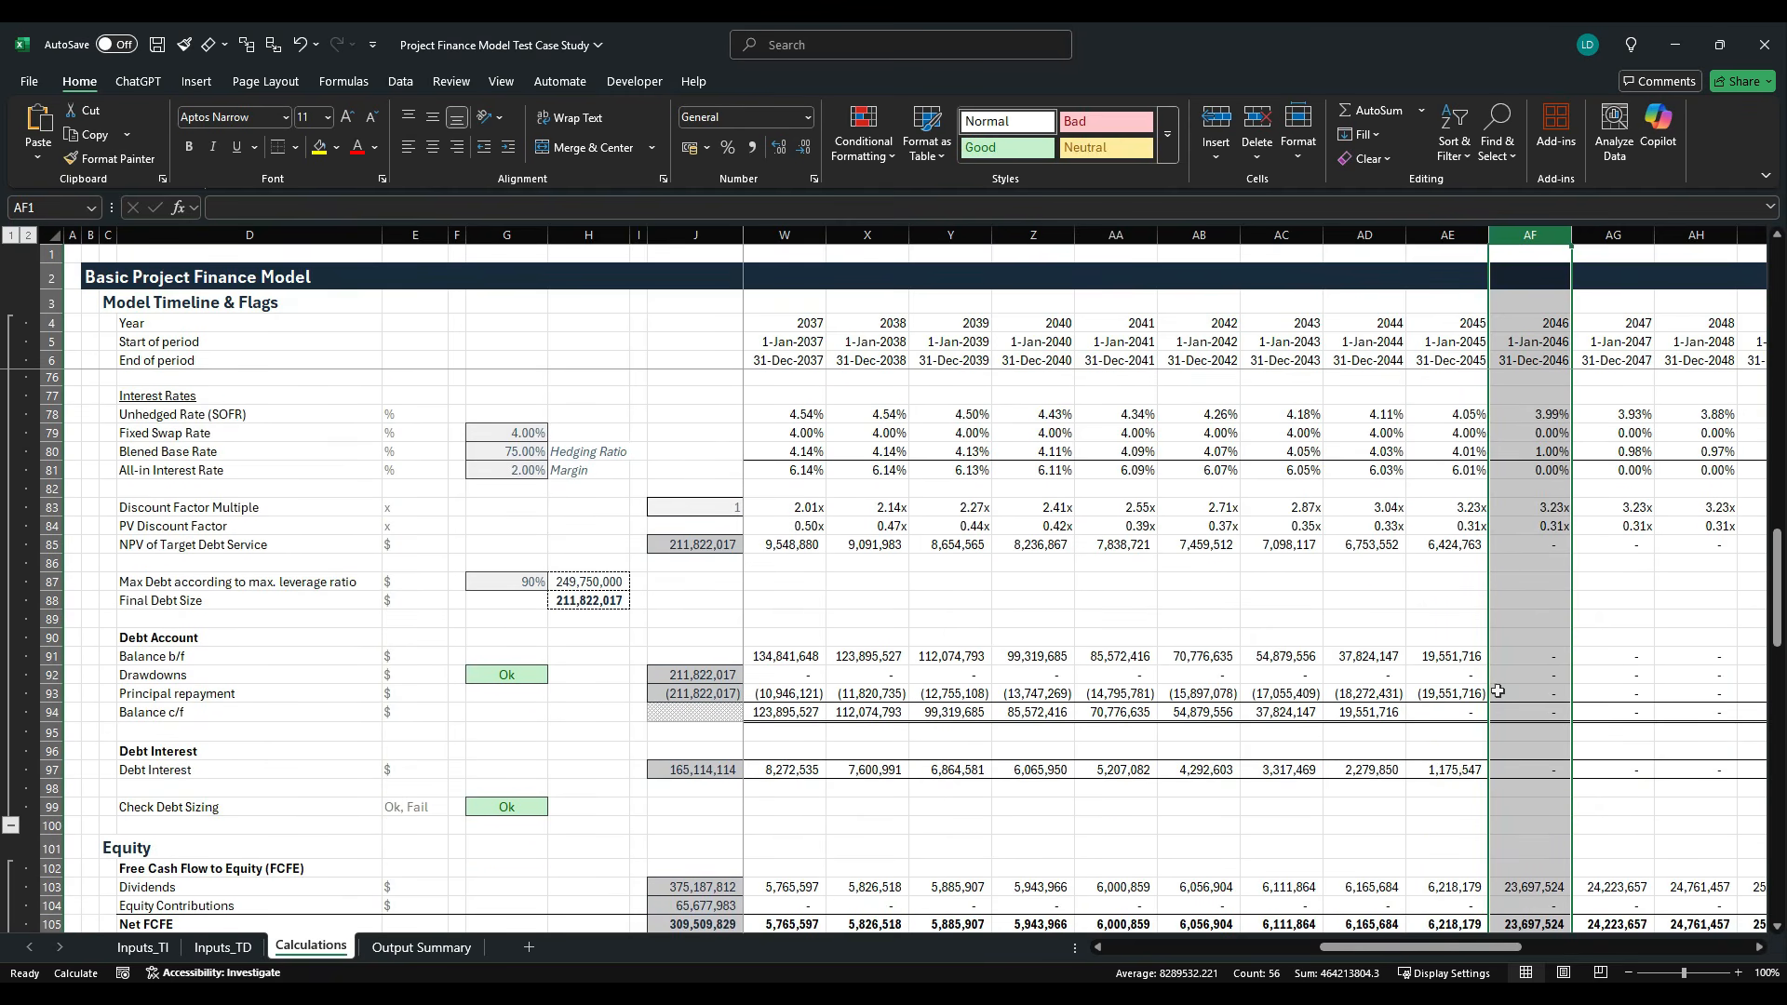
scroll(1457, 715, down, 8)
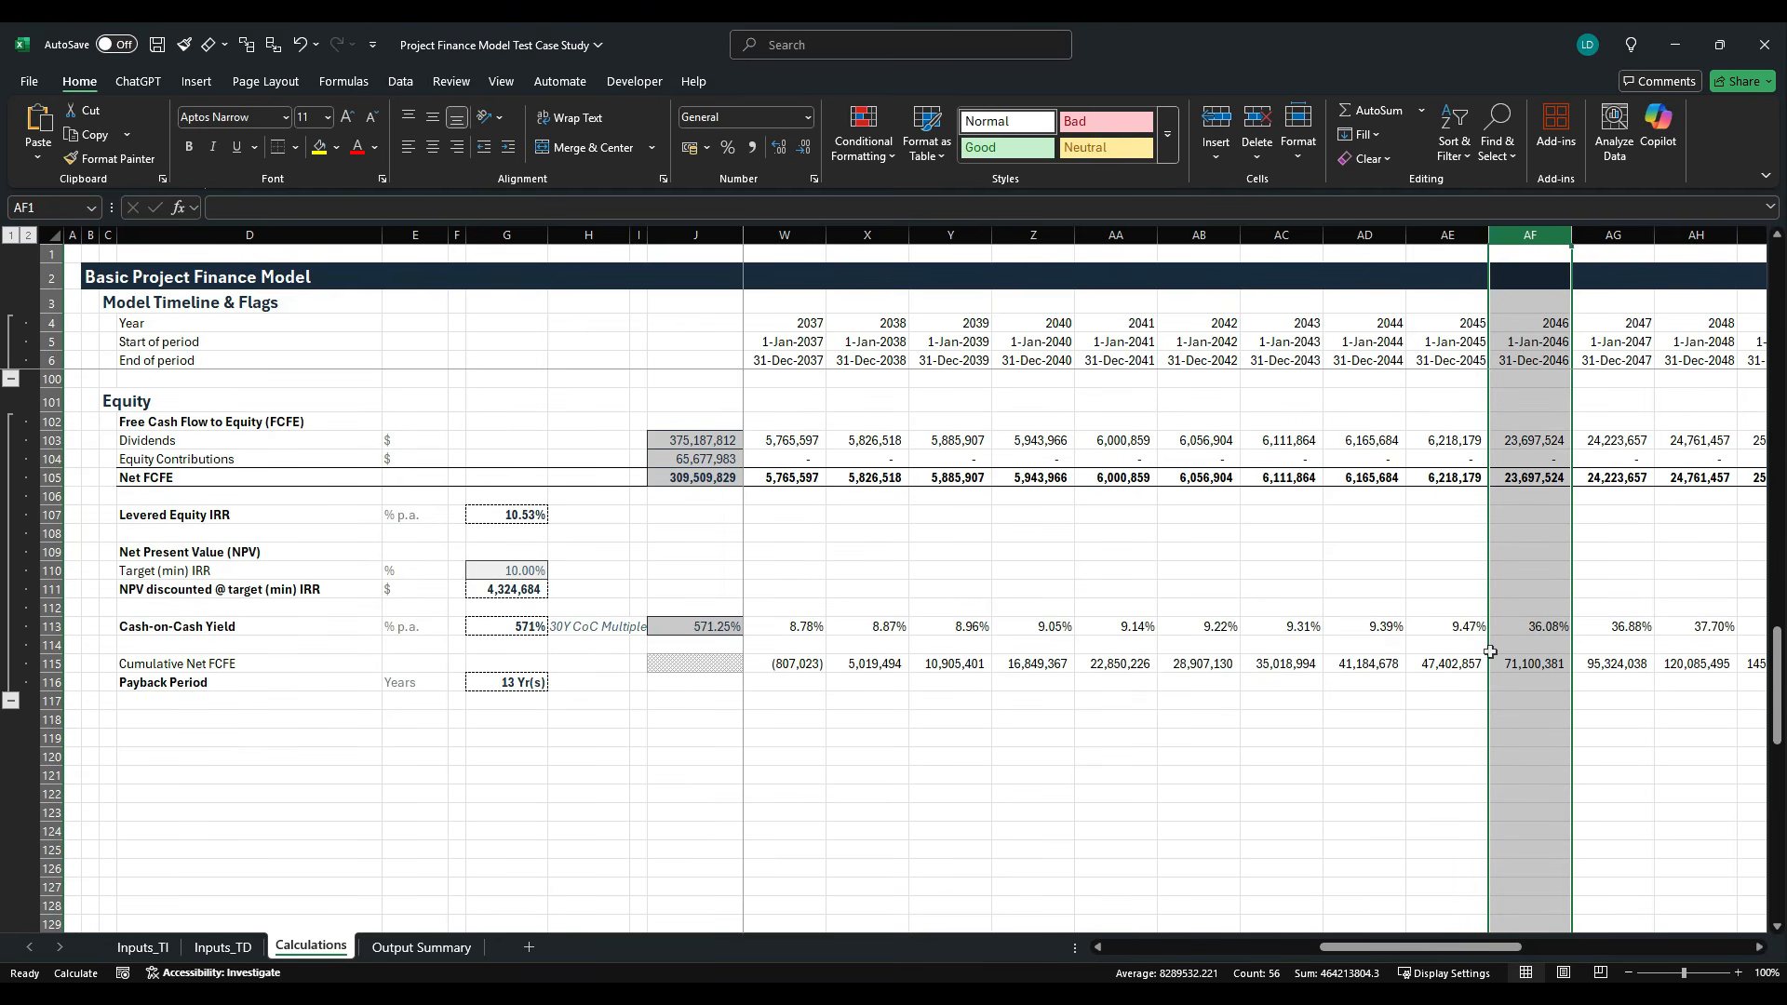
- Link the Total CoC Multiple in E14 of Output Summary to G113 of the Calculations sheet
click(421, 948)
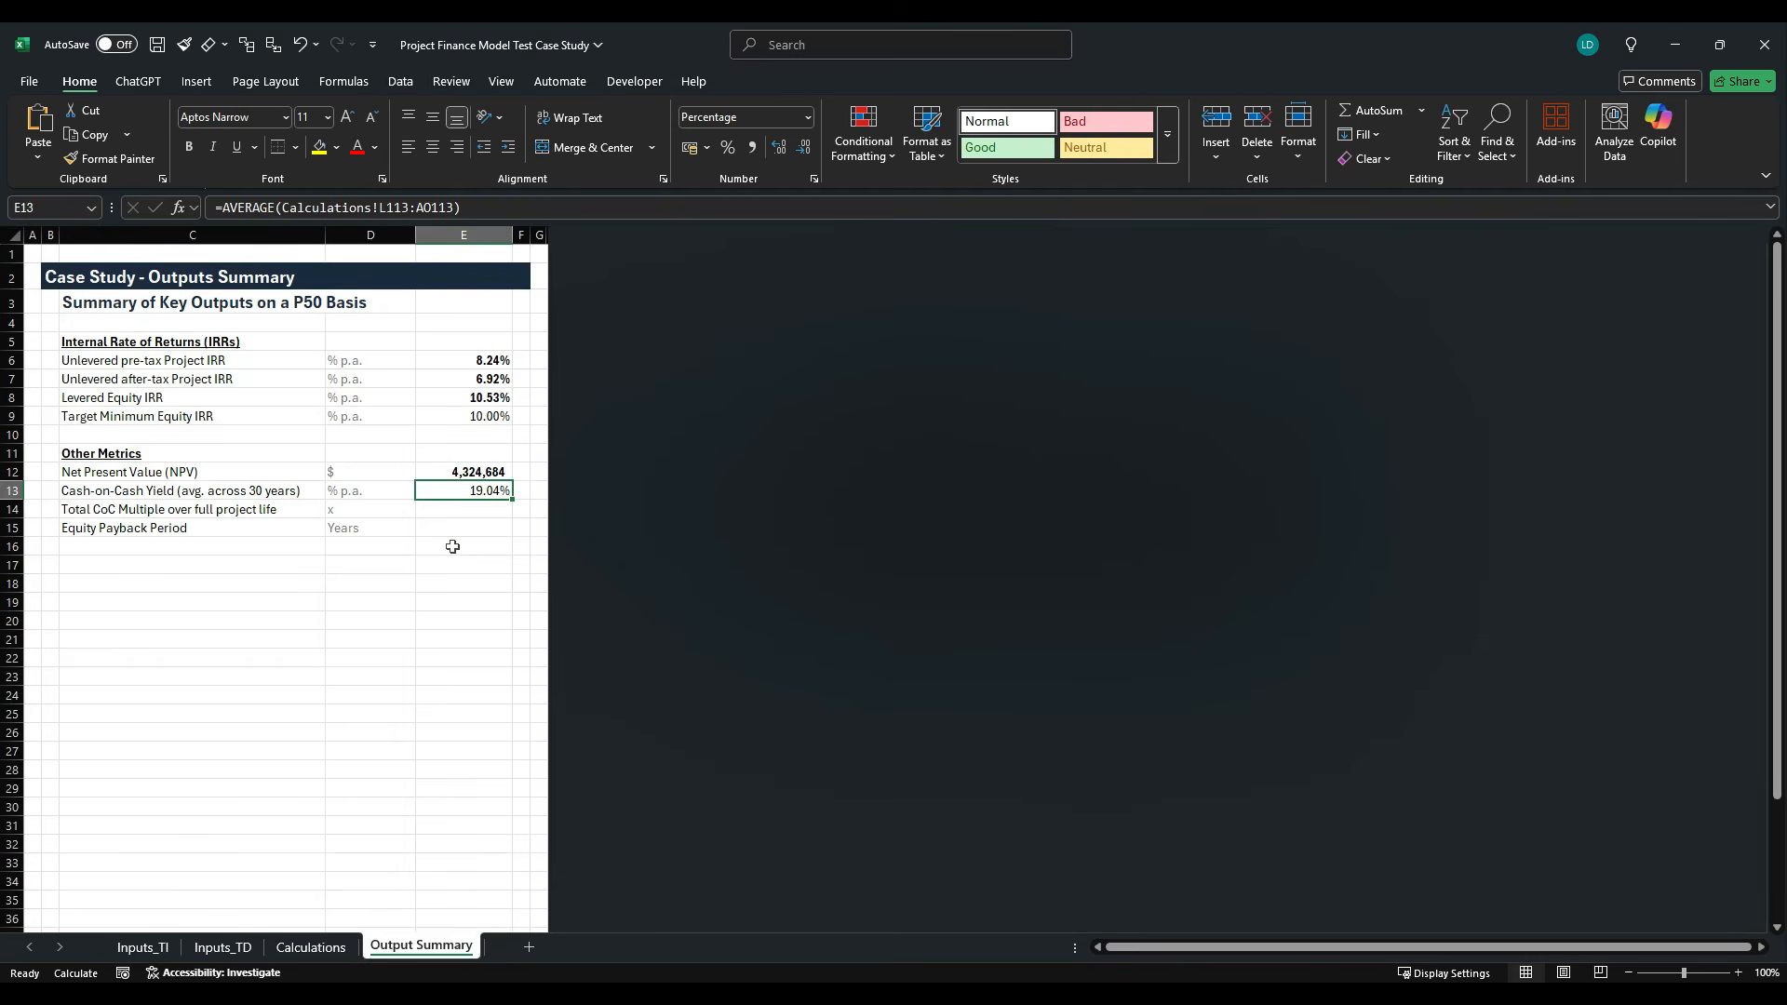
click(477, 510)
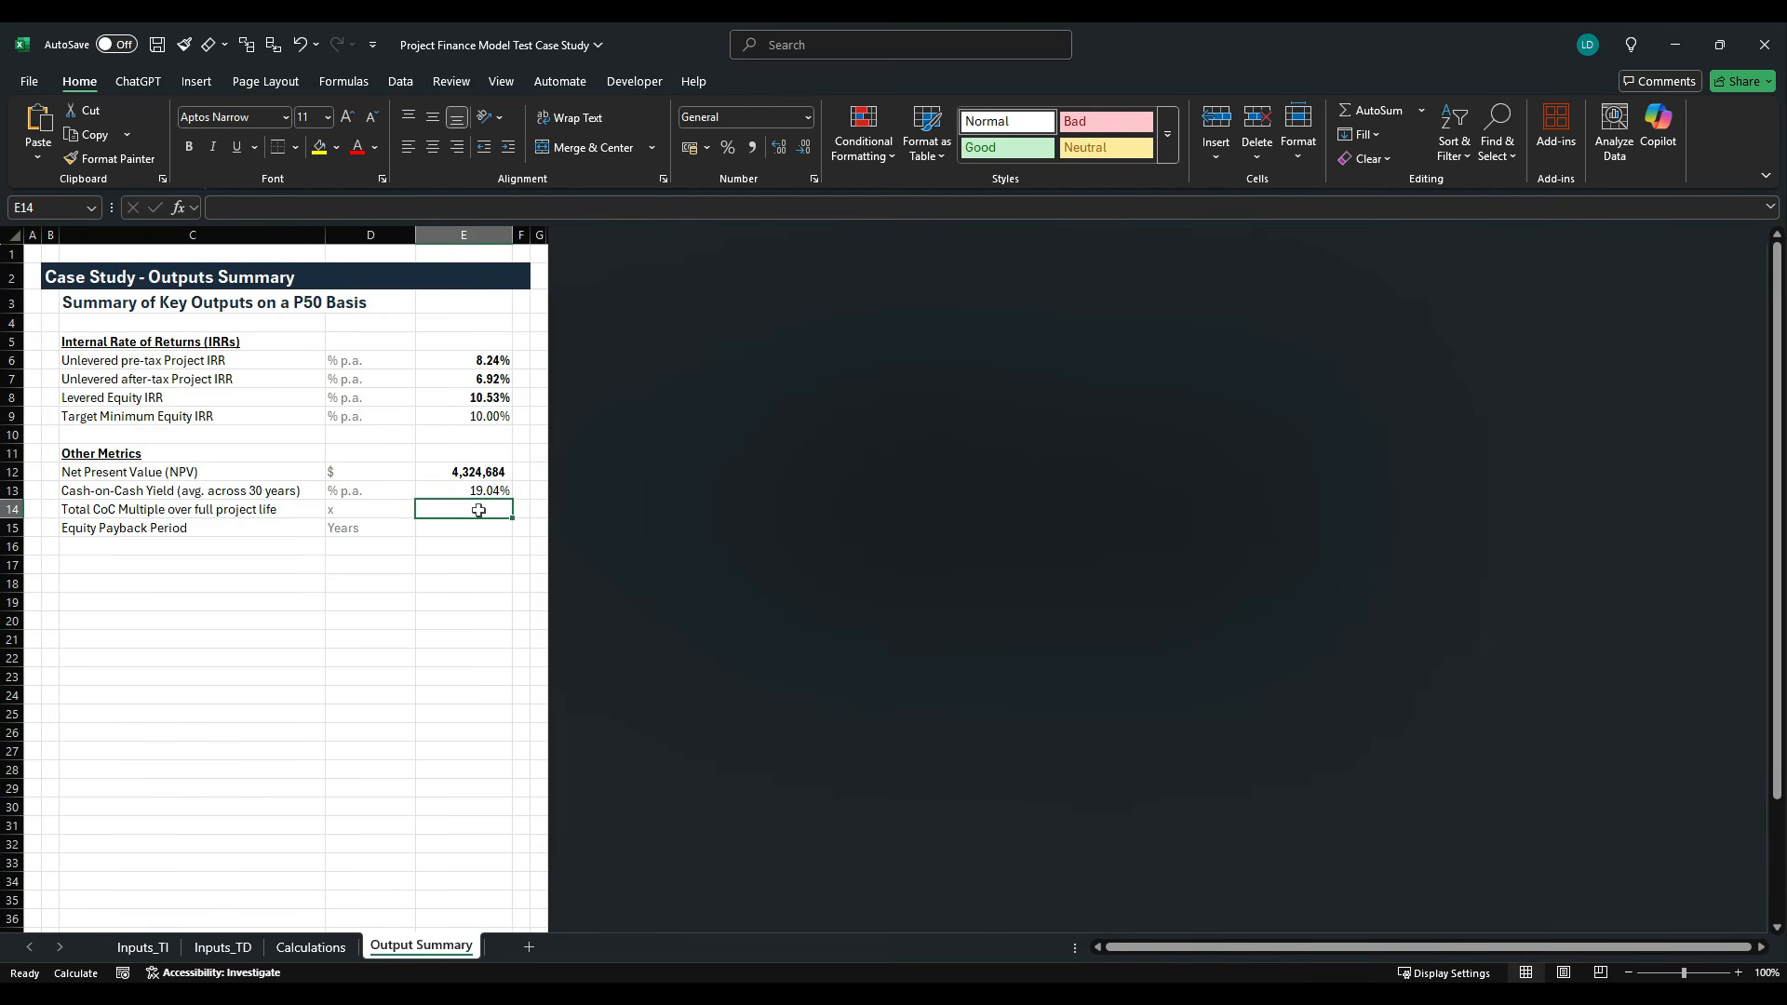
text(=)
click(354, 944)
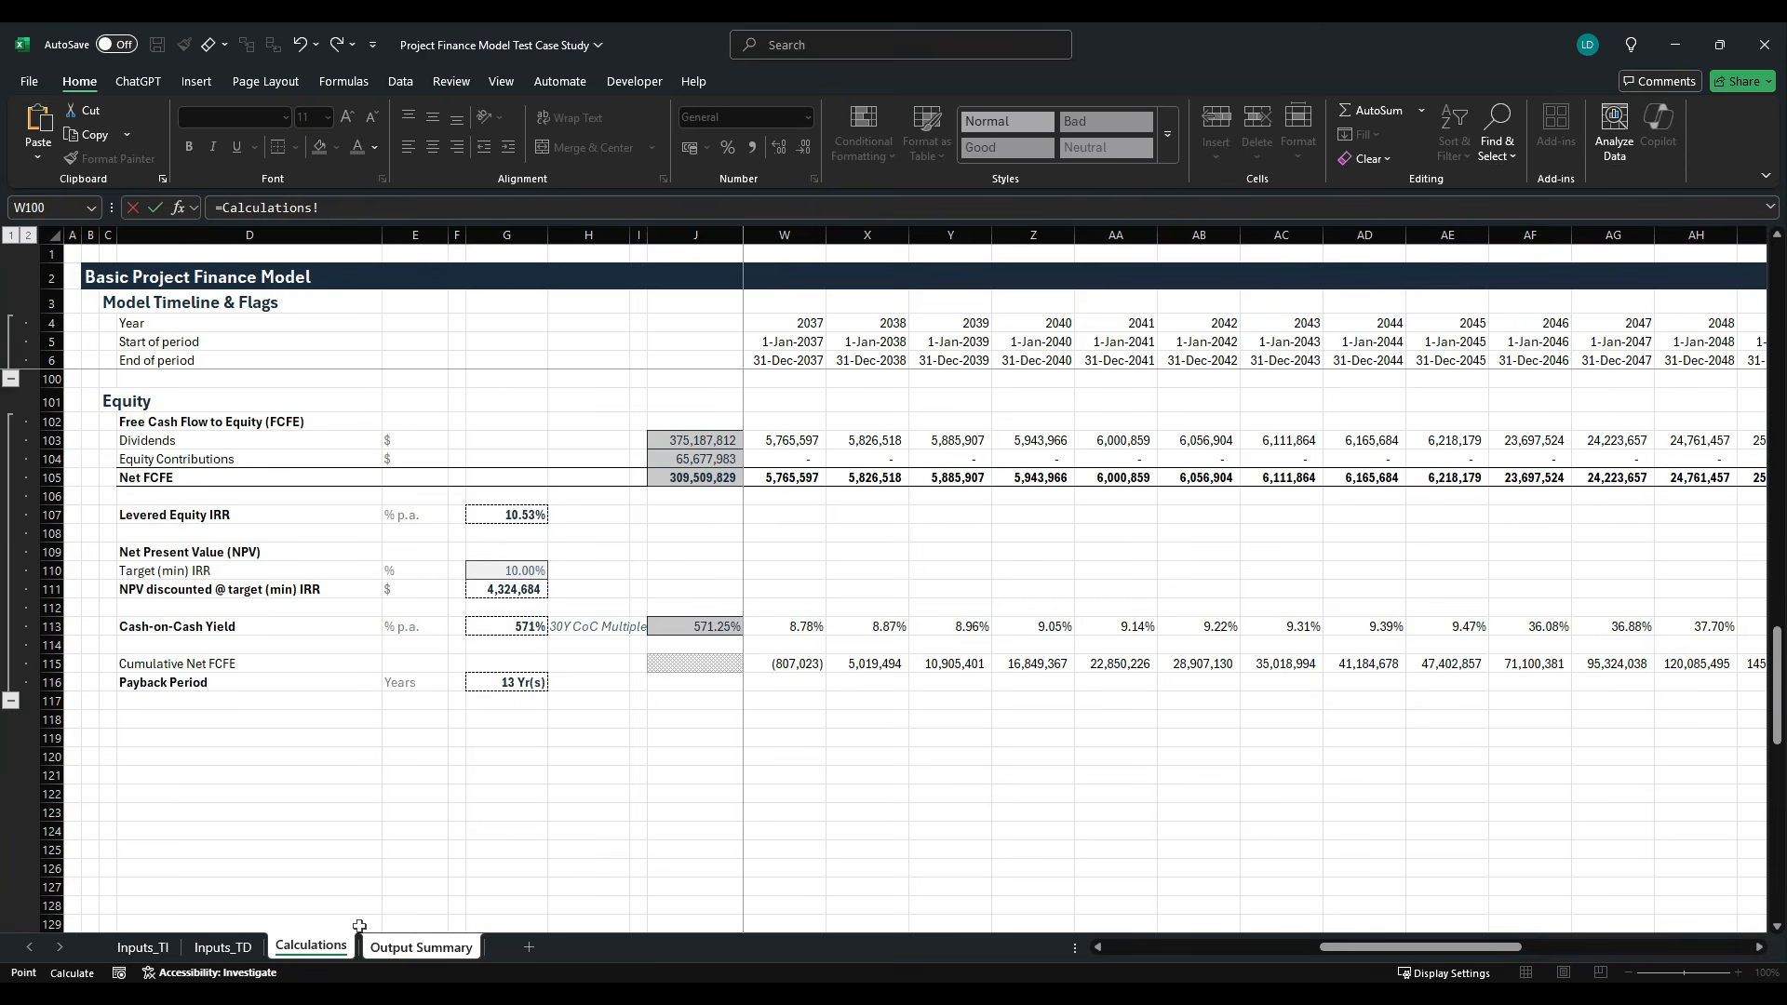
click(518, 626)
key(Return)
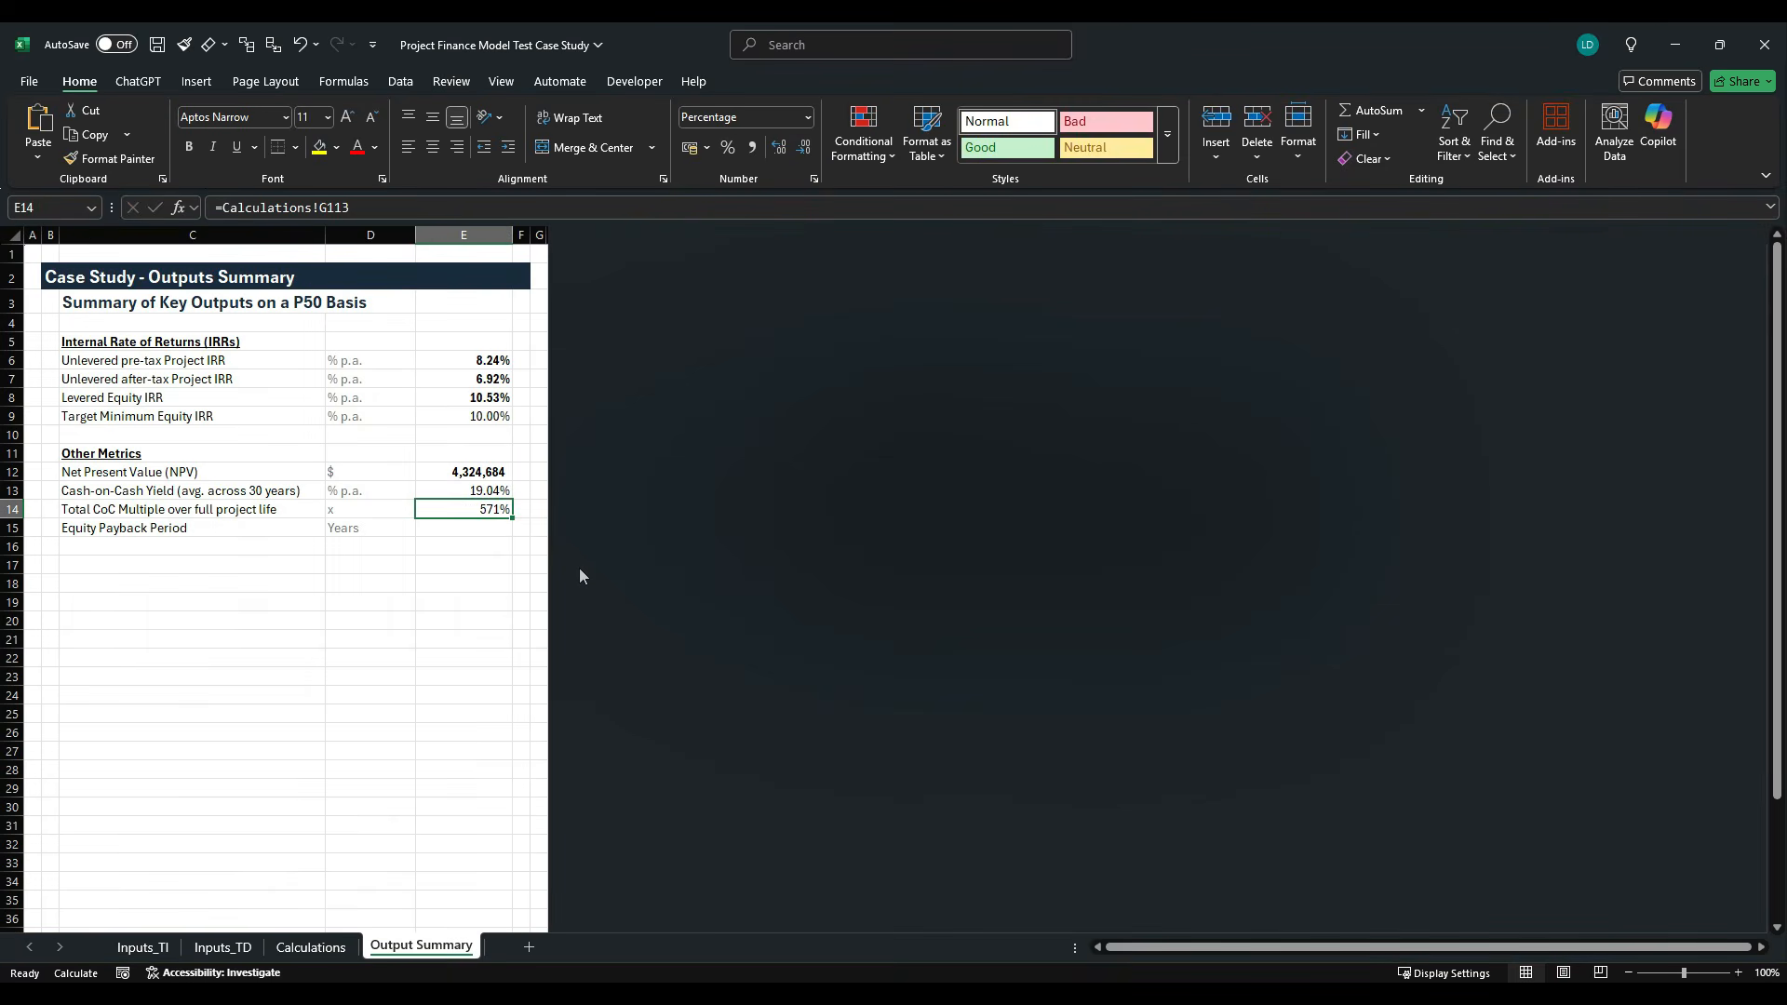
- Apply the custom number format #,##0.00"x" to the Total CoC Multiple in E14
key(ctrl+1)
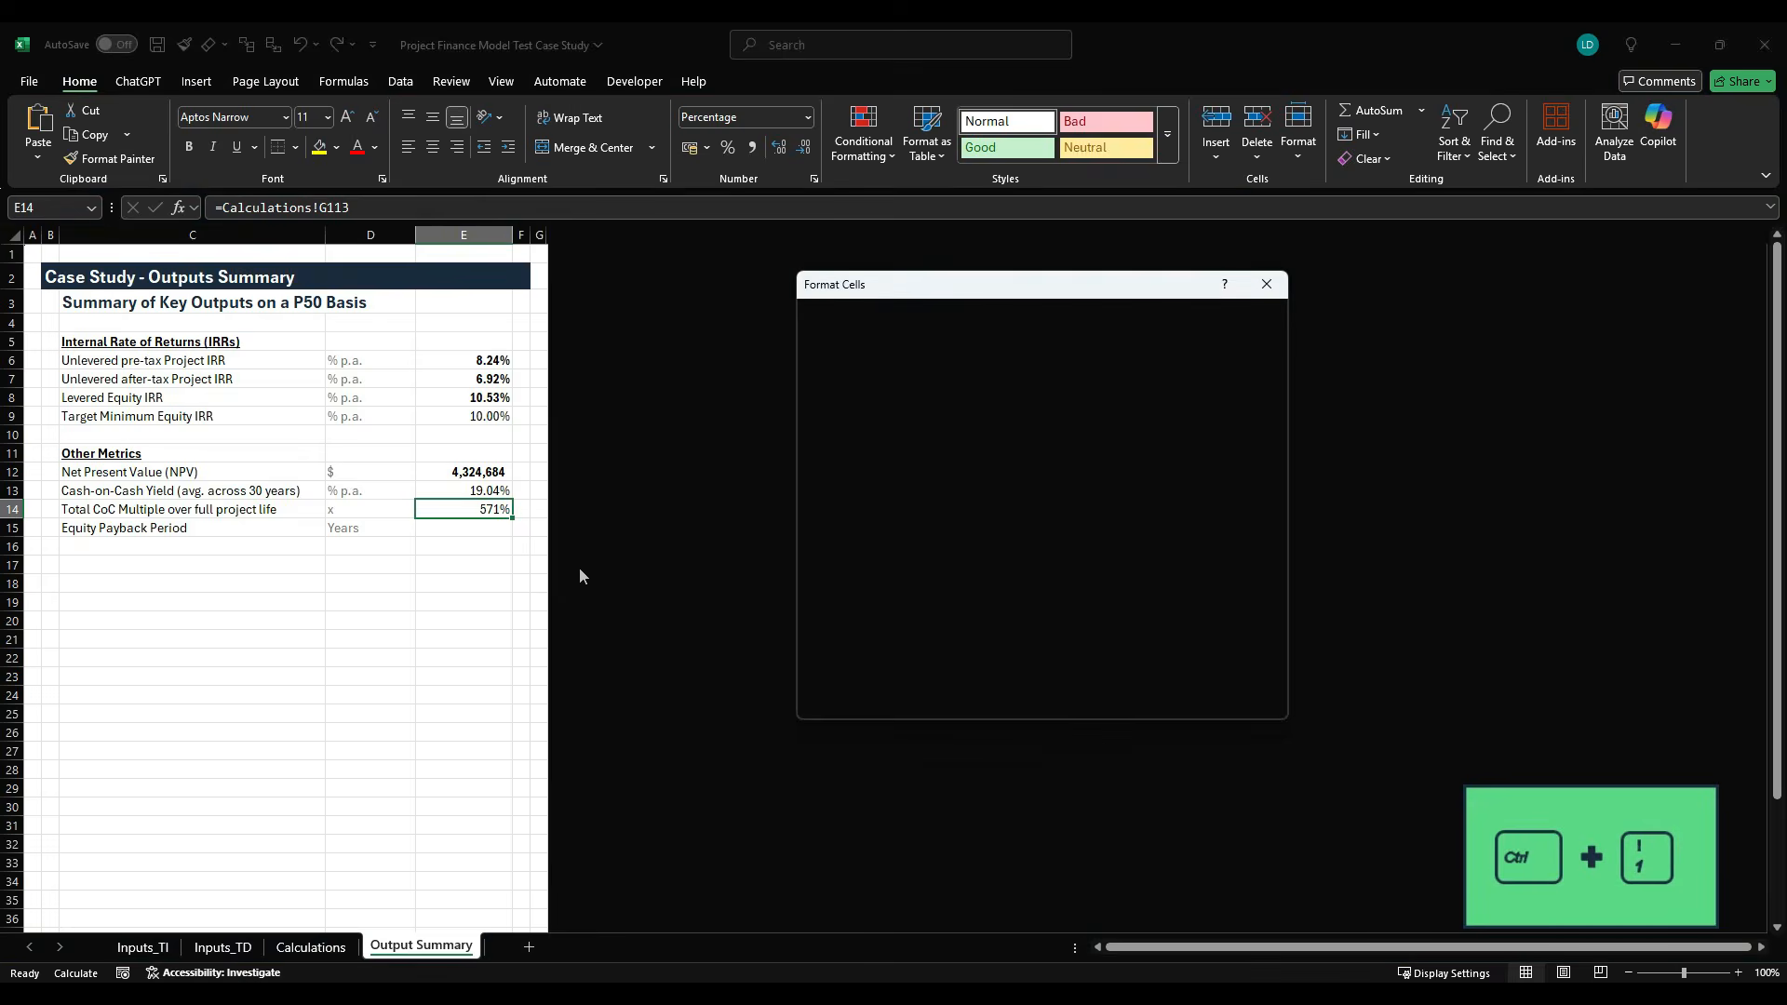
click(871, 493)
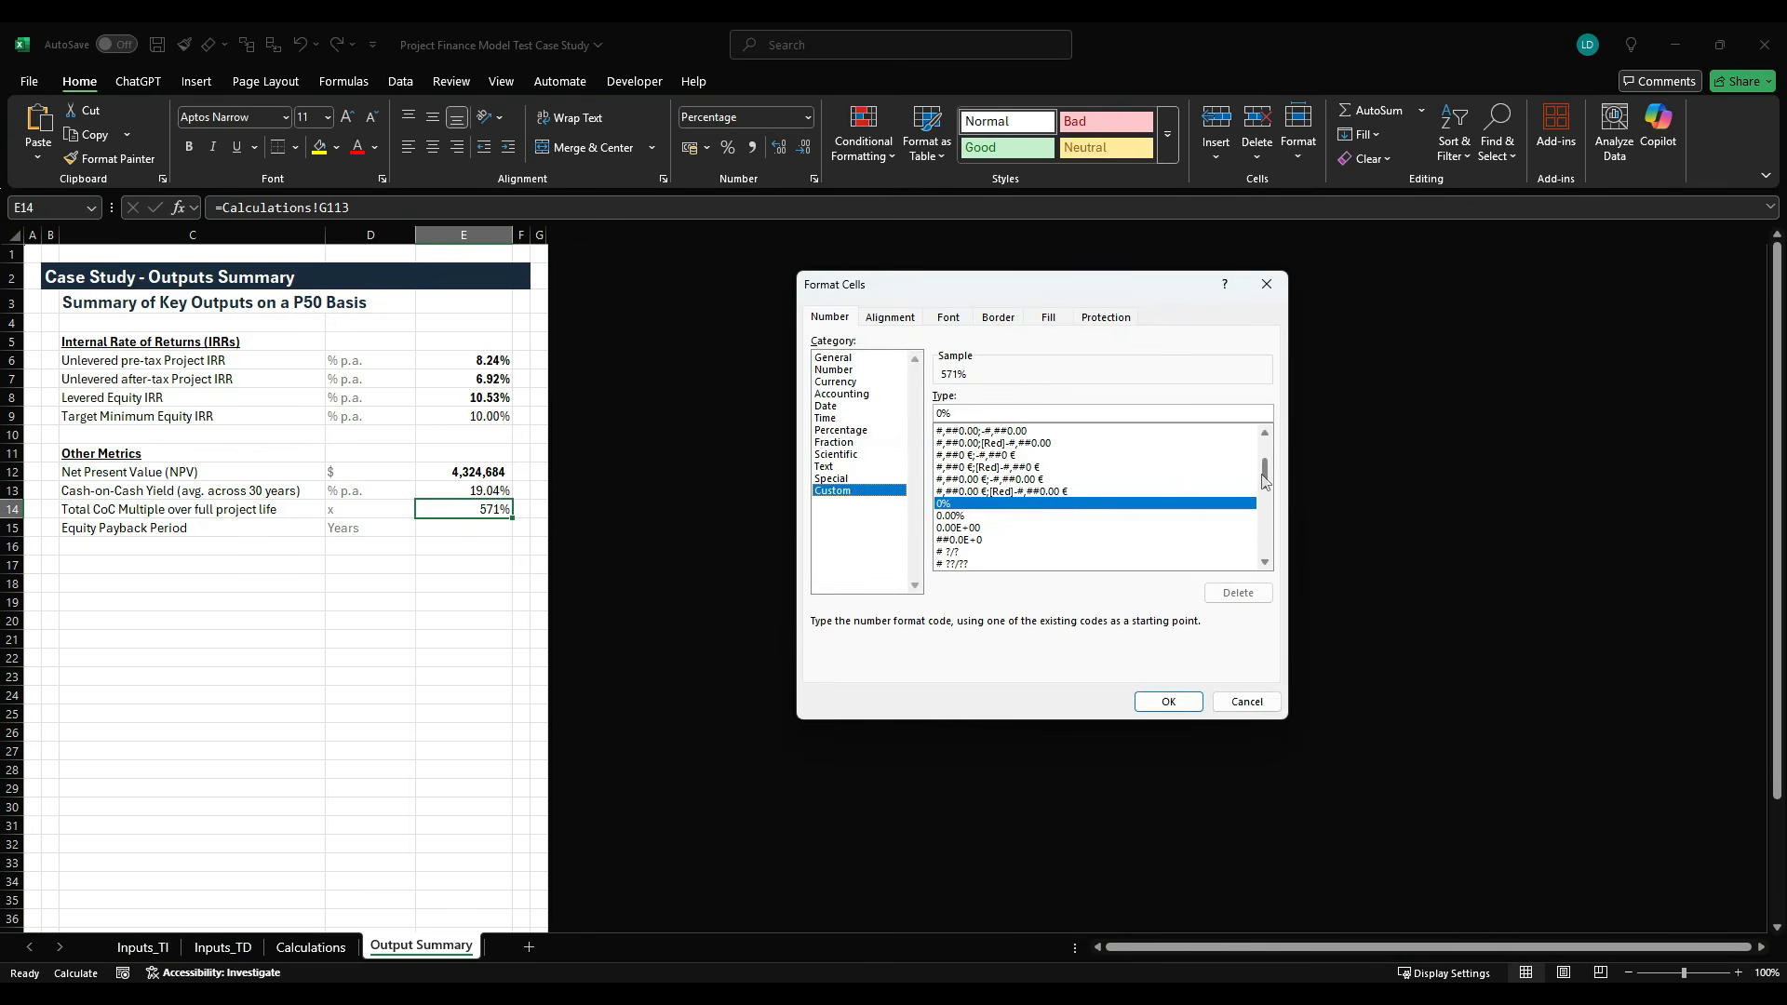
drag(1265, 447, 1267, 549)
click(1020, 527)
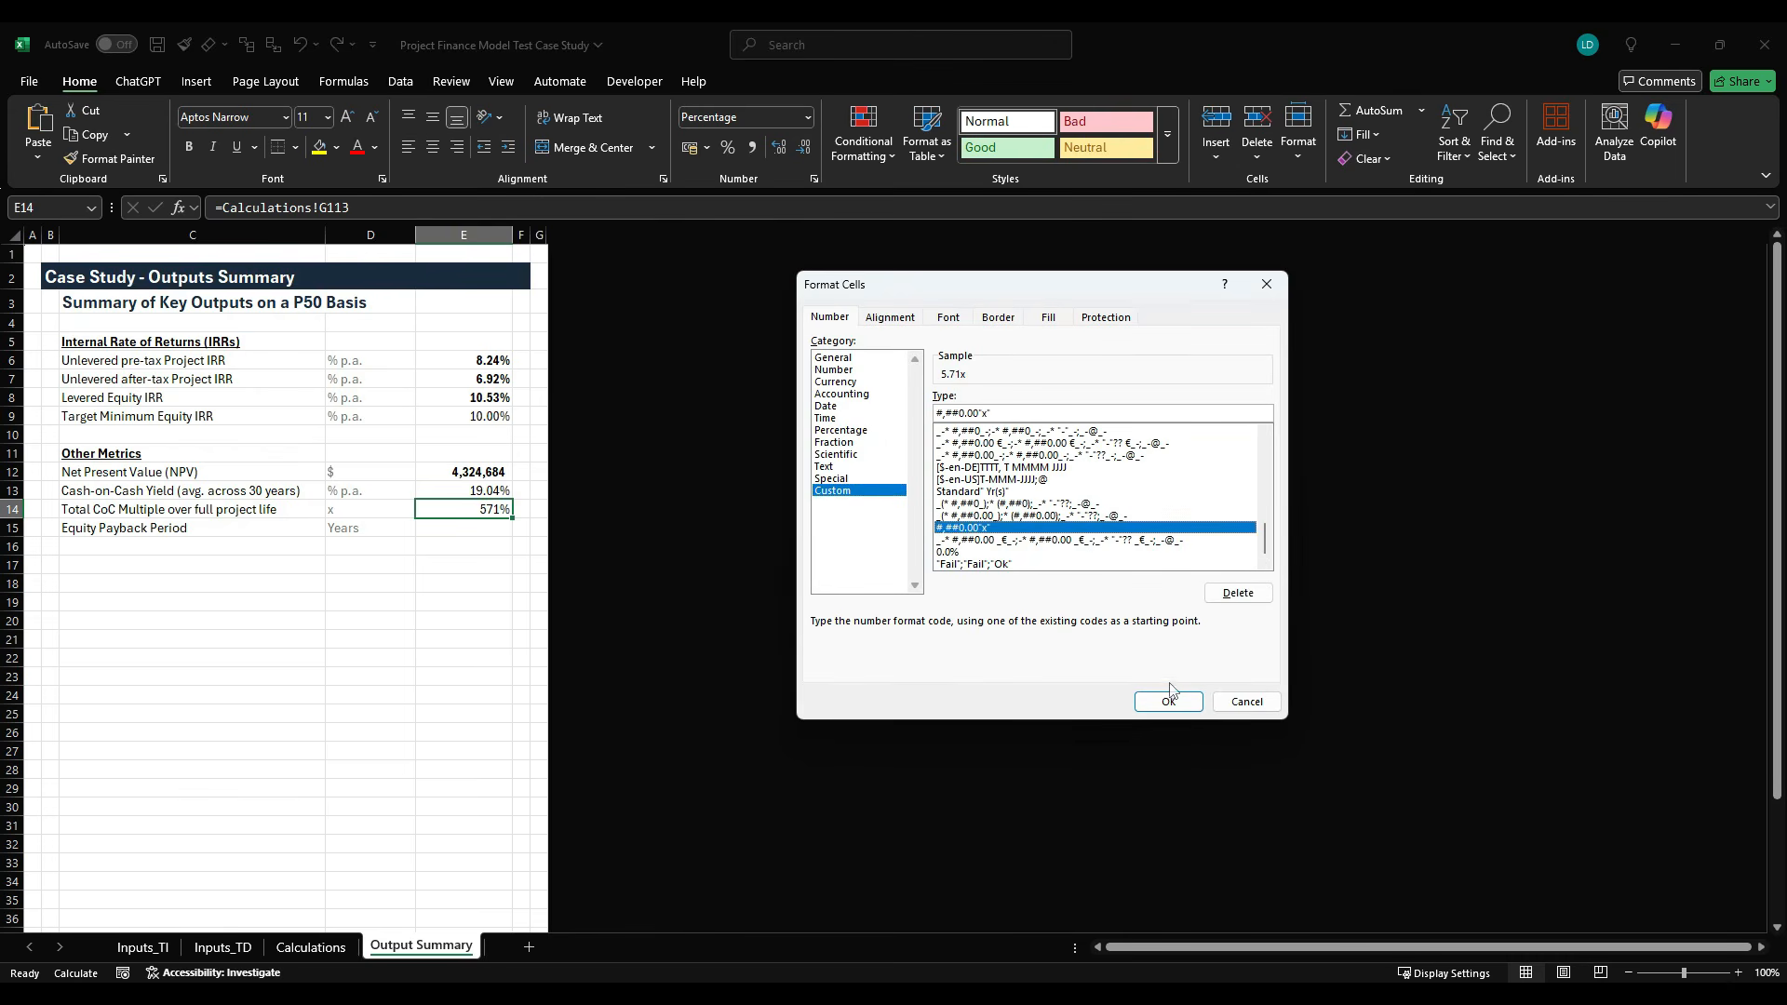
click(1168, 701)
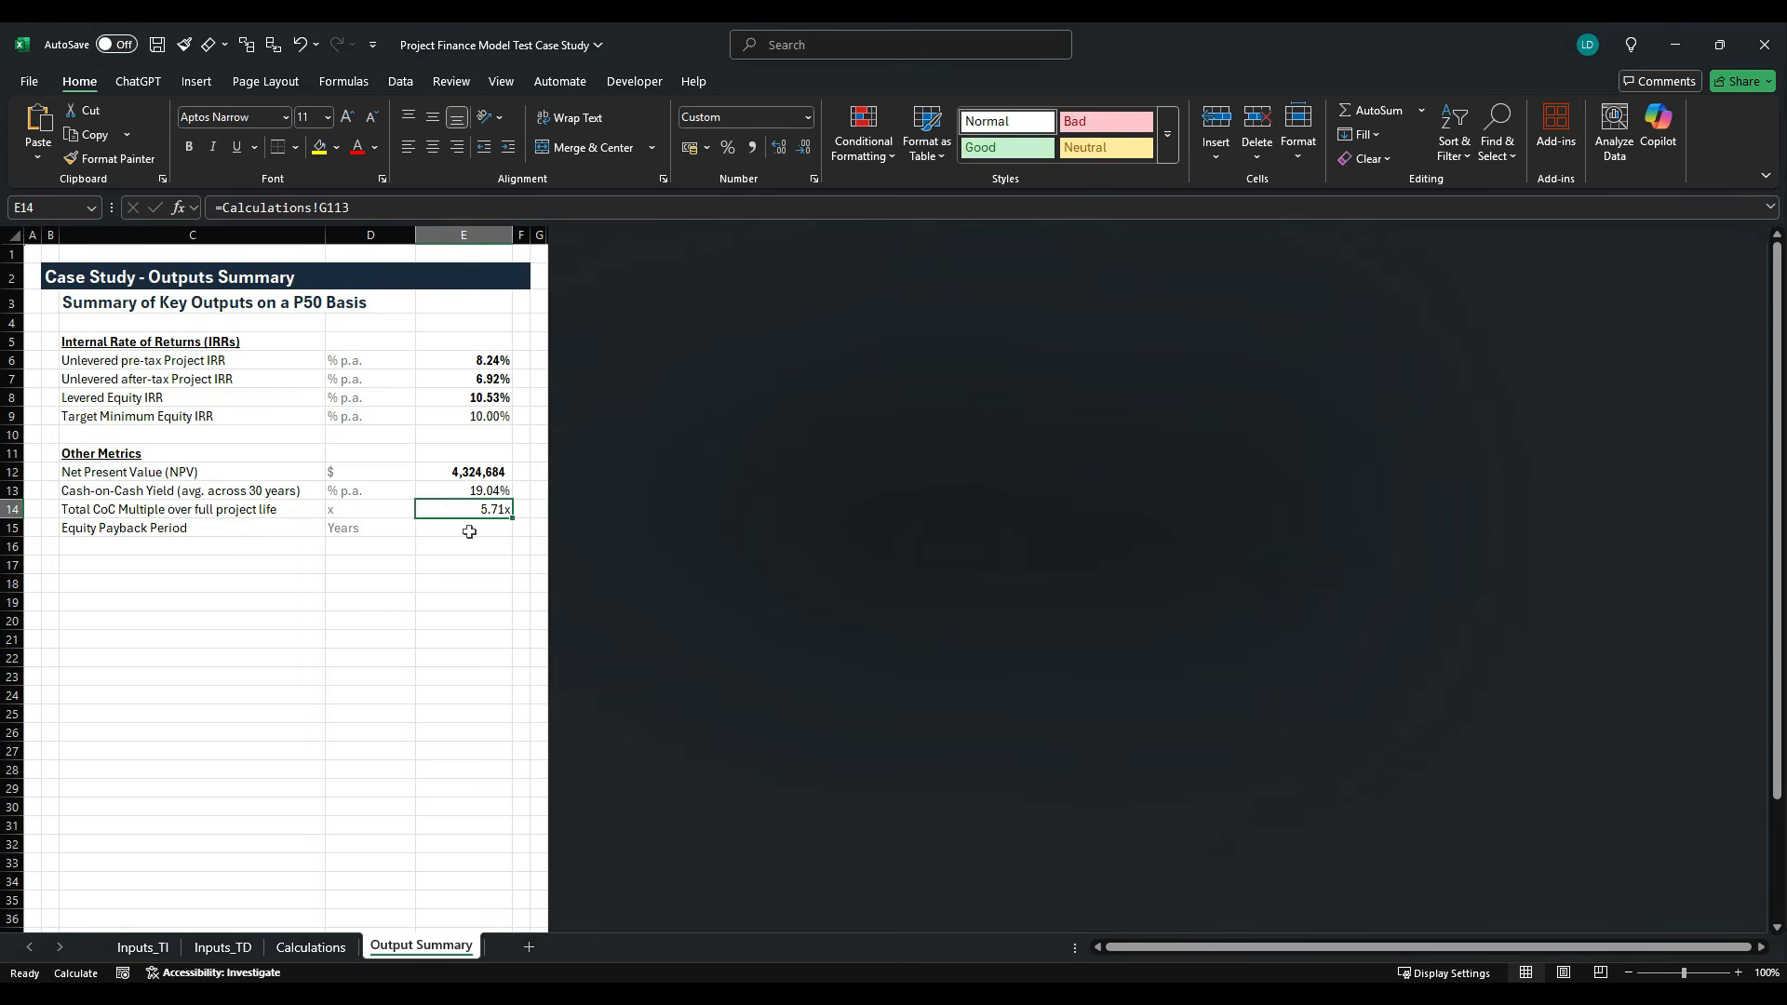
- Make the Cash-on-Cash Yield in E13 and the Total CoC Multiple in E14 bold
key(ctrl+b)
key(Up)
key(Down)
key(Down)
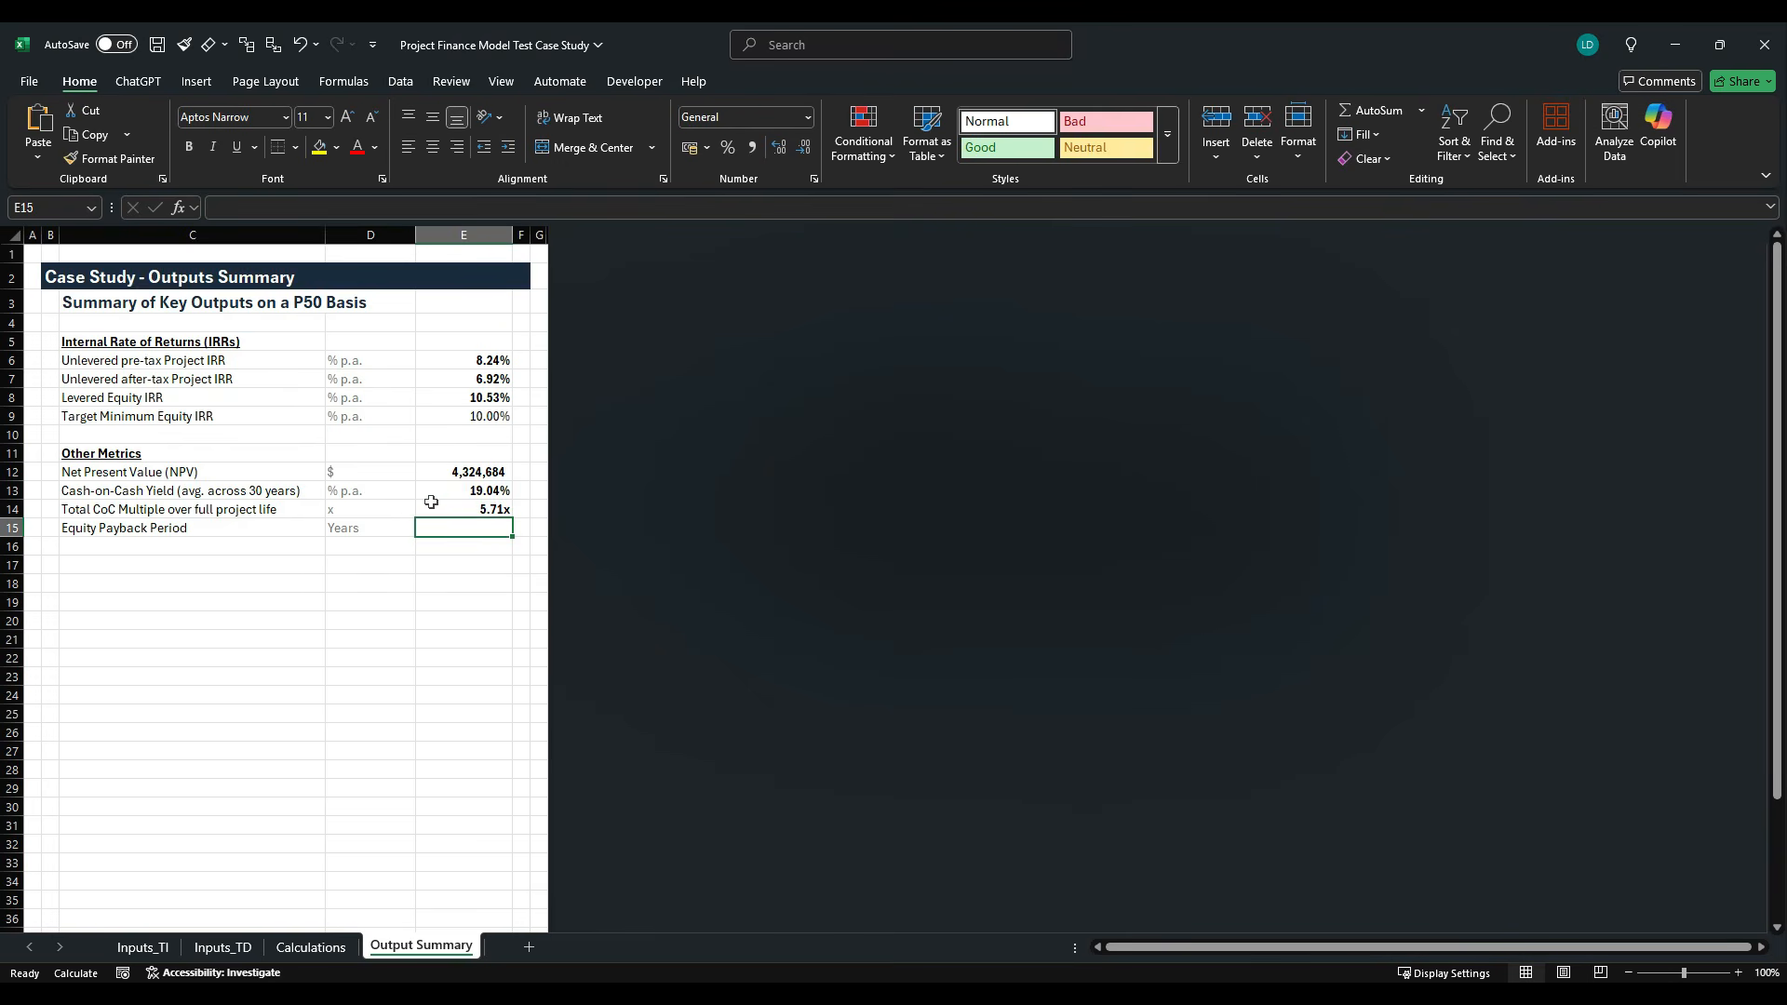
- Link the Equity Payback Period in E15 of Output Summary to G116 of the Calculations sheet
text(=)
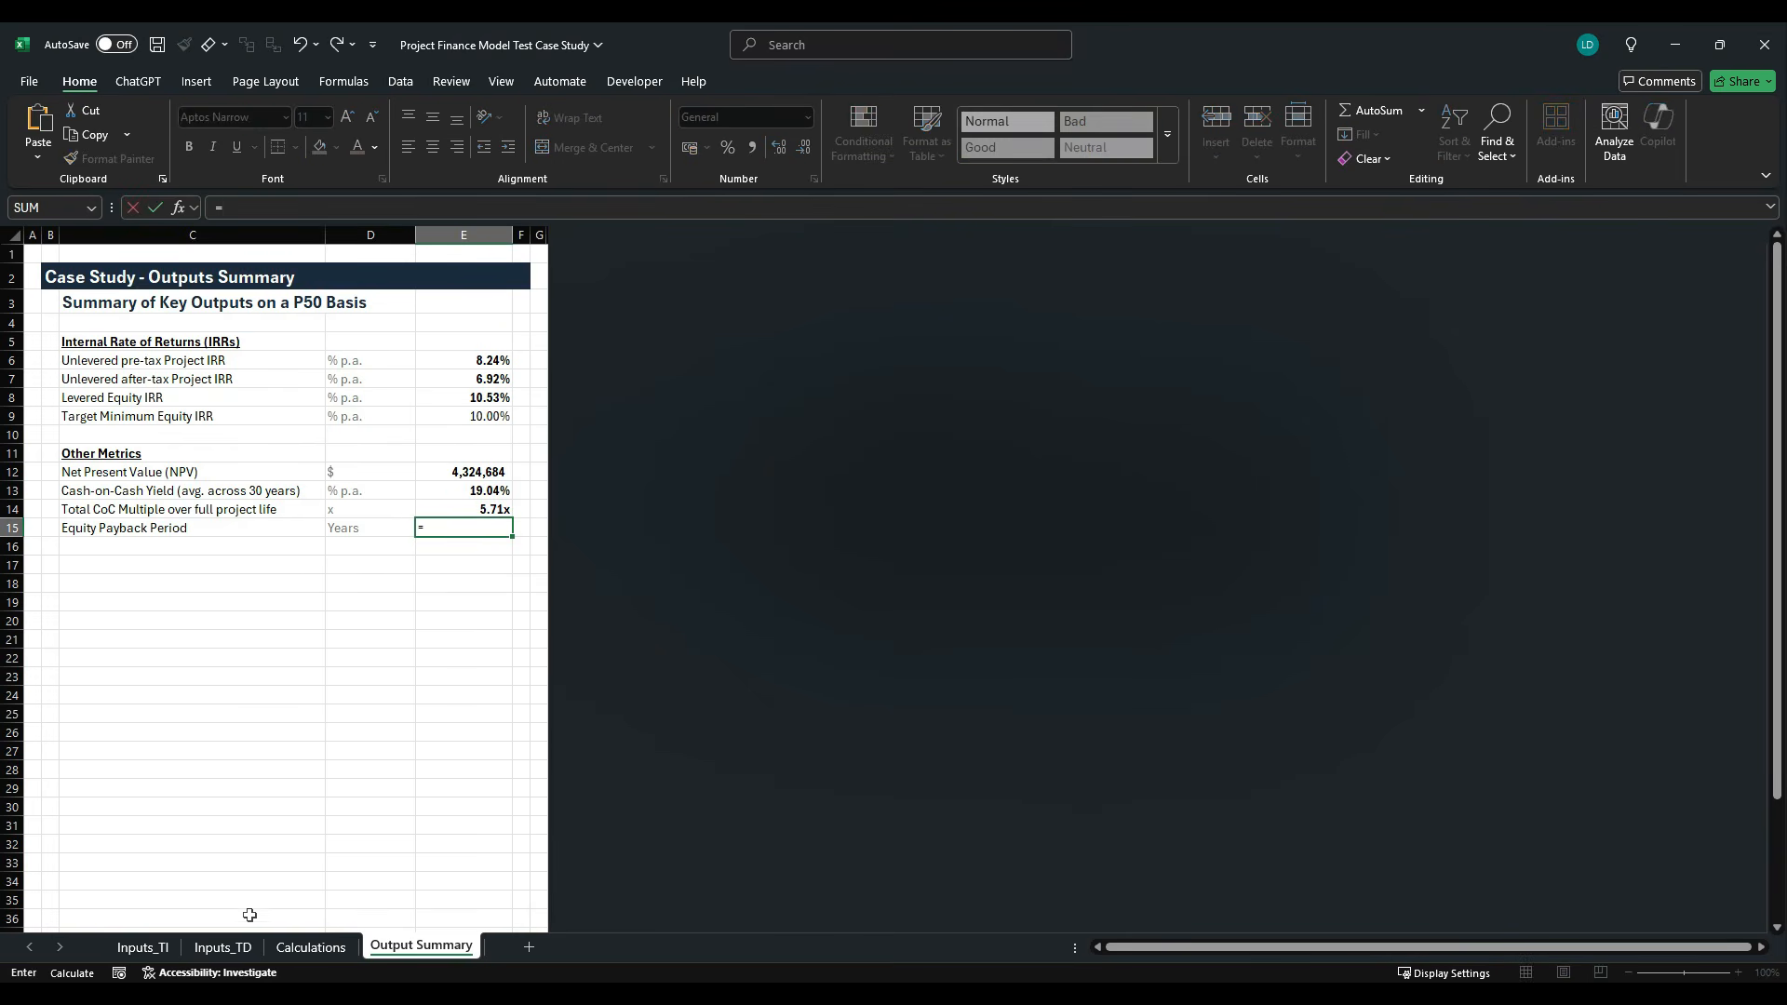
click(310, 946)
click(496, 681)
key(Return)
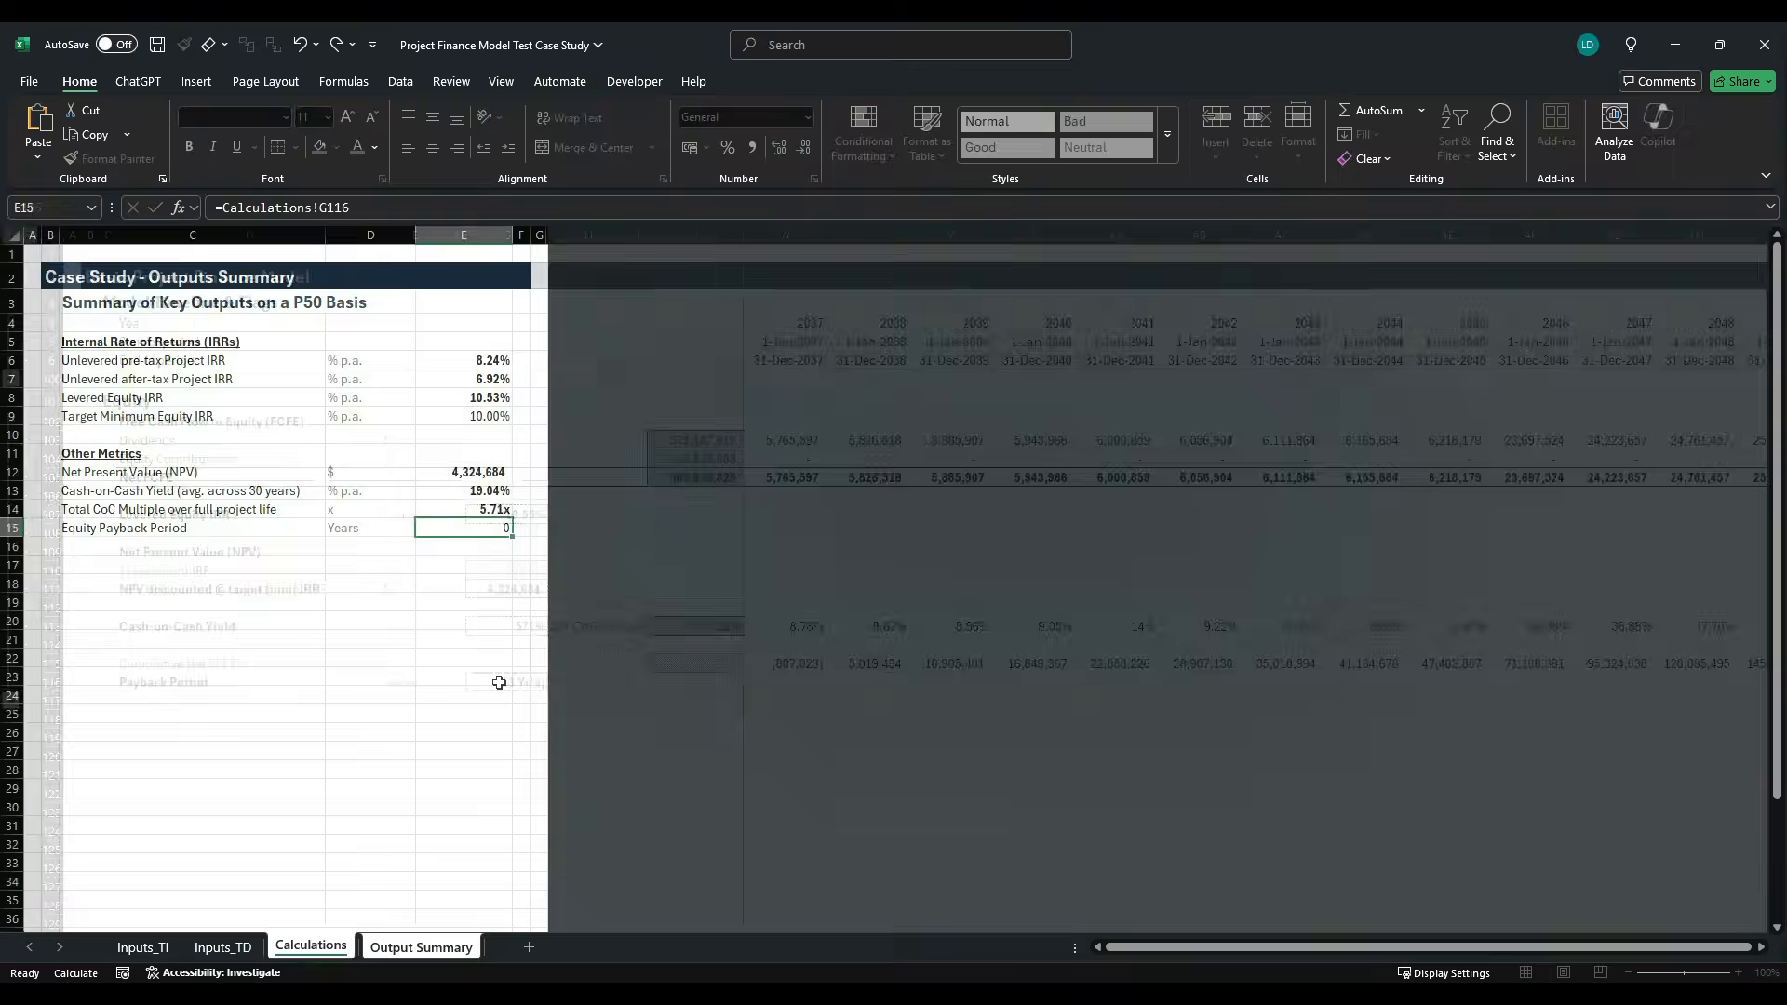
- Apply the existing custom number format Standard" Yr(s)" to the Equity Payback Period in E15 and make it bold
key(ctrl+1)
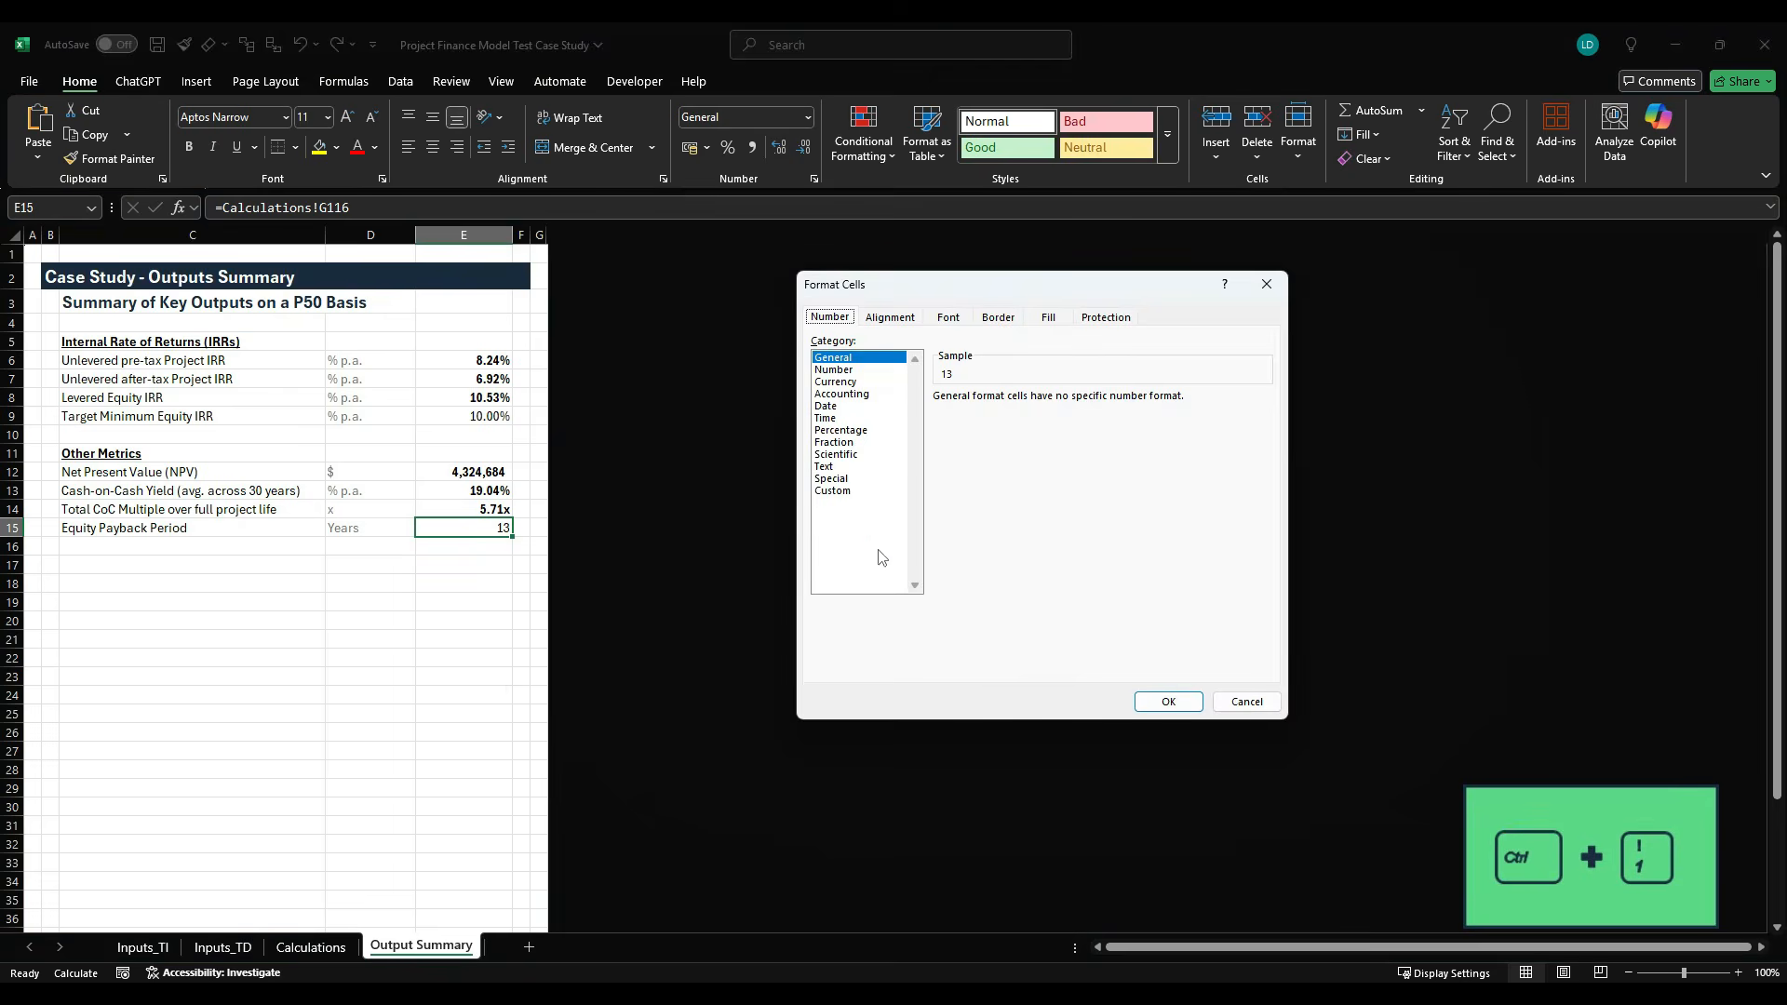
click(851, 490)
drag(1265, 455, 1261, 570)
click(1005, 493)
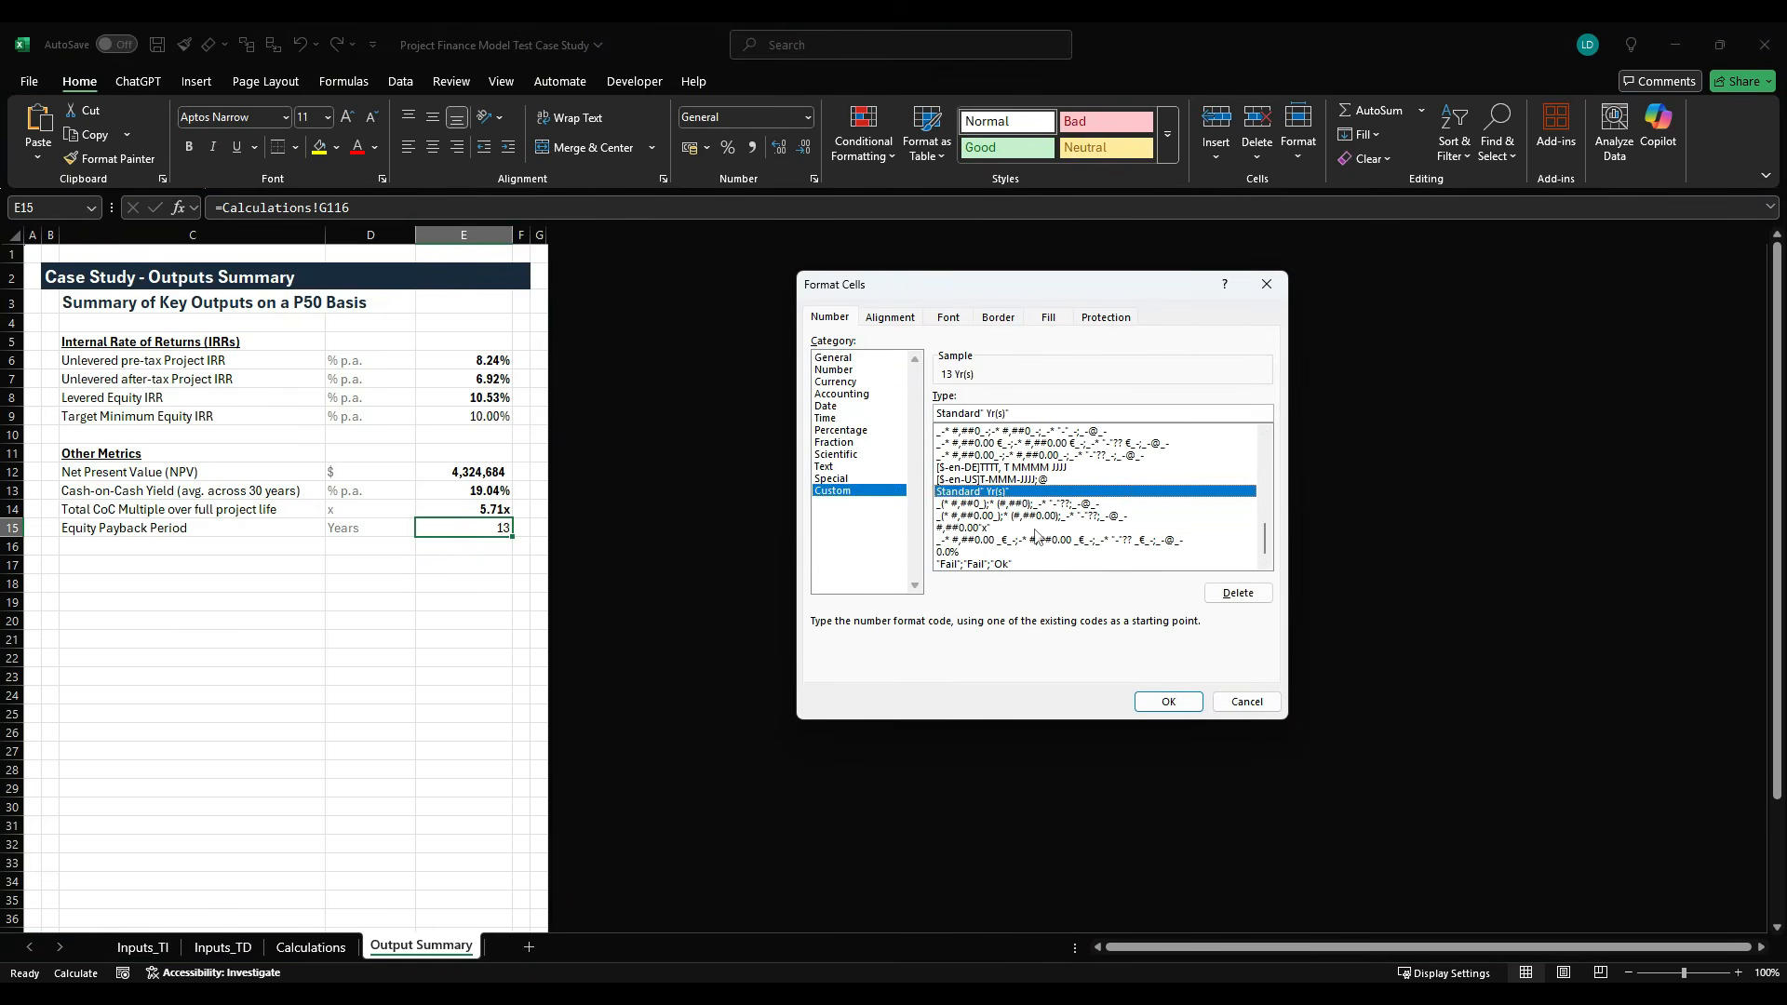
click(1168, 702)
key(ctrl+b)
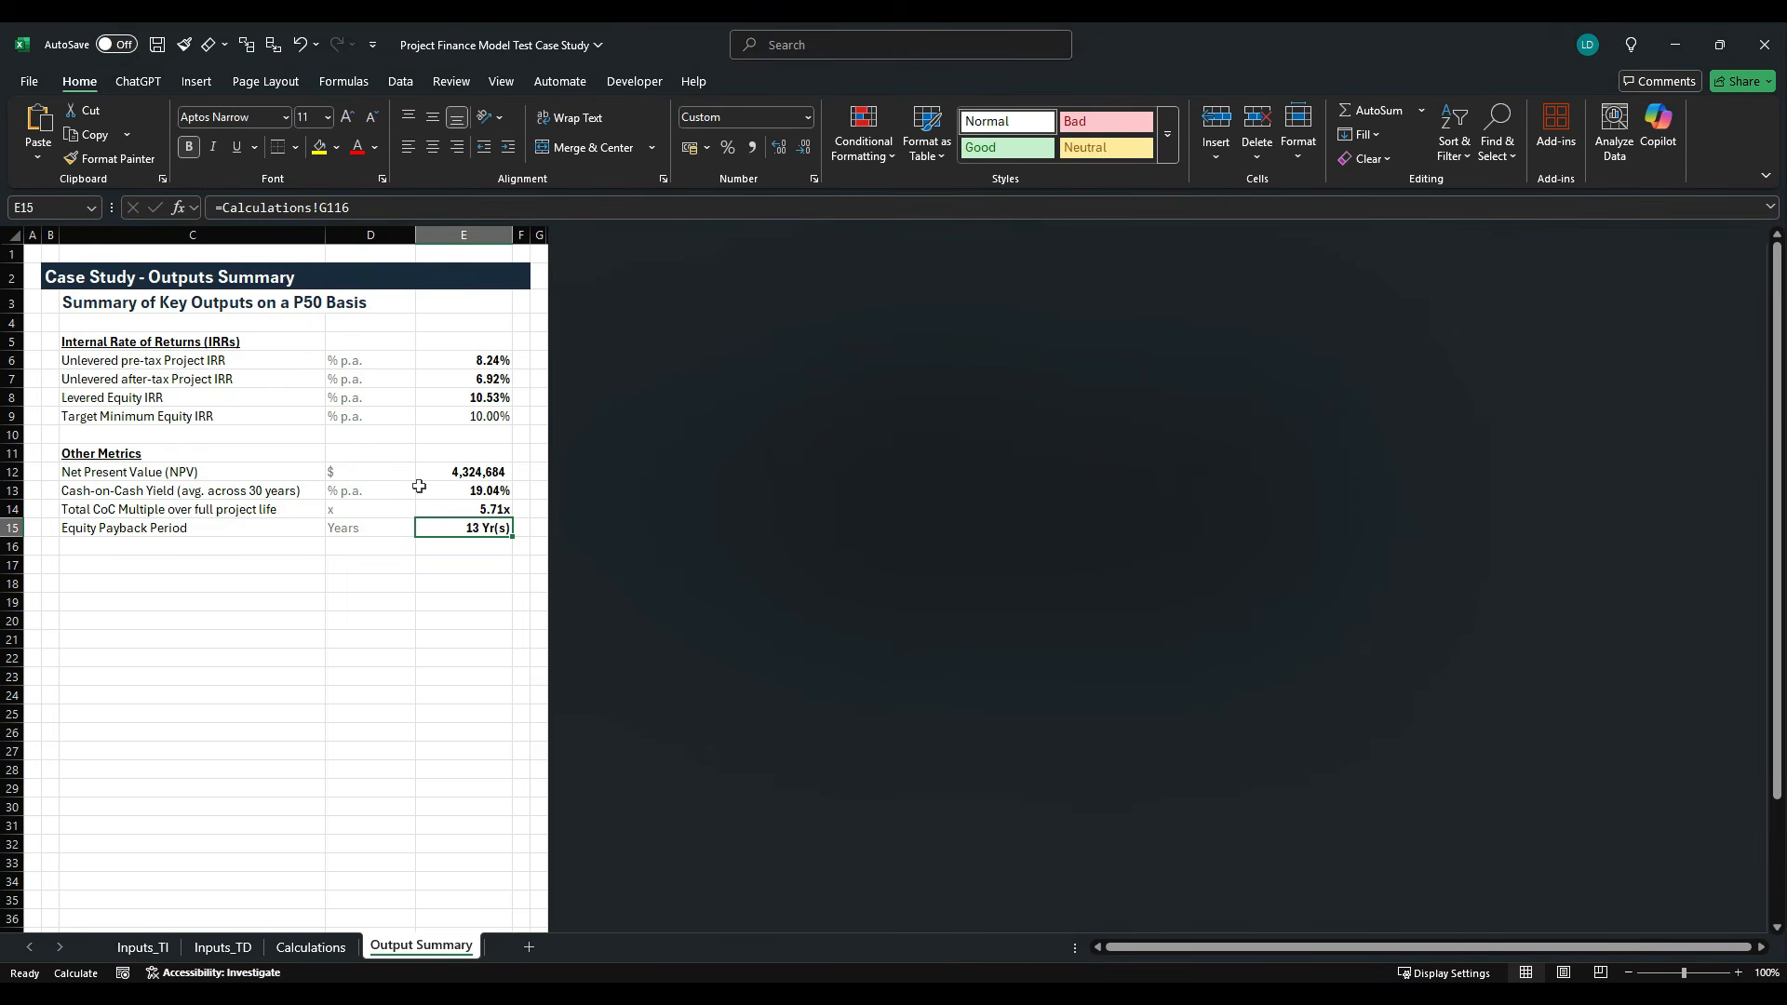
- Slightly reduce the height of row 4 in Output Summary and hide all unused rows from row 17 downward
drag(11, 332, 11, 327)
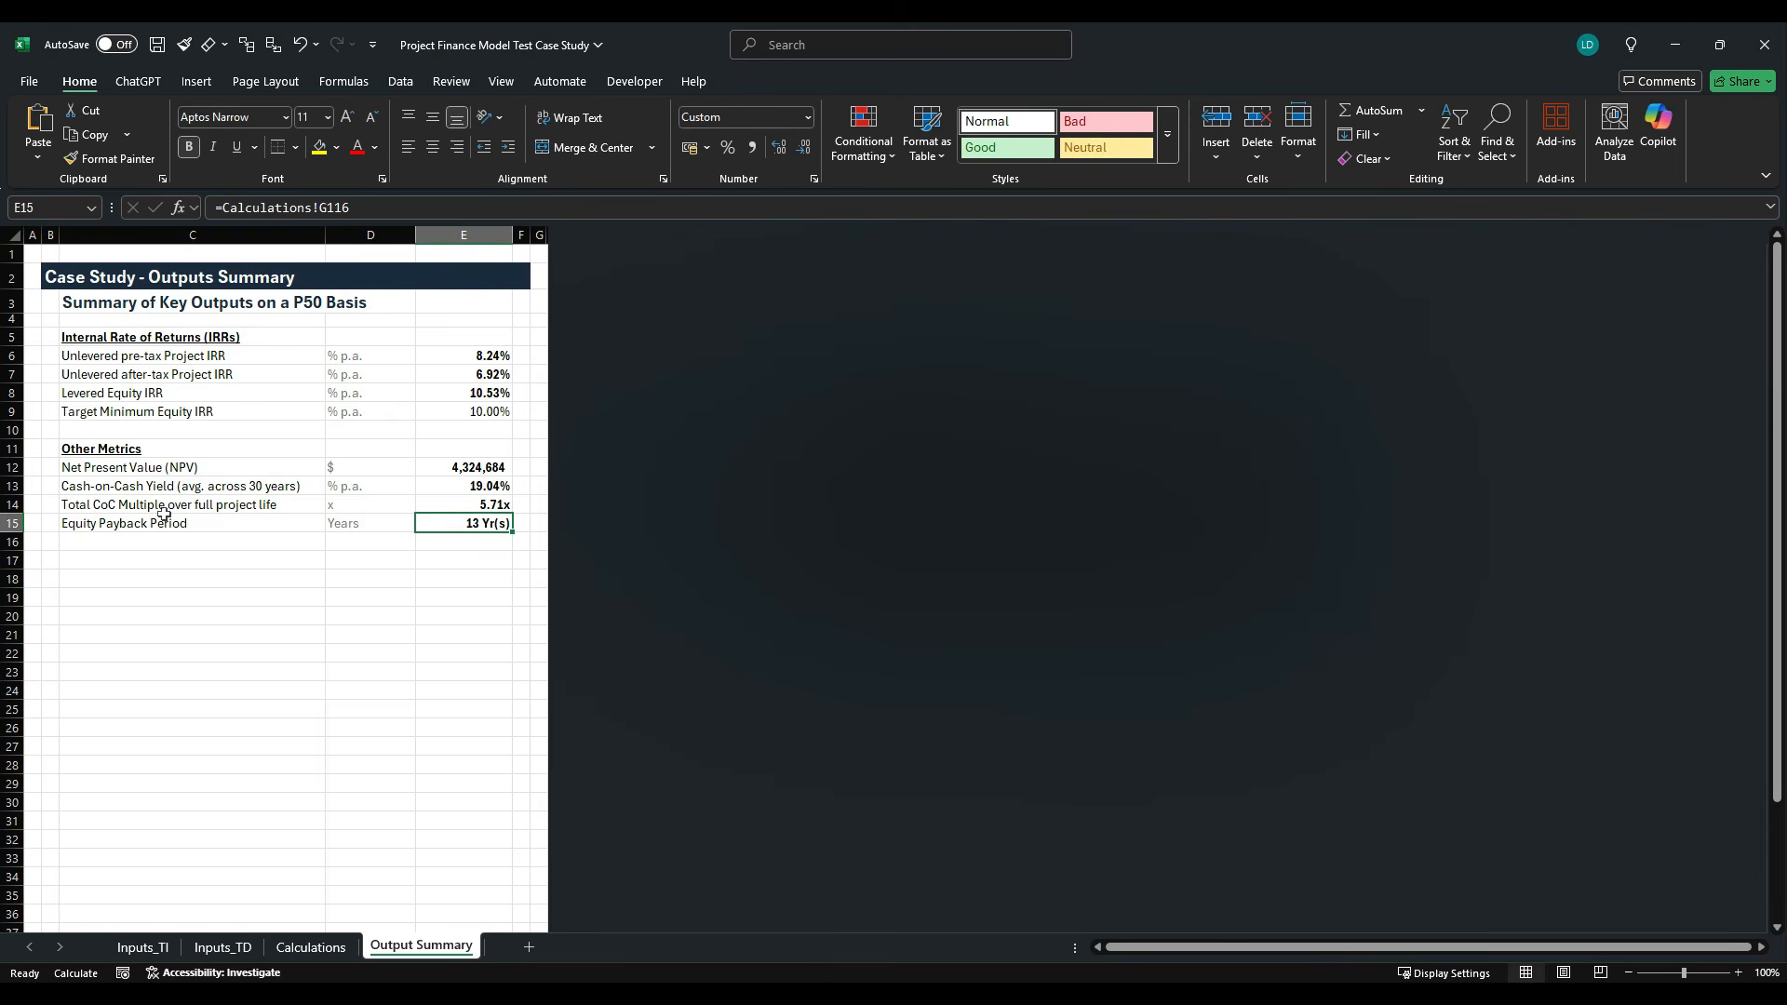
click(13, 560)
key(ctrl+shift+Down)
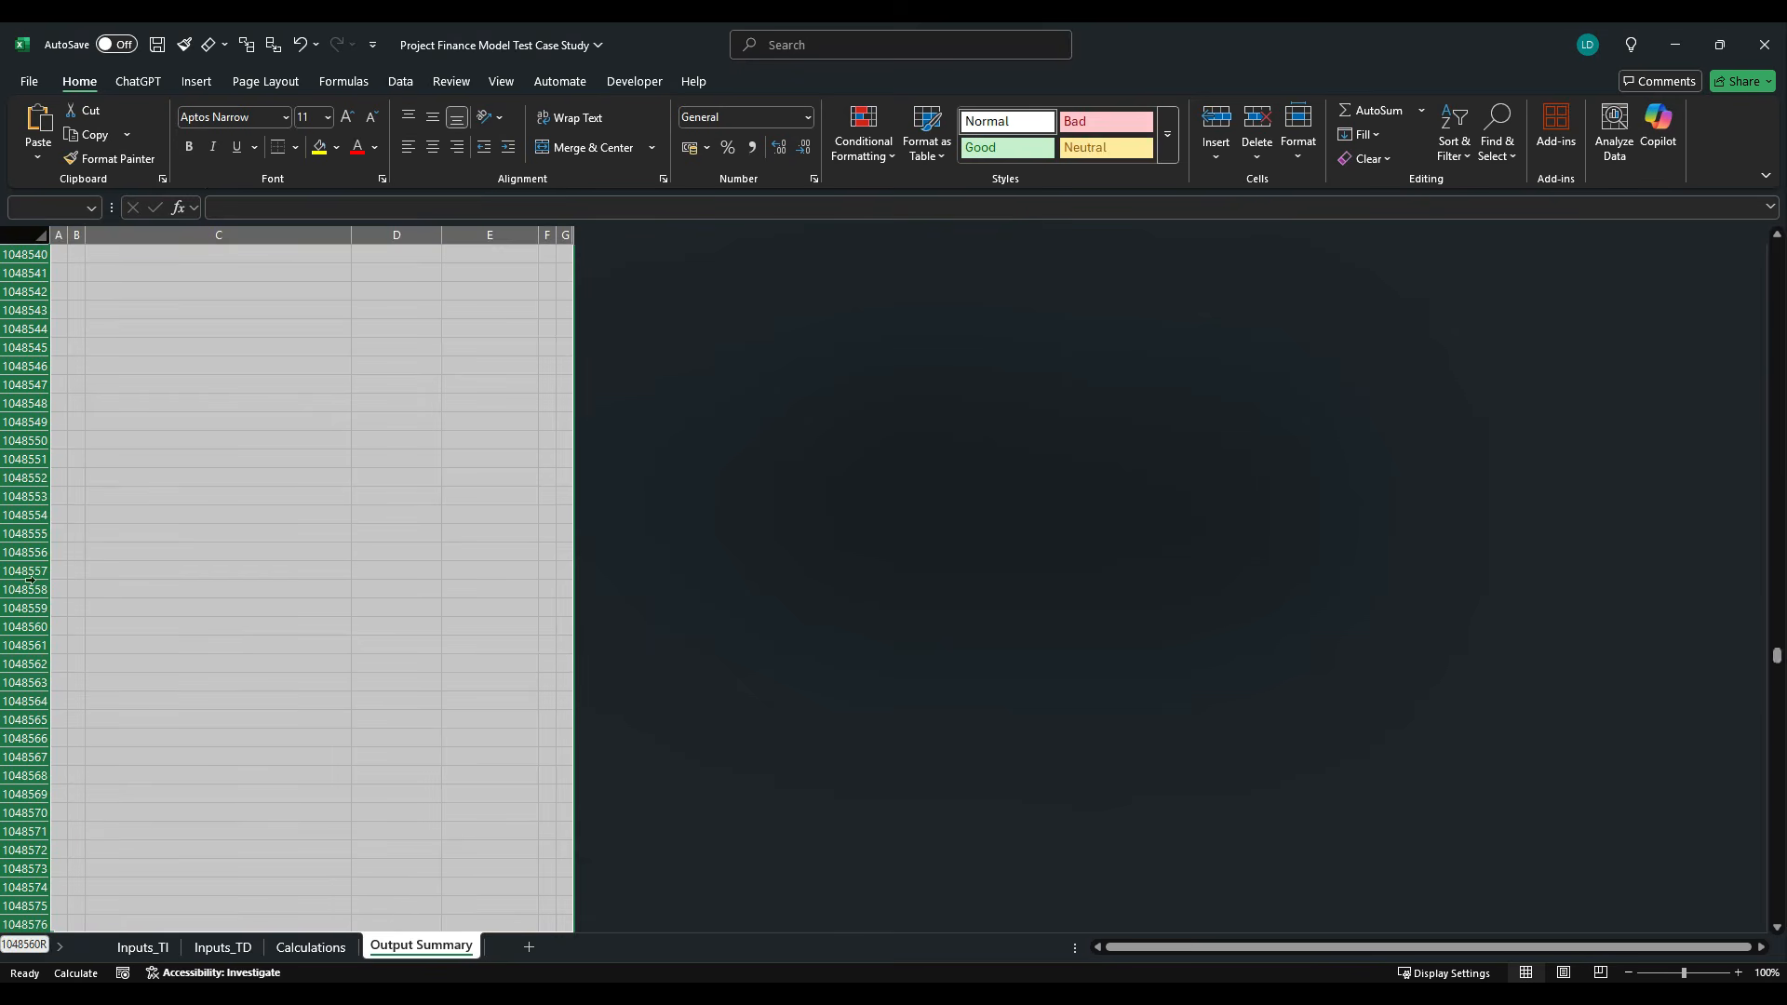
right_click(35, 579)
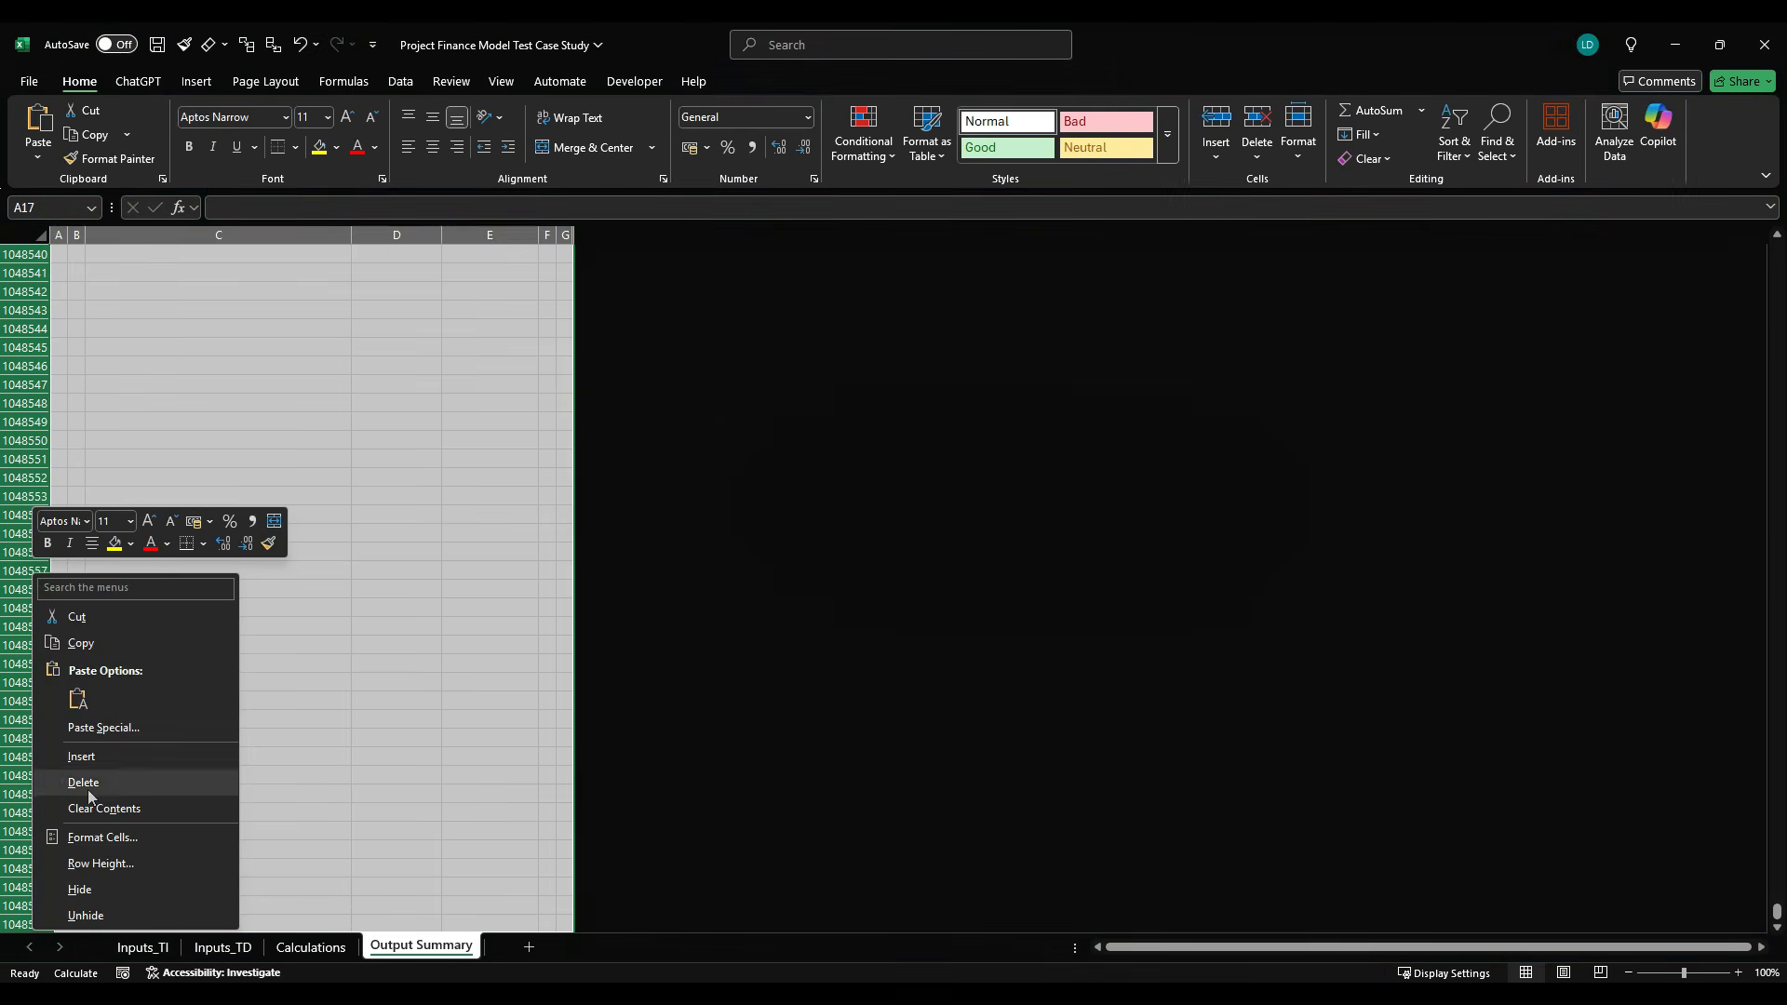
click(80, 889)
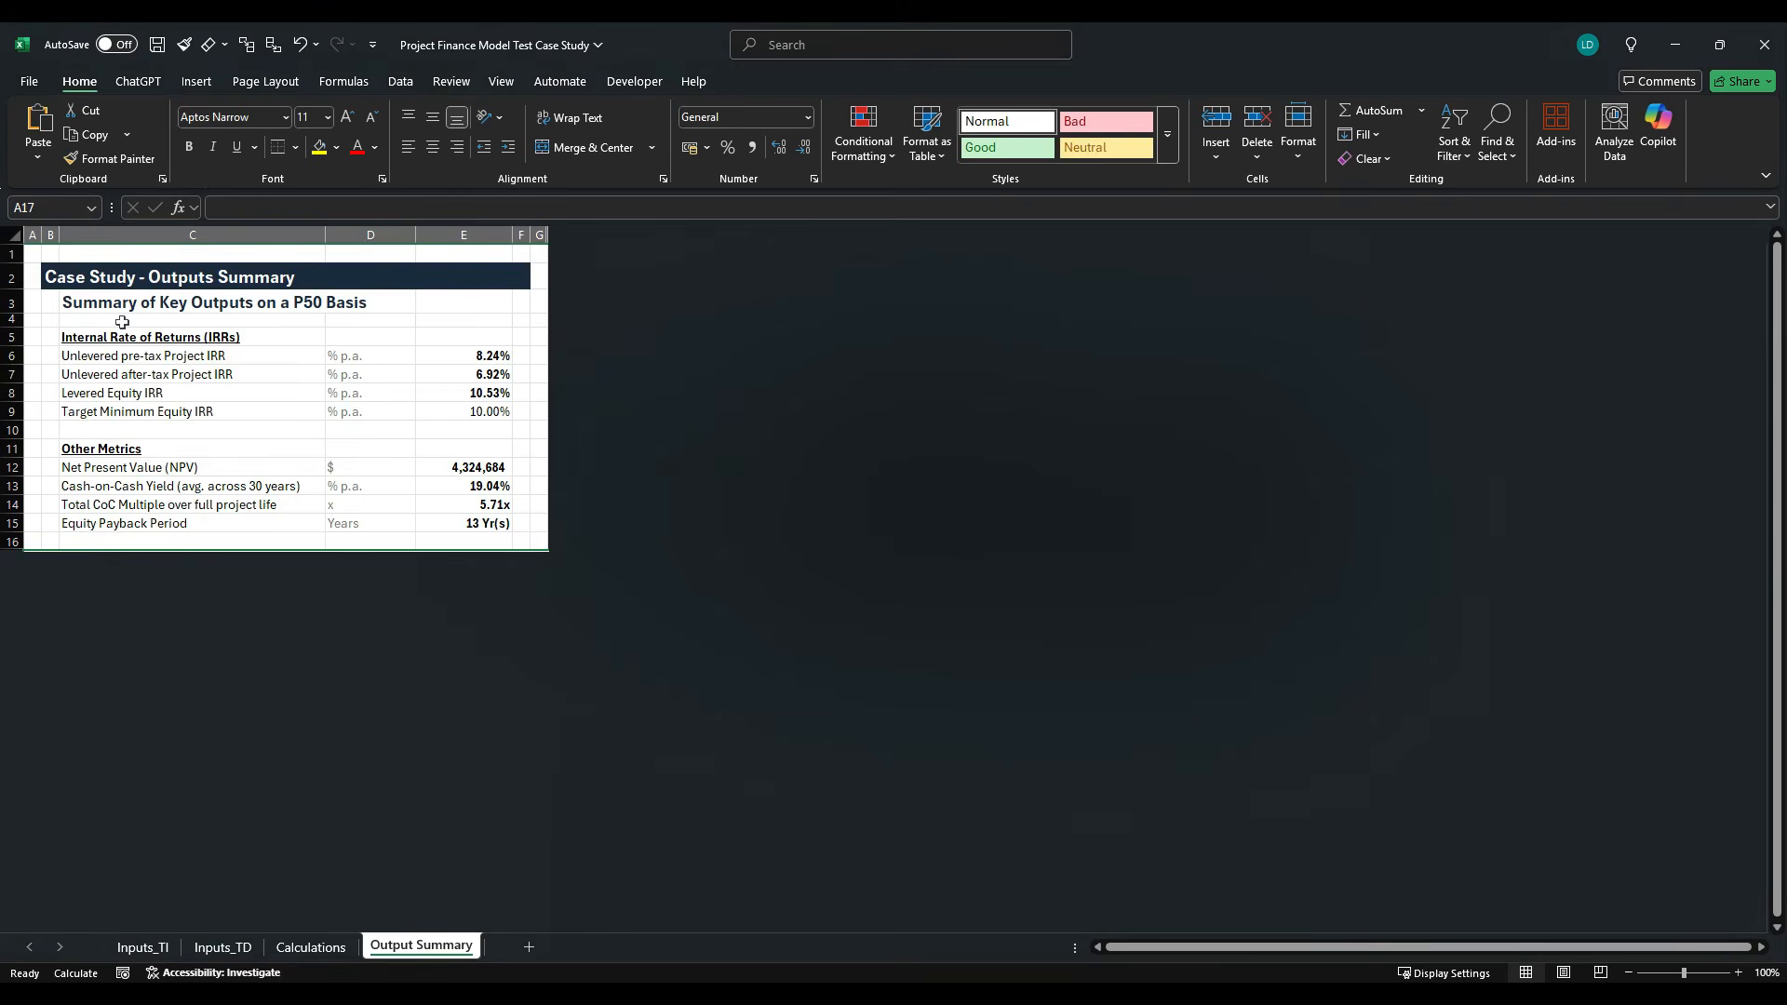
- Select A1 of Output Summary, turn off the sheet's gridlines and save the workbook
click(35, 256)
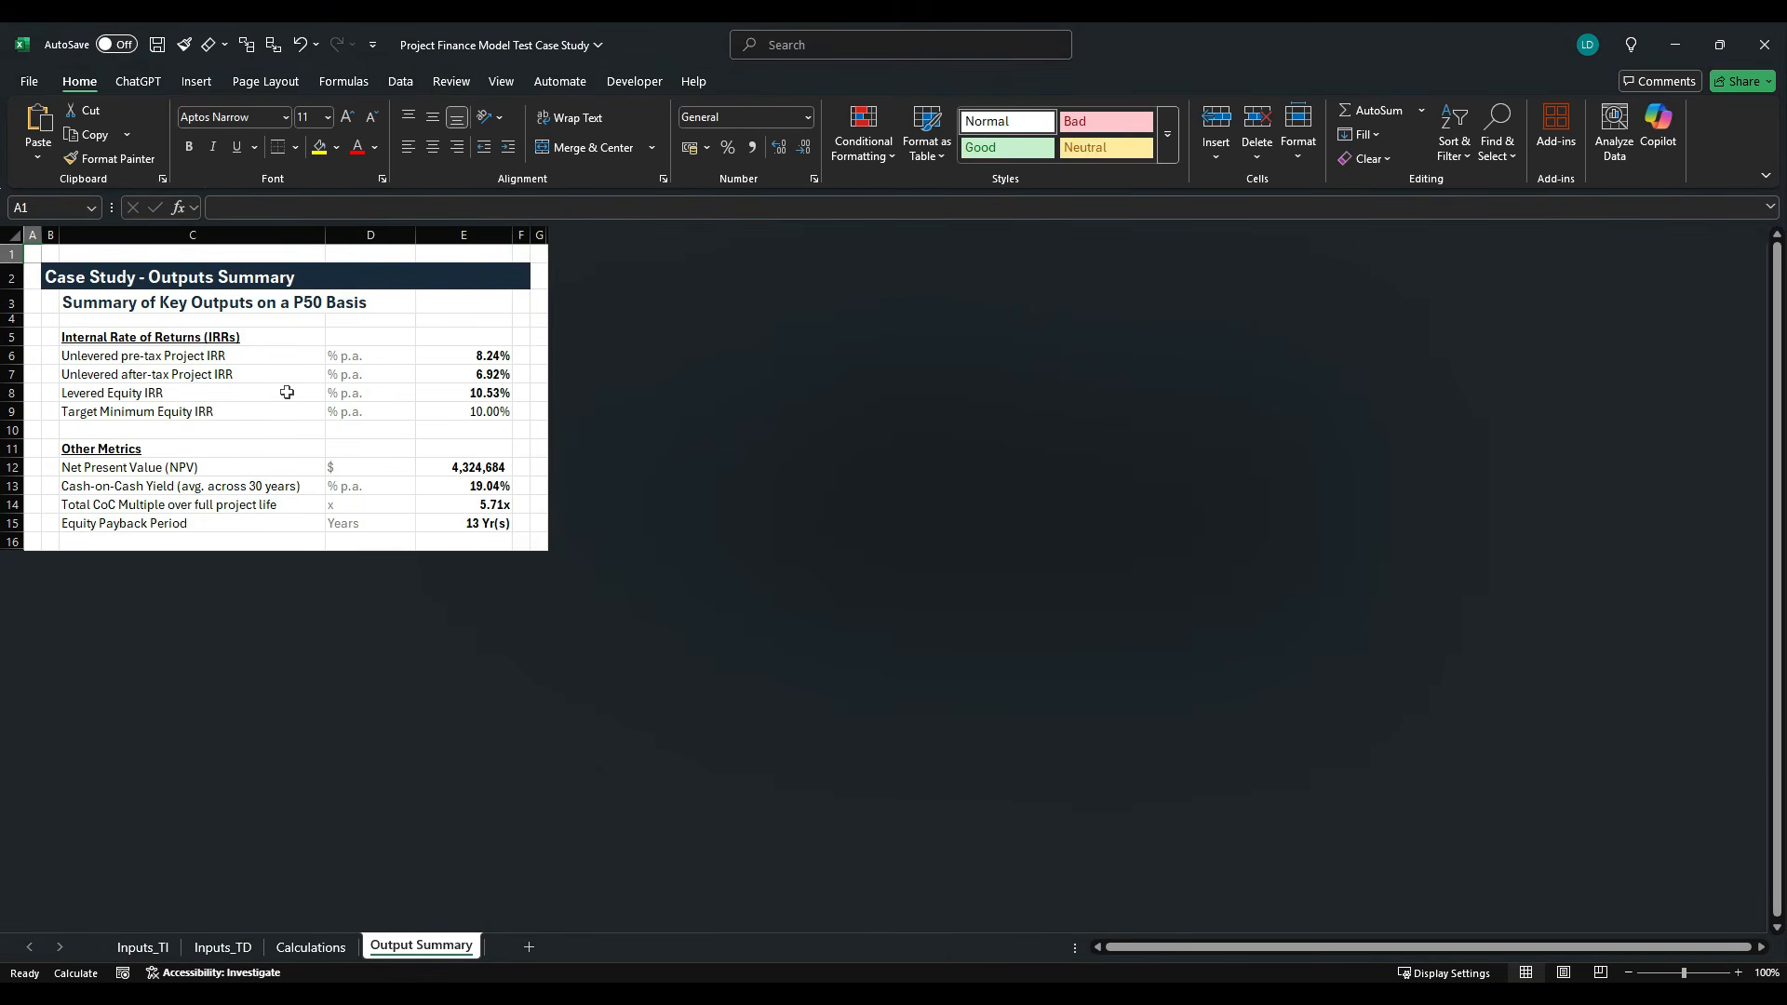
click(499, 82)
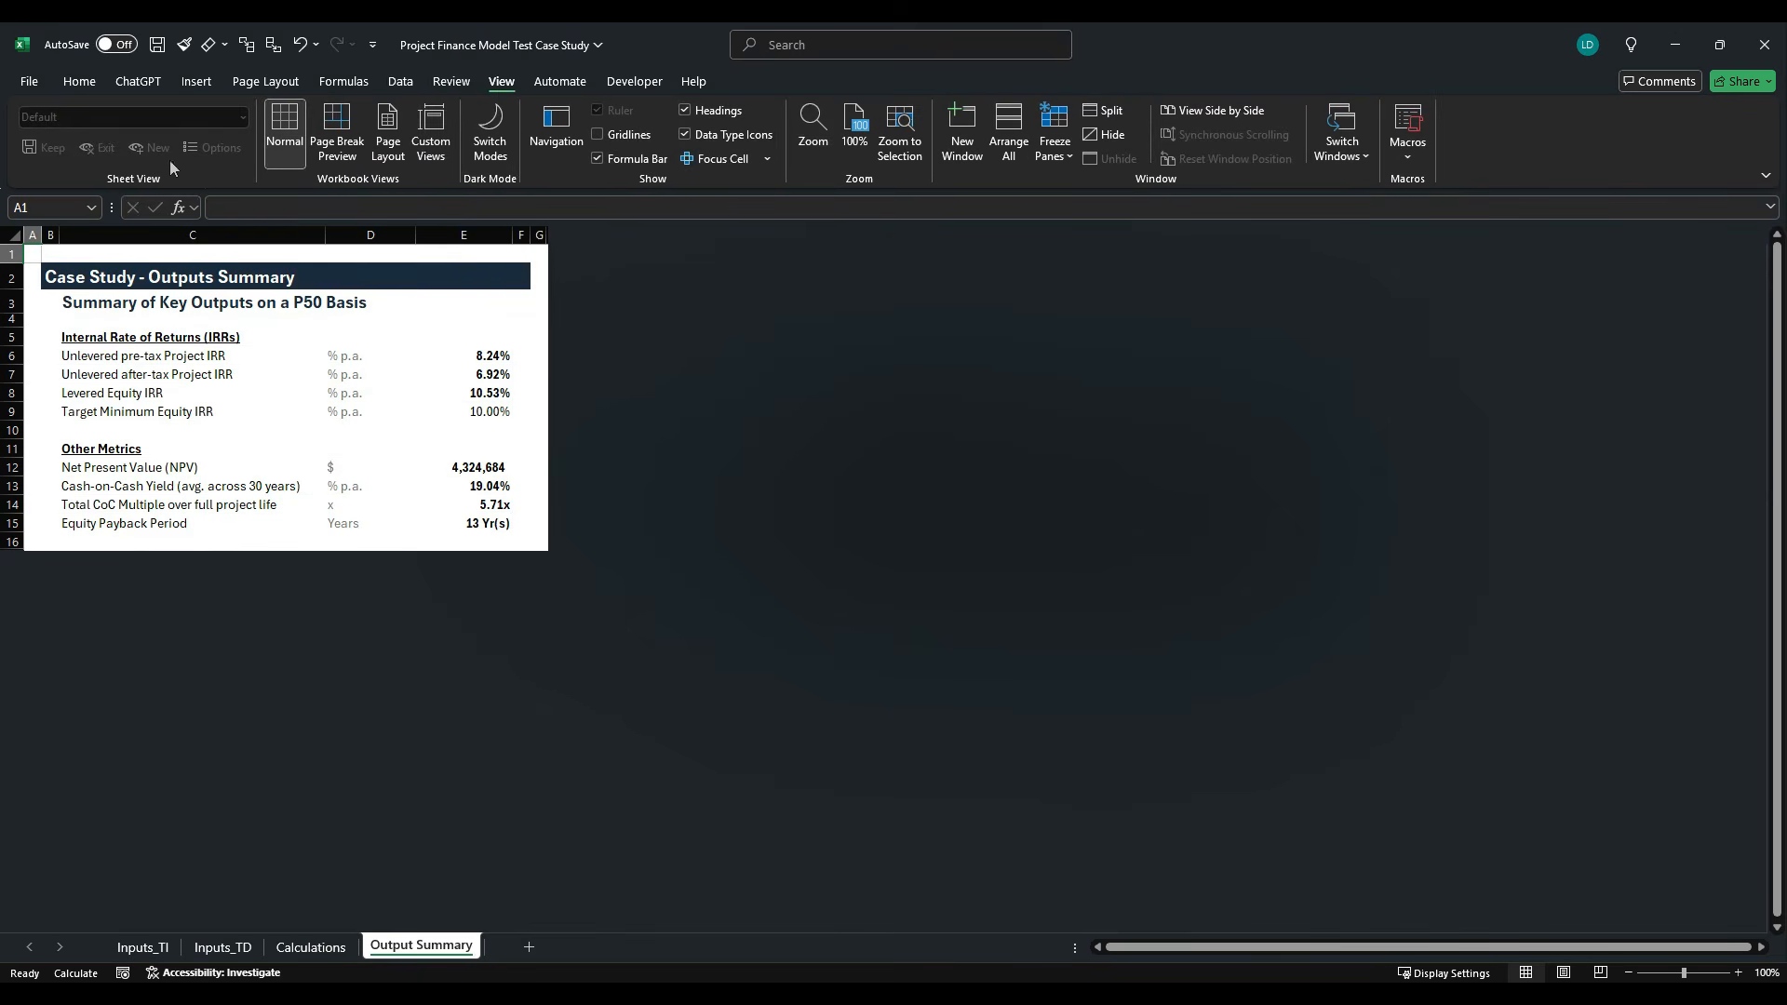
click(158, 46)
- Hide all rows from row 118 downward in the Calculations sheet and check the remaining sections
click(306, 942)
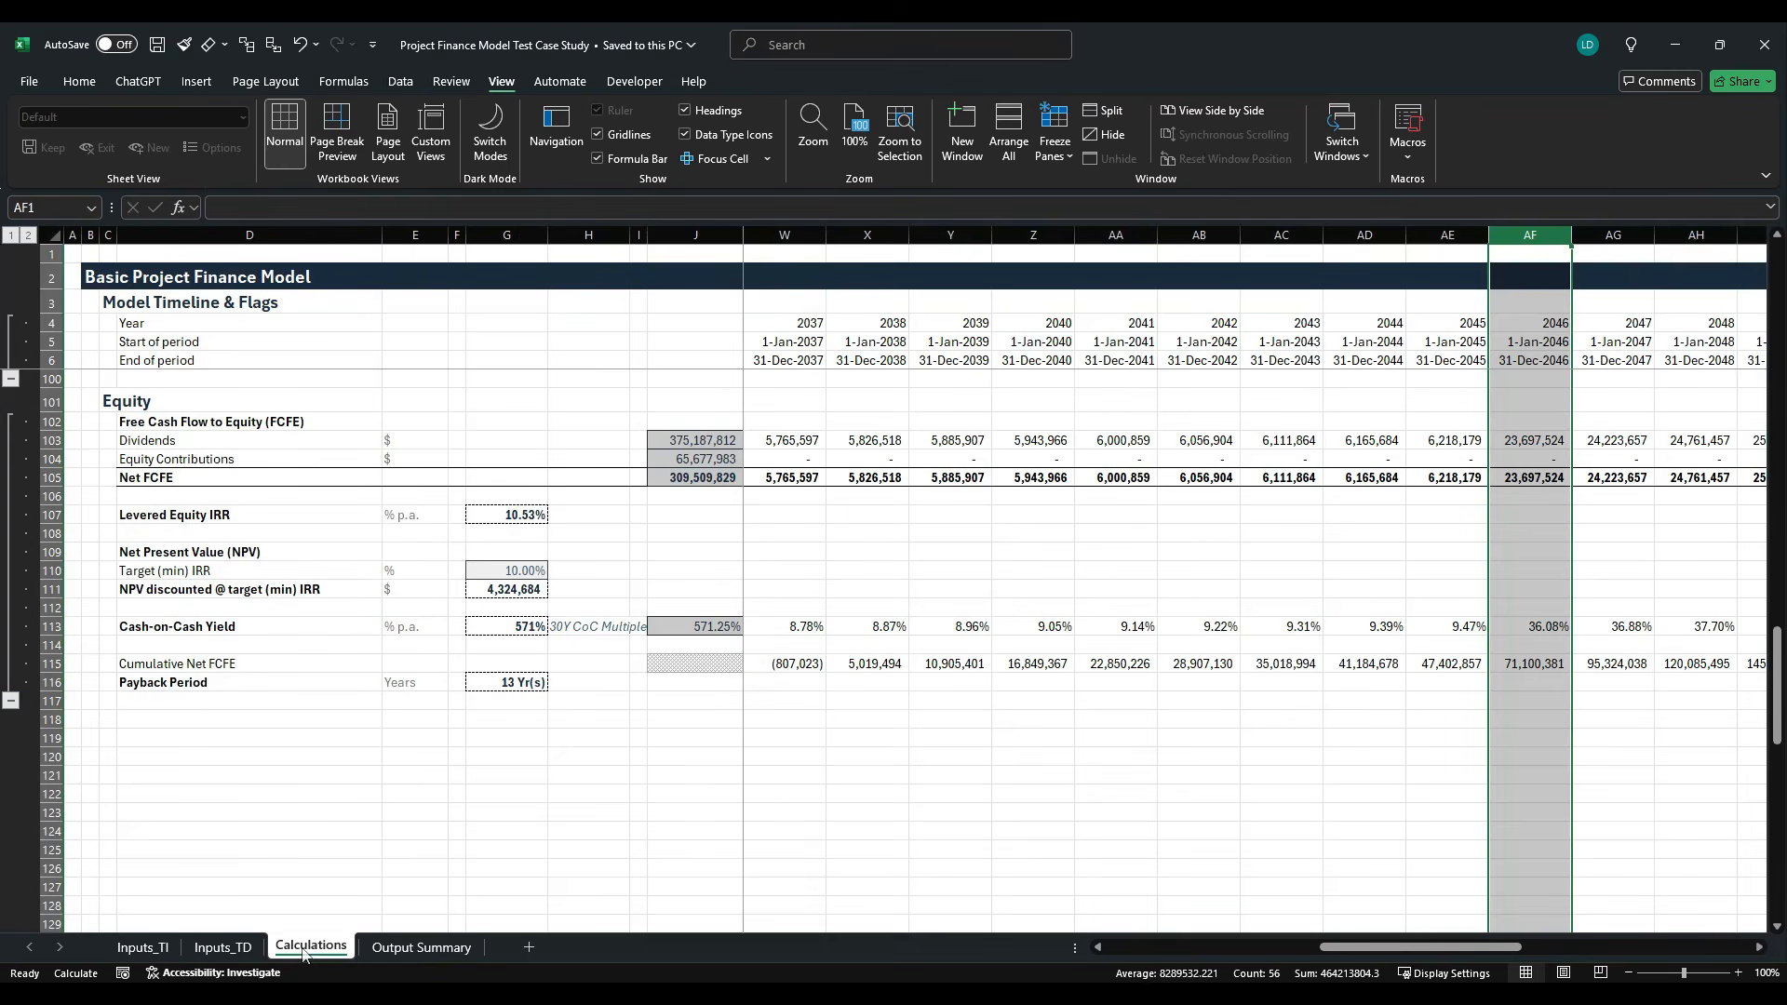
click(52, 719)
key(ctrl+shift+Down)
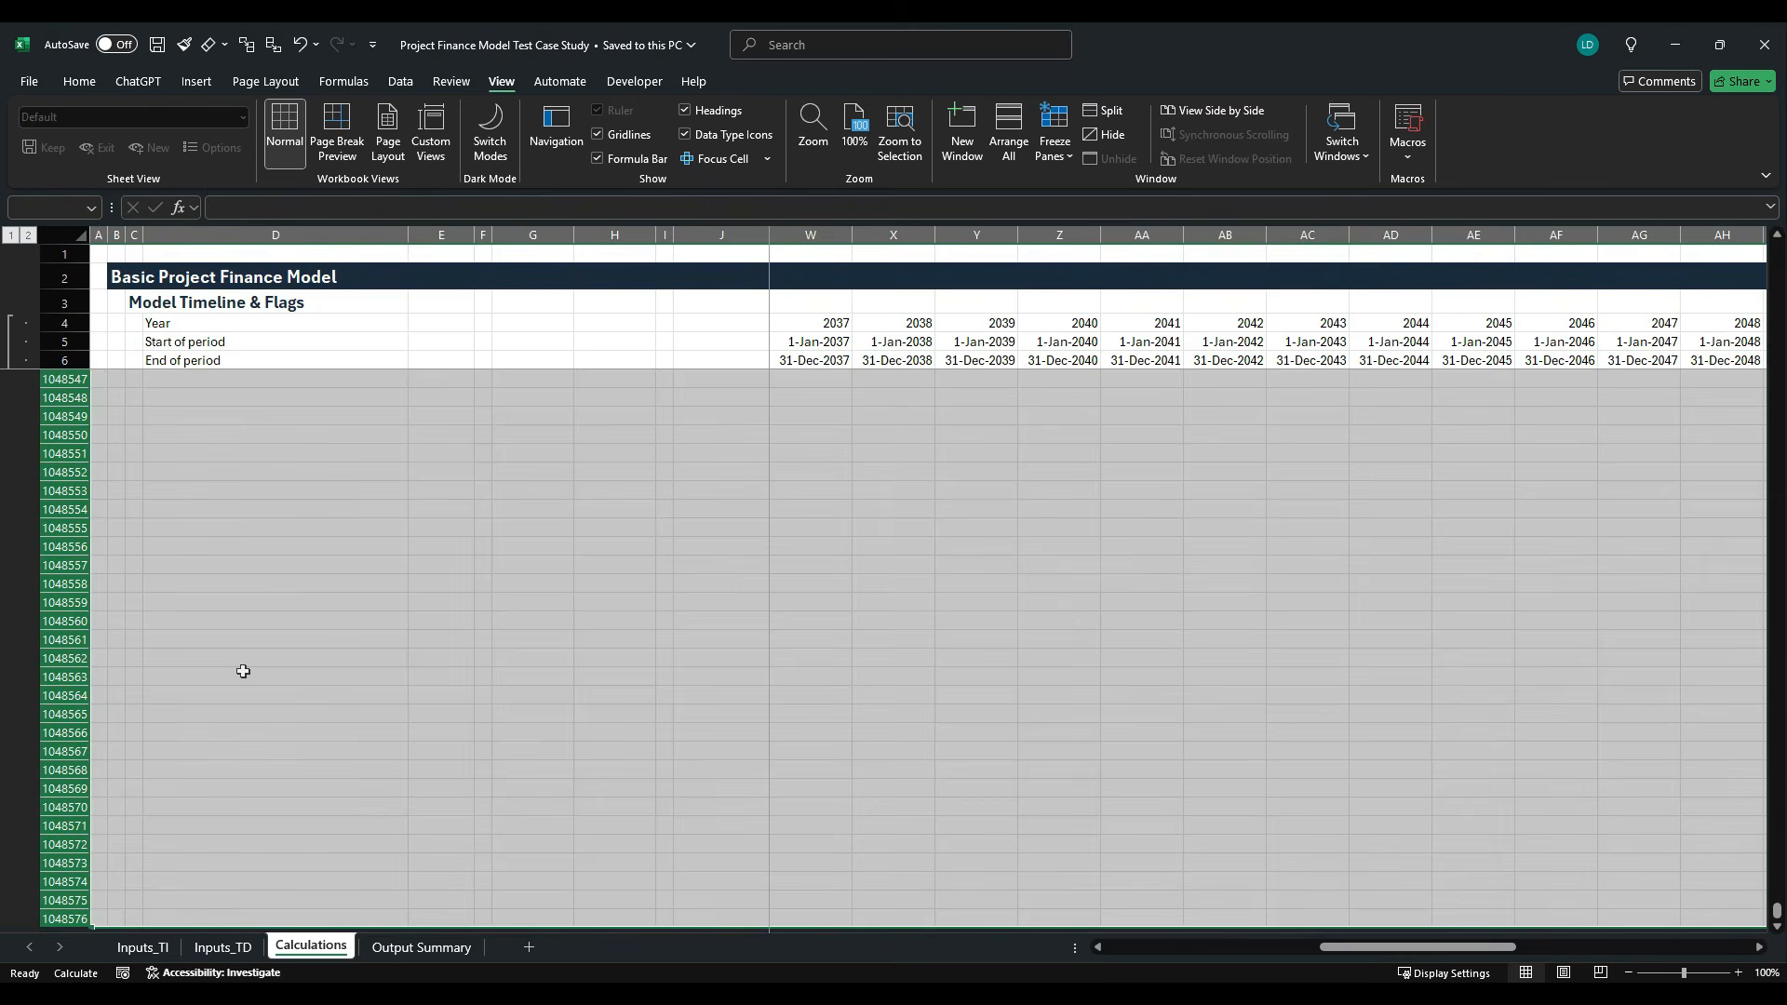
right_click(80, 640)
click(119, 596)
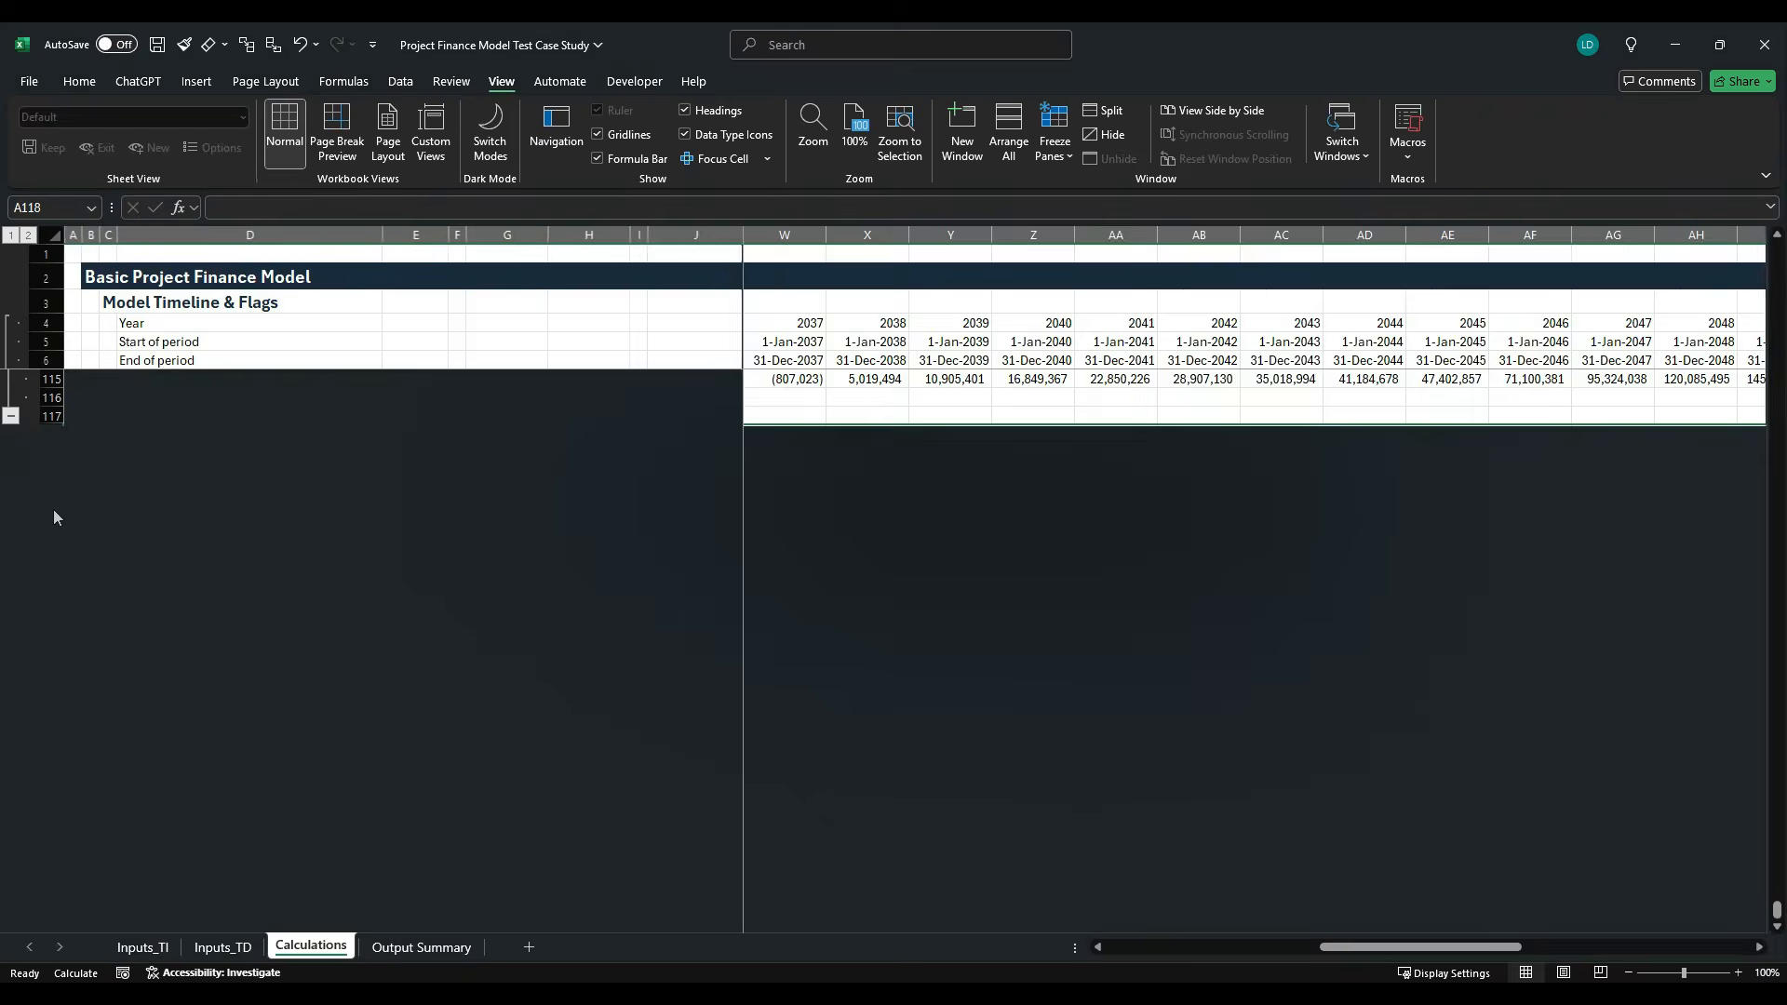
click(898, 664)
scroll(691, 656, down, 6)
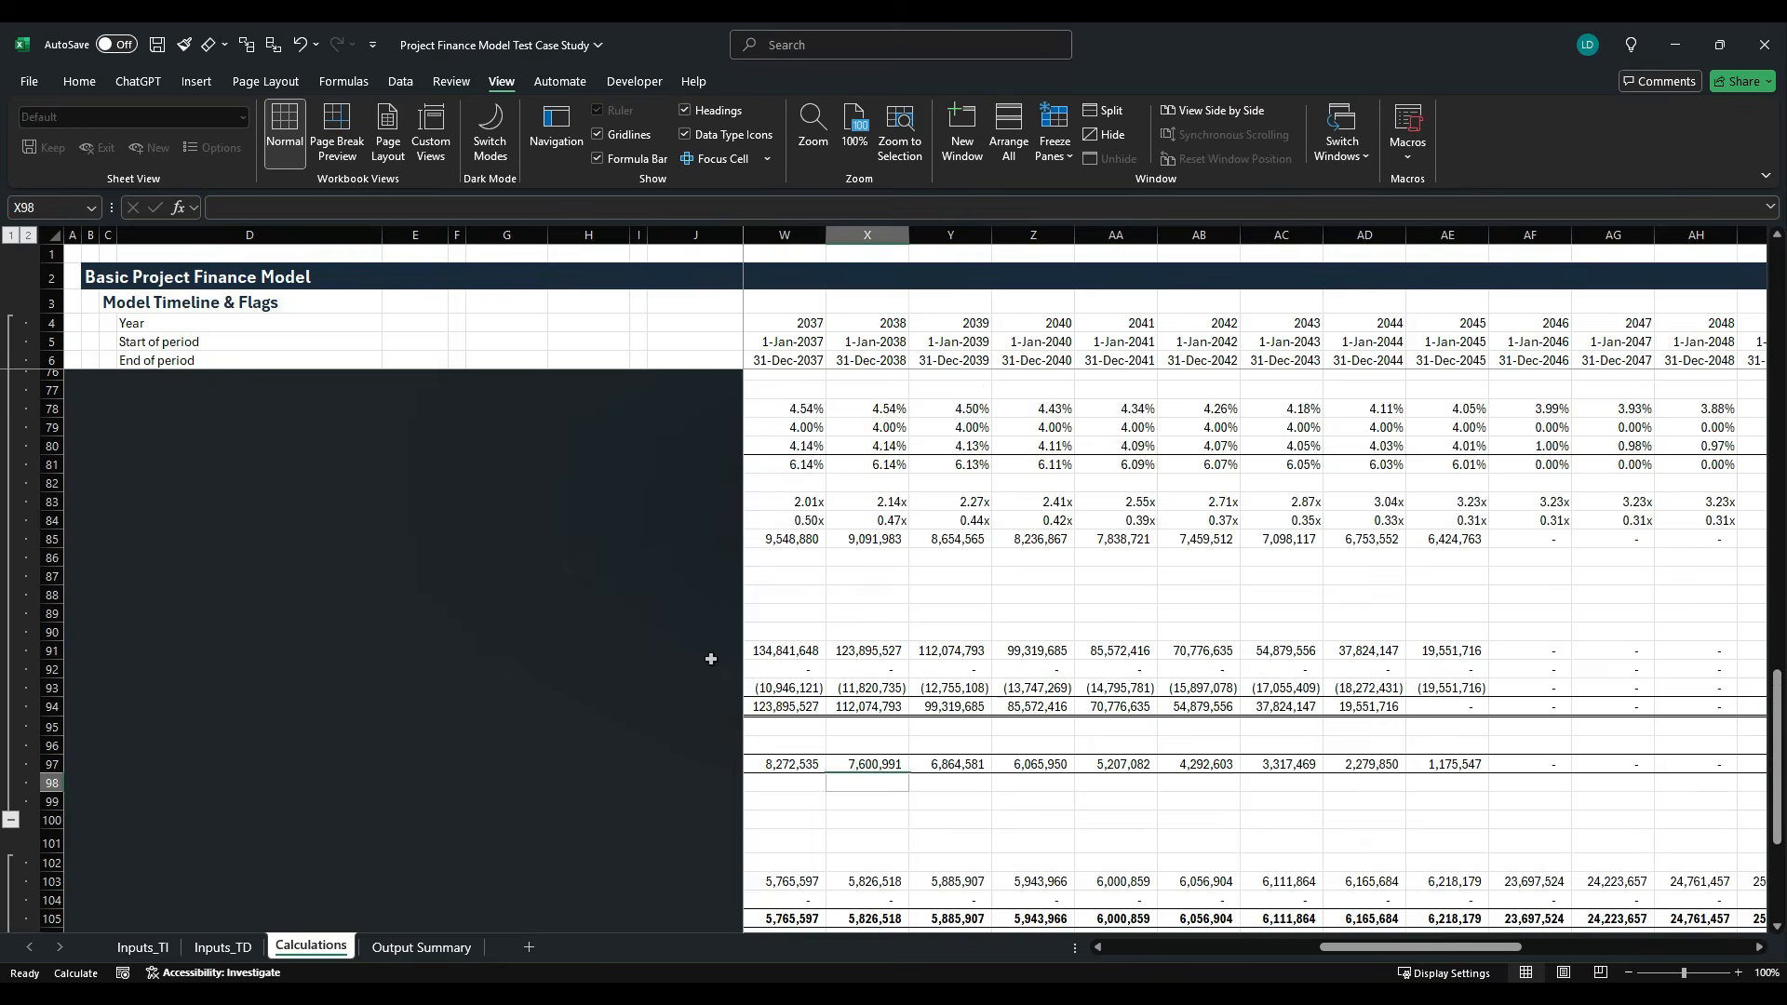
scroll(688, 652, up, 20)
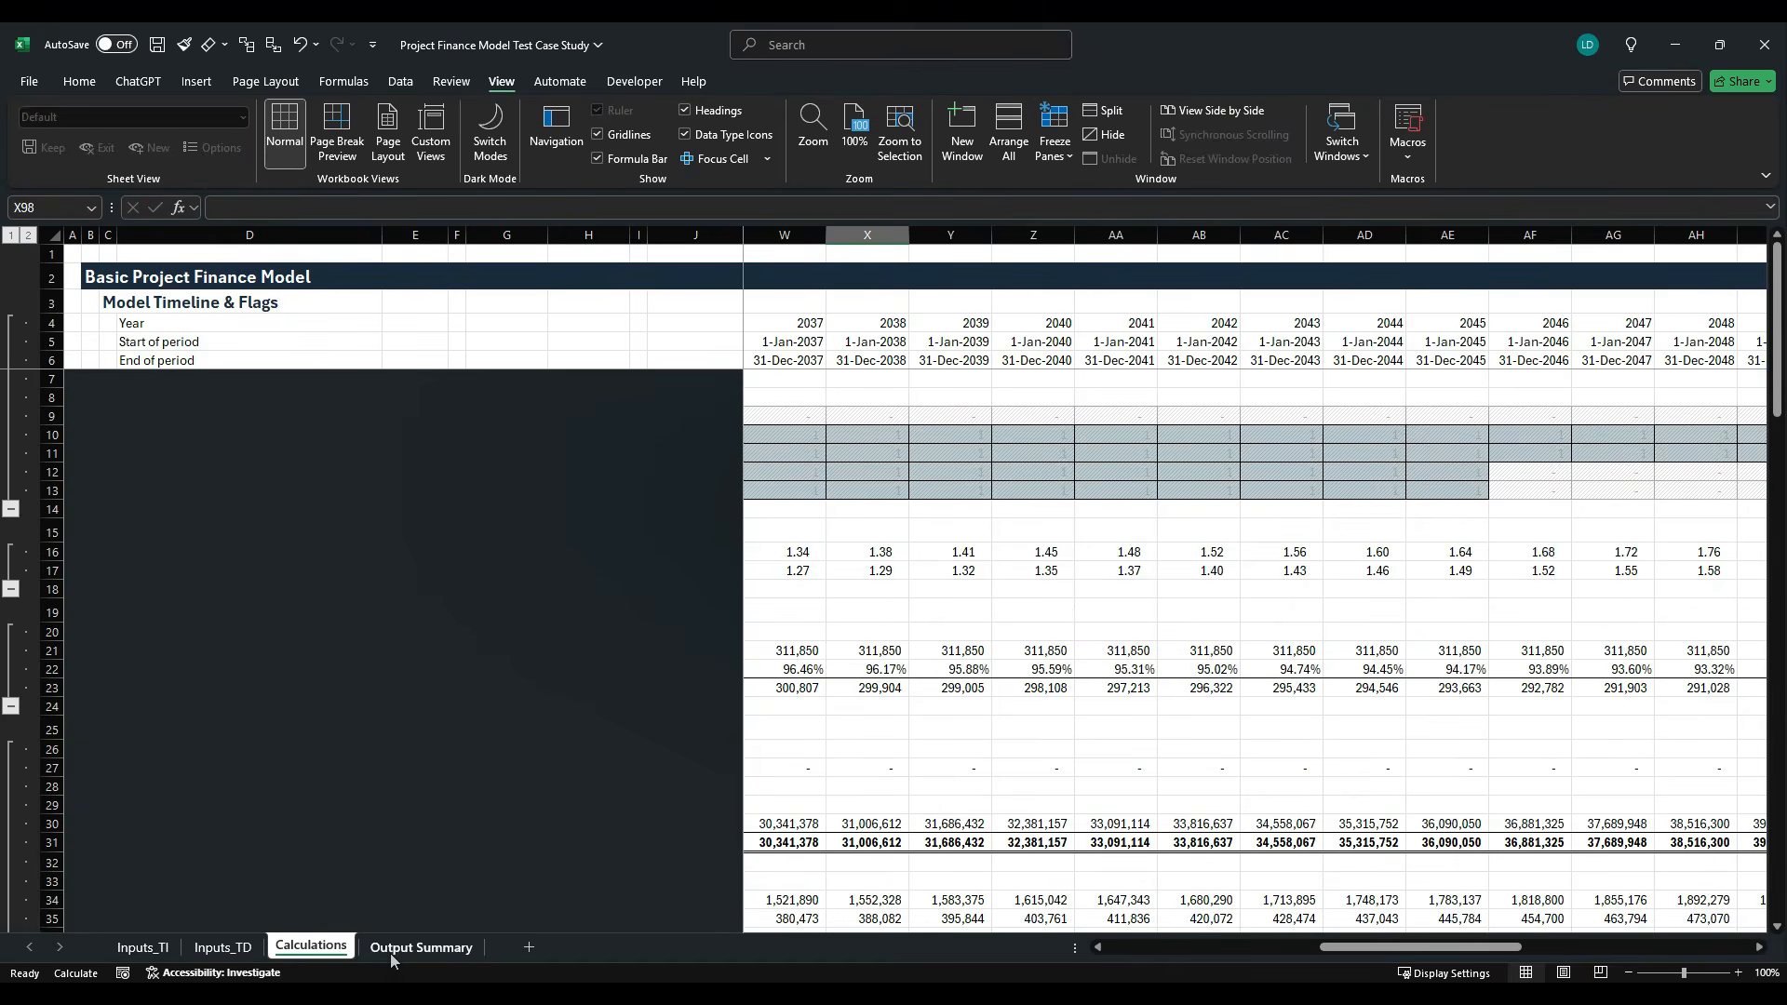
click(389, 948)
click(321, 947)
scroll(367, 700, down, 20)
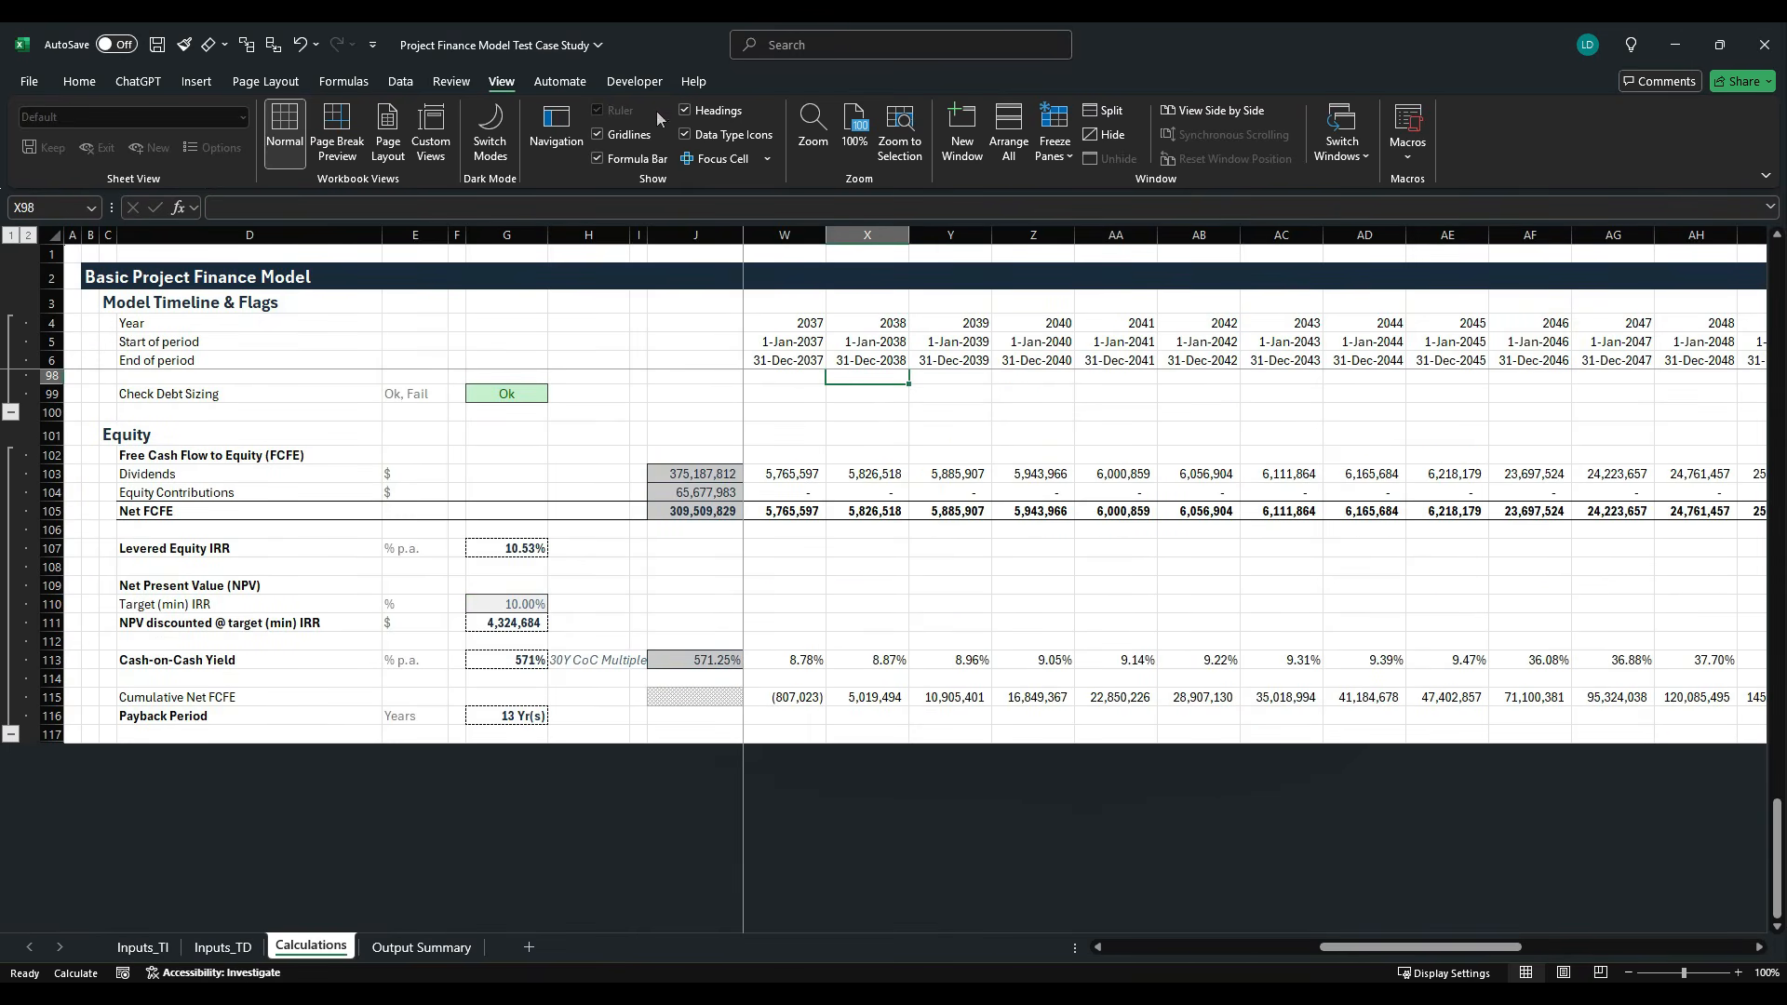
- Turn off the gridlines on the Calculations sheet and save the workbook
click(597, 134)
scroll(623, 550, up, 1)
scroll(623, 550, up, 2)
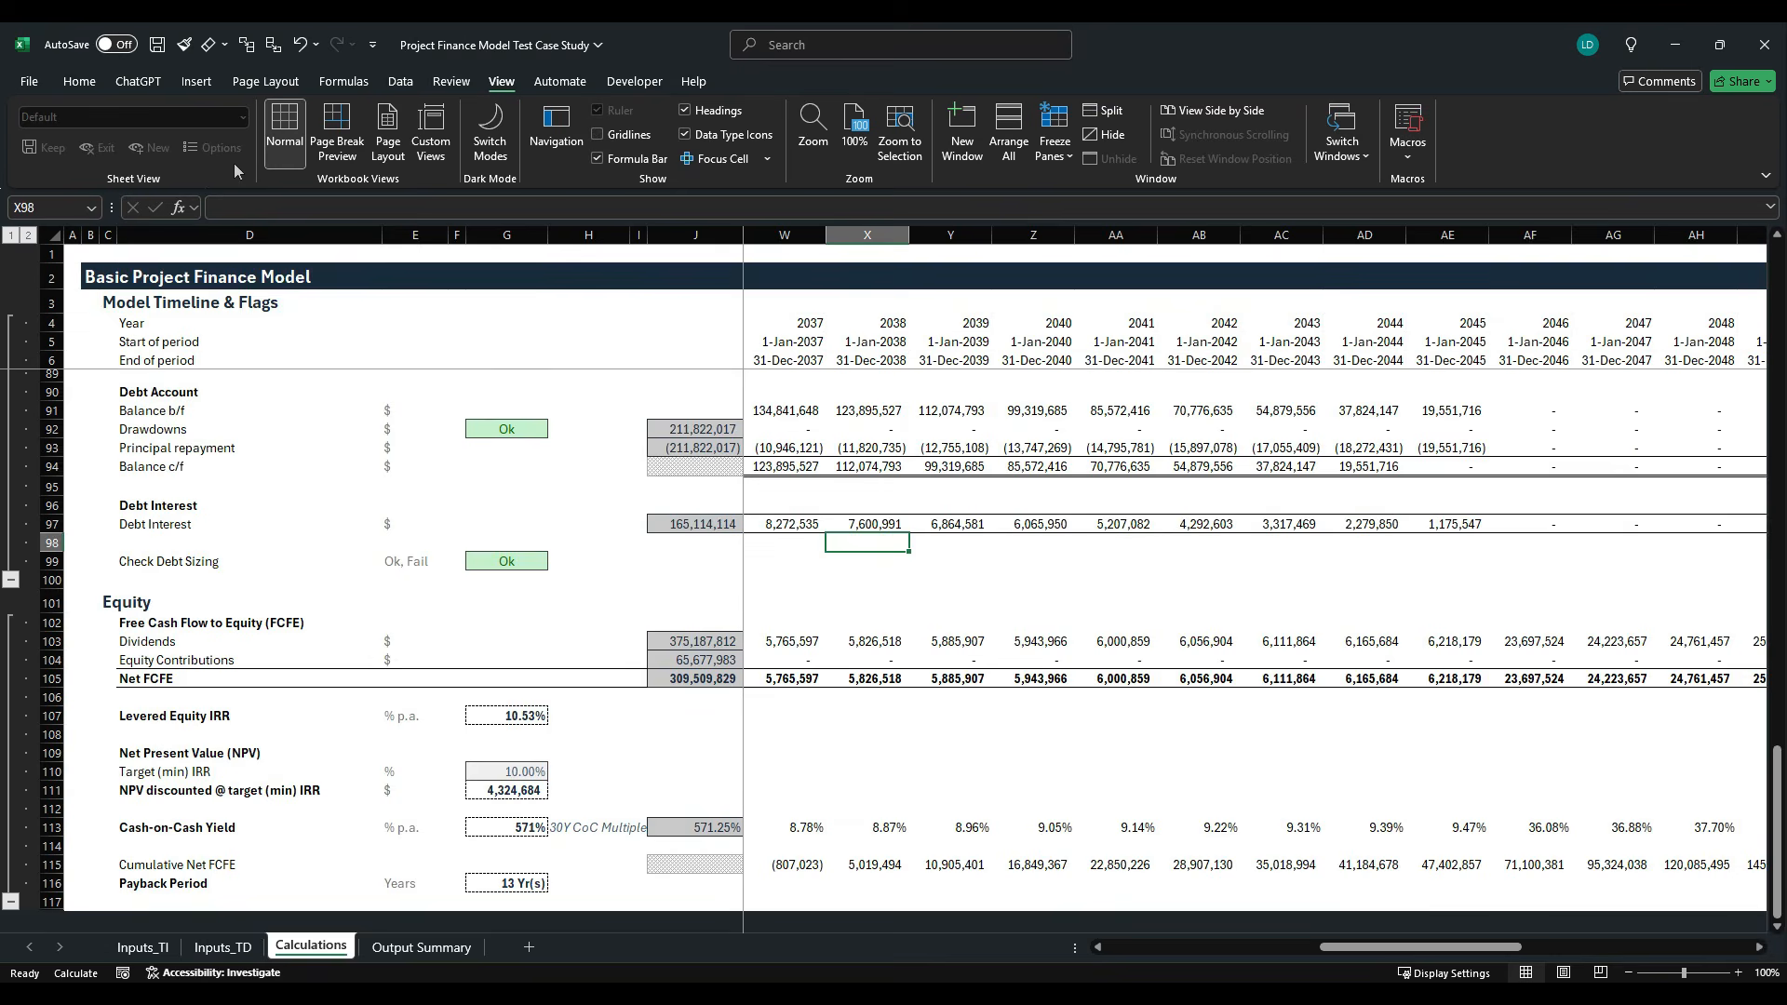
click(156, 44)
- Enlarge the Output Summary sheet to 145% zoom and save the workbook
click(422, 948)
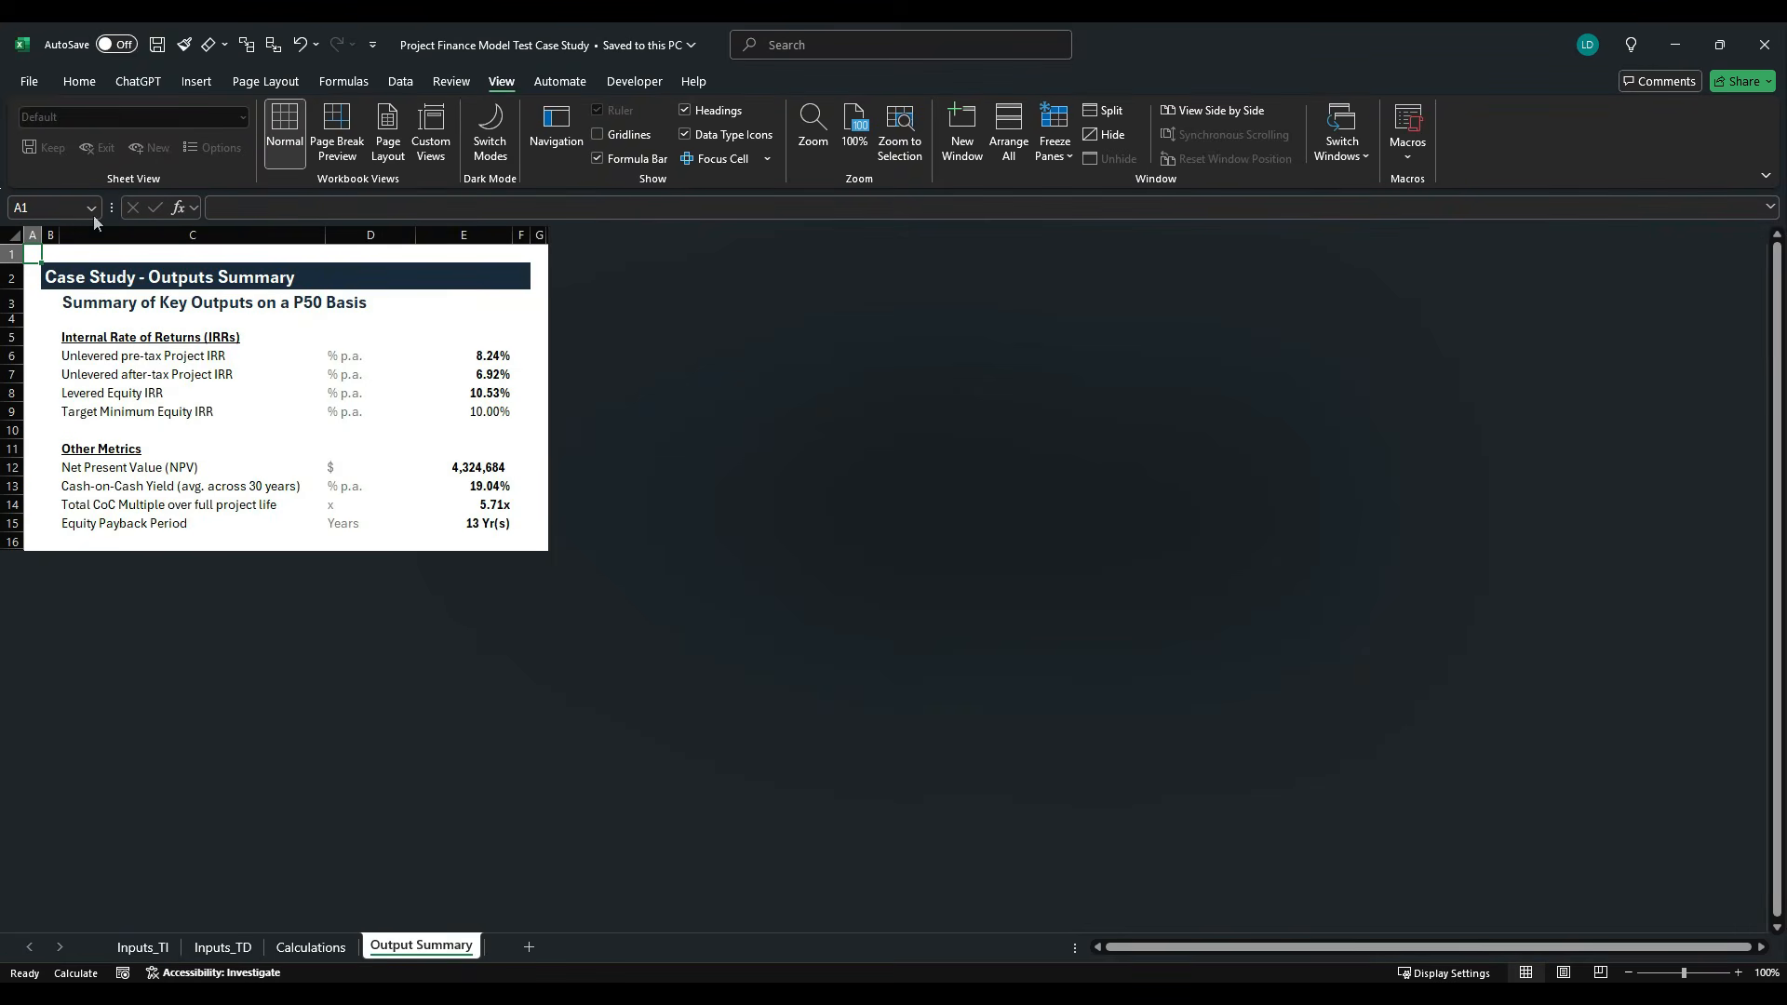
ctrl+scroll(231, 478, up, 2)
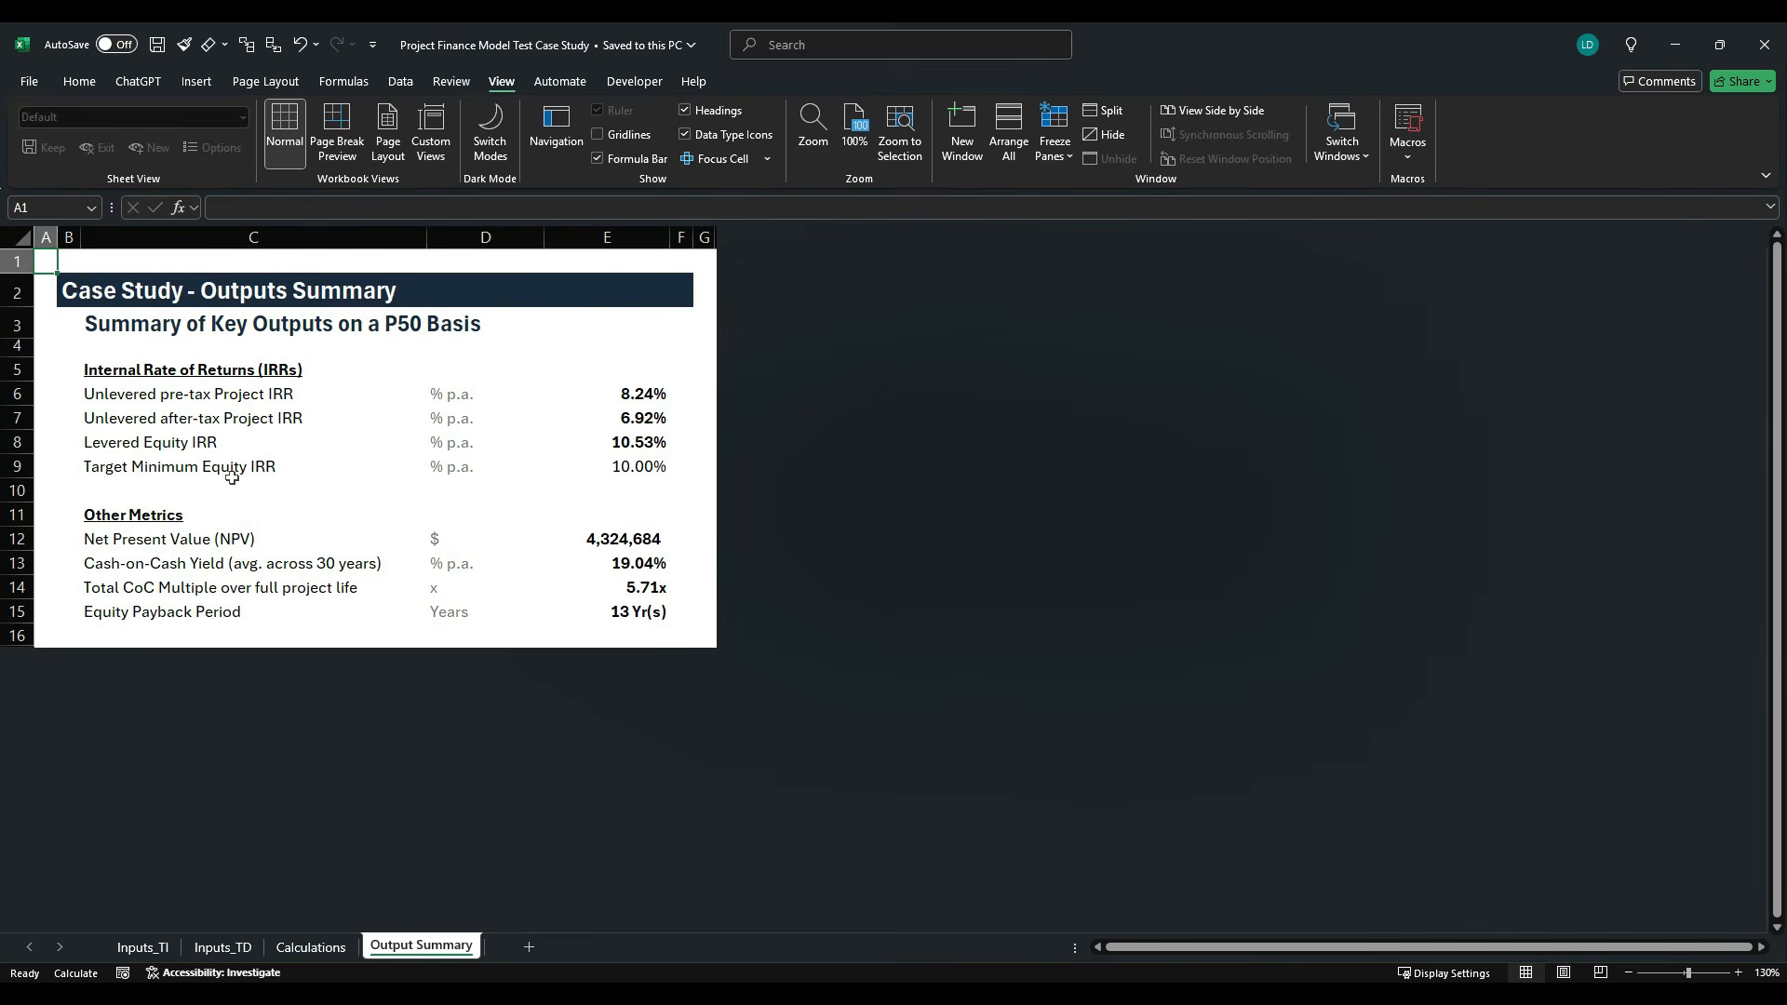
ctrl+scroll(277, 502, up, 1)
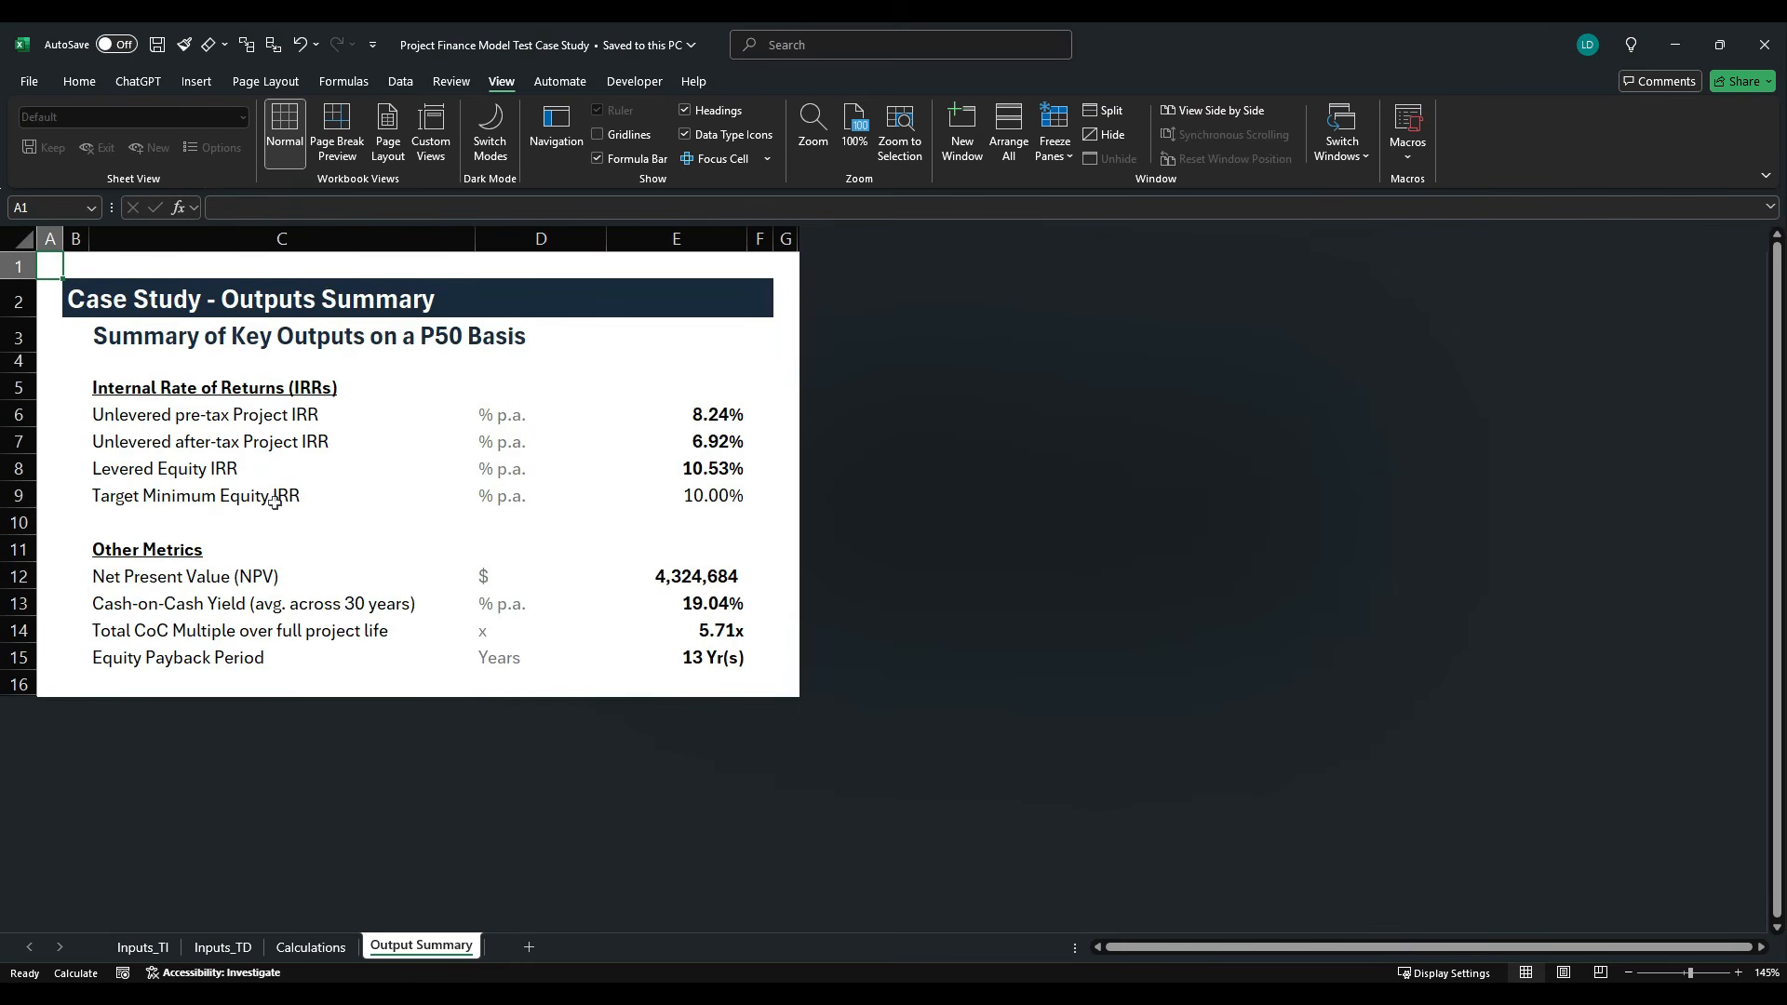
click(156, 46)
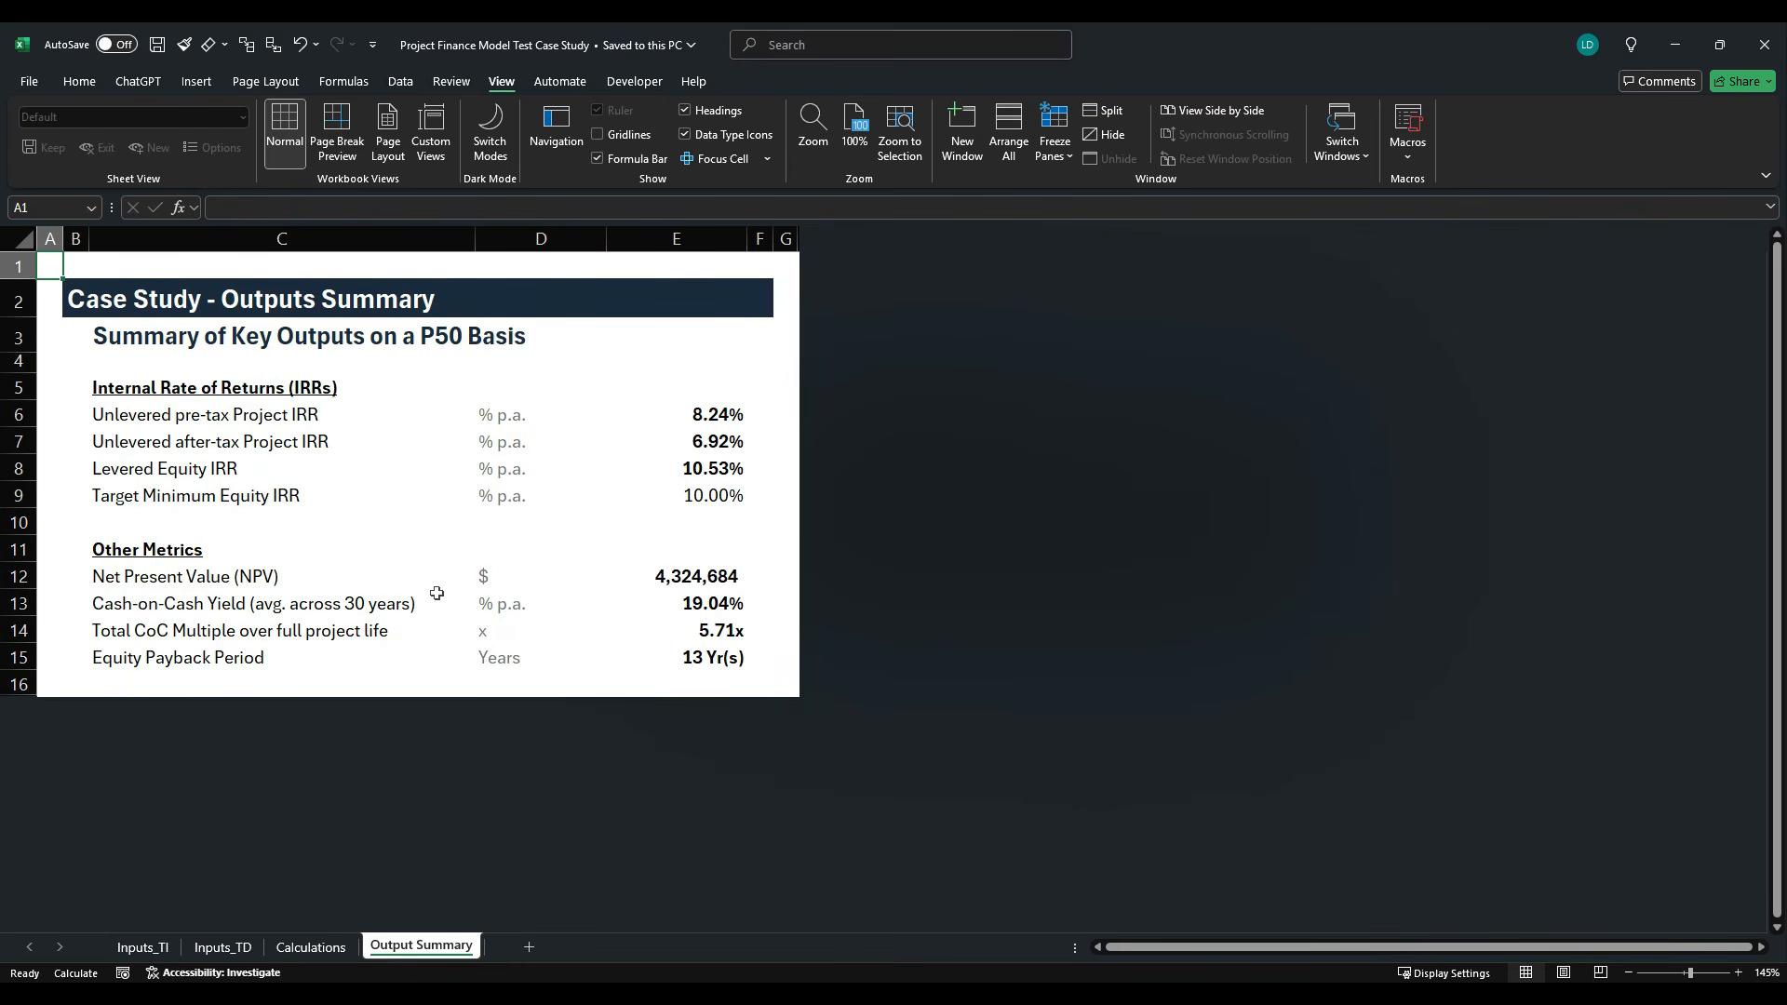